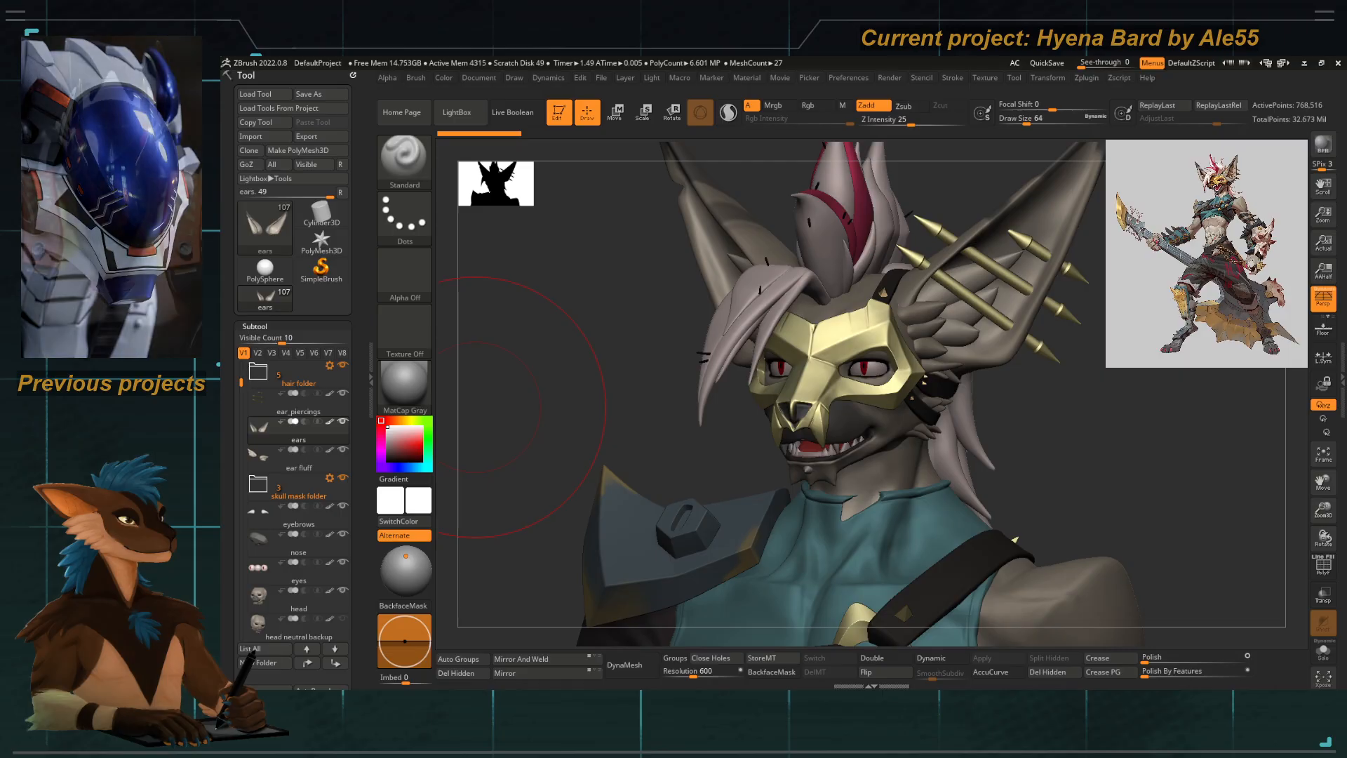
# Step: Examine the character's masked head, waist chains, trousers and bare torso from the front, side and back
pyautogui.moveTo(477, 407); pyautogui.dragTo(442, 433)
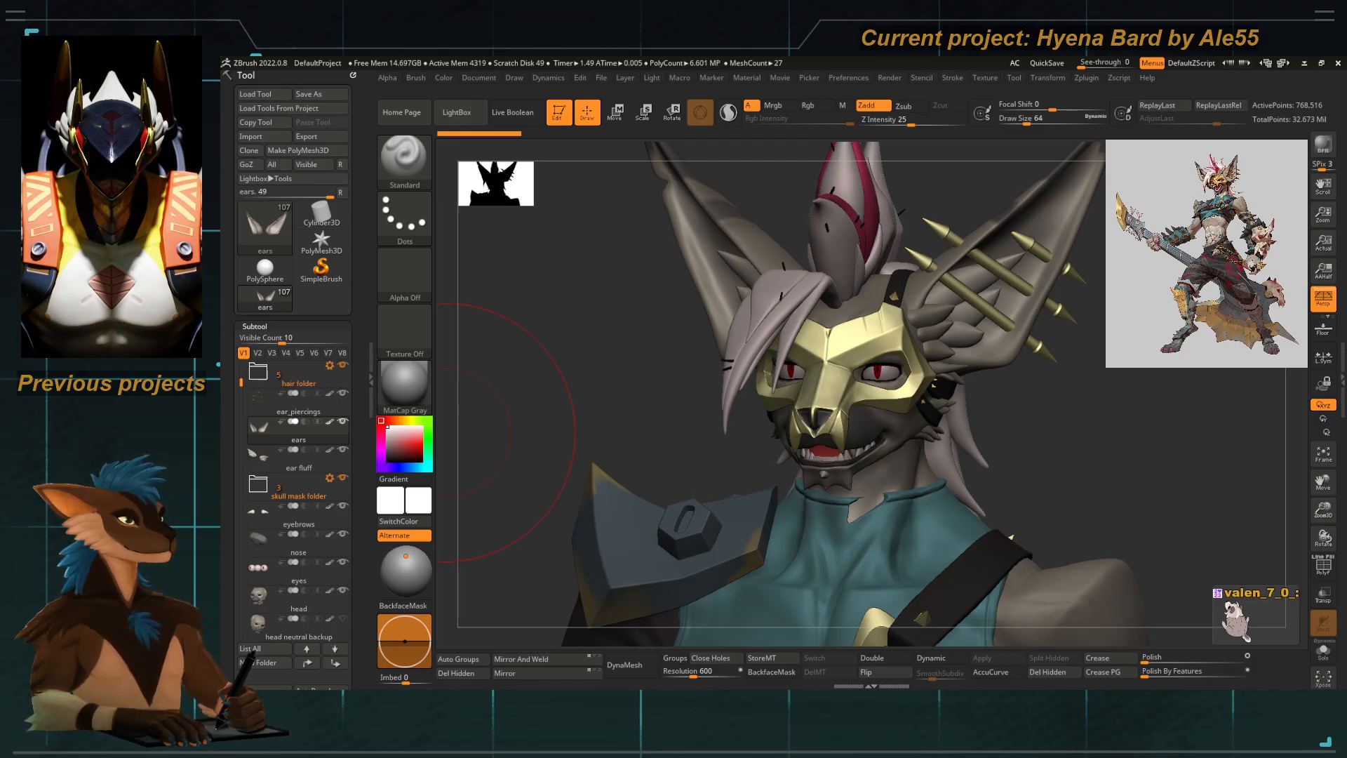
pyautogui.moveTo(530, 390); pyautogui.dragTo(586, 394)
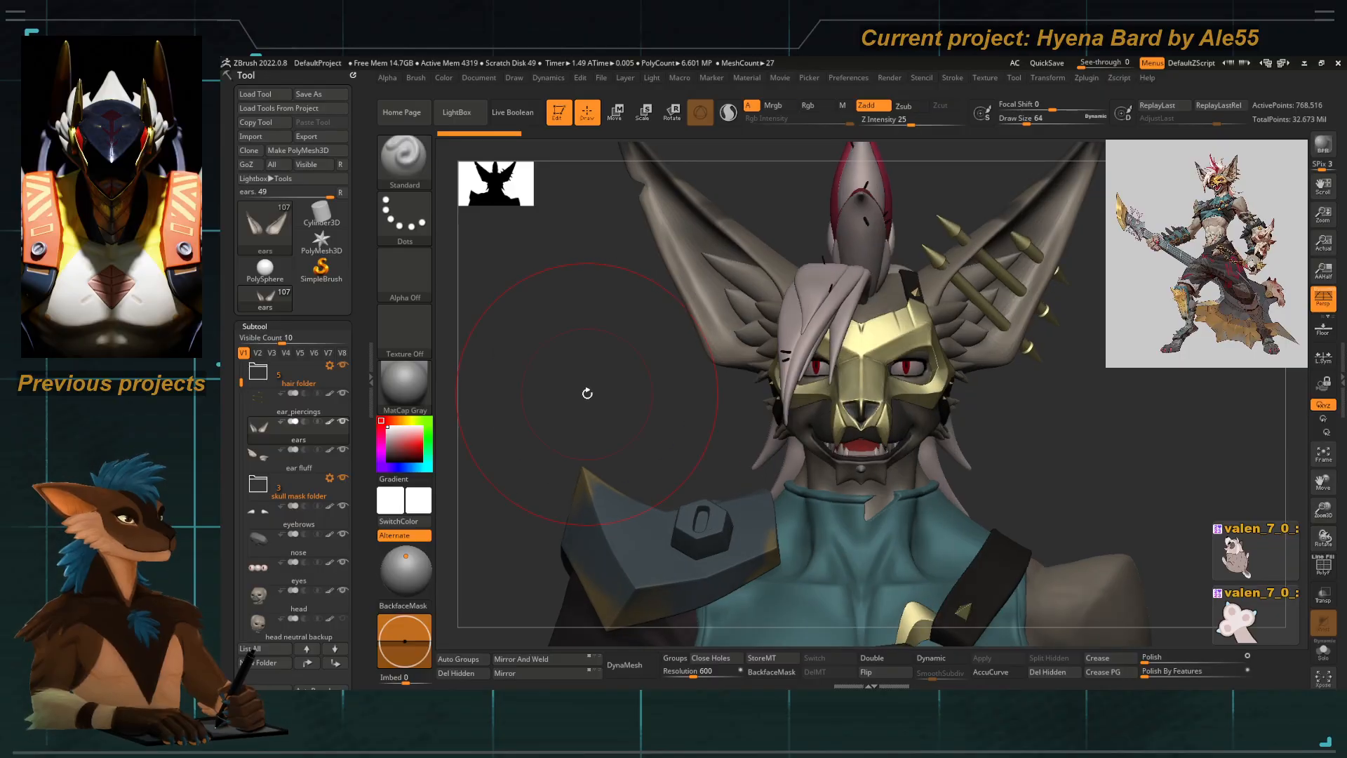
pyautogui.press('f')
pyautogui.moveTo(662, 366)
pyautogui.mouseDown()
pyautogui.moveTo(628, 346)
pyautogui.moveTo(642, 322)
pyautogui.moveTo(643, 351)
pyautogui.mouseUp()
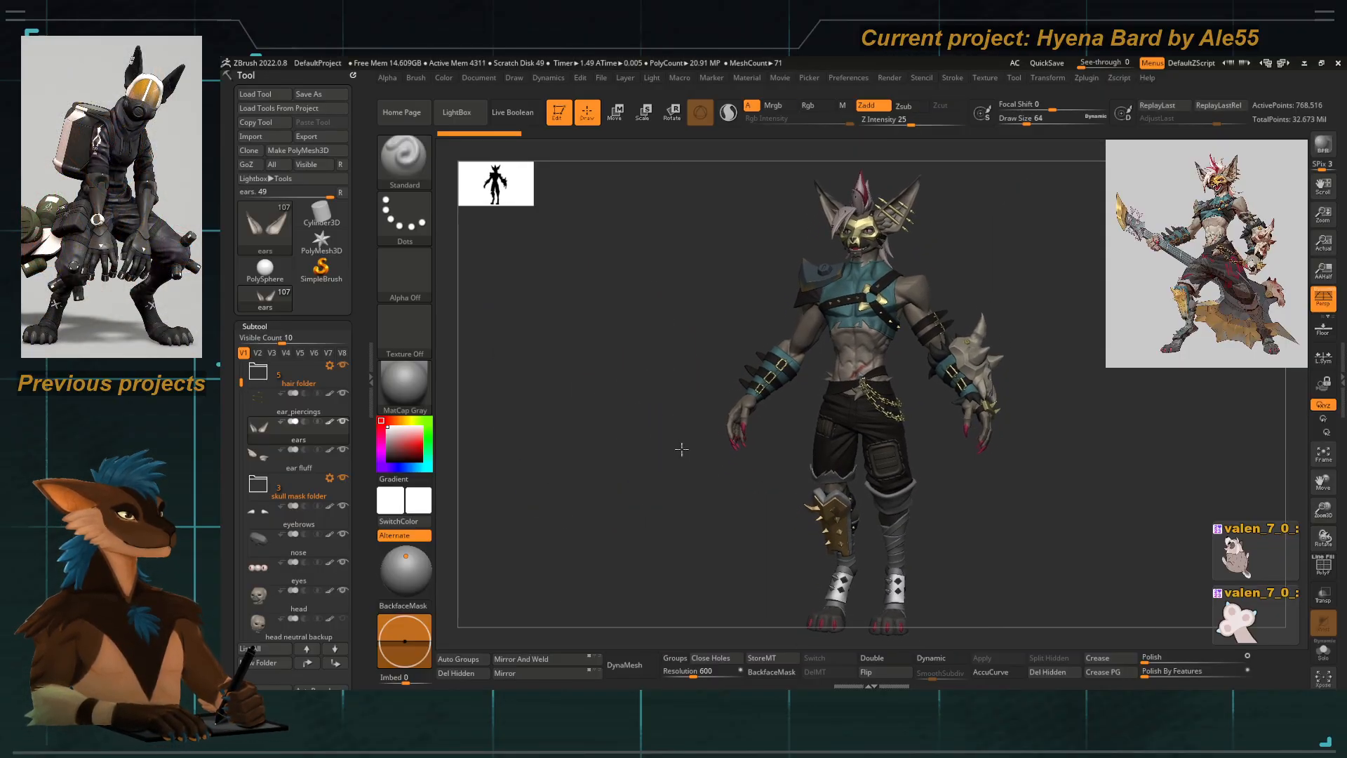
pyautogui.keyDown('alt'); pyautogui.moveTo(680, 448); pyautogui.dragTo(864, 622); pyautogui.keyUp('alt')
pyautogui.keyDown('alt'); pyautogui.moveTo(1049, 417); pyautogui.dragTo(1007, 154); pyautogui.keyUp('alt')
pyautogui.keyDown('alt'); pyautogui.moveTo(983, 543); pyautogui.dragTo(940, 266); pyautogui.keyUp('alt')
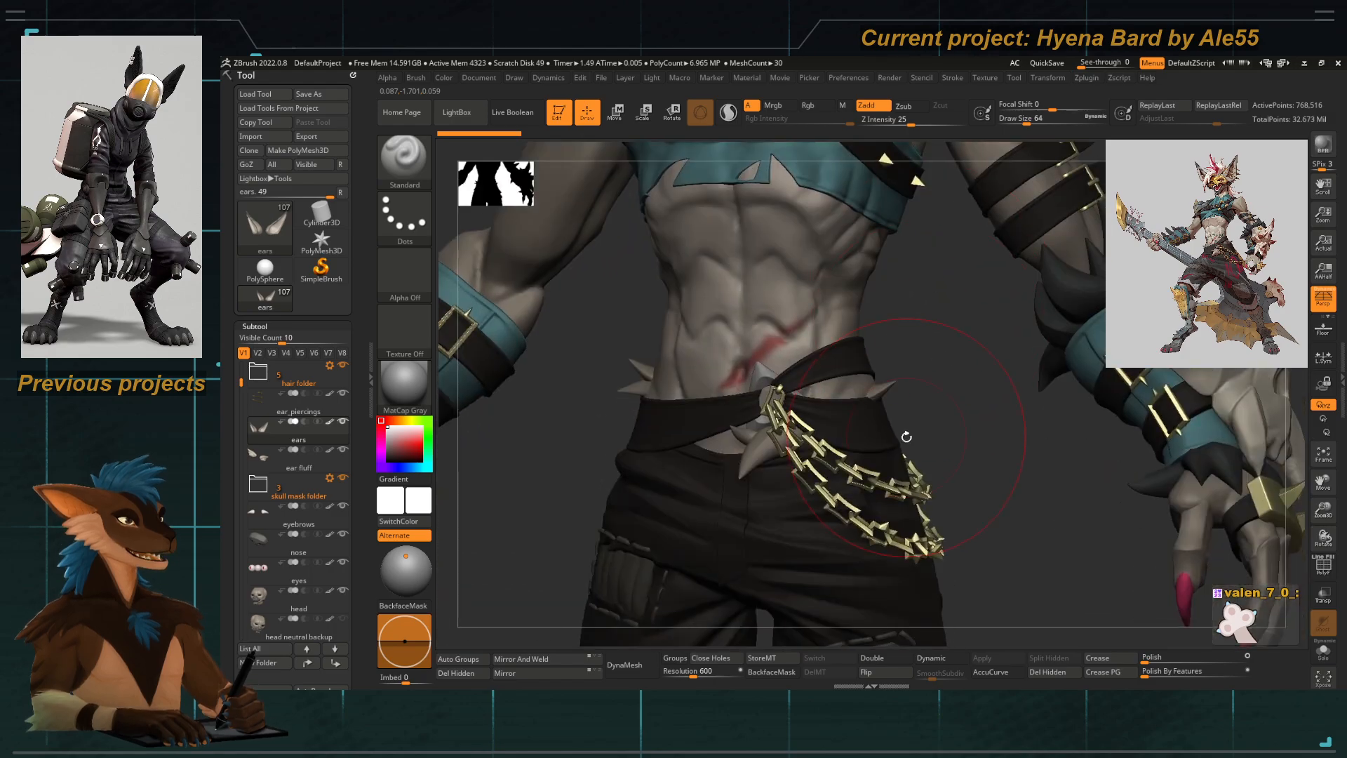
pyautogui.keyDown('alt'); pyautogui.moveTo(907, 436); pyautogui.dragTo(896, 340); pyautogui.keyUp('alt')
pyautogui.moveTo(930, 401); pyautogui.dragTo(719, 319)
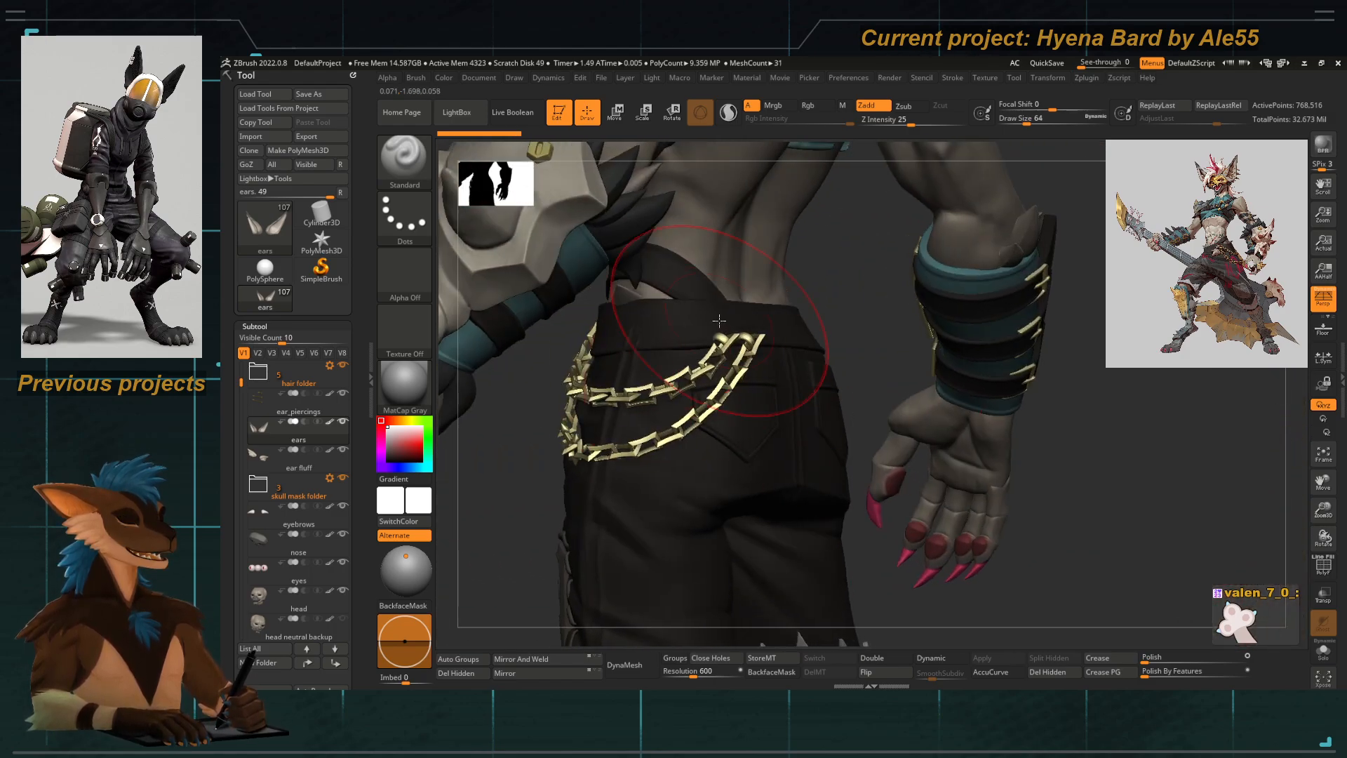
pyautogui.moveTo(533, 478)
pyautogui.mouseDown()
pyautogui.moveTo(741, 484)
pyautogui.moveTo(756, 358)
pyautogui.moveTo(918, 424)
pyautogui.moveTo(914, 370)
pyautogui.moveTo(932, 360)
pyautogui.moveTo(967, 400)
pyautogui.moveTo(971, 316)
pyautogui.moveTo(983, 425)
pyautogui.mouseUp()
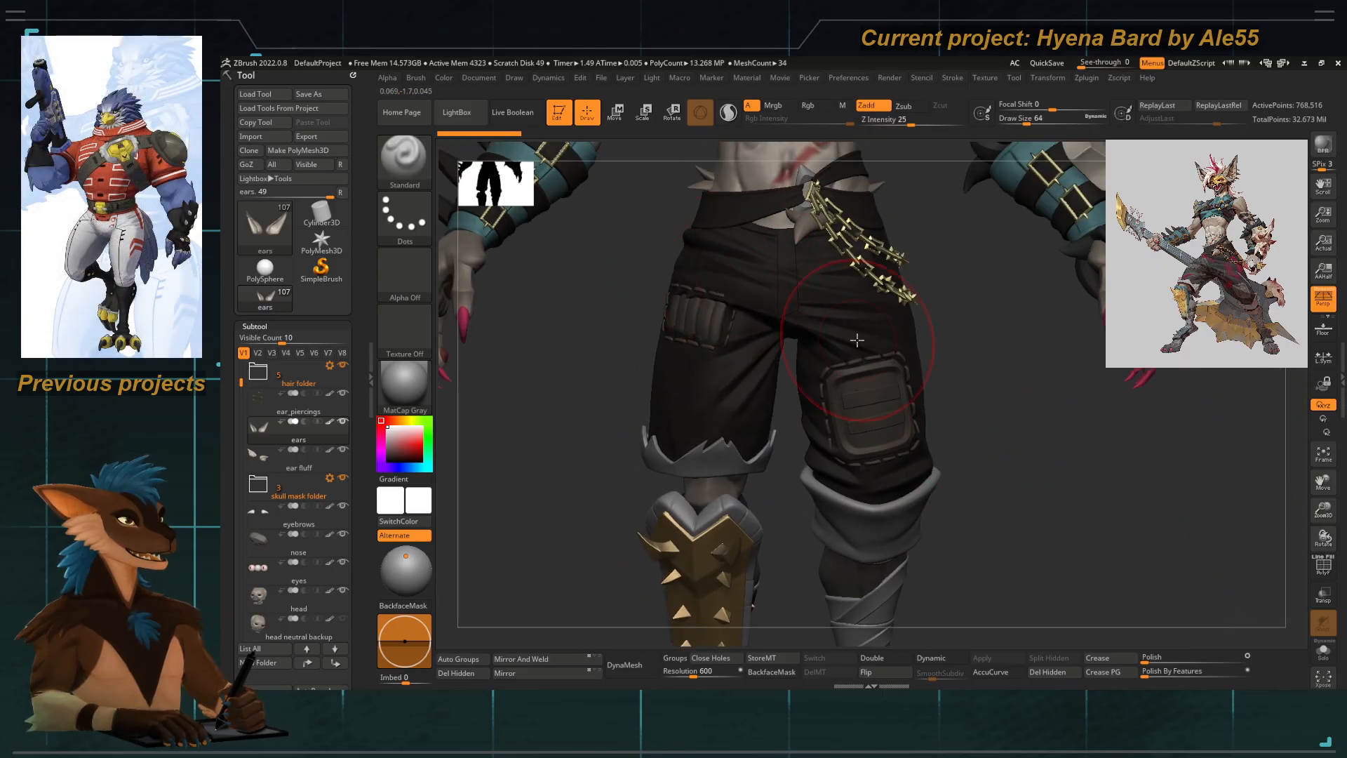
pyautogui.keyDown('alt'); pyautogui.moveTo(929, 310); pyautogui.dragTo(926, 470); pyautogui.keyUp('alt')
pyautogui.moveTo(971, 420); pyautogui.dragTo(870, 421)
pyautogui.moveTo(899, 369); pyautogui.dragTo(1007, 403)
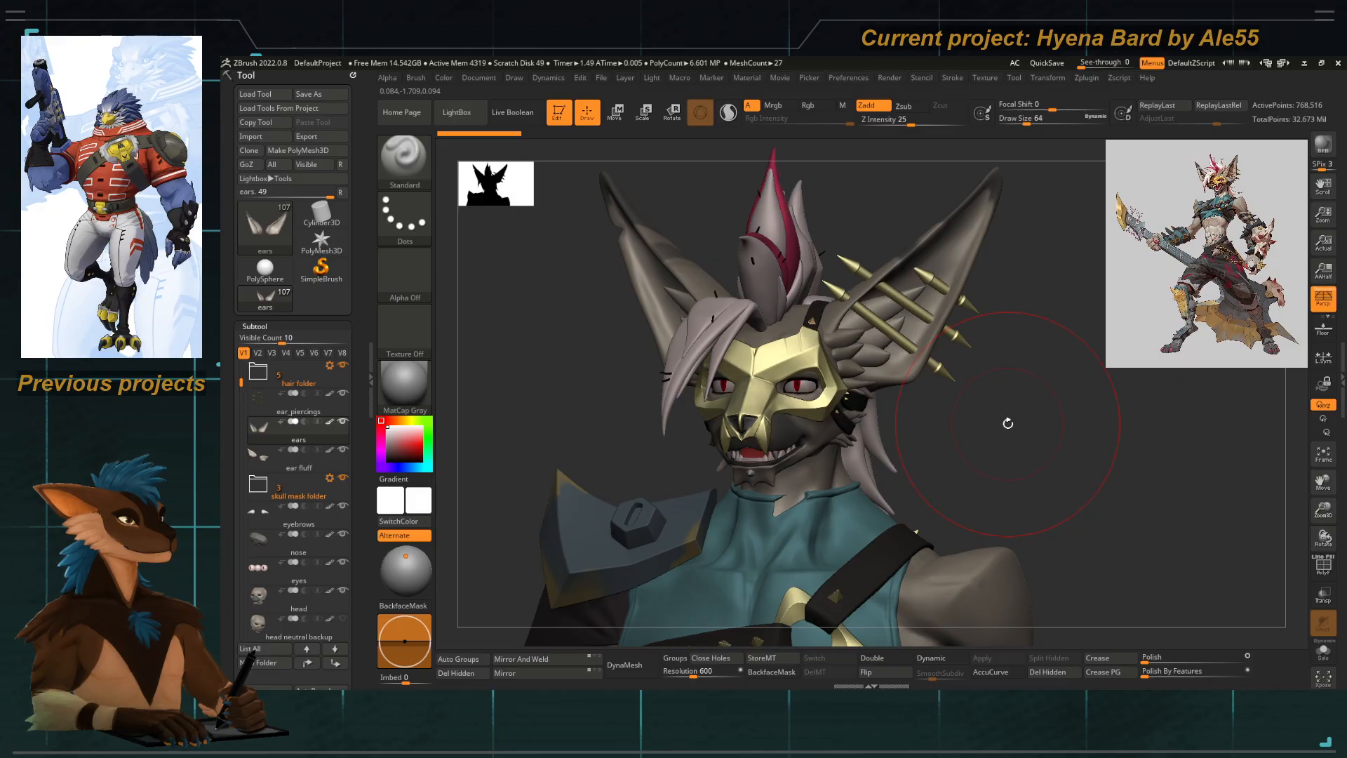
pyautogui.moveTo(1065, 441); pyautogui.dragTo(1130, 596)
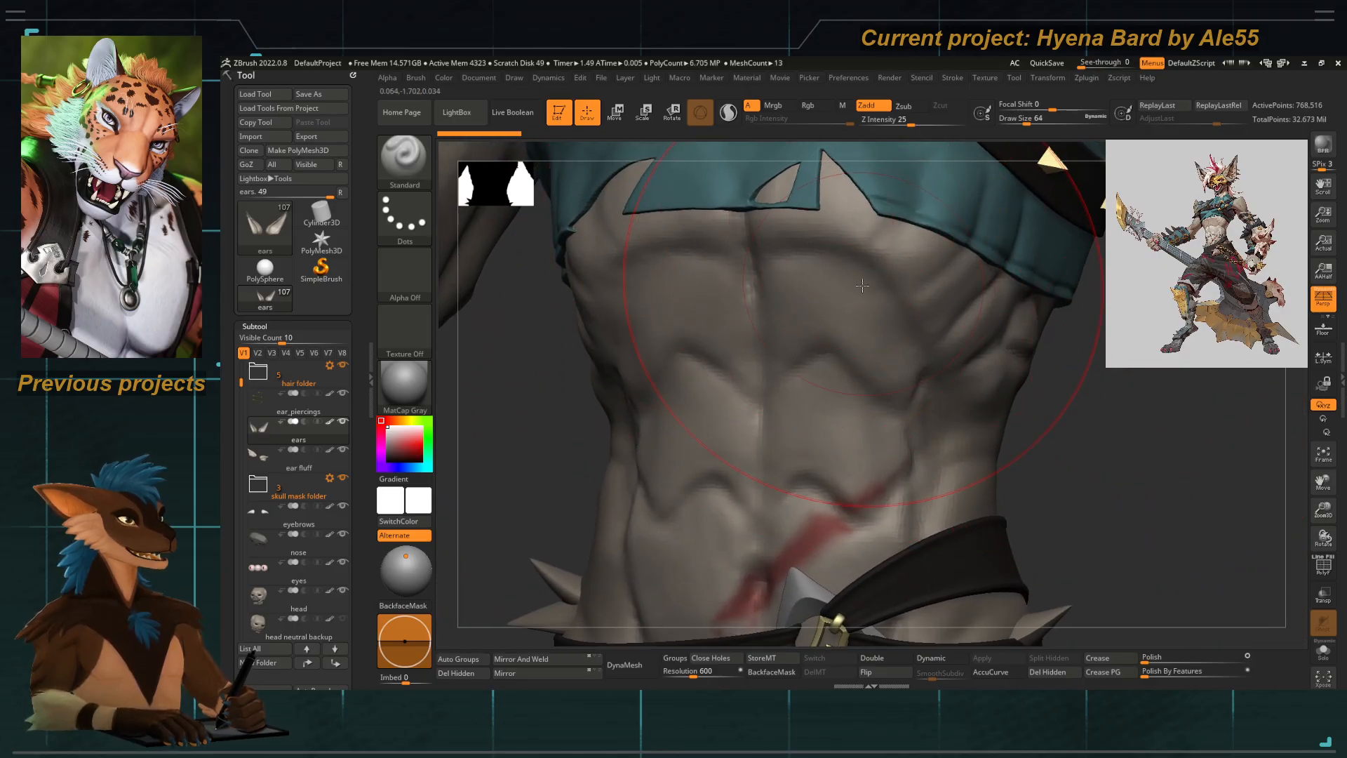
# Step: Select the body subtool, show it in Solo mode and isolate its upper-arm polygroup
pyautogui.keyDown('alt'); pyautogui.click(785, 228); pyautogui.keyUp('alt')
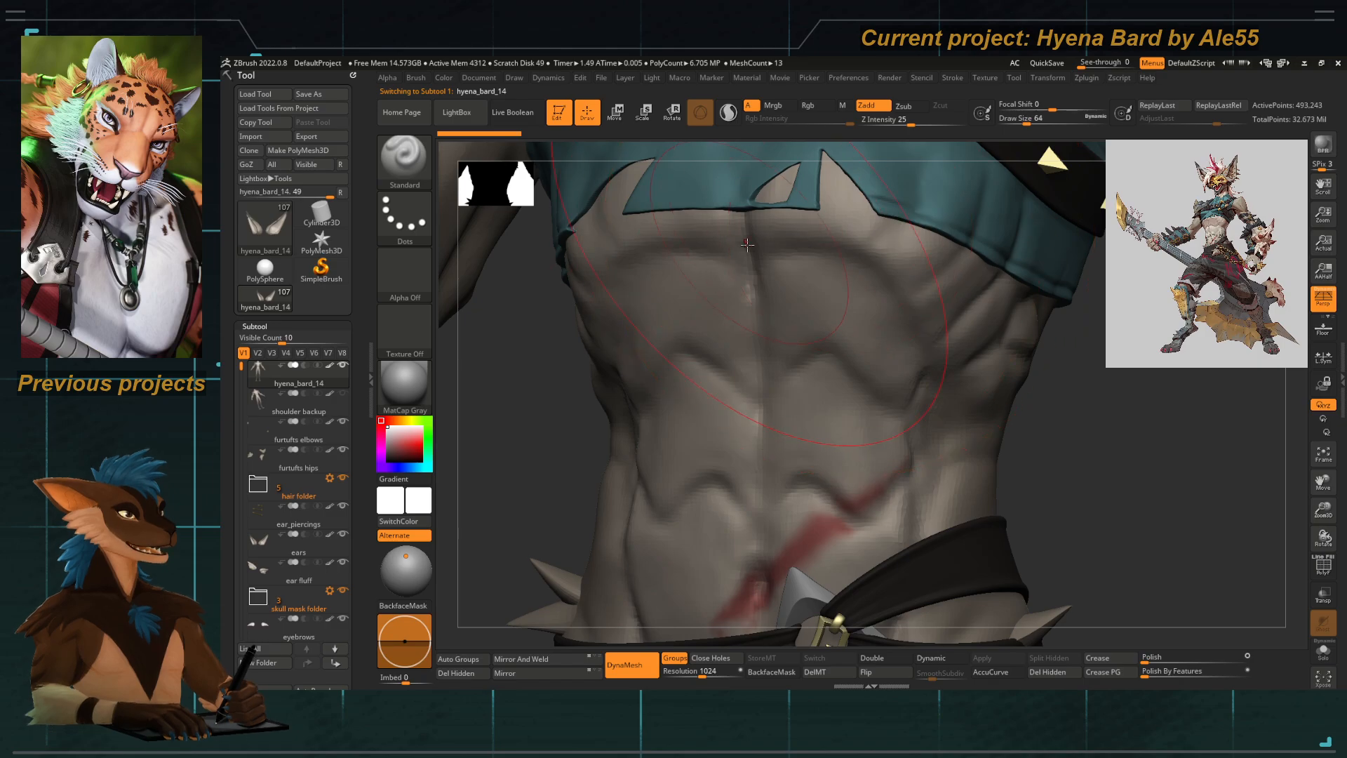
pyautogui.keyDown('shift'); pyautogui.moveTo(1114, 387); pyautogui.dragTo(1162, 386); pyautogui.keyUp('shift')
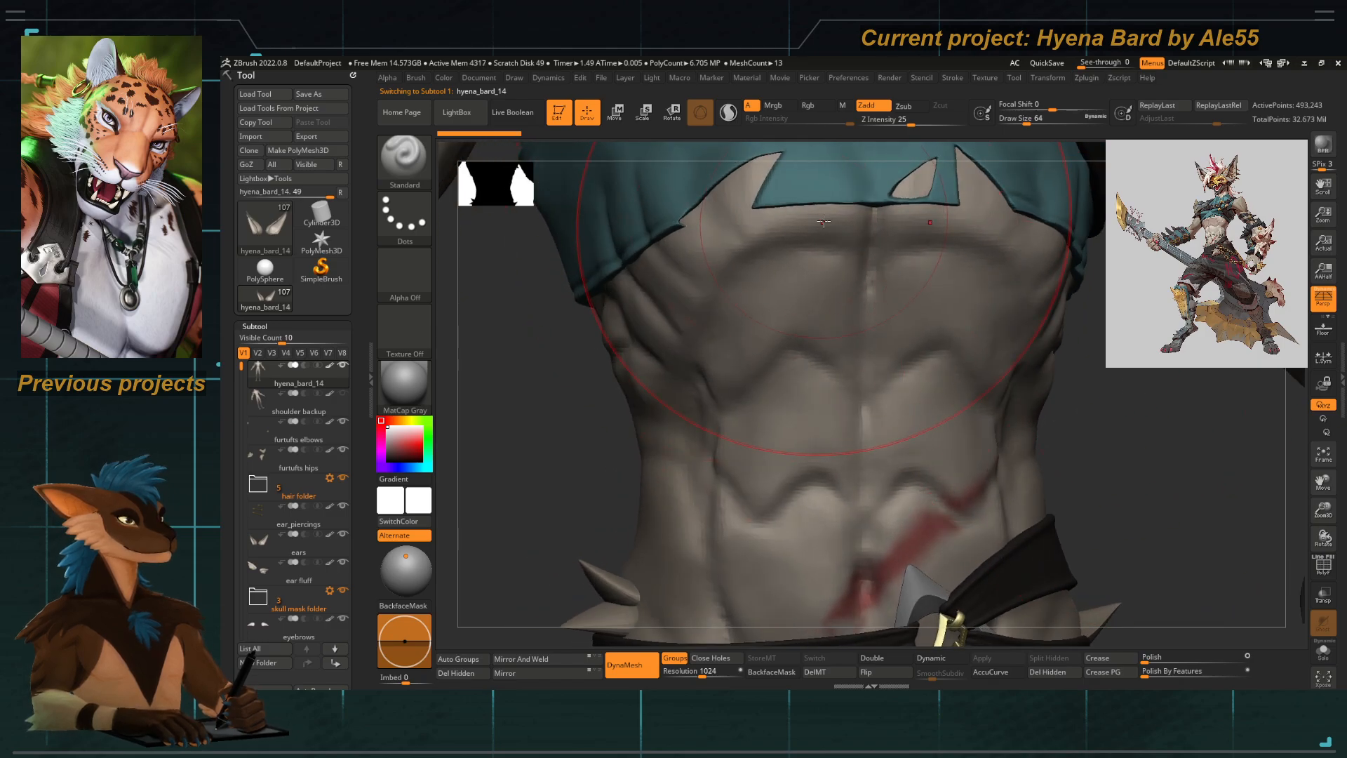
pyautogui.moveTo(550, 441); pyautogui.dragTo(593, 444)
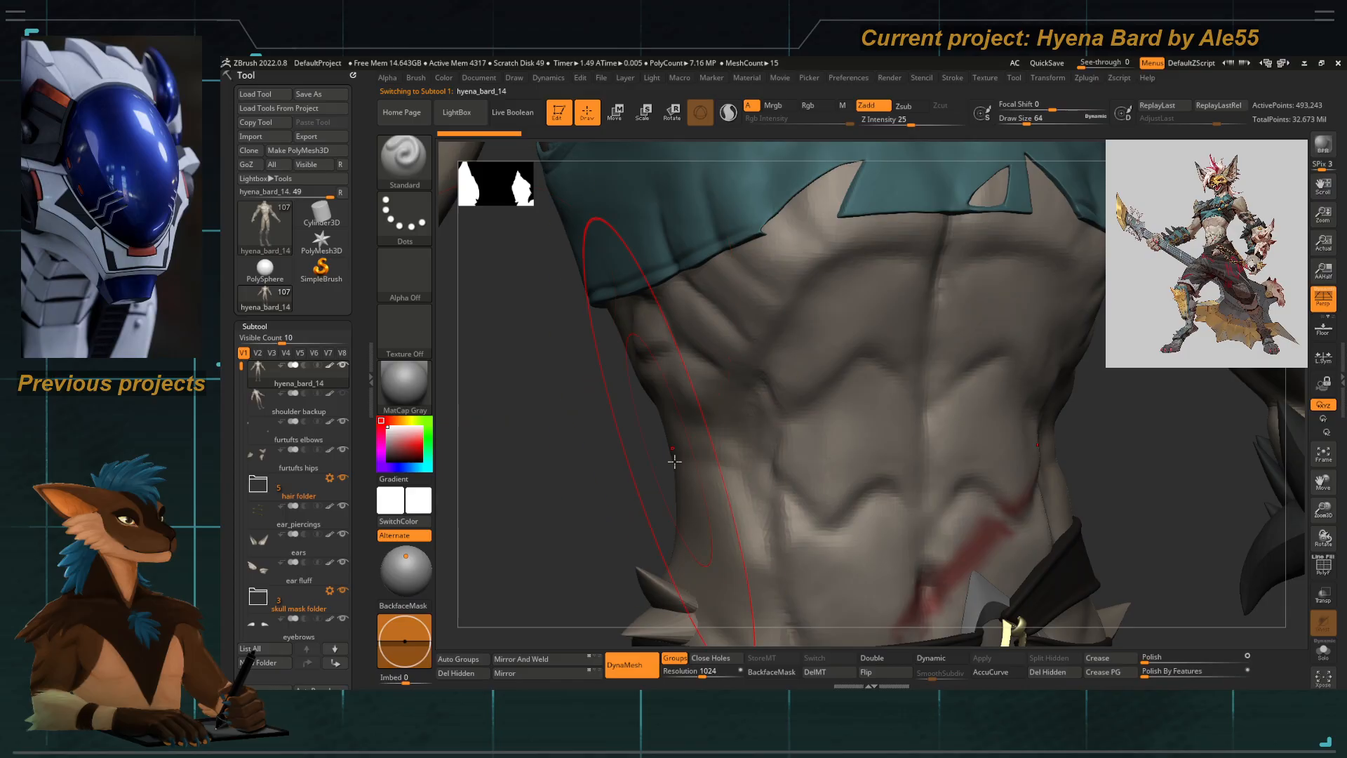
pyautogui.keyDown('alt'); pyautogui.moveTo(601, 575); pyautogui.dragTo(592, 472); pyautogui.keyUp('alt')
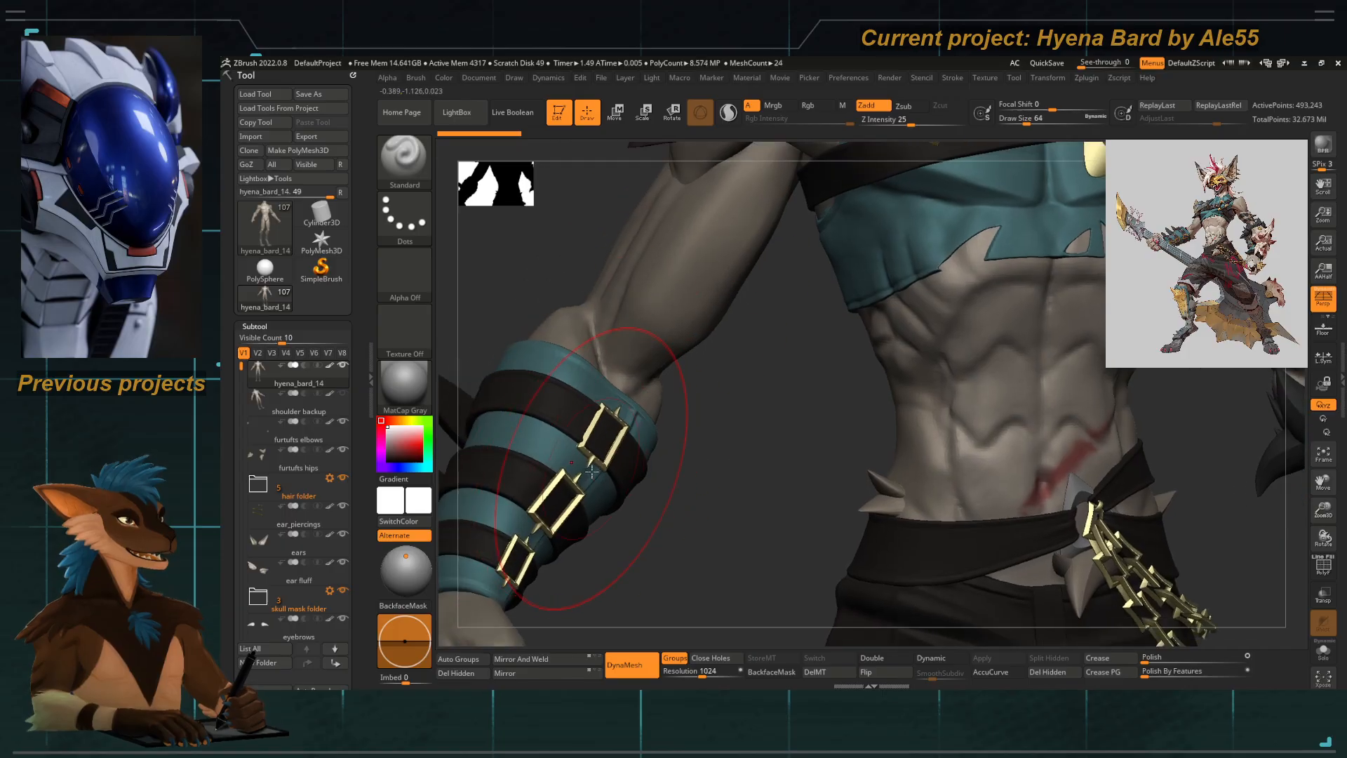
pyautogui.keyDown('alt'); pyautogui.moveTo(724, 346); pyautogui.dragTo(717, 438); pyautogui.keyUp('alt')
pyautogui.keyDown('alt'); pyautogui.moveTo(744, 362); pyautogui.dragTo(750, 421); pyautogui.keyUp('alt')
pyautogui.click(1323, 651)
pyautogui.keyDown('ctrl'); pyautogui.keyDown('shift'); pyautogui.click(759, 467); pyautogui.keyUp('shift'); pyautogui.keyUp('ctrl')
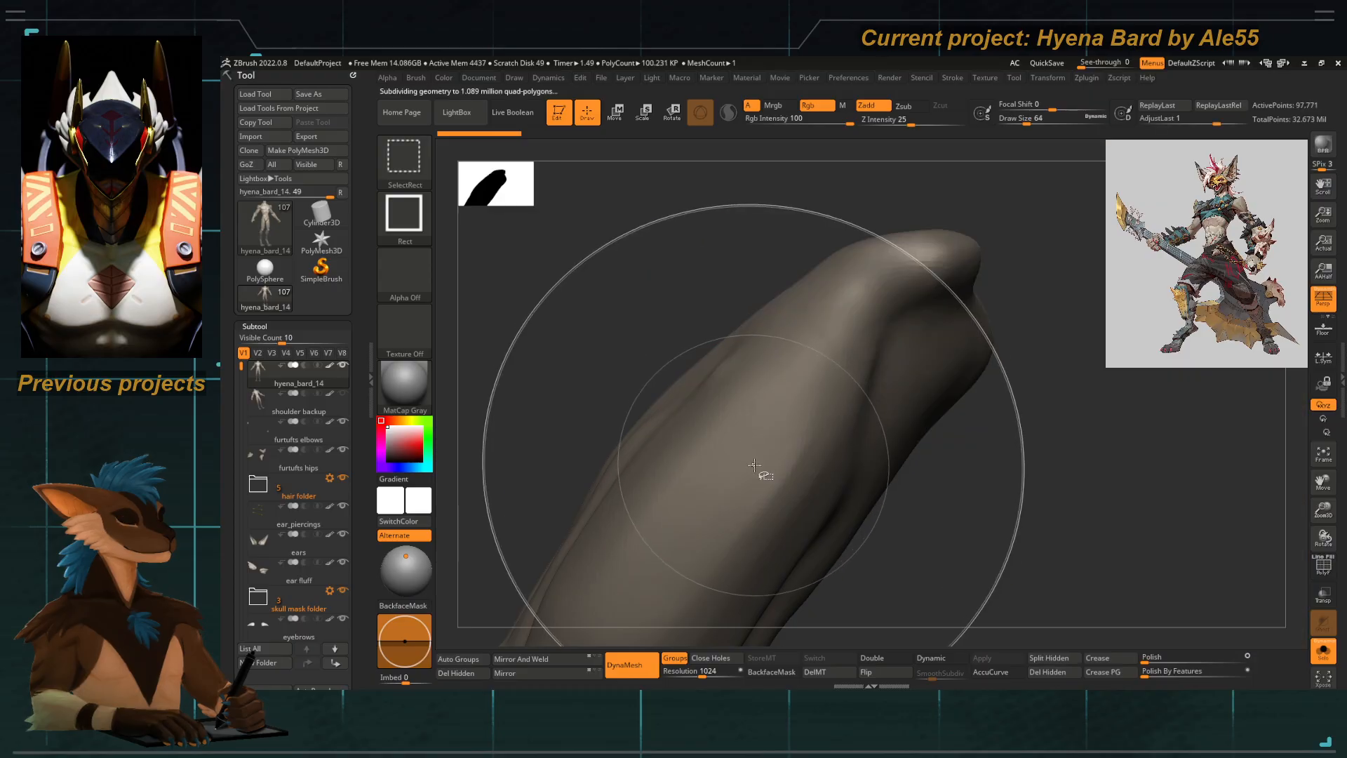
# Step: Unhide the whole body mesh, inspect its neck, chest and shoulders, and leave Solo mode
pyautogui.keyDown('alt'); pyautogui.moveTo(635, 477); pyautogui.dragTo(622, 372); pyautogui.keyUp('alt')
pyautogui.keyDown('ctrl'); pyautogui.keyDown('shift'); pyautogui.click(708, 486); pyautogui.keyUp('shift'); pyautogui.keyUp('ctrl')
pyautogui.keyDown('ctrl'); pyautogui.keyDown('shift'); pyautogui.click(703, 517); pyautogui.keyUp('shift'); pyautogui.keyUp('ctrl')
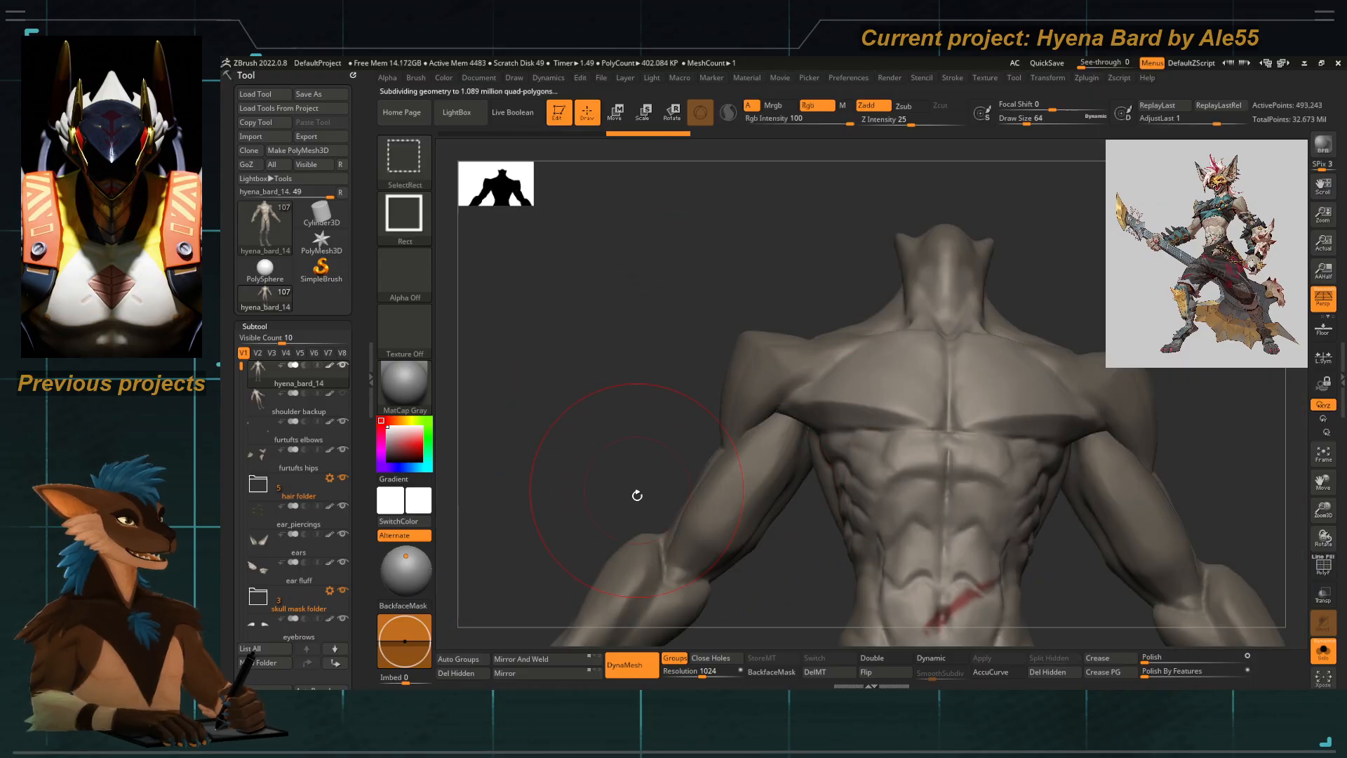
pyautogui.moveTo(634, 496); pyautogui.dragTo(754, 314)
pyautogui.keyDown('alt'); pyautogui.moveTo(675, 374); pyautogui.dragTo(588, 517); pyautogui.keyUp('alt')
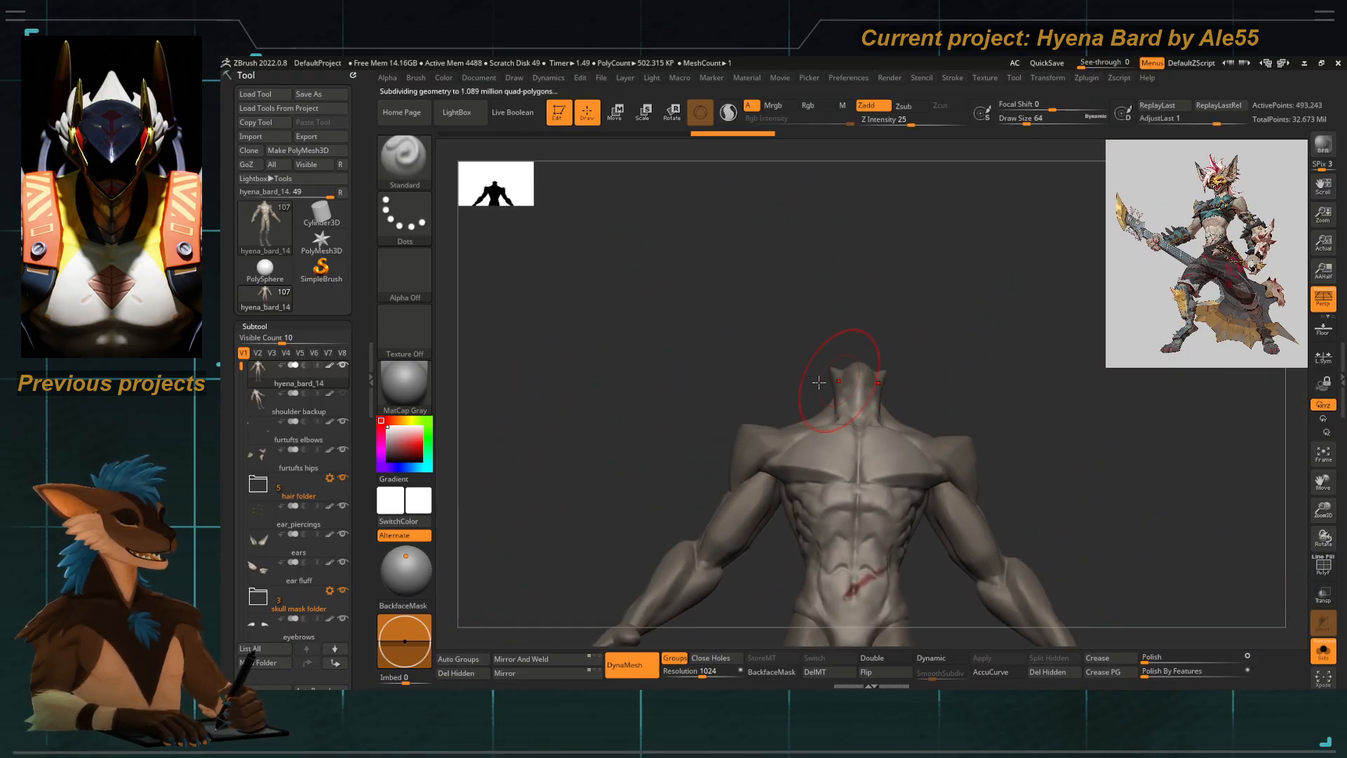
pyautogui.keyDown('shift'); pyautogui.moveTo(787, 368); pyautogui.dragTo(824, 394); pyautogui.keyUp('shift')
pyautogui.keyDown('alt'); pyautogui.moveTo(862, 298); pyautogui.dragTo(956, 389); pyautogui.keyUp('alt')
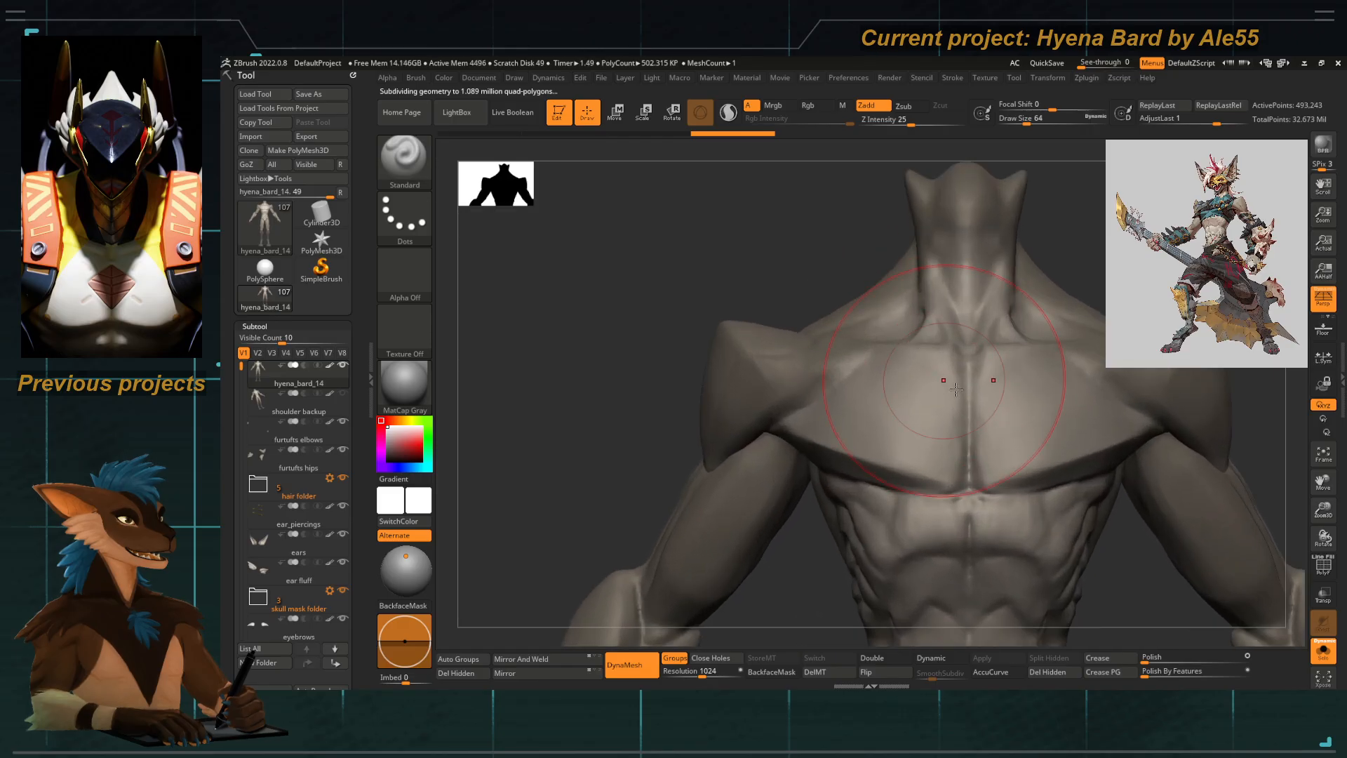
pyautogui.click(1323, 650)
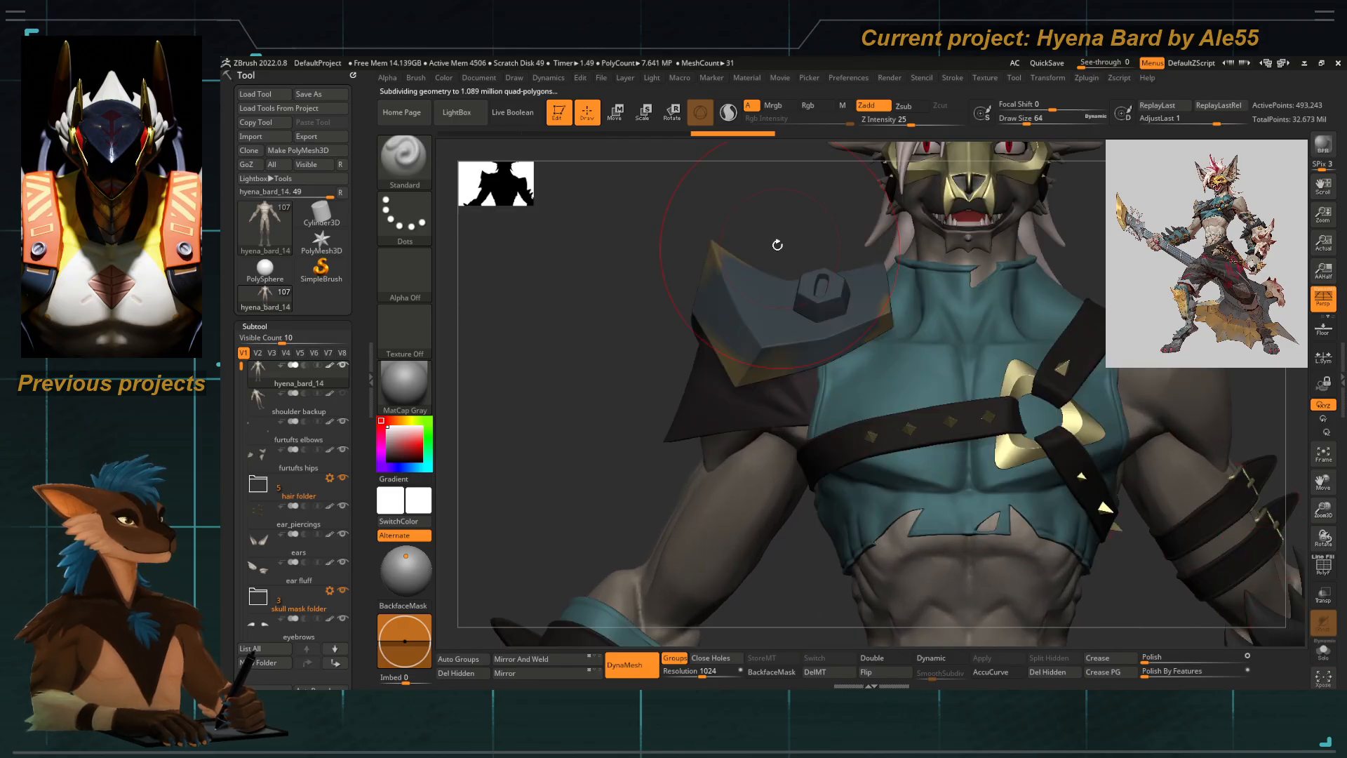
# Step: Examine the full character, including the head in profile, the hands, the trousers and the clawed feet
pyautogui.keyDown('alt'); pyautogui.moveTo(776, 246); pyautogui.dragTo(537, 362); pyautogui.keyUp('alt')
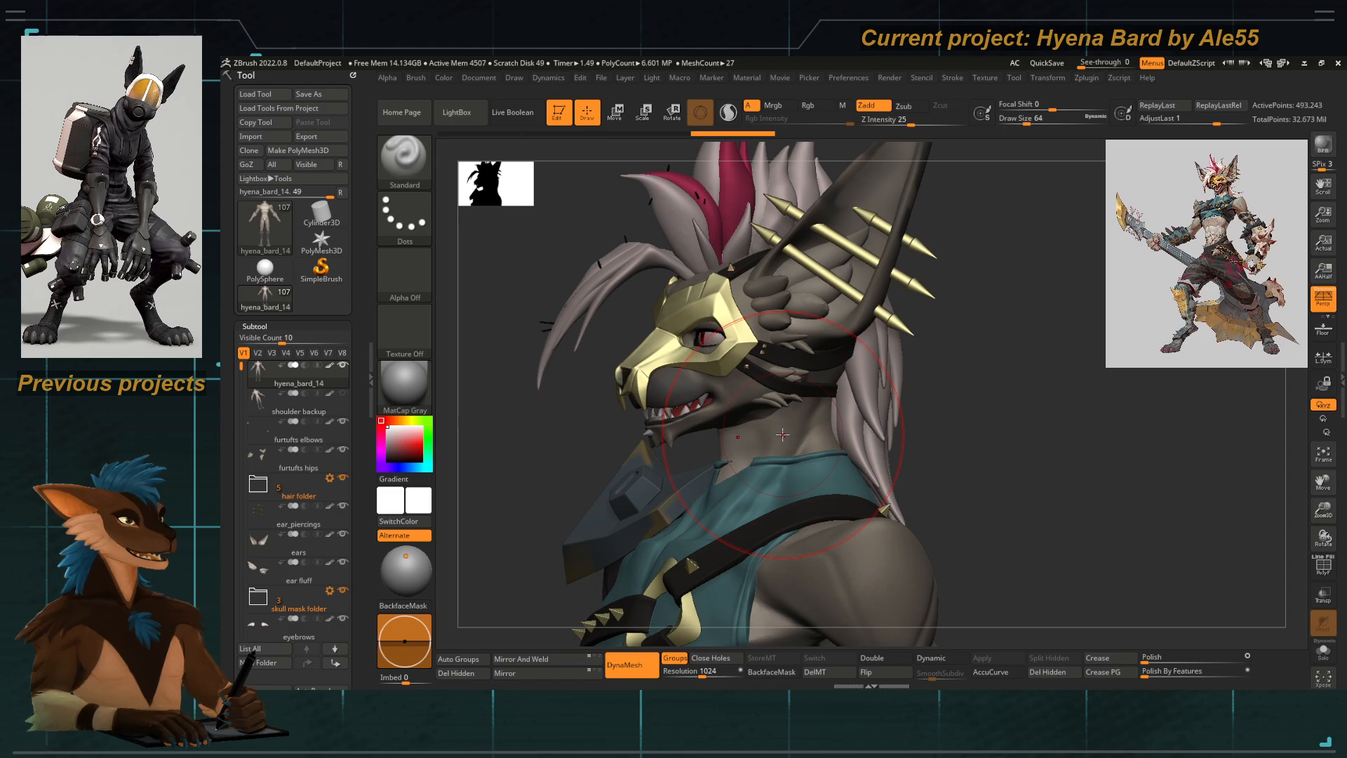
pyautogui.keyDown('shift'); pyautogui.moveTo(559, 463); pyautogui.dragTo(700, 243); pyautogui.keyUp('shift')
pyautogui.moveTo(678, 351)
pyautogui.keyDown('alt'); pyautogui.mouseDown()
pyautogui.moveTo(643, 343)
pyautogui.moveTo(701, 310)
pyautogui.moveTo(649, 303)
pyautogui.moveTo(682, 366)
pyautogui.mouseUp(); pyautogui.keyUp('alt')
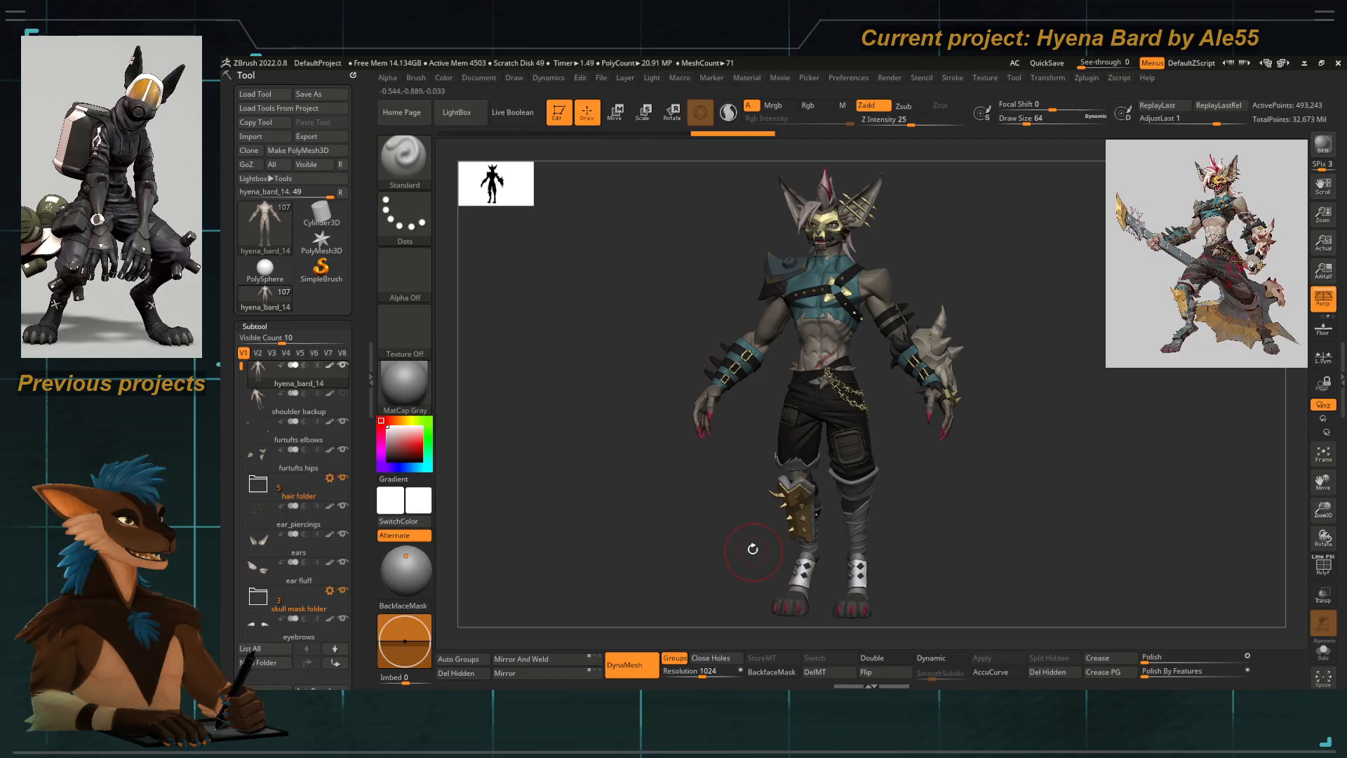
pyautogui.keyDown('alt'); pyautogui.moveTo(705, 456); pyautogui.dragTo(601, 319); pyautogui.keyUp('alt')
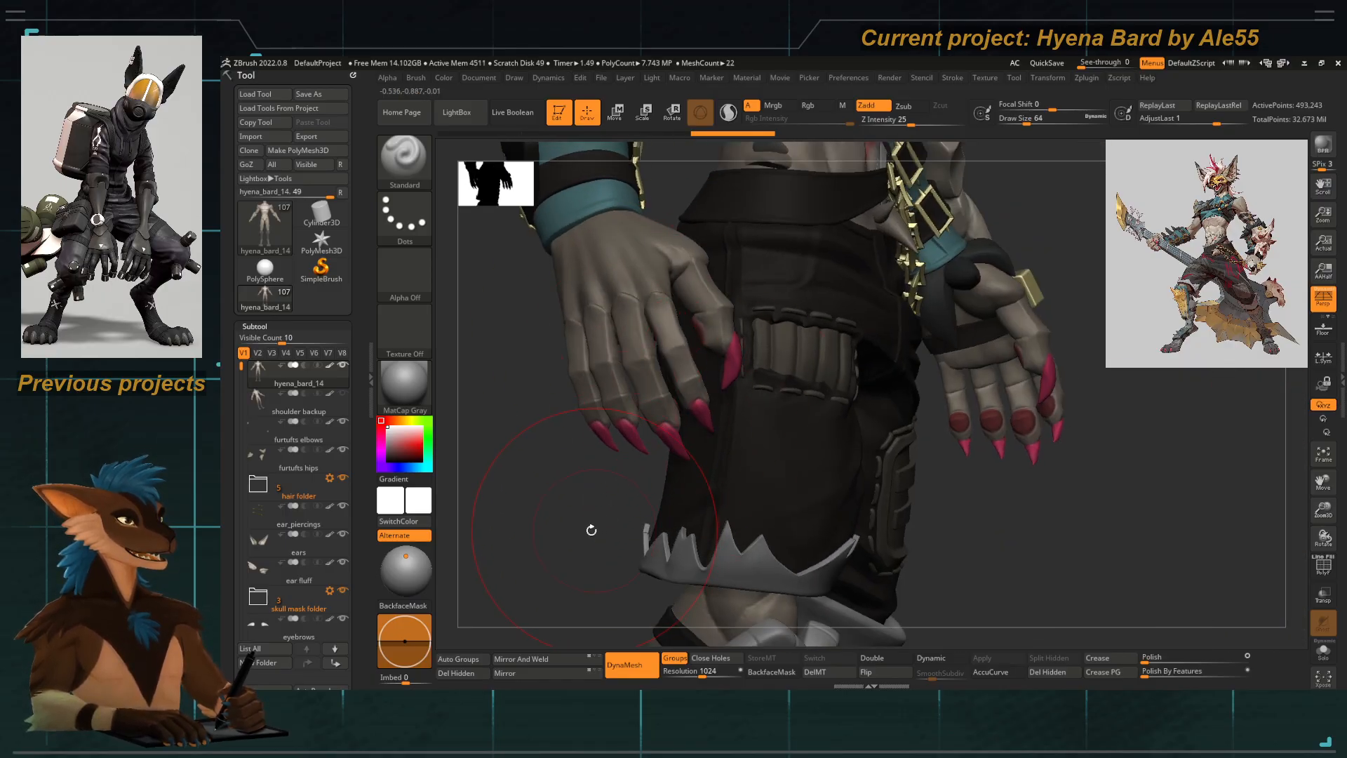
pyautogui.keyDown('alt'); pyautogui.moveTo(592, 529); pyautogui.dragTo(629, 301); pyautogui.keyUp('alt')
pyautogui.moveTo(744, 596)
pyautogui.keyDown('alt'); pyautogui.mouseDown()
pyautogui.moveTo(697, 324)
pyautogui.moveTo(787, 517)
pyautogui.moveTo(680, 564)
pyautogui.moveTo(734, 533)
pyautogui.mouseUp(); pyautogui.keyUp('alt')
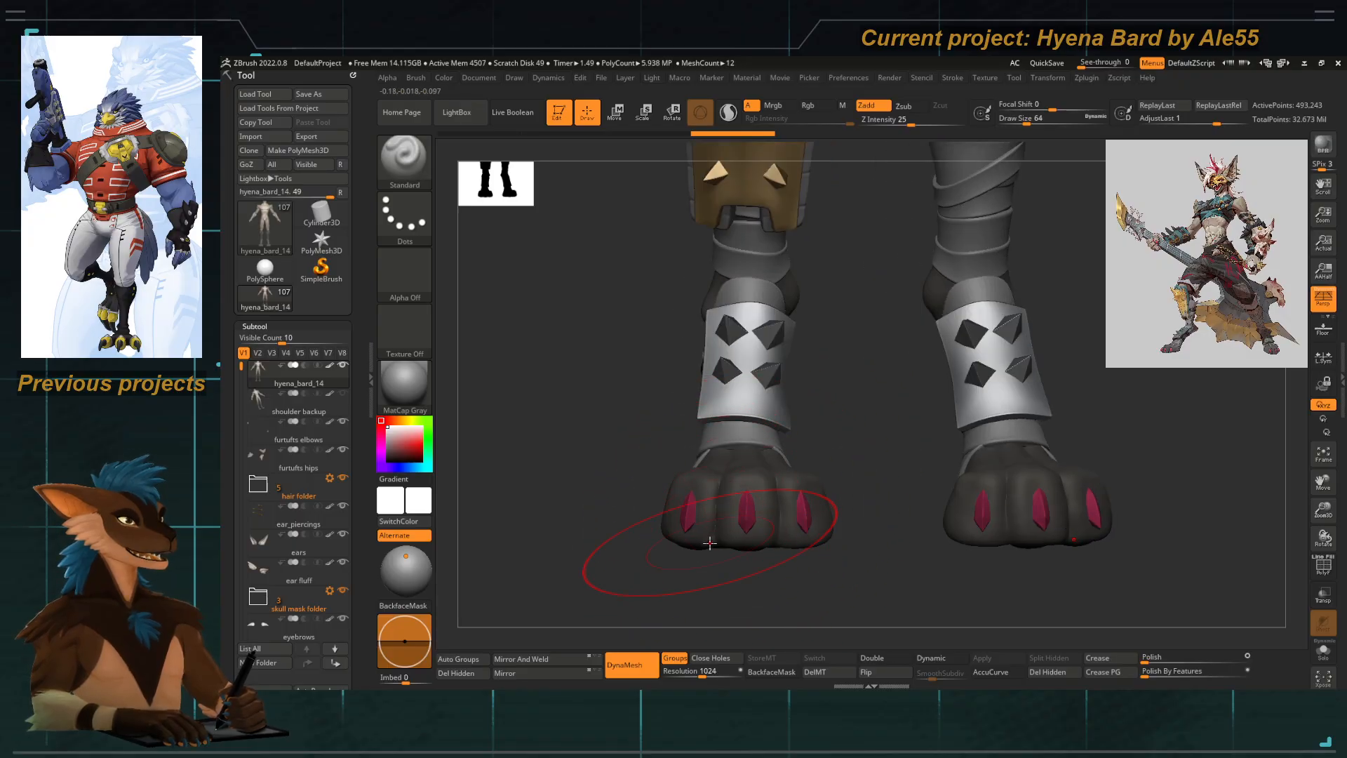
pyautogui.moveTo(585, 490); pyautogui.dragTo(583, 472)
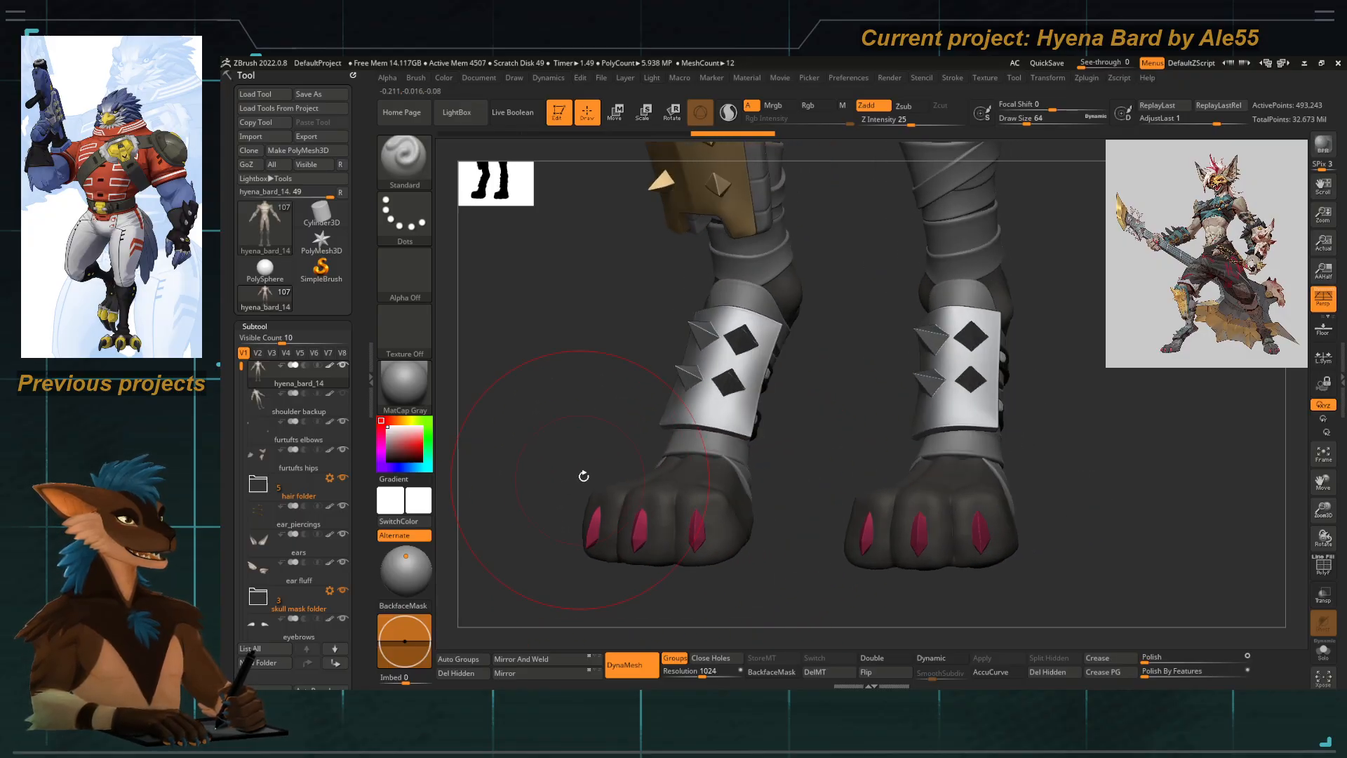
pyautogui.moveTo(659, 442)
pyautogui.mouseDown()
pyautogui.moveTo(595, 304)
pyautogui.moveTo(589, 439)
pyautogui.moveTo(640, 385)
pyautogui.moveTo(623, 355)
pyautogui.moveTo(646, 481)
pyautogui.moveTo(632, 392)
pyautogui.moveTo(676, 378)
pyautogui.moveTo(731, 414)
pyautogui.moveTo(738, 377)
pyautogui.mouseUp()
# Step: Reshape the base of the thumb on the body mesh using the Move Topological brush at a draw size of about 23
pyautogui.keyDown('alt'); pyautogui.click(733, 478); pyautogui.keyUp('alt')
pyautogui.keyDown('alt'); pyautogui.click(745, 372); pyautogui.keyUp('alt')
pyautogui.press('space')
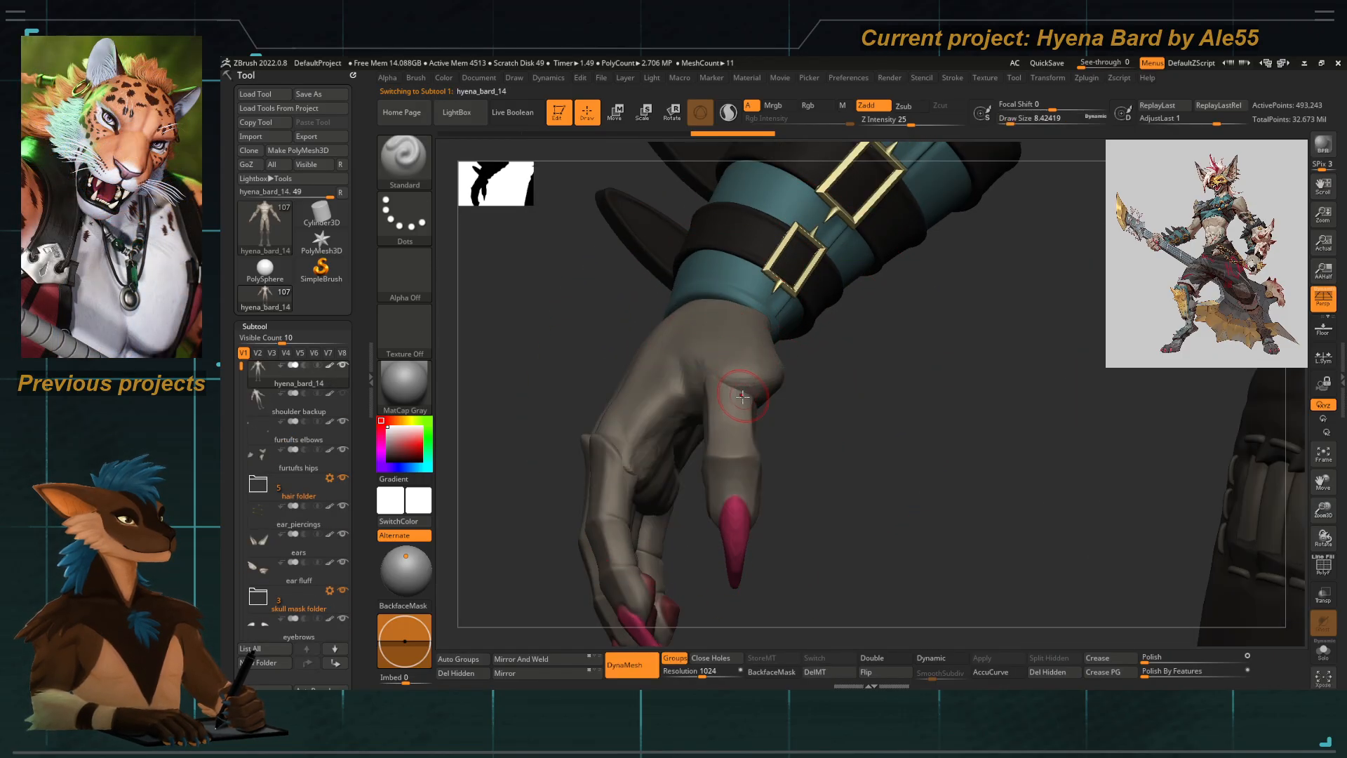
pyautogui.press('b')
pyautogui.press('m')
pyautogui.press('t')
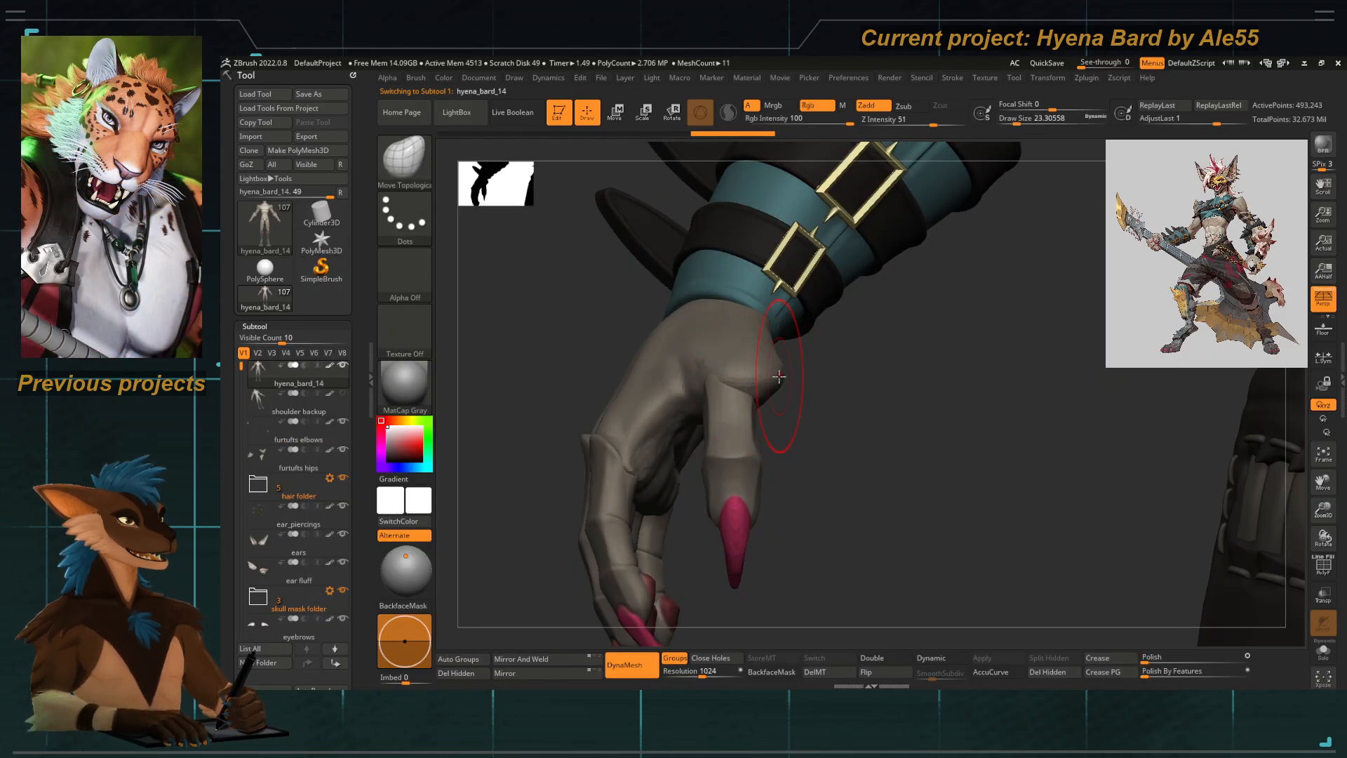
pyautogui.moveTo(779, 377)
pyautogui.mouseDown()
pyautogui.moveTo(766, 375)
pyautogui.moveTo(783, 425)
pyautogui.moveTo(774, 367)
pyautogui.moveTo(790, 382)
pyautogui.moveTo(791, 255)
pyautogui.moveTo(794, 353)
pyautogui.moveTo(814, 409)
pyautogui.moveTo(786, 351)
pyautogui.moveTo(669, 357)
pyautogui.mouseUp()
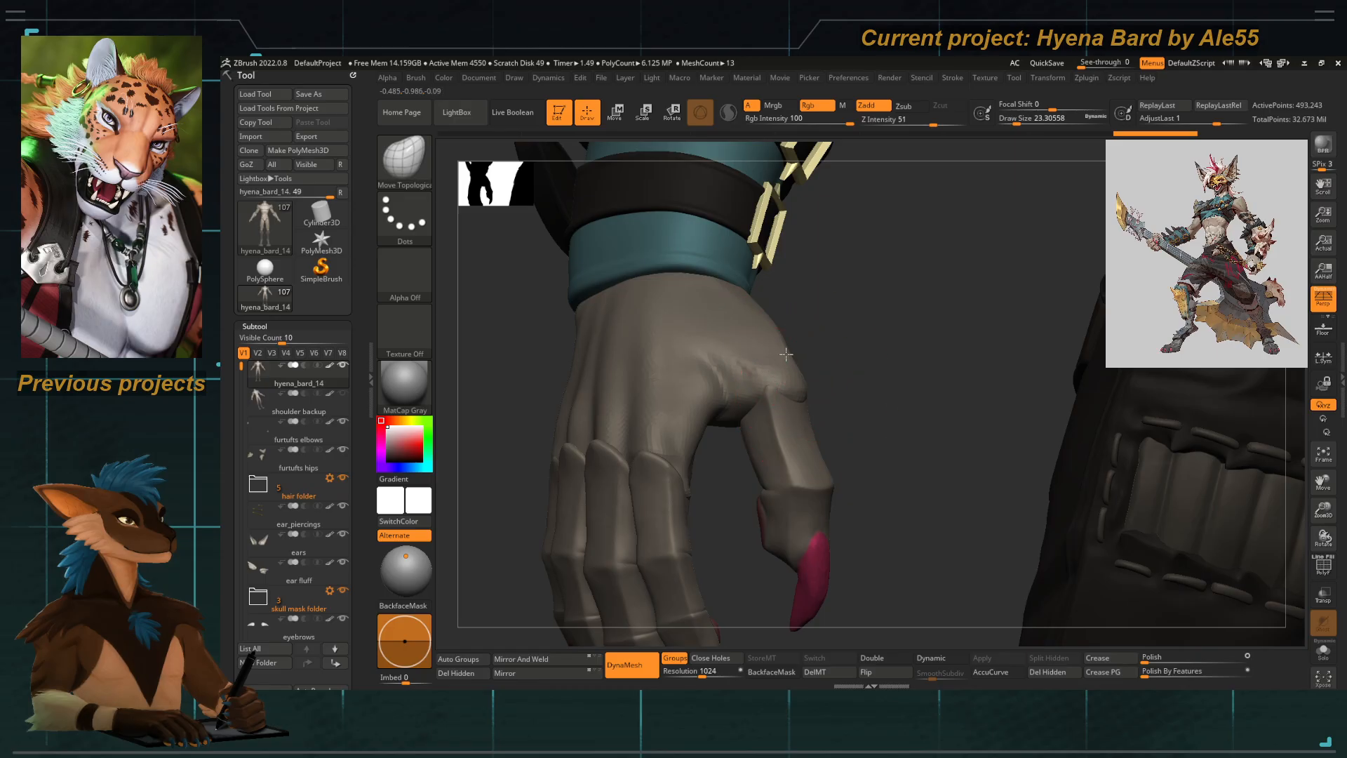
pyautogui.moveTo(786, 354); pyautogui.dragTo(780, 340)
pyautogui.moveTo(863, 364)
pyautogui.keyDown('alt'); pyautogui.mouseDown()
pyautogui.moveTo(505, 389)
pyautogui.moveTo(607, 352)
pyautogui.moveTo(631, 312)
pyautogui.mouseUp(); pyautogui.keyUp('alt')
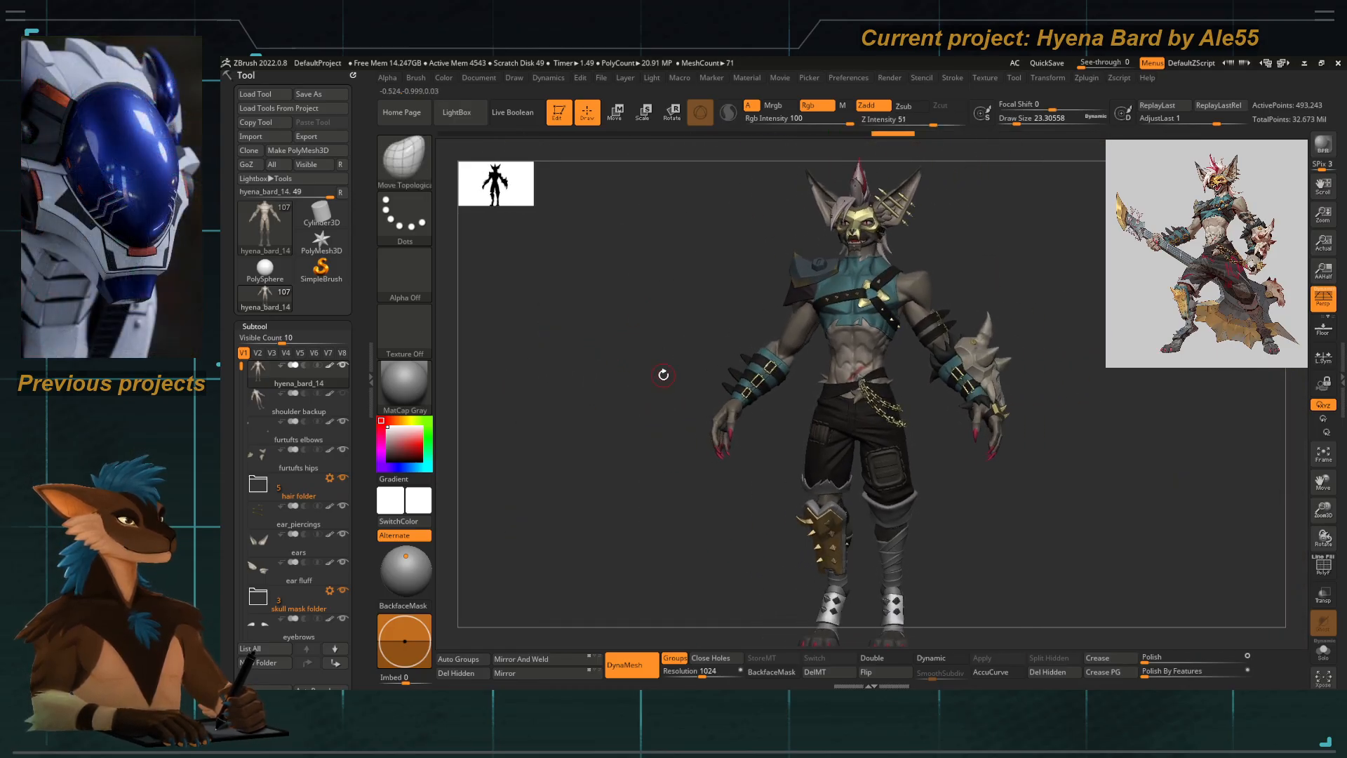
# Step: Show the body mesh alone in Solo mode and inspect the isolated upper-arm polygroup before unhiding the rest
pyautogui.moveTo(608, 400); pyautogui.dragTo(622, 367)
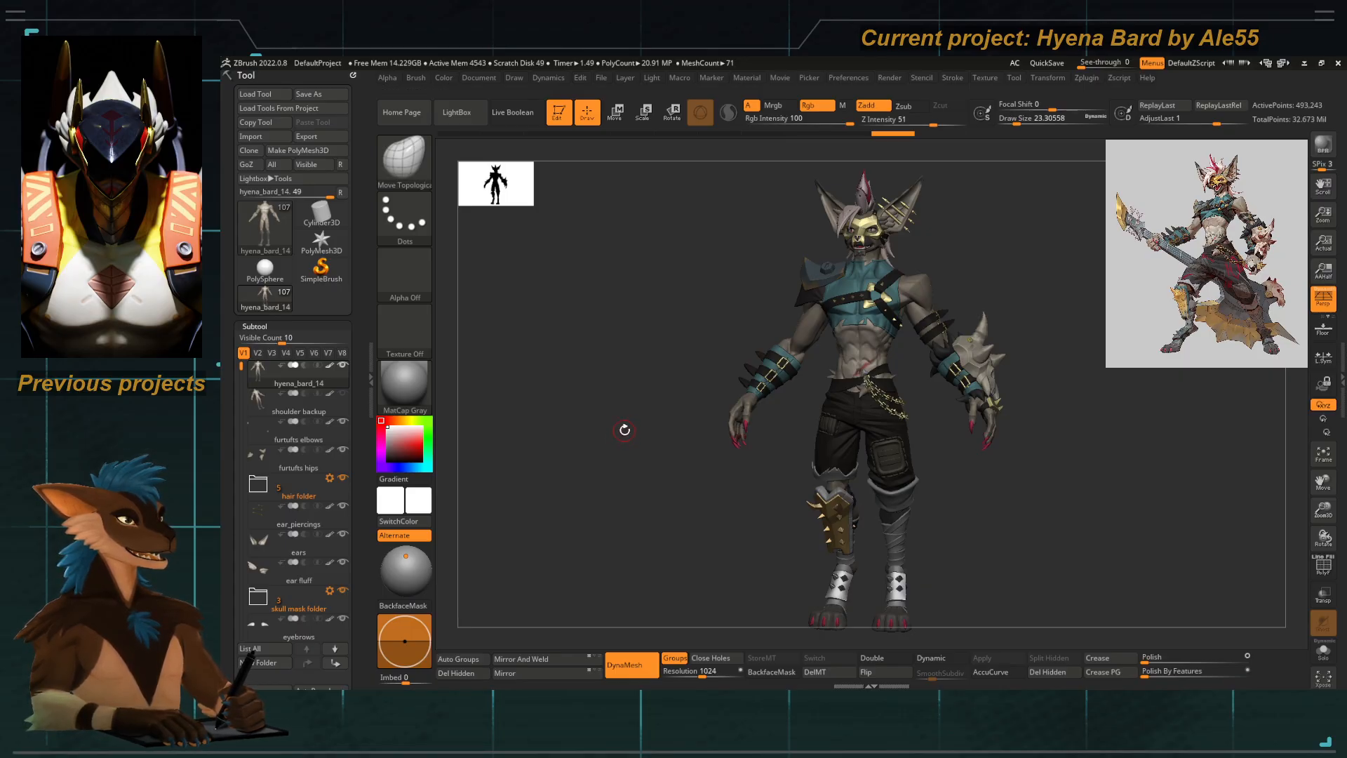
pyautogui.moveTo(625, 418); pyautogui.dragTo(644, 417)
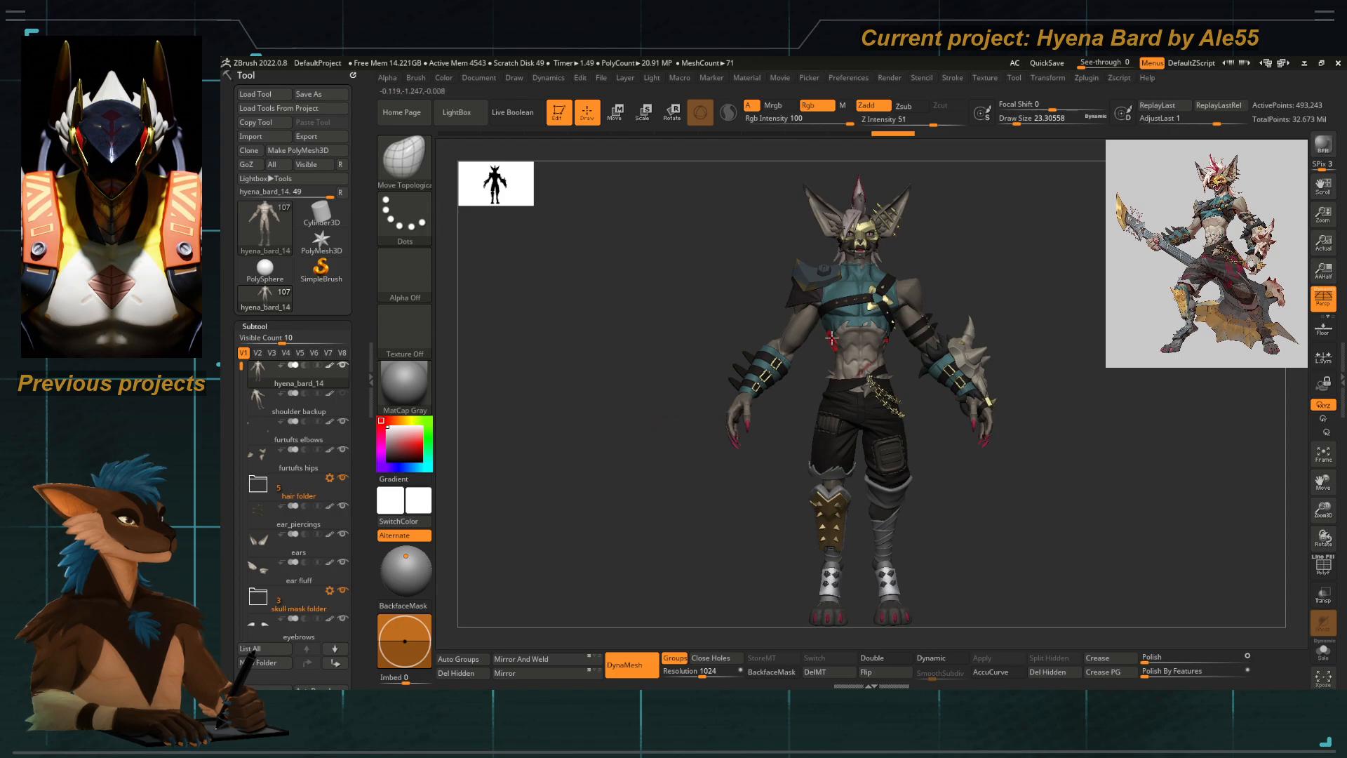
pyautogui.keyDown('ctrl'); pyautogui.moveTo(831, 338); pyautogui.dragTo(733, 339, button='right'); pyautogui.keyUp('ctrl')
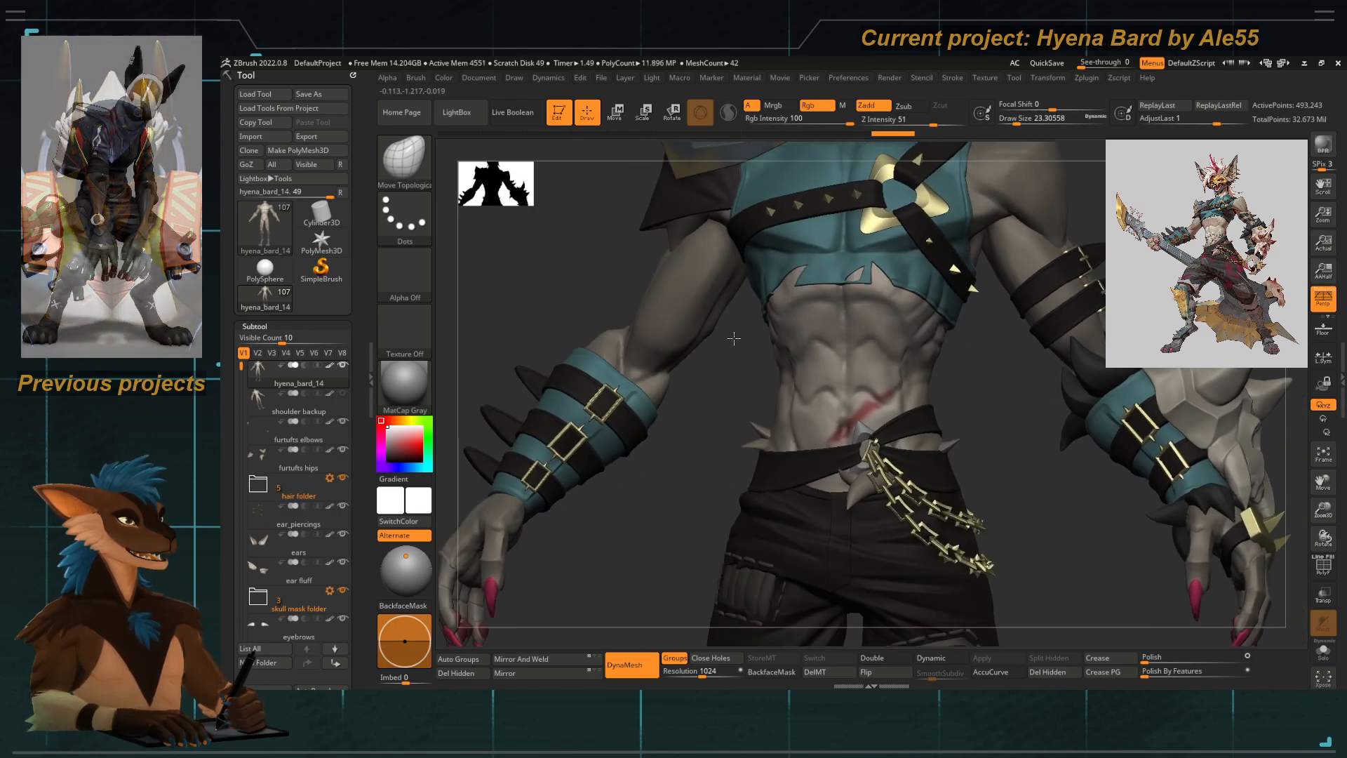
pyautogui.moveTo(733, 338); pyautogui.dragTo(1234, 629)
pyautogui.click(1323, 658)
pyautogui.moveTo(736, 480)
pyautogui.keyDown('alt'); pyautogui.mouseDown(button='right')
pyautogui.moveTo(703, 388)
pyautogui.moveTo(715, 485)
pyautogui.mouseUp(button='right'); pyautogui.keyUp('alt')
pyautogui.moveTo(737, 242)
pyautogui.keyDown('alt'); pyautogui.mouseDown(button='right')
pyautogui.moveTo(756, 360)
pyautogui.moveTo(736, 376)
pyautogui.moveTo(775, 456)
pyautogui.mouseUp(button='right'); pyautogui.keyUp('alt')
pyautogui.keyDown('ctrl'); pyautogui.keyDown('shift'); pyautogui.click(788, 387); pyautogui.keyUp('shift'); pyautogui.keyUp('ctrl')
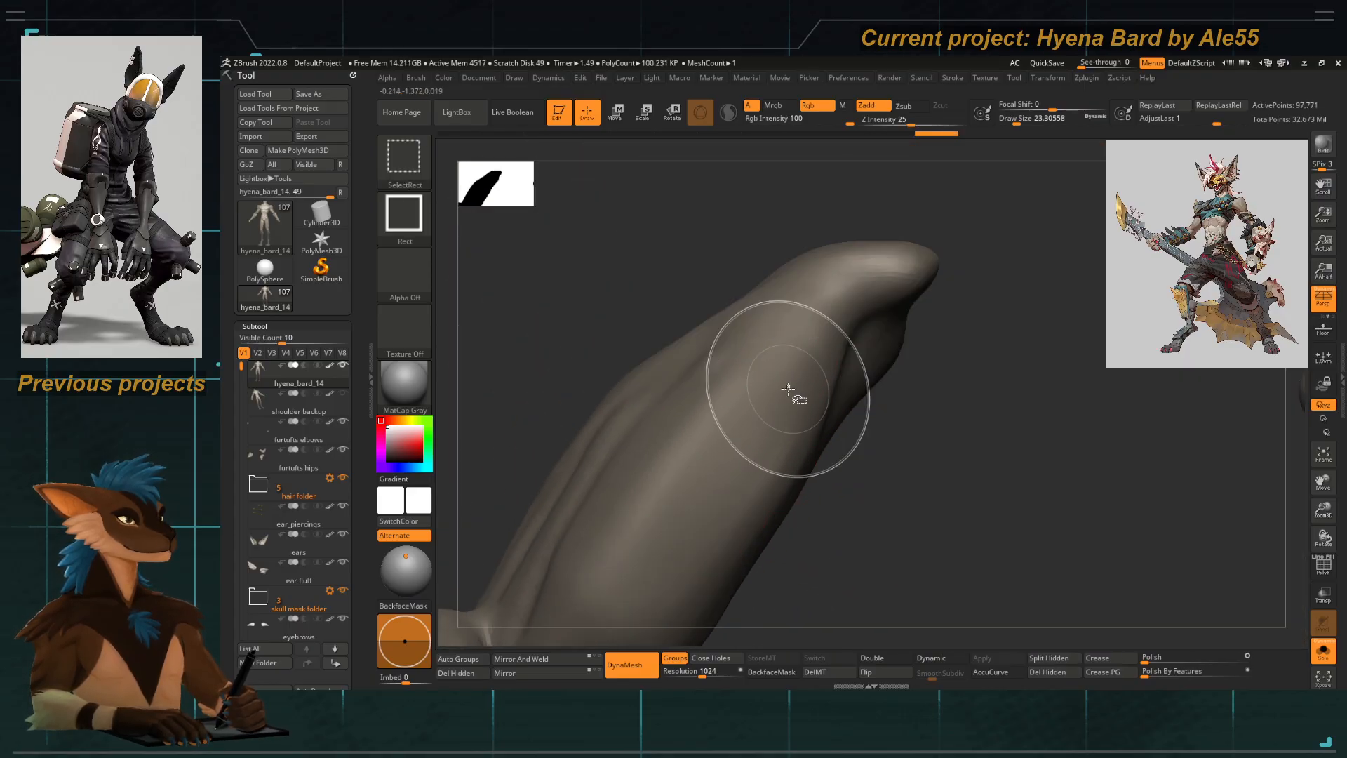
pyautogui.keyDown('ctrl'); pyautogui.keyDown('shift'); pyautogui.click(828, 538); pyautogui.keyUp('shift'); pyautogui.keyUp('ctrl')
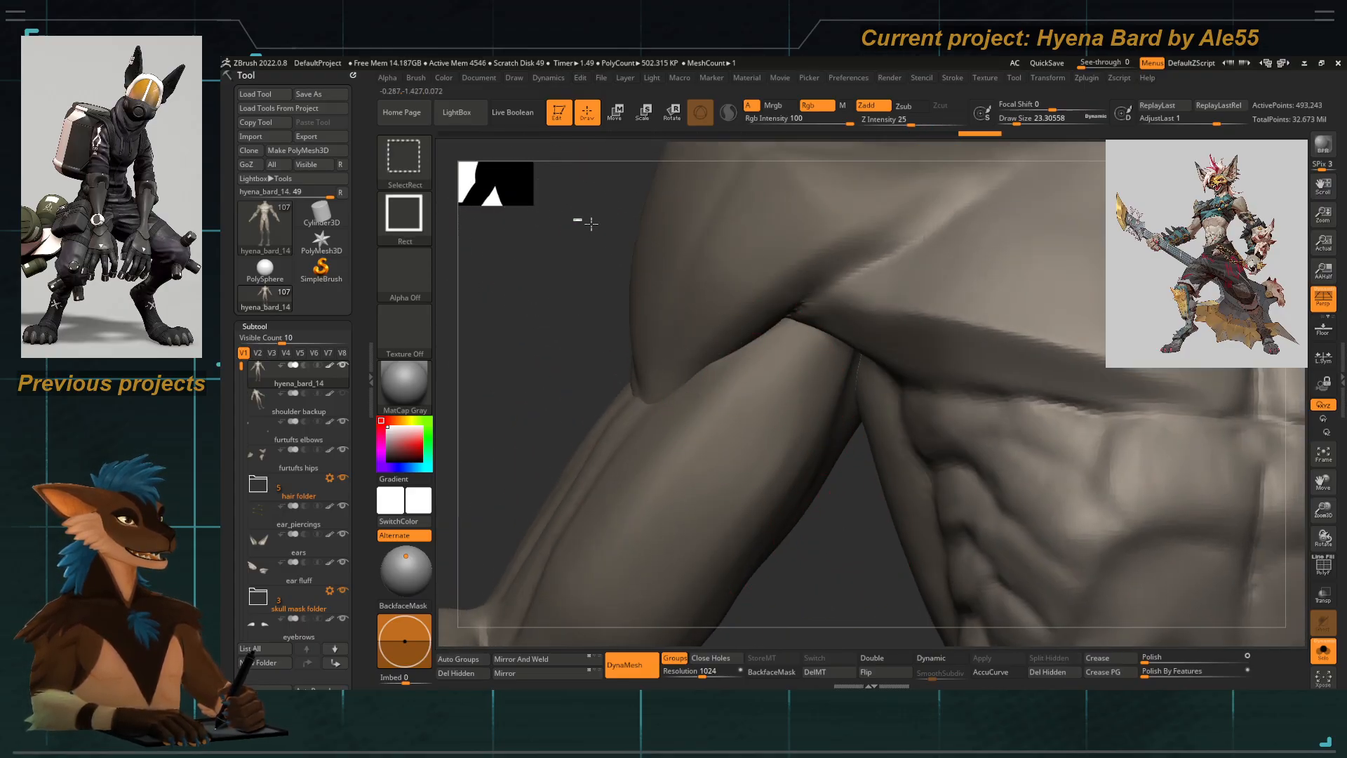
# Step: Isolate the shoulder region of the body mesh, examine it from several angles, and unhide the complete mesh
pyautogui.keyDown('ctrl'); pyautogui.keyDown('shift'); pyautogui.moveTo(587, 219); pyautogui.dragTo(954, 424); pyautogui.keyUp('shift'); pyautogui.keyUp('ctrl')
pyautogui.moveTo(930, 431)
pyautogui.mouseDown(button='right')
pyautogui.moveTo(845, 587)
pyautogui.moveTo(877, 329)
pyautogui.moveTo(926, 350)
pyautogui.mouseUp(button='right')
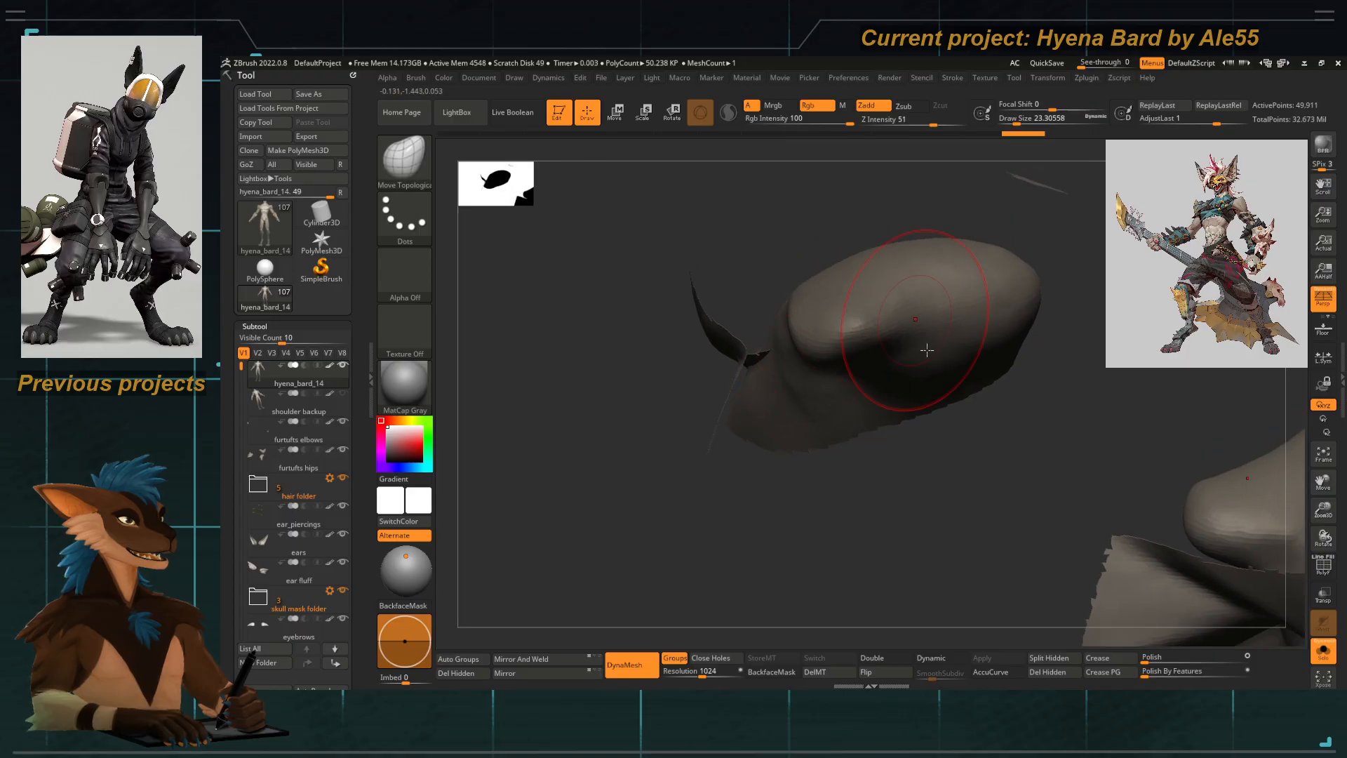
pyautogui.moveTo(566, 429); pyautogui.dragTo(807, 413, button='right')
pyautogui.keyDown('ctrl'); pyautogui.keyDown('shift'); pyautogui.moveTo(758, 491); pyautogui.dragTo(778, 521); pyautogui.keyUp('shift'); pyautogui.keyUp('ctrl')
pyautogui.moveTo(778, 521)
pyautogui.keyDown('ctrl'); pyautogui.mouseDown(button='right')
pyautogui.moveTo(613, 381)
pyautogui.moveTo(676, 415)
pyautogui.moveTo(688, 319)
pyautogui.moveTo(625, 346)
pyautogui.moveTo(501, 364)
pyautogui.mouseUp(button='right'); pyautogui.keyUp('ctrl')
pyautogui.keyDown('ctrl'); pyautogui.keyDown('shift'); pyautogui.click(608, 358); pyautogui.keyUp('shift'); pyautogui.keyUp('ctrl')
# Step: Copy the body subtool into the separate PolyMesh3D star tool and switch back to the hyena_bard_14 tool
pyautogui.moveTo(360, 443); pyautogui.dragTo(361, 388)
pyautogui.click(259, 583)
pyautogui.click(321, 189)
pyautogui.moveTo(356, 588); pyautogui.dragTo(356, 363)
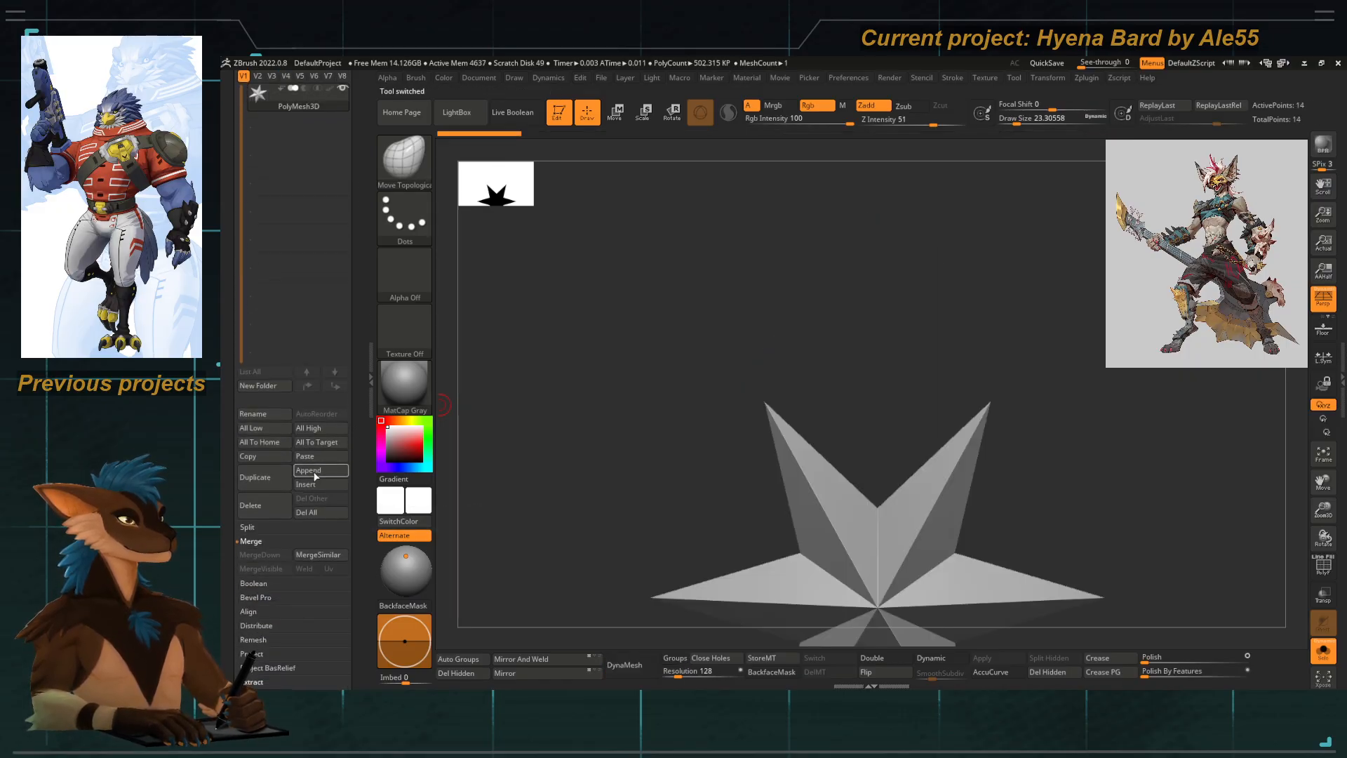
pyautogui.click(314, 459)
pyautogui.moveTo(348, 184); pyautogui.dragTo(349, 314)
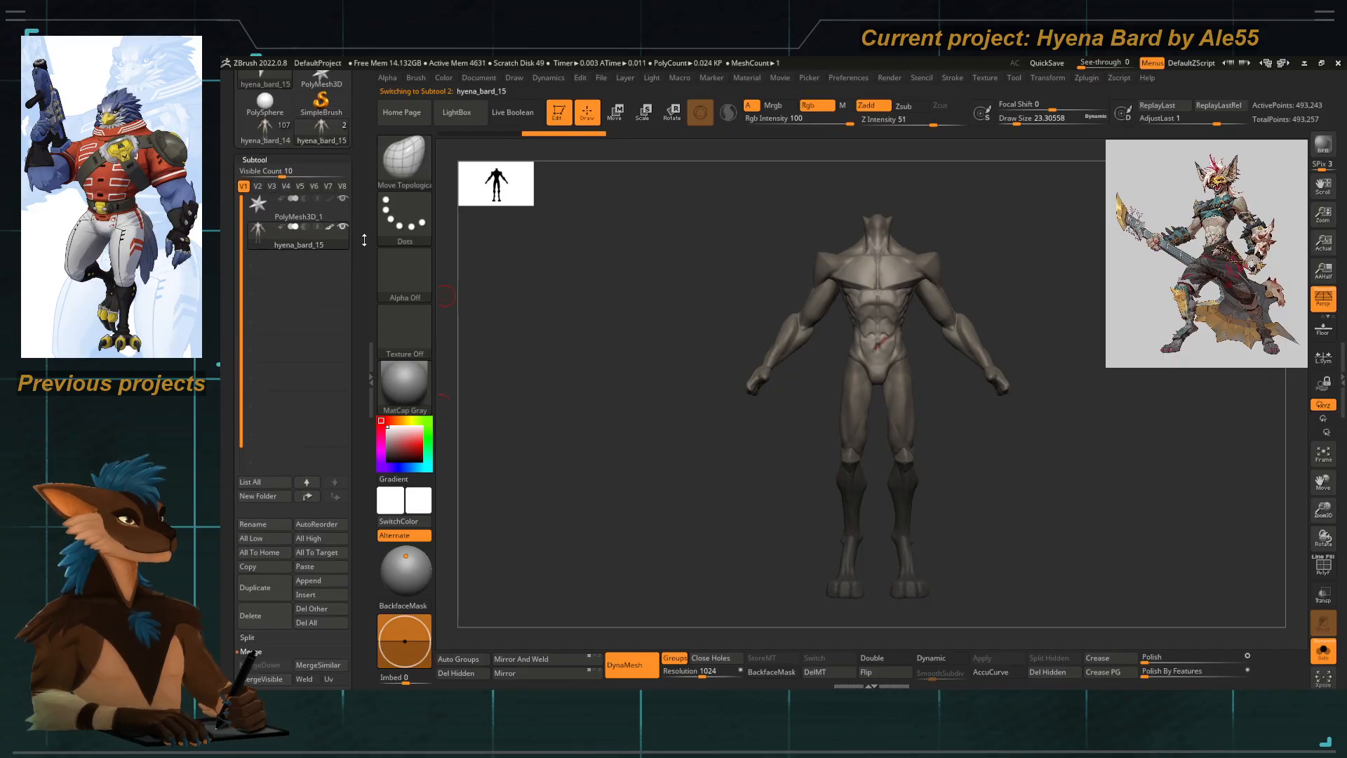
pyautogui.click(267, 145)
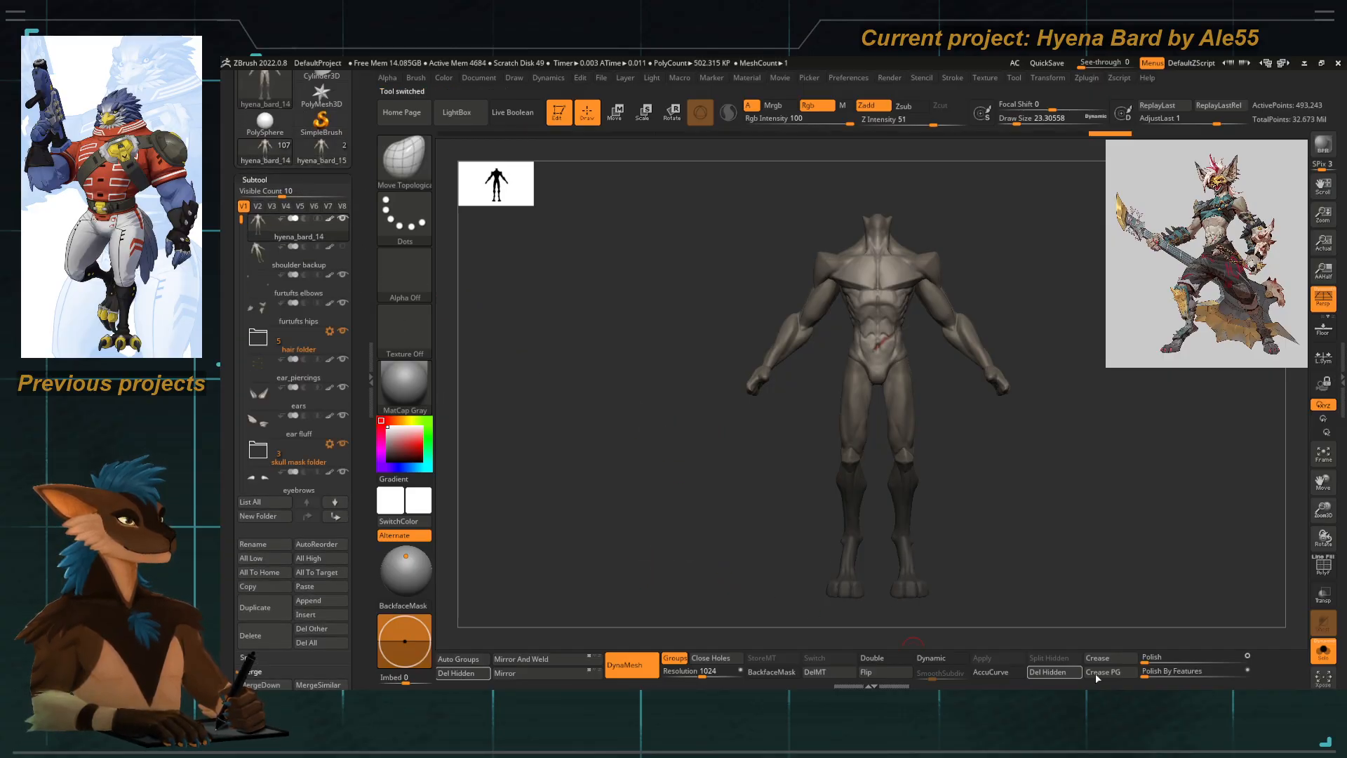
# Step: Show the full character again, copy the fingers placed subtool and paste it into the hyena_bard_15 tool
pyautogui.click(1331, 650)
pyautogui.keyDown('alt'); pyautogui.moveTo(809, 456); pyautogui.dragTo(944, 299); pyautogui.keyUp('alt')
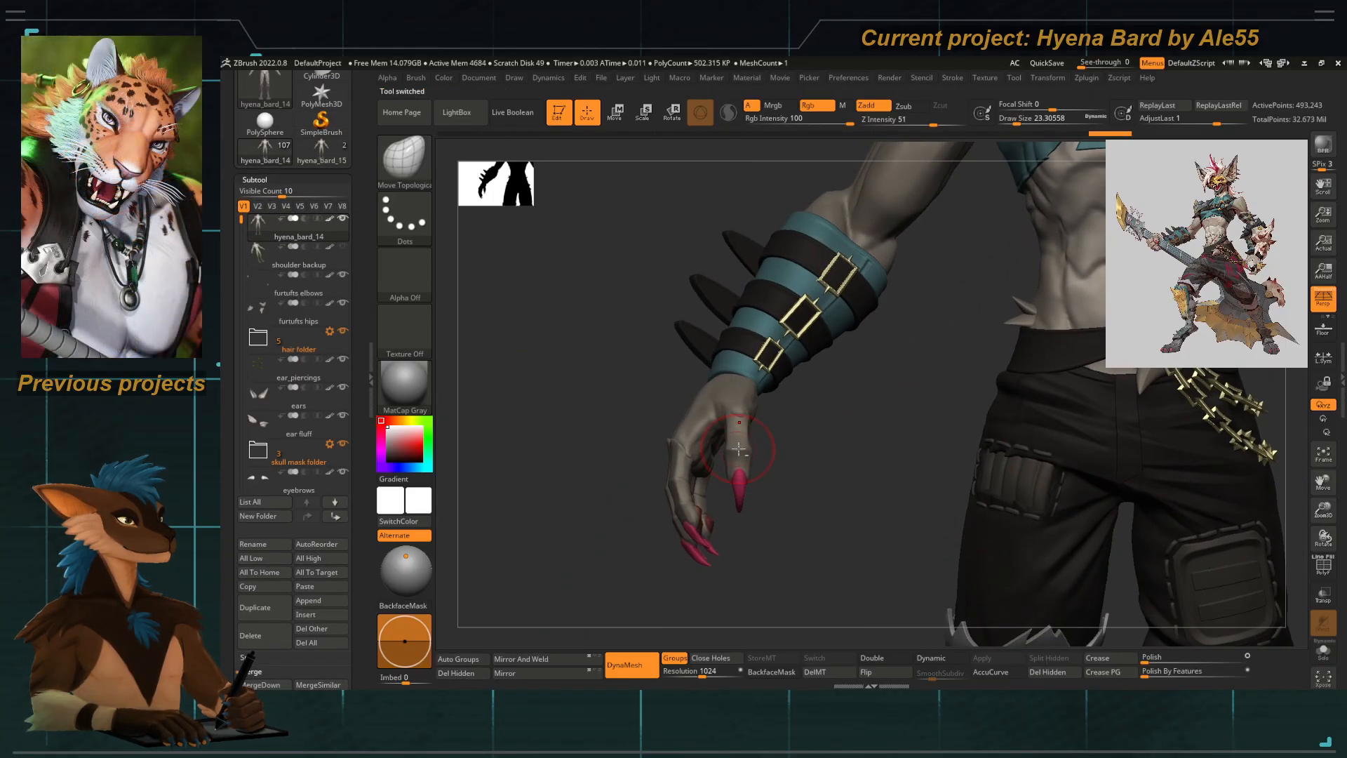
pyautogui.click(309, 503)
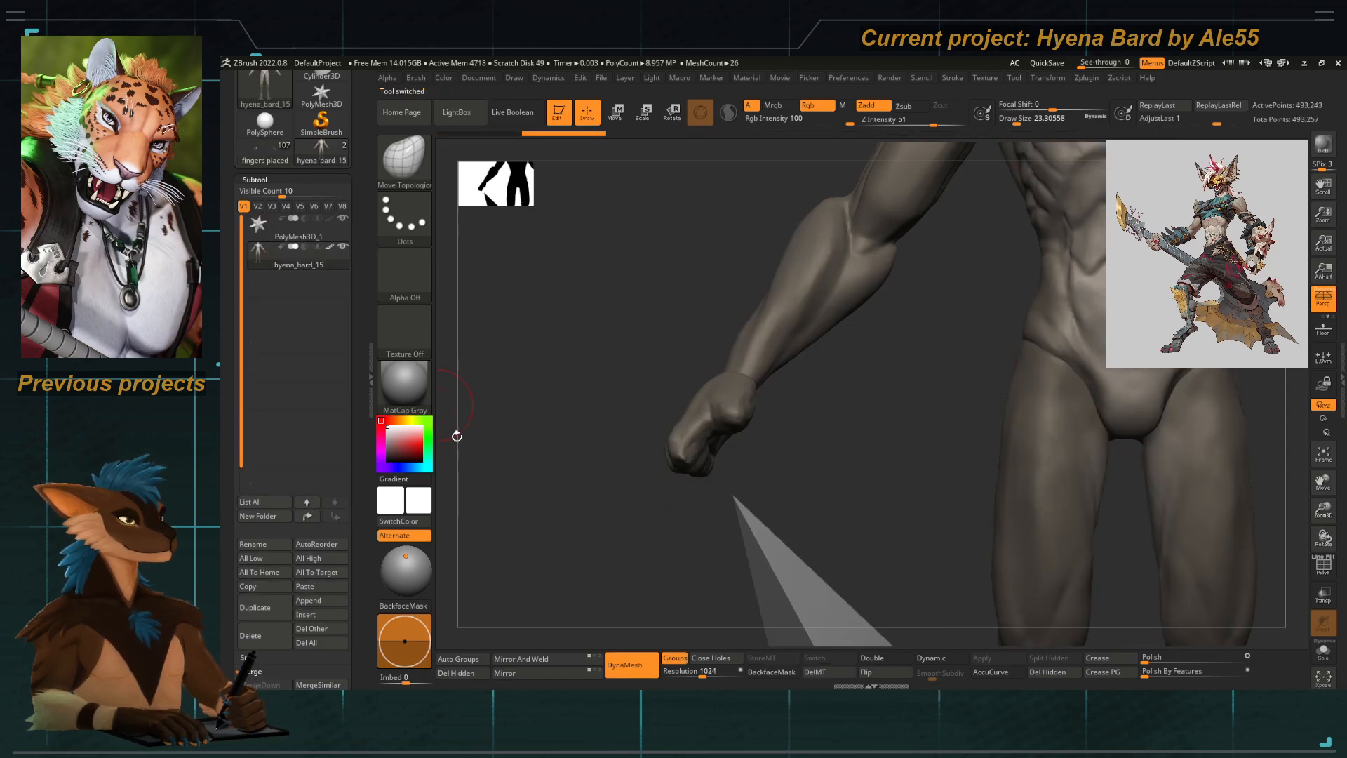
pyautogui.click(315, 588)
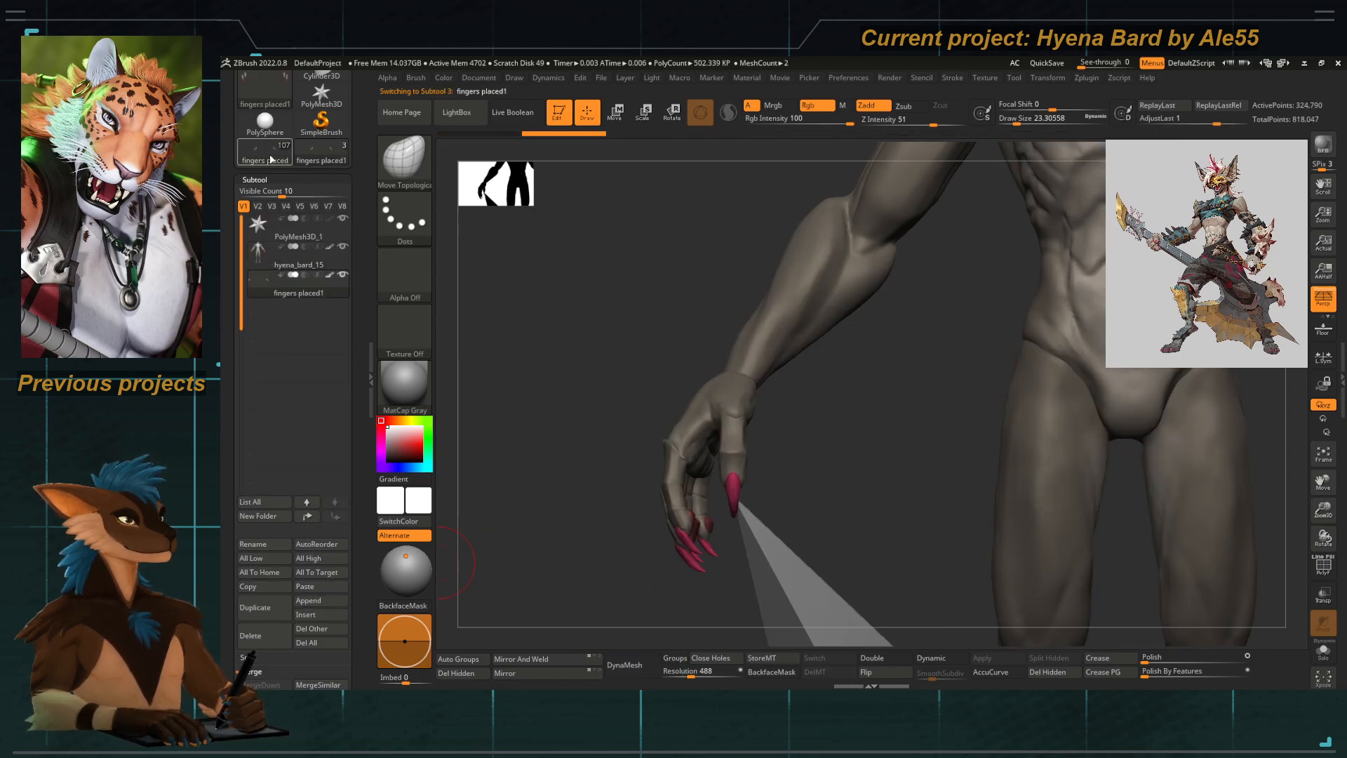
# Step: Return to the full character tool, select the head subtool, check it in isolation and copy it
pyautogui.click(270, 160)
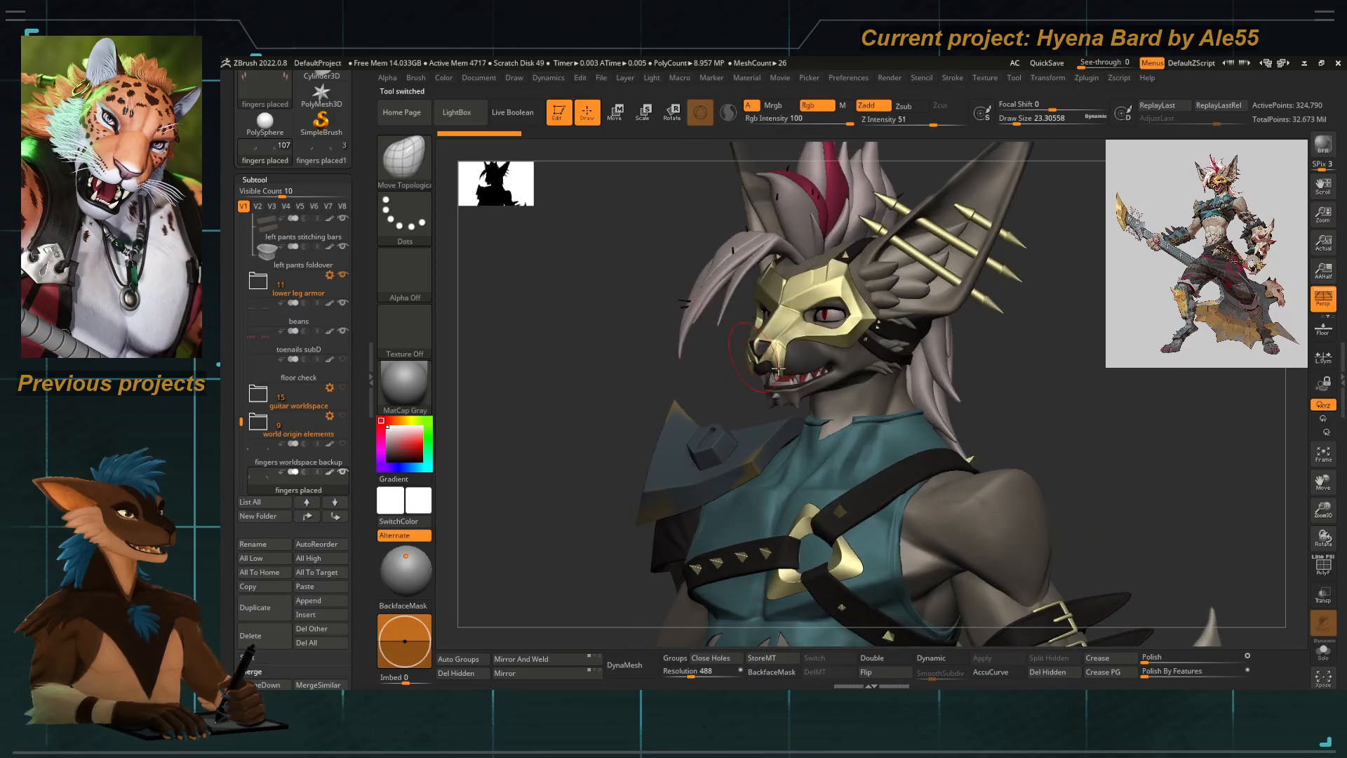
pyautogui.keyDown('alt'); pyautogui.click(777, 370); pyautogui.keyUp('alt')
pyautogui.click(1323, 651)
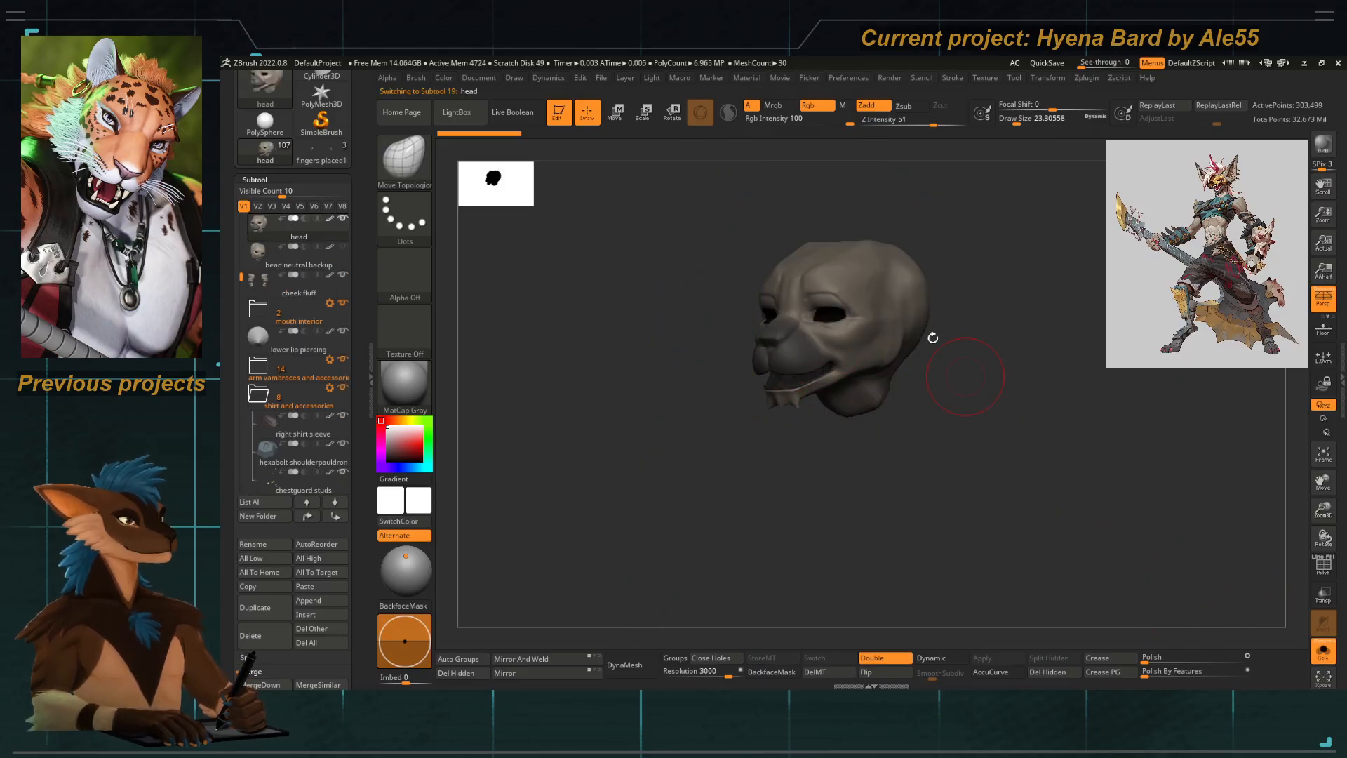
pyautogui.click(1323, 651)
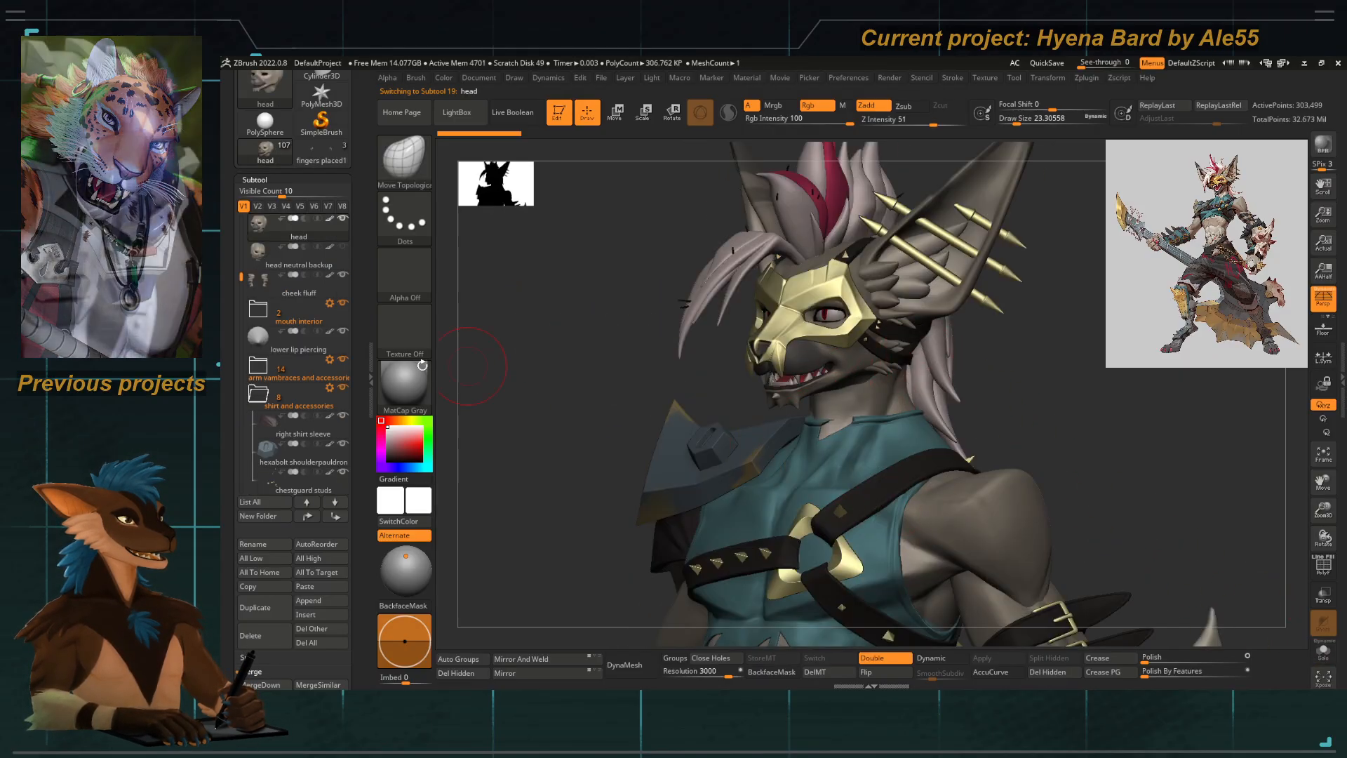
pyautogui.scroll(-3, 274, 474)
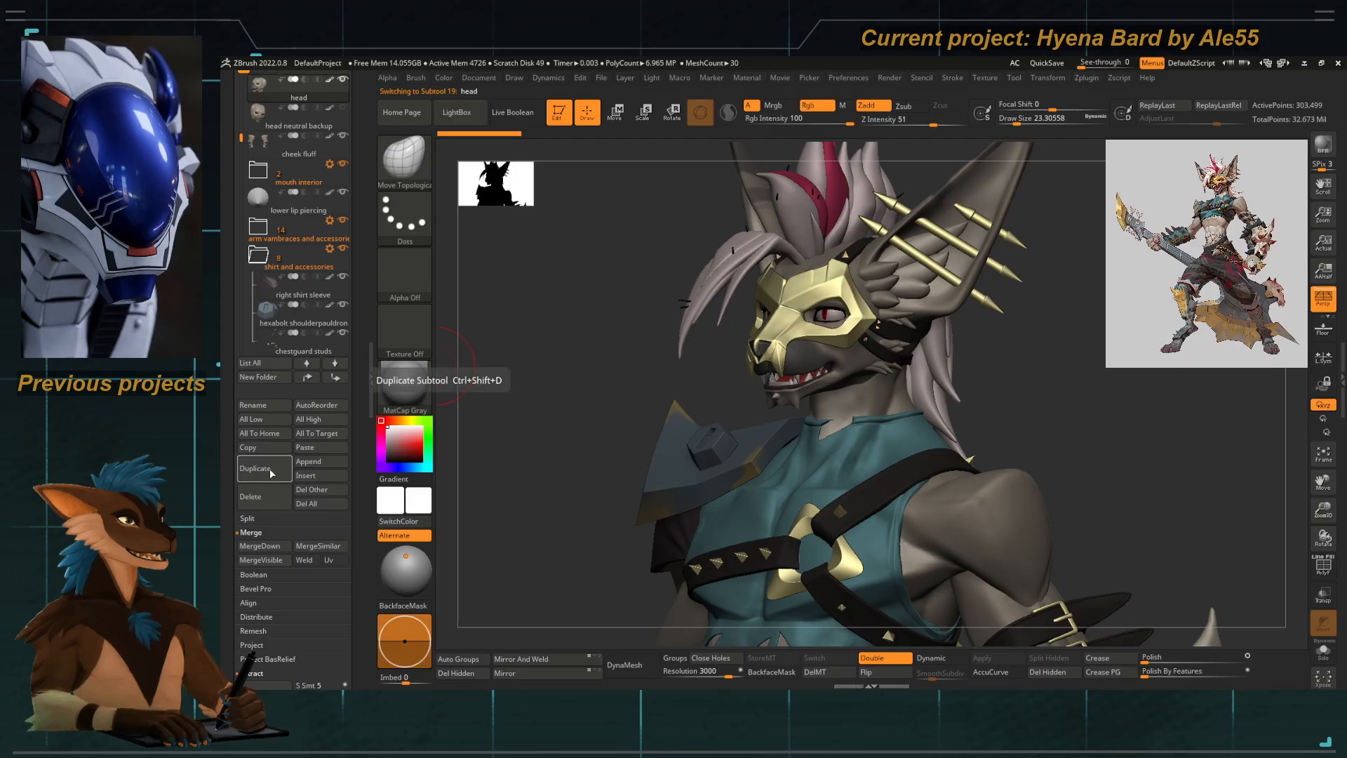
pyautogui.scroll(5, 315, 312)
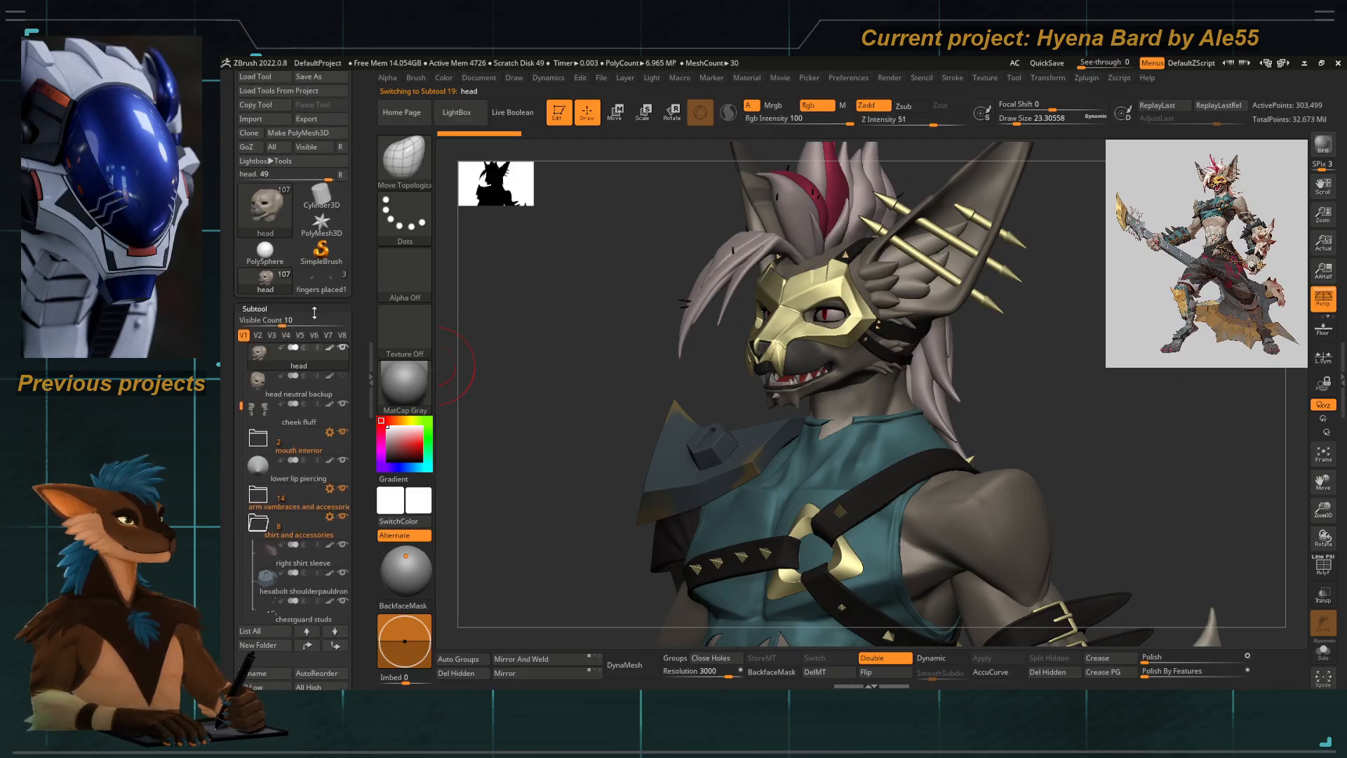
# Step: Switch to the separate body copy tool and paste the head subtool into it
pyautogui.click(321, 283)
pyautogui.click(1323, 651)
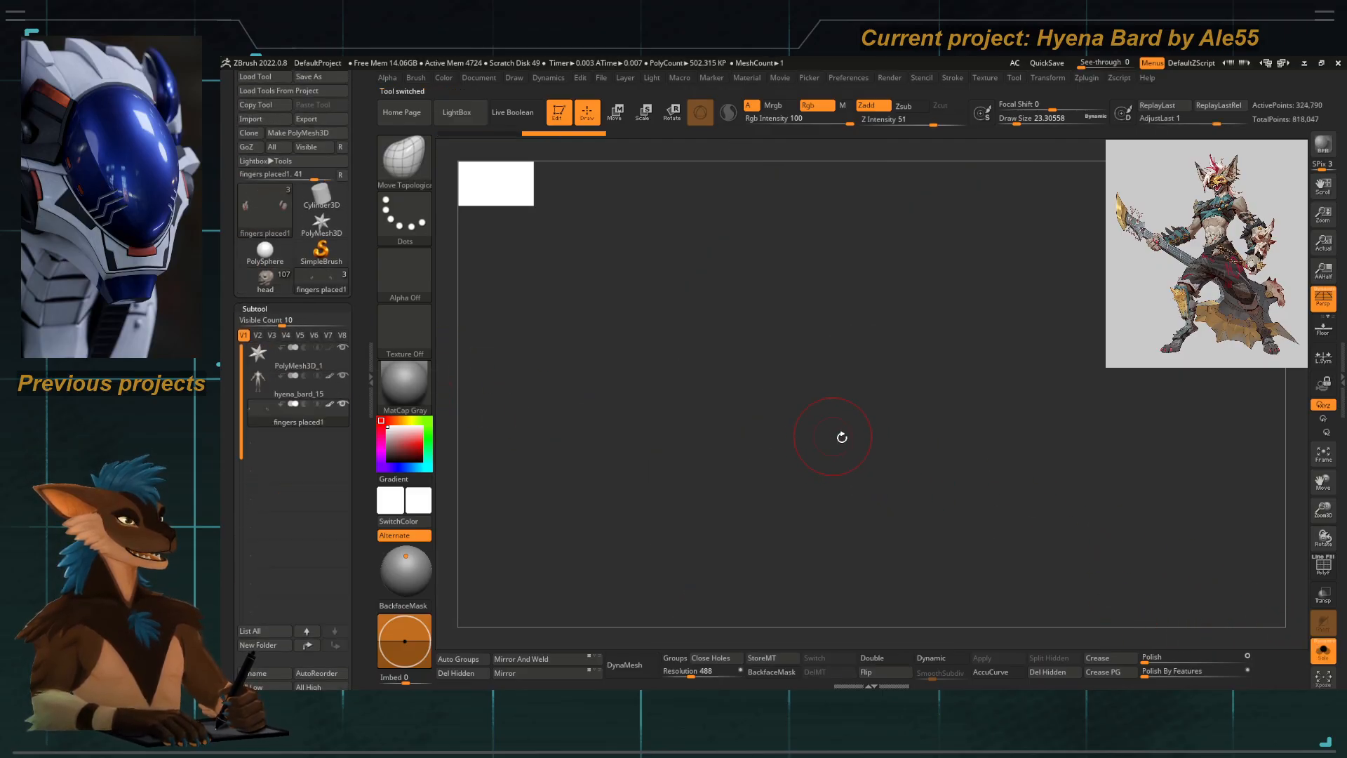
pyautogui.click(1315, 654)
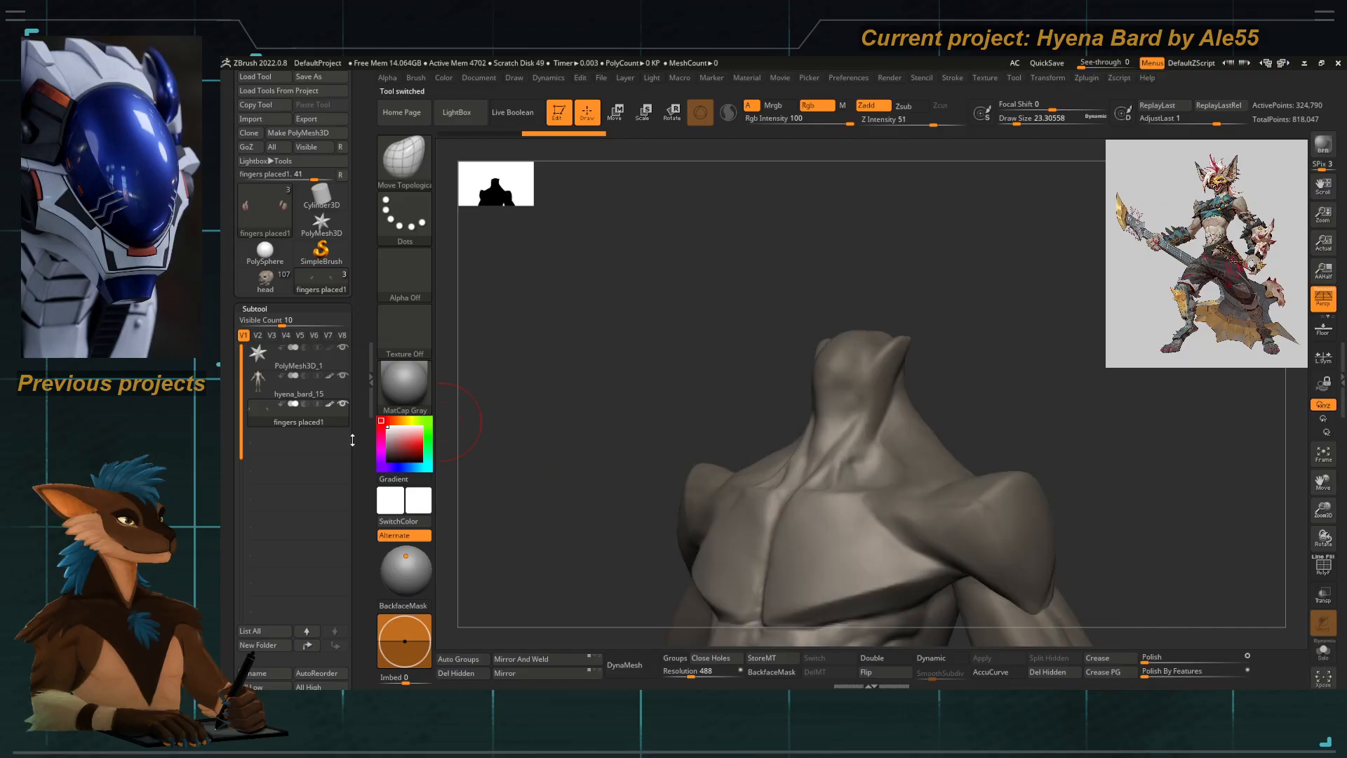
pyautogui.scroll(-3, 355, 603)
pyautogui.moveTo(356, 577); pyautogui.dragTo(356, 561)
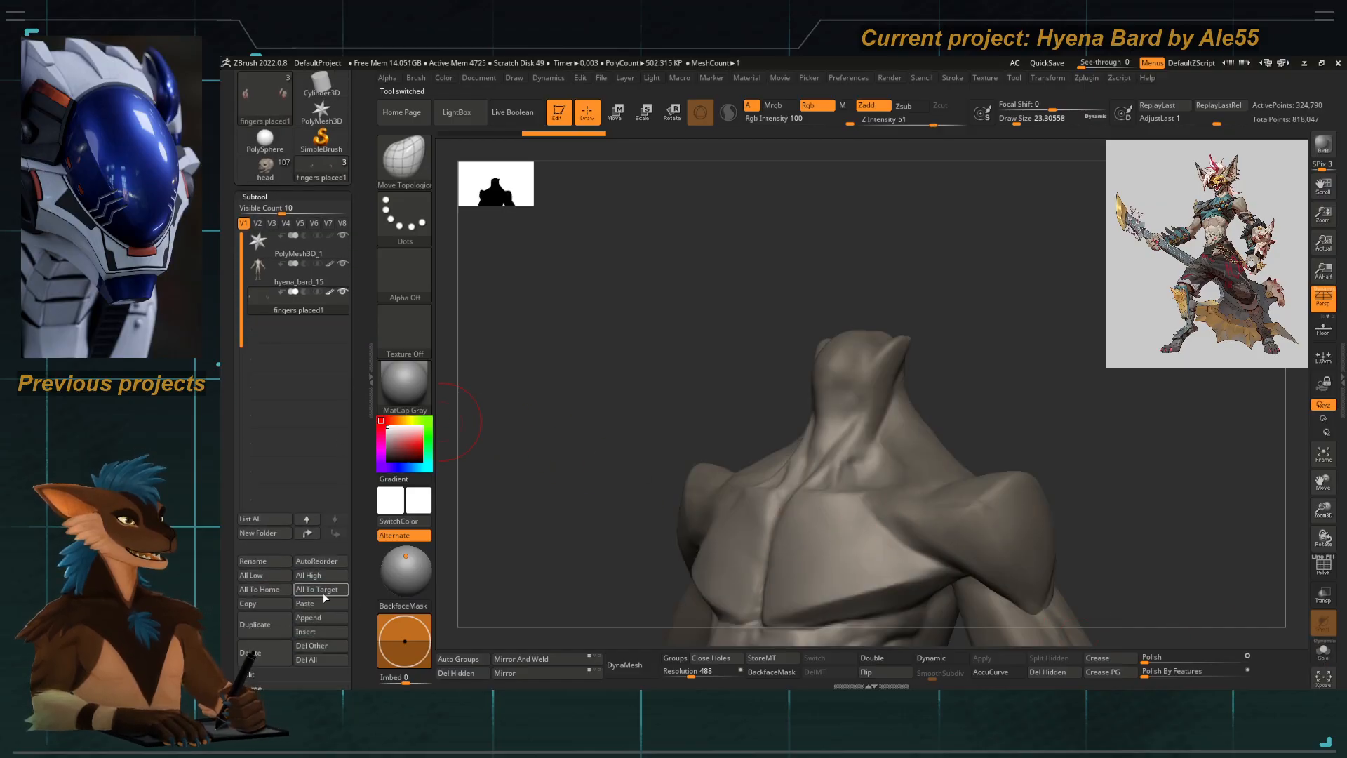
pyautogui.click(321, 602)
# Step: Copy the ears subtool from the full character and paste it into the separate body copy tool
pyautogui.click(249, 177)
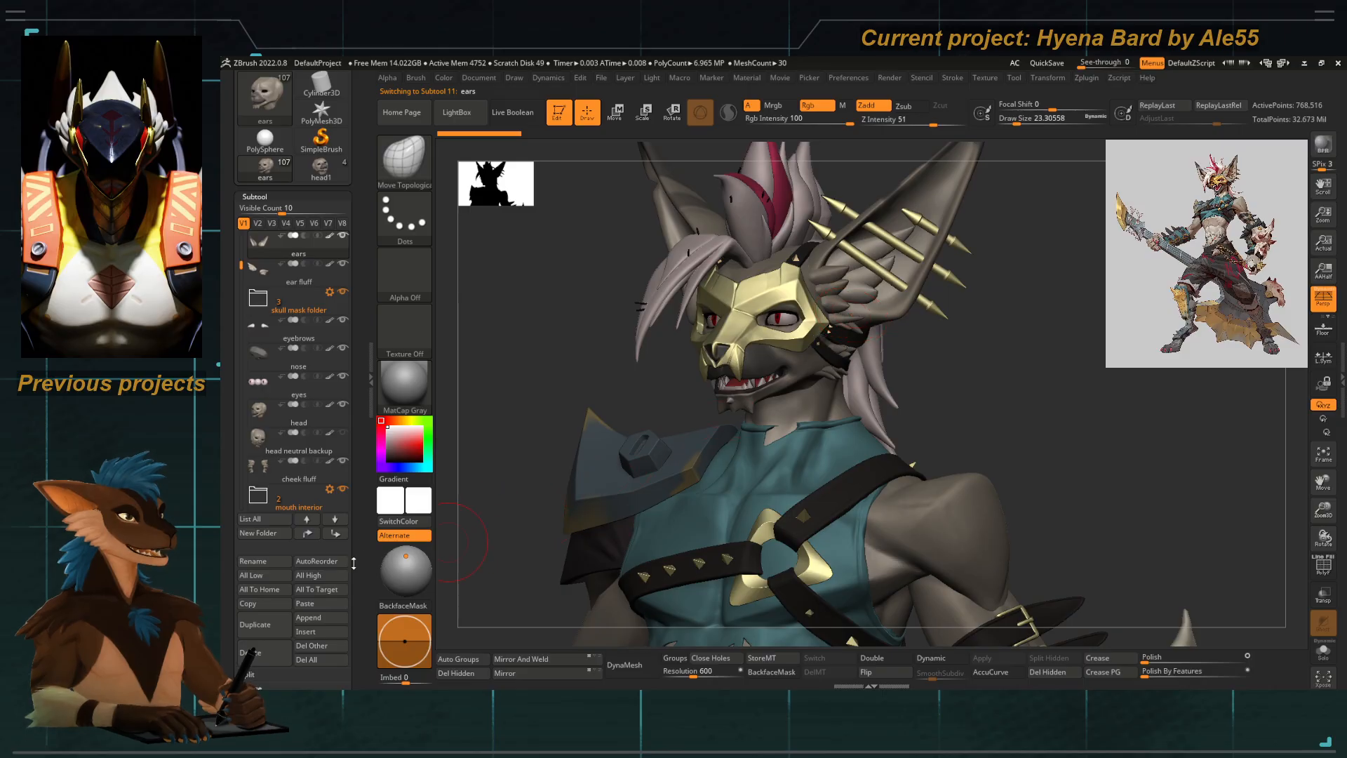
pyautogui.click(321, 168)
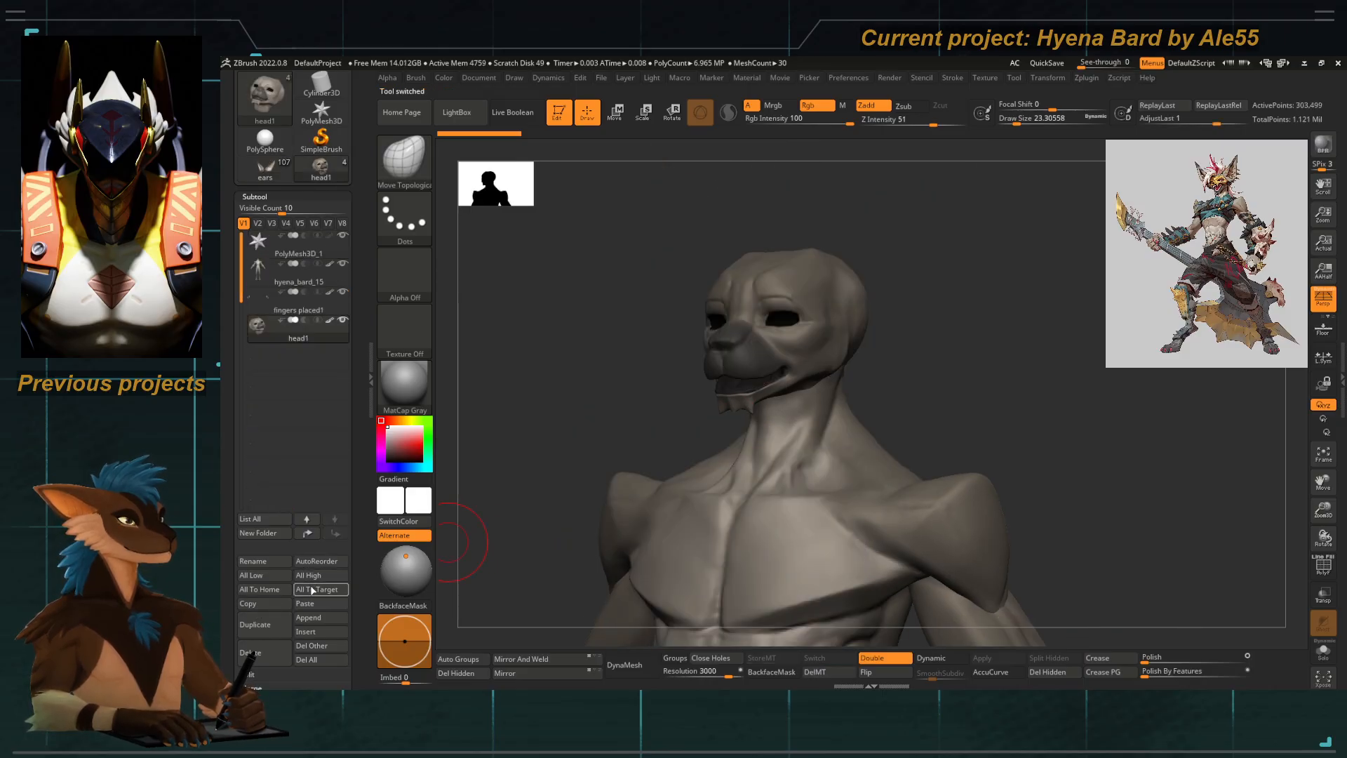
pyautogui.click(313, 605)
pyautogui.press('f')
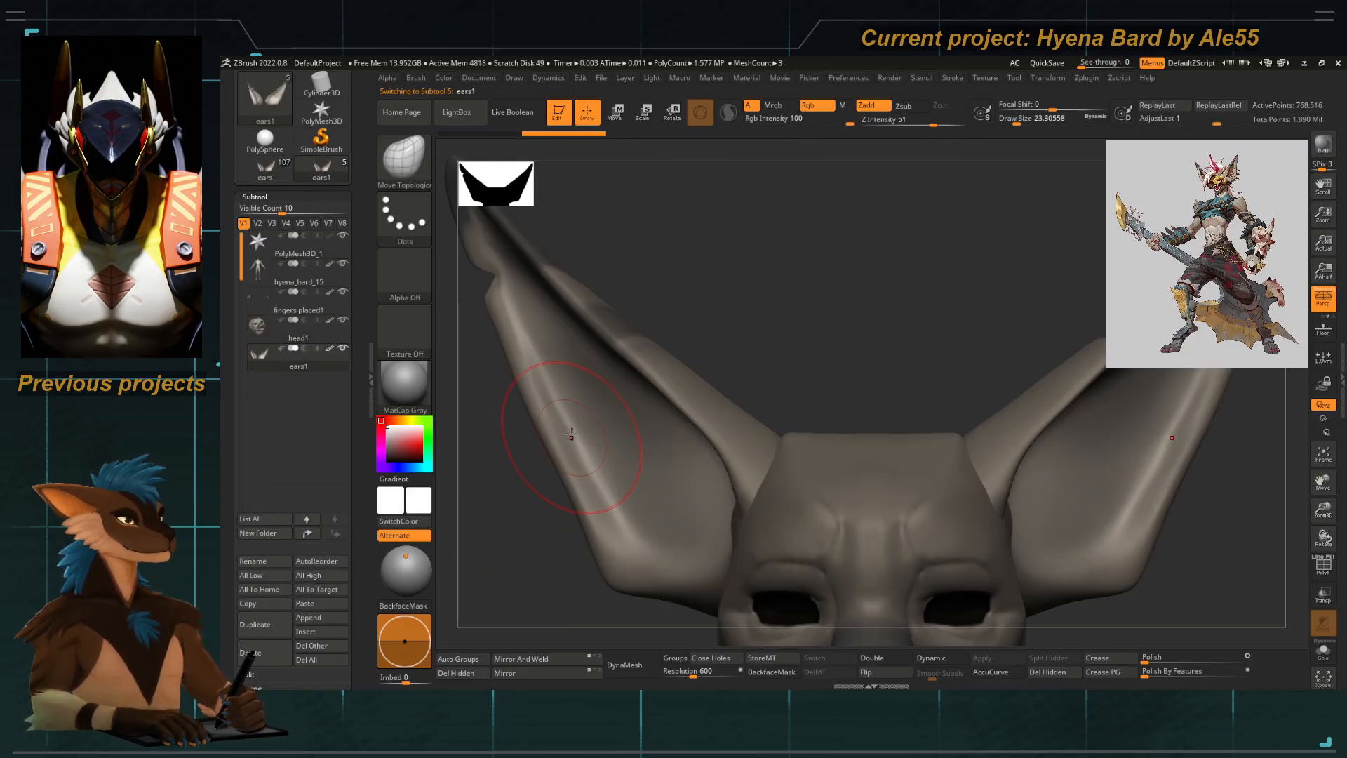
pyautogui.press('f')
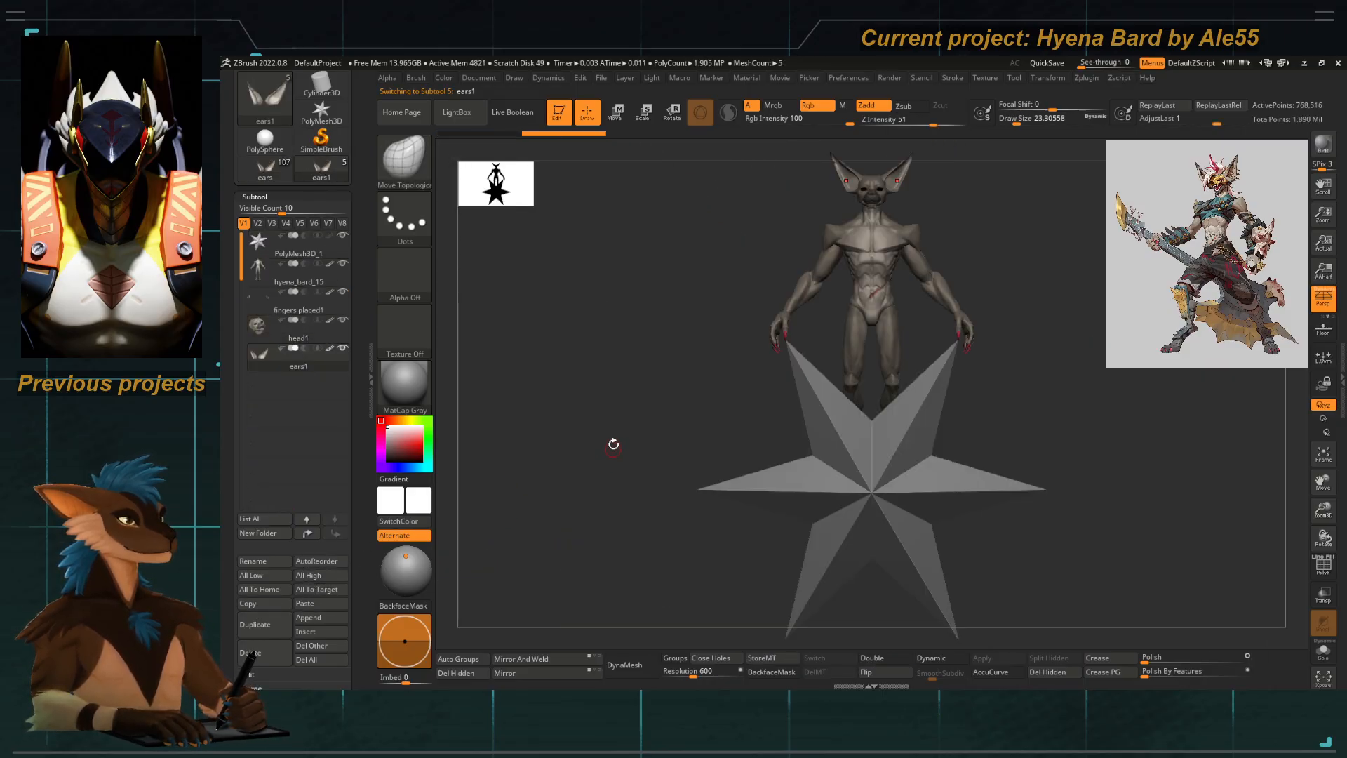
# Step: Delete the PolyMesh3D_1 star subtool from the separate body copy tool
pyautogui.click(256, 254)
pyautogui.click(256, 652)
pyautogui.click(254, 672)
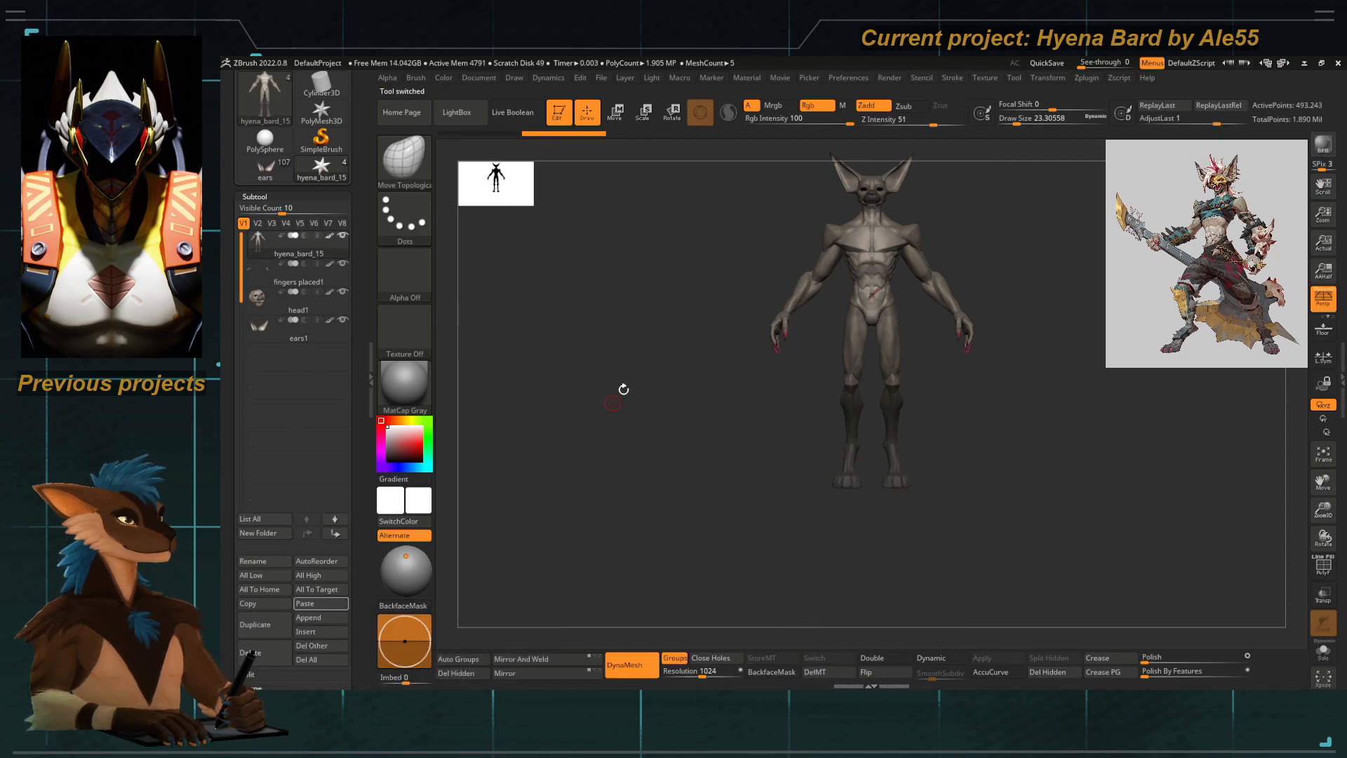
# Step: Examine the assembled bare body and head from several angles and compare them with the full character
pyautogui.moveTo(623, 389); pyautogui.dragTo(821, 433)
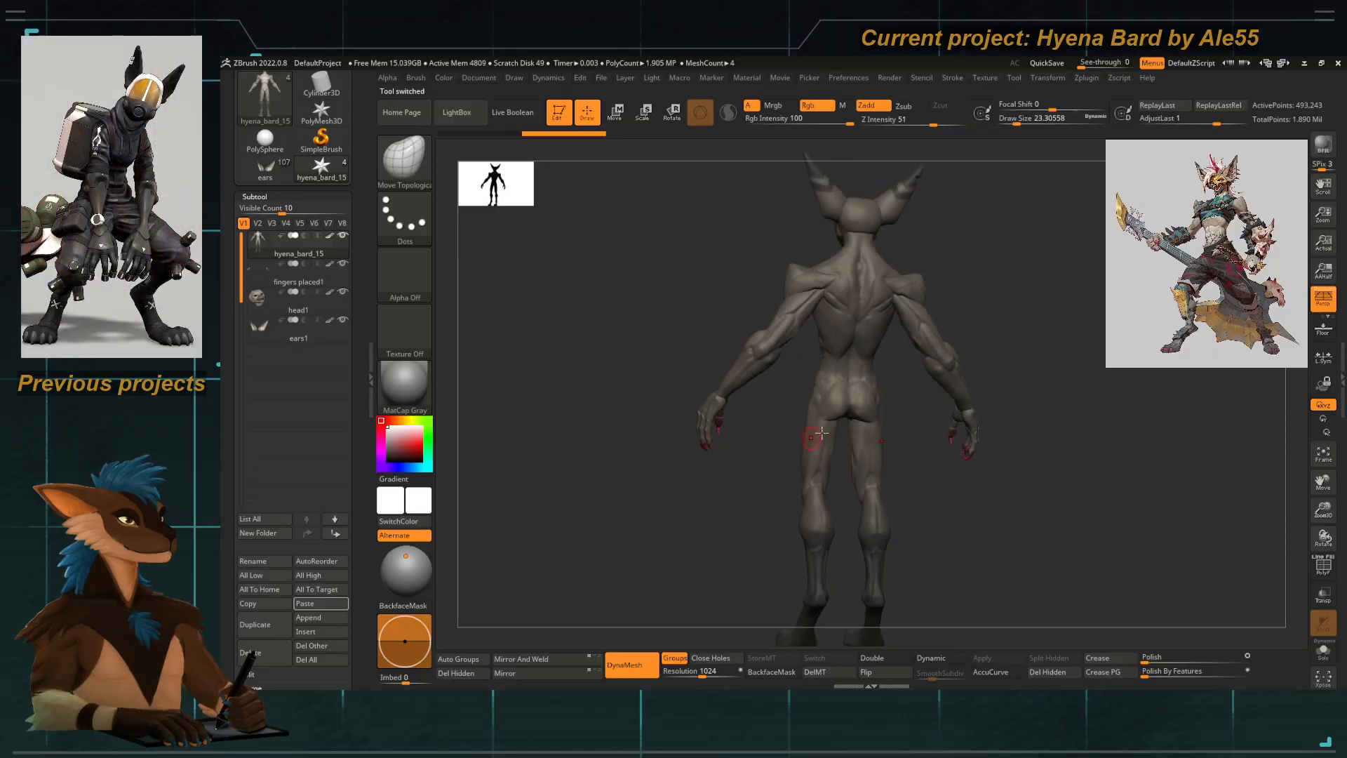
pyautogui.moveTo(679, 516); pyautogui.dragTo(807, 463)
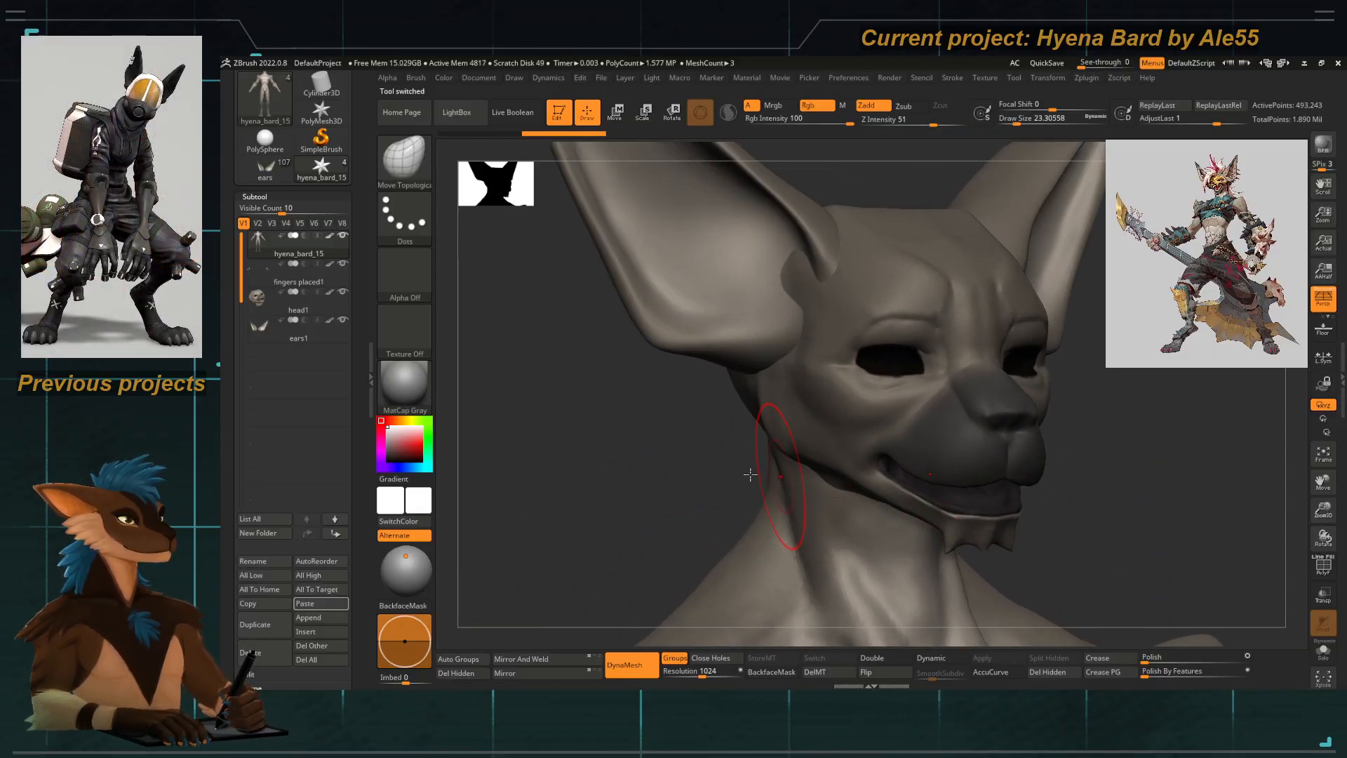
pyautogui.moveTo(646, 473)
pyautogui.mouseDown()
pyautogui.moveTo(595, 480)
pyautogui.moveTo(665, 472)
pyautogui.moveTo(626, 460)
pyautogui.moveTo(549, 388)
pyautogui.mouseUp()
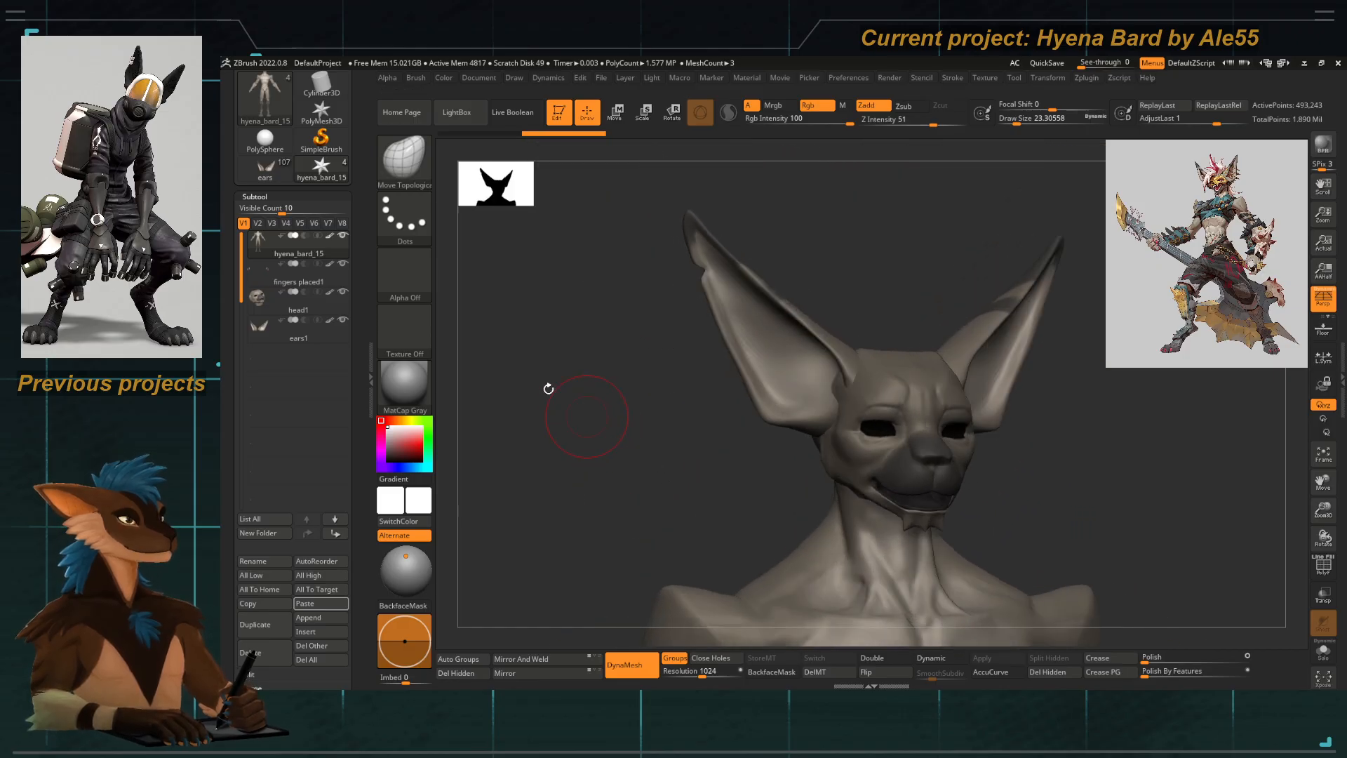
pyautogui.click(268, 172)
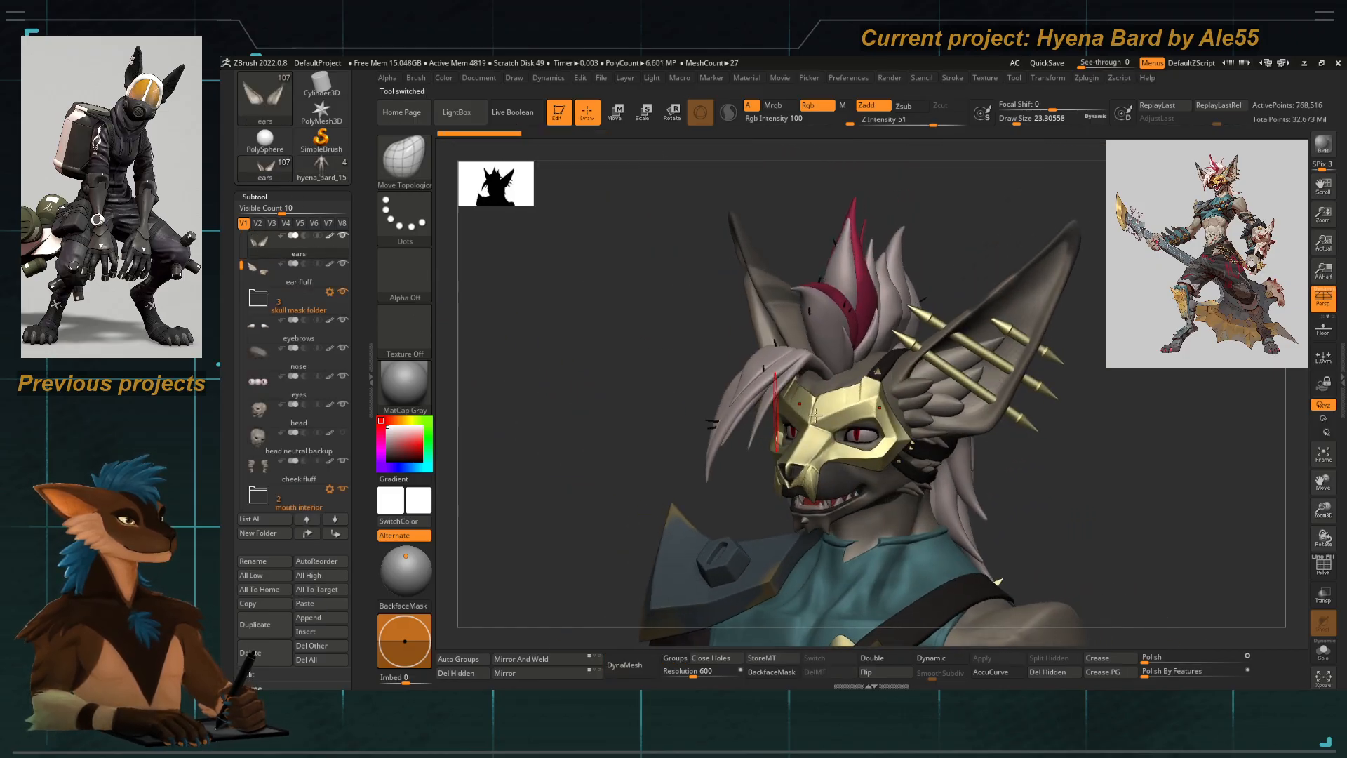
pyautogui.click(322, 168)
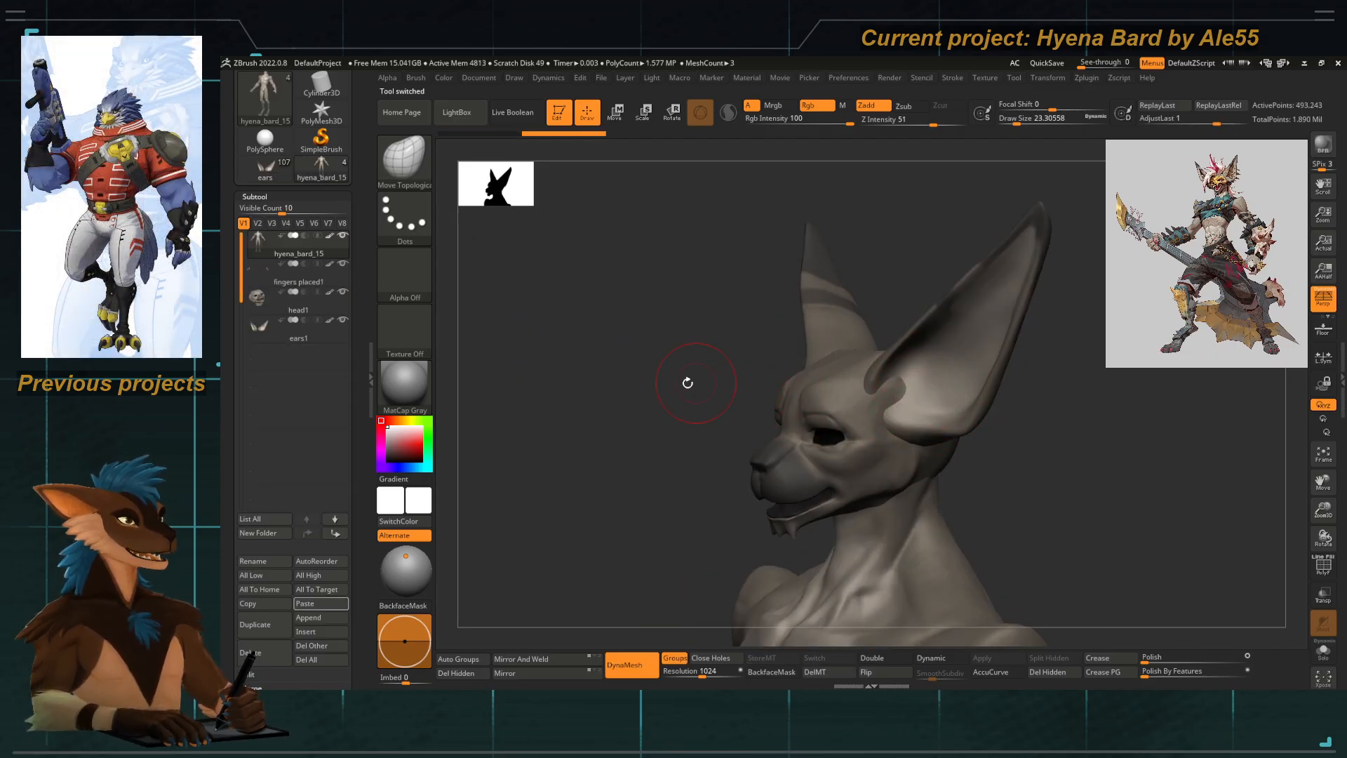
pyautogui.moveTo(640, 404); pyautogui.dragTo(694, 398)
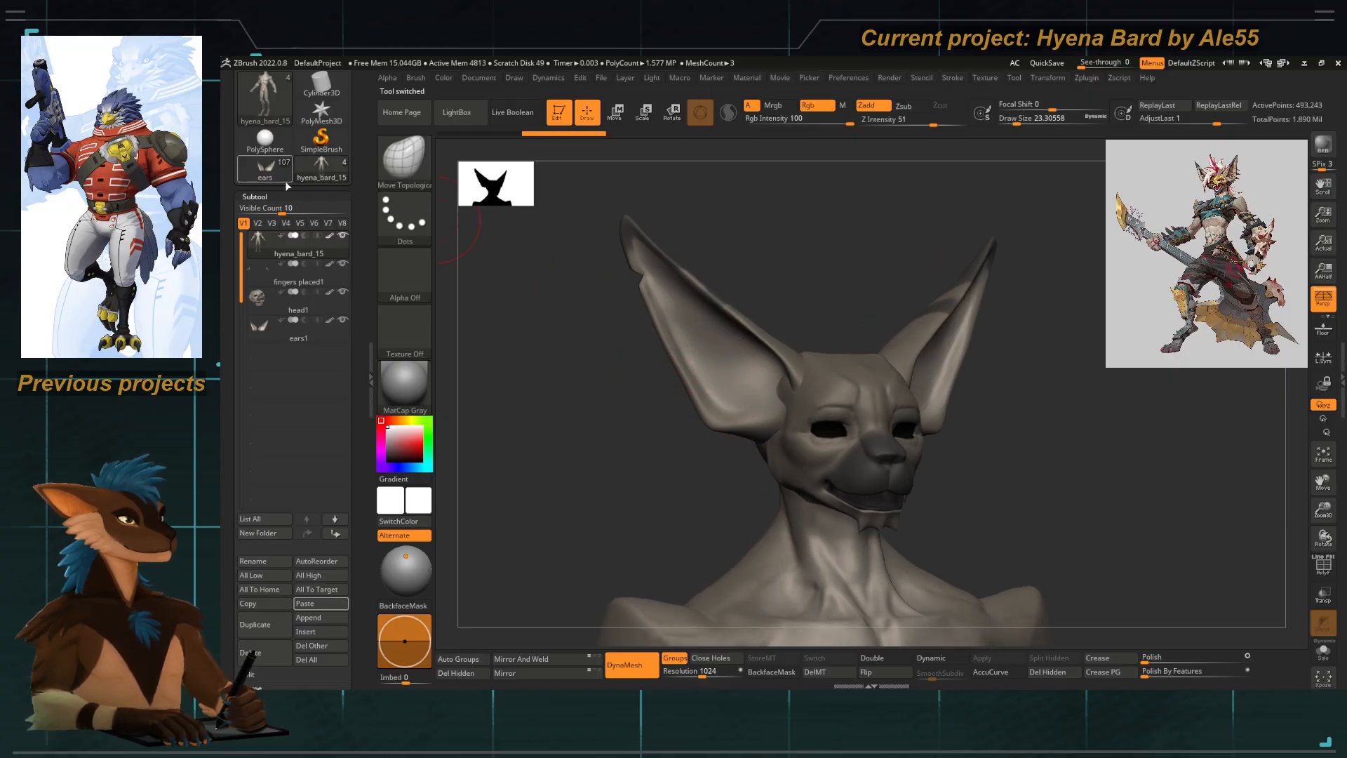
pyautogui.moveTo(570, 470)
pyautogui.mouseDown()
pyautogui.moveTo(617, 467)
pyautogui.moveTo(595, 469)
pyautogui.mouseUp()
# Step: Hide the ear fluff and cheek fluff on the full character and select the ears subtool
pyautogui.click(265, 168)
pyautogui.moveTo(589, 406); pyautogui.dragTo(569, 405)
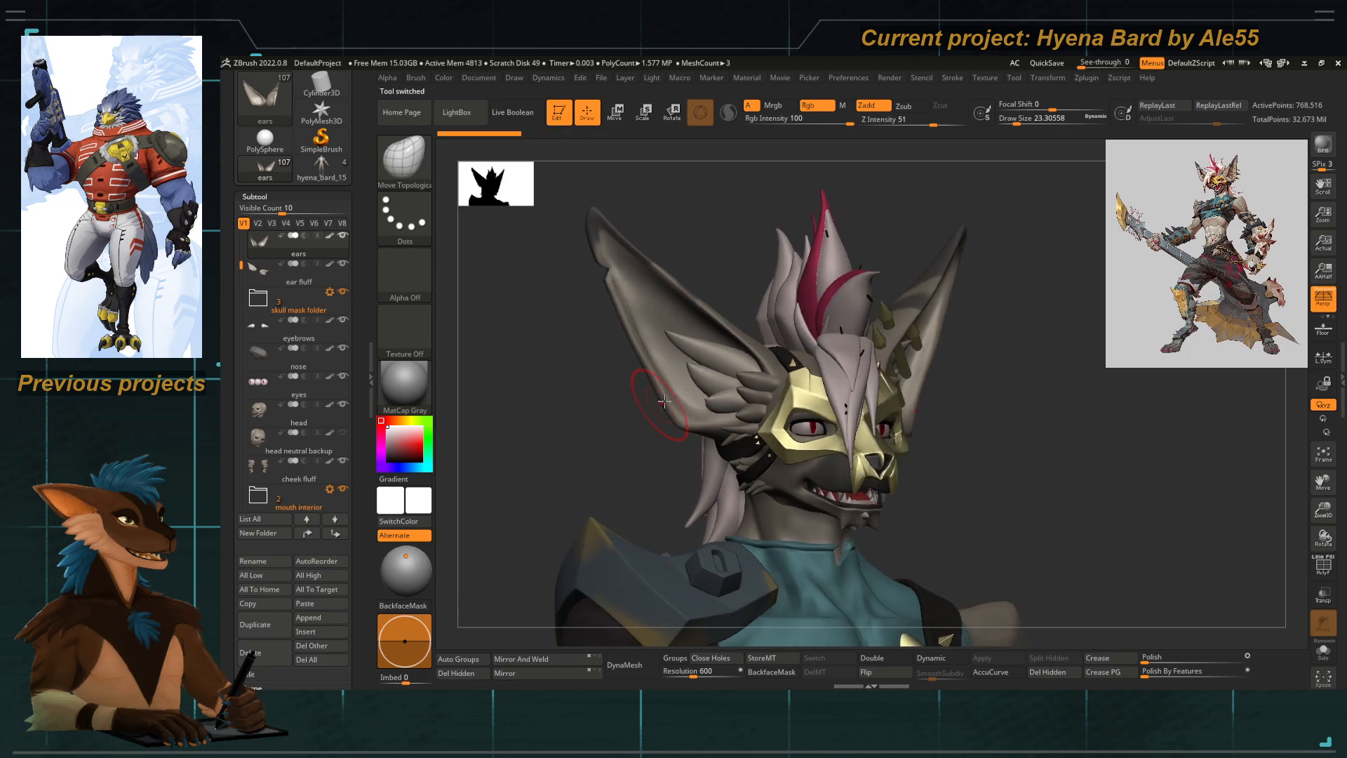
pyautogui.keyDown('alt'); pyautogui.click(663, 401); pyautogui.keyUp('alt')
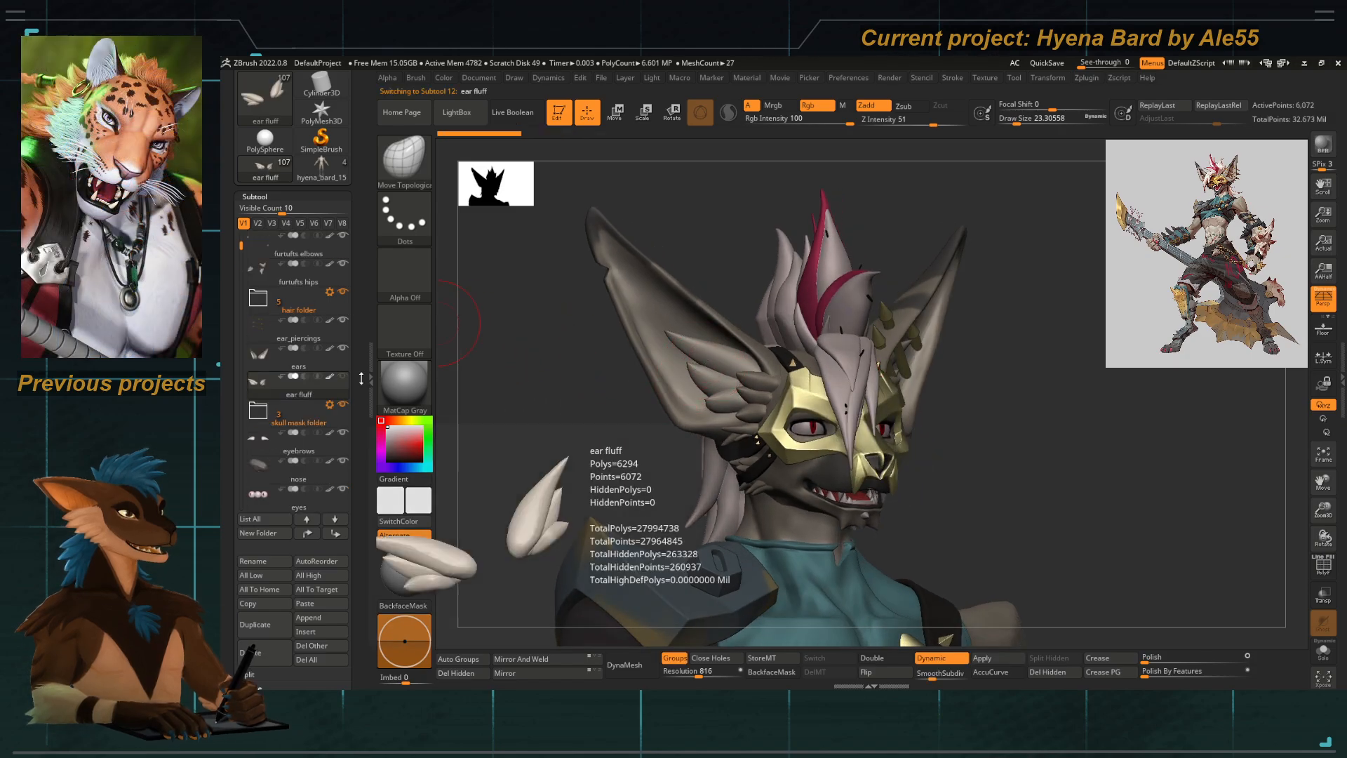
pyautogui.keyDown('alt'); pyautogui.click(658, 366); pyautogui.keyUp('alt')
pyautogui.keyDown('alt'); pyautogui.moveTo(608, 421); pyautogui.dragTo(682, 427); pyautogui.keyUp('alt')
pyautogui.keyDown('alt'); pyautogui.moveTo(679, 480); pyautogui.dragTo(634, 421); pyautogui.keyUp('alt')
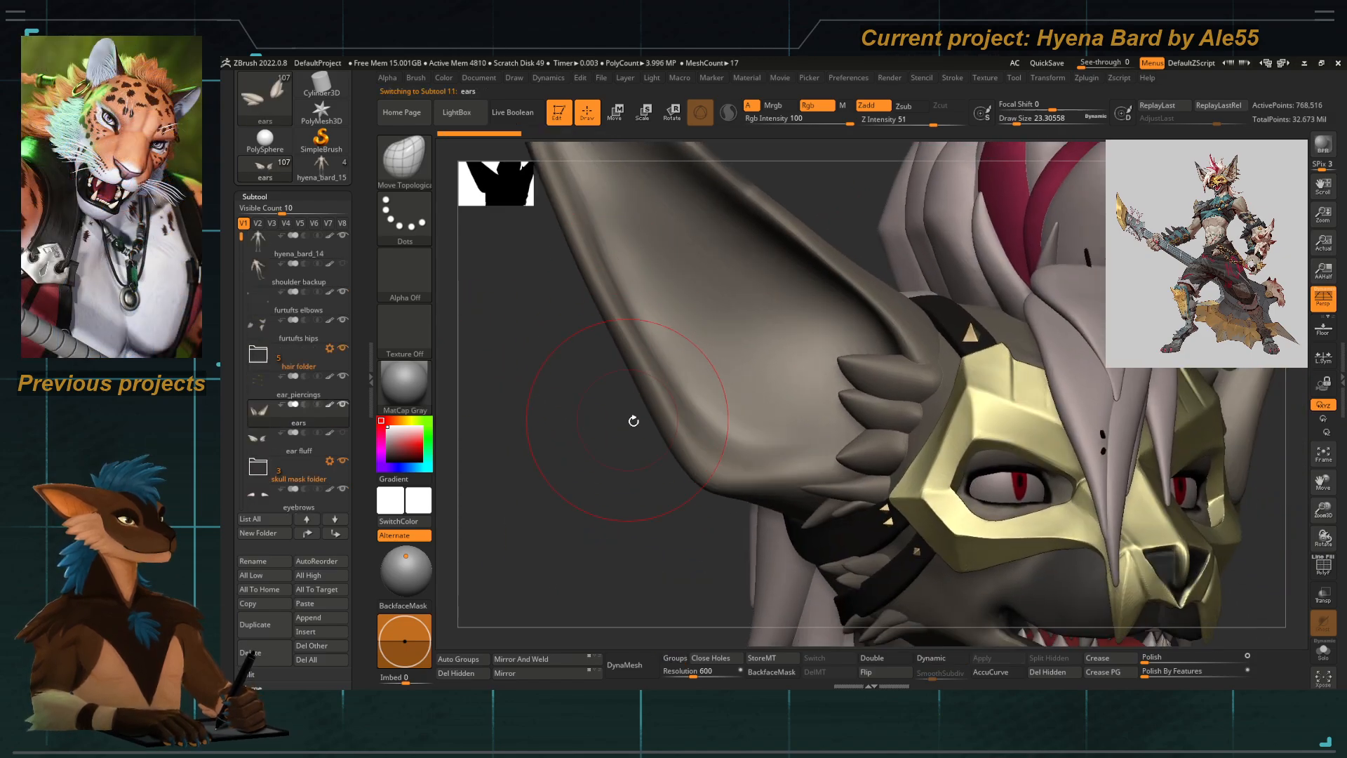
pyautogui.keyDown('alt'); pyautogui.click(892, 400); pyautogui.keyUp('alt')
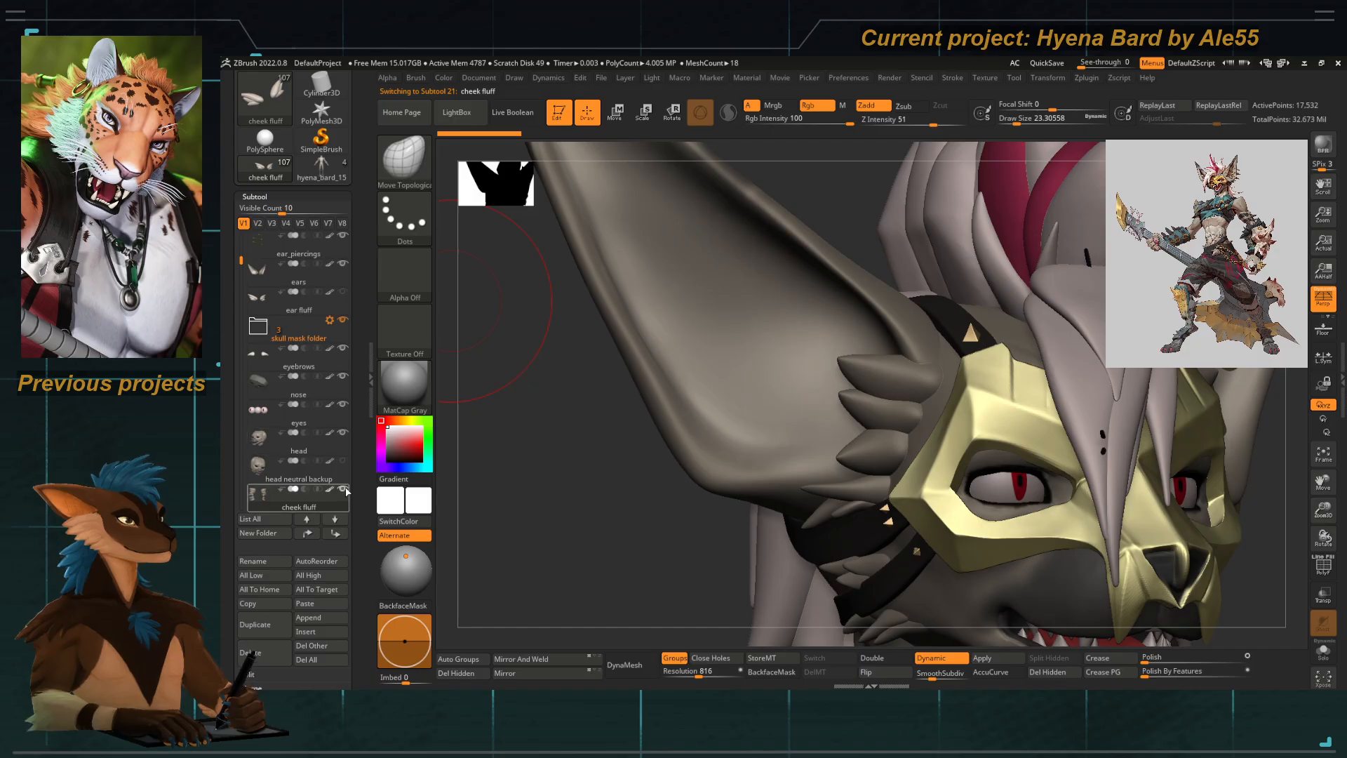
pyautogui.keyDown('alt'); pyautogui.click(824, 404); pyautogui.keyUp('alt')
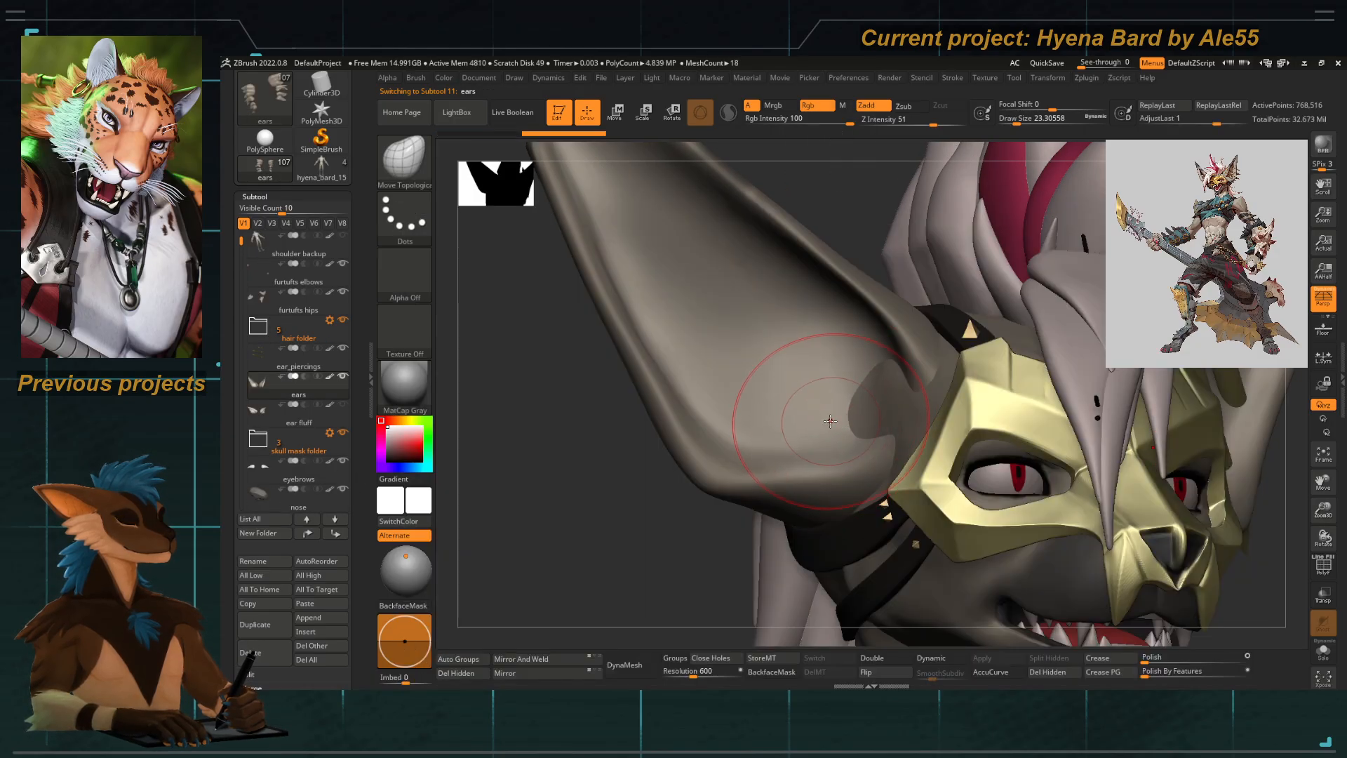
# Step: Reshape the inner base of the ears with the Move Topological brush and smooth the surface there
pyautogui.moveTo(850, 446); pyautogui.dragTo(853, 446)
pyautogui.moveTo(677, 535)
pyautogui.mouseDown()
pyautogui.moveTo(754, 533)
pyautogui.moveTo(636, 530)
pyautogui.mouseUp()
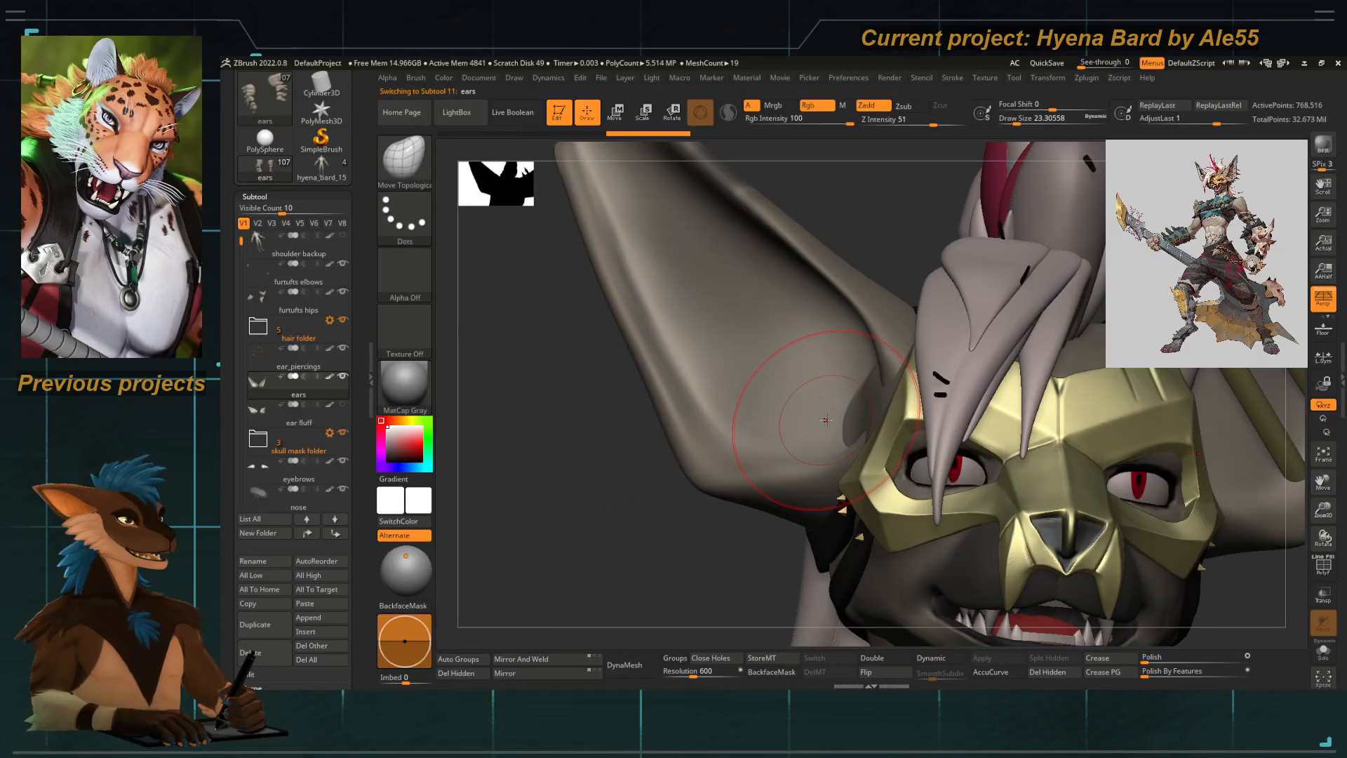
pyautogui.keyDown('shift'); pyautogui.moveTo(846, 410); pyautogui.dragTo(854, 429); pyautogui.keyUp('shift')
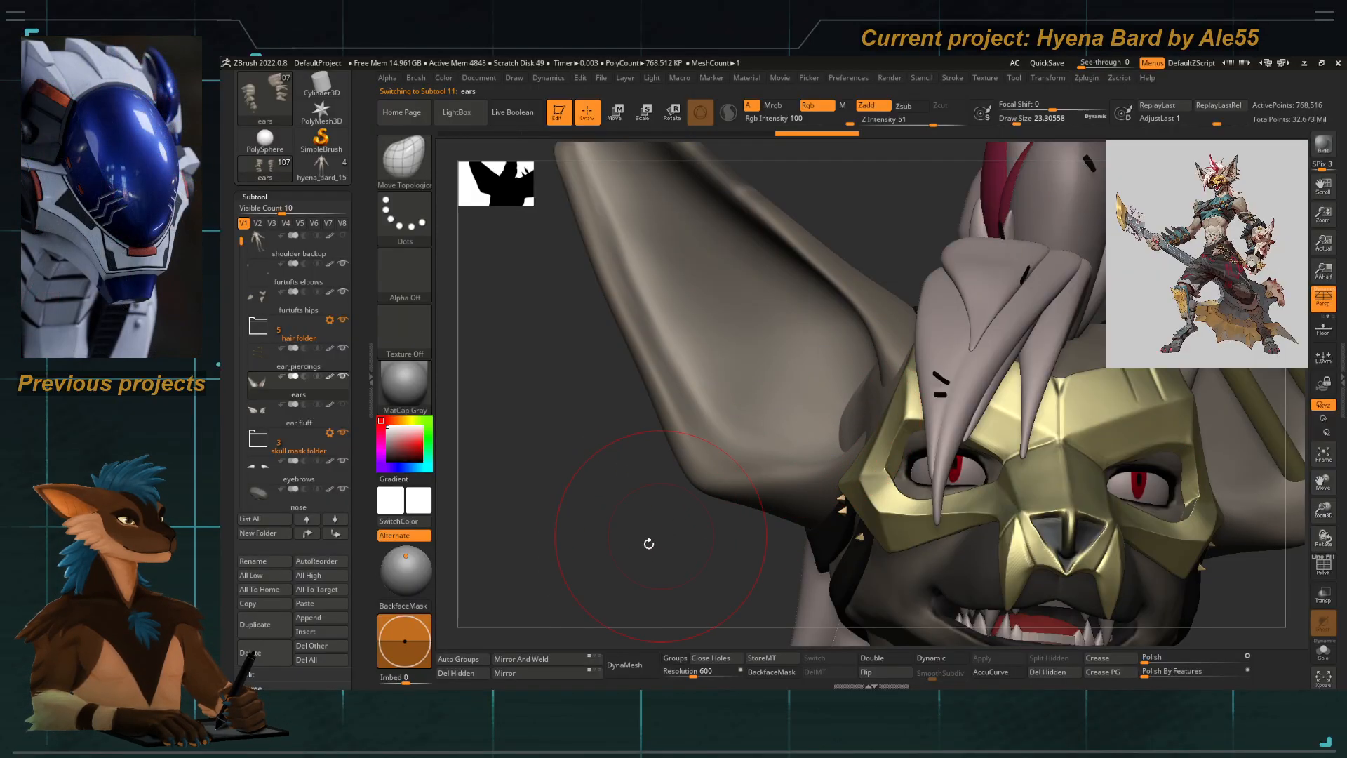
pyautogui.moveTo(646, 545); pyautogui.dragTo(691, 541)
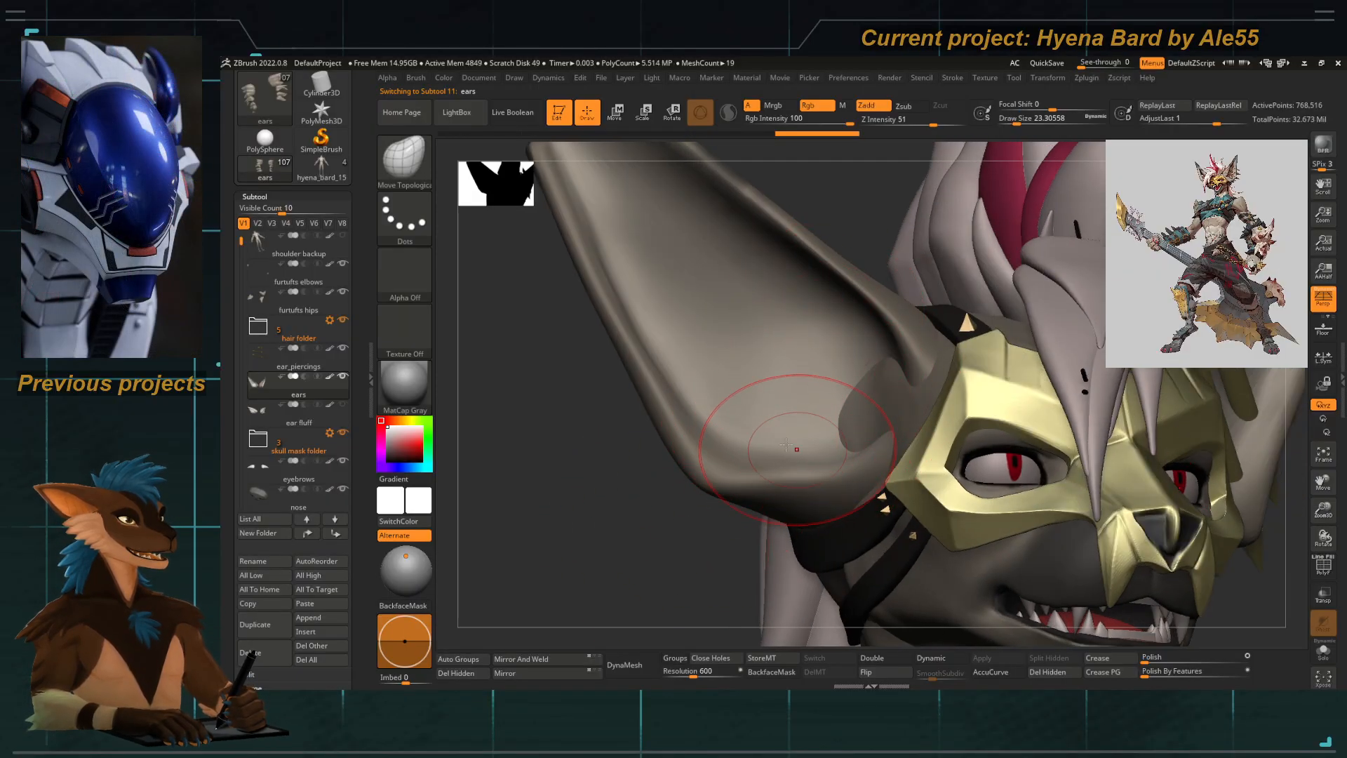
pyautogui.press('f')
pyautogui.keyDown('shift'); pyautogui.moveTo(576, 391); pyautogui.dragTo(643, 444); pyautogui.keyUp('shift')
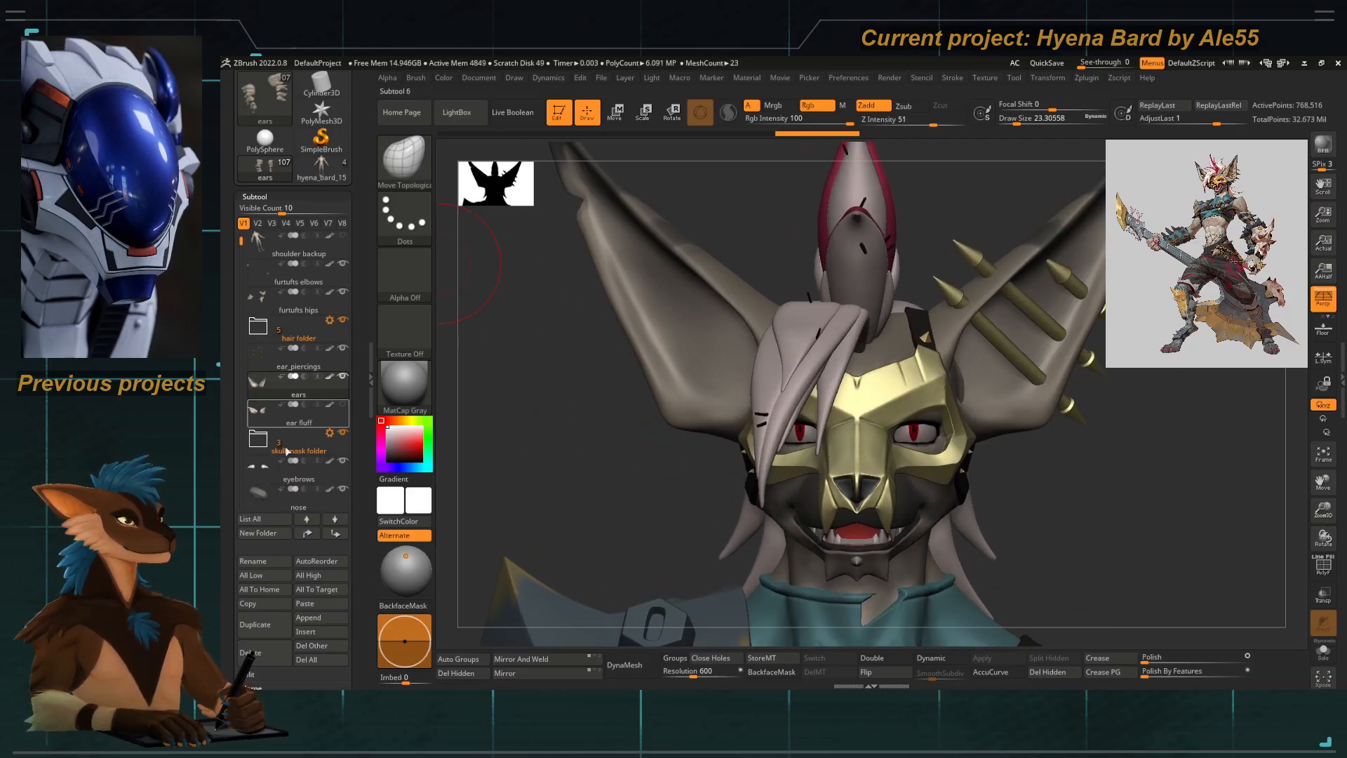
# Step: Replace the ears1 subtool in the separate body copy tool with the reshaped ears from the full character
pyautogui.click(330, 164)
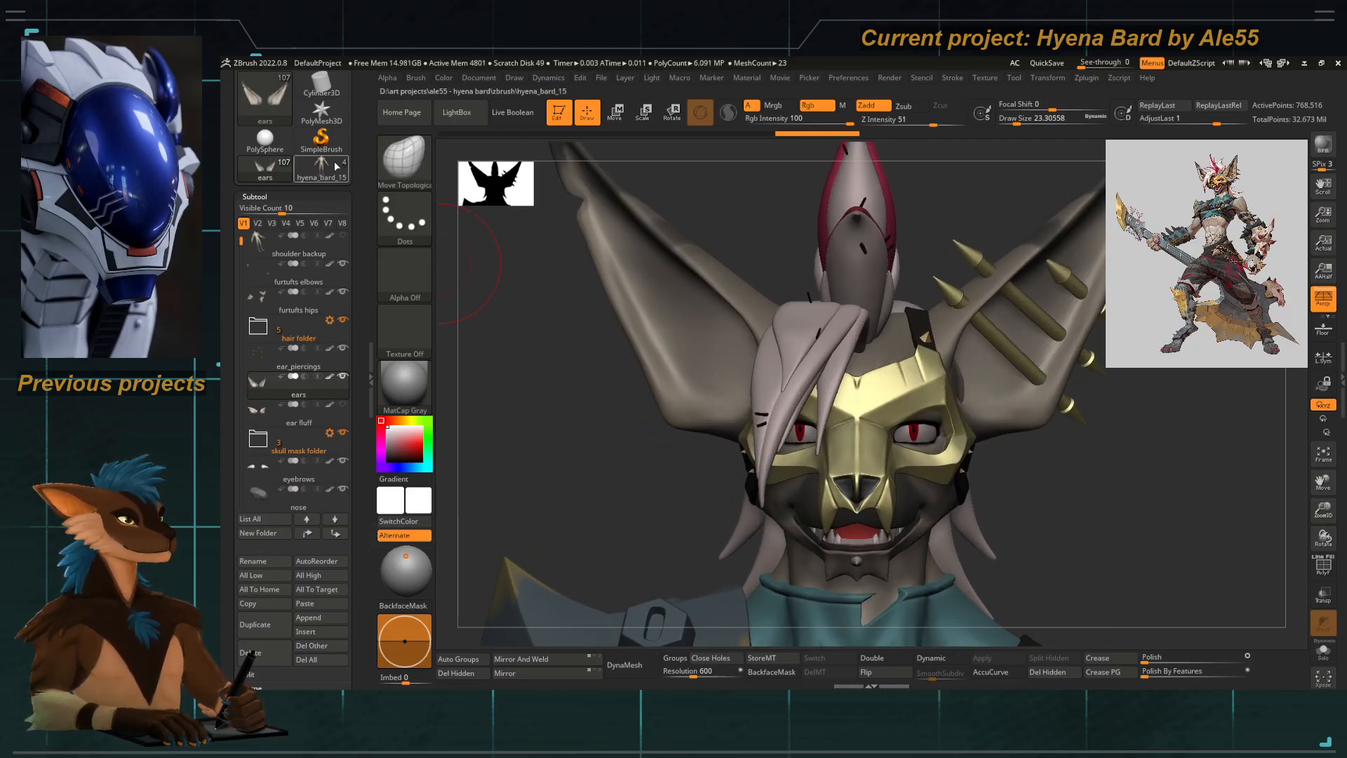
pyautogui.keyDown('alt'); pyautogui.click(683, 362); pyautogui.keyUp('alt')
pyautogui.click(253, 651)
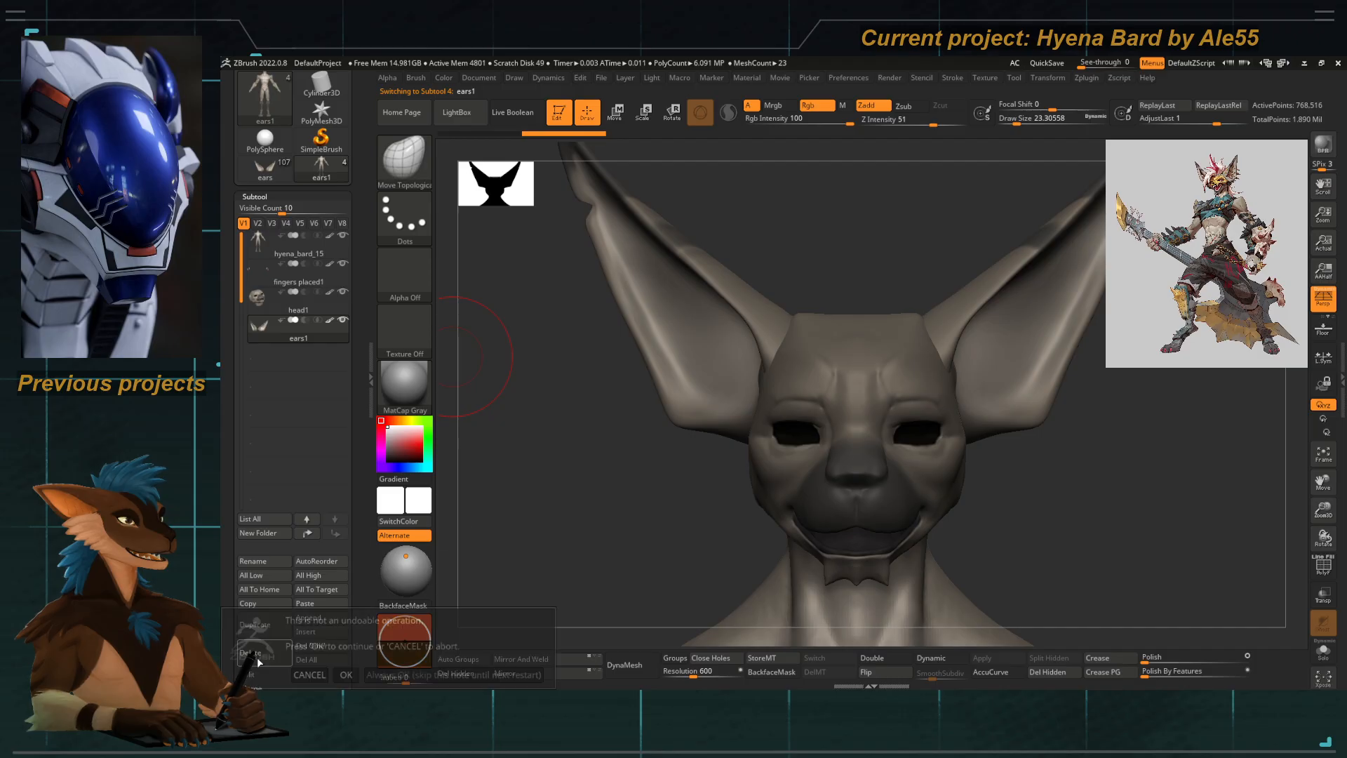
pyautogui.click(301, 674)
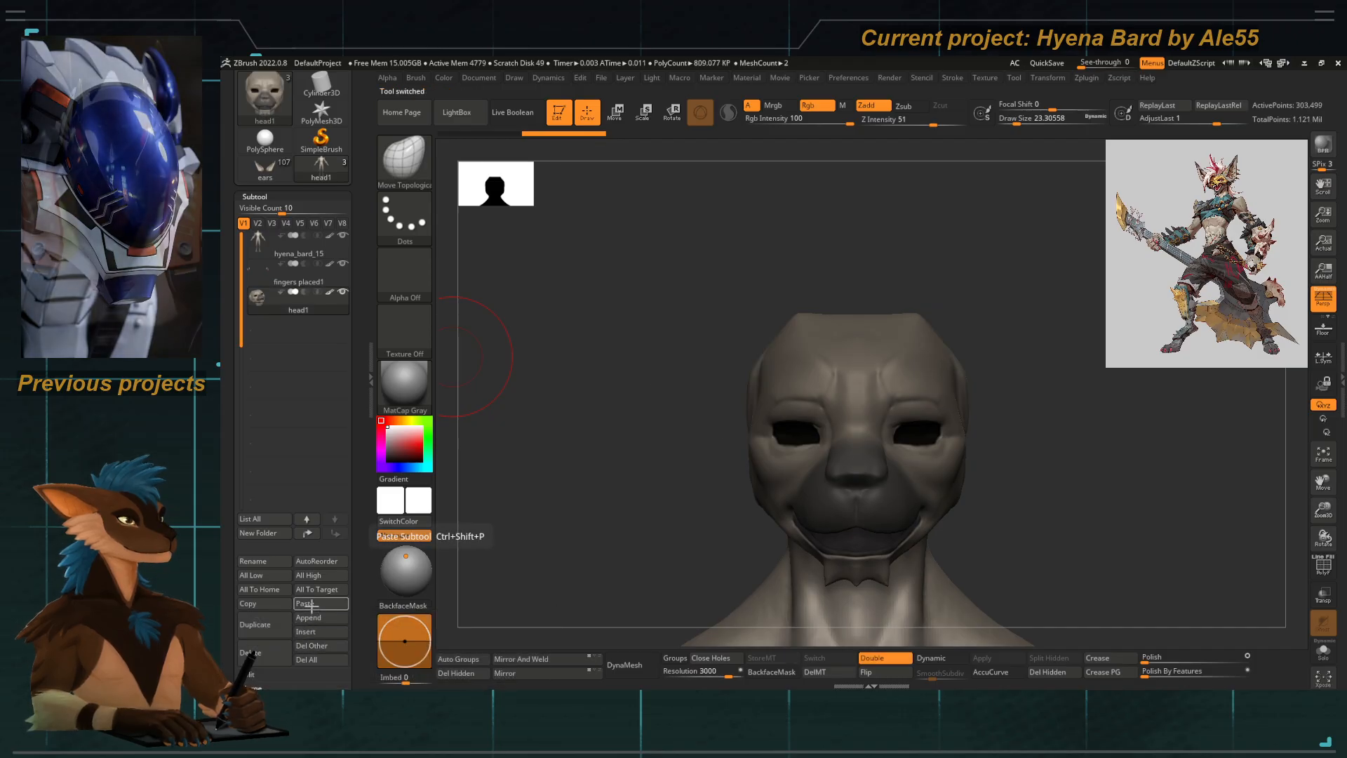
pyautogui.click(307, 604)
pyautogui.keyDown('alt'); pyautogui.moveTo(575, 484); pyautogui.dragTo(574, 360); pyautogui.keyUp('alt')
pyautogui.keyDown('alt'); pyautogui.moveTo(667, 466); pyautogui.dragTo(680, 316); pyautogui.keyUp('alt')
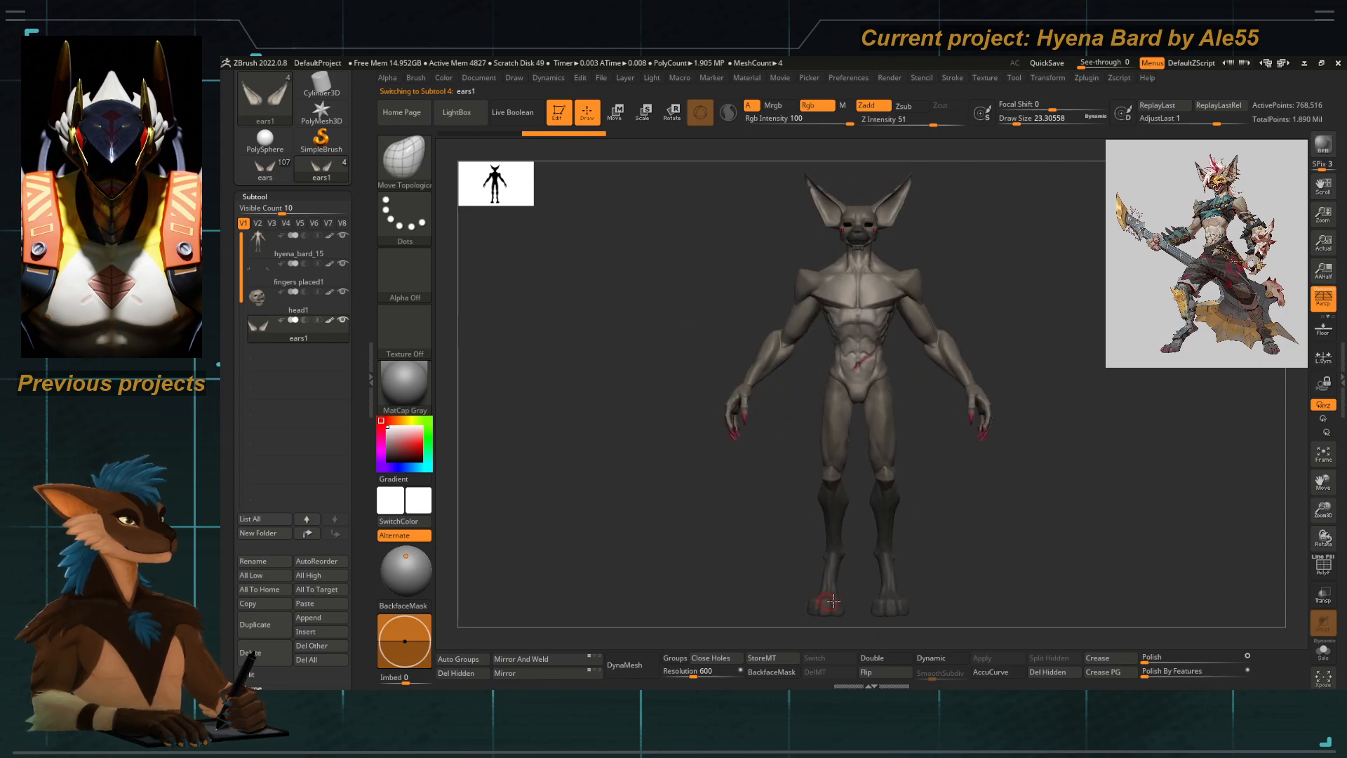
# Step: Examine the bare body copy's hand, claws and torso up close and compare the copy with the full character
pyautogui.keyDown('alt'); pyautogui.moveTo(739, 401); pyautogui.dragTo(860, 250); pyautogui.keyUp('alt')
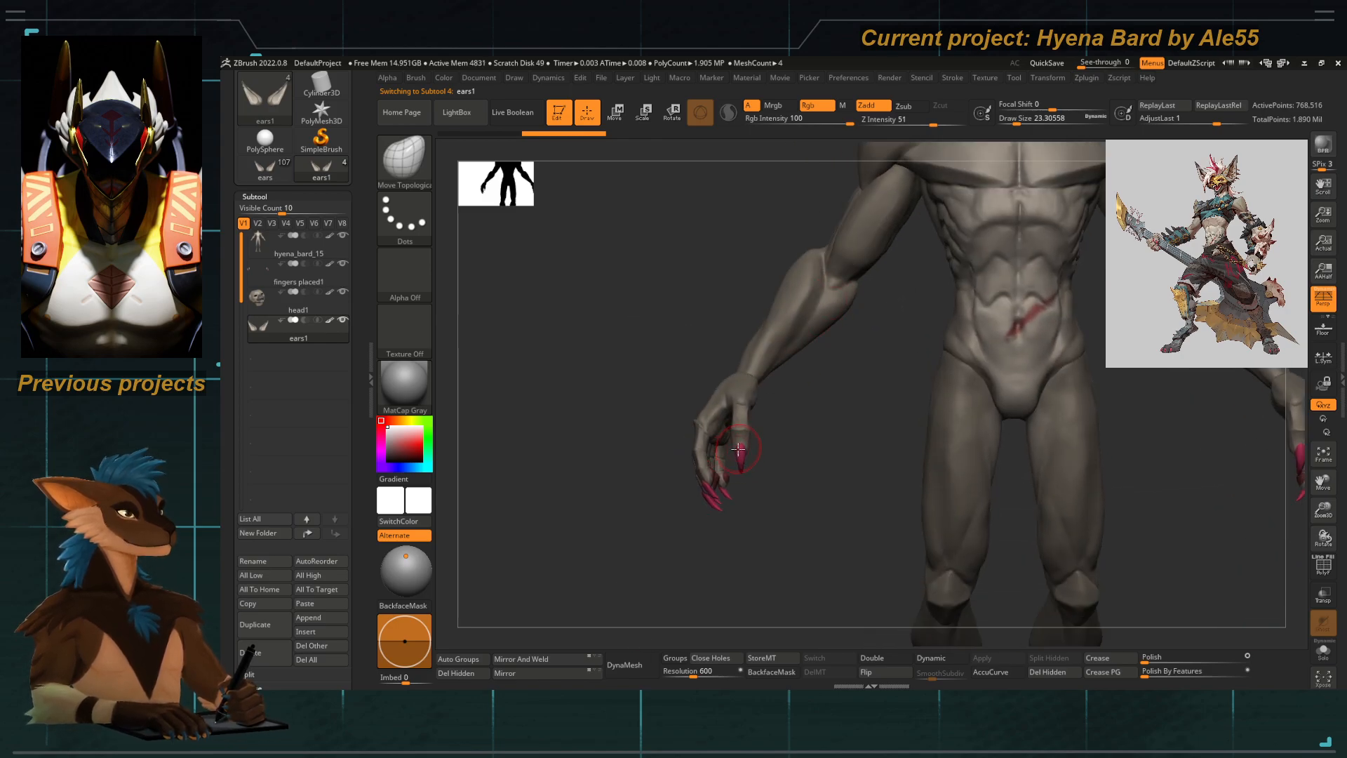
pyautogui.moveTo(679, 494); pyautogui.dragTo(695, 520)
pyautogui.keyDown('alt'); pyautogui.moveTo(835, 456); pyautogui.dragTo(778, 510); pyautogui.keyUp('alt')
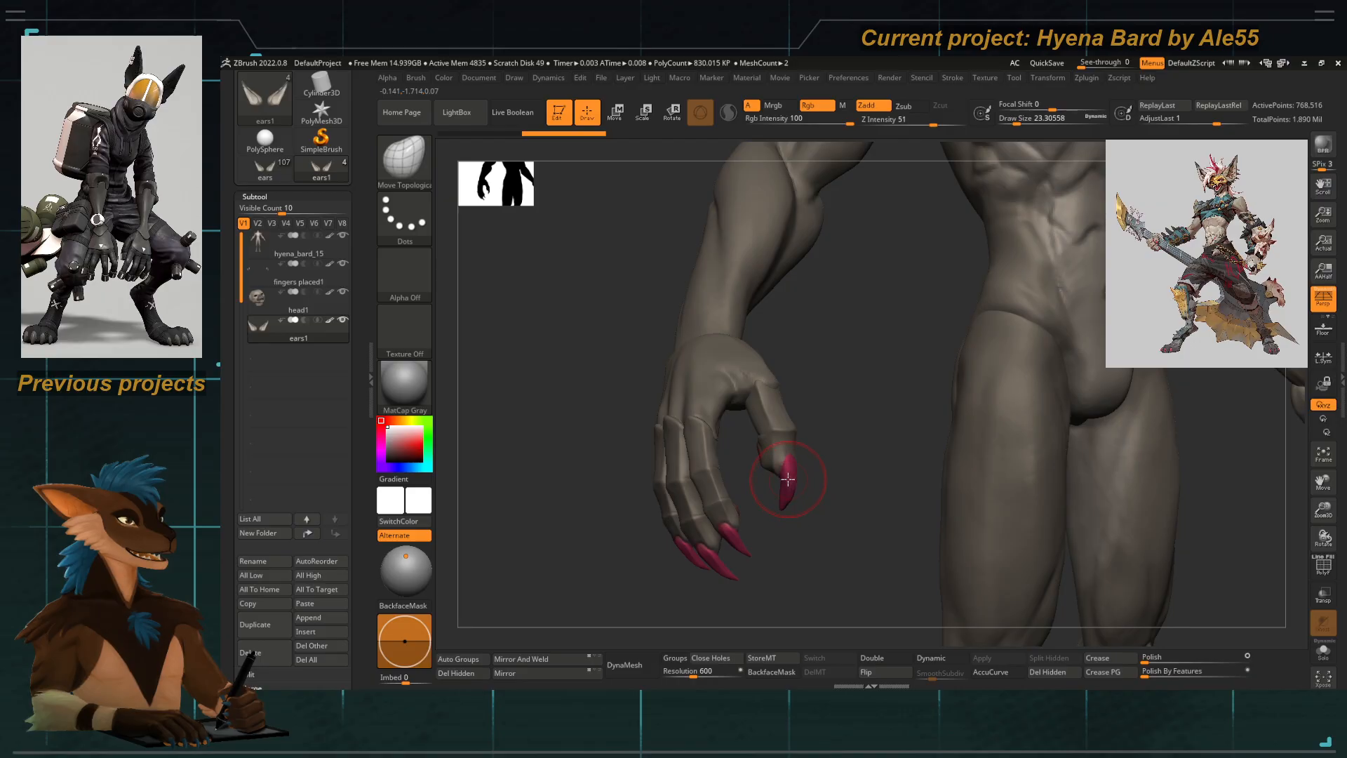
pyautogui.moveTo(790, 579); pyautogui.dragTo(557, 362)
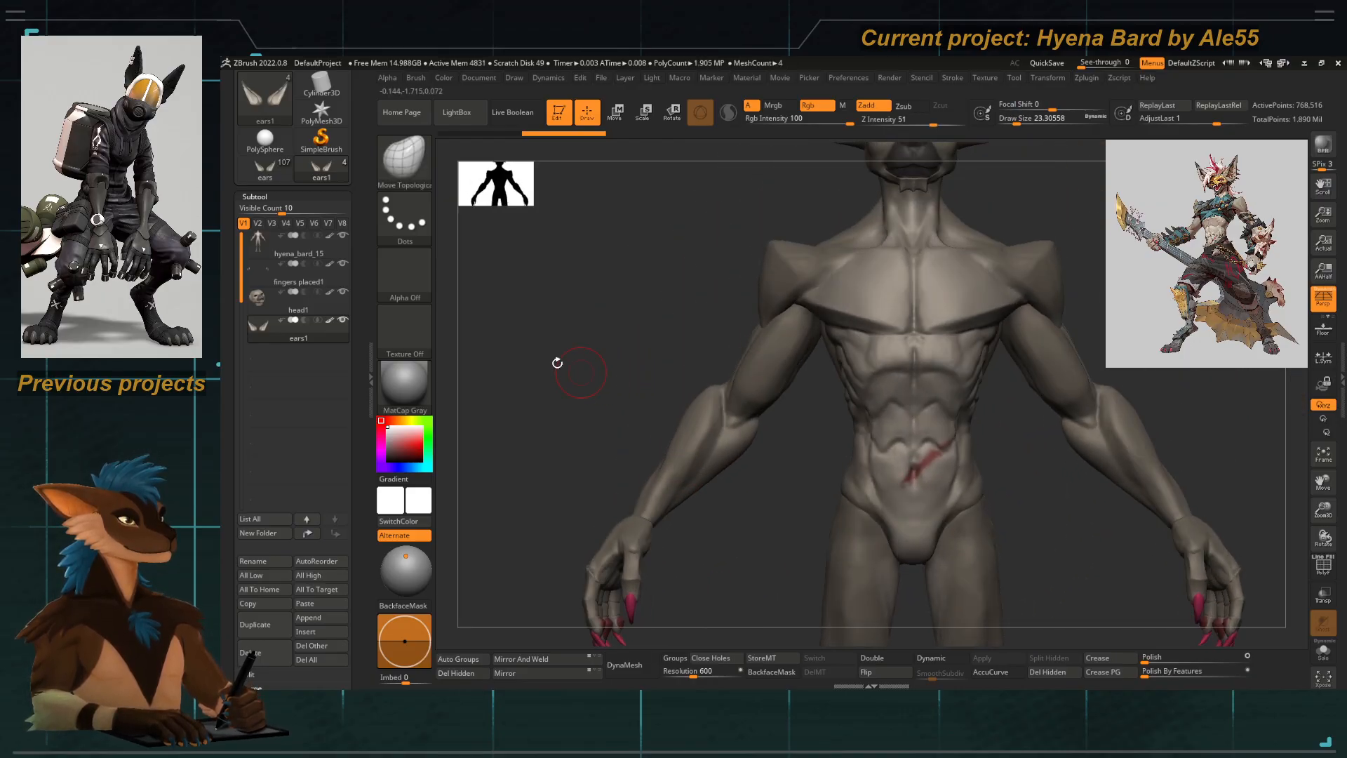
pyautogui.click(264, 168)
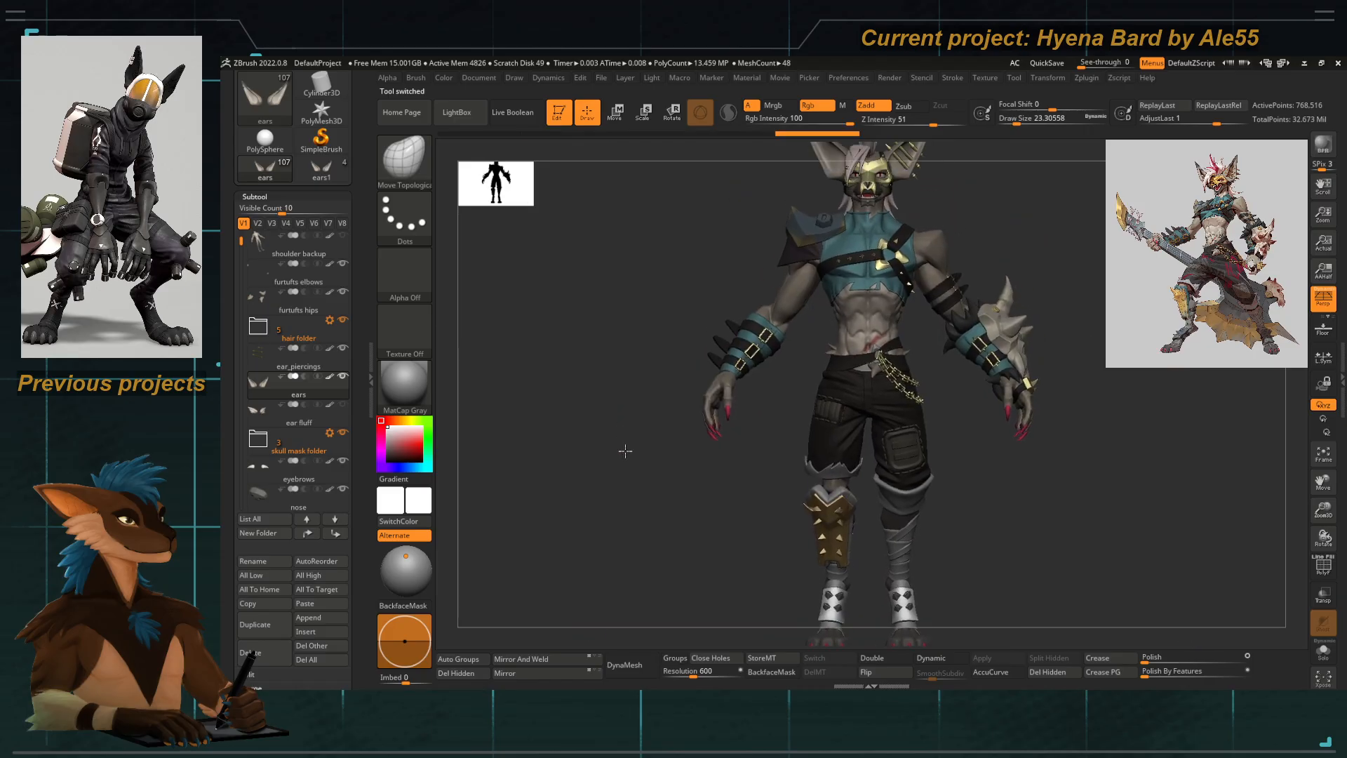
pyautogui.moveTo(641, 449); pyautogui.dragTo(650, 397)
pyautogui.click(321, 168)
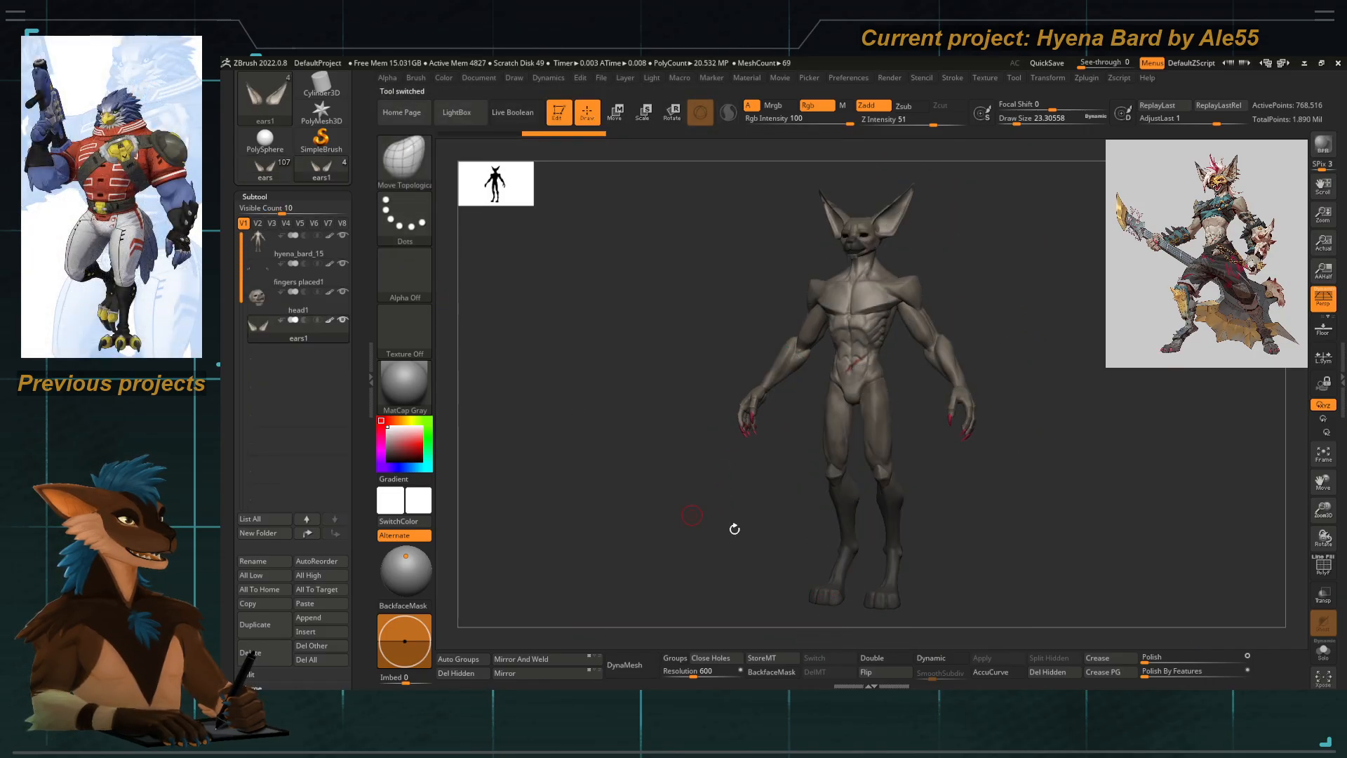
# Step: Merge the visible body, fingers, head and ears subtools into a new tool and switch to that merged tool
pyautogui.click(1328, 571)
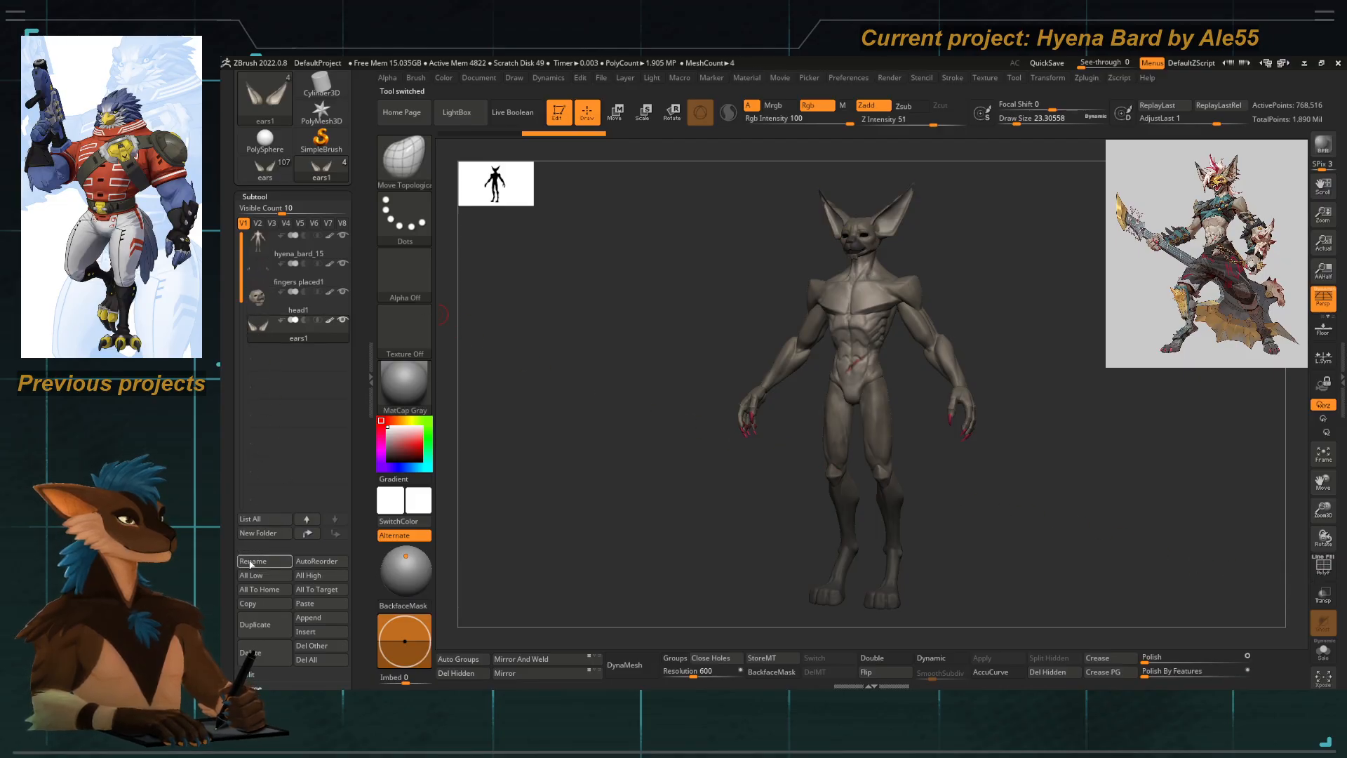
pyautogui.scroll(-3, 260, 547)
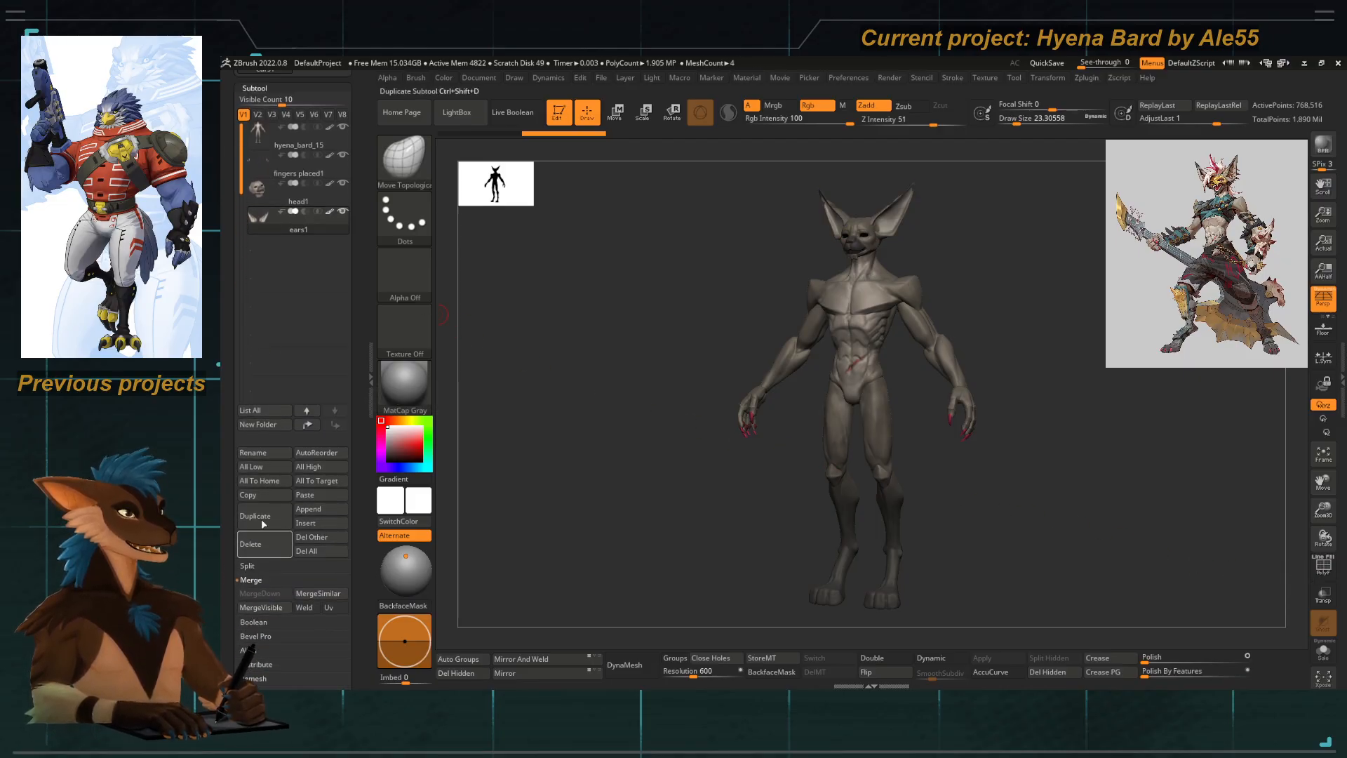
pyautogui.scroll(7, 325, 354)
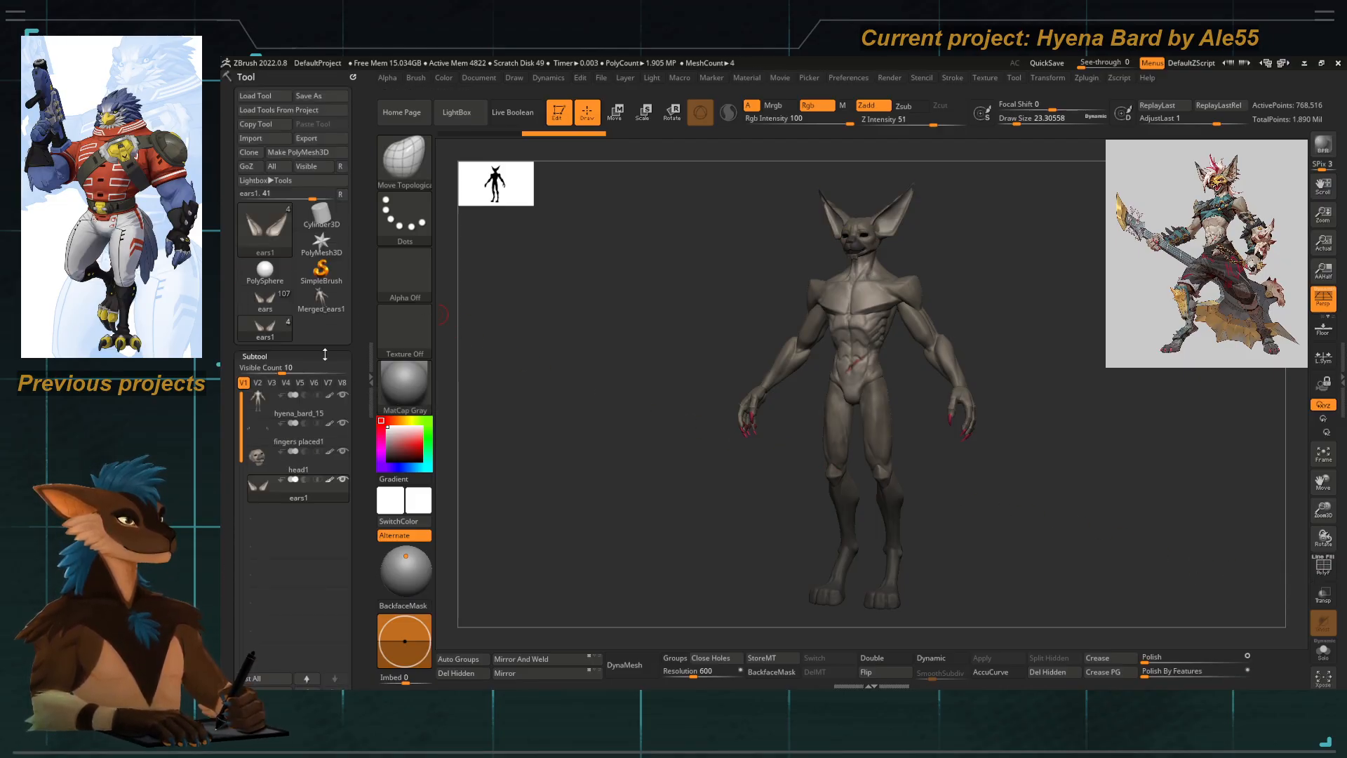
pyautogui.click(318, 309)
pyautogui.scroll(-5, 294, 421)
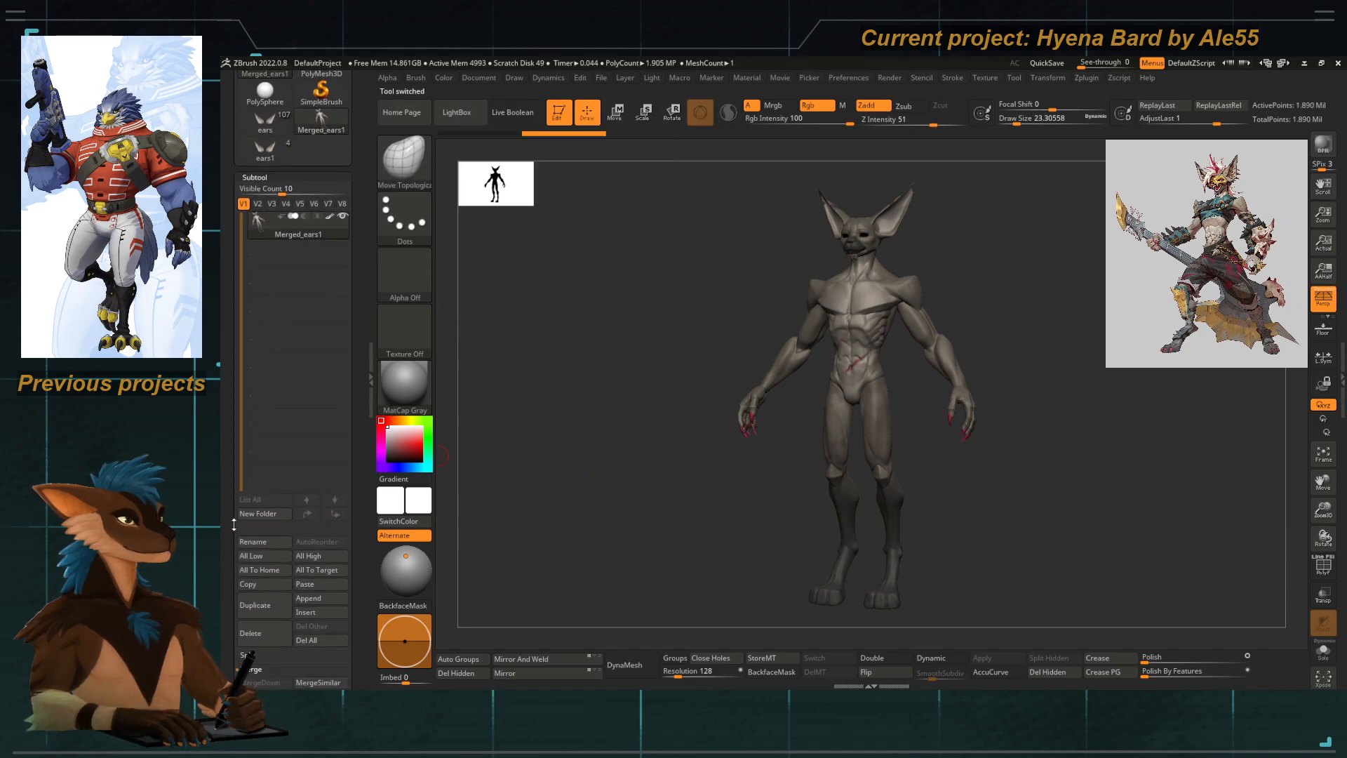
# Step: Rename the merged subtool to "body merged"
pyautogui.click(249, 541)
pyautogui.write('body me')
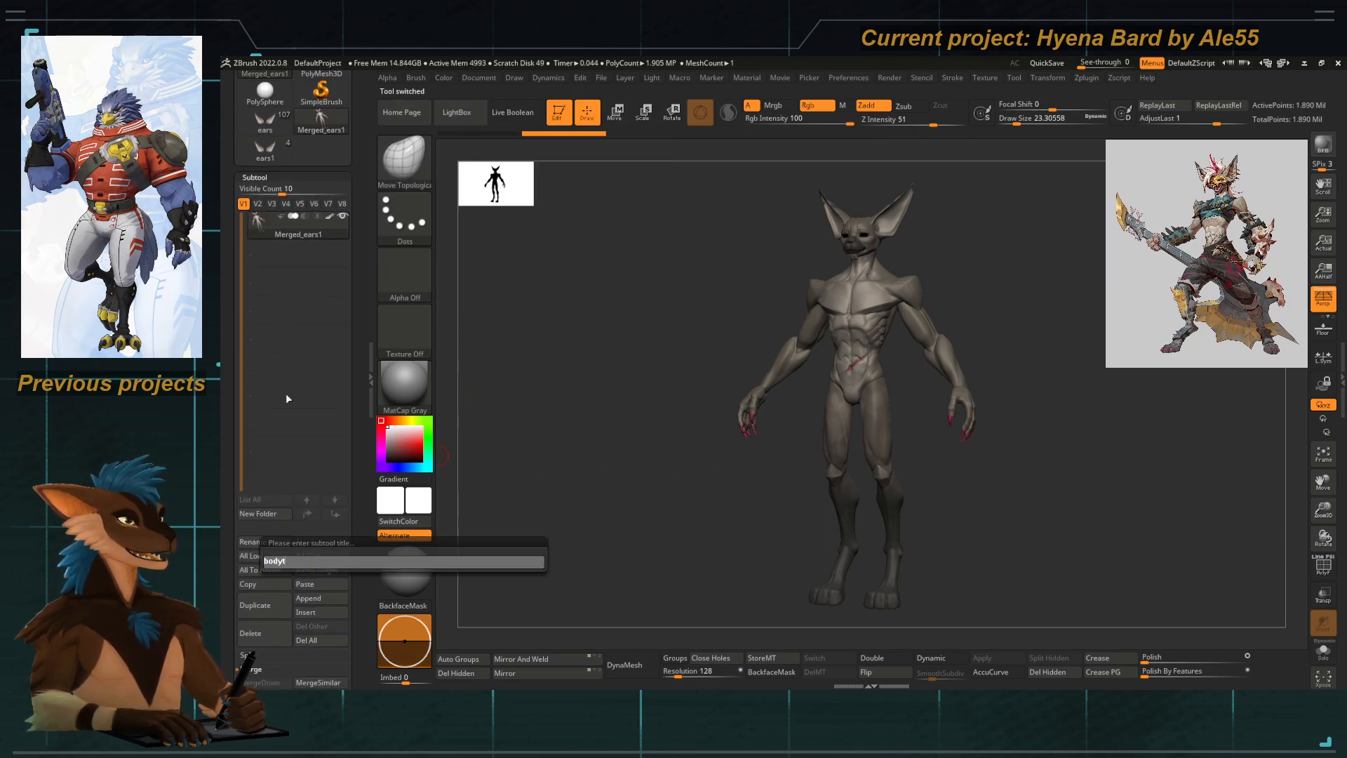
pyautogui.write('rged')
pyautogui.press('Return')
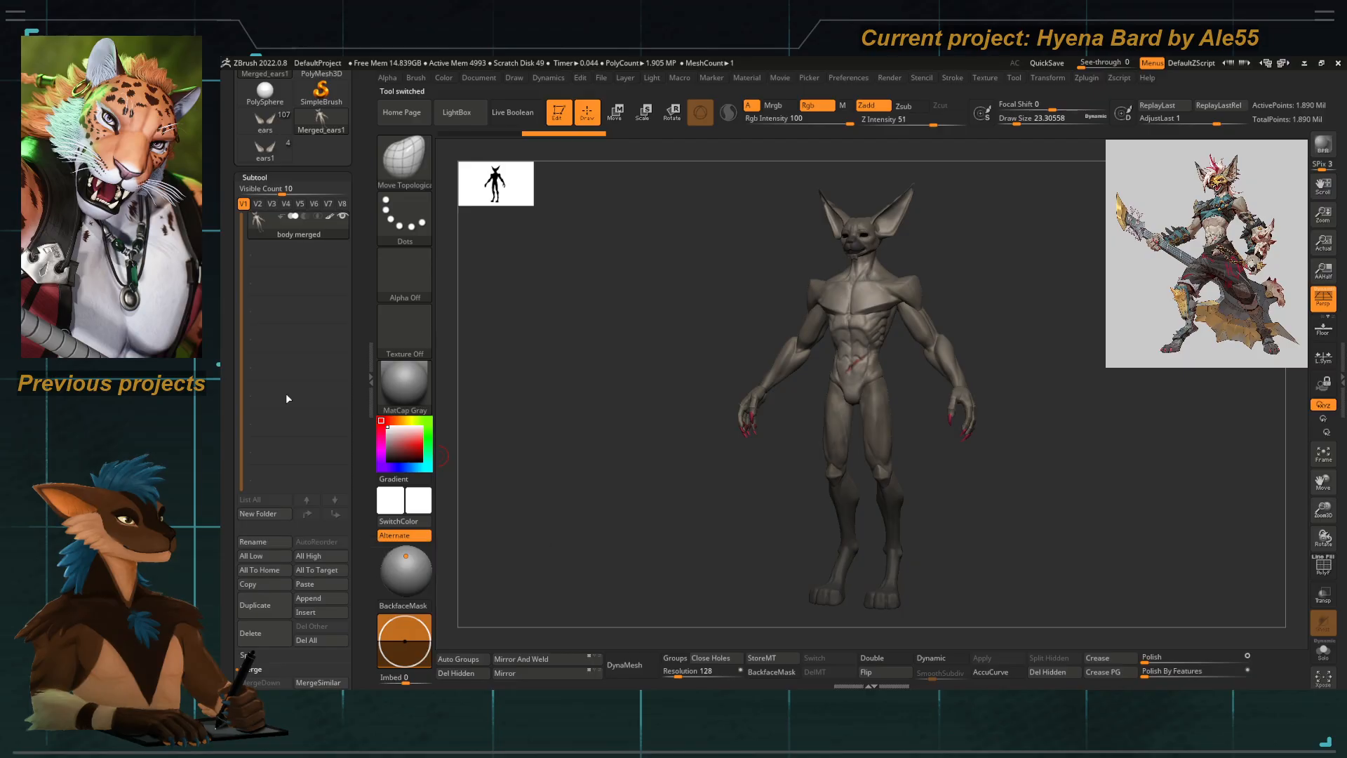
# Step: Inspect the merged body's head and ears, try Mirror And Weld on the body, and undo it
pyautogui.keyDown('alt'); pyautogui.moveTo(686, 410); pyautogui.dragTo(716, 673); pyautogui.keyUp('alt')
pyautogui.keyDown('alt'); pyautogui.moveTo(701, 211); pyautogui.dragTo(674, 259); pyautogui.keyUp('alt')
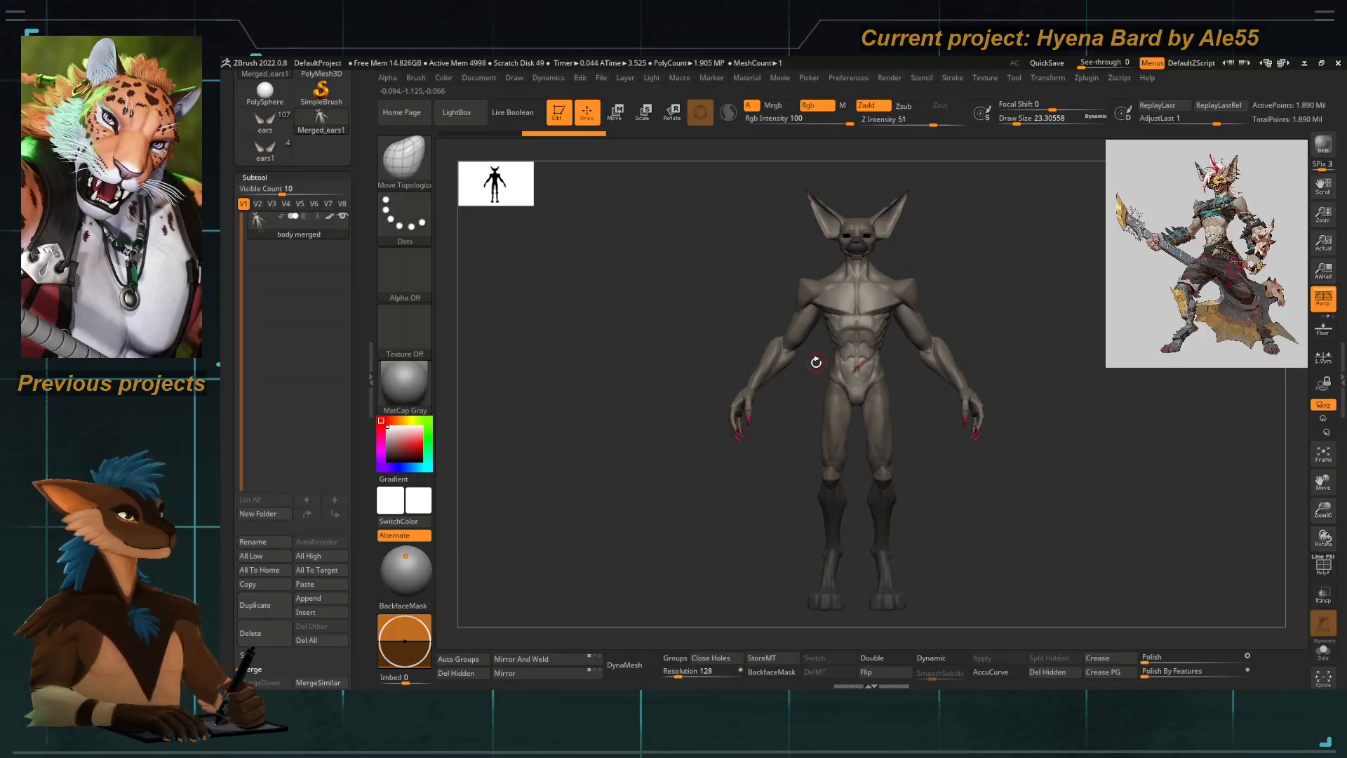
pyautogui.keyDown('alt'); pyautogui.moveTo(774, 174); pyautogui.dragTo(825, 251); pyautogui.keyUp('alt')
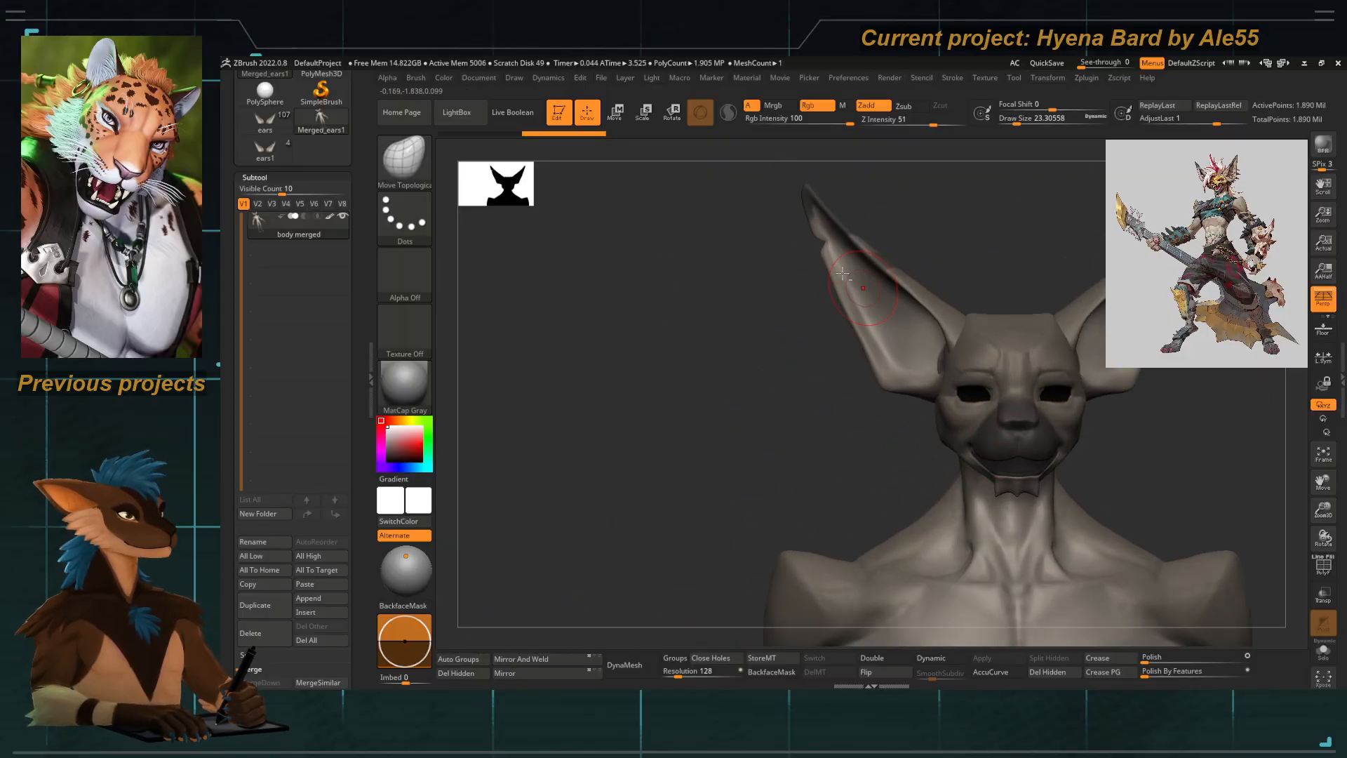
pyautogui.keyDown('alt'); pyautogui.moveTo(803, 328); pyautogui.dragTo(658, 348); pyautogui.keyUp('alt')
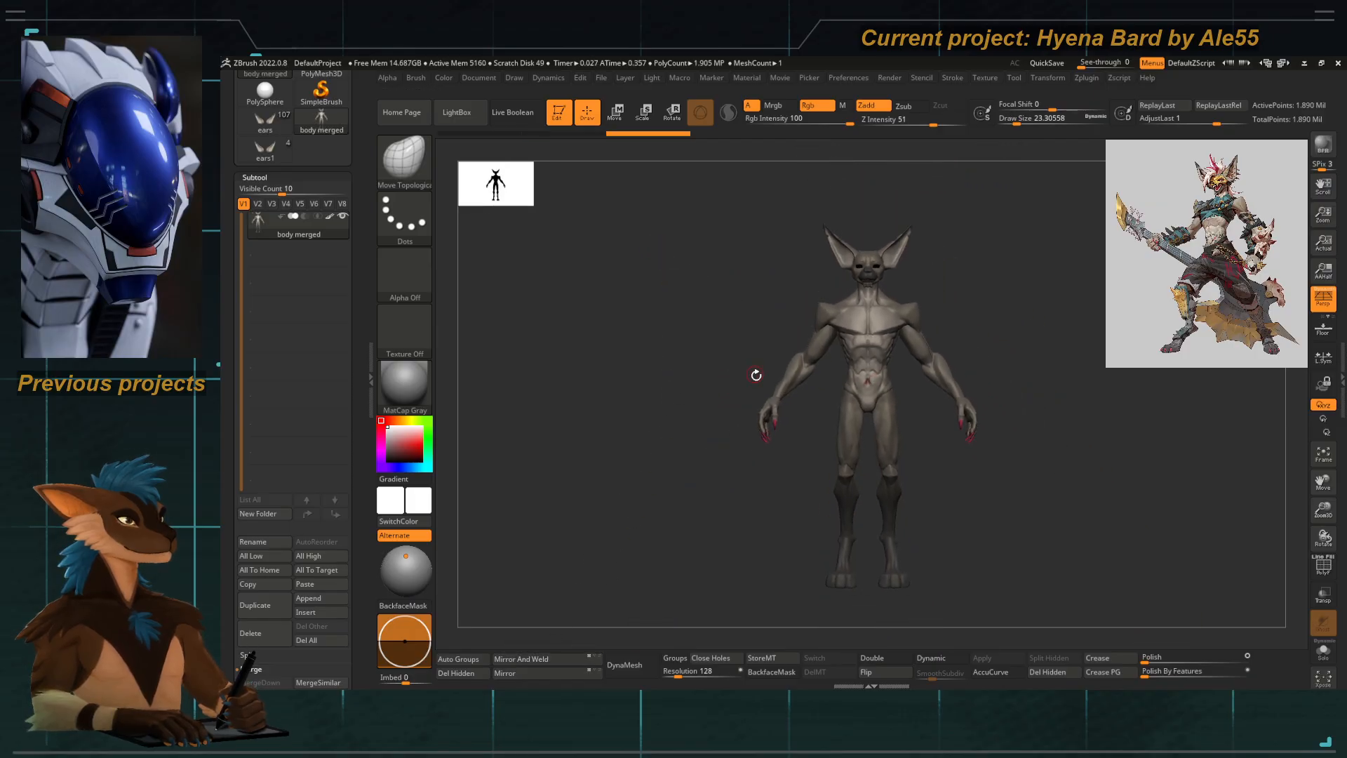
pyautogui.keyDown('alt'); pyautogui.moveTo(756, 375); pyautogui.dragTo(784, 440); pyautogui.keyUp('alt')
pyautogui.hotkey('ctrl', 'z')
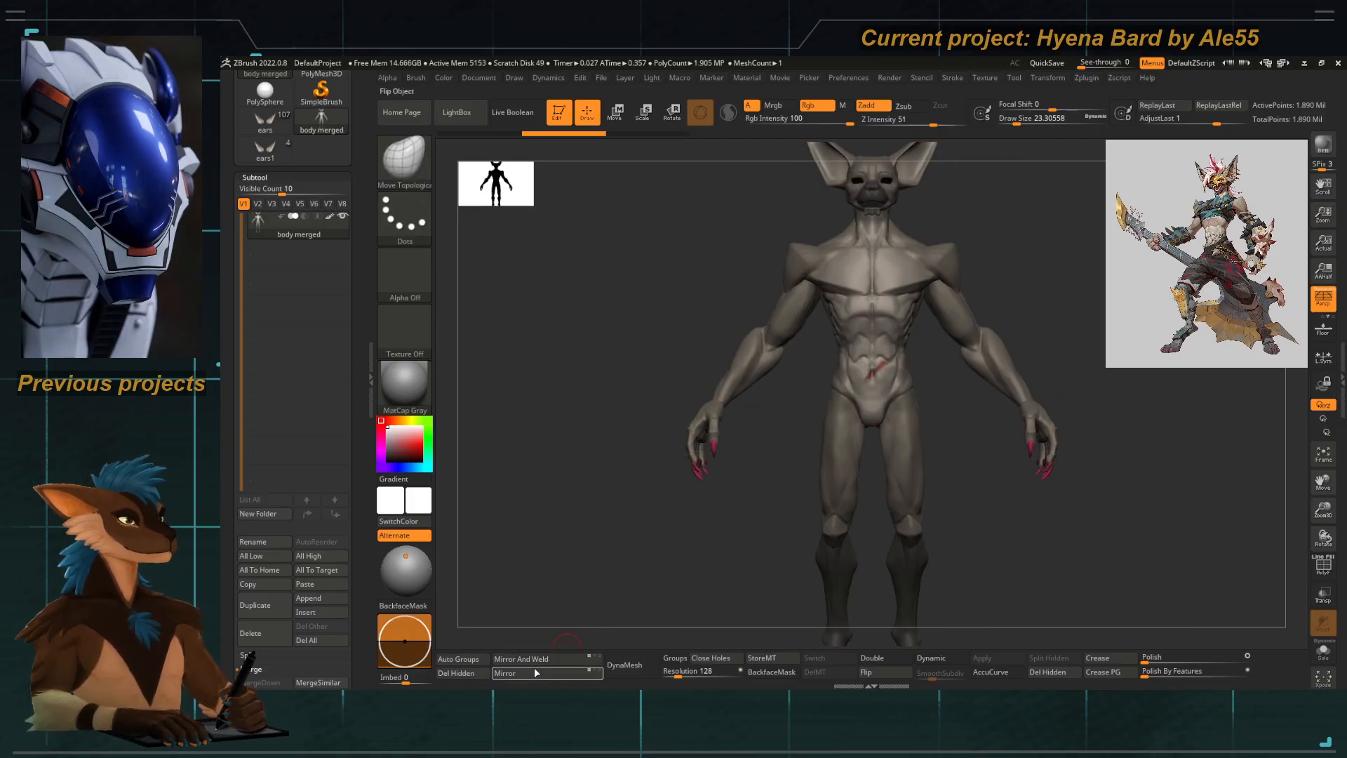
# Step: Try flipping the merged body with Mirror and making it symmetrical with Mirror And Weld
pyautogui.keyDown('alt'); pyautogui.moveTo(921, 393); pyautogui.dragTo(714, 508); pyautogui.keyUp('alt')
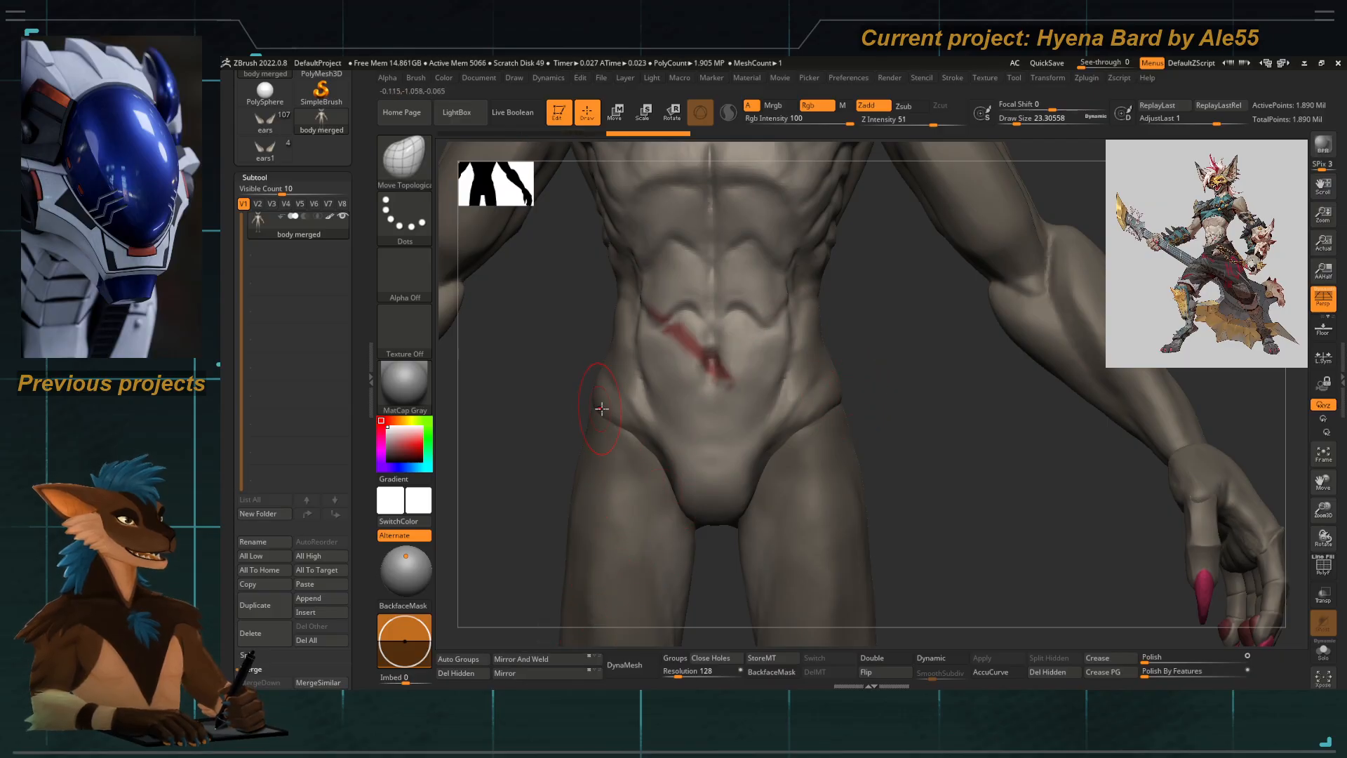
pyautogui.hotkey('ctrl', 'z')
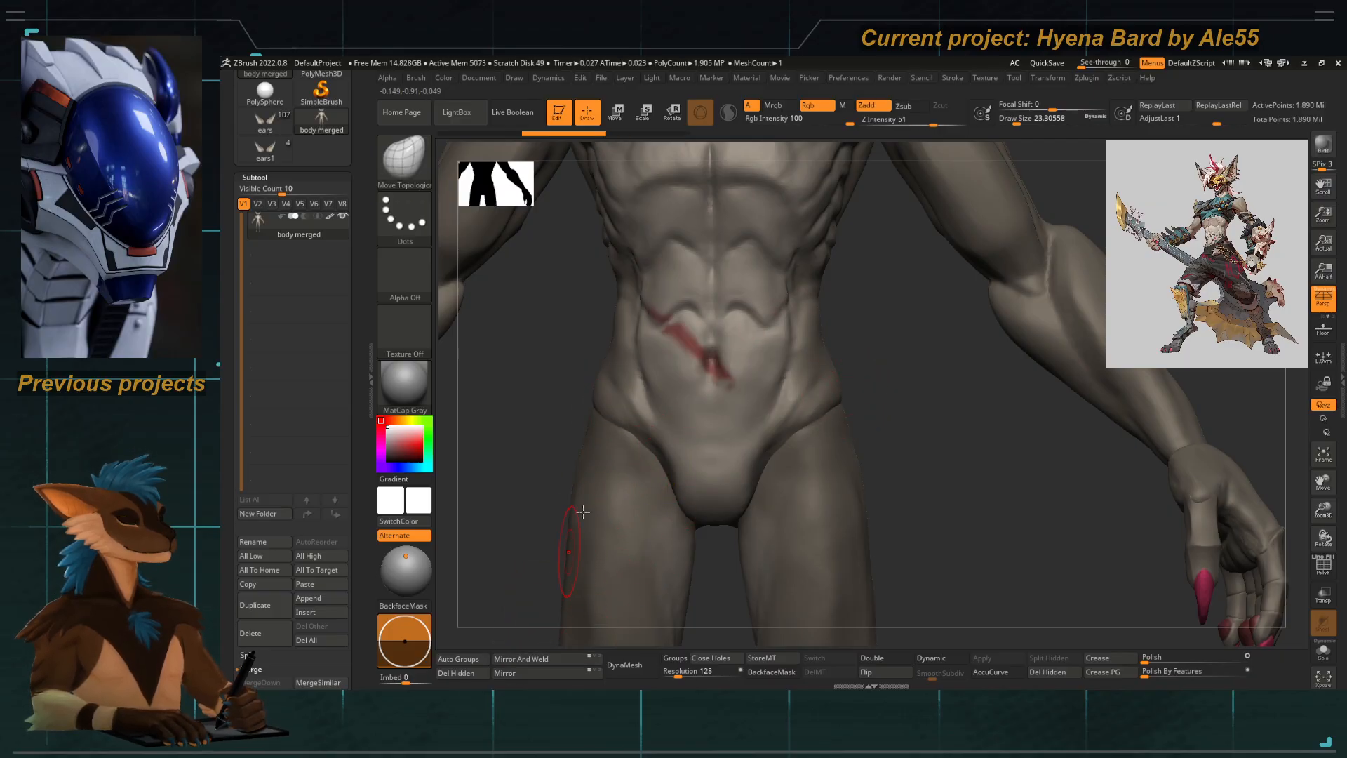
pyautogui.click(538, 660)
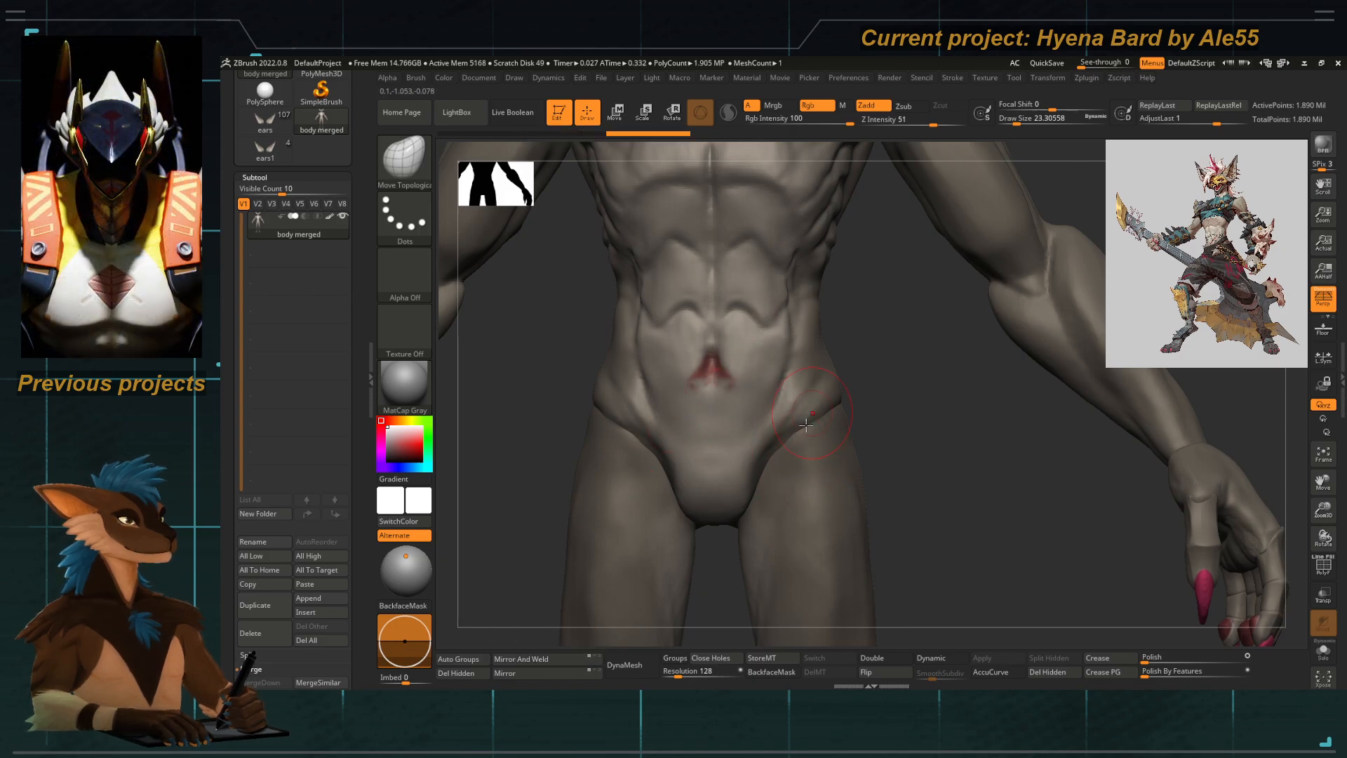
pyautogui.keyDown('ctrl'); pyautogui.moveTo(806, 424); pyautogui.dragTo(734, 327, button='right'); pyautogui.keyUp('ctrl')
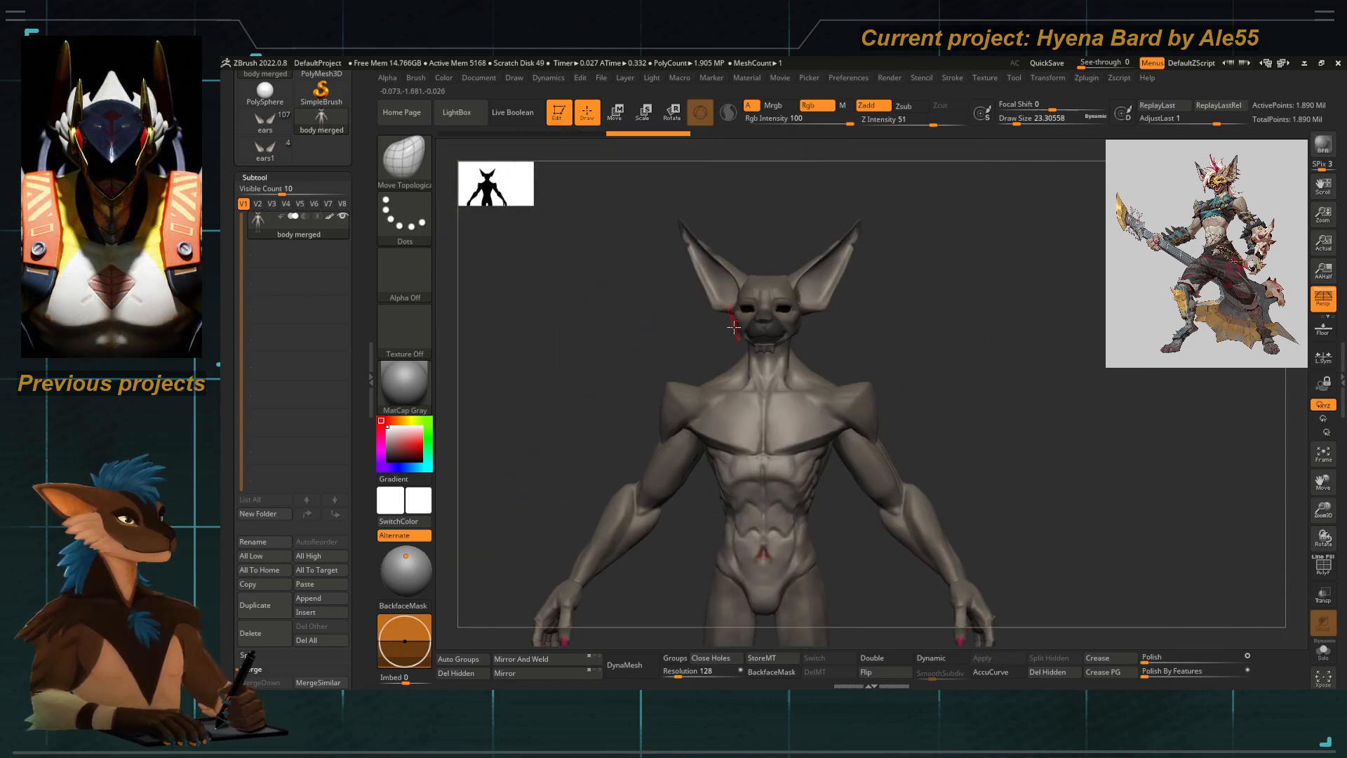
# Step: Make the merged body symmetrical with Mirror and Mirror And Weld, checking it from head to feet
pyautogui.click(557, 661)
pyautogui.keyDown('alt'); pyautogui.moveTo(715, 529); pyautogui.dragTo(738, 420, button='right'); pyautogui.keyUp('alt')
pyautogui.keyDown('alt'); pyautogui.moveTo(728, 162); pyautogui.dragTo(745, 284, button='right'); pyautogui.keyUp('alt')
pyautogui.keyDown('alt'); pyautogui.moveTo(816, 635); pyautogui.dragTo(722, 477, button='right'); pyautogui.keyUp('alt')
pyautogui.keyDown('alt'); pyautogui.moveTo(722, 477); pyautogui.dragTo(743, 335, button='right'); pyautogui.keyUp('alt')
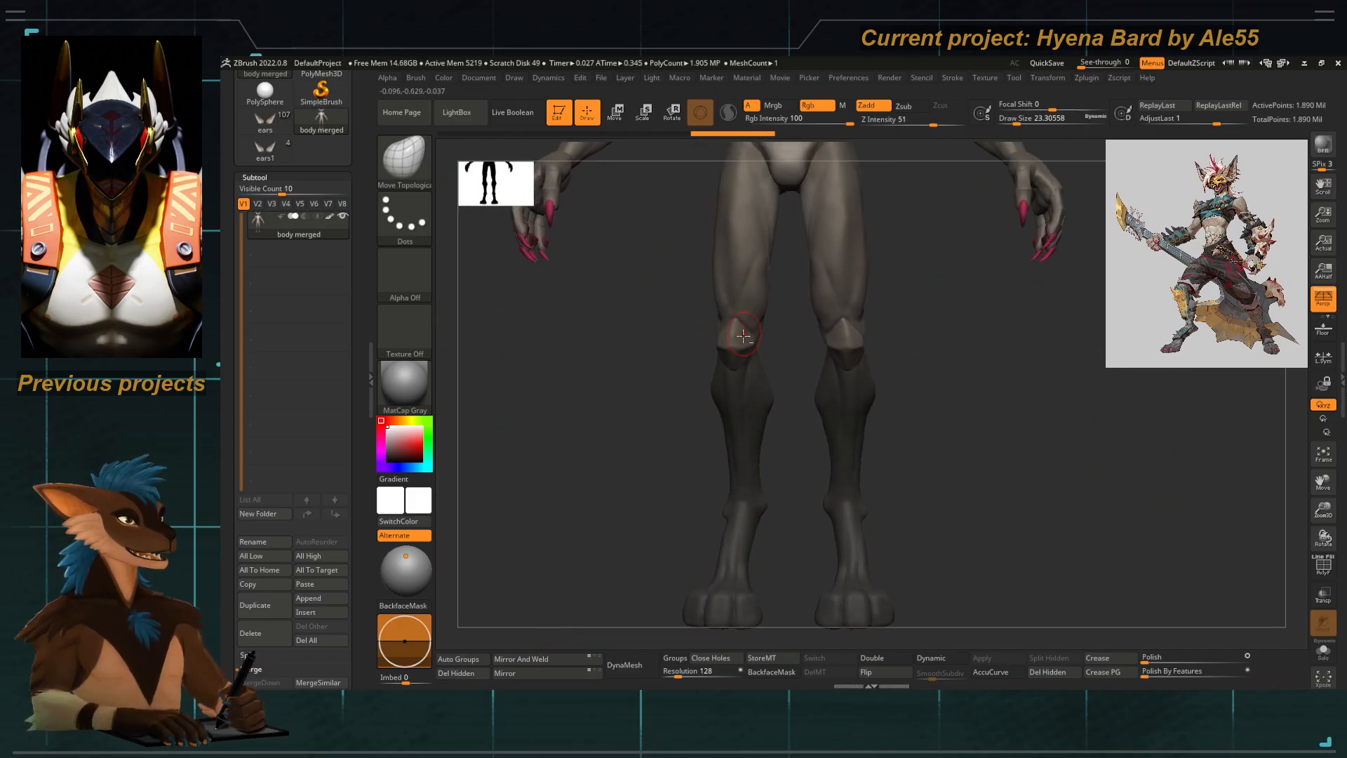
pyautogui.moveTo(743, 450)
pyautogui.keyDown('ctrl'); pyautogui.mouseDown(button='right')
pyautogui.moveTo(722, 421)
pyautogui.moveTo(783, 470)
pyautogui.moveTo(688, 528)
pyautogui.moveTo(681, 472)
pyautogui.moveTo(638, 481)
pyautogui.moveTo(695, 446)
pyautogui.moveTo(622, 490)
pyautogui.moveTo(719, 484)
pyautogui.moveTo(698, 431)
pyautogui.mouseUp(button='right'); pyautogui.keyUp('ctrl')
pyautogui.click(552, 663)
pyautogui.click(547, 674)
pyautogui.moveTo(797, 529)
pyautogui.keyDown('ctrl'); pyautogui.mouseDown(button='right')
pyautogui.moveTo(844, 397)
pyautogui.moveTo(775, 429)
pyautogui.mouseUp(button='right'); pyautogui.keyUp('ctrl')
# Step: Duplicate the body merged subtool and rename the copy "body merged backup"
pyautogui.scroll(-3, 355, 550)
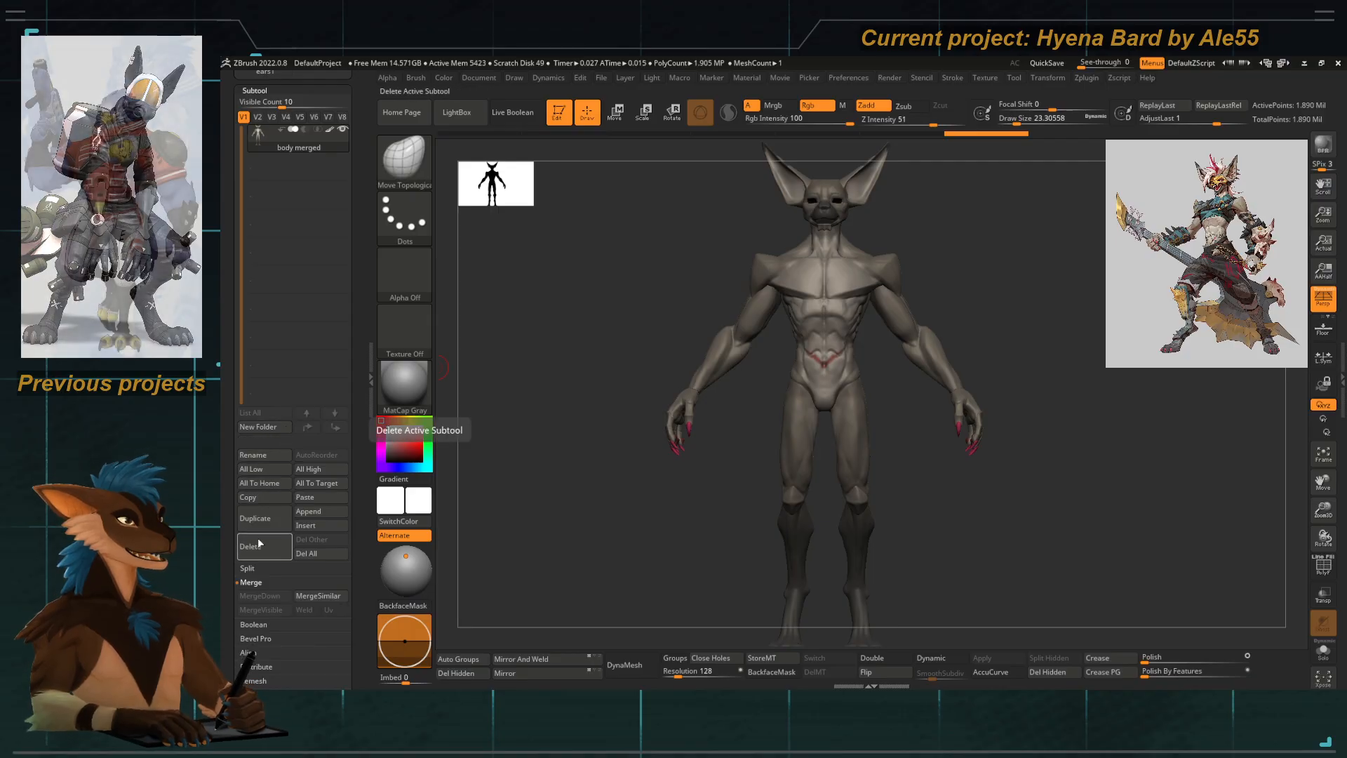
pyautogui.click(260, 521)
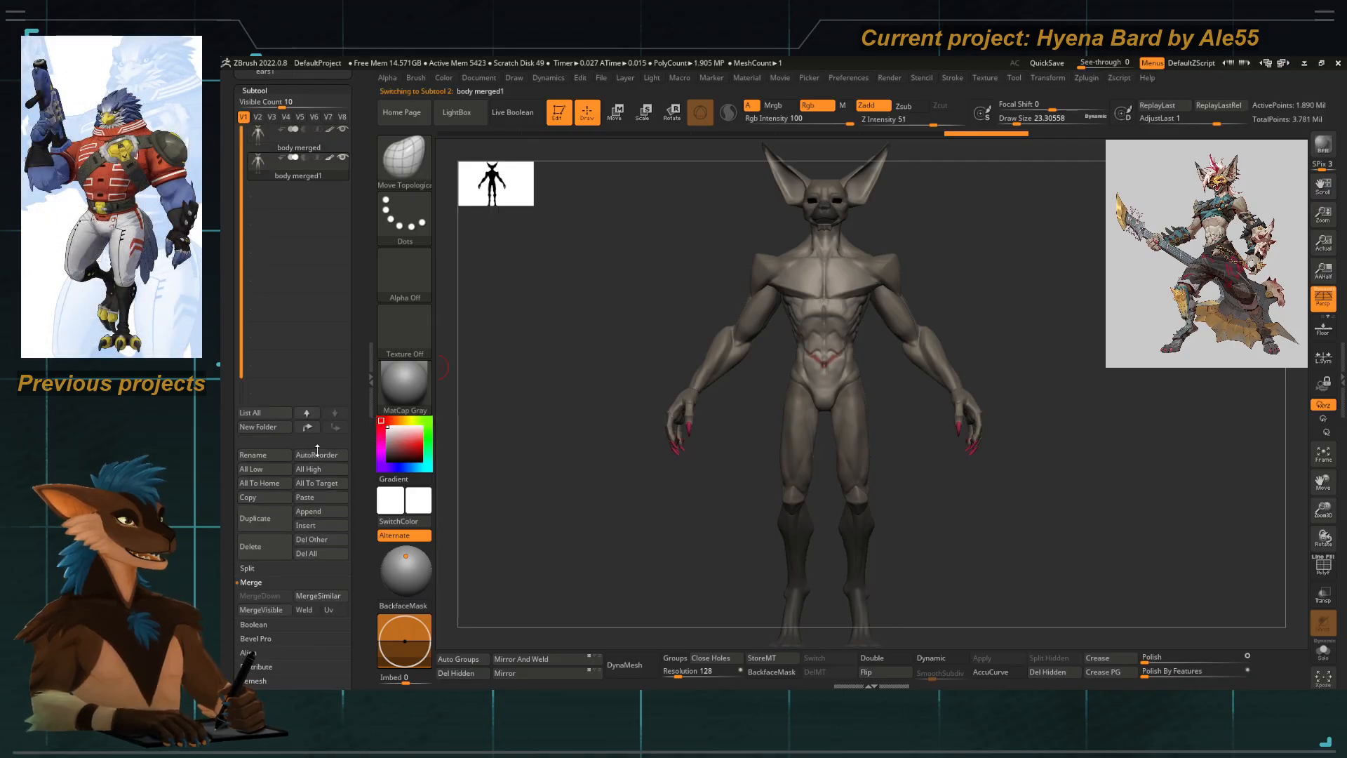
pyautogui.click(279, 459)
pyautogui.press('BackSpace')
pyautogui.press('BackSpace')
pyautogui.press('BackSpace')
pyautogui.press('BackSpace')
pyautogui.press('BackSpace')
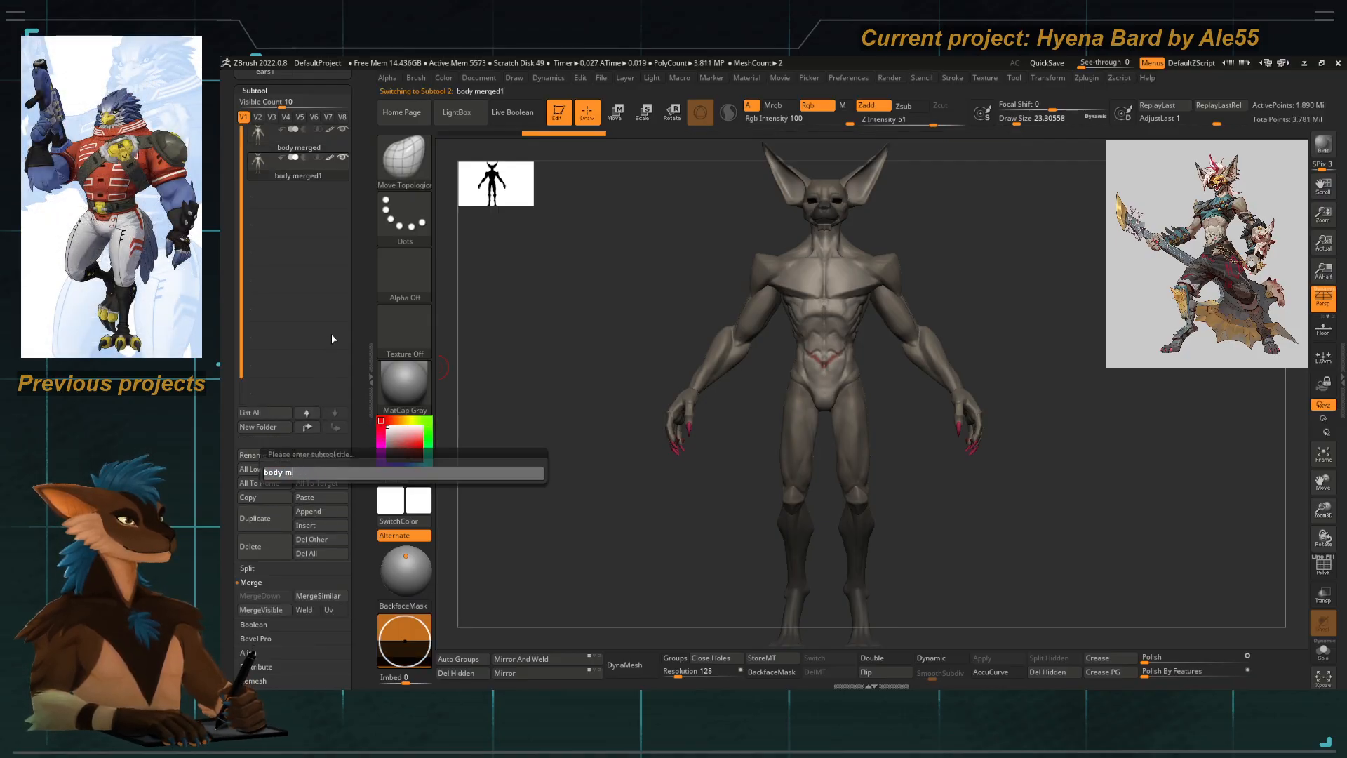
pyautogui.write('rged backup')
pyautogui.press('Return')
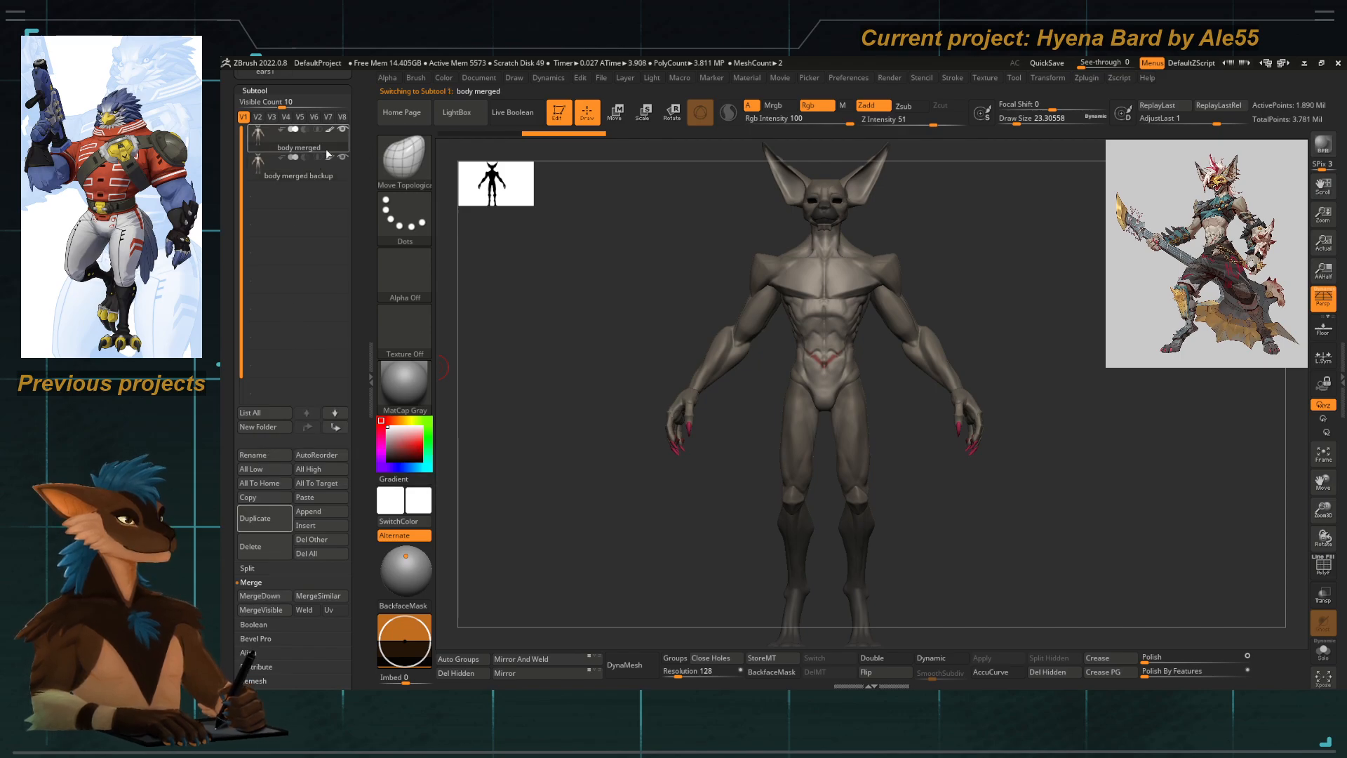
# Step: Make the original body merged subtool active and hide the backup copy
pyautogui.click(309, 142)
pyautogui.click(343, 158)
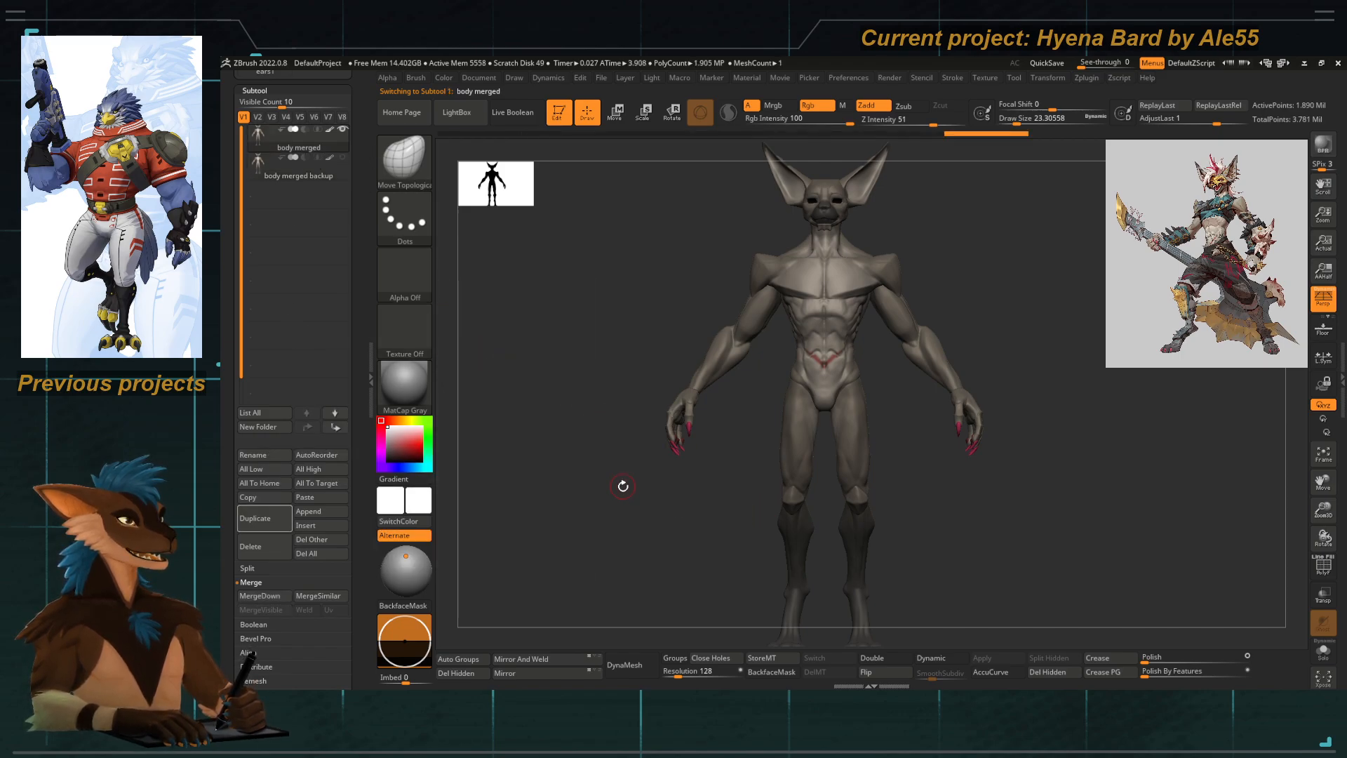
pyautogui.keyDown('alt'); pyautogui.moveTo(623, 486); pyautogui.dragTo(658, 545); pyautogui.keyUp('alt')
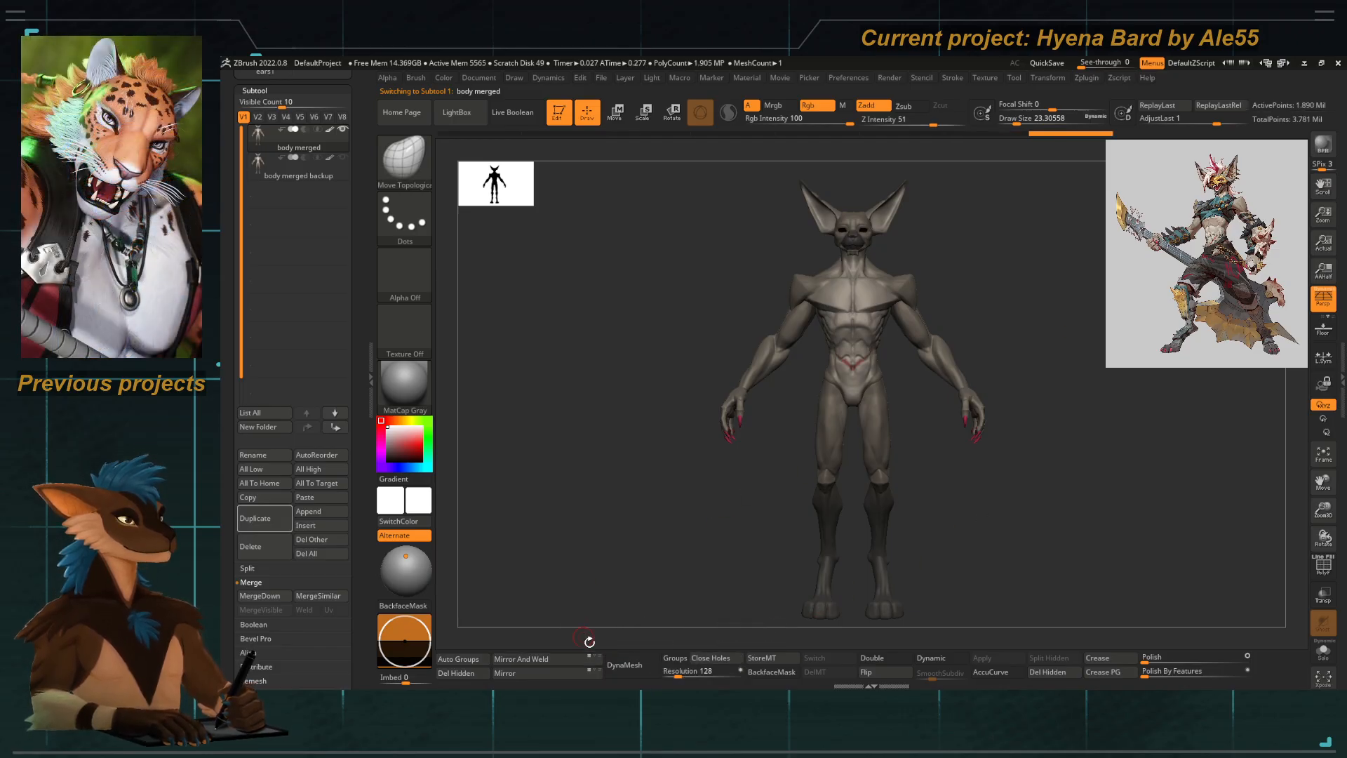
# Step: Set the DynaMesh resolution to 2048 and DynaMesh the body merged subtool
pyautogui.click(684, 671)
pyautogui.write('2048')
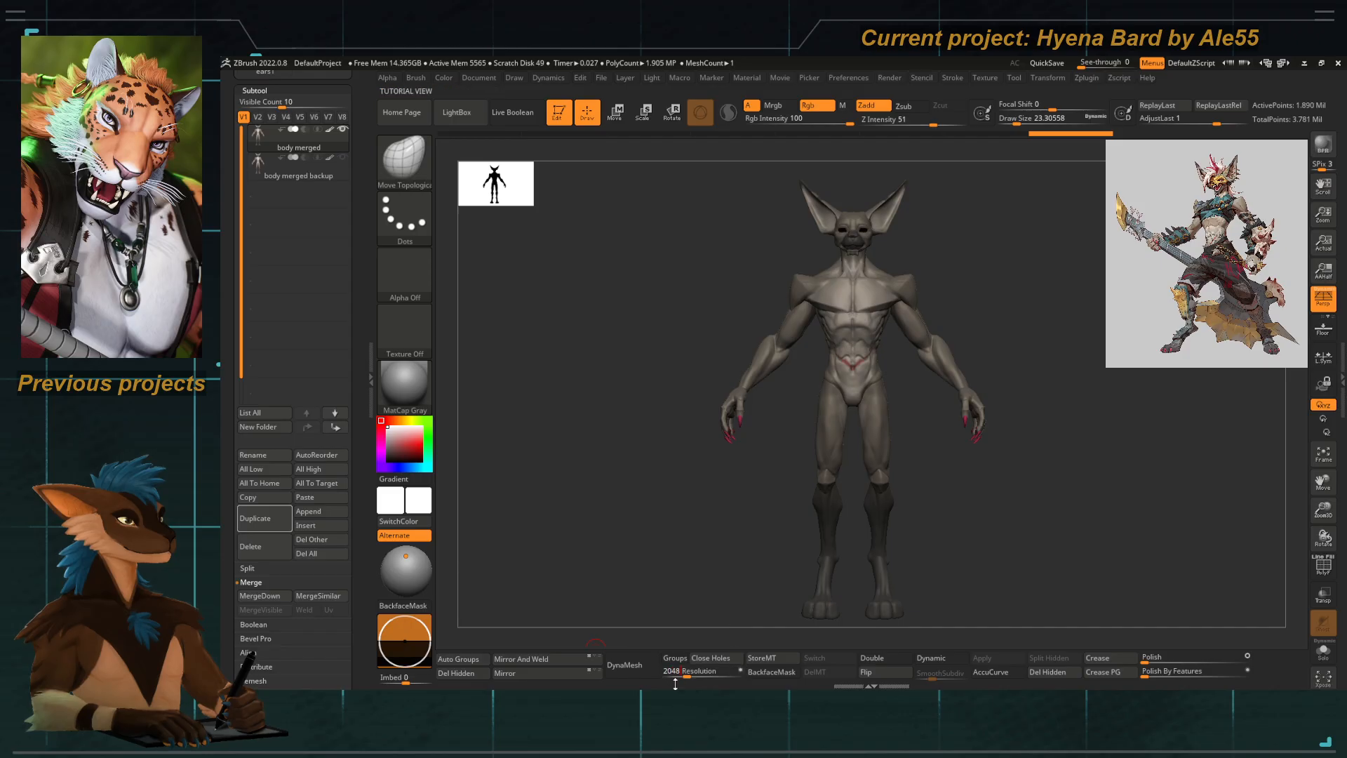
pyautogui.press('Return')
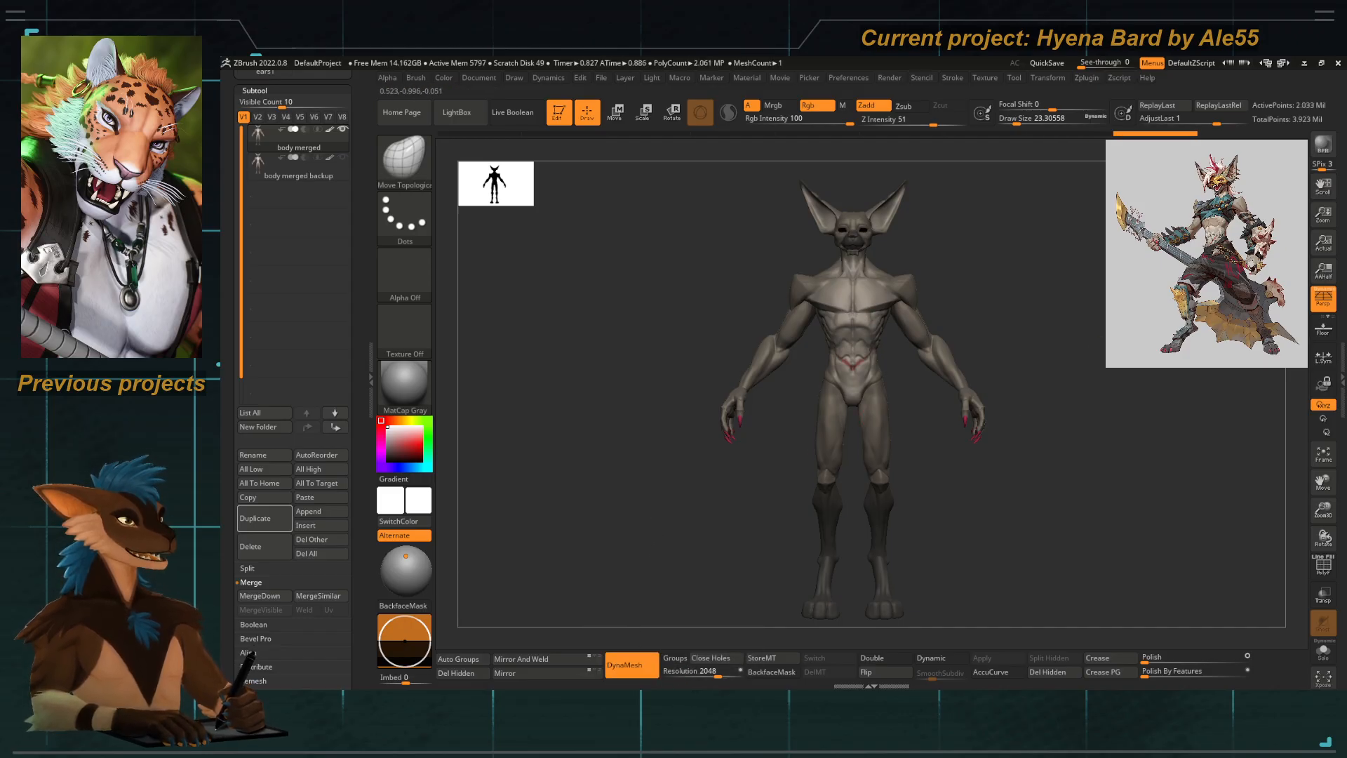
# Step: Examine the DynaMeshed body's torso, arm, neck, jaw and head joins from several angles
pyautogui.keyDown('alt'); pyautogui.moveTo(652, 302); pyautogui.dragTo(645, 501); pyautogui.keyUp('alt')
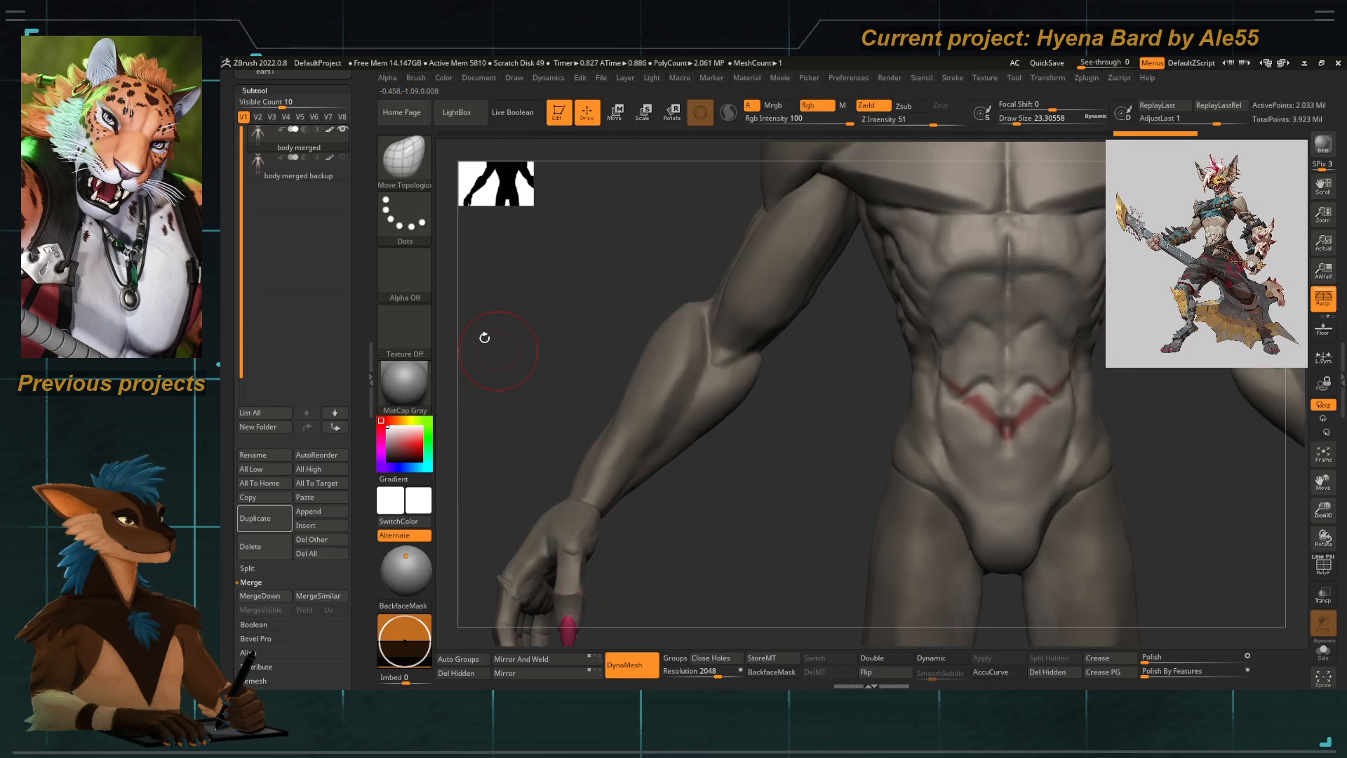
pyautogui.moveTo(787, 298)
pyautogui.keyDown('alt'); pyautogui.mouseDown()
pyautogui.moveTo(616, 472)
pyautogui.moveTo(575, 551)
pyautogui.mouseUp(); pyautogui.keyUp('alt')
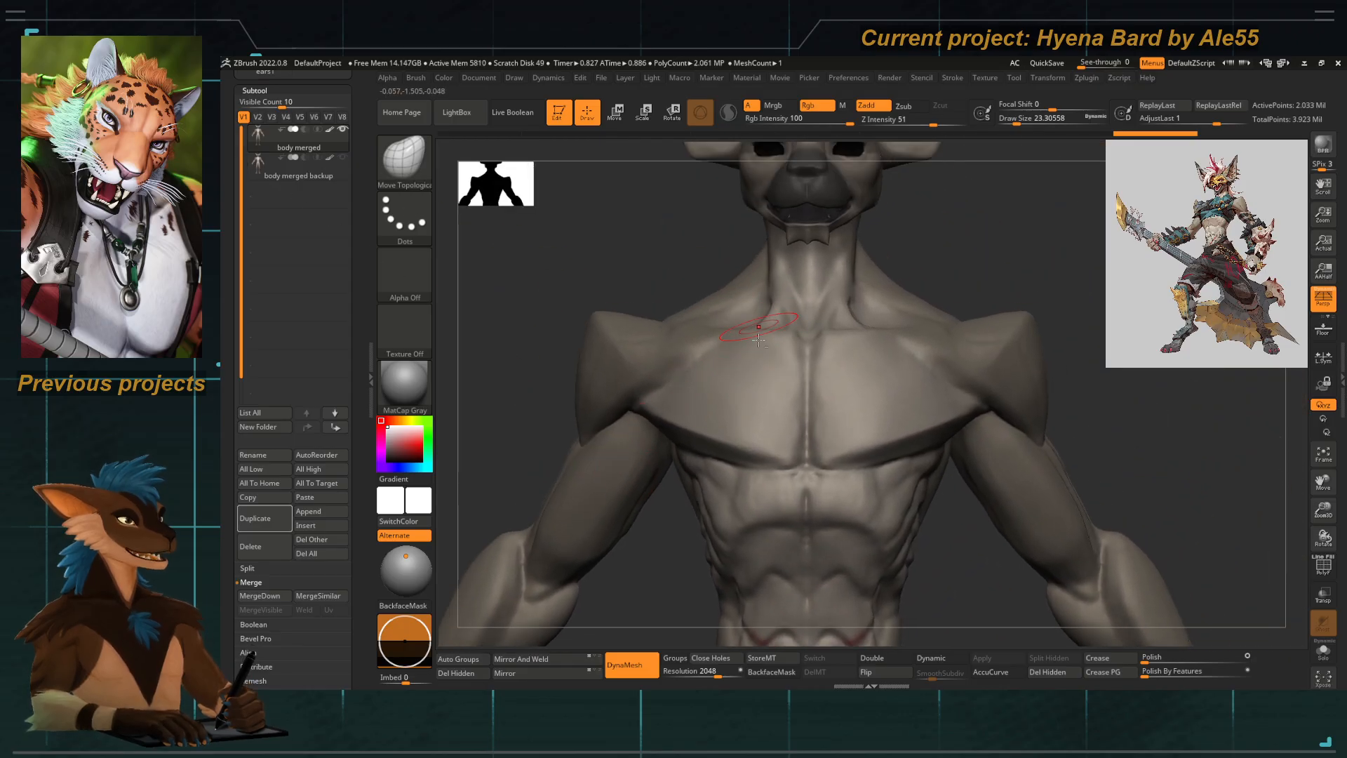
pyautogui.moveTo(750, 244)
pyautogui.keyDown('alt'); pyautogui.mouseDown()
pyautogui.moveTo(744, 339)
pyautogui.moveTo(651, 323)
pyautogui.mouseUp(); pyautogui.keyUp('alt')
pyautogui.keyDown('ctrl'); pyautogui.moveTo(682, 380); pyautogui.dragTo(691, 385, button='right'); pyautogui.keyUp('ctrl')
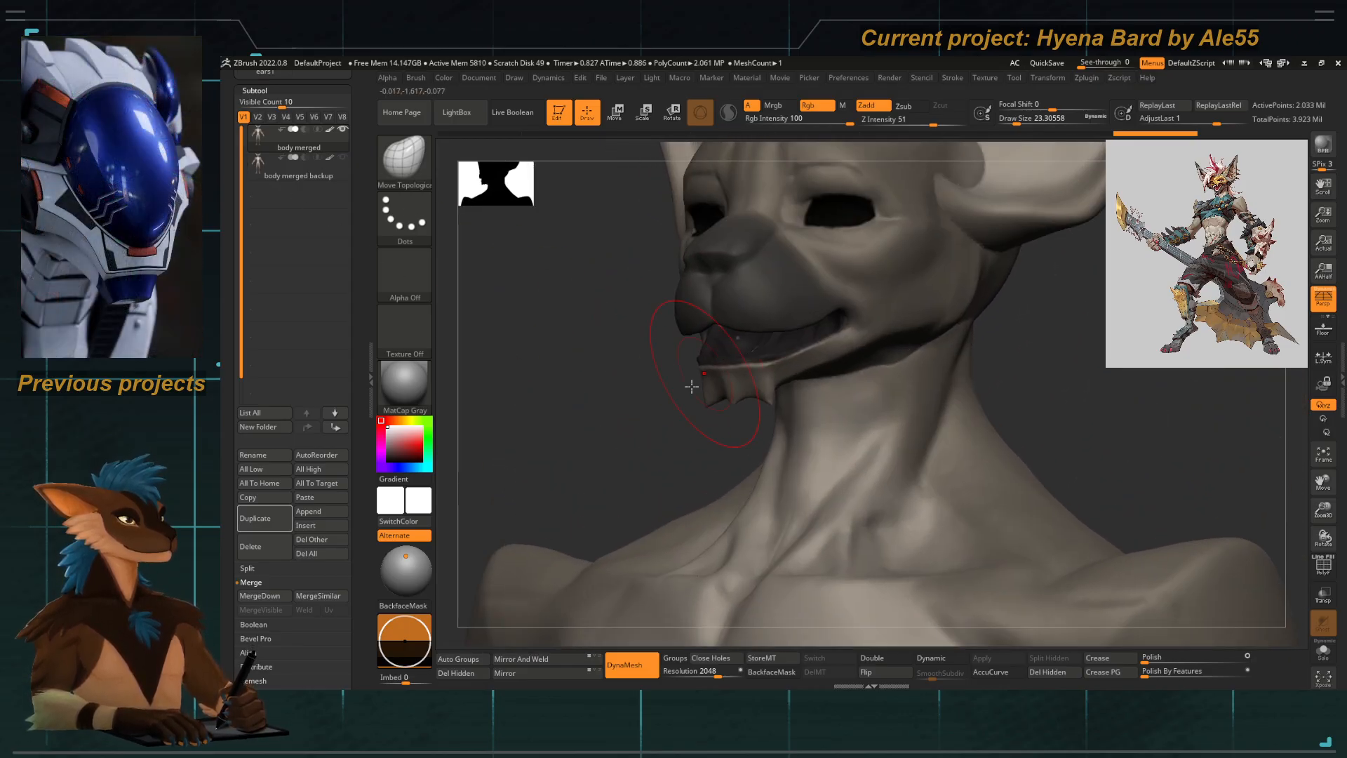
pyautogui.moveTo(624, 438); pyautogui.dragTo(641, 407)
pyautogui.keyDown('ctrl'); pyautogui.moveTo(767, 332); pyautogui.dragTo(802, 375, button='right'); pyautogui.keyUp('ctrl')
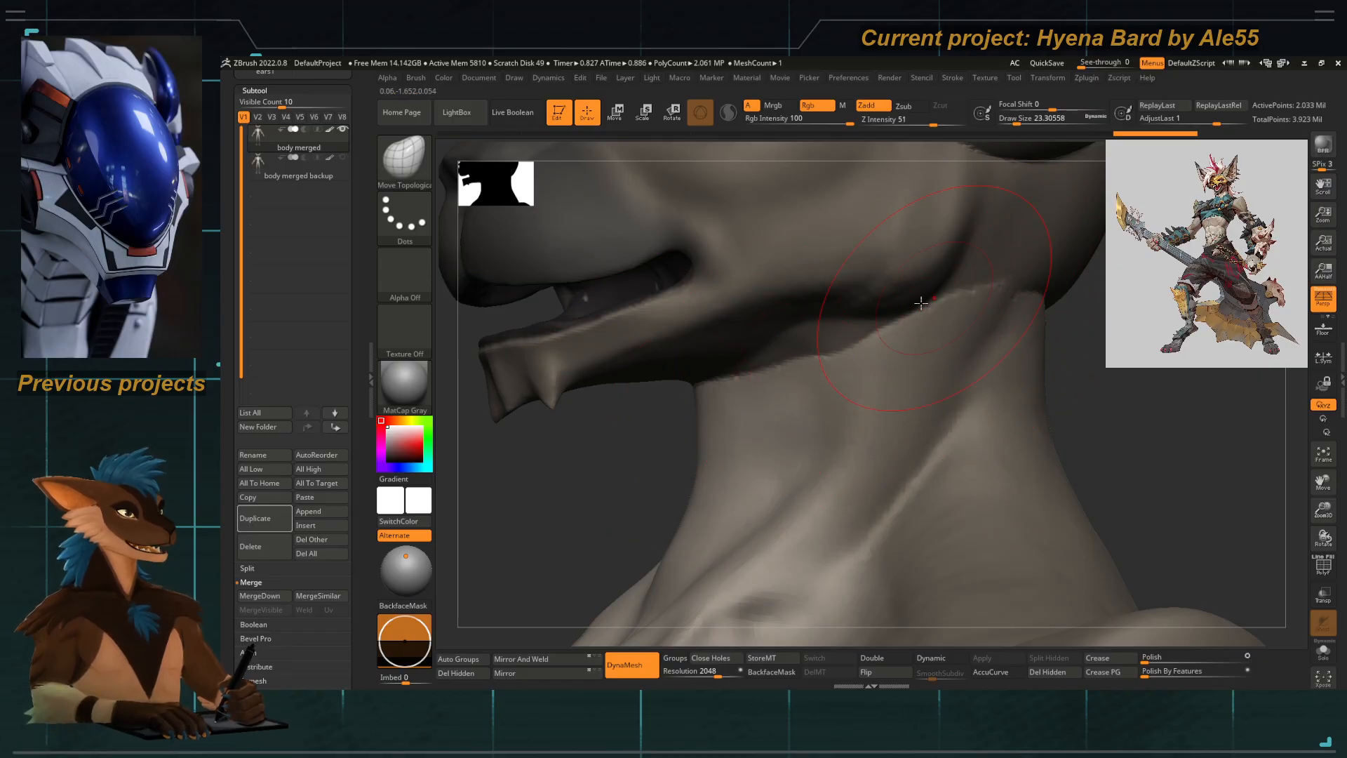
pyautogui.keyDown('ctrl'); pyautogui.moveTo(717, 414); pyautogui.dragTo(678, 382, button='right'); pyautogui.keyUp('ctrl')
pyautogui.moveTo(634, 451)
pyautogui.mouseDown()
pyautogui.moveTo(683, 396)
pyautogui.moveTo(529, 301)
pyautogui.moveTo(929, 444)
pyautogui.mouseUp()
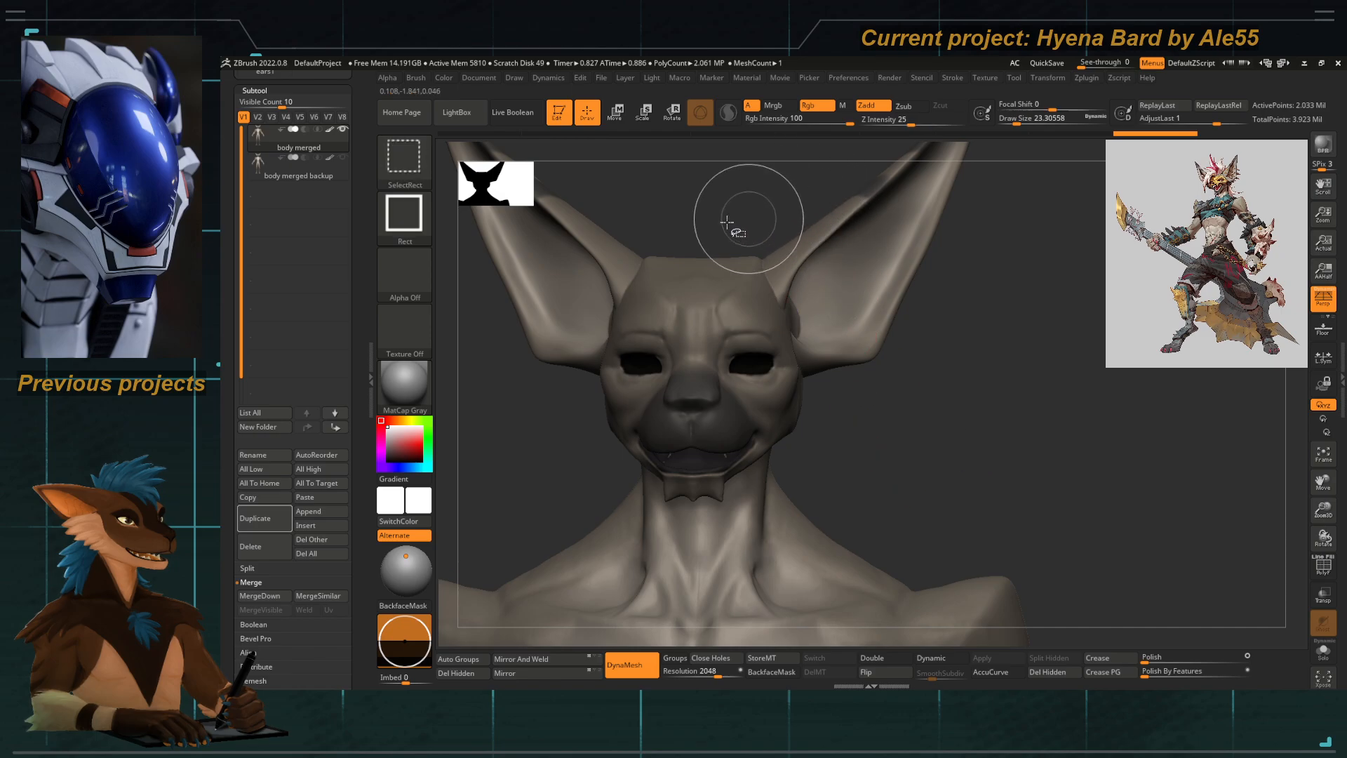
# Step: Isolate one side of the head and ear base with SelectRect and inspect the inner surfaces
pyautogui.keyDown('ctrl'); pyautogui.keyDown('shift'); pyautogui.moveTo(698, 199); pyautogui.dragTo(948, 555); pyautogui.keyUp('shift'); pyautogui.keyUp('ctrl')
pyautogui.moveTo(916, 481); pyautogui.dragTo(1073, 484)
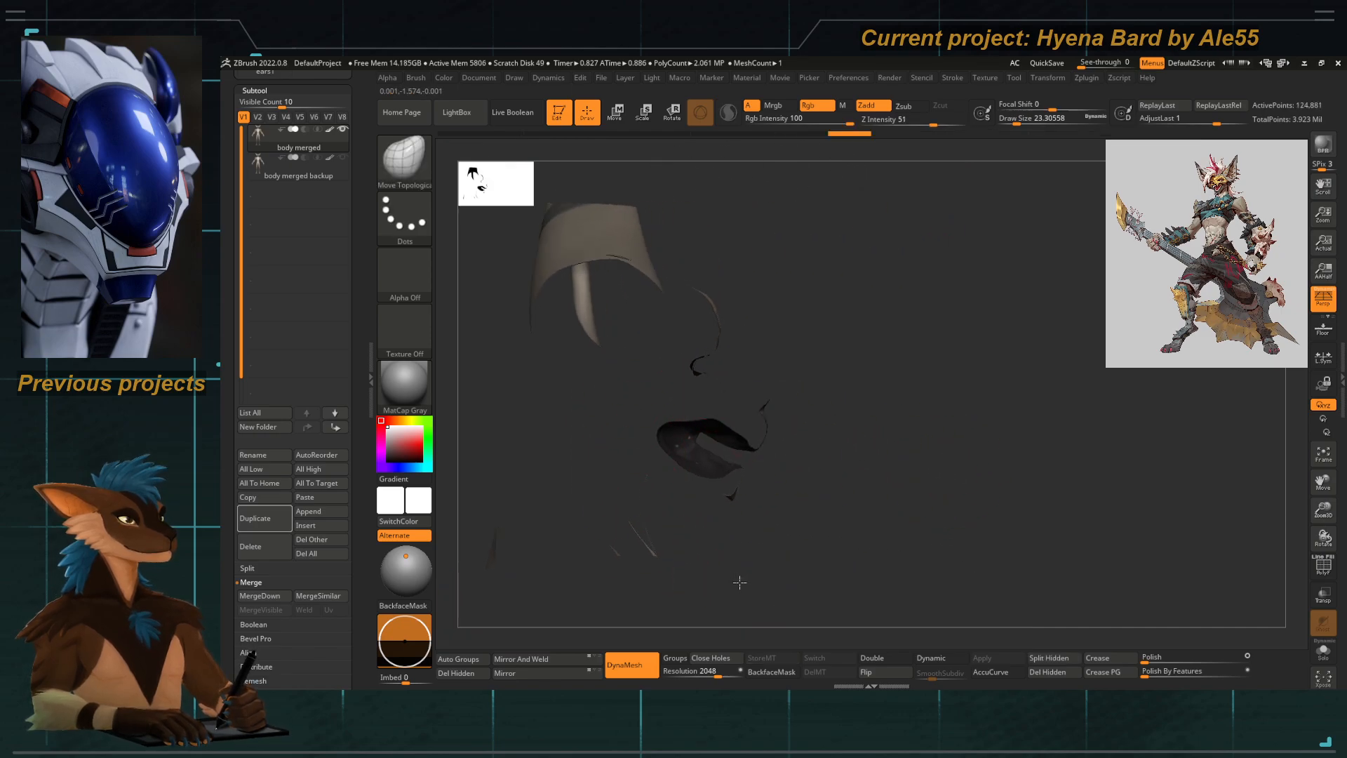
pyautogui.moveTo(739, 582); pyautogui.dragTo(715, 392)
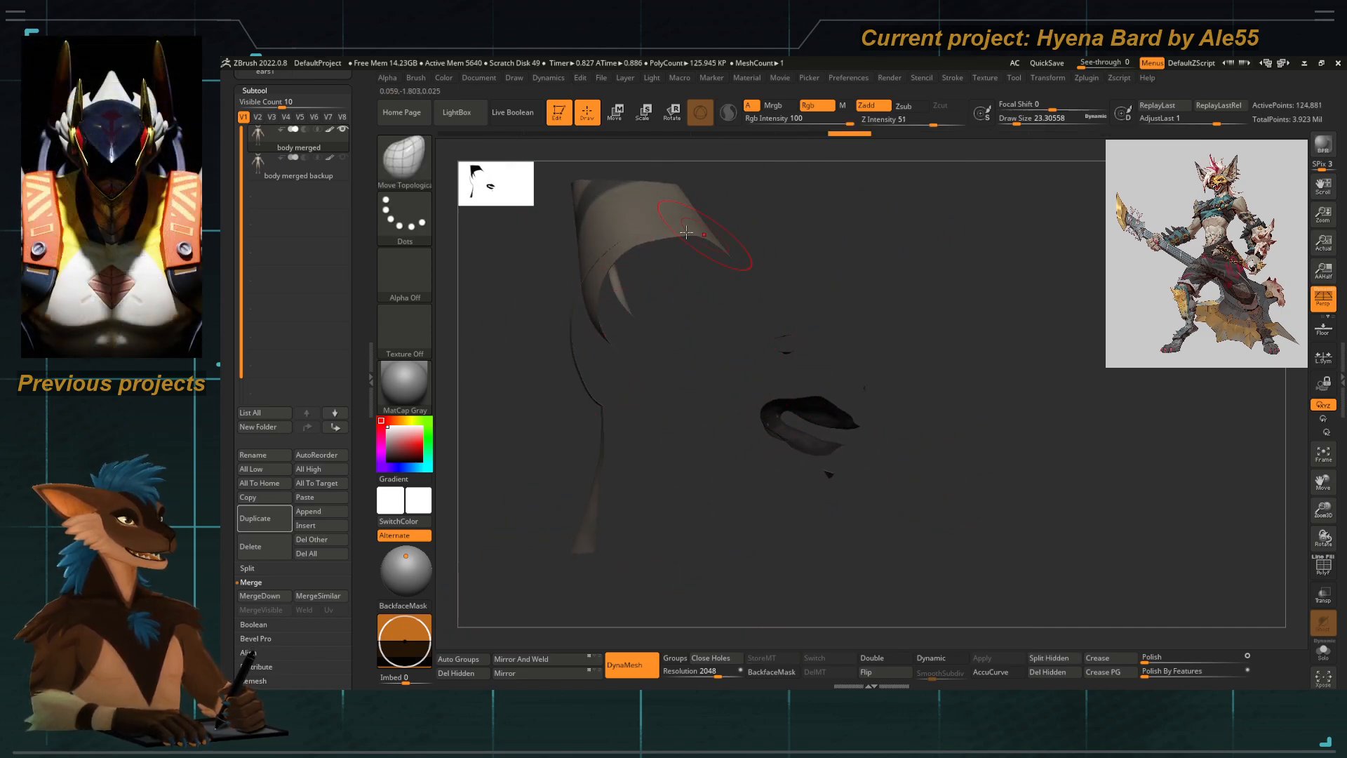
# Step: Finish inspecting the isolated head section and show the whole body merged mesh again
pyautogui.moveTo(947, 501); pyautogui.dragTo(835, 469)
pyautogui.keyDown('ctrl'); pyautogui.keyDown('shift'); pyautogui.click(637, 449); pyautogui.keyUp('shift'); pyautogui.keyUp('ctrl')
pyautogui.keyDown('alt'); pyautogui.moveTo(643, 457); pyautogui.dragTo(730, 331); pyautogui.keyUp('alt')
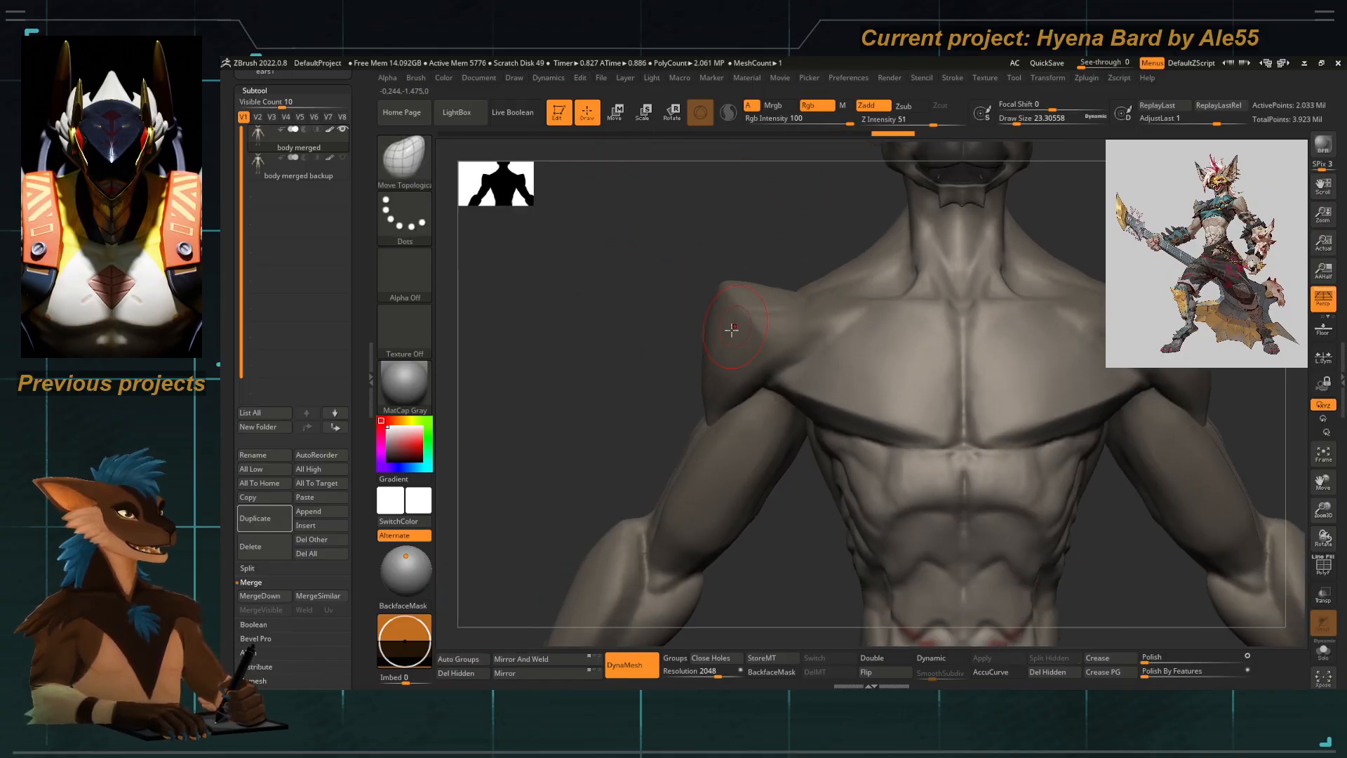
# Step: Isolate one shoulder and upper arm with SelectRect, inspect its inner surfaces, and show the whole body again
pyautogui.moveTo(617, 264)
pyautogui.keyDown('ctrl'); pyautogui.keyDown('shift'); pyautogui.mouseDown()
pyautogui.moveTo(773, 433)
pyautogui.moveTo(847, 485)
pyautogui.moveTo(785, 526)
pyautogui.moveTo(726, 516)
pyautogui.mouseUp(); pyautogui.keyUp('shift'); pyautogui.keyUp('ctrl')
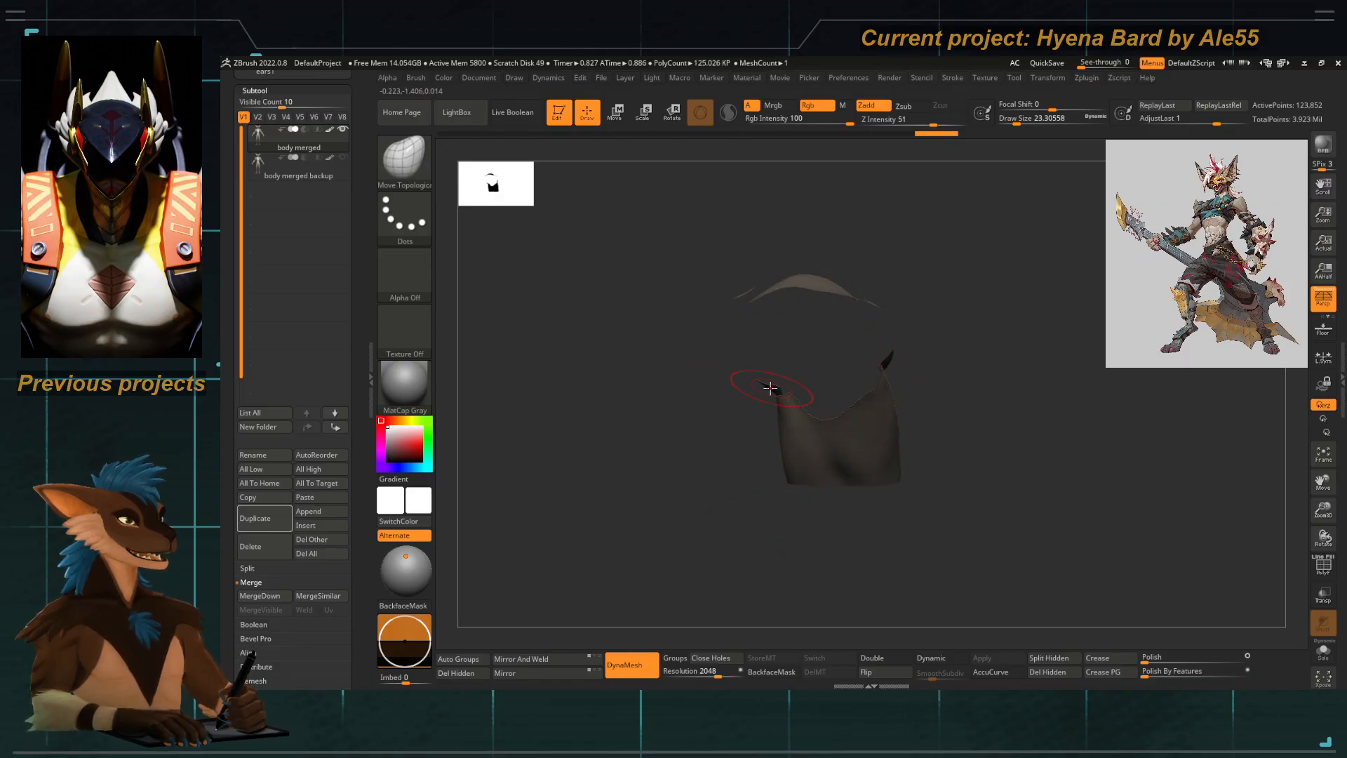
pyautogui.moveTo(703, 538); pyautogui.dragTo(731, 545)
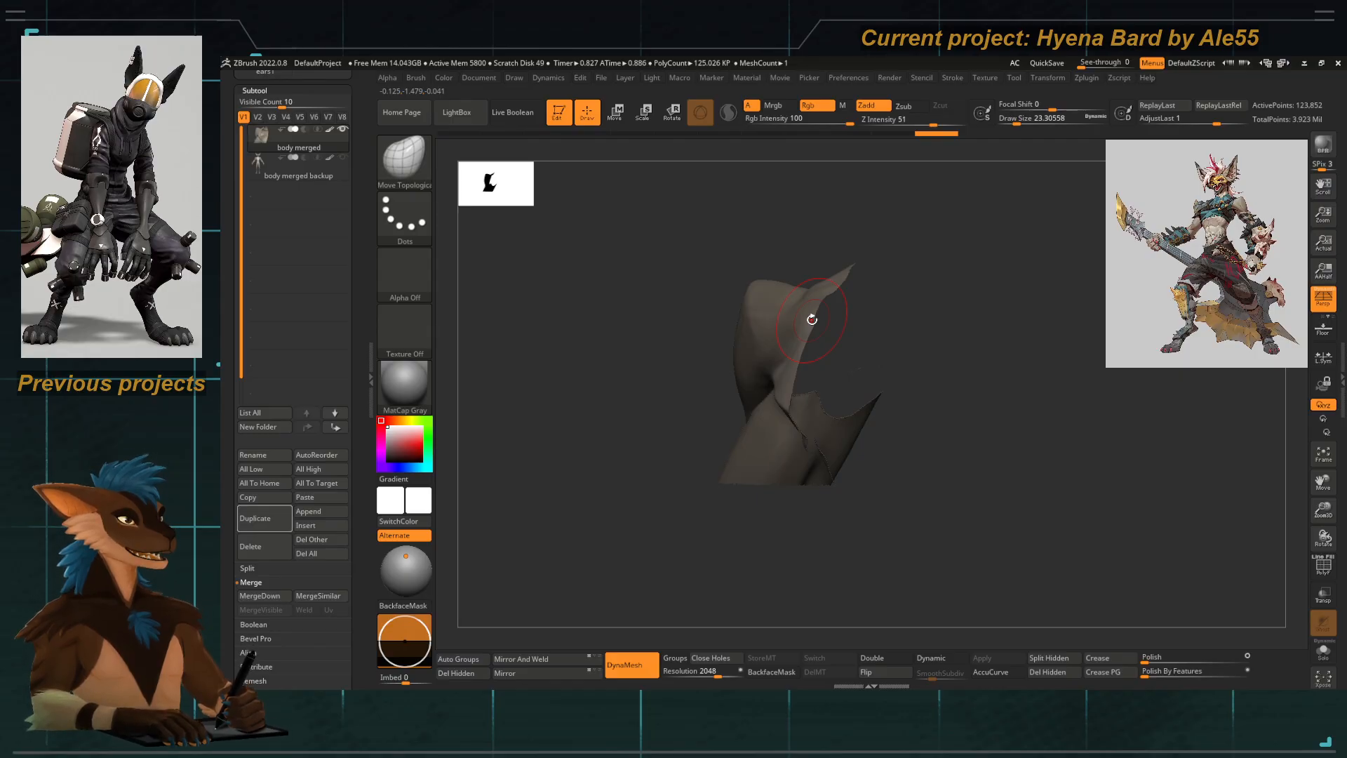
pyautogui.moveTo(805, 315); pyautogui.dragTo(643, 379)
pyautogui.keyDown('ctrl'); pyautogui.keyDown('shift'); pyautogui.click(563, 350); pyautogui.keyUp('shift'); pyautogui.keyUp('ctrl')
# Step: Turn off the polypaint display on the body merged subtool
pyautogui.moveTo(563, 350)
pyautogui.mouseDown()
pyautogui.moveTo(587, 361)
pyautogui.moveTo(623, 421)
pyautogui.moveTo(638, 340)
pyautogui.moveTo(643, 429)
pyautogui.moveTo(745, 420)
pyautogui.moveTo(635, 570)
pyautogui.moveTo(652, 484)
pyautogui.moveTo(812, 482)
pyautogui.moveTo(618, 491)
pyautogui.moveTo(708, 414)
pyautogui.moveTo(722, 369)
pyautogui.mouseUp()
pyautogui.click(330, 130)
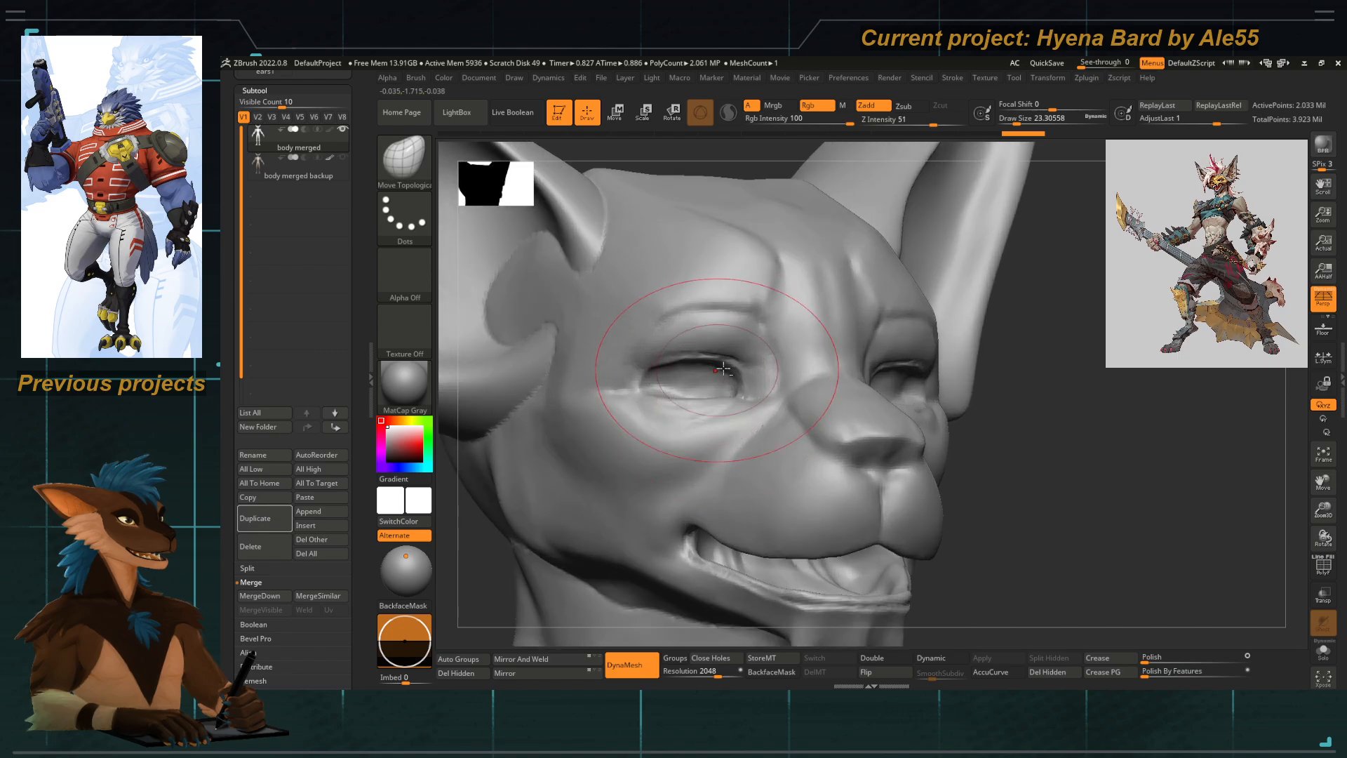
pyautogui.moveTo(722, 369); pyautogui.dragTo(719, 337, button='right')
# Step: Examine the hand's fingers, knuckles and claws for surface artifacts from several angles
pyautogui.keyDown('alt'); pyautogui.moveTo(516, 569); pyautogui.dragTo(547, 348); pyautogui.keyUp('alt')
pyautogui.keyDown('alt'); pyautogui.moveTo(561, 484); pyautogui.dragTo(863, 597); pyautogui.keyUp('alt')
pyautogui.moveTo(1105, 551); pyautogui.dragTo(944, 544)
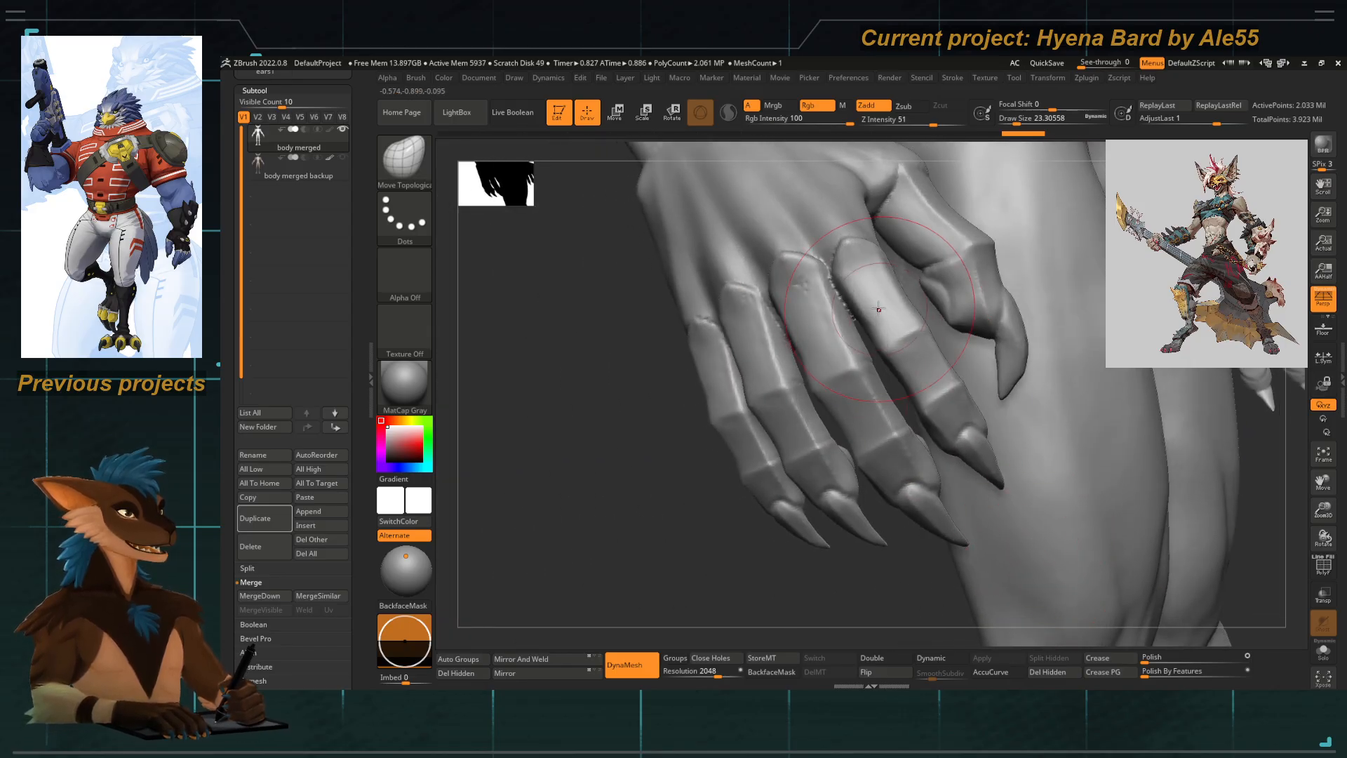
pyautogui.moveTo(613, 529); pyautogui.dragTo(666, 505)
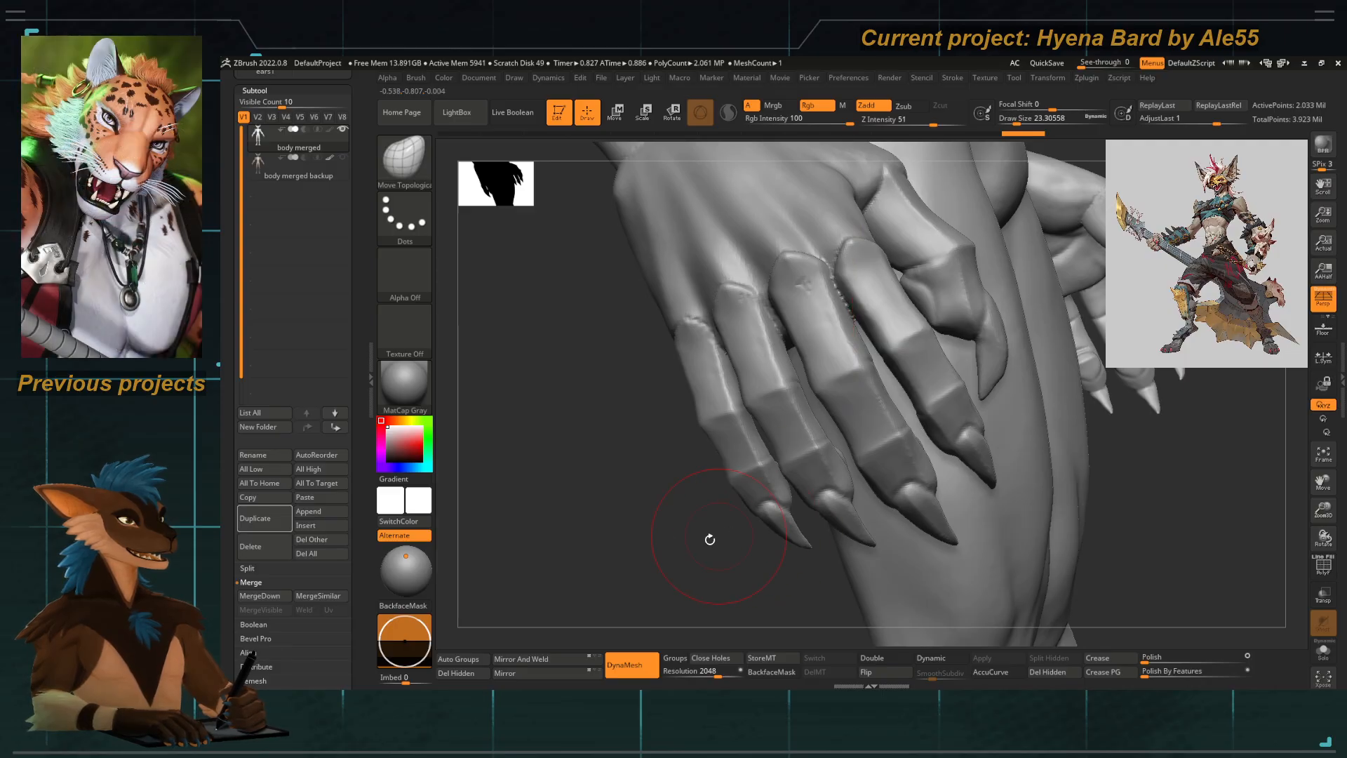
pyautogui.moveTo(709, 539); pyautogui.dragTo(786, 543)
pyautogui.moveTo(965, 572); pyautogui.dragTo(915, 565)
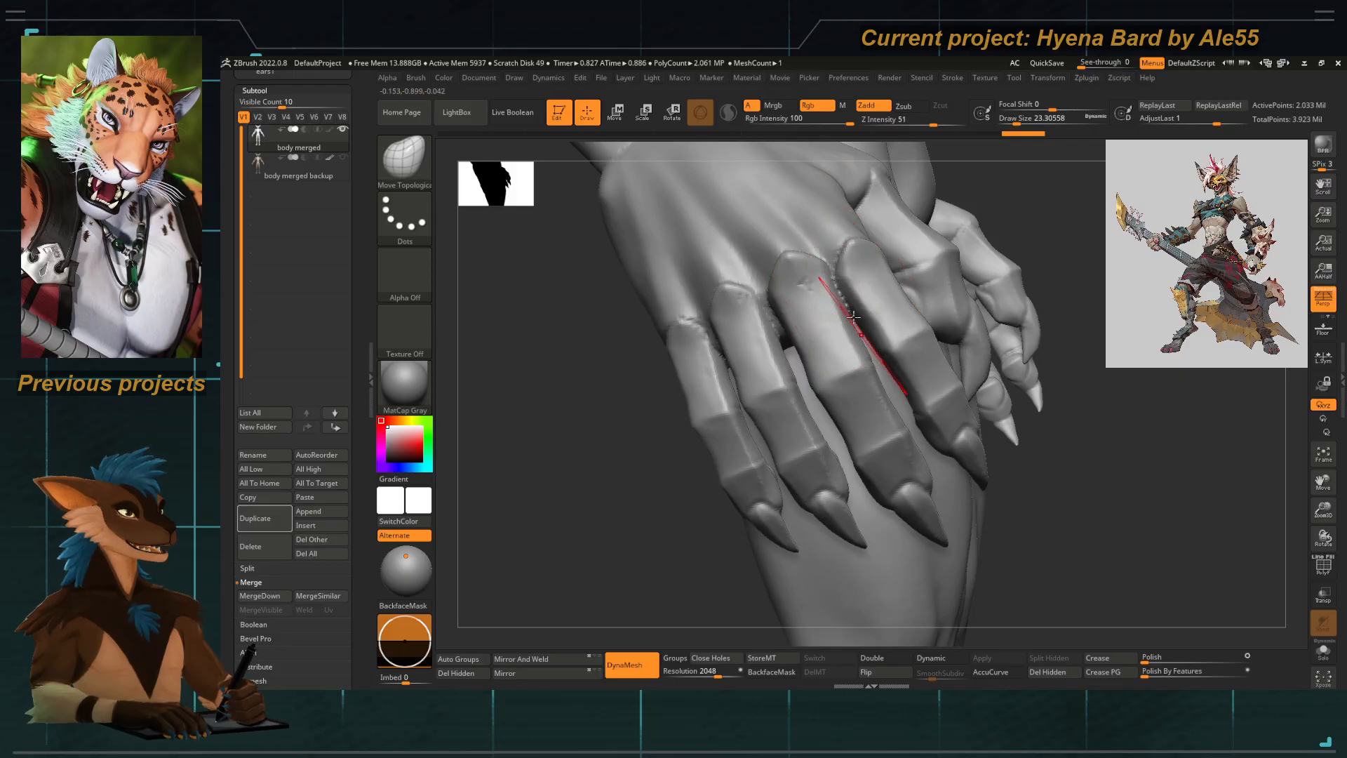
pyautogui.moveTo(581, 533); pyautogui.dragTo(674, 545)
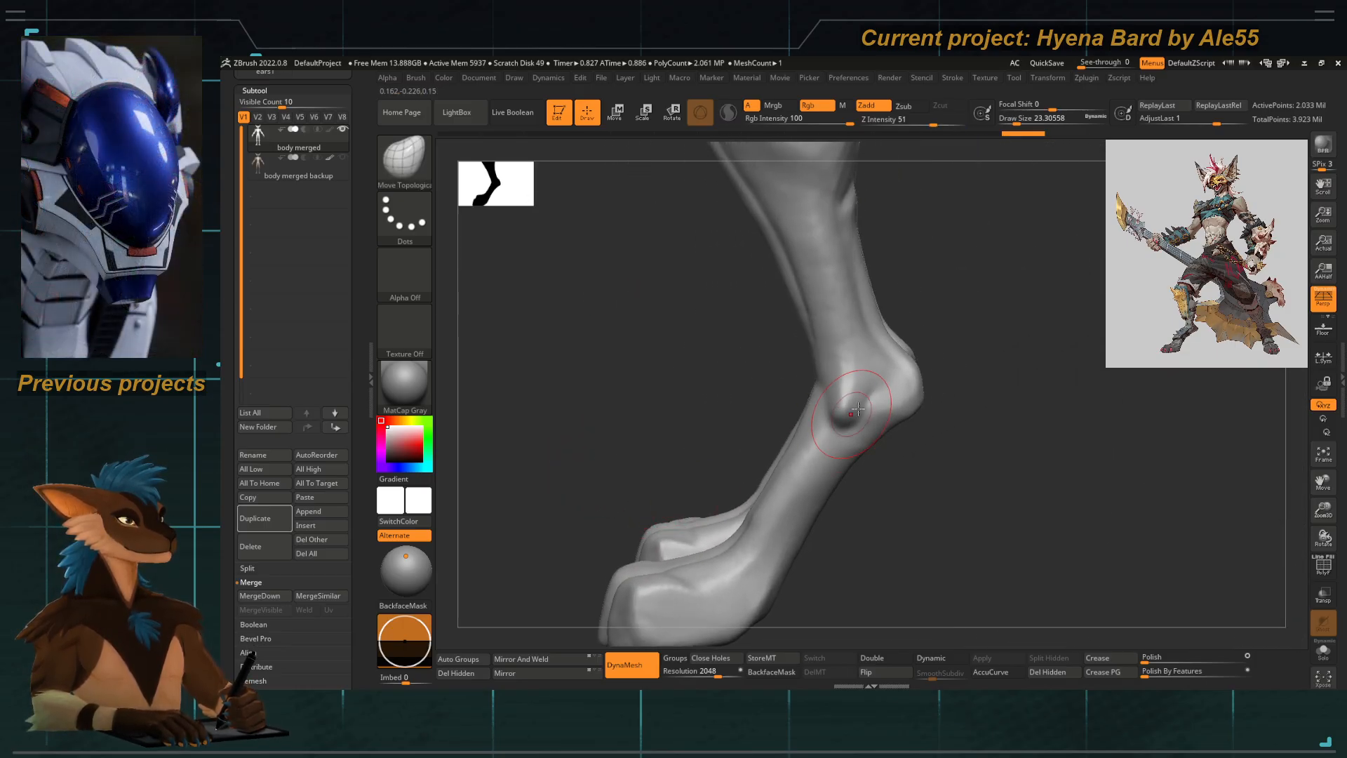
# Step: Examine the ankles, knees and thighs of the DynaMeshed body, then view the full figure
pyautogui.moveTo(758, 402); pyautogui.dragTo(830, 385)
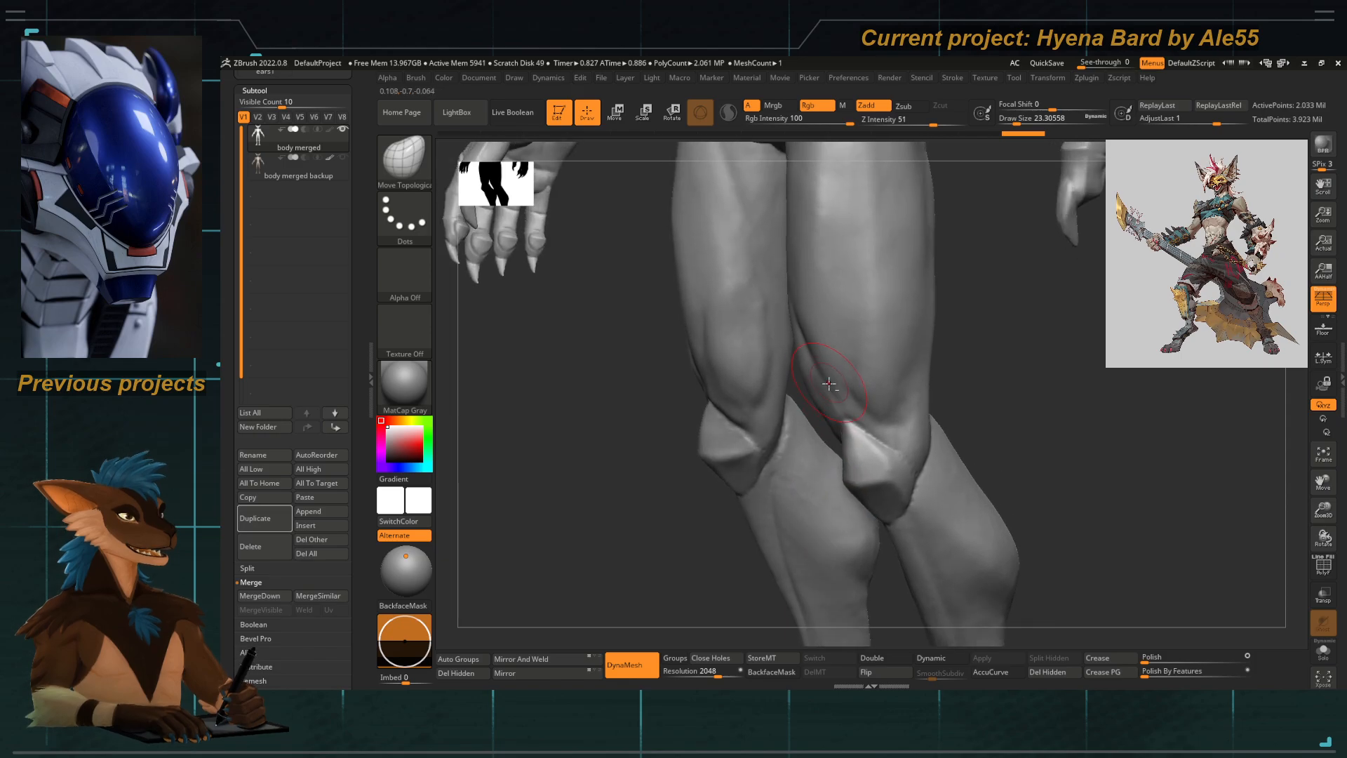
pyautogui.moveTo(723, 547); pyautogui.dragTo(611, 558)
pyautogui.keyDown('alt'); pyautogui.moveTo(902, 456); pyautogui.dragTo(870, 624); pyautogui.keyUp('alt')
pyautogui.moveTo(744, 588); pyautogui.dragTo(708, 593)
pyautogui.moveTo(465, 337); pyautogui.dragTo(597, 344)
pyautogui.keyDown('alt'); pyautogui.moveTo(804, 414); pyautogui.dragTo(762, 284); pyautogui.keyUp('alt')
pyautogui.keyDown('alt'); pyautogui.moveTo(728, 420); pyautogui.dragTo(781, 295); pyautogui.keyUp('alt')
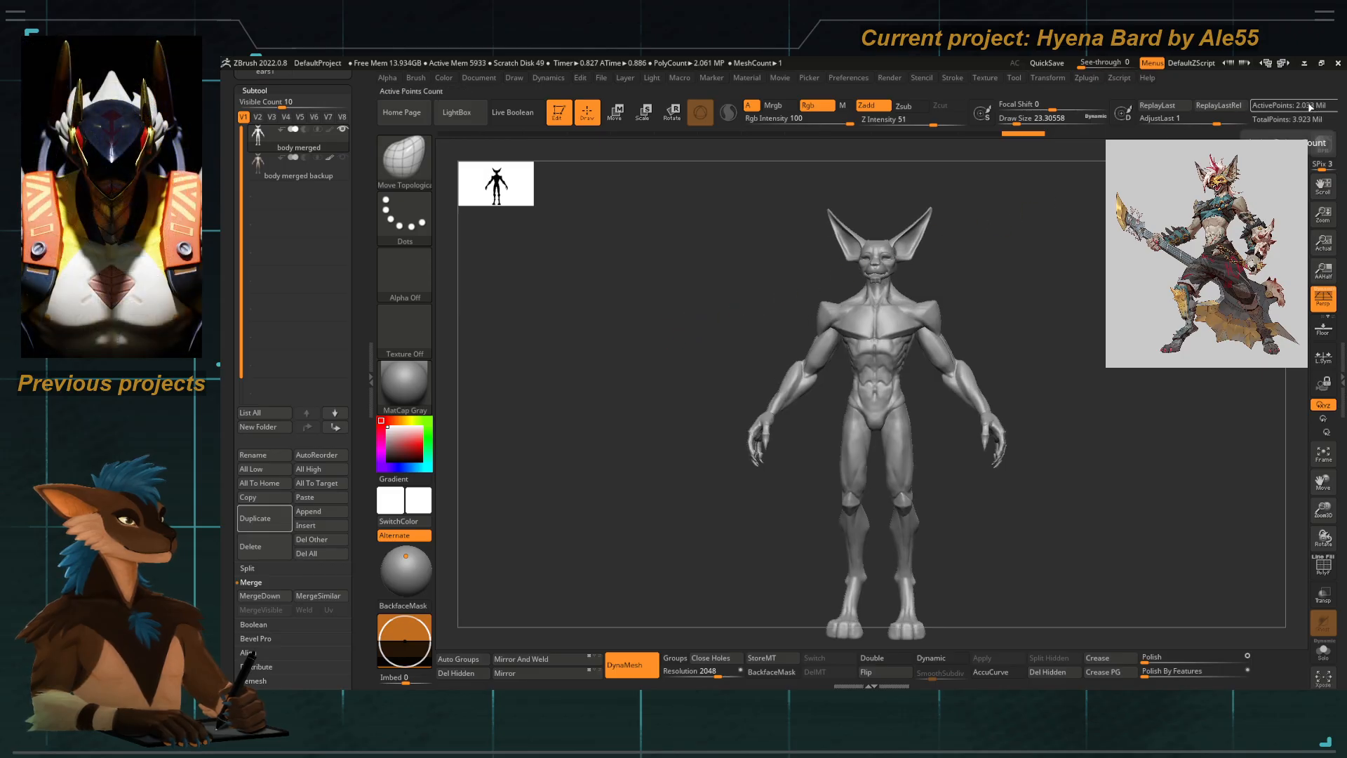
# Step: Pre-process the body merged subtool in Decimation Master and decimate it at 20%
pyautogui.click(1045, 78)
pyautogui.moveTo(1084, 79)
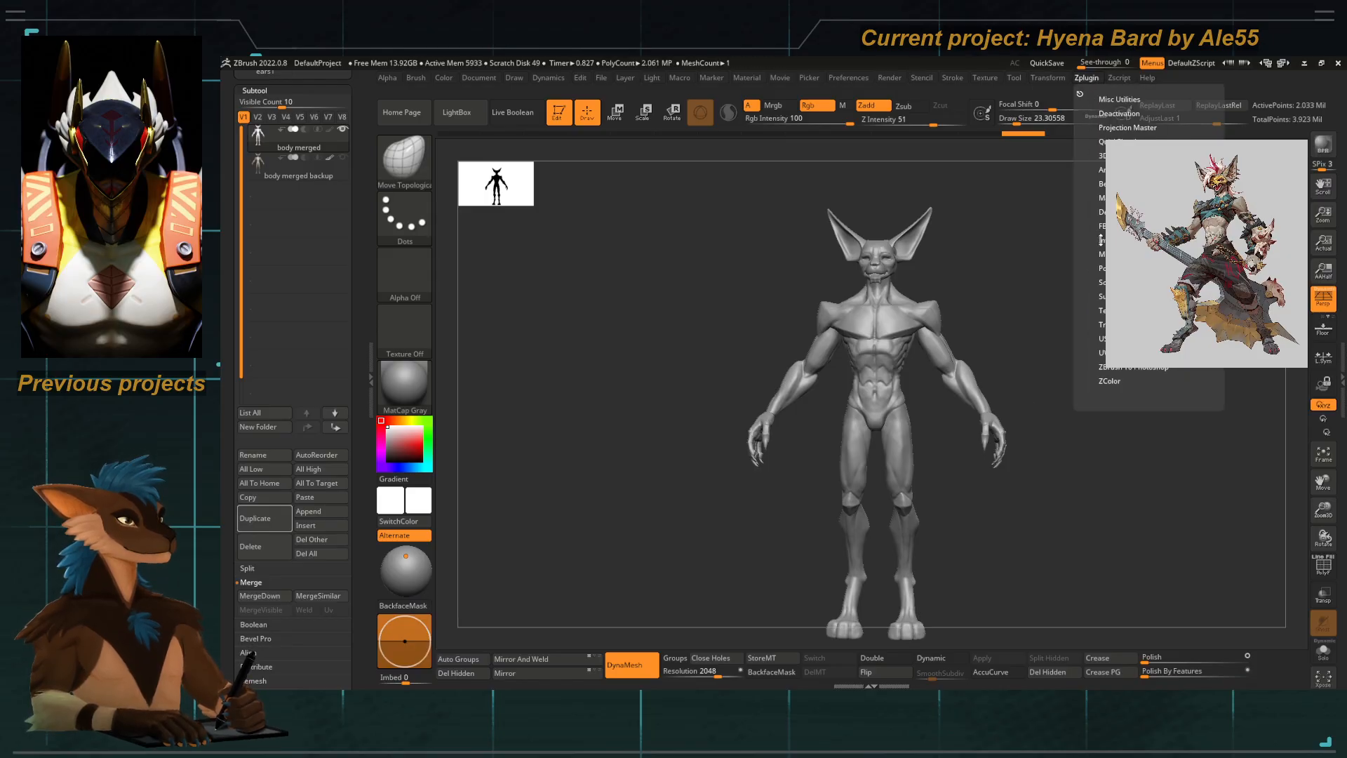
pyautogui.click(1123, 212)
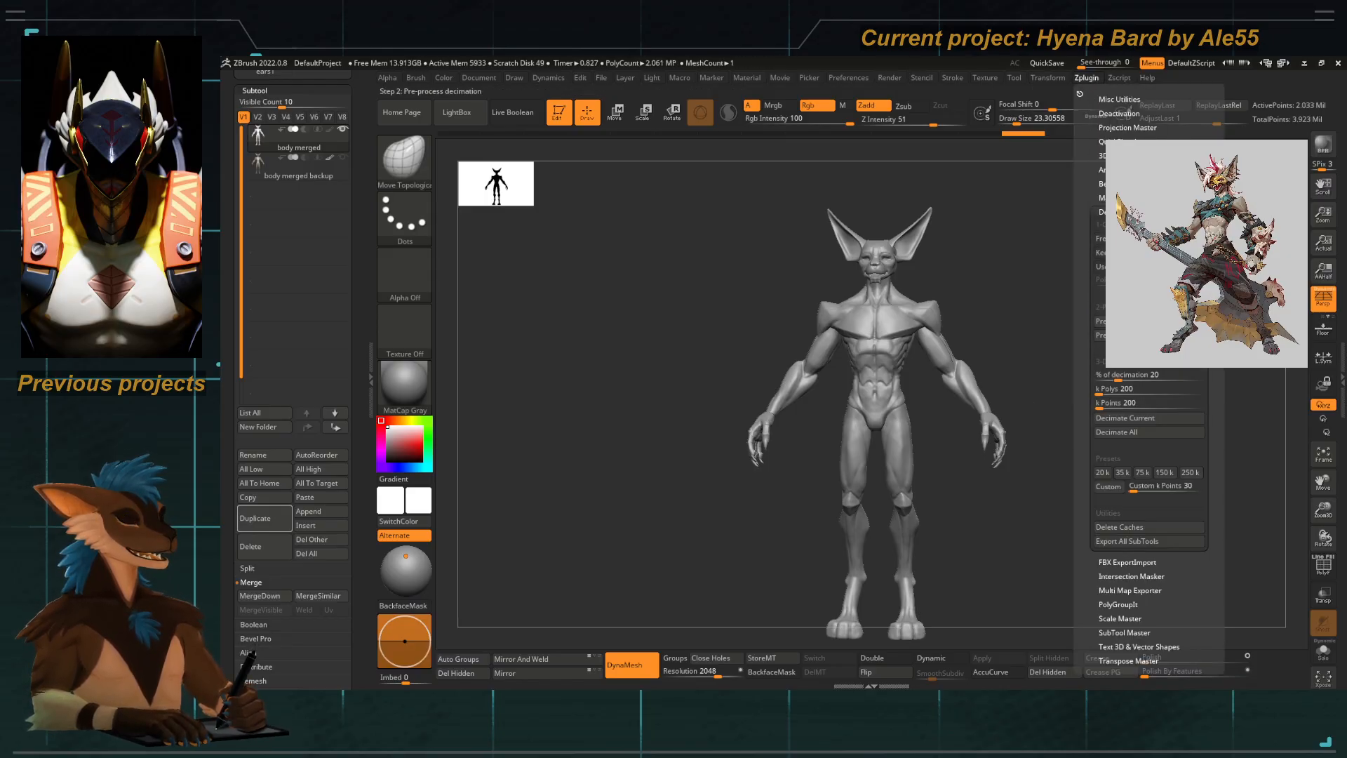
pyautogui.click(1129, 320)
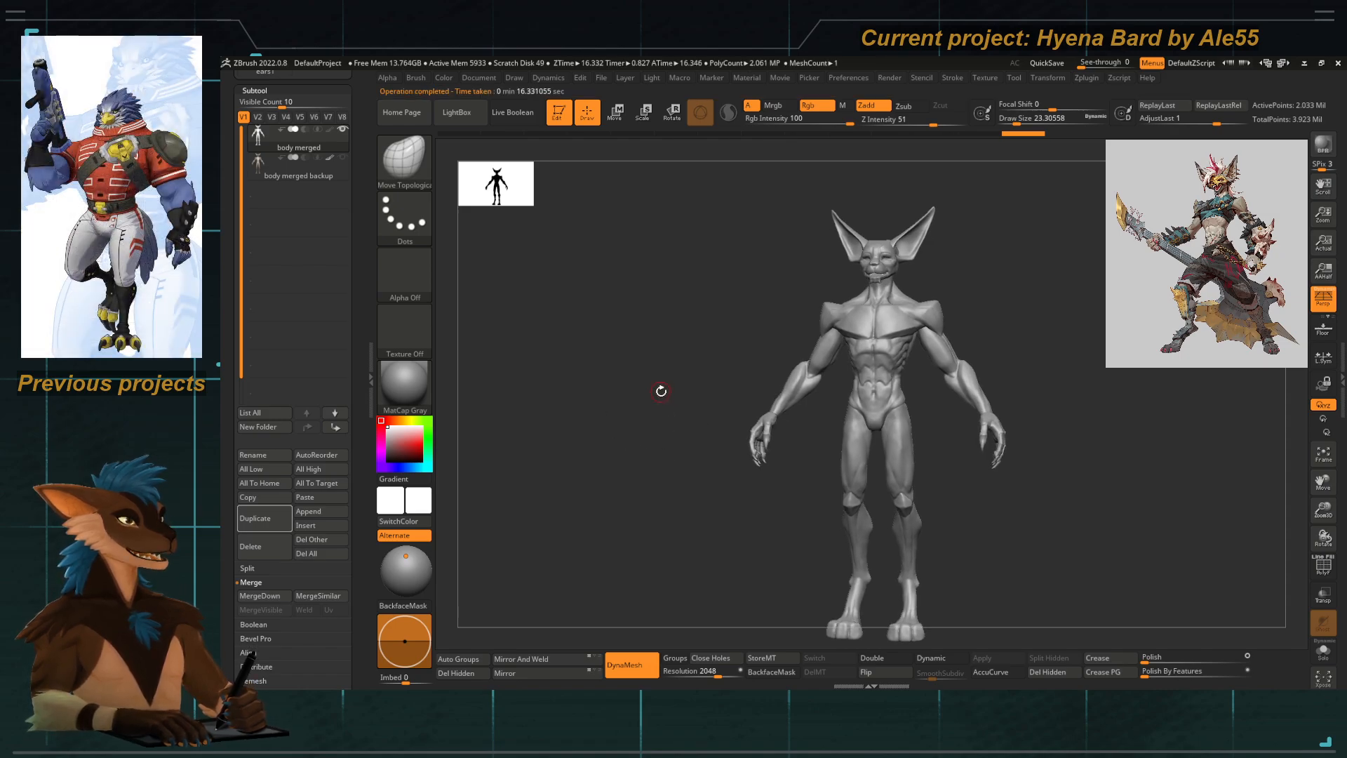
pyautogui.click(1092, 79)
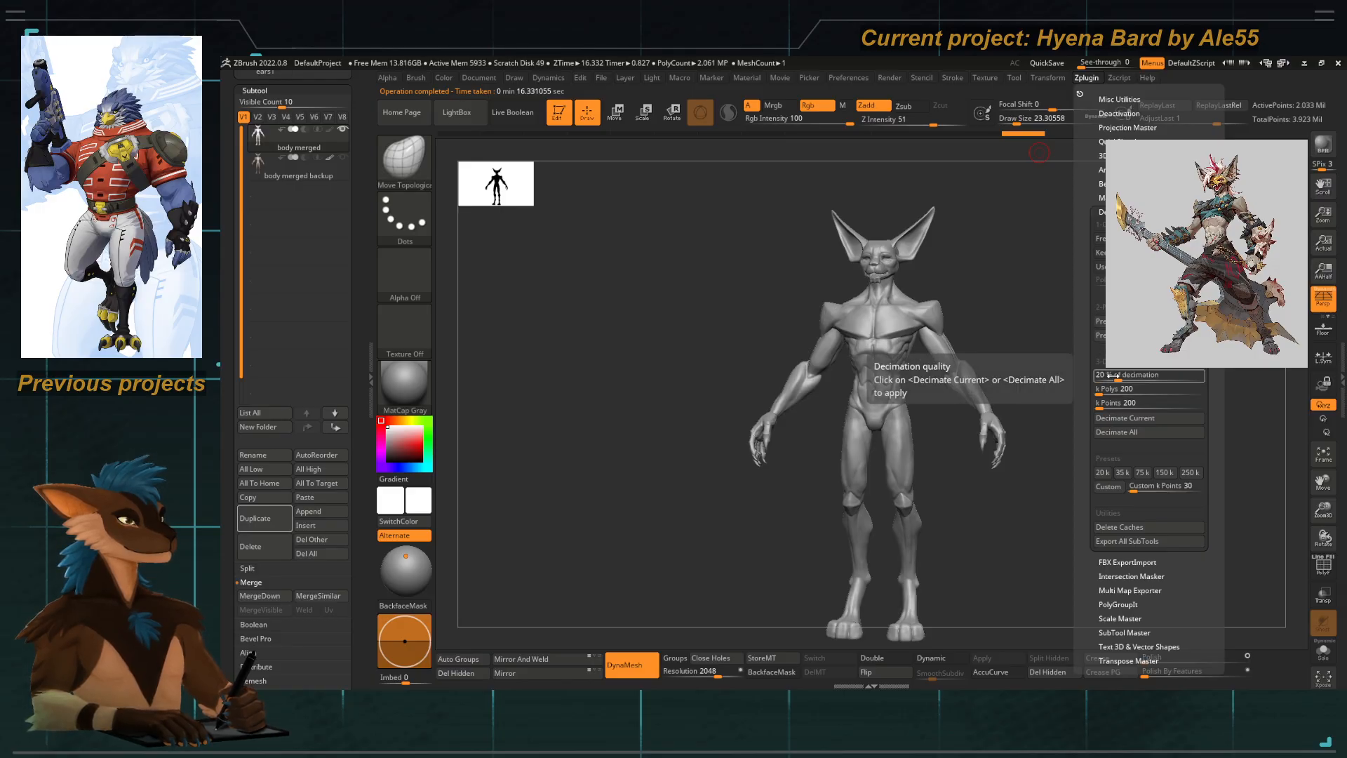
pyautogui.click(1119, 424)
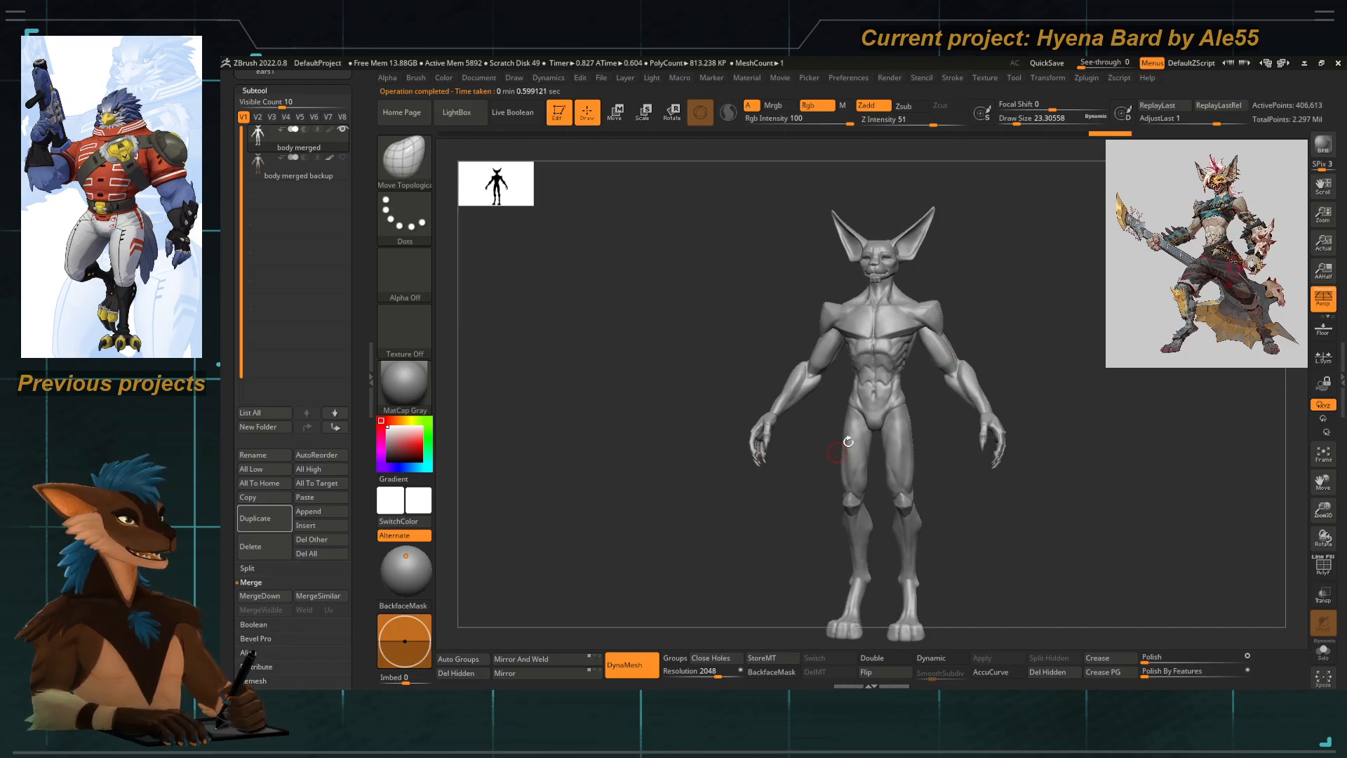
# Step: Show the wireframe on the decimated body, examine the chest, hips and head topology, and hide the wireframe
pyautogui.keyDown('ctrl'); pyautogui.moveTo(862, 399); pyautogui.dragTo(769, 641, button='right'); pyautogui.keyUp('ctrl')
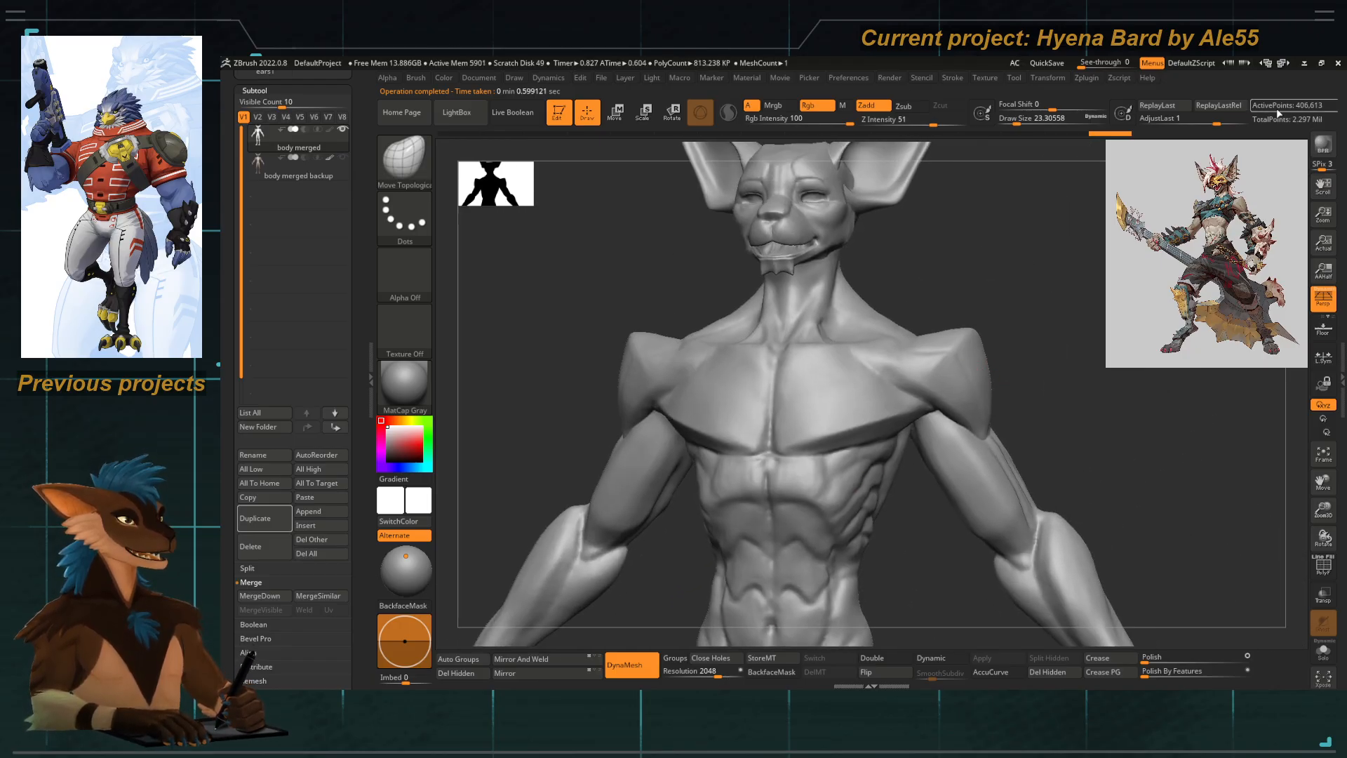
pyautogui.keyDown('ctrl'); pyautogui.moveTo(670, 526); pyautogui.dragTo(760, 560, button='right'); pyautogui.keyUp('ctrl')
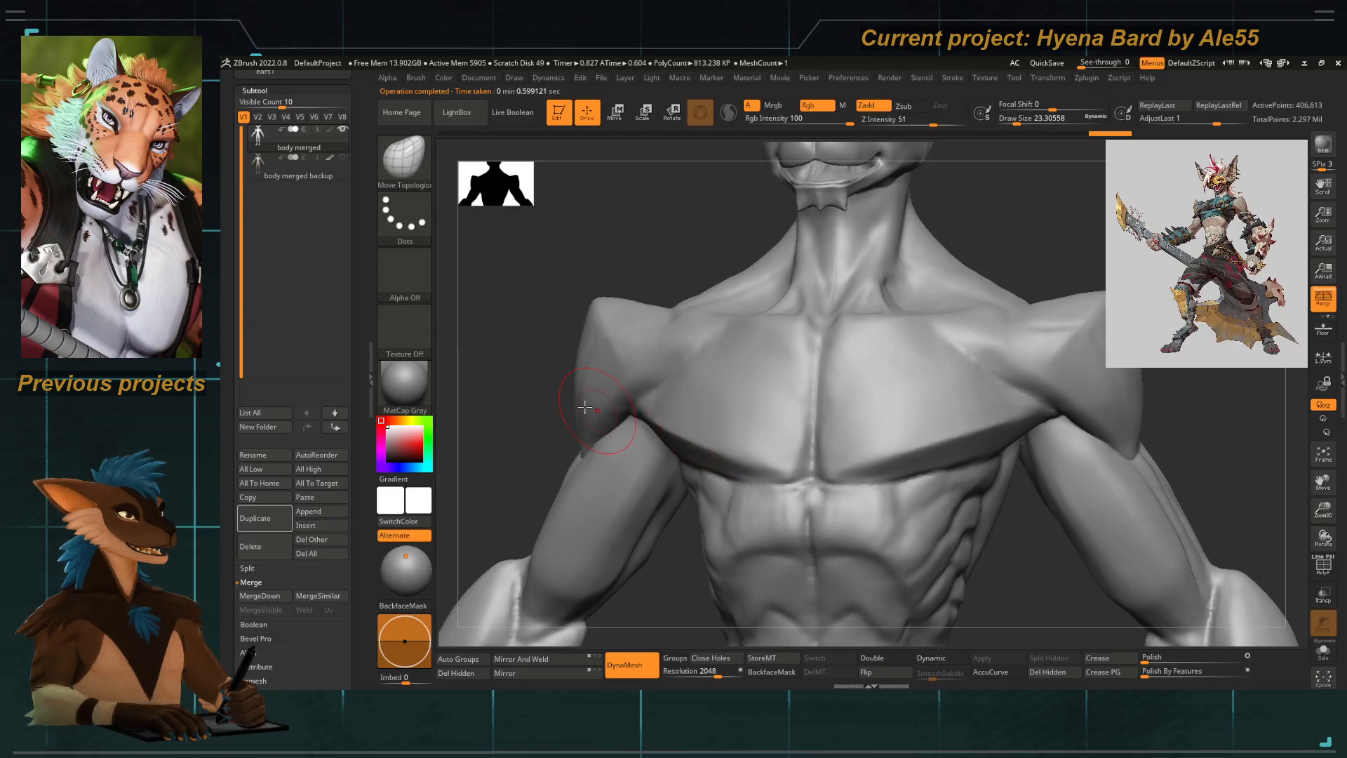
pyautogui.moveTo(490, 352); pyautogui.dragTo(834, 523, button='right')
pyautogui.click(1328, 567)
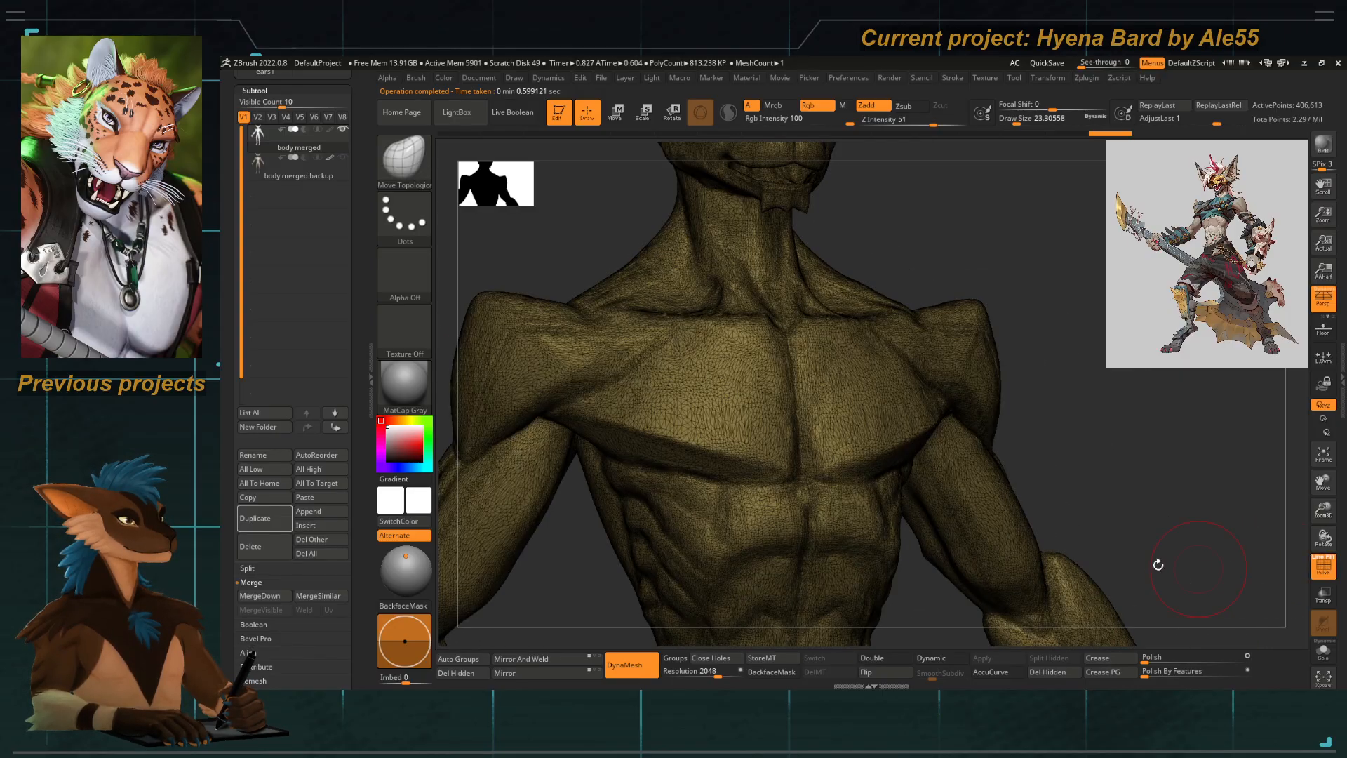
pyautogui.moveTo(640, 362); pyautogui.dragTo(745, 410, button='right')
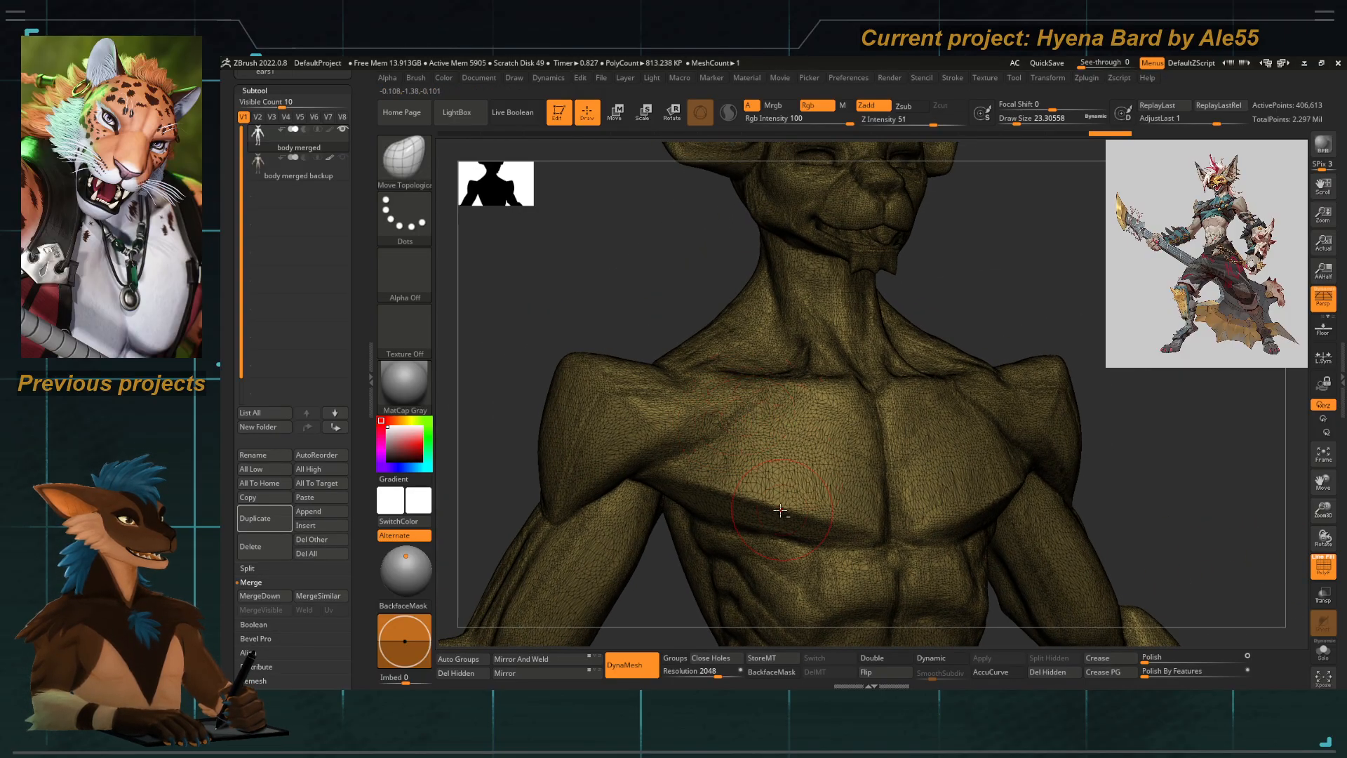
pyautogui.keyDown('alt'); pyautogui.moveTo(781, 510); pyautogui.dragTo(753, 401, button='right'); pyautogui.keyUp('alt')
pyautogui.moveTo(737, 463); pyautogui.dragTo(797, 505, button='right')
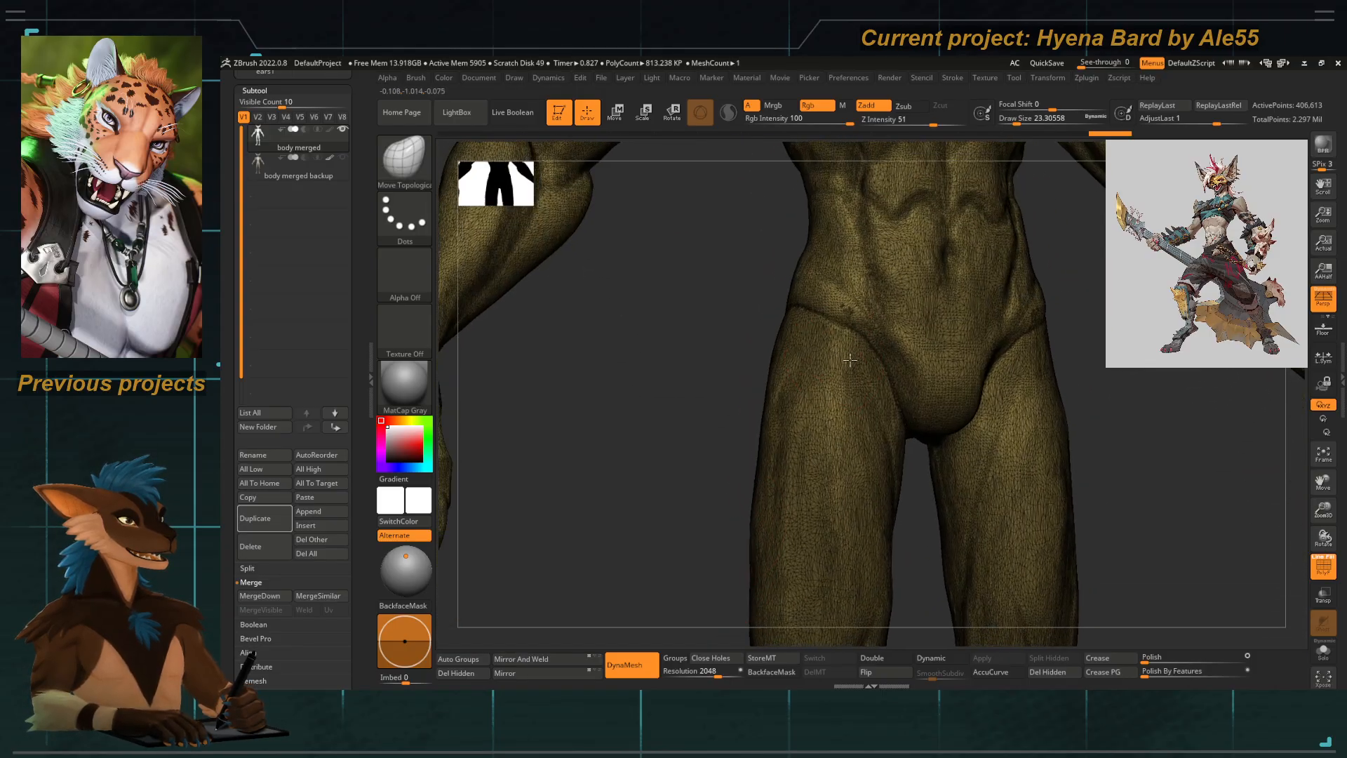
pyautogui.keyDown('ctrl'); pyautogui.moveTo(800, 350); pyautogui.dragTo(742, 575, button='right'); pyautogui.keyUp('ctrl')
pyautogui.moveTo(741, 344)
pyautogui.keyDown('alt'); pyautogui.mouseDown(button='right')
pyautogui.moveTo(742, 495)
pyautogui.moveTo(751, 459)
pyautogui.moveTo(835, 463)
pyautogui.moveTo(784, 474)
pyautogui.mouseUp(button='right'); pyautogui.keyUp('alt')
pyautogui.moveTo(630, 470); pyautogui.dragTo(597, 631, button='right')
pyautogui.moveTo(650, 499); pyautogui.dragTo(673, 464, button='right')
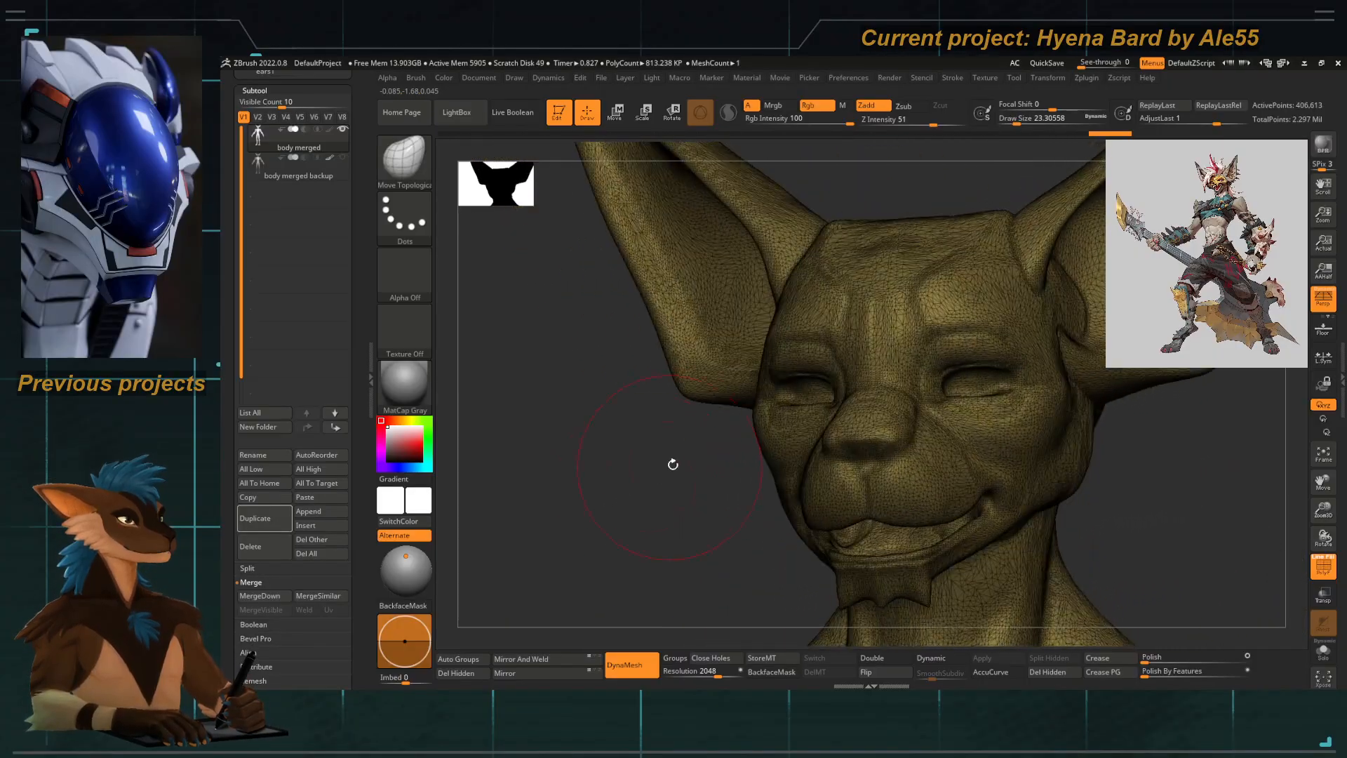
pyautogui.click(1319, 574)
# Step: Examine the decimated head, ears and neck from several angles without the wireframe
pyautogui.moveTo(629, 550); pyautogui.dragTo(652, 514, button='right')
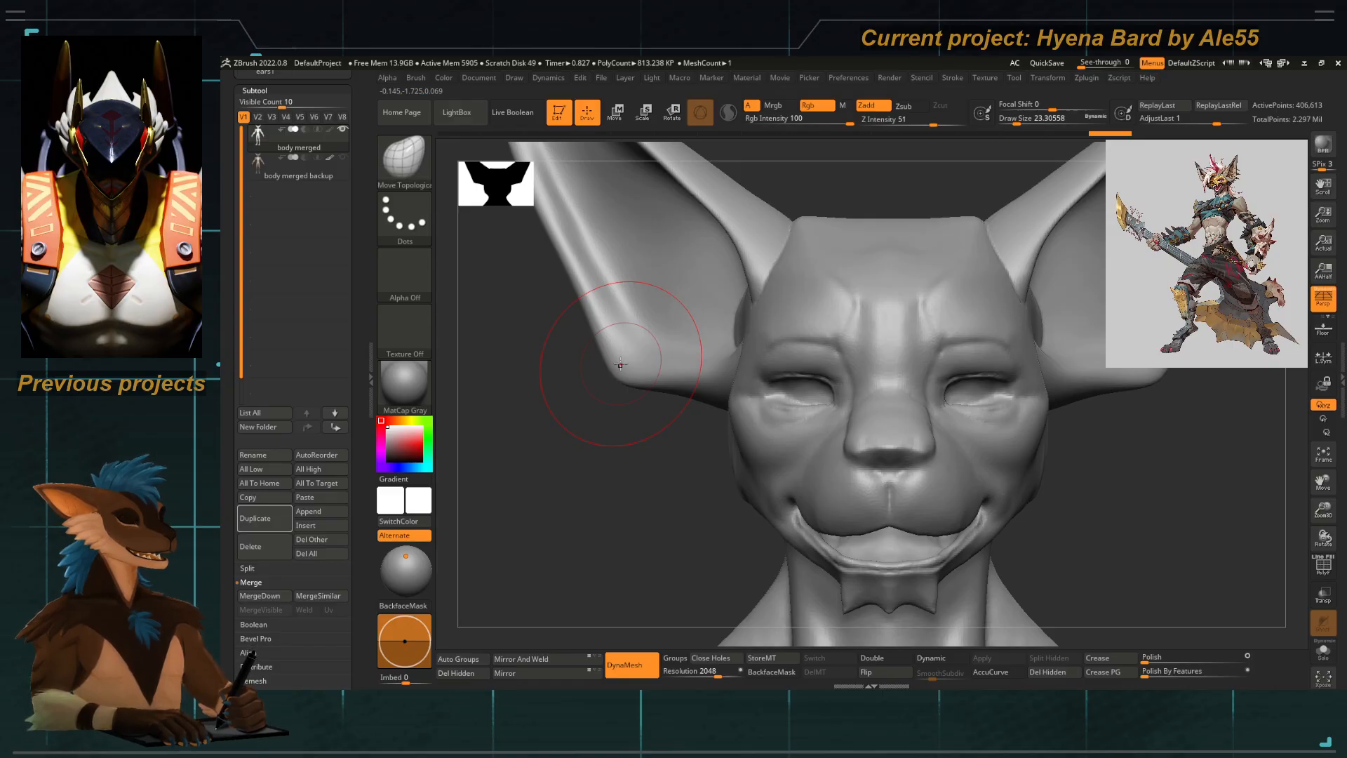
pyautogui.moveTo(575, 500); pyautogui.dragTo(607, 479, button='right')
pyautogui.keyDown('ctrl'); pyautogui.moveTo(695, 484); pyautogui.dragTo(675, 452, button='right'); pyautogui.keyUp('ctrl')
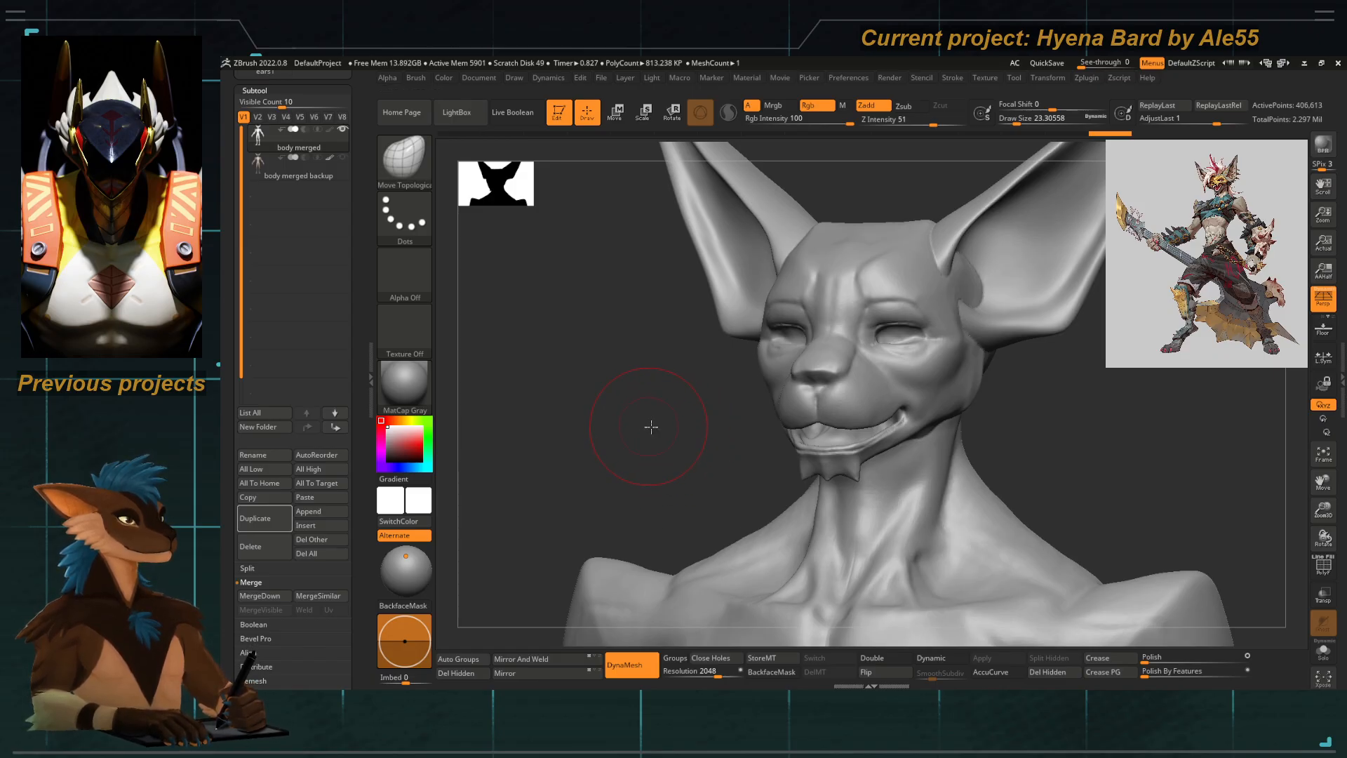
pyautogui.moveTo(651, 426); pyautogui.dragTo(708, 422, button='right')
pyautogui.moveTo(591, 432)
pyautogui.mouseDown(button='right')
pyautogui.moveTo(617, 436)
pyautogui.moveTo(566, 436)
pyautogui.moveTo(592, 434)
pyautogui.mouseUp(button='right')
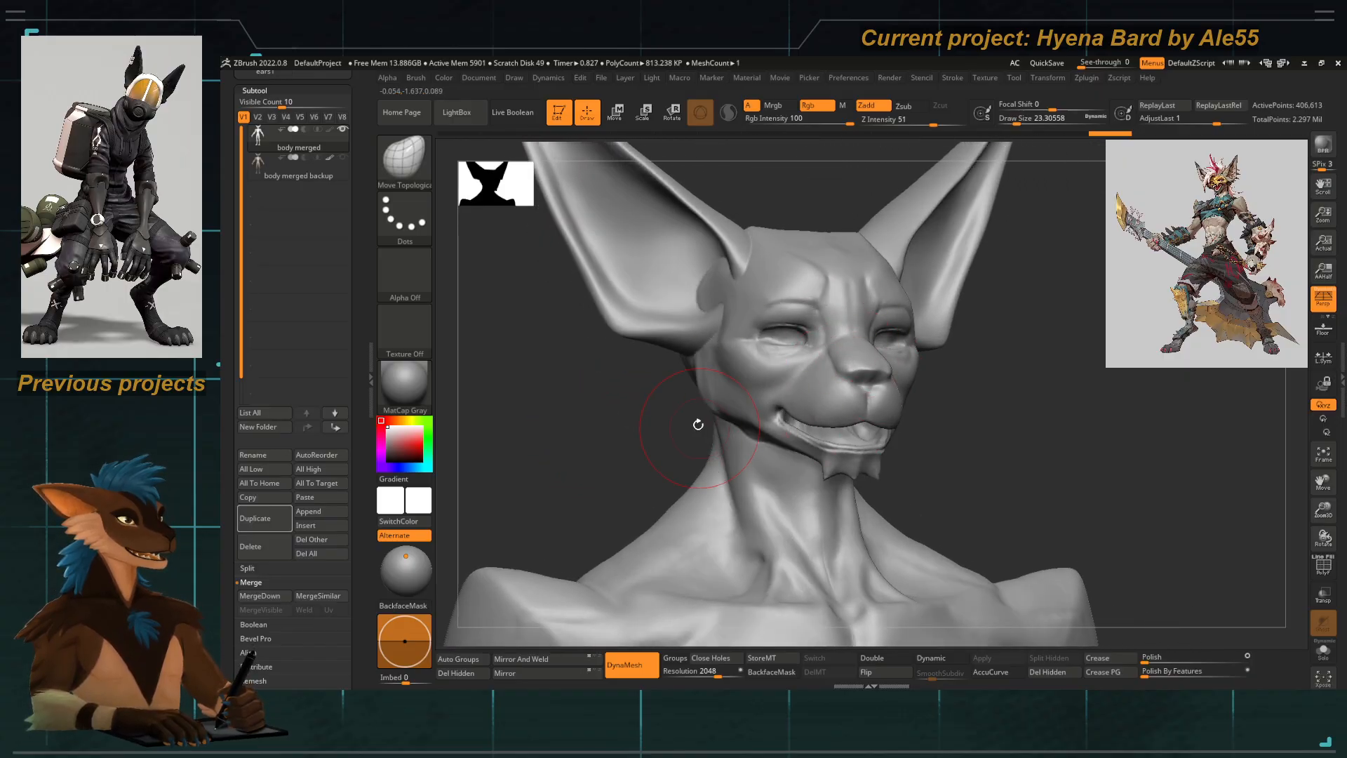
pyautogui.moveTo(879, 375); pyautogui.dragTo(602, 419, button='right')
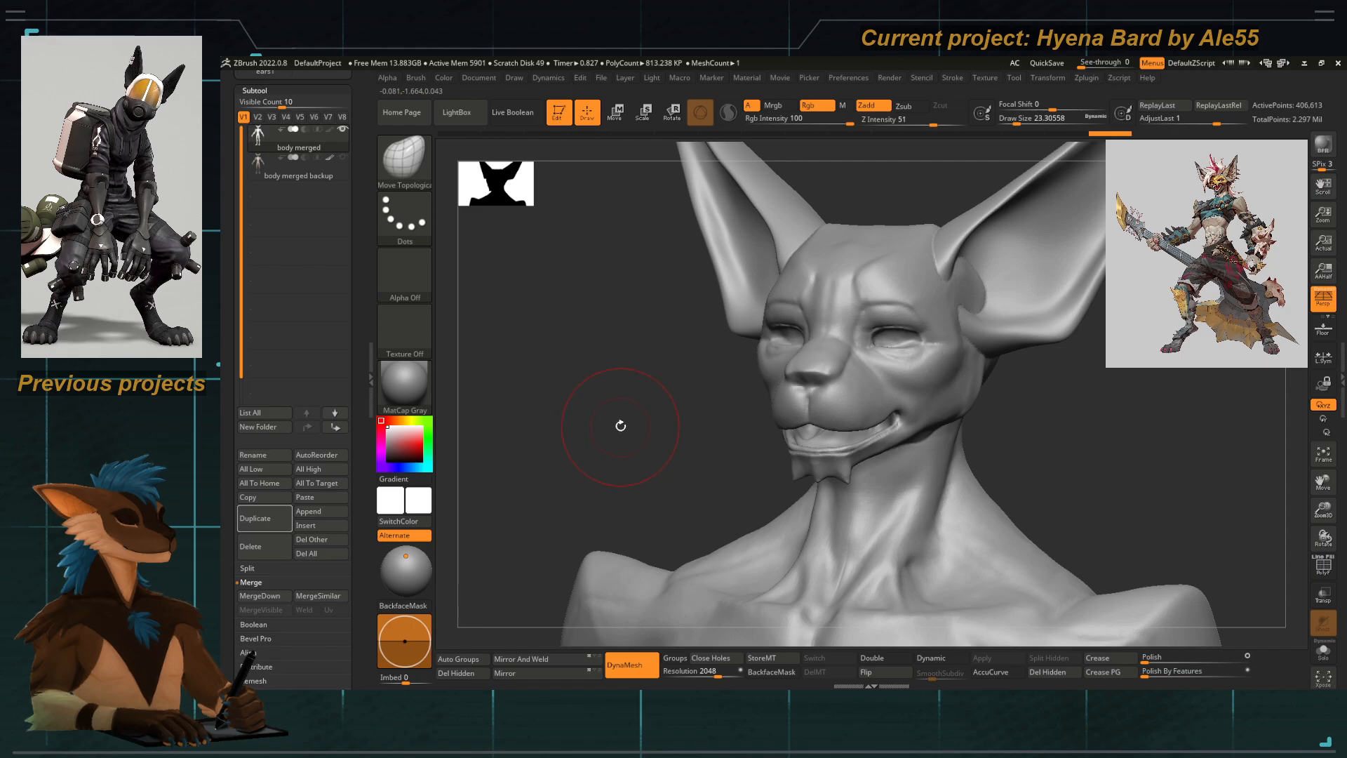
pyautogui.moveTo(787, 377); pyautogui.dragTo(701, 372, button='right')
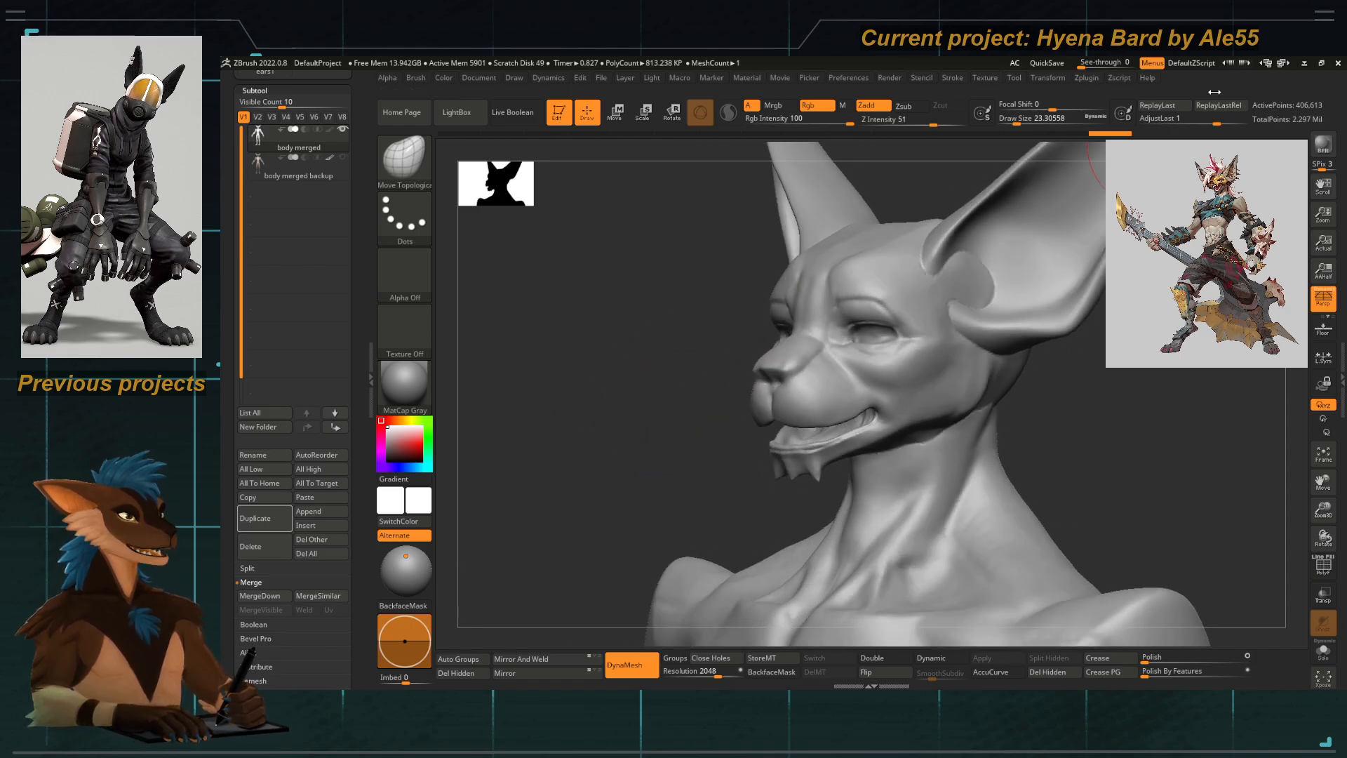
# Step: Lower the decimation percentage and decimate the body merged subtool again
pyautogui.click(1086, 78)
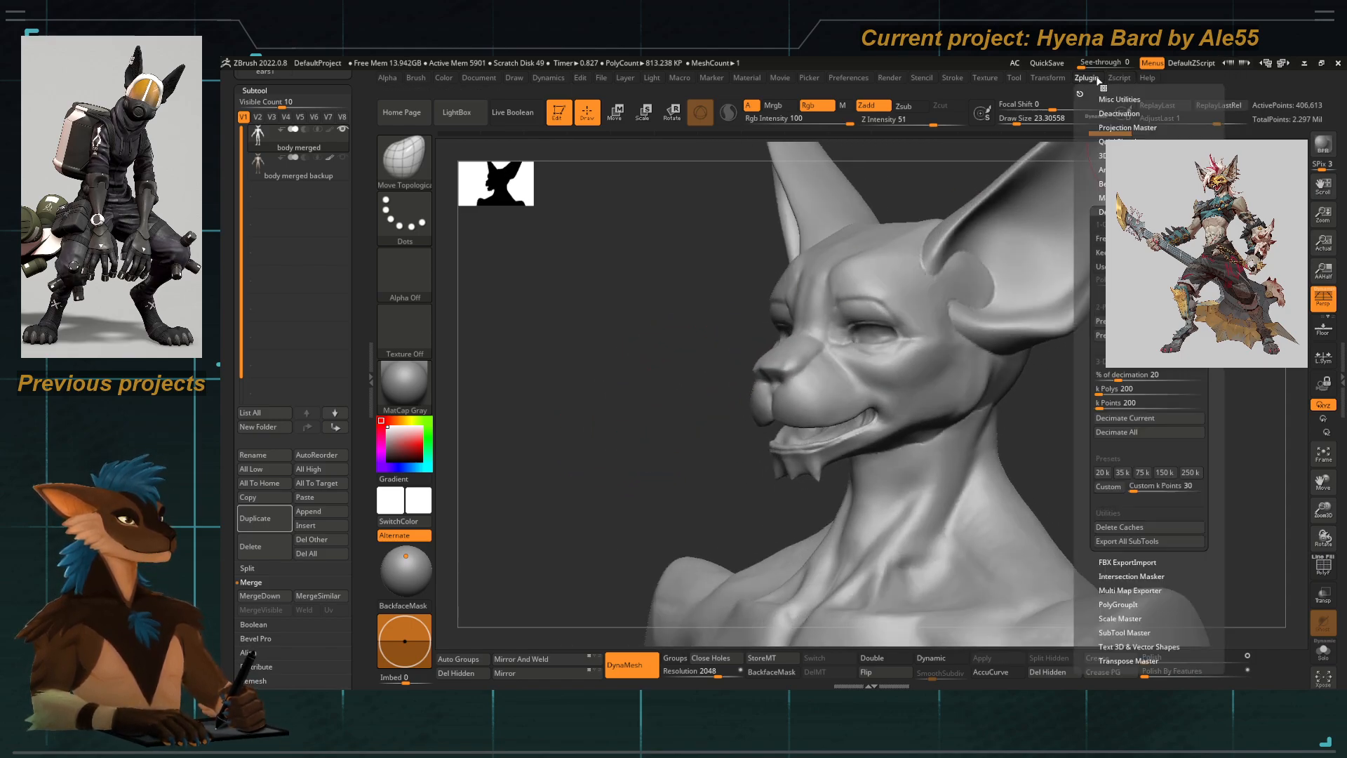
pyautogui.click(1114, 374)
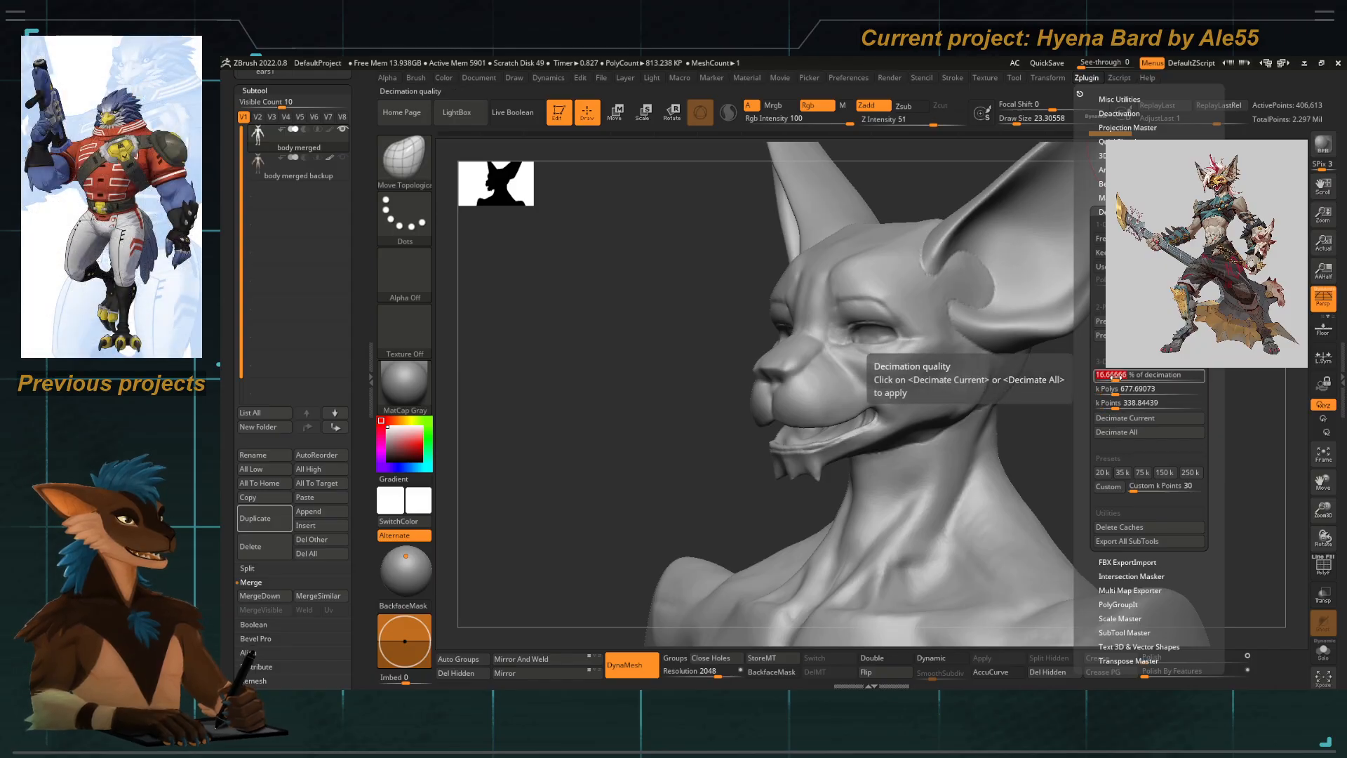
pyautogui.click(1116, 420)
# Step: Examine the more strongly decimated torso, arms and face up close for lost detail and faceting
pyautogui.moveTo(604, 445); pyautogui.dragTo(744, 312, button='right')
pyautogui.keyDown('alt'); pyautogui.moveTo(752, 430); pyautogui.dragTo(775, 300, button='right'); pyautogui.keyUp('alt')
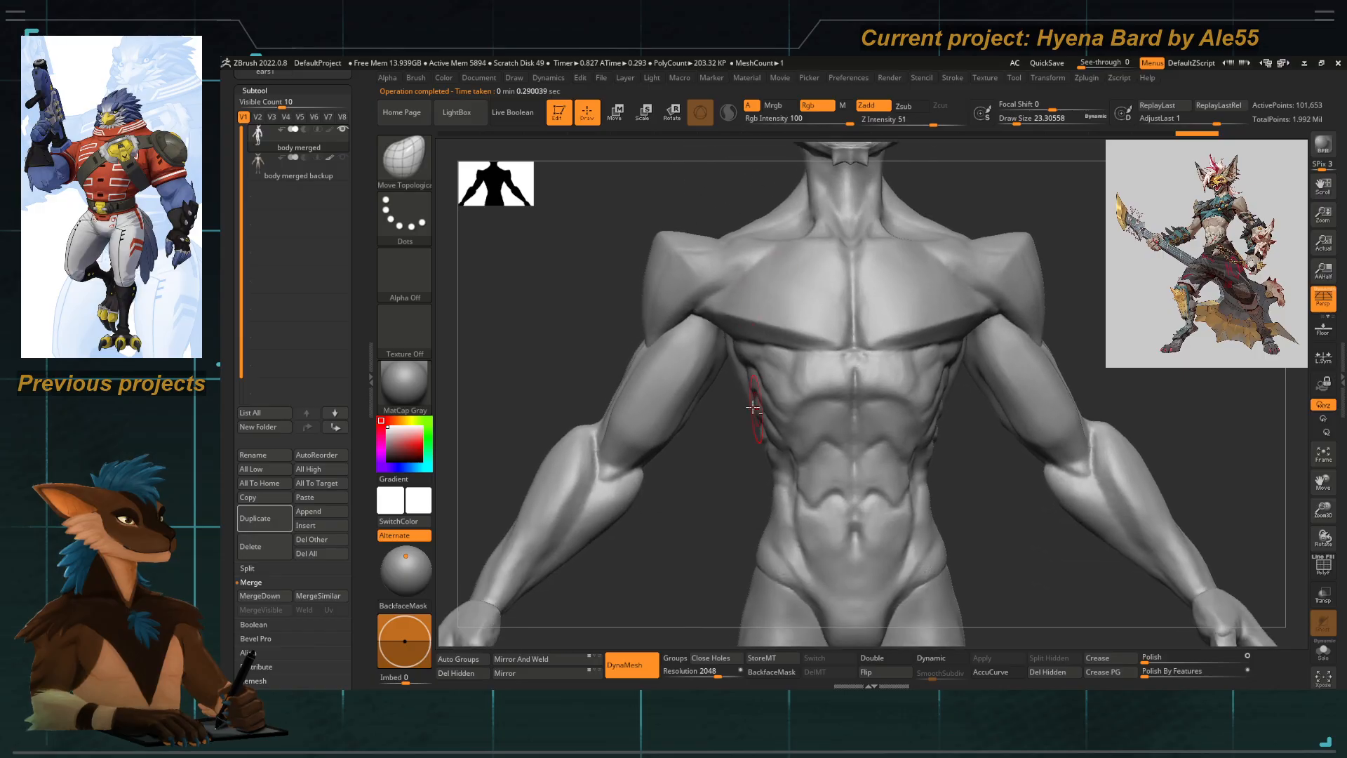
pyautogui.keyDown('ctrl'); pyautogui.moveTo(753, 407); pyautogui.dragTo(686, 366, button='right'); pyautogui.keyUp('ctrl')
pyautogui.moveTo(604, 362); pyautogui.dragTo(671, 316, button='right')
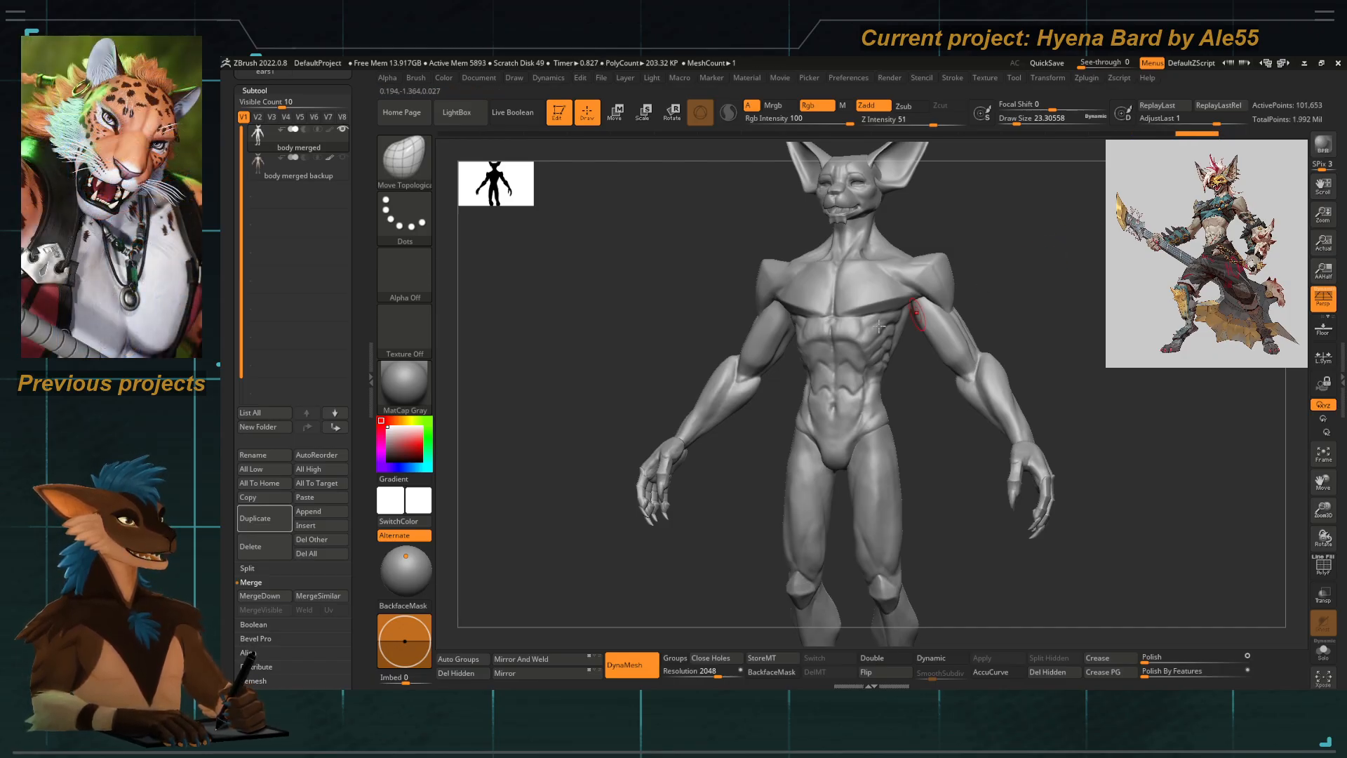
pyautogui.keyDown('ctrl'); pyautogui.moveTo(813, 260); pyautogui.dragTo(812, 364, button='right'); pyautogui.keyUp('ctrl')
pyautogui.keyDown('alt'); pyautogui.moveTo(851, 228); pyautogui.dragTo(779, 484, button='right'); pyautogui.keyUp('alt')
pyautogui.moveTo(540, 357); pyautogui.dragTo(649, 341, button='right')
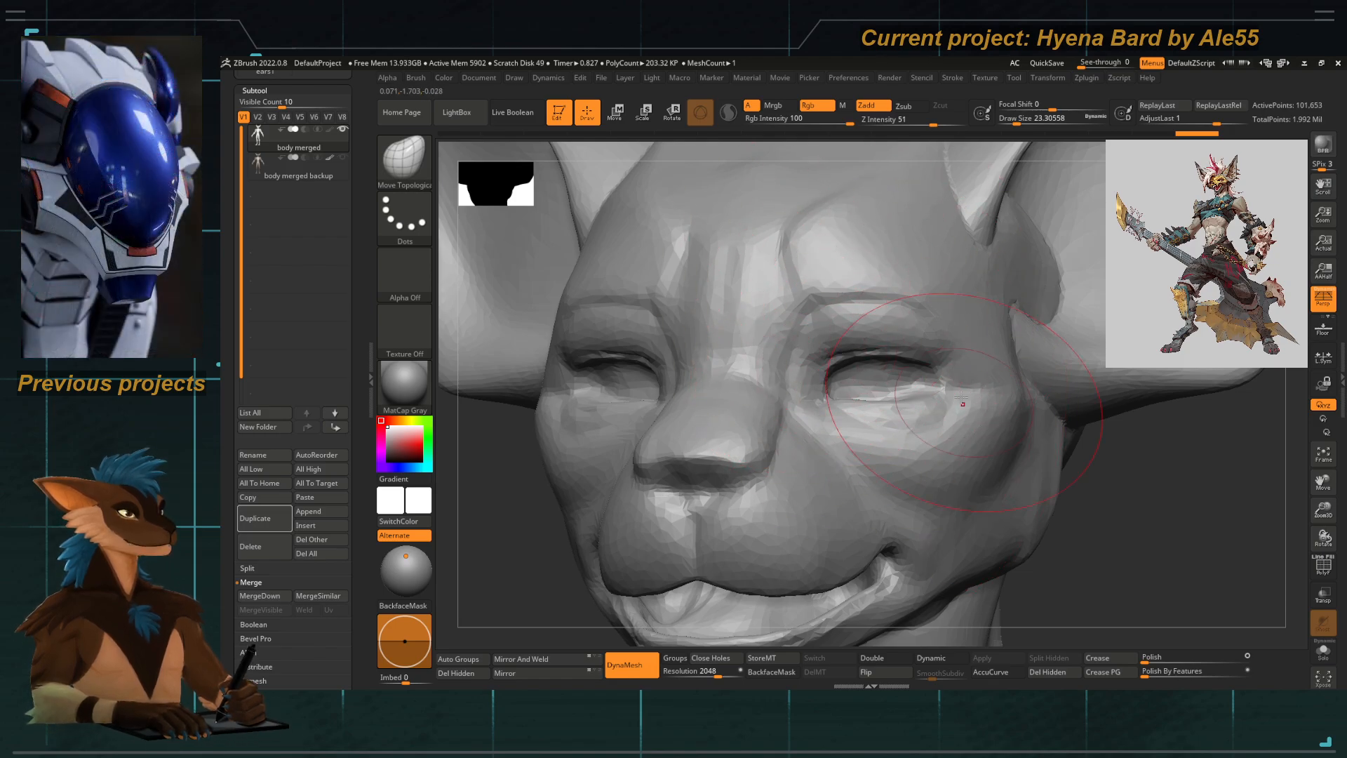
pyautogui.keyDown('alt'); pyautogui.moveTo(561, 597); pyautogui.dragTo(568, 512); pyautogui.keyUp('alt')
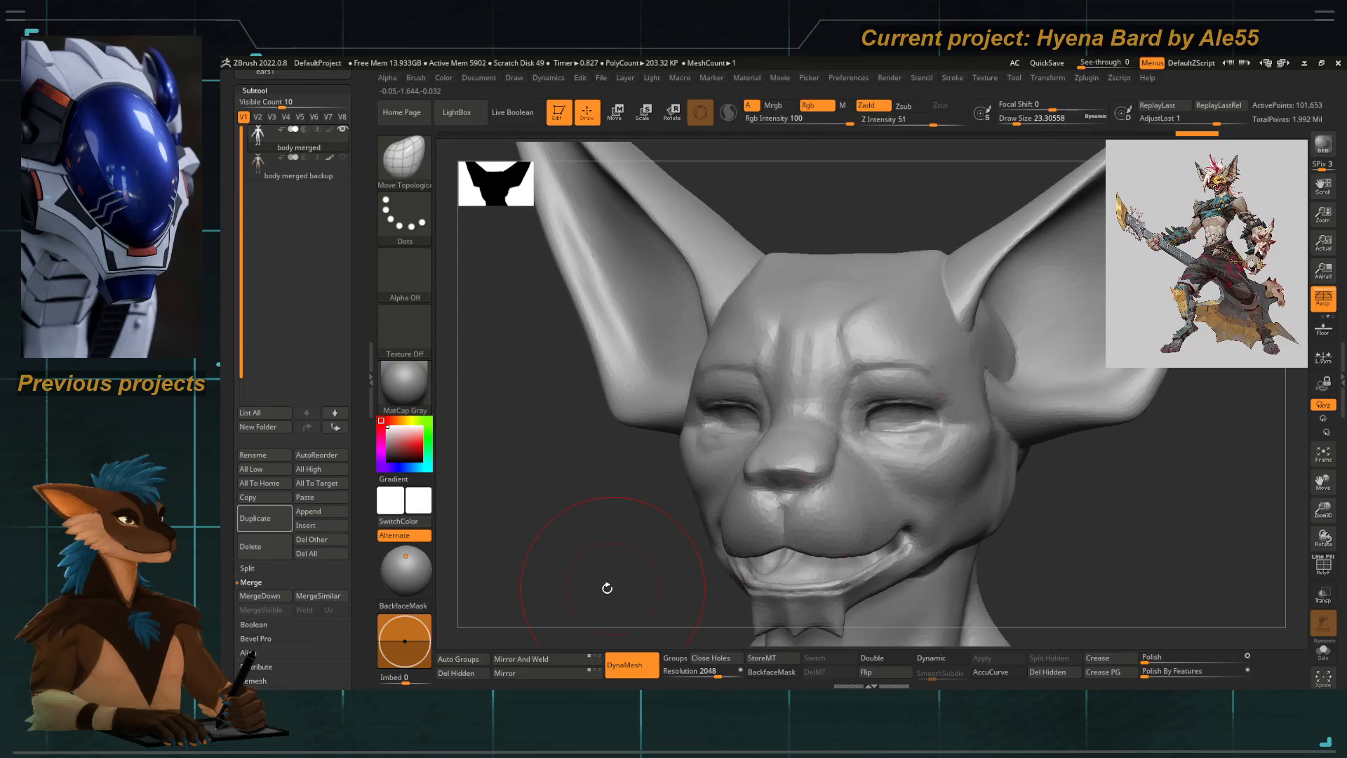
pyautogui.moveTo(606, 587); pyautogui.dragTo(730, 505)
# Step: Return the body merged subtool through its undo history to the state before DynaMesh and decimation, and view it from the front
pyautogui.moveTo(610, 497); pyautogui.dragTo(602, 446)
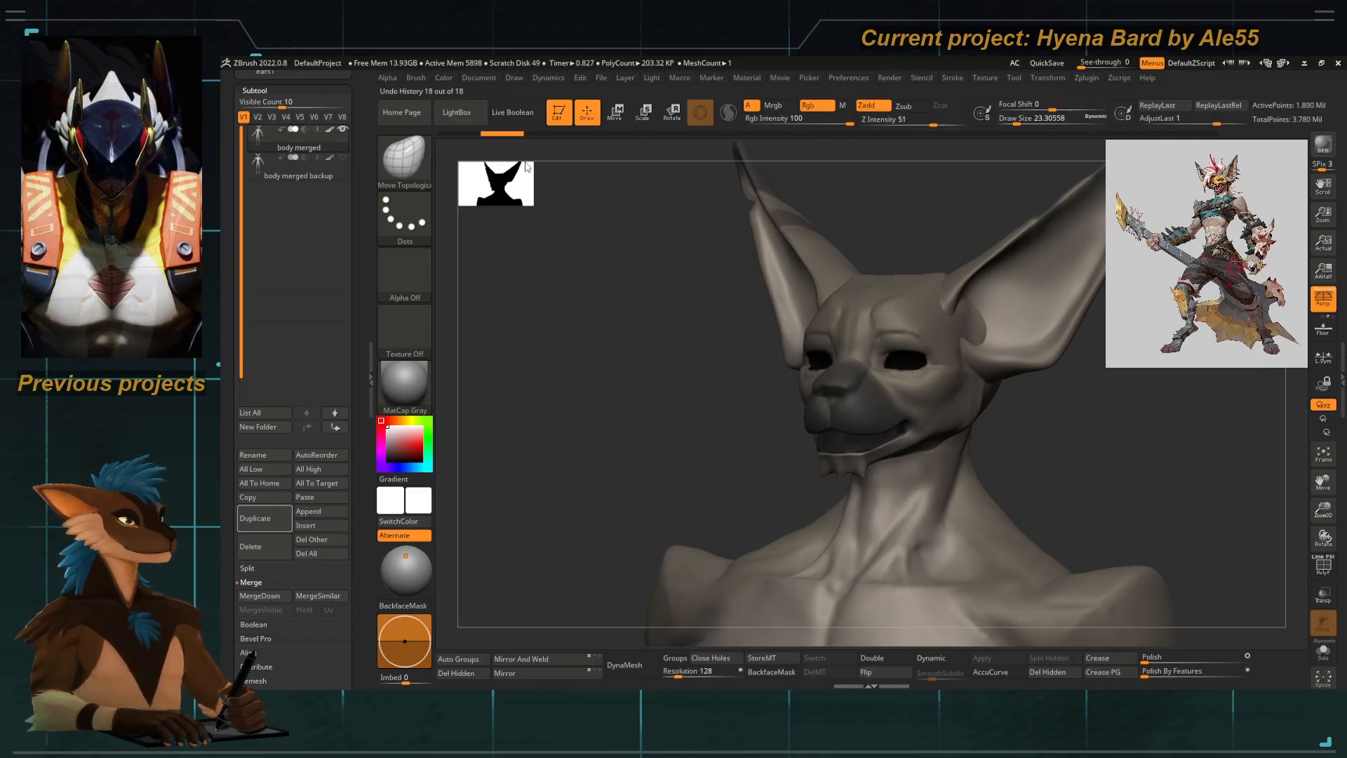
pyautogui.keyDown('shift'); pyautogui.moveTo(595, 169); pyautogui.dragTo(637, 330); pyautogui.keyUp('shift')
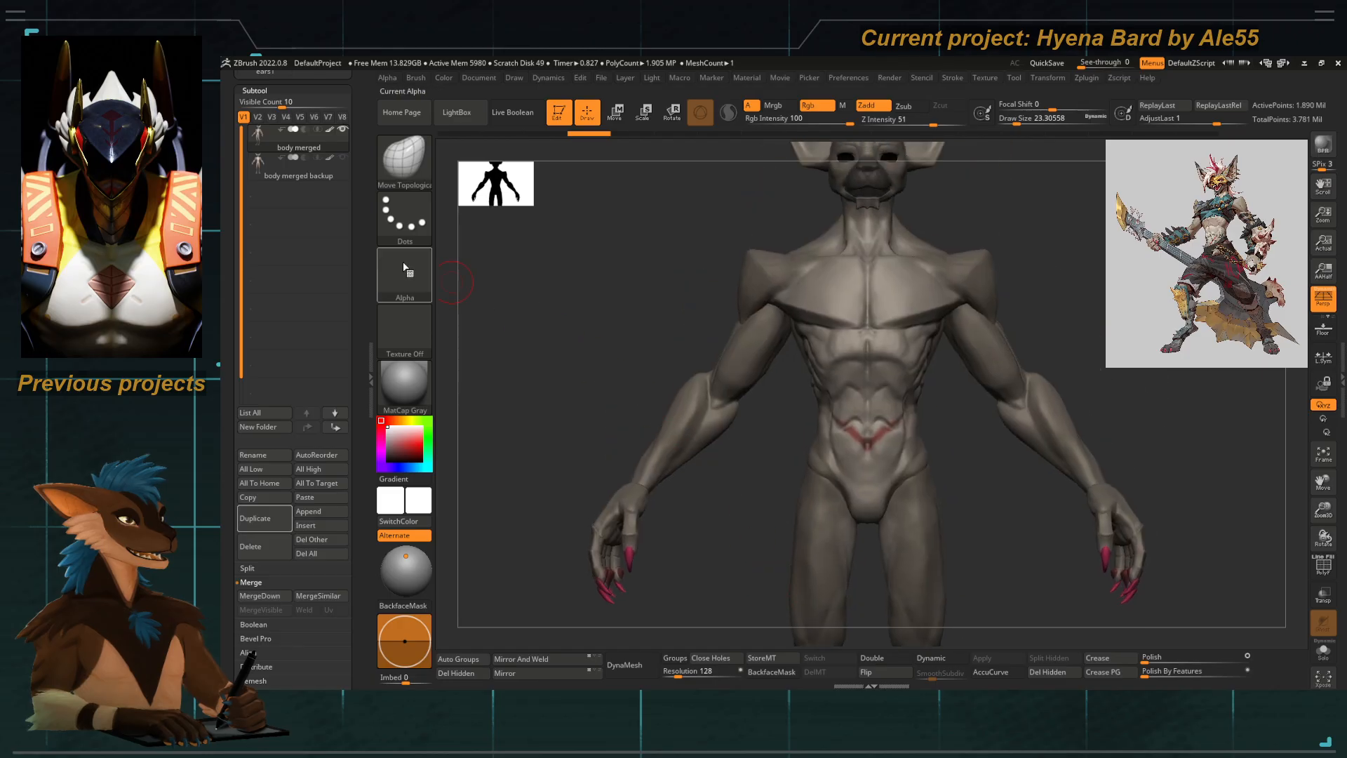
pyautogui.moveTo(362, 287); pyautogui.dragTo(362, 552)
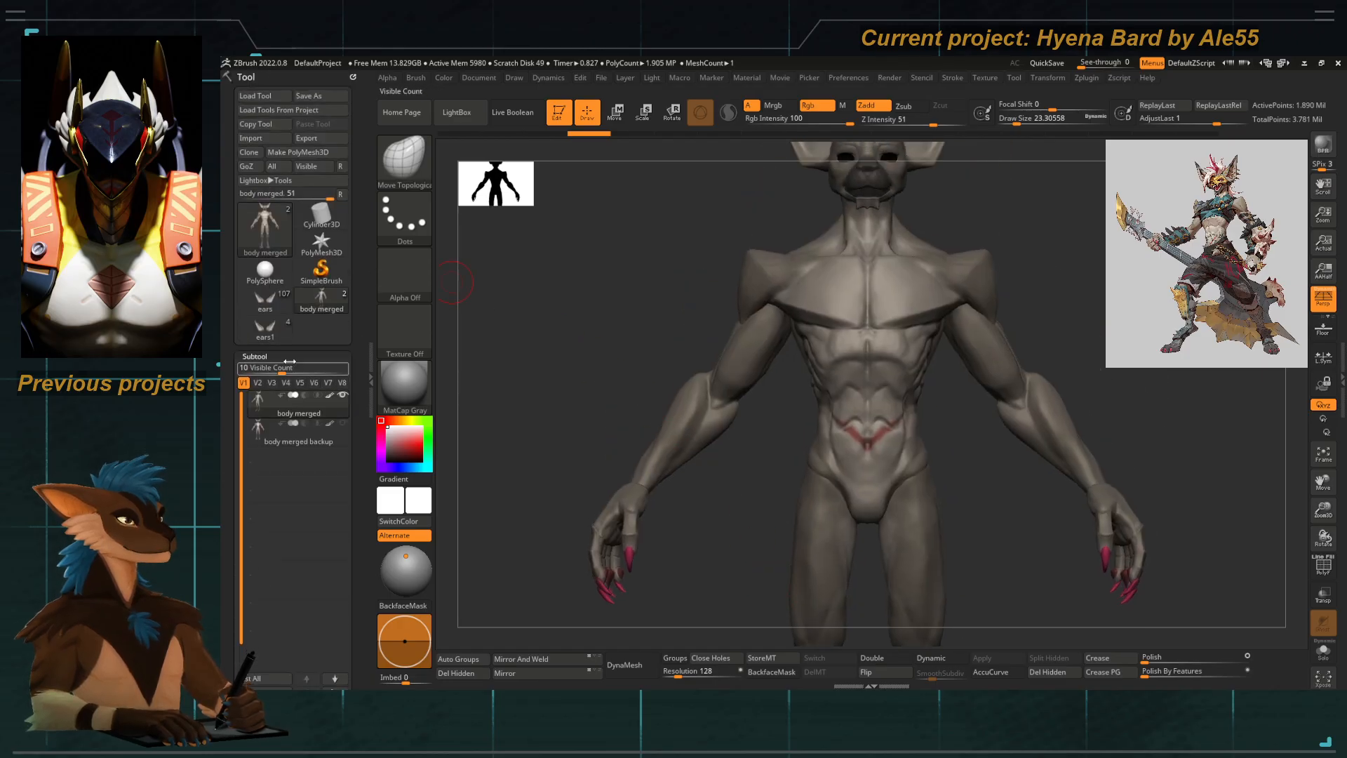
# Step: Switch to the full character tool and hide the skull mask folder to uncover the face
pyautogui.click(264, 302)
pyautogui.keyDown('alt'); pyautogui.moveTo(629, 254); pyautogui.dragTo(515, 398); pyautogui.keyUp('alt')
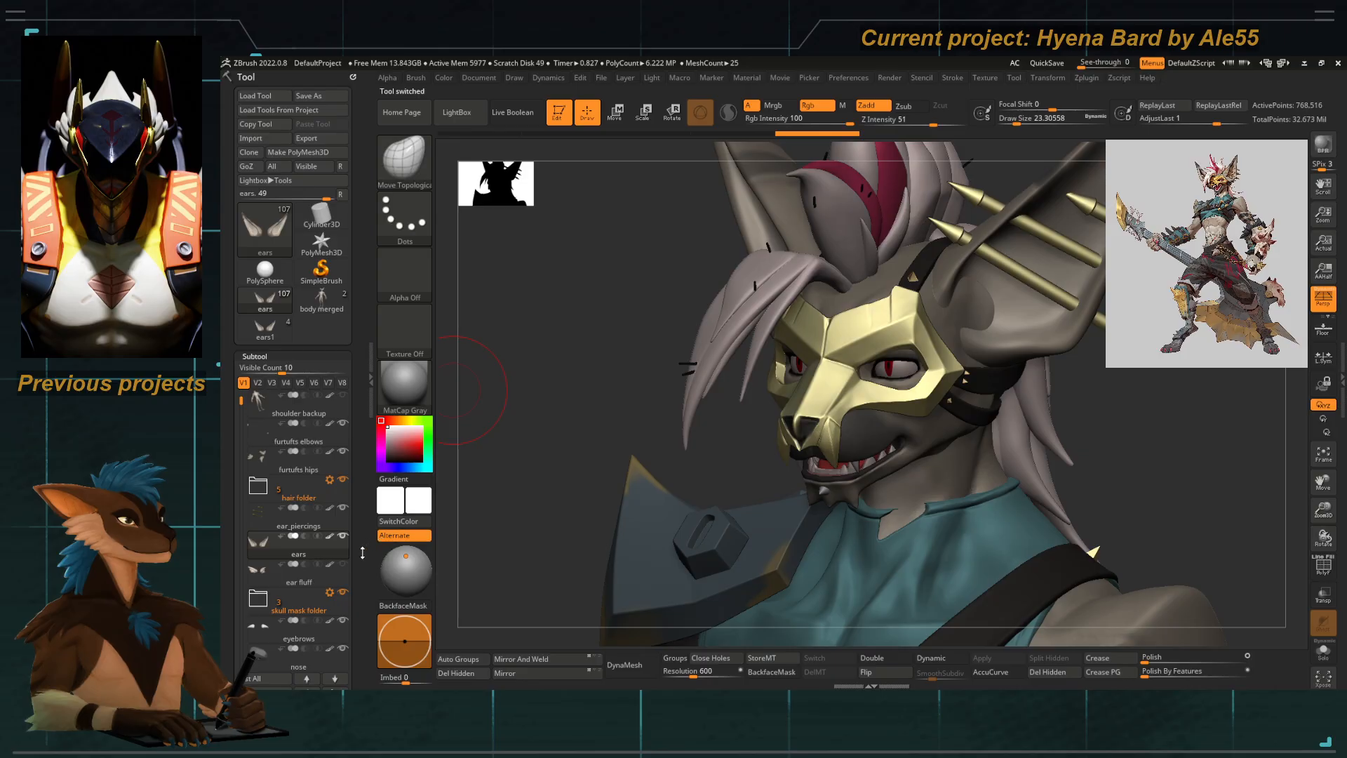
pyautogui.moveTo(362, 552); pyautogui.dragTo(361, 357)
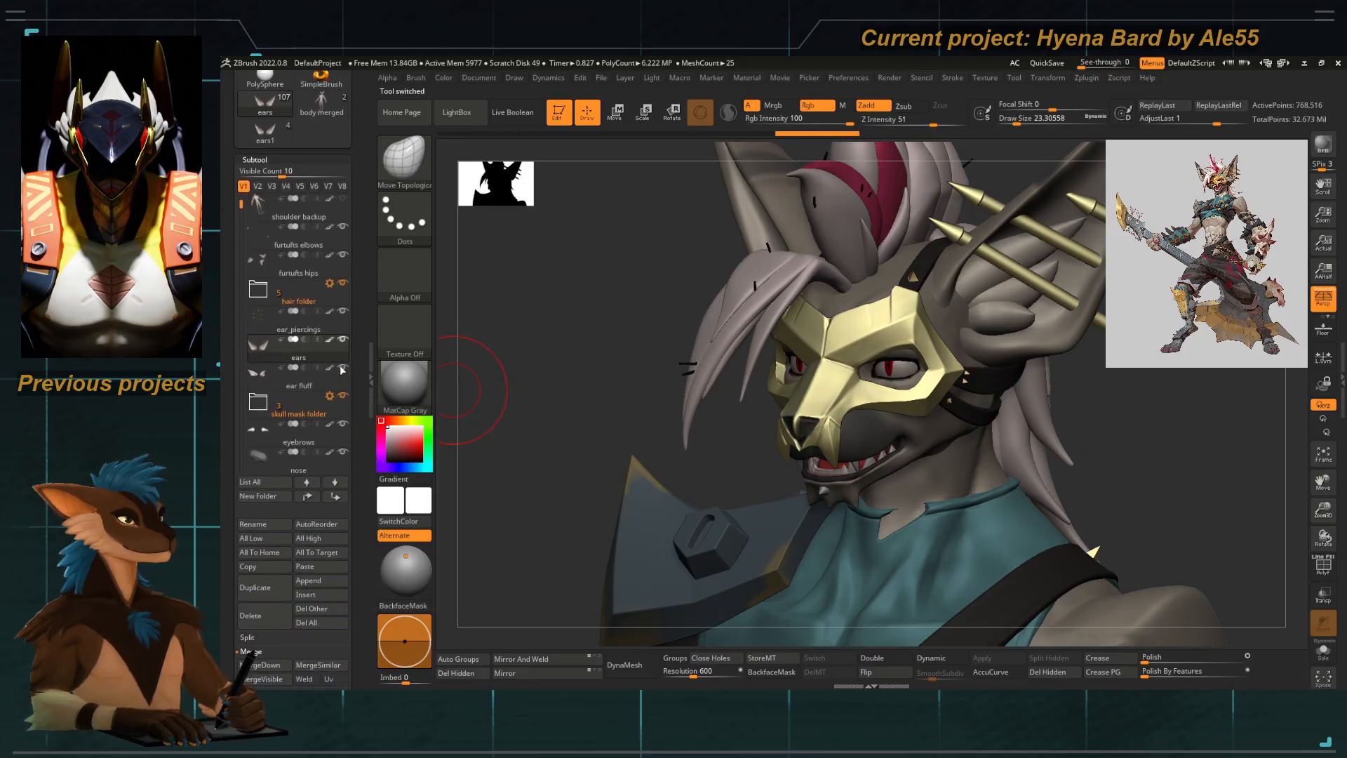
pyautogui.scroll(-6, 342, 370)
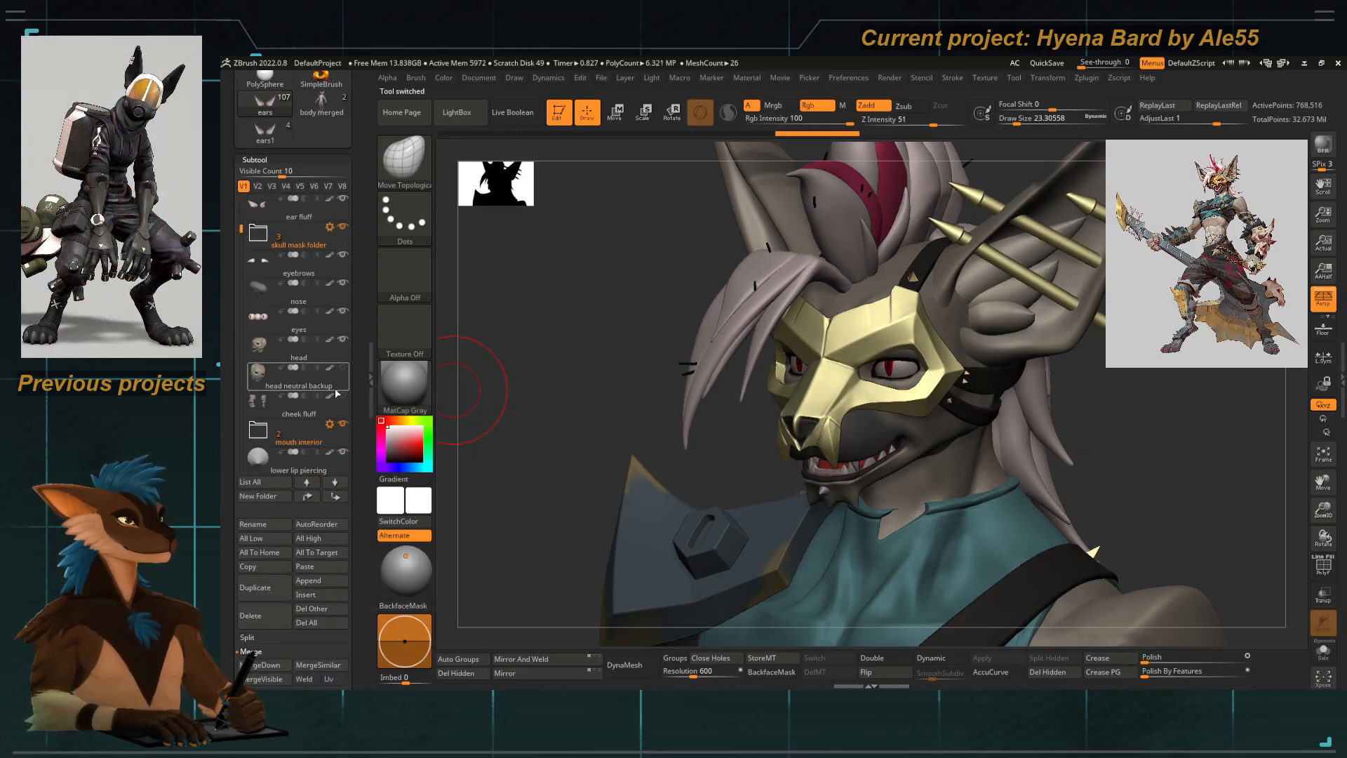
pyautogui.moveTo(488, 398); pyautogui.dragTo(489, 383)
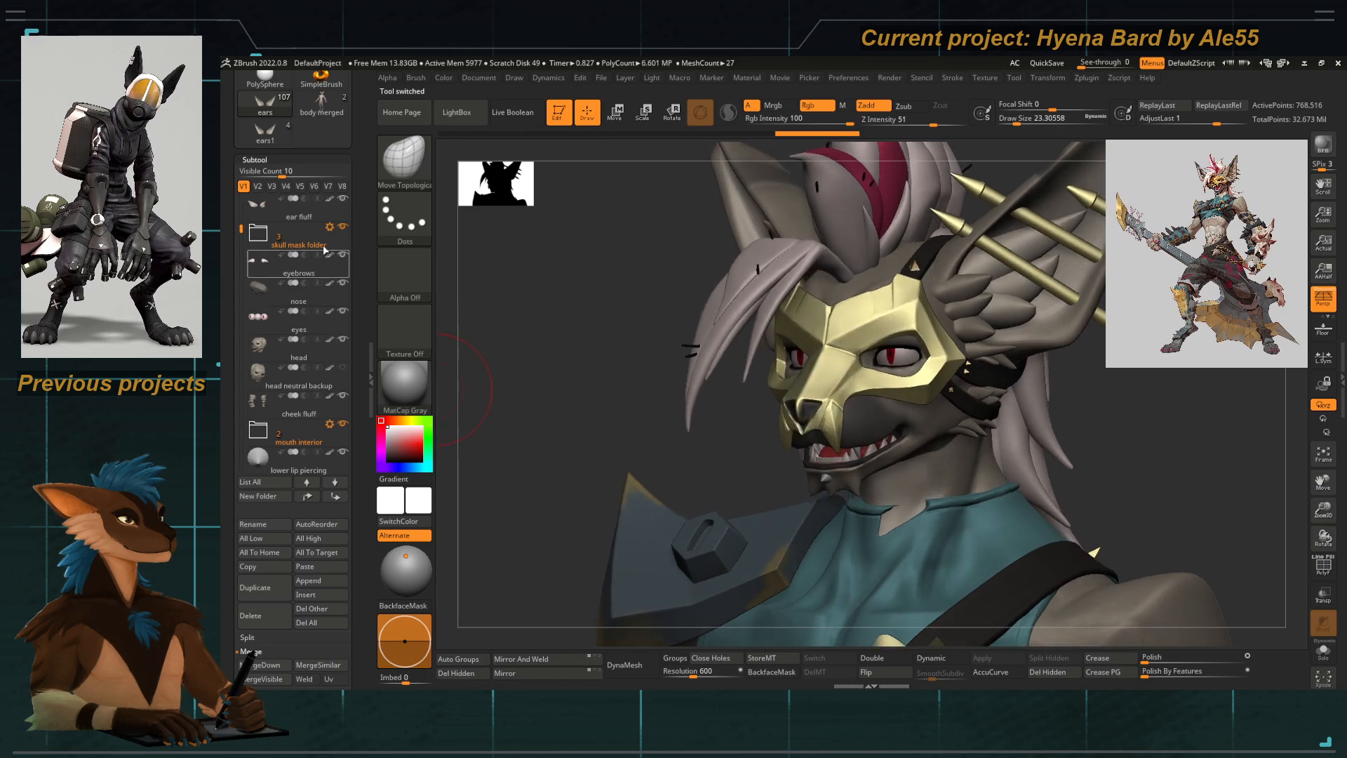
pyautogui.click(342, 226)
pyautogui.moveTo(617, 421); pyautogui.dragTo(696, 419)
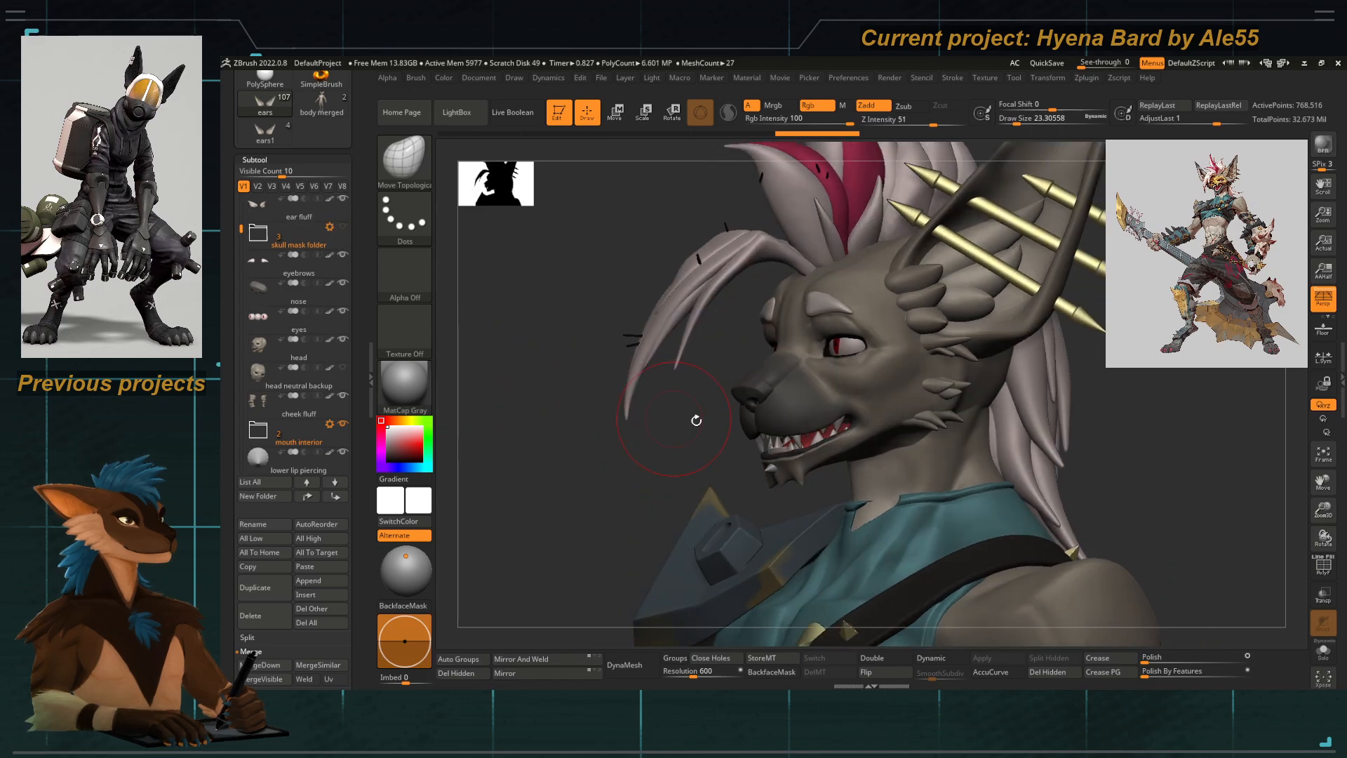
# Step: Copy the nose subtool from the full character and paste it into the ears1 tool with the separate body parts
pyautogui.keyDown('alt'); pyautogui.click(747, 392); pyautogui.keyUp('alt')
pyautogui.keyDown('ctrl'); pyautogui.moveTo(745, 394); pyautogui.dragTo(723, 435, button='right'); pyautogui.keyUp('ctrl')
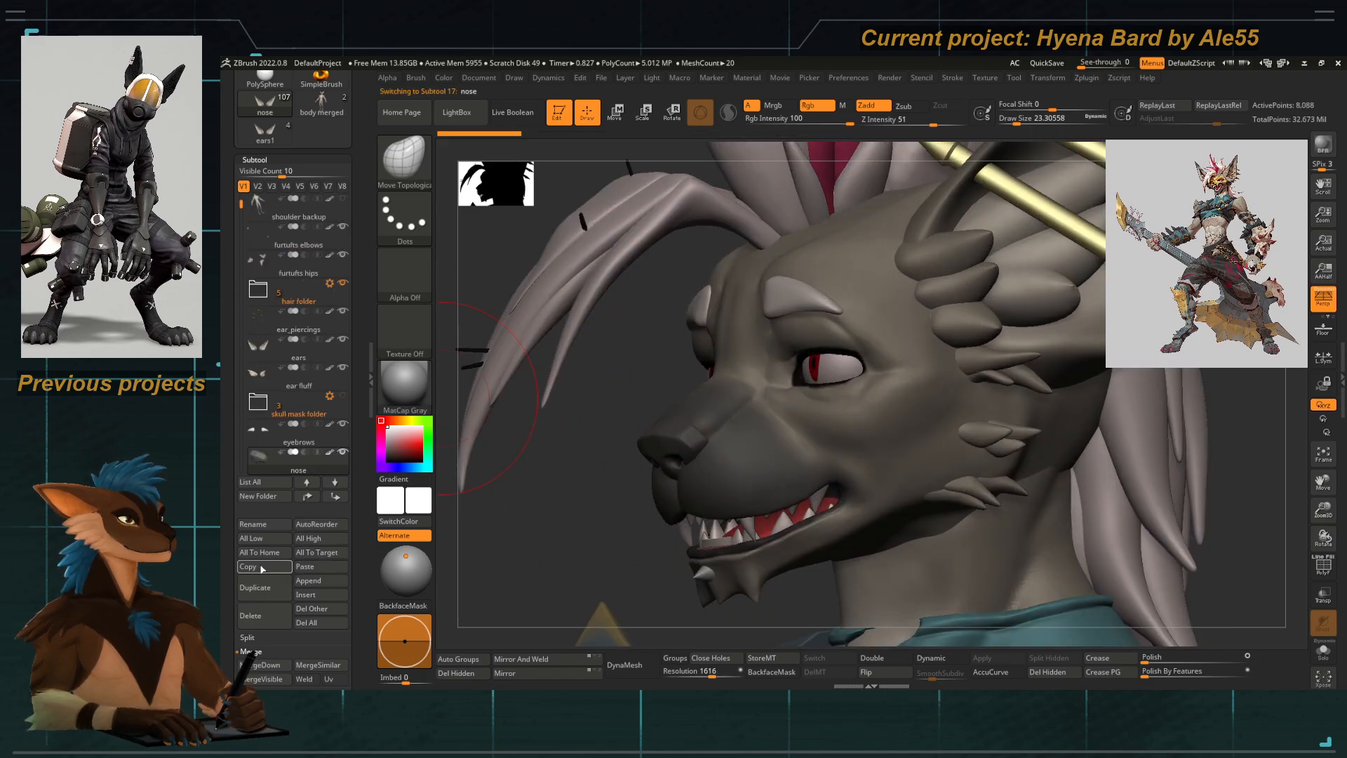
pyautogui.click(313, 114)
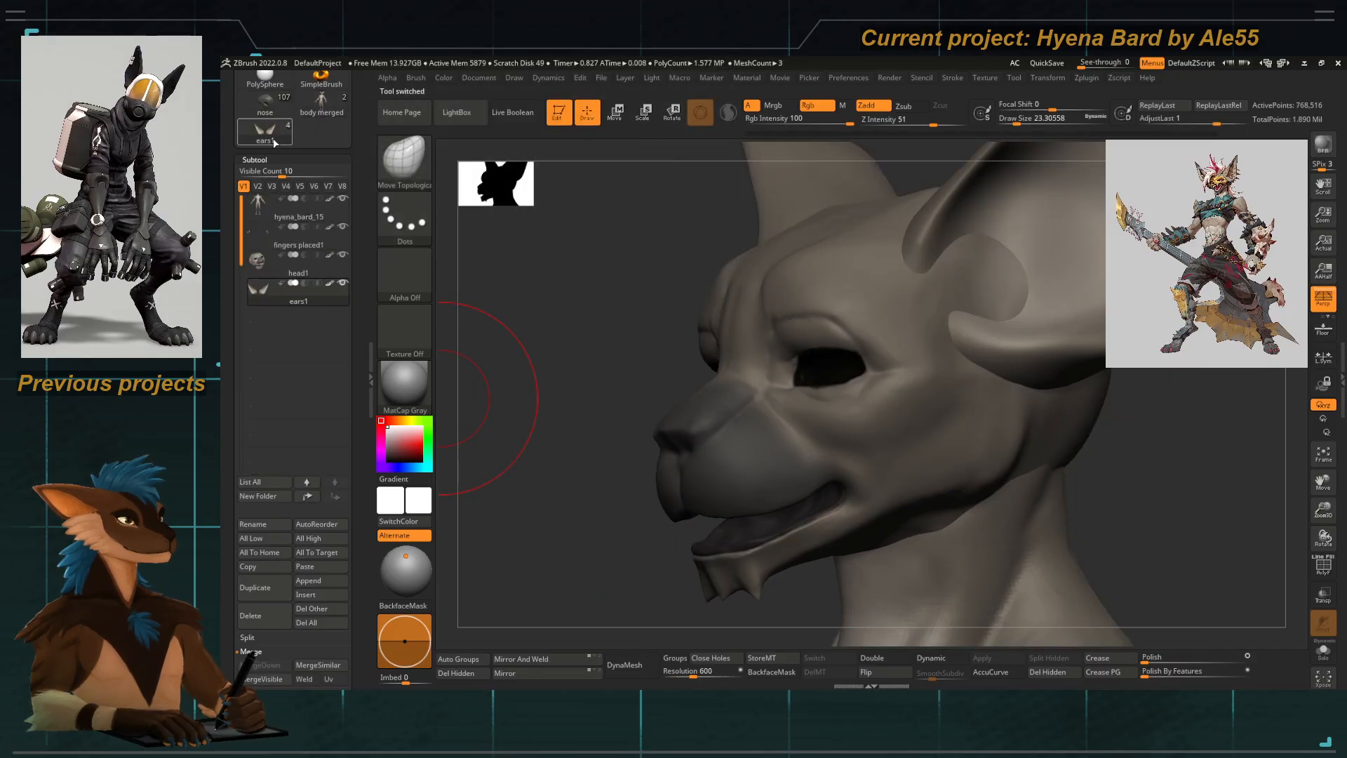
pyautogui.scroll(-5, 276, 407)
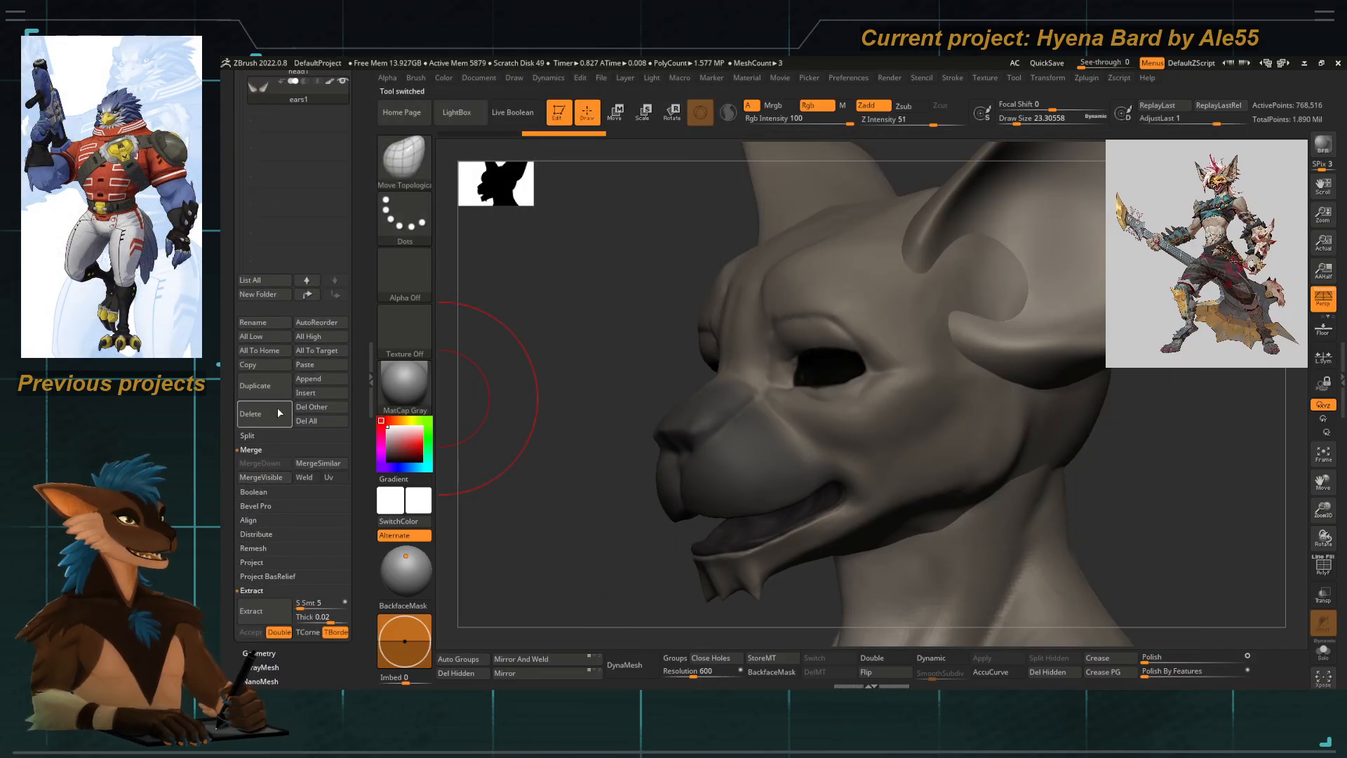
pyautogui.click(313, 367)
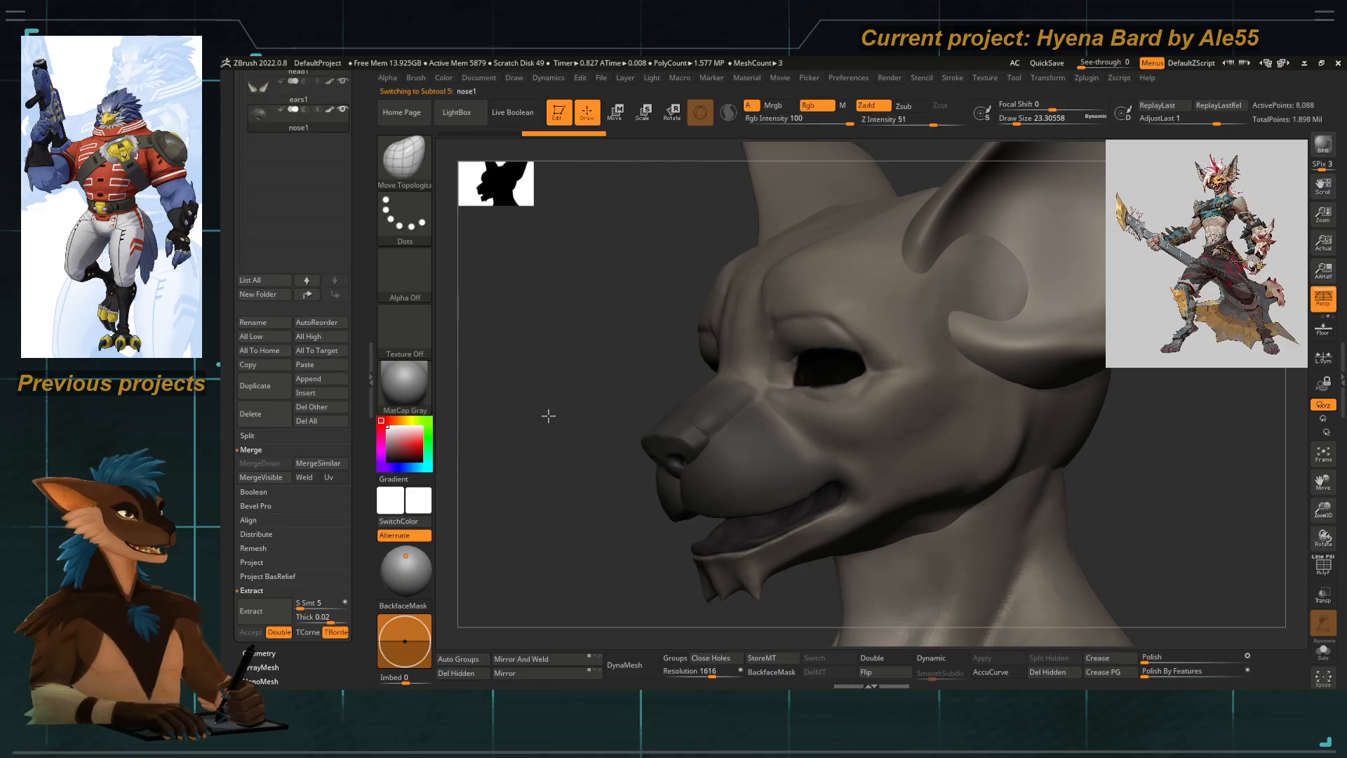
# Step: Merge all visible body parts including the nose into one mesh and switch to the resulting merged tool
pyautogui.moveTo(550, 412); pyautogui.dragTo(481, 357)
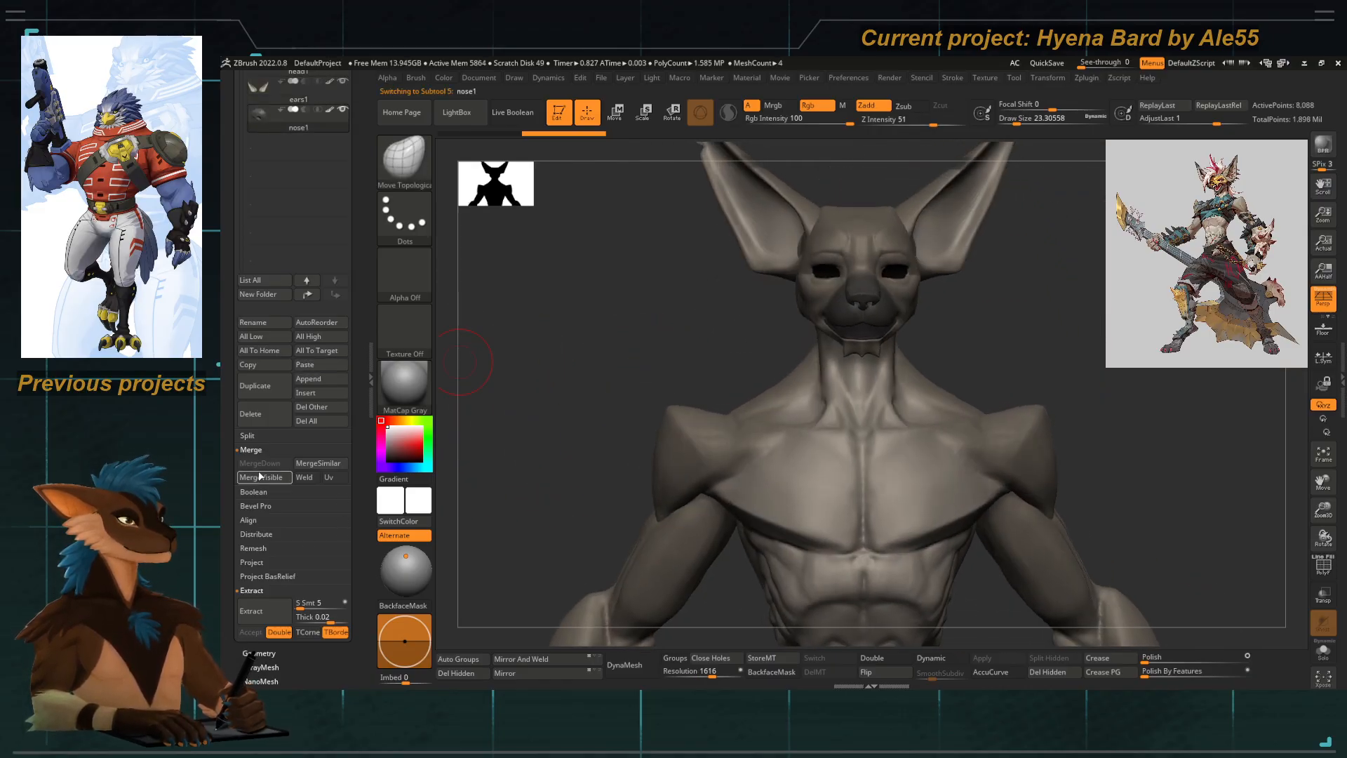
pyautogui.moveTo(367, 267); pyautogui.dragTo(367, 623)
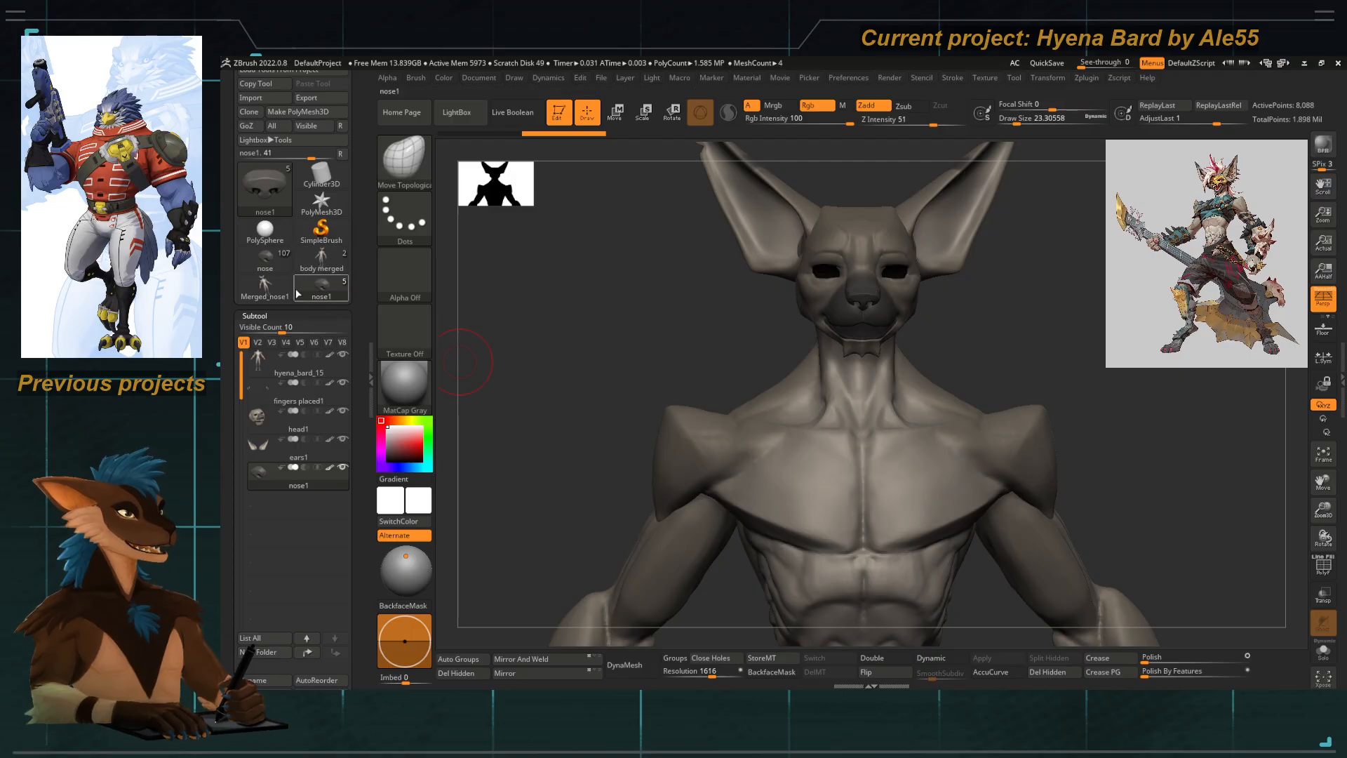
pyautogui.click(266, 289)
pyautogui.scroll(-3, 349, 467)
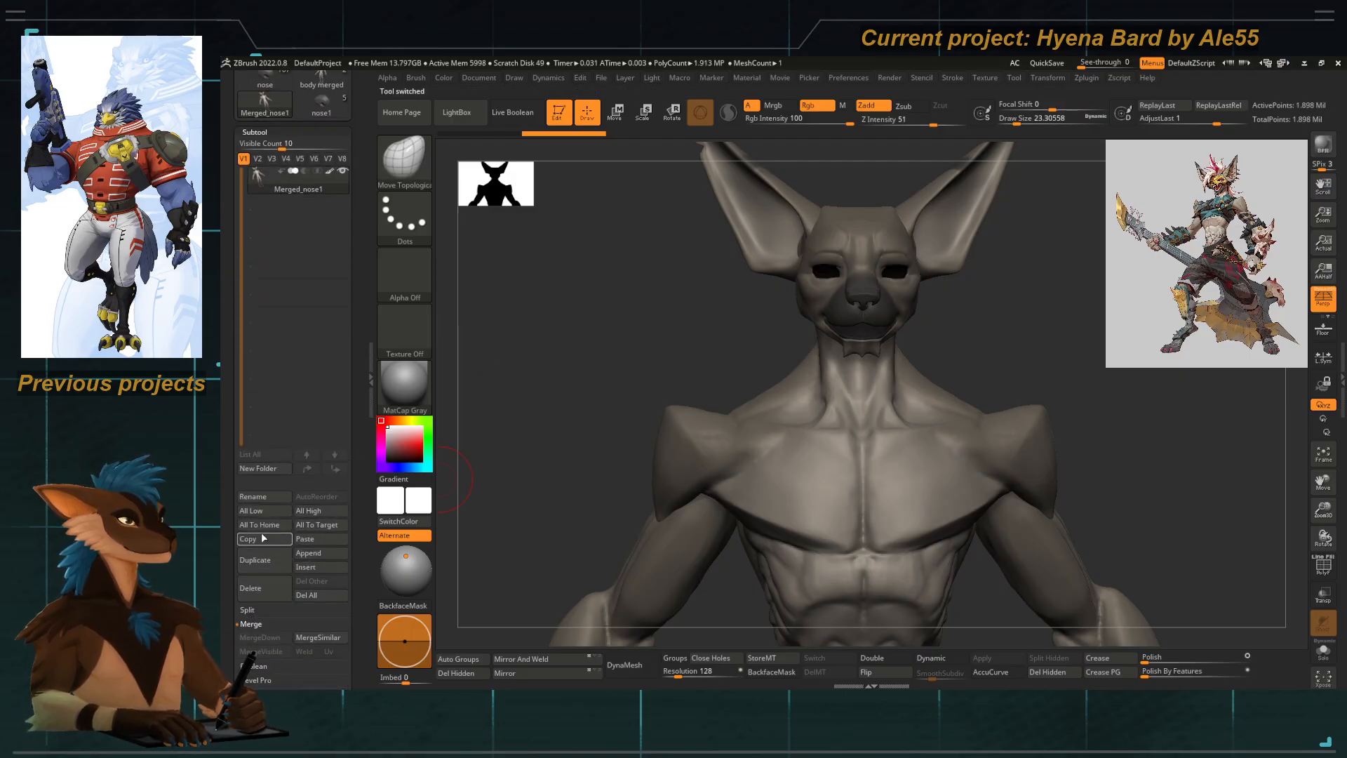
# Step: Rename the merged subtool as merged body and duplicate it as a backup
pyautogui.click(270, 496)
pyautogui.write('me')
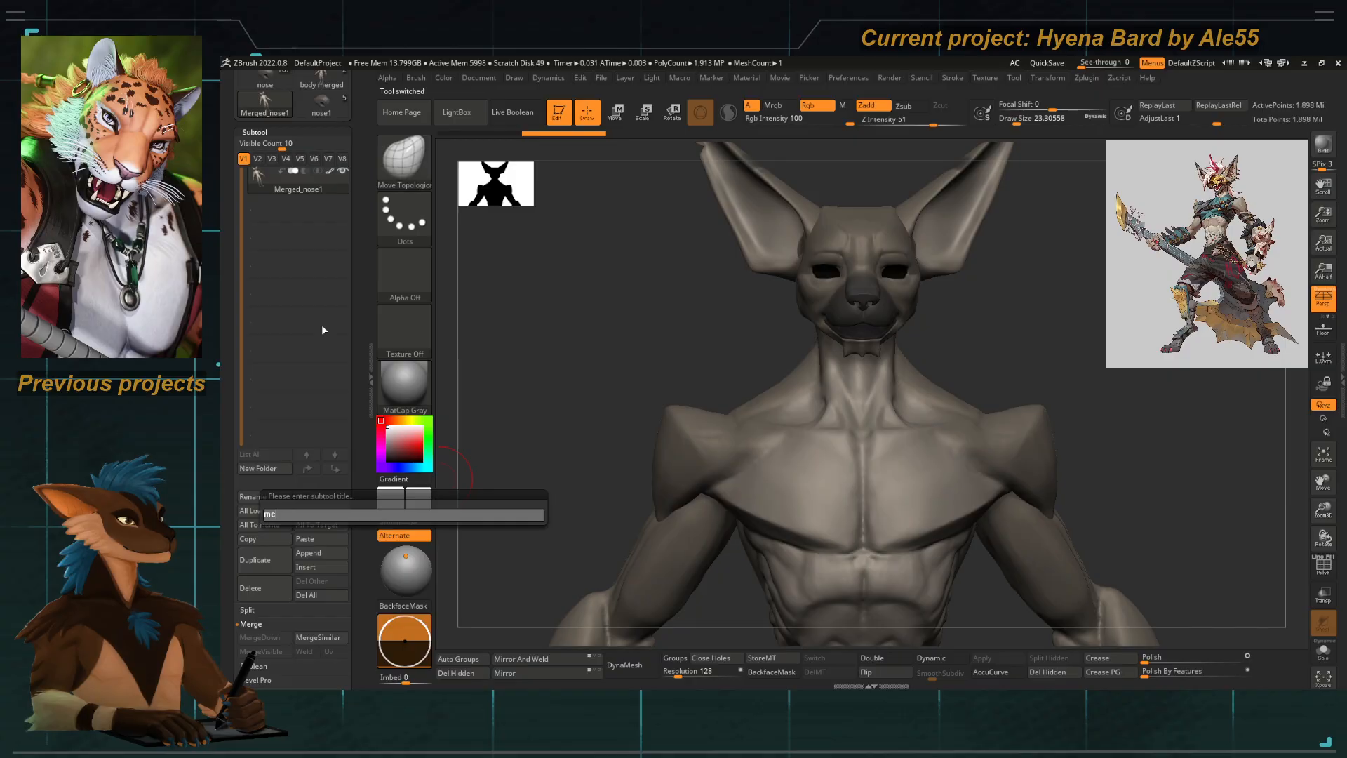
pyautogui.write('rged bodty')
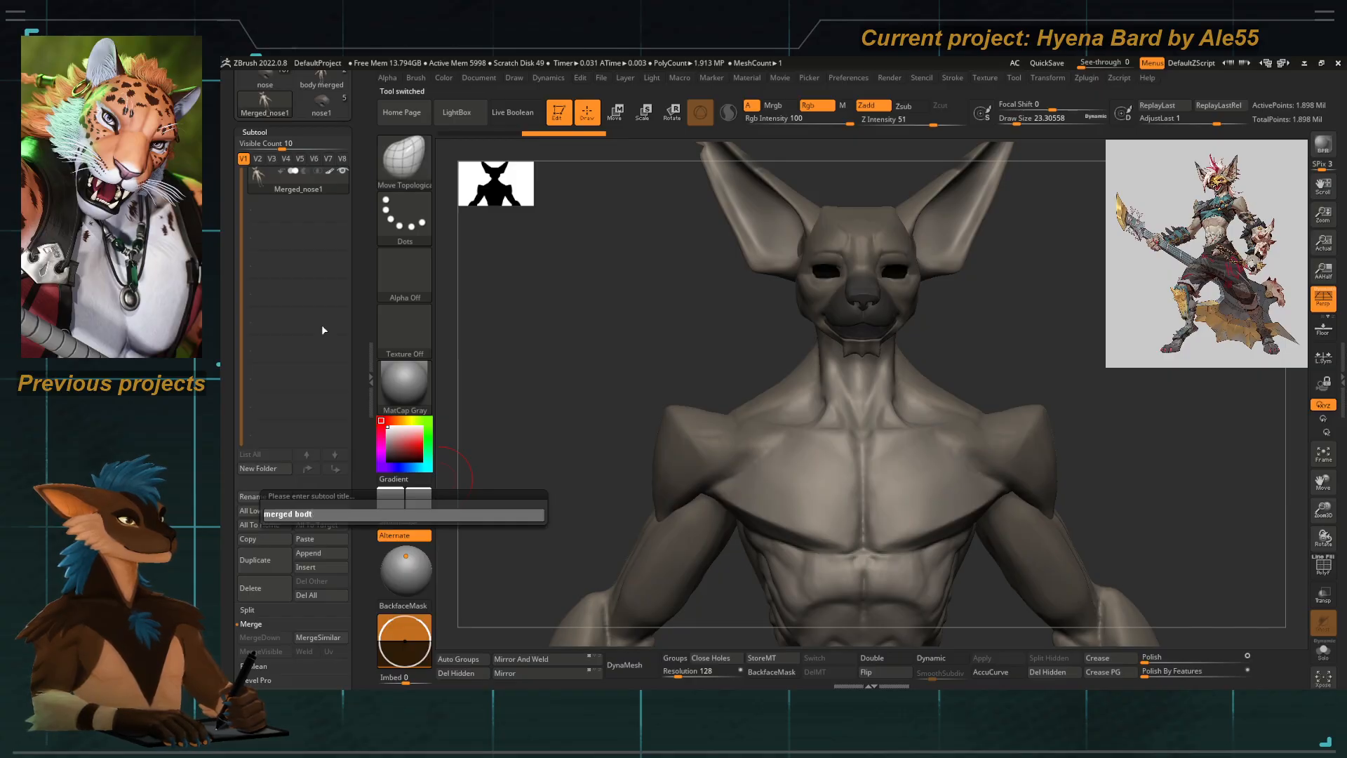
pyautogui.press('BackSpace')
pyautogui.write('y')
pyautogui.press('Return')
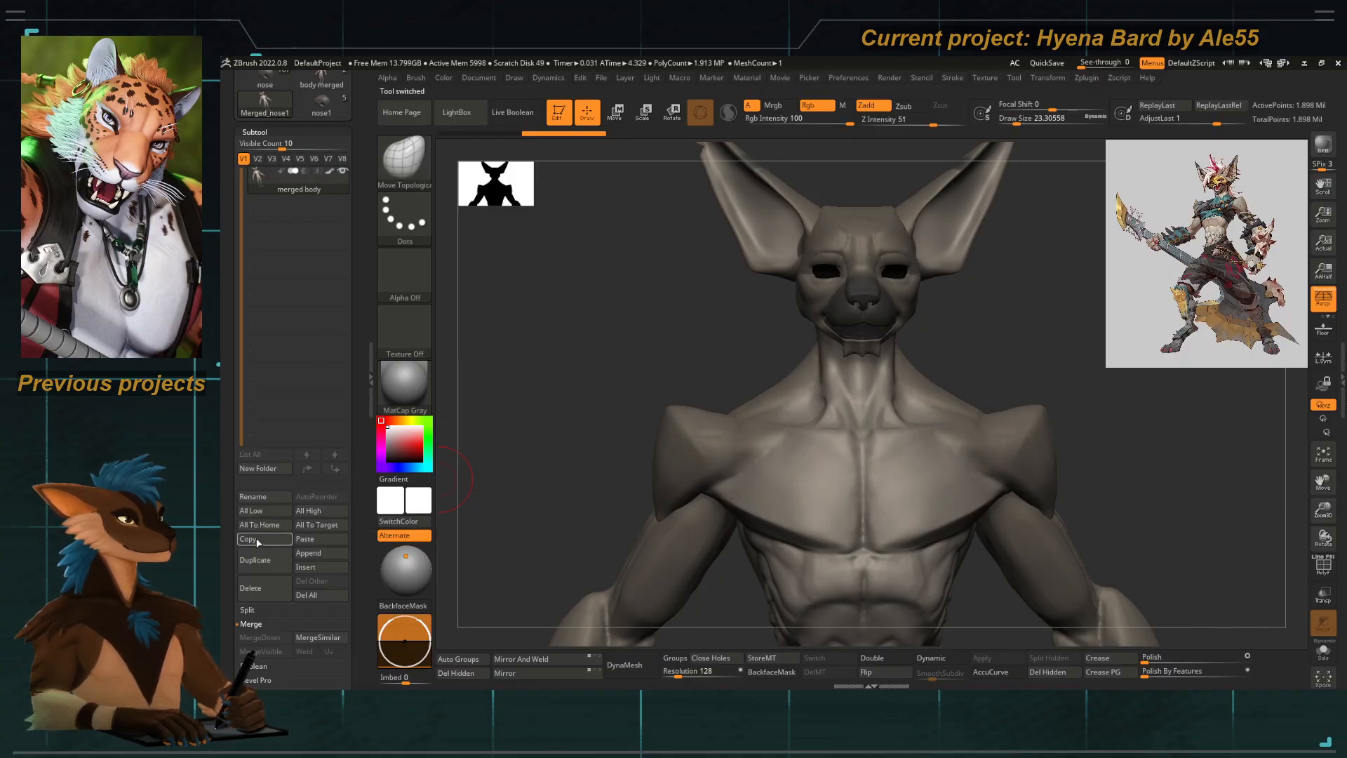
pyautogui.click(255, 560)
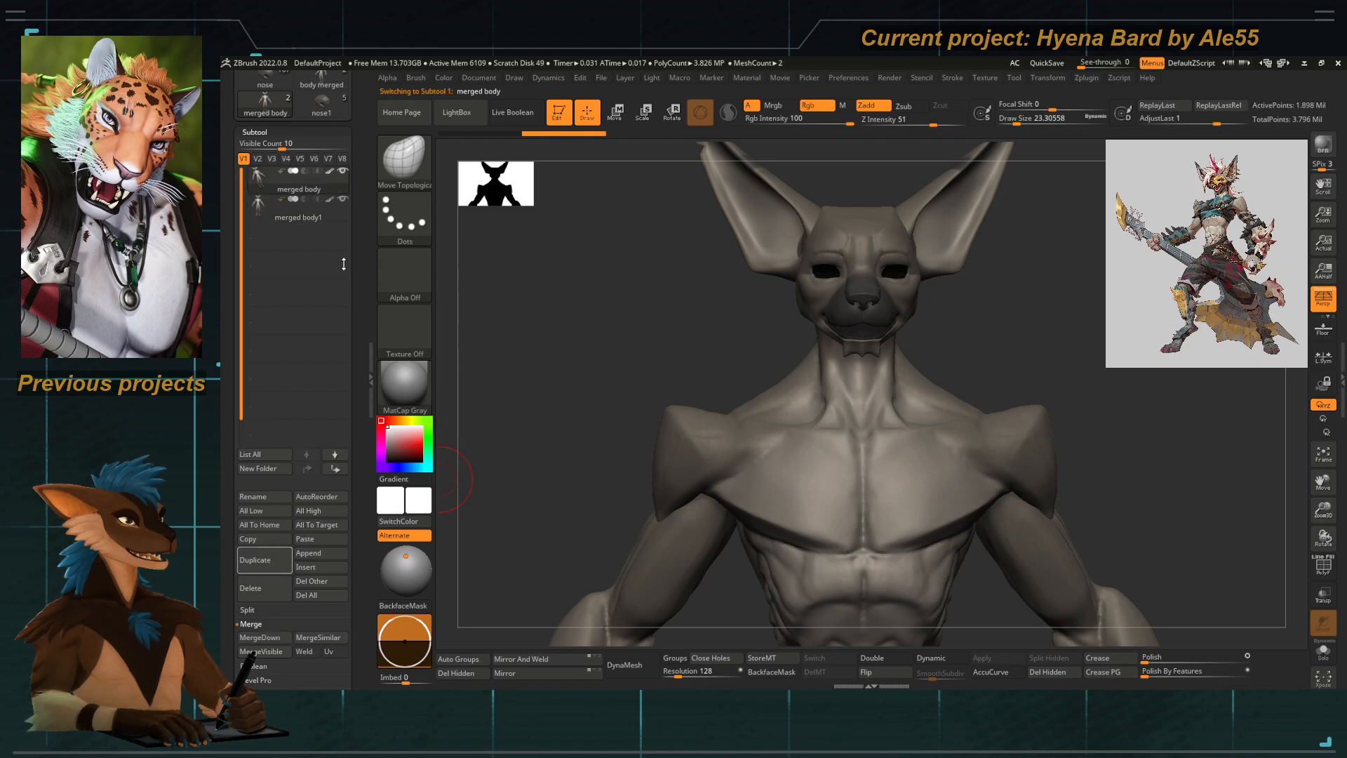
# Step: DynaMesh the merged body subtool at a resolution of 2048
pyautogui.click(695, 671)
pyautogui.write('2048')
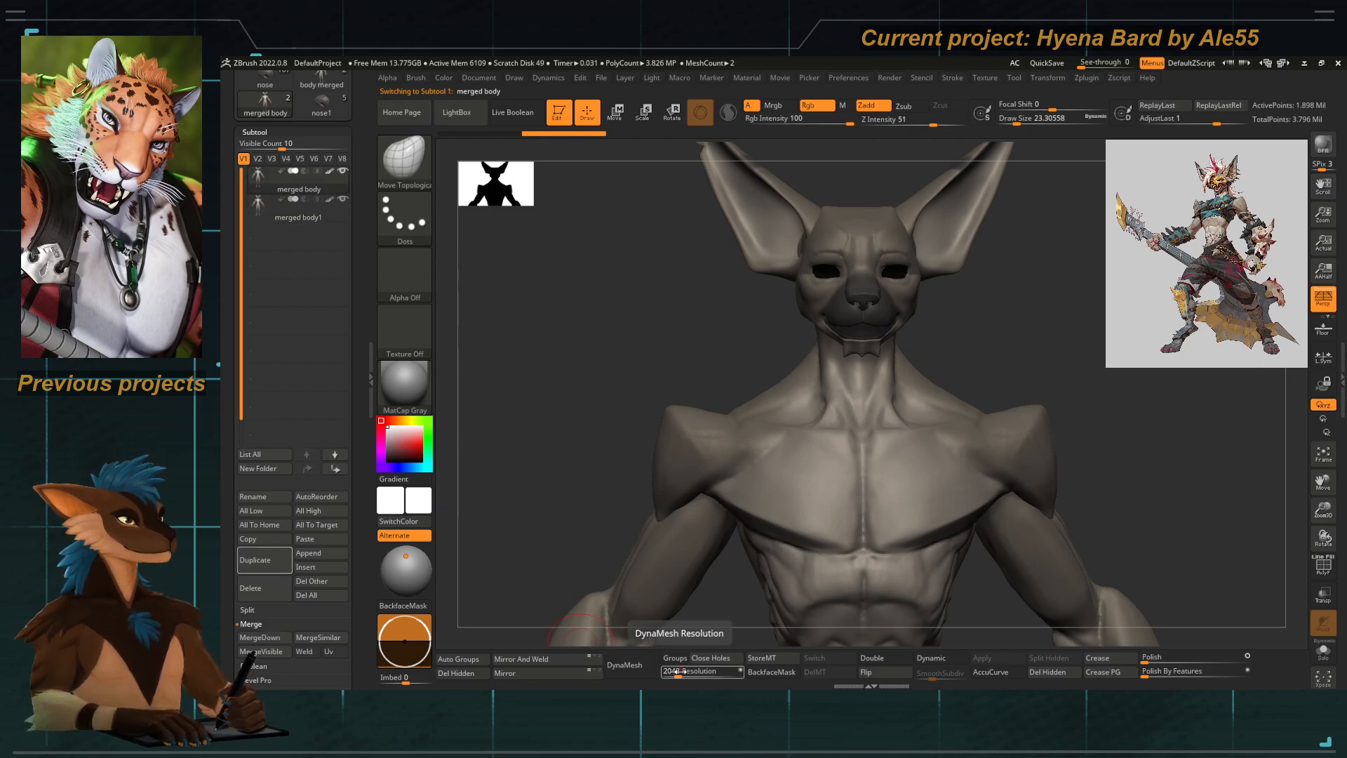
pyautogui.press('Return')
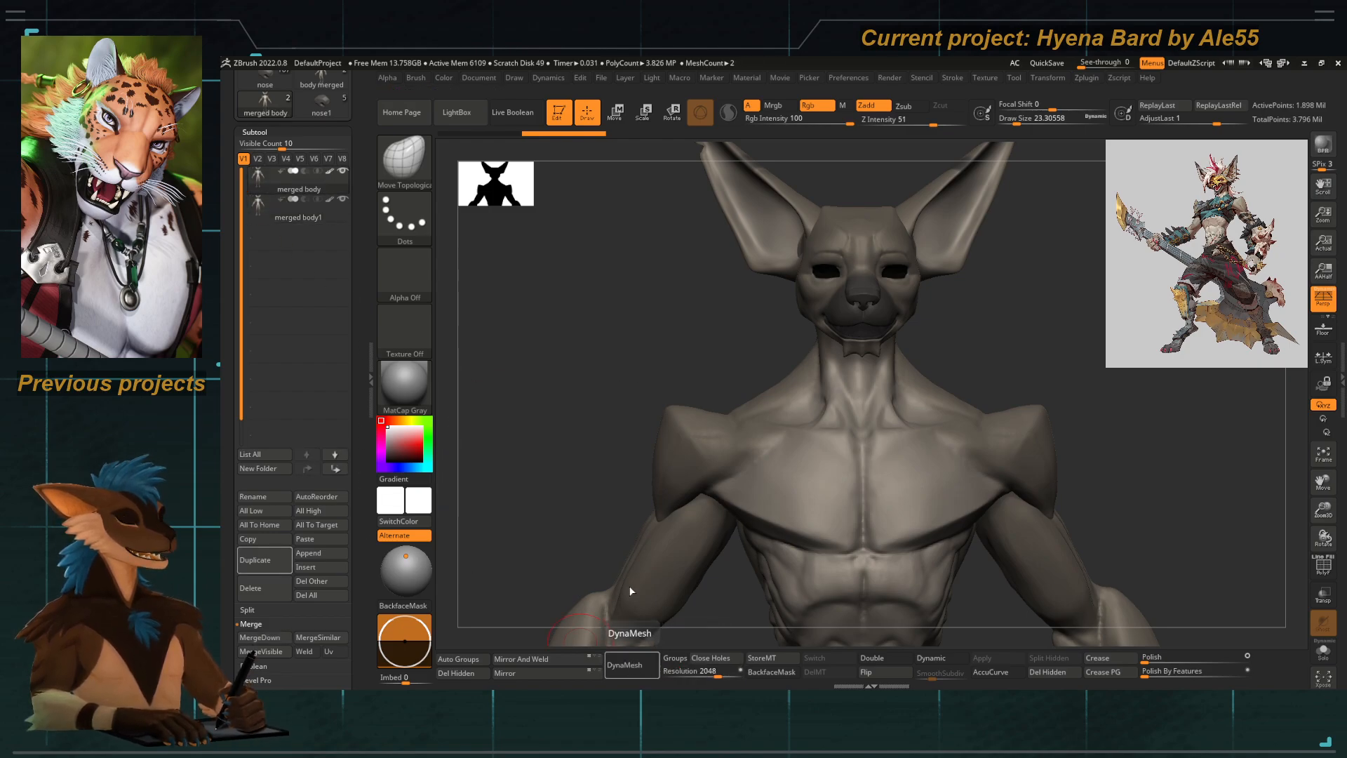
pyautogui.click(632, 667)
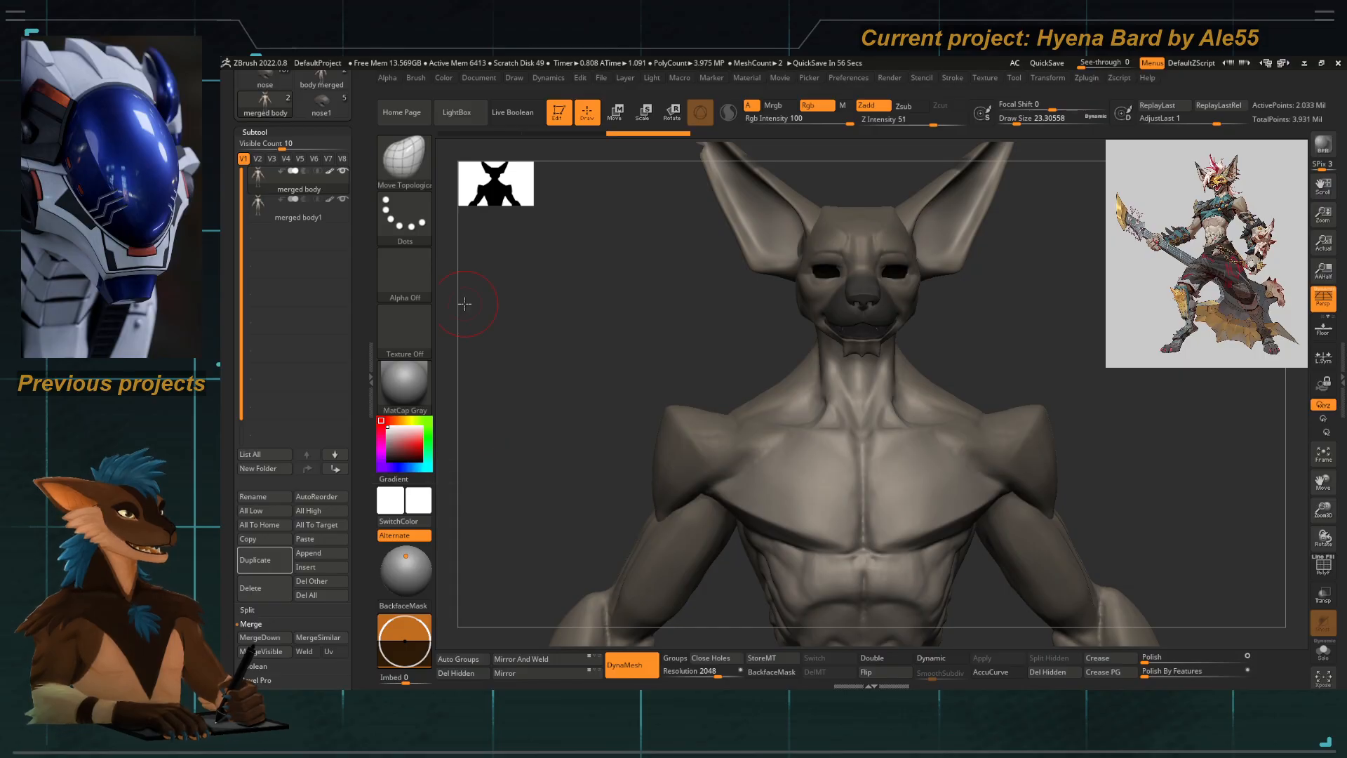
# Step: Turn off the polypaint on the merged body subtool and hide its duplicate to show only the DynaMeshed surface
pyautogui.moveTo(549, 389)
pyautogui.mouseDown()
pyautogui.moveTo(538, 403)
pyautogui.moveTo(541, 381)
pyautogui.moveTo(526, 379)
pyautogui.moveTo(540, 384)
pyautogui.mouseUp()
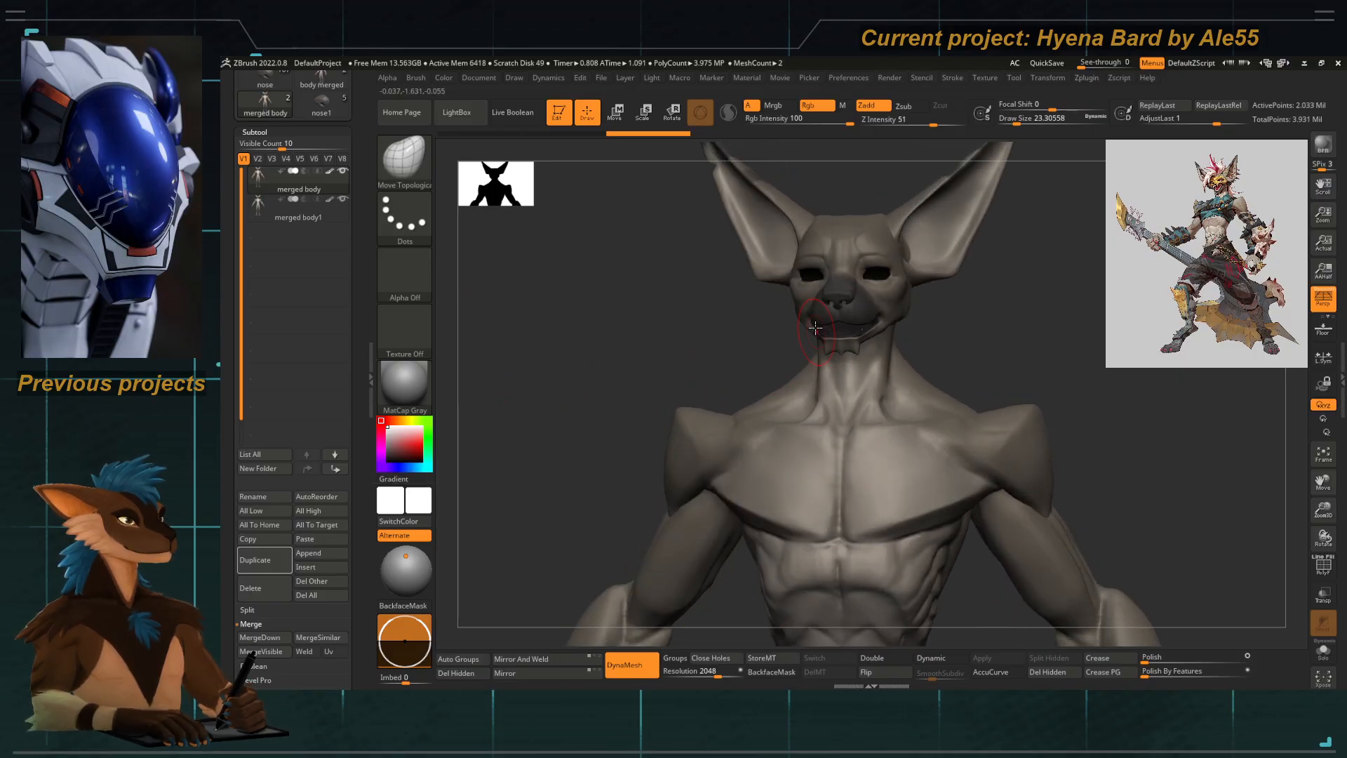
pyautogui.keyDown('ctrl'); pyautogui.moveTo(815, 327); pyautogui.dragTo(830, 471, button='right'); pyautogui.keyUp('ctrl')
pyautogui.moveTo(619, 466)
pyautogui.mouseDown()
pyautogui.moveTo(638, 467)
pyautogui.moveTo(623, 465)
pyautogui.mouseUp()
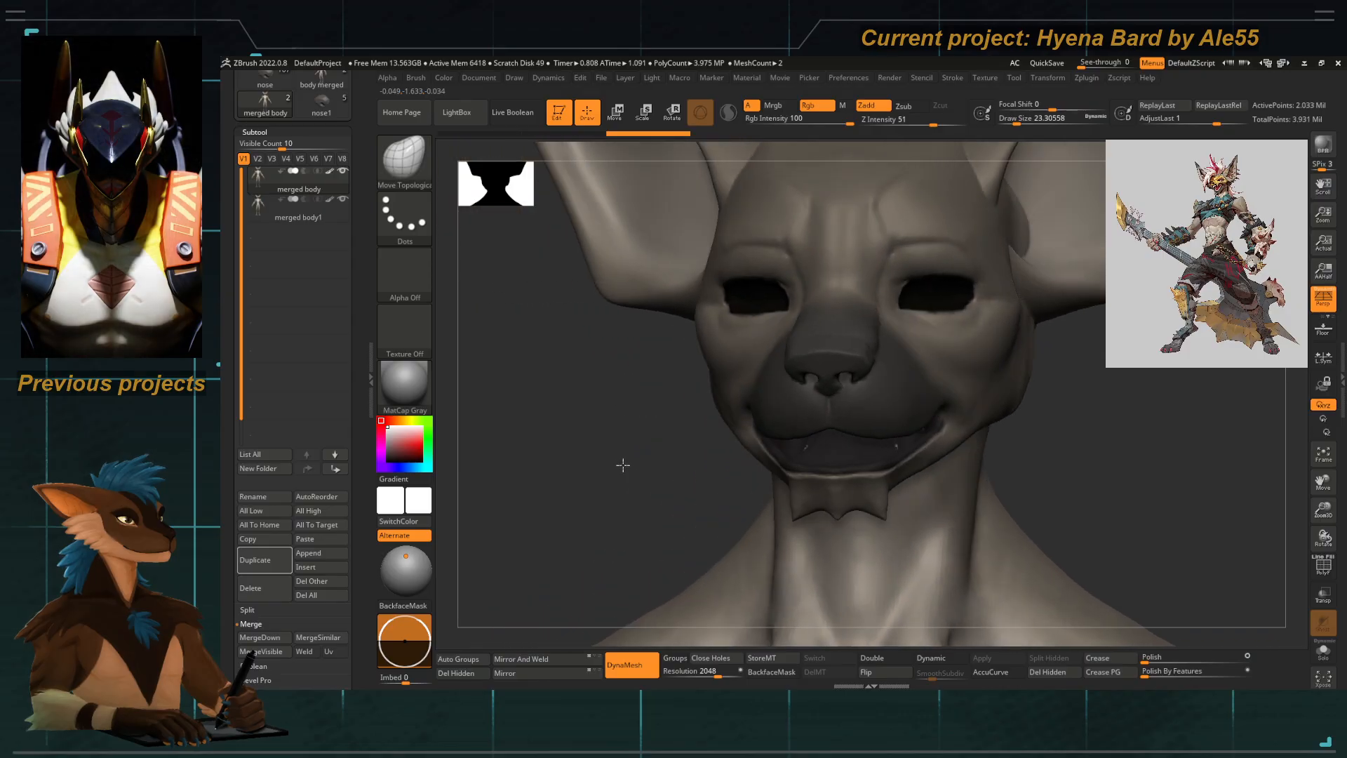
pyautogui.click(334, 182)
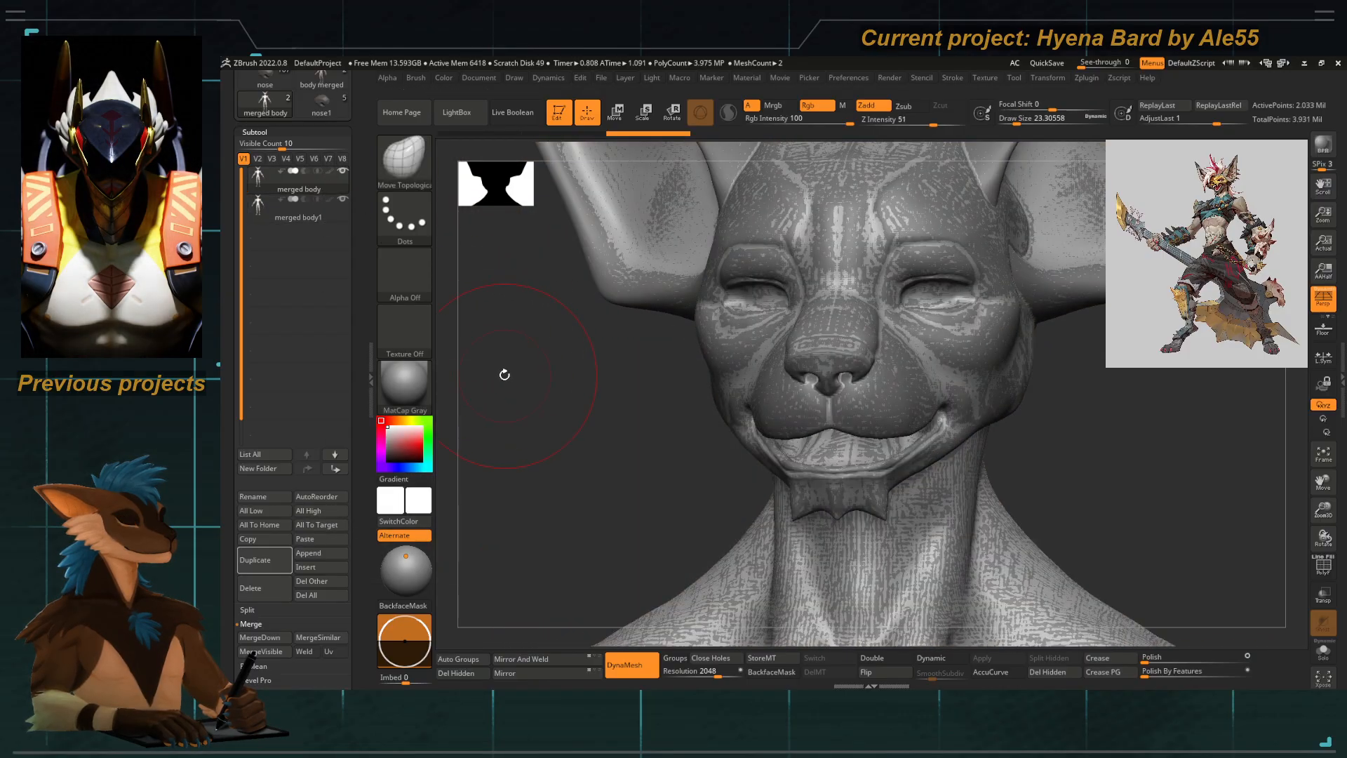
pyautogui.click(342, 199)
pyautogui.keyDown('ctrl'); pyautogui.moveTo(667, 416); pyautogui.dragTo(613, 397, button='right'); pyautogui.keyUp('ctrl')
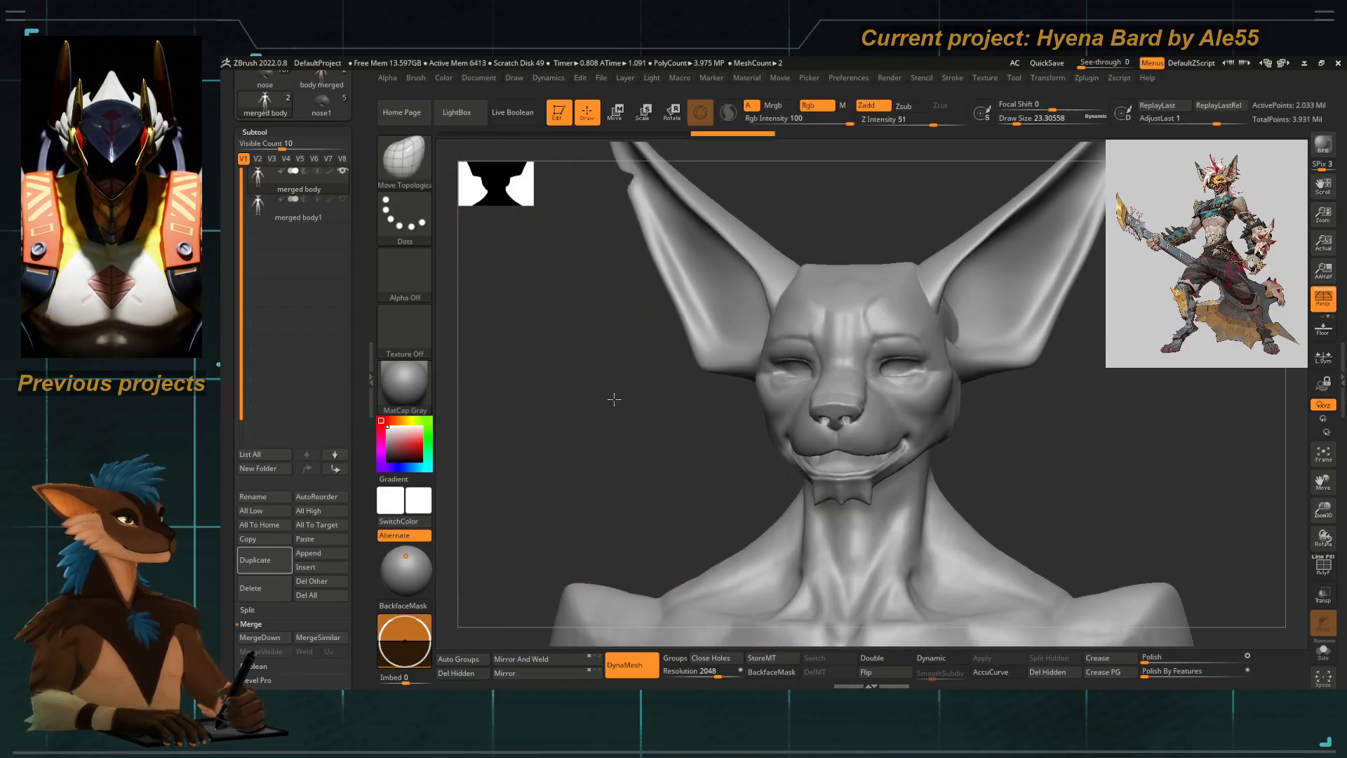
# Step: Isolate part of the merged body's head and ear for inspection, and show the whole mesh again
pyautogui.moveTo(617, 380); pyautogui.dragTo(554, 315)
pyautogui.keyDown('ctrl'); pyautogui.keyDown('shift'); pyautogui.moveTo(491, 259); pyautogui.dragTo(797, 497); pyautogui.keyUp('shift'); pyautogui.keyUp('ctrl')
pyautogui.moveTo(598, 514); pyautogui.dragTo(575, 467)
pyautogui.keyDown('ctrl'); pyautogui.keyDown('shift'); pyautogui.click(545, 476); pyautogui.keyUp('shift'); pyautogui.keyUp('ctrl')
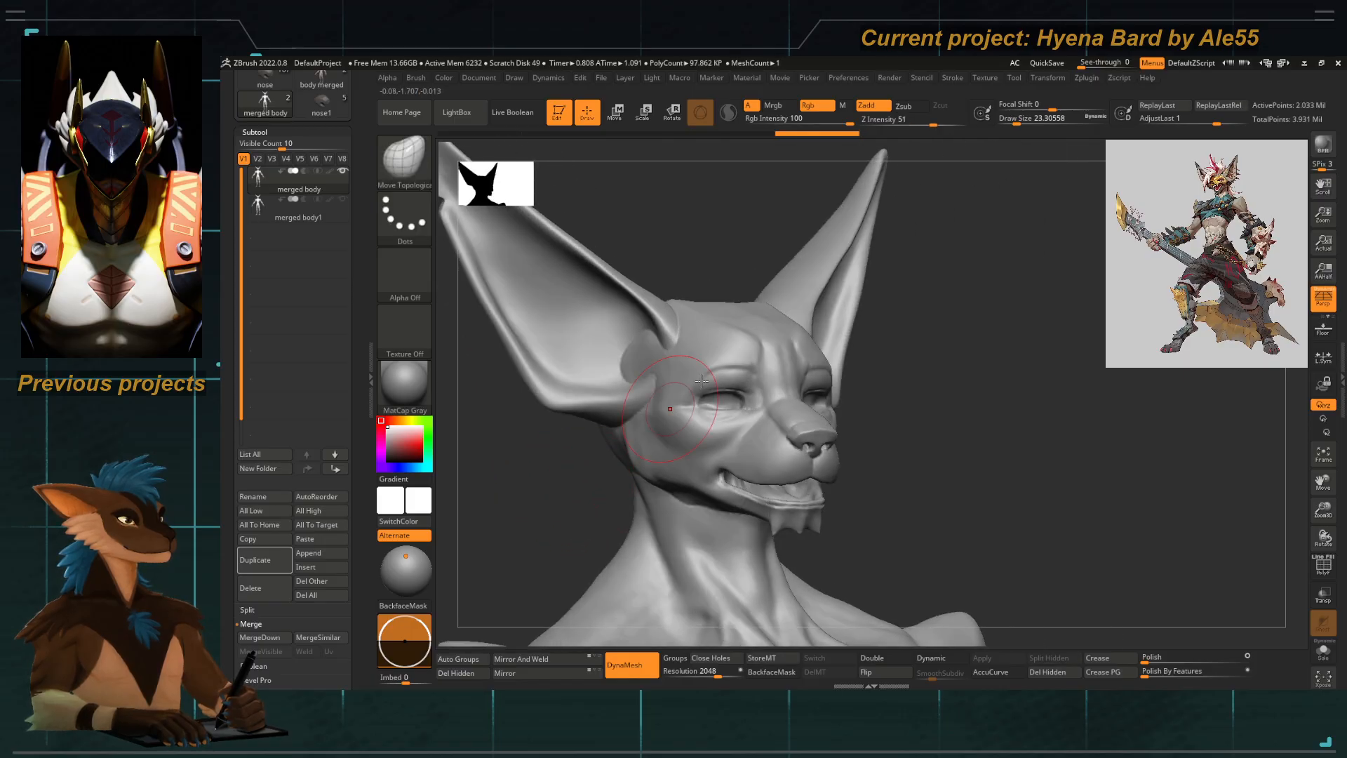
# Step: Pre-process the merged body subtool with Decimation Master and decimate it at 20 percent
pyautogui.click(1062, 79)
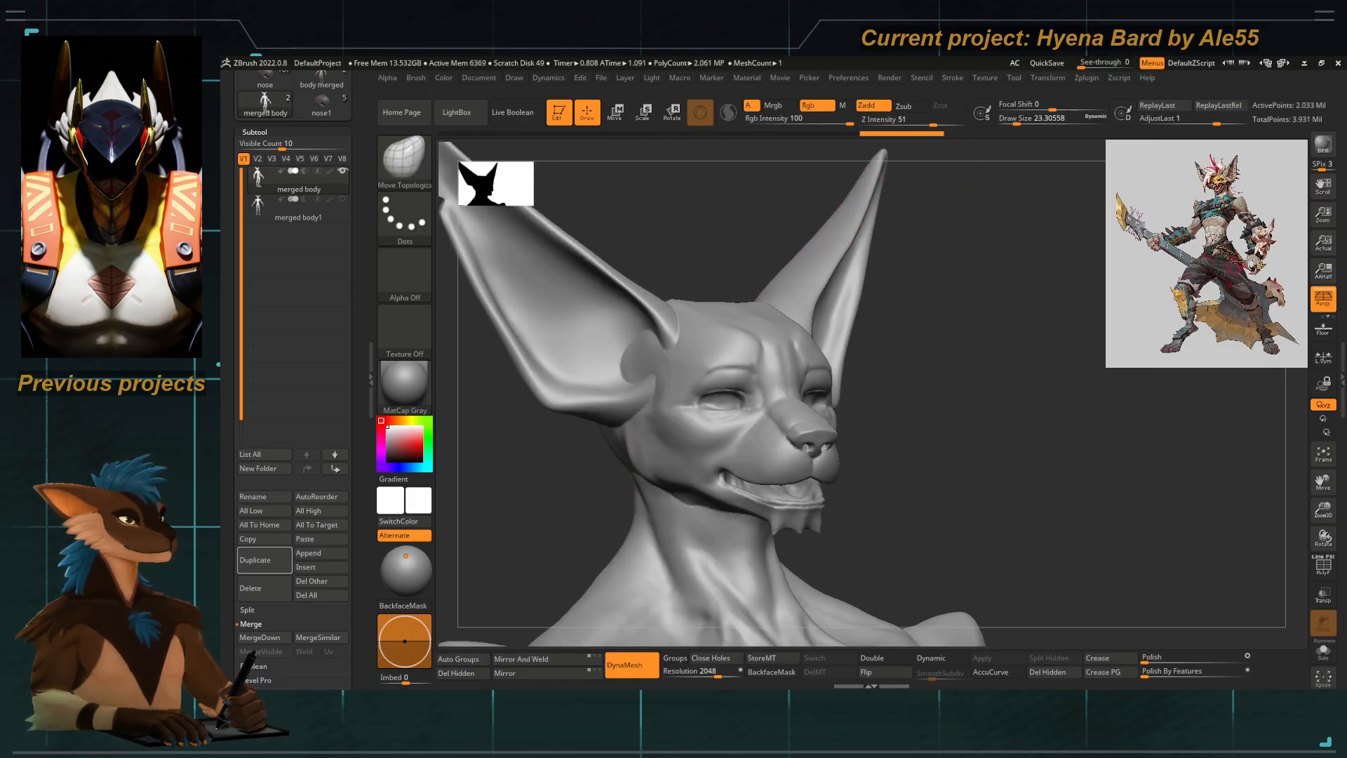
pyautogui.click(1086, 78)
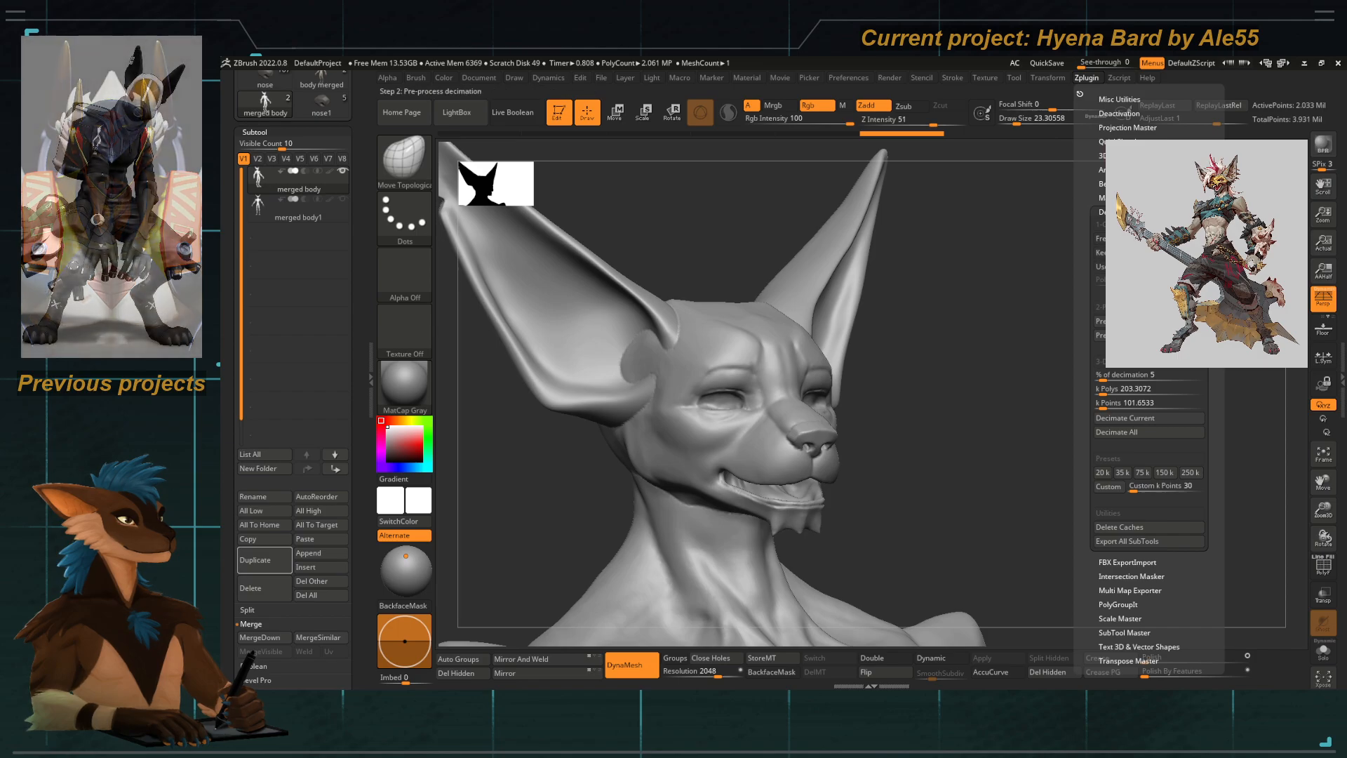
pyautogui.click(1100, 339)
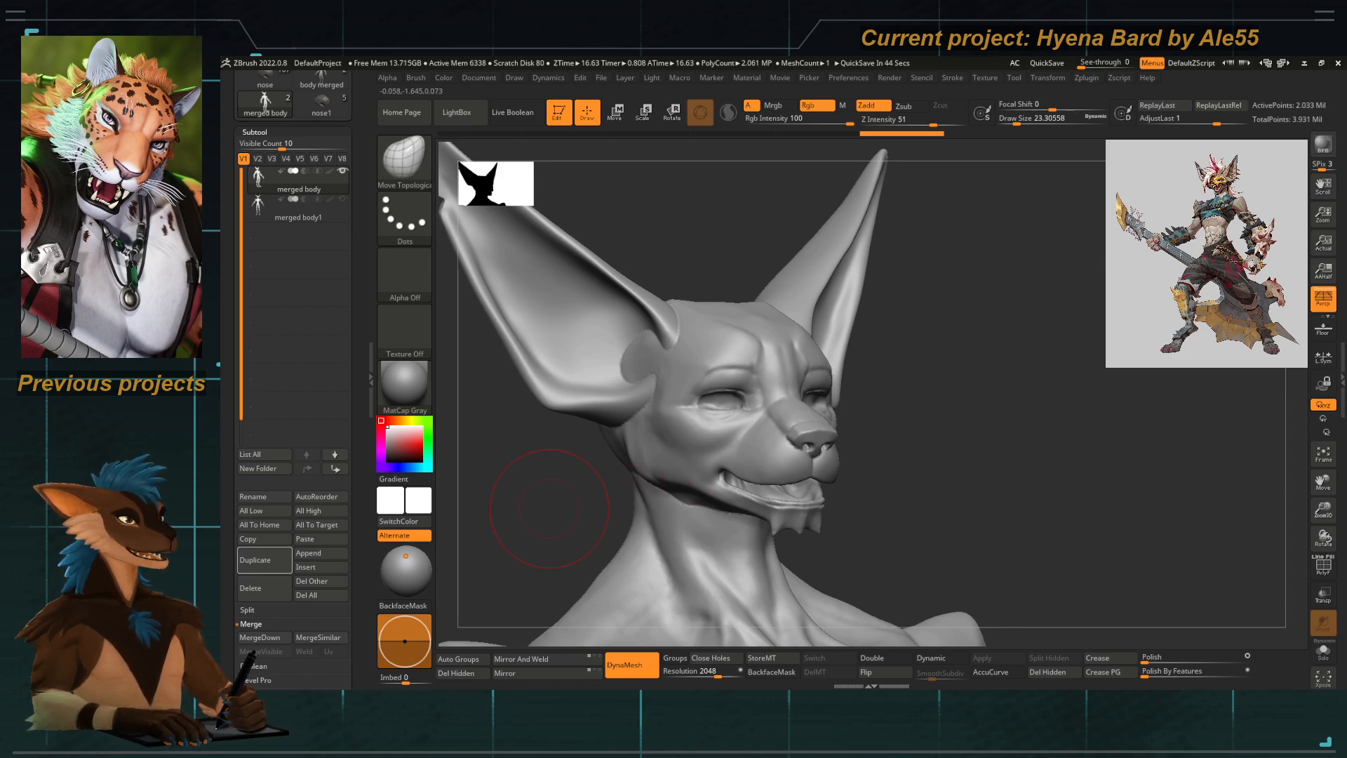
pyautogui.moveTo(550, 508); pyautogui.dragTo(529, 511)
pyautogui.moveTo(489, 366); pyautogui.dragTo(517, 421)
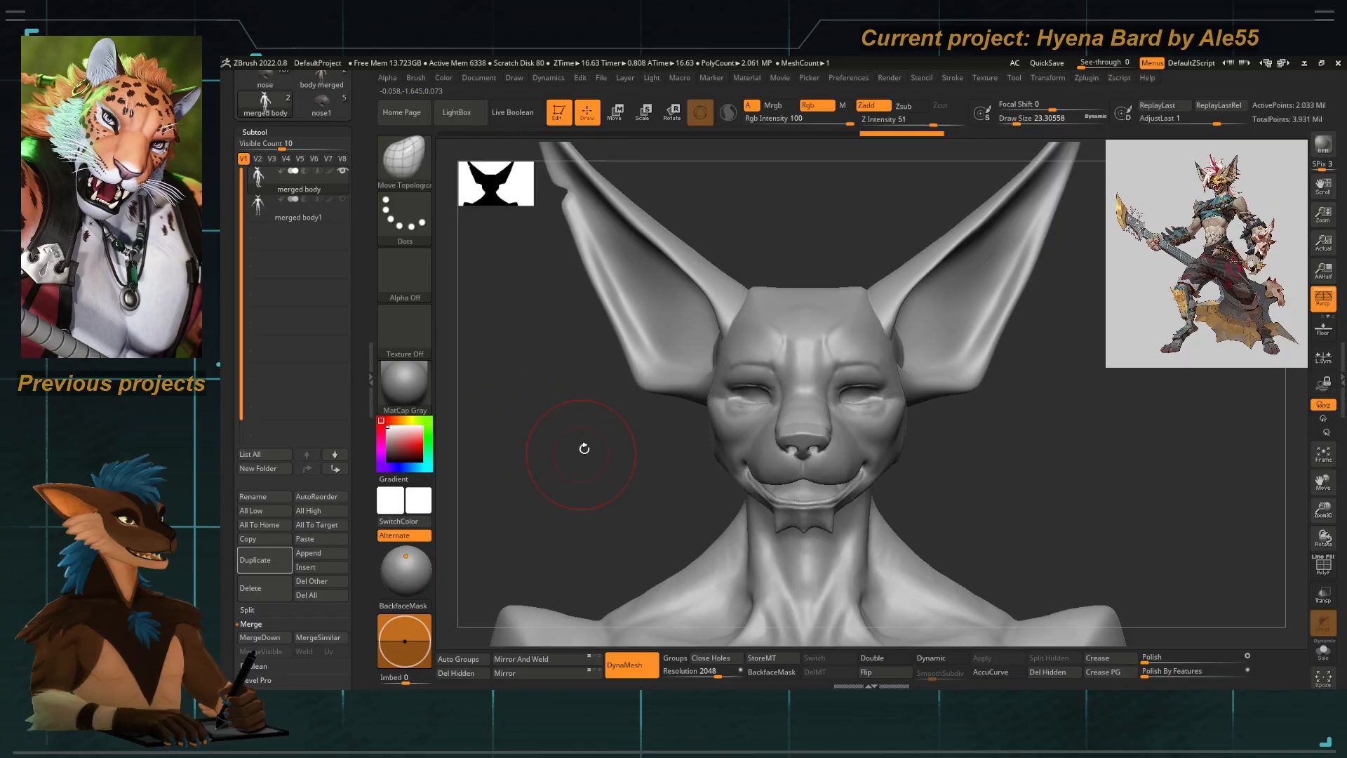
pyautogui.click(1088, 78)
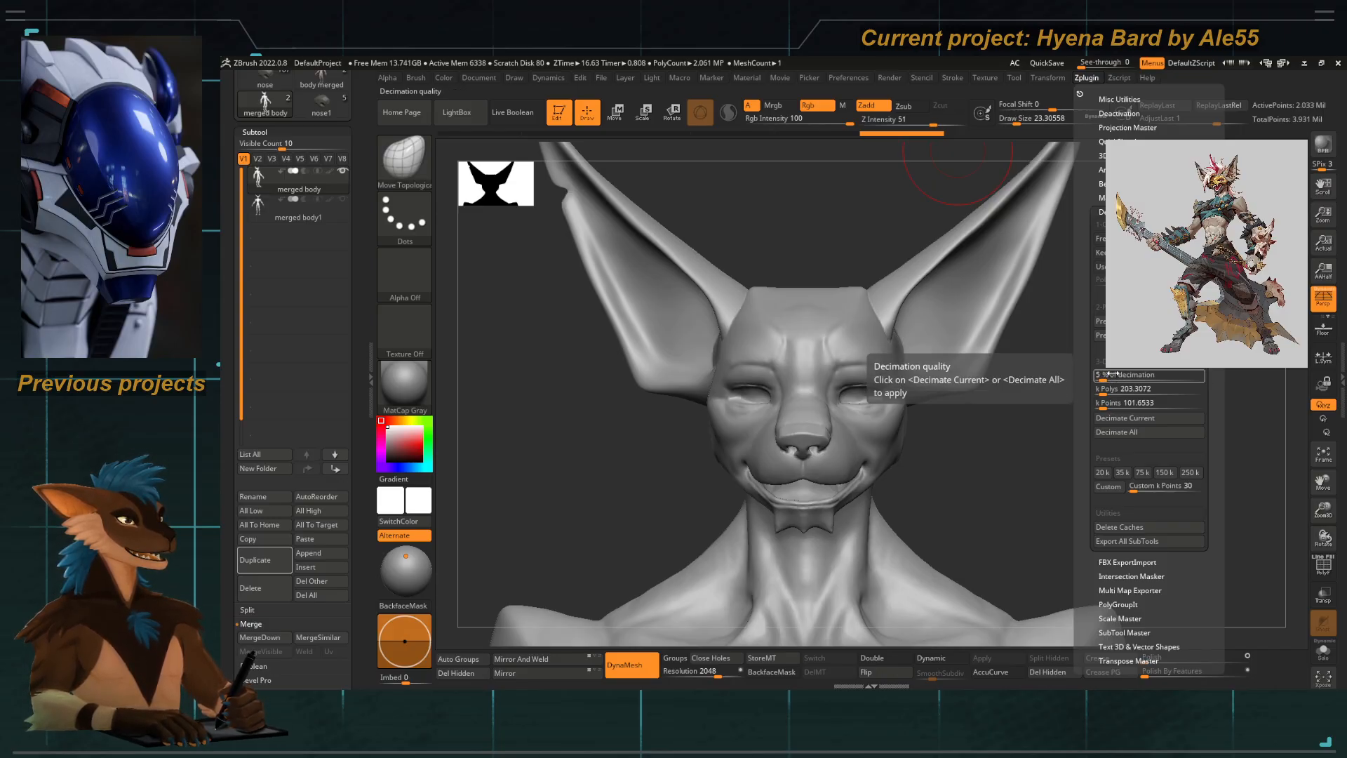
pyautogui.click(1125, 418)
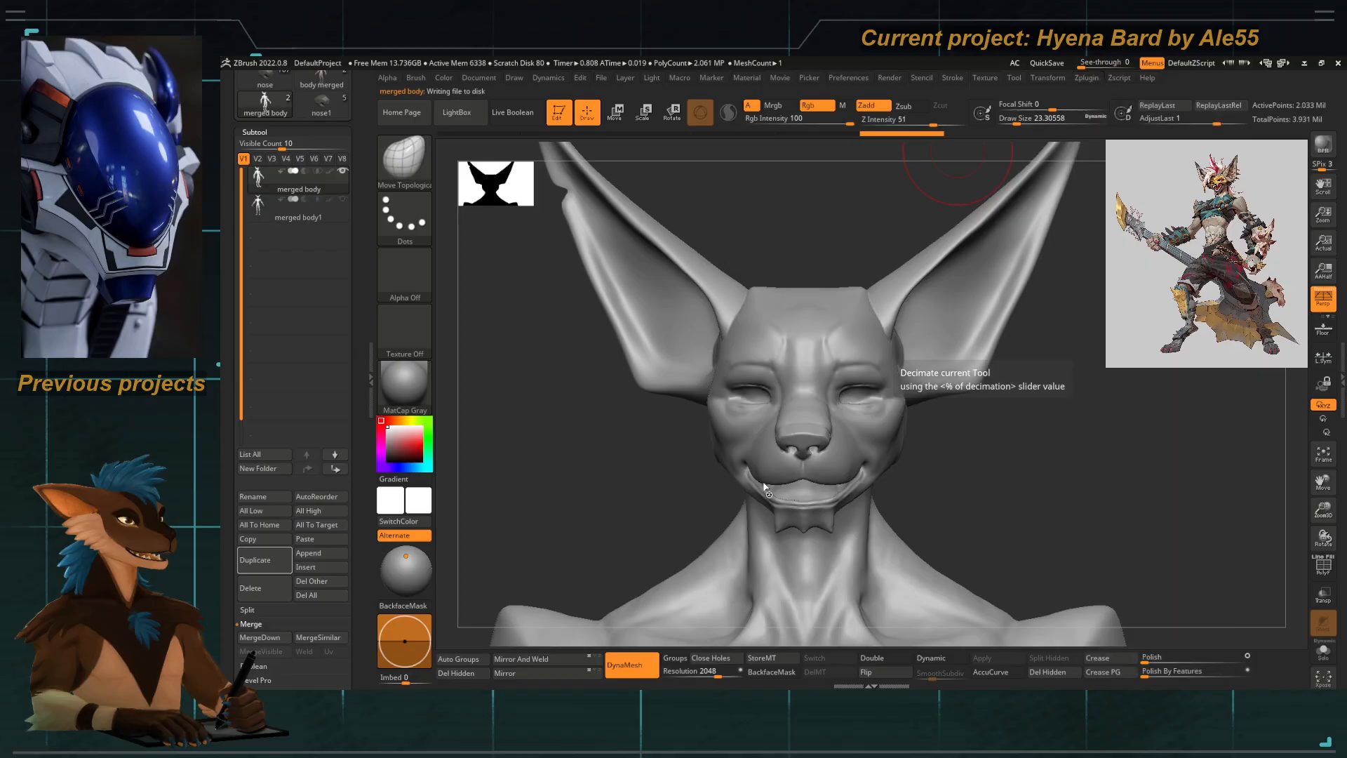
# Step: Examine the decimated nose, cheeks and eyes up close for faceting and lost detail
pyautogui.moveTo(538, 484); pyautogui.dragTo(545, 470, button='right')
pyautogui.keyDown('ctrl'); pyautogui.moveTo(834, 430); pyautogui.dragTo(838, 477, button='right'); pyautogui.keyUp('ctrl')
pyautogui.moveTo(877, 435); pyautogui.dragTo(842, 414, button='right')
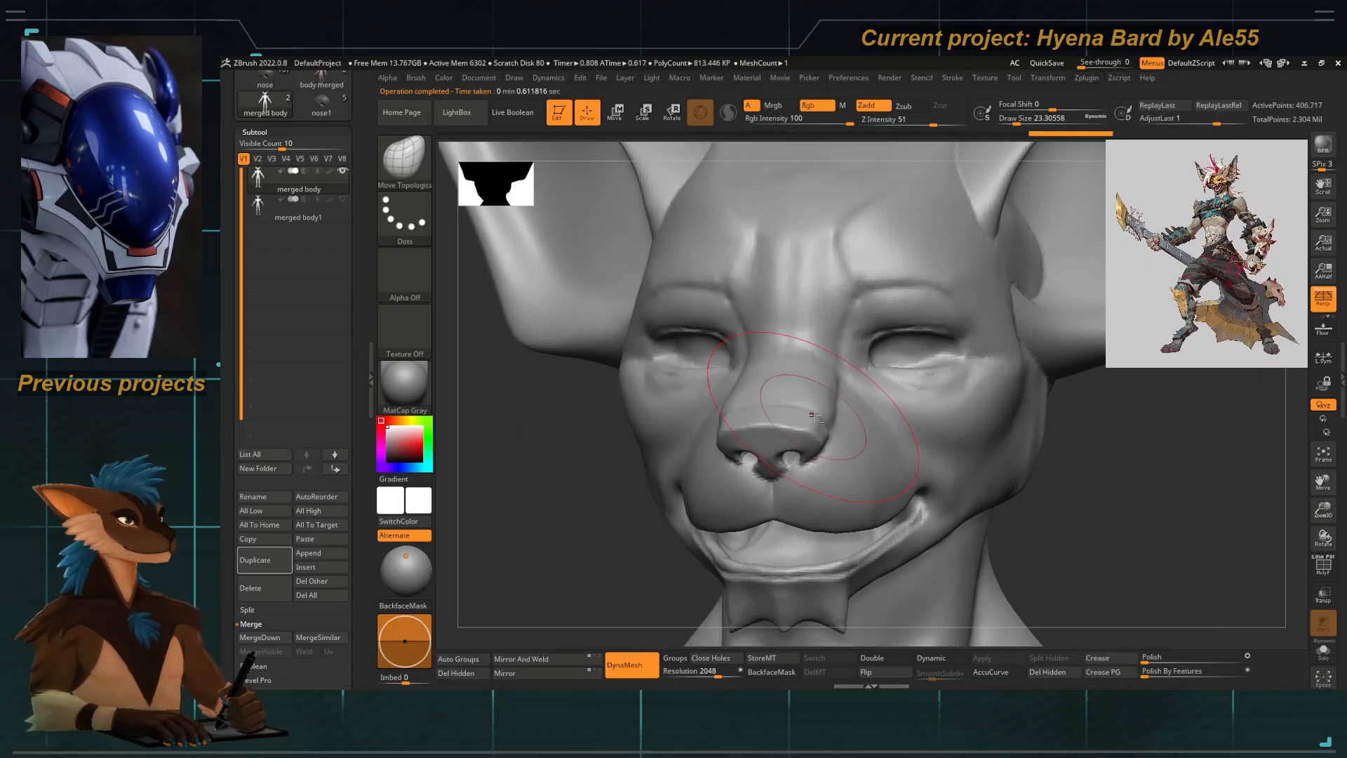
pyautogui.keyDown('ctrl'); pyautogui.moveTo(942, 436); pyautogui.dragTo(926, 519, button='right'); pyautogui.keyUp('ctrl')
pyautogui.moveTo(744, 329); pyautogui.dragTo(722, 310, button='right')
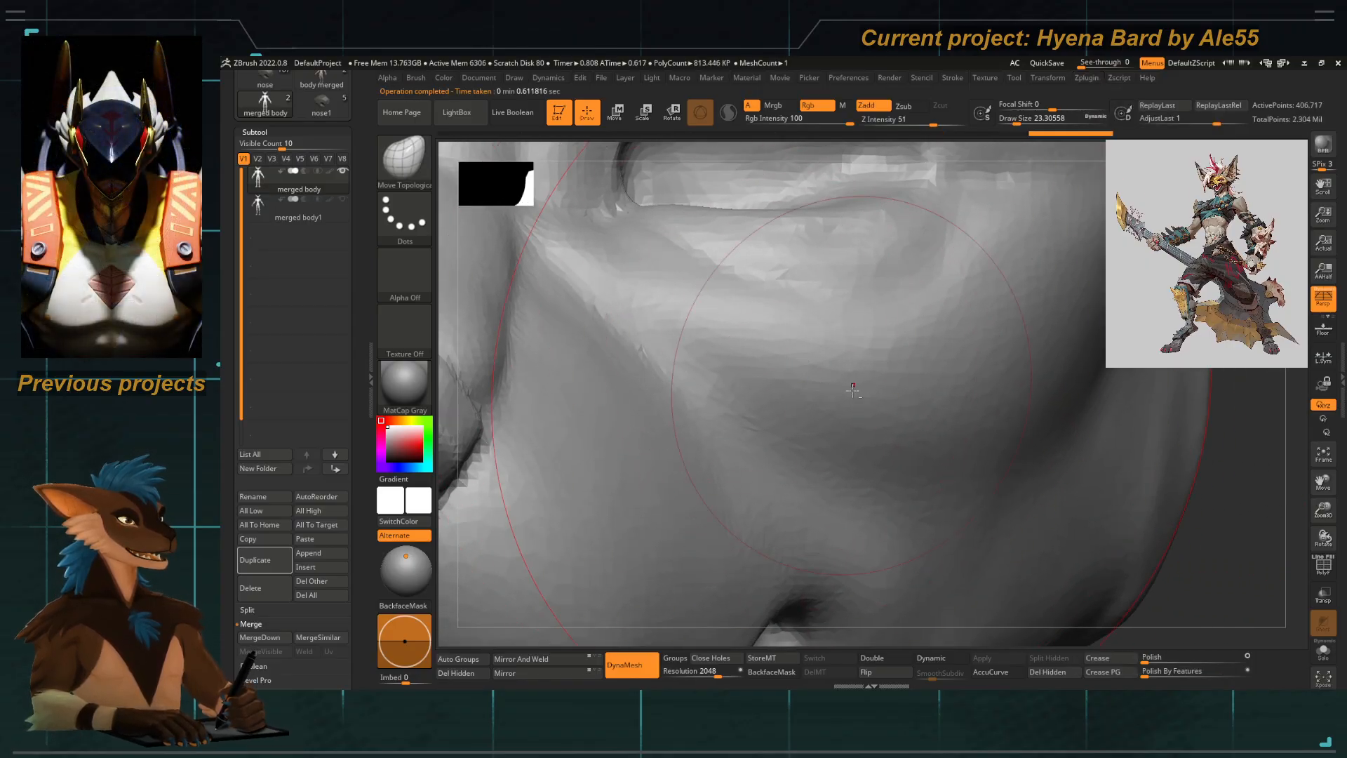
pyautogui.keyDown('ctrl'); pyautogui.moveTo(854, 385); pyautogui.dragTo(793, 330, button='right'); pyautogui.keyUp('ctrl')
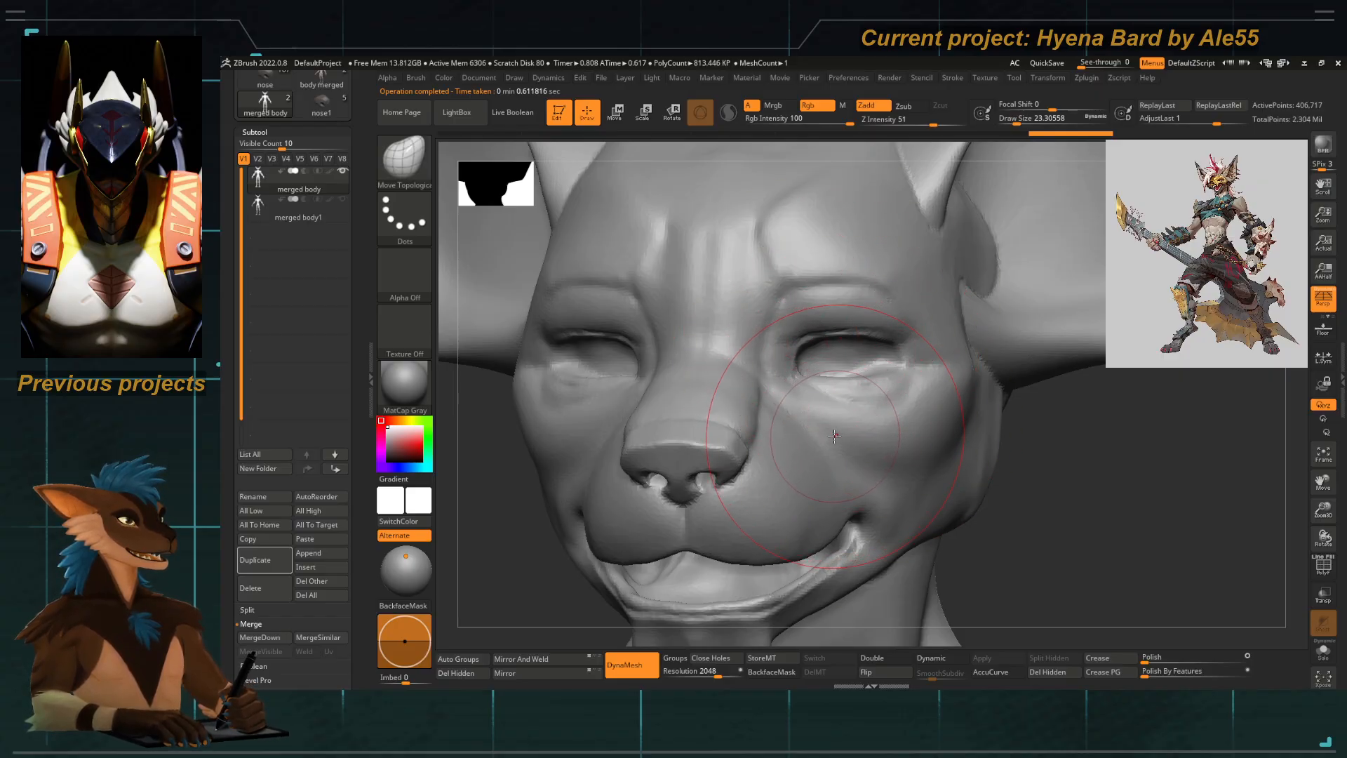
# Step: Set the decimation percentage to 5 and decimate the merged body subtool again
pyautogui.click(1118, 78)
pyautogui.click(1088, 79)
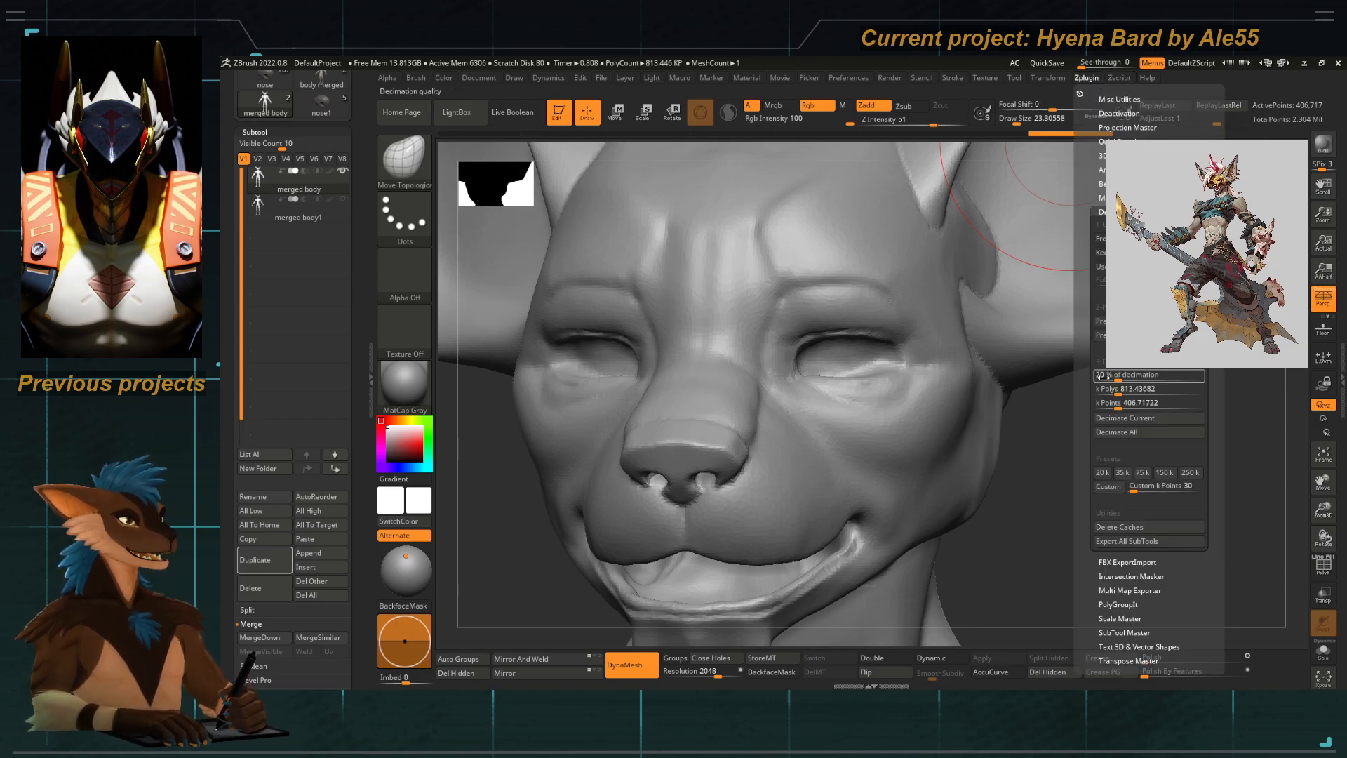
pyautogui.click(1125, 417)
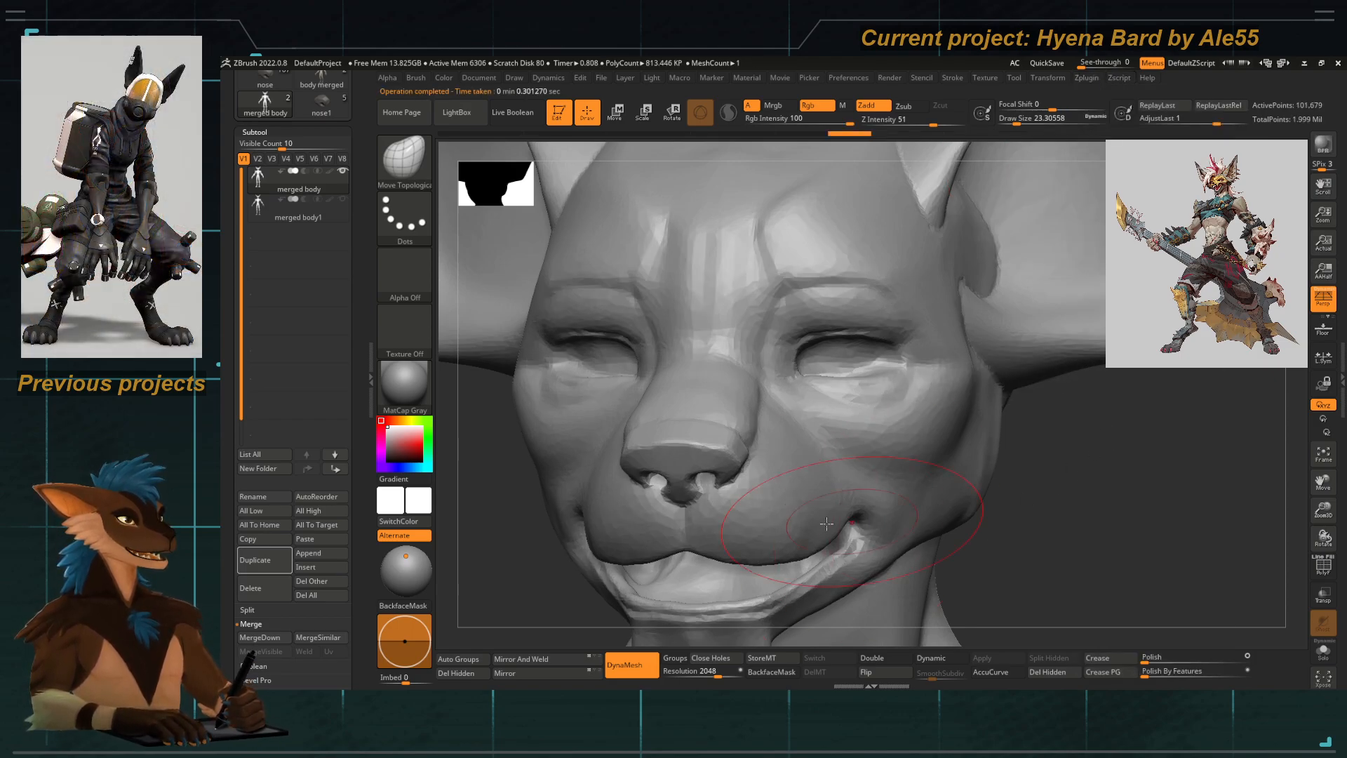
# Step: Set the decimation target to 250 k polys and decimate the merged body subtool
pyautogui.click(1087, 78)
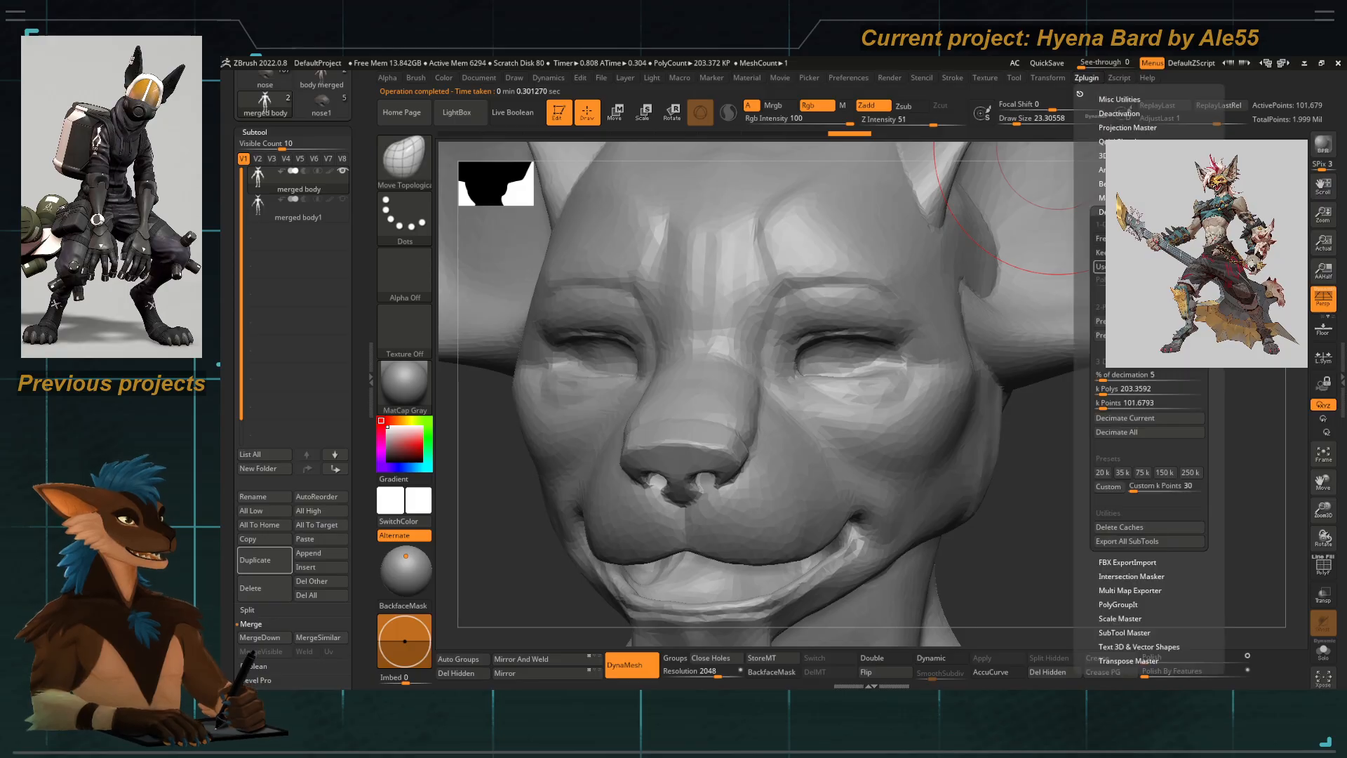
pyautogui.click(1114, 388)
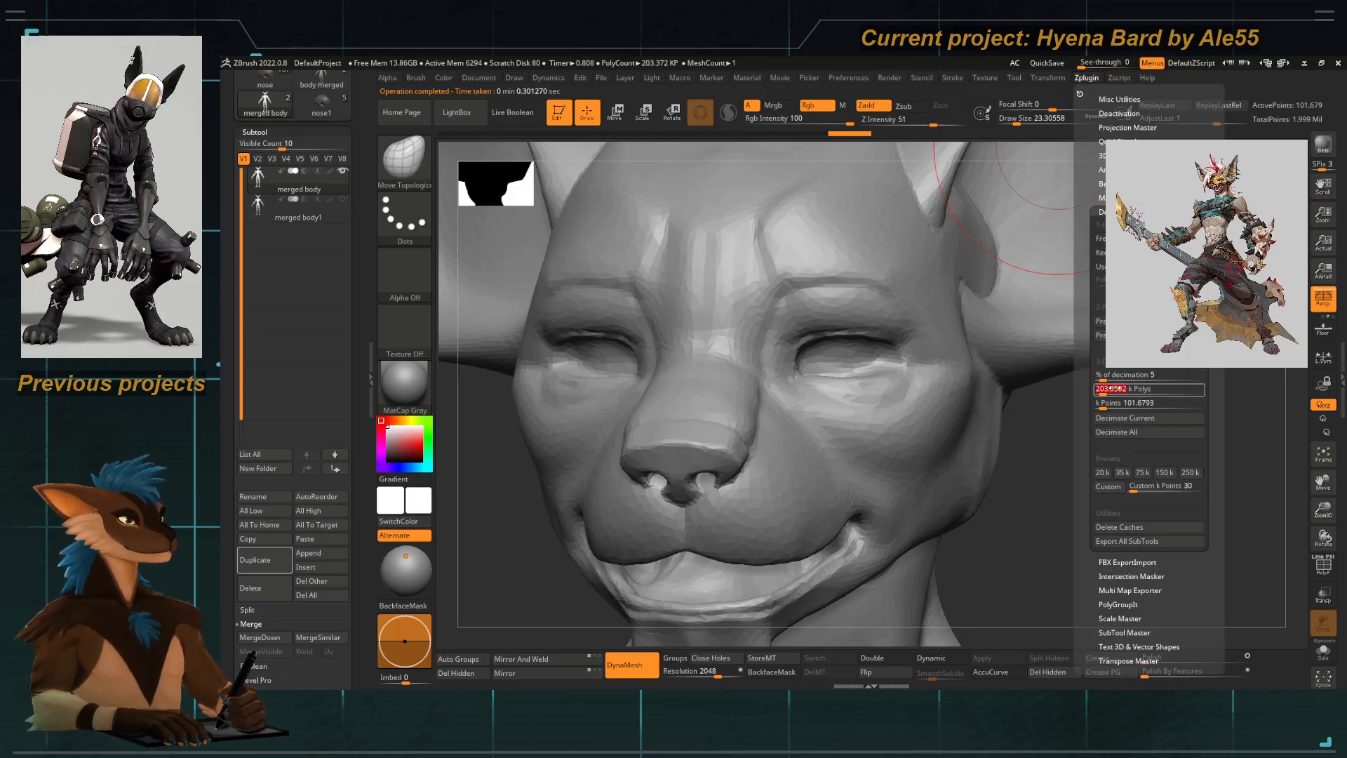
pyautogui.write('250')
pyautogui.press('Return')
pyautogui.click(1109, 417)
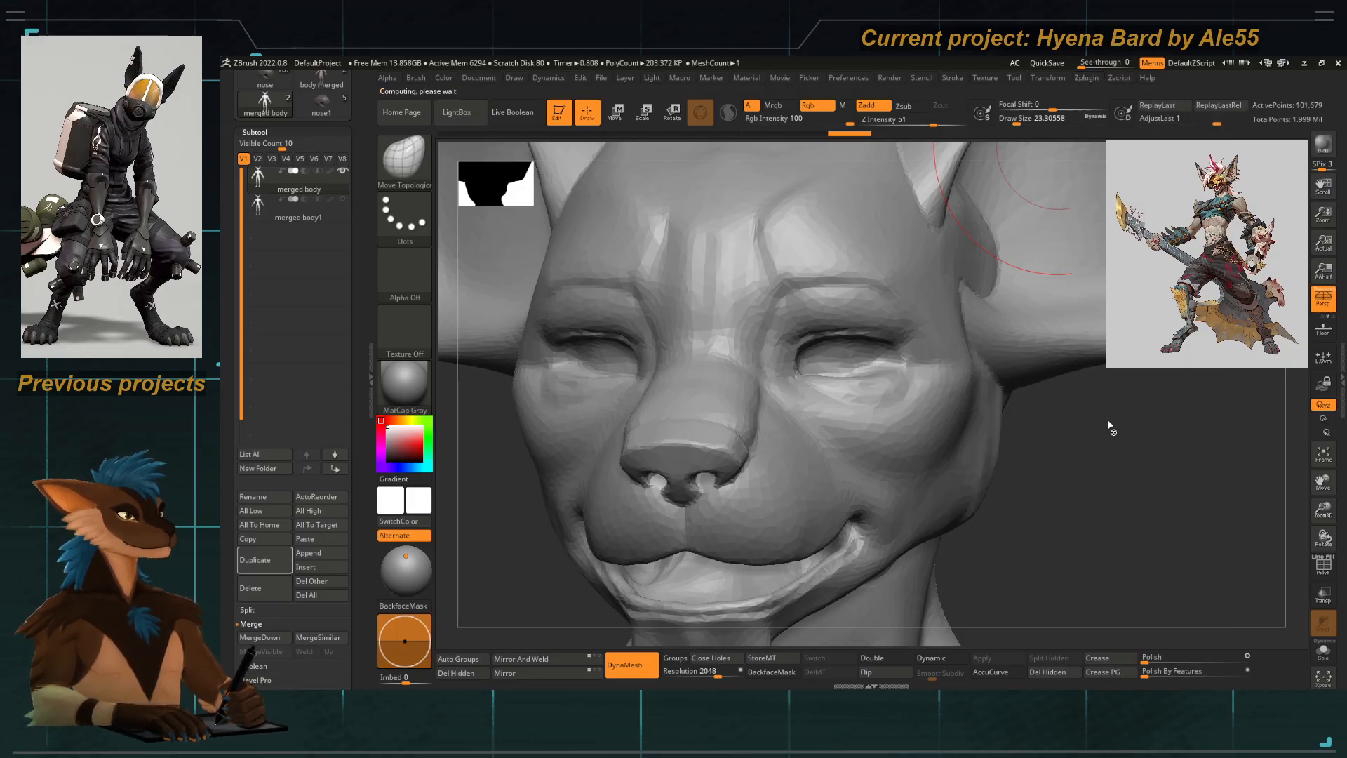
# Step: Examine the decimated face with the polyframe on, and check the whole figure with it off
pyautogui.moveTo(1097, 479)
pyautogui.mouseDown()
pyautogui.moveTo(1082, 475)
pyautogui.moveTo(1106, 481)
pyautogui.mouseUp()
pyautogui.click(1321, 567)
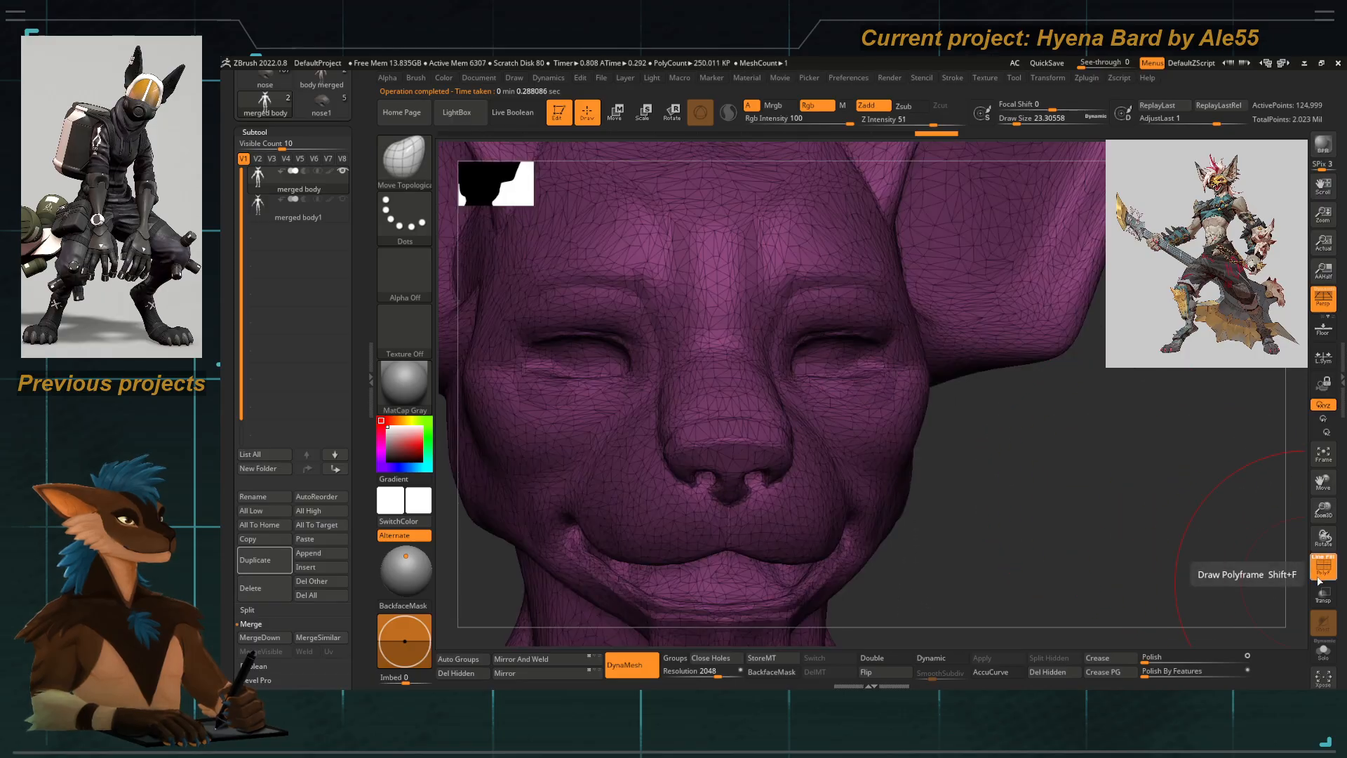
pyautogui.click(1322, 567)
pyautogui.moveTo(661, 493)
pyautogui.keyDown('ctrl'); pyautogui.mouseDown(button='right')
pyautogui.moveTo(562, 439)
pyautogui.moveTo(641, 307)
pyautogui.moveTo(581, 305)
pyautogui.mouseUp(button='right'); pyautogui.keyUp('ctrl')
pyautogui.moveTo(581, 305)
pyautogui.mouseDown()
pyautogui.moveTo(604, 331)
pyautogui.moveTo(673, 332)
pyautogui.moveTo(554, 331)
pyautogui.moveTo(610, 355)
pyautogui.moveTo(625, 337)
pyautogui.moveTo(612, 315)
pyautogui.mouseUp()
pyautogui.keyDown('alt'); pyautogui.moveTo(612, 315); pyautogui.dragTo(671, 355, button='right'); pyautogui.keyUp('alt')
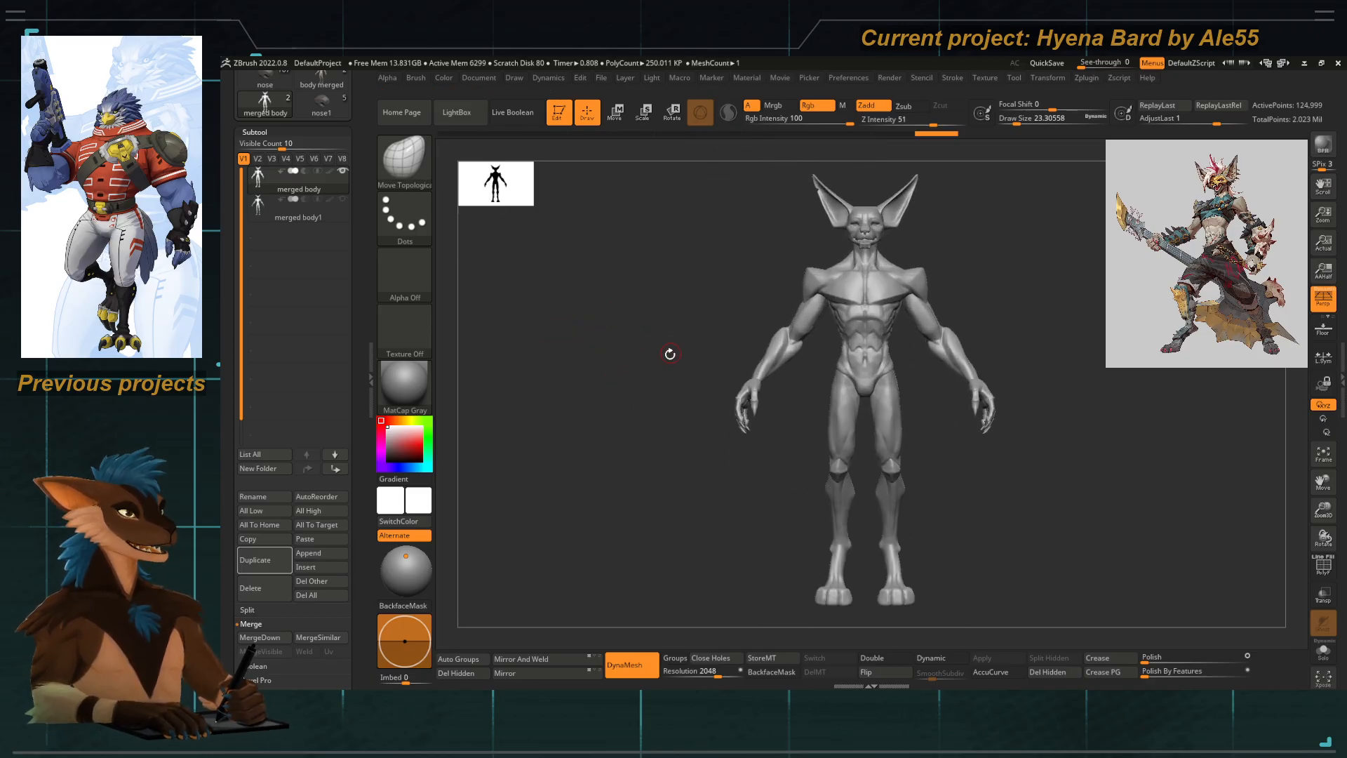
# Step: Step back in the undo history to the merged body before DynaMesh, check its polygroups, and apply Mirror And Weld
pyautogui.keyDown('ctrl'); pyautogui.moveTo(821, 192); pyautogui.dragTo(804, 251, button='right'); pyautogui.keyUp('ctrl')
pyautogui.moveTo(804, 251)
pyautogui.keyDown('alt'); pyautogui.mouseDown()
pyautogui.moveTo(793, 274)
pyautogui.moveTo(736, 297)
pyautogui.moveTo(688, 242)
pyautogui.mouseUp(); pyautogui.keyUp('alt')
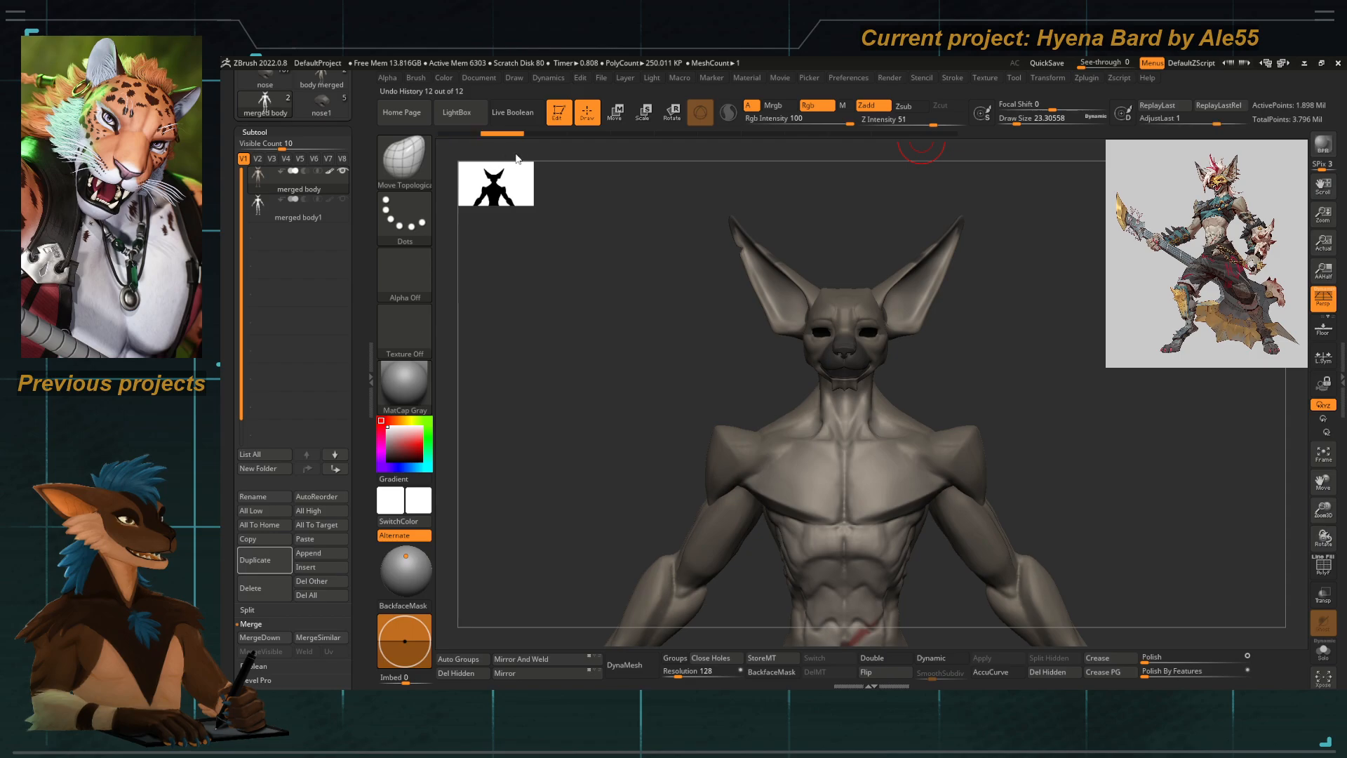
pyautogui.click(1323, 564)
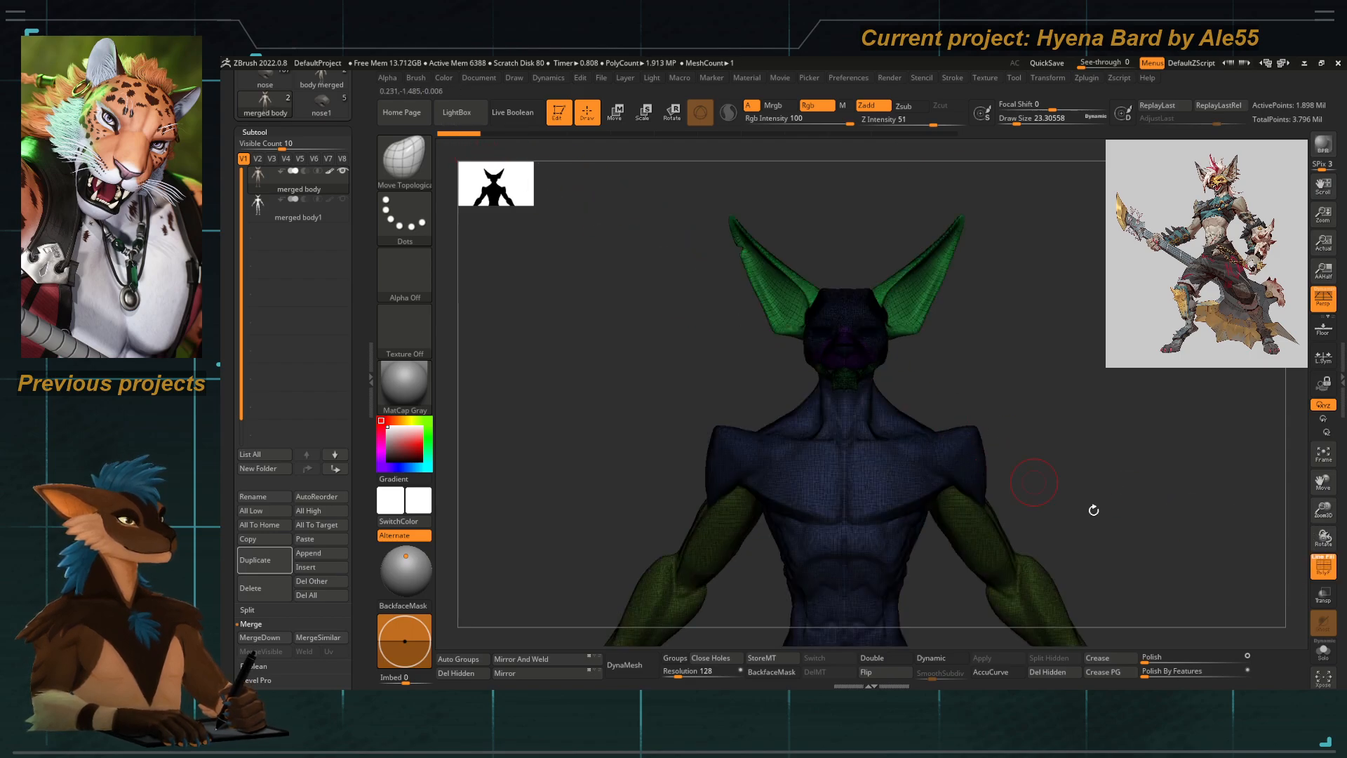
pyautogui.click(1327, 573)
pyautogui.press('f')
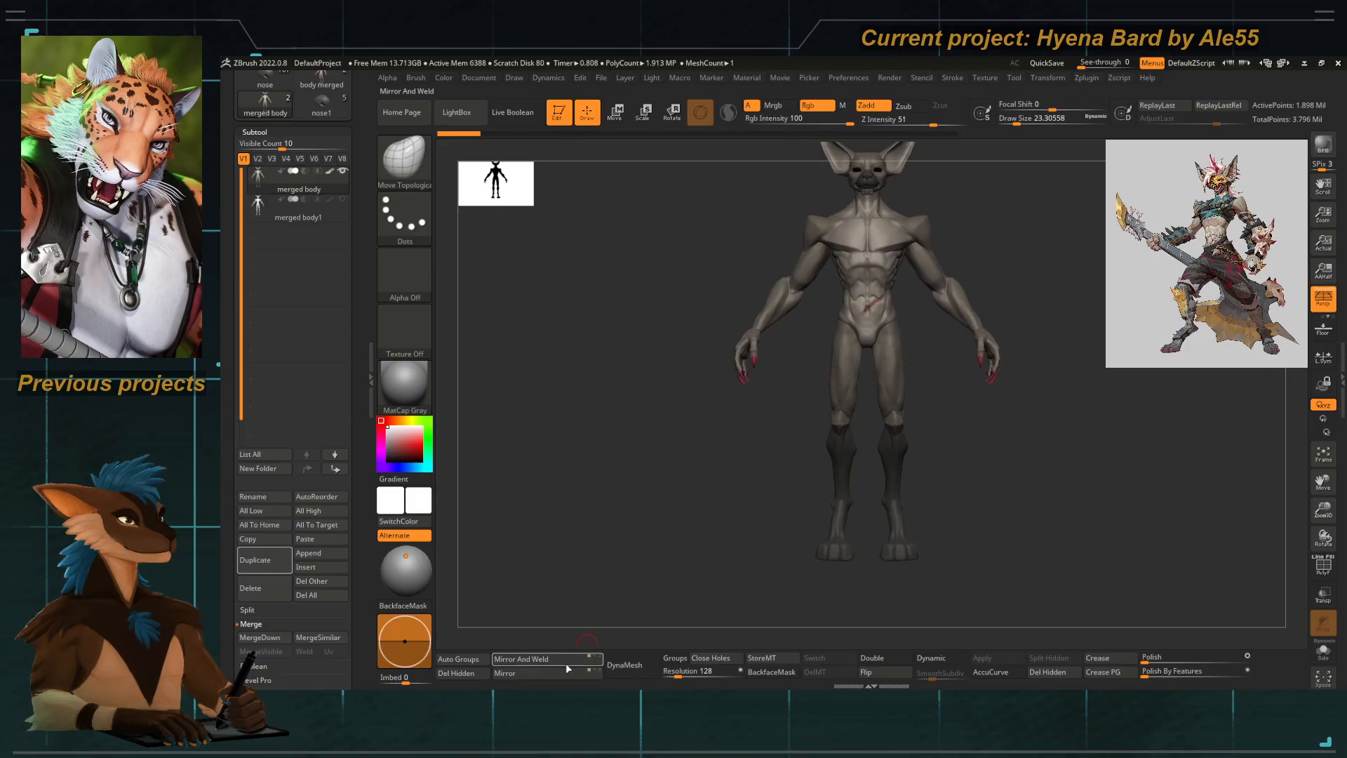
pyautogui.click(553, 672)
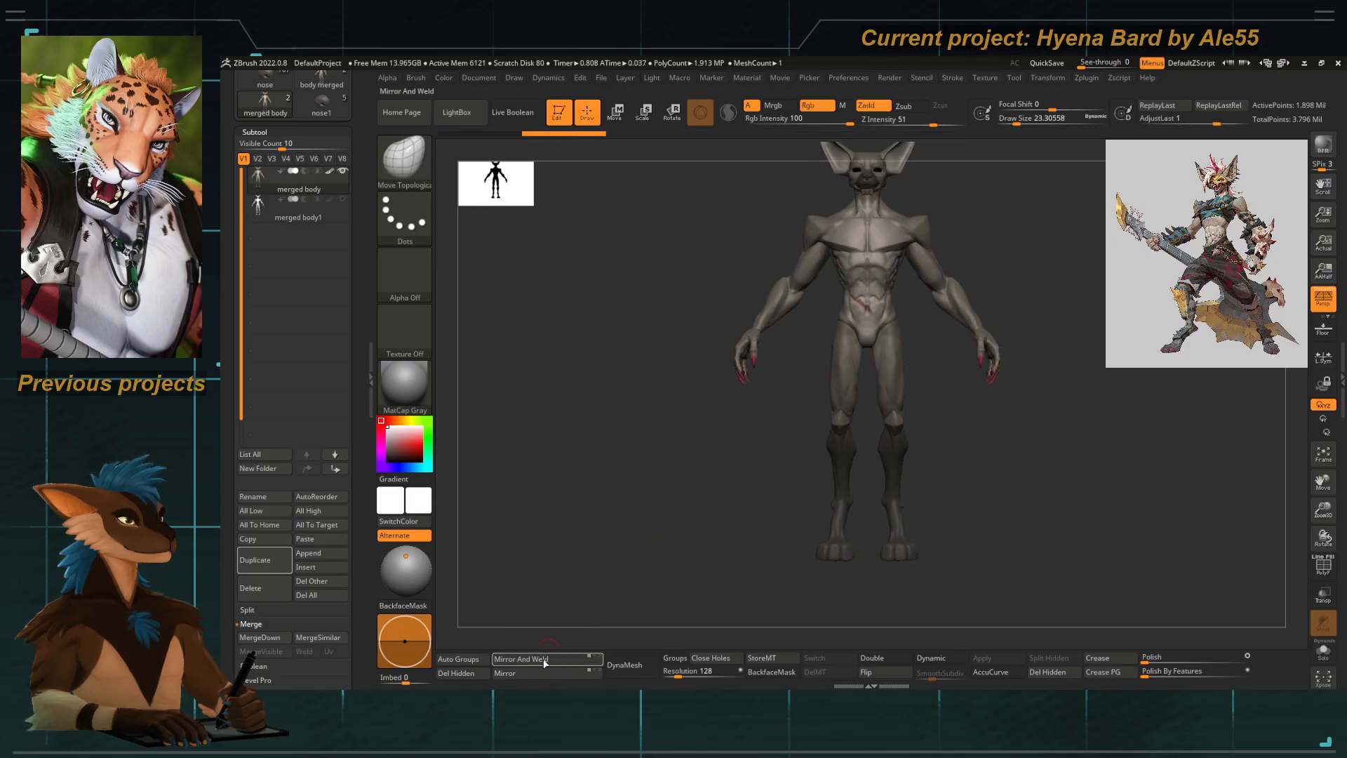
pyautogui.keyDown('alt'); pyautogui.moveTo(804, 257); pyautogui.dragTo(785, 456, button='right'); pyautogui.keyUp('alt')
pyautogui.keyDown('alt'); pyautogui.moveTo(818, 349); pyautogui.dragTo(811, 440, button='right'); pyautogui.keyUp('alt')
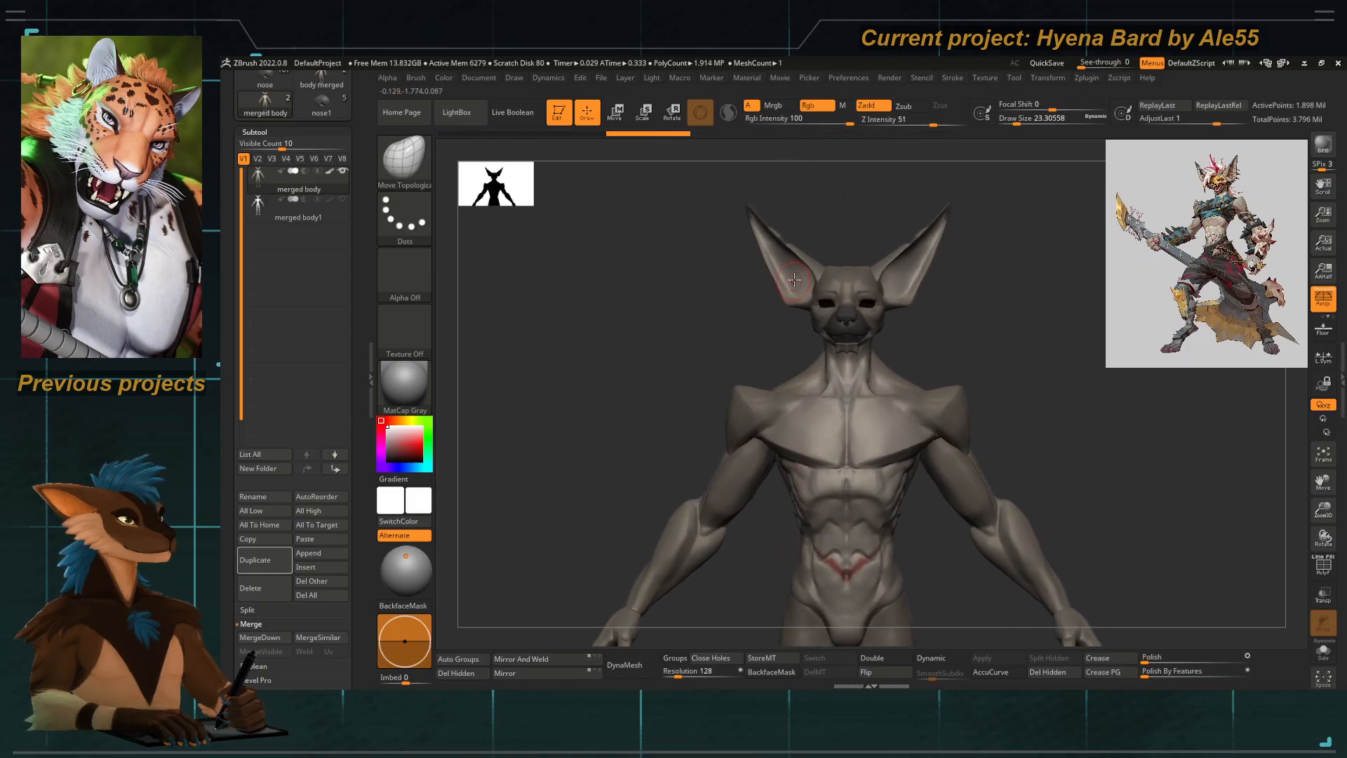
# Step: Apply DynaMesh to the mirrored merged body at a resolution of 2048
pyautogui.click(675, 672)
pyautogui.write('2048')
pyautogui.press('Return')
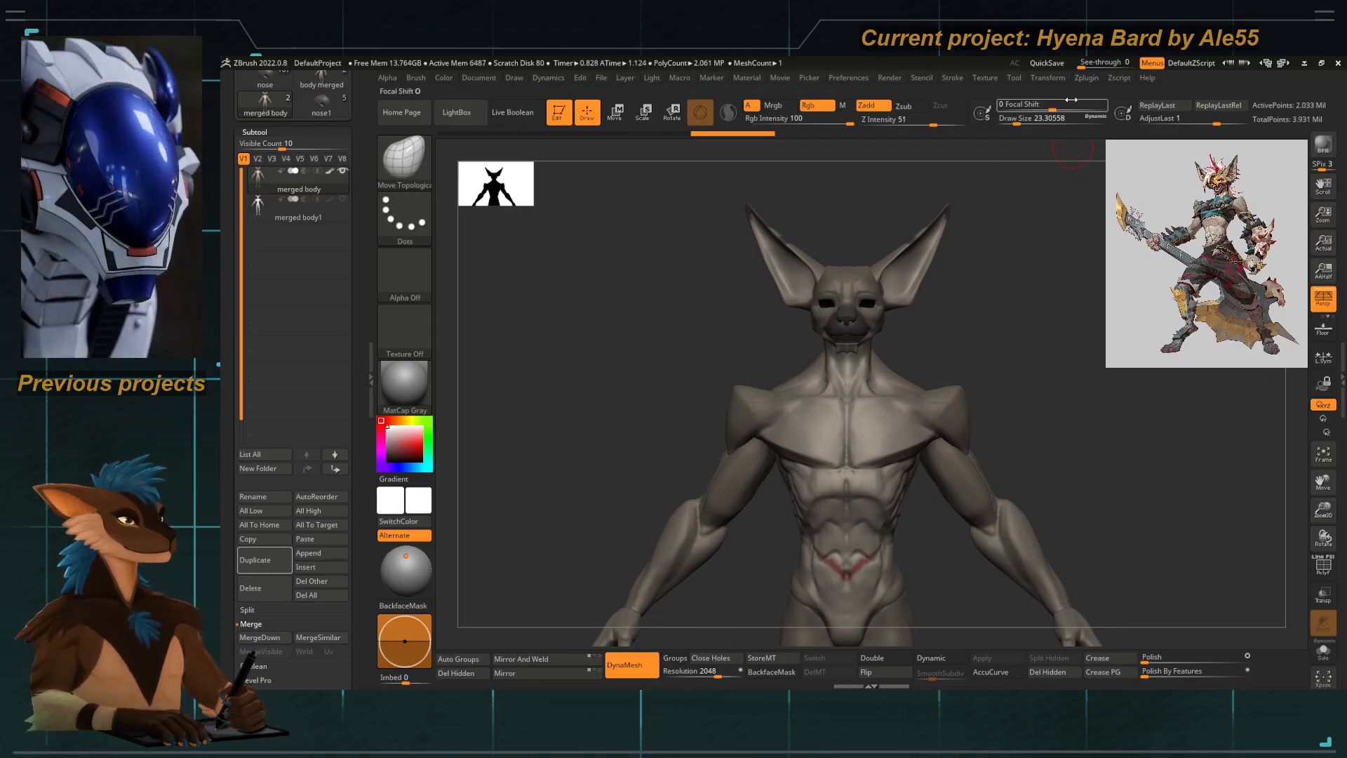
# Step: Pre-process the merged body subtool with Decimation Master and decimate it to 250 k polys
pyautogui.click(1086, 78)
pyautogui.click(1140, 321)
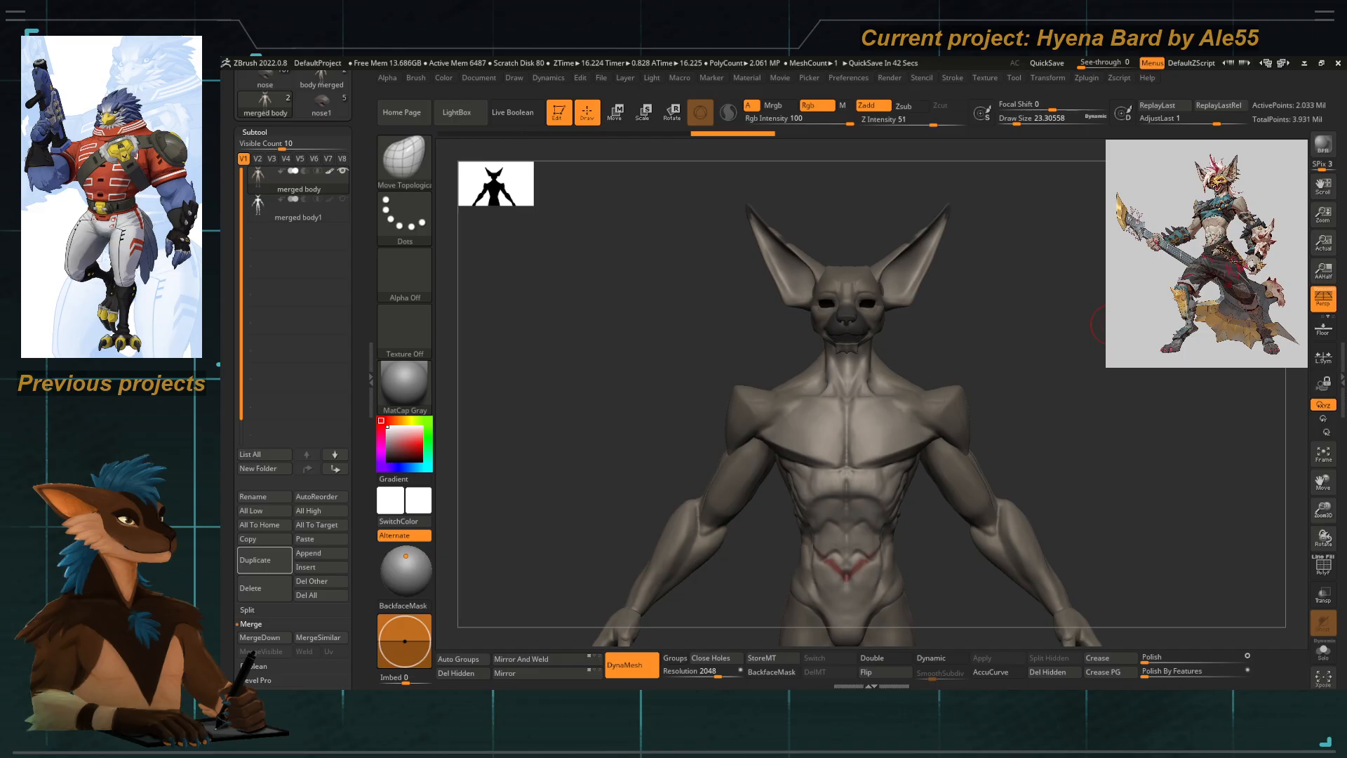
pyautogui.moveTo(610, 409); pyautogui.dragTo(604, 403)
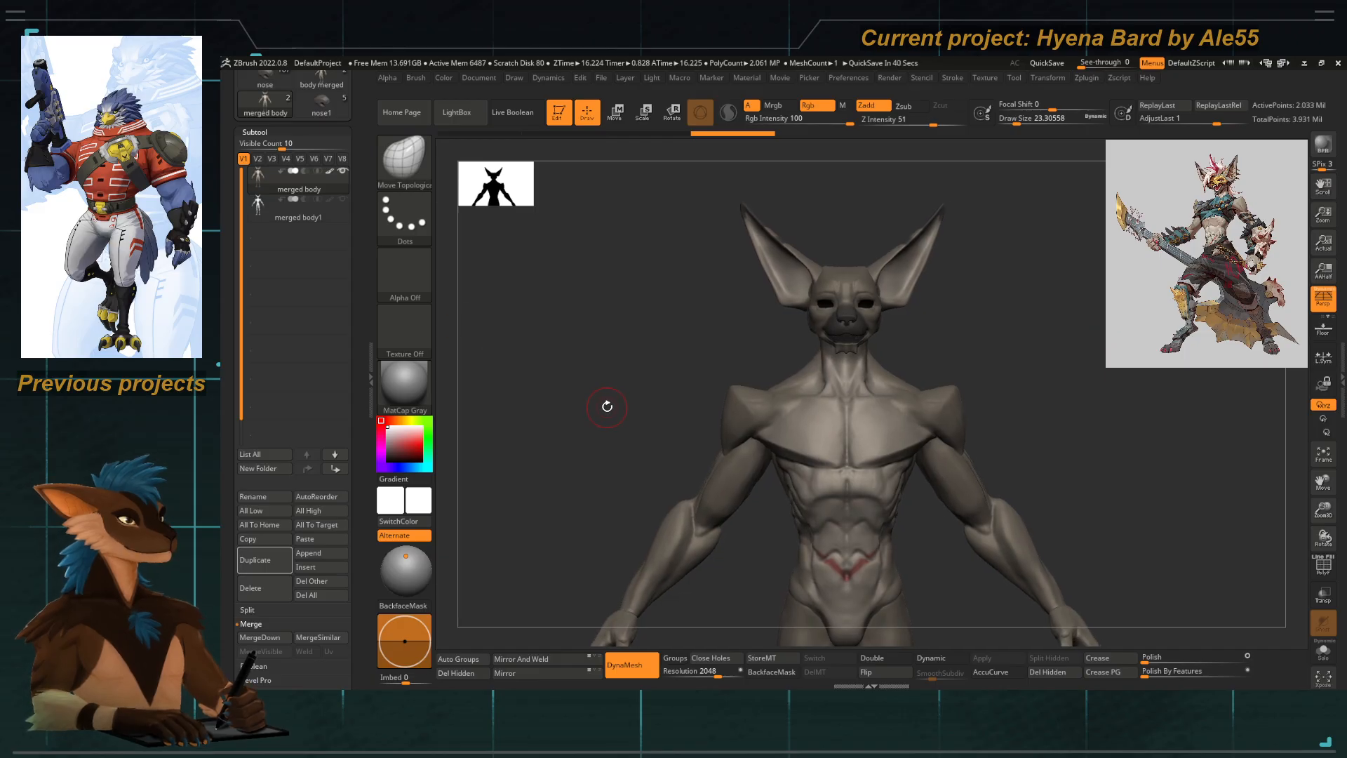
pyautogui.click(1087, 78)
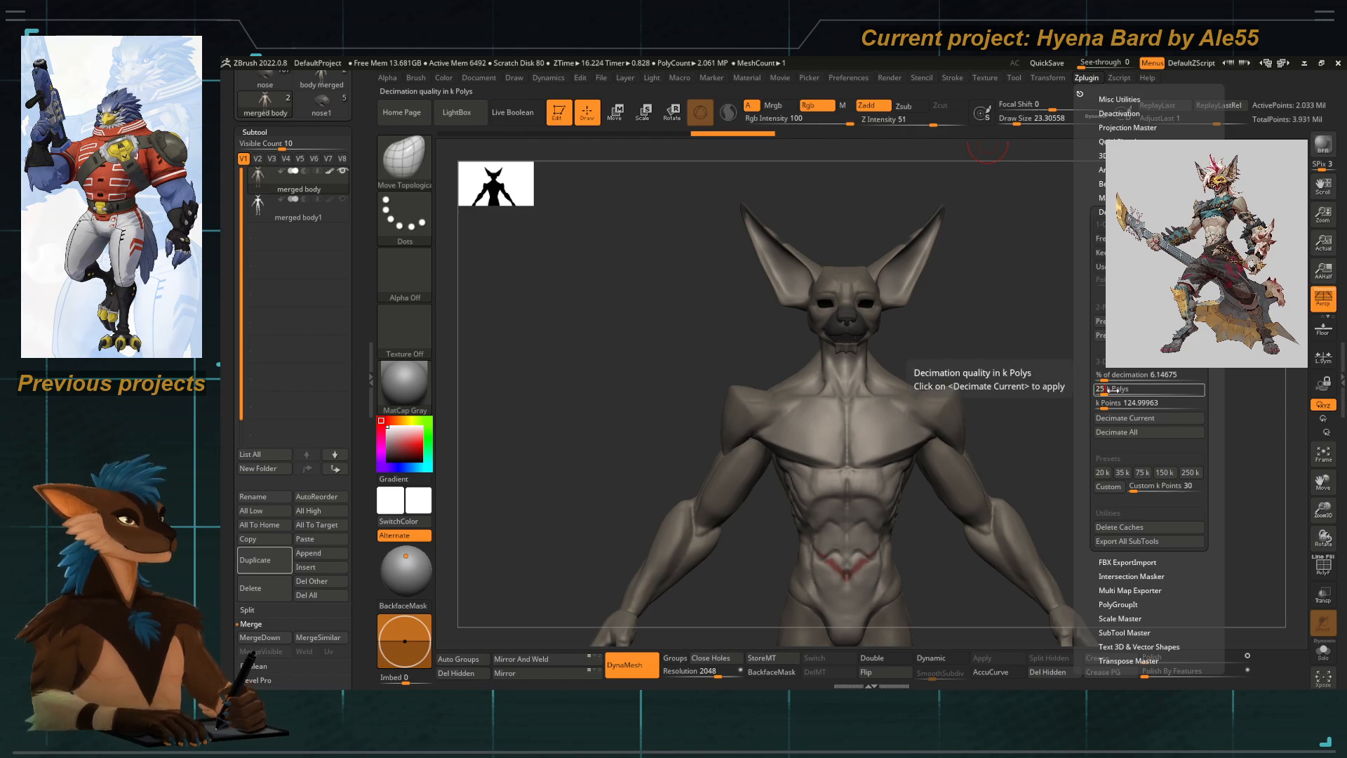
pyautogui.click(1124, 417)
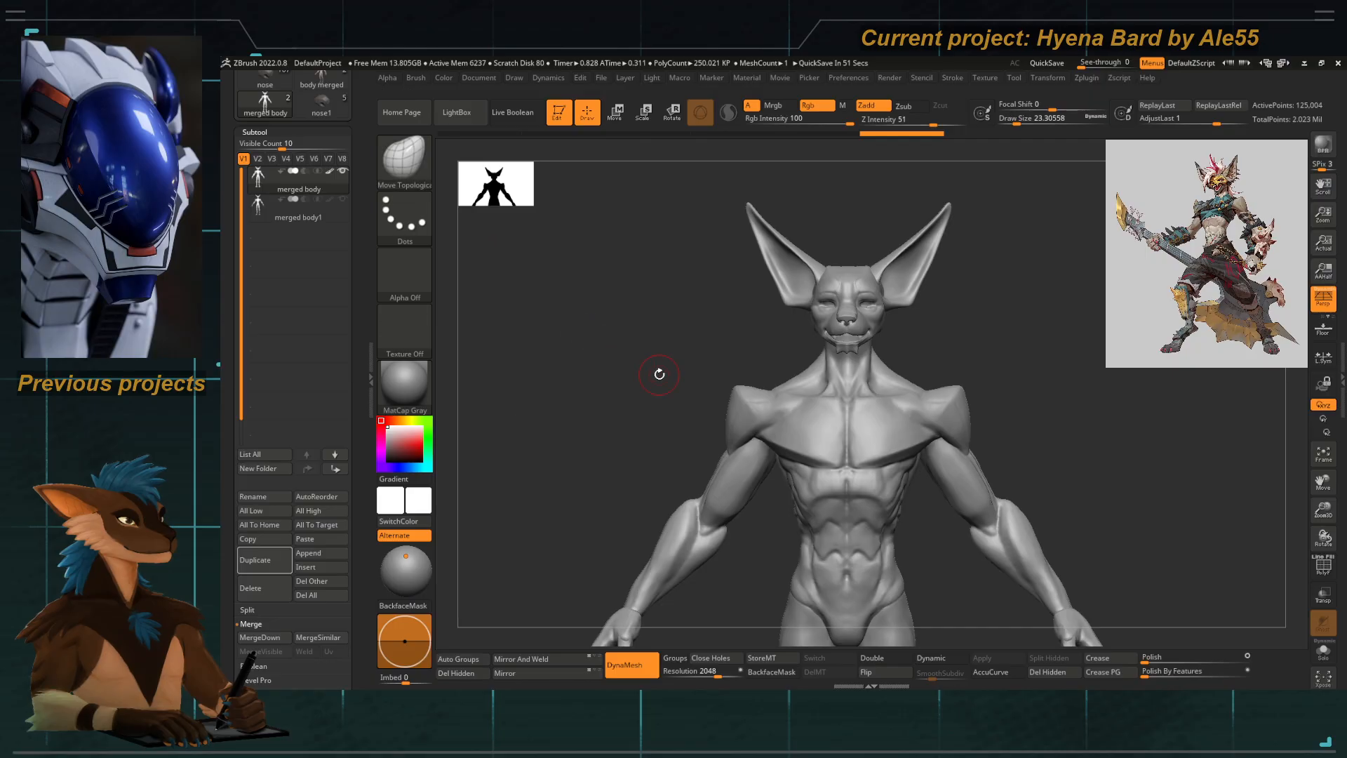
pyautogui.moveTo(655, 373); pyautogui.dragTo(640, 366)
# Step: Export the decimated merged body tool as merged_body_decimated
pyautogui.scroll(5, 323, 154)
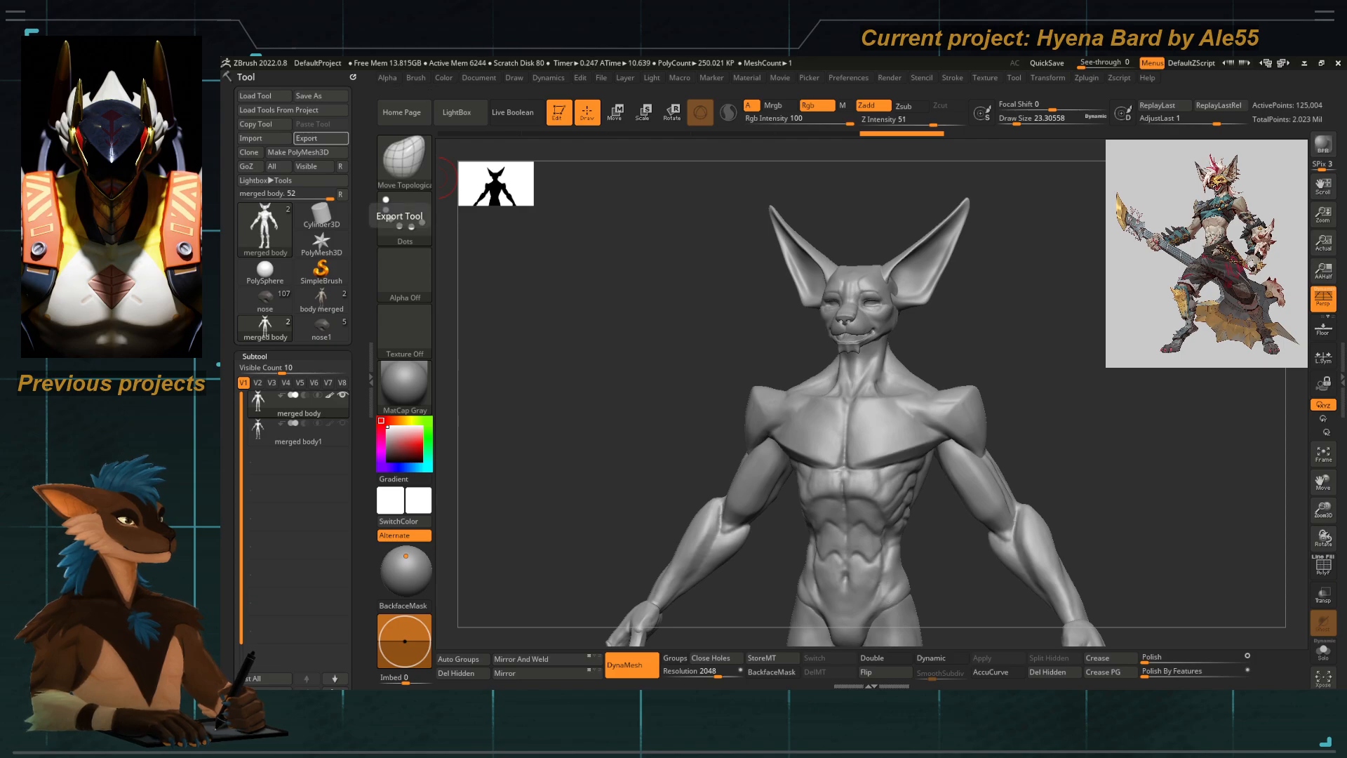
pyautogui.moveTo(640, 372); pyautogui.dragTo(656, 377)
pyautogui.press('f')
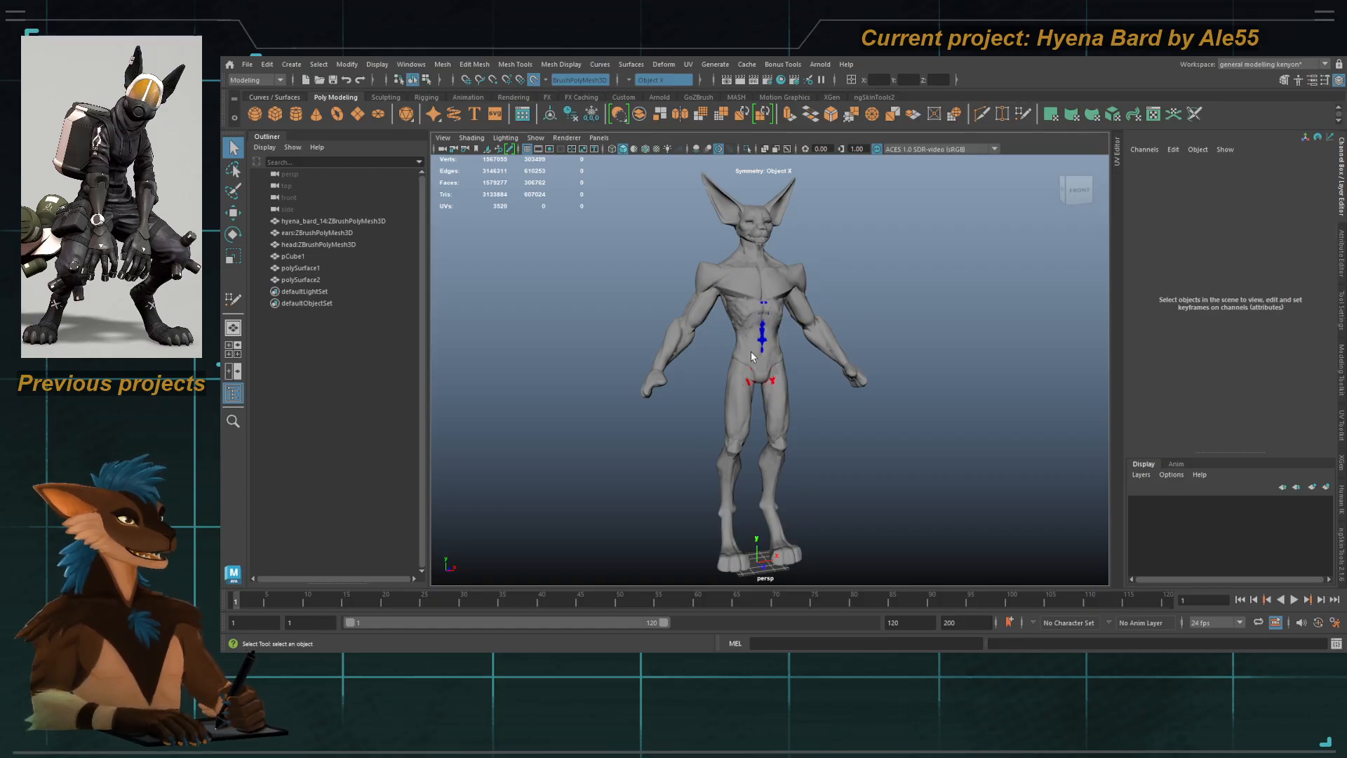
# Step: Switch to Maya and group all the existing test meshes, from hyena_bard_14 through polySurface2
pyautogui.click(692, 373)
pyautogui.click(613, 292)
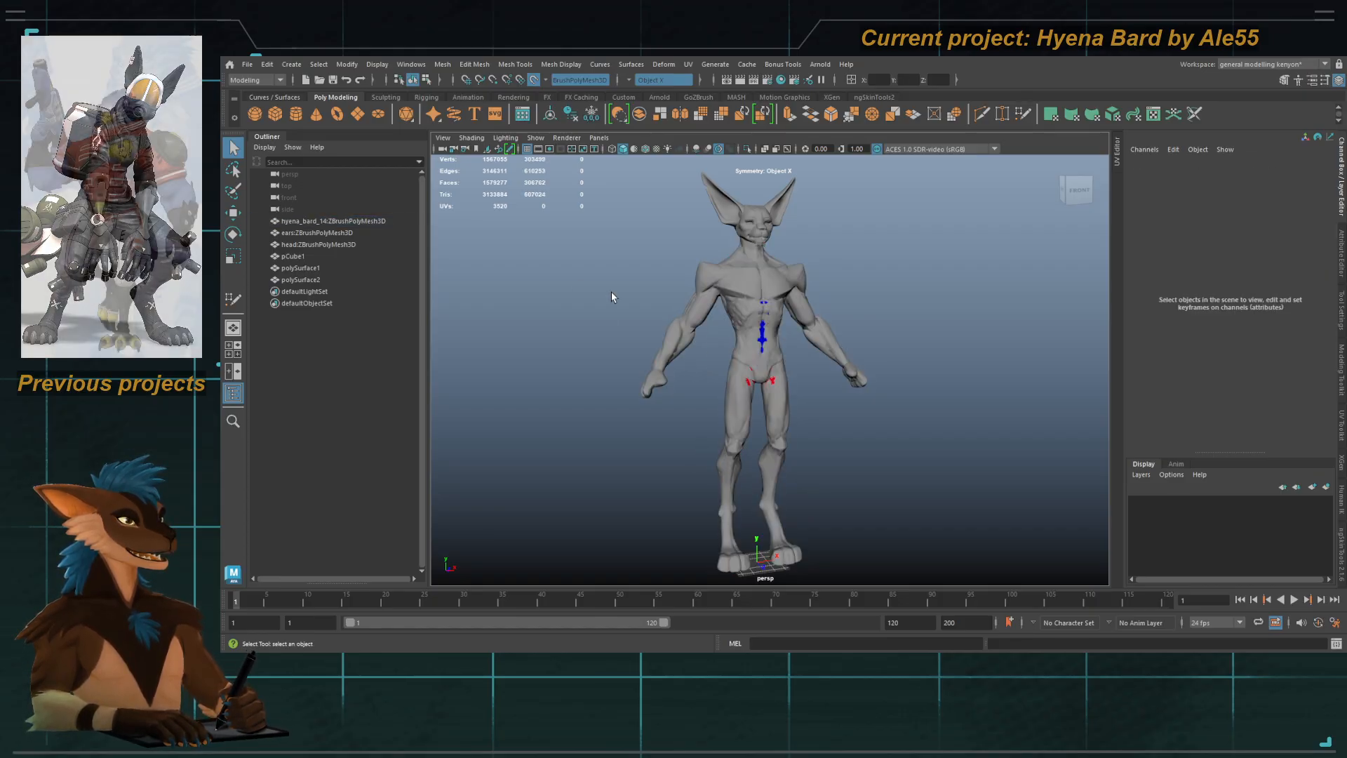
pyautogui.click(311, 224)
pyautogui.keyDown('shift'); pyautogui.click(300, 280); pyautogui.keyUp('shift')
pyautogui.hotkey('ctrl', 'g')
# Step: Rename the new group "pre stream test geometry" and hide it
pyautogui.click(305, 222)
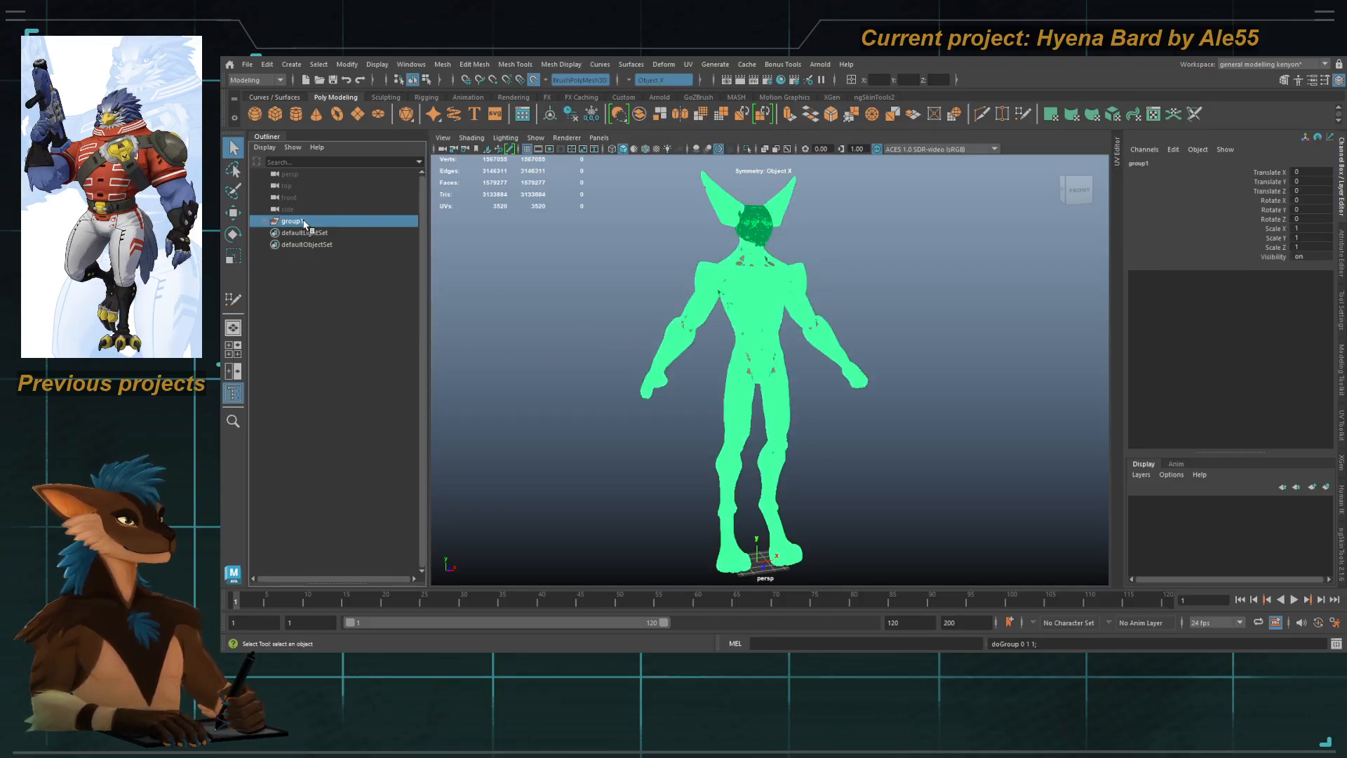
pyautogui.doubleClick(305, 221)
pyautogui.write('pre str')
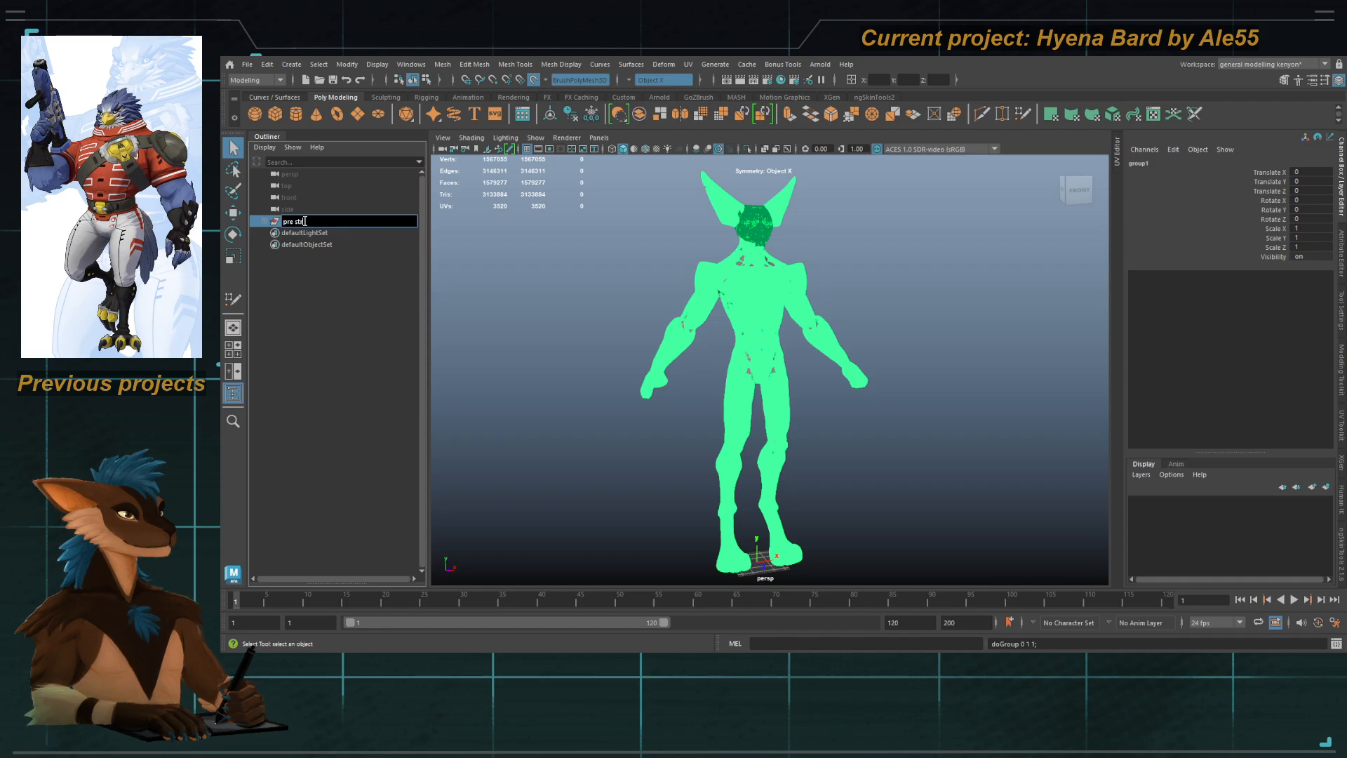
pyautogui.write('eam test geomet')
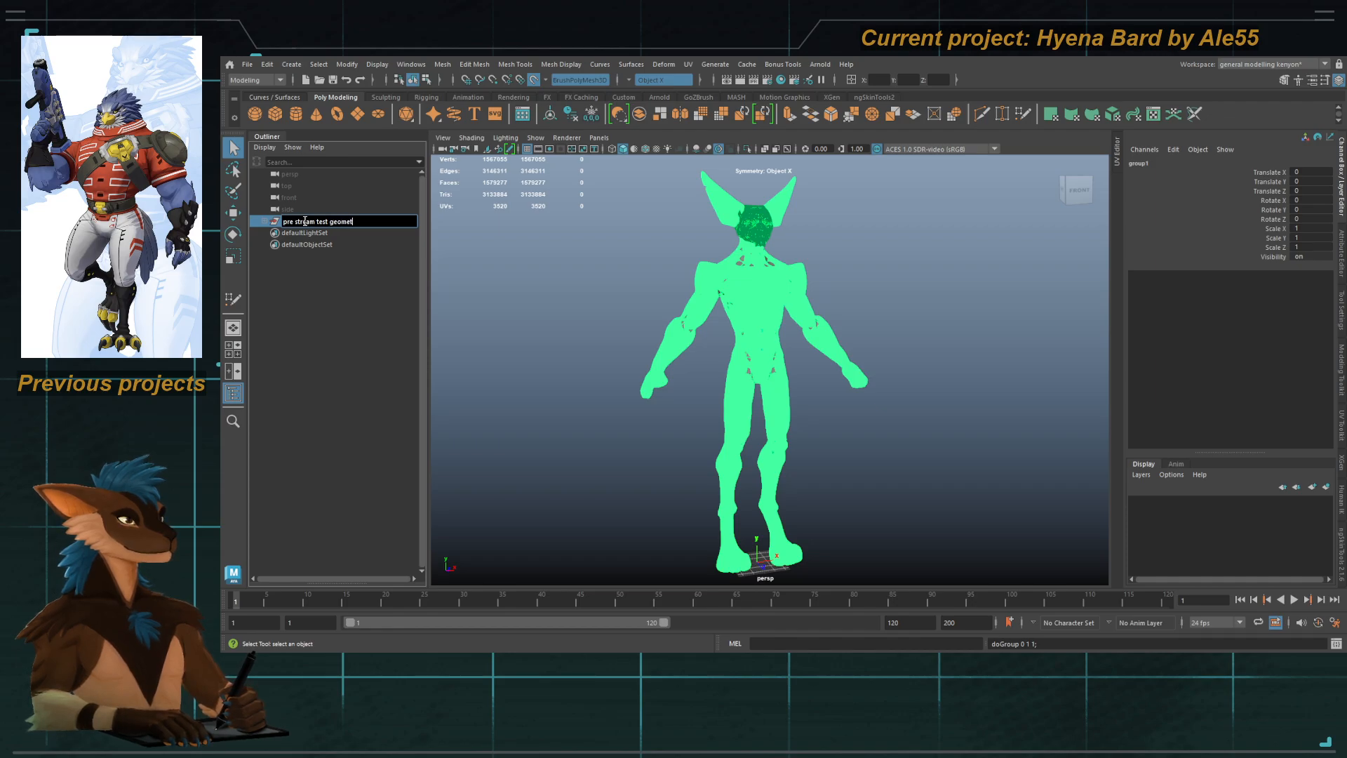
pyautogui.write('ry')
pyautogui.press('Return')
pyautogui.press('h')
pyautogui.click(754, 358)
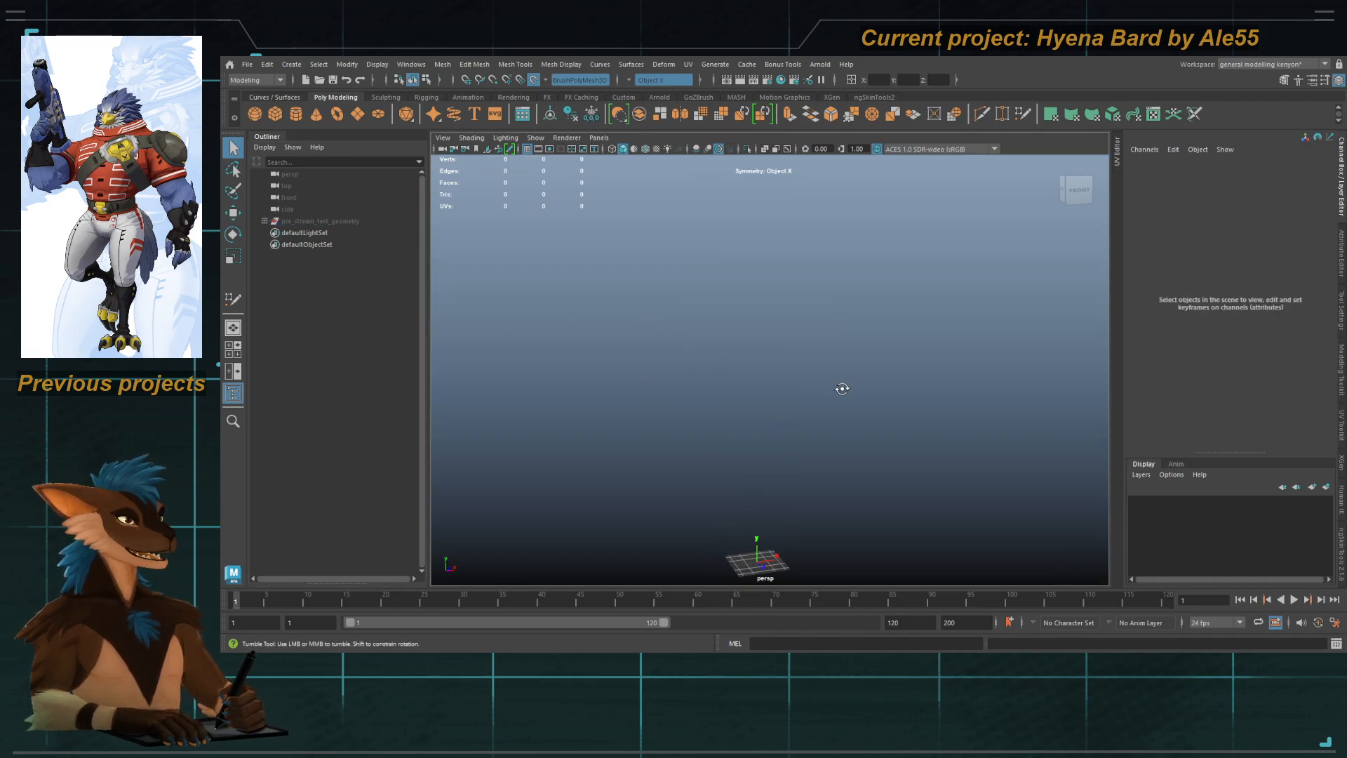
# Step: Import the merged_body_decimated mesh into the scene and frame it in the front view
pyautogui.keyDown('alt'); pyautogui.moveTo(785, 398); pyautogui.dragTo(767, 361, button='middle'); pyautogui.keyUp('alt')
pyautogui.keyDown('alt'); pyautogui.moveTo(767, 360); pyautogui.dragTo(737, 349); pyautogui.keyUp('alt')
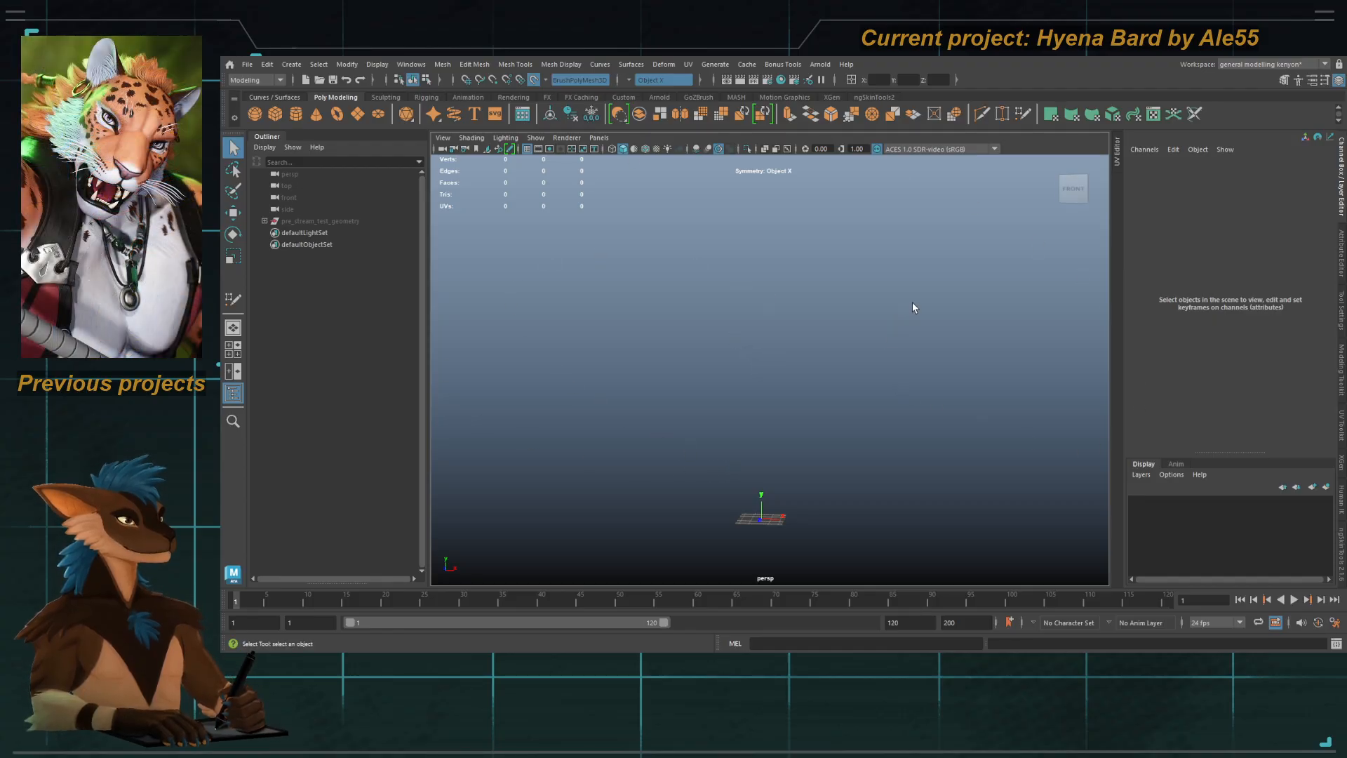
pyautogui.keyDown('alt'); pyautogui.moveTo(898, 330); pyautogui.dragTo(905, 362, button='middle'); pyautogui.keyUp('alt')
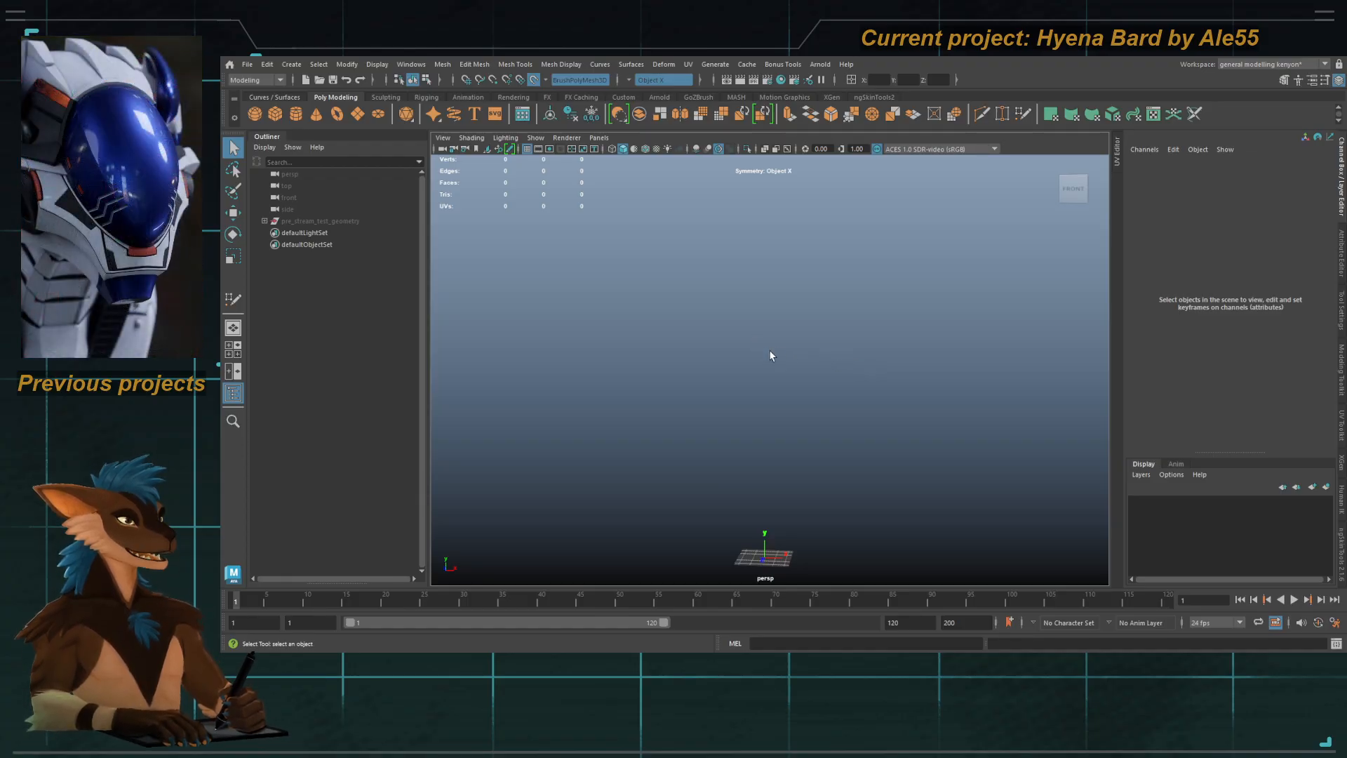
pyautogui.keyDown('alt'); pyautogui.moveTo(762, 399); pyautogui.dragTo(768, 331); pyautogui.keyUp('alt')
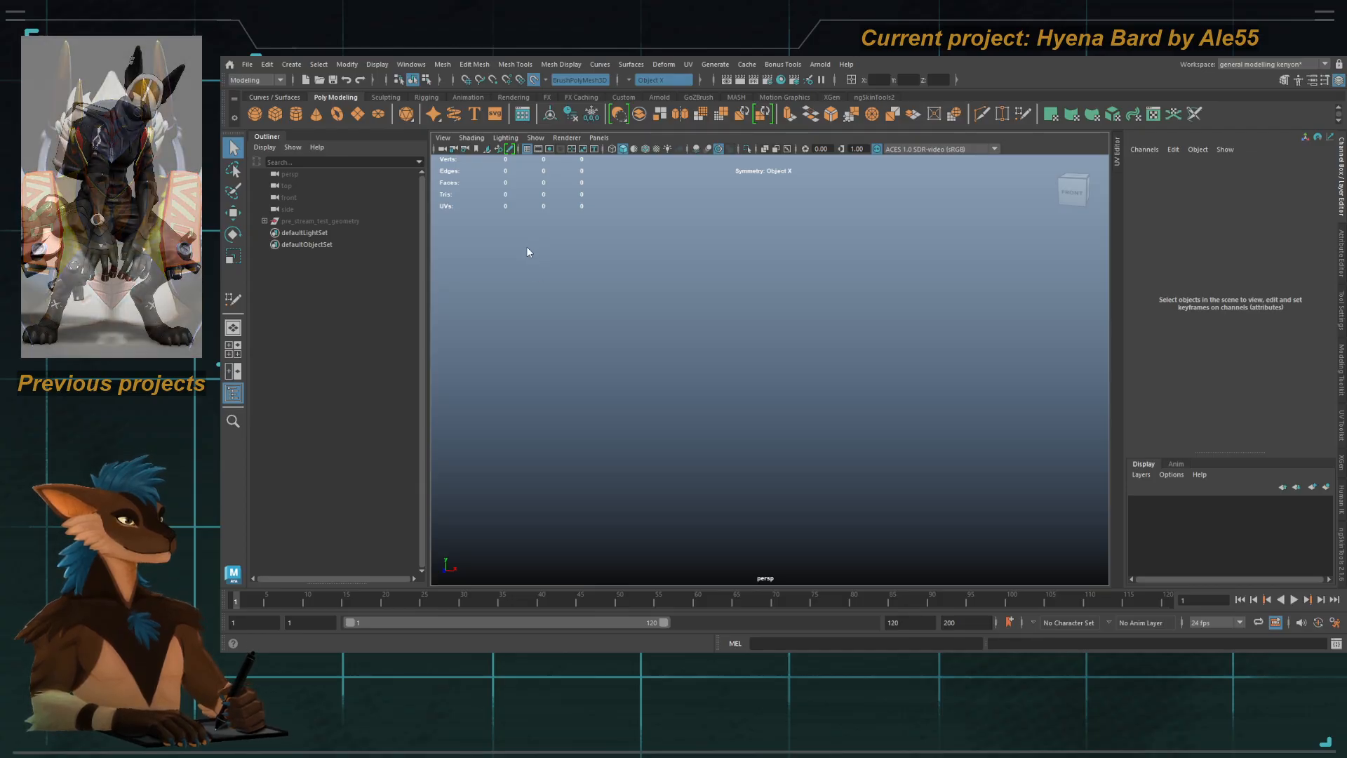
pyautogui.click(756, 366)
pyautogui.press('f')
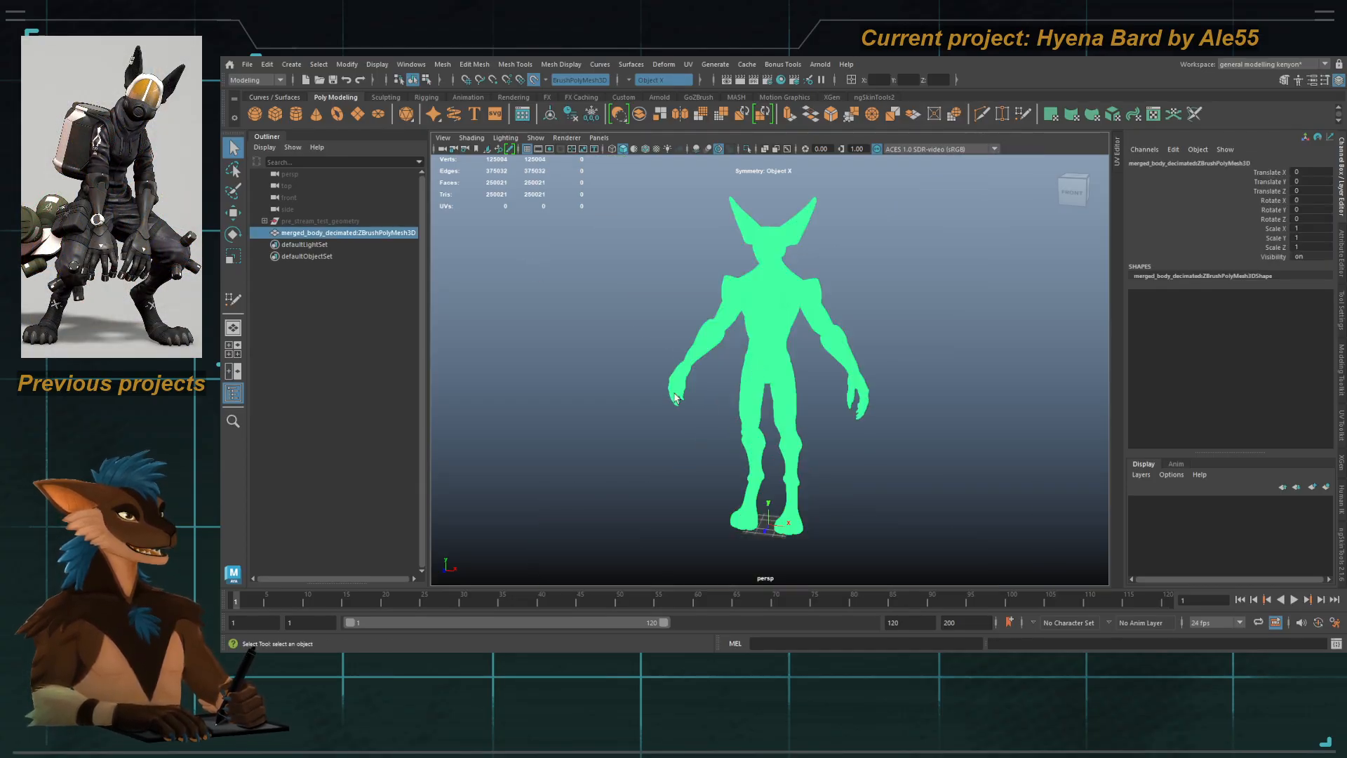
pyautogui.click(658, 373)
pyautogui.moveTo(658, 374)
pyautogui.keyDown('alt'); pyautogui.mouseDown()
pyautogui.moveTo(725, 378)
pyautogui.moveTo(679, 380)
pyautogui.mouseUp(); pyautogui.keyUp('alt')
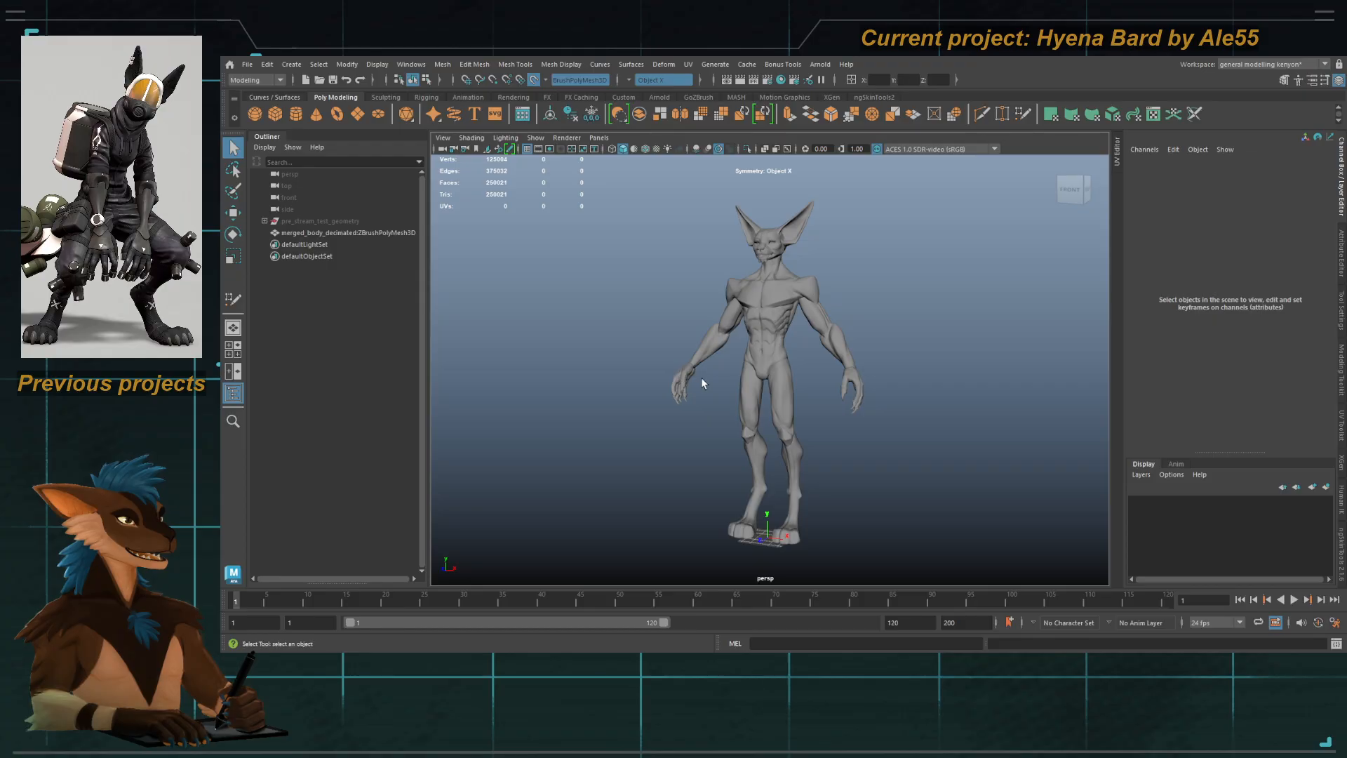
pyautogui.click(1070, 189)
pyautogui.click(772, 357)
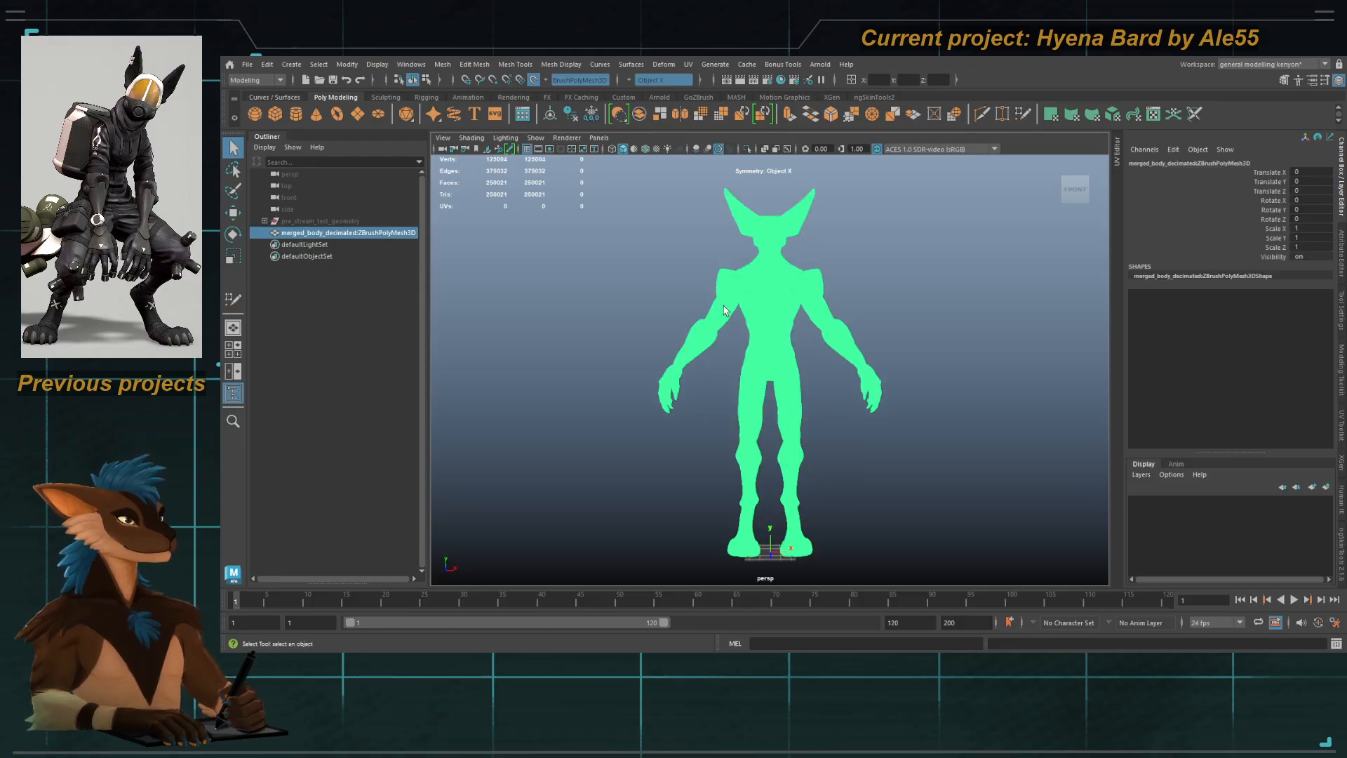
pyautogui.click(636, 254)
pyautogui.scroll(3, 674, 264)
# Step: Rename the imported body mesh as body_merged_decimated
pyautogui.doubleClick(349, 232)
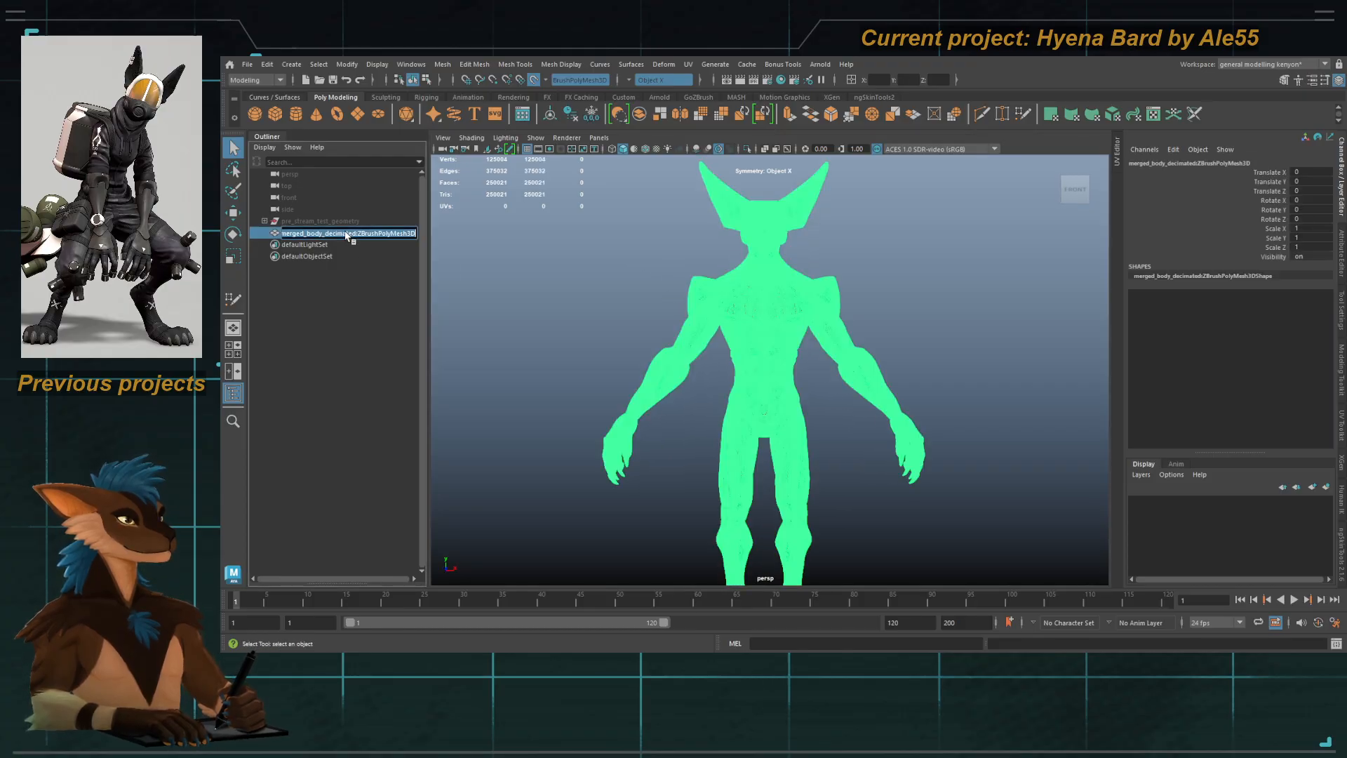
pyautogui.write('body')
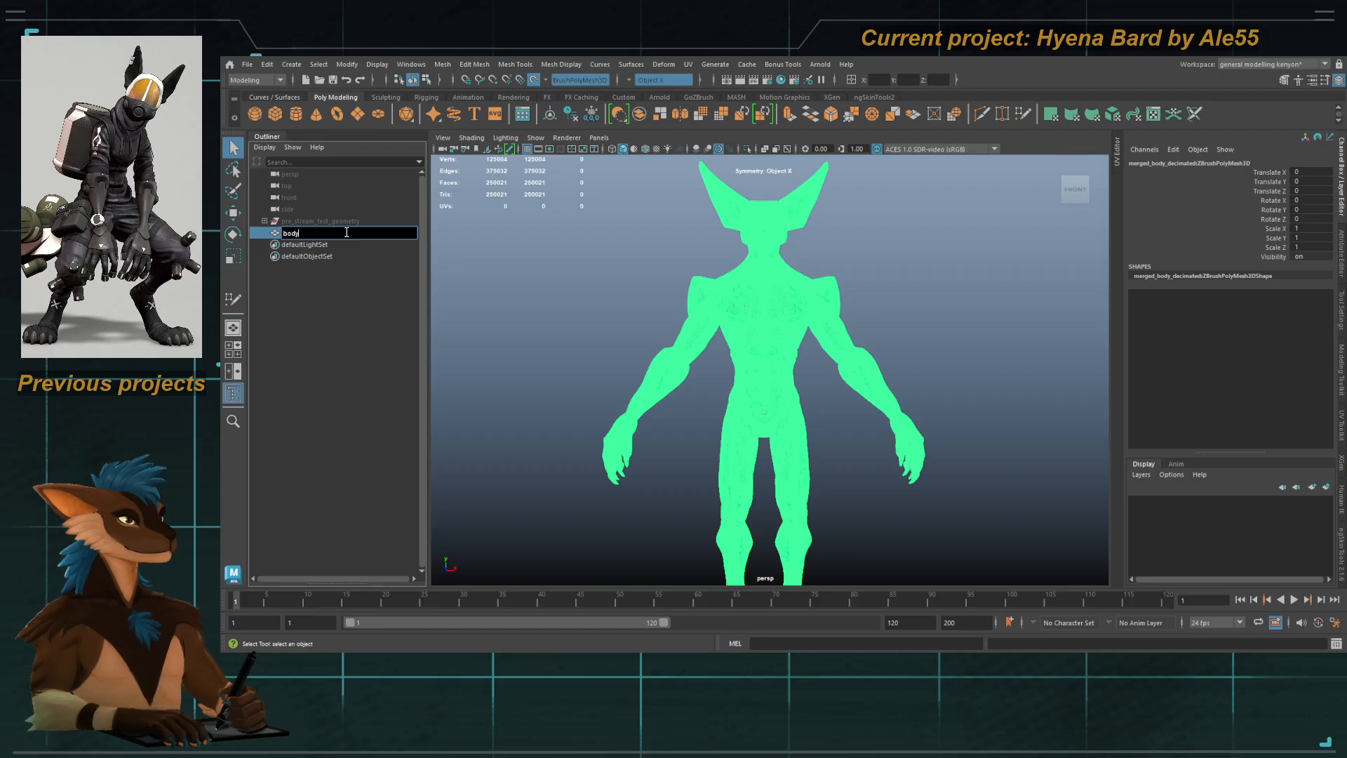
pyautogui.write(' merged e')
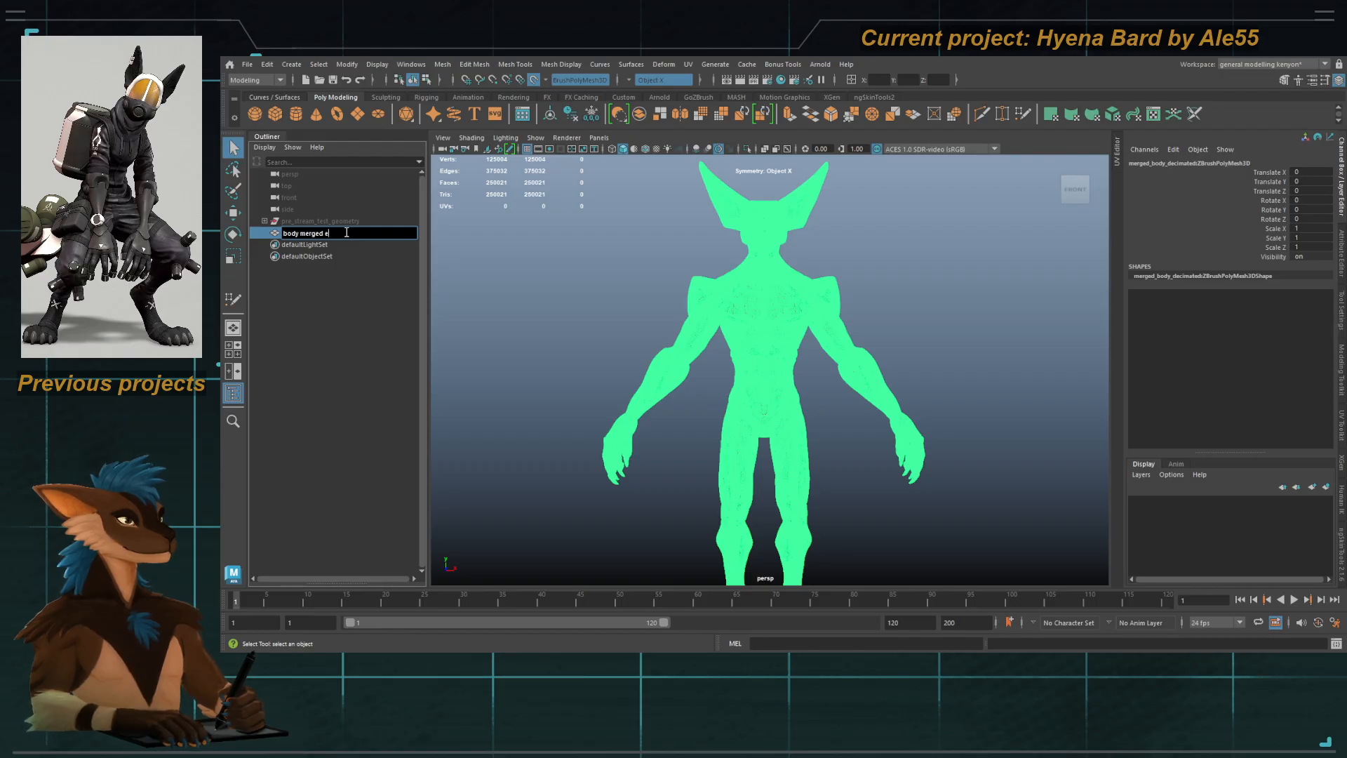
pyautogui.press('BackSpace')
pyautogui.write('deciamted')
pyautogui.press('Return')
pyautogui.doubleClick(345, 233)
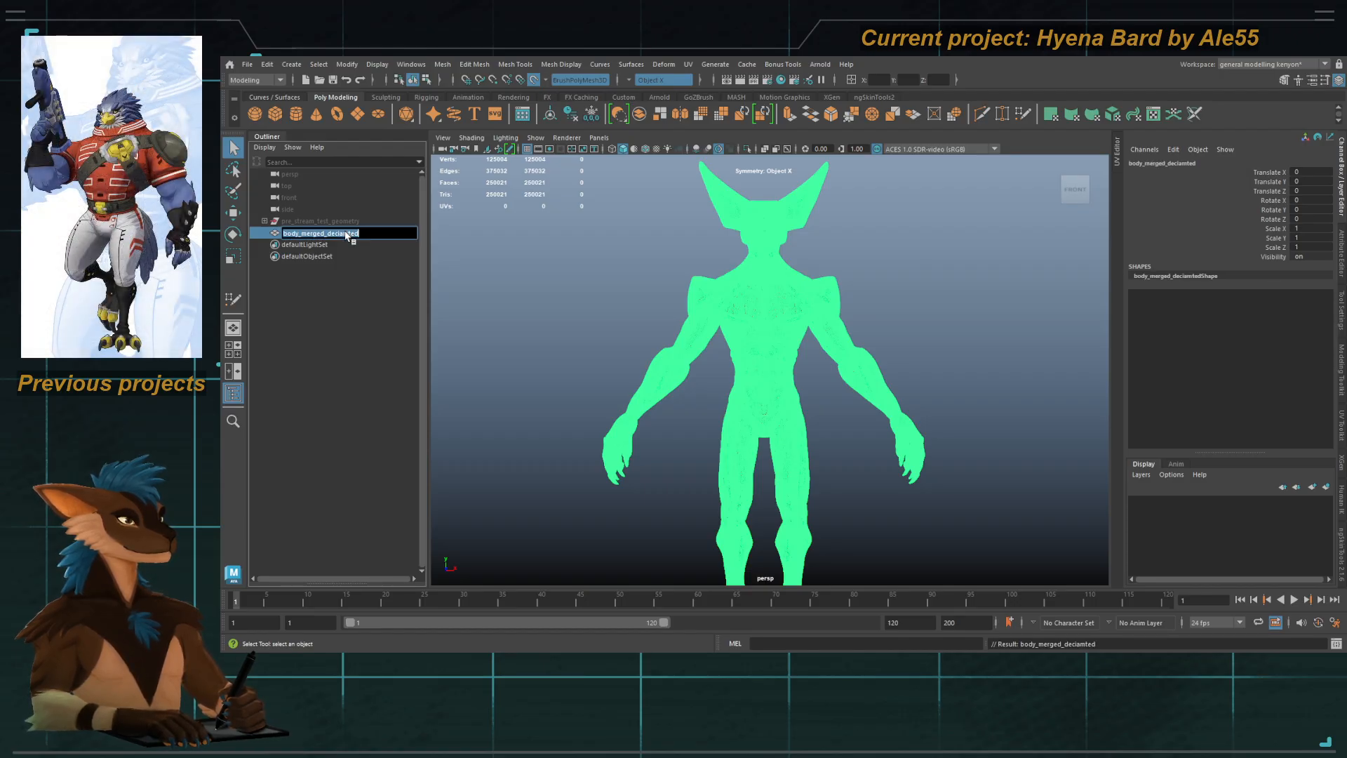
pyautogui.click(342, 233)
pyautogui.press('BackSpace')
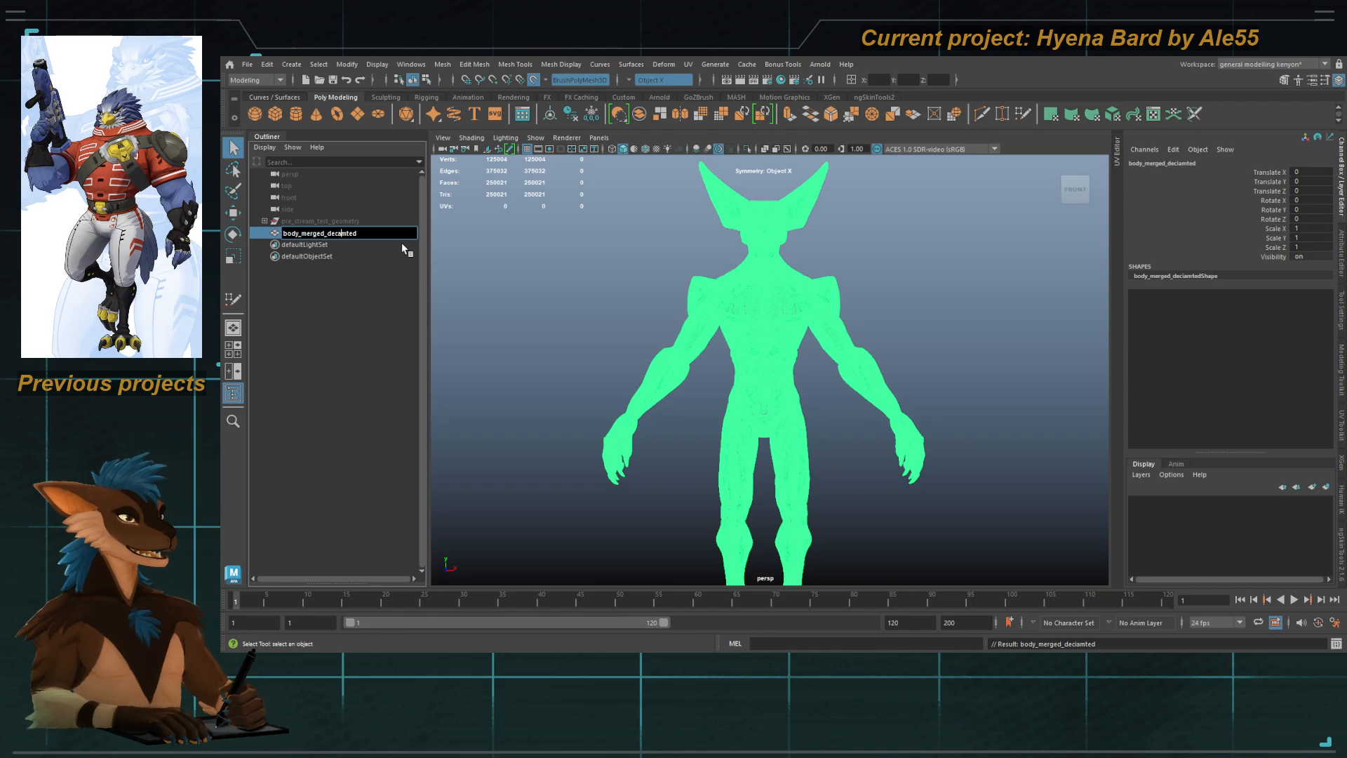
pyautogui.write('i')
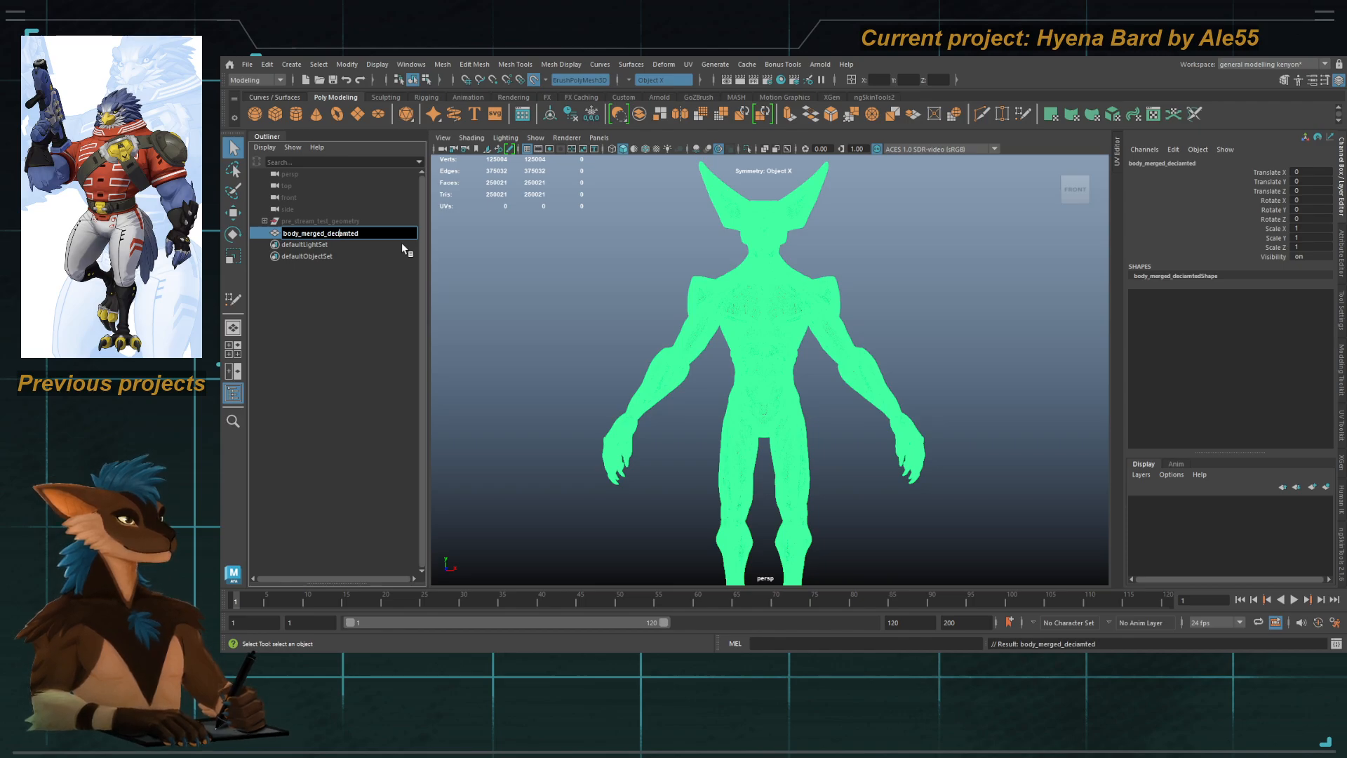
pyautogui.press('Delete')
pyautogui.press('Delete')
pyautogui.write('ma')
pyautogui.press('Return')
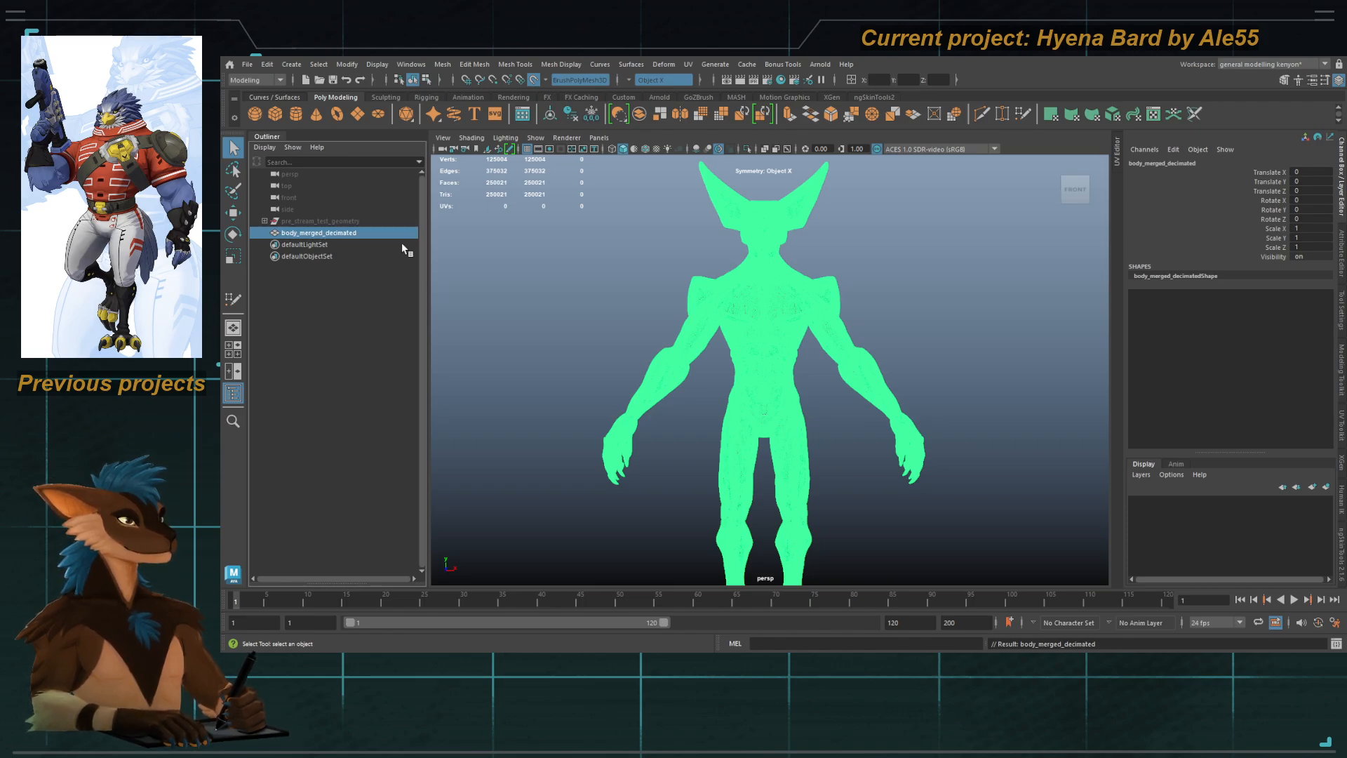
# Step: Clear the current live surface and switch symmetry off
pyautogui.click(559, 259)
pyautogui.scroll(4, 637, 279)
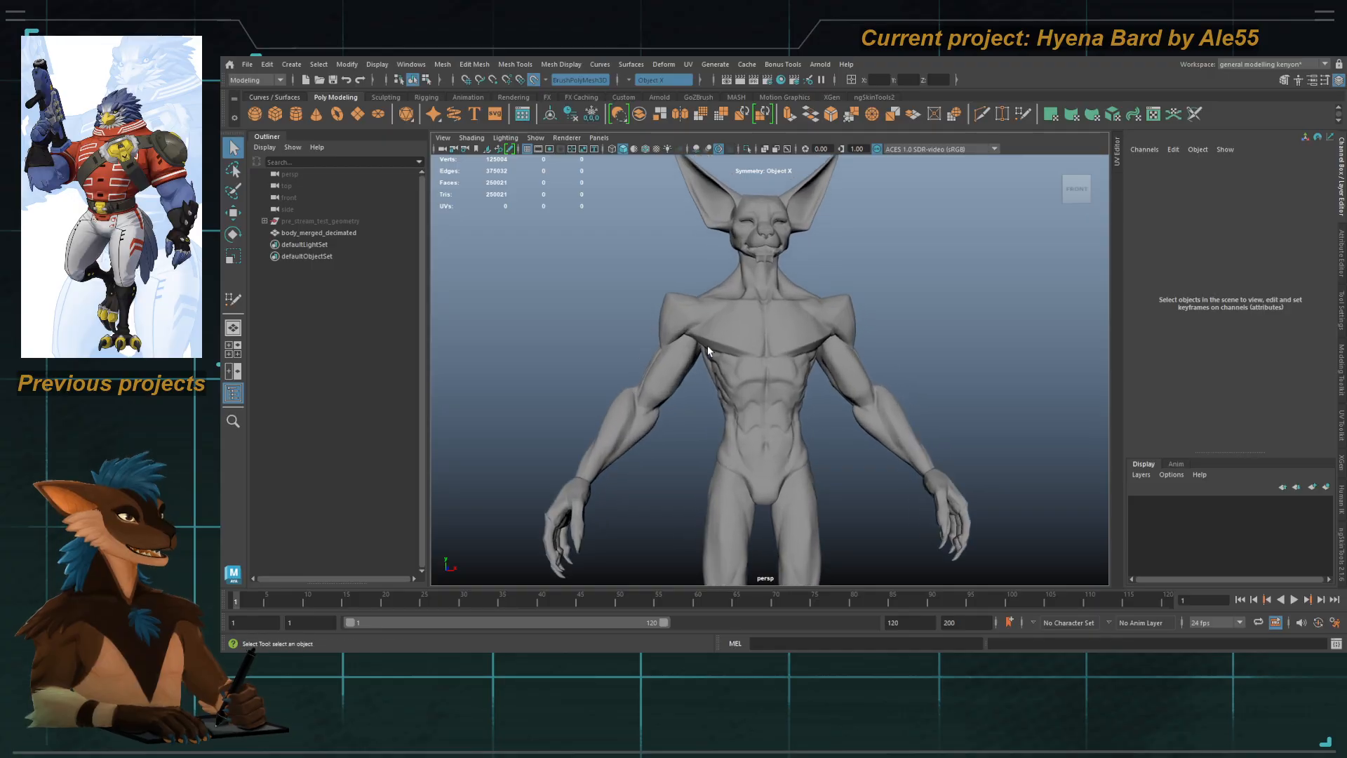
pyautogui.click(532, 83)
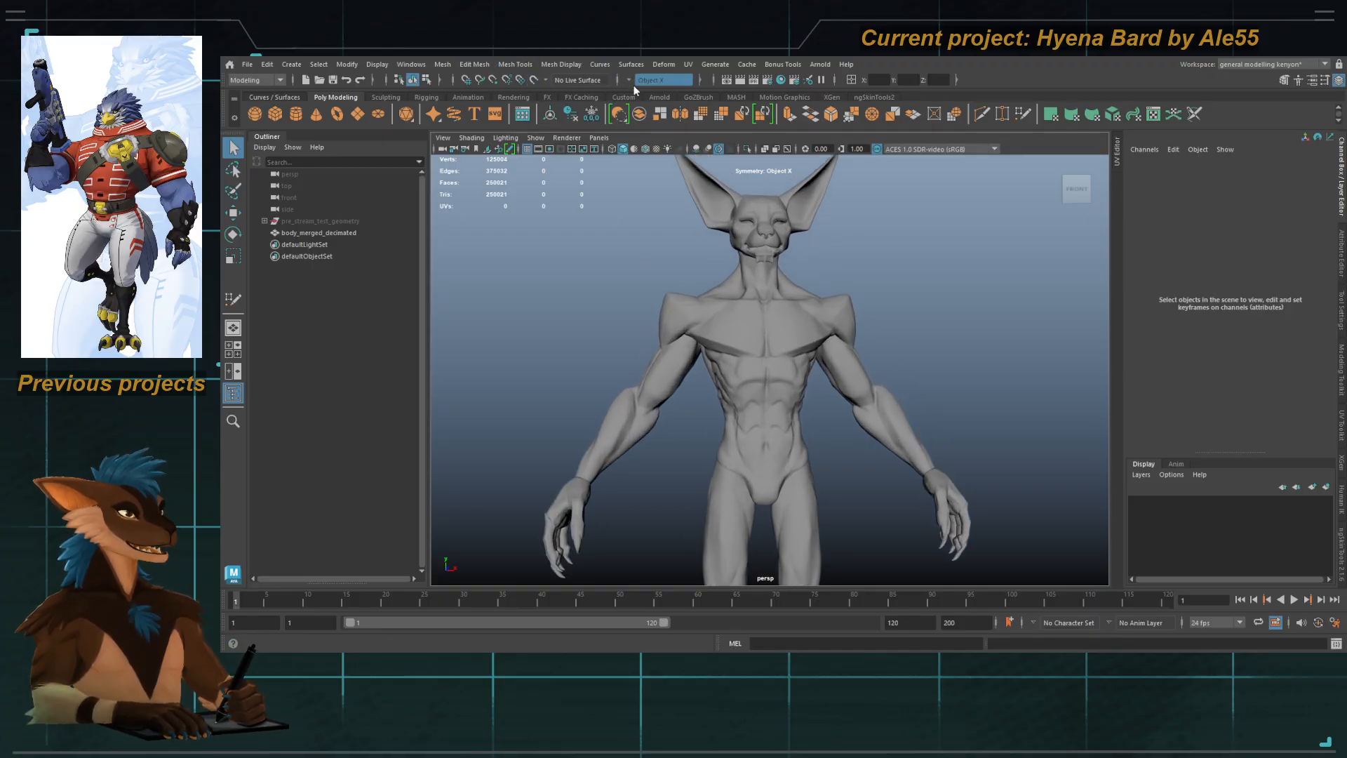
pyautogui.keyDown('alt'); pyautogui.moveTo(703, 299); pyautogui.dragTo(705, 326, button='middle'); pyautogui.keyUp('alt')
pyautogui.scroll(2, 705, 327)
pyautogui.click(756, 360)
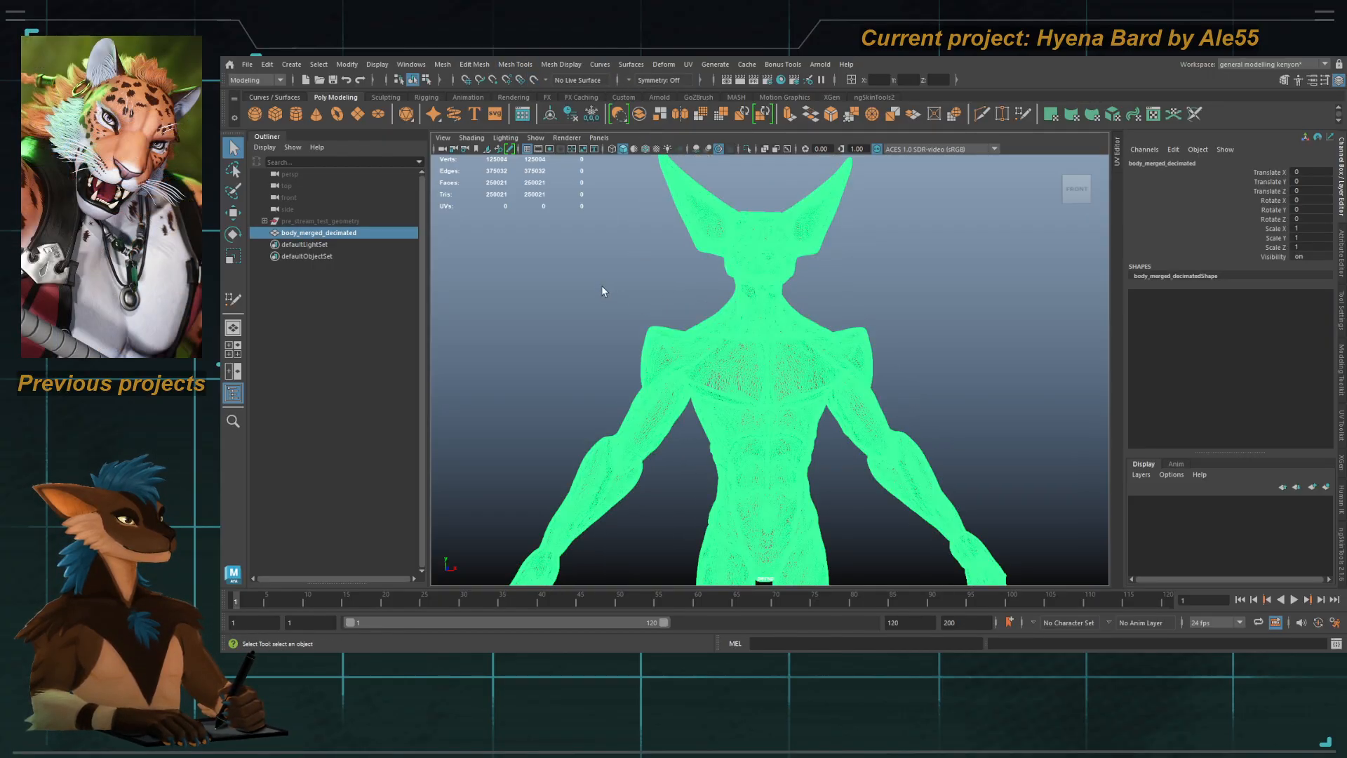
pyautogui.click(640, 311)
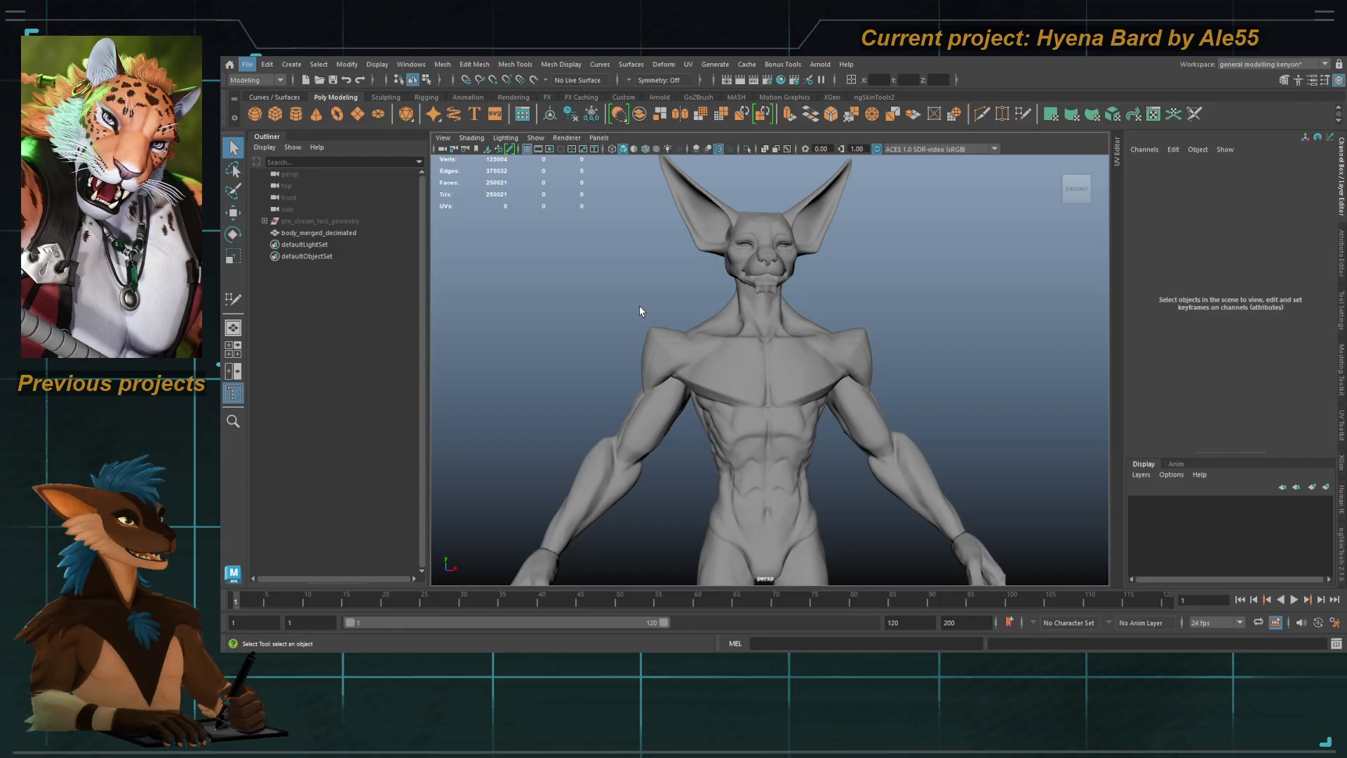
# Step: Make the body_merged_decimated mesh the live surface
pyautogui.click(717, 366)
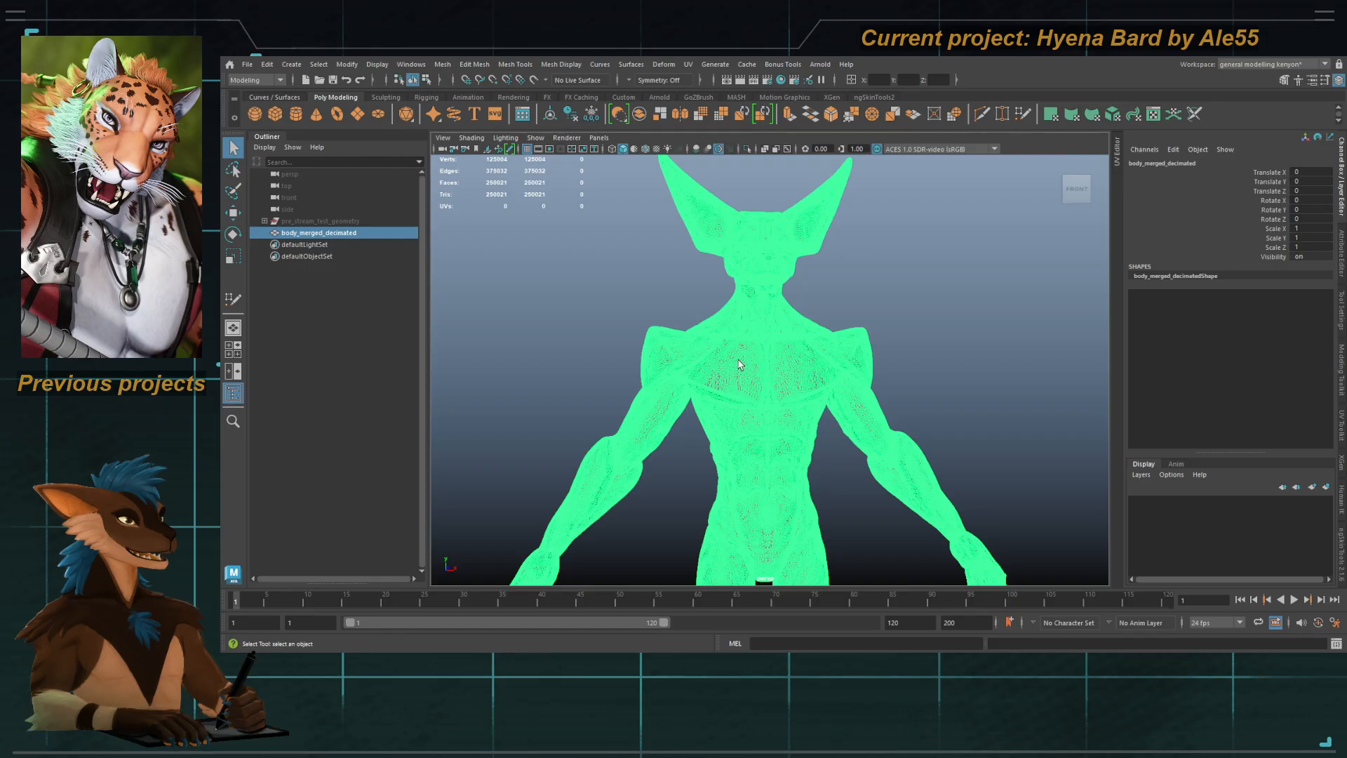
pyautogui.click(663, 308)
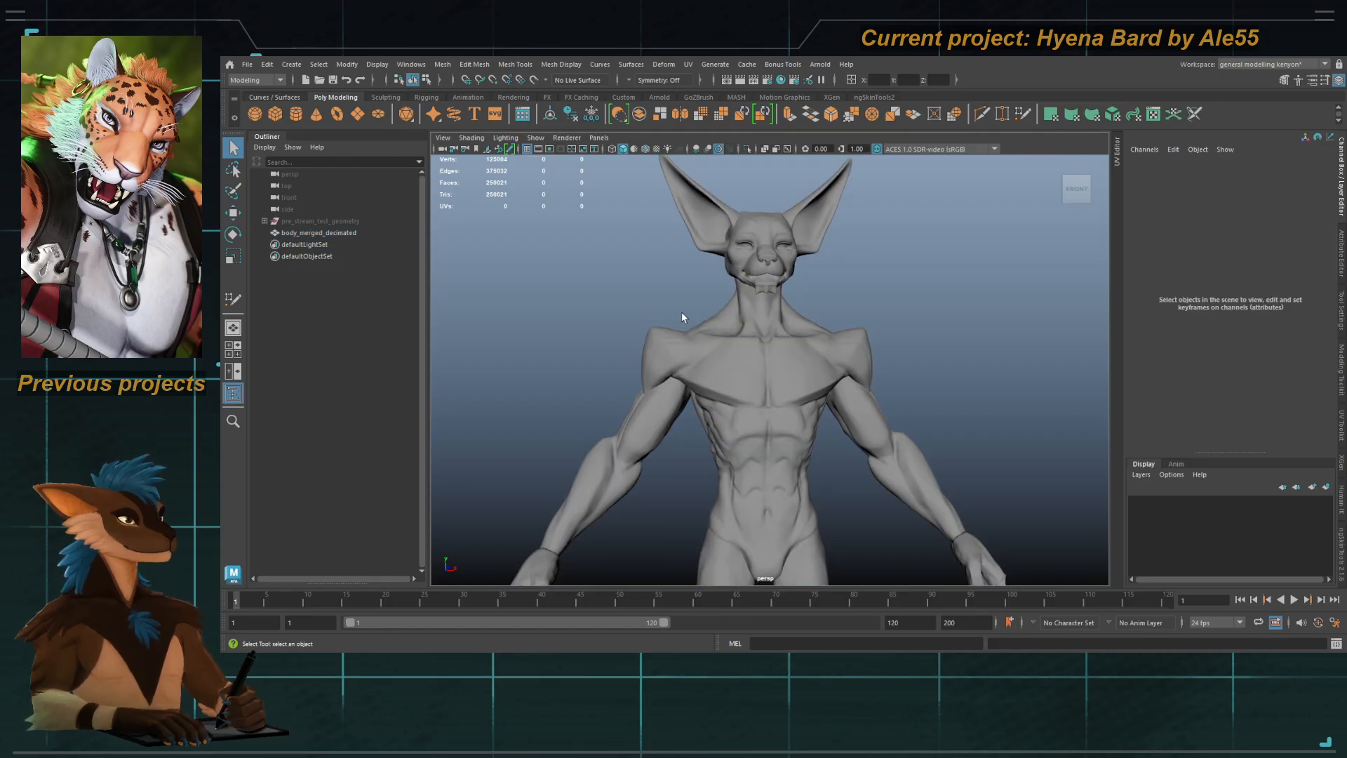
pyautogui.keyDown('alt'); pyautogui.moveTo(721, 342); pyautogui.dragTo(741, 396, button='right'); pyautogui.keyUp('alt')
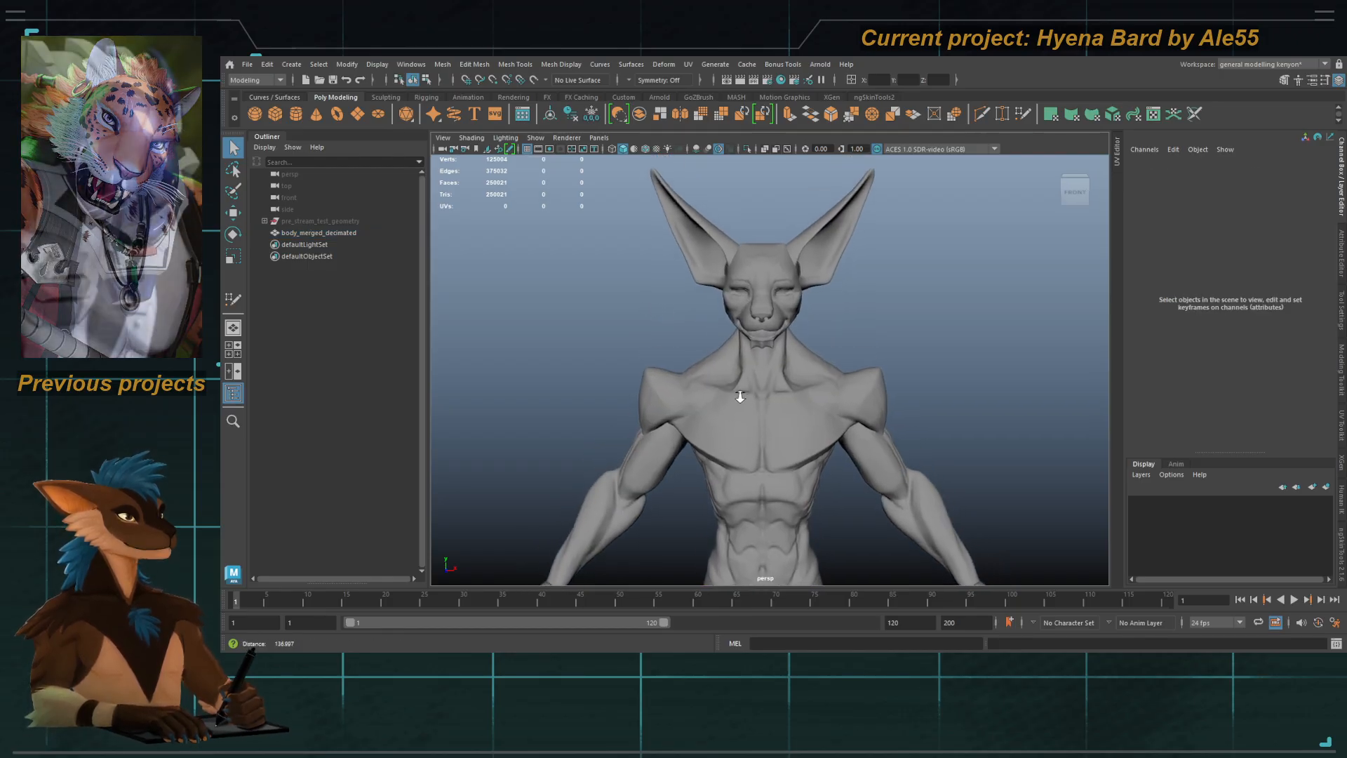
pyautogui.moveTo(740, 396)
pyautogui.keyDown('alt'); pyautogui.mouseDown()
pyautogui.moveTo(766, 377)
pyautogui.moveTo(756, 383)
pyautogui.mouseUp(); pyautogui.keyUp('alt')
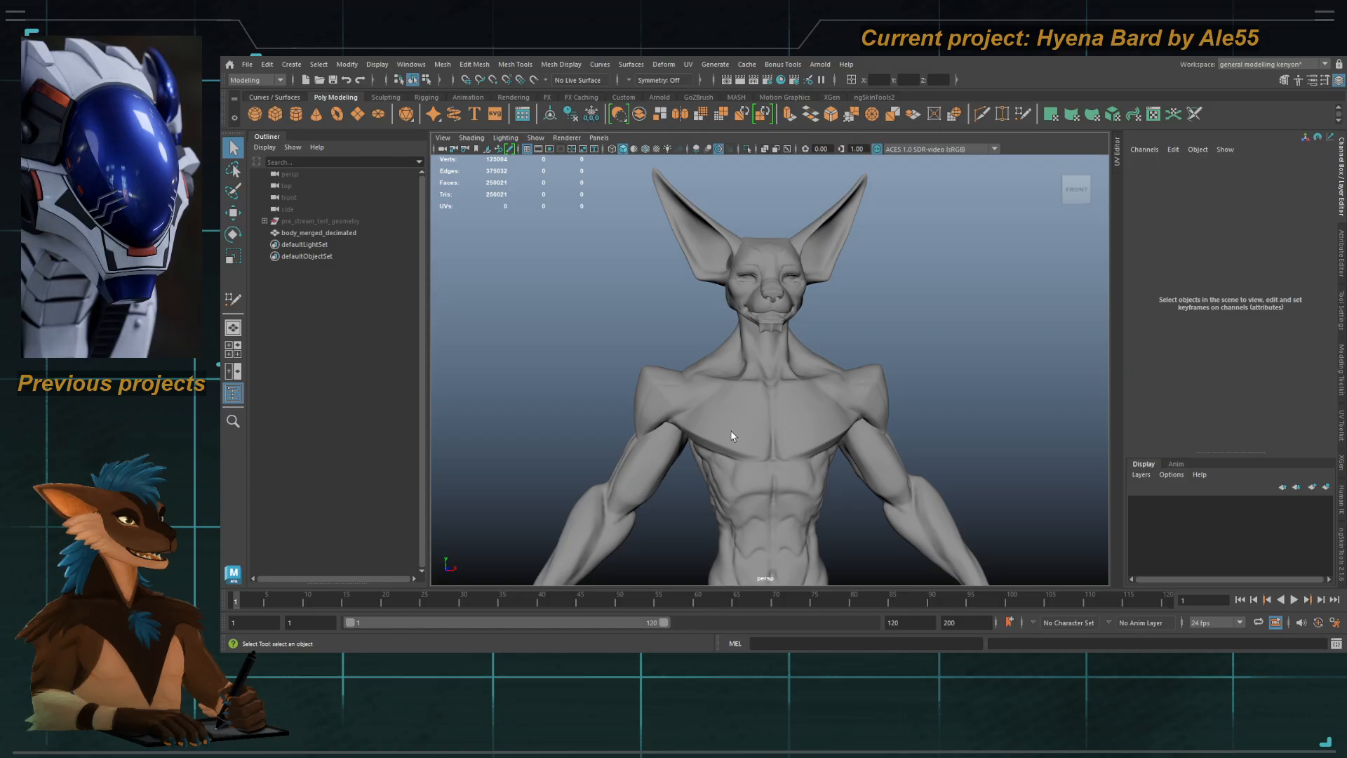
pyautogui.scroll(3, 744, 421)
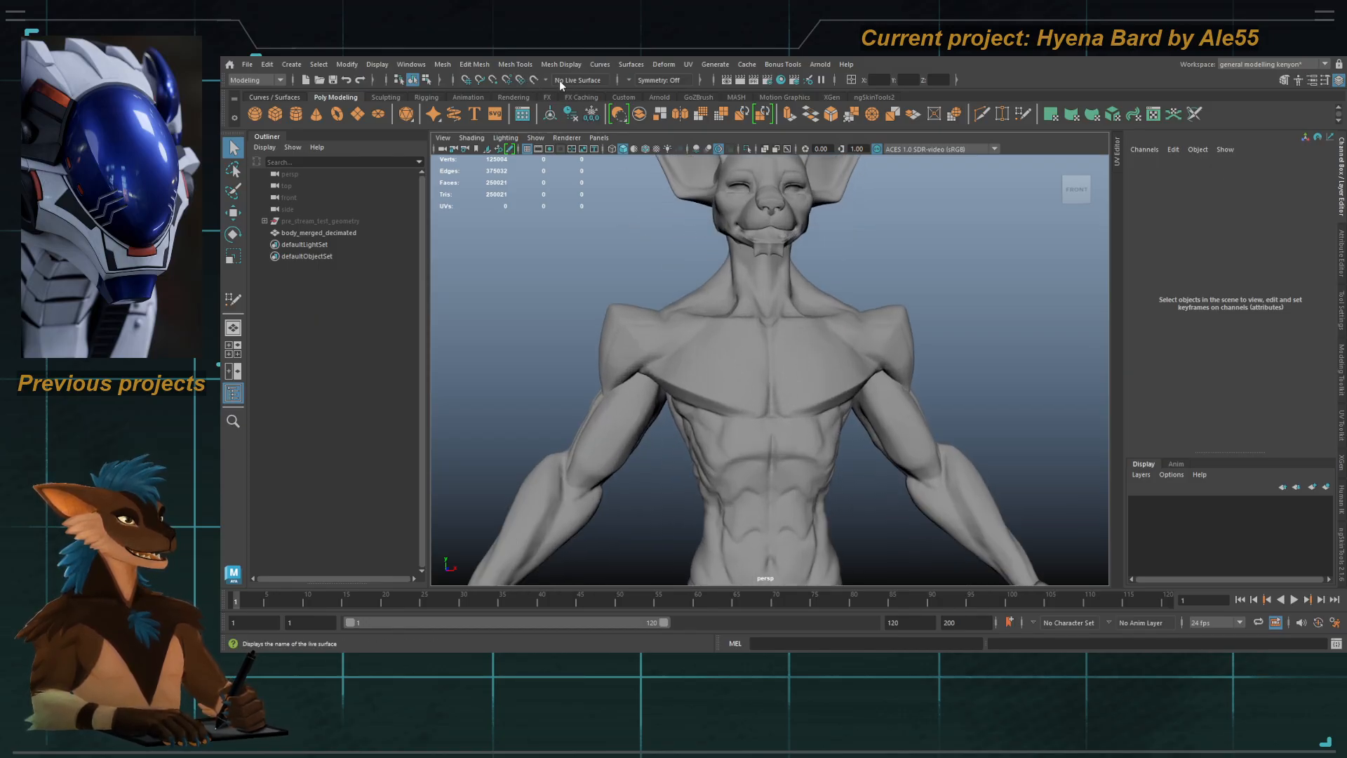
pyautogui.click(706, 339)
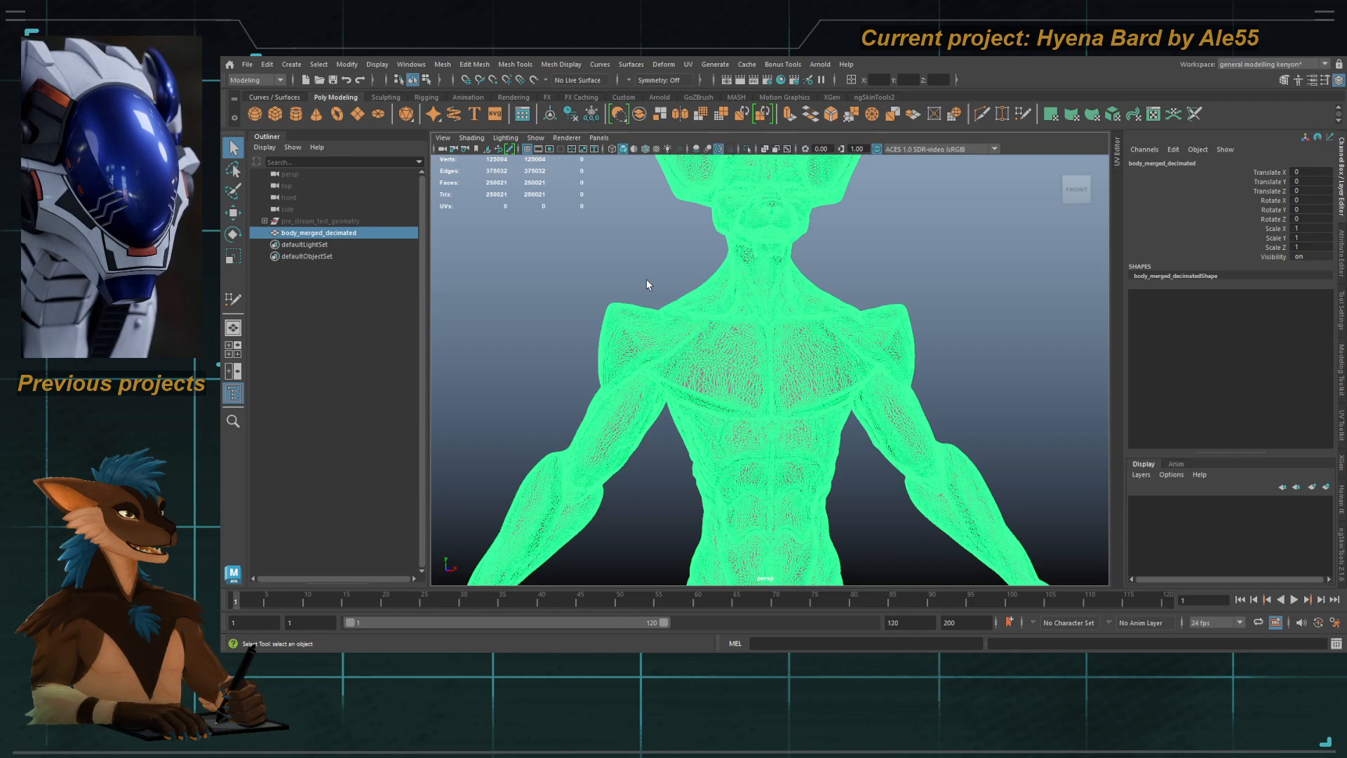
pyautogui.click(534, 80)
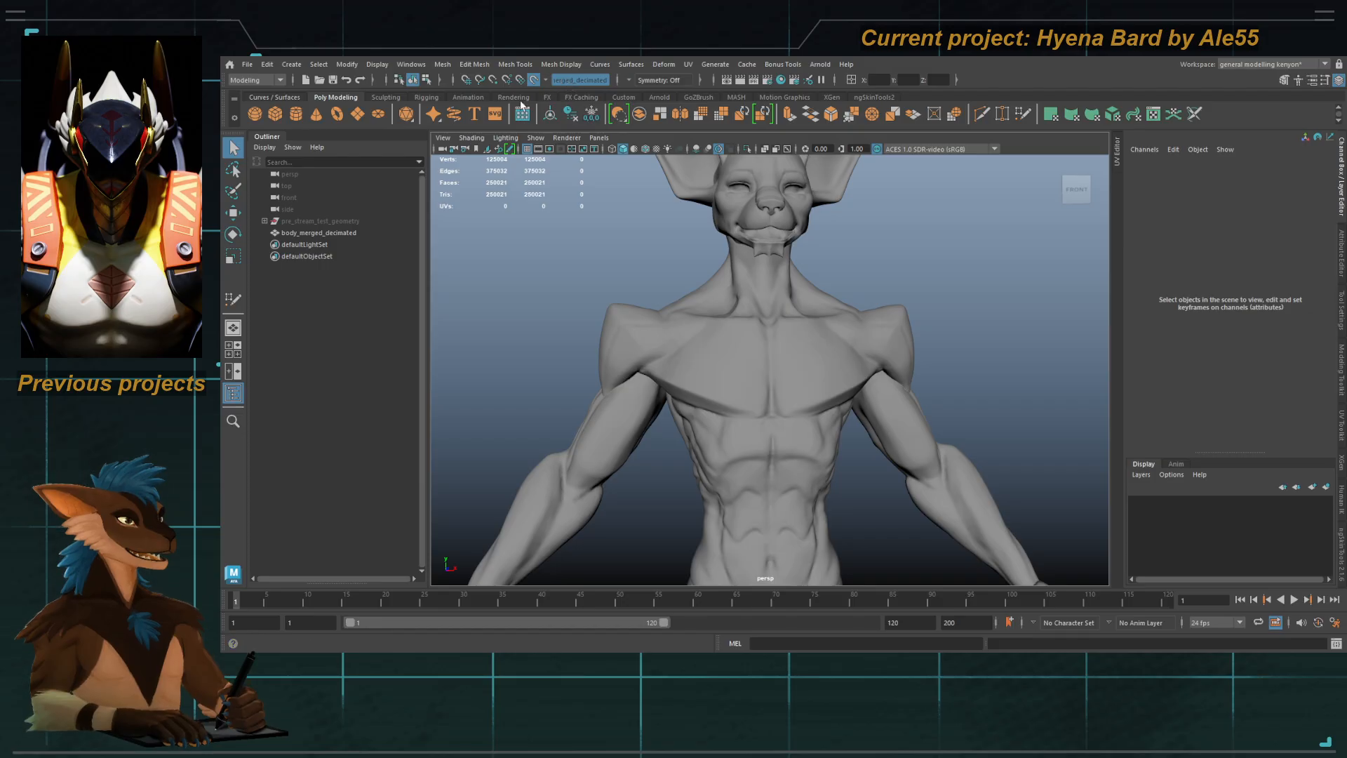
# Step: Deselect the body mesh and activate the Quad Draw tool
pyautogui.click(326, 232)
pyautogui.scroll(5, 767, 334)
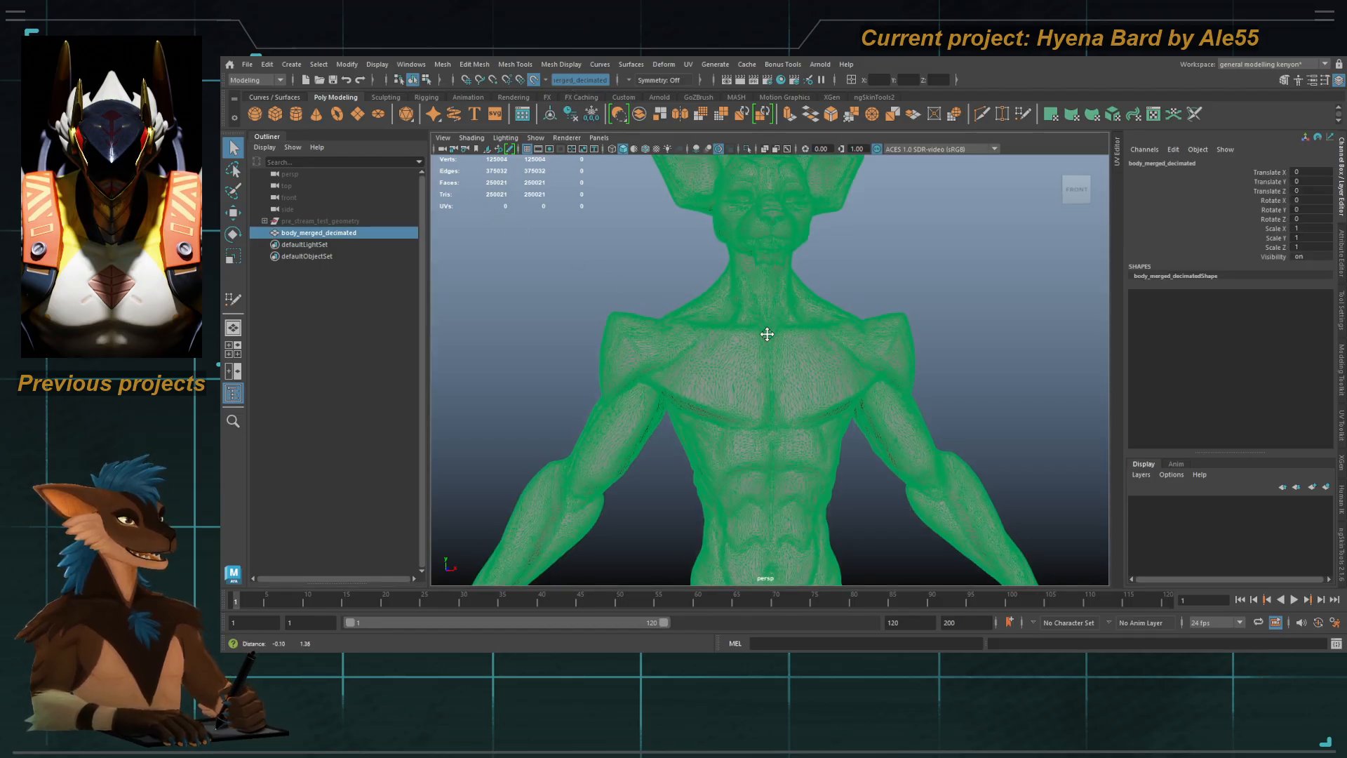
pyautogui.click(625, 253)
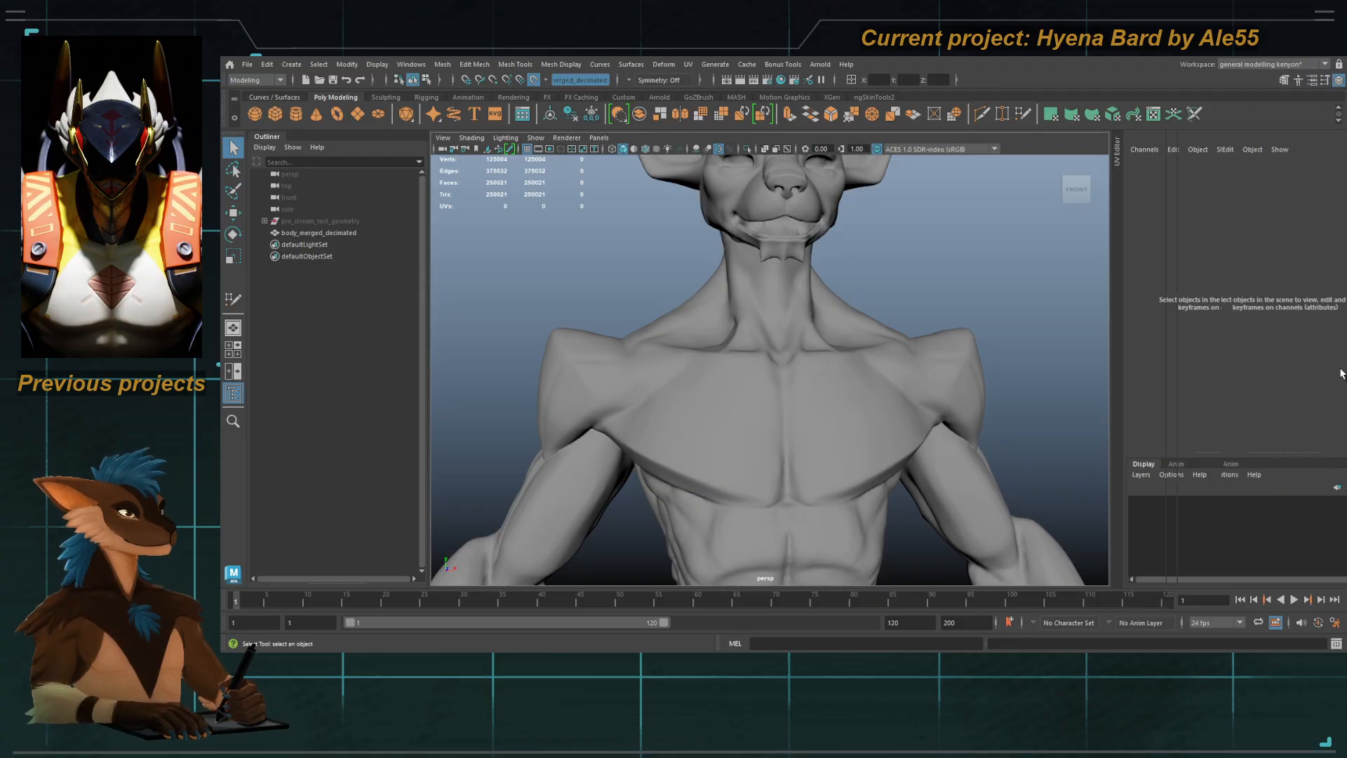
pyautogui.click(1340, 370)
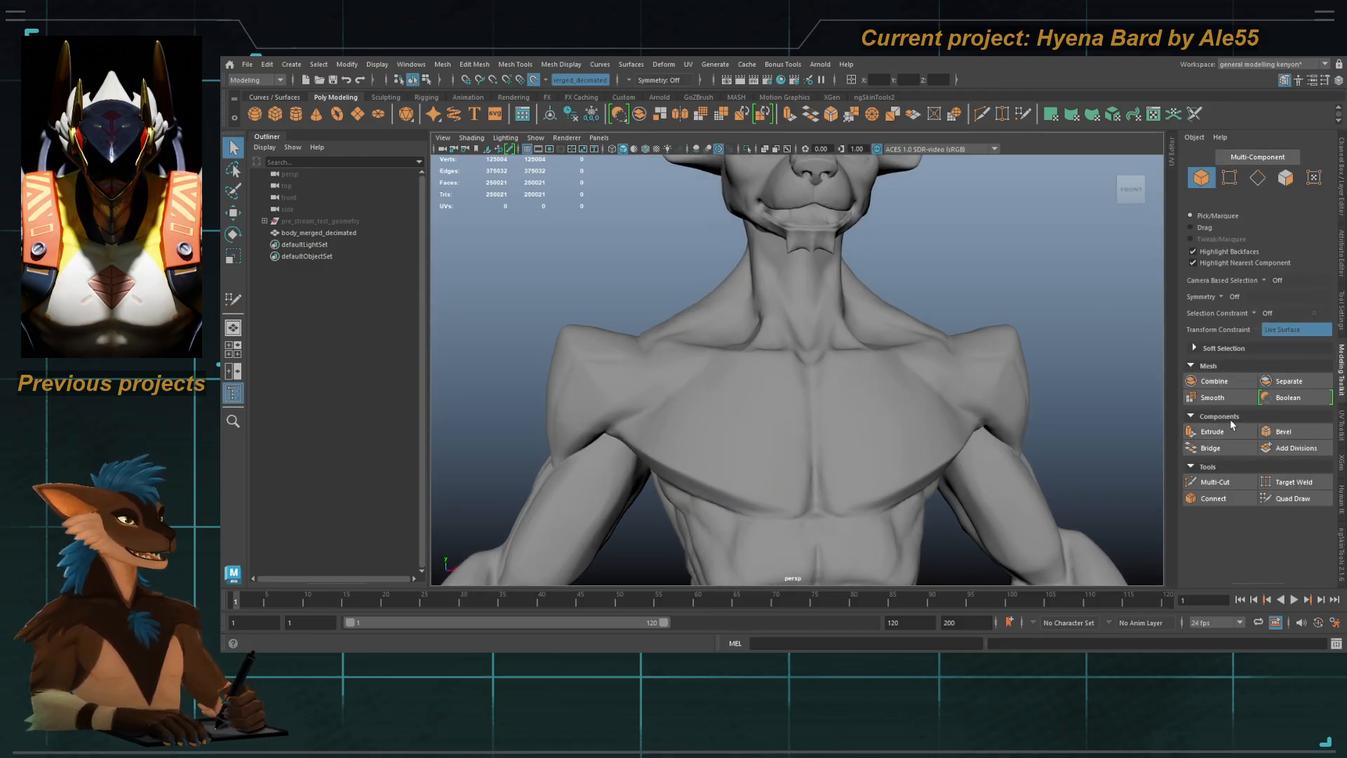
pyautogui.click(1290, 498)
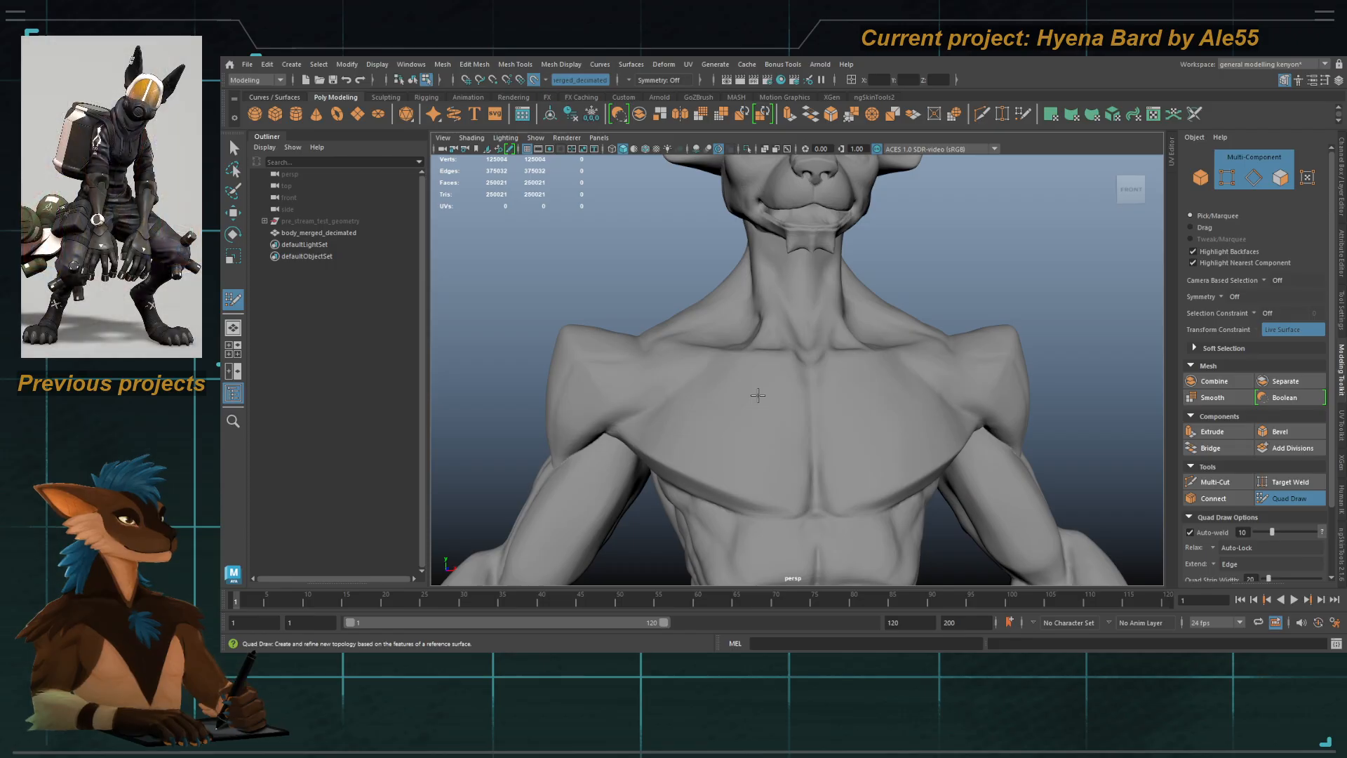
# Step: Try drawing a strip of four connected quads from the chest to the character's right shoulder without symmetry
pyautogui.click(777, 389)
pyautogui.click(755, 462)
pyautogui.click(701, 430)
pyautogui.click(721, 382)
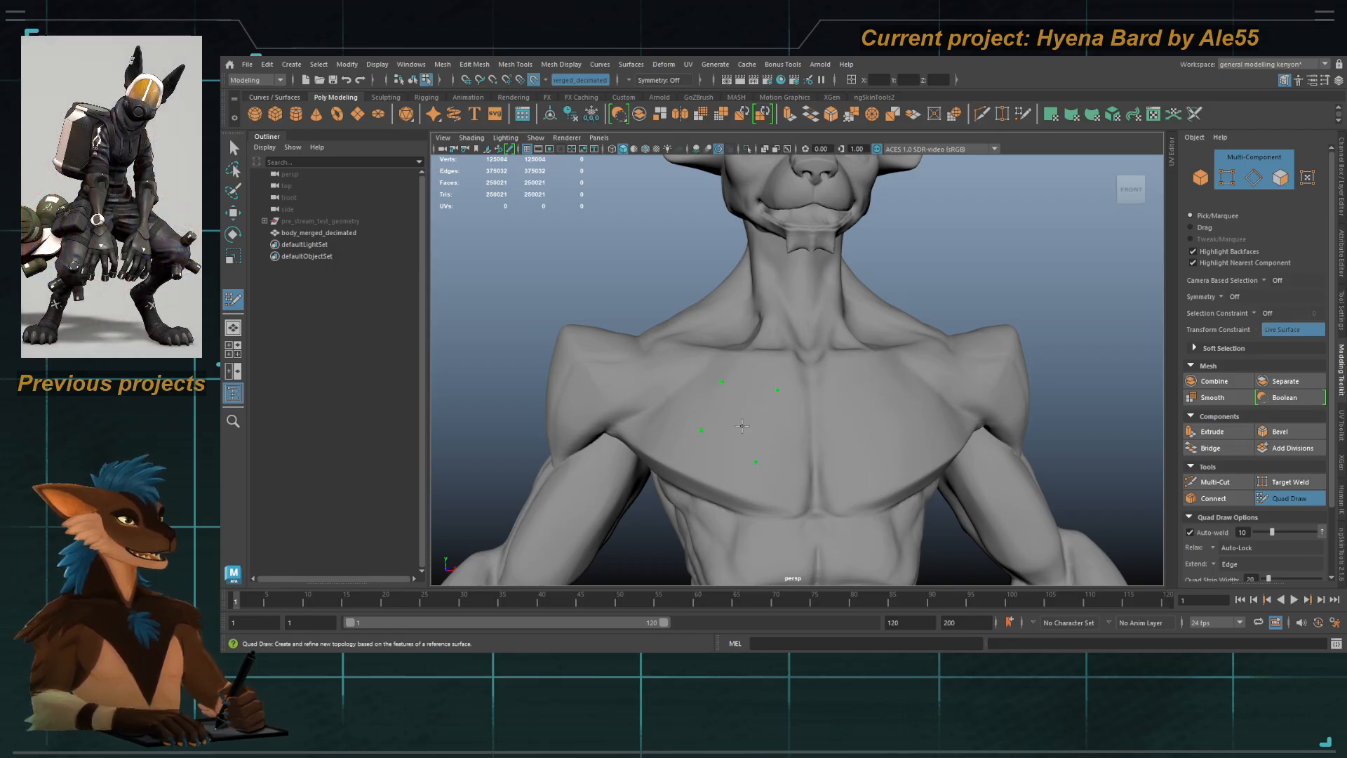
pyautogui.keyDown('shift'); pyautogui.click(740, 420); pyautogui.keyUp('shift')
pyautogui.click(628, 349)
pyautogui.click(620, 388)
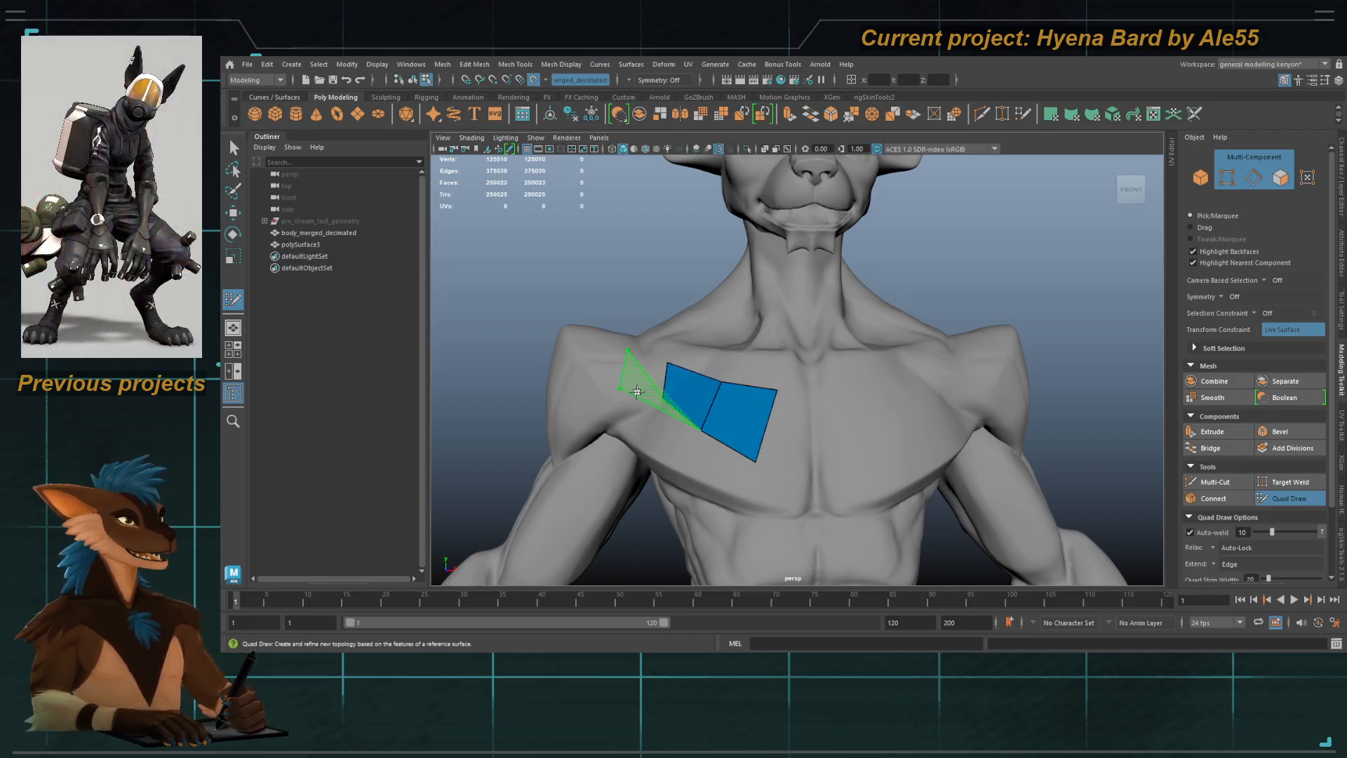
pyautogui.keyDown('shift'); pyautogui.click(604, 362); pyautogui.keyUp('shift')
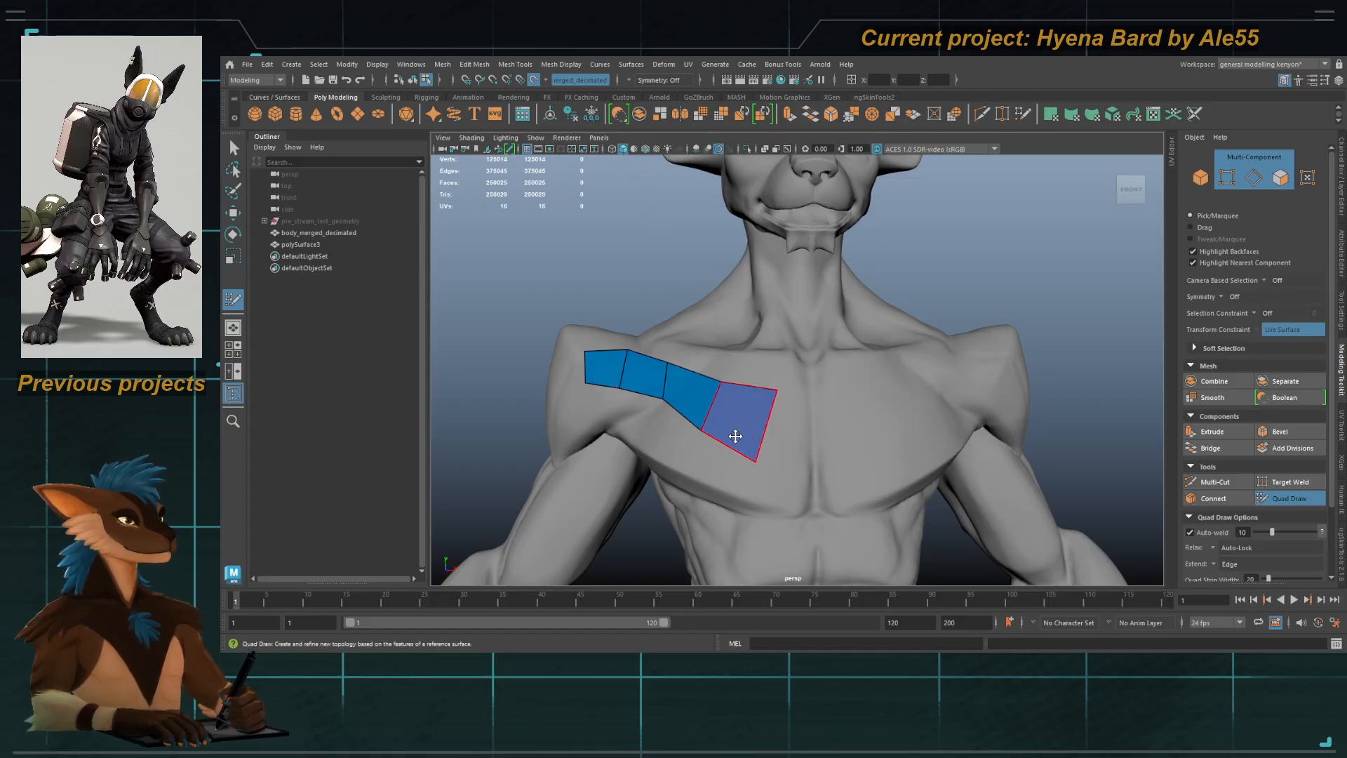
# Step: Undo the one-sided strip of test quads on the chest
pyautogui.scroll(-10, 727, 393)
pyautogui.keyDown('alt'); pyautogui.moveTo(780, 438); pyautogui.dragTo(754, 344, button='middle'); pyautogui.keyUp('alt')
pyautogui.keyDown('alt'); pyautogui.moveTo(759, 301); pyautogui.dragTo(730, 405, button='right'); pyautogui.keyUp('alt')
pyautogui.hotkey('ctrl', 'z')
pyautogui.hotkey('ctrl', 'z')
pyautogui.hotkey('ctrl', 'z')
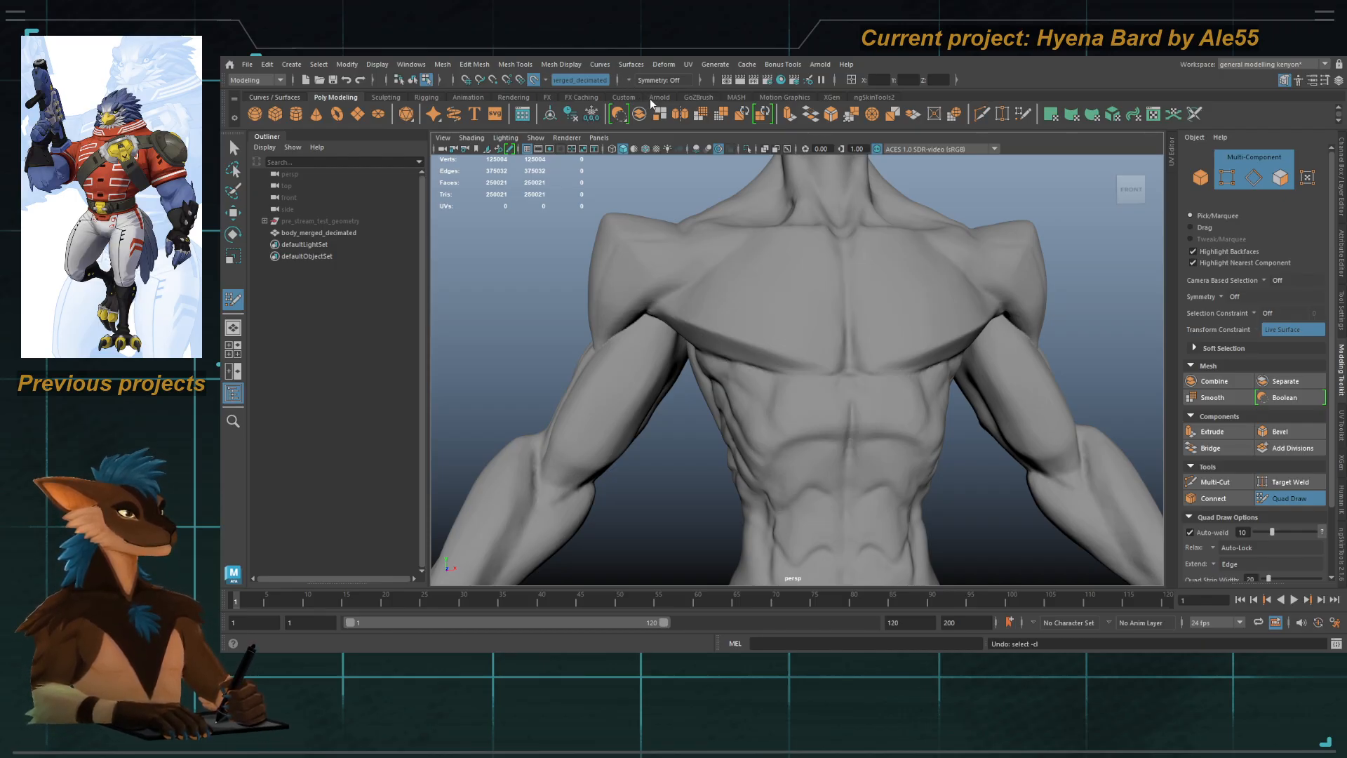
# Step: Turn on Object X symmetry for Quad Draw and frame the chest
pyautogui.click(658, 81)
pyautogui.keyDown('alt'); pyautogui.moveTo(759, 259); pyautogui.dragTo(740, 327, button='middle'); pyautogui.keyUp('alt')
pyautogui.keyDown('alt'); pyautogui.moveTo(746, 234); pyautogui.dragTo(740, 306, button='middle'); pyautogui.keyUp('alt')
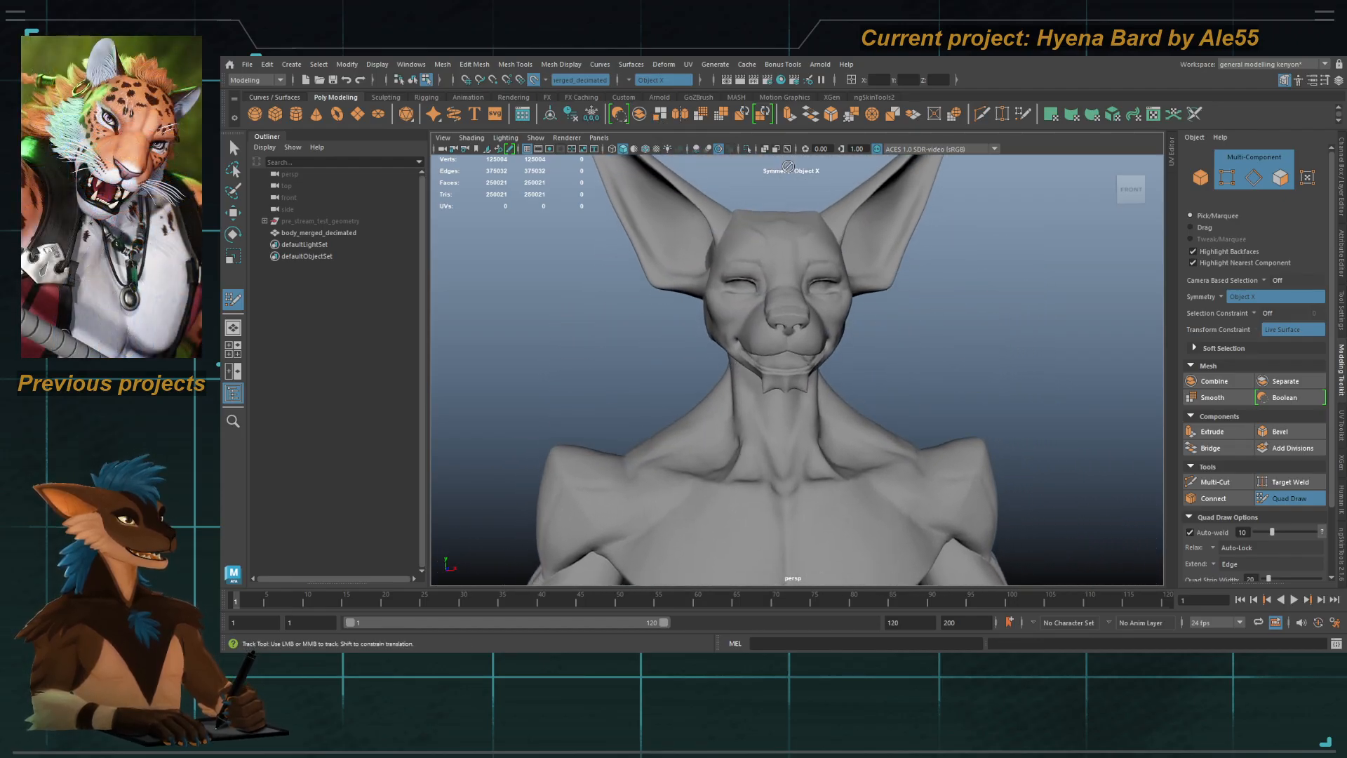
pyautogui.keyDown('alt'); pyautogui.moveTo(767, 525); pyautogui.dragTo(765, 328, button='middle'); pyautogui.keyUp('alt')
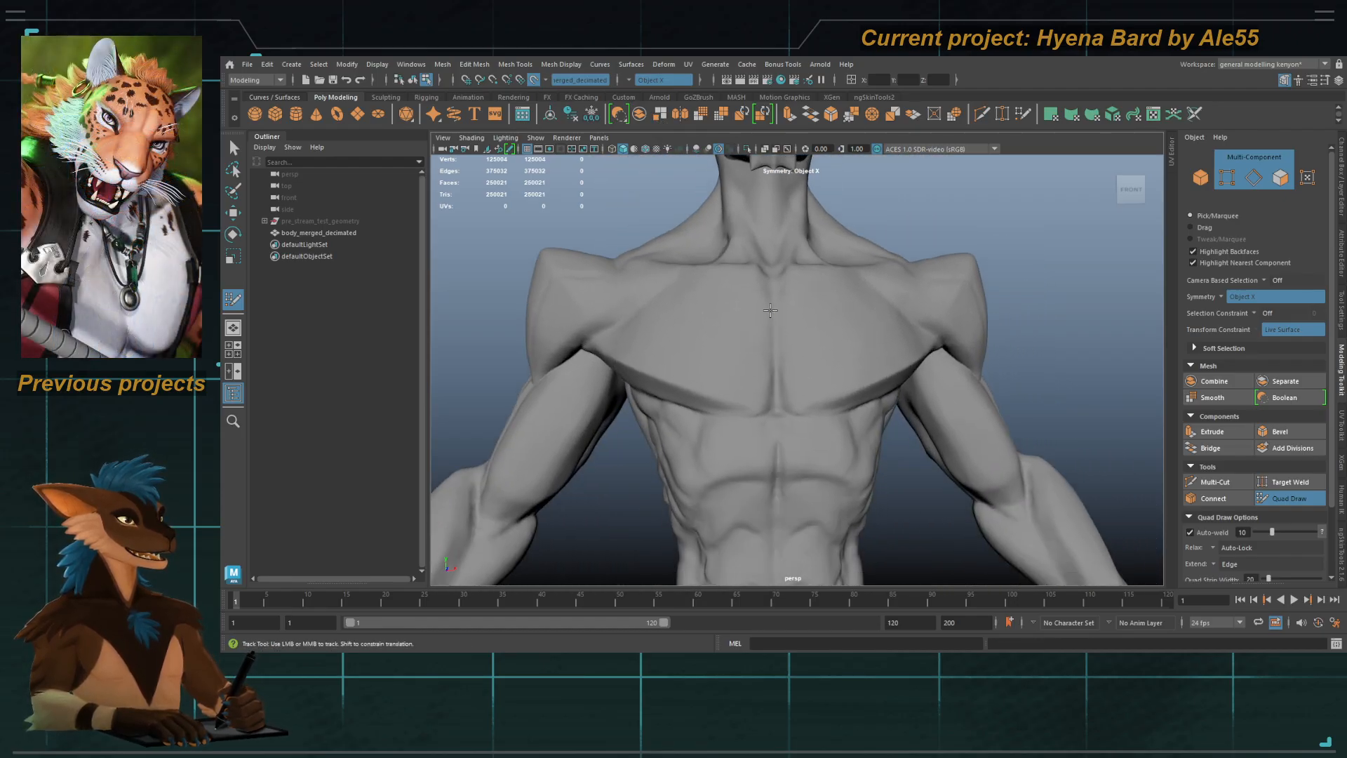
# Step: Draw a mirrored strip of quads across the chest, three on each side of the centre line
pyautogui.click(771, 371)
pyautogui.click(708, 310)
pyautogui.click(711, 359)
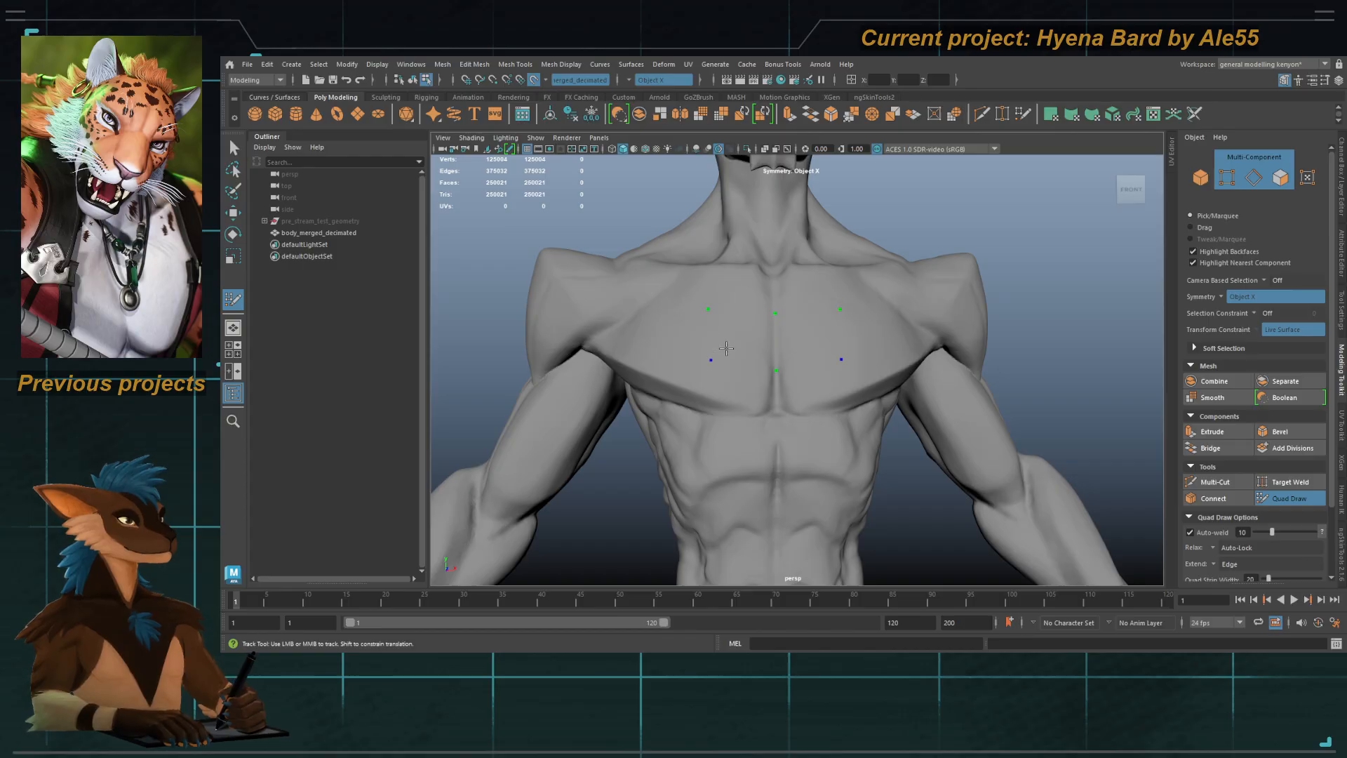
pyautogui.keyDown('shift'); pyautogui.click(736, 338); pyautogui.keyUp('shift')
pyautogui.click(647, 304)
pyautogui.click(642, 340)
pyautogui.keyDown('shift'); pyautogui.click(681, 332); pyautogui.keyUp('shift')
pyautogui.click(602, 293)
pyautogui.click(596, 315)
pyautogui.keyDown('shift'); pyautogui.click(621, 317); pyautogui.keyUp('shift')
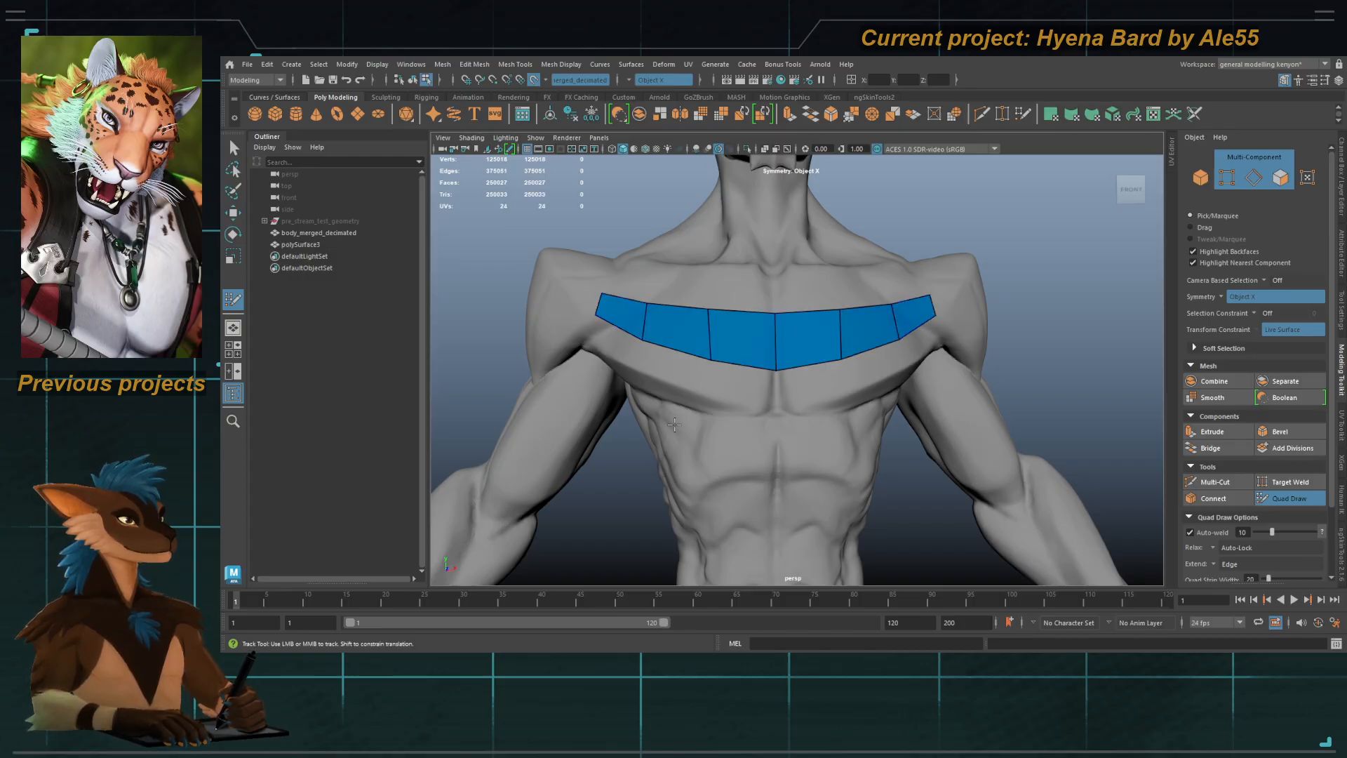
# Step: Examine the mirrored quad strip on the chest and the overall body shape from several angles and distances
pyautogui.scroll(-10, 674, 424)
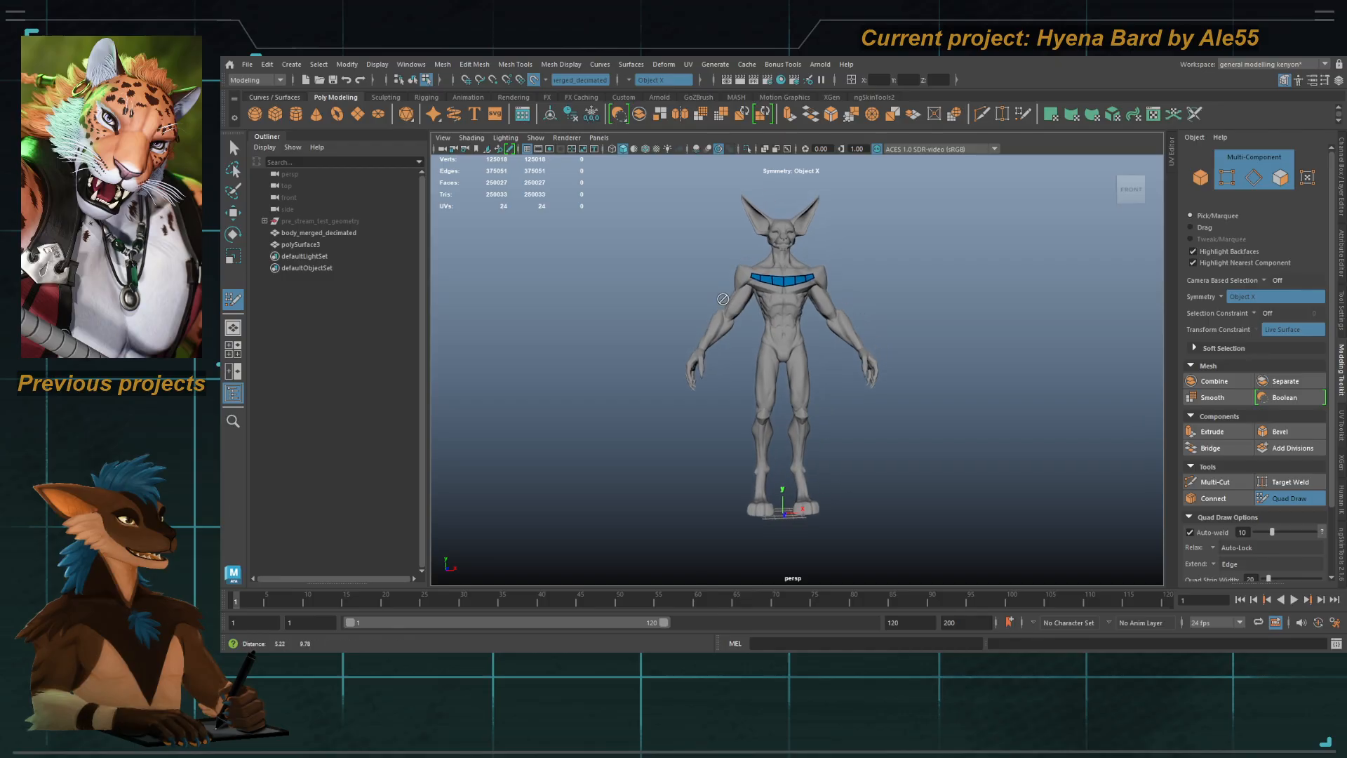
pyautogui.scroll(3, 723, 299)
pyautogui.keyDown('alt'); pyautogui.moveTo(726, 298); pyautogui.dragTo(763, 282); pyautogui.keyUp('alt')
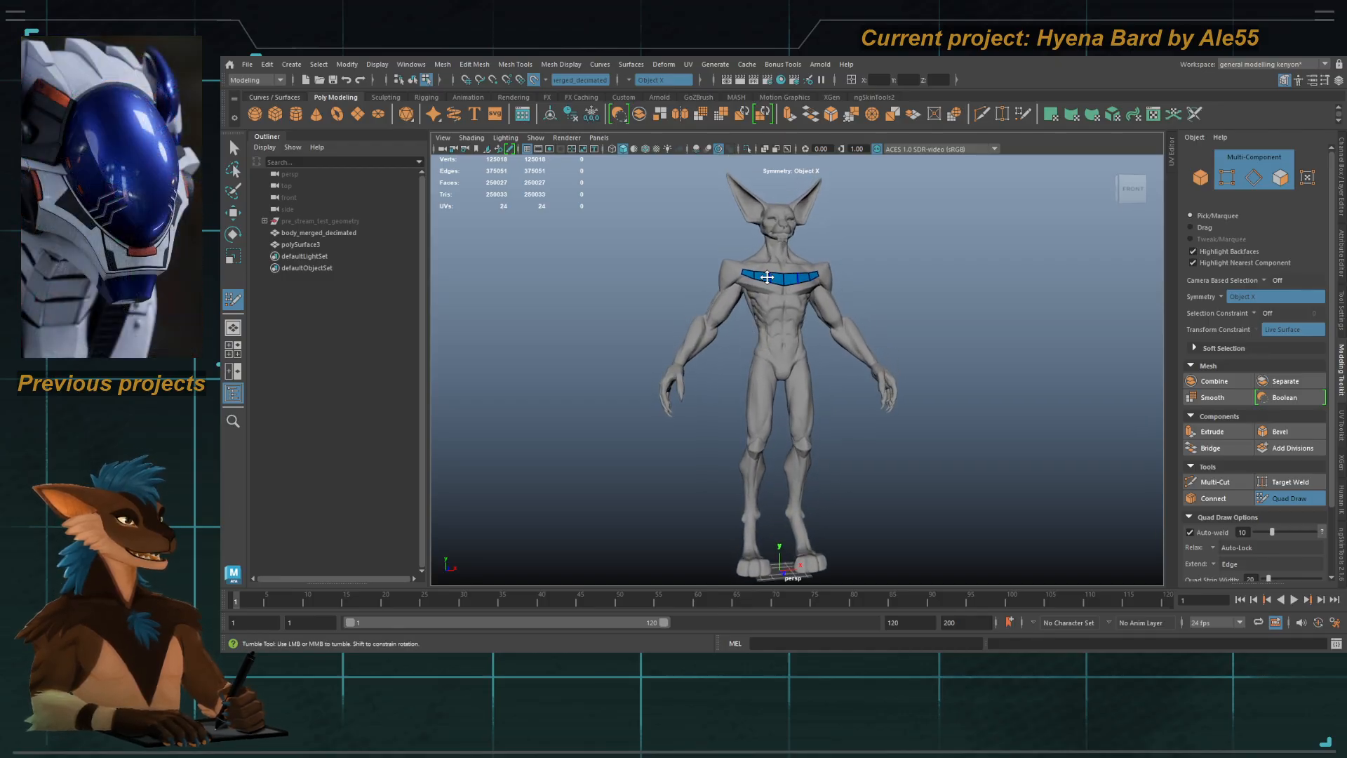
pyautogui.keyDown('alt'); pyautogui.moveTo(740, 251); pyautogui.dragTo(872, 419, button='right'); pyautogui.keyUp('alt')
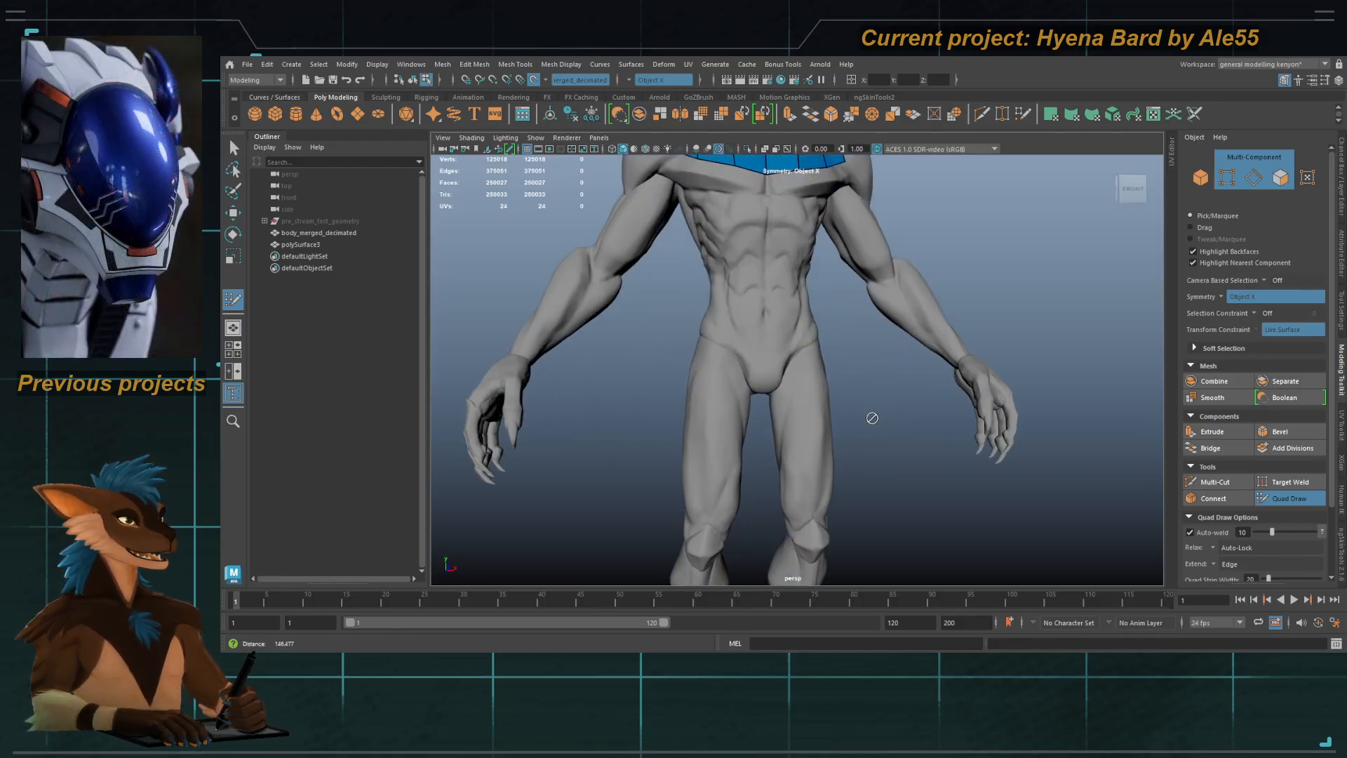
pyautogui.keyDown('alt'); pyautogui.moveTo(710, 196); pyautogui.dragTo(774, 392, button='middle'); pyautogui.keyUp('alt')
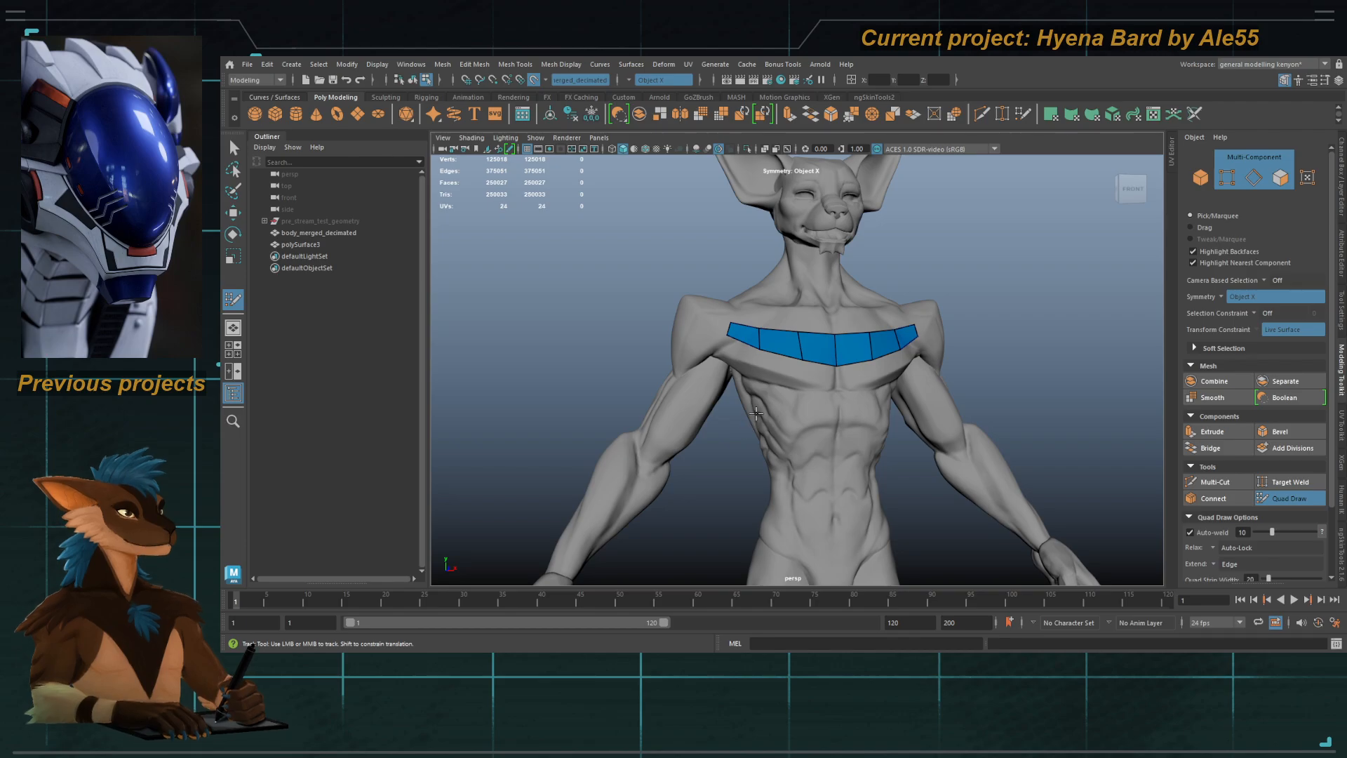
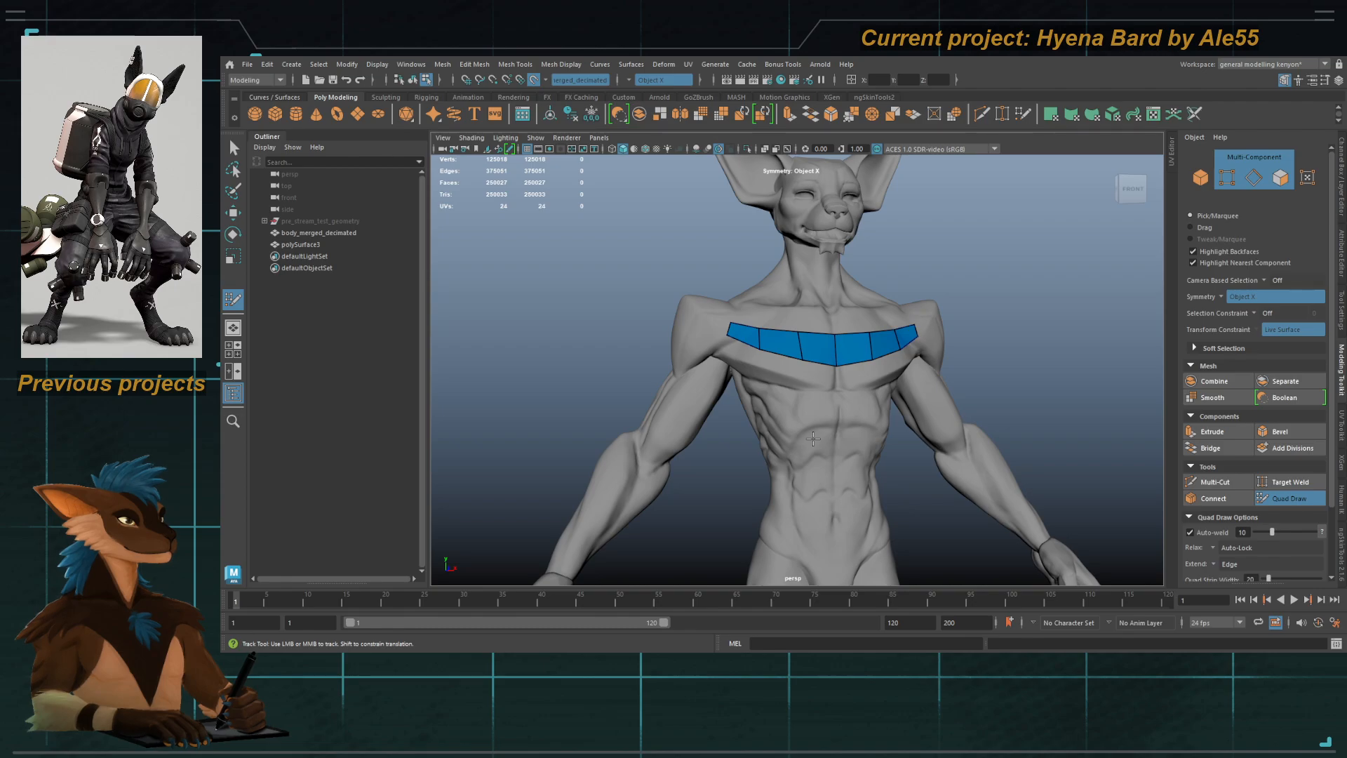
pyautogui.keyDown('alt'); pyautogui.moveTo(866, 345); pyautogui.dragTo(744, 329, button='right'); pyautogui.keyUp('alt')
pyautogui.keyDown('alt'); pyautogui.moveTo(775, 351); pyautogui.dragTo(756, 291, button='middle'); pyautogui.keyUp('alt')
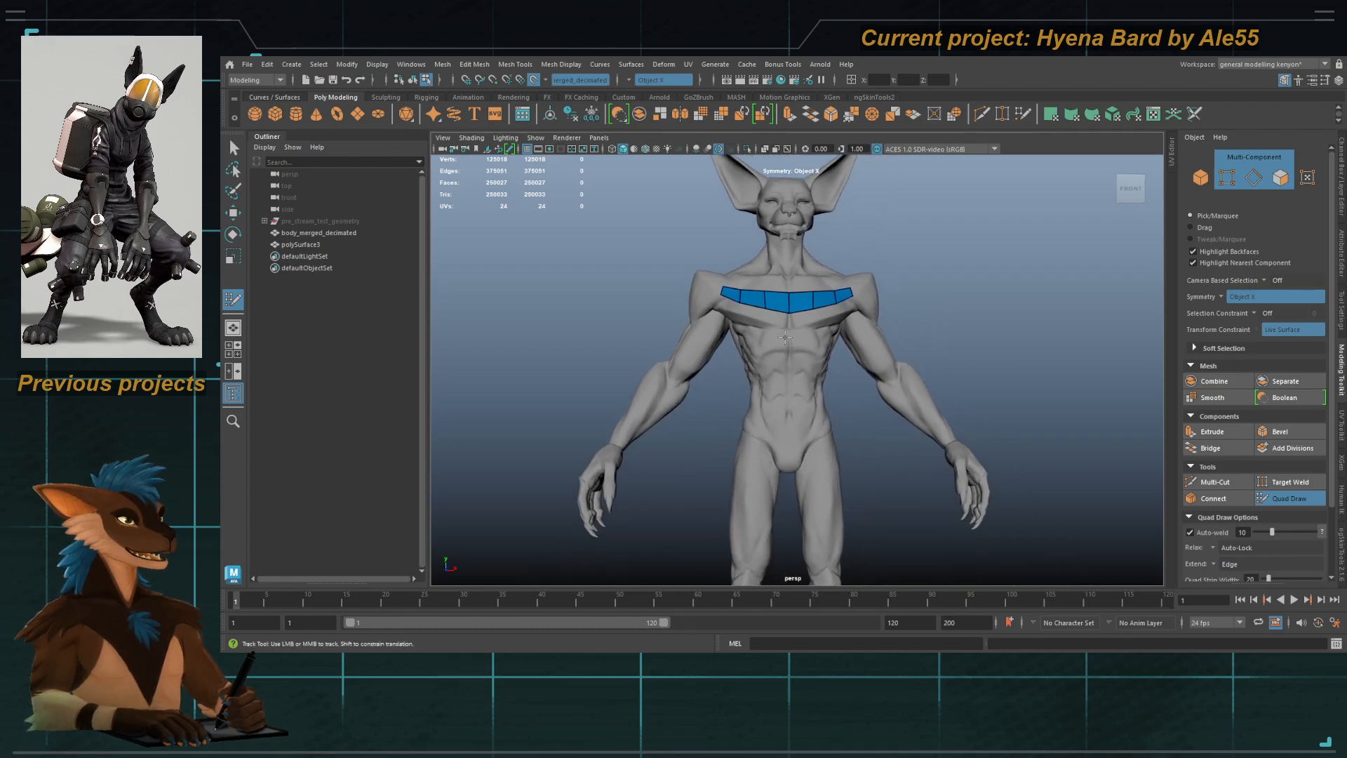
pyautogui.keyDown('alt'); pyautogui.moveTo(756, 291); pyautogui.dragTo(709, 302, button='right'); pyautogui.keyUp('alt')
pyautogui.keyDown('alt'); pyautogui.moveTo(709, 302); pyautogui.dragTo(700, 309); pyautogui.keyUp('alt')
pyautogui.keyDown('alt'); pyautogui.moveTo(700, 308); pyautogui.dragTo(883, 459, button='right'); pyautogui.keyUp('alt')
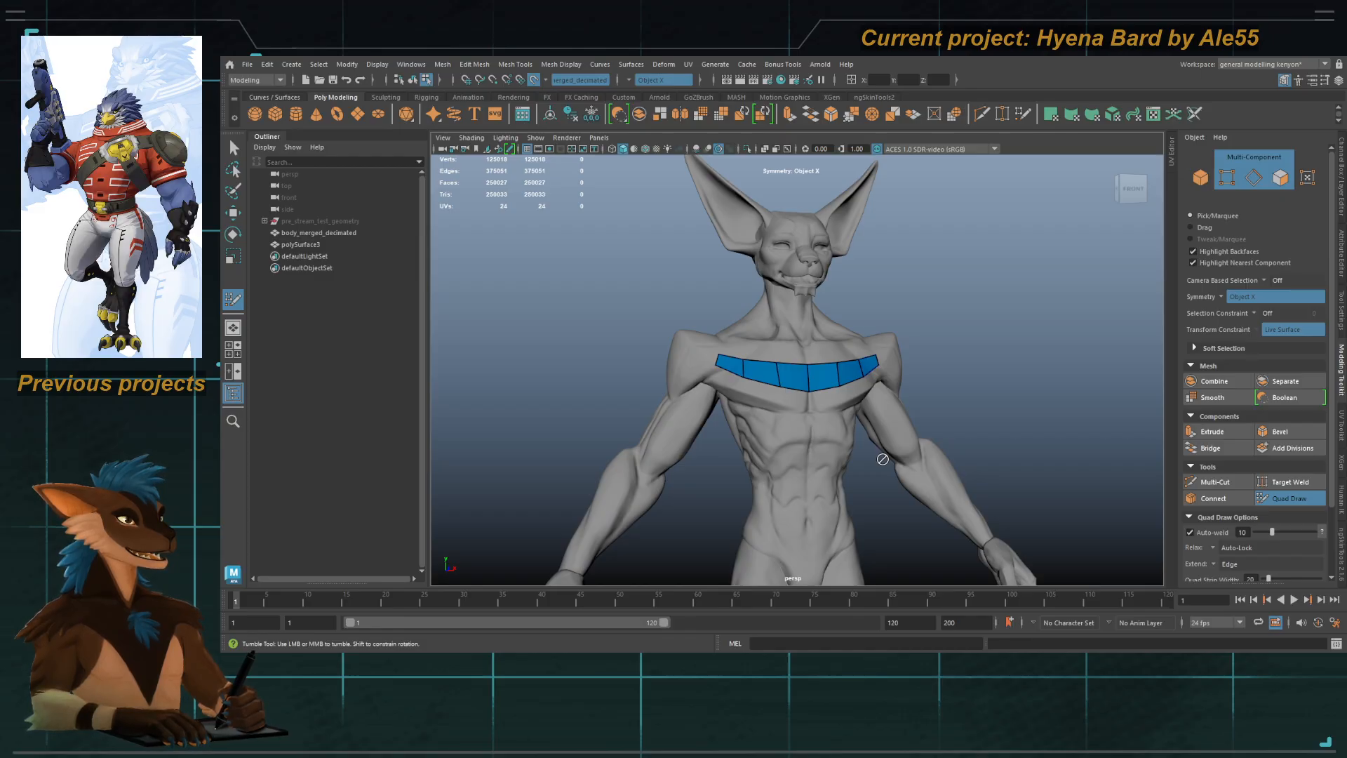
pyautogui.keyDown('alt'); pyautogui.moveTo(764, 370); pyautogui.dragTo(795, 462); pyautogui.keyUp('alt')
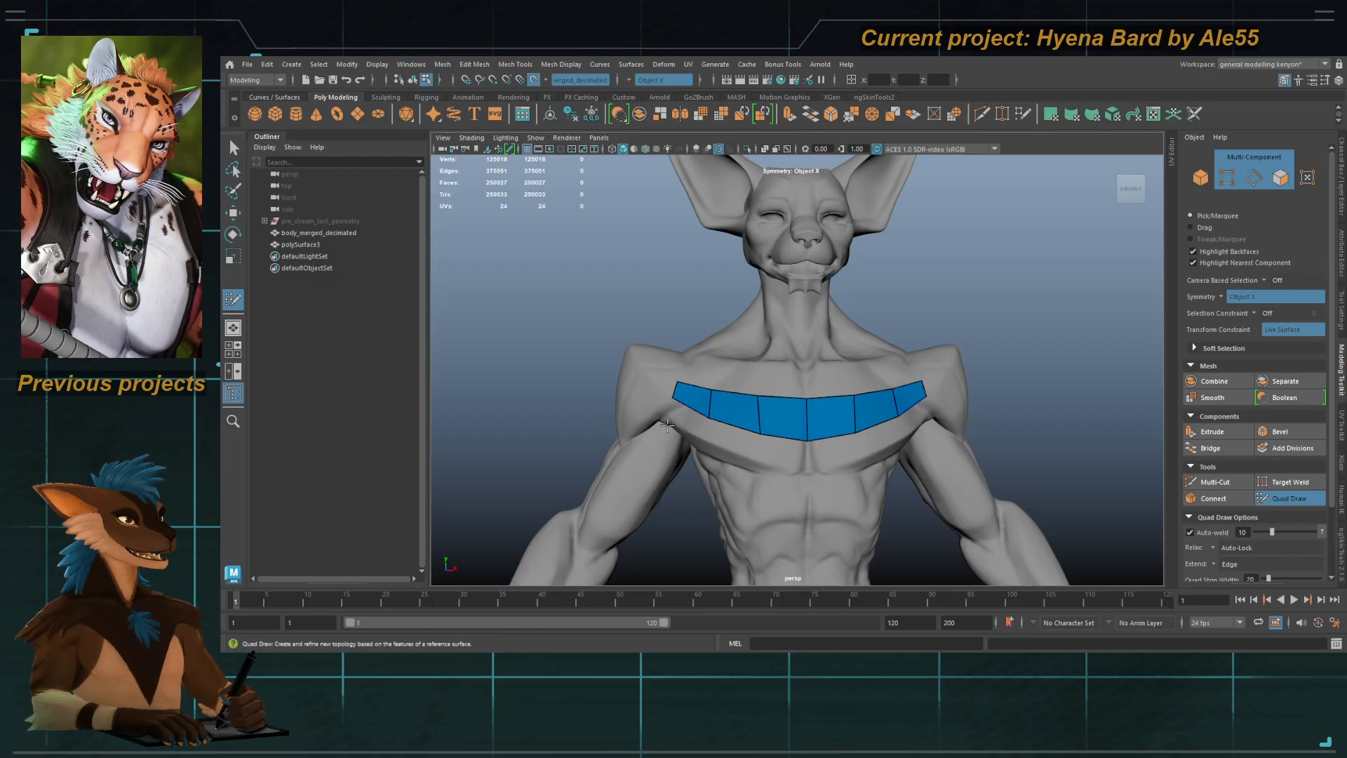
pyautogui.keyDown('alt'); pyautogui.moveTo(746, 423); pyautogui.dragTo(774, 396); pyautogui.keyUp('alt')
pyautogui.keyDown('alt'); pyautogui.moveTo(774, 396); pyautogui.dragTo(785, 420, button='right'); pyautogui.keyUp('alt')
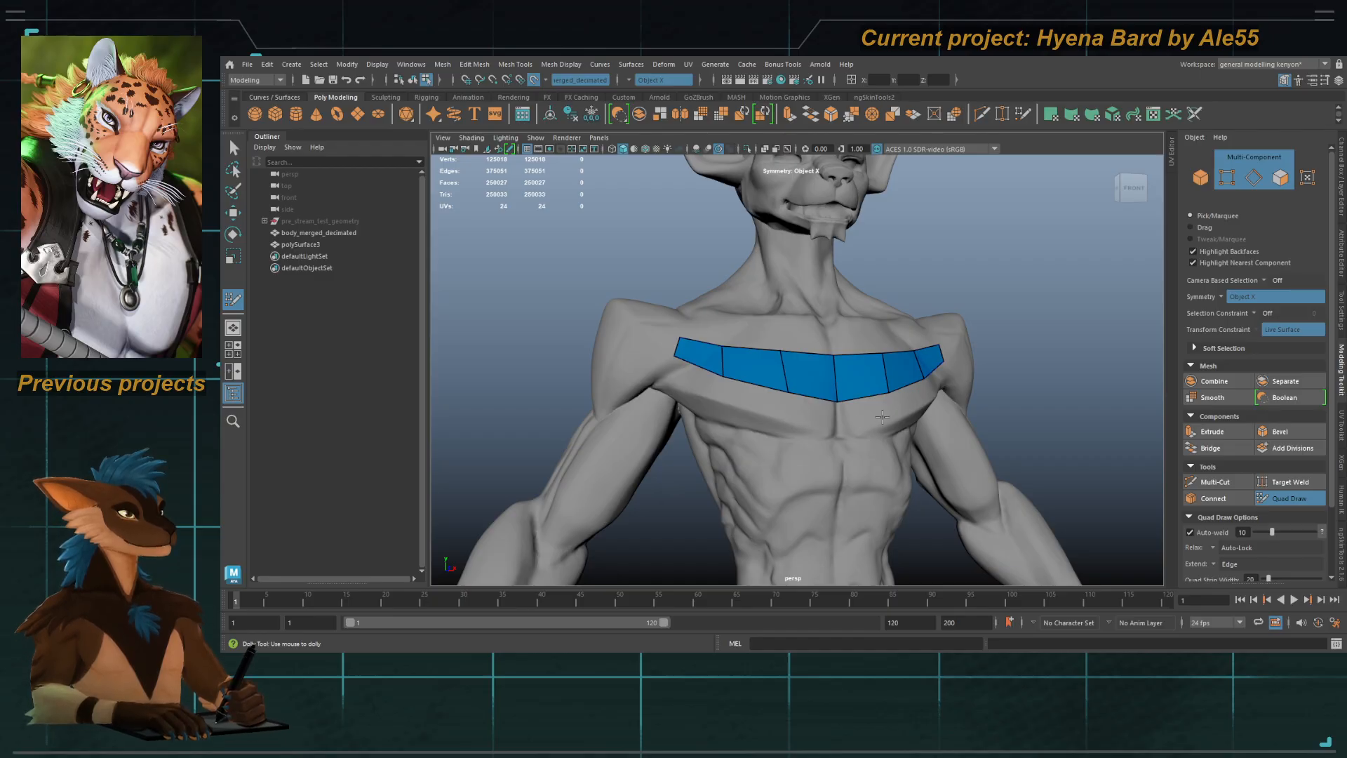
pyautogui.moveTo(792, 419)
pyautogui.keyDown('alt'); pyautogui.mouseDown()
pyautogui.moveTo(824, 425)
pyautogui.moveTo(807, 429)
pyautogui.mouseUp(); pyautogui.keyUp('alt')
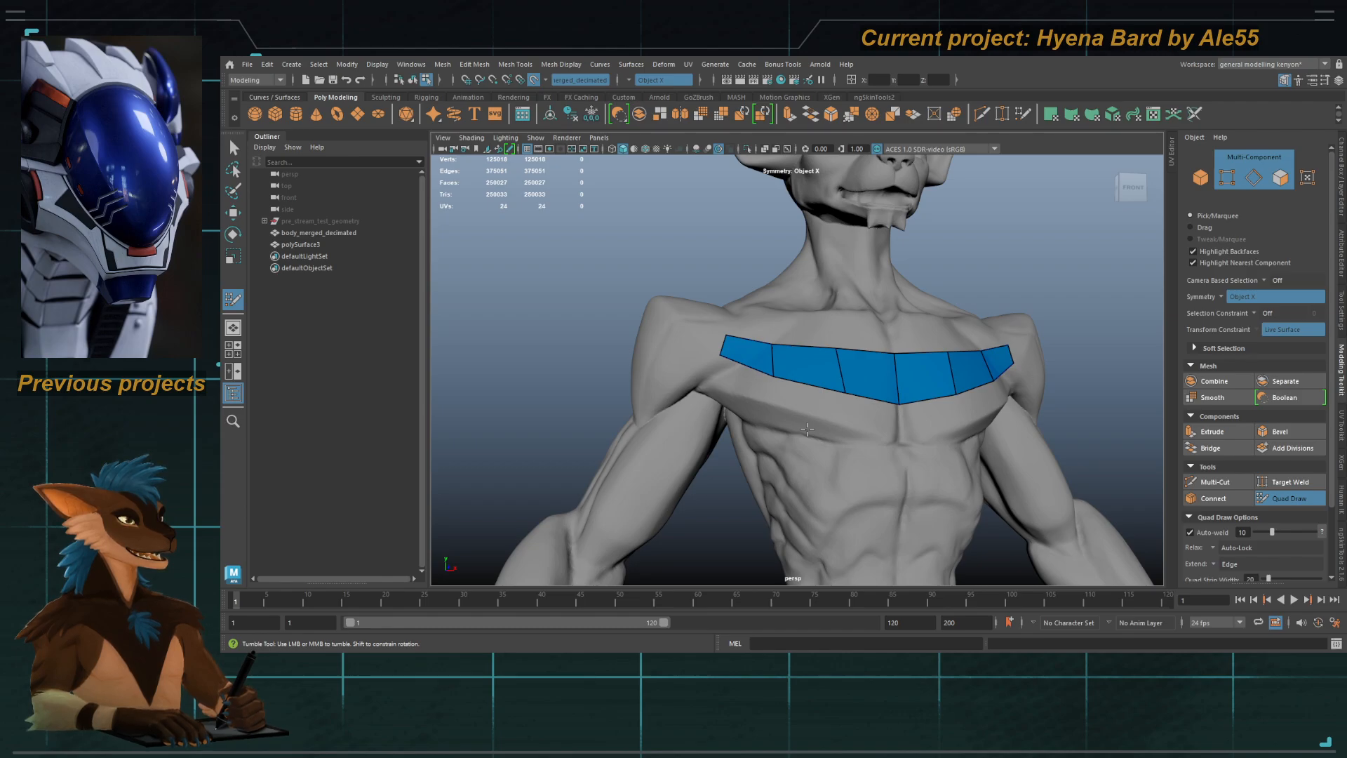
pyautogui.keyDown('alt'); pyautogui.moveTo(848, 440); pyautogui.dragTo(761, 417, button='right'); pyautogui.keyUp('alt')
pyautogui.keyDown('alt'); pyautogui.moveTo(740, 361); pyautogui.dragTo(662, 374); pyautogui.keyUp('alt')
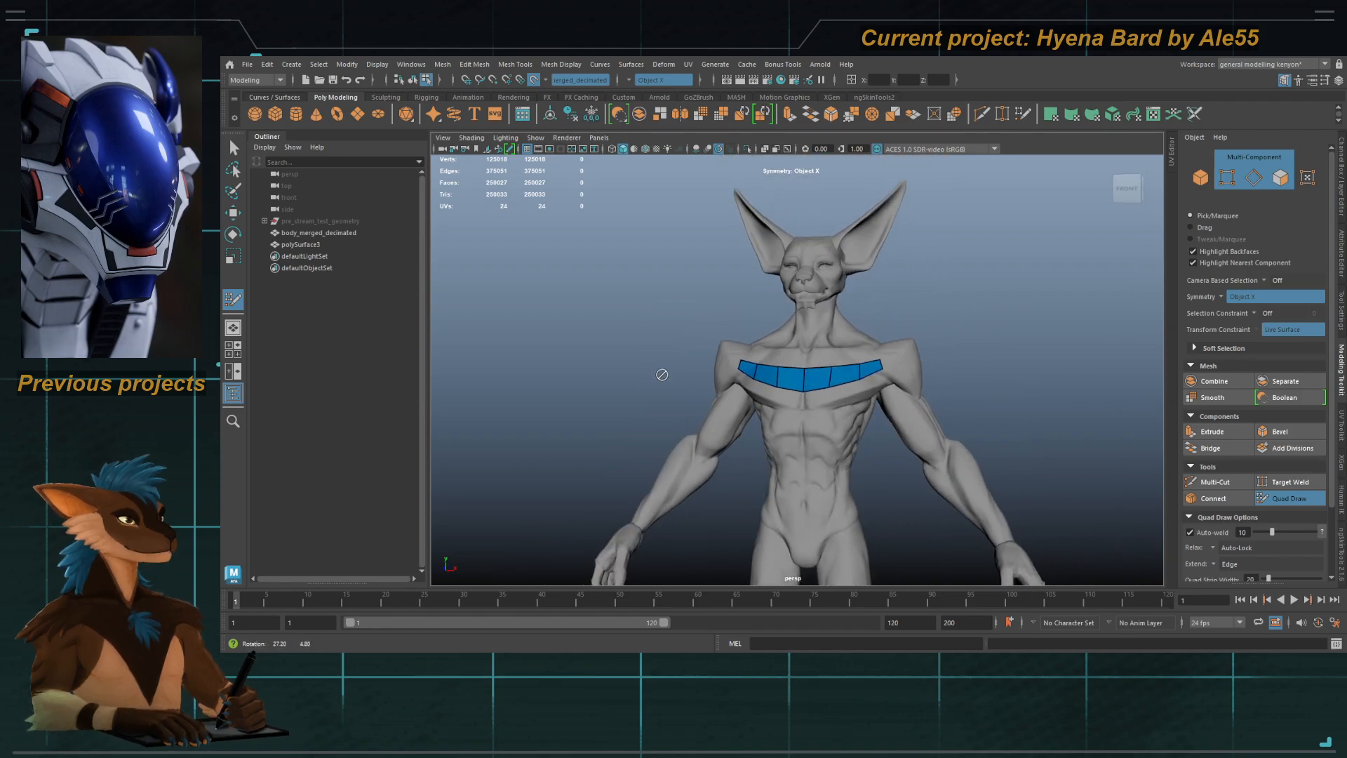
pyautogui.keyDown('alt'); pyautogui.moveTo(745, 373); pyautogui.dragTo(722, 340, button='middle'); pyautogui.keyUp('alt')
pyautogui.keyDown('alt'); pyautogui.moveTo(722, 340); pyautogui.dragTo(758, 346); pyautogui.keyUp('alt')
pyautogui.keyDown('alt'); pyautogui.moveTo(758, 345); pyautogui.dragTo(807, 361, button='right'); pyautogui.keyUp('alt')
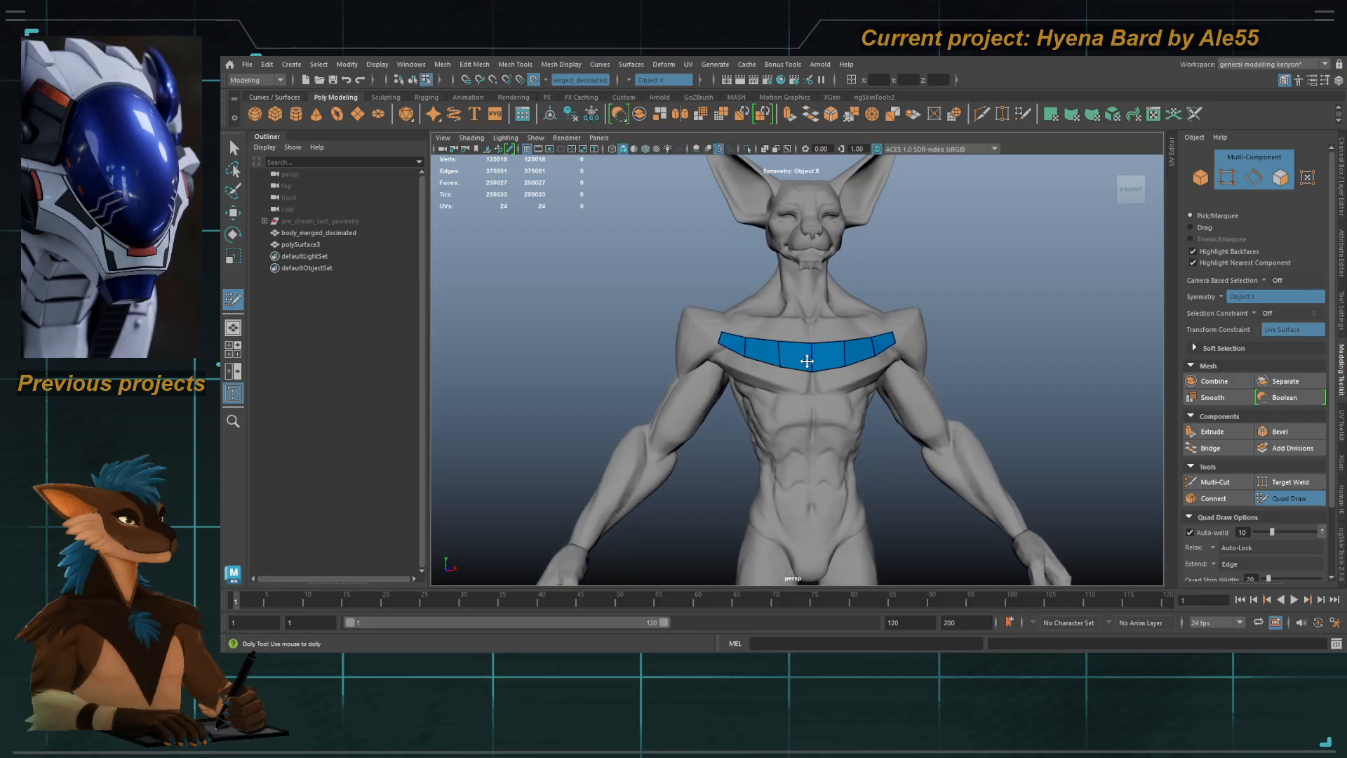
pyautogui.keyDown('alt'); pyautogui.moveTo(807, 361); pyautogui.dragTo(789, 362, button='middle'); pyautogui.keyUp('alt')
pyautogui.keyDown('alt'); pyautogui.moveTo(789, 363); pyautogui.dragTo(800, 367, button='right'); pyautogui.keyUp('alt')
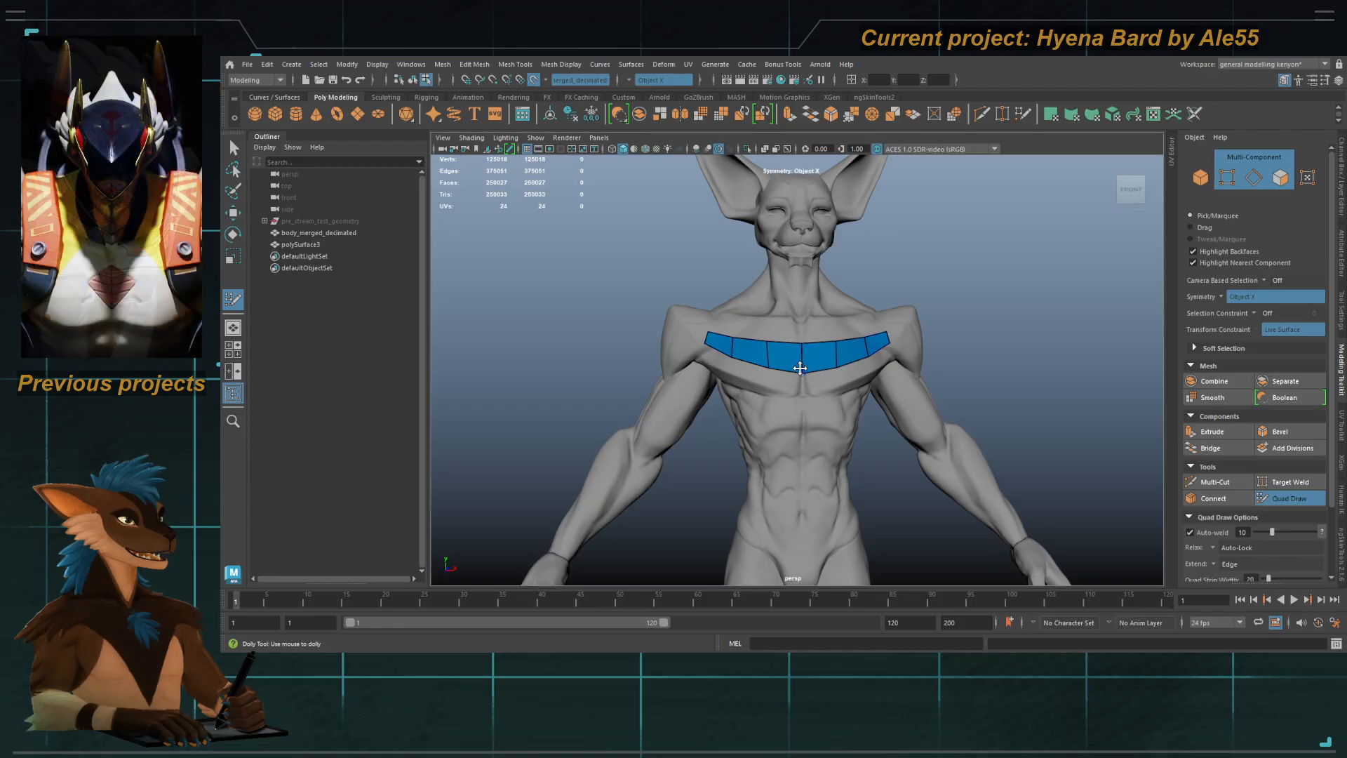
pyautogui.keyDown('alt'); pyautogui.moveTo(800, 367); pyautogui.dragTo(804, 371); pyautogui.keyUp('alt')
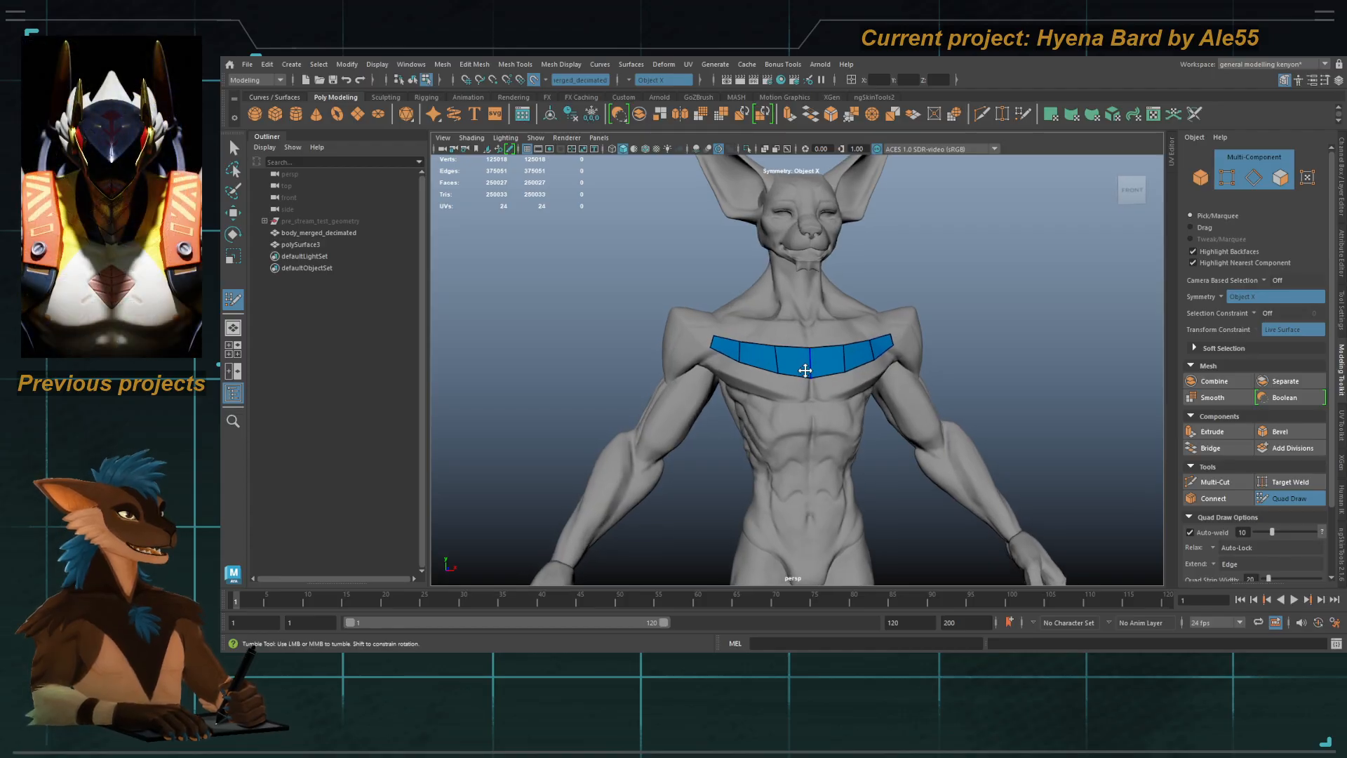
pyautogui.press('q')
pyautogui.keyDown('alt'); pyautogui.moveTo(856, 381); pyautogui.dragTo(834, 362, button='middle'); pyautogui.keyUp('alt')
pyautogui.keyDown('alt'); pyautogui.moveTo(834, 362); pyautogui.dragTo(854, 371, button='right'); pyautogui.keyUp('alt')
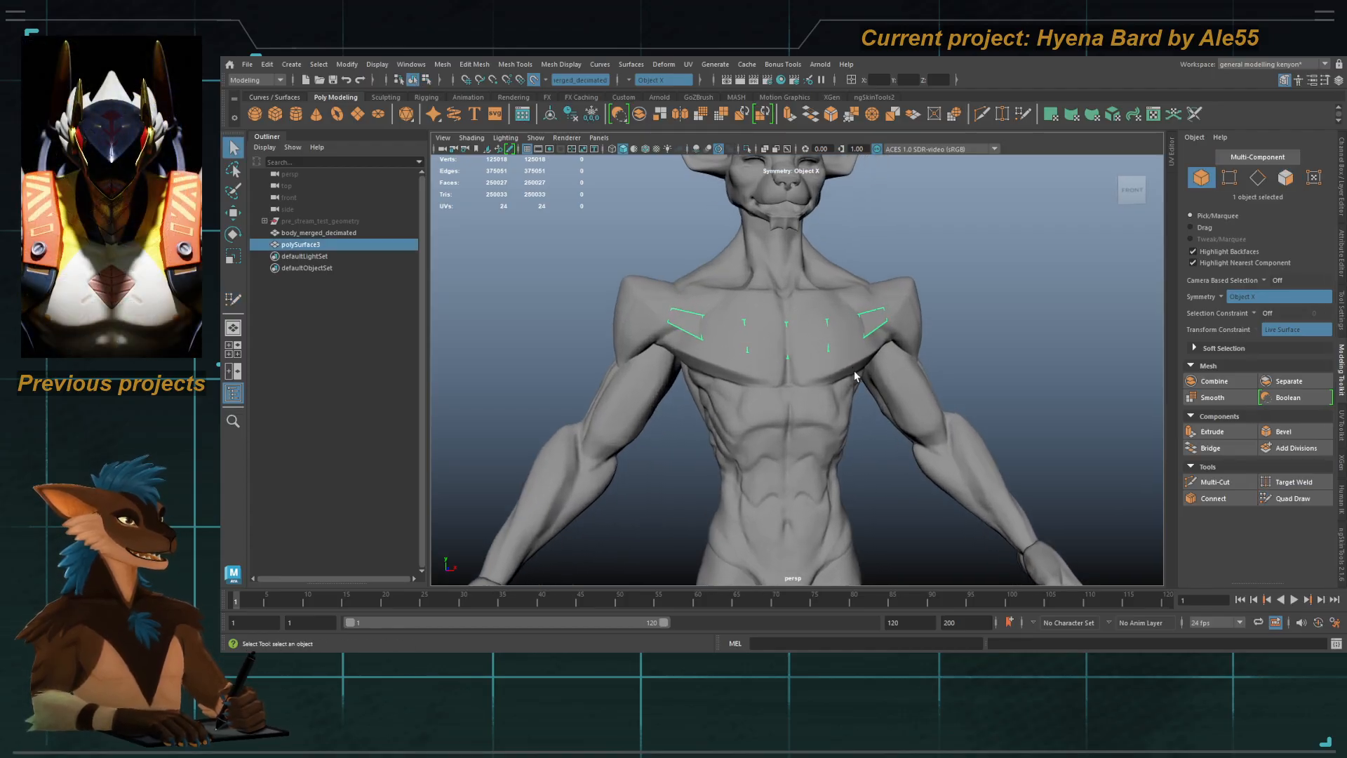
# Step: Extend the mirrored quad strip from the chest across the front and outer side of both shoulders
pyautogui.press('y')
pyautogui.keyDown('alt'); pyautogui.moveTo(733, 330); pyautogui.dragTo(742, 348, button='middle'); pyautogui.keyUp('alt')
pyautogui.keyDown('alt'); pyautogui.moveTo(742, 348); pyautogui.dragTo(785, 382, button='right'); pyautogui.keyUp('alt')
pyautogui.keyDown('alt'); pyautogui.moveTo(765, 396); pyautogui.dragTo(839, 410); pyautogui.keyUp('alt')
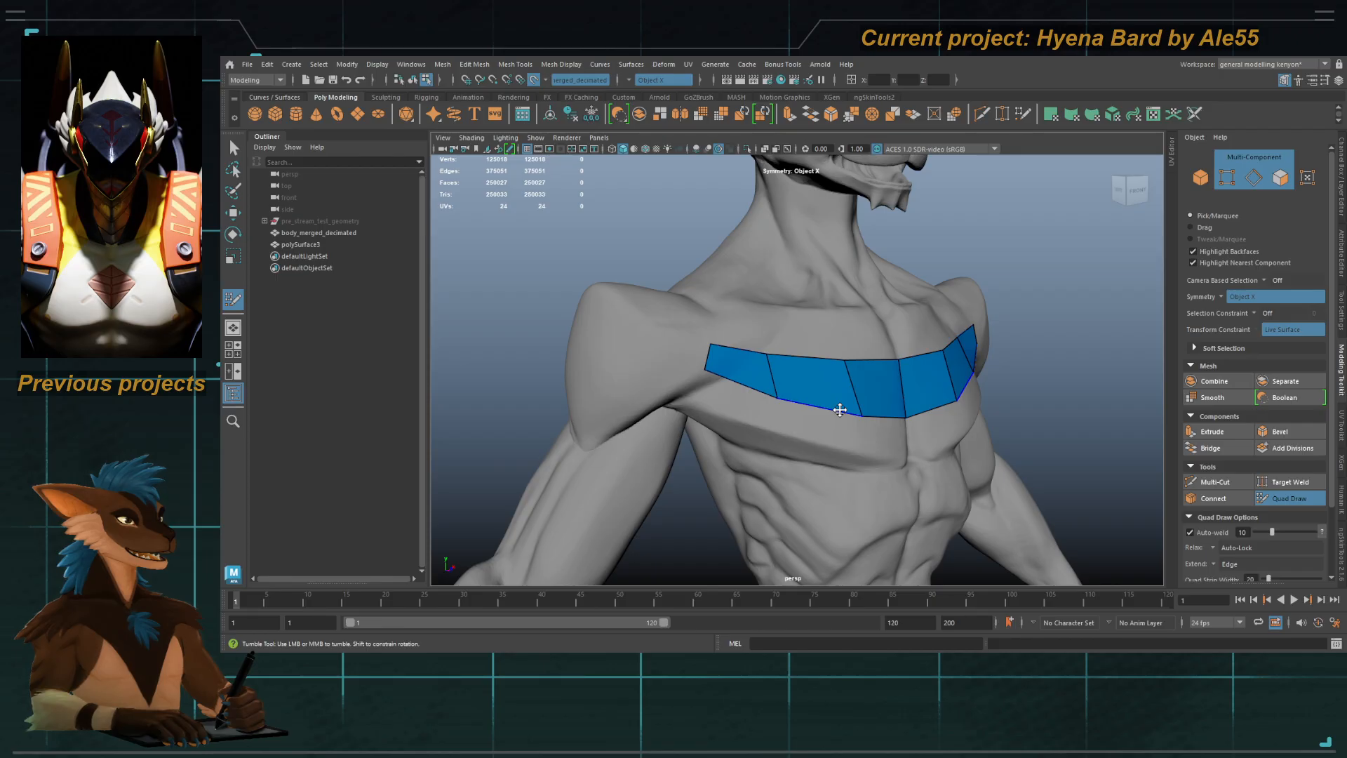
pyautogui.click(649, 332)
pyautogui.click(647, 367)
pyautogui.keyDown('shift'); pyautogui.click(675, 355); pyautogui.keyUp('shift')
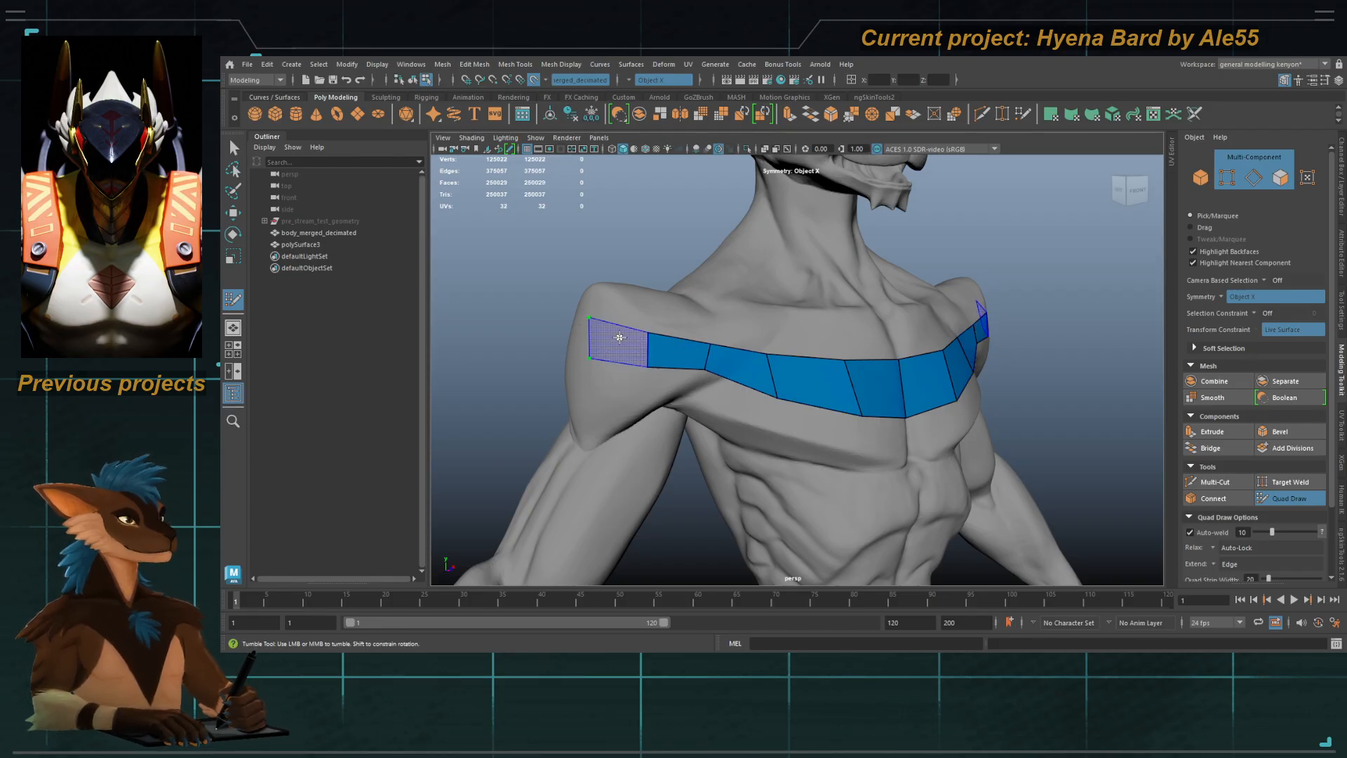
pyautogui.keyDown('alt'); pyautogui.moveTo(603, 405); pyautogui.dragTo(690, 419); pyautogui.keyUp('alt')
pyautogui.click(833, 402)
pyautogui.click(842, 442)
pyautogui.keyDown('shift'); pyautogui.click(888, 417); pyautogui.keyUp('shift')
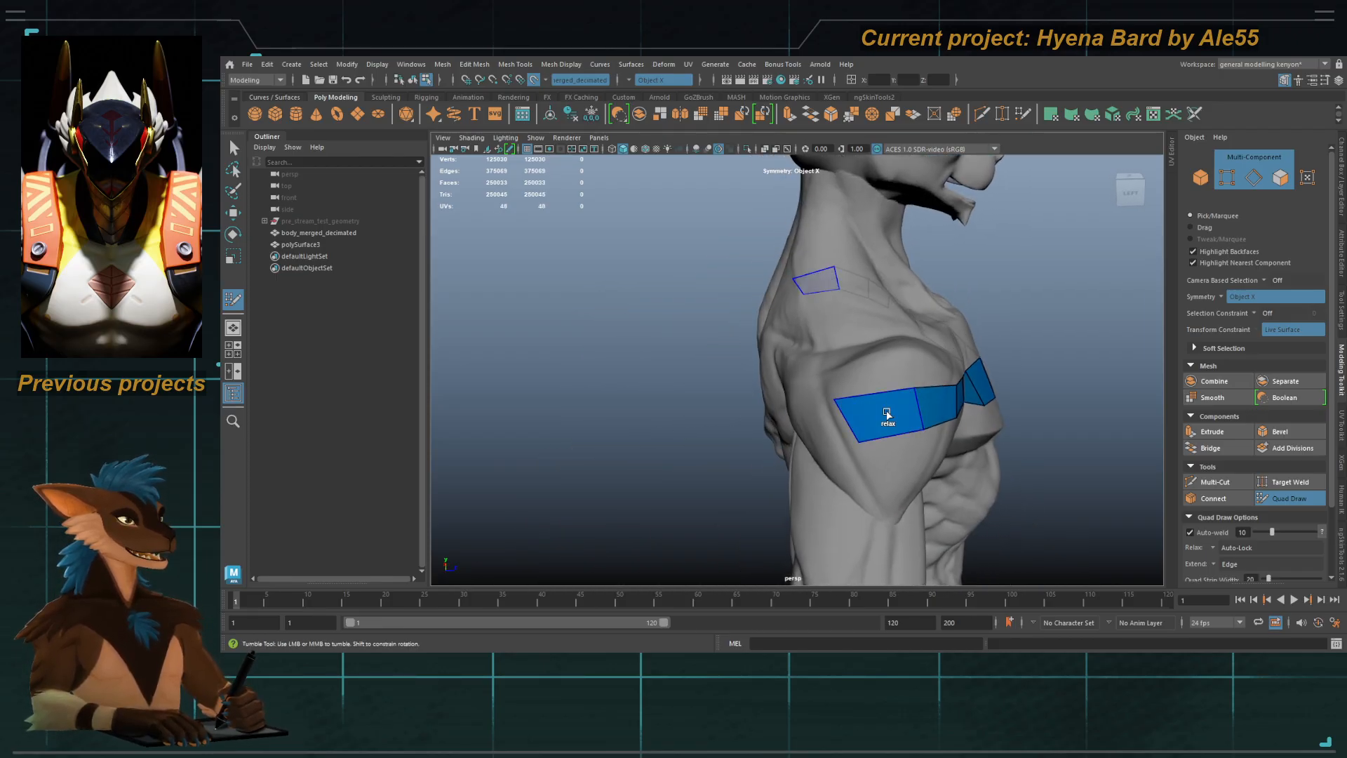
# Step: Continue the mirrored quad strip from the shoulders across the upper back to the spine
pyautogui.keyDown('alt'); pyautogui.moveTo(817, 398); pyautogui.dragTo(893, 397); pyautogui.keyUp('alt')
pyautogui.click(921, 331)
pyautogui.click(938, 368)
pyautogui.keyDown('shift'); pyautogui.click(971, 349); pyautogui.keyUp('shift')
pyautogui.click(851, 331)
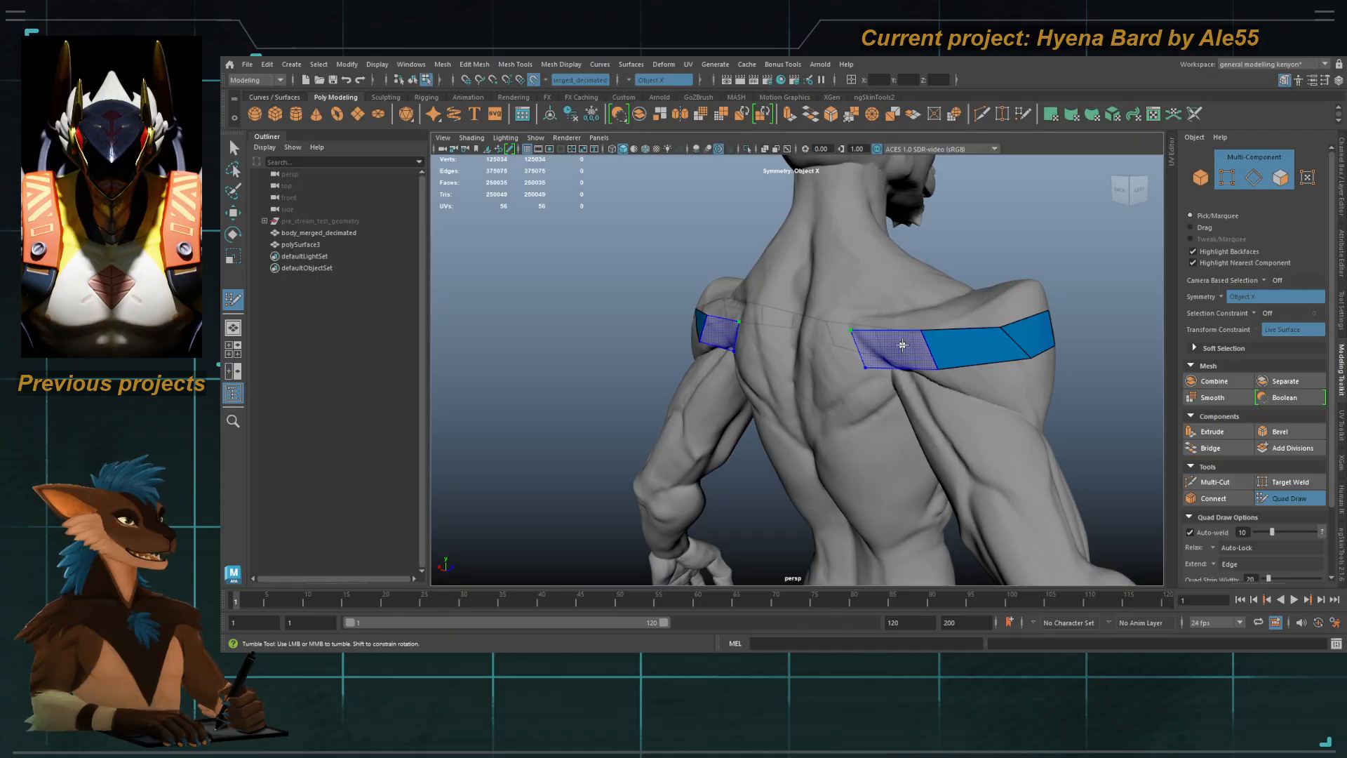
pyautogui.click(863, 368)
pyautogui.keyDown('shift'); pyautogui.click(895, 349); pyautogui.keyUp('shift')
pyautogui.click(795, 329)
pyautogui.click(789, 376)
pyautogui.keyDown('shift'); pyautogui.click(823, 352); pyautogui.keyUp('shift')
# Step: Extrude the strip's lower chest edges downward to cover the chest and abdomen with quads
pyautogui.moveTo(807, 394)
pyautogui.keyDown('alt'); pyautogui.mouseDown()
pyautogui.moveTo(715, 410)
pyautogui.moveTo(659, 400)
pyautogui.moveTo(757, 367)
pyautogui.moveTo(759, 401)
pyautogui.mouseUp(); pyautogui.keyUp('alt')
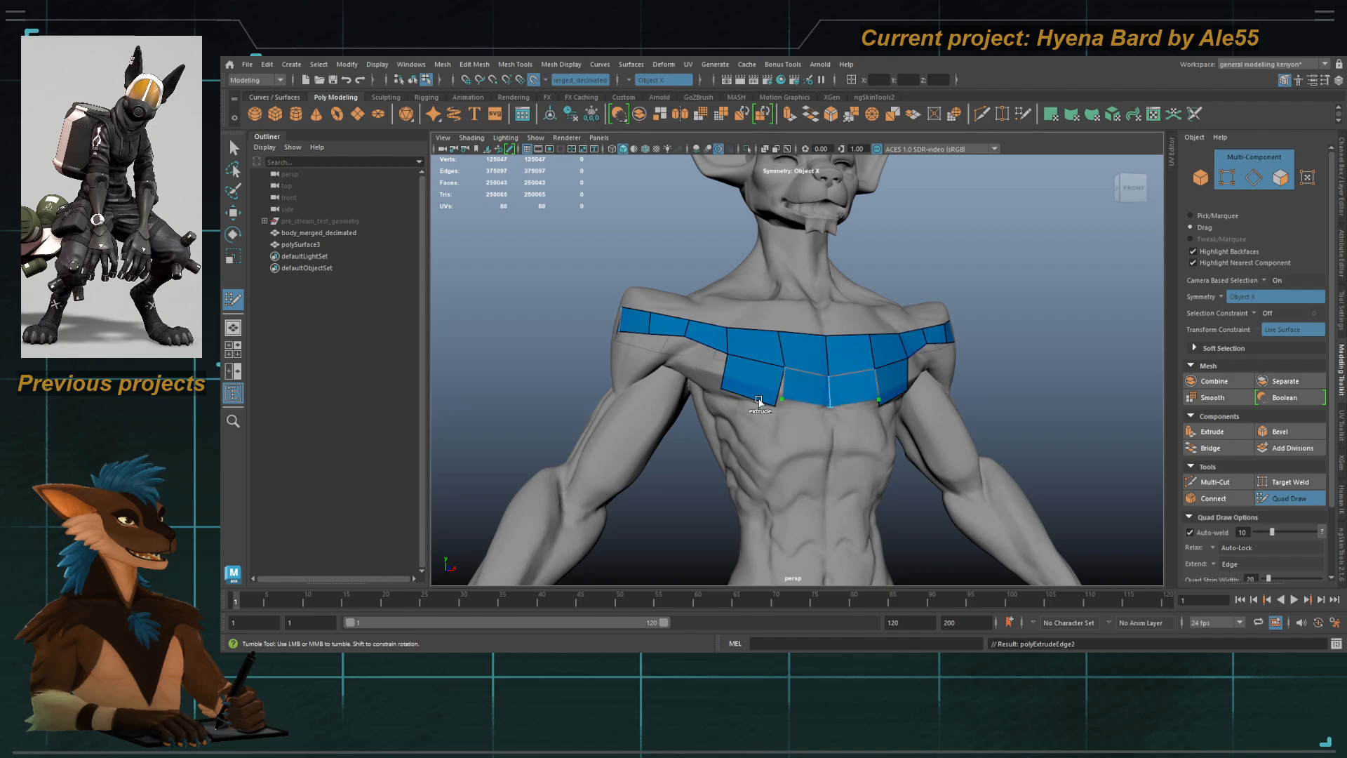
pyautogui.moveTo(707, 347); pyautogui.dragTo(700, 397)
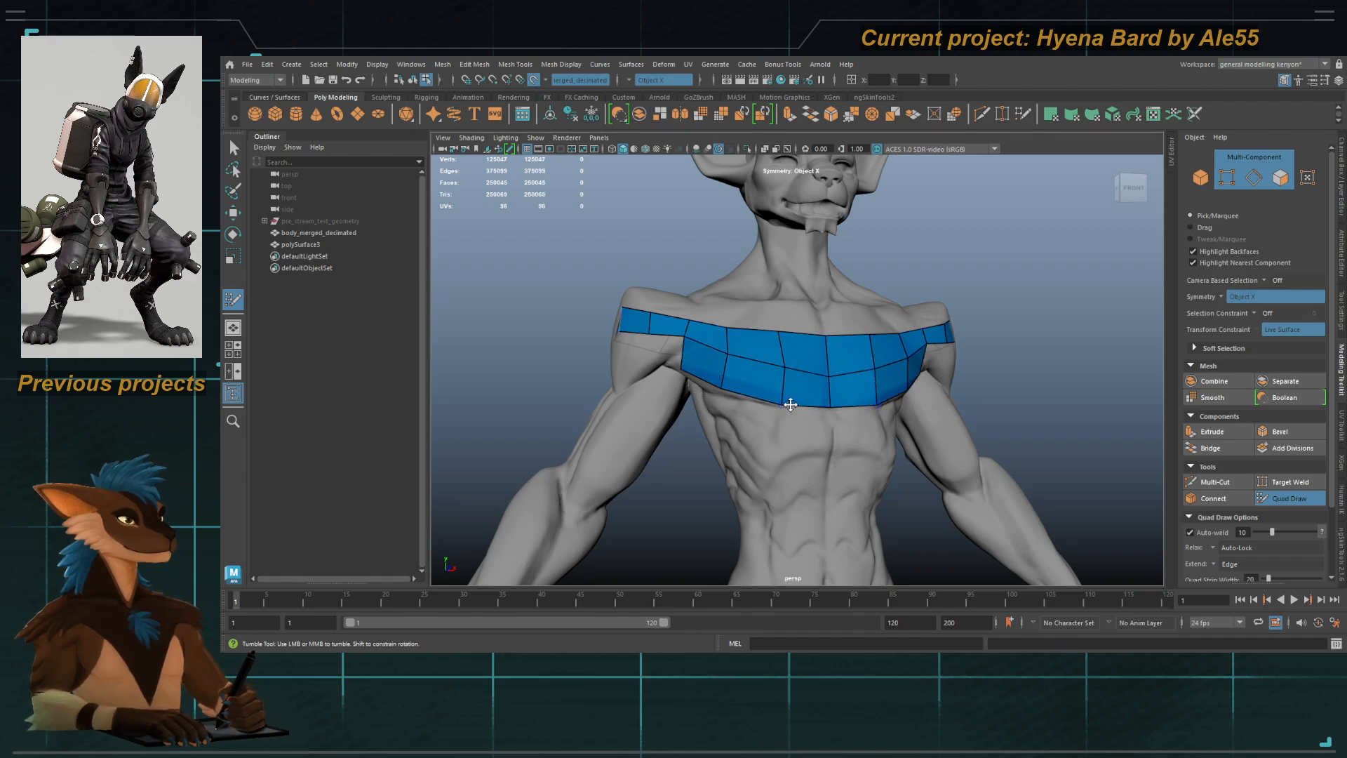
pyautogui.moveTo(790, 405); pyautogui.dragTo(812, 539)
pyautogui.moveTo(755, 409); pyautogui.dragTo(821, 411)
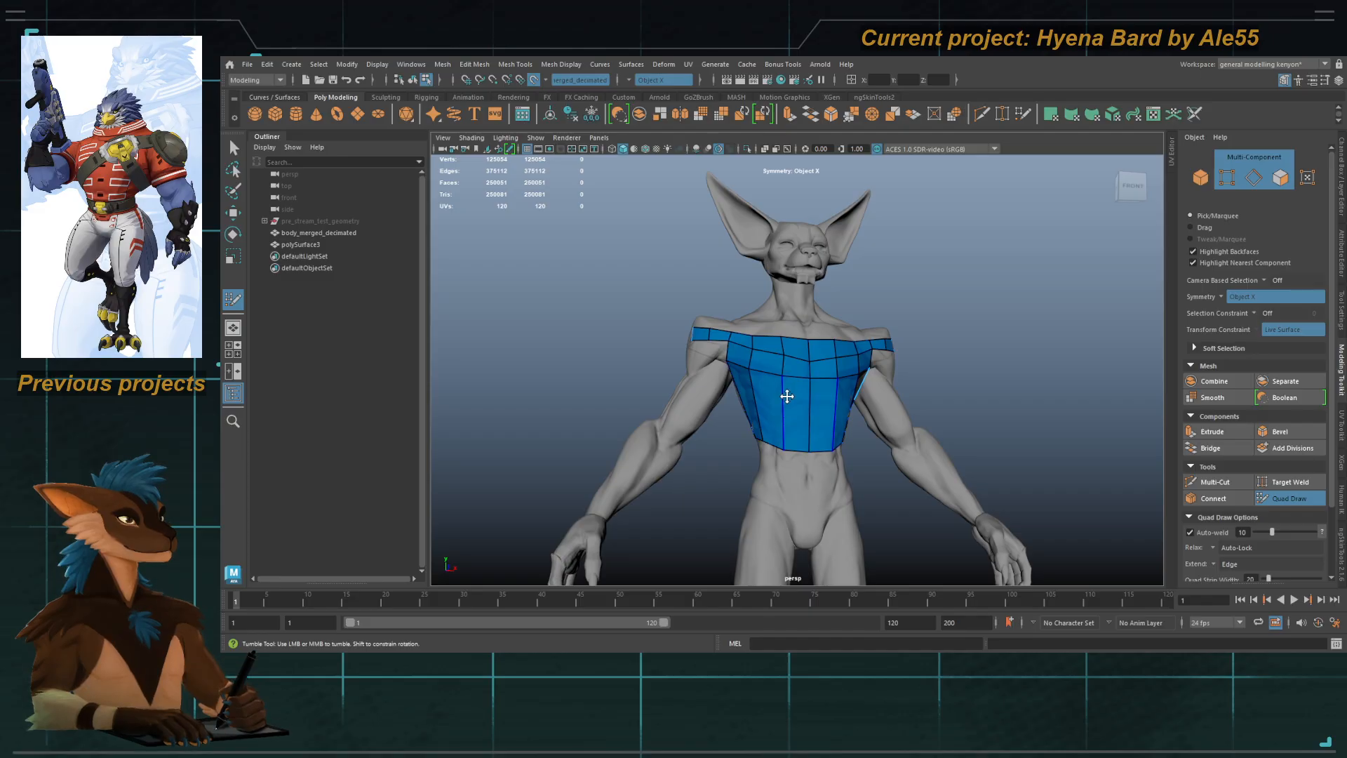
# Step: Delete the drawn quad mesh and switch off the live surface and modelling symmetry
pyautogui.press('q')
pyautogui.press('Delete')
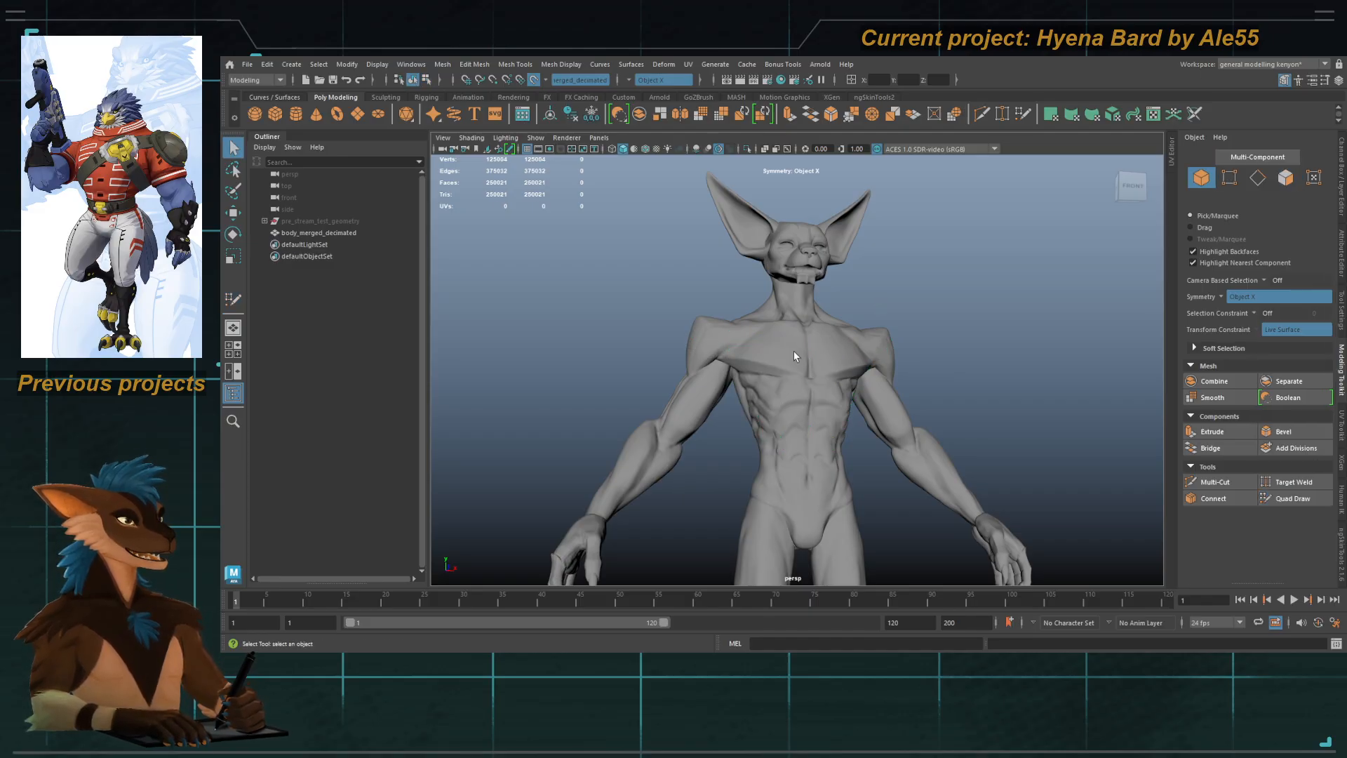
pyautogui.click(533, 80)
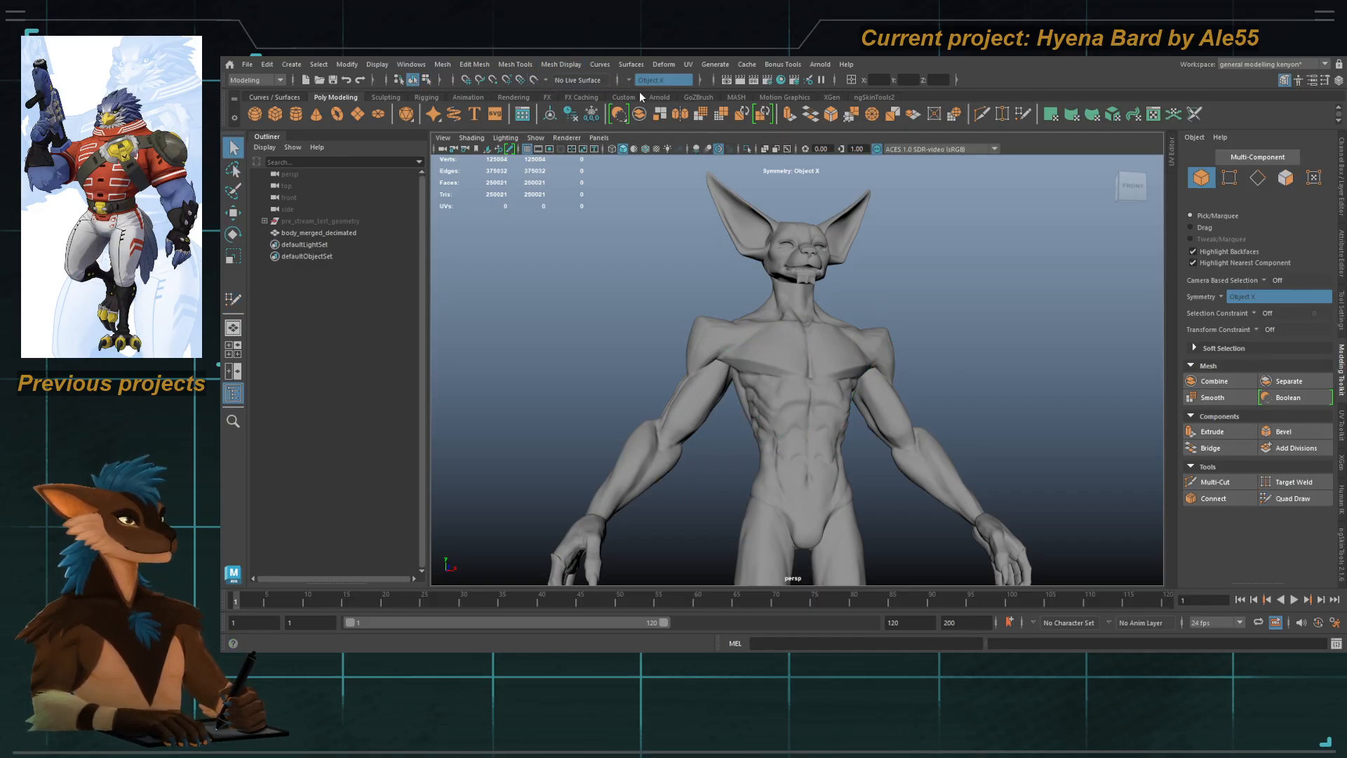
pyautogui.click(639, 93)
pyautogui.keyDown('alt'); pyautogui.moveTo(729, 281); pyautogui.dragTo(740, 322); pyautogui.keyUp('alt')
pyautogui.keyDown('alt'); pyautogui.moveTo(739, 386); pyautogui.dragTo(609, 285, button='middle'); pyautogui.keyUp('alt')
pyautogui.keyDown('alt'); pyautogui.moveTo(814, 369); pyautogui.dragTo(621, 282, button='right'); pyautogui.keyUp('alt')
pyautogui.keyDown('alt'); pyautogui.moveTo(622, 282); pyautogui.dragTo(650, 324); pyautogui.keyUp('alt')
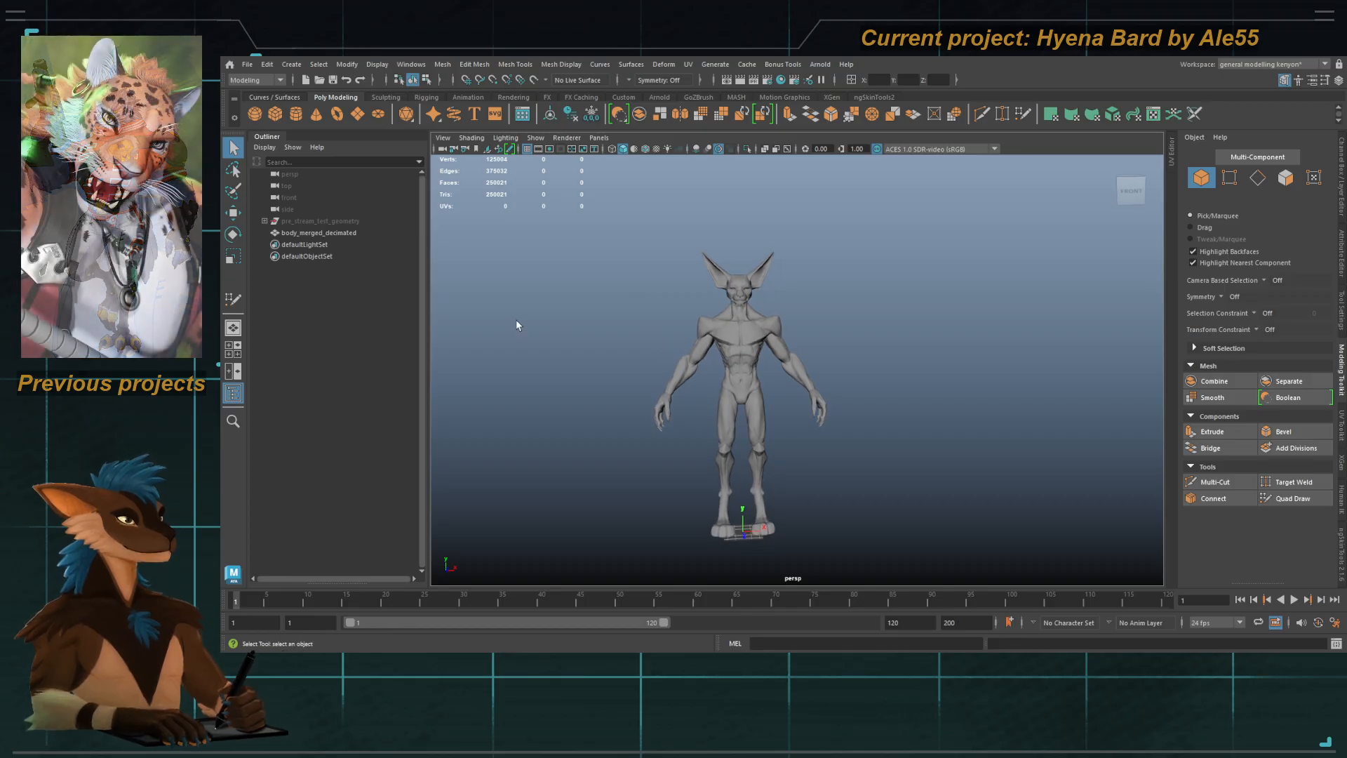
# Step: Create a polygon cube on the ground beside the figure and frame it
pyautogui.click(278, 119)
pyautogui.keyDown('alt'); pyautogui.moveTo(901, 477); pyautogui.dragTo(879, 515); pyautogui.keyUp('alt')
pyautogui.keyDown('alt'); pyautogui.moveTo(879, 515); pyautogui.dragTo(856, 489, button='middle'); pyautogui.keyUp('alt')
pyautogui.keyDown('alt'); pyautogui.moveTo(856, 488); pyautogui.dragTo(942, 533, button='right'); pyautogui.keyUp('alt')
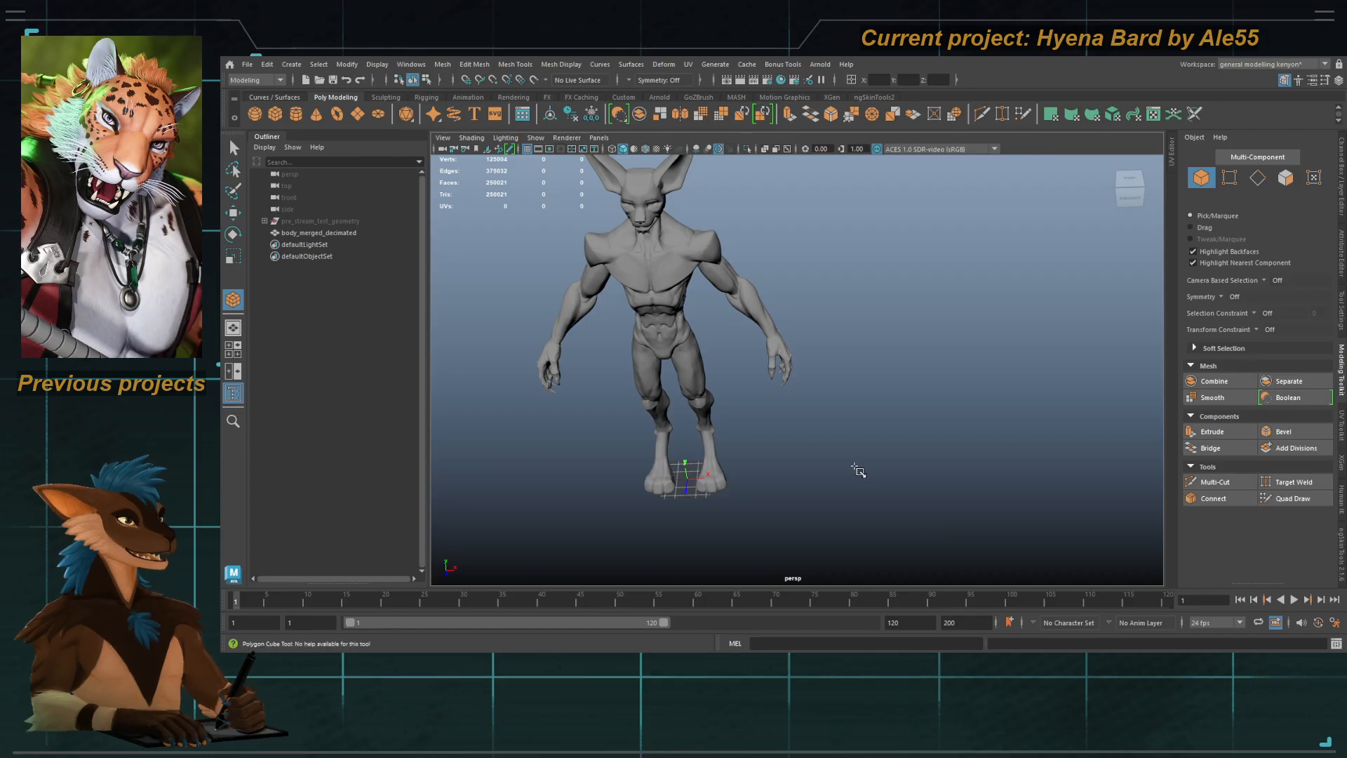
pyautogui.keyDown('shift'); pyautogui.moveTo(856, 468); pyautogui.dragTo(892, 465); pyautogui.keyUp('shift')
pyautogui.press('f')
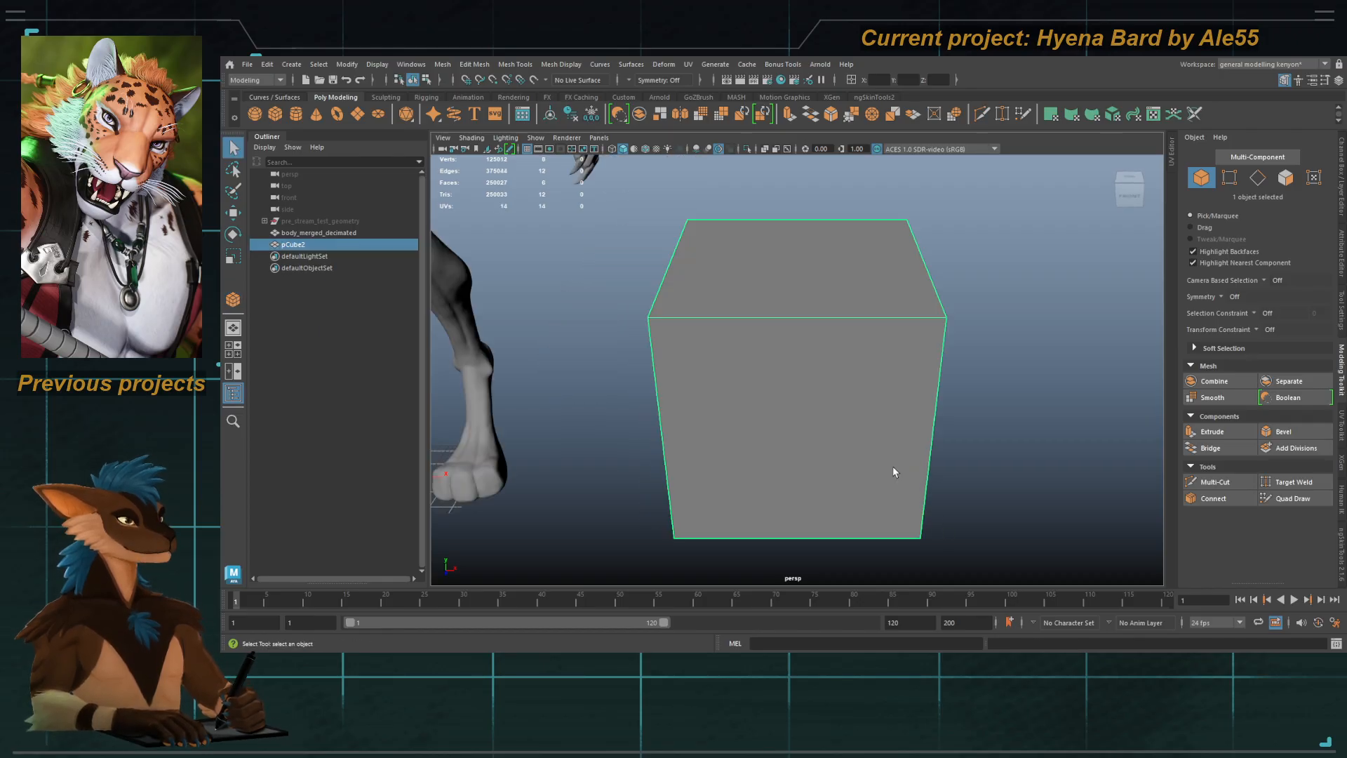
# Step: Insert a vertical edge loop through the middle of the cube with Multi-Cut
pyautogui.keyDown('alt'); pyautogui.moveTo(892, 466); pyautogui.dragTo(691, 362, button='right'); pyautogui.keyUp('alt')
pyautogui.keyDown('alt'); pyautogui.moveTo(598, 242); pyautogui.dragTo(680, 335, button='middle'); pyautogui.keyUp('alt')
pyautogui.keyDown('alt'); pyautogui.moveTo(895, 491); pyautogui.dragTo(789, 394, button='middle'); pyautogui.keyUp('alt')
pyautogui.keyDown('alt'); pyautogui.moveTo(730, 364); pyautogui.dragTo(795, 379, button='right'); pyautogui.keyUp('alt')
pyautogui.keyDown('alt'); pyautogui.moveTo(795, 379); pyautogui.dragTo(788, 372); pyautogui.keyUp('alt')
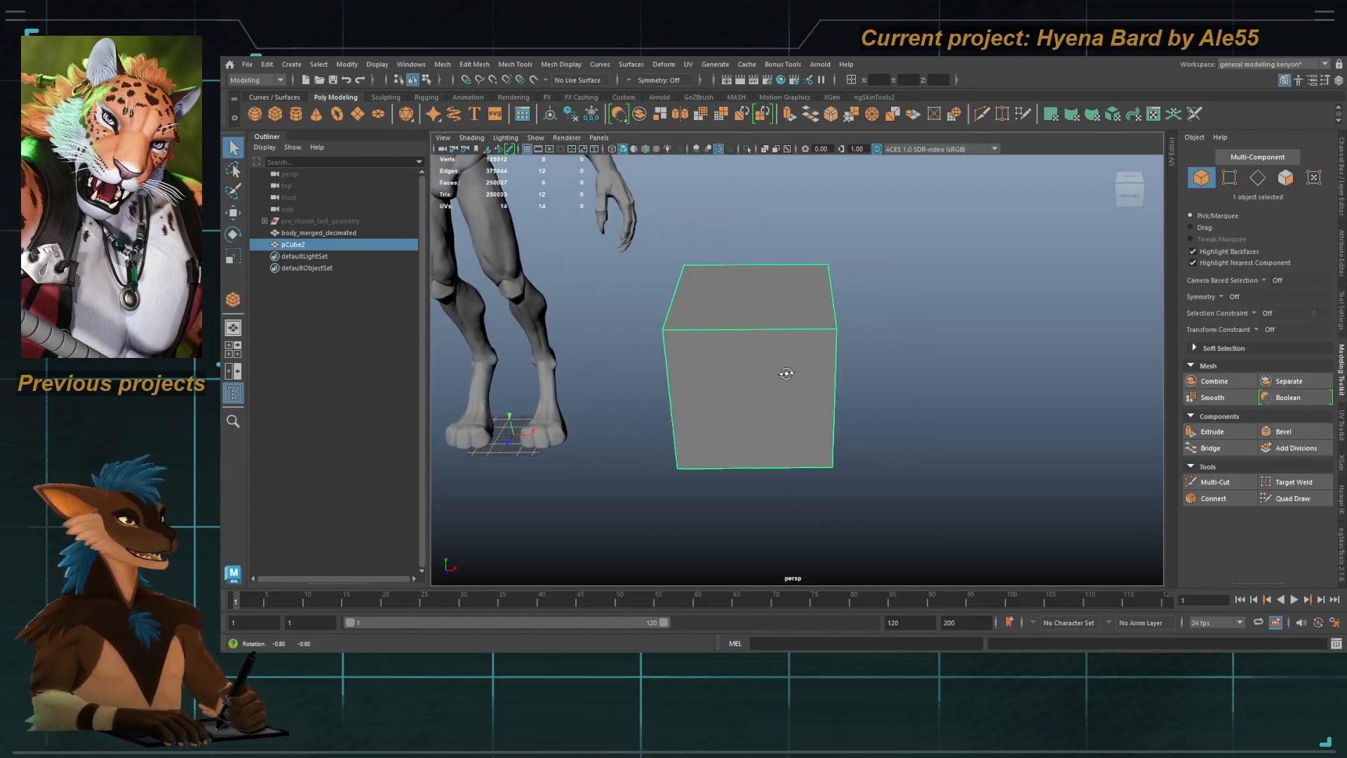
pyautogui.keyDown('shift'); pyautogui.moveTo(772, 357); pyautogui.dragTo(676, 312, button='right'); pyautogui.keyUp('shift')
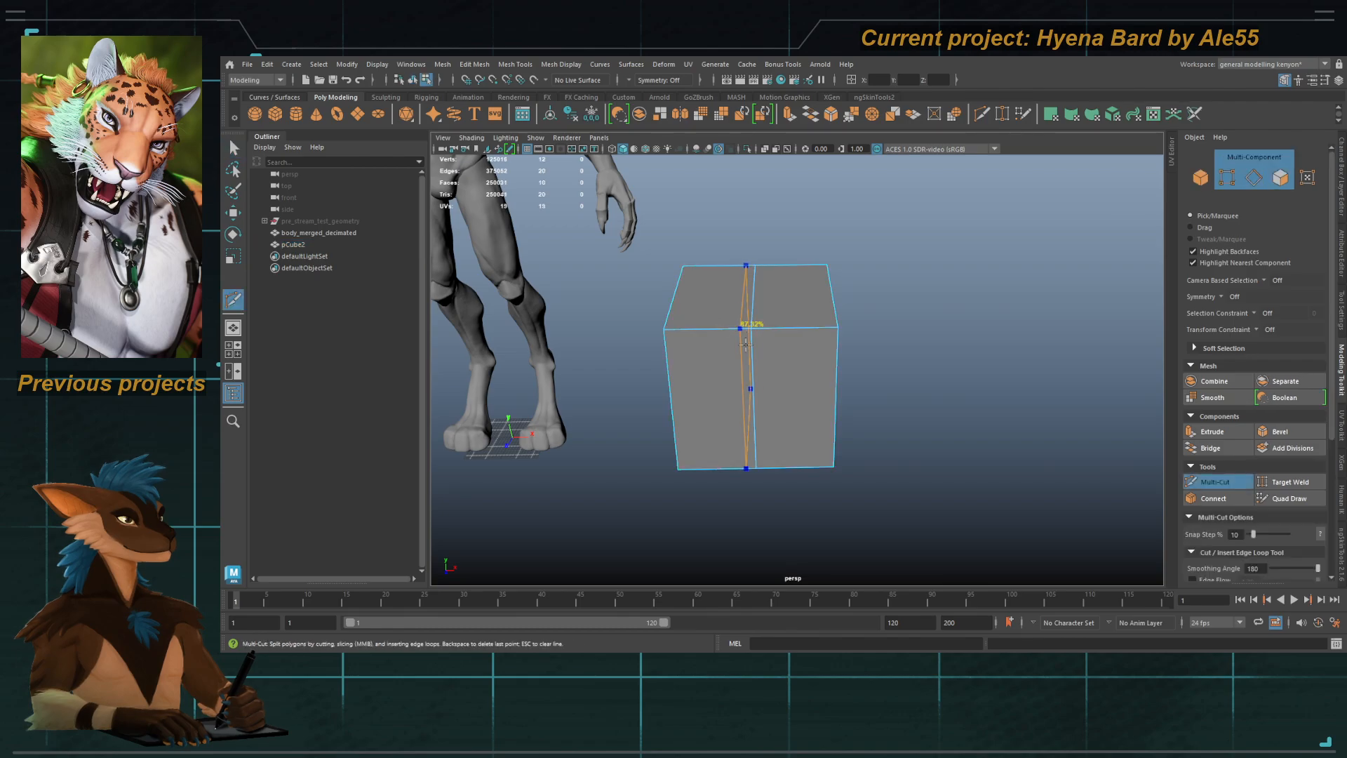
pyautogui.keyDown('ctrl'); pyautogui.middleClick(752, 327); pyautogui.keyUp('ctrl')
pyautogui.press('q')
# Step: Turn on Object X symmetry and extrude both side faces of the cube outward, two segments per side
pyautogui.keyDown('alt'); pyautogui.moveTo(788, 358); pyautogui.dragTo(809, 371, button='middle'); pyautogui.keyUp('alt')
pyautogui.click(629, 80)
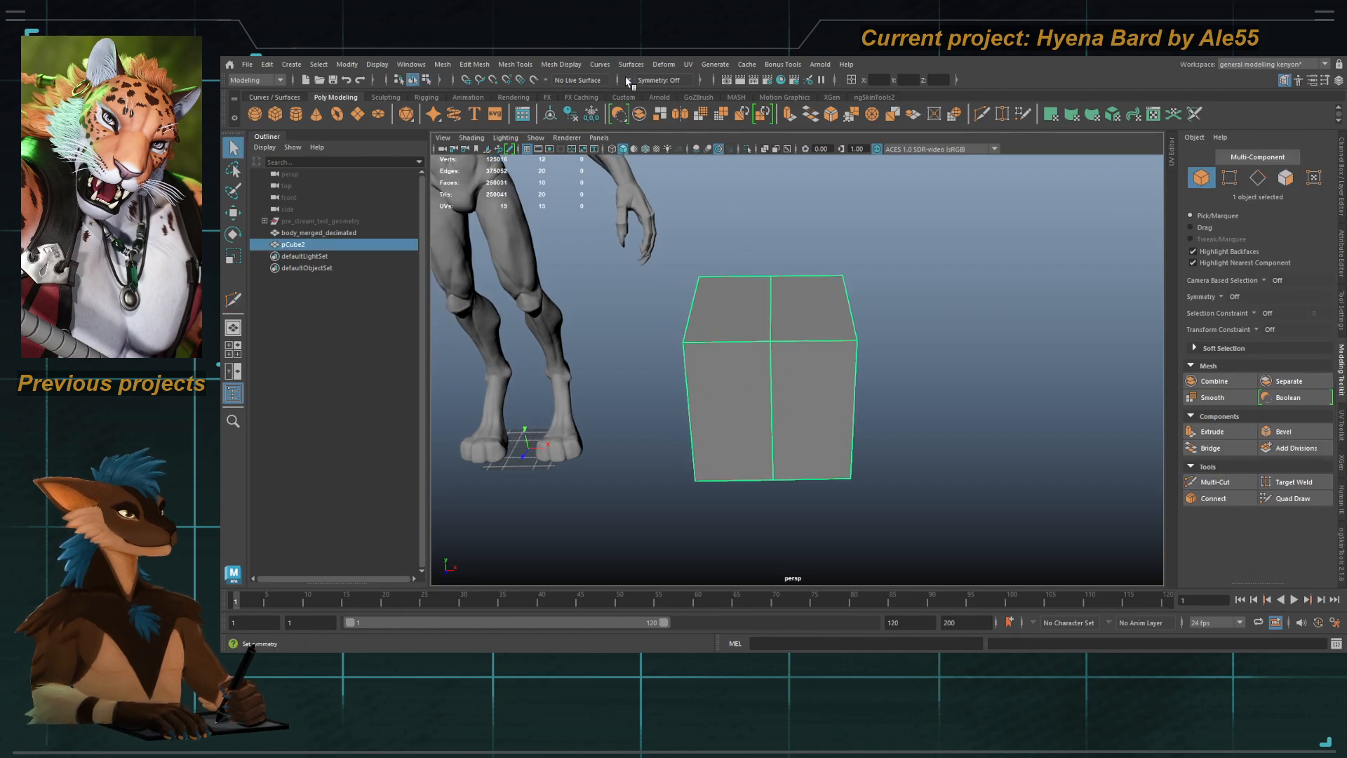
pyautogui.click(651, 104)
pyautogui.keyDown('alt'); pyautogui.moveTo(701, 382); pyautogui.dragTo(762, 367); pyautogui.keyUp('alt')
pyautogui.moveTo(762, 368); pyautogui.dragTo(756, 394, button='right')
pyautogui.click(742, 393)
pyautogui.keyDown('alt'); pyautogui.moveTo(742, 393); pyautogui.dragTo(726, 403); pyautogui.keyUp('alt')
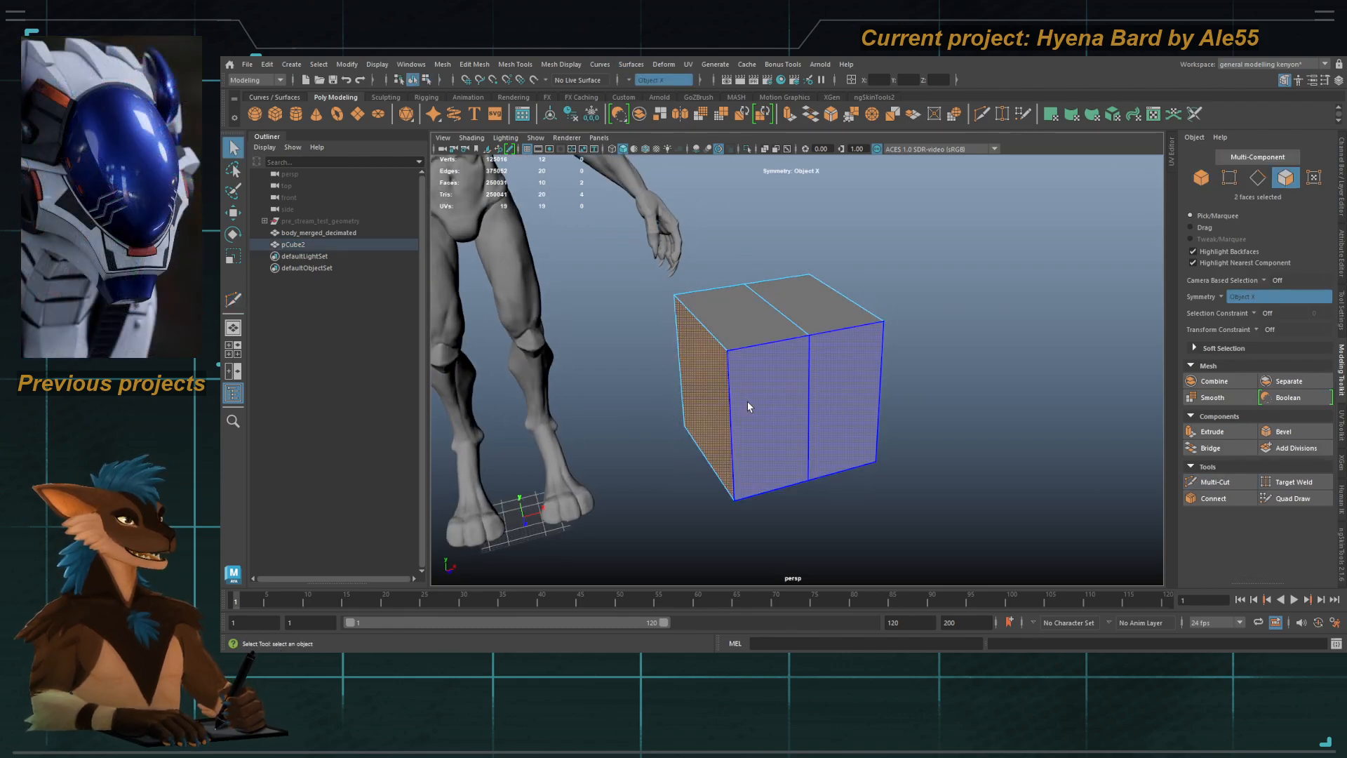
pyautogui.press('w')
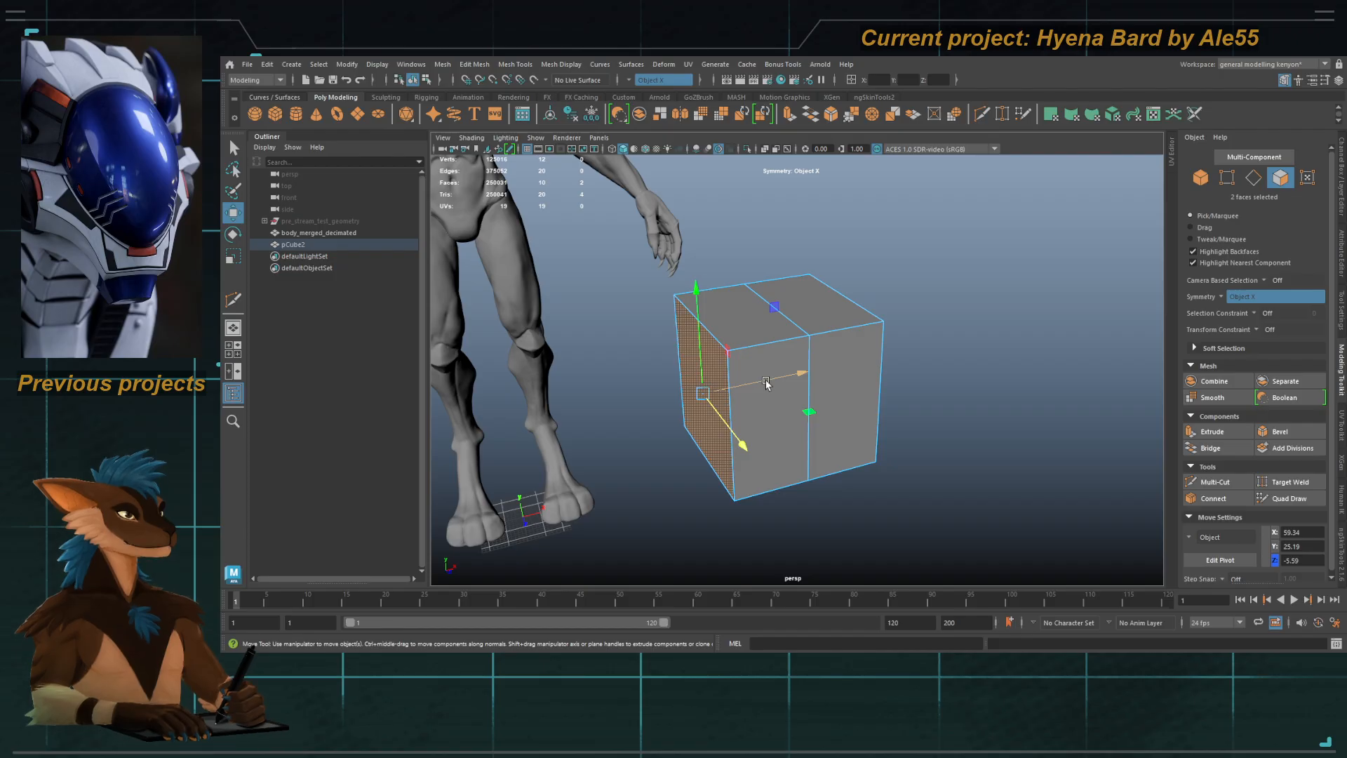
pyautogui.keyDown('shift'); pyautogui.moveTo(766, 384); pyautogui.dragTo(662, 404); pyautogui.keyUp('shift')
pyautogui.keyDown('alt'); pyautogui.moveTo(765, 418); pyautogui.dragTo(725, 397); pyautogui.keyUp('alt')
pyautogui.press('q')
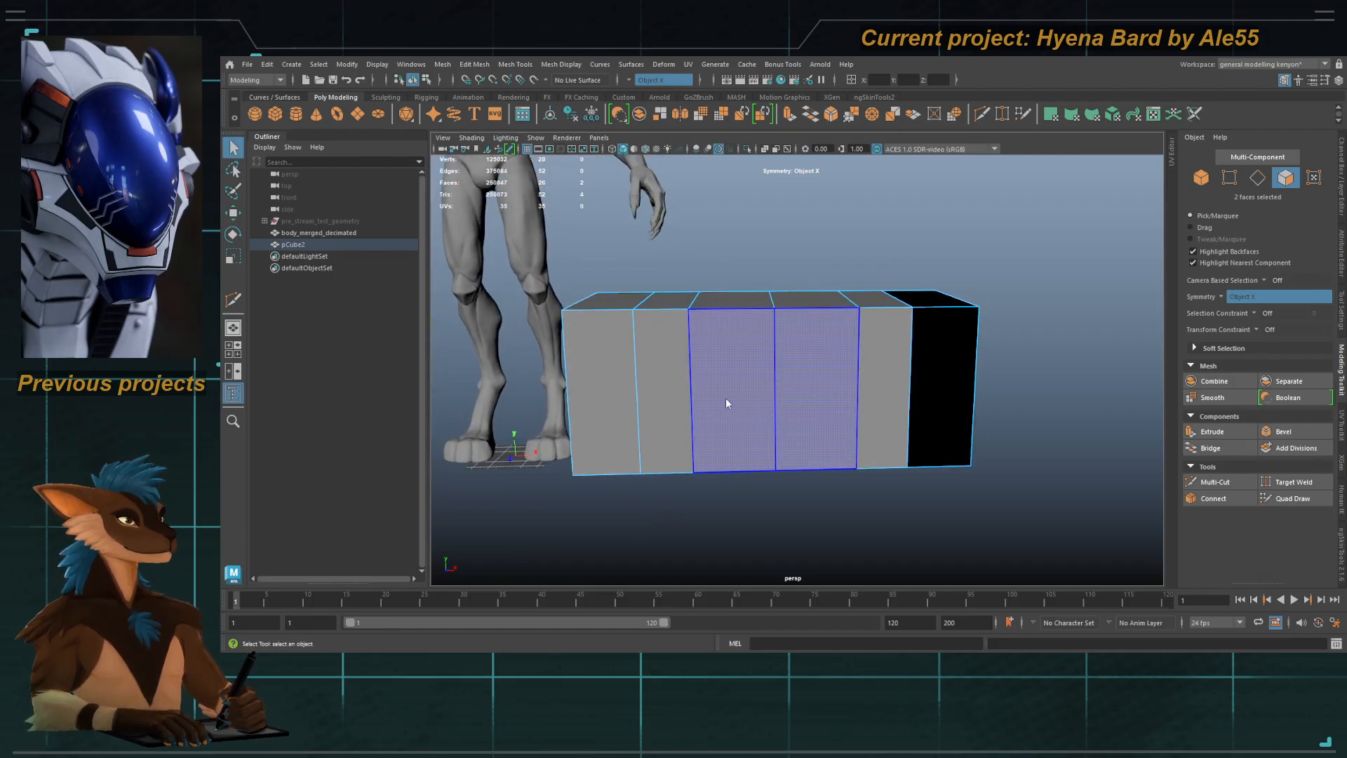
# Step: Extrude the outermost and centre bottom faces of the block downward as separate arm and torso stubs
pyautogui.moveTo(727, 397); pyautogui.dragTo(782, 361, button='right')
pyautogui.keyDown('alt'); pyautogui.moveTo(793, 352); pyautogui.dragTo(793, 360); pyautogui.keyUp('alt')
pyautogui.moveTo(792, 360); pyautogui.dragTo(800, 396, button='right')
pyautogui.keyDown('alt'); pyautogui.moveTo(806, 396); pyautogui.dragTo(735, 374); pyautogui.keyUp('alt')
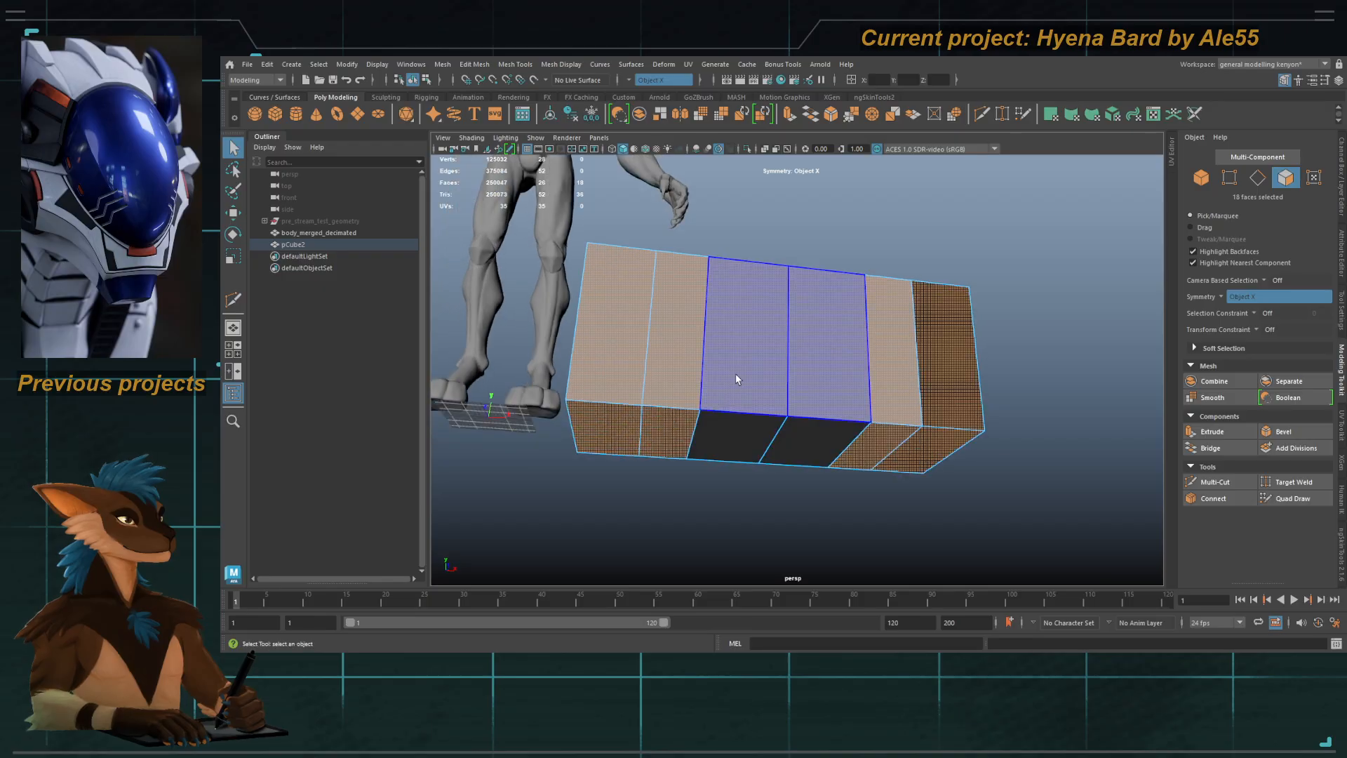
pyautogui.press('1')
pyautogui.click(630, 428)
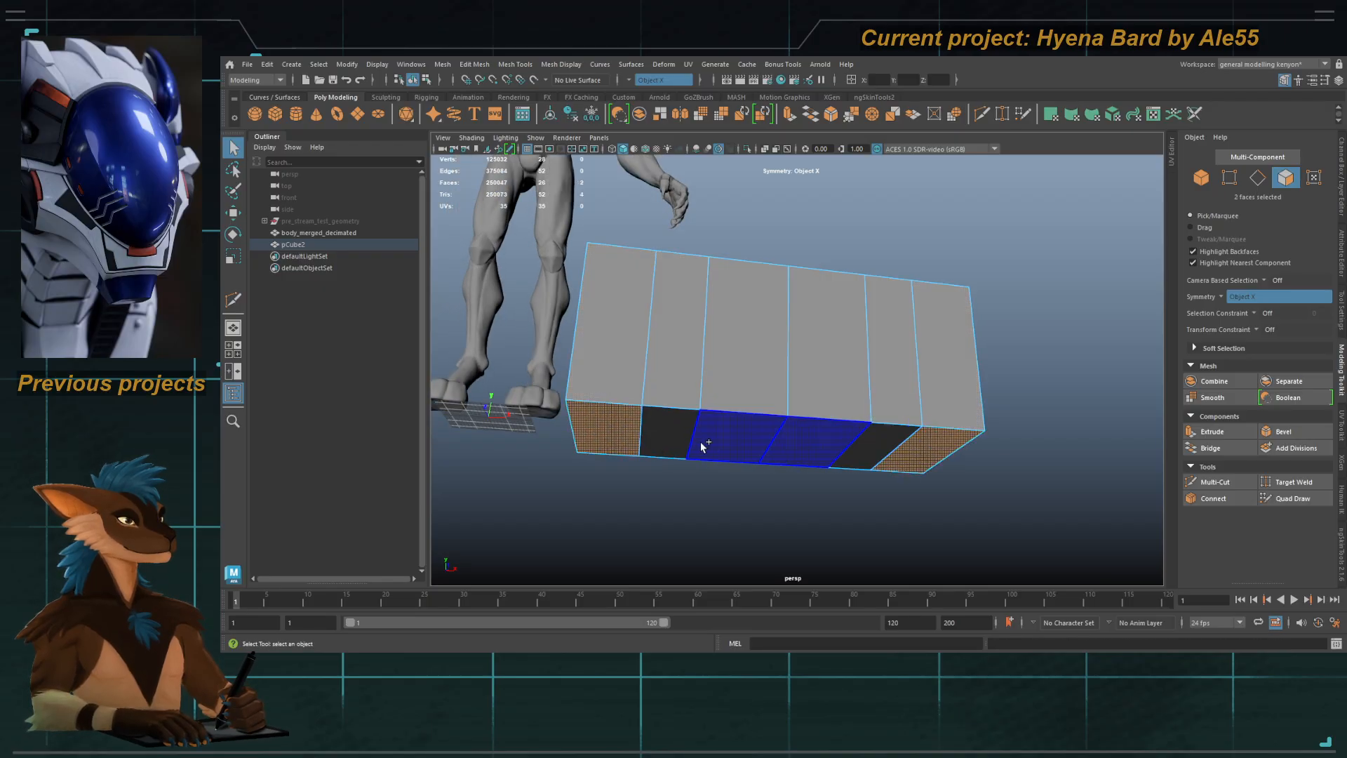
pyautogui.keyDown('shift'); pyautogui.click(710, 443); pyautogui.keyUp('shift')
pyautogui.keyDown('alt'); pyautogui.moveTo(828, 425); pyautogui.dragTo(830, 452); pyautogui.keyUp('alt')
pyautogui.press('w')
pyautogui.keyDown('alt'); pyautogui.moveTo(745, 365); pyautogui.dragTo(931, 392); pyautogui.keyUp('alt')
pyautogui.keyDown('shift'); pyautogui.moveTo(857, 321); pyautogui.dragTo(830, 426); pyautogui.keyUp('shift')
pyautogui.press('1')
pyautogui.press('q')
pyautogui.moveTo(806, 427); pyautogui.dragTo(851, 366, button='right')
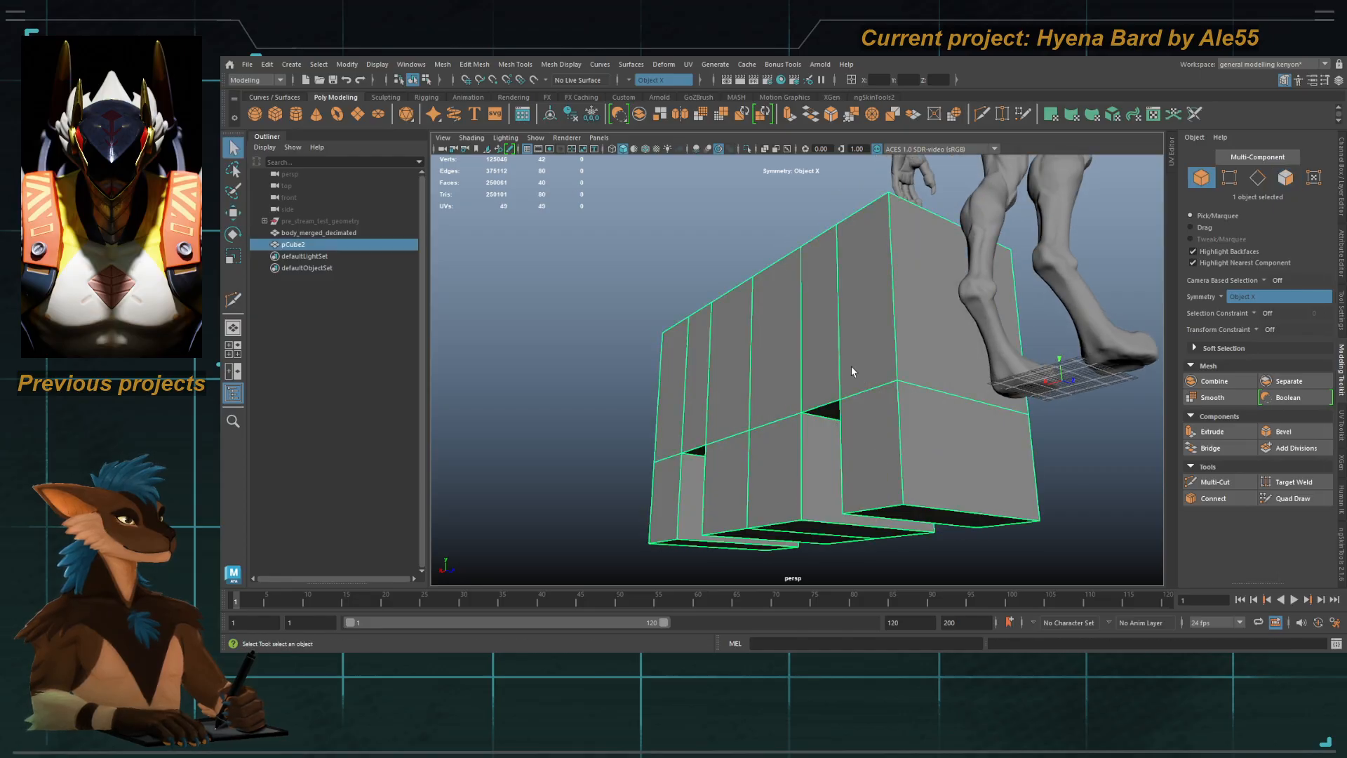
# Step: Extrude the two centre top faces upward and narrow them into a neck stub
pyautogui.keyDown('alt'); pyautogui.moveTo(851, 366); pyautogui.dragTo(694, 412); pyautogui.keyUp('alt')
pyautogui.keyDown('alt'); pyautogui.moveTo(756, 329); pyautogui.dragTo(763, 377); pyautogui.keyUp('alt')
pyautogui.press('F11')
pyautogui.click(738, 322)
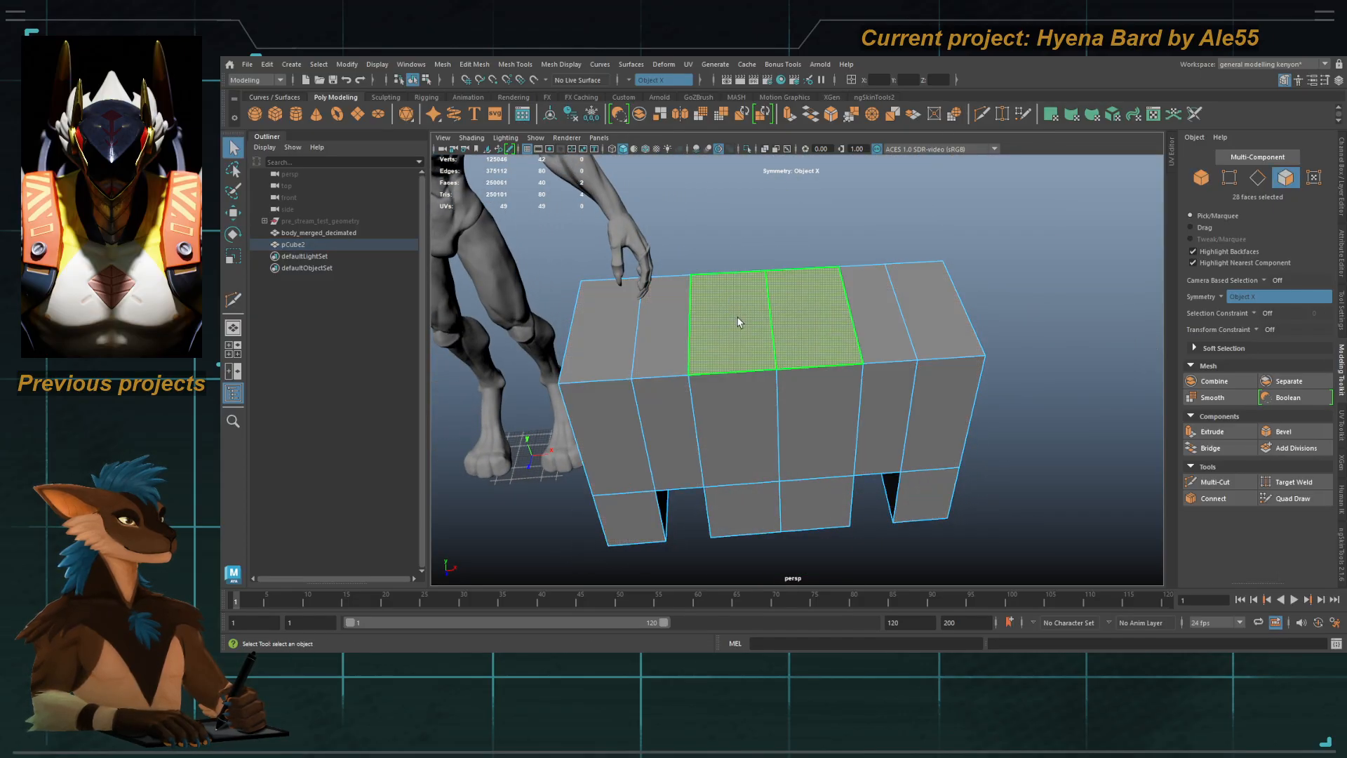
pyautogui.press('r')
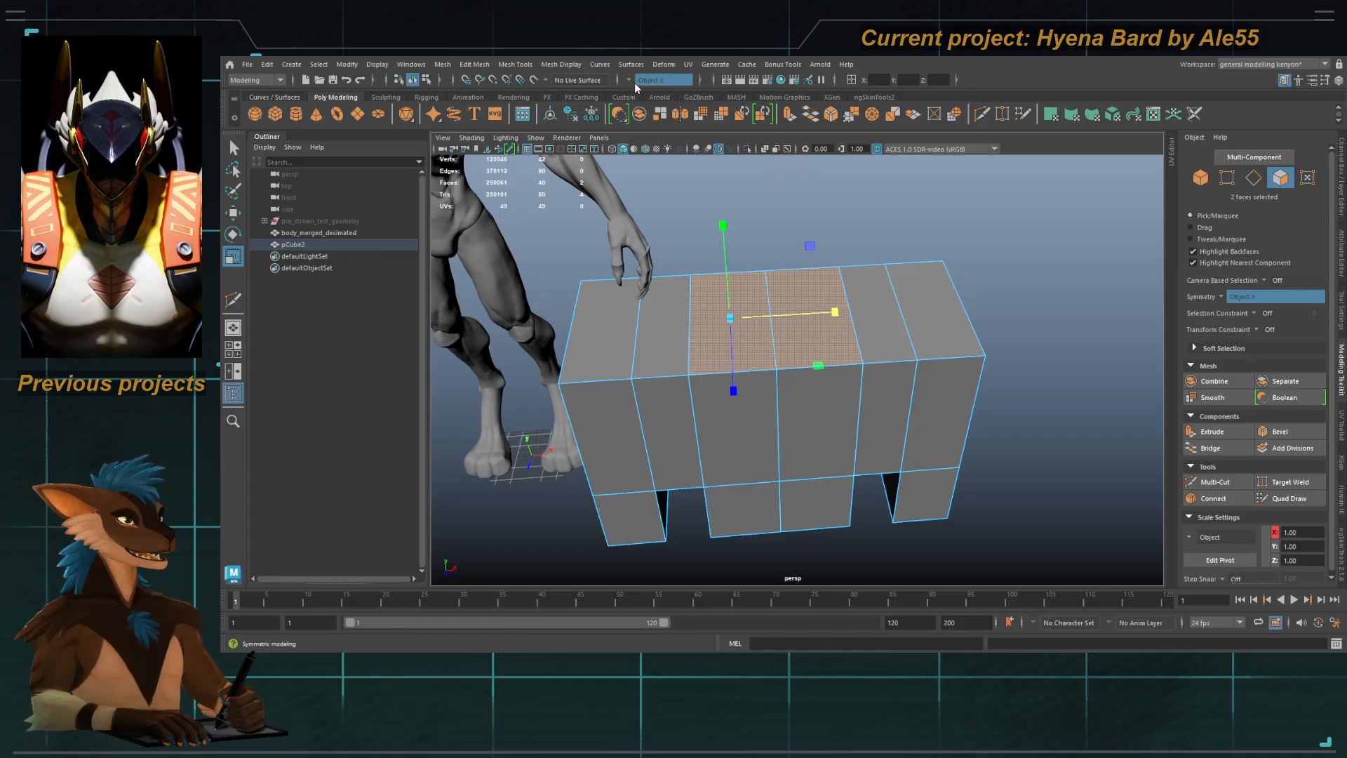
pyautogui.keyDown('shift'); pyautogui.moveTo(771, 315); pyautogui.dragTo(770, 224); pyautogui.keyUp('shift')
pyautogui.press('w')
pyautogui.press('q')
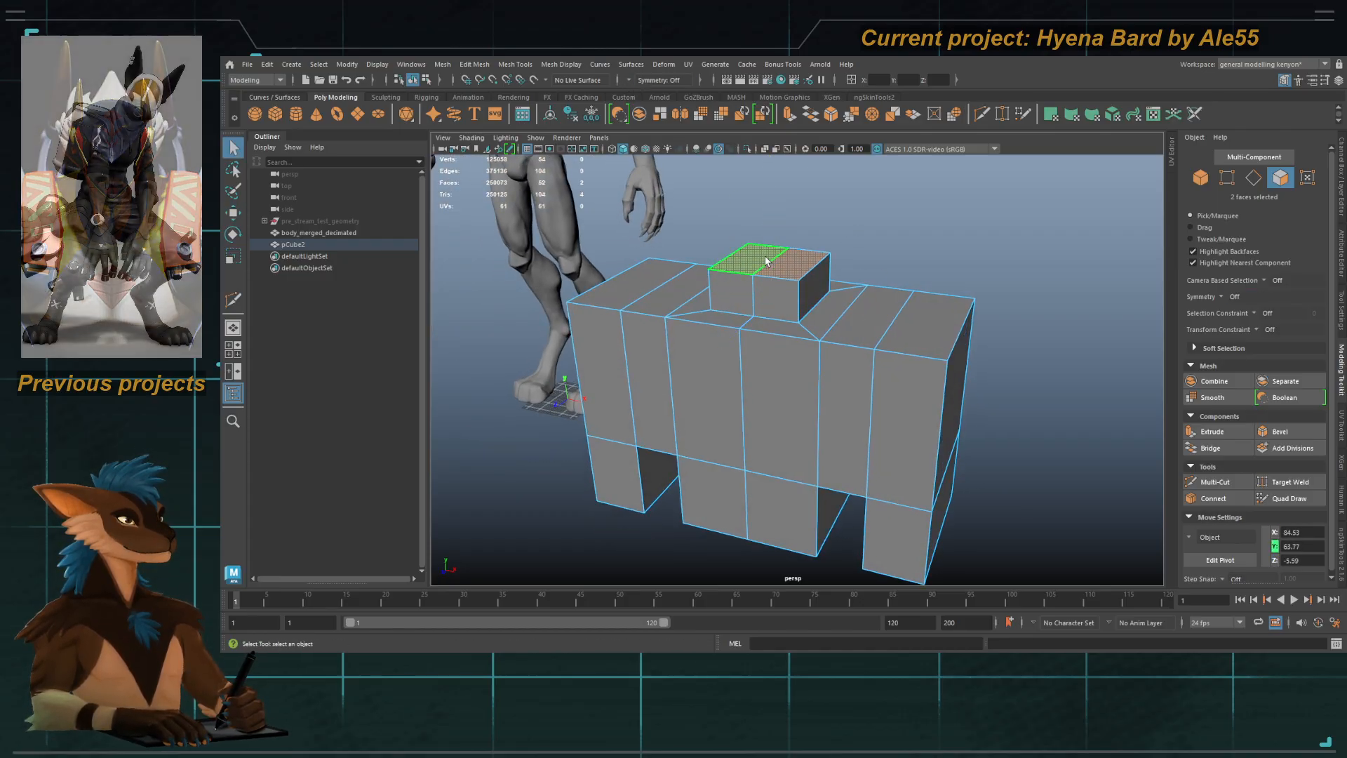
# Step: Delete the cap faces on the neck, arm and torso stubs to leave them open
pyautogui.click(764, 259)
pyautogui.keyDown('shift'); pyautogui.doubleClick(787, 258); pyautogui.keyUp('shift')
pyautogui.click(788, 258)
pyautogui.keyDown('shift'); pyautogui.click(741, 259); pyautogui.keyUp('shift')
pyautogui.keyDown('alt'); pyautogui.moveTo(768, 449); pyautogui.dragTo(732, 395); pyautogui.keyUp('alt')
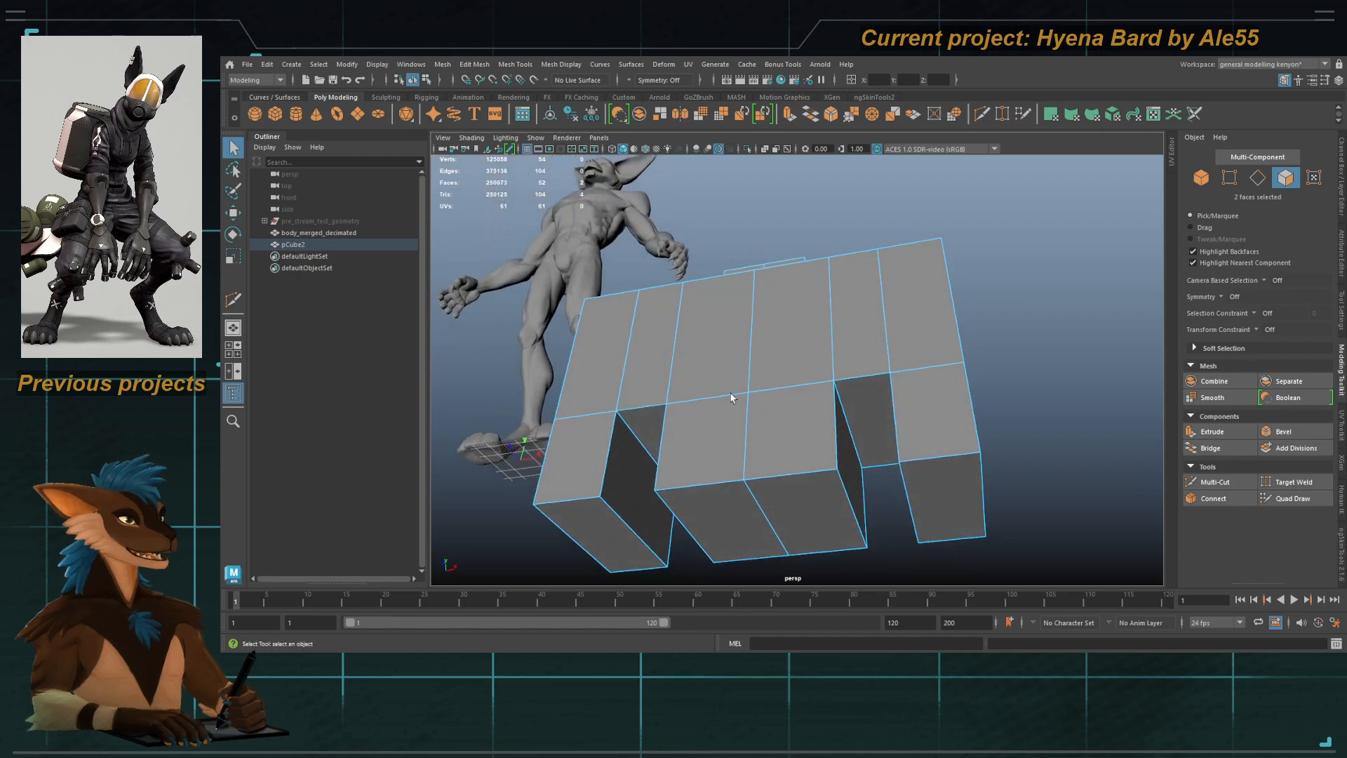
pyautogui.keyDown('shift'); pyautogui.click(609, 532); pyautogui.keyUp('shift')
pyautogui.keyDown('shift'); pyautogui.click(718, 511); pyautogui.keyUp('shift')
pyautogui.keyDown('shift'); pyautogui.click(821, 510); pyautogui.keyUp('shift')
pyautogui.press('Delete')
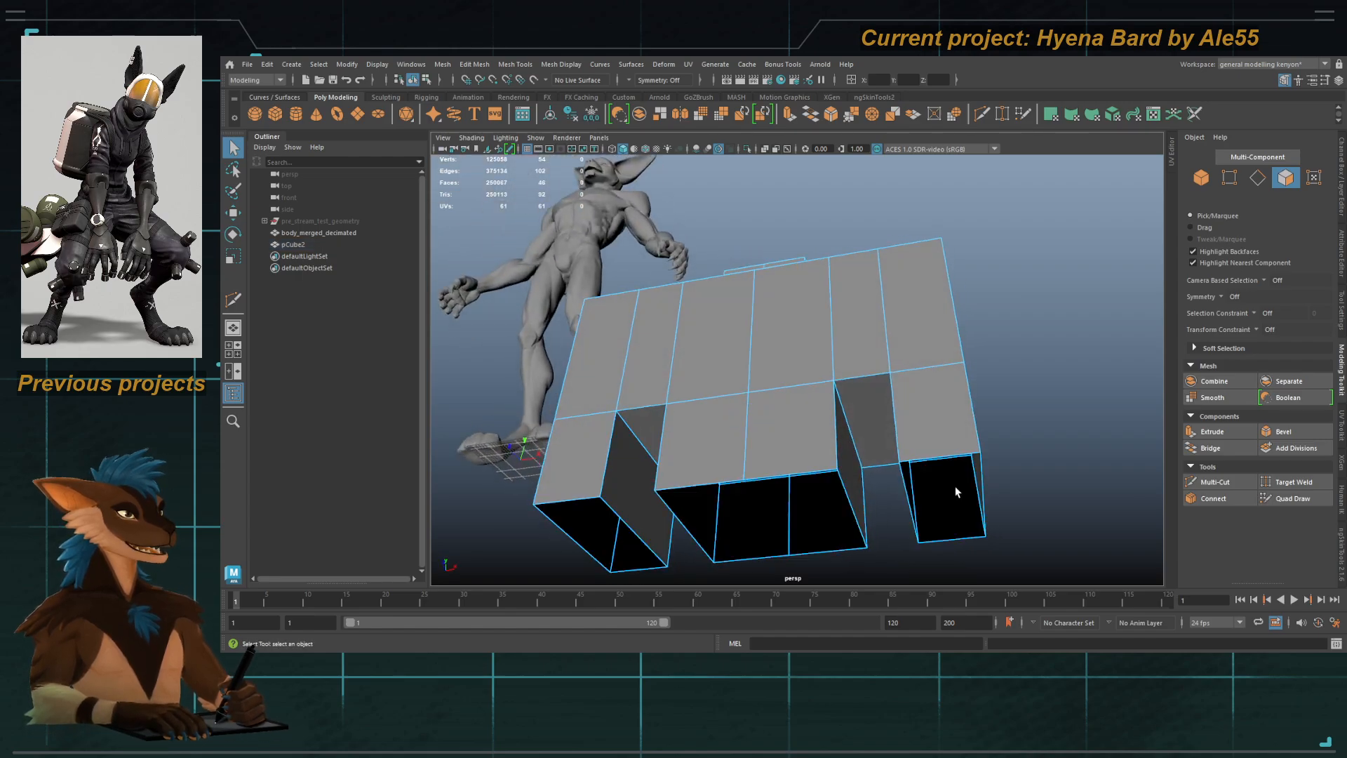
pyautogui.keyDown('alt'); pyautogui.moveTo(954, 486); pyautogui.dragTo(829, 372); pyautogui.keyUp('alt')
# Step: Insert a horizontal edge loop around the middle of the block body with Multi-Cut
pyautogui.press('F8')
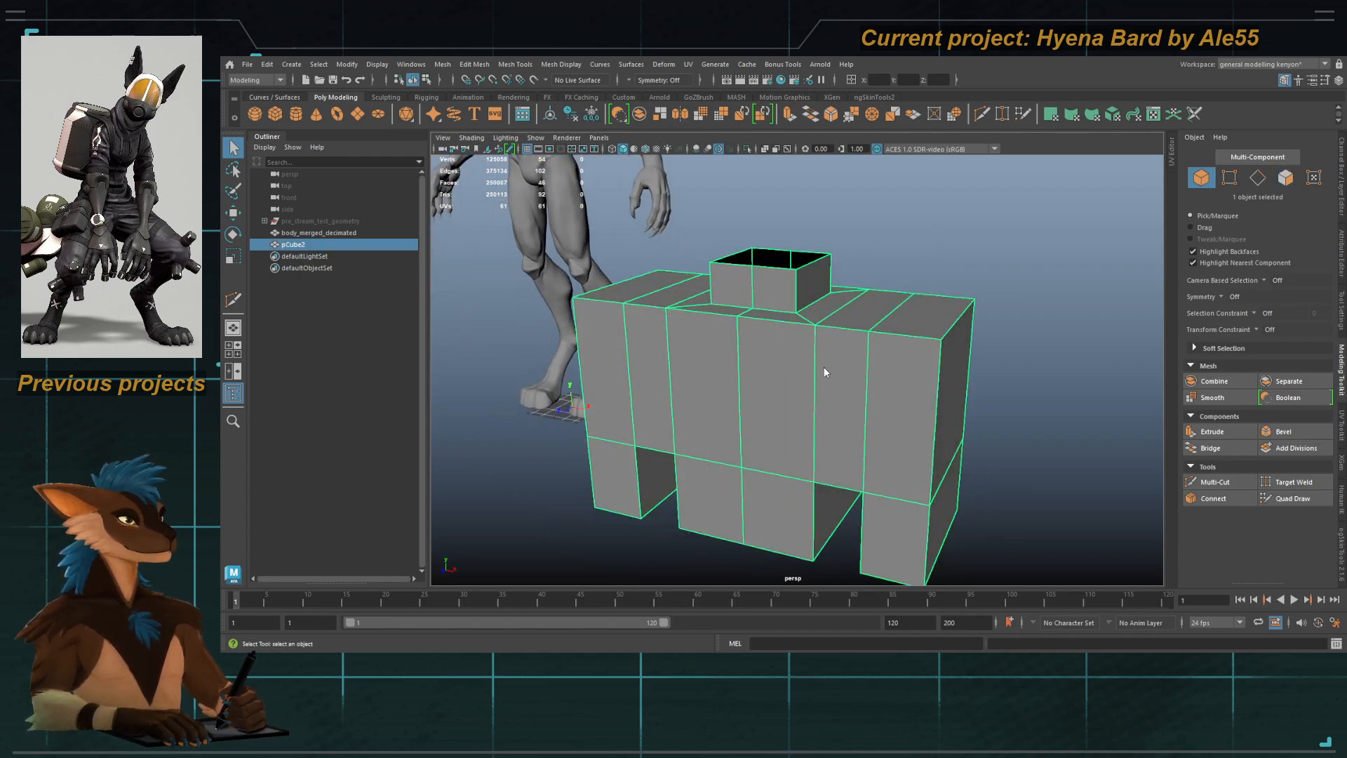
pyautogui.hotkey('ctrl', 'shift', 'x')
pyautogui.keyDown('ctrl'); pyautogui.middleClick(736, 384); pyautogui.keyUp('ctrl')
pyautogui.press('q')
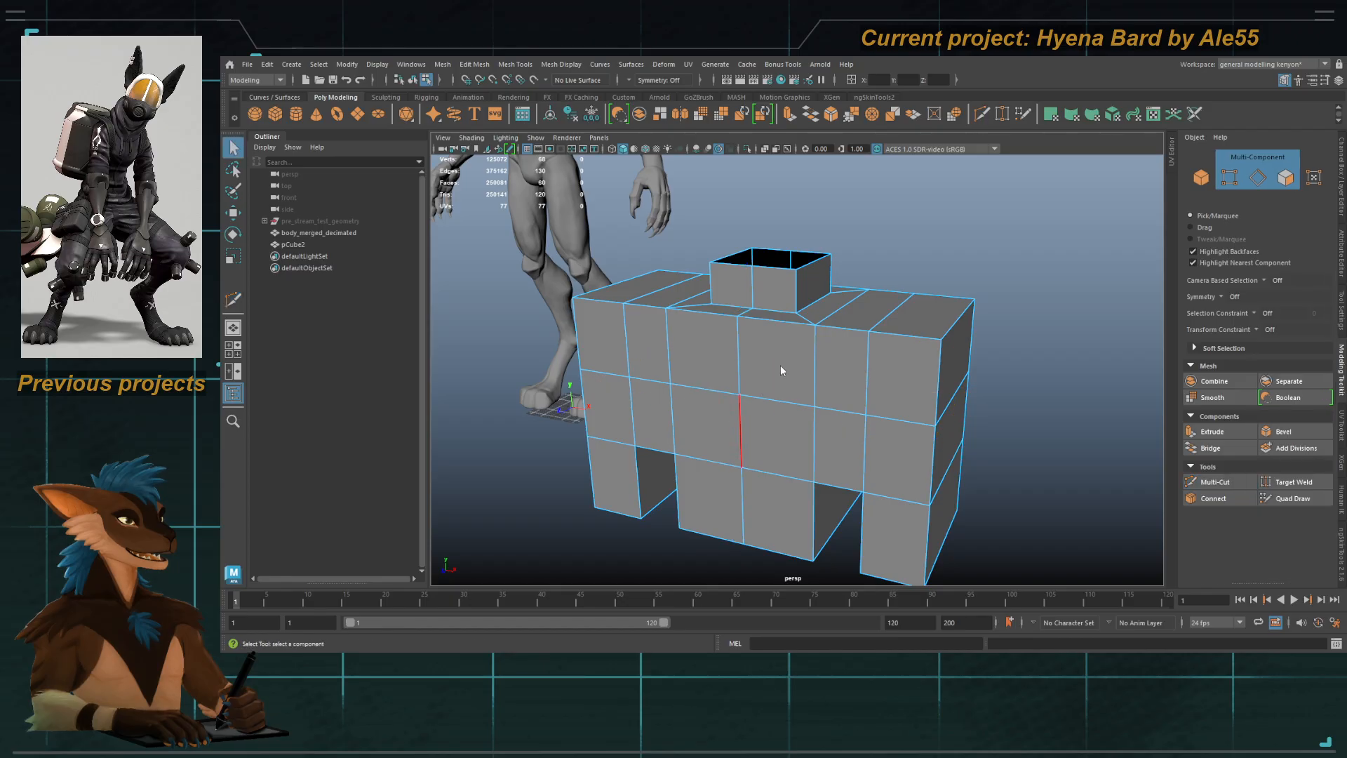
pyautogui.press('F8')
# Step: Centre the block mesh on the figure by setting its X position to 0
pyautogui.keyDown('alt'); pyautogui.moveTo(803, 372); pyautogui.dragTo(764, 359); pyautogui.keyUp('alt')
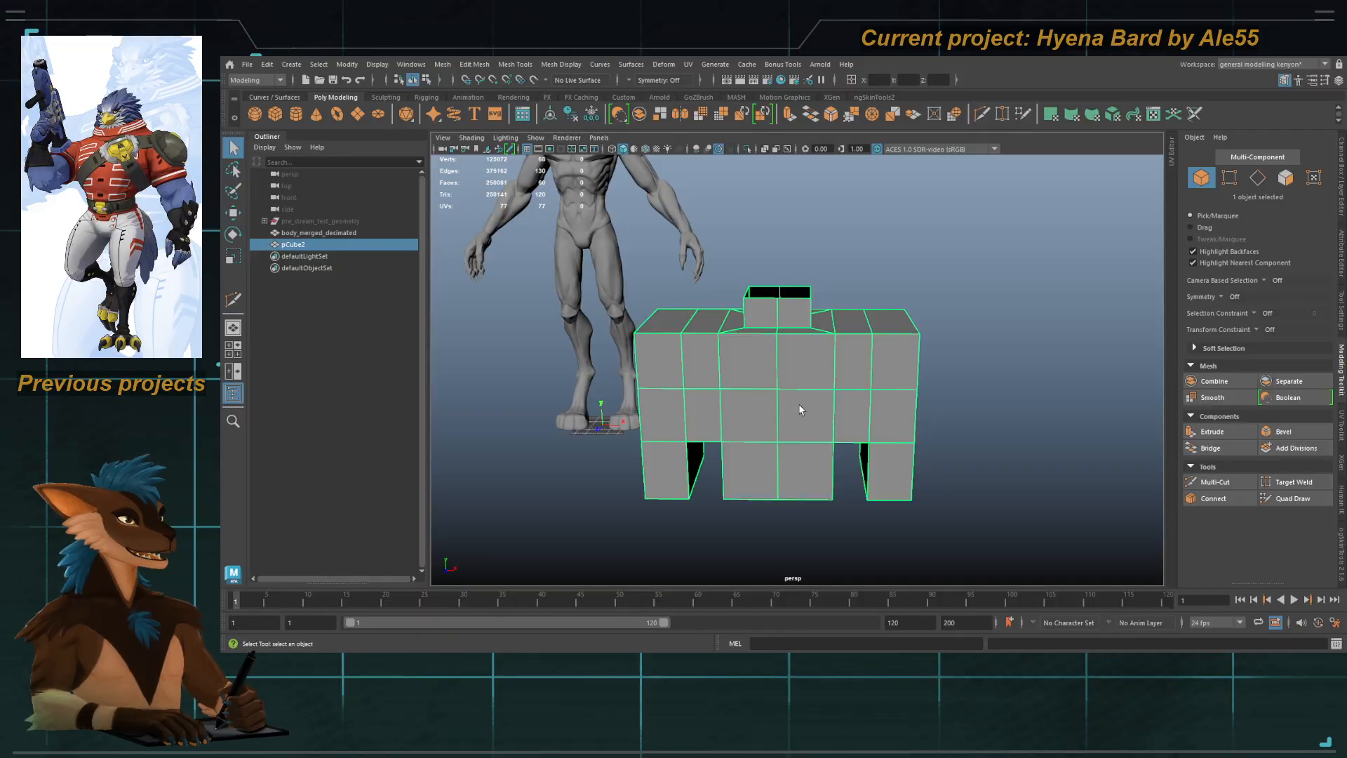
pyautogui.keyDown('alt'); pyautogui.moveTo(772, 375); pyautogui.dragTo(832, 485, button='middle'); pyautogui.keyUp('alt')
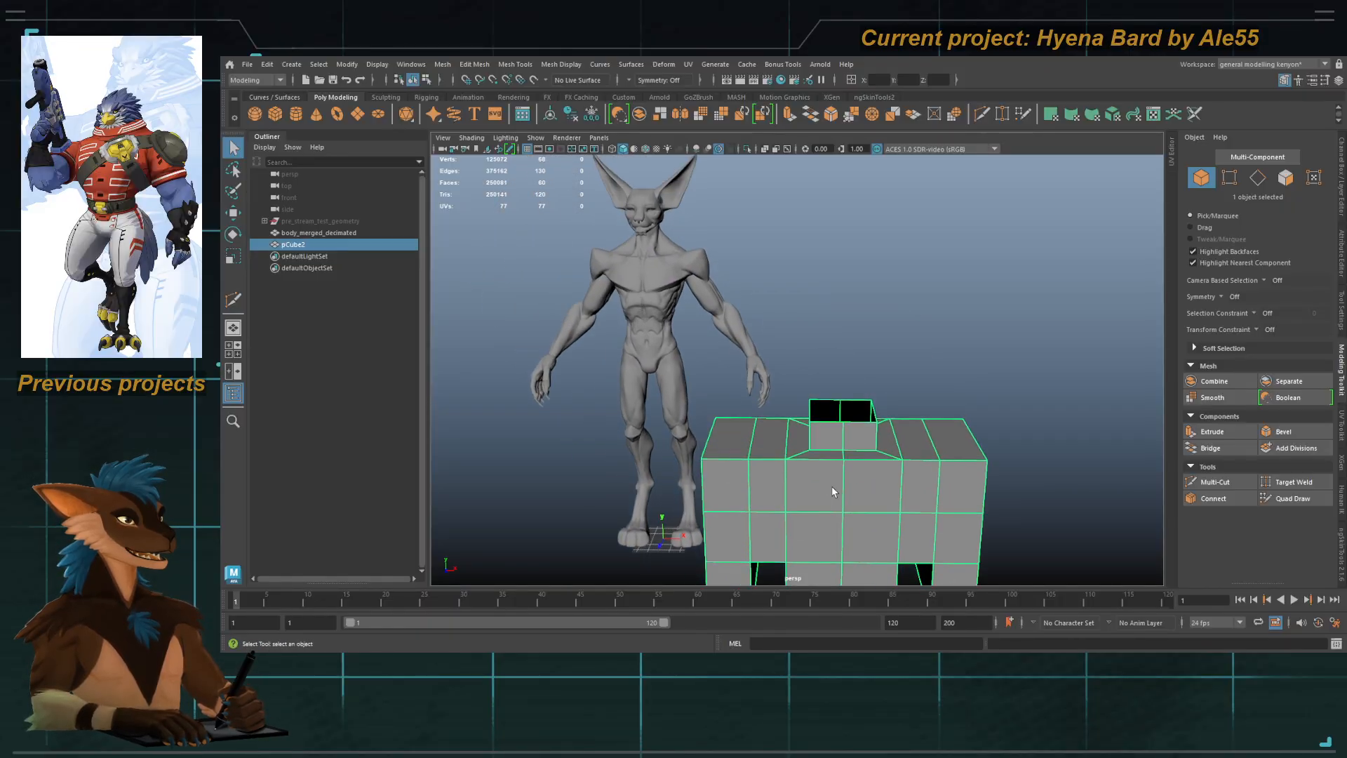
pyautogui.write('w0')
pyautogui.press('Return')
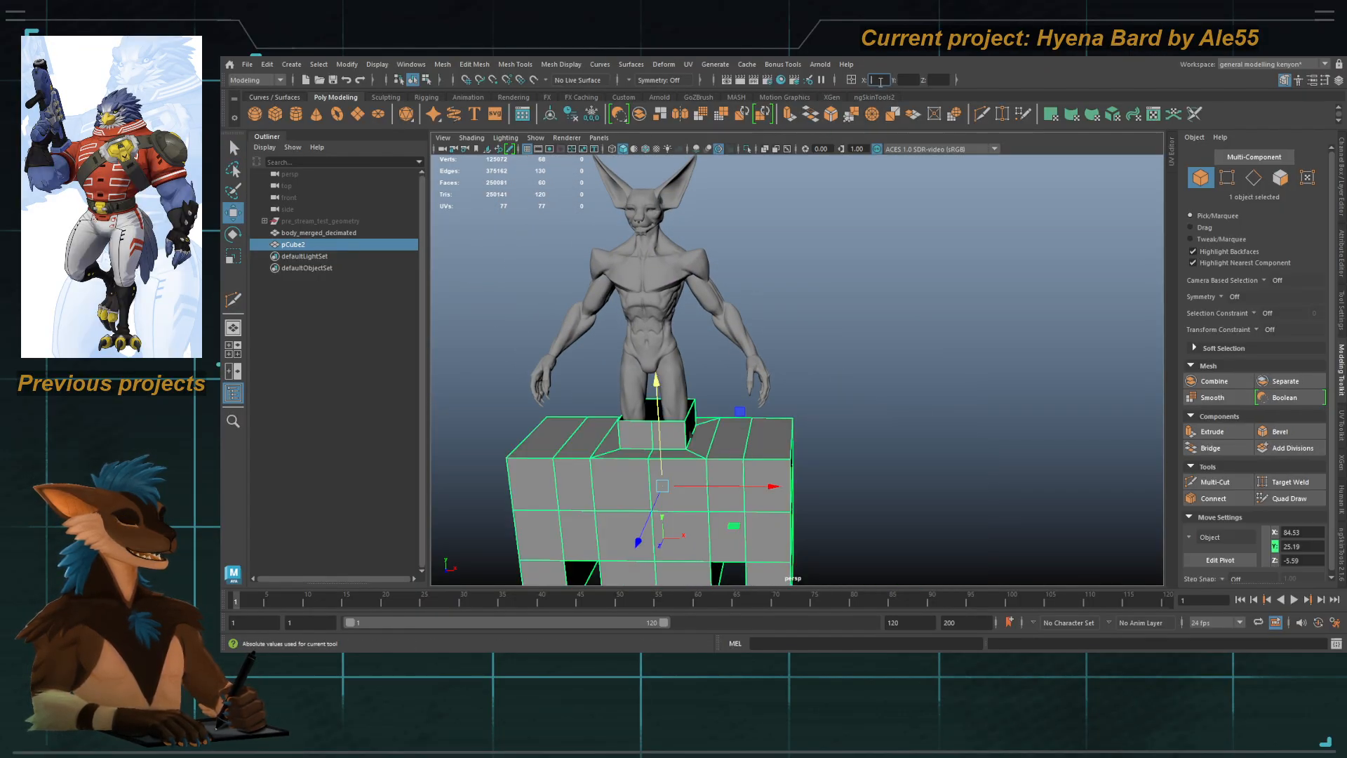
pyautogui.keyDown('alt'); pyautogui.moveTo(690, 436); pyautogui.dragTo(609, 397); pyautogui.keyUp('alt')
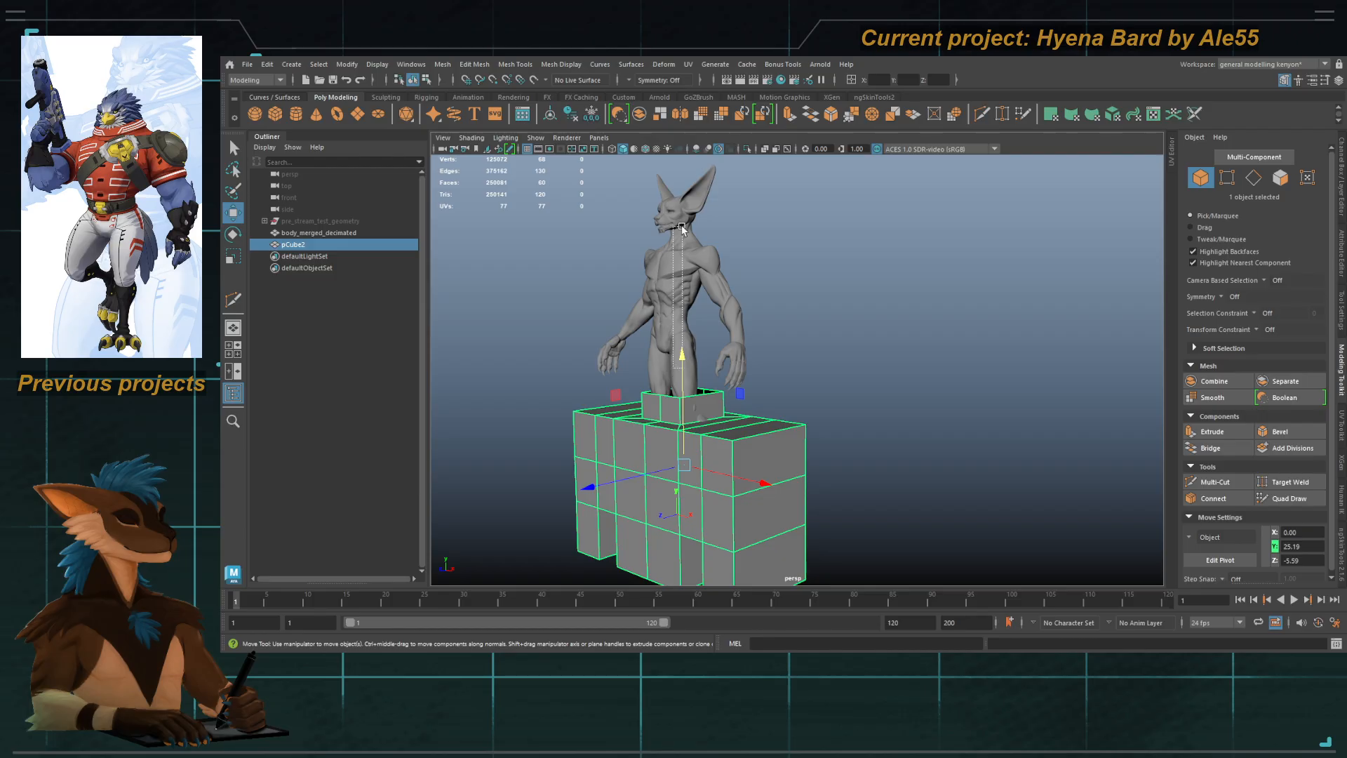
# Step: Scale the block mesh down and raise it to the figure's chest and shoulders
pyautogui.moveTo(682, 229); pyautogui.dragTo(675, 253)
pyautogui.press('f')
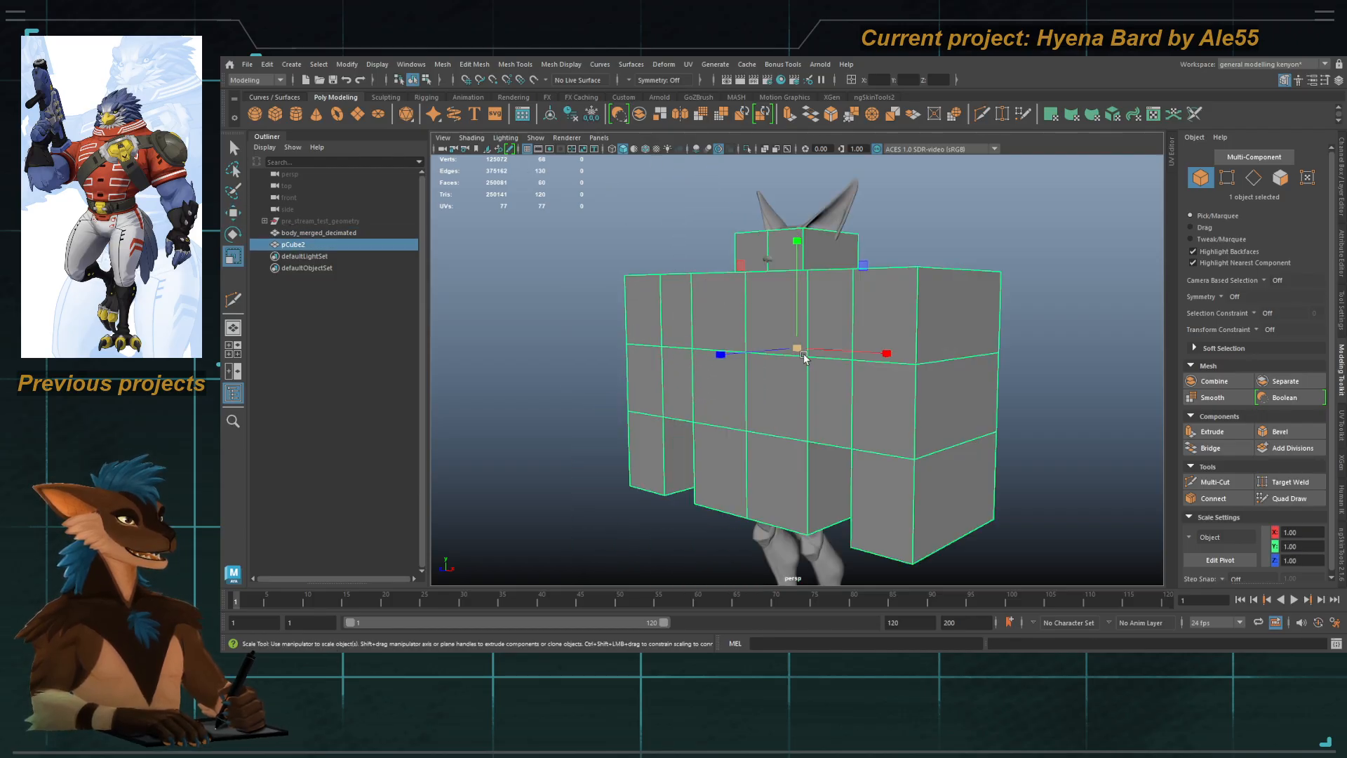
pyautogui.moveTo(804, 358); pyautogui.dragTo(625, 301)
pyautogui.scroll(3, 786, 355)
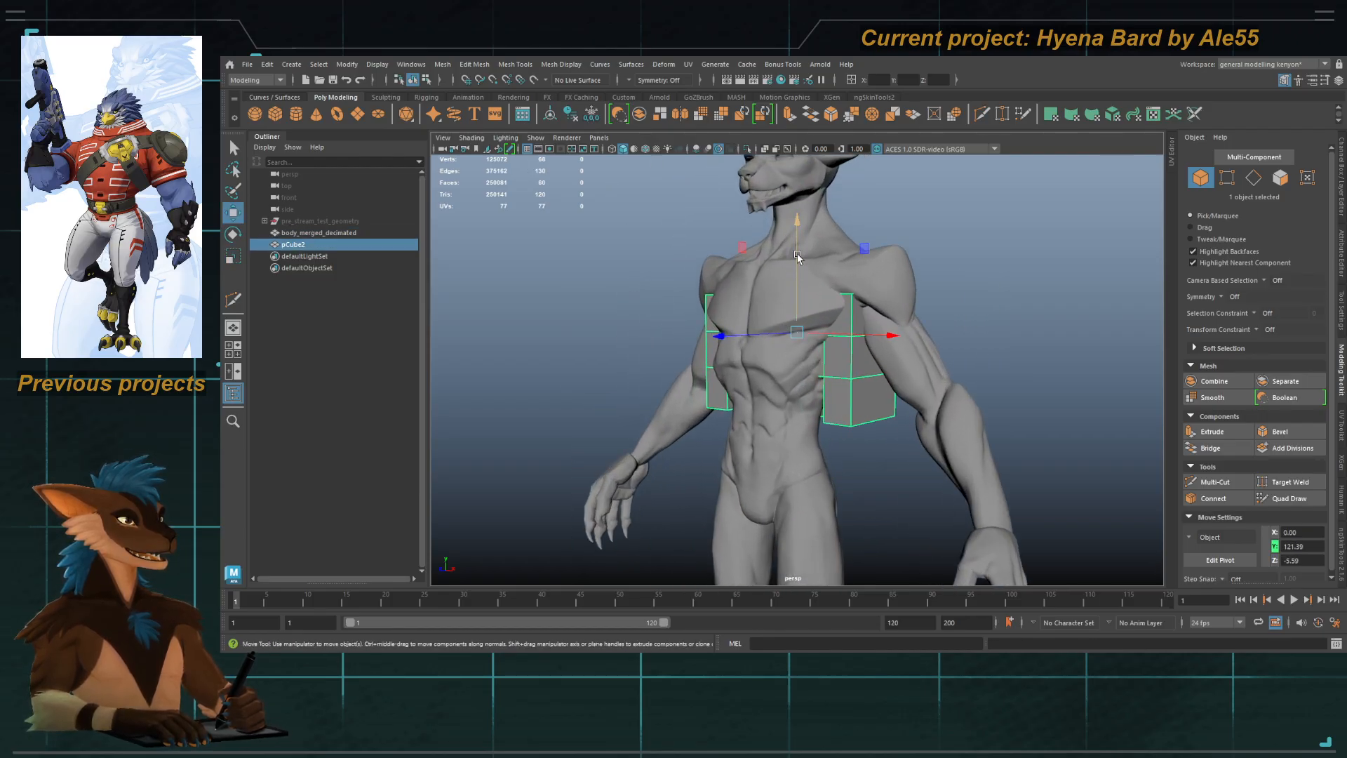
pyautogui.moveTo(797, 256); pyautogui.dragTo(797, 202)
pyautogui.keyDown('alt'); pyautogui.moveTo(772, 281); pyautogui.dragTo(733, 372); pyautogui.keyUp('alt')
pyautogui.press('r')
pyautogui.press('q')
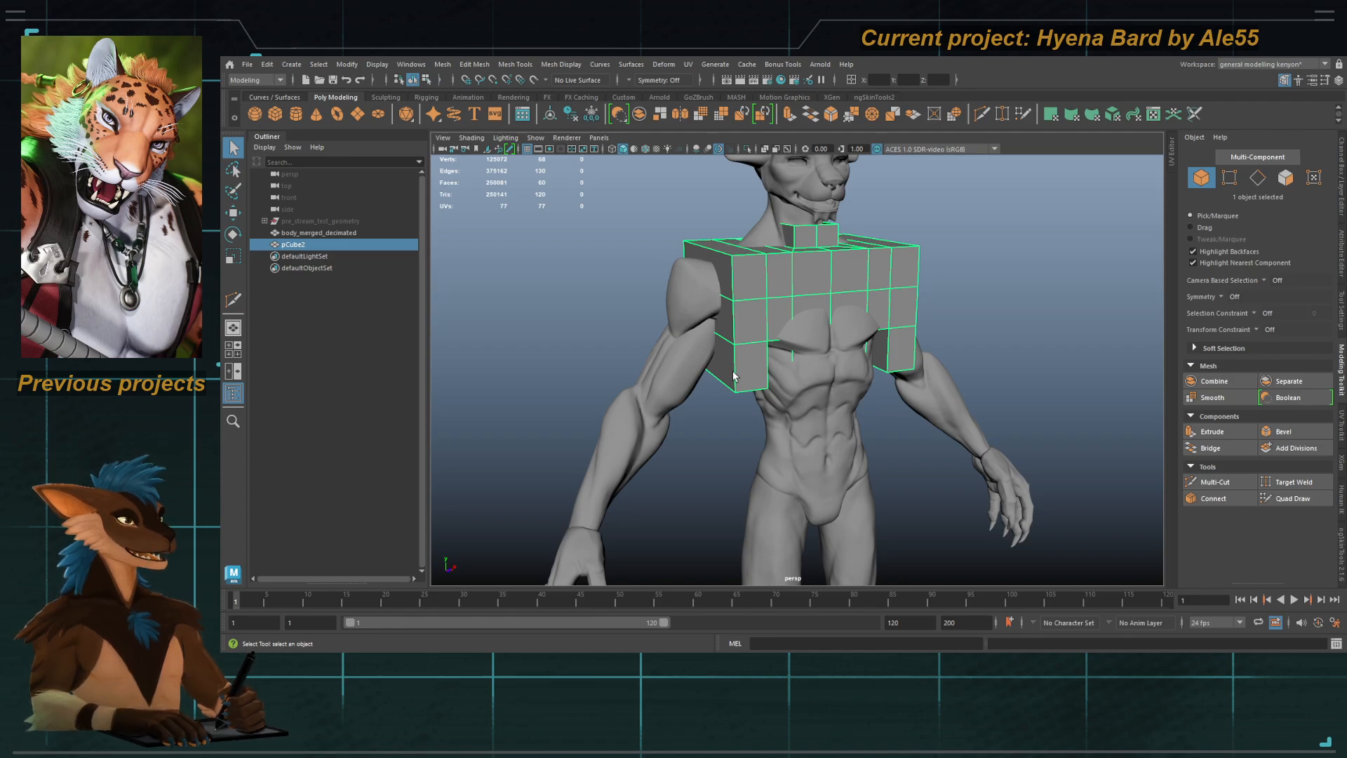
pyautogui.keyDown('alt'); pyautogui.moveTo(733, 372); pyautogui.dragTo(750, 357); pyautogui.keyUp('alt')
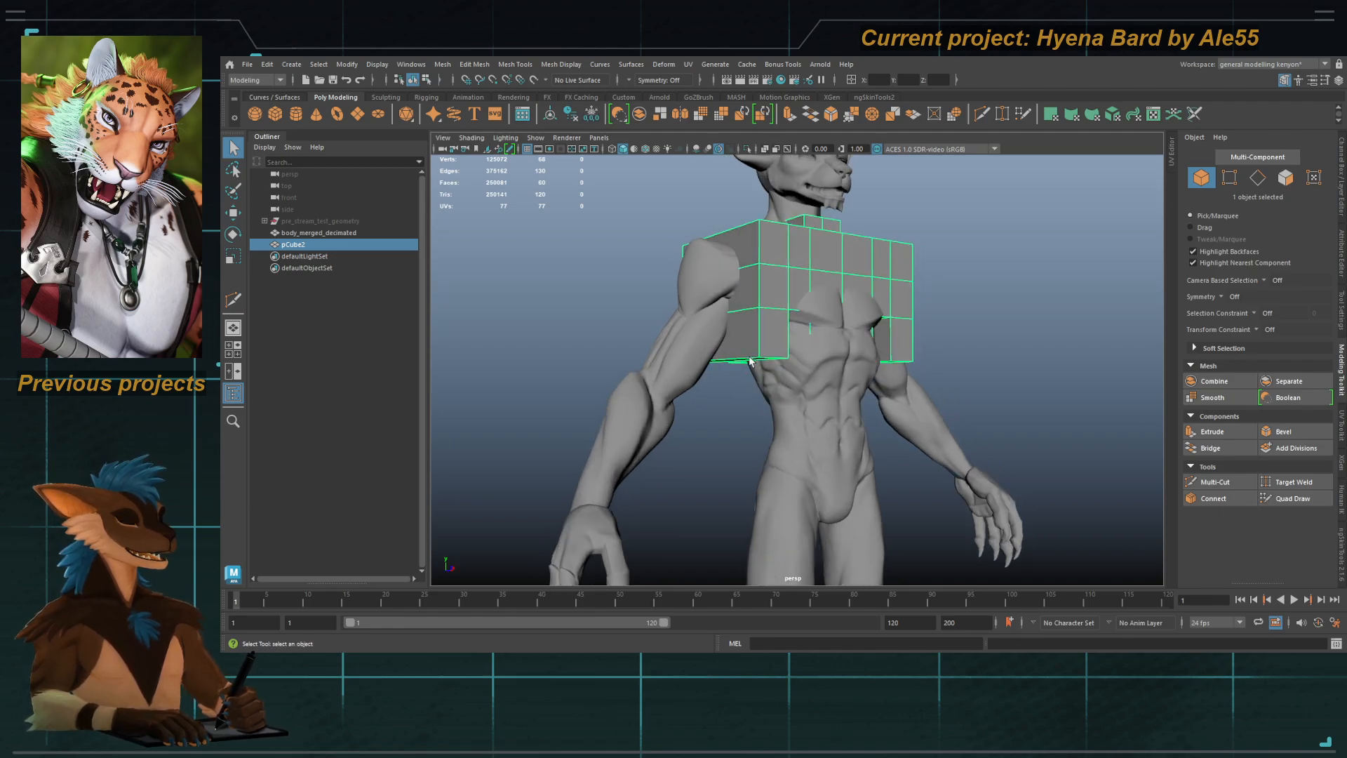
# Step: Enable Object X symmetry and move the lower outer edges of the arm stubs outward to flare them
pyautogui.moveTo(750, 357); pyautogui.dragTo(751, 338, button='right')
pyautogui.keyDown('alt'); pyautogui.moveTo(748, 351); pyautogui.dragTo(719, 344); pyautogui.keyUp('alt')
pyautogui.hotkey('ctrl', 'z')
pyautogui.moveTo(718, 345); pyautogui.dragTo(718, 327, button='right')
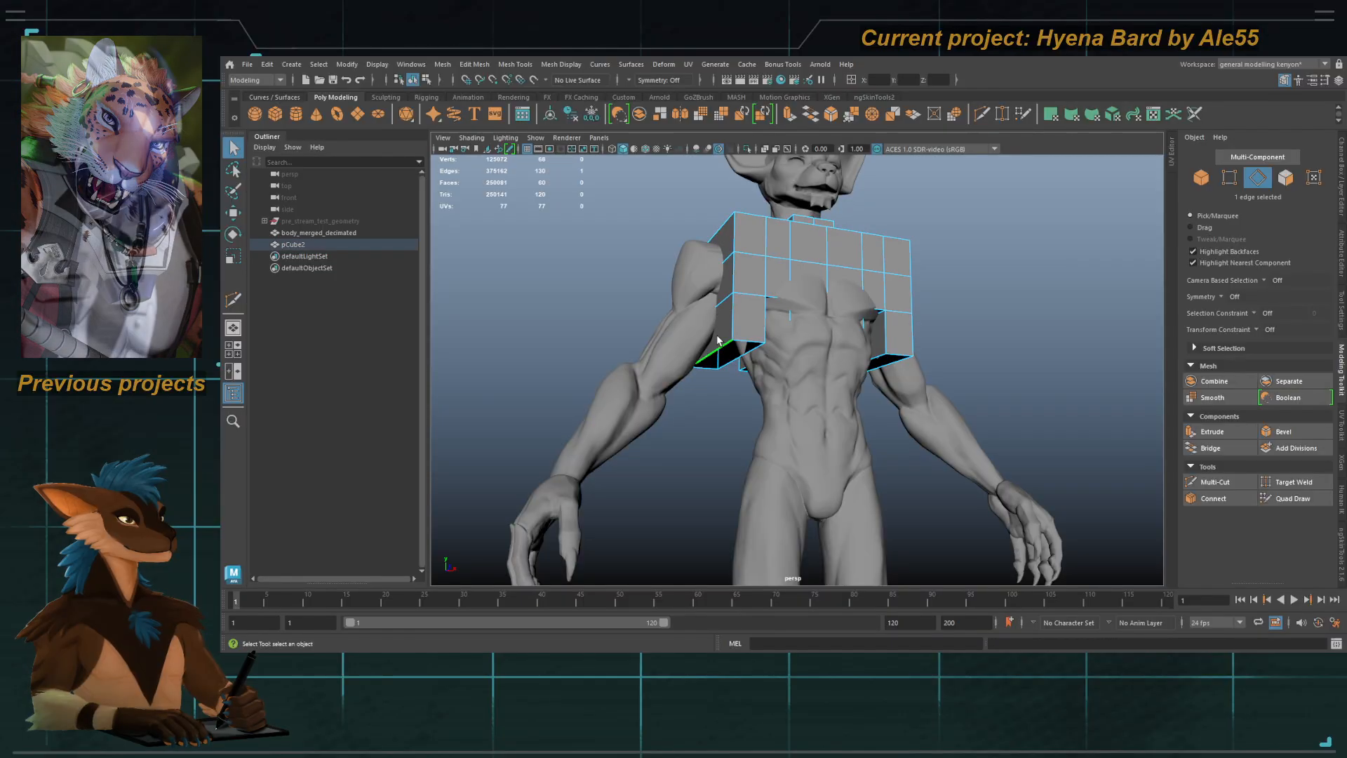
pyautogui.click(714, 352)
pyautogui.press('w')
pyautogui.keyDown('alt'); pyautogui.moveTo(720, 355); pyautogui.dragTo(712, 367); pyautogui.keyUp('alt')
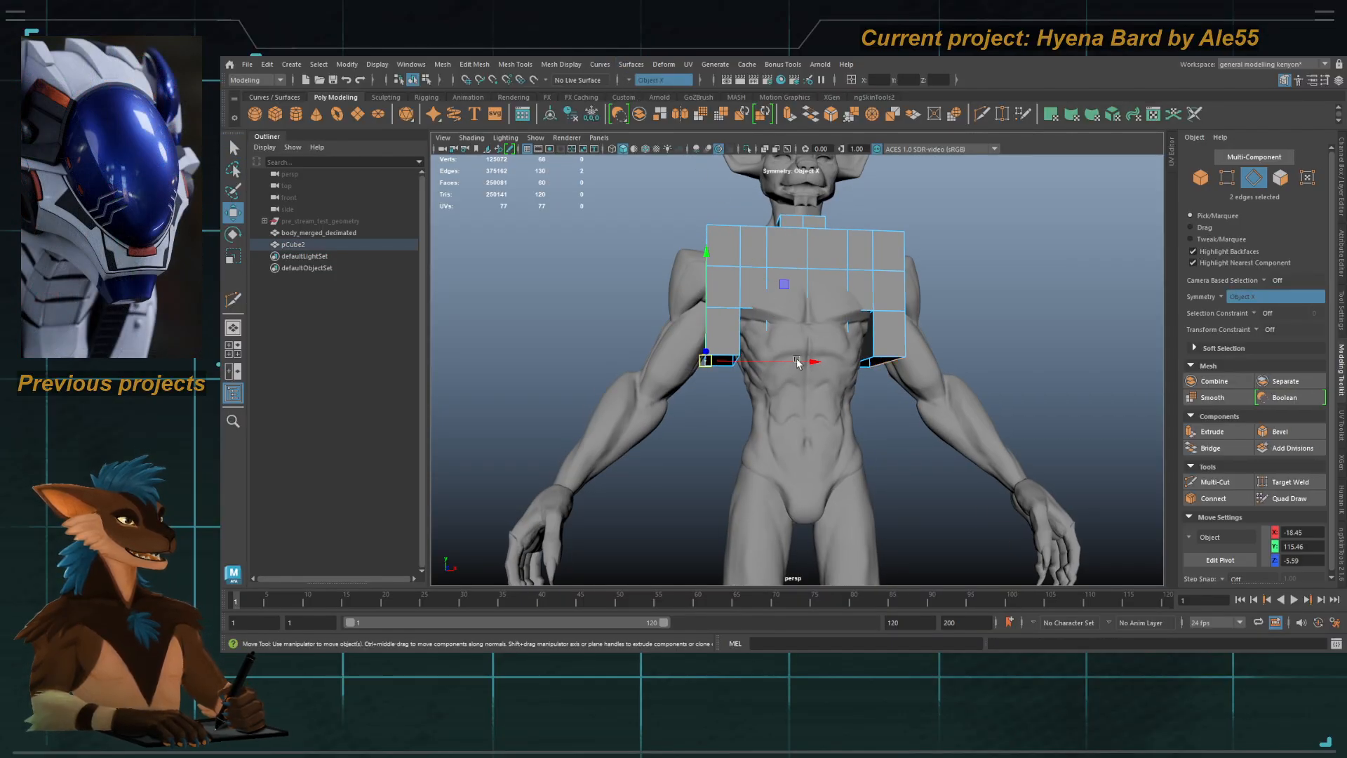
pyautogui.moveTo(730, 269); pyautogui.dragTo(731, 272)
pyautogui.keyDown('alt'); pyautogui.moveTo(730, 272); pyautogui.dragTo(738, 286); pyautogui.keyUp('alt')
# Step: Pull the outer edges above the arm stubs outward and up to slope the shoulders towards the arms
pyautogui.press('q')
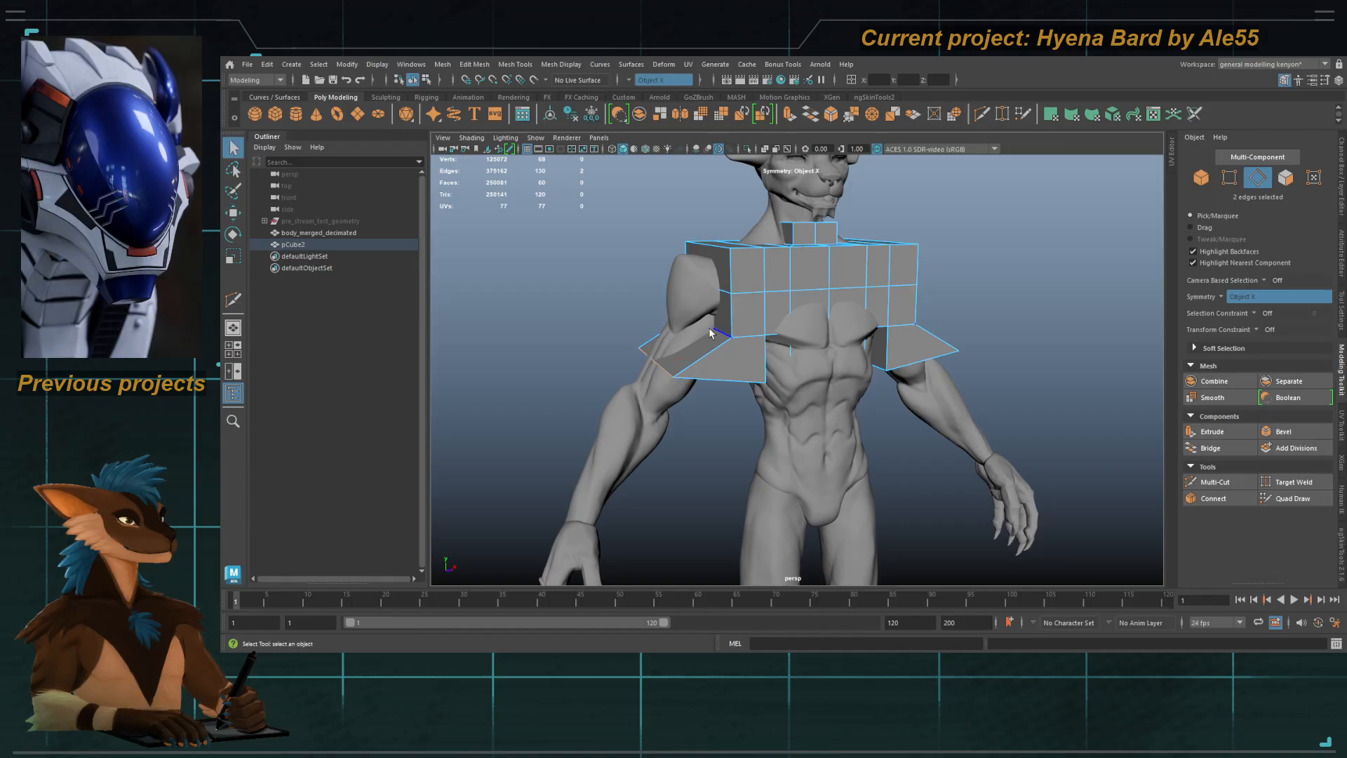
pyautogui.click(710, 325)
pyautogui.press('w')
pyautogui.moveTo(783, 235); pyautogui.dragTo(760, 196)
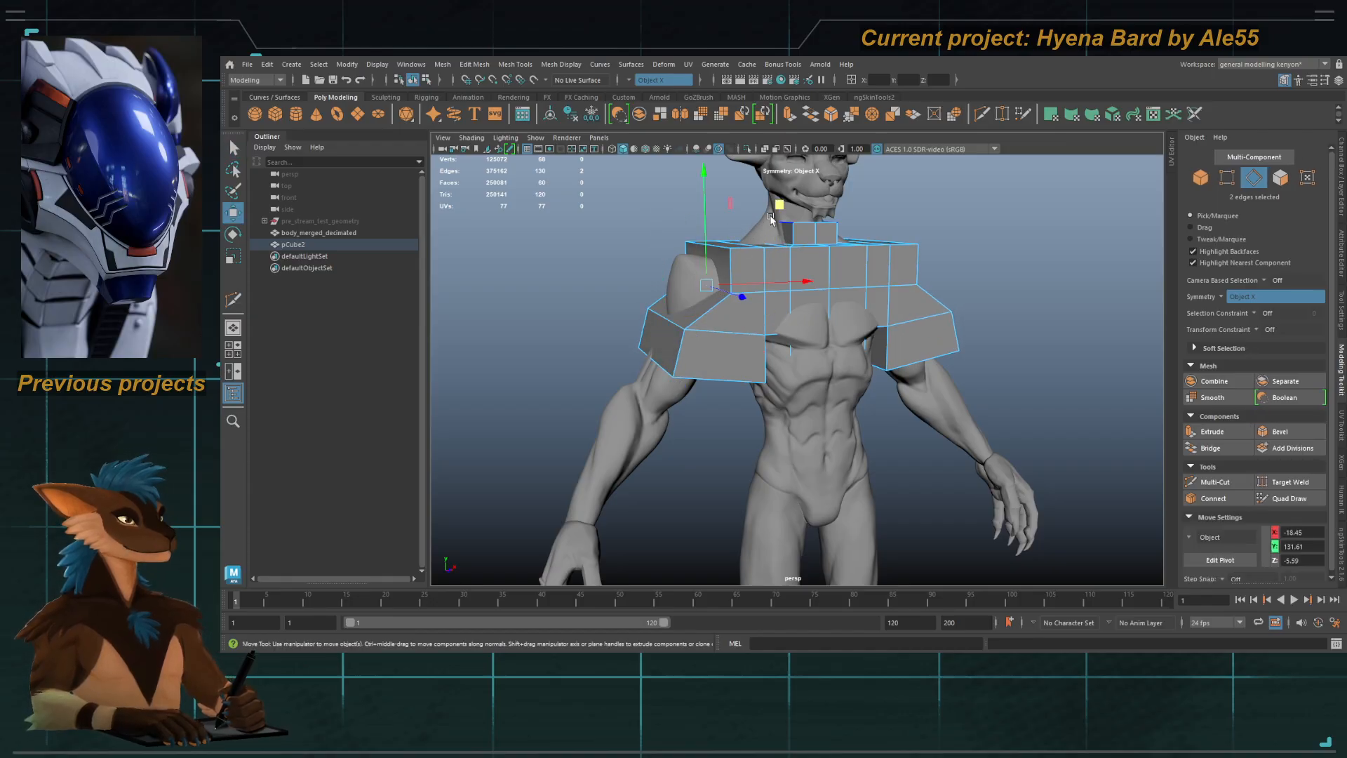
pyautogui.moveTo(794, 242)
pyautogui.keyDown('alt'); pyautogui.mouseDown()
pyautogui.moveTo(765, 219)
pyautogui.moveTo(759, 184)
pyautogui.mouseUp(); pyautogui.keyUp('alt')
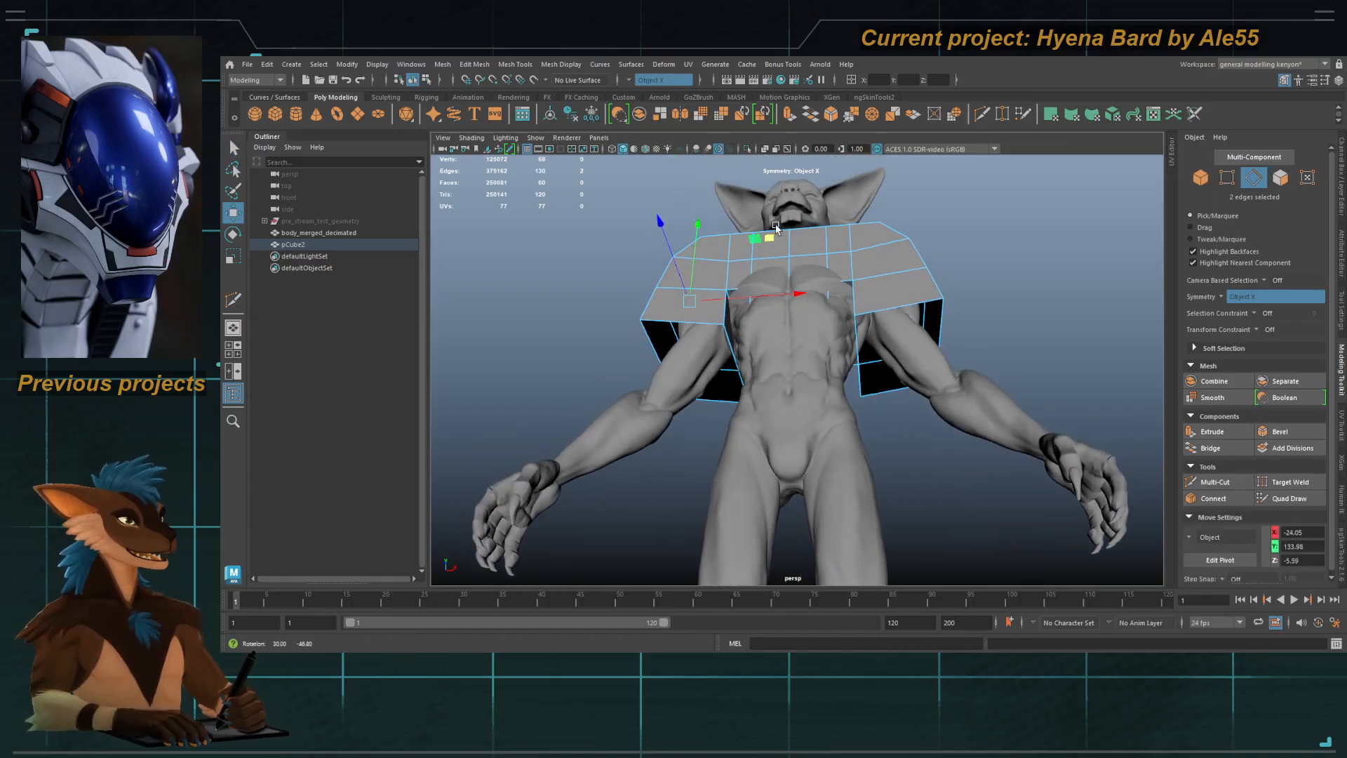
# Step: Move the lower front edges of the torso block forward so they sit in front of the body
pyautogui.keyDown('alt'); pyautogui.moveTo(785, 266); pyautogui.dragTo(832, 274, button='right'); pyautogui.keyUp('alt')
pyautogui.press('4')
pyautogui.press('q')
pyautogui.moveTo(819, 299)
pyautogui.keyDown('alt'); pyautogui.mouseDown()
pyautogui.moveTo(796, 344)
pyautogui.moveTo(705, 414)
pyautogui.mouseUp(); pyautogui.keyUp('alt')
pyautogui.click(772, 367)
pyautogui.press('5')
pyautogui.press('w')
pyautogui.moveTo(681, 465); pyautogui.dragTo(723, 382)
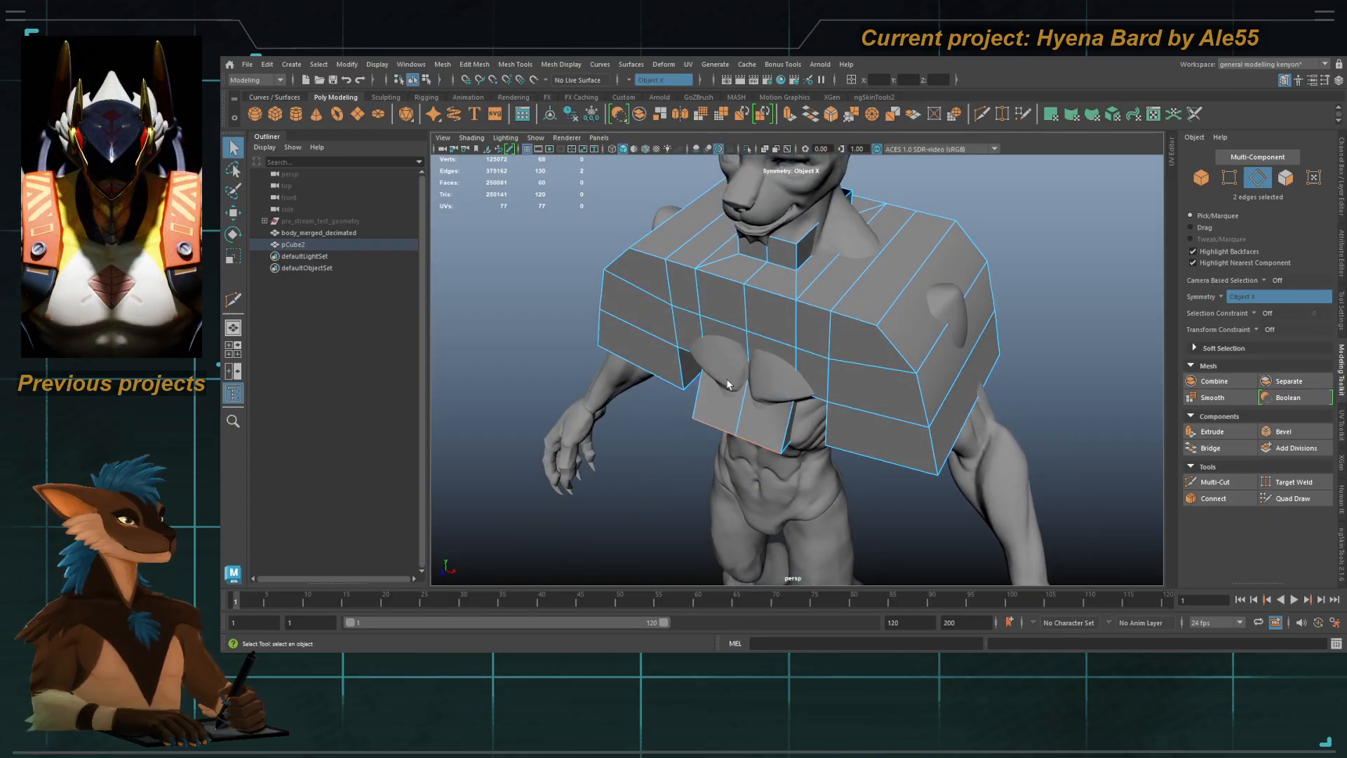
pyautogui.press('4')
pyautogui.moveTo(845, 379)
pyautogui.keyDown('alt'); pyautogui.mouseDown()
pyautogui.moveTo(738, 347)
pyautogui.moveTo(748, 366)
pyautogui.moveTo(701, 347)
pyautogui.moveTo(691, 372)
pyautogui.moveTo(742, 346)
pyautogui.moveTo(822, 368)
pyautogui.mouseUp(); pyautogui.keyUp('alt')
pyautogui.press('5')
pyautogui.press('q')
# Step: Insert another edge loop in the block mesh with Multi-Cut and preview the mesh smoothed
pyautogui.press('F8')
pyautogui.hotkey('ctrl', 'shift', 'x')
pyautogui.keyDown('ctrl'); pyautogui.click(719, 354); pyautogui.keyUp('ctrl')
pyautogui.press('3')
pyautogui.press('q')
pyautogui.moveTo(766, 324)
pyautogui.keyDown('alt'); pyautogui.mouseDown()
pyautogui.moveTo(800, 372)
pyautogui.moveTo(771, 343)
pyautogui.moveTo(772, 193)
pyautogui.mouseUp(); pyautogui.keyUp('alt')
# Step: Make body_merged_decimated the live surface and start Quad Draw on the unsmoothed block mesh
pyautogui.press('F8')
pyautogui.click(773, 193)
pyautogui.click(533, 80)
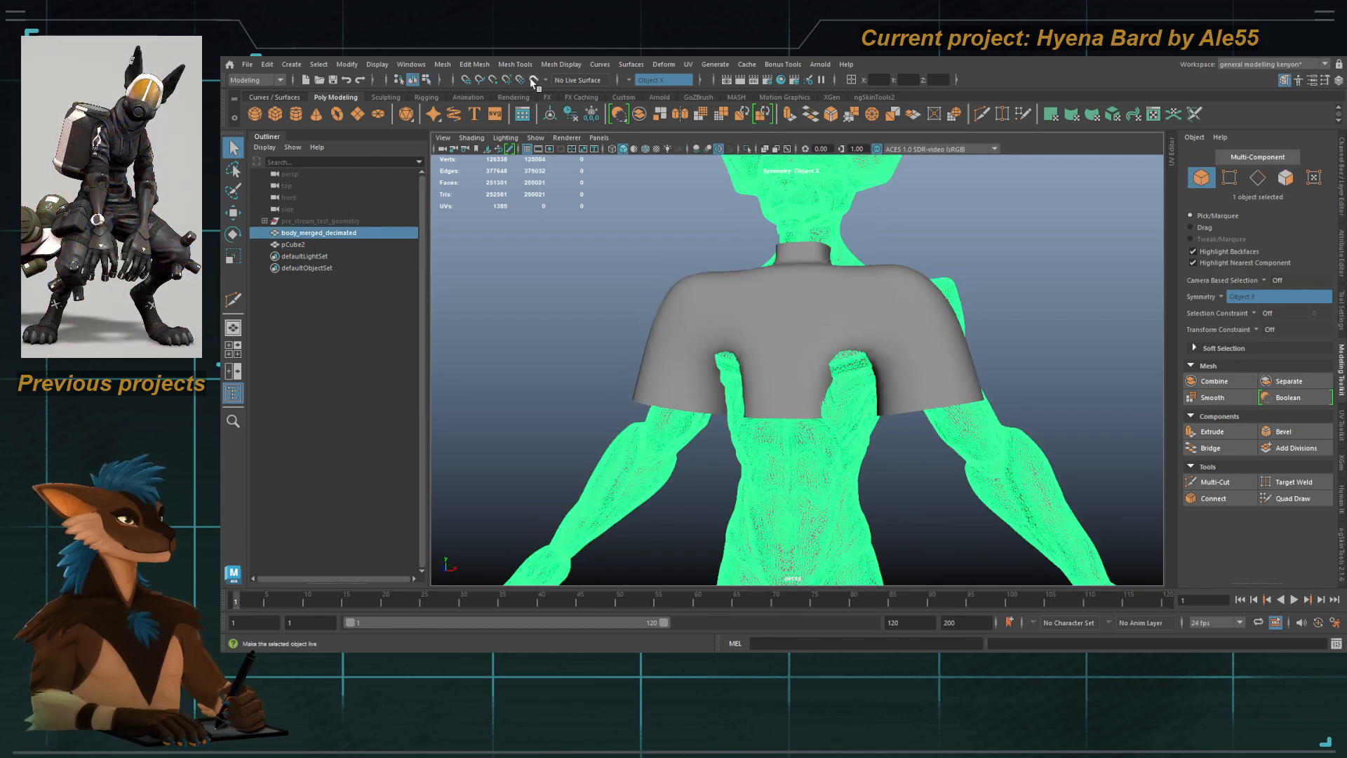
pyautogui.click(741, 316)
pyautogui.press('1')
pyautogui.hotkey('ctrl', 'shift', 'q')
# Step: Fit the block mesh's chest and shoulder vertices onto the live body with Quad Draw
pyautogui.keyDown('alt'); pyautogui.moveTo(770, 326); pyautogui.dragTo(797, 371); pyautogui.keyUp('alt')
pyautogui.moveTo(798, 371)
pyautogui.keyDown('alt'); pyautogui.mouseDown(button='right')
pyautogui.moveTo(825, 396)
pyautogui.moveTo(794, 441)
pyautogui.mouseUp(button='right'); pyautogui.keyUp('alt')
pyautogui.moveTo(793, 442)
pyautogui.keyDown('alt'); pyautogui.mouseDown()
pyautogui.moveTo(777, 397)
pyautogui.moveTo(679, 400)
pyautogui.moveTo(668, 377)
pyautogui.mouseUp(); pyautogui.keyUp('alt')
pyautogui.moveTo(740, 356); pyautogui.dragTo(802, 363)
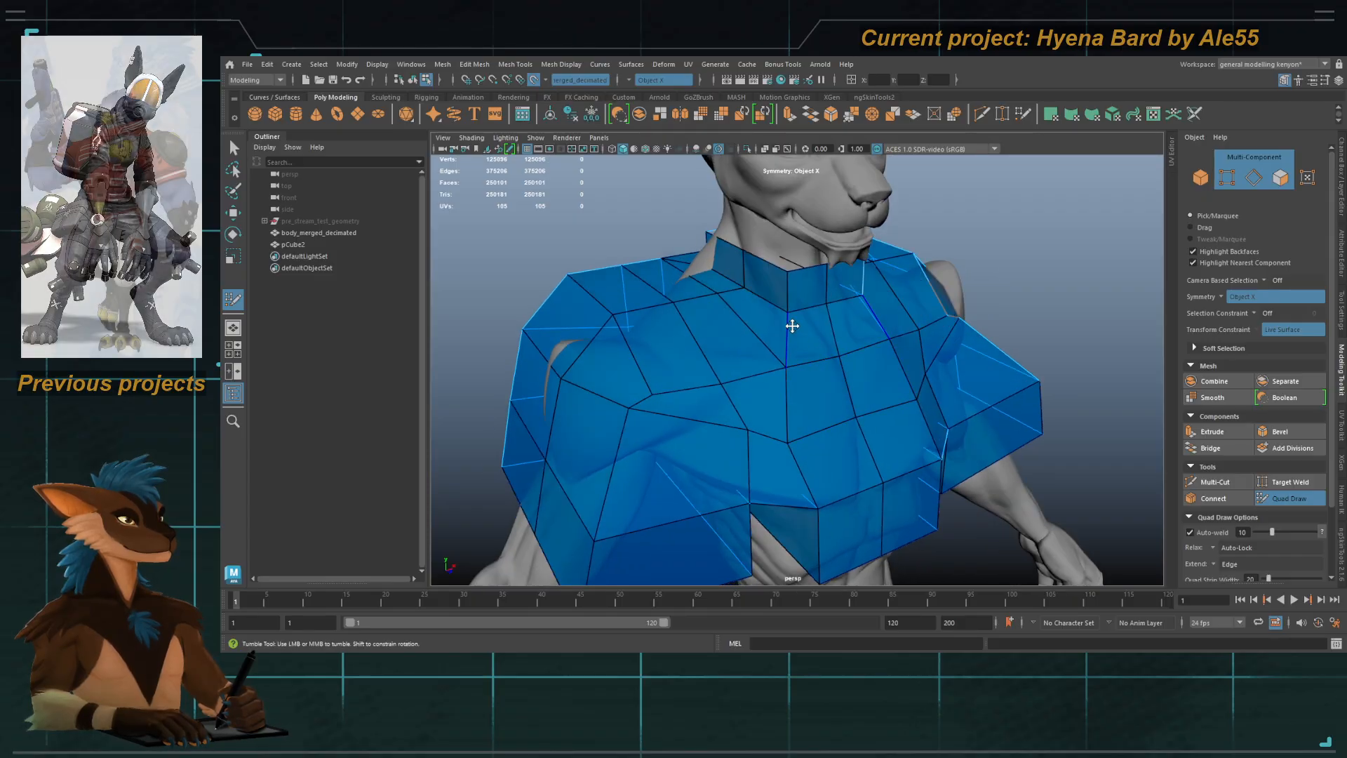
# Step: Undo the last vertex tweak at the neck base and turn off Auto-weld in Quad Draw
pyautogui.moveTo(788, 313)
pyautogui.mouseDown()
pyautogui.moveTo(790, 335)
pyautogui.moveTo(735, 310)
pyautogui.mouseUp()
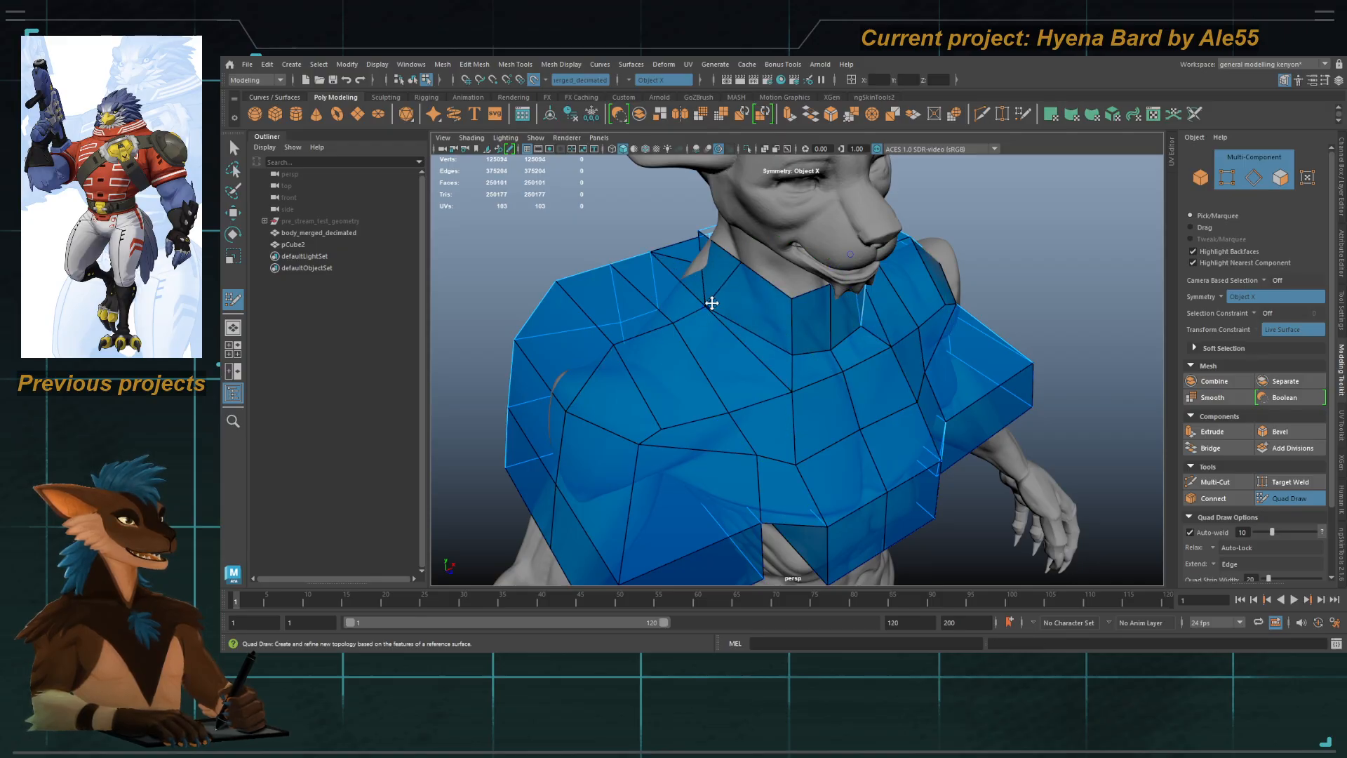
pyautogui.hotkey('ctrl', 'z')
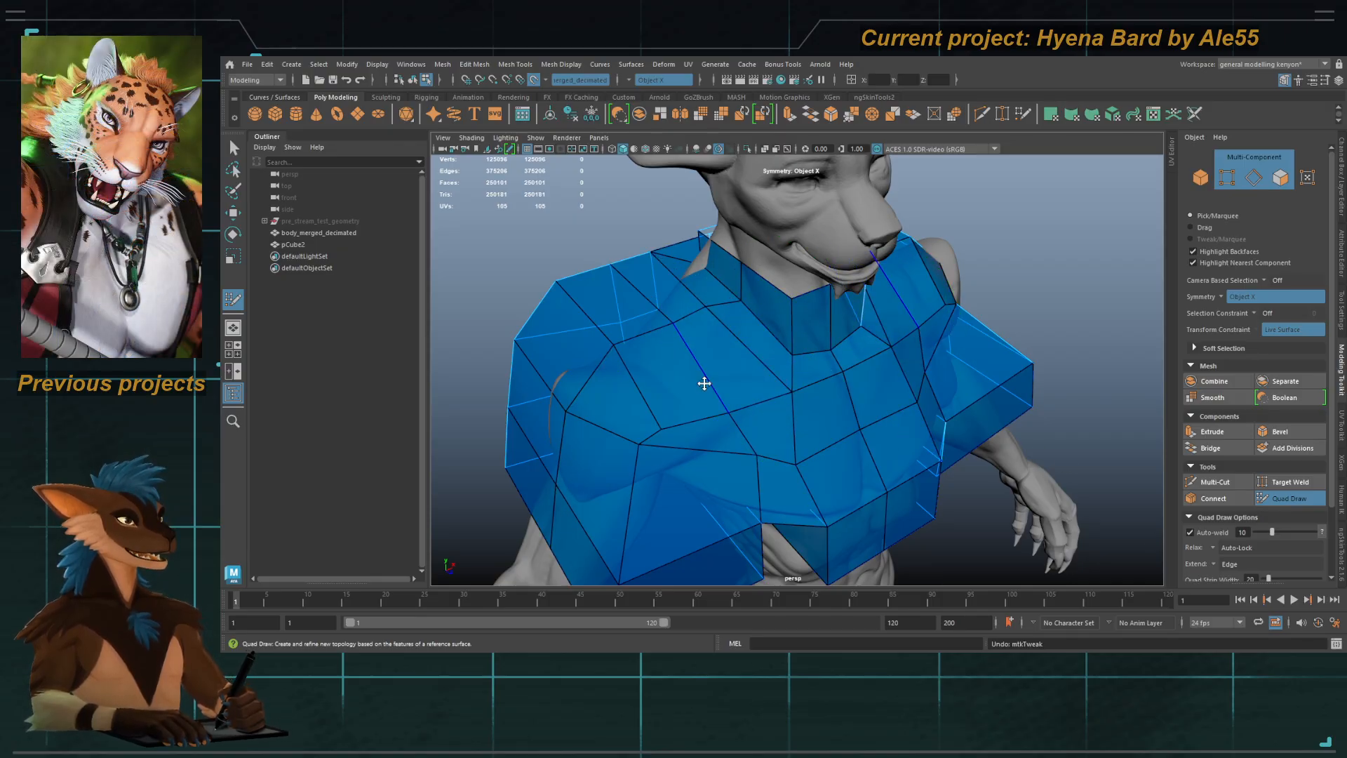
pyautogui.click(1190, 532)
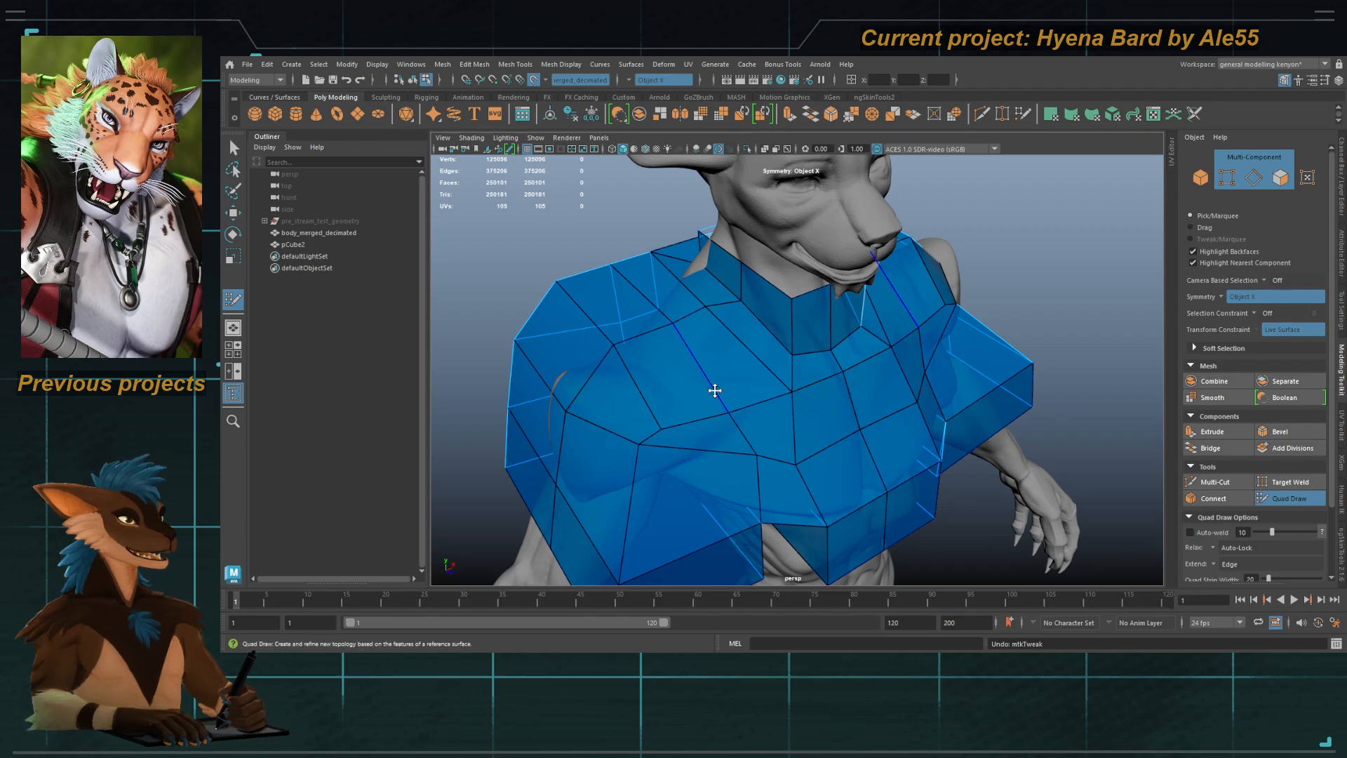
pyautogui.keyDown('alt'); pyautogui.moveTo(712, 391); pyautogui.dragTo(710, 333); pyautogui.keyUp('alt')
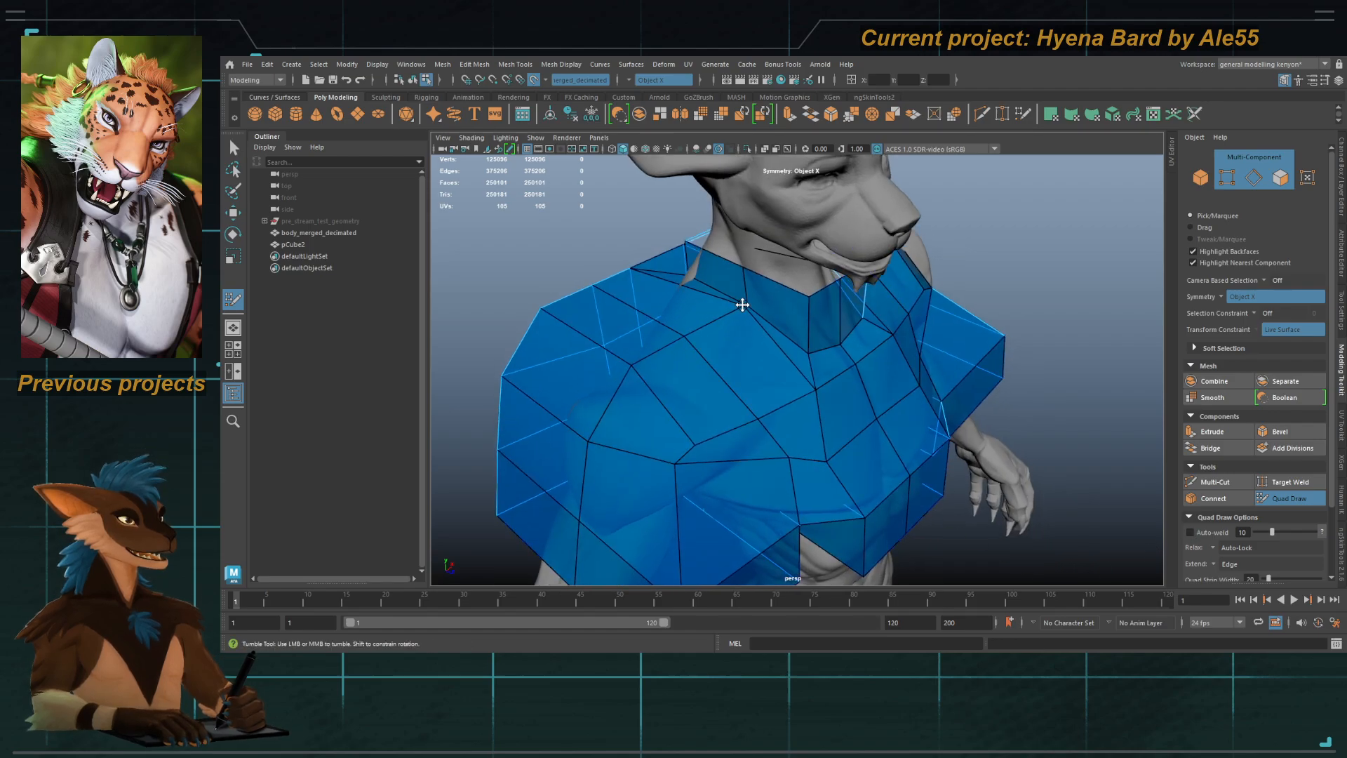
pyautogui.keyDown('alt'); pyautogui.moveTo(739, 313); pyautogui.dragTo(794, 309, button='right'); pyautogui.keyUp('alt')
pyautogui.moveTo(811, 302); pyautogui.dragTo(806, 300)
pyautogui.hotkey('ctrl', 'z')
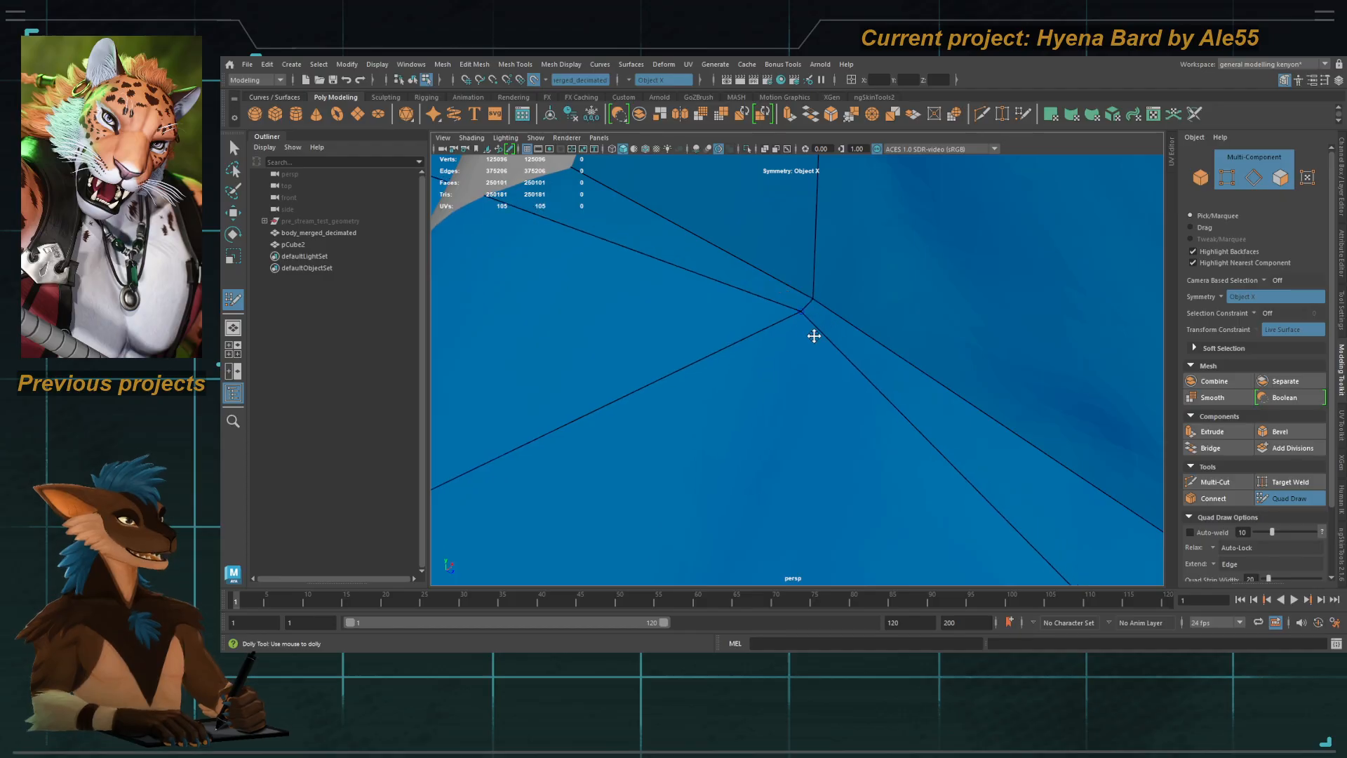
pyautogui.keyDown('alt'); pyautogui.moveTo(811, 334); pyautogui.dragTo(756, 365, button='right'); pyautogui.keyUp('alt')
# Step: Fit the collar vertices around the neck and pull the front neck vertices up towards the jaw
pyautogui.keyDown('alt'); pyautogui.moveTo(774, 454); pyautogui.dragTo(821, 438); pyautogui.keyUp('alt')
pyautogui.keyDown('alt'); pyautogui.moveTo(737, 490); pyautogui.dragTo(836, 382); pyautogui.keyUp('alt')
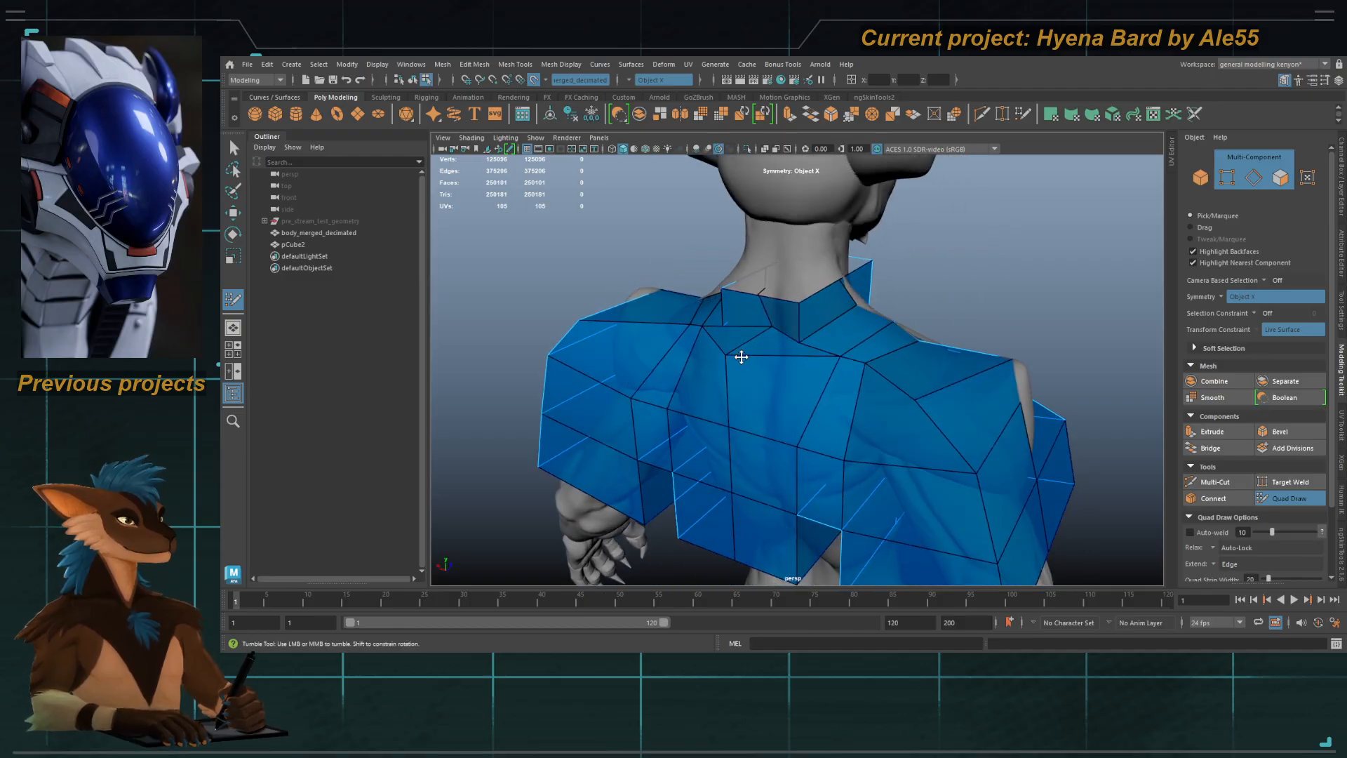
pyautogui.moveTo(742, 356)
pyautogui.mouseDown()
pyautogui.moveTo(773, 314)
pyautogui.moveTo(804, 309)
pyautogui.moveTo(745, 301)
pyautogui.moveTo(835, 291)
pyautogui.moveTo(850, 307)
pyautogui.moveTo(785, 294)
pyautogui.moveTo(772, 201)
pyautogui.mouseUp()
pyautogui.keyDown('alt'); pyautogui.moveTo(772, 202); pyautogui.dragTo(853, 311, button='right'); pyautogui.keyUp('alt')
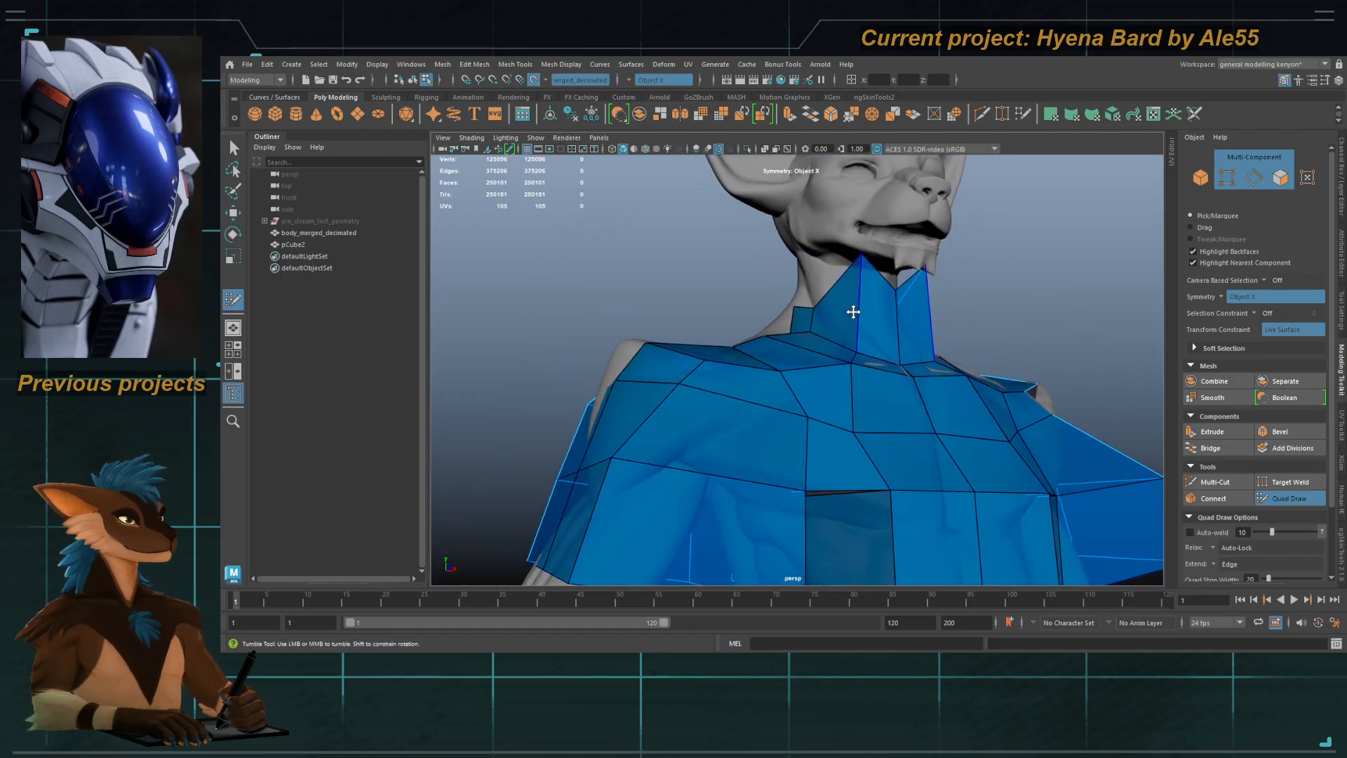
pyautogui.keyDown('alt'); pyautogui.moveTo(858, 307); pyautogui.dragTo(835, 294); pyautogui.keyUp('alt')
pyautogui.keyDown('alt'); pyautogui.moveTo(842, 407); pyautogui.dragTo(841, 289, button='middle'); pyautogui.keyUp('alt')
pyautogui.keyDown('alt'); pyautogui.moveTo(842, 289); pyautogui.dragTo(828, 309); pyautogui.keyUp('alt')
pyautogui.keyDown('alt'); pyautogui.moveTo(828, 308); pyautogui.dragTo(819, 298, button='middle'); pyautogui.keyUp('alt')
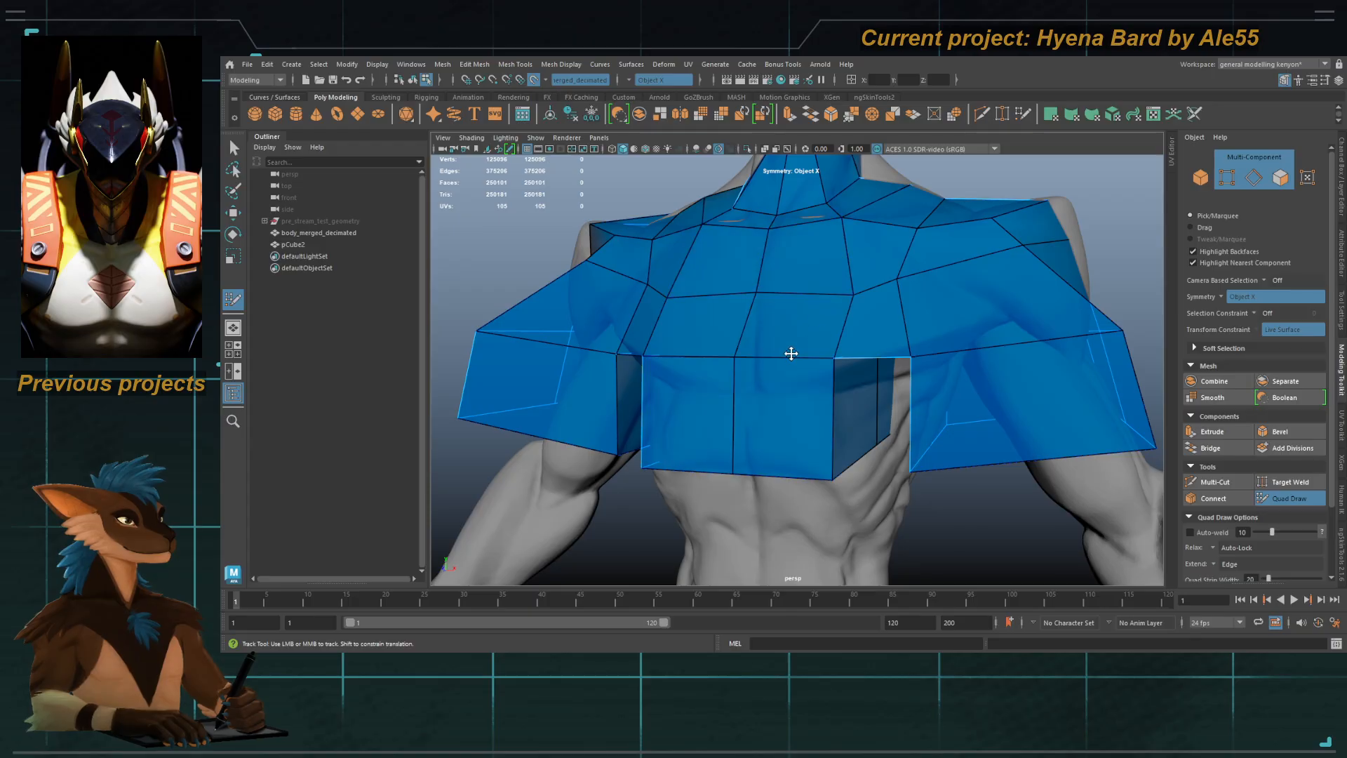
# Step: Fit the front torso vertices to the chest and rib cage, spreading the side ones towards the armpits
pyautogui.keyDown('alt'); pyautogui.moveTo(754, 478); pyautogui.dragTo(802, 348); pyautogui.keyUp('alt')
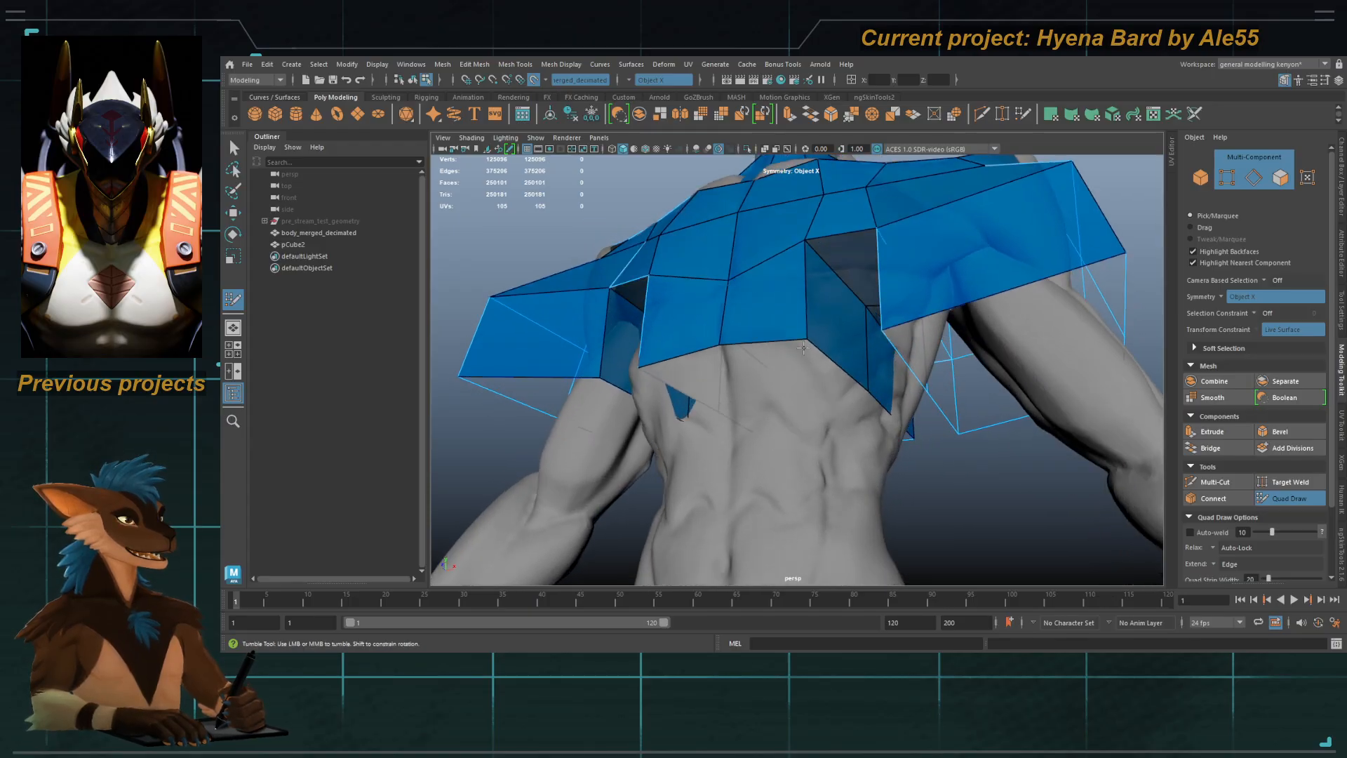
pyautogui.keyDown('alt'); pyautogui.moveTo(837, 294); pyautogui.dragTo(1040, 390); pyautogui.keyUp('alt')
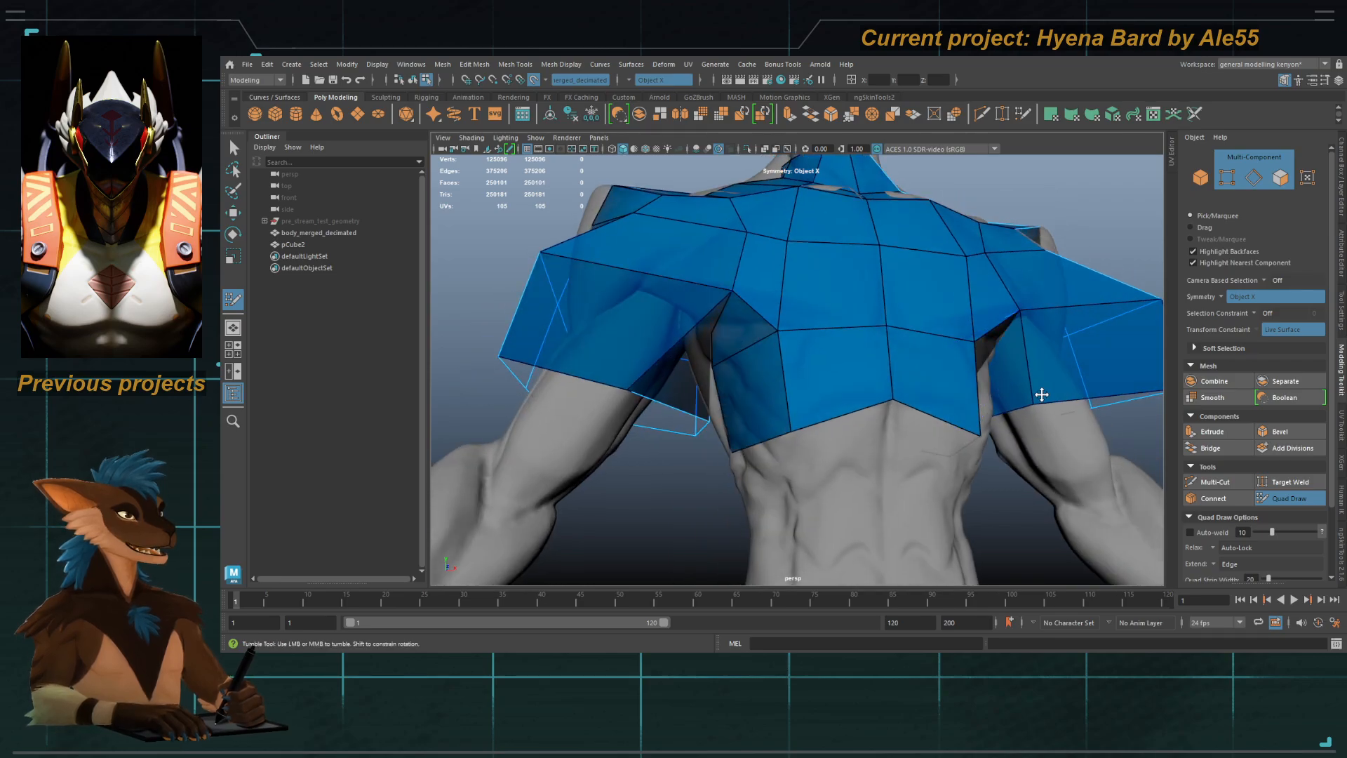
pyautogui.keyDown('alt'); pyautogui.moveTo(1013, 316); pyautogui.dragTo(989, 358); pyautogui.keyUp('alt')
pyautogui.keyDown('alt'); pyautogui.moveTo(989, 359); pyautogui.dragTo(825, 331, button='middle'); pyautogui.keyUp('alt')
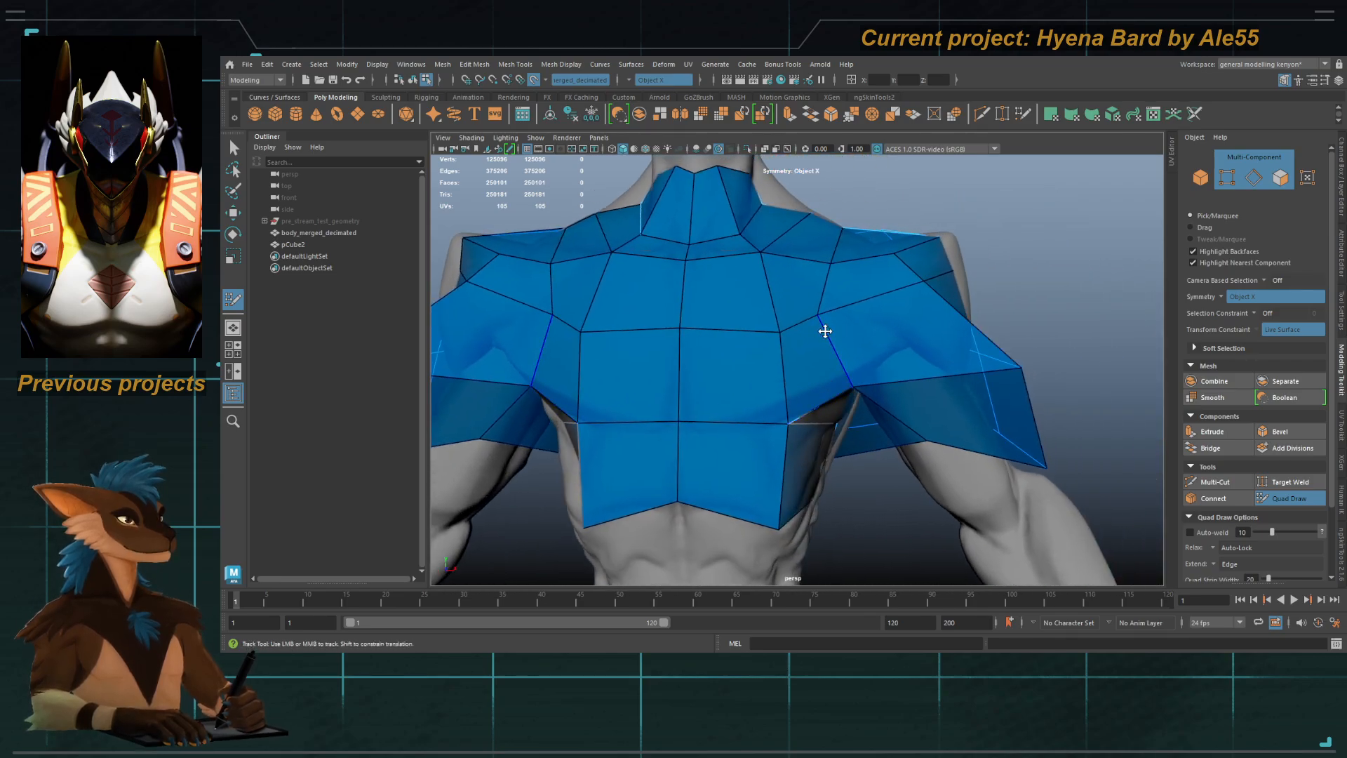
pyautogui.keyDown('alt'); pyautogui.moveTo(861, 322); pyautogui.dragTo(893, 349); pyautogui.keyUp('alt')
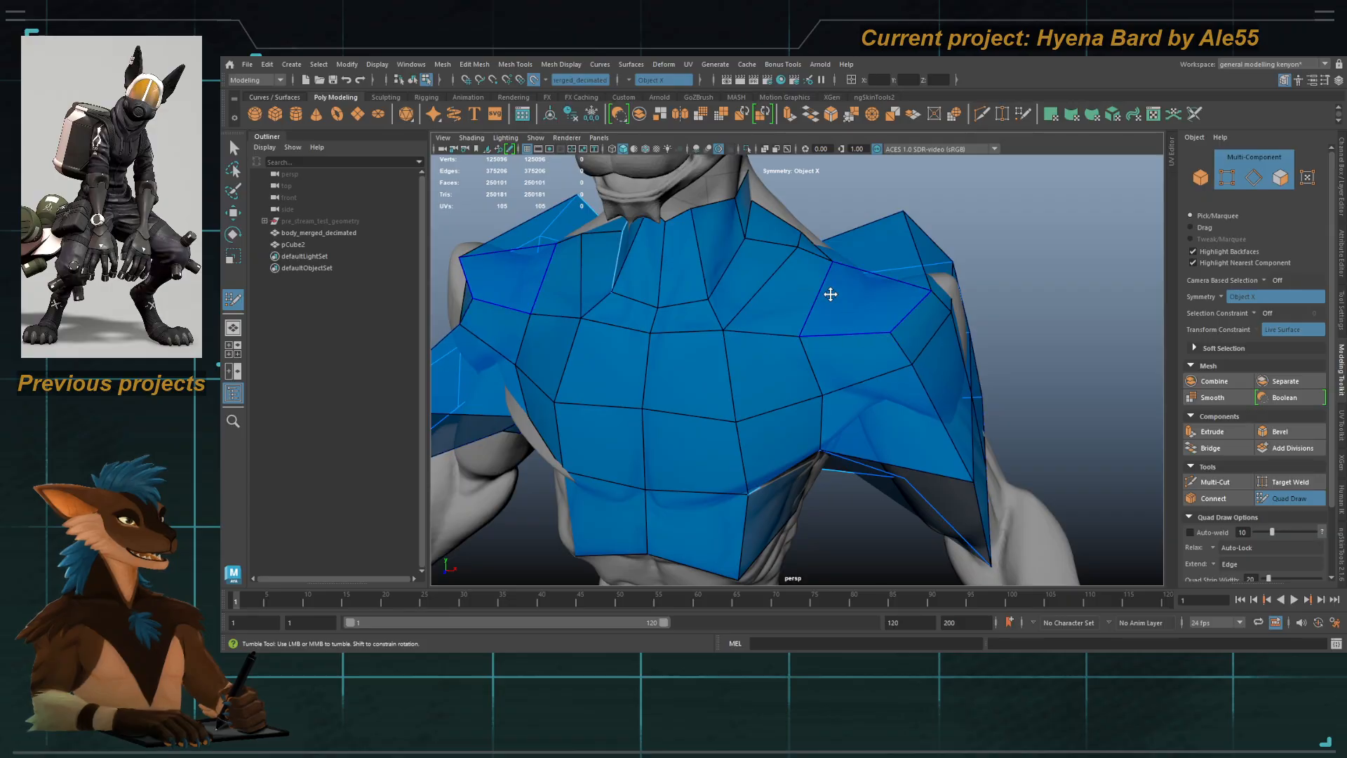
# Step: Fit the back neck and upper back vertices onto the neck base and shoulder blades with Quad Draw
pyautogui.keyDown('alt'); pyautogui.moveTo(831, 294); pyautogui.dragTo(826, 360); pyautogui.keyUp('alt')
pyautogui.keyDown('alt'); pyautogui.moveTo(821, 412); pyautogui.dragTo(688, 325); pyautogui.keyUp('alt')
pyautogui.moveTo(768, 241); pyautogui.dragTo(804, 250)
pyautogui.keyDown('alt'); pyautogui.moveTo(850, 318); pyautogui.dragTo(812, 428); pyautogui.keyUp('alt')
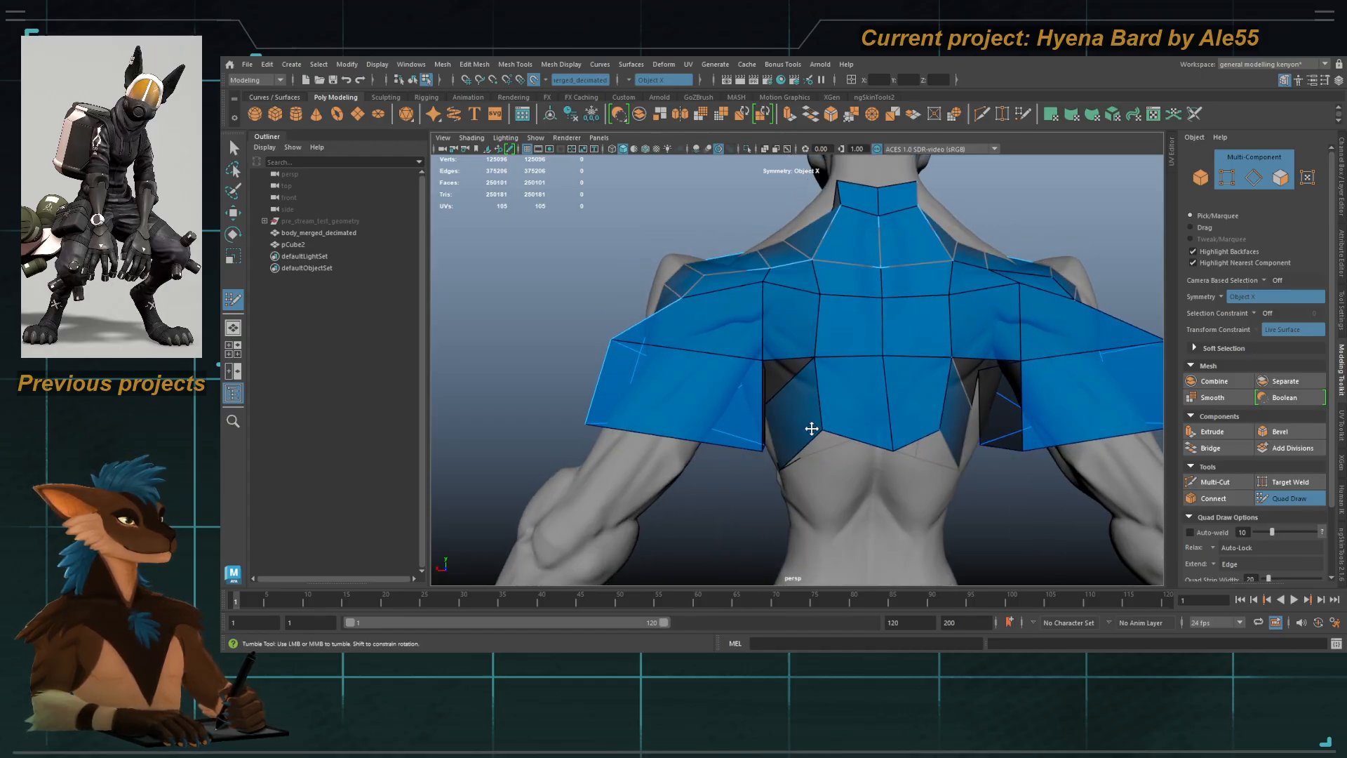
# Step: Shape the arm stubs around the armpits and upper arms, undoing the last underarm tweak
pyautogui.moveTo(736, 403)
pyautogui.keyDown('alt'); pyautogui.mouseDown()
pyautogui.moveTo(682, 403)
pyautogui.moveTo(838, 462)
pyautogui.moveTo(750, 442)
pyautogui.moveTo(655, 369)
pyautogui.moveTo(671, 339)
pyautogui.moveTo(643, 339)
pyautogui.moveTo(775, 336)
pyautogui.moveTo(719, 357)
pyautogui.moveTo(625, 348)
pyautogui.moveTo(766, 301)
pyautogui.moveTo(818, 328)
pyautogui.moveTo(827, 351)
pyautogui.moveTo(881, 348)
pyautogui.moveTo(909, 418)
pyautogui.moveTo(831, 325)
pyautogui.moveTo(803, 345)
pyautogui.moveTo(806, 326)
pyautogui.moveTo(818, 331)
pyautogui.mouseUp(); pyautogui.keyUp('alt')
pyautogui.keyDown('shift'); pyautogui.click(790, 494); pyautogui.keyUp('shift')
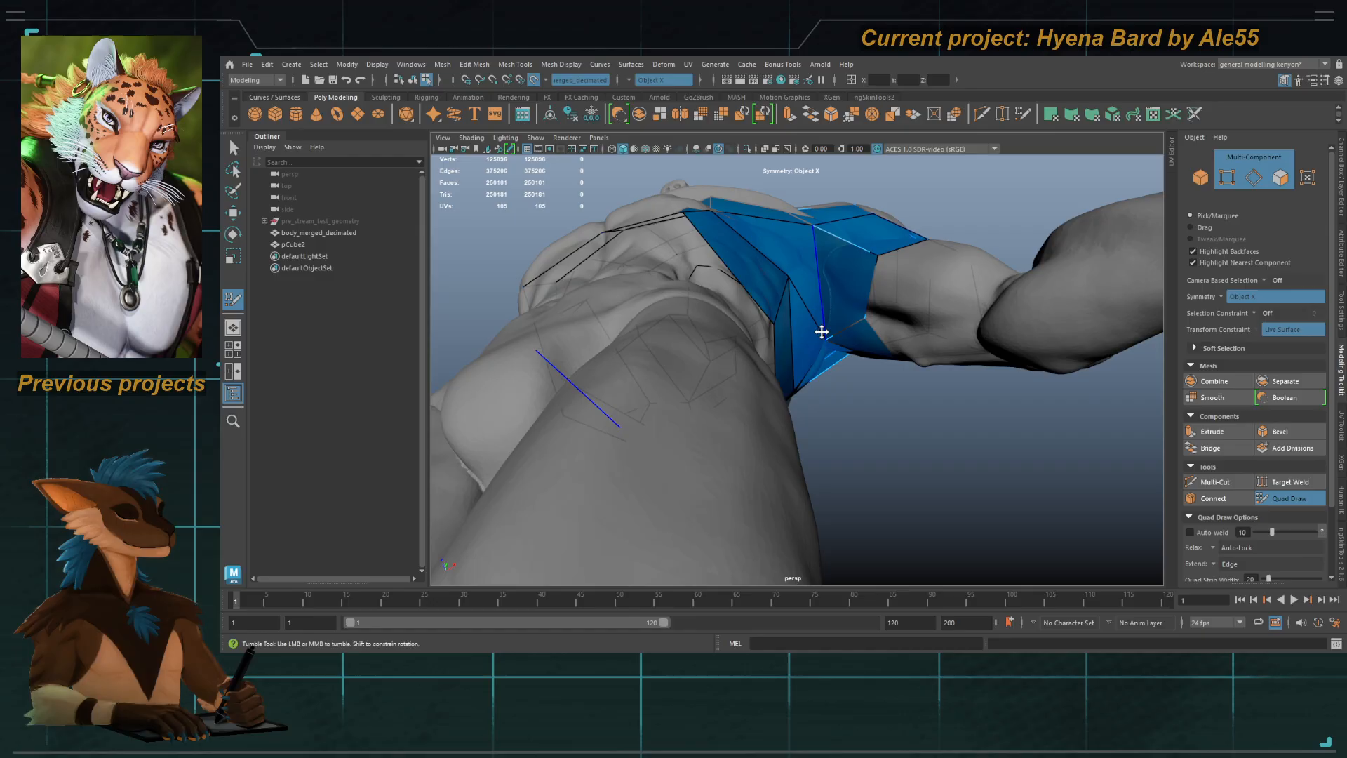
pyautogui.hotkey('ctrl', 'z')
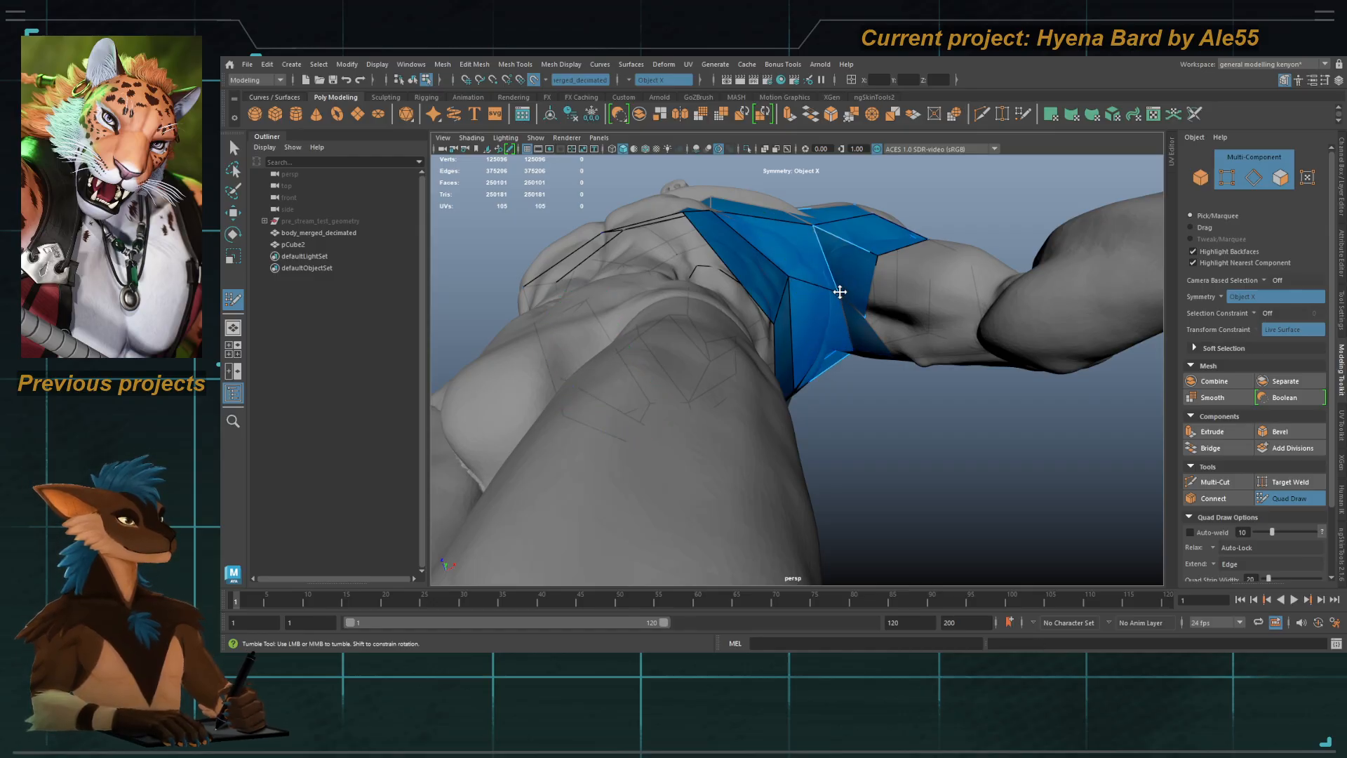
# Step: Move the vertical edges of the chest outward towards the armpits to widen the central pectoral faces
pyautogui.moveTo(801, 291)
pyautogui.keyDown('alt'); pyautogui.mouseDown()
pyautogui.moveTo(788, 329)
pyautogui.moveTo(740, 318)
pyautogui.moveTo(775, 293)
pyautogui.moveTo(869, 297)
pyautogui.mouseUp(); pyautogui.keyUp('alt')
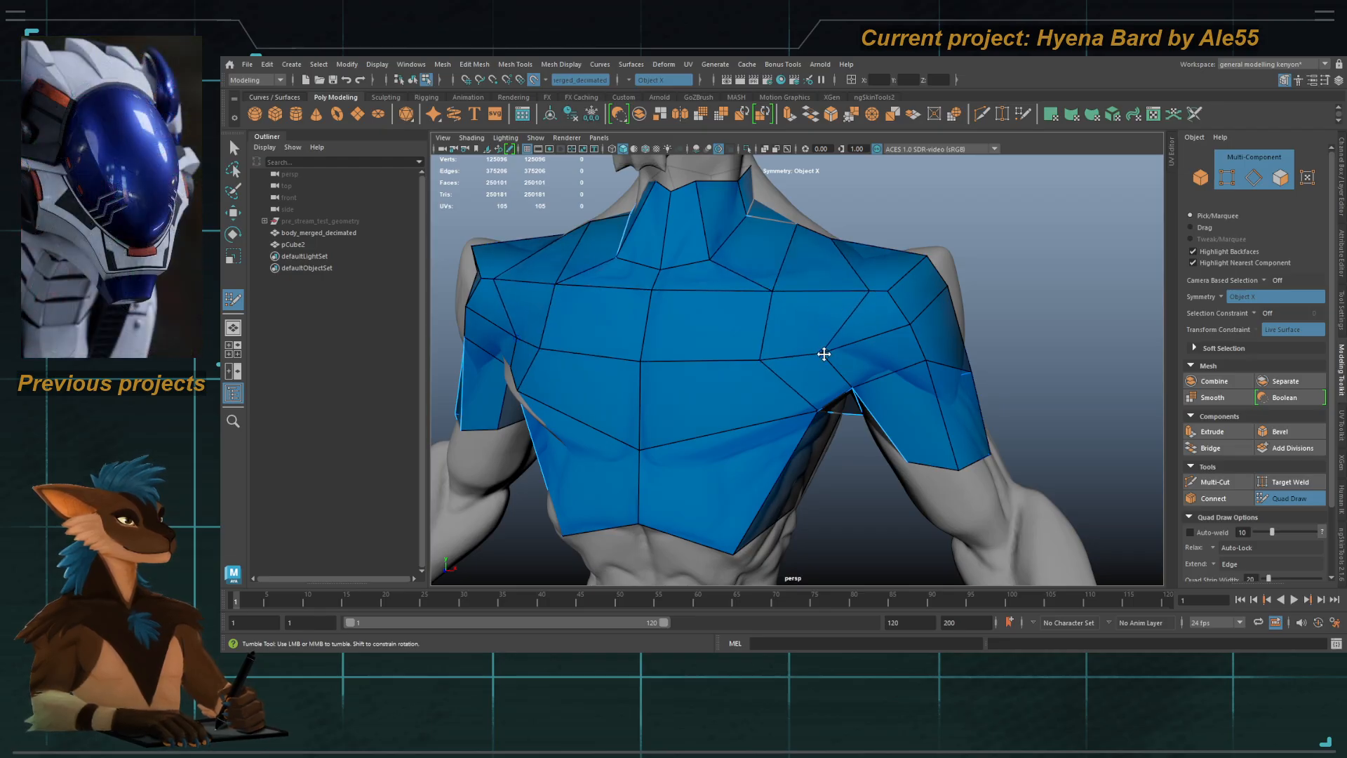
pyautogui.moveTo(824, 354); pyautogui.dragTo(874, 335)
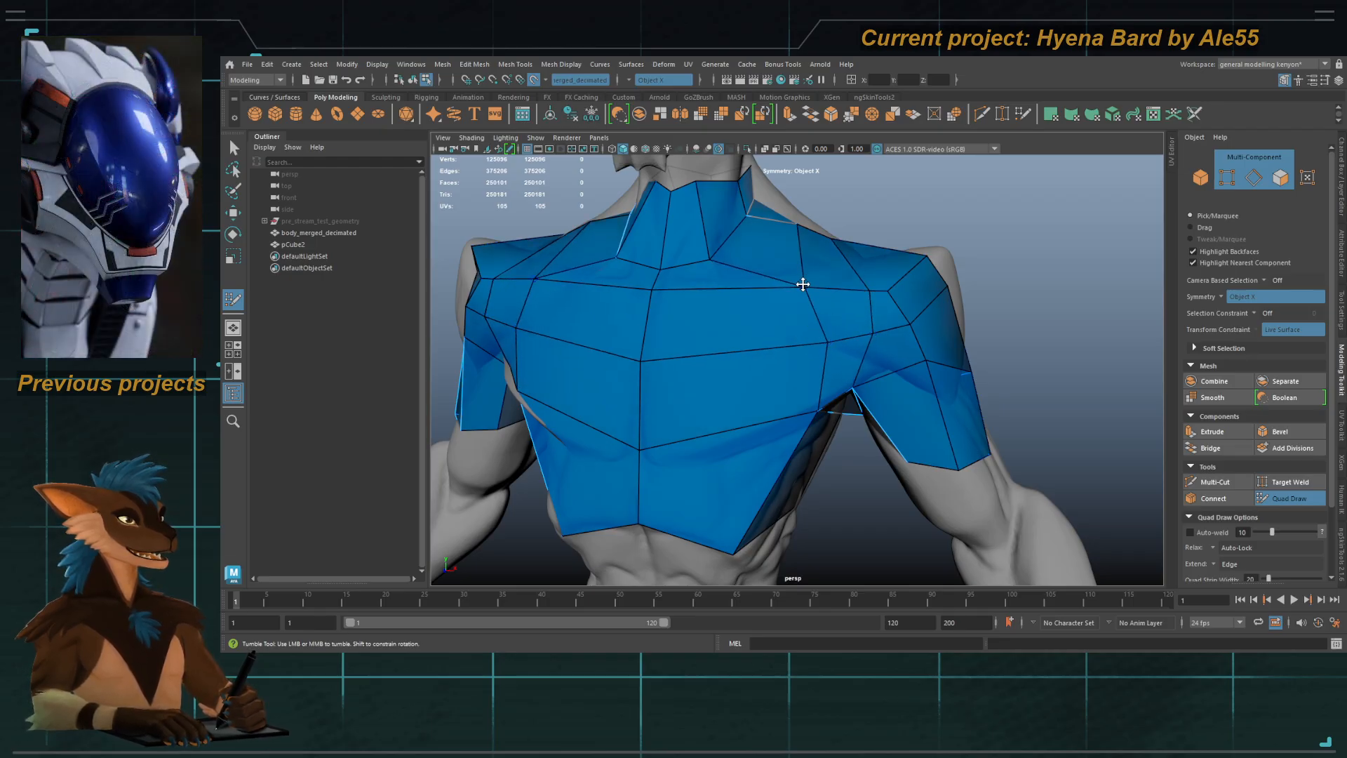
pyautogui.moveTo(803, 285)
pyautogui.keyDown('alt'); pyautogui.mouseDown()
pyautogui.moveTo(773, 341)
pyautogui.moveTo(898, 376)
pyautogui.moveTo(628, 349)
pyautogui.mouseUp(); pyautogui.keyUp('alt')
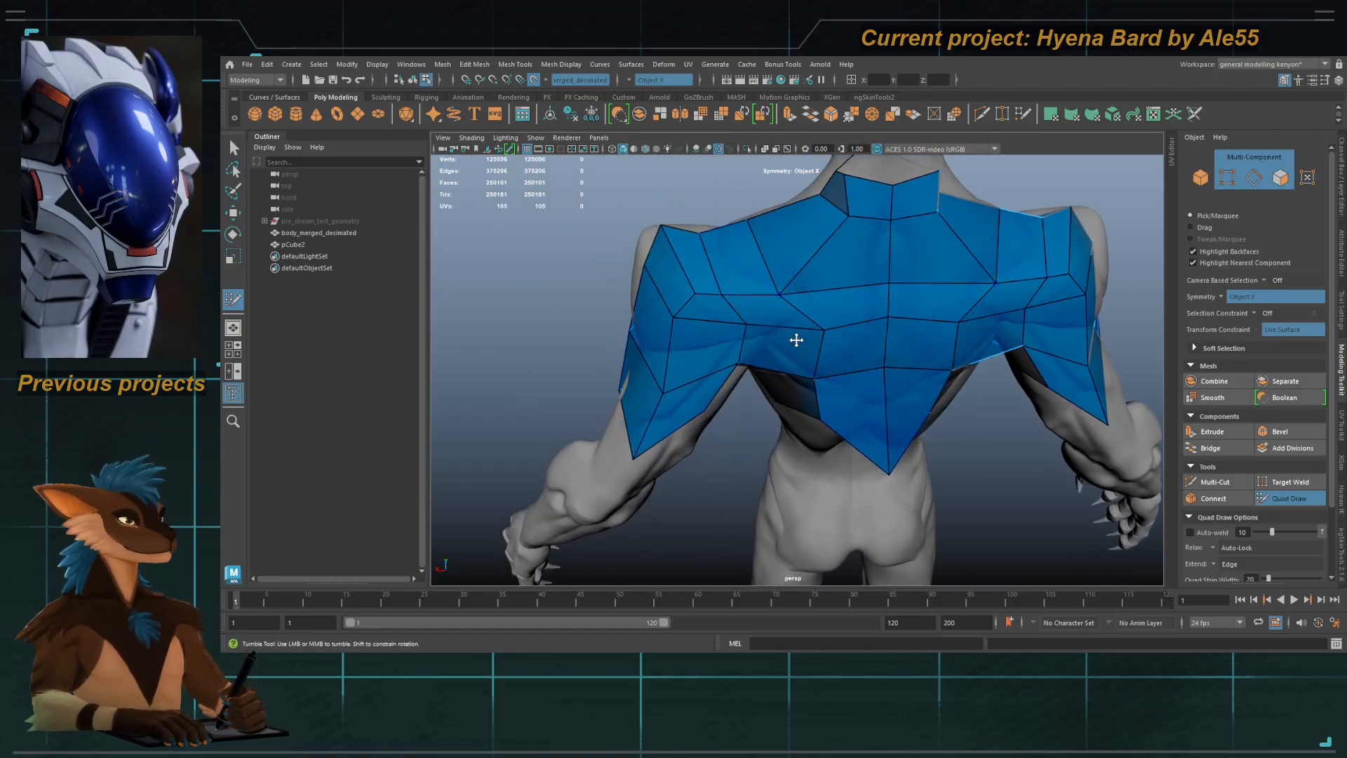
# Step: Even out the edge flow across the back and level the lower back border with Quad Draw
pyautogui.keyDown('alt'); pyautogui.moveTo(796, 340); pyautogui.dragTo(819, 324); pyautogui.keyUp('alt')
pyautogui.keyDown('alt'); pyautogui.moveTo(820, 380); pyautogui.dragTo(857, 420); pyautogui.keyUp('alt')
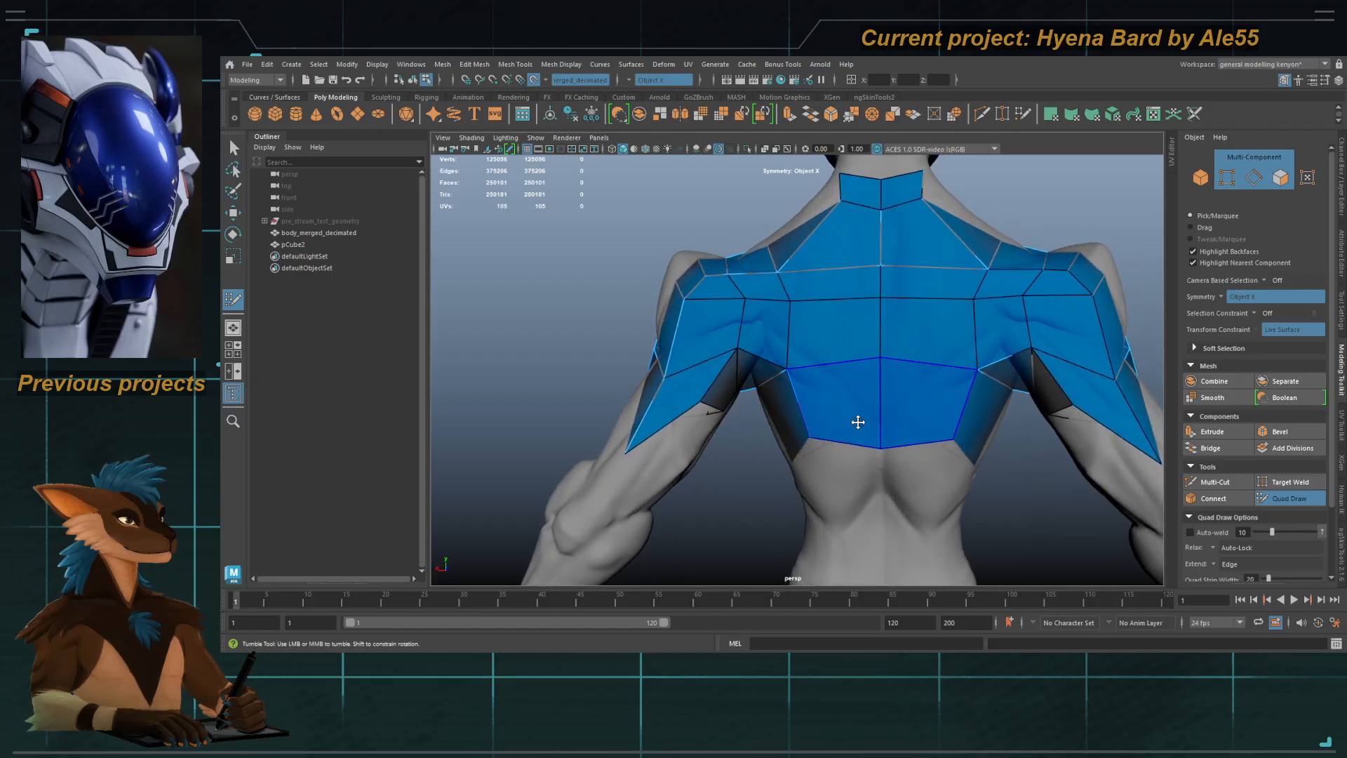
pyautogui.keyDown('alt'); pyautogui.moveTo(628, 437); pyautogui.dragTo(735, 411, button='middle'); pyautogui.keyUp('alt')
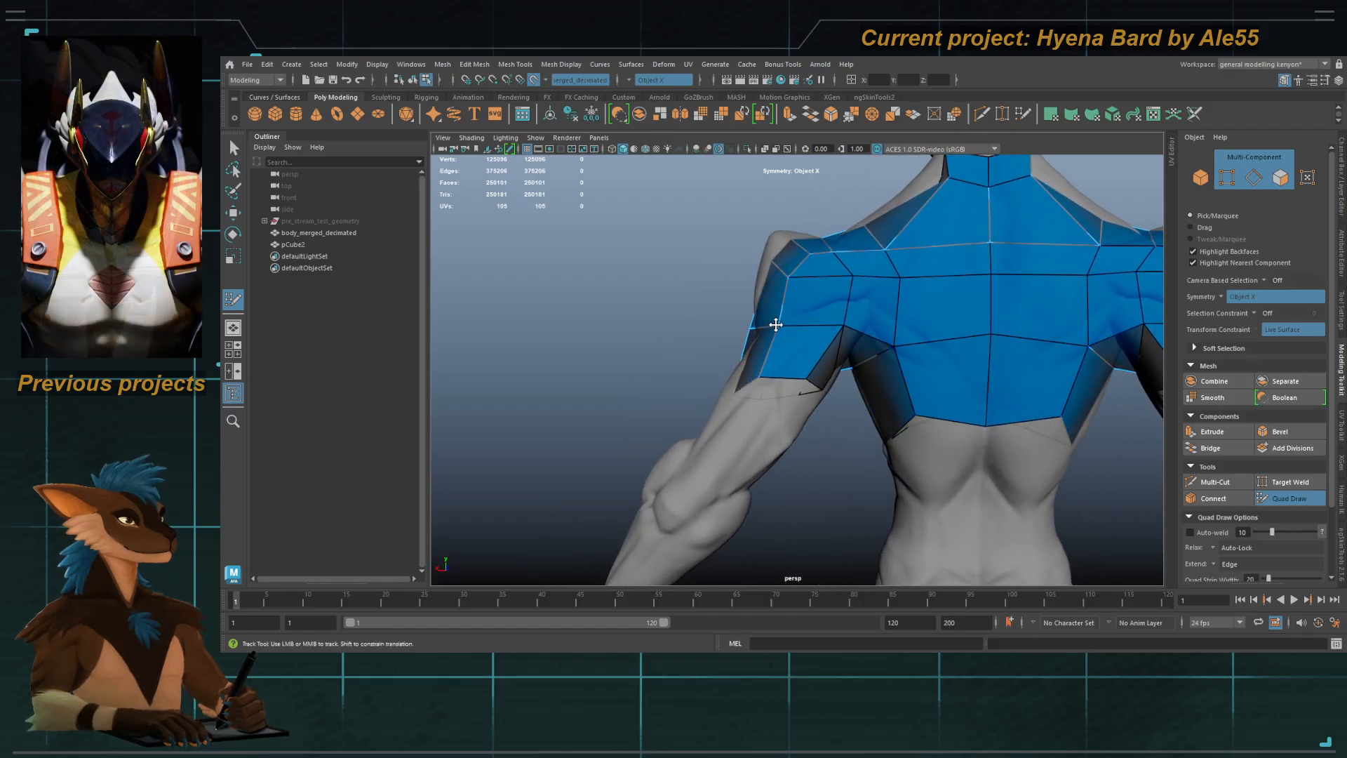
# Step: Insert a mirrored pair of vertical edge loops on either side of the chest's centre line with Quad Draw
pyautogui.keyDown('alt'); pyautogui.moveTo(768, 366); pyautogui.dragTo(806, 327); pyautogui.keyUp('alt')
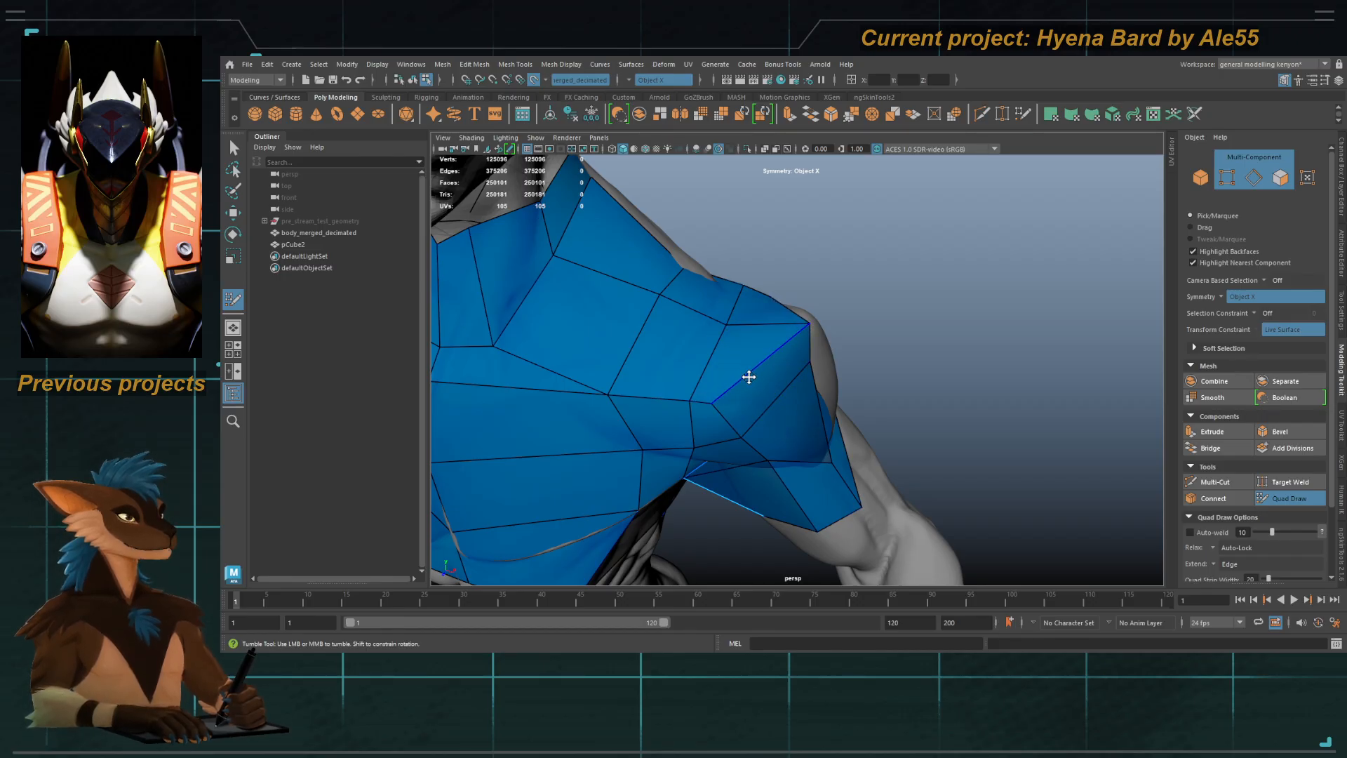
pyautogui.keyDown('alt'); pyautogui.moveTo(749, 378); pyautogui.dragTo(698, 342); pyautogui.keyUp('alt')
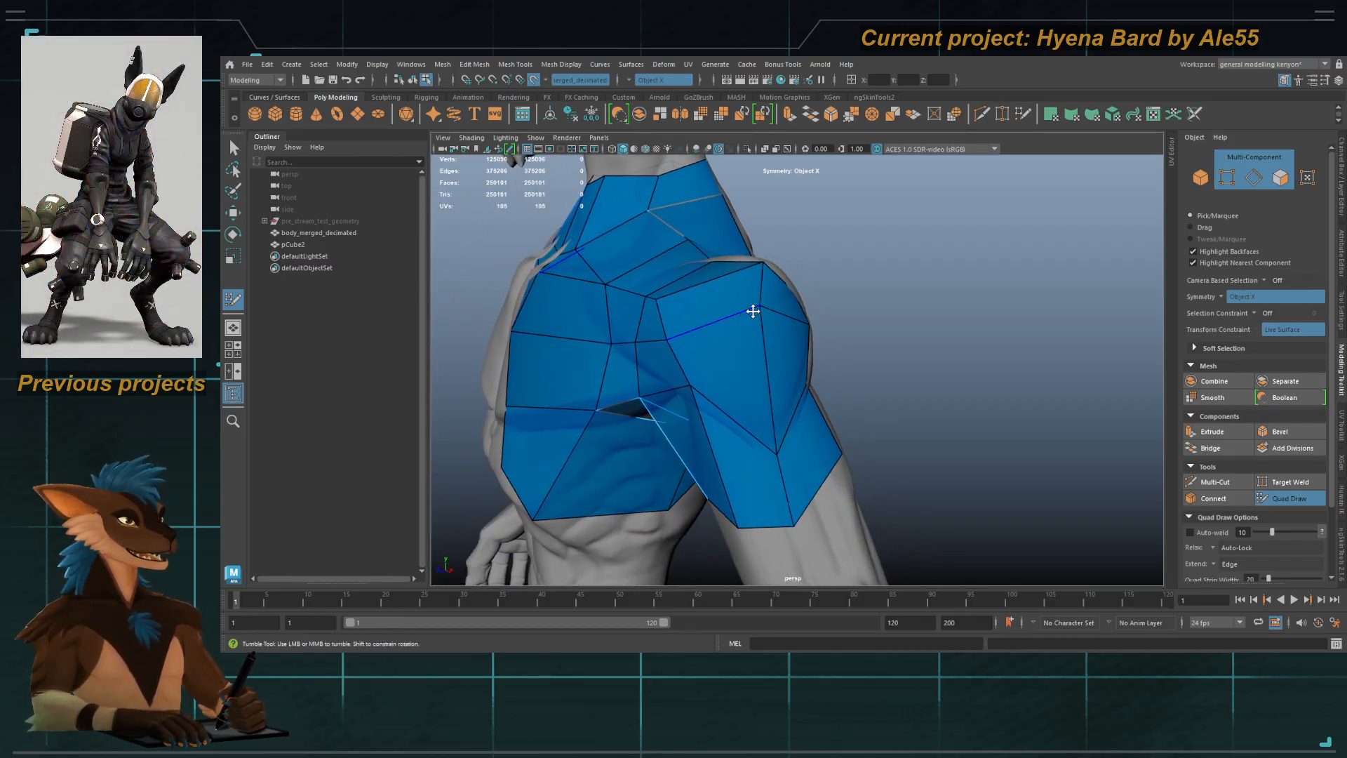
pyautogui.moveTo(780, 332)
pyautogui.keyDown('alt'); pyautogui.mouseDown()
pyautogui.moveTo(815, 309)
pyautogui.moveTo(793, 306)
pyautogui.moveTo(799, 292)
pyautogui.moveTo(734, 366)
pyautogui.moveTo(708, 318)
pyautogui.moveTo(679, 341)
pyautogui.mouseUp(); pyautogui.keyUp('alt')
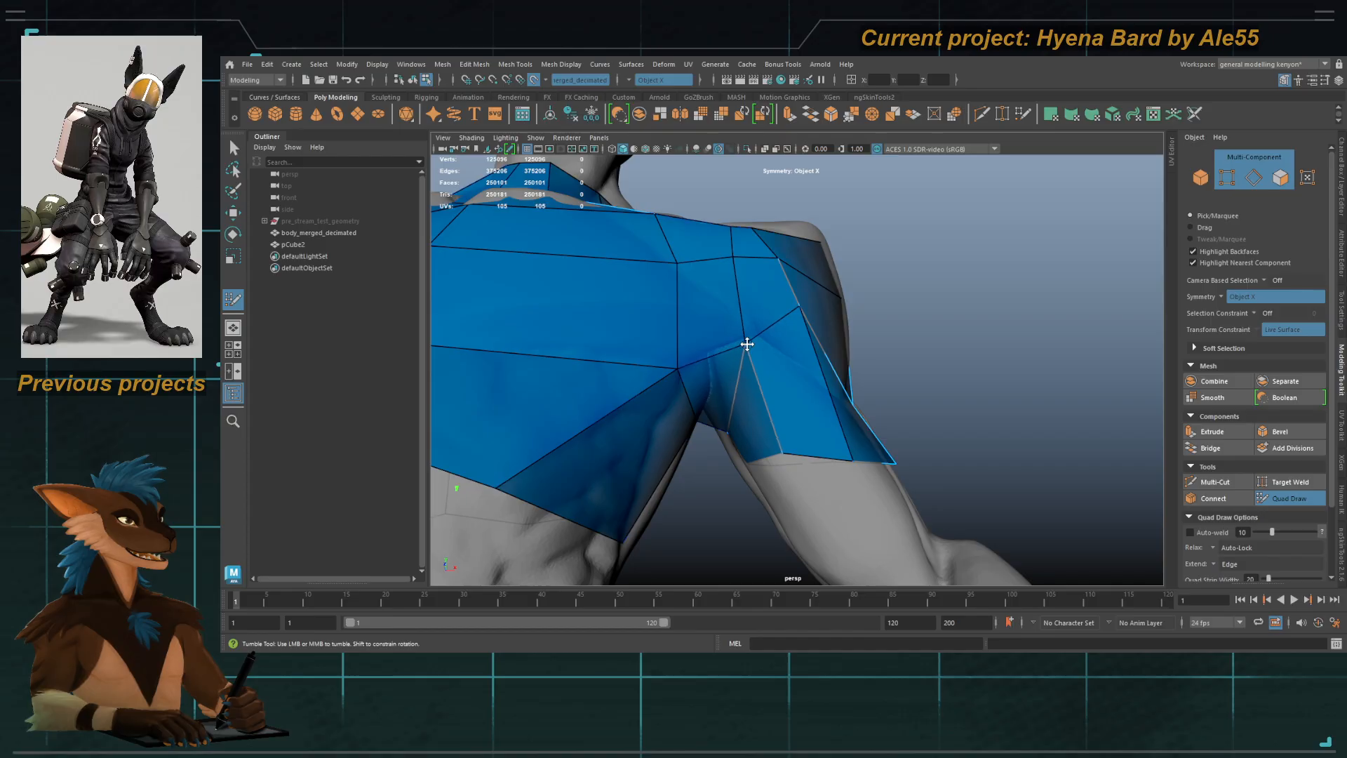
pyautogui.keyDown('alt'); pyautogui.moveTo(746, 344); pyautogui.dragTo(750, 371); pyautogui.keyUp('alt')
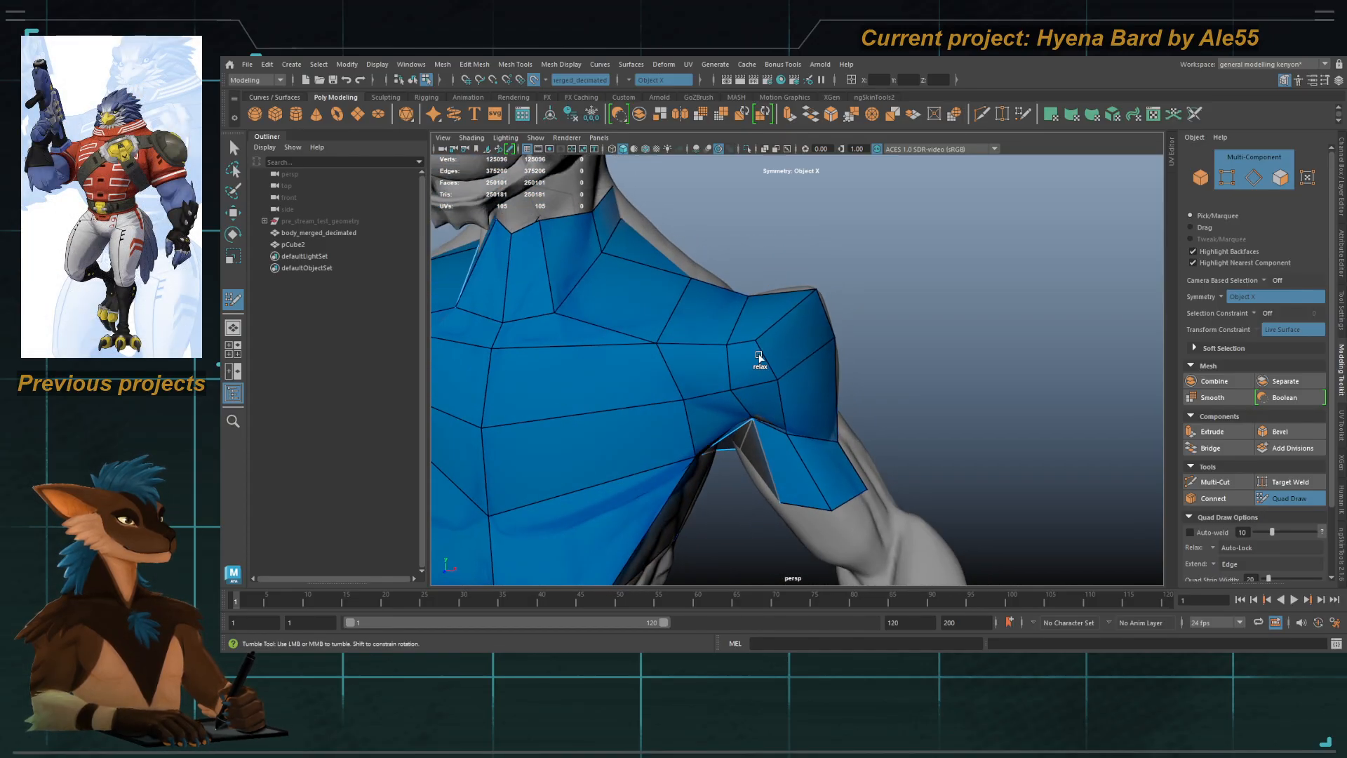
pyautogui.keyDown('alt'); pyautogui.moveTo(733, 339); pyautogui.dragTo(814, 343, button='middle'); pyautogui.keyUp('alt')
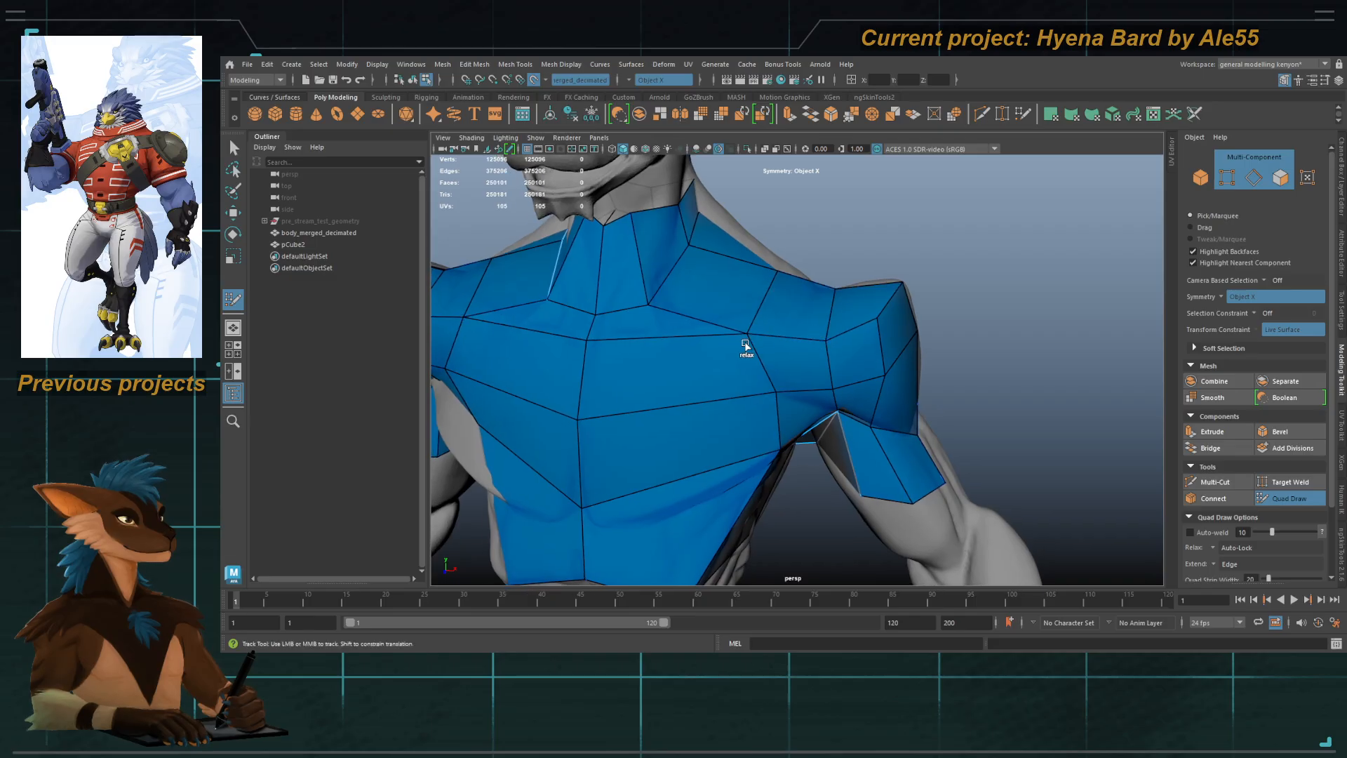
pyautogui.keyDown('alt'); pyautogui.moveTo(703, 395); pyautogui.dragTo(817, 339, button='middle'); pyautogui.keyUp('alt')
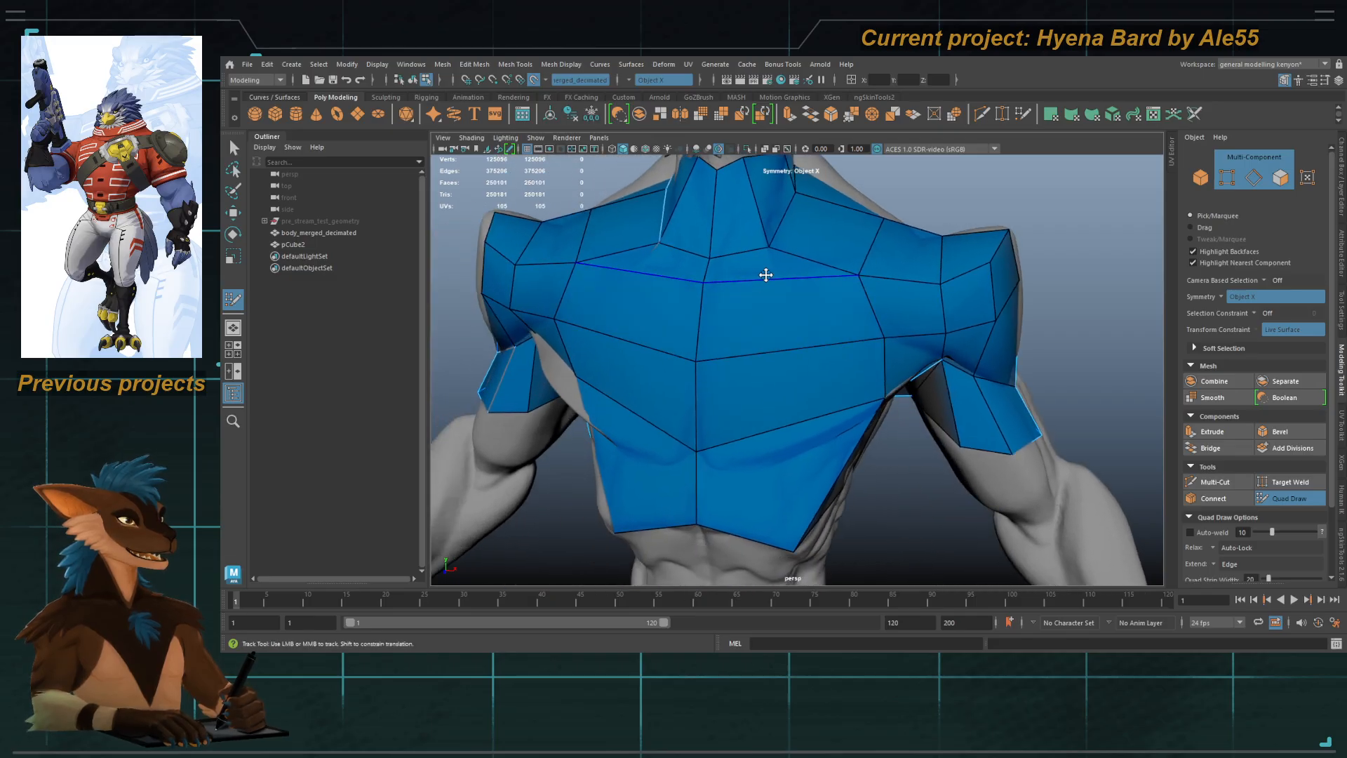
pyautogui.moveTo(780, 379)
pyautogui.keyDown('alt'); pyautogui.mouseDown()
pyautogui.moveTo(782, 457)
pyautogui.moveTo(788, 399)
pyautogui.mouseUp(); pyautogui.keyUp('alt')
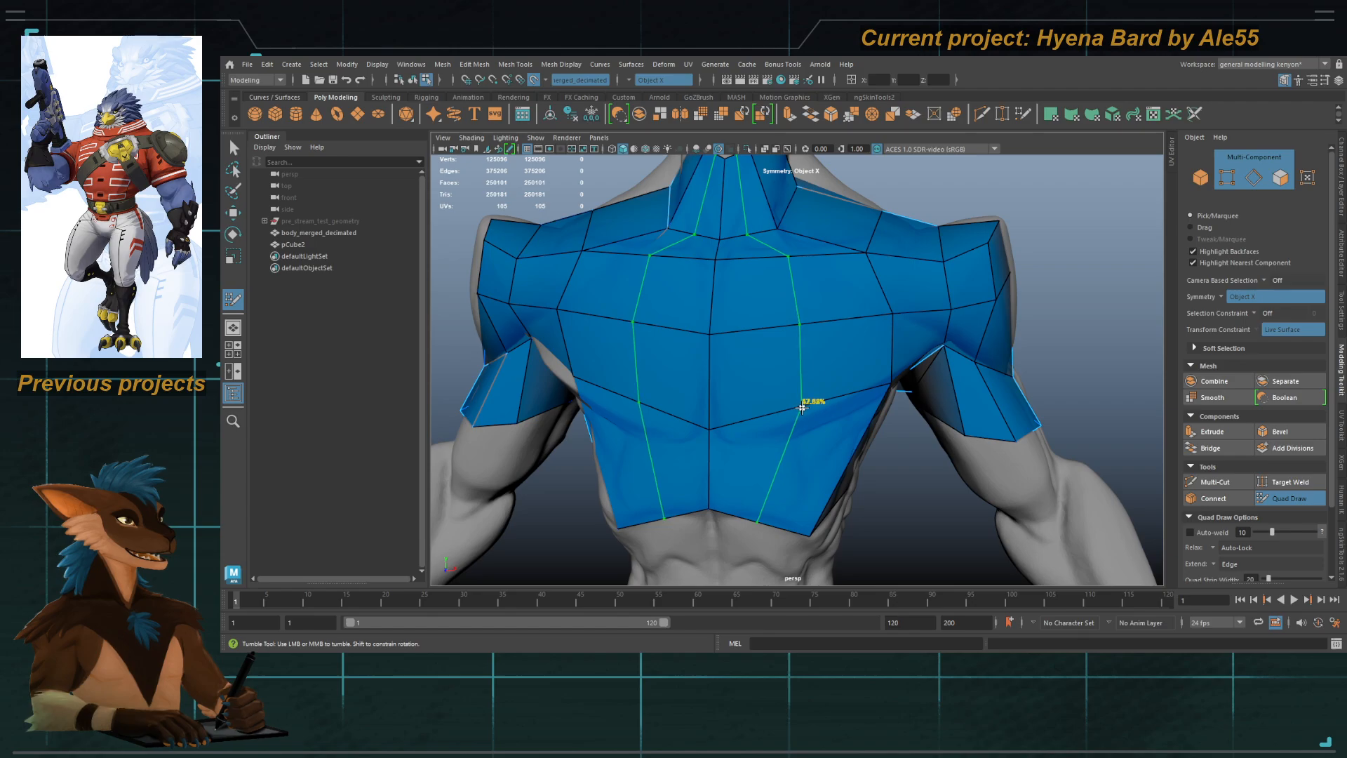
pyautogui.keyDown('ctrl'); pyautogui.click(802, 407); pyautogui.keyUp('ctrl')
pyautogui.keyDown('alt'); pyautogui.moveTo(806, 407); pyautogui.dragTo(743, 384); pyautogui.keyUp('alt')
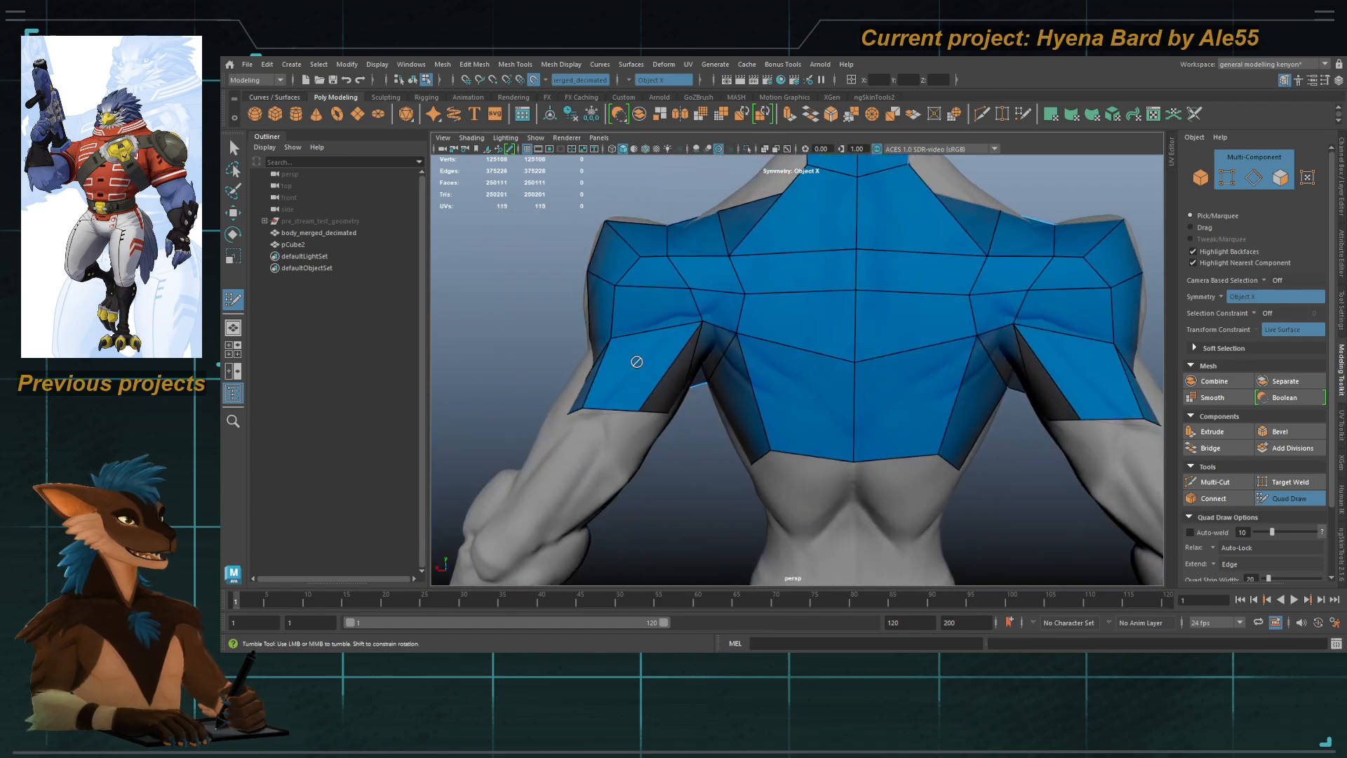
# Step: Insert mirrored vertical edge loops beside the spine on the back mesh and relax the surrounding faces
pyautogui.keyDown('ctrl'); pyautogui.click(804, 336); pyautogui.keyUp('ctrl')
pyautogui.keyDown('shift'); pyautogui.moveTo(806, 288); pyautogui.dragTo(821, 363); pyautogui.keyUp('shift')
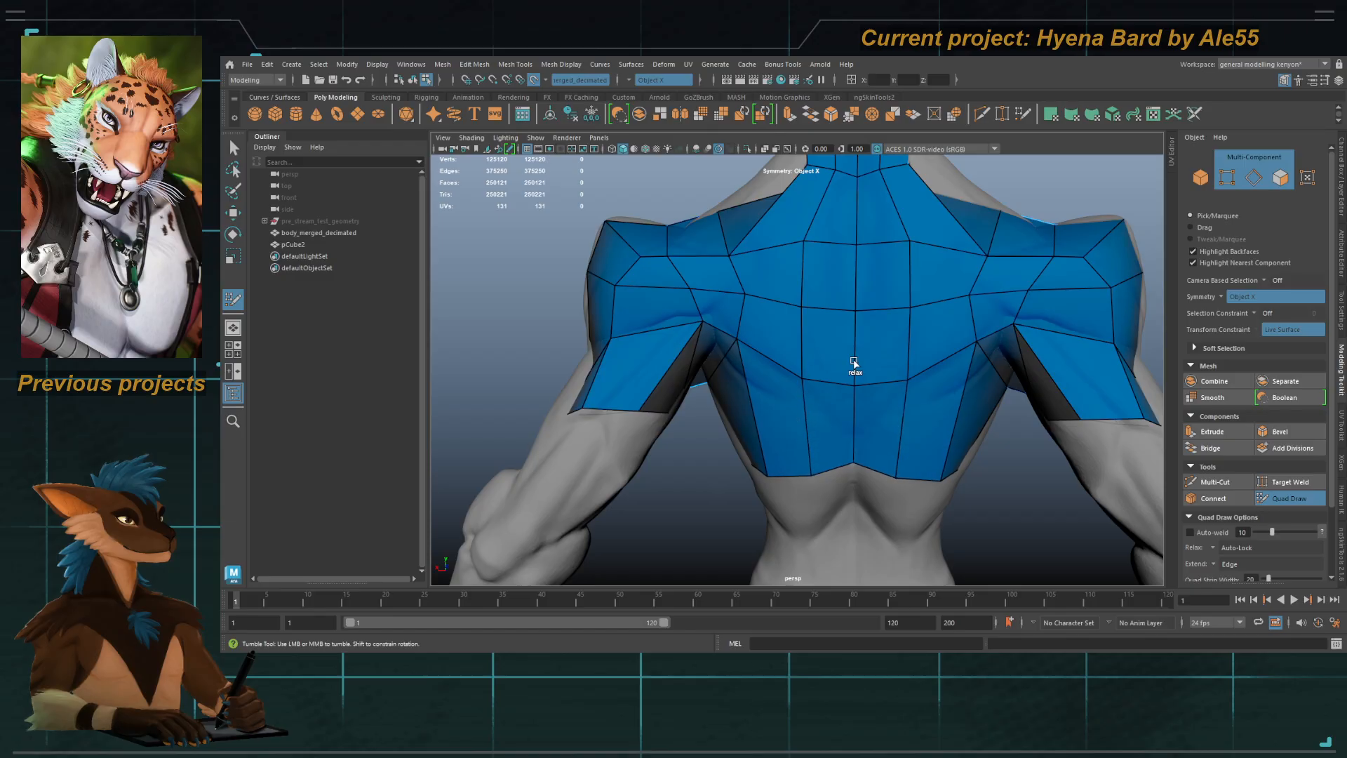
pyautogui.keyDown('alt'); pyautogui.moveTo(839, 223); pyautogui.dragTo(939, 241); pyautogui.keyUp('alt')
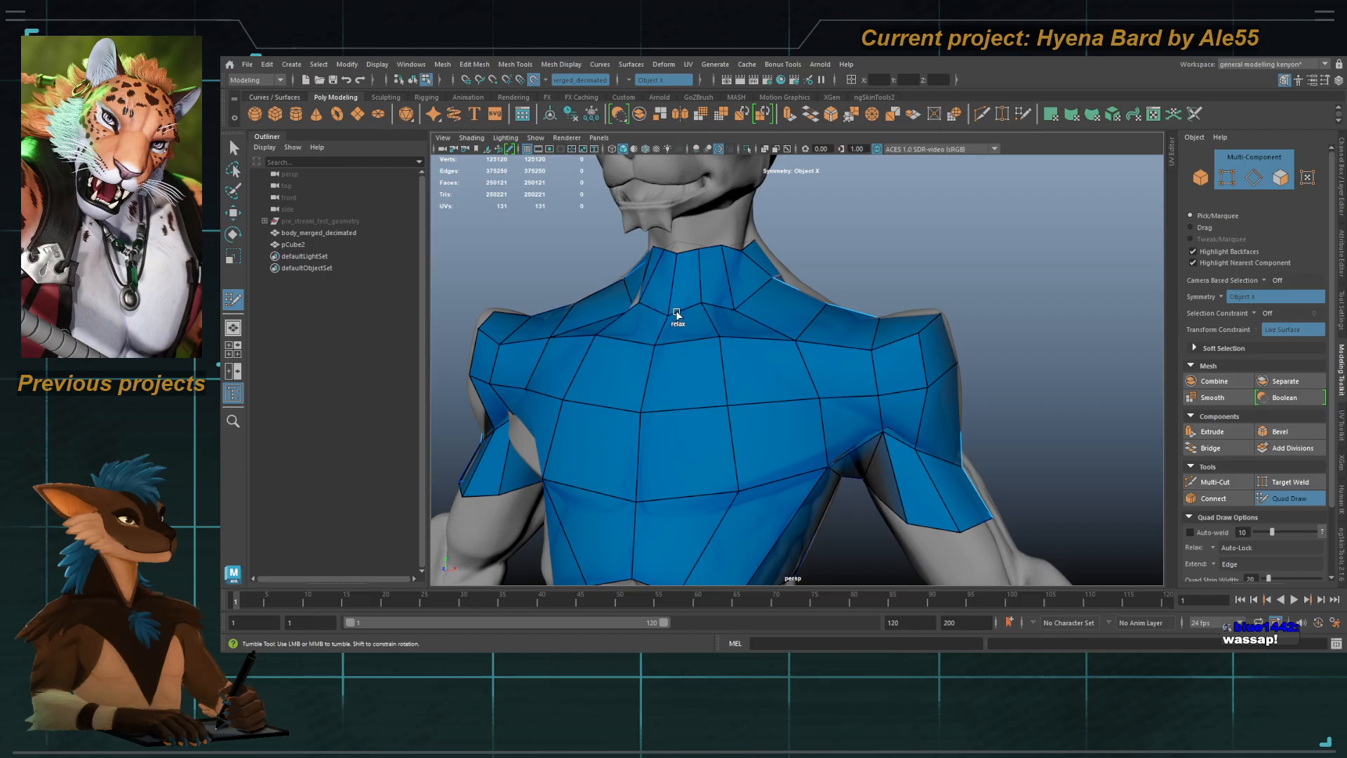
pyautogui.keyDown('alt'); pyautogui.moveTo(667, 337); pyautogui.dragTo(655, 369); pyautogui.keyUp('alt')
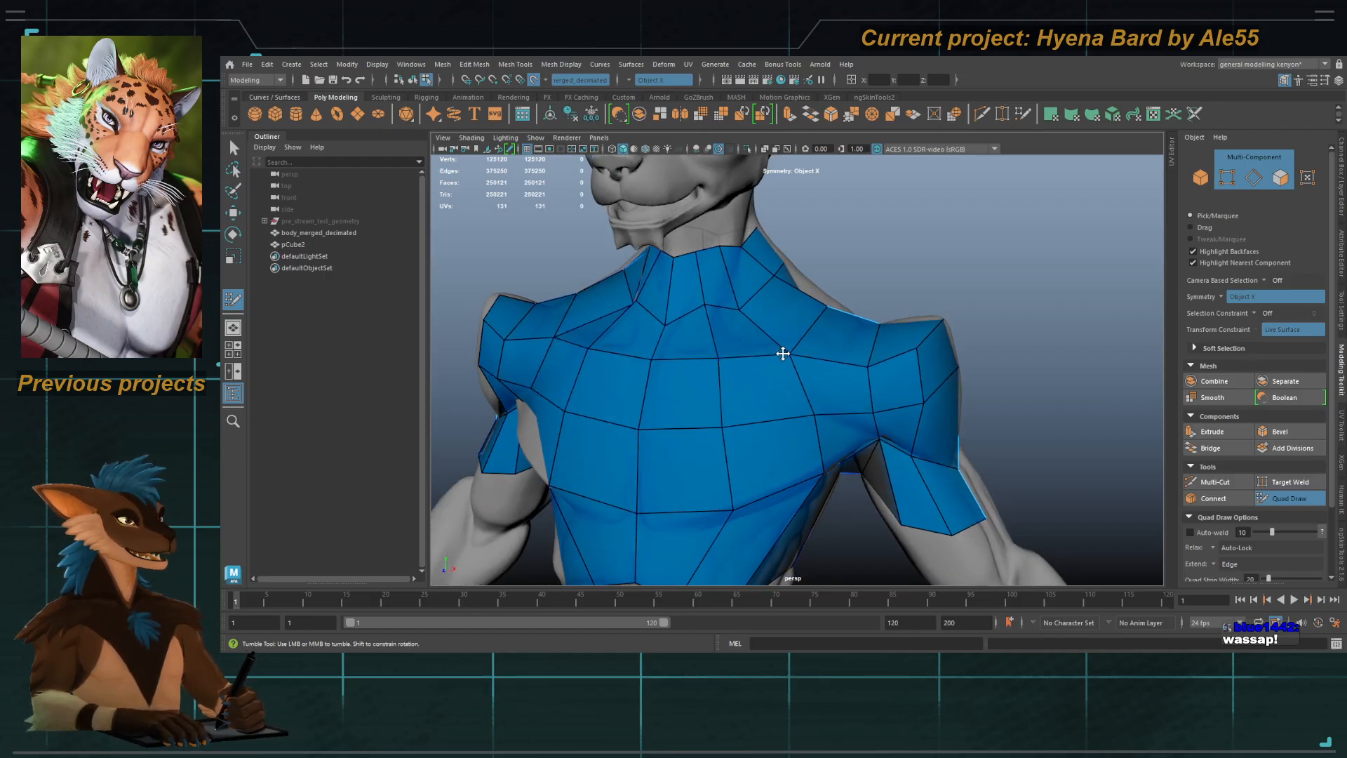
pyautogui.keyDown('alt'); pyautogui.moveTo(782, 354); pyautogui.dragTo(757, 415); pyautogui.keyUp('alt')
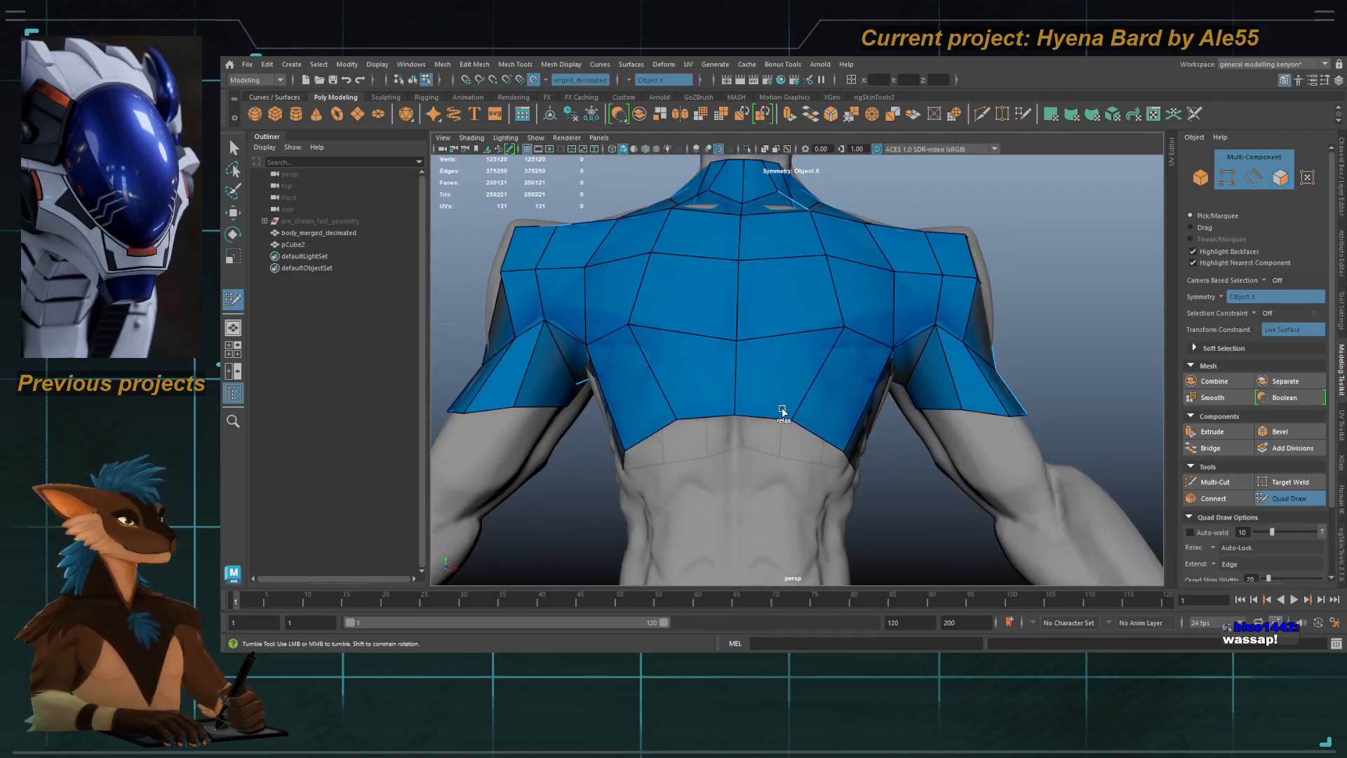
pyautogui.moveTo(736, 342)
pyautogui.keyDown('alt'); pyautogui.mouseDown()
pyautogui.moveTo(722, 361)
pyautogui.moveTo(752, 351)
pyautogui.mouseUp(); pyautogui.keyUp('alt')
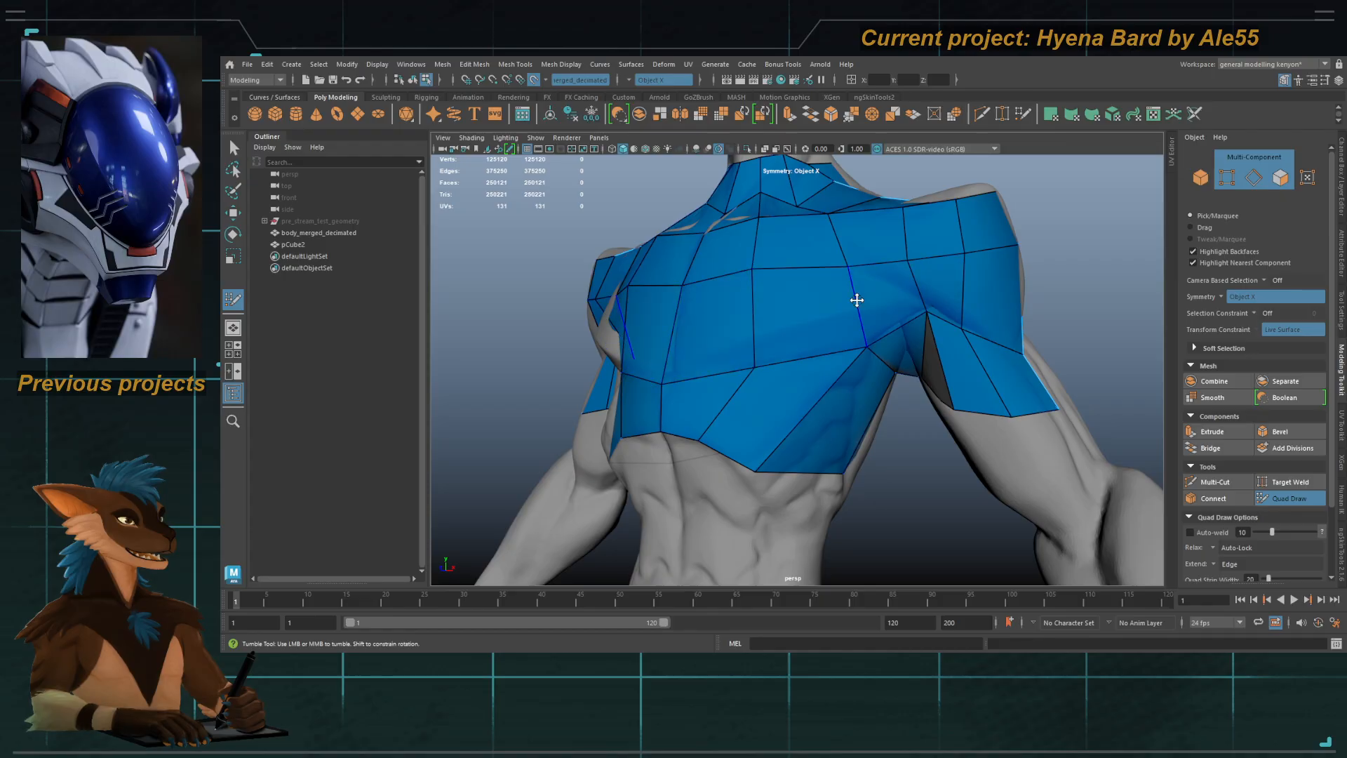
pyautogui.keyDown('alt'); pyautogui.moveTo(744, 332); pyautogui.dragTo(768, 288); pyautogui.keyUp('alt')
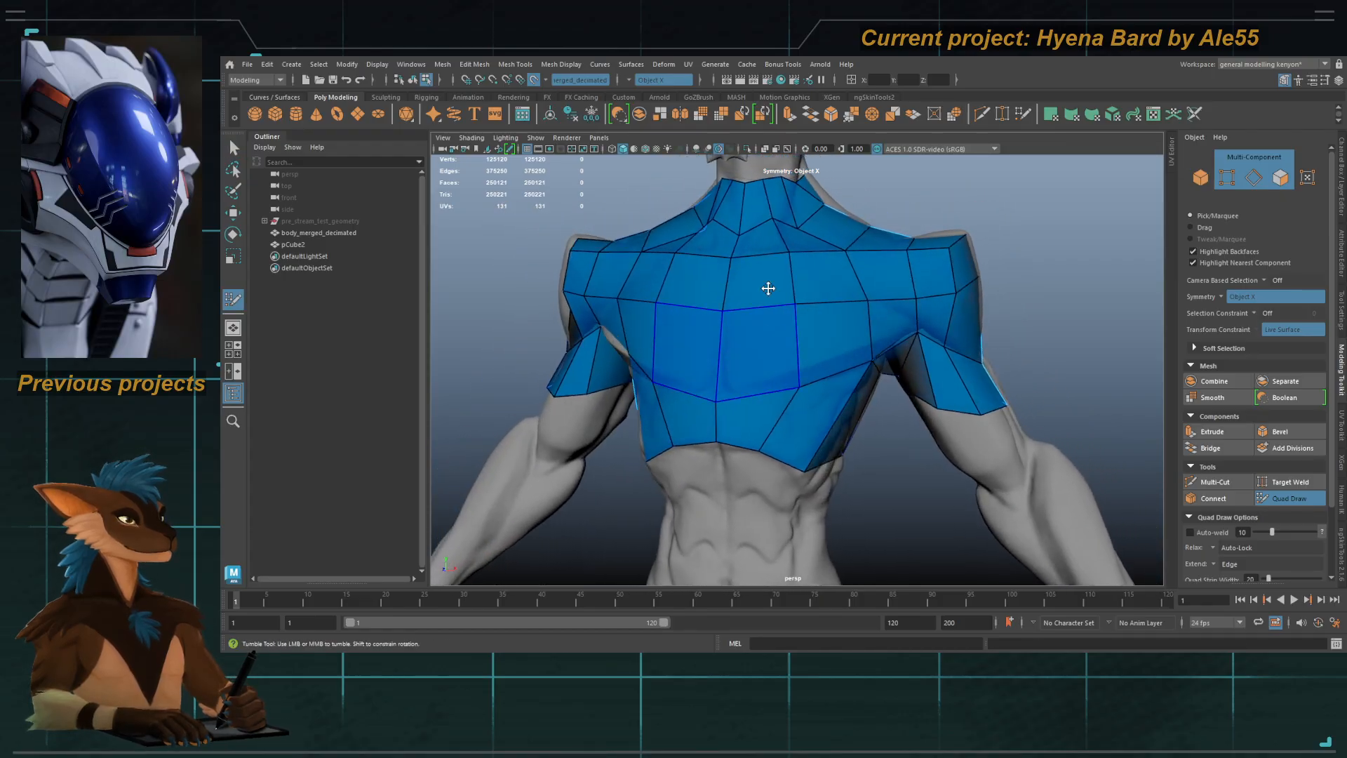
# Step: Disable the Mesh Color overlay in Quad Draw's live constraint options and leave the tool with the block mesh selected
pyautogui.press('F8')
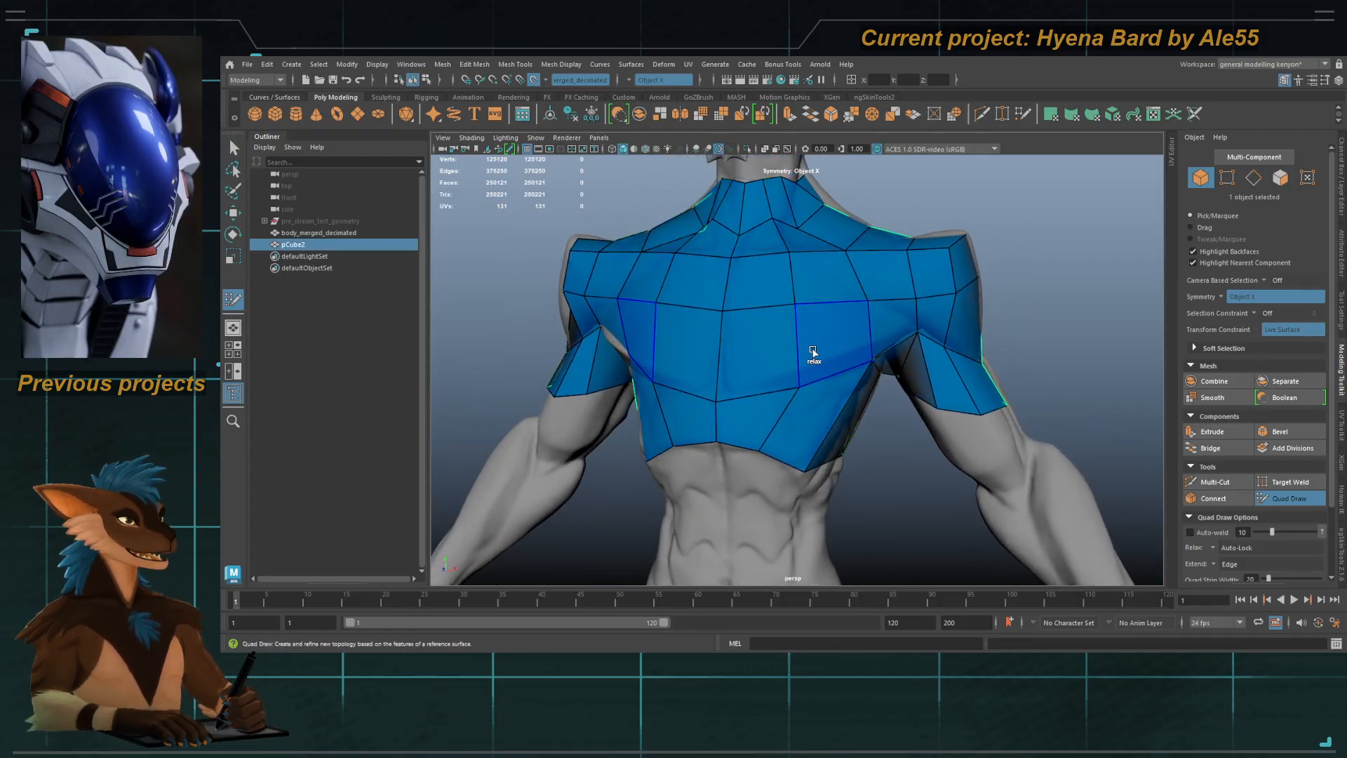
pyautogui.scroll(-3, 1261, 515)
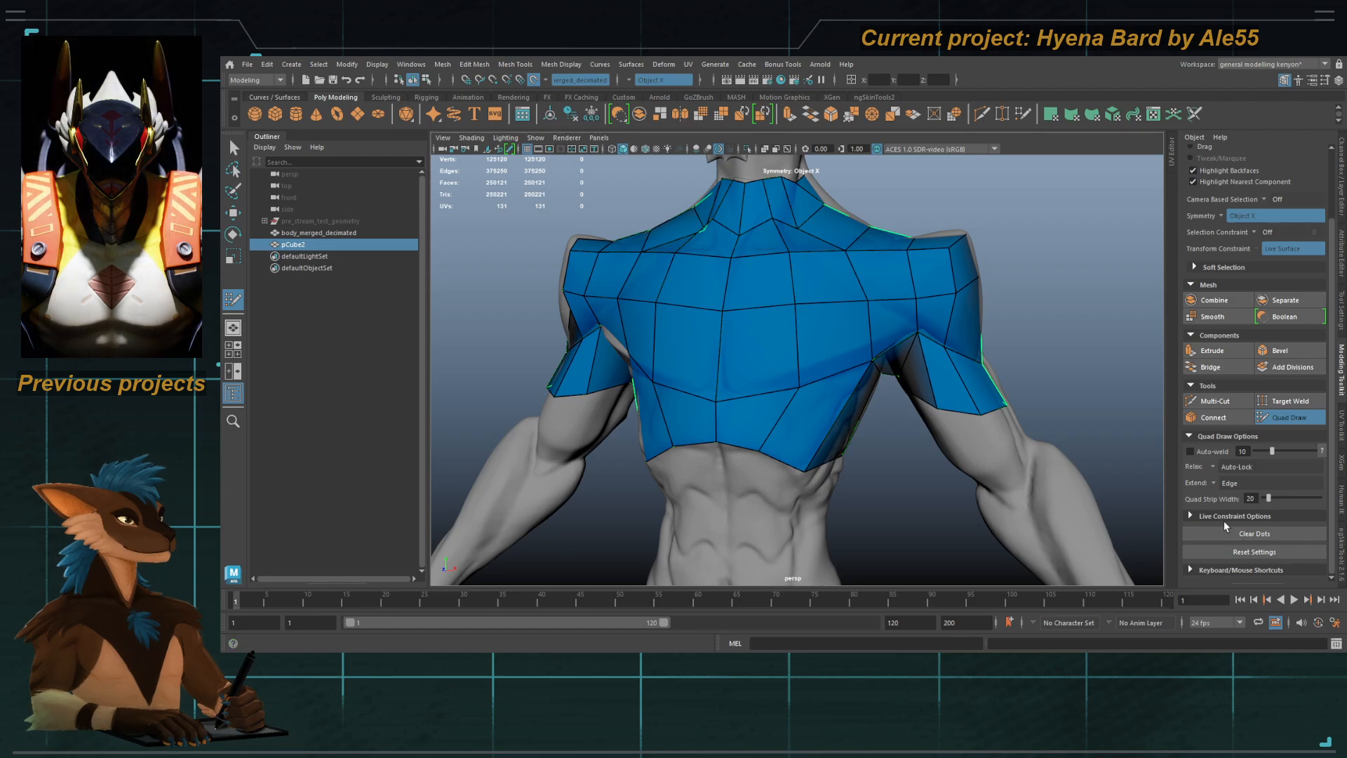
pyautogui.click(1190, 515)
pyautogui.scroll(-3, 1201, 519)
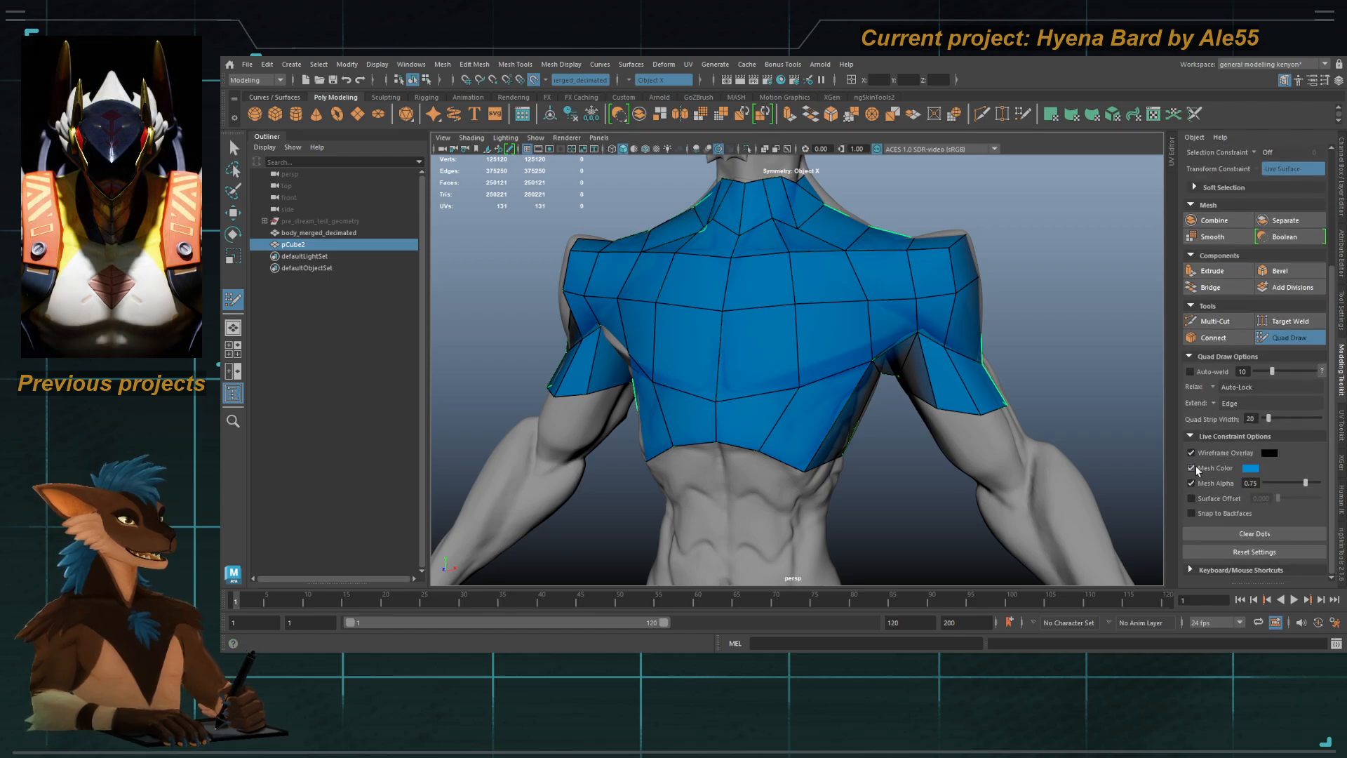
pyautogui.click(1192, 468)
pyautogui.press('q')
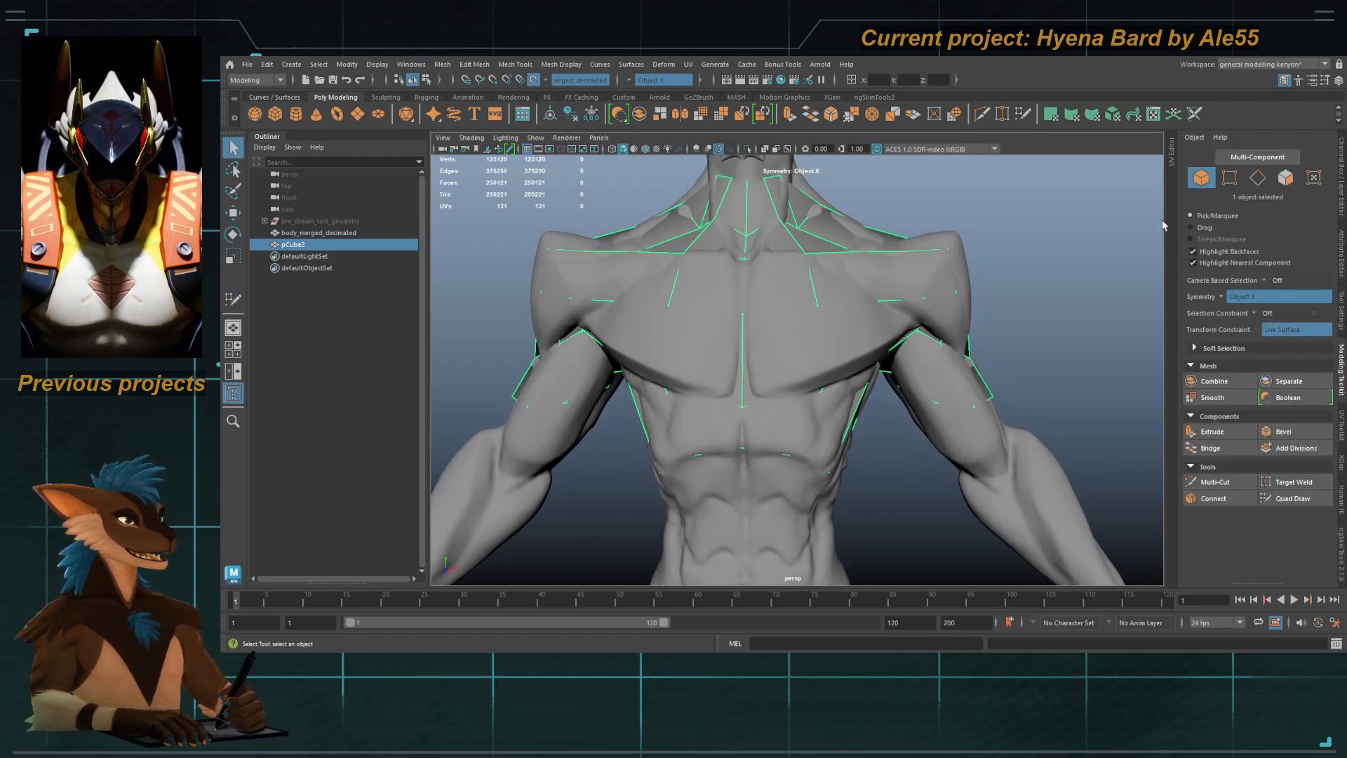
# Step: Examine the body's front proportions from head to legs and around the shoulders
pyautogui.click(1341, 177)
pyautogui.keyDown('alt'); pyautogui.moveTo(867, 311); pyautogui.dragTo(888, 322); pyautogui.keyUp('alt')
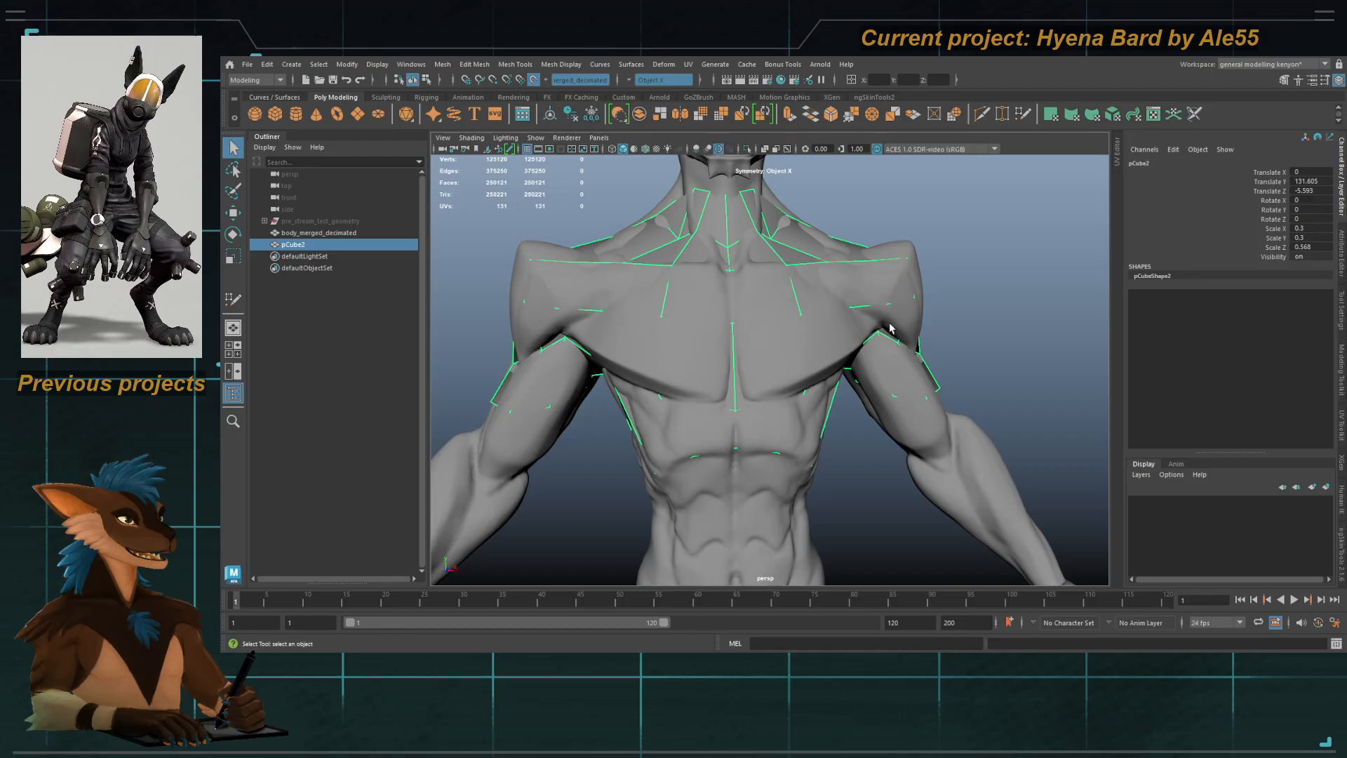
pyautogui.keyDown('alt'); pyautogui.moveTo(890, 327); pyautogui.dragTo(746, 351, button='right'); pyautogui.keyUp('alt')
pyautogui.keyDown('alt'); pyautogui.moveTo(745, 351); pyautogui.dragTo(770, 361, button='middle'); pyautogui.keyUp('alt')
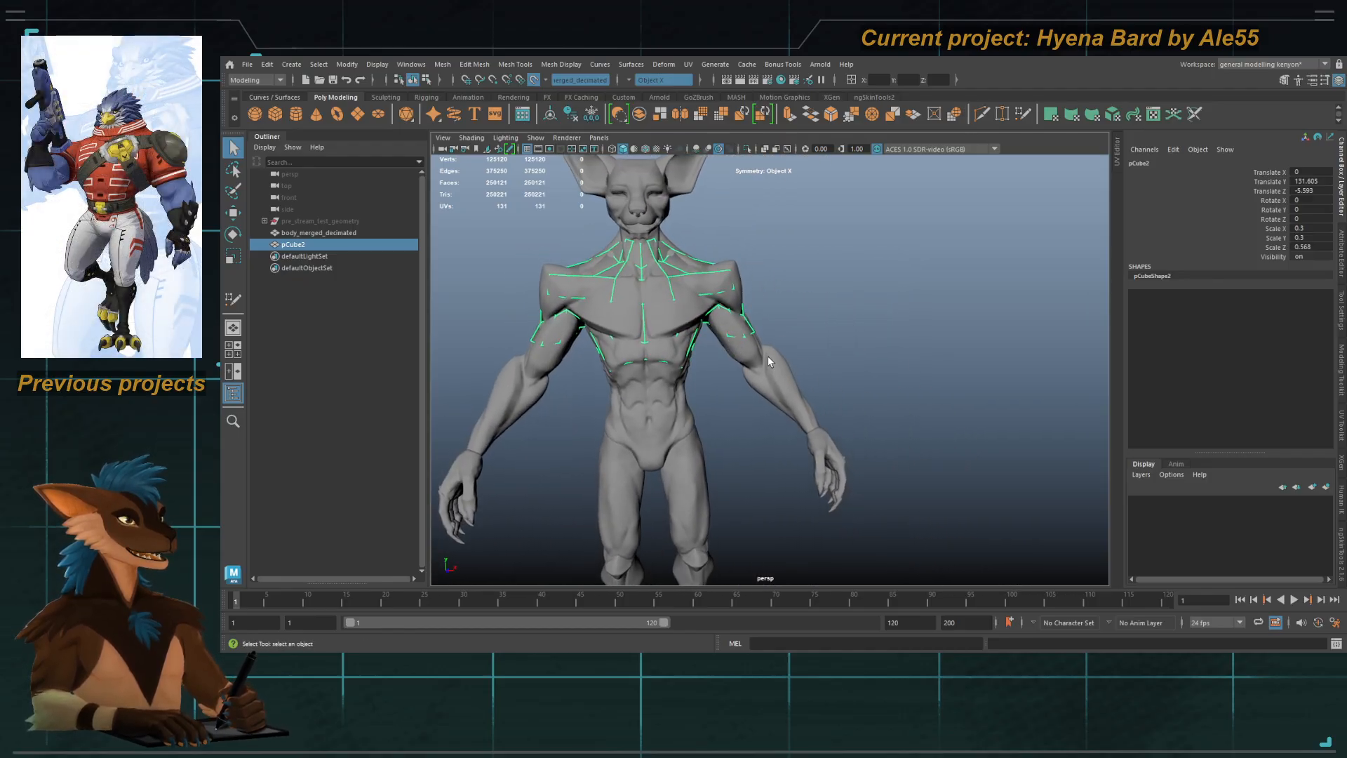
pyautogui.keyDown('alt'); pyautogui.moveTo(684, 332); pyautogui.dragTo(745, 321); pyautogui.keyUp('alt')
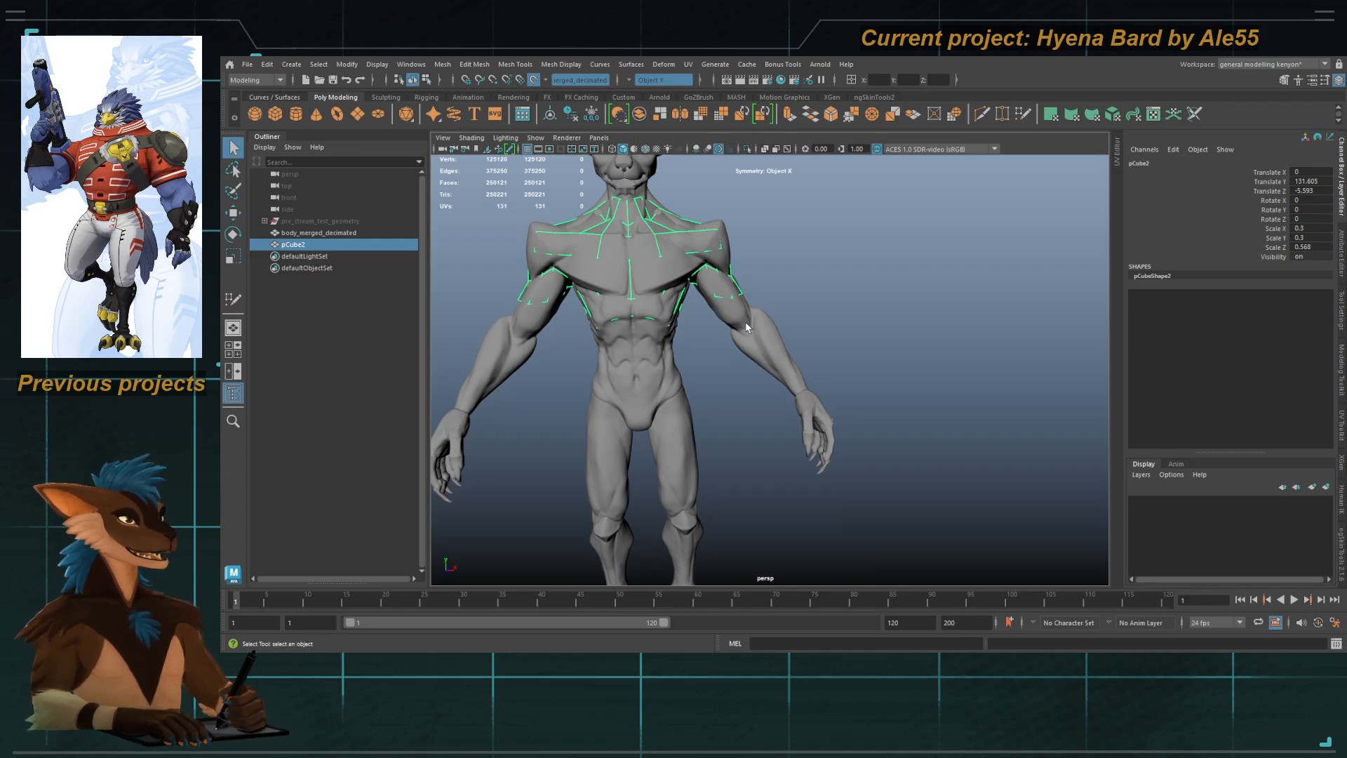
pyautogui.keyDown('alt'); pyautogui.moveTo(658, 221); pyautogui.dragTo(778, 330, button='middle'); pyautogui.keyUp('alt')
pyautogui.keyDown('alt'); pyautogui.moveTo(778, 331); pyautogui.dragTo(818, 367, button='right'); pyautogui.keyUp('alt')
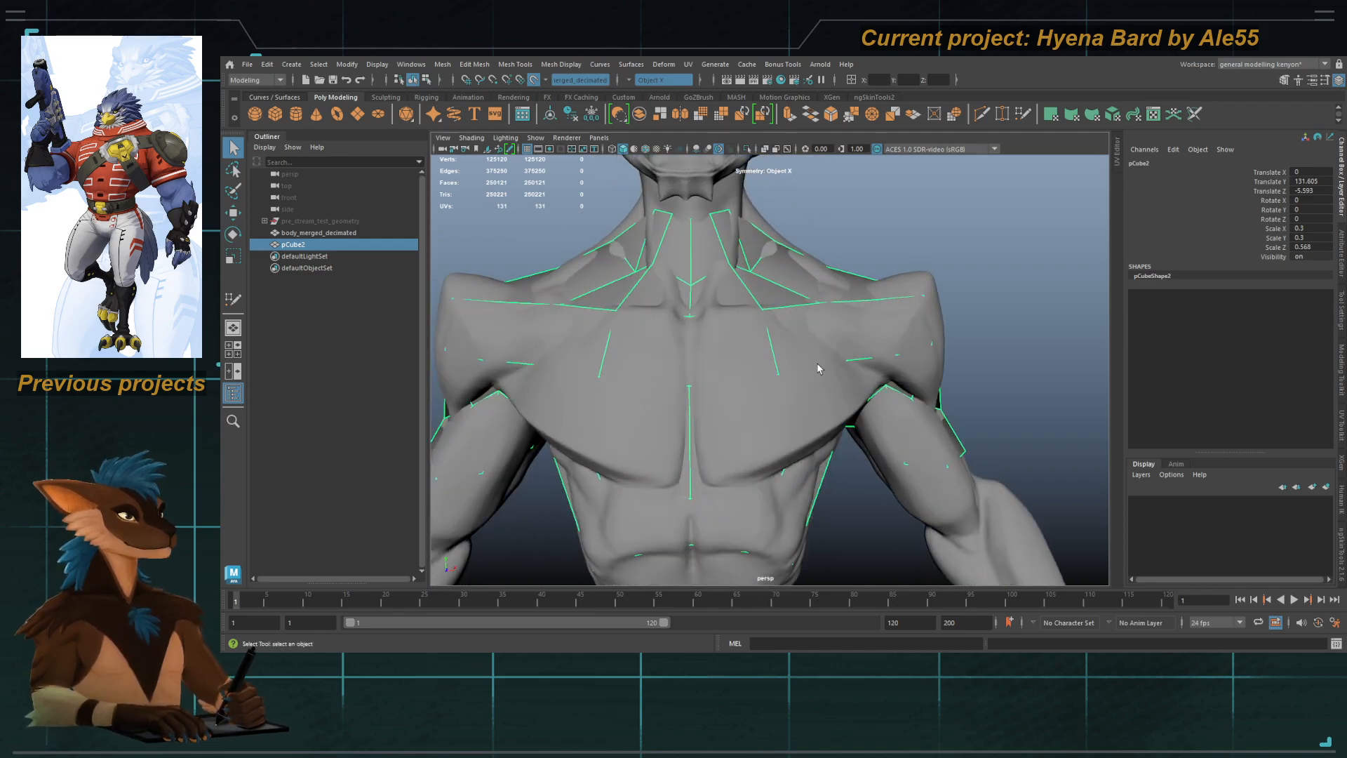
pyautogui.keyDown('alt'); pyautogui.moveTo(761, 220); pyautogui.dragTo(804, 271, button='middle'); pyautogui.keyUp('alt')
pyautogui.keyDown('alt'); pyautogui.moveTo(851, 391); pyautogui.dragTo(833, 337, button='right'); pyautogui.keyUp('alt')
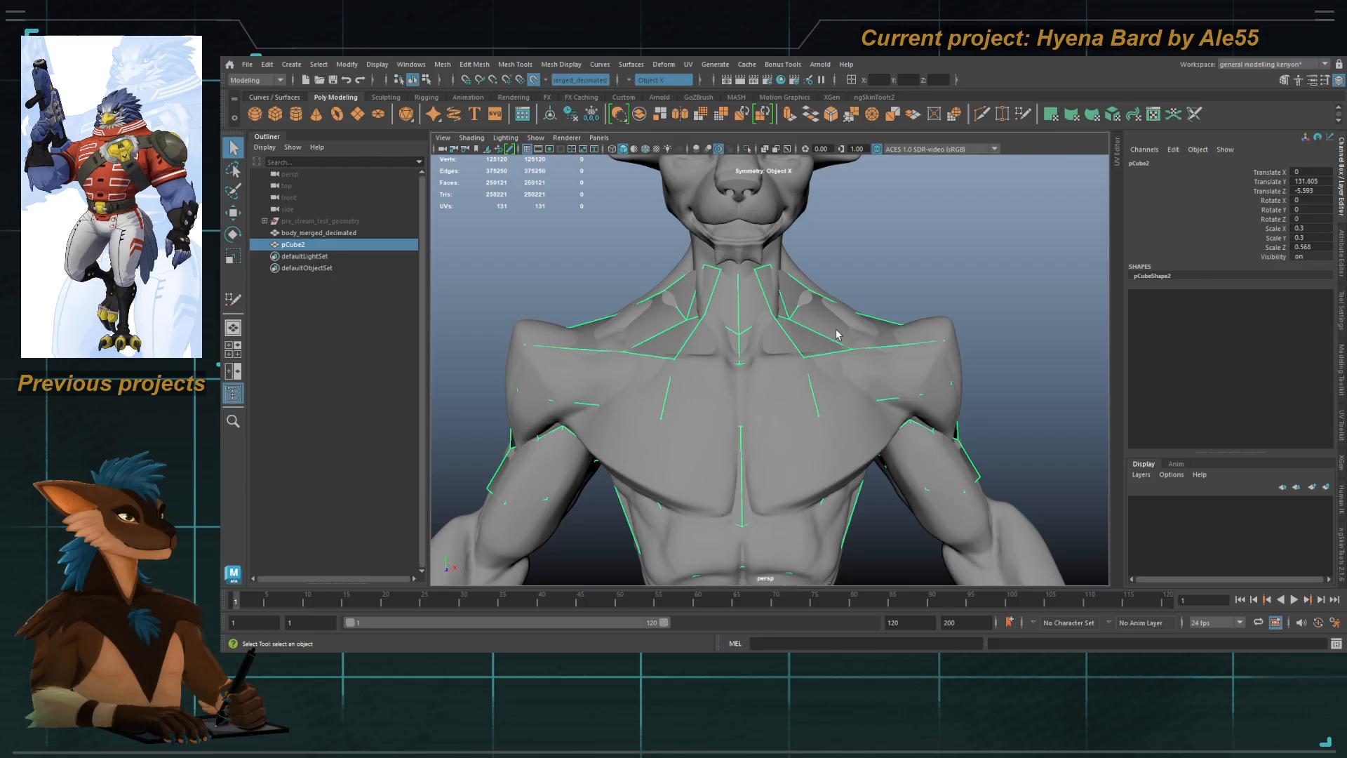
# Step: Isolate the block mesh and assign a new Lambert material to the face loops around both shoulders
pyautogui.click(748, 149)
pyautogui.keyDown('alt'); pyautogui.moveTo(807, 354); pyautogui.dragTo(810, 324); pyautogui.keyUp('alt')
pyautogui.press('F11')
pyautogui.moveTo(852, 306); pyautogui.dragTo(870, 605, button='right')
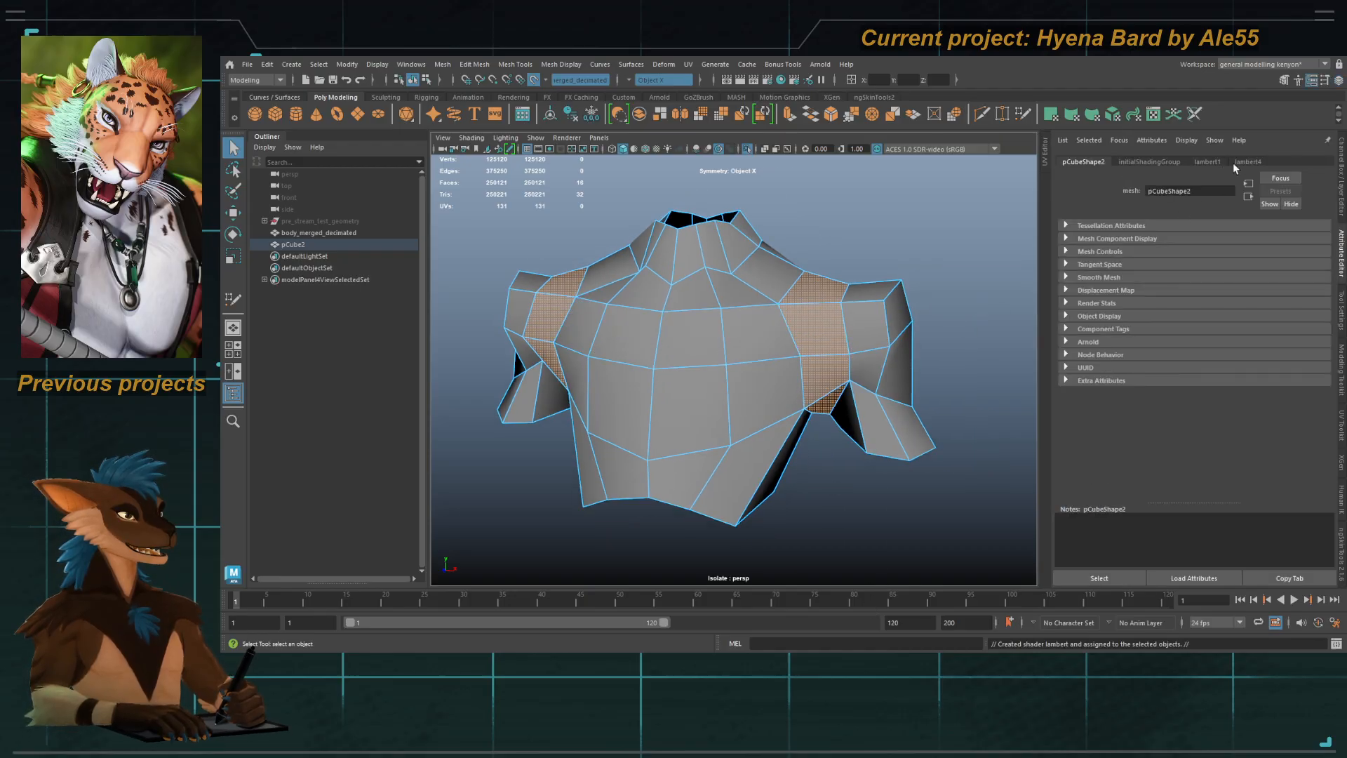
# Step: Rename the shoulder loops' material to red_loop and set its color to red
pyautogui.click(1251, 161)
pyautogui.moveTo(1186, 190); pyautogui.dragTo(1072, 190)
pyautogui.write('red_loop')
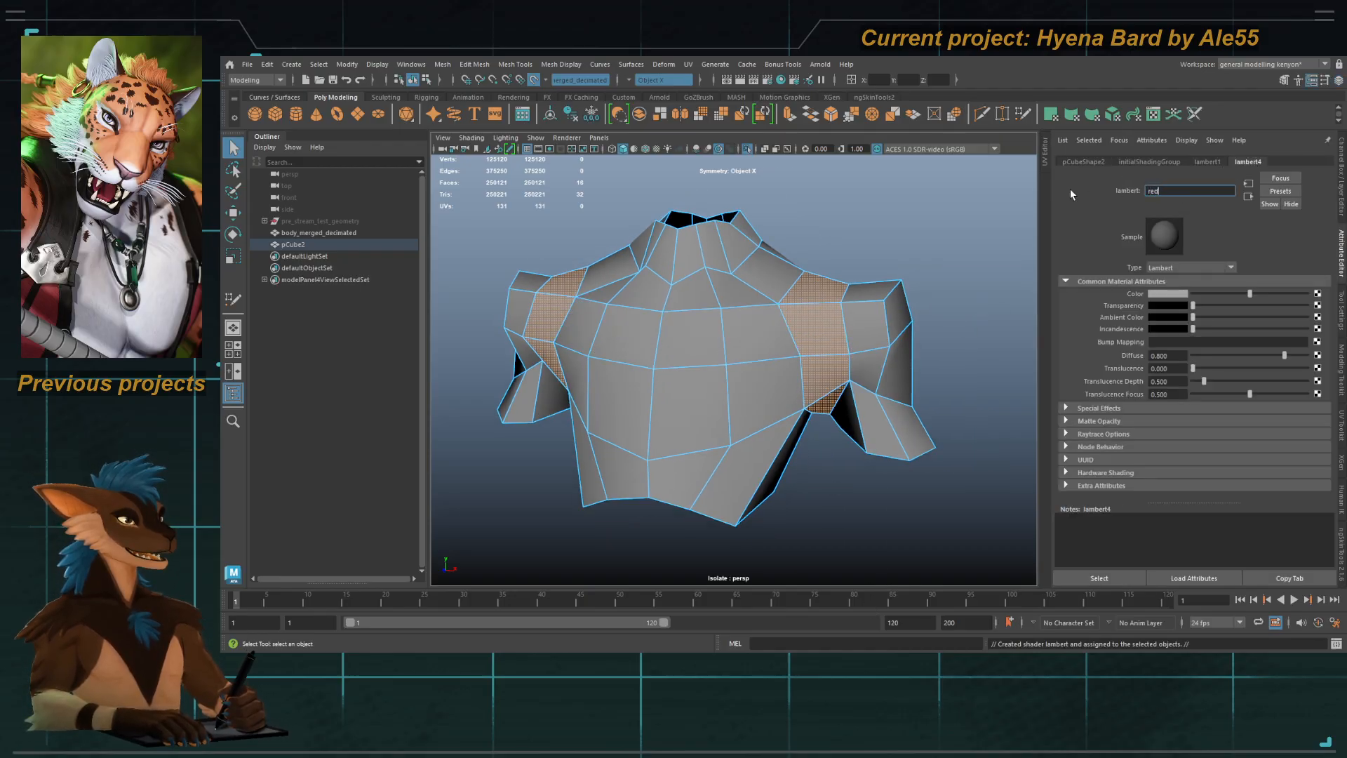
pyautogui.press('Return')
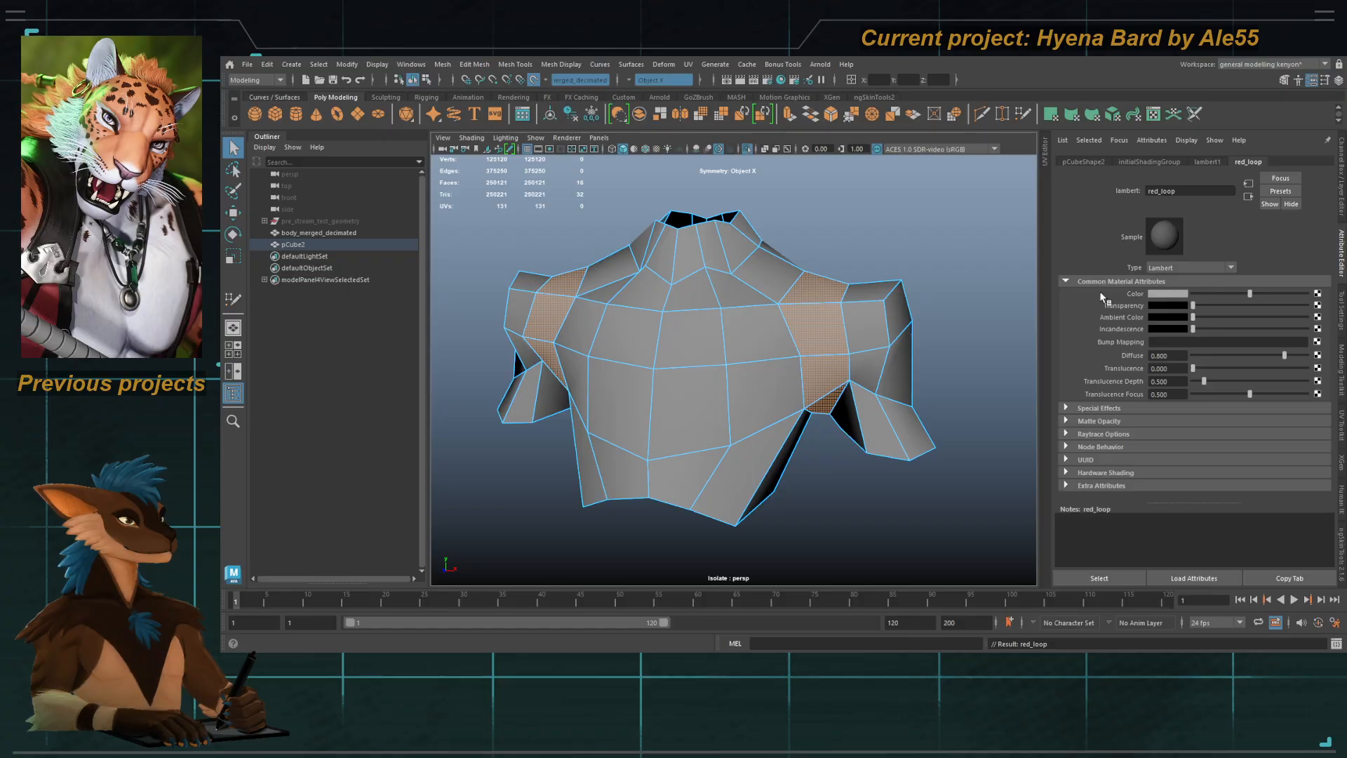
pyautogui.click(1025, 263)
pyautogui.moveTo(867, 326); pyautogui.dragTo(974, 214, button='right')
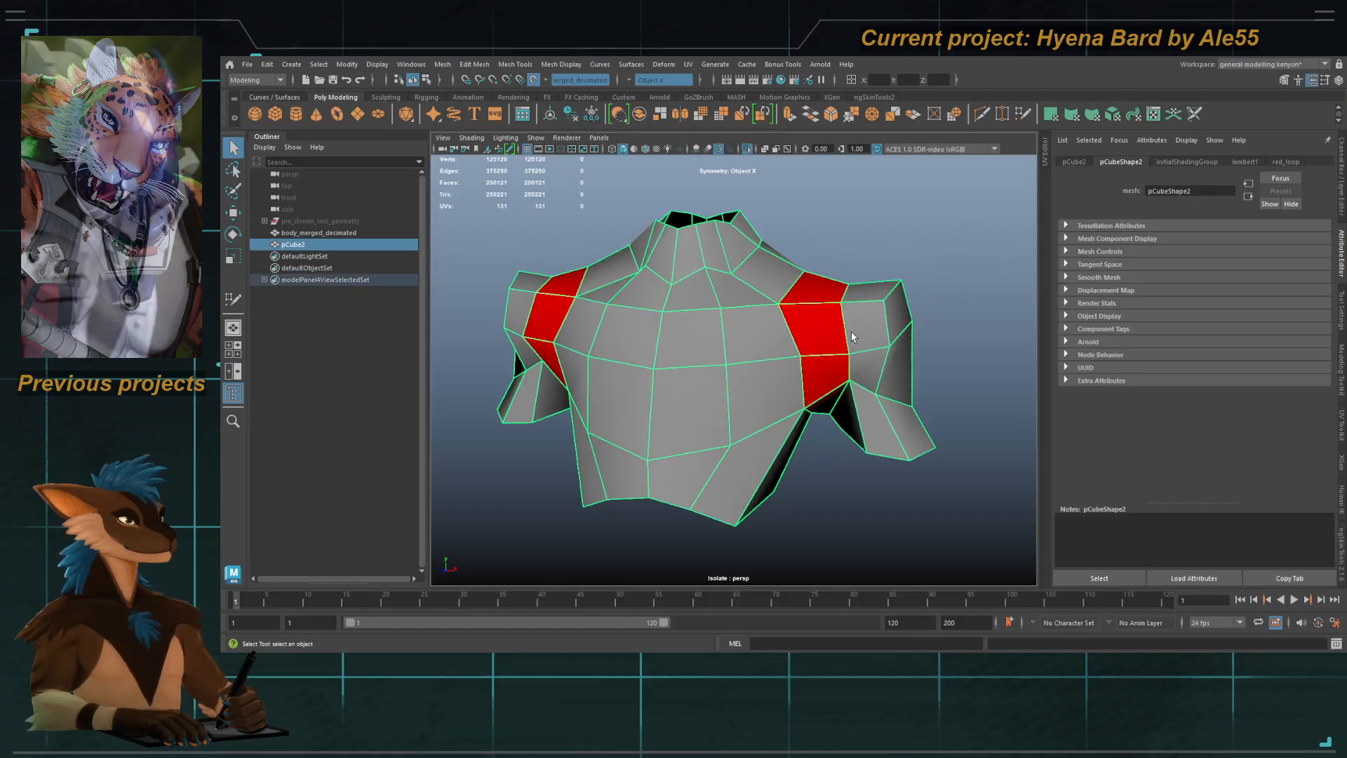
# Step: Assign the red_loop material to the face loop around the neck, undoing the mistaken lambert3 assignment
pyautogui.keyDown('alt'); pyautogui.moveTo(853, 335); pyautogui.dragTo(758, 371); pyautogui.keyUp('alt')
pyautogui.moveTo(707, 295); pyautogui.dragTo(706, 344, button='right')
pyautogui.click(698, 266)
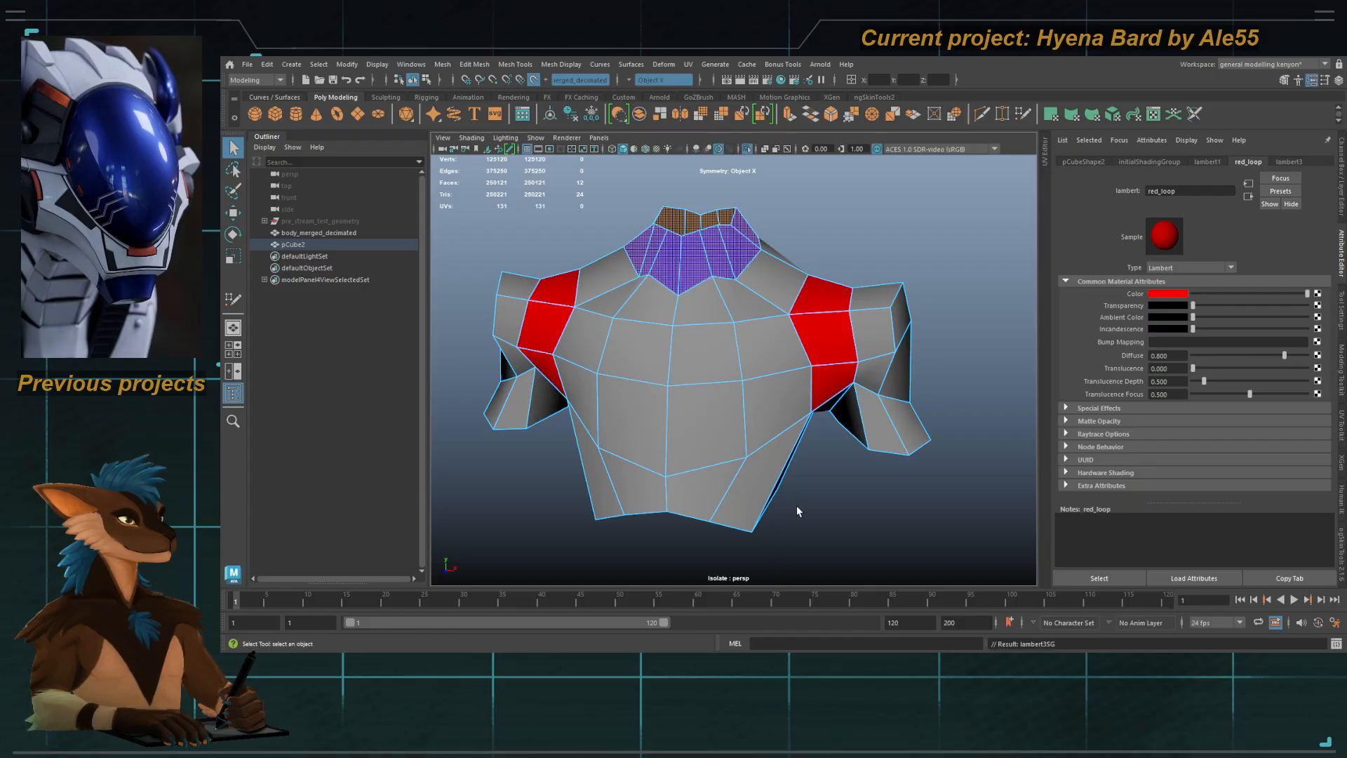
pyautogui.hotkey('ctrl', 'z')
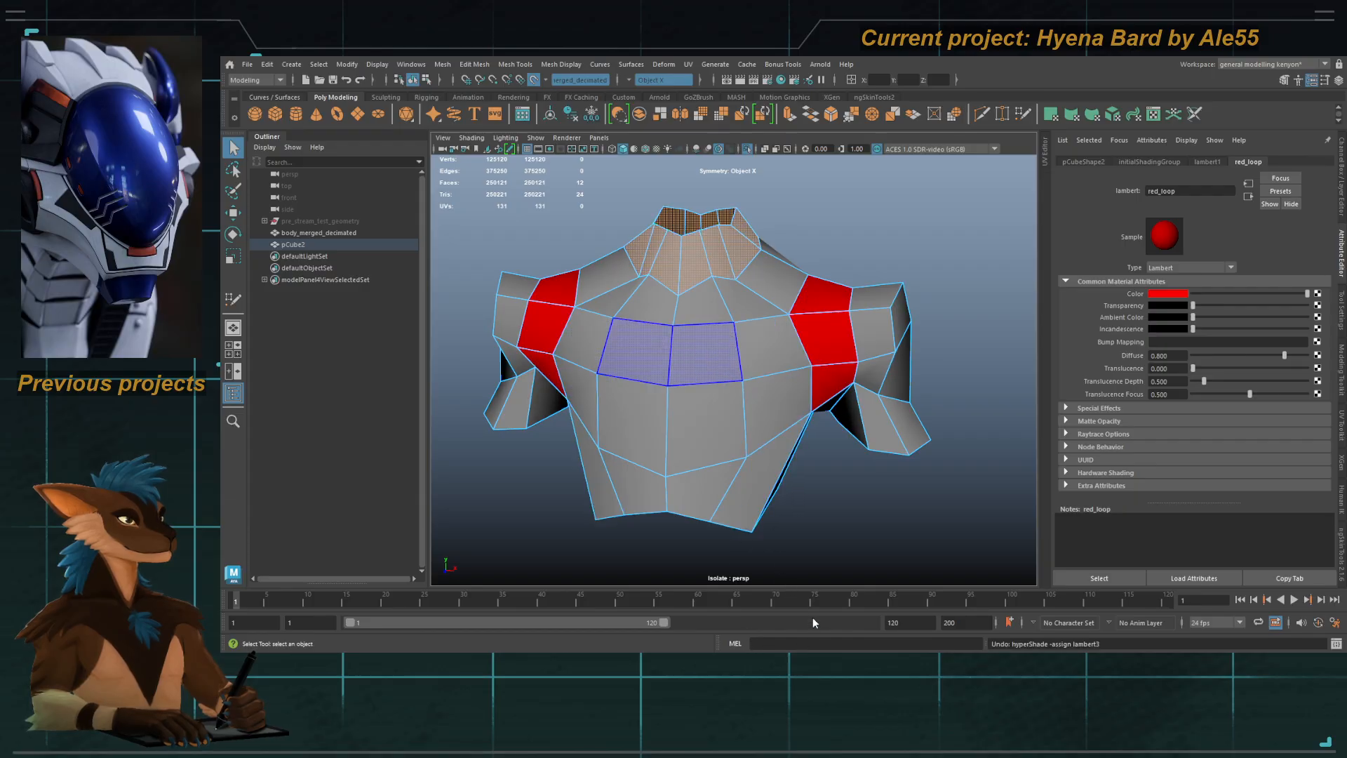
pyautogui.moveTo(852, 505); pyautogui.dragTo(748, 376, button='right')
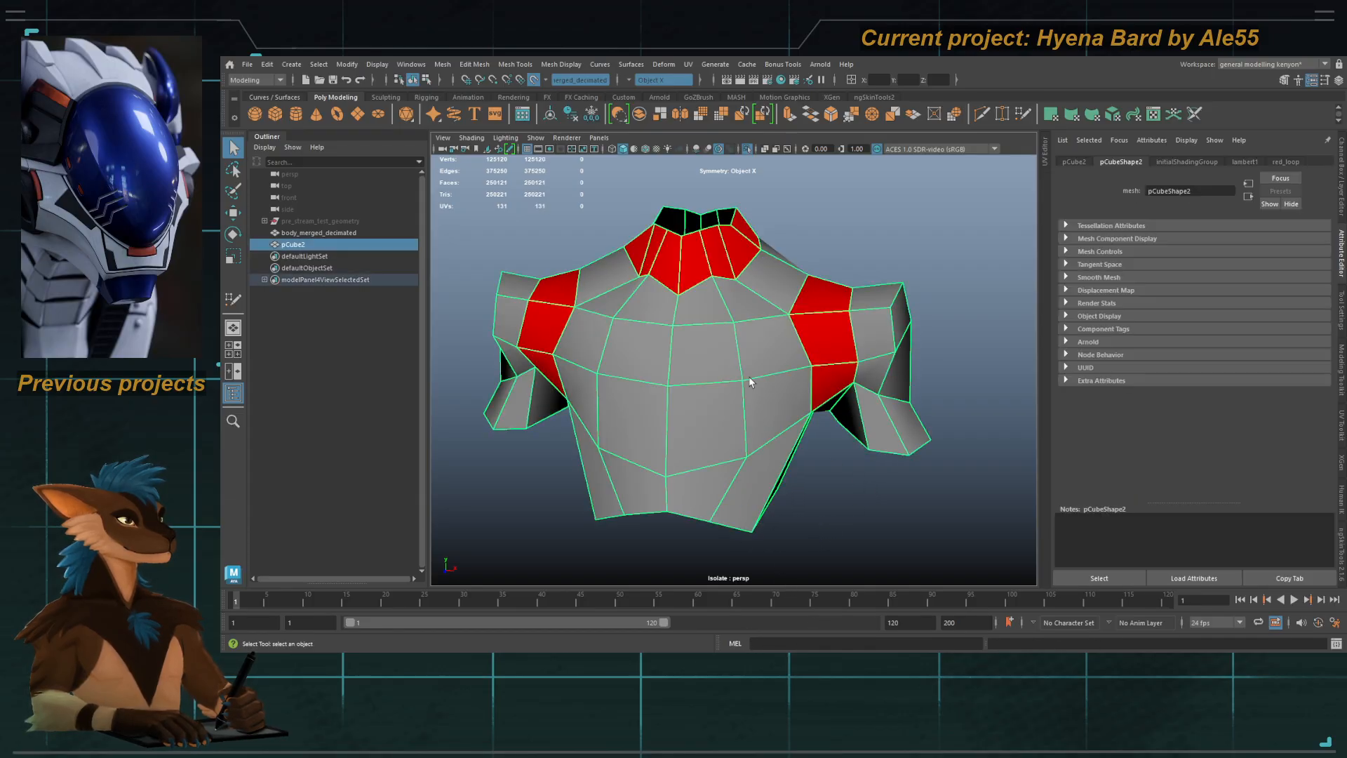
pyautogui.keyDown('alt'); pyautogui.moveTo(748, 376); pyautogui.dragTo(740, 344); pyautogui.keyUp('alt')
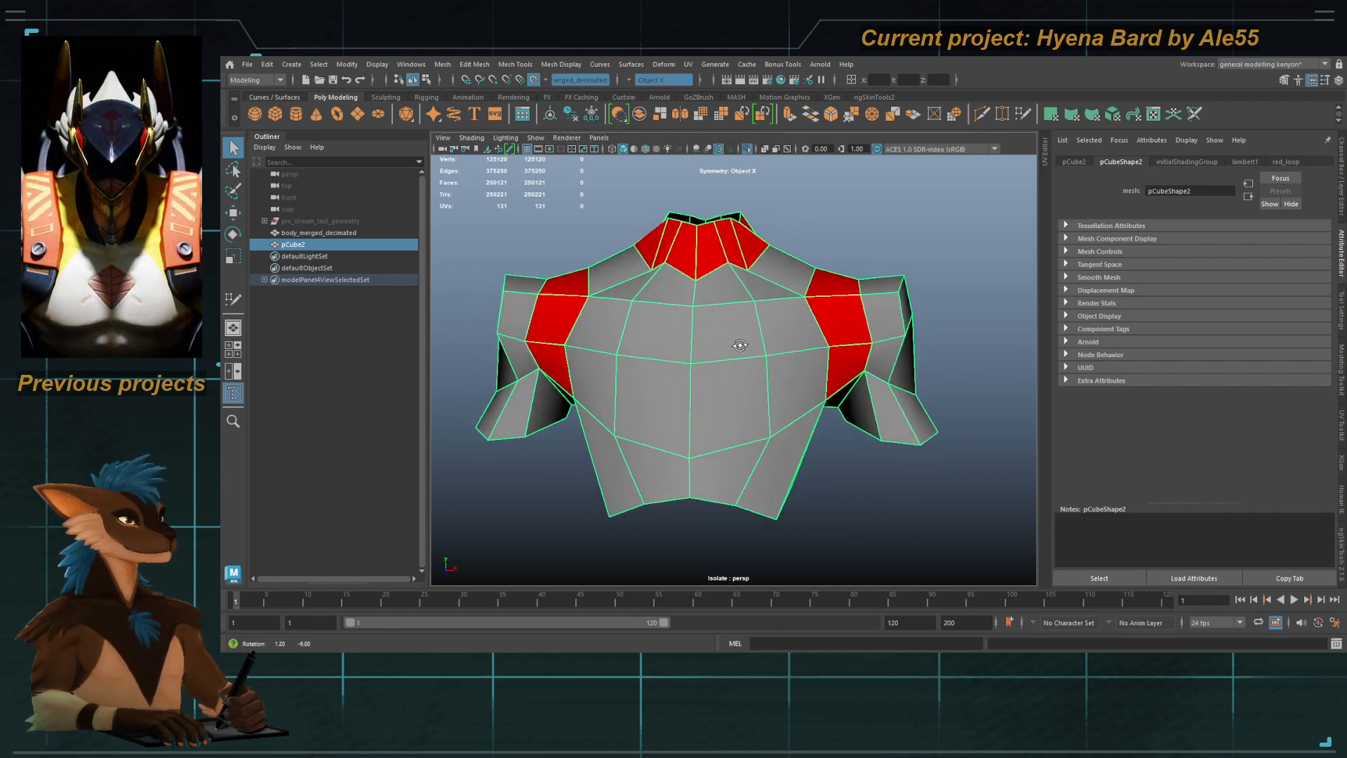
pyautogui.keyDown('alt'); pyautogui.moveTo(711, 204); pyautogui.dragTo(728, 225); pyautogui.keyUp('alt')
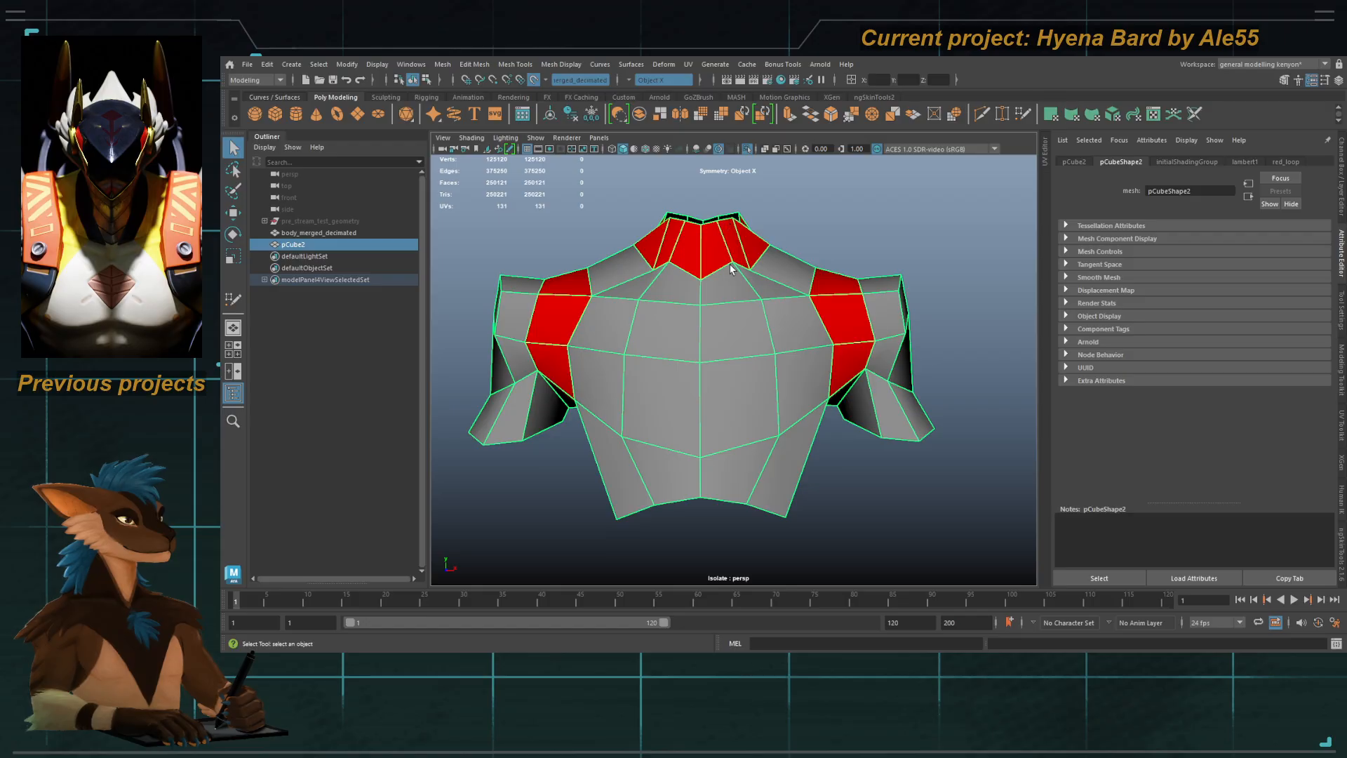
# Step: Bring the sculpted body back into view and resume Quad Draw on the block mesh
pyautogui.click(749, 150)
pyautogui.keyDown('alt'); pyautogui.moveTo(749, 344); pyautogui.dragTo(760, 301, button='middle'); pyautogui.keyUp('alt')
pyautogui.keyDown('alt'); pyautogui.moveTo(760, 301); pyautogui.dragTo(729, 301, button='right'); pyautogui.keyUp('alt')
pyautogui.keyDown('alt'); pyautogui.moveTo(730, 300); pyautogui.dragTo(689, 299); pyautogui.keyUp('alt')
pyautogui.press('y')
pyautogui.keyDown('alt'); pyautogui.moveTo(749, 344); pyautogui.dragTo(784, 341); pyautogui.keyUp('alt')
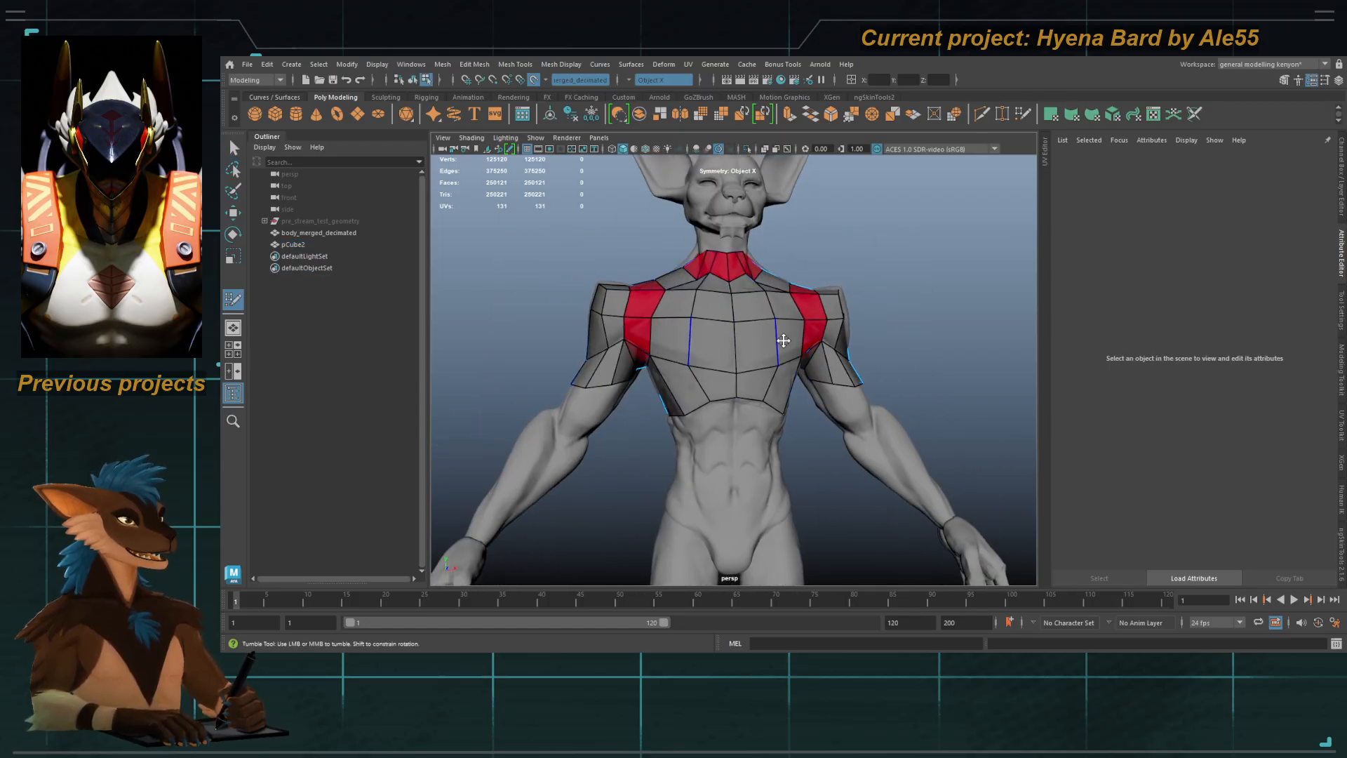
# Step: Split the red face loops around both shoulders with a mirrored edge loop running through the armpits
pyautogui.keyDown('alt'); pyautogui.moveTo(628, 351); pyautogui.dragTo(685, 447, button='middle'); pyautogui.keyUp('alt')
pyautogui.keyDown('alt'); pyautogui.moveTo(685, 448); pyautogui.dragTo(761, 598, button='right'); pyautogui.keyUp('alt')
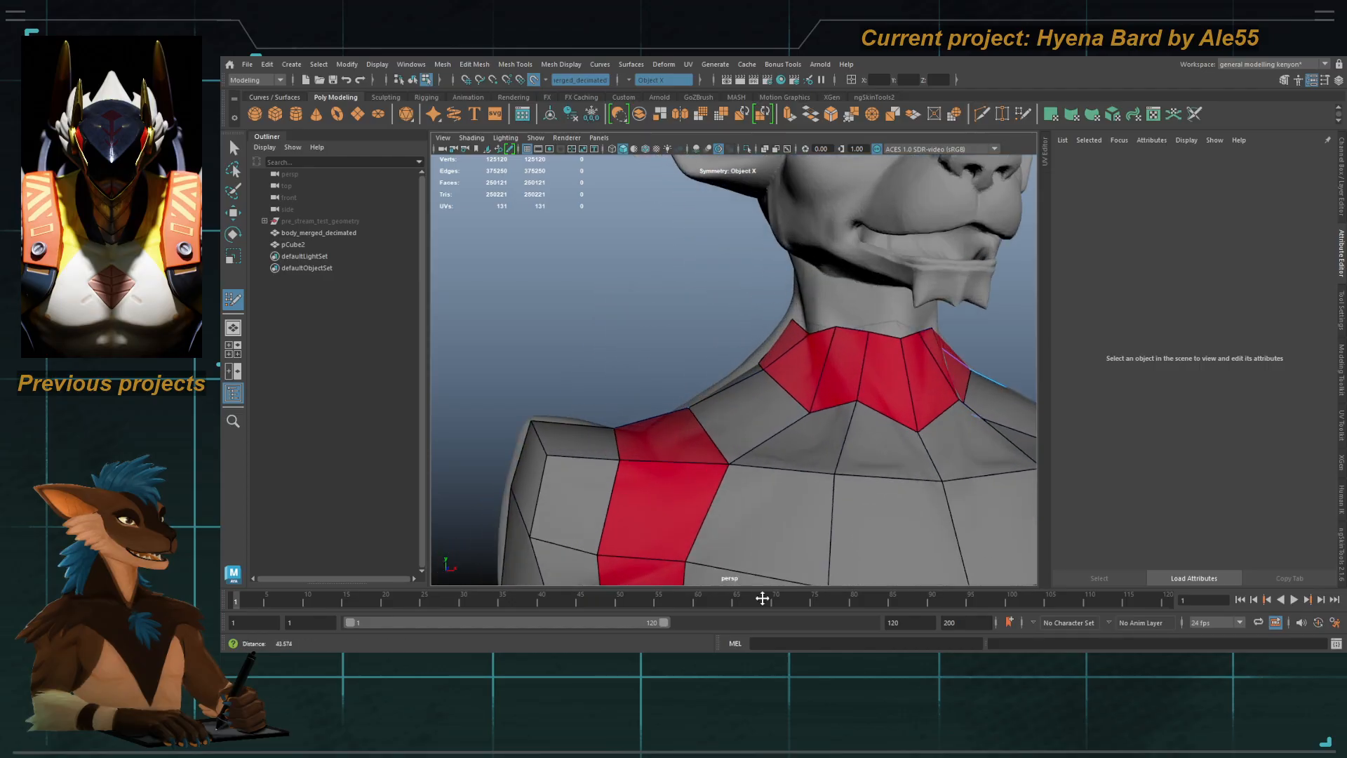
pyautogui.keyDown('alt'); pyautogui.moveTo(760, 599); pyautogui.dragTo(727, 382, button='middle'); pyautogui.keyUp('alt')
pyautogui.keyDown('alt'); pyautogui.moveTo(727, 381); pyautogui.dragTo(683, 424); pyautogui.keyUp('alt')
pyautogui.keyDown('ctrl'); pyautogui.click(703, 402); pyautogui.keyUp('ctrl')
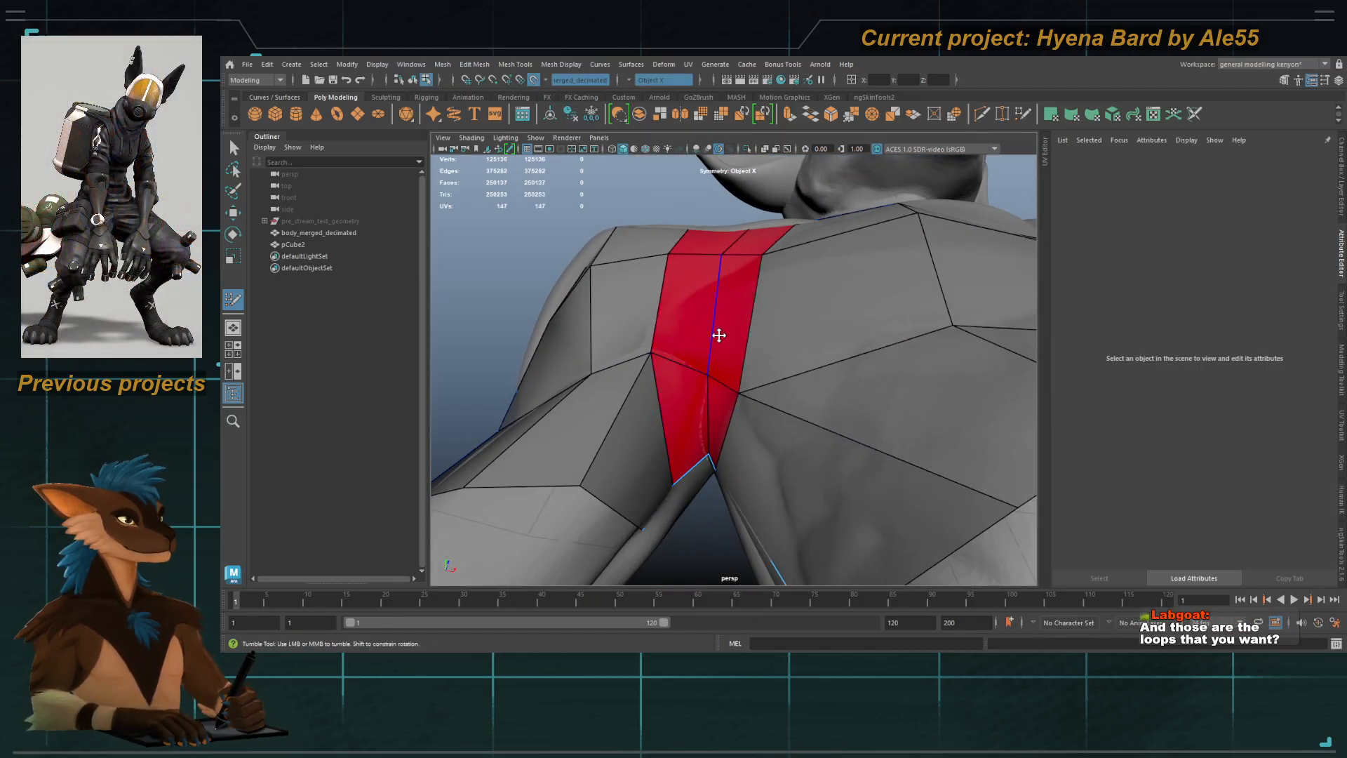
# Step: Examine the red loops around the shoulders, armpits and neck from the front, side and back, down to the upper arm's open edge
pyautogui.keyDown('alt'); pyautogui.moveTo(718, 334); pyautogui.dragTo(730, 442); pyautogui.keyUp('alt')
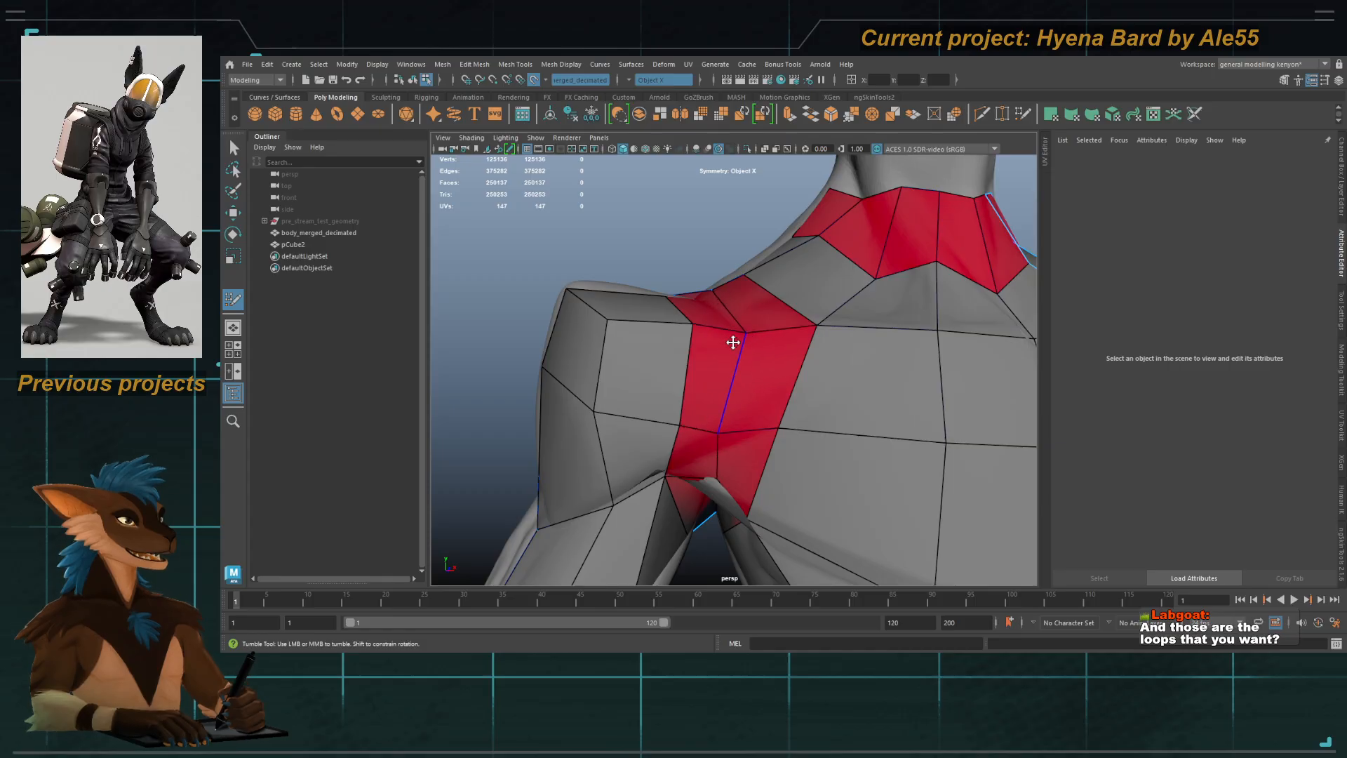
pyautogui.keyDown('alt'); pyautogui.moveTo(730, 340); pyautogui.dragTo(716, 445); pyautogui.keyUp('alt')
pyautogui.keyDown('alt'); pyautogui.moveTo(726, 376); pyautogui.dragTo(686, 388); pyautogui.keyUp('alt')
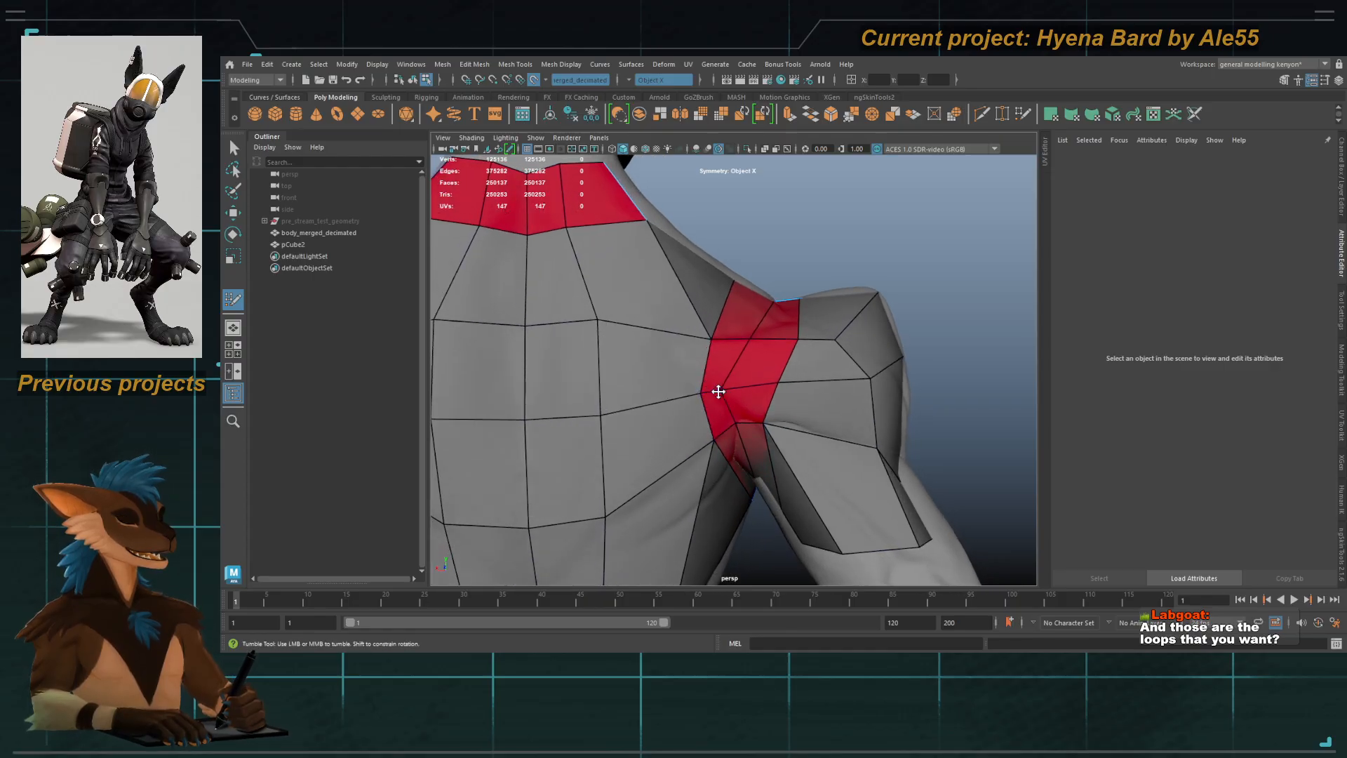
pyautogui.keyDown('alt'); pyautogui.moveTo(712, 341); pyautogui.dragTo(722, 370); pyautogui.keyUp('alt')
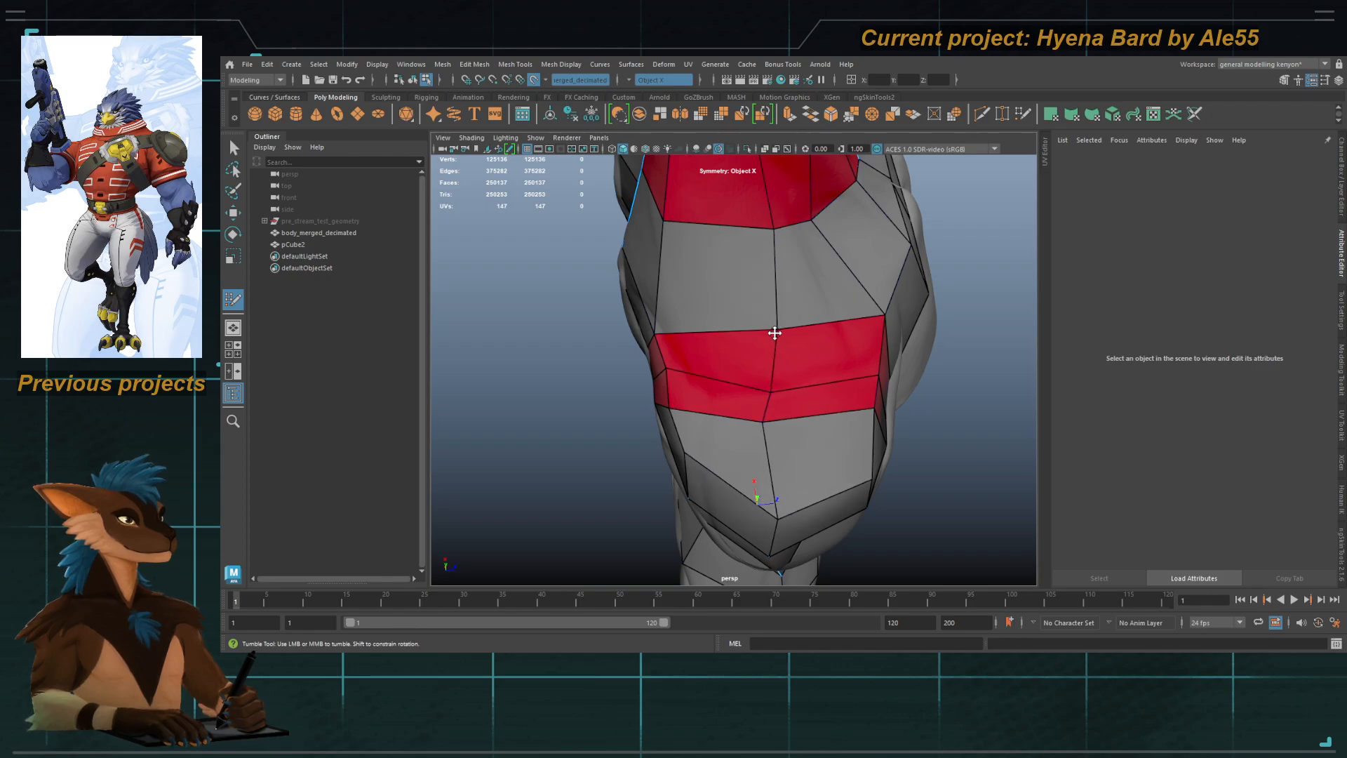
pyautogui.keyDown('alt'); pyautogui.moveTo(774, 334); pyautogui.dragTo(758, 370, button='right'); pyautogui.keyUp('alt')
pyautogui.keyDown('alt'); pyautogui.moveTo(758, 370); pyautogui.dragTo(648, 307); pyautogui.keyUp('alt')
pyautogui.keyDown('alt'); pyautogui.moveTo(648, 307); pyautogui.dragTo(652, 352, button='right'); pyautogui.keyUp('alt')
pyautogui.keyDown('alt'); pyautogui.moveTo(653, 352); pyautogui.dragTo(669, 343); pyautogui.keyUp('alt')
pyautogui.keyDown('alt'); pyautogui.moveTo(669, 343); pyautogui.dragTo(723, 408, button='middle'); pyautogui.keyUp('alt')
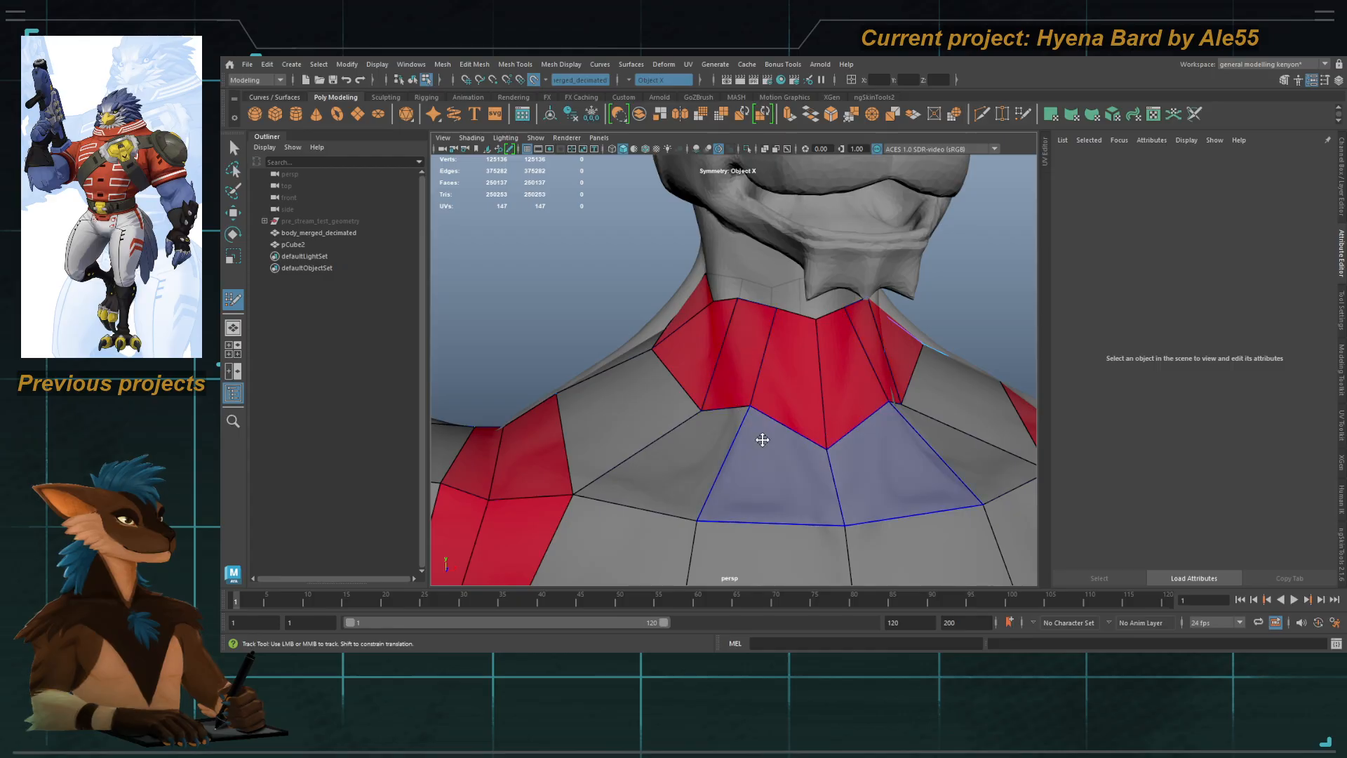
pyautogui.keyDown('alt'); pyautogui.moveTo(763, 439); pyautogui.dragTo(716, 460, button='right'); pyautogui.keyUp('alt')
pyautogui.keyDown('alt'); pyautogui.moveTo(716, 460); pyautogui.dragTo(713, 358, button='middle'); pyautogui.keyUp('alt')
pyautogui.keyDown('alt'); pyautogui.moveTo(713, 358); pyautogui.dragTo(685, 319, button='right'); pyautogui.keyUp('alt')
pyautogui.keyDown('alt'); pyautogui.moveTo(698, 421); pyautogui.dragTo(722, 340); pyautogui.keyUp('alt')
pyautogui.keyDown('alt'); pyautogui.moveTo(722, 340); pyautogui.dragTo(682, 305, button='right'); pyautogui.keyUp('alt')
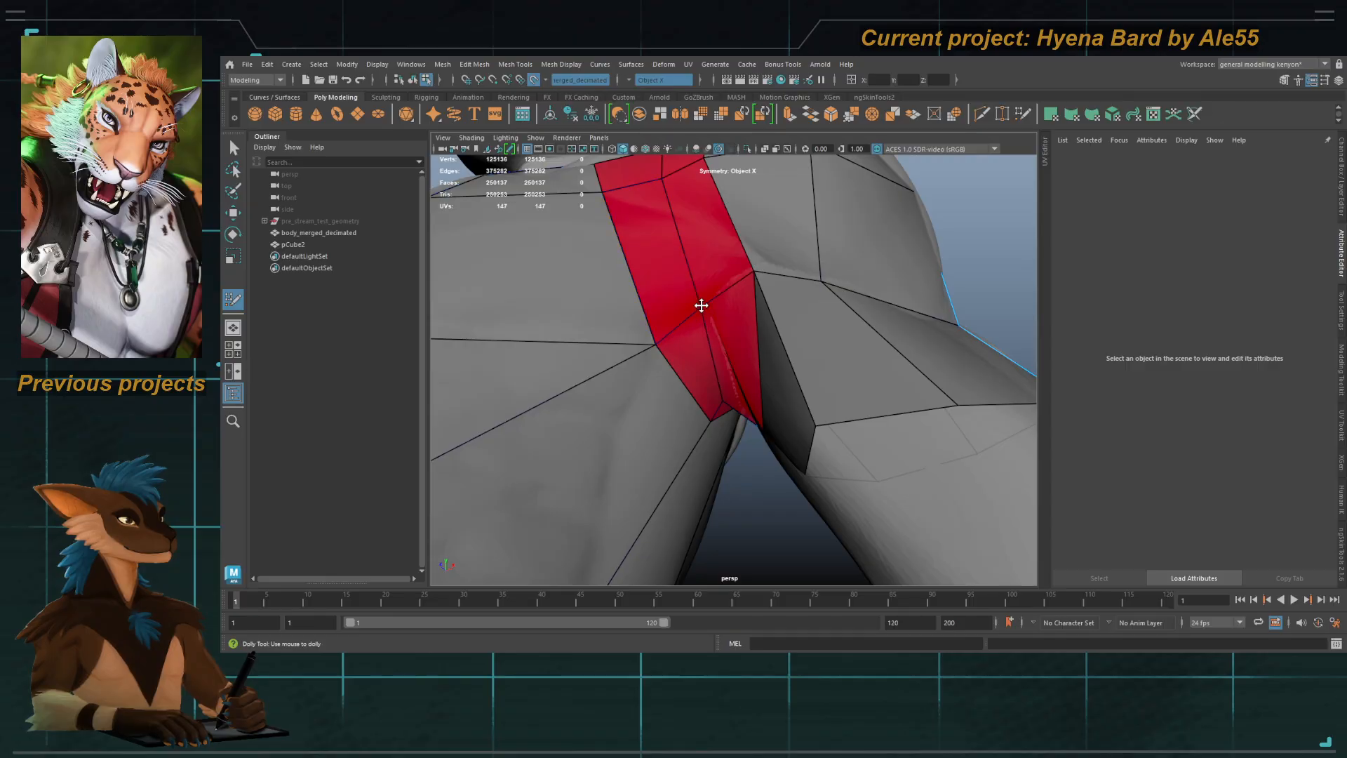
pyautogui.keyDown('alt'); pyautogui.moveTo(727, 385); pyautogui.dragTo(653, 337, button='right'); pyautogui.keyUp('alt')
pyautogui.keyDown('alt'); pyautogui.moveTo(716, 412); pyautogui.dragTo(860, 418, button='middle'); pyautogui.keyUp('alt')
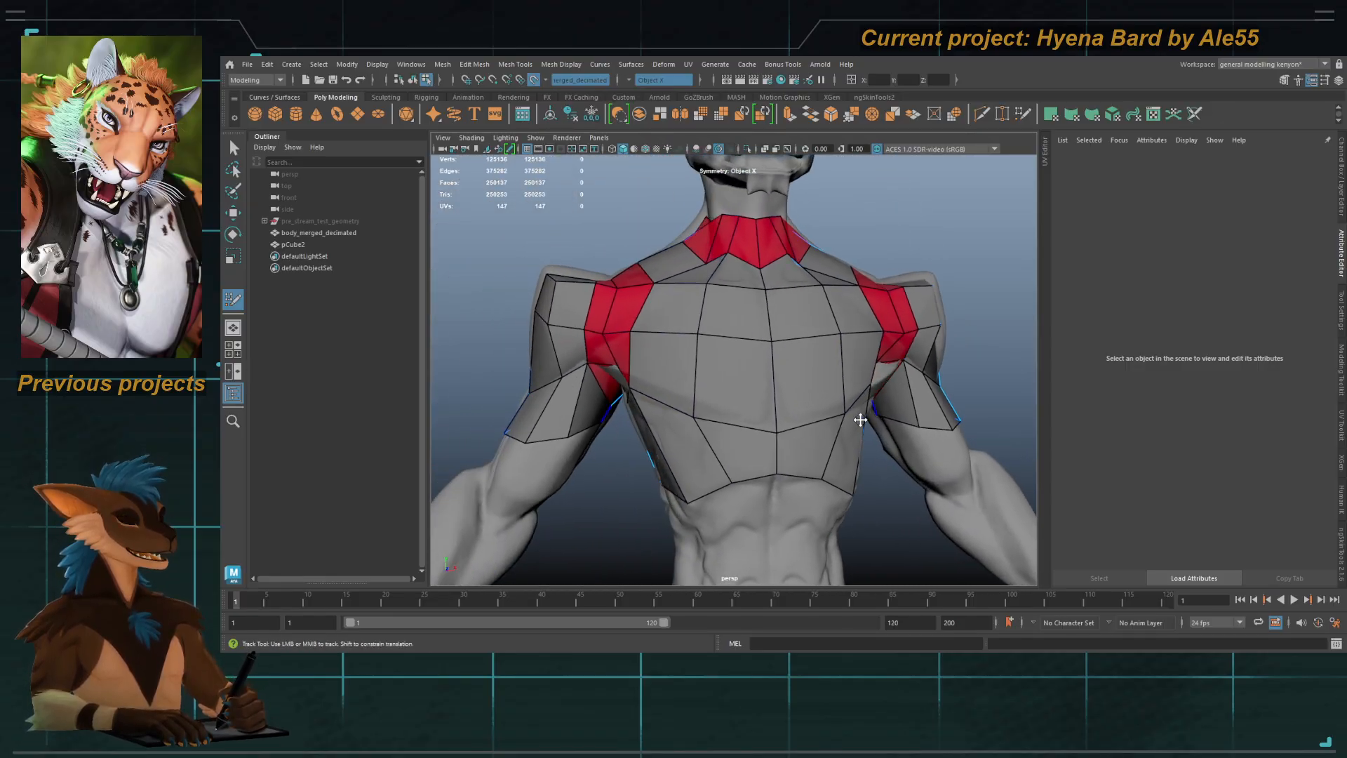
pyautogui.keyDown('alt'); pyautogui.moveTo(860, 418); pyautogui.dragTo(724, 339, button='right'); pyautogui.keyUp('alt')
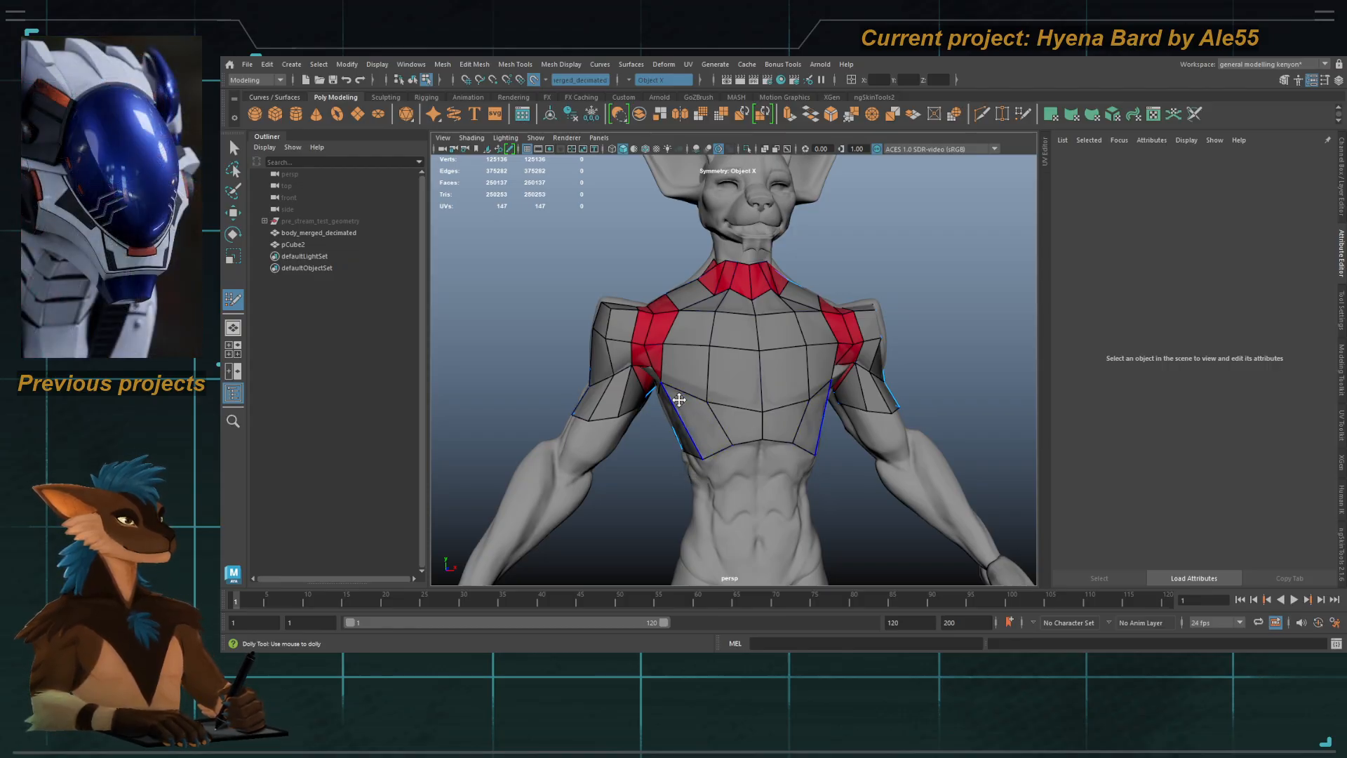
pyautogui.keyDown('alt'); pyautogui.moveTo(638, 349); pyautogui.dragTo(699, 317, button='middle'); pyautogui.keyUp('alt')
pyautogui.keyDown('alt'); pyautogui.moveTo(624, 375); pyautogui.dragTo(674, 372, button='right'); pyautogui.keyUp('alt')
pyautogui.keyDown('alt'); pyautogui.moveTo(673, 373); pyautogui.dragTo(685, 339); pyautogui.keyUp('alt')
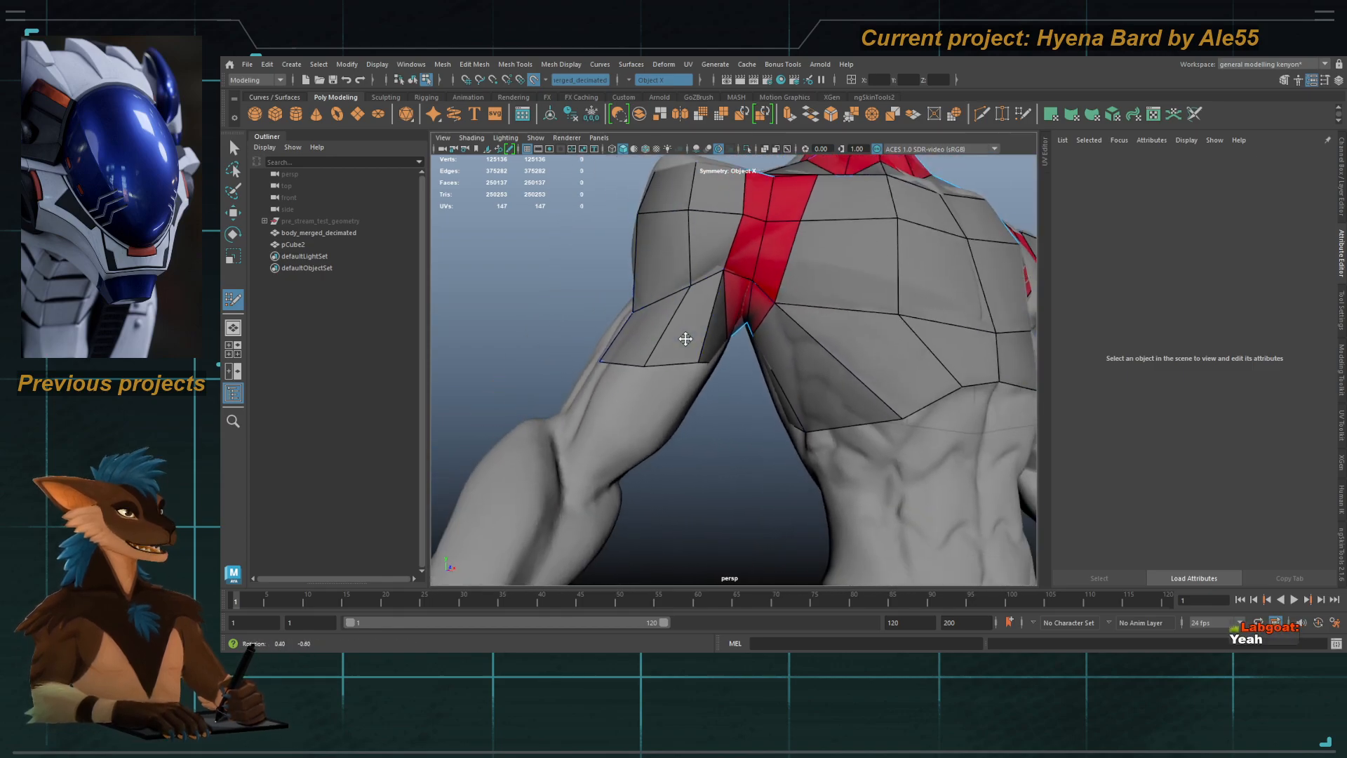
pyautogui.keyDown('alt'); pyautogui.moveTo(685, 338); pyautogui.dragTo(738, 366, button='middle'); pyautogui.keyUp('alt')
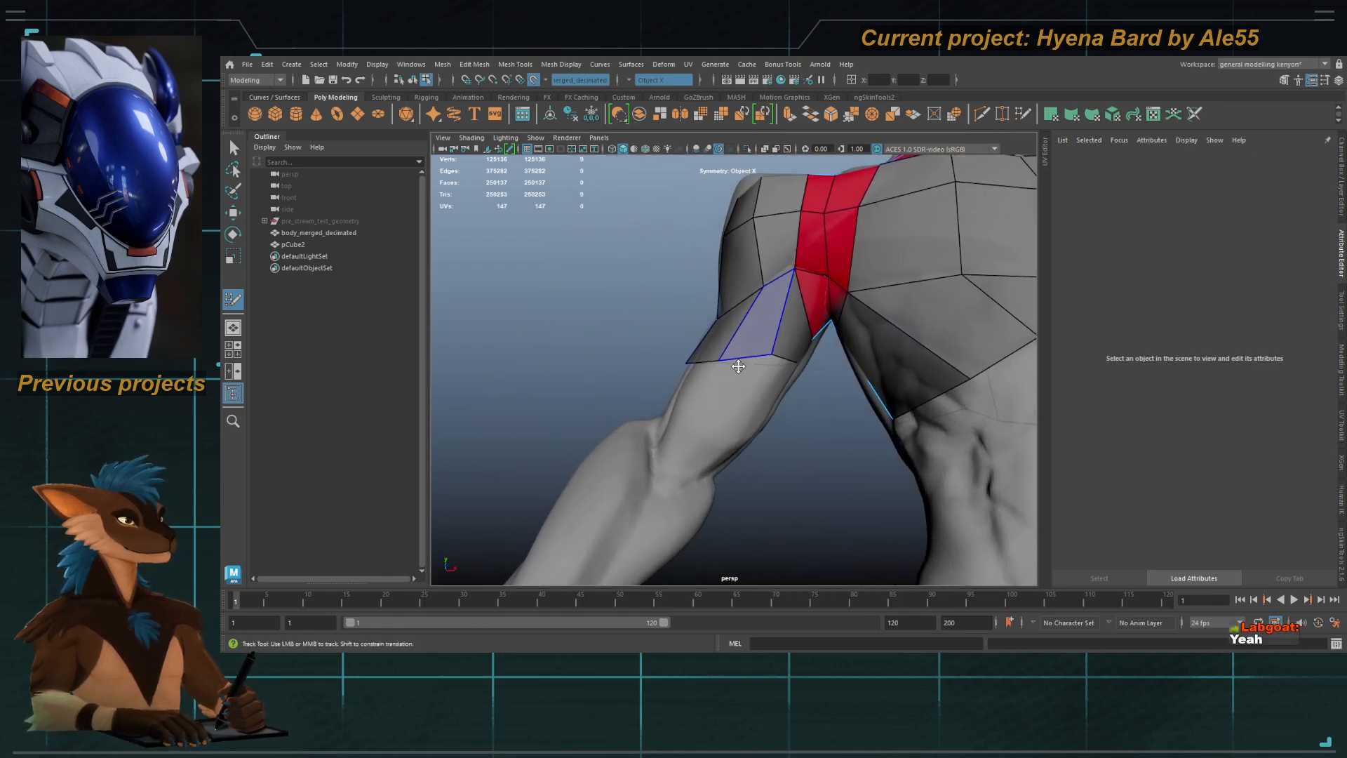
# Step: Insert an edge loop around the upper arm just above the open lower border of the retopology mesh
pyautogui.keyDown('alt'); pyautogui.moveTo(738, 367); pyautogui.dragTo(613, 387); pyautogui.keyUp('alt')
pyautogui.keyDown('alt'); pyautogui.moveTo(776, 402); pyautogui.dragTo(755, 376); pyautogui.keyUp('alt')
pyautogui.keyDown('ctrl'); pyautogui.click(758, 385); pyautogui.keyUp('ctrl')
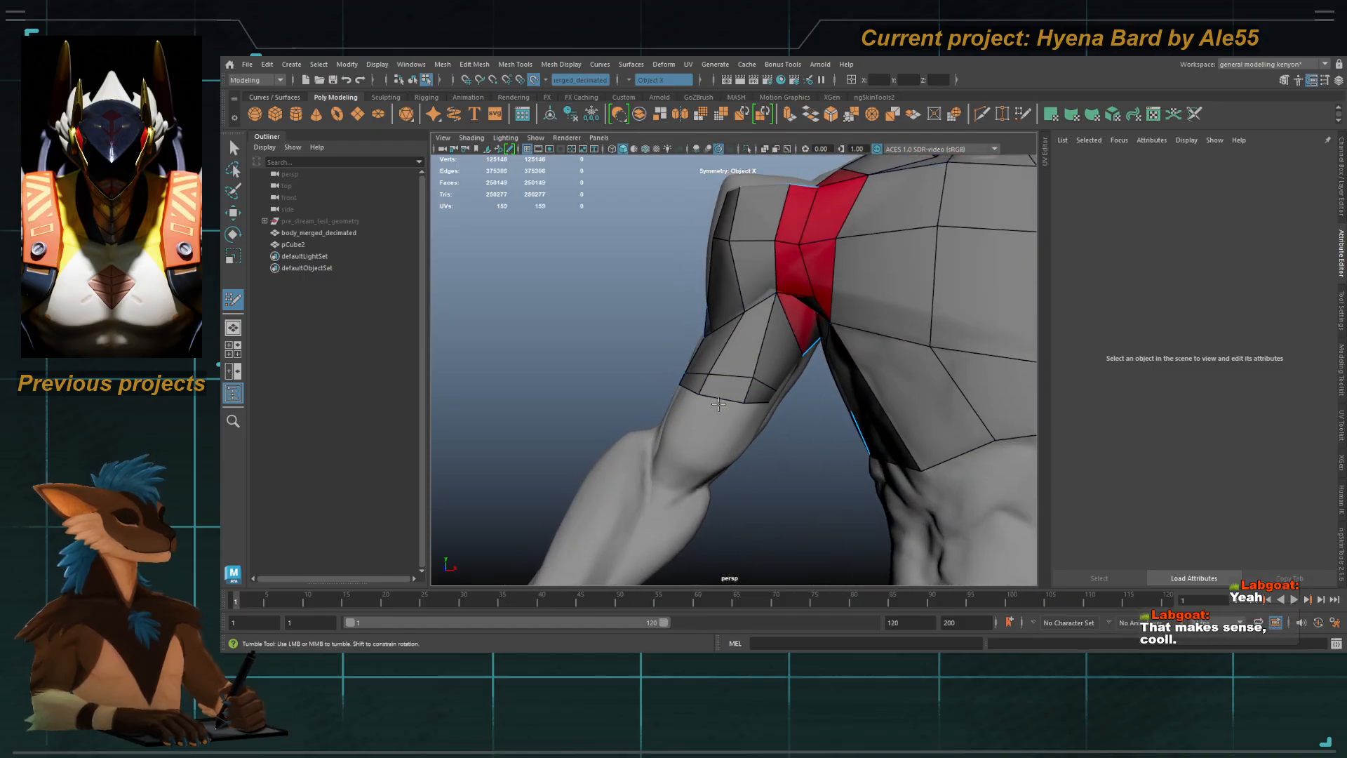
# Step: Reposition the upper-arm edge loops and pull the open border down around the sculpt to just above the elbow
pyautogui.keyDown('alt'); pyautogui.moveTo(728, 398); pyautogui.dragTo(700, 388, button='middle'); pyautogui.keyUp('alt')
pyautogui.keyDown('alt'); pyautogui.moveTo(699, 388); pyautogui.dragTo(851, 361); pyautogui.keyUp('alt')
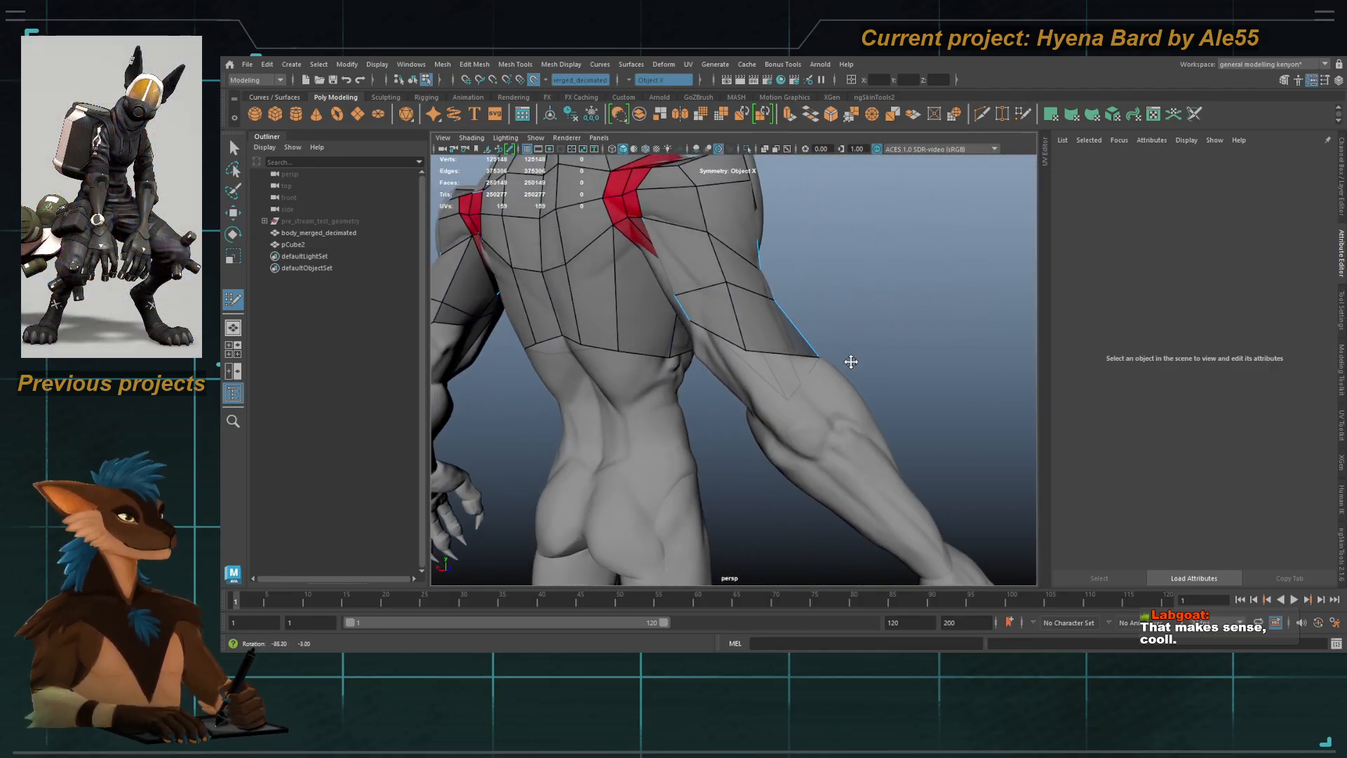
pyautogui.keyDown('alt'); pyautogui.moveTo(746, 348); pyautogui.dragTo(704, 326); pyautogui.keyUp('alt')
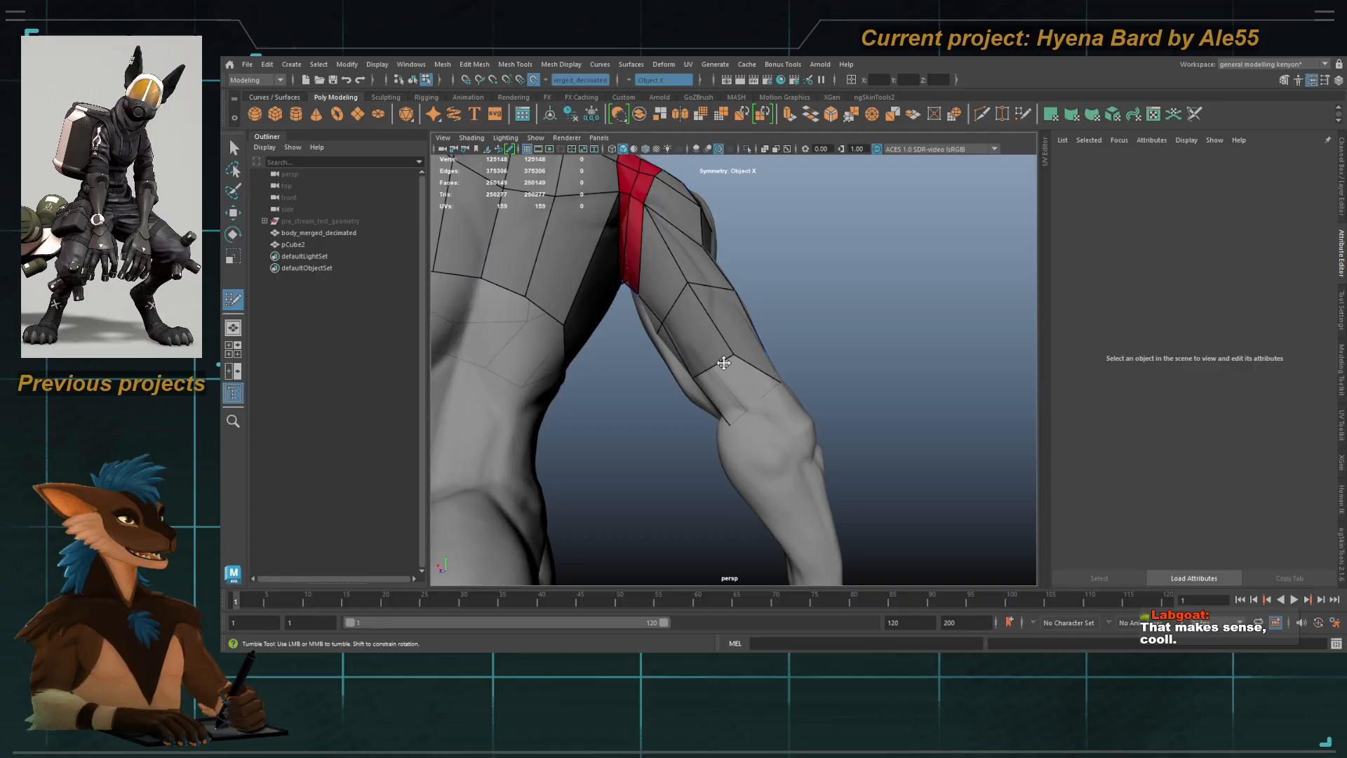
pyautogui.keyDown('alt'); pyautogui.moveTo(759, 397); pyautogui.dragTo(768, 364); pyautogui.keyUp('alt')
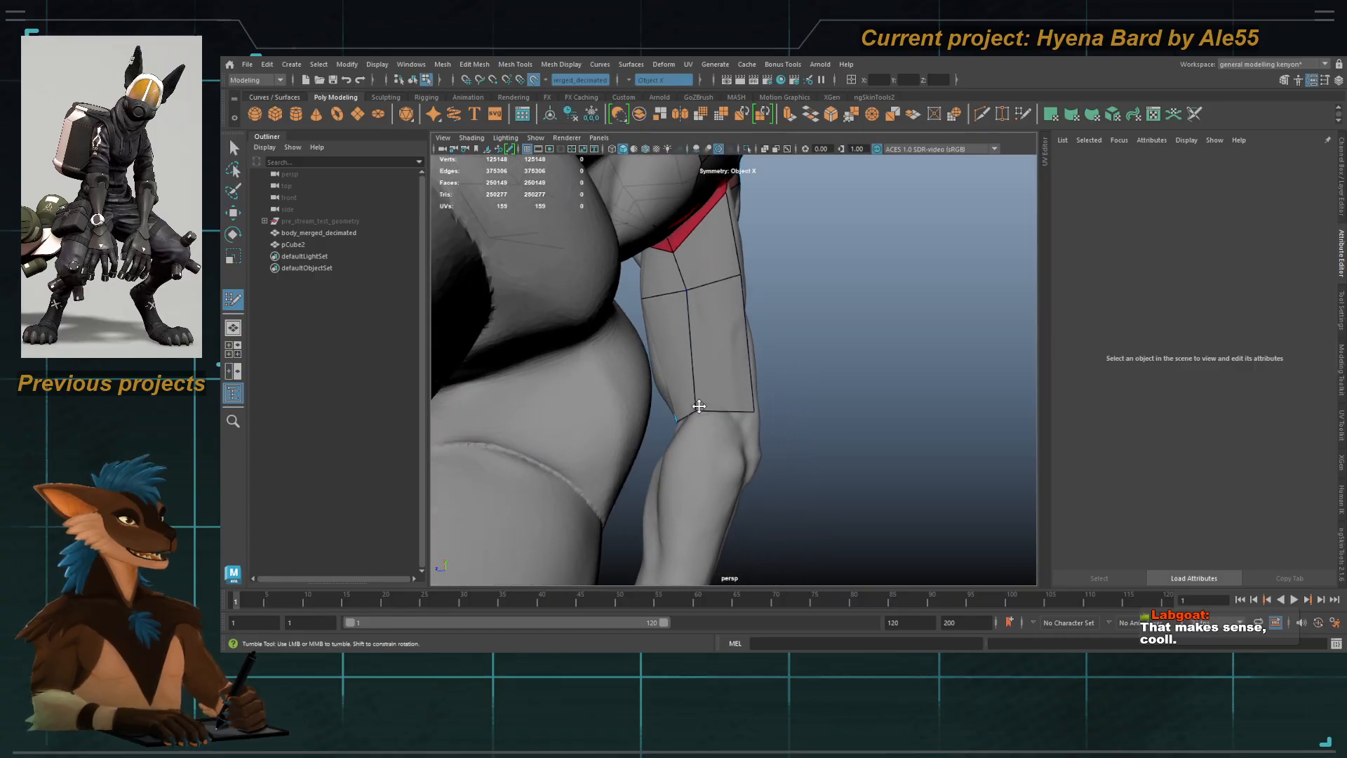
# Step: Extend the upper-arm border with a short ring of quads across the elbow
pyautogui.keyDown('alt'); pyautogui.moveTo(699, 406); pyautogui.dragTo(572, 429); pyautogui.keyUp('alt')
pyautogui.keyDown('alt'); pyautogui.moveTo(704, 419); pyautogui.dragTo(635, 382); pyautogui.keyUp('alt')
pyautogui.keyDown('alt'); pyautogui.moveTo(716, 402); pyautogui.dragTo(696, 390); pyautogui.keyUp('alt')
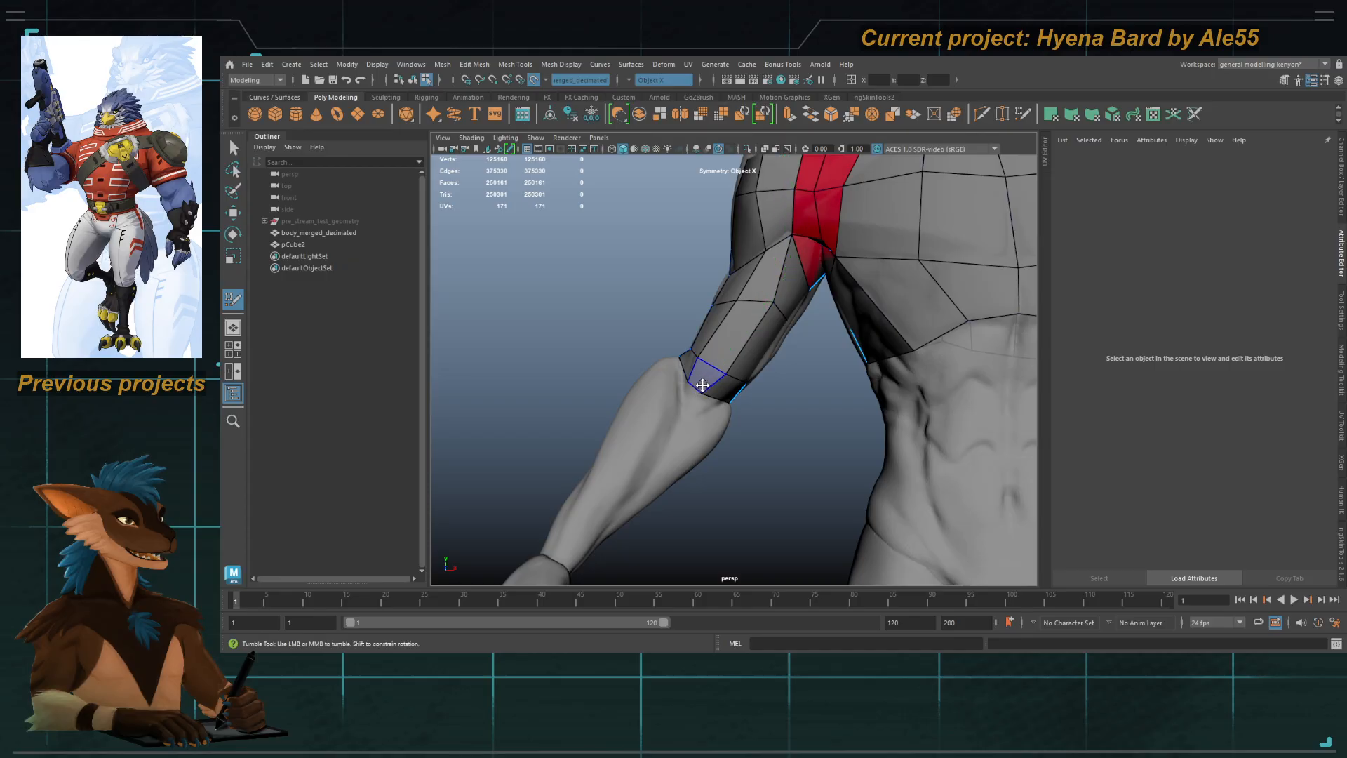
# Step: Extend the elbow border down to mid-forearm with a new ring of long quads
pyautogui.click(702, 387)
pyautogui.keyDown('alt'); pyautogui.moveTo(624, 463); pyautogui.dragTo(694, 429); pyautogui.keyUp('alt')
pyautogui.keyDown('alt'); pyautogui.moveTo(695, 430); pyautogui.dragTo(694, 414, button='right'); pyautogui.keyUp('alt')
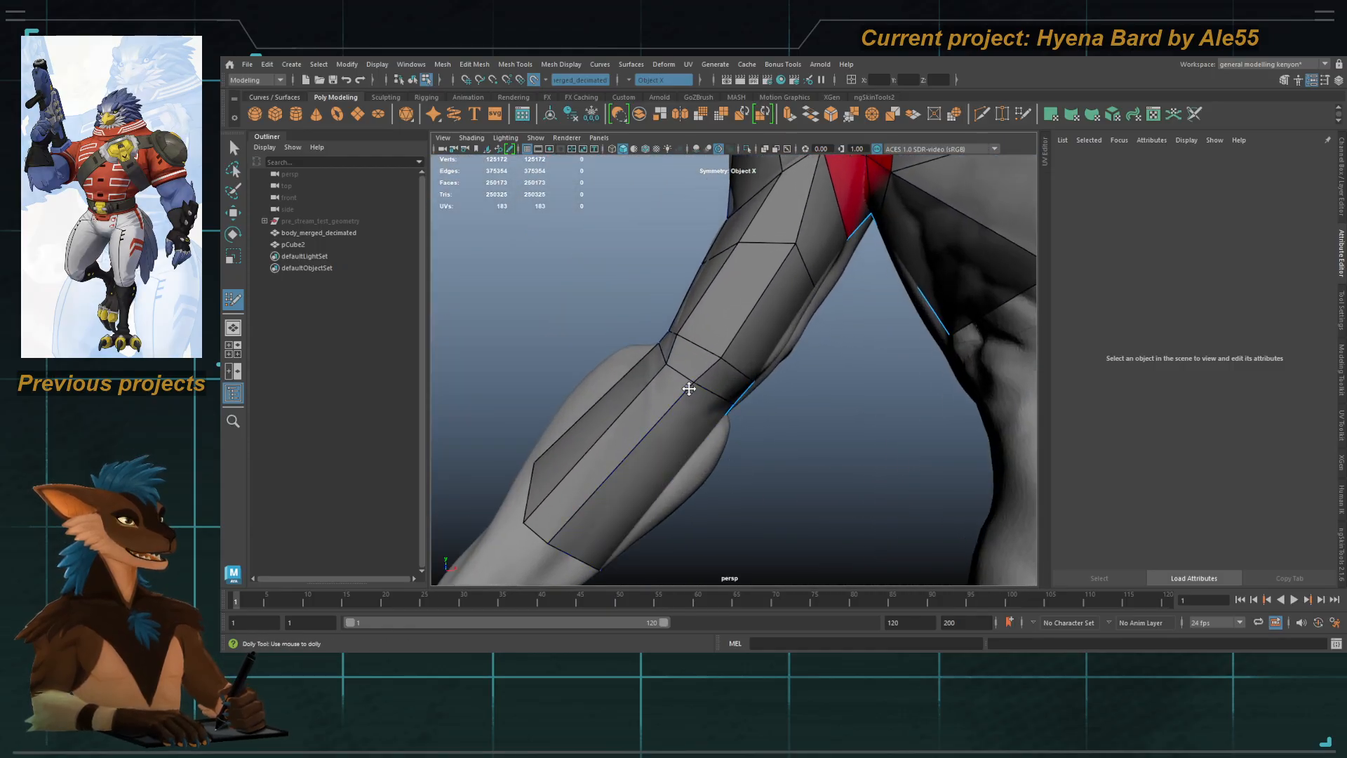
pyautogui.keyDown('alt'); pyautogui.moveTo(653, 376); pyautogui.dragTo(528, 418); pyautogui.keyUp('alt')
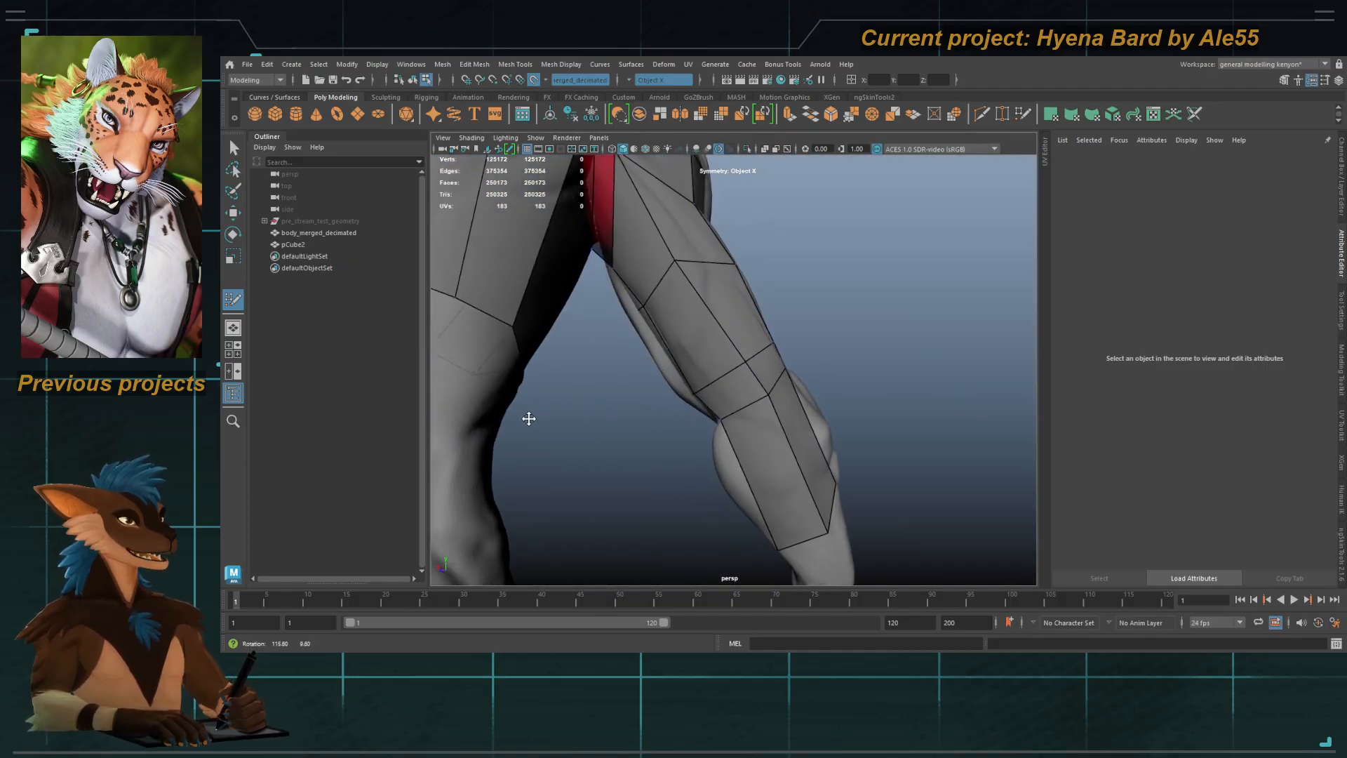
# Step: Move the elbow and forearm vertices all around the arm so the loops follow the sculpted elbow and forearm shape
pyautogui.keyDown('alt'); pyautogui.moveTo(763, 393); pyautogui.dragTo(596, 428); pyautogui.keyUp('alt')
pyautogui.moveTo(548, 454)
pyautogui.keyDown('alt'); pyautogui.mouseDown()
pyautogui.moveTo(535, 460)
pyautogui.moveTo(640, 412)
pyautogui.moveTo(758, 400)
pyautogui.moveTo(772, 379)
pyautogui.moveTo(681, 414)
pyautogui.moveTo(743, 409)
pyautogui.moveTo(695, 397)
pyautogui.moveTo(661, 406)
pyautogui.moveTo(696, 372)
pyautogui.moveTo(667, 382)
pyautogui.moveTo(713, 379)
pyautogui.moveTo(691, 390)
pyautogui.moveTo(722, 400)
pyautogui.moveTo(626, 383)
pyautogui.mouseUp(); pyautogui.keyUp('alt')
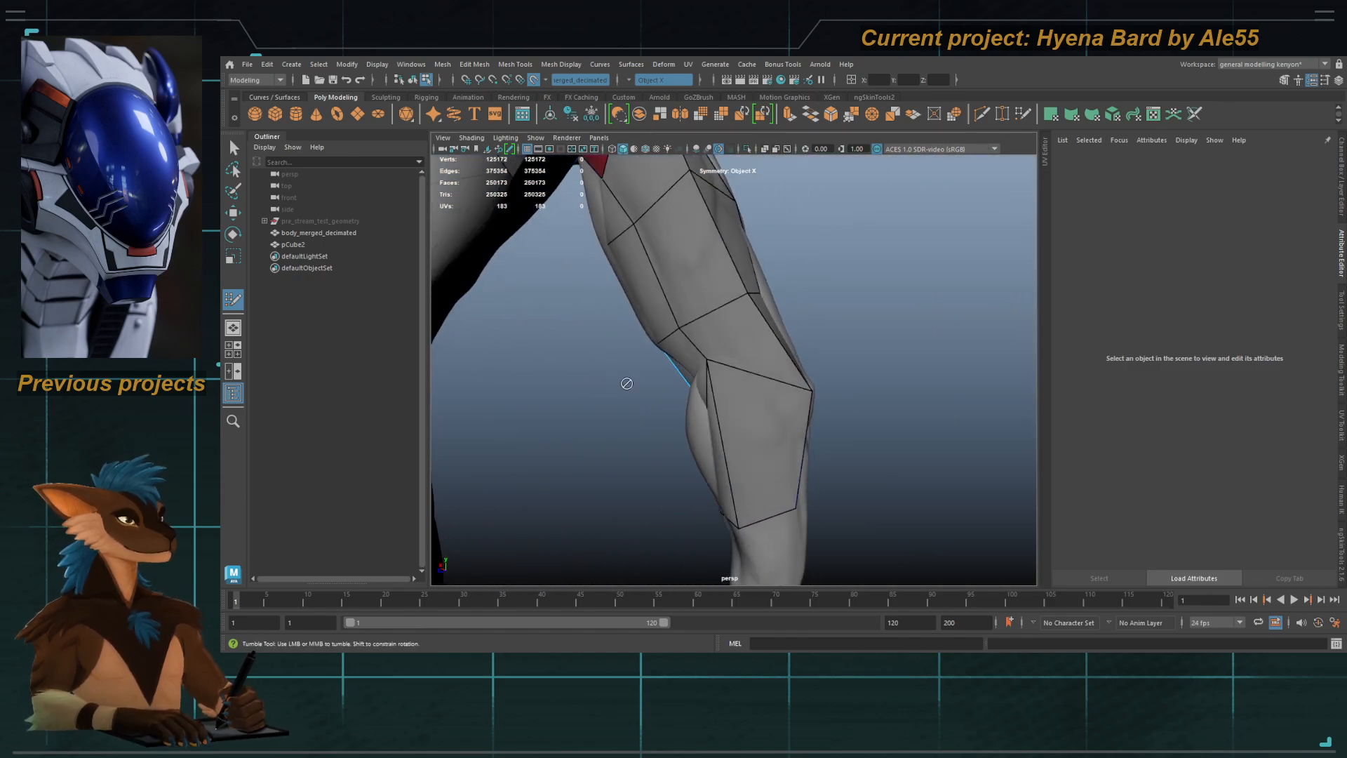
pyautogui.moveTo(723, 390)
pyautogui.keyDown('alt'); pyautogui.mouseDown()
pyautogui.moveTo(694, 333)
pyautogui.moveTo(604, 413)
pyautogui.mouseUp(); pyautogui.keyUp('alt')
pyautogui.moveTo(713, 344)
pyautogui.keyDown('alt'); pyautogui.mouseDown()
pyautogui.moveTo(620, 349)
pyautogui.moveTo(764, 342)
pyautogui.moveTo(730, 369)
pyautogui.moveTo(736, 399)
pyautogui.moveTo(767, 379)
pyautogui.moveTo(767, 348)
pyautogui.moveTo(776, 364)
pyautogui.moveTo(841, 291)
pyautogui.mouseUp(); pyautogui.keyUp('alt')
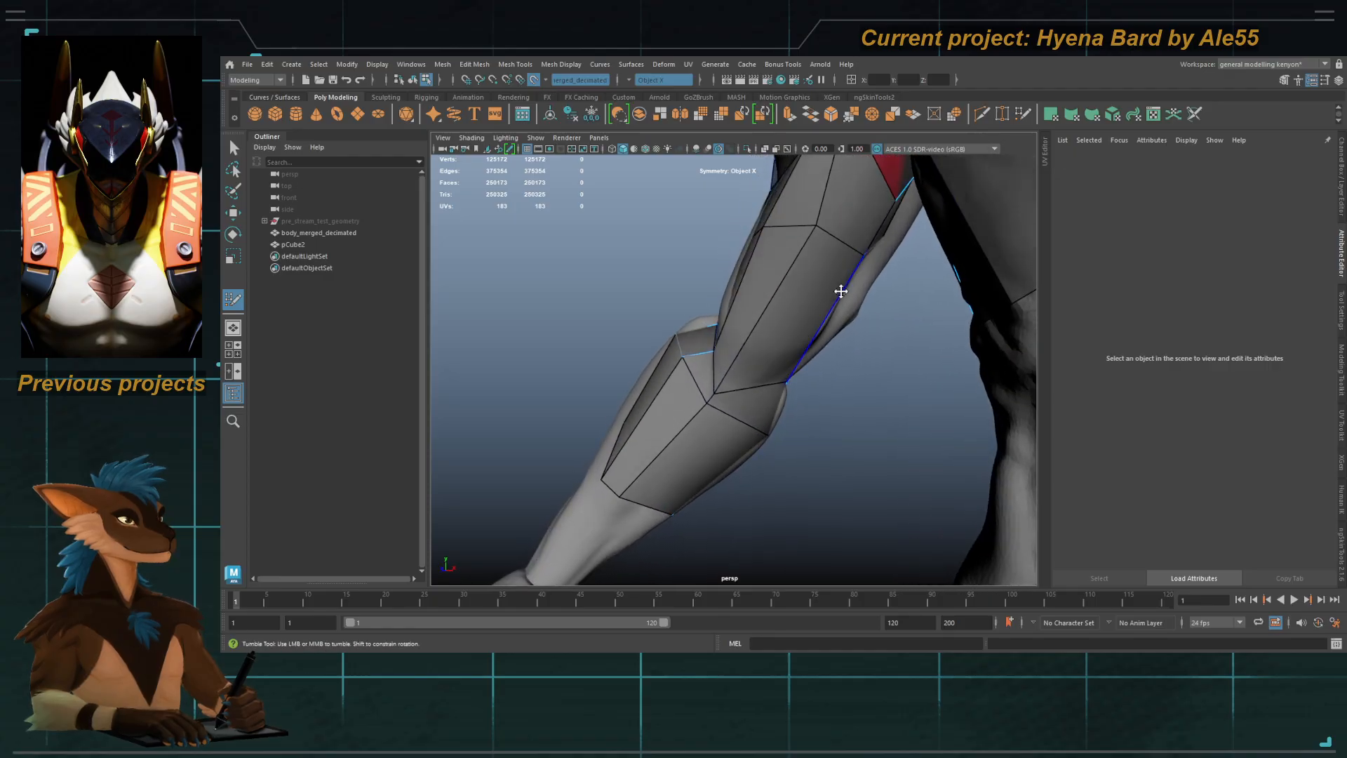
pyautogui.keyDown('alt'); pyautogui.moveTo(799, 297); pyautogui.dragTo(756, 343, button='middle'); pyautogui.keyUp('alt')
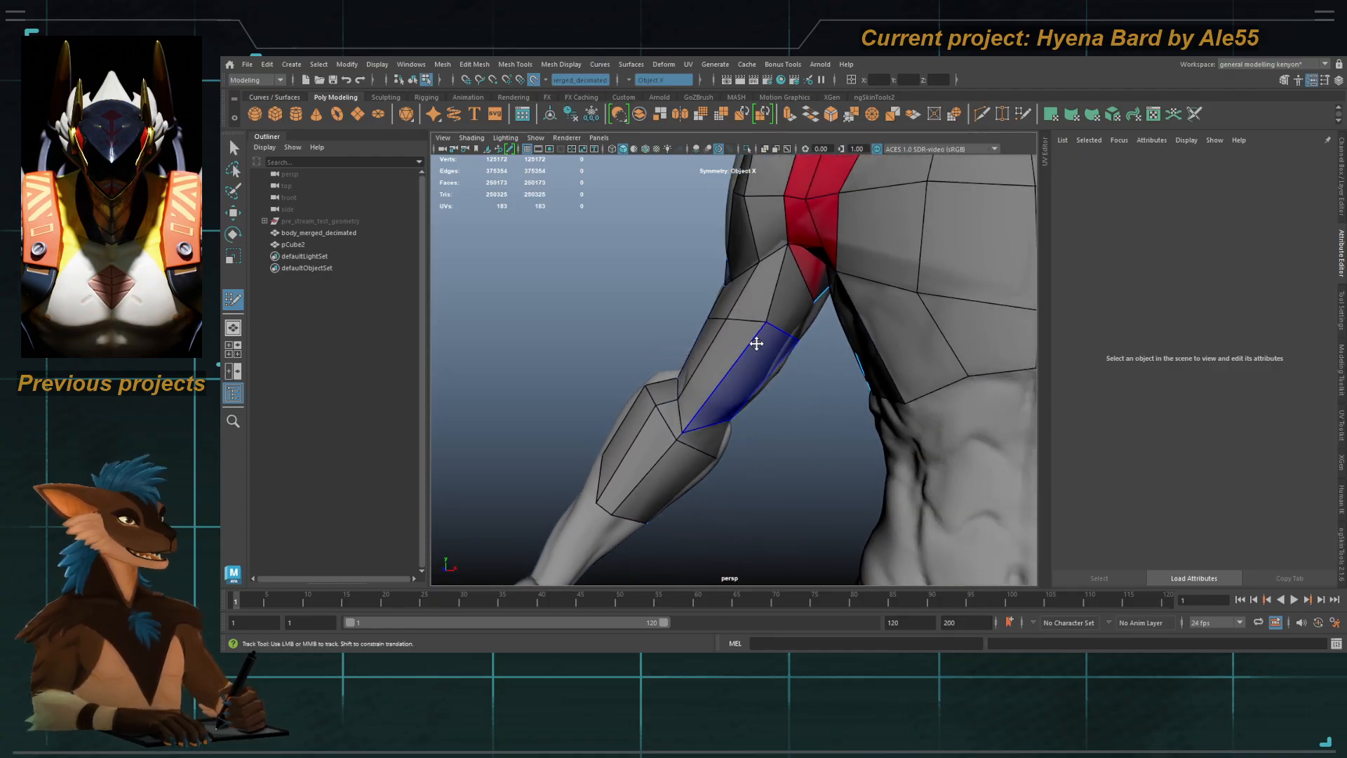
pyautogui.keyDown('alt'); pyautogui.moveTo(764, 339); pyautogui.dragTo(727, 366); pyautogui.keyUp('alt')
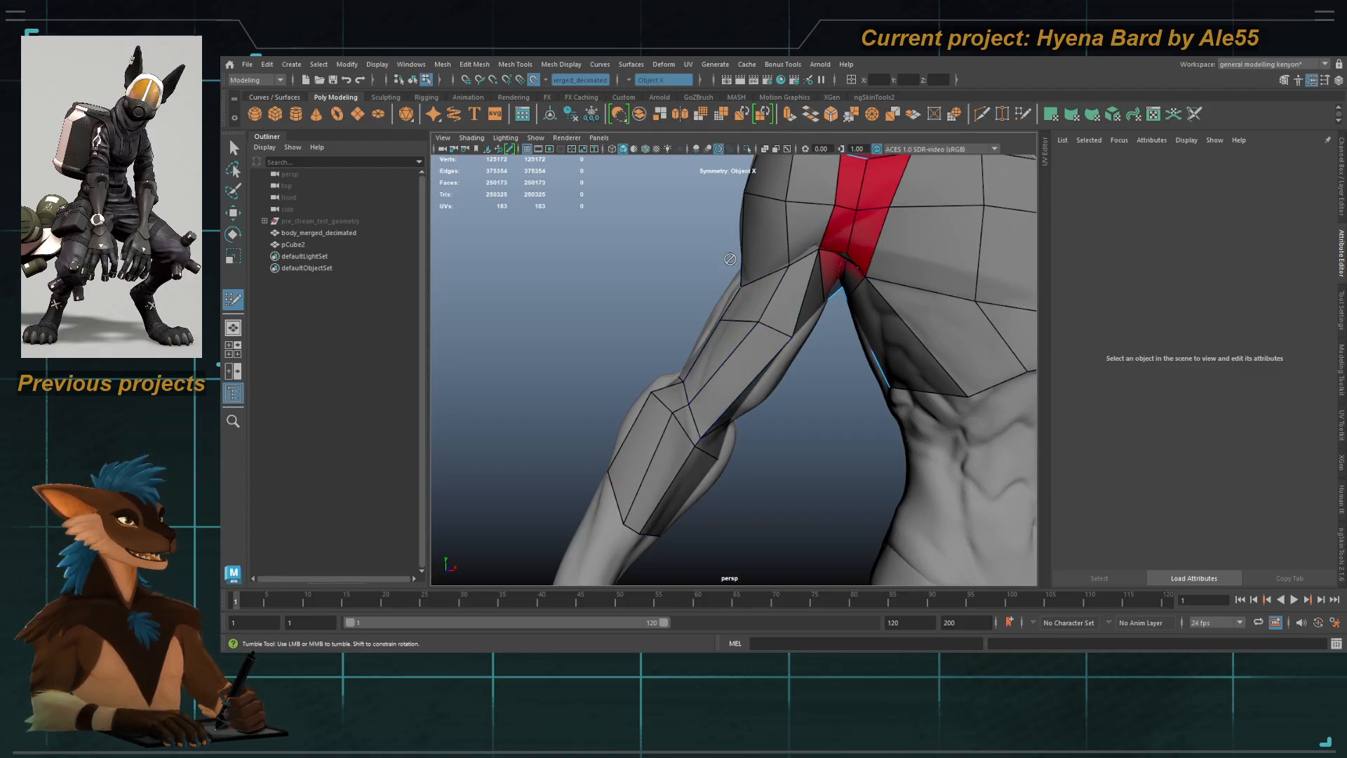
pyautogui.keyDown('alt'); pyautogui.moveTo(723, 368); pyautogui.dragTo(686, 328); pyautogui.keyUp('alt')
pyautogui.keyDown('alt'); pyautogui.moveTo(686, 328); pyautogui.dragTo(734, 351, button='middle'); pyautogui.keyUp('alt')
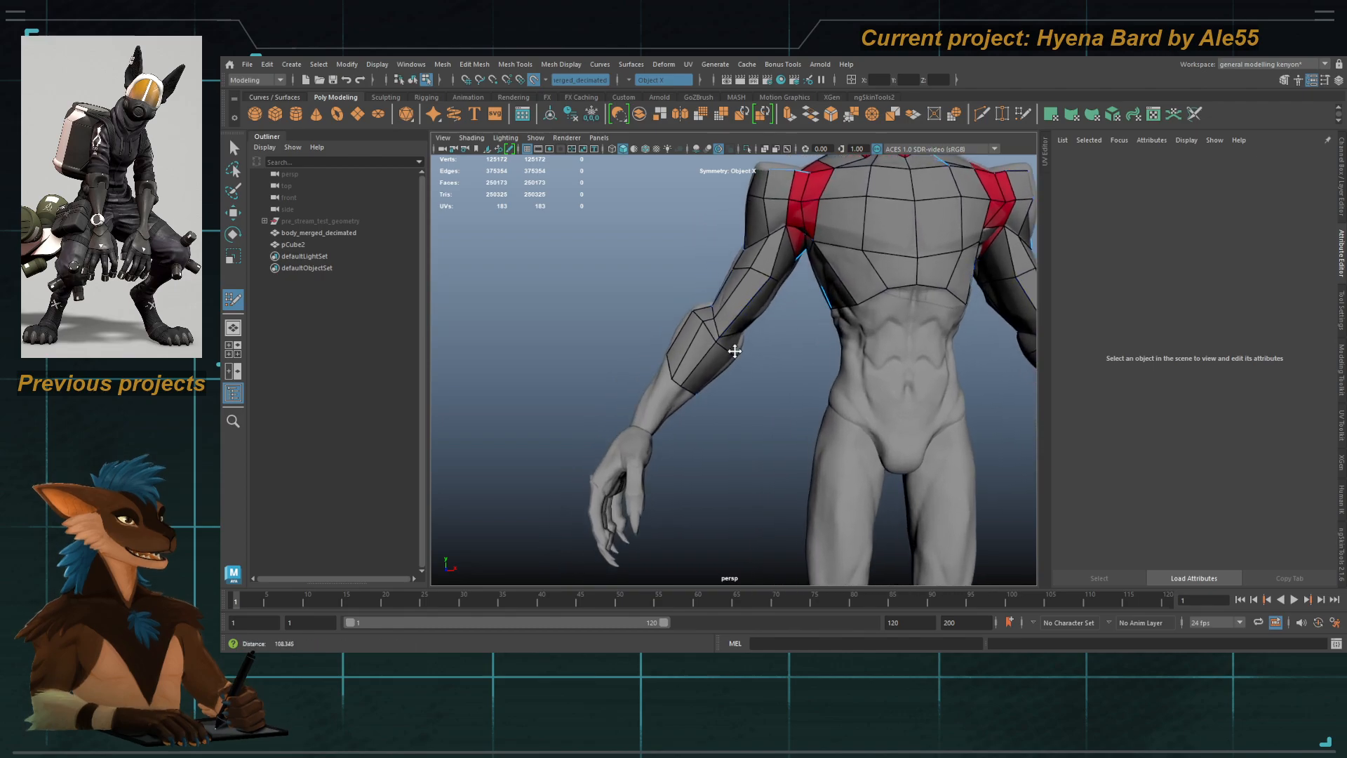
# Step: Adjust the mid-forearm loop and extend its border down to the wrist with a new ring of quads
pyautogui.keyDown('alt'); pyautogui.moveTo(734, 351); pyautogui.dragTo(749, 367, button='right'); pyautogui.keyUp('alt')
pyautogui.keyDown('alt'); pyautogui.moveTo(748, 366); pyautogui.dragTo(722, 331); pyautogui.keyUp('alt')
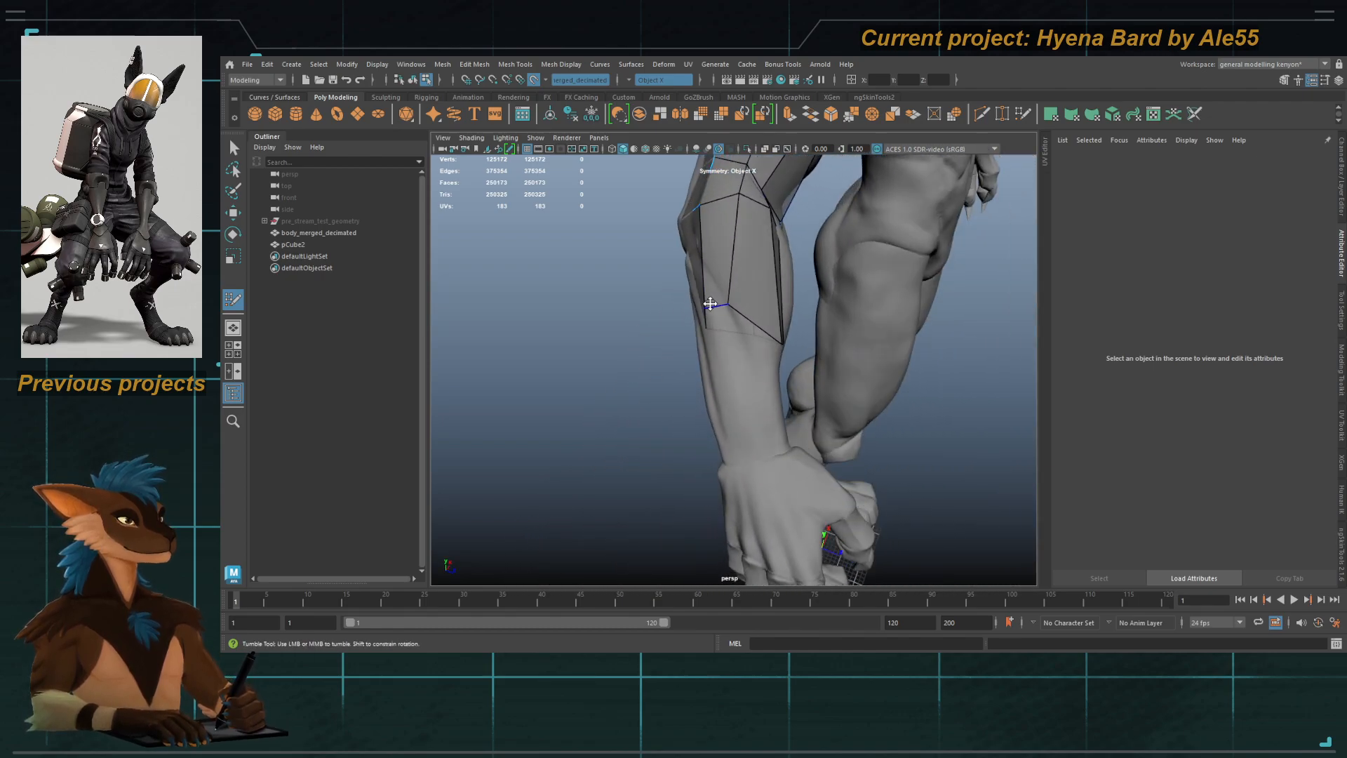
pyautogui.keyDown('ctrl'); pyautogui.click(721, 313); pyautogui.keyUp('ctrl')
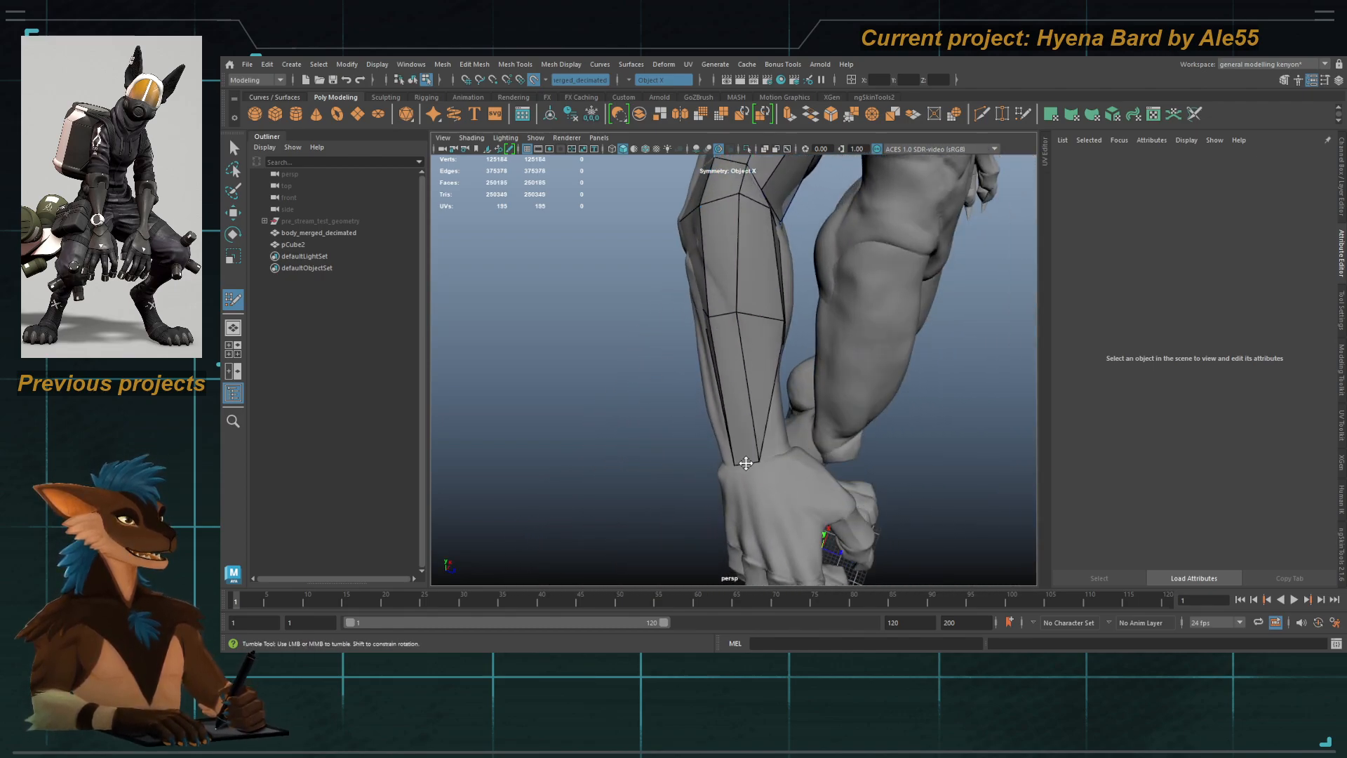
pyautogui.keyDown('alt'); pyautogui.moveTo(743, 455); pyautogui.dragTo(702, 335); pyautogui.keyUp('alt')
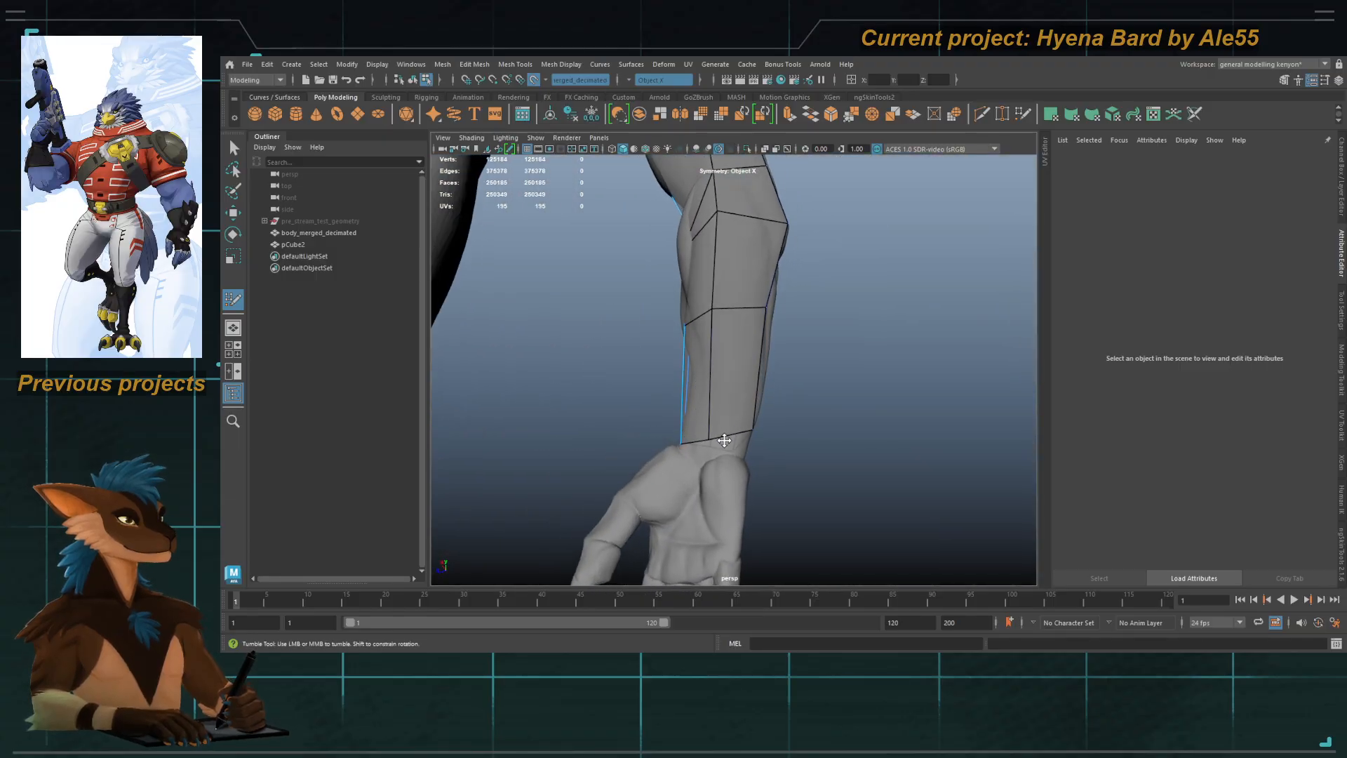
pyautogui.keyDown('alt'); pyautogui.moveTo(724, 440); pyautogui.dragTo(790, 392); pyautogui.keyUp('alt')
pyautogui.keyDown('alt'); pyautogui.moveTo(789, 391); pyautogui.dragTo(705, 249, button='right'); pyautogui.keyUp('alt')
pyautogui.doubleClick(726, 306)
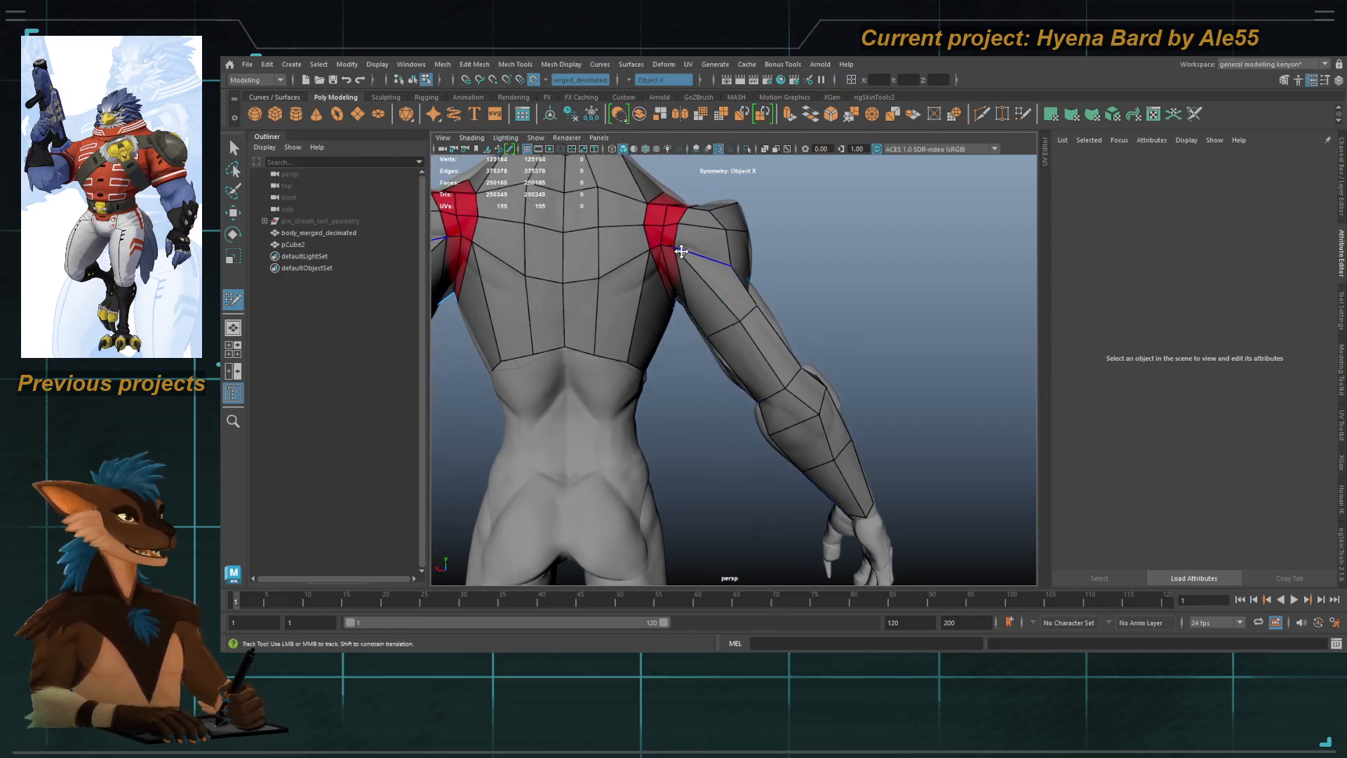
pyautogui.keyDown('alt'); pyautogui.moveTo(744, 334); pyautogui.dragTo(668, 252); pyautogui.keyUp('alt')
pyautogui.keyDown('alt'); pyautogui.moveTo(737, 385); pyautogui.dragTo(680, 370); pyautogui.keyUp('alt')
pyautogui.click(761, 400)
pyautogui.hotkey('ctrl', 'z')
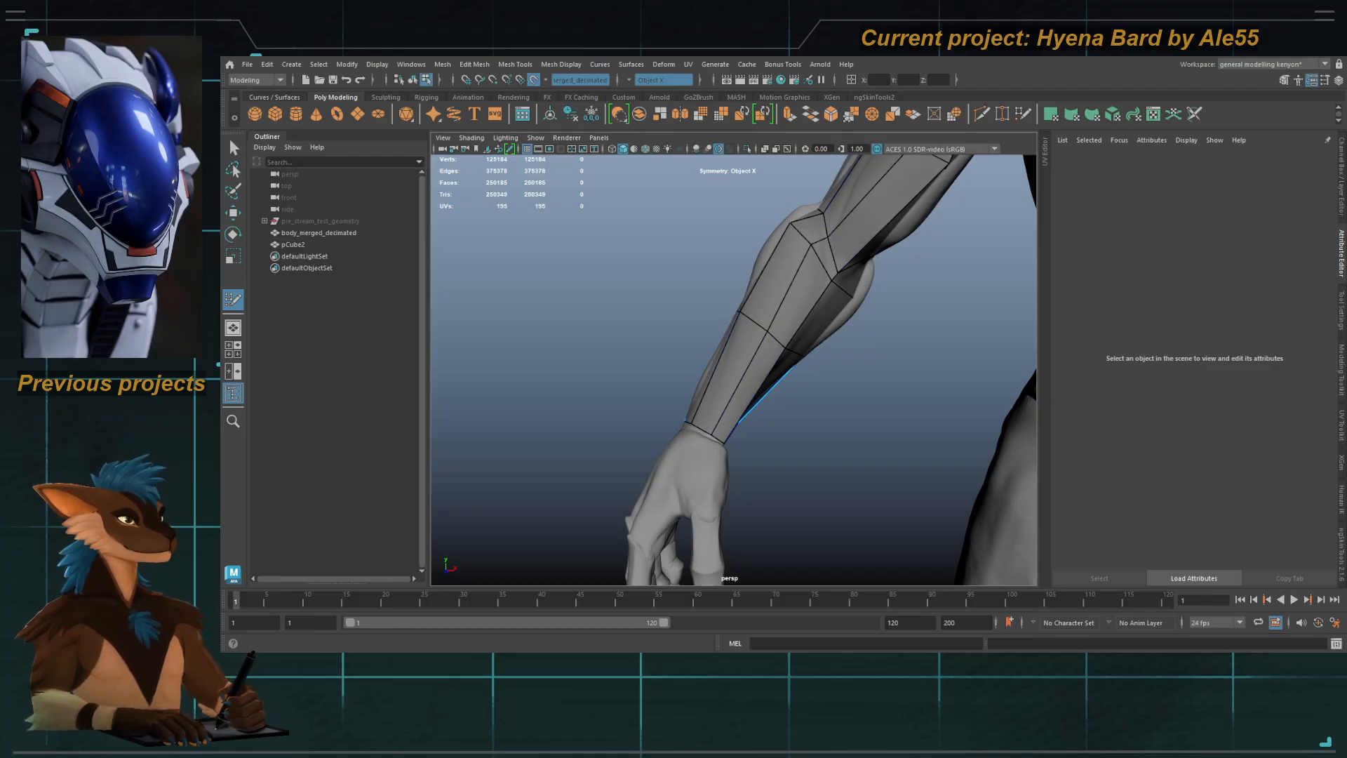
# Step: Examine the forearm, elbow and torso retopology against the sculpt from close and distant angles
pyautogui.keyDown('alt'); pyautogui.moveTo(807, 312); pyautogui.dragTo(656, 309, button='right'); pyautogui.keyUp('alt')
pyautogui.keyDown('alt'); pyautogui.moveTo(655, 309); pyautogui.dragTo(646, 270, button='middle'); pyautogui.keyUp('alt')
pyautogui.keyDown('alt'); pyautogui.moveTo(646, 270); pyautogui.dragTo(698, 277, button='right'); pyautogui.keyUp('alt')
pyautogui.keyDown('alt'); pyautogui.moveTo(684, 329); pyautogui.dragTo(797, 340, button='middle'); pyautogui.keyUp('alt')
pyautogui.keyDown('alt'); pyautogui.moveTo(797, 340); pyautogui.dragTo(870, 344, button='right'); pyautogui.keyUp('alt')
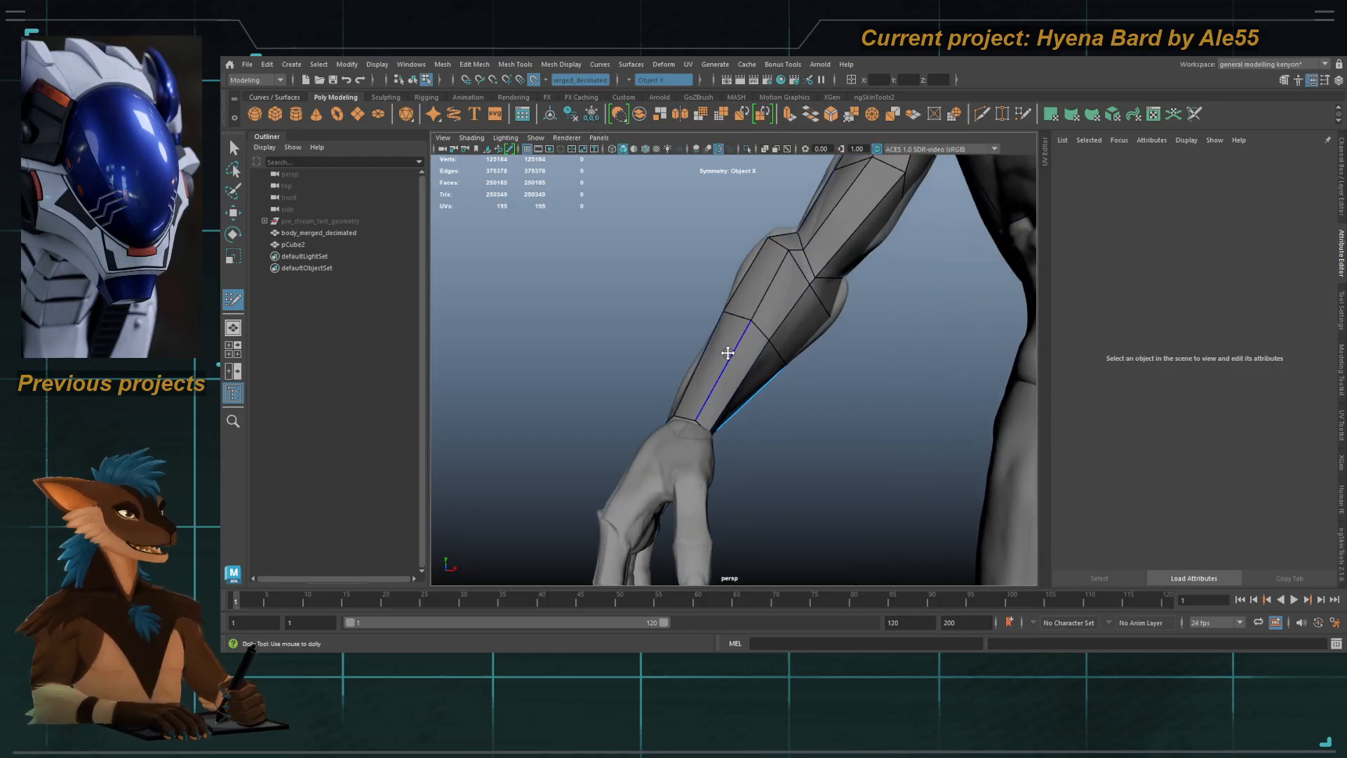
pyautogui.keyDown('alt'); pyautogui.moveTo(787, 254); pyautogui.dragTo(745, 333, button='middle'); pyautogui.keyUp('alt')
pyautogui.keyDown('alt'); pyautogui.moveTo(715, 426); pyautogui.dragTo(743, 318, button='middle'); pyautogui.keyUp('alt')
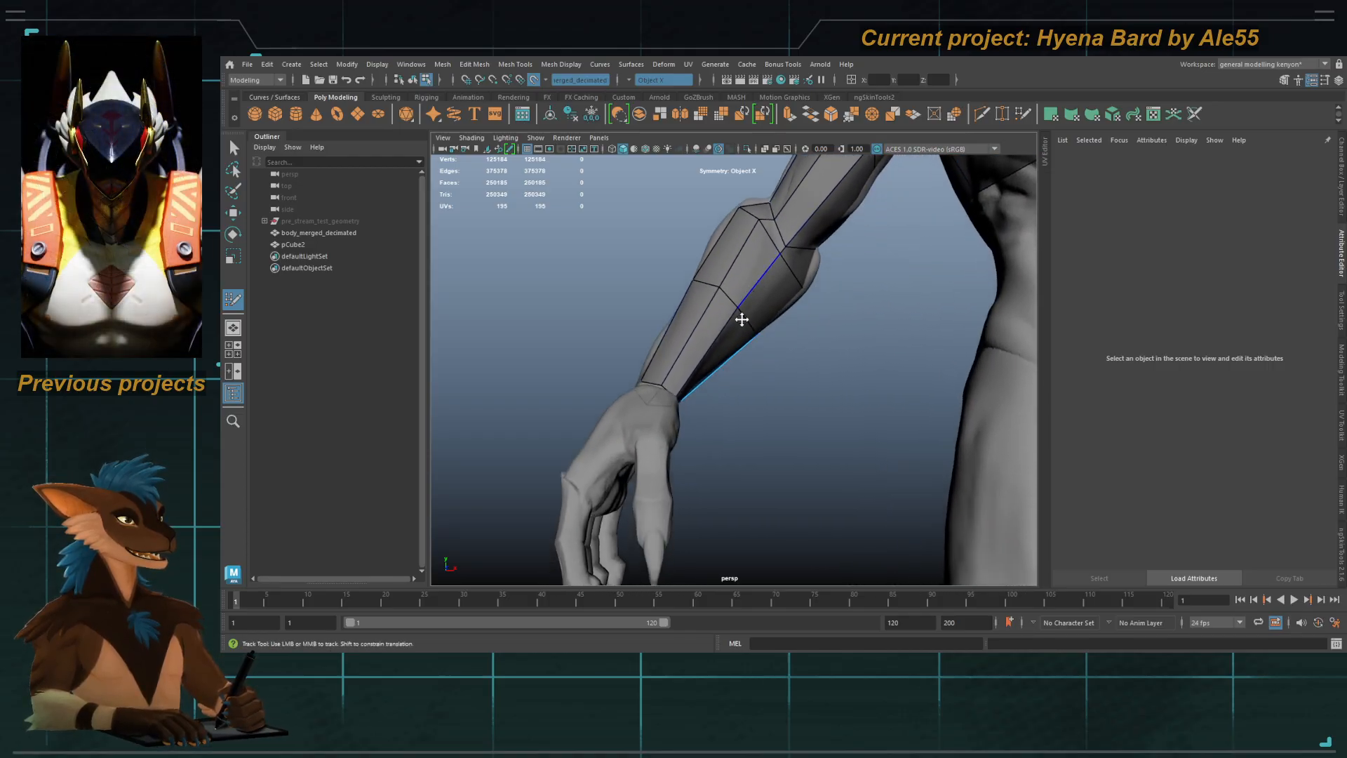
pyautogui.keyDown('alt'); pyautogui.moveTo(743, 319); pyautogui.dragTo(777, 321, button='right'); pyautogui.keyUp('alt')
pyautogui.moveTo(729, 320)
pyautogui.keyDown('alt'); pyautogui.mouseDown()
pyautogui.moveTo(769, 366)
pyautogui.moveTo(743, 359)
pyautogui.mouseUp(); pyautogui.keyUp('alt')
pyautogui.keyDown('shift'); pyautogui.click(743, 359); pyautogui.keyUp('shift')
pyautogui.keyDown('alt'); pyautogui.moveTo(743, 359); pyautogui.dragTo(656, 361, button='right'); pyautogui.keyUp('alt')
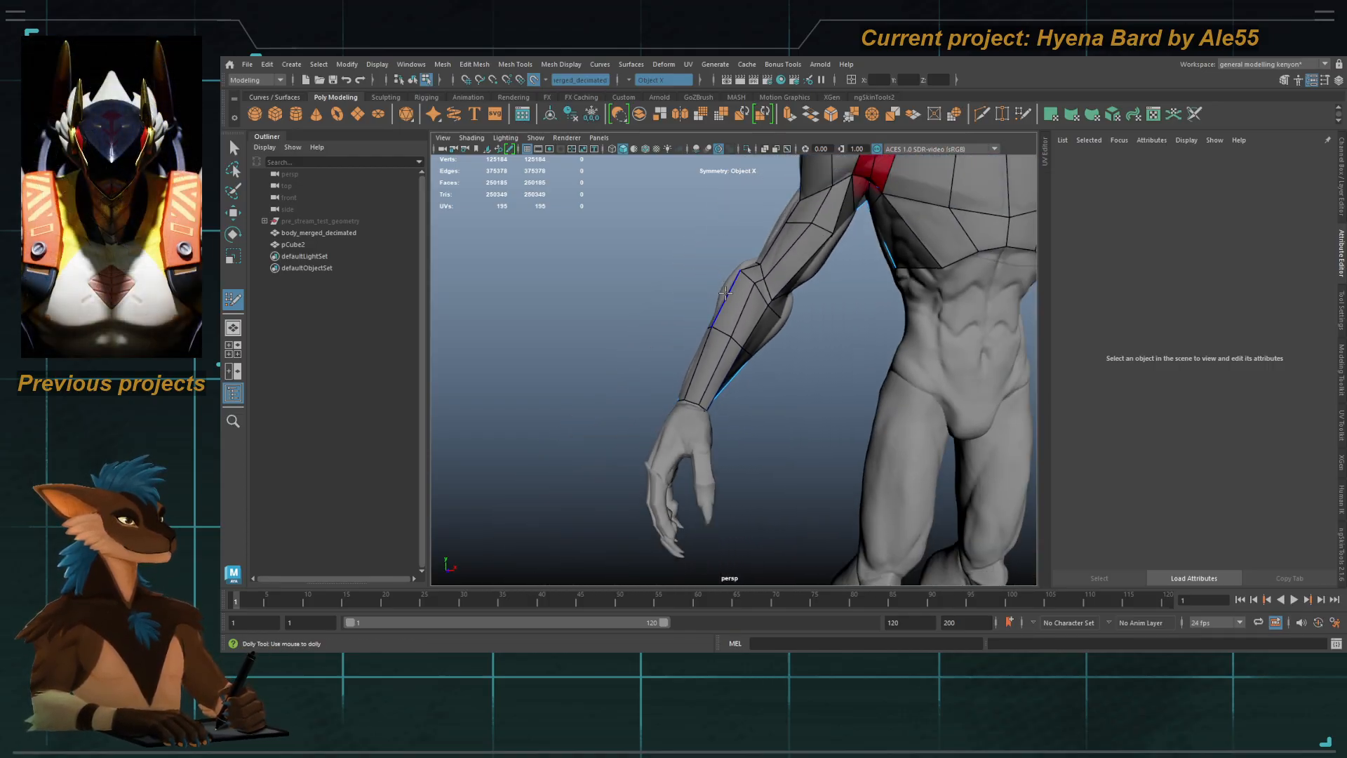
pyautogui.moveTo(656, 361)
pyautogui.keyDown('alt'); pyautogui.mouseDown()
pyautogui.moveTo(722, 394)
pyautogui.moveTo(705, 358)
pyautogui.mouseUp(); pyautogui.keyUp('alt')
pyautogui.keyDown('alt'); pyautogui.moveTo(705, 358); pyautogui.dragTo(629, 482, button='middle'); pyautogui.keyUp('alt')
pyautogui.keyDown('alt'); pyautogui.moveTo(628, 483); pyautogui.dragTo(719, 449); pyautogui.keyUp('alt')
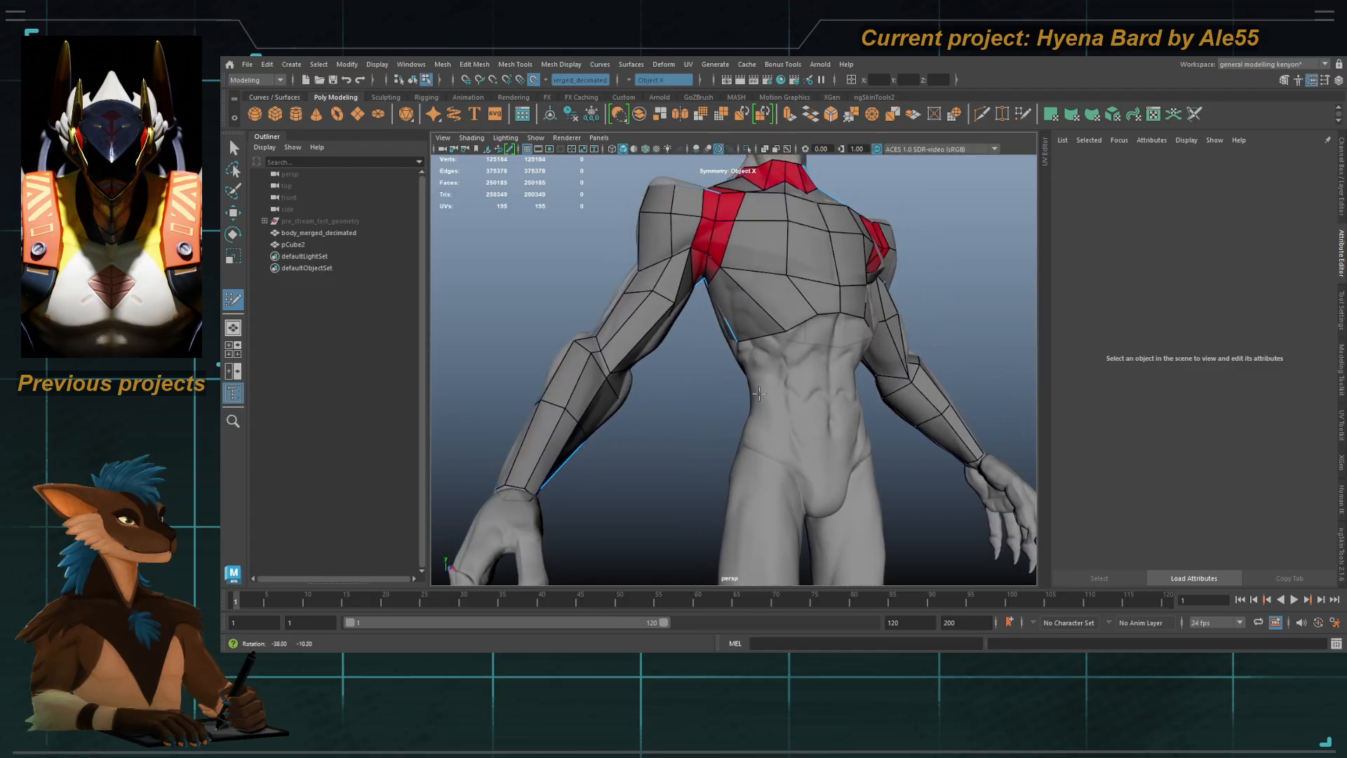
pyautogui.keyDown('alt'); pyautogui.moveTo(719, 393); pyautogui.dragTo(659, 403, button='middle'); pyautogui.keyUp('alt')
pyautogui.keyDown('alt'); pyautogui.moveTo(659, 357); pyautogui.dragTo(711, 349, button='right'); pyautogui.keyUp('alt')
pyautogui.moveTo(757, 320); pyautogui.dragTo(718, 325)
# Step: Insert an edge loop around the red neck band and relax the neck vertices onto the sculpt
pyautogui.keyDown('alt'); pyautogui.moveTo(718, 324); pyautogui.dragTo(638, 294, button='right'); pyautogui.keyUp('alt')
pyautogui.moveTo(720, 337)
pyautogui.keyDown('alt'); pyautogui.mouseDown()
pyautogui.moveTo(631, 361)
pyautogui.moveTo(723, 358)
pyautogui.moveTo(698, 360)
pyautogui.mouseUp(); pyautogui.keyUp('alt')
pyautogui.keyDown('alt'); pyautogui.moveTo(698, 360); pyautogui.dragTo(695, 372, button='middle'); pyautogui.keyUp('alt')
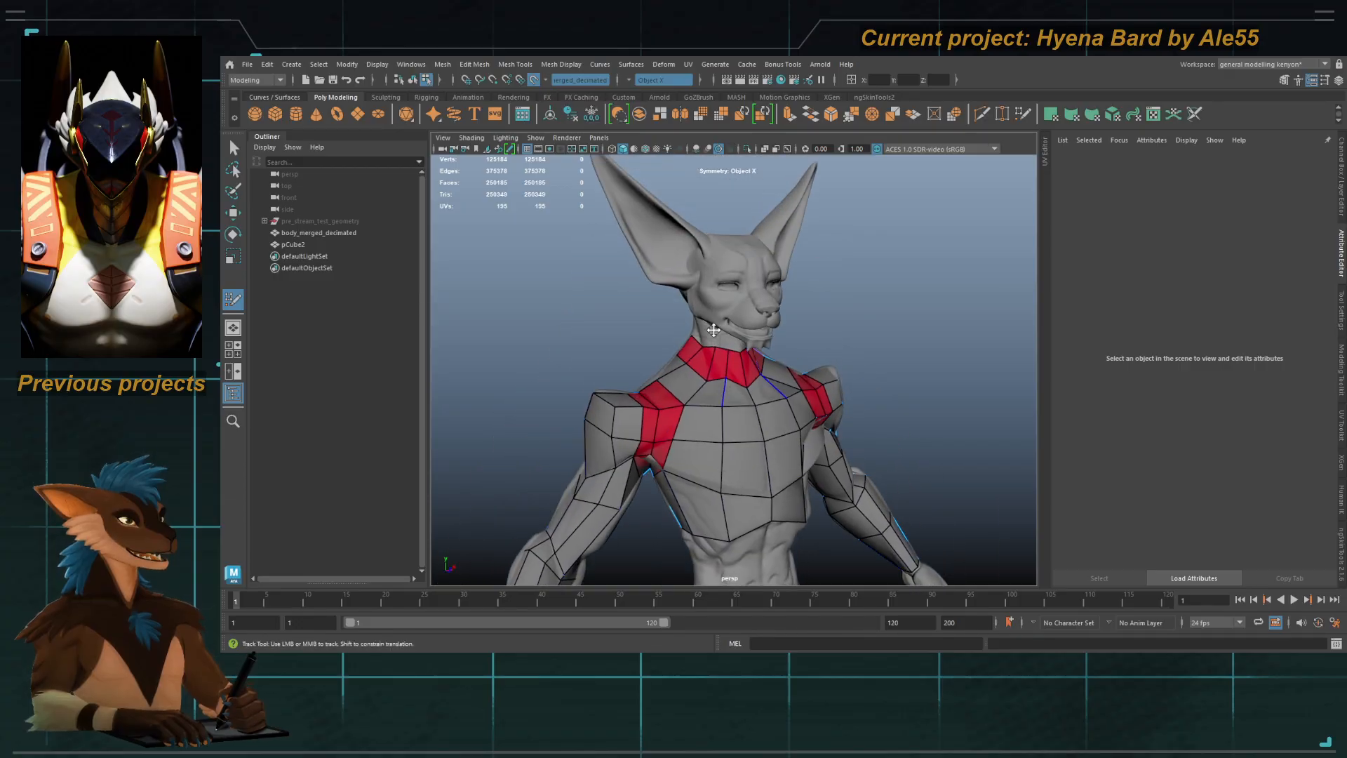
pyautogui.keyDown('alt'); pyautogui.moveTo(695, 372); pyautogui.dragTo(697, 372, button='right'); pyautogui.keyUp('alt')
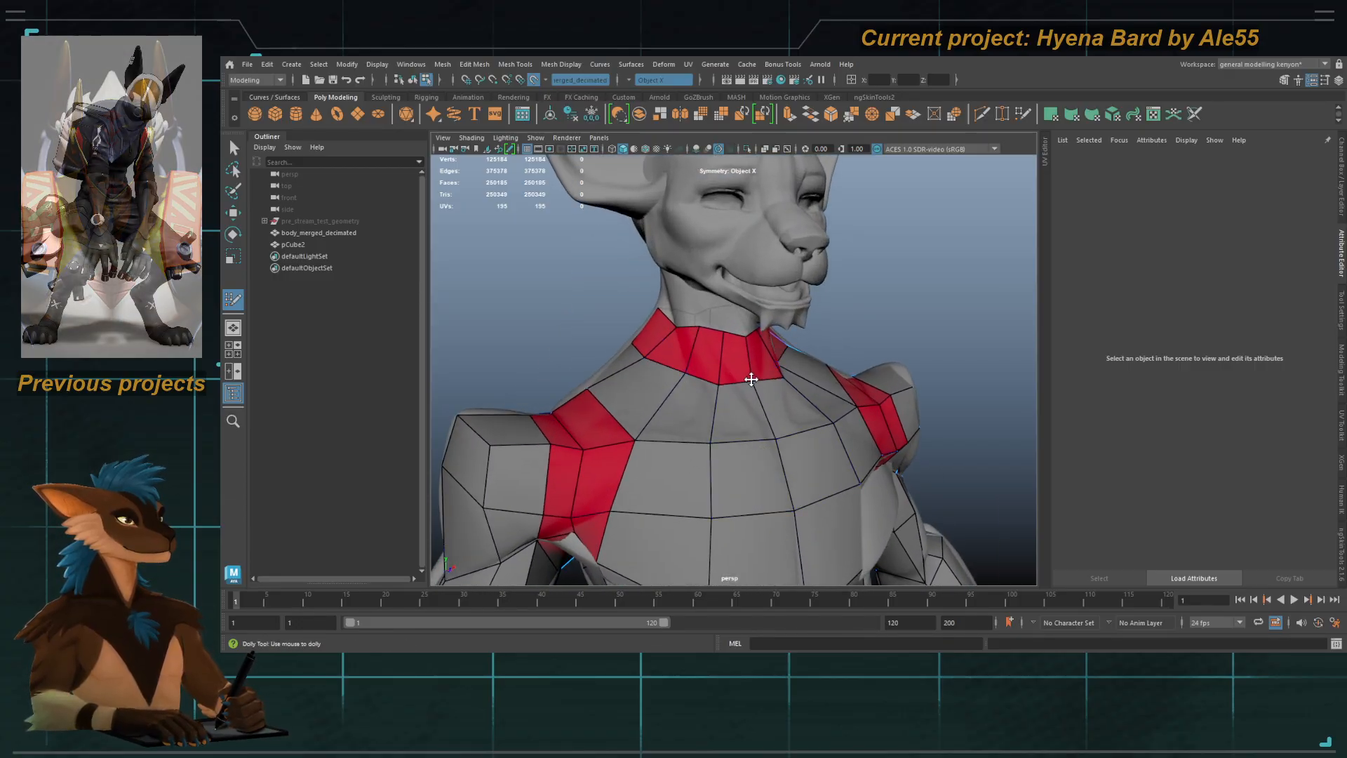
pyautogui.keyDown('alt'); pyautogui.moveTo(744, 379); pyautogui.dragTo(698, 320); pyautogui.keyUp('alt')
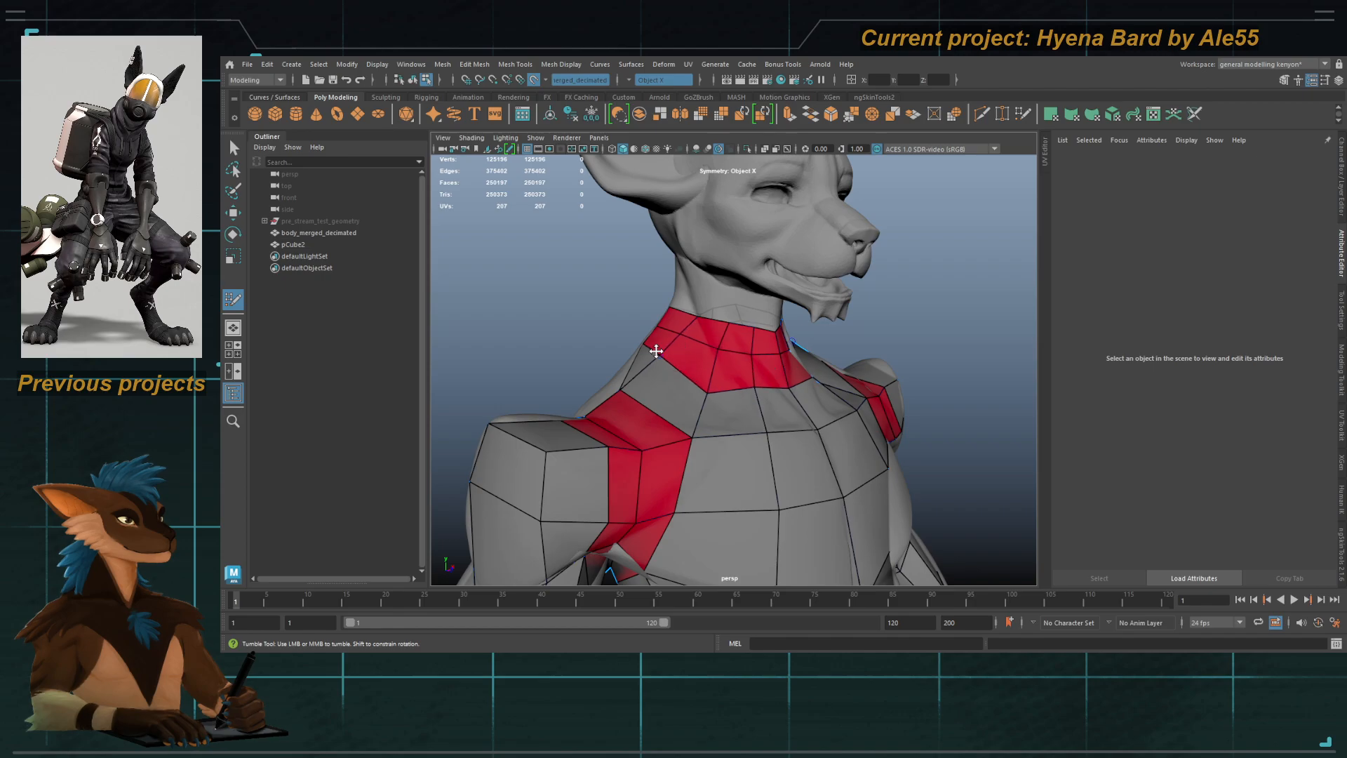
pyautogui.keyDown('alt'); pyautogui.moveTo(656, 350); pyautogui.dragTo(806, 361); pyautogui.keyUp('alt')
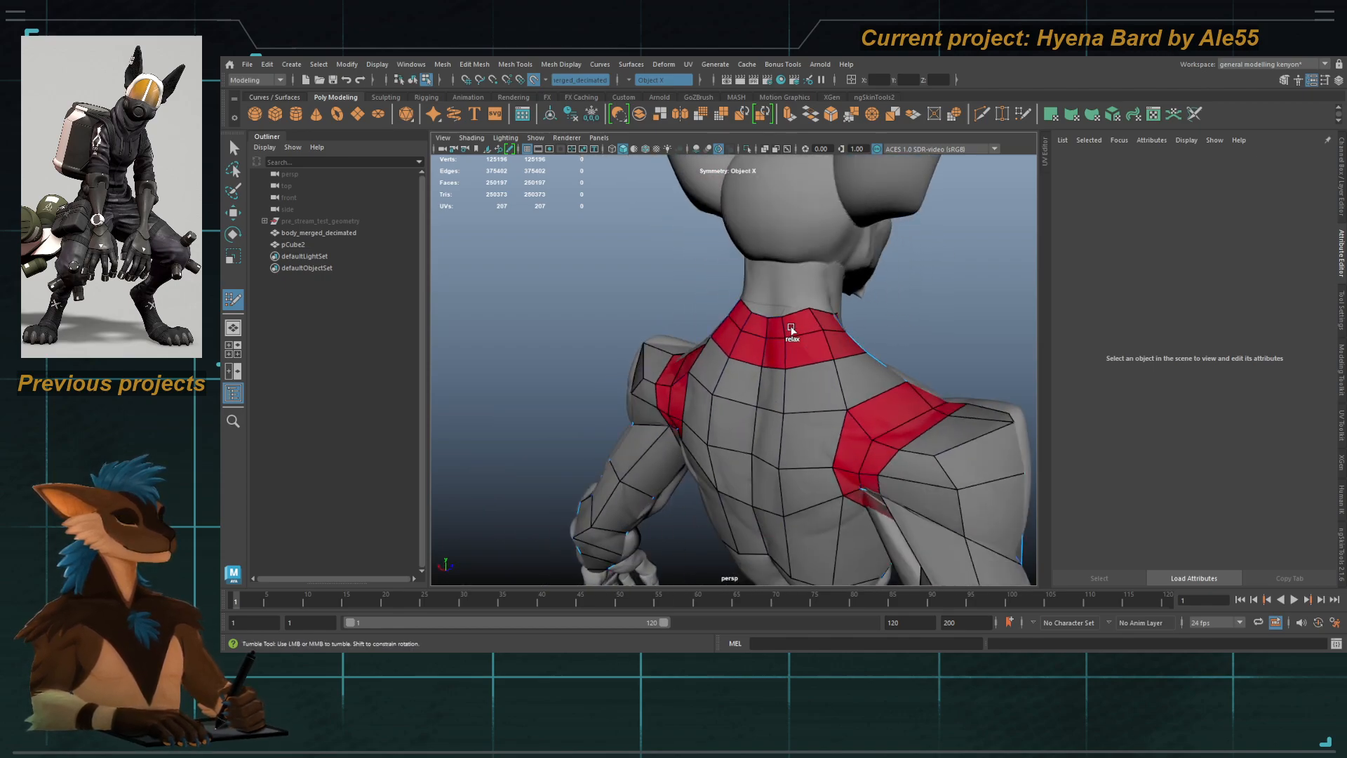
# Step: Extend the torso's open lower border from below the chest down to the top of the hips
pyautogui.keyDown('alt'); pyautogui.moveTo(812, 347); pyautogui.dragTo(737, 316, button='right'); pyautogui.keyUp('alt')
pyautogui.keyDown('alt'); pyautogui.moveTo(737, 315); pyautogui.dragTo(610, 329); pyautogui.keyUp('alt')
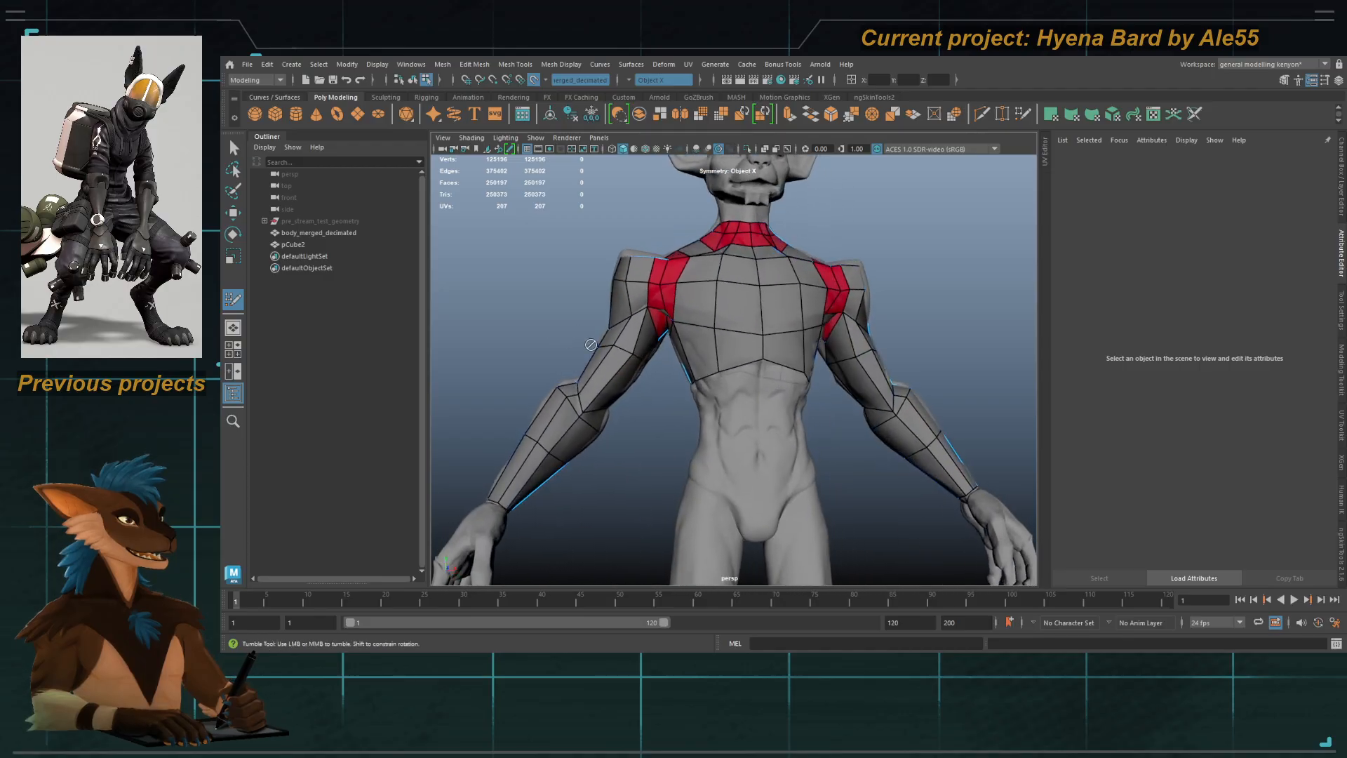
pyautogui.keyDown('alt'); pyautogui.moveTo(701, 414); pyautogui.dragTo(740, 270, button='middle'); pyautogui.keyUp('alt')
pyautogui.keyDown('alt'); pyautogui.moveTo(740, 270); pyautogui.dragTo(684, 262, button='right'); pyautogui.keyUp('alt')
pyautogui.keyDown('alt'); pyautogui.moveTo(684, 262); pyautogui.dragTo(745, 330, button='middle'); pyautogui.keyUp('alt')
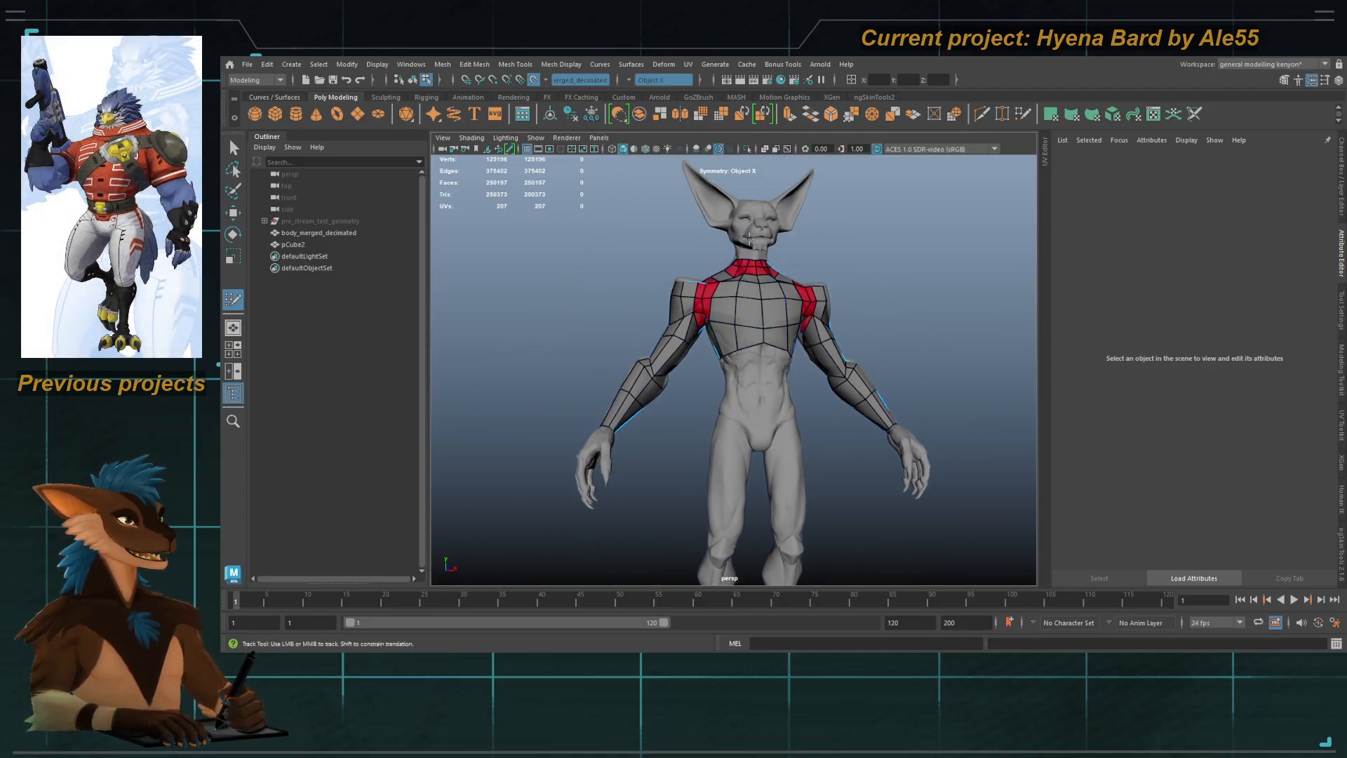
pyautogui.scroll(5, 740, 312)
pyautogui.keyDown('alt'); pyautogui.moveTo(776, 276); pyautogui.dragTo(705, 266); pyautogui.keyUp('alt')
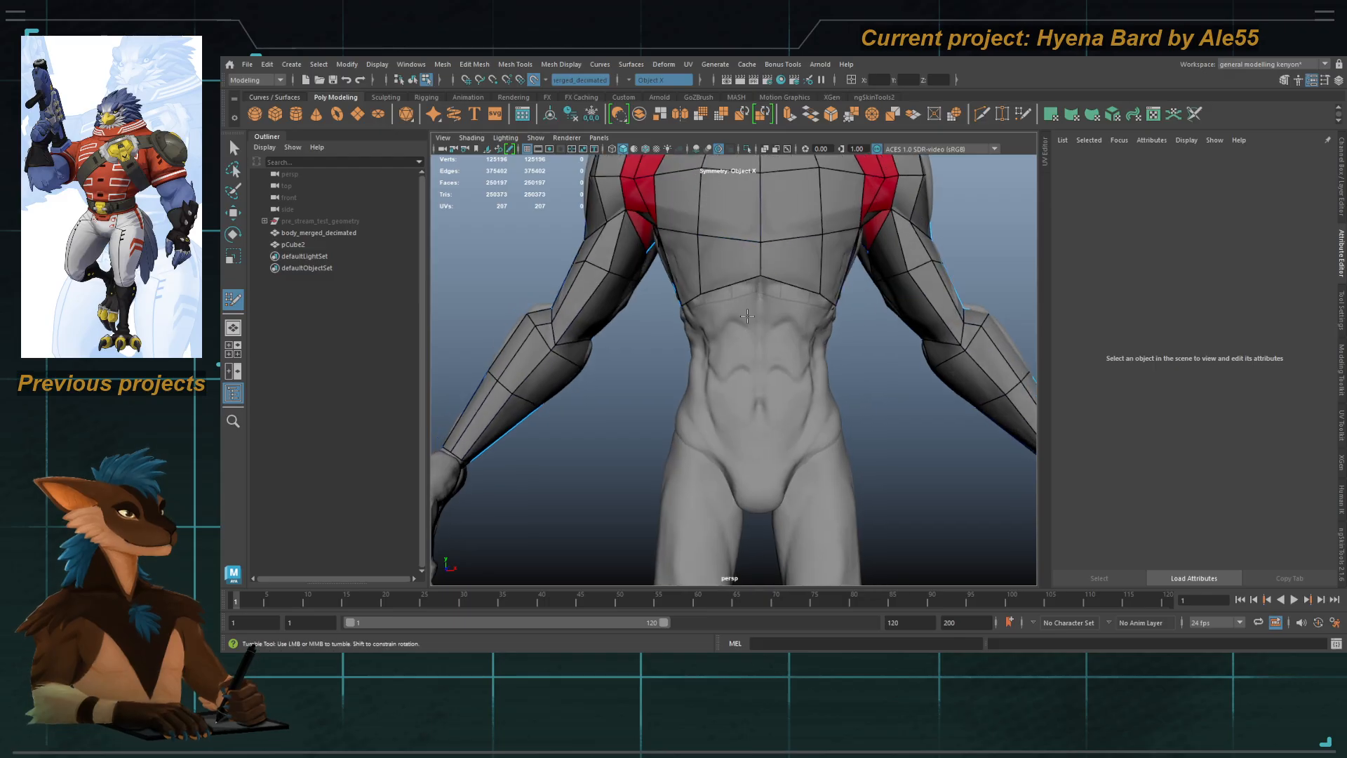
pyautogui.keyDown('alt'); pyautogui.moveTo(732, 447); pyautogui.dragTo(806, 298); pyautogui.keyUp('alt')
pyautogui.keyDown('alt'); pyautogui.moveTo(823, 392); pyautogui.dragTo(740, 330); pyautogui.keyUp('alt')
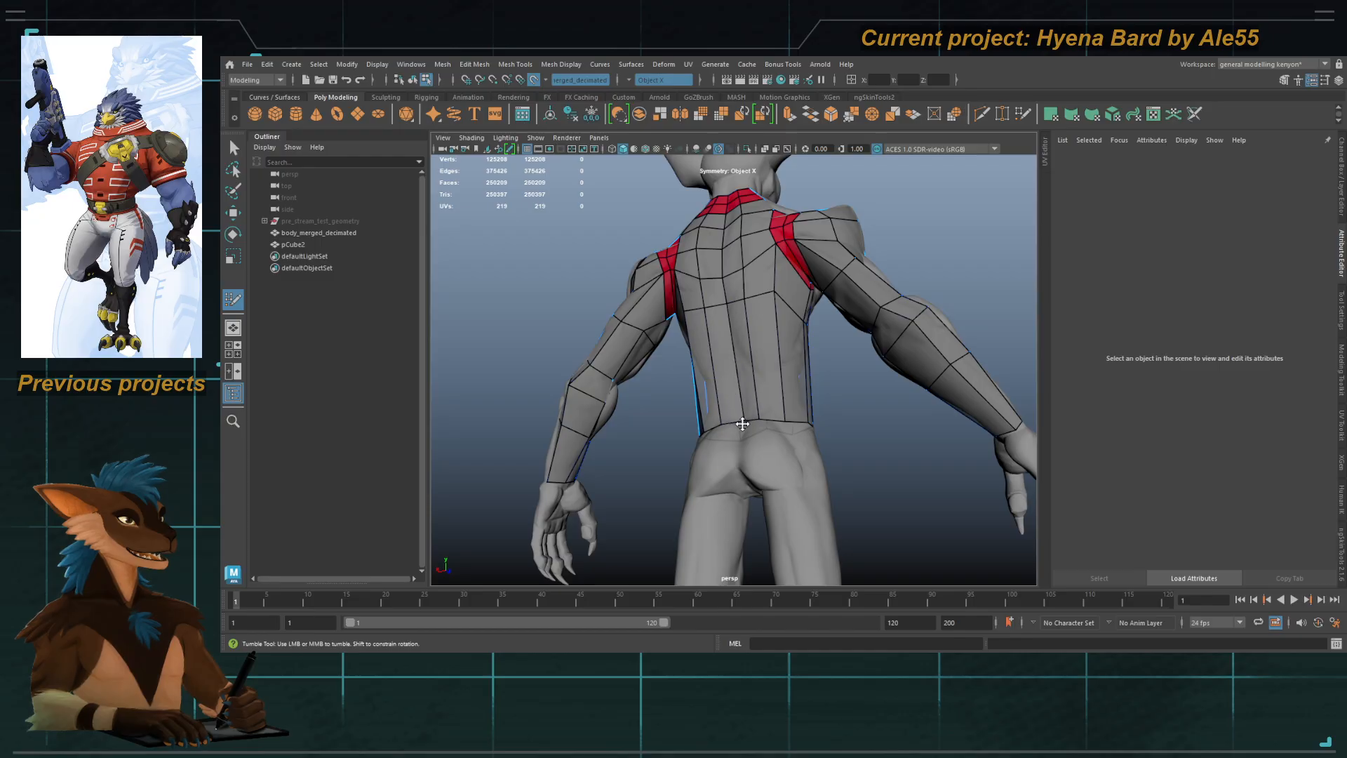
# Step: Insert three horizontal edge loops across the long quads between the chest and the hips
pyautogui.keyDown('alt'); pyautogui.moveTo(735, 428); pyautogui.dragTo(740, 462, button='right'); pyautogui.keyUp('alt')
pyautogui.keyDown('alt'); pyautogui.moveTo(740, 462); pyautogui.dragTo(759, 408); pyautogui.keyUp('alt')
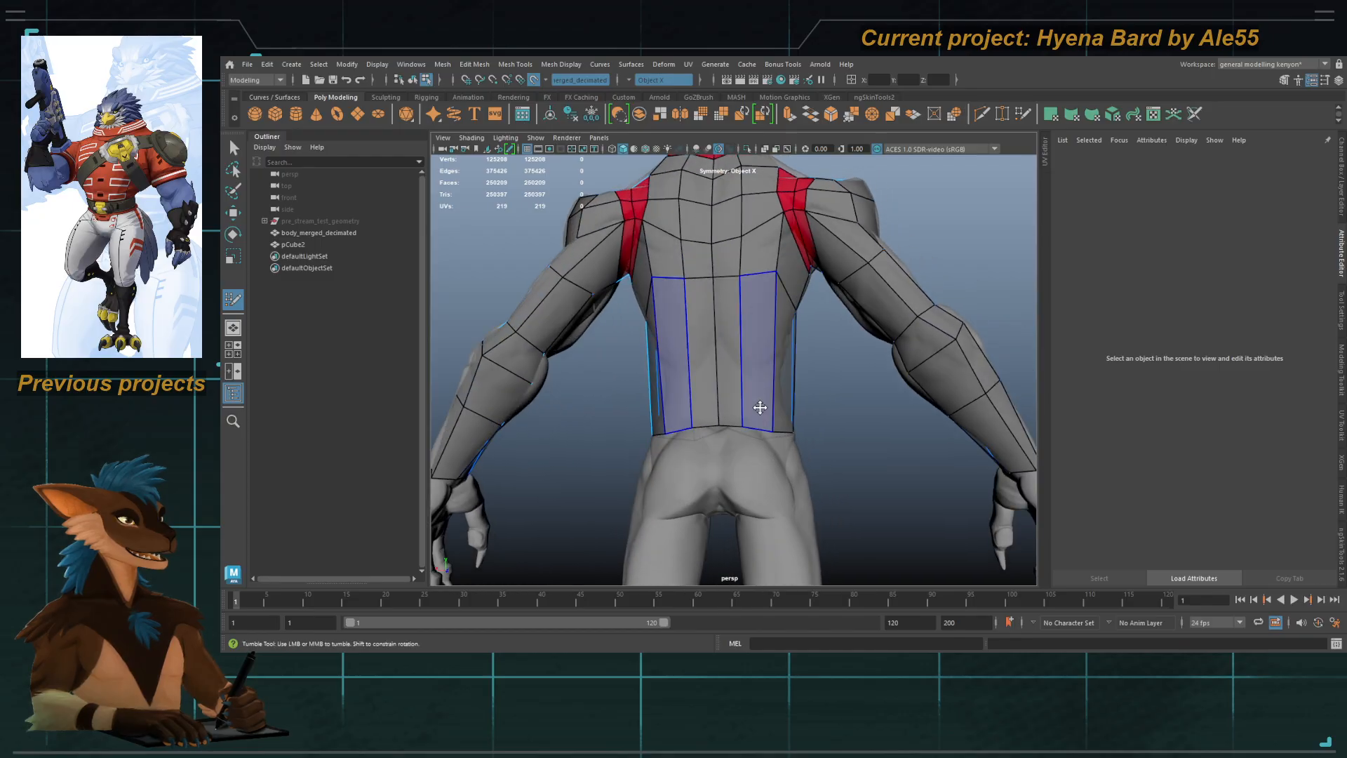
pyautogui.keyDown('ctrl'); pyautogui.click(741, 325); pyautogui.keyUp('ctrl')
pyautogui.keyDown('ctrl'); pyautogui.click(743, 368); pyautogui.keyUp('ctrl')
pyautogui.keyDown('ctrl'); pyautogui.click(743, 404); pyautogui.keyUp('ctrl')
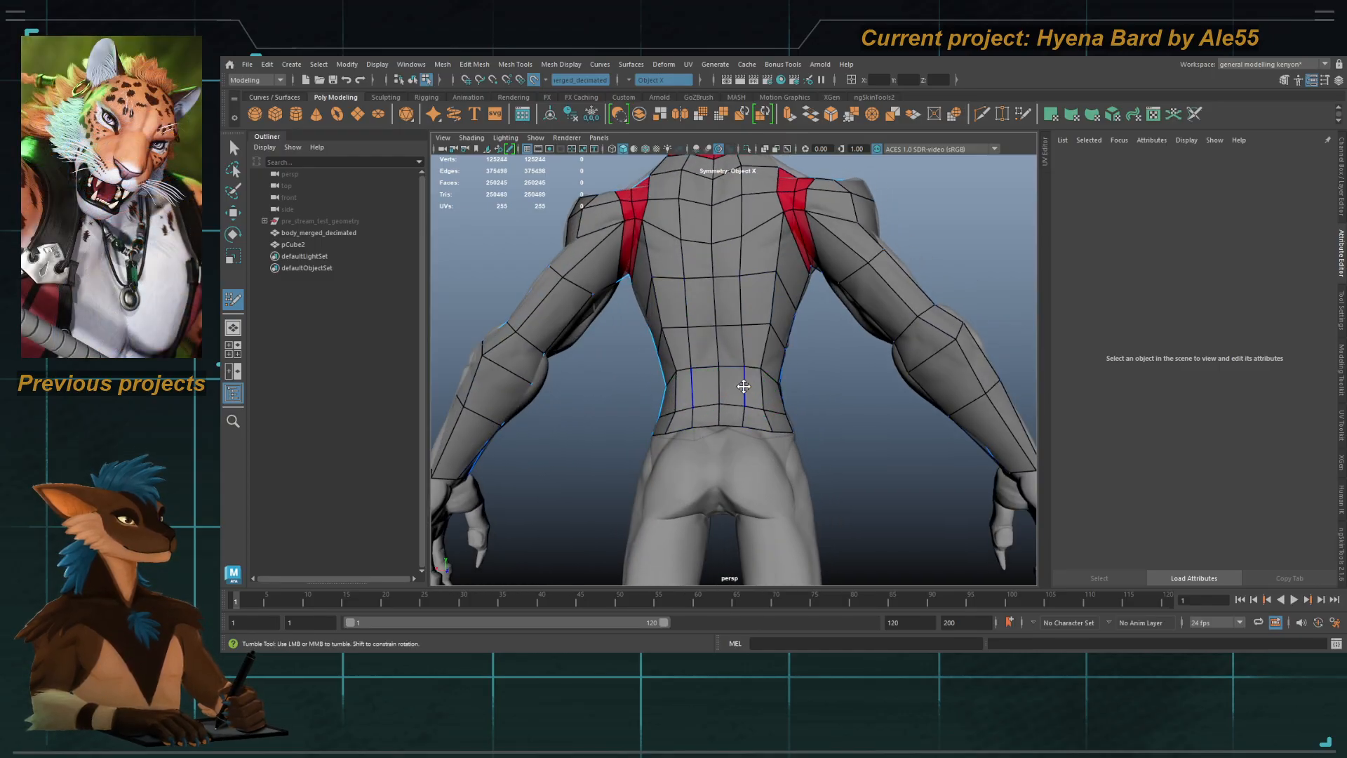
# Step: Relax the new waist loops onto the abdomen sculpt and raise the middle of the front hip border
pyautogui.moveTo(744, 386)
pyautogui.keyDown('alt'); pyautogui.mouseDown()
pyautogui.moveTo(662, 424)
pyautogui.moveTo(755, 391)
pyautogui.mouseUp(); pyautogui.keyUp('alt')
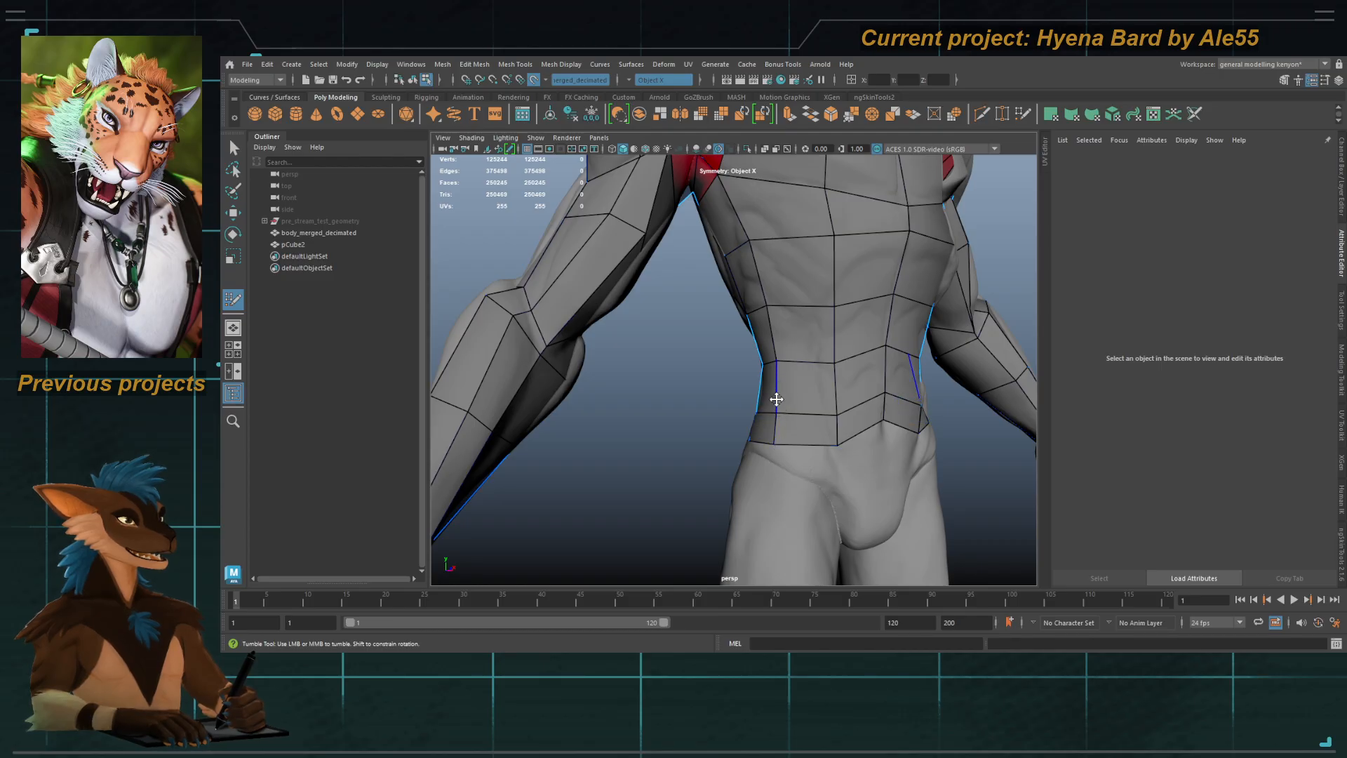
pyautogui.moveTo(766, 386)
pyautogui.keyDown('alt'); pyautogui.mouseDown()
pyautogui.moveTo(674, 393)
pyautogui.moveTo(692, 362)
pyautogui.mouseUp(); pyautogui.keyUp('alt')
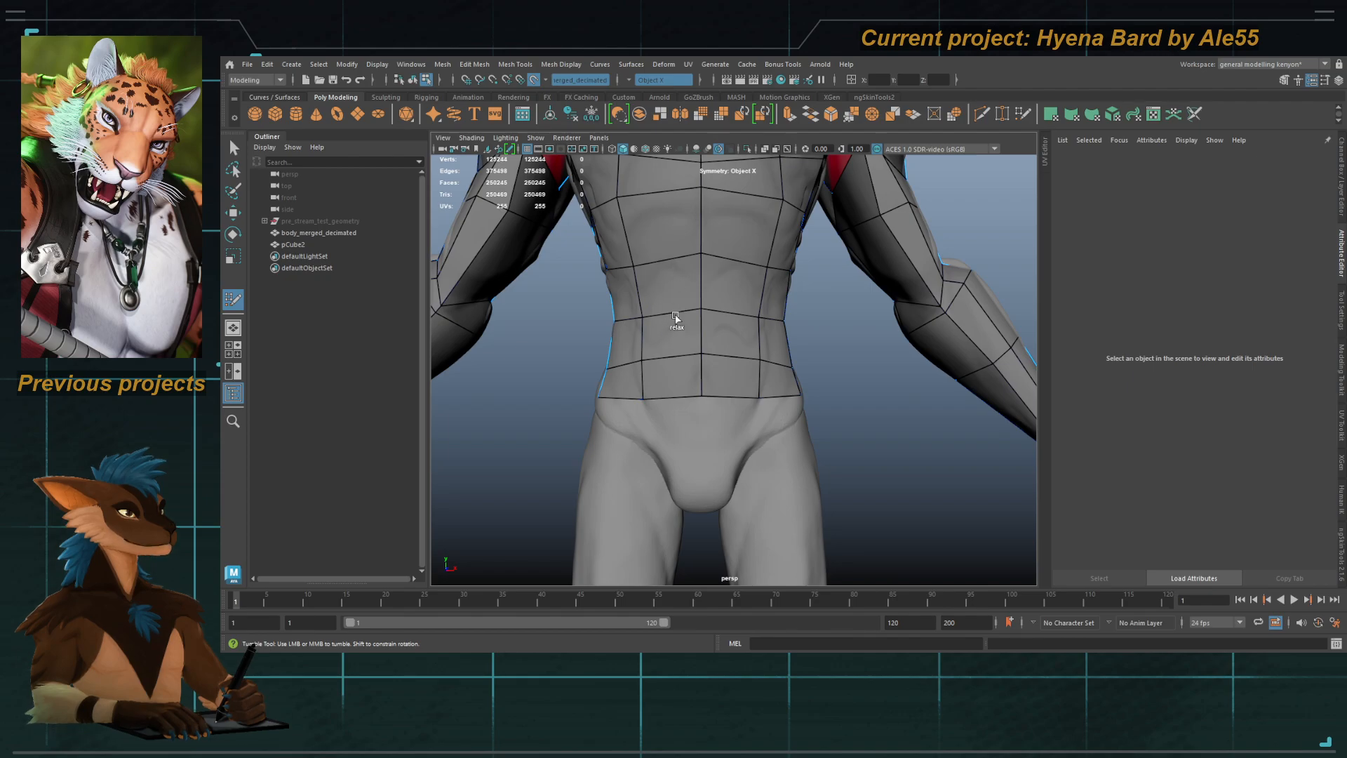
pyautogui.keyDown('alt'); pyautogui.moveTo(662, 280); pyautogui.dragTo(702, 345, button='right'); pyautogui.keyUp('alt')
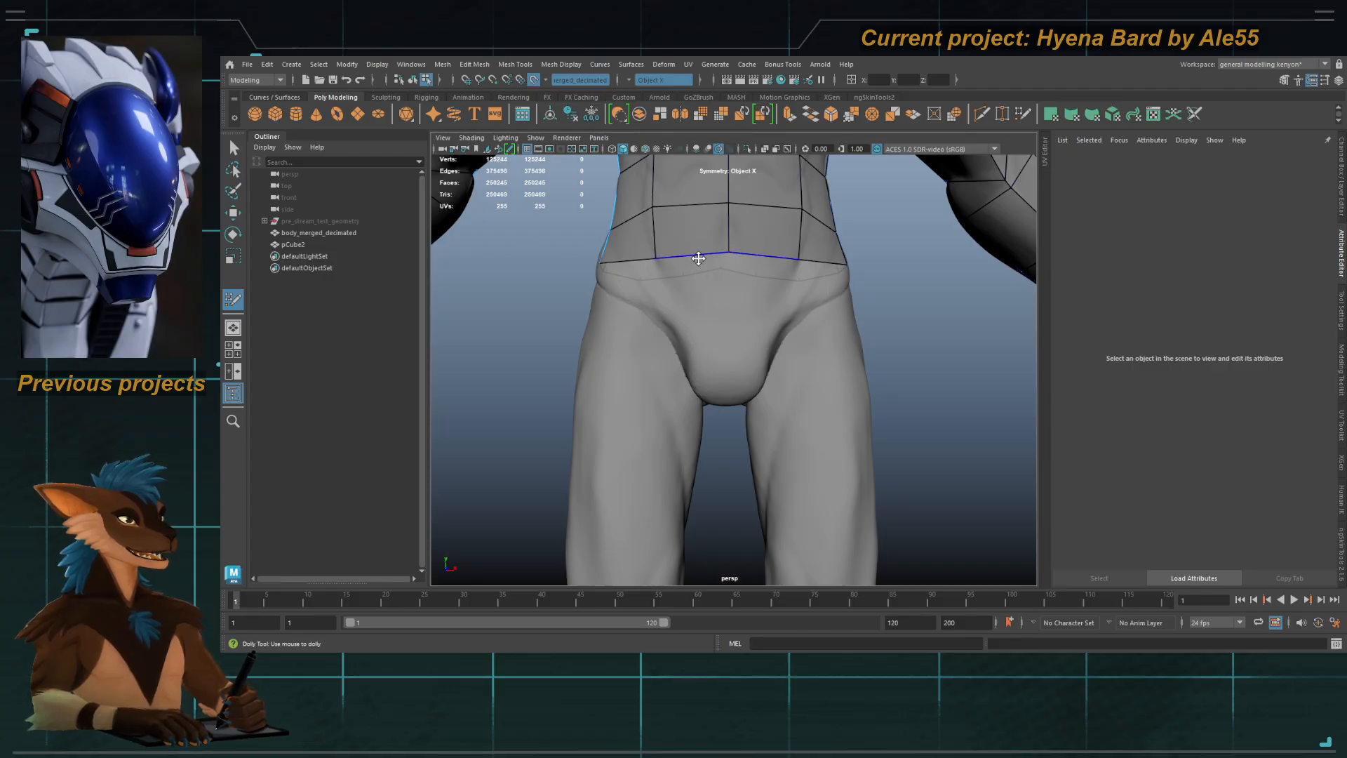
pyautogui.keyDown('alt'); pyautogui.moveTo(694, 282); pyautogui.dragTo(718, 322, button='middle'); pyautogui.keyUp('alt')
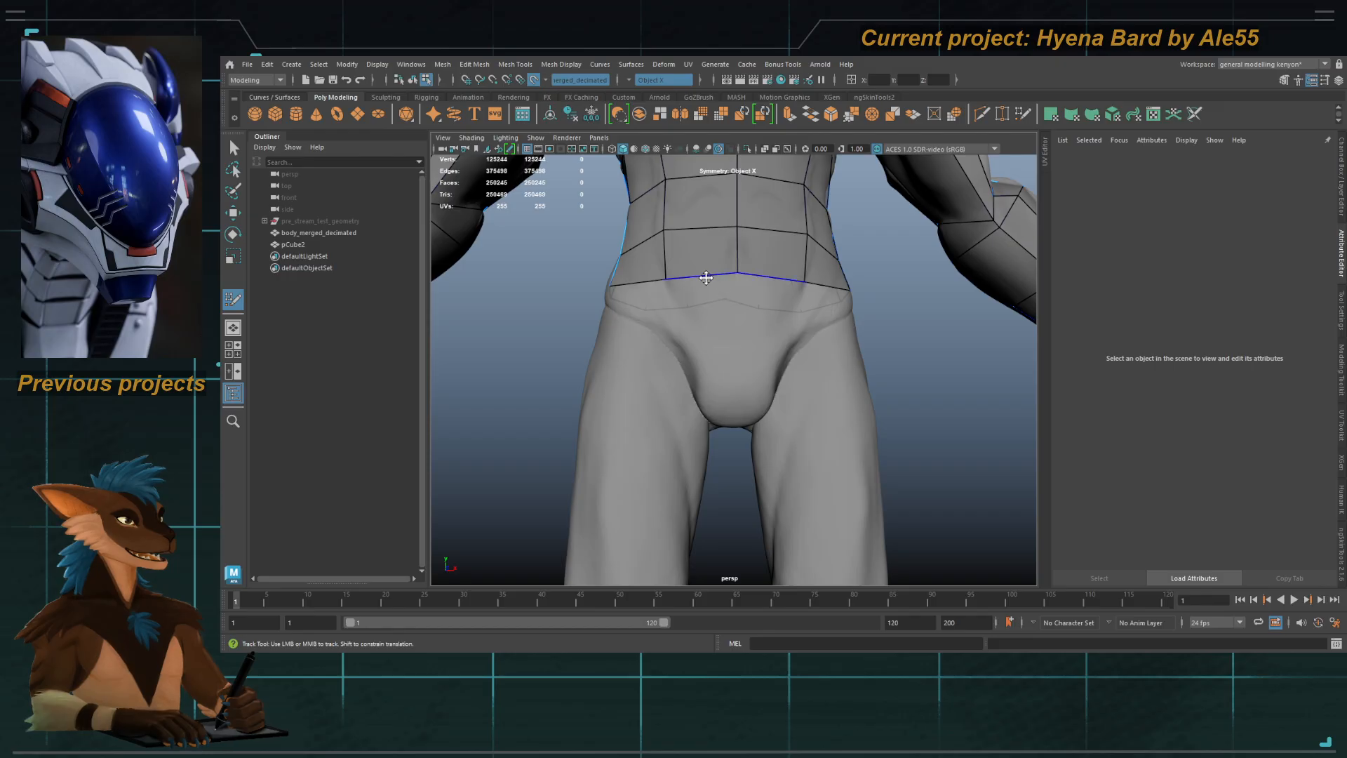
# Step: Lower the middle of the front hip border until it runs level across the lower abdomen
pyautogui.moveTo(704, 277); pyautogui.dragTo(707, 291)
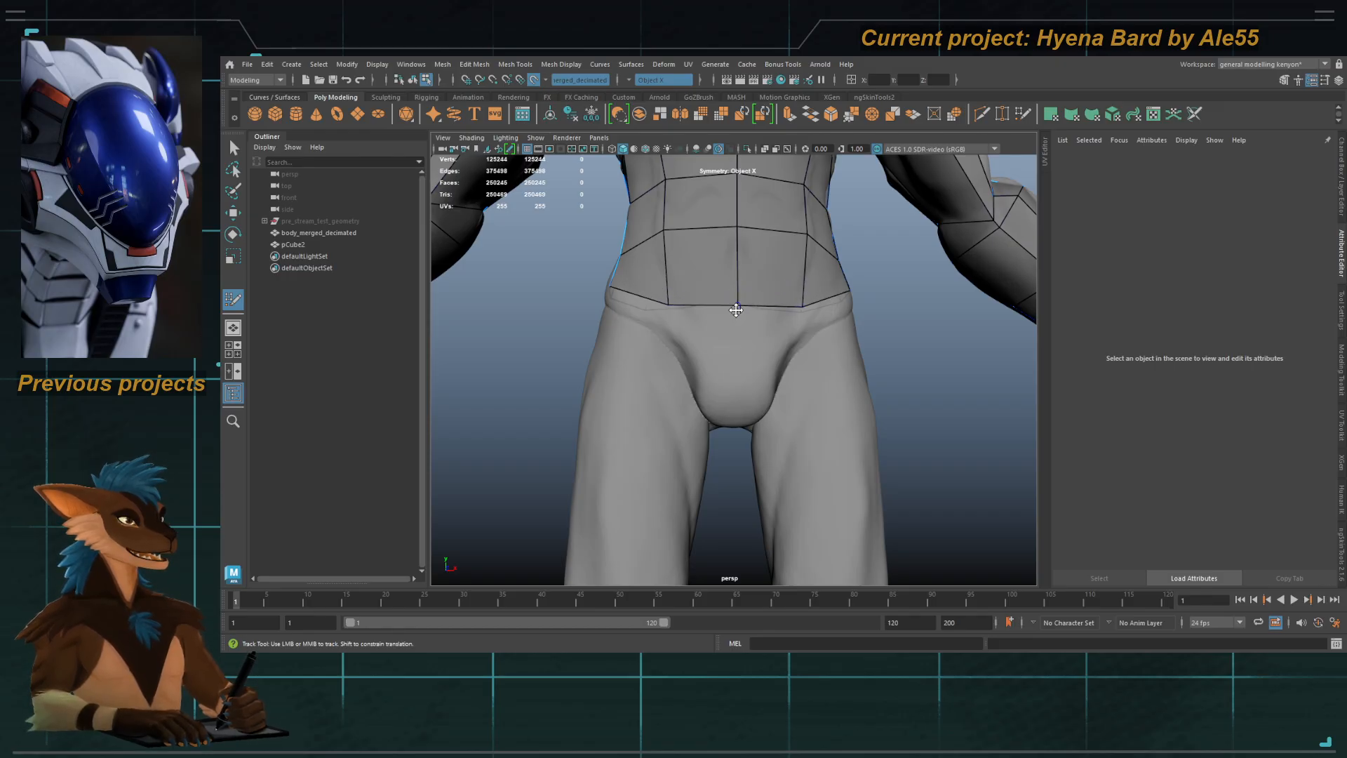
pyautogui.keyDown('alt'); pyautogui.moveTo(736, 310); pyautogui.dragTo(737, 364, button='middle'); pyautogui.keyUp('alt')
pyautogui.keyDown('alt'); pyautogui.moveTo(737, 365); pyautogui.dragTo(692, 315, button='right'); pyautogui.keyUp('alt')
pyautogui.moveTo(691, 316)
pyautogui.keyDown('alt'); pyautogui.mouseDown()
pyautogui.moveTo(694, 298)
pyautogui.moveTo(711, 327)
pyautogui.moveTo(725, 322)
pyautogui.moveTo(692, 314)
pyautogui.mouseUp(); pyautogui.keyUp('alt')
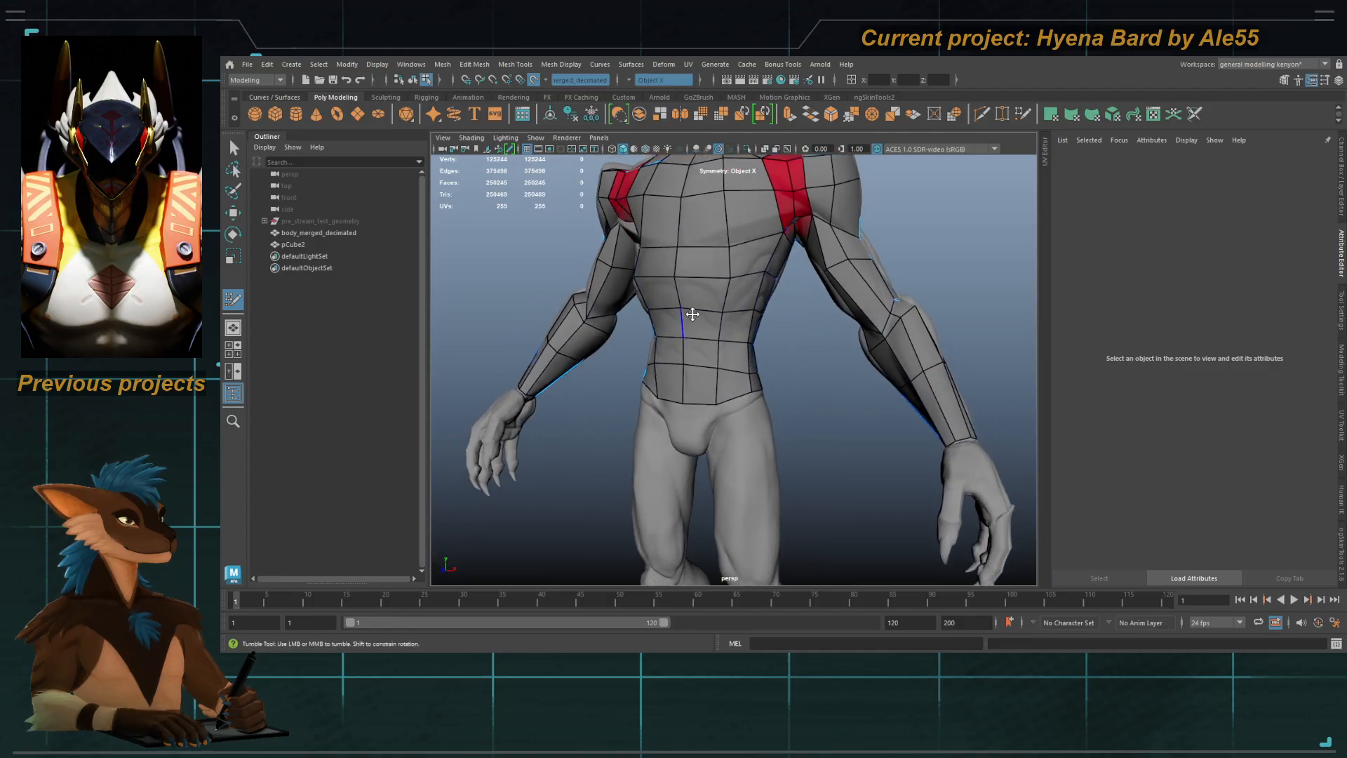
pyautogui.keyDown('alt'); pyautogui.moveTo(702, 391); pyautogui.dragTo(716, 311, button='middle'); pyautogui.keyUp('alt')
pyautogui.keyDown('alt'); pyautogui.moveTo(715, 310); pyautogui.dragTo(728, 319, button='right'); pyautogui.keyUp('alt')
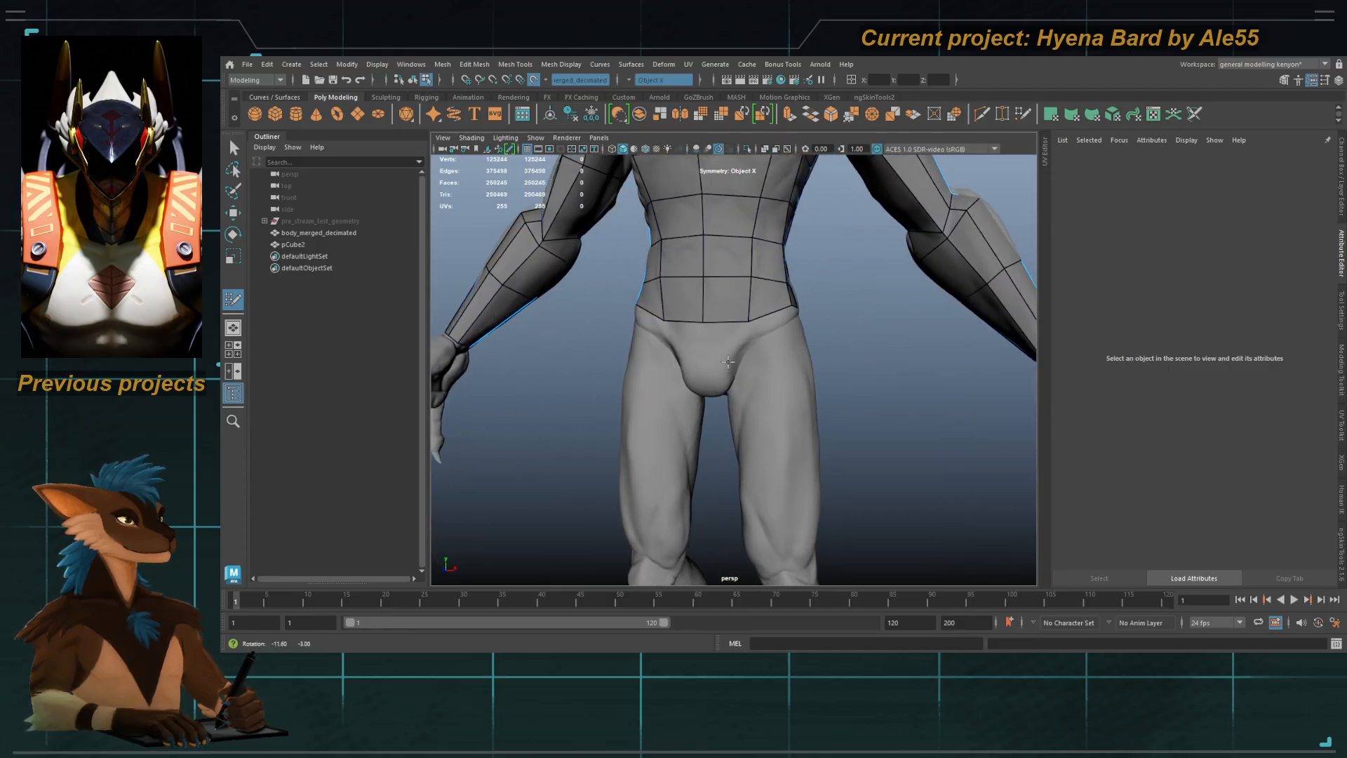
pyautogui.keyDown('alt'); pyautogui.moveTo(702, 319); pyautogui.dragTo(717, 321); pyautogui.keyUp('alt')
pyautogui.keyDown('alt'); pyautogui.moveTo(732, 314); pyautogui.dragTo(716, 324, button='right'); pyautogui.keyUp('alt')
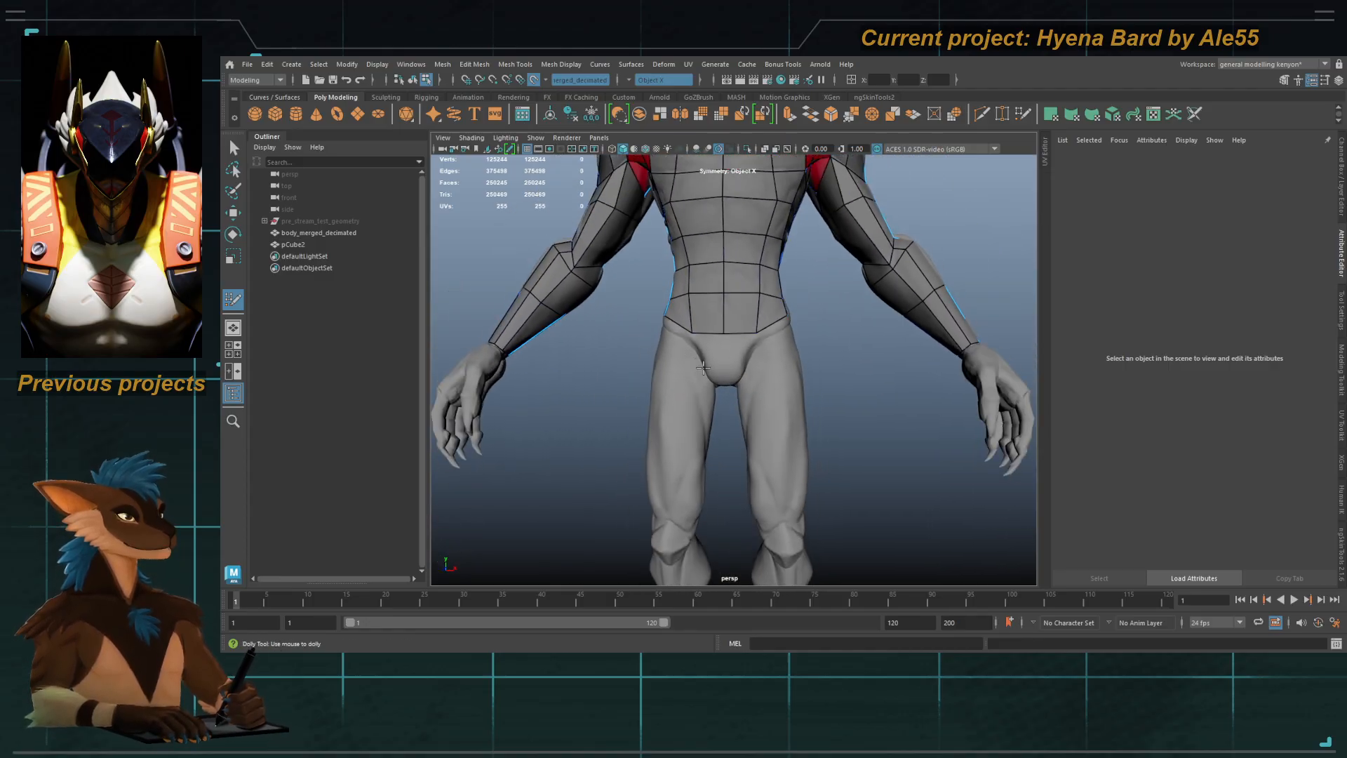
# Step: Examine how the front hip border sits against the groin and thighs from the front, the side and below
pyautogui.keyDown('alt'); pyautogui.moveTo(716, 324); pyautogui.dragTo(695, 352); pyautogui.keyUp('alt')
pyautogui.keyDown('alt'); pyautogui.moveTo(696, 352); pyautogui.dragTo(709, 355); pyautogui.keyUp('alt')
pyautogui.keyDown('alt'); pyautogui.moveTo(709, 355); pyautogui.dragTo(741, 356, button='right'); pyautogui.keyUp('alt')
pyautogui.moveTo(741, 356)
pyautogui.keyDown('alt'); pyautogui.mouseDown()
pyautogui.moveTo(759, 358)
pyautogui.moveTo(519, 347)
pyautogui.moveTo(726, 341)
pyautogui.mouseUp(); pyautogui.keyUp('alt')
pyautogui.keyDown('alt'); pyautogui.moveTo(727, 340); pyautogui.dragTo(728, 348, button='middle'); pyautogui.keyUp('alt')
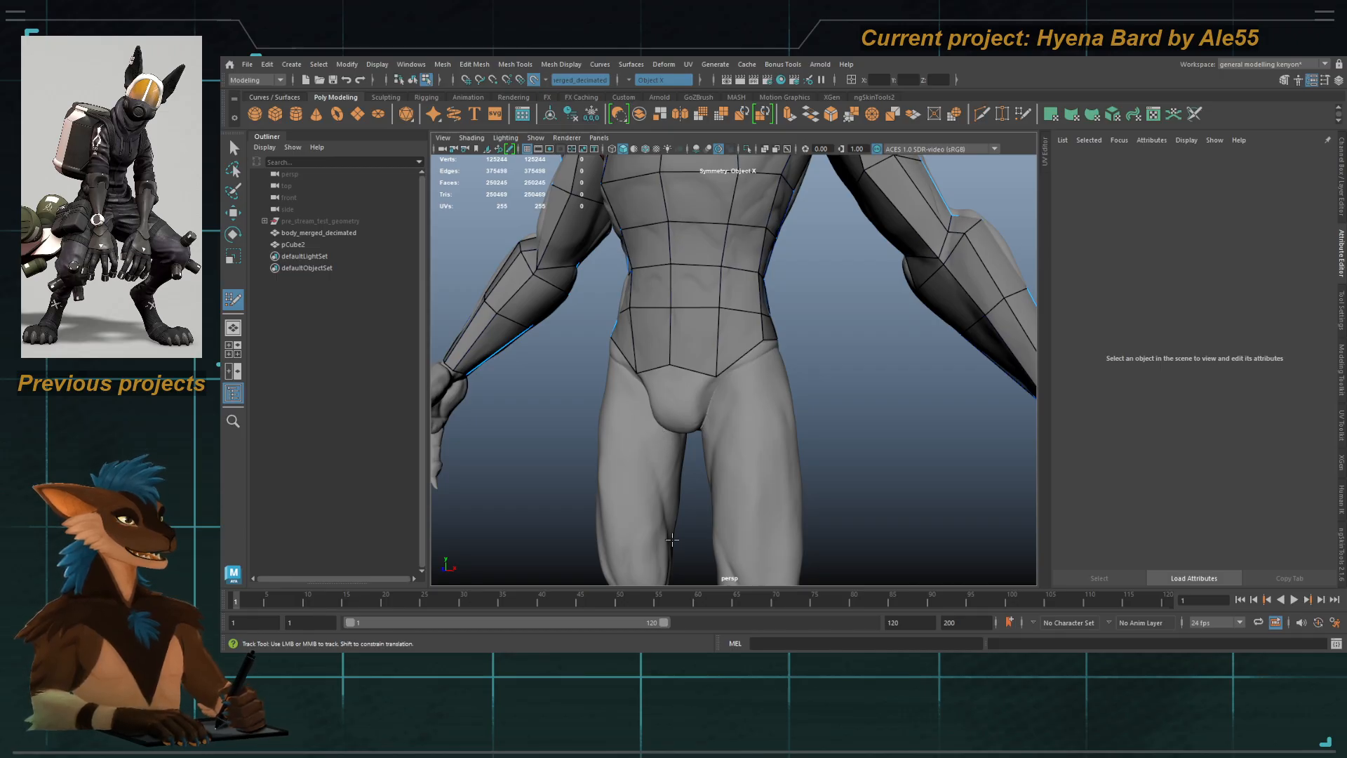
pyautogui.keyDown('alt'); pyautogui.moveTo(620, 421); pyautogui.dragTo(620, 449, button='middle'); pyautogui.keyUp('alt')
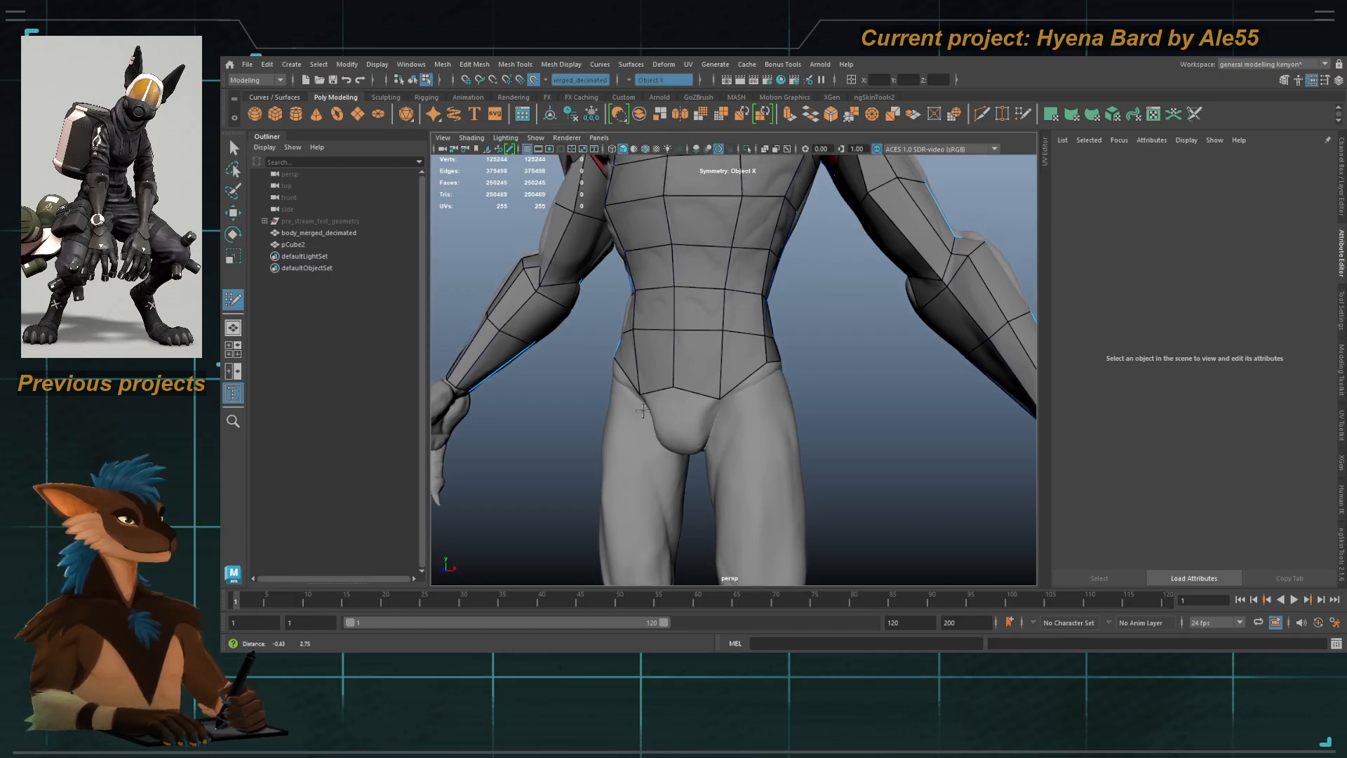
pyautogui.keyDown('alt'); pyautogui.moveTo(620, 448); pyautogui.dragTo(722, 449, button='right'); pyautogui.keyUp('alt')
pyautogui.keyDown('alt'); pyautogui.moveTo(723, 435); pyautogui.dragTo(673, 428); pyautogui.keyUp('alt')
pyautogui.moveTo(745, 377); pyautogui.dragTo(692, 432)
pyautogui.keyDown('alt'); pyautogui.moveTo(698, 441); pyautogui.dragTo(661, 394, button='right'); pyautogui.keyUp('alt')
pyautogui.keyDown('alt'); pyautogui.moveTo(661, 393); pyautogui.dragTo(713, 360); pyautogui.keyUp('alt')
pyautogui.keyDown('alt'); pyautogui.moveTo(704, 347); pyautogui.dragTo(680, 337, button='right'); pyautogui.keyUp('alt')
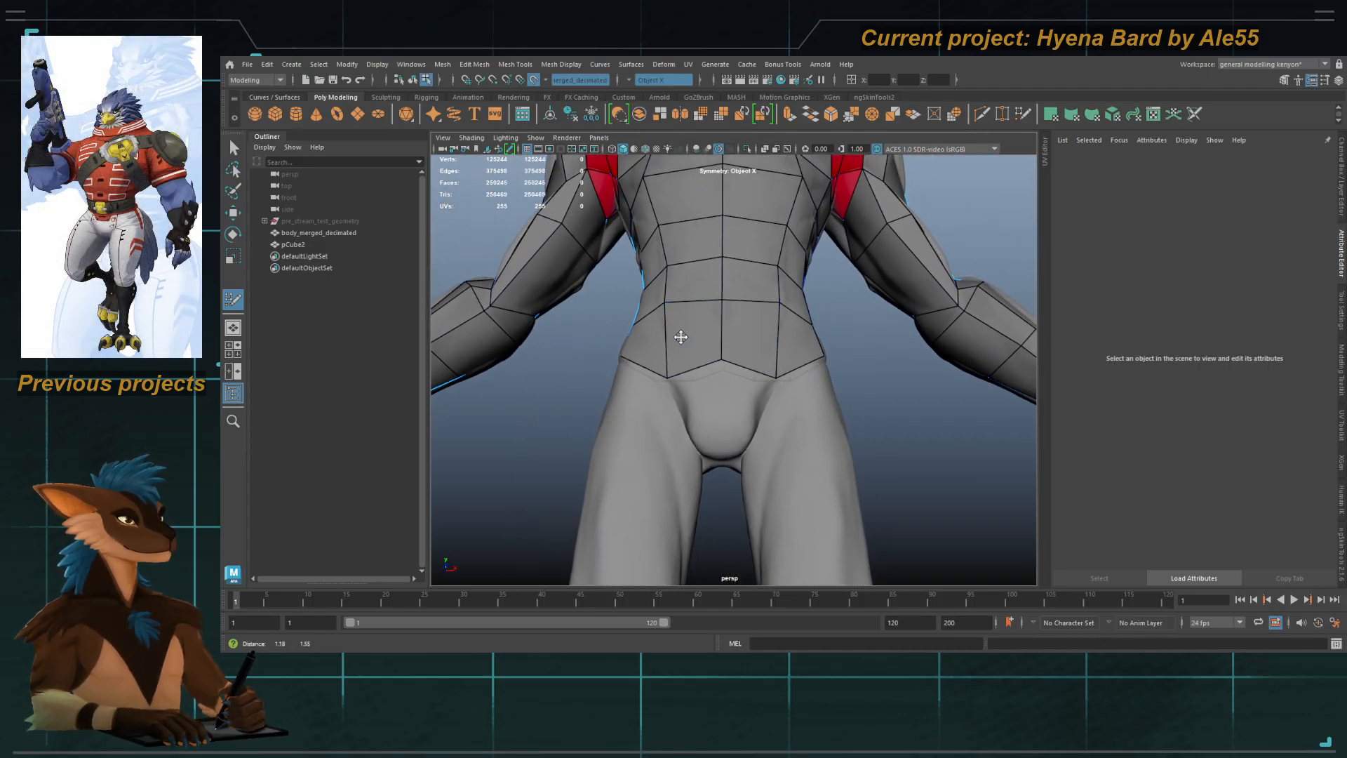
pyautogui.keyDown('alt'); pyautogui.moveTo(680, 337); pyautogui.dragTo(703, 406); pyautogui.keyUp('alt')
pyautogui.keyDown('alt'); pyautogui.moveTo(704, 406); pyautogui.dragTo(683, 377, button='right'); pyautogui.keyUp('alt')
pyautogui.keyDown('alt'); pyautogui.moveTo(683, 376); pyautogui.dragTo(712, 391, button='middle'); pyautogui.keyUp('alt')
pyautogui.keyDown('alt'); pyautogui.moveTo(712, 391); pyautogui.dragTo(698, 329); pyautogui.keyUp('alt')
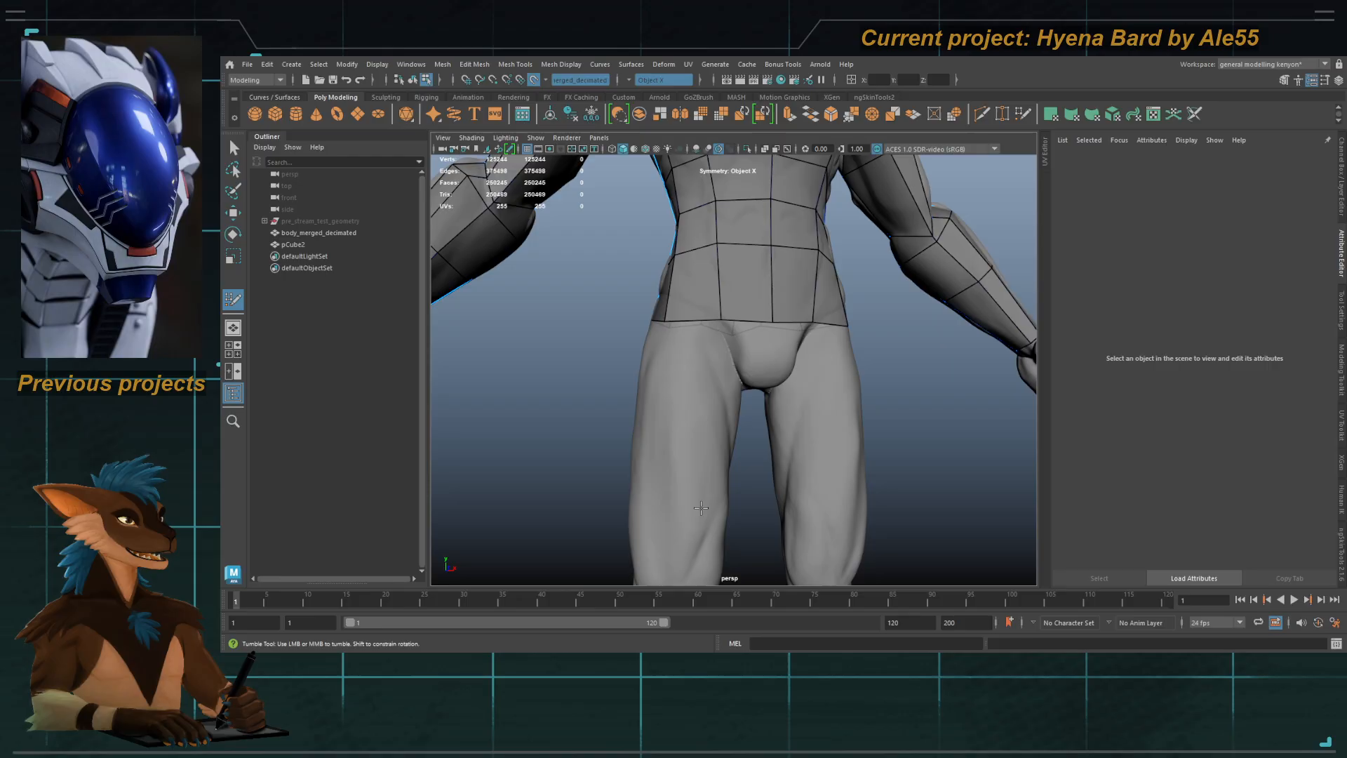
# Step: Reshape the front hip border into a V, higher at the hips and dipping at the groin along the thigh creases
pyautogui.keyDown('alt'); pyautogui.moveTo(671, 352); pyautogui.dragTo(715, 336); pyautogui.keyUp('alt')
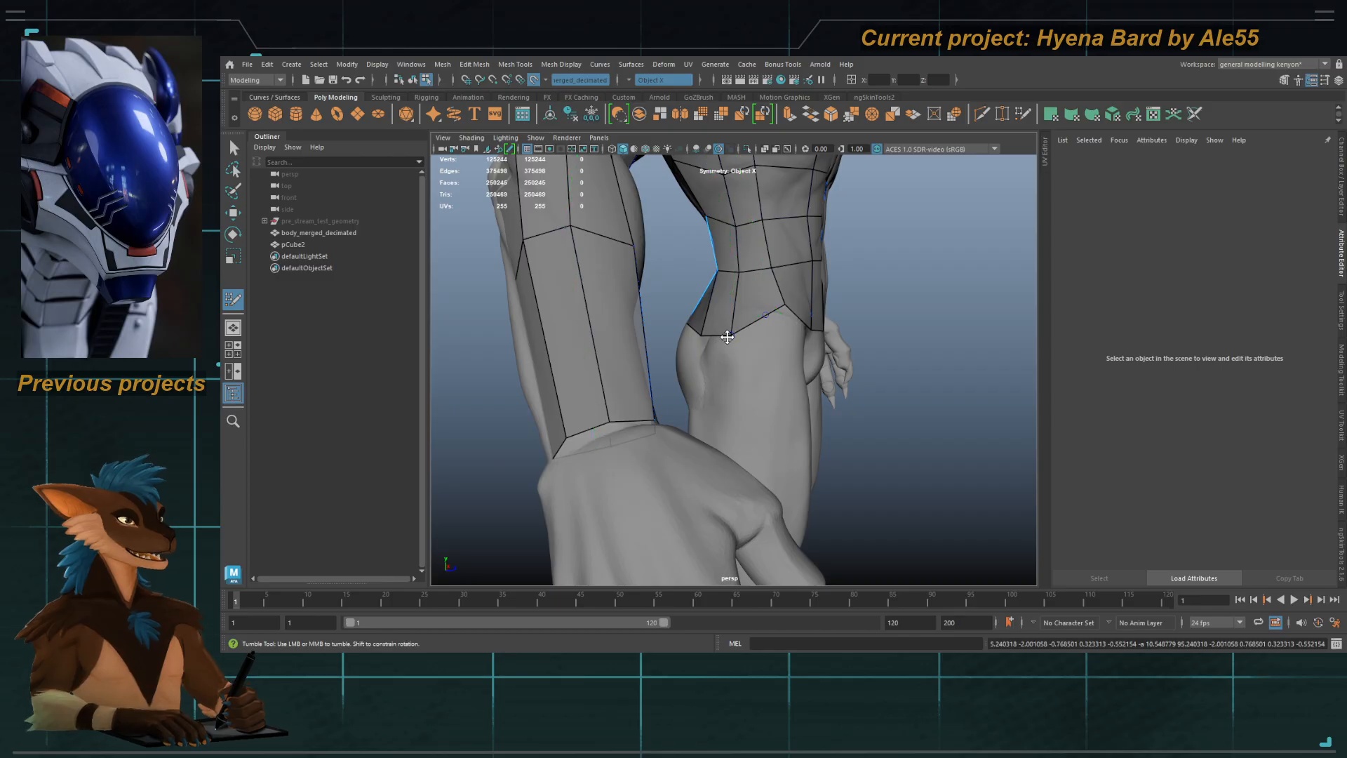
pyautogui.keyDown('alt'); pyautogui.moveTo(716, 313); pyautogui.dragTo(739, 316); pyautogui.keyUp('alt')
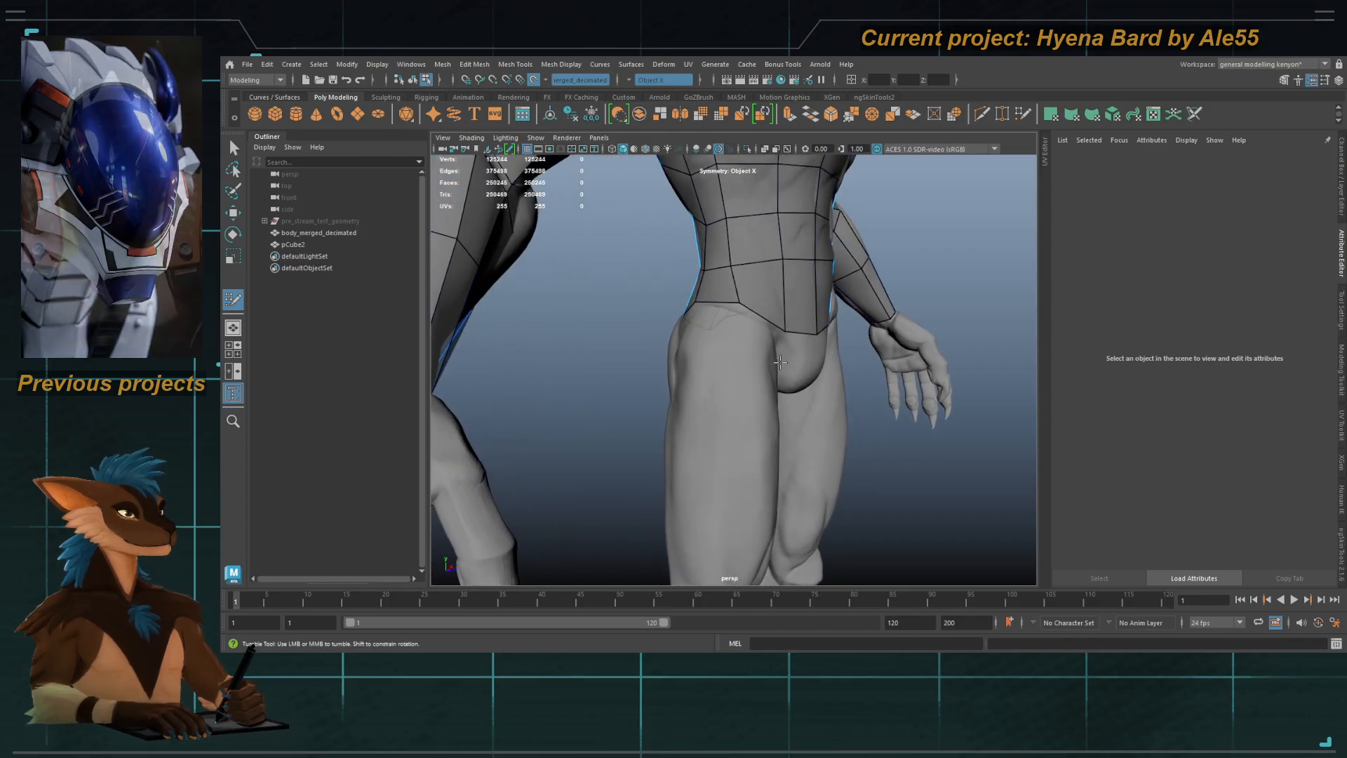
pyautogui.keyDown('alt'); pyautogui.moveTo(739, 316); pyautogui.dragTo(786, 322, button='right'); pyautogui.keyUp('alt')
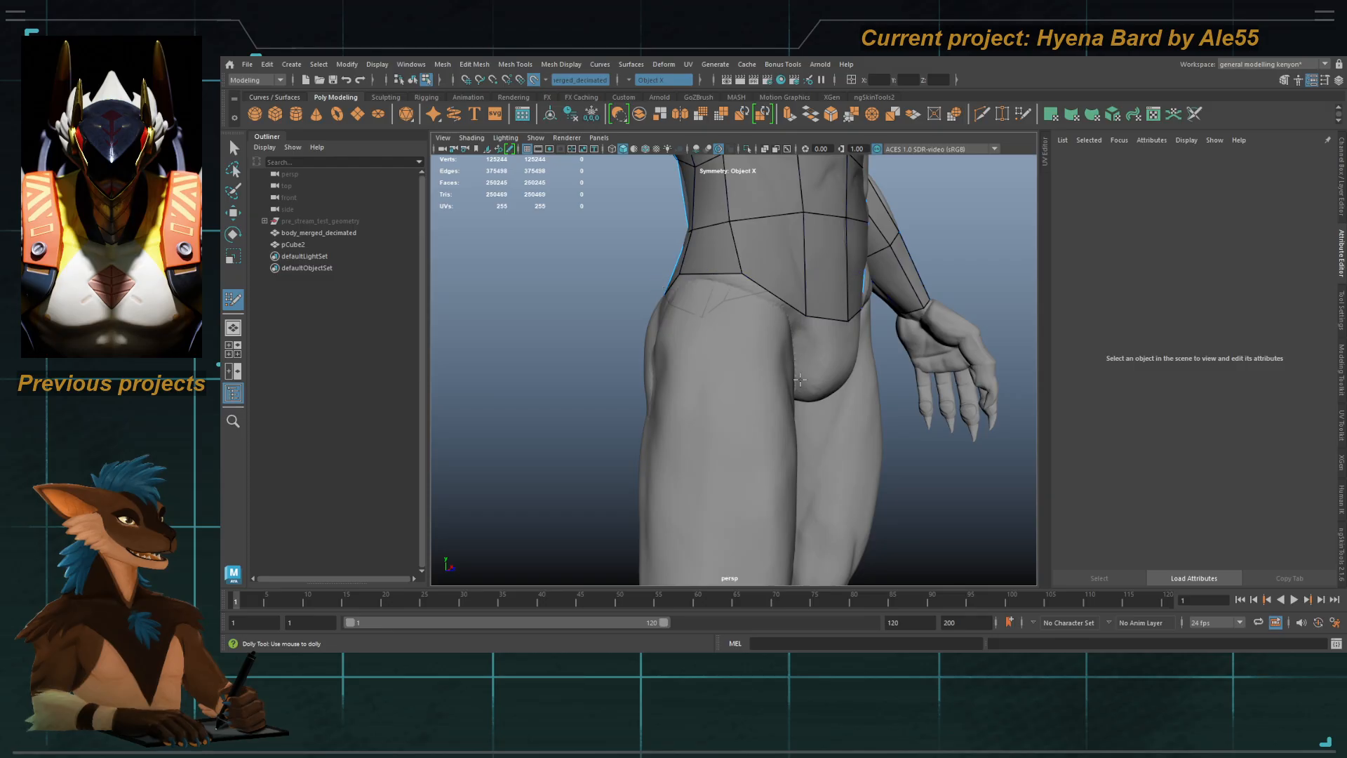
pyautogui.keyDown('alt'); pyautogui.moveTo(800, 379); pyautogui.dragTo(717, 390); pyautogui.keyUp('alt')
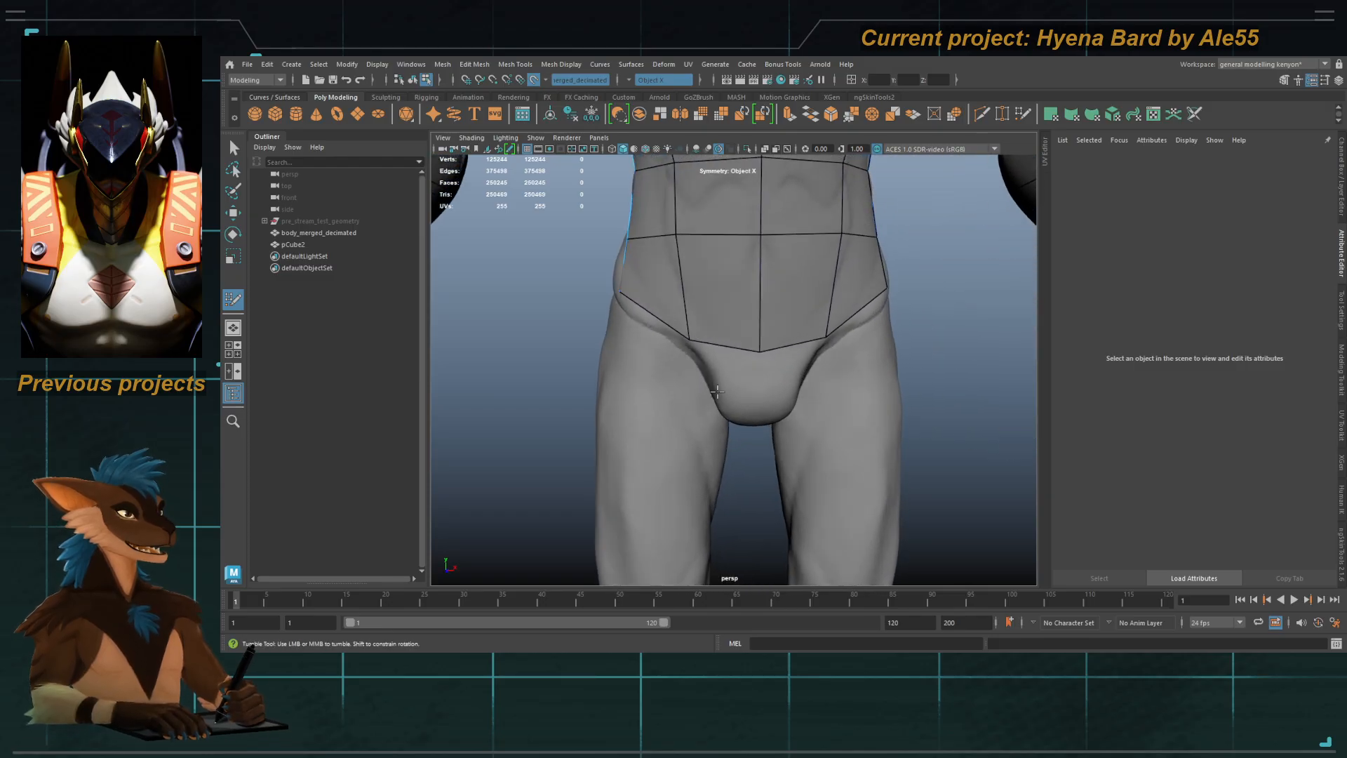
pyautogui.scroll(-5, 717, 391)
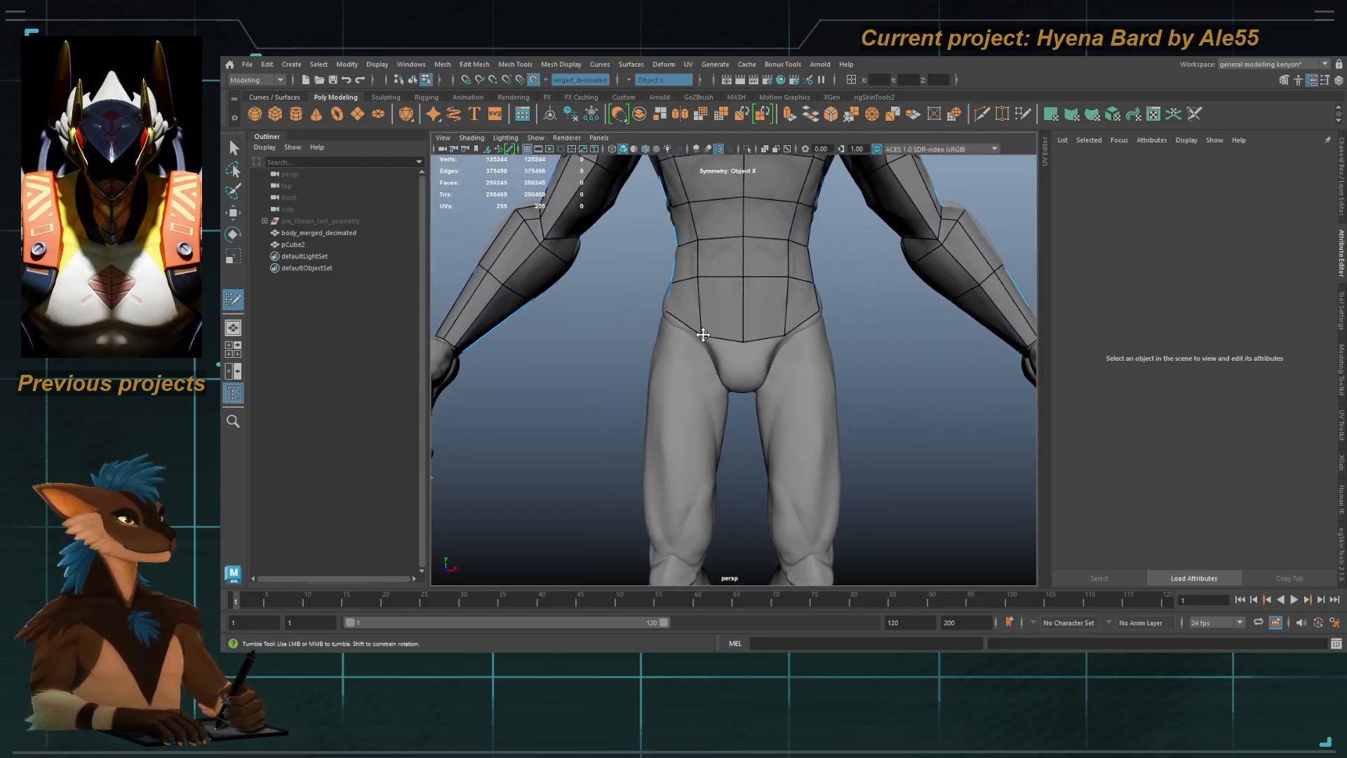
pyautogui.keyDown('alt'); pyautogui.moveTo(703, 334); pyautogui.dragTo(760, 413, button='right'); pyautogui.keyUp('alt')
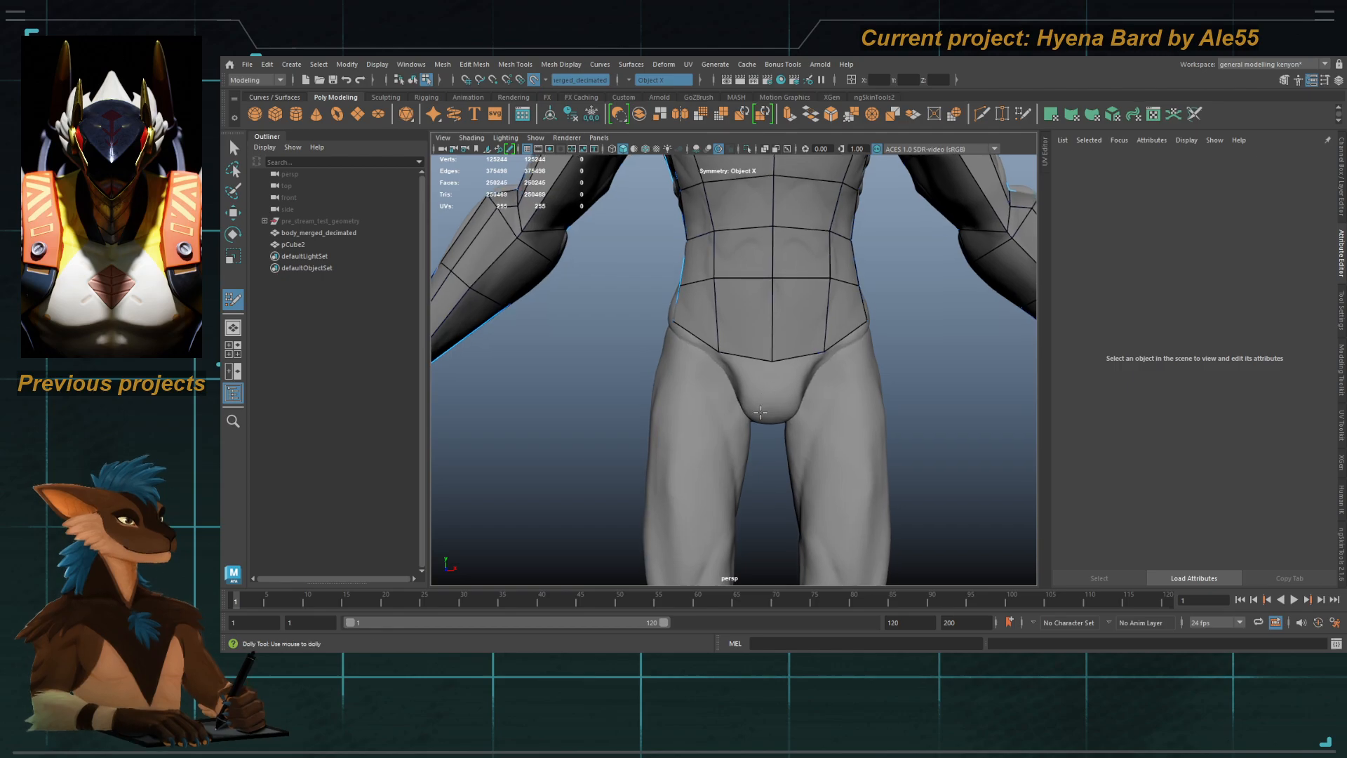
pyautogui.keyDown('alt'); pyautogui.moveTo(759, 414); pyautogui.dragTo(759, 449); pyautogui.keyUp('alt')
# Step: Extrude the middle edges of the front hip border under the crotch as a narrow strip between the leg openings
pyautogui.hotkey('ctrl', 'z')
pyautogui.moveTo(763, 314); pyautogui.dragTo(763, 379)
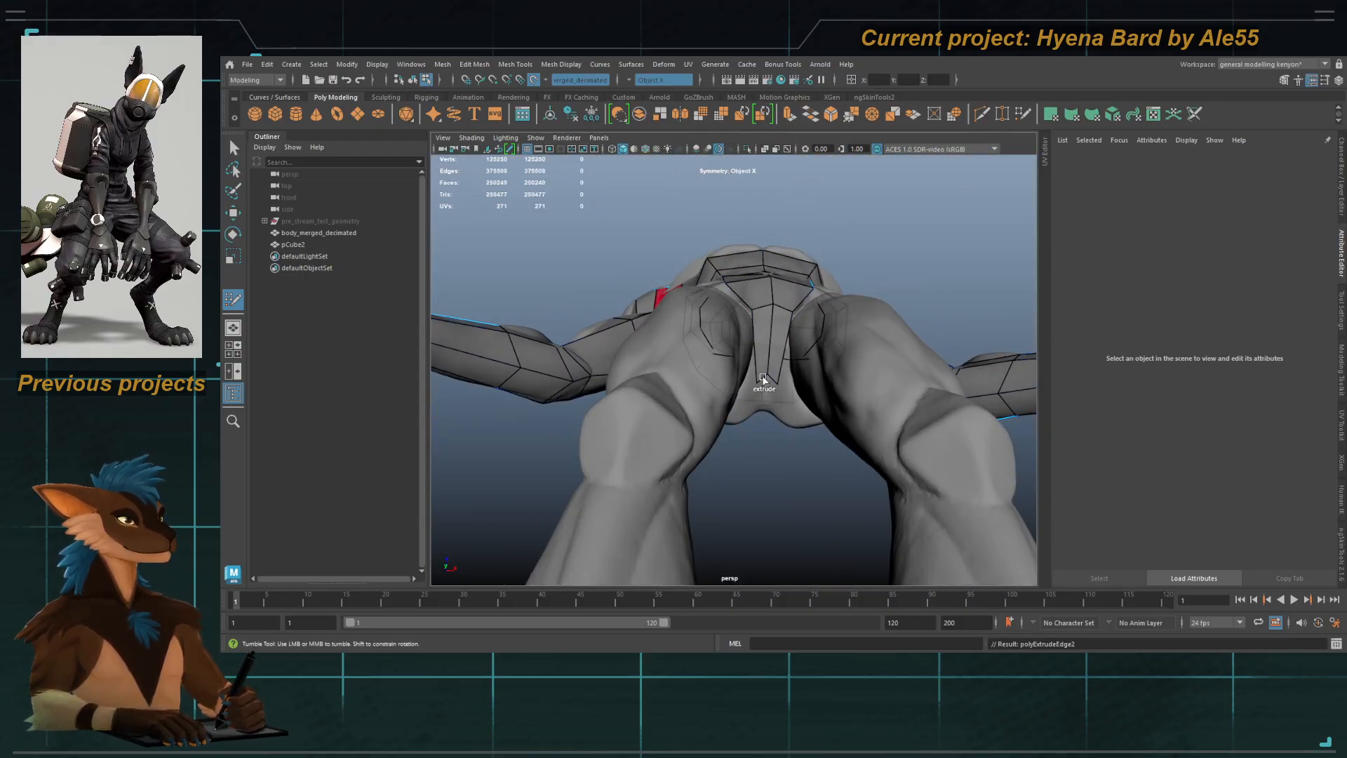
pyautogui.keyDown('alt'); pyautogui.moveTo(750, 426); pyautogui.dragTo(732, 358); pyautogui.keyUp('alt')
pyautogui.keyDown('alt'); pyautogui.moveTo(709, 344); pyautogui.dragTo(733, 333, button='right'); pyautogui.keyUp('alt')
pyautogui.moveTo(725, 322); pyautogui.dragTo(731, 298)
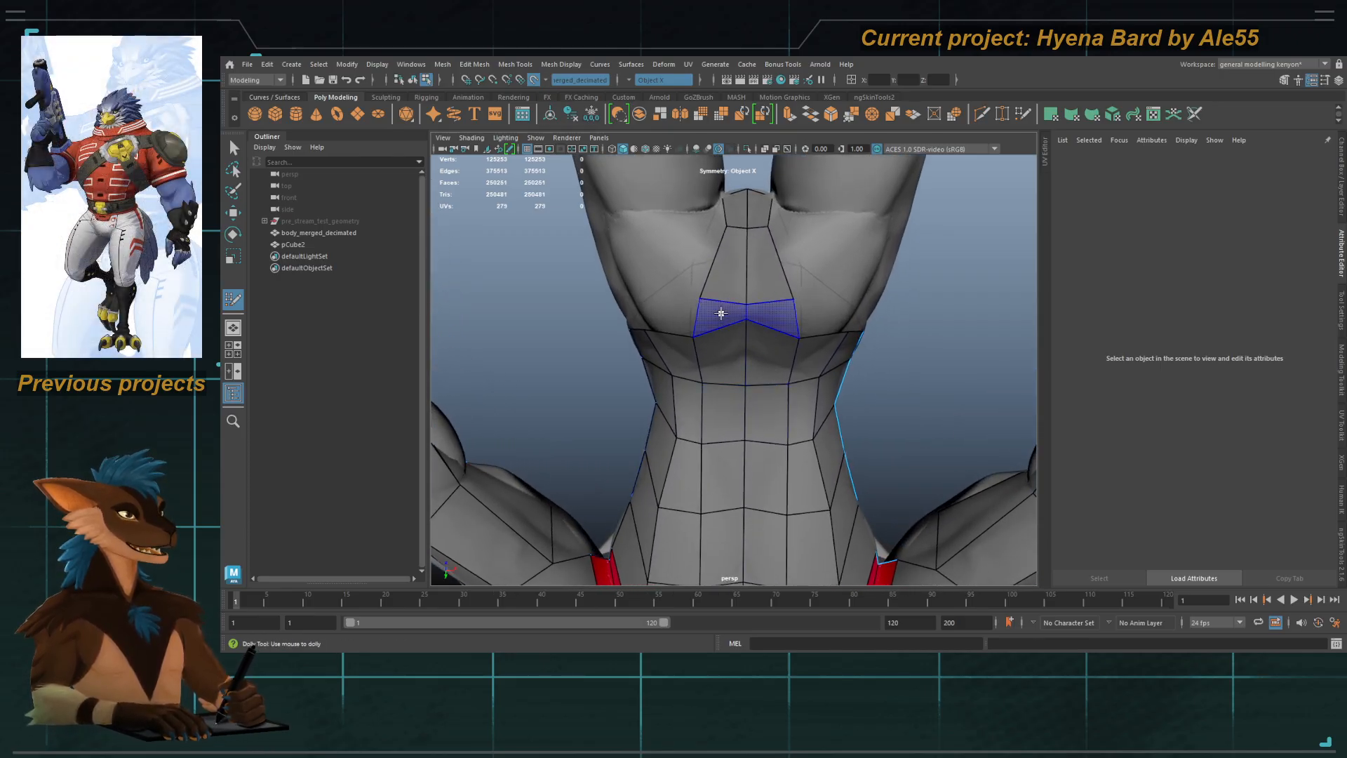
# Step: Insert a symmetrical pair of lengthwise edge loops beside the centre line through the crotch strip and torso
pyautogui.keyDown('shift'); pyautogui.click(725, 311); pyautogui.keyUp('shift')
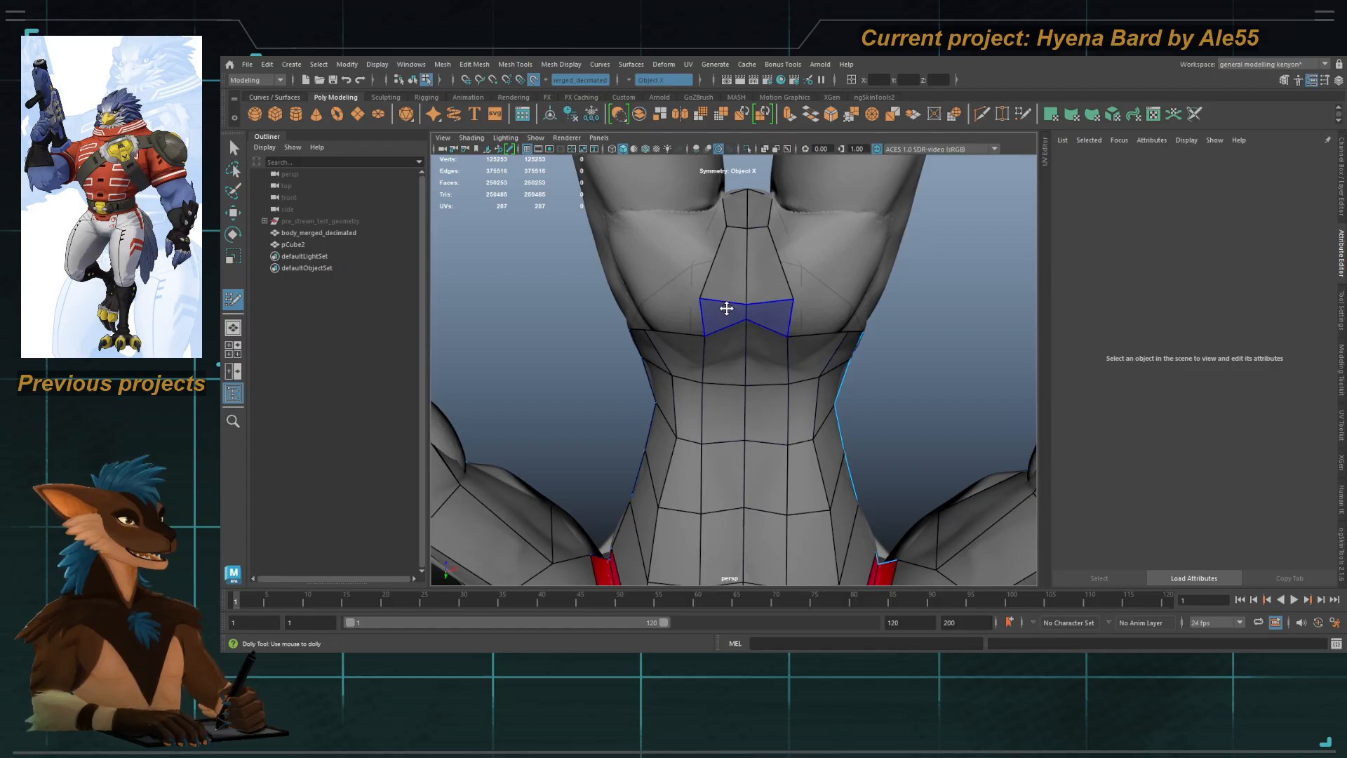
pyautogui.keyDown('ctrl'); pyautogui.click(723, 305); pyautogui.keyUp('ctrl')
pyautogui.moveTo(738, 265)
pyautogui.keyDown('alt'); pyautogui.mouseDown()
pyautogui.moveTo(737, 396)
pyautogui.moveTo(758, 237)
pyautogui.moveTo(747, 273)
pyautogui.mouseUp(); pyautogui.keyUp('alt')
pyautogui.keyDown('alt'); pyautogui.moveTo(747, 281); pyautogui.dragTo(695, 307, button='right'); pyautogui.keyUp('alt')
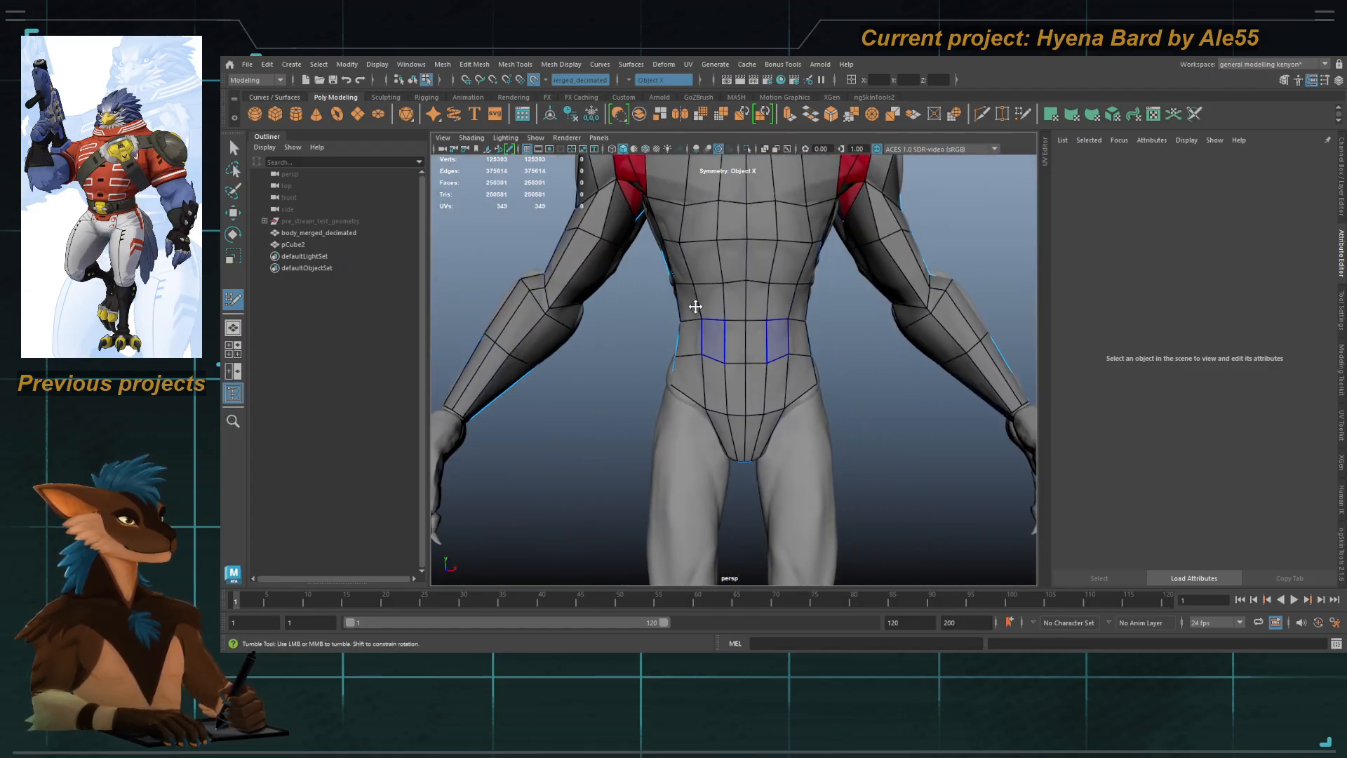
# Step: Isolate the retopology mesh and assign a new blue Lambert material to the two central face loops down the torso
pyautogui.press('q')
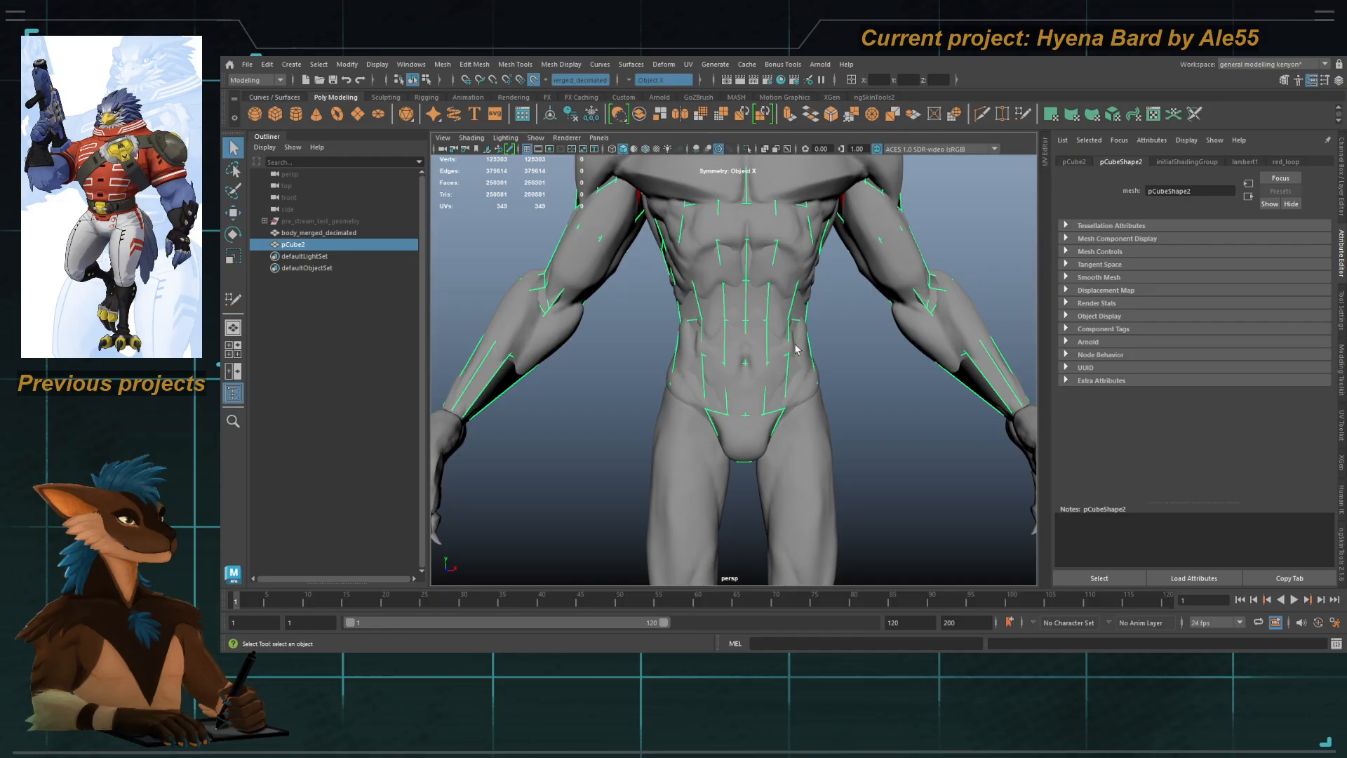
pyautogui.keyDown('alt'); pyautogui.moveTo(773, 350); pyautogui.dragTo(860, 349); pyautogui.keyUp('alt')
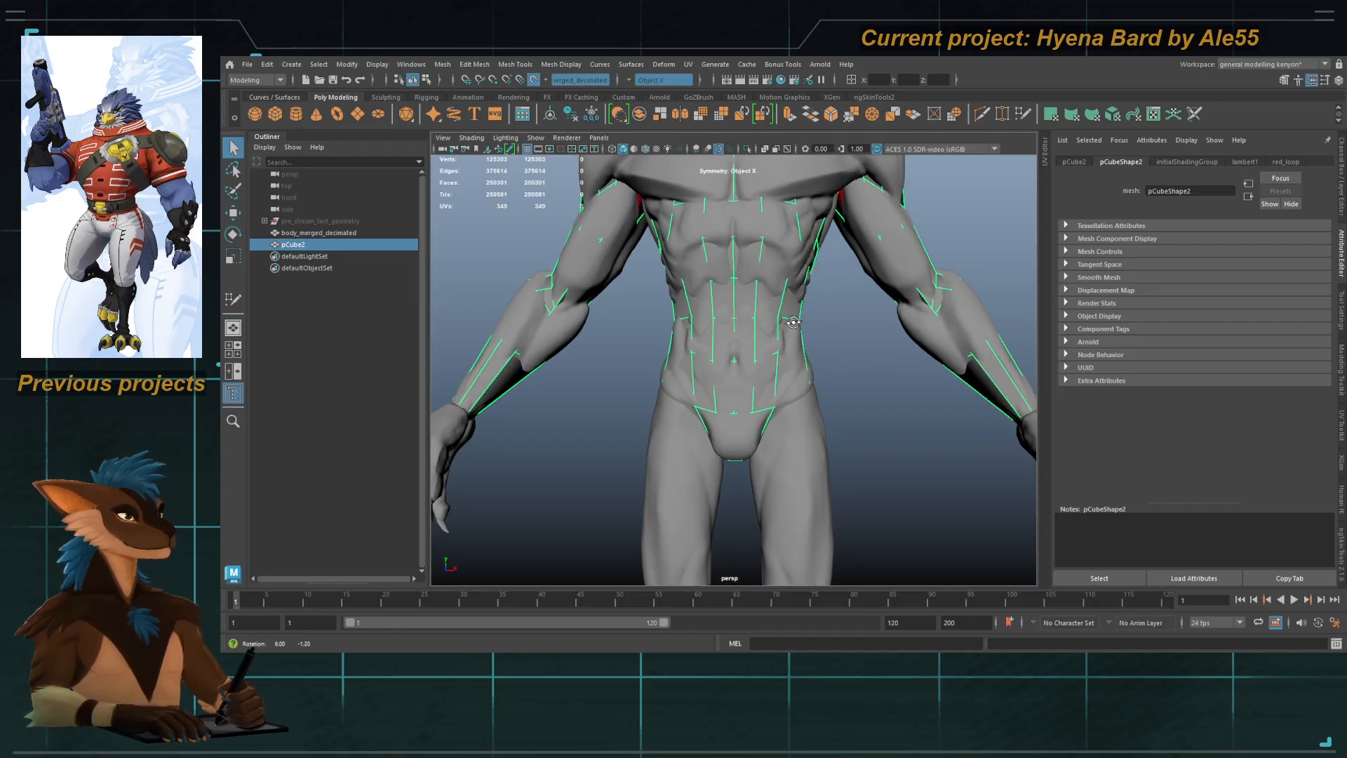
pyautogui.click(747, 149)
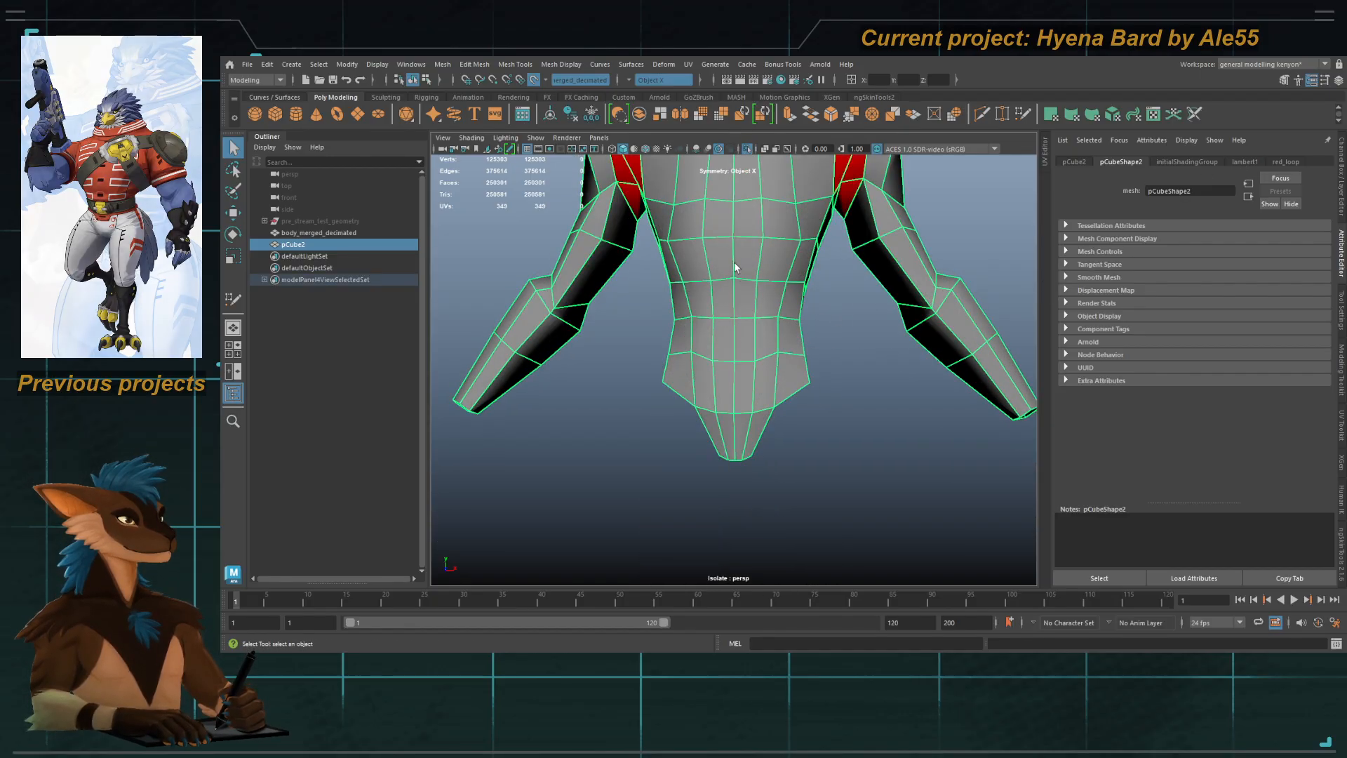
pyautogui.moveTo(722, 329); pyautogui.dragTo(721, 340, button='right')
pyautogui.click(723, 344)
pyautogui.keyDown('shift'); pyautogui.doubleClick(725, 303); pyautogui.keyUp('shift')
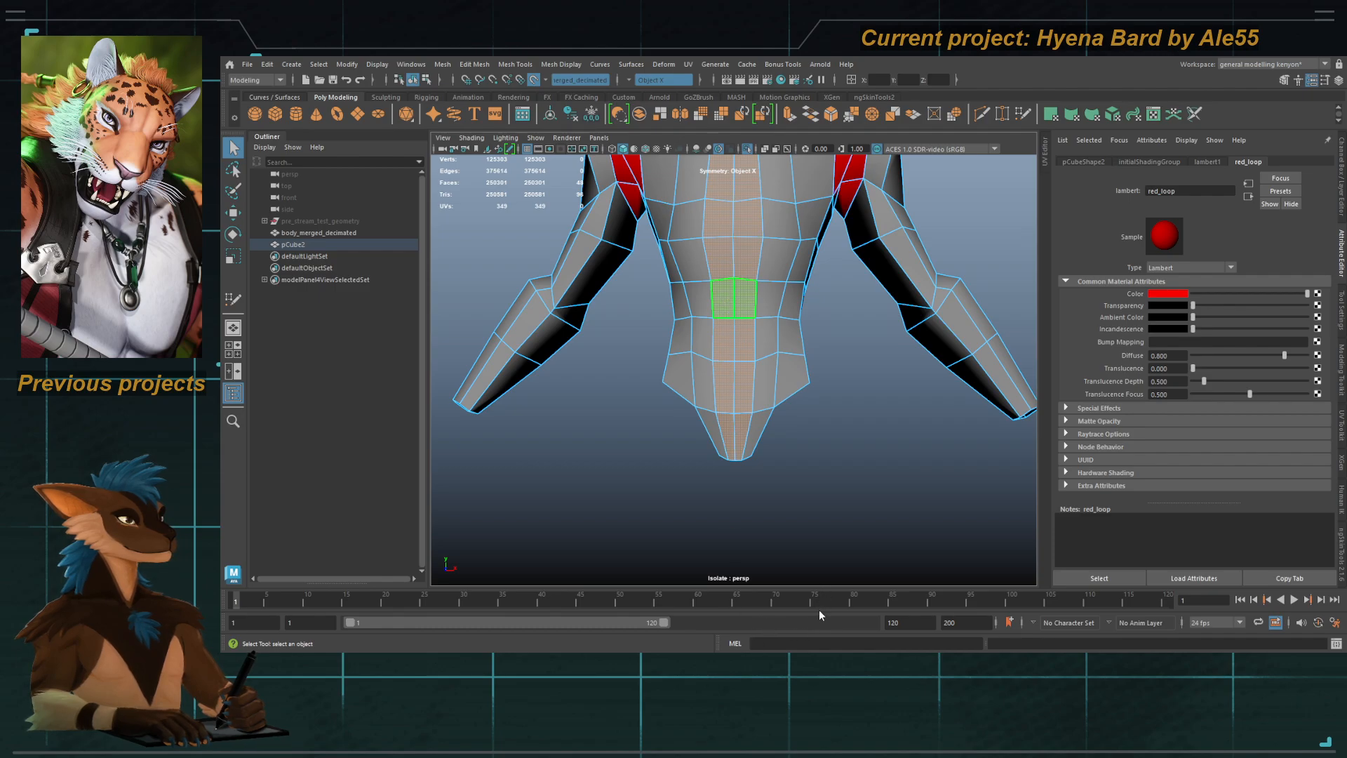
pyautogui.click(818, 588)
pyautogui.click(1286, 163)
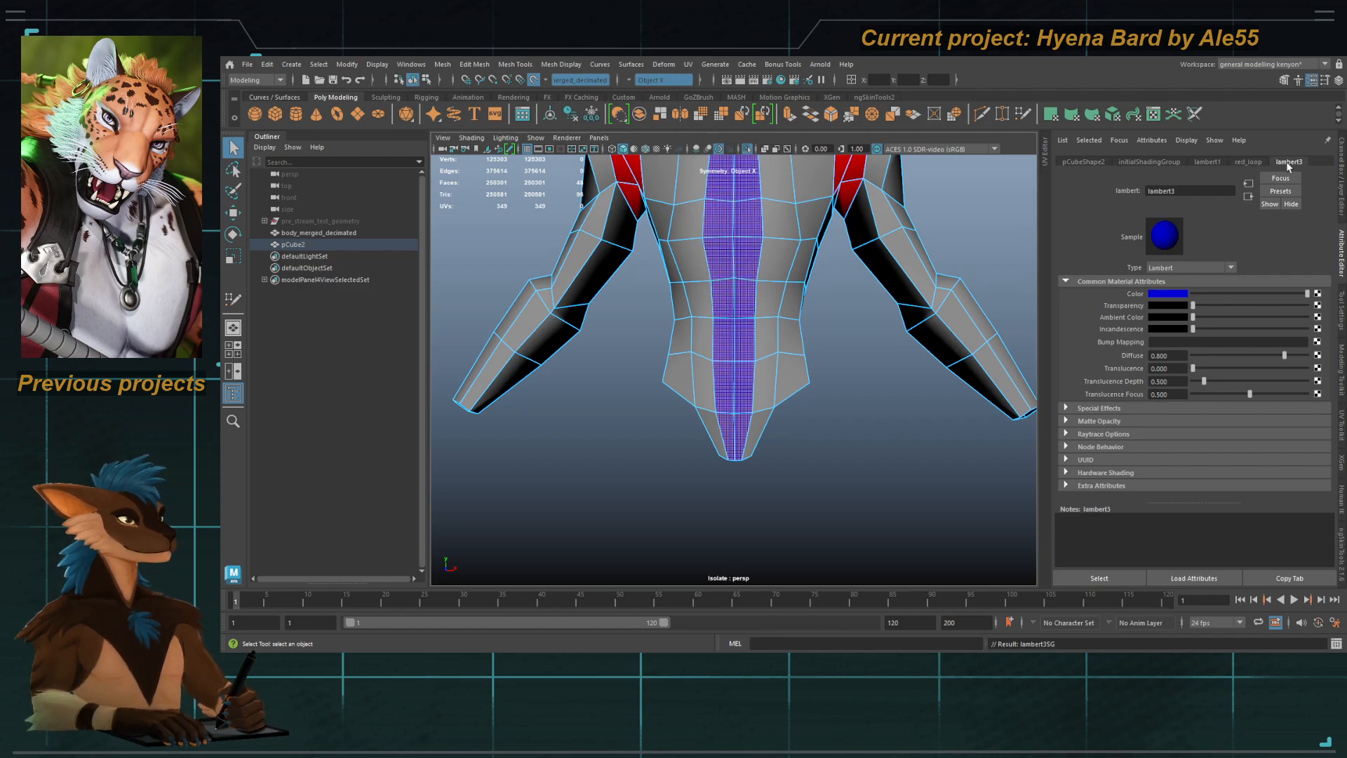
# Step: Rename the blue material as blue_loop
pyautogui.doubleClick(1194, 190)
pyautogui.write('b')
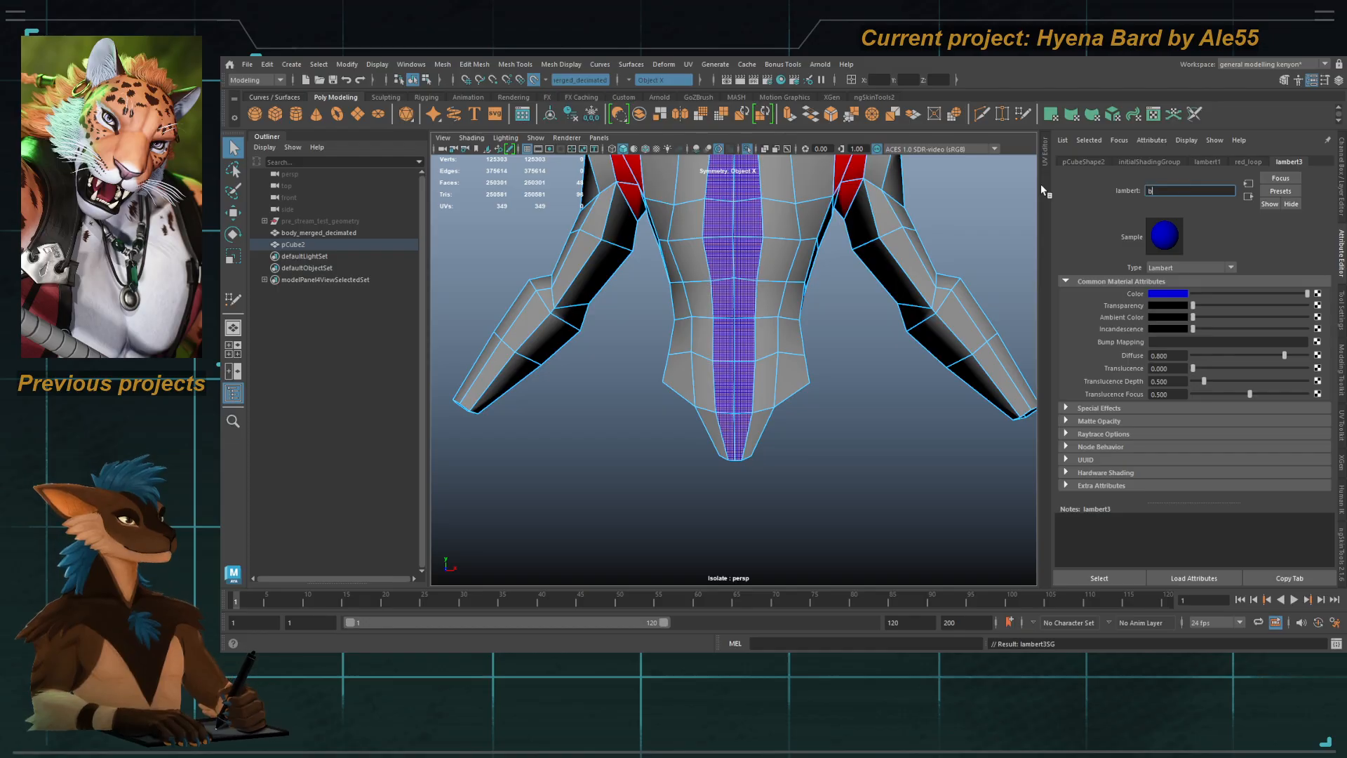
pyautogui.write('lue_loop')
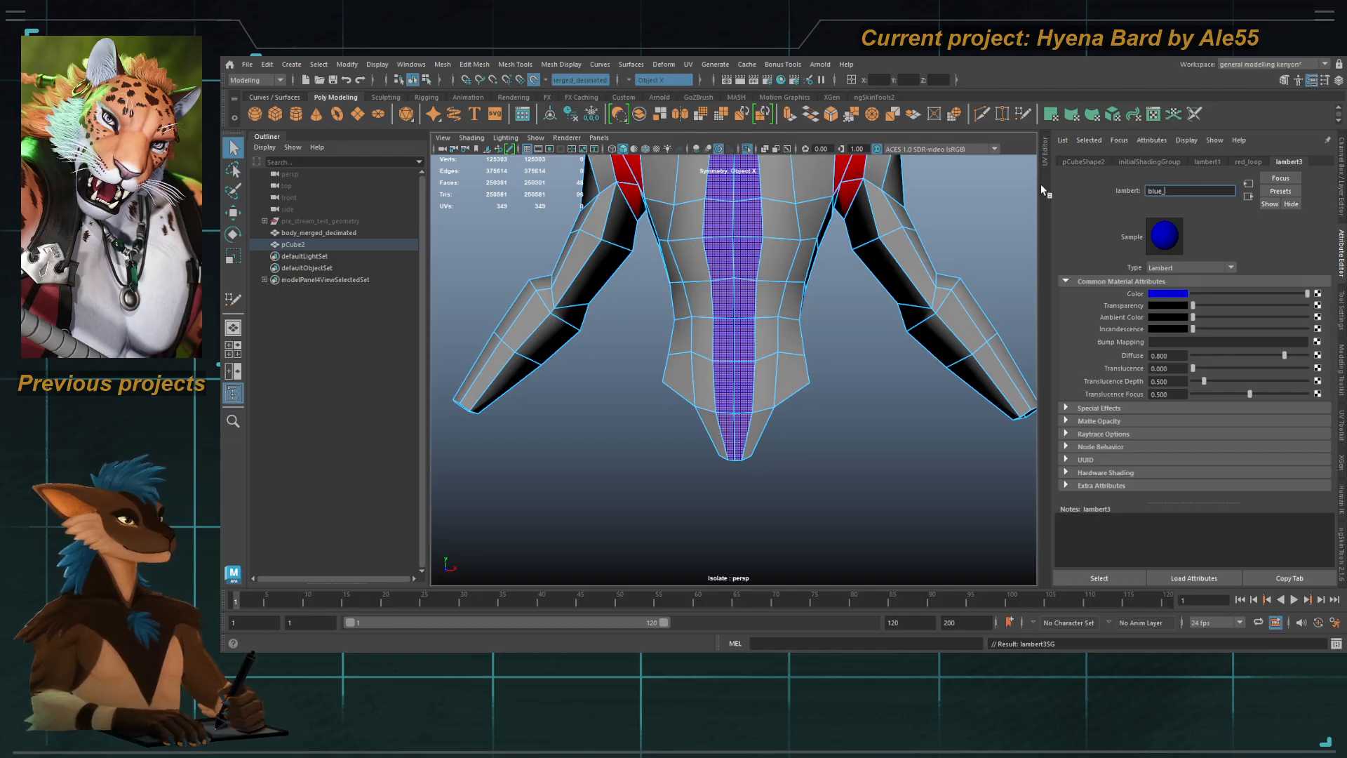
pyautogui.press('Return')
pyautogui.click(753, 490)
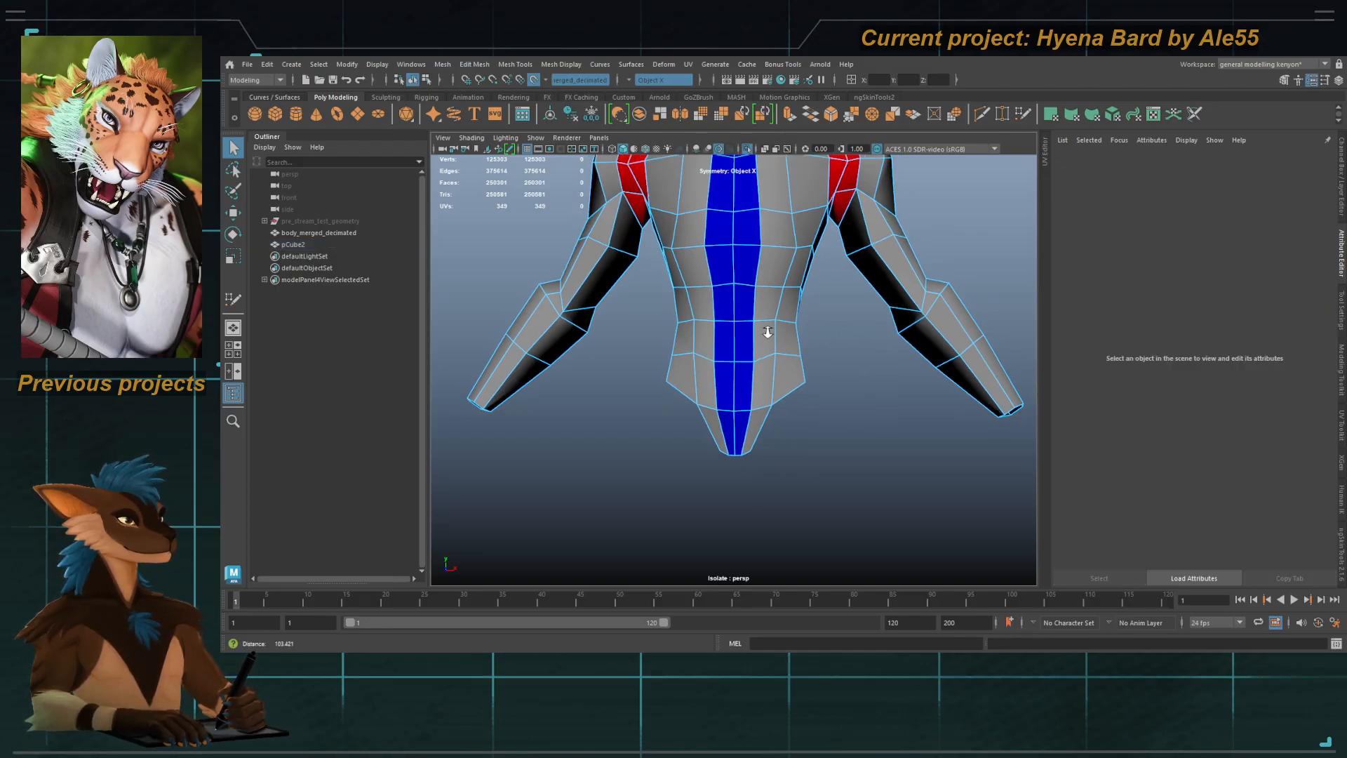
# Step: Return the retopology mesh to object mode and show the sculpt together with it again
pyautogui.moveTo(767, 330); pyautogui.dragTo(781, 292, button='right')
pyautogui.click(777, 293)
pyautogui.keyDown('alt'); pyautogui.moveTo(749, 297); pyautogui.dragTo(719, 424, button='middle'); pyautogui.keyUp('alt')
pyautogui.keyDown('alt'); pyautogui.moveTo(719, 425); pyautogui.dragTo(659, 390, button='right'); pyautogui.keyUp('alt')
pyautogui.keyDown('alt'); pyautogui.moveTo(660, 390); pyautogui.dragTo(622, 372); pyautogui.keyUp('alt')
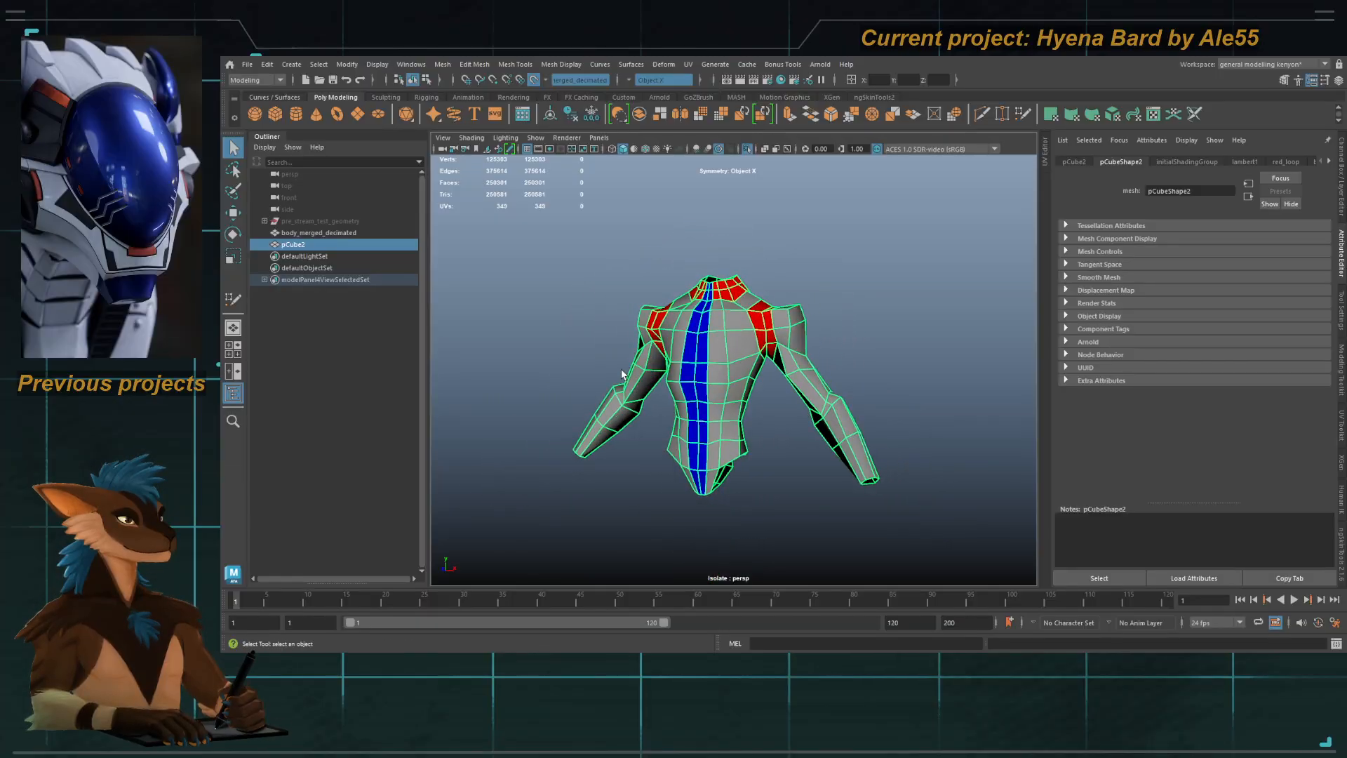
pyautogui.click(756, 458)
pyautogui.keyDown('alt'); pyautogui.moveTo(697, 409); pyautogui.dragTo(711, 391, button='middle'); pyautogui.keyUp('alt')
pyautogui.click(710, 386)
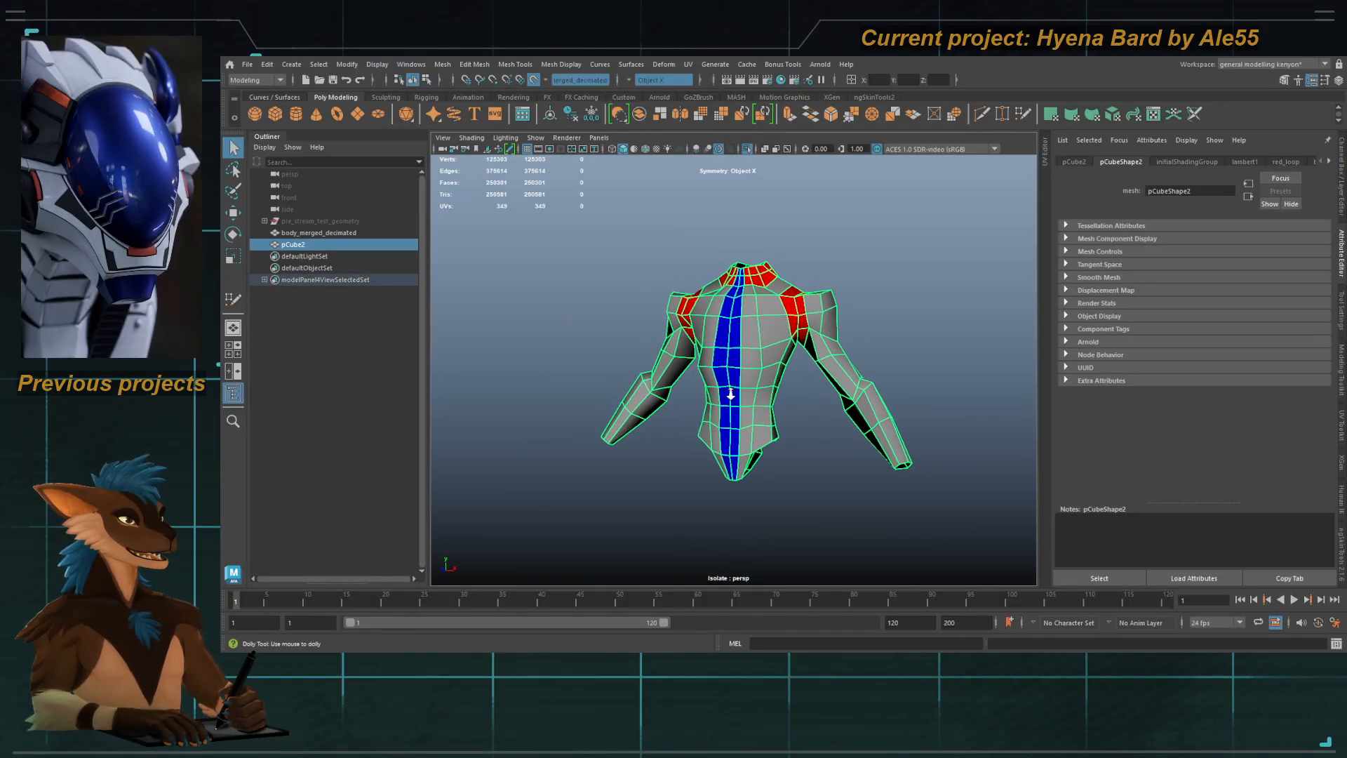
pyautogui.hotkey('ctrl', '1')
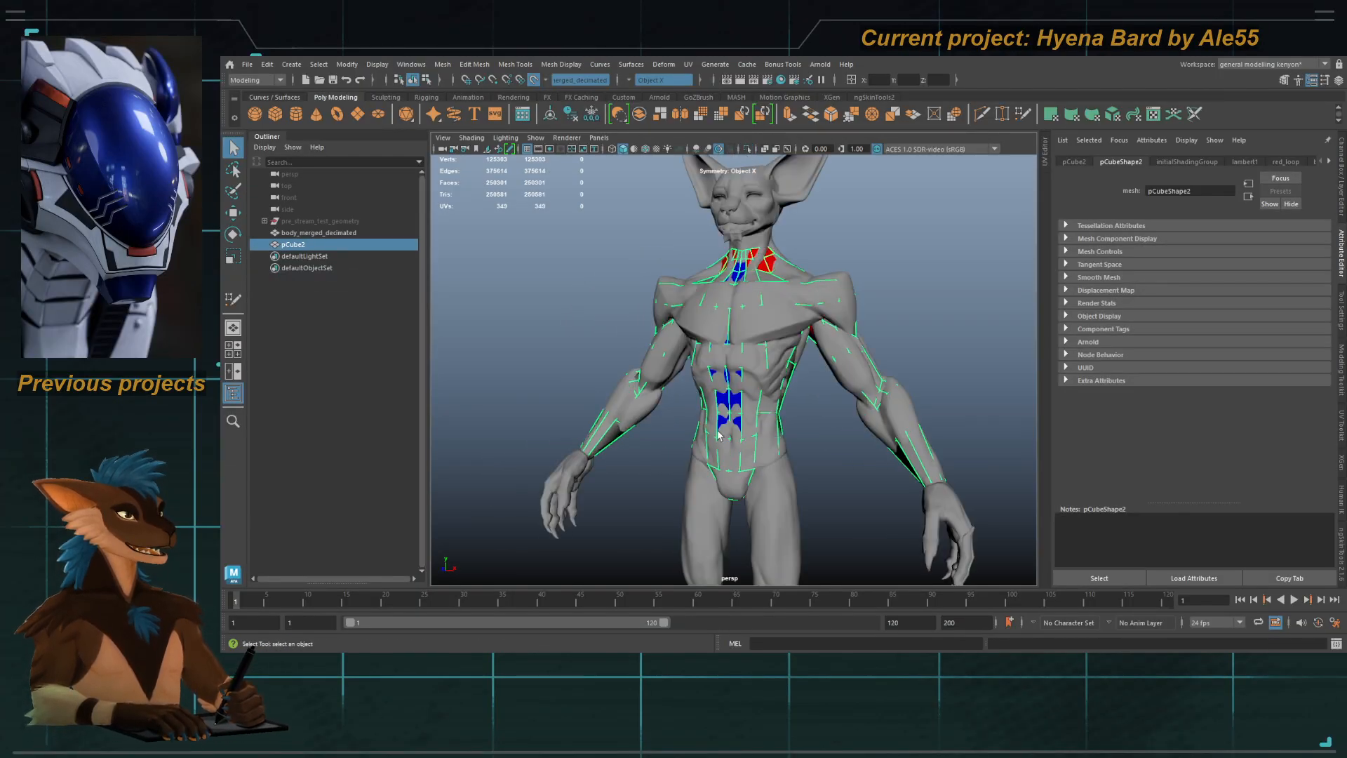
# Step: Frame the full character and save the scene
pyautogui.keyDown('alt'); pyautogui.moveTo(832, 458); pyautogui.dragTo(762, 425, button='right'); pyautogui.keyUp('alt')
pyautogui.keyDown('alt'); pyautogui.moveTo(762, 425); pyautogui.dragTo(777, 392, button='middle'); pyautogui.keyUp('alt')
pyautogui.keyDown('alt'); pyautogui.moveTo(842, 457); pyautogui.dragTo(805, 443, button='right'); pyautogui.keyUp('alt')
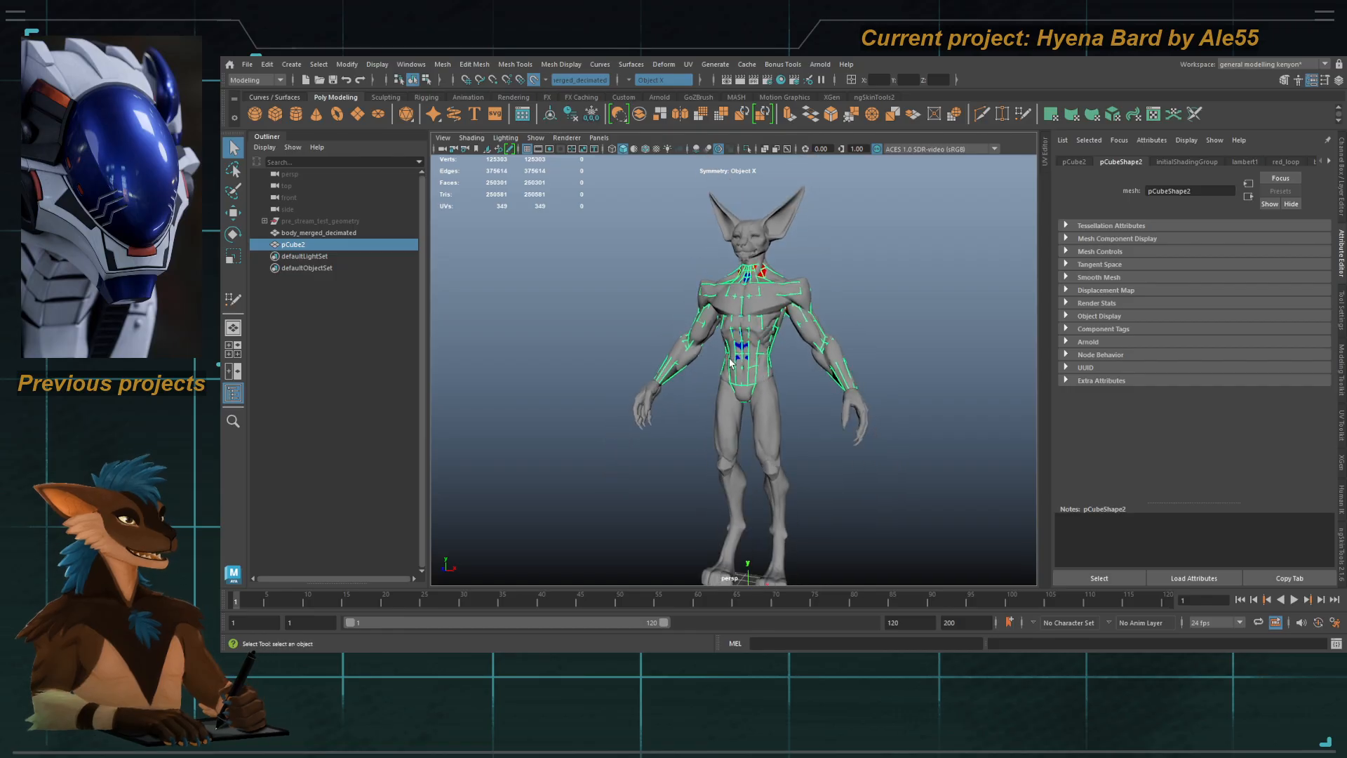
pyautogui.keyDown('alt'); pyautogui.moveTo(805, 443); pyautogui.dragTo(801, 413, button='middle'); pyautogui.keyUp('alt')
pyautogui.hotkey('ctrl', 's')
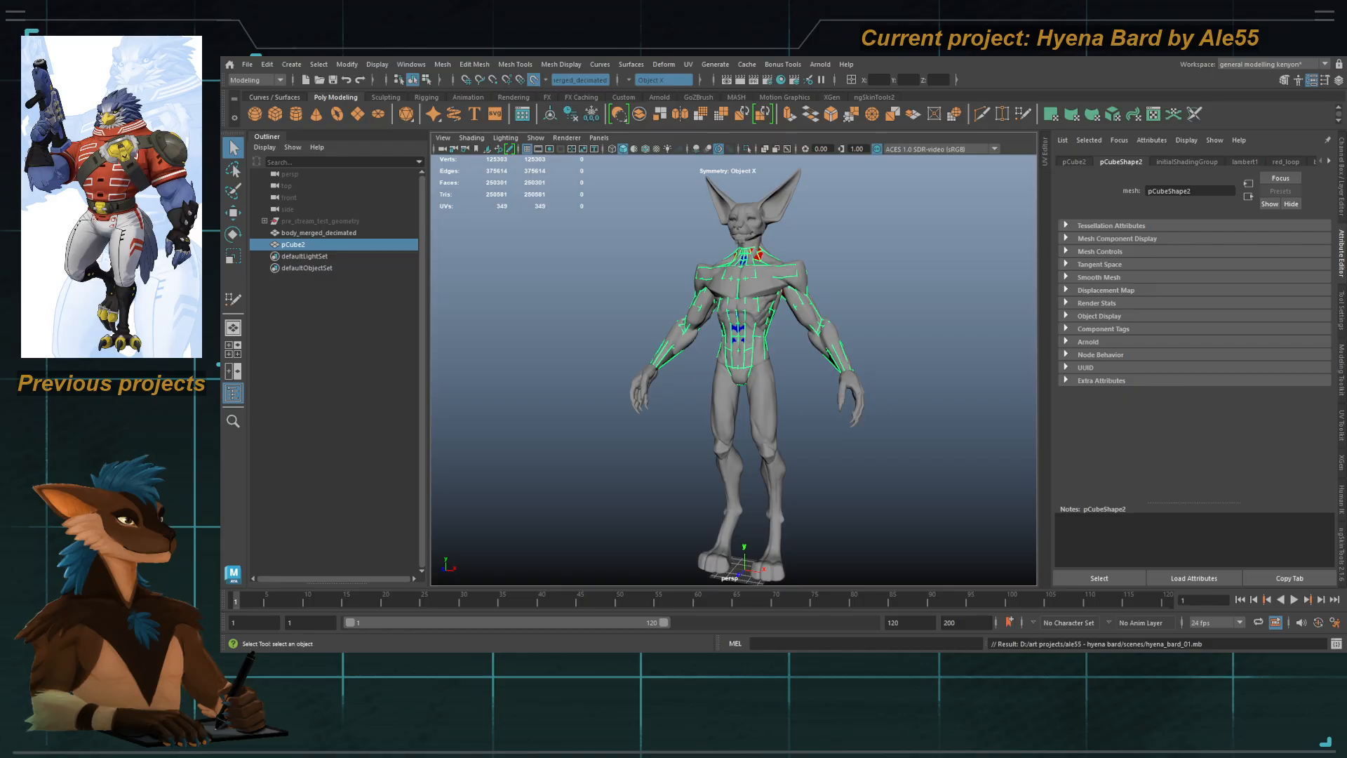
# Step: Isolate the retopology mesh and examine its red and blue face loops from the front and side
pyautogui.moveTo(588, 350)
pyautogui.keyDown('alt'); pyautogui.mouseDown()
pyautogui.moveTo(605, 348)
pyautogui.moveTo(596, 358)
pyautogui.mouseUp(); pyautogui.keyUp('alt')
pyautogui.keyDown('alt'); pyautogui.moveTo(595, 358); pyautogui.dragTo(605, 340, button='middle'); pyautogui.keyUp('alt')
pyautogui.keyDown('alt'); pyautogui.moveTo(605, 340); pyautogui.dragTo(581, 312, button='right'); pyautogui.keyUp('alt')
pyautogui.keyDown('alt'); pyautogui.moveTo(580, 311); pyautogui.dragTo(582, 332, button='middle'); pyautogui.keyUp('alt')
pyautogui.keyDown('alt'); pyautogui.moveTo(582, 332); pyautogui.dragTo(605, 349, button='right'); pyautogui.keyUp('alt')
pyautogui.click(747, 149)
pyautogui.keyDown('alt'); pyautogui.moveTo(761, 273); pyautogui.dragTo(768, 303, button='middle'); pyautogui.keyUp('alt')
pyautogui.keyDown('alt'); pyautogui.moveTo(769, 303); pyautogui.dragTo(789, 321, button='right'); pyautogui.keyUp('alt')
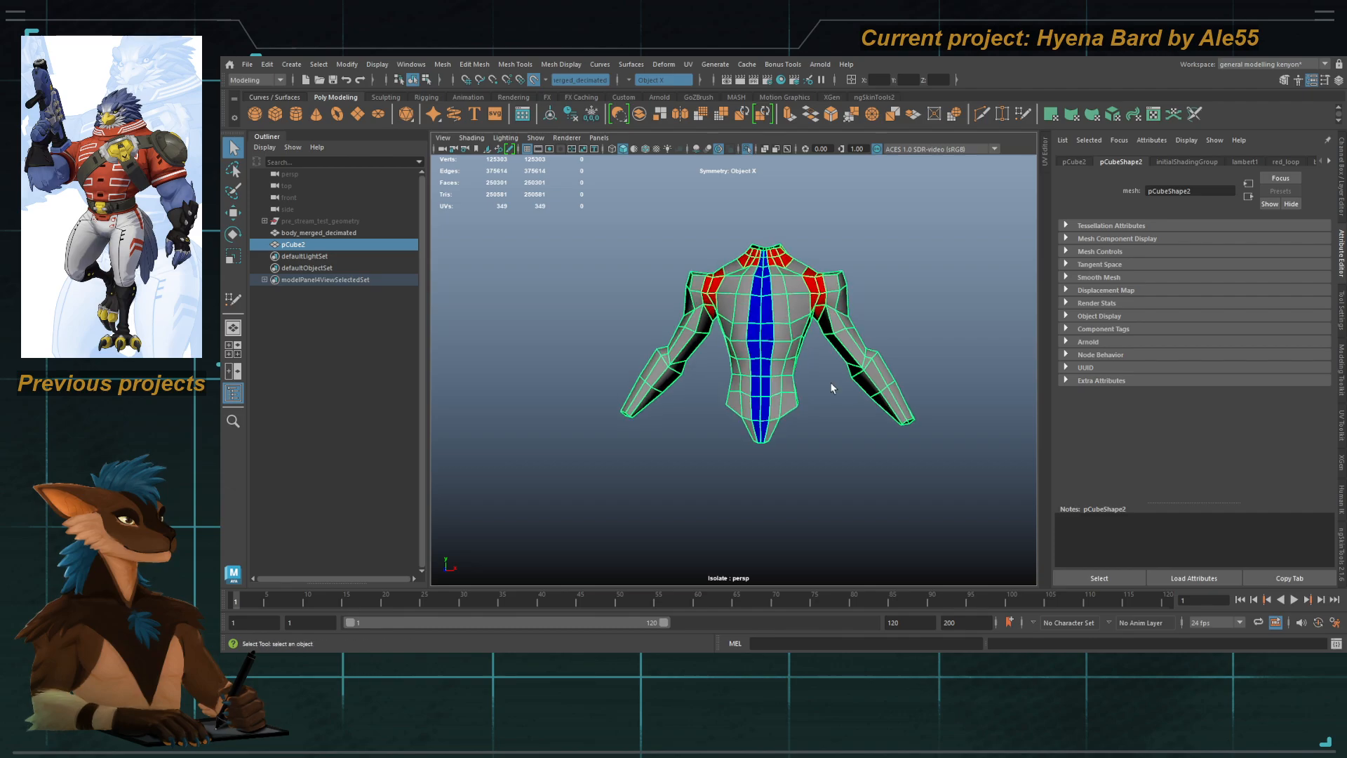
pyautogui.click(831, 382)
pyautogui.click(784, 322)
pyautogui.keyDown('alt'); pyautogui.moveTo(784, 322); pyautogui.dragTo(763, 344); pyautogui.keyUp('alt')
pyautogui.click(830, 355)
pyautogui.click(746, 329)
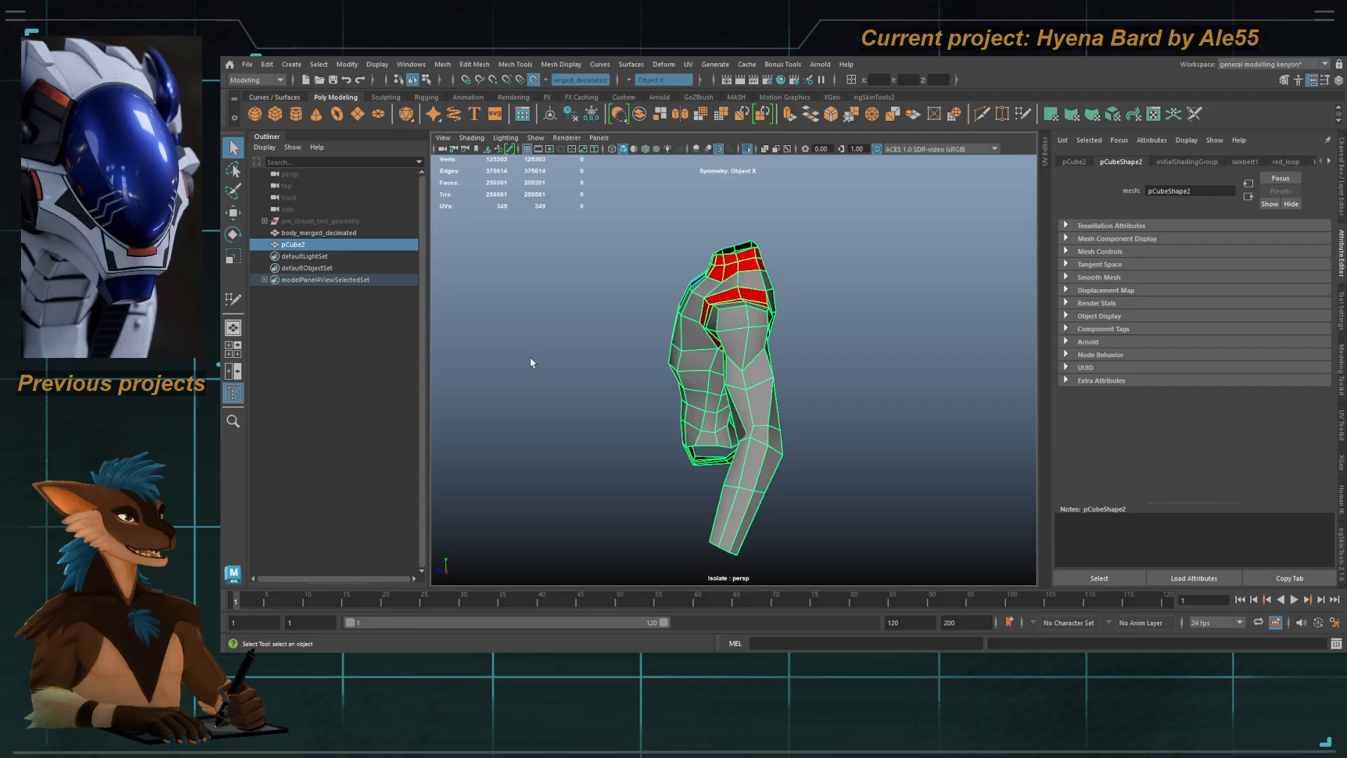
pyautogui.keyDown('alt'); pyautogui.moveTo(595, 364); pyautogui.dragTo(768, 421); pyautogui.keyUp('alt')
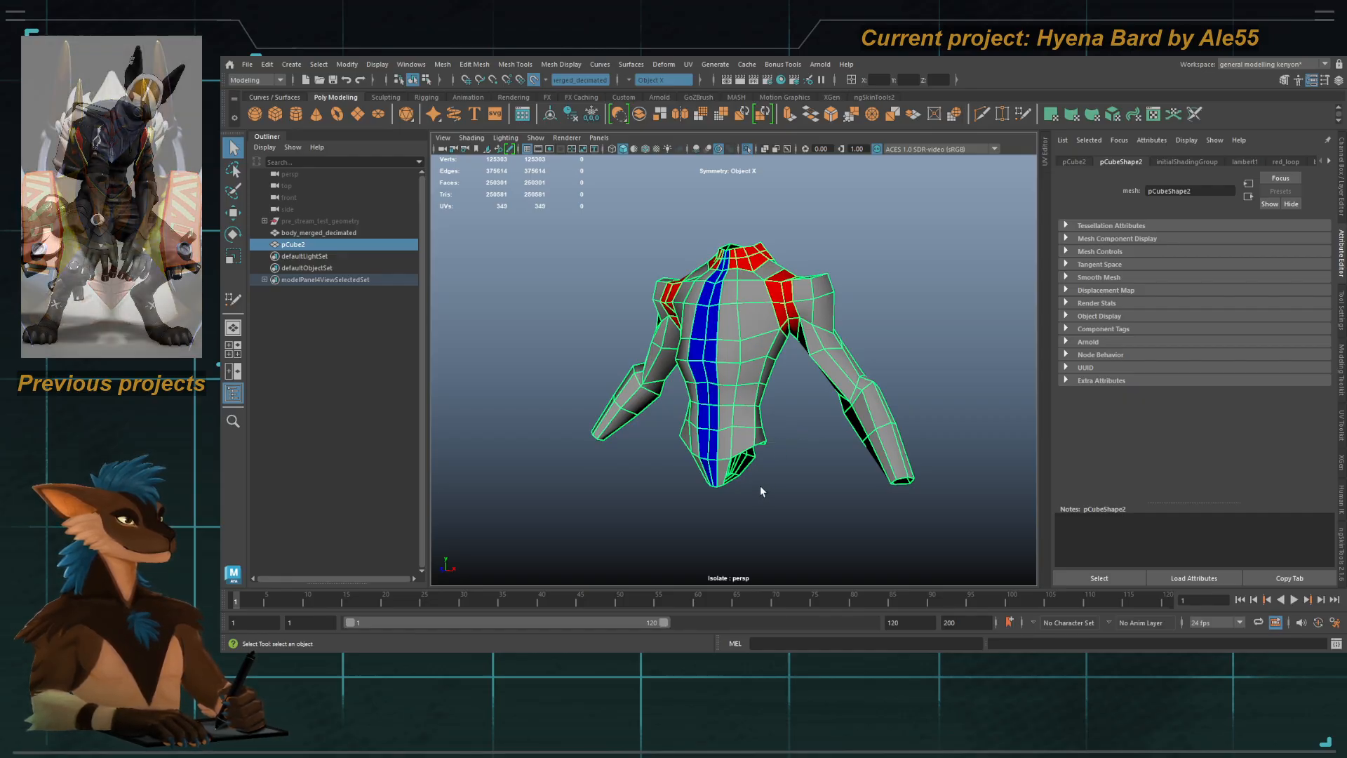
# Step: Select the open border edge loop around the leg opening at the hip
pyautogui.keyDown('alt'); pyautogui.moveTo(761, 488); pyautogui.dragTo(766, 418, button='middle'); pyautogui.keyUp('alt')
pyautogui.keyDown('alt'); pyautogui.moveTo(767, 419); pyautogui.dragTo(823, 456, button='right'); pyautogui.keyUp('alt')
pyautogui.moveTo(814, 442); pyautogui.dragTo(790, 383, button='right')
pyautogui.doubleClick(789, 383)
pyautogui.keyDown('alt'); pyautogui.moveTo(789, 383); pyautogui.dragTo(766, 414); pyautogui.keyUp('alt')
pyautogui.keyDown('alt'); pyautogui.moveTo(731, 282); pyautogui.dragTo(729, 356, button='middle'); pyautogui.keyUp('alt')
pyautogui.keyDown('alt'); pyautogui.moveTo(730, 356); pyautogui.dragTo(736, 295); pyautogui.keyUp('alt')
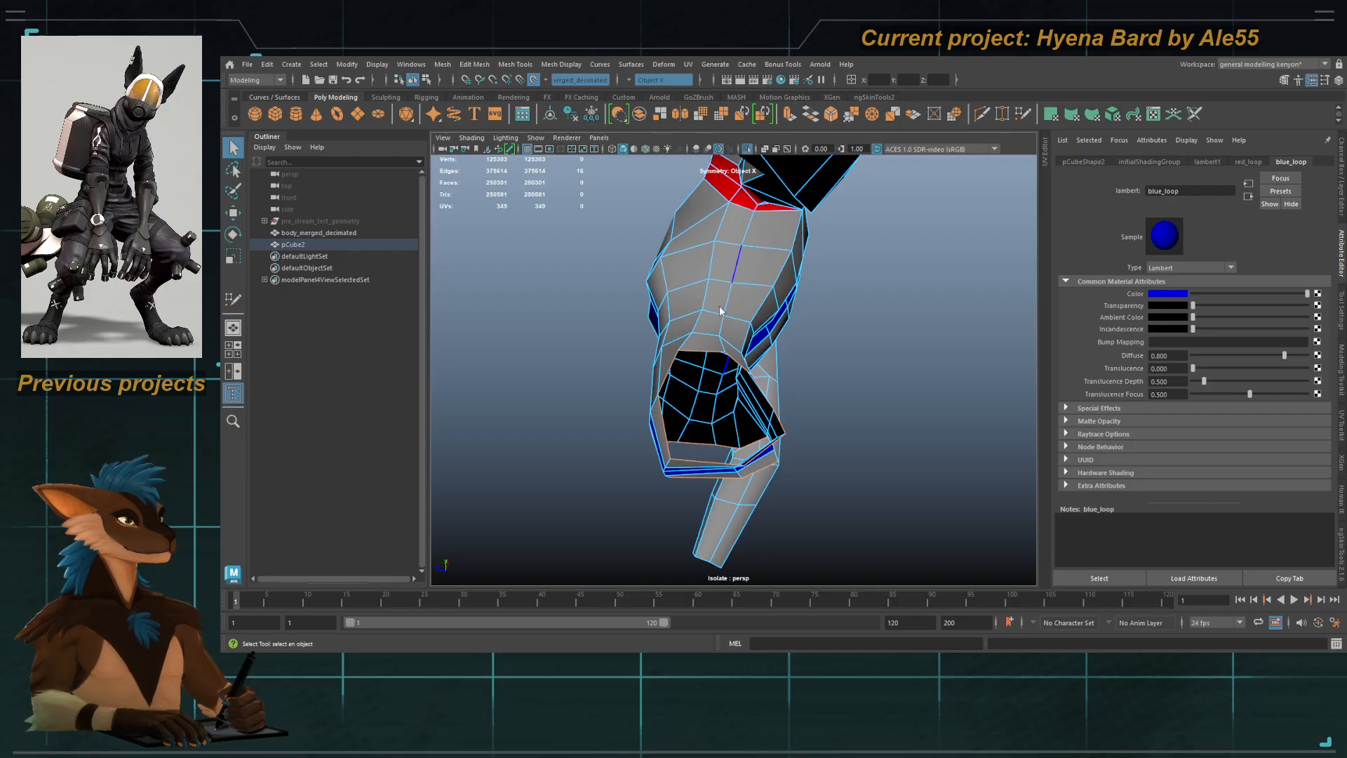
# Step: Select the paired face loops running along the side of the torso, over the shoulder and neck, and down the arm
pyautogui.press('F11')
pyautogui.click(723, 265)
pyautogui.keyDown('shift'); pyautogui.doubleClick(718, 296); pyautogui.keyUp('shift')
pyautogui.keyDown('shift'); pyautogui.click(760, 269); pyautogui.keyUp('shift')
pyautogui.keyDown('shift'); pyautogui.doubleClick(748, 297); pyautogui.keyUp('shift')
pyautogui.scroll(-3, 693, 249)
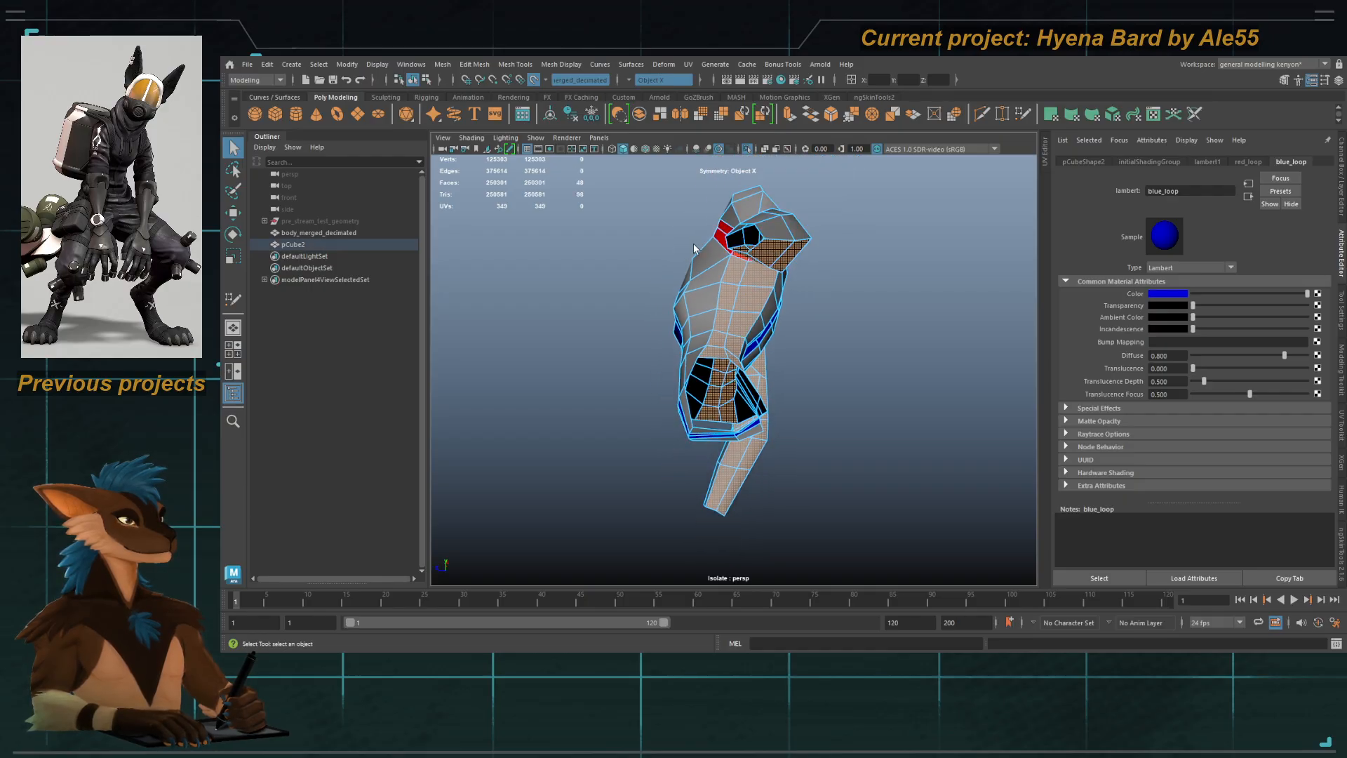
pyautogui.keyDown('alt'); pyautogui.moveTo(694, 249); pyautogui.dragTo(711, 314); pyautogui.keyUp('alt')
pyautogui.keyDown('shift'); pyautogui.click(745, 356); pyautogui.keyUp('shift')
pyautogui.keyDown('shift'); pyautogui.doubleClick(742, 330); pyautogui.keyUp('shift')
pyautogui.keyDown('shift'); pyautogui.click(771, 329); pyautogui.keyUp('shift')
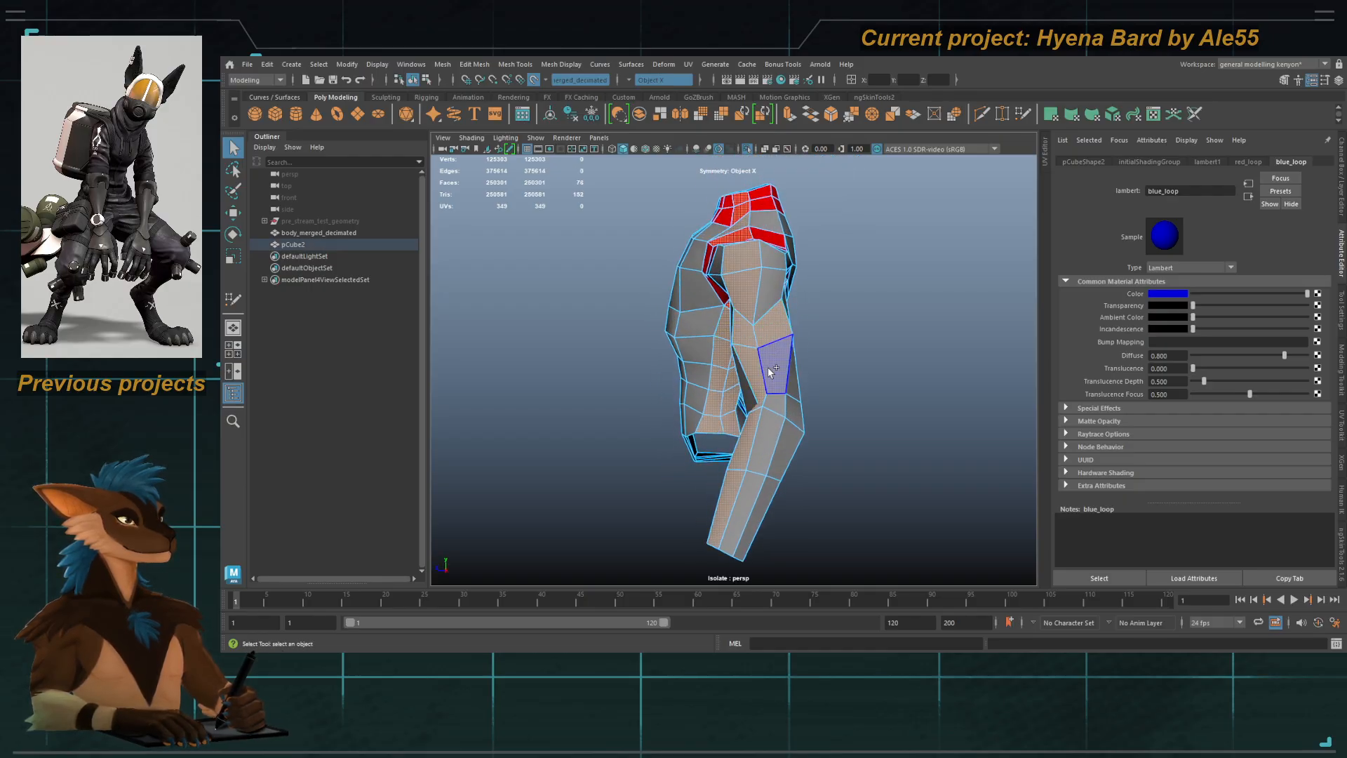
pyautogui.keyDown('shift'); pyautogui.doubleClick(772, 370); pyautogui.keyUp('shift')
pyautogui.keyDown('alt'); pyautogui.moveTo(772, 371); pyautogui.dragTo(816, 372); pyautogui.keyUp('alt')
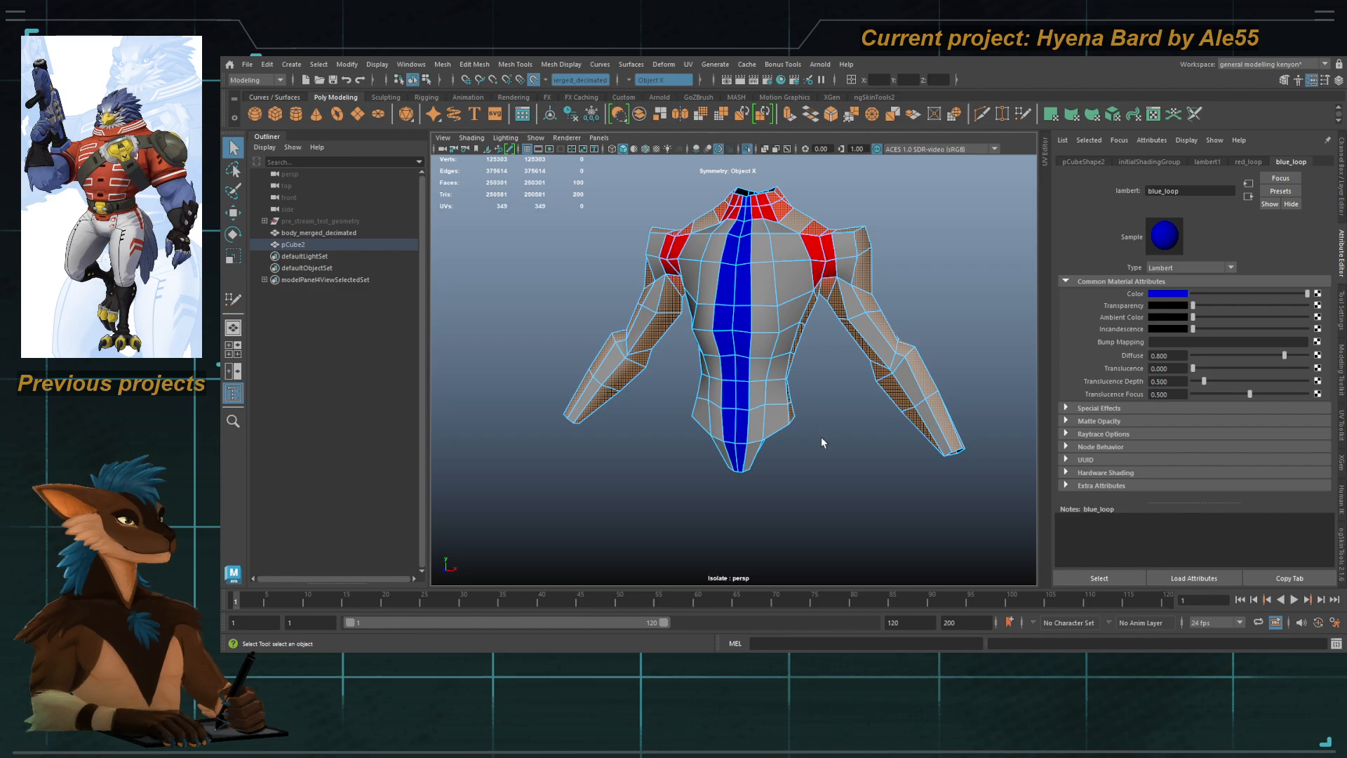
# Step: Examine the highlighted side and arm loops from the front, and show the sculpt again with the retopology mesh in object mode
pyautogui.keyDown('alt'); pyautogui.moveTo(804, 364); pyautogui.dragTo(793, 377); pyautogui.keyUp('alt')
pyautogui.keyDown('alt'); pyautogui.moveTo(810, 243); pyautogui.dragTo(840, 391); pyautogui.keyUp('alt')
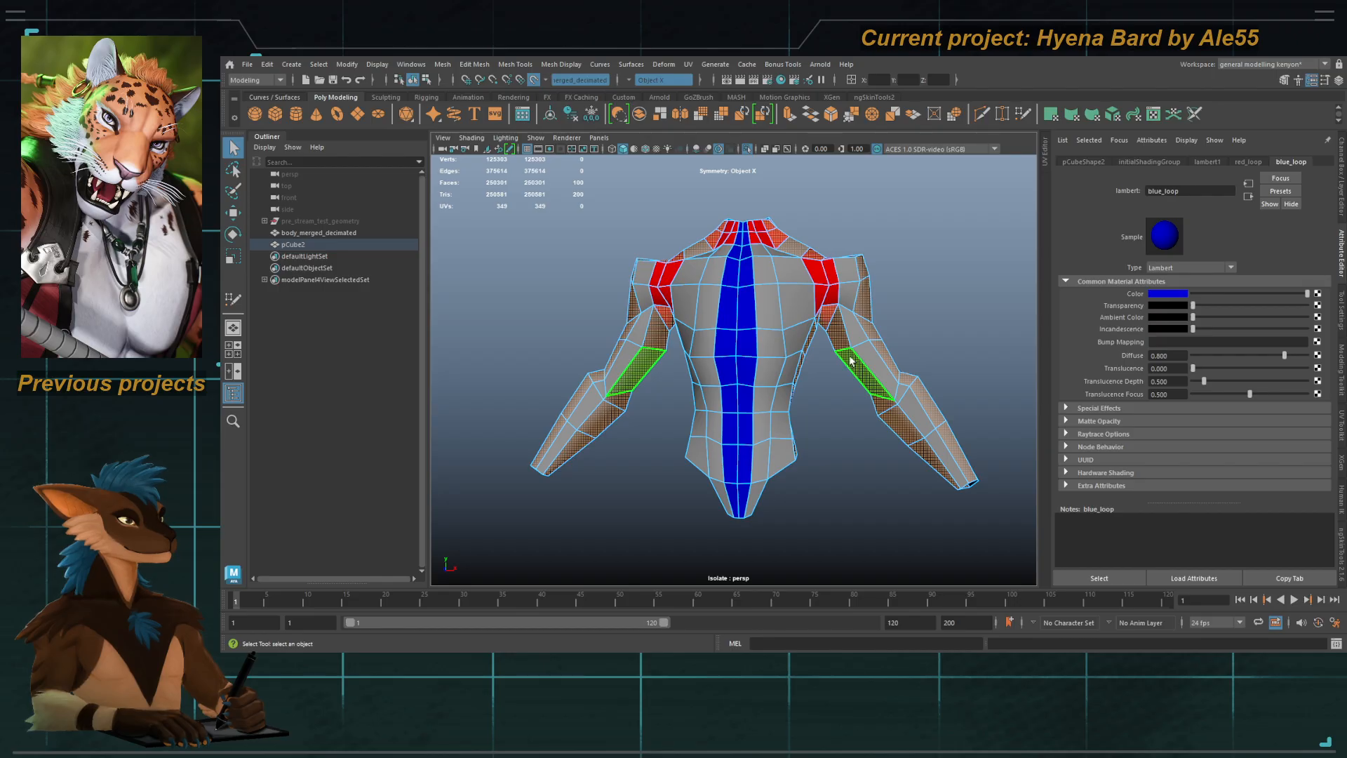
pyautogui.keyDown('alt'); pyautogui.moveTo(851, 361); pyautogui.dragTo(803, 407); pyautogui.keyUp('alt')
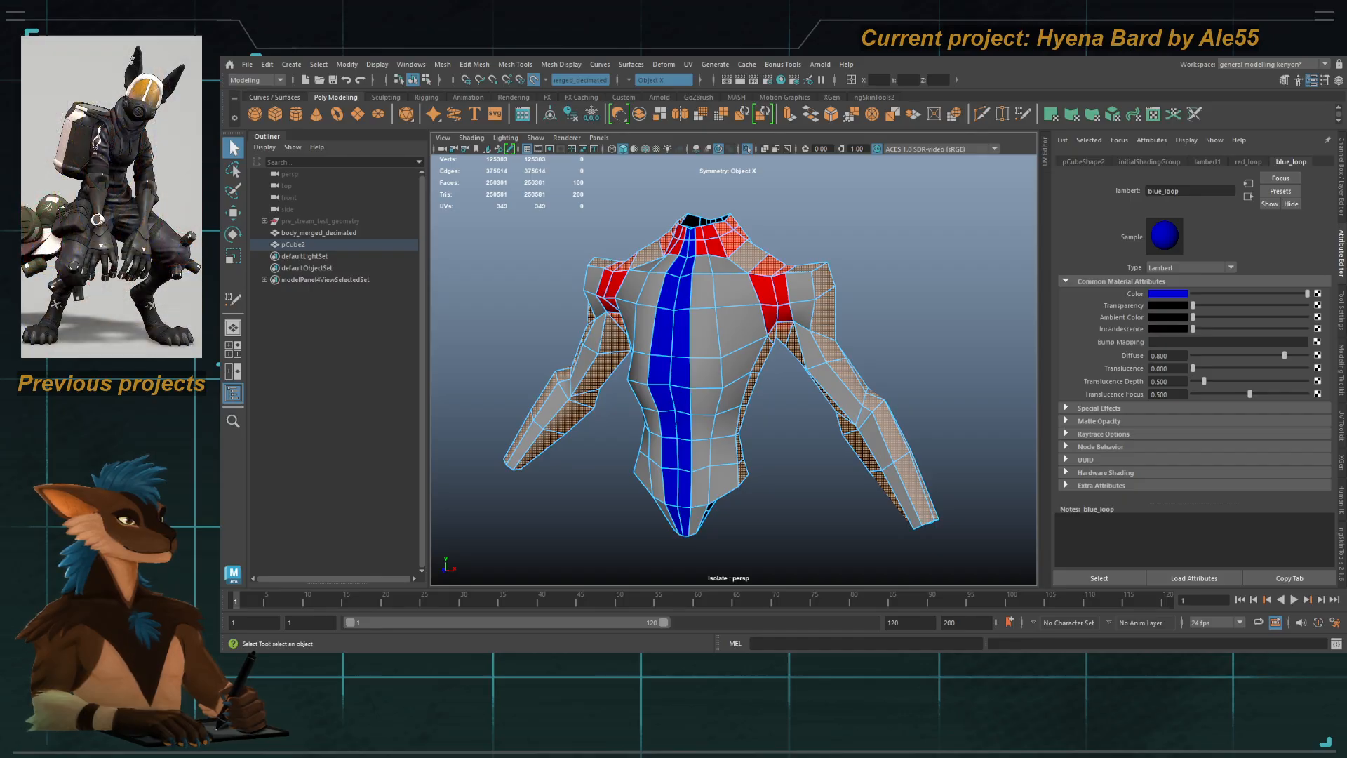
pyautogui.keyDown('alt'); pyautogui.moveTo(577, 414); pyautogui.dragTo(598, 399, button='right'); pyautogui.keyUp('alt')
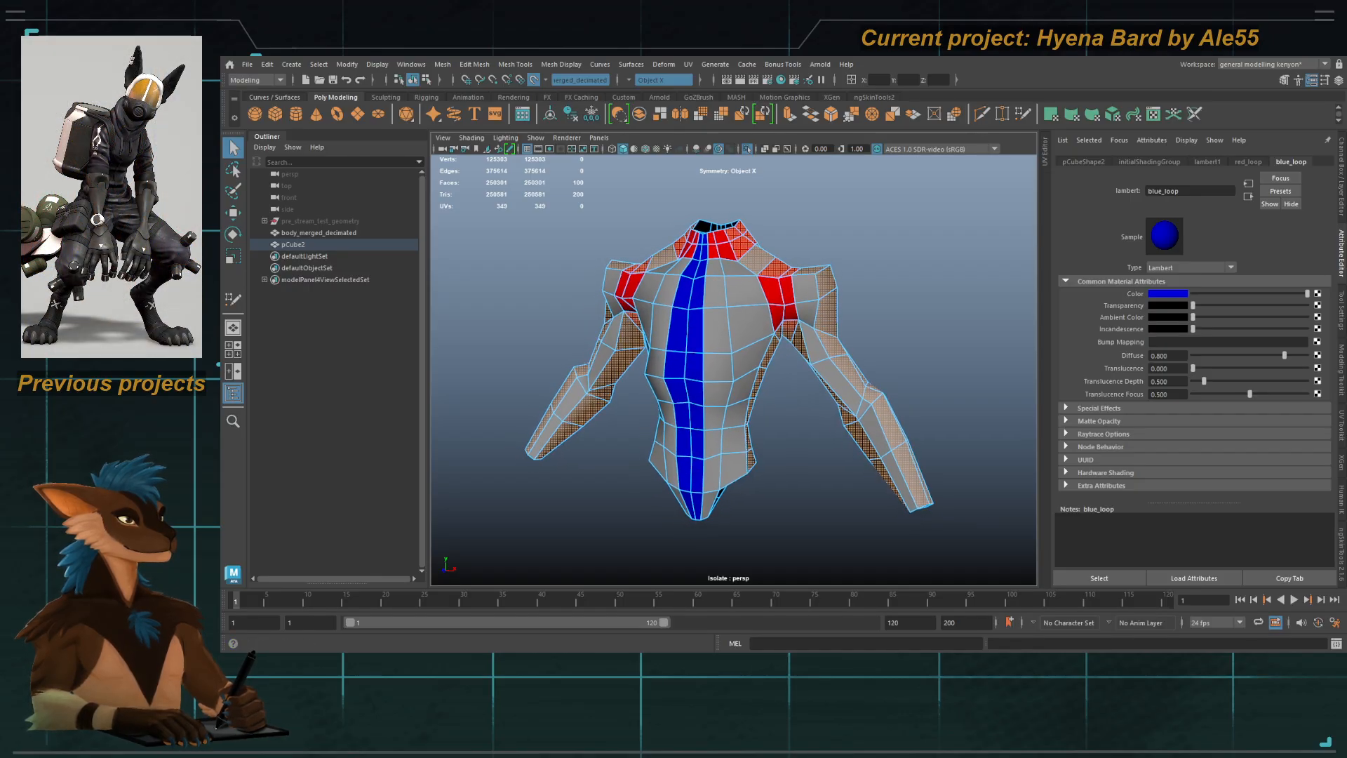
pyautogui.keyDown('alt'); pyautogui.moveTo(693, 424); pyautogui.dragTo(697, 416); pyautogui.keyUp('alt')
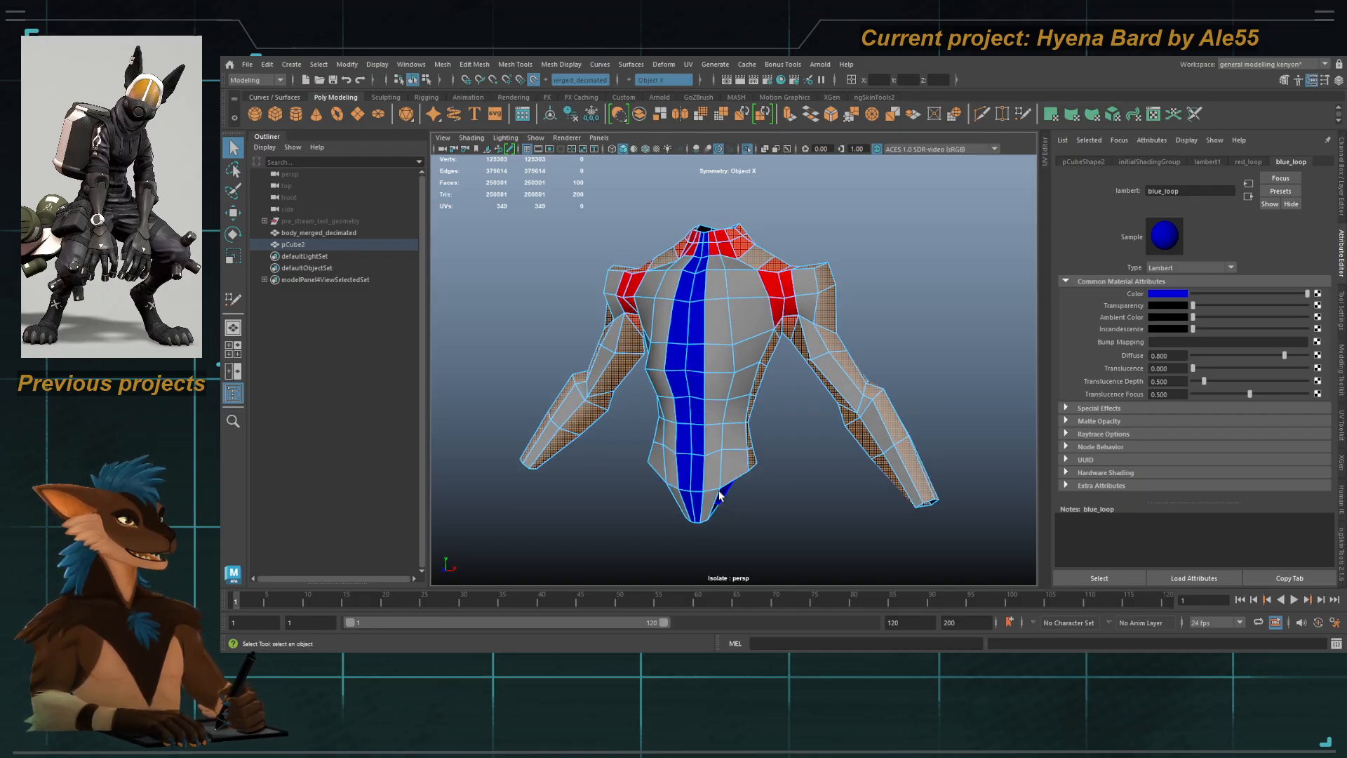
pyautogui.keyDown('alt'); pyautogui.moveTo(775, 492); pyautogui.dragTo(806, 470); pyautogui.keyUp('alt')
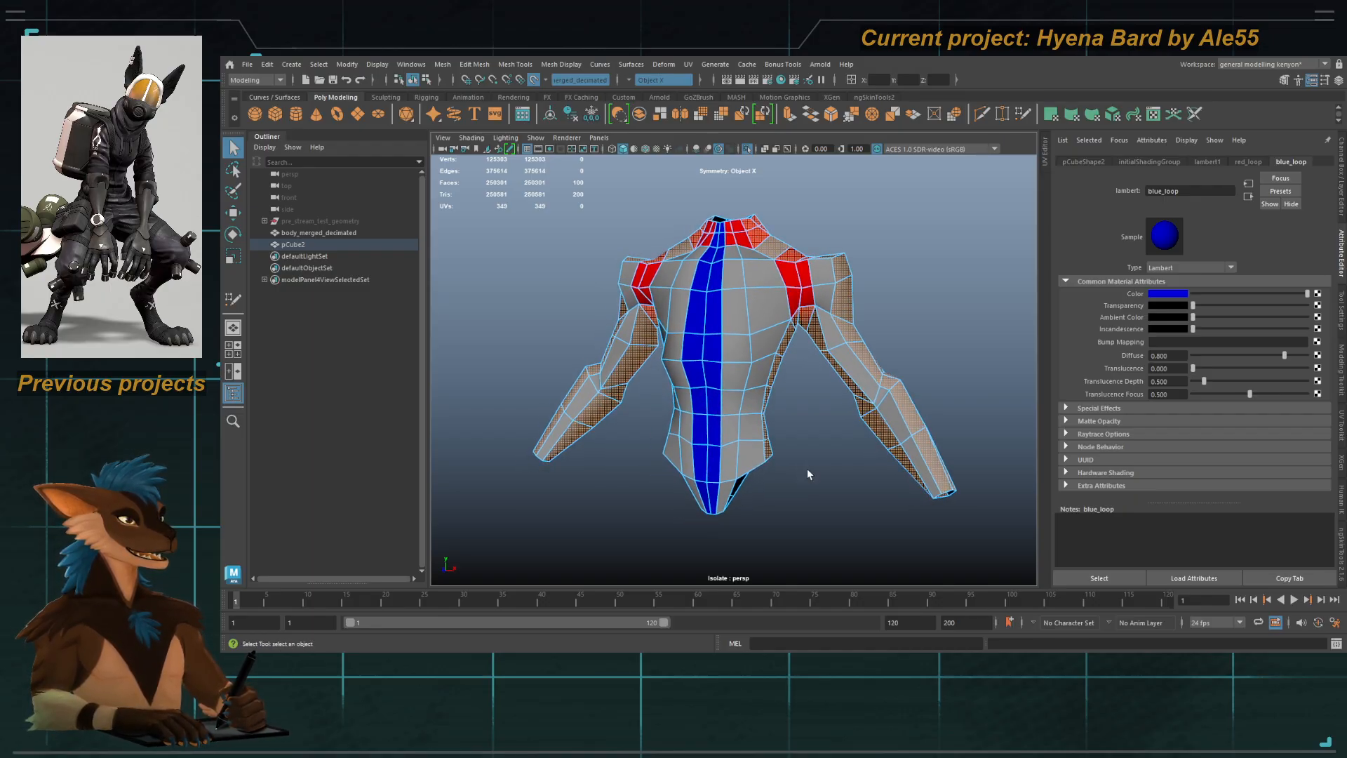
pyautogui.click(748, 149)
pyautogui.keyDown('alt'); pyautogui.moveTo(788, 364); pyautogui.dragTo(772, 435); pyautogui.keyUp('alt')
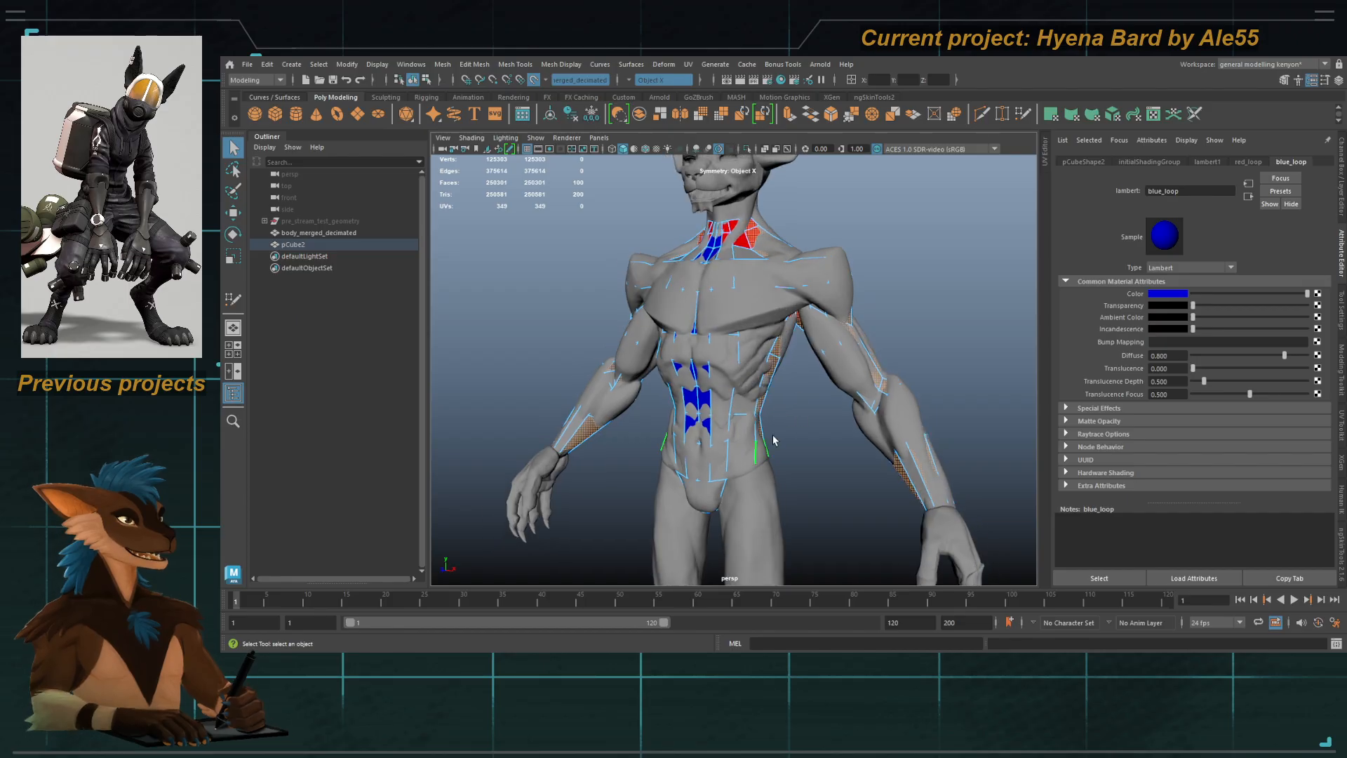
pyautogui.click(773, 421)
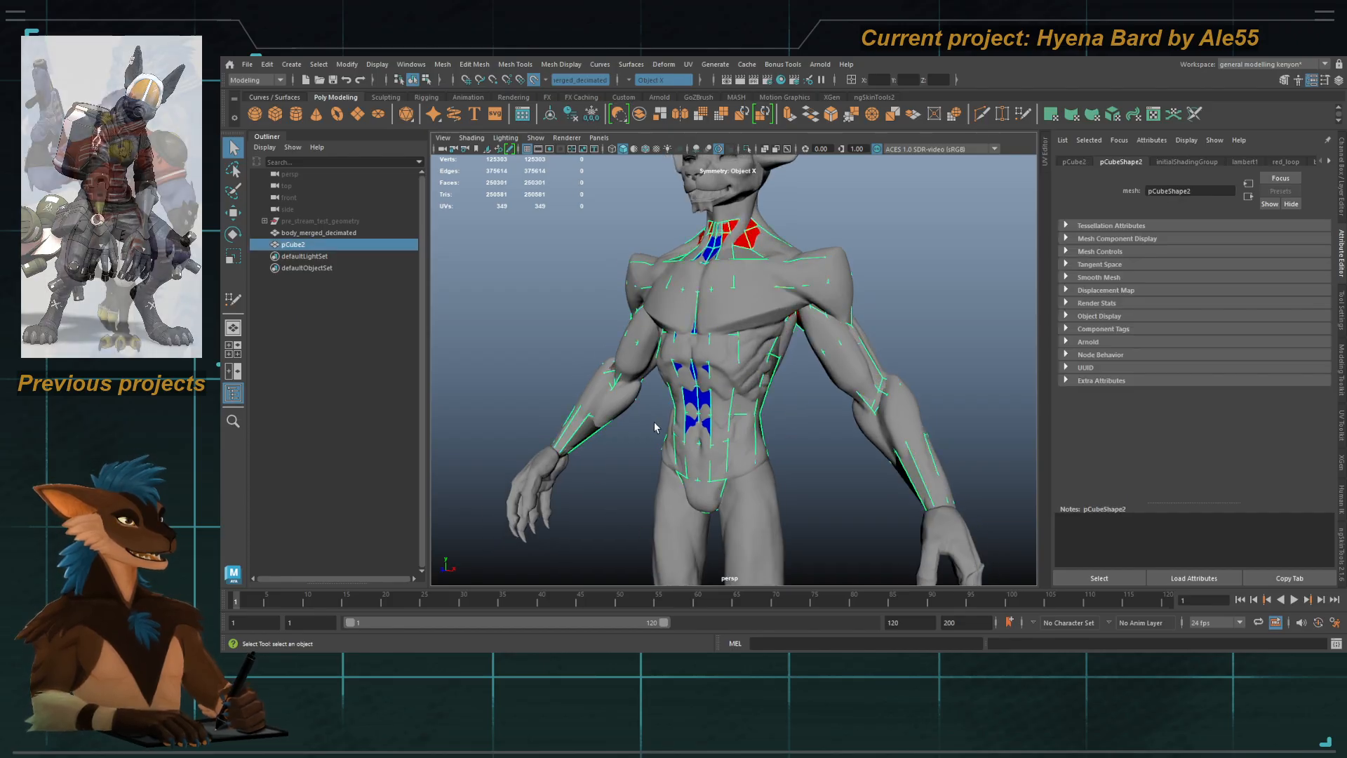
pyautogui.keyDown('alt'); pyautogui.moveTo(674, 447); pyautogui.dragTo(609, 386, button='right'); pyautogui.keyUp('alt')
pyautogui.keyDown('alt'); pyautogui.moveTo(609, 386); pyautogui.dragTo(613, 391, button='middle'); pyautogui.keyUp('alt')
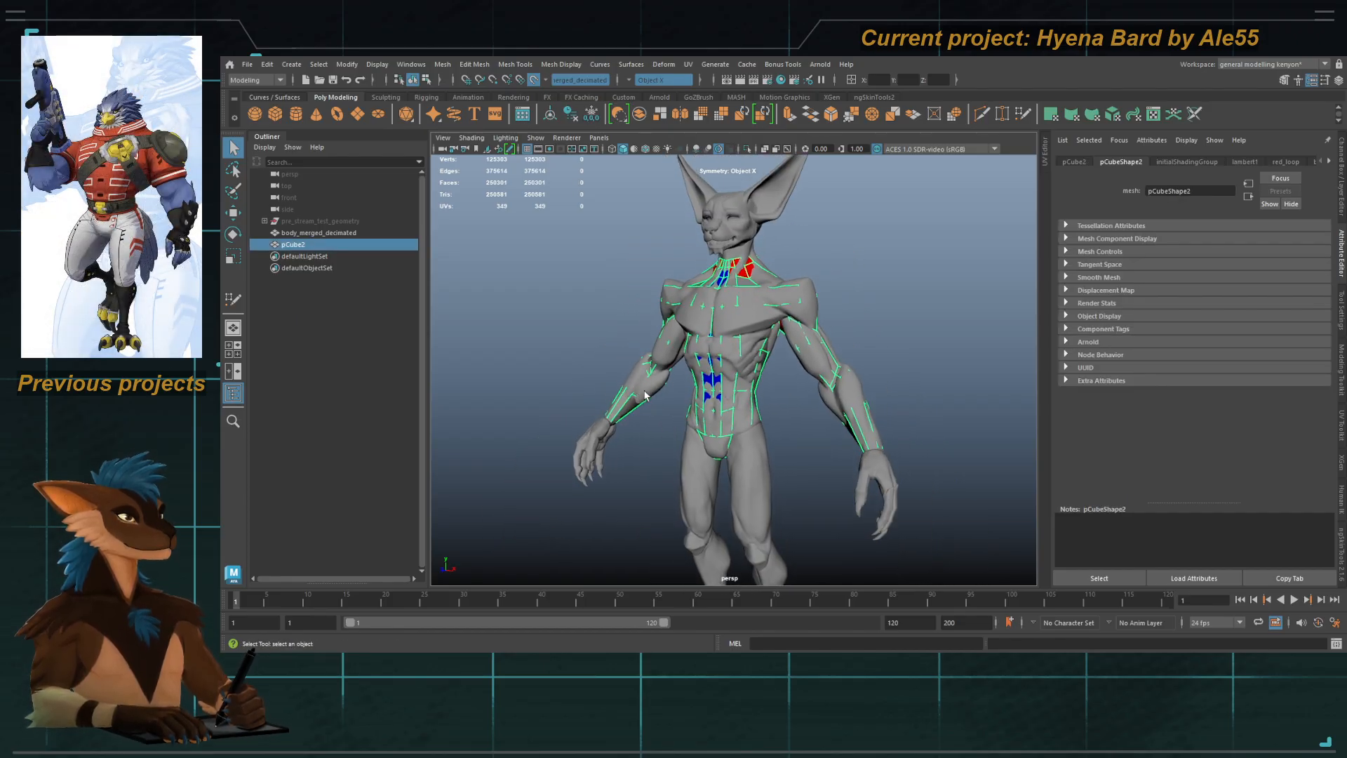
# Step: Isolate and frame the retopology mesh, and examine its coloured loops from below, behind and the front
pyautogui.click(746, 148)
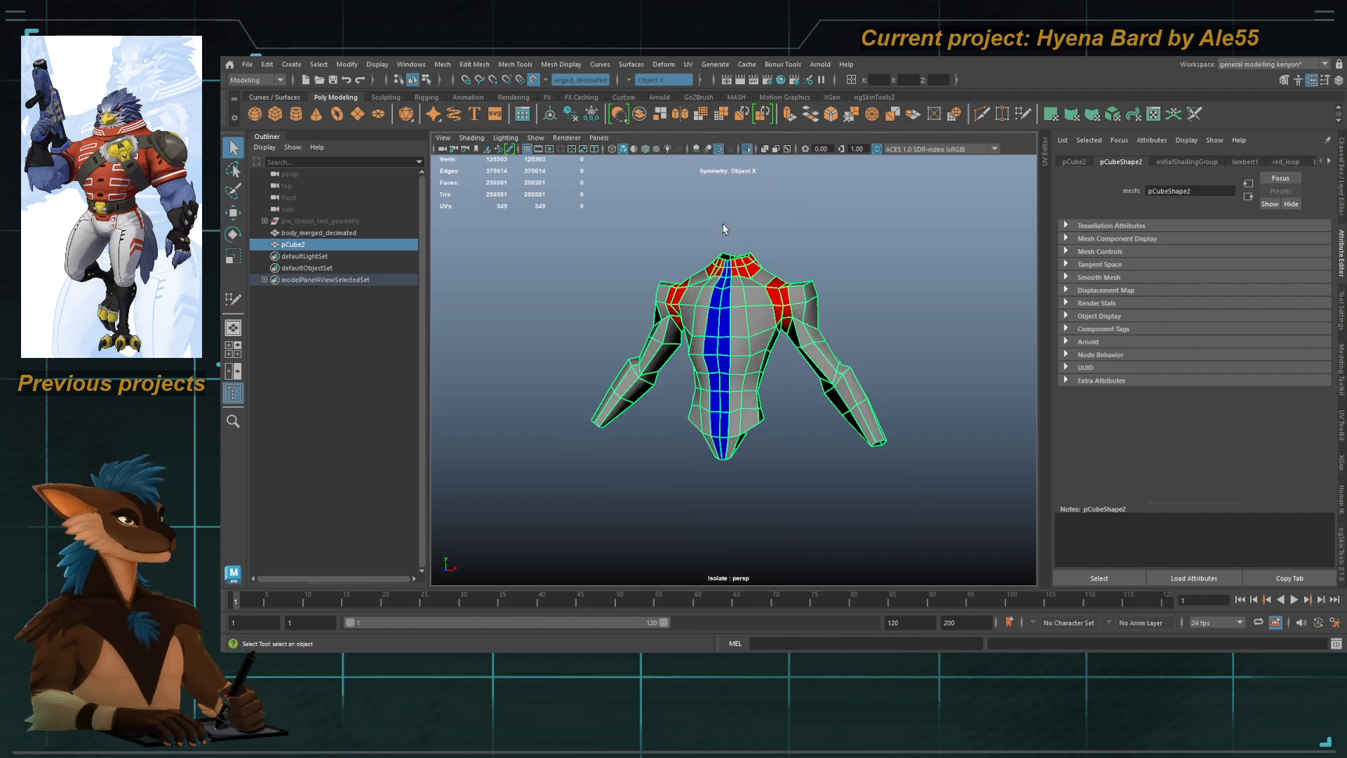
pyautogui.press('f')
pyautogui.keyDown('alt'); pyautogui.moveTo(707, 433); pyautogui.dragTo(717, 353); pyautogui.keyUp('alt')
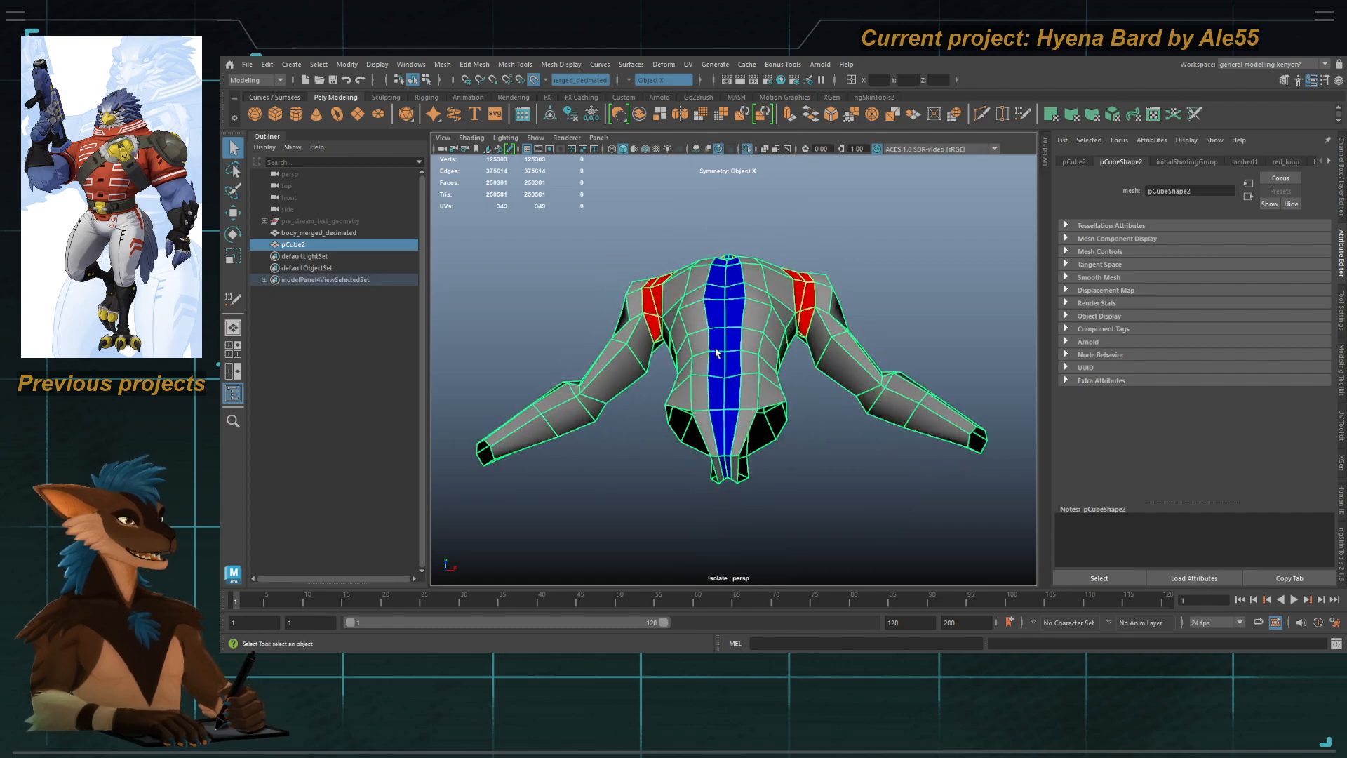
pyautogui.keyDown('alt'); pyautogui.moveTo(733, 431); pyautogui.dragTo(742, 470); pyautogui.keyUp('alt')
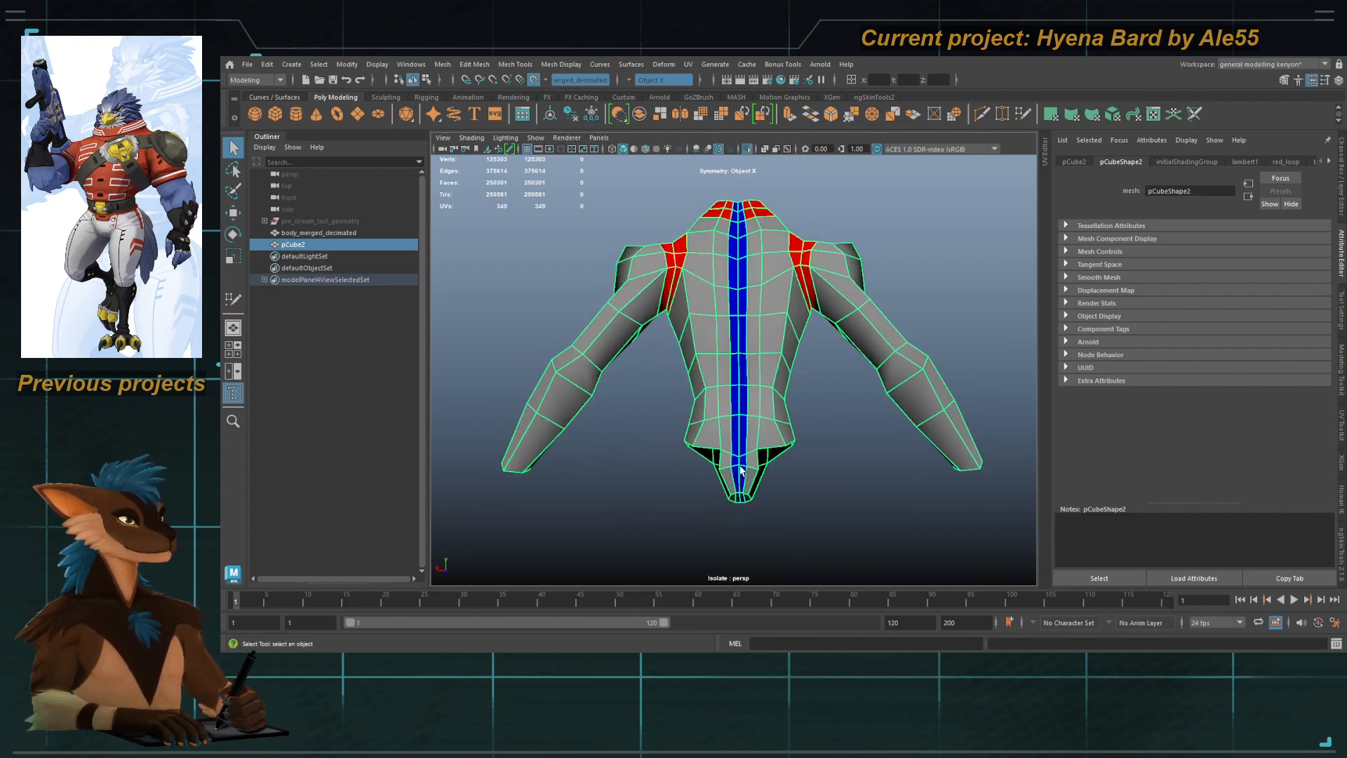
pyautogui.keyDown('alt'); pyautogui.moveTo(757, 328); pyautogui.dragTo(752, 325); pyautogui.keyUp('alt')
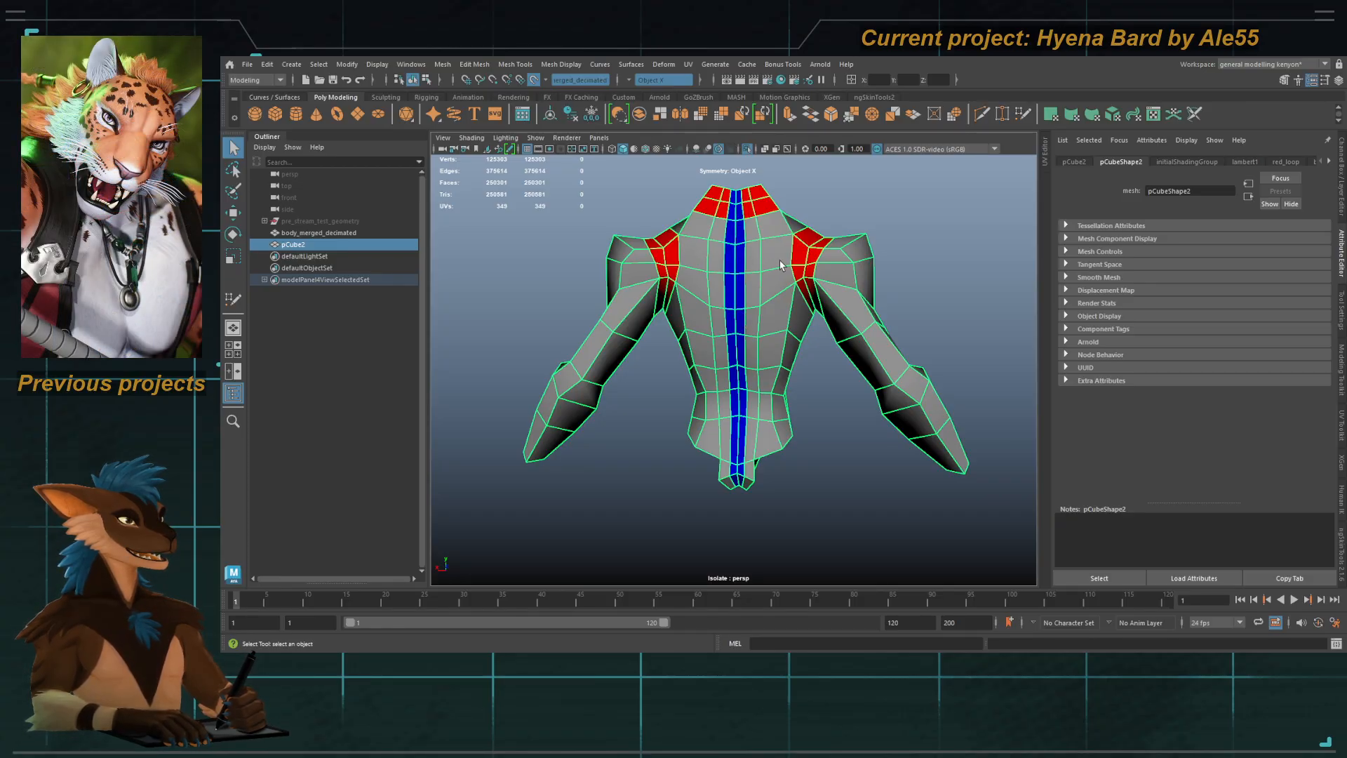
pyautogui.keyDown('alt'); pyautogui.moveTo(790, 261); pyautogui.dragTo(624, 317); pyautogui.keyUp('alt')
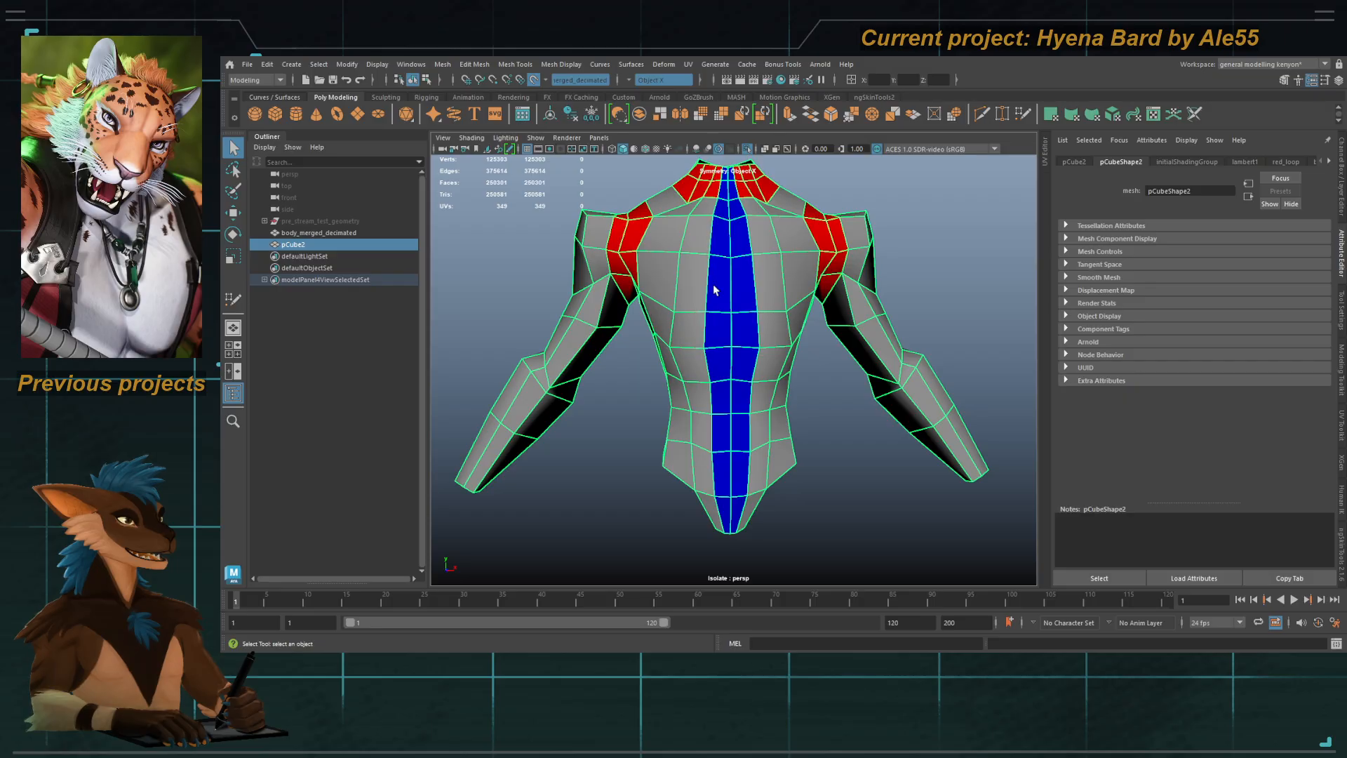
# Step: Highlight the blue face loop down the centre of the torso, and return the mesh to object mode
pyautogui.press('F11')
pyautogui.click(721, 242)
pyautogui.keyDown('shift'); pyautogui.doubleClick(715, 291); pyautogui.keyUp('shift')
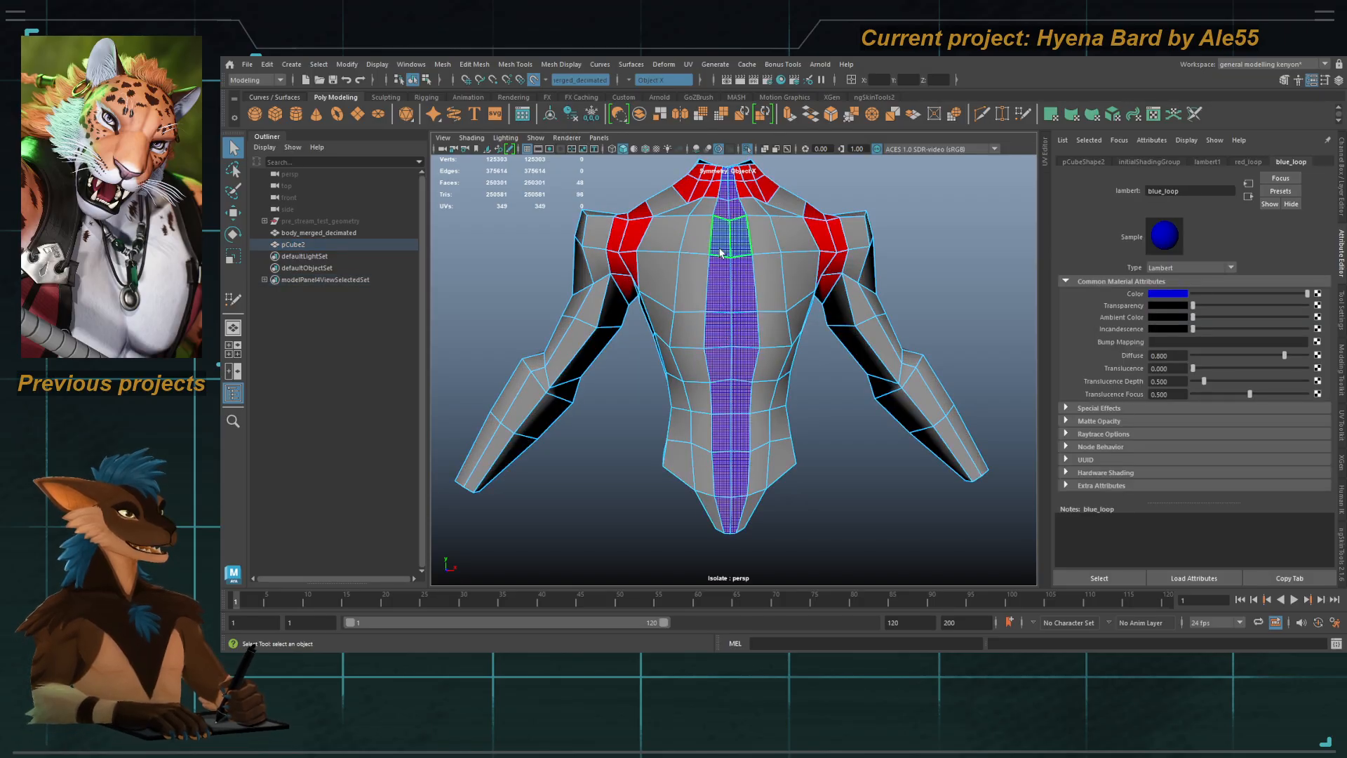
pyautogui.keyDown('alt'); pyautogui.moveTo(721, 361); pyautogui.dragTo(749, 334); pyautogui.keyUp('alt')
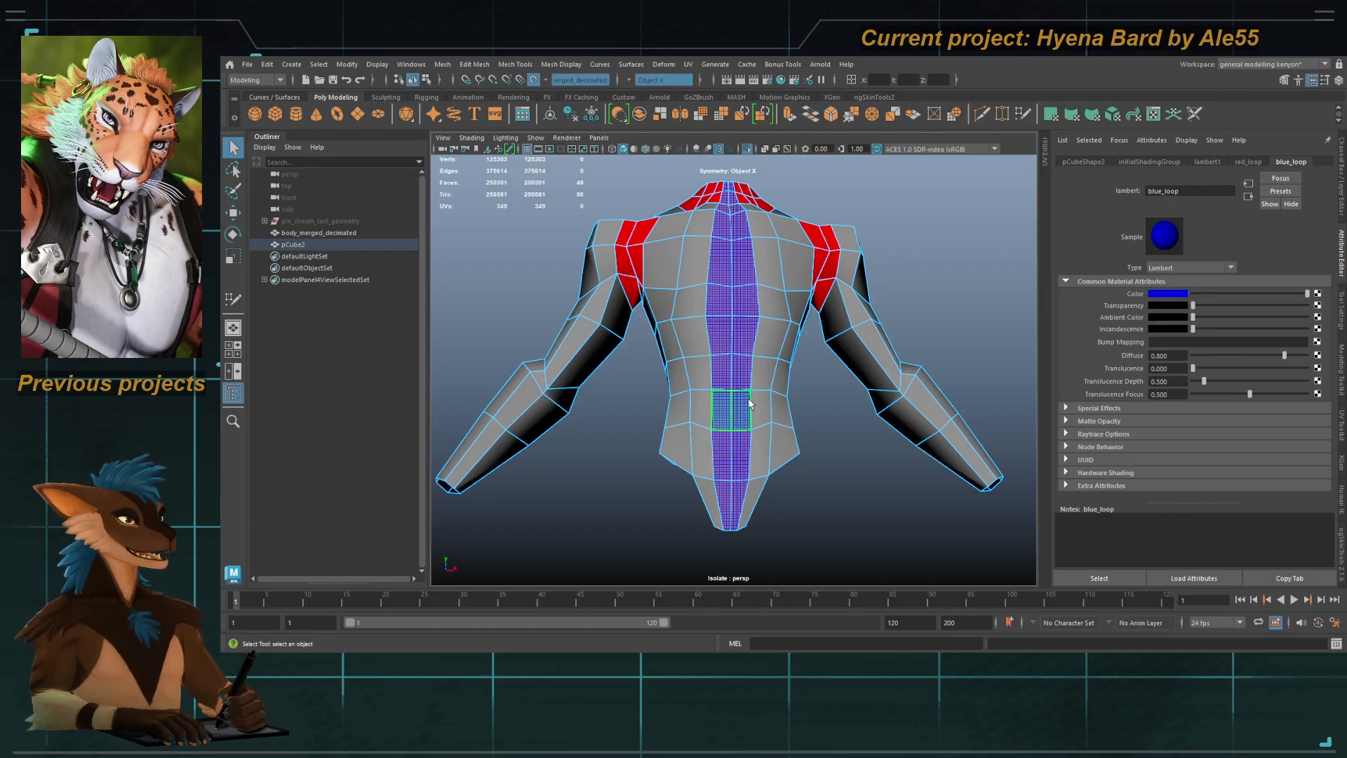
pyautogui.keyDown('alt'); pyautogui.moveTo(728, 329); pyautogui.dragTo(704, 345); pyautogui.keyUp('alt')
pyautogui.moveTo(731, 323); pyautogui.dragTo(774, 291, button='right')
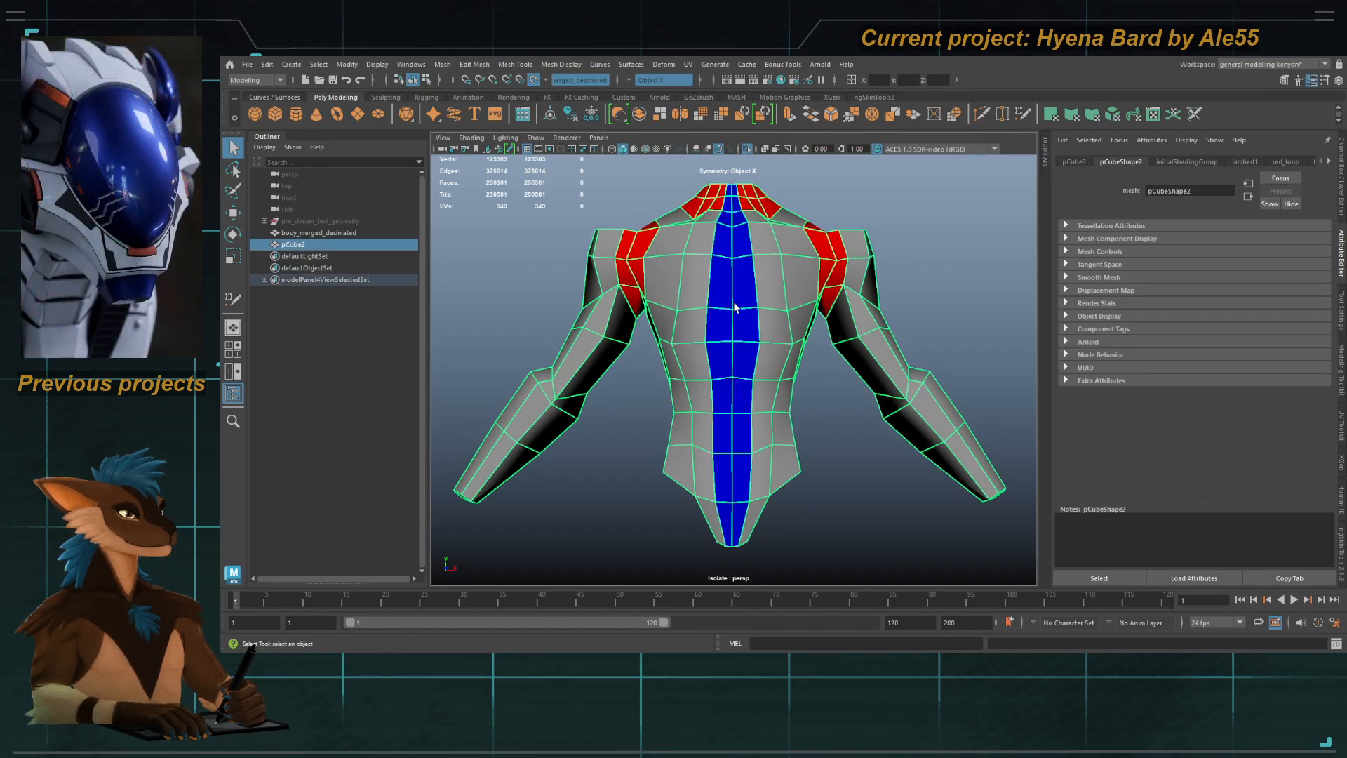
pyautogui.moveTo(734, 283)
pyautogui.keyDown('alt'); pyautogui.mouseDown()
pyautogui.moveTo(728, 304)
pyautogui.moveTo(725, 292)
pyautogui.mouseUp(); pyautogui.keyUp('alt')
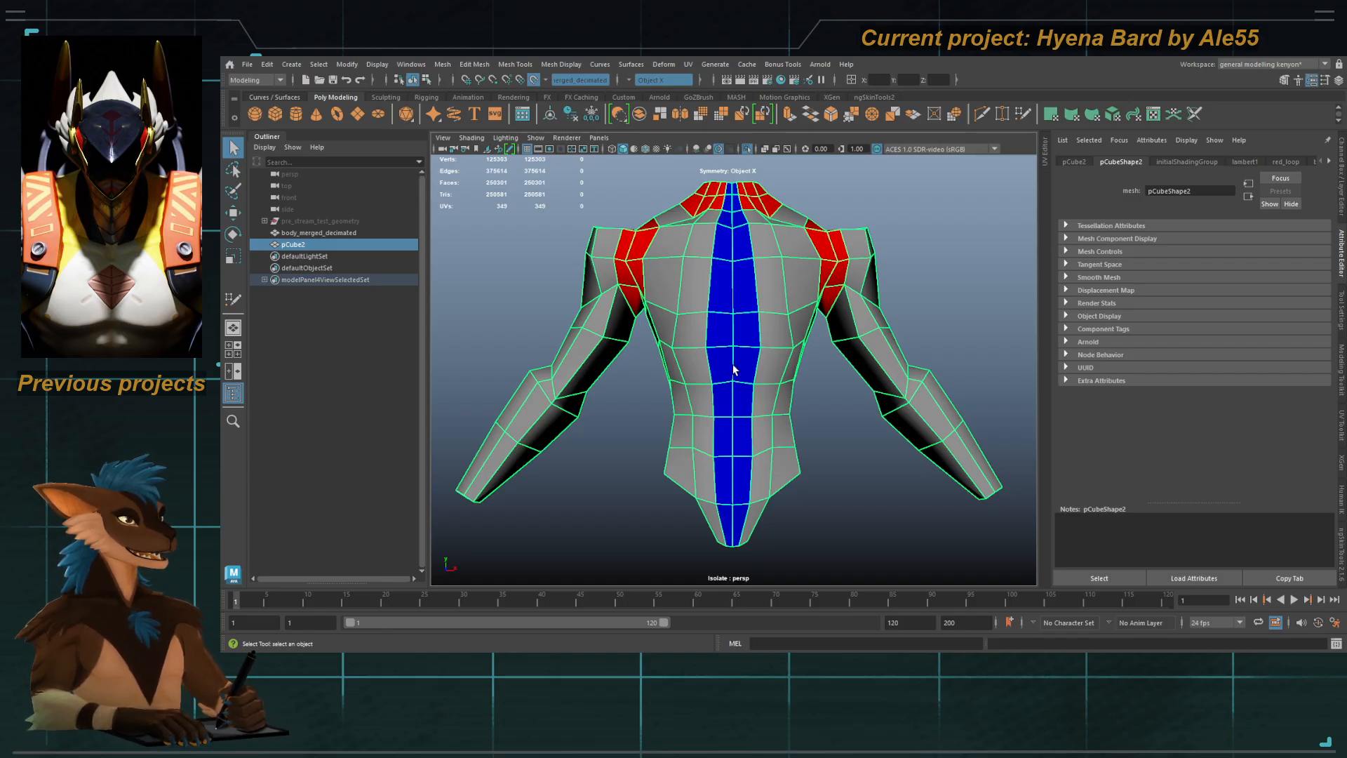
pyautogui.keyDown('alt'); pyautogui.moveTo(733, 364); pyautogui.dragTo(742, 332, button='middle'); pyautogui.keyUp('alt')
pyautogui.keyDown('alt'); pyautogui.moveTo(741, 332); pyautogui.dragTo(757, 356, button='right'); pyautogui.keyUp('alt')
pyautogui.keyDown('alt'); pyautogui.moveTo(745, 355); pyautogui.dragTo(732, 353); pyautogui.keyUp('alt')
pyautogui.keyDown('alt'); pyautogui.moveTo(732, 352); pyautogui.dragTo(738, 369, button='middle'); pyautogui.keyUp('alt')
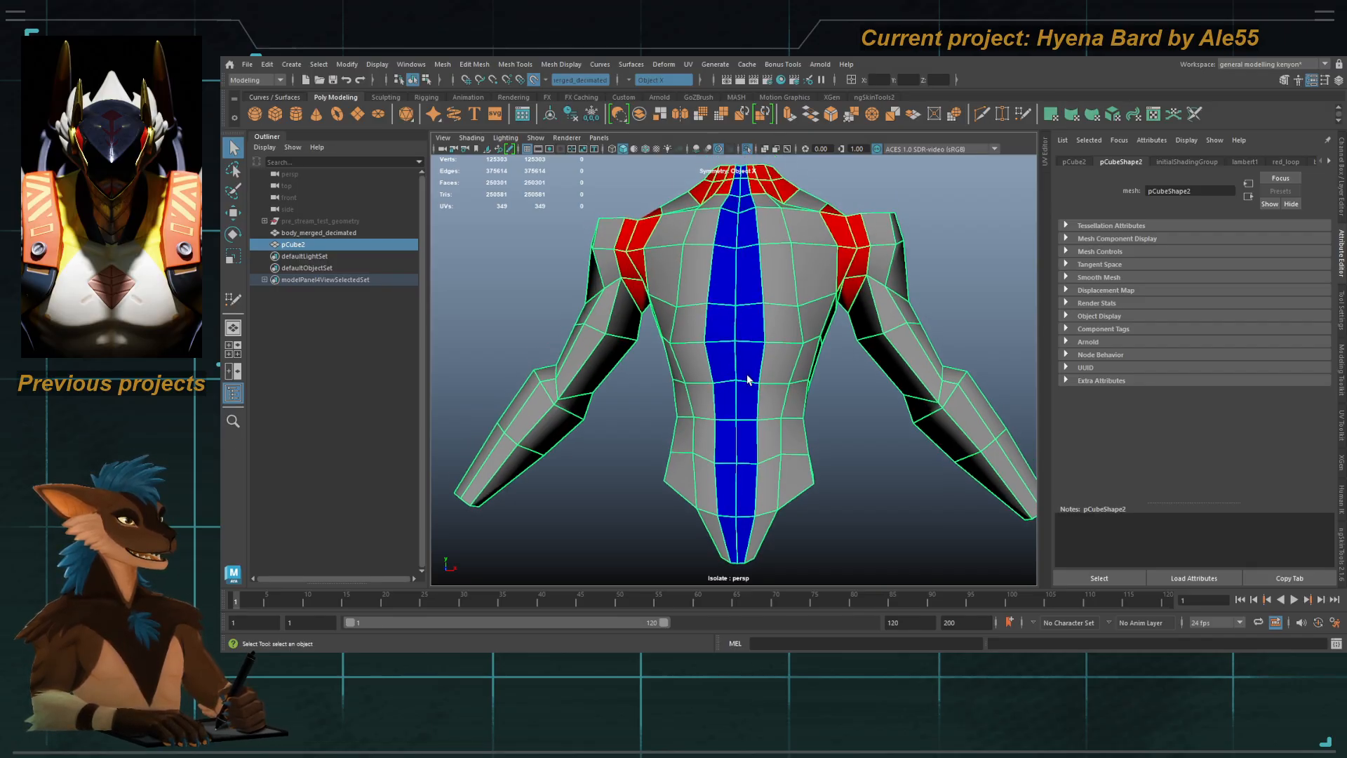
# Step: Select the two adjacent face loops along the torso's side and their continuation over the shoulder and down the arm
pyautogui.click(866, 496)
pyautogui.keyDown('alt'); pyautogui.moveTo(813, 421); pyautogui.dragTo(767, 374, button='right'); pyautogui.keyUp('alt')
pyautogui.click(771, 378)
pyautogui.keyDown('alt'); pyautogui.moveTo(825, 406); pyautogui.dragTo(739, 358); pyautogui.keyUp('alt')
pyautogui.press('F11')
pyautogui.click(741, 338)
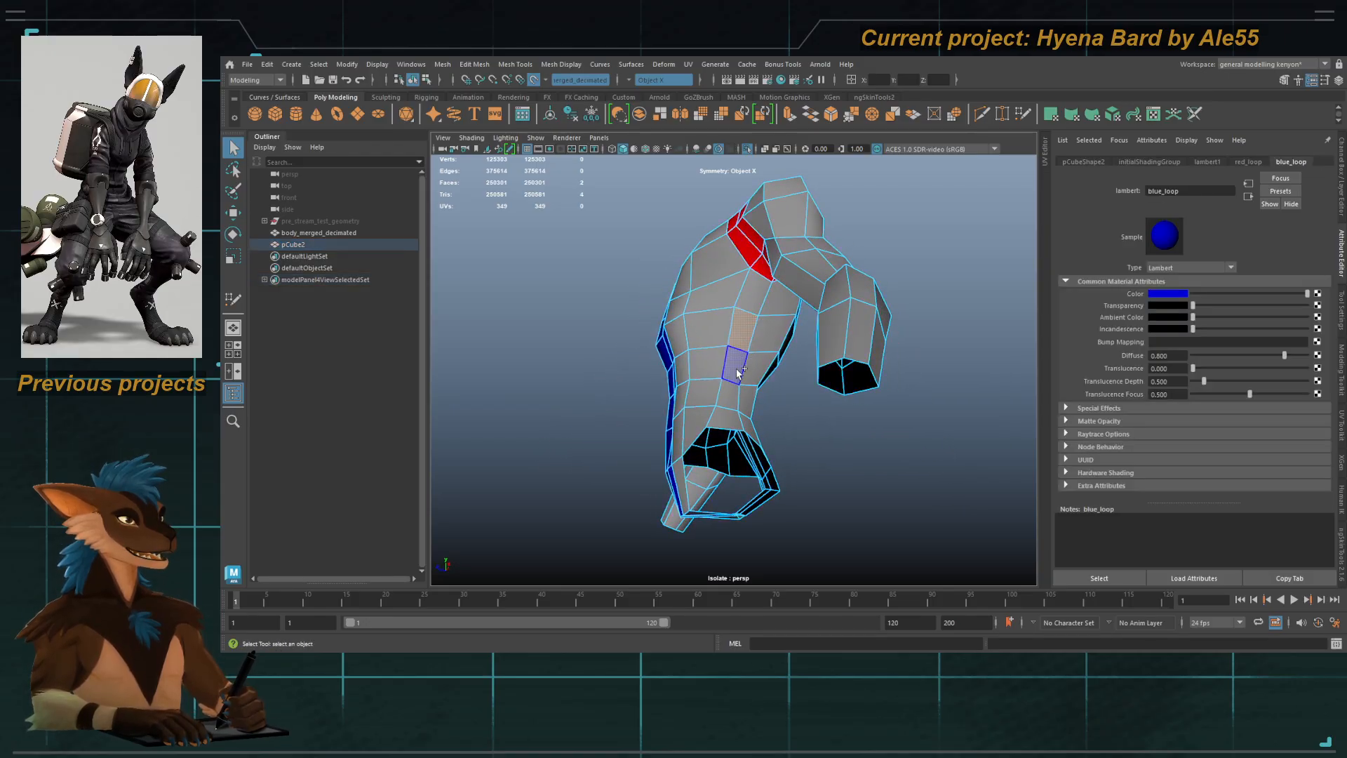
pyautogui.keyDown('shift'); pyautogui.doubleClick(737, 372); pyautogui.keyUp('shift')
pyautogui.keyDown('shift'); pyautogui.click(767, 344); pyautogui.keyUp('shift')
pyautogui.keyDown('shift'); pyautogui.doubleClick(758, 369); pyautogui.keyUp('shift')
pyautogui.keyDown('alt'); pyautogui.moveTo(779, 293); pyautogui.dragTo(793, 320); pyautogui.keyUp('alt')
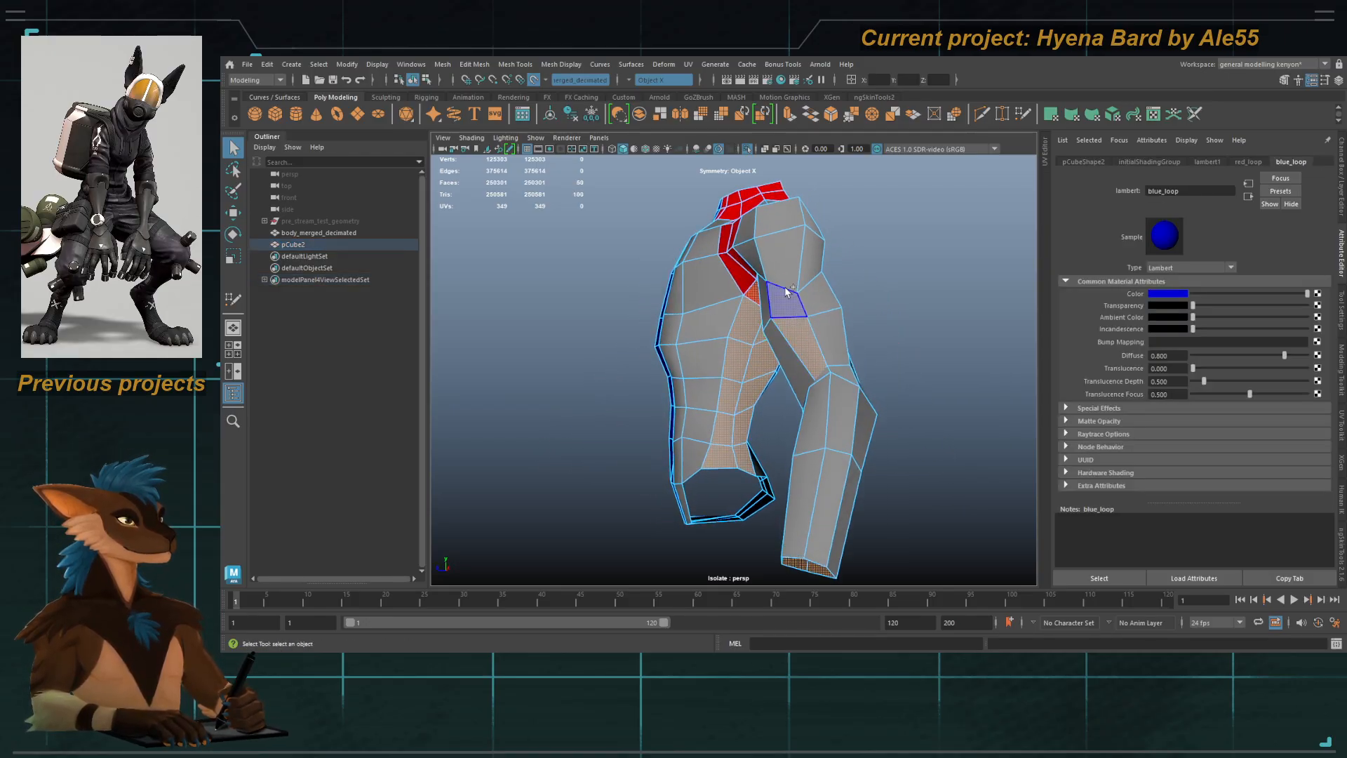
pyautogui.keyDown('shift'); pyautogui.doubleClick(787, 291); pyautogui.keyUp('shift')
pyautogui.keyDown('shift'); pyautogui.doubleClick(830, 329); pyautogui.keyUp('shift')
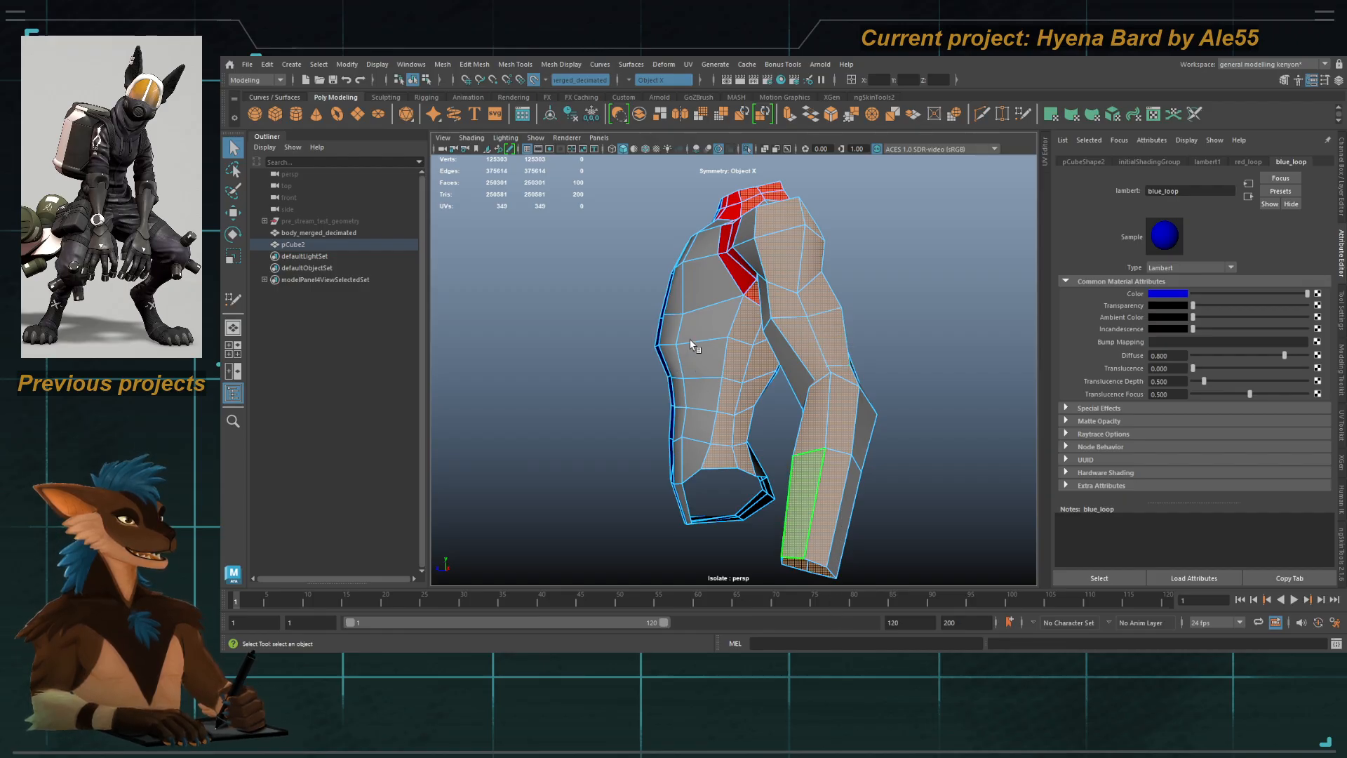
# Step: Assign a new Lambert material named green_loop to the selected side and arm faces and set its colour to green
pyautogui.moveTo(1187, 192); pyautogui.dragTo(1038, 196)
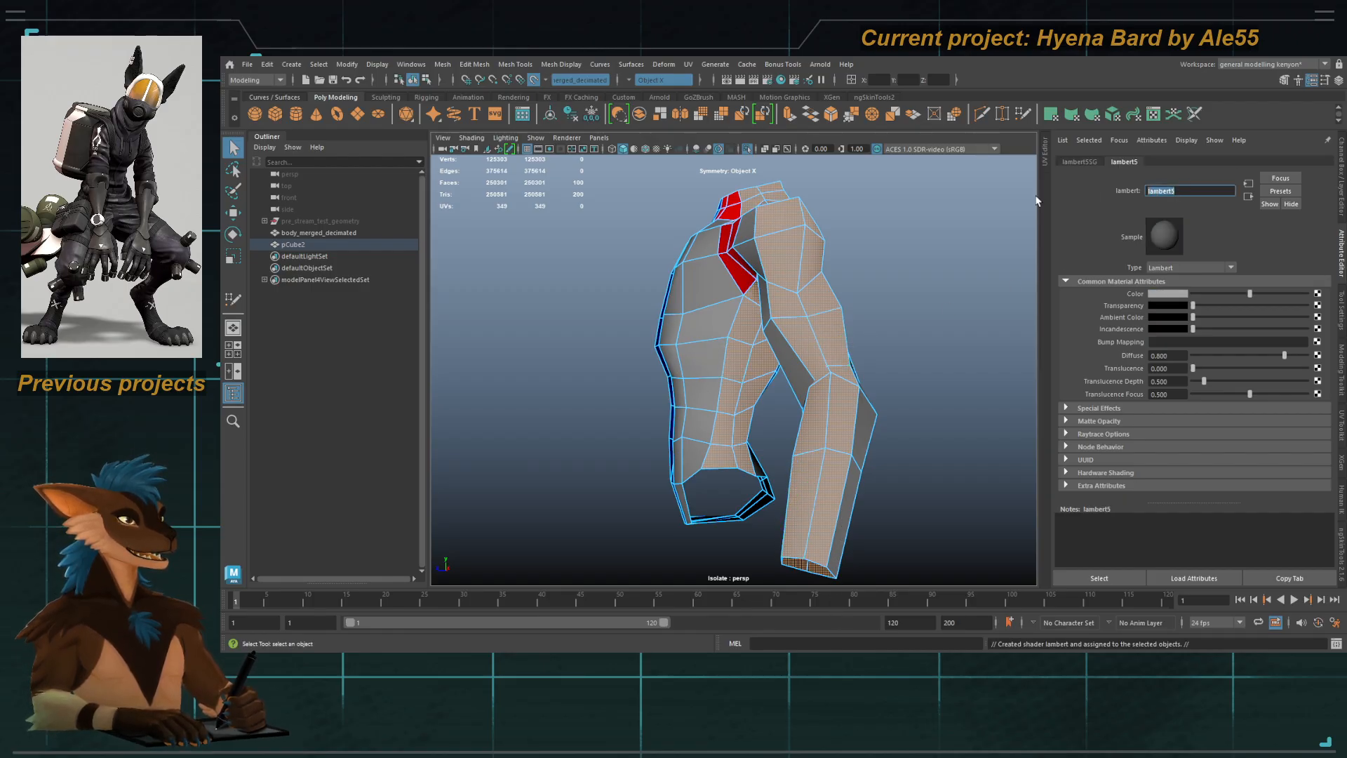
pyautogui.write('green loop')
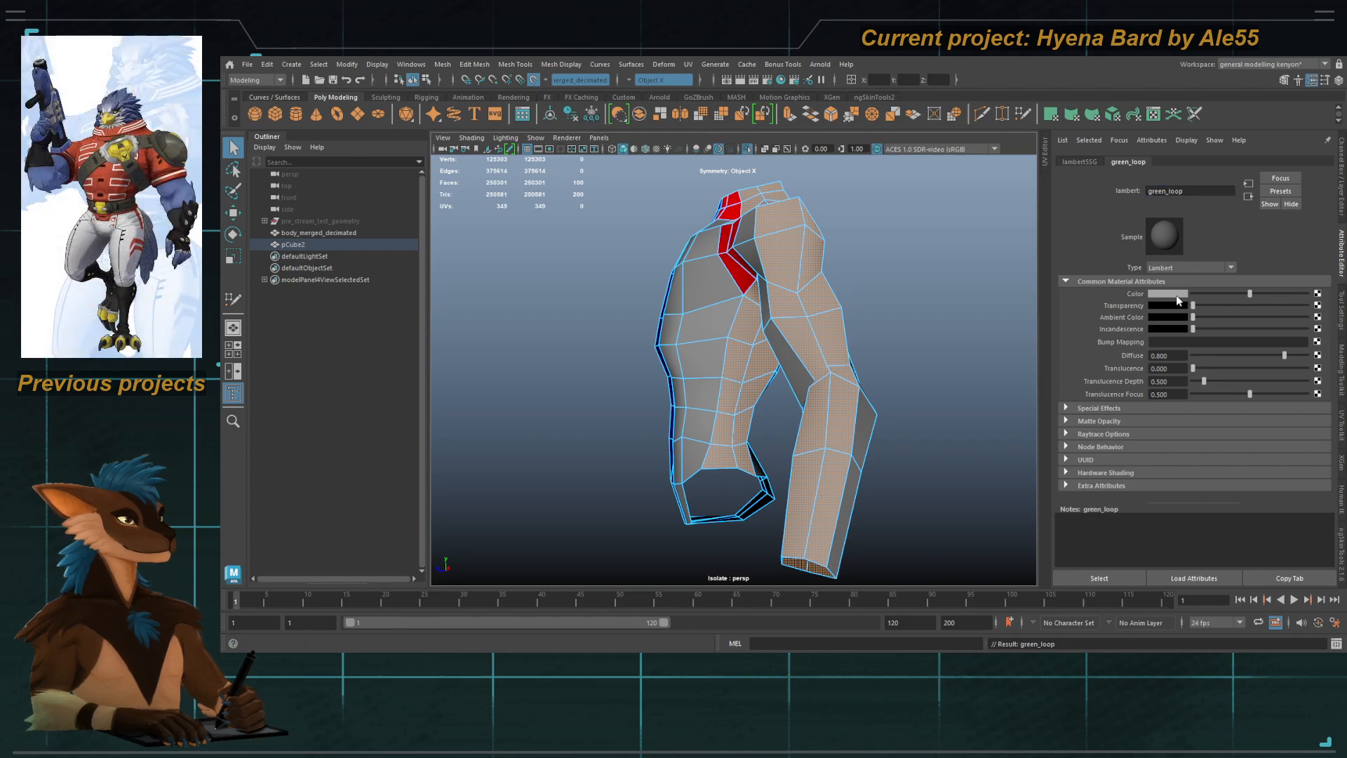
pyautogui.click(1155, 270)
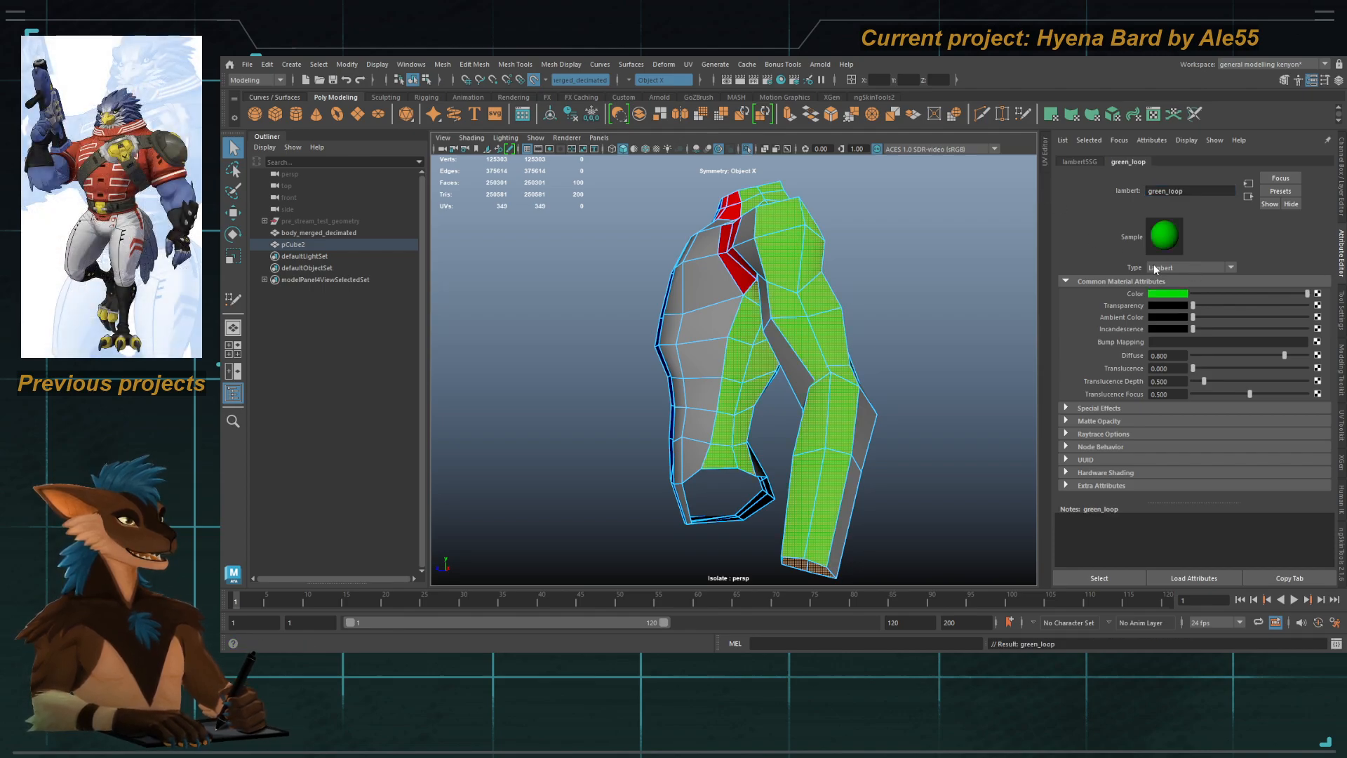
pyautogui.click(861, 270)
pyautogui.keyDown('alt'); pyautogui.moveTo(862, 271); pyautogui.dragTo(961, 281); pyautogui.keyUp('alt')
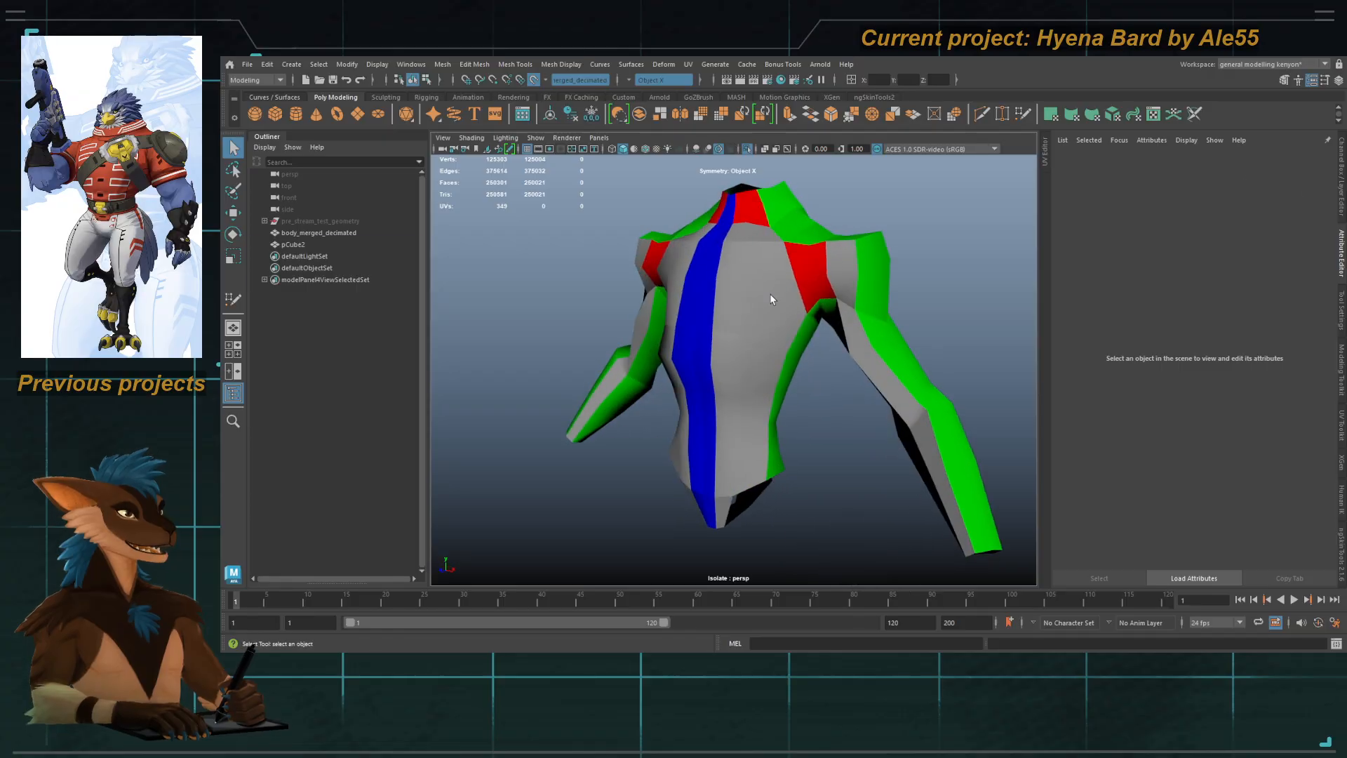
# Step: Select both face loops around the shoulder and the faces around the neck, and assign them the red_loop material
pyautogui.click(769, 294)
pyautogui.keyDown('alt'); pyautogui.moveTo(774, 296); pyautogui.dragTo(797, 303, button='right'); pyautogui.keyUp('alt')
pyautogui.press('F11')
pyautogui.click(793, 272)
pyautogui.keyDown('shift'); pyautogui.doubleClick(802, 306); pyautogui.keyUp('shift')
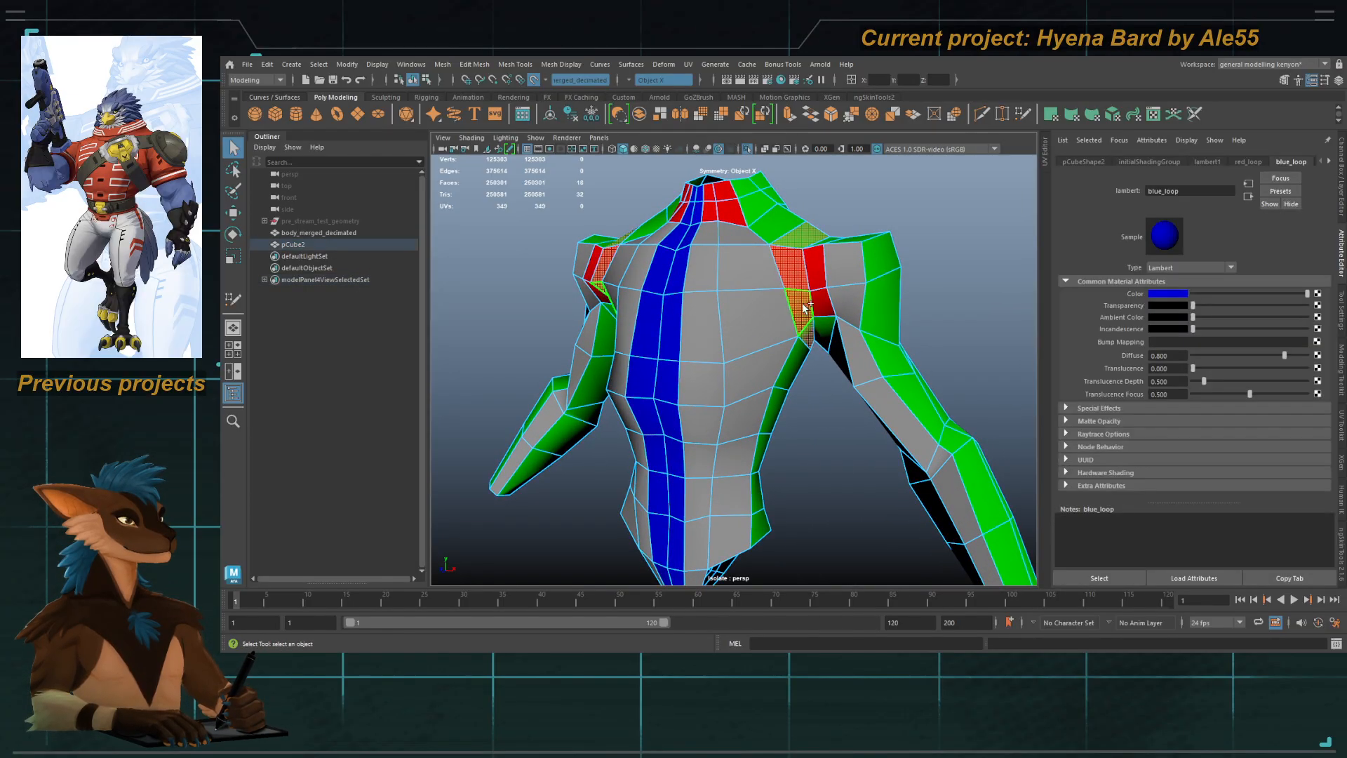
pyautogui.keyDown('alt'); pyautogui.moveTo(802, 306); pyautogui.dragTo(800, 324); pyautogui.keyUp('alt')
pyautogui.keyDown('shift'); pyautogui.click(812, 301); pyautogui.keyUp('shift')
pyautogui.keyDown('shift'); pyautogui.doubleClick(806, 316); pyautogui.keyUp('shift')
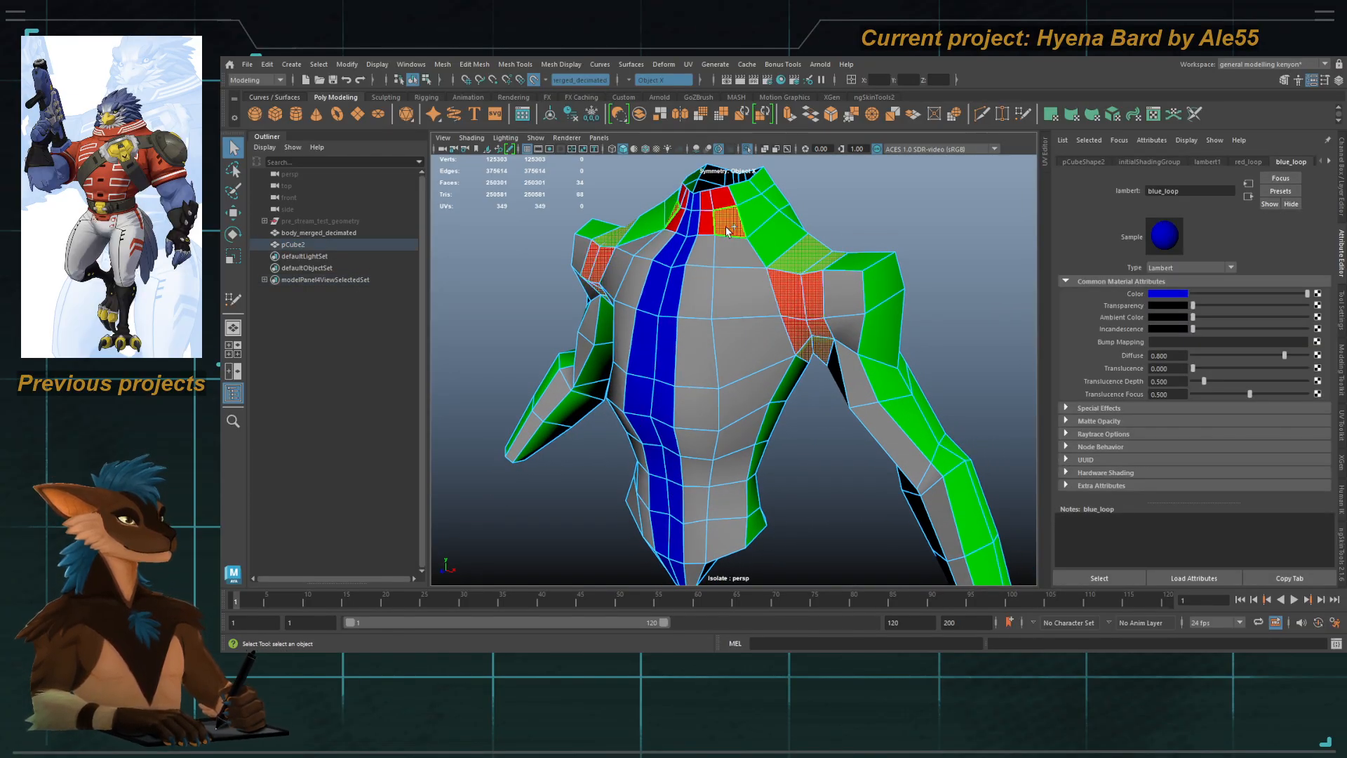
pyautogui.keyDown('shift'); pyautogui.click(764, 202); pyautogui.keyUp('shift')
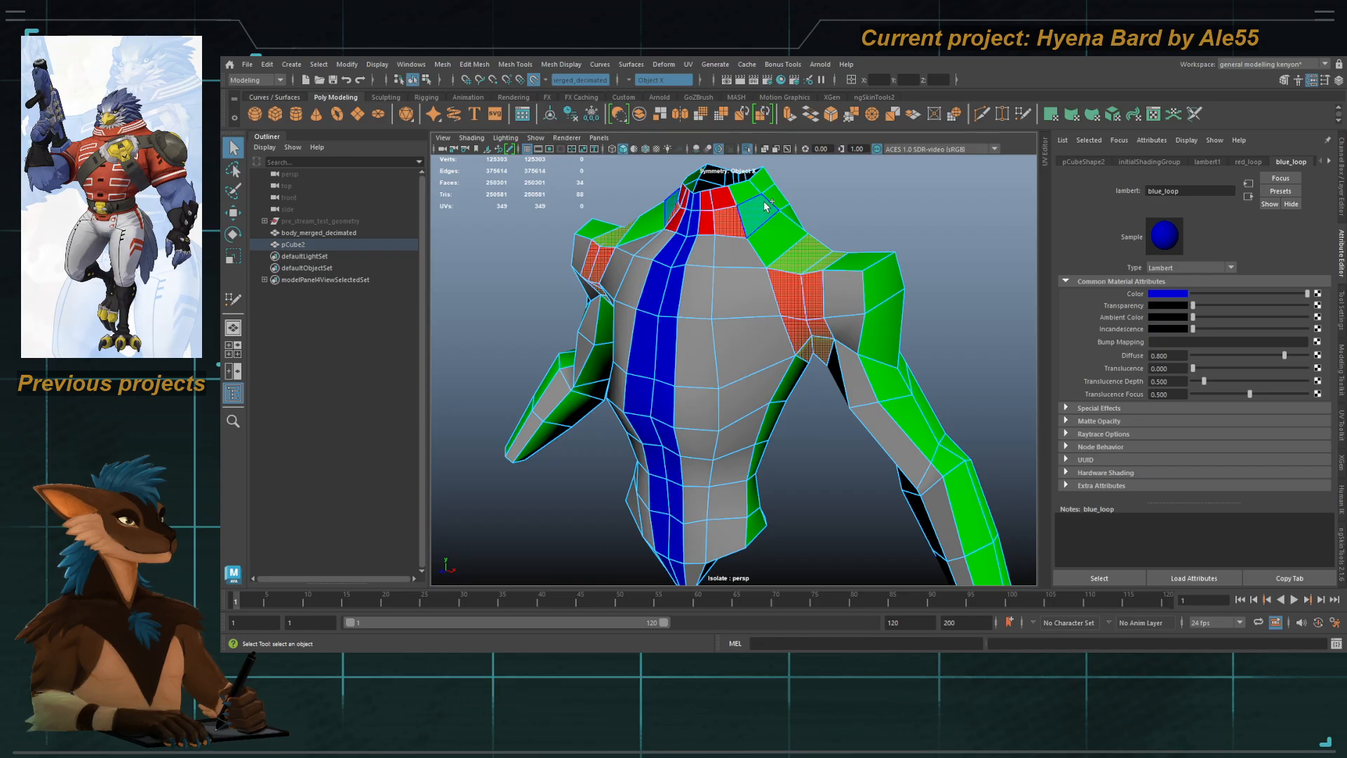
pyautogui.keyDown('shift'); pyautogui.click(774, 193); pyautogui.keyUp('shift')
pyautogui.keyDown('shift'); pyautogui.click(764, 182); pyautogui.keyUp('shift')
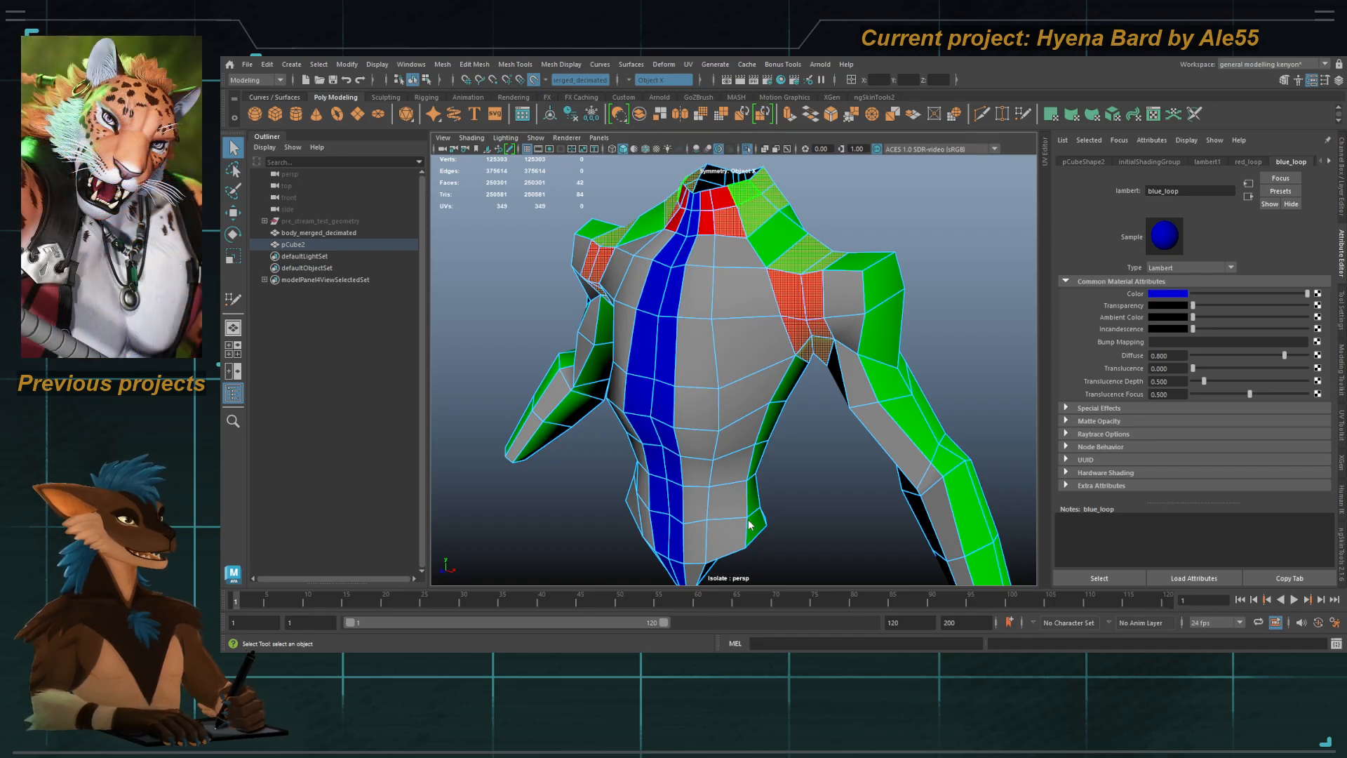
pyautogui.press('g')
pyautogui.press('F8')
pyautogui.click(789, 485)
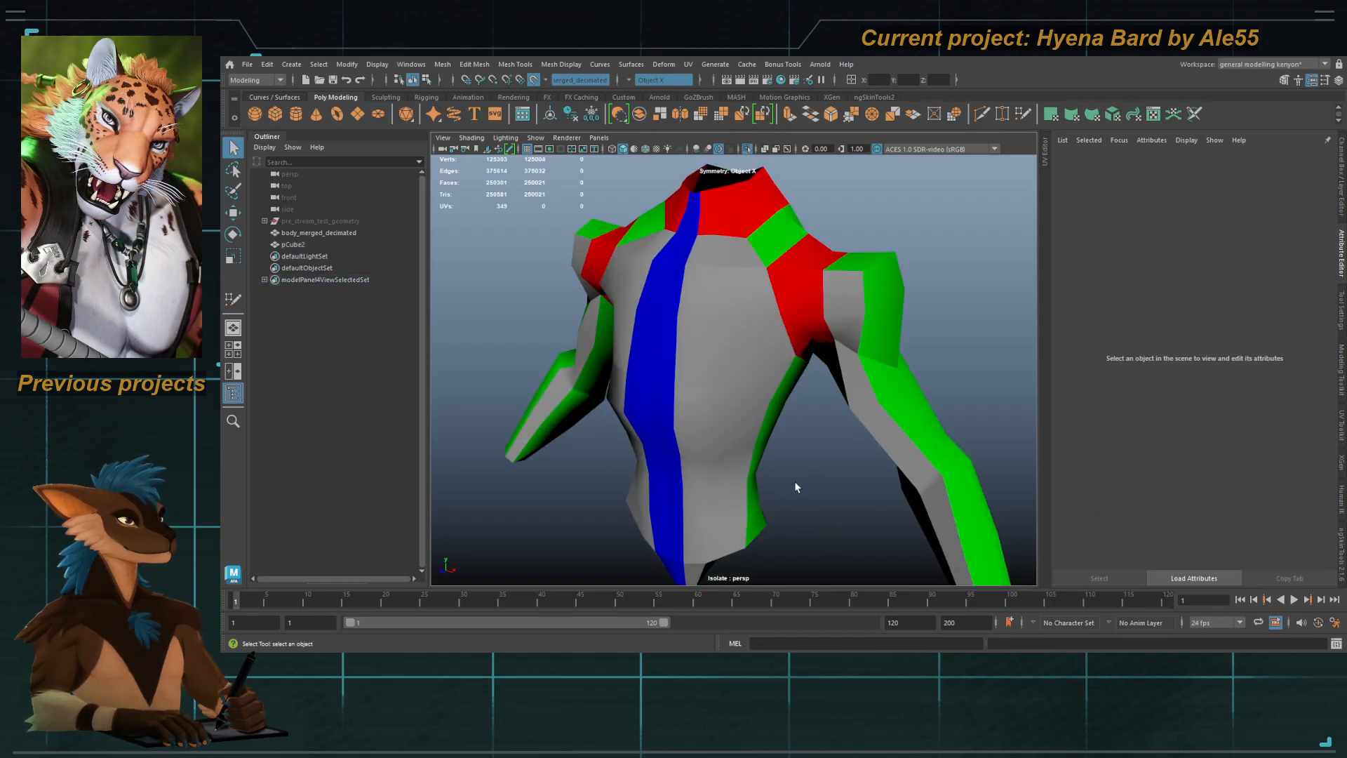
# Step: Examine the isolated mesh's red, green and blue loops from the front and at an angle, with and without its wireframe highlighted
pyautogui.keyDown('alt'); pyautogui.moveTo(794, 481); pyautogui.dragTo(849, 478); pyautogui.keyUp('alt')
pyautogui.keyDown('alt'); pyautogui.moveTo(849, 478); pyautogui.dragTo(679, 435, button='right'); pyautogui.keyUp('alt')
pyautogui.keyDown('alt'); pyautogui.moveTo(679, 436); pyautogui.dragTo(734, 372); pyautogui.keyUp('alt')
pyautogui.click(745, 376)
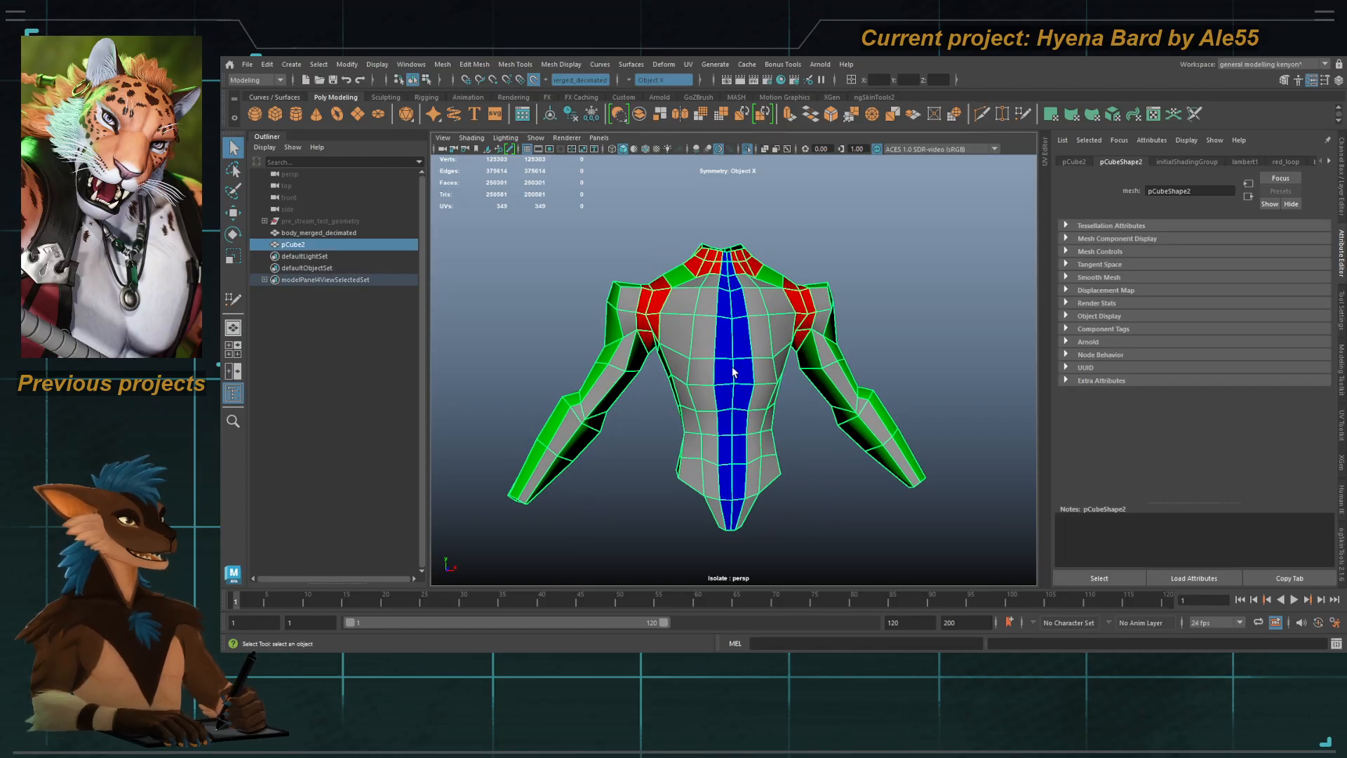
pyautogui.click(833, 449)
pyautogui.keyDown('alt'); pyautogui.moveTo(833, 451); pyautogui.dragTo(780, 423); pyautogui.keyUp('alt')
pyautogui.click(744, 393)
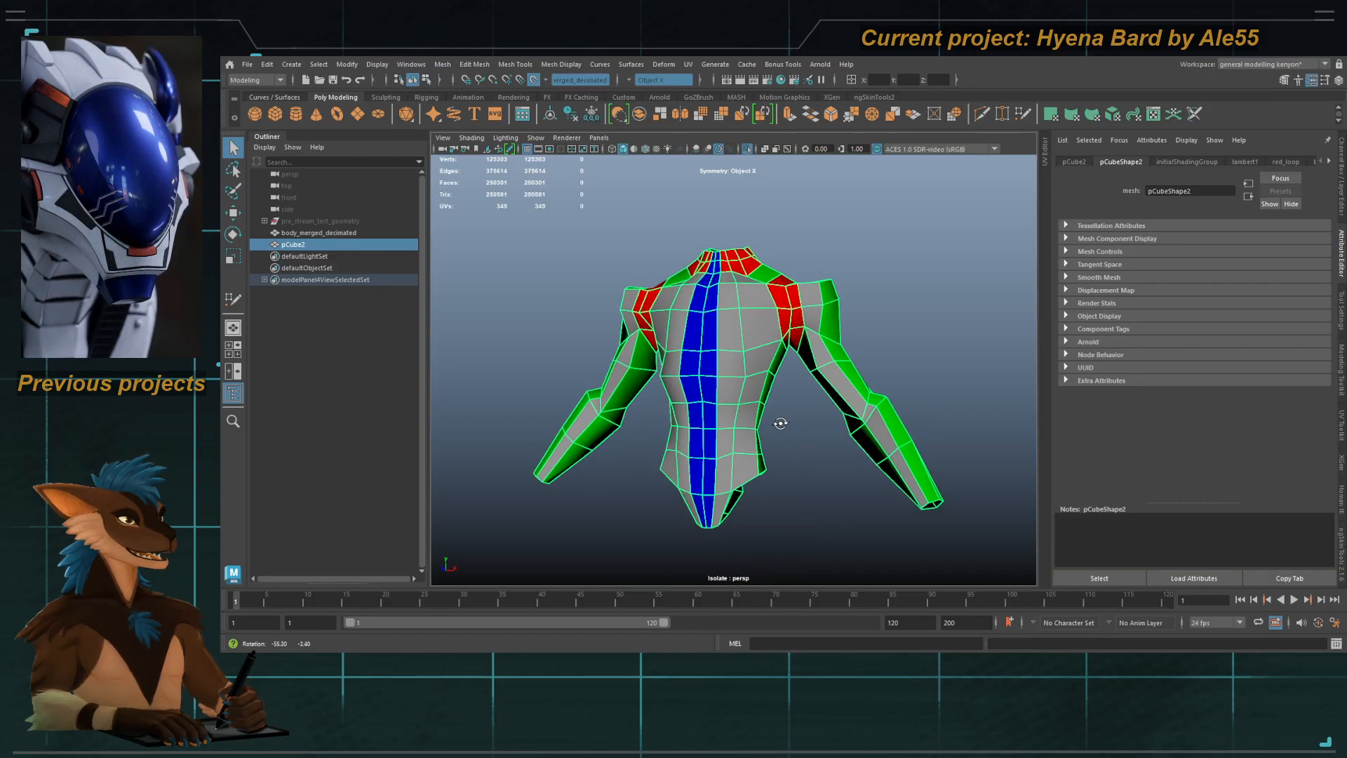
# Step: Select the open edge loops around both leg openings at the bottom of the isolated mesh
pyautogui.keyDown('alt'); pyautogui.moveTo(740, 451); pyautogui.dragTo(757, 367, button='middle'); pyautogui.keyUp('alt')
pyautogui.keyDown('alt'); pyautogui.moveTo(756, 366); pyautogui.dragTo(730, 637); pyautogui.keyUp('alt')
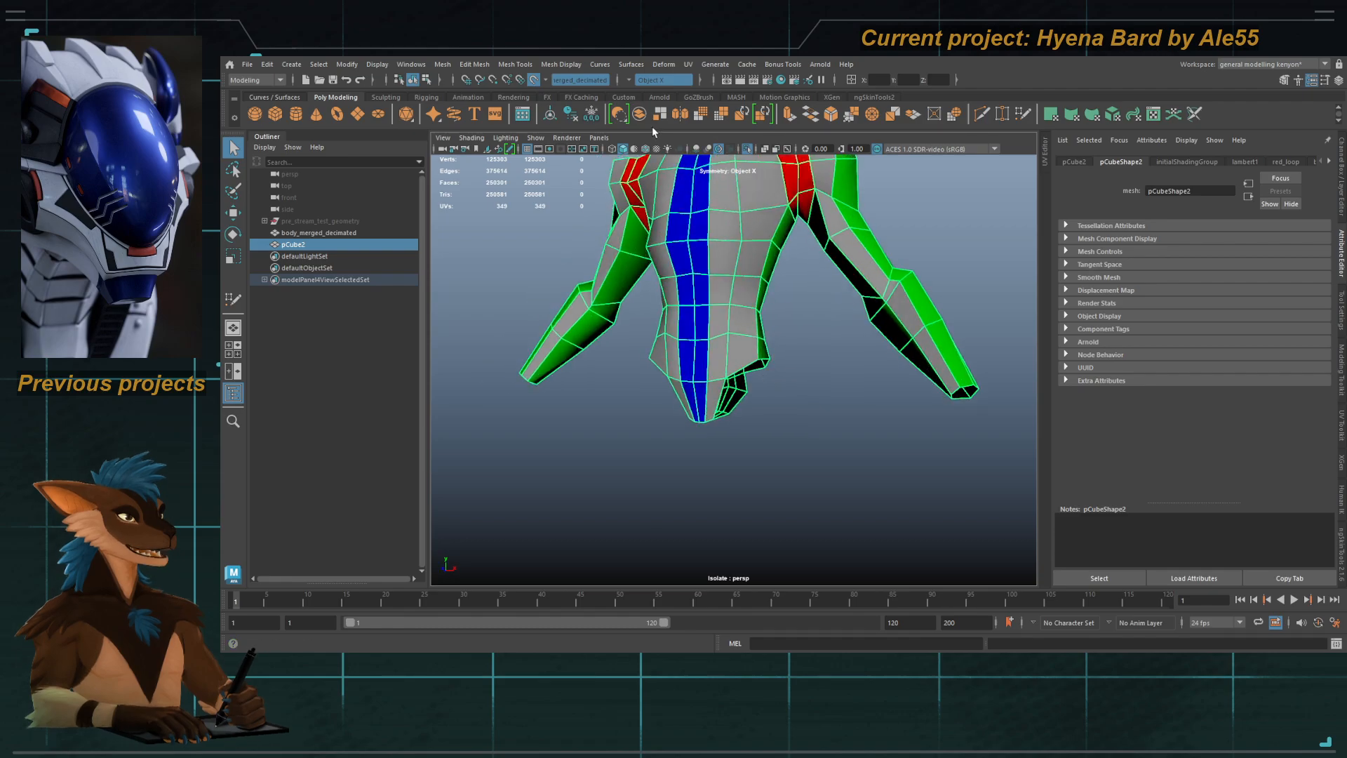
pyautogui.click(785, 483)
pyautogui.keyDown('alt'); pyautogui.moveTo(794, 346); pyautogui.dragTo(762, 344); pyautogui.keyUp('alt')
pyautogui.doubleClick(722, 367)
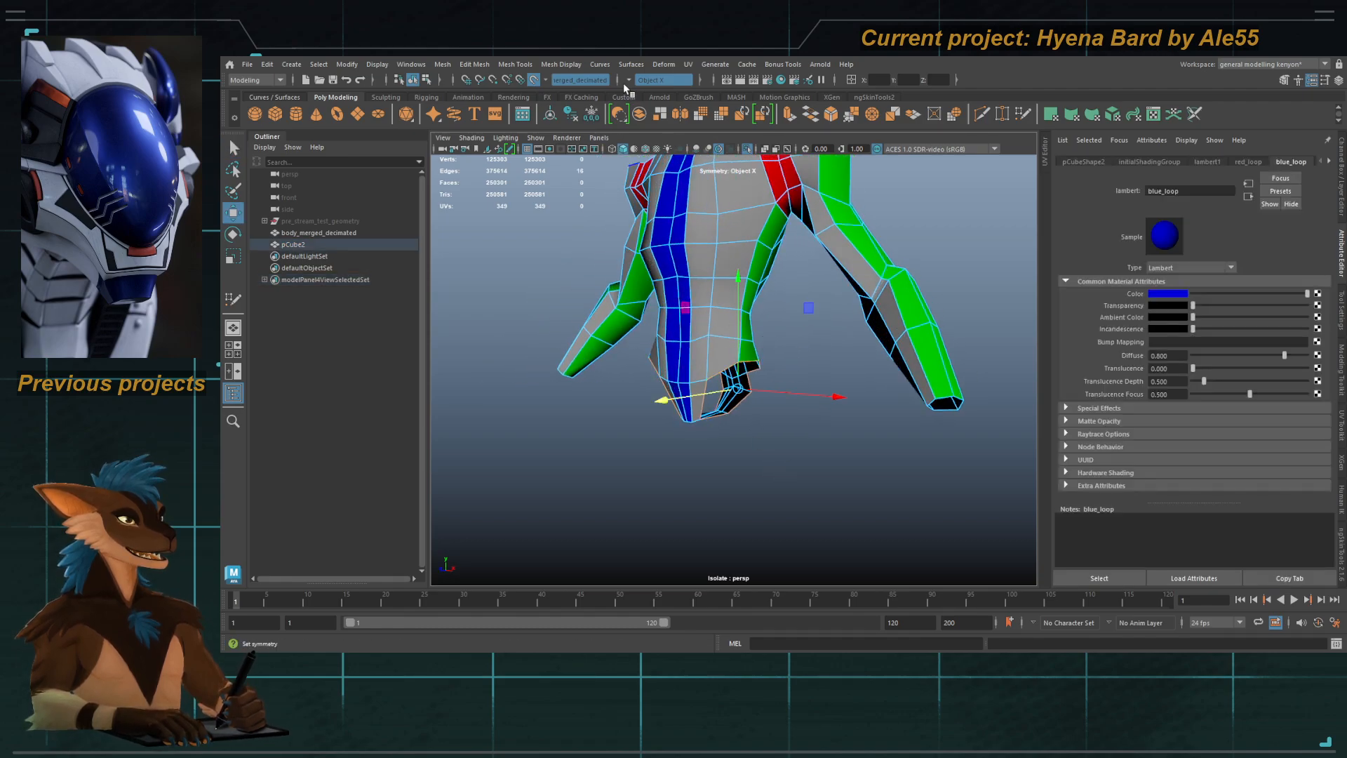
# Step: Show the sculpt, try to extrude the leg-opening edges down the thighs with the live surface active, and undo the extrusion
pyautogui.click(746, 149)
pyautogui.keyDown('alt'); pyautogui.moveTo(766, 264); pyautogui.dragTo(744, 356); pyautogui.keyUp('alt')
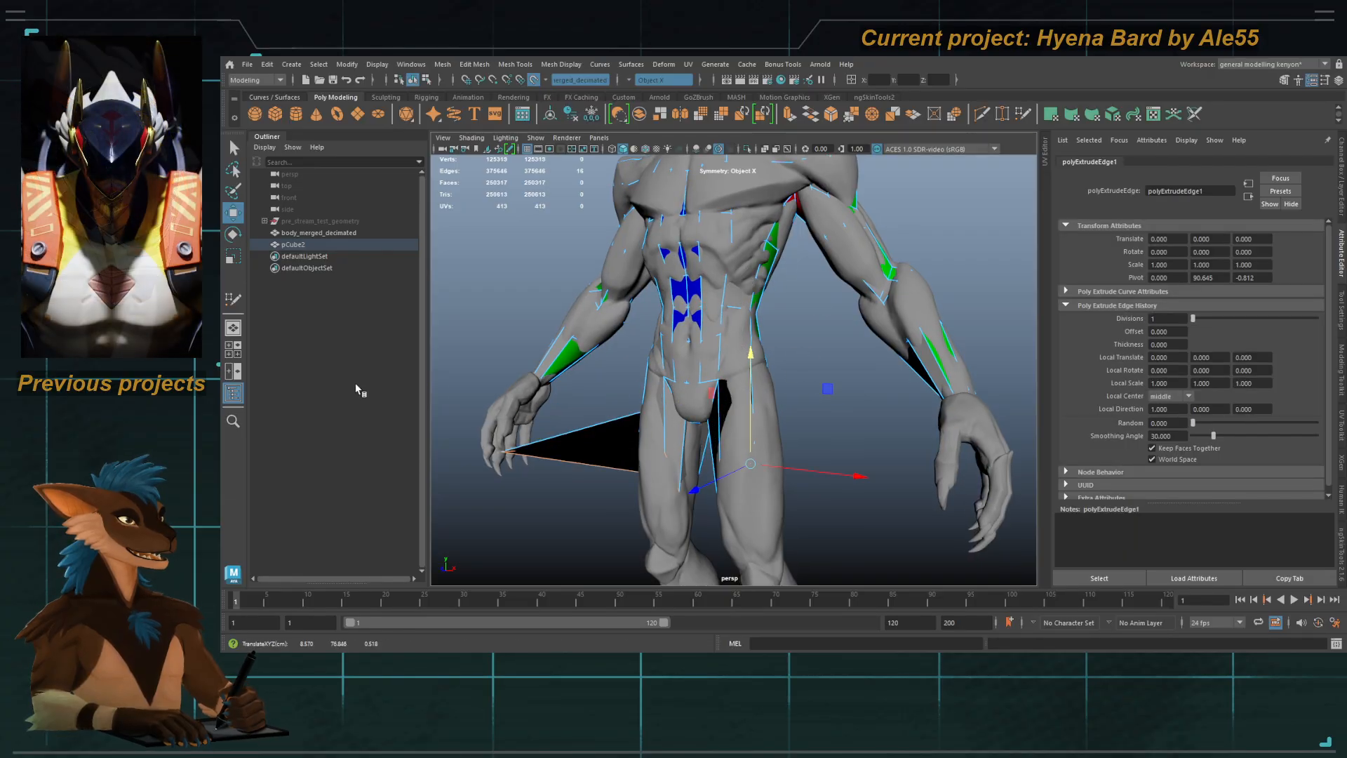
pyautogui.moveTo(554, 398)
pyautogui.keyDown('alt'); pyautogui.mouseDown()
pyautogui.moveTo(633, 413)
pyautogui.moveTo(552, 383)
pyautogui.mouseUp(); pyautogui.keyUp('alt')
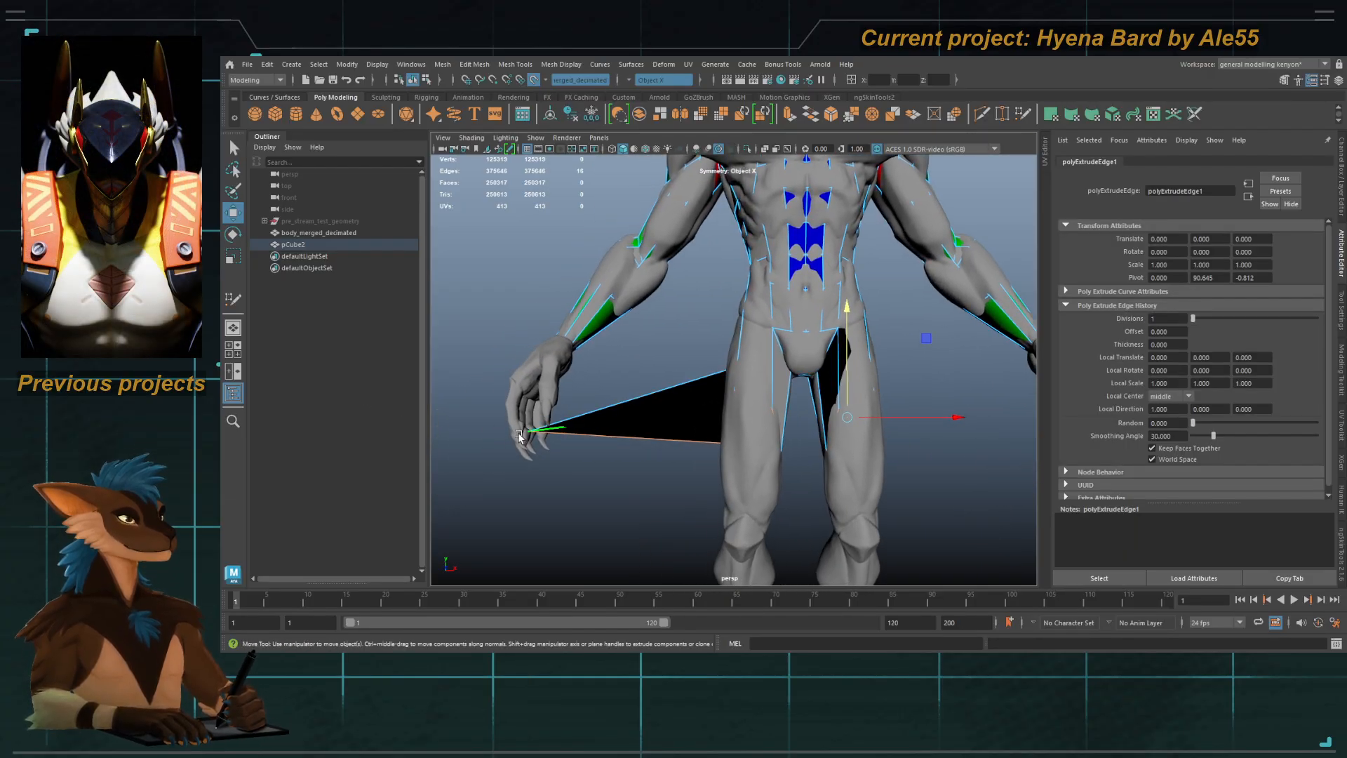
pyautogui.keyDown('alt'); pyautogui.moveTo(685, 391); pyautogui.dragTo(582, 414); pyautogui.keyUp('alt')
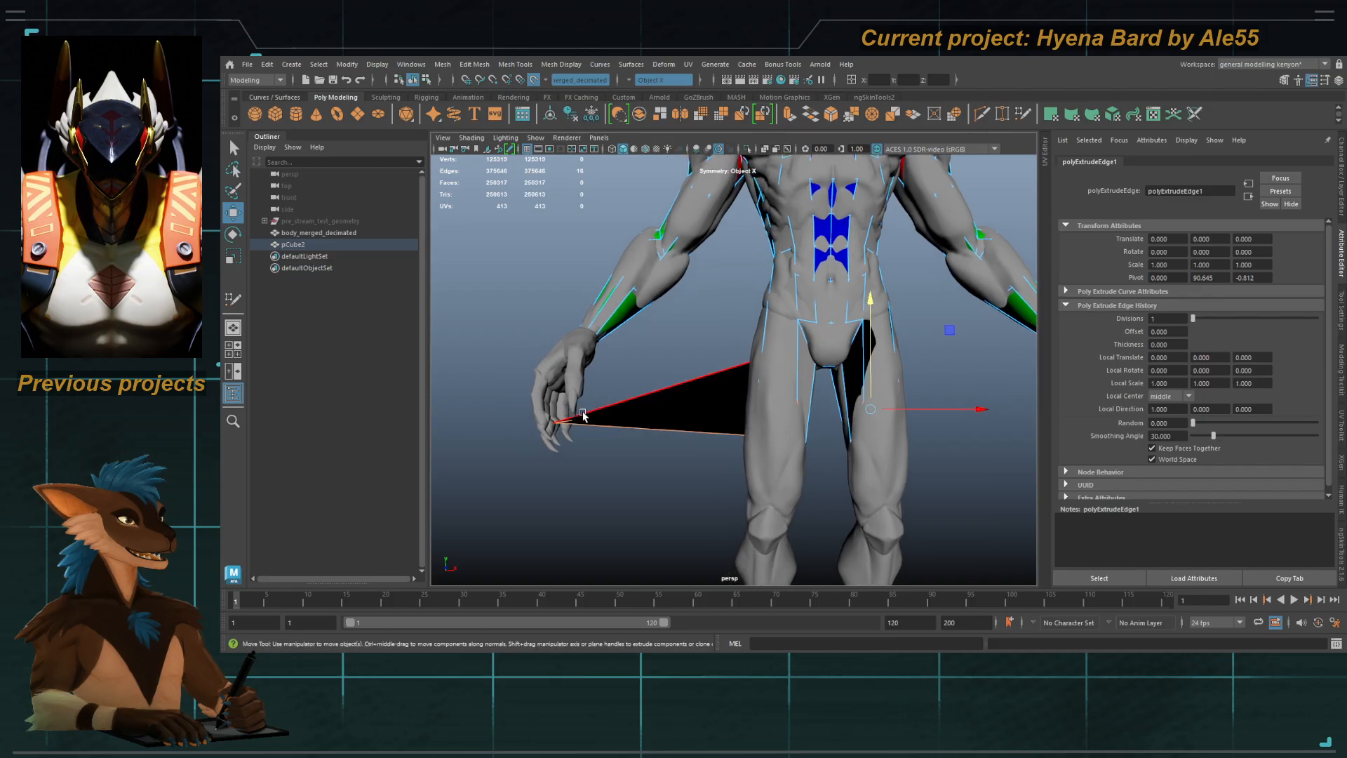
pyautogui.keyDown('alt'); pyautogui.moveTo(777, 391); pyautogui.dragTo(676, 411, button='middle'); pyautogui.keyUp('alt')
pyautogui.hotkey('ctrl', 'z')
pyautogui.keyDown('alt'); pyautogui.moveTo(709, 390); pyautogui.dragTo(693, 387); pyautogui.keyUp('alt')
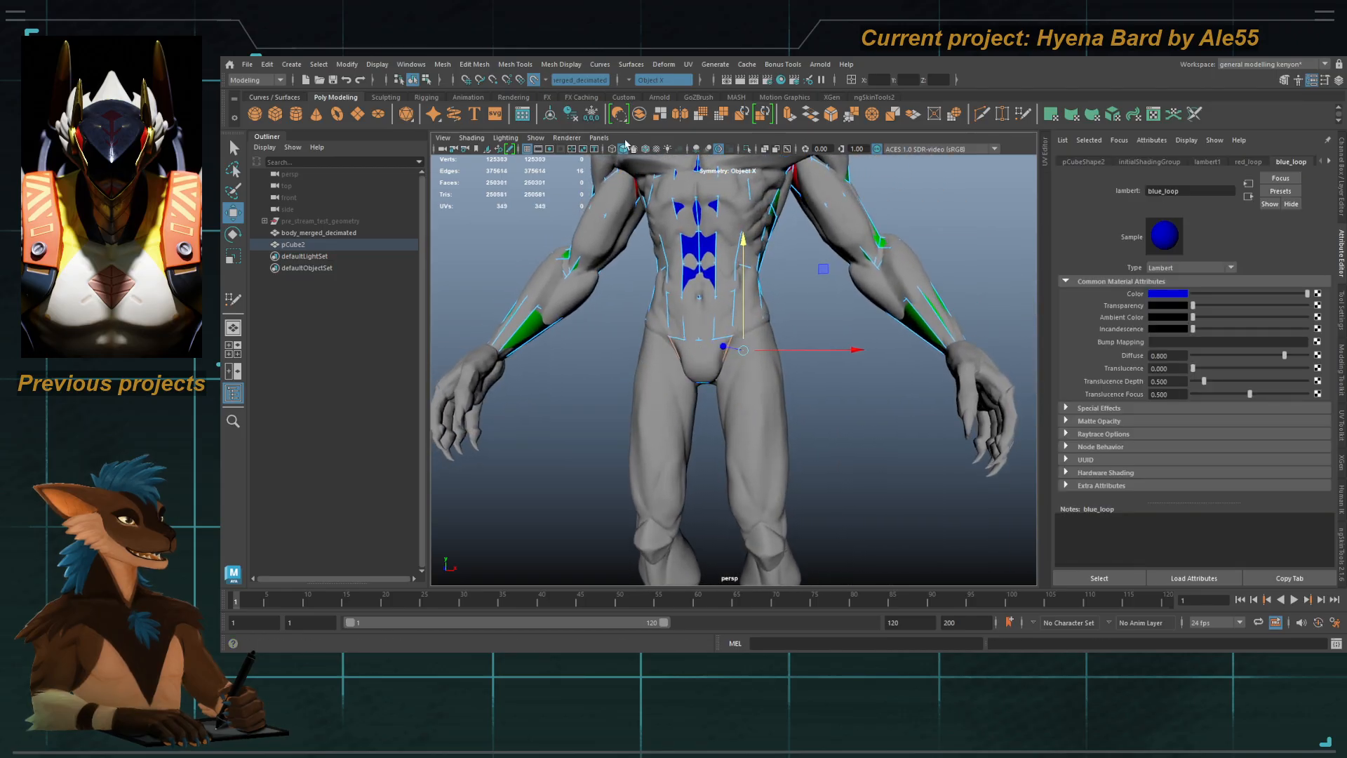
# Step: Turn off the live surface and extrude the leg-opening edges down along the upper thighs
pyautogui.click(533, 81)
pyautogui.keyDown('alt'); pyautogui.moveTo(708, 295); pyautogui.dragTo(738, 428); pyautogui.keyUp('alt')
pyautogui.press('q')
pyautogui.moveTo(738, 428); pyautogui.dragTo(759, 401, button='right')
pyautogui.click(749, 389)
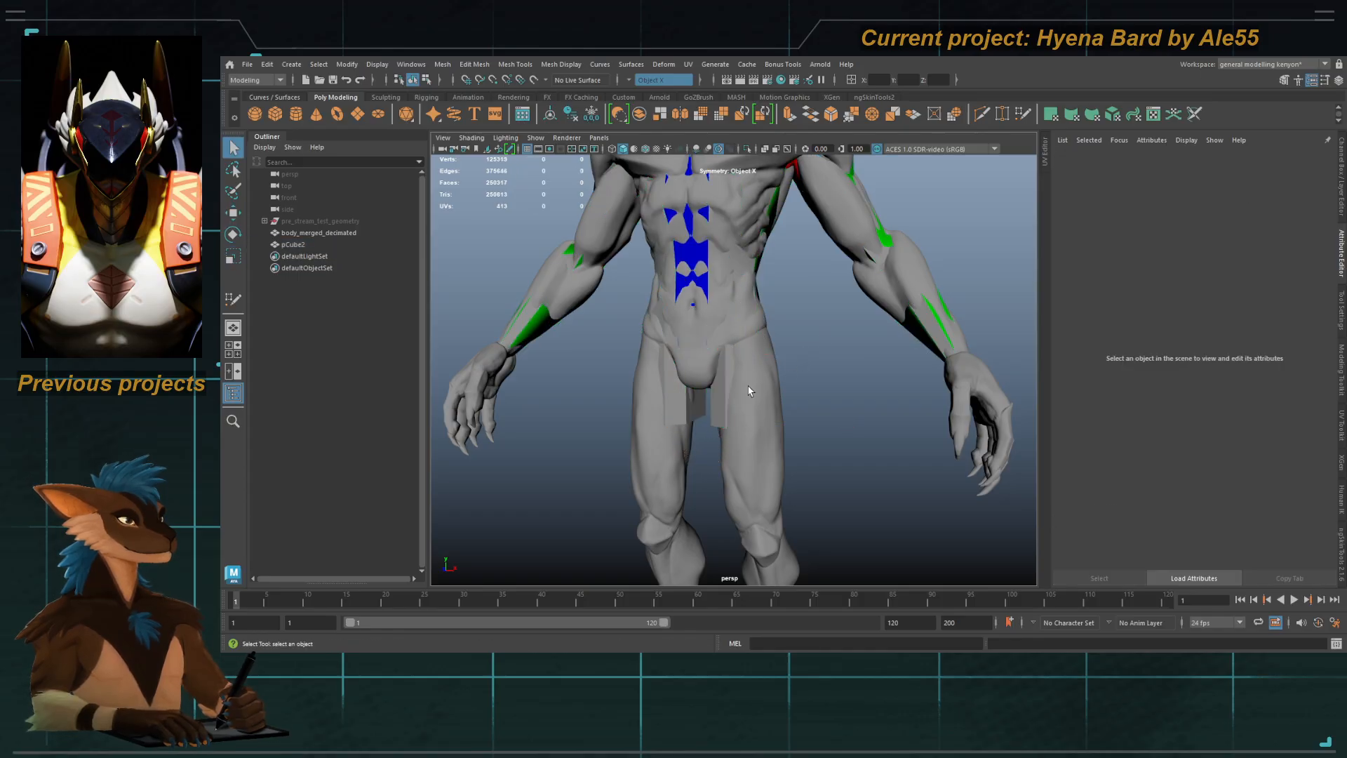
# Step: Isolate the retopology mesh and examine the extruded thigh faces and crotch from the front and back
pyautogui.click(733, 404)
pyautogui.keyDown('alt'); pyautogui.moveTo(748, 389); pyautogui.dragTo(859, 404); pyautogui.keyUp('alt')
pyautogui.click(747, 150)
pyautogui.click(706, 376)
pyautogui.click(721, 383)
pyautogui.press('1')
pyautogui.press('F9')
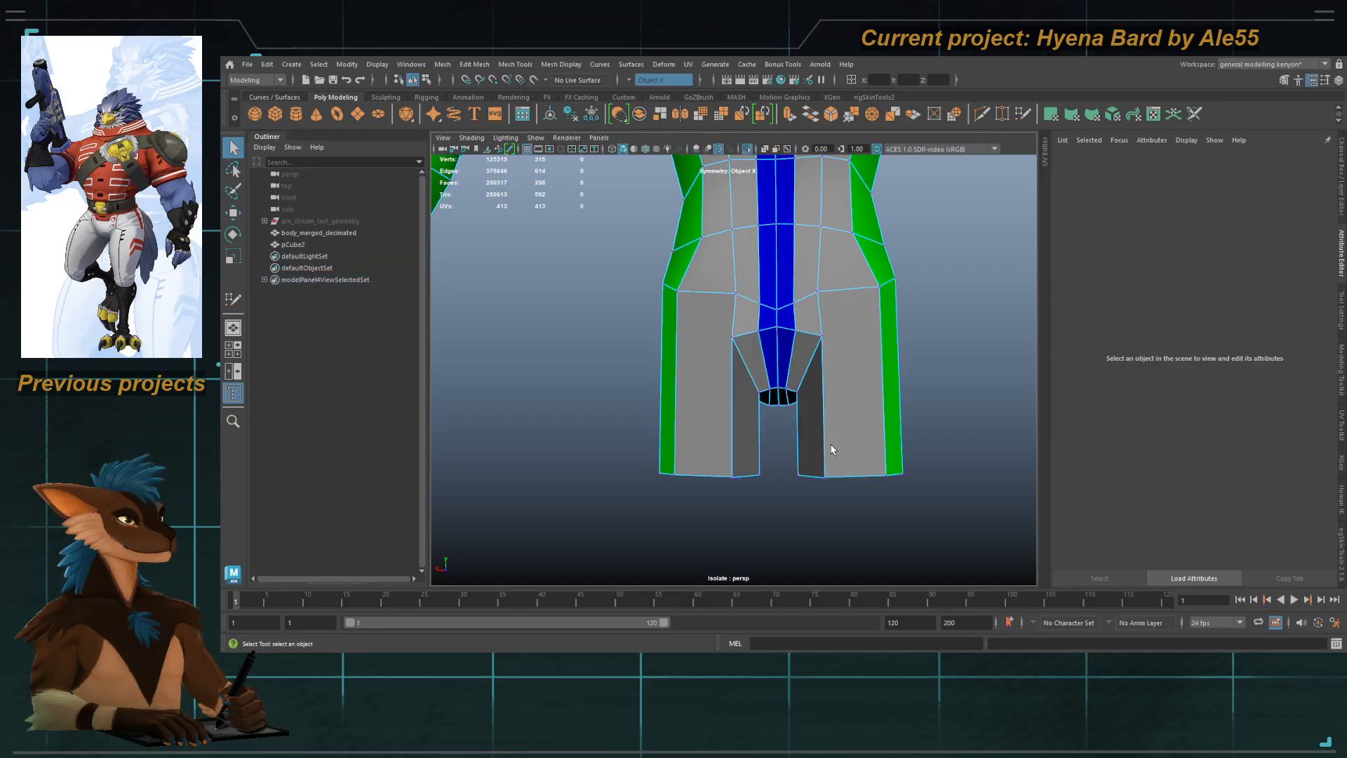
pyautogui.click(824, 468)
pyautogui.keyDown('alt'); pyautogui.moveTo(857, 454); pyautogui.dragTo(811, 324); pyautogui.keyUp('alt')
pyautogui.press('w')
pyautogui.moveTo(814, 352); pyautogui.dragTo(868, 312, button='right')
pyautogui.keyDown('alt'); pyautogui.moveTo(869, 315); pyautogui.dragTo(816, 310); pyautogui.keyUp('alt')
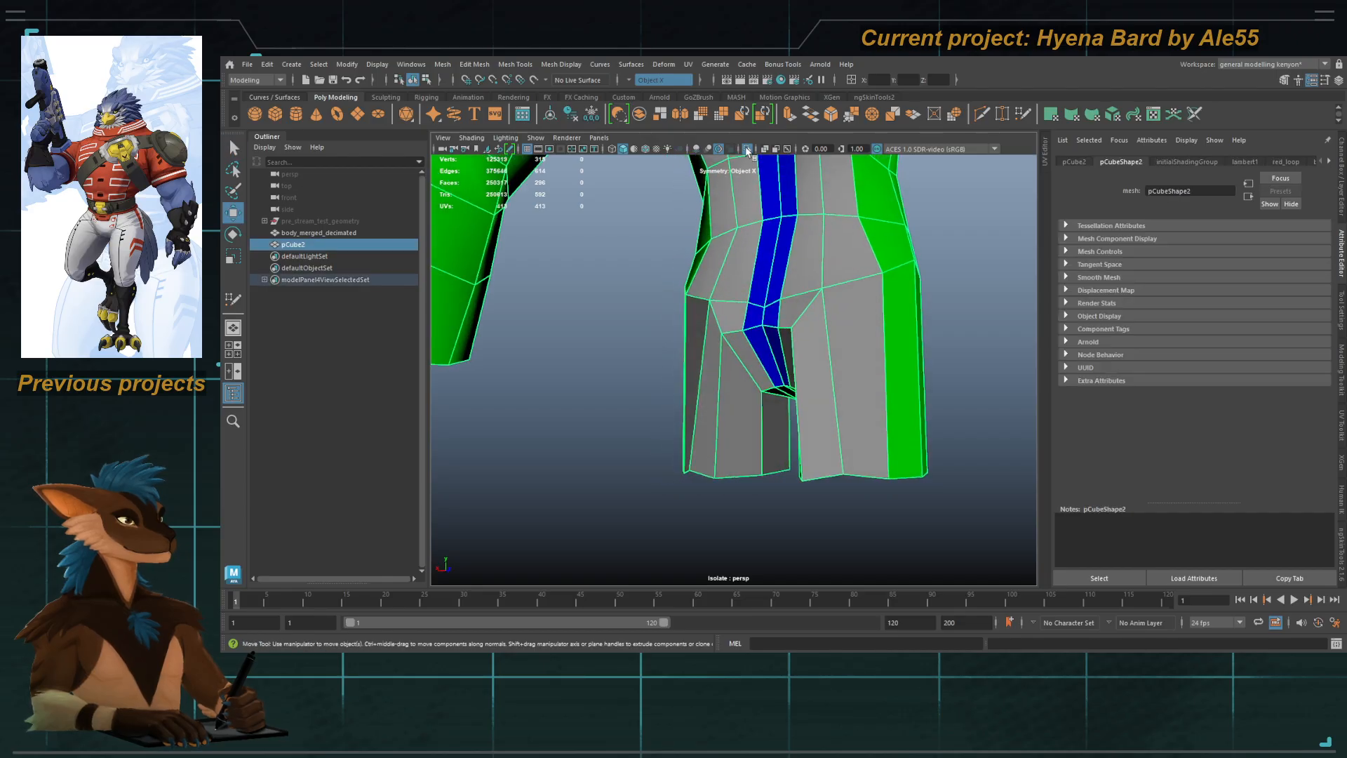
# Step: Show the sculpt again, make body_merged_decimated the live surface, and activate Quad Draw on pCube2
pyautogui.click(746, 150)
pyautogui.click(831, 343)
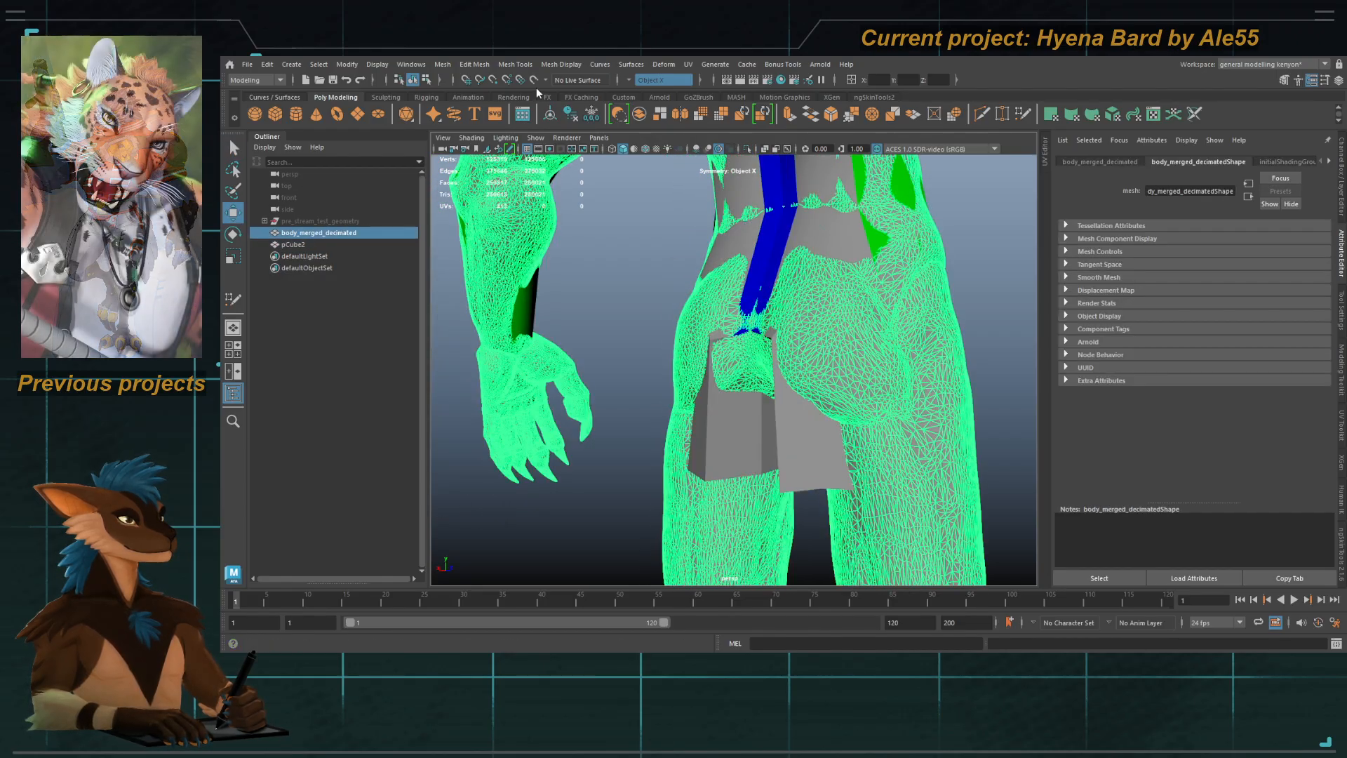
pyautogui.click(533, 80)
pyautogui.click(761, 298)
pyautogui.press('y')
# Step: Move the vertices along the lower edges of the thigh faces onto the sculpted thigh surface with Quad Draw
pyautogui.keyDown('alt'); pyautogui.moveTo(744, 347); pyautogui.dragTo(817, 371); pyautogui.keyUp('alt')
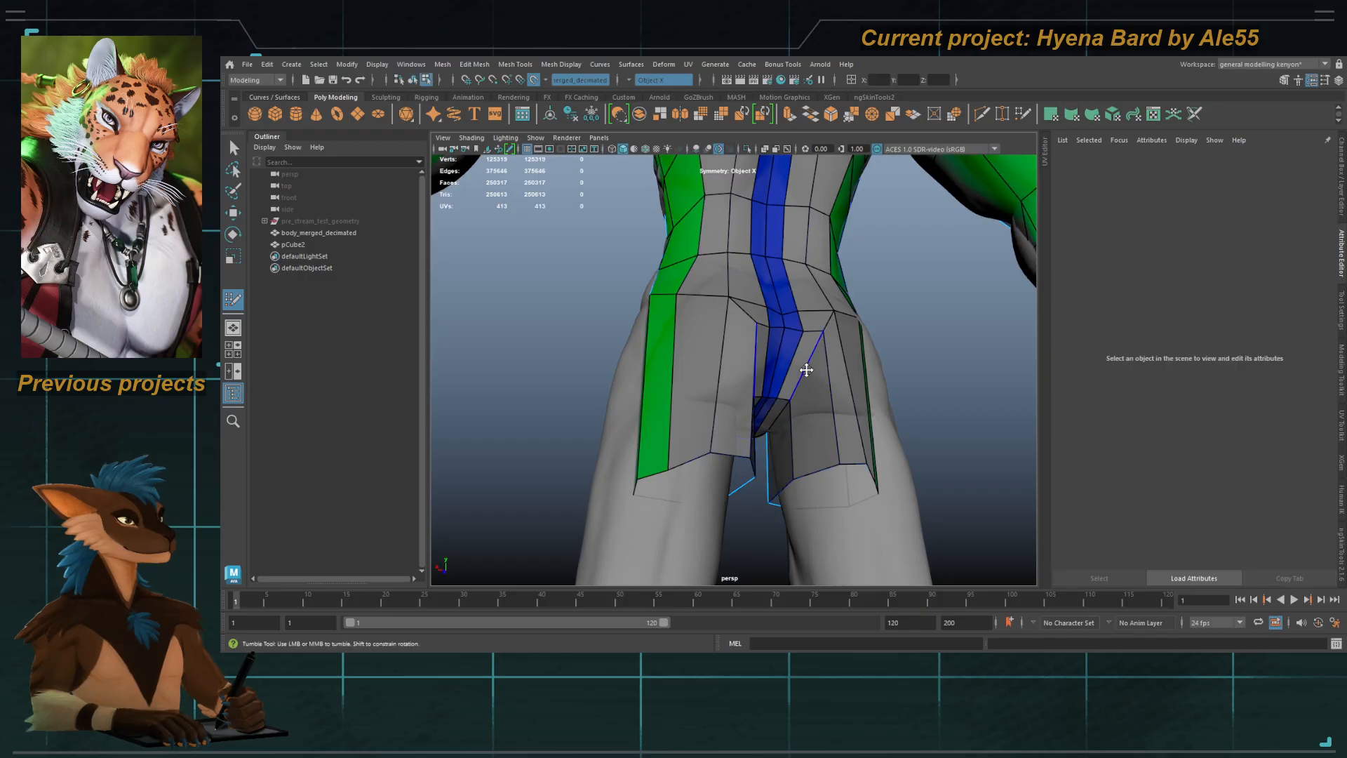
pyautogui.moveTo(649, 473); pyautogui.dragTo(617, 469)
pyautogui.moveTo(711, 464)
pyautogui.mouseDown()
pyautogui.moveTo(706, 449)
pyautogui.moveTo(720, 444)
pyautogui.mouseUp()
pyautogui.keyDown('alt'); pyautogui.moveTo(728, 382); pyautogui.dragTo(788, 457); pyautogui.keyUp('alt')
pyautogui.keyDown('alt'); pyautogui.moveTo(806, 457); pyautogui.dragTo(785, 475, button='middle'); pyautogui.keyUp('alt')
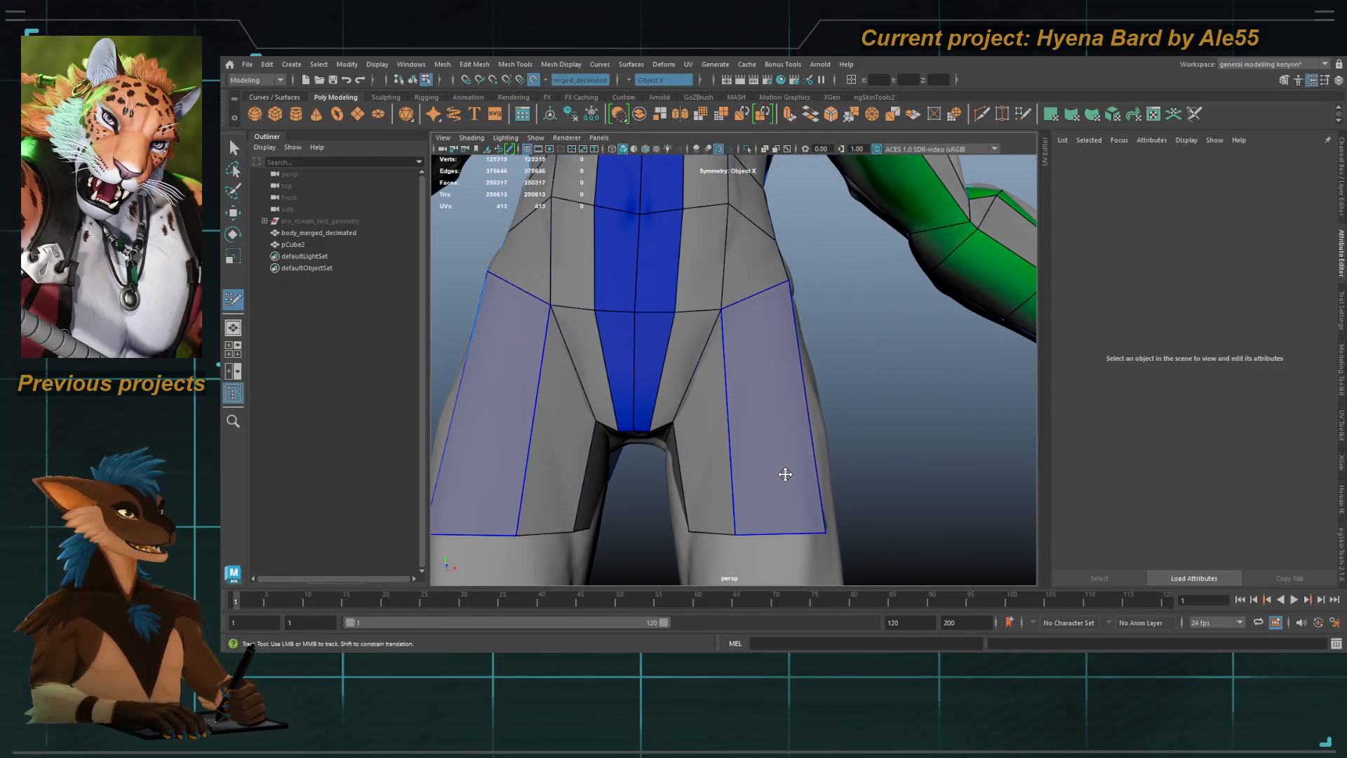
# Step: Reshape the faces over the buttocks by moving and relaxing their vertices along the sculpted surface
pyautogui.scroll(-5, 785, 475)
pyautogui.keyDown('alt'); pyautogui.moveTo(785, 474); pyautogui.dragTo(589, 364); pyautogui.keyUp('alt')
pyautogui.keyDown('alt'); pyautogui.moveTo(590, 363); pyautogui.dragTo(707, 368, button='right'); pyautogui.keyUp('alt')
pyautogui.keyDown('alt'); pyautogui.moveTo(736, 366); pyautogui.dragTo(659, 343); pyautogui.keyUp('alt')
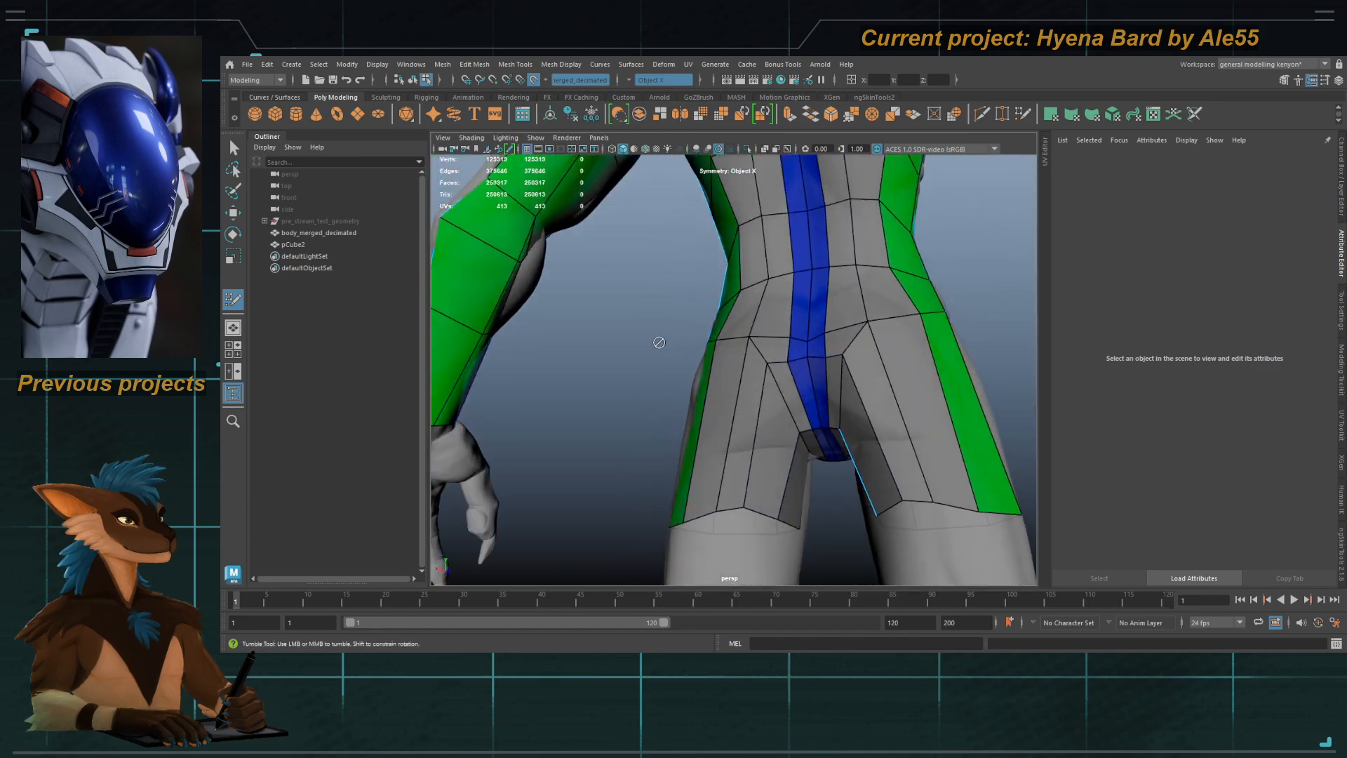
pyautogui.moveTo(796, 372); pyautogui.dragTo(781, 404)
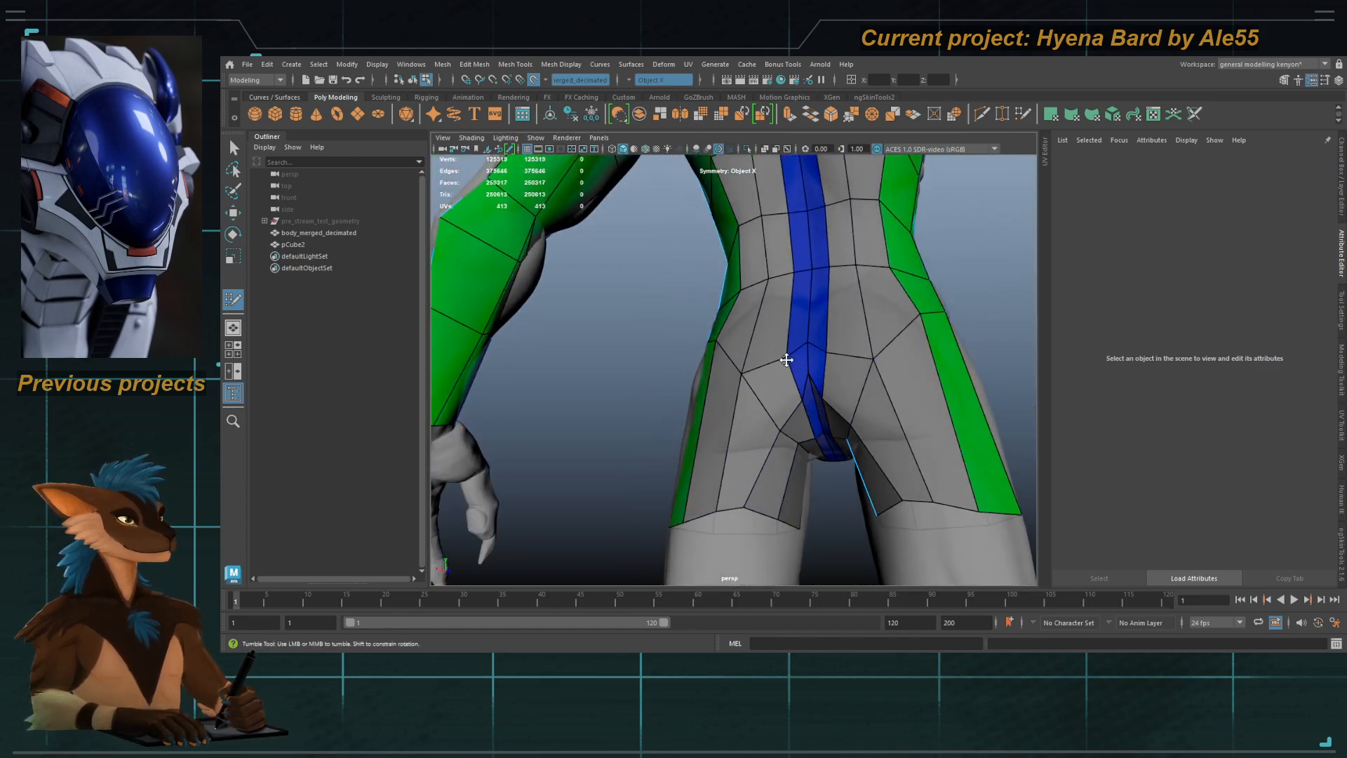
pyautogui.keyDown('alt'); pyautogui.moveTo(817, 369); pyautogui.dragTo(873, 365); pyautogui.keyUp('alt')
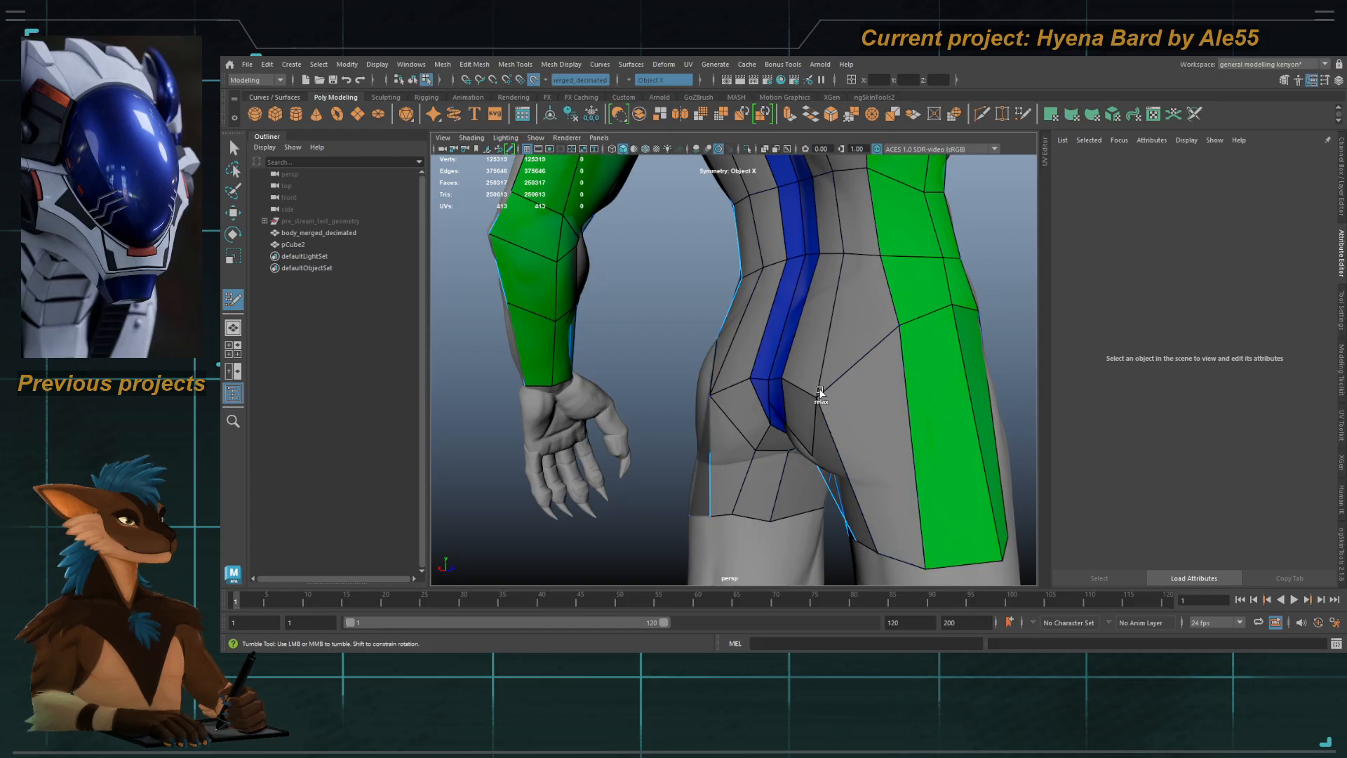
pyautogui.moveTo(777, 379)
pyautogui.keyDown('shift'); pyautogui.mouseDown()
pyautogui.moveTo(839, 296)
pyautogui.moveTo(795, 264)
pyautogui.mouseUp(); pyautogui.keyUp('shift')
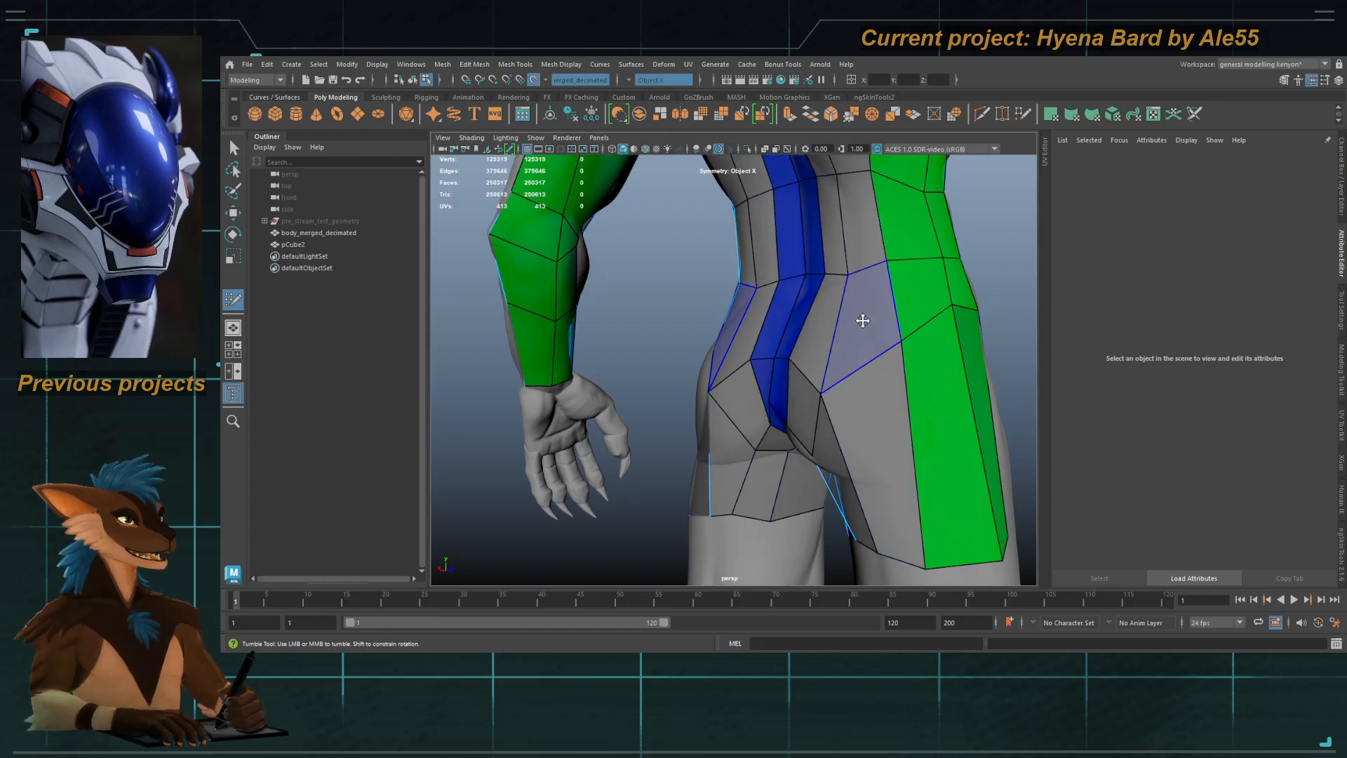
# Step: Move the front hip vertices beside the groin inward towards the blue centre strip
pyautogui.keyDown('alt'); pyautogui.moveTo(862, 320); pyautogui.dragTo(610, 339); pyautogui.keyUp('alt')
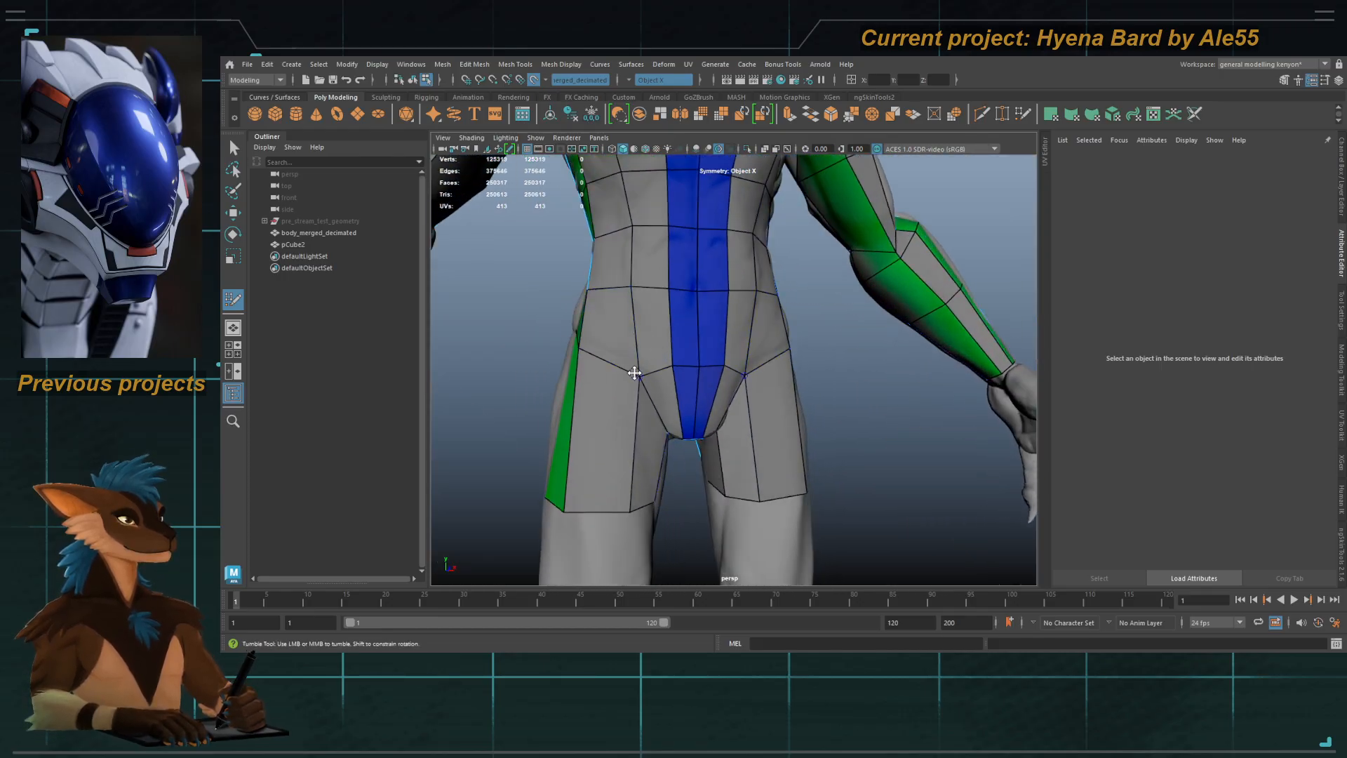
pyautogui.keyDown('alt'); pyautogui.moveTo(654, 378); pyautogui.dragTo(779, 289); pyautogui.keyUp('alt')
pyautogui.keyDown('alt'); pyautogui.moveTo(778, 289); pyautogui.dragTo(730, 349, button='middle'); pyautogui.keyUp('alt')
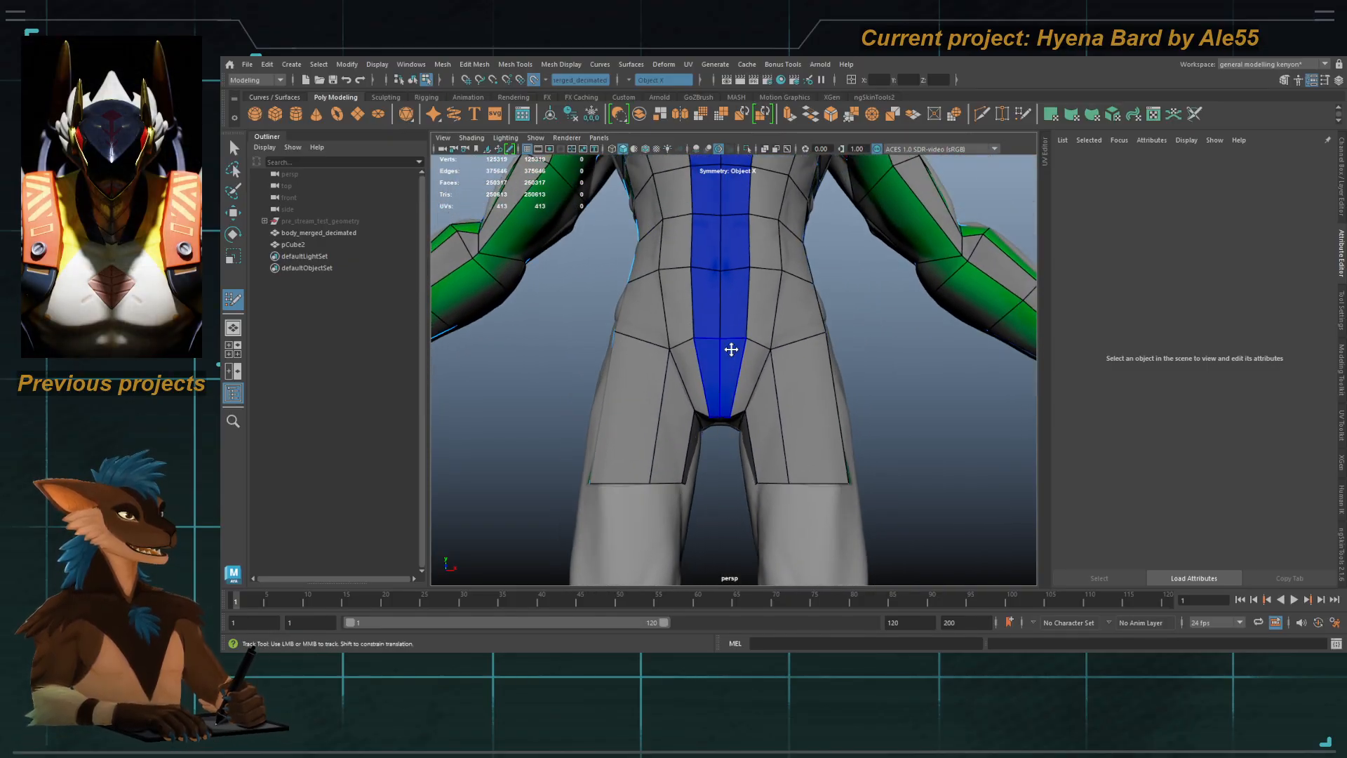
pyautogui.keyDown('alt'); pyautogui.moveTo(733, 397); pyautogui.dragTo(773, 423); pyautogui.keyUp('alt')
pyautogui.keyDown('alt'); pyautogui.moveTo(773, 424); pyautogui.dragTo(728, 330, button='middle'); pyautogui.keyUp('alt')
pyautogui.keyDown('alt'); pyautogui.moveTo(728, 330); pyautogui.dragTo(734, 277, button='right'); pyautogui.keyUp('alt')
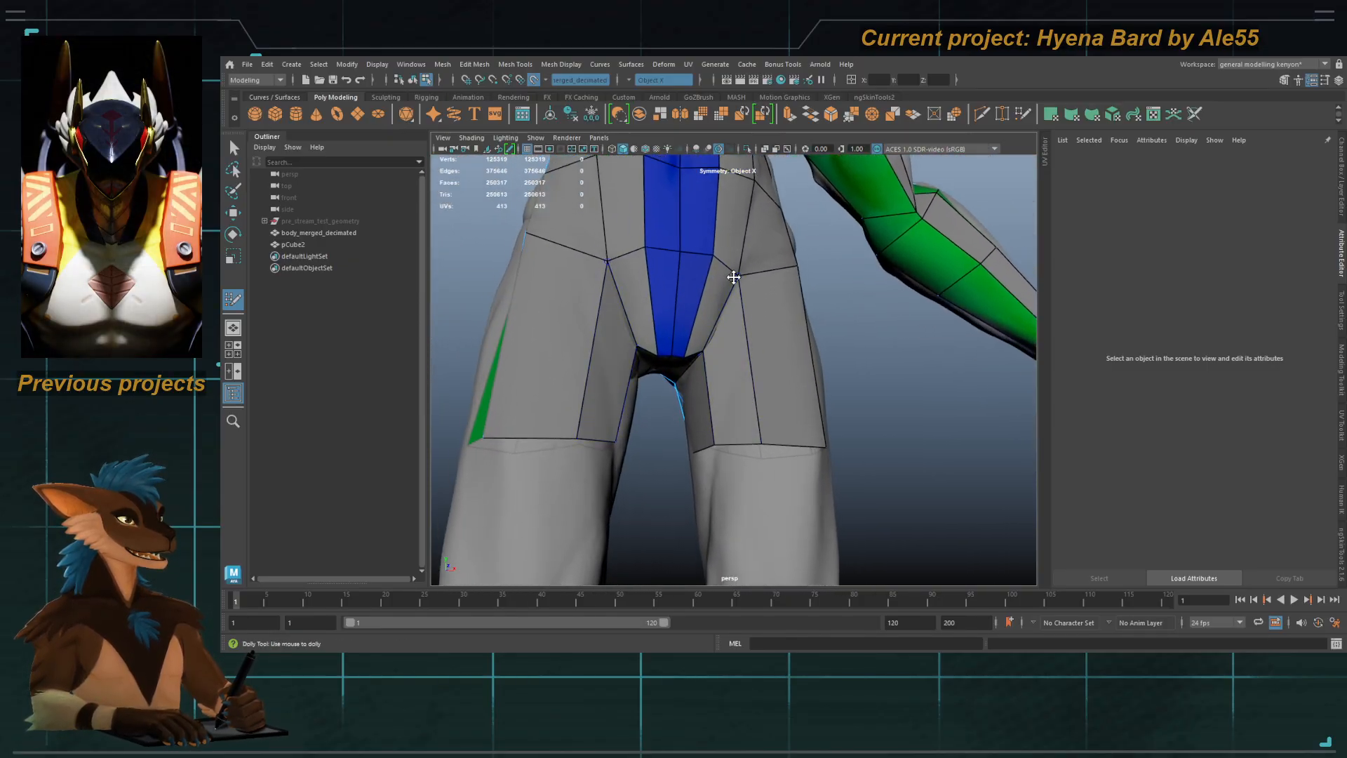
pyautogui.keyDown('alt'); pyautogui.moveTo(730, 302); pyautogui.dragTo(740, 347); pyautogui.keyUp('alt')
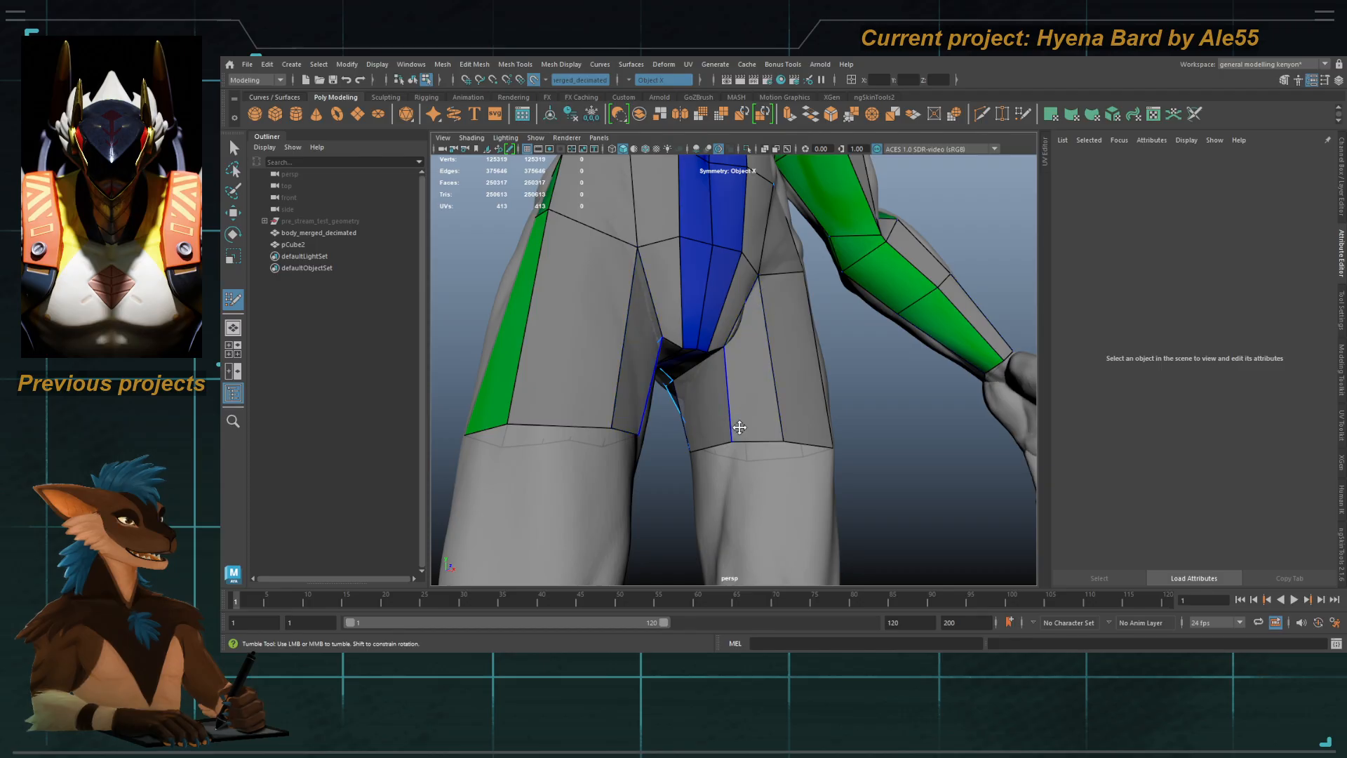
pyautogui.moveTo(740, 427)
pyautogui.keyDown('alt'); pyautogui.mouseDown()
pyautogui.moveTo(730, 445)
pyautogui.moveTo(729, 429)
pyautogui.mouseUp(); pyautogui.keyUp('alt')
pyautogui.keyDown('alt'); pyautogui.moveTo(730, 430); pyautogui.dragTo(710, 448, button='right'); pyautogui.keyUp('alt')
pyautogui.keyDown('alt'); pyautogui.moveTo(710, 447); pyautogui.dragTo(716, 435); pyautogui.keyUp('alt')
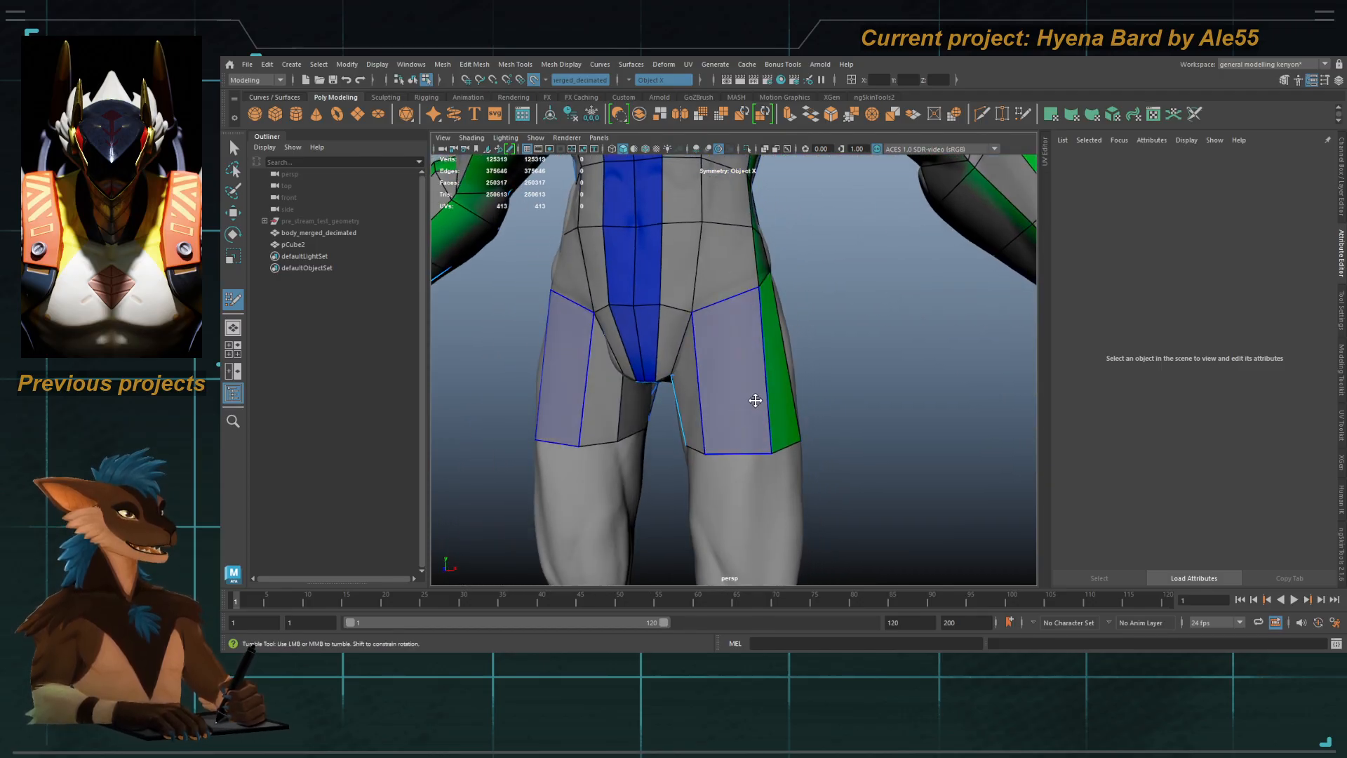
# Step: Shift the front vertices on the thighs' lower edges inward to straighten the edge lines down the front of the legs
pyautogui.keyDown('alt'); pyautogui.moveTo(755, 400); pyautogui.dragTo(680, 289, button='right'); pyautogui.keyUp('alt')
pyautogui.keyDown('alt'); pyautogui.moveTo(681, 289); pyautogui.dragTo(703, 343, button='middle'); pyautogui.keyUp('alt')
pyautogui.keyDown('alt'); pyautogui.moveTo(704, 343); pyautogui.dragTo(750, 360); pyautogui.keyUp('alt')
pyautogui.keyDown('alt'); pyautogui.moveTo(750, 359); pyautogui.dragTo(748, 350, button='middle'); pyautogui.keyUp('alt')
pyautogui.keyDown('alt'); pyautogui.moveTo(742, 357); pyautogui.dragTo(747, 319); pyautogui.keyUp('alt')
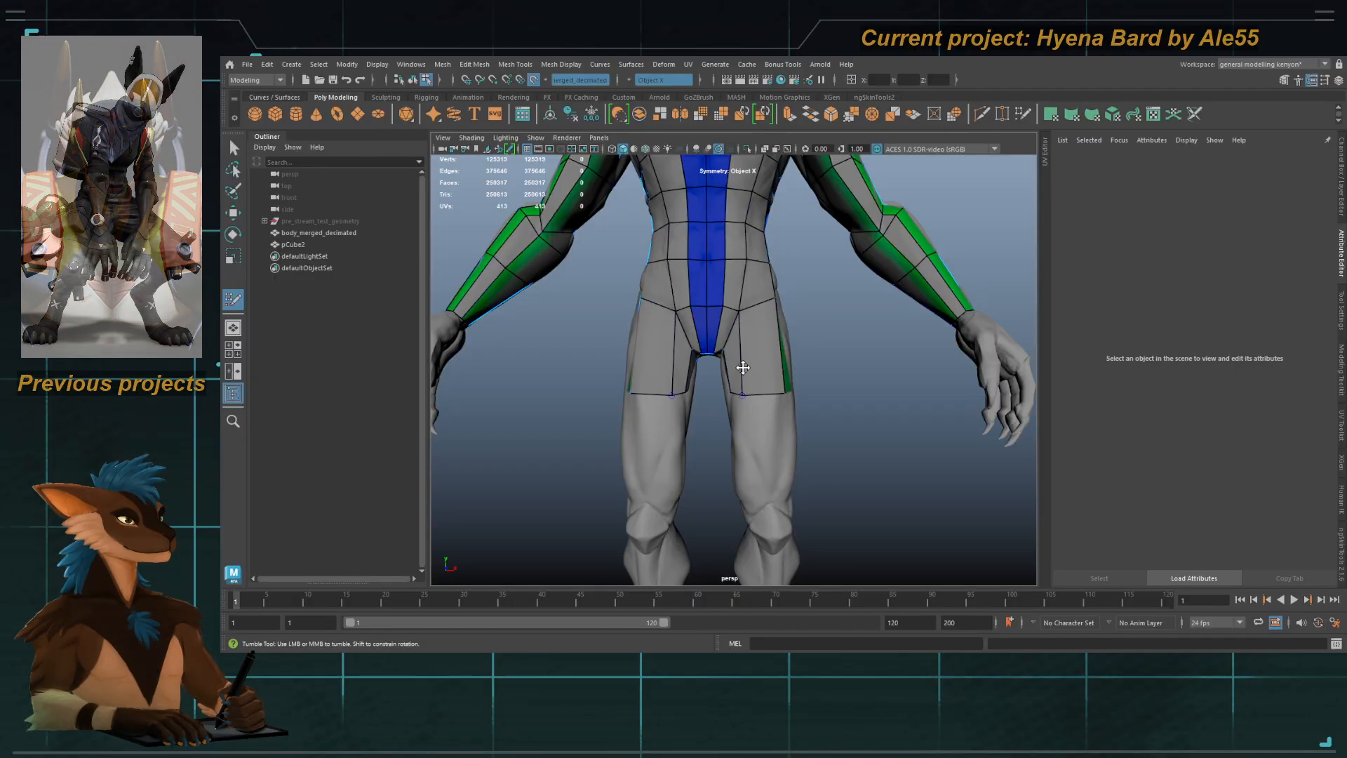
pyautogui.keyDown('alt'); pyautogui.moveTo(741, 340); pyautogui.dragTo(739, 372, button='middle'); pyautogui.keyUp('alt')
pyautogui.keyDown('alt'); pyautogui.moveTo(739, 373); pyautogui.dragTo(737, 409, button='right'); pyautogui.keyUp('alt')
pyautogui.moveTo(737, 409)
pyautogui.keyDown('alt'); pyautogui.mouseDown()
pyautogui.moveTo(740, 393)
pyautogui.moveTo(727, 425)
pyautogui.mouseUp(); pyautogui.keyUp('alt')
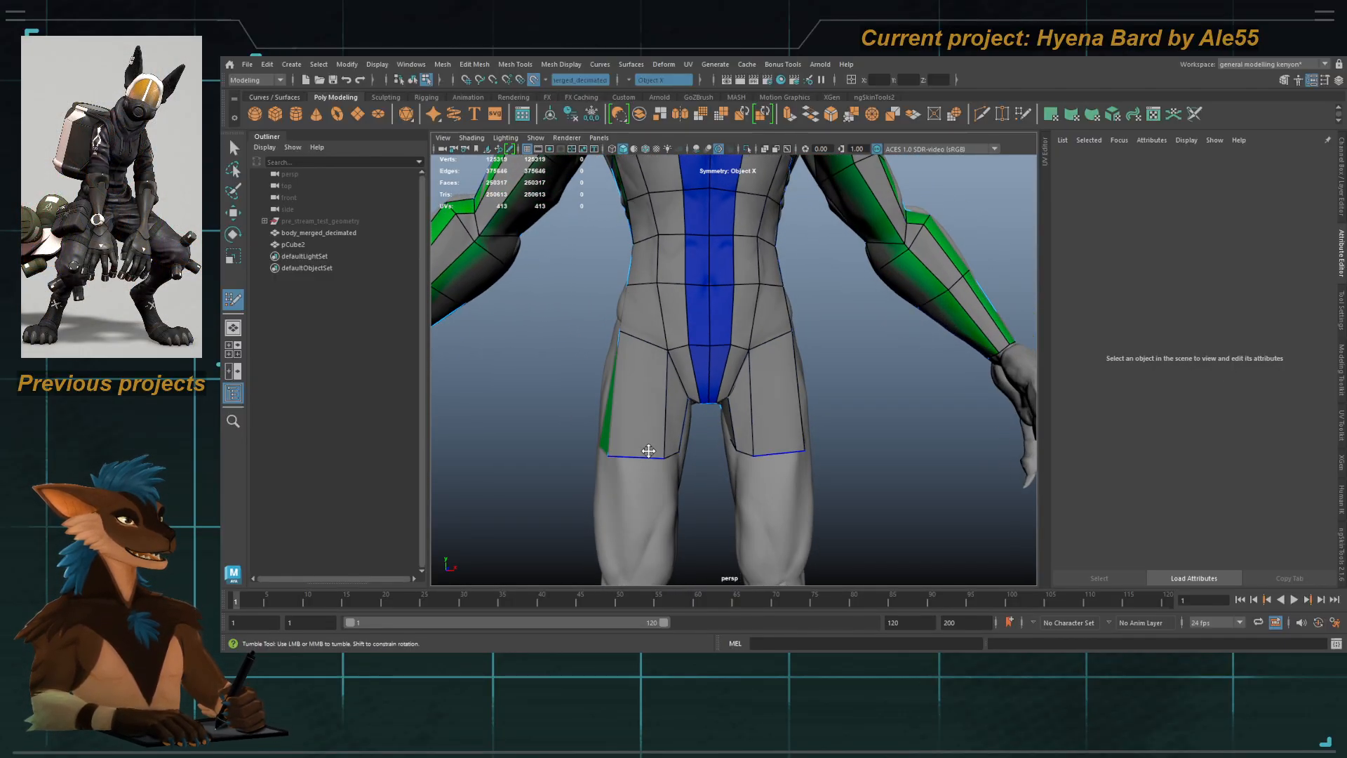
# Step: Insert two edge loops around each upper thigh with Quad Draw
pyautogui.keyDown('alt'); pyautogui.moveTo(661, 428); pyautogui.dragTo(689, 460, button='middle'); pyautogui.keyUp('alt')
pyautogui.keyDown('alt'); pyautogui.moveTo(689, 459); pyautogui.dragTo(676, 415, button='right'); pyautogui.keyUp('alt')
pyautogui.moveTo(676, 414)
pyautogui.keyDown('alt'); pyautogui.mouseDown()
pyautogui.moveTo(767, 412)
pyautogui.moveTo(681, 411)
pyautogui.mouseUp(); pyautogui.keyUp('alt')
pyautogui.keyDown('alt'); pyautogui.moveTo(681, 410); pyautogui.dragTo(674, 343, button='right'); pyautogui.keyUp('alt')
pyautogui.keyDown('alt'); pyautogui.moveTo(673, 344); pyautogui.dragTo(920, 405); pyautogui.keyUp('alt')
pyautogui.keyDown('alt'); pyautogui.moveTo(828, 463); pyautogui.dragTo(833, 560, button='right'); pyautogui.keyUp('alt')
pyautogui.keyDown('alt'); pyautogui.moveTo(832, 560); pyautogui.dragTo(833, 433, button='middle'); pyautogui.keyUp('alt')
pyautogui.keyDown('alt'); pyautogui.moveTo(754, 319); pyautogui.dragTo(766, 380, button='right'); pyautogui.keyUp('alt')
pyautogui.keyDown('alt'); pyautogui.moveTo(766, 380); pyautogui.dragTo(681, 328); pyautogui.keyUp('alt')
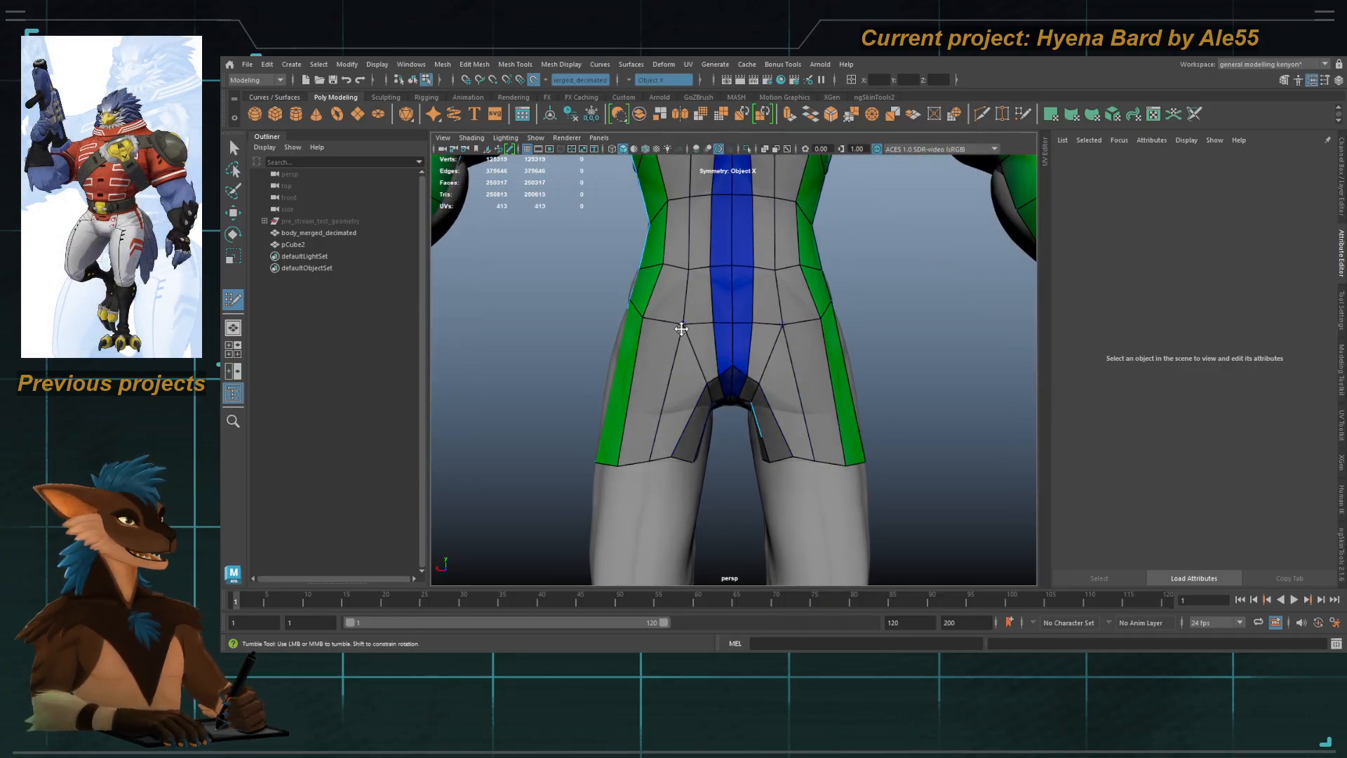
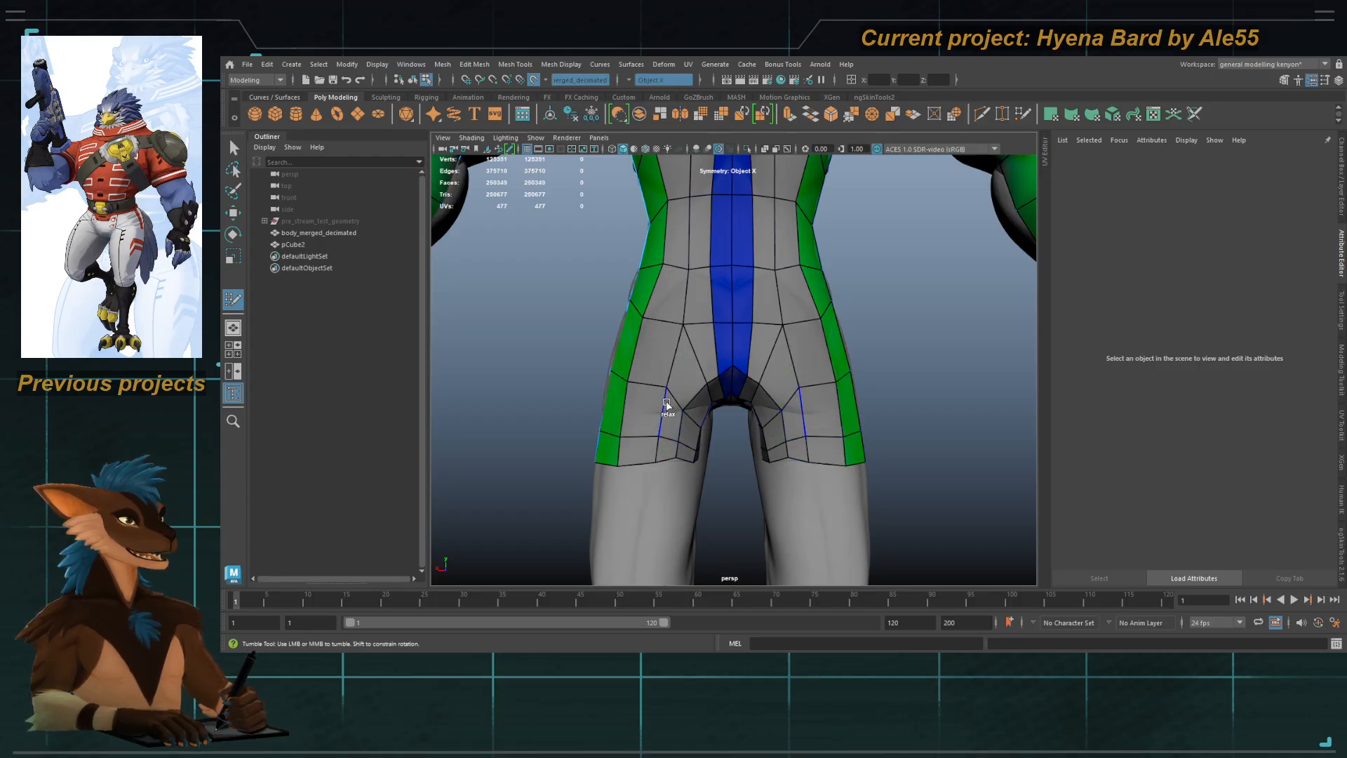
# Step: Relax the vertices across the buttocks and backs of the thighs to even out the new loops
pyautogui.moveTo(669, 397)
pyautogui.keyDown('shift'); pyautogui.mouseDown()
pyautogui.moveTo(676, 367)
pyautogui.moveTo(713, 356)
pyautogui.mouseUp(); pyautogui.keyUp('shift')
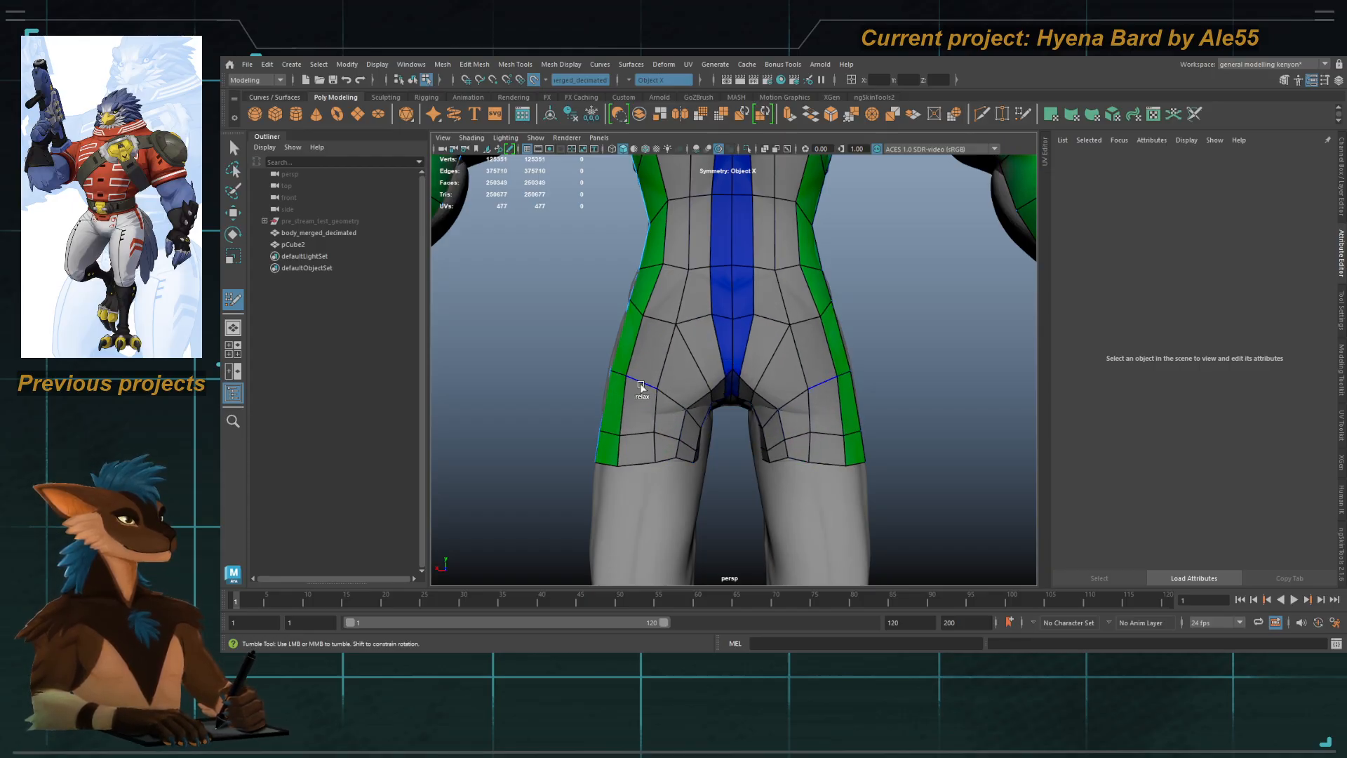
pyautogui.keyDown('alt'); pyautogui.moveTo(641, 385); pyautogui.dragTo(842, 414); pyautogui.keyUp('alt')
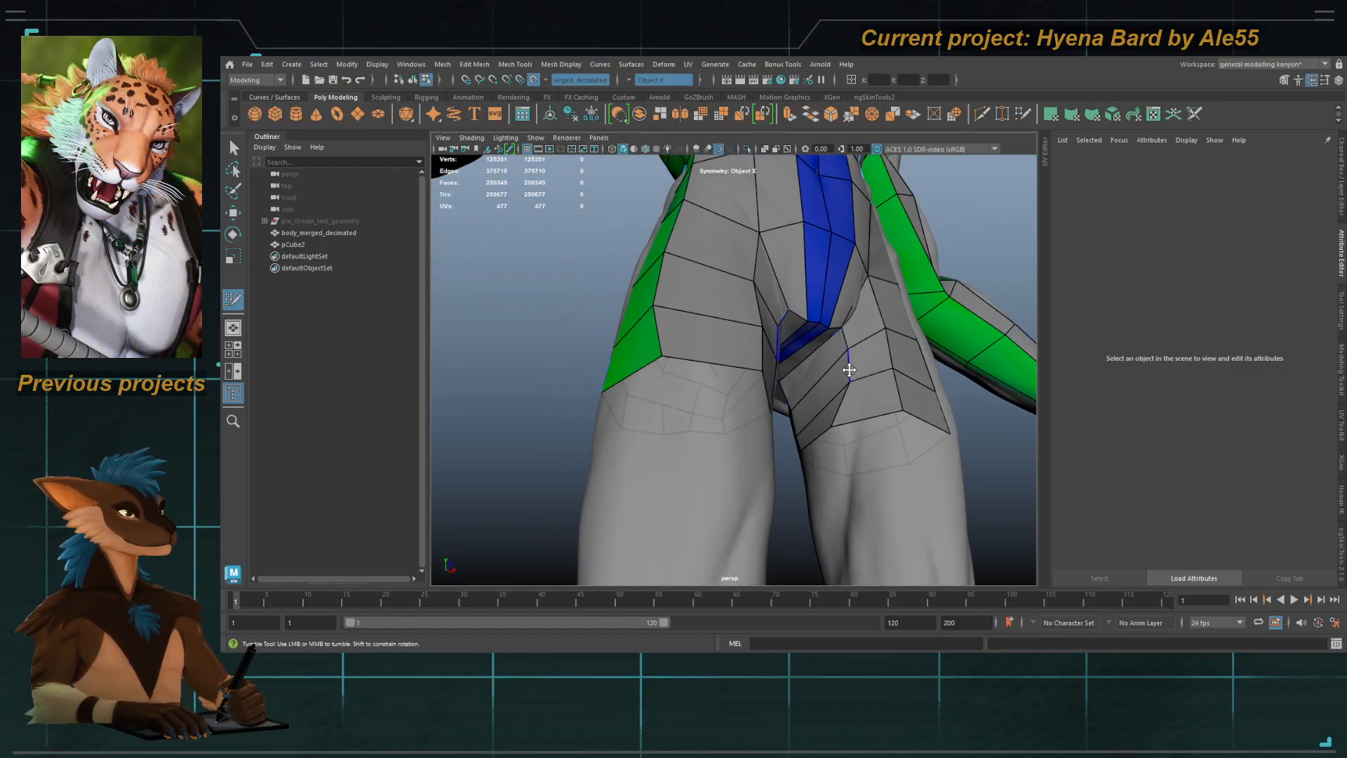
pyautogui.keyDown('alt'); pyautogui.moveTo(867, 415); pyautogui.dragTo(797, 382, button='right'); pyautogui.keyUp('alt')
pyautogui.keyDown('alt'); pyautogui.moveTo(797, 382); pyautogui.dragTo(730, 396); pyautogui.keyUp('alt')
pyautogui.keyDown('alt'); pyautogui.moveTo(730, 396); pyautogui.dragTo(695, 340, button='right'); pyautogui.keyUp('alt')
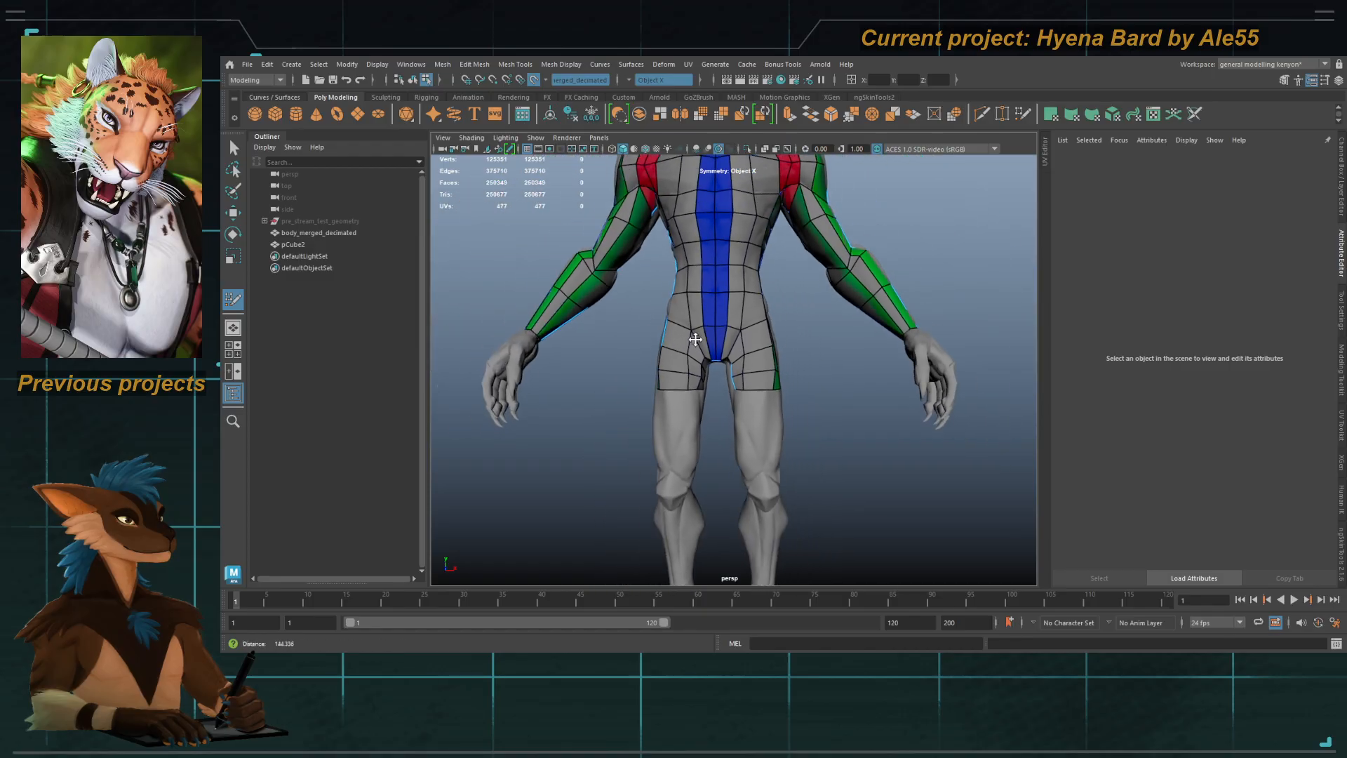
# Step: Examine the topology of the hips, buttocks and upper thighs from the back, side and front
pyautogui.keyDown('alt'); pyautogui.moveTo(695, 340); pyautogui.dragTo(659, 419); pyautogui.keyUp('alt')
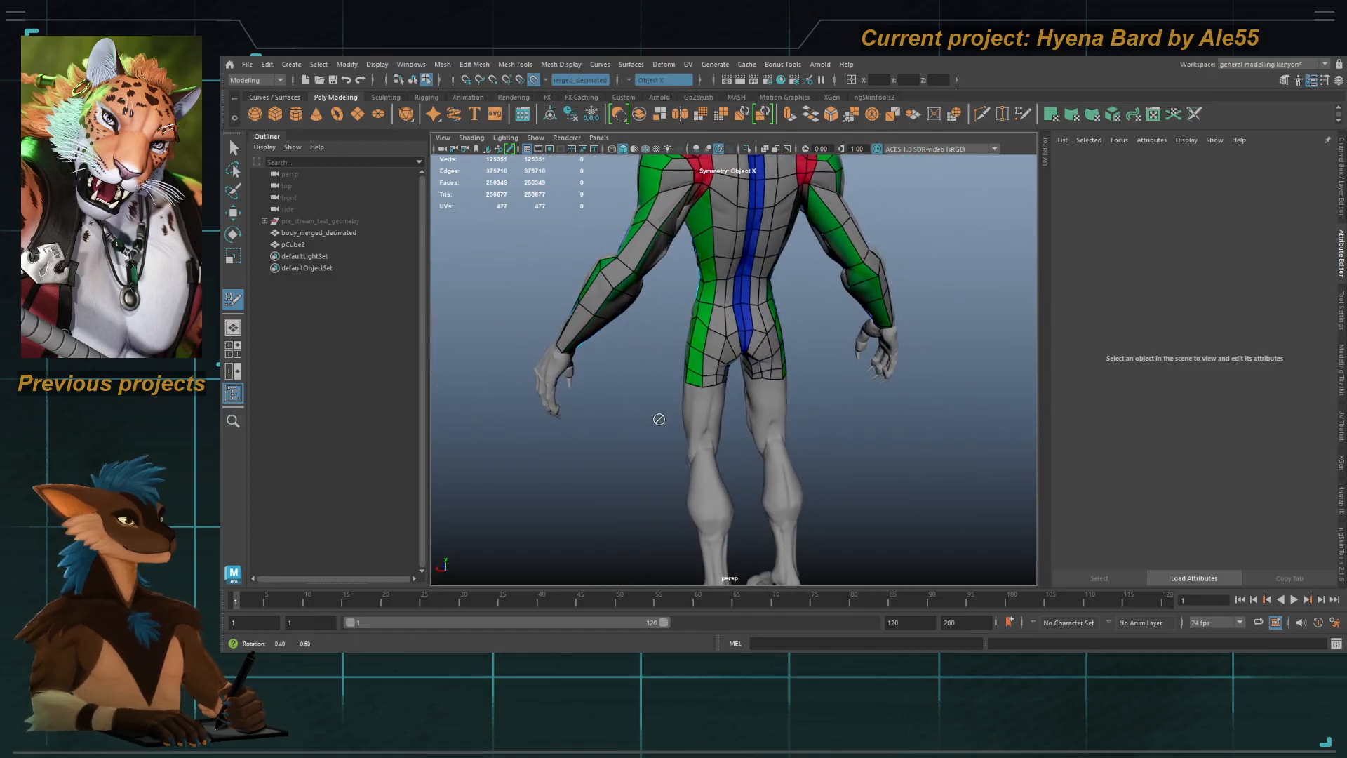
pyautogui.keyDown('alt'); pyautogui.moveTo(659, 419); pyautogui.dragTo(692, 276, button='right'); pyautogui.keyUp('alt')
pyautogui.keyDown('alt'); pyautogui.moveTo(692, 276); pyautogui.dragTo(671, 352, button='middle'); pyautogui.keyUp('alt')
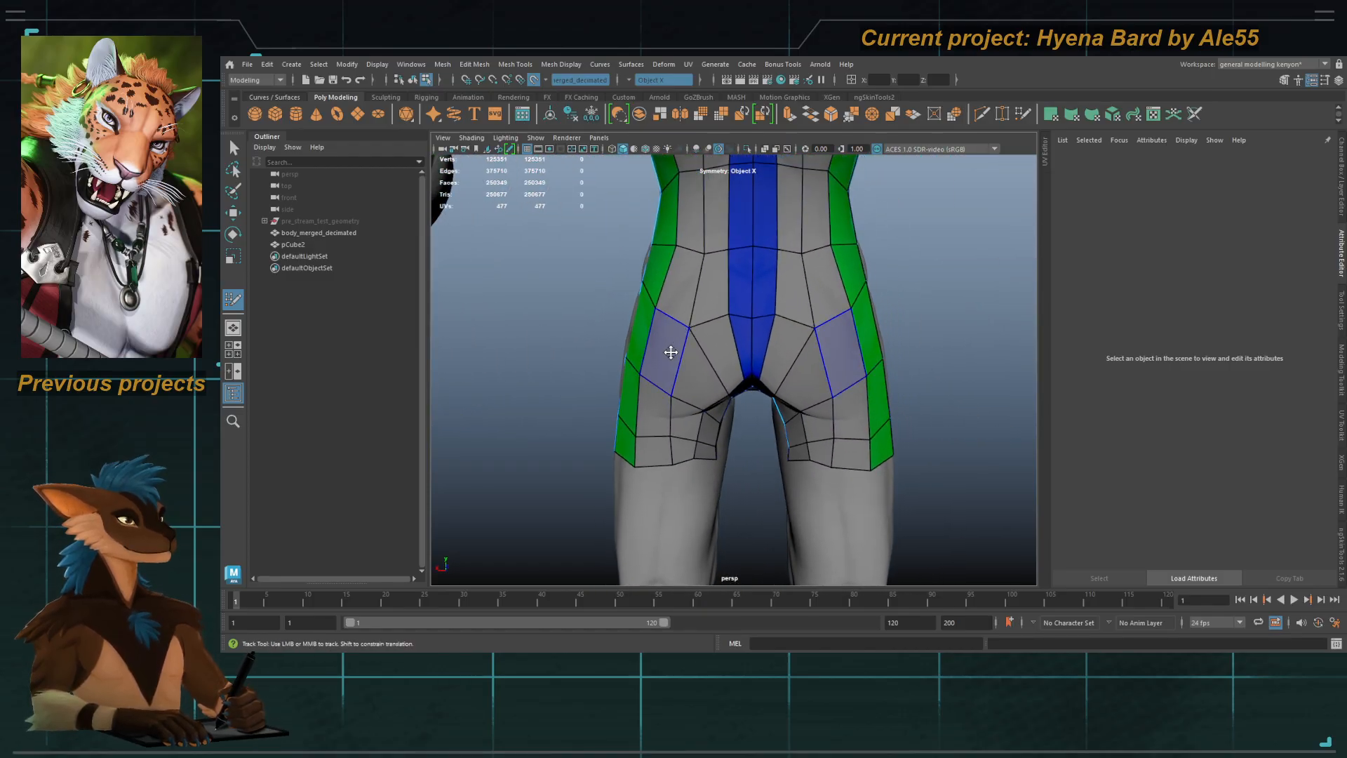
pyautogui.keyDown('alt'); pyautogui.moveTo(670, 352); pyautogui.dragTo(709, 324); pyautogui.keyUp('alt')
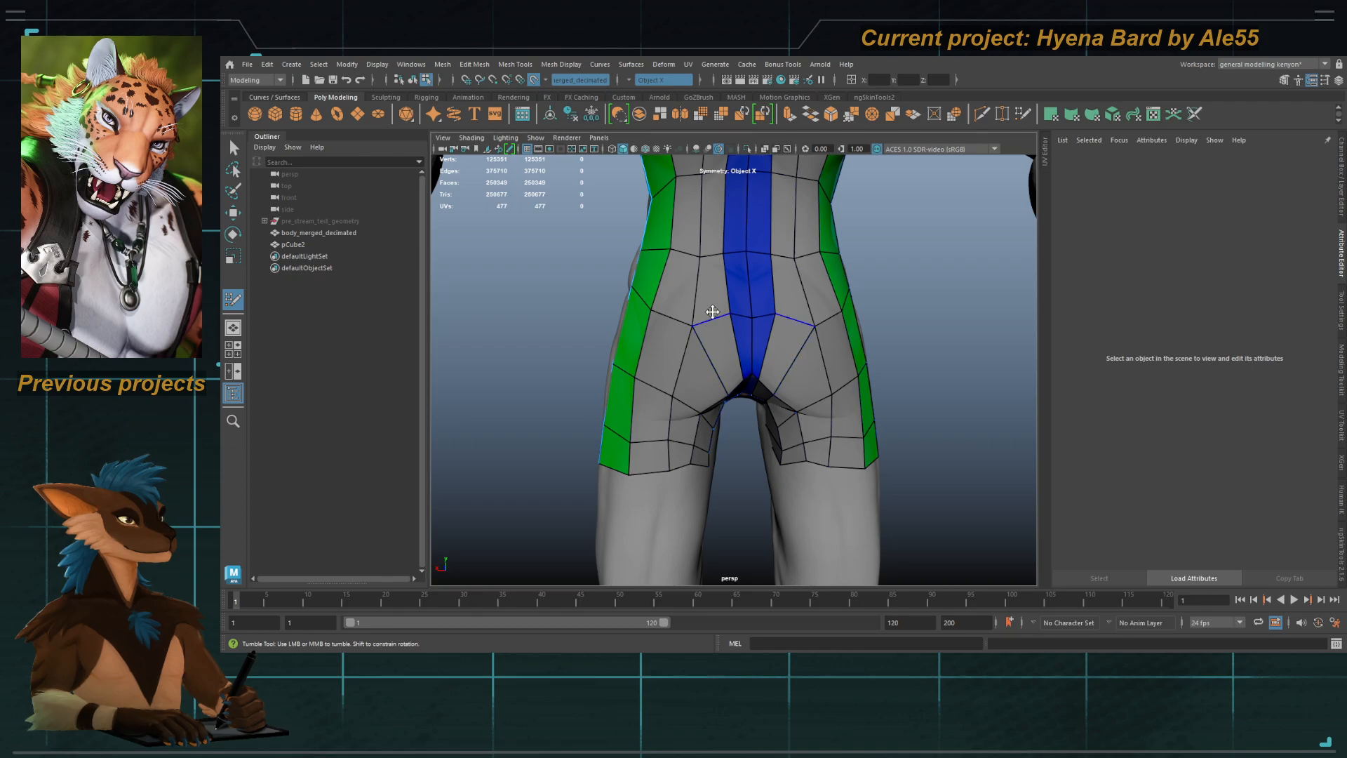
pyautogui.keyDown('alt'); pyautogui.moveTo(636, 393); pyautogui.dragTo(690, 435); pyautogui.keyUp('alt')
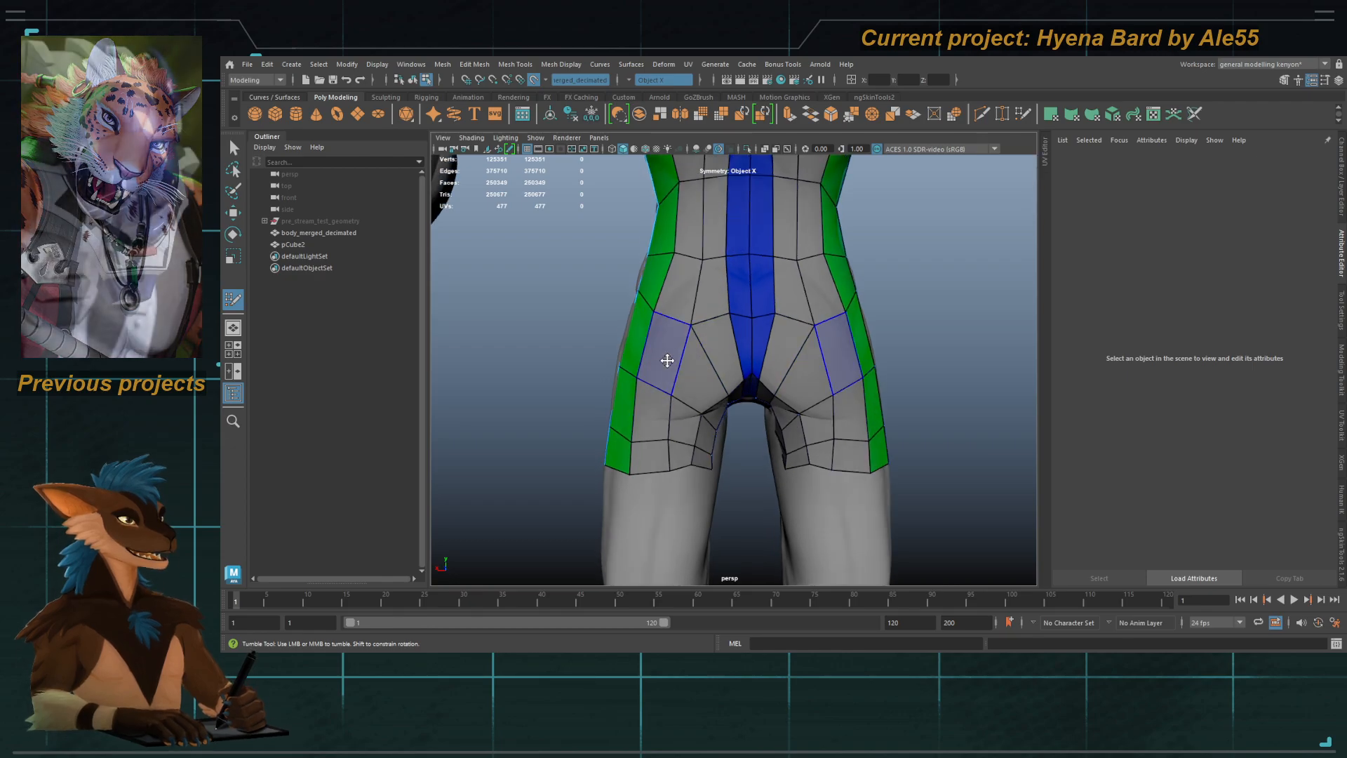
pyautogui.keyDown('alt'); pyautogui.moveTo(714, 336); pyautogui.dragTo(742, 367); pyautogui.keyUp('alt')
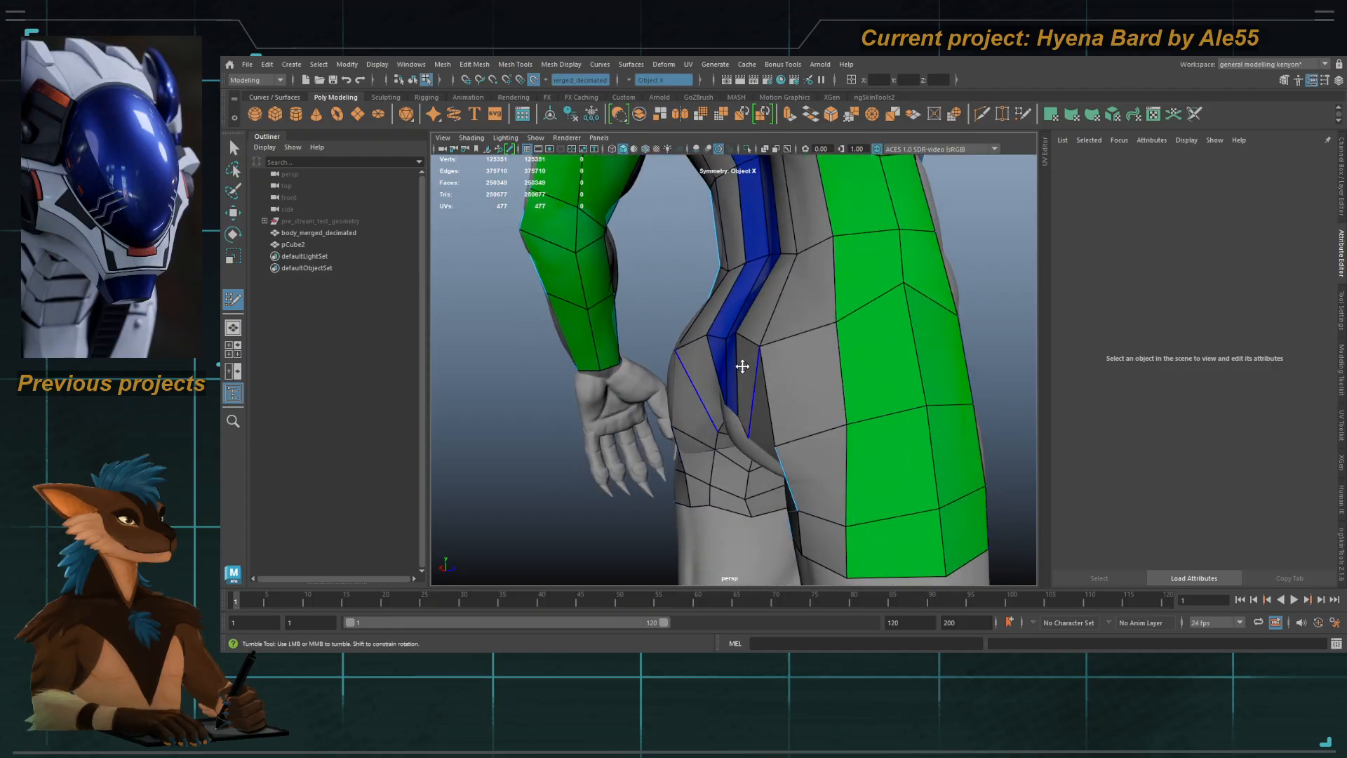
pyautogui.keyDown('alt'); pyautogui.moveTo(713, 428); pyautogui.dragTo(674, 422, button='right'); pyautogui.keyUp('alt')
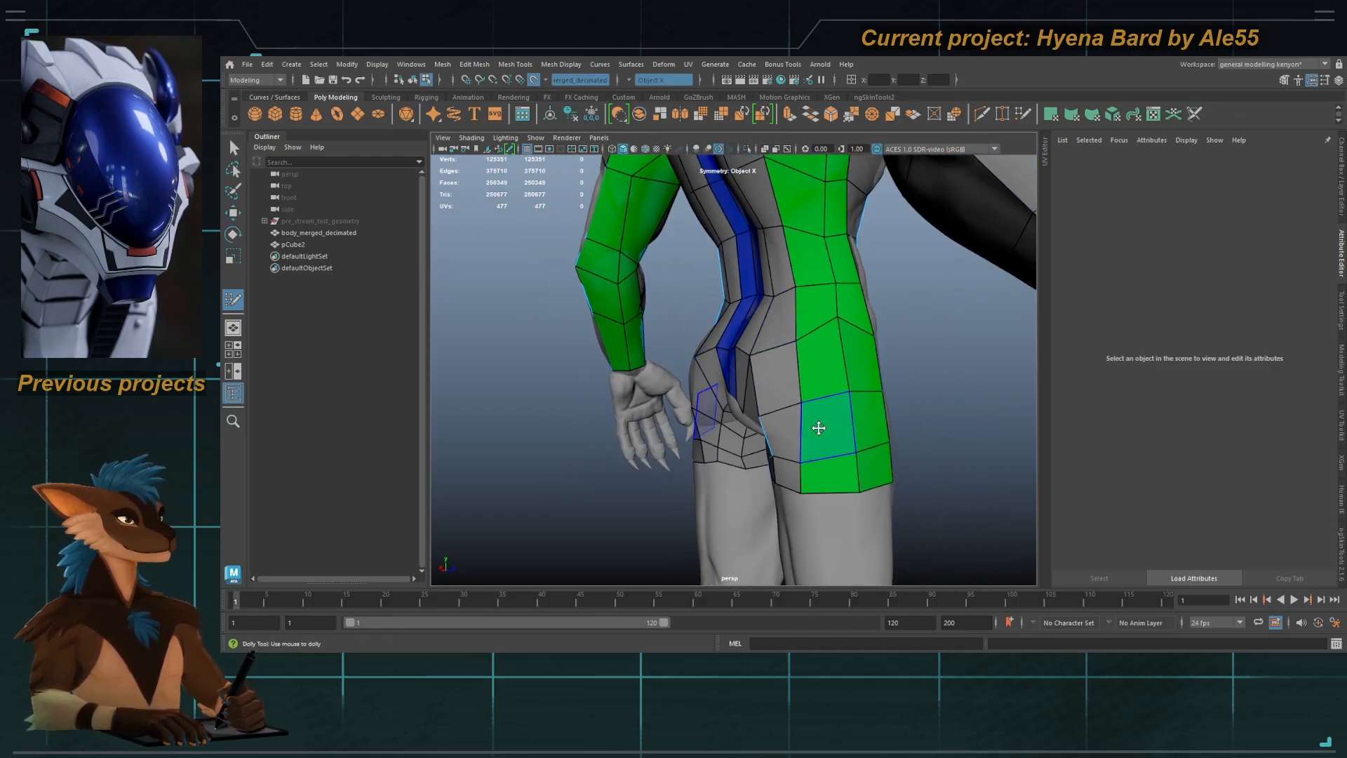
pyautogui.keyDown('alt'); pyautogui.moveTo(716, 391); pyautogui.dragTo(582, 384); pyautogui.keyUp('alt')
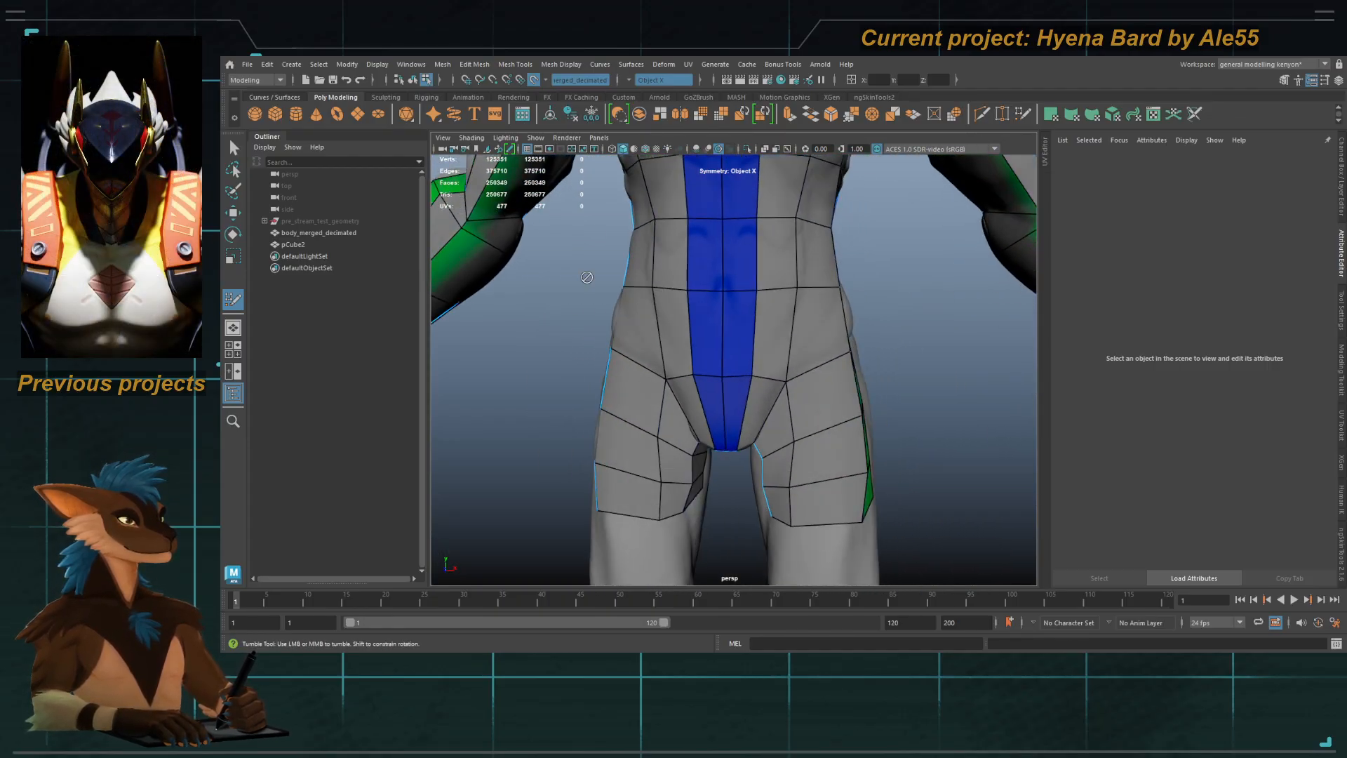
# Step: Leave Quad Draw, select the retopology mesh pCube2 and hide it so only the sculpted body shows
pyautogui.keyDown('alt'); pyautogui.moveTo(723, 463); pyautogui.dragTo(619, 383, button='right'); pyautogui.keyUp('alt')
pyautogui.press('q')
pyautogui.click(707, 393)
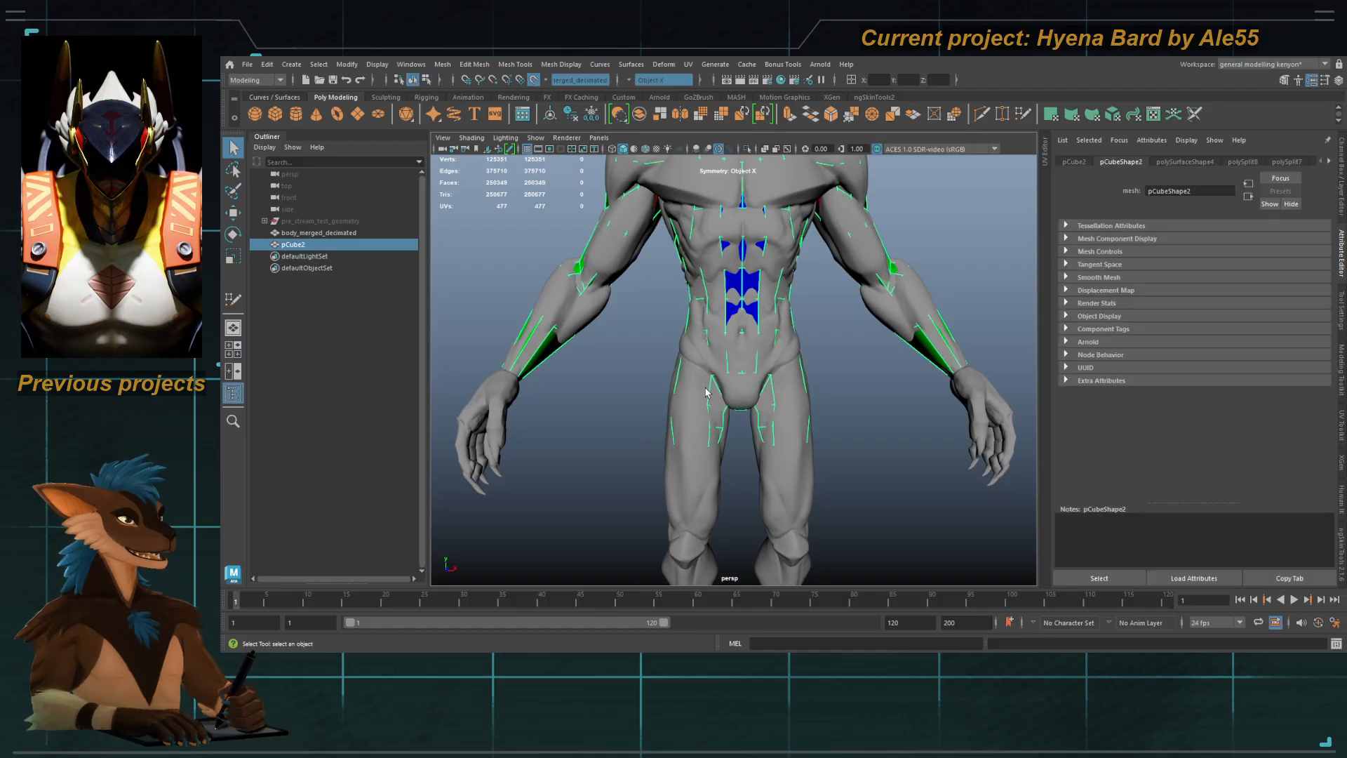
pyautogui.keyDown('alt'); pyautogui.moveTo(669, 389); pyautogui.dragTo(654, 357, button='middle'); pyautogui.keyUp('alt')
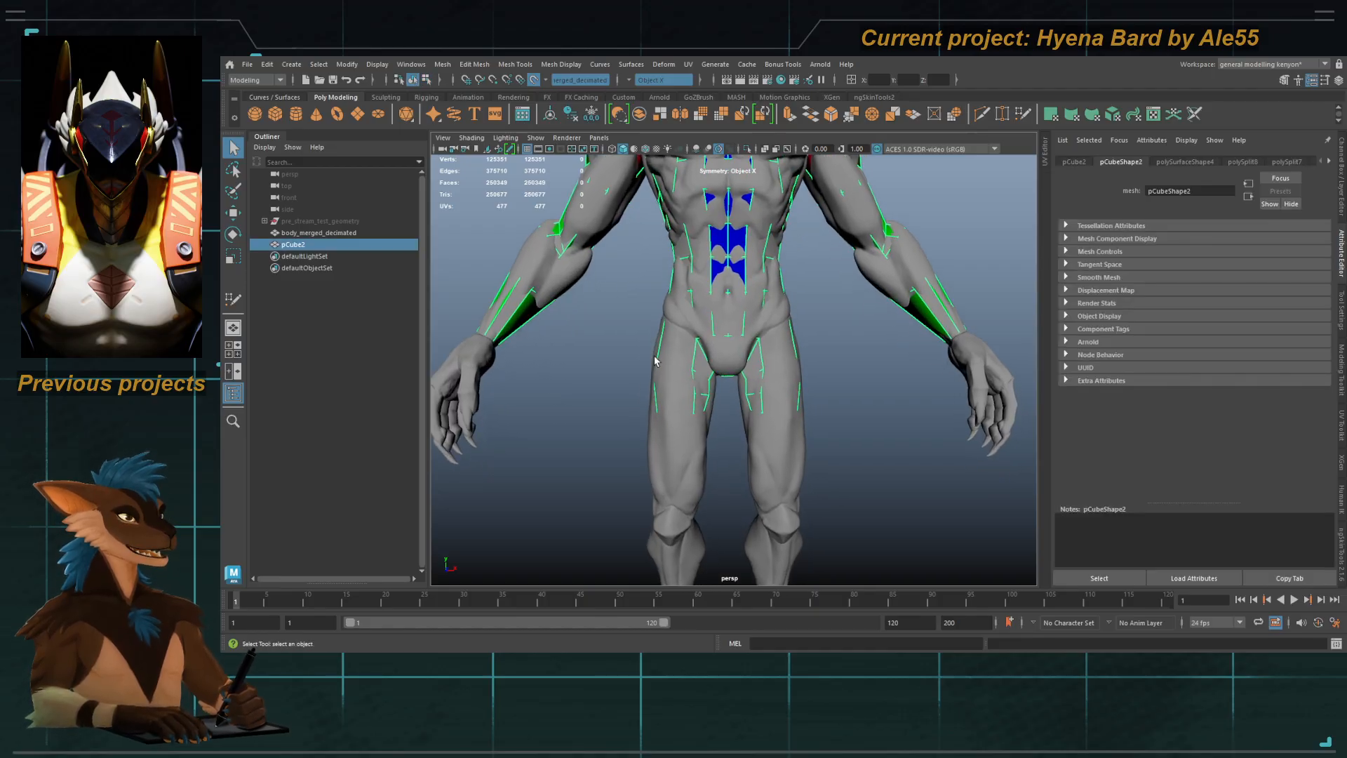
pyautogui.hotkey('ctrl', 'h')
pyautogui.keyDown('alt'); pyautogui.moveTo(630, 380); pyautogui.dragTo(723, 408, button='right'); pyautogui.keyUp('alt')
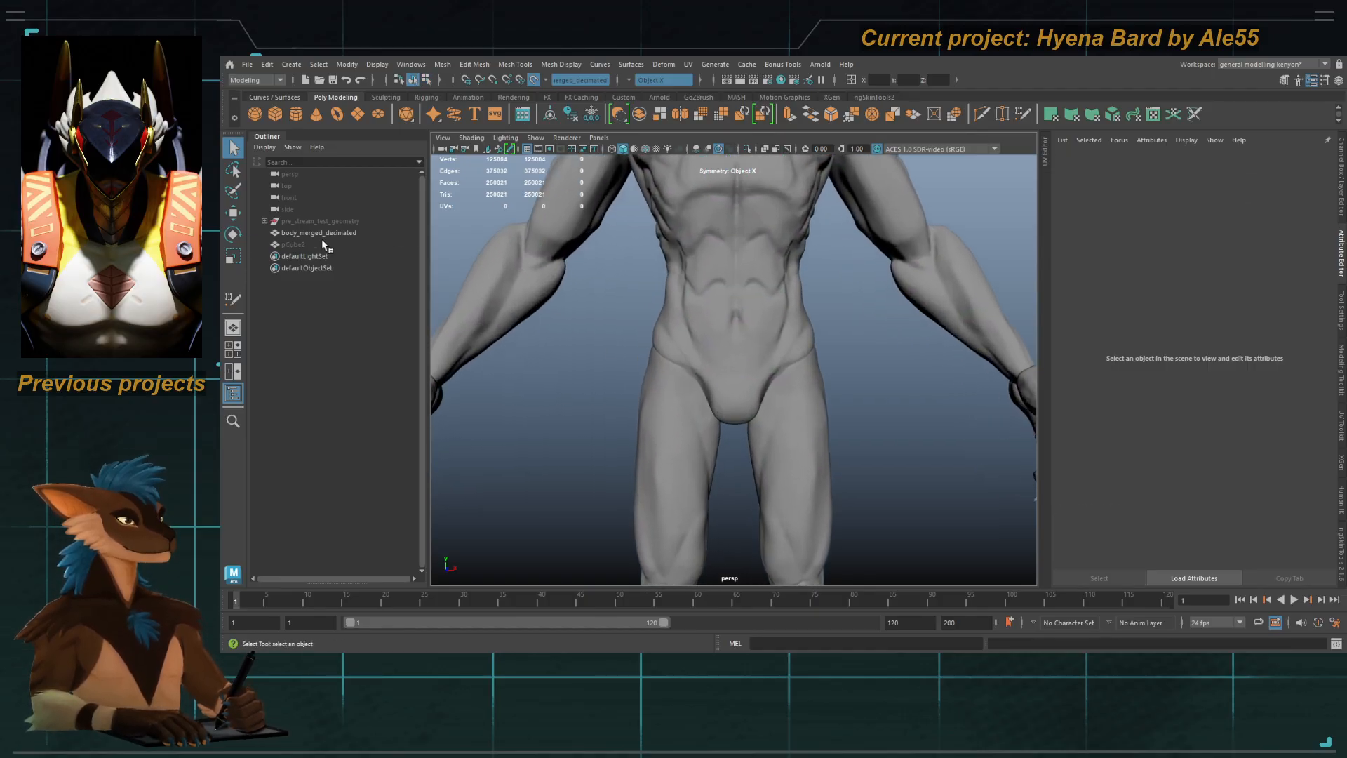
# Step: Rename the mesh pCube2 as body_topology_start, show it briefly for a check and hide it again
pyautogui.doubleClick(297, 245)
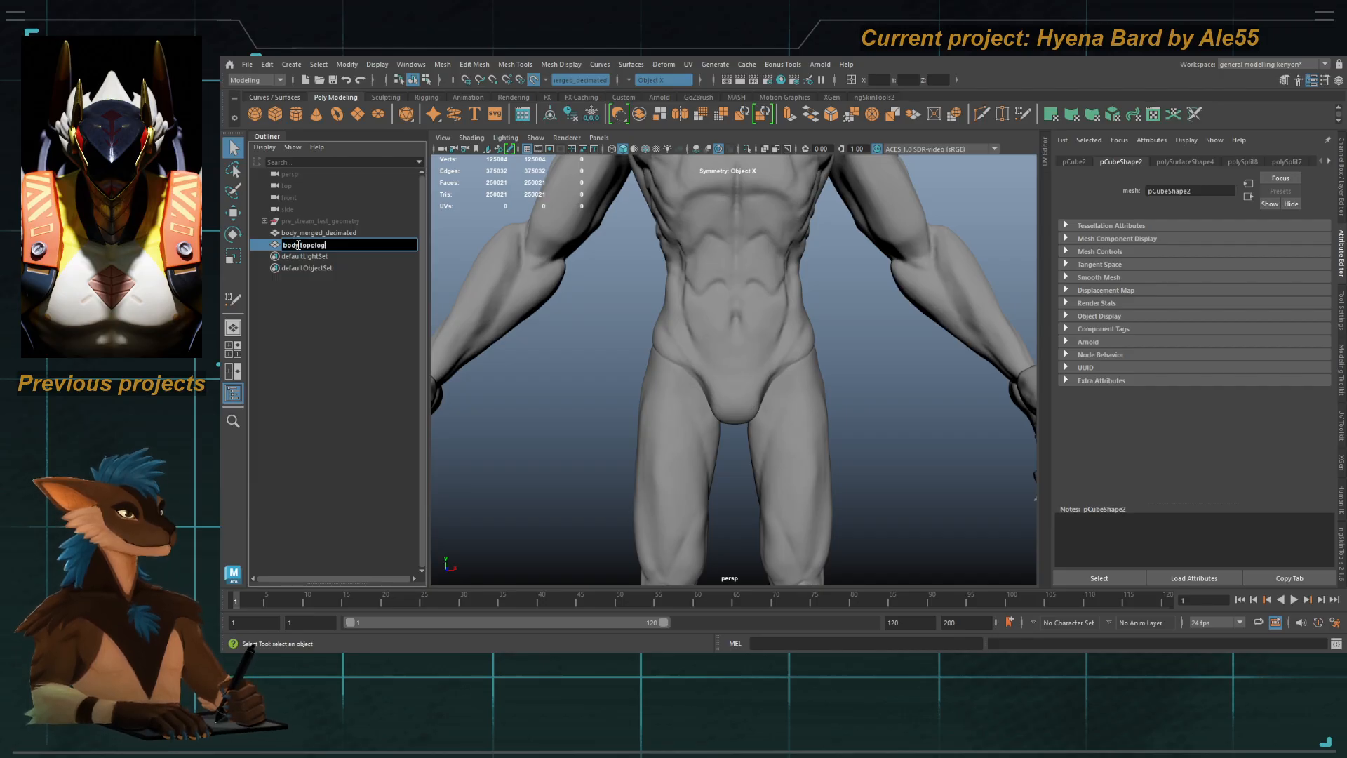
pyautogui.write('body_topology_start')
pyautogui.press('Return')
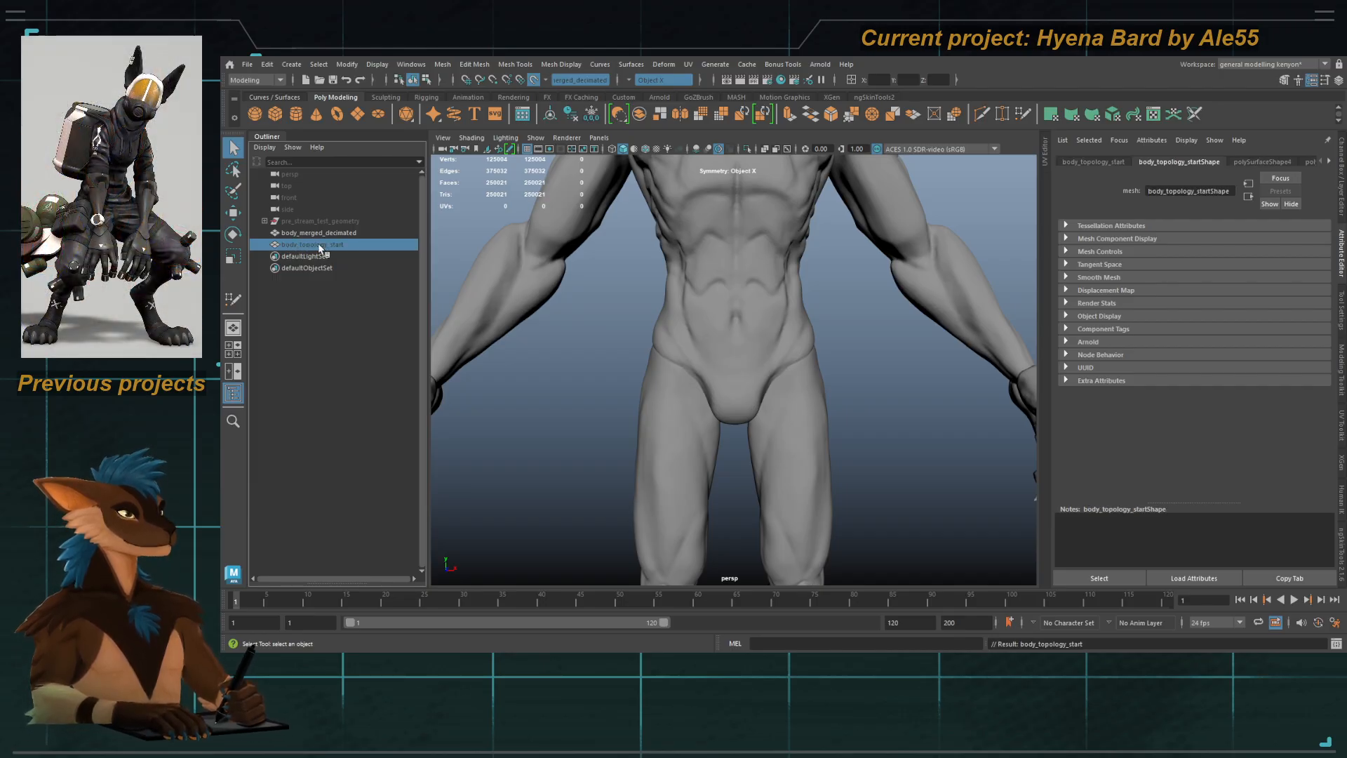
pyautogui.hotkey('shift', 'h')
pyautogui.keyDown('alt'); pyautogui.moveTo(740, 414); pyautogui.dragTo(612, 263, button='right'); pyautogui.keyUp('alt')
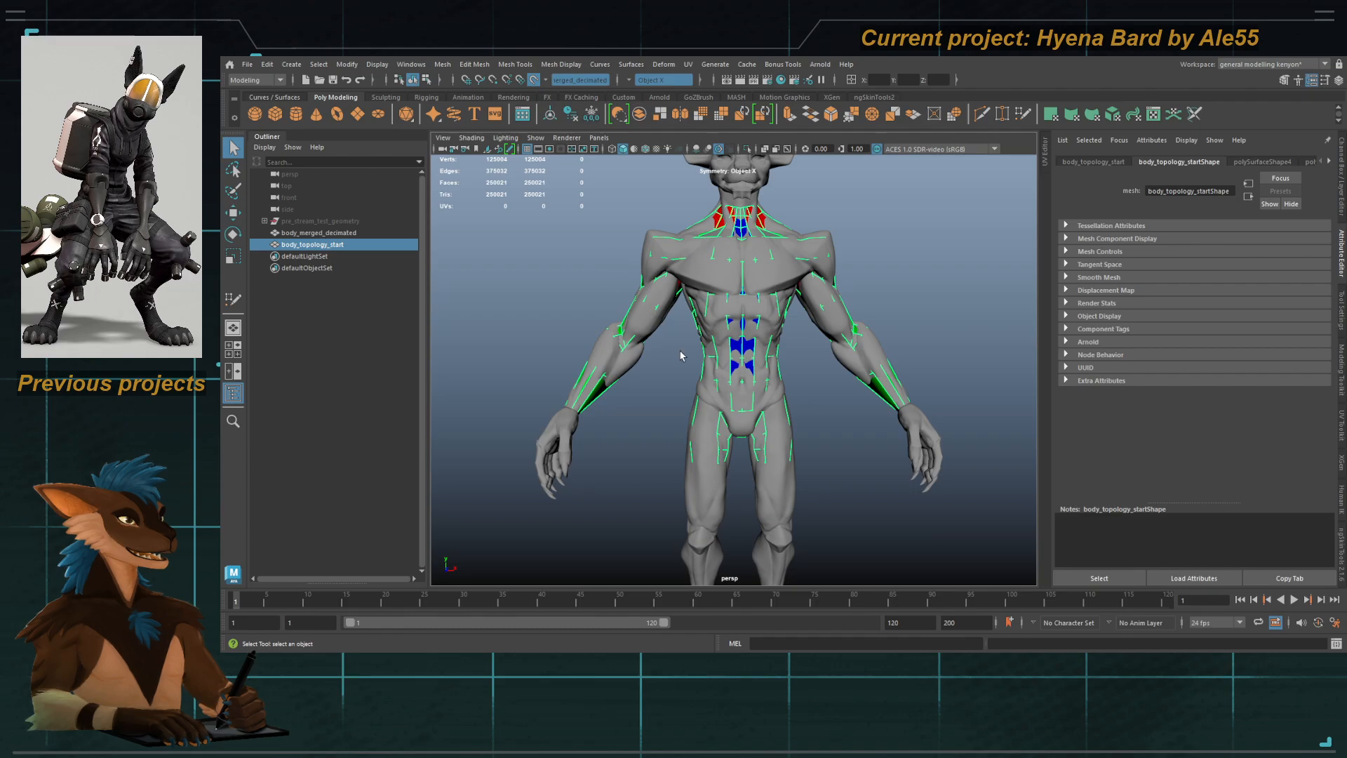
pyautogui.hotkey('ctrl', 'h')
pyautogui.keyDown('alt'); pyautogui.moveTo(601, 437); pyautogui.dragTo(769, 394, button='right'); pyautogui.keyUp('alt')
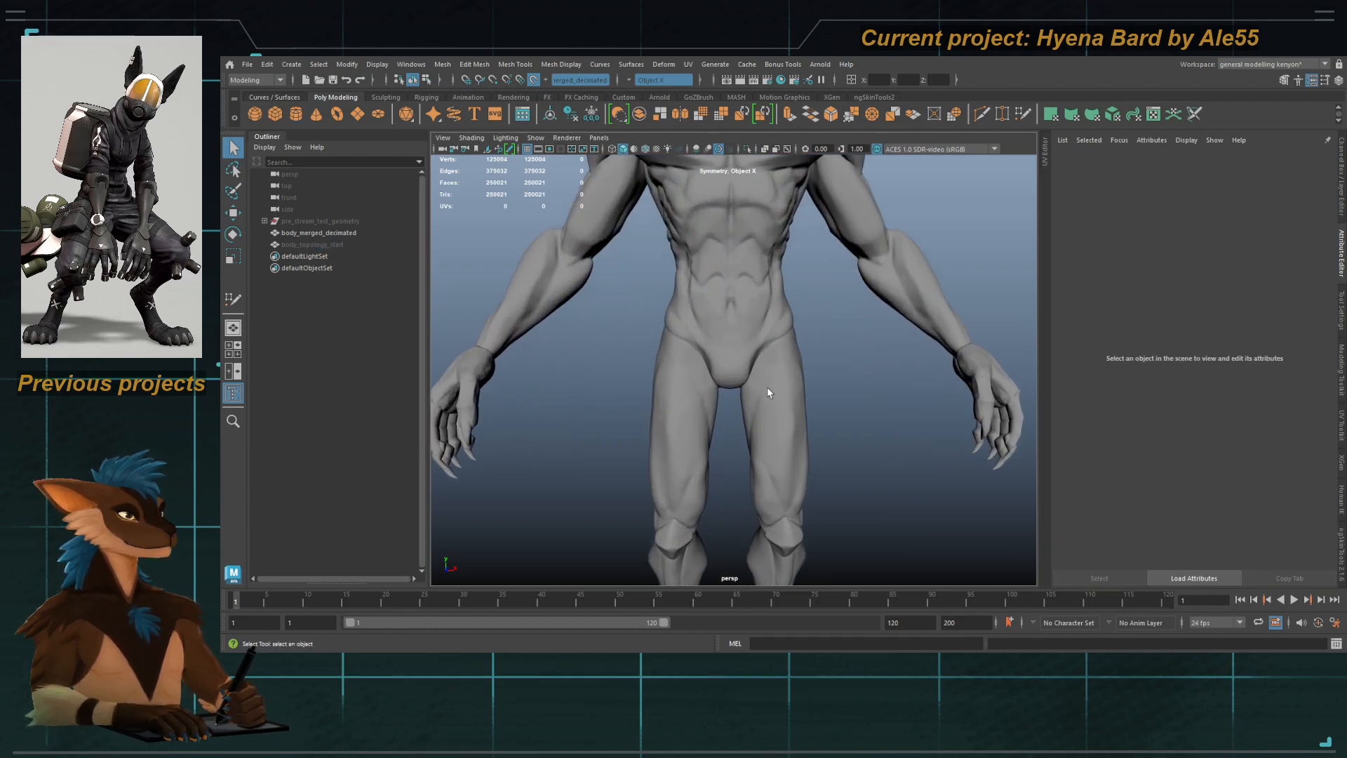
# Step: Start a new Quad Draw mesh on the sculpt with one mirrored quad along each groin crease
pyautogui.keyDown('alt'); pyautogui.moveTo(768, 387); pyautogui.dragTo(763, 376); pyautogui.keyUp('alt')
pyautogui.press('y')
pyautogui.moveTo(763, 376)
pyautogui.keyDown('alt'); pyautogui.mouseDown(button='right')
pyautogui.moveTo(745, 353)
pyautogui.moveTo(765, 295)
pyautogui.mouseUp(button='right'); pyautogui.keyUp('alt')
pyautogui.keyDown('alt'); pyautogui.moveTo(765, 294); pyautogui.dragTo(798, 356, button='middle'); pyautogui.keyUp('alt')
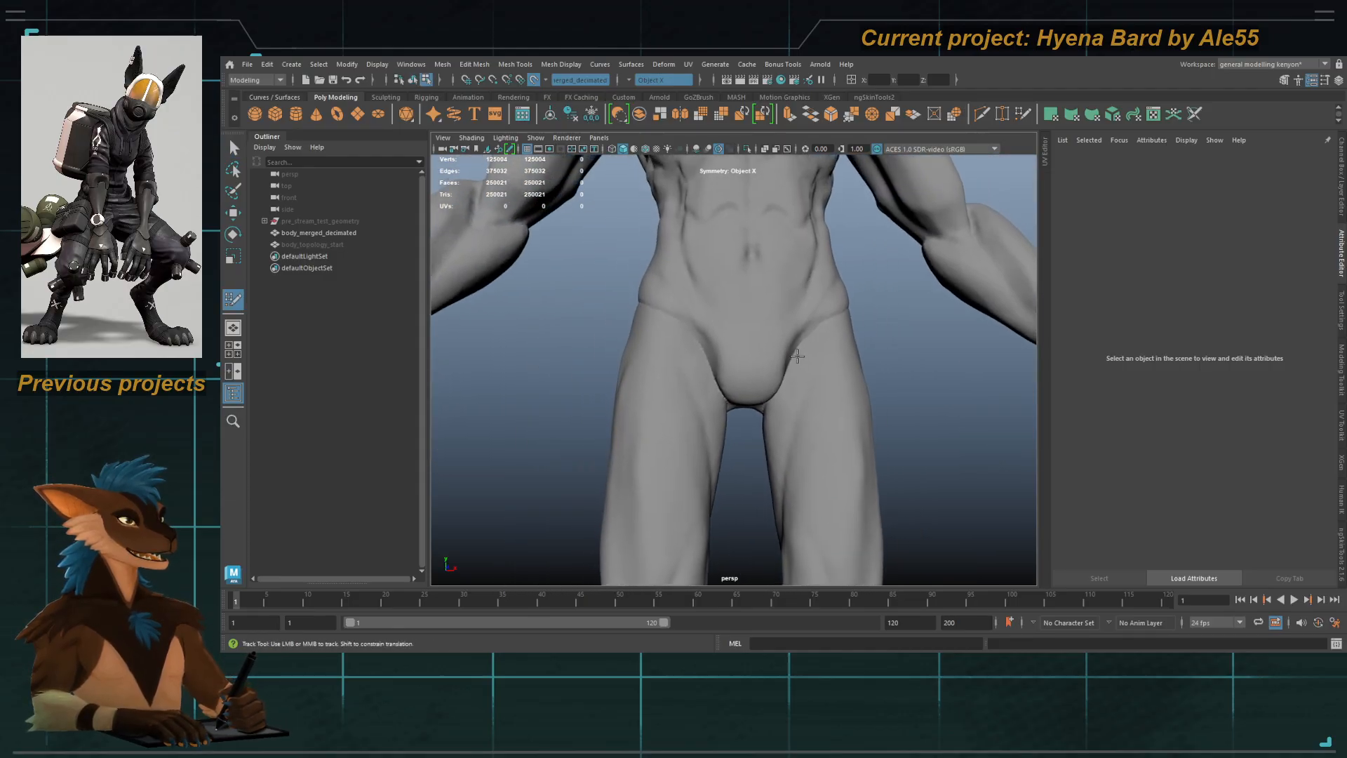
pyautogui.keyDown('alt'); pyautogui.moveTo(778, 436); pyautogui.dragTo(737, 414); pyautogui.keyUp('alt')
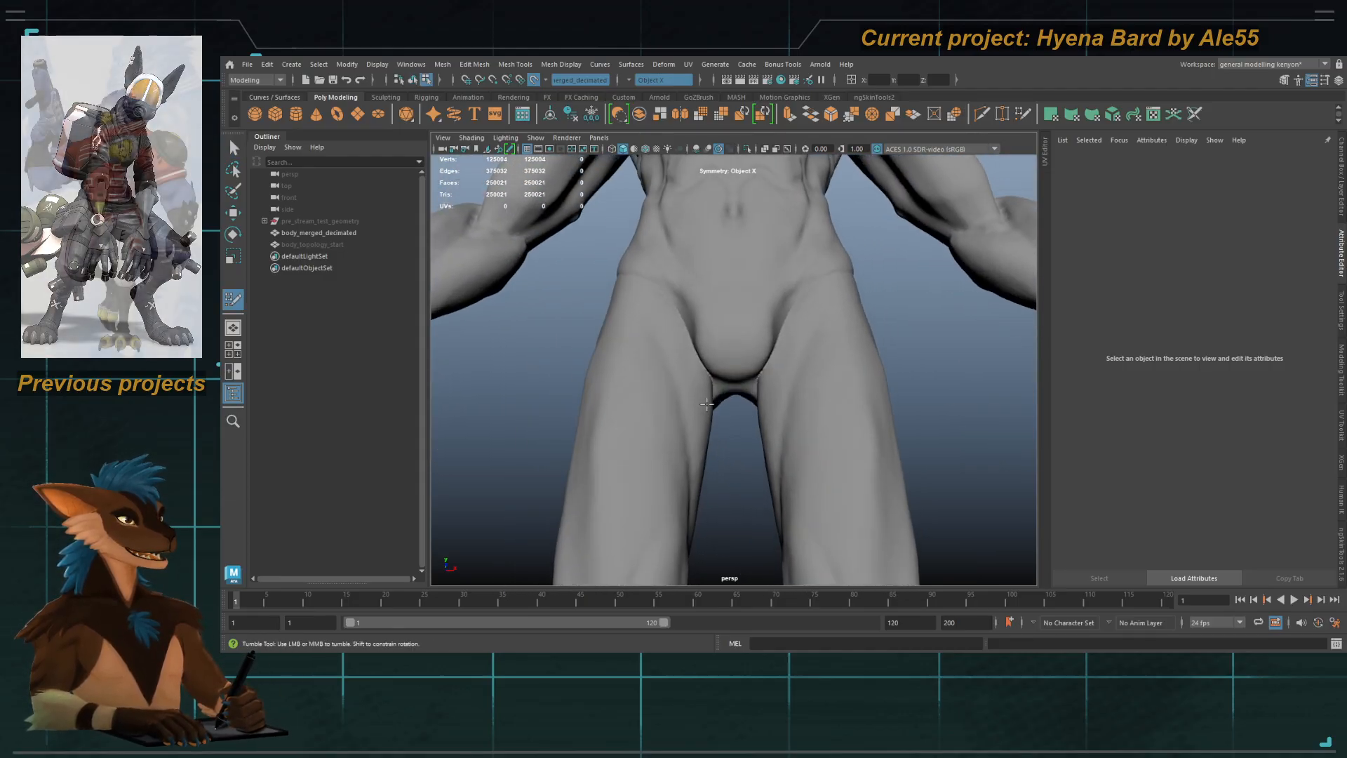
pyautogui.keyDown('alt'); pyautogui.moveTo(736, 413); pyautogui.dragTo(754, 396, button='right'); pyautogui.keyUp('alt')
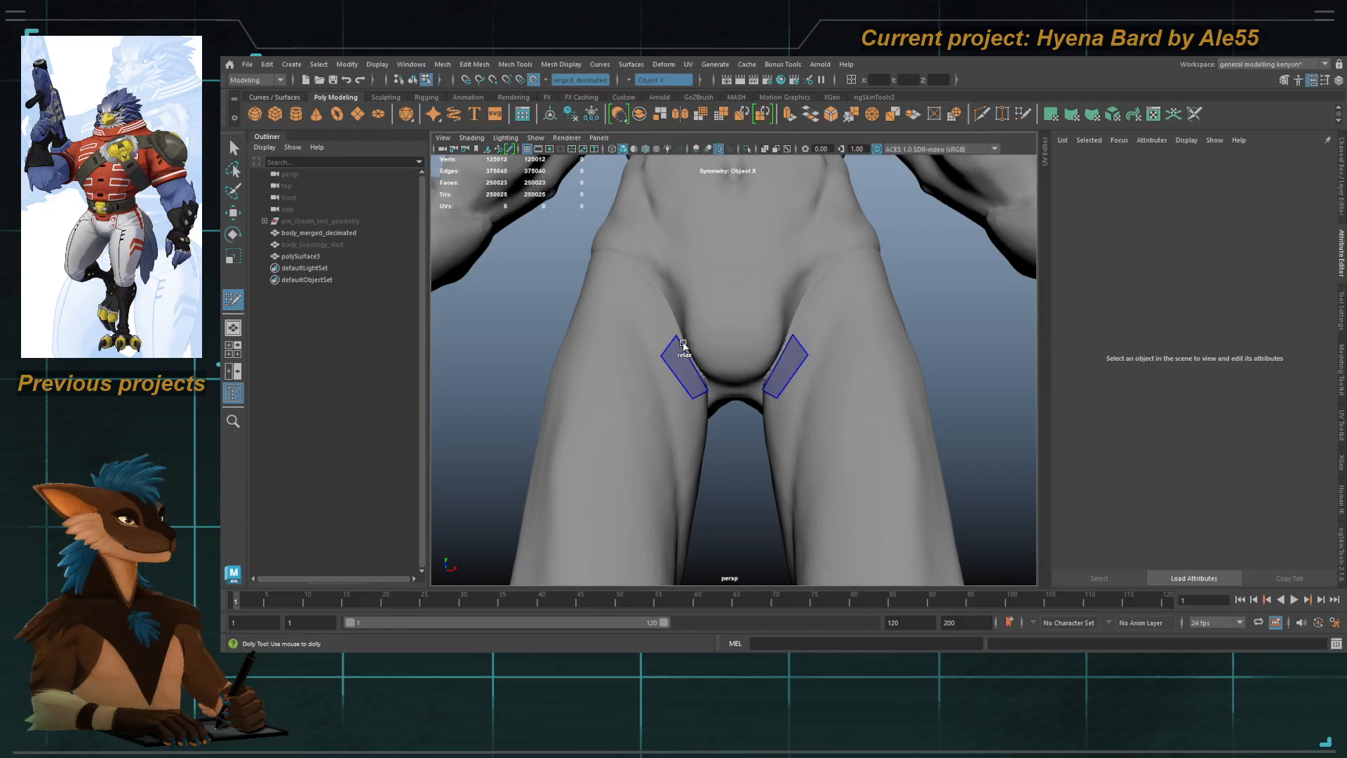
# Step: Extend the quad strip from each groin crease over the outer hip and down to the outer buttock
pyautogui.moveTo(648, 301)
pyautogui.keyDown('alt'); pyautogui.mouseDown()
pyautogui.moveTo(778, 316)
pyautogui.moveTo(835, 338)
pyautogui.moveTo(747, 340)
pyautogui.moveTo(813, 367)
pyautogui.moveTo(800, 363)
pyautogui.moveTo(867, 341)
pyautogui.mouseUp(); pyautogui.keyUp('alt')
pyautogui.keyDown('shift'); pyautogui.click(662, 313); pyautogui.keyUp('shift')
pyautogui.click(847, 359)
pyautogui.keyDown('shift'); pyautogui.click(769, 355); pyautogui.keyUp('shift')
pyautogui.keyDown('shift'); pyautogui.click(845, 333); pyautogui.keyUp('shift')
pyautogui.click(805, 409)
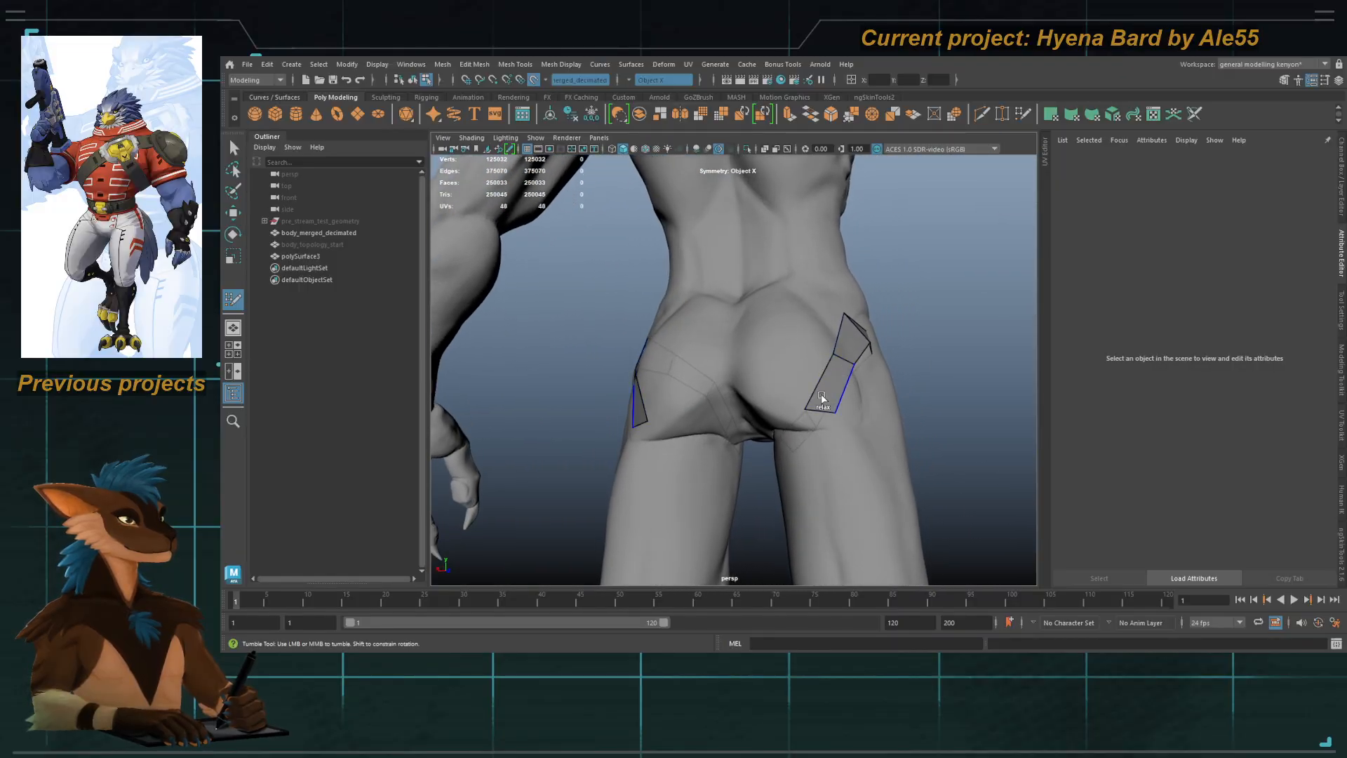
# Step: Continue the strip under the buttocks to the inner thighs, closing the loop around the top of each leg
pyautogui.keyDown('alt'); pyautogui.moveTo(821, 398); pyautogui.dragTo(901, 385); pyautogui.keyUp('alt')
pyautogui.click(760, 437)
pyautogui.click(764, 451)
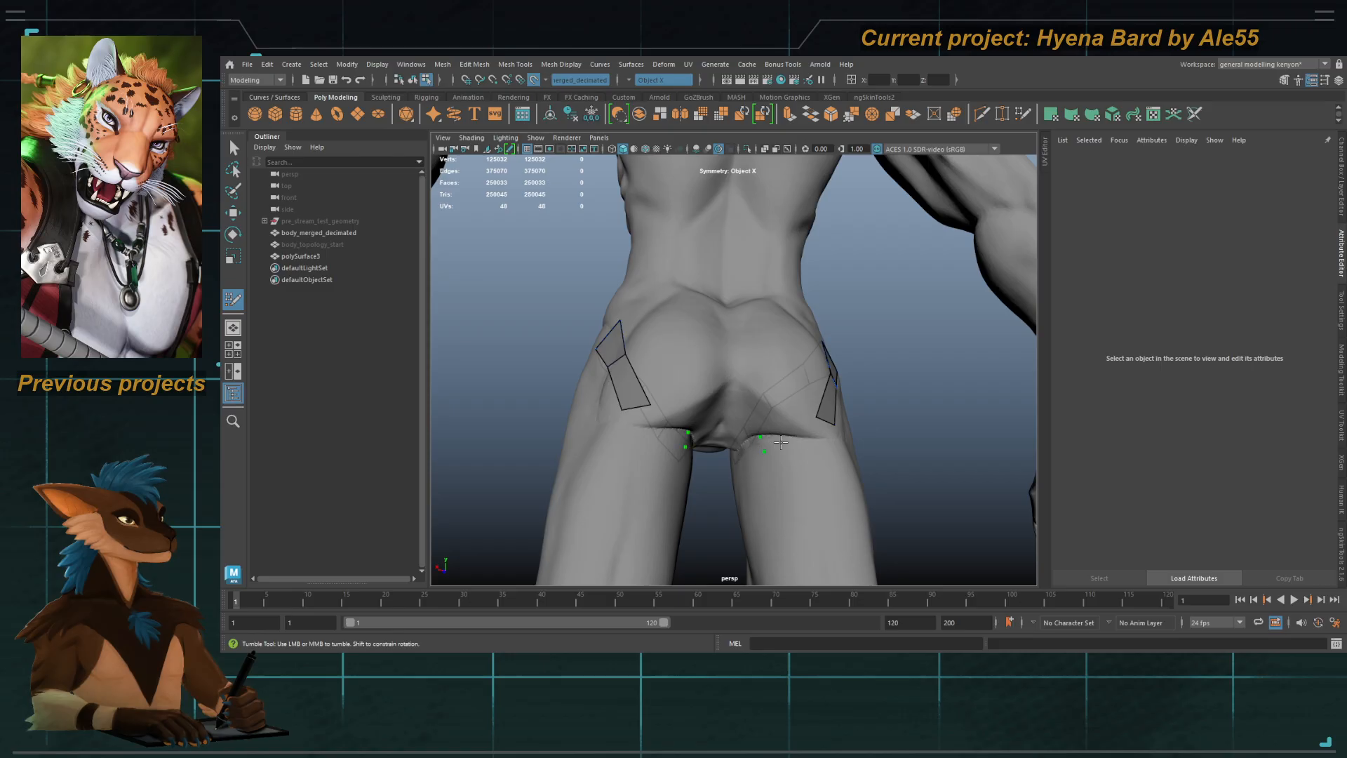
pyautogui.moveTo(781, 441)
pyautogui.keyDown('alt'); pyautogui.mouseDown()
pyautogui.moveTo(789, 414)
pyautogui.moveTo(734, 338)
pyautogui.moveTo(756, 357)
pyautogui.moveTo(729, 383)
pyautogui.moveTo(724, 355)
pyautogui.mouseUp(); pyautogui.keyUp('alt')
pyautogui.keyDown('shift'); pyautogui.click(808, 430); pyautogui.keyUp('shift')
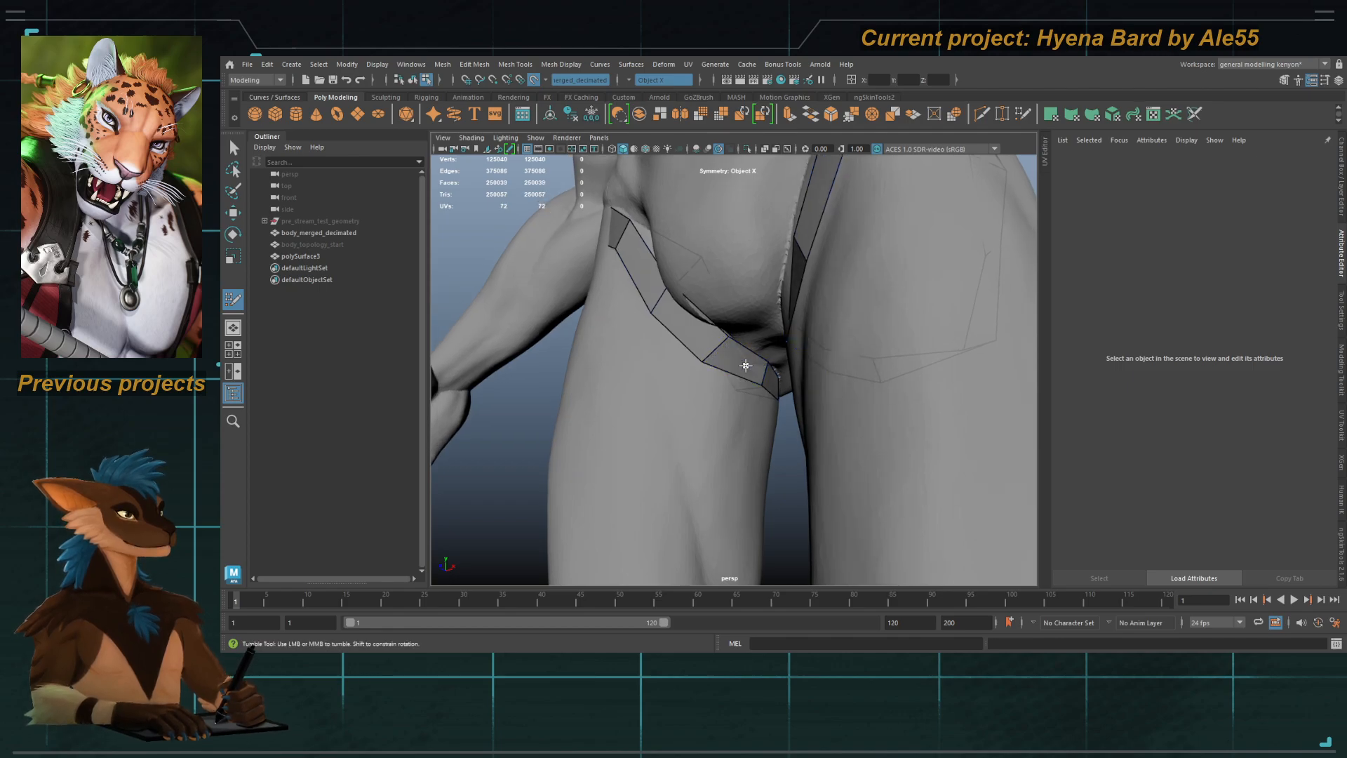
pyautogui.keyDown('shift'); pyautogui.click(746, 367); pyautogui.keyUp('shift')
# Step: Nudge a strip vertex under the buttock outward and insert an edge across the strip on the outer hip
pyautogui.keyDown('alt'); pyautogui.moveTo(746, 367); pyautogui.dragTo(655, 328, button='right'); pyautogui.keyUp('alt')
pyautogui.keyDown('alt'); pyautogui.moveTo(655, 328); pyautogui.dragTo(754, 361); pyautogui.keyUp('alt')
pyautogui.keyDown('alt'); pyautogui.moveTo(753, 360); pyautogui.dragTo(716, 337, button='right'); pyautogui.keyUp('alt')
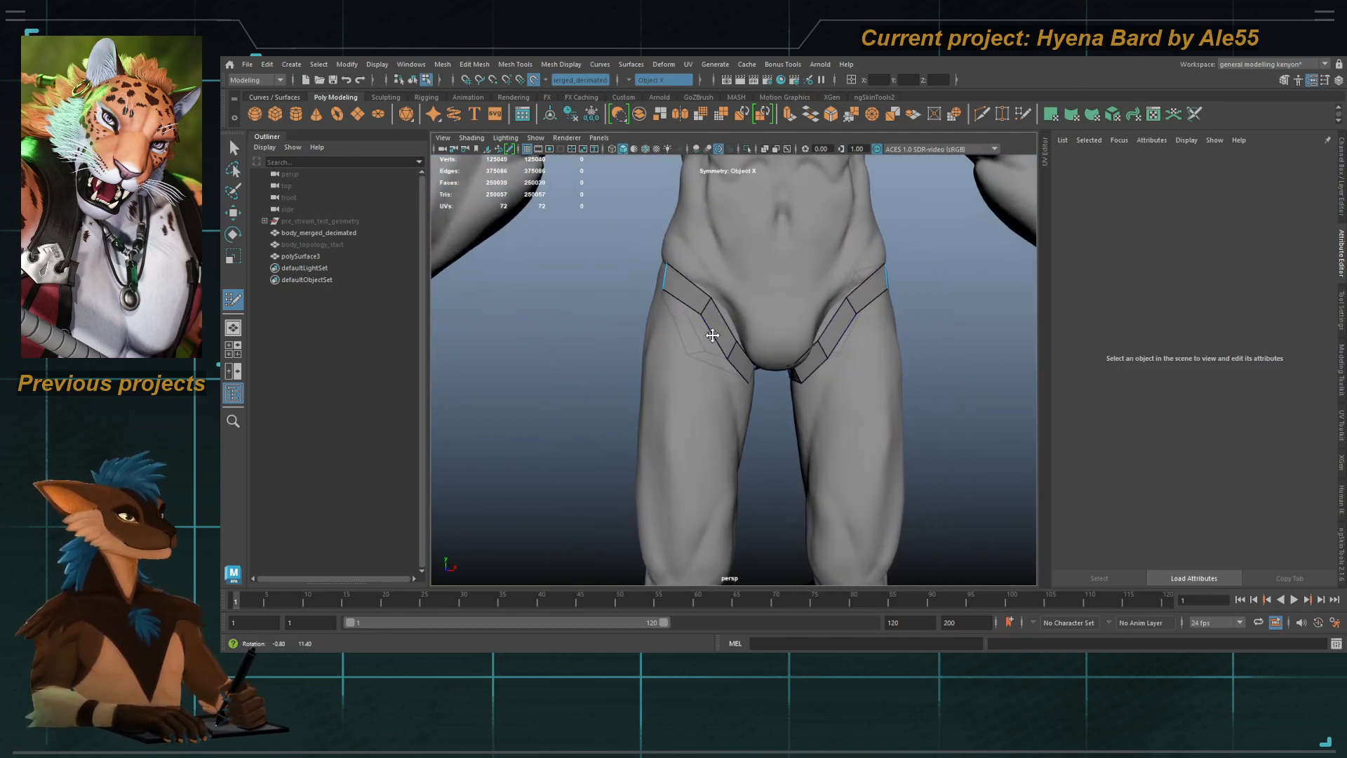
pyautogui.keyDown('alt'); pyautogui.moveTo(722, 310); pyautogui.dragTo(782, 348); pyautogui.keyUp('alt')
pyautogui.keyDown('alt'); pyautogui.moveTo(782, 347); pyautogui.dragTo(778, 401, button='right'); pyautogui.keyUp('alt')
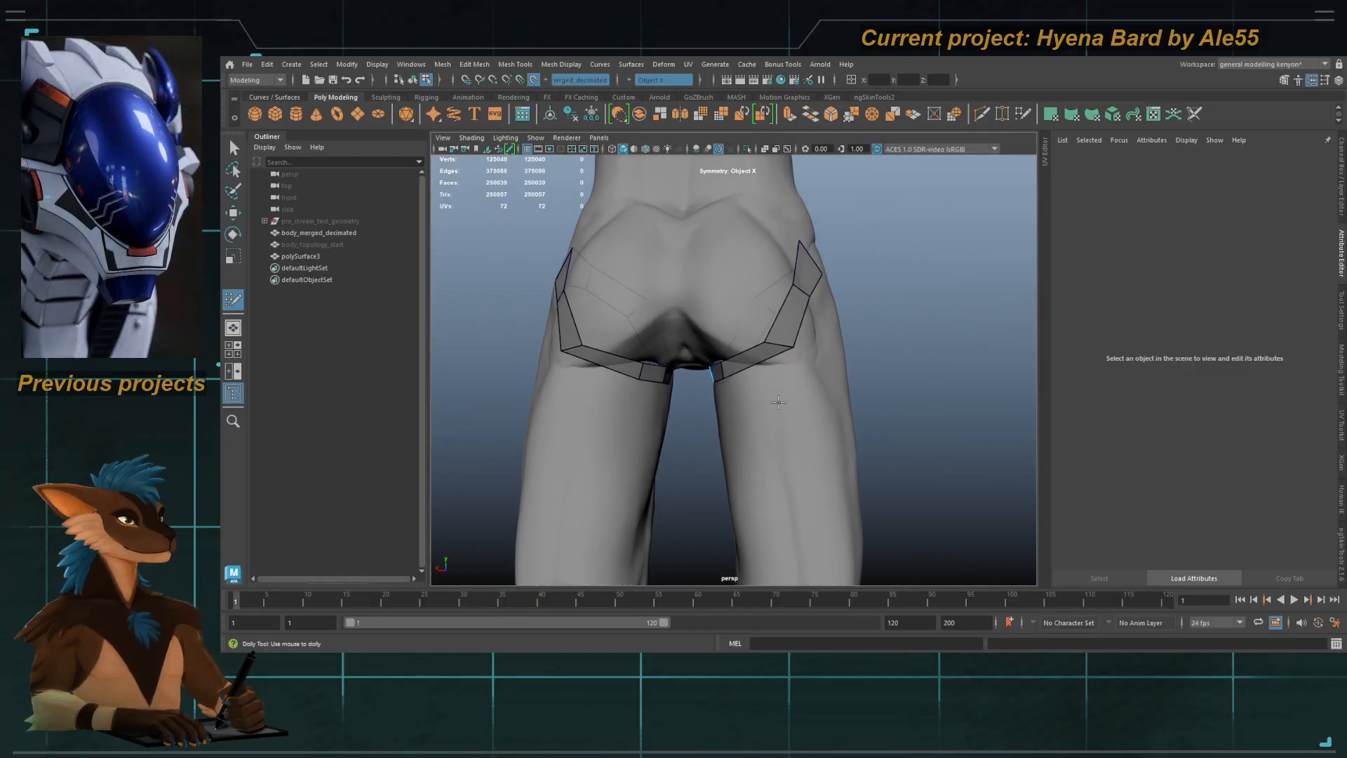
pyautogui.moveTo(766, 341); pyautogui.dragTo(772, 350)
pyautogui.keyDown('alt'); pyautogui.moveTo(777, 353); pyautogui.dragTo(713, 333); pyautogui.keyUp('alt')
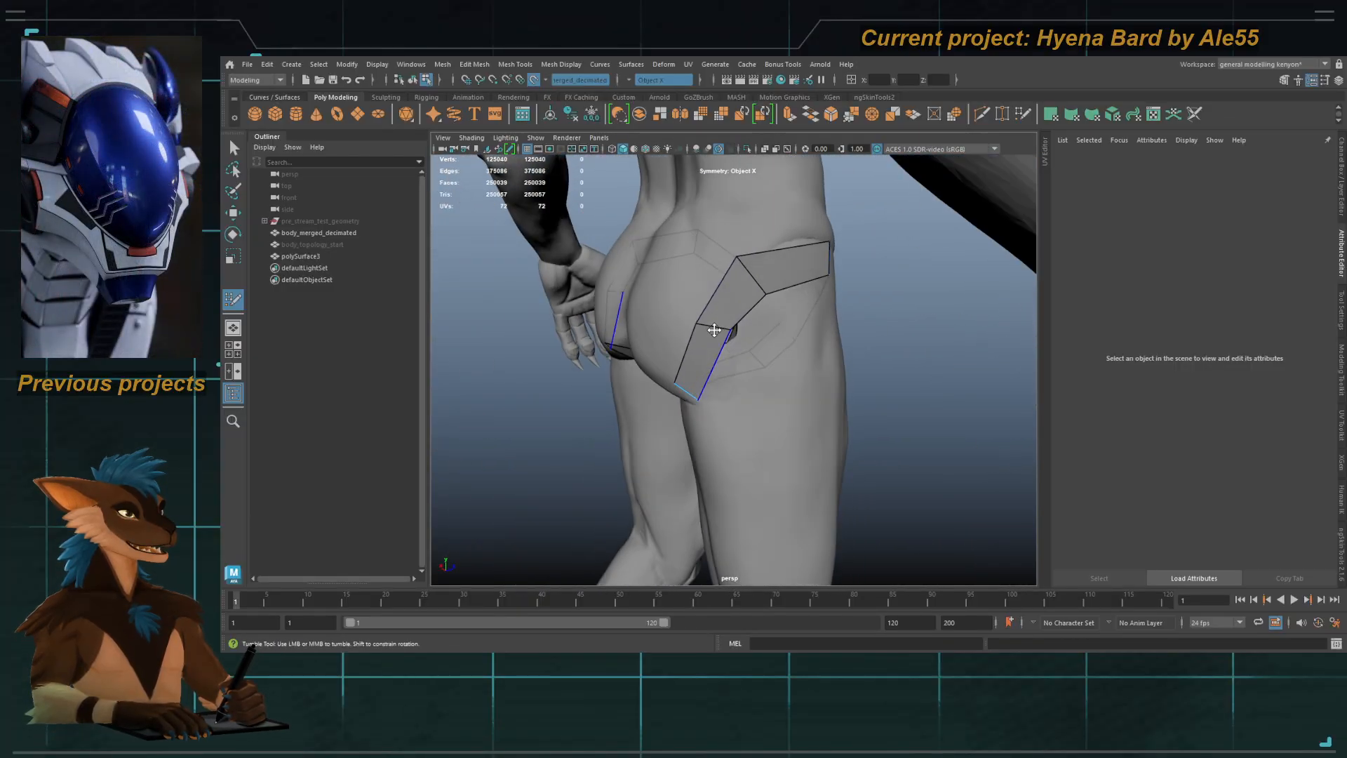
pyautogui.keyDown('ctrl'); pyautogui.click(793, 271); pyautogui.keyUp('ctrl')
pyautogui.keyDown('alt'); pyautogui.moveTo(790, 251); pyautogui.dragTo(695, 271); pyautogui.keyUp('alt')
pyautogui.keyDown('alt'); pyautogui.moveTo(726, 339); pyautogui.dragTo(685, 246); pyautogui.keyUp('alt')
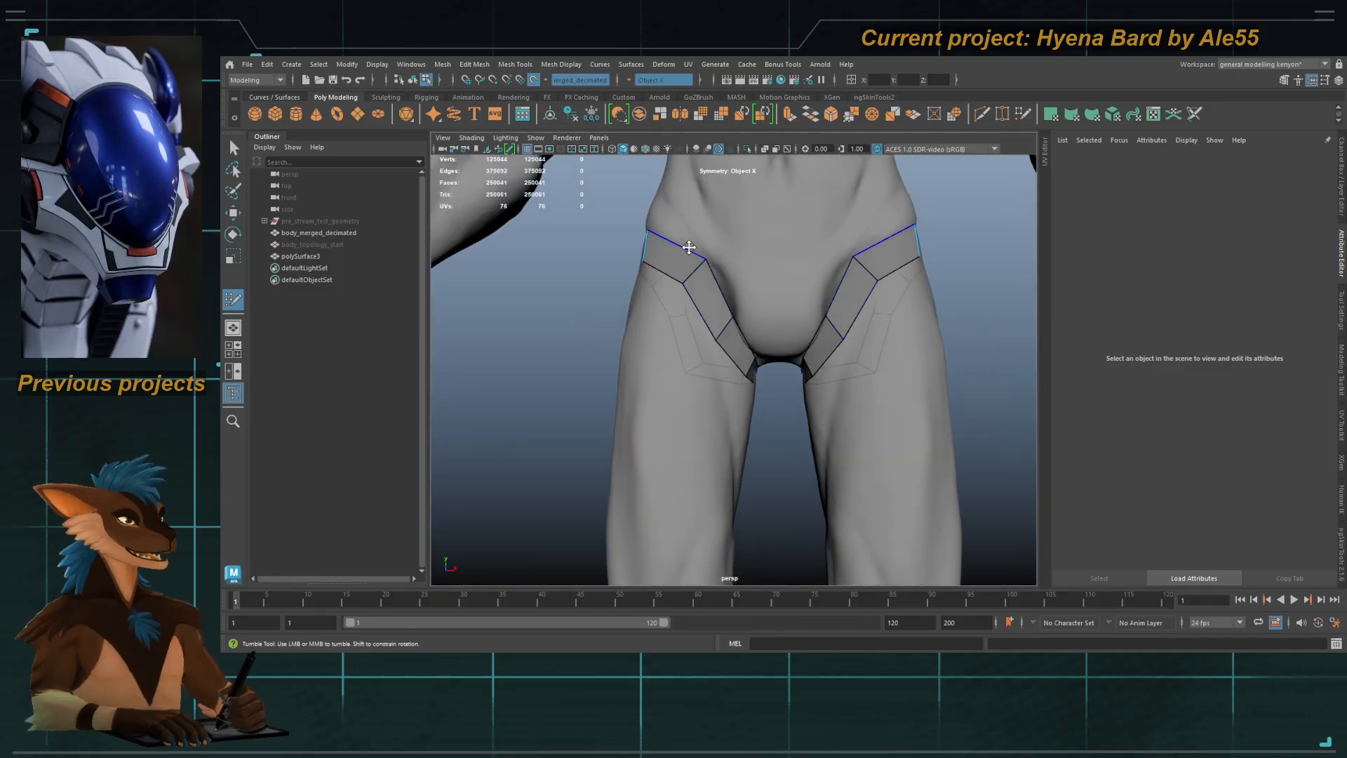
# Step: Draw a horizontal band of quads across the front of each upper thigh and fill the area up to the groin strip
pyautogui.moveTo(724, 269)
pyautogui.keyDown('alt'); pyautogui.mouseDown(button='middle')
pyautogui.moveTo(782, 299)
pyautogui.moveTo(707, 288)
pyautogui.mouseUp(button='middle'); pyautogui.keyUp('alt')
pyautogui.keyDown('alt'); pyautogui.moveTo(707, 287); pyautogui.dragTo(741, 394, button='right'); pyautogui.keyUp('alt')
pyautogui.keyDown('alt'); pyautogui.moveTo(741, 394); pyautogui.dragTo(568, 379); pyautogui.keyUp('alt')
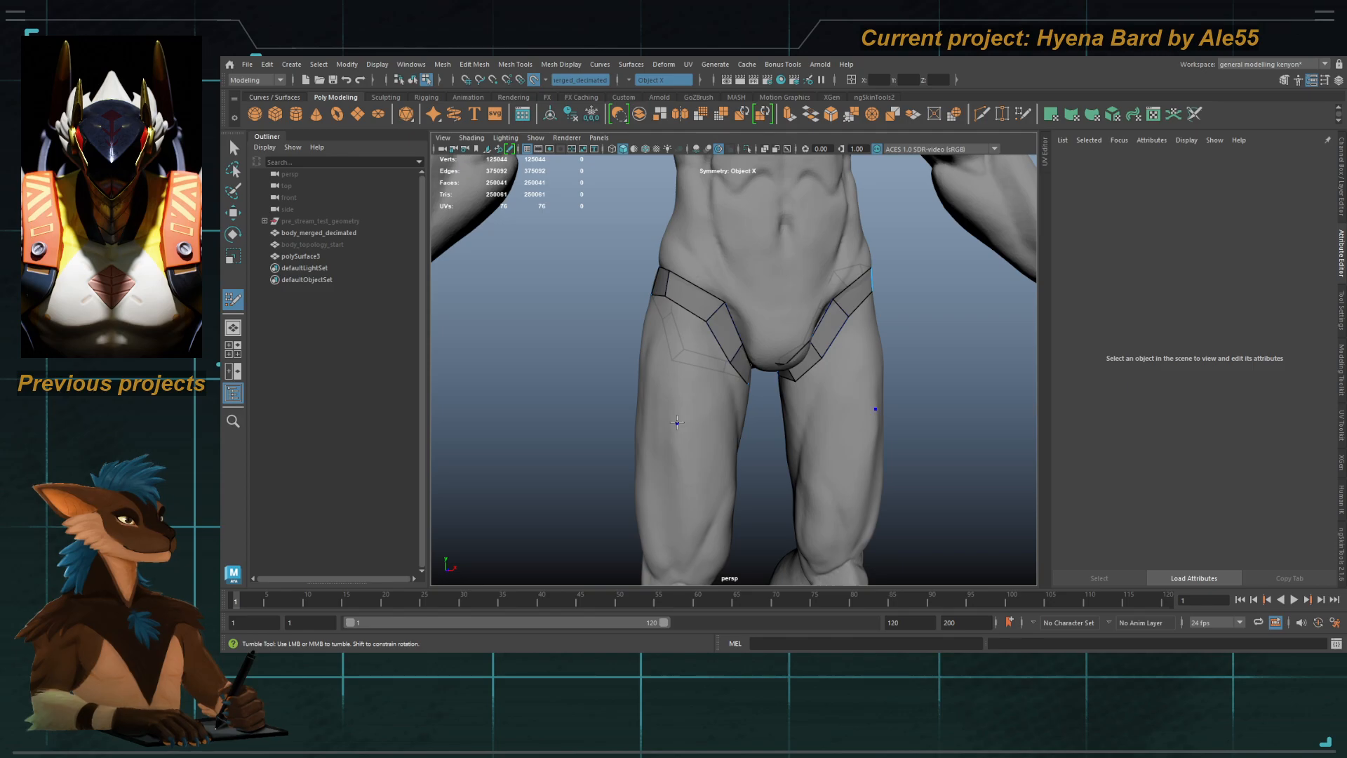
pyautogui.keyDown('alt'); pyautogui.moveTo(692, 462); pyautogui.dragTo(694, 404); pyautogui.keyUp('alt')
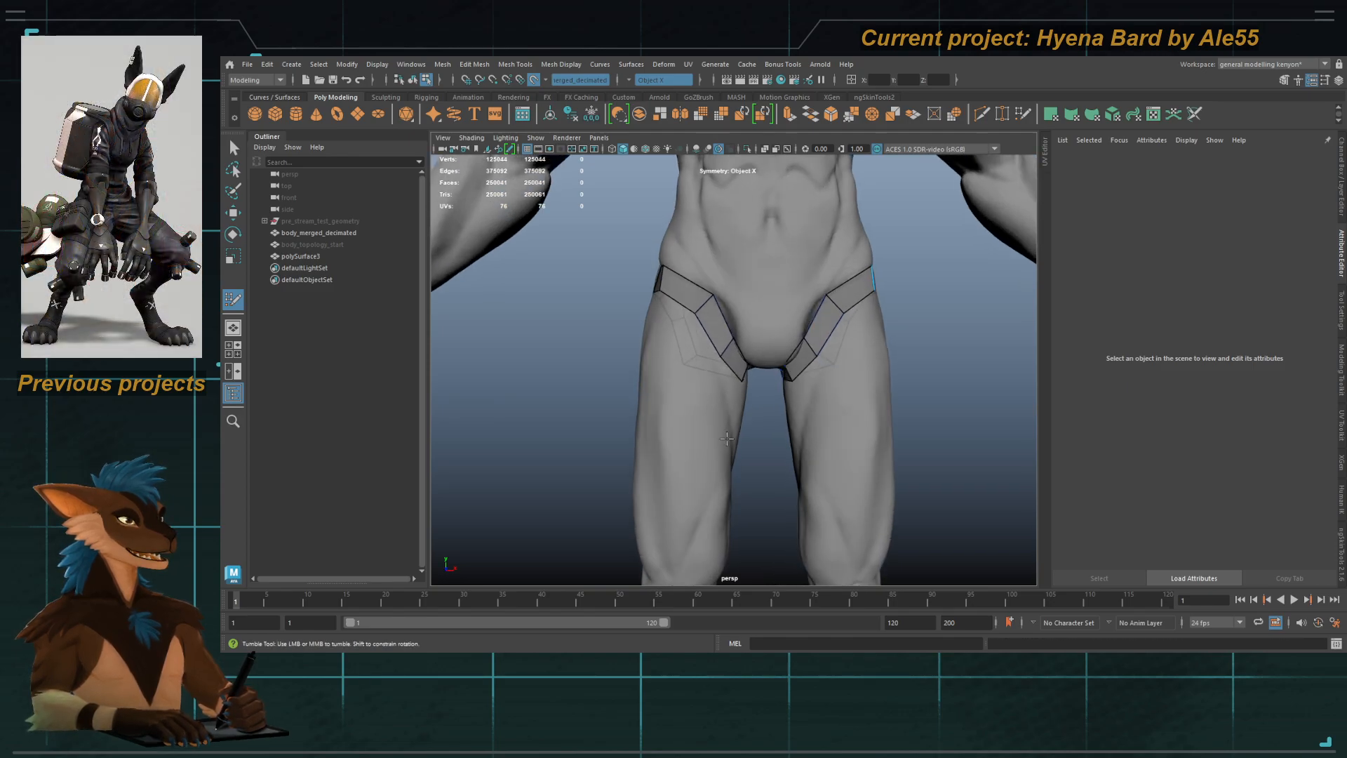
pyautogui.keyDown('alt'); pyautogui.moveTo(727, 439); pyautogui.dragTo(716, 477, button='middle'); pyautogui.keyUp('alt')
pyautogui.keyDown('alt'); pyautogui.moveTo(702, 320); pyautogui.dragTo(734, 309, button='right'); pyautogui.keyUp('alt')
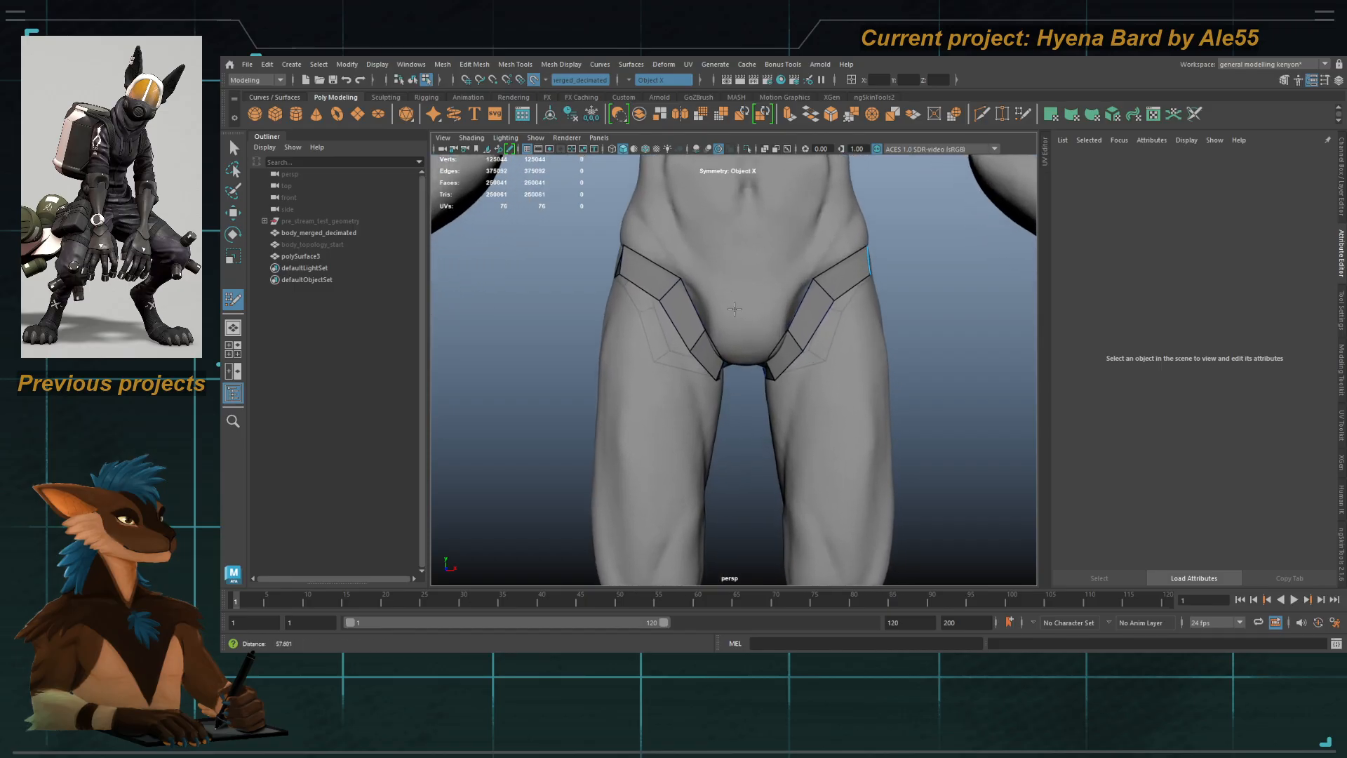
pyautogui.keyDown('alt'); pyautogui.moveTo(734, 309); pyautogui.dragTo(640, 347); pyautogui.keyUp('alt')
pyautogui.keyDown('shift'); pyautogui.click(632, 358); pyautogui.keyUp('shift')
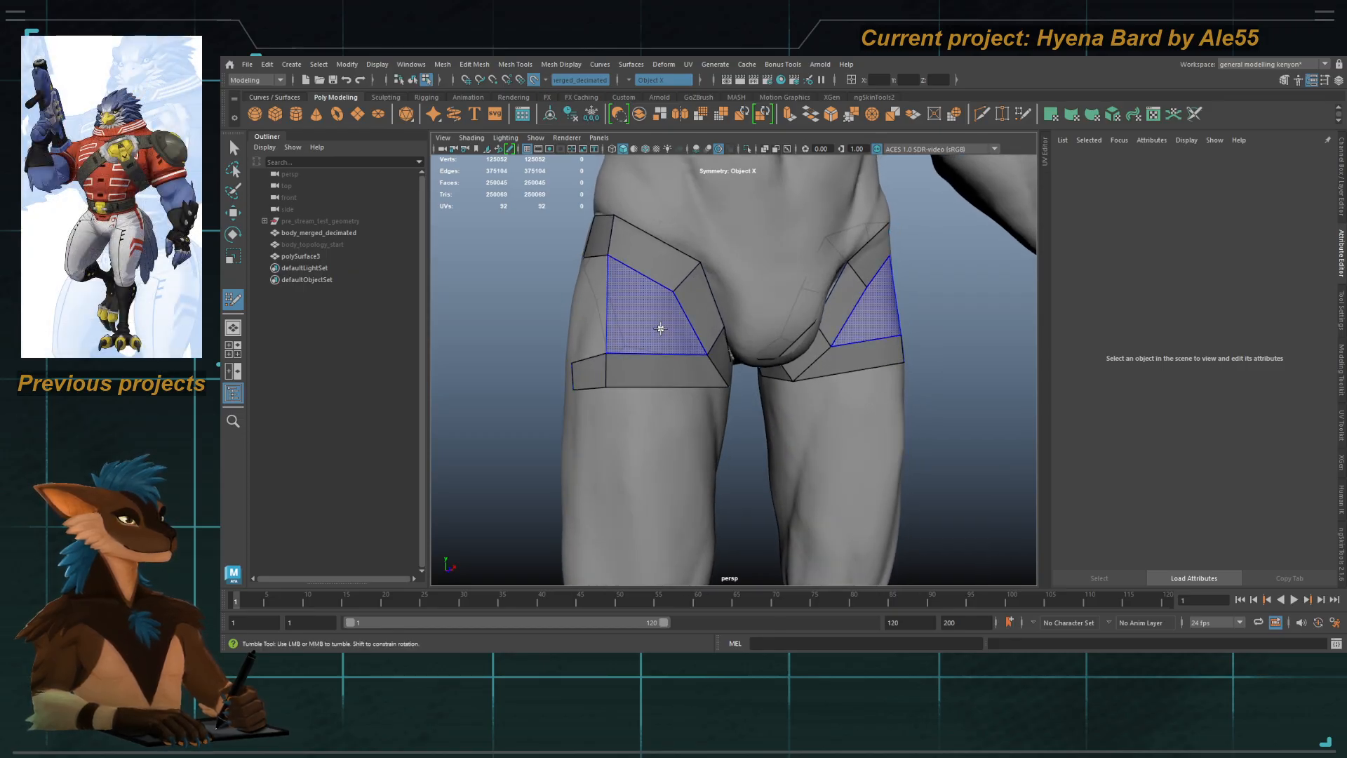
pyautogui.keyDown('shift'); pyautogui.click(660, 328); pyautogui.keyUp('shift')
# Step: Fill the outer sides of the upper thighs with quads between the hip strip and the lower band
pyautogui.keyDown('alt'); pyautogui.moveTo(660, 328); pyautogui.dragTo(630, 386); pyautogui.keyUp('alt')
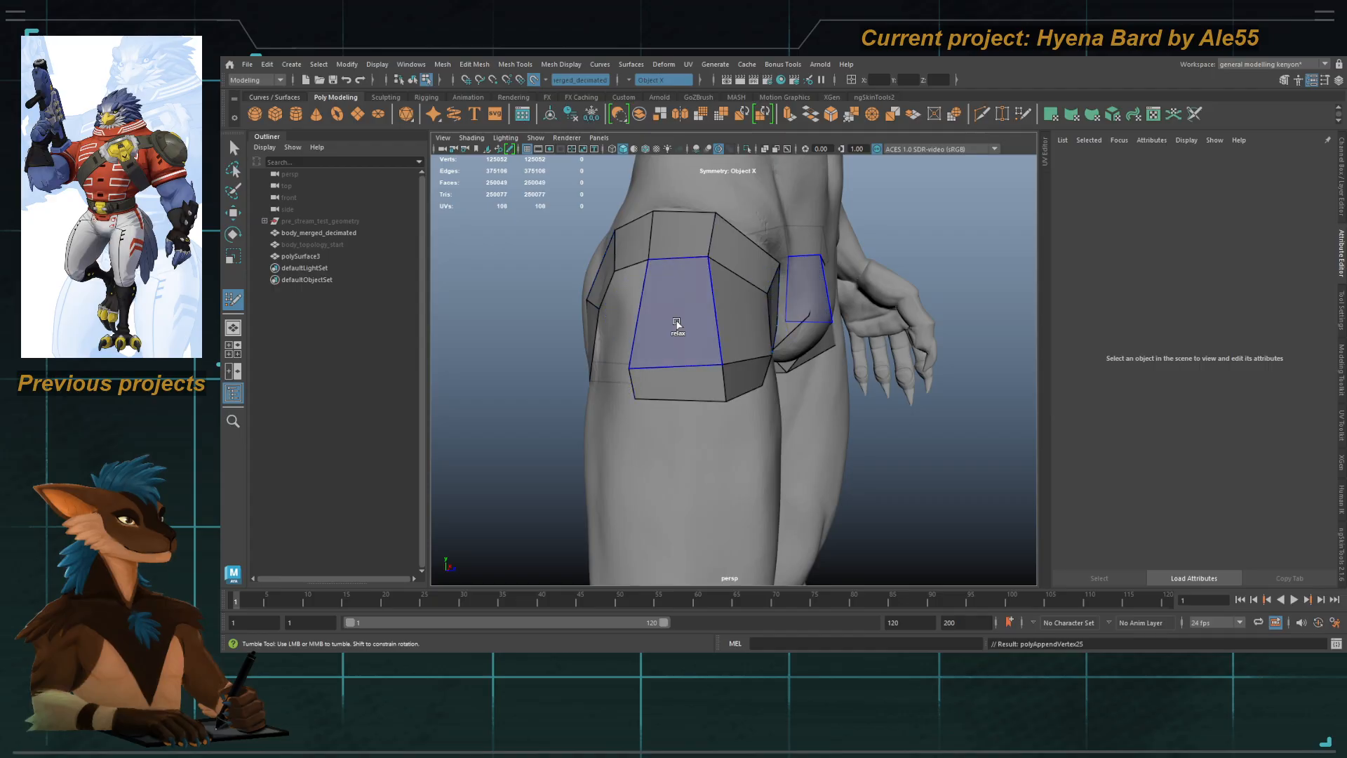
pyautogui.keyDown('alt'); pyautogui.moveTo(677, 324); pyautogui.dragTo(721, 368); pyautogui.keyUp('alt')
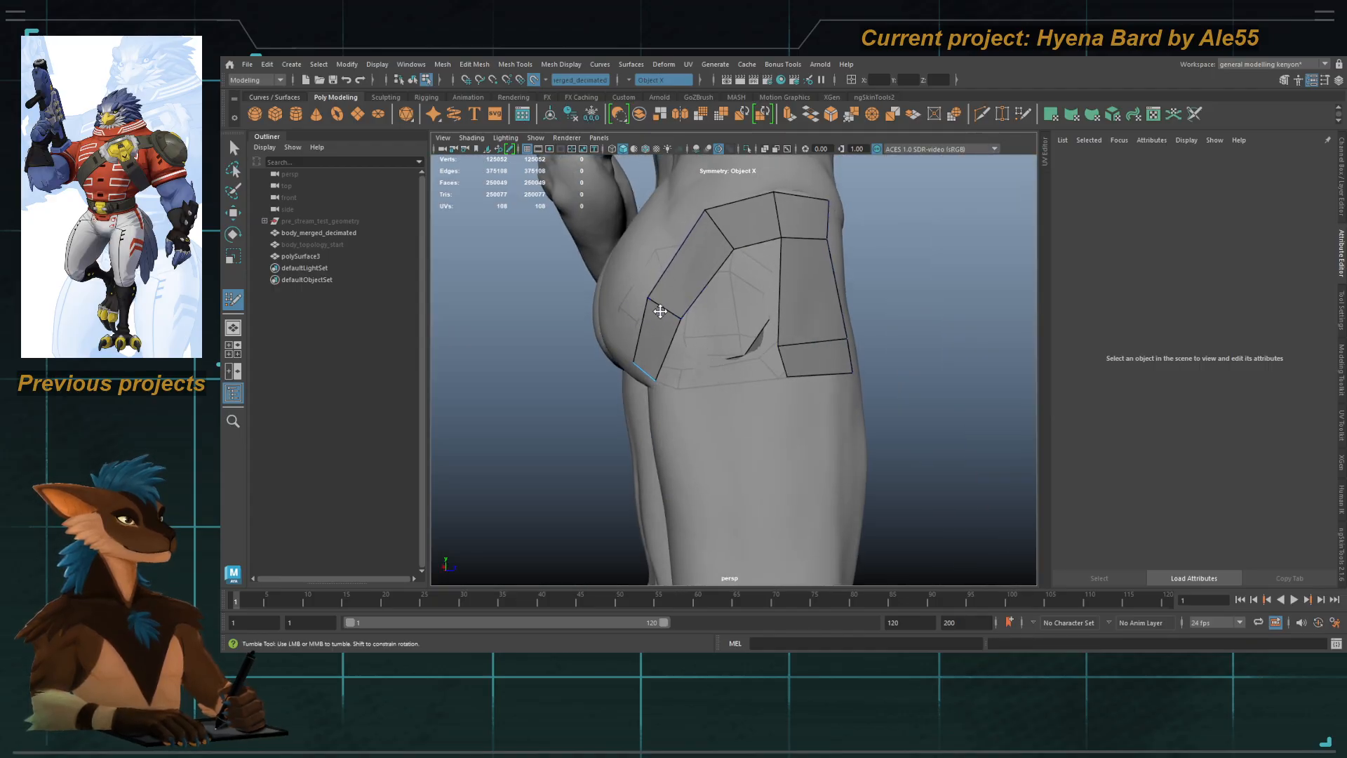
pyautogui.keyDown('alt'); pyautogui.moveTo(660, 310); pyautogui.dragTo(713, 324); pyautogui.keyUp('alt')
pyautogui.keyDown('shift'); pyautogui.click(792, 346); pyautogui.keyUp('shift')
pyautogui.keyDown('alt'); pyautogui.moveTo(817, 330); pyautogui.dragTo(765, 297); pyautogui.keyUp('alt')
pyautogui.keyDown('alt'); pyautogui.moveTo(726, 317); pyautogui.dragTo(751, 327, button='right'); pyautogui.keyUp('alt')
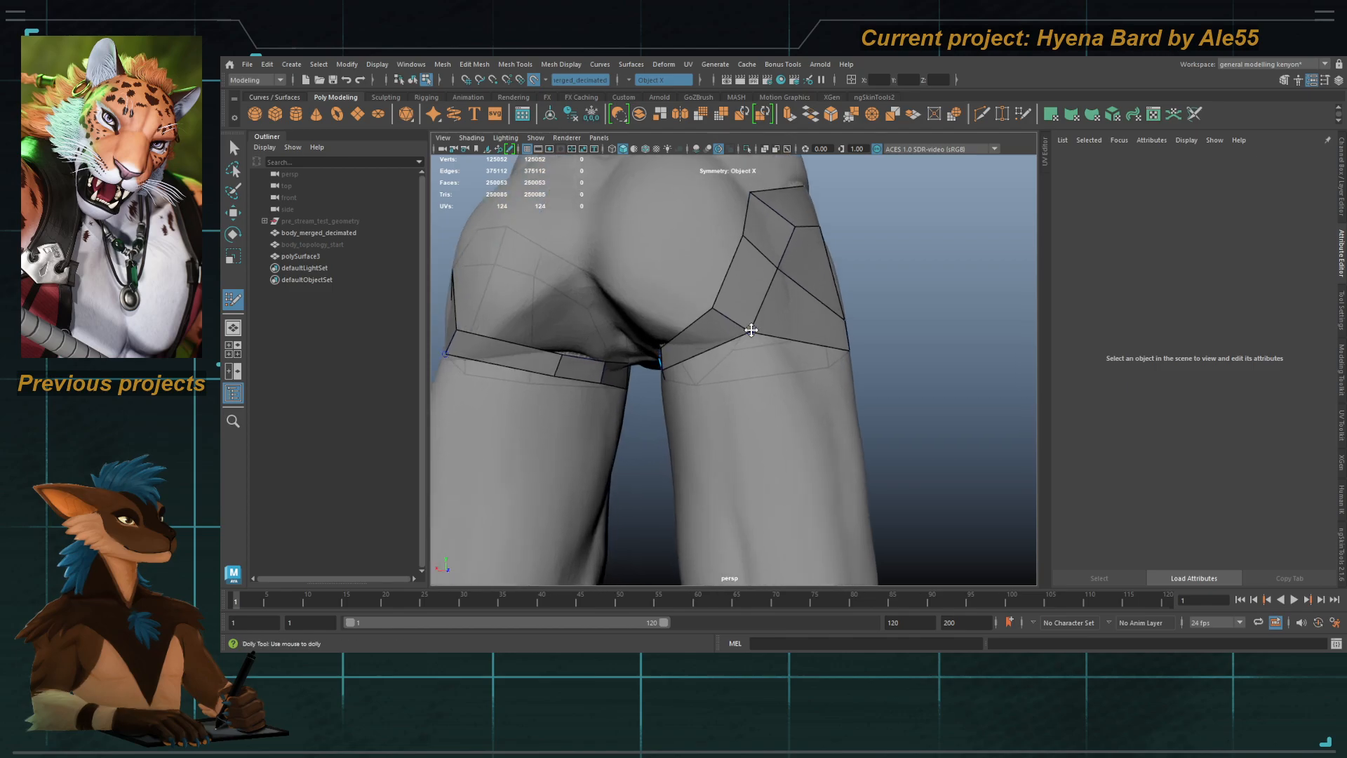
# Step: Add a large quad across each lower buttock and move its inner corner toward the centre crease
pyautogui.moveTo(728, 349)
pyautogui.keyDown('alt'); pyautogui.mouseDown()
pyautogui.moveTo(743, 364)
pyautogui.moveTo(764, 357)
pyautogui.moveTo(715, 286)
pyautogui.mouseUp(); pyautogui.keyUp('alt')
pyautogui.keyDown('shift'); pyautogui.click(715, 323); pyautogui.keyUp('shift')
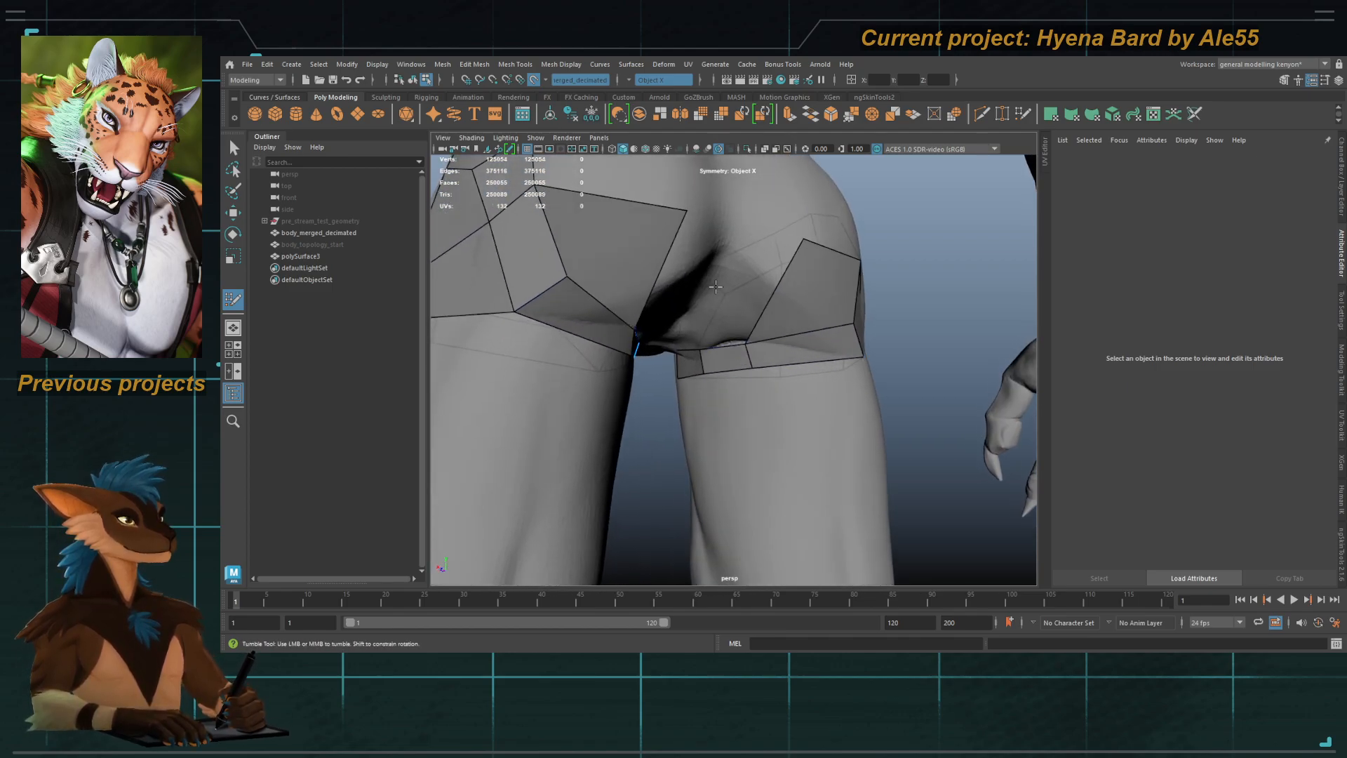
pyautogui.click(778, 284)
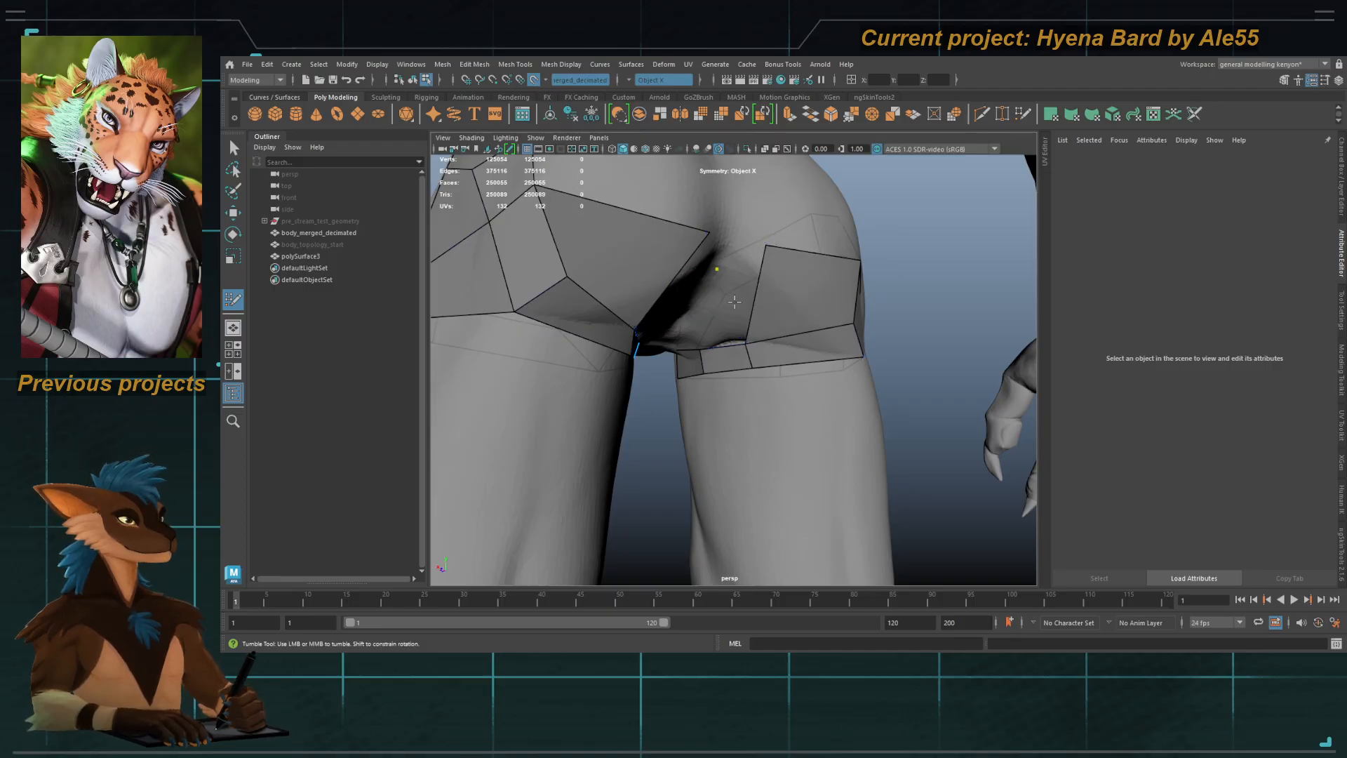
pyautogui.moveTo(745, 312)
pyautogui.keyDown('alt'); pyautogui.mouseDown()
pyautogui.moveTo(733, 263)
pyautogui.moveTo(742, 325)
pyautogui.mouseUp(); pyautogui.keyUp('alt')
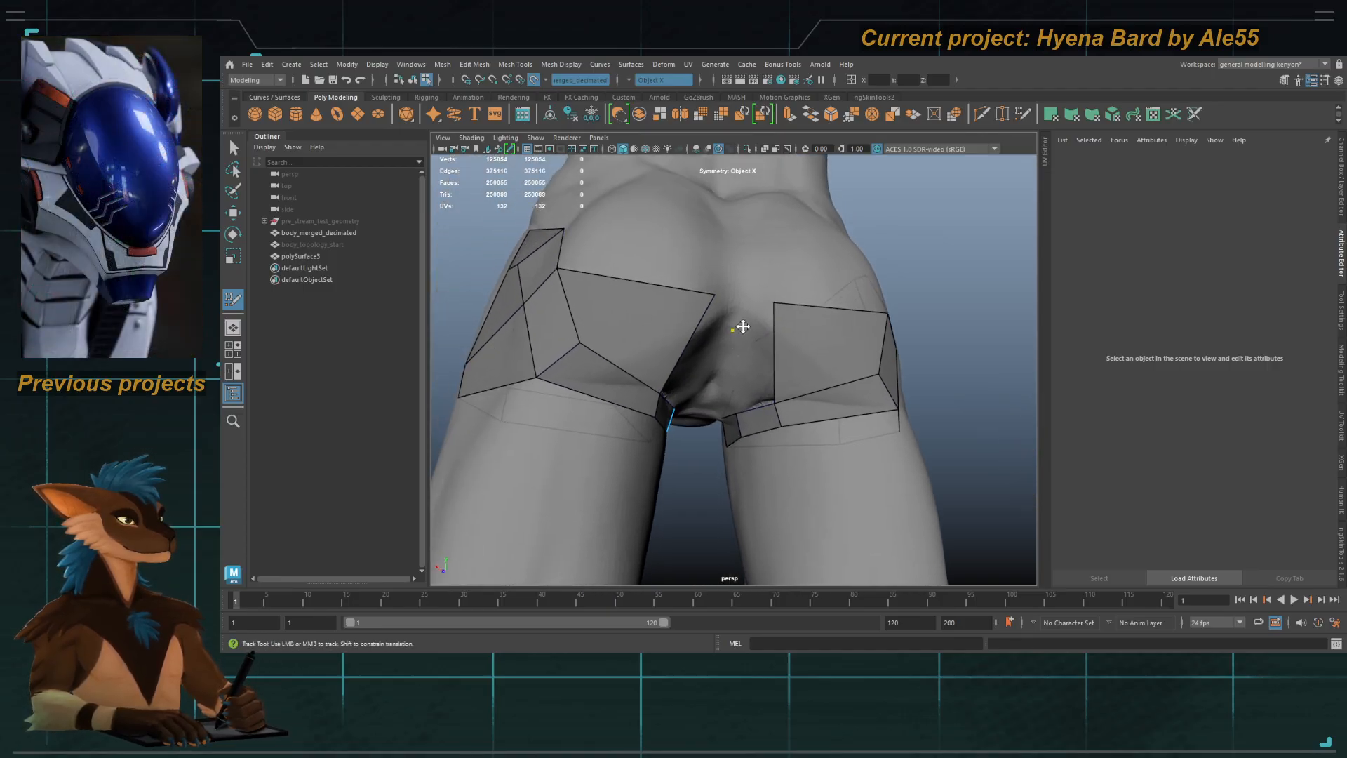
# Step: Draw a two-column quad strip down the crease between the buttocks and connect it under the crotch to the inner thighs
pyautogui.keyDown('alt'); pyautogui.moveTo(742, 324); pyautogui.dragTo(778, 315, button='right'); pyautogui.keyUp('alt')
pyautogui.keyDown('alt'); pyautogui.moveTo(703, 246); pyautogui.dragTo(644, 263); pyautogui.keyUp('alt')
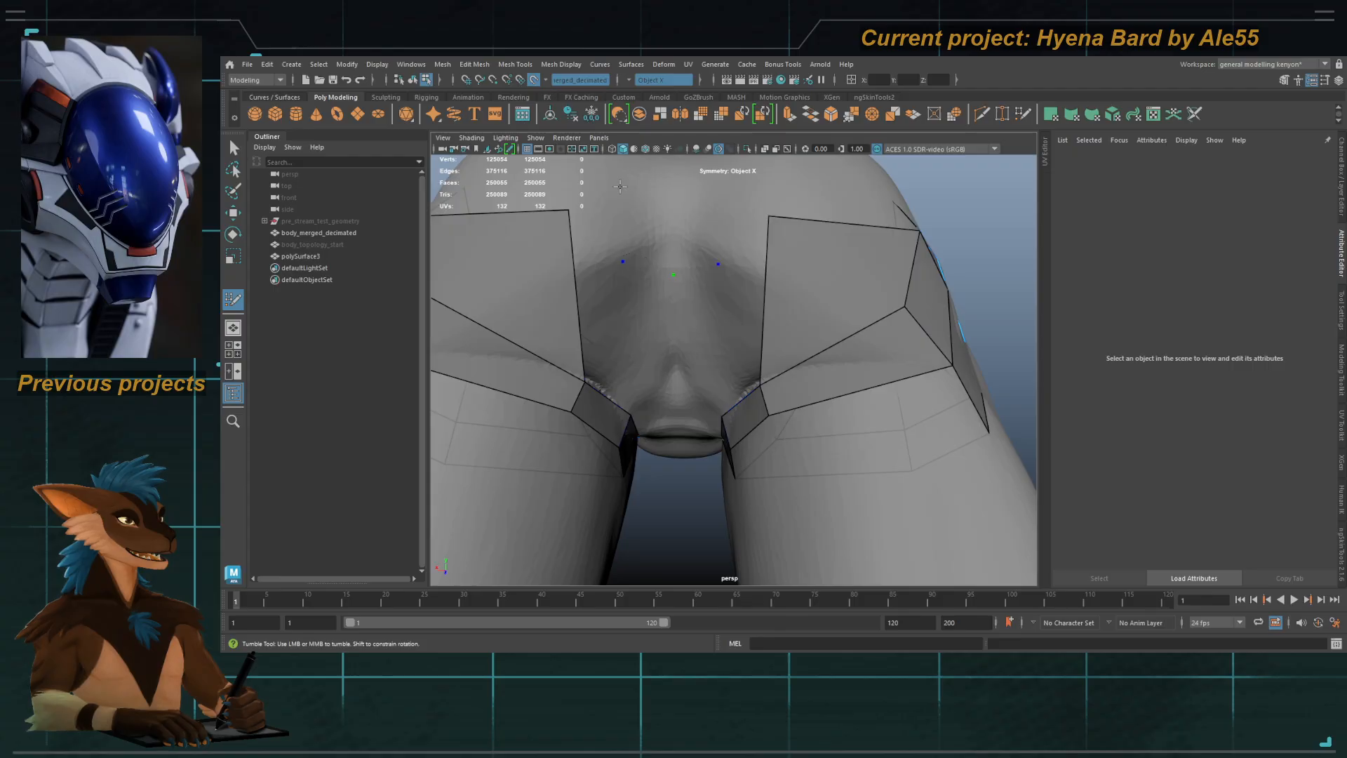
pyautogui.keyDown('shift'); pyautogui.click(649, 228); pyautogui.keyUp('shift')
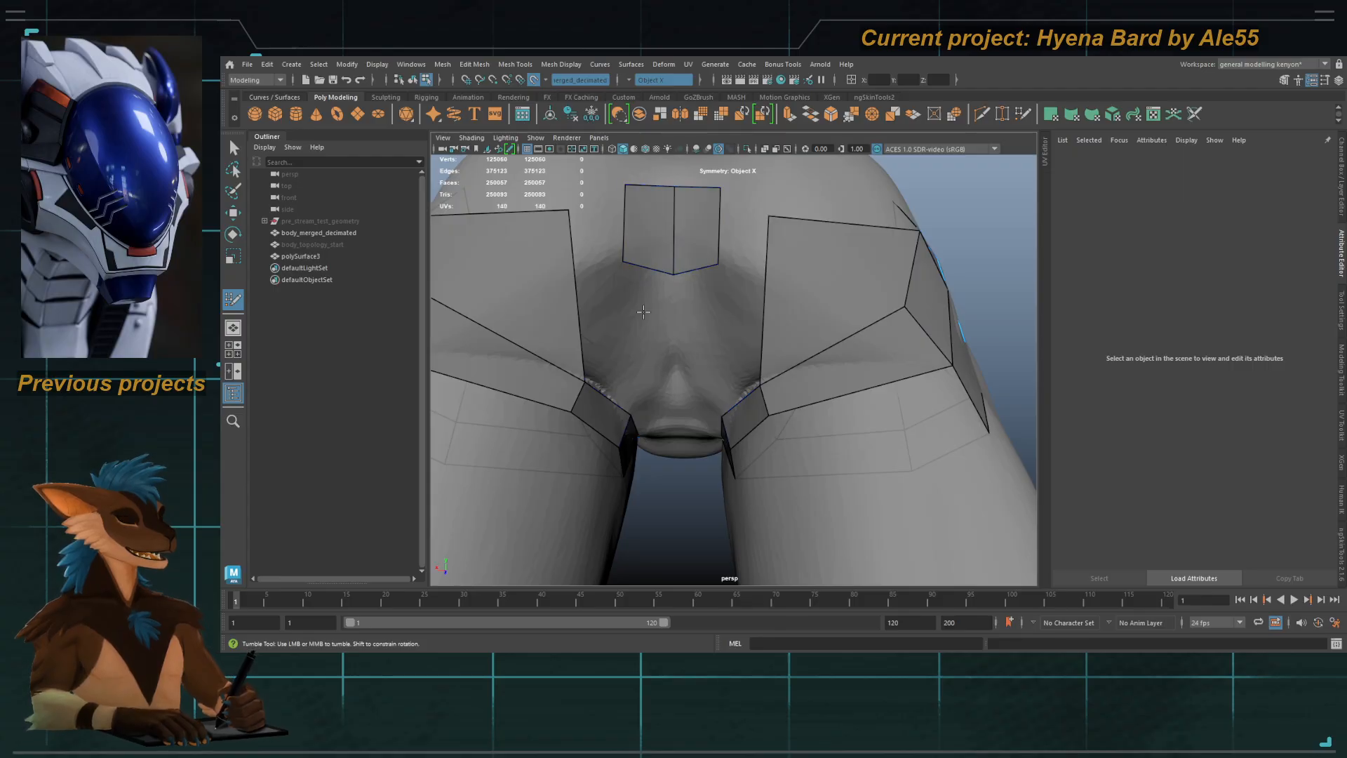
pyautogui.click(635, 361)
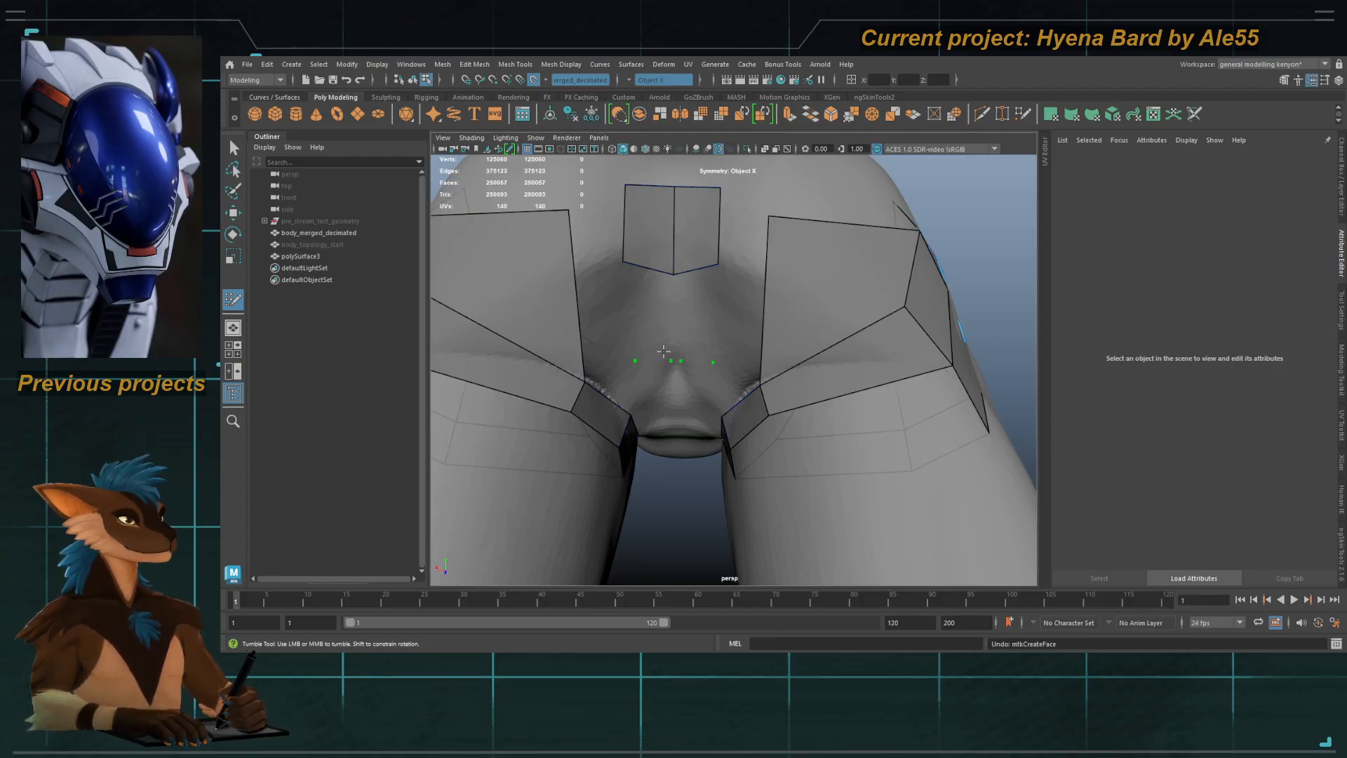
pyautogui.keyDown('alt'); pyautogui.moveTo(647, 361); pyautogui.dragTo(649, 350); pyautogui.keyUp('alt')
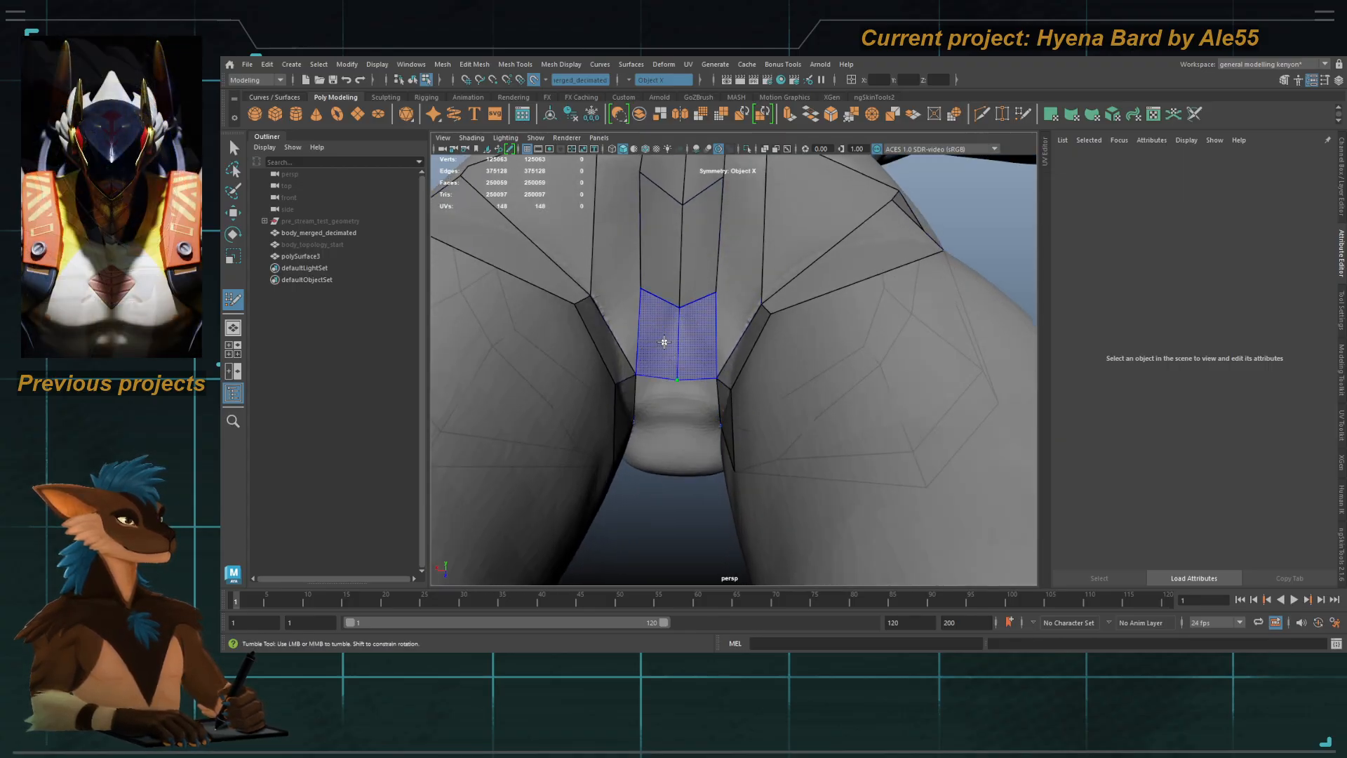
pyautogui.keyDown('shift'); pyautogui.click(664, 333); pyautogui.keyUp('shift')
pyautogui.keyDown('alt'); pyautogui.moveTo(664, 334); pyautogui.dragTo(668, 389); pyautogui.keyUp('alt')
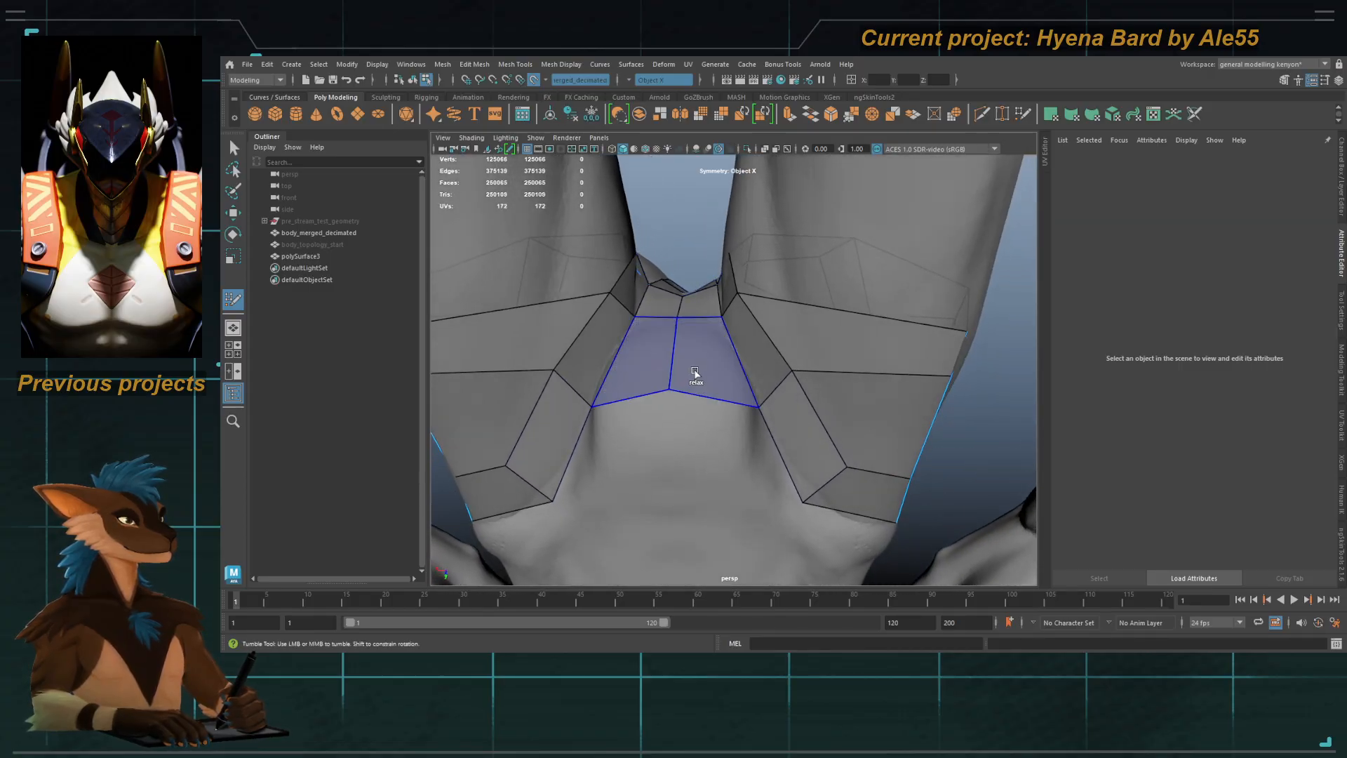
# Step: Extend the two-column centre strip from under the crotch up the front of the pelvis
pyautogui.keyDown('alt'); pyautogui.moveTo(733, 418); pyautogui.dragTo(671, 402); pyautogui.keyUp('alt')
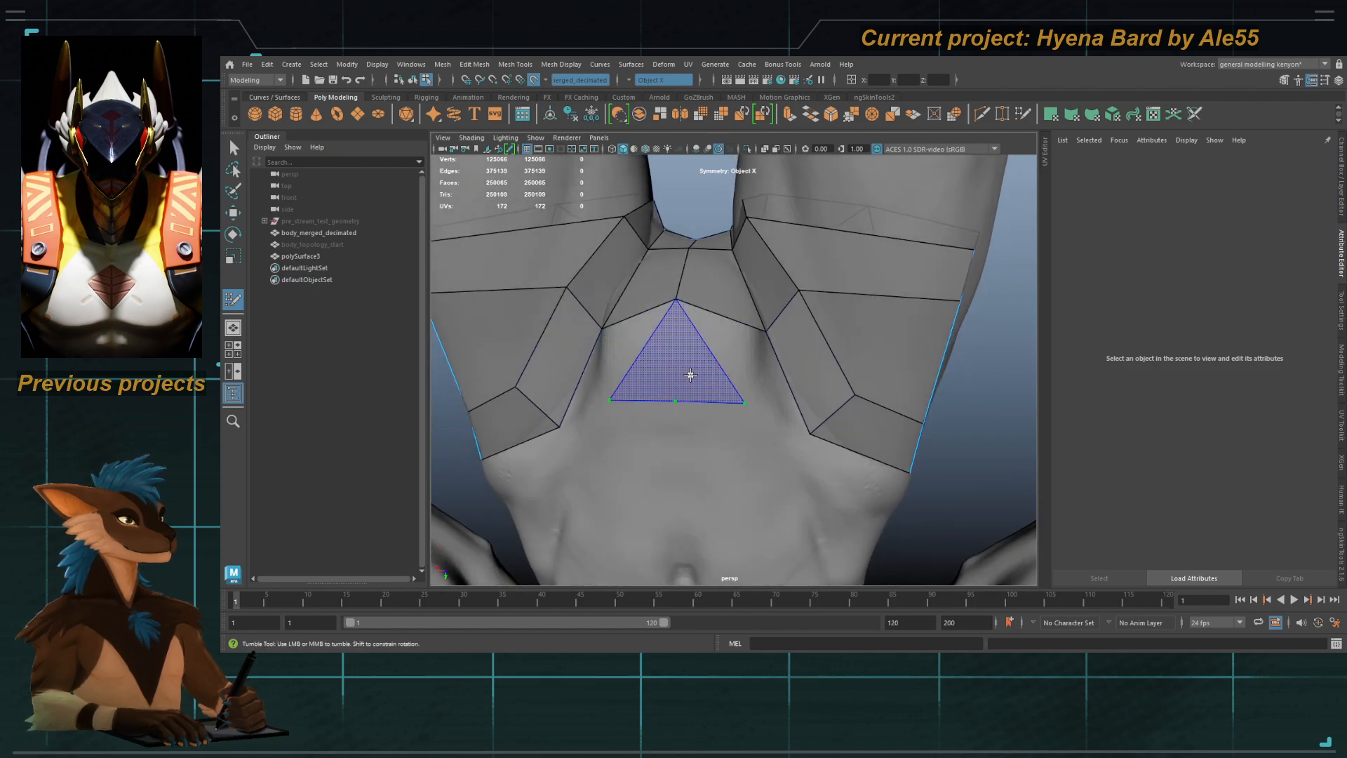
pyautogui.keyDown('shift'); pyautogui.click(698, 295); pyautogui.keyUp('shift')
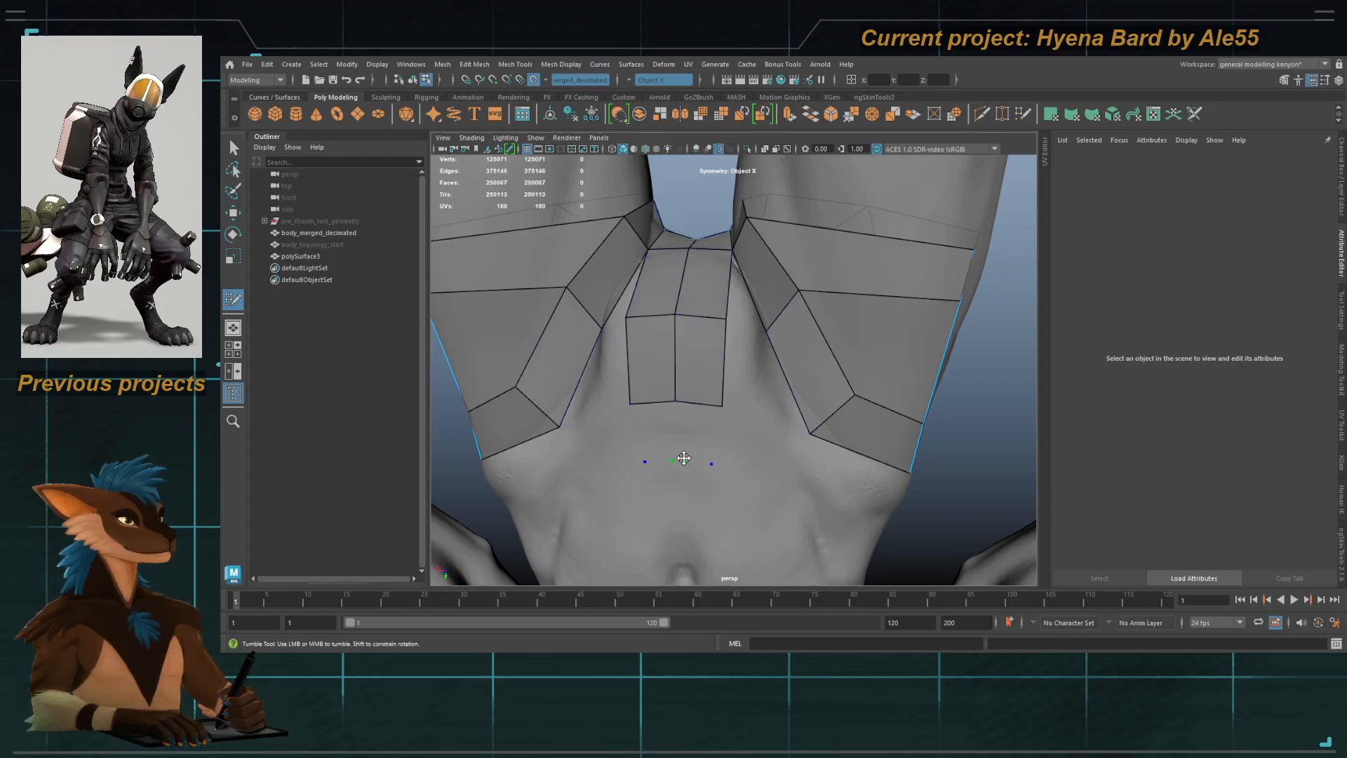
pyautogui.keyDown('shift'); pyautogui.click(695, 428); pyautogui.keyUp('shift')
pyautogui.keyDown('alt'); pyautogui.moveTo(695, 428); pyautogui.dragTo(702, 316); pyautogui.keyUp('alt')
pyautogui.keyDown('alt'); pyautogui.moveTo(701, 316); pyautogui.dragTo(665, 336, button='right'); pyautogui.keyUp('alt')
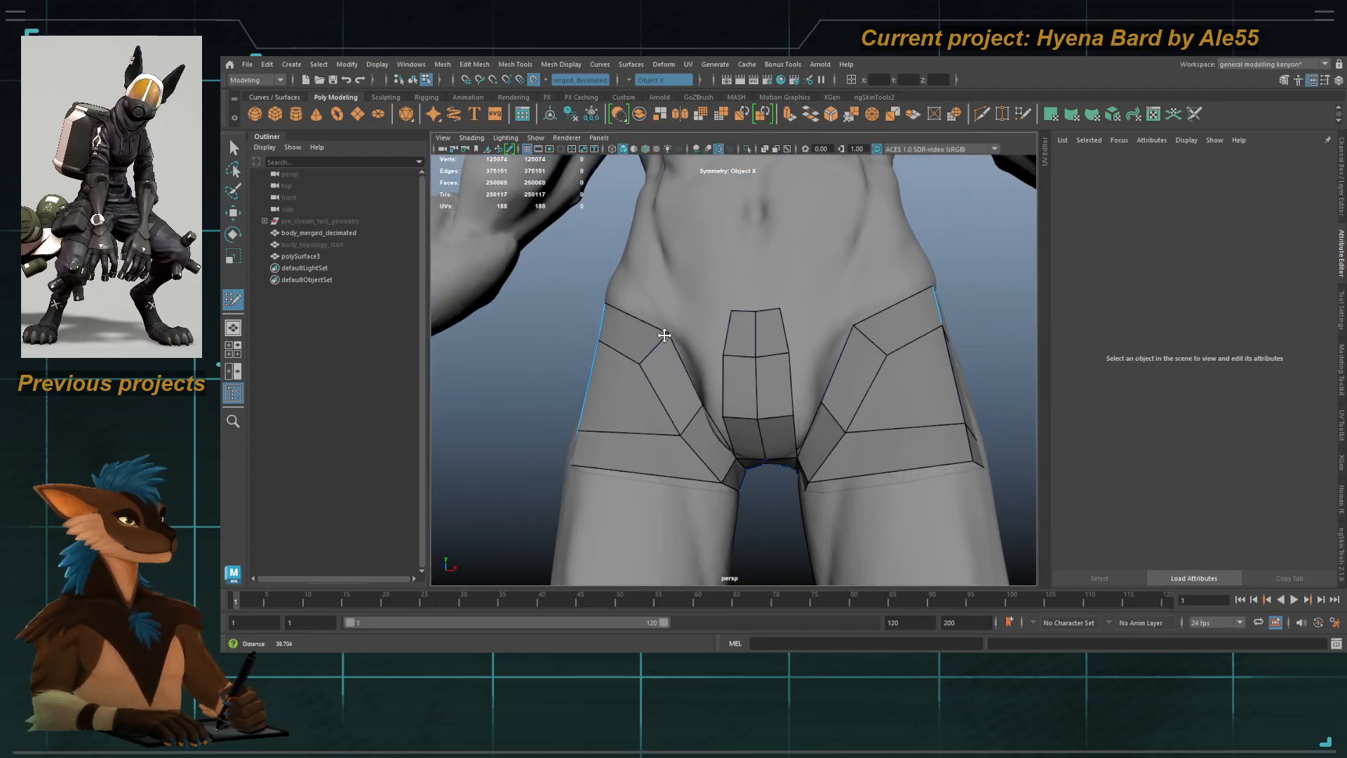
# Step: Fill the front groin gaps on both sides with quads between the centre pelvis strip and the upper-thigh strips
pyautogui.keyDown('alt'); pyautogui.moveTo(665, 335); pyautogui.dragTo(713, 343); pyautogui.keyUp('alt')
pyautogui.keyDown('alt'); pyautogui.moveTo(713, 343); pyautogui.dragTo(718, 292, button='middle'); pyautogui.keyUp('alt')
pyautogui.moveTo(739, 361)
pyautogui.keyDown('alt'); pyautogui.mouseDown()
pyautogui.moveTo(702, 328)
pyautogui.moveTo(730, 341)
pyautogui.mouseUp(); pyautogui.keyUp('alt')
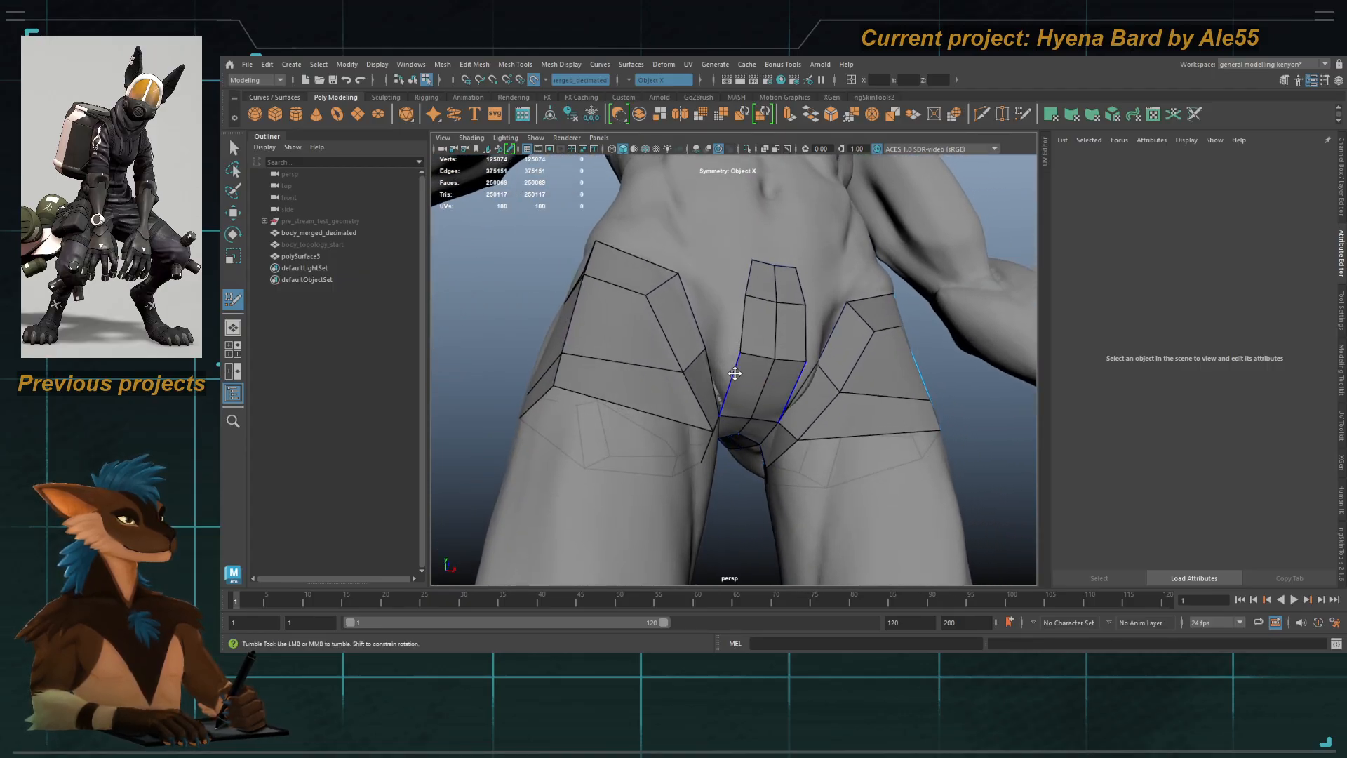
pyautogui.keyDown('shift'); pyautogui.click(723, 318); pyautogui.keyUp('shift')
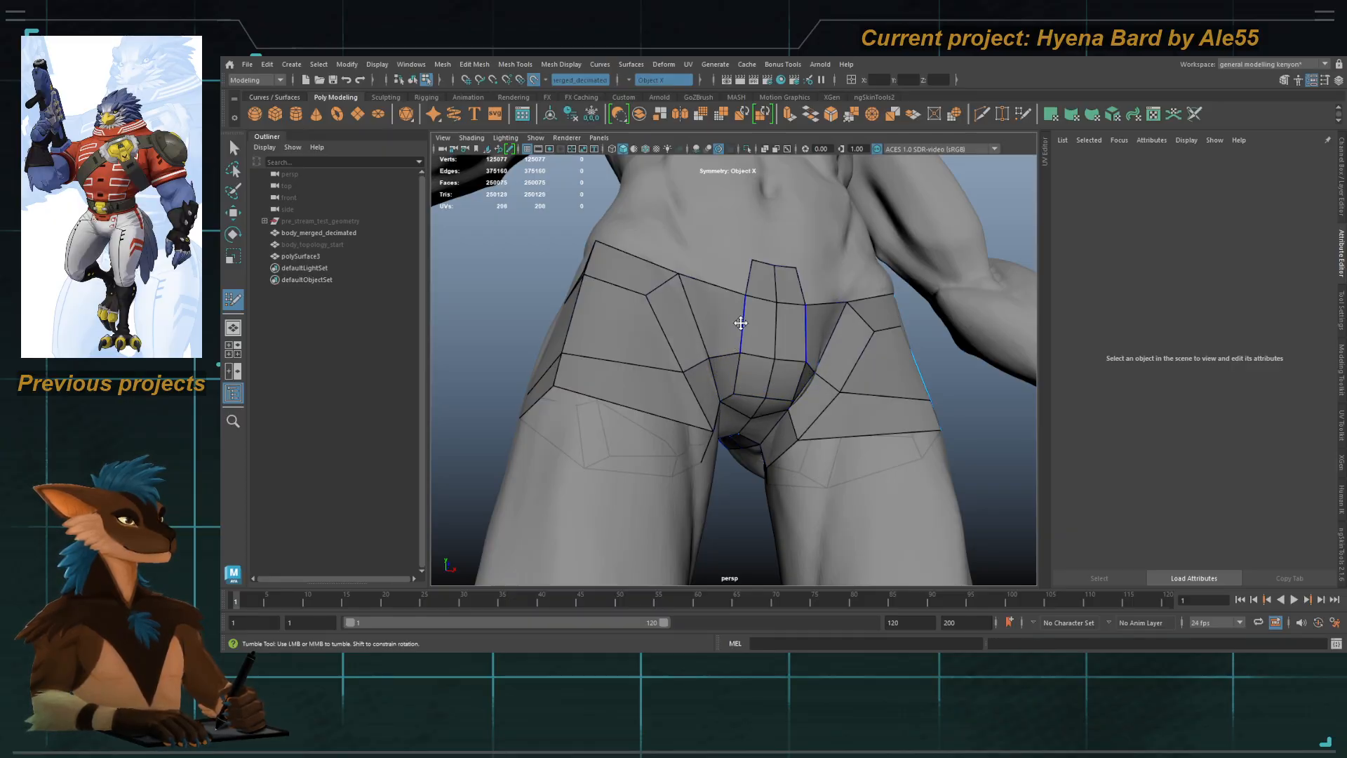
pyautogui.moveTo(740, 322)
pyautogui.keyDown('alt'); pyautogui.mouseDown()
pyautogui.moveTo(718, 322)
pyautogui.moveTo(710, 281)
pyautogui.moveTo(719, 377)
pyautogui.moveTo(736, 411)
pyautogui.moveTo(700, 360)
pyautogui.moveTo(722, 303)
pyautogui.mouseUp(); pyautogui.keyUp('alt')
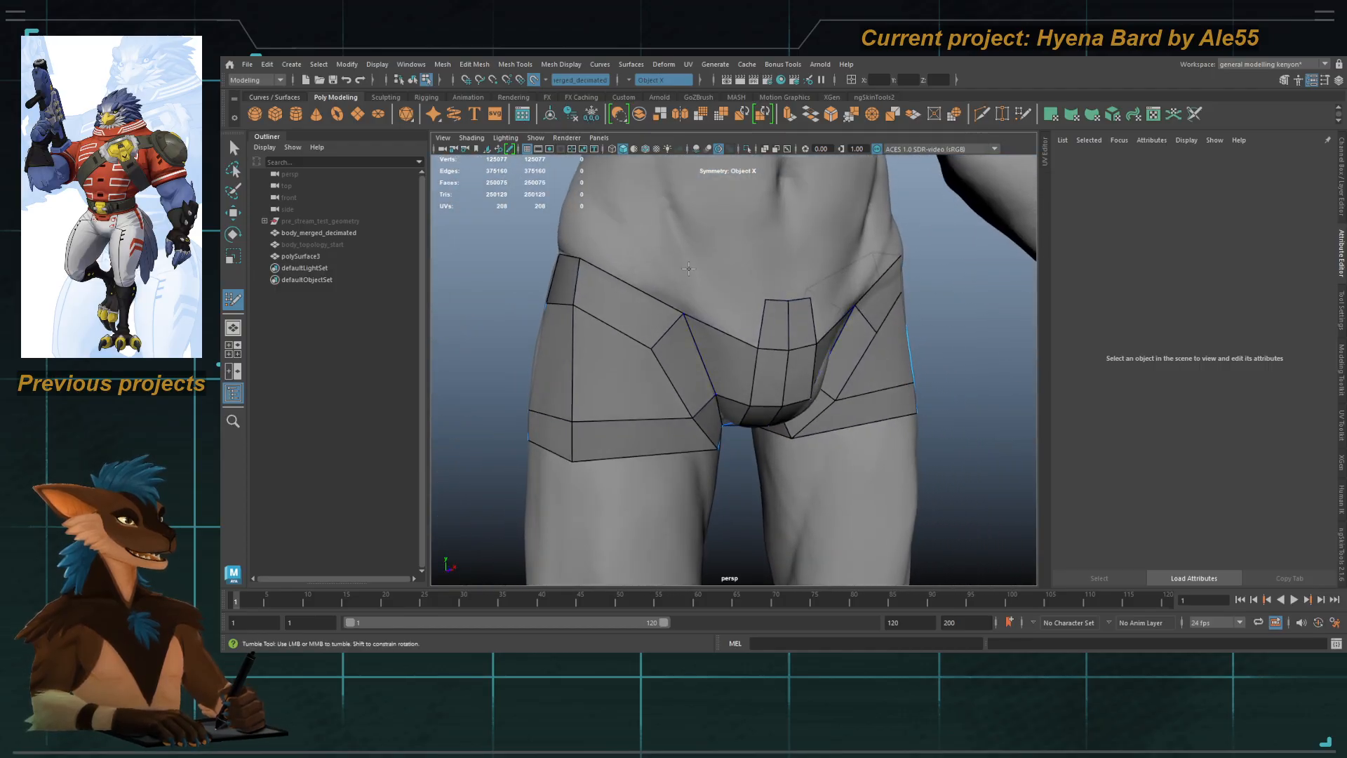
# Step: Build a band of quads above the hip strip, running from the front of the pelvis around the sides to the lower back
pyautogui.keyDown('shift'); pyautogui.click(722, 304); pyautogui.keyUp('shift')
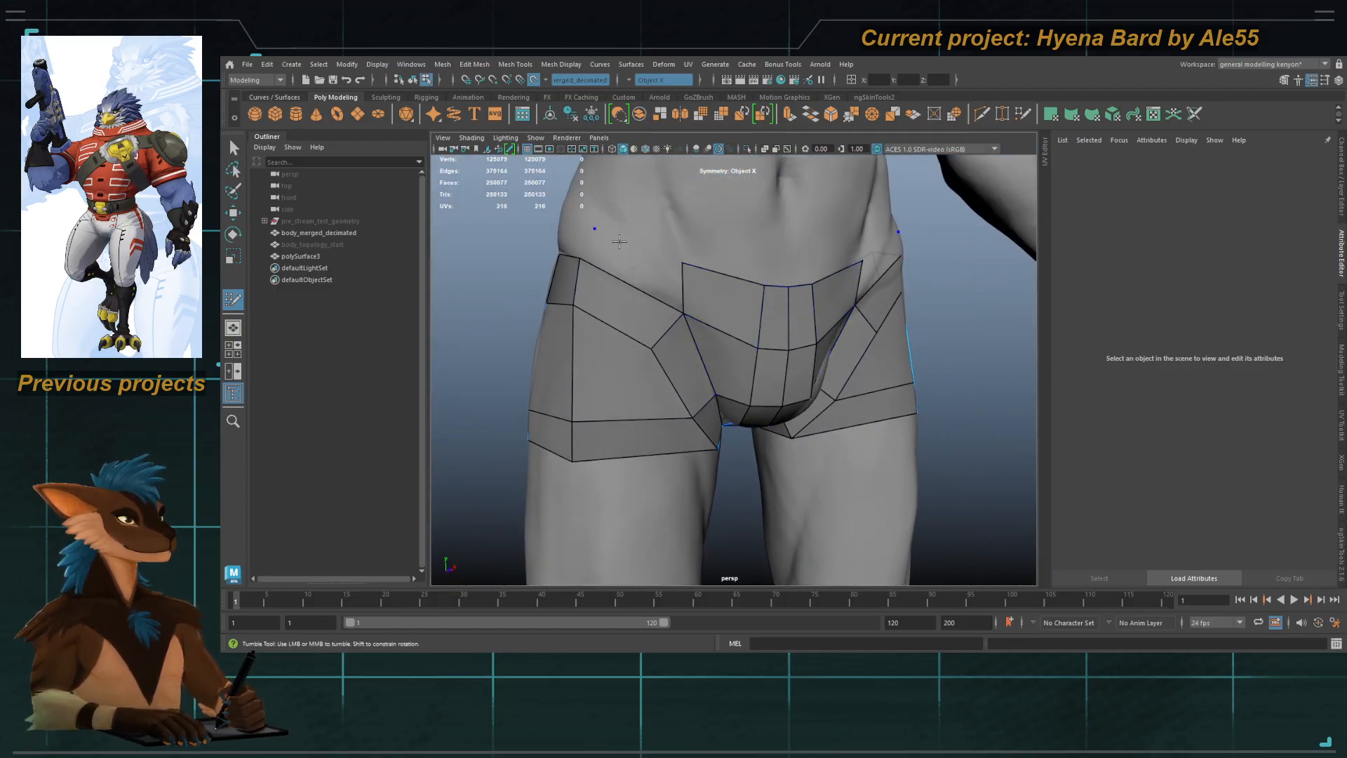
pyautogui.keyDown('shift'); pyautogui.click(636, 276); pyautogui.keyUp('shift')
pyautogui.moveTo(636, 277)
pyautogui.keyDown('alt'); pyautogui.mouseDown()
pyautogui.moveTo(744, 284)
pyautogui.moveTo(701, 295)
pyautogui.moveTo(719, 261)
pyautogui.moveTo(698, 251)
pyautogui.mouseUp(); pyautogui.keyUp('alt')
pyautogui.keyDown('shift'); pyautogui.click(742, 272); pyautogui.keyUp('shift')
pyautogui.keyDown('alt'); pyautogui.moveTo(697, 327); pyautogui.dragTo(719, 261); pyautogui.keyUp('alt')
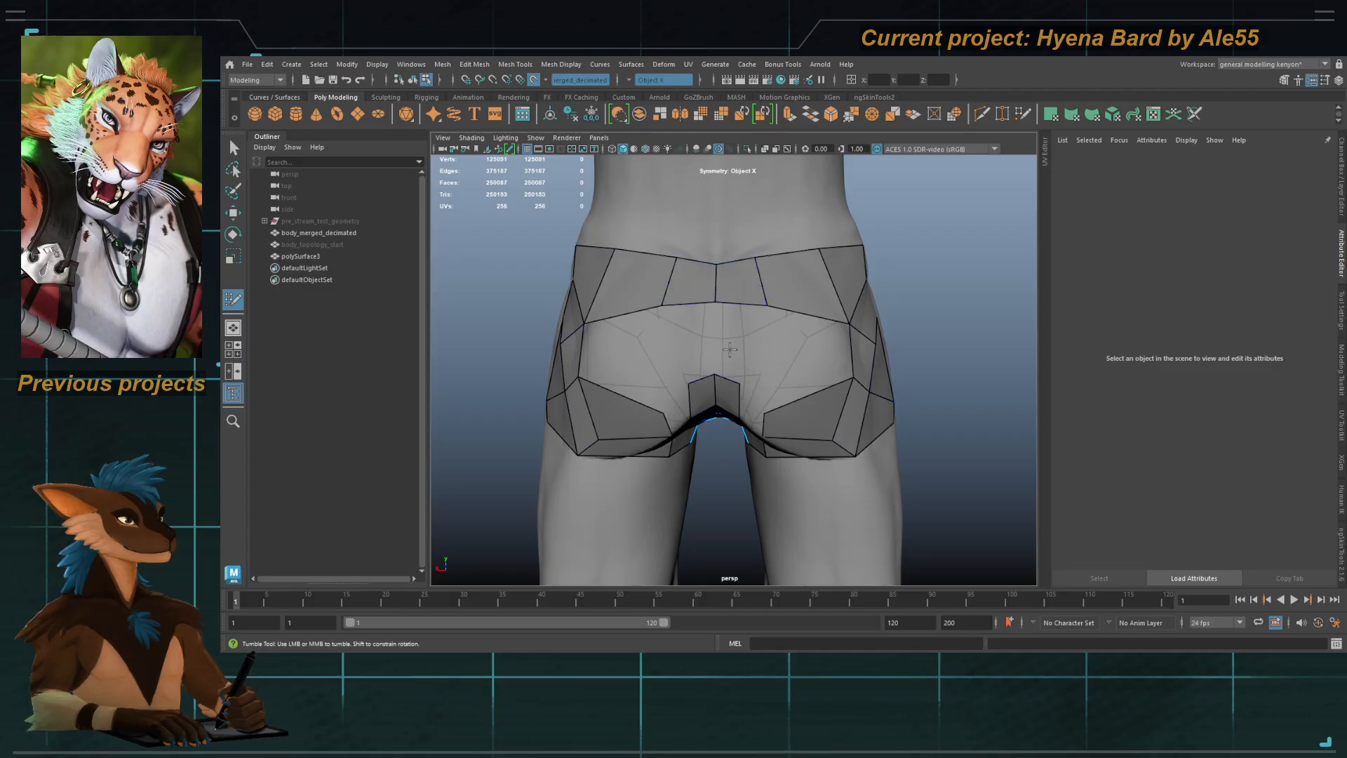
pyautogui.moveTo(730, 349)
pyautogui.keyDown('alt'); pyautogui.mouseDown()
pyautogui.moveTo(712, 324)
pyautogui.moveTo(740, 340)
pyautogui.moveTo(701, 358)
pyautogui.moveTo(710, 367)
pyautogui.mouseUp(); pyautogui.keyUp('alt')
# Step: Insert an edge loop across the inner-thigh band and bridge the centre crease strip to the lower buttock quads
pyautogui.keyDown('alt'); pyautogui.moveTo(796, 346); pyautogui.dragTo(598, 385); pyautogui.keyUp('alt')
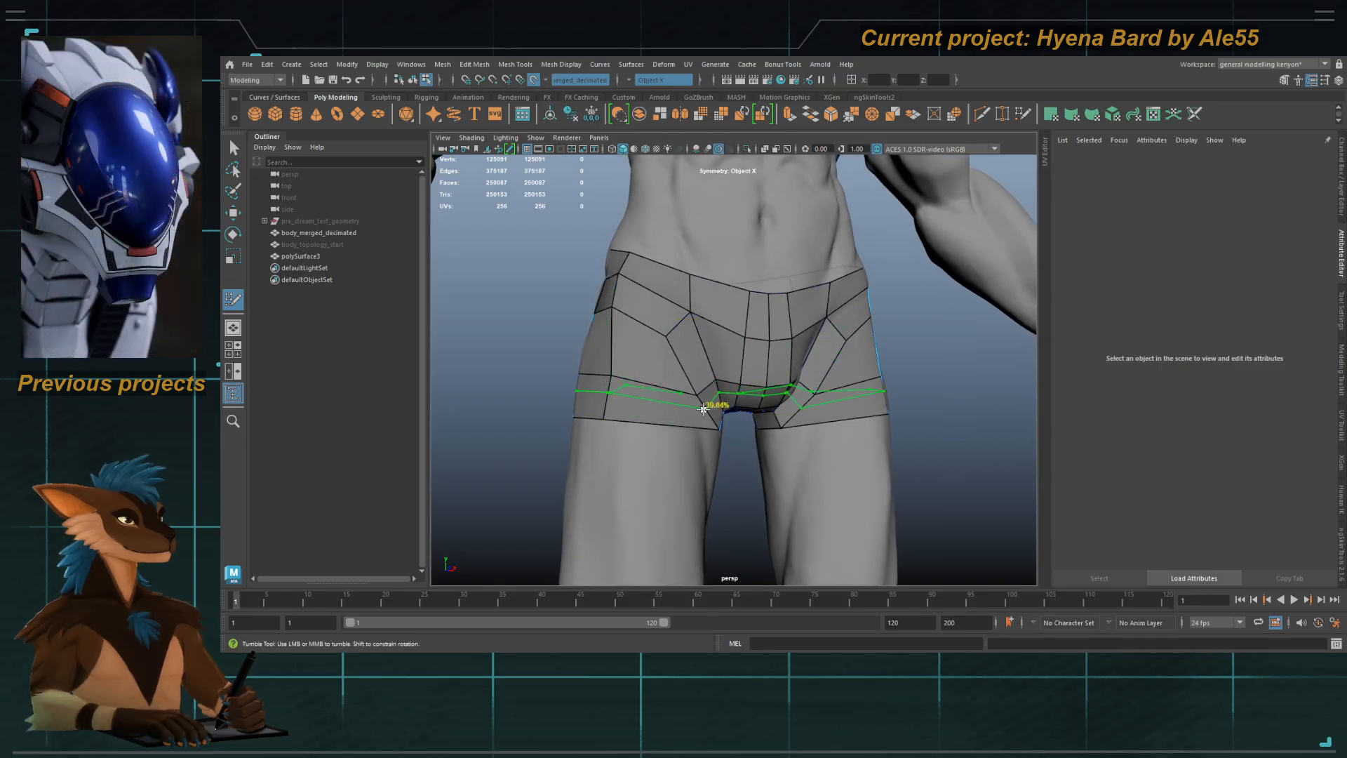
pyautogui.keyDown('alt'); pyautogui.moveTo(703, 409); pyautogui.dragTo(782, 411); pyautogui.keyUp('alt')
pyautogui.keyDown('alt'); pyautogui.moveTo(782, 412); pyautogui.dragTo(786, 462, button='right'); pyautogui.keyUp('alt')
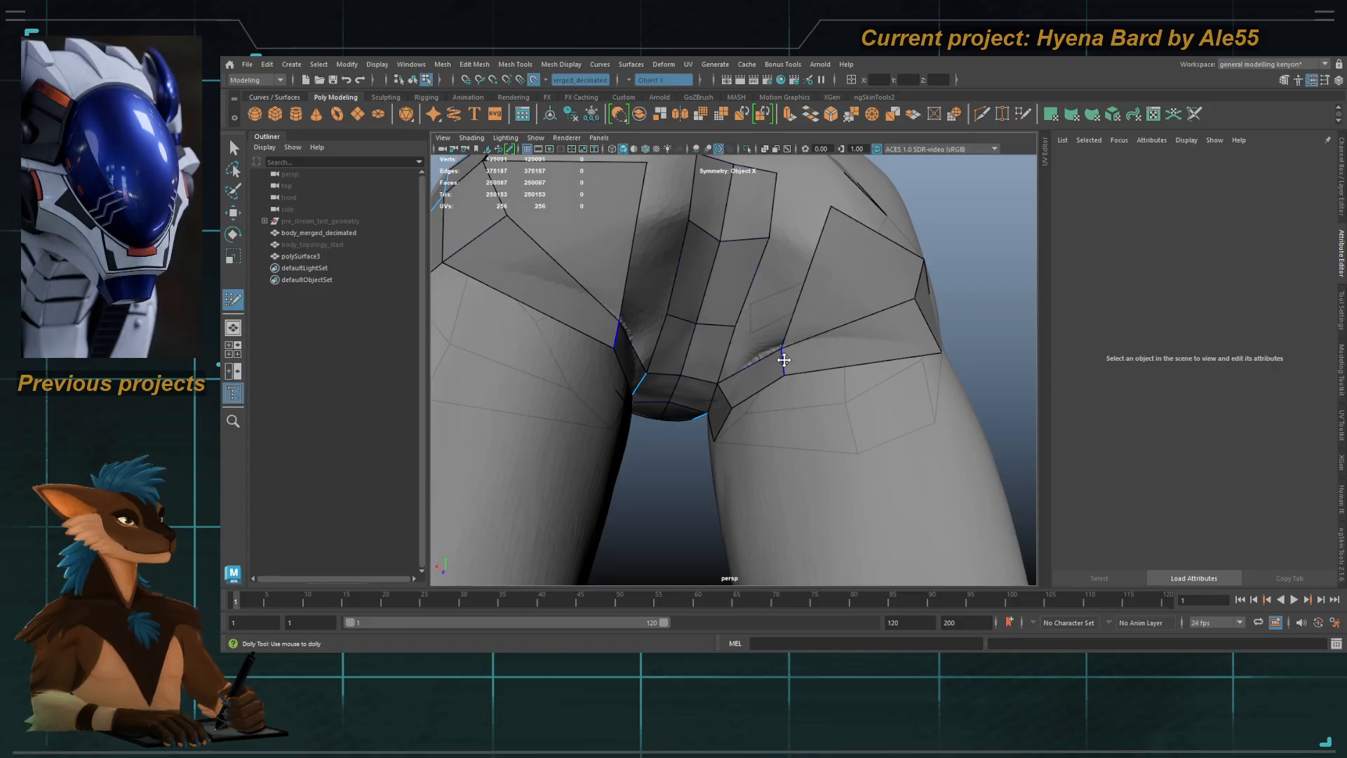
pyautogui.keyDown('ctrl'); pyautogui.click(765, 366); pyautogui.keyUp('ctrl')
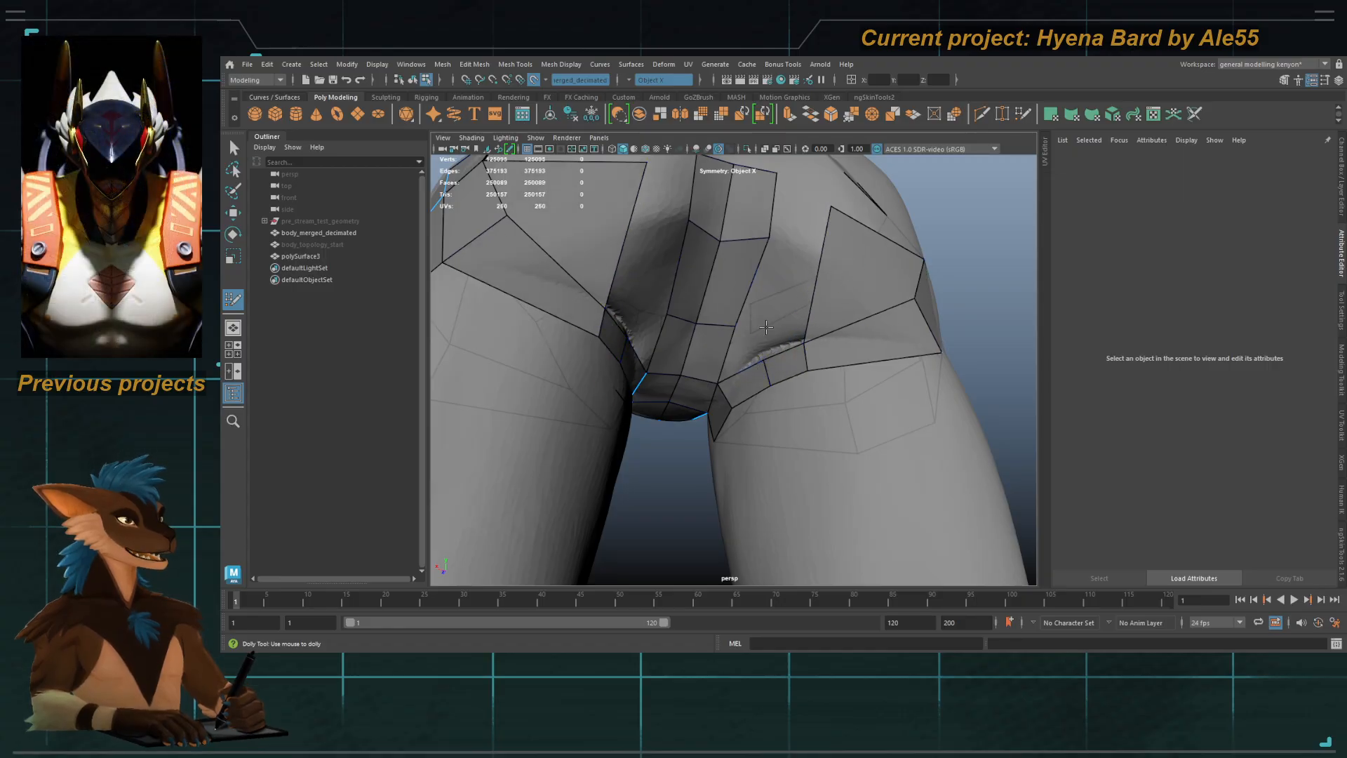
pyautogui.keyDown('alt'); pyautogui.moveTo(767, 309); pyautogui.dragTo(742, 304); pyautogui.keyUp('alt')
pyautogui.keyDown('shift'); pyautogui.click(746, 284); pyautogui.keyUp('shift')
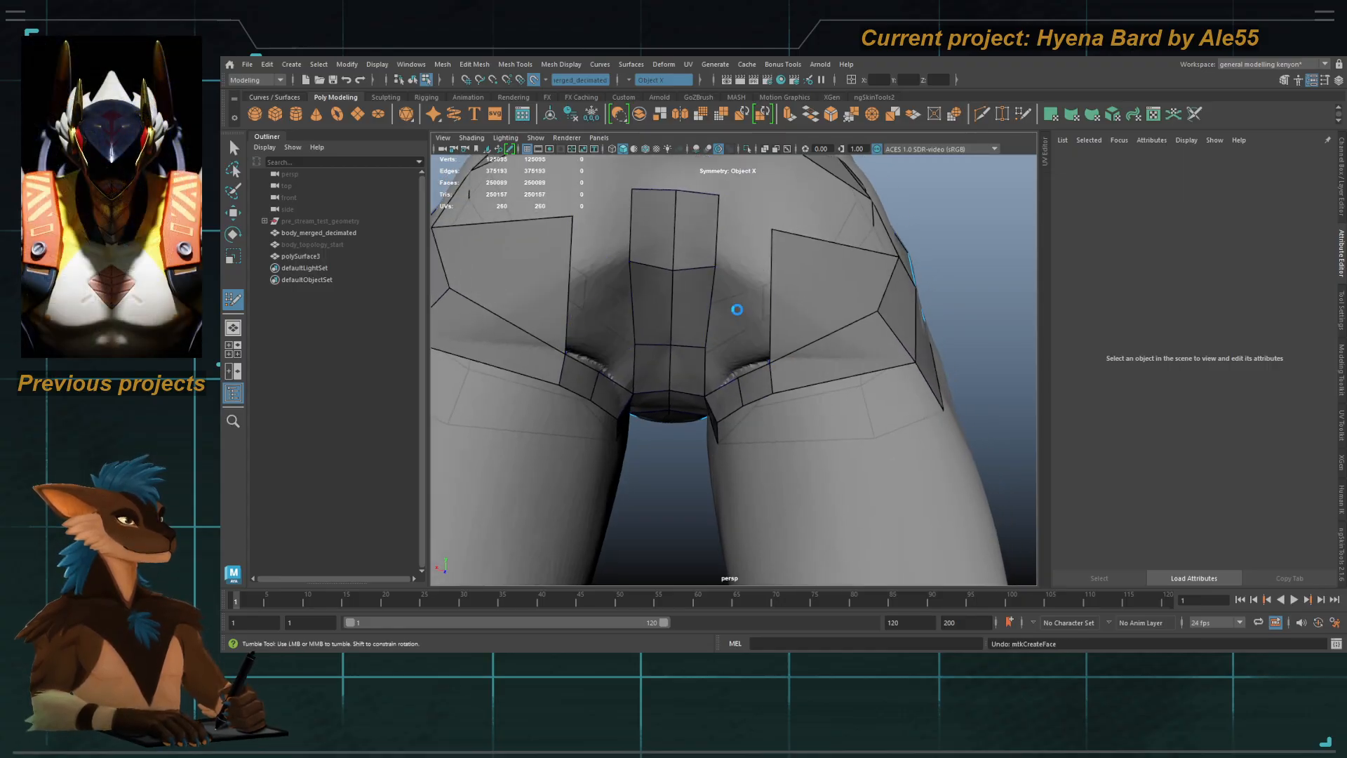
pyautogui.keyDown('shift'); pyautogui.click(742, 298); pyautogui.keyUp('shift')
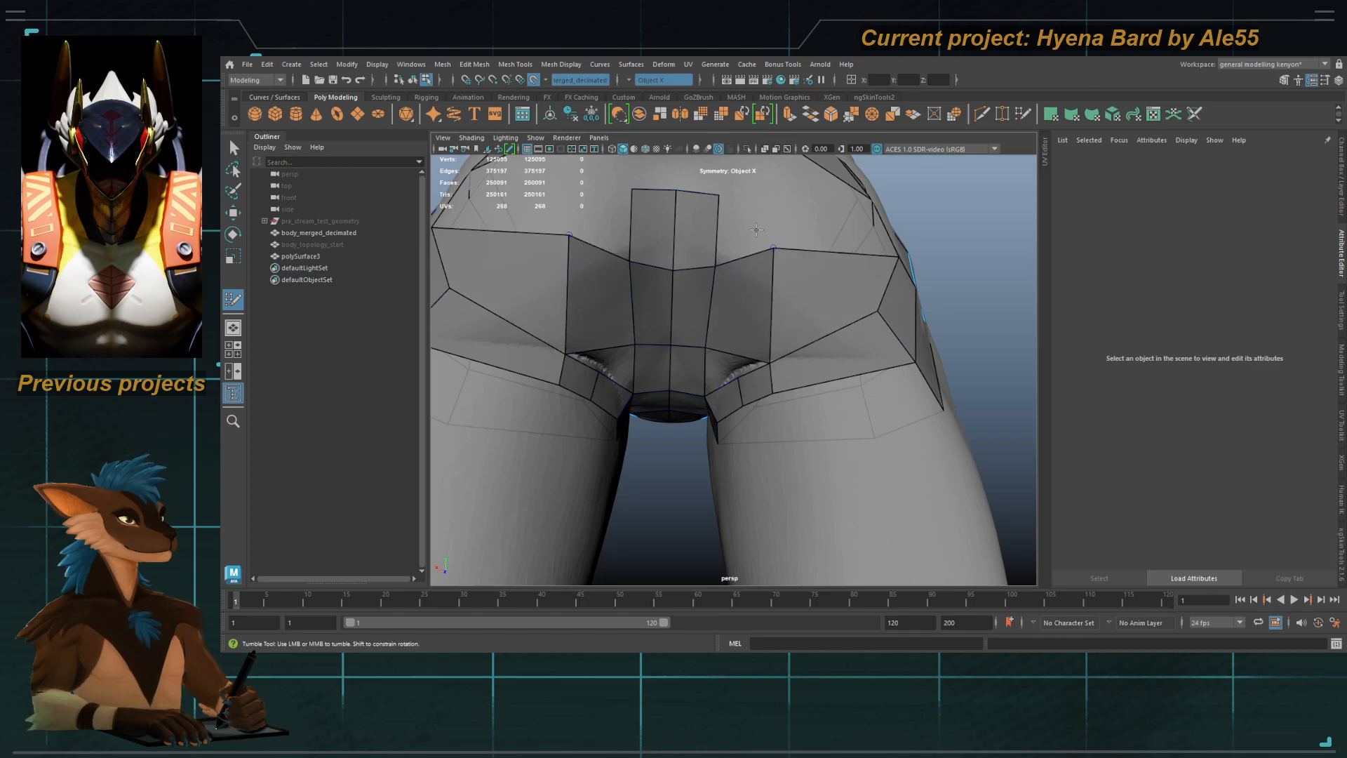
# Step: Extend quads up the buttock crease to the lower-back band, adding a matching column on each side and an edge loop through the band
pyautogui.keyDown('alt'); pyautogui.moveTo(757, 229); pyautogui.dragTo(649, 255); pyautogui.keyUp('alt')
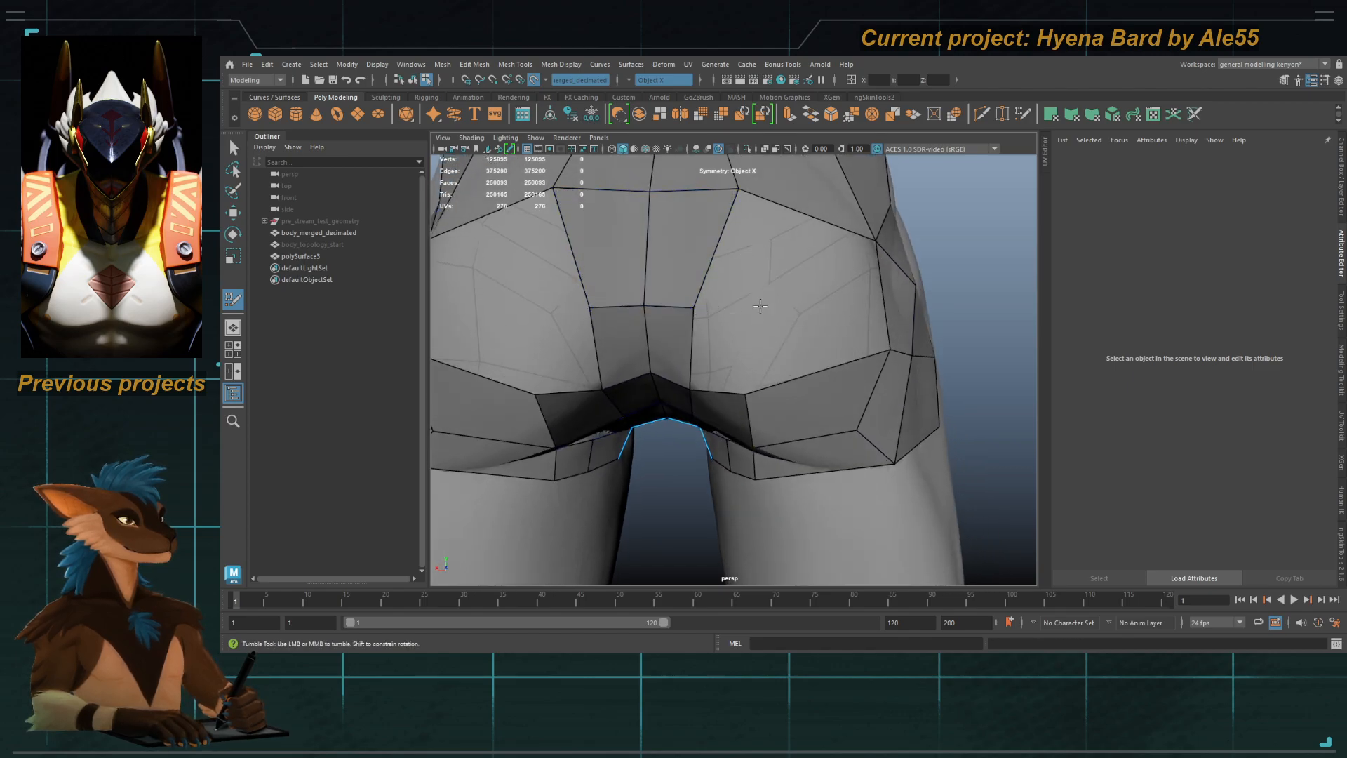
pyautogui.keyDown('shift'); pyautogui.click(713, 351); pyautogui.keyUp('shift')
pyautogui.moveTo(709, 325)
pyautogui.keyDown('alt'); pyautogui.mouseDown()
pyautogui.moveTo(703, 352)
pyautogui.moveTo(742, 264)
pyautogui.mouseUp(); pyautogui.keyUp('alt')
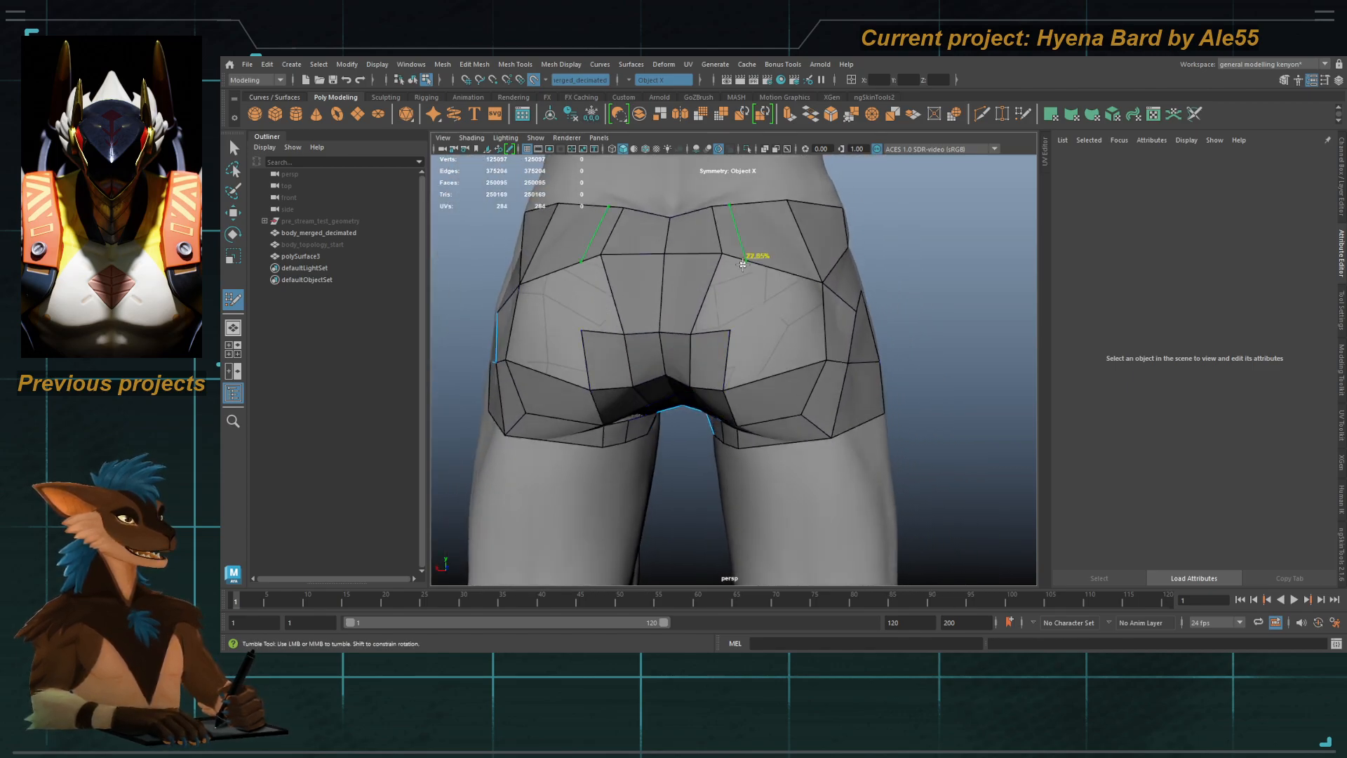
pyautogui.keyDown('shift'); pyautogui.click(730, 294); pyautogui.keyUp('shift')
pyautogui.keyDown('shift'); pyautogui.click(775, 354); pyautogui.keyUp('shift')
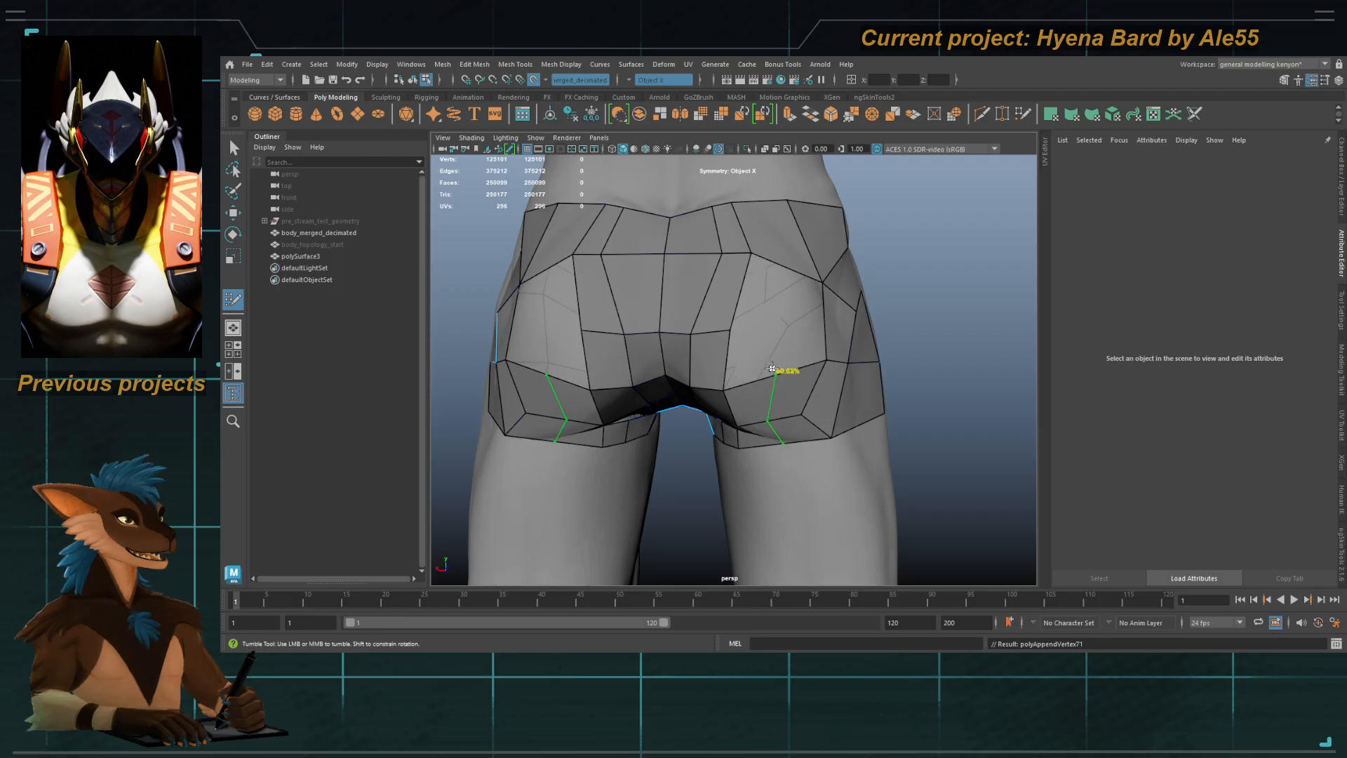
# Step: Insert an edge loop around the hips, fill the remaining buttock openings with quads and even out their spacing
pyautogui.keyDown('alt'); pyautogui.moveTo(778, 346); pyautogui.dragTo(758, 352); pyautogui.keyUp('alt')
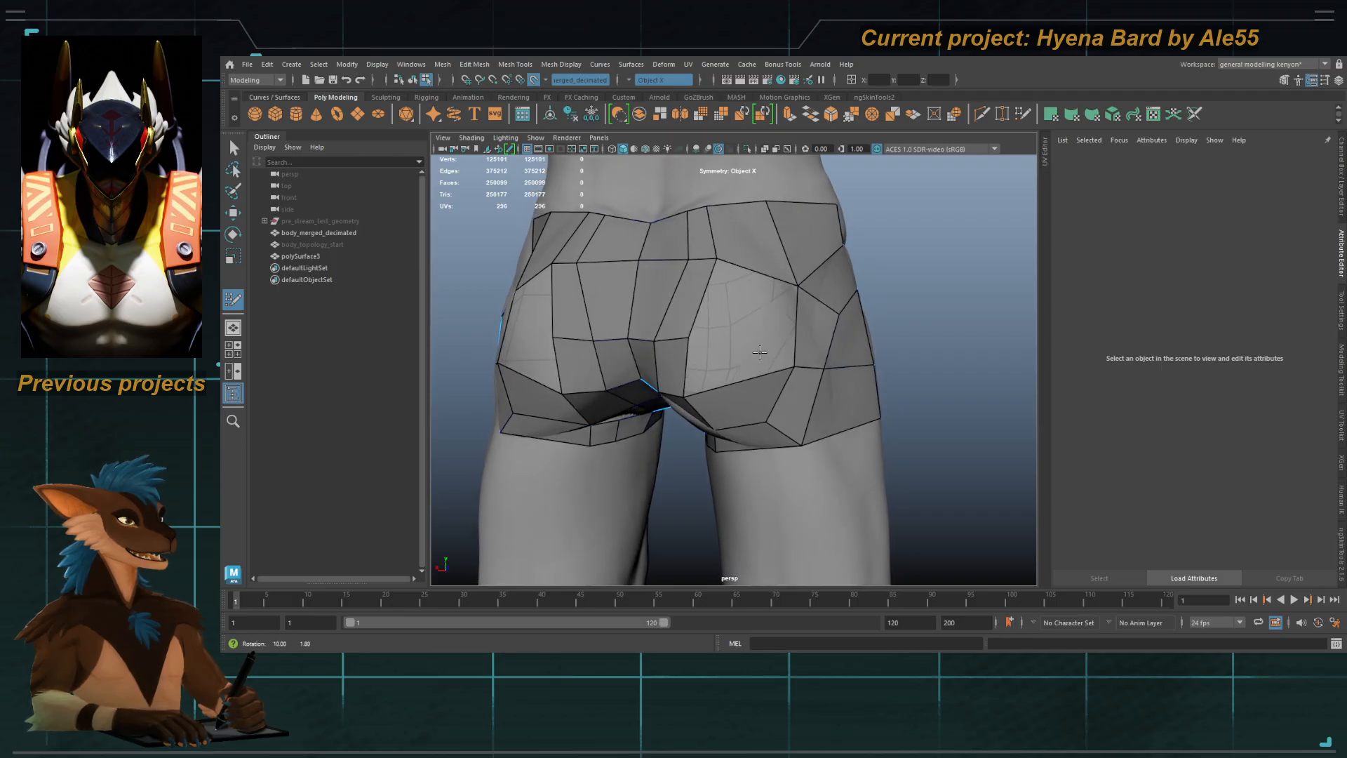
pyautogui.keyDown('ctrl'); pyautogui.click(797, 334); pyautogui.keyUp('ctrl')
pyautogui.keyDown('shift'); pyautogui.click(744, 298); pyautogui.keyUp('shift')
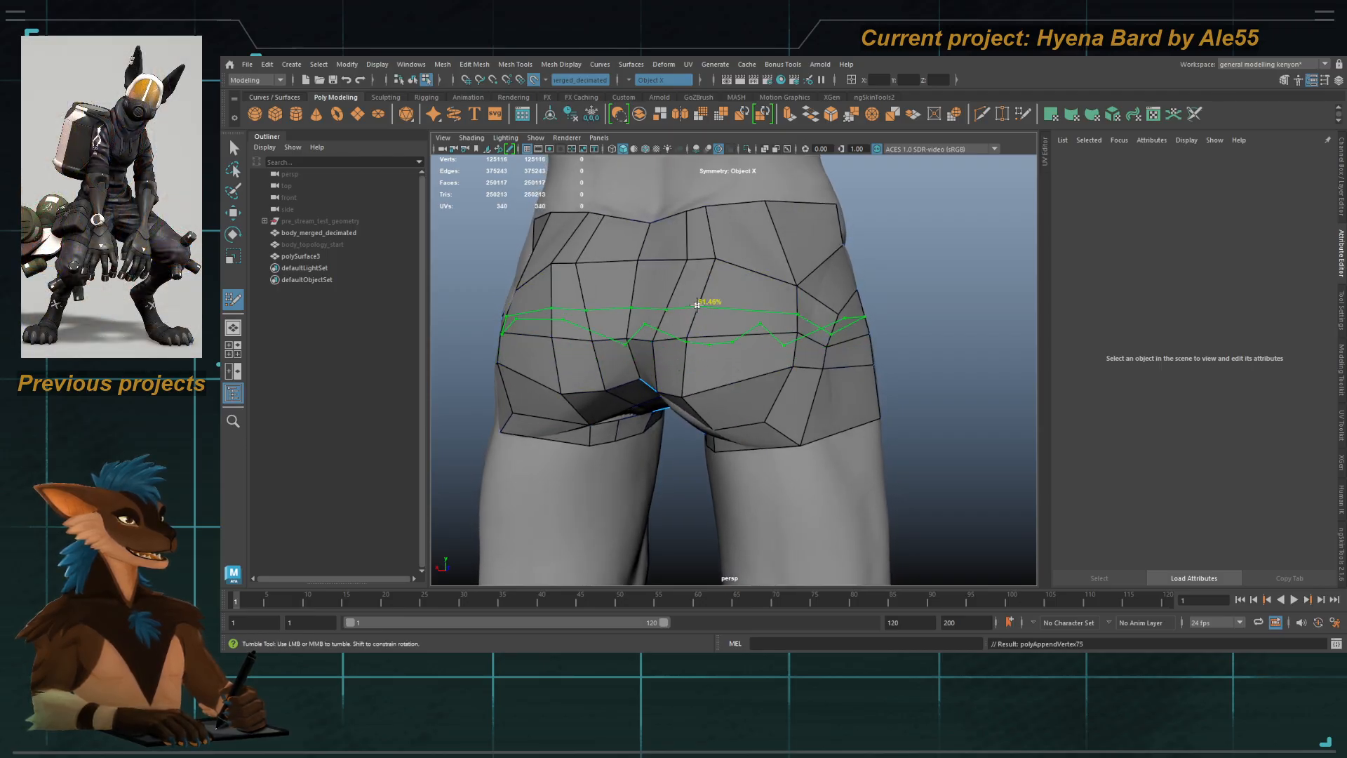
pyautogui.moveTo(686, 364)
pyautogui.keyDown('alt'); pyautogui.mouseDown()
pyautogui.moveTo(760, 385)
pyautogui.moveTo(739, 279)
pyautogui.mouseUp(); pyautogui.keyUp('alt')
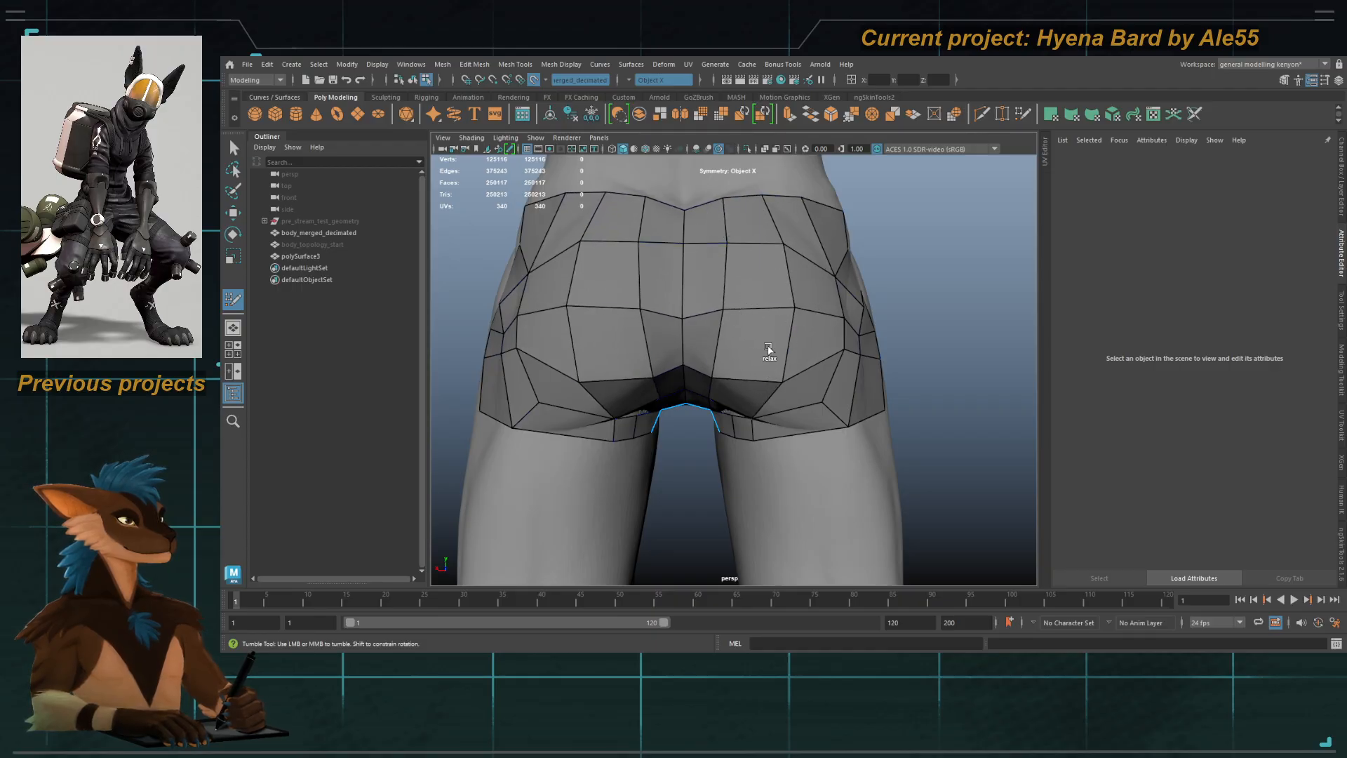
# Step: Relax the front waistband and pelvis vertices, and adjust the inner corner of the hip strip beside the groin
pyautogui.keyDown('alt'); pyautogui.moveTo(769, 349); pyautogui.dragTo(702, 349); pyautogui.keyUp('alt')
pyautogui.keyDown('alt'); pyautogui.moveTo(782, 272); pyautogui.dragTo(665, 359); pyautogui.keyUp('alt')
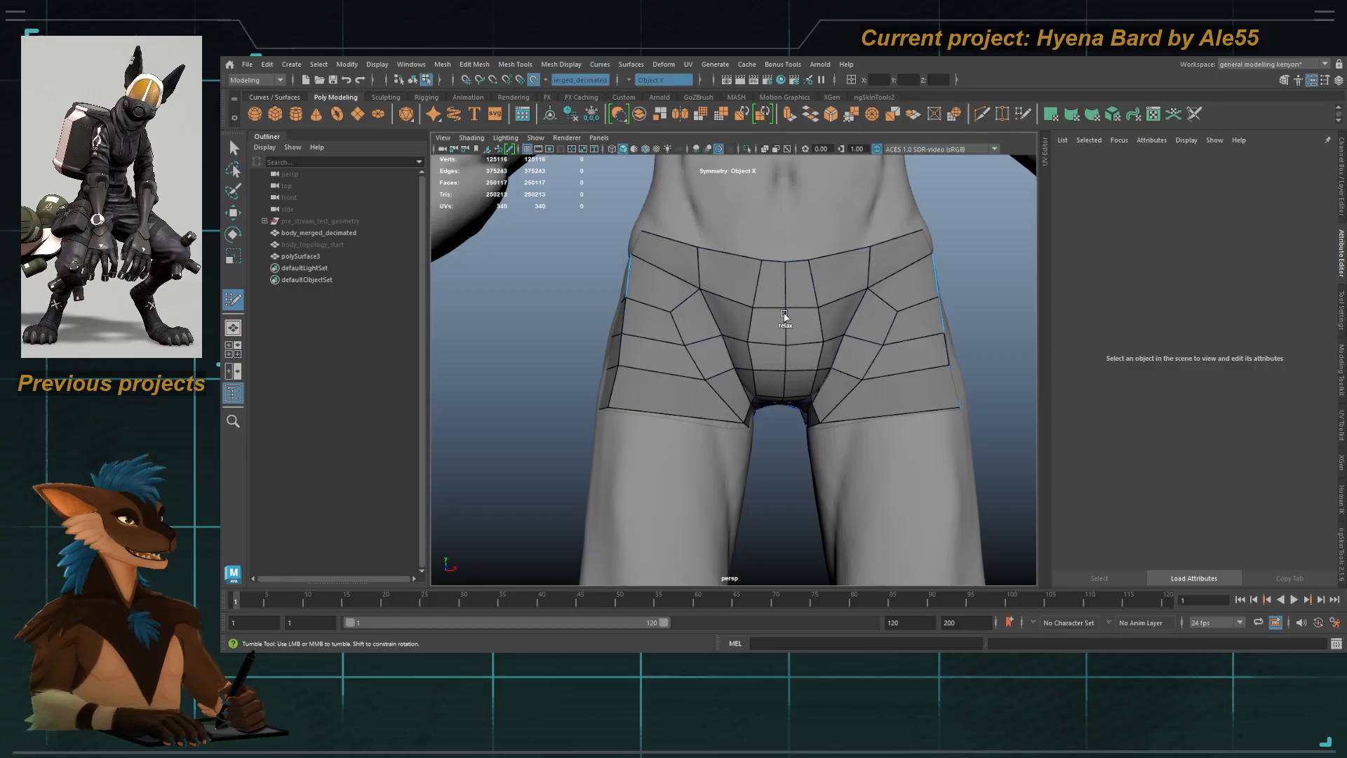
pyautogui.keyDown('shift'); pyautogui.moveTo(760, 259); pyautogui.dragTo(701, 251); pyautogui.keyUp('shift')
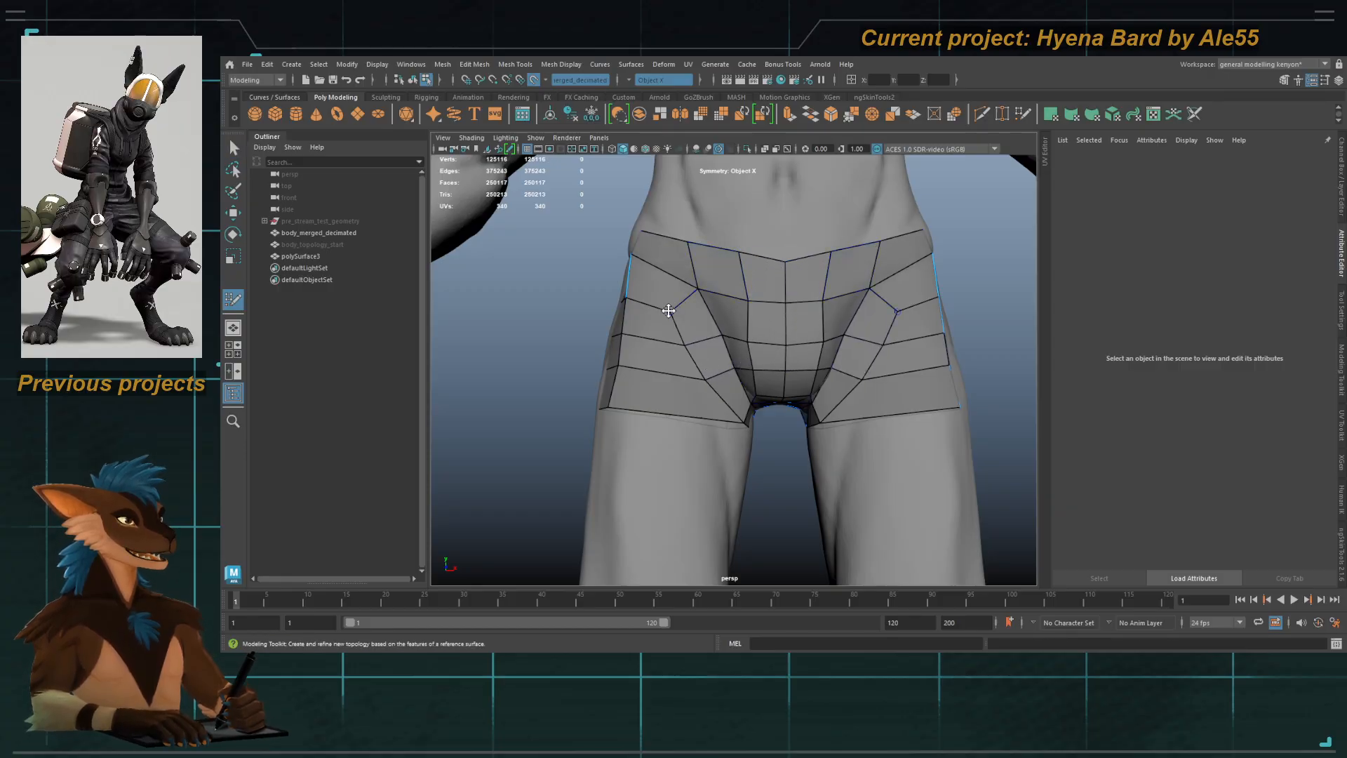
pyautogui.moveTo(671, 311); pyautogui.dragTo(681, 301)
pyautogui.keyDown('alt'); pyautogui.moveTo(686, 392); pyautogui.dragTo(737, 331); pyautogui.keyUp('alt')
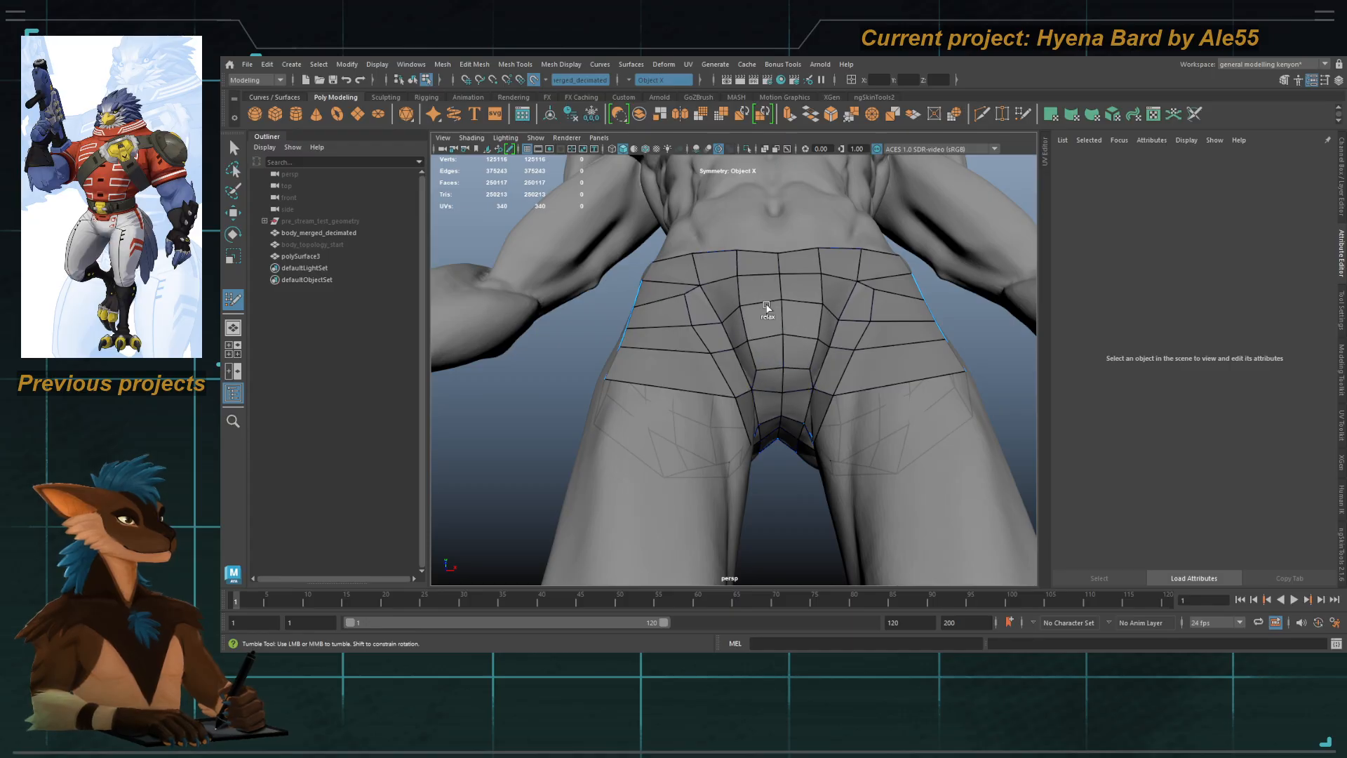
# Step: Delete the inner-thigh band quads beneath the buttocks, beside the crotch strip
pyautogui.keyDown('alt'); pyautogui.moveTo(767, 308); pyautogui.dragTo(848, 322); pyautogui.keyUp('alt')
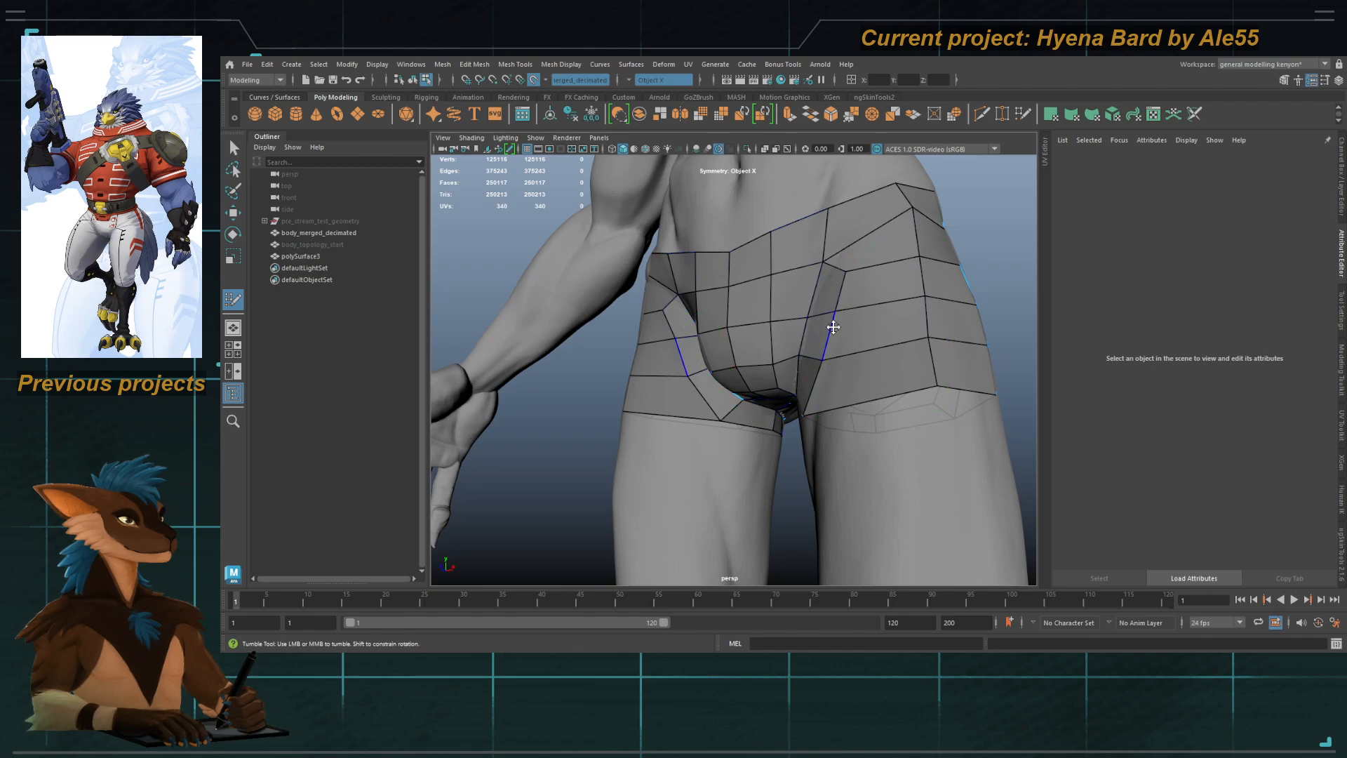
pyautogui.keyDown('alt'); pyautogui.moveTo(832, 327); pyautogui.dragTo(656, 372); pyautogui.keyUp('alt')
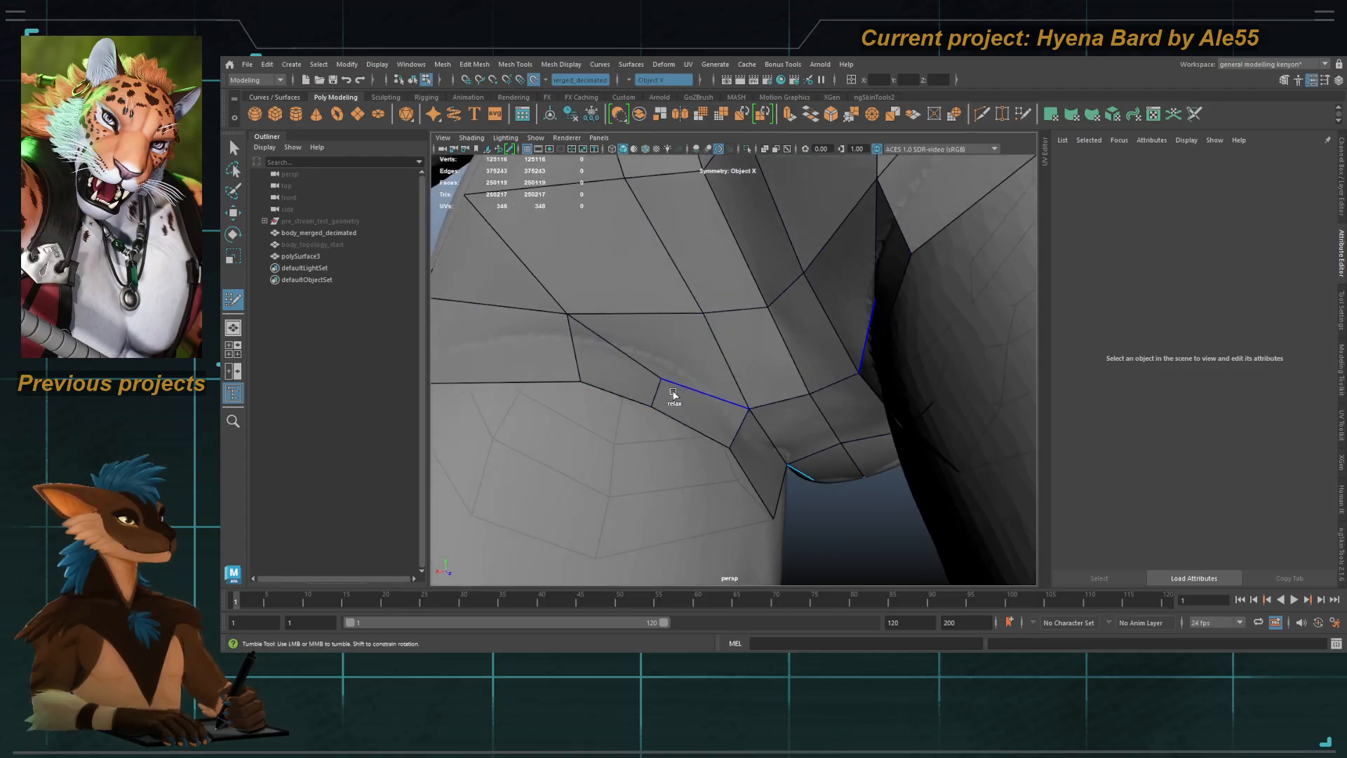
pyautogui.keyDown('alt'); pyautogui.moveTo(613, 351); pyautogui.dragTo(719, 388, button='middle'); pyautogui.keyUp('alt')
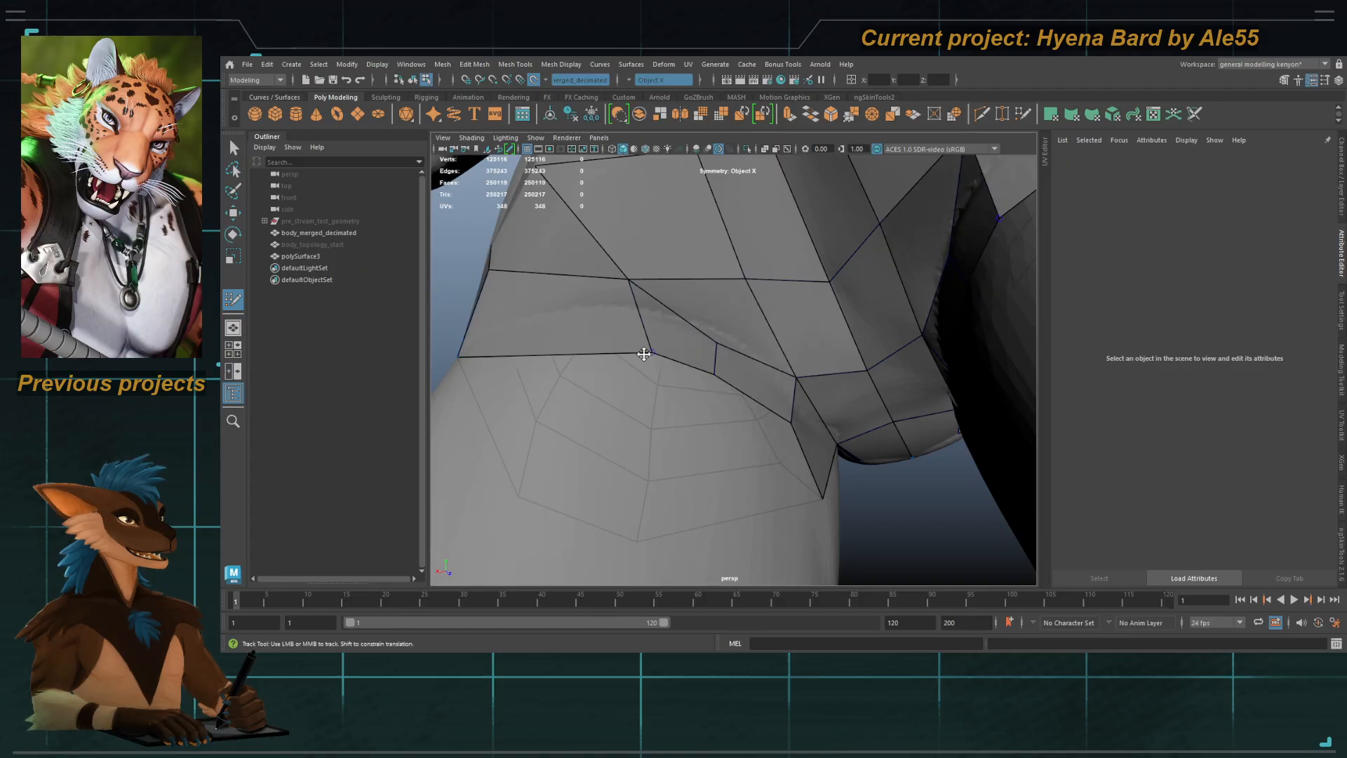
pyautogui.keyDown('alt'); pyautogui.moveTo(652, 349); pyautogui.dragTo(748, 382); pyautogui.keyUp('alt')
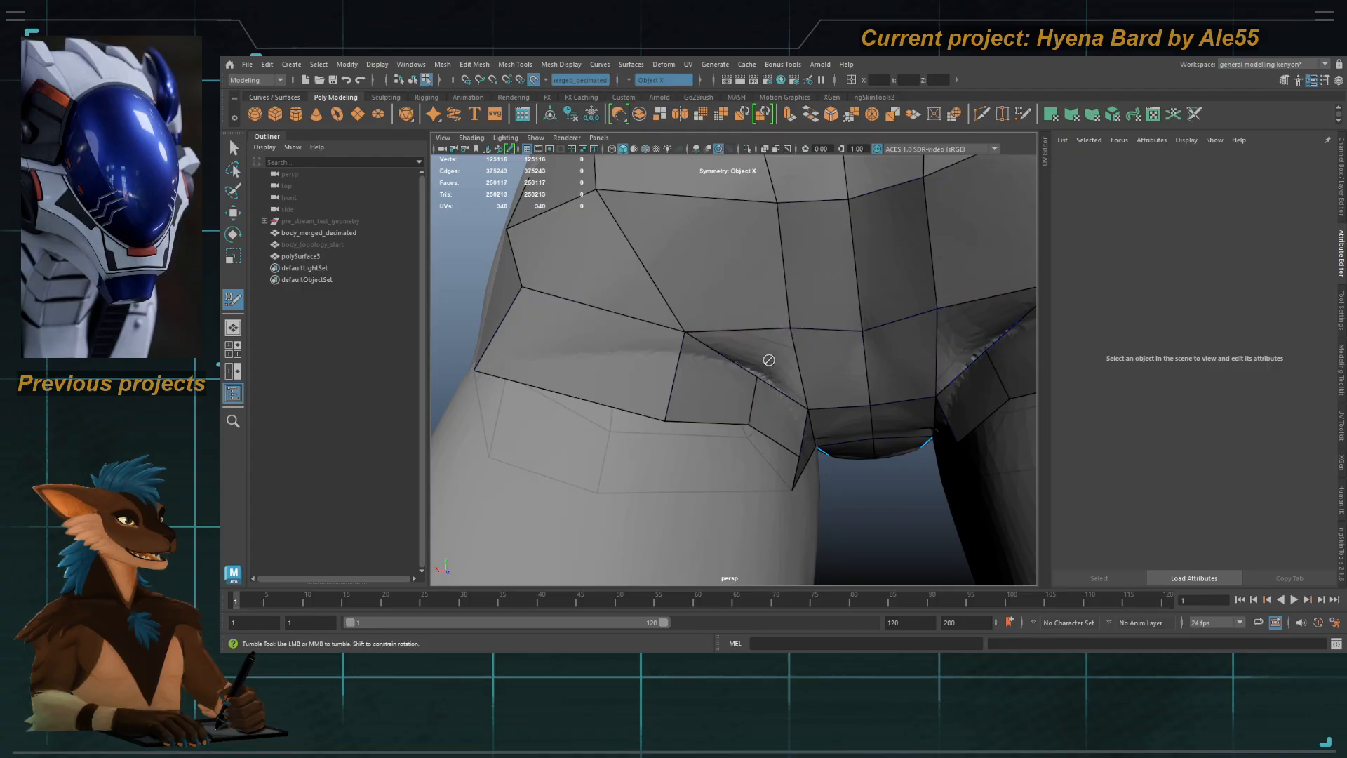
pyautogui.keyDown('ctrl'); pyautogui.keyDown('shift'); pyautogui.click(730, 390); pyautogui.keyUp('shift'); pyautogui.keyUp('ctrl')
pyautogui.moveTo(730, 390)
pyautogui.keyDown('alt'); pyautogui.mouseDown()
pyautogui.moveTo(710, 415)
pyautogui.moveTo(685, 349)
pyautogui.moveTo(759, 380)
pyautogui.moveTo(694, 346)
pyautogui.moveTo(696, 379)
pyautogui.mouseUp(); pyautogui.keyUp('alt')
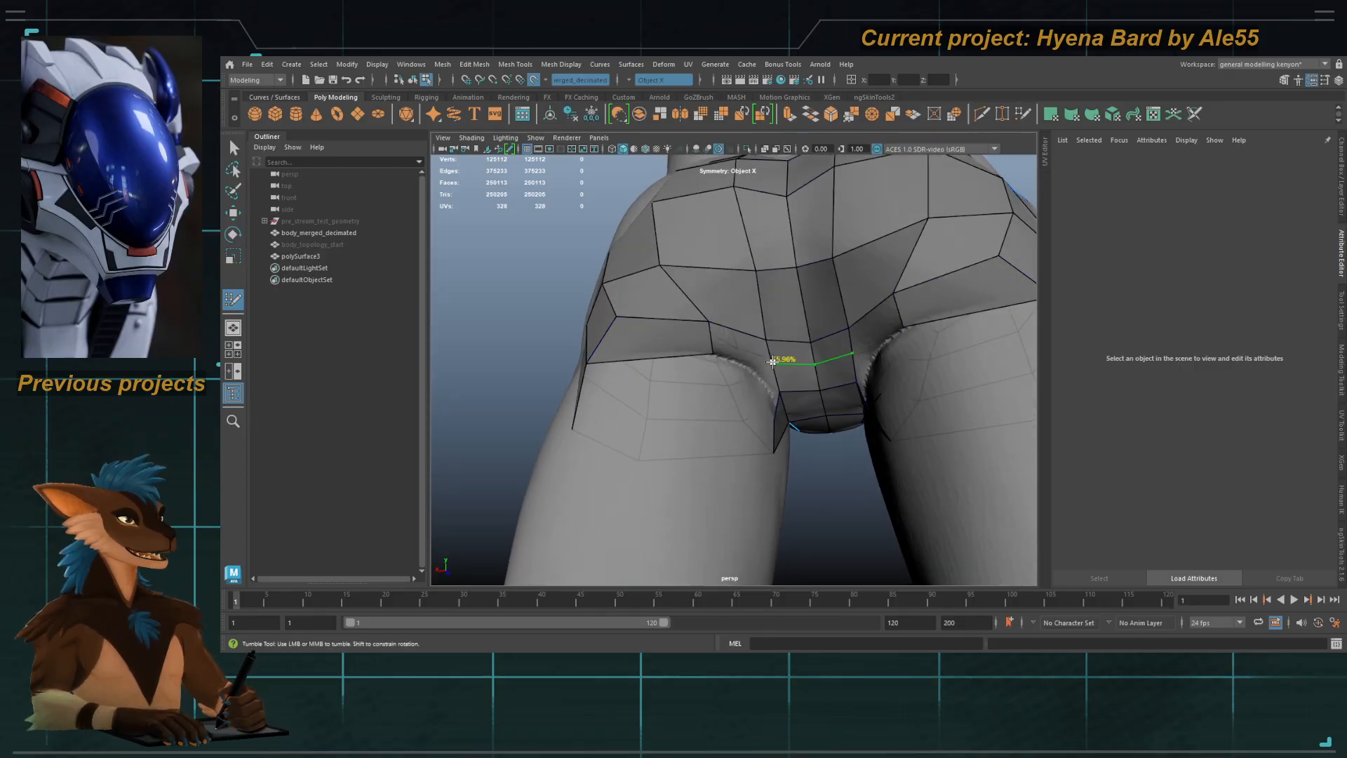
# Step: Insert an edge loop across the crotch strip and rebuild the inner-thigh band under the buttocks with smaller quads
pyautogui.keyDown('alt'); pyautogui.moveTo(770, 373); pyautogui.dragTo(796, 393); pyautogui.keyUp('alt')
pyautogui.keyDown('alt'); pyautogui.moveTo(796, 393); pyautogui.dragTo(709, 393, button='right'); pyautogui.keyUp('alt')
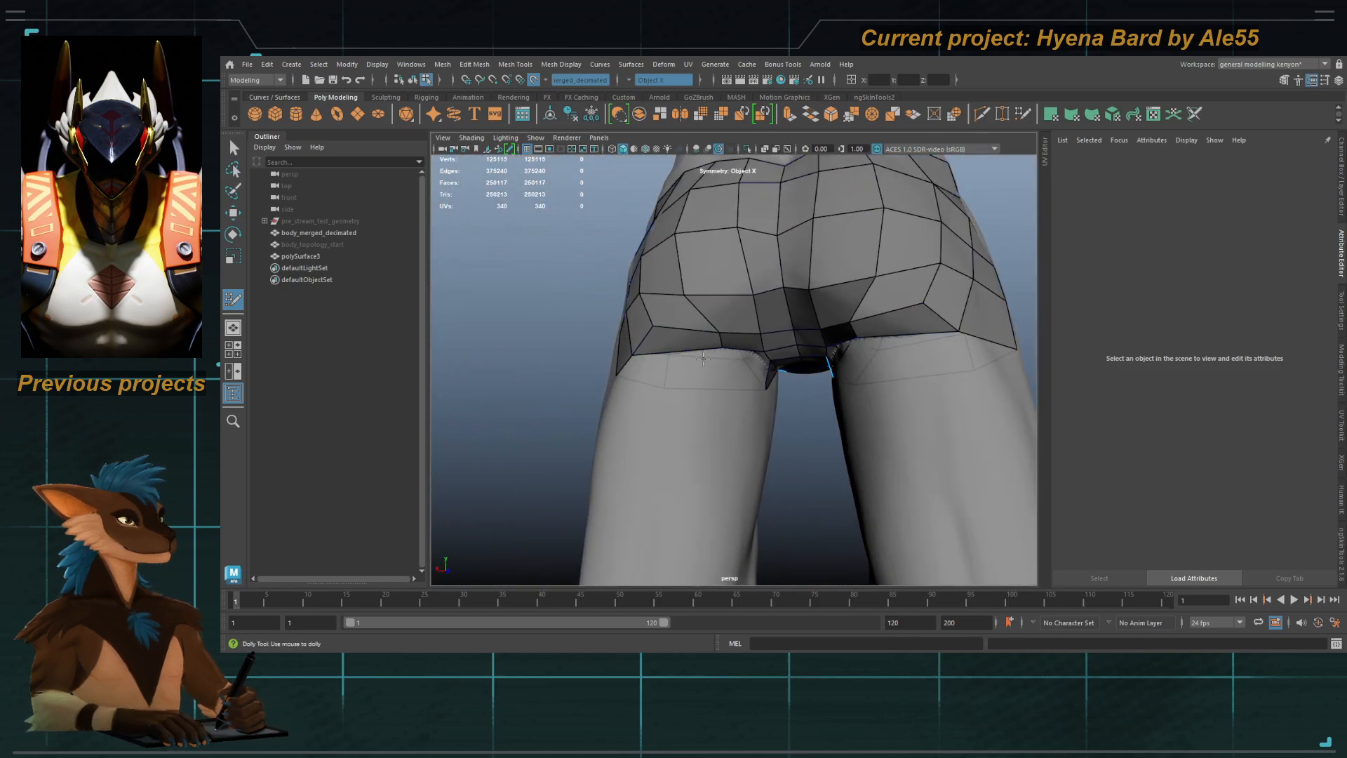
pyautogui.keyDown('alt'); pyautogui.moveTo(708, 393); pyautogui.dragTo(744, 351); pyautogui.keyUp('alt')
pyautogui.keyDown('alt'); pyautogui.moveTo(631, 315); pyautogui.dragTo(719, 296, button='right'); pyautogui.keyUp('alt')
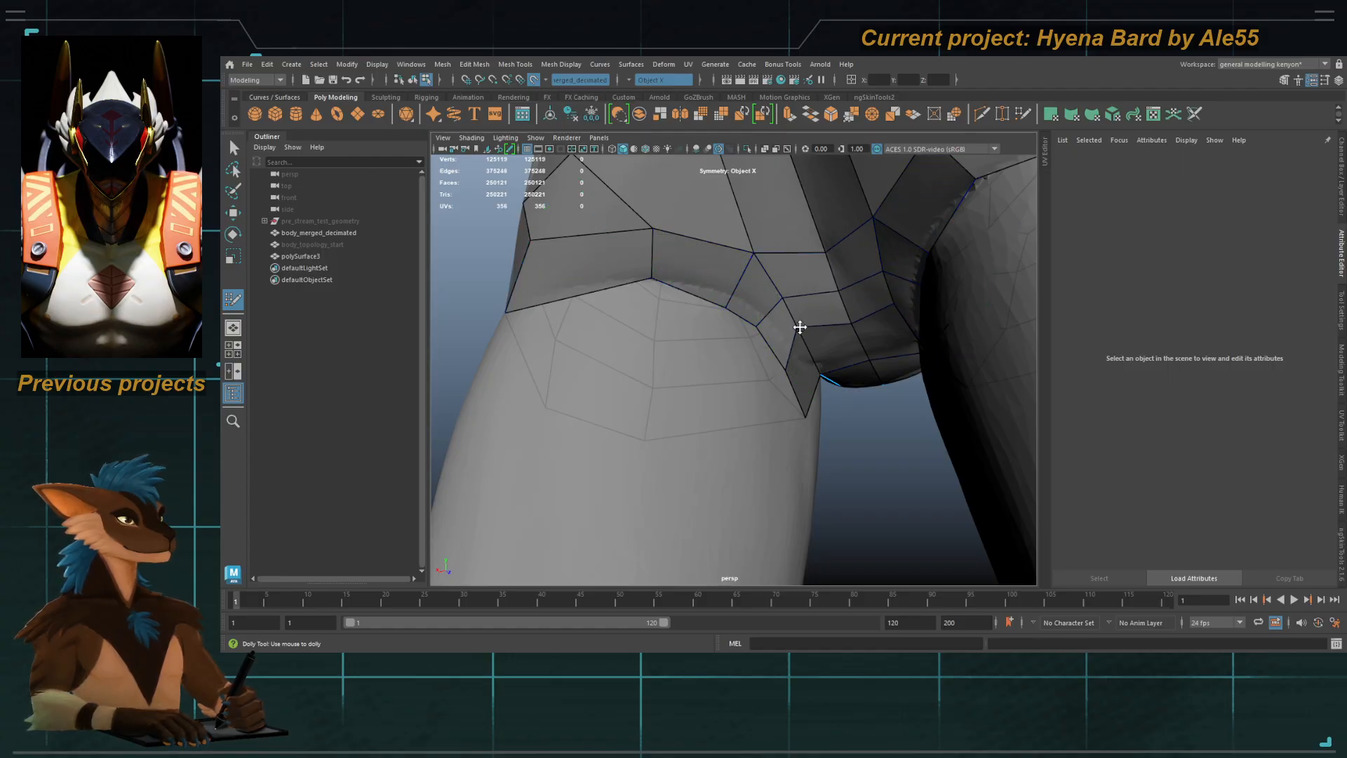
pyautogui.keyDown('alt'); pyautogui.moveTo(799, 327); pyautogui.dragTo(716, 292, button='right'); pyautogui.keyUp('alt')
pyautogui.keyDown('alt'); pyautogui.moveTo(716, 292); pyautogui.dragTo(769, 295); pyautogui.keyUp('alt')
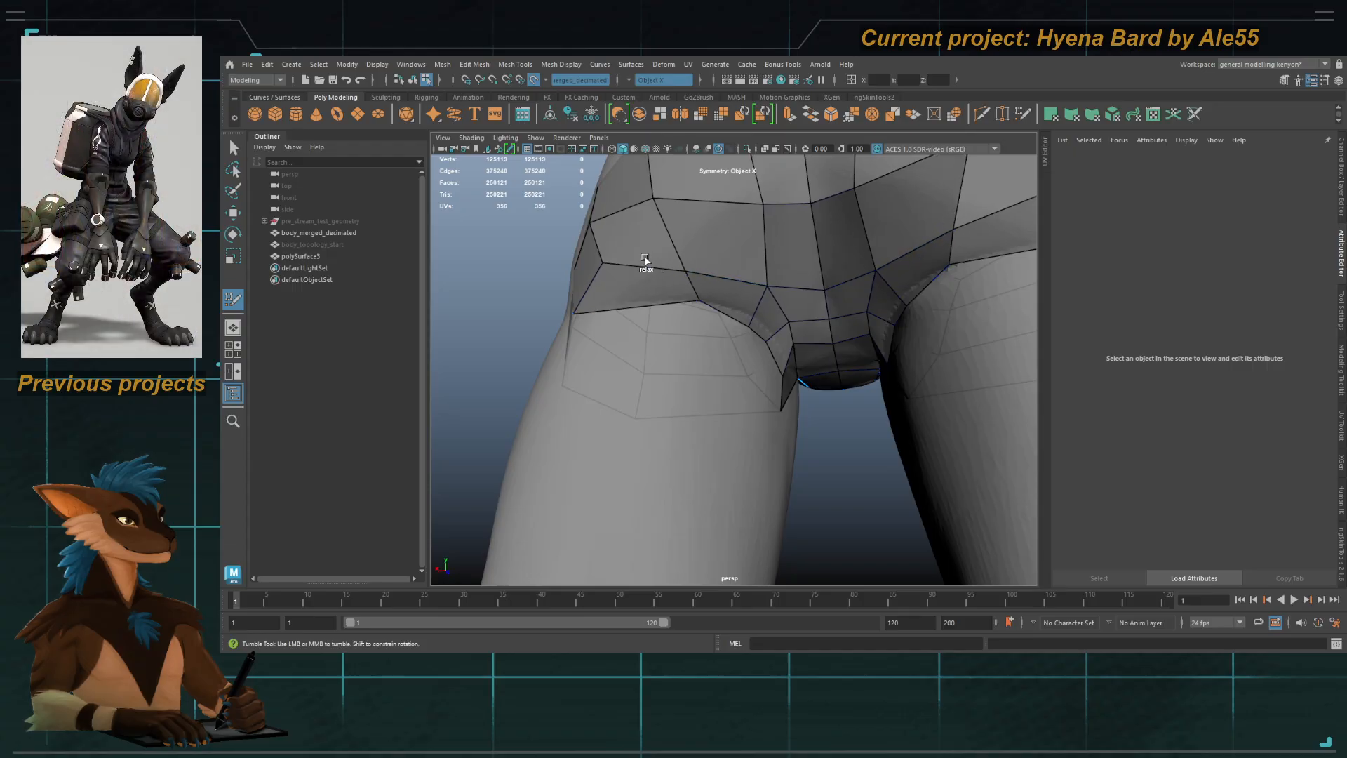
pyautogui.keyDown('alt'); pyautogui.moveTo(682, 300); pyautogui.dragTo(660, 354); pyautogui.keyUp('alt')
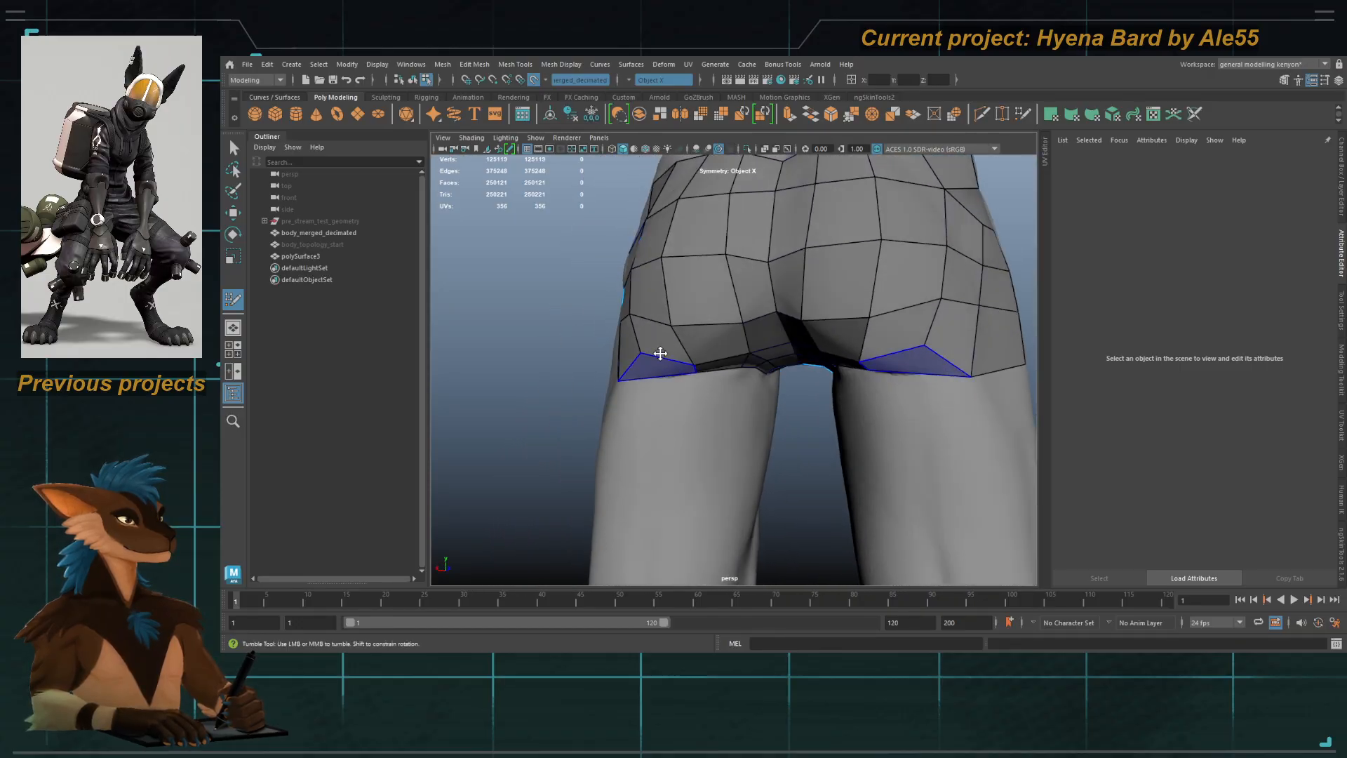
# Step: Leave the retopology tool, select the new pelvis mesh and isolate it in the viewport
pyautogui.keyDown('alt'); pyautogui.moveTo(748, 311); pyautogui.dragTo(550, 284); pyautogui.keyUp('alt')
pyautogui.keyDown('alt'); pyautogui.moveTo(684, 319); pyautogui.dragTo(661, 324, button='right'); pyautogui.keyUp('alt')
pyautogui.moveTo(661, 324)
pyautogui.keyDown('alt'); pyautogui.mouseDown()
pyautogui.moveTo(761, 287)
pyautogui.moveTo(708, 308)
pyautogui.moveTo(785, 373)
pyautogui.moveTo(578, 382)
pyautogui.moveTo(685, 379)
pyautogui.moveTo(638, 367)
pyautogui.moveTo(613, 379)
pyautogui.moveTo(667, 381)
pyautogui.moveTo(657, 393)
pyautogui.moveTo(922, 381)
pyautogui.mouseUp(); pyautogui.keyUp('alt')
pyautogui.keyDown('alt'); pyautogui.moveTo(794, 361); pyautogui.dragTo(846, 390, button='middle'); pyautogui.keyUp('alt')
pyautogui.press('q')
pyautogui.click(850, 329)
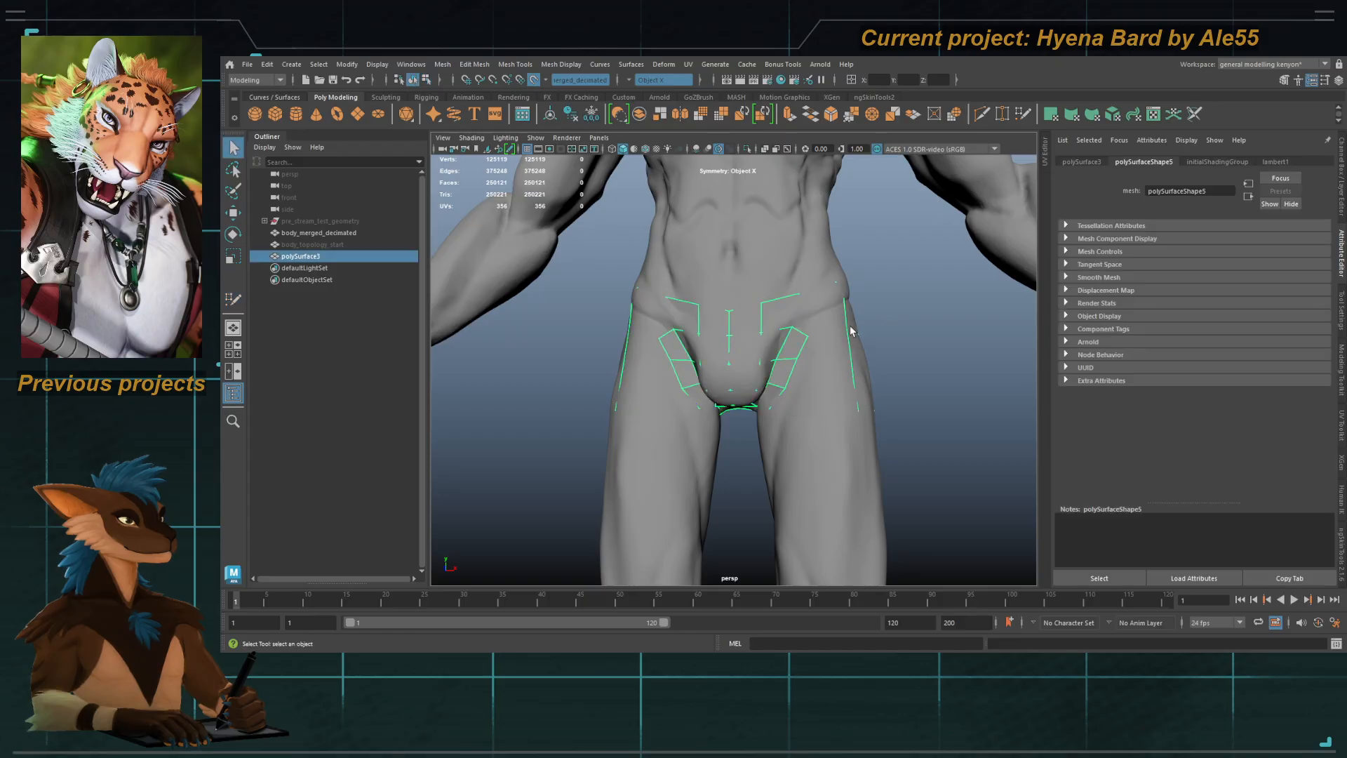
pyautogui.click(750, 148)
pyautogui.keyDown('alt'); pyautogui.moveTo(770, 286); pyautogui.dragTo(807, 308); pyautogui.keyUp('alt')
# Step: Select the face loops running around both leg joints and assign them a red material
pyautogui.keyDown('shift'); pyautogui.click(811, 350); pyautogui.keyUp('shift')
pyautogui.keyDown('shift'); pyautogui.click(811, 350); pyautogui.keyUp('shift')
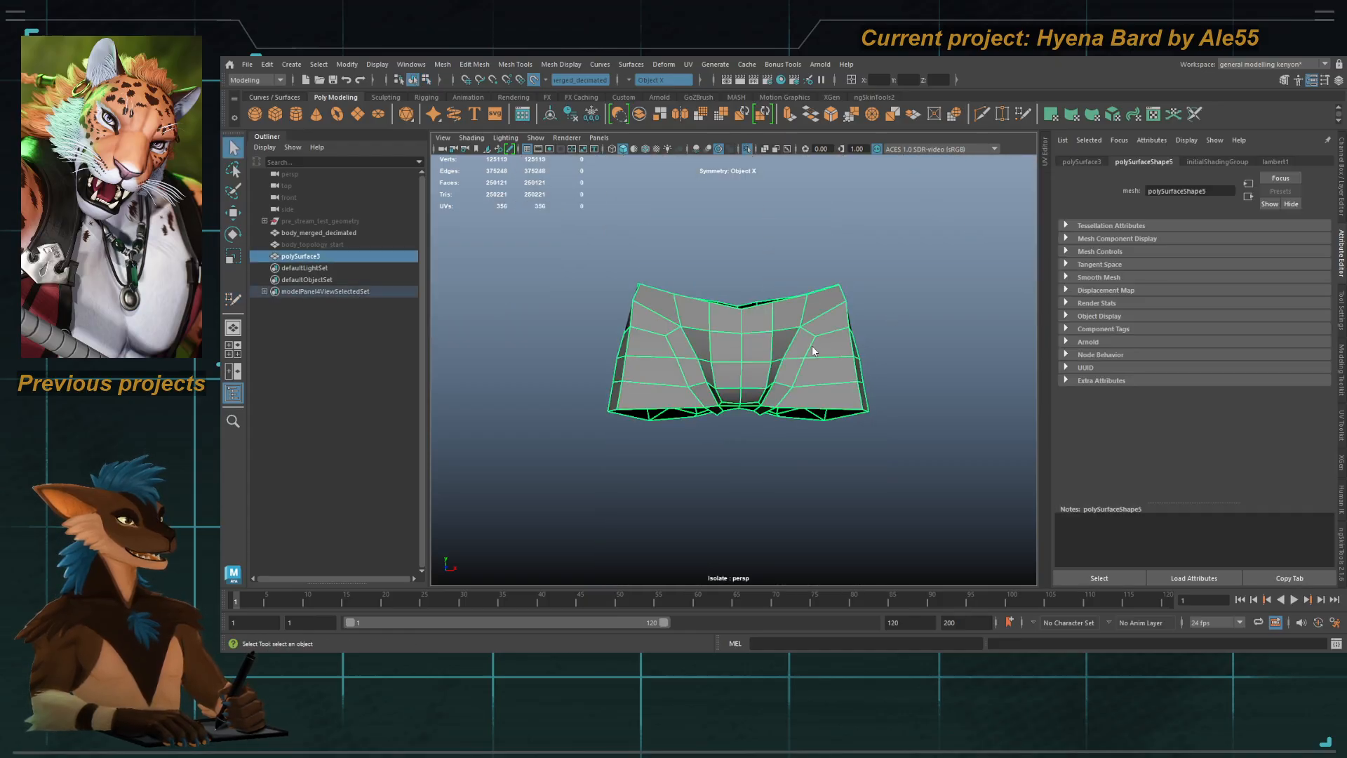
pyautogui.press('F11')
pyautogui.keyDown('shift'); pyautogui.click(801, 345); pyautogui.keyUp('shift')
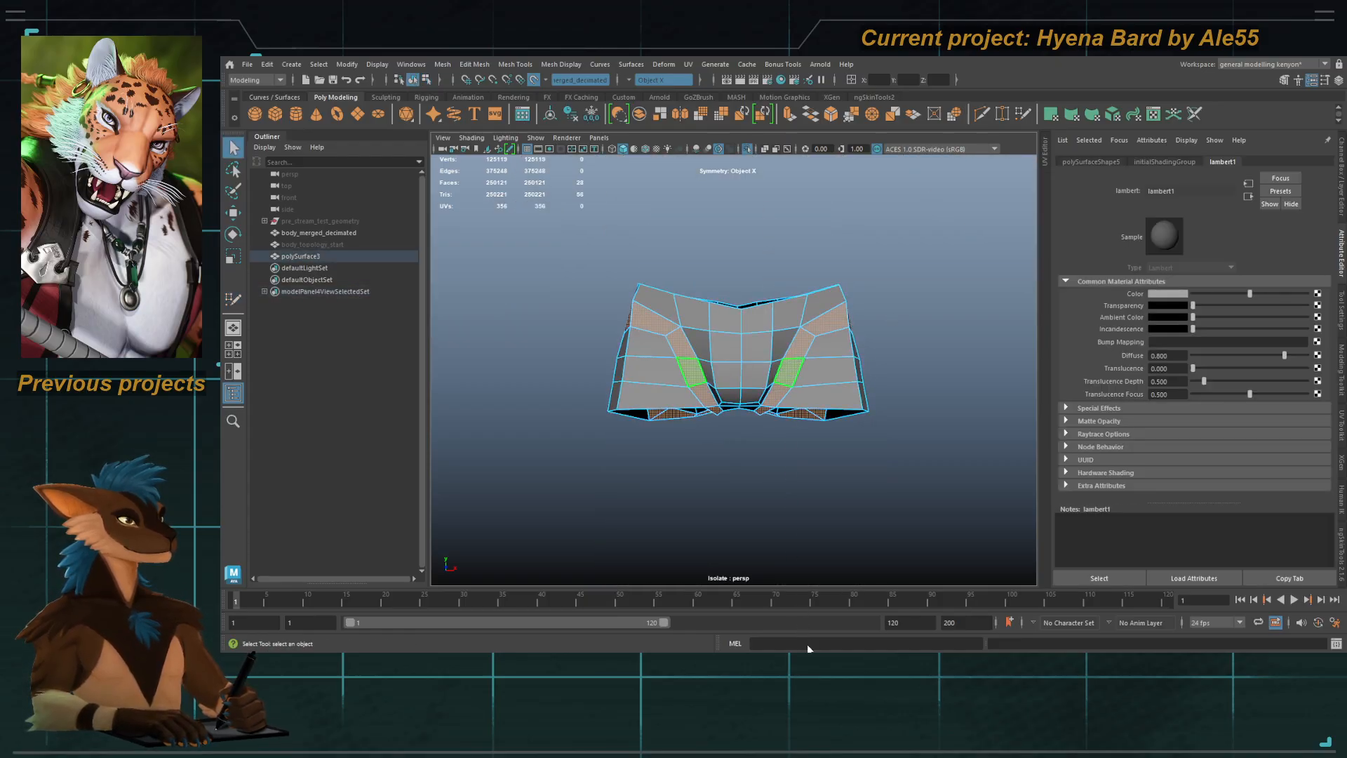
pyautogui.click(877, 606)
pyautogui.press('F8')
pyautogui.click(917, 294)
pyautogui.keyDown('alt'); pyautogui.moveTo(803, 332); pyautogui.dragTo(751, 332); pyautogui.keyUp('alt')
# Step: Select the two-column centre face strip running through the crotch and assign it a blue material
pyautogui.click(738, 363)
pyautogui.press('F11')
pyautogui.click(754, 351)
pyautogui.keyDown('shift'); pyautogui.doubleClick(757, 331); pyautogui.keyUp('shift')
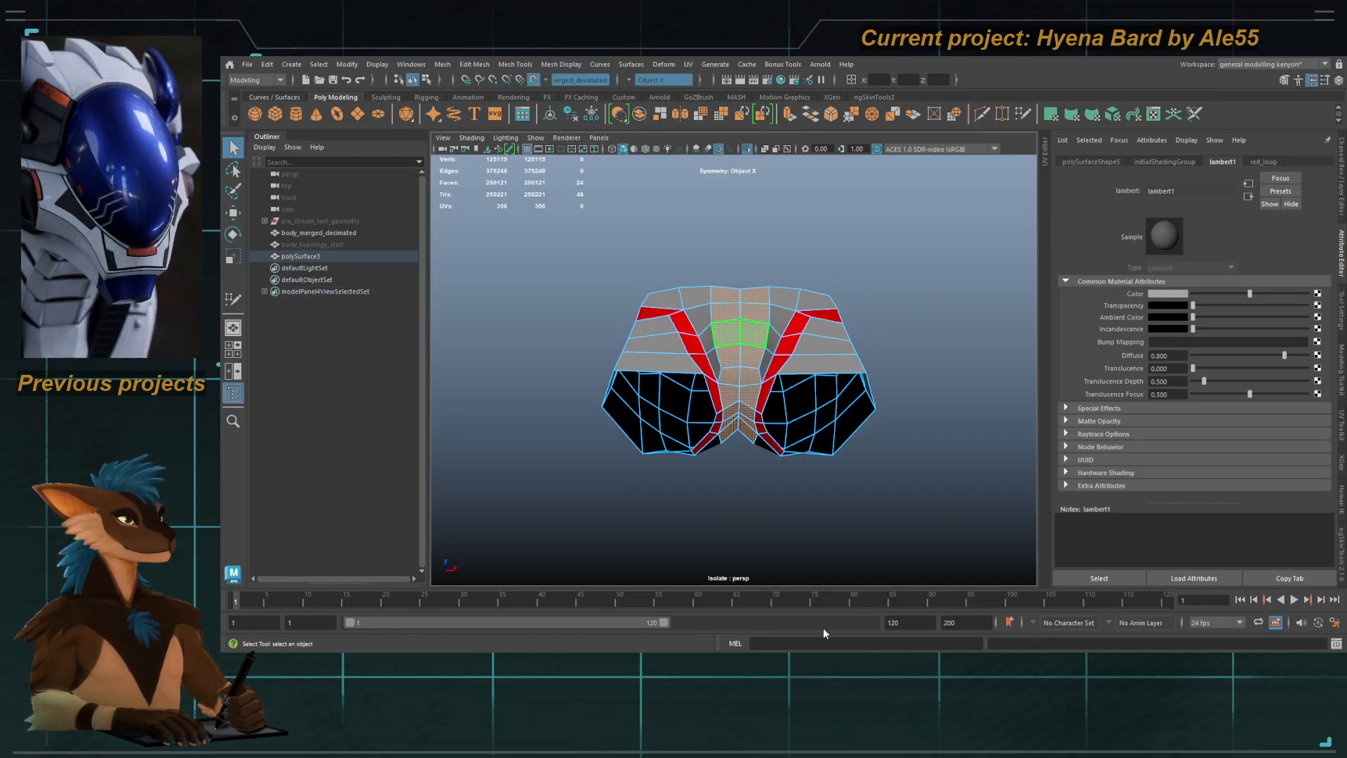
pyautogui.press('F8')
pyautogui.click(818, 318)
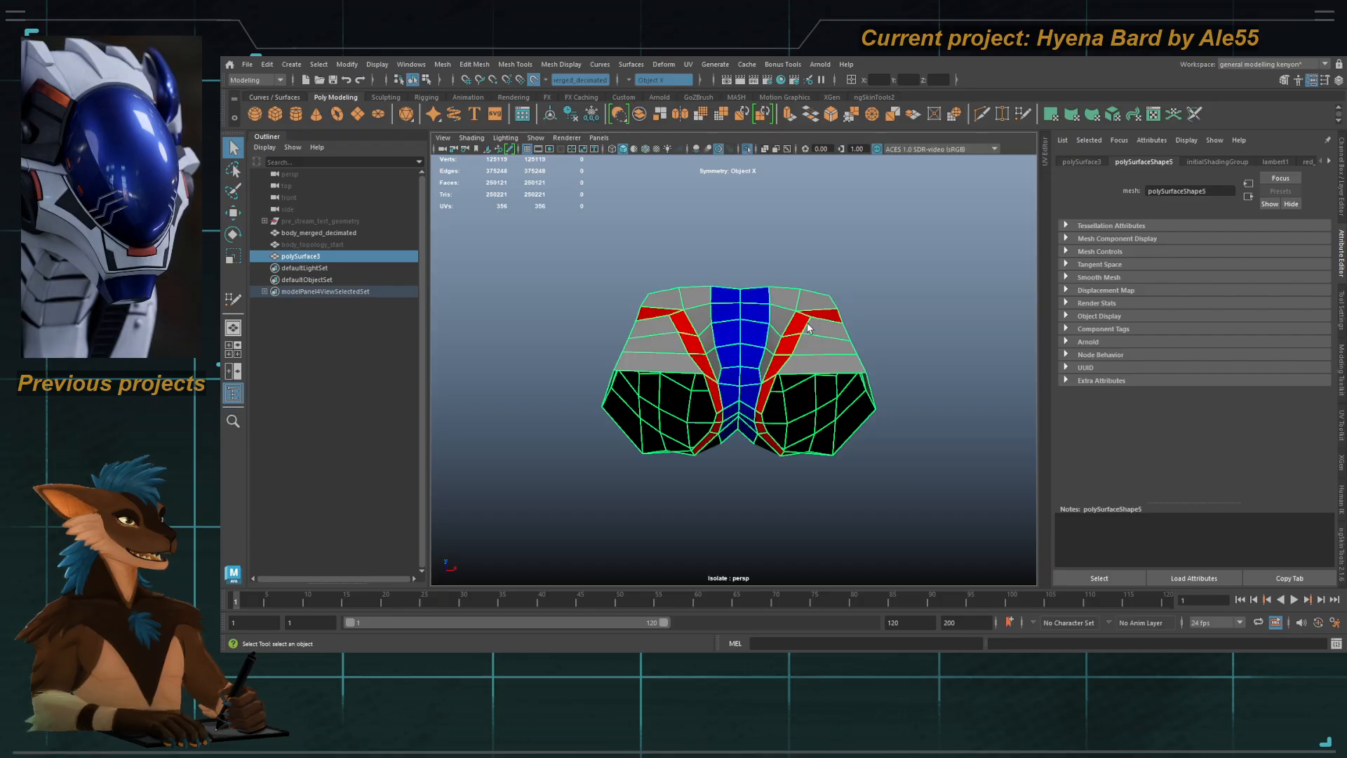
# Step: Unhide the body_topology_start mesh and isolate it in the viewport together with the new pelvis mesh
pyautogui.keyDown('alt'); pyautogui.moveTo(804, 324); pyautogui.dragTo(732, 334); pyautogui.keyUp('alt')
pyautogui.hotkey('ctrl', '1')
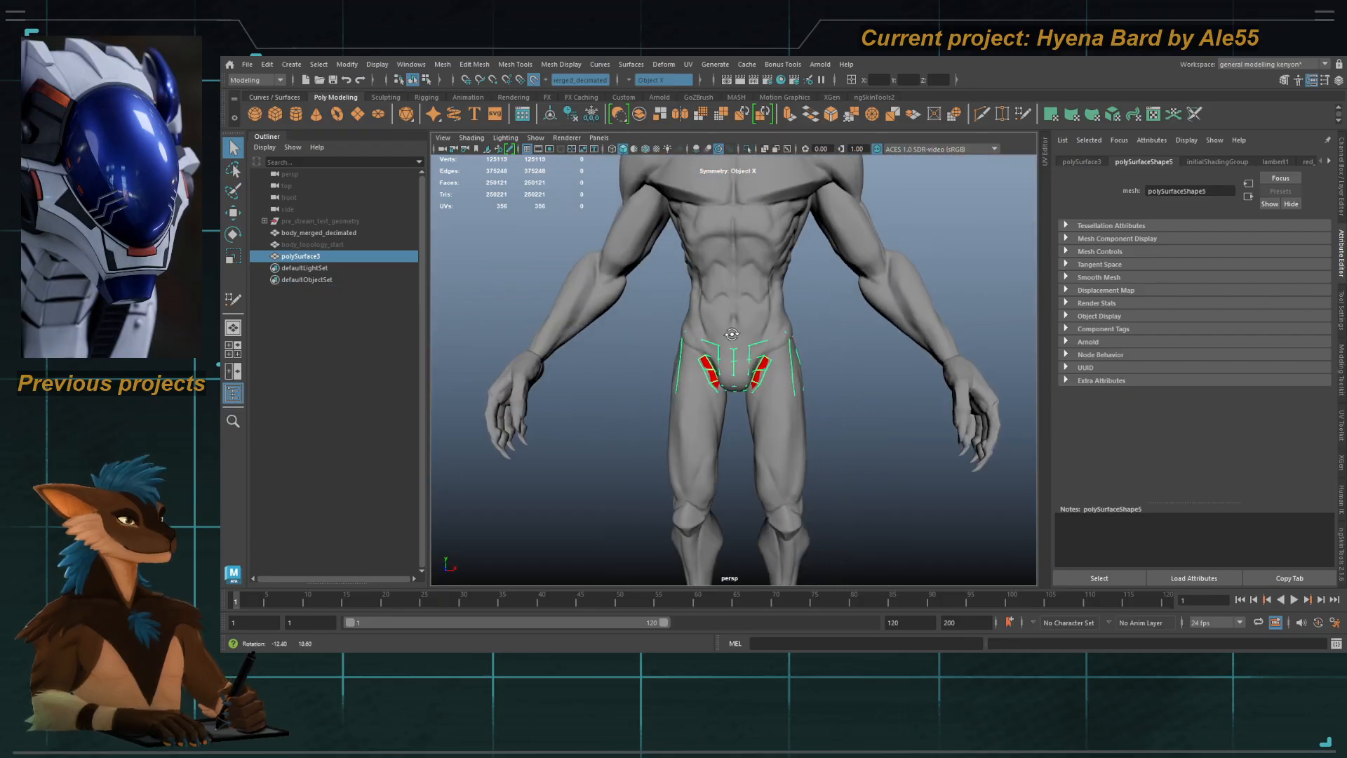
pyautogui.keyDown('ctrl'); pyautogui.click(370, 245); pyautogui.keyUp('ctrl')
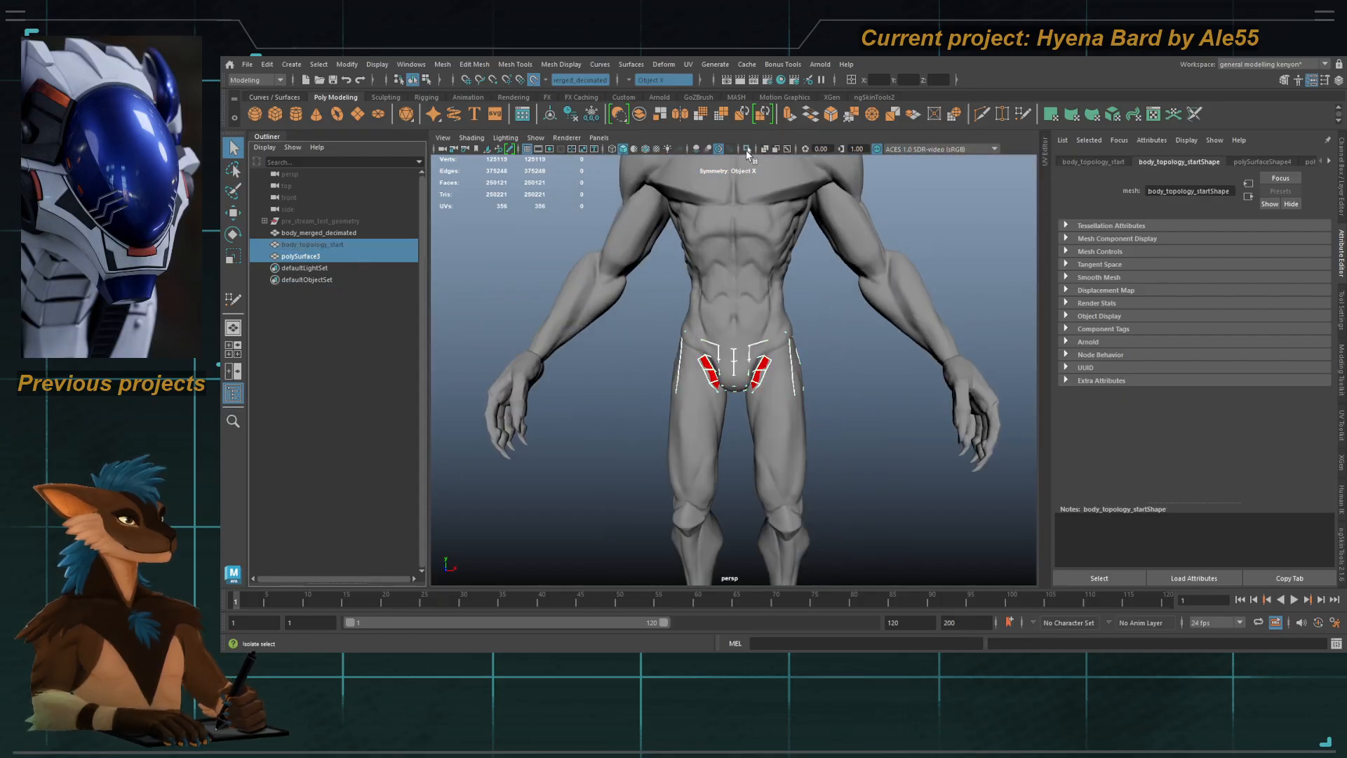
pyautogui.click(747, 149)
pyautogui.click(747, 149)
pyautogui.click(322, 245)
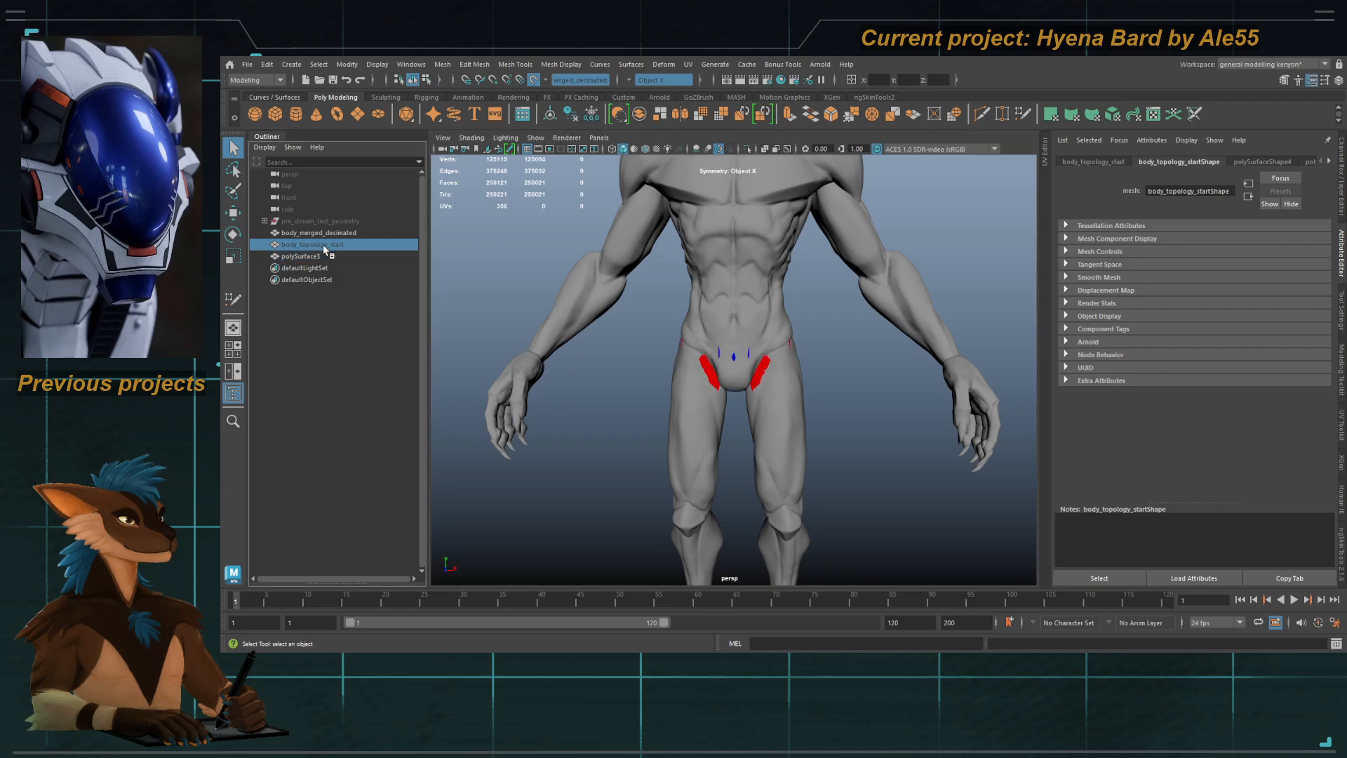
pyautogui.hotkey('shift', 'h')
pyautogui.keyDown('ctrl'); pyautogui.click(342, 256); pyautogui.keyUp('ctrl')
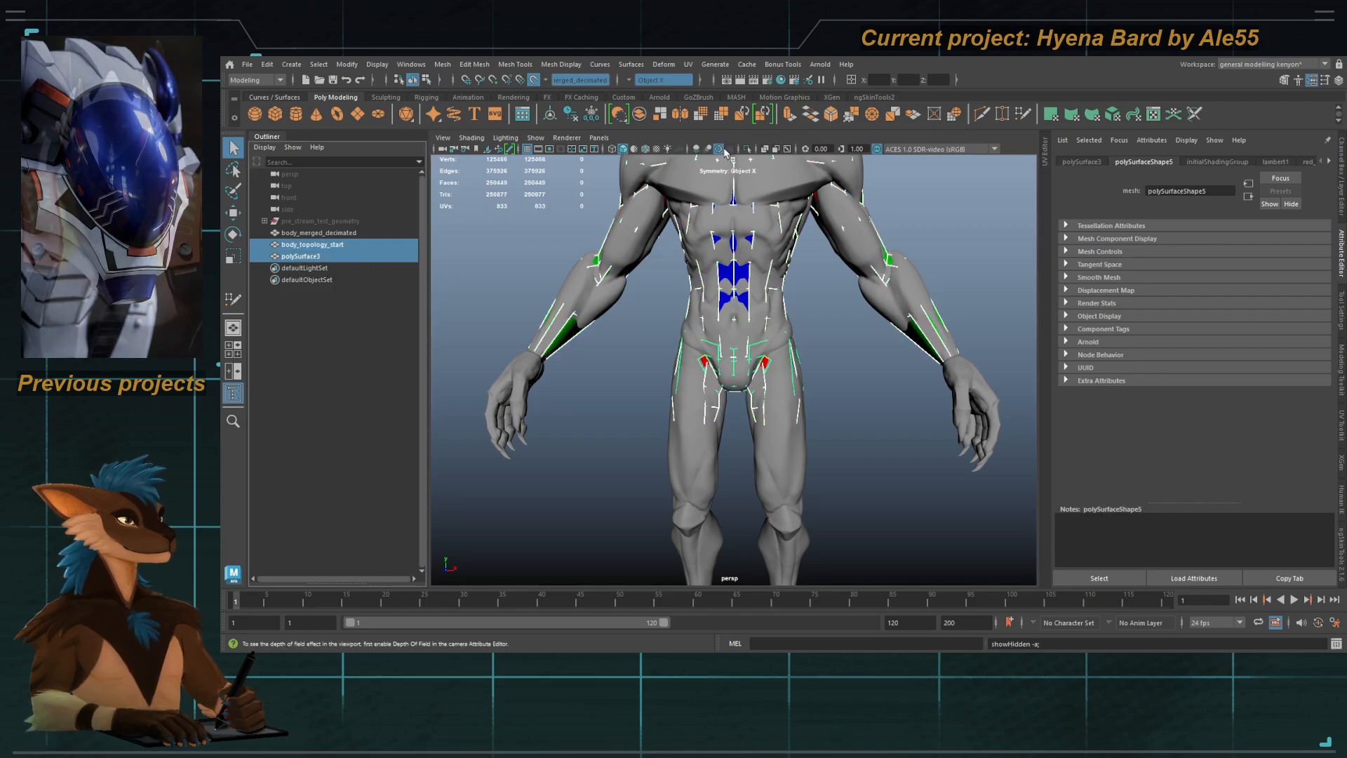
pyautogui.hotkey('ctrl', '1')
# Step: Duplicate the body_topology_start mesh to keep a copy of the old pelvis topology
pyautogui.keyDown('alt'); pyautogui.moveTo(709, 385); pyautogui.dragTo(800, 475, button='right'); pyautogui.keyUp('alt')
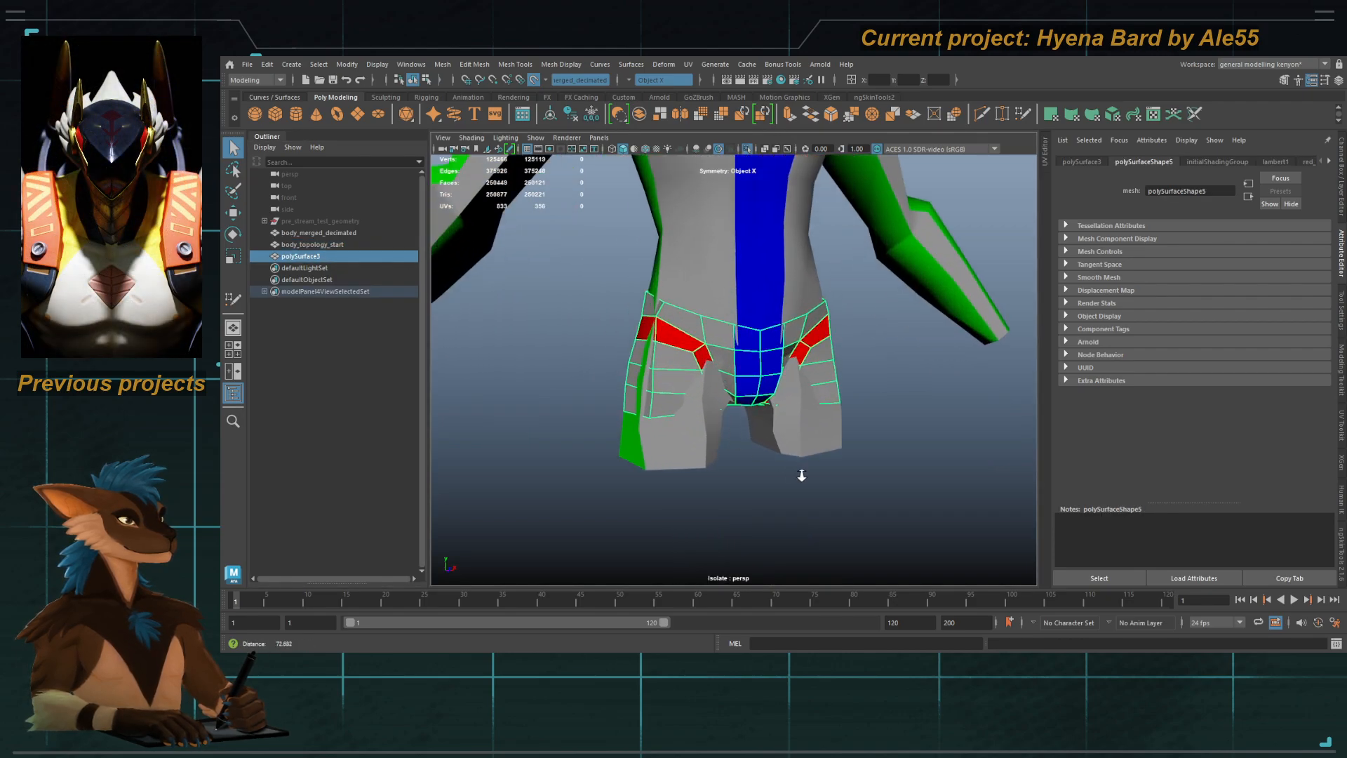
pyautogui.click(714, 443)
pyautogui.keyDown('alt'); pyautogui.moveTo(714, 444); pyautogui.dragTo(688, 430); pyautogui.keyUp('alt')
pyautogui.press('4')
pyautogui.press('5')
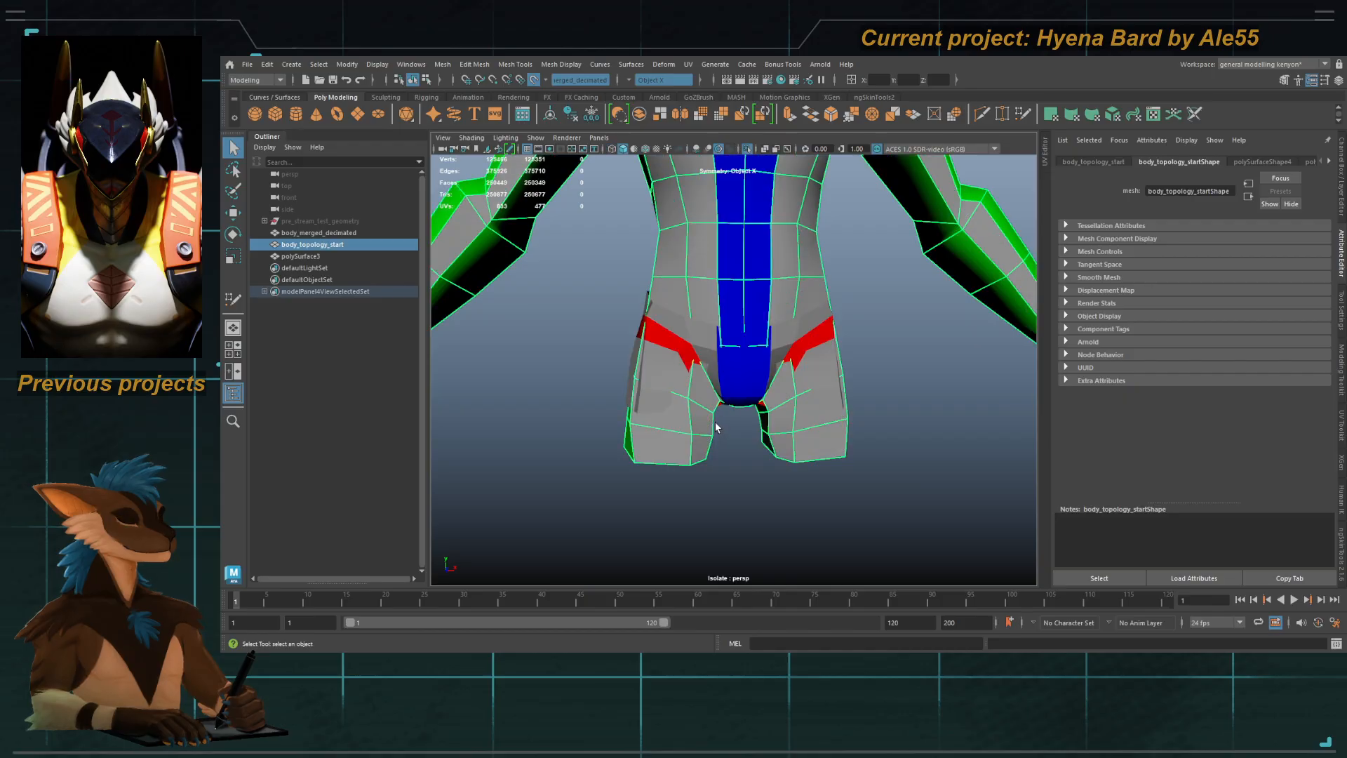
pyautogui.keyDown('alt'); pyautogui.moveTo(716, 430); pyautogui.dragTo(685, 335, button='right'); pyautogui.keyUp('alt')
pyautogui.hotkey('ctrl', 'd')
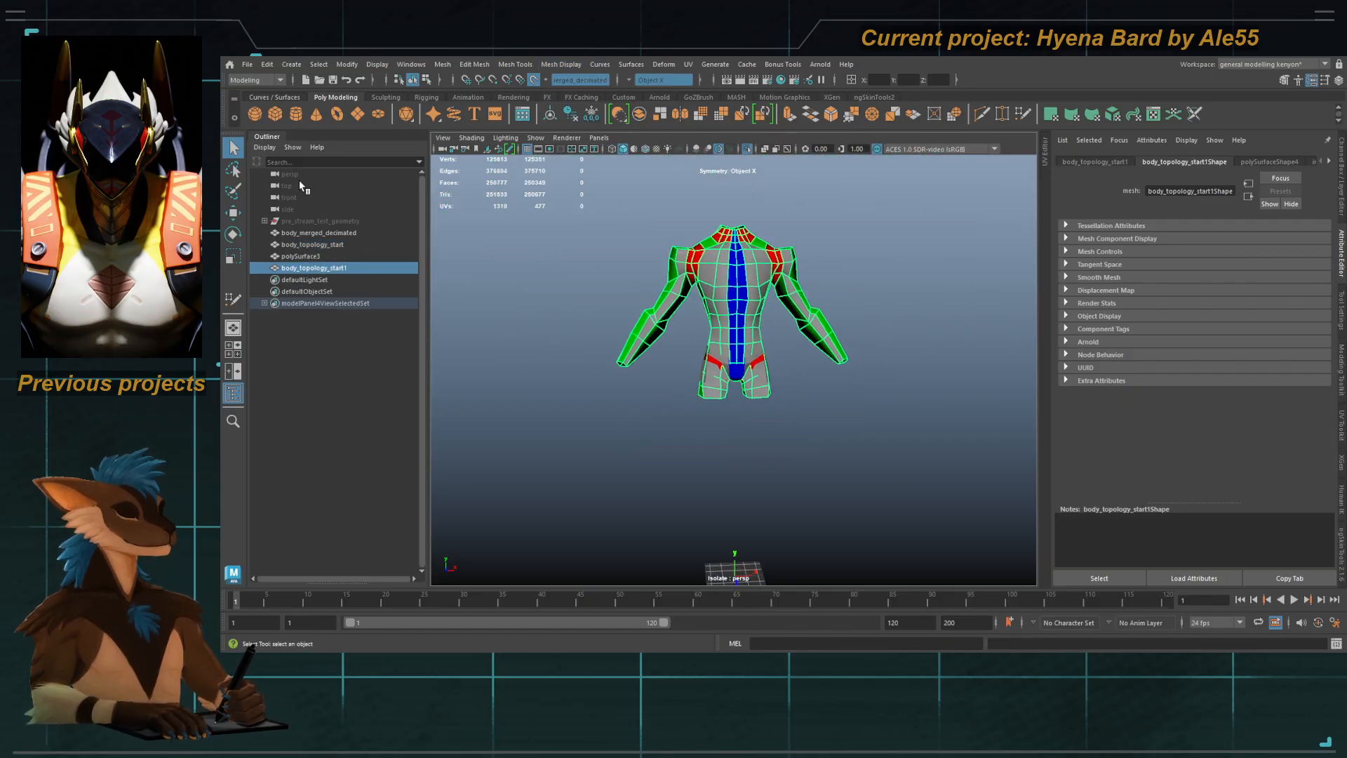
# Step: Turn off the live surface and move the duplicated body sideways, clear of the original
pyautogui.click(534, 80)
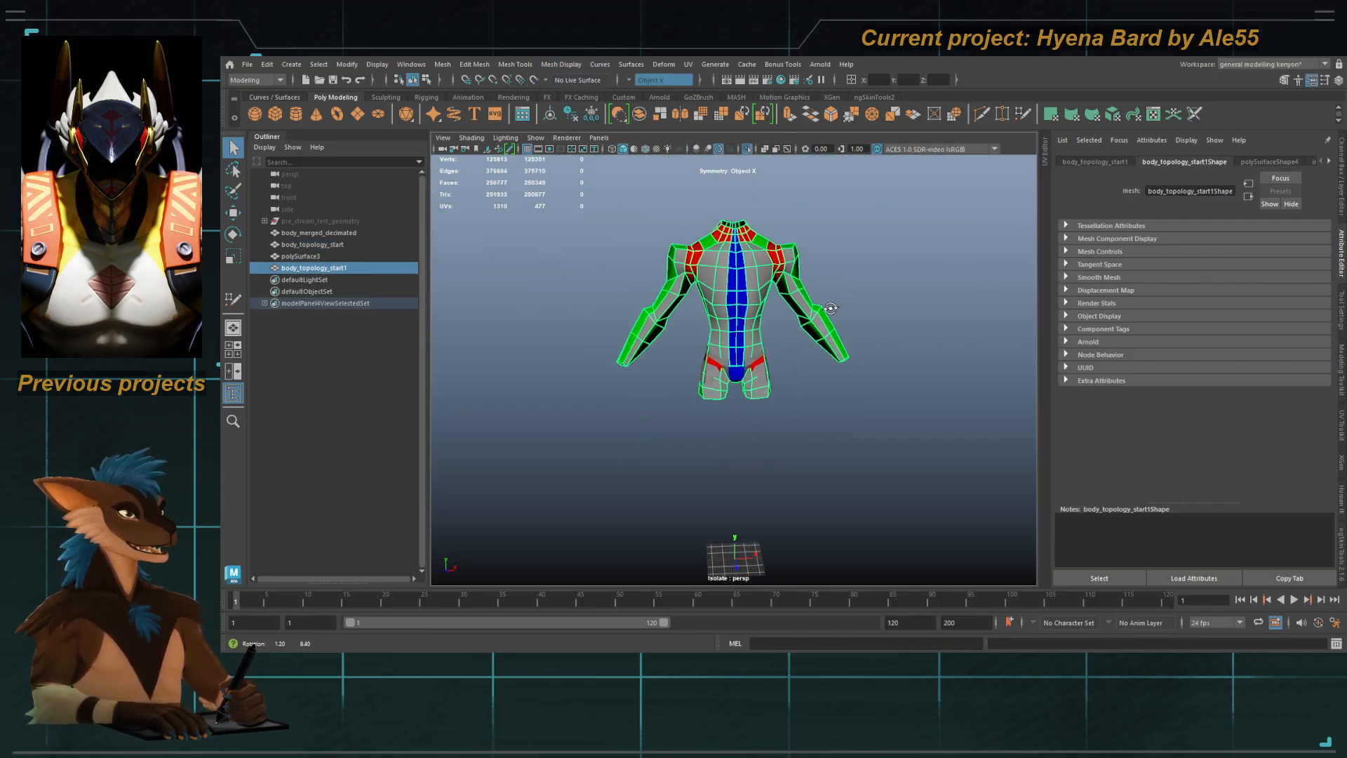
pyautogui.press('w')
pyautogui.moveTo(848, 249); pyautogui.dragTo(598, 251)
pyautogui.keyDown('alt'); pyautogui.moveTo(598, 250); pyautogui.dragTo(791, 262, button='middle'); pyautogui.keyUp('alt')
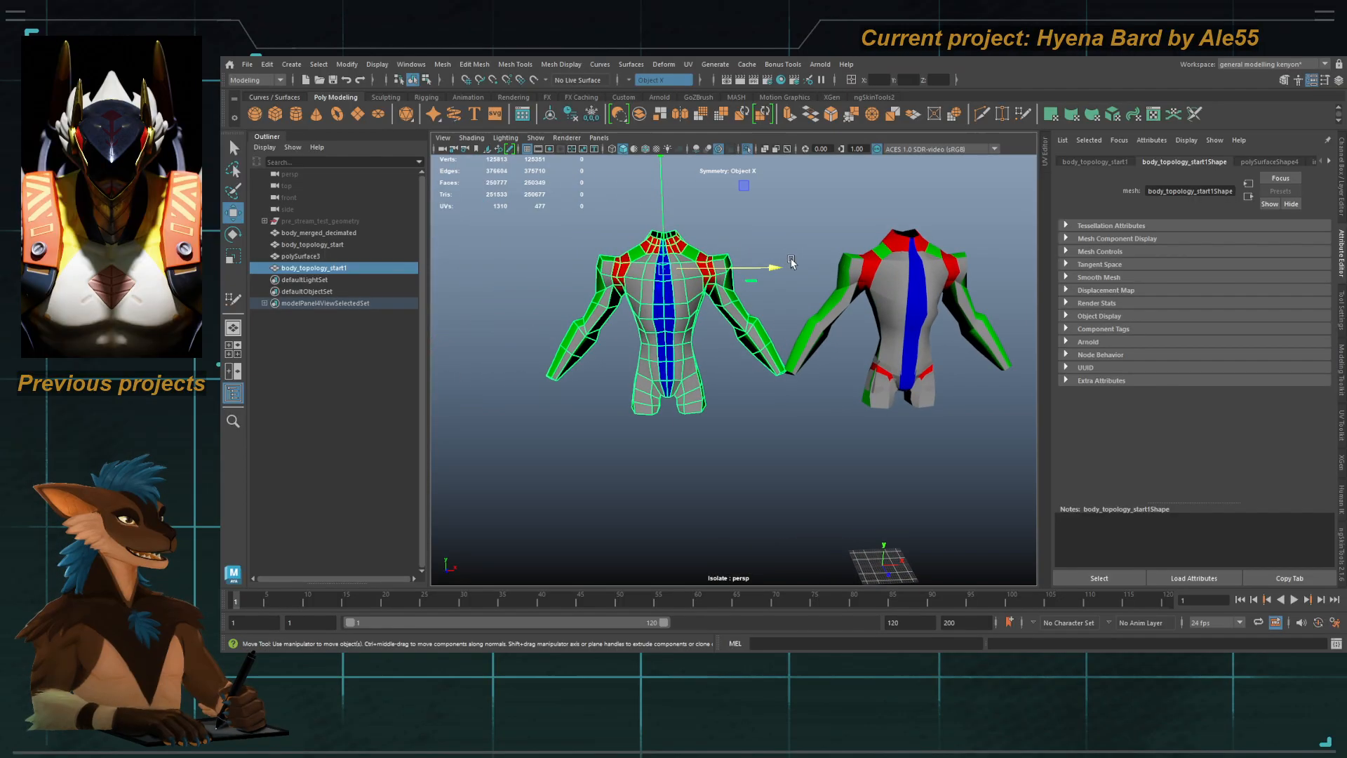
pyautogui.moveTo(767, 267); pyautogui.dragTo(754, 267)
pyautogui.press('q')
# Step: Display the duplicated body with smooth mesh preview and examine its old pelvis topology from front and back
pyautogui.click(781, 285)
pyautogui.click(637, 349)
pyautogui.keyDown('alt'); pyautogui.moveTo(638, 349); pyautogui.dragTo(730, 393, button='right'); pyautogui.keyUp('alt')
pyautogui.keyDown('alt'); pyautogui.moveTo(729, 392); pyautogui.dragTo(659, 412, button='middle'); pyautogui.keyUp('alt')
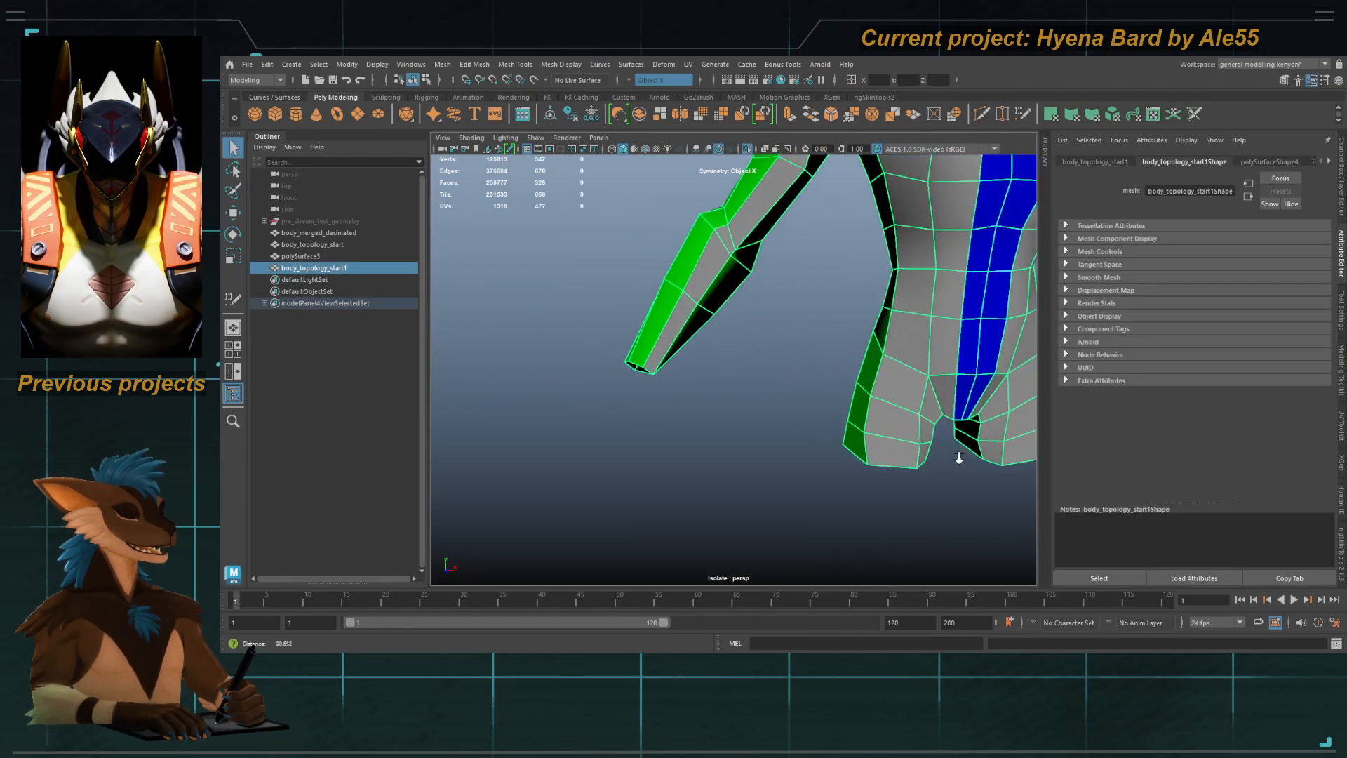
pyautogui.keyDown('alt'); pyautogui.moveTo(660, 412); pyautogui.dragTo(686, 370); pyautogui.keyUp('alt')
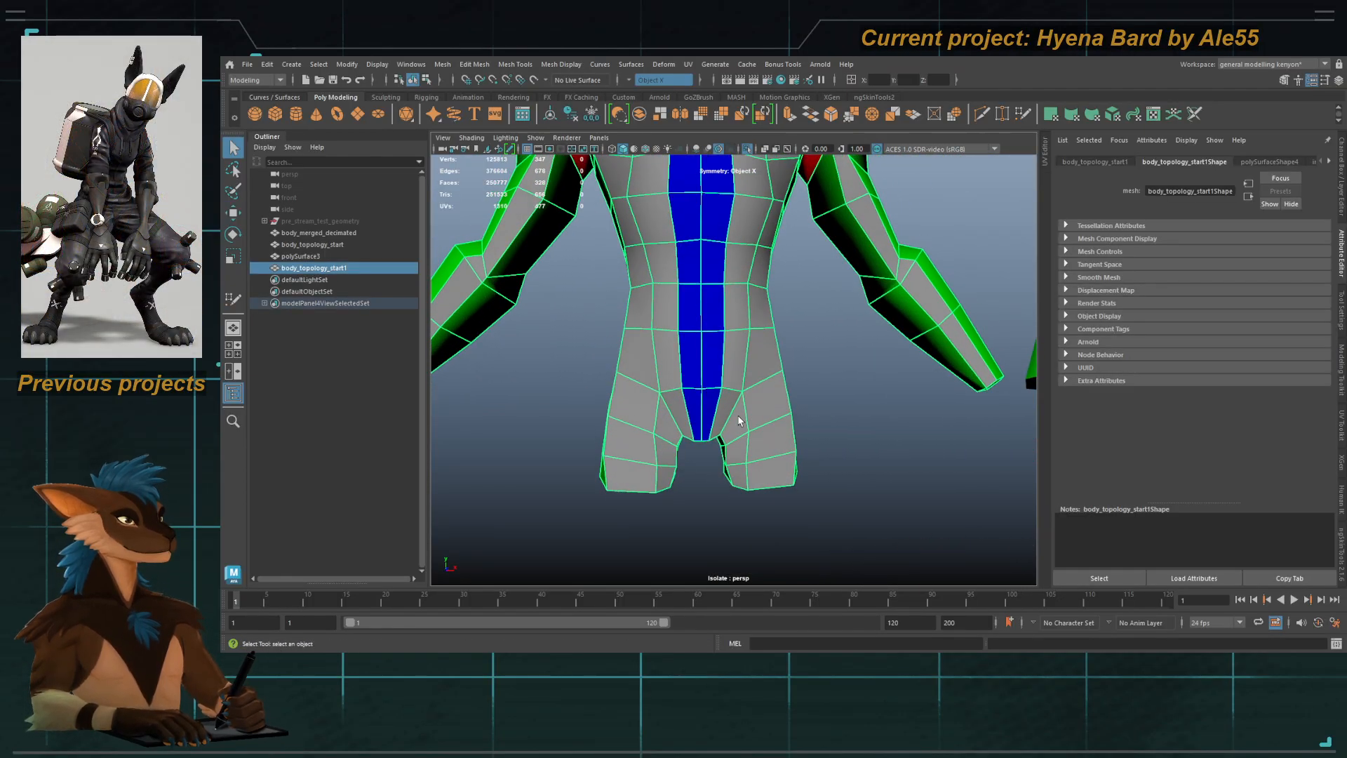
pyautogui.keyDown('alt'); pyautogui.moveTo(740, 421); pyautogui.dragTo(691, 405, button='right'); pyautogui.keyUp('alt')
pyautogui.keyDown('alt'); pyautogui.moveTo(691, 405); pyautogui.dragTo(682, 414); pyautogui.keyUp('alt')
pyautogui.press('3')
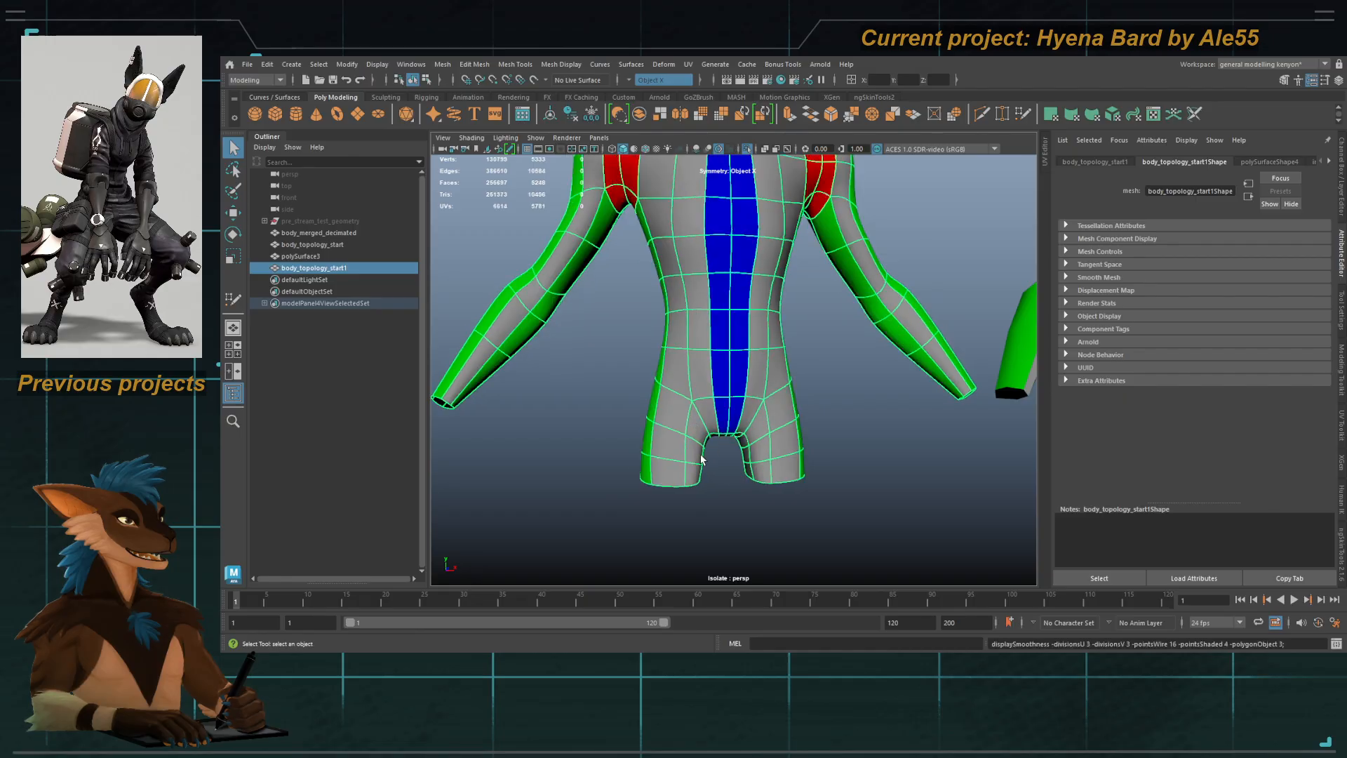
pyautogui.keyDown('alt'); pyautogui.moveTo(701, 459); pyautogui.dragTo(959, 417); pyautogui.keyUp('alt')
# Step: Select faces around the legs and lower back on the smoothed copy to examine the old loop flow
pyautogui.press('F11')
pyautogui.click(711, 412)
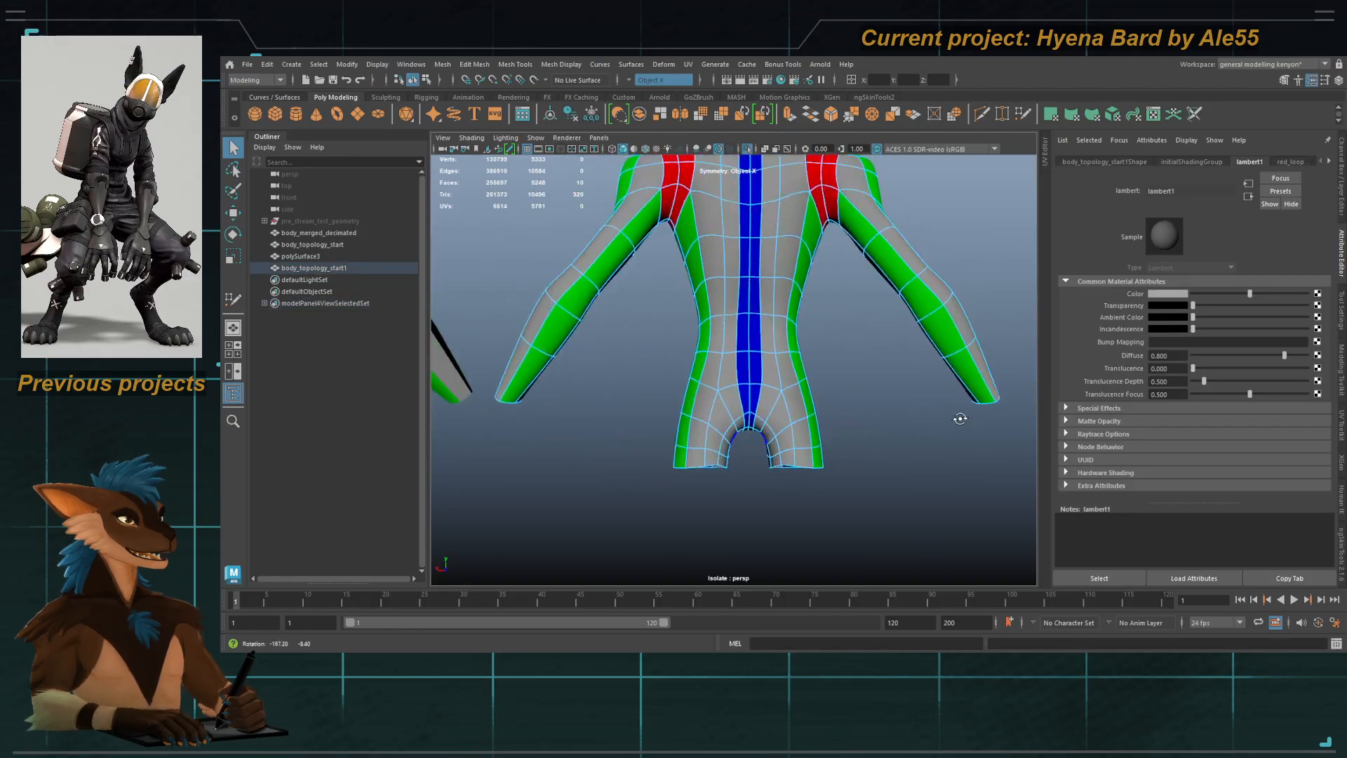
pyautogui.keyDown('alt'); pyautogui.moveTo(764, 426); pyautogui.dragTo(811, 427, button='right'); pyautogui.keyUp('alt')
pyautogui.keyDown('shift'); pyautogui.moveTo(811, 426); pyautogui.dragTo(763, 410); pyautogui.keyUp('shift')
pyautogui.keyDown('alt'); pyautogui.moveTo(796, 434); pyautogui.dragTo(765, 390, button='middle'); pyautogui.keyUp('alt')
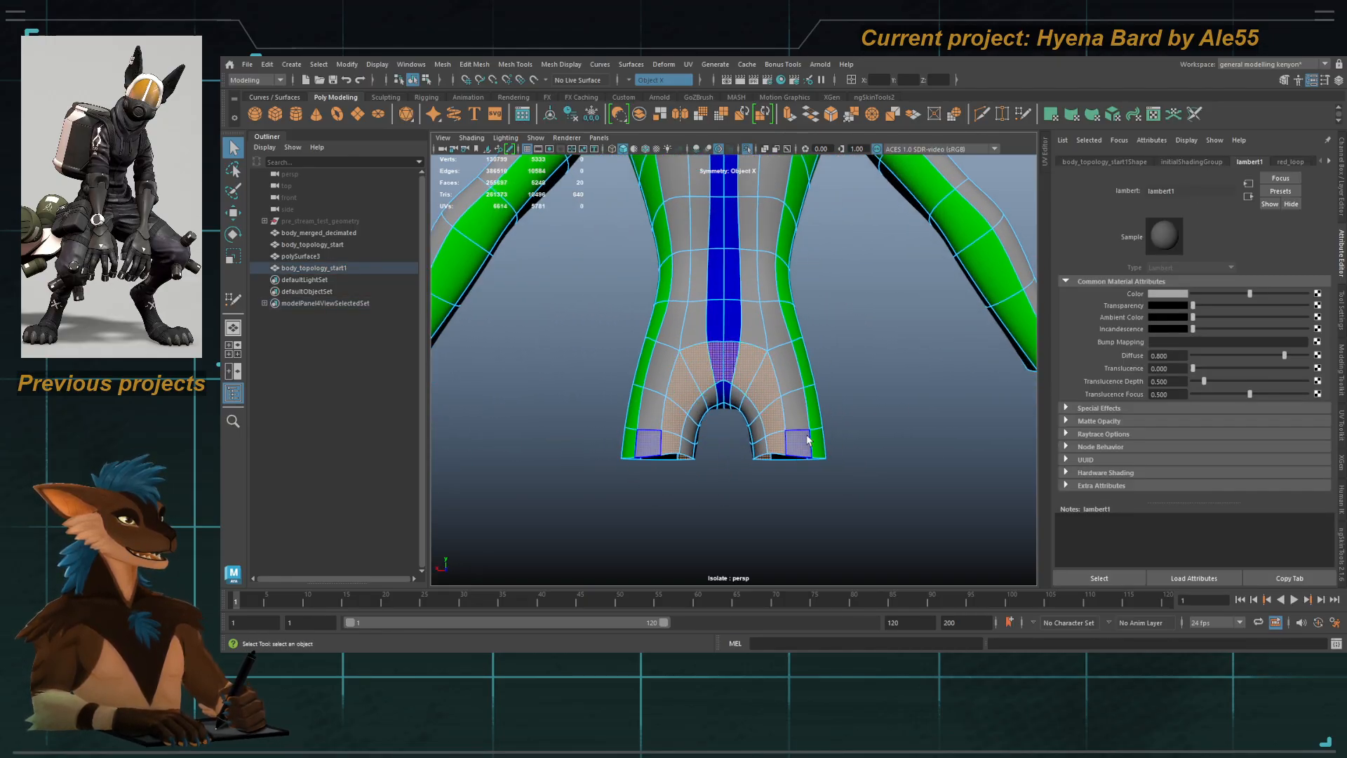
pyautogui.keyDown('alt'); pyautogui.moveTo(811, 385); pyautogui.dragTo(788, 309); pyautogui.keyUp('alt')
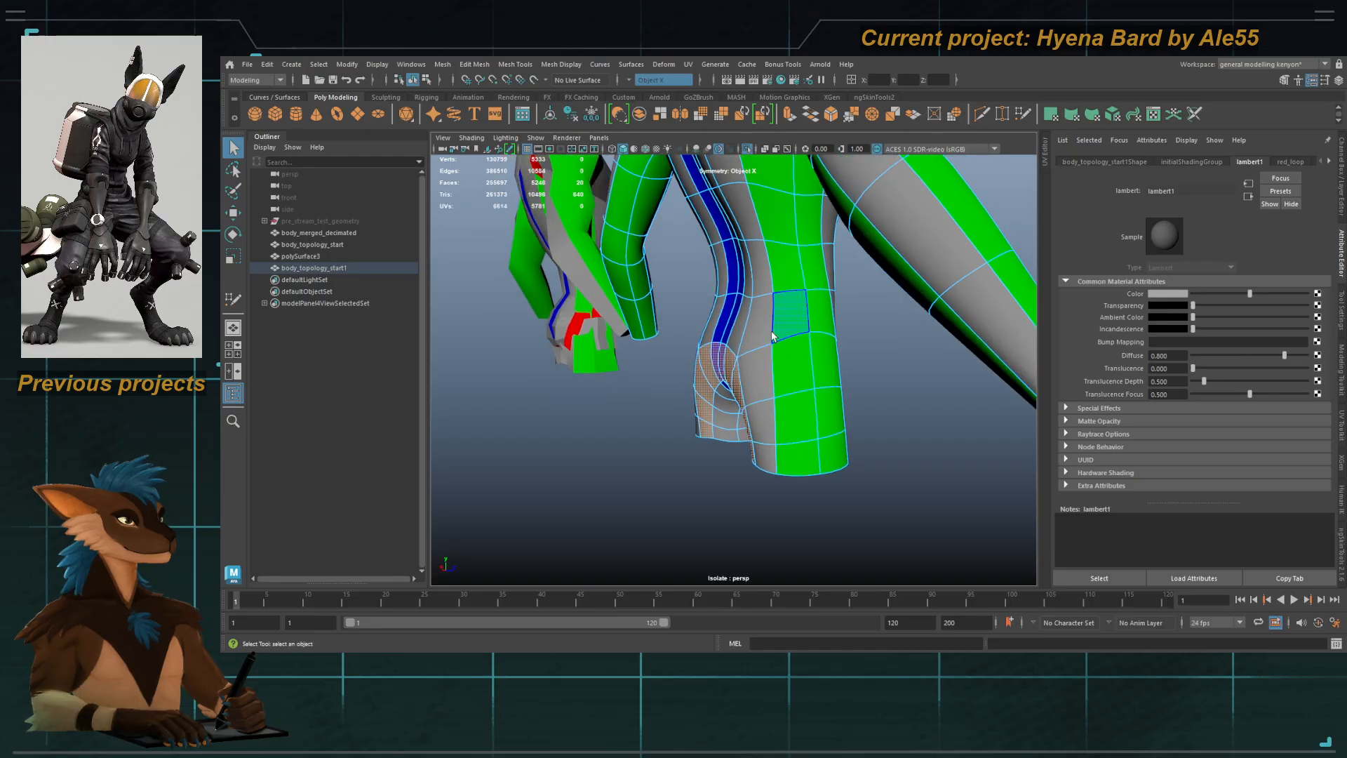
# Step: Compare the old hip topology on the duplicate with the face loops of the new pelvis mesh
pyautogui.keyDown('alt'); pyautogui.moveTo(841, 395); pyautogui.dragTo(663, 383); pyautogui.keyUp('alt')
pyautogui.moveTo(733, 379); pyautogui.dragTo(779, 346, button='right')
pyautogui.keyDown('alt'); pyautogui.moveTo(779, 345); pyautogui.dragTo(686, 372, button='right'); pyautogui.keyUp('alt')
pyautogui.keyDown('alt'); pyautogui.moveTo(685, 373); pyautogui.dragTo(773, 364); pyautogui.keyUp('alt')
pyautogui.moveTo(774, 363); pyautogui.dragTo(731, 360, button='right')
pyautogui.keyDown('alt'); pyautogui.moveTo(821, 372); pyautogui.dragTo(688, 380); pyautogui.keyUp('alt')
pyautogui.moveTo(747, 376)
pyautogui.mouseDown(button='right')
pyautogui.moveTo(793, 345)
pyautogui.moveTo(737, 382)
pyautogui.mouseUp(button='right')
pyautogui.keyDown('alt'); pyautogui.moveTo(898, 390); pyautogui.dragTo(694, 383, button='middle'); pyautogui.keyUp('alt')
pyautogui.keyDown('alt'); pyautogui.moveTo(694, 383); pyautogui.dragTo(712, 383, button='right'); pyautogui.keyUp('alt')
pyautogui.keyDown('alt'); pyautogui.moveTo(886, 408); pyautogui.dragTo(817, 431); pyautogui.keyUp('alt')
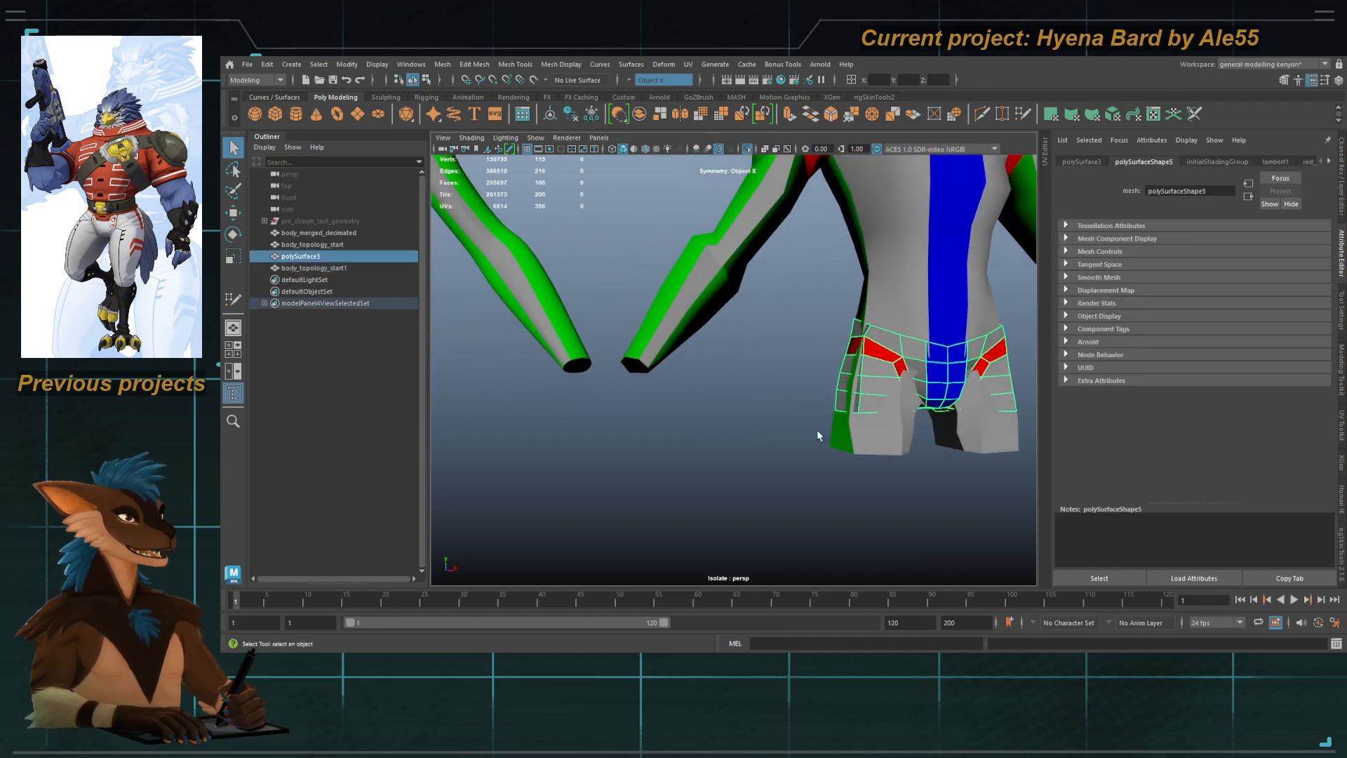
# Step: Select all hip and thigh faces of body_topology_start below the waist in wireframe display and delete them
pyautogui.click(817, 433)
pyautogui.click(886, 432)
pyautogui.keyDown('alt'); pyautogui.moveTo(887, 432); pyautogui.dragTo(656, 389, button='middle'); pyautogui.keyUp('alt')
pyautogui.press('4')
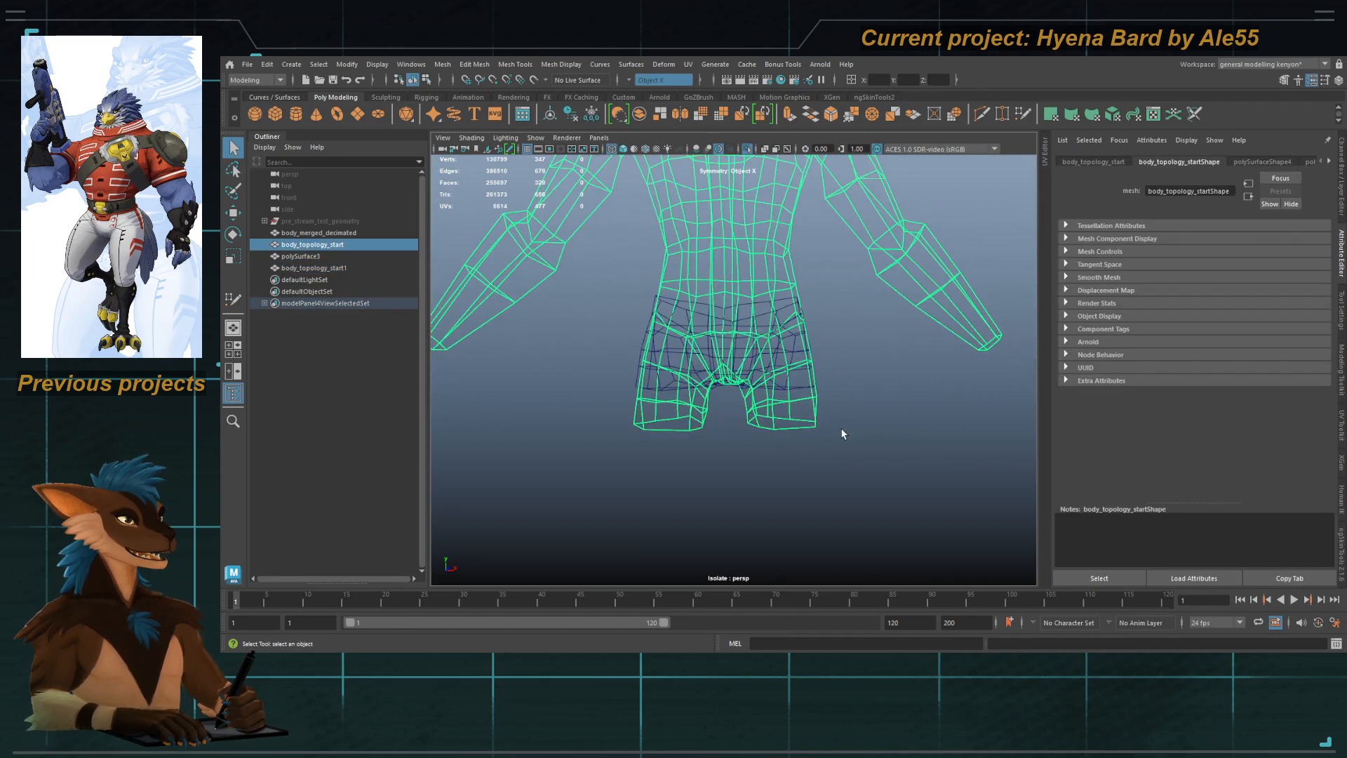
pyautogui.keyDown('alt'); pyautogui.moveTo(856, 446); pyautogui.dragTo(863, 438); pyautogui.keyUp('alt')
pyautogui.press('F11')
pyautogui.moveTo(615, 302); pyautogui.dragTo(852, 437)
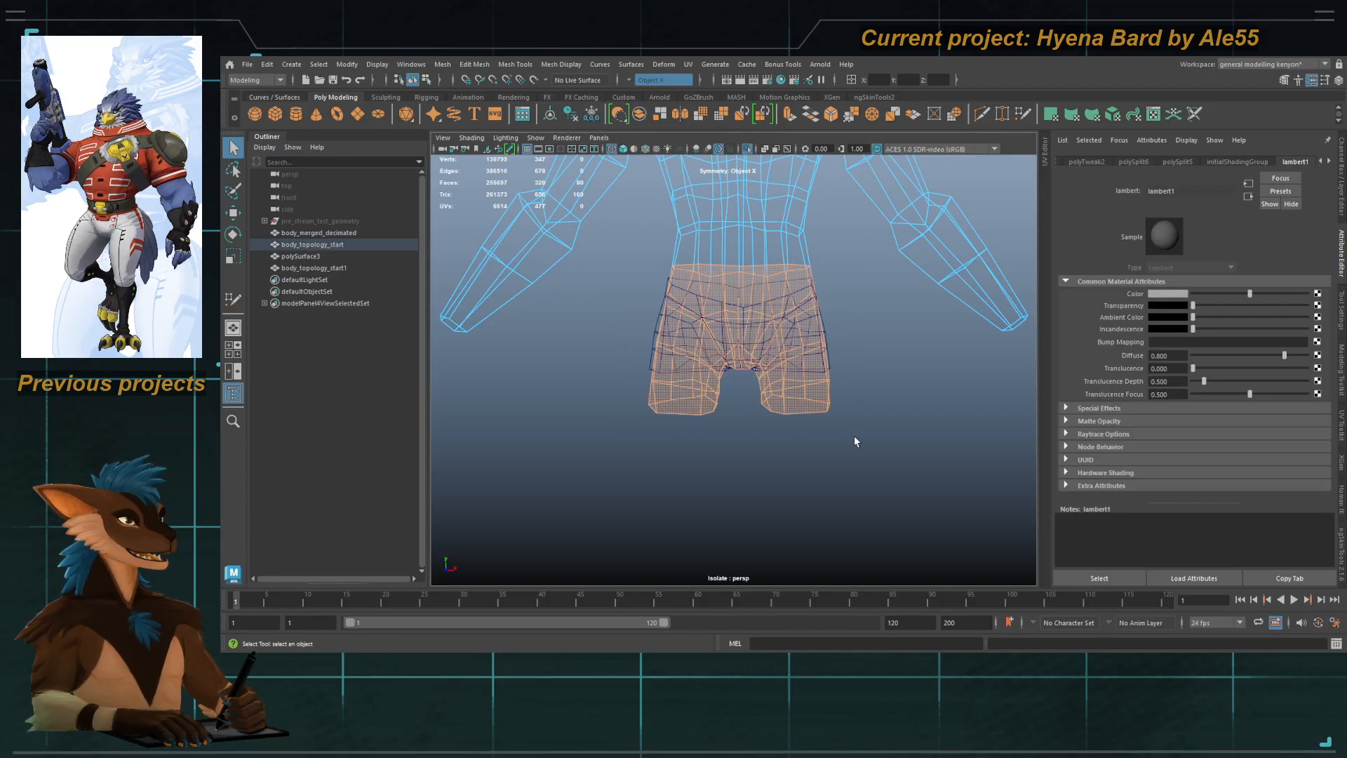
pyautogui.press('Delete')
pyautogui.press('5')
# Step: Combine the trimmed torso with the new pelvis, clear the construction history and rename the mesh body_topology_new_pelvis
pyautogui.keyDown('alt'); pyautogui.moveTo(782, 260); pyautogui.dragTo(765, 317, button='middle'); pyautogui.keyUp('alt')
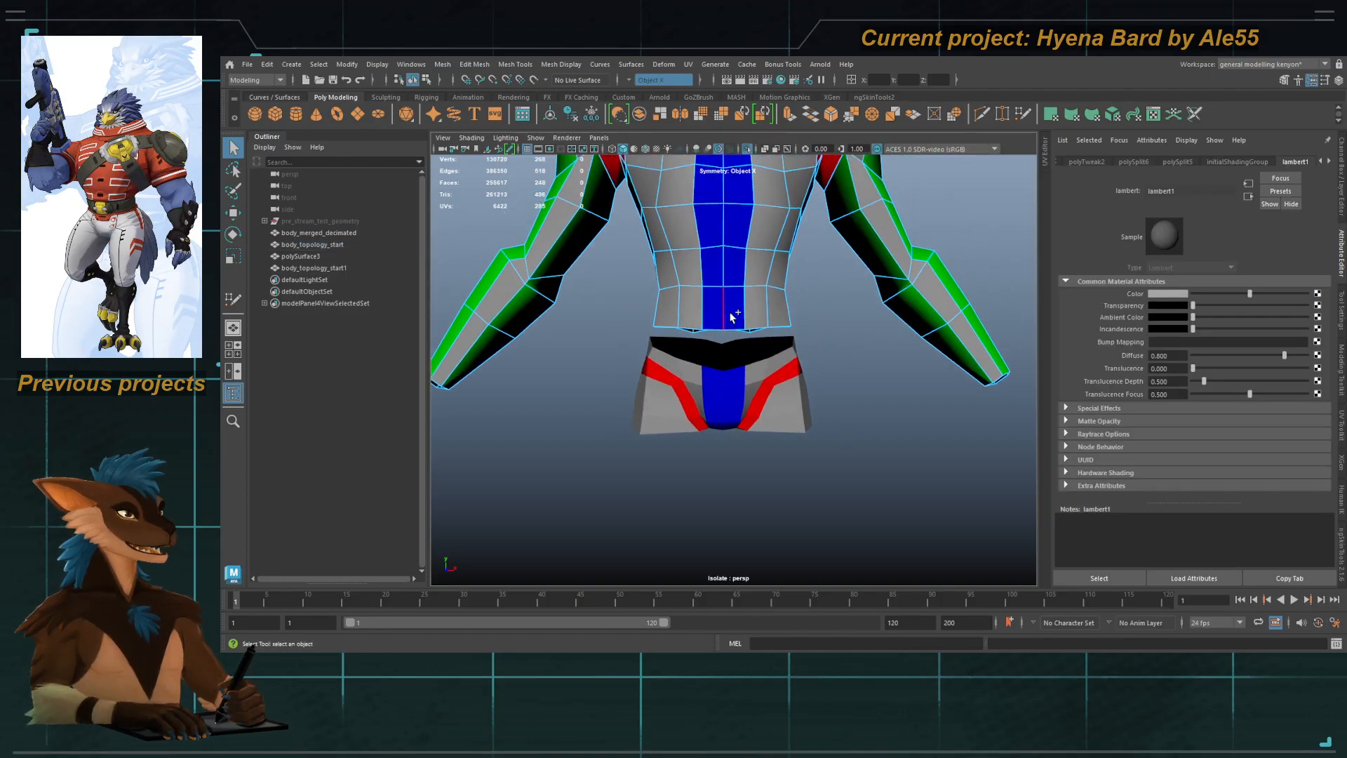
pyautogui.click(725, 310)
pyautogui.press('F8')
pyautogui.keyDown('shift'); pyautogui.click(740, 392); pyautogui.keyUp('shift')
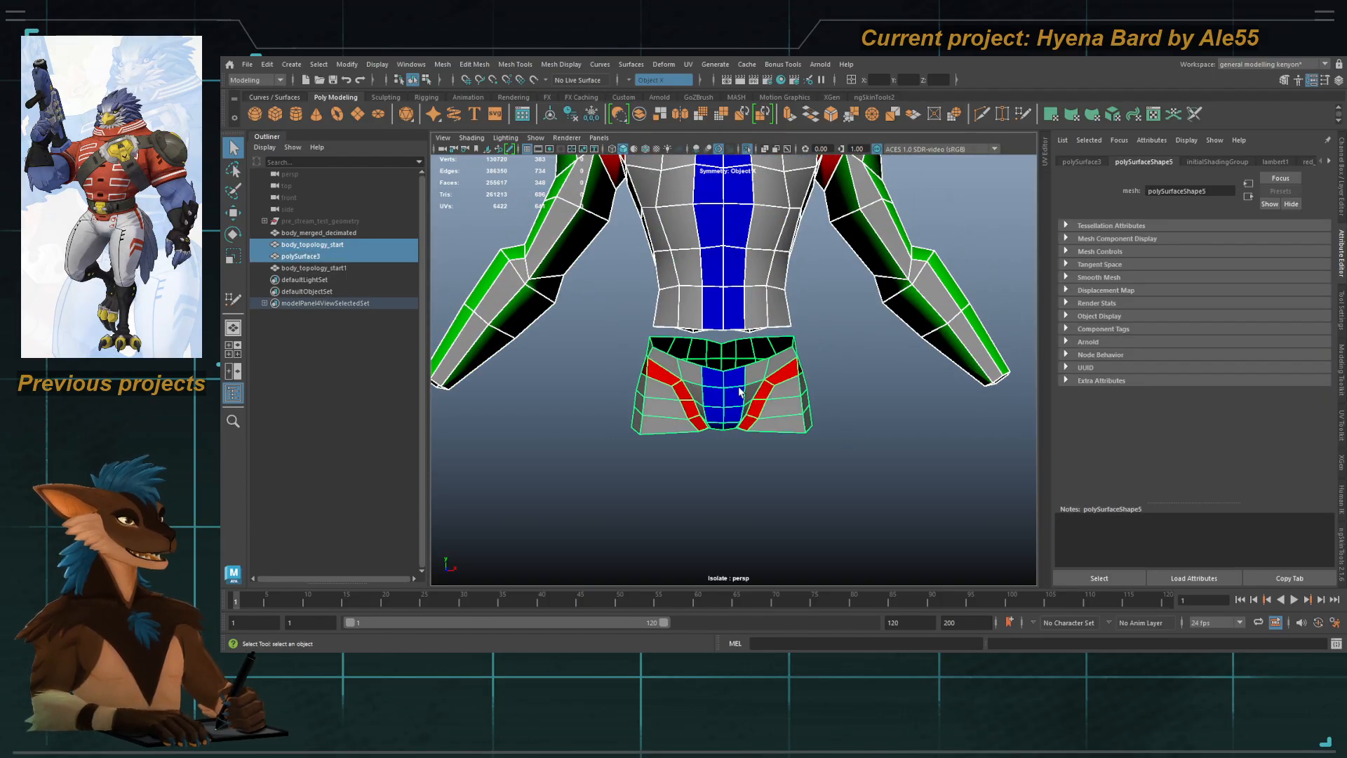
pyautogui.press('f')
pyautogui.keyDown('alt'); pyautogui.moveTo(739, 388); pyautogui.dragTo(713, 299, button='middle'); pyautogui.keyUp('alt')
pyautogui.keyDown('alt'); pyautogui.moveTo(713, 299); pyautogui.dragTo(731, 336, button='right'); pyautogui.keyUp('alt')
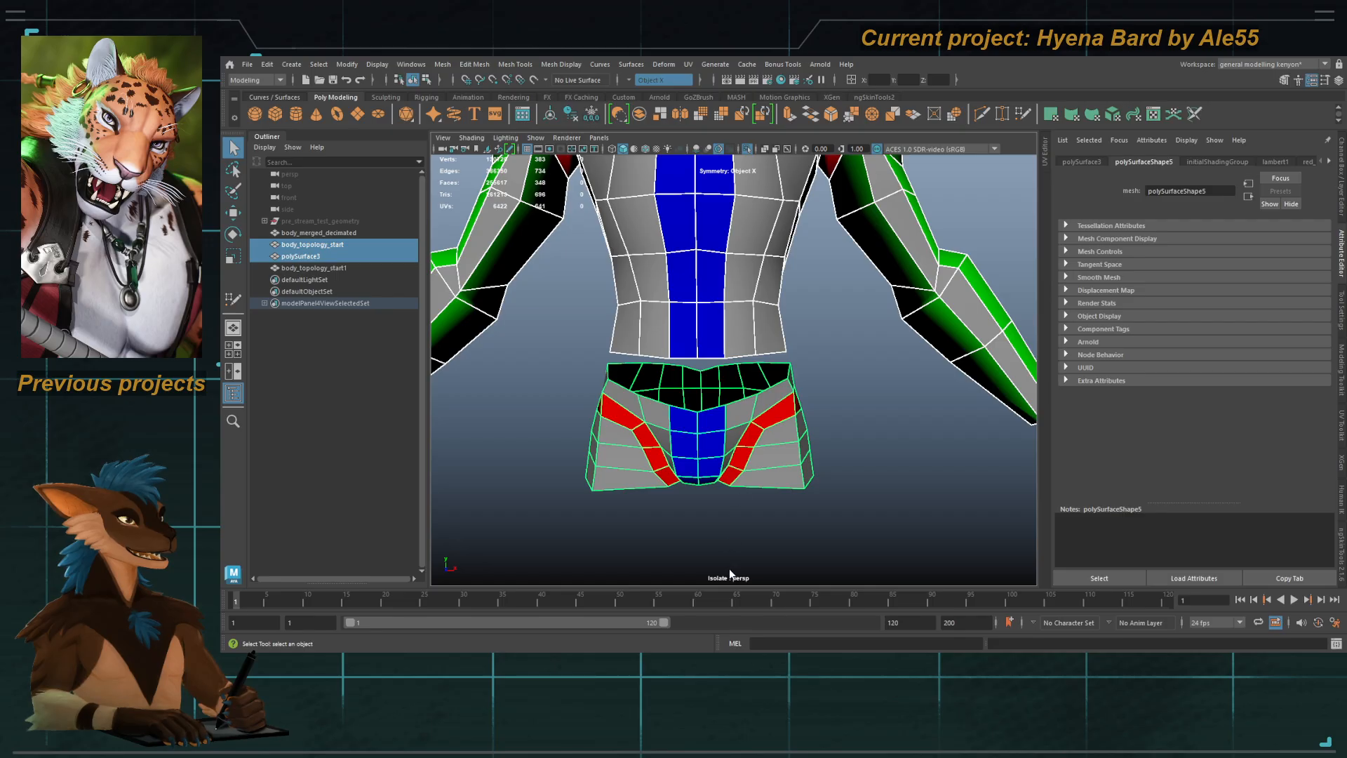
pyautogui.keyDown('shift'); pyautogui.moveTo(729, 569); pyautogui.dragTo(727, 562, button='right'); pyautogui.keyUp('shift')
pyautogui.hotkey('alt', 'shift', 'd')
pyautogui.doubleClick(320, 257)
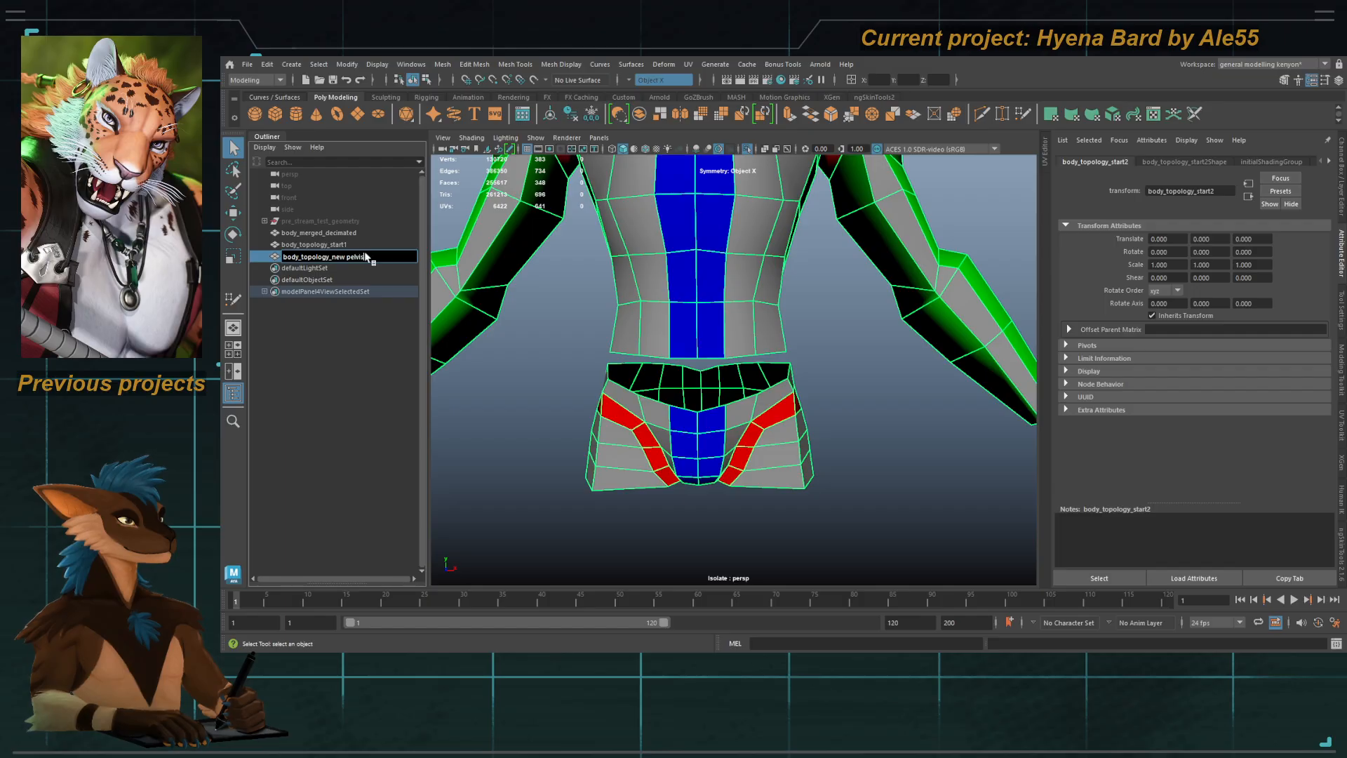
# Step: Turn off isolation, make the body_merged_decimated sculpt the live surface and resume Quad Draw at the waist gap
pyautogui.click(748, 150)
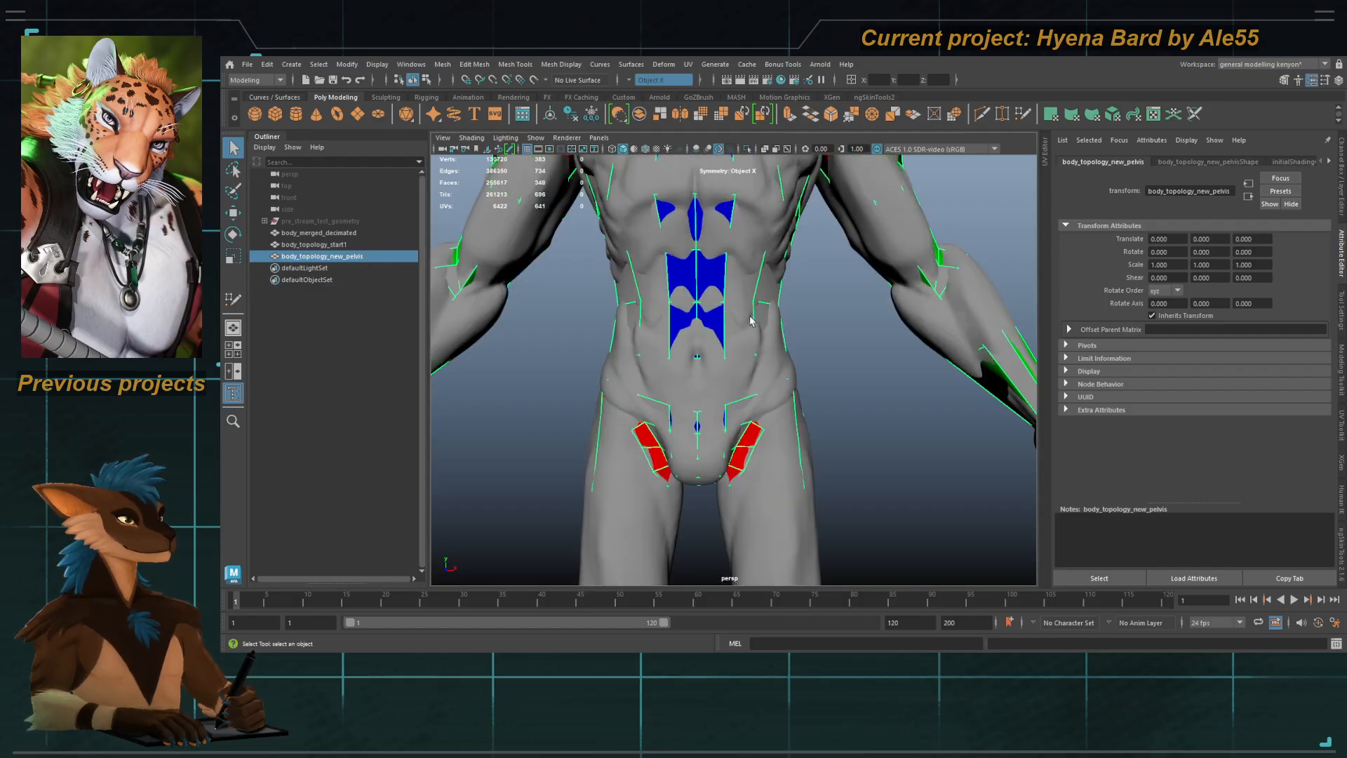
pyautogui.click(609, 237)
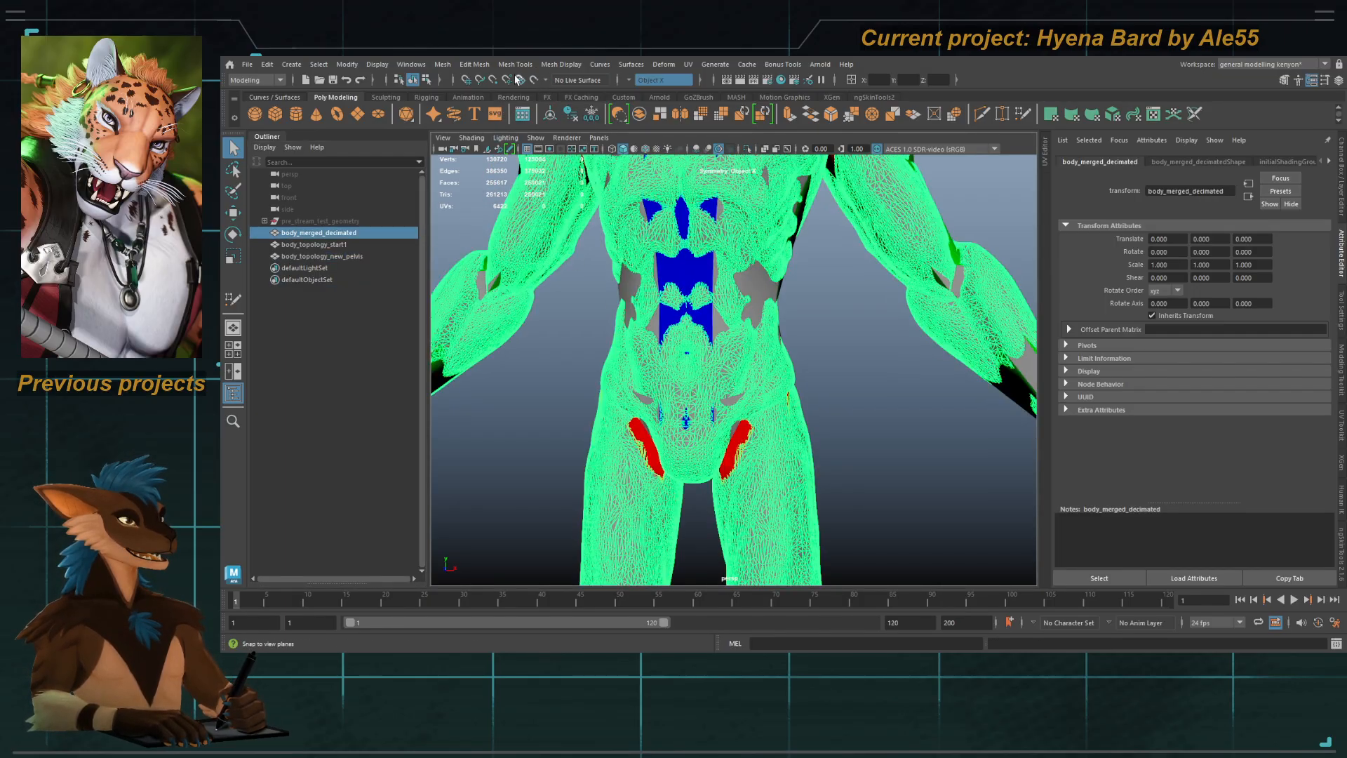
pyautogui.click(534, 80)
pyautogui.click(671, 377)
pyautogui.press('y')
pyautogui.keyDown('alt'); pyautogui.moveTo(691, 403); pyautogui.dragTo(723, 353, button='middle'); pyautogui.keyUp('alt')
pyautogui.keyDown('alt'); pyautogui.moveTo(723, 353); pyautogui.dragTo(833, 412, button='right'); pyautogui.keyUp('alt')
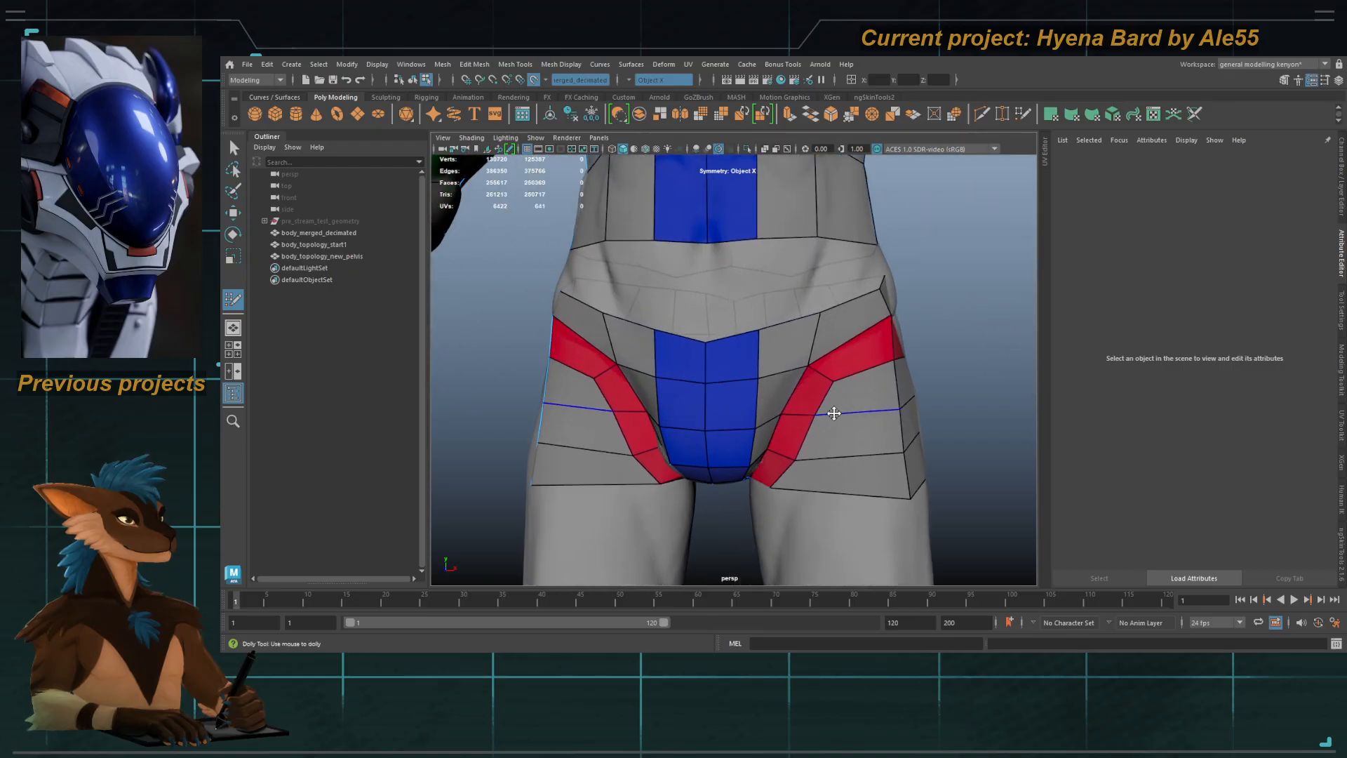
# Step: Fill the gap between the torso and the new pelvis with quads from the front centre around to the back
pyautogui.keyDown('shift'); pyautogui.click(672, 278); pyautogui.keyUp('shift')
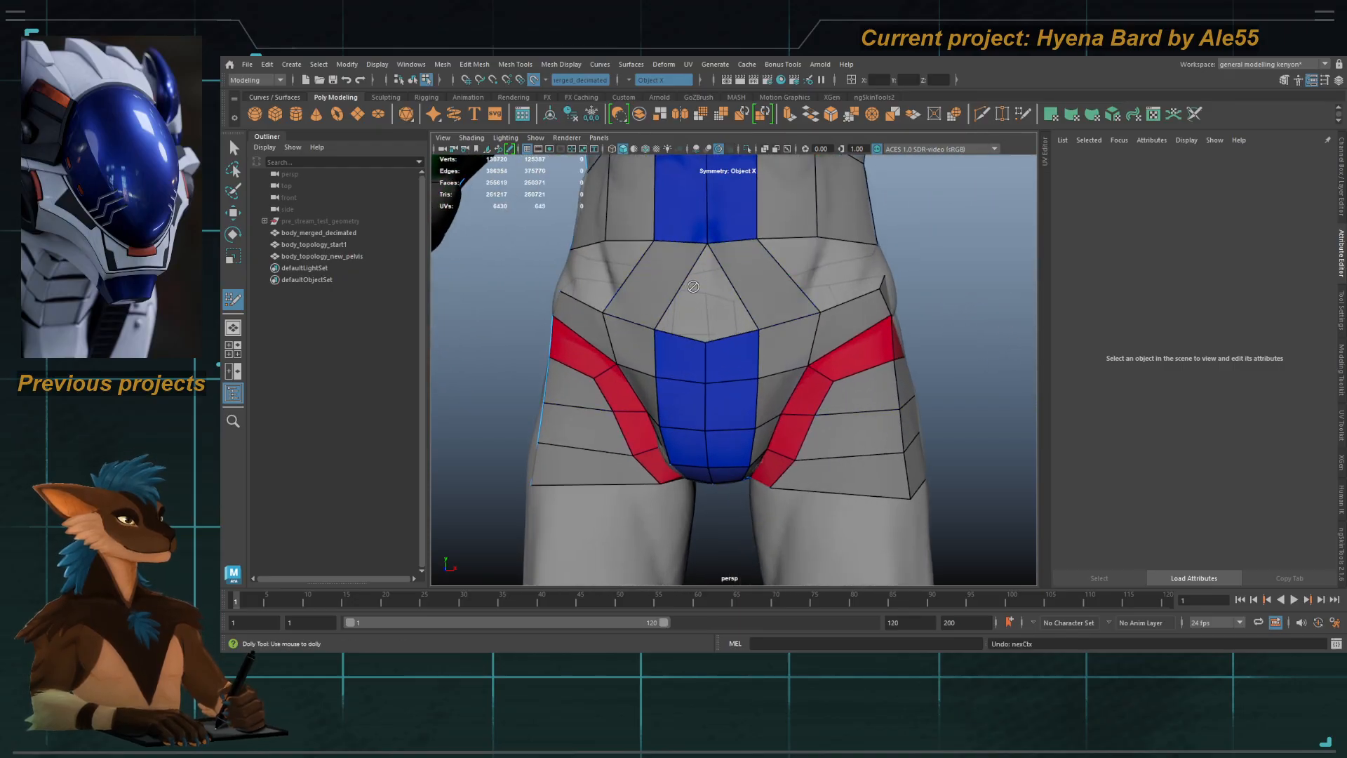
pyautogui.keyDown('shift'); pyautogui.click(697, 285); pyautogui.keyUp('shift')
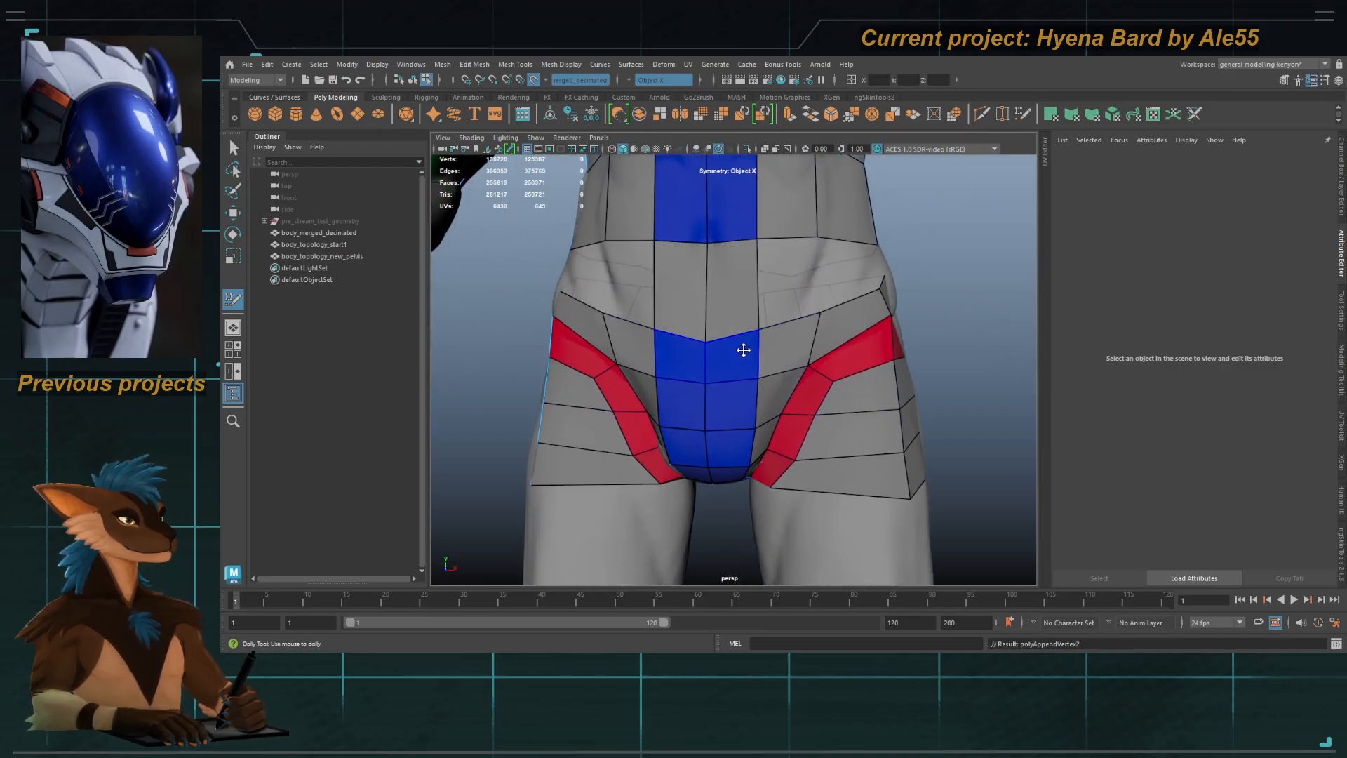
pyautogui.keyDown('alt'); pyautogui.moveTo(743, 349); pyautogui.dragTo(611, 344); pyautogui.keyUp('alt')
pyautogui.keyDown('shift'); pyautogui.click(715, 313); pyautogui.keyUp('shift')
pyautogui.keyDown('alt'); pyautogui.moveTo(749, 323); pyautogui.dragTo(667, 323); pyautogui.keyUp('alt')
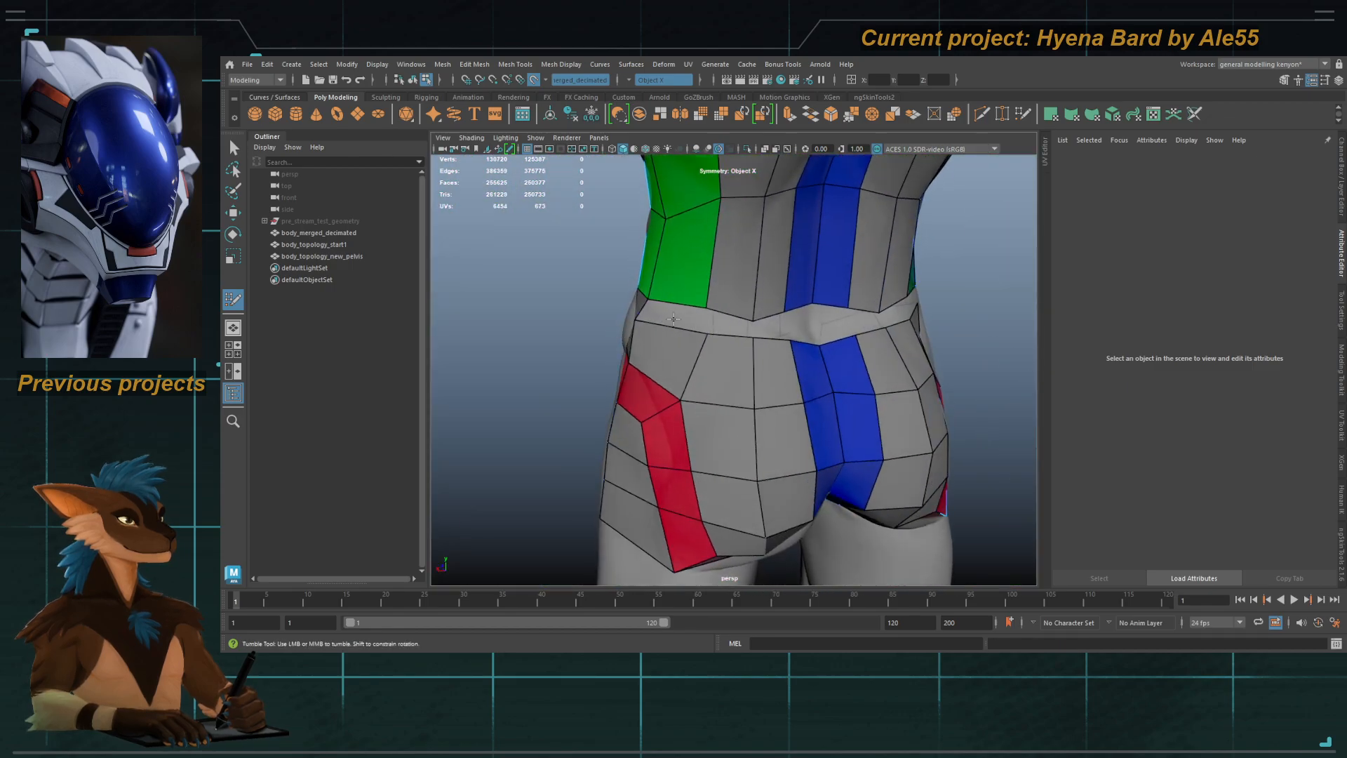
pyautogui.keyDown('shift'); pyautogui.click(767, 323); pyautogui.keyUp('shift')
# Step: Examine the joined waist and pelvis topology on the sculpt from the front, side, back and below
pyautogui.keyDown('alt'); pyautogui.moveTo(800, 316); pyautogui.dragTo(606, 413); pyautogui.keyUp('alt')
pyautogui.keyDown('alt'); pyautogui.moveTo(667, 379); pyautogui.dragTo(665, 324, button='middle'); pyautogui.keyUp('alt')
pyautogui.keyDown('alt'); pyautogui.moveTo(665, 324); pyautogui.dragTo(727, 337, button='right'); pyautogui.keyUp('alt')
pyautogui.moveTo(726, 337)
pyautogui.keyDown('alt'); pyautogui.mouseDown()
pyautogui.moveTo(642, 345)
pyautogui.moveTo(733, 351)
pyautogui.mouseUp(); pyautogui.keyUp('alt')
pyautogui.keyDown('alt'); pyautogui.moveTo(733, 350); pyautogui.dragTo(699, 367, button='right'); pyautogui.keyUp('alt')
pyautogui.keyDown('alt'); pyautogui.moveTo(700, 367); pyautogui.dragTo(719, 359); pyautogui.keyUp('alt')
pyautogui.keyDown('alt'); pyautogui.moveTo(719, 359); pyautogui.dragTo(743, 375, button='middle'); pyautogui.keyUp('alt')
pyautogui.keyDown('alt'); pyautogui.moveTo(687, 376); pyautogui.dragTo(715, 385, button='right'); pyautogui.keyUp('alt')
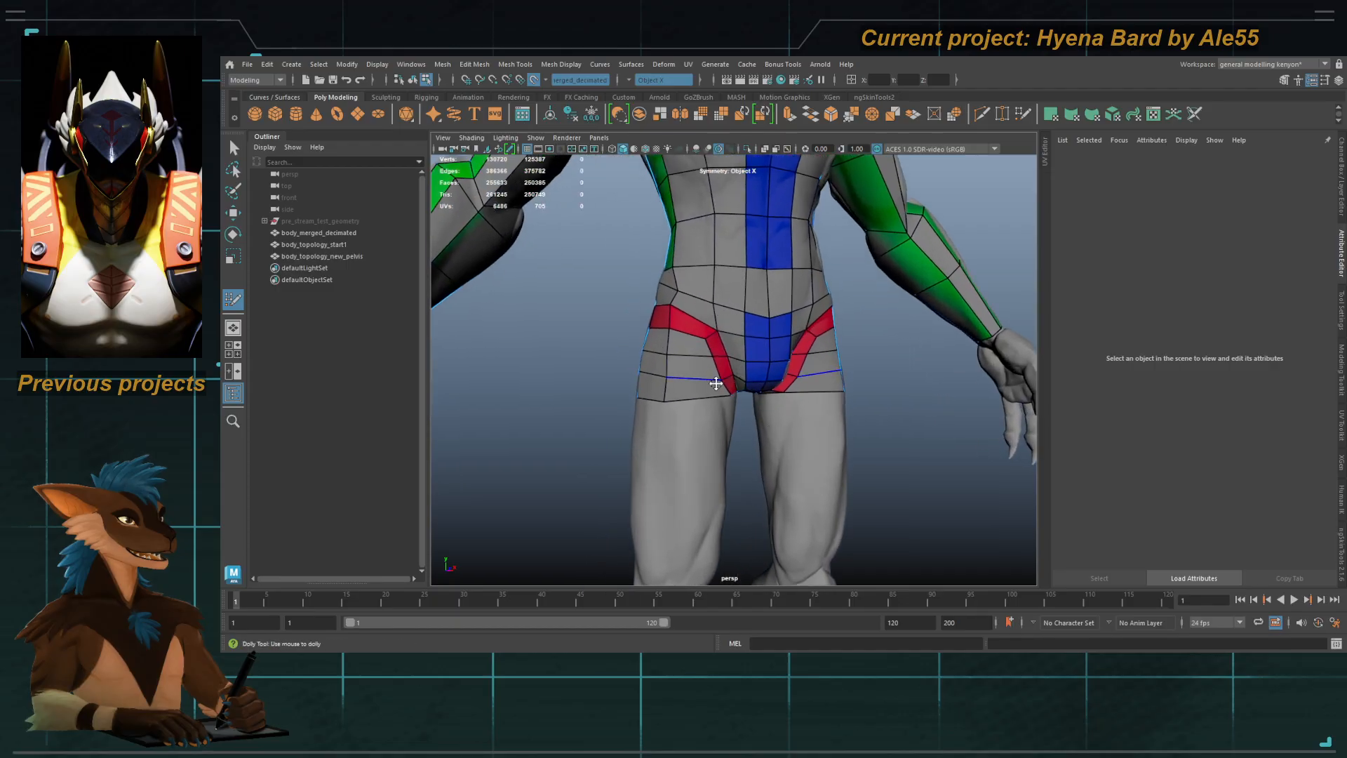
pyautogui.keyDown('alt'); pyautogui.moveTo(716, 384); pyautogui.dragTo(757, 382); pyautogui.keyUp('alt')
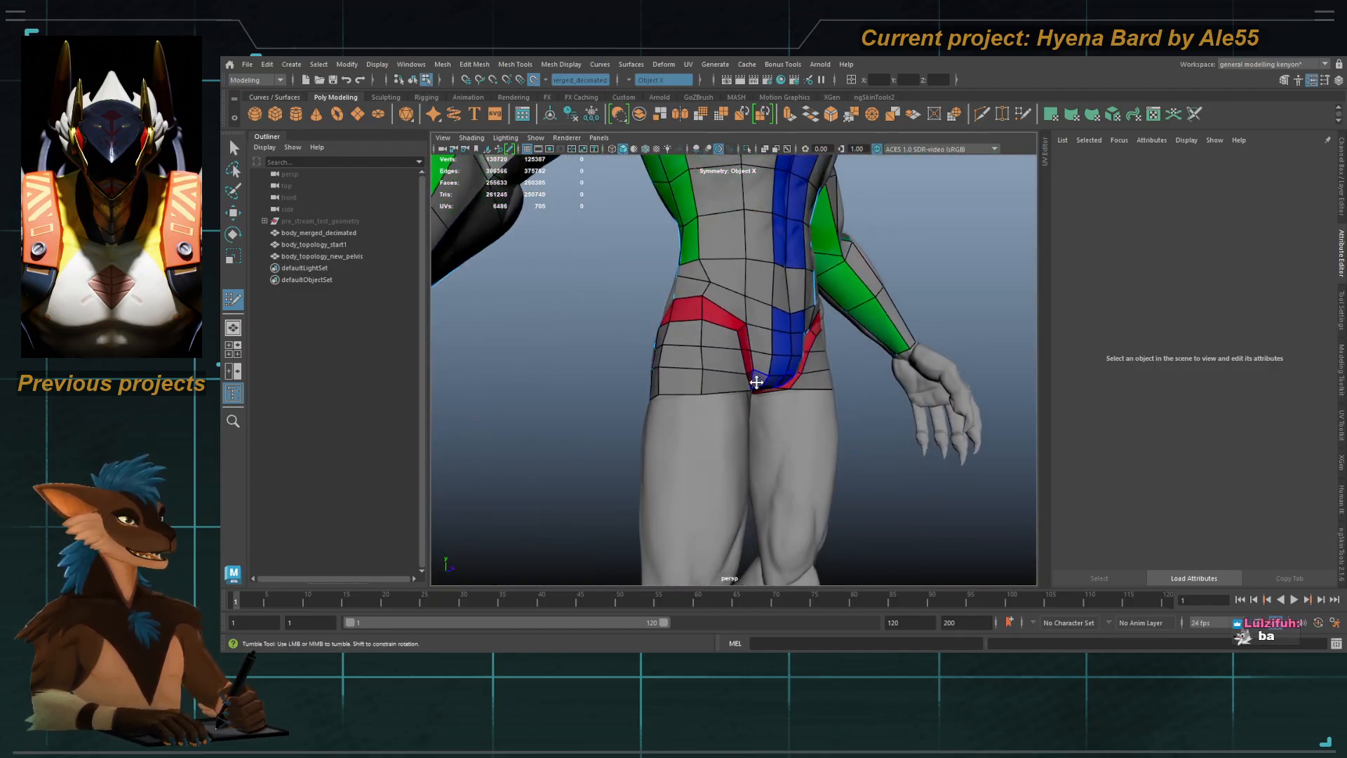
pyautogui.keyDown('alt'); pyautogui.moveTo(678, 309); pyautogui.dragTo(778, 362); pyautogui.keyUp('alt')
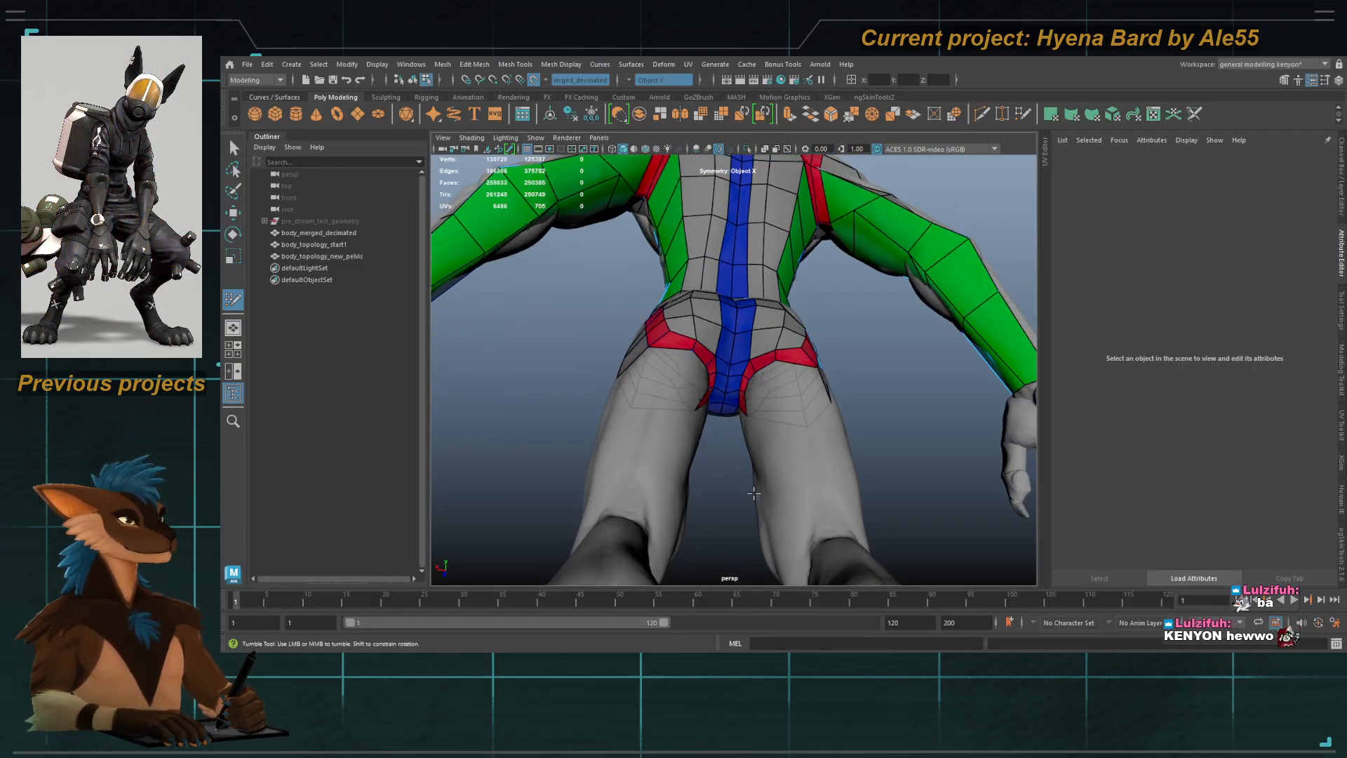
pyautogui.keyDown('alt'); pyautogui.moveTo(753, 493); pyautogui.dragTo(761, 405); pyautogui.keyUp('alt')
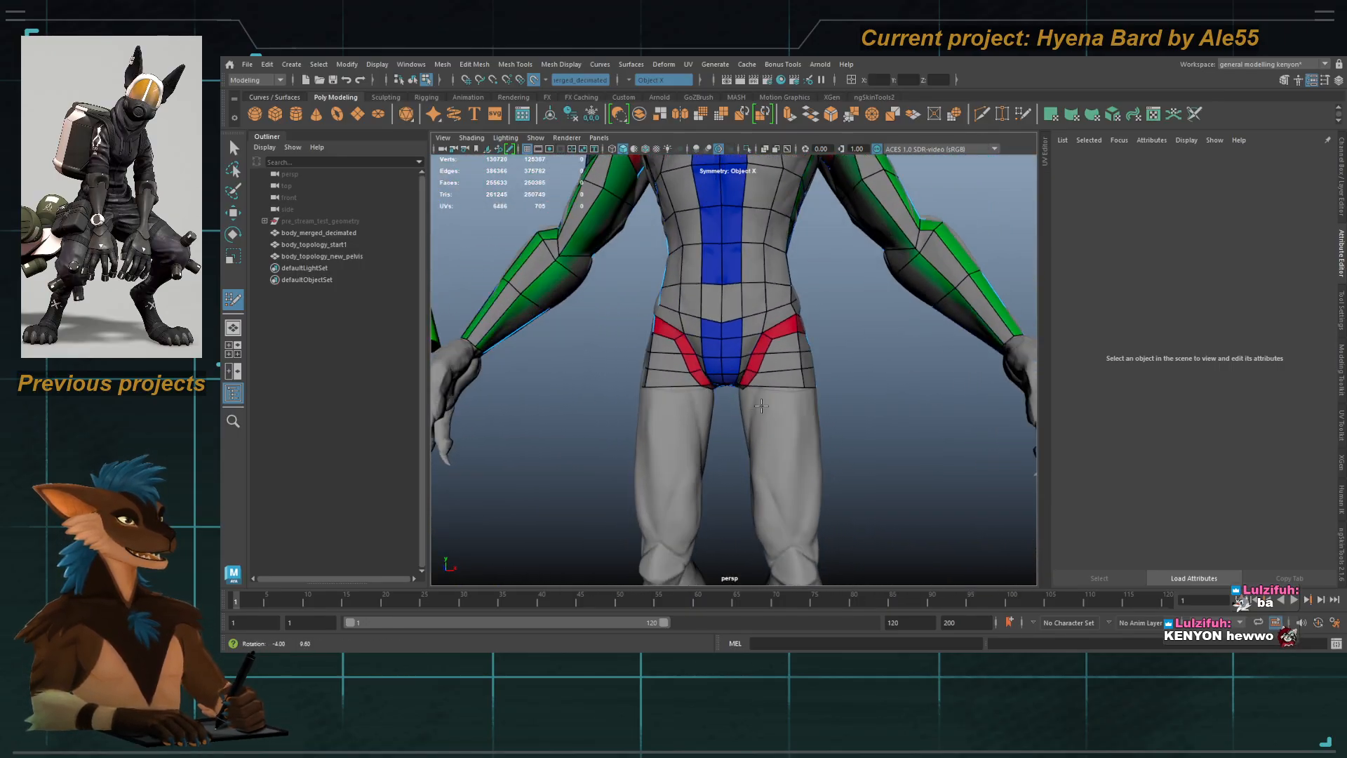
pyautogui.keyDown('alt'); pyautogui.moveTo(761, 405); pyautogui.dragTo(798, 292, button='right'); pyautogui.keyUp('alt')
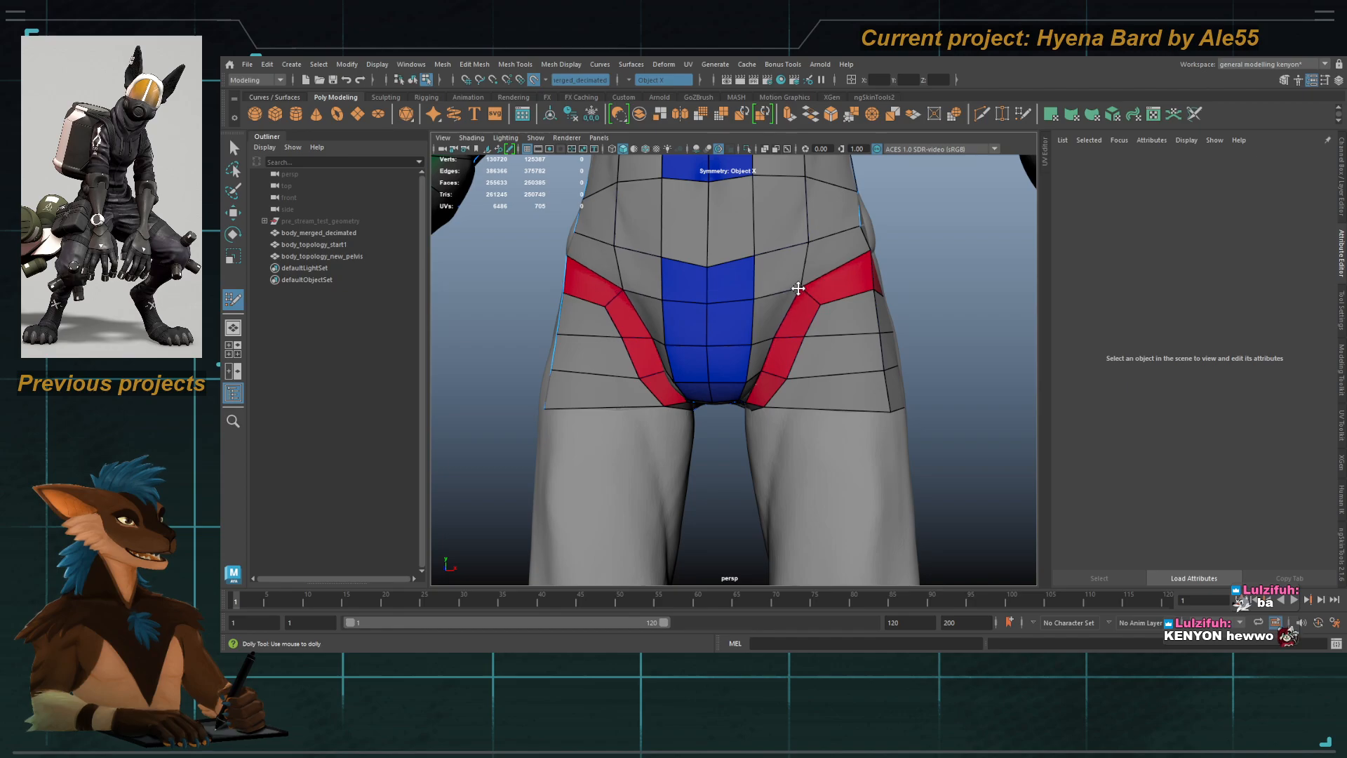
# Step: Insert a symmetrical edge loop along the middle of the red bands that circle the leg openings
pyautogui.keyDown('alt'); pyautogui.moveTo(770, 324); pyautogui.dragTo(603, 315); pyautogui.keyUp('alt')
pyautogui.keyDown('ctrl'); pyautogui.click(776, 325); pyautogui.keyUp('ctrl')
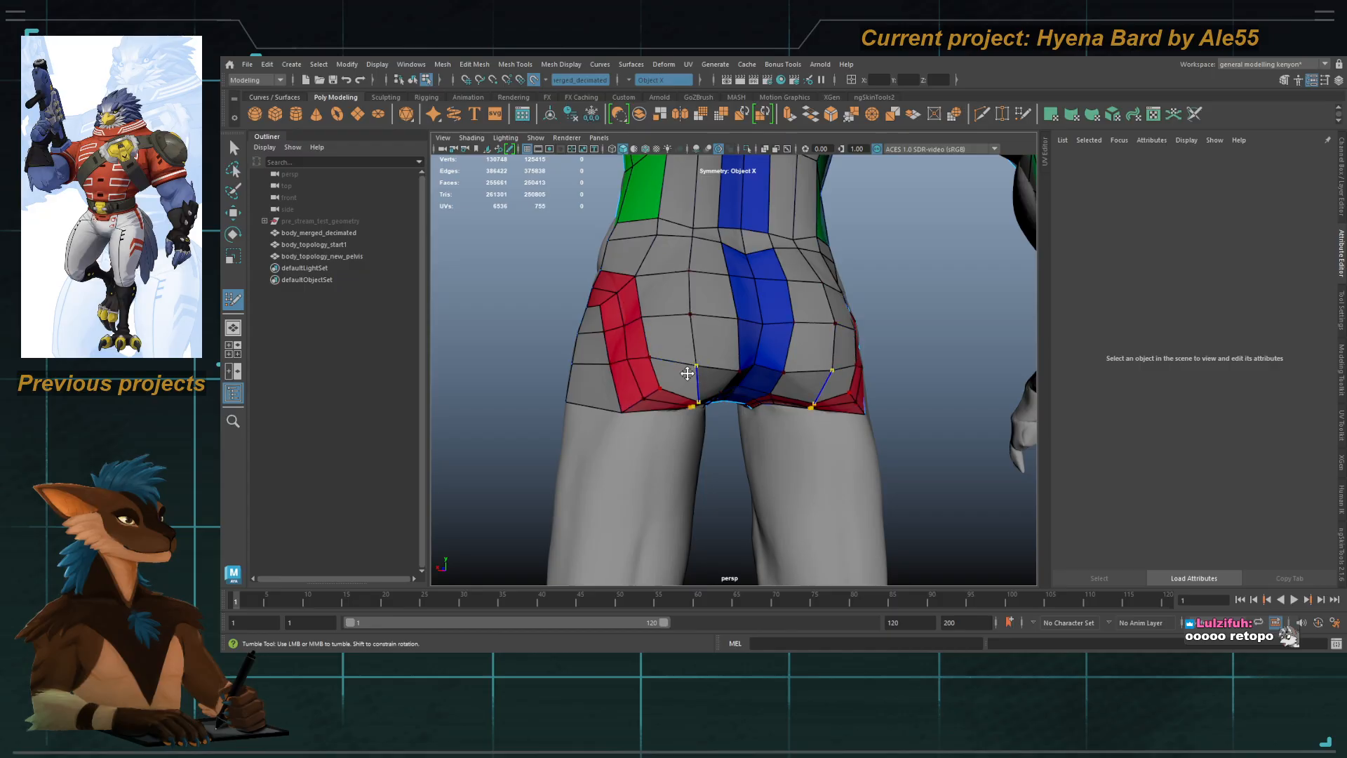
pyautogui.moveTo(687, 373)
pyautogui.keyDown('alt'); pyautogui.mouseDown()
pyautogui.moveTo(669, 358)
pyautogui.moveTo(659, 407)
pyautogui.moveTo(691, 404)
pyautogui.mouseUp(); pyautogui.keyUp('alt')
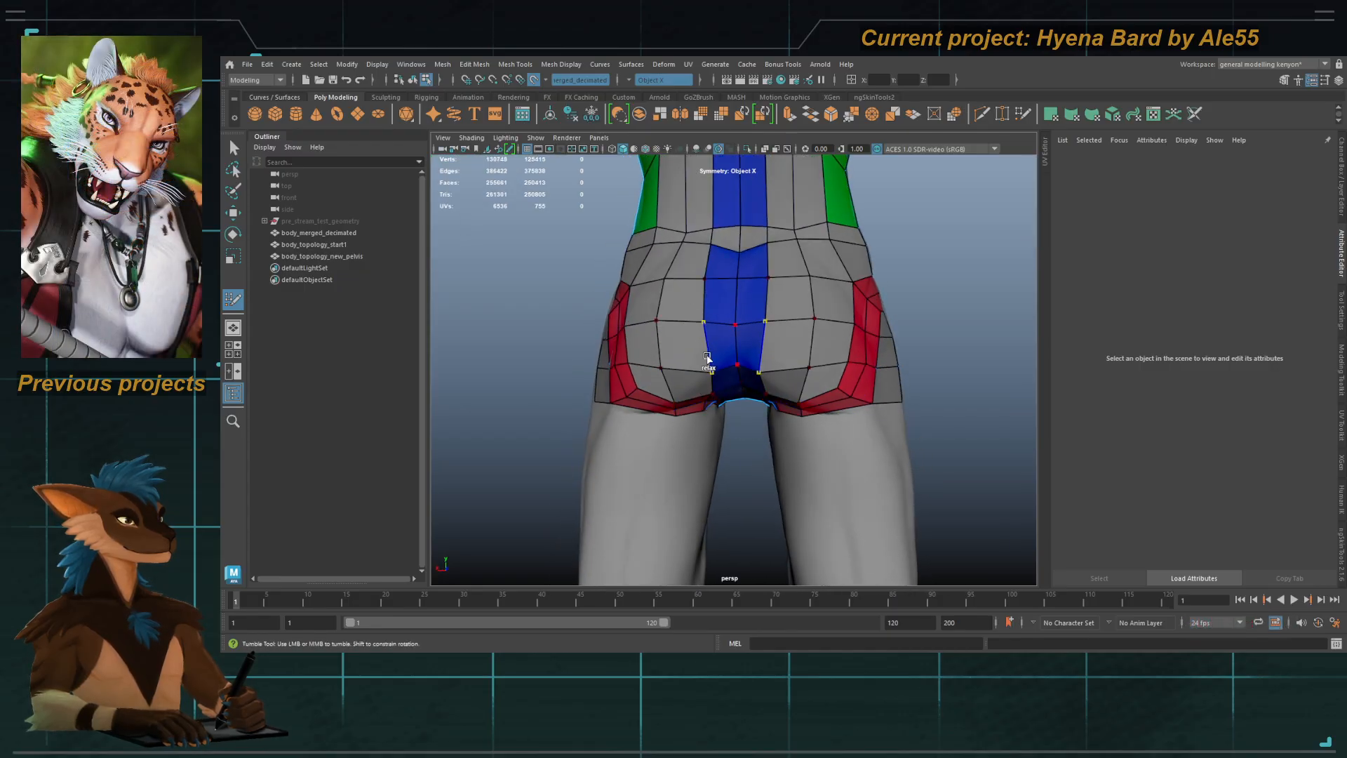
# Step: Insert a horizontal edge loop around the hips, crossing the red bands and the blue centre strip
pyautogui.keyDown('alt'); pyautogui.moveTo(637, 253); pyautogui.dragTo(747, 351); pyautogui.keyUp('alt')
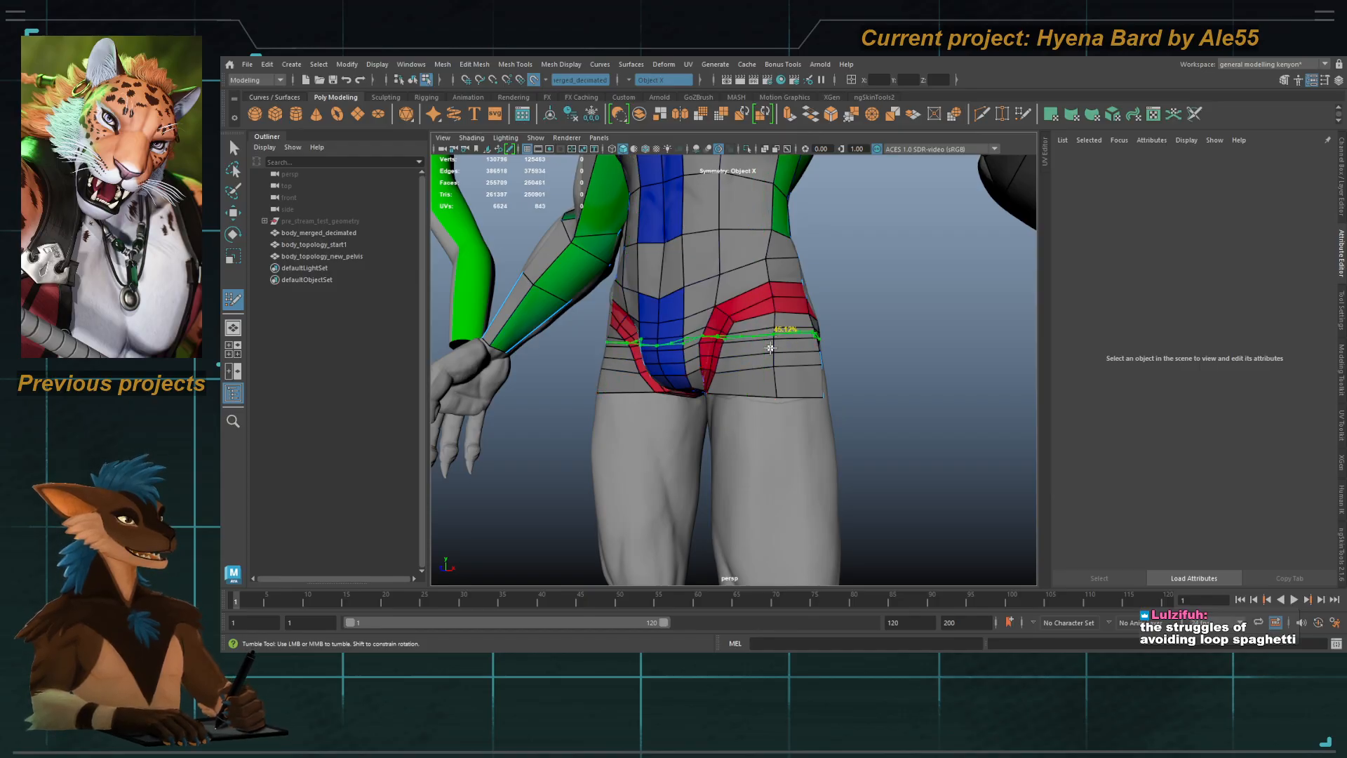
pyautogui.click(770, 348)
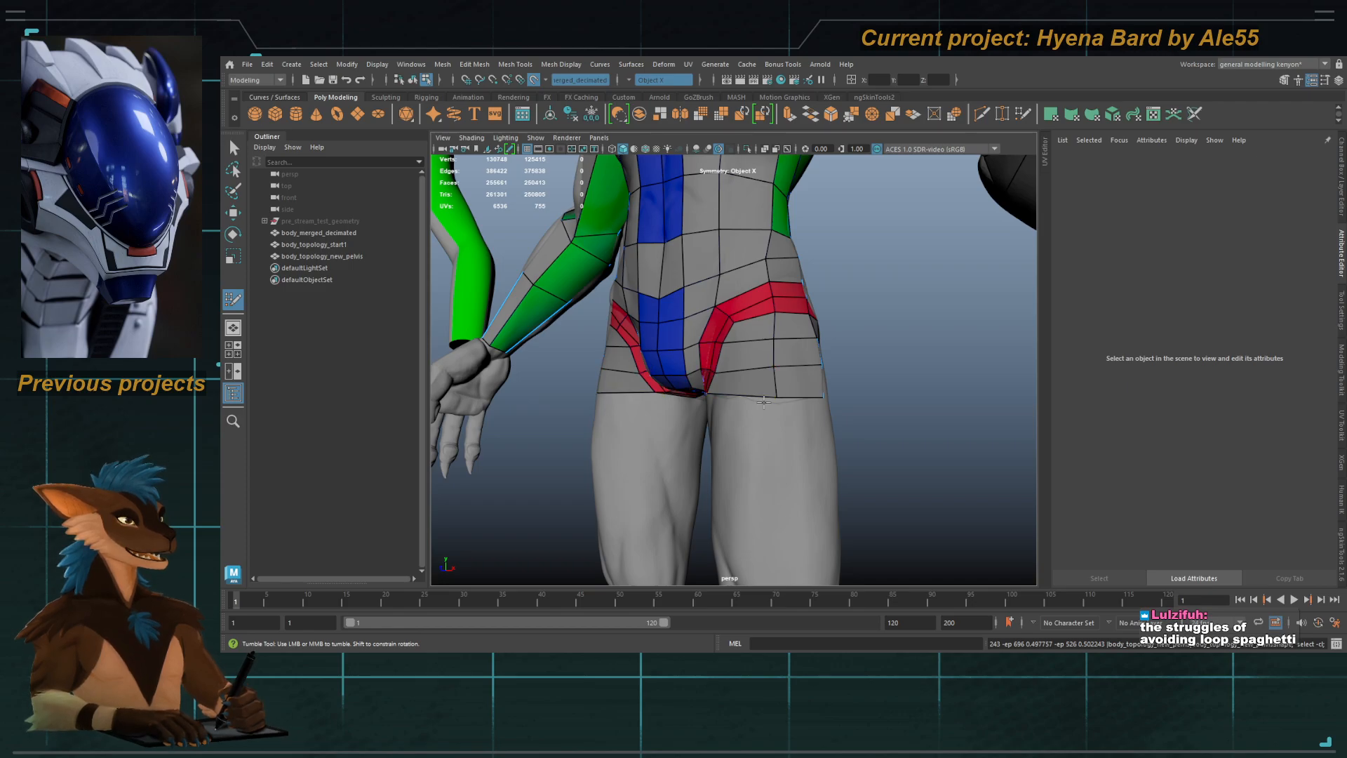
pyautogui.keyDown('alt'); pyautogui.moveTo(720, 380); pyautogui.dragTo(790, 373); pyautogui.keyUp('alt')
pyautogui.keyDown('ctrl'); pyautogui.click(788, 313); pyautogui.keyUp('ctrl')
pyautogui.moveTo(736, 326)
pyautogui.keyDown('alt'); pyautogui.mouseDown()
pyautogui.moveTo(777, 341)
pyautogui.moveTo(746, 346)
pyautogui.moveTo(827, 336)
pyautogui.moveTo(733, 345)
pyautogui.moveTo(734, 361)
pyautogui.moveTo(775, 362)
pyautogui.mouseUp(); pyautogui.keyUp('alt')
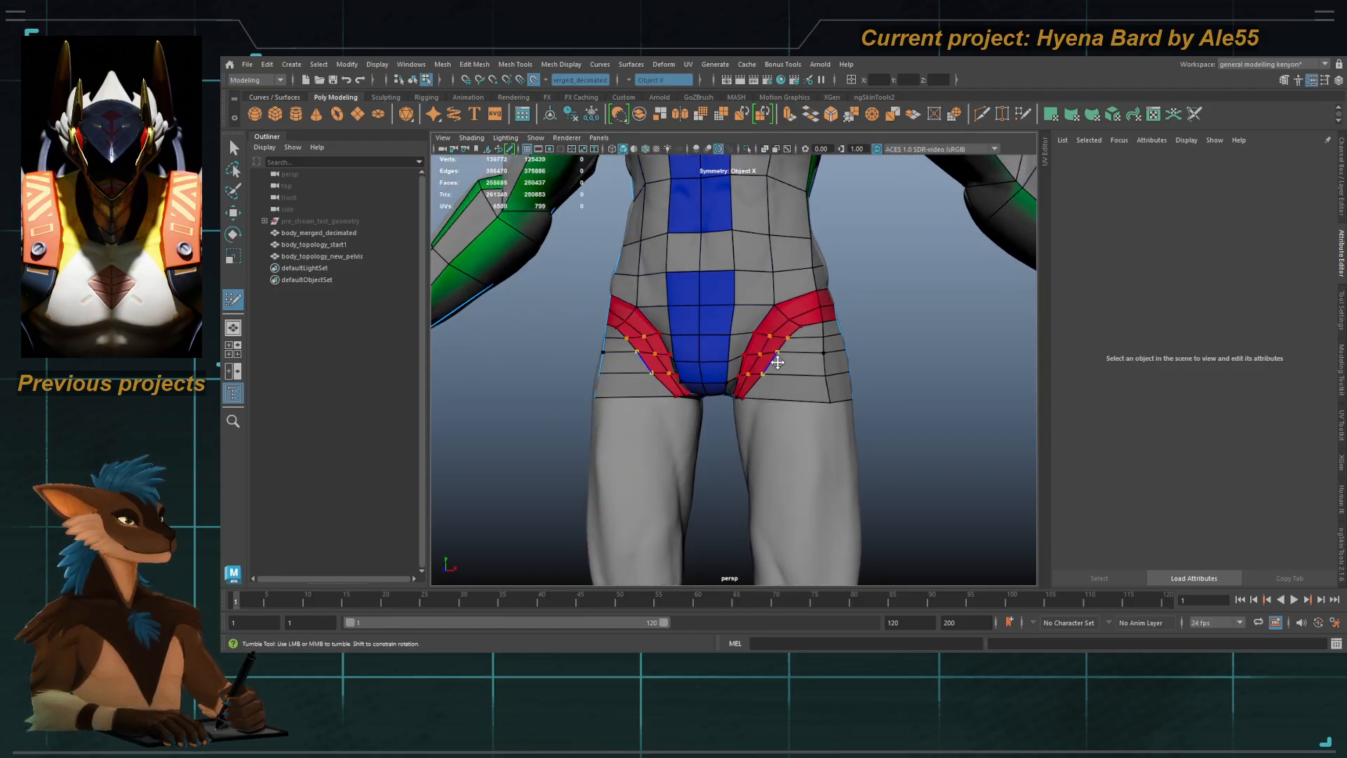
pyautogui.keyDown('alt'); pyautogui.moveTo(789, 331); pyautogui.dragTo(777, 336, button='middle'); pyautogui.keyUp('alt')
pyautogui.keyDown('alt'); pyautogui.moveTo(777, 336); pyautogui.dragTo(721, 396); pyautogui.keyUp('alt')
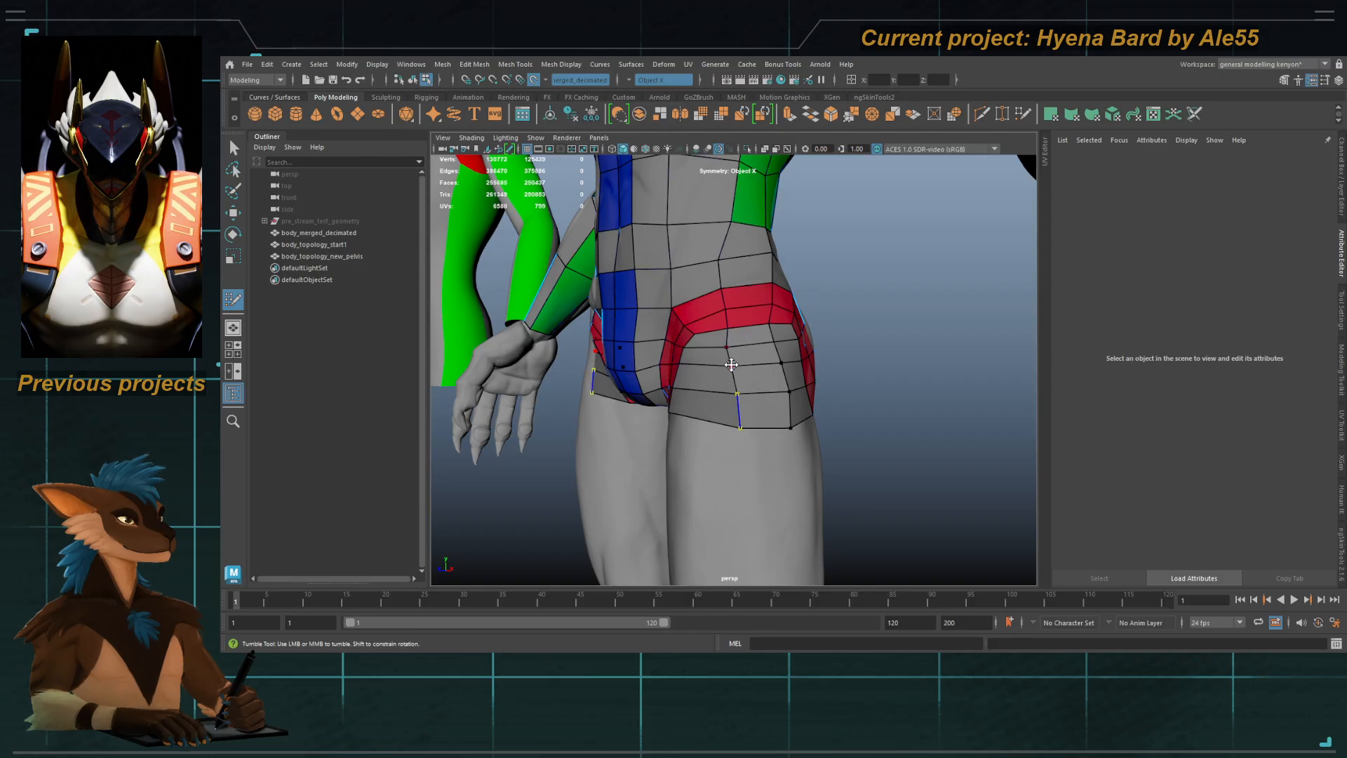
# Step: Leave Quad Draw and isolate the body_topology_new_pelvis mesh in the viewport
pyautogui.keyDown('alt'); pyautogui.moveTo(739, 346); pyautogui.dragTo(772, 355); pyautogui.keyUp('alt')
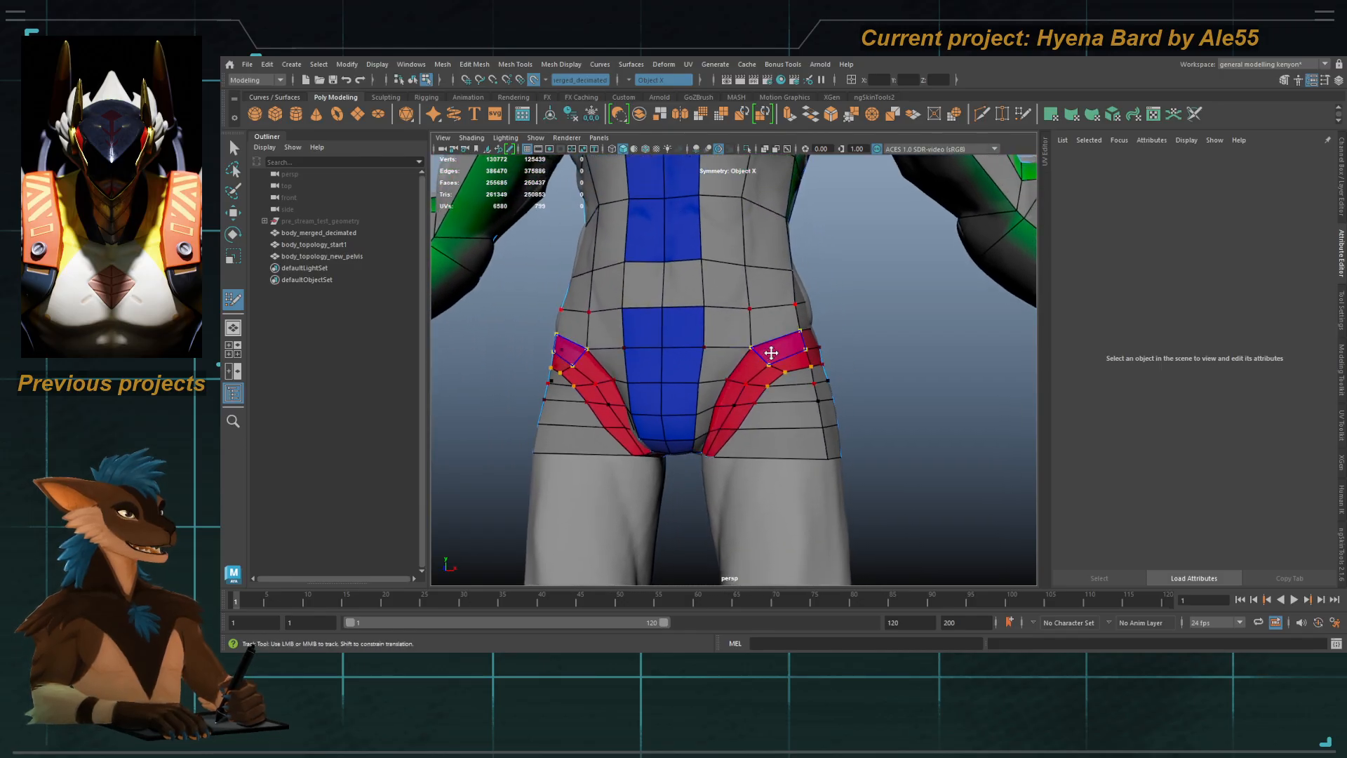
pyautogui.moveTo(772, 355)
pyautogui.keyDown('alt'); pyautogui.mouseDown(button='middle')
pyautogui.moveTo(749, 336)
pyautogui.moveTo(757, 309)
pyautogui.mouseUp(button='middle'); pyautogui.keyUp('alt')
pyautogui.keyDown('alt'); pyautogui.moveTo(756, 390); pyautogui.dragTo(758, 371, button='middle'); pyautogui.keyUp('alt')
pyautogui.keyDown('alt'); pyautogui.moveTo(758, 371); pyautogui.dragTo(669, 360); pyautogui.keyUp('alt')
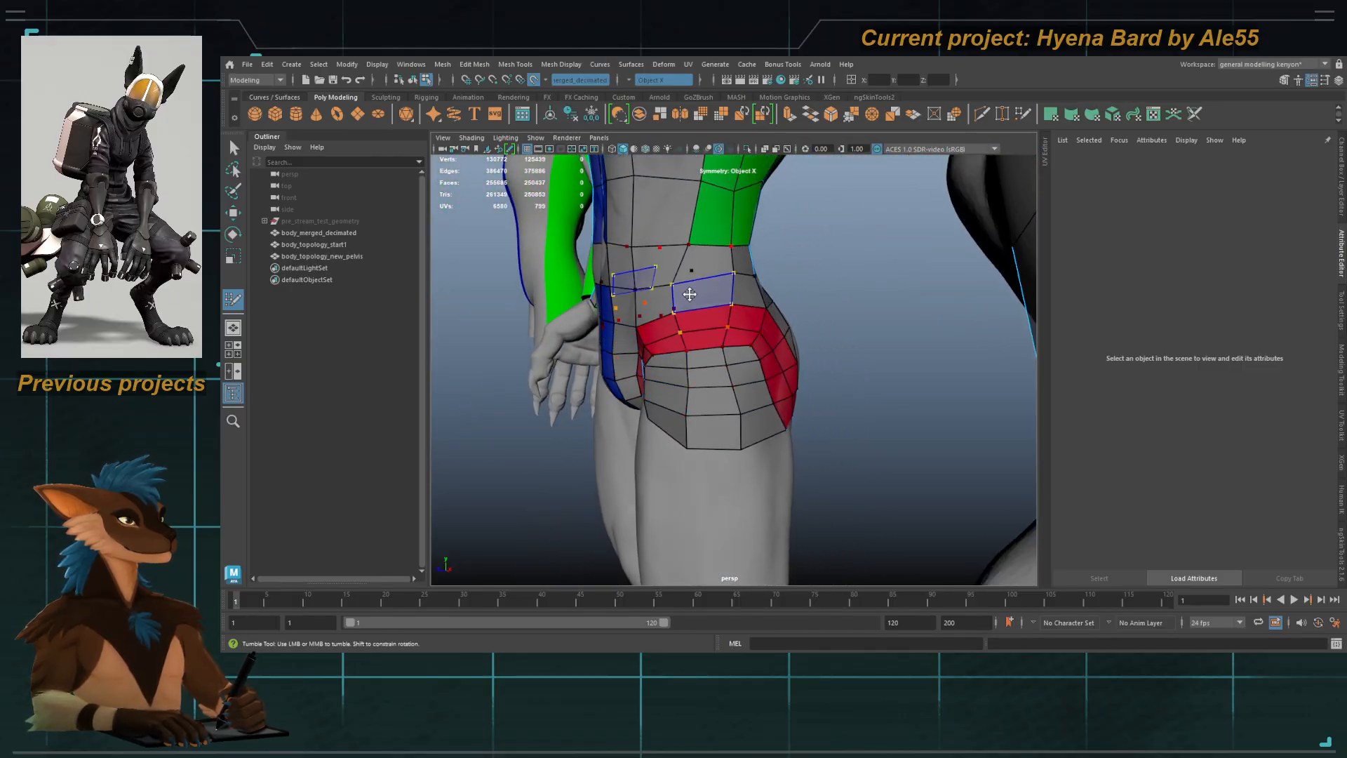
pyautogui.press('q')
pyautogui.click(748, 149)
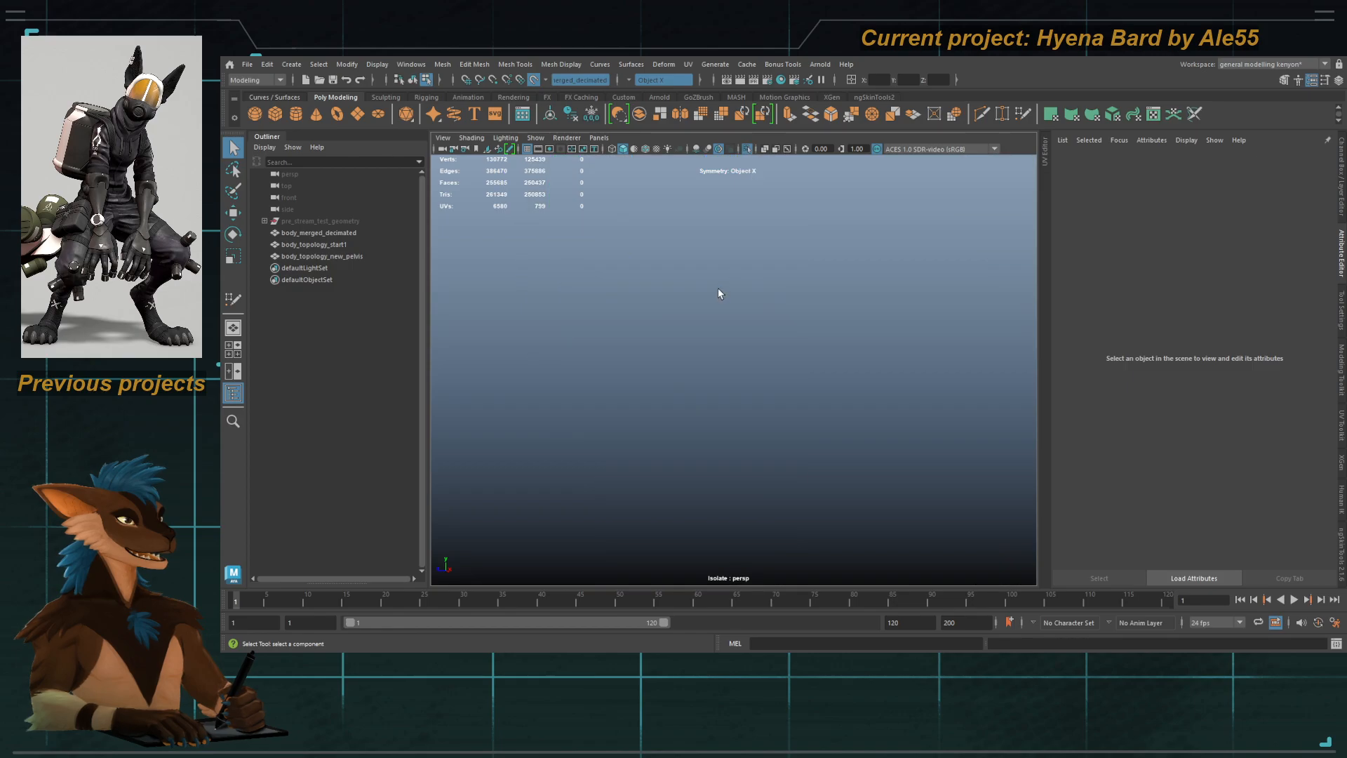
pyautogui.press('F8')
pyautogui.click(748, 149)
pyautogui.click(747, 149)
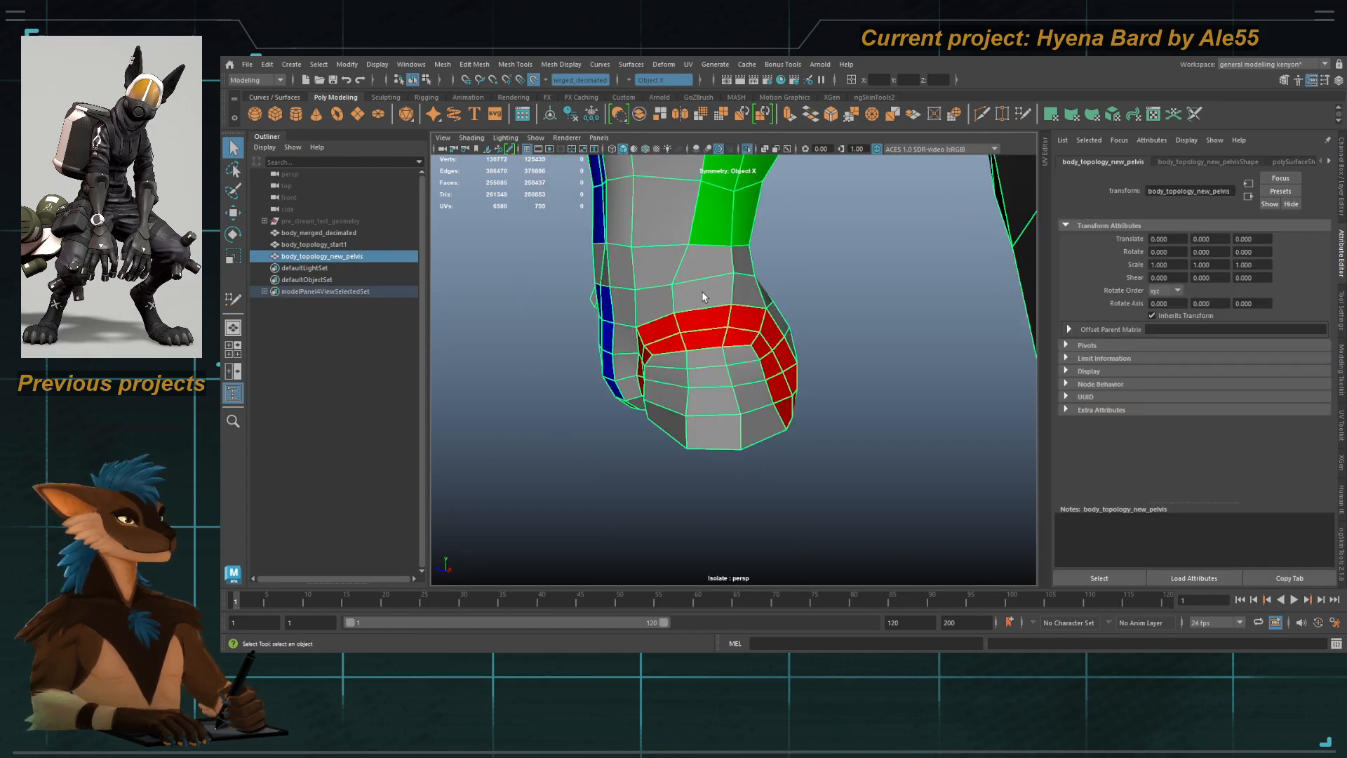
# Step: Select the grey faces along the sides of the waist and hips and assign them the green material
pyautogui.press('F11')
pyautogui.click(701, 298)
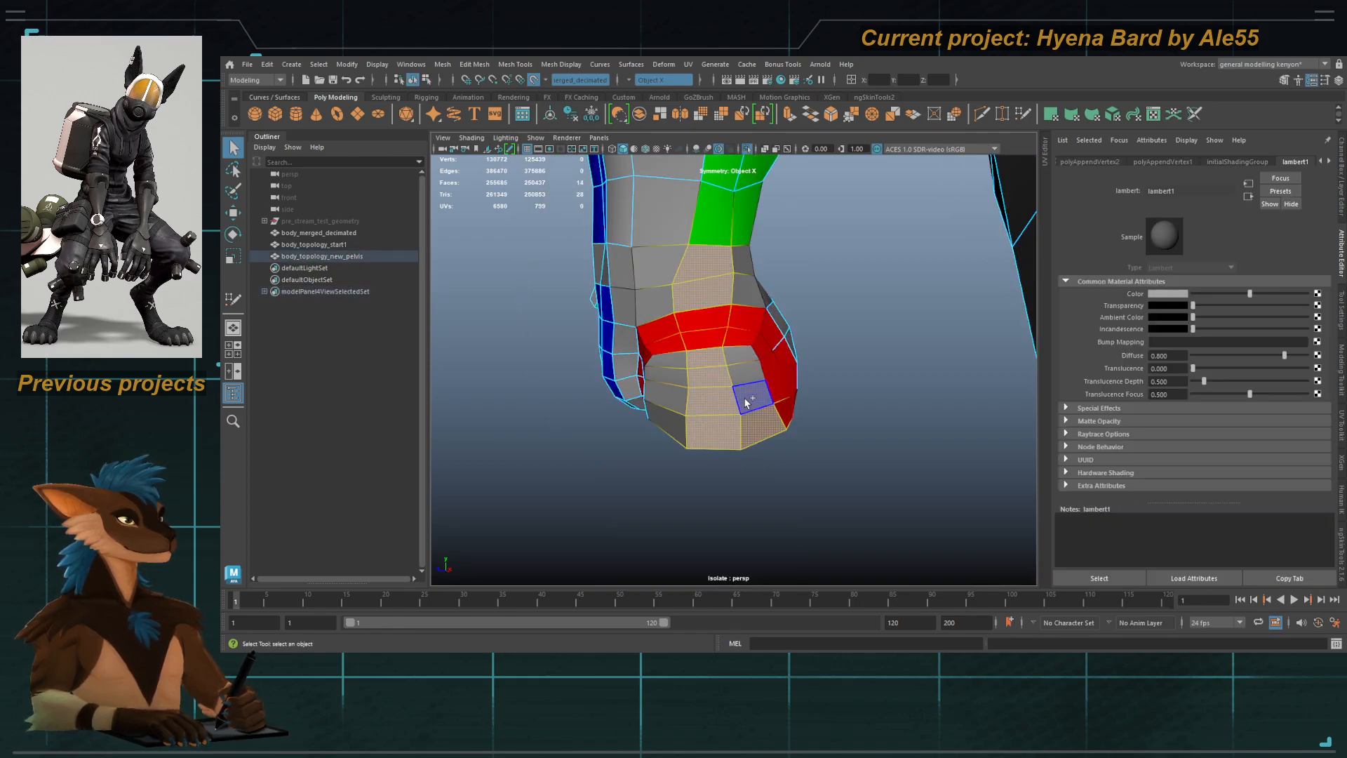
pyautogui.keyDown('shift'); pyautogui.moveTo(745, 403); pyautogui.dragTo(741, 356); pyautogui.keyUp('shift')
pyautogui.keyDown('shift'); pyautogui.click(736, 286); pyautogui.keyUp('shift')
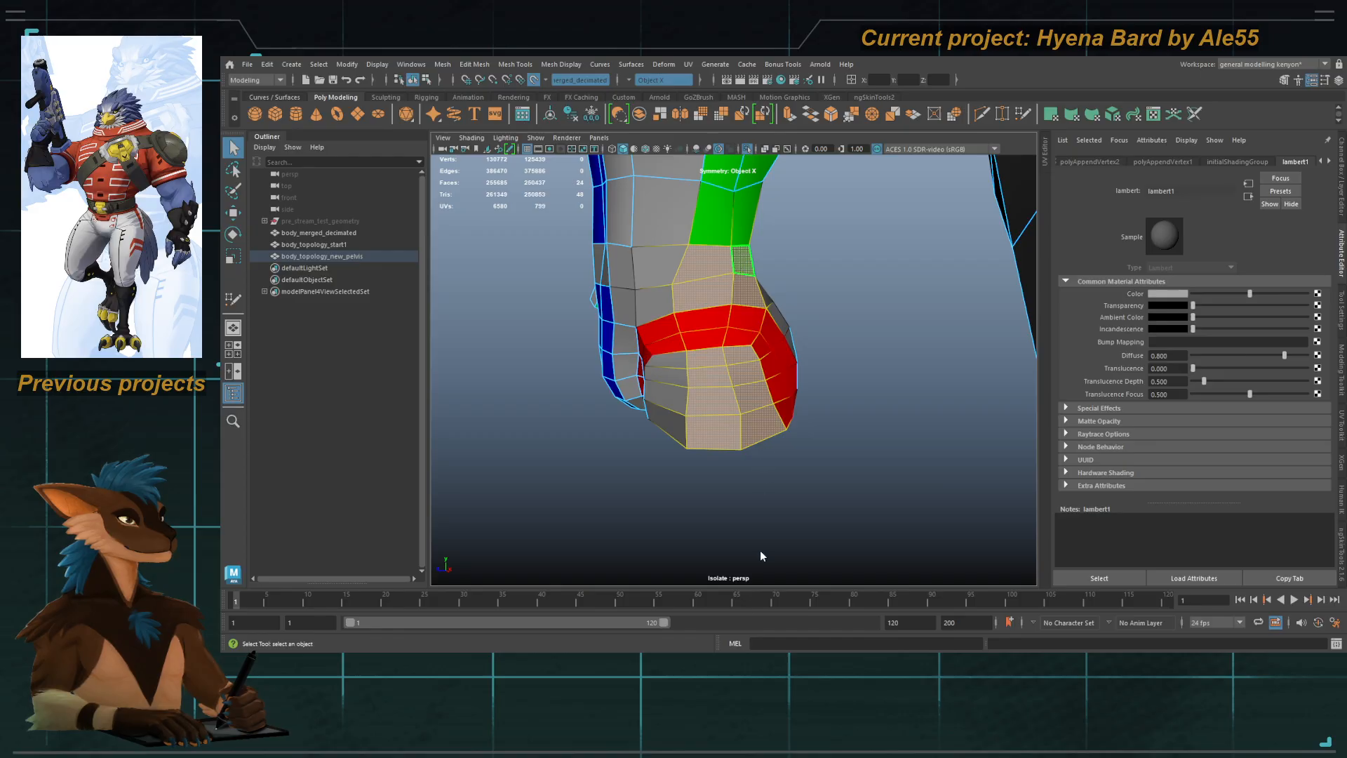
pyautogui.press('F8')
pyautogui.click(752, 454)
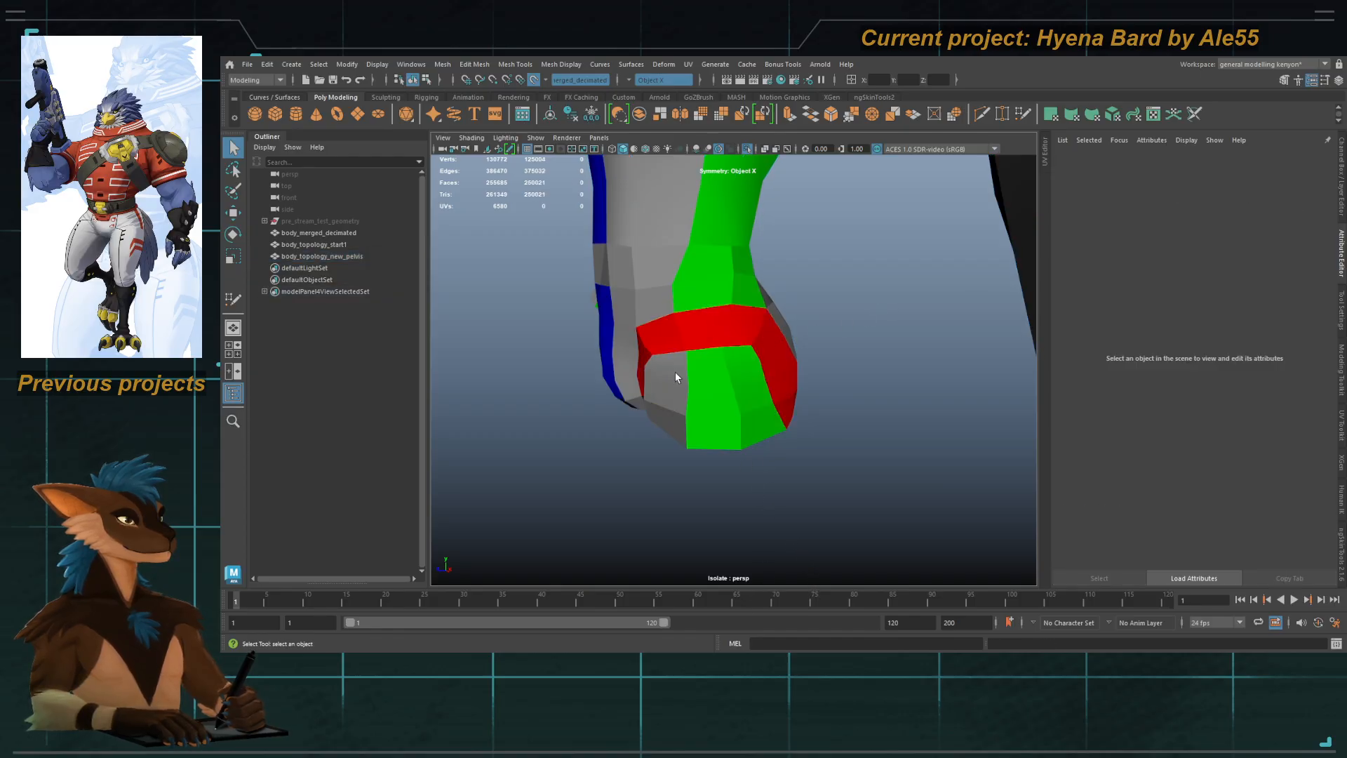
# Step: Assign the blue material to the uncoloured waist faces on the front and back centre line
pyautogui.click(675, 372)
pyautogui.keyDown('alt'); pyautogui.moveTo(675, 372); pyautogui.dragTo(723, 343); pyautogui.keyUp('alt')
pyautogui.keyDown('alt'); pyautogui.moveTo(722, 343); pyautogui.dragTo(665, 304, button='right'); pyautogui.keyUp('alt')
pyautogui.keyDown('alt'); pyautogui.moveTo(665, 304); pyautogui.dragTo(683, 431, button='middle'); pyautogui.keyUp('alt')
pyautogui.keyDown('alt'); pyautogui.moveTo(683, 432); pyautogui.dragTo(709, 426); pyautogui.keyUp('alt')
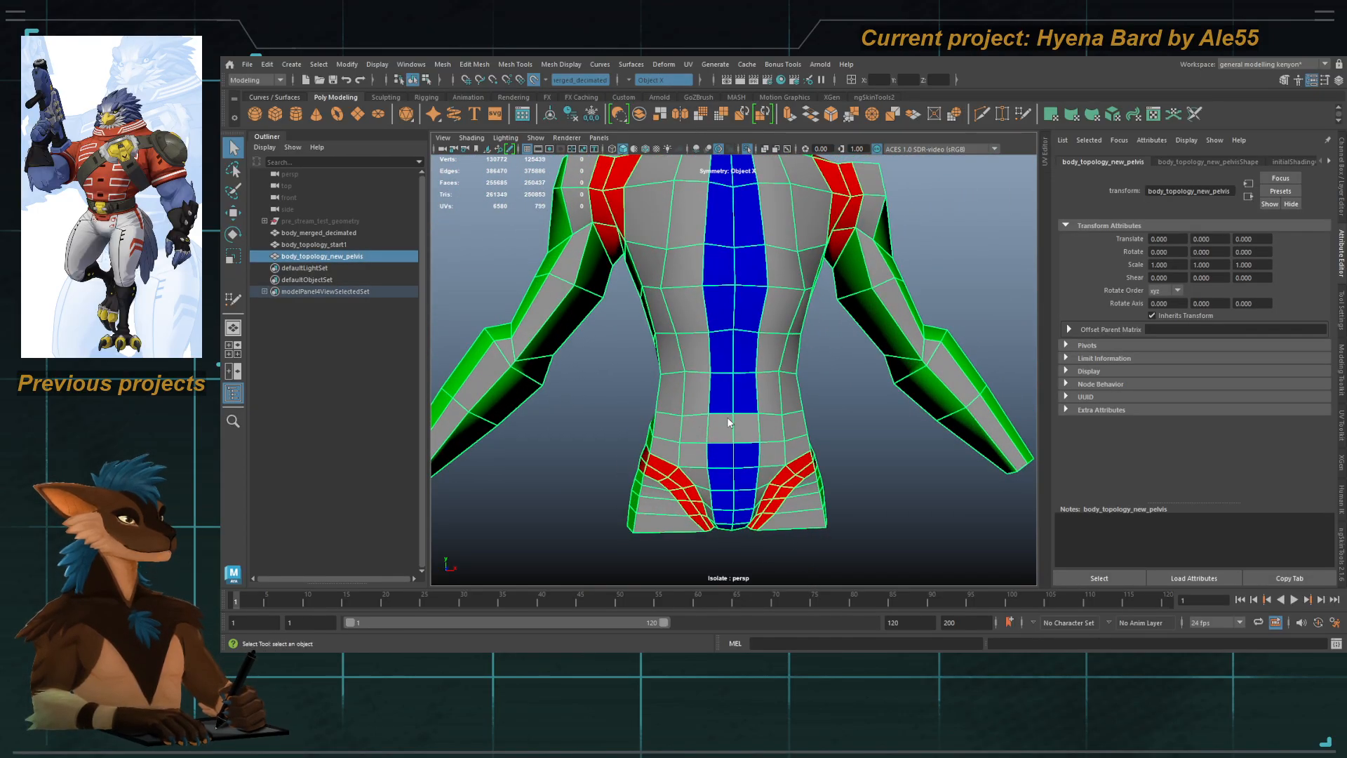
pyautogui.press('F11')
pyautogui.click(728, 425)
pyautogui.keyDown('alt'); pyautogui.moveTo(626, 440); pyautogui.dragTo(842, 436); pyautogui.keyUp('alt')
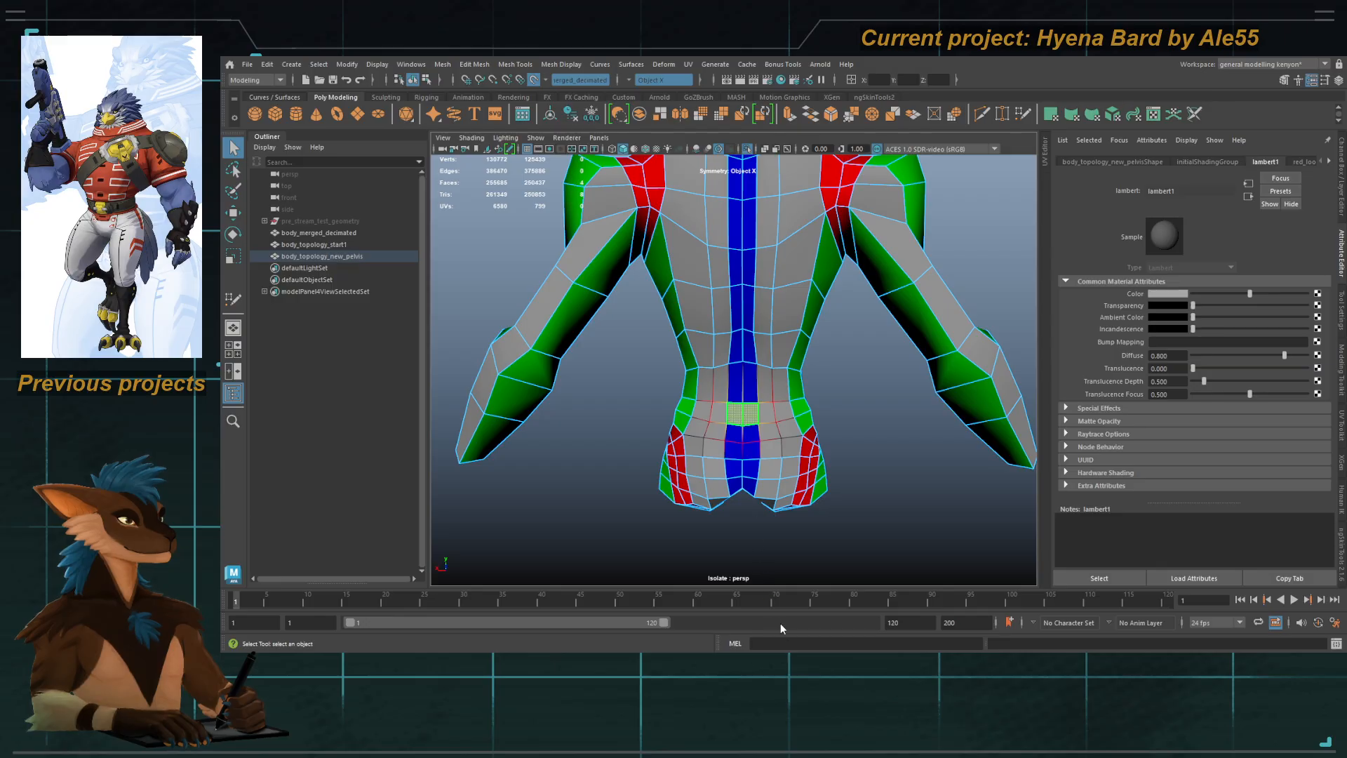
pyautogui.press('F8')
pyautogui.click(825, 409)
# Step: Examine how the vertical edge loop on the front of the abdomen runs down to the red band
pyautogui.keyDown('alt'); pyautogui.moveTo(825, 408); pyautogui.dragTo(580, 466); pyautogui.keyUp('alt')
pyautogui.click(787, 412)
pyautogui.press('f')
pyautogui.keyDown('alt'); pyautogui.moveTo(601, 460); pyautogui.dragTo(747, 333, button='right'); pyautogui.keyUp('alt')
pyautogui.keyDown('alt'); pyautogui.moveTo(747, 333); pyautogui.dragTo(806, 381); pyautogui.keyUp('alt')
pyautogui.press('F10')
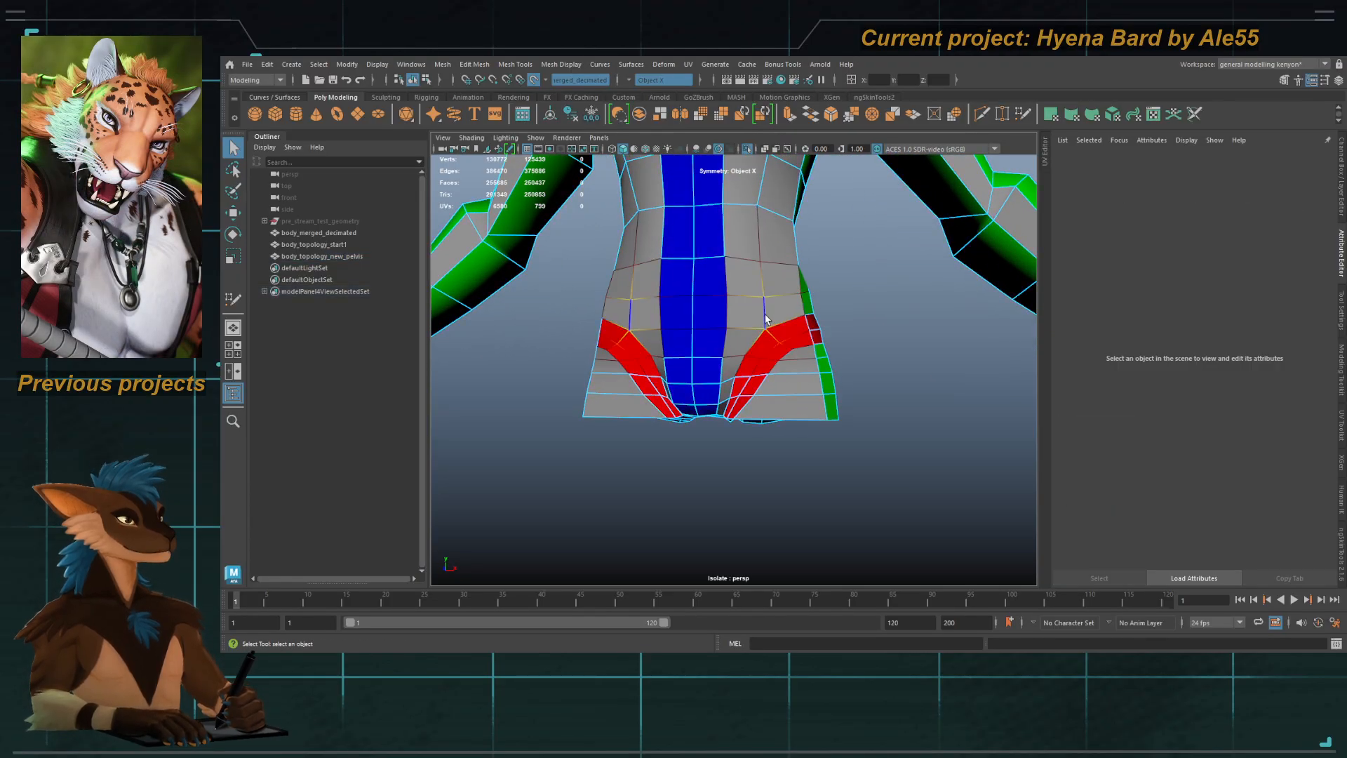
pyautogui.doubleClick(764, 316)
pyautogui.press('b')
pyautogui.keyDown('alt'); pyautogui.moveTo(766, 299); pyautogui.dragTo(763, 315, button='middle'); pyautogui.keyUp('alt')
pyautogui.keyDown('alt'); pyautogui.moveTo(764, 314); pyautogui.dragTo(802, 390, button='right'); pyautogui.keyUp('alt')
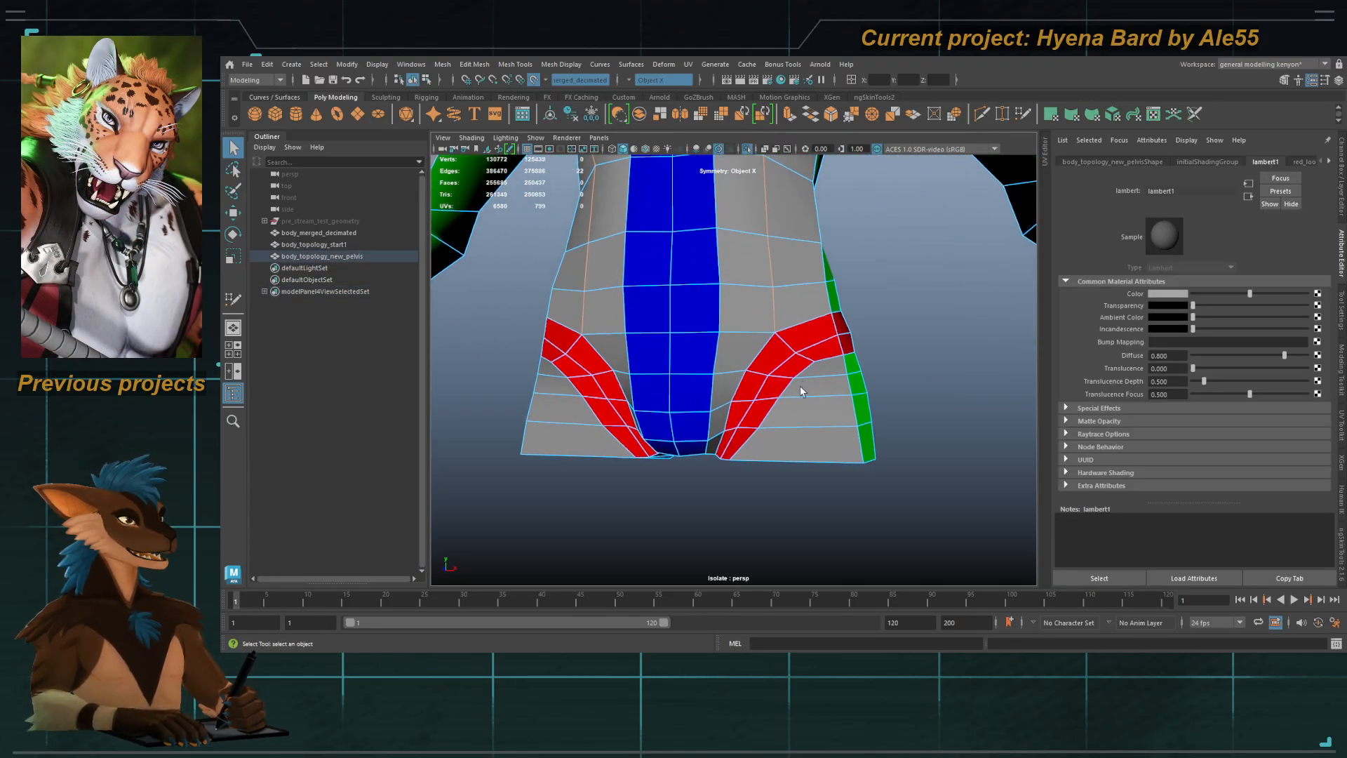
# Step: Try to move the corner vertex of the red band on the front of the hip
pyautogui.press('F9')
pyautogui.click(783, 329)
pyautogui.press('w')
pyautogui.keyDown('ctrl'); pyautogui.keyDown('shift'); pyautogui.moveTo(773, 335); pyautogui.dragTo(779, 339); pyautogui.keyUp('shift'); pyautogui.keyUp('ctrl')
pyautogui.press('q')
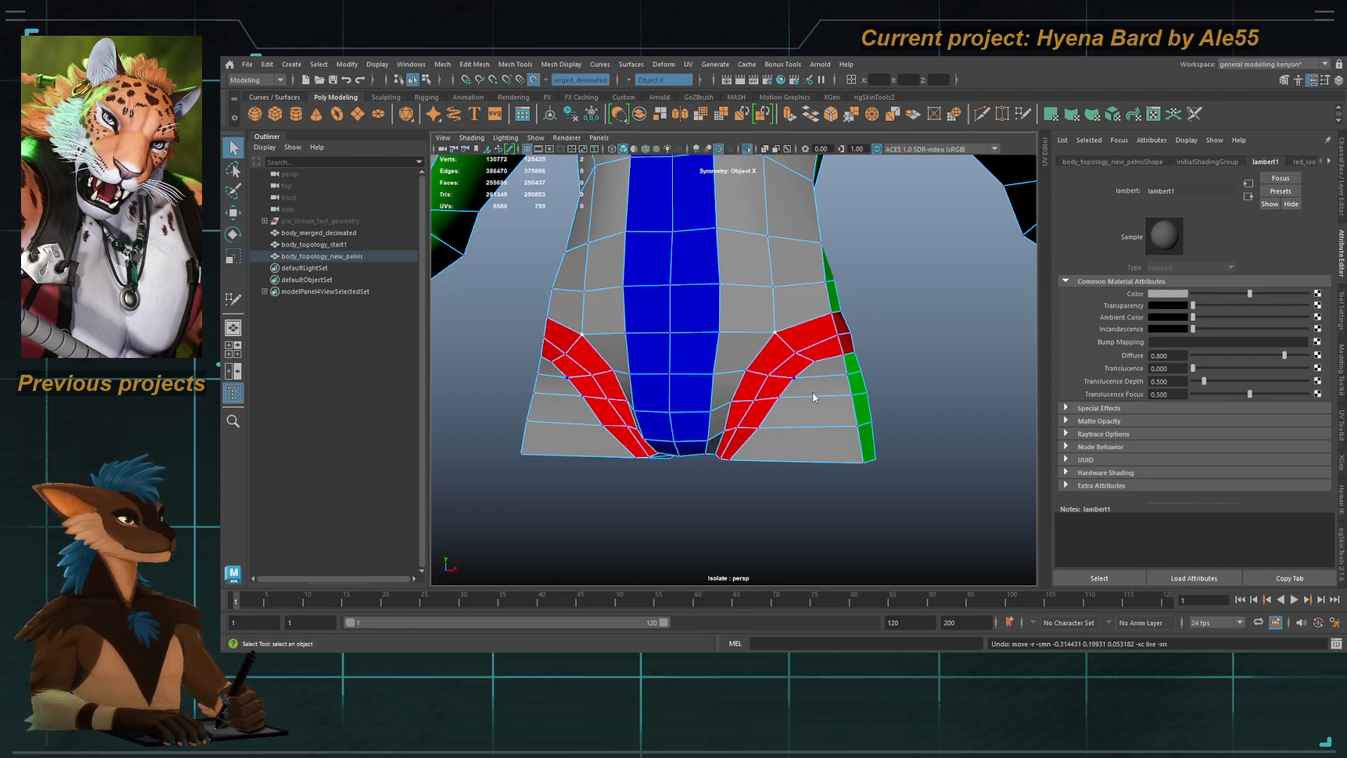
# Step: Highlight the grey front thigh faces beneath the red bands and examine their edge flow
pyautogui.press('F11')
pyautogui.click(823, 371)
pyautogui.keyDown('shift'); pyautogui.doubleClick(815, 447); pyautogui.keyUp('shift')
pyautogui.moveTo(815, 451)
pyautogui.keyDown('alt'); pyautogui.mouseDown()
pyautogui.moveTo(806, 414)
pyautogui.moveTo(805, 444)
pyautogui.mouseUp(); pyautogui.keyUp('alt')
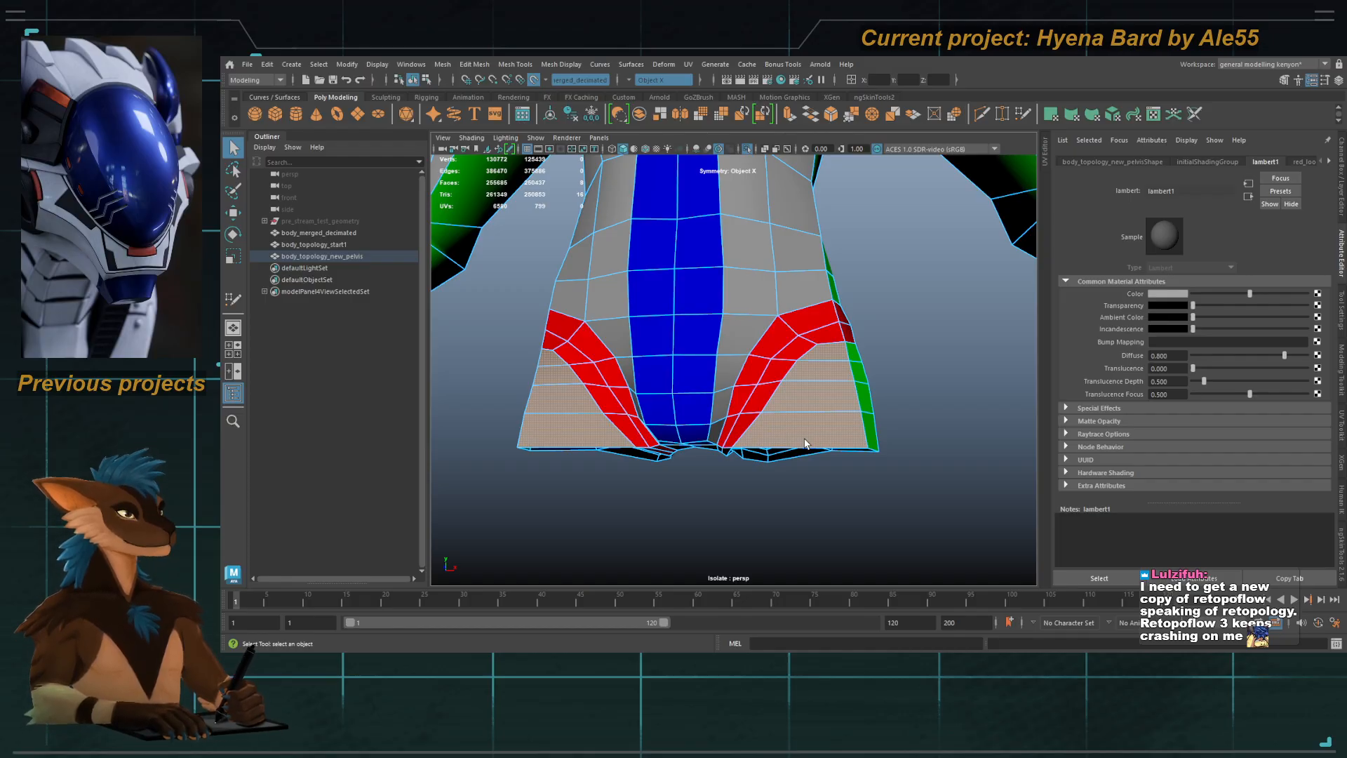
pyautogui.doubleClick(812, 398)
pyautogui.keyDown('alt'); pyautogui.moveTo(823, 402); pyautogui.dragTo(776, 385); pyautogui.keyUp('alt')
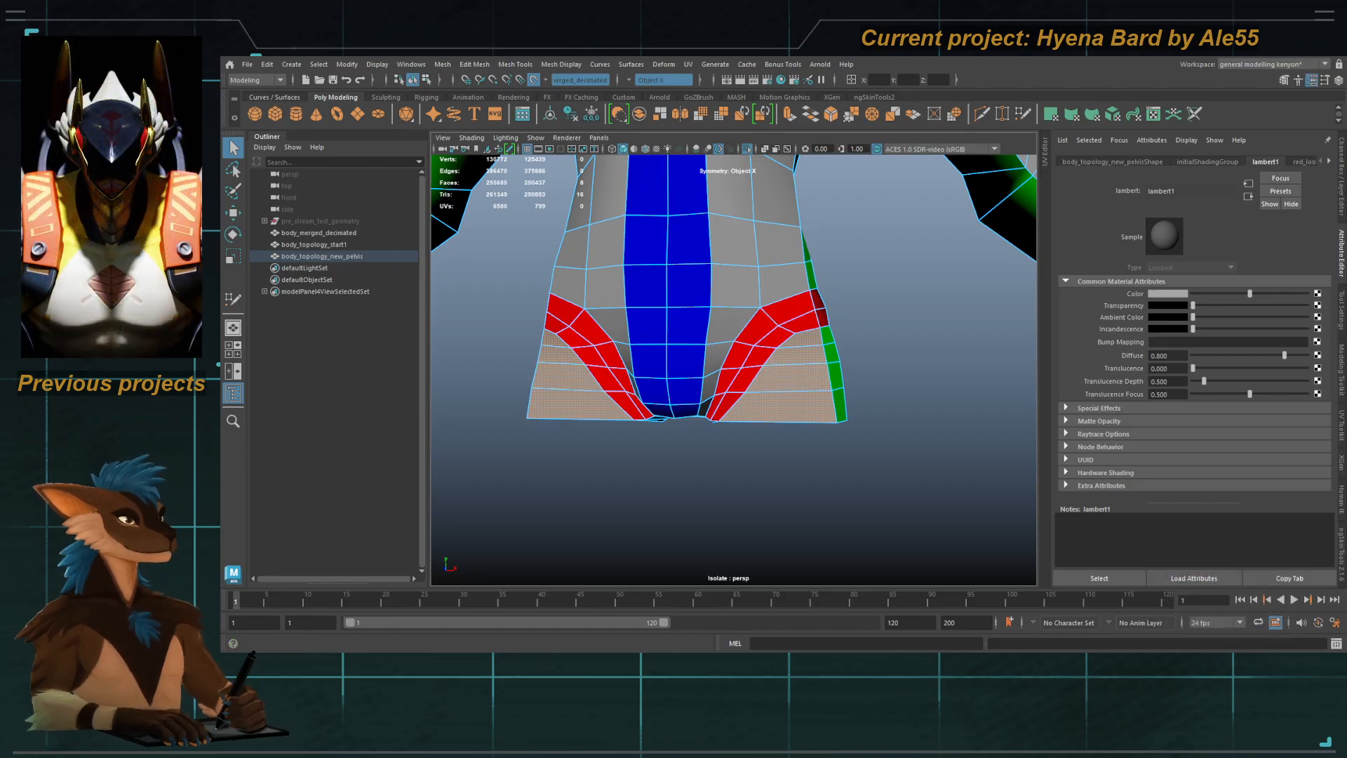
pyautogui.keyDown('alt'); pyautogui.moveTo(785, 384); pyautogui.dragTo(772, 381); pyautogui.keyUp('alt')
# Step: Turn off isolation and extrude the border edges of both leg openings down over the upper thighs
pyautogui.moveTo(772, 379); pyautogui.dragTo(783, 343, button='right')
pyautogui.moveTo(775, 342)
pyautogui.keyDown('alt'); pyautogui.mouseDown()
pyautogui.moveTo(803, 348)
pyautogui.moveTo(789, 329)
pyautogui.moveTo(780, 347)
pyautogui.moveTo(512, 349)
pyautogui.moveTo(848, 345)
pyautogui.moveTo(798, 346)
pyautogui.mouseUp(); pyautogui.keyUp('alt')
pyautogui.moveTo(784, 406); pyautogui.dragTo(787, 387, button='right')
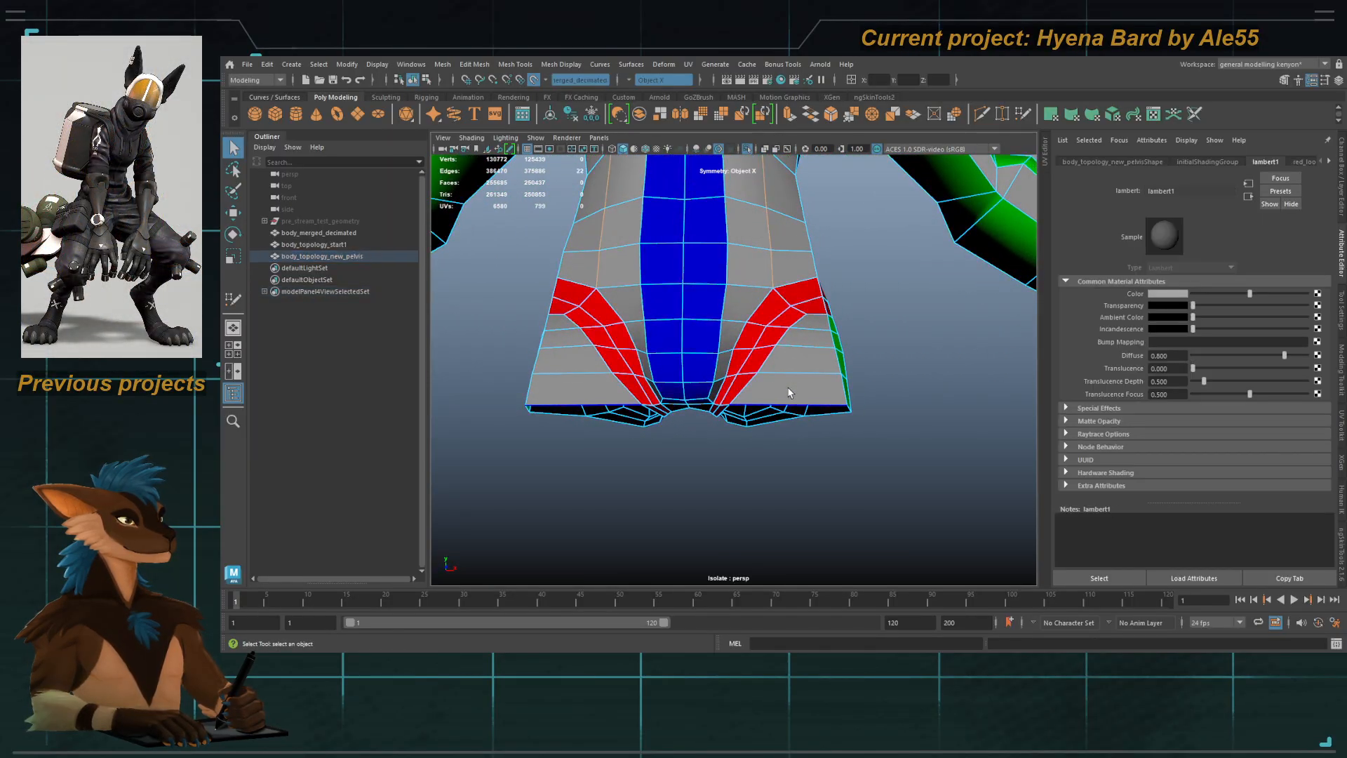
pyautogui.click(746, 150)
pyautogui.scroll(-3, 751, 242)
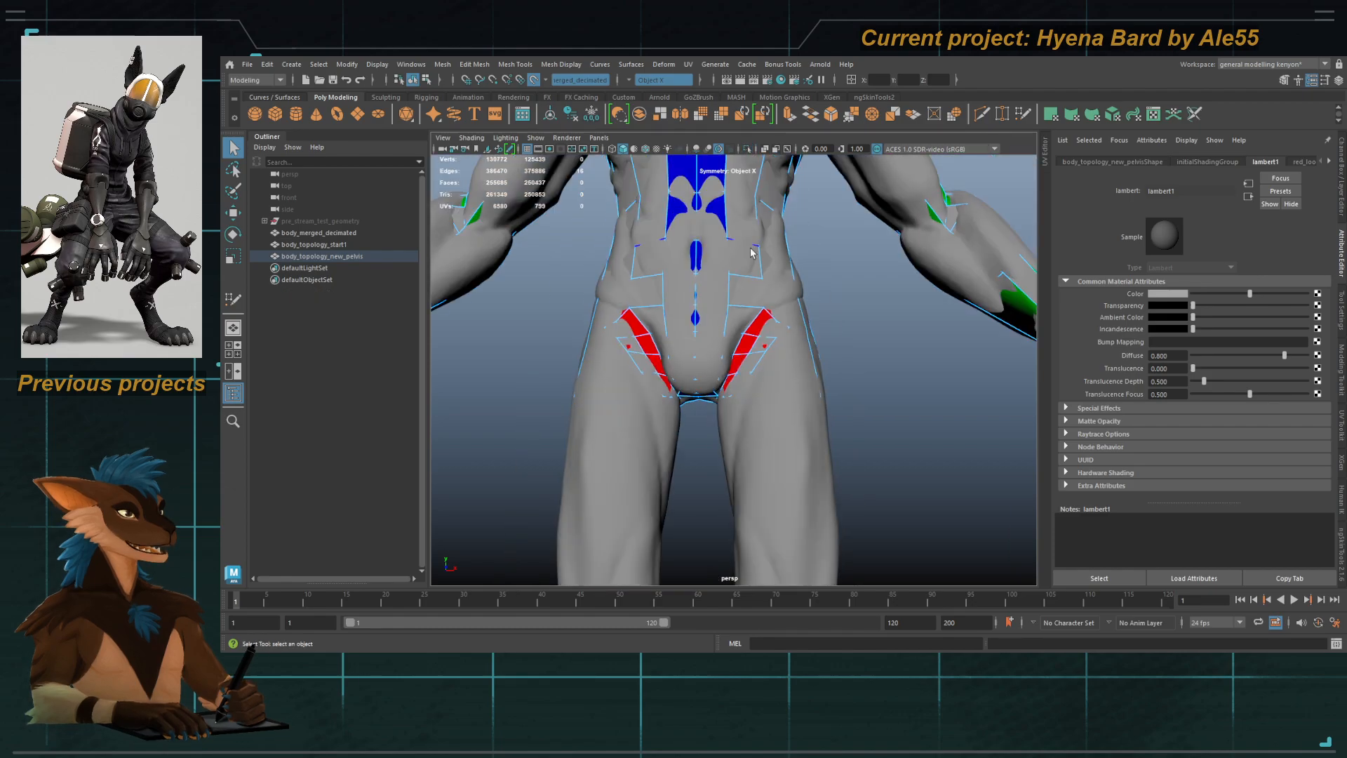
pyautogui.keyDown('alt'); pyautogui.moveTo(751, 255); pyautogui.dragTo(734, 261); pyautogui.keyUp('alt')
pyautogui.press('w')
pyautogui.keyDown('alt'); pyautogui.moveTo(765, 374); pyautogui.dragTo(751, 276, button='middle'); pyautogui.keyUp('alt')
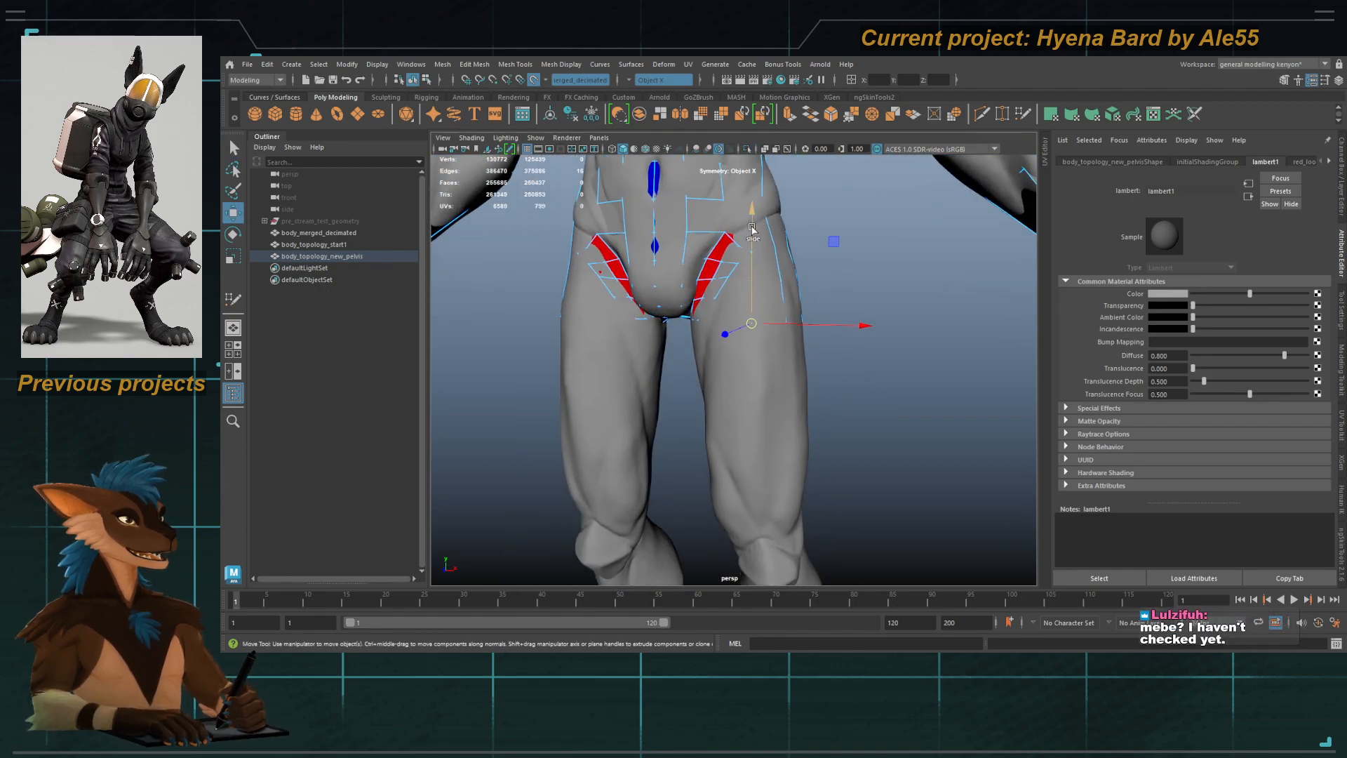
pyautogui.keyDown('alt'); pyautogui.moveTo(770, 293); pyautogui.dragTo(785, 304); pyautogui.keyUp('alt')
pyautogui.keyDown('shift'); pyautogui.moveTo(755, 213); pyautogui.dragTo(754, 256); pyautogui.keyUp('shift')
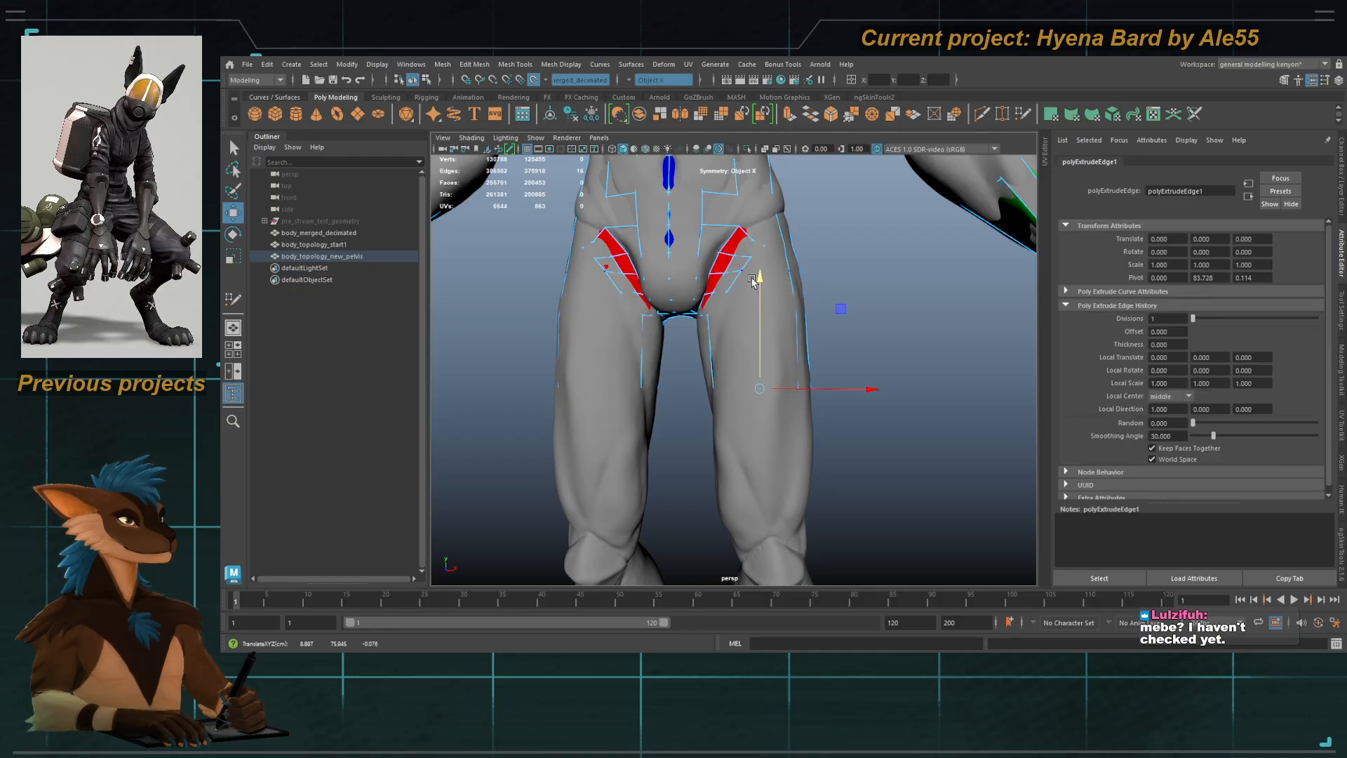
# Step: Resume Quad Draw on the extended mesh and check the new upper thigh faces against the sculpt
pyautogui.press('4')
pyautogui.press('5')
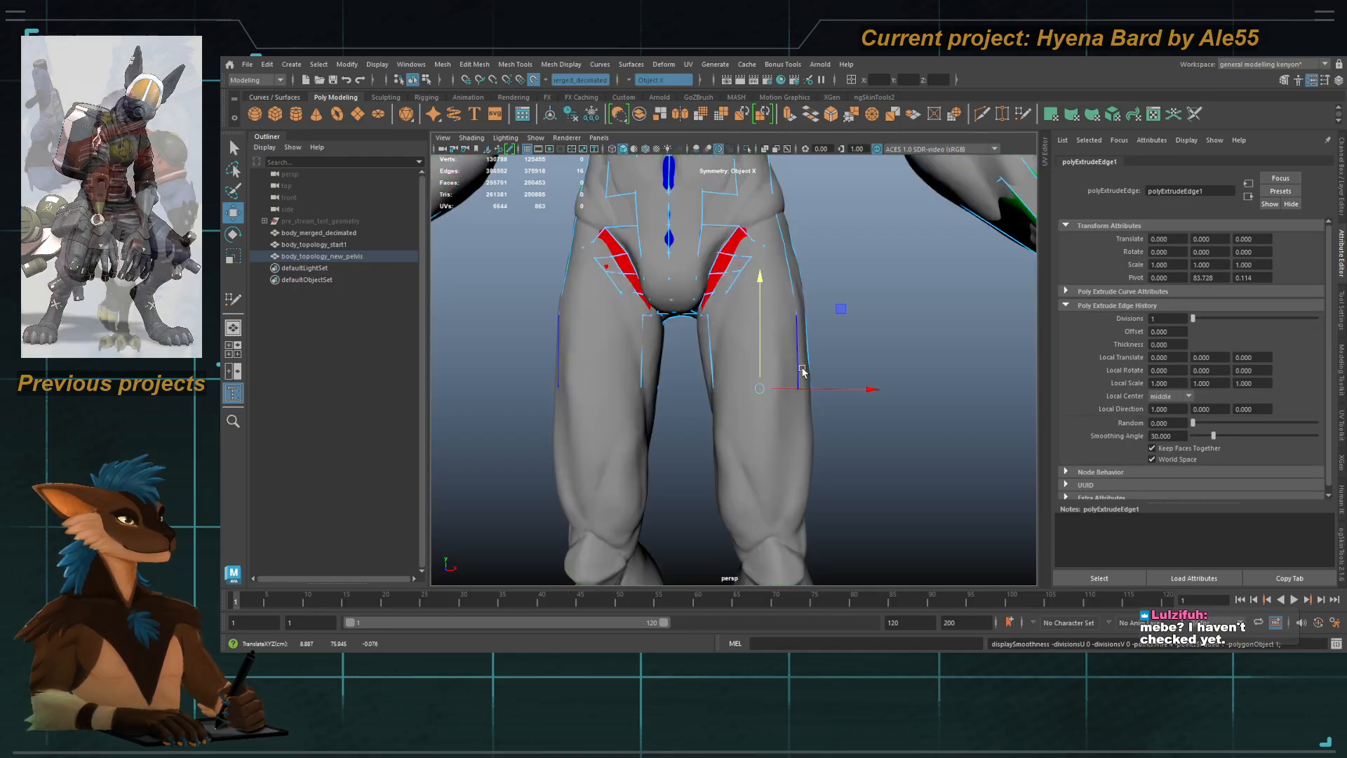
pyautogui.press('q')
pyautogui.moveTo(802, 373); pyautogui.dragTo(856, 297, button='right')
pyautogui.press('y')
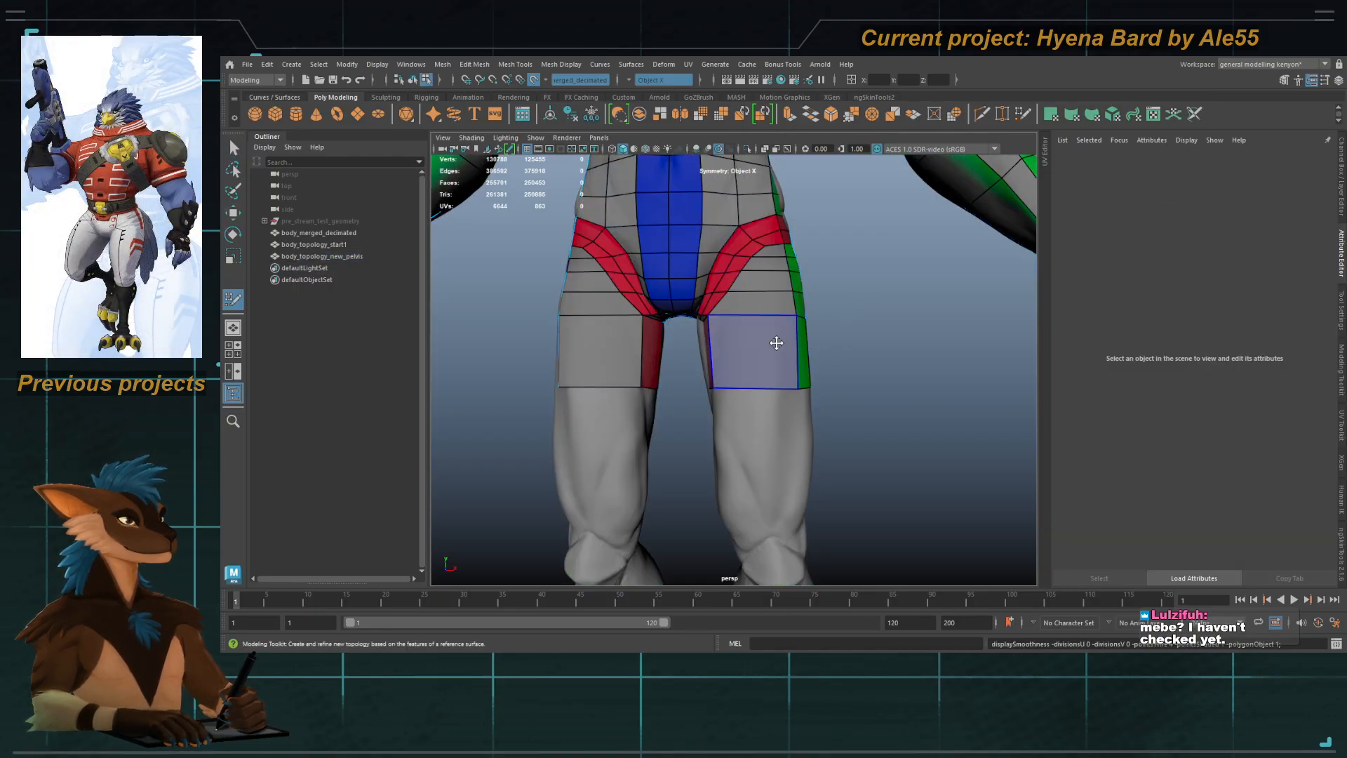
pyautogui.keyDown('alt'); pyautogui.moveTo(776, 339); pyautogui.dragTo(806, 333, button='right'); pyautogui.keyUp('alt')
pyautogui.keyDown('alt'); pyautogui.moveTo(767, 310); pyautogui.dragTo(750, 358, button='middle'); pyautogui.keyUp('alt')
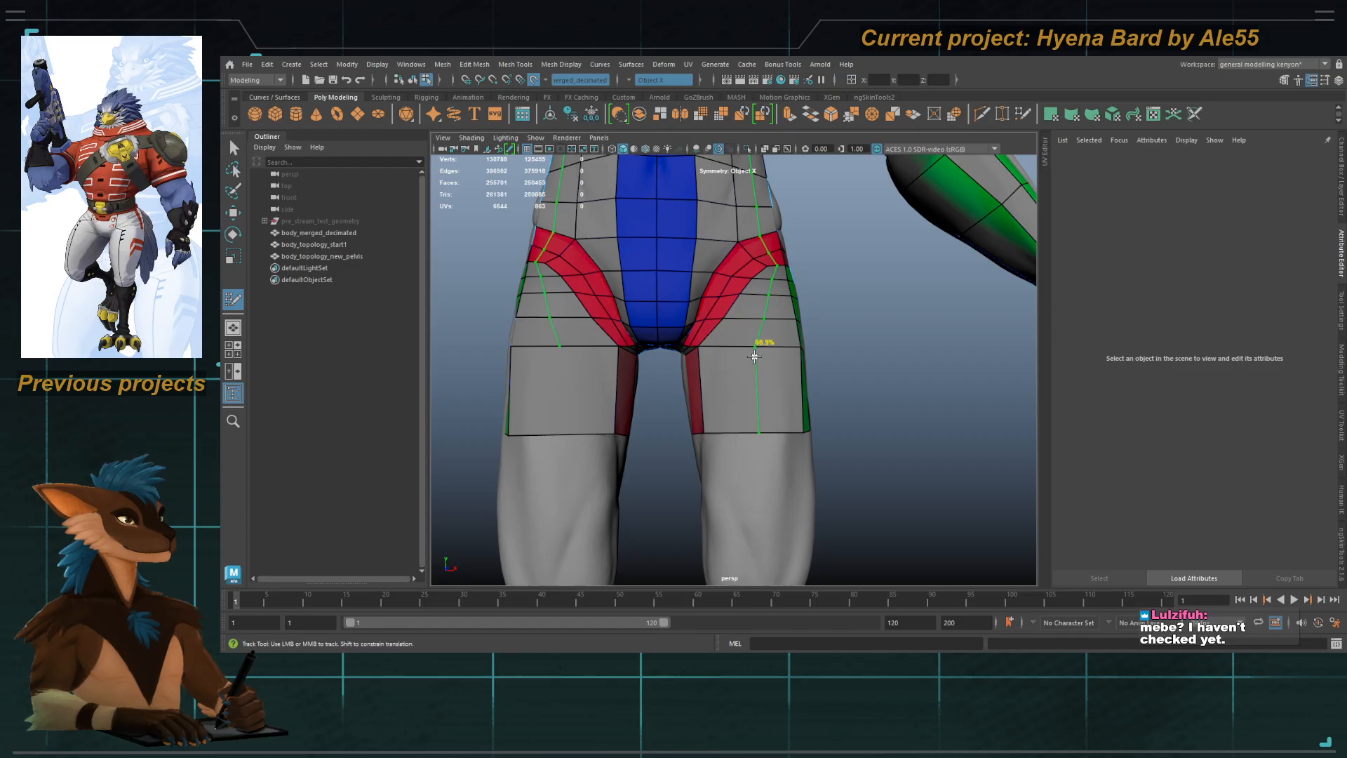
pyautogui.moveTo(755, 340)
pyautogui.keyDown('alt'); pyautogui.mouseDown()
pyautogui.moveTo(772, 331)
pyautogui.moveTo(741, 336)
pyautogui.moveTo(806, 325)
pyautogui.moveTo(830, 303)
pyautogui.moveTo(820, 330)
pyautogui.moveTo(666, 336)
pyautogui.moveTo(730, 340)
pyautogui.mouseUp(); pyautogui.keyUp('alt')
pyautogui.moveTo(810, 307)
pyautogui.keyDown('alt'); pyautogui.mouseDown()
pyautogui.moveTo(812, 280)
pyautogui.moveTo(853, 283)
pyautogui.moveTo(822, 306)
pyautogui.mouseUp(); pyautogui.keyUp('alt')
# Step: Assign the default grey lambert1 material to the extruded inner thigh face and return to Quad Draw
pyautogui.press('q')
pyautogui.click(711, 378)
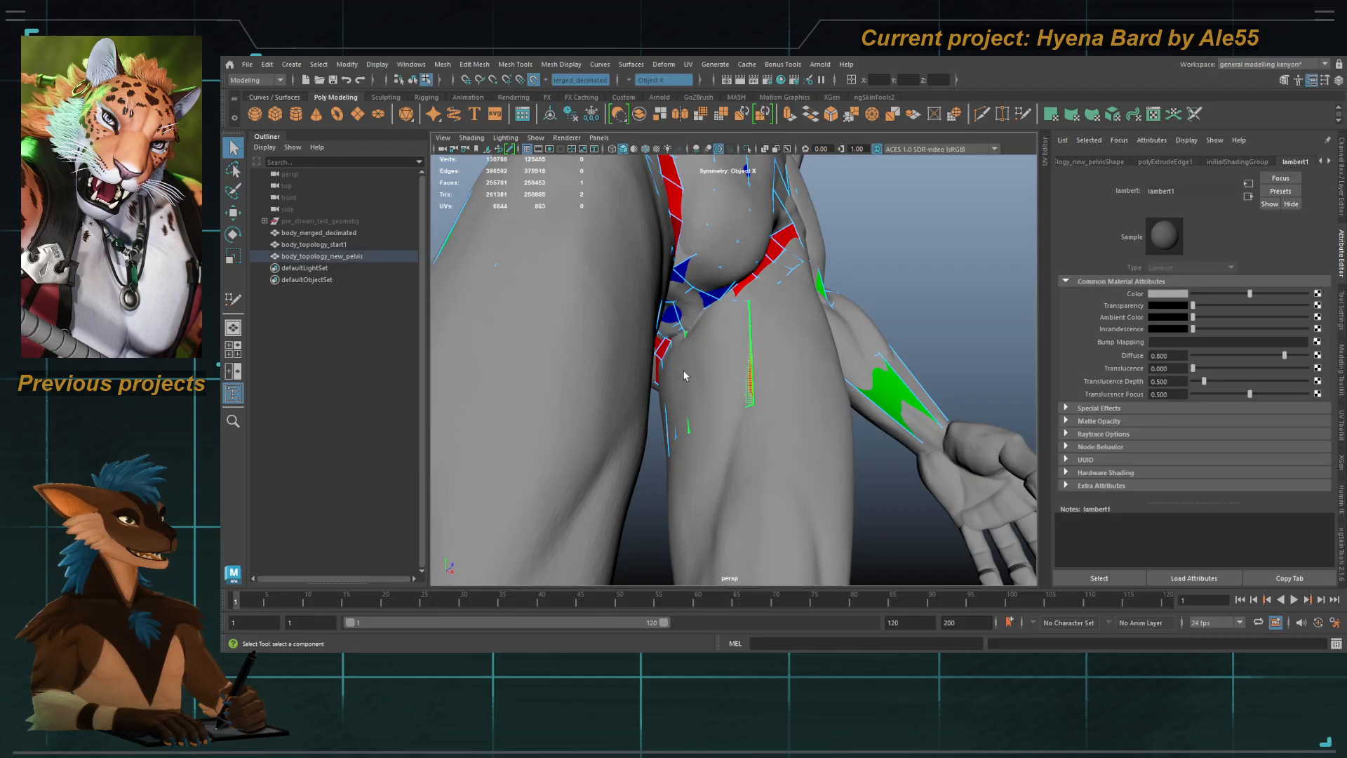
pyautogui.keyDown('alt'); pyautogui.moveTo(684, 372); pyautogui.dragTo(798, 392); pyautogui.keyUp('alt')
pyautogui.press('4')
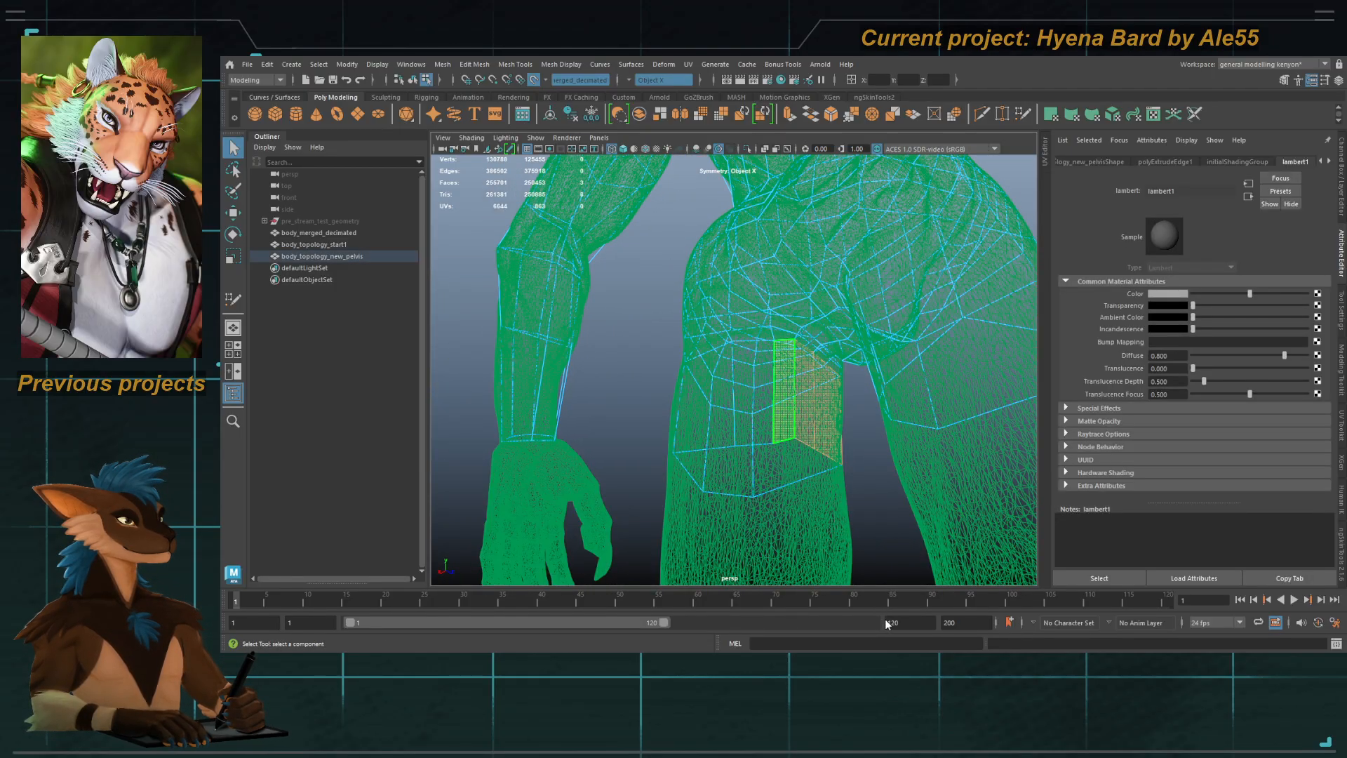
pyautogui.press('y')
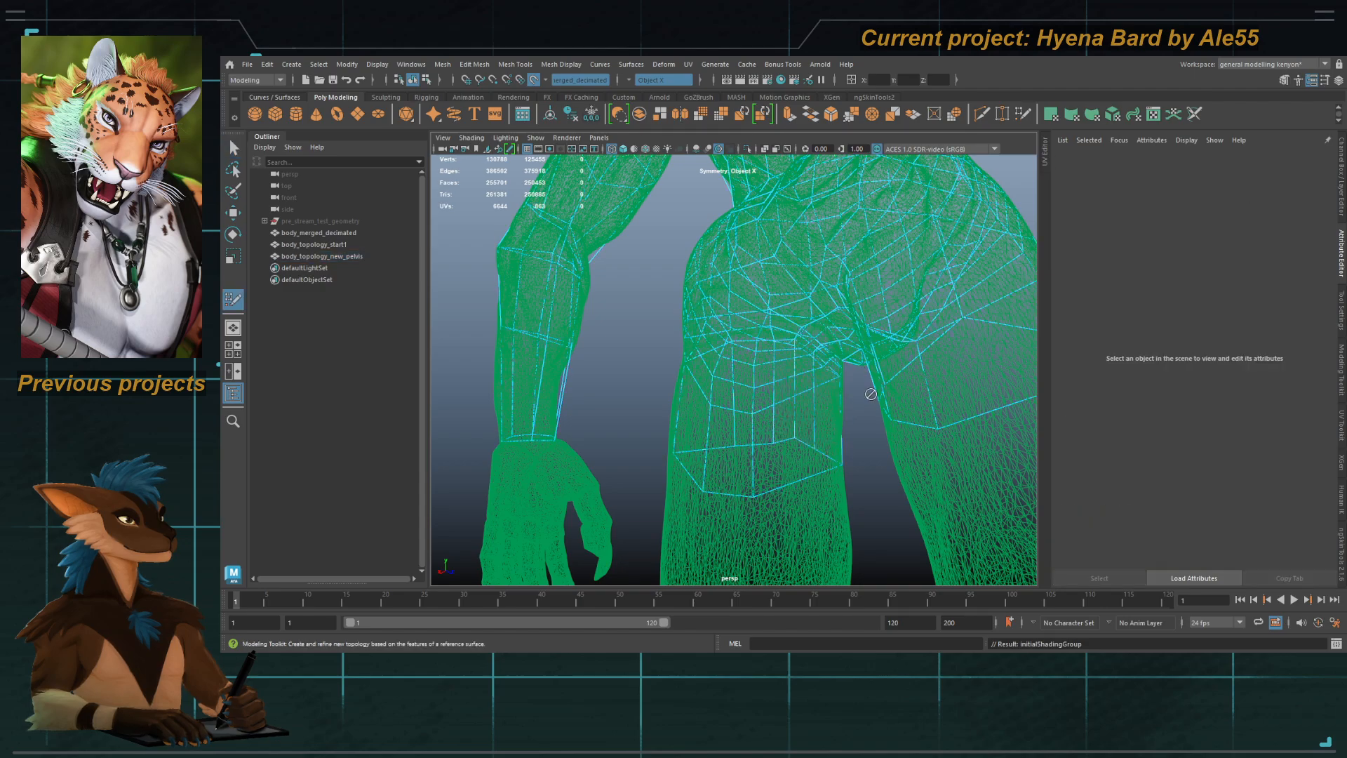
# Step: Insert a vertical edge loop down the front of the thighs from the red band to the lower border
pyautogui.moveTo(872, 390)
pyautogui.keyDown('alt'); pyautogui.mouseDown()
pyautogui.moveTo(613, 424)
pyautogui.moveTo(747, 394)
pyautogui.mouseUp(); pyautogui.keyUp('alt')
pyautogui.press('5')
pyautogui.keyDown('alt'); pyautogui.moveTo(747, 394); pyautogui.dragTo(781, 388, button='right'); pyautogui.keyUp('alt')
pyautogui.keyDown('alt'); pyautogui.moveTo(781, 388); pyautogui.dragTo(746, 370); pyautogui.keyUp('alt')
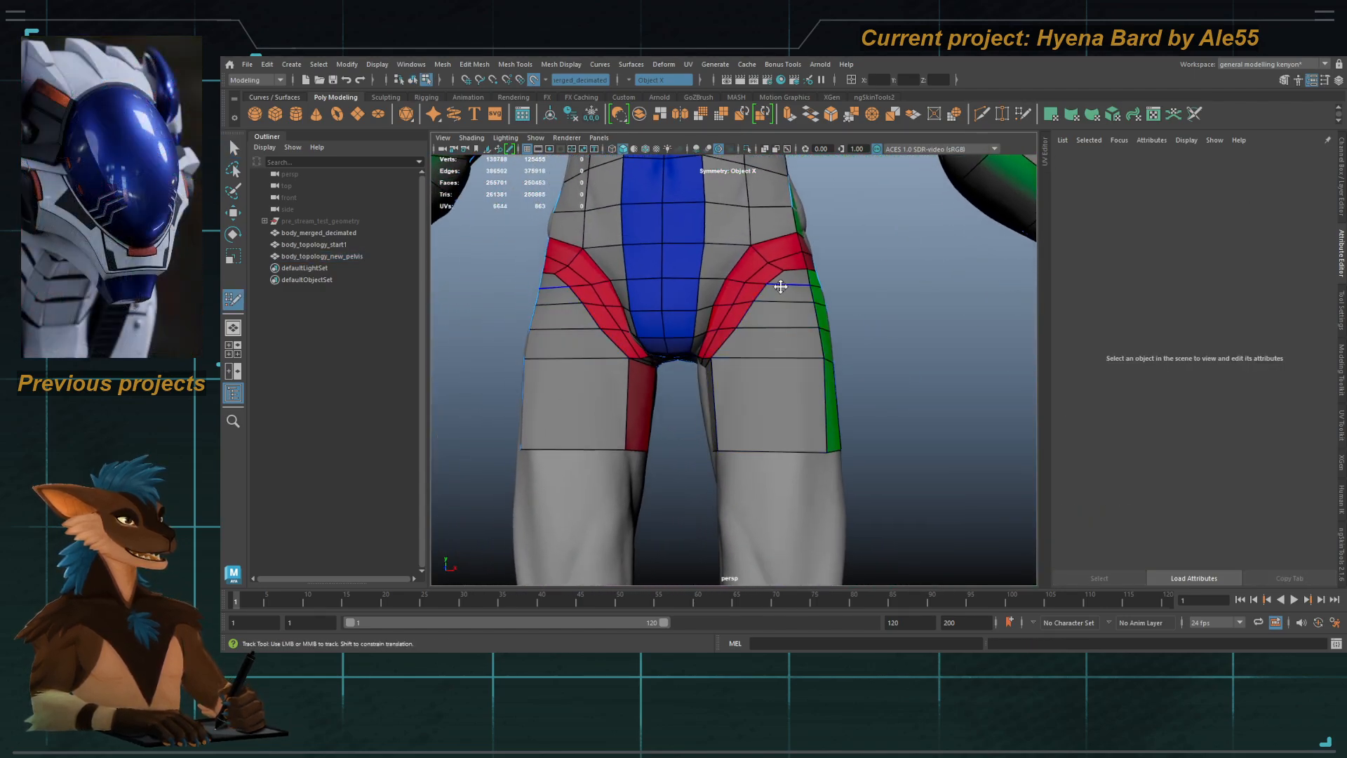
pyautogui.keyDown('alt'); pyautogui.moveTo(771, 383); pyautogui.dragTo(859, 373, button='right'); pyautogui.keyUp('alt')
pyautogui.keyDown('ctrl'); pyautogui.keyDown('shift'); pyautogui.click(831, 266); pyautogui.keyUp('shift'); pyautogui.keyUp('ctrl')
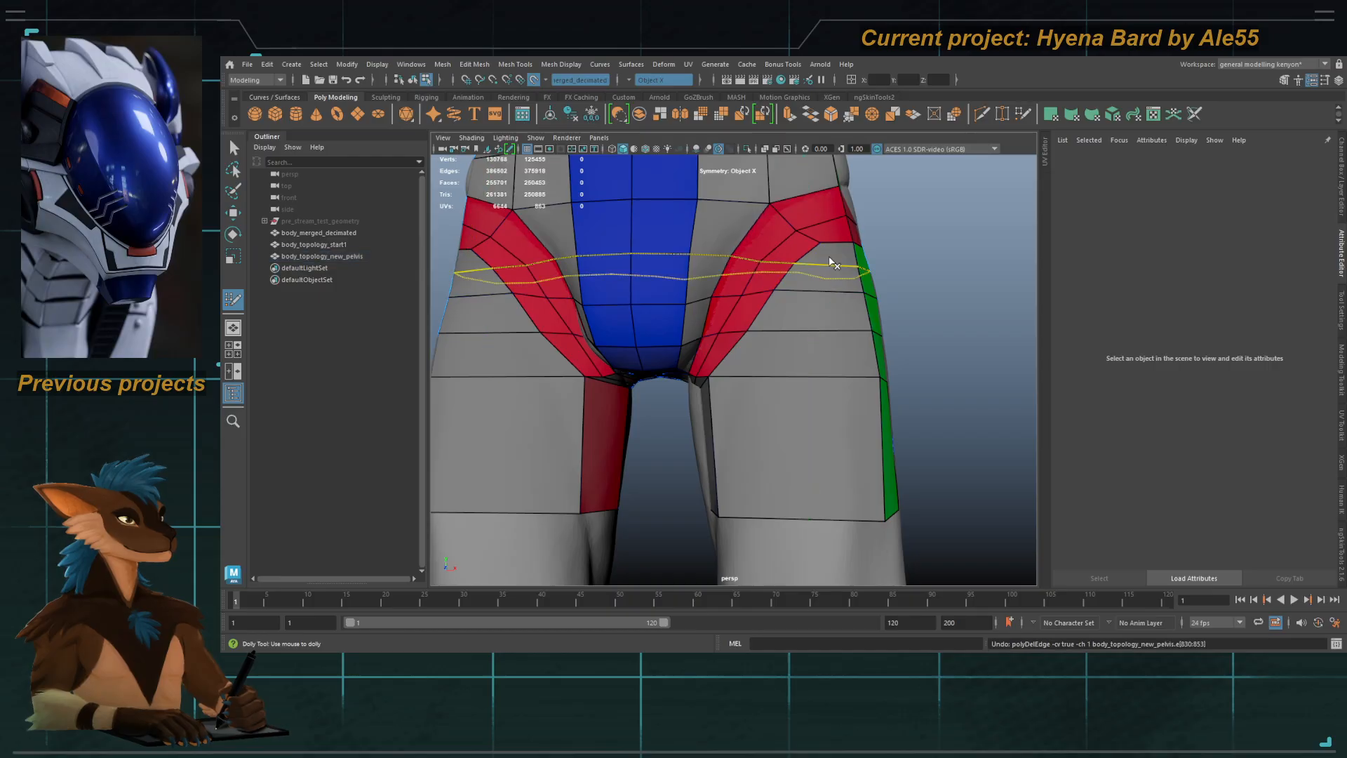
pyautogui.keyDown('ctrl'); pyautogui.click(813, 327); pyautogui.keyUp('ctrl')
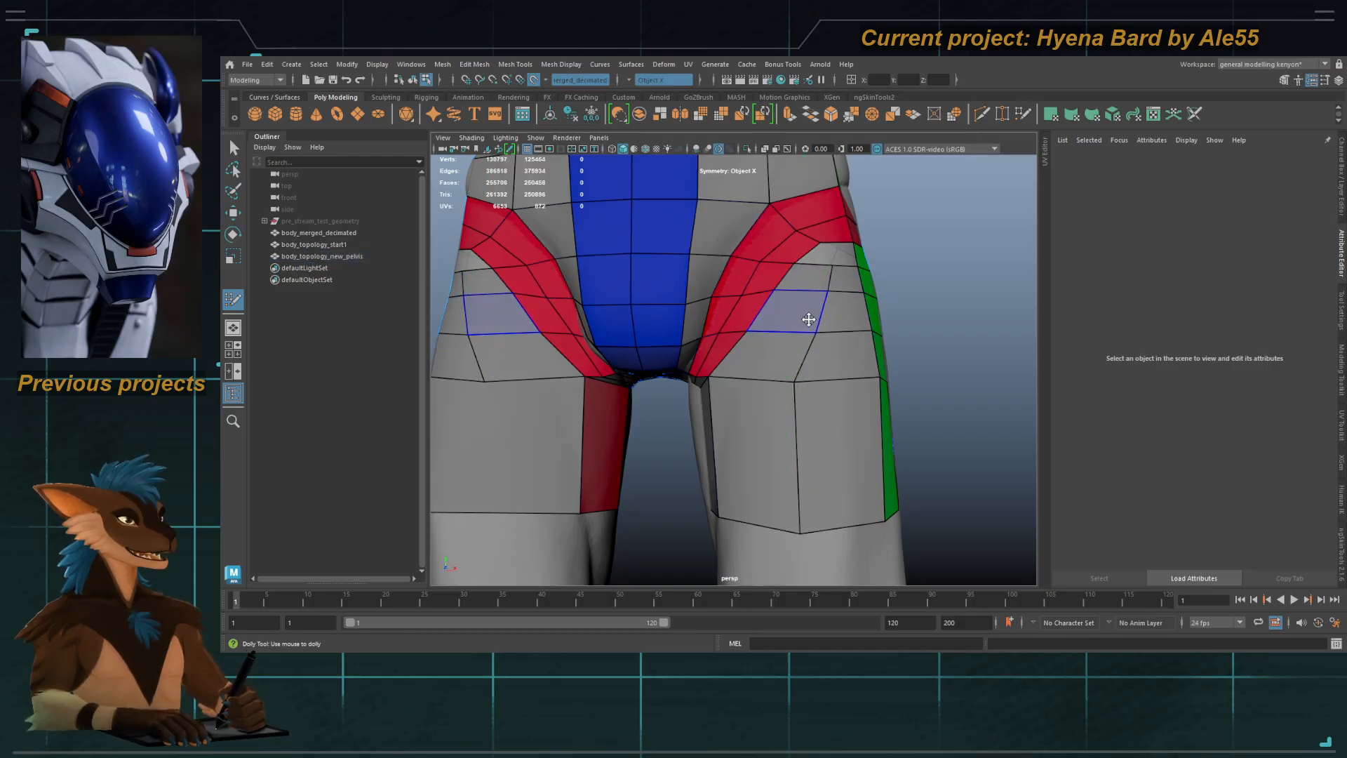
pyautogui.moveTo(814, 327)
pyautogui.keyDown('alt'); pyautogui.mouseDown()
pyautogui.moveTo(814, 340)
pyautogui.moveTo(790, 322)
pyautogui.mouseUp(); pyautogui.keyUp('alt')
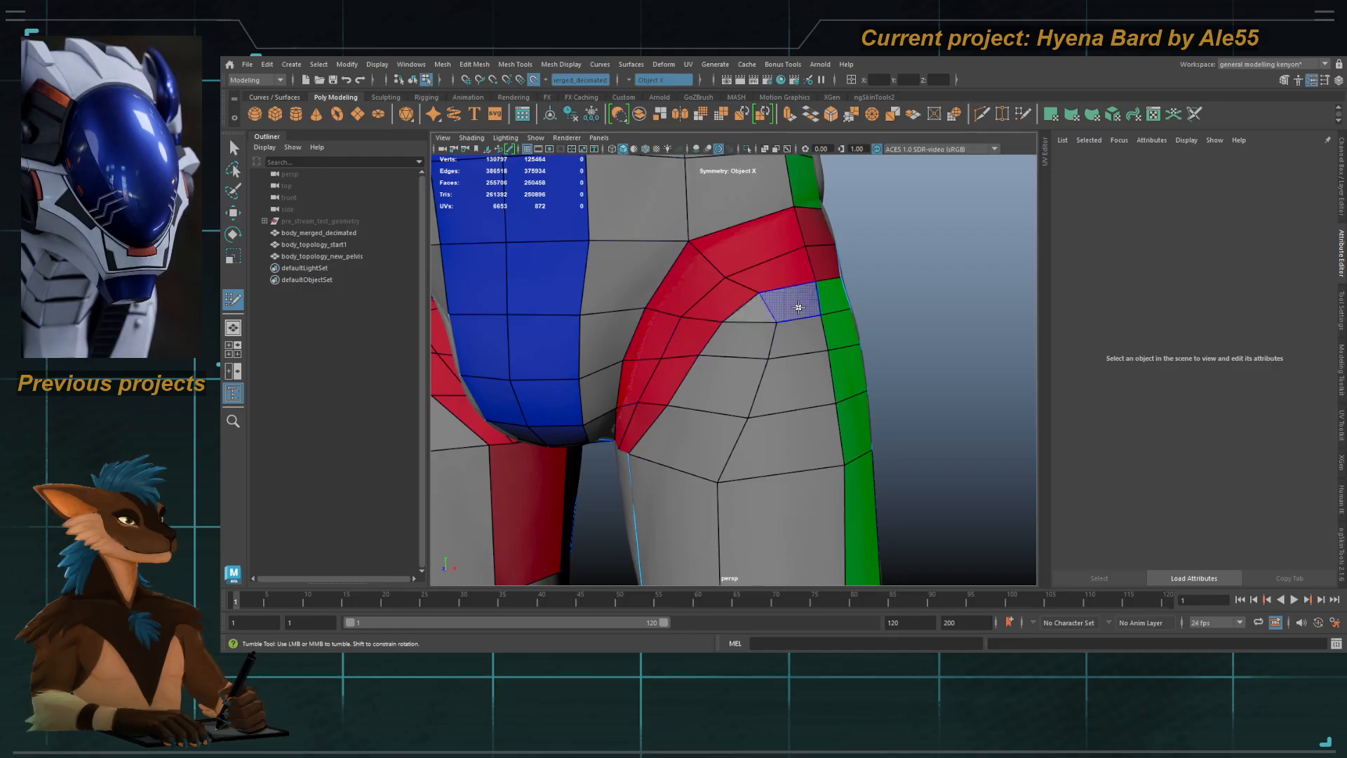
pyautogui.keyDown('alt'); pyautogui.moveTo(752, 315); pyautogui.dragTo(731, 342); pyautogui.keyUp('alt')
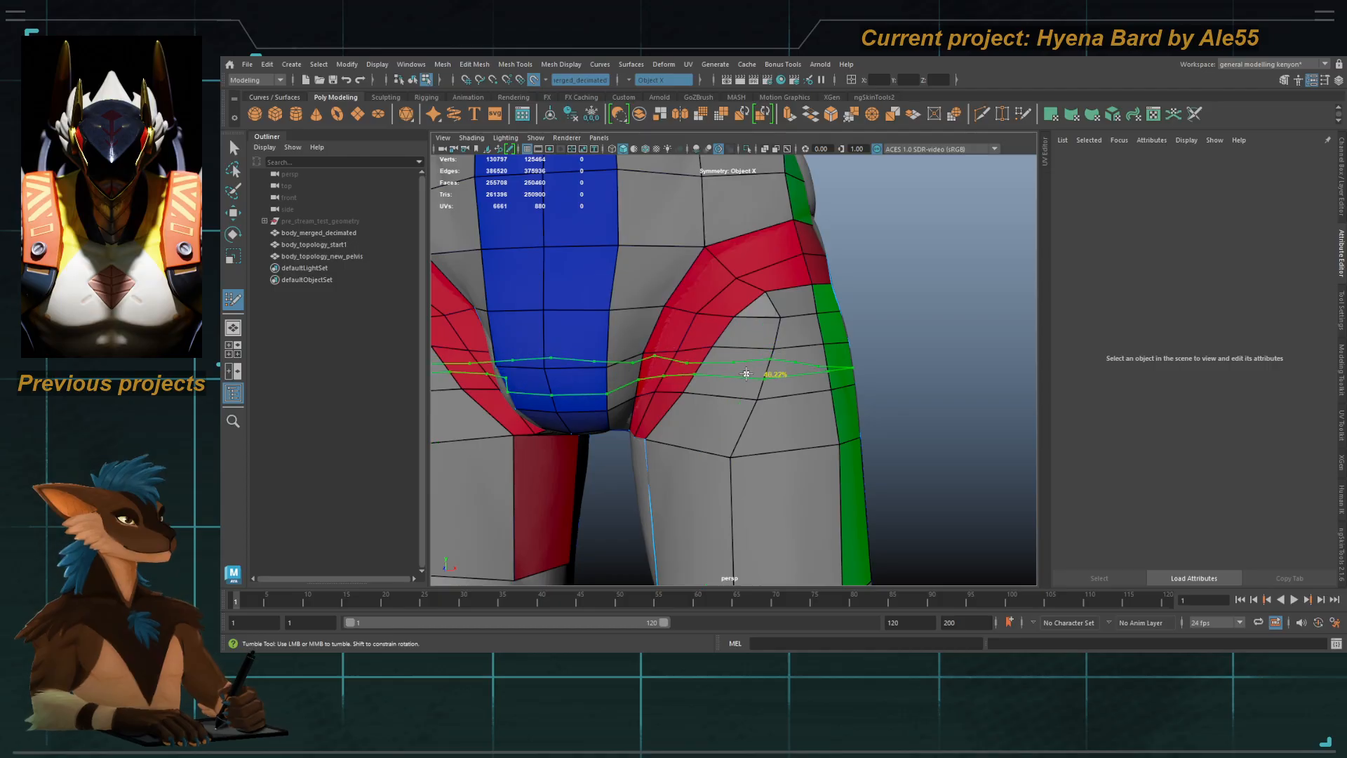
# Step: Select the face below the red band at the back of the thigh and return to Quad Draw
pyautogui.moveTo(740, 400)
pyautogui.keyDown('alt'); pyautogui.mouseDown()
pyautogui.moveTo(777, 377)
pyautogui.moveTo(517, 362)
pyautogui.mouseUp(); pyautogui.keyUp('alt')
pyautogui.keyDown('alt'); pyautogui.moveTo(517, 362); pyautogui.dragTo(709, 393, button='right'); pyautogui.keyUp('alt')
pyautogui.press('q')
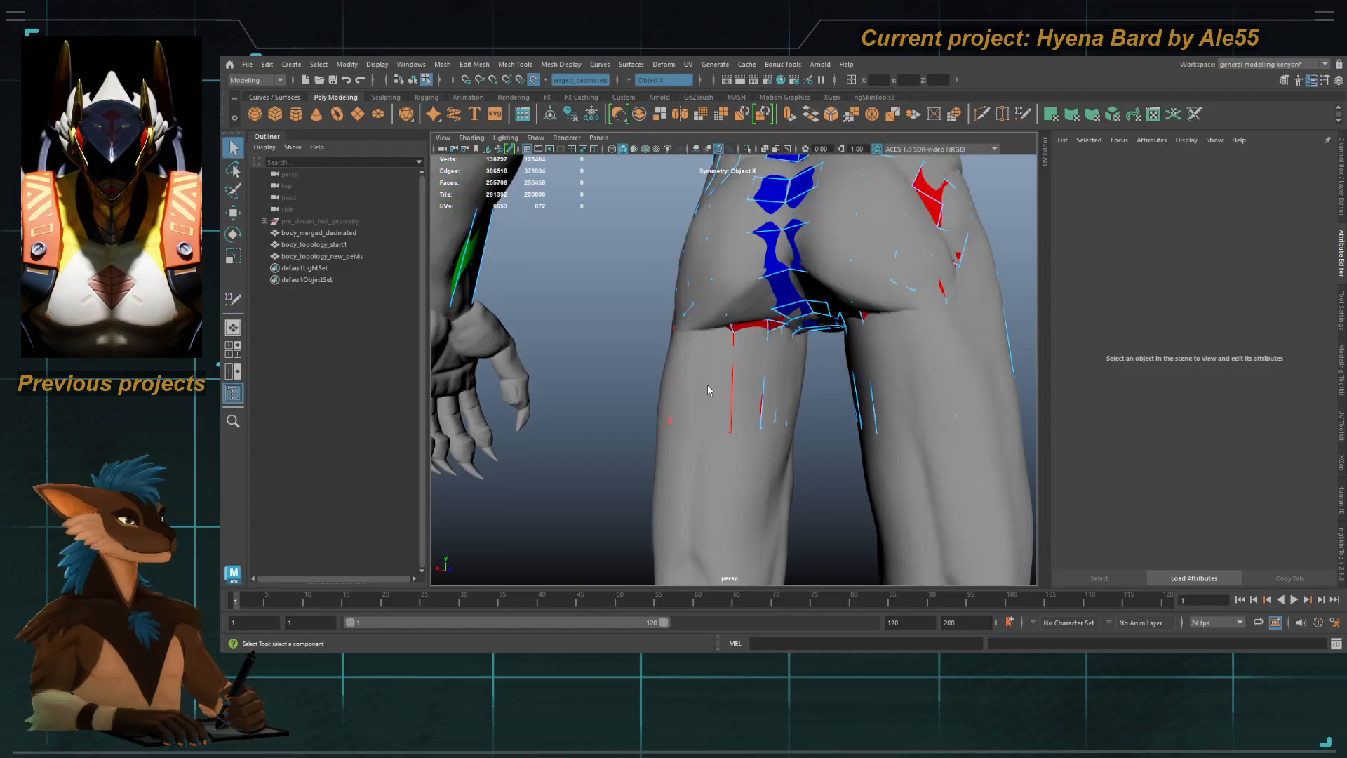
pyautogui.click(709, 383)
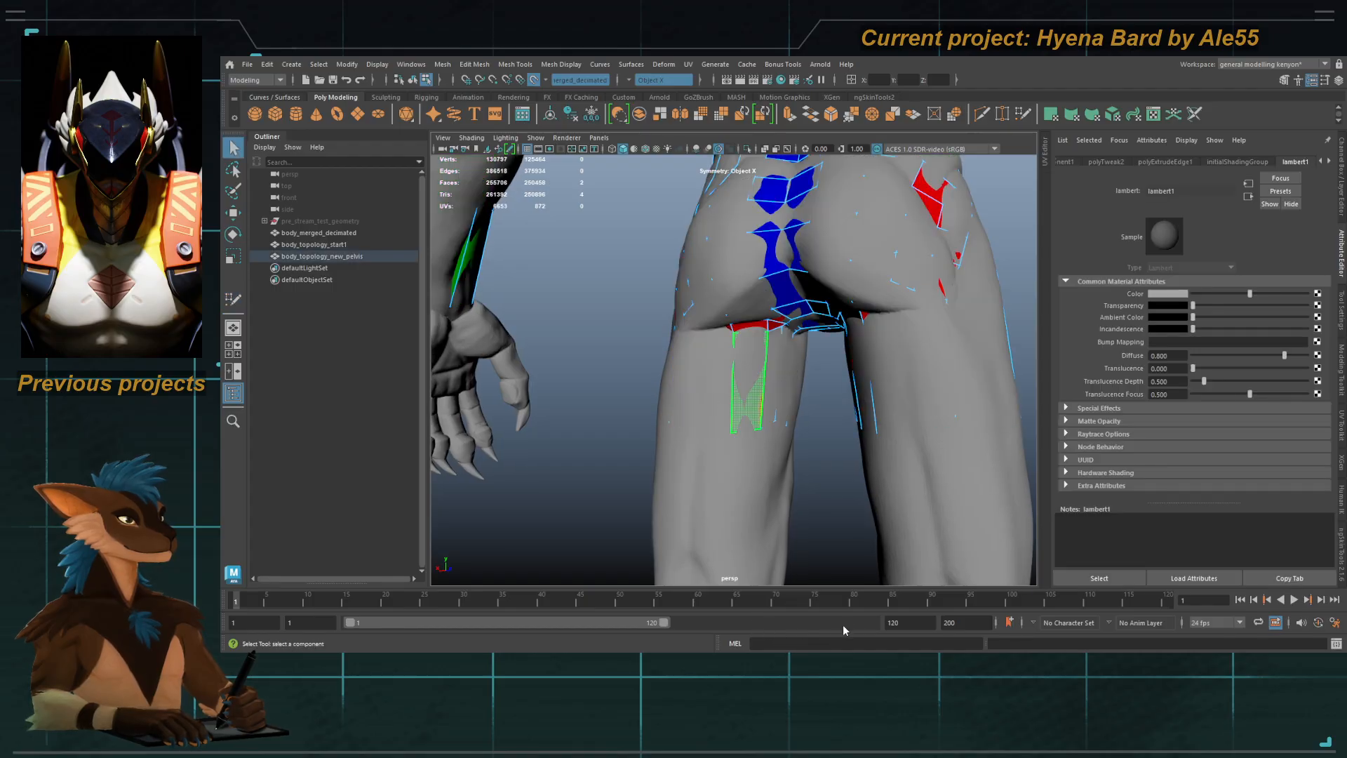
pyautogui.press('F8')
pyautogui.press('y')
# Step: Examine the pelvis and upper thigh topology from the front for symmetry and loop flow
pyautogui.keyDown('alt'); pyautogui.moveTo(798, 410); pyautogui.dragTo(589, 428); pyautogui.keyUp('alt')
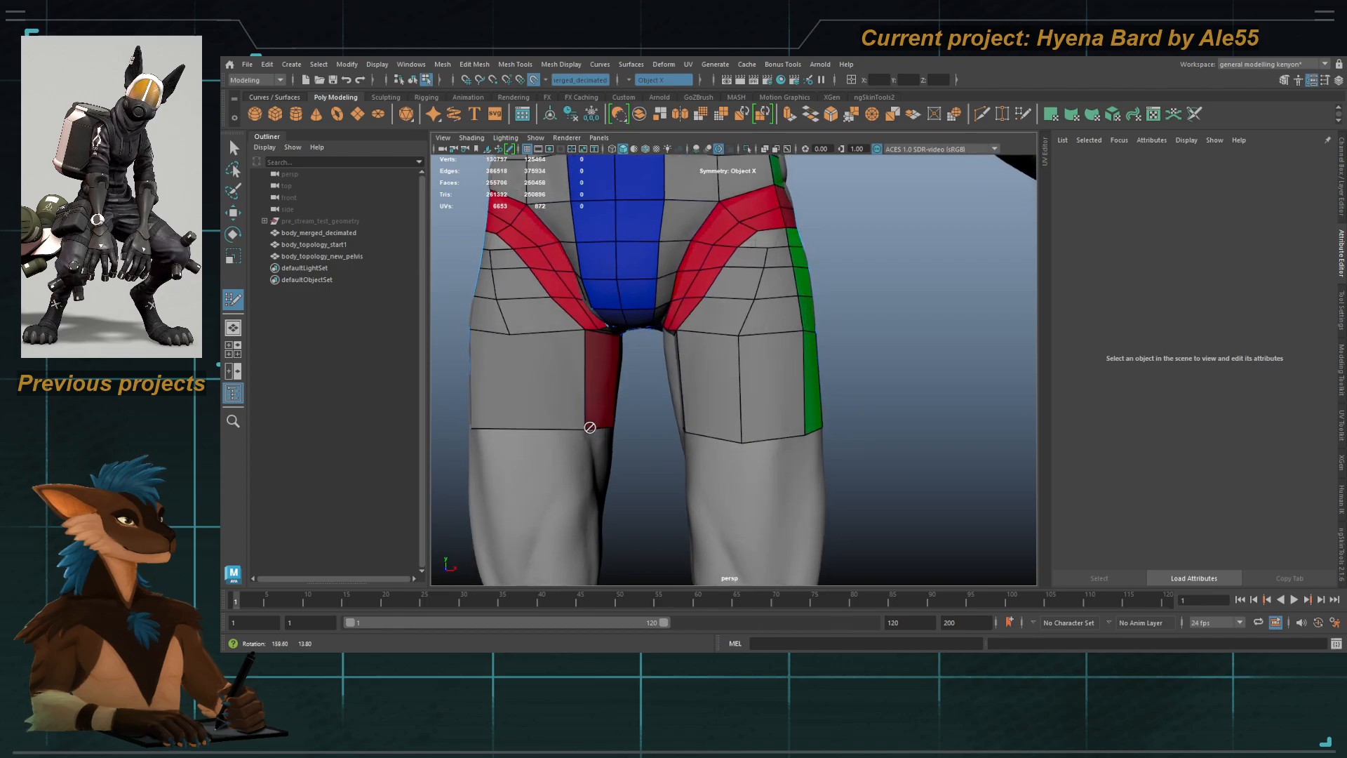
pyautogui.keyDown('alt'); pyautogui.moveTo(646, 334); pyautogui.dragTo(648, 356, button='middle'); pyautogui.keyUp('alt')
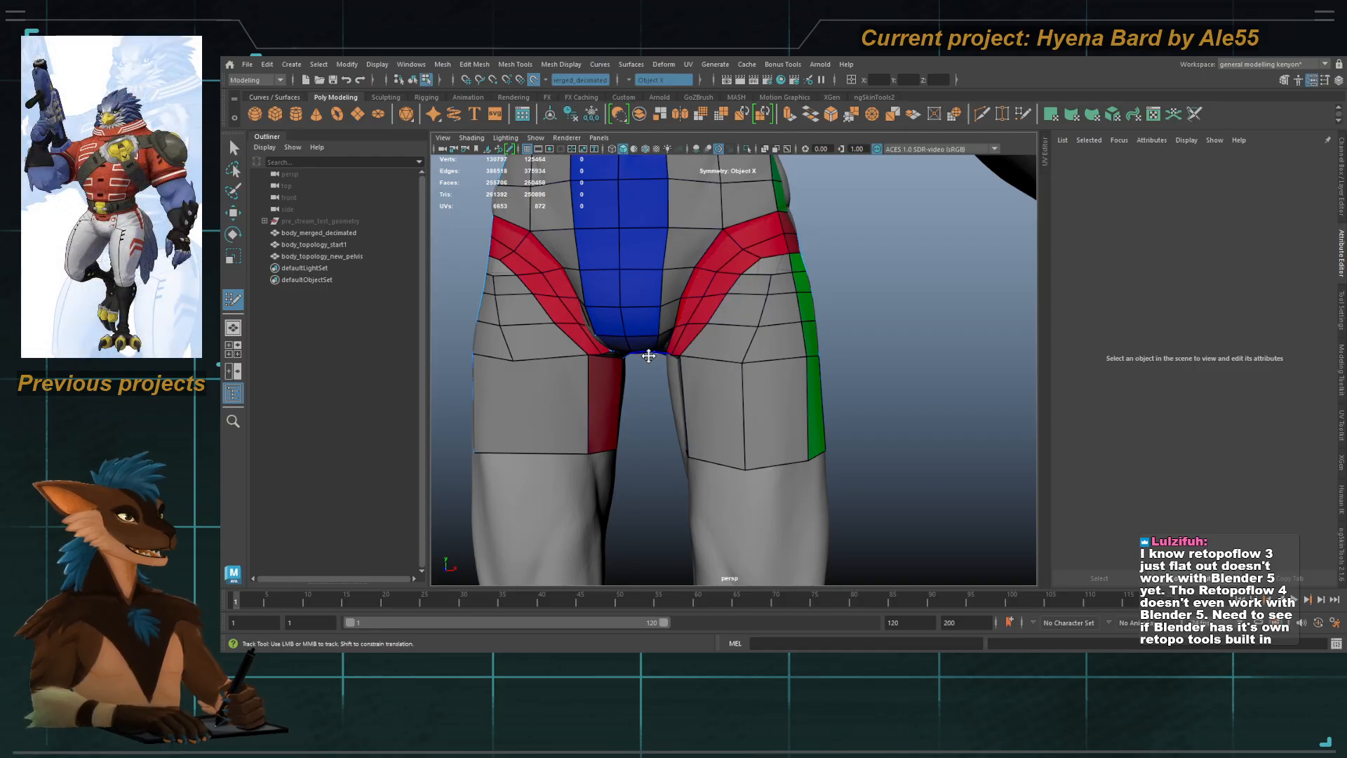
pyautogui.keyDown('alt'); pyautogui.moveTo(626, 342); pyautogui.dragTo(693, 350, button='right'); pyautogui.keyUp('alt')
pyautogui.keyDown('alt'); pyautogui.moveTo(693, 350); pyautogui.dragTo(702, 377, button='middle'); pyautogui.keyUp('alt')
pyautogui.keyDown('alt'); pyautogui.moveTo(702, 377); pyautogui.dragTo(728, 366); pyautogui.keyUp('alt')
pyautogui.keyDown('alt'); pyautogui.moveTo(728, 366); pyautogui.dragTo(655, 310, button='right'); pyautogui.keyUp('alt')
pyautogui.keyDown('alt'); pyautogui.moveTo(655, 310); pyautogui.dragTo(658, 341, button='middle'); pyautogui.keyUp('alt')
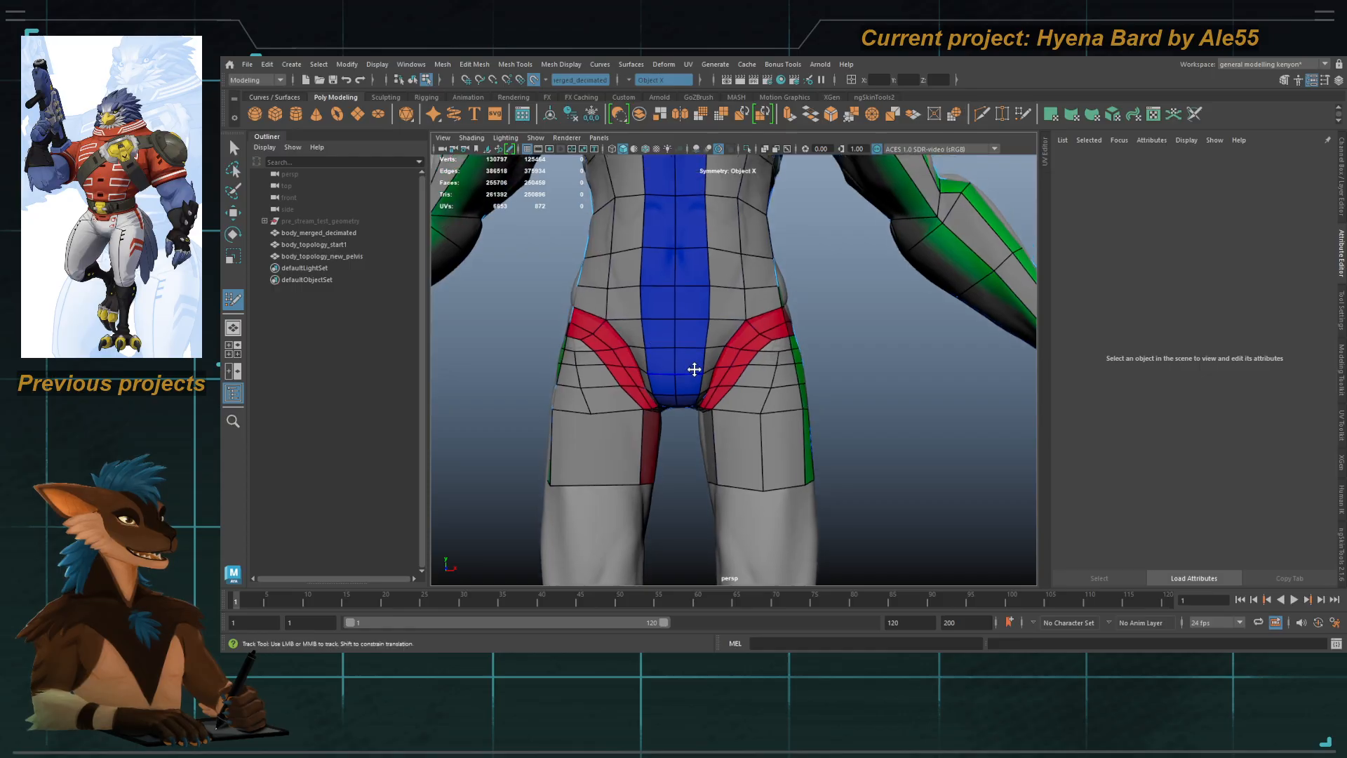
pyautogui.keyDown('alt'); pyautogui.moveTo(797, 382); pyautogui.dragTo(791, 381); pyautogui.keyUp('alt')
pyautogui.keyDown('alt'); pyautogui.moveTo(791, 381); pyautogui.dragTo(816, 394, button='right'); pyautogui.keyUp('alt')
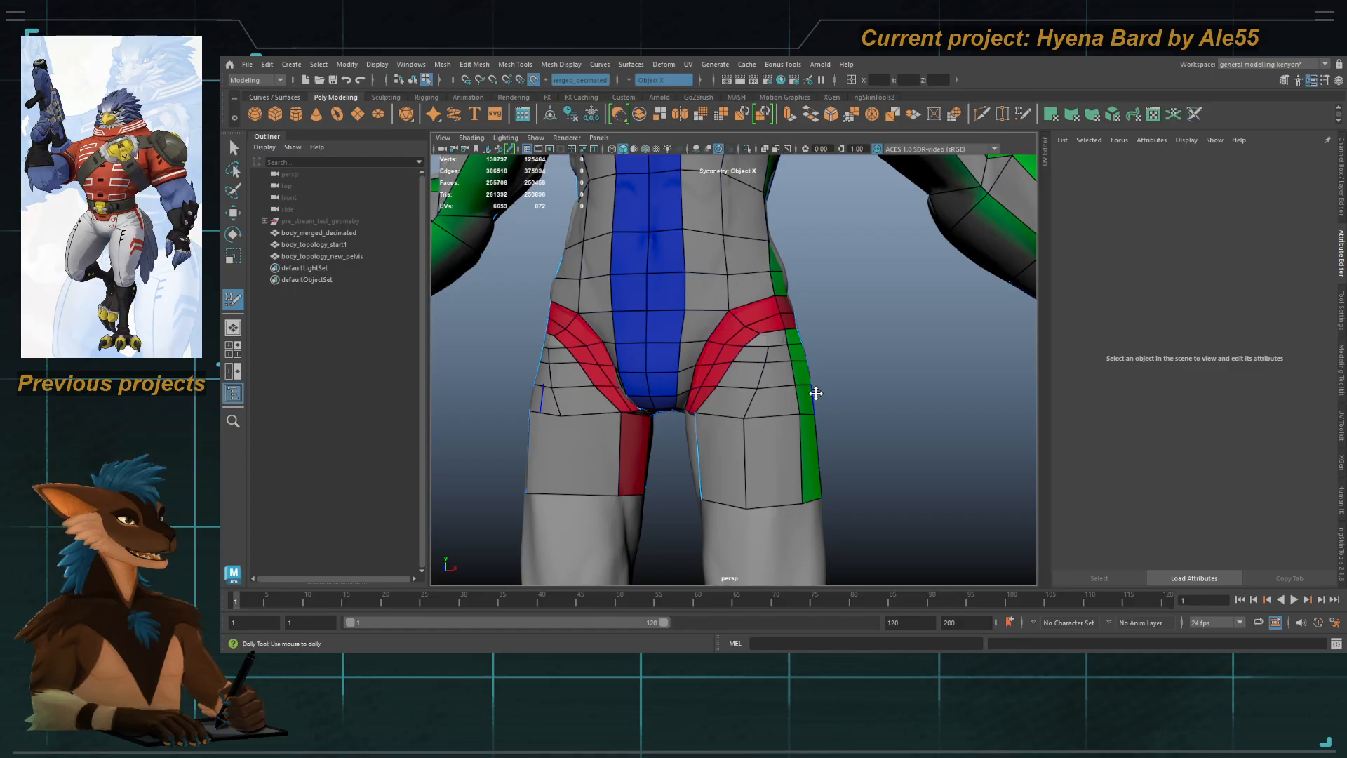
pyautogui.keyDown('alt'); pyautogui.moveTo(802, 388); pyautogui.dragTo(828, 392, button='right'); pyautogui.keyUp('alt')
pyautogui.moveTo(828, 392)
pyautogui.keyDown('alt'); pyautogui.mouseDown()
pyautogui.moveTo(806, 391)
pyautogui.moveTo(854, 385)
pyautogui.moveTo(812, 385)
pyautogui.moveTo(828, 388)
pyautogui.mouseUp(); pyautogui.keyUp('alt')
# Step: Undo the vertical edge loop inserted down the front of the thighs
pyautogui.hotkey('ctrl', 'z')
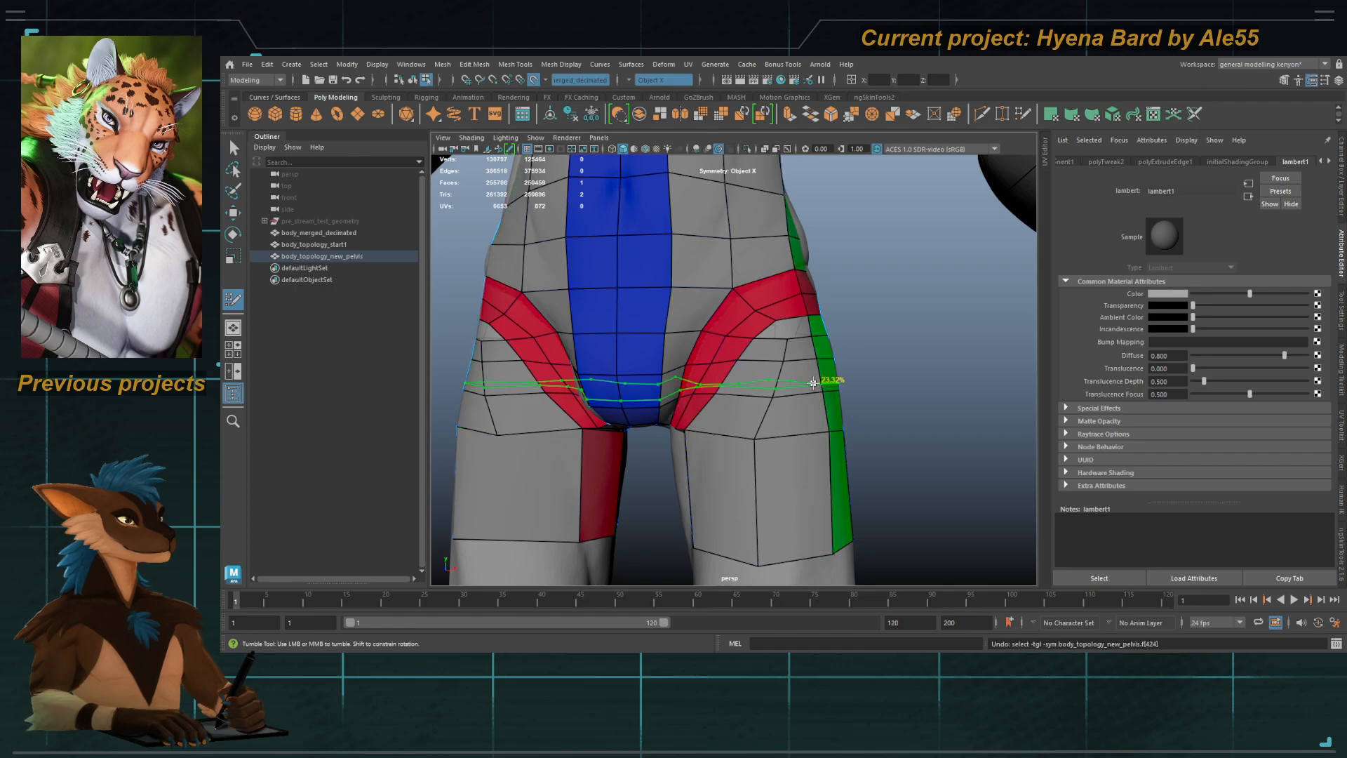
pyautogui.hotkey('ctrl', 'z')
pyautogui.hotkey('ctrl', 'z')
pyautogui.keyDown('alt'); pyautogui.moveTo(770, 399); pyautogui.dragTo(786, 397); pyautogui.keyUp('alt')
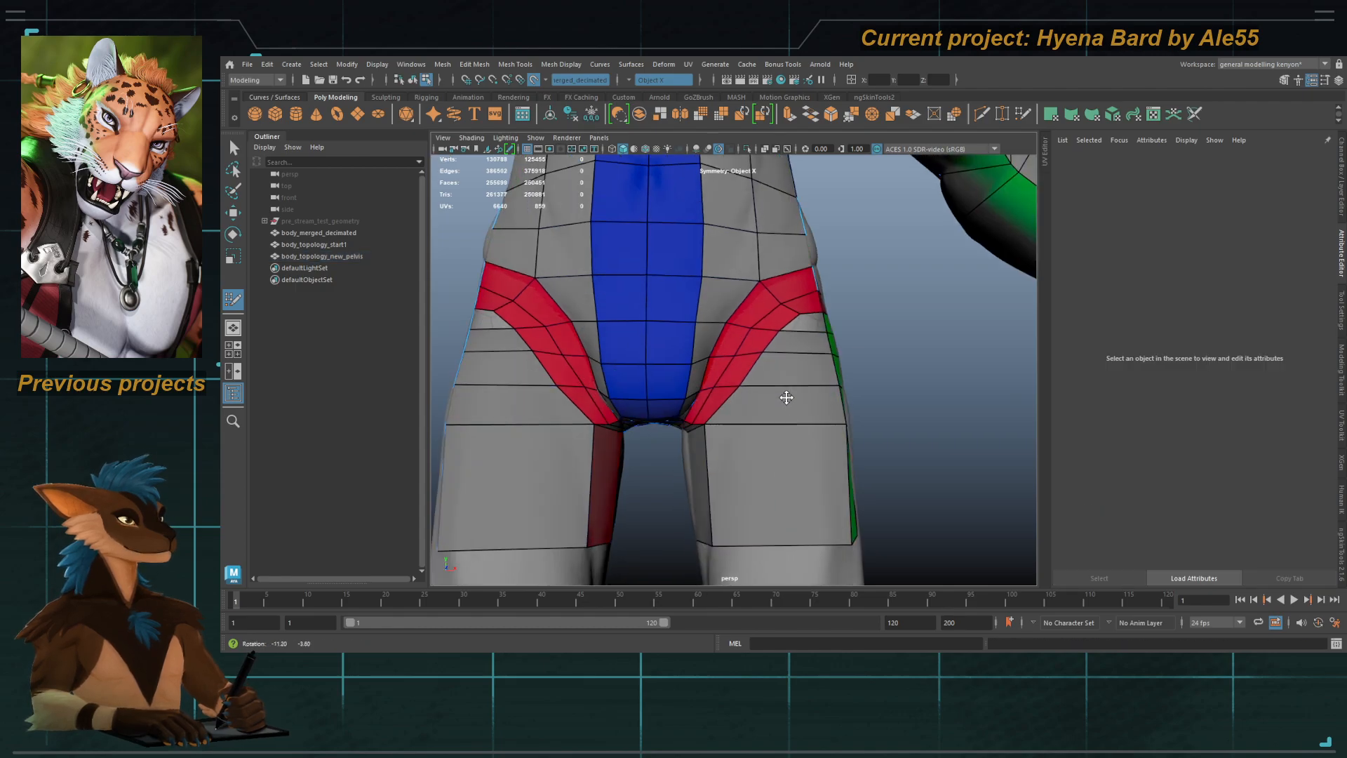
pyautogui.keyDown('alt'); pyautogui.moveTo(787, 397); pyautogui.dragTo(718, 355, button='right'); pyautogui.keyUp('alt')
pyautogui.keyDown('alt'); pyautogui.moveTo(718, 355); pyautogui.dragTo(736, 393); pyautogui.keyUp('alt')
pyautogui.keyDown('shift'); pyautogui.click(741, 377); pyautogui.keyUp('shift')
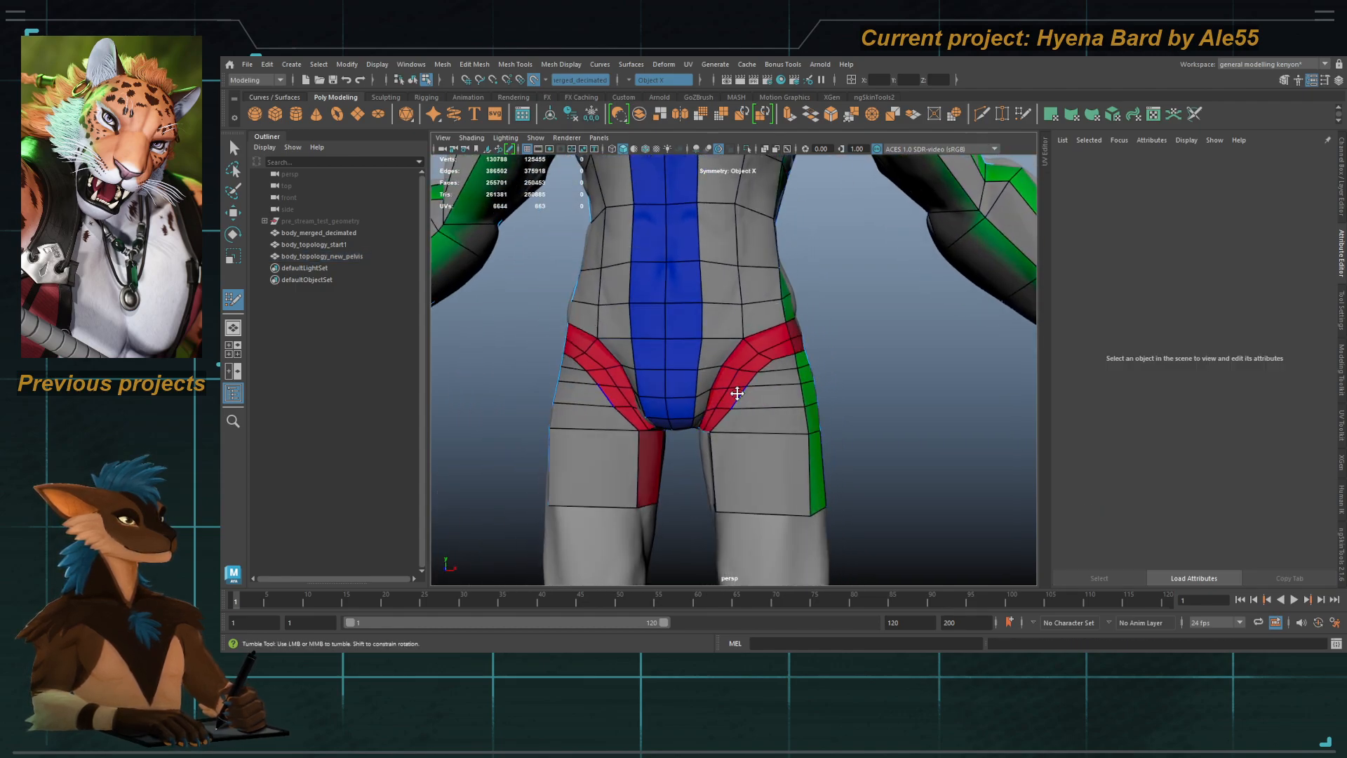
# Step: Mirror body_topology_new_pelvis across the world X axis with geometry cutting on and borders unmerged, and resume Quad Draw
pyautogui.press('q')
pyautogui.moveTo(704, 370); pyautogui.dragTo(730, 334, button='right')
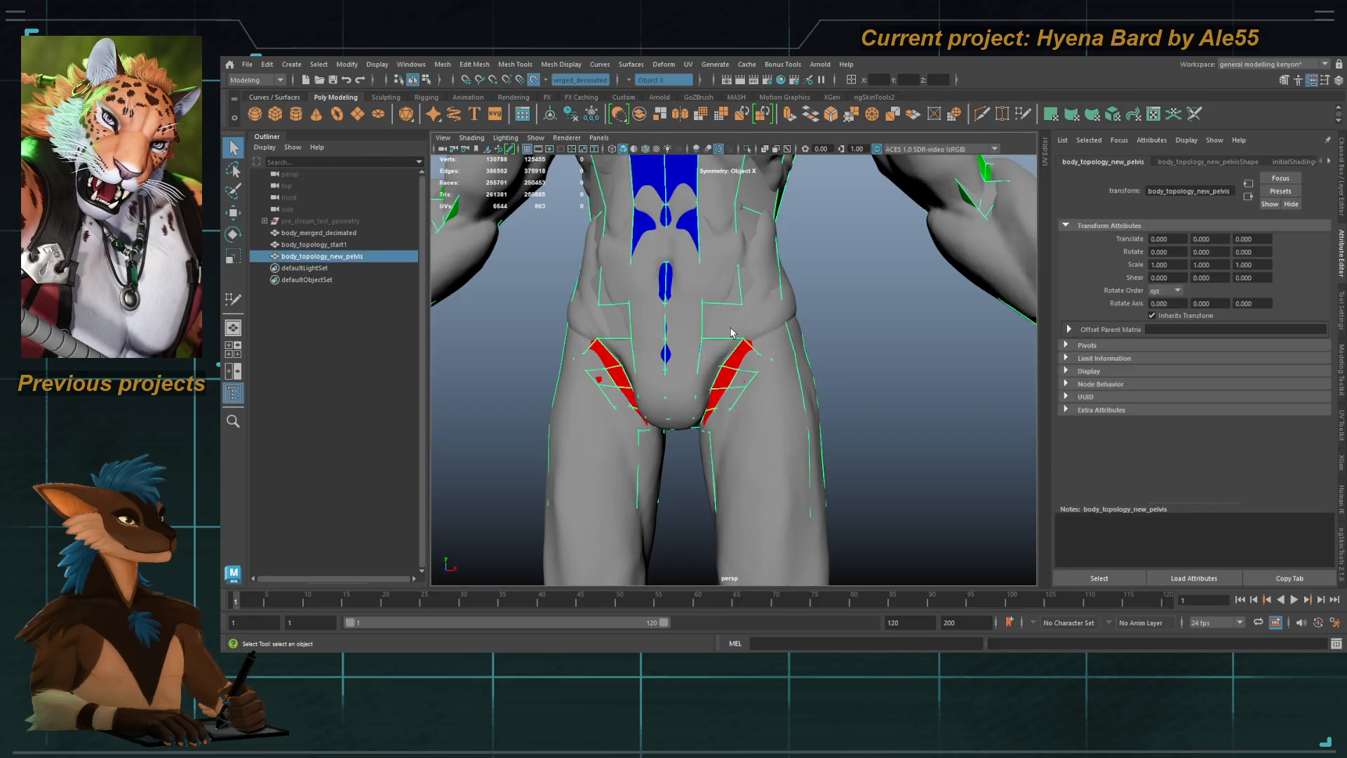
pyautogui.keyDown('alt'); pyautogui.moveTo(730, 334); pyautogui.dragTo(742, 333); pyautogui.keyUp('alt')
pyautogui.keyDown('shift'); pyautogui.moveTo(734, 447); pyautogui.dragTo(732, 431, button='right'); pyautogui.keyUp('shift')
pyautogui.press('q')
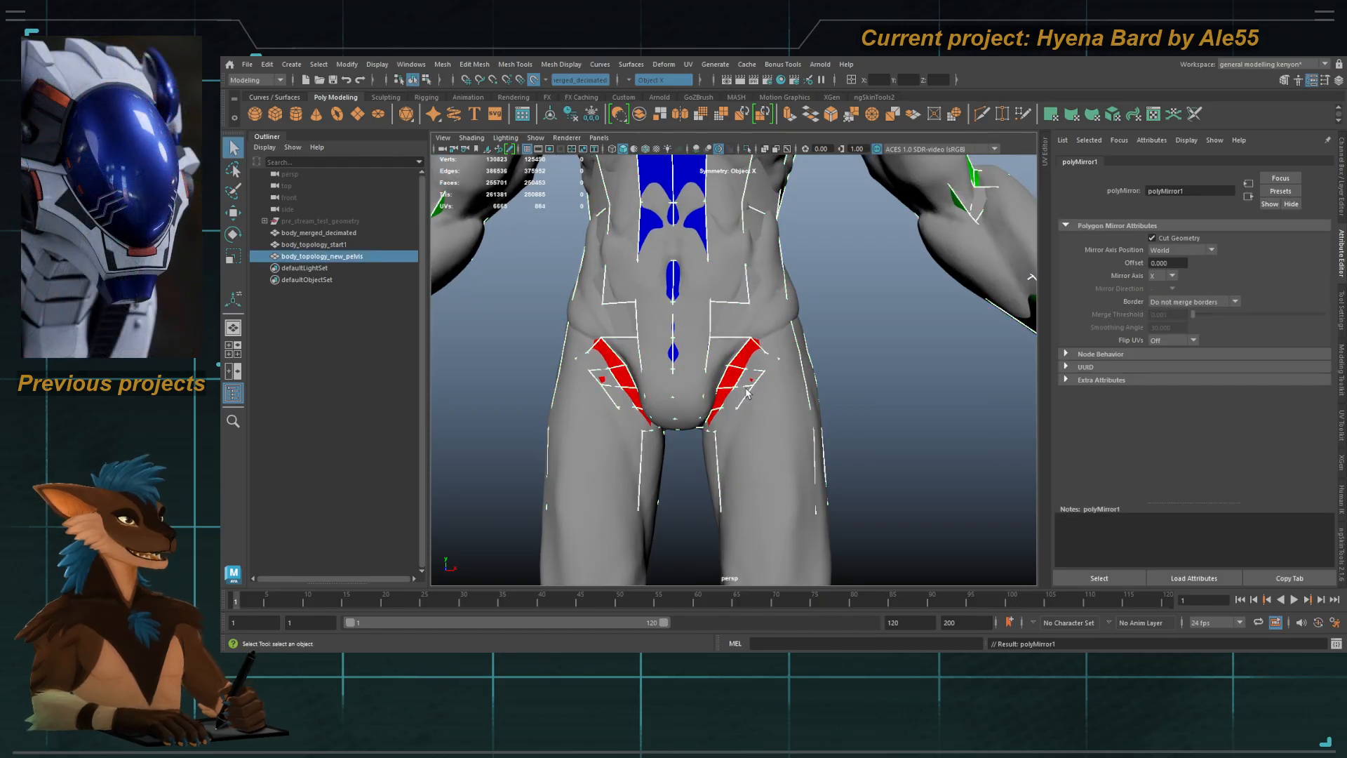
pyautogui.hotkey('ctrl', 'shift', 'q')
pyautogui.keyDown('alt'); pyautogui.moveTo(812, 359); pyautogui.dragTo(688, 346, button='right'); pyautogui.keyUp('alt')
pyautogui.keyDown('alt'); pyautogui.moveTo(688, 346); pyautogui.dragTo(714, 376, button='middle'); pyautogui.keyUp('alt')
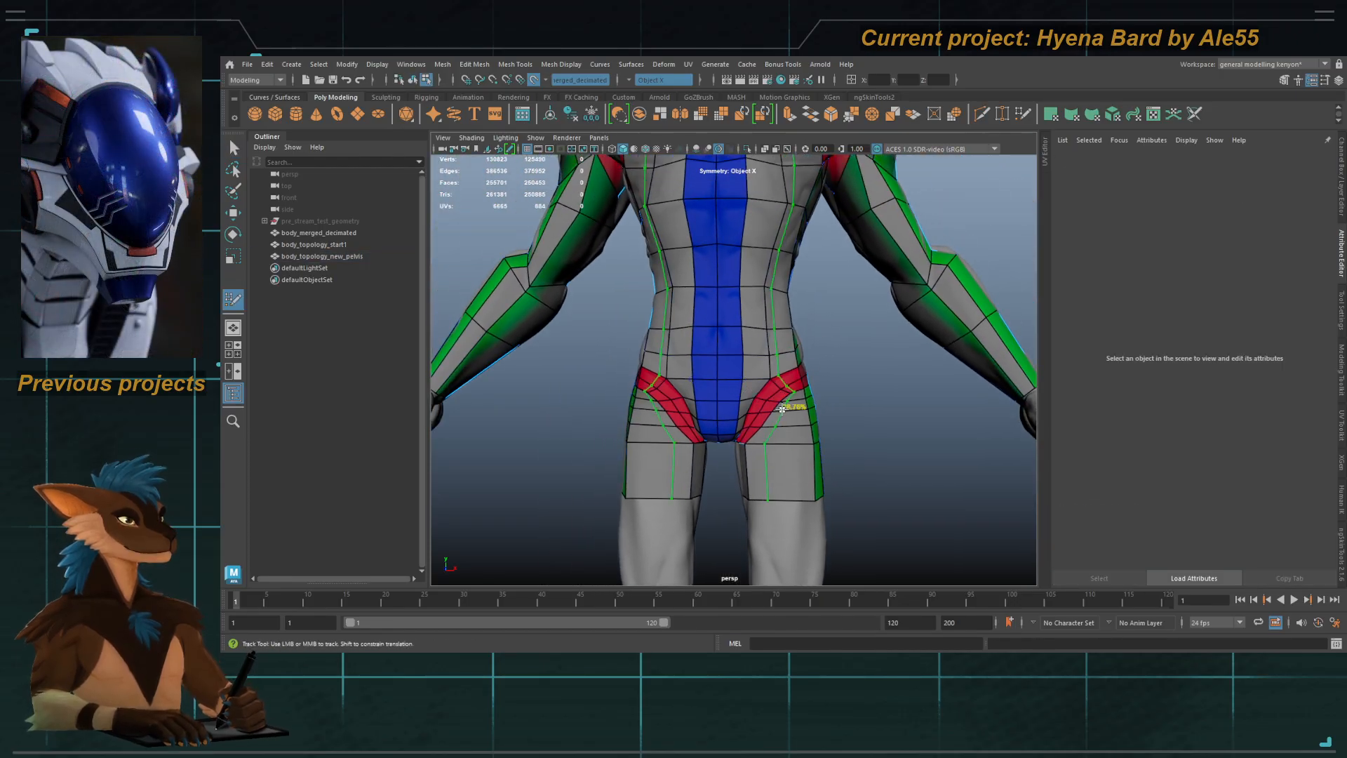
# Step: Merge the vertices of the whole mirrored body mesh and return to object mode
pyautogui.press('q')
pyautogui.press('a')
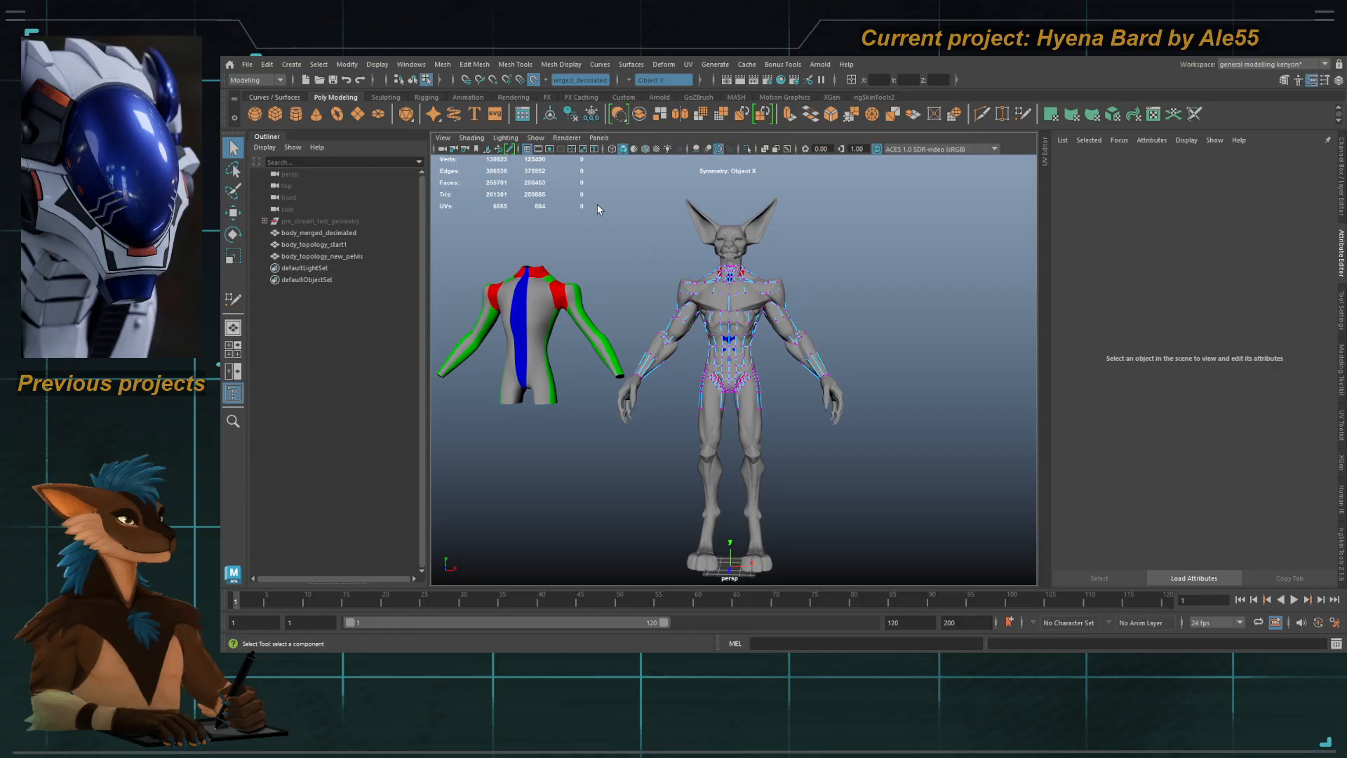
pyautogui.moveTo(597, 209); pyautogui.dragTo(801, 381)
pyautogui.keyDown('shift'); pyautogui.moveTo(735, 289); pyautogui.dragTo(735, 218, button='right'); pyautogui.keyUp('shift')
pyautogui.press('F8')
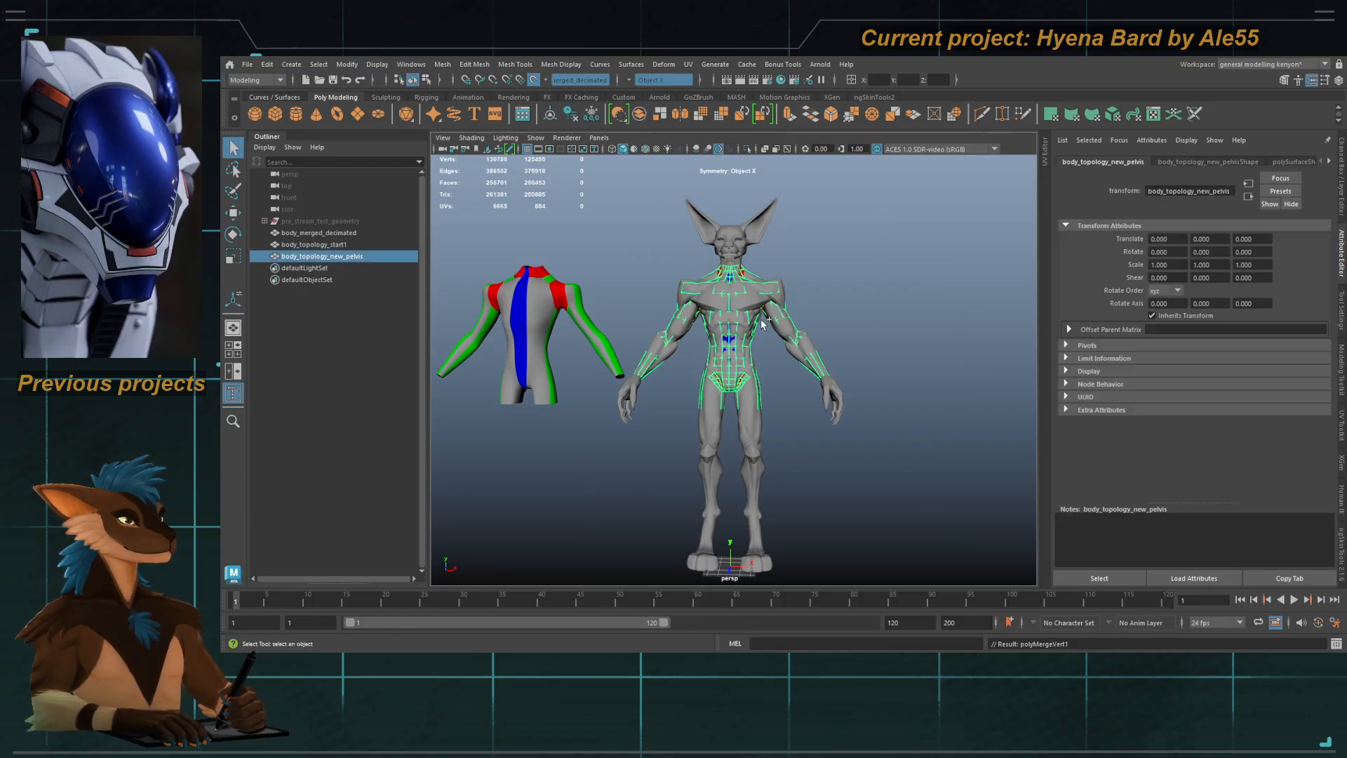
# Step: Resume Quad Draw and examine the merged pelvis and thigh faces from the front
pyautogui.hotkey('ctrl', 'shift', 'q')
pyautogui.moveTo(764, 400)
pyautogui.keyDown('alt'); pyautogui.mouseDown(button='right')
pyautogui.moveTo(917, 454)
pyautogui.moveTo(856, 434)
pyautogui.mouseUp(button='right'); pyautogui.keyUp('alt')
pyautogui.moveTo(857, 433)
pyautogui.keyDown('alt'); pyautogui.mouseDown()
pyautogui.moveTo(887, 424)
pyautogui.moveTo(865, 424)
pyautogui.mouseUp(); pyautogui.keyUp('alt')
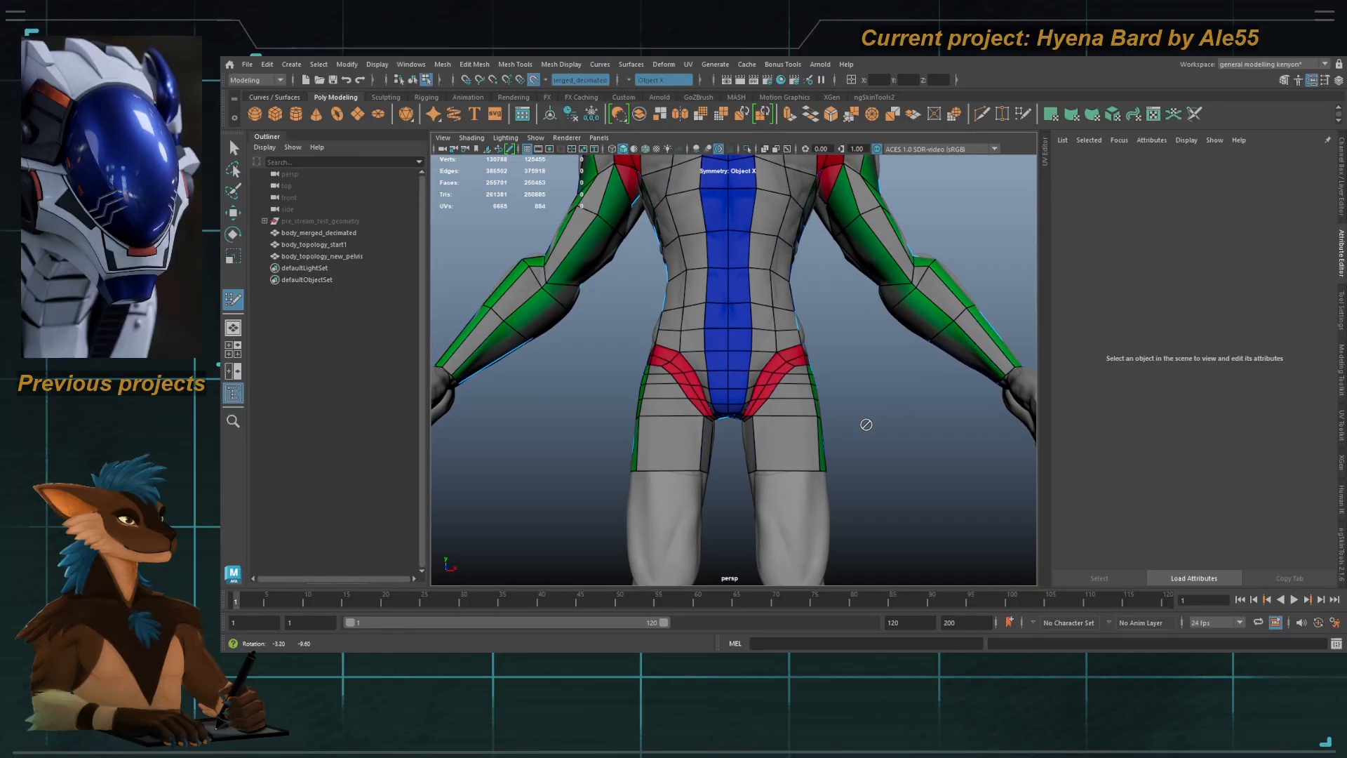
pyautogui.keyDown('alt'); pyautogui.moveTo(866, 424); pyautogui.dragTo(908, 423, button='right'); pyautogui.keyUp('alt')
pyautogui.moveTo(908, 422)
pyautogui.keyDown('alt'); pyautogui.mouseDown()
pyautogui.moveTo(874, 394)
pyautogui.moveTo(905, 392)
pyautogui.moveTo(902, 418)
pyautogui.mouseUp(); pyautogui.keyUp('alt')
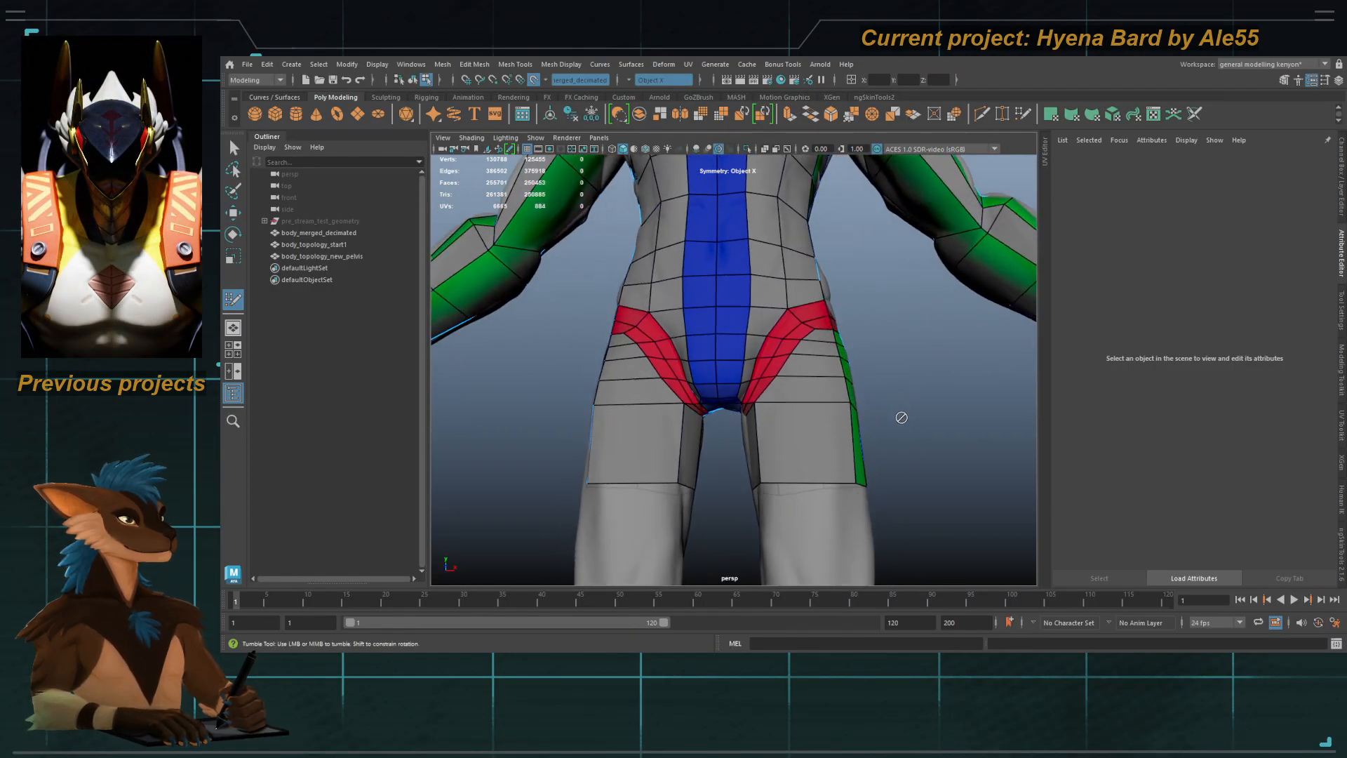
pyautogui.keyDown('alt'); pyautogui.moveTo(806, 348); pyautogui.dragTo(830, 355, button='right'); pyautogui.keyUp('alt')
pyautogui.keyDown('alt'); pyautogui.moveTo(802, 307); pyautogui.dragTo(823, 361); pyautogui.keyUp('alt')
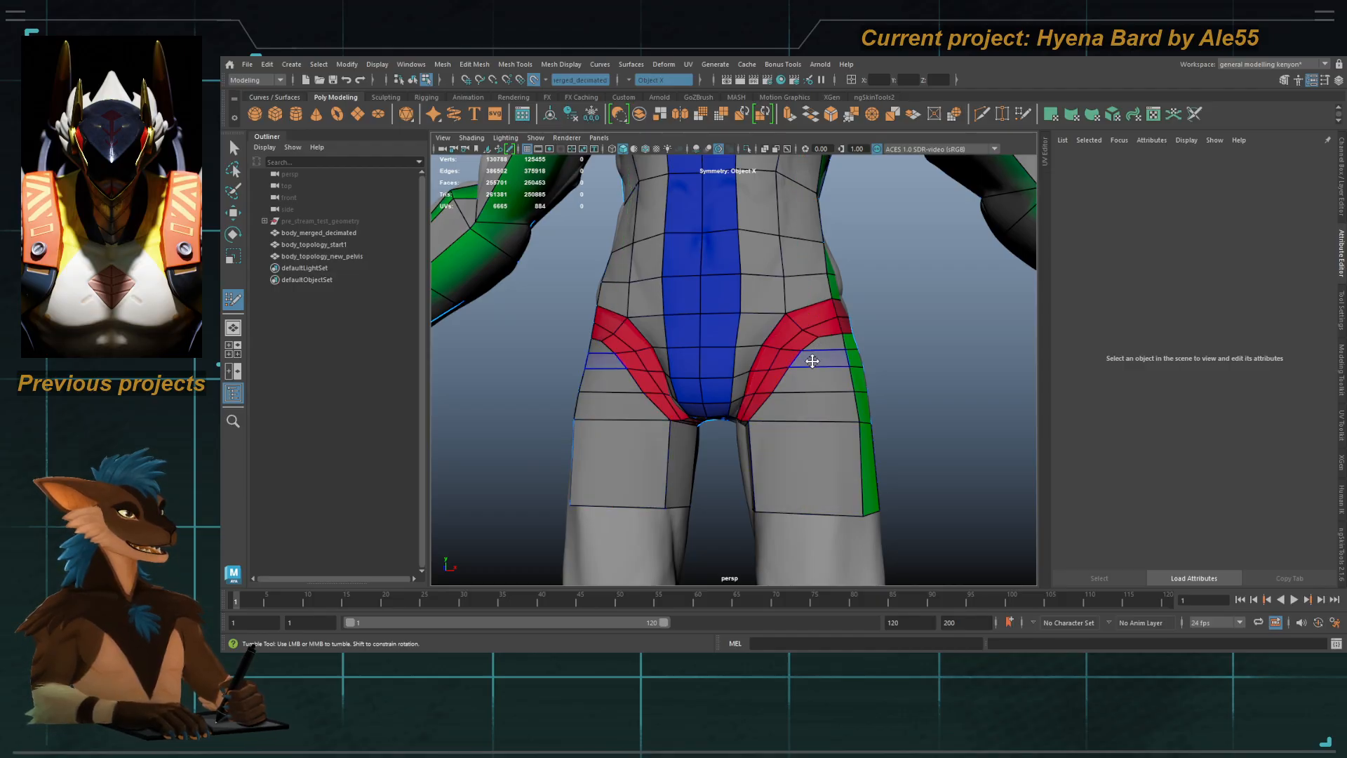
pyautogui.moveTo(815, 417)
pyautogui.keyDown('alt'); pyautogui.mouseDown()
pyautogui.moveTo(827, 418)
pyautogui.moveTo(815, 416)
pyautogui.mouseUp(); pyautogui.keyUp('alt')
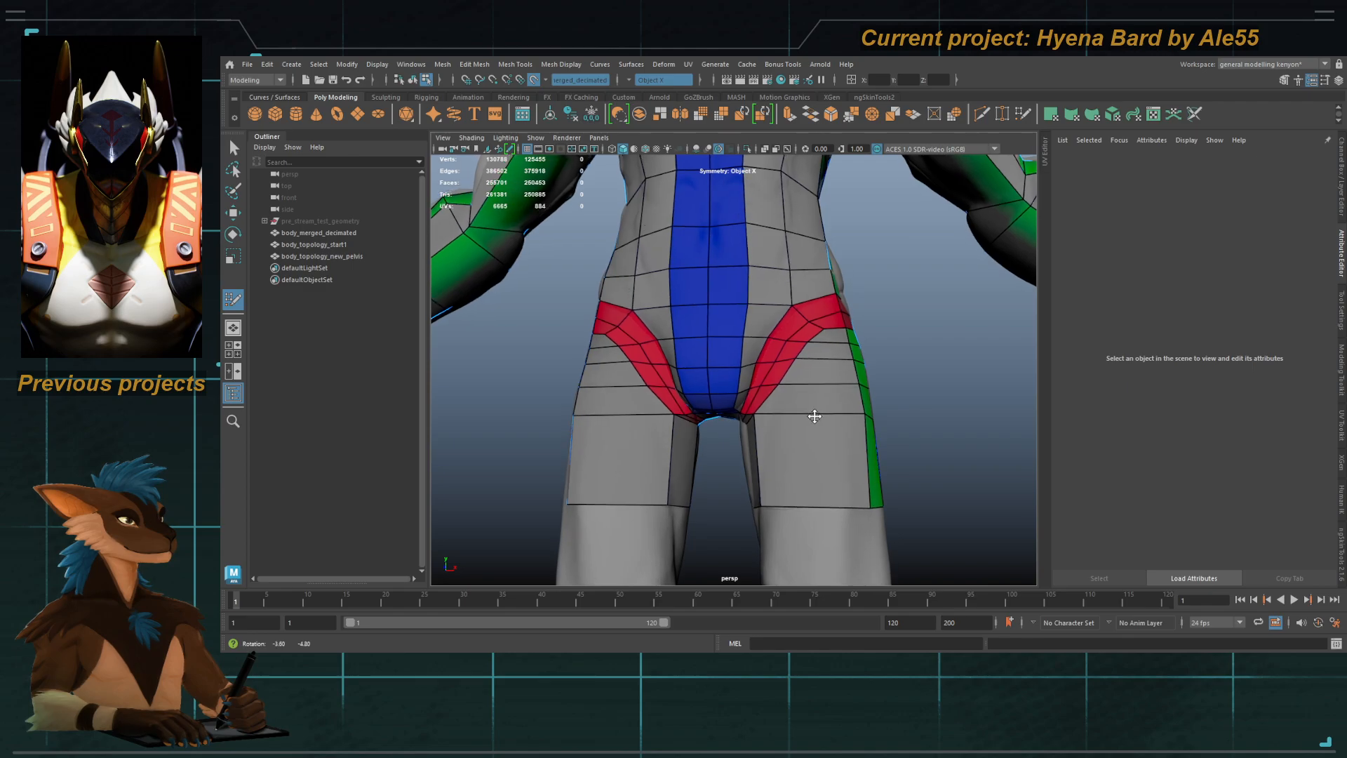
# Step: Unhide the pre_stream_test_geometry group and isolate its polySurface1 mesh for reference
pyautogui.press('q')
pyautogui.click(321, 256)
pyautogui.click(283, 222)
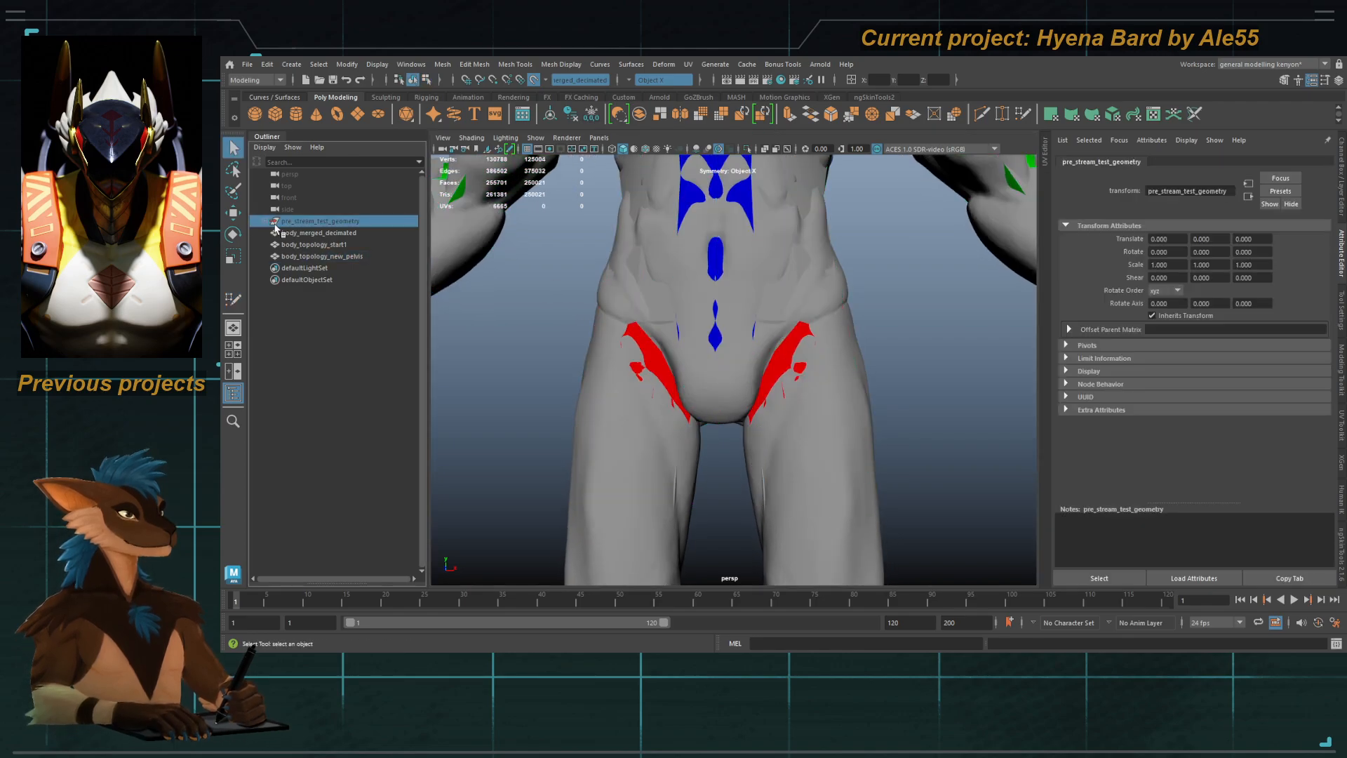
pyautogui.hotkey('shift', 'h')
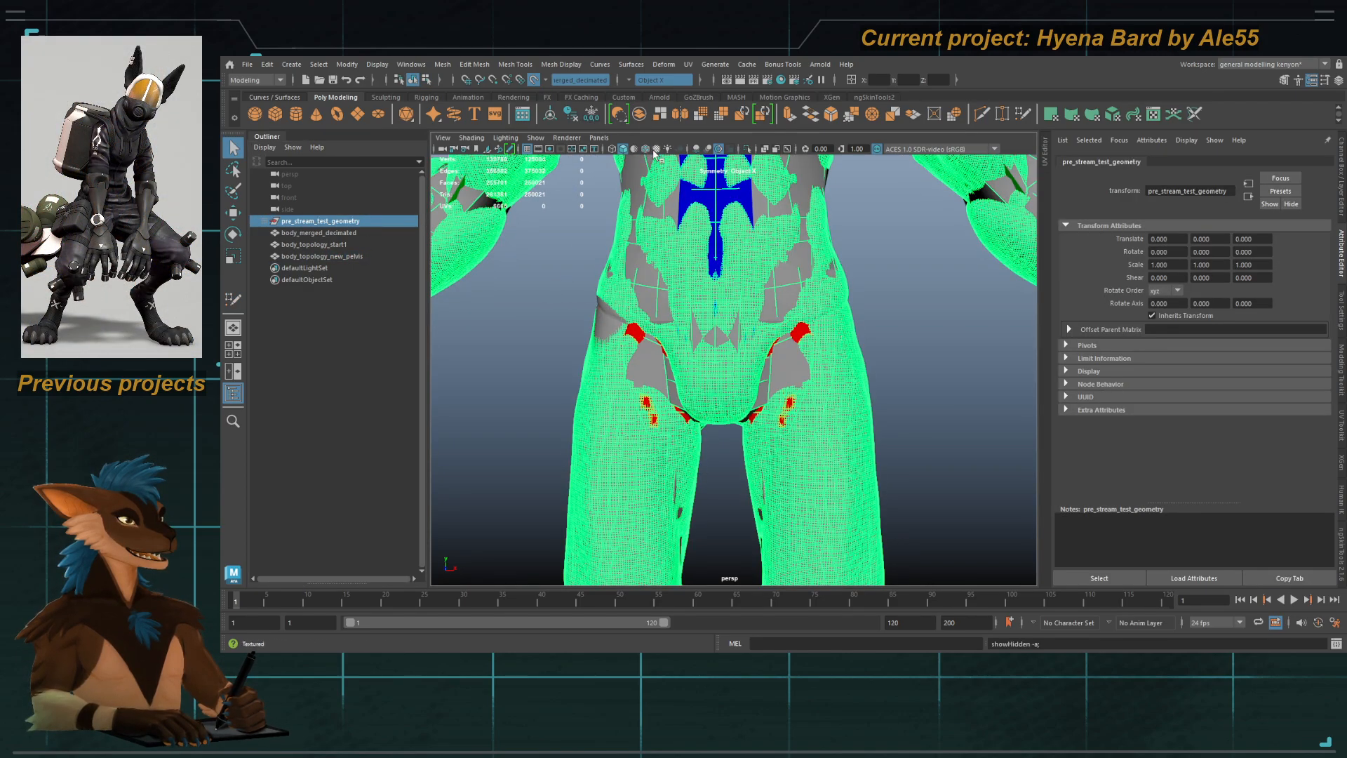
pyautogui.hotkey('ctrl', '1')
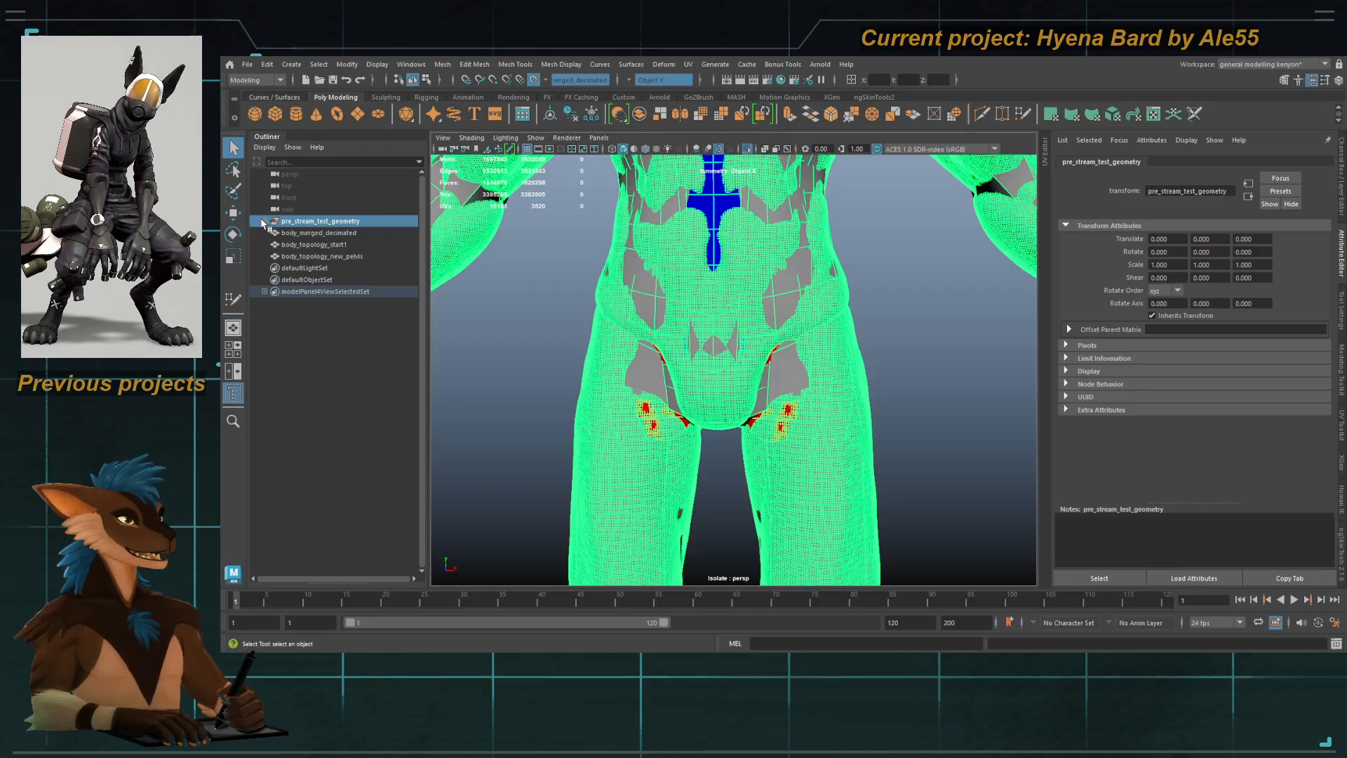
pyautogui.click(264, 222)
pyautogui.click(329, 291)
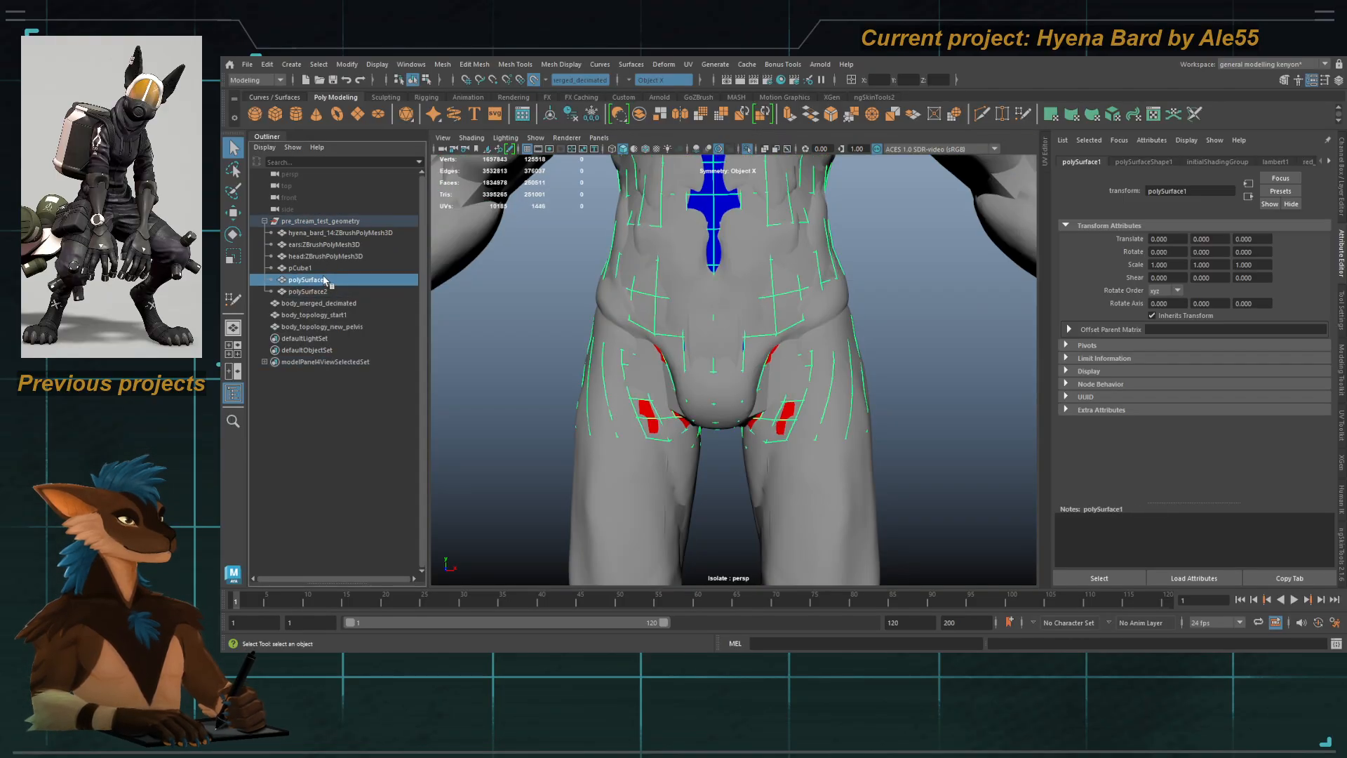
pyautogui.click(747, 149)
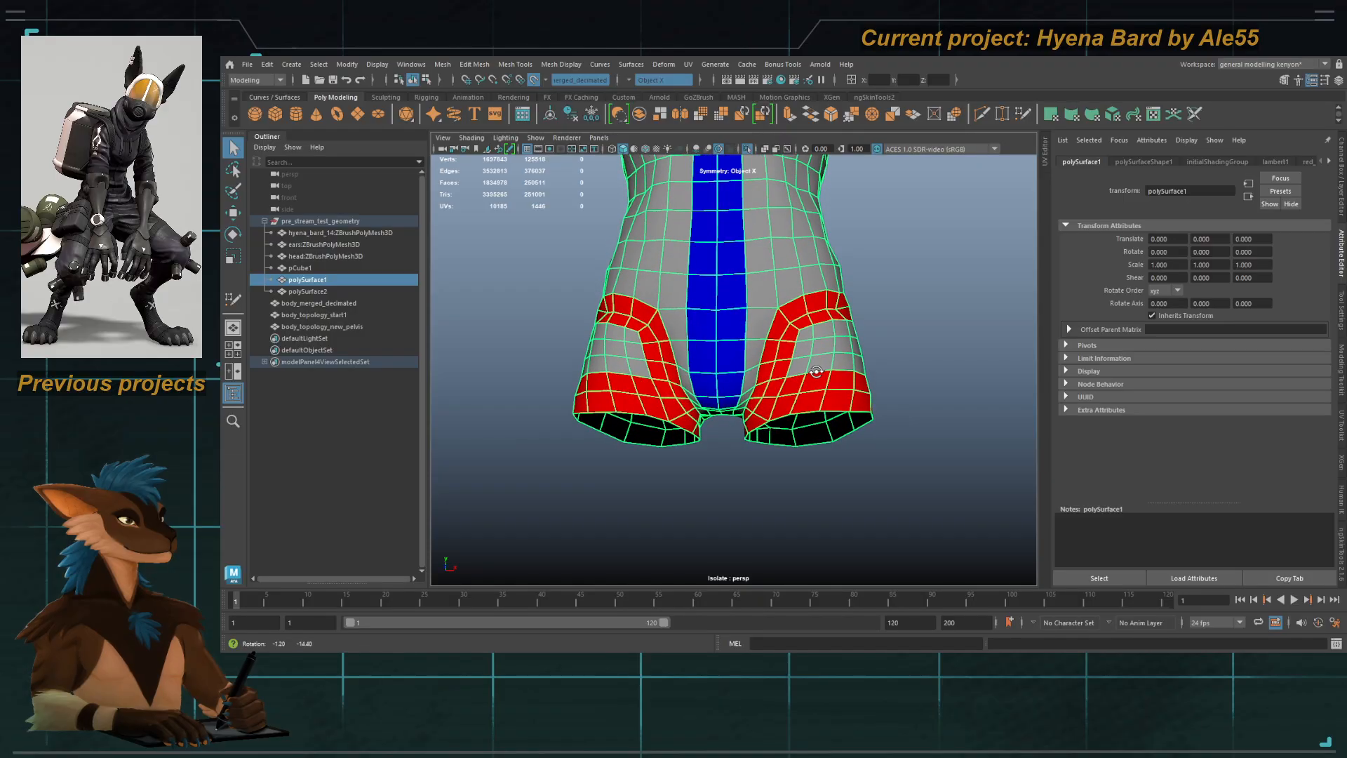
# Step: Examine the edge flow of the reference mesh around the hips and leg openings
pyautogui.keyDown('alt'); pyautogui.moveTo(816, 372); pyautogui.dragTo(785, 390); pyautogui.keyUp('alt')
pyautogui.keyDown('alt'); pyautogui.moveTo(784, 390); pyautogui.dragTo(721, 331, button='right'); pyautogui.keyUp('alt')
pyautogui.keyDown('alt'); pyautogui.moveTo(722, 331); pyautogui.dragTo(707, 325); pyautogui.keyUp('alt')
pyautogui.keyDown('alt'); pyautogui.moveTo(707, 325); pyautogui.dragTo(717, 383, button='middle'); pyautogui.keyUp('alt')
pyautogui.keyDown('alt'); pyautogui.moveTo(728, 383); pyautogui.dragTo(803, 382); pyautogui.keyUp('alt')
pyautogui.keyDown('alt'); pyautogui.moveTo(734, 336); pyautogui.dragTo(722, 303, button='middle'); pyautogui.keyUp('alt')
pyautogui.keyDown('alt'); pyautogui.moveTo(722, 303); pyautogui.dragTo(792, 386, button='right'); pyautogui.keyUp('alt')
pyautogui.keyDown('alt'); pyautogui.moveTo(791, 386); pyautogui.dragTo(724, 343); pyautogui.keyUp('alt')
# Step: Select the red face loops around the legs of polySurface1 and inspect how they run around the body
pyautogui.moveTo(625, 385); pyautogui.dragTo(626, 414, button='right')
pyautogui.click(630, 400)
pyautogui.keyDown('shift'); pyautogui.doubleClick(629, 384); pyautogui.keyUp('shift')
pyautogui.keyDown('alt'); pyautogui.moveTo(442, 378); pyautogui.dragTo(700, 383); pyautogui.keyUp('alt')
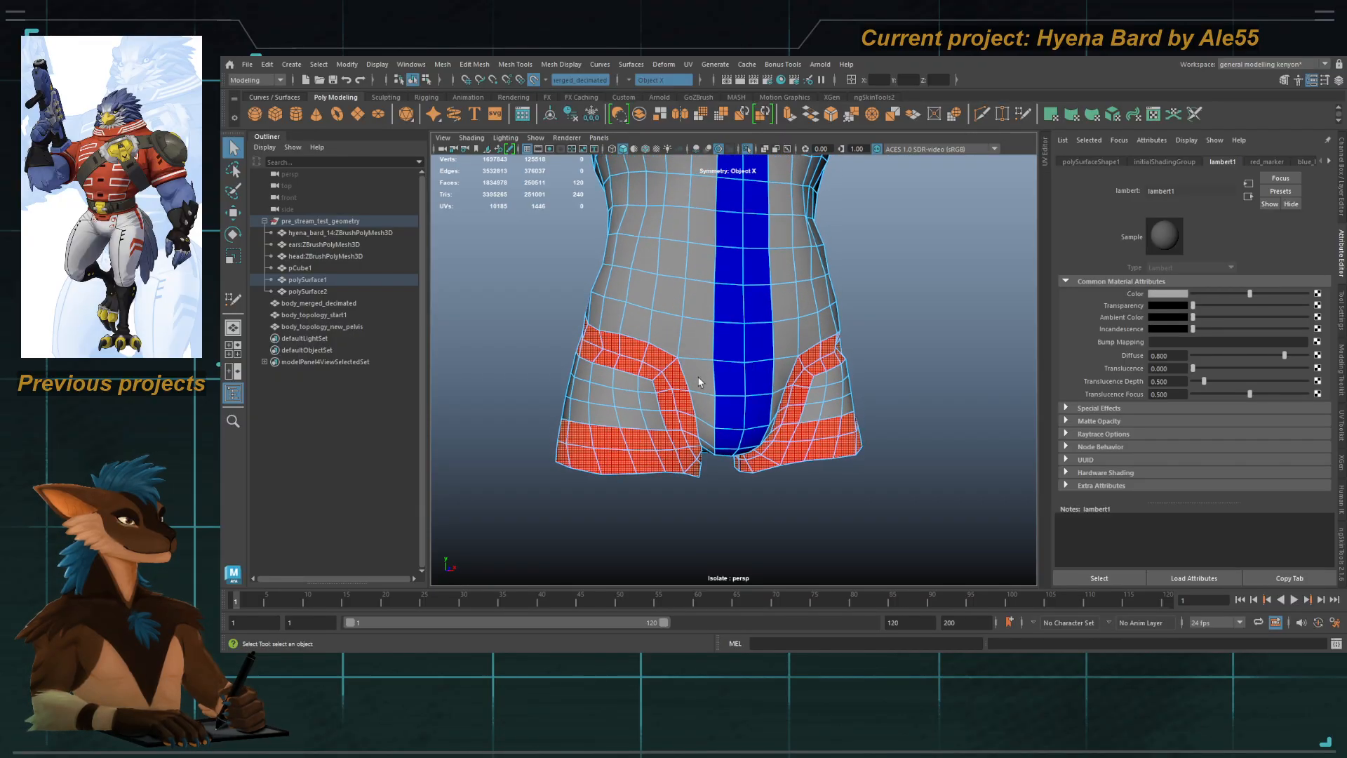
pyautogui.keyDown('alt'); pyautogui.moveTo(700, 382); pyautogui.dragTo(658, 332, button='right'); pyautogui.keyUp('alt')
pyautogui.keyDown('alt'); pyautogui.moveTo(658, 332); pyautogui.dragTo(688, 423, button='middle'); pyautogui.keyUp('alt')
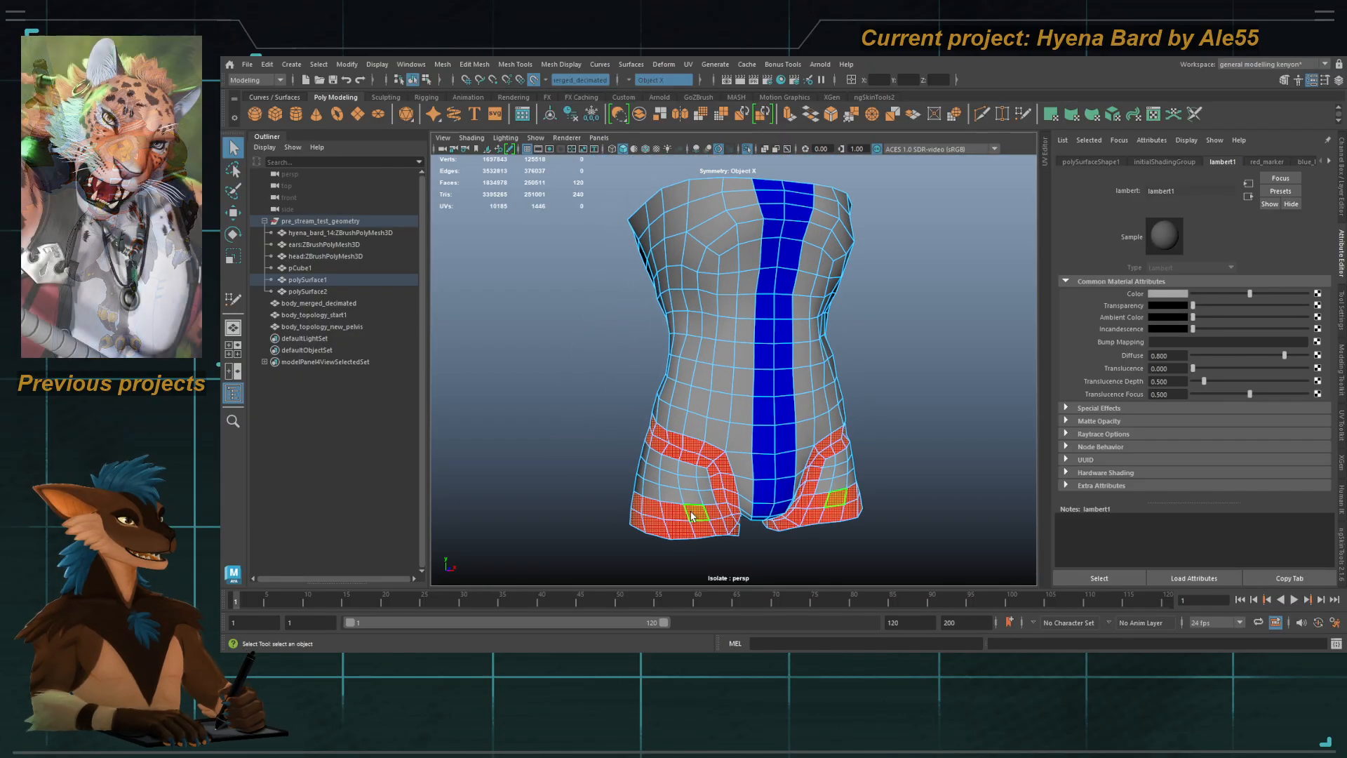
pyautogui.keyDown('alt'); pyautogui.moveTo(770, 301); pyautogui.dragTo(761, 378); pyautogui.keyUp('alt')
# Step: Hide the pre_stream_test_geometry group again and turn off isolation
pyautogui.click(383, 279)
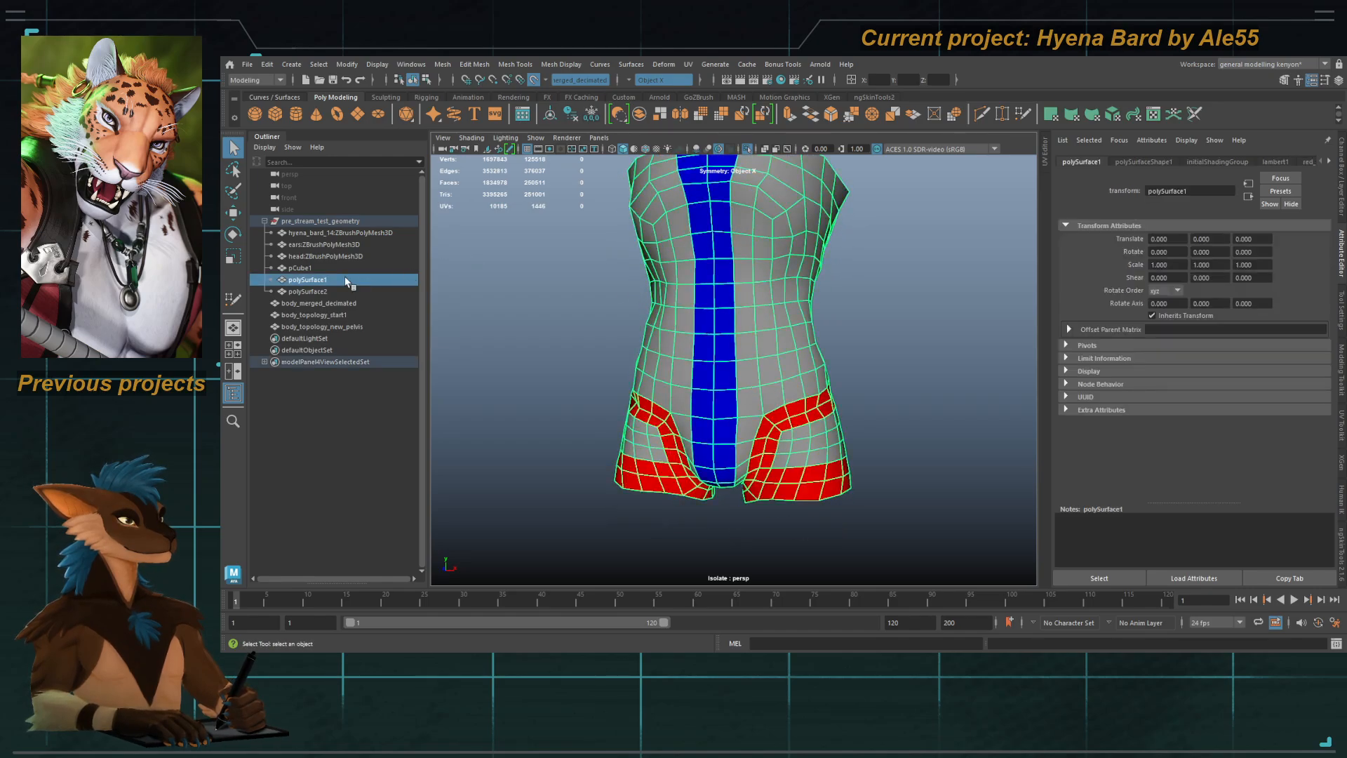
pyautogui.click(347, 221)
pyautogui.press('h')
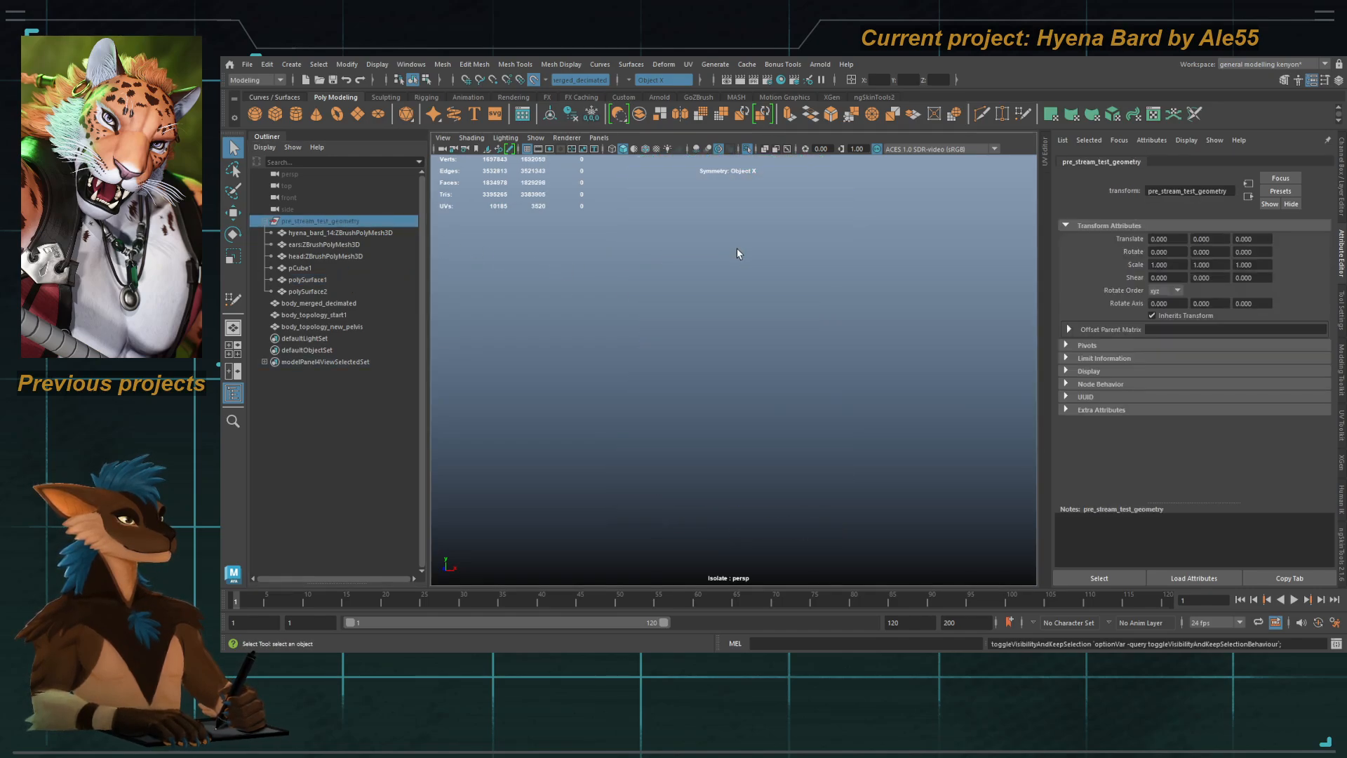
pyautogui.click(747, 148)
# Step: Resume Quad Draw on body_topology_new_pelvis and relax the blue strip and red band vertices under the crotch
pyautogui.click(707, 405)
pyautogui.keyDown('alt'); pyautogui.moveTo(707, 405); pyautogui.dragTo(707, 365, button='middle'); pyautogui.keyUp('alt')
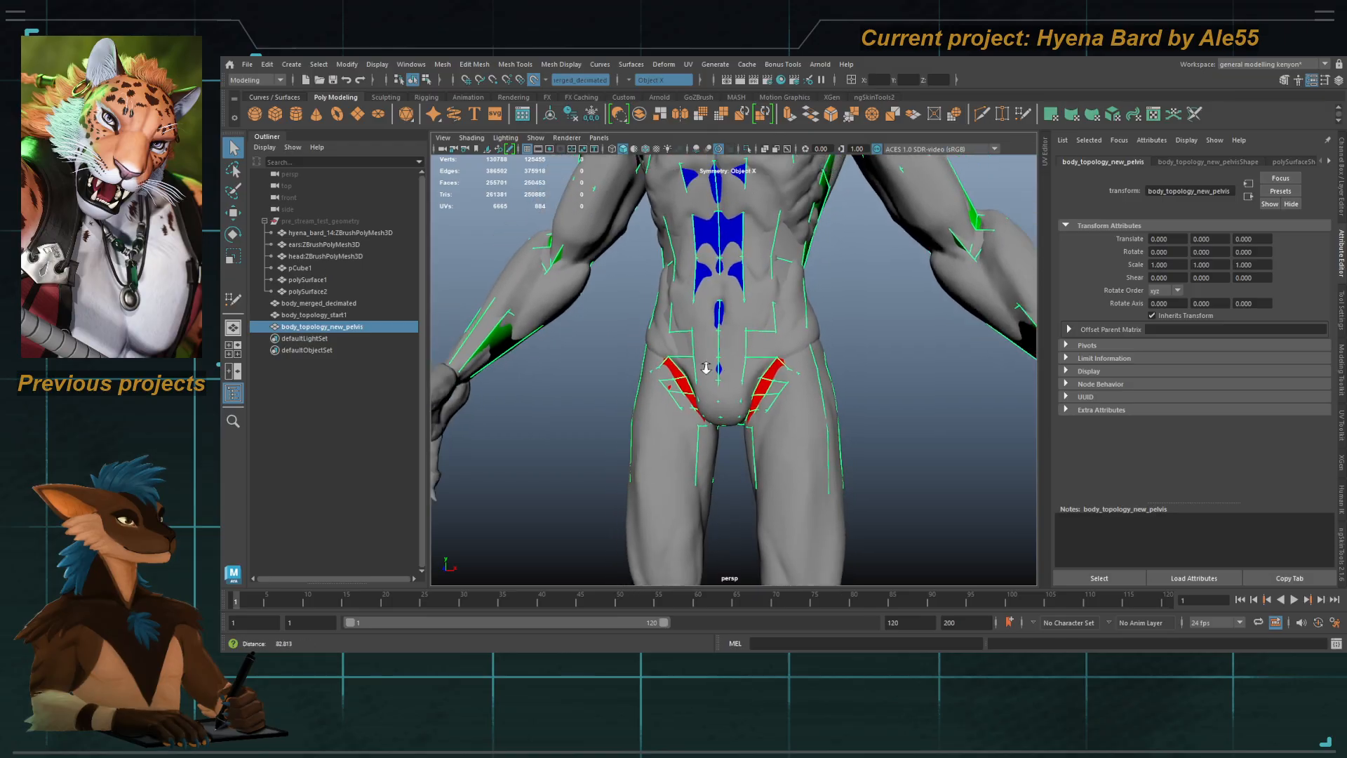
pyautogui.keyDown('alt'); pyautogui.moveTo(707, 364); pyautogui.dragTo(694, 349, button='right'); pyautogui.keyUp('alt')
pyautogui.press('y')
pyautogui.keyDown('alt'); pyautogui.moveTo(727, 394); pyautogui.dragTo(815, 395, button='right'); pyautogui.keyUp('alt')
pyautogui.moveTo(814, 395)
pyautogui.keyDown('alt'); pyautogui.mouseDown()
pyautogui.moveTo(888, 398)
pyautogui.moveTo(550, 393)
pyautogui.moveTo(788, 393)
pyautogui.moveTo(806, 386)
pyautogui.moveTo(631, 385)
pyautogui.moveTo(788, 351)
pyautogui.moveTo(832, 315)
pyautogui.mouseUp(); pyautogui.keyUp('alt')
pyautogui.press('f')
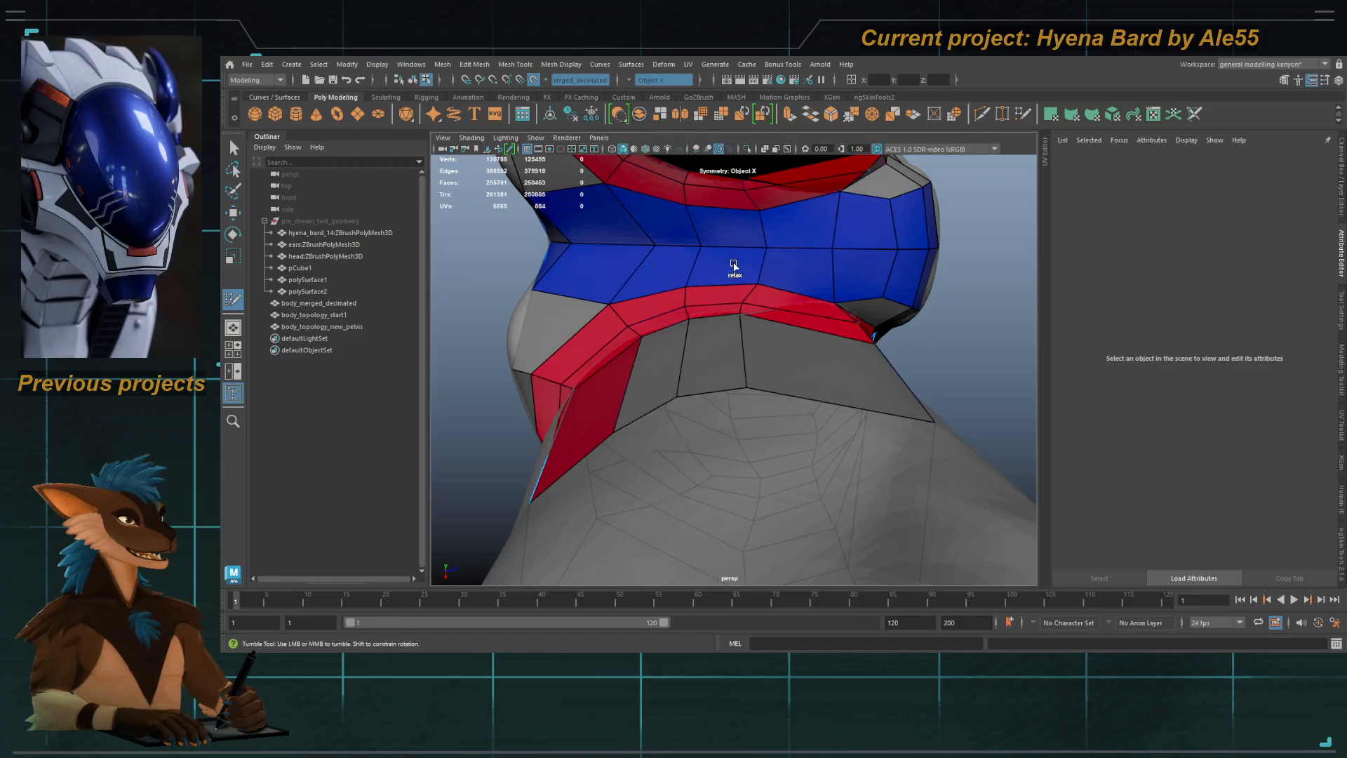
pyautogui.keyDown('shift'); pyautogui.moveTo(734, 265); pyautogui.dragTo(700, 255); pyautogui.keyUp('shift')
pyautogui.keyDown('shift'); pyautogui.moveTo(717, 317); pyautogui.dragTo(710, 315); pyautogui.keyUp('shift')
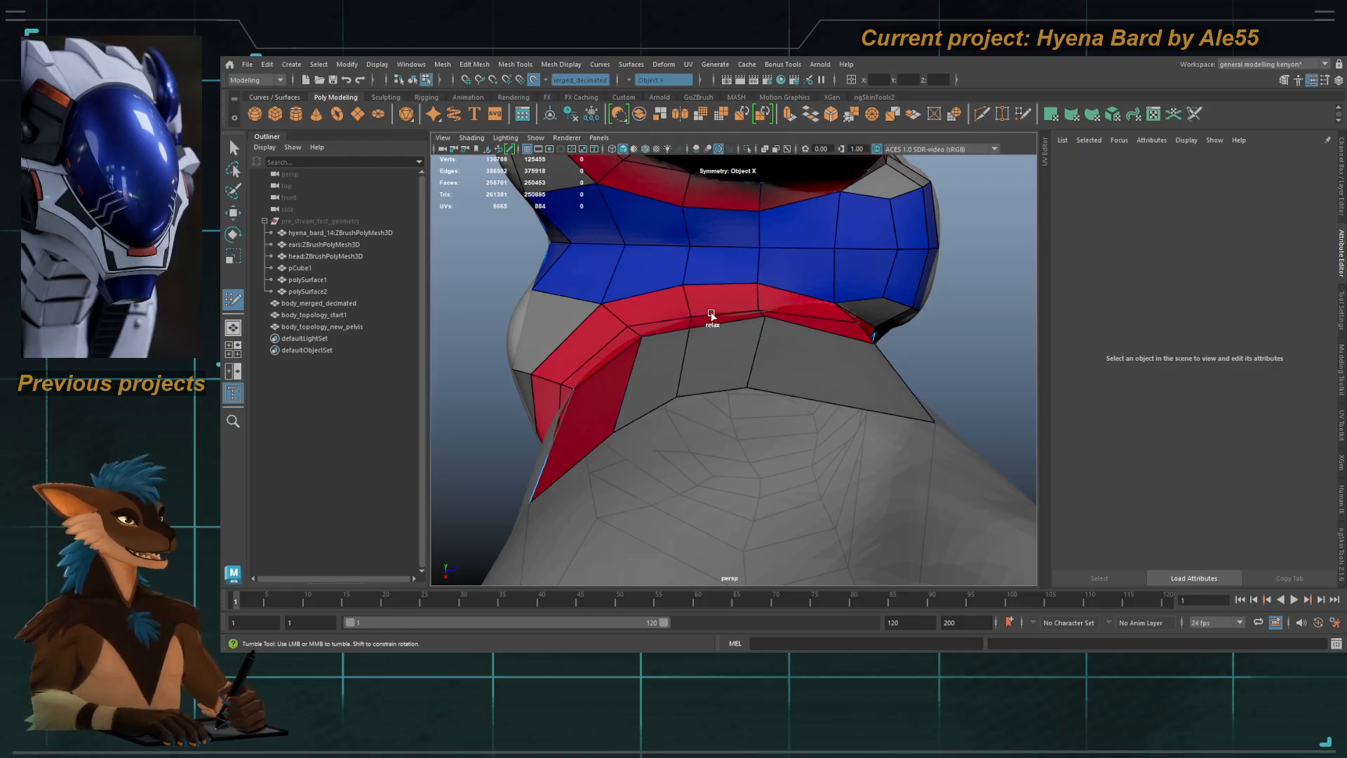
pyautogui.click(737, 304)
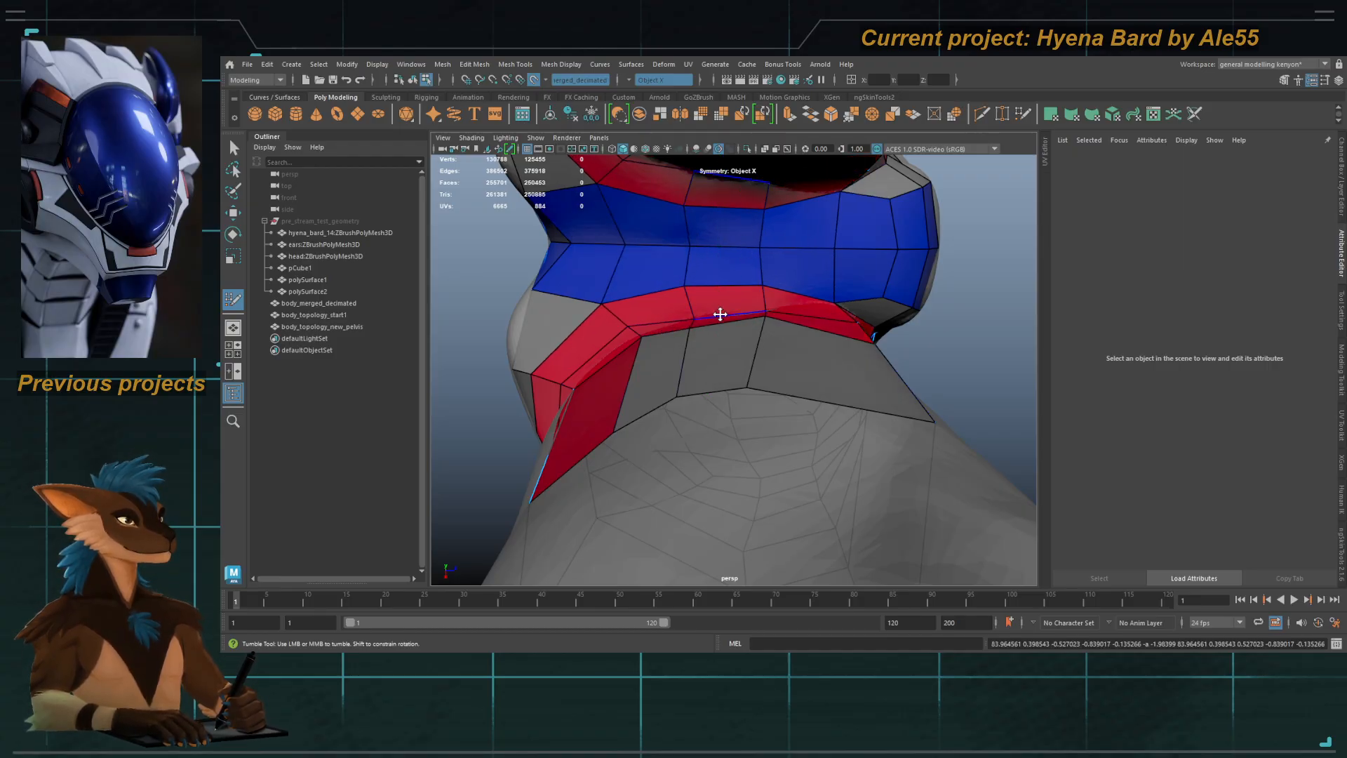
pyautogui.moveTo(764, 294)
pyautogui.mouseDown()
pyautogui.moveTo(836, 279)
pyautogui.moveTo(764, 247)
pyautogui.mouseUp()
# Step: Examine the adjusted pelvis and torso topology from the front and the side
pyautogui.keyDown('alt'); pyautogui.moveTo(616, 307); pyautogui.dragTo(742, 381); pyautogui.keyUp('alt')
pyautogui.scroll(-4, 743, 499)
pyautogui.keyDown('alt'); pyautogui.moveTo(742, 499); pyautogui.dragTo(770, 429); pyautogui.keyUp('alt')
pyautogui.keyDown('alt'); pyautogui.moveTo(750, 357); pyautogui.dragTo(758, 424, button='middle'); pyautogui.keyUp('alt')
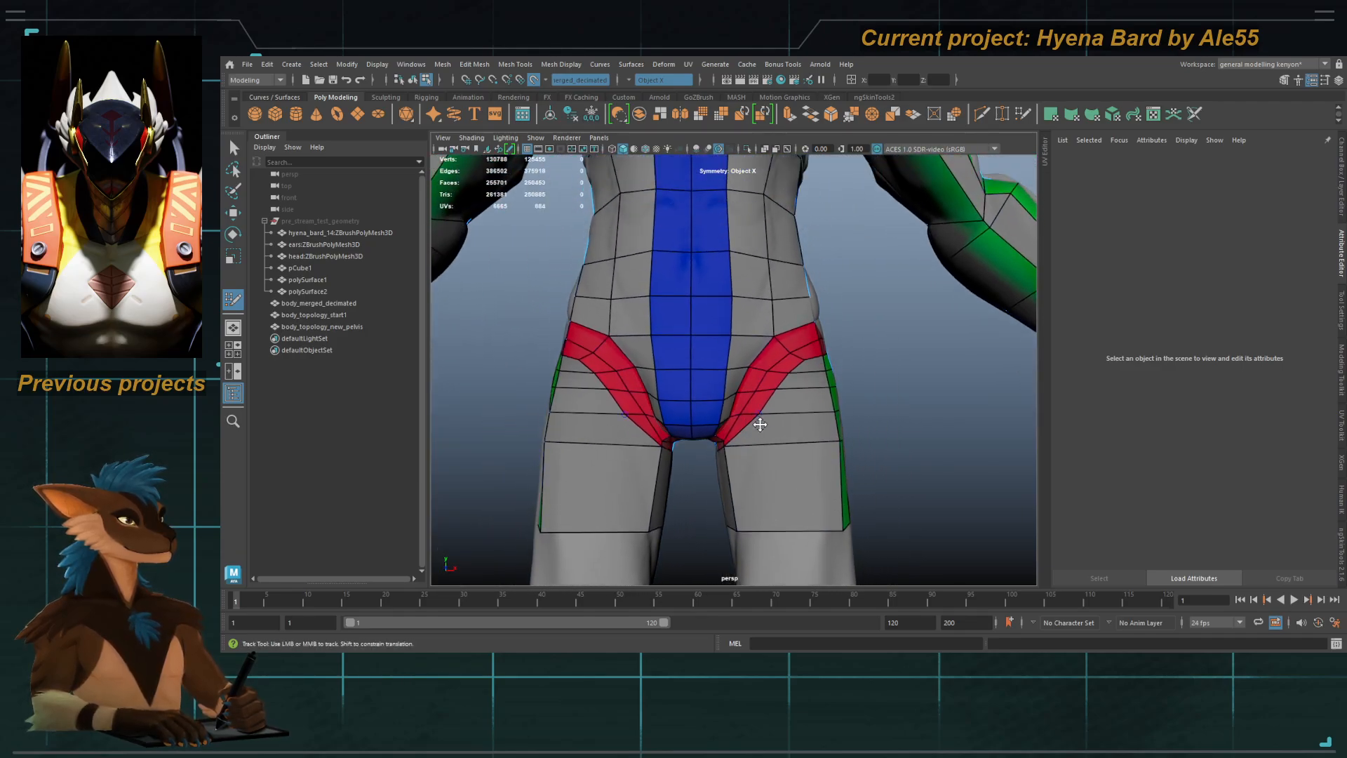
pyautogui.keyDown('alt'); pyautogui.moveTo(758, 424); pyautogui.dragTo(688, 423); pyautogui.keyUp('alt')
pyautogui.scroll(-5, 689, 424)
pyautogui.keyDown('alt'); pyautogui.moveTo(683, 283); pyautogui.dragTo(731, 268); pyautogui.keyUp('alt')
pyautogui.keyDown('alt'); pyautogui.moveTo(731, 268); pyautogui.dragTo(735, 336, button='middle'); pyautogui.keyUp('alt')
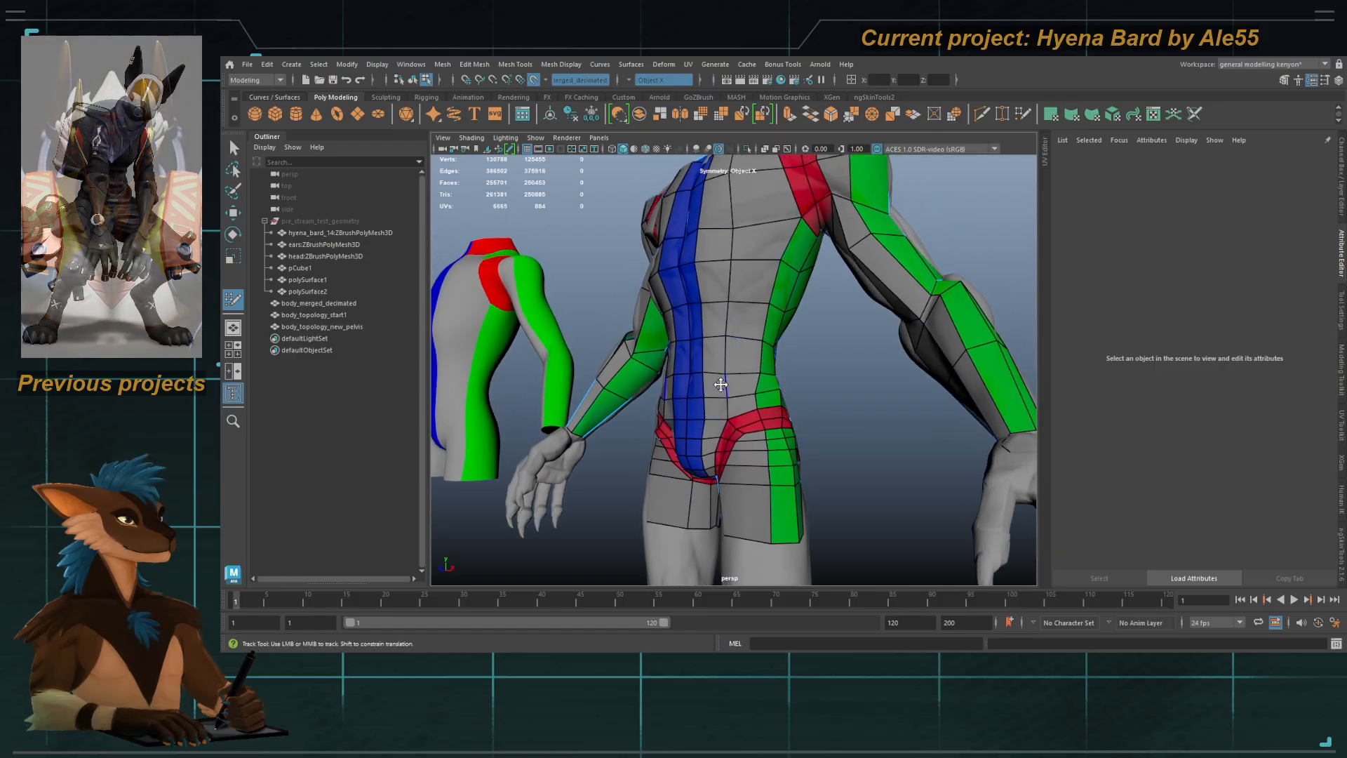
# Step: Insert a vertical edge loop down the front of both thighs on the mirrored mesh and check the resulting faces
pyautogui.keyDown('alt'); pyautogui.moveTo(719, 382); pyautogui.dragTo(780, 387); pyautogui.keyUp('alt')
pyautogui.keyDown('alt'); pyautogui.moveTo(786, 494); pyautogui.dragTo(793, 406, button='middle'); pyautogui.keyUp('alt')
pyautogui.scroll(3, 793, 406)
pyautogui.keyDown('alt'); pyautogui.moveTo(793, 406); pyautogui.dragTo(790, 366); pyautogui.keyUp('alt')
pyautogui.scroll(4, 790, 367)
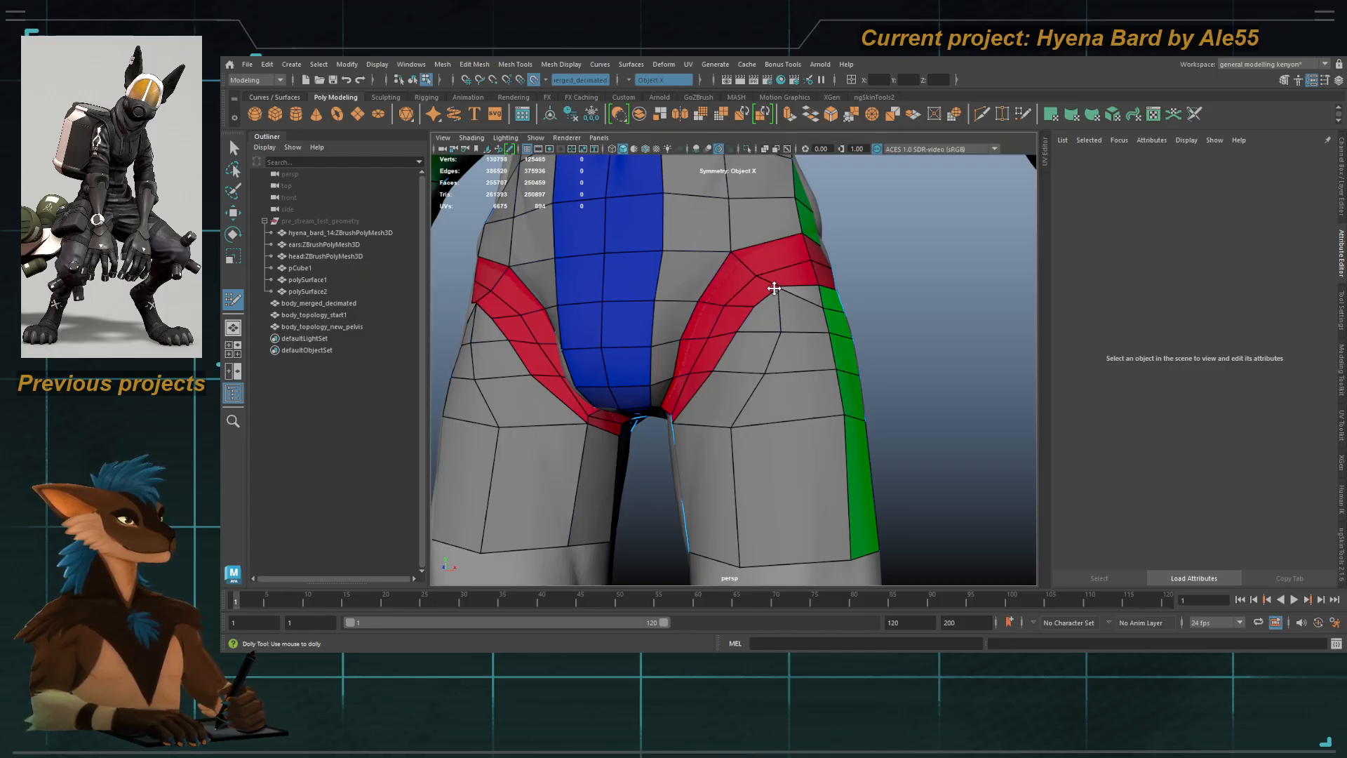
pyautogui.keyDown('alt'); pyautogui.moveTo(743, 365); pyautogui.dragTo(763, 396); pyautogui.keyUp('alt')
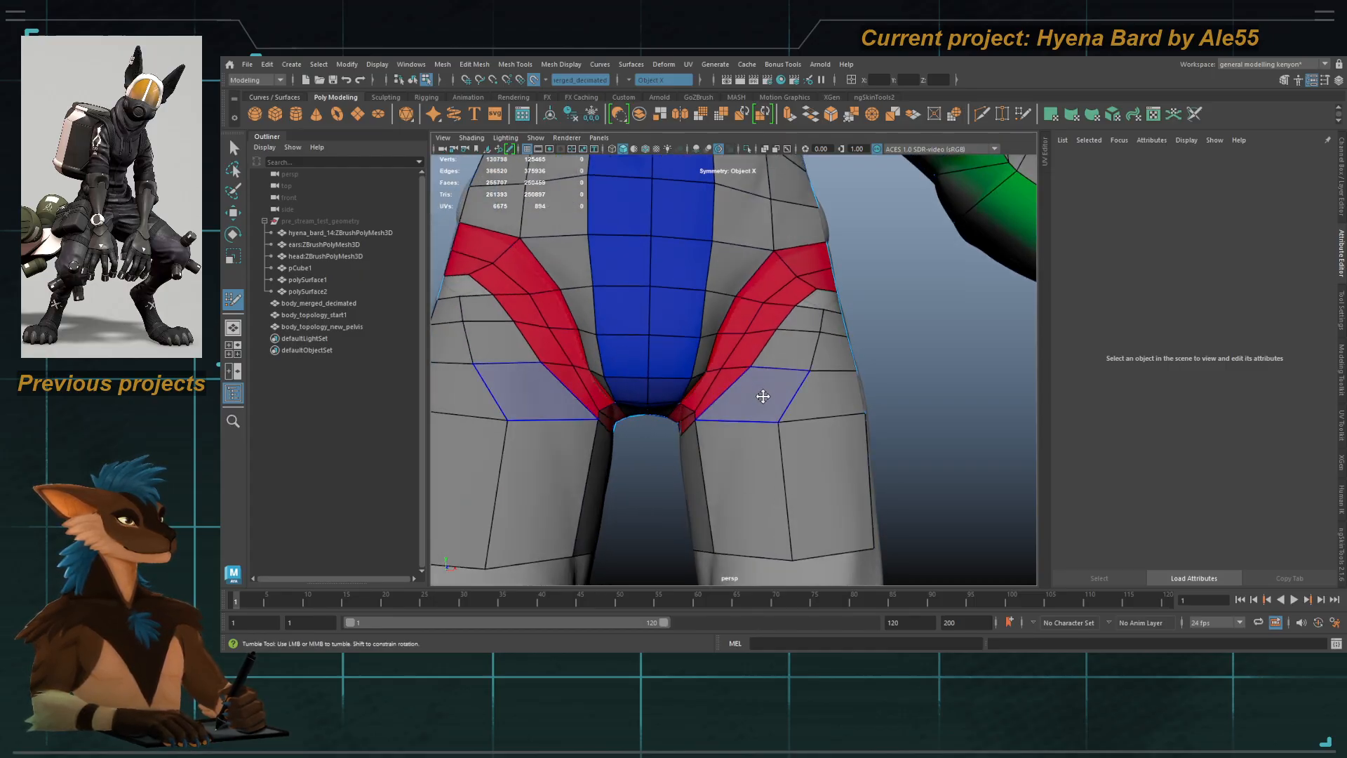
# Step: Try inserting a vertical edge loop through the torso and filling the gap below the red hip band with quads
pyautogui.keyDown('alt'); pyautogui.moveTo(801, 326); pyautogui.dragTo(761, 334); pyautogui.keyUp('alt')
pyautogui.keyDown('alt'); pyautogui.moveTo(761, 334); pyautogui.dragTo(802, 288, button='right'); pyautogui.keyUp('alt')
pyautogui.keyDown('alt'); pyautogui.moveTo(803, 289); pyautogui.dragTo(792, 349, button='middle'); pyautogui.keyUp('alt')
pyautogui.keyDown('alt'); pyautogui.moveTo(792, 349); pyautogui.dragTo(775, 351, button='right'); pyautogui.keyUp('alt')
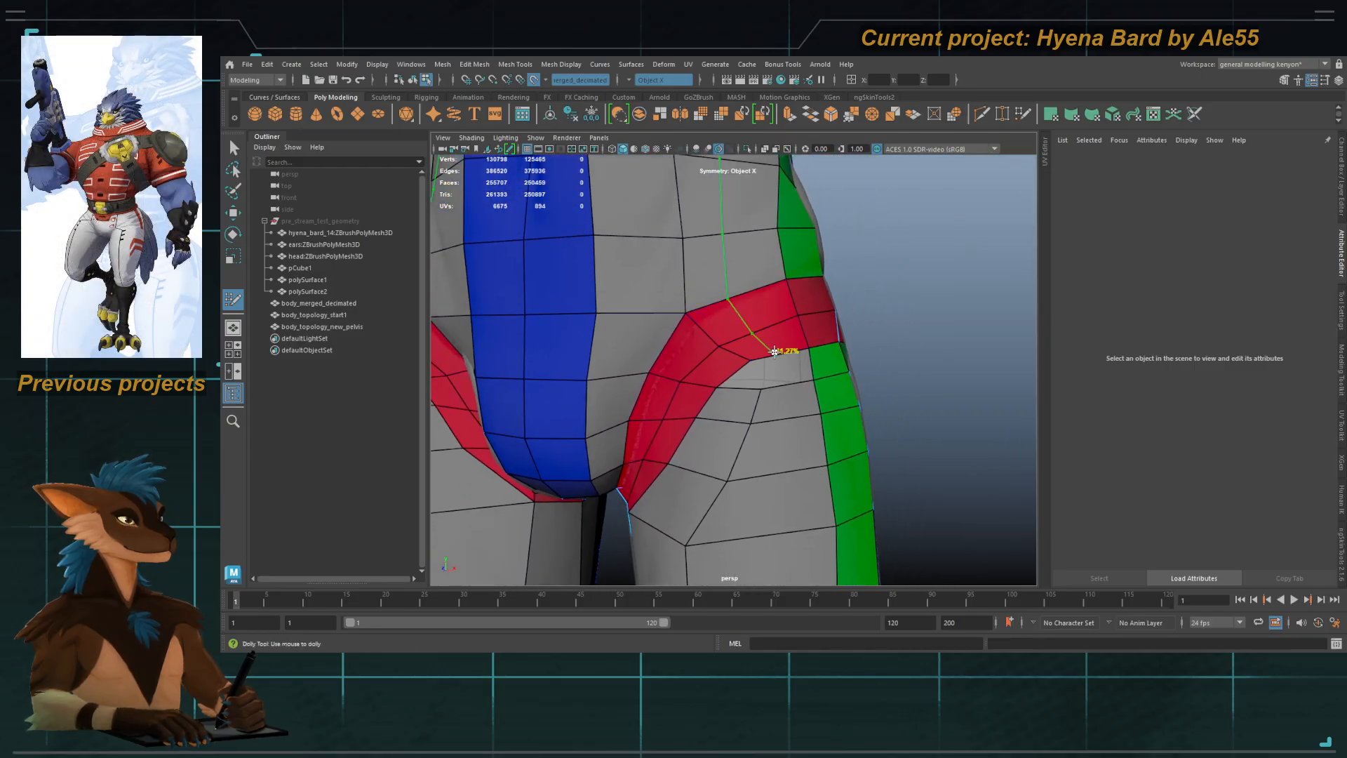
pyautogui.keyDown('shift'); pyautogui.click(754, 373); pyautogui.keyUp('shift')
pyautogui.keyDown('shift'); pyautogui.click(784, 369); pyautogui.keyUp('shift')
pyautogui.keyDown('alt'); pyautogui.moveTo(761, 403); pyautogui.dragTo(725, 331, button='right'); pyautogui.keyUp('alt')
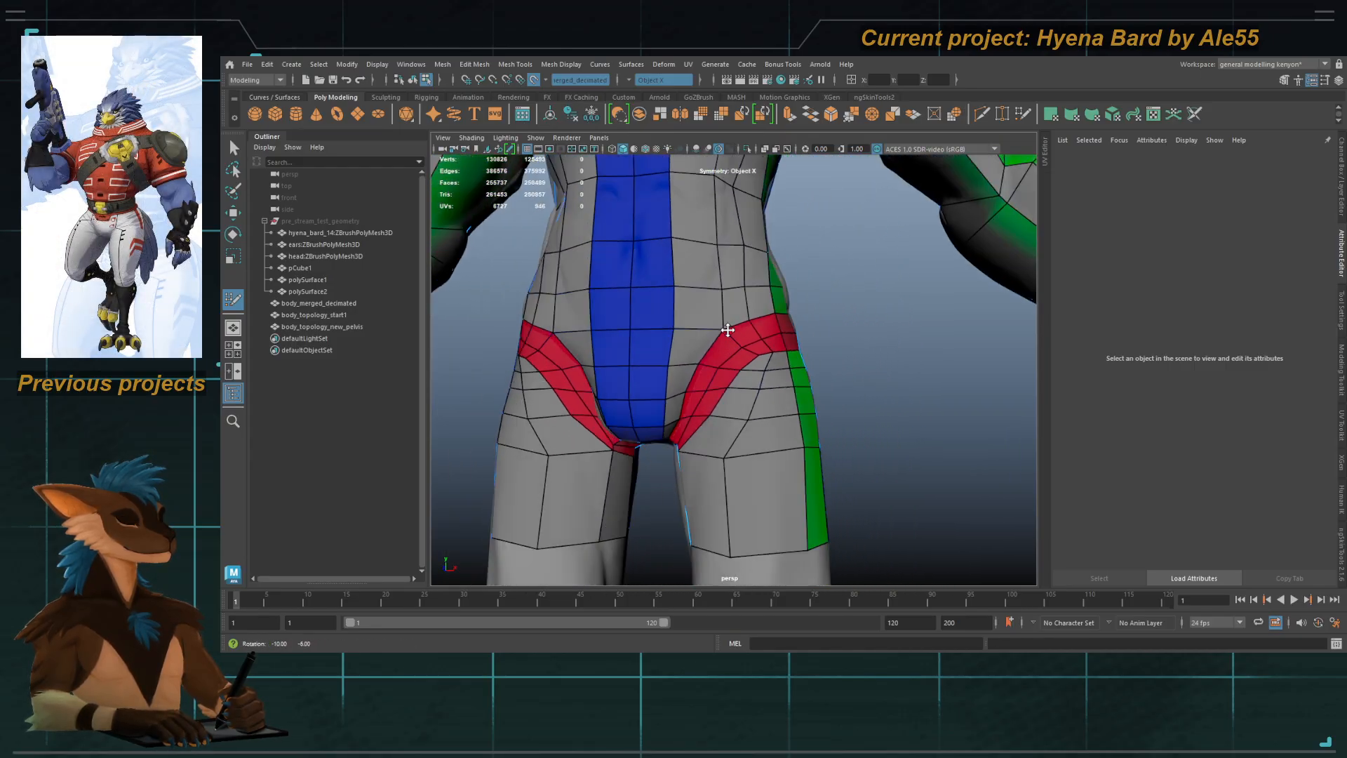
# Step: Undo the filled faces and the vertical edge loop added through the torso
pyautogui.keyDown('alt'); pyautogui.moveTo(724, 330); pyautogui.dragTo(757, 350); pyautogui.keyUp('alt')
pyautogui.keyDown('alt'); pyautogui.moveTo(756, 351); pyautogui.dragTo(745, 372, button='right'); pyautogui.keyUp('alt')
pyautogui.keyDown('alt'); pyautogui.moveTo(745, 372); pyautogui.dragTo(753, 416); pyautogui.keyUp('alt')
pyautogui.hotkey('ctrl', 'z')
pyautogui.hotkey('ctrl', 'z')
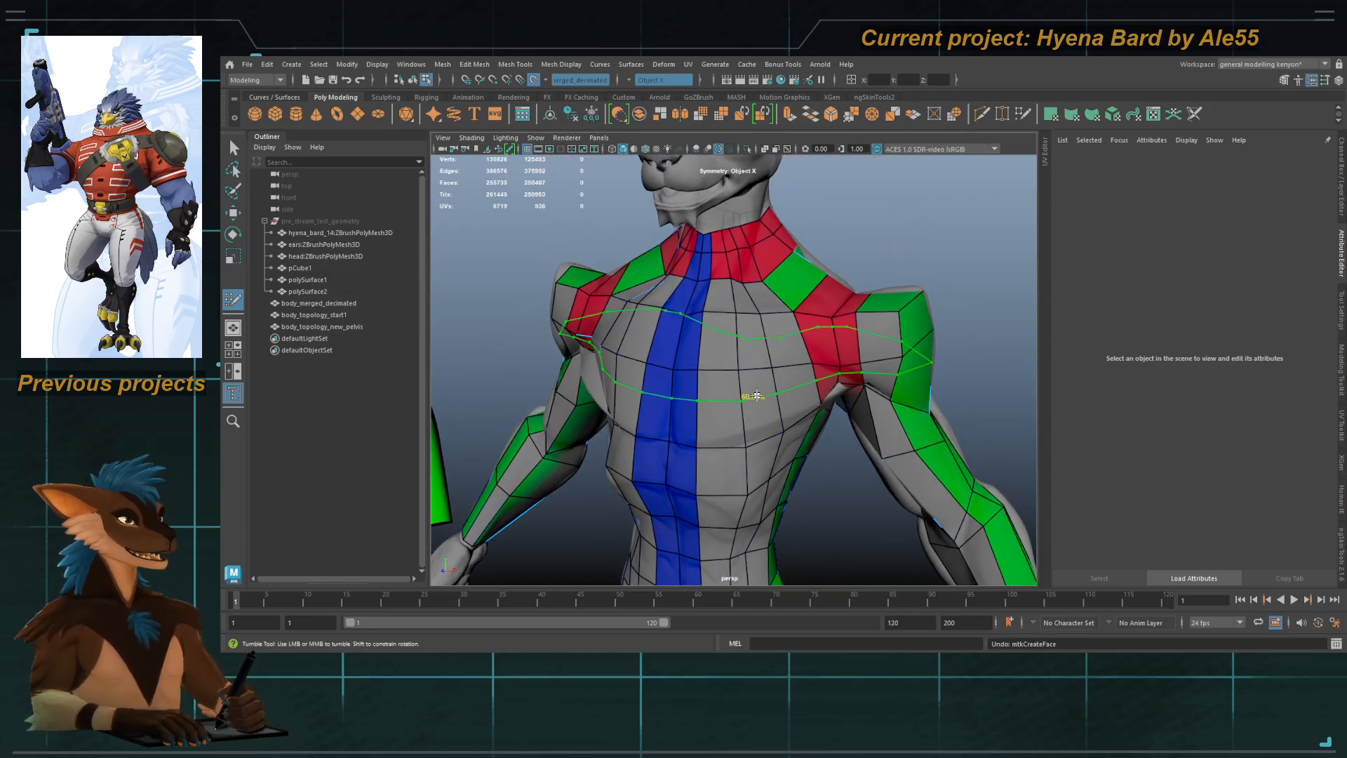
pyautogui.hotkey('ctrl', 'z')
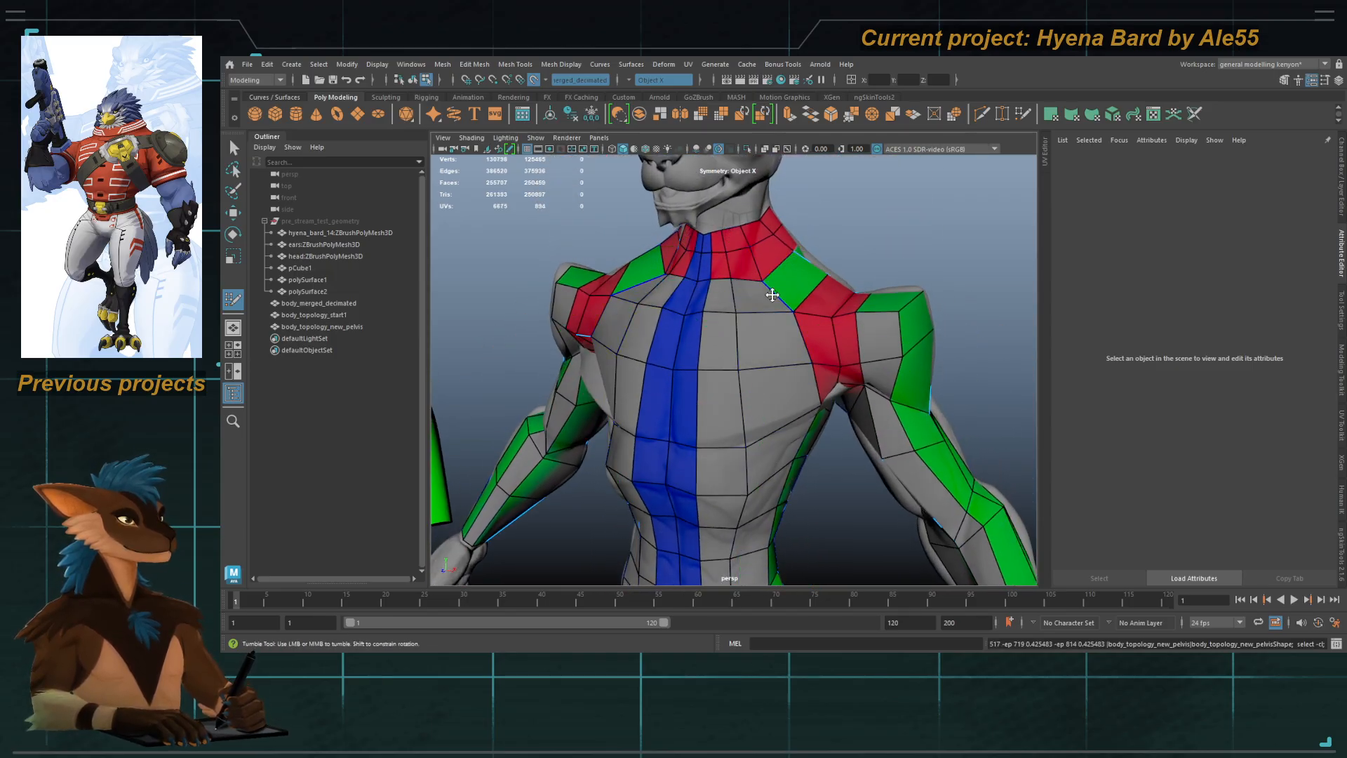
# Step: Examine the chest and shoulder topology, and the pelvis and upper thigh faces from the front
pyautogui.keyDown('alt'); pyautogui.moveTo(757, 305); pyautogui.dragTo(730, 286); pyautogui.keyUp('alt')
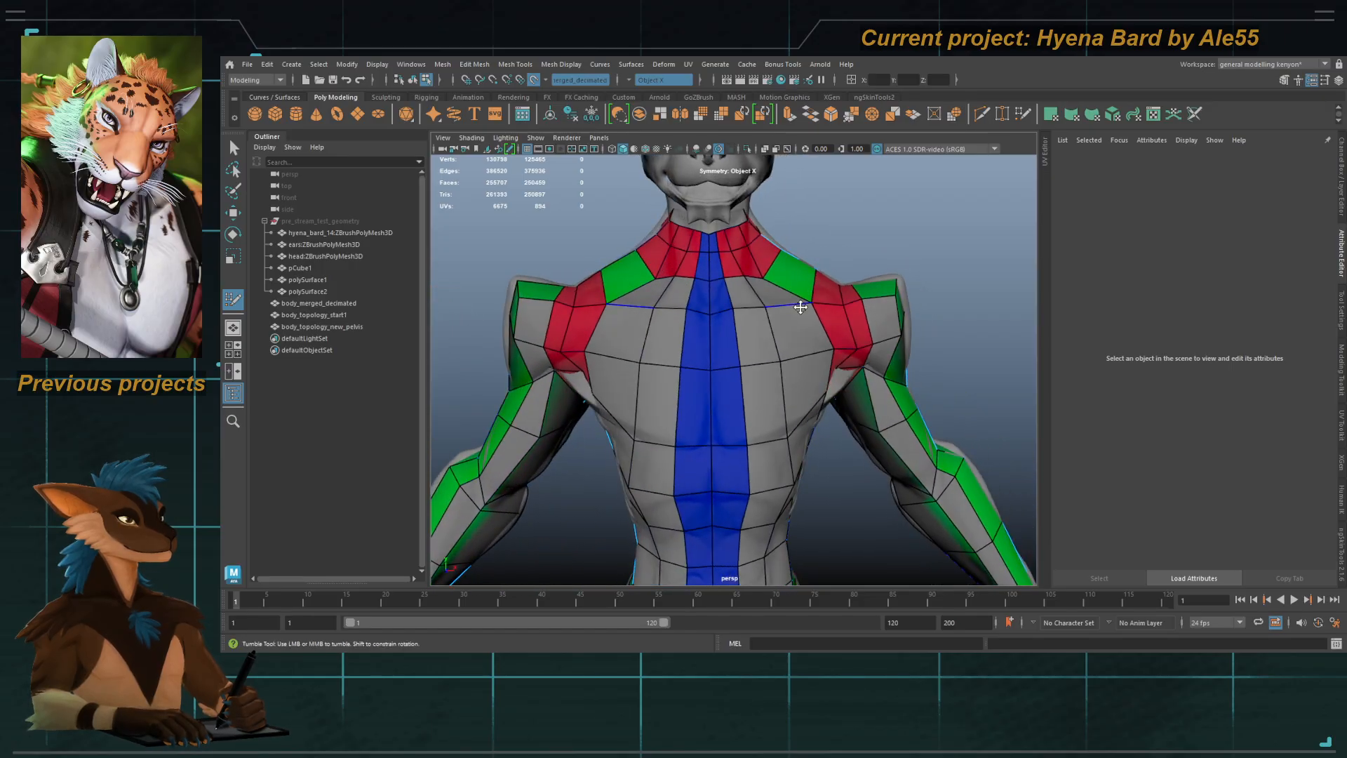
pyautogui.keyDown('alt'); pyautogui.moveTo(749, 298); pyautogui.dragTo(751, 211, button='middle'); pyautogui.keyUp('alt')
pyautogui.keyDown('alt'); pyautogui.moveTo(751, 336); pyautogui.dragTo(795, 401, button='right'); pyautogui.keyUp('alt')
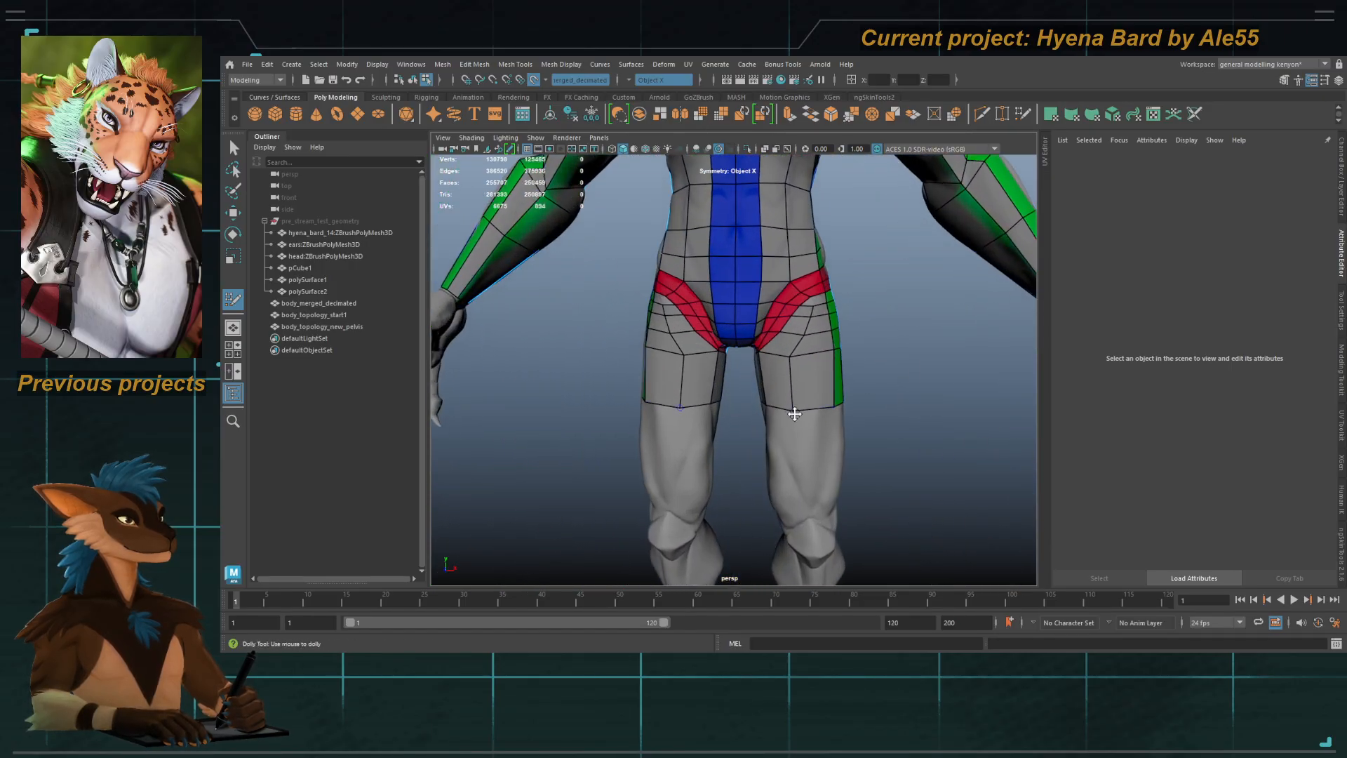
pyautogui.keyDown('alt'); pyautogui.moveTo(791, 406); pyautogui.dragTo(790, 395); pyautogui.keyUp('alt')
pyautogui.keyDown('alt'); pyautogui.moveTo(812, 384); pyautogui.dragTo(776, 382, button='middle'); pyautogui.keyUp('alt')
pyautogui.keyDown('alt'); pyautogui.moveTo(775, 382); pyautogui.dragTo(817, 407, button='right'); pyautogui.keyUp('alt')
pyautogui.keyDown('alt'); pyautogui.moveTo(817, 407); pyautogui.dragTo(774, 413); pyautogui.keyUp('alt')
pyautogui.keyDown('alt'); pyautogui.moveTo(785, 397); pyautogui.dragTo(784, 432, button='right'); pyautogui.keyUp('alt')
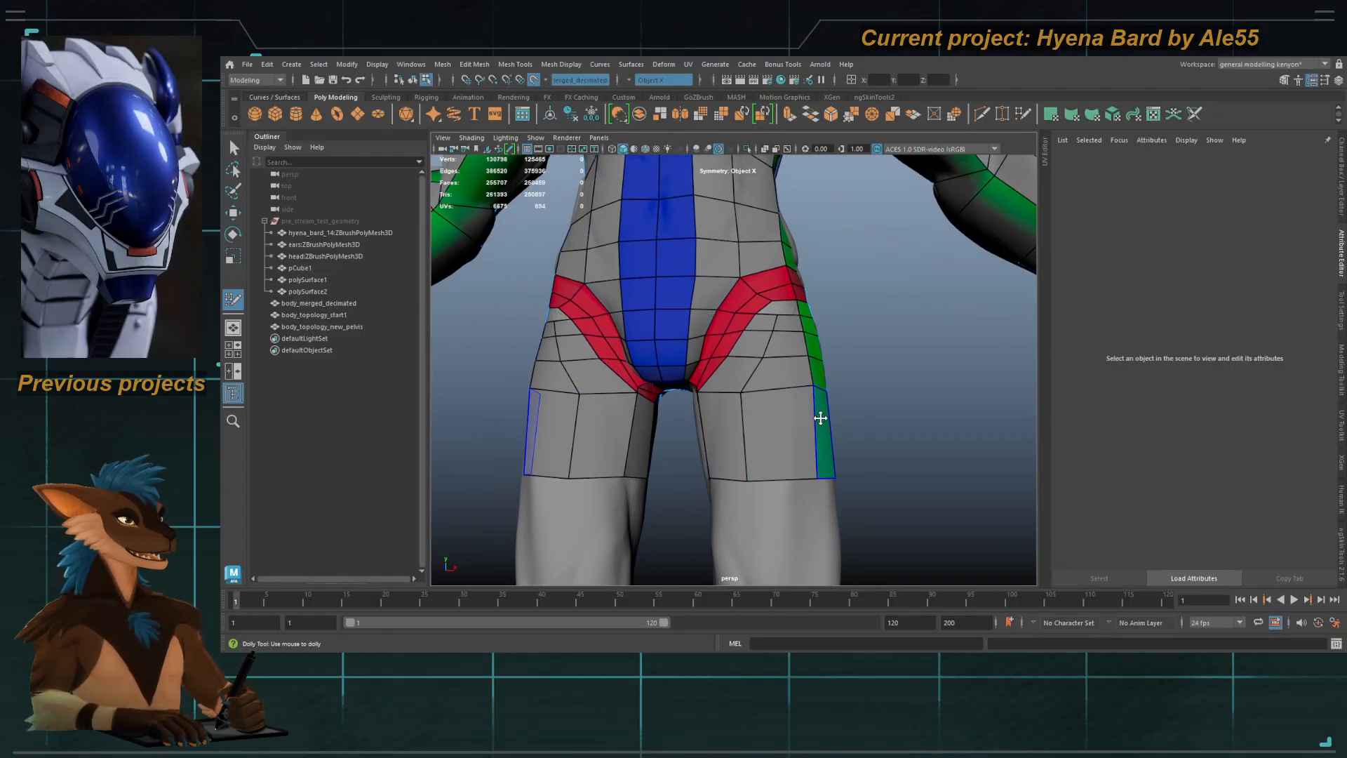
# Step: Leave Quad Draw, unhide the pre_stream_test_geometry group while body_topology_new_pelvis is isolated, and turn off isolation
pyautogui.press('q')
pyautogui.keyDown('alt'); pyautogui.moveTo(648, 339); pyautogui.dragTo(627, 363, button='right'); pyautogui.keyUp('alt')
pyautogui.press('F8')
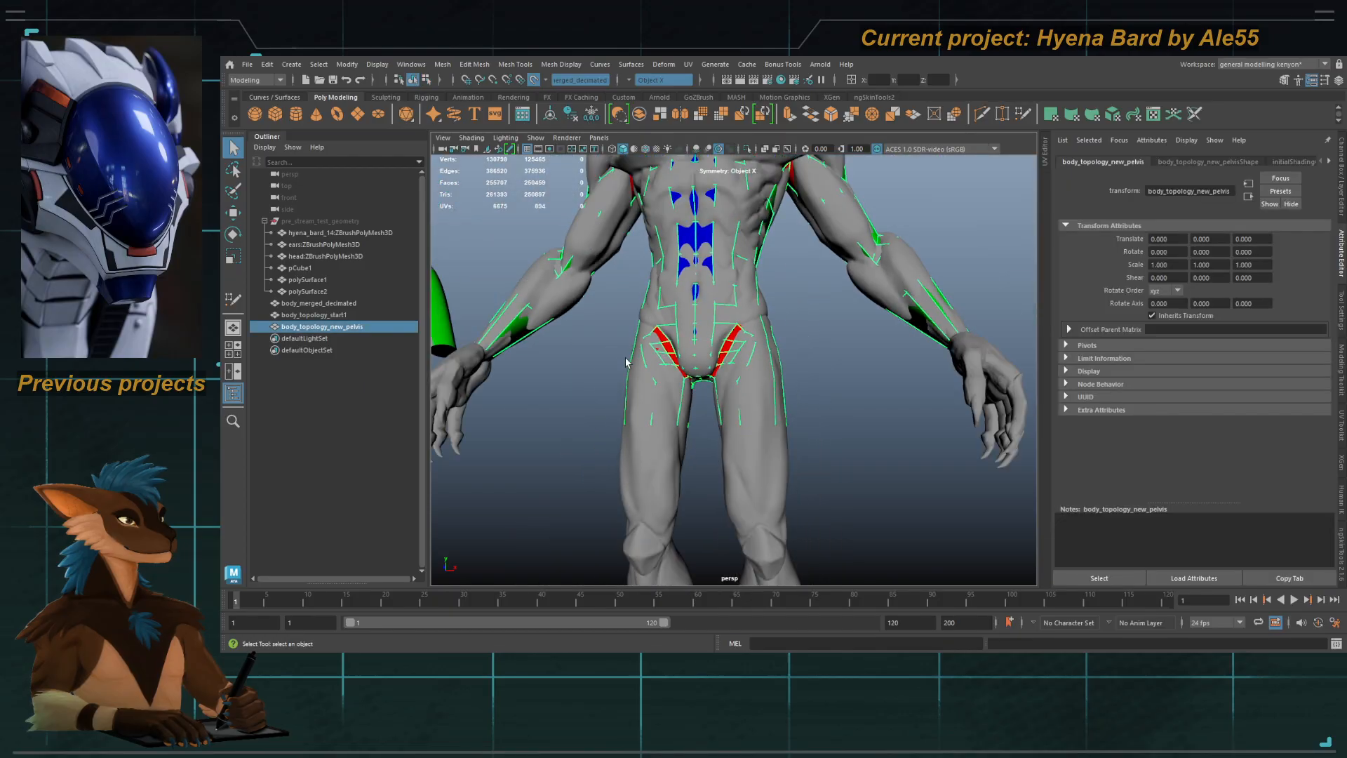
pyautogui.click(747, 149)
pyautogui.click(336, 221)
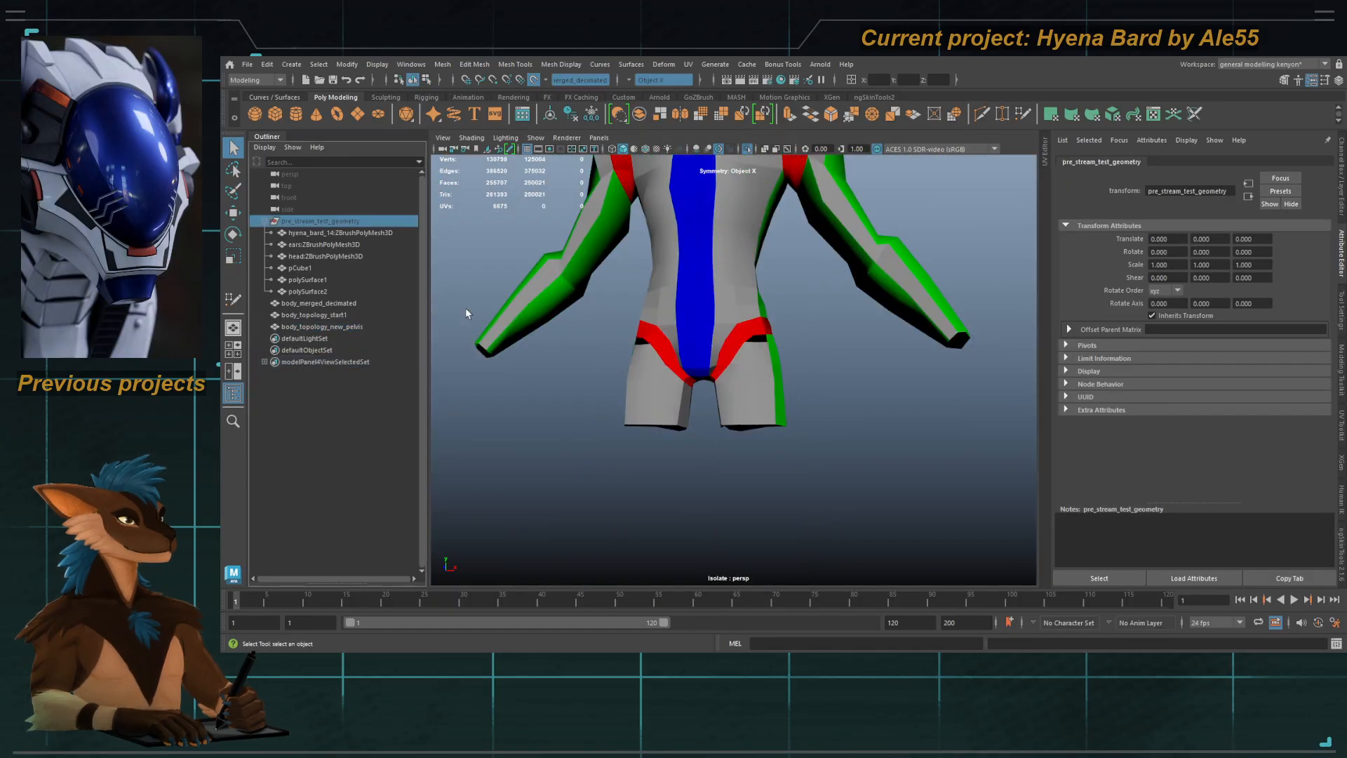
pyautogui.hotkey('shift', 'h')
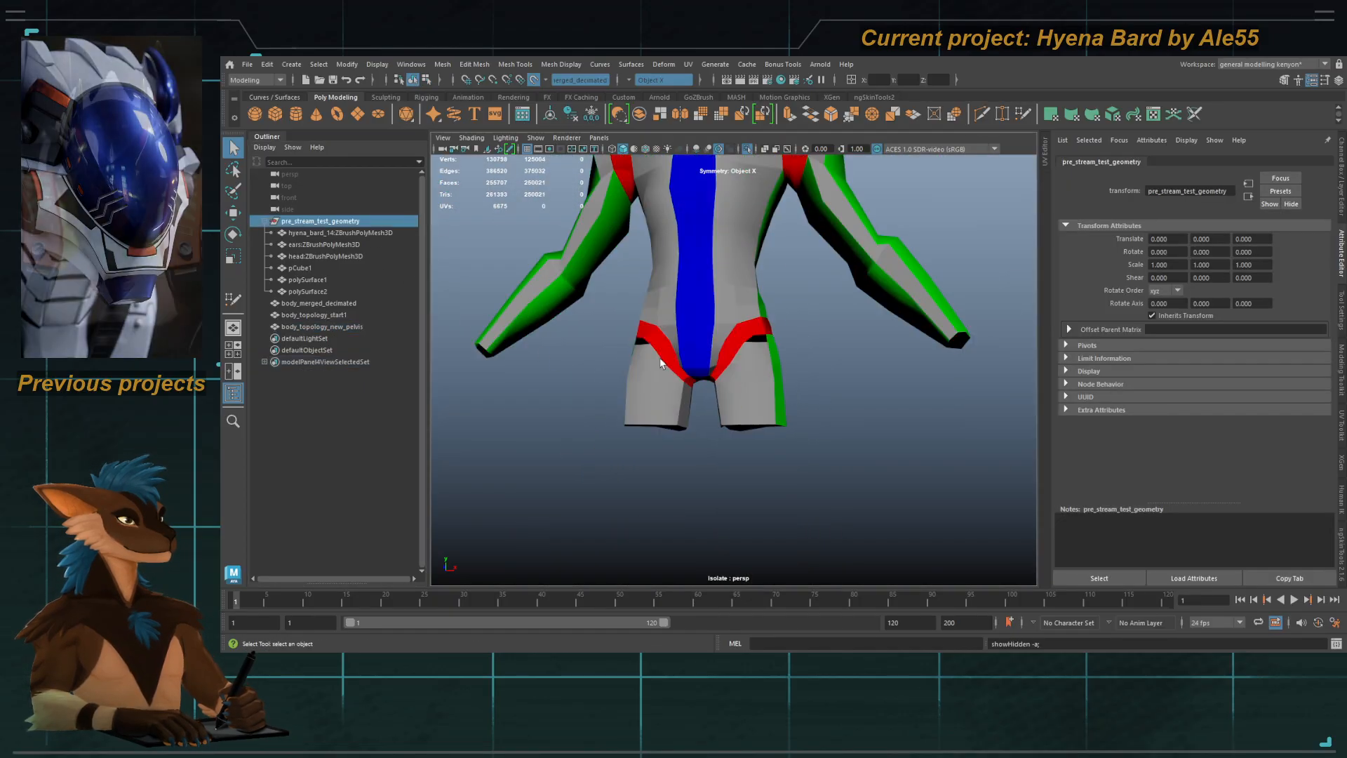
pyautogui.click(748, 149)
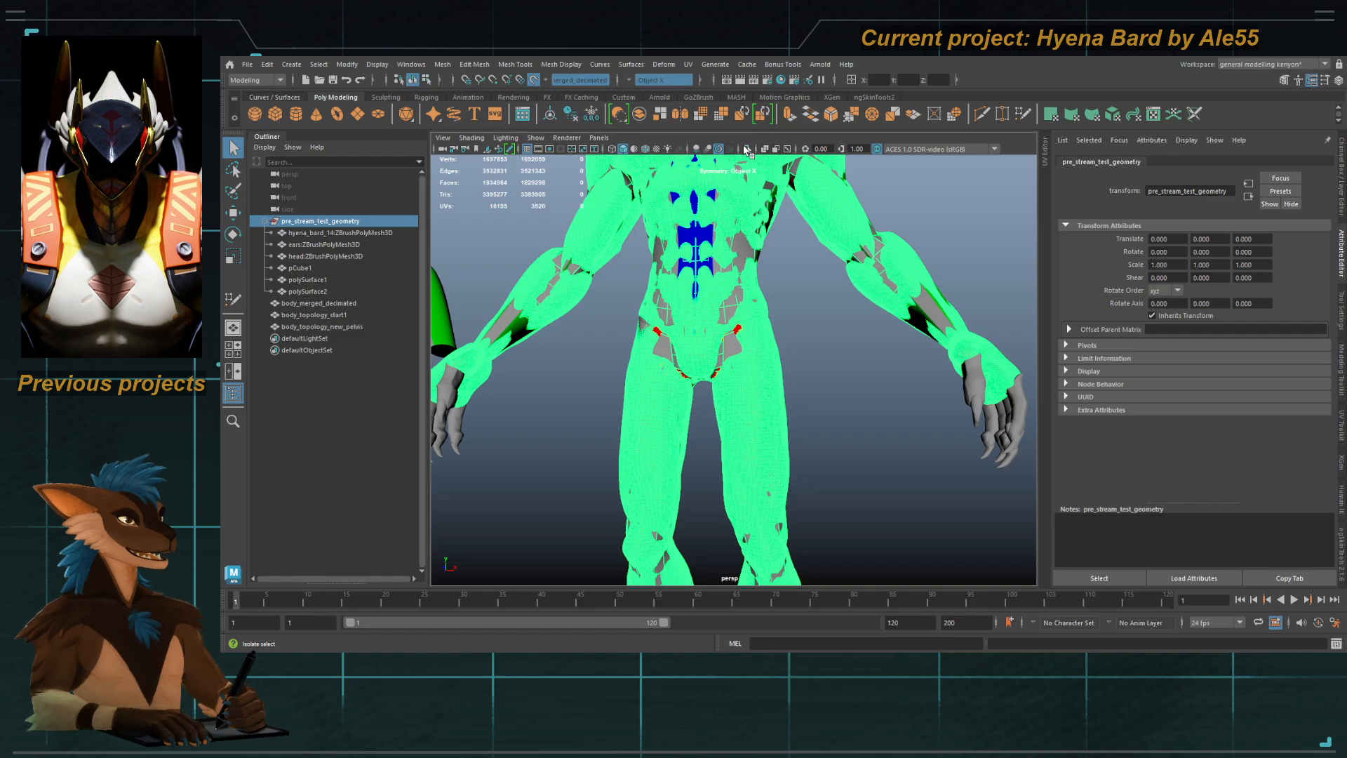
# Step: Turn off the live surface and move the pre_stream_test_geometry group along X to 117.125, beside the main figure
pyautogui.click(535, 81)
pyautogui.scroll(-5, 723, 315)
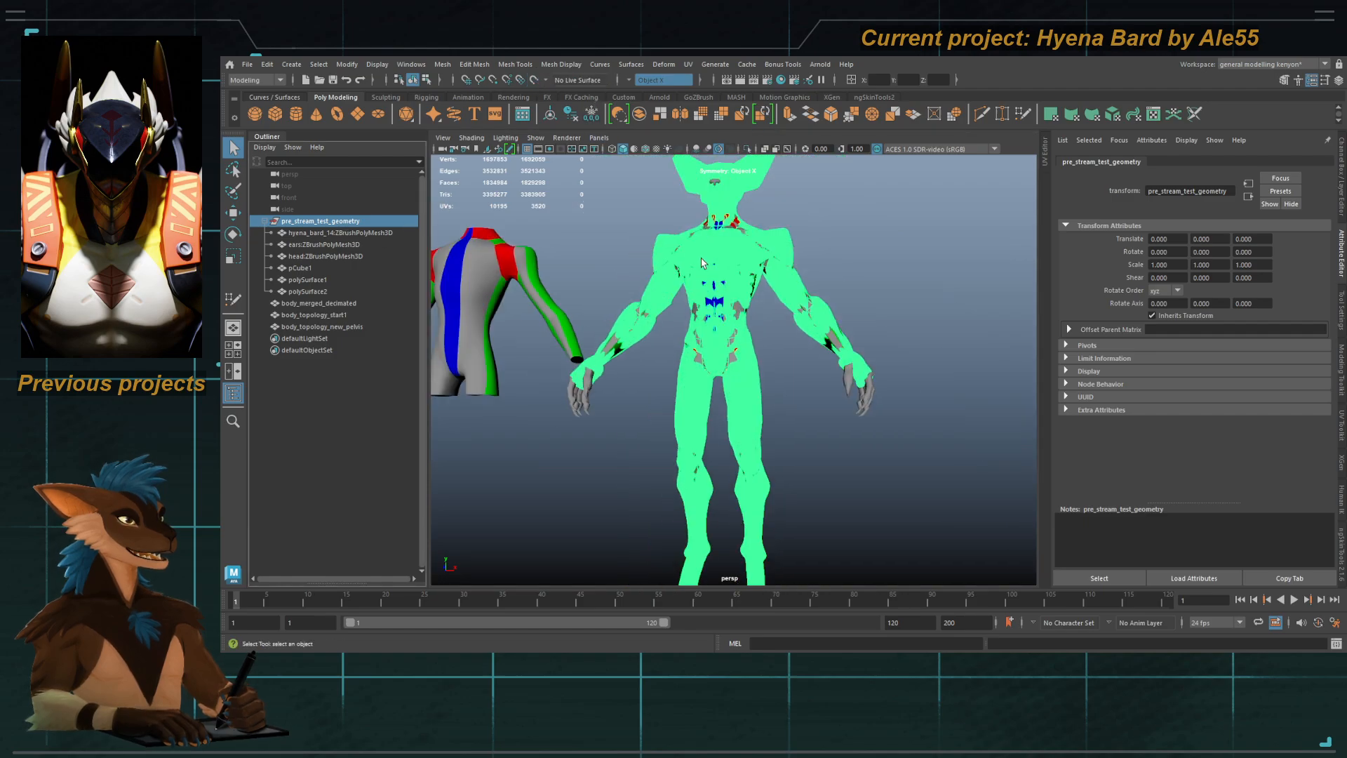
pyautogui.keyDown('alt'); pyautogui.moveTo(743, 351); pyautogui.dragTo(779, 364); pyautogui.keyUp('alt')
pyautogui.press('w')
pyautogui.scroll(-3, 780, 368)
pyautogui.moveTo(826, 490); pyautogui.dragTo(1021, 472)
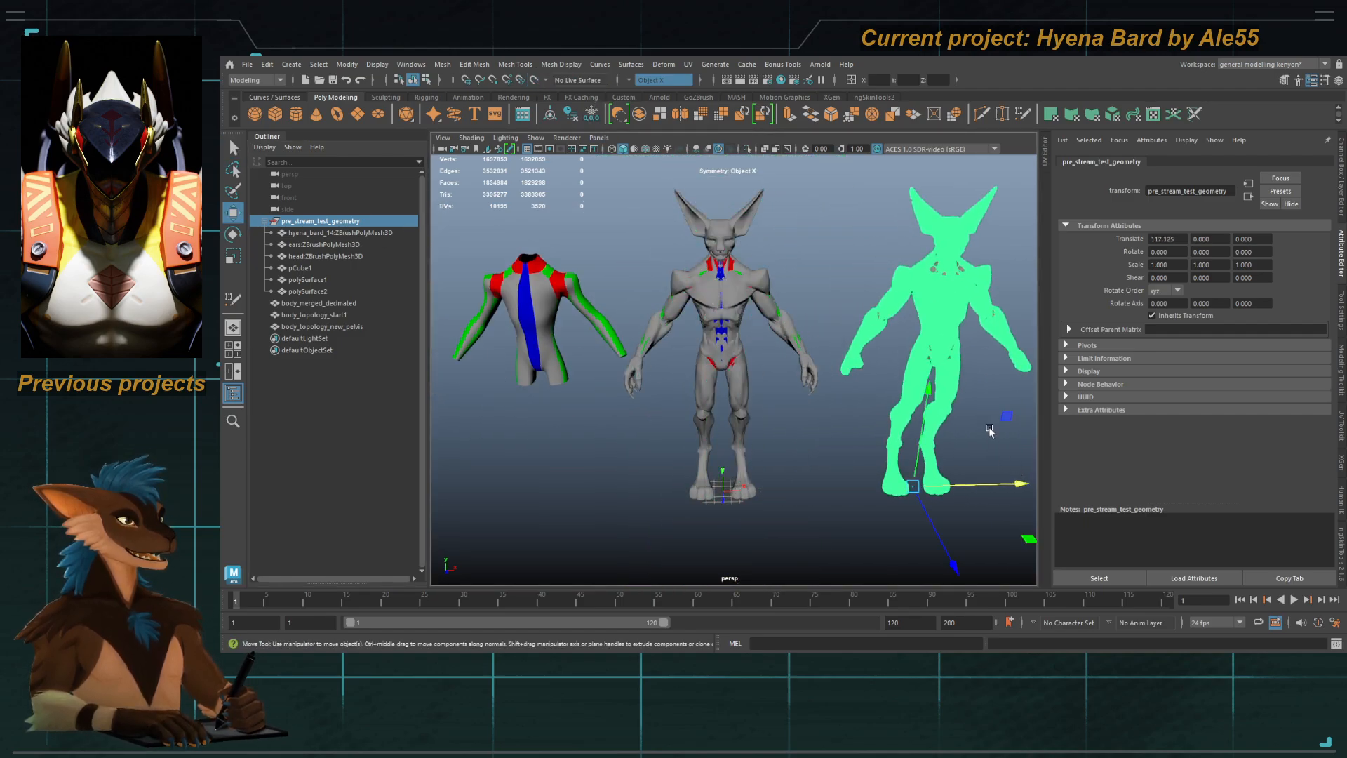
# Step: Frame the polySurface1 torso mesh in the moved group and hide the hyena_bard_14 sculpt covering it
pyautogui.click(992, 430)
pyautogui.scroll(5, 1026, 443)
pyautogui.click(998, 345)
pyautogui.press('f')
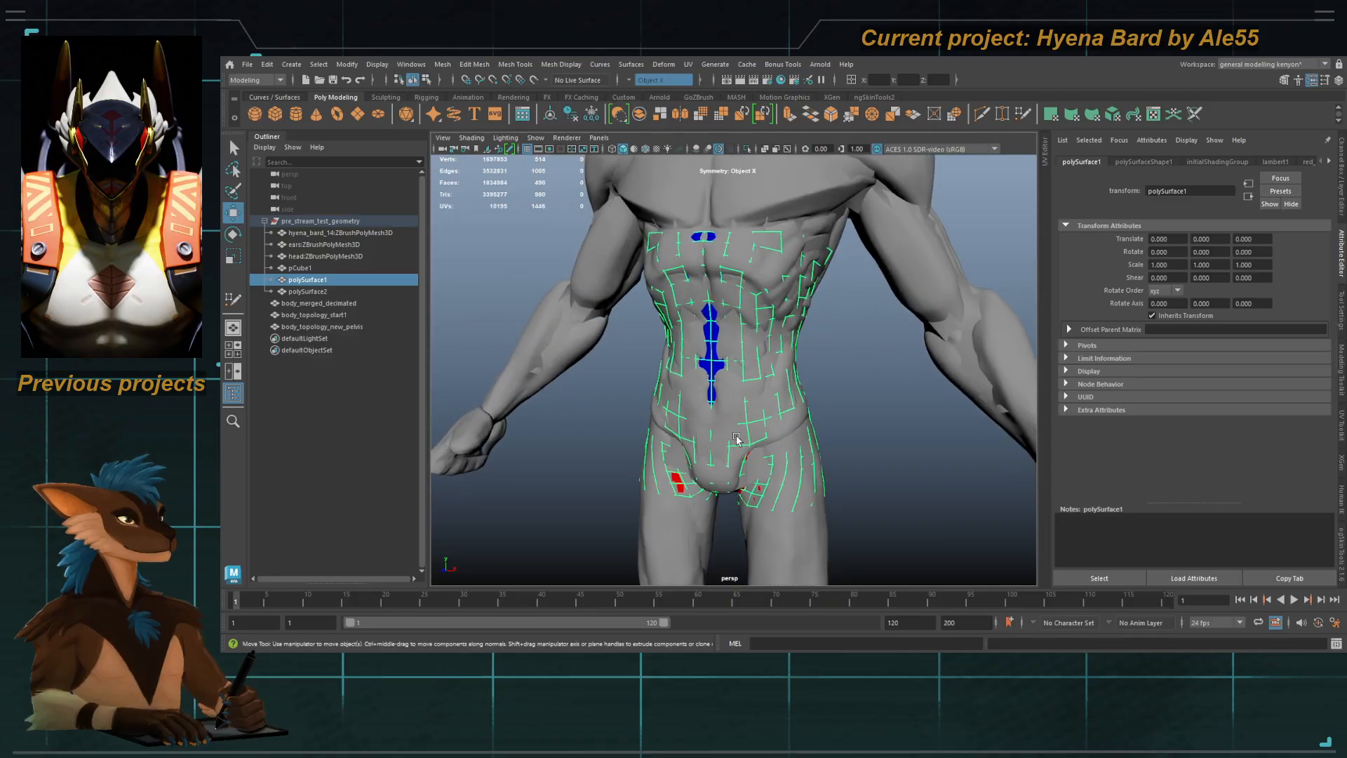
pyautogui.click(726, 442)
pyautogui.hotkey('ctrl', 'h')
pyautogui.click(744, 425)
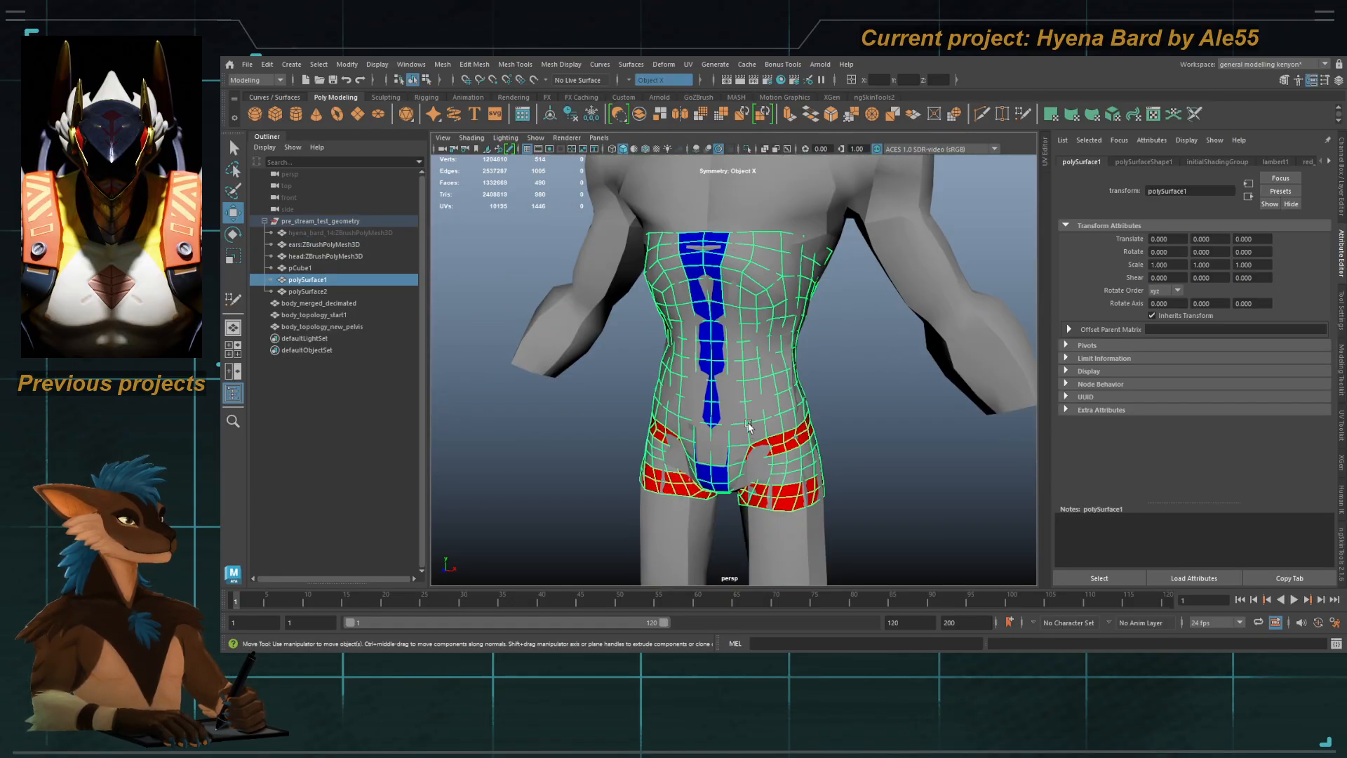
# Step: Hide the pCube1 body mesh and select the polySurface1 torso
pyautogui.click(775, 204)
pyautogui.click(716, 474)
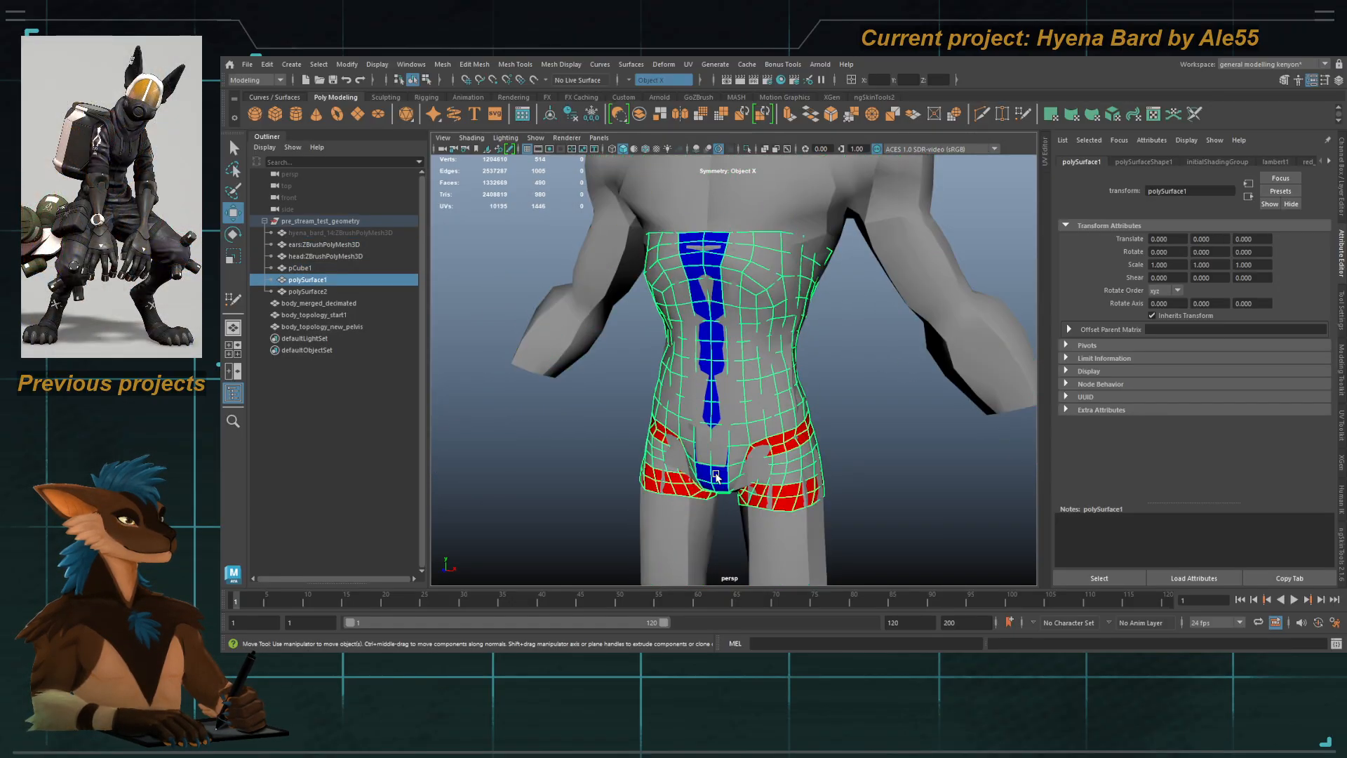
pyautogui.click(738, 234)
pyautogui.hotkey('ctrl', 'h')
pyautogui.click(709, 414)
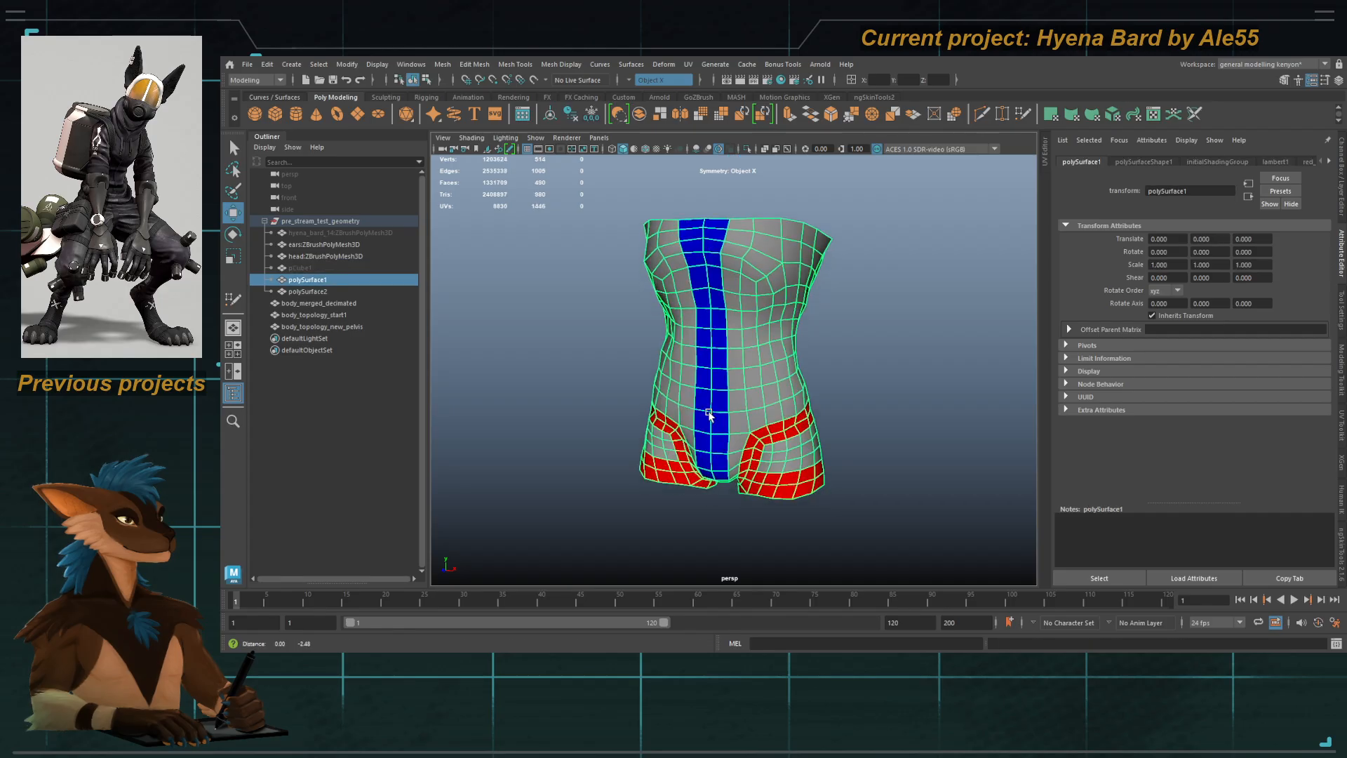
# Step: Examine polySurface1's face and edge flow around the red thigh loops and up the torso, selecting sample faces and edge loops
pyautogui.keyDown('alt'); pyautogui.moveTo(709, 414); pyautogui.dragTo(708, 326, button='middle'); pyautogui.keyUp('alt')
pyautogui.keyDown('alt'); pyautogui.moveTo(709, 326); pyautogui.dragTo(771, 326, button='right'); pyautogui.keyUp('alt')
pyautogui.keyDown('alt'); pyautogui.moveTo(772, 326); pyautogui.dragTo(807, 365); pyautogui.keyUp('alt')
pyautogui.press('F11')
pyautogui.click(787, 392)
pyautogui.press('q')
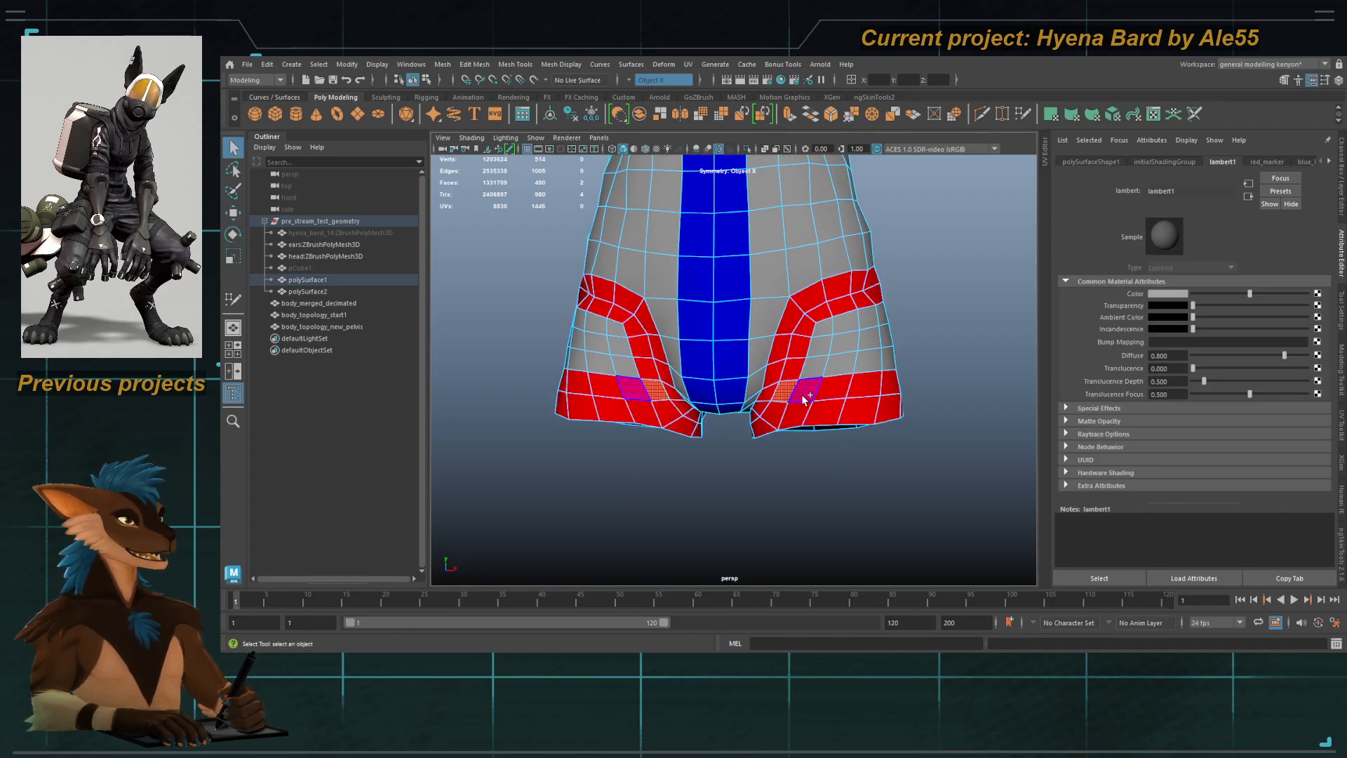
pyautogui.keyDown('shift'); pyautogui.click(787, 419); pyautogui.keyUp('shift')
pyautogui.keyDown('shift'); pyautogui.doubleClick(822, 415); pyautogui.keyUp('shift')
pyautogui.keyDown('alt'); pyautogui.moveTo(860, 409); pyautogui.dragTo(823, 391); pyautogui.keyUp('alt')
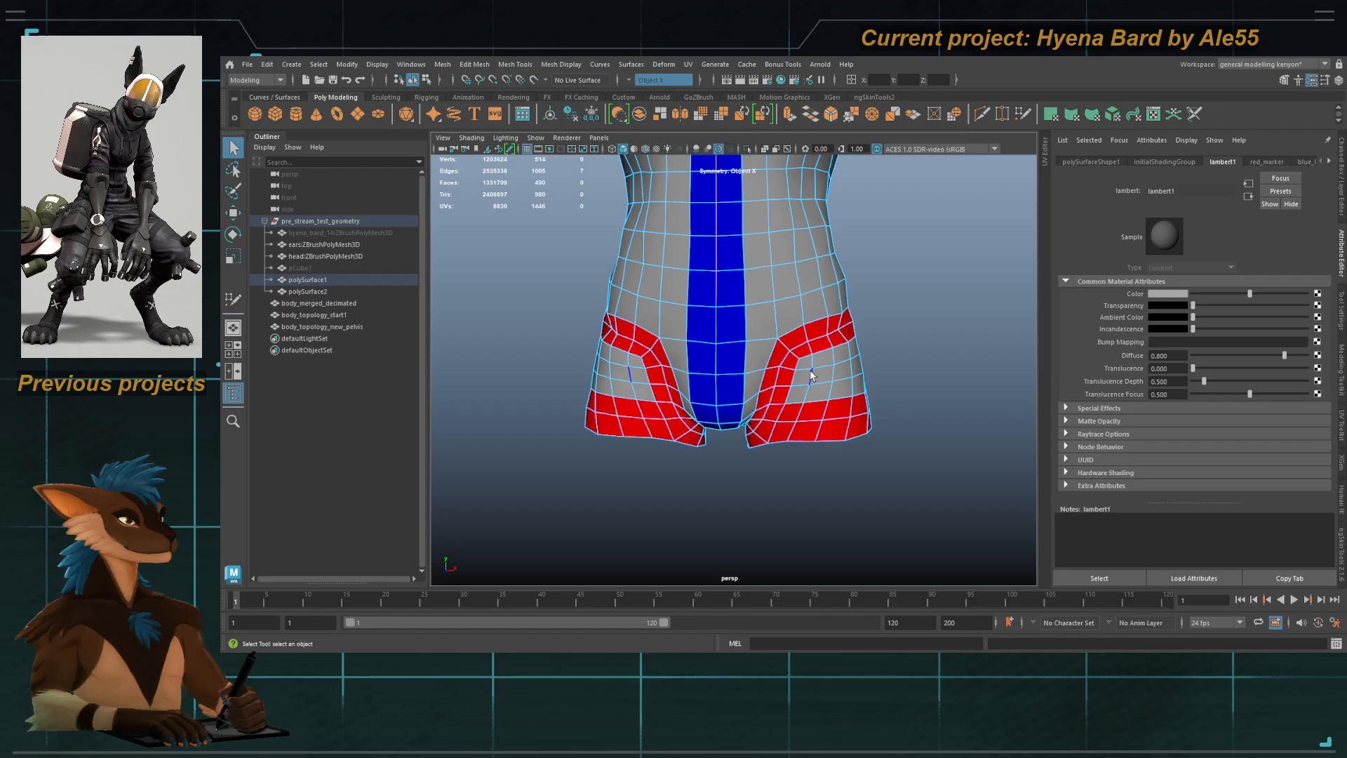
pyautogui.keyDown('alt'); pyautogui.moveTo(784, 238); pyautogui.dragTo(778, 406, button='middle'); pyautogui.keyUp('alt')
pyautogui.keyDown('alt'); pyautogui.moveTo(778, 406); pyautogui.dragTo(769, 399); pyautogui.keyUp('alt')
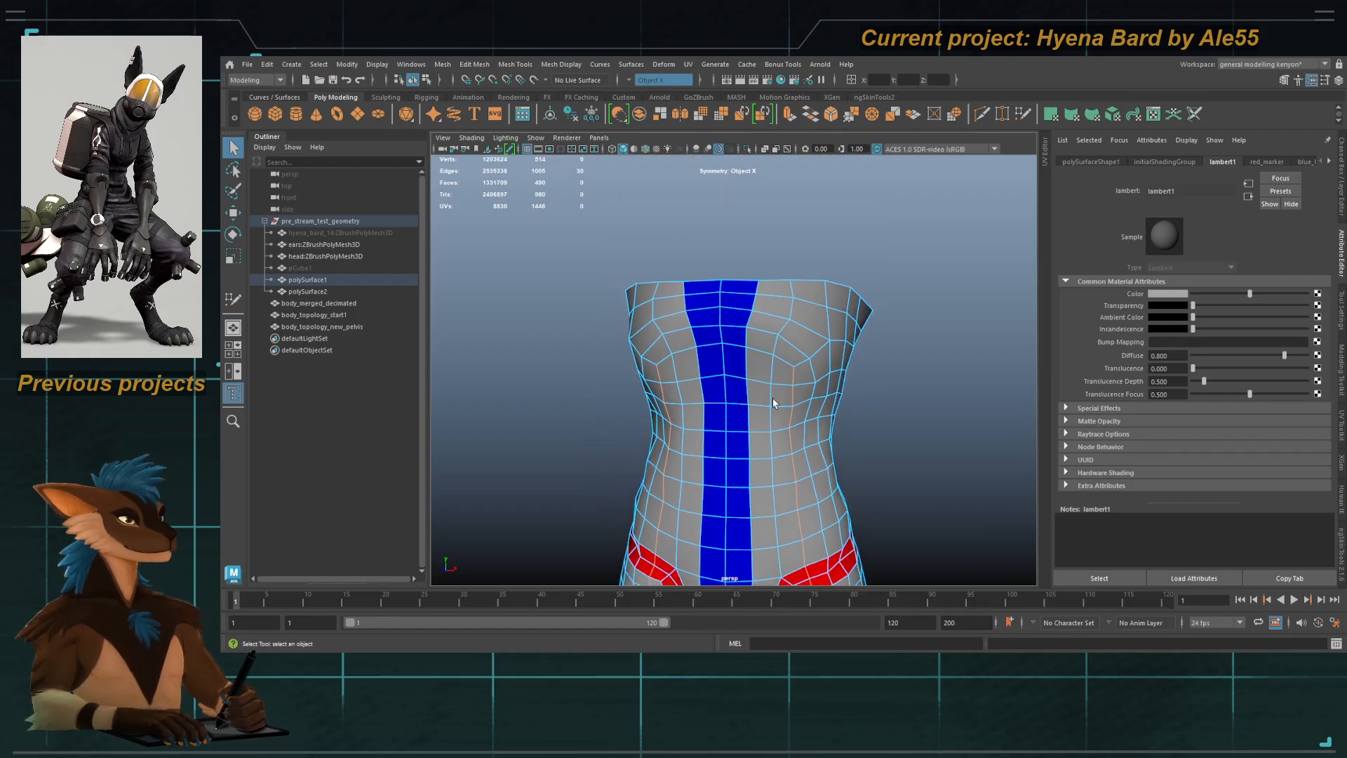
pyautogui.keyDown('alt'); pyautogui.moveTo(774, 401); pyautogui.dragTo(762, 358, button='middle'); pyautogui.keyUp('alt')
# Step: Unhide pCube1 while polySurface1 is isolated, and turn off isolation
pyautogui.press('F8')
pyautogui.hotkey('ctrl', '1')
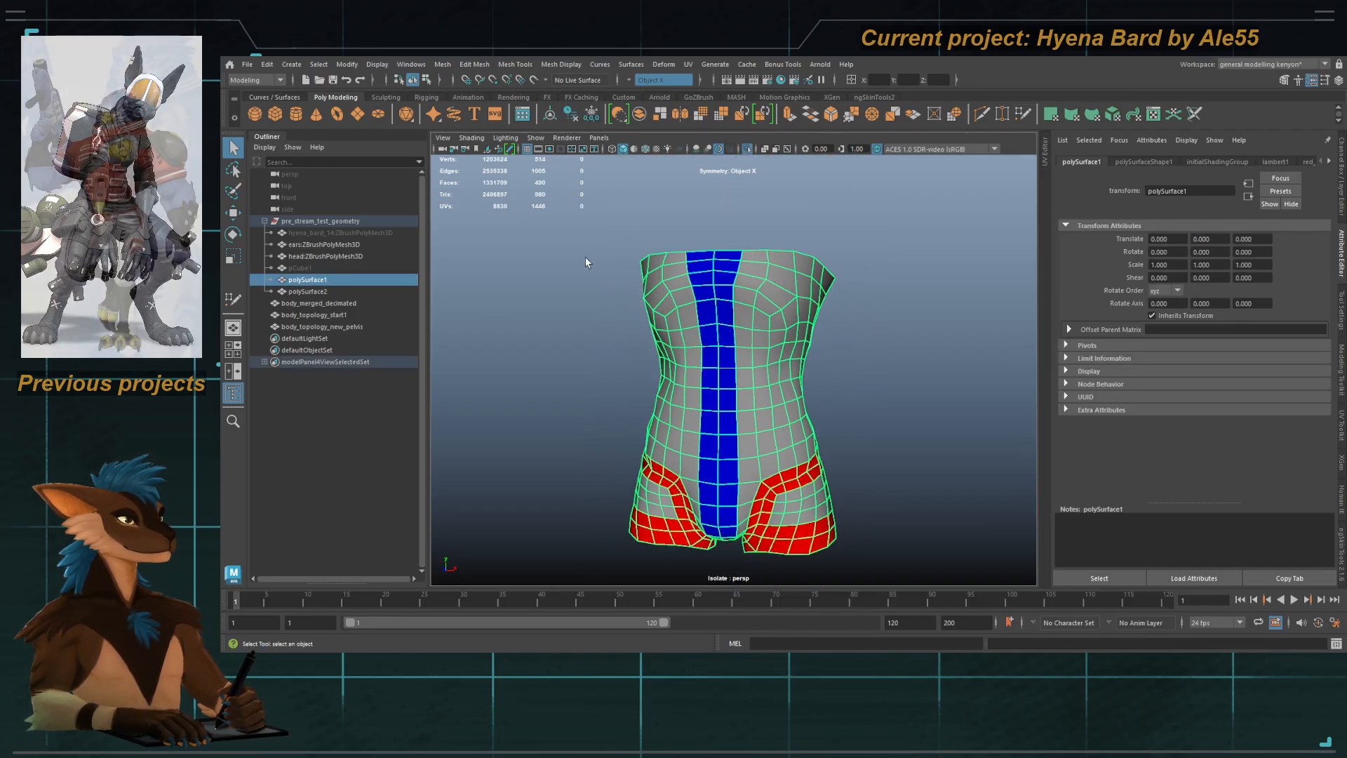
pyautogui.click(338, 268)
pyautogui.hotkey('shift', 'h')
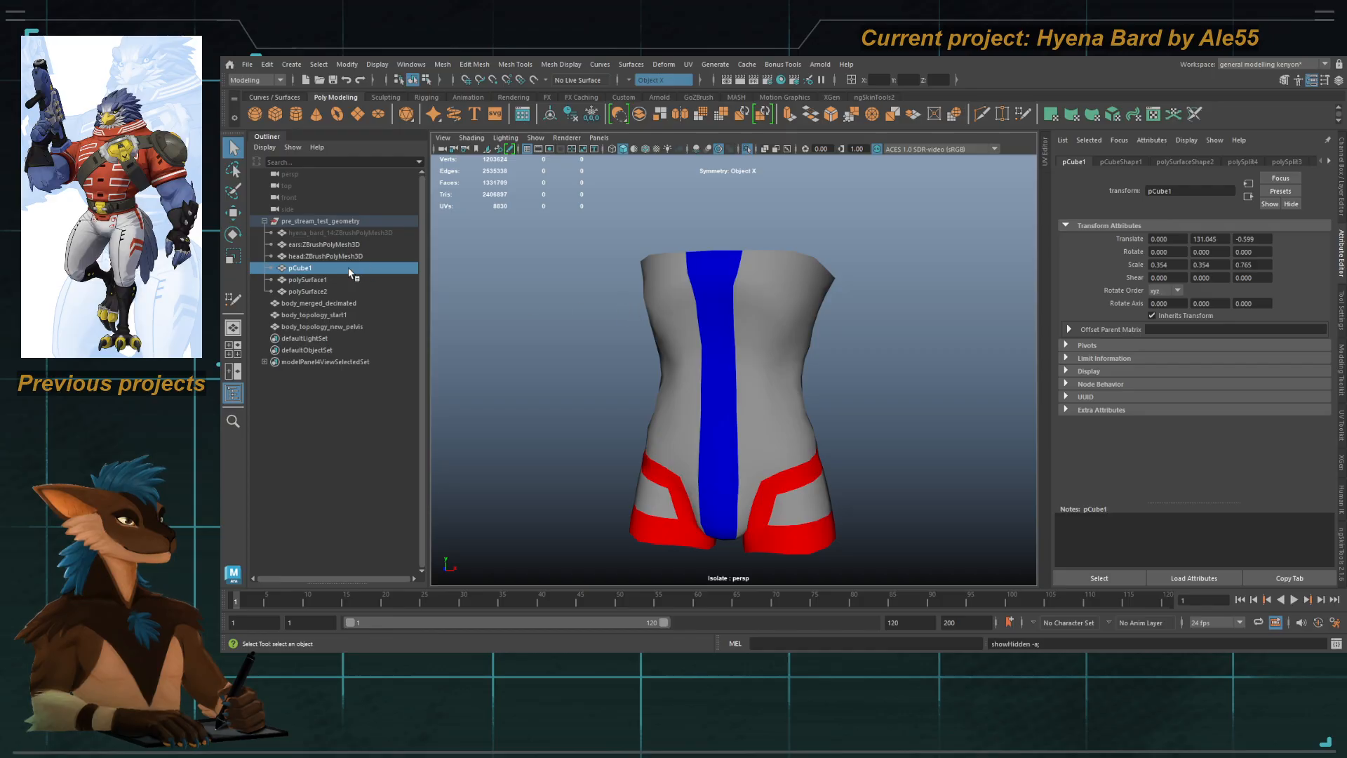
pyautogui.click(349, 280)
pyautogui.click(747, 149)
# Step: Hide polySurface1 temporarily to inspect pCube1's body wireframe, and show polySurface1 again
pyautogui.hotkey('ctrl', 'h')
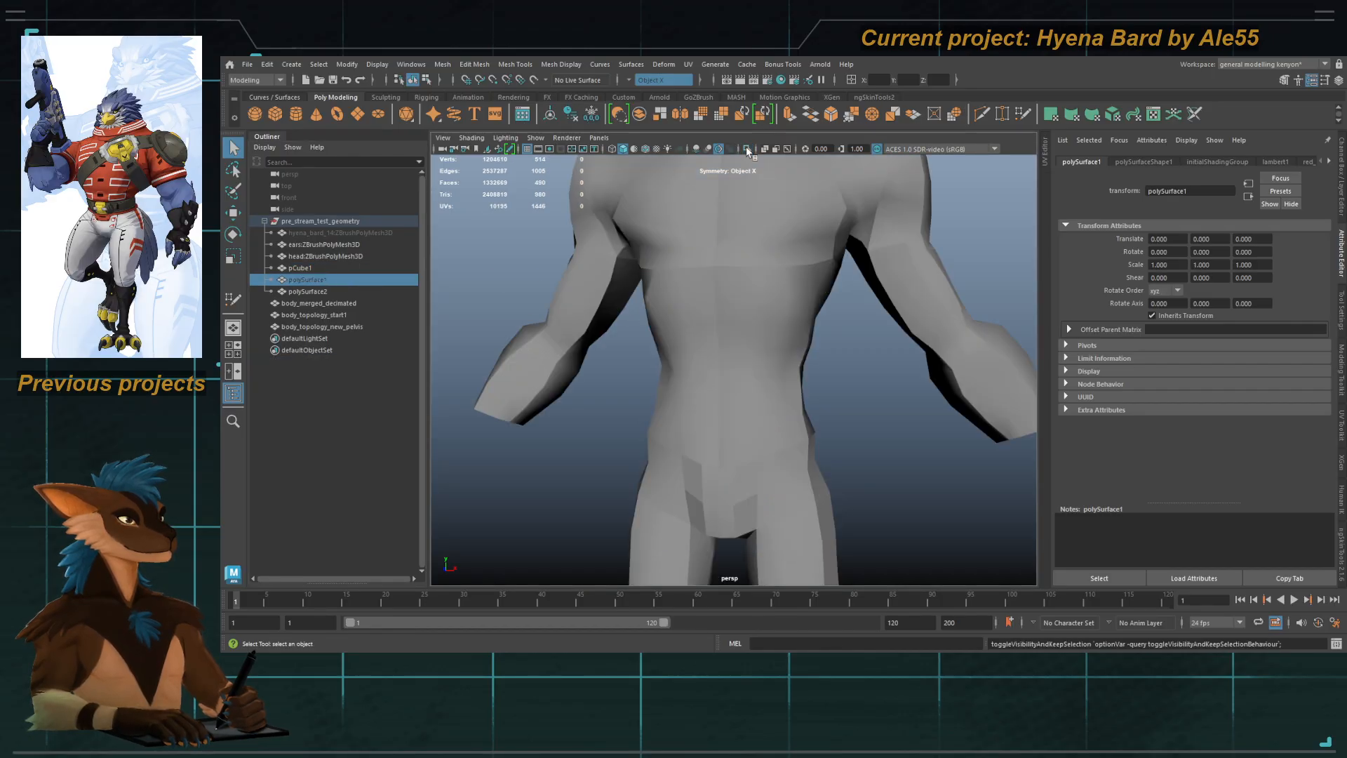
pyautogui.click(520, 335)
pyautogui.keyDown('alt'); pyautogui.moveTo(669, 424); pyautogui.dragTo(687, 379, button='middle'); pyautogui.keyUp('alt')
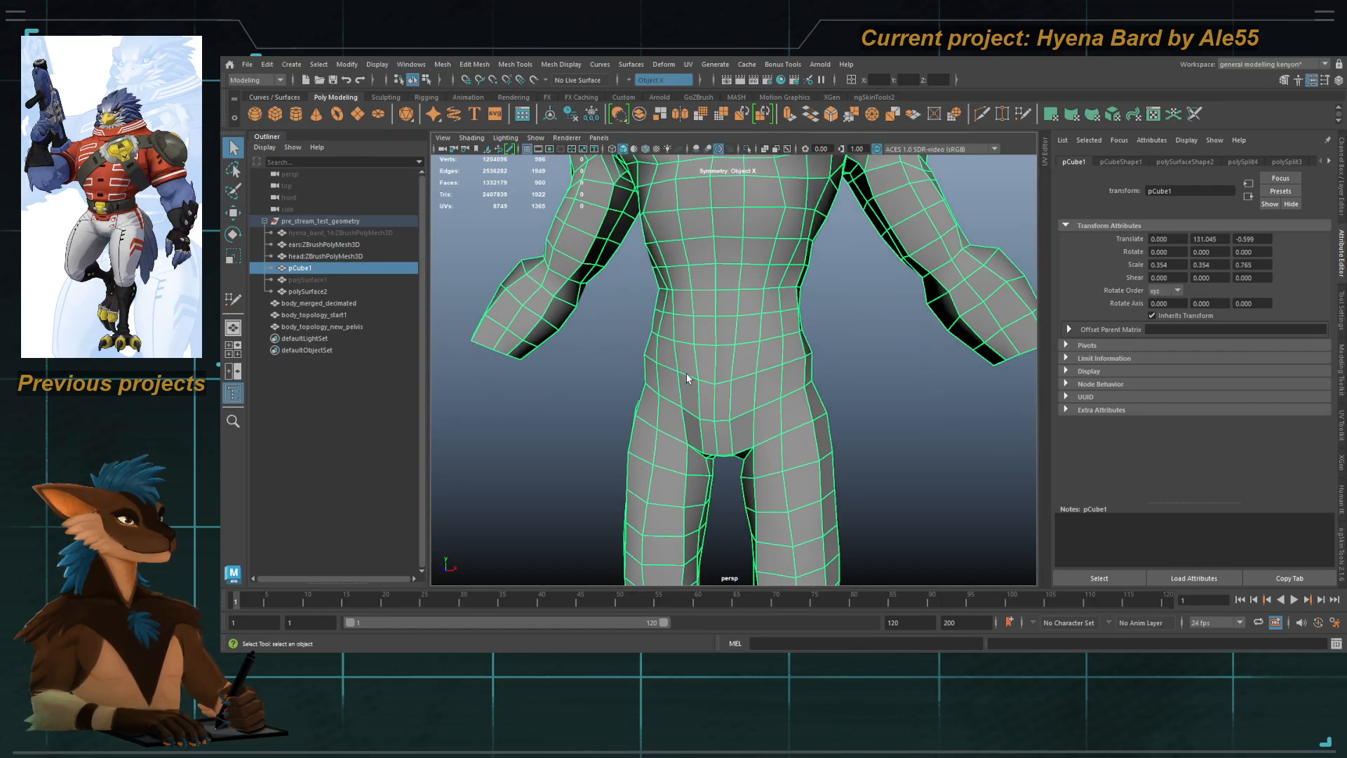
pyautogui.click(322, 246)
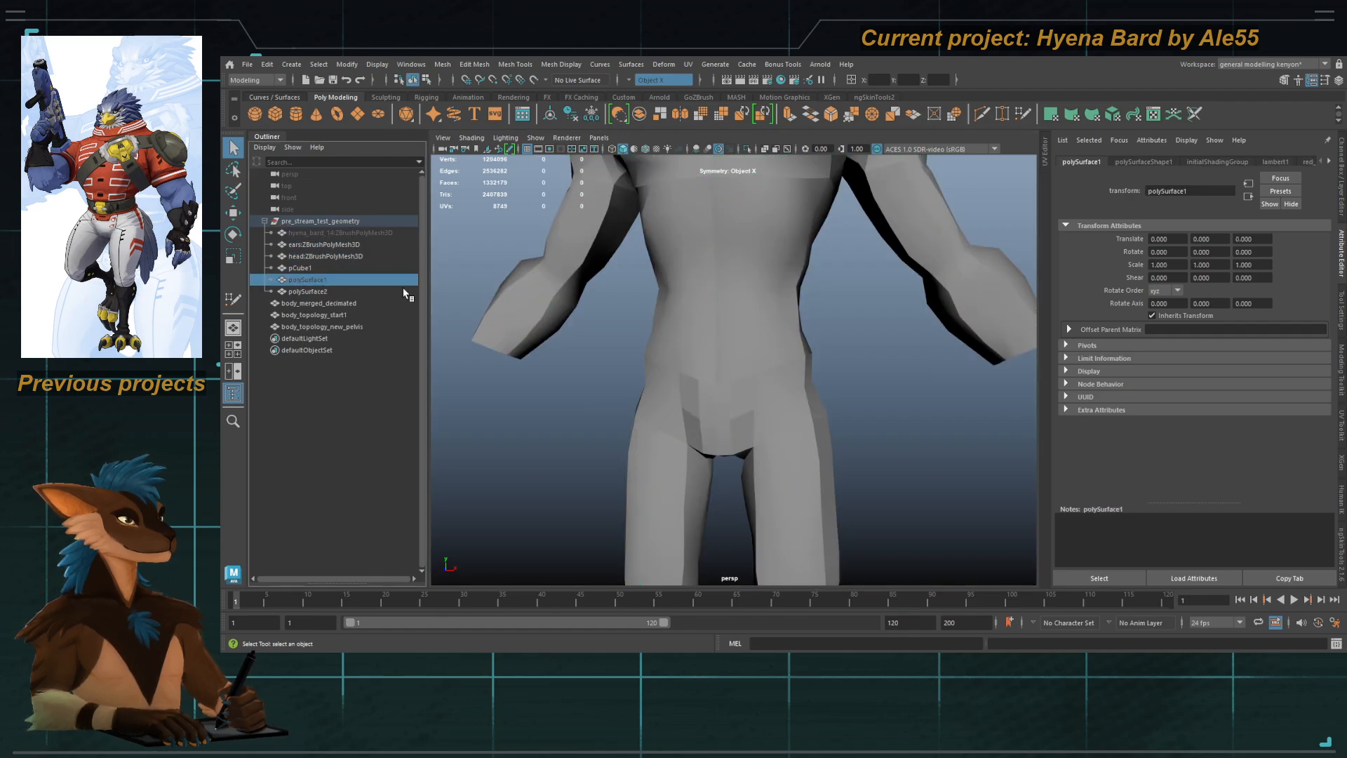
pyautogui.hotkey('shift', 'h')
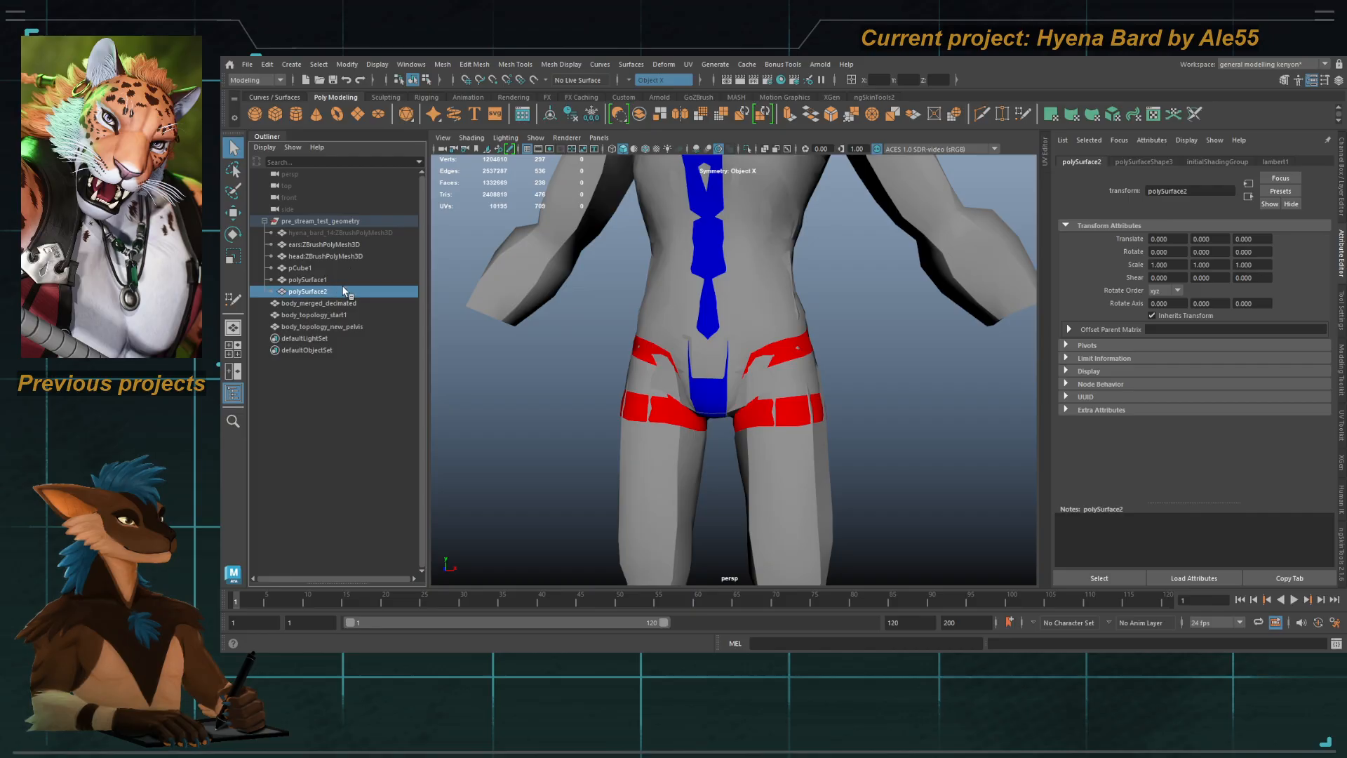
# Step: Isolate and frame the polySurface2 face mesh to inspect it, and return to the full scene
pyautogui.click(747, 150)
pyautogui.press('f')
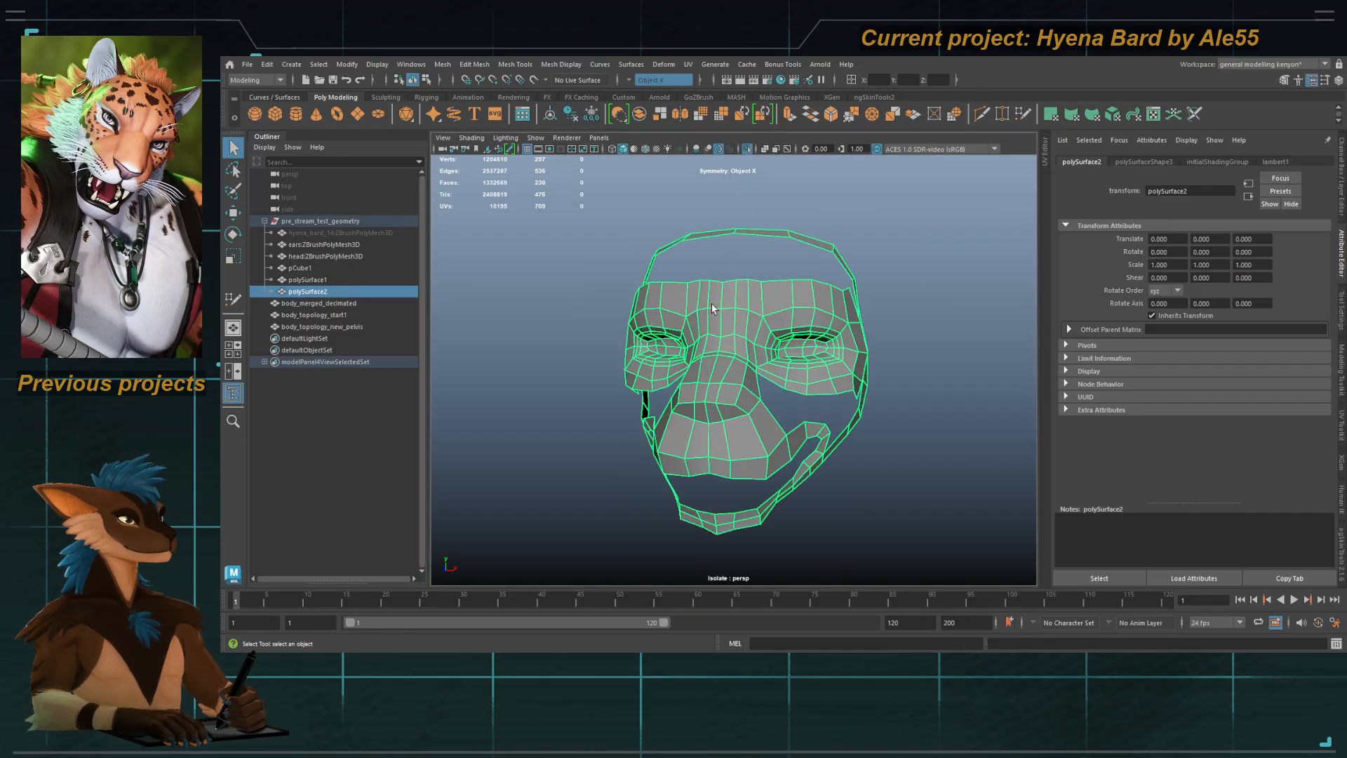
pyautogui.scroll(-3, 839, 309)
pyautogui.click(710, 189)
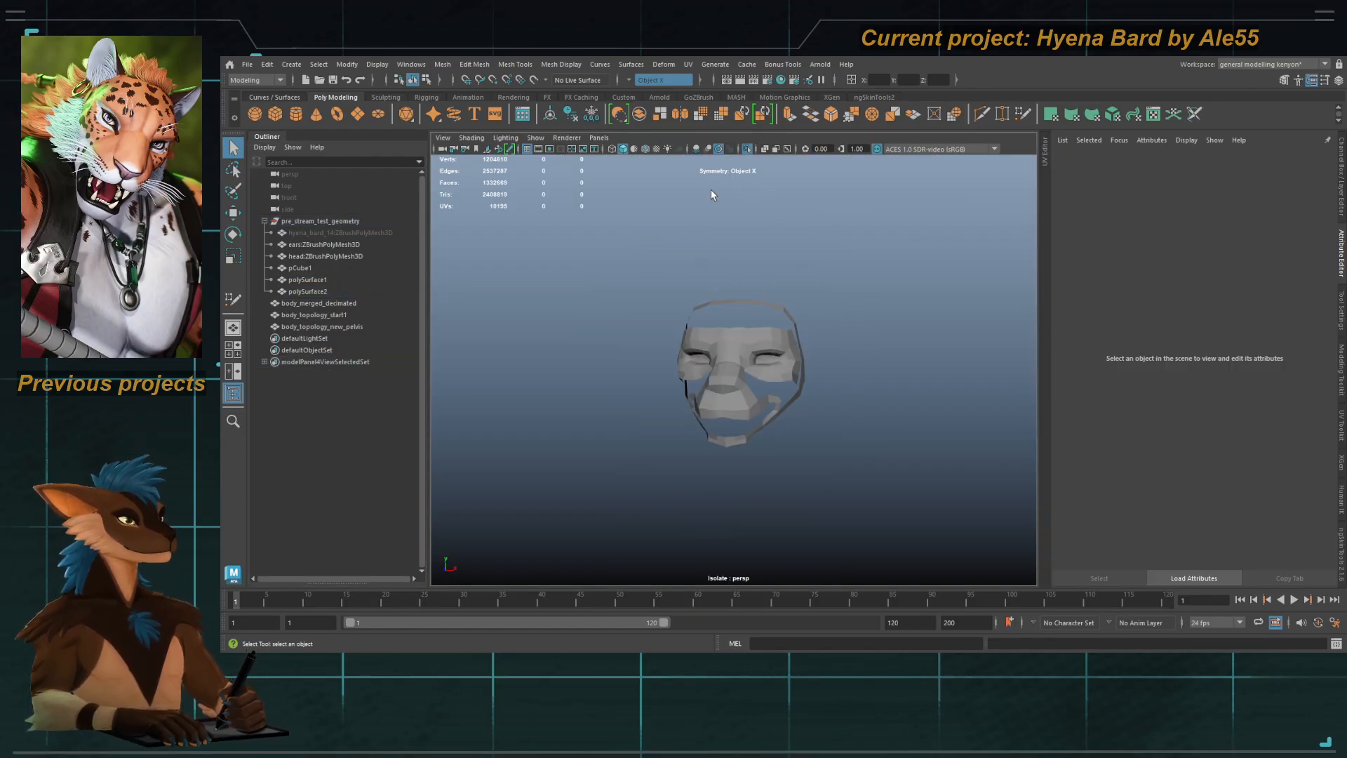
pyautogui.click(747, 150)
# Step: Return to the main figure's pelvis and isolate body_topology_new_pelvis
pyautogui.click(647, 341)
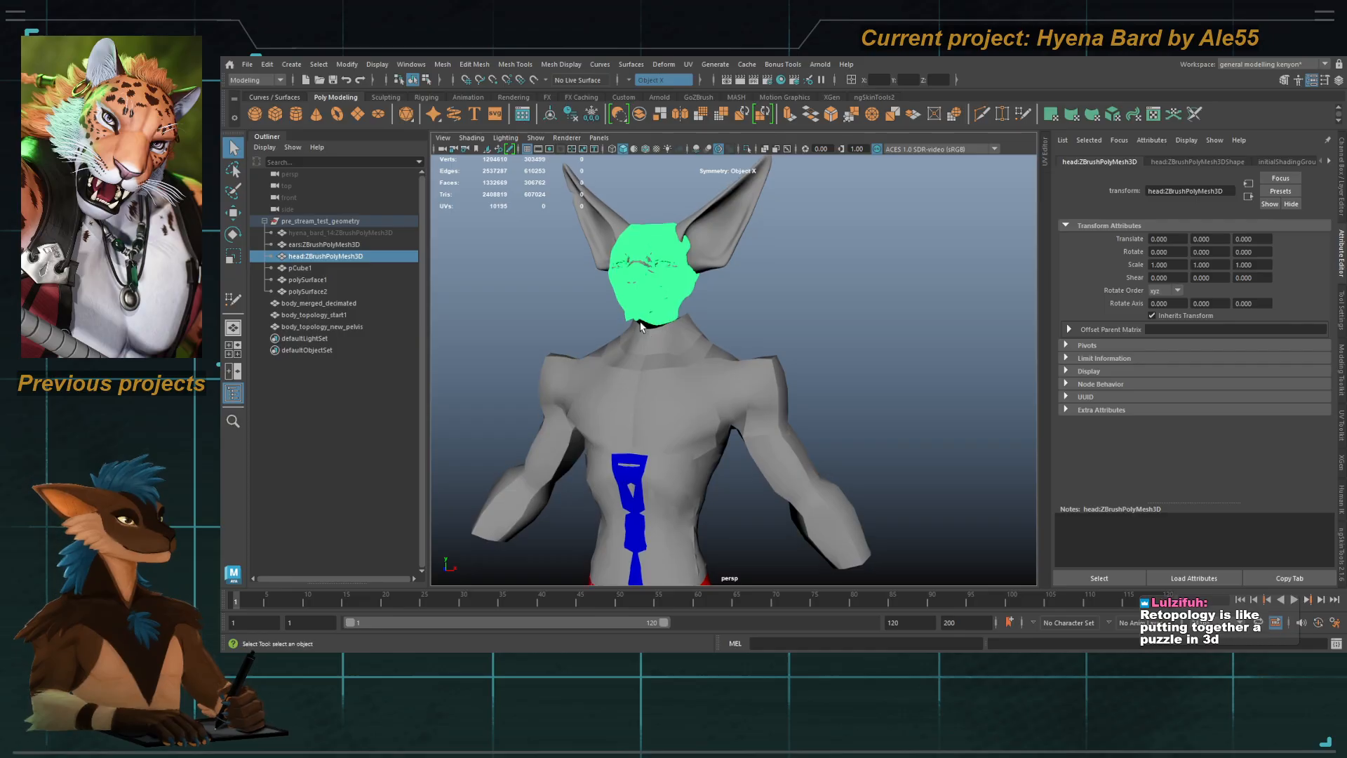
pyautogui.moveTo(594, 362)
pyautogui.keyDown('alt'); pyautogui.mouseDown(button='middle')
pyautogui.moveTo(694, 286)
pyautogui.moveTo(856, 256)
pyautogui.mouseUp(button='middle'); pyautogui.keyUp('alt')
pyautogui.scroll(-1, 695, 288)
pyautogui.keyDown('alt'); pyautogui.moveTo(614, 358); pyautogui.dragTo(807, 319, button='middle'); pyautogui.keyUp('alt')
pyautogui.click(634, 391)
pyautogui.keyDown('alt'); pyautogui.moveTo(635, 392); pyautogui.dragTo(713, 361, button='middle'); pyautogui.keyUp('alt')
pyautogui.keyDown('alt'); pyautogui.moveTo(714, 379); pyautogui.dragTo(740, 420, button='right'); pyautogui.keyUp('alt')
pyautogui.keyDown('alt'); pyautogui.moveTo(677, 417); pyautogui.dragTo(714, 403, button='middle'); pyautogui.keyUp('alt')
pyautogui.keyDown('alt'); pyautogui.moveTo(673, 393); pyautogui.dragTo(736, 407, button='right'); pyautogui.keyUp('alt')
pyautogui.press('F8')
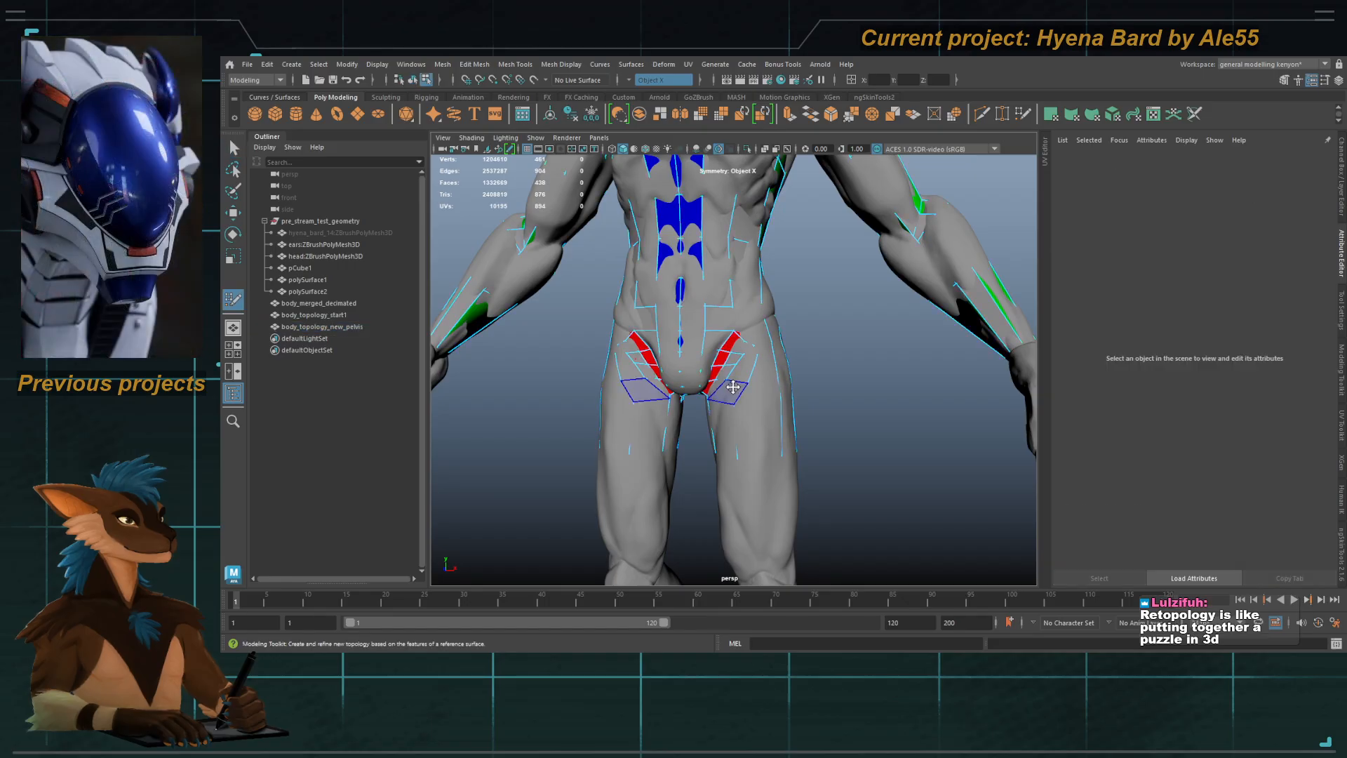
pyautogui.click(745, 149)
pyautogui.click(746, 149)
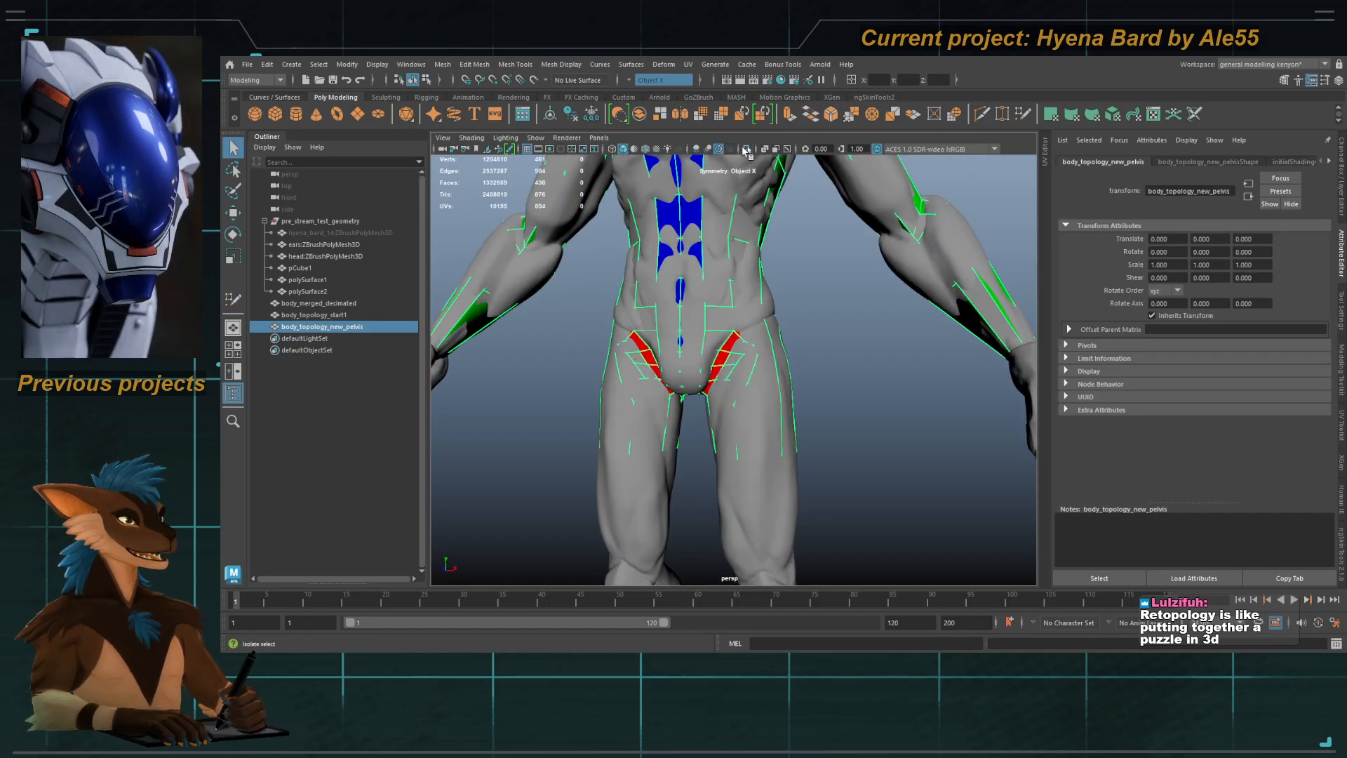
pyautogui.click(745, 149)
# Step: Select the thigh face just below the gap under the red hip band and frame it
pyautogui.click(785, 364)
pyautogui.keyDown('alt'); pyautogui.moveTo(785, 361); pyautogui.dragTo(747, 366); pyautogui.keyUp('alt')
pyautogui.click(806, 375)
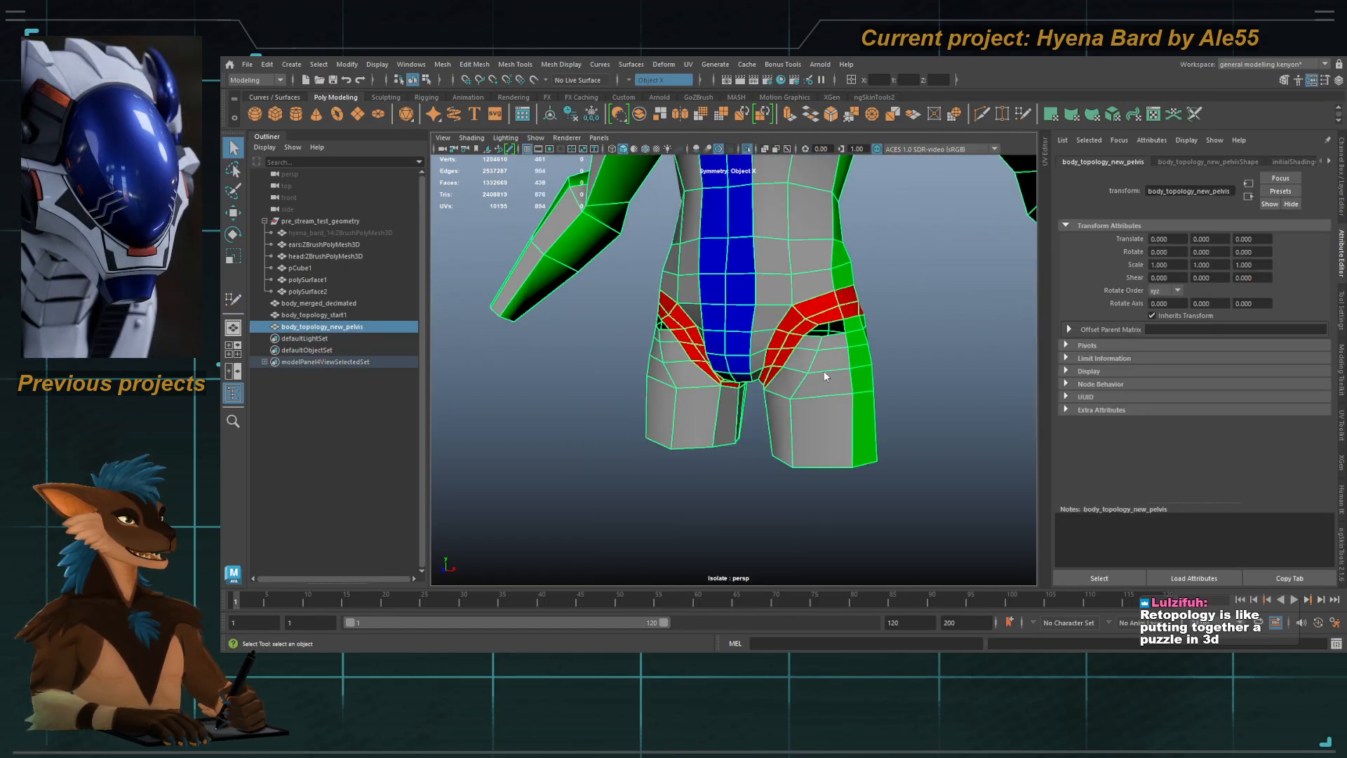
pyautogui.click(824, 363)
pyautogui.moveTo(824, 368); pyautogui.dragTo(711, 398, button='right')
pyautogui.press('f')
pyautogui.keyDown('alt'); pyautogui.moveTo(711, 398); pyautogui.dragTo(650, 339); pyautogui.keyUp('alt')
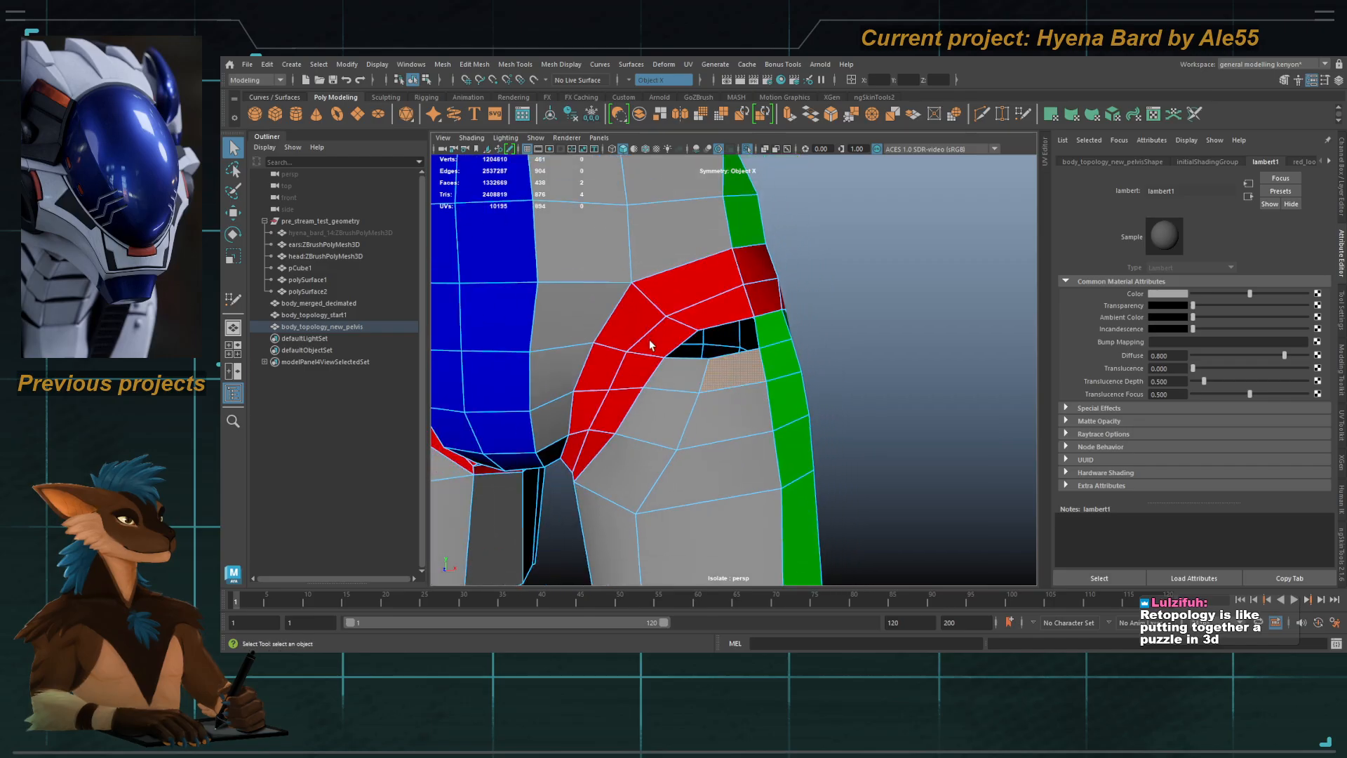
# Step: Select the vertical edge loop up the abdomen above the red band and inspect the hip gap from the side
pyautogui.moveTo(650, 340); pyautogui.dragTo(585, 225, button='right')
pyautogui.doubleClick(630, 245)
pyautogui.keyDown('alt'); pyautogui.moveTo(654, 223); pyautogui.dragTo(674, 203, button='middle'); pyautogui.keyUp('alt')
pyautogui.keyDown('alt'); pyautogui.moveTo(673, 281); pyautogui.dragTo(749, 350, button='right'); pyautogui.keyUp('alt')
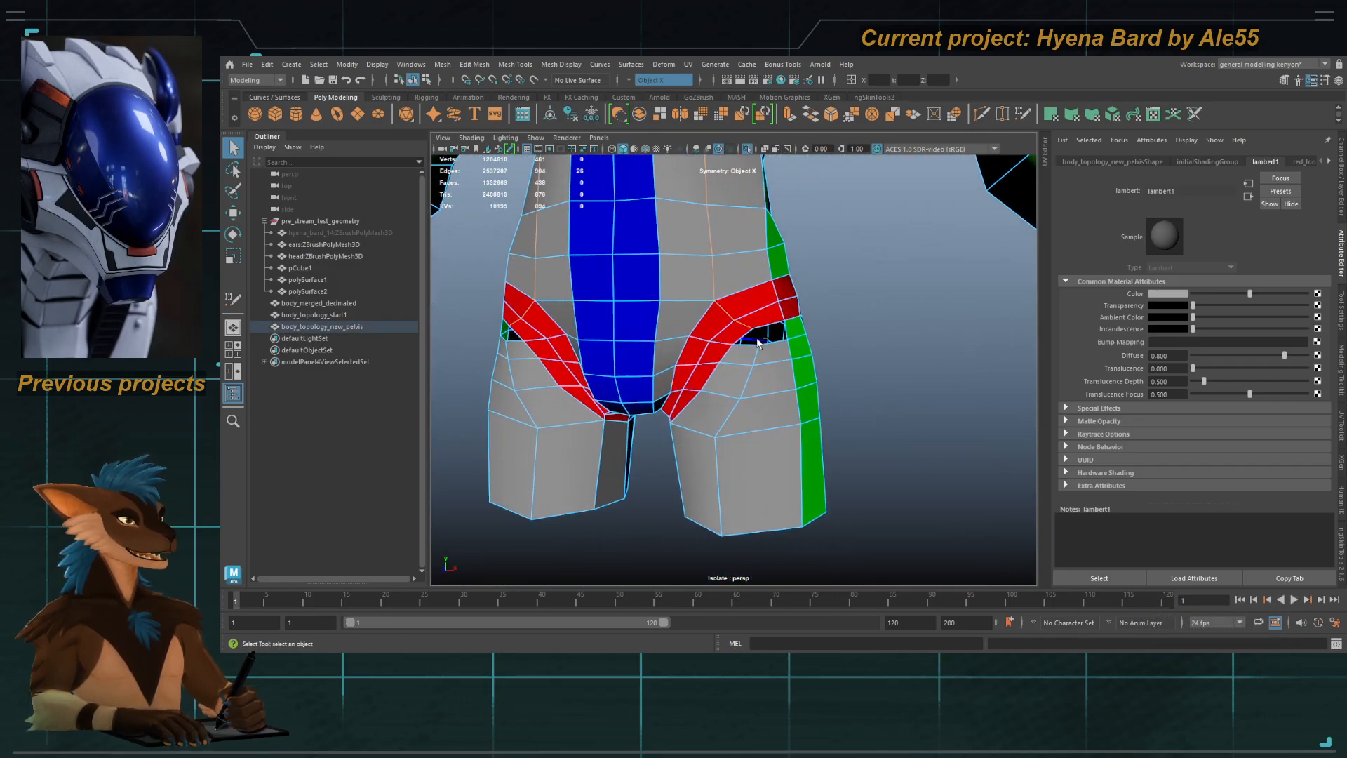
pyautogui.keyDown('alt'); pyautogui.moveTo(765, 379); pyautogui.dragTo(686, 393); pyautogui.keyUp('alt')
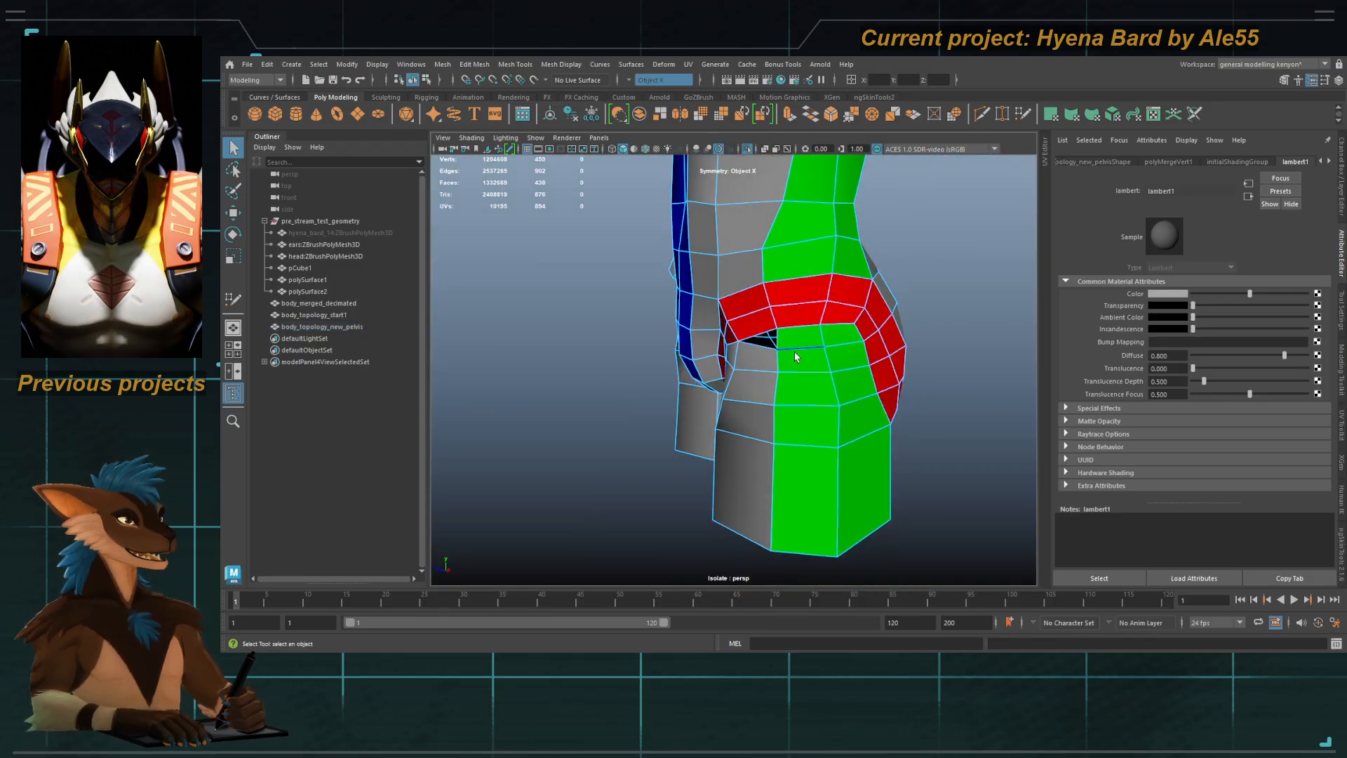
# Step: Try closing the hip gap under the red band and selecting the surrounding face loops across the pelvis and thighs
pyautogui.click(822, 338)
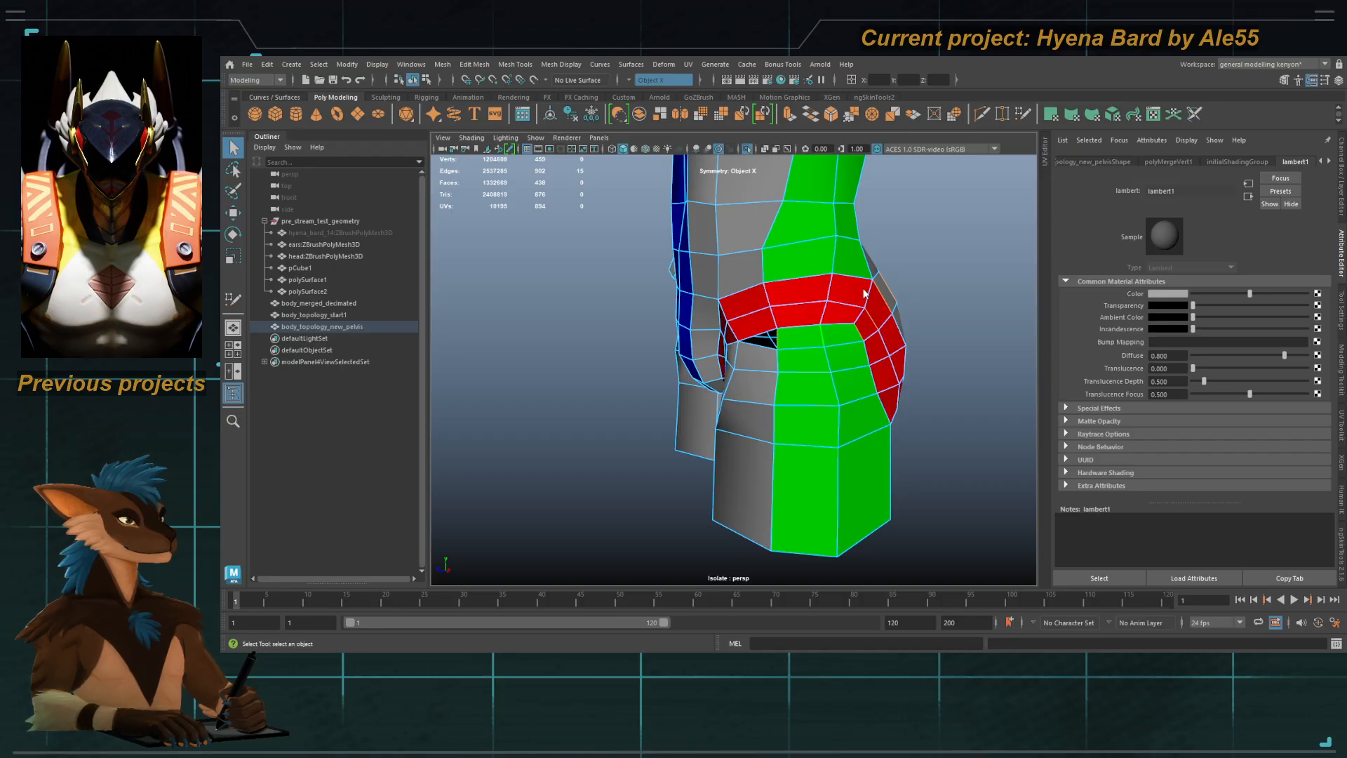
pyautogui.keyDown('alt'); pyautogui.moveTo(832, 339); pyautogui.dragTo(848, 387); pyautogui.keyUp('alt')
pyautogui.press('F10')
pyautogui.keyDown('alt'); pyautogui.moveTo(740, 357); pyautogui.dragTo(730, 359); pyautogui.keyUp('alt')
pyautogui.click(743, 355)
pyautogui.keyDown('shift'); pyautogui.doubleClick(735, 380); pyautogui.keyUp('shift')
pyautogui.keyDown('shift'); pyautogui.click(771, 350); pyautogui.keyUp('shift')
pyautogui.keyDown('shift'); pyautogui.doubleClick(767, 374); pyautogui.keyUp('shift')
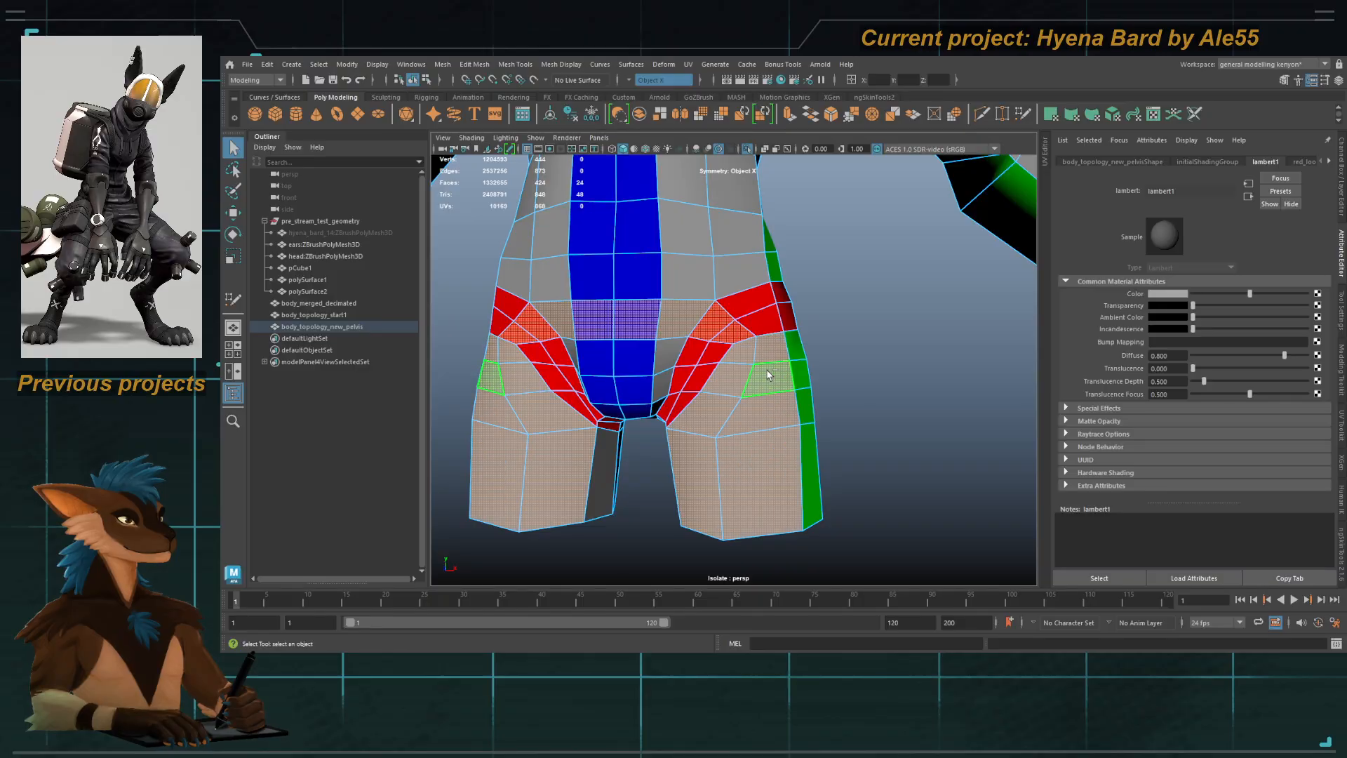
# Step: Undo the hip gap closure and the related selections on the pelvis mesh
pyautogui.hotkey('ctrl', 'z')
pyautogui.hotkey('ctrl', 'z')
pyautogui.hotkey('ctrl', 'z')
pyautogui.hotkey('ctrl', 'z')
pyautogui.hotkey('ctrl', 'z')
pyautogui.hotkey('ctrl', 'z')
pyautogui.hotkey('ctrl', 'z')
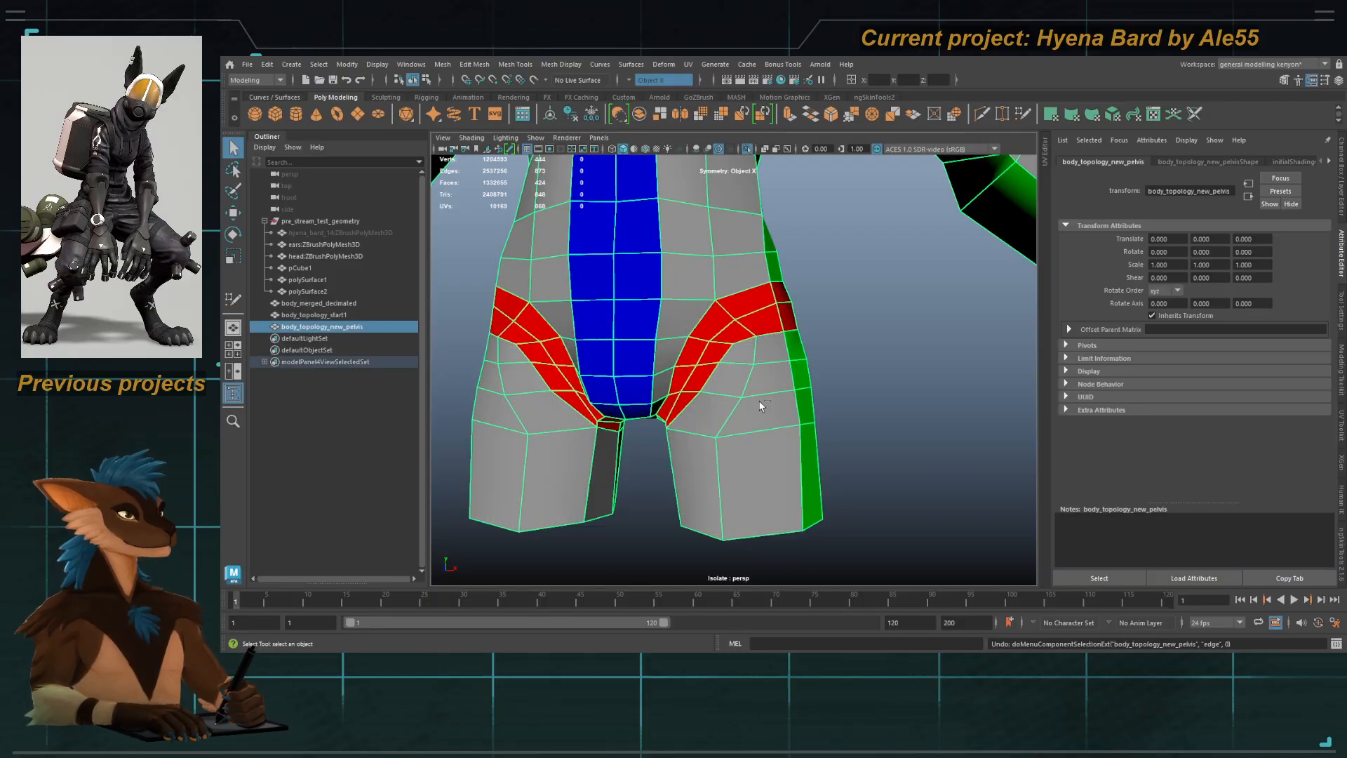
pyautogui.hotkey('ctrl', 'z')
pyautogui.hotkey('ctrl', 'z')
pyautogui.hotkey('ctrl', 'z')
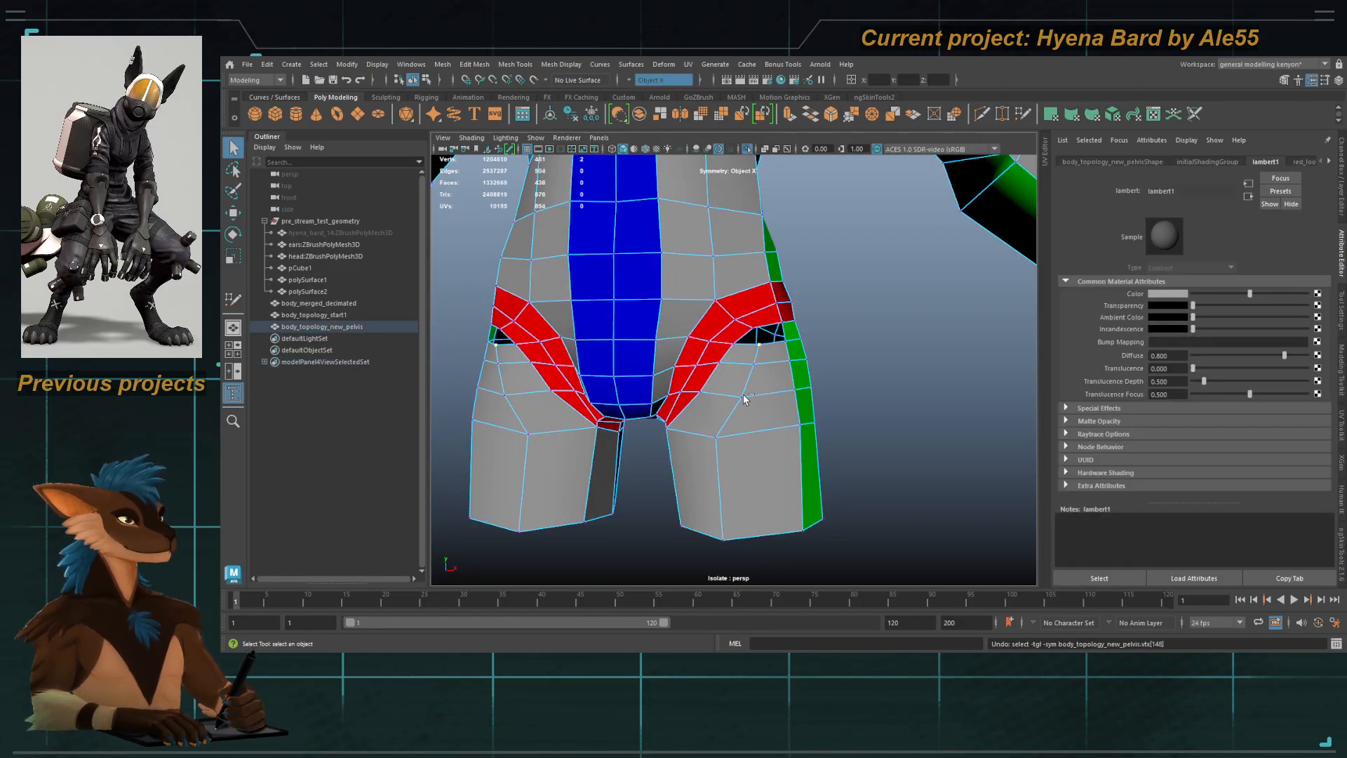
# Step: Select the vertical edge loops up both sides of the abdomen above the hips and save the scene
pyautogui.keyDown('alt'); pyautogui.moveTo(732, 398); pyautogui.dragTo(760, 405); pyautogui.keyUp('alt')
pyautogui.keyDown('alt'); pyautogui.moveTo(760, 406); pyautogui.dragTo(673, 380, button='right'); pyautogui.keyUp('alt')
pyautogui.keyDown('alt'); pyautogui.moveTo(673, 380); pyautogui.dragTo(677, 338, button='middle'); pyautogui.keyUp('alt')
pyautogui.keyDown('alt'); pyautogui.moveTo(676, 338); pyautogui.dragTo(690, 361); pyautogui.keyUp('alt')
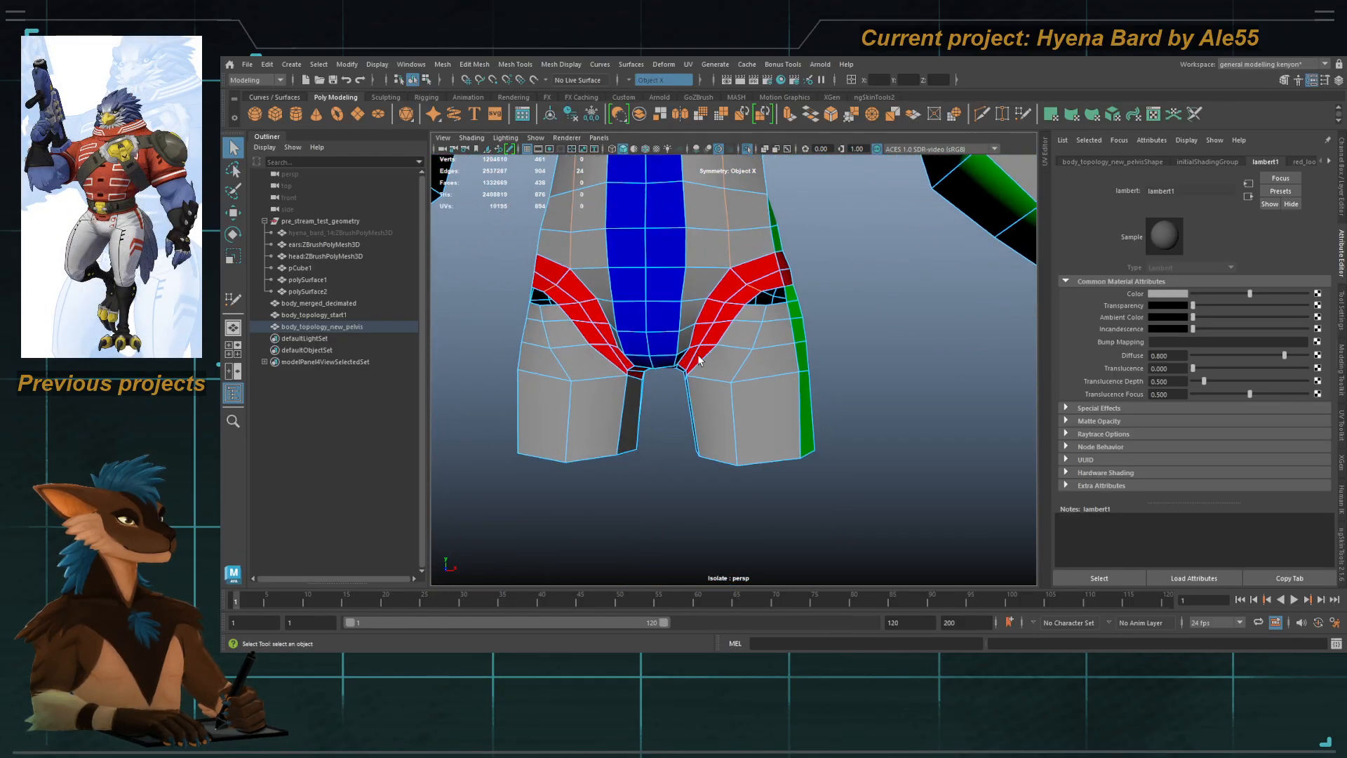
pyautogui.keyDown('alt'); pyautogui.moveTo(694, 361); pyautogui.dragTo(709, 391, button='middle'); pyautogui.keyUp('alt')
pyautogui.keyDown('alt'); pyautogui.moveTo(710, 391); pyautogui.dragTo(693, 356, button='right'); pyautogui.keyUp('alt')
pyautogui.keyDown('alt'); pyautogui.moveTo(693, 355); pyautogui.dragTo(747, 390); pyautogui.keyUp('alt')
pyautogui.hotkey('ctrl', 's')
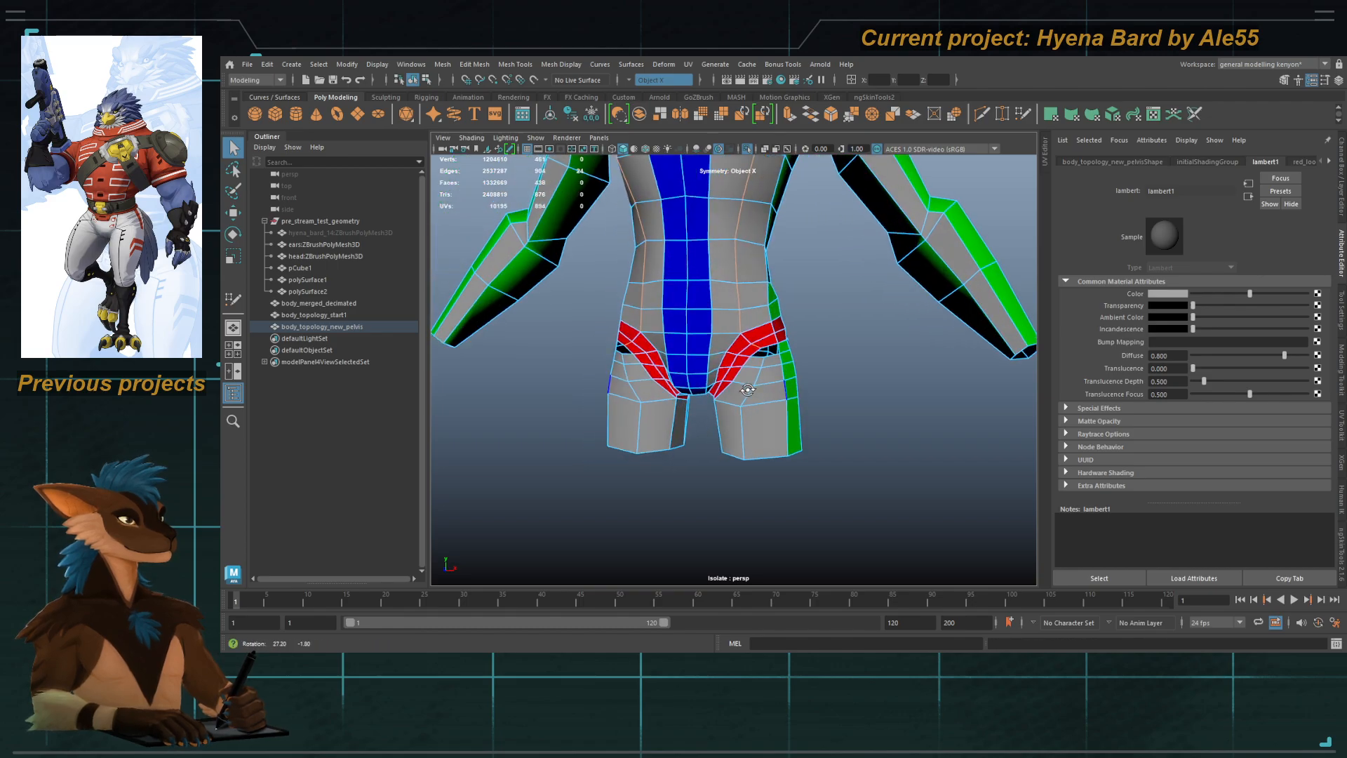
# Step: Bridge edges across the outer part of the gap under the red hip band on both sides, and return to object mode
pyautogui.keyDown('alt'); pyautogui.moveTo(747, 395); pyautogui.dragTo(802, 394, button='right'); pyautogui.keyUp('alt')
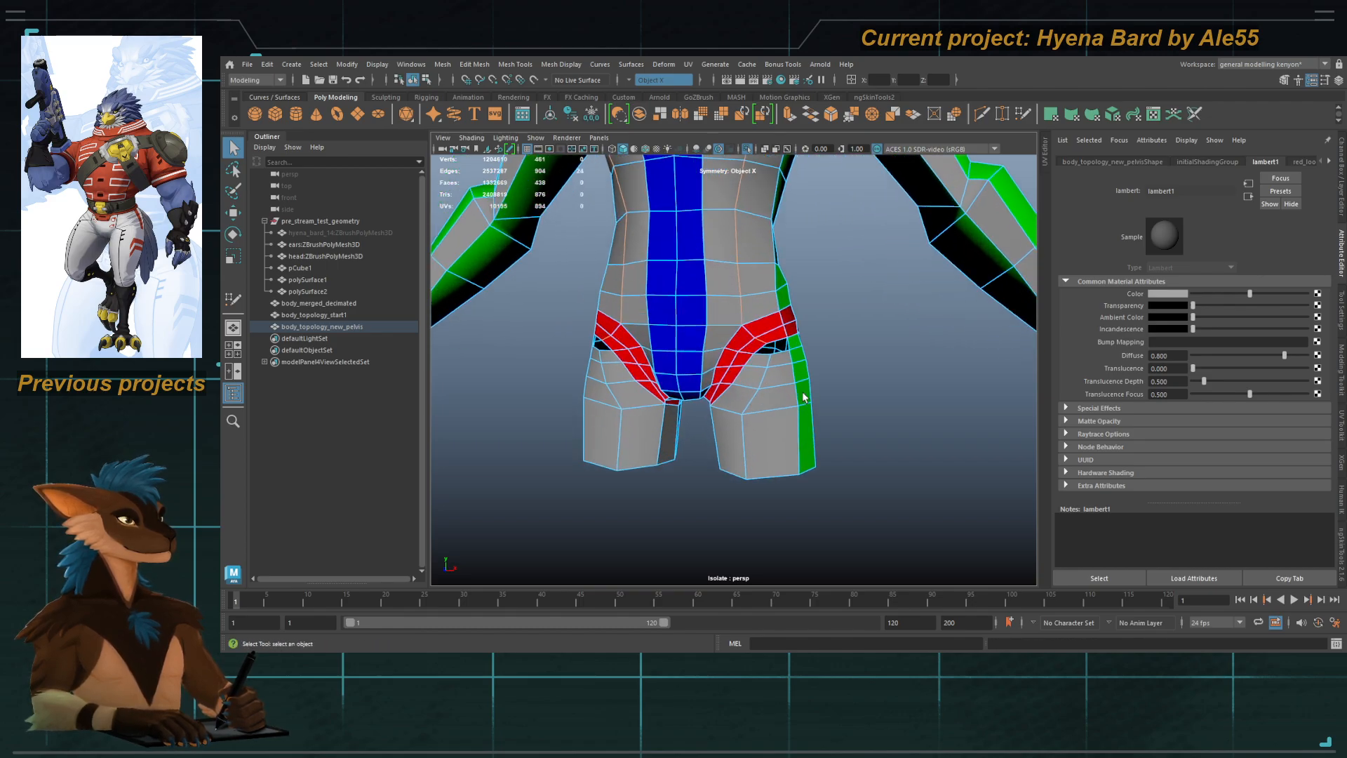
pyautogui.keyDown('alt'); pyautogui.moveTo(804, 397); pyautogui.dragTo(750, 397); pyautogui.keyUp('alt')
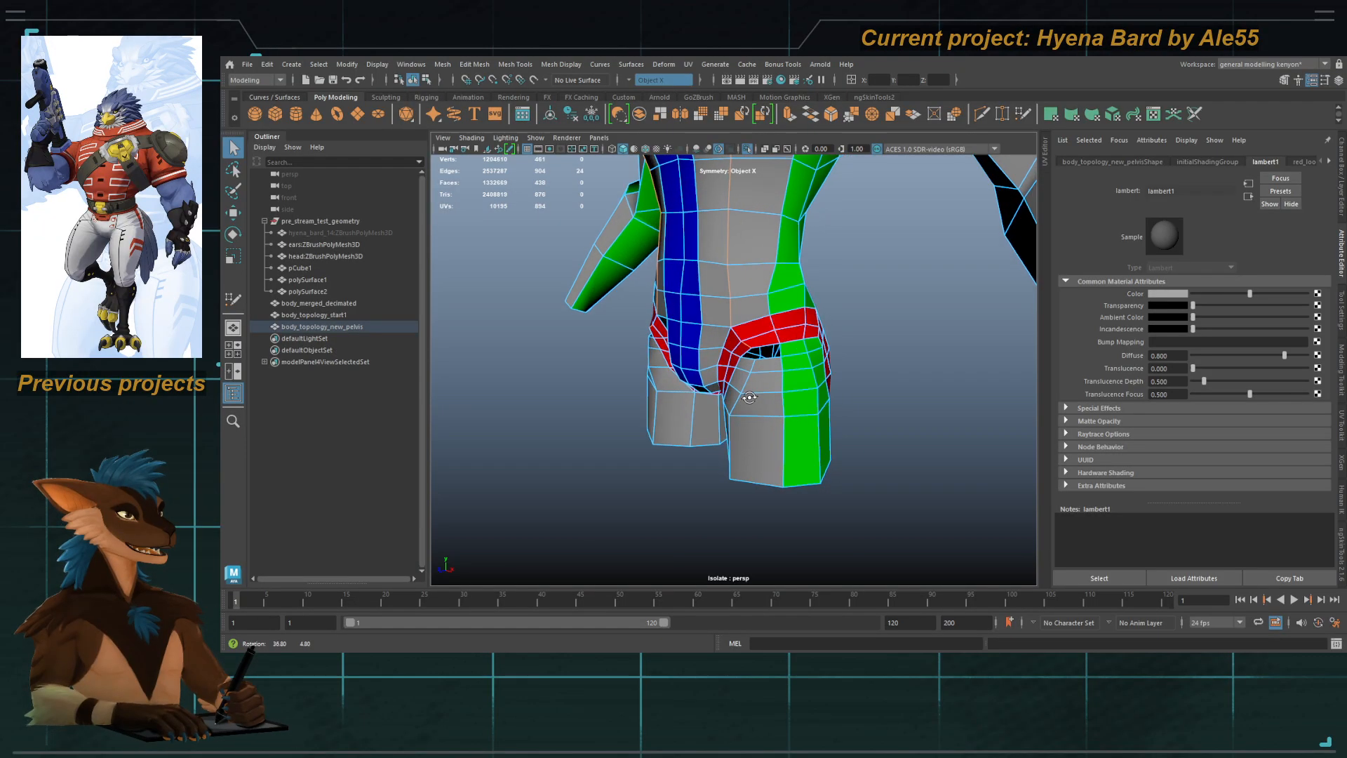
pyautogui.keyDown('alt'); pyautogui.moveTo(749, 397); pyautogui.dragTo(804, 393, button='right'); pyautogui.keyUp('alt')
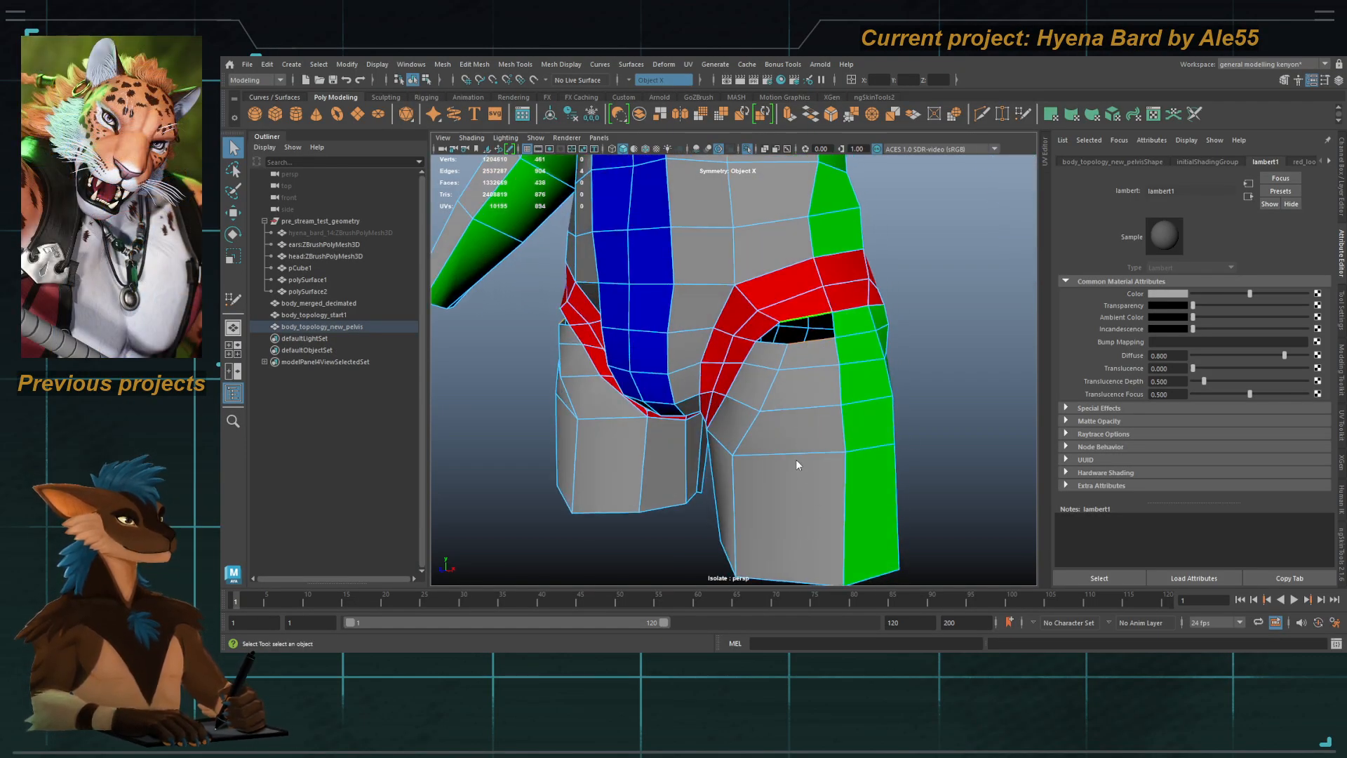
pyautogui.press('g')
pyautogui.press('q')
pyautogui.moveTo(751, 414); pyautogui.dragTo(767, 391, button='right')
pyautogui.keyDown('alt'); pyautogui.moveTo(767, 390); pyautogui.dragTo(833, 384); pyautogui.keyUp('alt')
pyautogui.keyDown('alt'); pyautogui.moveTo(833, 384); pyautogui.dragTo(752, 375, button='right'); pyautogui.keyUp('alt')
pyautogui.keyDown('alt'); pyautogui.moveTo(752, 375); pyautogui.dragTo(760, 404, button='middle'); pyautogui.keyUp('alt')
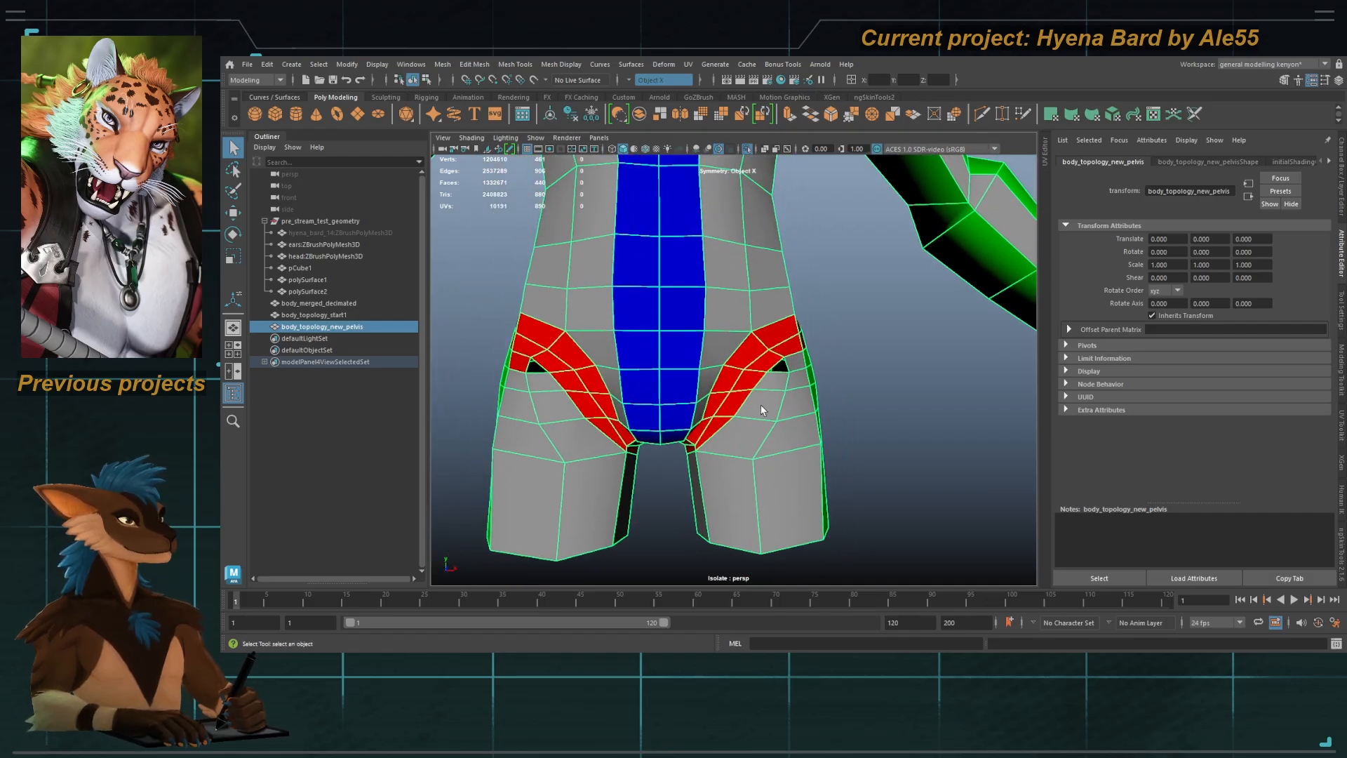
pyautogui.keyDown('alt'); pyautogui.moveTo(848, 424); pyautogui.dragTo(783, 375); pyautogui.keyUp('alt')
pyautogui.keyDown('alt'); pyautogui.moveTo(784, 376); pyautogui.dragTo(871, 404, button='right'); pyautogui.keyUp('alt')
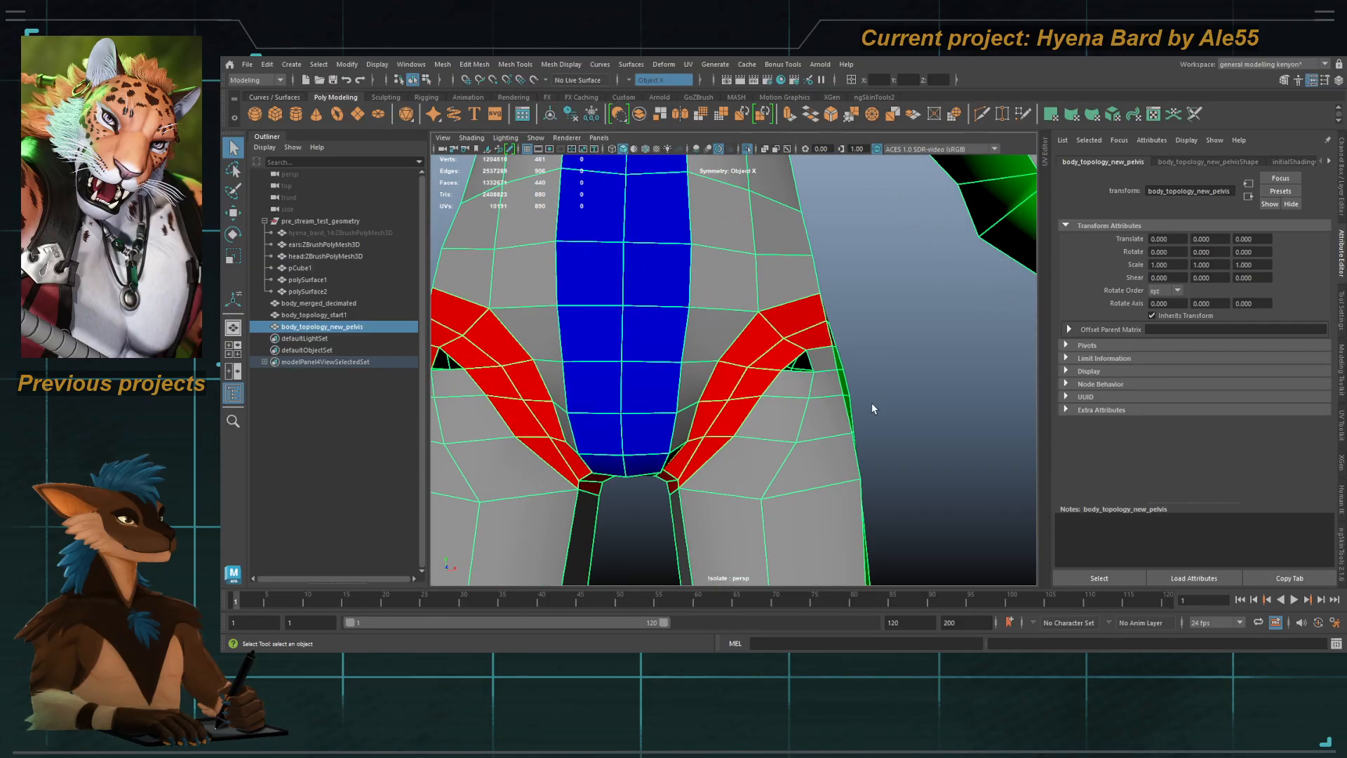
# Step: Select the edge loop through the red hip band and inspect its flow around the front, side and back of the pelvis
pyautogui.keyDown('alt'); pyautogui.moveTo(870, 403); pyautogui.dragTo(839, 367, button='middle'); pyautogui.keyUp('alt')
pyautogui.keyDown('alt'); pyautogui.moveTo(839, 366); pyautogui.dragTo(845, 378, button='right'); pyautogui.keyUp('alt')
pyautogui.keyDown('alt'); pyautogui.moveTo(845, 379); pyautogui.dragTo(829, 384); pyautogui.keyUp('alt')
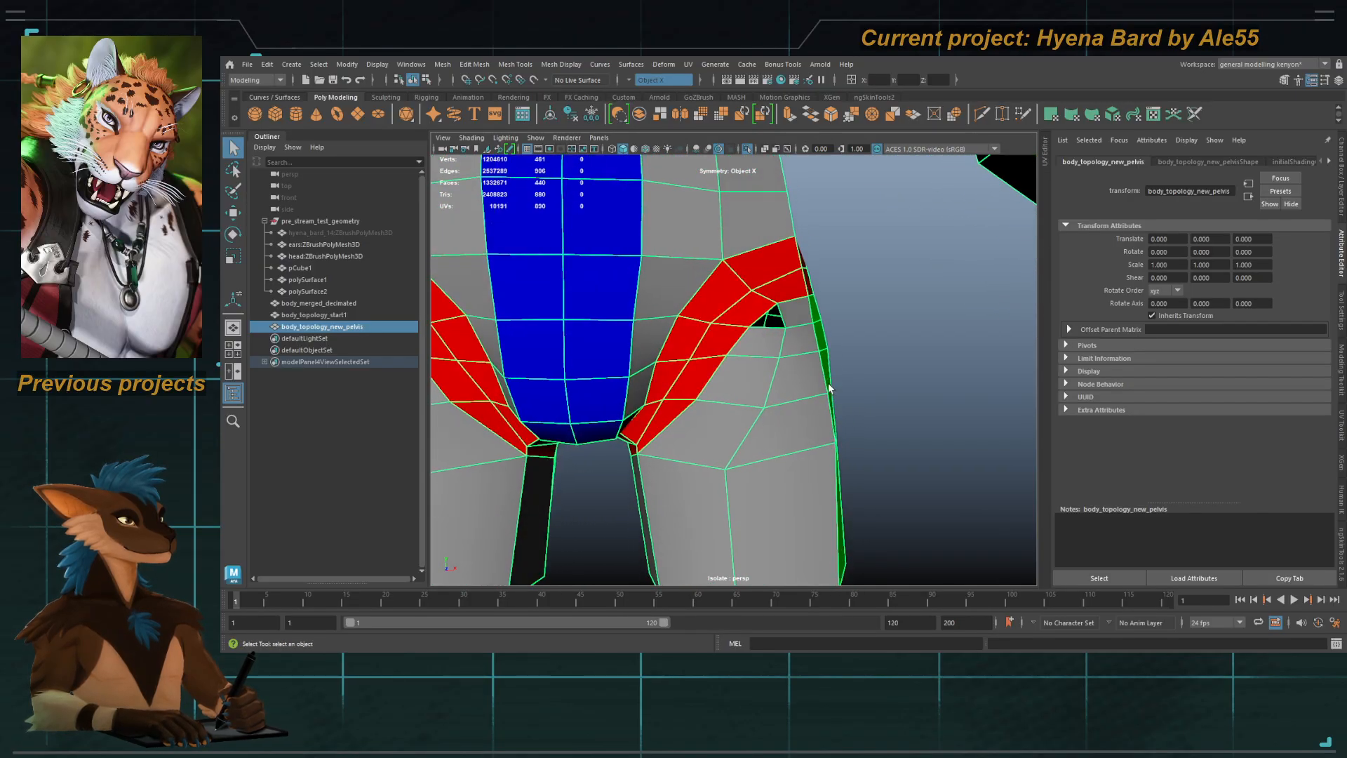
pyautogui.keyDown('alt'); pyautogui.moveTo(828, 388); pyautogui.dragTo(787, 368, button='right'); pyautogui.keyUp('alt')
pyautogui.keyDown('alt'); pyautogui.moveTo(787, 368); pyautogui.dragTo(742, 350); pyautogui.keyUp('alt')
pyautogui.moveTo(742, 351); pyautogui.dragTo(745, 306, button='right')
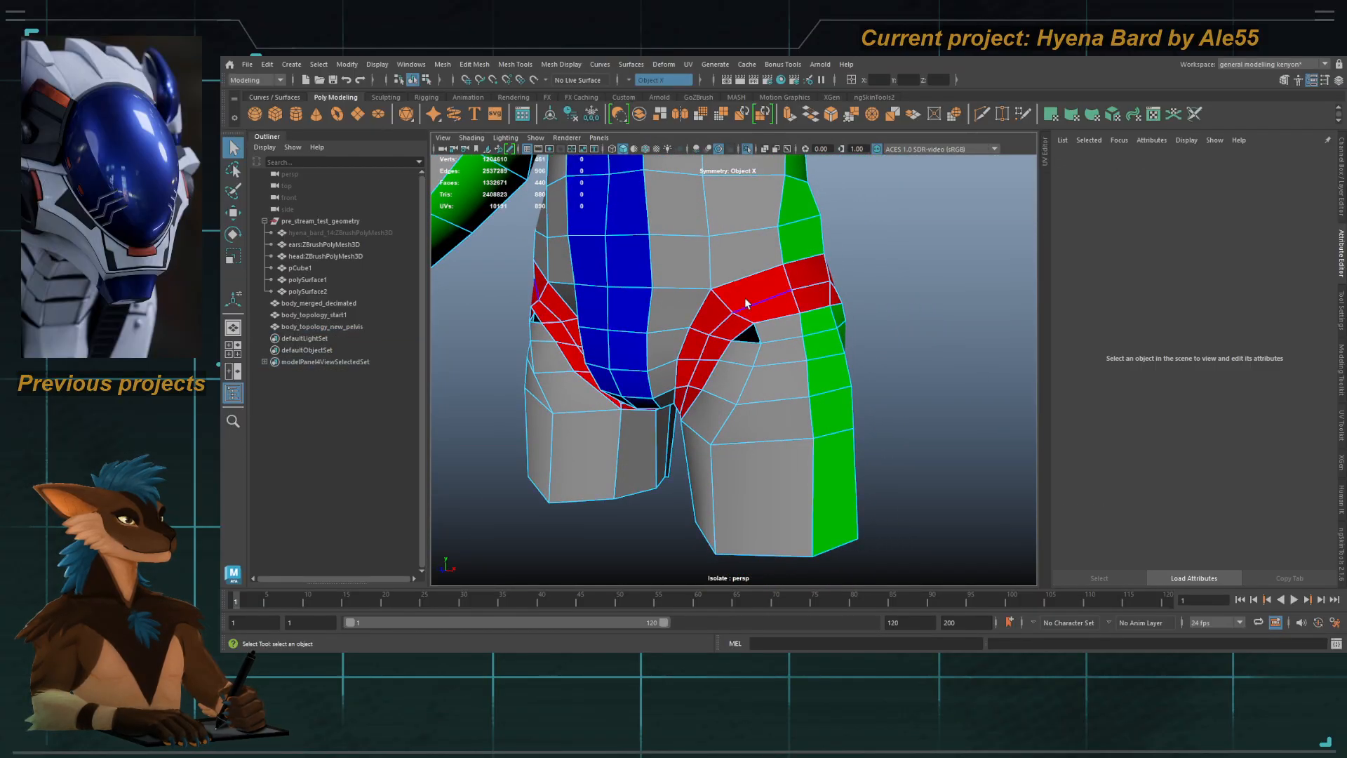
pyautogui.doubleClick(761, 300)
pyautogui.keyDown('alt'); pyautogui.moveTo(837, 305); pyautogui.dragTo(877, 391); pyautogui.keyUp('alt')
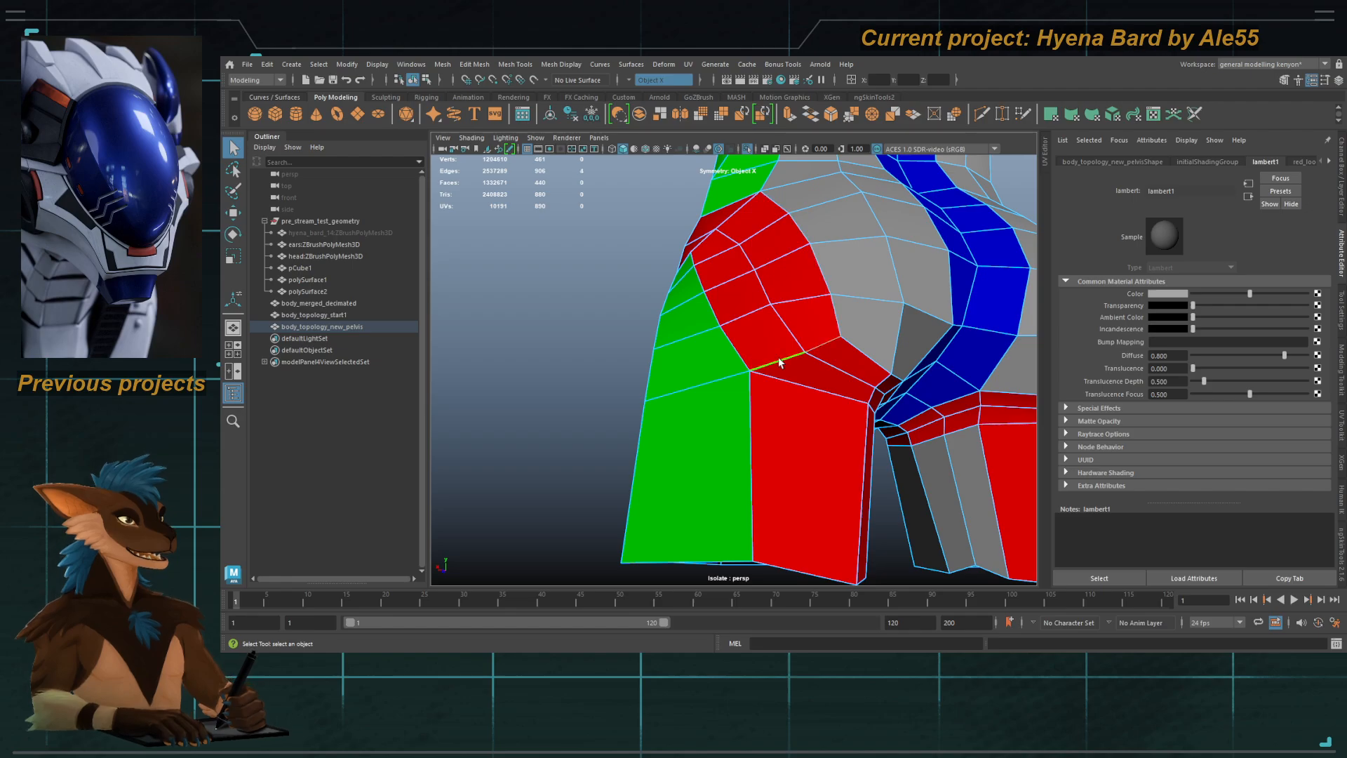
pyautogui.keyDown('alt'); pyautogui.moveTo(781, 362); pyautogui.dragTo(796, 312); pyautogui.keyUp('alt')
pyautogui.scroll(2, 696, 417)
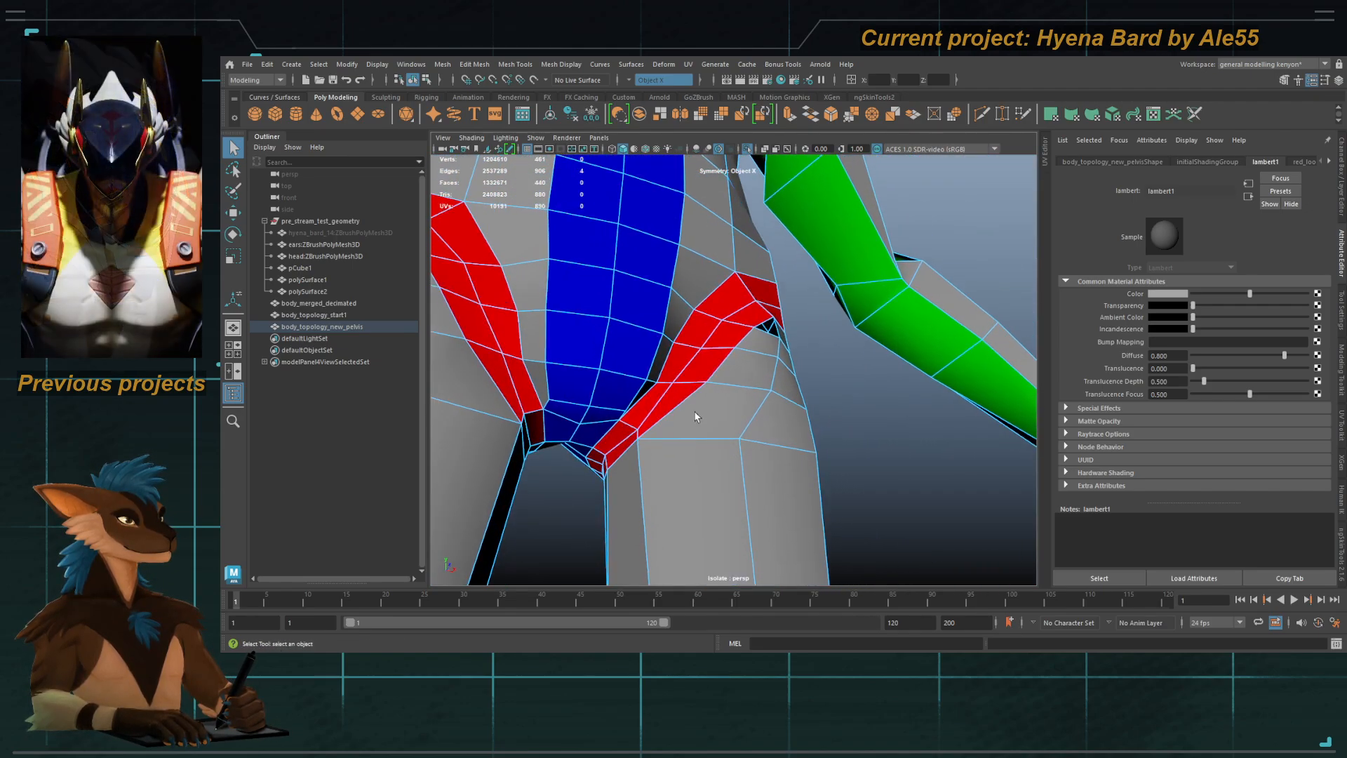
pyautogui.keyDown('alt'); pyautogui.moveTo(696, 417); pyautogui.dragTo(629, 439); pyautogui.keyUp('alt')
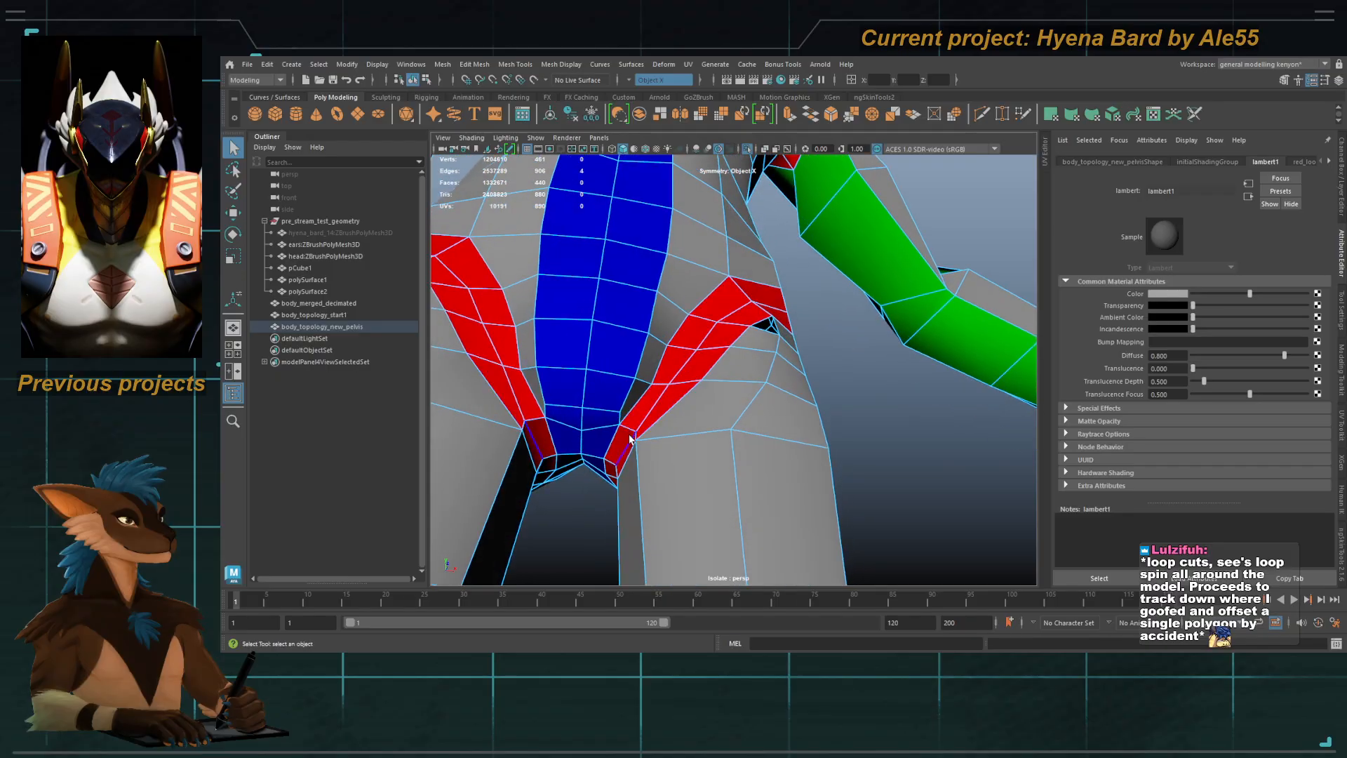
# Step: Preview body_topology_new_pelvis smoothed to examine the crotch and upper thighs, and return it to the unsmoothed display
pyautogui.press('3')
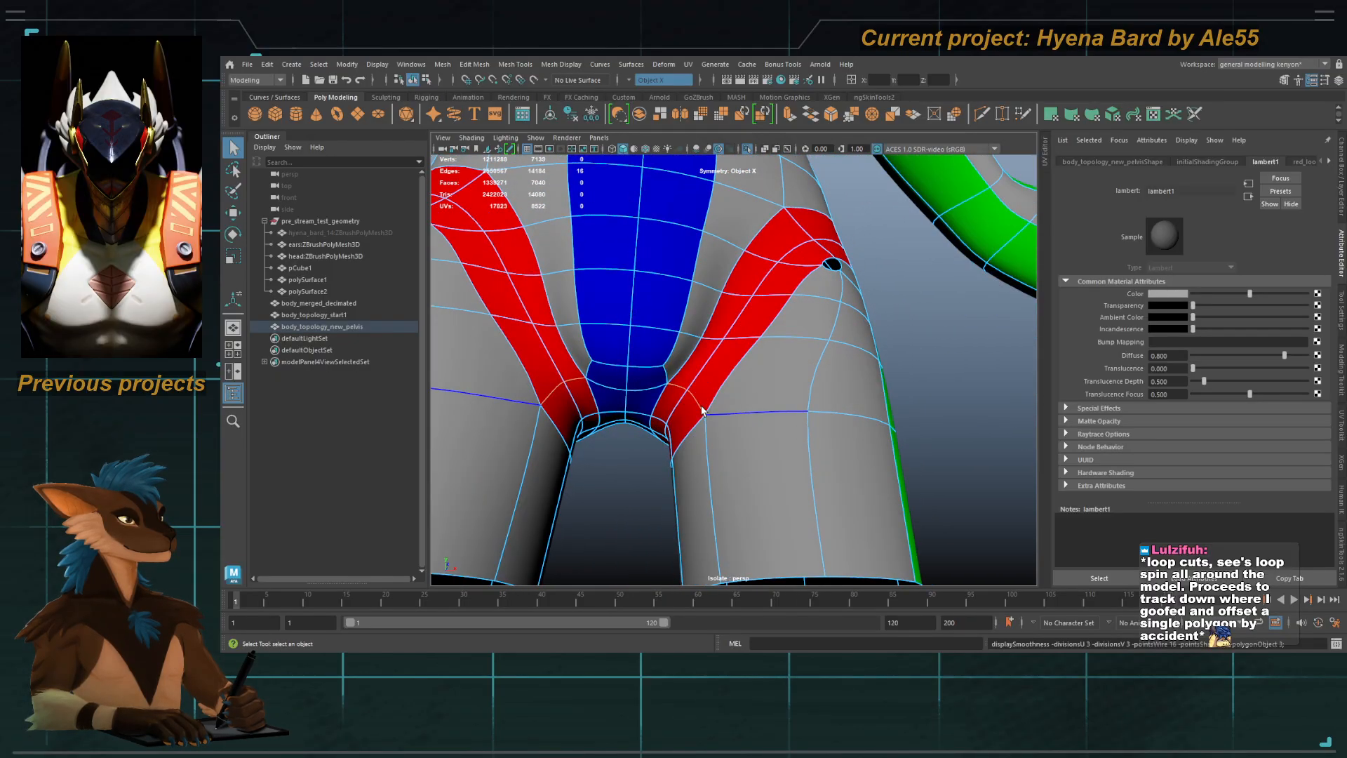
pyautogui.keyDown('alt'); pyautogui.moveTo(698, 407); pyautogui.dragTo(702, 363, button='middle'); pyautogui.keyUp('alt')
pyautogui.keyDown('alt'); pyautogui.moveTo(714, 370); pyautogui.dragTo(728, 370, button='right'); pyautogui.keyUp('alt')
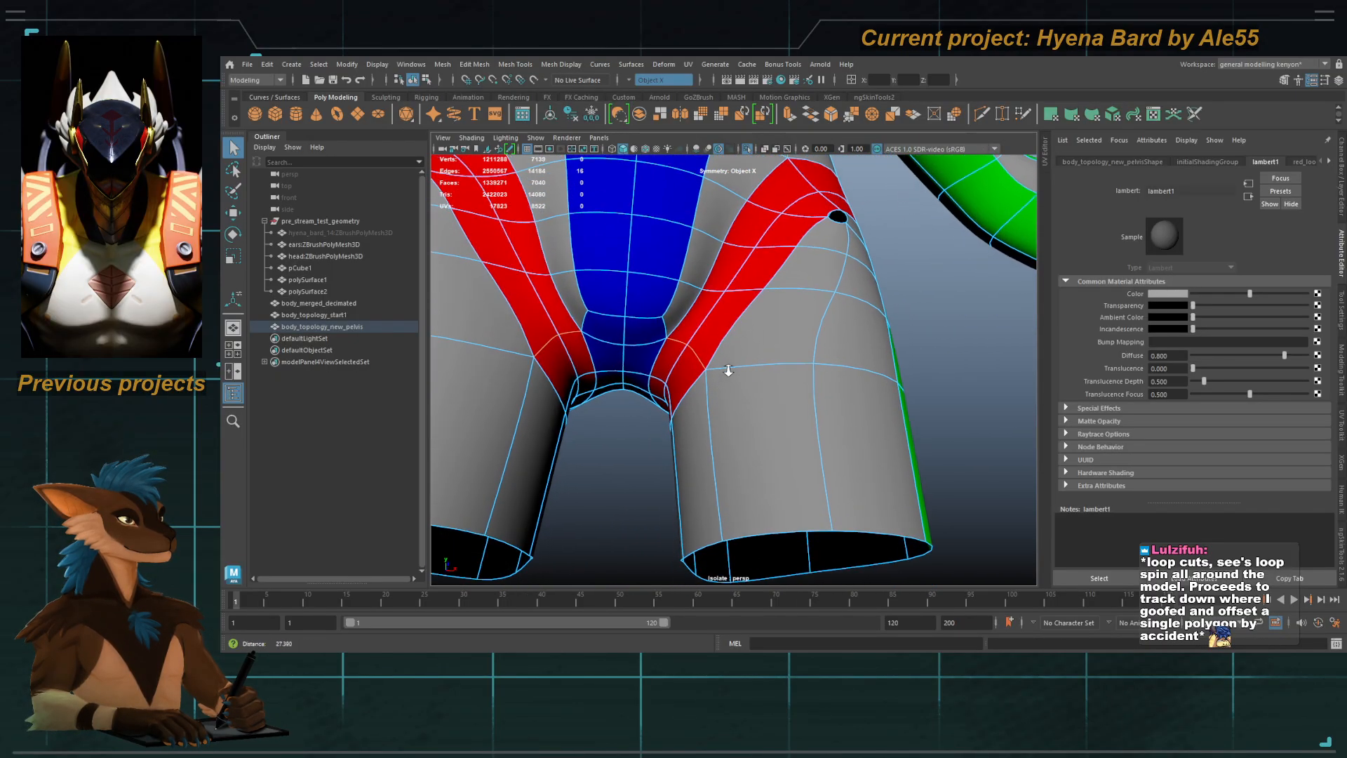
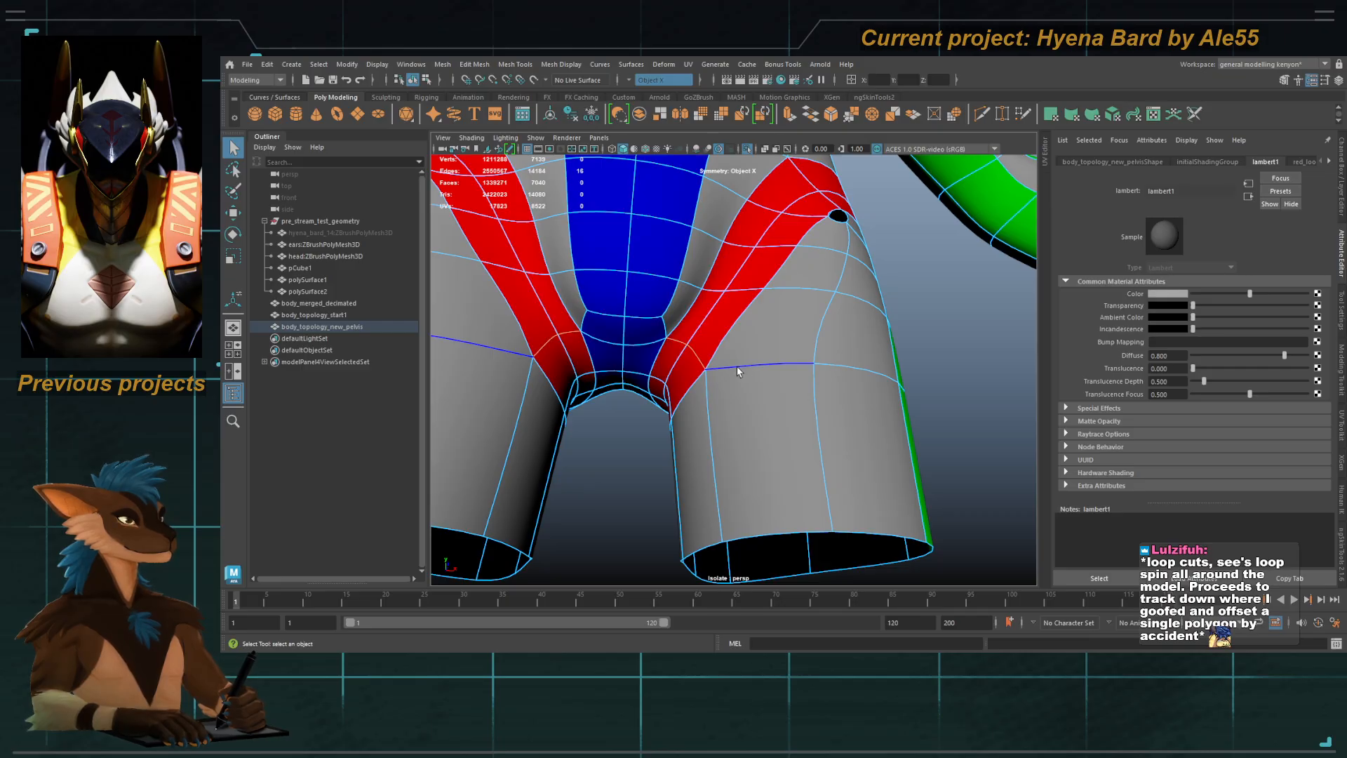
pyautogui.moveTo(762, 363)
pyautogui.keyDown('alt'); pyautogui.mouseDown()
pyautogui.moveTo(756, 379)
pyautogui.moveTo(770, 340)
pyautogui.moveTo(747, 353)
pyautogui.mouseUp(); pyautogui.keyUp('alt')
pyautogui.press('1')
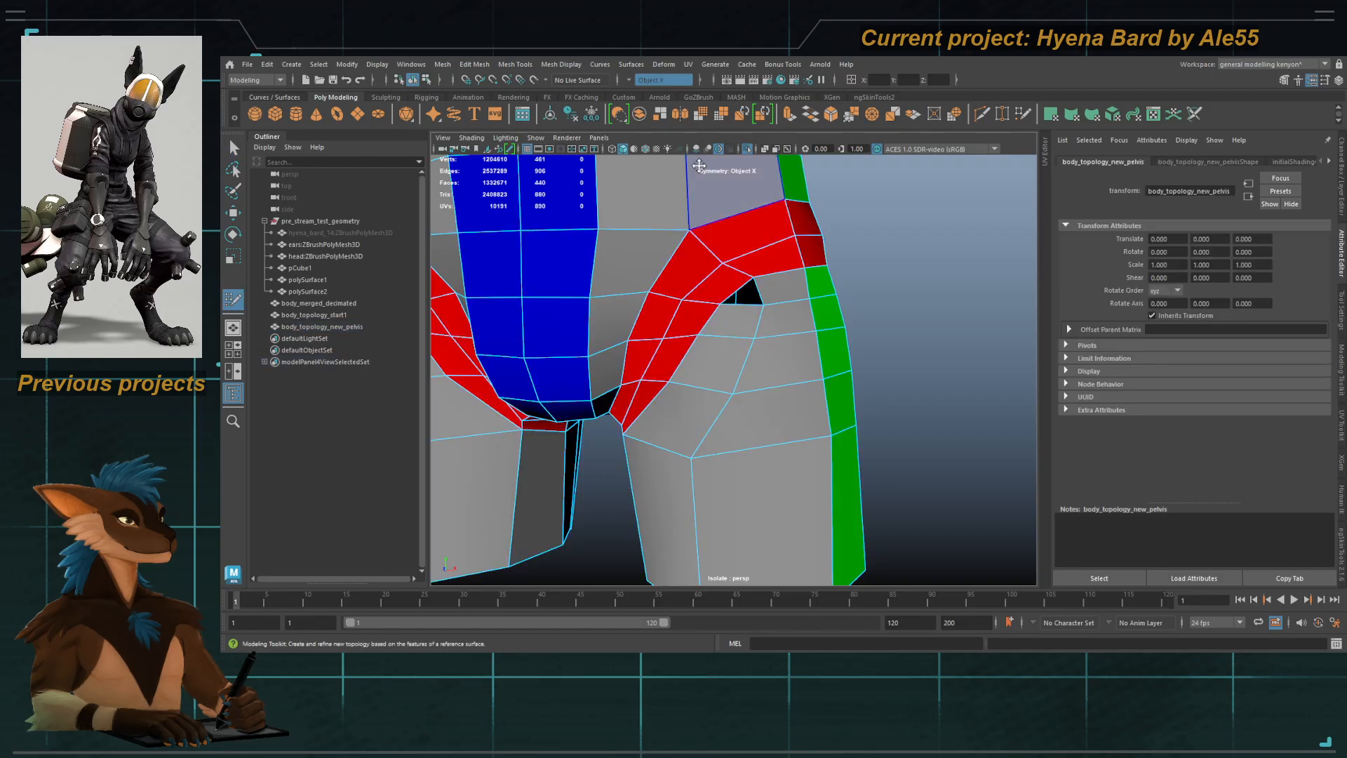
# Step: Exit the isolated view and make body_merged_decimated the live surface for Quad Draw
pyautogui.click(747, 148)
pyautogui.press('F8')
pyautogui.click(735, 268)
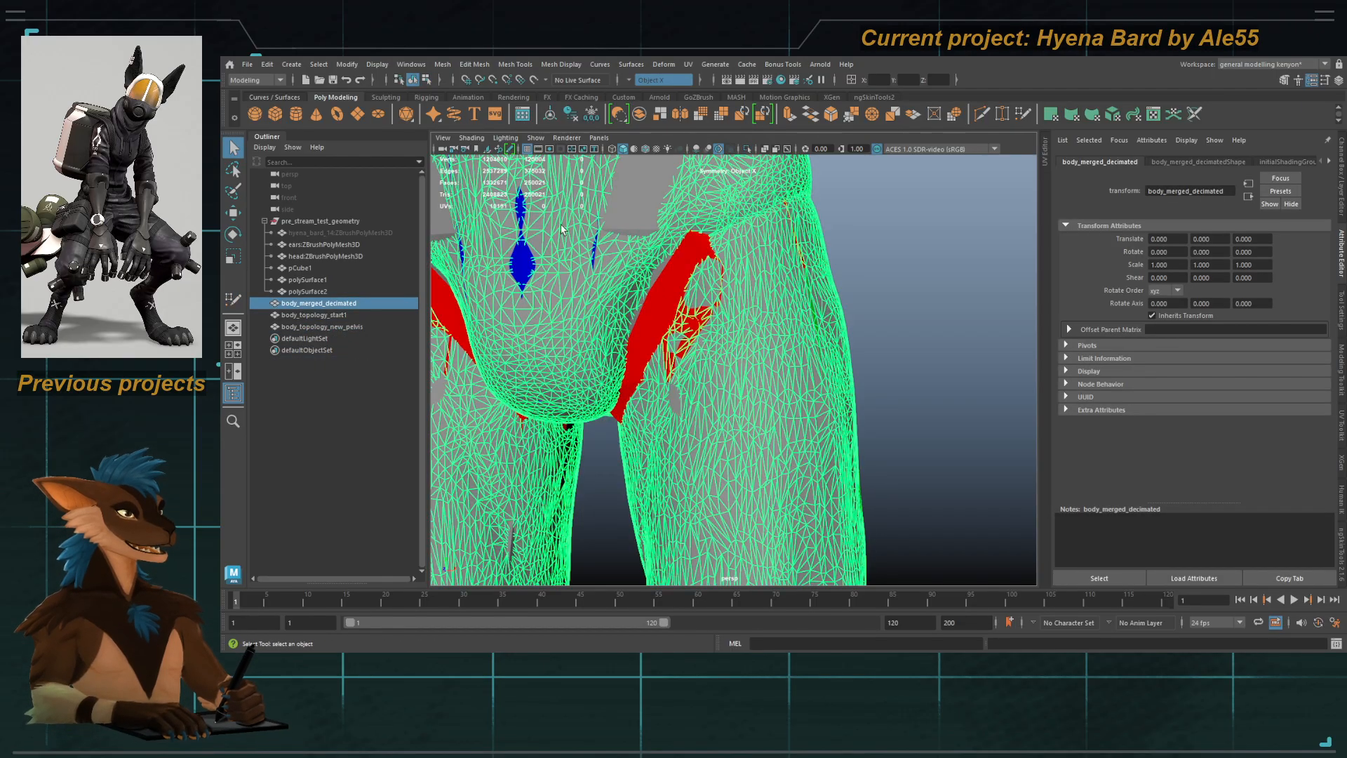
pyautogui.click(527, 80)
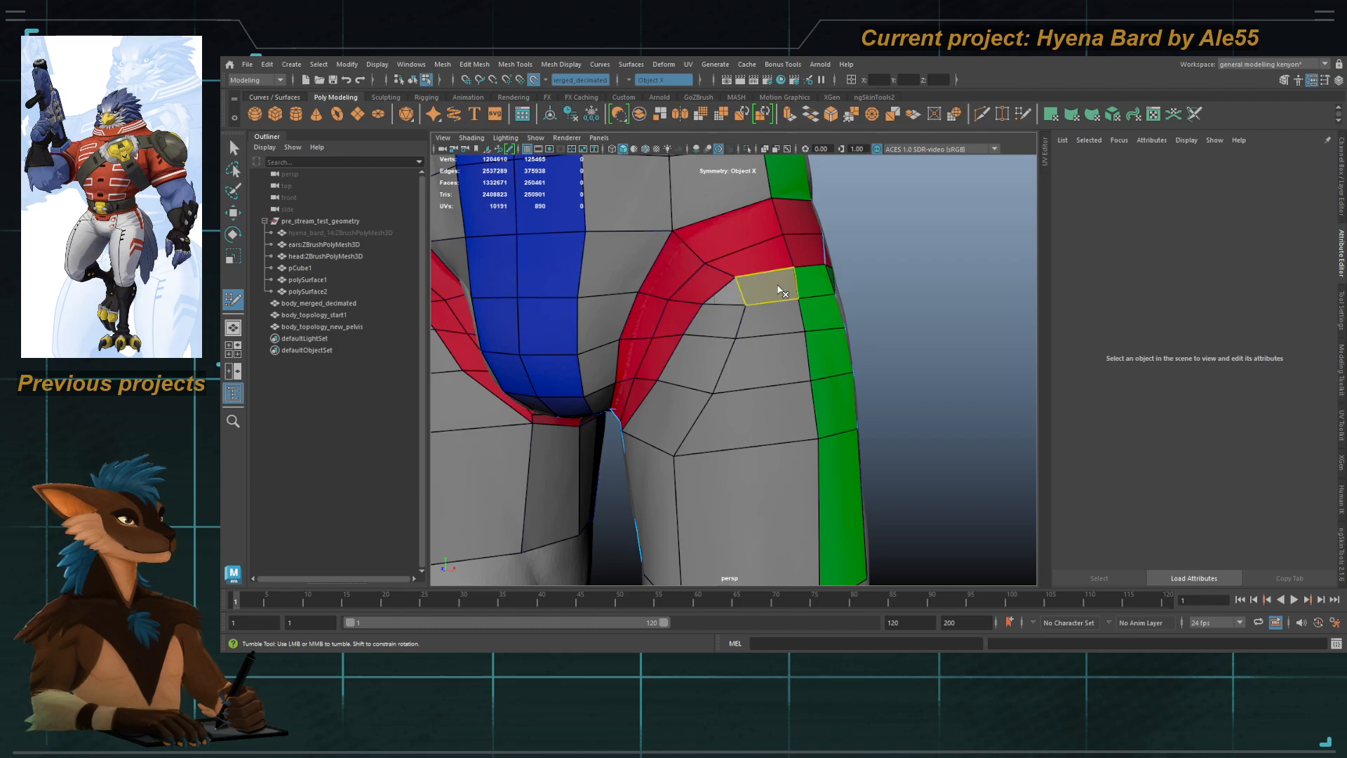
# Step: Try to remove the vertical edge loop running down the middle of the front thigh
pyautogui.keyDown('alt'); pyautogui.moveTo(710, 323); pyautogui.dragTo(745, 313); pyautogui.keyUp('alt')
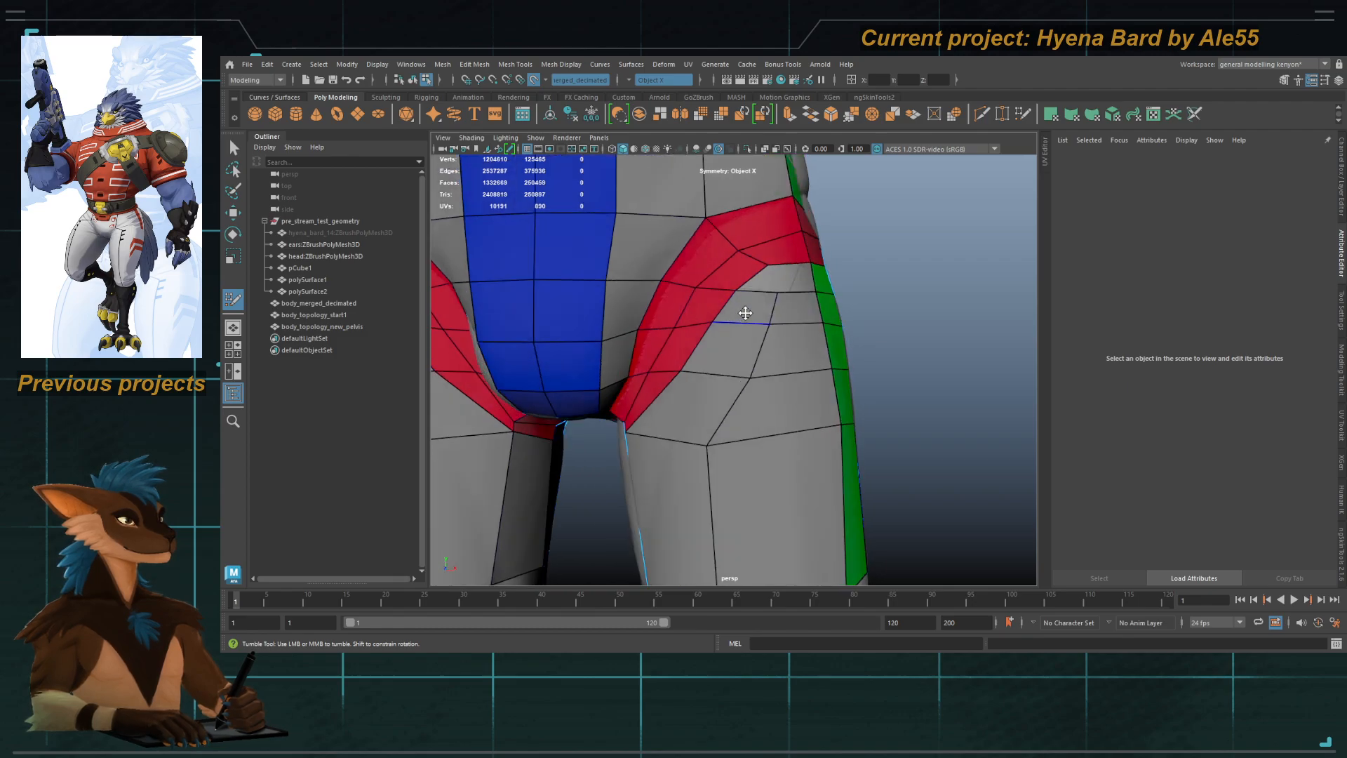
pyautogui.keyDown('alt'); pyautogui.moveTo(745, 324); pyautogui.dragTo(736, 345, button='middle'); pyautogui.keyUp('alt')
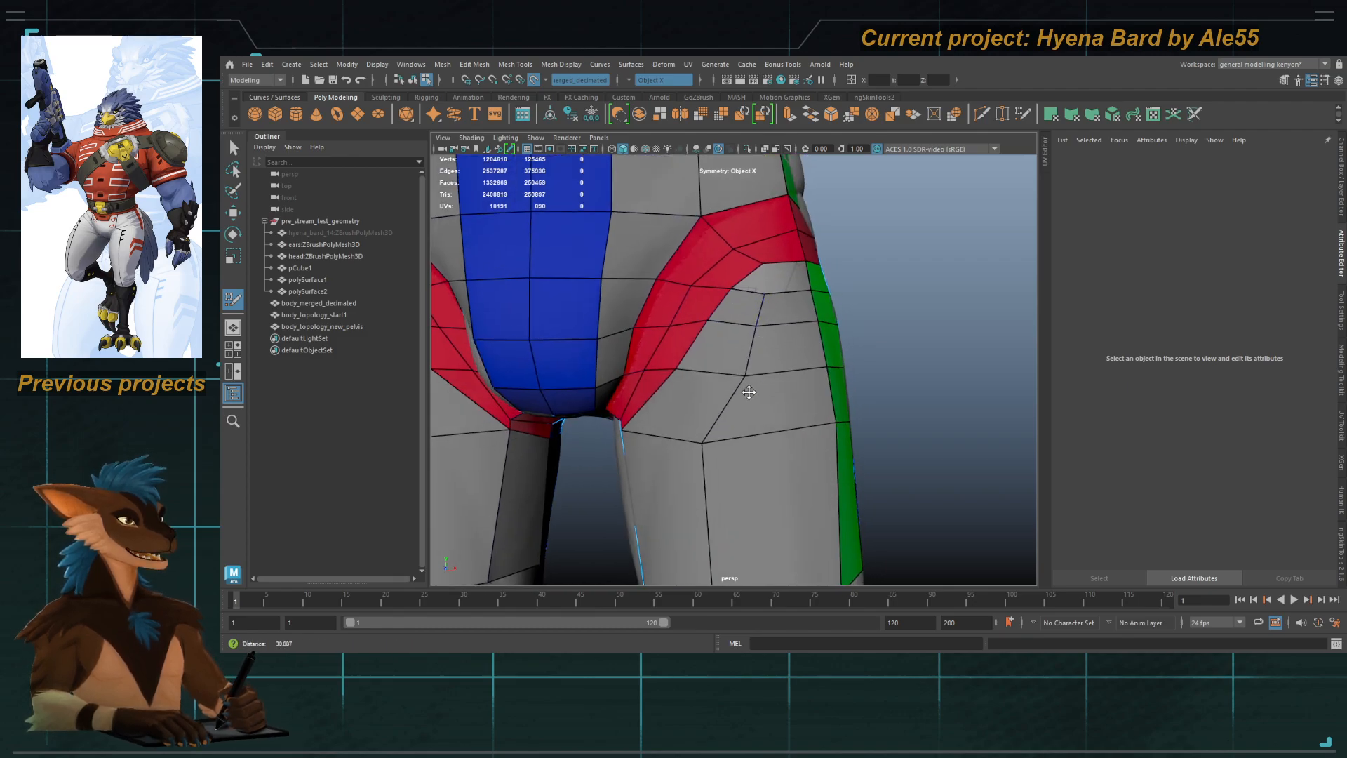
pyautogui.keyDown('alt'); pyautogui.moveTo(751, 390); pyautogui.dragTo(733, 449, button='right'); pyautogui.keyUp('alt')
pyautogui.keyDown('alt'); pyautogui.moveTo(737, 463); pyautogui.dragTo(755, 451); pyautogui.keyUp('alt')
pyautogui.keyDown('alt'); pyautogui.moveTo(745, 465); pyautogui.dragTo(748, 398, button='middle'); pyautogui.keyUp('alt')
pyautogui.keyDown('alt'); pyautogui.moveTo(763, 396); pyautogui.dragTo(746, 382, button='right'); pyautogui.keyUp('alt')
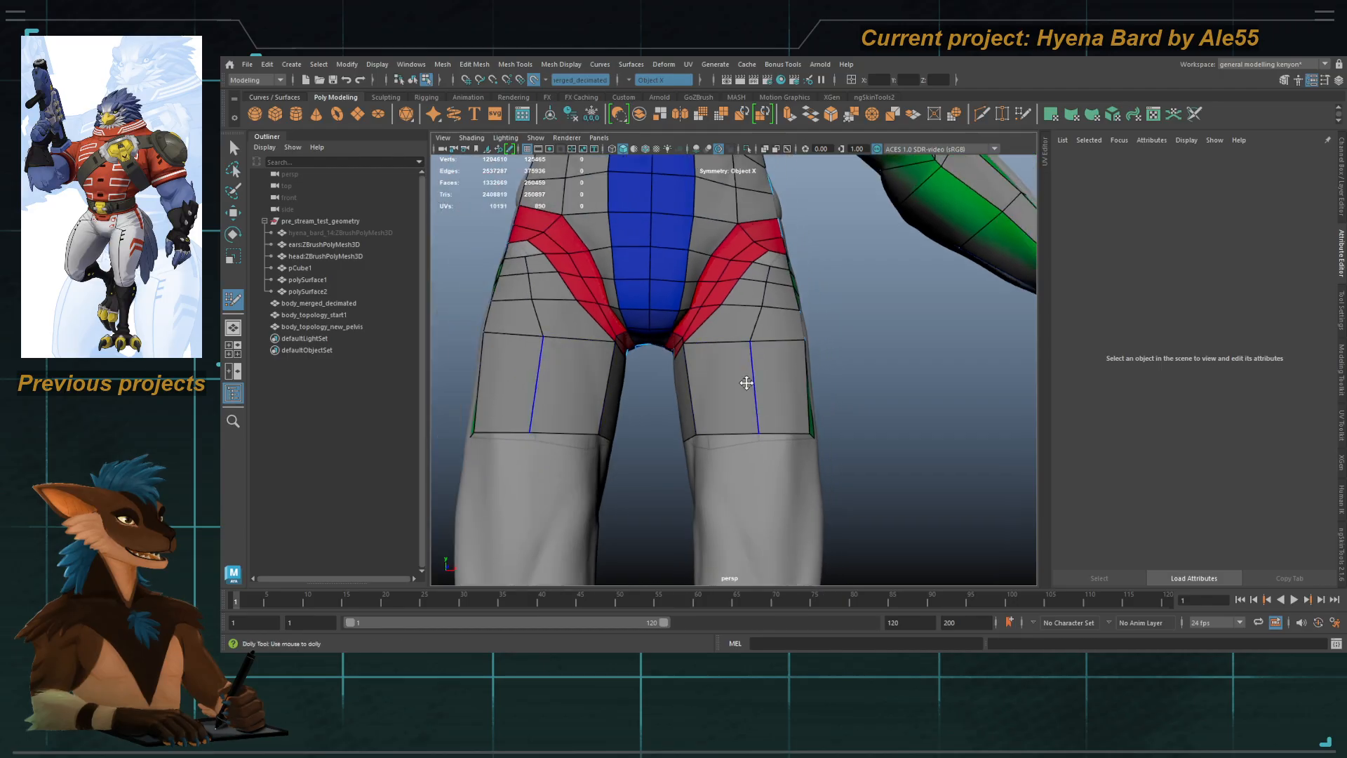
pyautogui.keyDown('alt'); pyautogui.moveTo(746, 382); pyautogui.dragTo(730, 400); pyautogui.keyUp('alt')
pyautogui.keyDown('alt'); pyautogui.moveTo(730, 400); pyautogui.dragTo(738, 414, button='middle'); pyautogui.keyUp('alt')
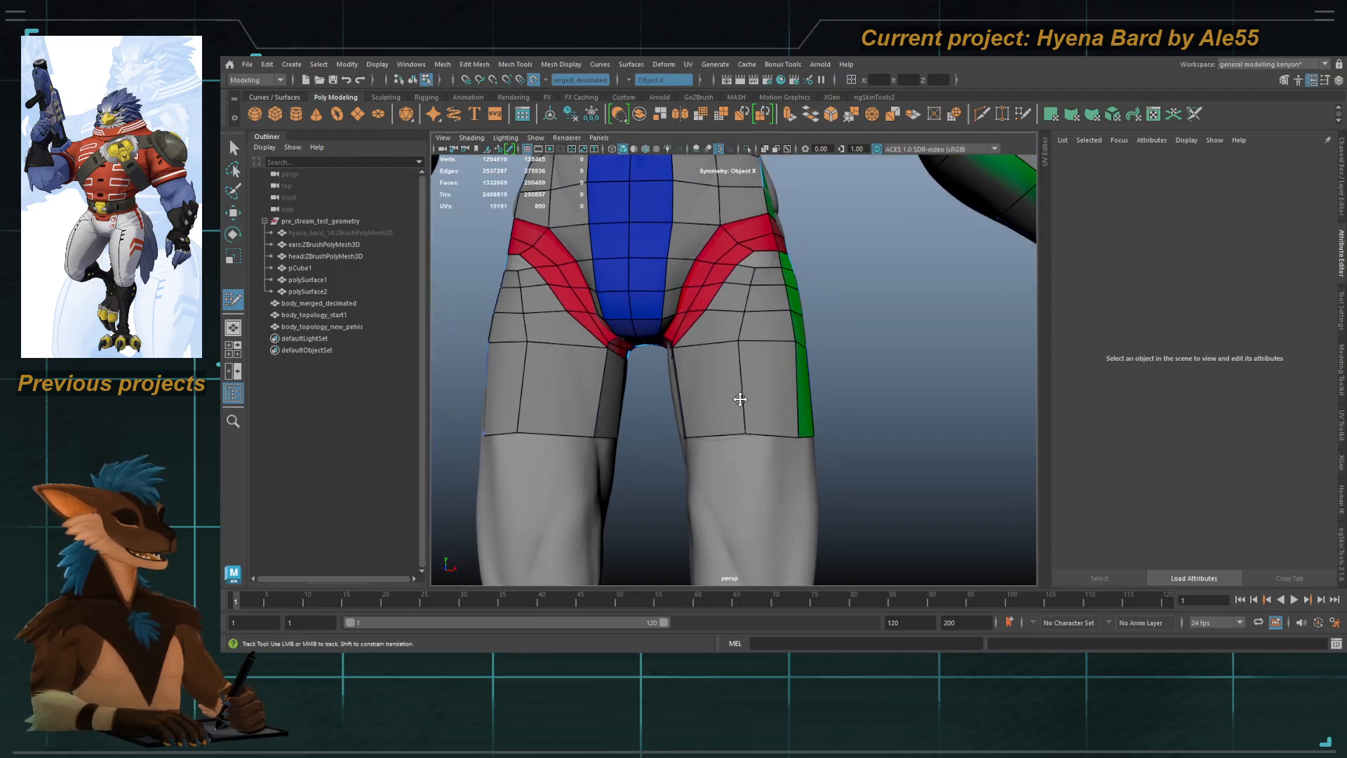
pyautogui.keyDown('ctrl'); pyautogui.keyDown('shift'); pyautogui.click(731, 417); pyautogui.keyUp('shift'); pyautogui.keyUp('ctrl')
pyautogui.keyDown('alt'); pyautogui.moveTo(730, 435); pyautogui.dragTo(711, 437); pyautogui.keyUp('alt')
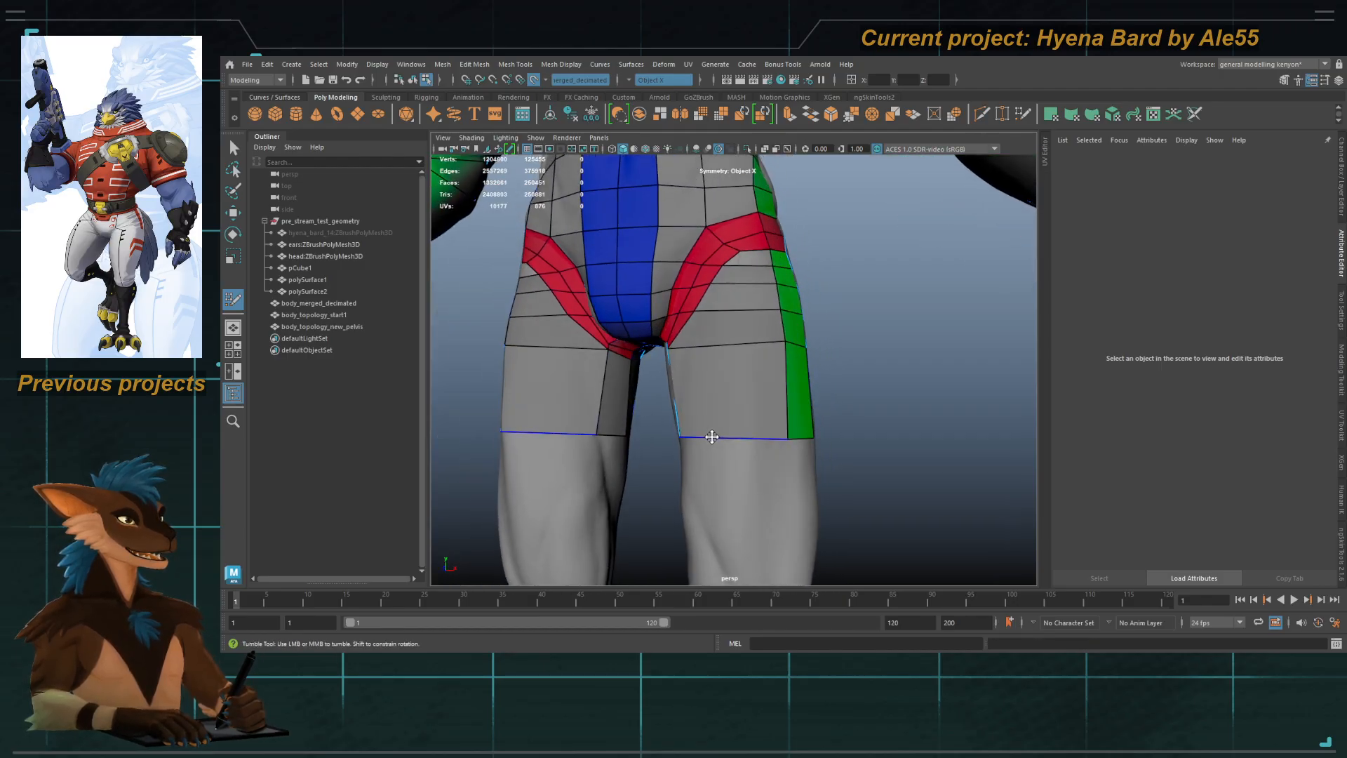
pyautogui.moveTo(723, 391)
pyautogui.keyDown('alt'); pyautogui.mouseDown()
pyautogui.moveTo(631, 391)
pyautogui.moveTo(716, 388)
pyautogui.mouseUp(); pyautogui.keyUp('alt')
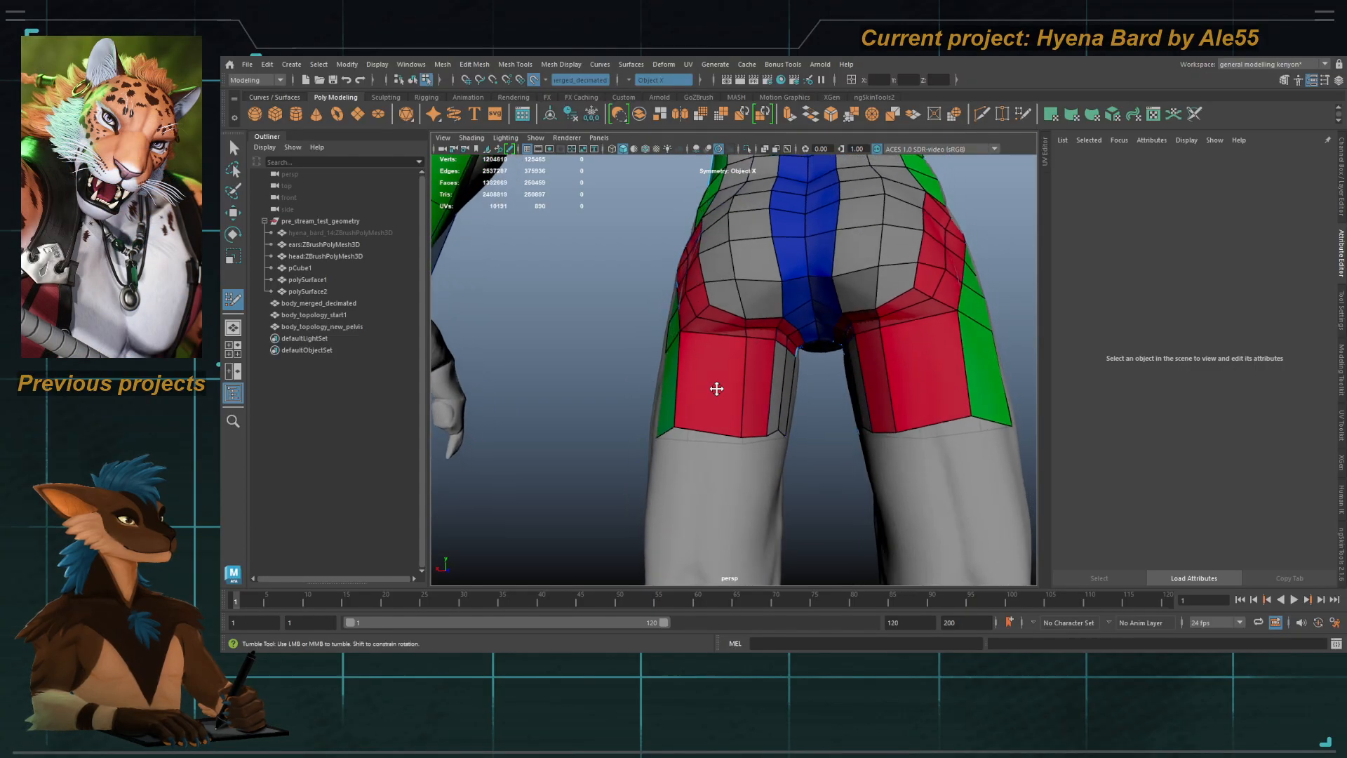
# Step: Examine the topology of the red hip bands, crotch and upper thighs from below, the side and the front
pyautogui.keyDown('alt'); pyautogui.moveTo(738, 322); pyautogui.dragTo(775, 347); pyautogui.keyUp('alt')
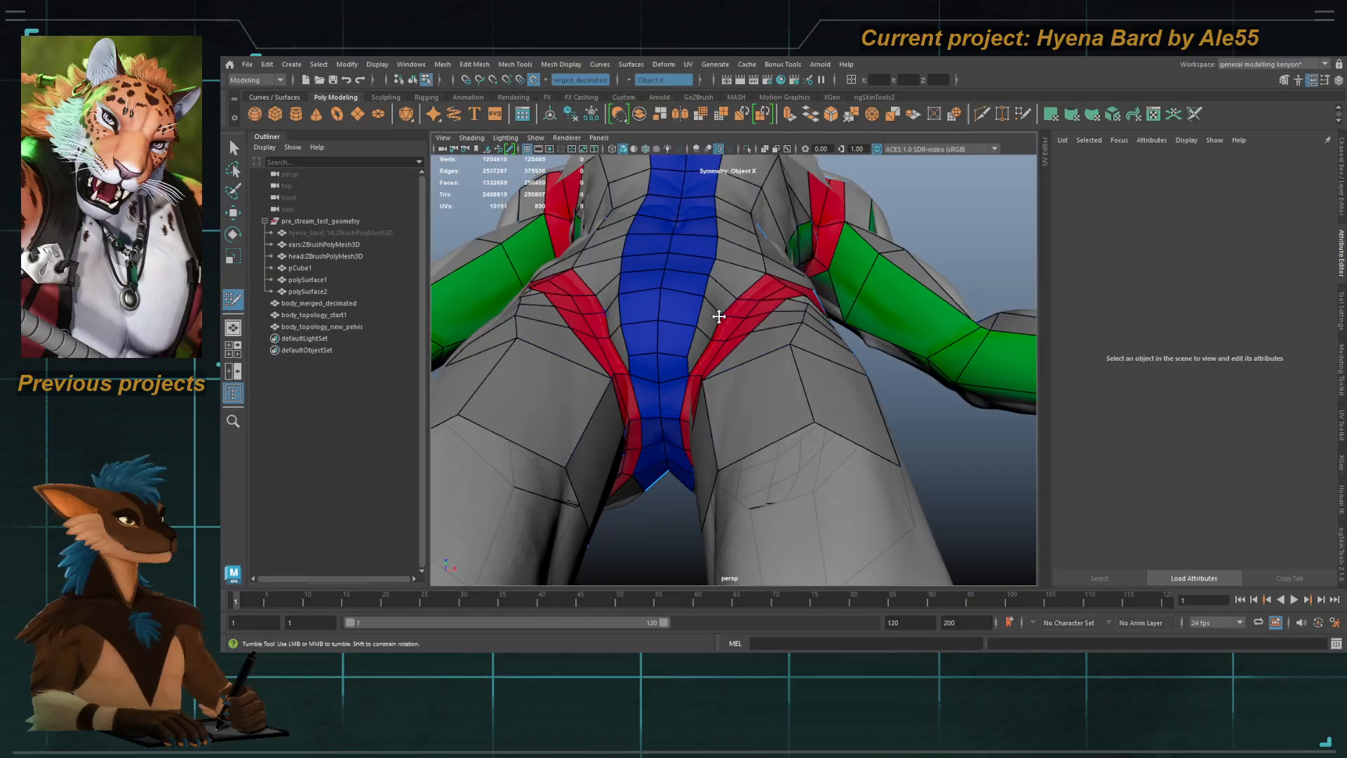
pyautogui.keyDown('alt'); pyautogui.moveTo(743, 293); pyautogui.dragTo(784, 319); pyautogui.keyUp('alt')
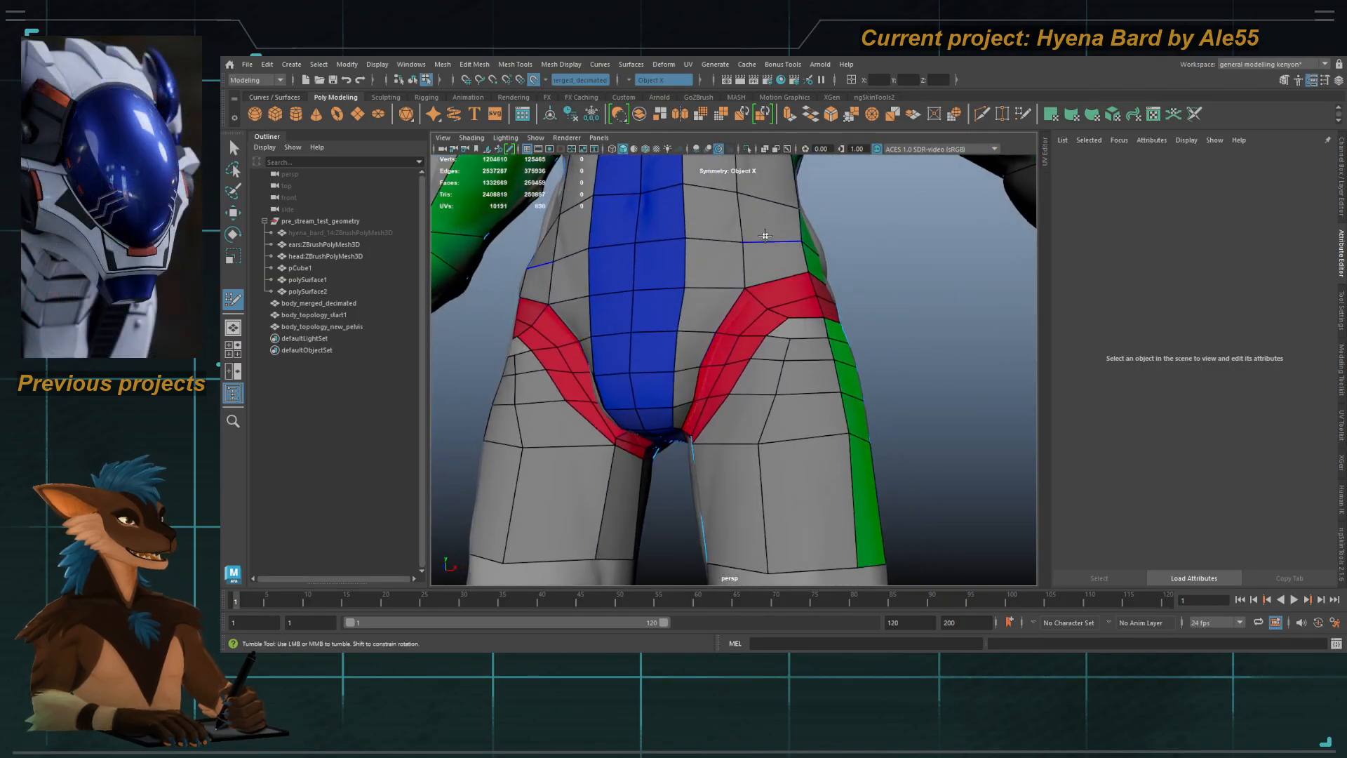
pyautogui.keyDown('alt'); pyautogui.moveTo(757, 398); pyautogui.dragTo(707, 352); pyautogui.keyUp('alt')
pyautogui.moveTo(570, 358)
pyautogui.keyDown('alt'); pyautogui.mouseDown()
pyautogui.moveTo(724, 355)
pyautogui.moveTo(732, 339)
pyautogui.mouseUp(); pyautogui.keyUp('alt')
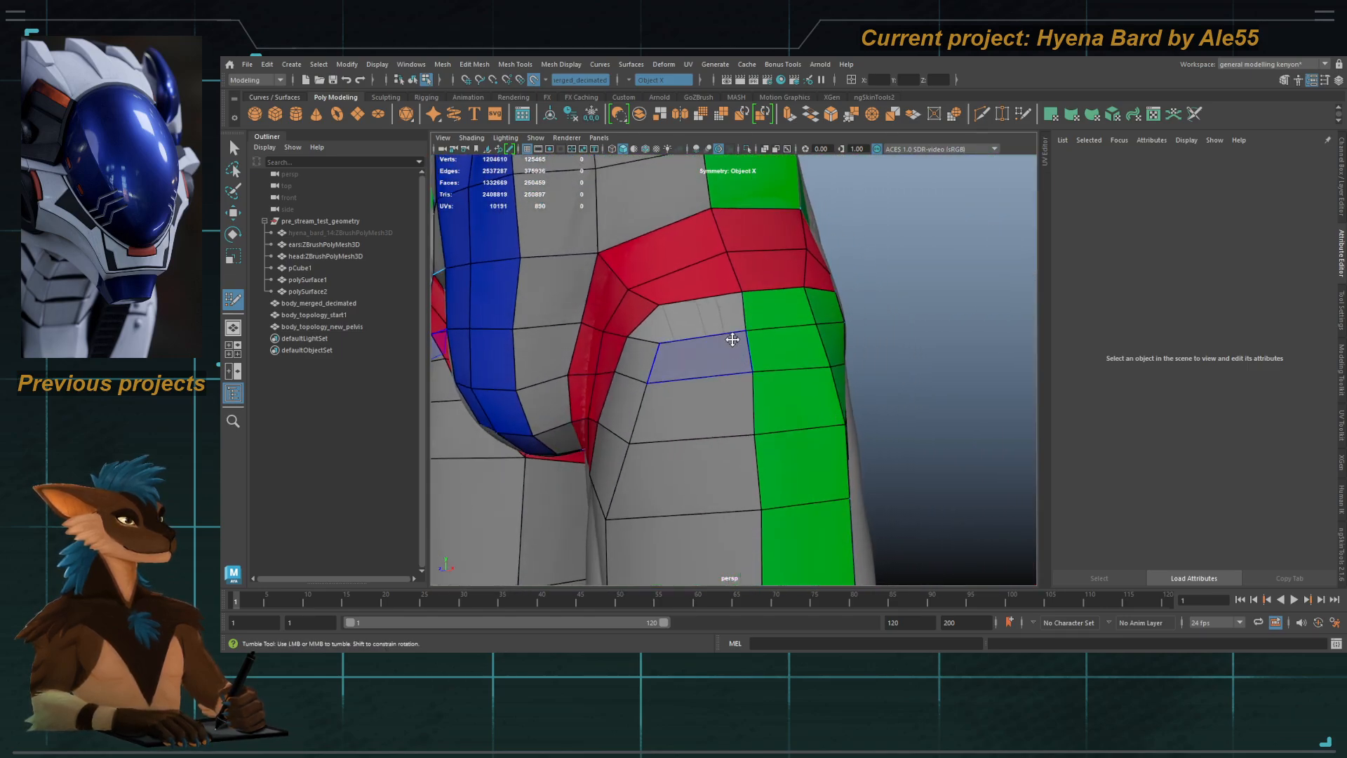
pyautogui.scroll(-5, 720, 386)
pyautogui.keyDown('alt'); pyautogui.moveTo(720, 386); pyautogui.dragTo(772, 376); pyautogui.keyUp('alt')
pyautogui.scroll(-4, 772, 376)
pyautogui.keyDown('alt'); pyautogui.moveTo(772, 376); pyautogui.dragTo(728, 289, button='middle'); pyautogui.keyUp('alt')
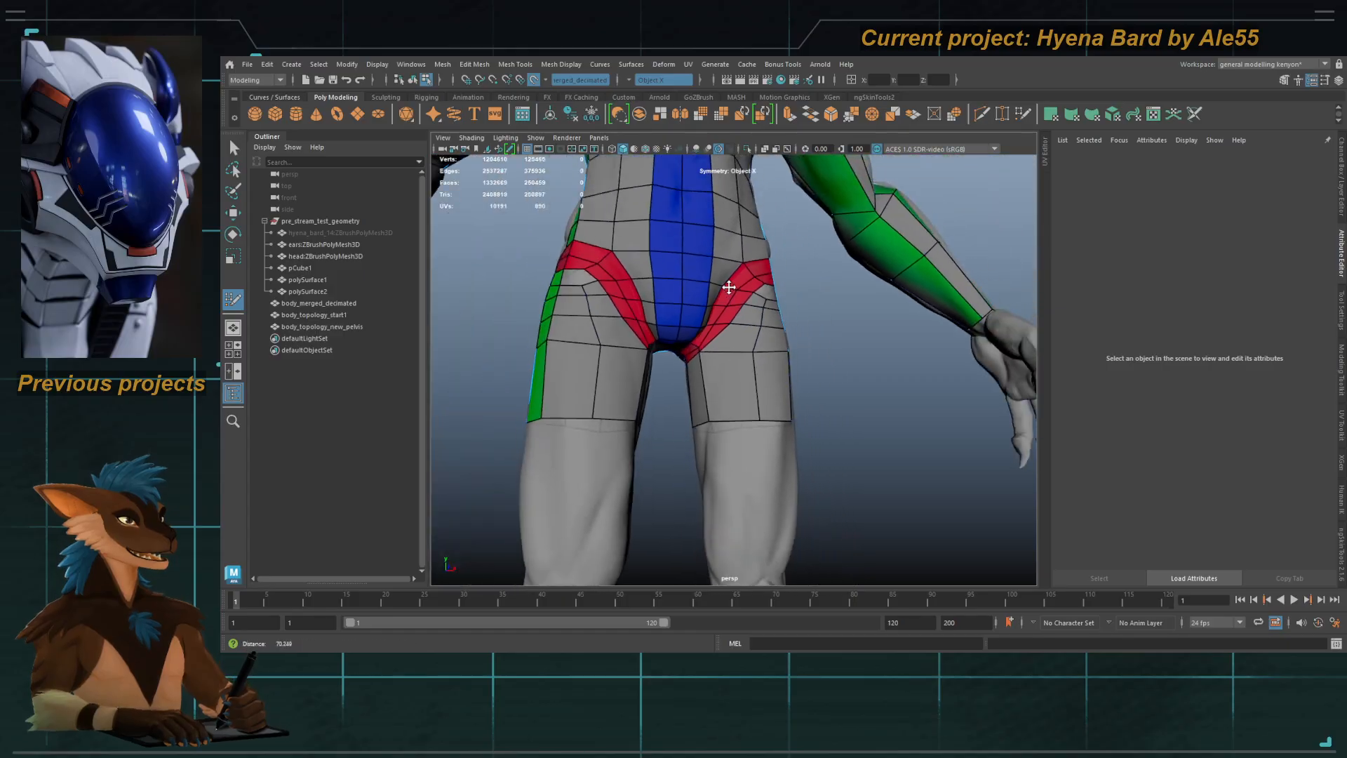
pyautogui.keyDown('alt'); pyautogui.moveTo(727, 289); pyautogui.dragTo(718, 382); pyautogui.keyUp('alt')
pyautogui.scroll(4, 718, 390)
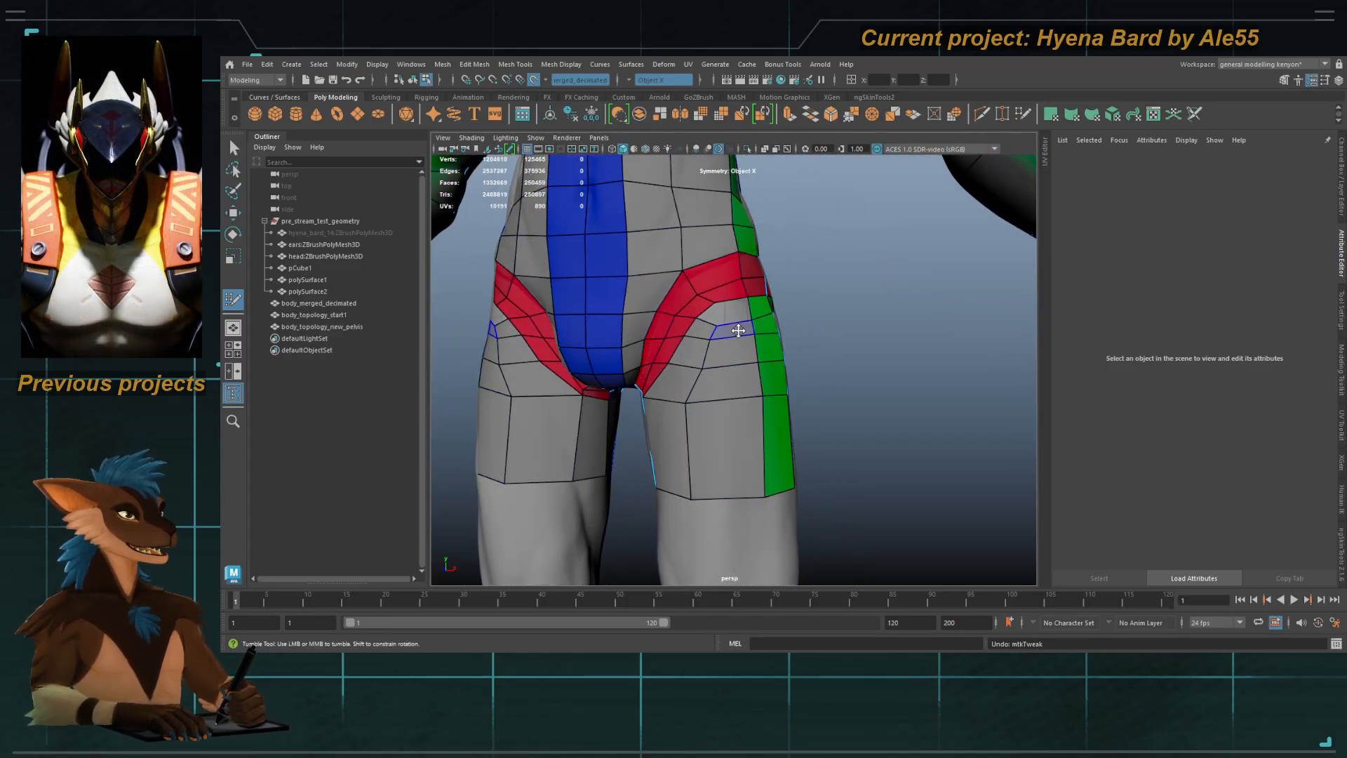
# Step: Add an edge loop across the upper thigh below the red band and delete the large front thigh face beneath the crotch
pyautogui.keyDown('alt'); pyautogui.moveTo(736, 331); pyautogui.dragTo(695, 343); pyautogui.keyUp('alt')
pyautogui.keyDown('alt'); pyautogui.moveTo(701, 344); pyautogui.dragTo(779, 414, button='right'); pyautogui.keyUp('alt')
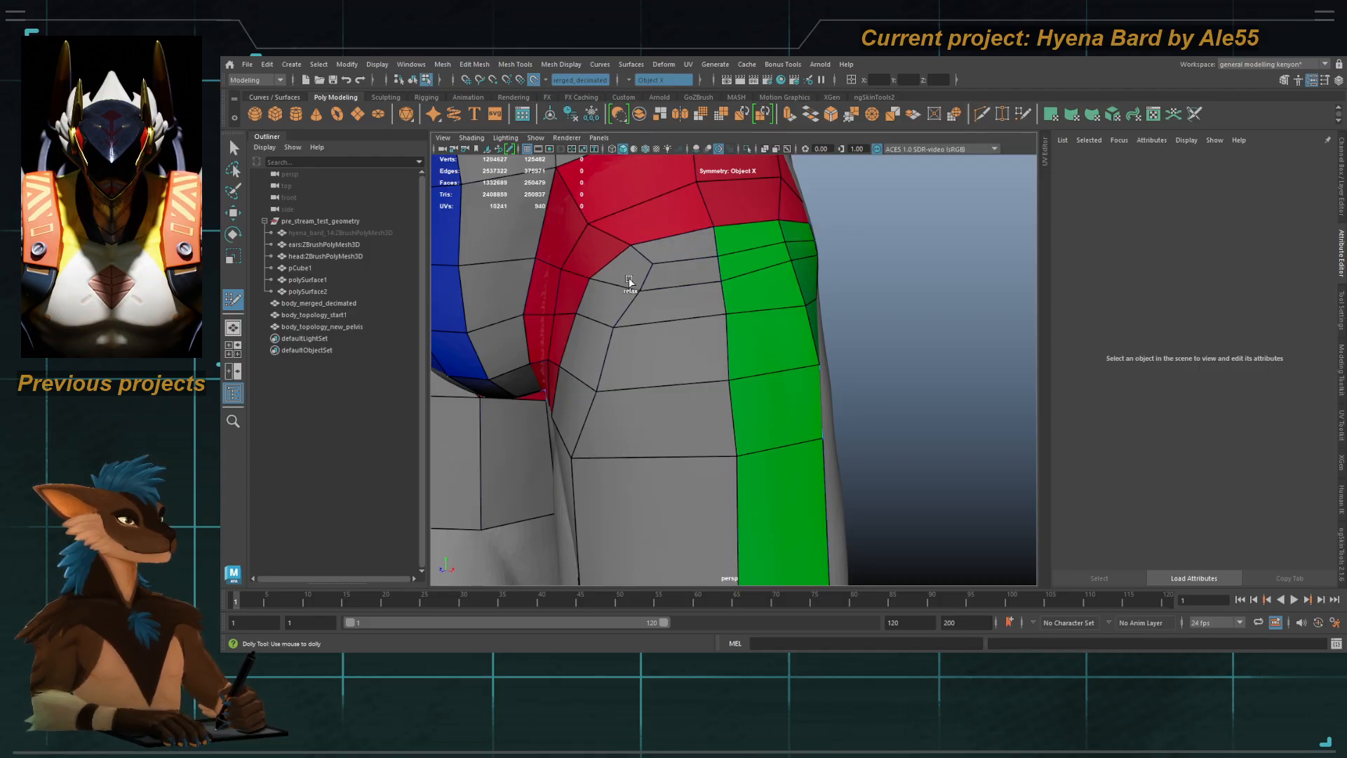
pyautogui.keyDown('alt'); pyautogui.moveTo(690, 250); pyautogui.dragTo(778, 383); pyautogui.keyUp('alt')
pyautogui.click(729, 381)
pyautogui.press('Delete')
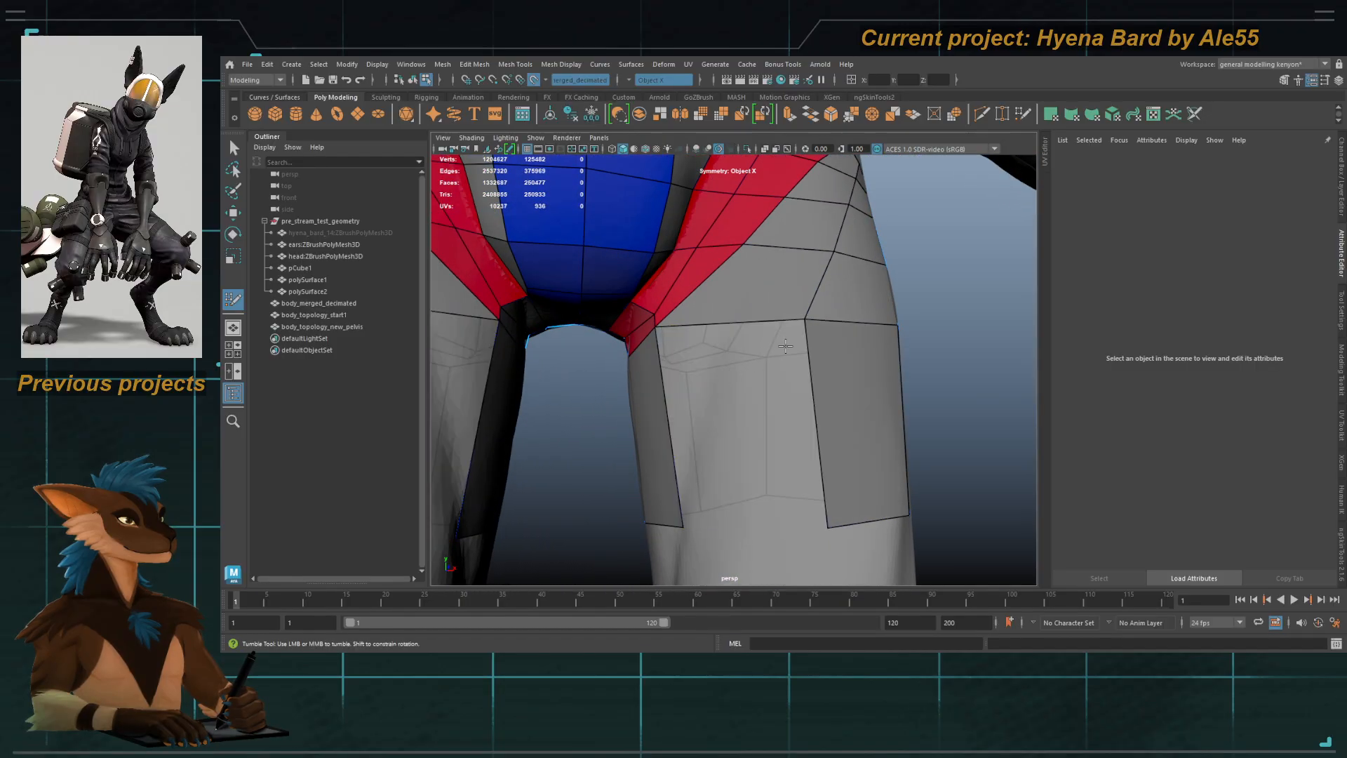
# Step: Move the upper outer corner of the thigh opening inward and fill a new quad beneath the crotch edge
pyautogui.moveTo(804, 317); pyautogui.dragTo(771, 323)
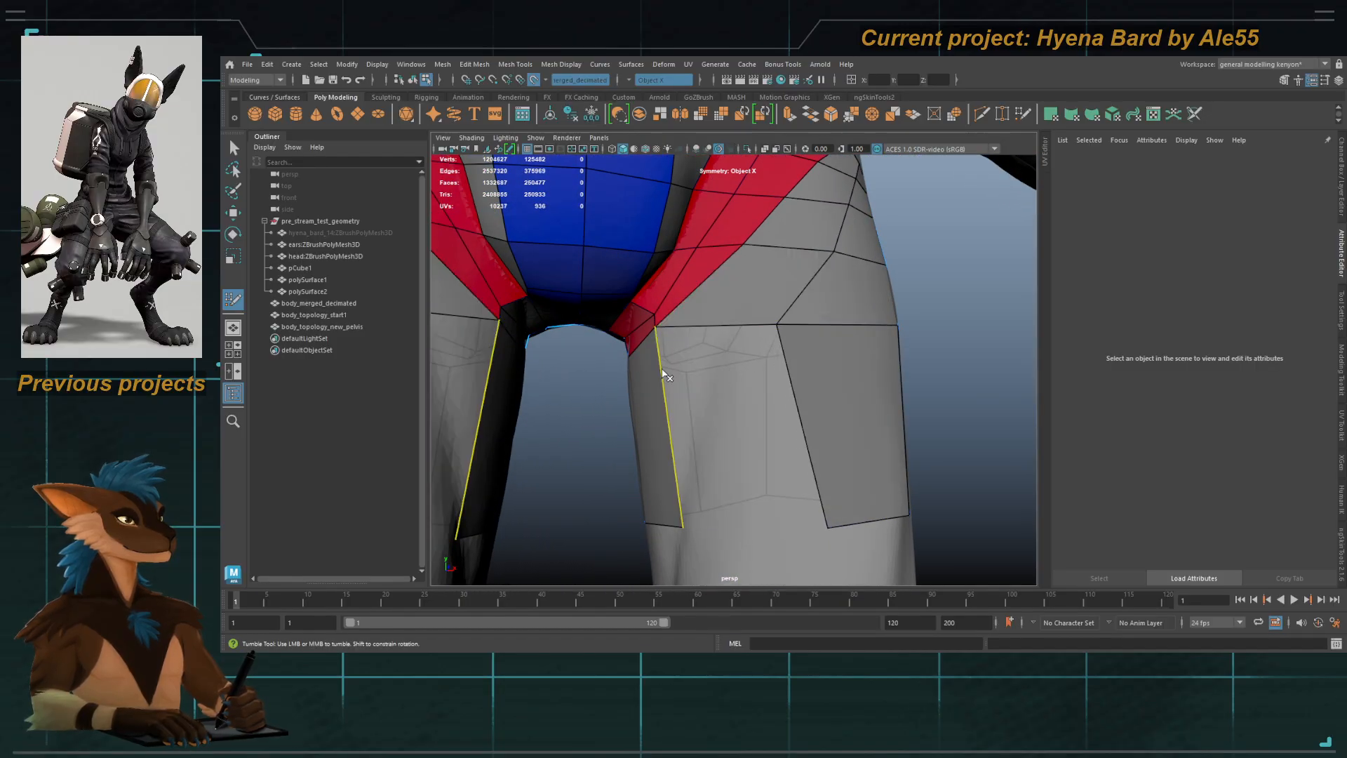
pyautogui.keyDown('ctrl'); pyautogui.keyDown('shift'); pyautogui.click(663, 393); pyautogui.keyUp('shift'); pyautogui.keyUp('ctrl')
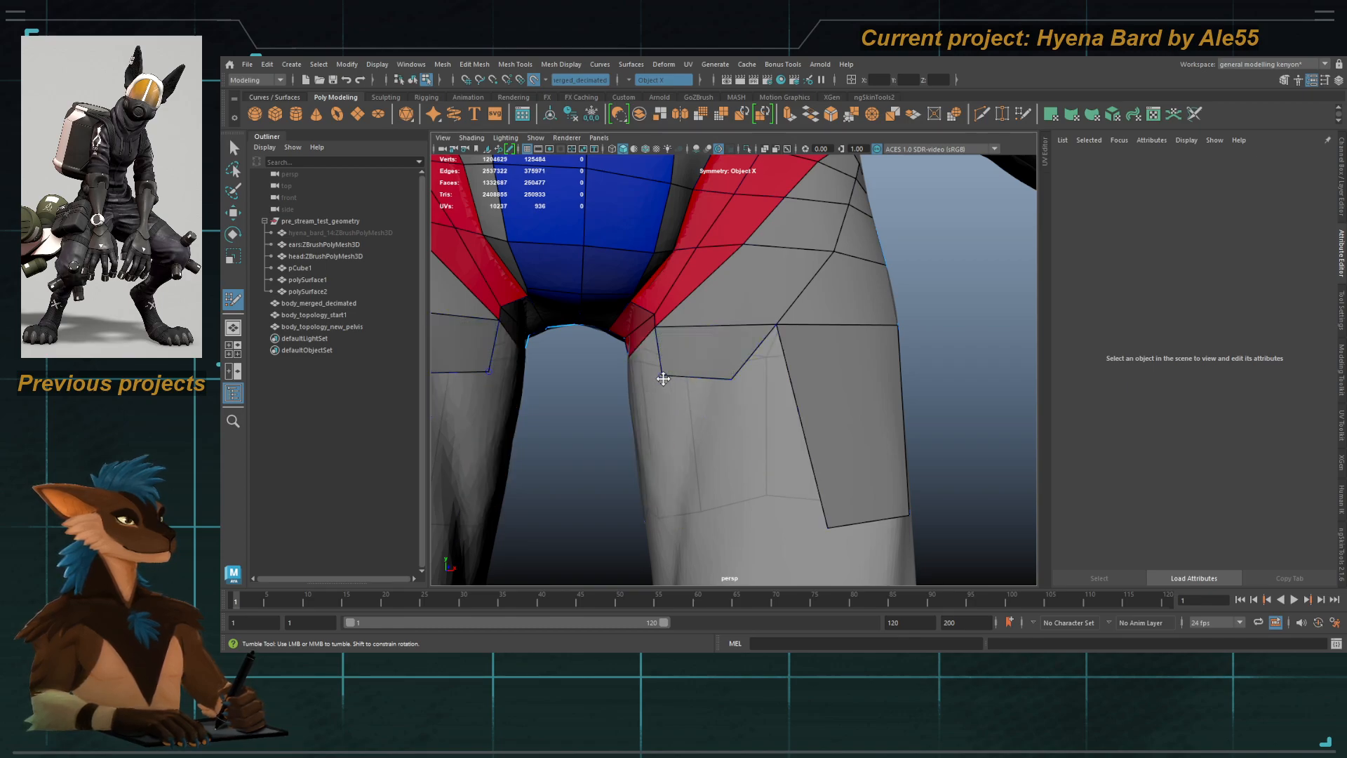
pyautogui.keyDown('alt'); pyautogui.moveTo(663, 378); pyautogui.dragTo(726, 353); pyautogui.keyUp('alt')
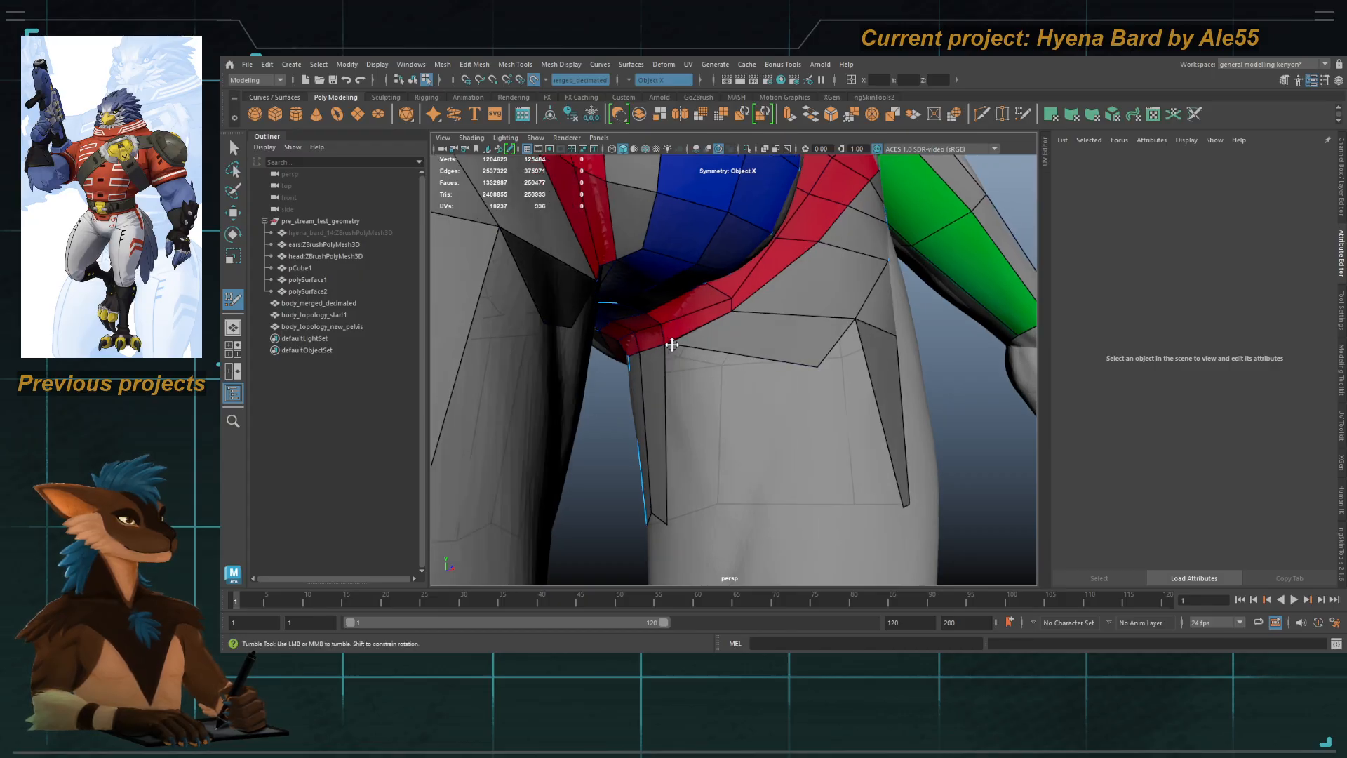
# Step: Show the Modeling Toolkit, pull the new quad's lower corner down toward the inner thigh and insert an edge loop around the upper leg
pyautogui.click(1339, 404)
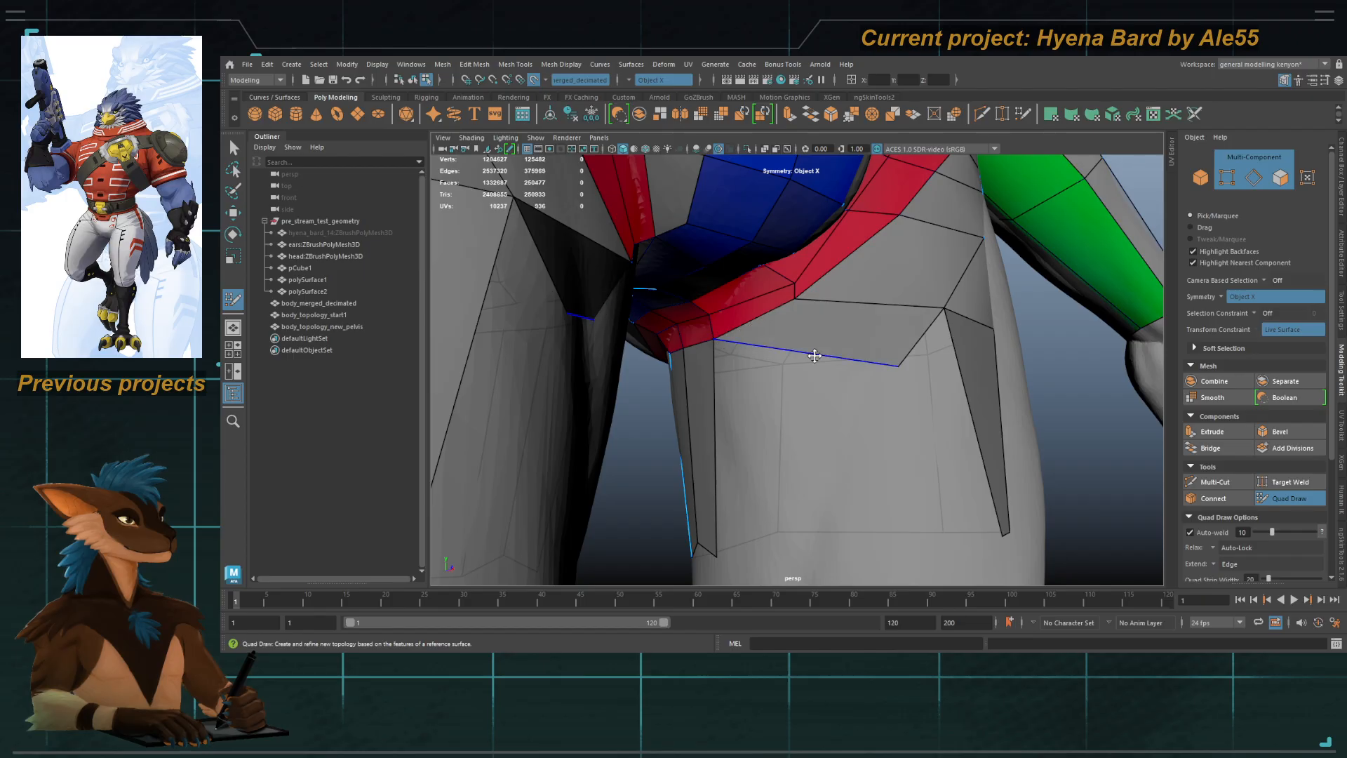
pyautogui.moveTo(897, 370); pyautogui.dragTo(781, 406)
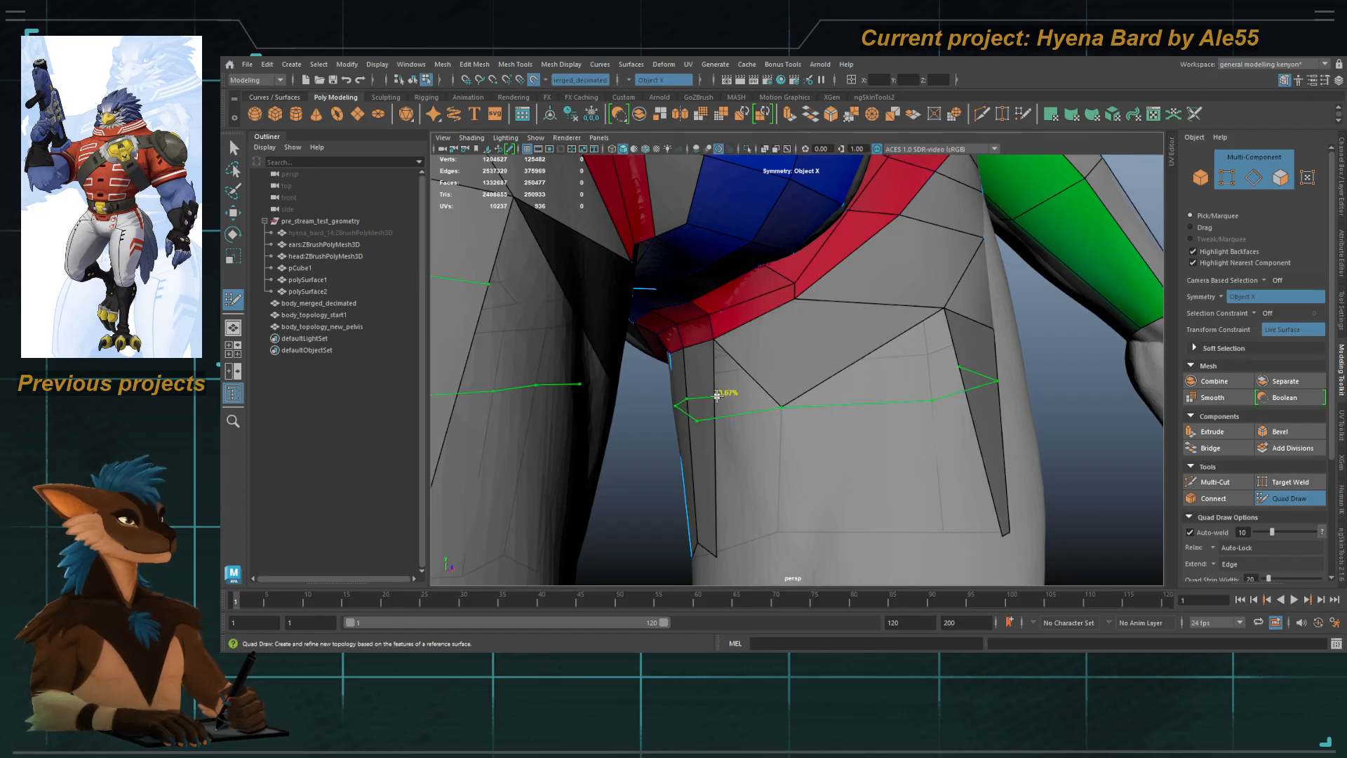
pyautogui.keyDown('ctrl'); pyautogui.click(713, 400); pyautogui.keyUp('ctrl')
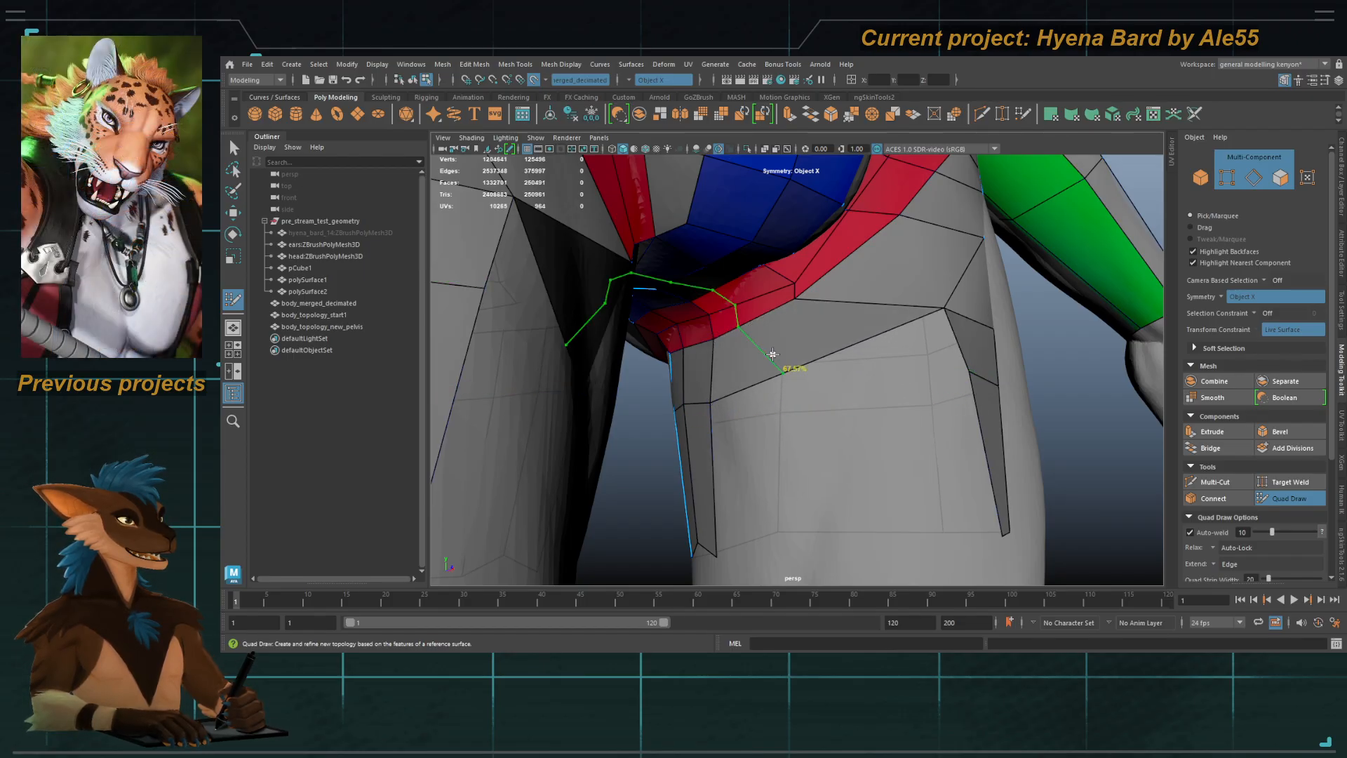
pyautogui.keyDown('alt'); pyautogui.moveTo(844, 309); pyautogui.dragTo(749, 386); pyautogui.keyUp('alt')
pyautogui.keyDown('alt'); pyautogui.moveTo(749, 385); pyautogui.dragTo(787, 388, button='right'); pyautogui.keyUp('alt')
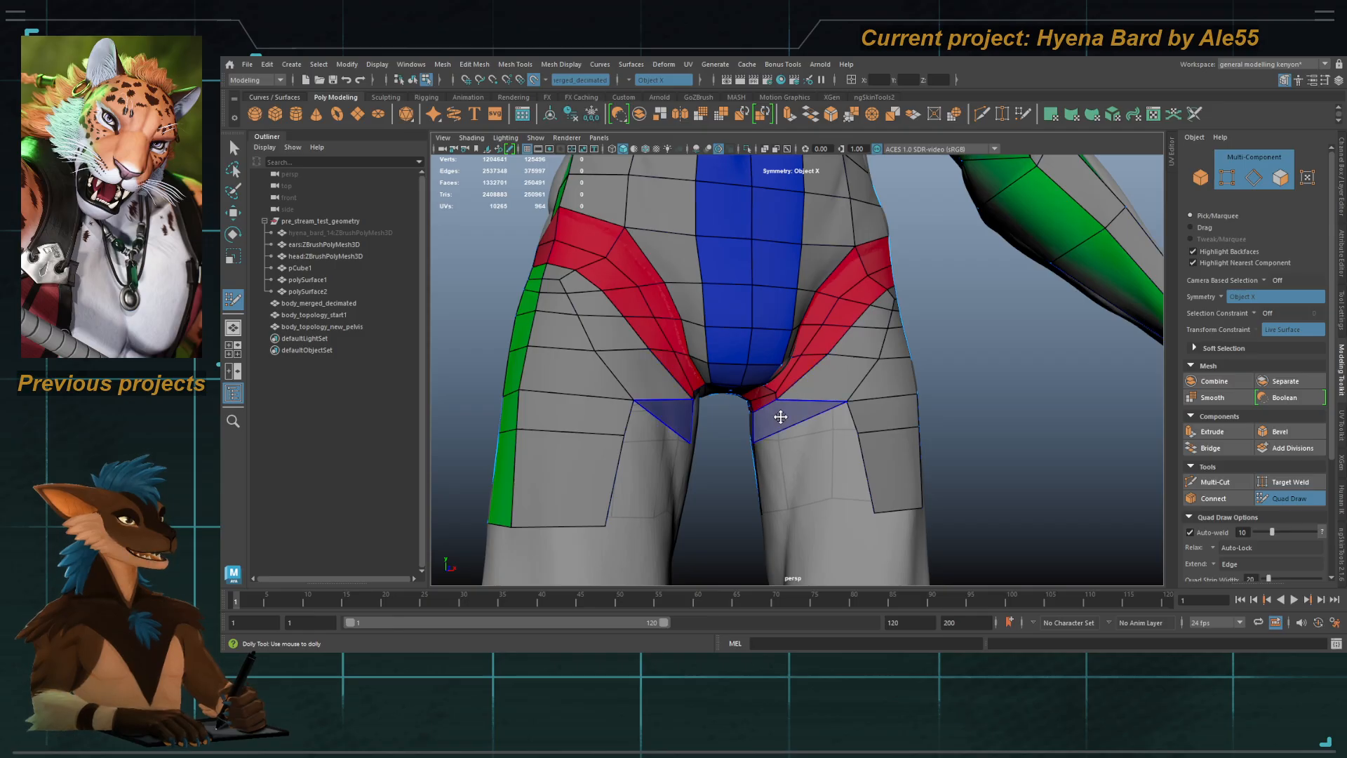
pyautogui.keyDown('alt'); pyautogui.moveTo(779, 414); pyautogui.dragTo(822, 382); pyautogui.keyUp('alt')
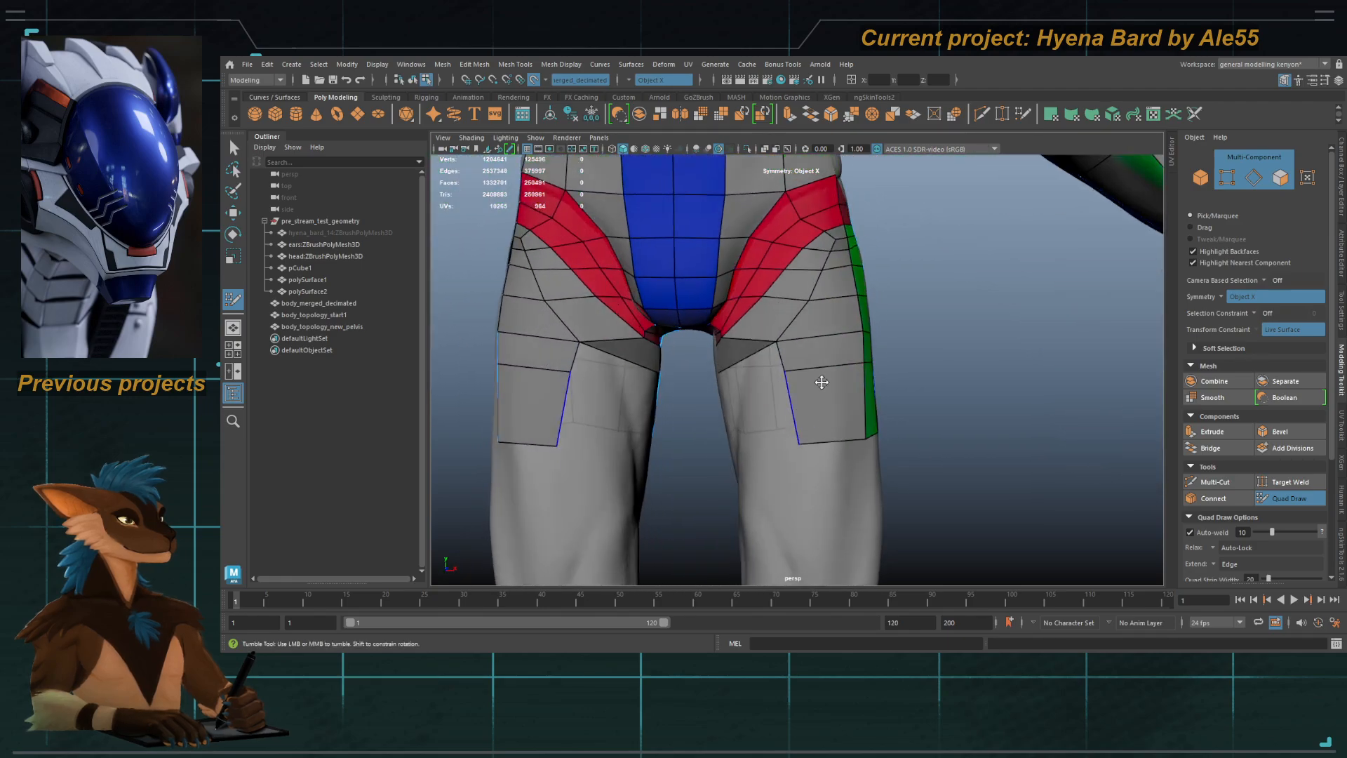
# Step: Leave Quad Draw, select the neighbouring torso mesh polySurface1 as an object and isolate it in the view
pyautogui.keyDown('alt'); pyautogui.moveTo(822, 381); pyautogui.dragTo(857, 391, button='right'); pyautogui.keyUp('alt')
pyautogui.keyDown('alt'); pyautogui.moveTo(857, 390); pyautogui.dragTo(561, 365, button='middle'); pyautogui.keyUp('alt')
pyautogui.keyDown('alt'); pyautogui.moveTo(561, 365); pyautogui.dragTo(905, 383, button='right'); pyautogui.keyUp('alt')
pyautogui.press('q')
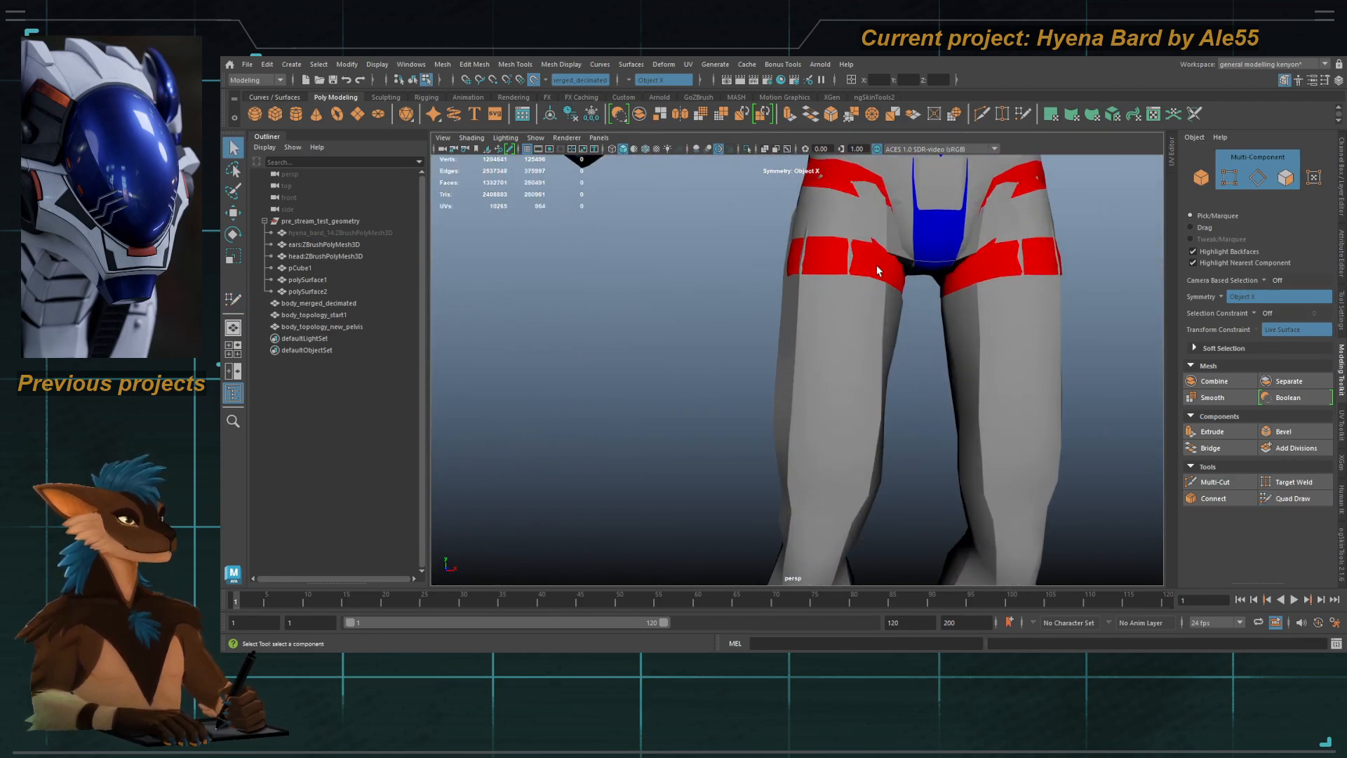
pyautogui.doubleClick(874, 271)
pyautogui.keyDown('alt'); pyautogui.moveTo(874, 271); pyautogui.dragTo(748, 339, button='middle'); pyautogui.keyUp('alt')
pyautogui.keyDown('alt'); pyautogui.moveTo(748, 338); pyautogui.dragTo(825, 357, button='right'); pyautogui.keyUp('alt')
pyautogui.press('F8')
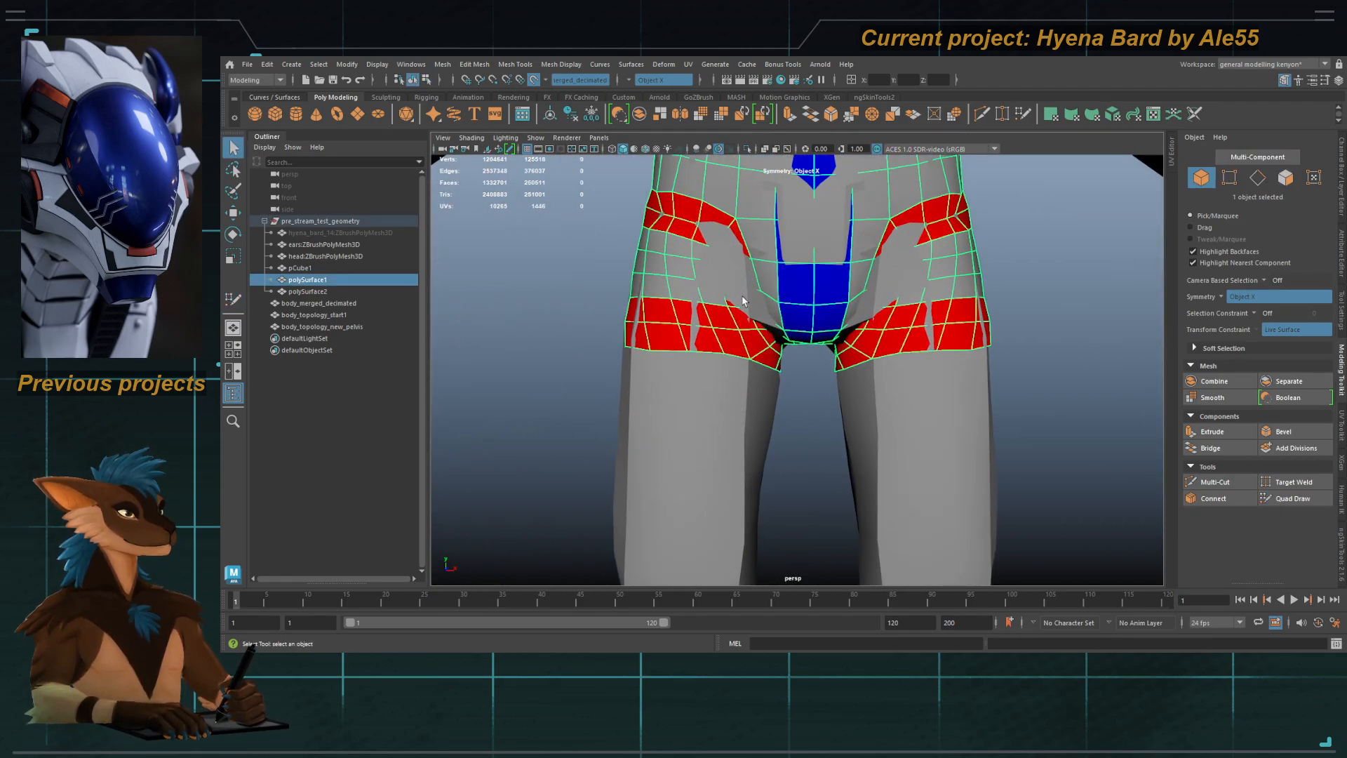
pyautogui.click(748, 150)
pyautogui.keyDown('alt'); pyautogui.moveTo(827, 258); pyautogui.dragTo(761, 261, button='right'); pyautogui.keyUp('alt')
pyautogui.keyDown('alt'); pyautogui.moveTo(761, 261); pyautogui.dragTo(743, 315, button='middle'); pyautogui.keyUp('alt')
# Step: Reselect the isolated torso mesh with the Move tool and duplicate it
pyautogui.click(616, 429)
pyautogui.click(808, 358)
pyautogui.keyDown('alt'); pyautogui.moveTo(808, 358); pyautogui.dragTo(769, 357, button='right'); pyautogui.keyUp('alt')
pyautogui.keyDown('alt'); pyautogui.moveTo(768, 357); pyautogui.dragTo(785, 335); pyautogui.keyUp('alt')
pyautogui.press('w')
pyautogui.hotkey('ctrl', 'd')
pyautogui.keyDown('alt'); pyautogui.moveTo(852, 366); pyautogui.dragTo(778, 355, button='right'); pyautogui.keyUp('alt')
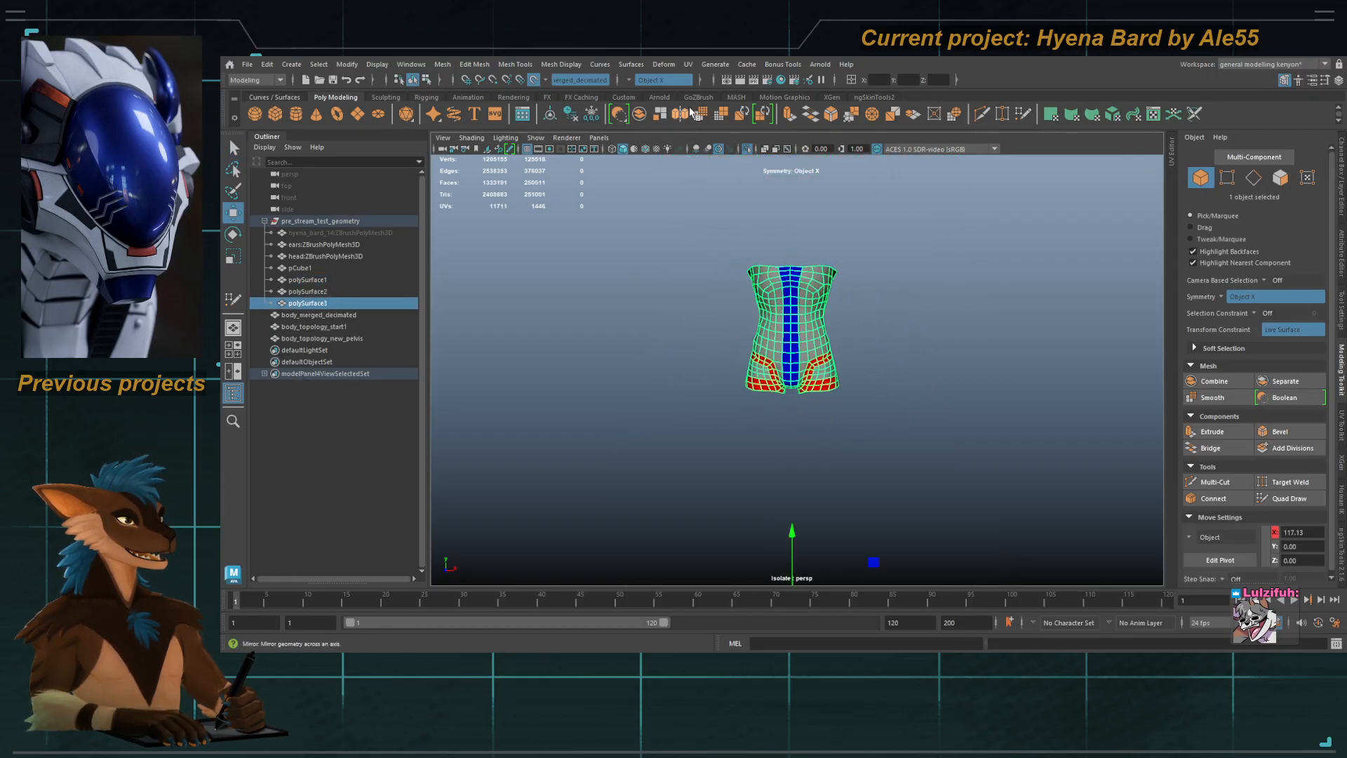
# Step: Turn off the live surface and move the duplicated torso mesh sideways along X, clear of the original
pyautogui.keyDown('alt'); pyautogui.moveTo(851, 511); pyautogui.dragTo(852, 424, button='middle'); pyautogui.keyUp('alt')
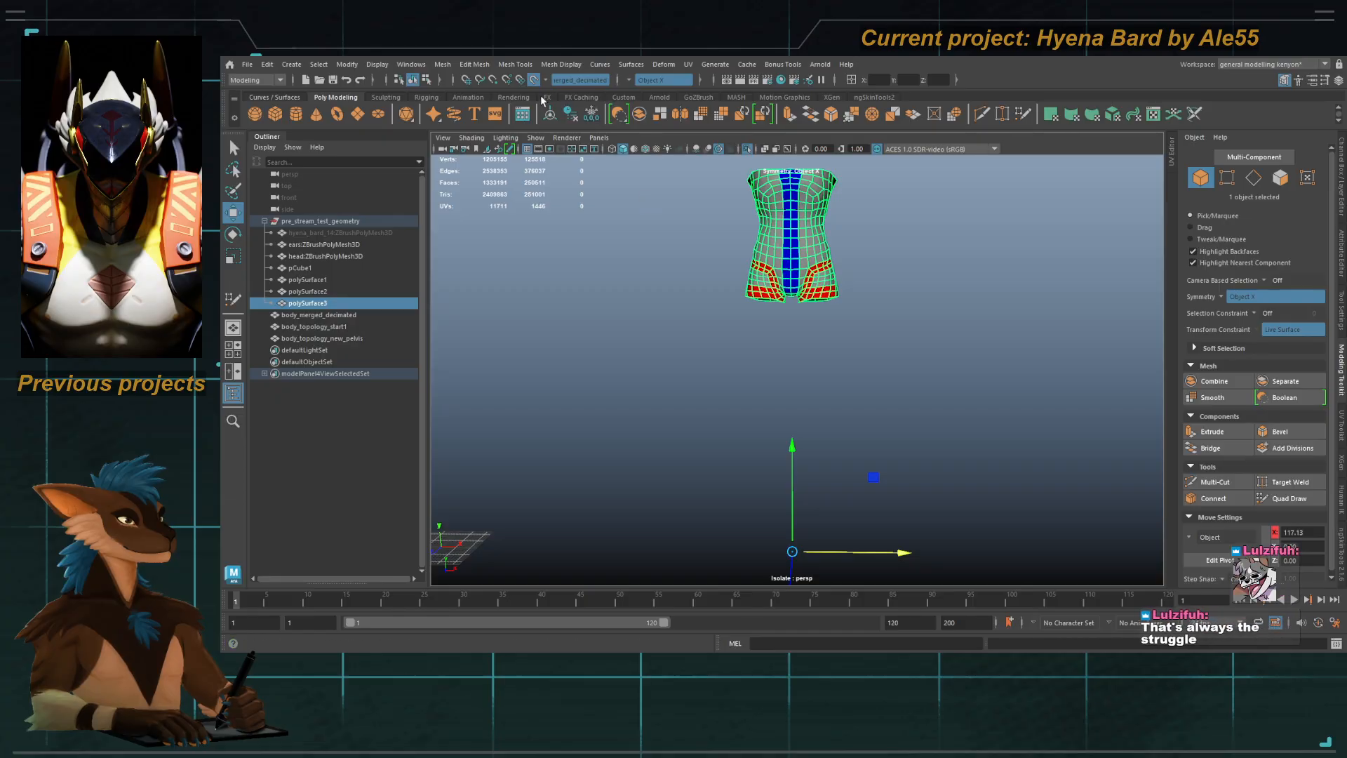
pyautogui.keyDown('alt'); pyautogui.moveTo(711, 405); pyautogui.dragTo(719, 372, button='middle'); pyautogui.keyUp('alt')
pyautogui.keyDown('alt'); pyautogui.moveTo(718, 373); pyautogui.dragTo(745, 395); pyautogui.keyUp('alt')
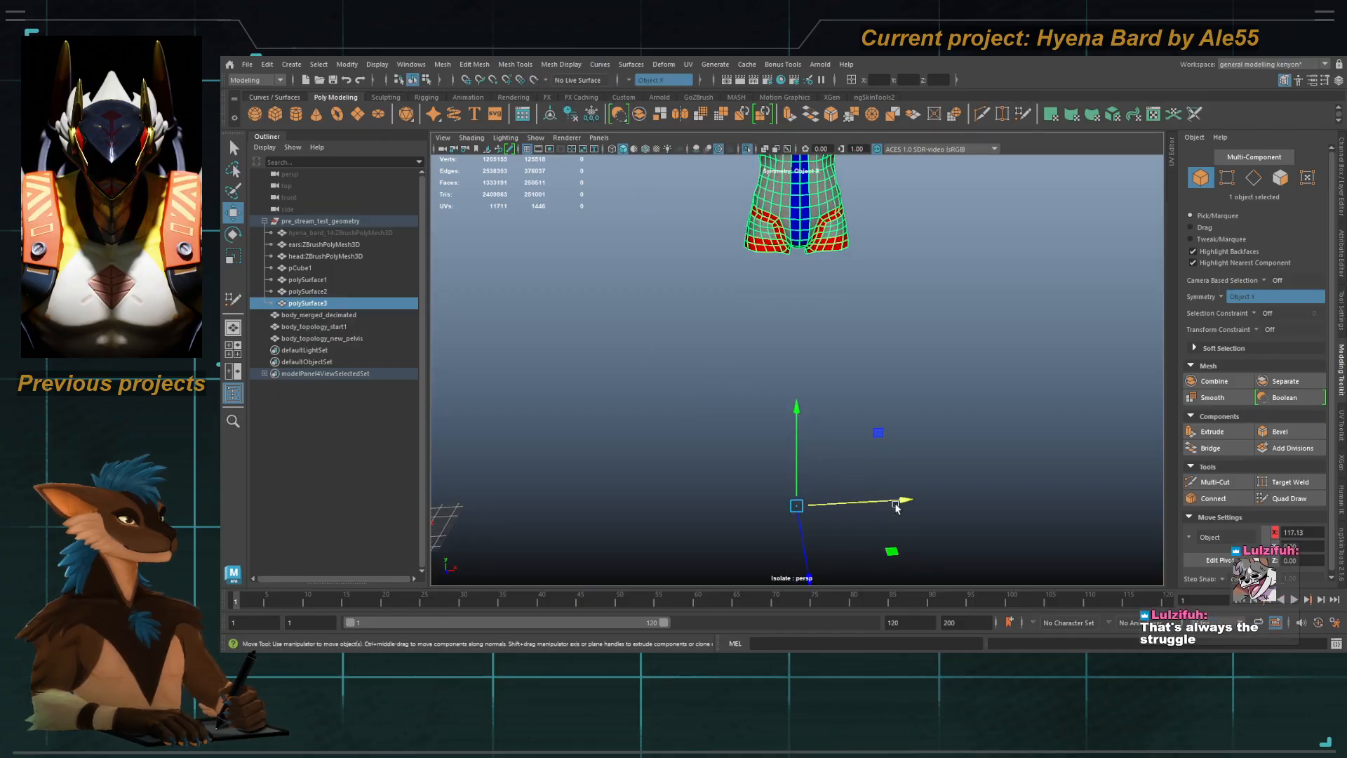
pyautogui.moveTo(895, 505); pyautogui.dragTo(652, 491)
pyautogui.keyDown('alt'); pyautogui.moveTo(614, 277); pyautogui.dragTo(825, 421, button='middle'); pyautogui.keyUp('alt')
# Step: Delete the ring of faces around the duplicate's waist and the torso shell above it, keeping only the pelvis piece
pyautogui.press('f')
pyautogui.press('q')
pyautogui.moveTo(753, 323); pyautogui.dragTo(750, 368, button='right')
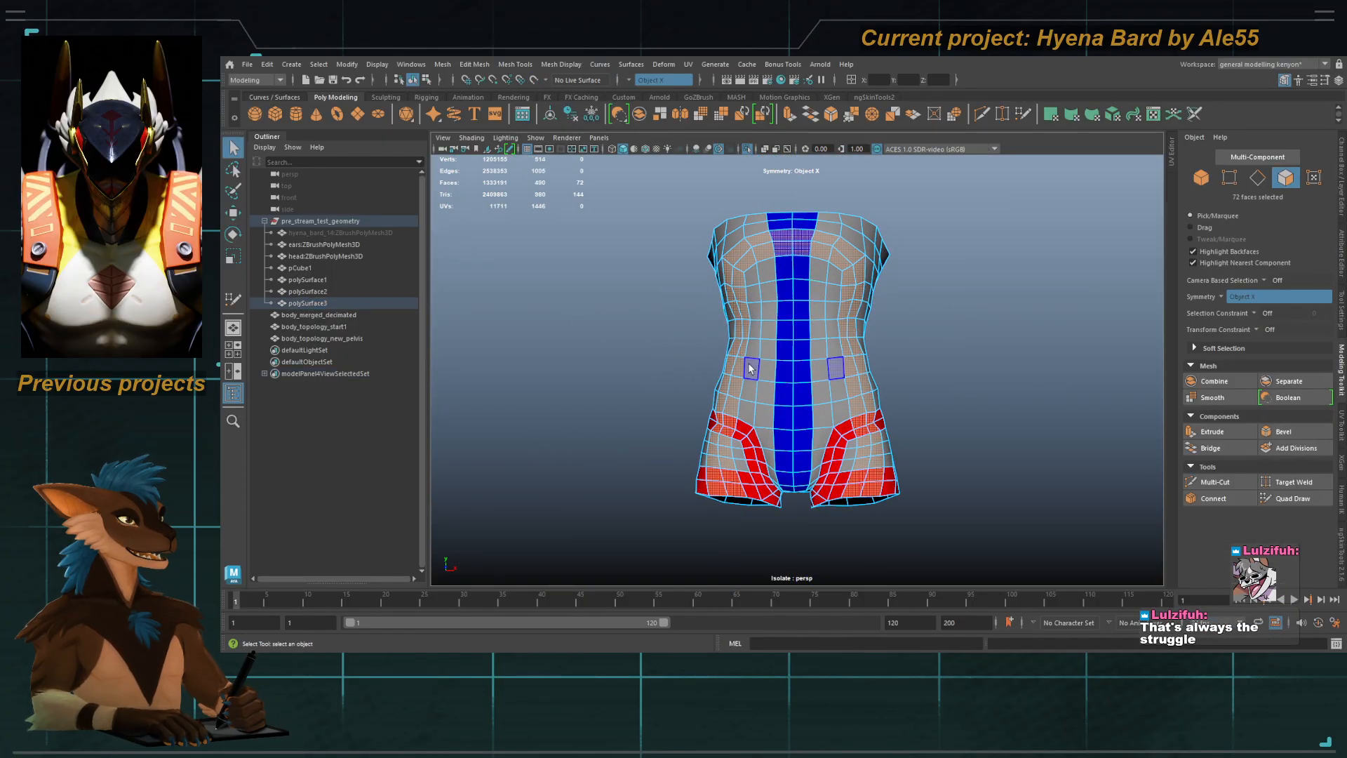
pyautogui.keyDown('alt'); pyautogui.moveTo(750, 369); pyautogui.dragTo(755, 392); pyautogui.keyUp('alt')
pyautogui.click(754, 393)
pyautogui.keyDown('shift'); pyautogui.doubleClick(737, 393); pyautogui.keyUp('shift')
pyautogui.press('Delete')
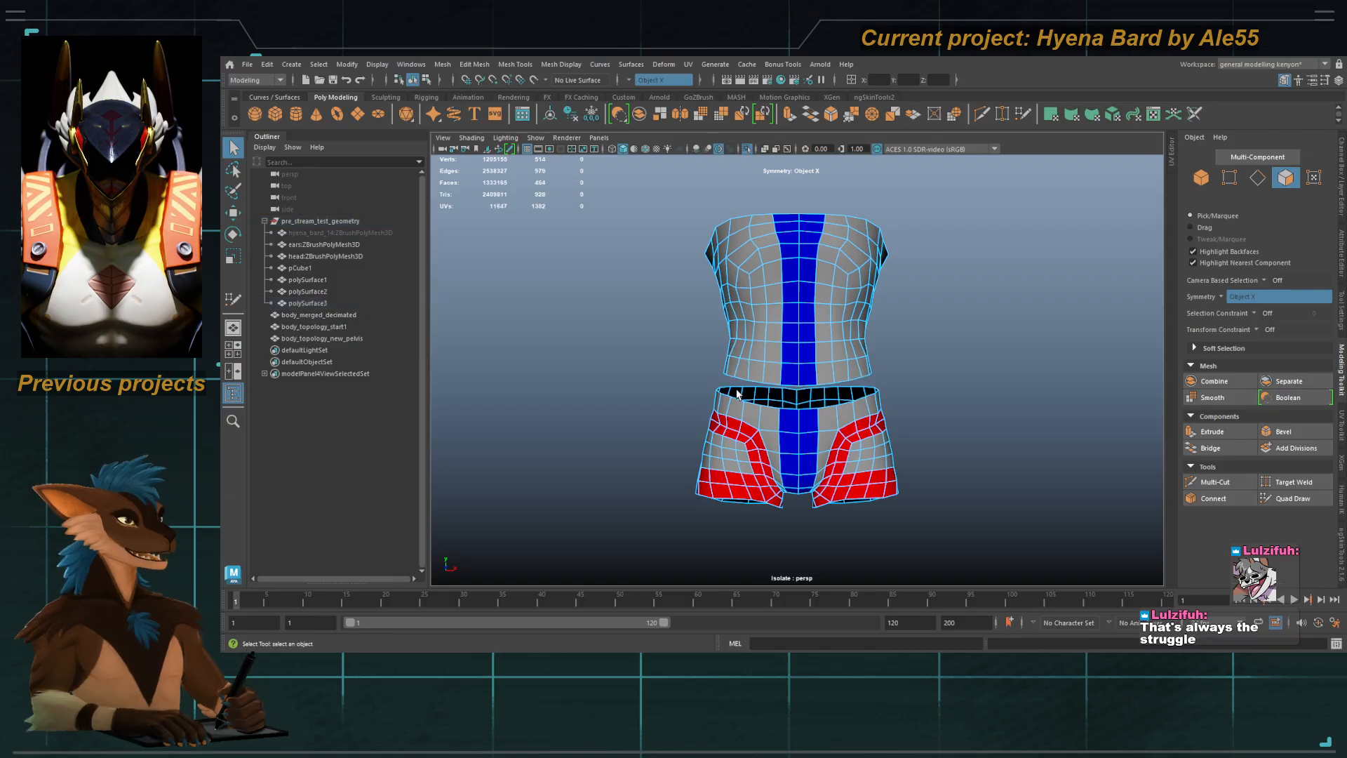
pyautogui.doubleClick(755, 355)
pyautogui.press('Delete')
# Step: Select the two-column strips of grey faces on both outer hips and assign the green material lambert55G to them
pyautogui.keyDown('alt'); pyautogui.moveTo(755, 355); pyautogui.dragTo(759, 280, button='middle'); pyautogui.keyUp('alt')
pyautogui.keyDown('alt'); pyautogui.moveTo(759, 279); pyautogui.dragTo(803, 421, button='right'); pyautogui.keyUp('alt')
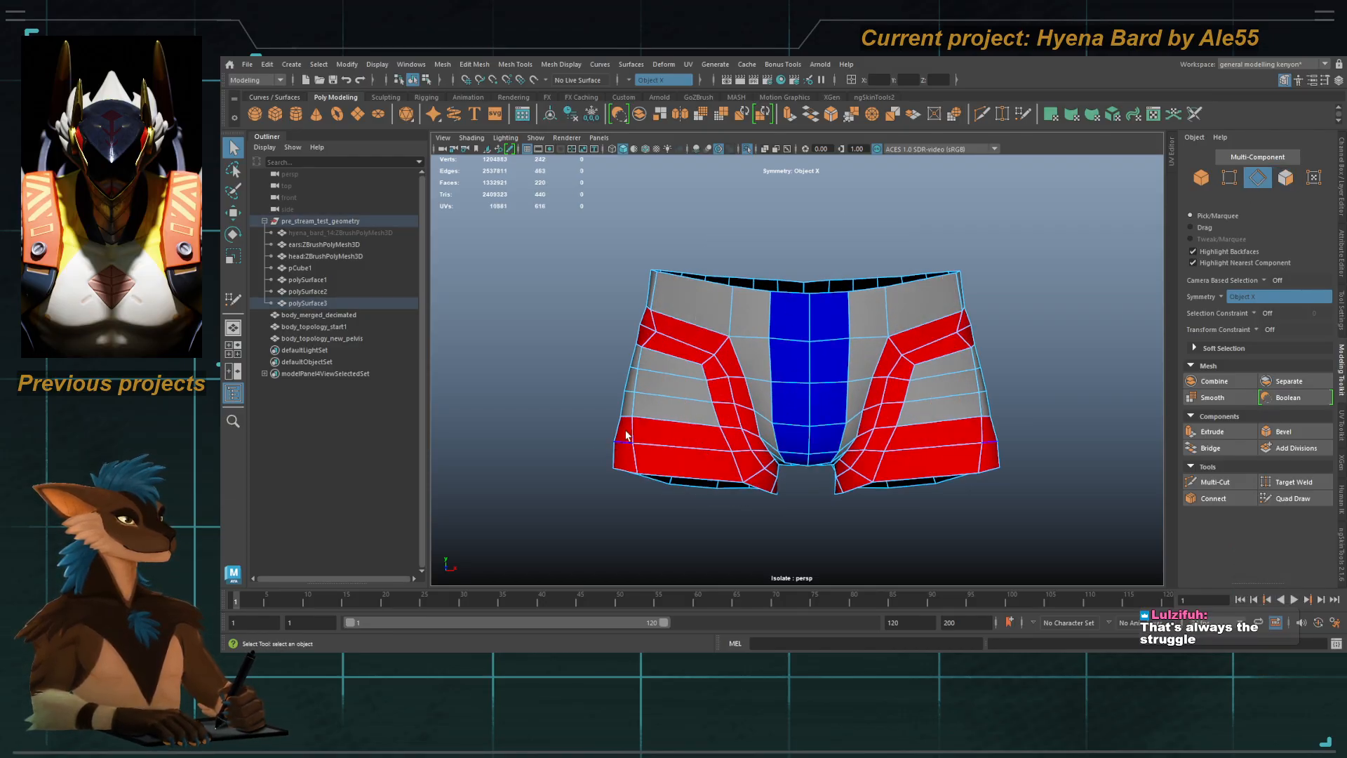
pyautogui.keyDown('alt'); pyautogui.moveTo(658, 387); pyautogui.dragTo(811, 398); pyautogui.keyUp('alt')
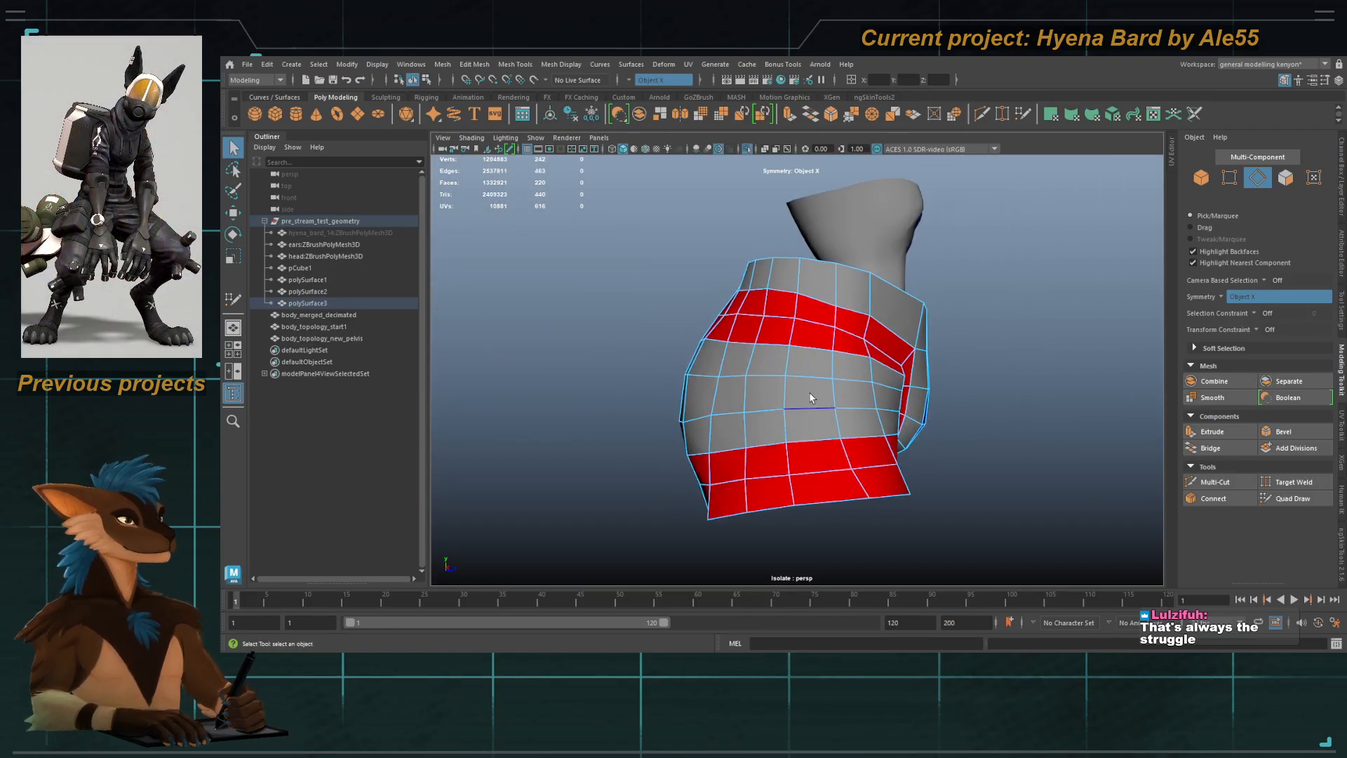
pyautogui.click(812, 363)
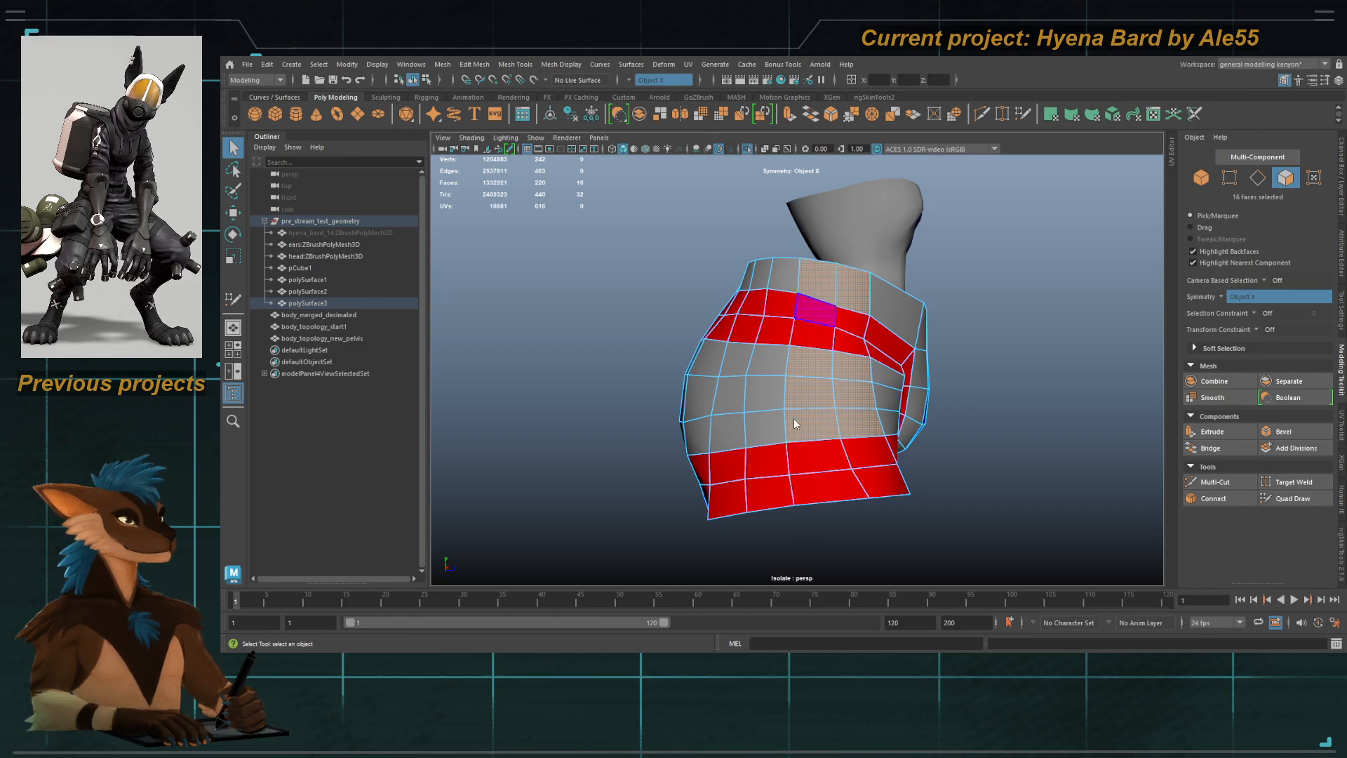
pyautogui.hotkey('ctrl', 'e')
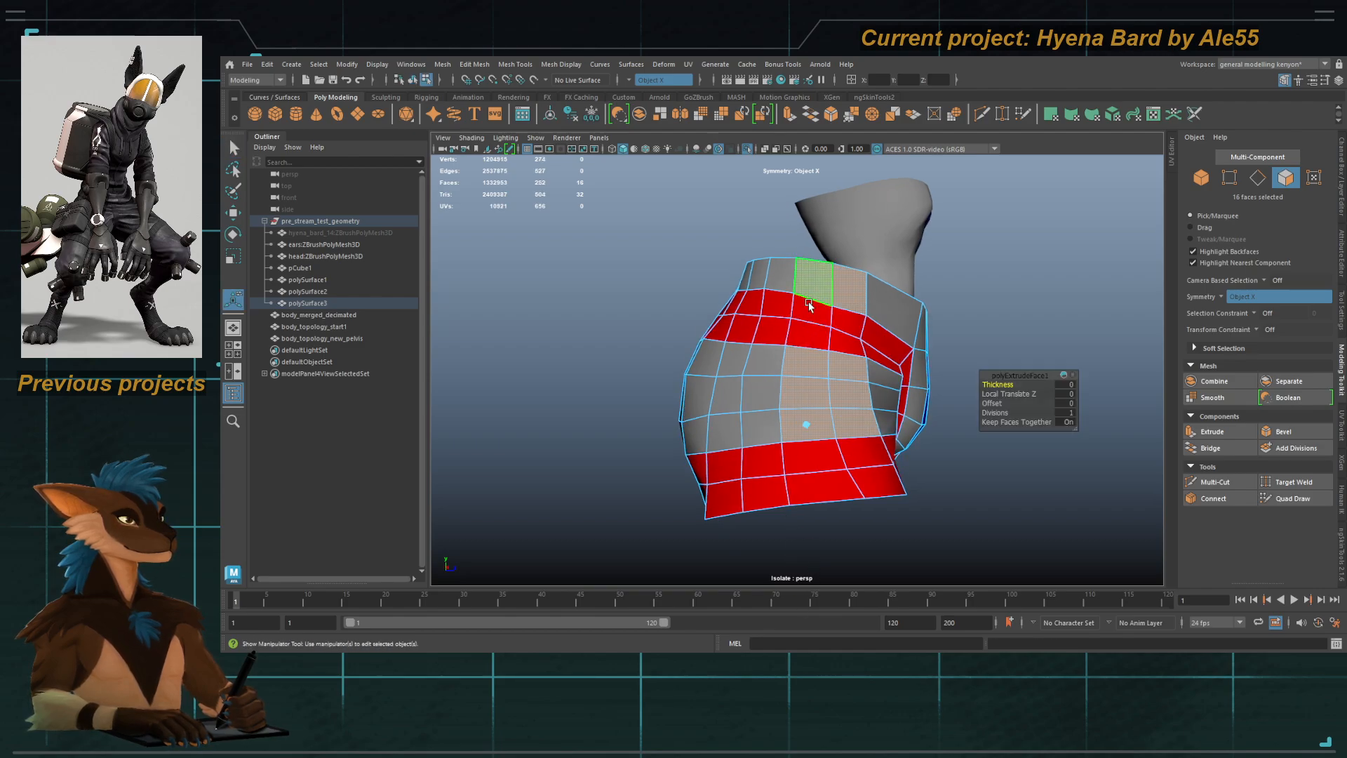
pyautogui.hotkey('ctrl', 'z')
pyautogui.keyDown('alt'); pyautogui.moveTo(811, 312); pyautogui.dragTo(775, 343); pyautogui.keyUp('alt')
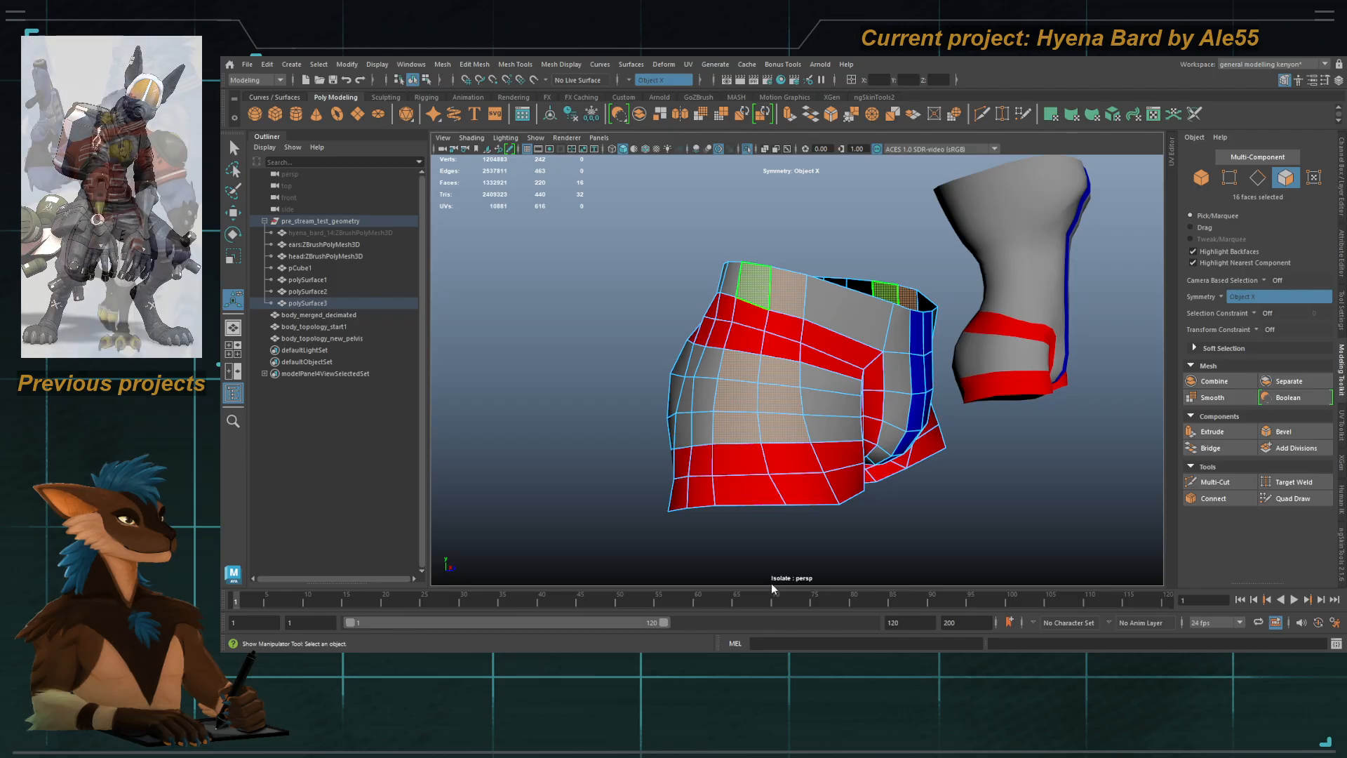
pyautogui.click(846, 573)
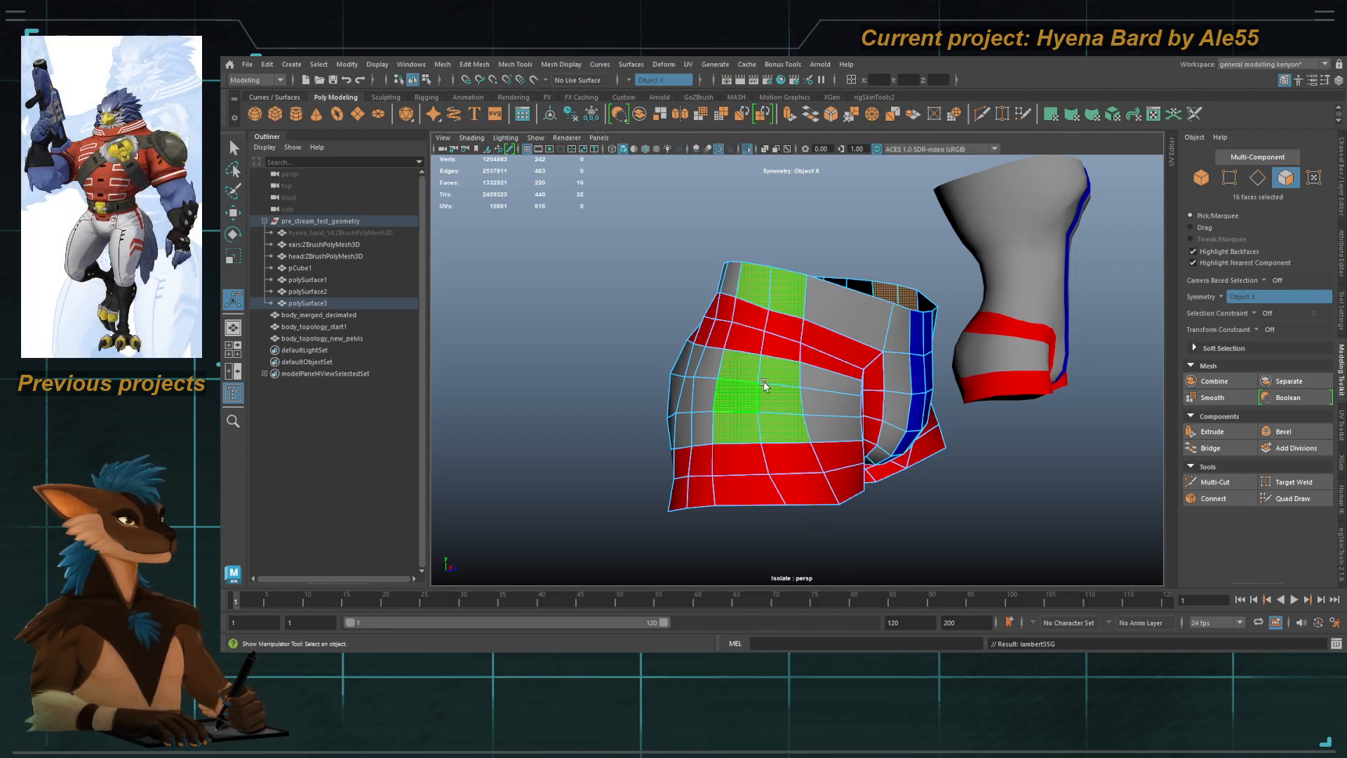
# Step: Select vertical edge loops on the hips and rear of the pelvis piece and delete them with their vertices
pyautogui.moveTo(764, 383); pyautogui.dragTo(813, 361, button='right')
pyautogui.press('q')
pyautogui.press('f')
pyautogui.keyDown('alt'); pyautogui.moveTo(822, 384); pyautogui.dragTo(534, 377); pyautogui.keyUp('alt')
pyautogui.moveTo(695, 399); pyautogui.dragTo(704, 378, button='right')
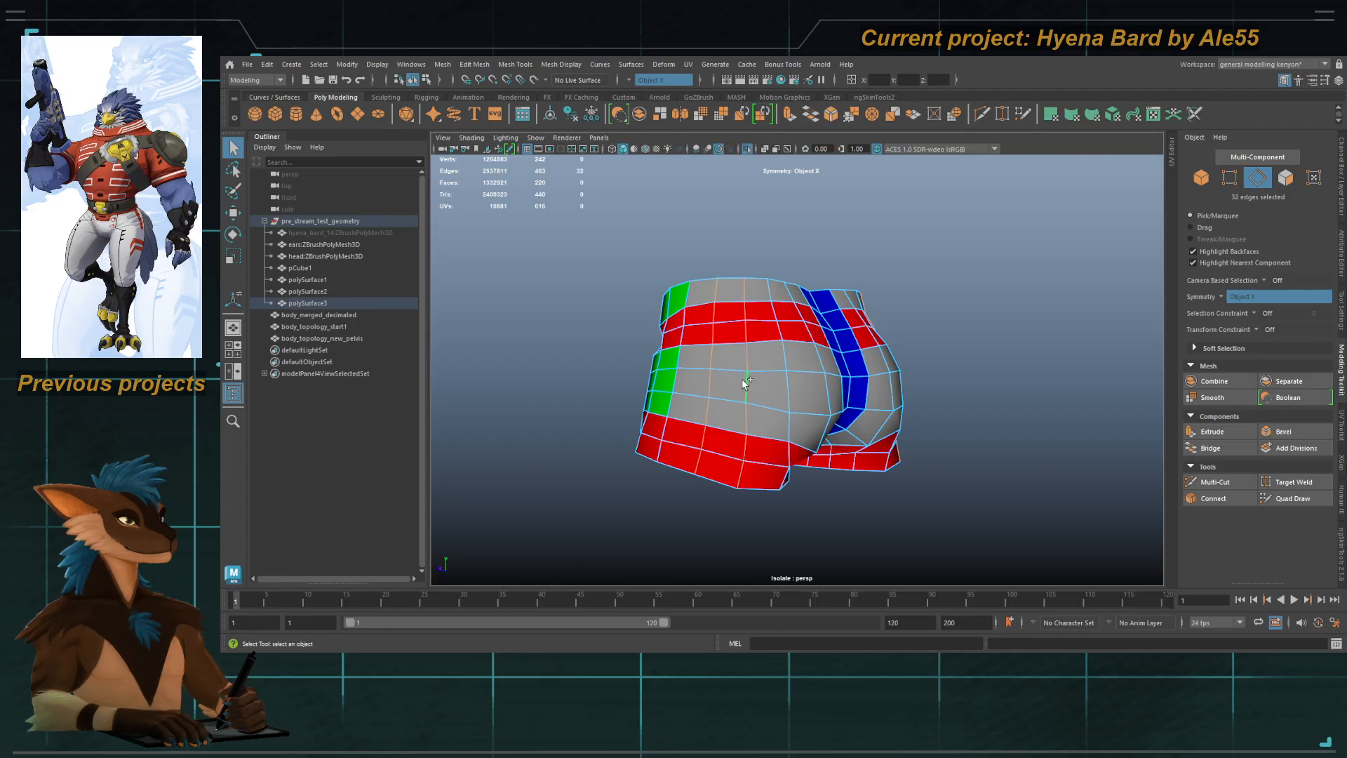
pyautogui.keyDown('alt'); pyautogui.moveTo(782, 386); pyautogui.dragTo(726, 385); pyautogui.keyUp('alt')
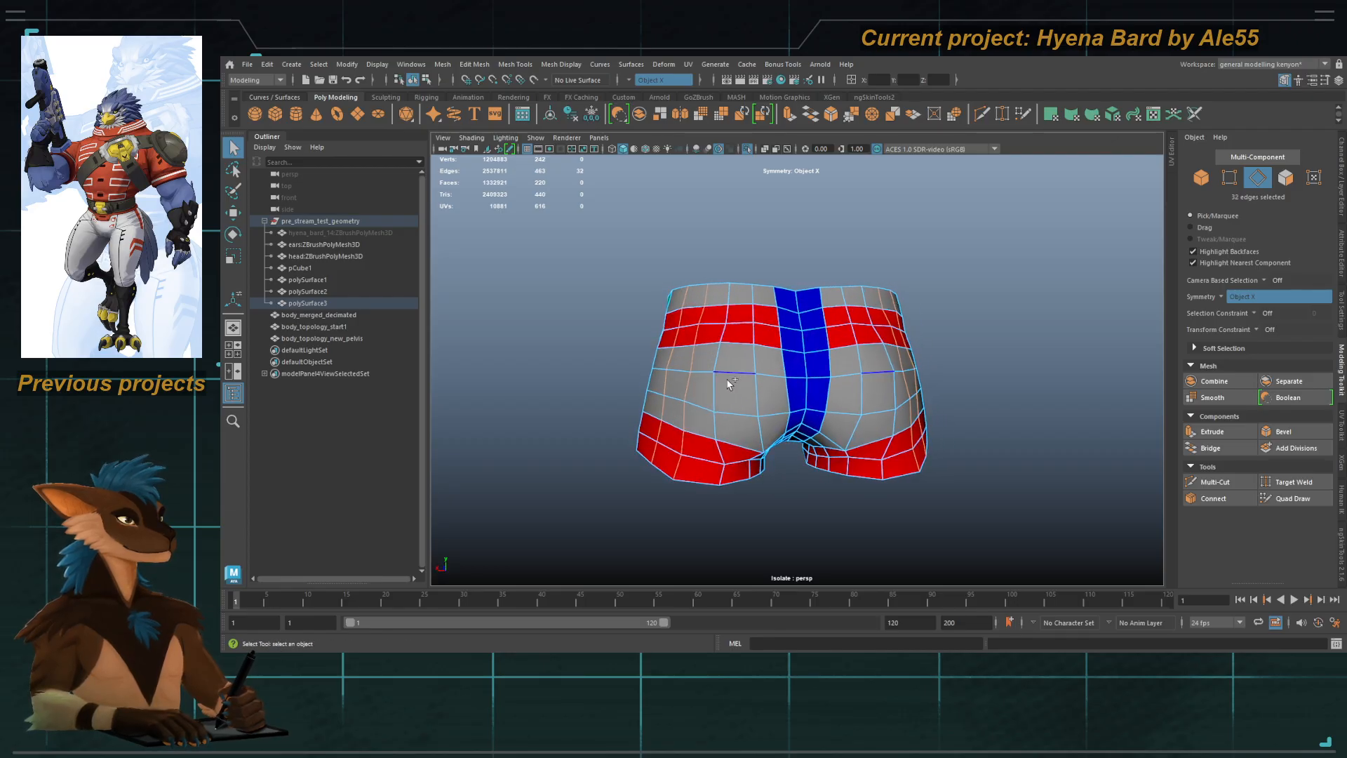
pyautogui.hotkey('ctrl', 'Delete')
# Step: Select the pelvis piece as an object and exit isolation to show all the body meshes
pyautogui.moveTo(688, 402); pyautogui.dragTo(726, 383, button='right')
pyautogui.press('f')
pyautogui.keyDown('alt'); pyautogui.moveTo(724, 390); pyautogui.dragTo(920, 397); pyautogui.keyUp('alt')
pyautogui.keyDown('alt'); pyautogui.moveTo(920, 397); pyautogui.dragTo(801, 384, button='right'); pyautogui.keyUp('alt')
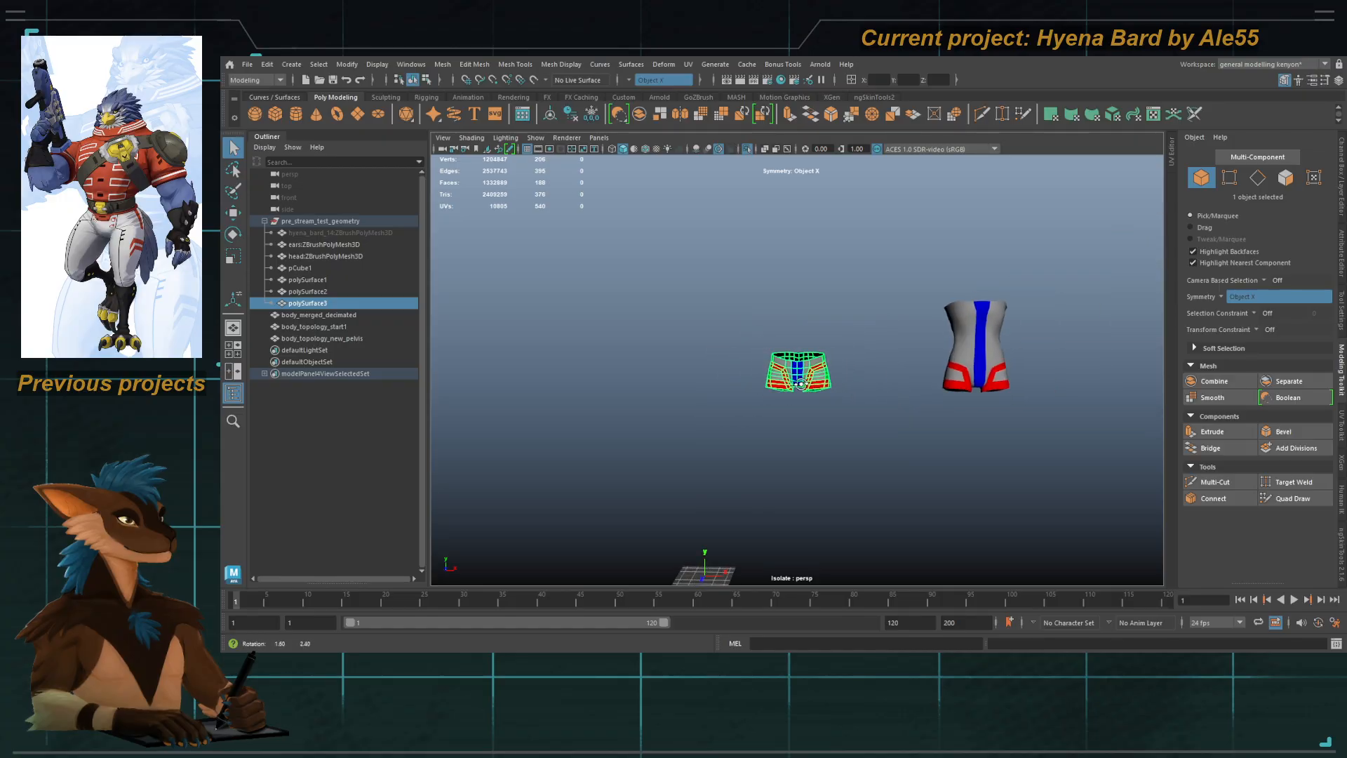
pyautogui.click(745, 149)
pyautogui.keyDown('alt'); pyautogui.moveTo(757, 229); pyautogui.dragTo(854, 356, button='right'); pyautogui.keyUp('alt')
# Step: Try placing the pelvis piece at X 0 over the decimated body, and undo the move
pyautogui.press('w')
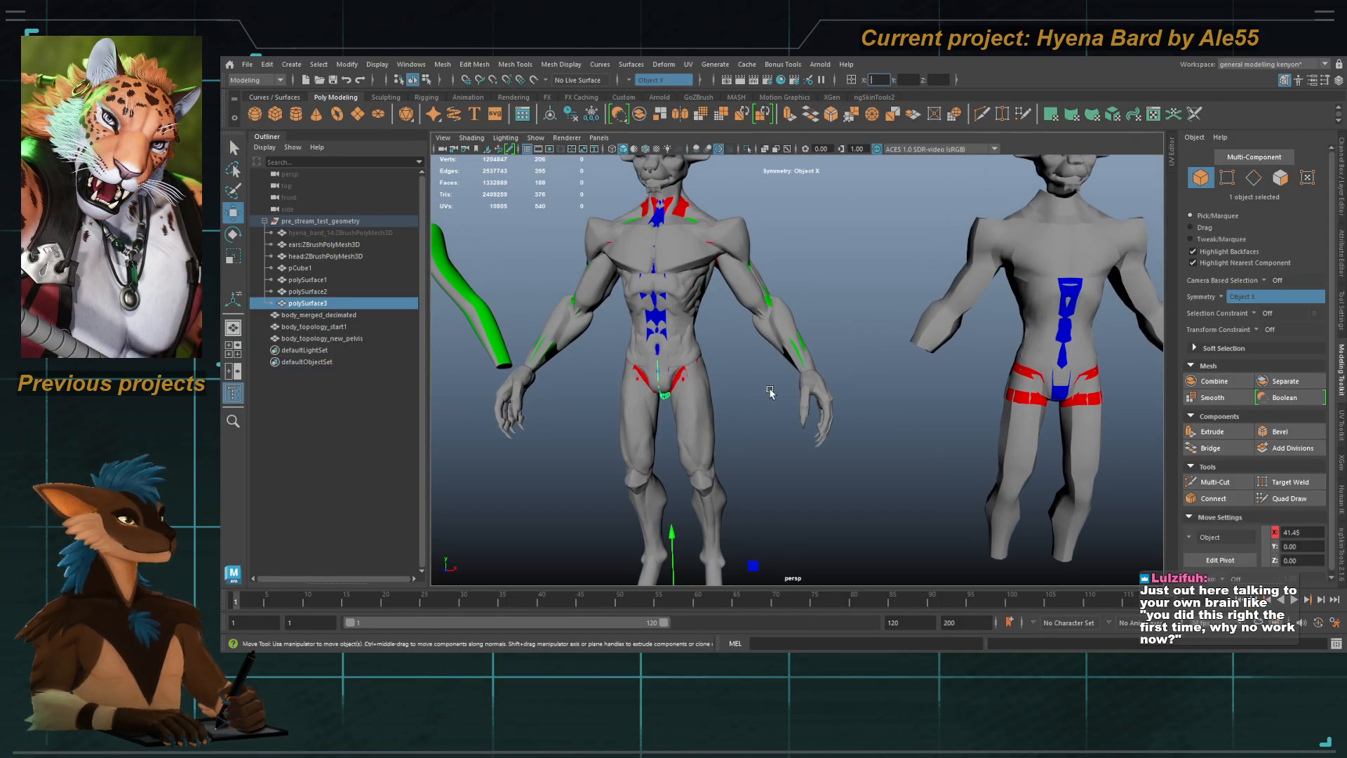
pyautogui.keyDown('alt'); pyautogui.moveTo(770, 393); pyautogui.dragTo(764, 388); pyautogui.keyUp('alt')
pyautogui.press('f')
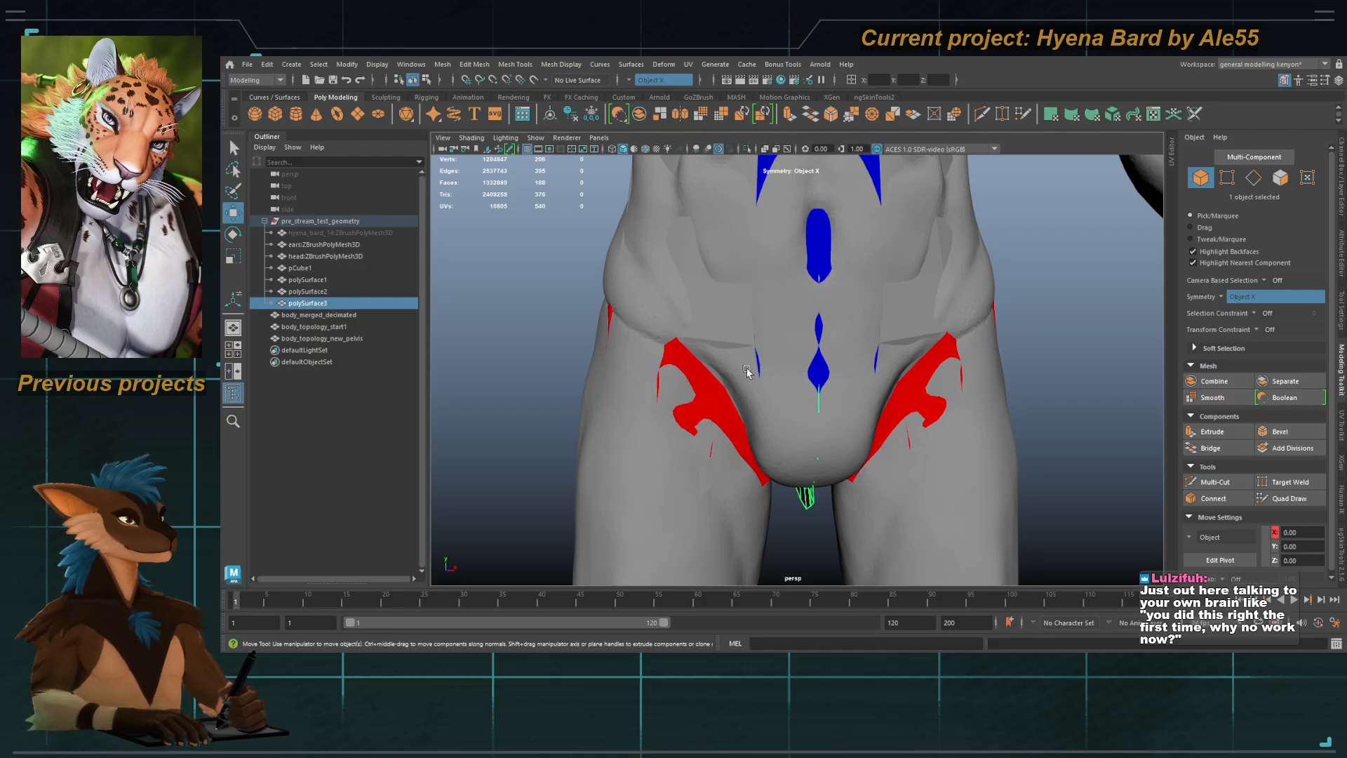
pyautogui.keyDown('alt'); pyautogui.moveTo(747, 372); pyautogui.dragTo(702, 370, button='right'); pyautogui.keyUp('alt')
pyautogui.keyDown('alt'); pyautogui.moveTo(744, 382); pyautogui.dragTo(775, 373); pyautogui.keyUp('alt')
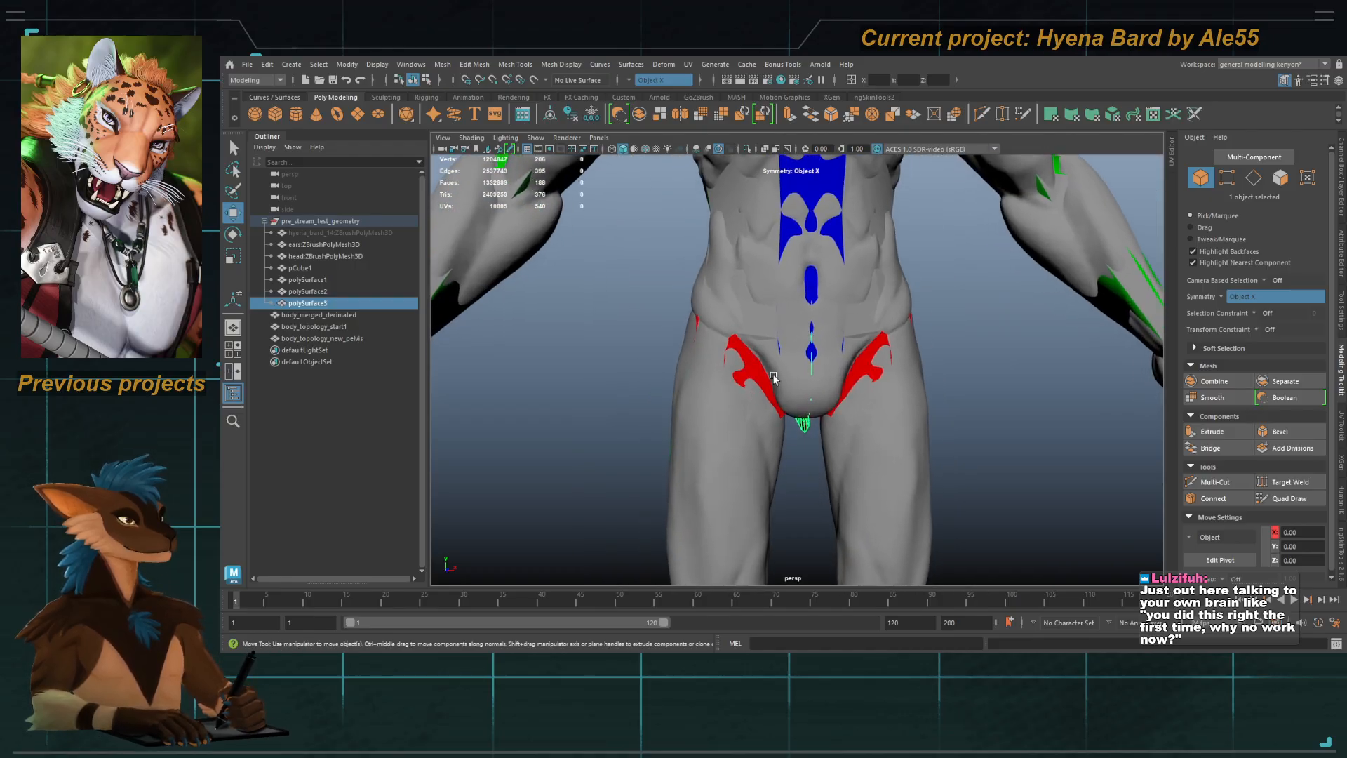
pyautogui.hotkey('ctrl', 'z')
pyautogui.keyDown('alt'); pyautogui.moveTo(937, 394); pyautogui.dragTo(895, 392); pyautogui.keyUp('alt')
pyautogui.scroll(-5, 895, 391)
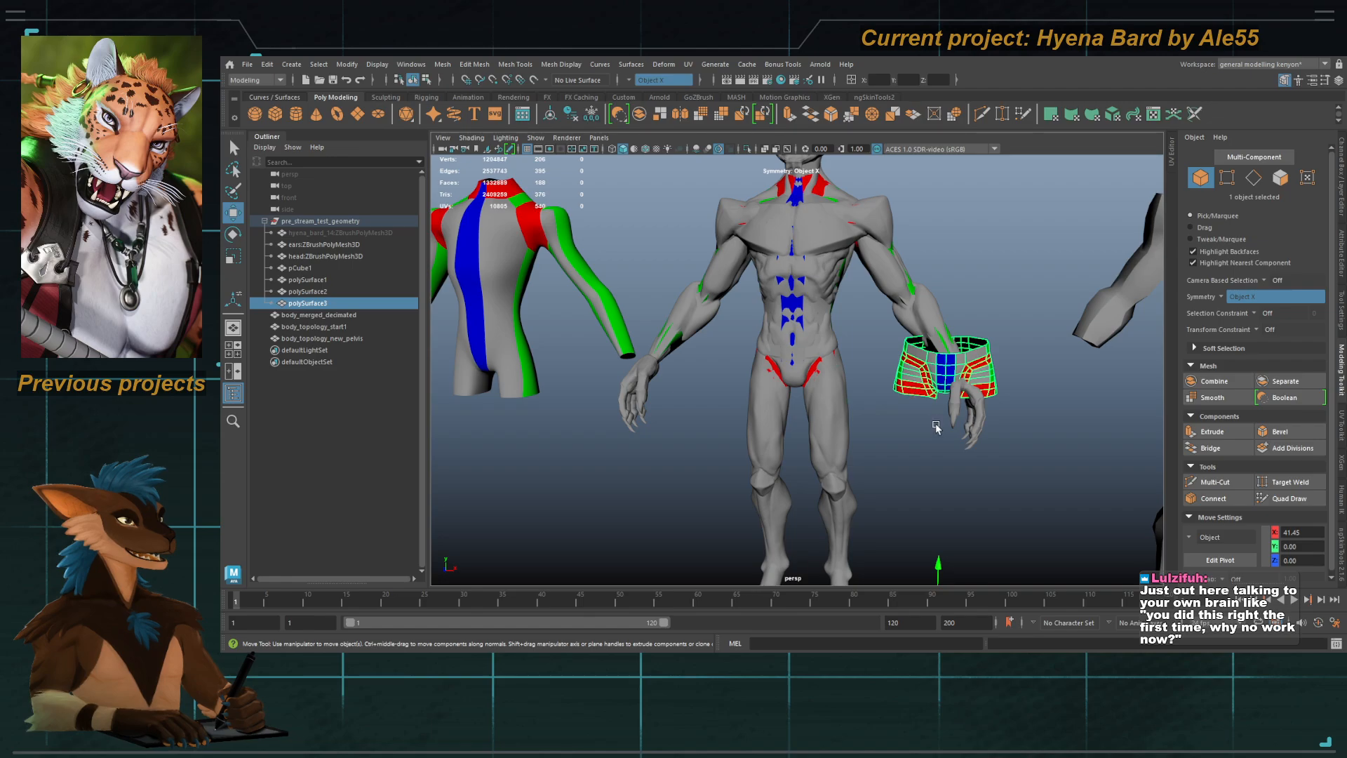
# Step: Try entering 0 again as the pelvis piece's absolute X position and revert it
pyautogui.keyDown('alt'); pyautogui.moveTo(936, 427); pyautogui.dragTo(832, 362, button='right'); pyautogui.keyUp('alt')
pyautogui.keyDown('alt'); pyautogui.moveTo(832, 362); pyautogui.dragTo(821, 306, button='middle'); pyautogui.keyUp('alt')
pyautogui.click(879, 80)
pyautogui.write('0')
pyautogui.press('Return')
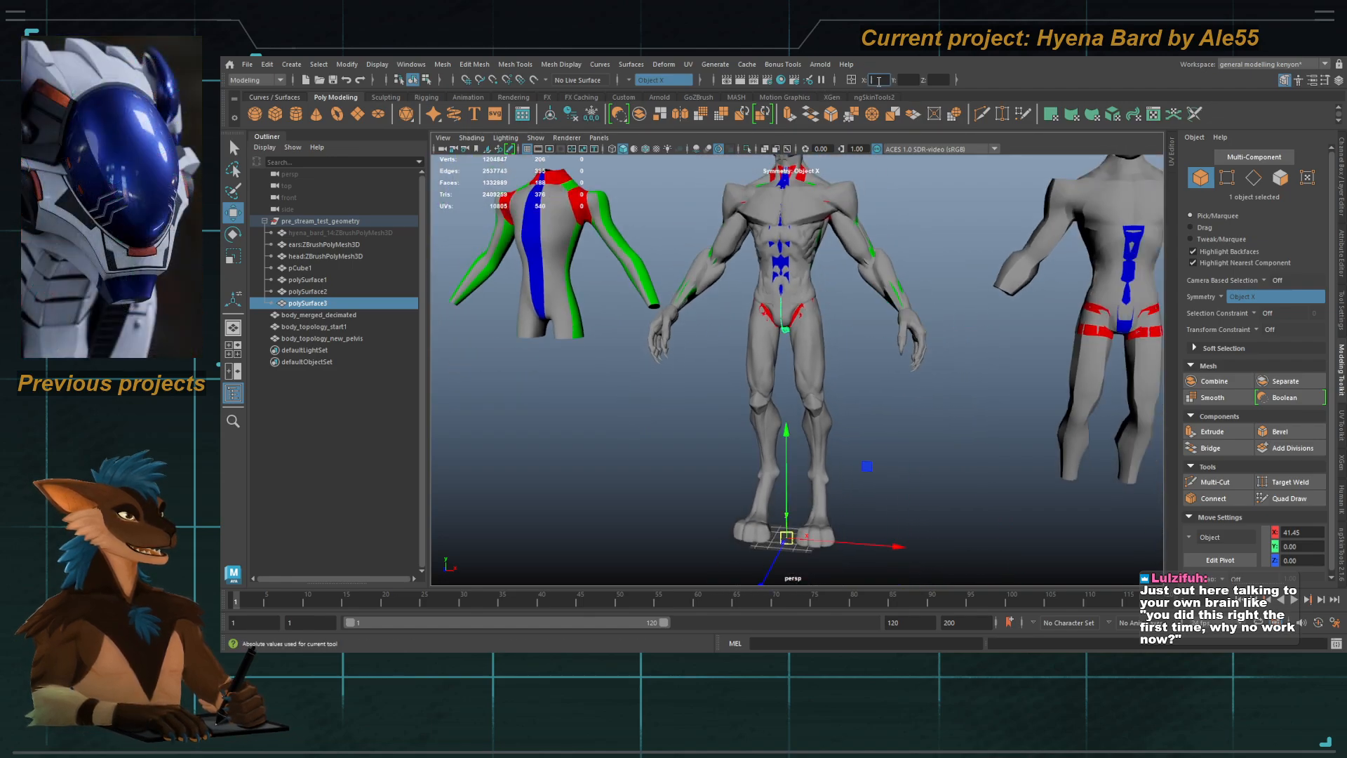
pyautogui.keyDown('alt'); pyautogui.moveTo(903, 327); pyautogui.dragTo(827, 327); pyautogui.keyUp('alt')
pyautogui.press('w')
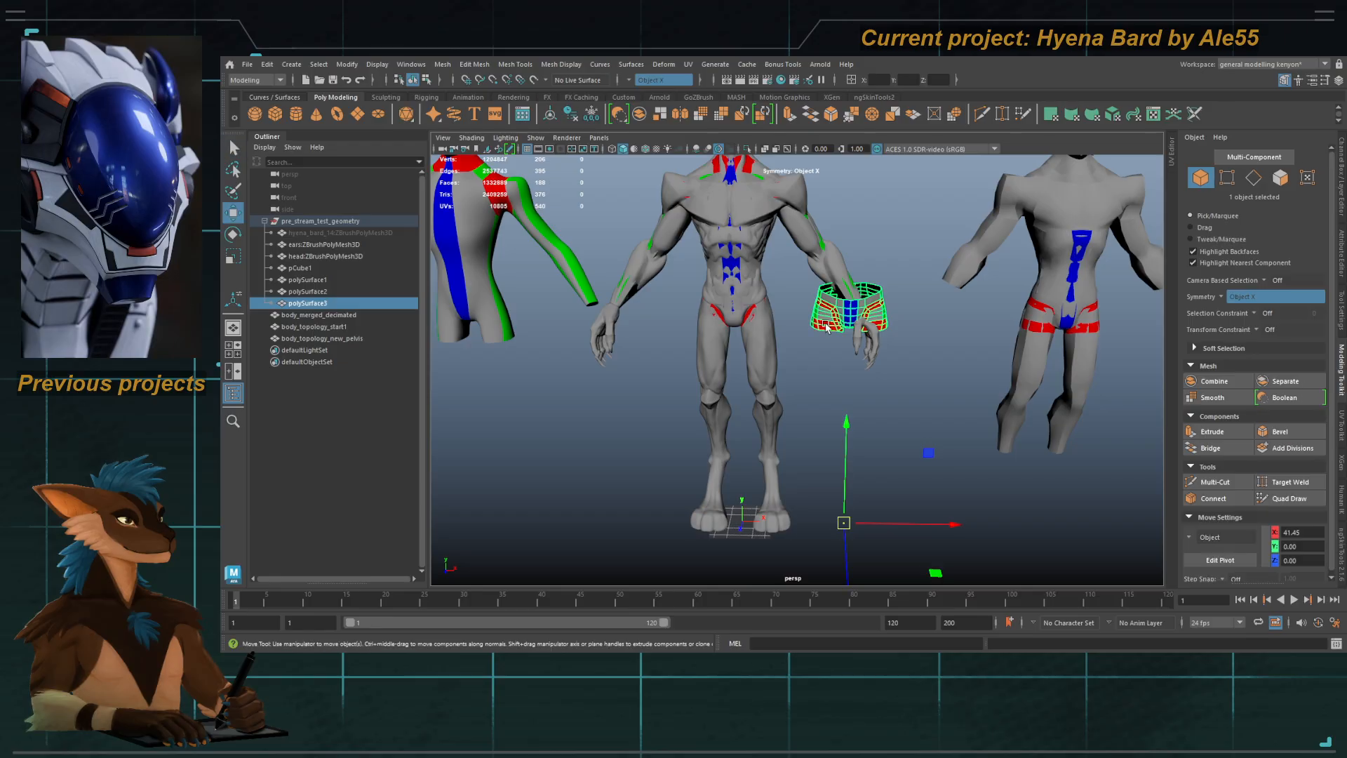
# Step: Unparent the pelvis piece polySurface3 from the pre_stream_test_geometry group and set its Translate X to 0
pyautogui.click(1340, 181)
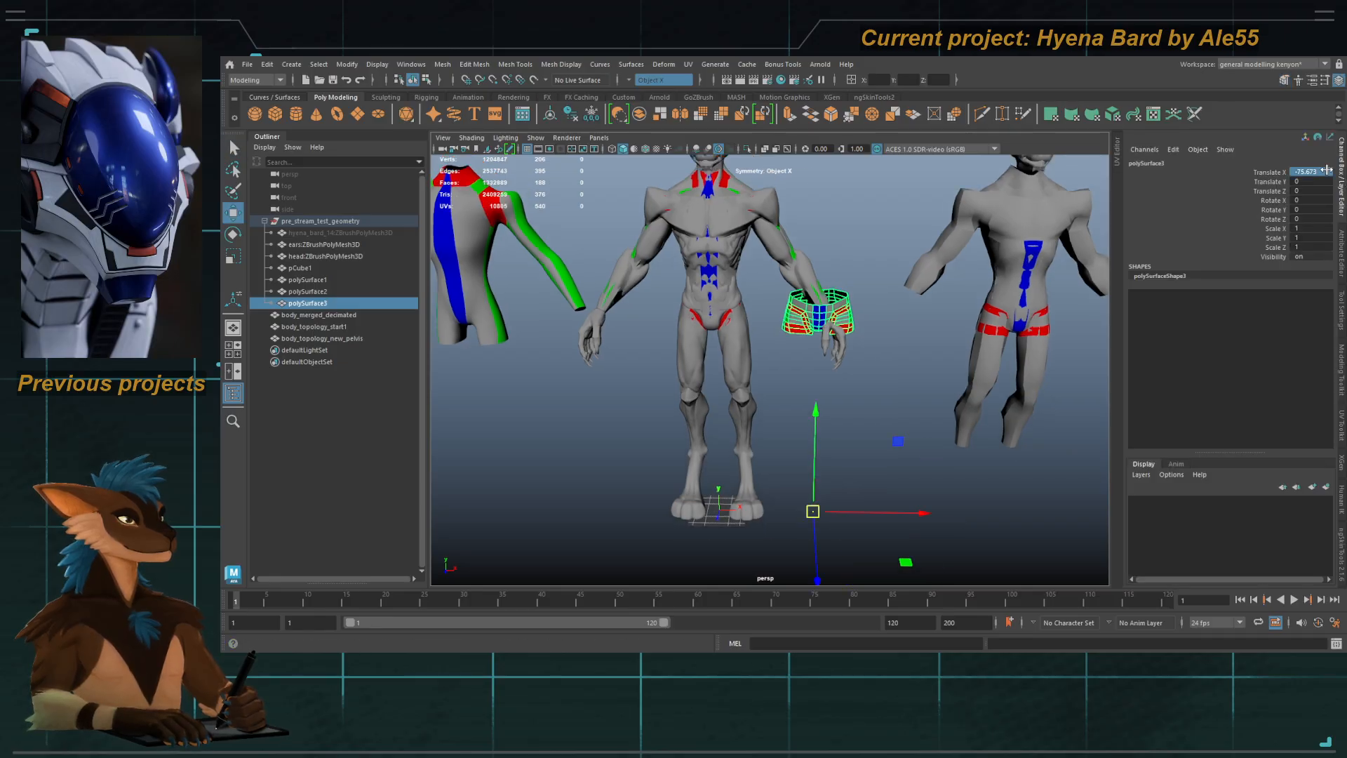
pyautogui.keyDown('alt'); pyautogui.moveTo(1030, 344); pyautogui.dragTo(913, 333, button='middle'); pyautogui.keyUp('alt')
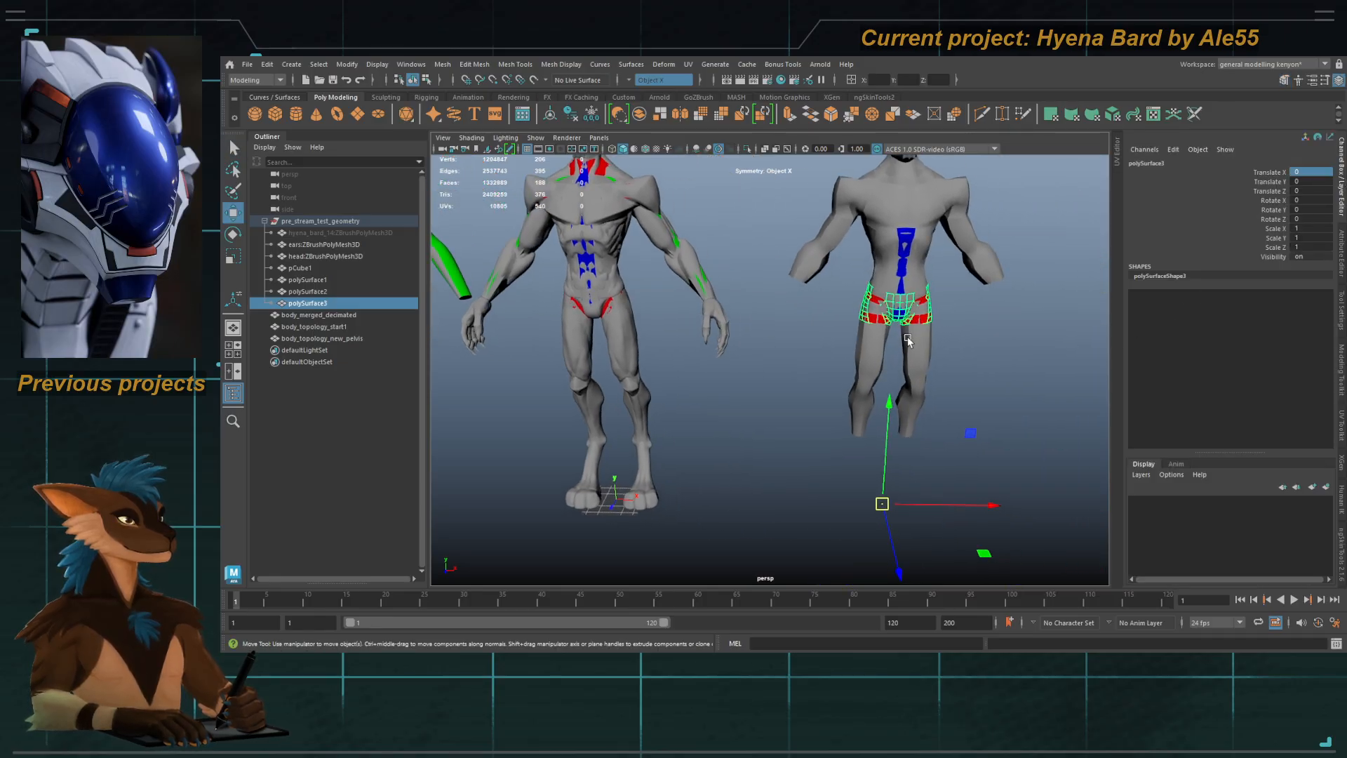
pyautogui.hotkey('shift', 'p')
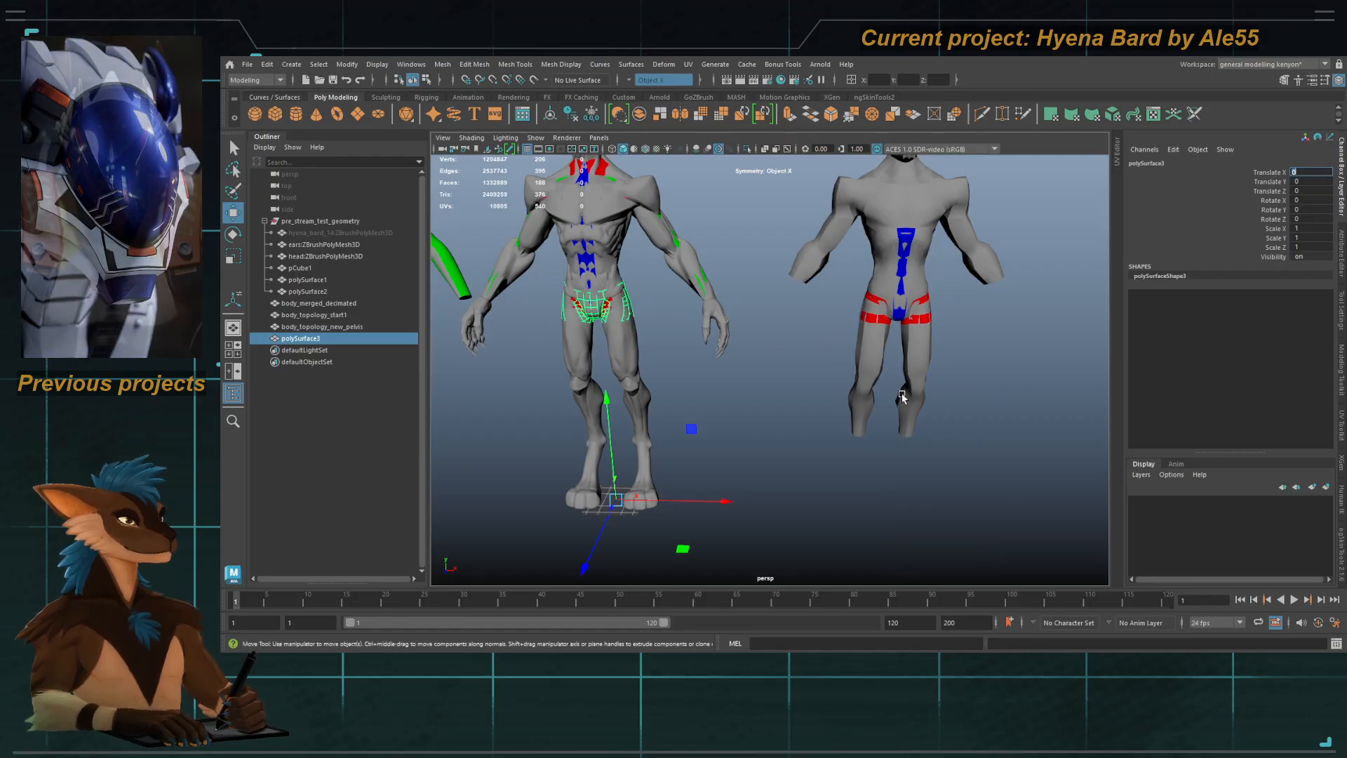
# Step: Select the torso mesh polySurface1 and examine its pelvis topology against the neighbouring low-poly body
pyautogui.keyDown('alt'); pyautogui.moveTo(761, 354); pyautogui.dragTo(912, 352, button='middle'); pyautogui.keyUp('alt')
pyautogui.keyDown('alt'); pyautogui.moveTo(912, 352); pyautogui.dragTo(1160, 493, button='right'); pyautogui.keyUp('alt')
pyautogui.keyDown('alt'); pyautogui.moveTo(740, 206); pyautogui.dragTo(766, 353, button='middle'); pyautogui.keyUp('alt')
pyautogui.keyDown('alt'); pyautogui.moveTo(766, 350); pyautogui.dragTo(724, 295); pyautogui.keyUp('alt')
pyautogui.keyDown('alt'); pyautogui.moveTo(725, 295); pyautogui.dragTo(544, 255, button='right'); pyautogui.keyUp('alt')
pyautogui.keyDown('alt'); pyautogui.moveTo(1094, 355); pyautogui.dragTo(702, 365, button='middle'); pyautogui.keyUp('alt')
pyautogui.click(936, 346)
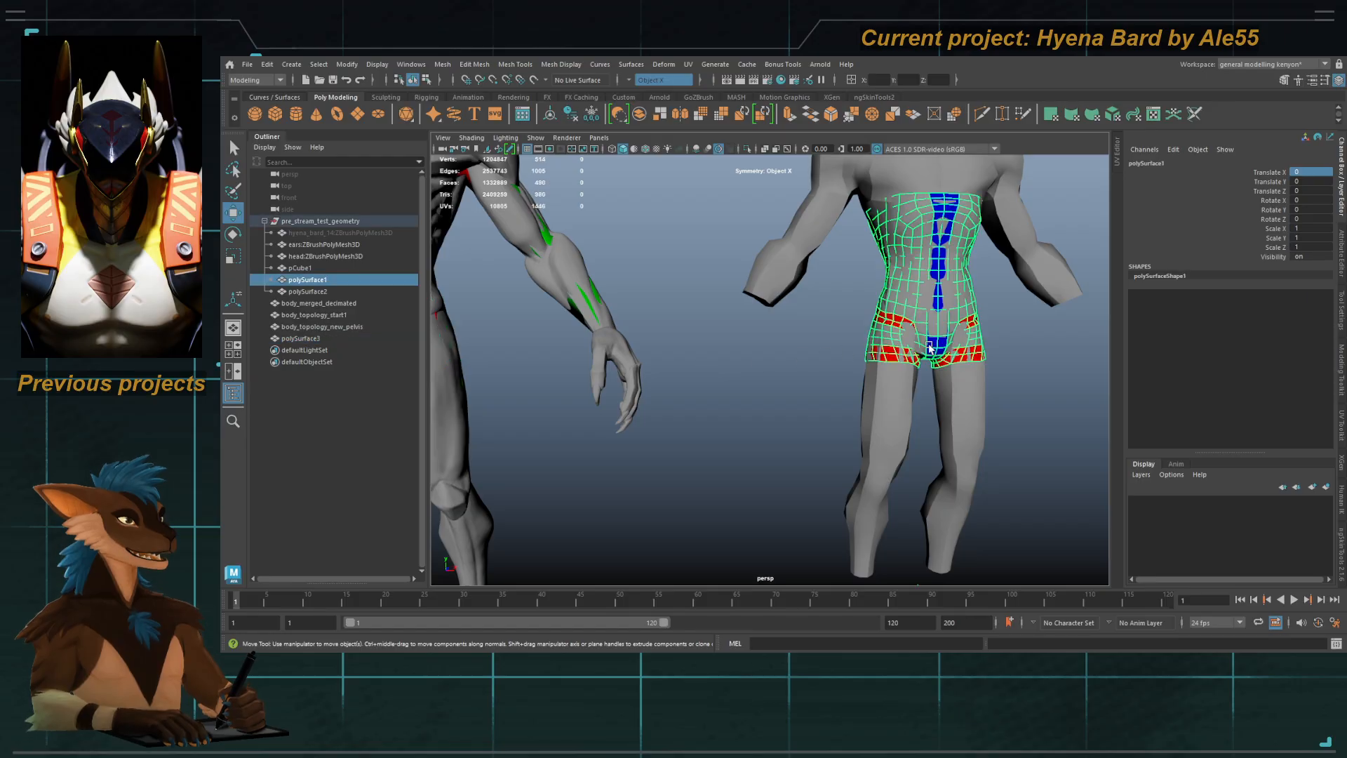
pyautogui.keyDown('alt'); pyautogui.moveTo(936, 346); pyautogui.dragTo(798, 358, button='middle'); pyautogui.keyUp('alt')
pyautogui.keyDown('alt'); pyautogui.moveTo(798, 358); pyautogui.dragTo(832, 302, button='right'); pyautogui.keyUp('alt')
pyautogui.keyDown('alt'); pyautogui.moveTo(804, 279); pyautogui.dragTo(791, 291); pyautogui.keyUp('alt')
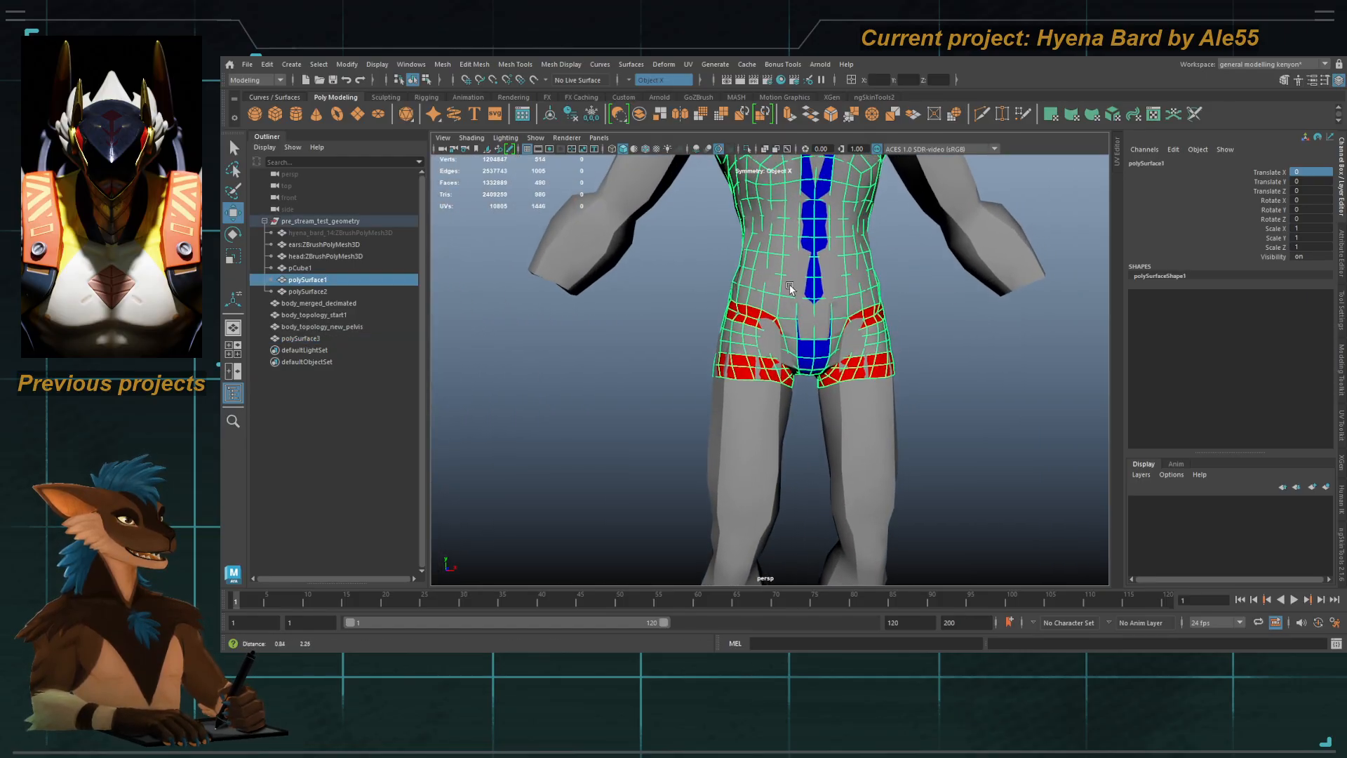
# Step: Isolate the low-poly body pCube1, examine its edge flow around the hips and legs, and exit isolation
pyautogui.click(752, 409)
pyautogui.click(748, 149)
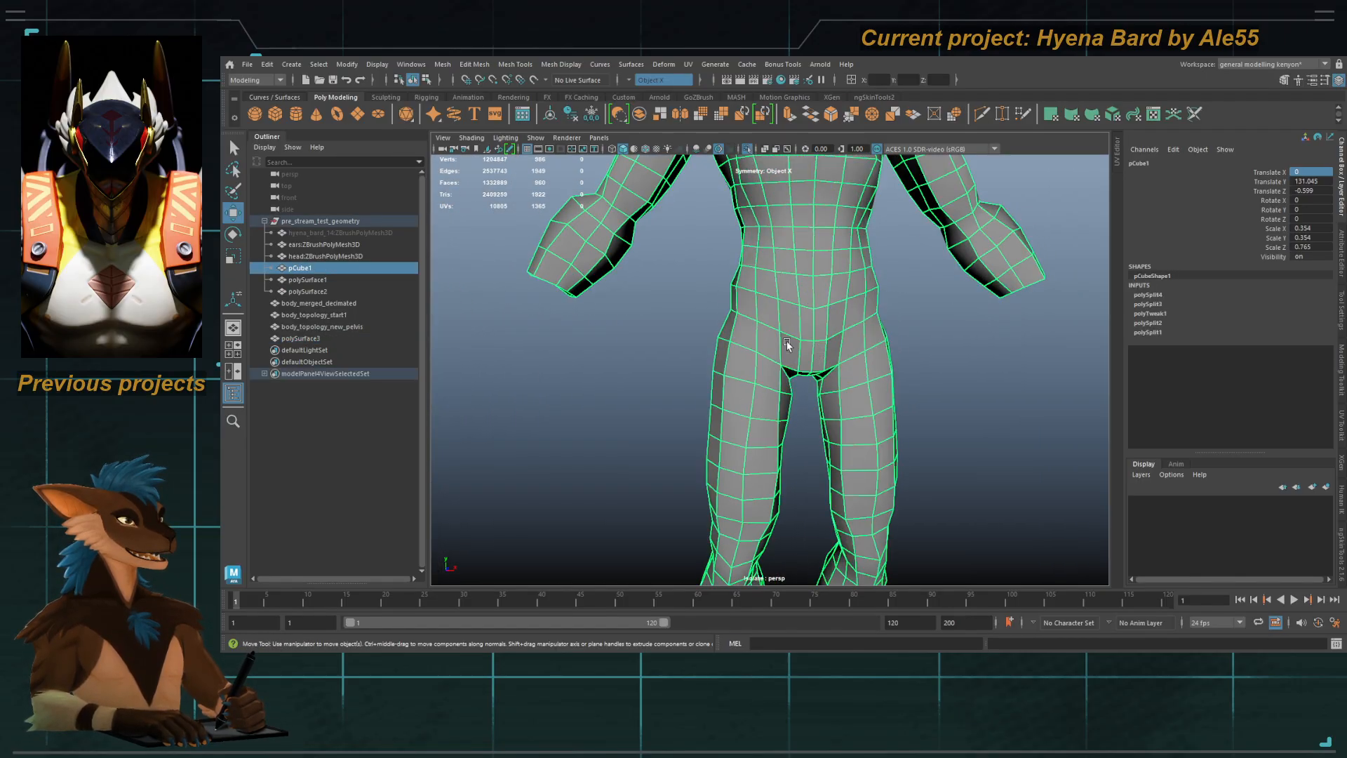
pyautogui.keyDown('alt'); pyautogui.moveTo(741, 360); pyautogui.dragTo(789, 331); pyautogui.keyUp('alt')
pyautogui.keyDown('alt'); pyautogui.moveTo(845, 390); pyautogui.dragTo(725, 346); pyautogui.keyUp('alt')
pyautogui.moveTo(685, 367); pyautogui.dragTo(644, 369, button='right')
pyautogui.click(718, 370)
pyautogui.keyDown('alt'); pyautogui.moveTo(652, 380); pyautogui.dragTo(893, 370); pyautogui.keyUp('alt')
pyautogui.keyDown('alt'); pyautogui.moveTo(893, 370); pyautogui.dragTo(836, 390, button='right'); pyautogui.keyUp('alt')
pyautogui.moveTo(837, 390); pyautogui.dragTo(865, 373, button='right')
pyautogui.keyDown('alt'); pyautogui.moveTo(646, 327); pyautogui.dragTo(971, 329, button='middle'); pyautogui.keyUp('alt')
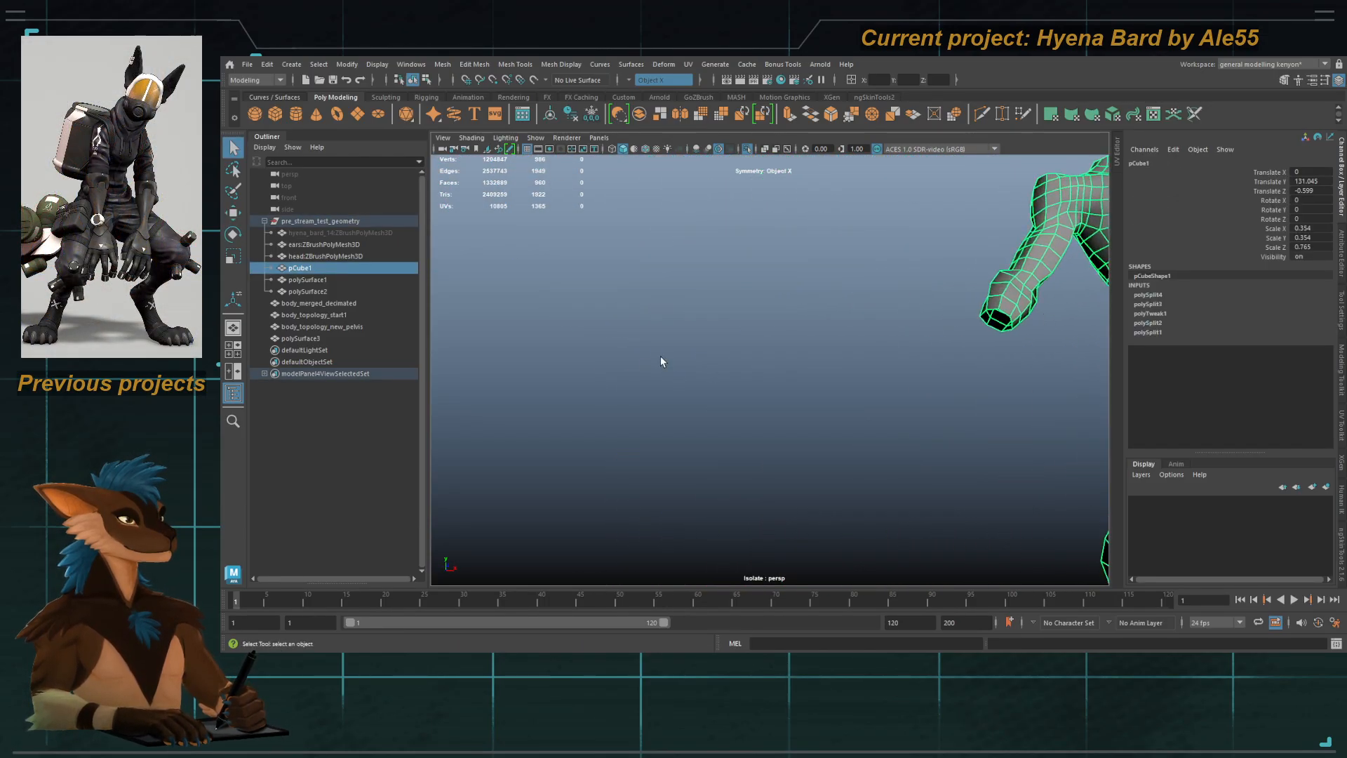
pyautogui.click(747, 149)
# Step: Make body_merged_decimated the live surface and isolate the retopology mesh body_topology_new_pelvis
pyautogui.scroll(3, 680, 308)
pyautogui.click(681, 308)
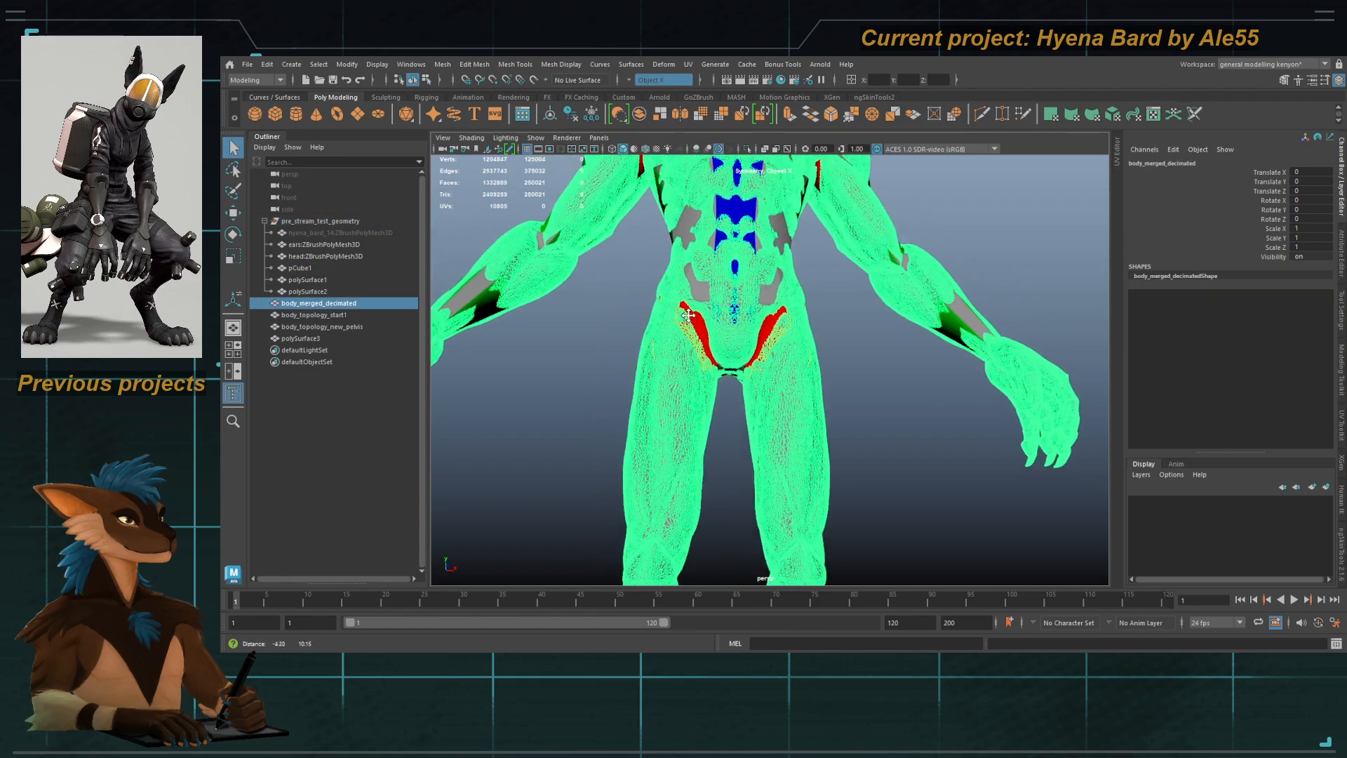
pyautogui.click(533, 79)
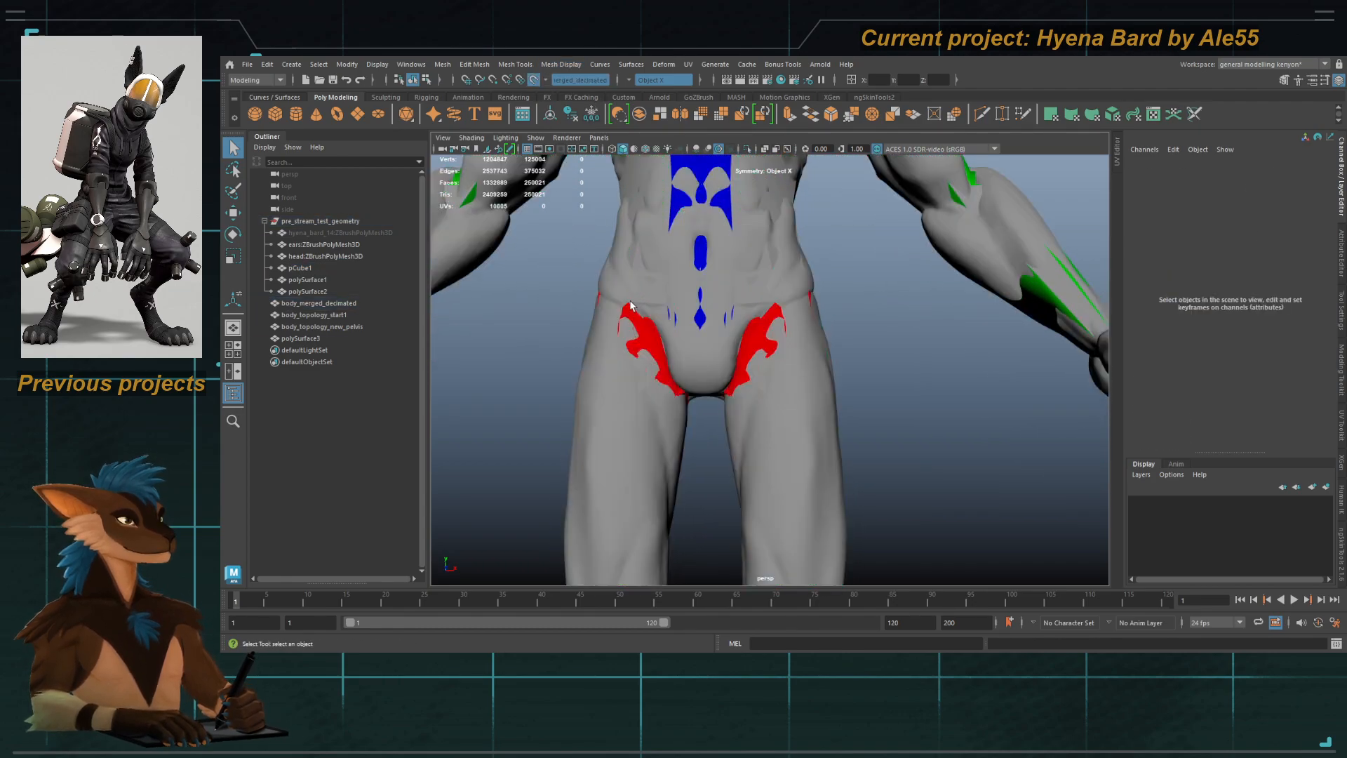
pyautogui.click(662, 331)
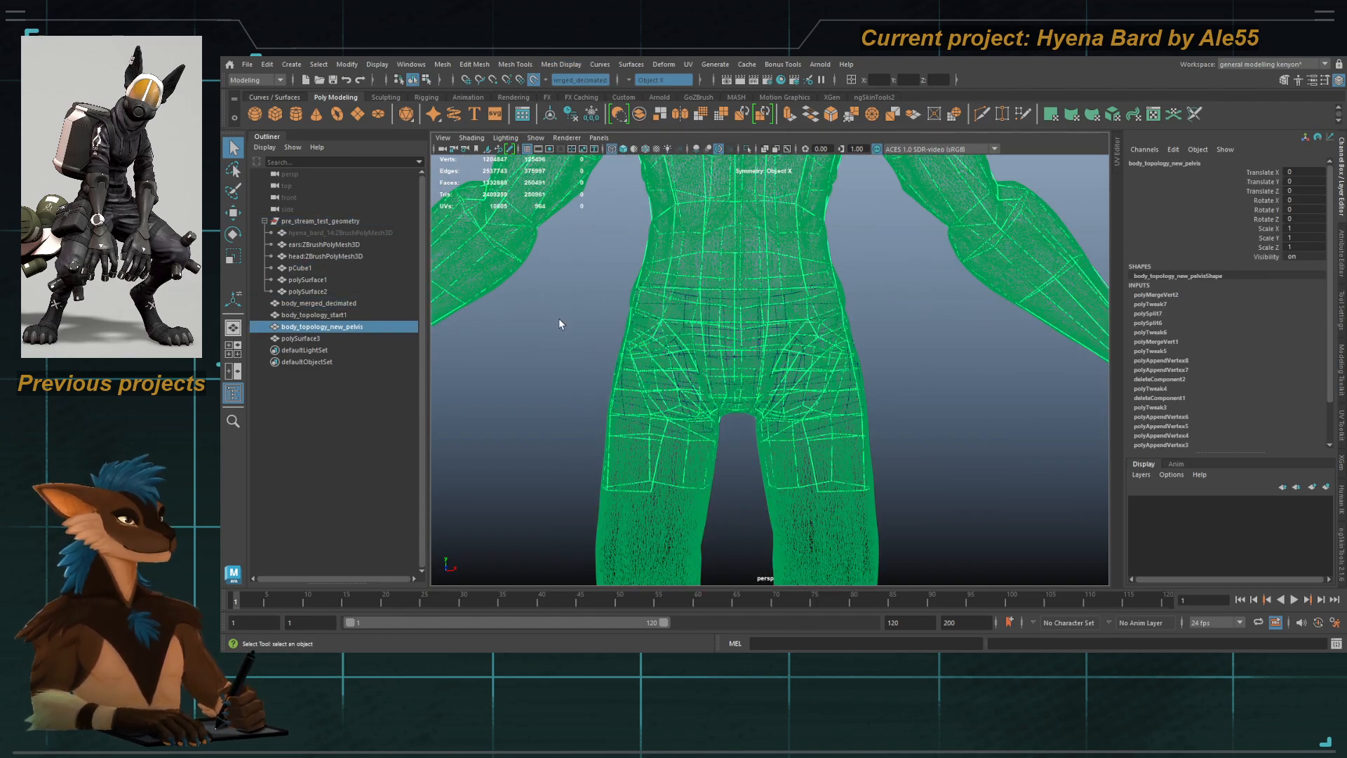
pyautogui.click(746, 149)
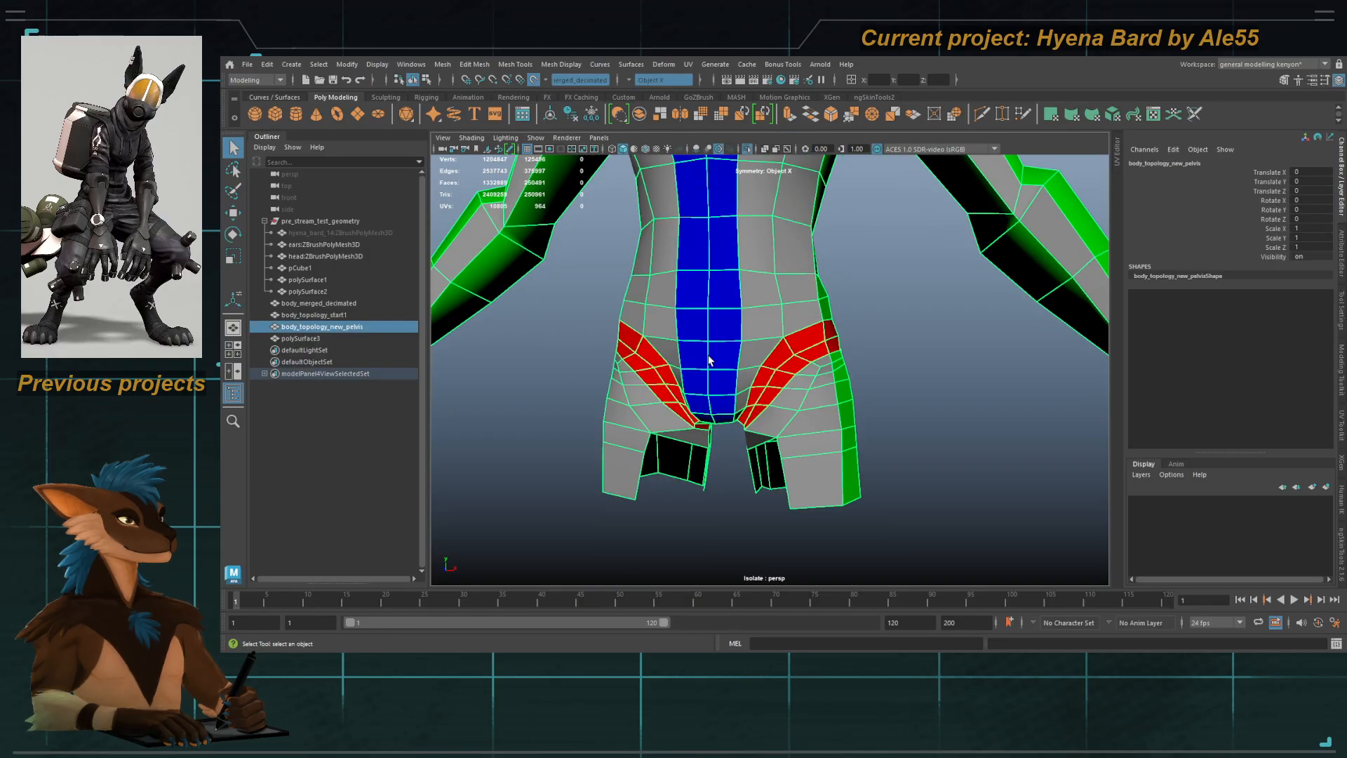
# Step: Duplicate the retopology mesh, rename the copy body_topology_bad_pelvis and hide it
pyautogui.hotkey('ctrl', 'd')
pyautogui.doubleClick(390, 350)
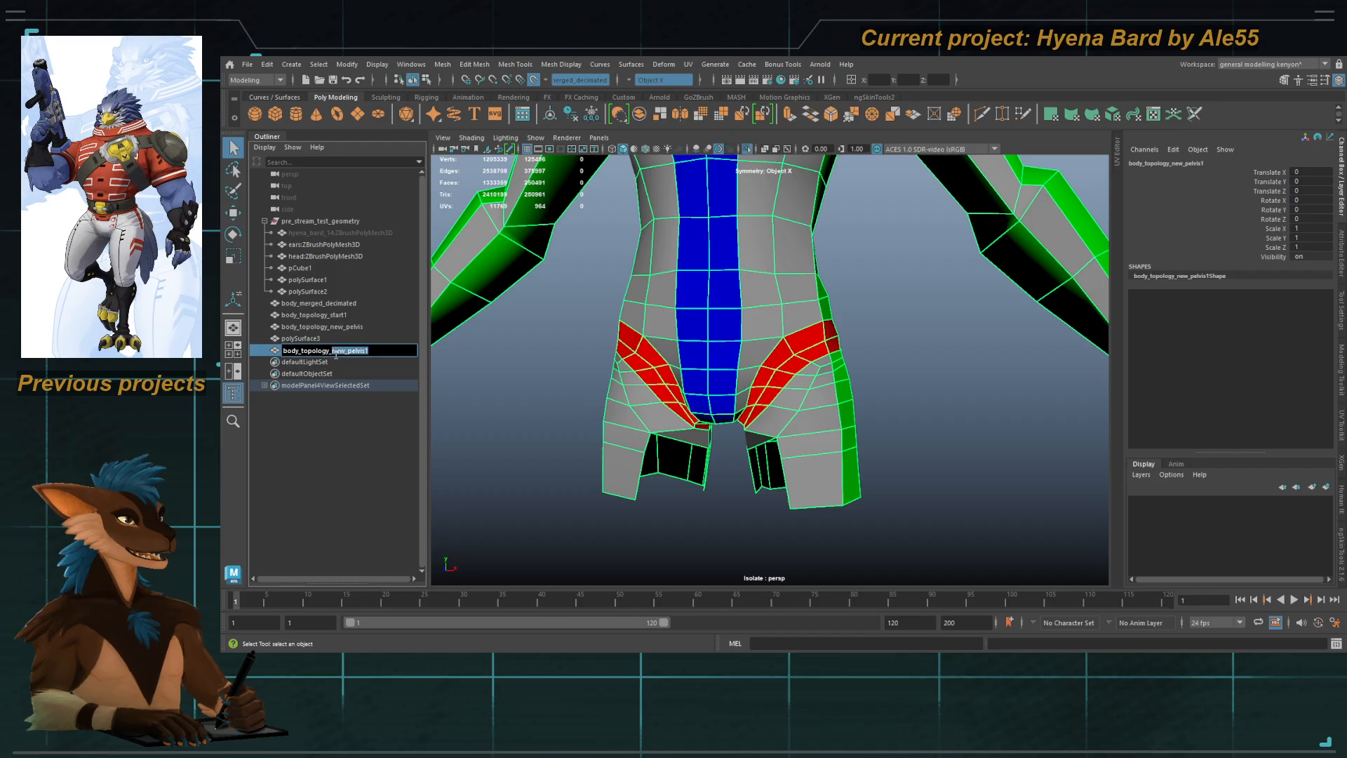
pyautogui.write('bad_pelvis')
pyautogui.press('Return')
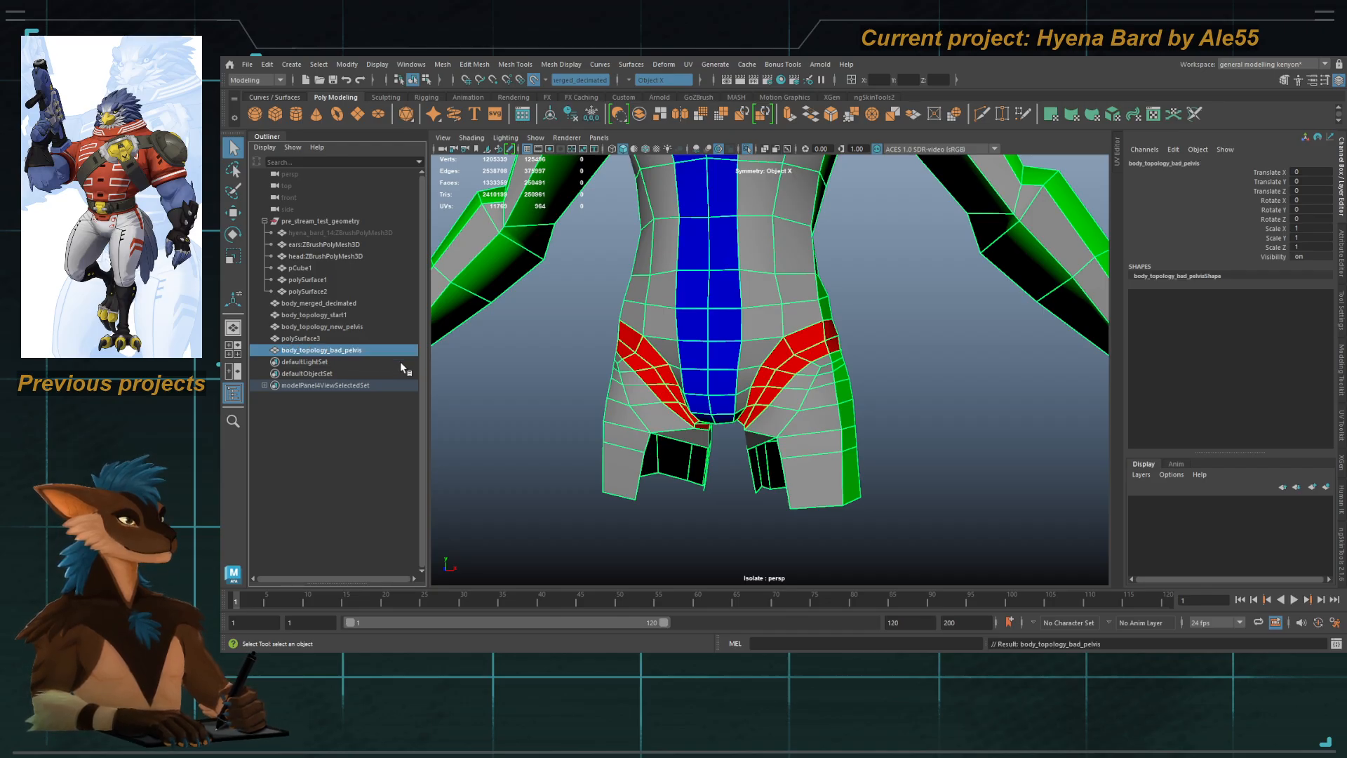
pyautogui.press('h')
# Step: Delete the ring of faces below the waist of body_topology_new_pelvis and the whole pelvis and thigh shell beneath it
pyautogui.click(336, 328)
pyautogui.keyDown('alt'); pyautogui.moveTo(703, 383); pyautogui.dragTo(723, 380); pyautogui.keyUp('alt')
pyautogui.press('F11')
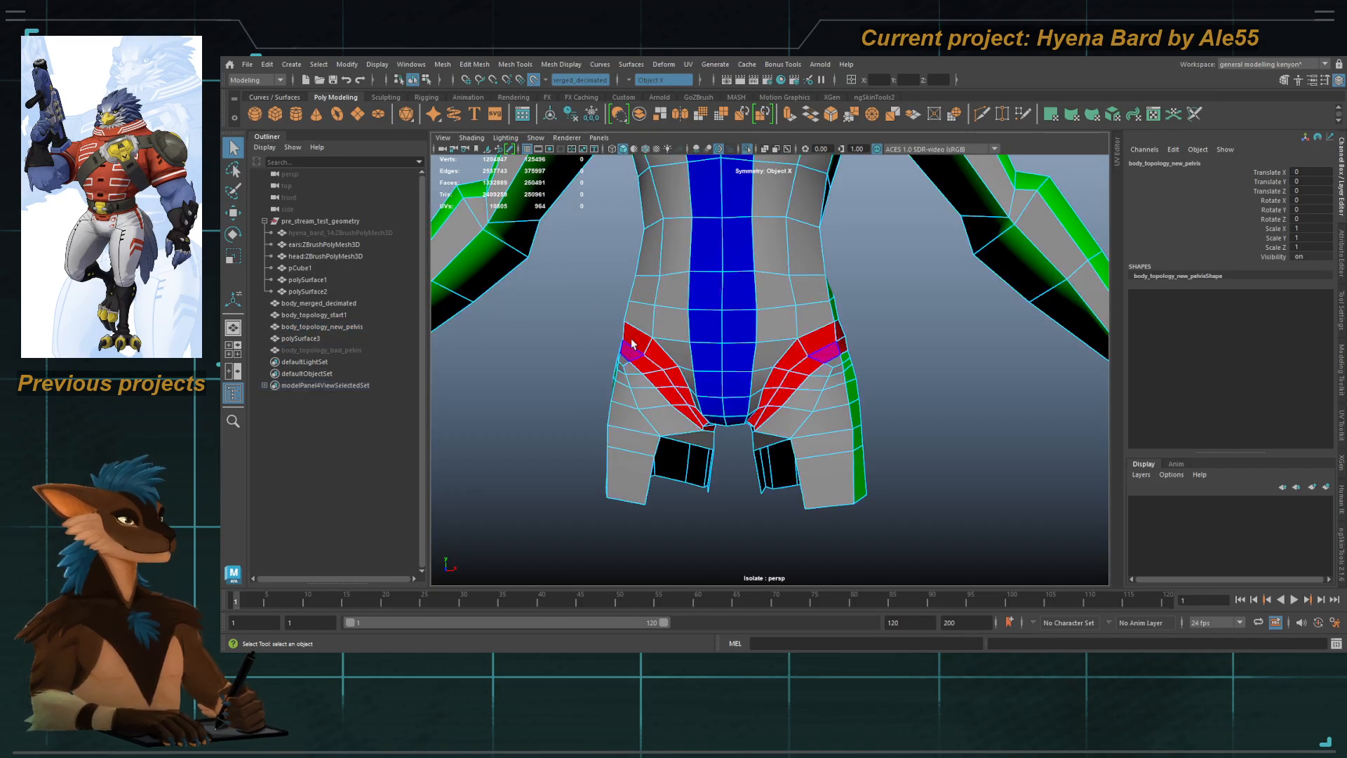
pyautogui.doubleClick(667, 327)
pyautogui.press('Delete')
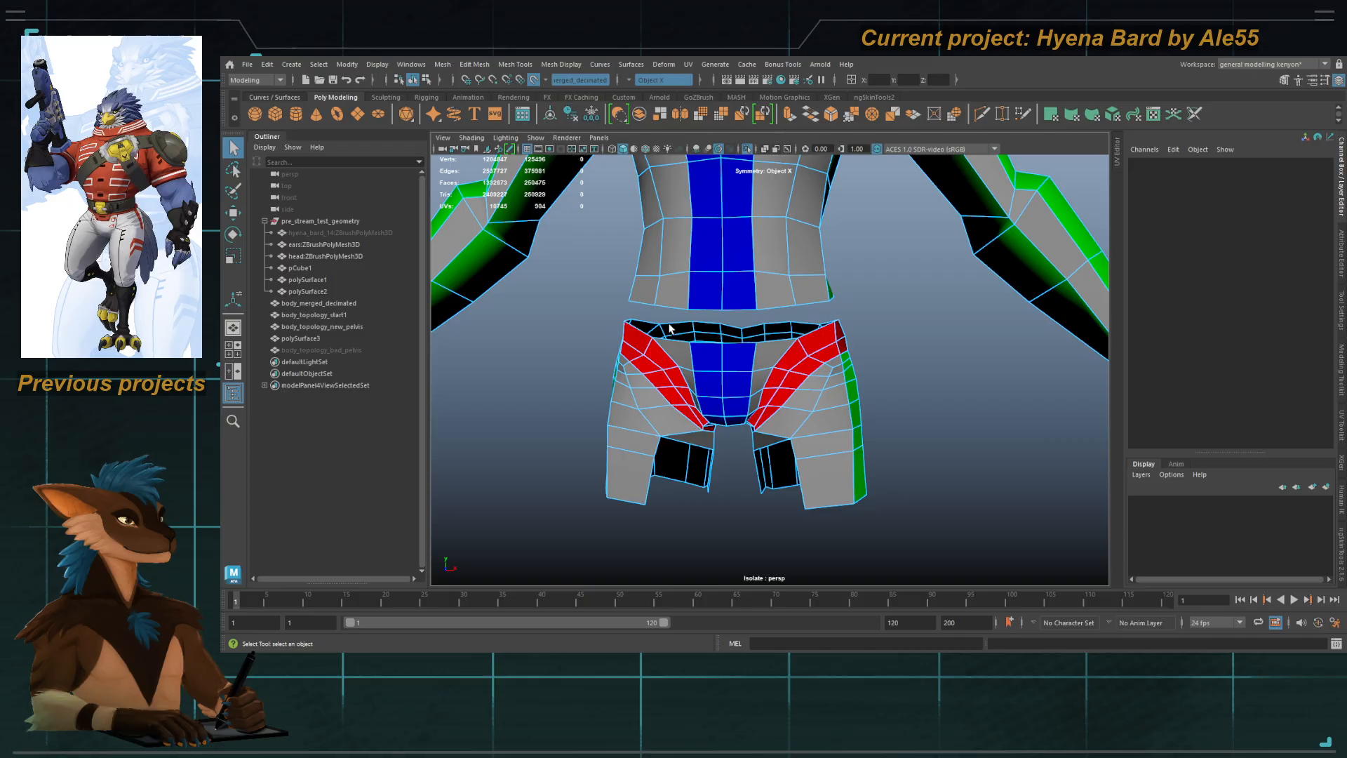
pyautogui.doubleClick(676, 379)
pyautogui.press('Delete')
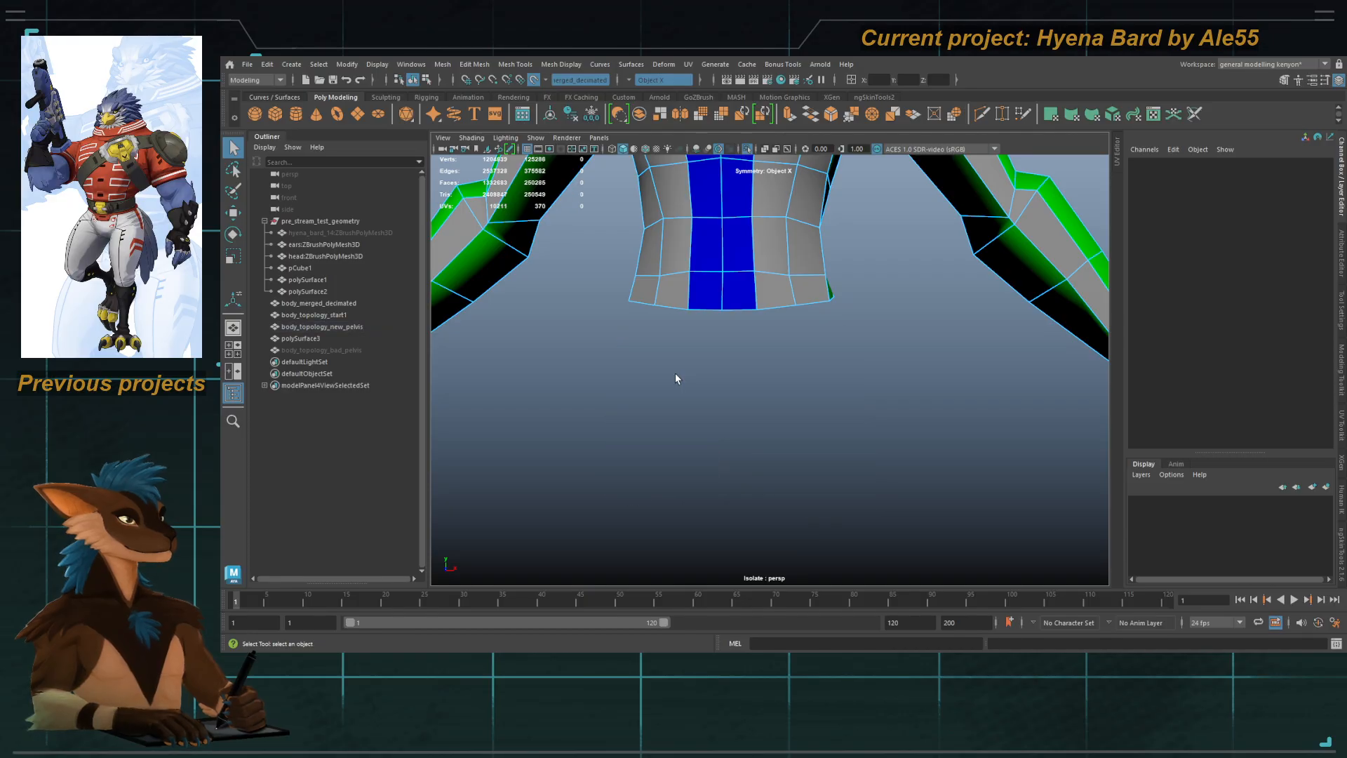
# Step: Exit isolation and rename polySurface3 to fixed_pelvis
pyautogui.click(746, 148)
pyautogui.press('F8')
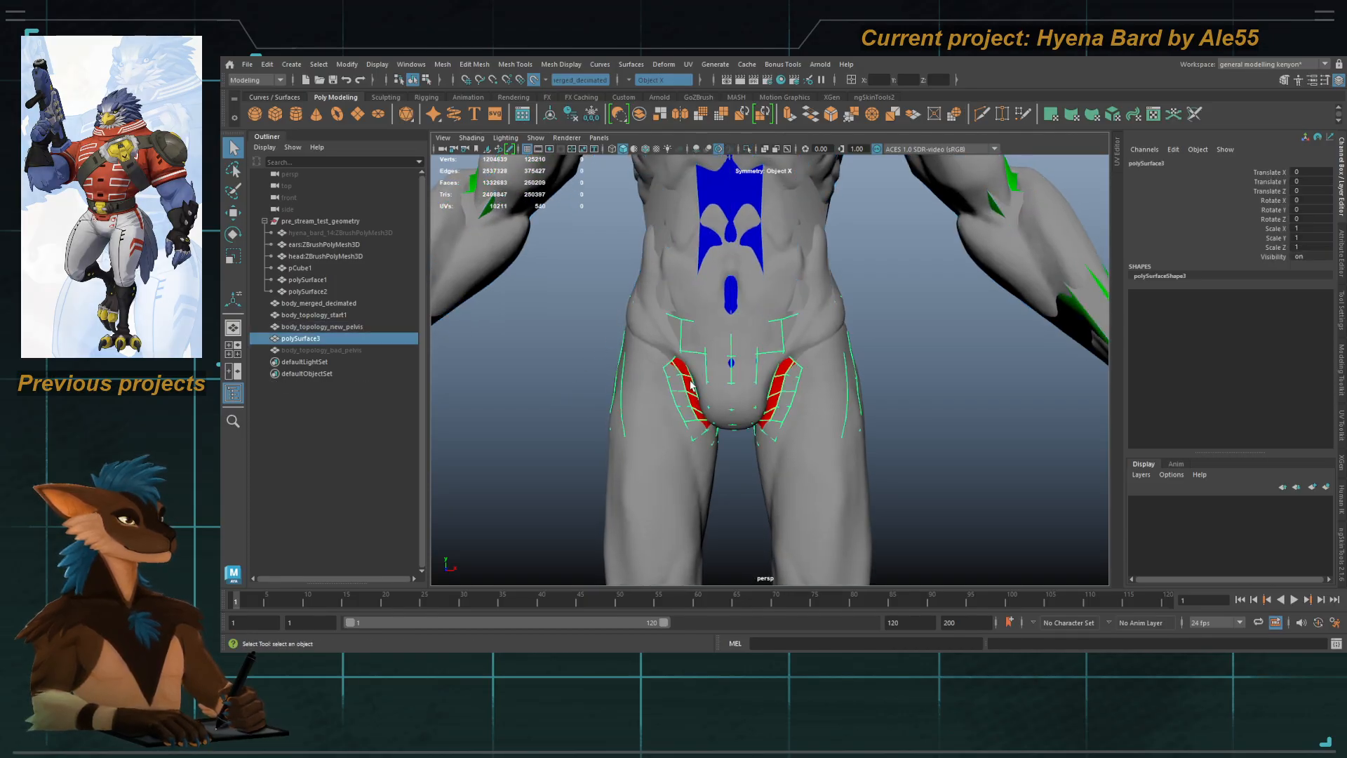
pyautogui.doubleClick(303, 339)
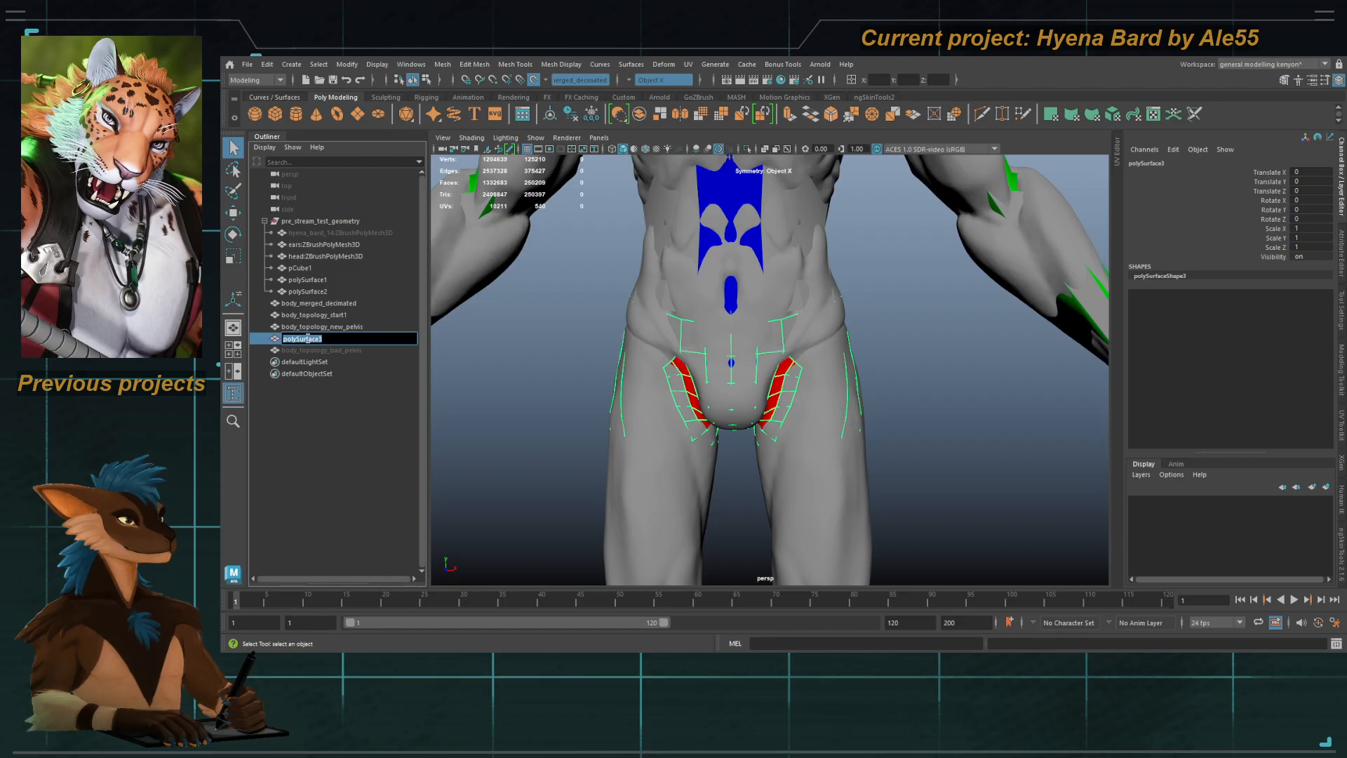
pyautogui.write('fixed_pelvis')
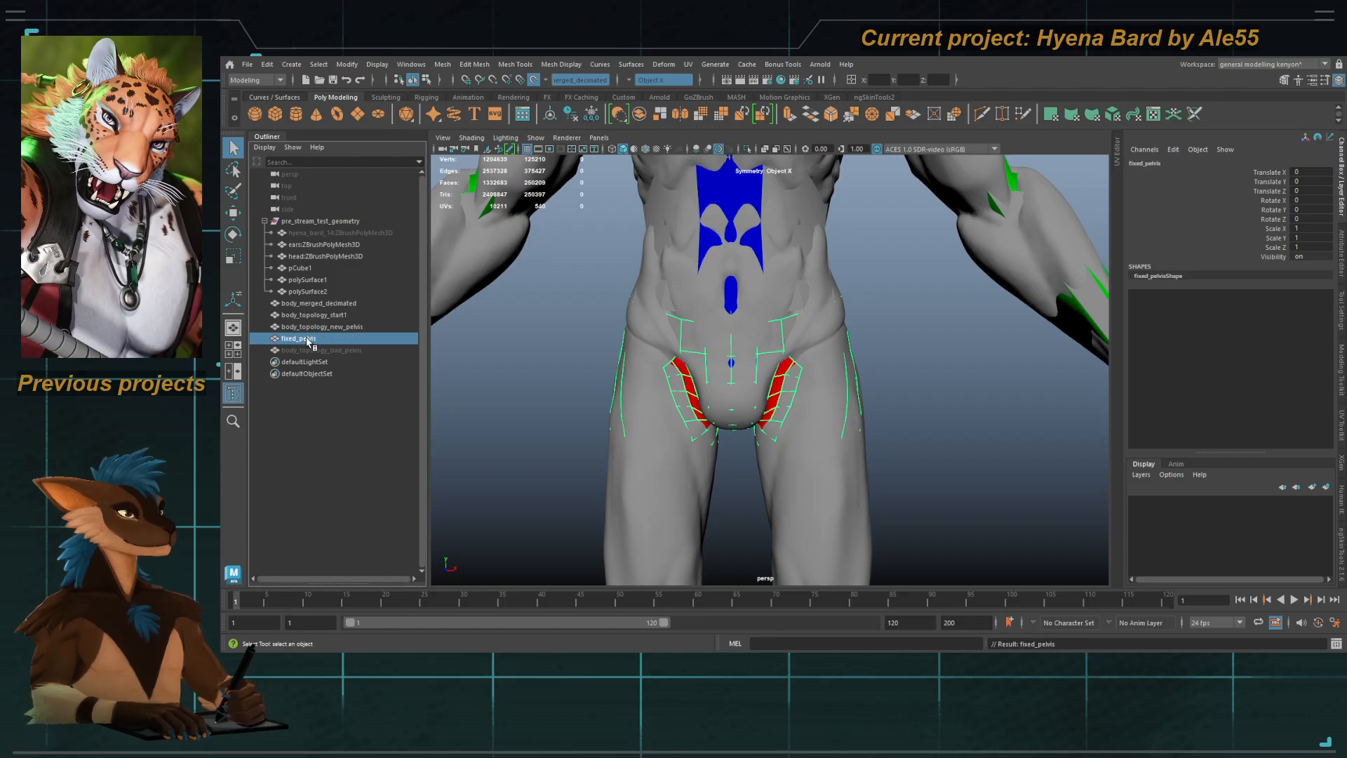
pyautogui.press('Return')
# Step: Combine fixed_pelvis with body_topology_new_pelvis into one mesh and isolate it
pyautogui.keyDown('shift'); pyautogui.click(644, 280); pyautogui.keyUp('shift')
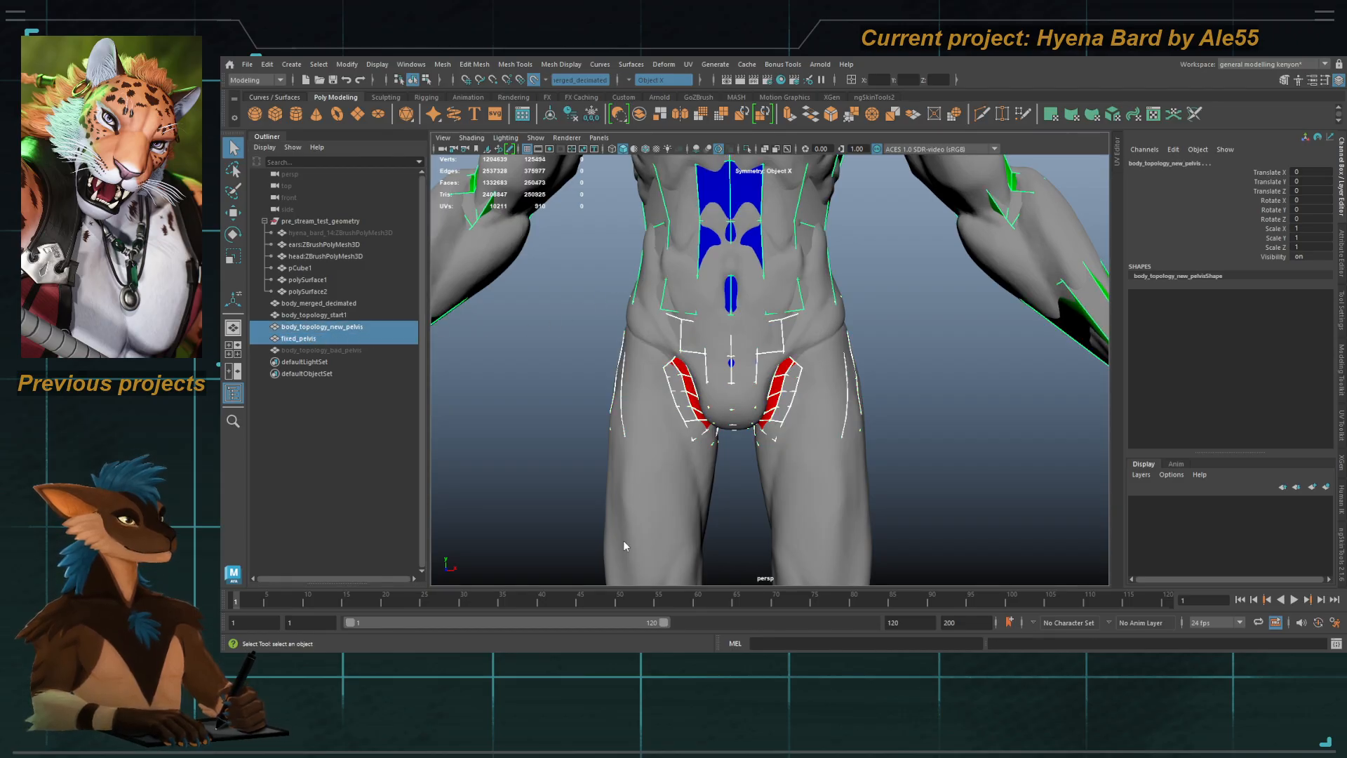
pyautogui.hotkey('ctrl', 'shift', 'c')
pyautogui.click(748, 149)
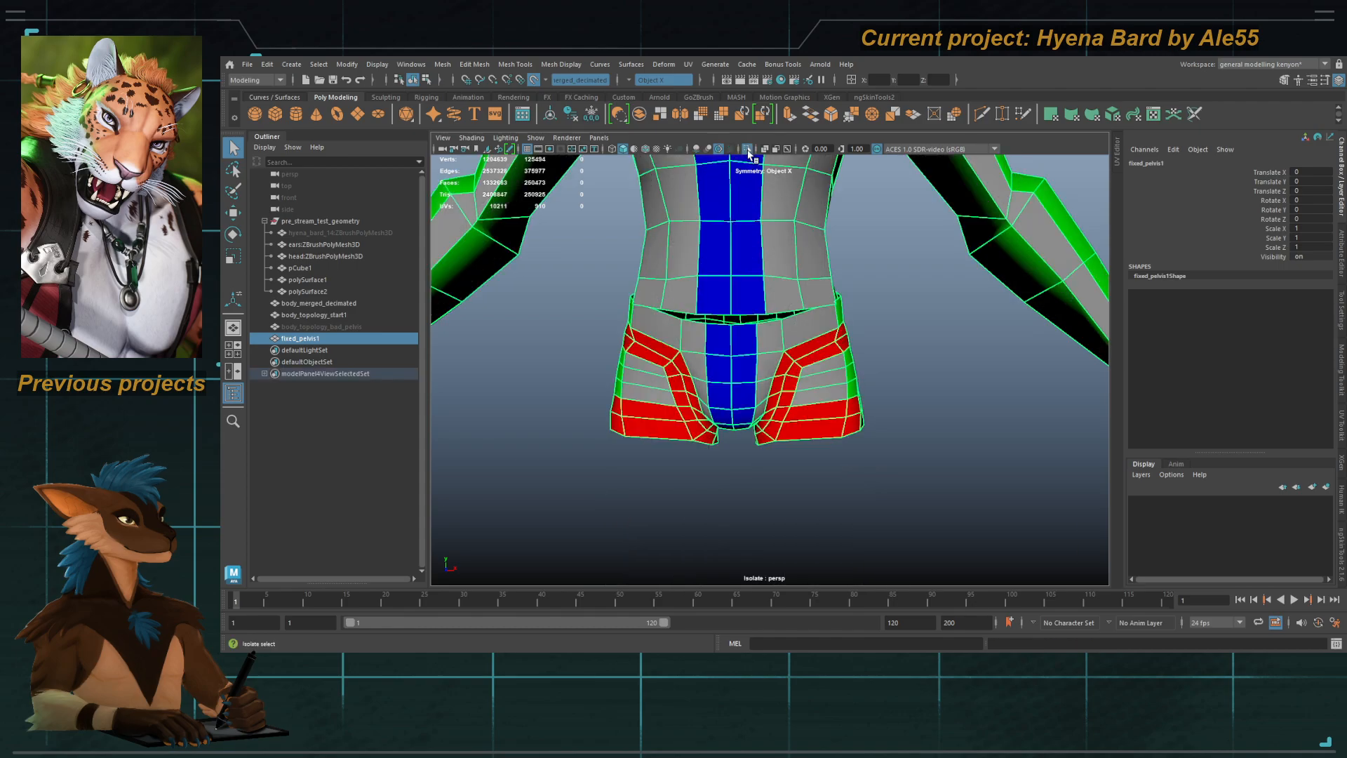
pyautogui.keyDown('alt'); pyautogui.moveTo(743, 351); pyautogui.dragTo(714, 342); pyautogui.keyUp('alt')
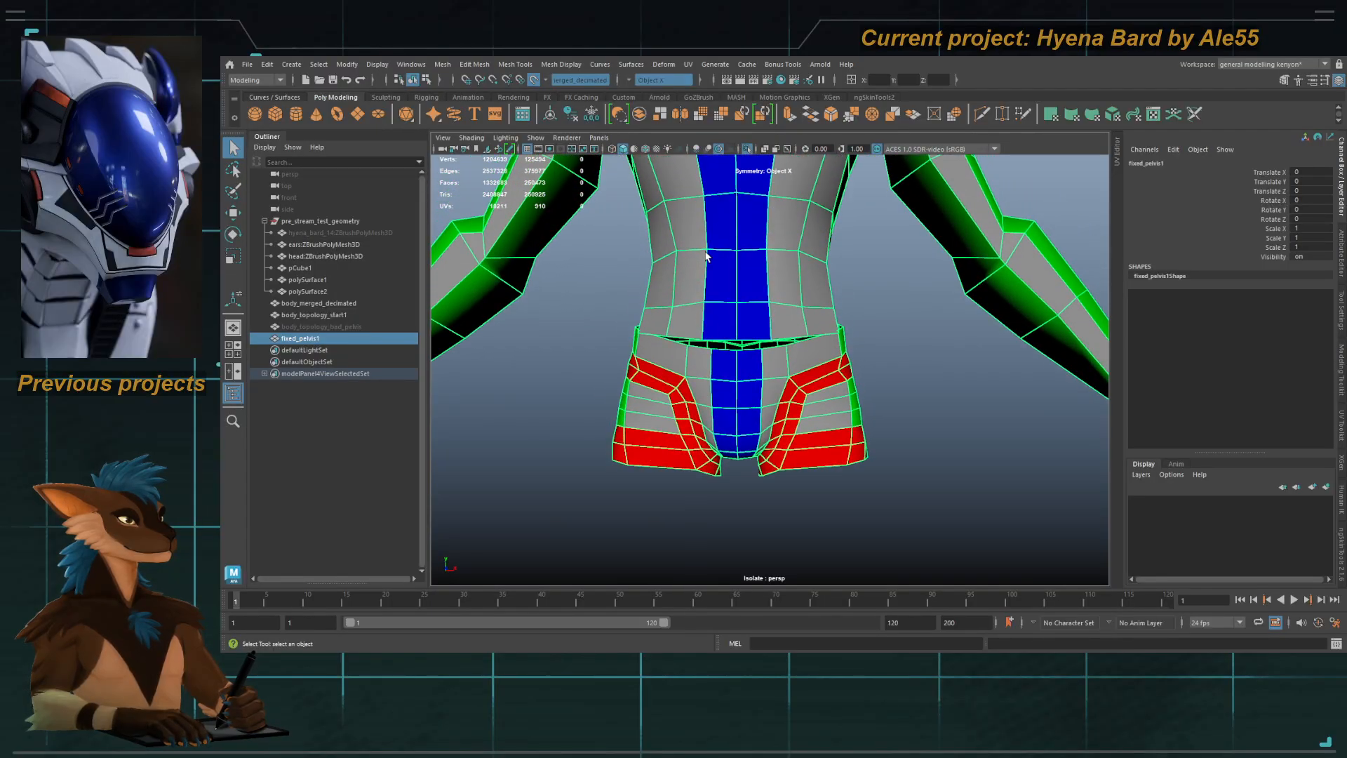
pyautogui.keyDown('shift'); pyautogui.moveTo(709, 494); pyautogui.dragTo(618, 423, button='right'); pyautogui.keyUp('shift')
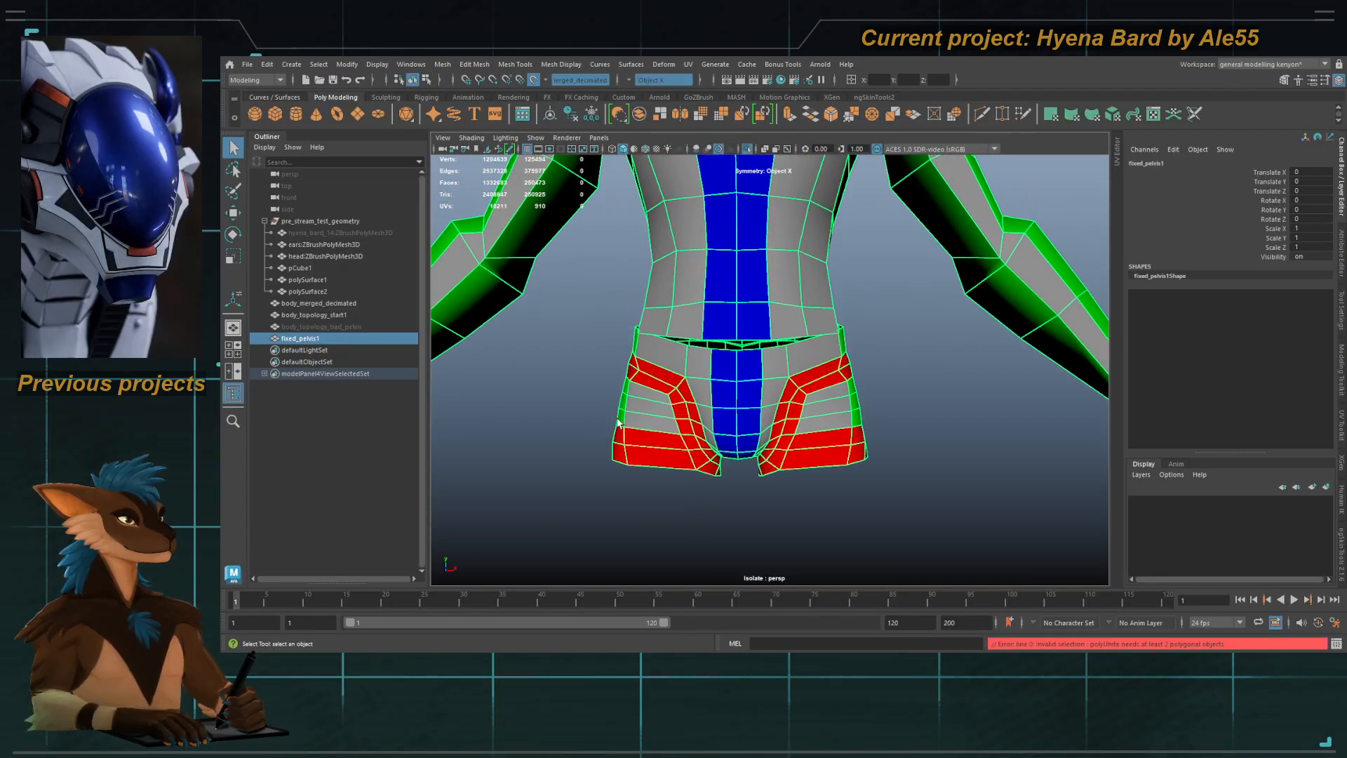
# Step: Rename the combined mesh to fixed_pelvis and exit isolation
pyautogui.doubleClick(338, 338)
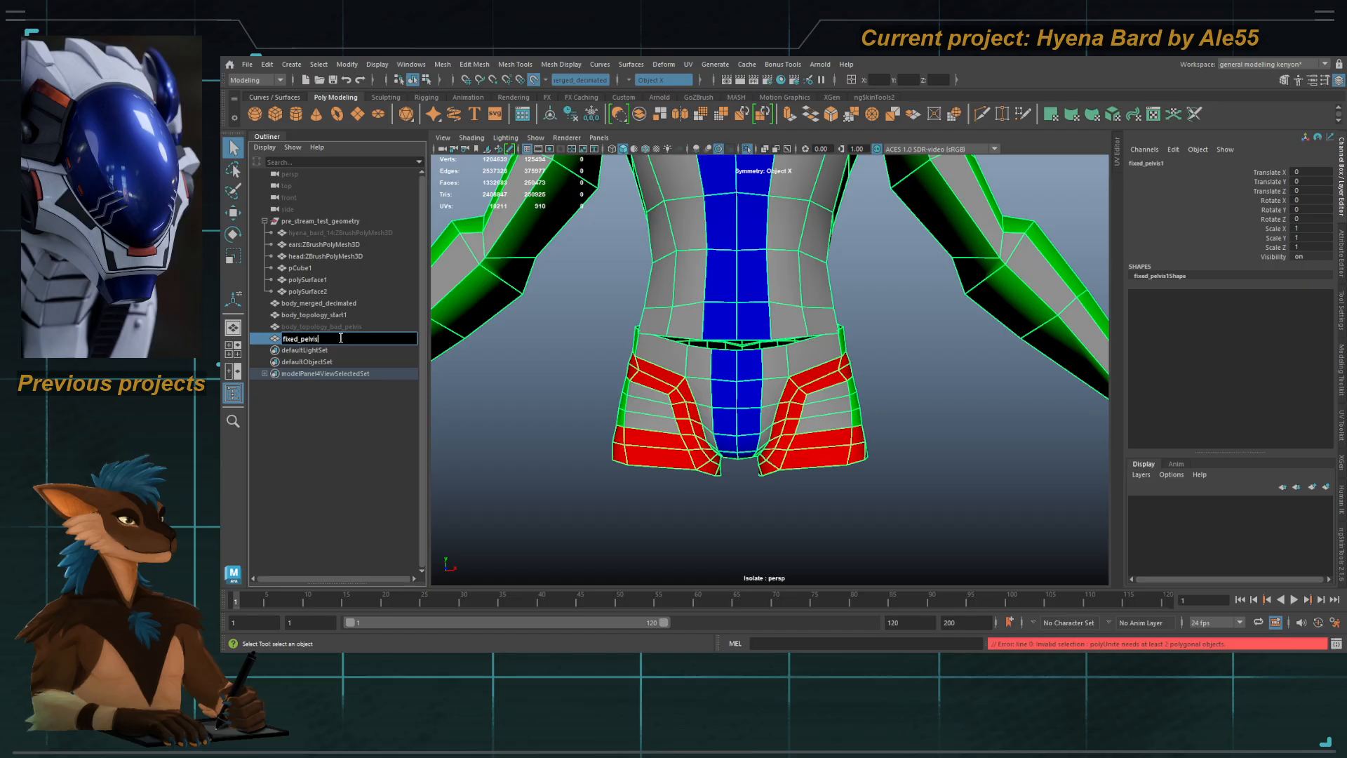
pyautogui.press('Return')
pyautogui.click(747, 150)
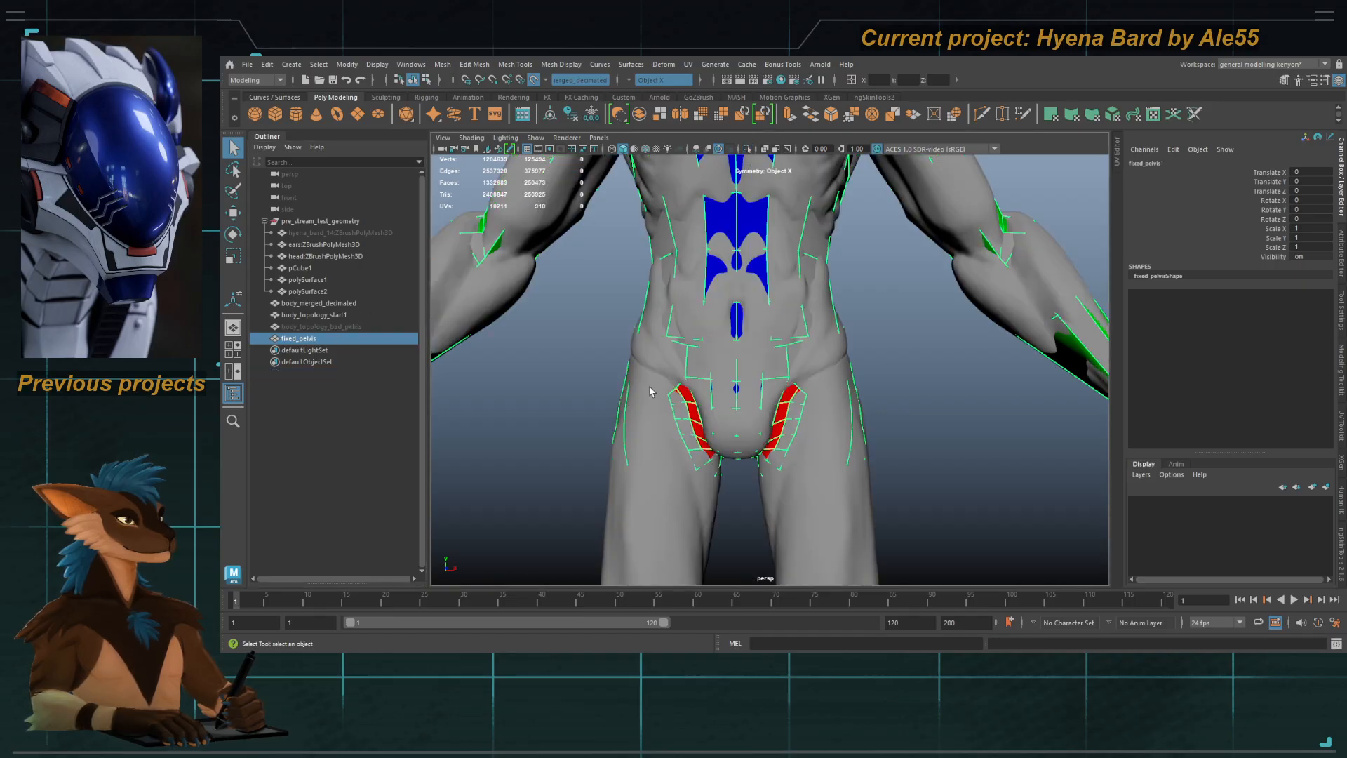
# Step: Weld the torso's front and side waist vertices to the upper edge of the pelvis with Quad Draw
pyautogui.click(672, 359)
pyautogui.keyDown('alt'); pyautogui.moveTo(672, 359); pyautogui.dragTo(698, 342, button='right'); pyautogui.keyUp('alt')
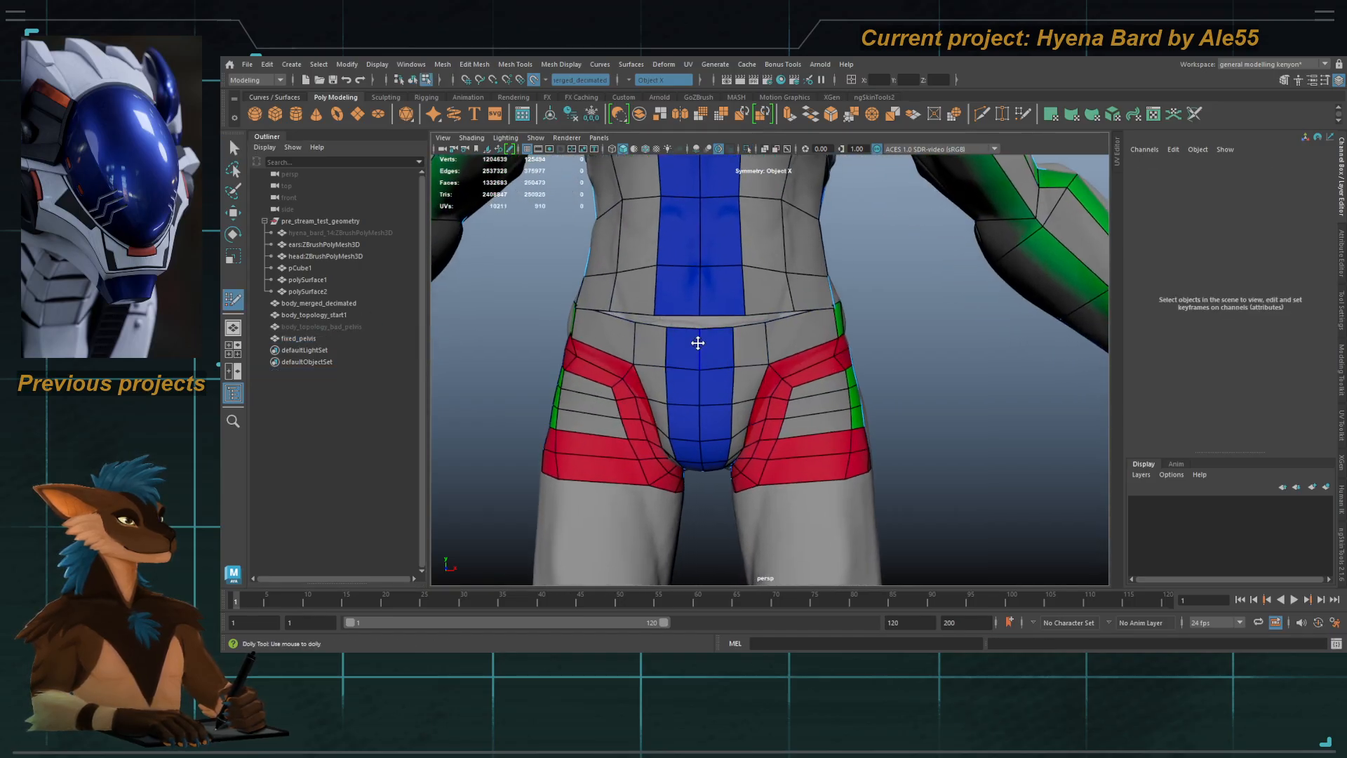
pyautogui.moveTo(677, 314); pyautogui.dragTo(685, 325)
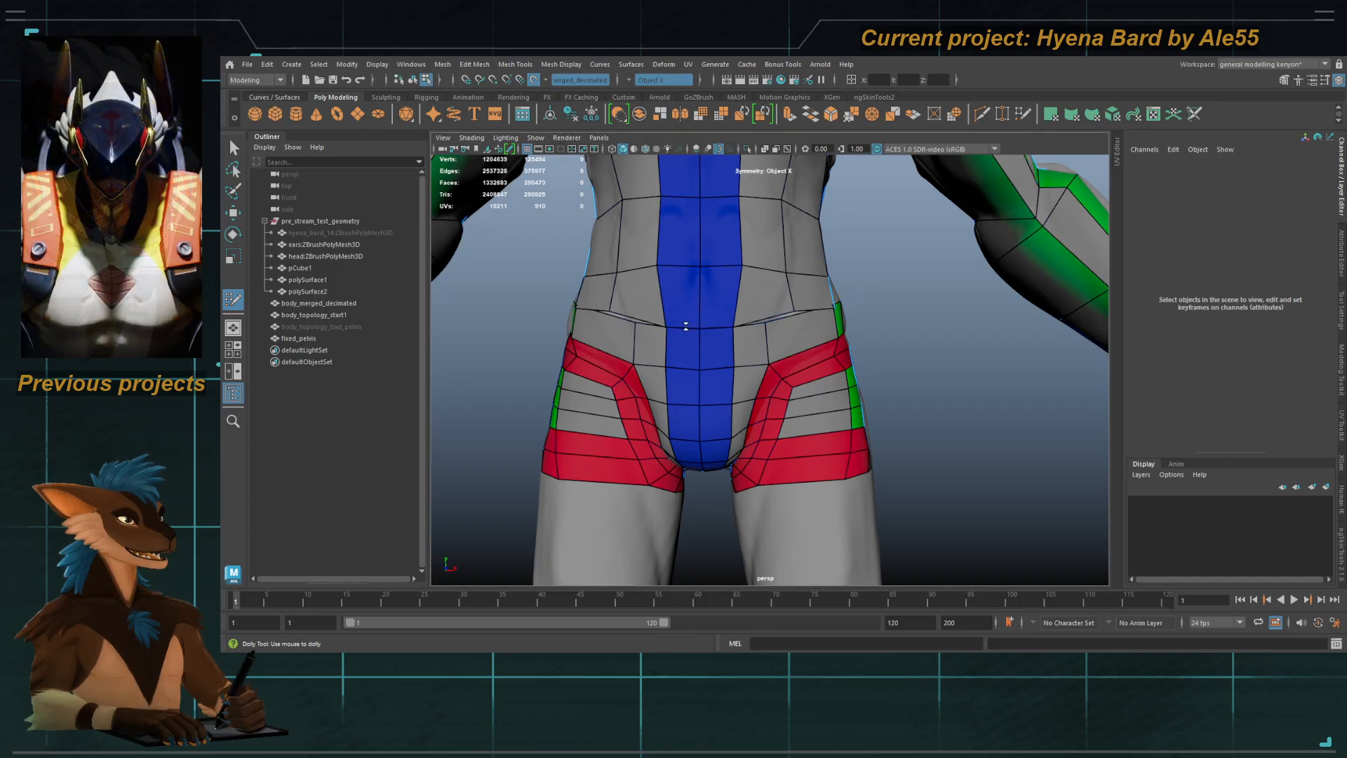
pyautogui.keyDown('alt'); pyautogui.moveTo(768, 322); pyautogui.dragTo(744, 314); pyautogui.keyUp('alt')
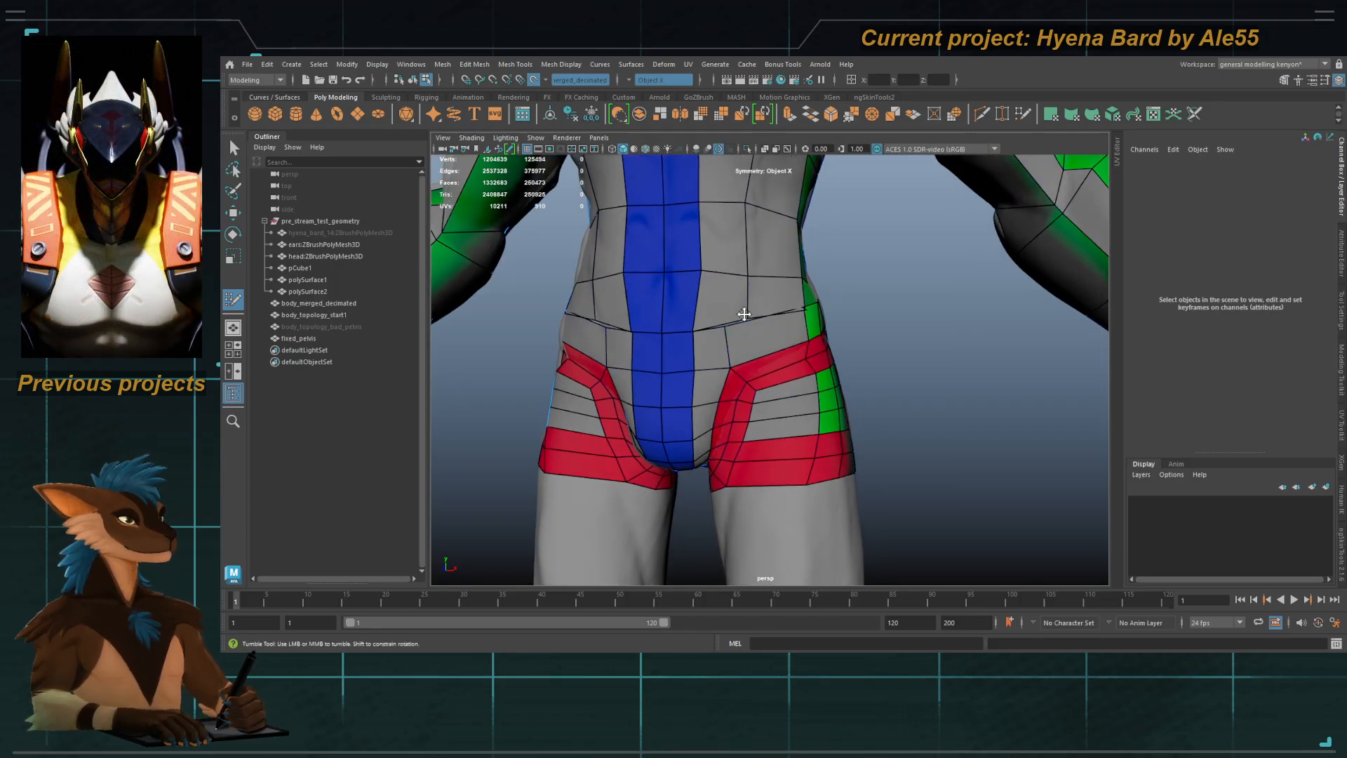
pyautogui.keyDown('alt'); pyautogui.moveTo(740, 323); pyautogui.dragTo(702, 360); pyautogui.keyUp('alt')
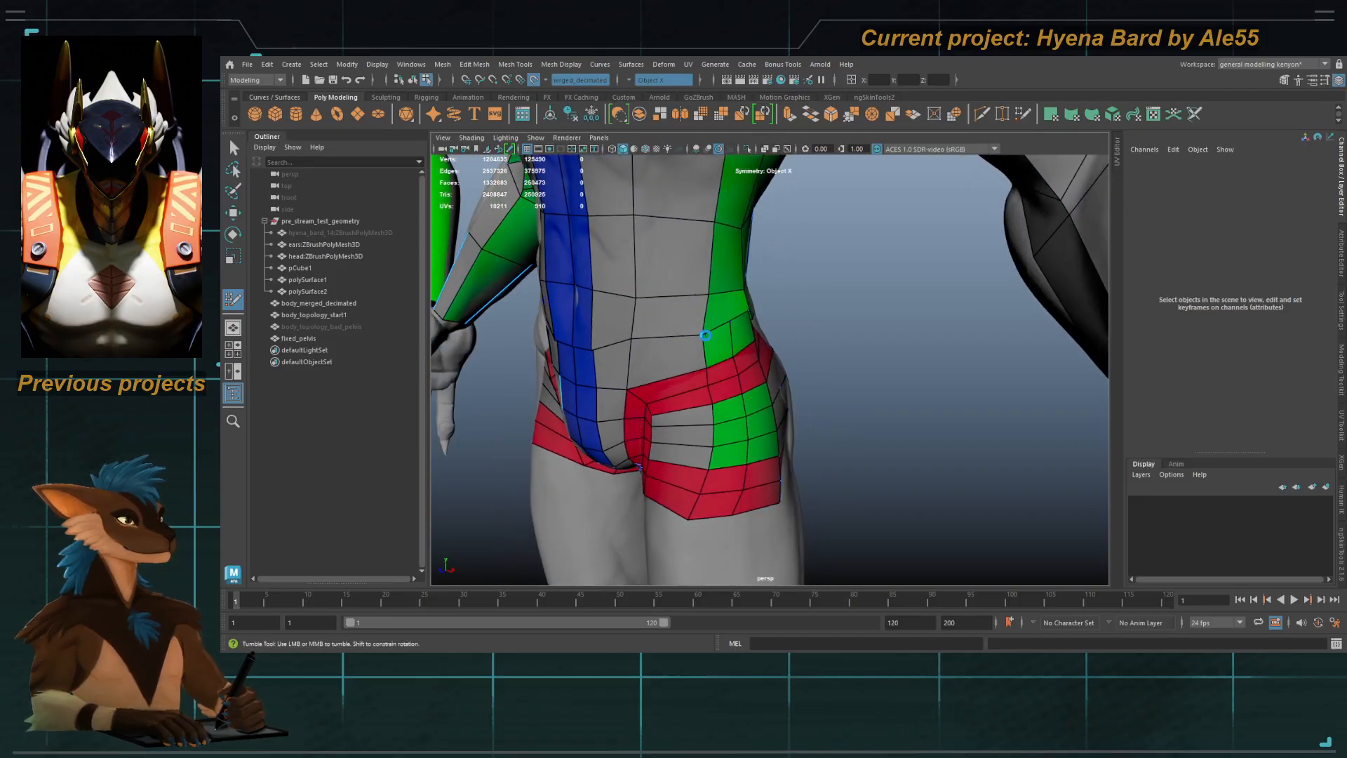
# Step: Close the waist gap around the sides and lower back, welding vertices and filling the remaining openings with quads
pyautogui.keyDown('alt'); pyautogui.moveTo(730, 325); pyautogui.dragTo(697, 304); pyautogui.keyUp('alt')
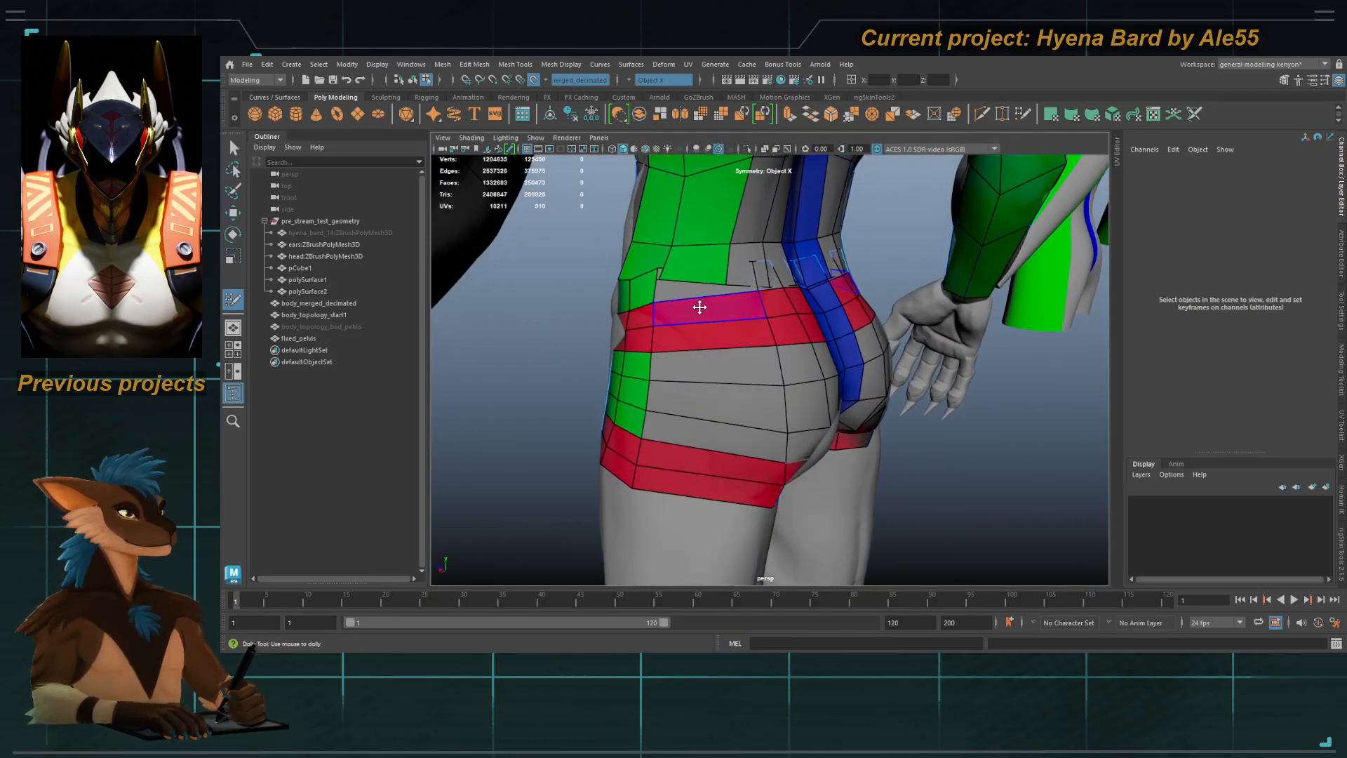
pyautogui.keyDown('alt'); pyautogui.moveTo(697, 303); pyautogui.dragTo(753, 265, button='right'); pyautogui.keyUp('alt')
pyautogui.keyDown('alt'); pyautogui.moveTo(764, 275); pyautogui.dragTo(675, 261); pyautogui.keyUp('alt')
pyautogui.keyDown('alt'); pyautogui.moveTo(733, 282); pyautogui.dragTo(658, 294, button='middle'); pyautogui.keyUp('alt')
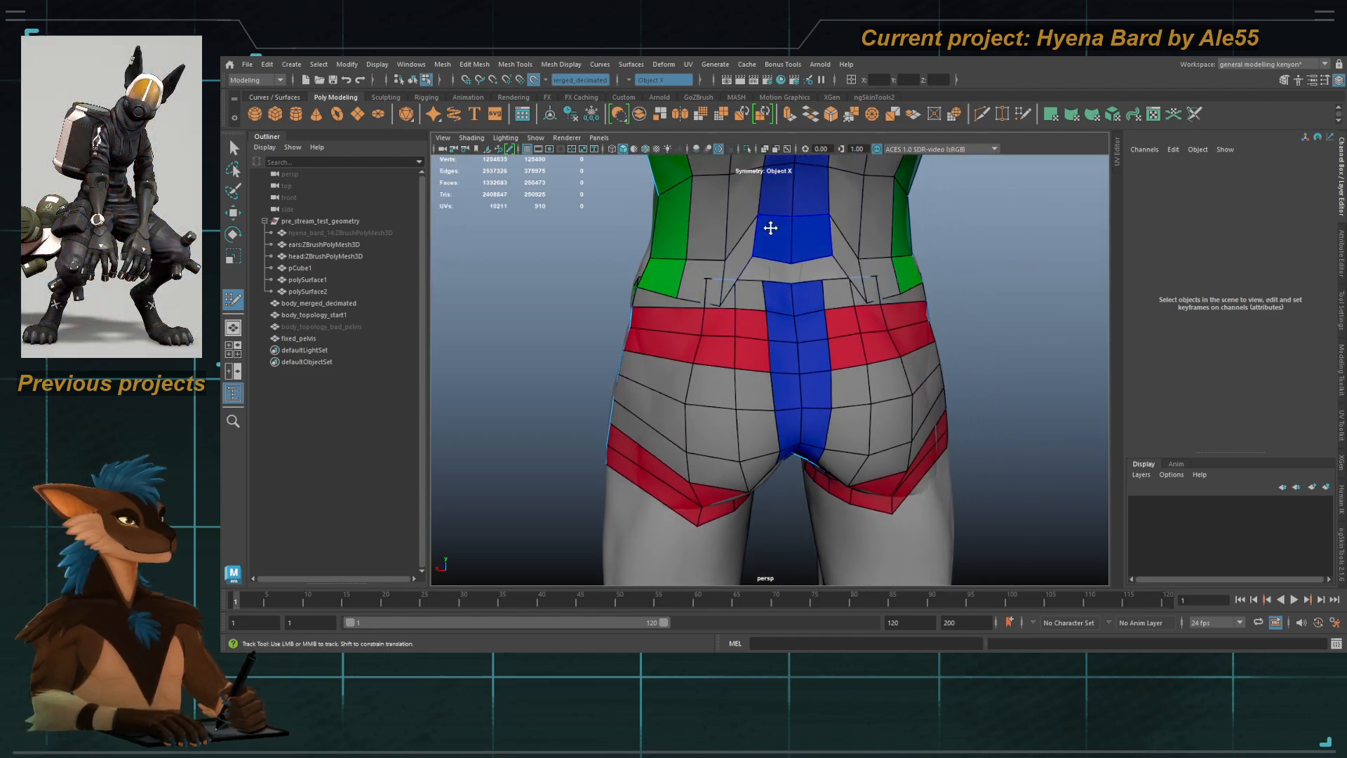
pyautogui.keyDown('alt'); pyautogui.moveTo(700, 232); pyautogui.dragTo(608, 279); pyautogui.keyUp('alt')
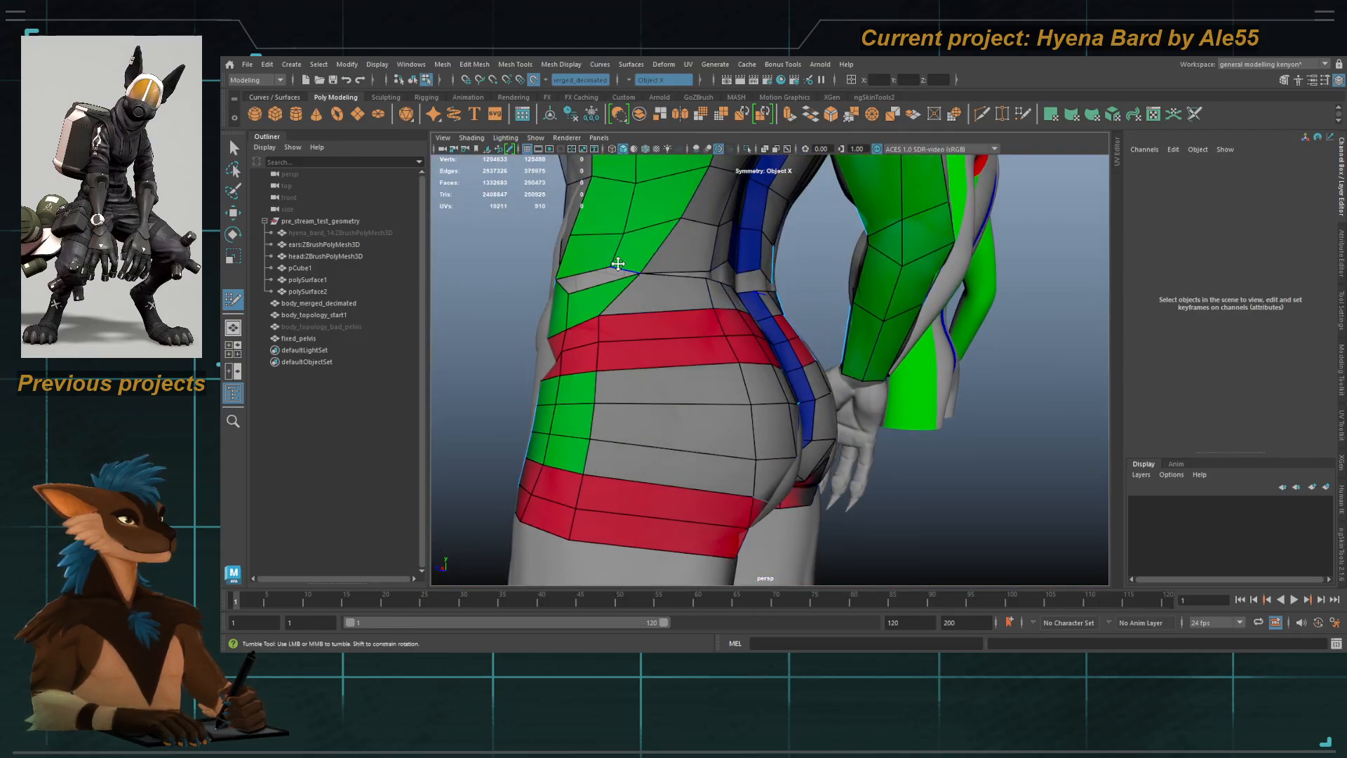
pyautogui.keyDown('alt'); pyautogui.moveTo(643, 288); pyautogui.dragTo(694, 271); pyautogui.keyUp('alt')
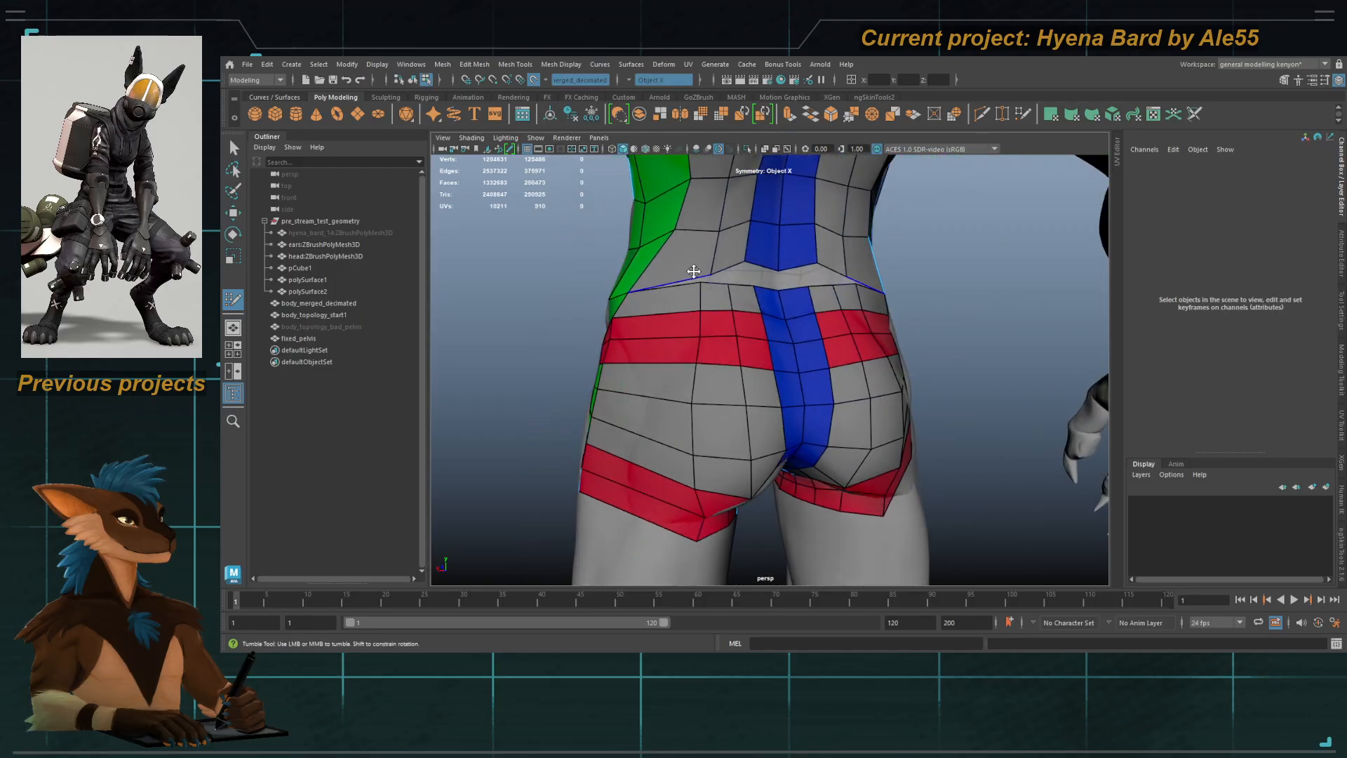
pyautogui.keyDown('alt'); pyautogui.moveTo(706, 280); pyautogui.dragTo(687, 352, button='middle'); pyautogui.keyUp('alt')
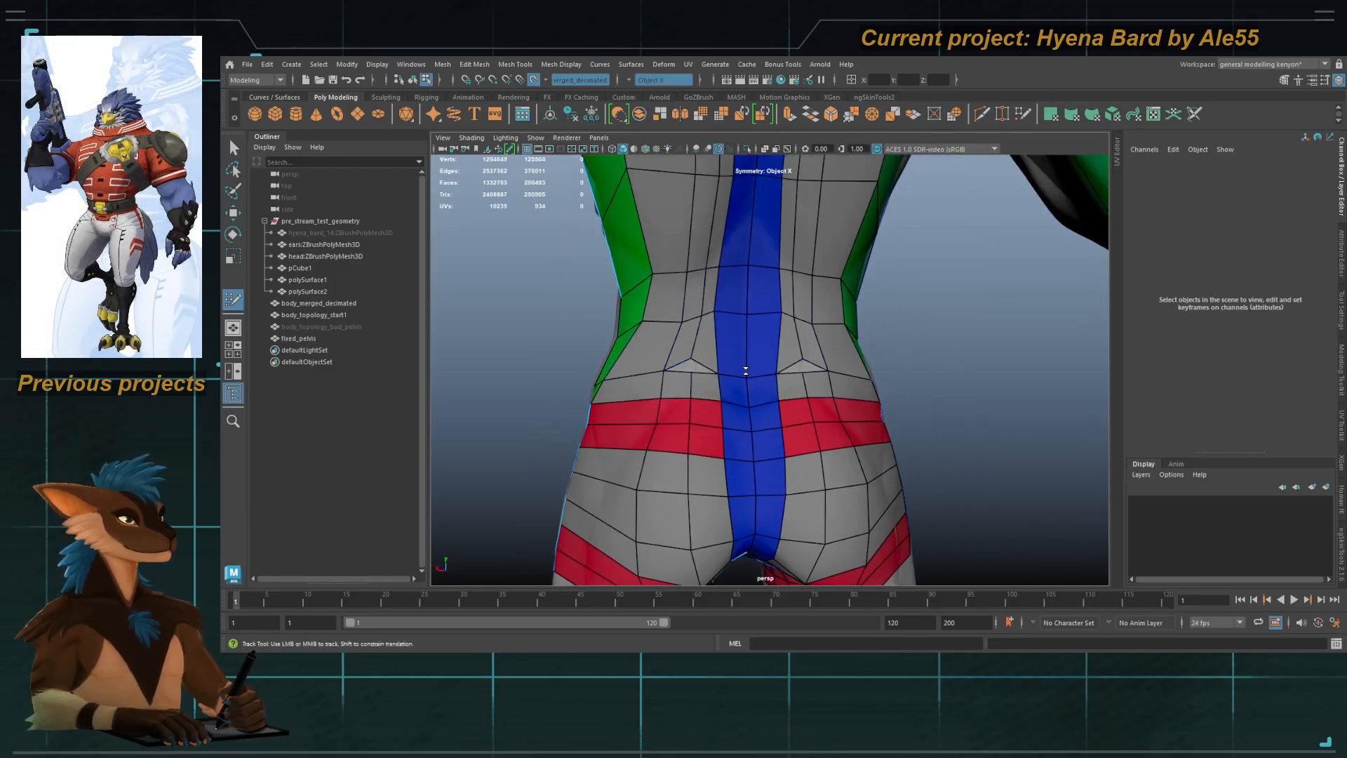
# Step: Insert a vertical edge loop running through the front of the upper thighs and up the torso
pyautogui.keyDown('alt'); pyautogui.moveTo(692, 362); pyautogui.dragTo(752, 385); pyautogui.keyUp('alt')
pyautogui.keyDown('alt'); pyautogui.moveTo(751, 385); pyautogui.dragTo(782, 519, button='right'); pyautogui.keyUp('alt')
pyautogui.keyDown('alt'); pyautogui.moveTo(782, 519); pyautogui.dragTo(760, 388, button='middle'); pyautogui.keyUp('alt')
pyautogui.keyDown('alt'); pyautogui.moveTo(759, 387); pyautogui.dragTo(768, 393); pyautogui.keyUp('alt')
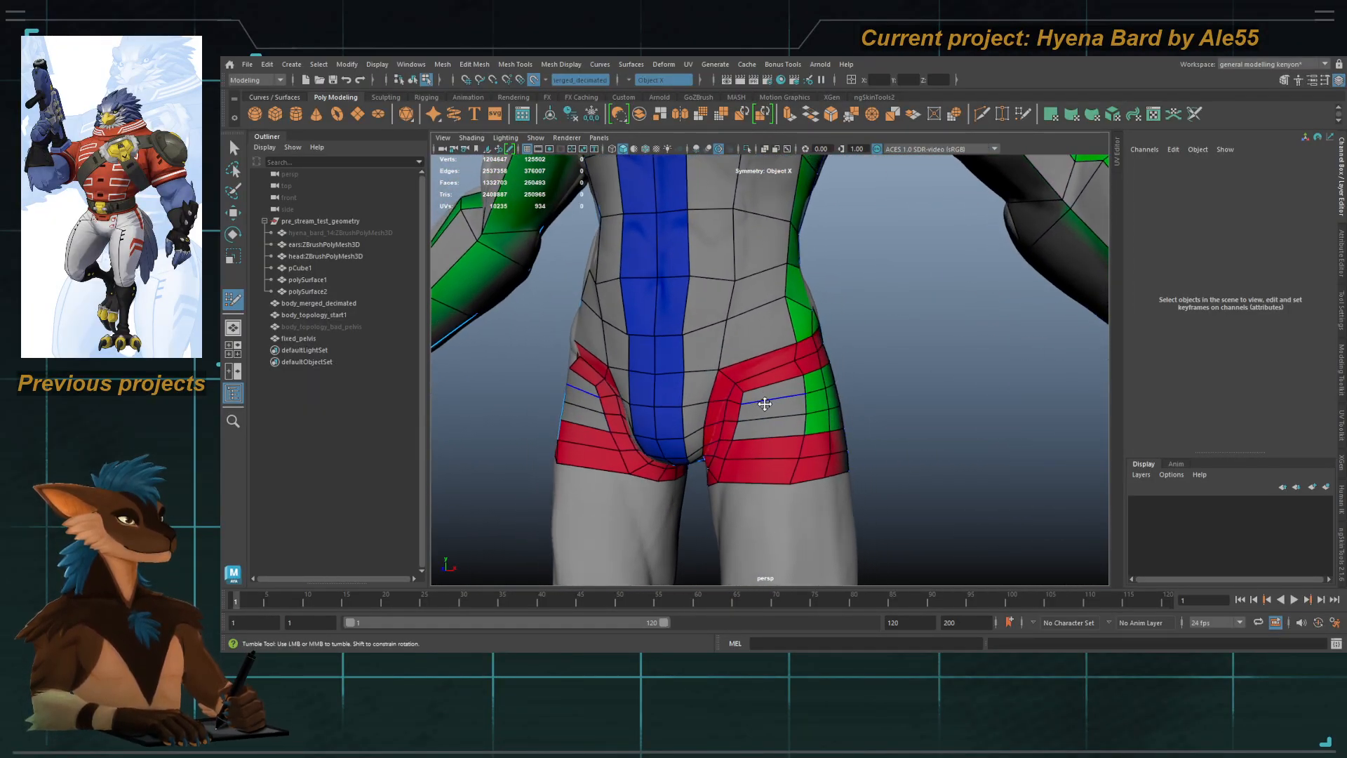
pyautogui.keyDown('ctrl'); pyautogui.click(769, 395); pyautogui.keyUp('ctrl')
pyautogui.keyDown('alt'); pyautogui.moveTo(764, 367); pyautogui.dragTo(737, 273, button='right'); pyautogui.keyUp('alt')
pyautogui.keyDown('alt'); pyautogui.moveTo(736, 274); pyautogui.dragTo(746, 204, button='middle'); pyautogui.keyUp('alt')
pyautogui.keyDown('alt'); pyautogui.moveTo(745, 428); pyautogui.dragTo(742, 312, button='middle'); pyautogui.keyUp('alt')
pyautogui.keyDown('alt'); pyautogui.moveTo(743, 313); pyautogui.dragTo(755, 306); pyautogui.keyUp('alt')
pyautogui.keyDown('alt'); pyautogui.moveTo(754, 306); pyautogui.dragTo(766, 402, button='right'); pyautogui.keyUp('alt')
pyautogui.keyDown('alt'); pyautogui.moveTo(767, 403); pyautogui.dragTo(715, 382); pyautogui.keyUp('alt')
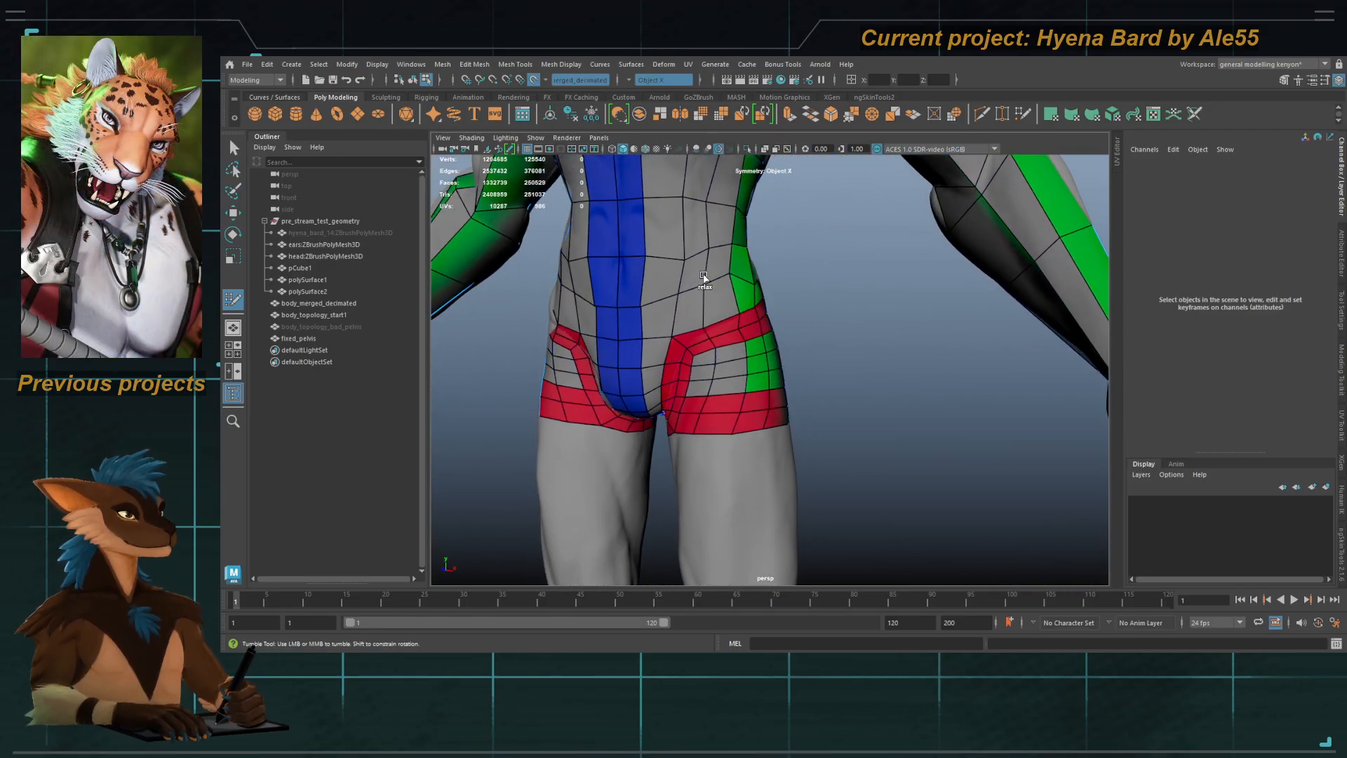
# Step: Examine the edge flow across the waist, groin and upper thighs from the front and at an angle
pyautogui.keyDown('alt'); pyautogui.moveTo(681, 270); pyautogui.dragTo(724, 324); pyautogui.keyUp('alt')
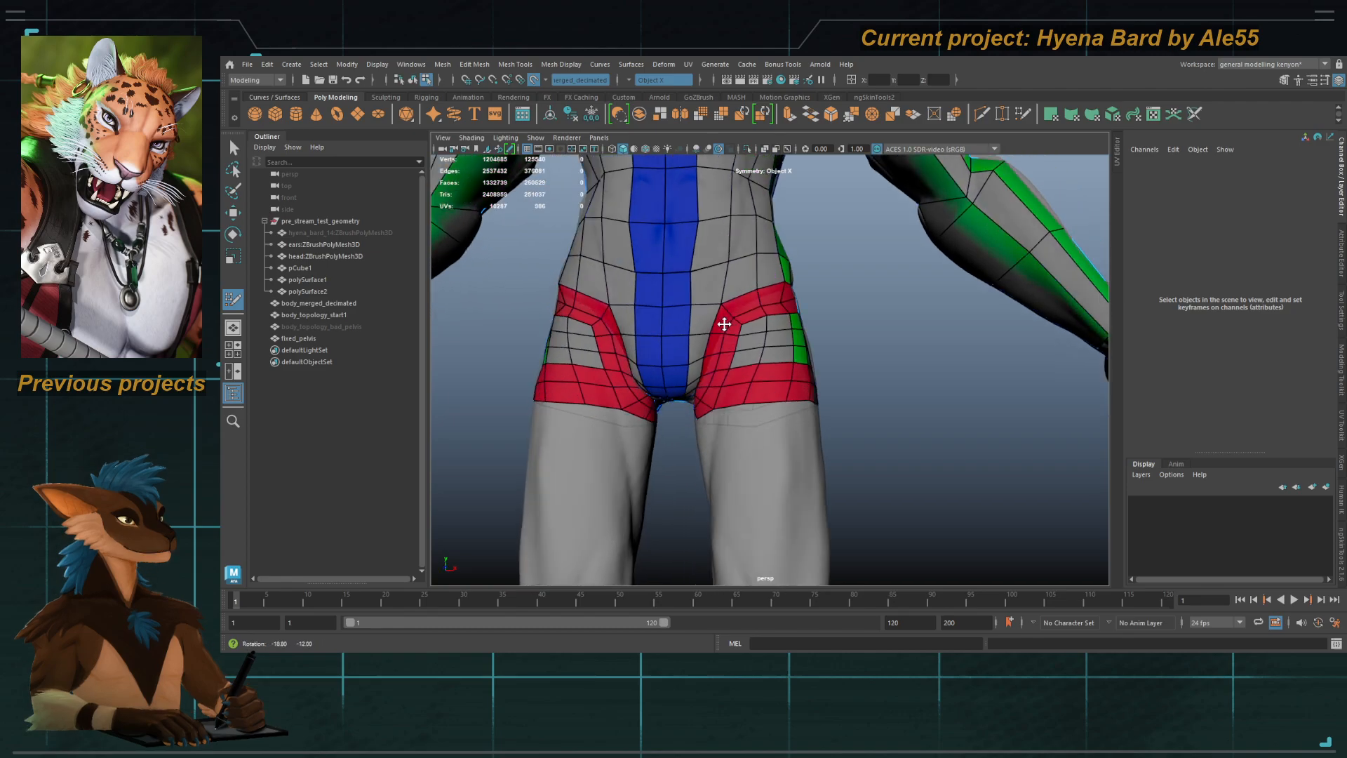
pyautogui.keyDown('alt'); pyautogui.moveTo(729, 334); pyautogui.dragTo(745, 391, button='right'); pyautogui.keyUp('alt')
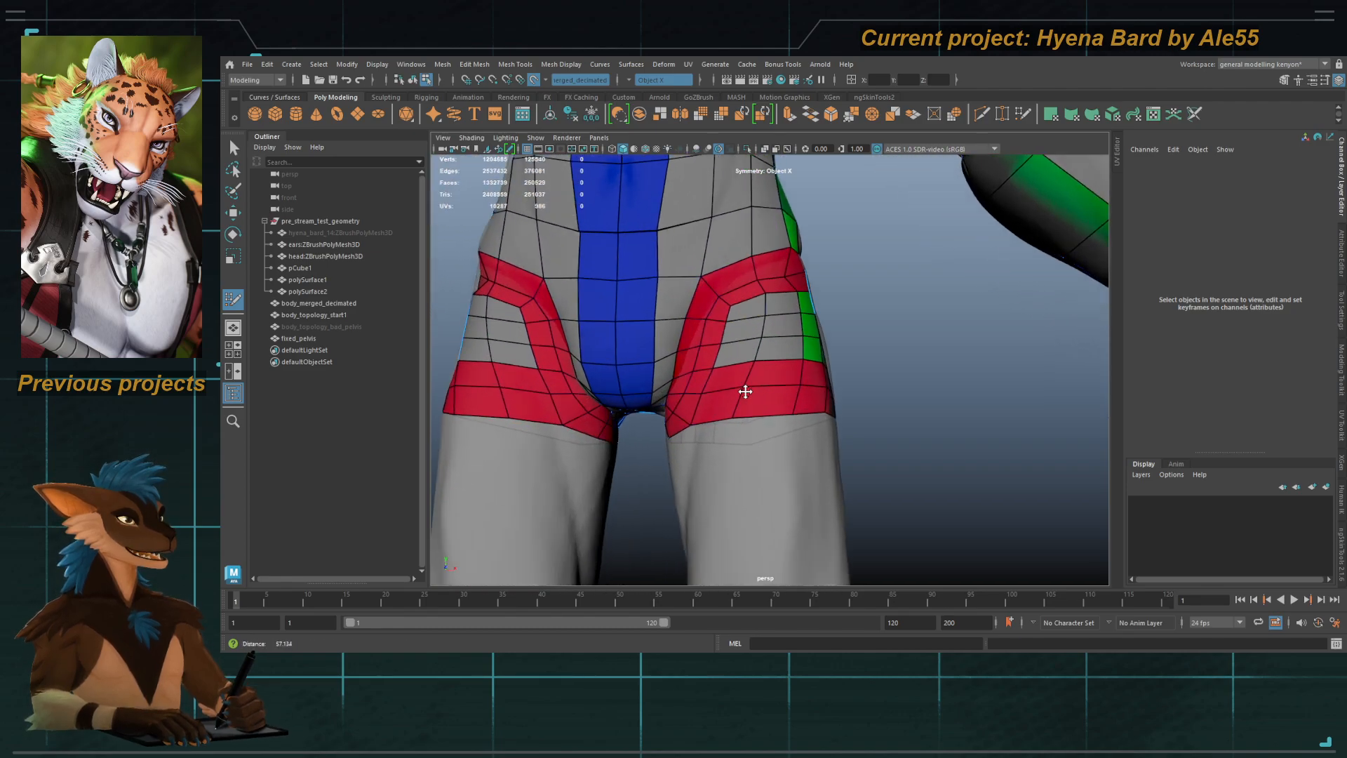
pyautogui.keyDown('alt'); pyautogui.moveTo(714, 377); pyautogui.dragTo(749, 394); pyautogui.keyUp('alt')
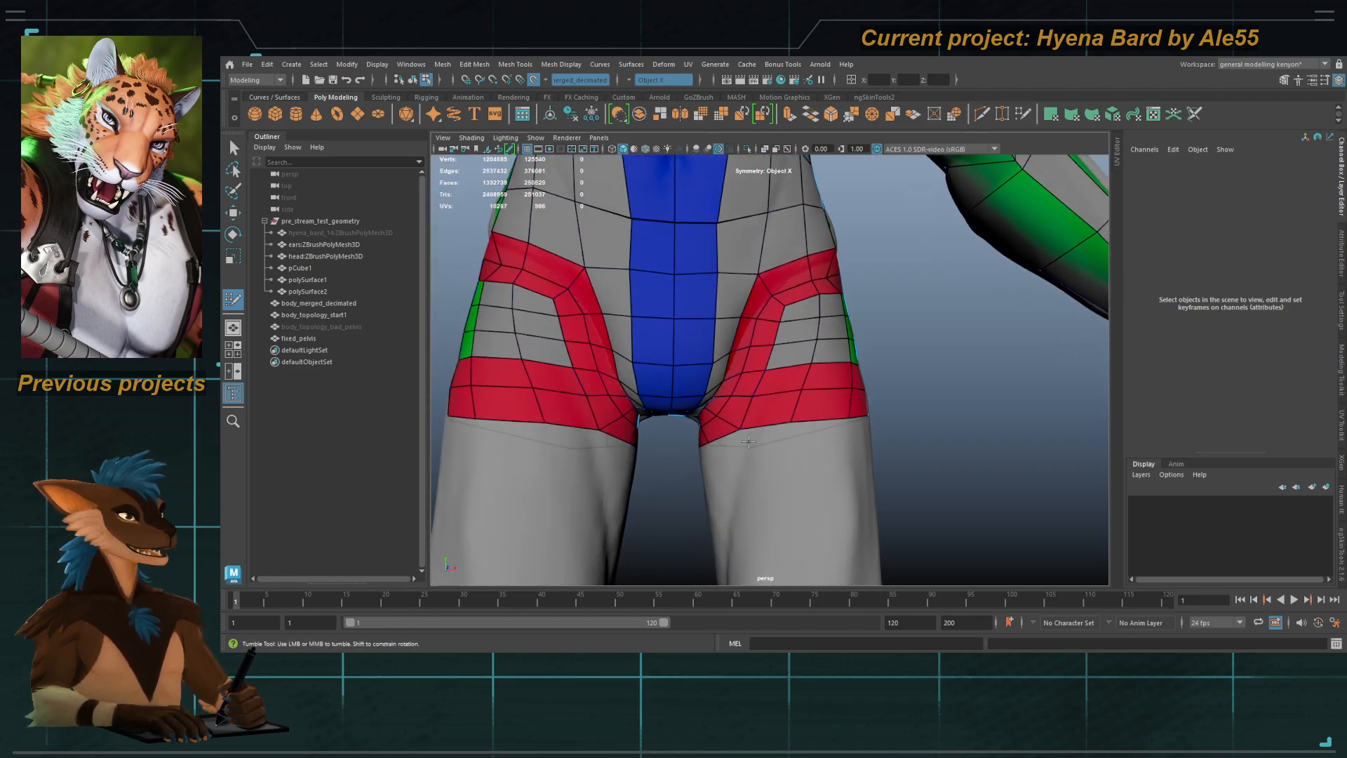
pyautogui.keyDown('alt'); pyautogui.moveTo(730, 445); pyautogui.dragTo(675, 367, button='right'); pyautogui.keyUp('alt')
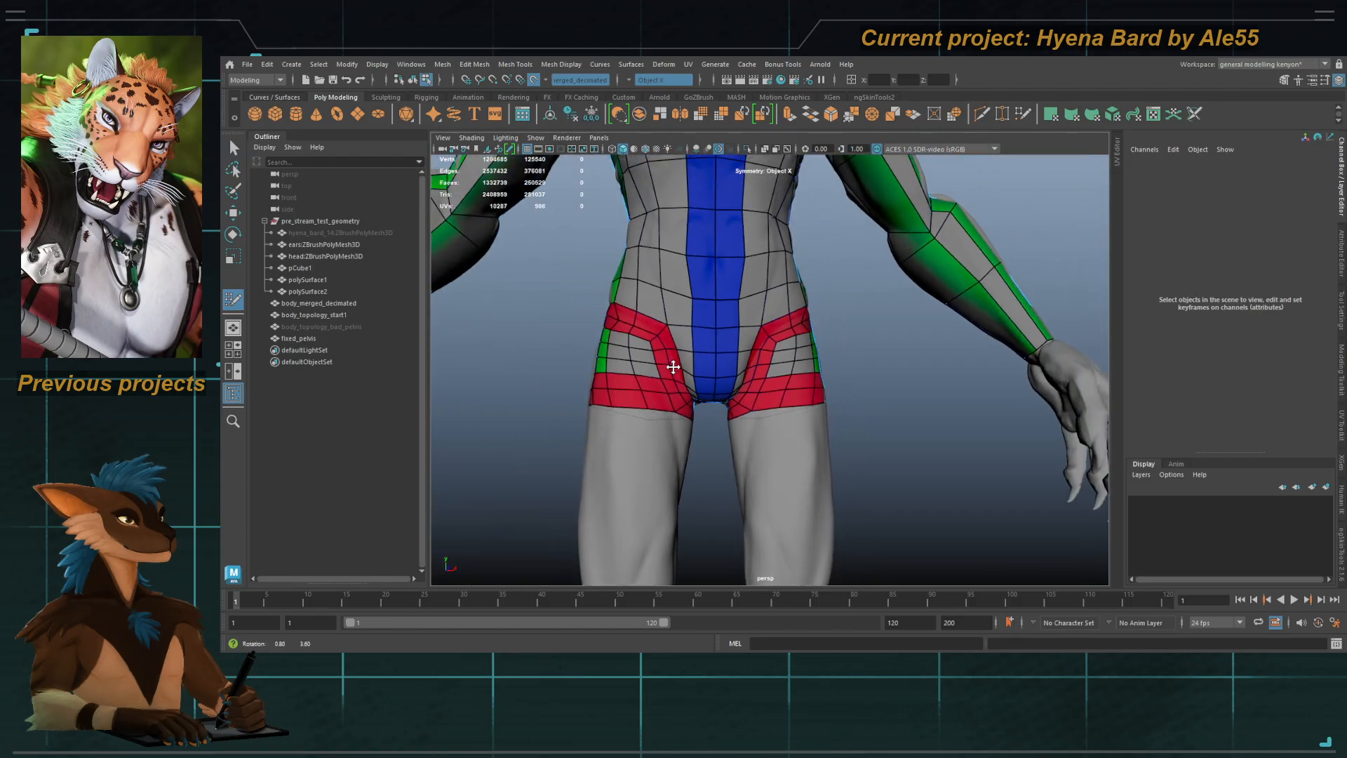
pyautogui.keyDown('alt'); pyautogui.moveTo(675, 367); pyautogui.dragTo(638, 381); pyautogui.keyUp('alt')
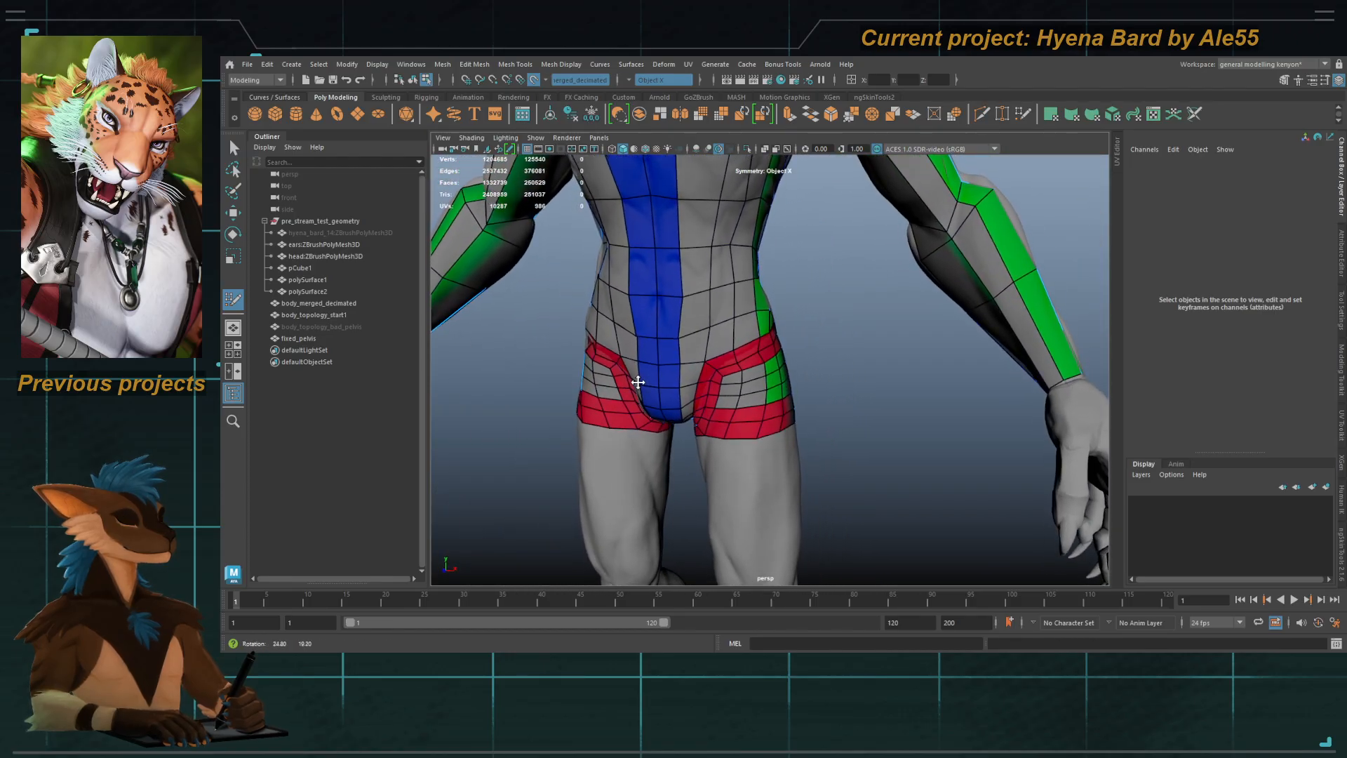
pyautogui.keyDown('alt'); pyautogui.moveTo(642, 385); pyautogui.dragTo(727, 325, button='middle'); pyautogui.keyUp('alt')
pyautogui.keyDown('alt'); pyautogui.moveTo(726, 325); pyautogui.dragTo(751, 388, button='right'); pyautogui.keyUp('alt')
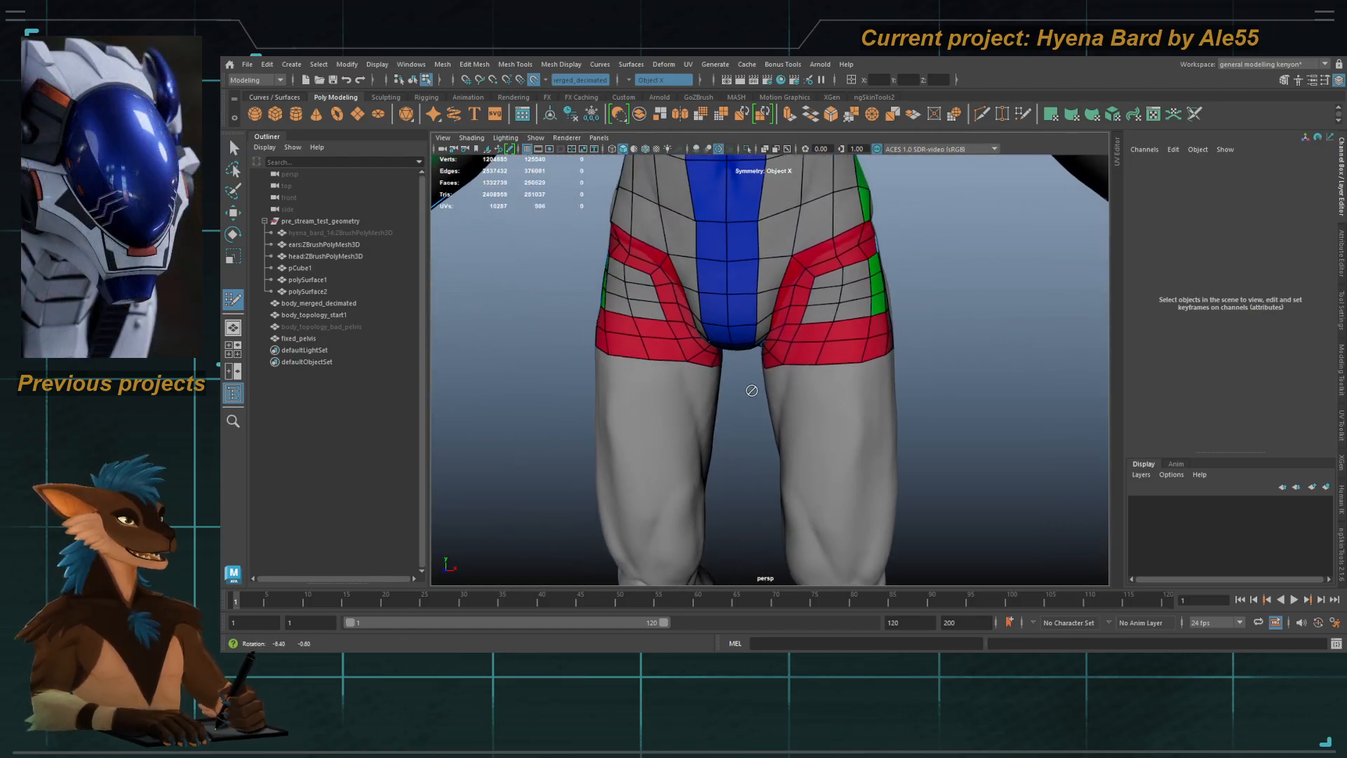
pyautogui.moveTo(751, 388)
pyautogui.keyDown('alt'); pyautogui.mouseDown()
pyautogui.moveTo(767, 385)
pyautogui.moveTo(738, 376)
pyautogui.mouseUp(); pyautogui.keyUp('alt')
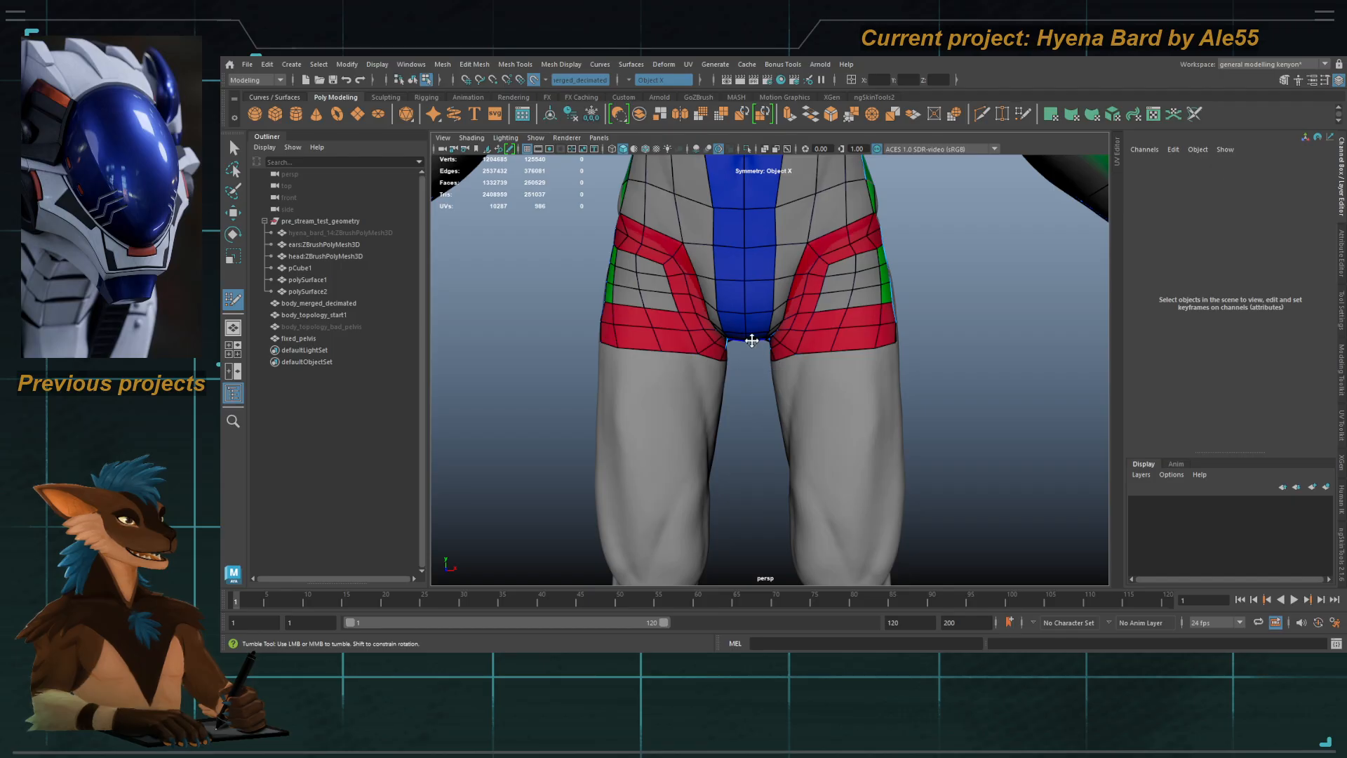
pyautogui.keyDown('alt'); pyautogui.moveTo(702, 330); pyautogui.dragTo(695, 298); pyautogui.keyUp('alt')
pyautogui.keyDown('alt'); pyautogui.moveTo(695, 298); pyautogui.dragTo(751, 397, button='right'); pyautogui.keyUp('alt')
# Step: Leave Quad Draw, isolate fixed_pelvis and select the edge loop along the groin crease to trace its flow
pyautogui.press('q')
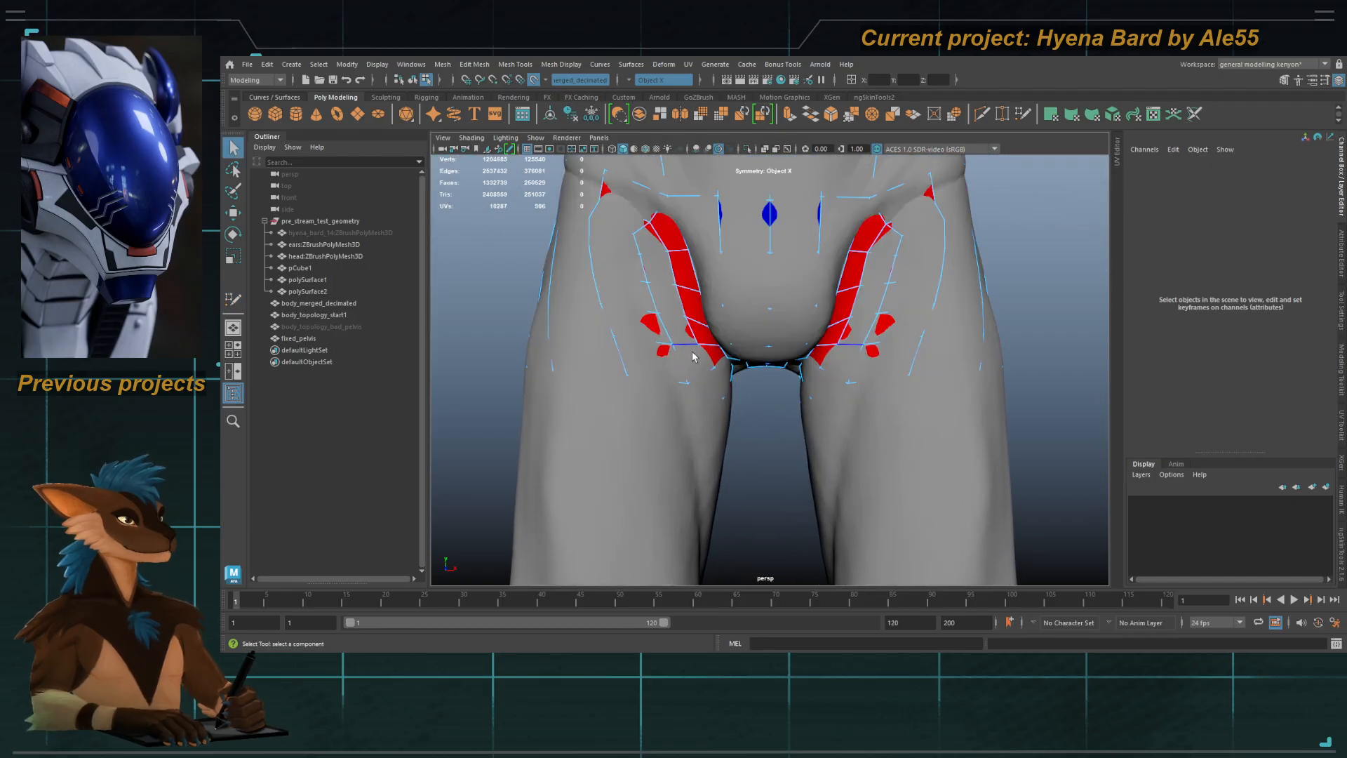
pyautogui.doubleClick(710, 356)
pyautogui.press('F8')
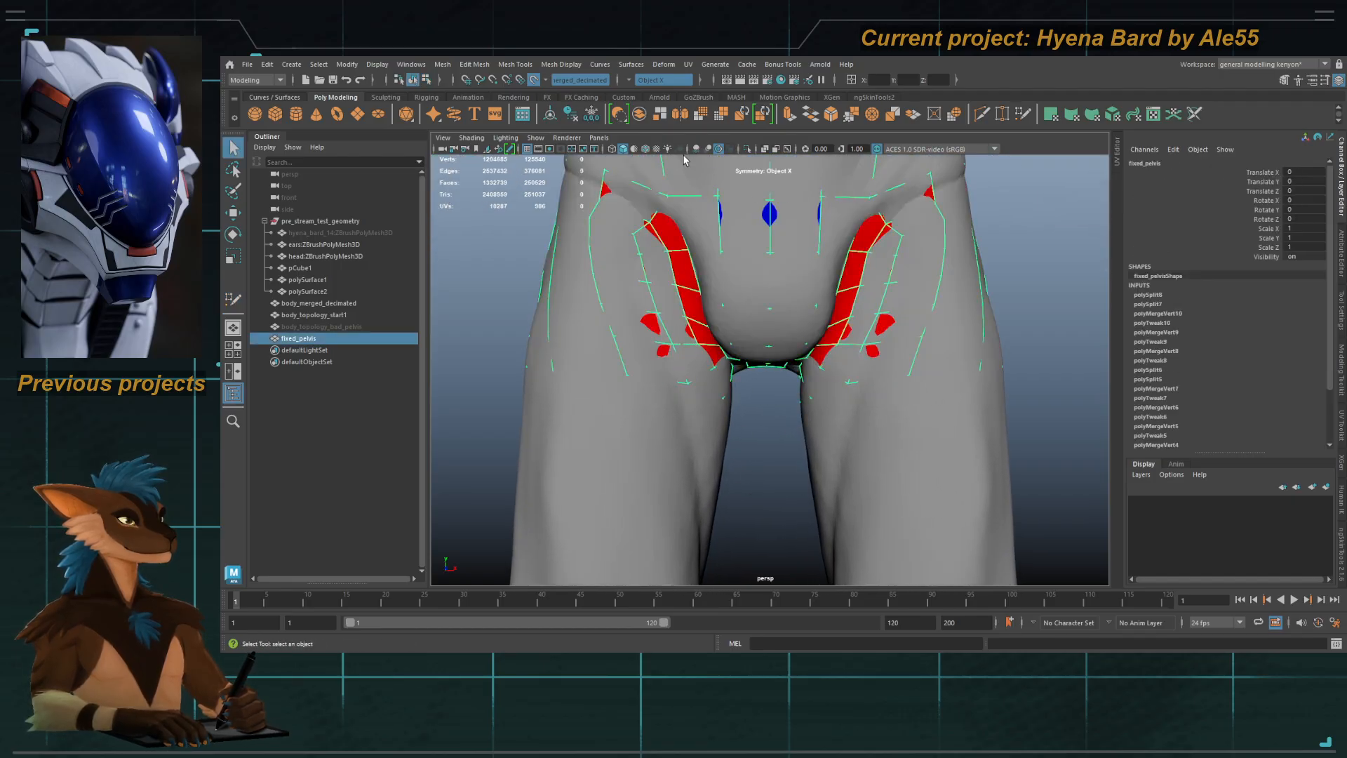
pyautogui.click(747, 149)
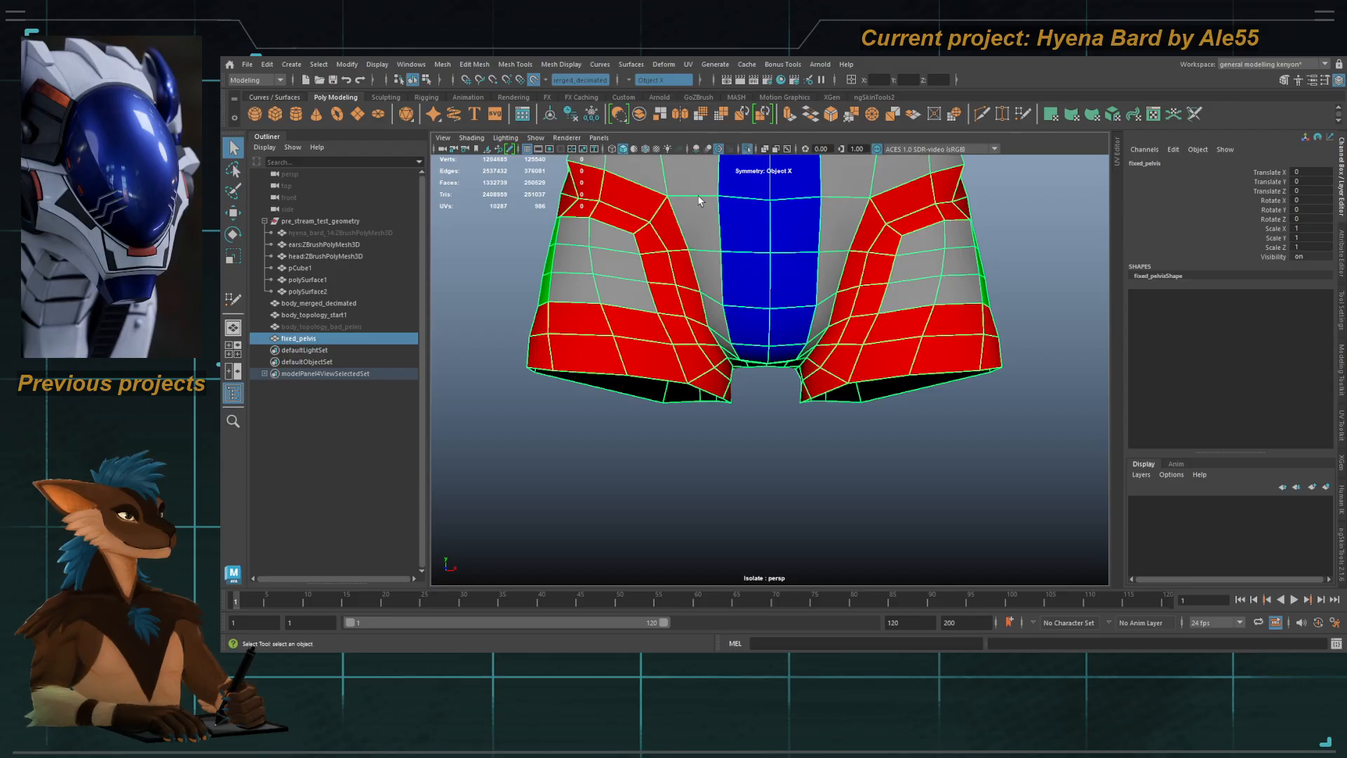
pyautogui.press('F10')
pyautogui.click(690, 332)
pyautogui.keyDown('alt'); pyautogui.moveTo(714, 369); pyautogui.dragTo(657, 212); pyautogui.keyUp('alt')
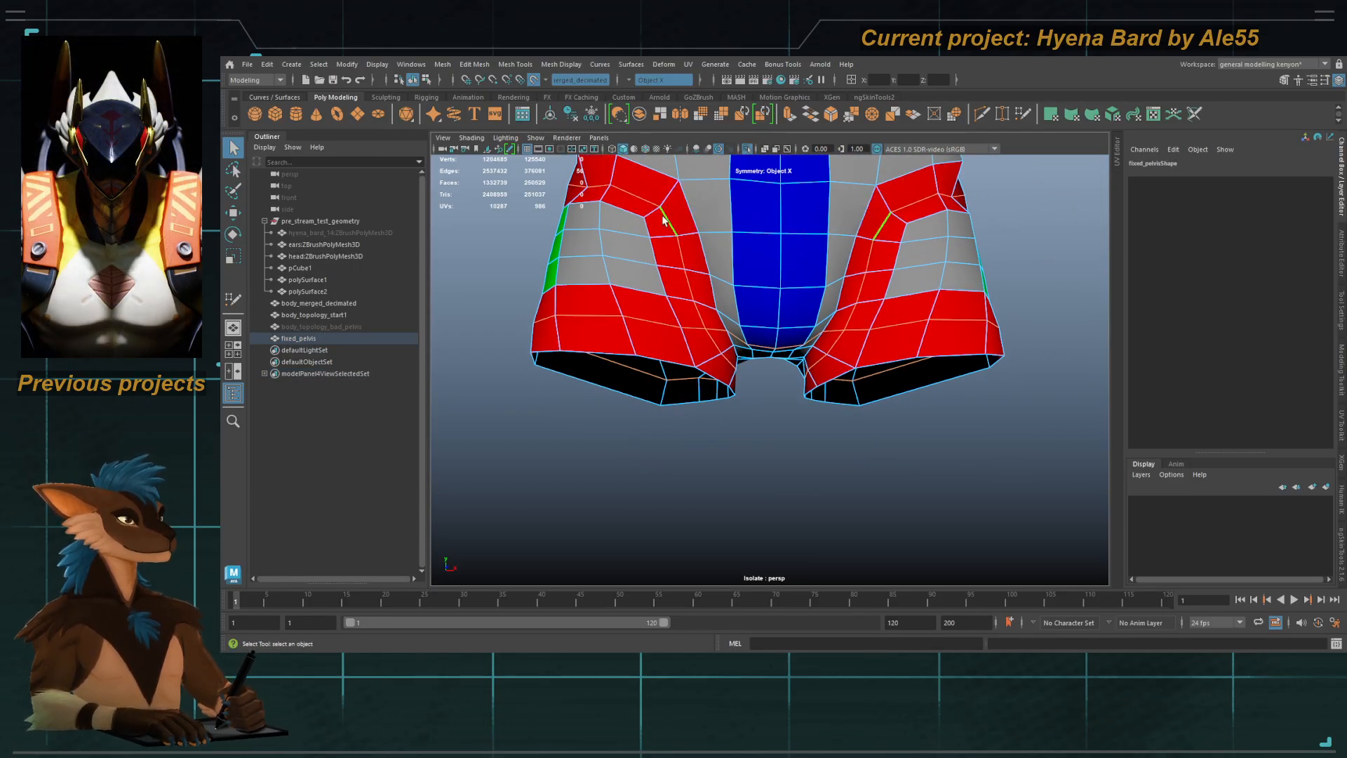
# Step: Select the red face loops along the groin crease and around the hip to examine how they wrap the pelvis
pyautogui.keyDown('alt'); pyautogui.moveTo(719, 339); pyautogui.dragTo(724, 355); pyautogui.keyUp('alt')
pyautogui.press('F11')
pyautogui.click(732, 370)
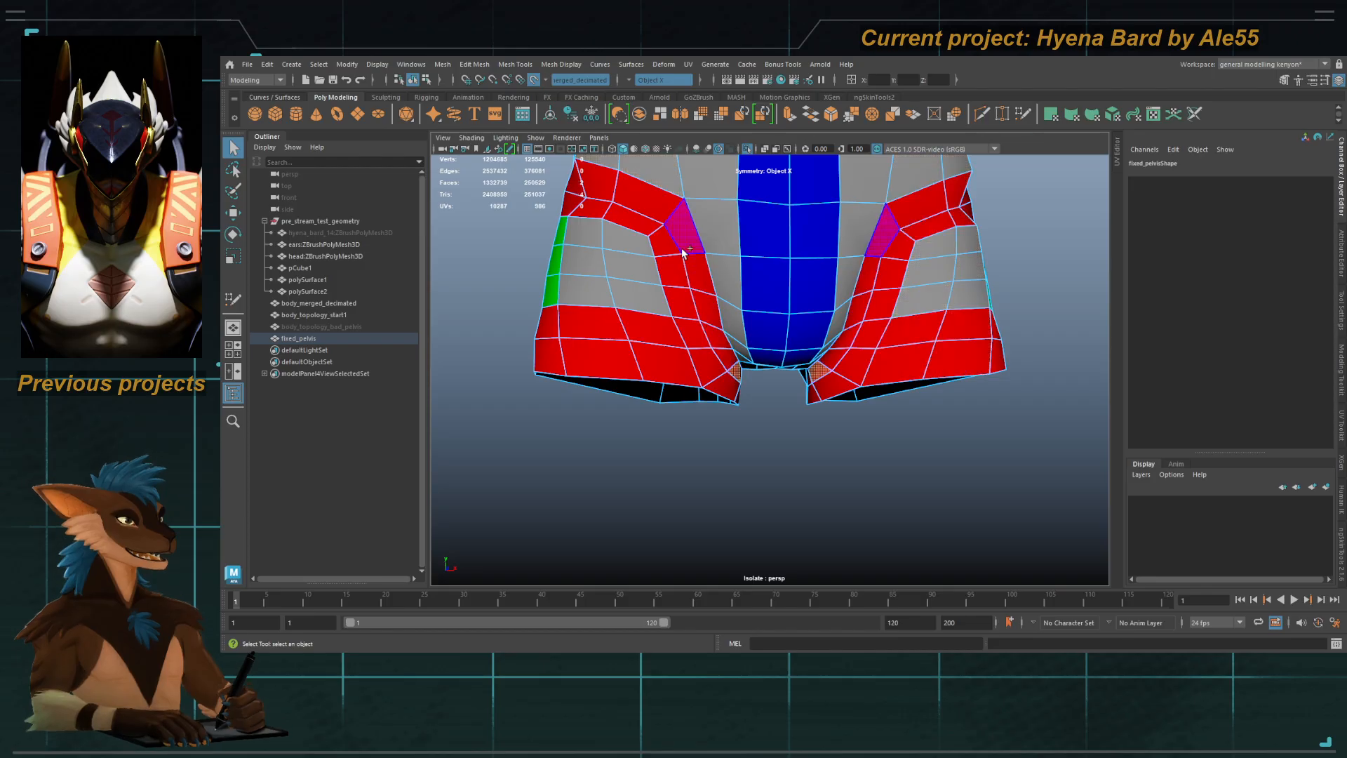
pyautogui.keyDown('shift'); pyautogui.doubleClick(682, 239); pyautogui.keyUp('shift')
pyautogui.keyDown('shift'); pyautogui.doubleClick(724, 388); pyautogui.keyUp('shift')
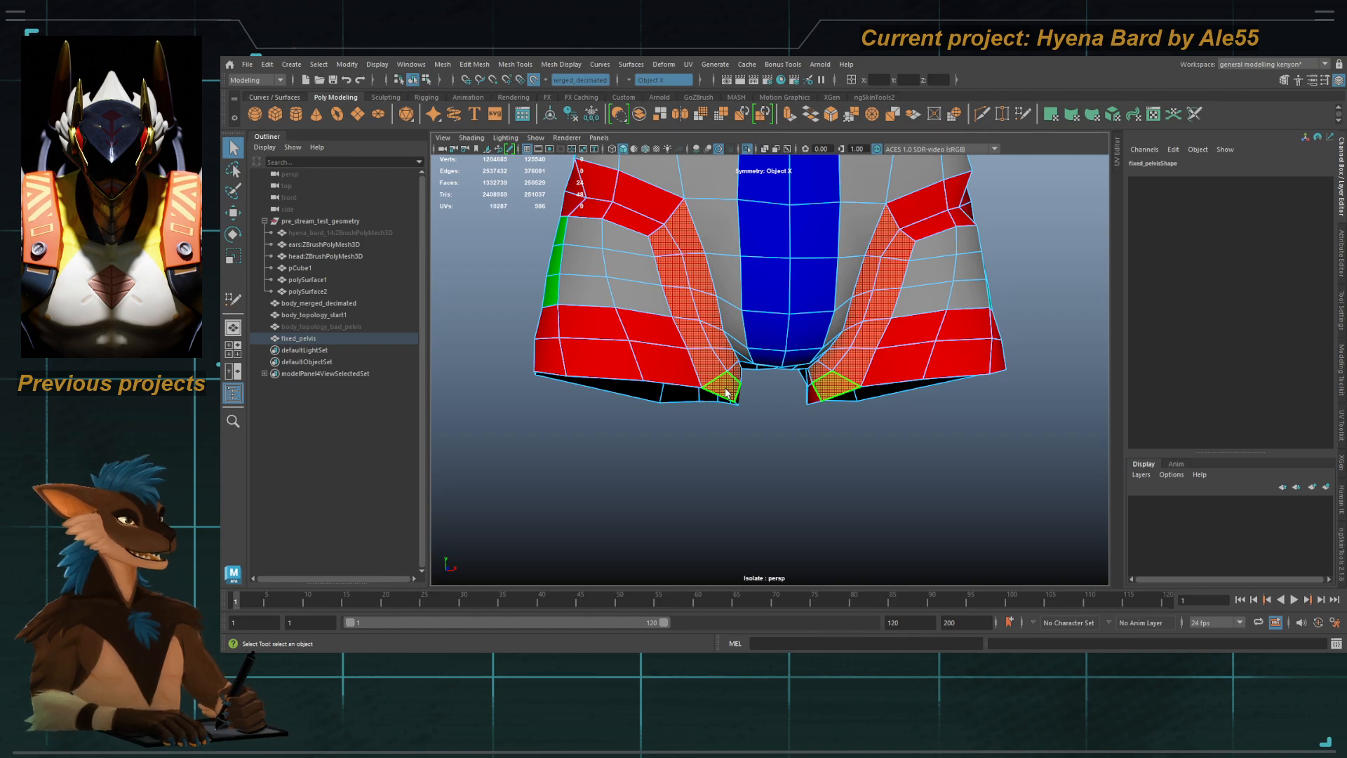
pyautogui.scroll(-5, 710, 390)
pyautogui.keyDown('alt'); pyautogui.moveTo(710, 391); pyautogui.dragTo(791, 358); pyautogui.keyUp('alt')
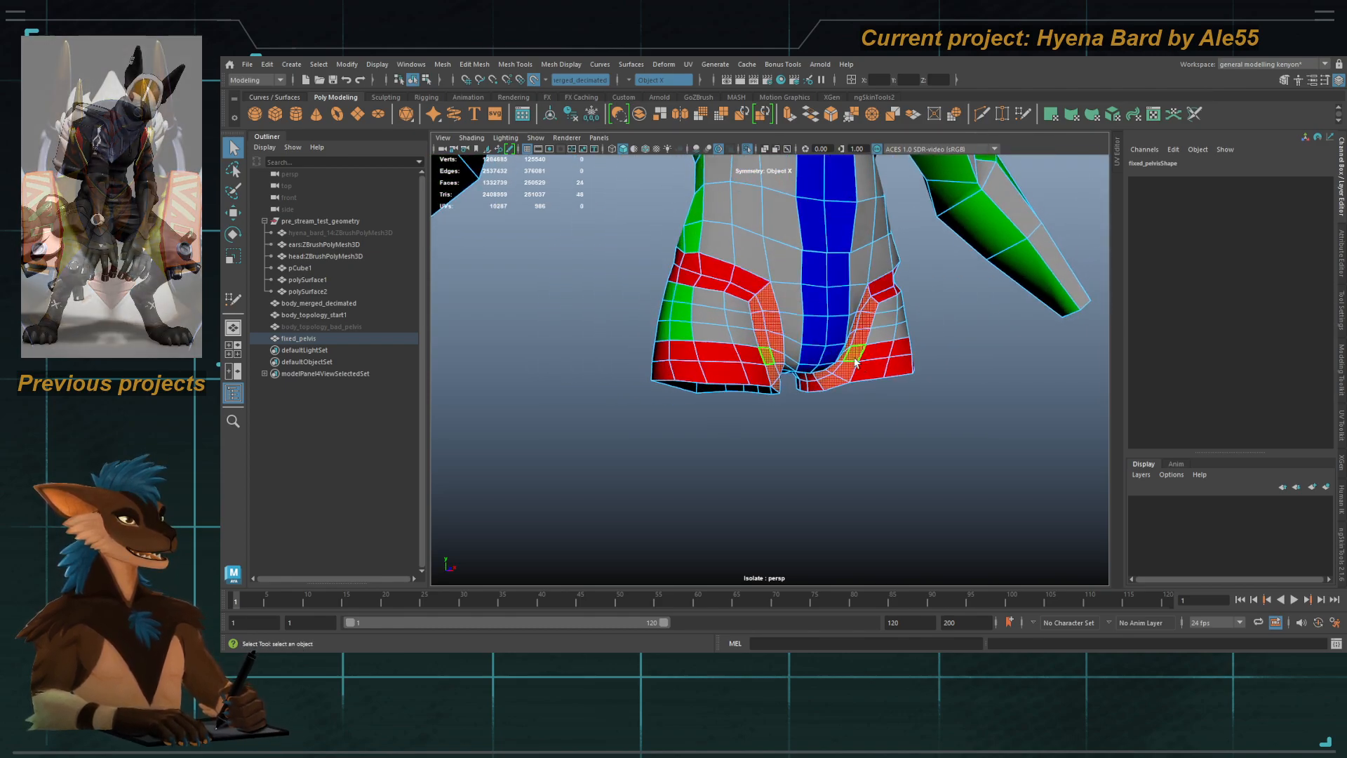
pyautogui.keyDown('alt'); pyautogui.moveTo(761, 300); pyautogui.dragTo(825, 289); pyautogui.keyUp('alt')
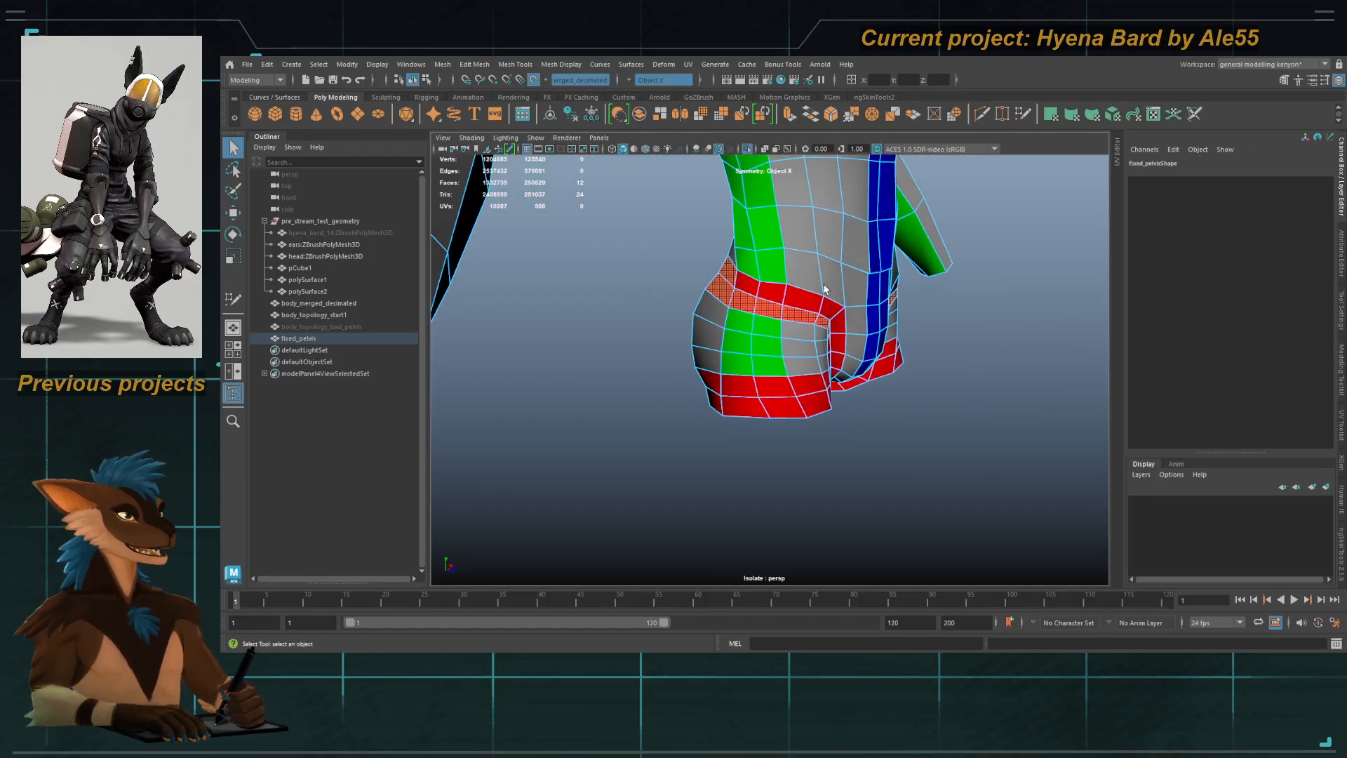
# Step: Select the outer red face loop around the hips and thigh openings and examine how it wraps the back, front and underside
pyautogui.keyDown('alt'); pyautogui.moveTo(730, 295); pyautogui.dragTo(859, 273); pyautogui.keyUp('alt')
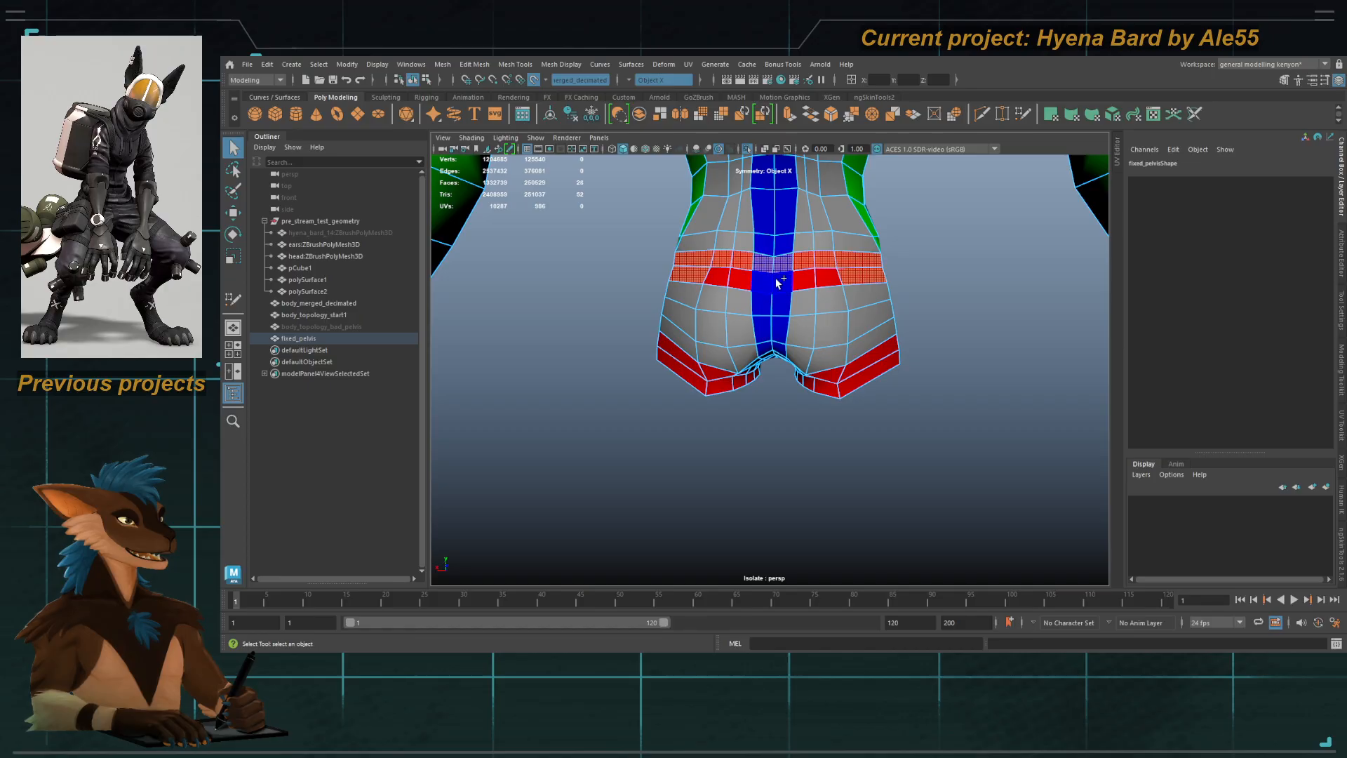
pyautogui.keyDown('shift'); pyautogui.doubleClick(830, 281); pyautogui.keyUp('shift')
pyautogui.click(798, 284)
pyautogui.keyDown('shift'); pyautogui.doubleClick(828, 279); pyautogui.keyUp('shift')
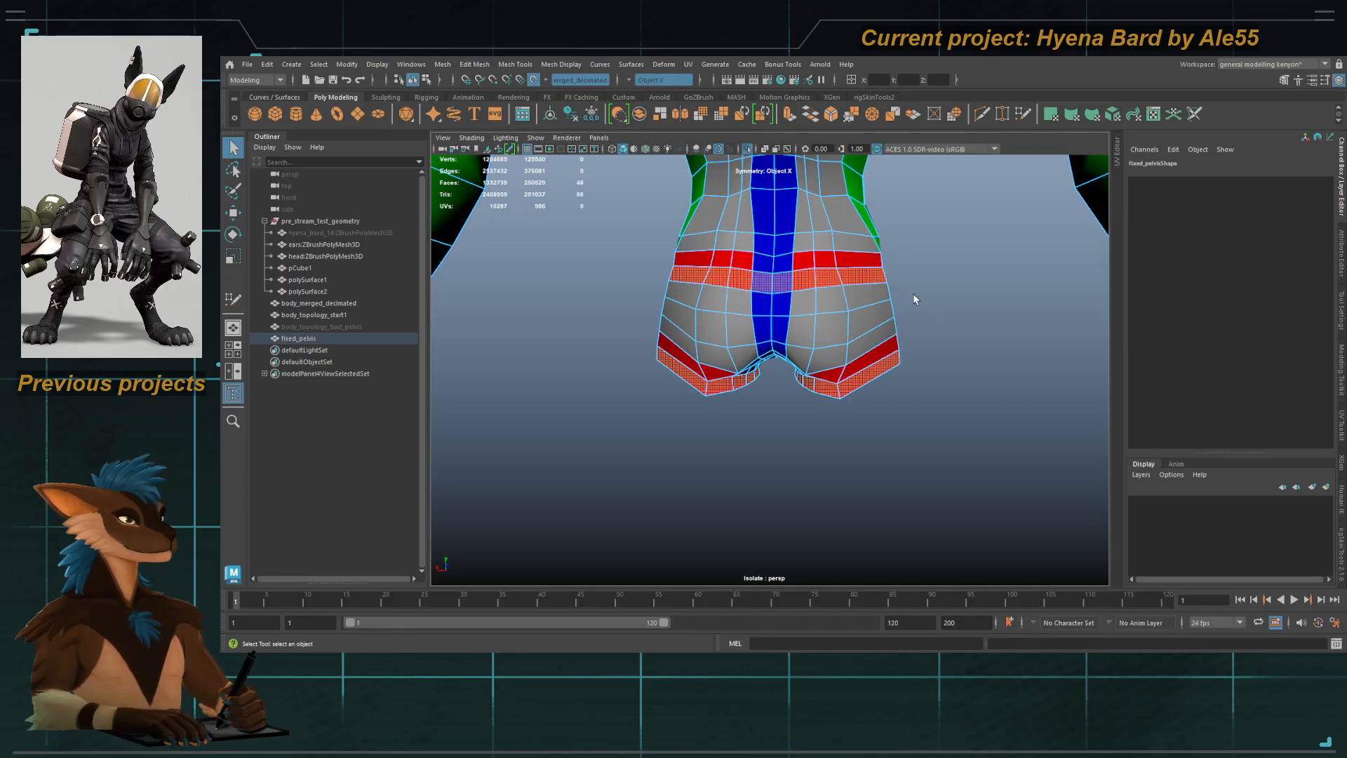
pyautogui.keyDown('alt'); pyautogui.moveTo(914, 297); pyautogui.dragTo(639, 330); pyautogui.keyUp('alt')
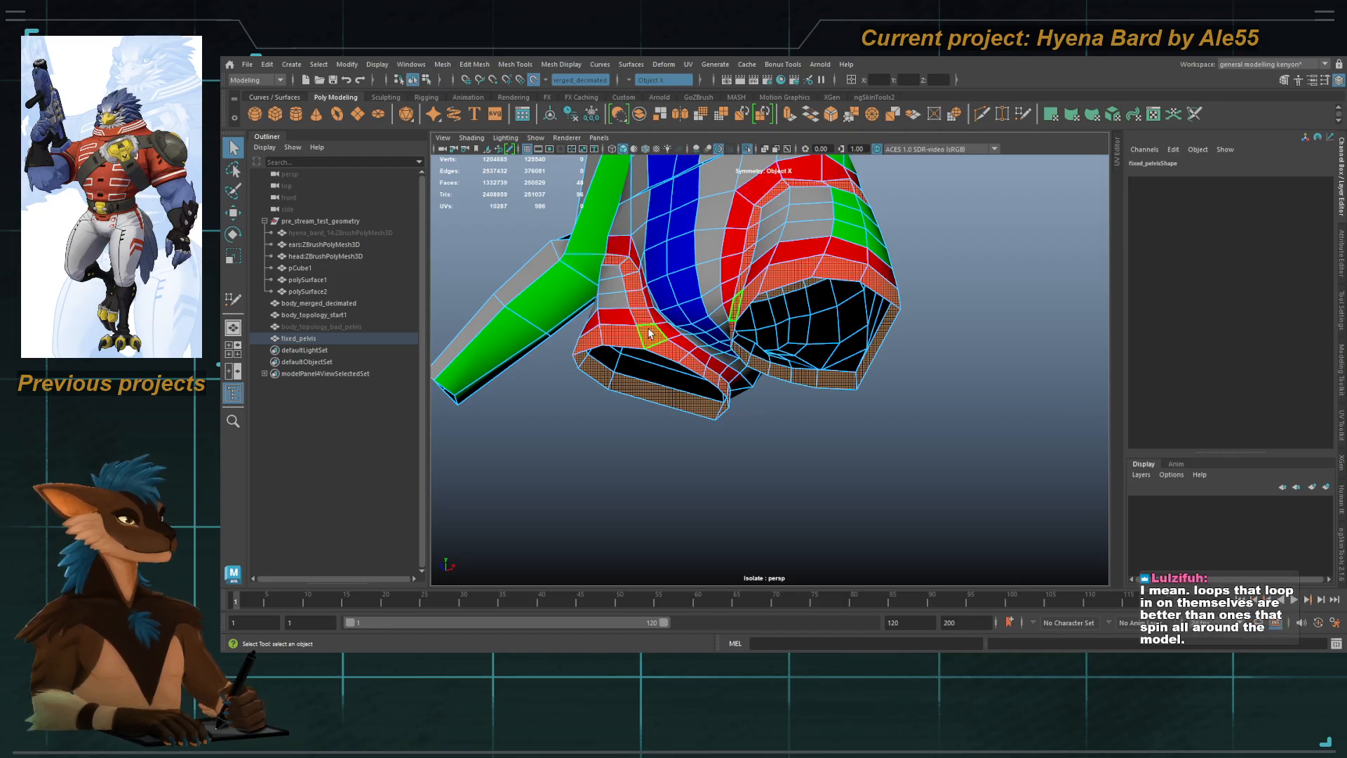
pyautogui.keyDown('alt'); pyautogui.moveTo(646, 346); pyautogui.dragTo(638, 364); pyautogui.keyUp('alt')
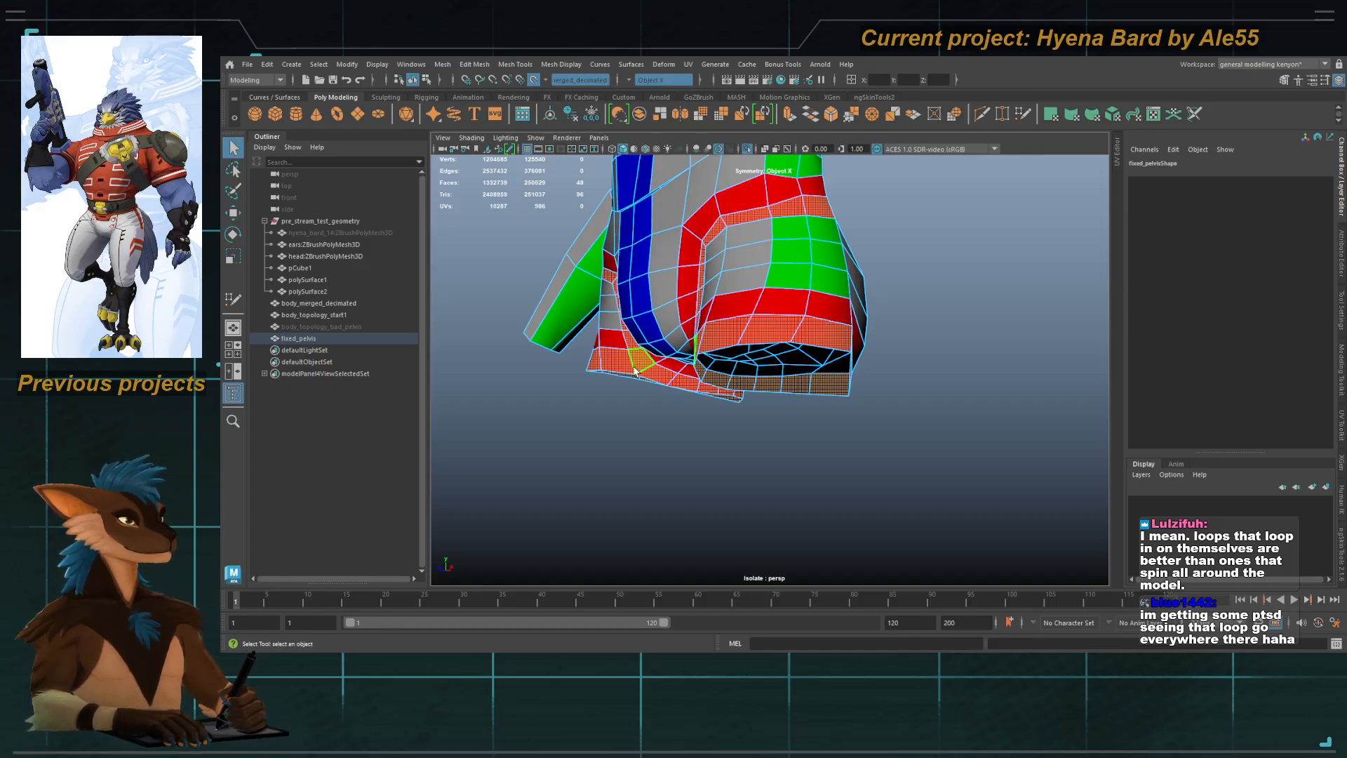
pyautogui.keyDown('alt'); pyautogui.moveTo(641, 360); pyautogui.dragTo(746, 349); pyautogui.keyUp('alt')
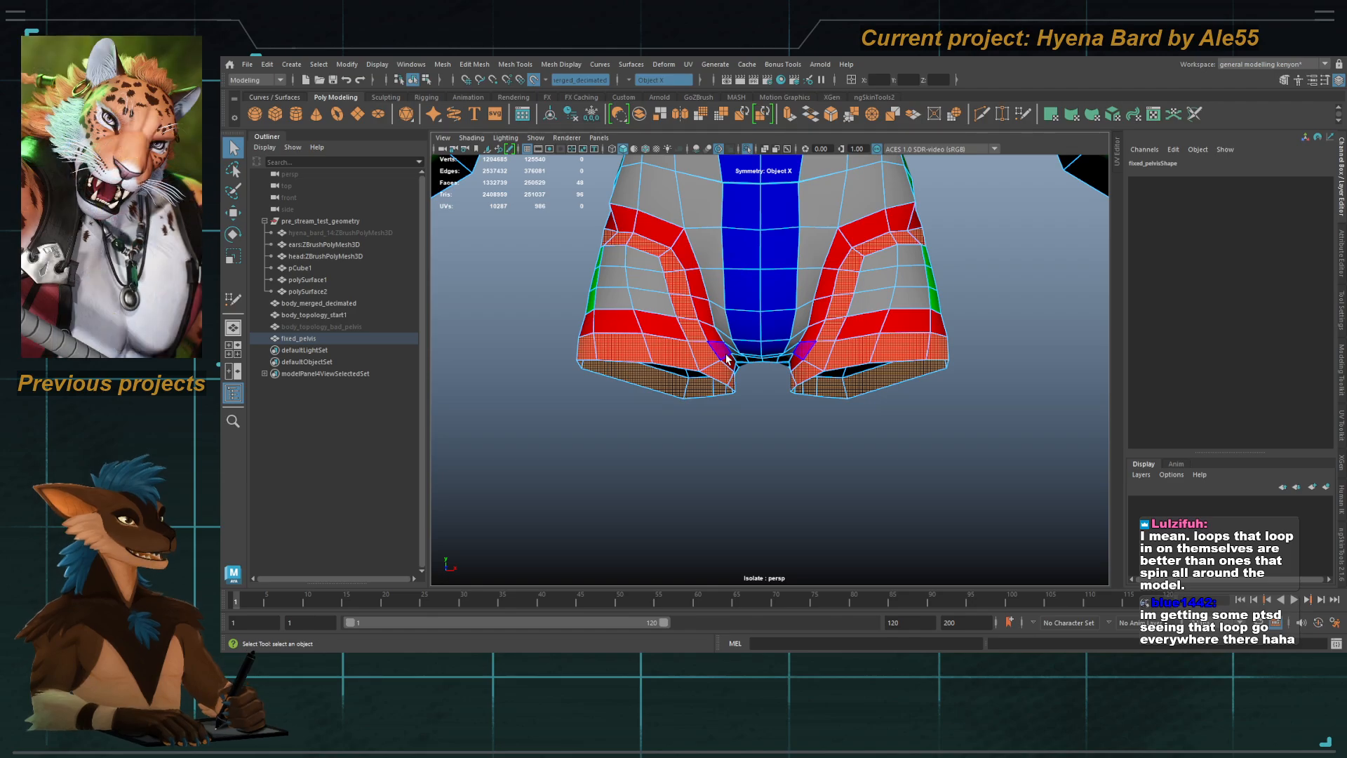
pyautogui.scroll(-4, 728, 365)
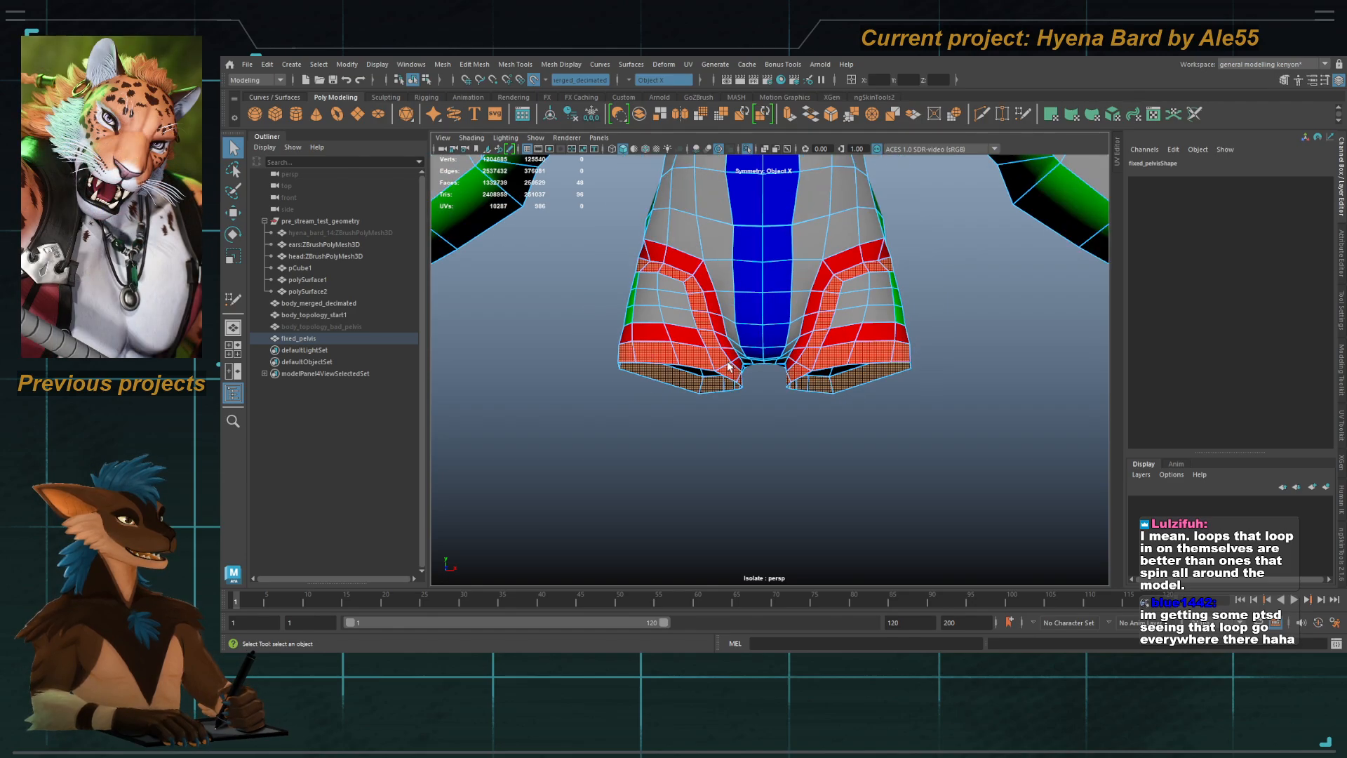
pyautogui.scroll(-3, 740, 261)
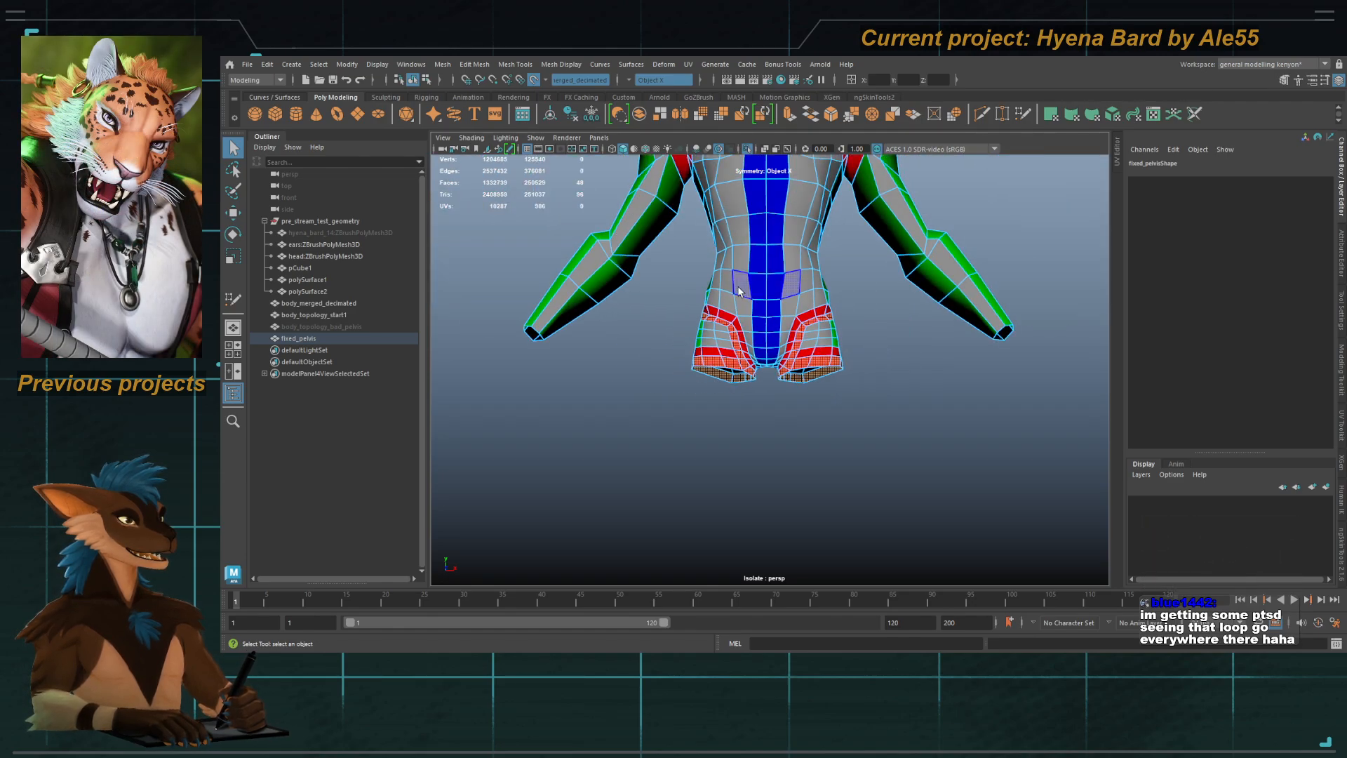
pyautogui.scroll(-3, 740, 290)
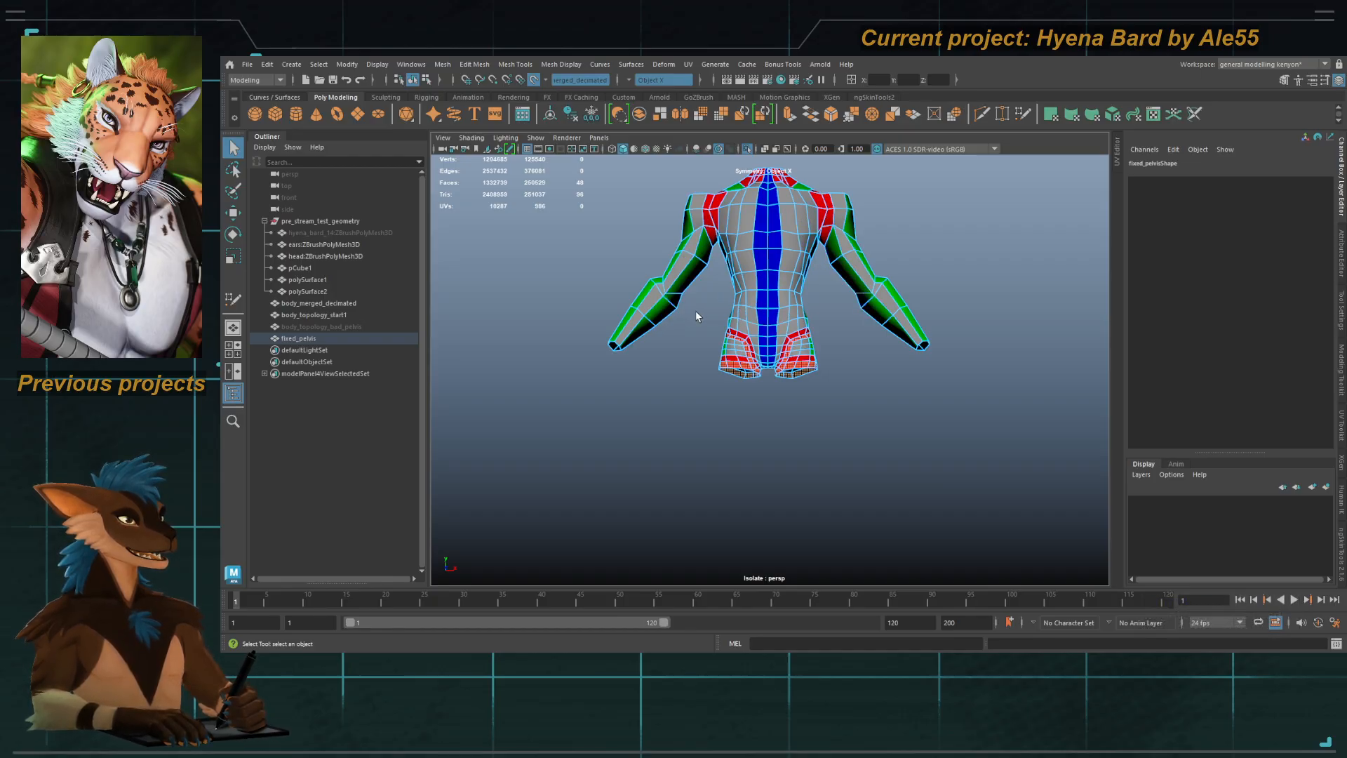
pyautogui.scroll(3, 703, 306)
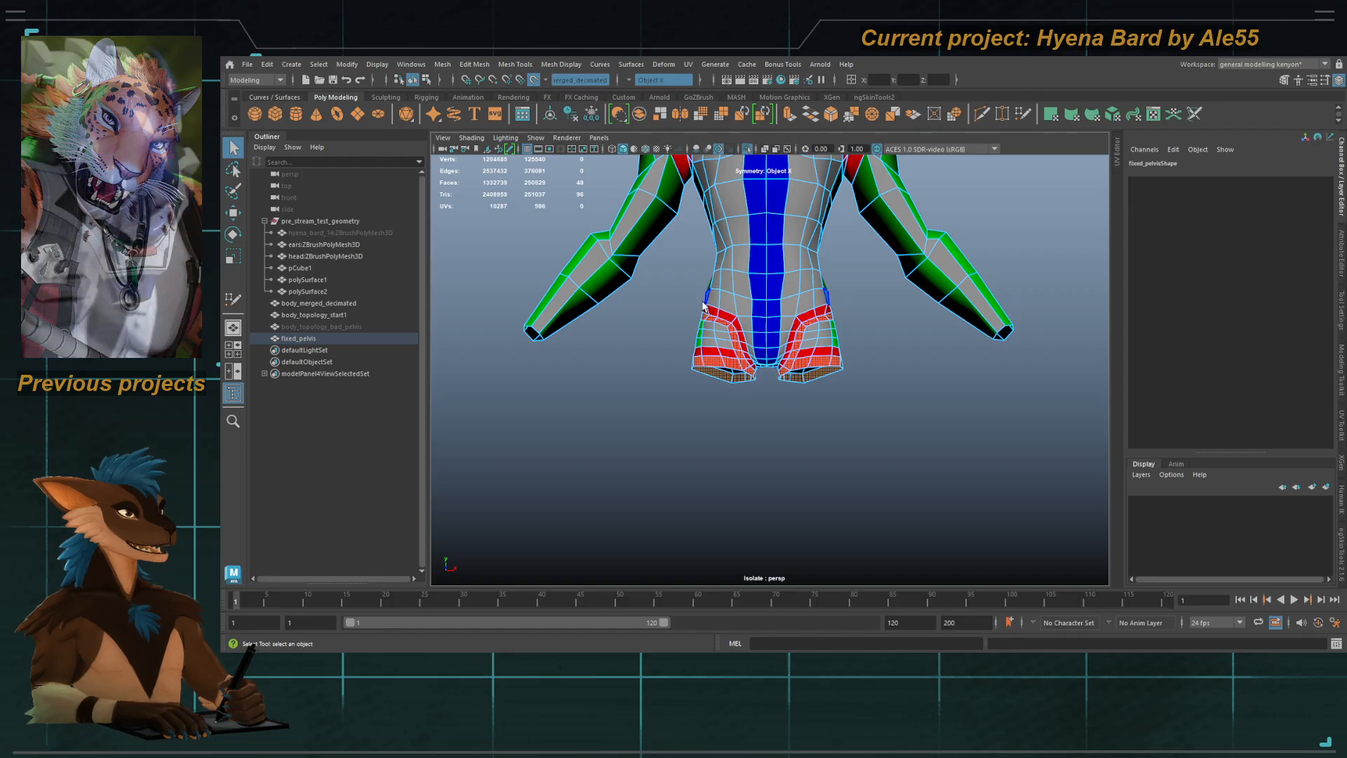
pyautogui.keyDown('alt'); pyautogui.moveTo(737, 327); pyautogui.dragTo(730, 329); pyautogui.keyUp('alt')
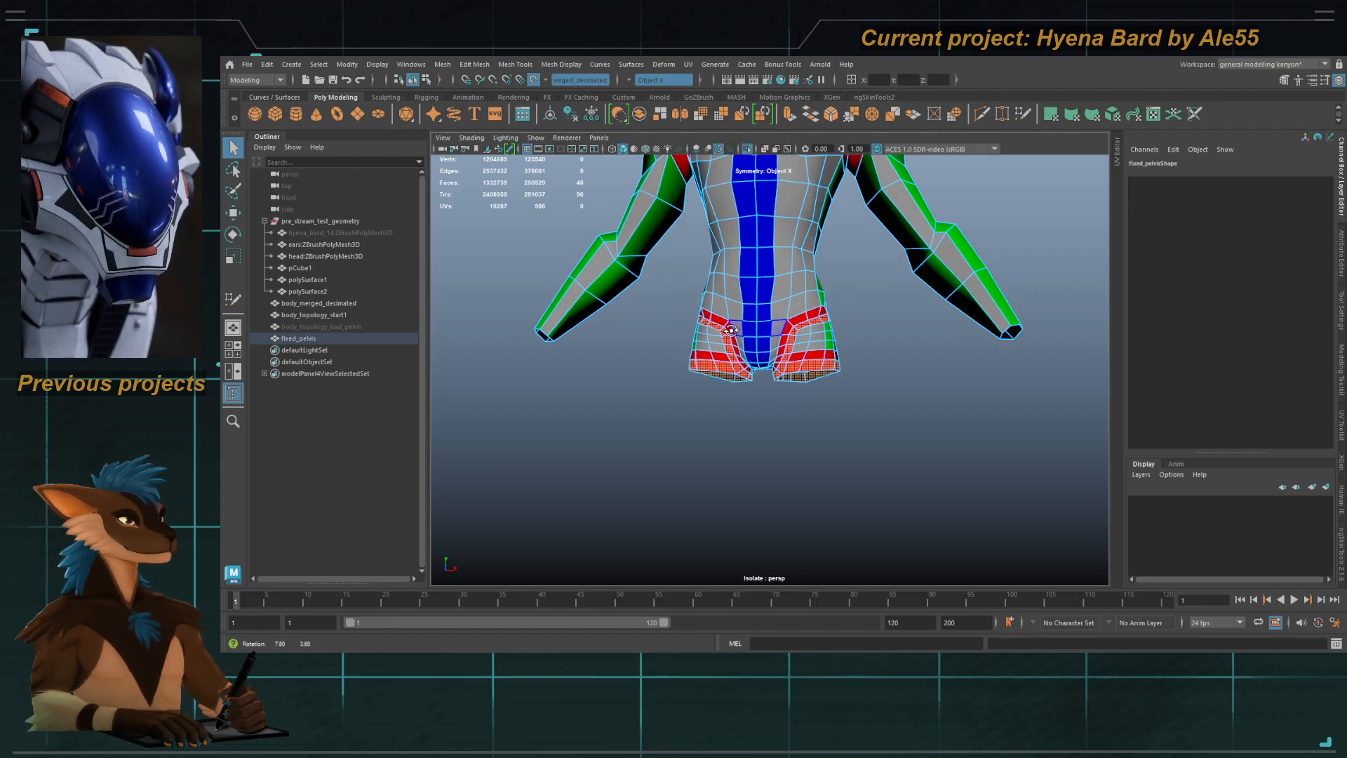
# Step: Add the crotch faces and the neighbouring red hip and thigh loop to the selection to trace how the loops connect
pyautogui.keyDown('alt'); pyautogui.moveTo(730, 330); pyautogui.dragTo(949, 414, button='right'); pyautogui.keyUp('alt')
pyautogui.keyDown('alt'); pyautogui.moveTo(870, 379); pyautogui.dragTo(818, 355); pyautogui.keyUp('alt')
pyautogui.keyDown('alt'); pyautogui.moveTo(817, 354); pyautogui.dragTo(892, 382, button='right'); pyautogui.keyUp('alt')
pyautogui.keyDown('shift'); pyautogui.click(825, 310); pyautogui.keyUp('shift')
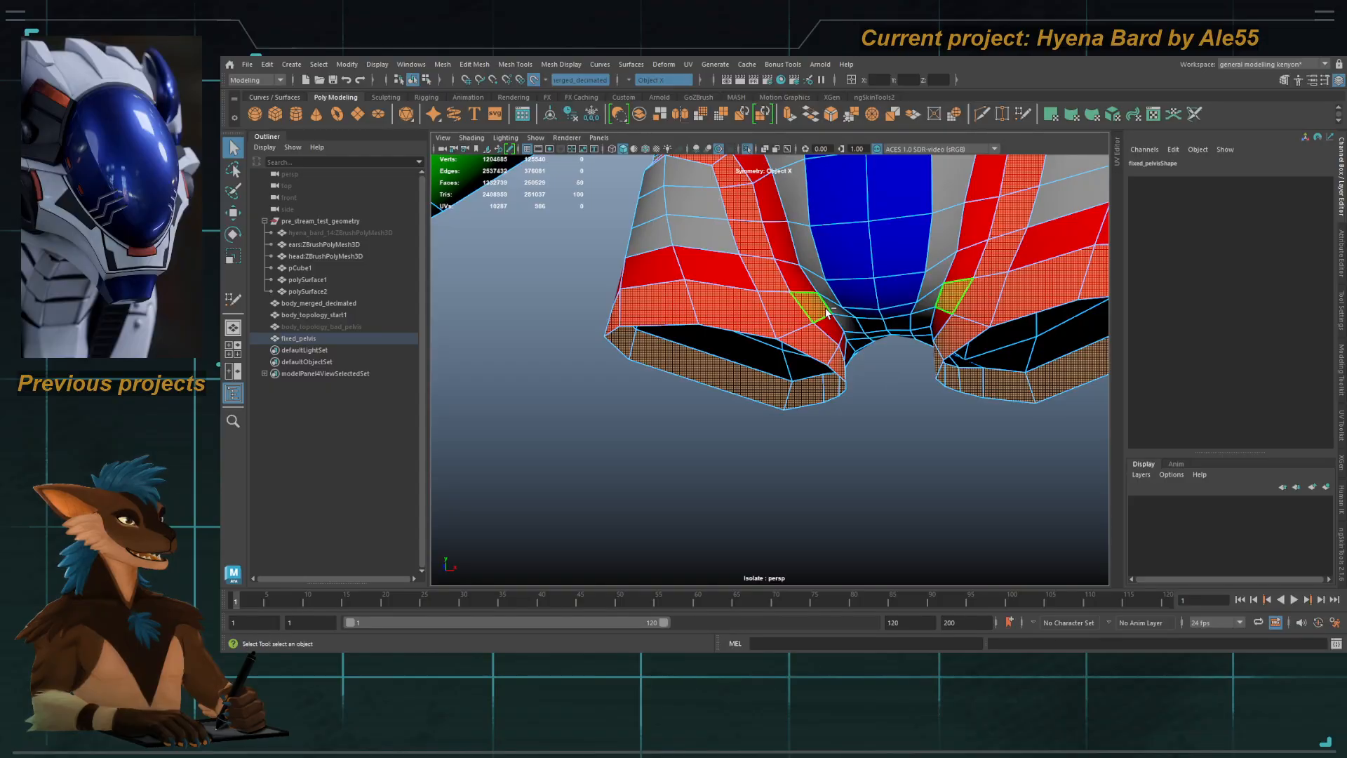
pyautogui.keyDown('shift'); pyautogui.click(874, 315); pyautogui.keyUp('shift')
pyautogui.keyDown('alt'); pyautogui.moveTo(727, 327); pyautogui.dragTo(763, 368); pyautogui.keyUp('alt')
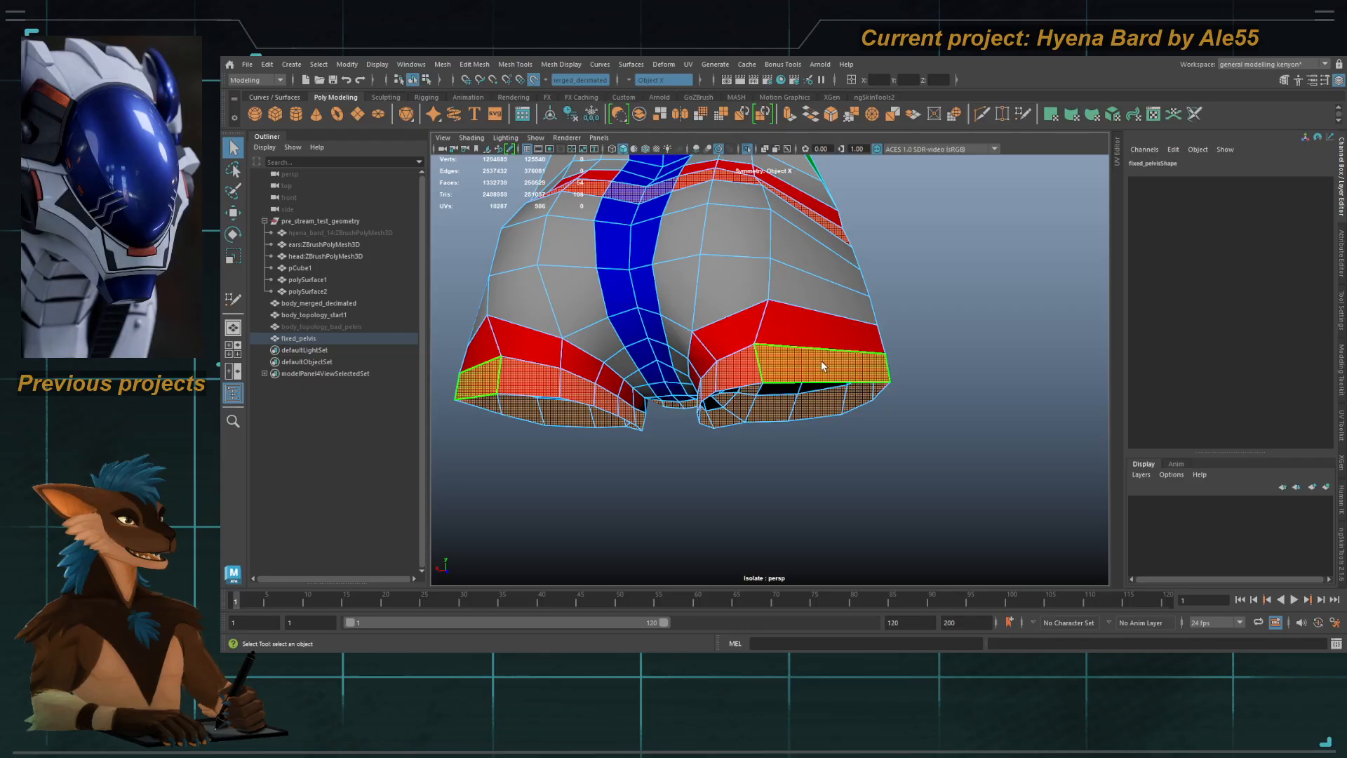
pyautogui.keyDown('alt'); pyautogui.moveTo(896, 355); pyautogui.dragTo(858, 317); pyautogui.keyUp('alt')
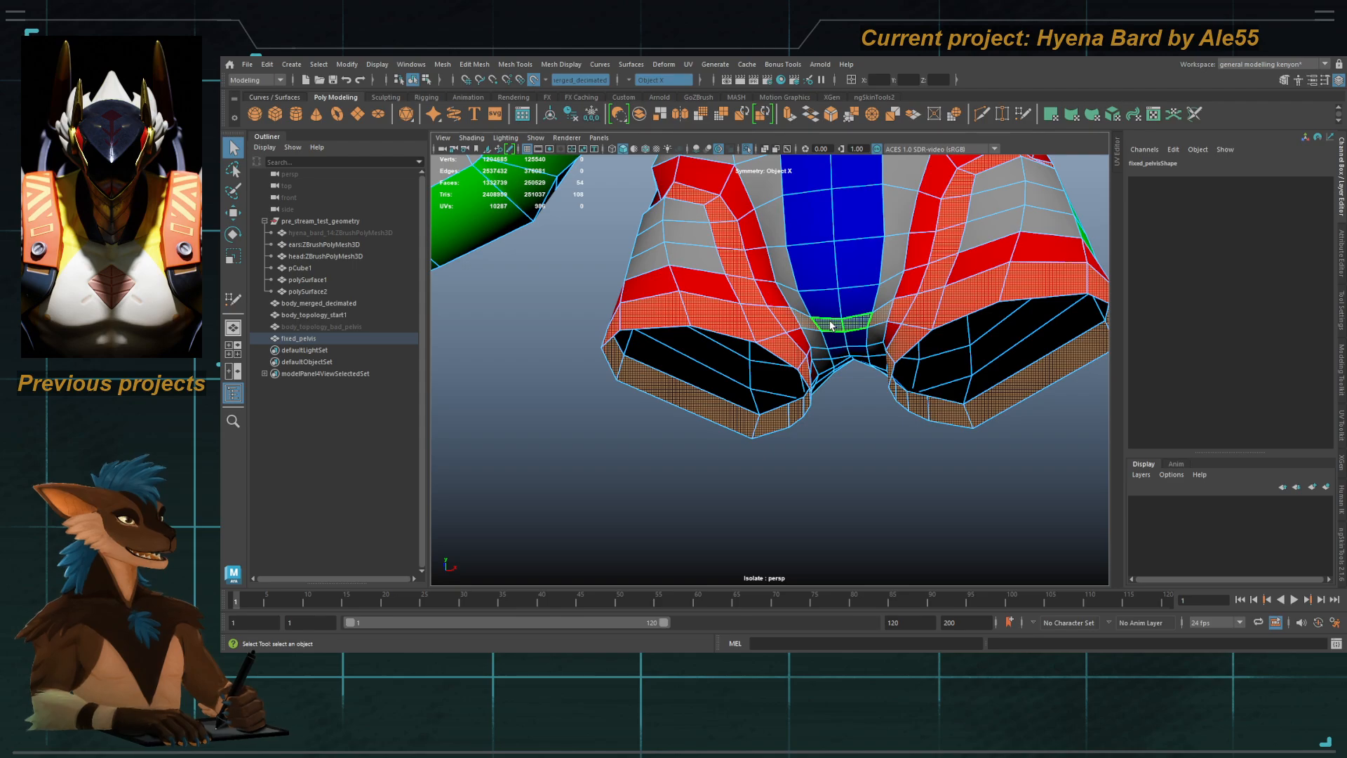
pyautogui.click(705, 294)
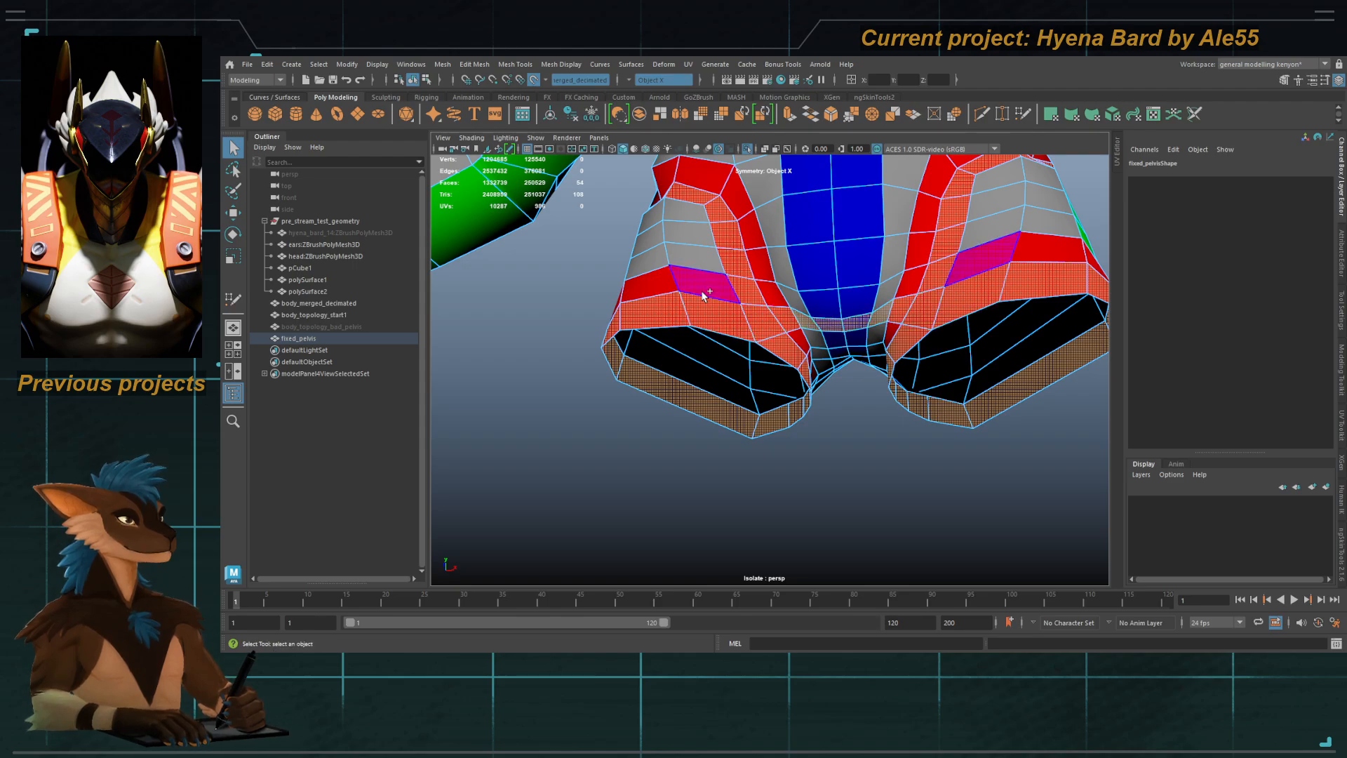
pyautogui.scroll(-10, 730, 308)
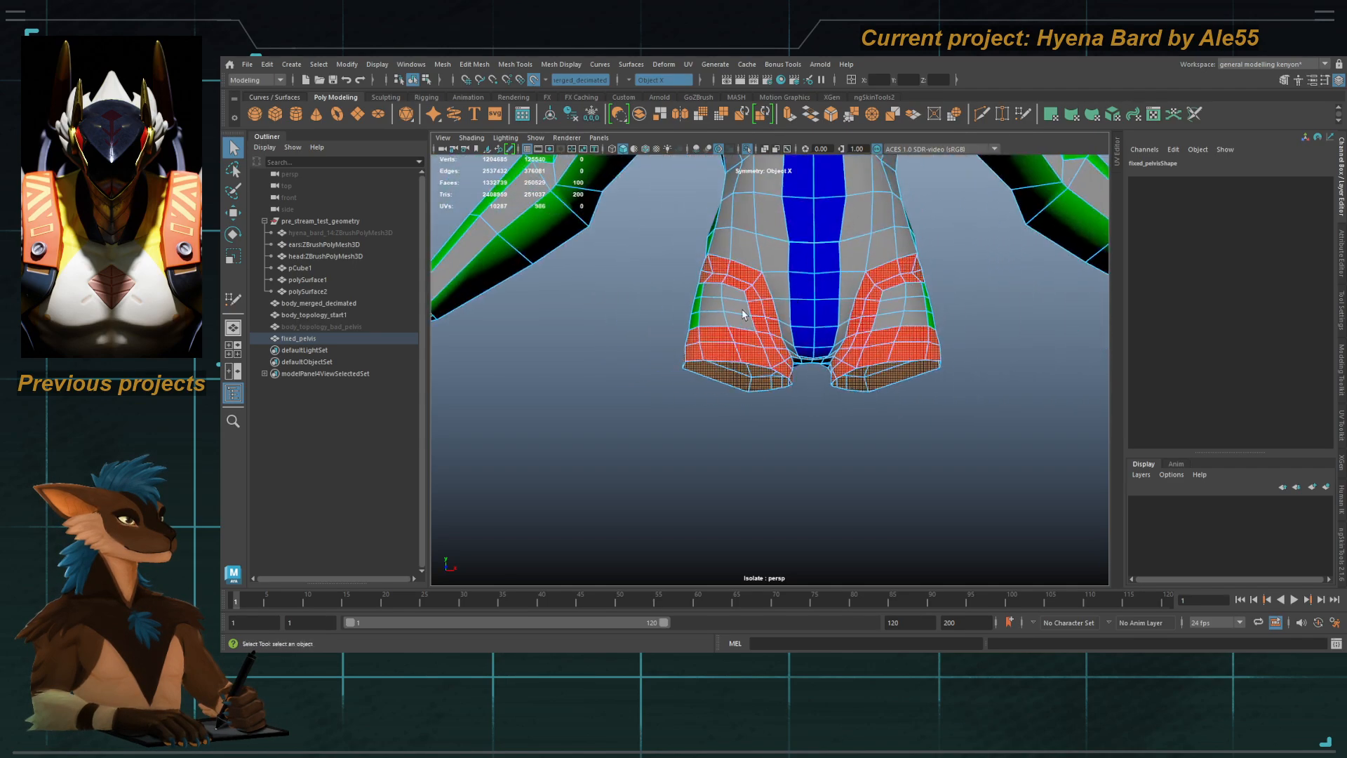
pyautogui.scroll(10, 763, 353)
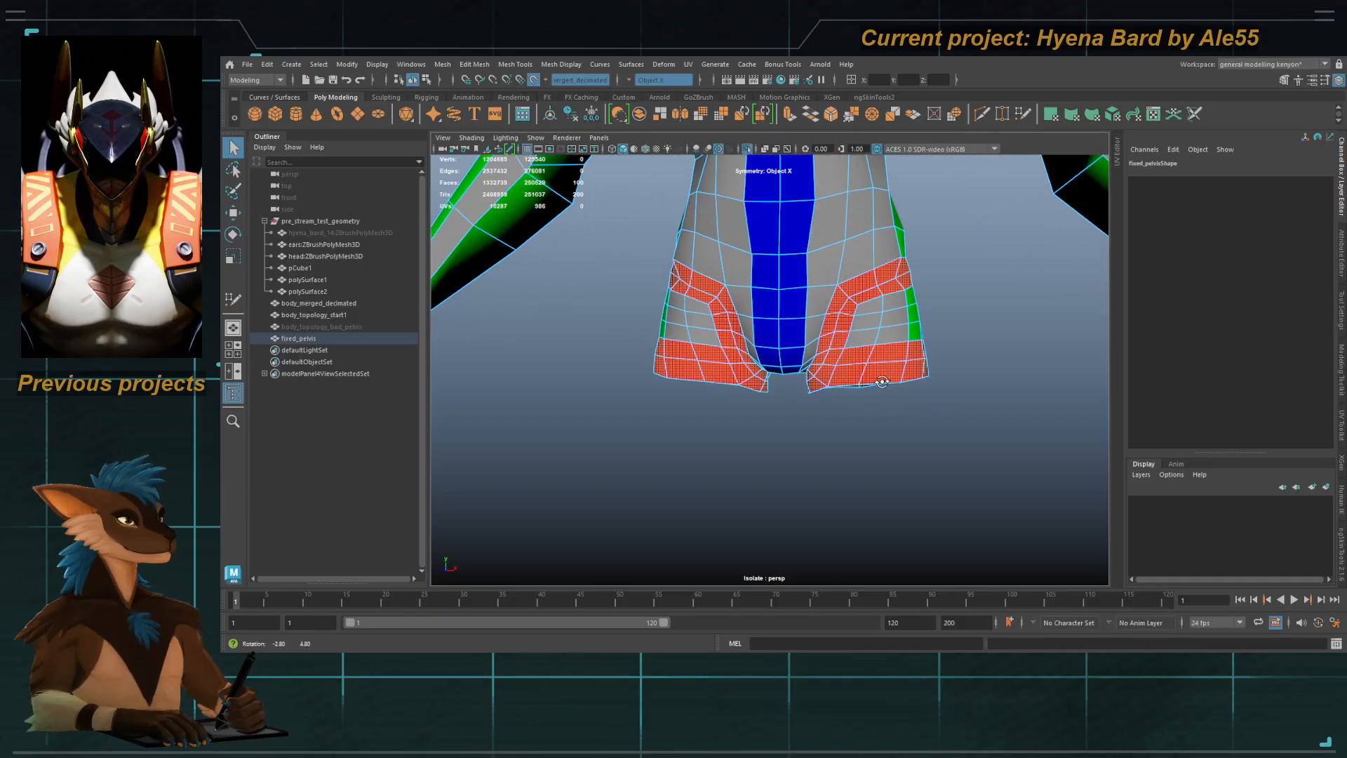
# Step: Select the vertical edge loop on the front of the torso and follow it from the pelvis up to the shoulders
pyautogui.scroll(-3, 828, 351)
pyautogui.keyDown('alt'); pyautogui.moveTo(769, 259); pyautogui.dragTo(770, 322, button='middle'); pyautogui.keyUp('alt')
pyautogui.keyDown('alt'); pyautogui.moveTo(828, 299); pyautogui.dragTo(776, 263); pyautogui.keyUp('alt')
pyautogui.keyDown('alt'); pyautogui.moveTo(776, 262); pyautogui.dragTo(792, 351, button='middle'); pyautogui.keyUp('alt')
pyautogui.moveTo(834, 297); pyautogui.dragTo(844, 264, button='right')
pyautogui.keyDown('alt'); pyautogui.moveTo(757, 419); pyautogui.dragTo(814, 426); pyautogui.keyUp('alt')
pyautogui.keyDown('alt'); pyautogui.moveTo(824, 428); pyautogui.dragTo(830, 331, button='middle'); pyautogui.keyUp('alt')
pyautogui.scroll(3, 830, 332)
pyautogui.keyDown('alt'); pyautogui.moveTo(831, 392); pyautogui.dragTo(810, 367); pyautogui.keyUp('alt')
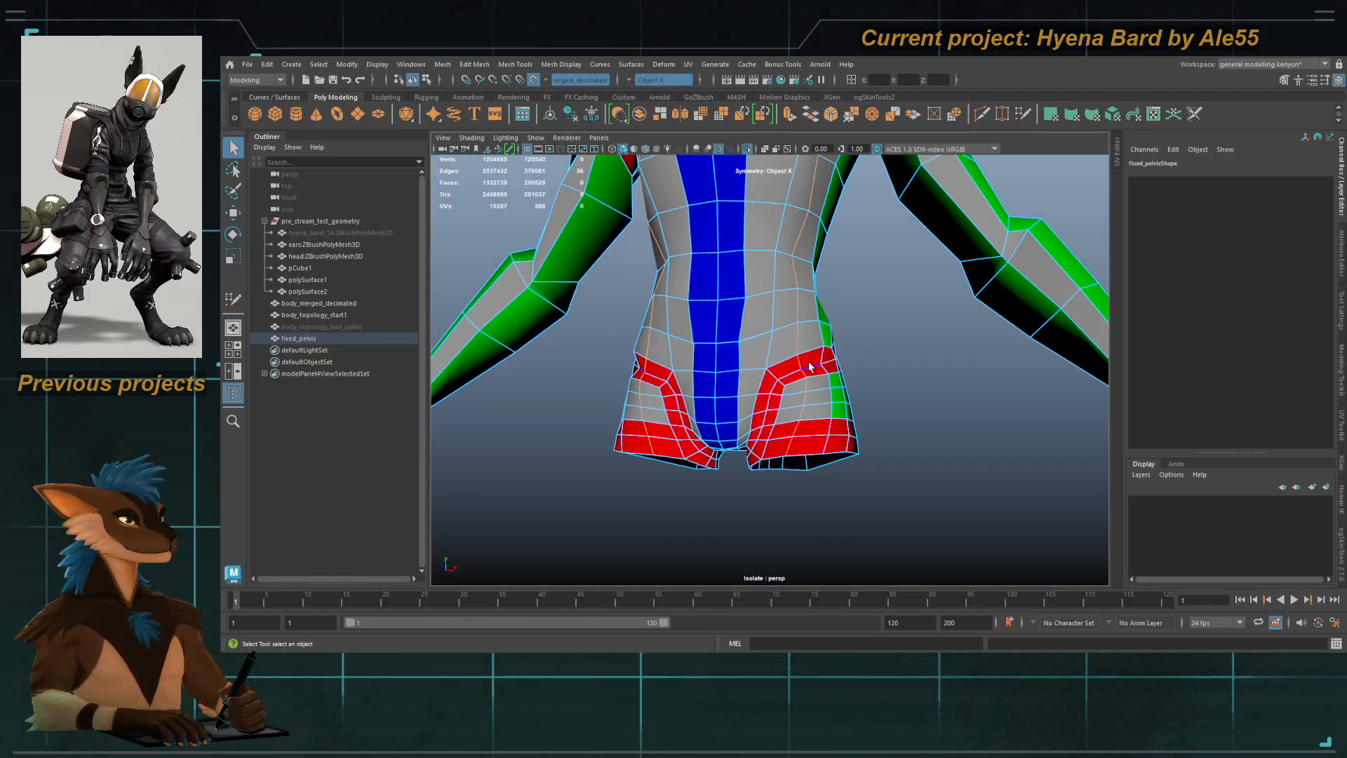
pyautogui.keyDown('alt'); pyautogui.moveTo(797, 450); pyautogui.dragTo(812, 274); pyautogui.keyUp('alt')
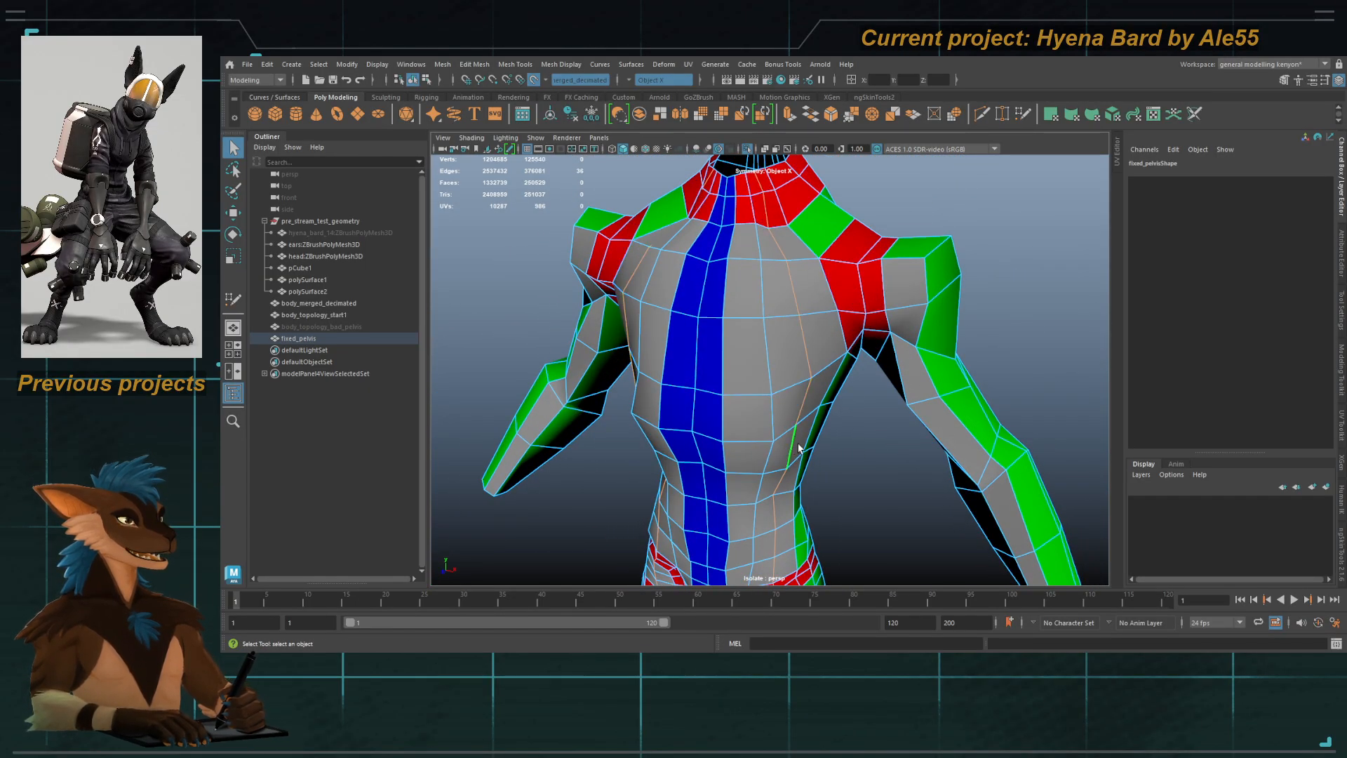
pyautogui.keyDown('alt'); pyautogui.moveTo(791, 441); pyautogui.dragTo(828, 340, button='middle'); pyautogui.keyUp('alt')
pyautogui.keyDown('alt'); pyautogui.moveTo(827, 341); pyautogui.dragTo(811, 265); pyautogui.keyUp('alt')
pyautogui.keyDown('alt'); pyautogui.moveTo(812, 265); pyautogui.dragTo(716, 340, button='right'); pyautogui.keyUp('alt')
# Step: Leave isolation, unhide body_topology_bad_pelvis and move it about 48.6 units along X beside the body
pyautogui.click(715, 340)
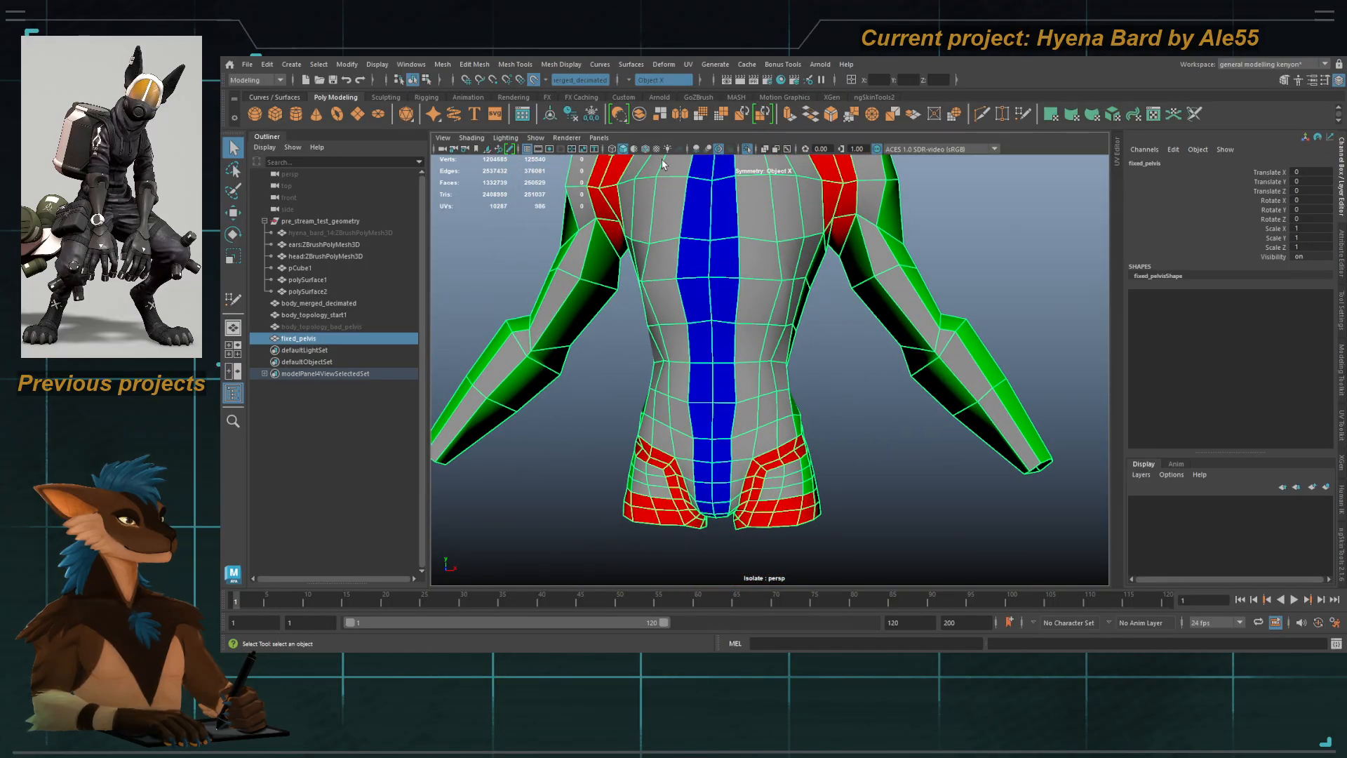
pyautogui.click(749, 150)
pyautogui.click(355, 328)
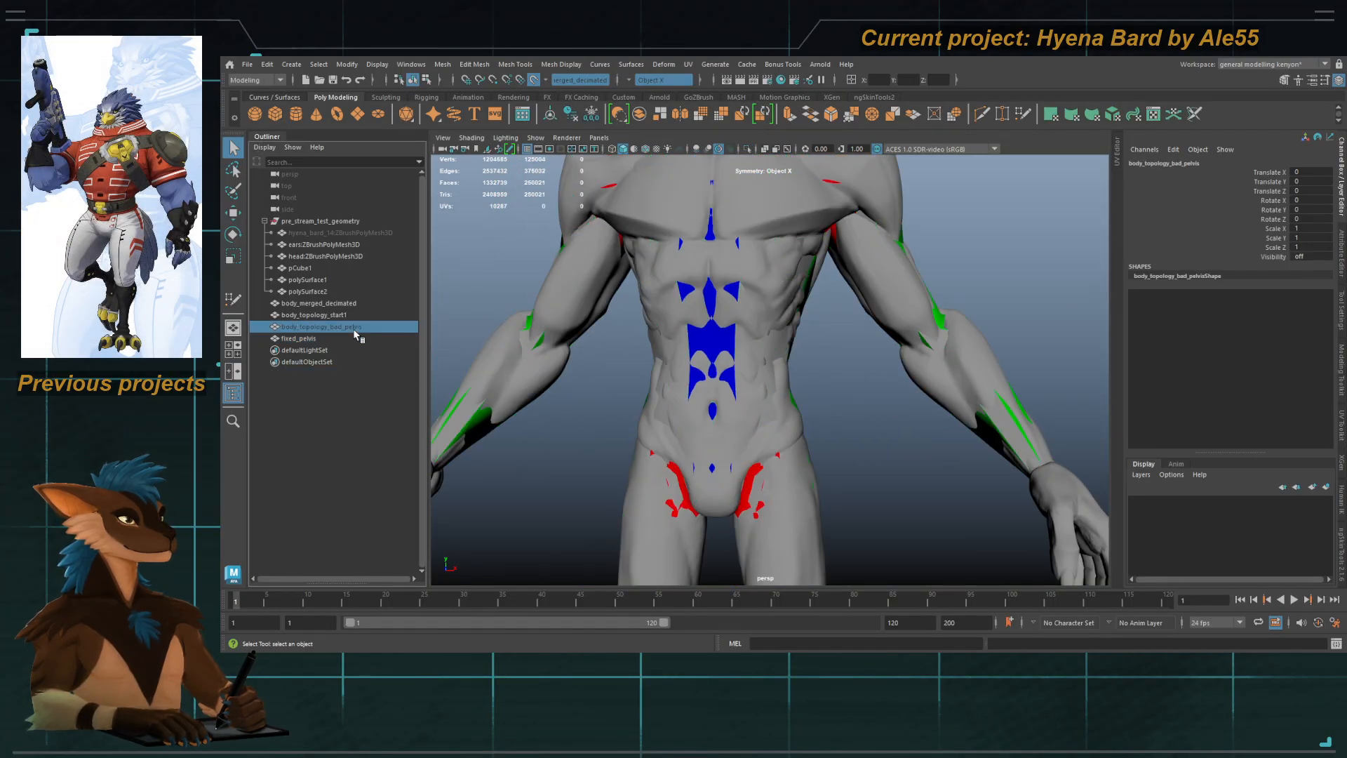
pyautogui.press('h')
pyautogui.keyDown('alt'); pyautogui.moveTo(755, 403); pyautogui.dragTo(645, 300, button='right'); pyautogui.keyUp('alt')
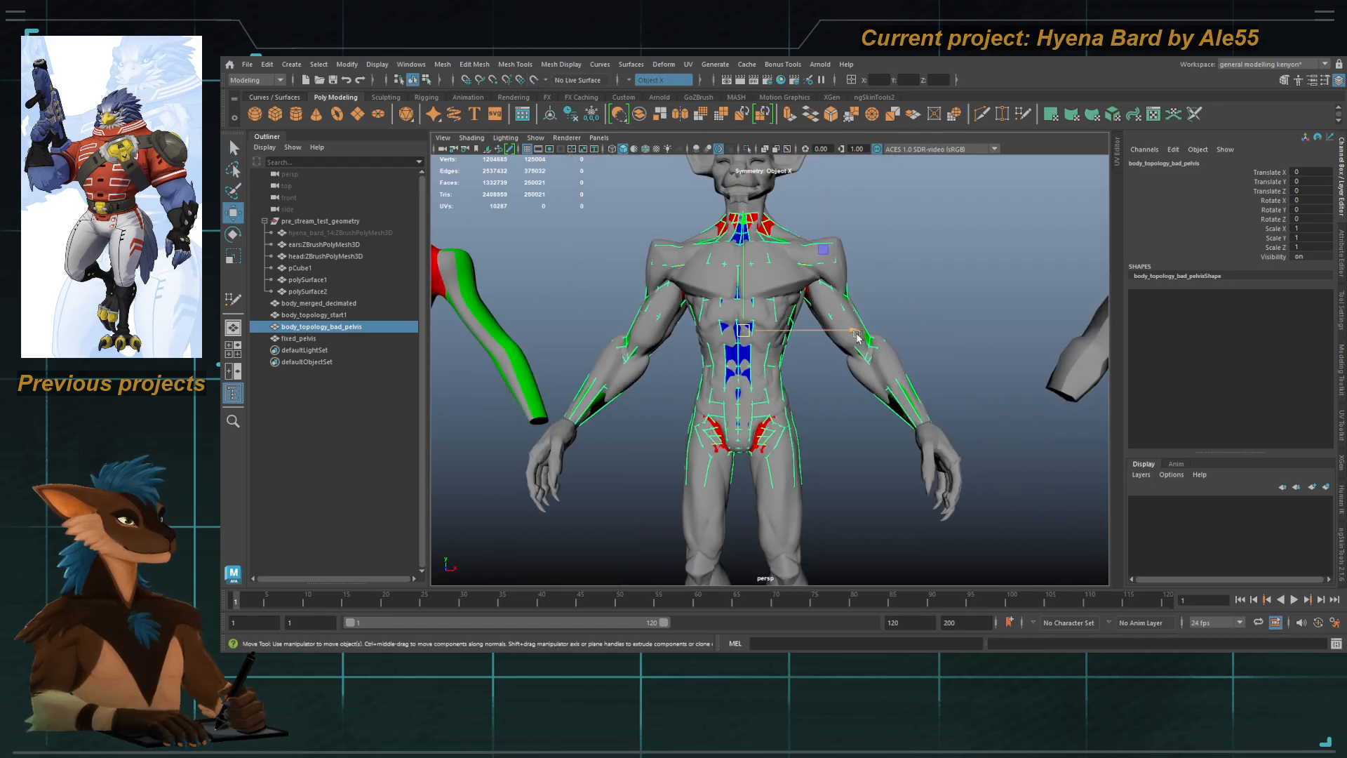
pyautogui.moveTo(856, 336); pyautogui.dragTo(1053, 334)
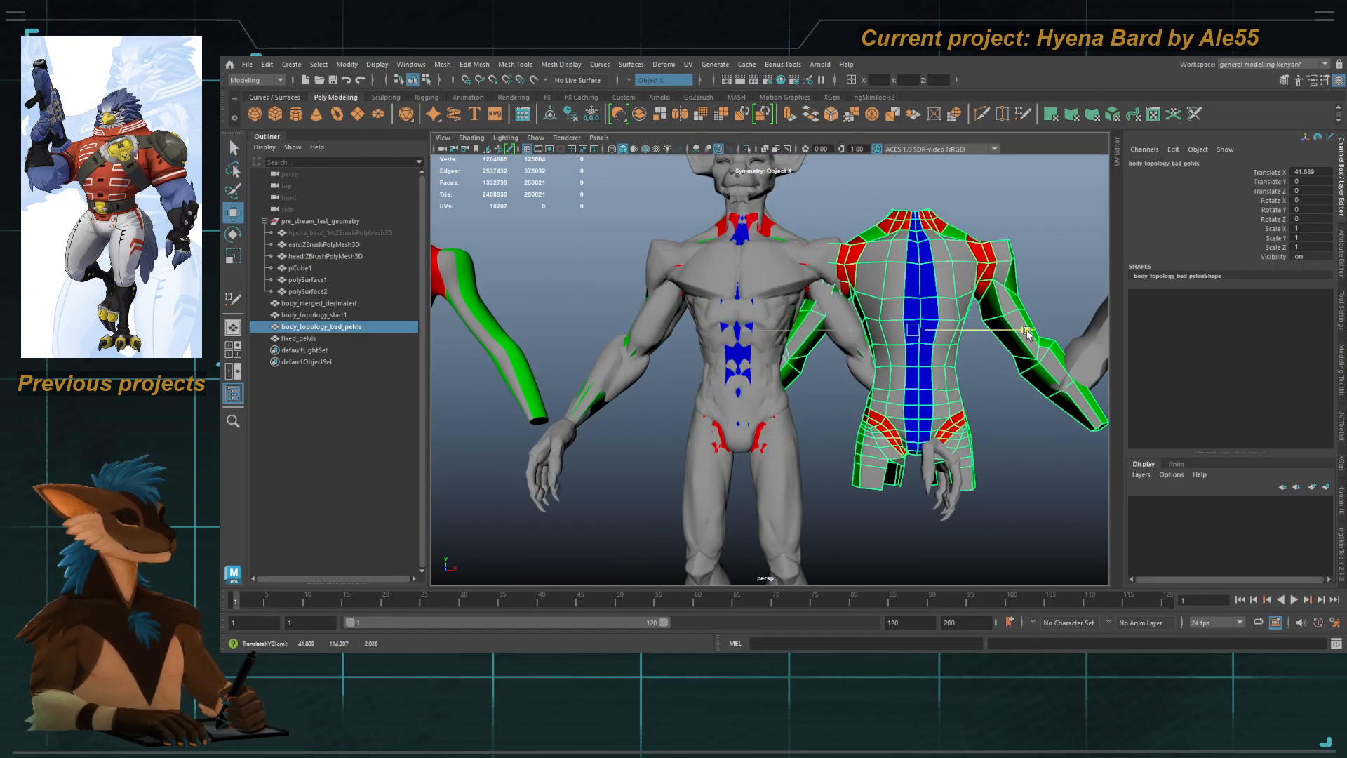
# Step: Isolate body_topology_bad_pelvis and fixed_pelvis together for a side-by-side comparison
pyautogui.click(755, 433)
pyautogui.click(327, 317)
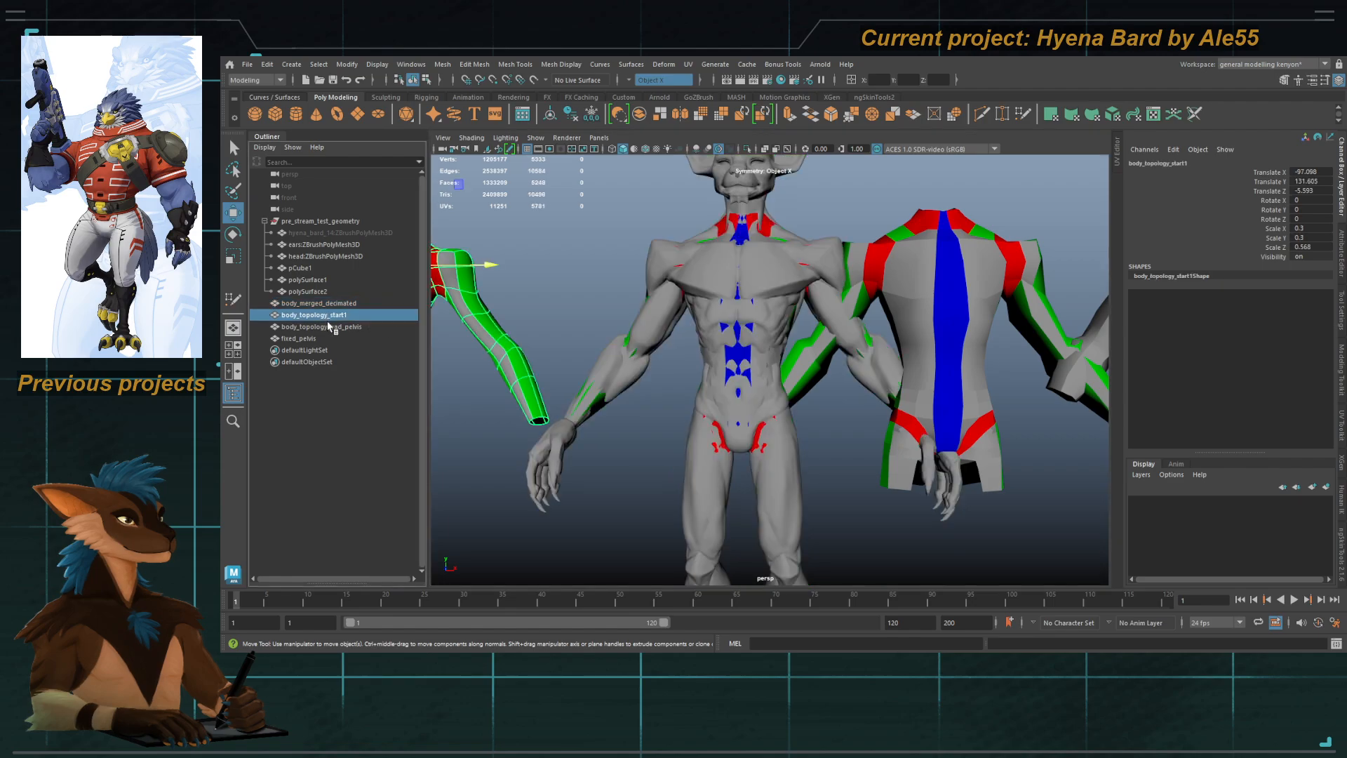
pyautogui.keyDown('ctrl'); pyautogui.click(327, 326); pyautogui.keyUp('ctrl')
pyautogui.click(325, 337)
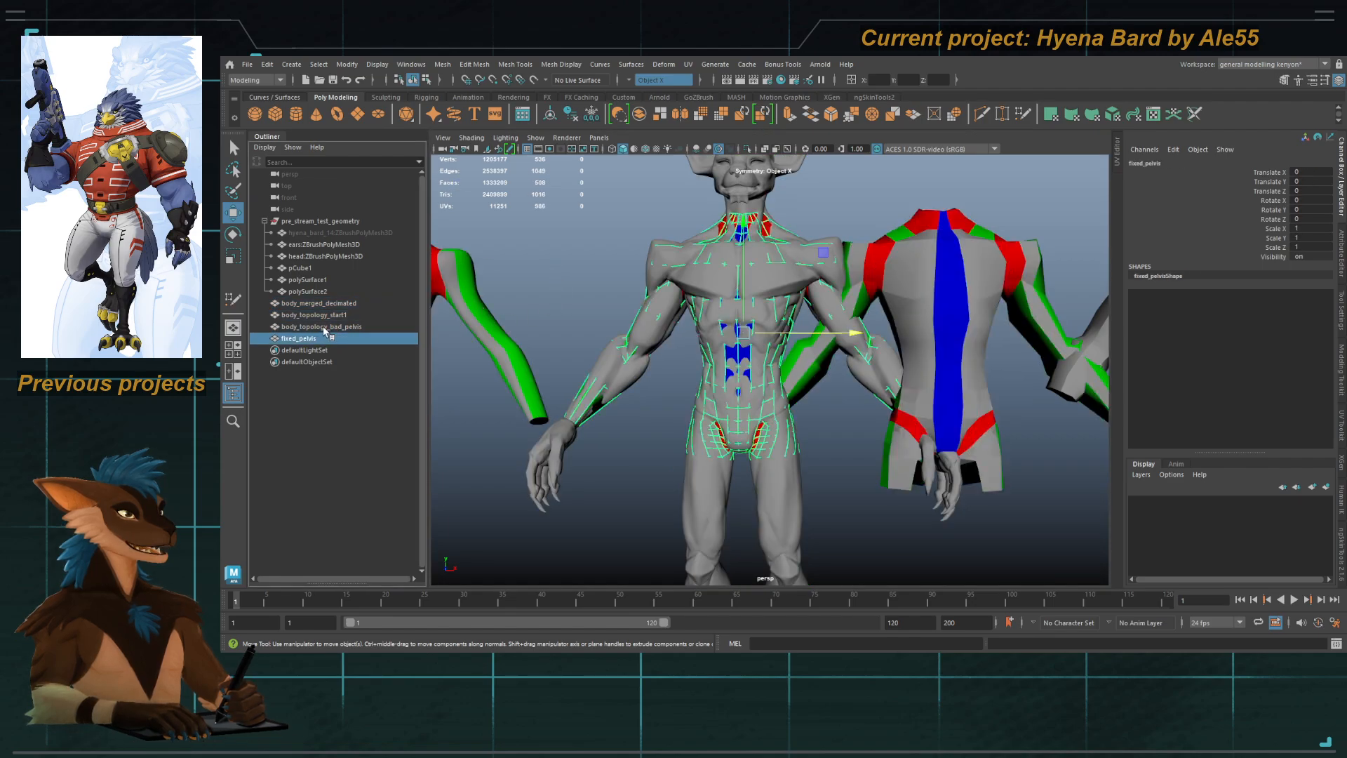
pyautogui.keyDown('ctrl'); pyautogui.click(325, 326); pyautogui.keyUp('ctrl')
pyautogui.click(748, 149)
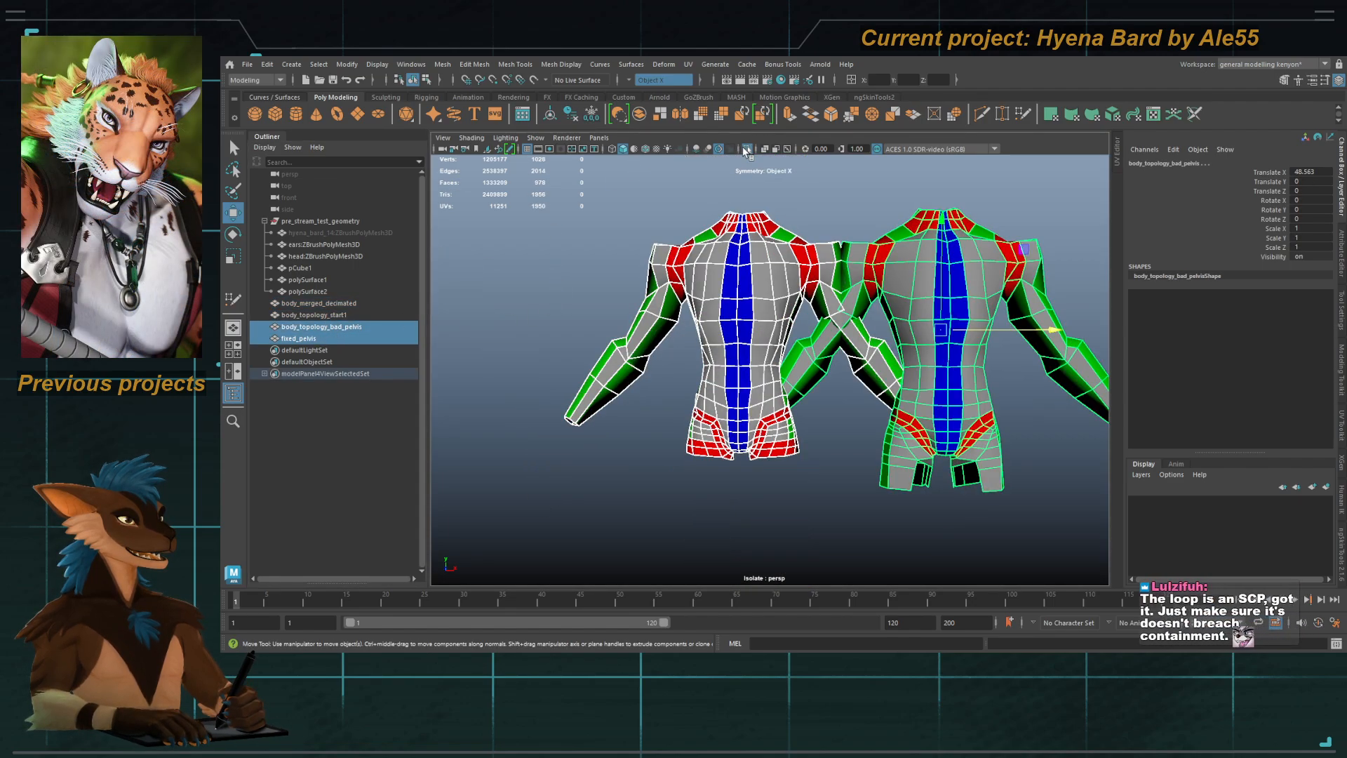
pyautogui.click(613, 237)
pyautogui.keyDown('alt'); pyautogui.moveTo(614, 237); pyautogui.dragTo(818, 313); pyautogui.keyUp('alt')
# Step: Apply Soften Edge to all edges of both fixed_pelvis and body_topology_bad_pelvis
pyautogui.click(815, 317)
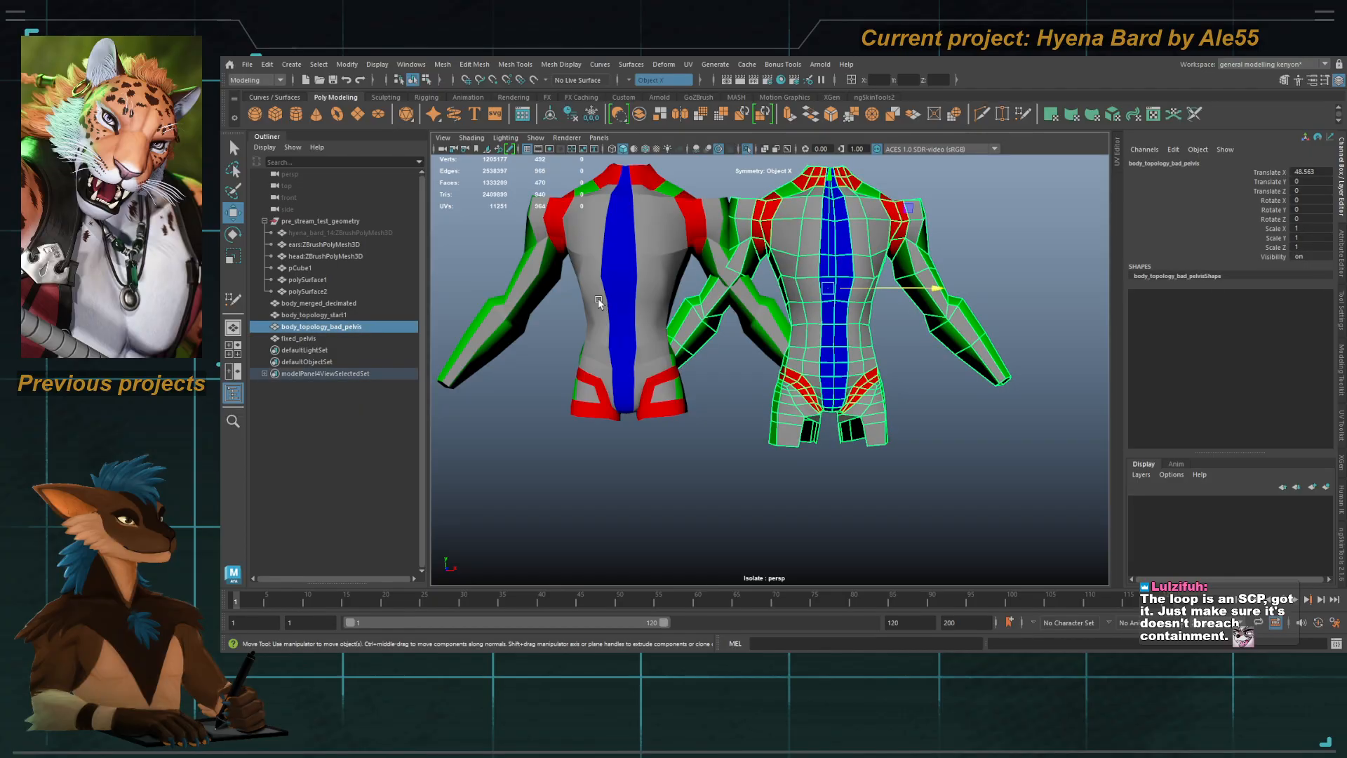
pyautogui.keyDown('shift'); pyautogui.click(598, 297); pyautogui.keyUp('shift')
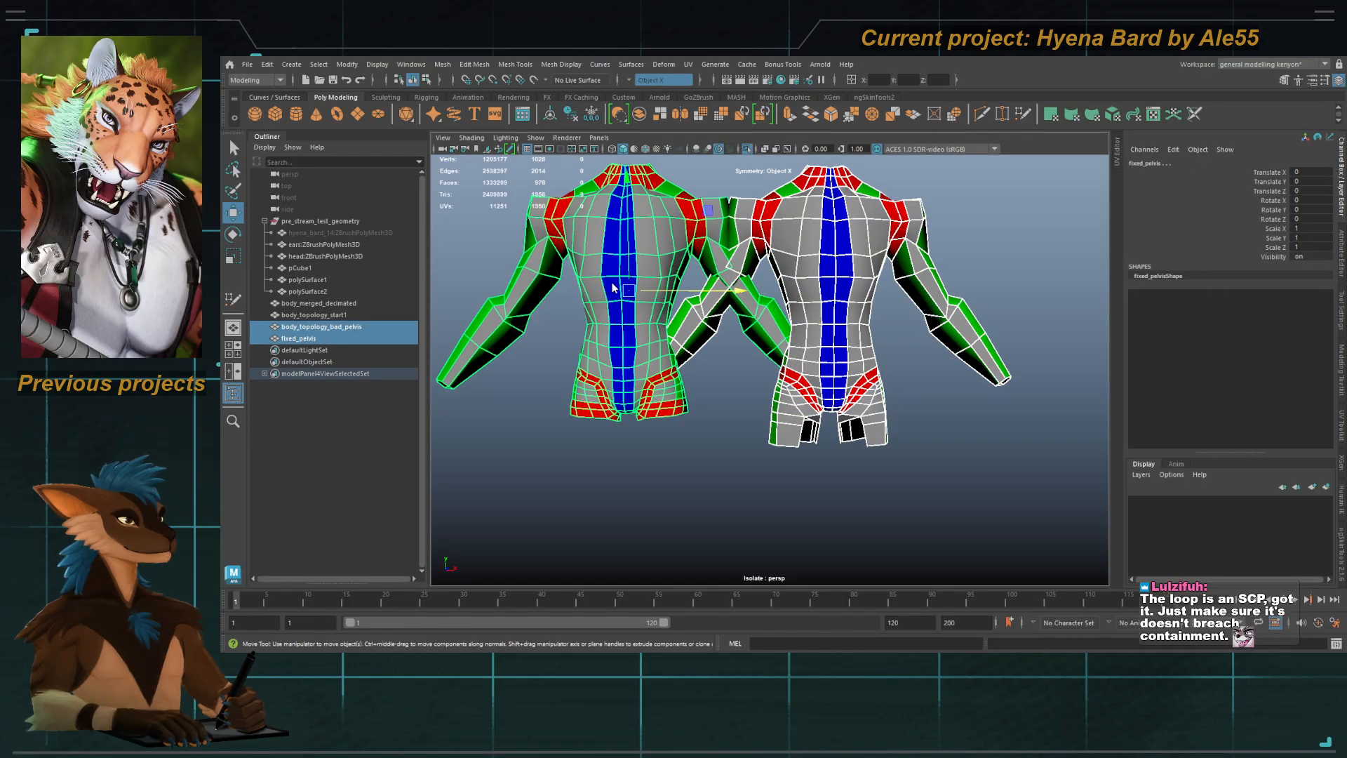
pyautogui.moveTo(613, 285); pyautogui.dragTo(608, 270, button='right')
pyautogui.scroll(-5, 607, 269)
pyautogui.moveTo(525, 197); pyautogui.dragTo(767, 397)
pyautogui.scroll(5, 767, 397)
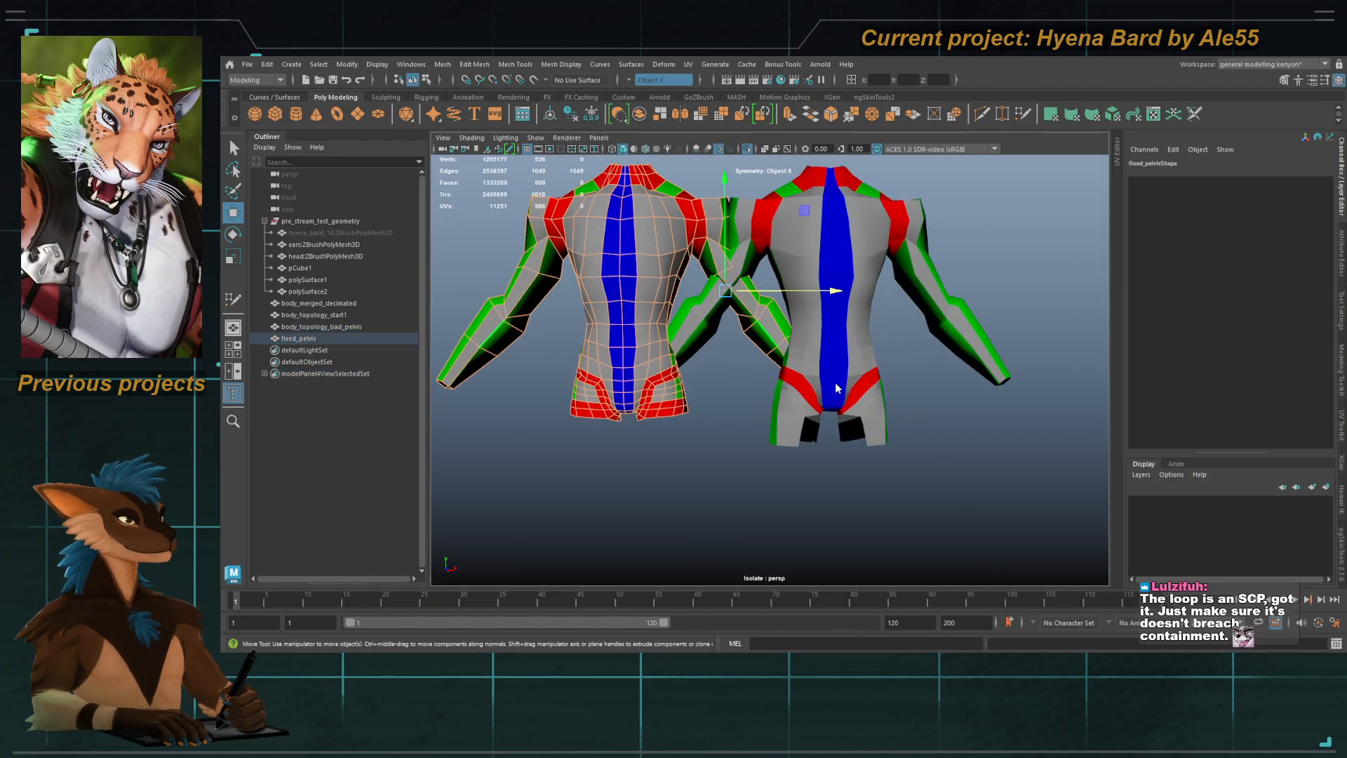
pyautogui.click(835, 371)
pyautogui.press('g')
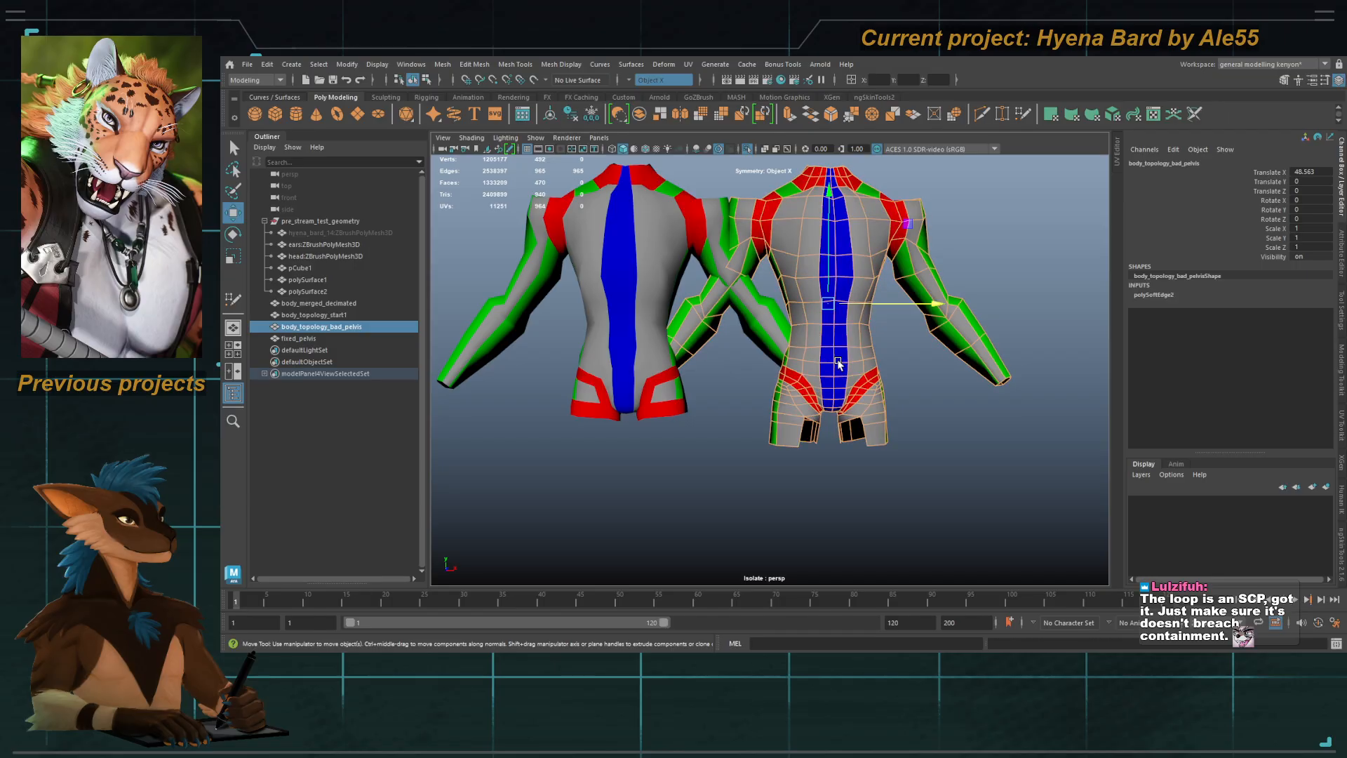
# Step: Move body_topology_bad_pelvis farther along X until its arms clear fixed_pelvis, and compare the two torsos without wireframe
pyautogui.click(885, 544)
pyautogui.click(658, 318)
pyautogui.click(867, 295)
pyautogui.press('w')
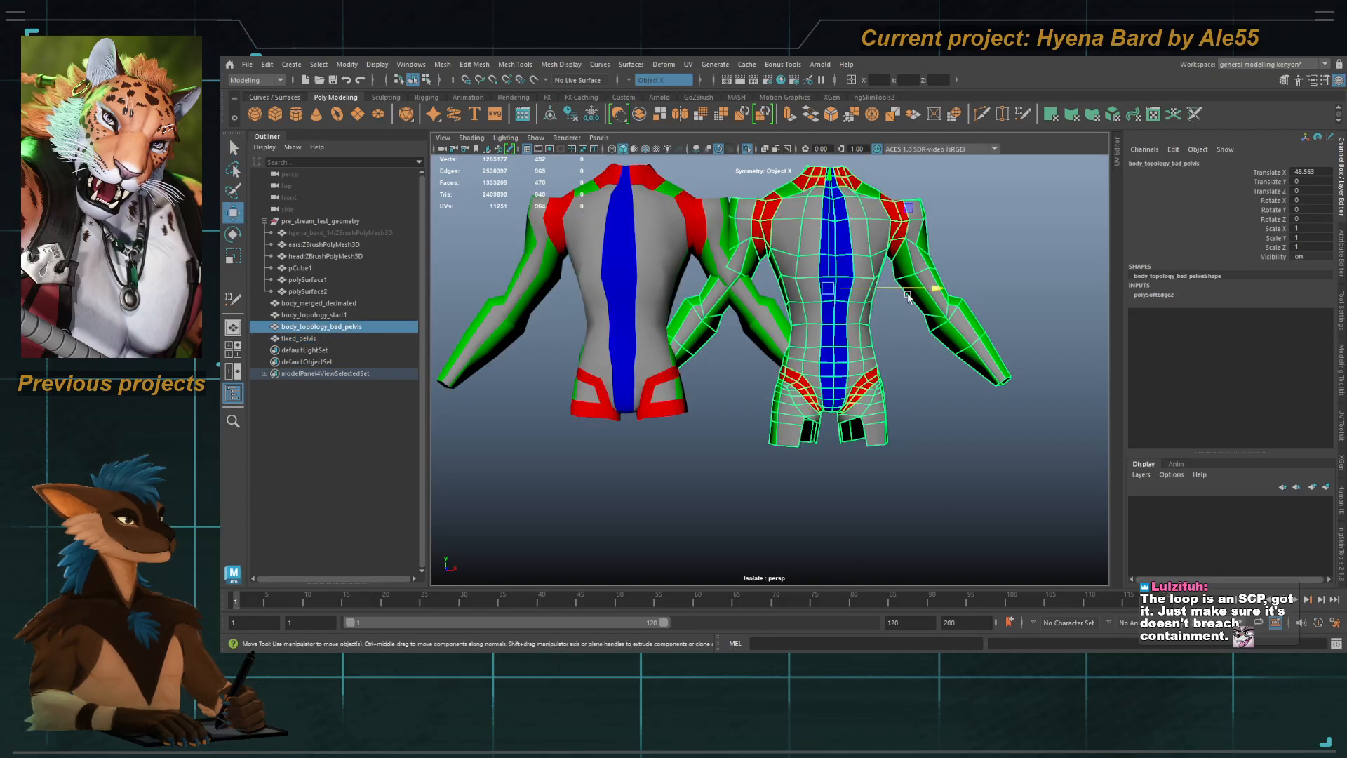
pyautogui.moveTo(908, 288); pyautogui.dragTo(1089, 288)
pyautogui.click(896, 399)
pyautogui.keyDown('alt'); pyautogui.moveTo(896, 399); pyautogui.dragTo(848, 405, button='middle'); pyautogui.keyUp('alt')
pyautogui.click(805, 374)
pyautogui.keyDown('alt'); pyautogui.moveTo(848, 405); pyautogui.dragTo(728, 379, button='right'); pyautogui.keyUp('alt')
pyautogui.click(601, 355)
pyautogui.keyDown('alt'); pyautogui.moveTo(713, 385); pyautogui.dragTo(726, 385, button='middle'); pyautogui.keyUp('alt')
pyautogui.click(688, 423)
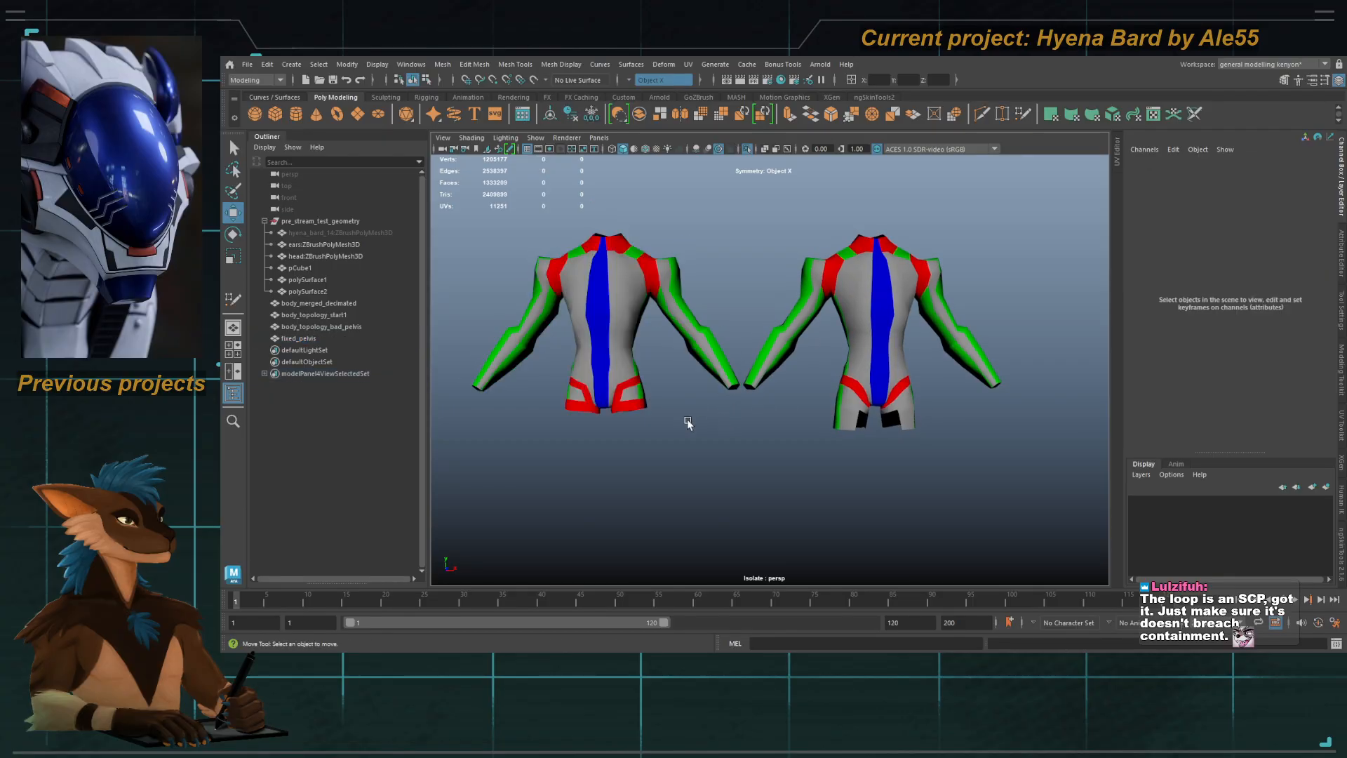
pyautogui.click(612, 384)
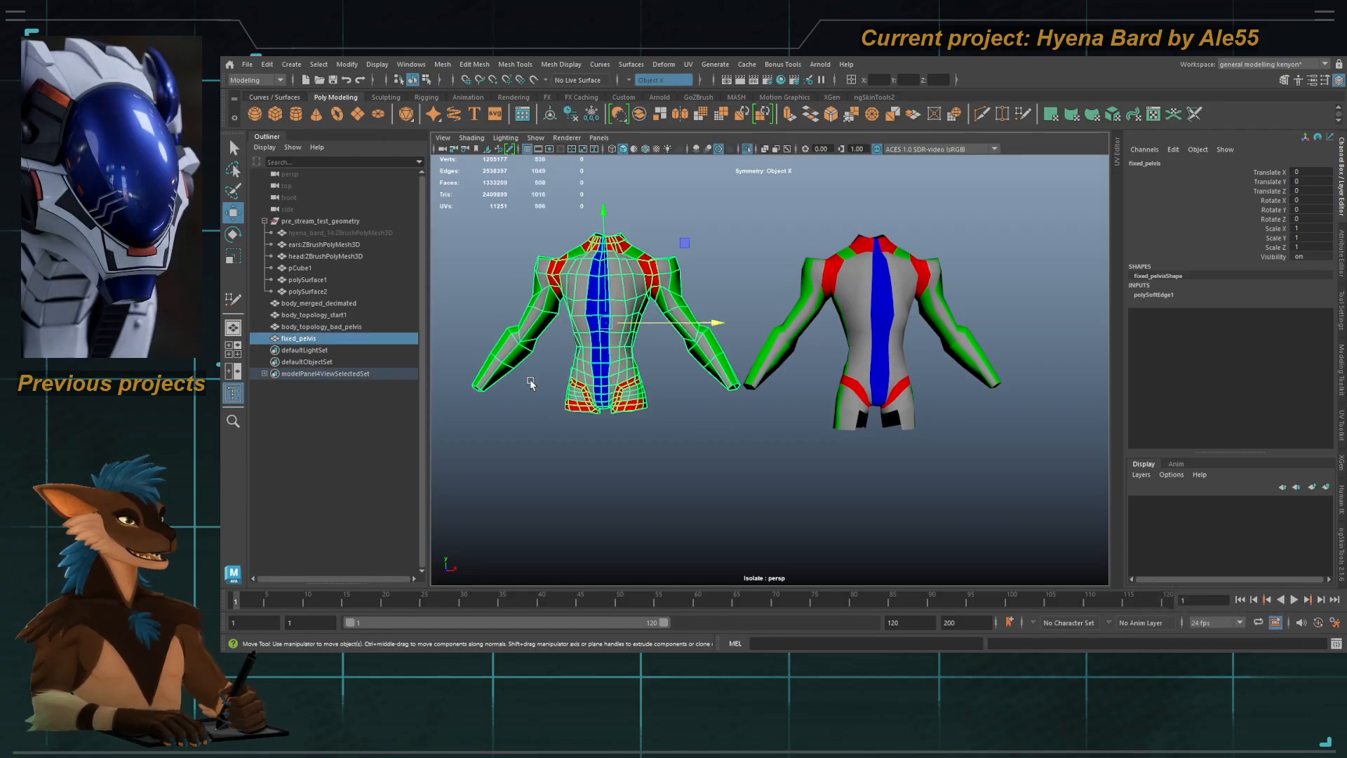
pyautogui.click(530, 455)
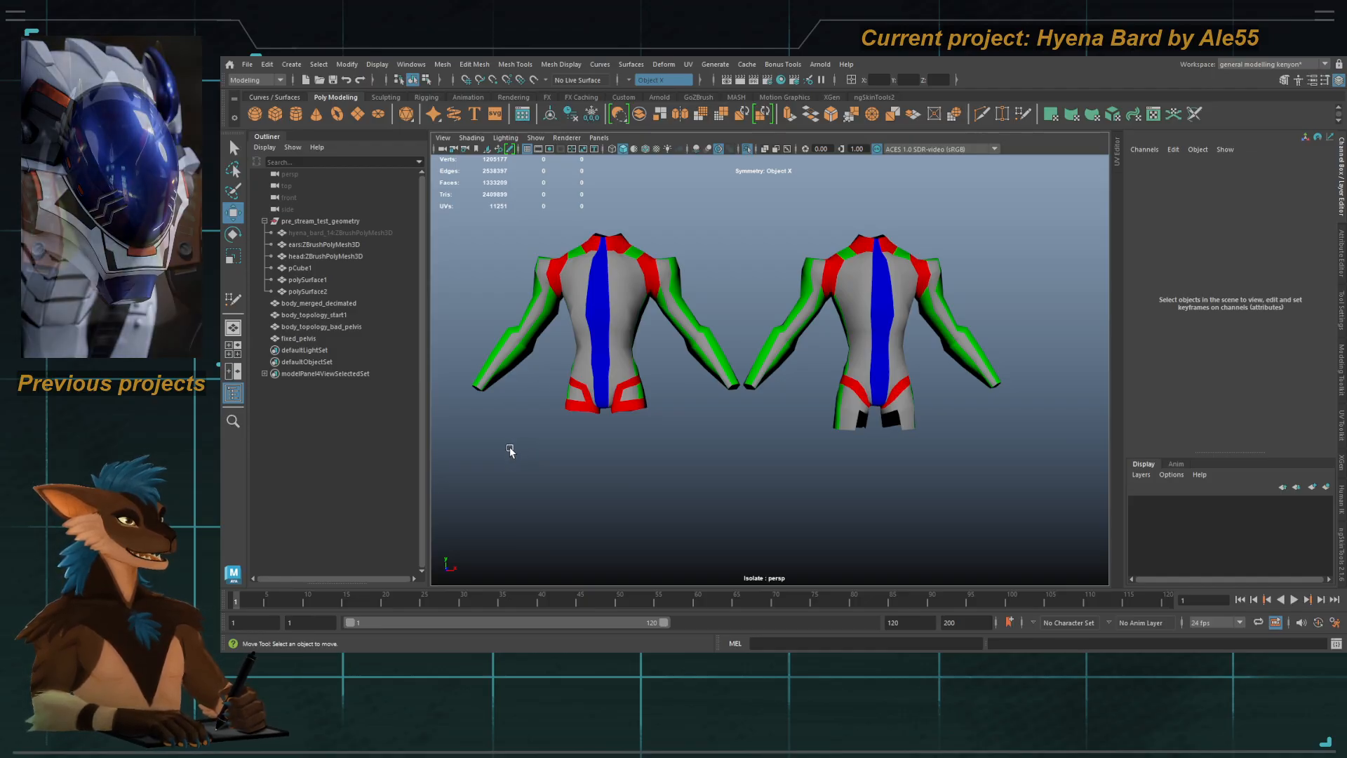
# Step: Examine the face loops around fixed_pelvis's thighs, groin and hips by selecting them from front and back
pyautogui.scroll(5, 466, 422)
pyautogui.click(472, 420)
pyautogui.keyDown('alt'); pyautogui.moveTo(577, 396); pyautogui.dragTo(807, 369, button='middle'); pyautogui.keyUp('alt')
pyautogui.scroll(3, 679, 373)
pyautogui.scroll(3, 796, 376)
pyautogui.keyDown('alt'); pyautogui.moveTo(789, 435); pyautogui.dragTo(769, 403); pyautogui.keyUp('alt')
pyautogui.press('F11')
pyautogui.press('q')
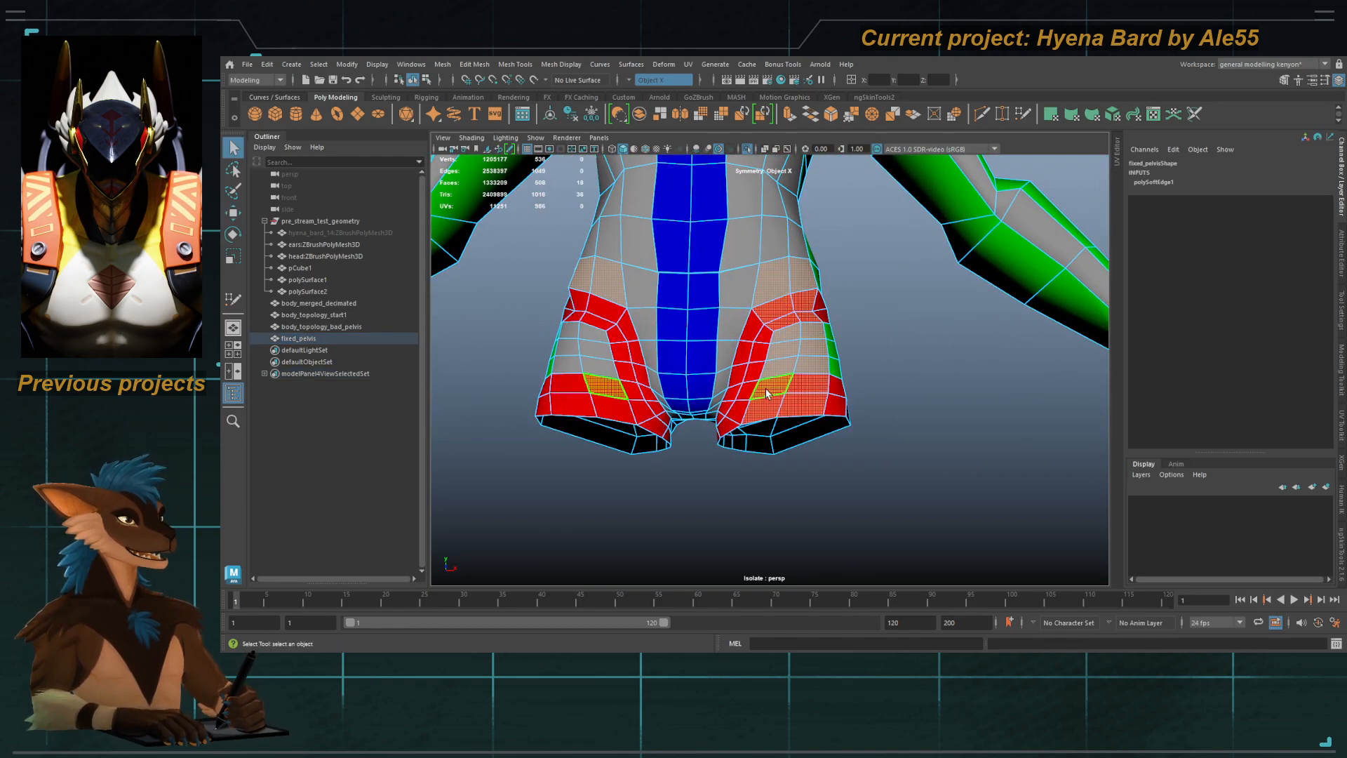
pyautogui.click(808, 389)
pyautogui.doubleClick(796, 406)
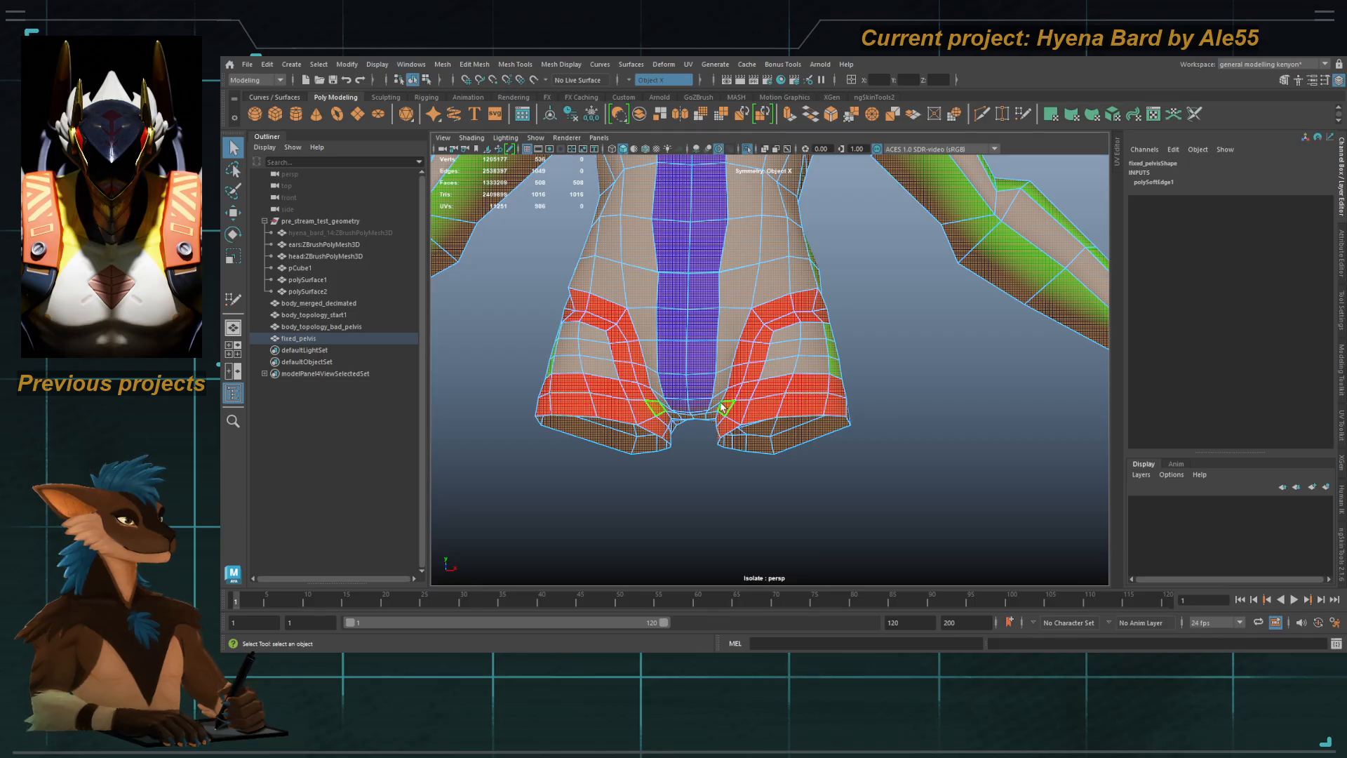
pyautogui.doubleClick(765, 412)
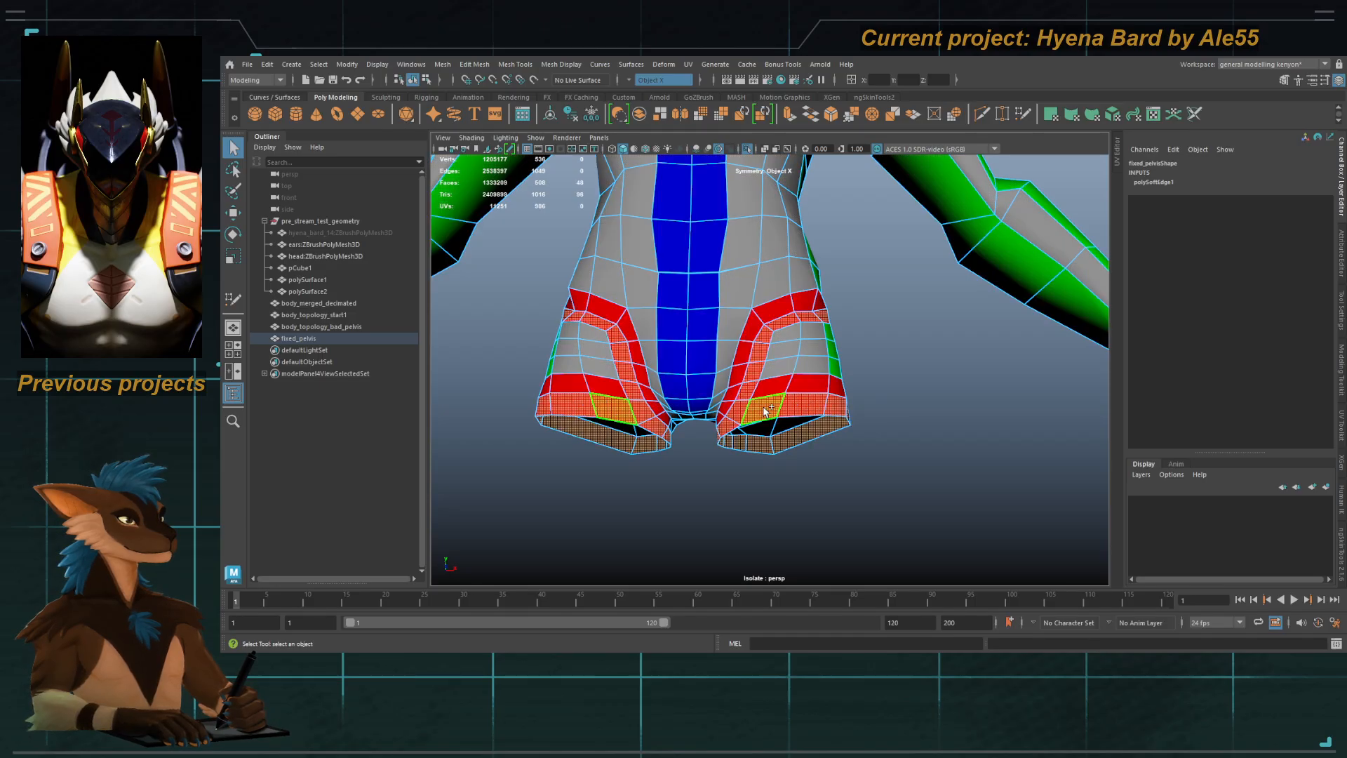
pyautogui.keyDown('shift'); pyautogui.doubleClick(736, 380); pyautogui.keyUp('shift')
pyautogui.keyDown('alt'); pyautogui.moveTo(877, 366); pyautogui.dragTo(833, 341); pyautogui.keyUp('alt')
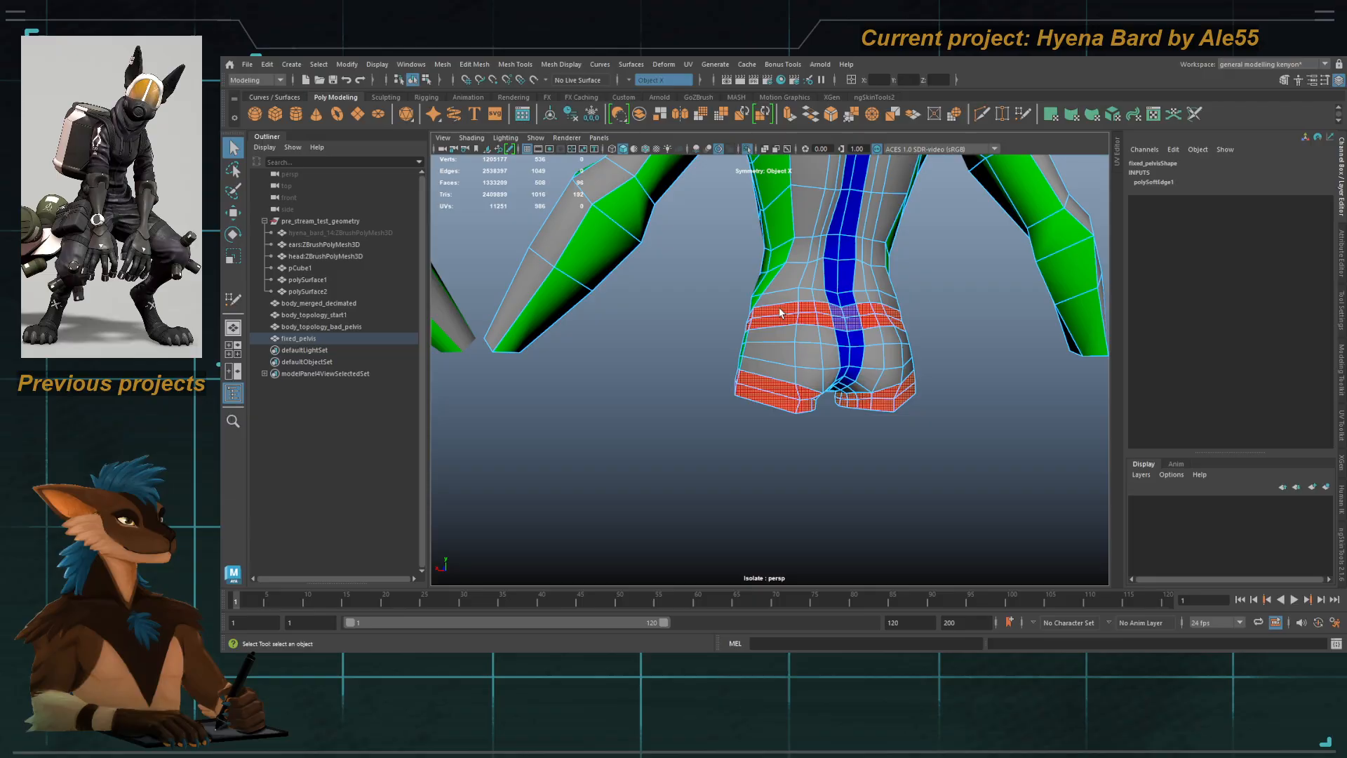
pyautogui.keyDown('alt'); pyautogui.moveTo(781, 313); pyautogui.dragTo(807, 336); pyautogui.keyUp('alt')
pyautogui.keyDown('alt'); pyautogui.moveTo(726, 303); pyautogui.dragTo(712, 393, button='middle'); pyautogui.keyUp('alt')
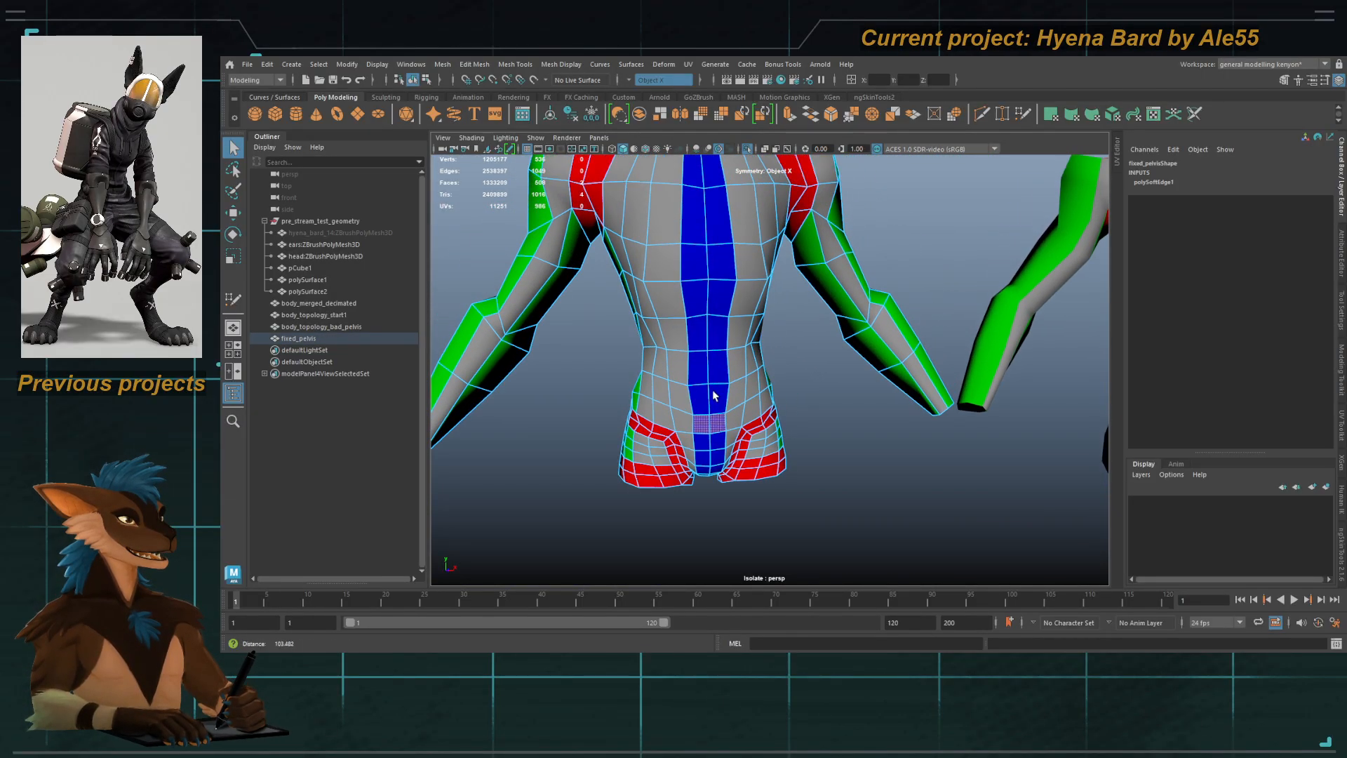
# Step: Return fixed_pelvis to object mode and compare its torso with body_topology_bad_pelvis
pyautogui.click(714, 369)
pyautogui.moveTo(714, 362); pyautogui.dragTo(750, 333, button='right')
pyautogui.click(786, 359)
pyautogui.scroll(-3, 786, 356)
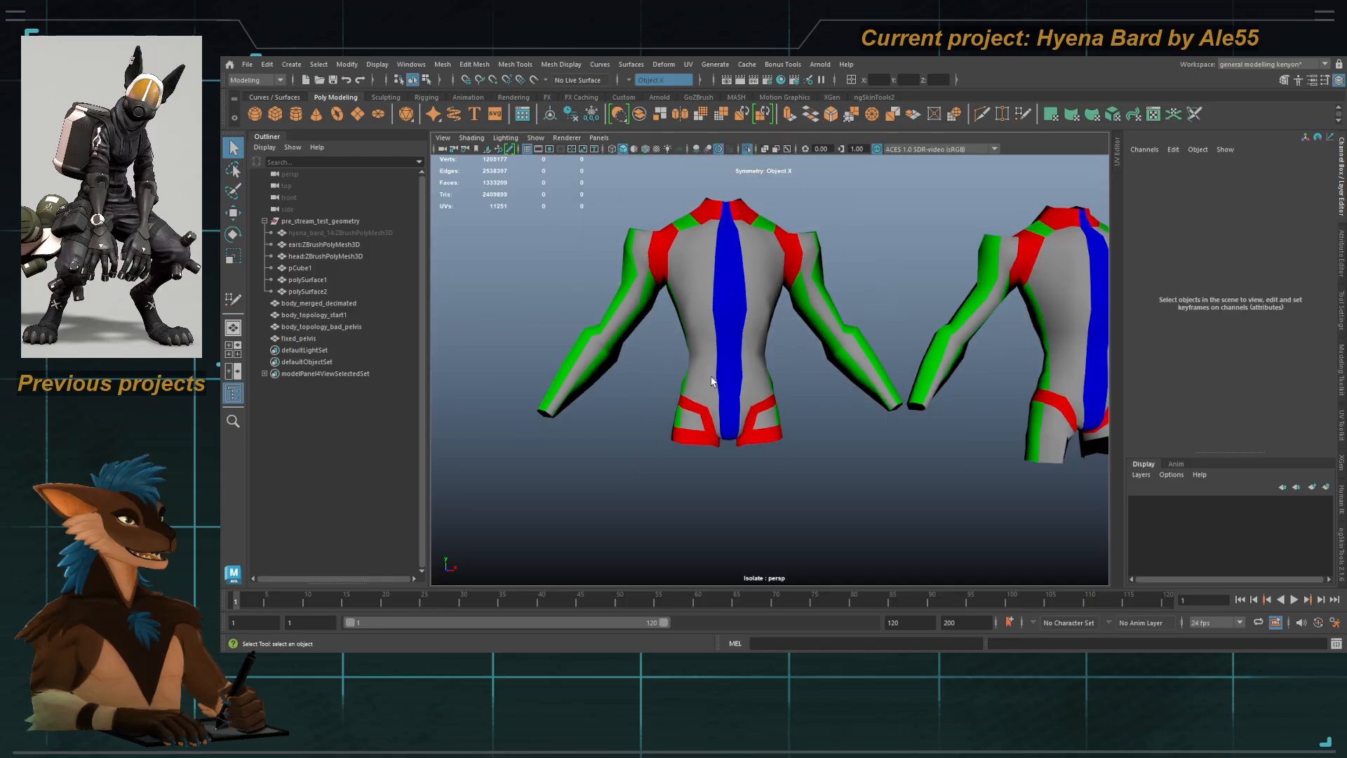
pyautogui.click(713, 382)
pyautogui.keyDown('alt'); pyautogui.moveTo(844, 385); pyautogui.dragTo(777, 392, button='middle'); pyautogui.keyUp('alt')
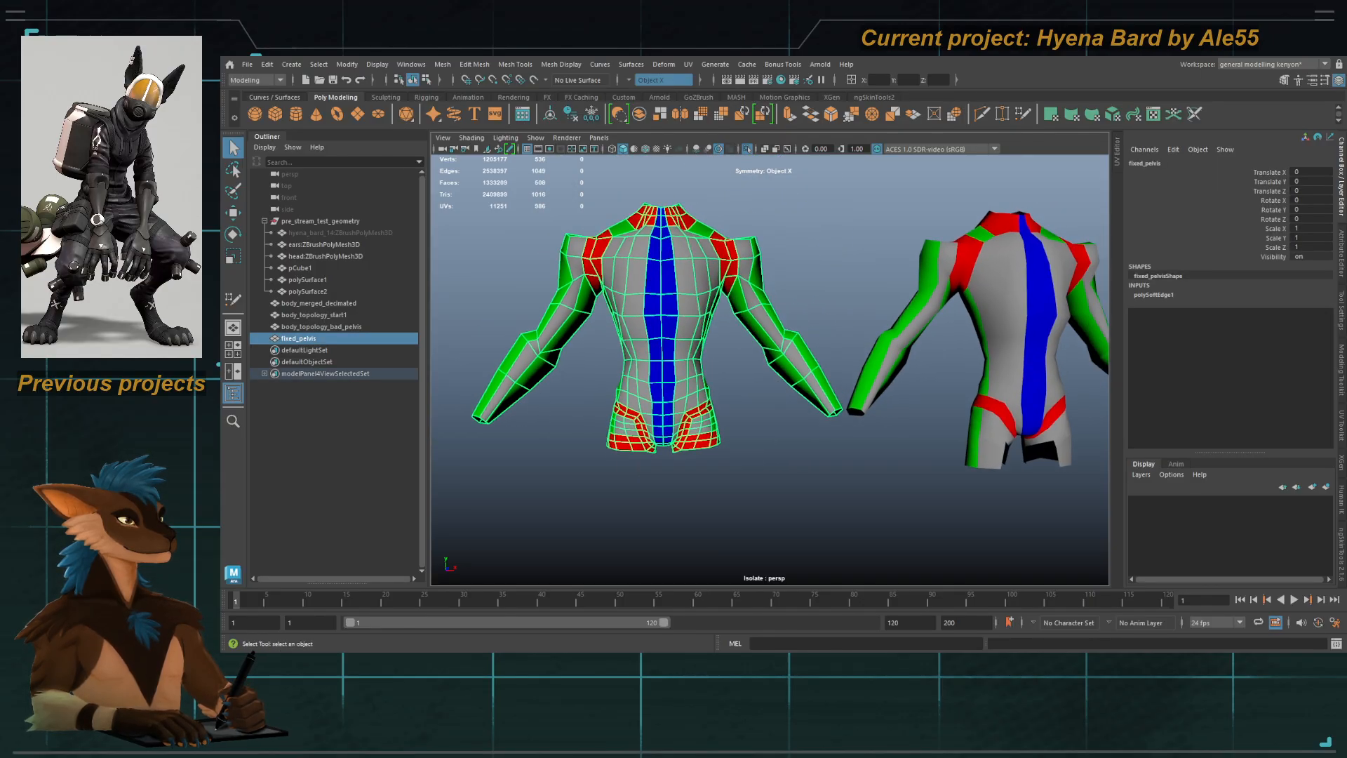
pyautogui.keyDown('alt'); pyautogui.moveTo(779, 414); pyautogui.dragTo(727, 418, button='middle'); pyautogui.keyUp('alt')
# Step: Leave isolation, hide body_topology_bad_pelvis and make body_merged_decimated the live surface
pyautogui.click(925, 326)
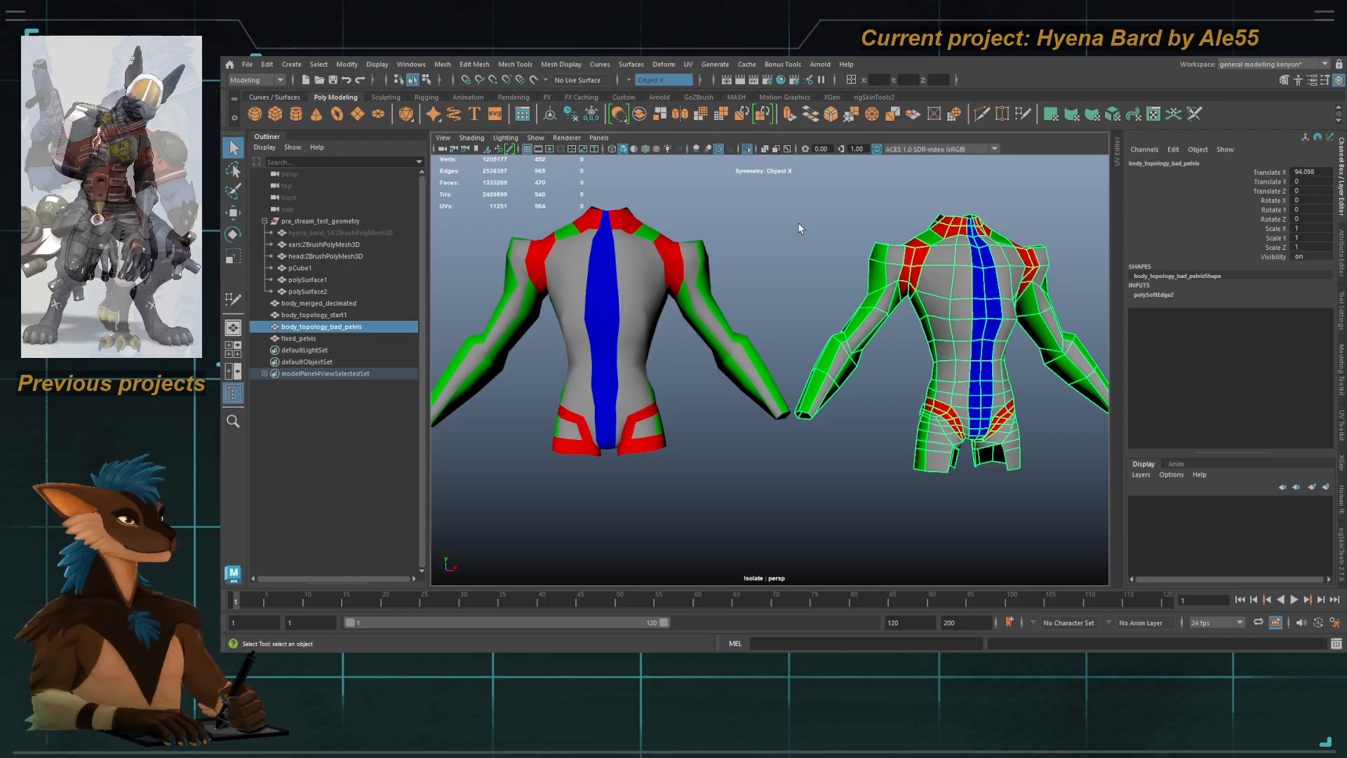
pyautogui.click(748, 149)
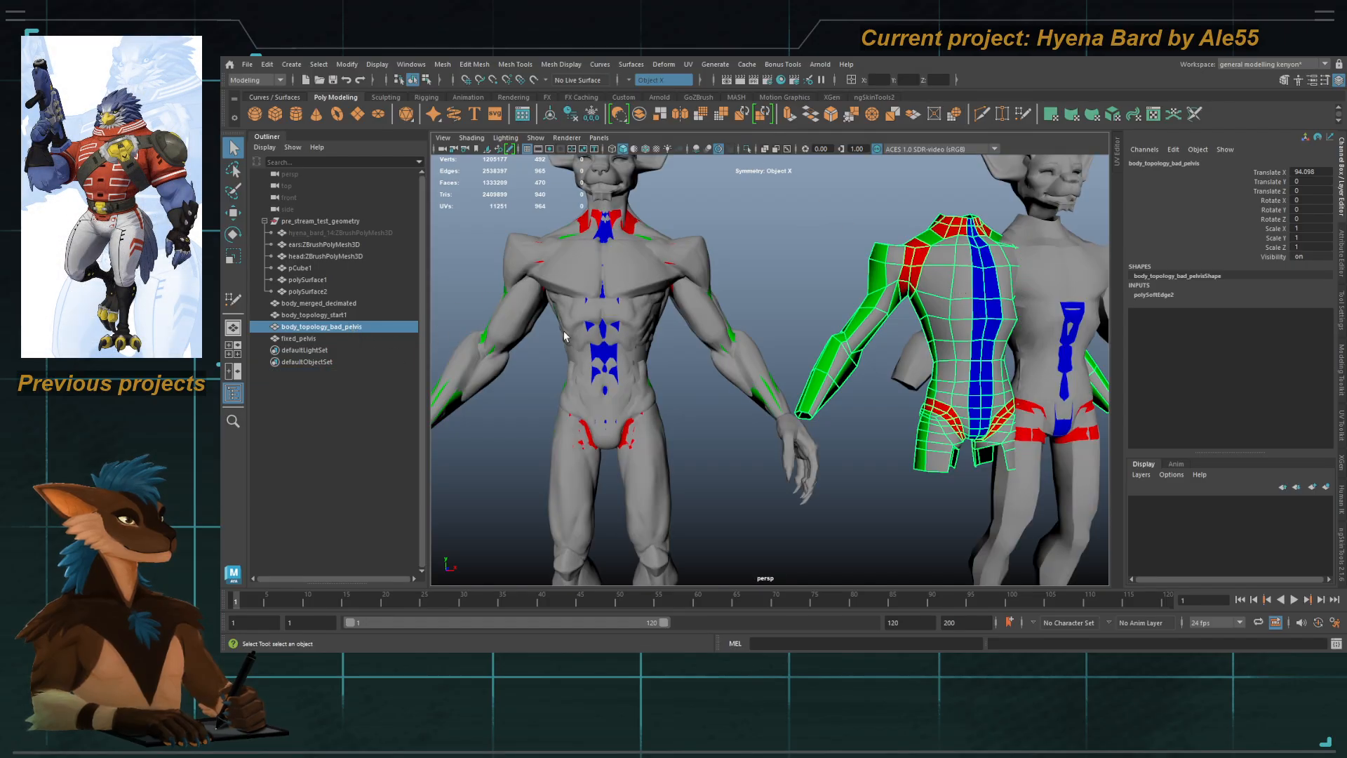
pyautogui.hotkey('ctrl', 'h')
pyautogui.click(658, 353)
pyautogui.scroll(2, 653, 355)
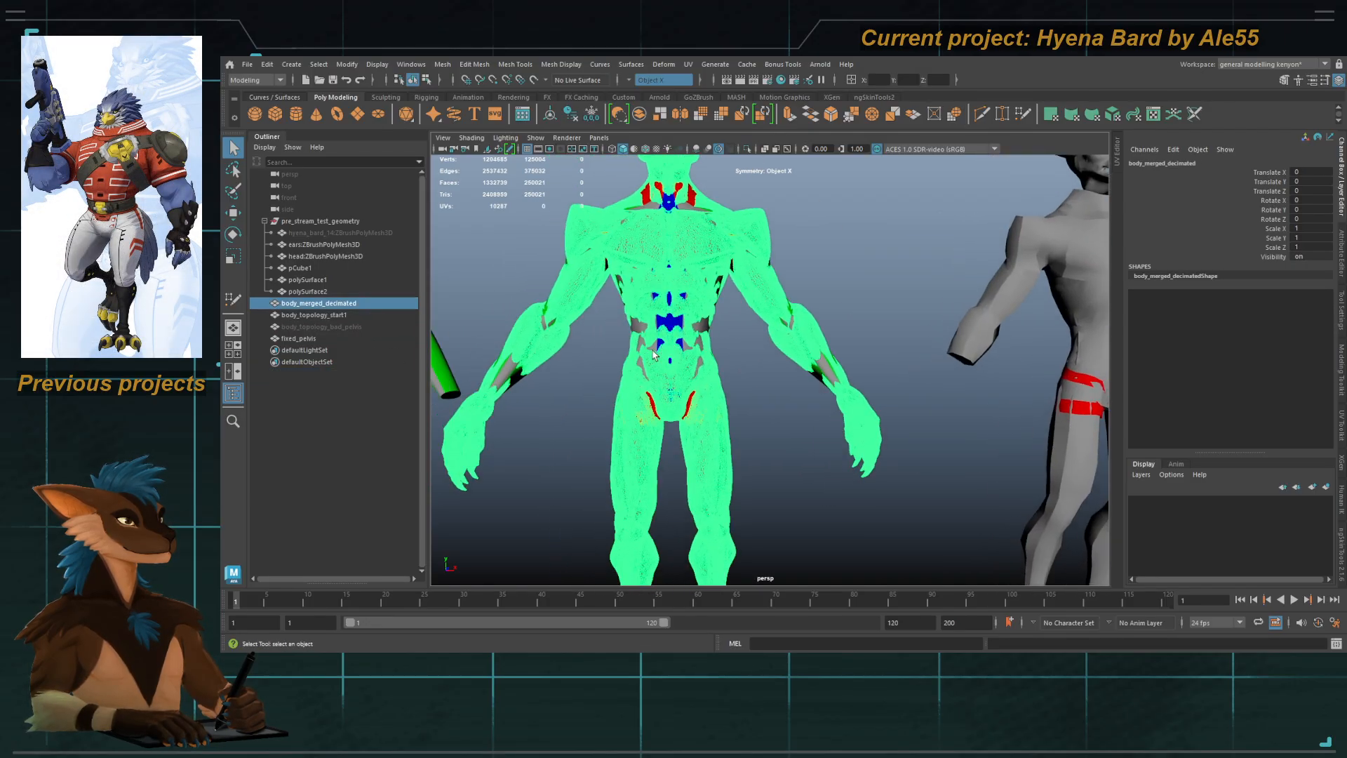
pyautogui.click(534, 81)
# Step: Start Quad Draw on fixed_pelvis over the live body, focusing on the thigh openings
pyautogui.click(665, 406)
pyautogui.press('y')
pyautogui.keyDown('alt'); pyautogui.moveTo(667, 406); pyautogui.dragTo(703, 354, button='middle'); pyautogui.keyUp('alt')
pyautogui.keyDown('alt'); pyautogui.moveTo(704, 354); pyautogui.dragTo(836, 445, button='right'); pyautogui.keyUp('alt')
pyautogui.keyDown('alt'); pyautogui.moveTo(668, 371); pyautogui.dragTo(685, 370, button='middle'); pyautogui.keyUp('alt')
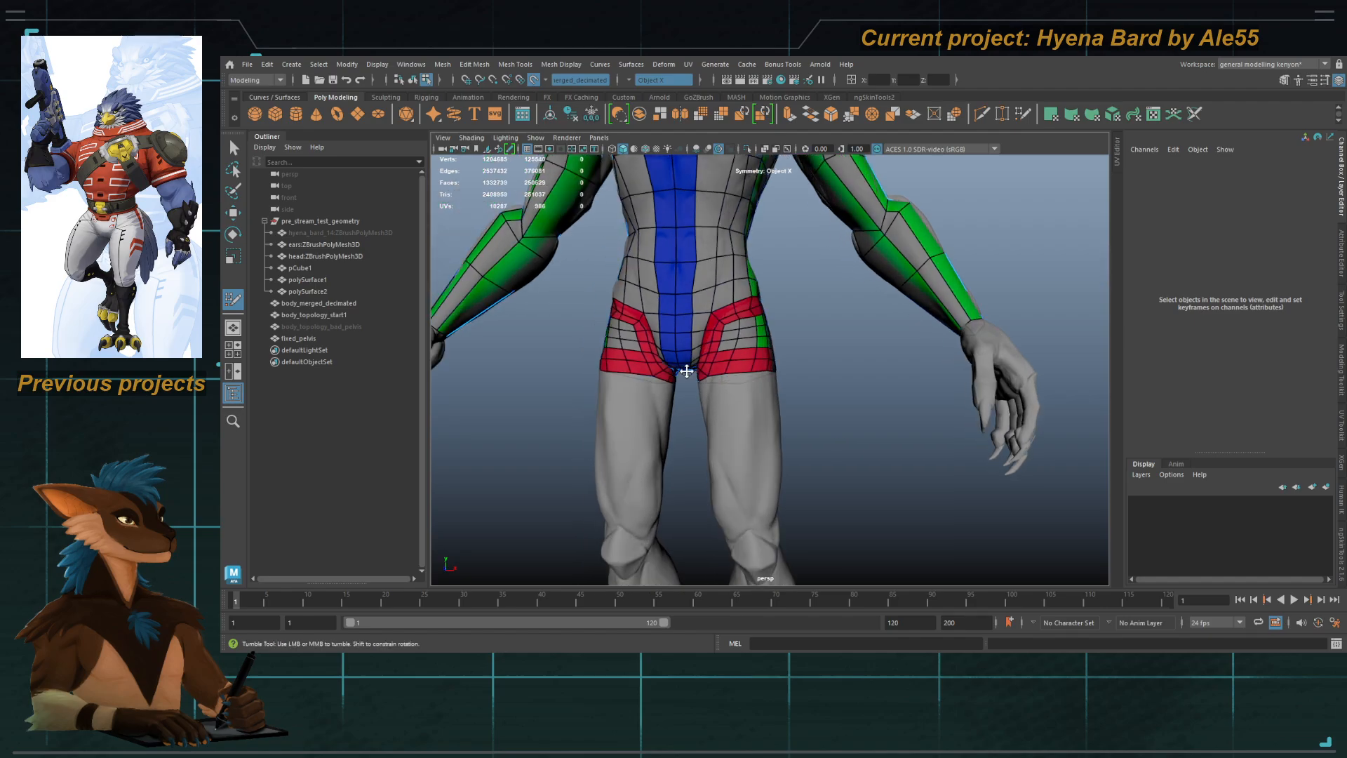
pyautogui.keyDown('alt'); pyautogui.moveTo(685, 370); pyautogui.dragTo(899, 418, button='right'); pyautogui.keyUp('alt')
pyautogui.press('q')
pyautogui.click(777, 384)
pyautogui.keyDown('shift'); pyautogui.doubleClick(731, 387); pyautogui.keyUp('shift')
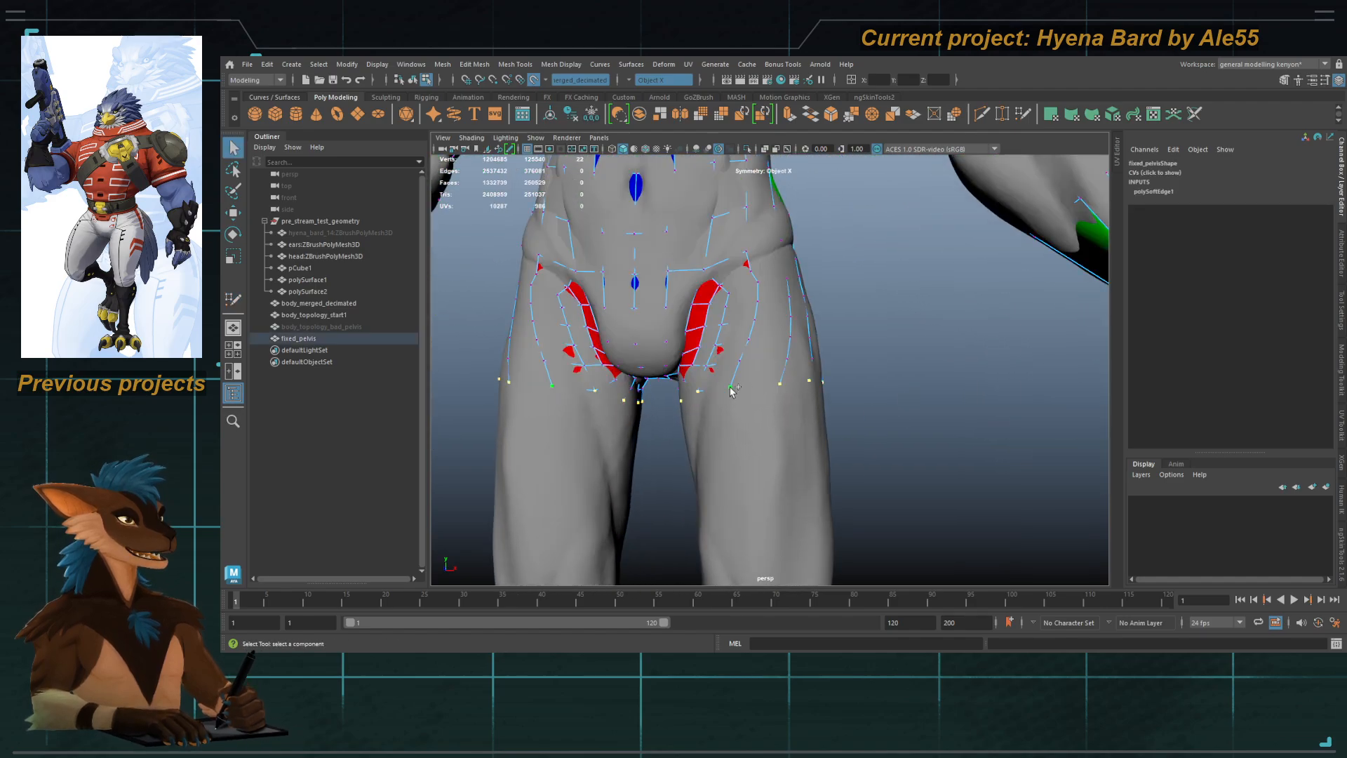
pyautogui.moveTo(774, 371)
pyautogui.mouseDown(button='right')
pyautogui.moveTo(826, 318)
pyautogui.moveTo(687, 286)
pyautogui.mouseUp(button='right')
# Step: Examine the torso topology and the uncovered legs below the thigh openings in Quad Draw
pyautogui.press('y')
pyautogui.keyDown('alt'); pyautogui.moveTo(688, 286); pyautogui.dragTo(697, 354, button='middle'); pyautogui.keyUp('alt')
pyautogui.keyDown('alt'); pyautogui.moveTo(765, 334); pyautogui.dragTo(785, 341); pyautogui.keyUp('alt')
pyautogui.keyDown('alt'); pyautogui.moveTo(784, 340); pyautogui.dragTo(646, 279, button='right'); pyautogui.keyUp('alt')
pyautogui.keyDown('alt'); pyautogui.moveTo(710, 254); pyautogui.dragTo(718, 346, button='middle'); pyautogui.keyUp('alt')
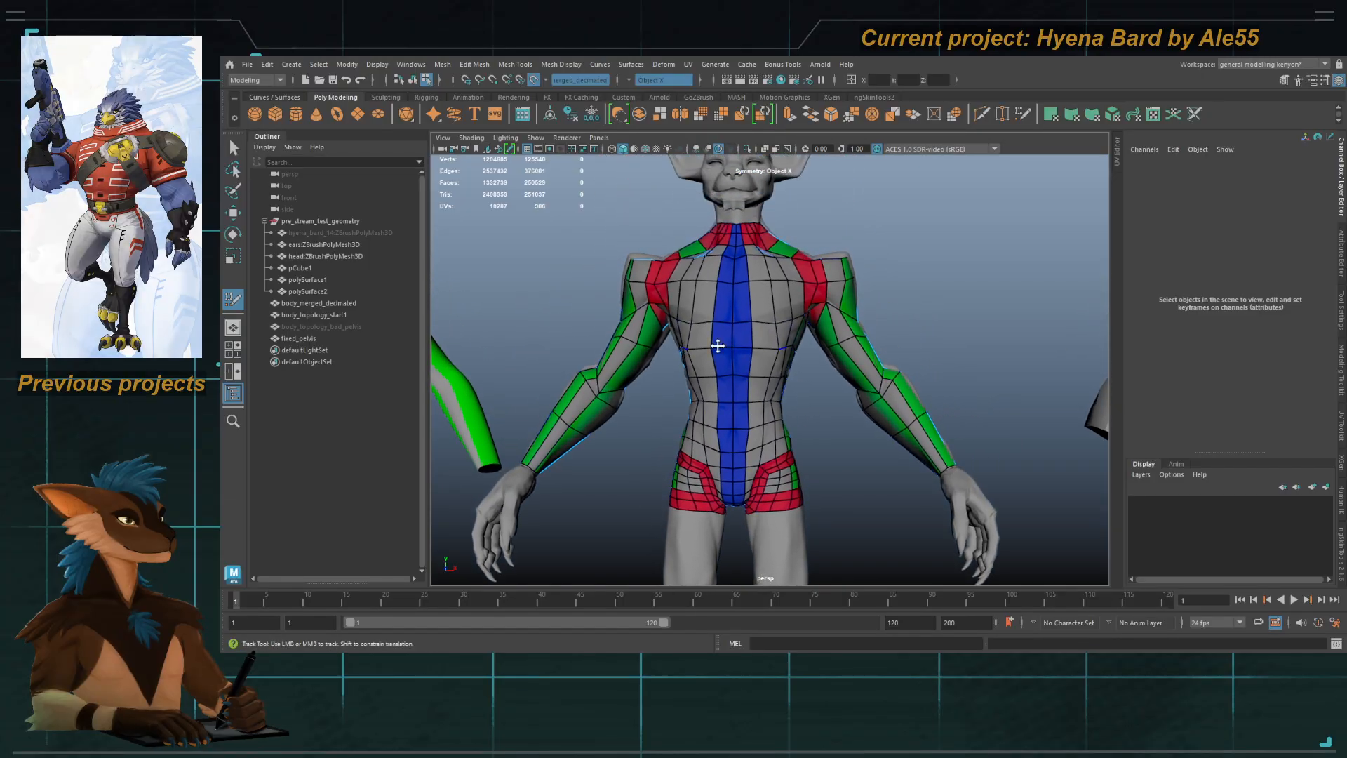
pyautogui.keyDown('alt'); pyautogui.moveTo(803, 407); pyautogui.dragTo(760, 338); pyautogui.keyUp('alt')
pyautogui.keyDown('alt'); pyautogui.moveTo(760, 339); pyautogui.dragTo(839, 358, button='right'); pyautogui.keyUp('alt')
pyautogui.keyDown('alt'); pyautogui.moveTo(809, 364); pyautogui.dragTo(784, 312, button='middle'); pyautogui.keyUp('alt')
pyautogui.keyDown('alt'); pyautogui.moveTo(834, 372); pyautogui.dragTo(998, 402, button='right'); pyautogui.keyUp('alt')
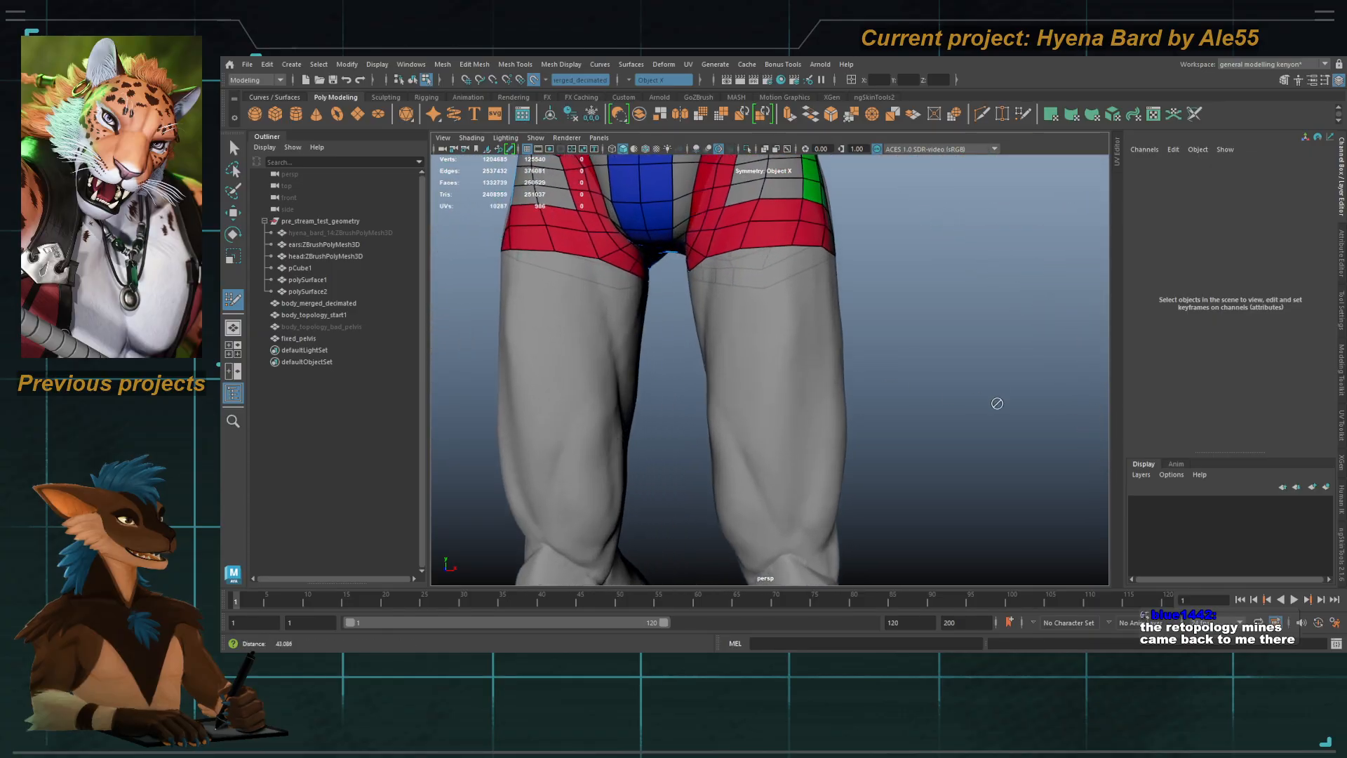
pyautogui.keyDown('alt'); pyautogui.moveTo(817, 319); pyautogui.dragTo(832, 366, button='middle'); pyautogui.keyUp('alt')
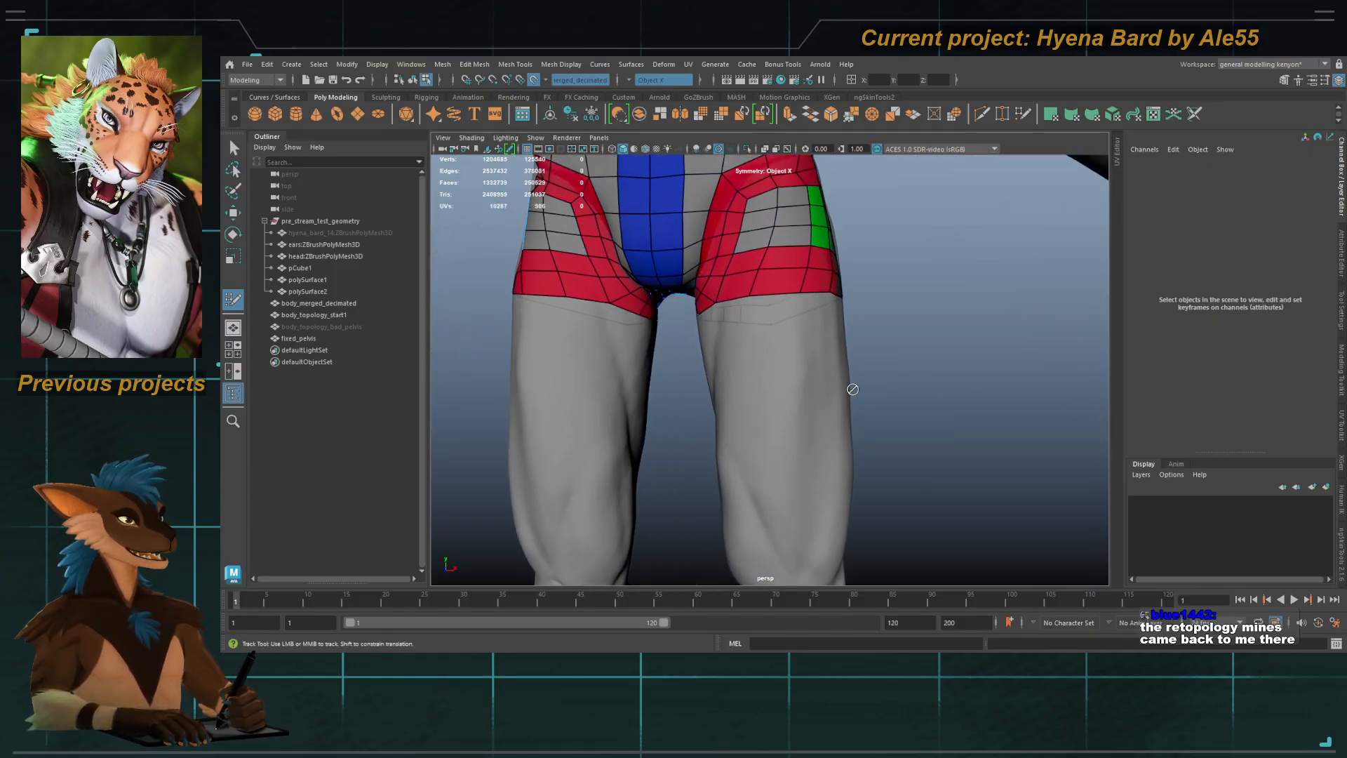
# Step: Extrude the border edge loops of both thigh openings straight down to just above the knees
pyautogui.press('q')
pyautogui.doubleClick(790, 290)
pyautogui.keyDown('alt'); pyautogui.moveTo(791, 312); pyautogui.dragTo(787, 339); pyautogui.keyUp('alt')
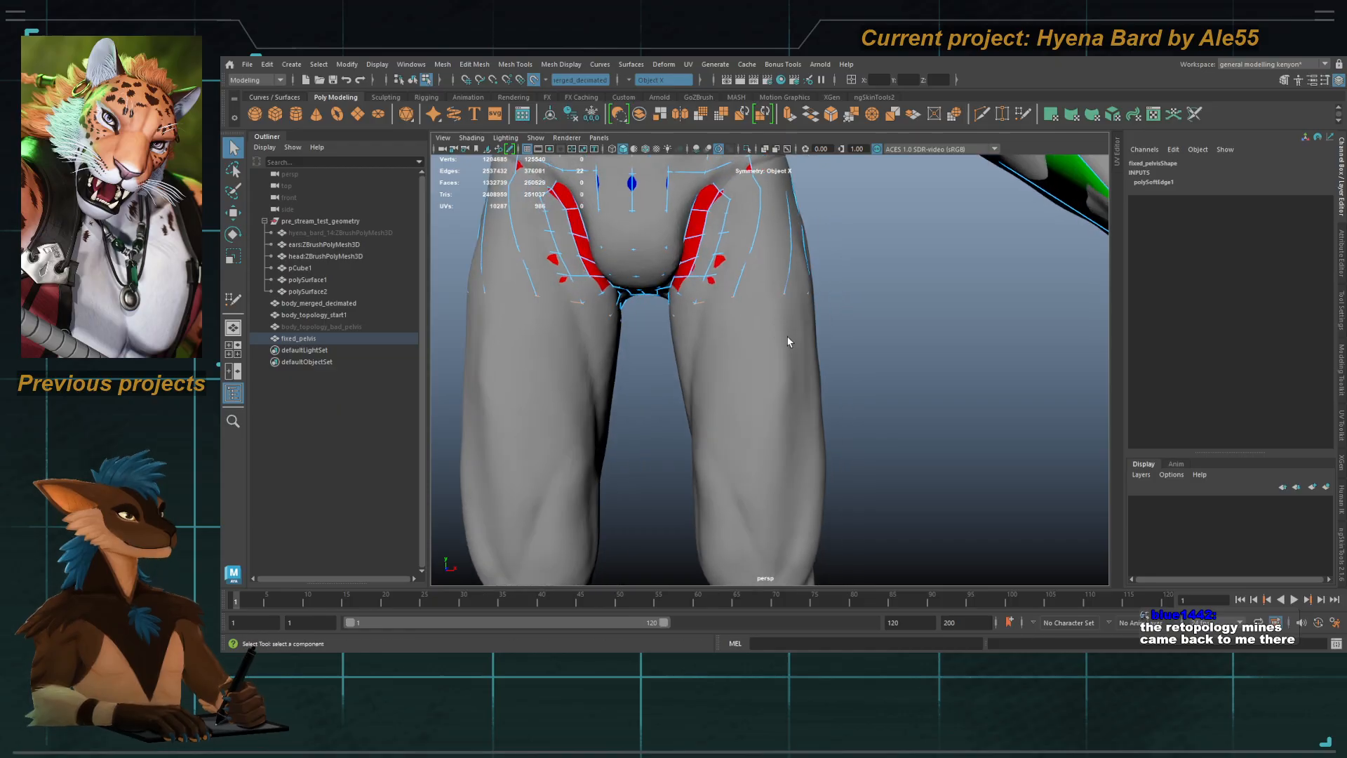
pyautogui.press('w')
pyautogui.keyDown('shift'); pyautogui.moveTo(746, 205); pyautogui.dragTo(764, 368); pyautogui.keyUp('shift')
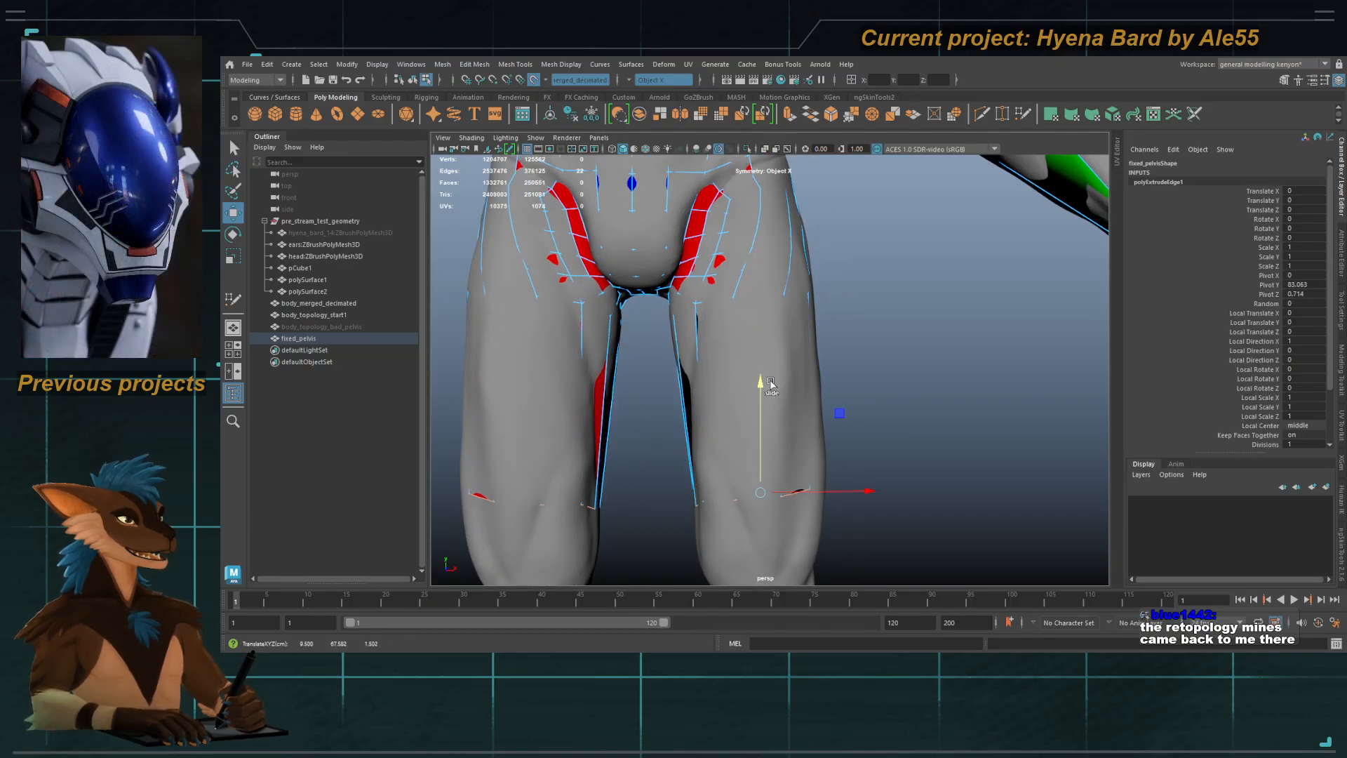
pyautogui.press('y')
pyautogui.moveTo(845, 385)
pyautogui.keyDown('alt'); pyautogui.mouseDown(button='right')
pyautogui.moveTo(785, 325)
pyautogui.moveTo(771, 367)
pyautogui.moveTo(867, 314)
pyautogui.mouseUp(button='right'); pyautogui.keyUp('alt')
pyautogui.press('q')
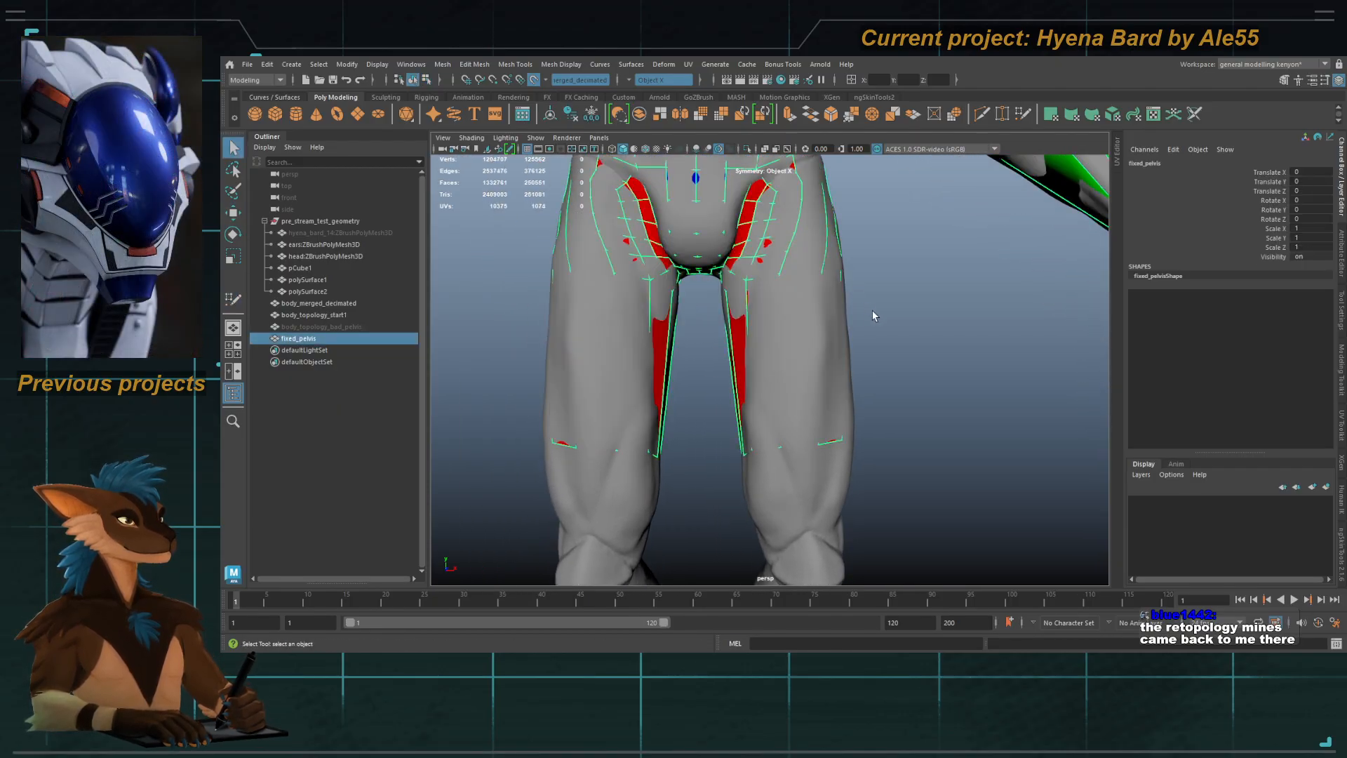
pyautogui.keyDown('alt'); pyautogui.moveTo(873, 311); pyautogui.dragTo(876, 310); pyautogui.keyUp('alt')
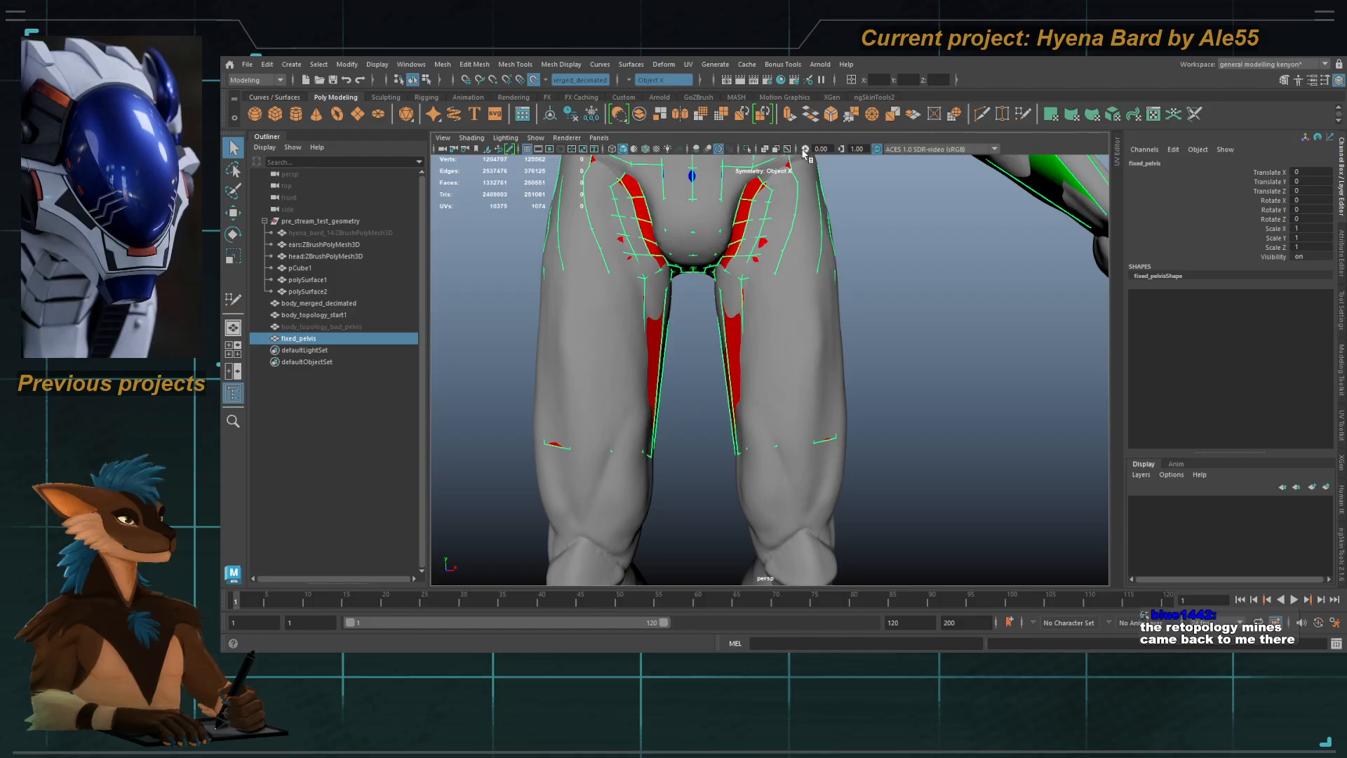
# Step: Isolate fixed_pelvis and check the extruded thigh sections by selecting the face loop on one leg
pyautogui.click(747, 149)
pyautogui.moveTo(643, 298)
pyautogui.keyDown('alt'); pyautogui.mouseDown()
pyautogui.moveTo(641, 319)
pyautogui.moveTo(735, 346)
pyautogui.mouseUp(); pyautogui.keyUp('alt')
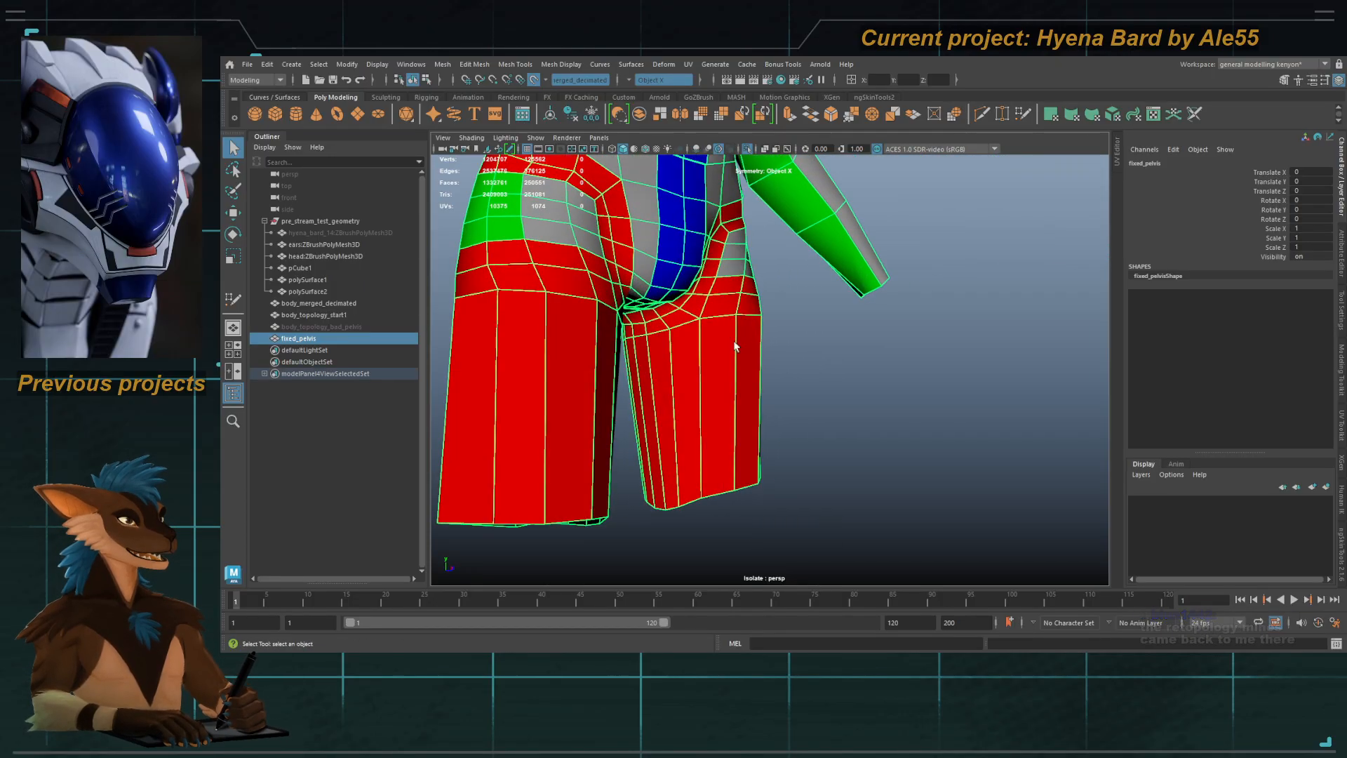
pyautogui.moveTo(733, 346); pyautogui.dragTo(716, 368, button='right')
pyautogui.keyDown('shift'); pyautogui.doubleClick(698, 371); pyautogui.keyUp('shift')
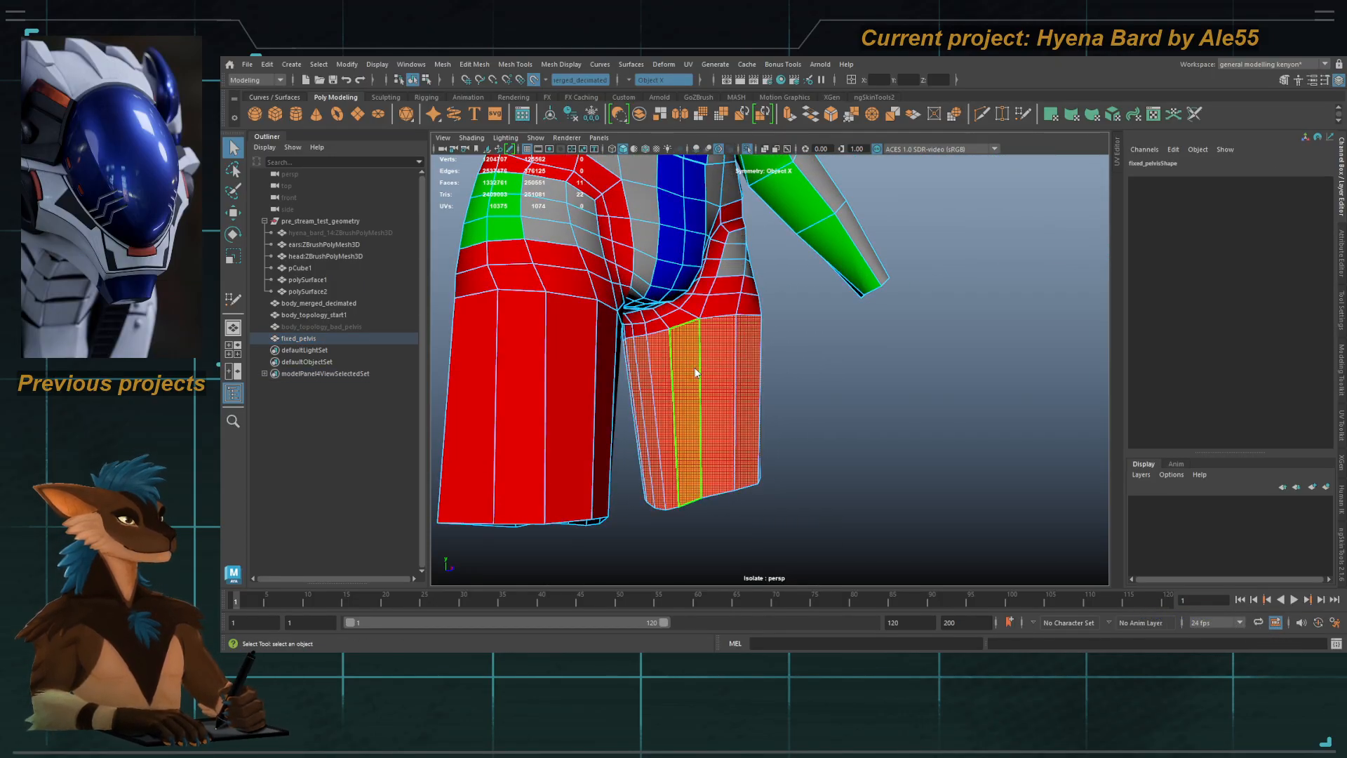
pyautogui.keyDown('alt'); pyautogui.moveTo(696, 320); pyautogui.dragTo(684, 359); pyautogui.keyUp('alt')
pyautogui.moveTo(695, 362); pyautogui.dragTo(770, 336, button='right')
pyautogui.keyDown('alt'); pyautogui.moveTo(770, 335); pyautogui.dragTo(731, 321); pyautogui.keyUp('alt')
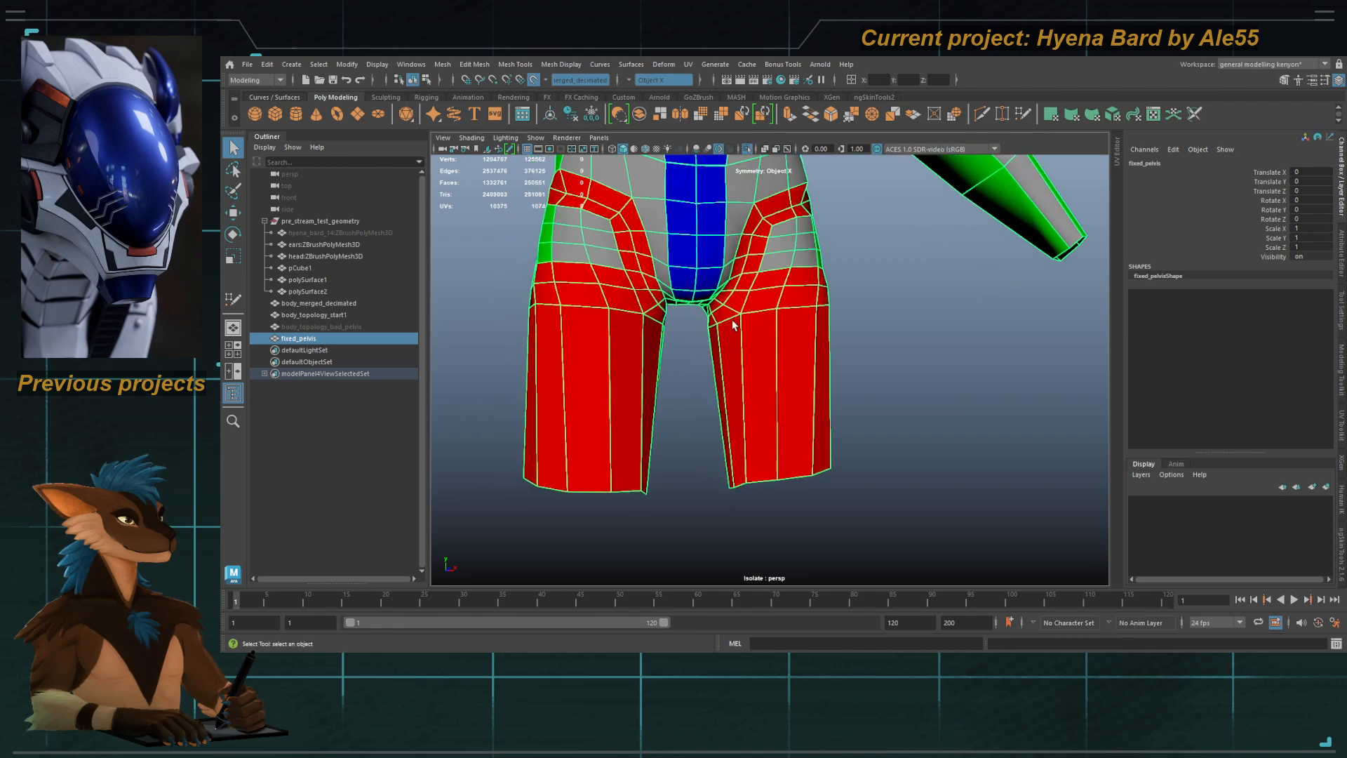
# Step: Mirror fixed_pelvis across the world X axis and merge its vertices
pyautogui.press('g')
pyautogui.press('q')
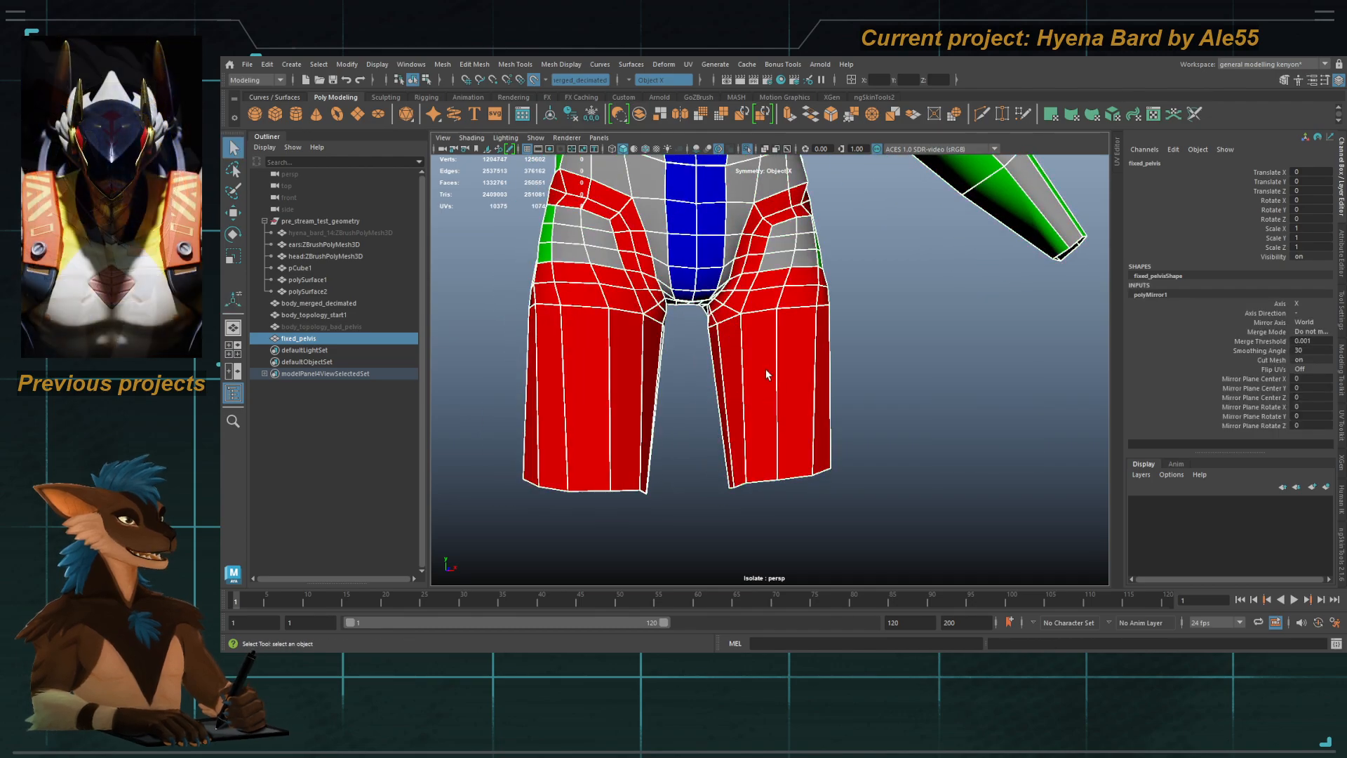
pyautogui.moveTo(738, 364); pyautogui.dragTo(775, 336, button='right')
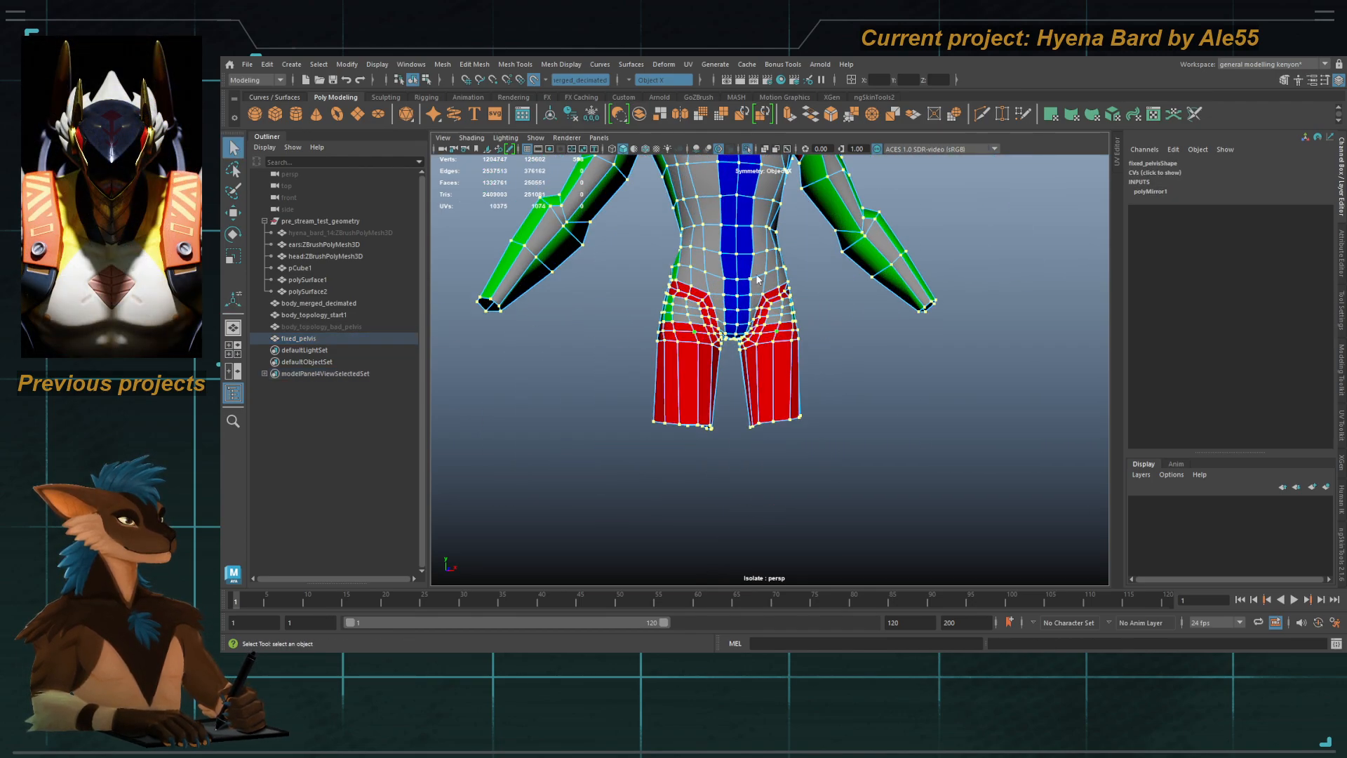
pyautogui.keyDown('shift'); pyautogui.moveTo(809, 277); pyautogui.dragTo(810, 211, button='right'); pyautogui.keyUp('shift')
pyautogui.moveTo(765, 316); pyautogui.dragTo(818, 280, button='right')
# Step: Assign the default grey material to the extruded face loops on both thighs and delete the mesh history
pyautogui.moveTo(780, 365); pyautogui.dragTo(786, 414, button='right')
pyautogui.click(766, 390)
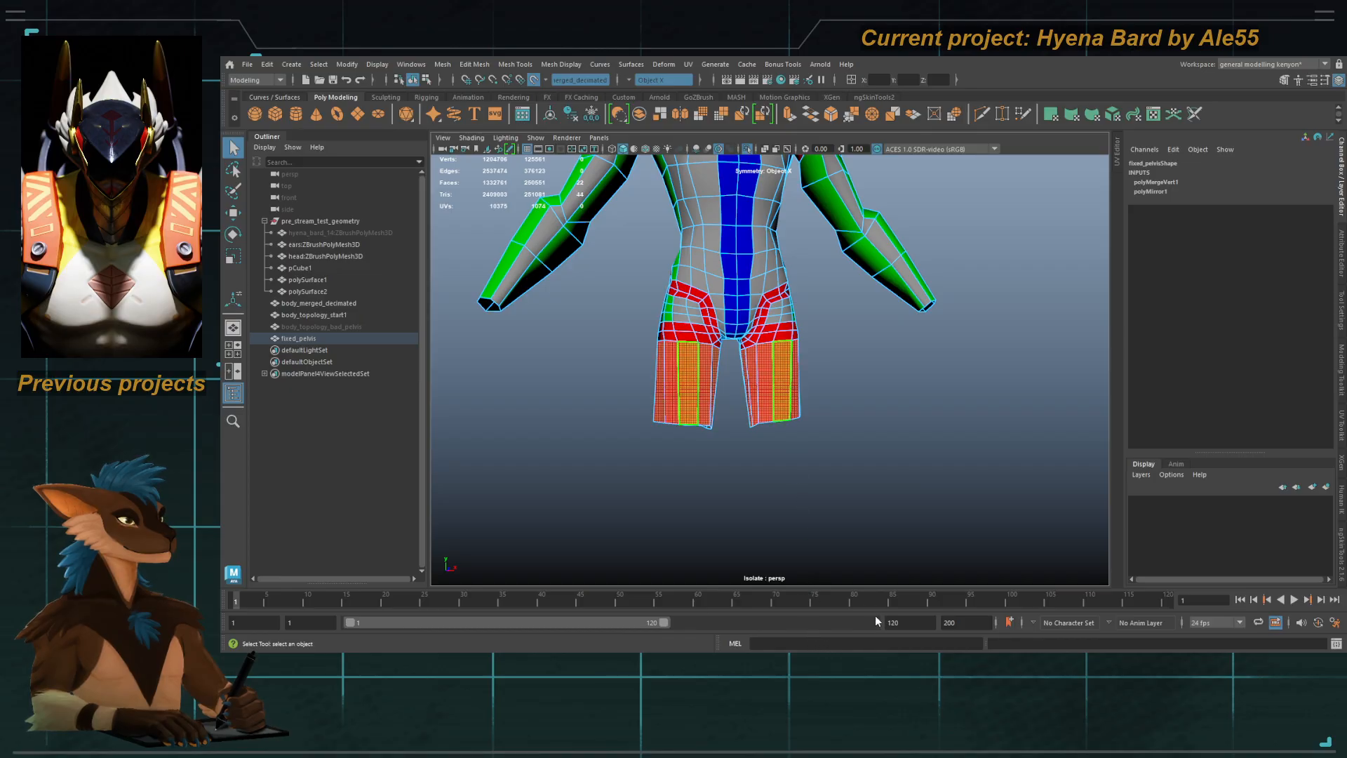
pyautogui.click(821, 352)
pyautogui.moveTo(782, 393); pyautogui.dragTo(908, 414, button='right')
pyautogui.click(775, 352)
pyautogui.hotkey('alt', 'shift', 'd')
# Step: Assign the green material to two adjacent face strips on the outer side of each thigh
pyautogui.keyDown('alt'); pyautogui.moveTo(909, 414); pyautogui.dragTo(825, 373); pyautogui.keyUp('alt')
pyautogui.moveTo(850, 385); pyautogui.dragTo(851, 428, button='right')
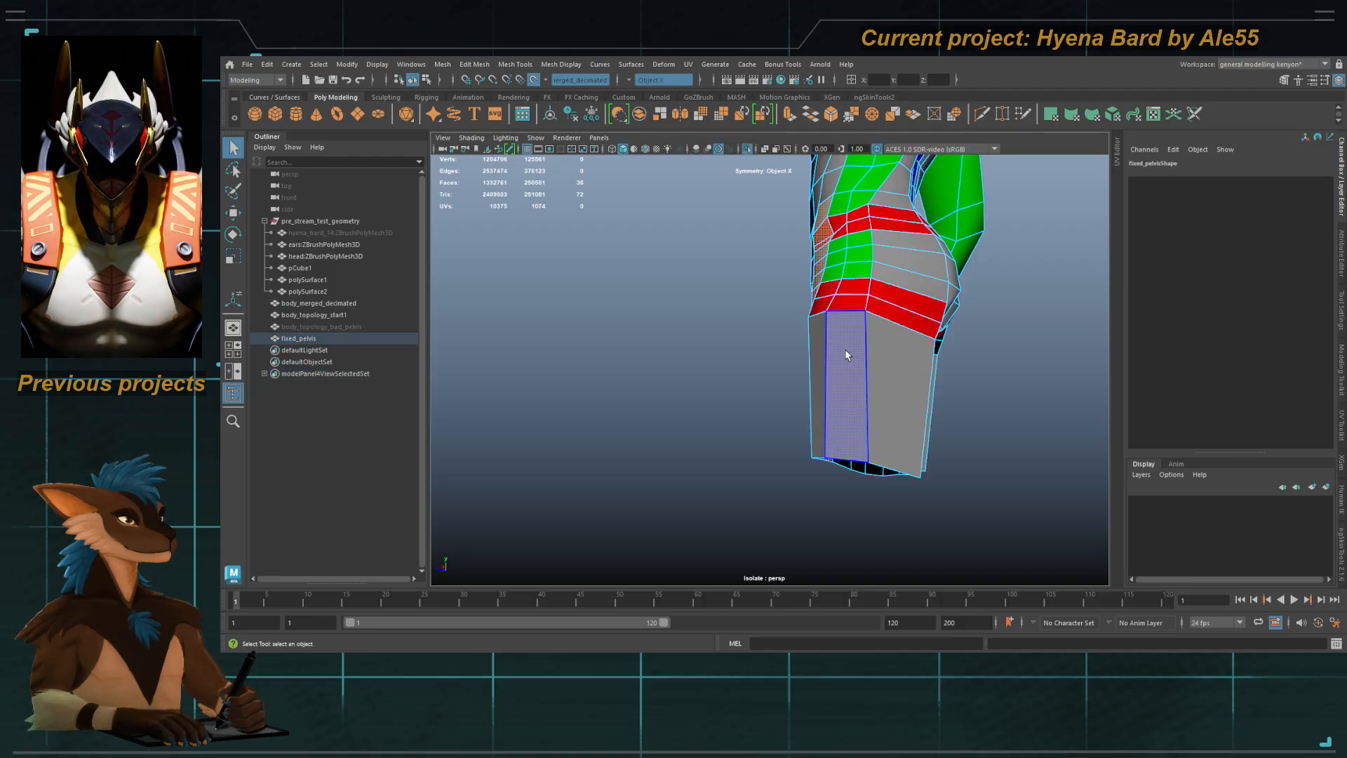
pyautogui.click(845, 355)
pyautogui.keyDown('alt'); pyautogui.moveTo(845, 355); pyautogui.dragTo(860, 367); pyautogui.keyUp('alt')
pyautogui.keyDown('shift'); pyautogui.click(860, 367); pyautogui.keyUp('shift')
pyautogui.keyDown('alt'); pyautogui.moveTo(737, 414); pyautogui.dragTo(807, 414); pyautogui.keyUp('alt')
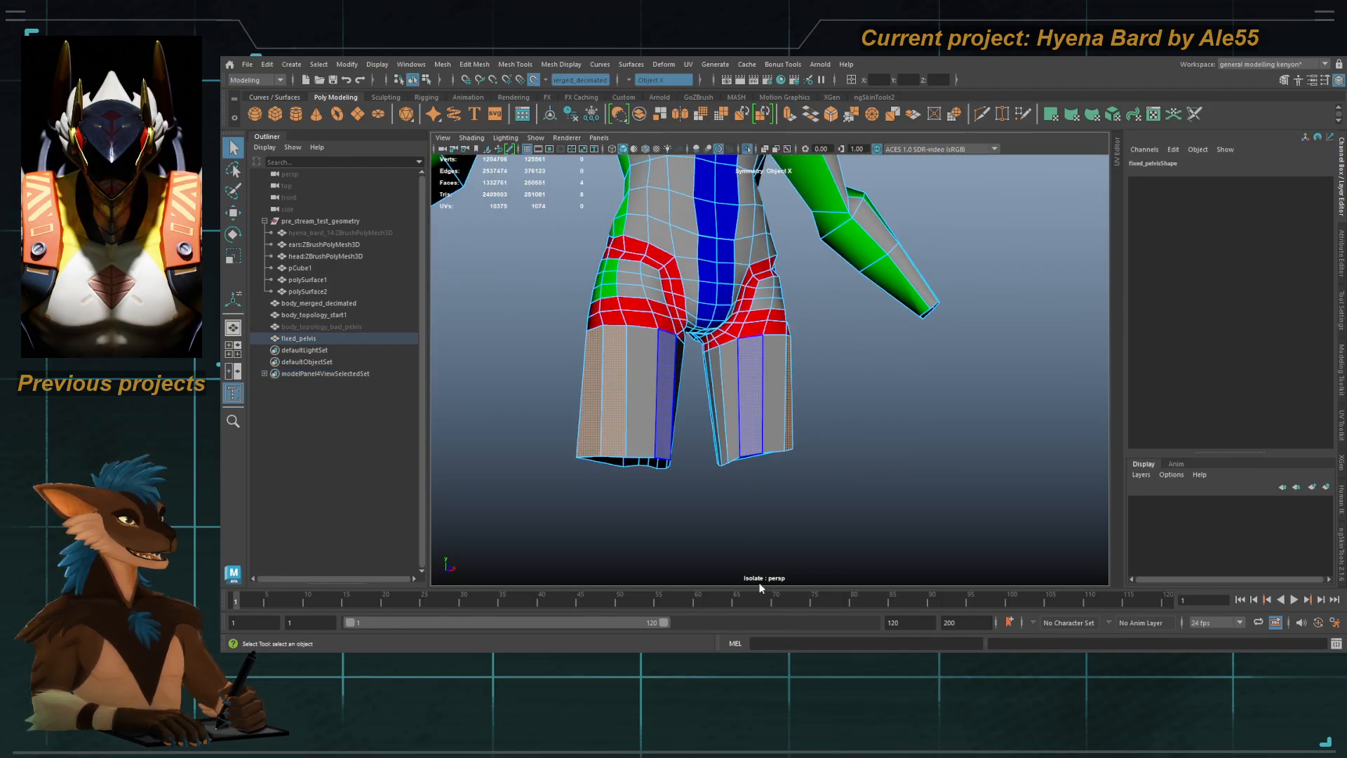
pyautogui.click(867, 425)
pyautogui.moveTo(867, 423); pyautogui.dragTo(906, 381, button='right')
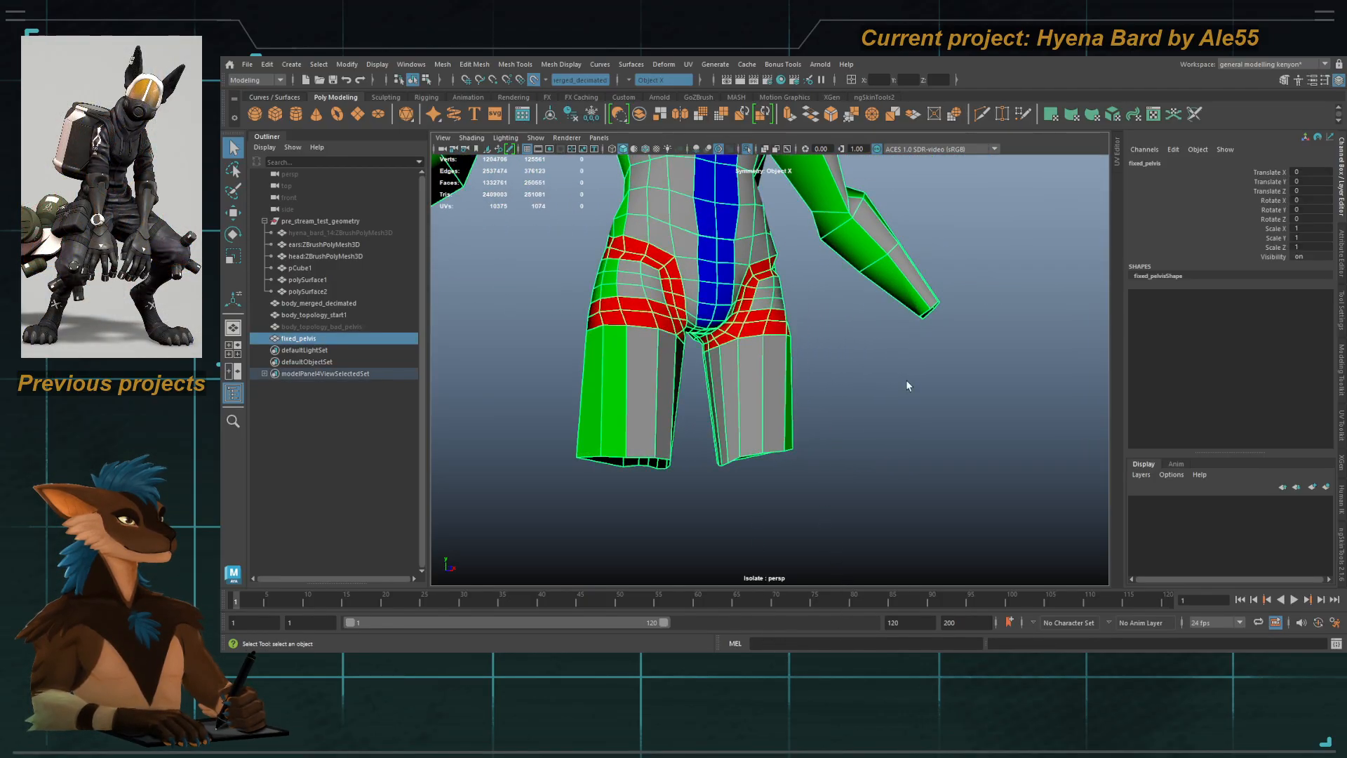
# Step: Assign the green material to adjacent face strips on the inner side of each thigh
pyautogui.scroll(3, 730, 382)
pyautogui.scroll(3, 701, 376)
pyautogui.keyDown('alt'); pyautogui.moveTo(700, 376); pyautogui.dragTo(704, 296); pyautogui.keyUp('alt')
pyautogui.moveTo(704, 295); pyautogui.dragTo(706, 336, button='right')
pyautogui.keyDown('alt'); pyautogui.moveTo(715, 280); pyautogui.dragTo(713, 243); pyautogui.keyUp('alt')
pyautogui.click(702, 278)
pyautogui.keyDown('shift'); pyautogui.click(737, 275); pyautogui.keyUp('shift')
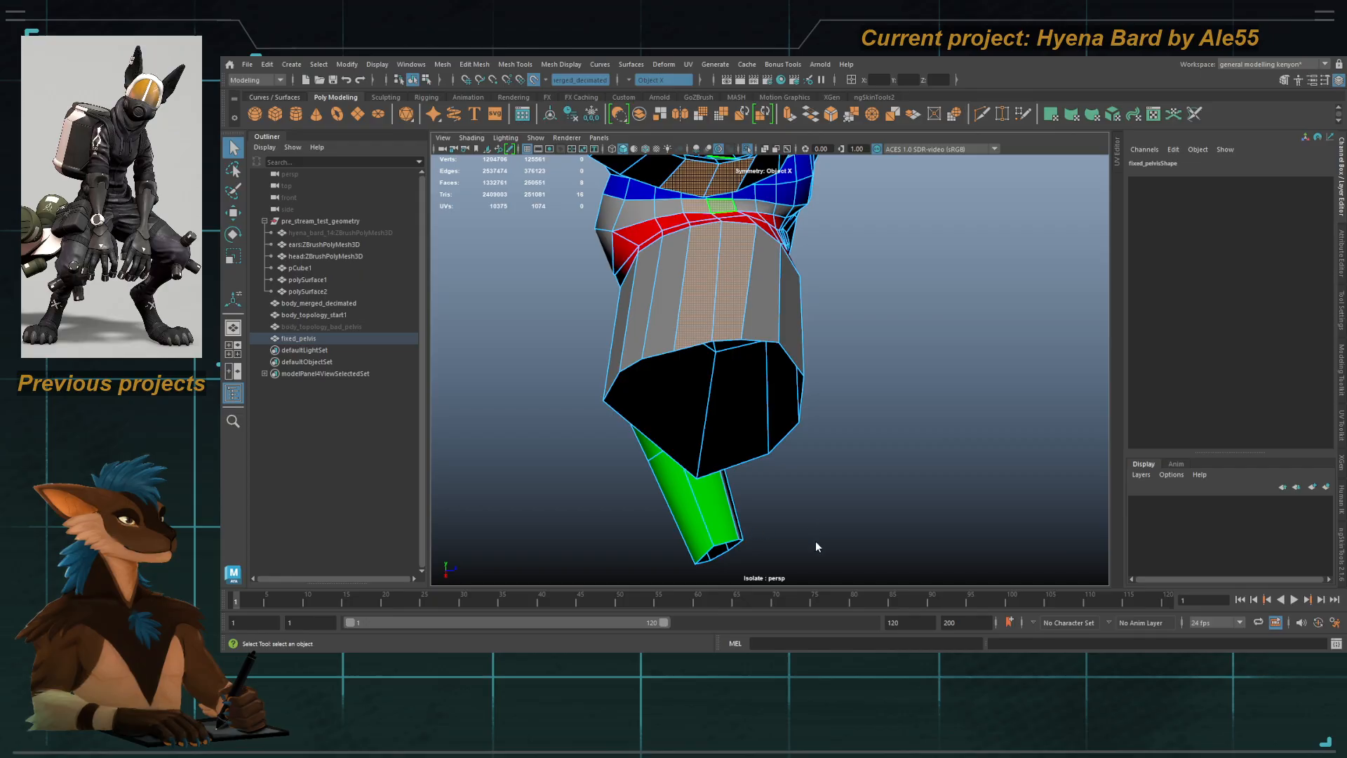
pyautogui.moveTo(716, 393); pyautogui.dragTo(772, 340, button='right')
pyautogui.keyDown('alt'); pyautogui.moveTo(841, 331); pyautogui.dragTo(783, 308); pyautogui.keyUp('alt')
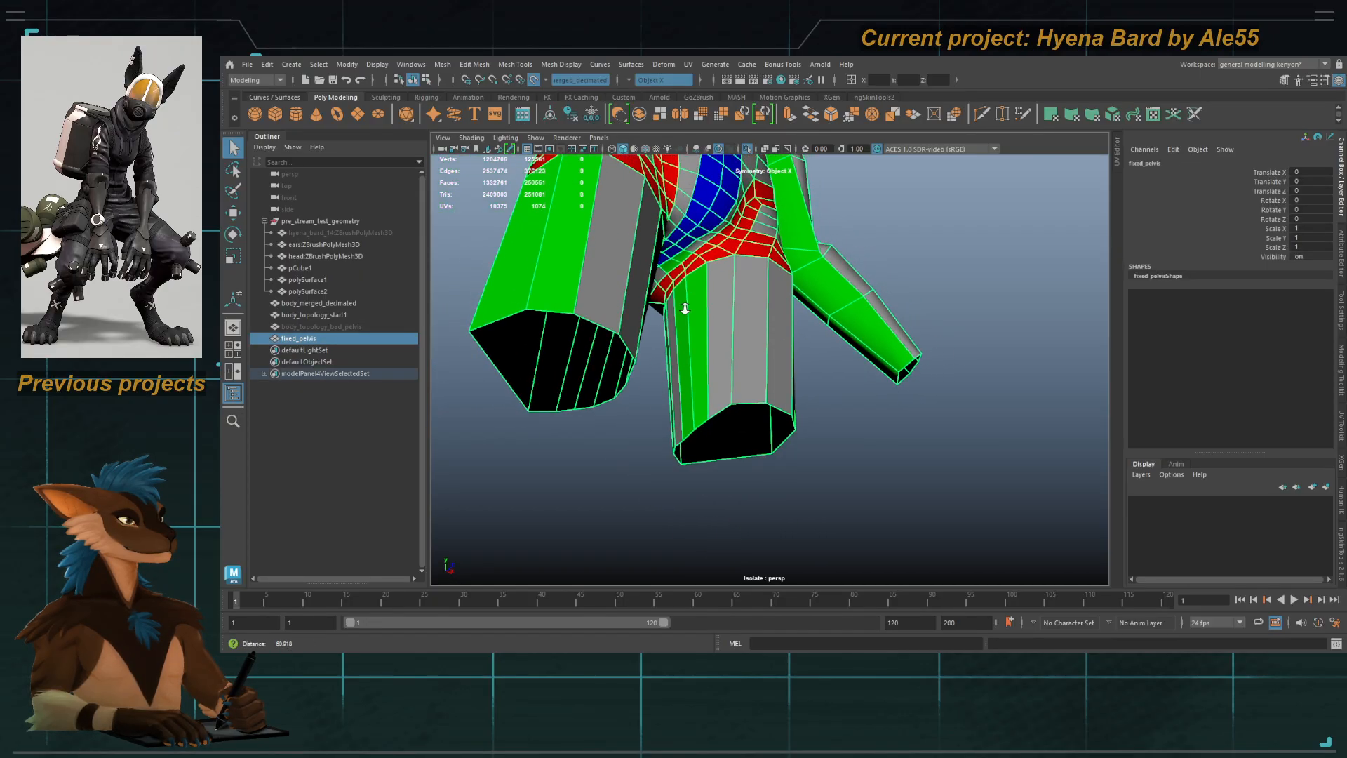
# Step: Shift the inner-thigh green band by resetting an edge strip to default grey and colouring the strip on its other side green
pyautogui.keyDown('alt'); pyautogui.moveTo(684, 307); pyautogui.dragTo(761, 321); pyautogui.keyUp('alt')
pyautogui.press('F11')
pyautogui.click(763, 281)
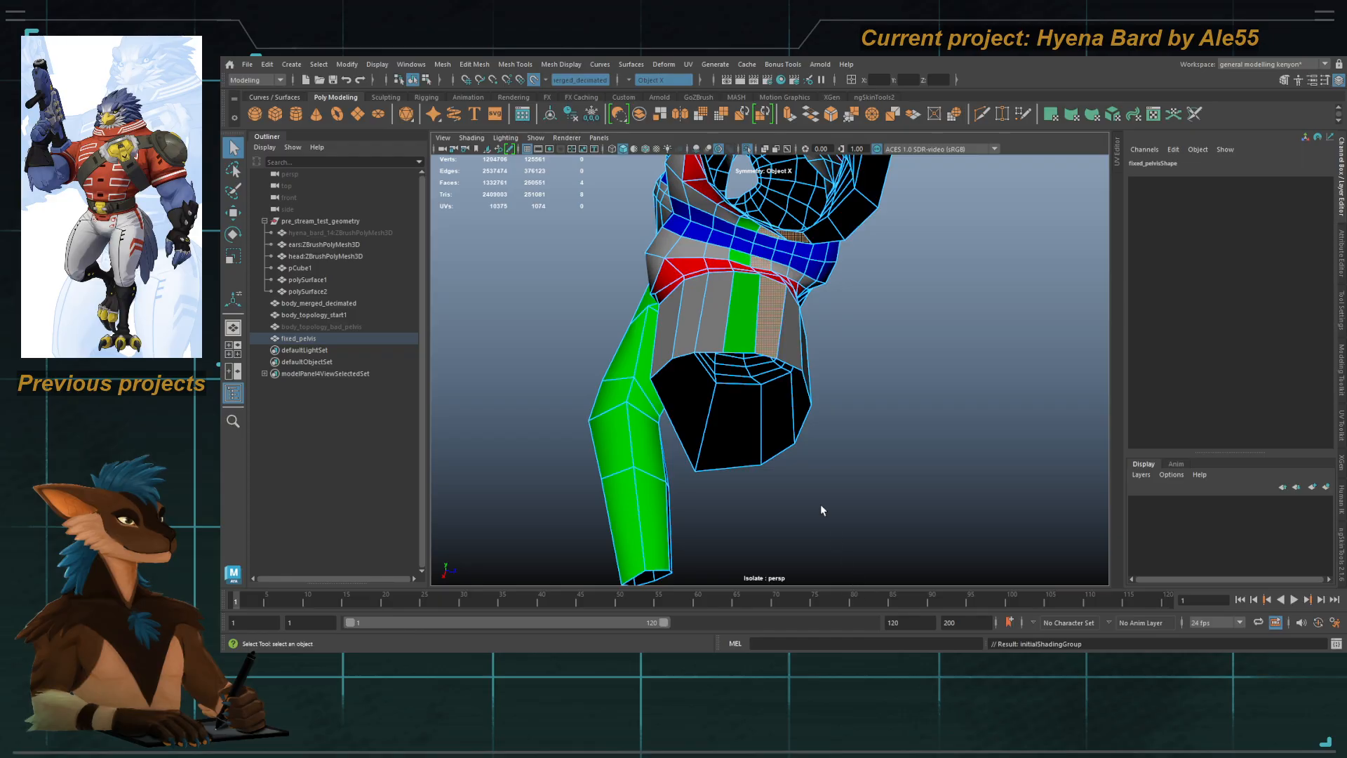
pyautogui.keyDown('alt'); pyautogui.moveTo(718, 257); pyautogui.dragTo(772, 322); pyautogui.keyUp('alt')
pyautogui.keyDown('shift'); pyautogui.click(757, 344); pyautogui.keyUp('shift')
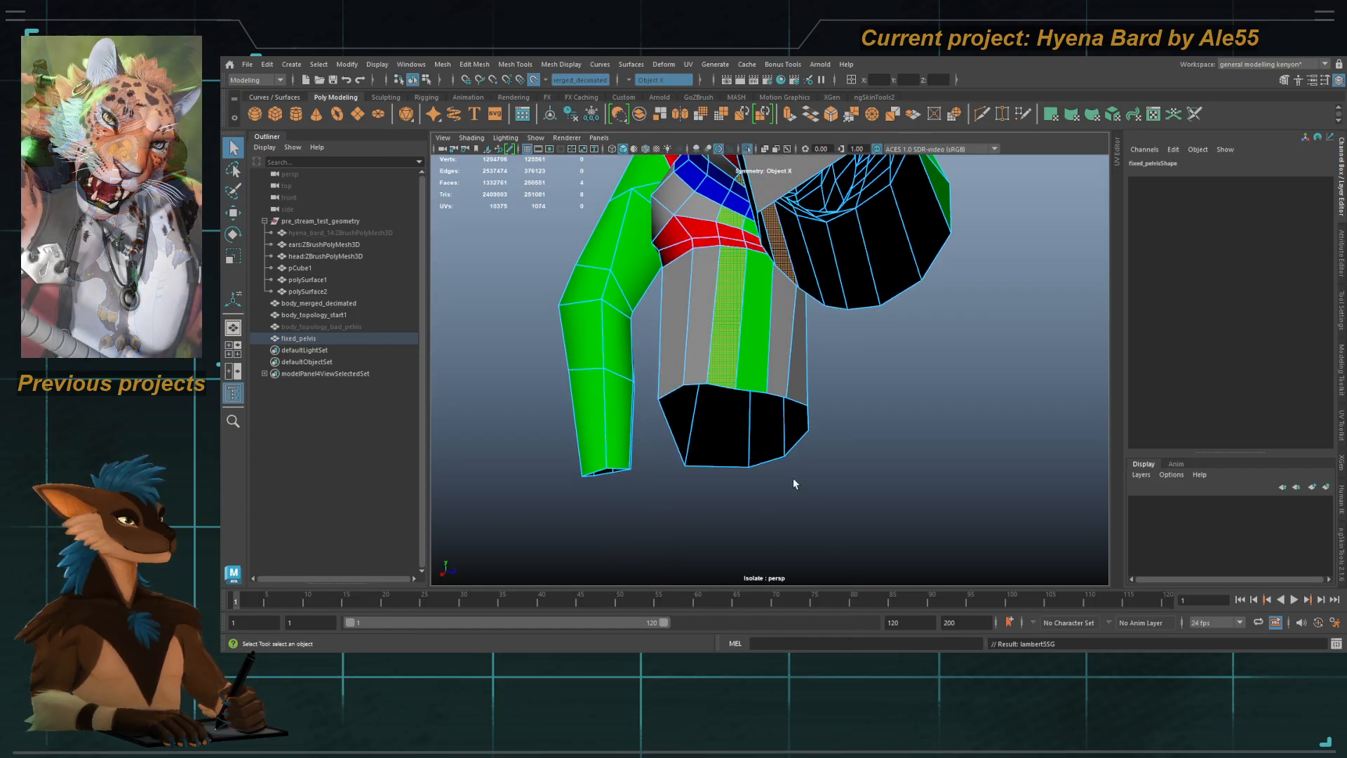
# Step: Select thigh face strips and compare the thigh colour bands with the side bands on the back and arms
pyautogui.press('F8')
pyautogui.keyDown('alt'); pyautogui.moveTo(797, 360); pyautogui.dragTo(933, 380); pyautogui.keyUp('alt')
pyautogui.press('F8')
pyautogui.keyDown('shift'); pyautogui.click(757, 339); pyautogui.keyUp('shift')
pyautogui.keyDown('shift'); pyautogui.click(719, 353); pyautogui.keyUp('shift')
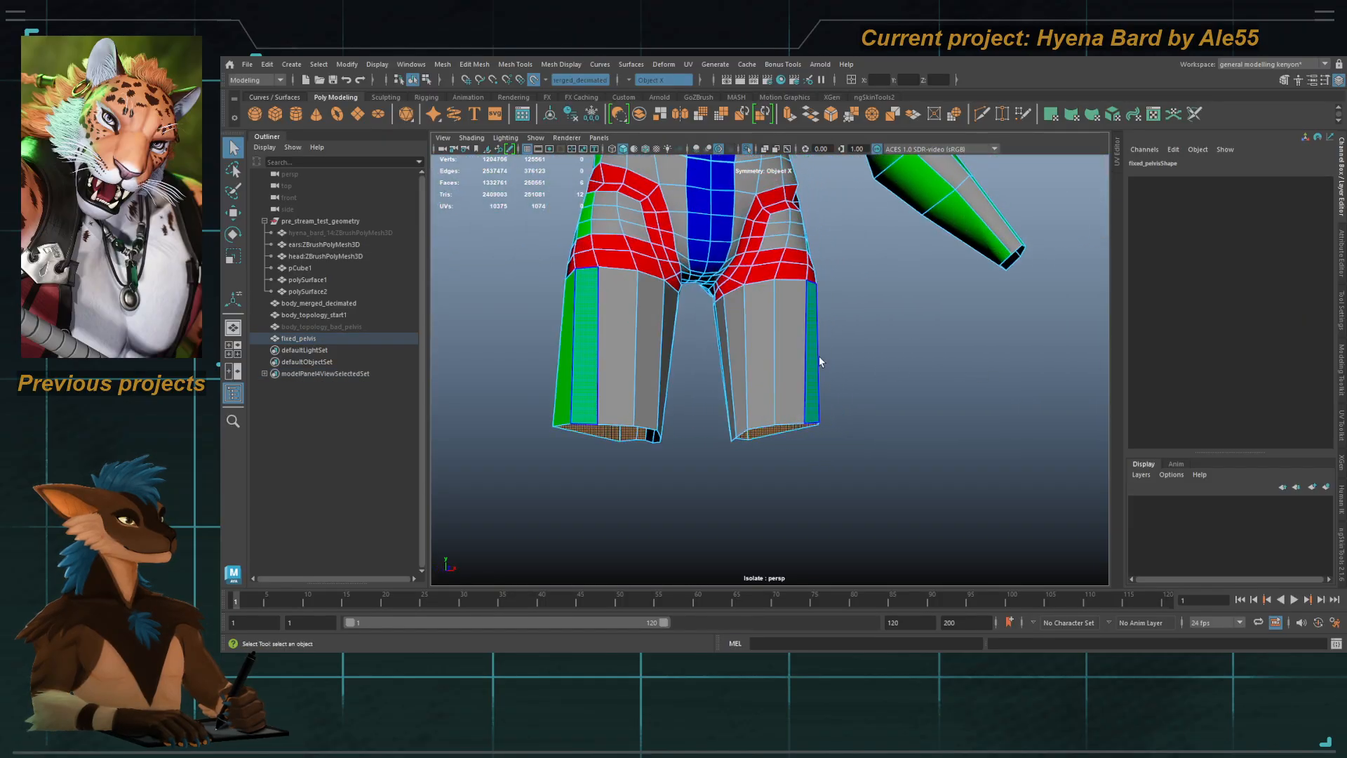
pyautogui.keyDown('alt'); pyautogui.moveTo(726, 360); pyautogui.dragTo(693, 314); pyautogui.keyUp('alt')
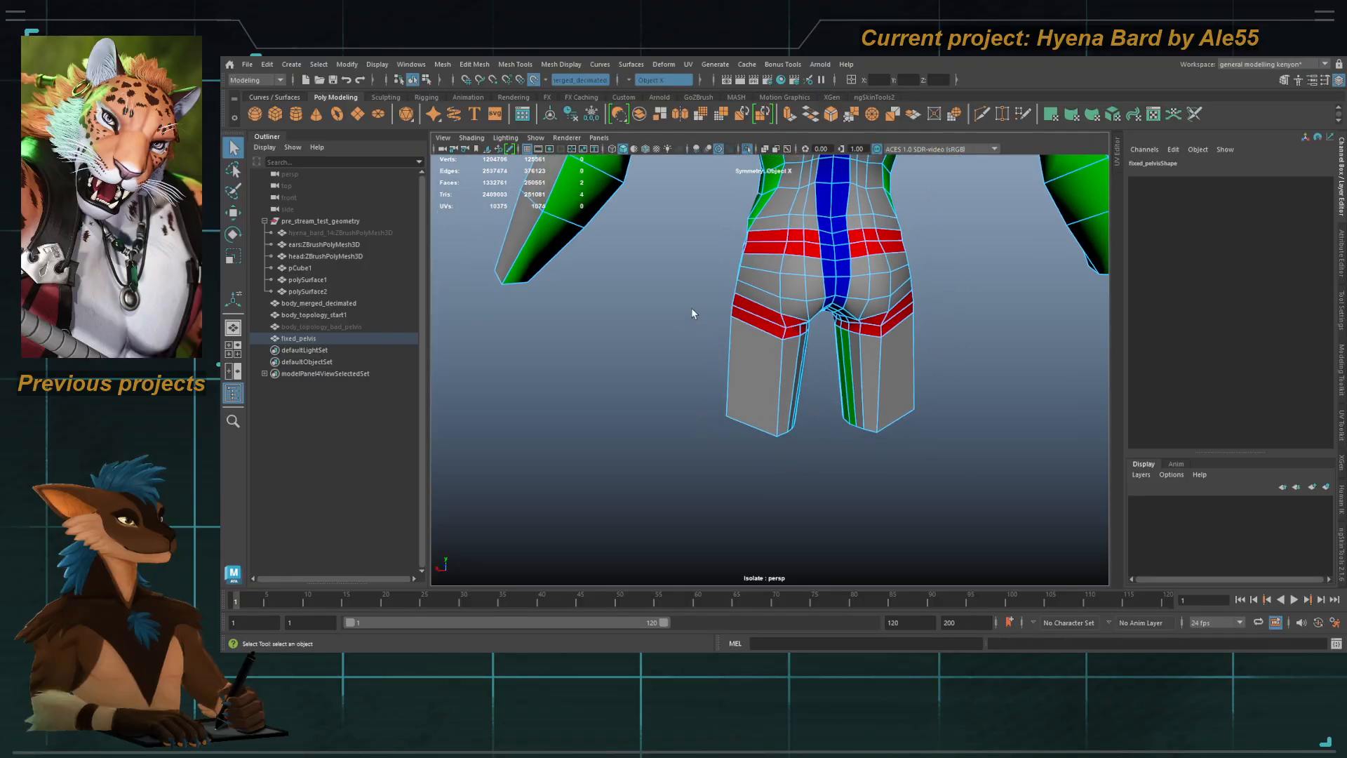
pyautogui.keyDown('alt'); pyautogui.moveTo(723, 285); pyautogui.dragTo(730, 454, button='middle'); pyautogui.keyUp('alt')
pyautogui.keyDown('alt'); pyautogui.moveTo(730, 454); pyautogui.dragTo(722, 301, button='right'); pyautogui.keyUp('alt')
pyautogui.keyDown('alt'); pyautogui.moveTo(722, 301); pyautogui.dragTo(740, 414, button='middle'); pyautogui.keyUp('alt')
pyautogui.keyDown('alt'); pyautogui.moveTo(742, 401); pyautogui.dragTo(790, 388); pyautogui.keyUp('alt')
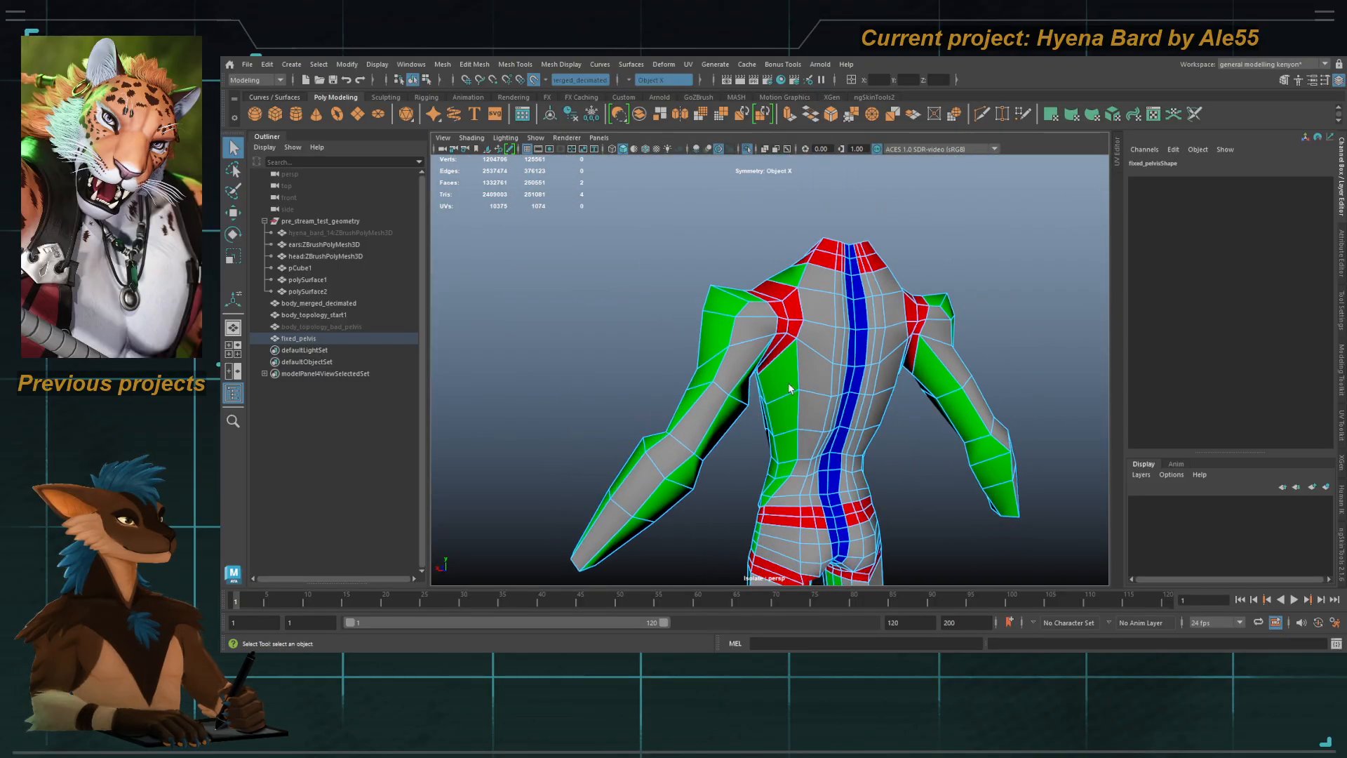
# Step: Simplify the thigh mesh by deleting surplus edges running down each leg, and clear the fixed_pelvis construction history
pyautogui.keyDown('alt'); pyautogui.moveTo(789, 522); pyautogui.dragTo(773, 322, button='middle'); pyautogui.keyUp('alt')
pyautogui.keyDown('alt'); pyautogui.moveTo(772, 322); pyautogui.dragTo(652, 284); pyautogui.keyUp('alt')
pyautogui.keyDown('alt'); pyautogui.moveTo(691, 351); pyautogui.dragTo(742, 374, button='right'); pyautogui.keyUp('alt')
pyautogui.keyDown('alt'); pyautogui.moveTo(742, 374); pyautogui.dragTo(675, 339); pyautogui.keyUp('alt')
pyautogui.keyDown('alt'); pyautogui.moveTo(674, 340); pyautogui.dragTo(740, 372, button='right'); pyautogui.keyUp('alt')
pyautogui.keyDown('alt'); pyautogui.moveTo(739, 373); pyautogui.dragTo(679, 359); pyautogui.keyUp('alt')
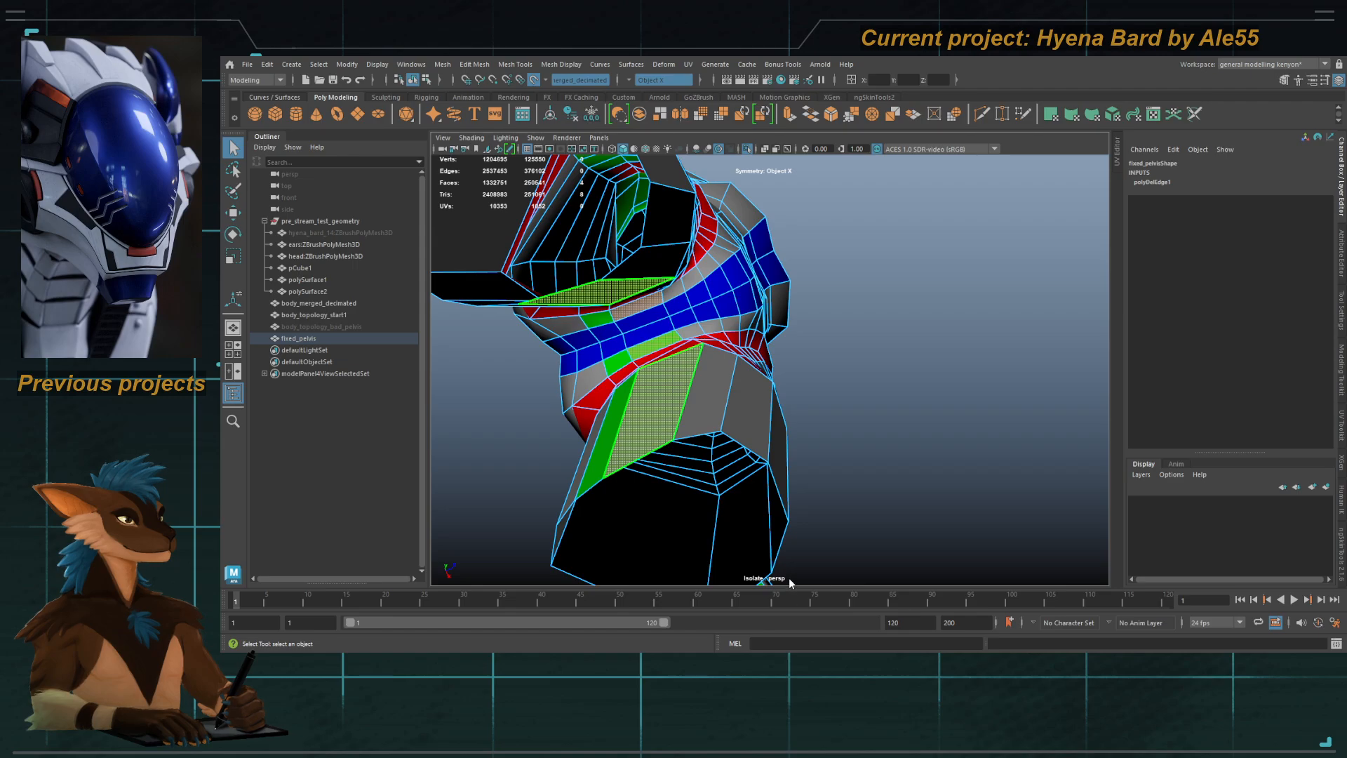
pyautogui.press('F8')
pyautogui.hotkey('alt', 'shift', 'd')
# Step: End the isolated display of fixed_pelvis so the retopology mesh shows together with the sculpted body
pyautogui.keyDown('alt'); pyautogui.moveTo(786, 372); pyautogui.dragTo(737, 435); pyautogui.keyUp('alt')
pyautogui.keyDown('alt'); pyautogui.moveTo(737, 436); pyautogui.dragTo(709, 424, button='right'); pyautogui.keyUp('alt')
pyautogui.keyDown('alt'); pyautogui.moveTo(709, 424); pyautogui.dragTo(743, 390); pyautogui.keyUp('alt')
pyautogui.keyDown('alt'); pyautogui.moveTo(744, 390); pyautogui.dragTo(736, 384, button='right'); pyautogui.keyUp('alt')
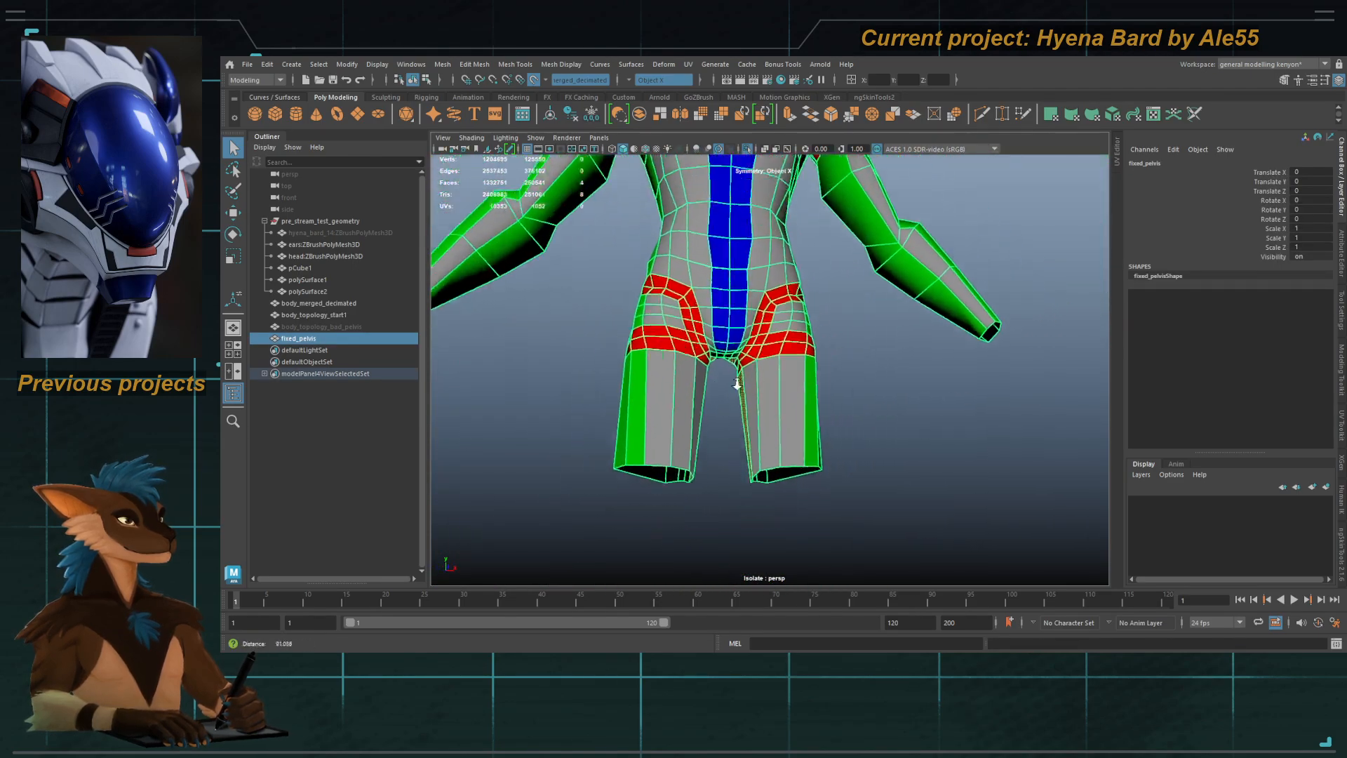
pyautogui.click(748, 150)
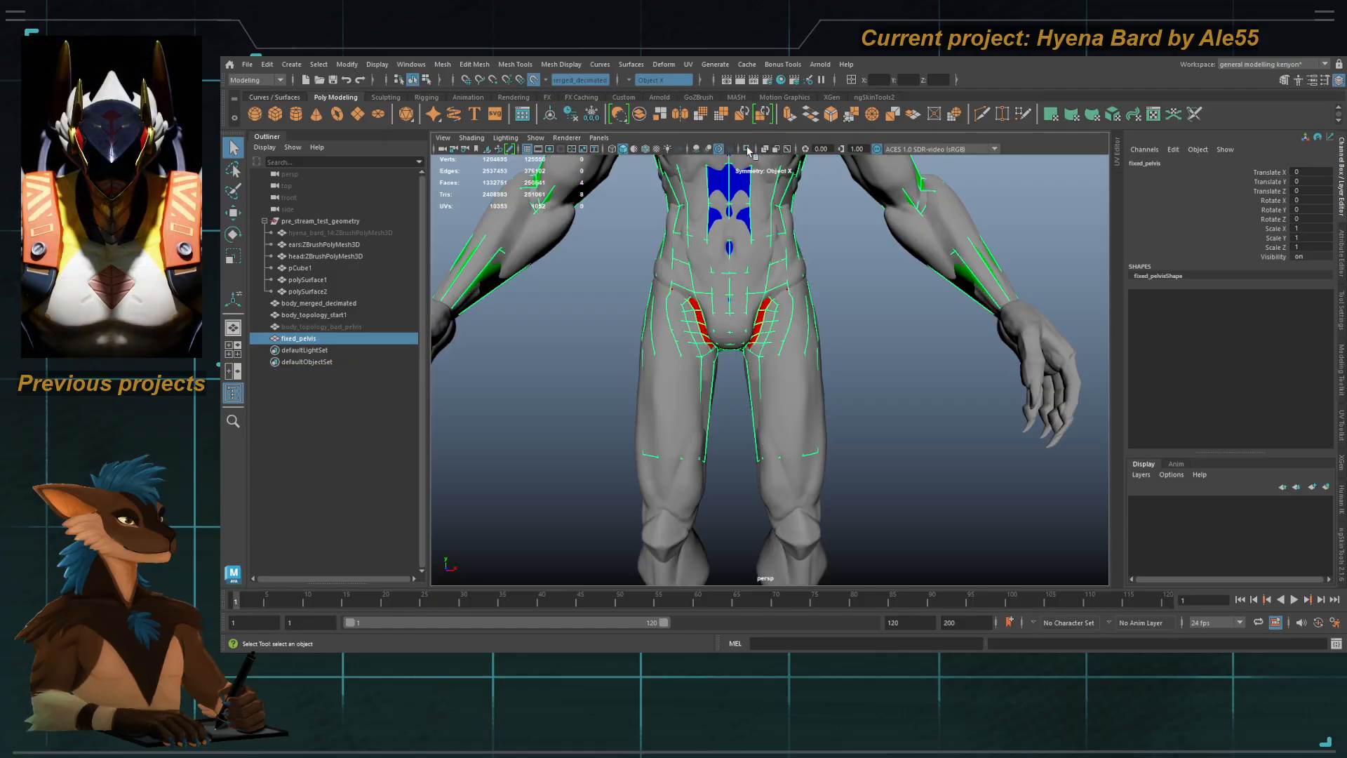
pyautogui.press('f')
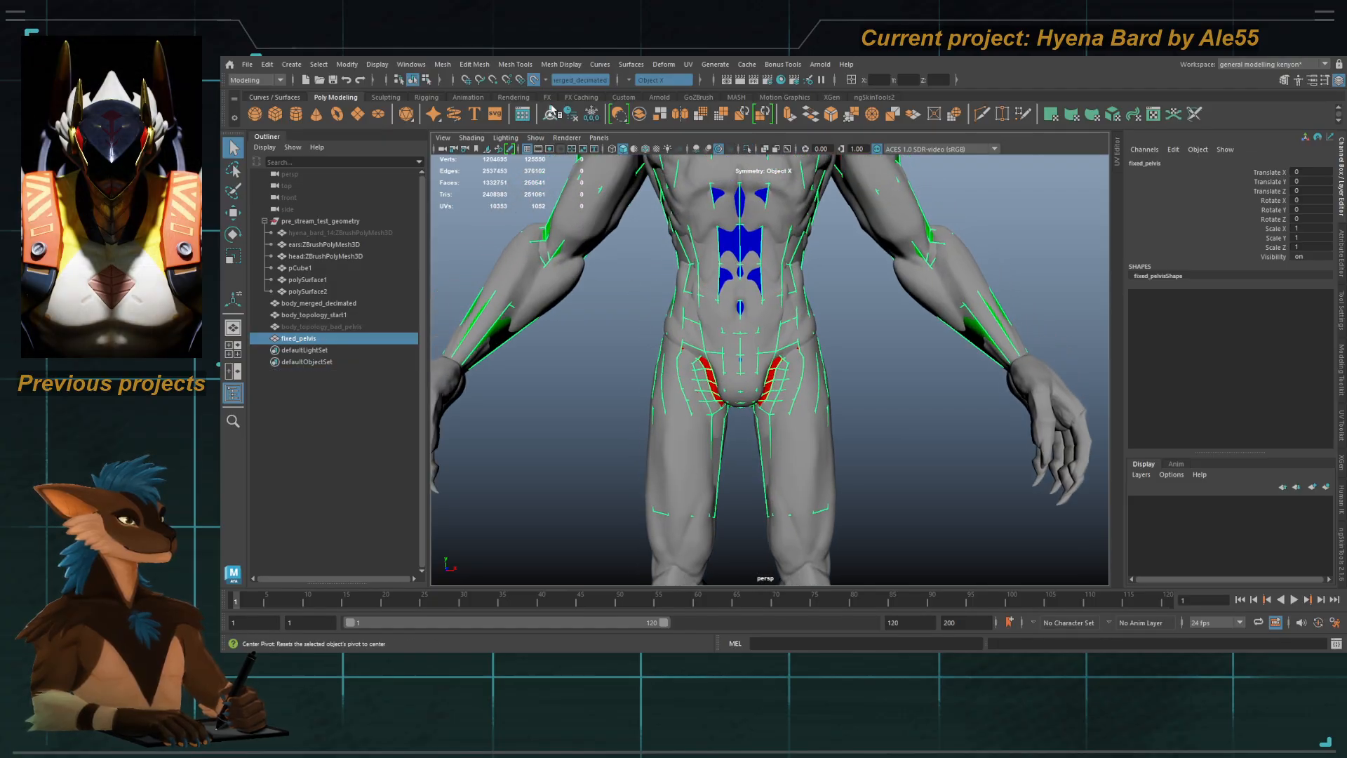
# Step: Relax the vertical thigh columns of fixed_pelvis with Quad Draw to even out their spacing around the leg
pyautogui.hotkey('ctrl', 'shift', 'q')
pyautogui.keyDown('alt'); pyautogui.moveTo(742, 385); pyautogui.dragTo(754, 343, button='middle'); pyautogui.keyUp('alt')
pyautogui.keyDown('alt'); pyautogui.moveTo(754, 344); pyautogui.dragTo(803, 361, button='right'); pyautogui.keyUp('alt')
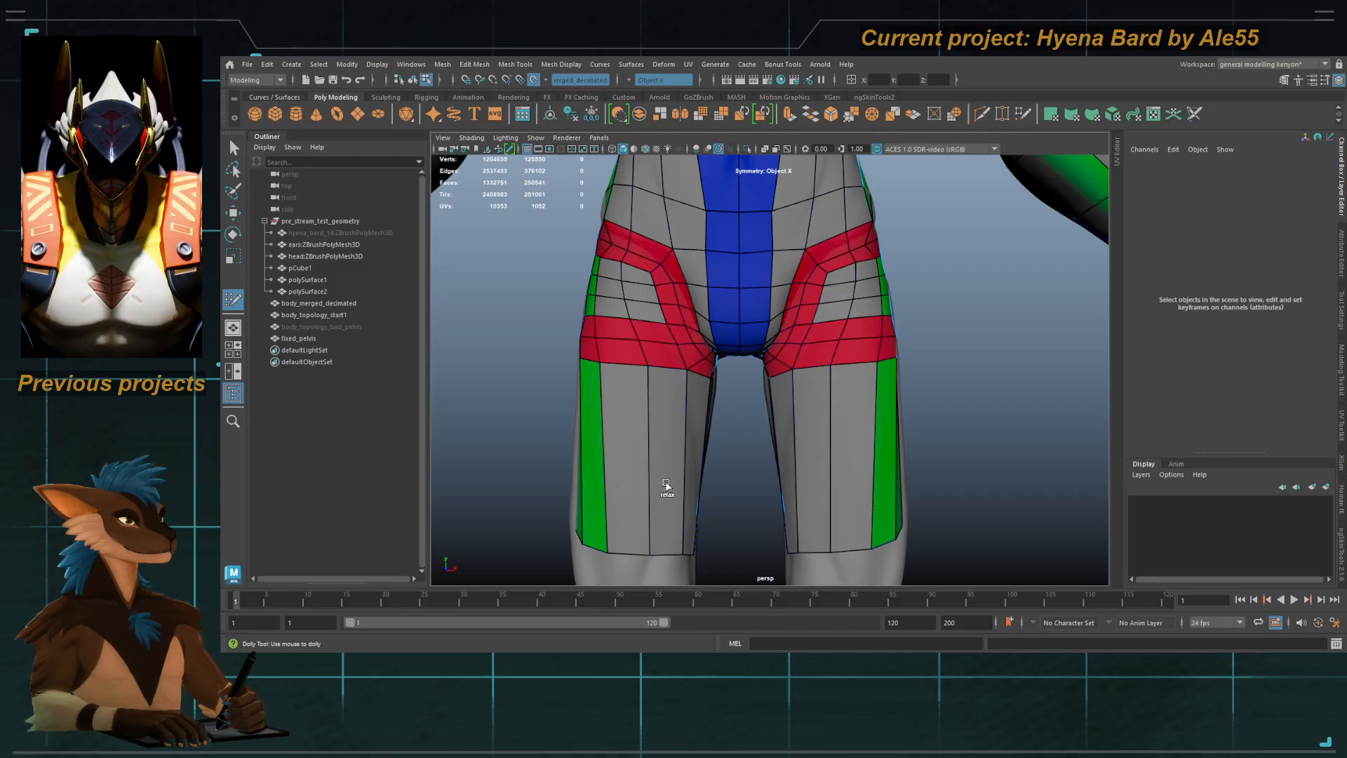
pyautogui.moveTo(666, 486)
pyautogui.keyDown('shift'); pyautogui.mouseDown()
pyautogui.moveTo(598, 469)
pyautogui.moveTo(680, 472)
pyautogui.moveTo(621, 488)
pyautogui.mouseUp(); pyautogui.keyUp('shift')
pyautogui.keyDown('alt'); pyautogui.moveTo(622, 489); pyautogui.dragTo(719, 449, button='middle'); pyautogui.keyUp('alt')
pyautogui.moveTo(719, 448)
pyautogui.keyDown('alt'); pyautogui.mouseDown()
pyautogui.moveTo(721, 433)
pyautogui.moveTo(767, 446)
pyautogui.moveTo(748, 349)
pyautogui.moveTo(751, 393)
pyautogui.moveTo(772, 355)
pyautogui.moveTo(760, 364)
pyautogui.moveTo(802, 383)
pyautogui.moveTo(813, 324)
pyautogui.mouseUp(); pyautogui.keyUp('alt')
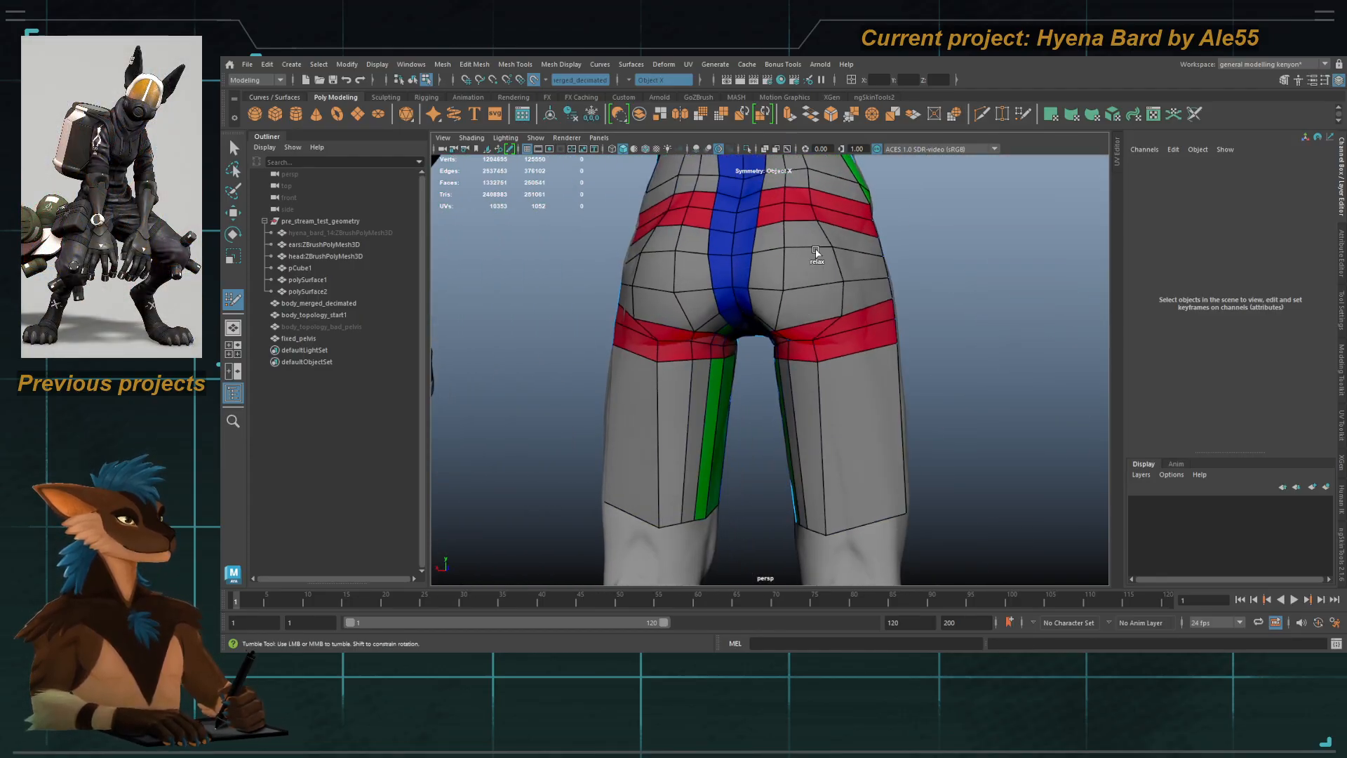
pyautogui.moveTo(812, 234)
pyautogui.keyDown('alt'); pyautogui.mouseDown()
pyautogui.moveTo(782, 309)
pyautogui.moveTo(807, 365)
pyautogui.moveTo(805, 421)
pyautogui.moveTo(832, 470)
pyautogui.mouseUp(); pyautogui.keyUp('alt')
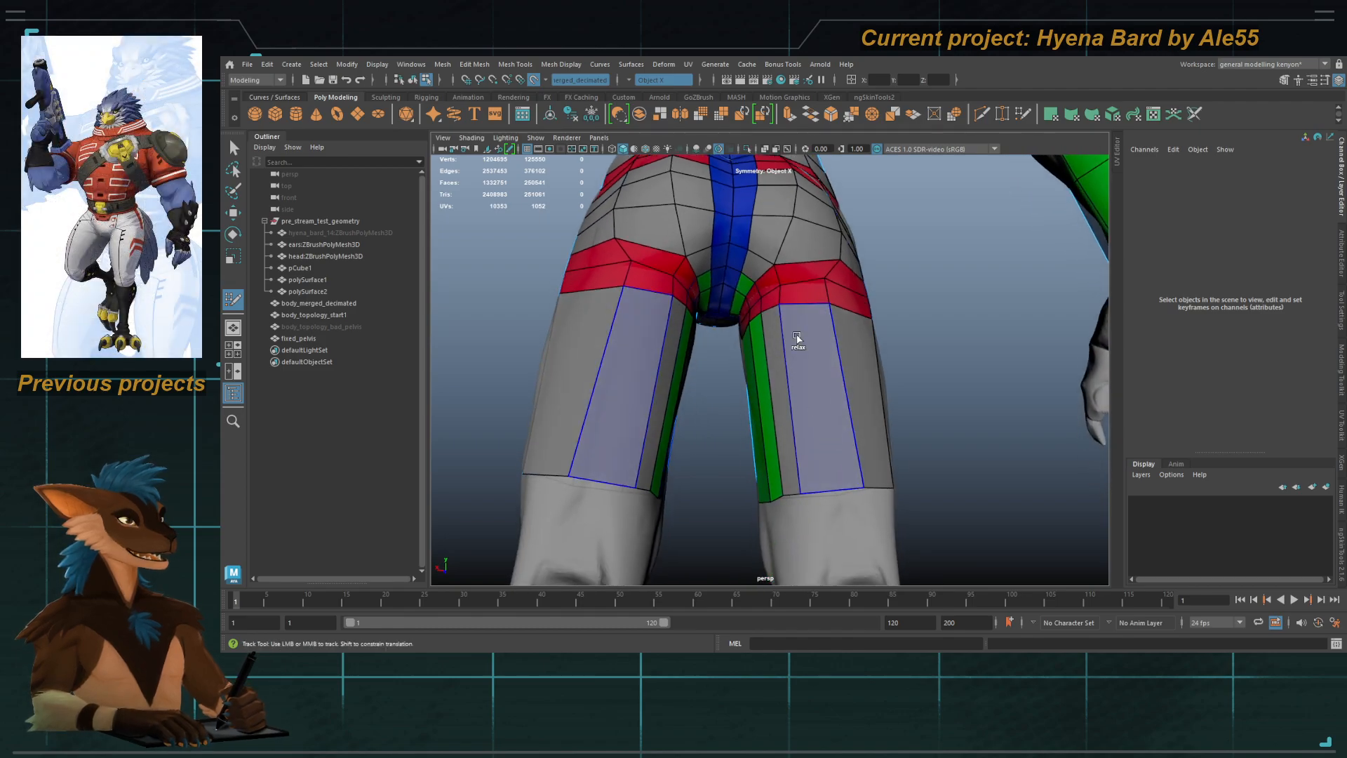
pyautogui.moveTo(746, 378)
pyautogui.keyDown('alt'); pyautogui.mouseDown()
pyautogui.moveTo(856, 351)
pyautogui.moveTo(966, 381)
pyautogui.moveTo(830, 394)
pyautogui.moveTo(889, 385)
pyautogui.moveTo(758, 364)
pyautogui.moveTo(755, 345)
pyautogui.moveTo(771, 367)
pyautogui.moveTo(698, 389)
pyautogui.moveTo(646, 436)
pyautogui.moveTo(685, 420)
pyautogui.moveTo(683, 309)
pyautogui.mouseUp(); pyautogui.keyUp('alt')
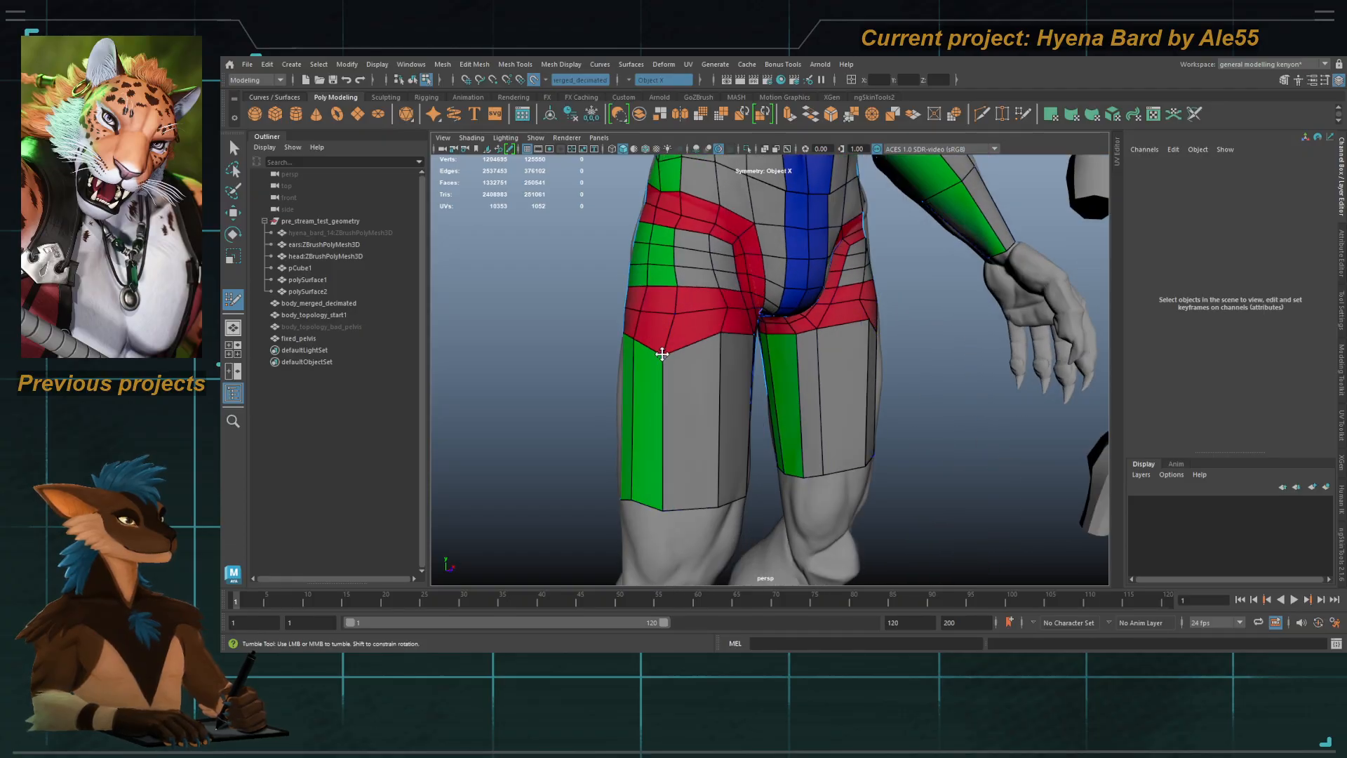
pyautogui.keyDown('alt'); pyautogui.moveTo(667, 200); pyautogui.dragTo(718, 387); pyautogui.keyUp('alt')
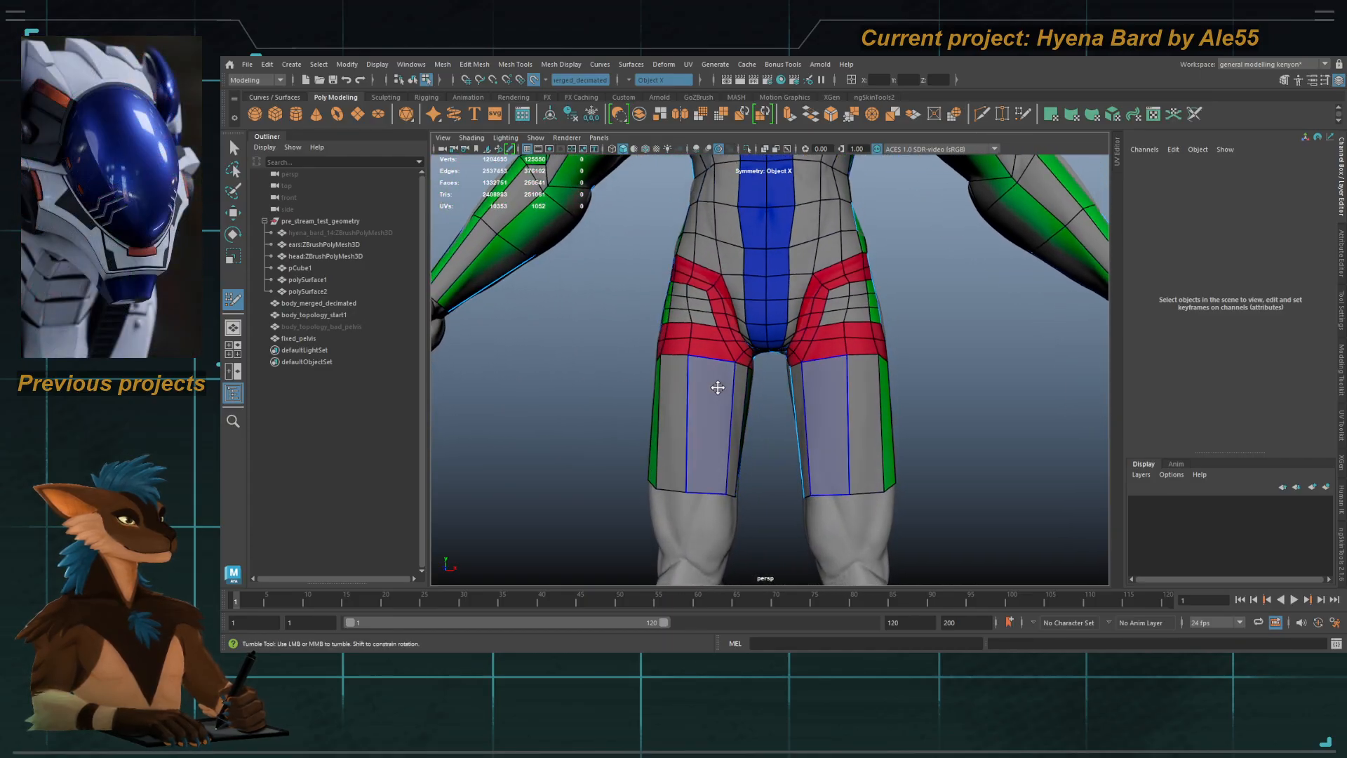
# Step: Examine how the coloured bands on the torso, back and arms relate to the bands on the thighs
pyautogui.keyDown('alt'); pyautogui.moveTo(718, 387); pyautogui.dragTo(734, 463, button='middle'); pyautogui.keyUp('alt')
pyautogui.scroll(-4, 725, 424)
pyautogui.scroll(-2, 733, 463)
pyautogui.keyDown('alt'); pyautogui.moveTo(704, 350); pyautogui.dragTo(731, 354); pyautogui.keyUp('alt')
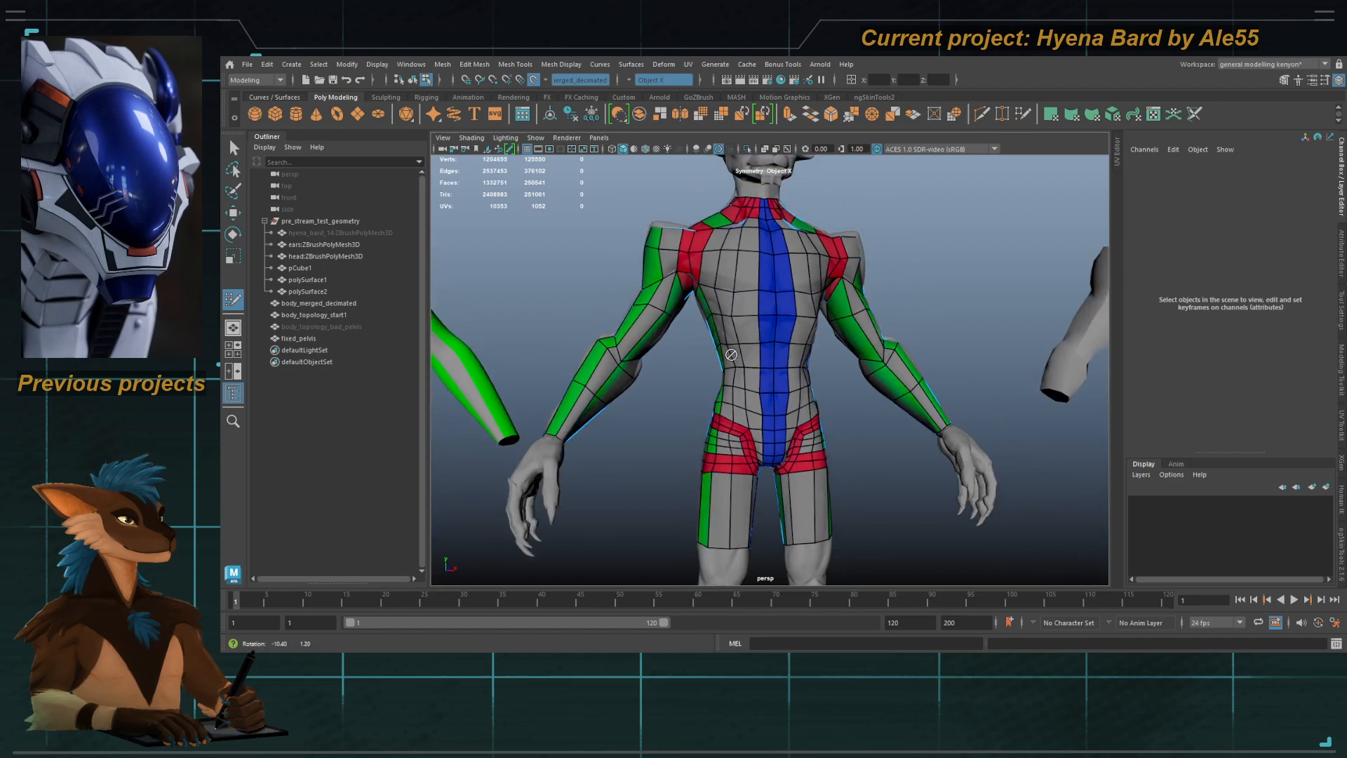
pyautogui.scroll(3, 765, 387)
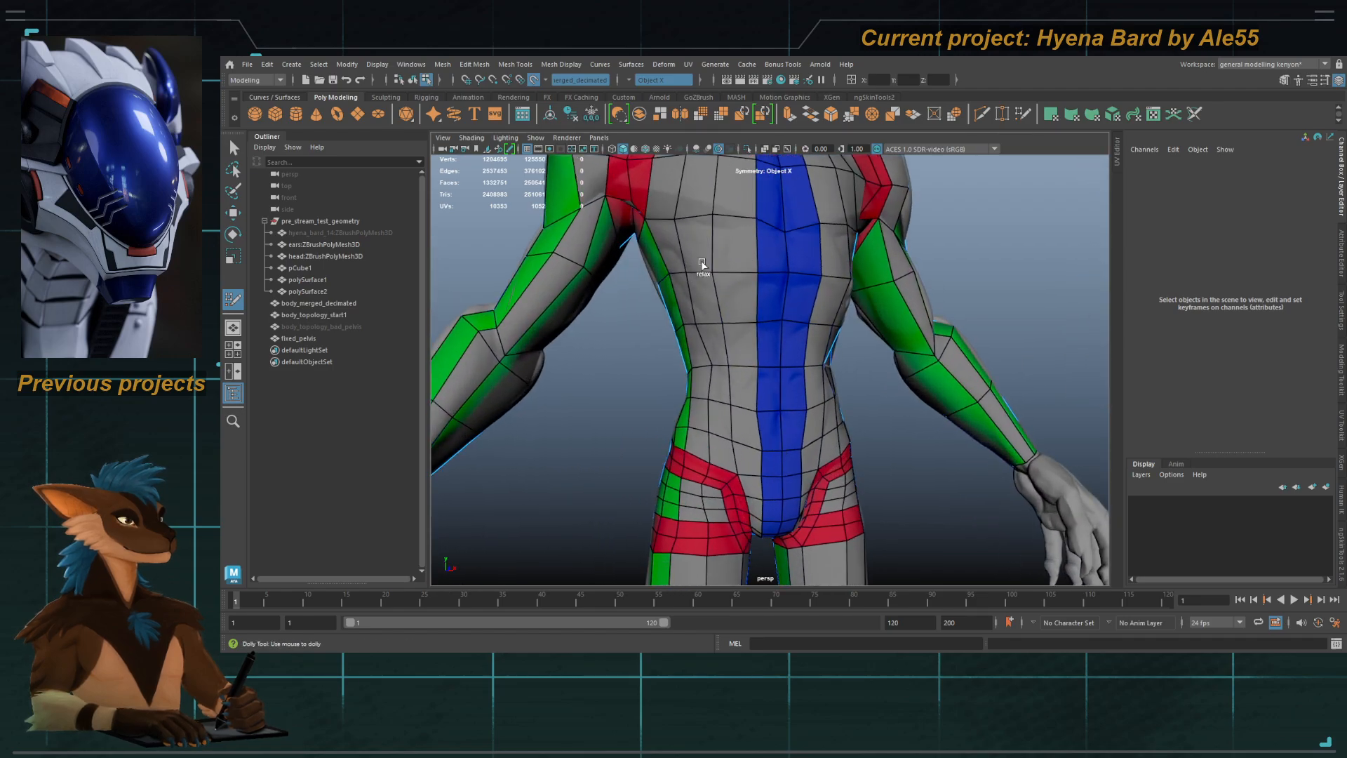
pyautogui.scroll(-3, 698, 279)
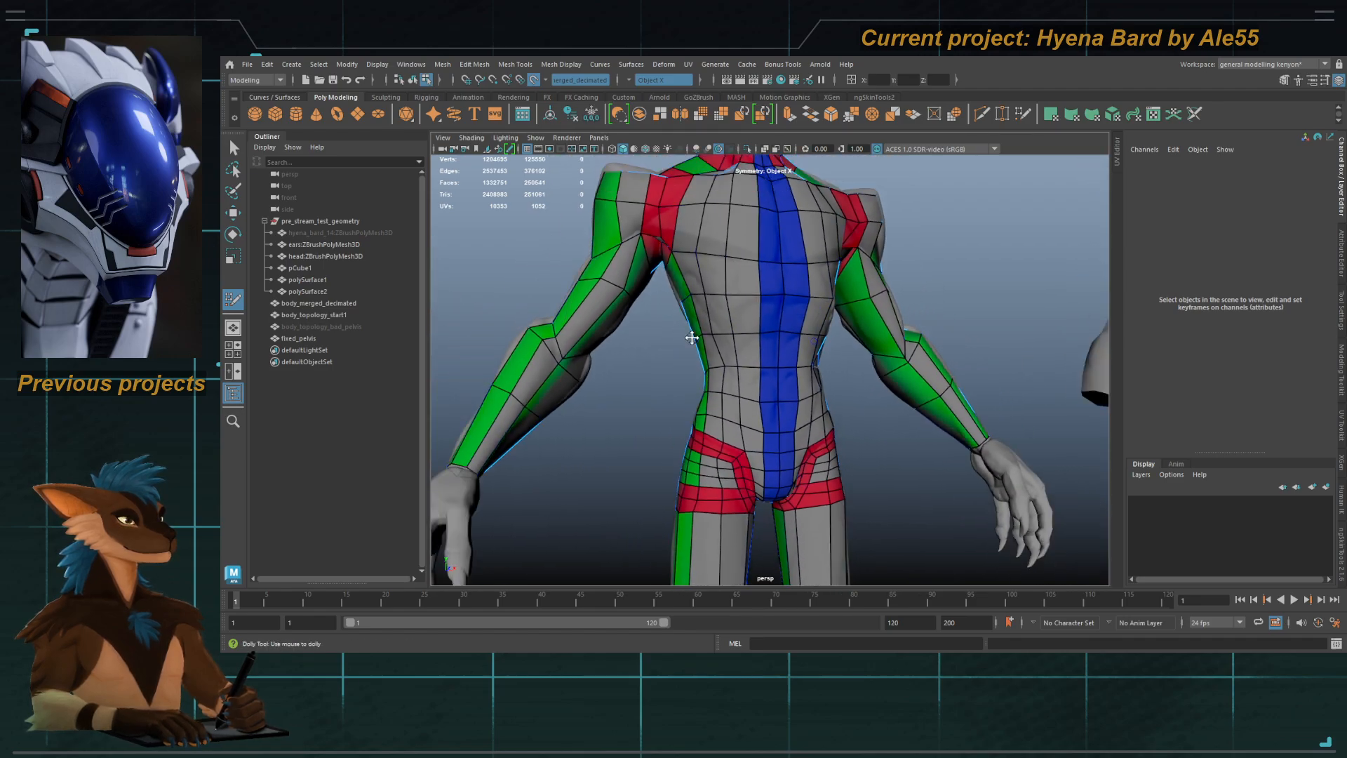
pyautogui.keyDown('alt'); pyautogui.moveTo(692, 339); pyautogui.dragTo(693, 429, button='middle'); pyautogui.keyUp('alt')
pyautogui.keyDown('alt'); pyautogui.moveTo(761, 286); pyautogui.dragTo(718, 283); pyautogui.keyUp('alt')
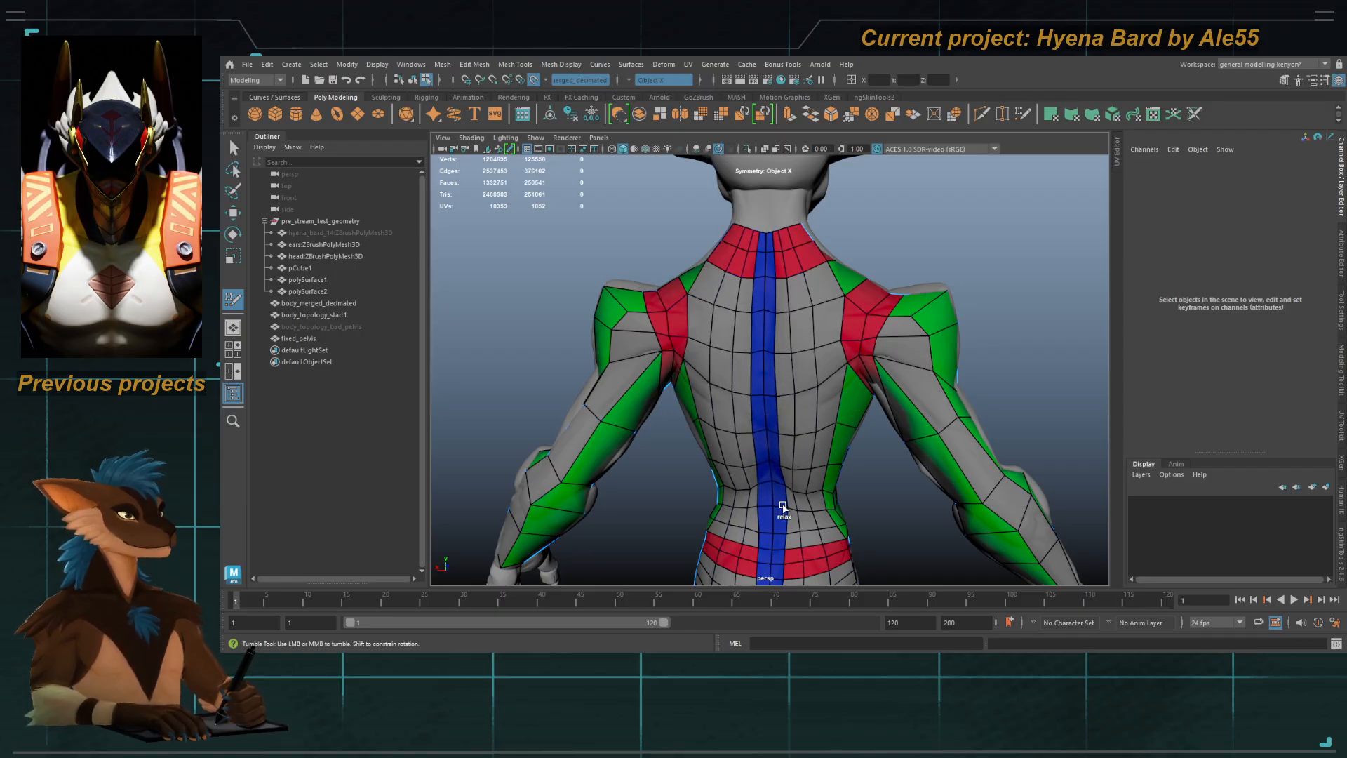
pyautogui.keyDown('alt'); pyautogui.moveTo(800, 394); pyautogui.dragTo(748, 316); pyautogui.keyUp('alt')
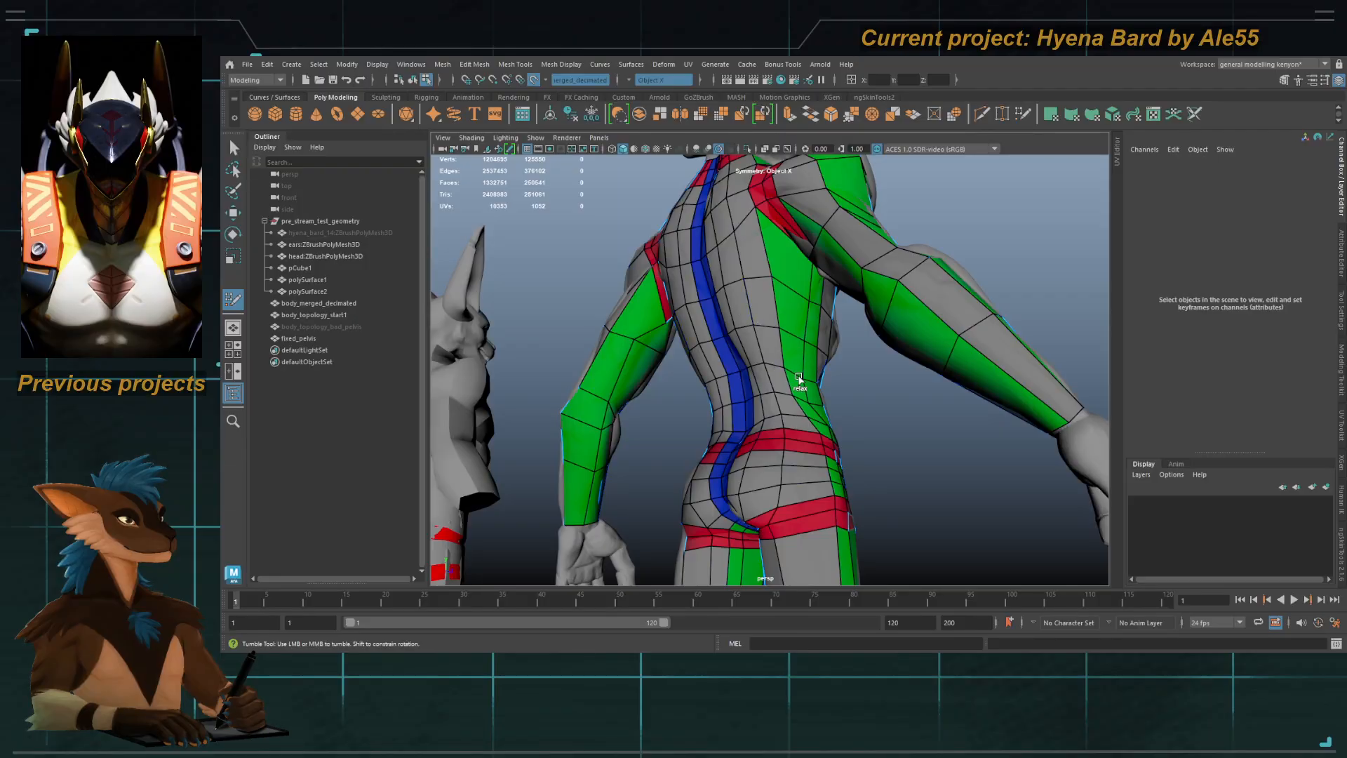
pyautogui.keyDown('alt'); pyautogui.moveTo(803, 372); pyautogui.dragTo(766, 360); pyautogui.keyUp('alt')
pyautogui.keyDown('alt'); pyautogui.moveTo(778, 456); pyautogui.dragTo(793, 322, button='middle'); pyautogui.keyUp('alt')
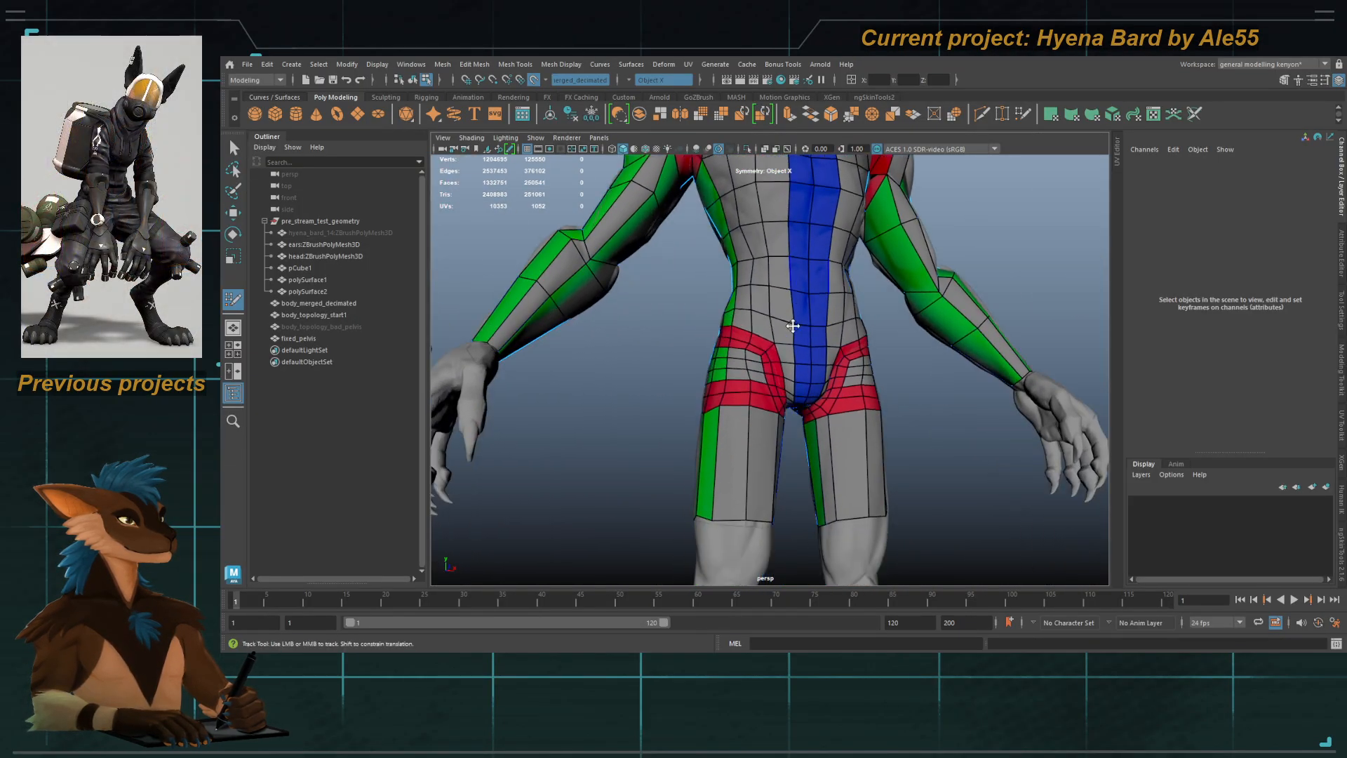
pyautogui.keyDown('alt'); pyautogui.moveTo(793, 322); pyautogui.dragTo(782, 408, button='right'); pyautogui.keyUp('alt')
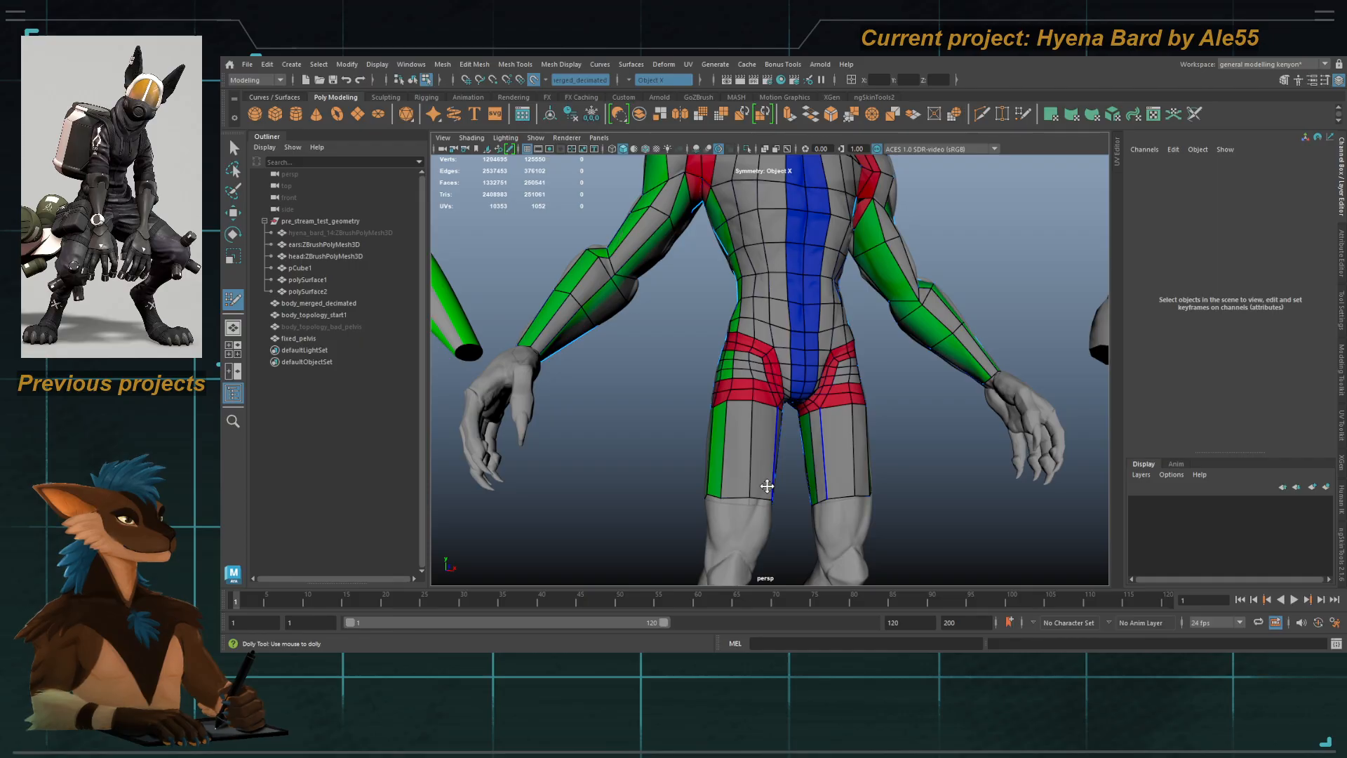
# Step: Relax the mesh where the inner-thigh green band meets the crotch
pyautogui.keyDown('alt'); pyautogui.moveTo(767, 487); pyautogui.dragTo(760, 361, button='middle'); pyautogui.keyUp('alt')
pyautogui.keyDown('alt'); pyautogui.moveTo(761, 360); pyautogui.dragTo(804, 372, button='right'); pyautogui.keyUp('alt')
pyautogui.keyDown('alt'); pyautogui.moveTo(793, 383); pyautogui.dragTo(748, 411); pyautogui.keyUp('alt')
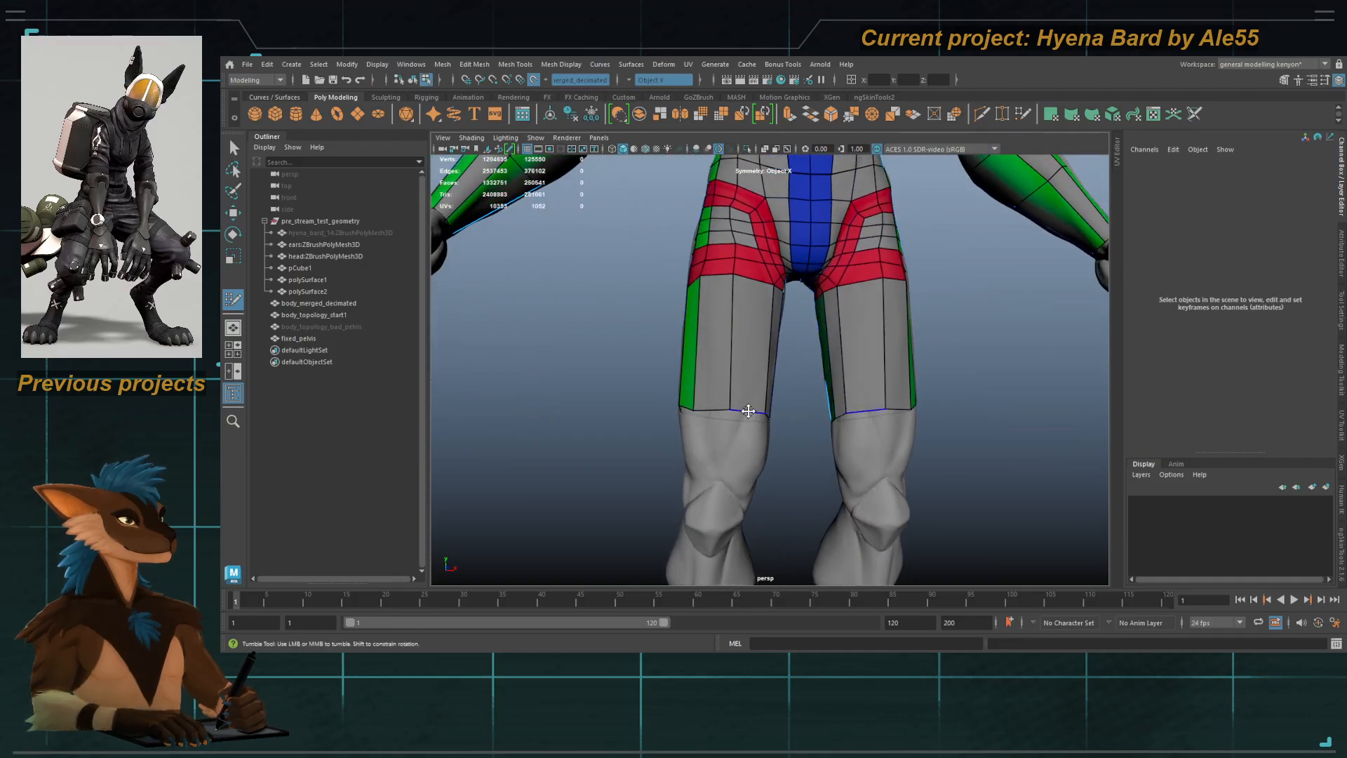
pyautogui.keyDown('alt'); pyautogui.moveTo(746, 400); pyautogui.dragTo(784, 527, button='right'); pyautogui.keyUp('alt')
pyautogui.keyDown('alt'); pyautogui.moveTo(749, 462); pyautogui.dragTo(697, 430); pyautogui.keyUp('alt')
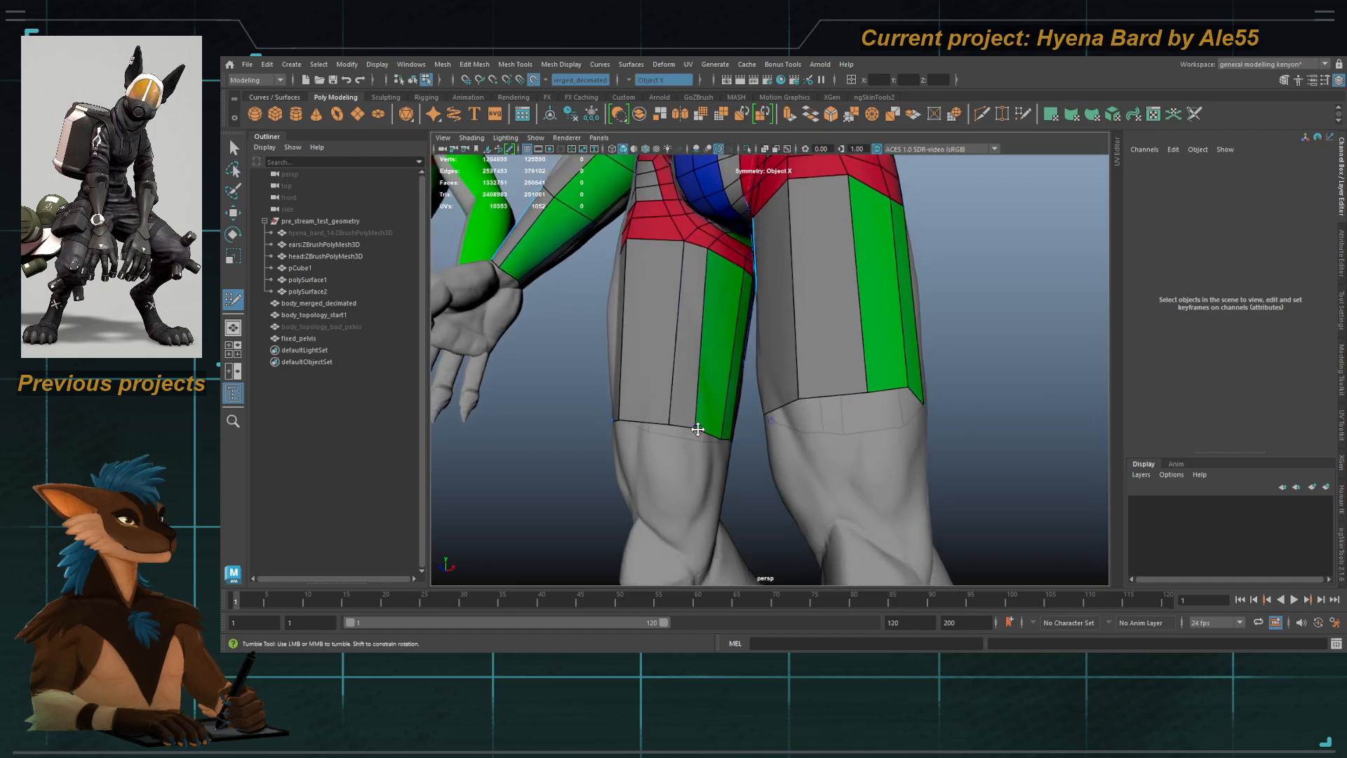
pyautogui.keyDown('alt'); pyautogui.moveTo(665, 337); pyautogui.dragTo(536, 313); pyautogui.keyUp('alt')
pyautogui.keyDown('alt'); pyautogui.moveTo(536, 313); pyautogui.dragTo(741, 419, button='right'); pyautogui.keyUp('alt')
pyautogui.keyDown('alt'); pyautogui.moveTo(741, 419); pyautogui.dragTo(712, 358); pyautogui.keyUp('alt')
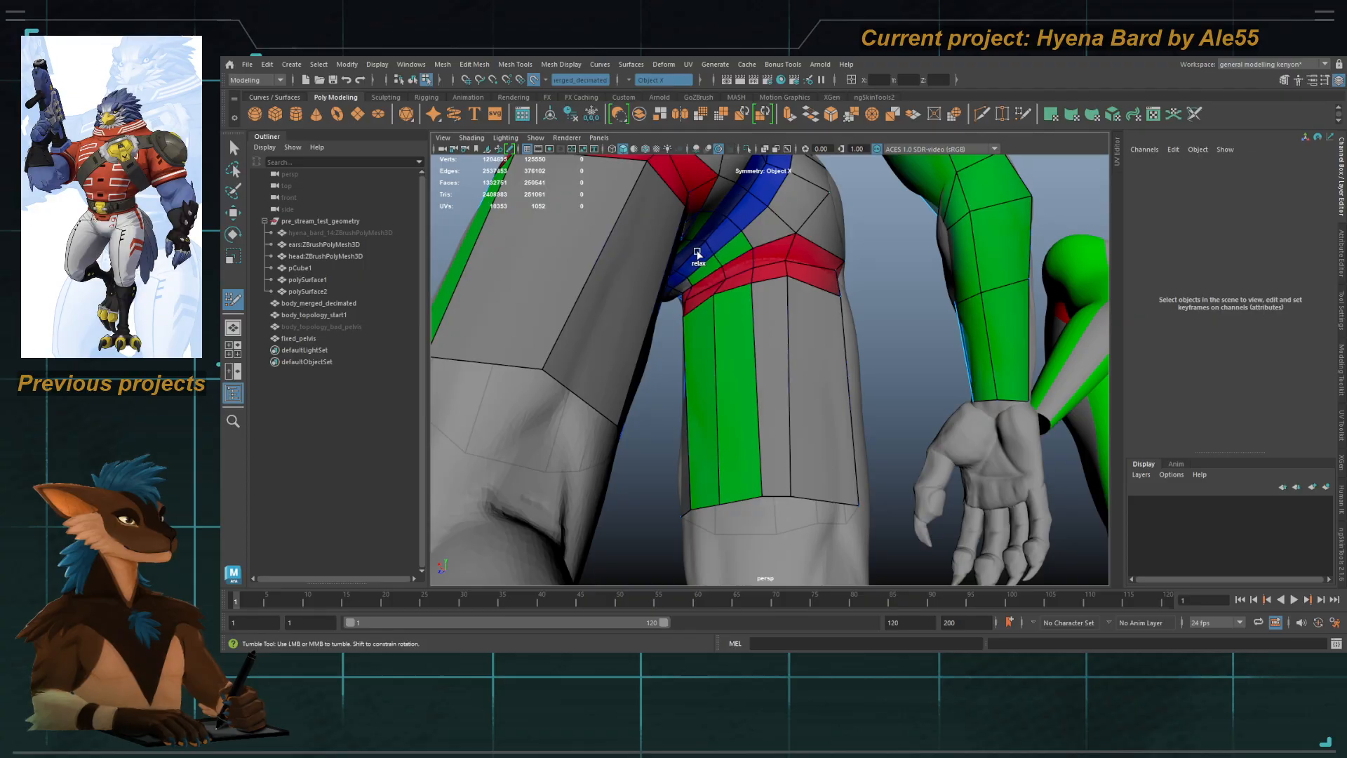
pyautogui.moveTo(713, 243)
pyautogui.keyDown('shift'); pyautogui.mouseDown()
pyautogui.moveTo(757, 254)
pyautogui.moveTo(704, 298)
pyautogui.mouseUp(); pyautogui.keyUp('shift')
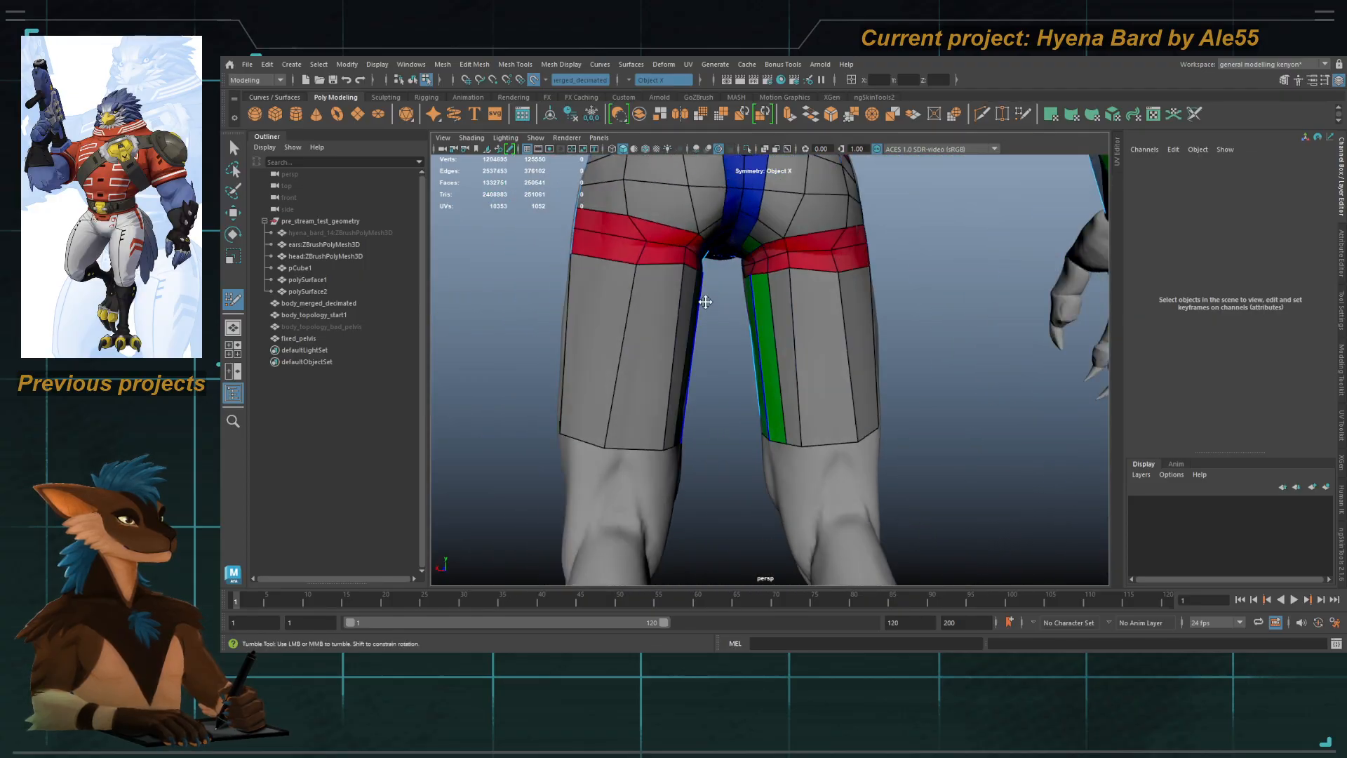
# Step: Inspect the hip loops, the thigh columns and their open lower edges from several angles
pyautogui.keyDown('alt'); pyautogui.moveTo(737, 263); pyautogui.dragTo(743, 356, button='middle'); pyautogui.keyUp('alt')
pyautogui.keyDown('alt'); pyautogui.moveTo(743, 355); pyautogui.dragTo(537, 342); pyautogui.keyUp('alt')
pyautogui.keyDown('alt'); pyautogui.moveTo(685, 346); pyautogui.dragTo(652, 318, button='right'); pyautogui.keyUp('alt')
pyautogui.keyDown('alt'); pyautogui.moveTo(652, 318); pyautogui.dragTo(741, 517); pyautogui.keyUp('alt')
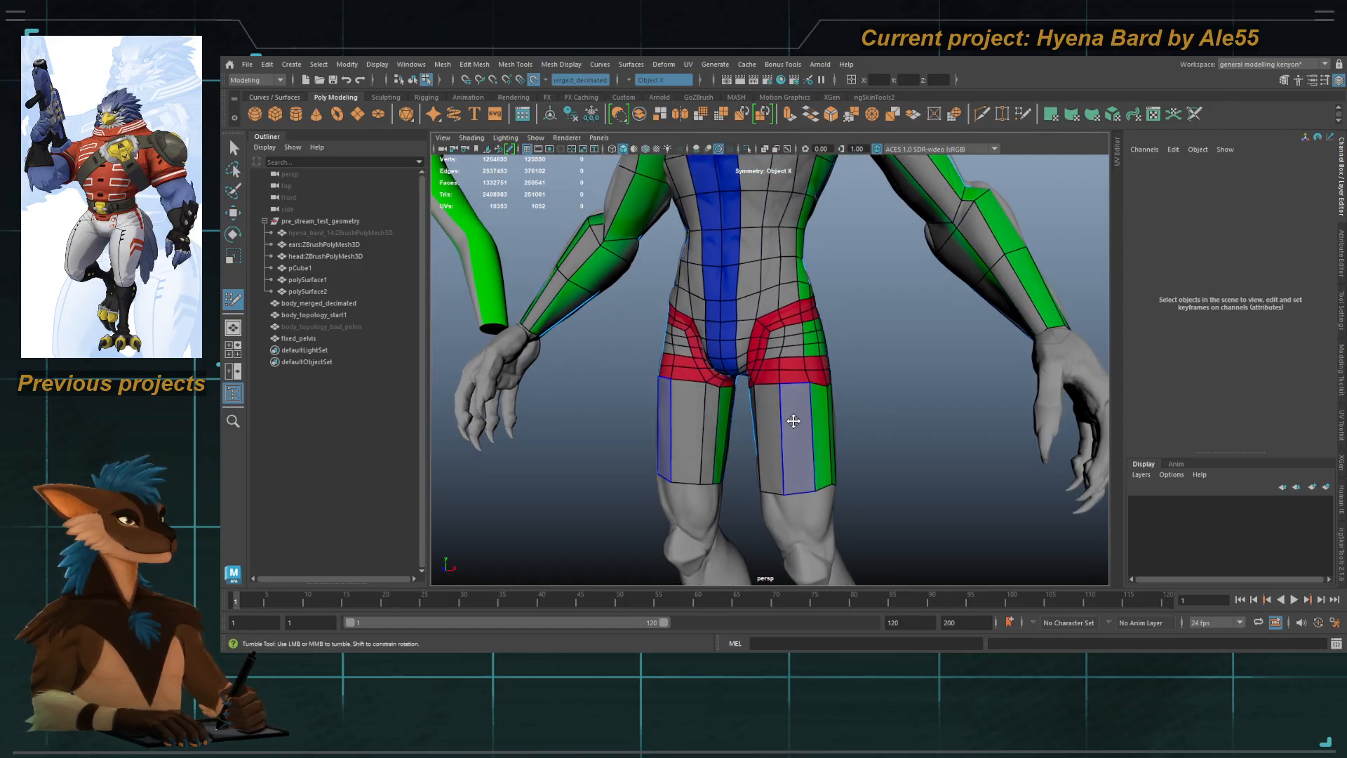
pyautogui.keyDown('alt'); pyautogui.moveTo(825, 402); pyautogui.dragTo(792, 501); pyautogui.keyUp('alt')
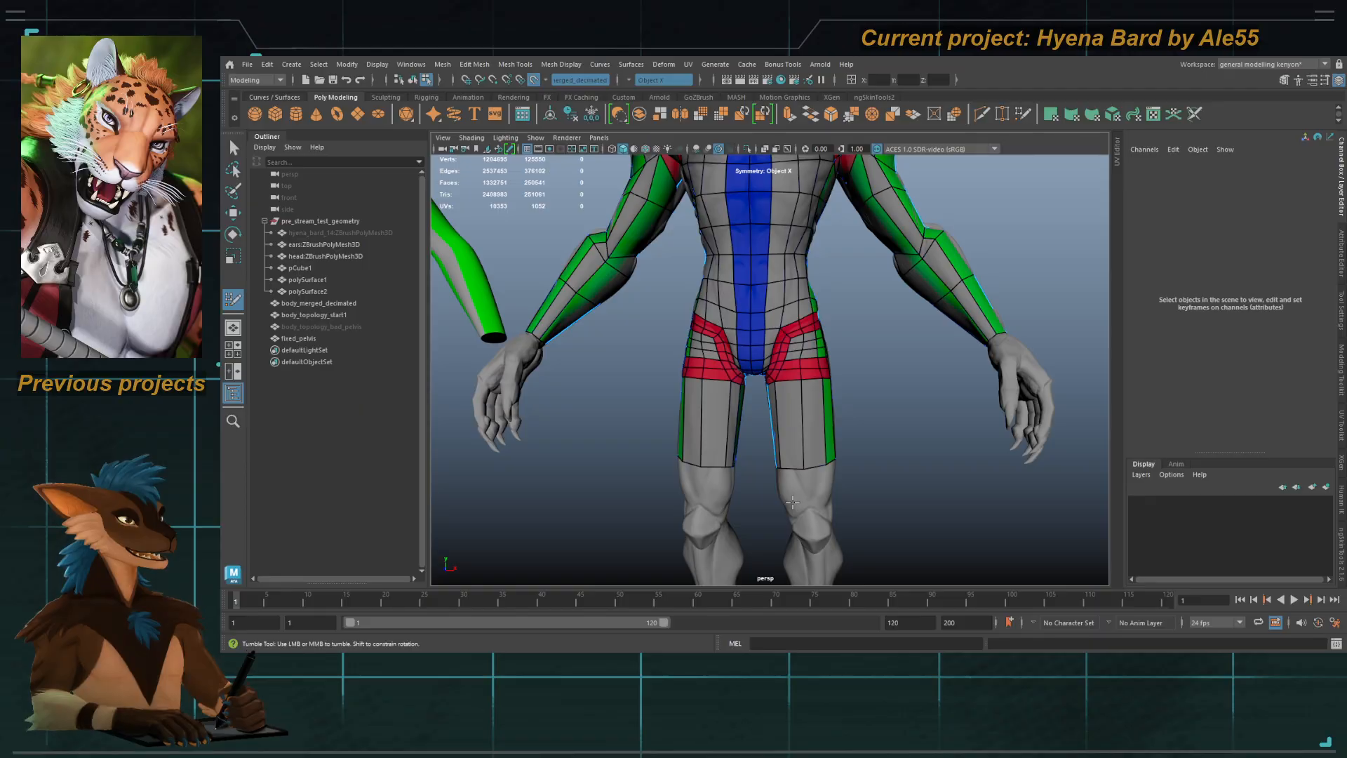
pyautogui.keyDown('alt'); pyautogui.moveTo(692, 391); pyautogui.dragTo(690, 341, button='middle'); pyautogui.keyUp('alt')
pyautogui.keyDown('alt'); pyautogui.moveTo(691, 342); pyautogui.dragTo(718, 373, button='right'); pyautogui.keyUp('alt')
pyautogui.keyDown('alt'); pyautogui.moveTo(718, 373); pyautogui.dragTo(743, 306); pyautogui.keyUp('alt')
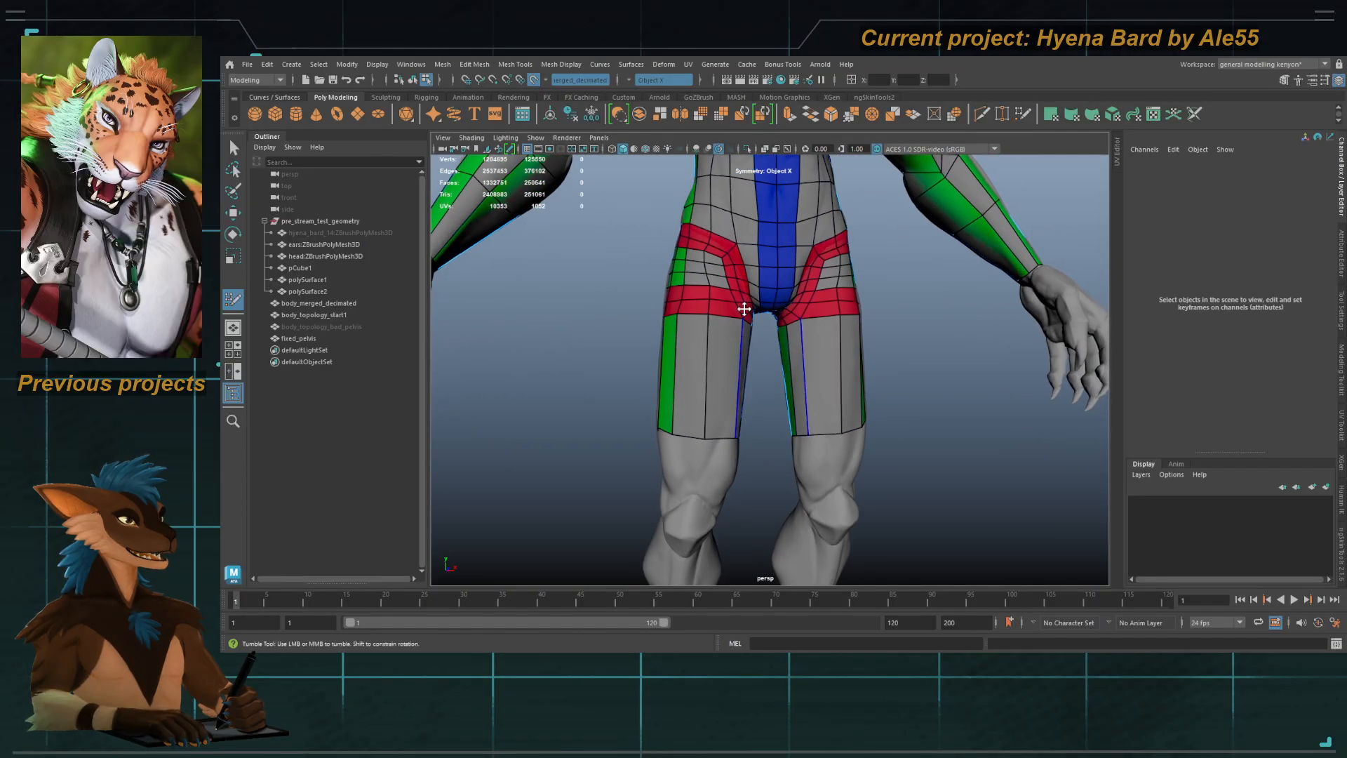
pyautogui.keyDown('alt'); pyautogui.moveTo(743, 306); pyautogui.dragTo(749, 396, button='middle'); pyautogui.keyUp('alt')
pyautogui.keyDown('alt'); pyautogui.moveTo(740, 381); pyautogui.dragTo(732, 421); pyautogui.keyUp('alt')
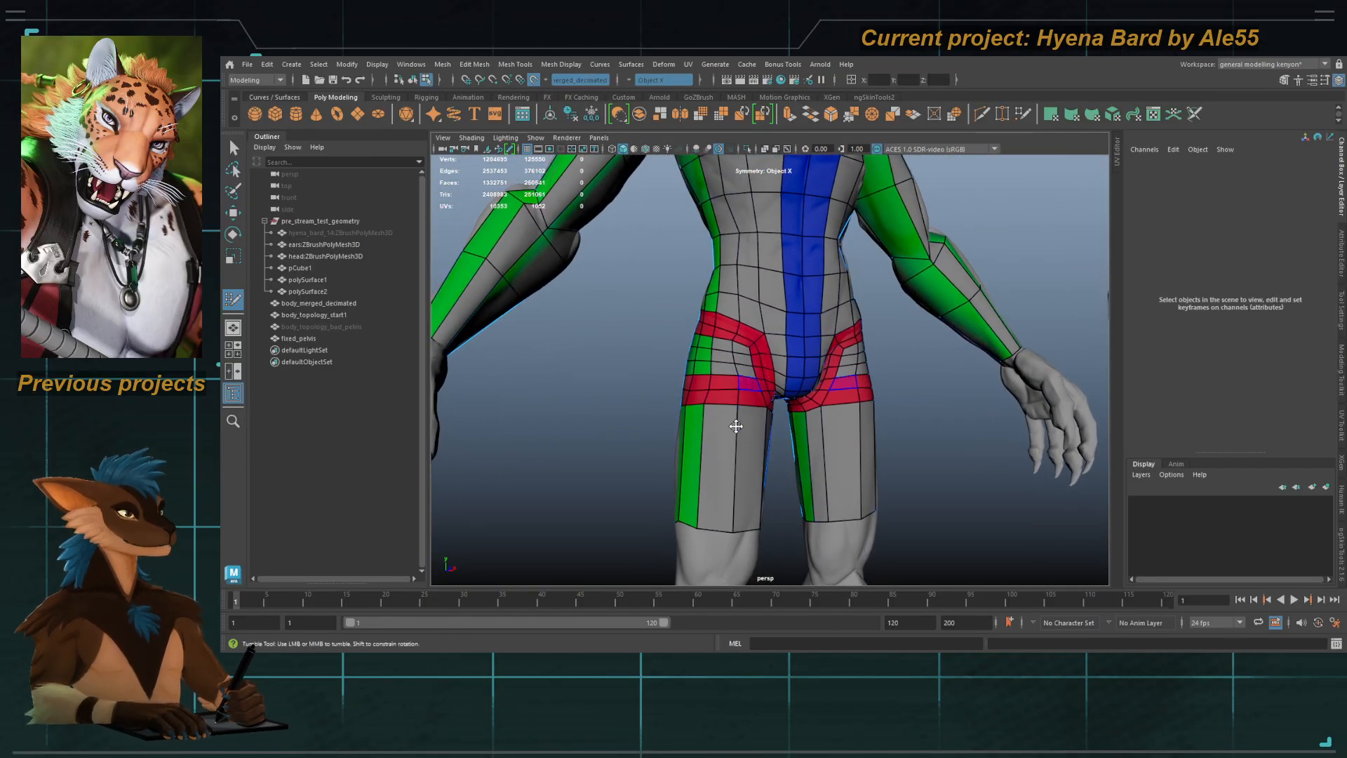
pyautogui.keyDown('alt'); pyautogui.moveTo(732, 421); pyautogui.dragTo(704, 313, button='right'); pyautogui.keyUp('alt')
pyautogui.keyDown('alt'); pyautogui.moveTo(685, 460); pyautogui.dragTo(698, 320); pyautogui.keyUp('alt')
pyautogui.keyDown('alt'); pyautogui.moveTo(692, 376); pyautogui.dragTo(785, 386); pyautogui.keyUp('alt')
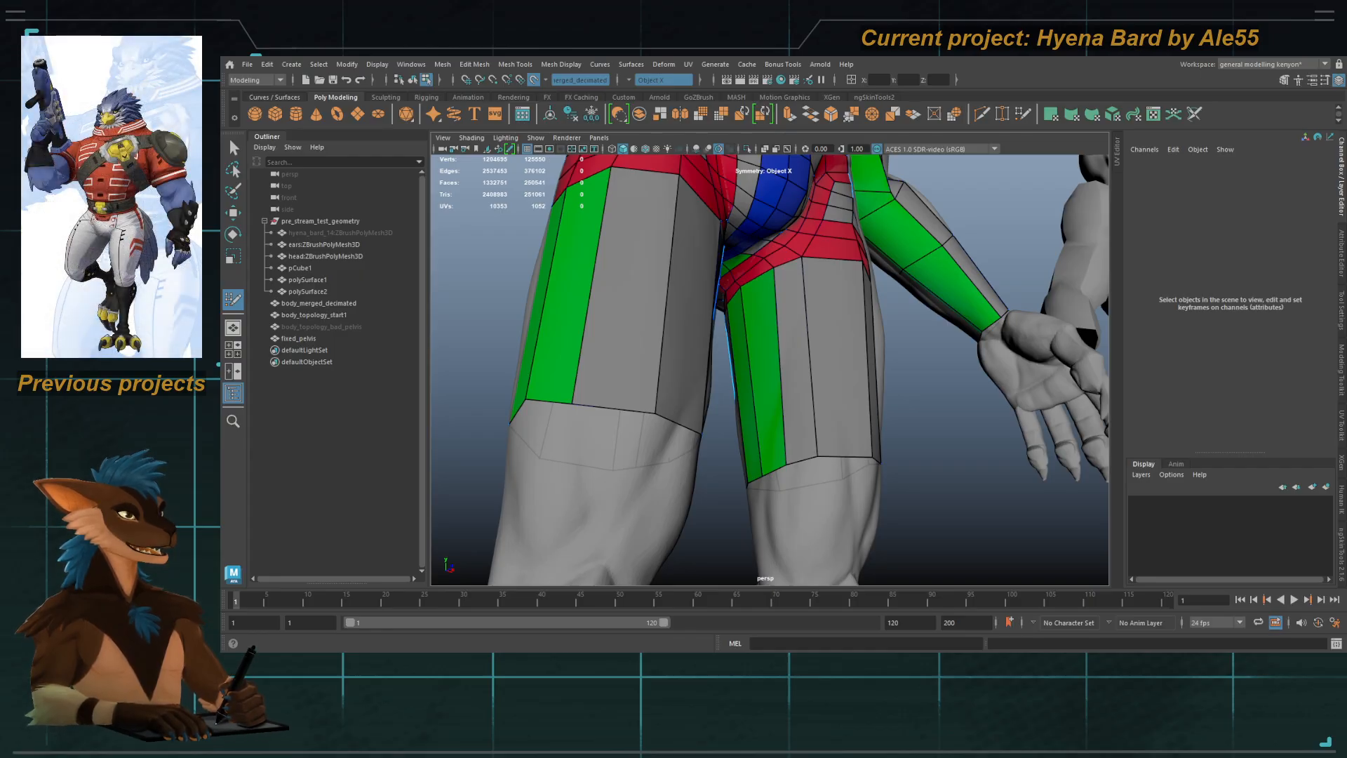
pyautogui.keyDown('alt'); pyautogui.moveTo(610, 389); pyautogui.dragTo(528, 416); pyautogui.keyUp('alt')
pyautogui.keyDown('alt'); pyautogui.moveTo(528, 415); pyautogui.dragTo(620, 354, button='right'); pyautogui.keyUp('alt')
pyautogui.keyDown('alt'); pyautogui.moveTo(620, 354); pyautogui.dragTo(631, 378, button='middle'); pyautogui.keyUp('alt')
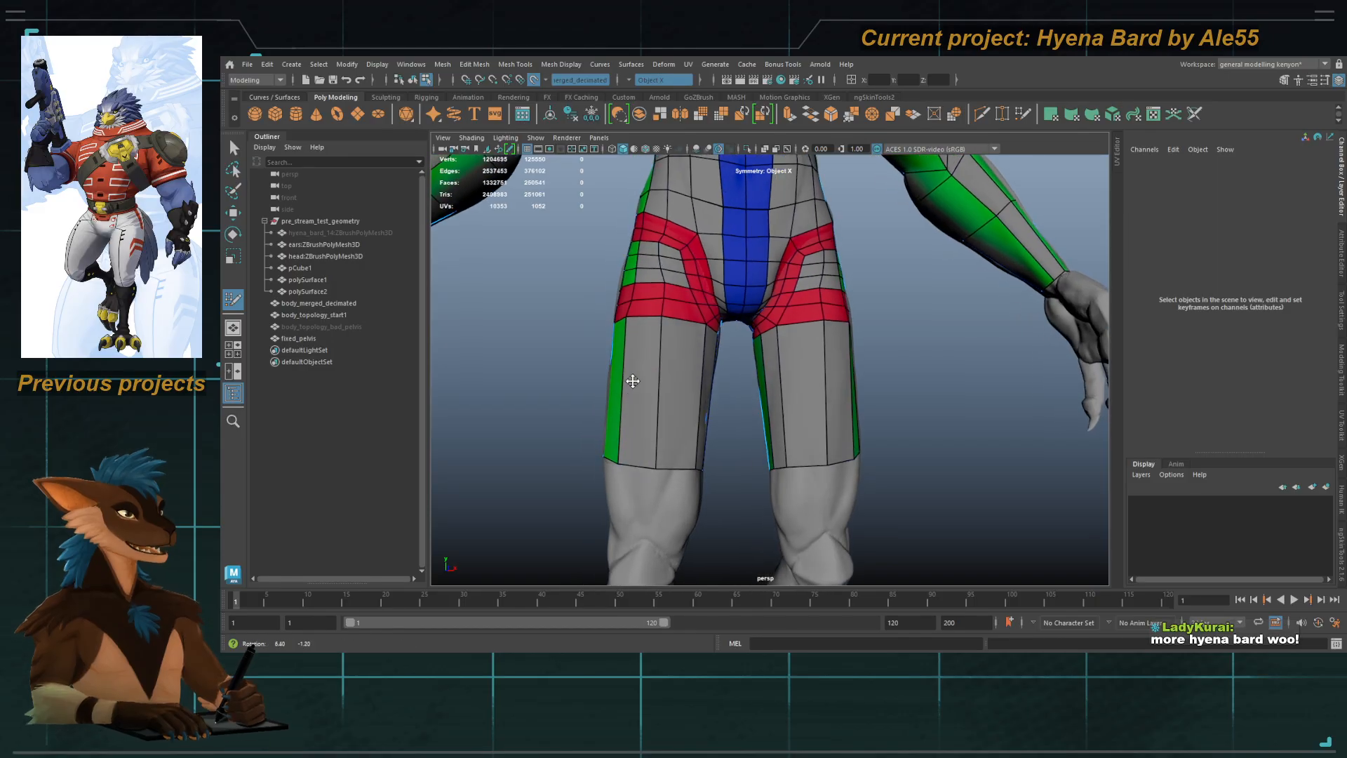
# Step: Compare the whole retopologised body with the colour-coded guide bodies beside it and review the thigh layout
pyautogui.keyDown('alt'); pyautogui.moveTo(659, 384); pyautogui.dragTo(643, 390); pyautogui.keyUp('alt')
pyautogui.keyDown('alt'); pyautogui.moveTo(699, 383); pyautogui.dragTo(611, 263, button='right'); pyautogui.keyUp('alt')
pyautogui.keyDown('alt'); pyautogui.moveTo(624, 245); pyautogui.dragTo(635, 278, button='middle'); pyautogui.keyUp('alt')
pyautogui.keyDown('alt'); pyautogui.moveTo(641, 278); pyautogui.dragTo(686, 274); pyautogui.keyUp('alt')
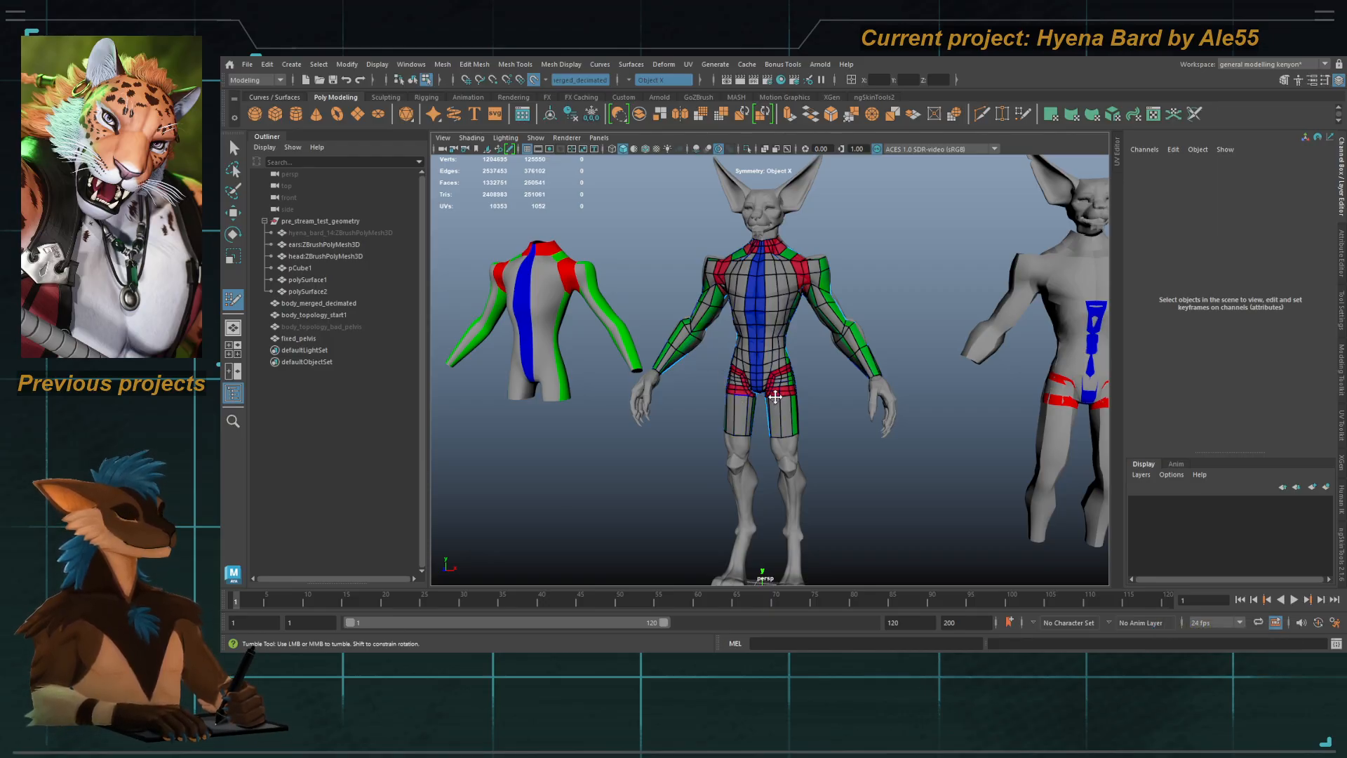
pyautogui.keyDown('alt'); pyautogui.moveTo(740, 404); pyautogui.dragTo(971, 460, button='right'); pyautogui.keyUp('alt')
pyautogui.keyDown('alt'); pyautogui.moveTo(779, 377); pyautogui.dragTo(789, 313, button='middle'); pyautogui.keyUp('alt')
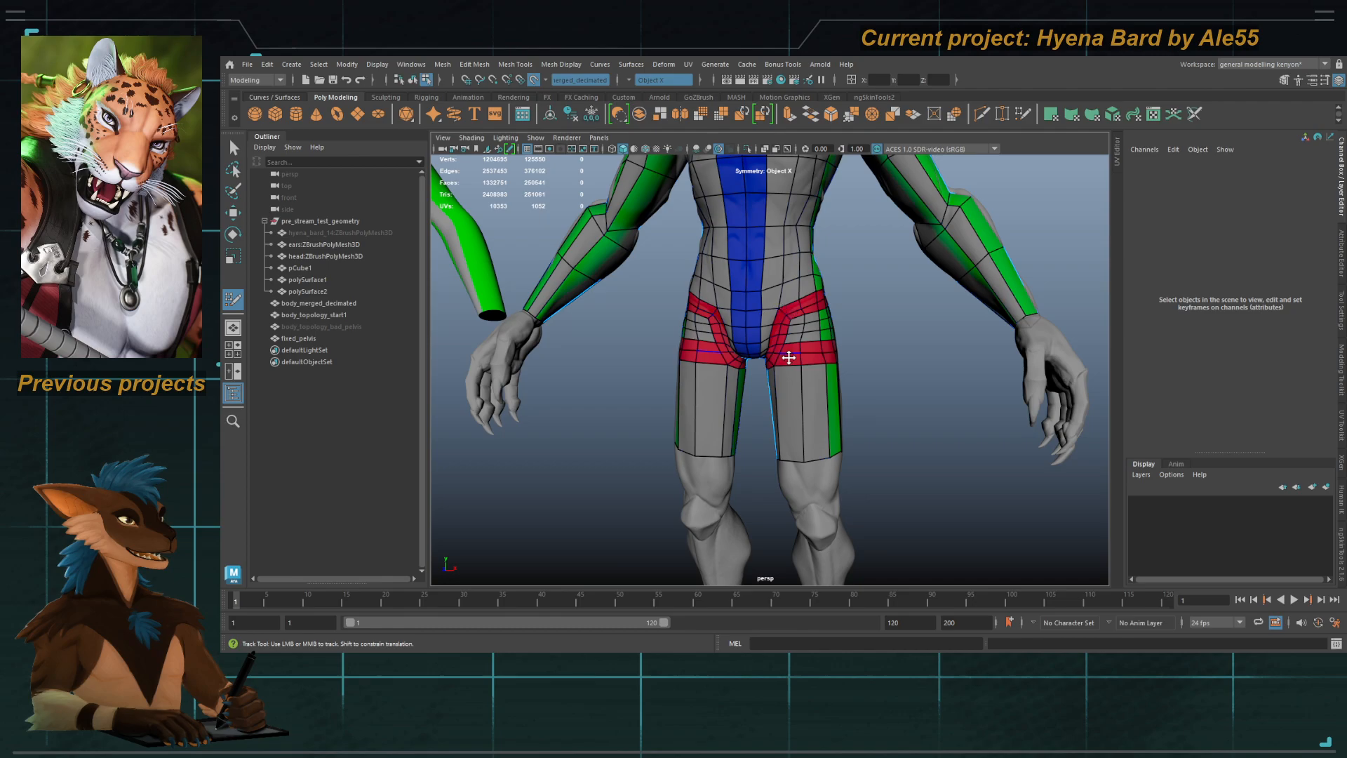
pyautogui.keyDown('alt'); pyautogui.moveTo(769, 367); pyautogui.dragTo(784, 348); pyautogui.keyUp('alt')
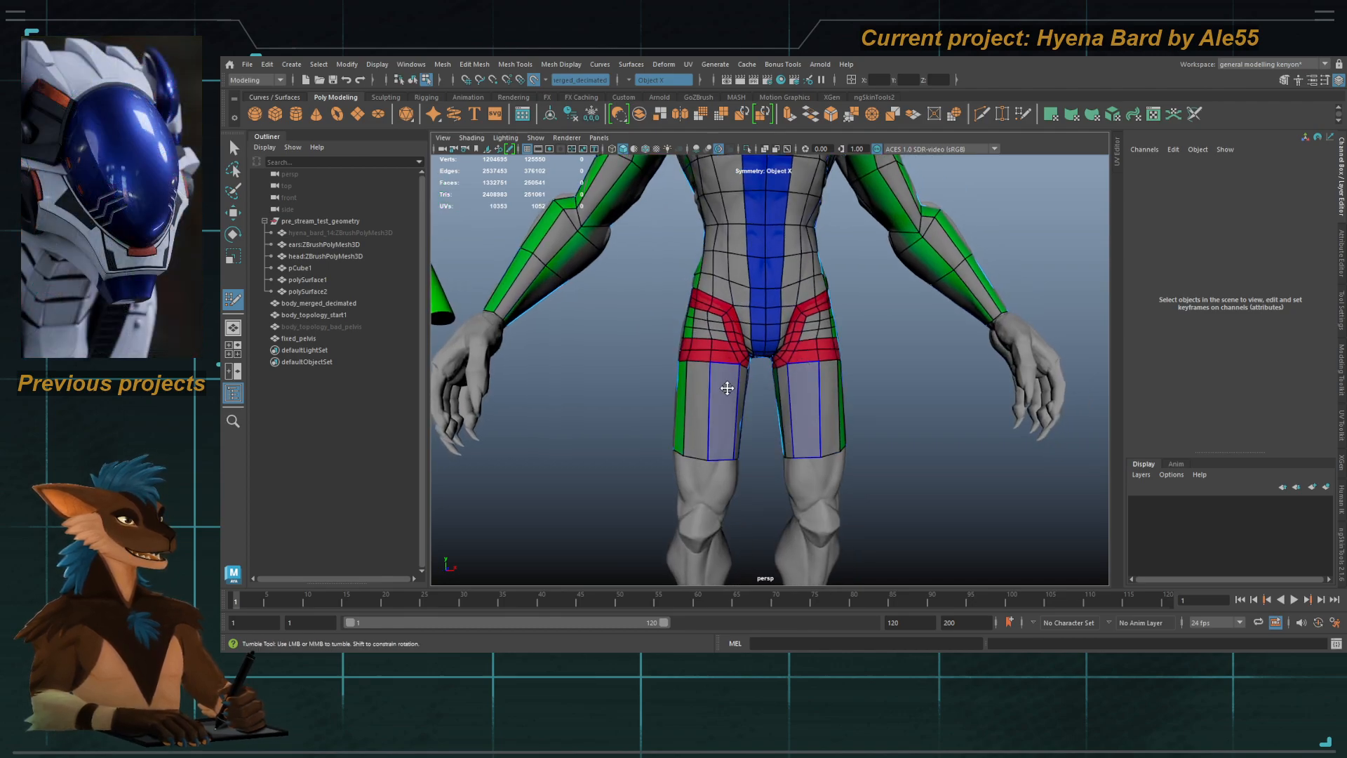
pyautogui.moveTo(727, 388)
pyautogui.keyDown('alt'); pyautogui.mouseDown()
pyautogui.moveTo(971, 385)
pyautogui.moveTo(686, 397)
pyautogui.moveTo(710, 397)
pyautogui.mouseUp(); pyautogui.keyUp('alt')
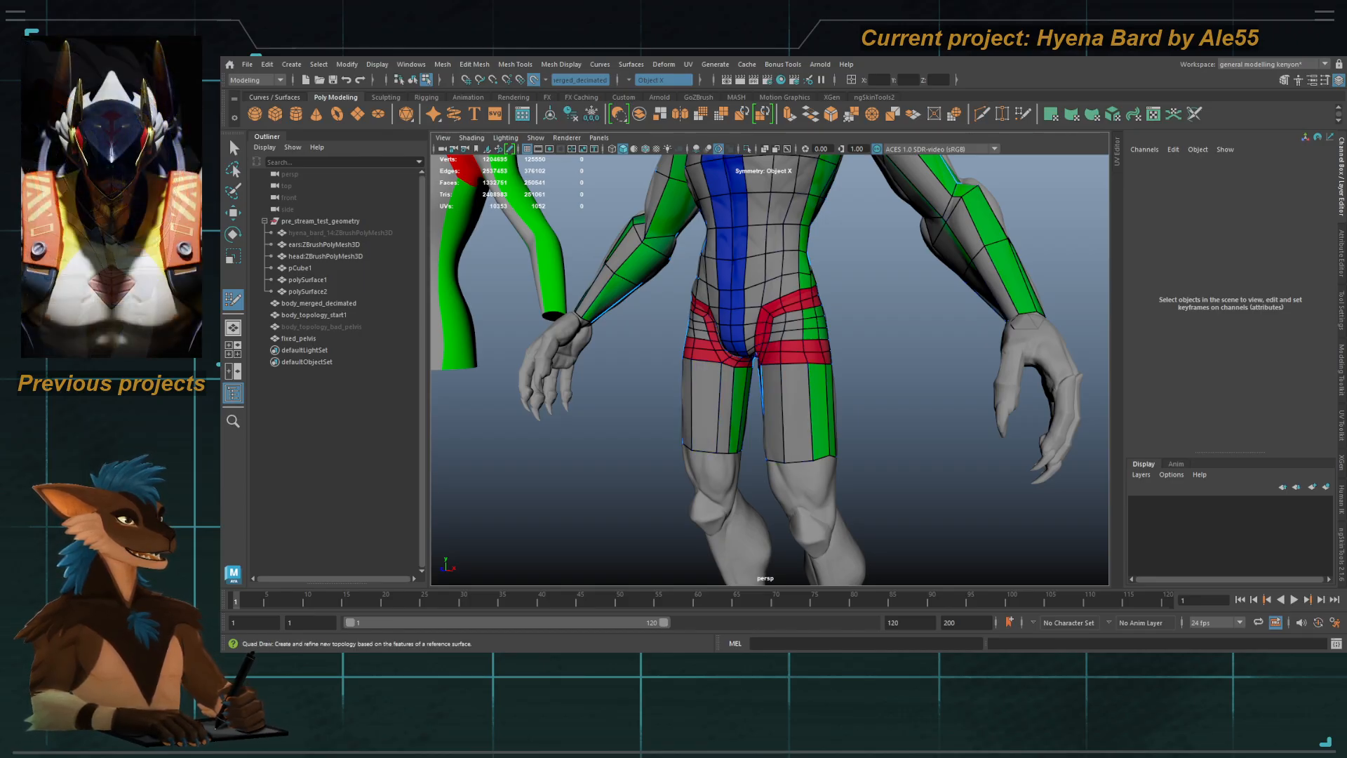
# Step: Extend a new ring of faces from the open lower edge of each thigh
pyautogui.keyDown('alt'); pyautogui.moveTo(722, 385); pyautogui.dragTo(746, 365, button='middle'); pyautogui.keyUp('alt')
pyautogui.keyDown('alt'); pyautogui.moveTo(749, 389); pyautogui.dragTo(788, 406, button='right'); pyautogui.keyUp('alt')
pyautogui.keyDown('alt'); pyautogui.moveTo(748, 413); pyautogui.dragTo(764, 415); pyautogui.keyUp('alt')
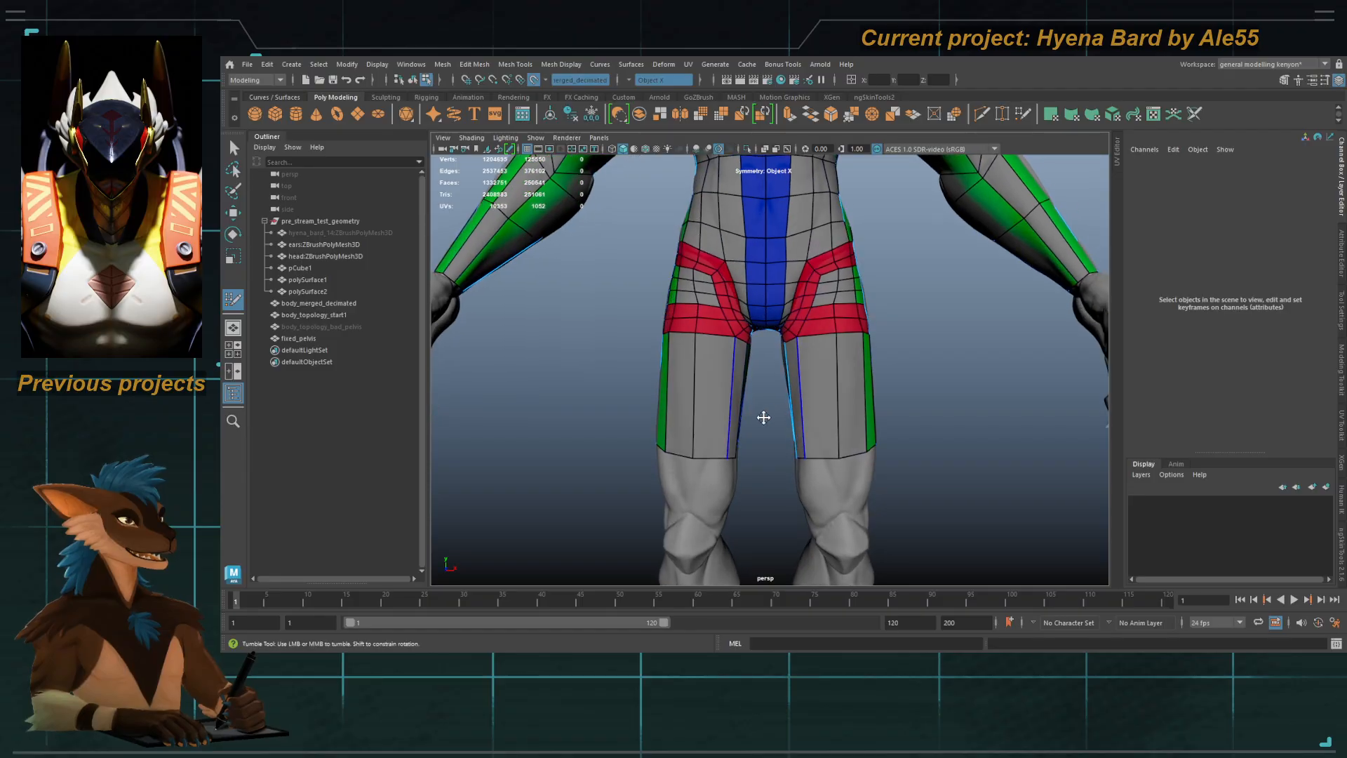
pyautogui.keyDown('alt'); pyautogui.moveTo(769, 440); pyautogui.dragTo(773, 394, button='middle'); pyautogui.keyUp('alt')
pyautogui.keyDown('alt'); pyautogui.moveTo(748, 405); pyautogui.dragTo(753, 405); pyautogui.keyUp('alt')
pyautogui.keyDown('alt'); pyautogui.moveTo(734, 355); pyautogui.dragTo(733, 388, button='middle'); pyautogui.keyUp('alt')
pyautogui.keyDown('alt'); pyautogui.moveTo(731, 383); pyautogui.dragTo(688, 367, button='right'); pyautogui.keyUp('alt')
pyautogui.keyDown('alt'); pyautogui.moveTo(720, 419); pyautogui.dragTo(732, 352, button='middle'); pyautogui.keyUp('alt')
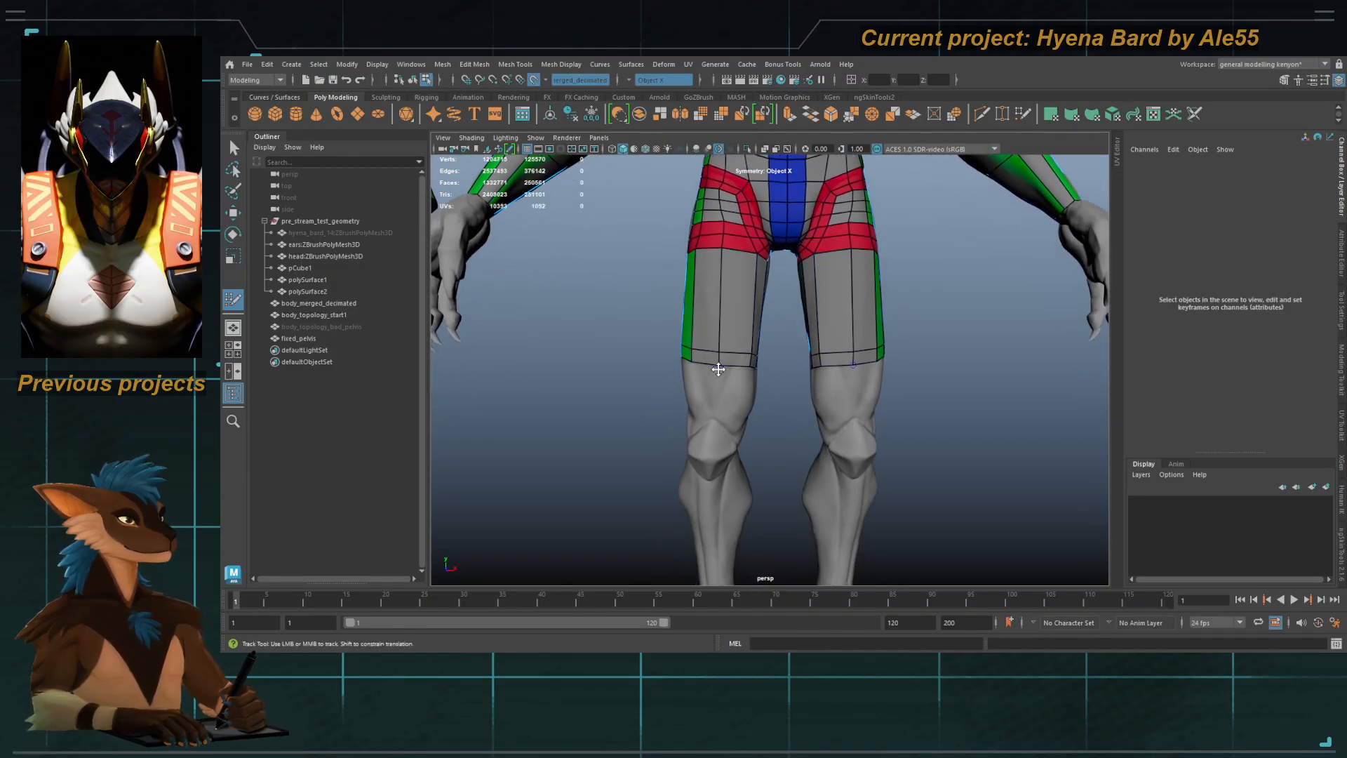
# Step: Pull the new ring's lower vertices down around each leg to just above the knee, and open the Modeling Toolkit
pyautogui.keyDown('alt'); pyautogui.moveTo(718, 369); pyautogui.dragTo(739, 366); pyautogui.keyUp('alt')
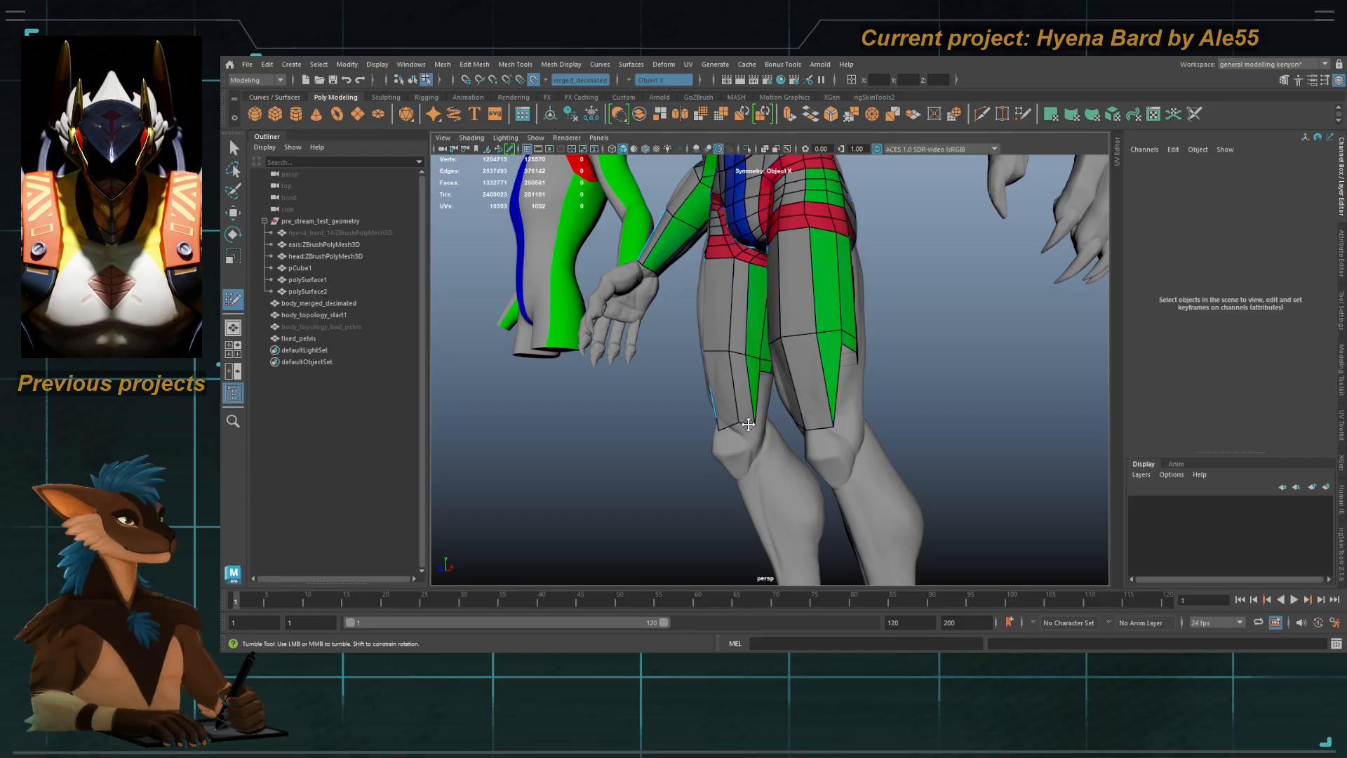
pyautogui.keyDown('alt'); pyautogui.moveTo(736, 431); pyautogui.dragTo(791, 371); pyautogui.keyUp('alt')
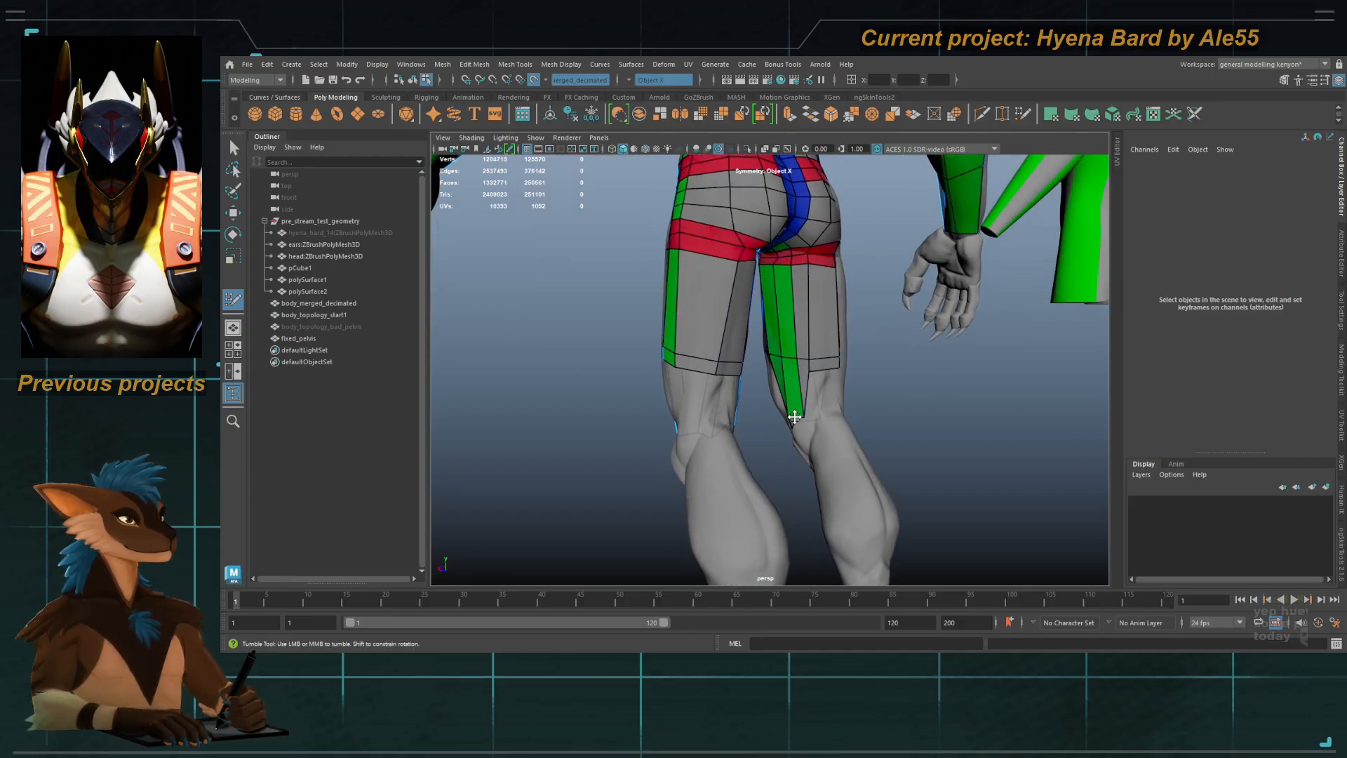
pyautogui.moveTo(794, 417); pyautogui.dragTo(807, 423)
pyautogui.keyDown('alt'); pyautogui.moveTo(837, 379); pyautogui.dragTo(831, 418); pyautogui.keyUp('alt')
pyautogui.click(1341, 379)
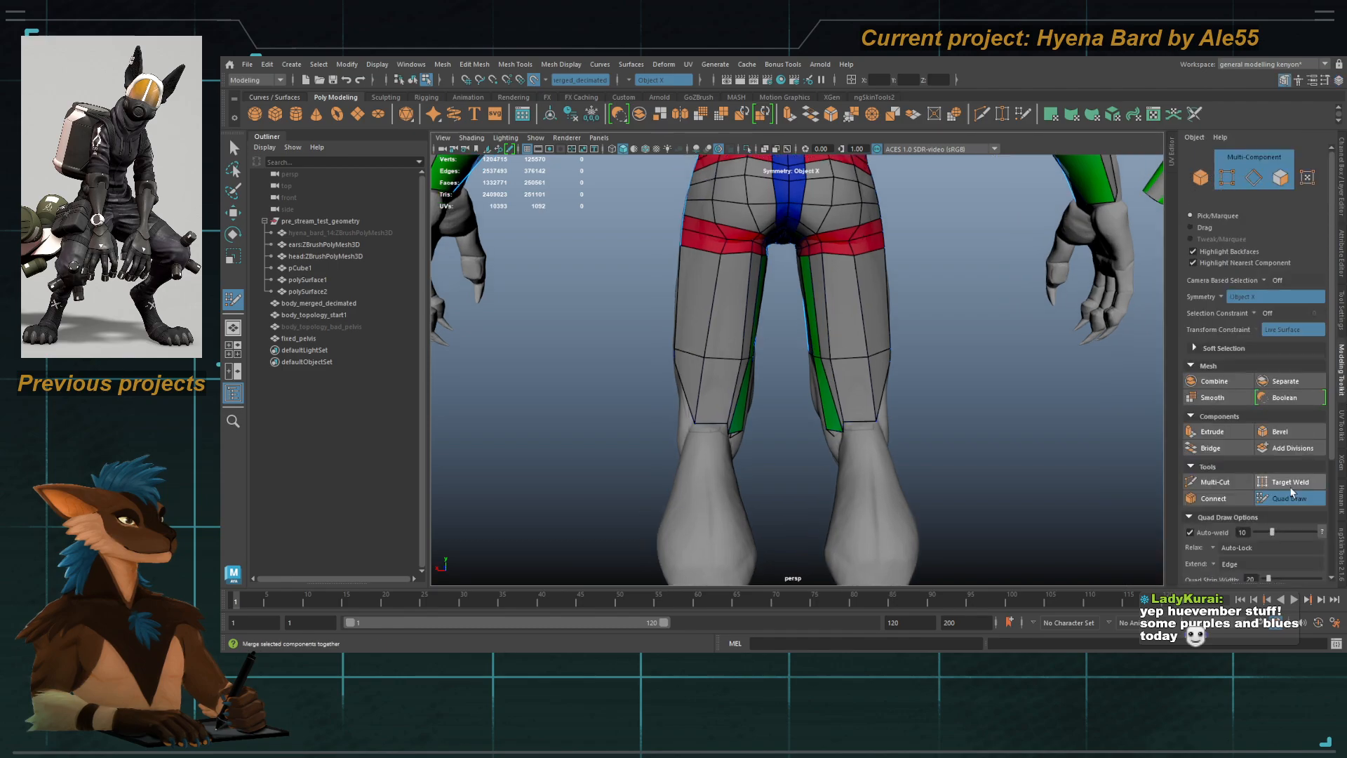
# Step: Turn off auto-weld for Quad Draw and check the open thigh edge around both knees
pyautogui.click(1190, 535)
pyautogui.scroll(5, 833, 457)
pyautogui.keyDown('alt'); pyautogui.moveTo(841, 441); pyautogui.dragTo(805, 400, button='middle'); pyautogui.keyUp('alt')
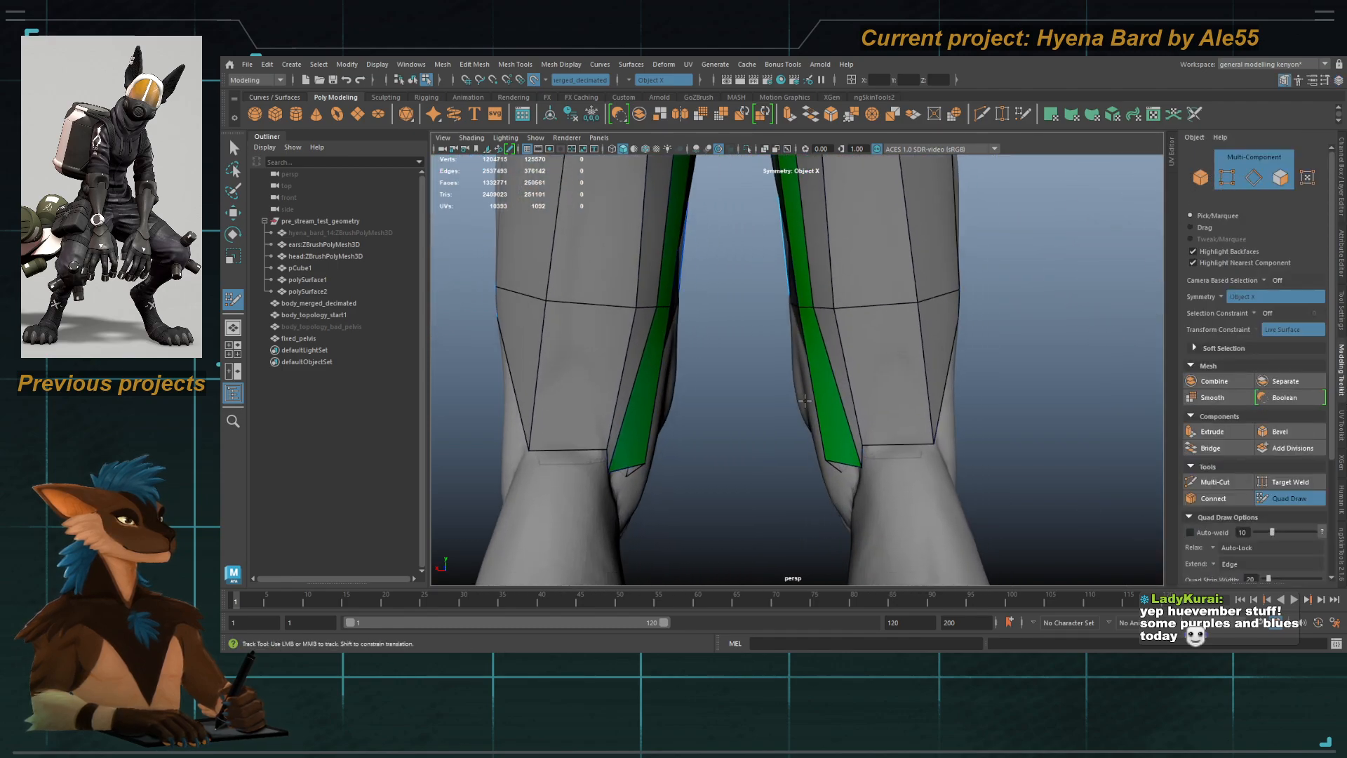
pyautogui.moveTo(716, 445)
pyautogui.keyDown('alt'); pyautogui.mouseDown()
pyautogui.moveTo(841, 435)
pyautogui.moveTo(812, 415)
pyautogui.moveTo(859, 424)
pyautogui.moveTo(791, 406)
pyautogui.moveTo(822, 425)
pyautogui.moveTo(748, 421)
pyautogui.moveTo(734, 468)
pyautogui.moveTo(700, 428)
pyautogui.moveTo(692, 442)
pyautogui.mouseUp(); pyautogui.keyUp('alt')
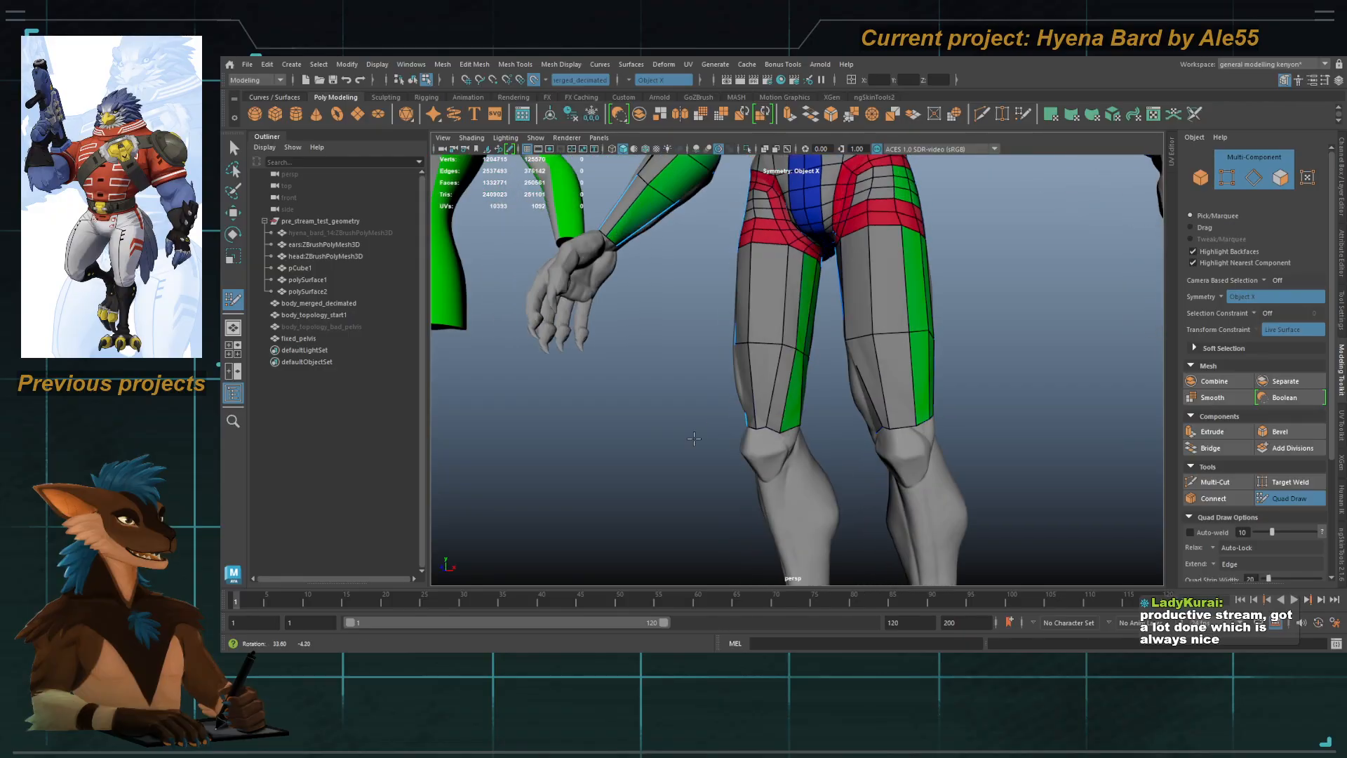
pyautogui.keyDown('alt'); pyautogui.moveTo(692, 441); pyautogui.dragTo(749, 457, button='right'); pyautogui.keyUp('alt')
pyautogui.keyDown('alt'); pyautogui.moveTo(748, 459); pyautogui.dragTo(791, 466); pyautogui.keyUp('alt')
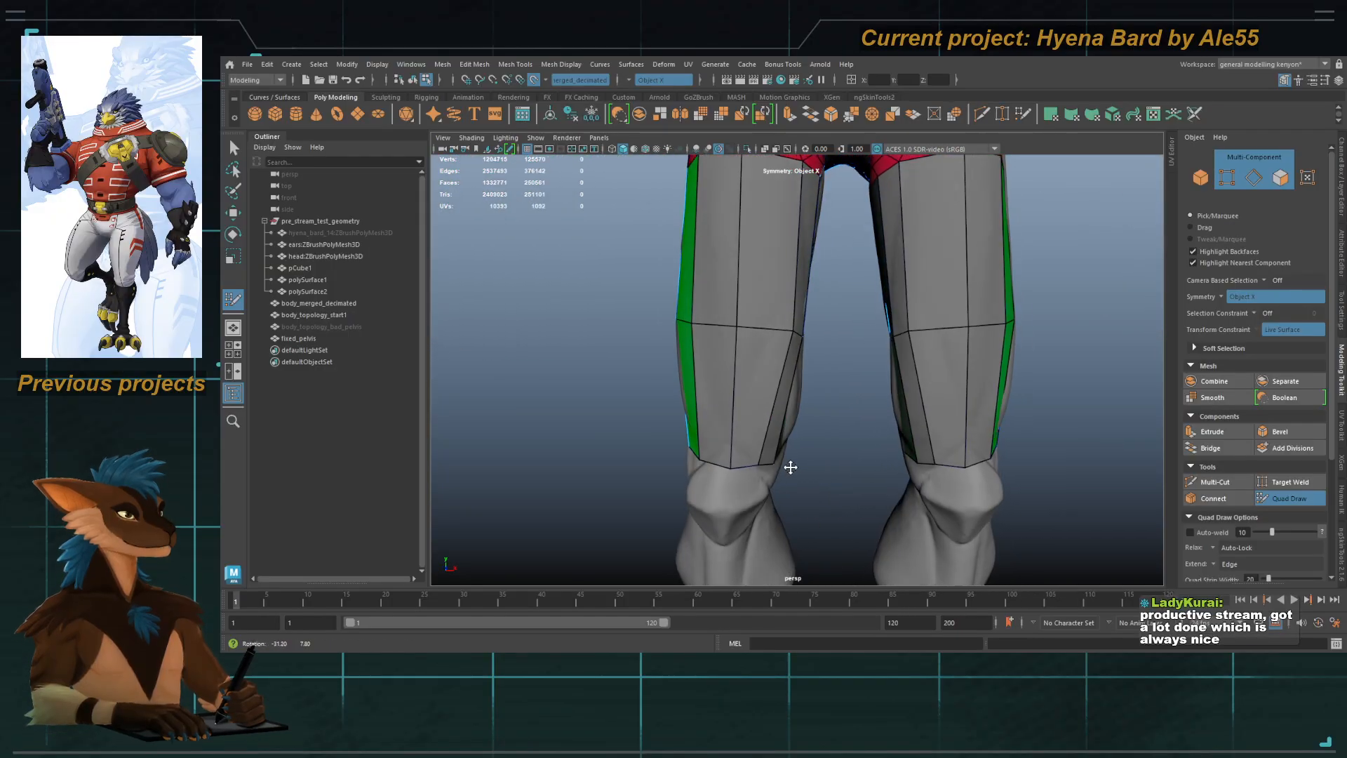
# Step: Insert horizontal edge loops across the upper and lower sections of both thighs to subdivide the long faces
pyautogui.keyDown('alt'); pyautogui.moveTo(790, 466); pyautogui.dragTo(737, 390, button='right'); pyautogui.keyUp('alt')
pyautogui.keyDown('alt'); pyautogui.moveTo(740, 372); pyautogui.dragTo(730, 442, button='middle'); pyautogui.keyUp('alt')
pyautogui.keyDown('alt'); pyautogui.moveTo(796, 449); pyautogui.dragTo(759, 429, button='right'); pyautogui.keyUp('alt')
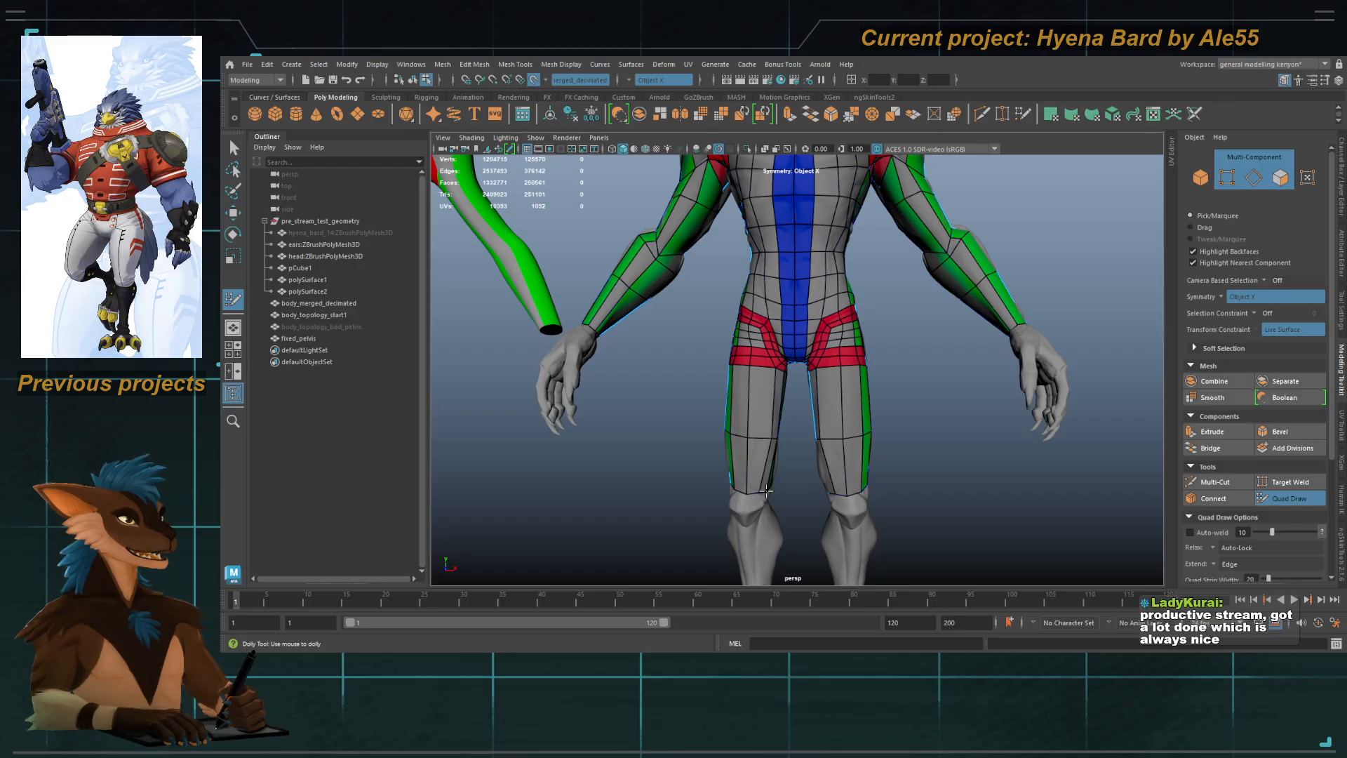
pyautogui.keyDown('alt'); pyautogui.moveTo(737, 500); pyautogui.dragTo(727, 360); pyautogui.keyUp('alt')
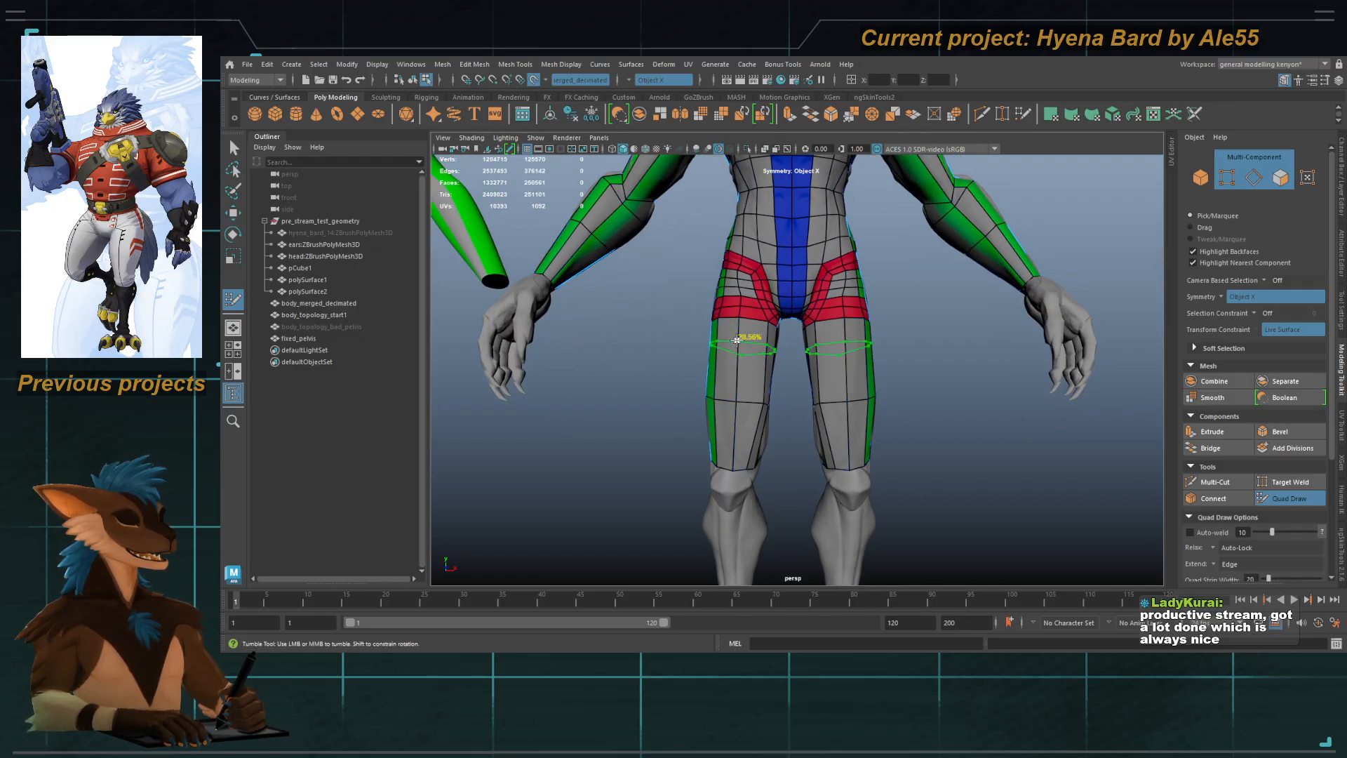
pyautogui.keyDown('ctrl'); pyautogui.click(736, 340); pyautogui.keyUp('ctrl')
pyautogui.keyDown('ctrl'); pyautogui.click(726, 429); pyautogui.keyUp('ctrl')
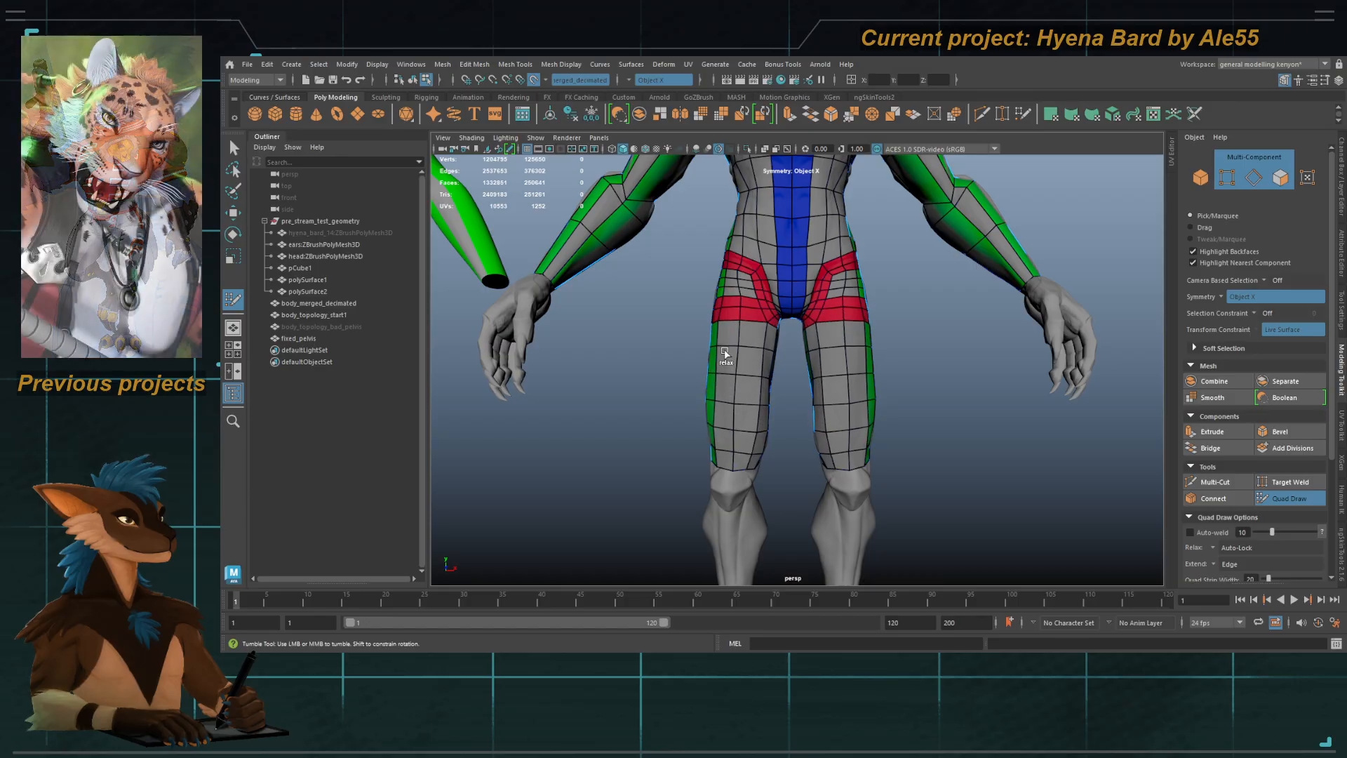
# Step: Examine the subdivided thighs from several angles and compare their edge flow with the pelvis, torso and guide bodies
pyautogui.keyDown('alt'); pyautogui.moveTo(705, 398); pyautogui.dragTo(804, 423); pyautogui.keyUp('alt')
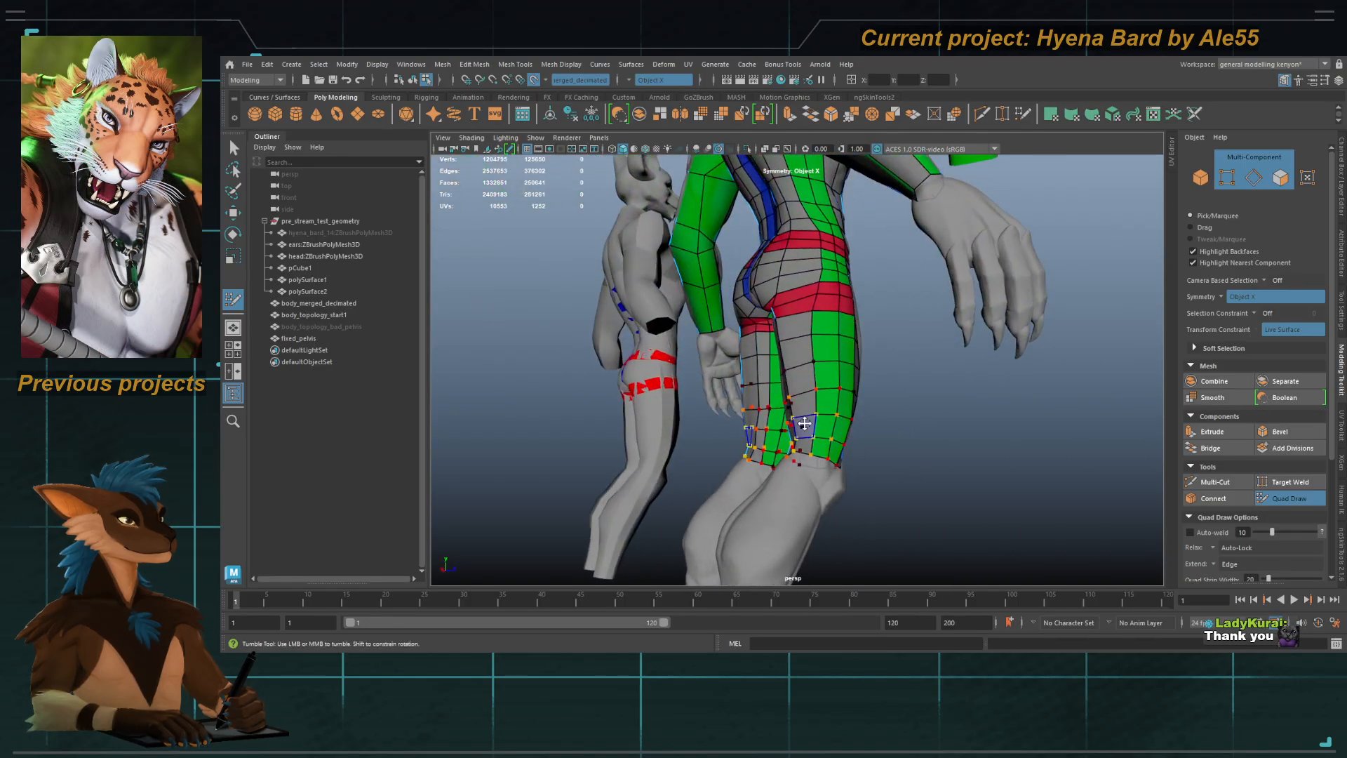
pyautogui.keyDown('alt'); pyautogui.moveTo(820, 322); pyautogui.dragTo(772, 398); pyautogui.keyUp('alt')
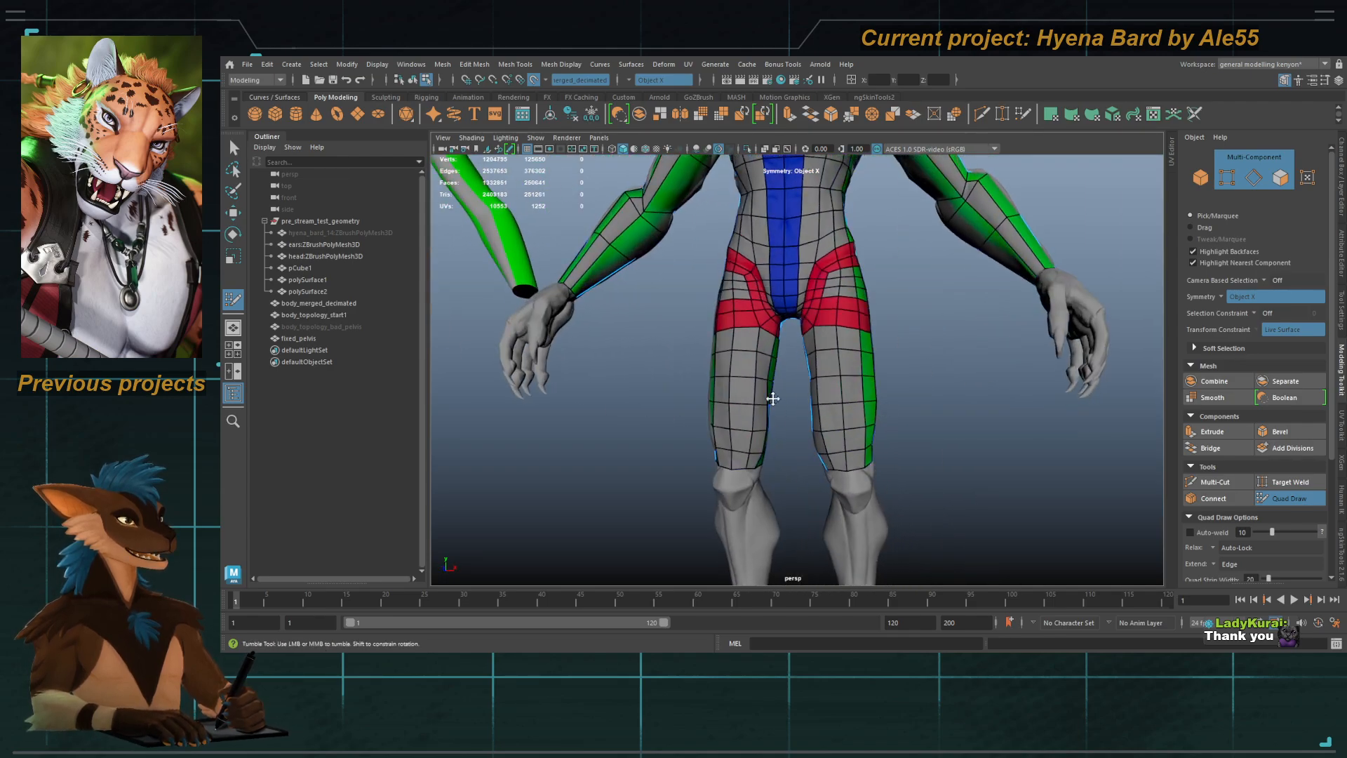
pyautogui.keyDown('alt'); pyautogui.moveTo(741, 447); pyautogui.dragTo(756, 351, button='right'); pyautogui.keyUp('alt')
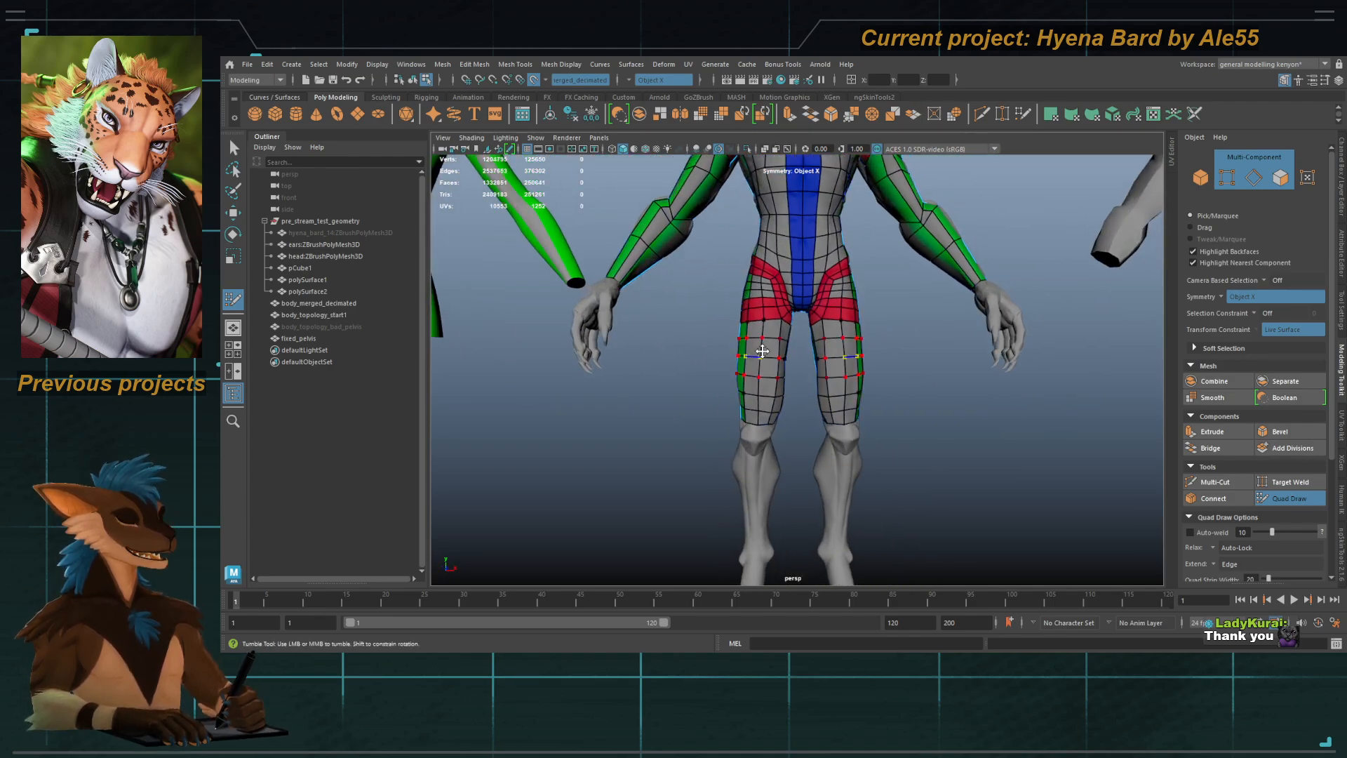
pyautogui.keyDown('alt'); pyautogui.moveTo(756, 351); pyautogui.dragTo(758, 435, button='middle'); pyautogui.keyUp('alt')
pyautogui.keyDown('alt'); pyautogui.moveTo(757, 435); pyautogui.dragTo(742, 400, button='right'); pyautogui.keyUp('alt')
pyautogui.keyDown('alt'); pyautogui.moveTo(742, 399); pyautogui.dragTo(686, 406); pyautogui.keyUp('alt')
pyautogui.keyDown('alt'); pyautogui.moveTo(695, 393); pyautogui.dragTo(700, 365, button='middle'); pyautogui.keyUp('alt')
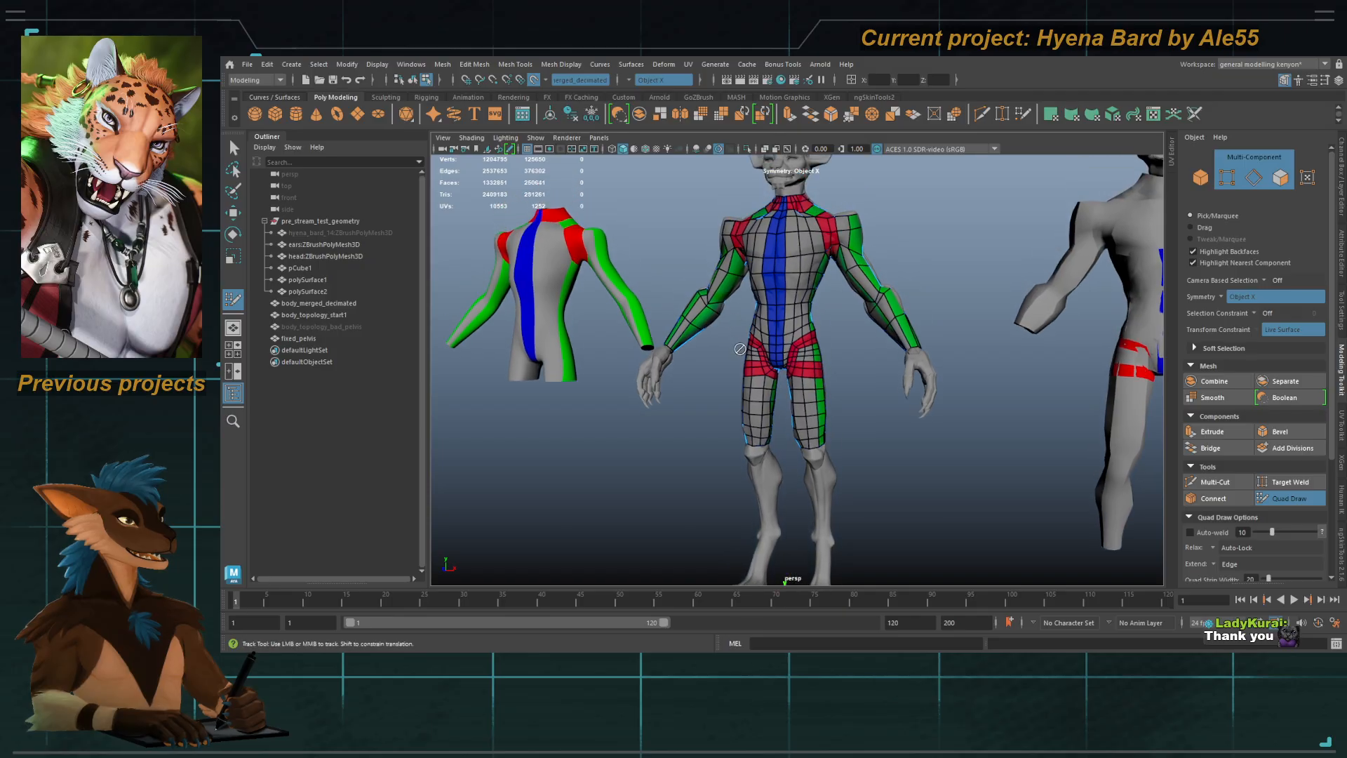
pyautogui.keyDown('alt'); pyautogui.moveTo(745, 351); pyautogui.dragTo(759, 352); pyautogui.keyUp('alt')
pyautogui.keyDown('alt'); pyautogui.moveTo(759, 351); pyautogui.dragTo(793, 357, button='right'); pyautogui.keyUp('alt')
pyautogui.keyDown('alt'); pyautogui.moveTo(719, 355); pyautogui.dragTo(754, 356); pyautogui.keyUp('alt')
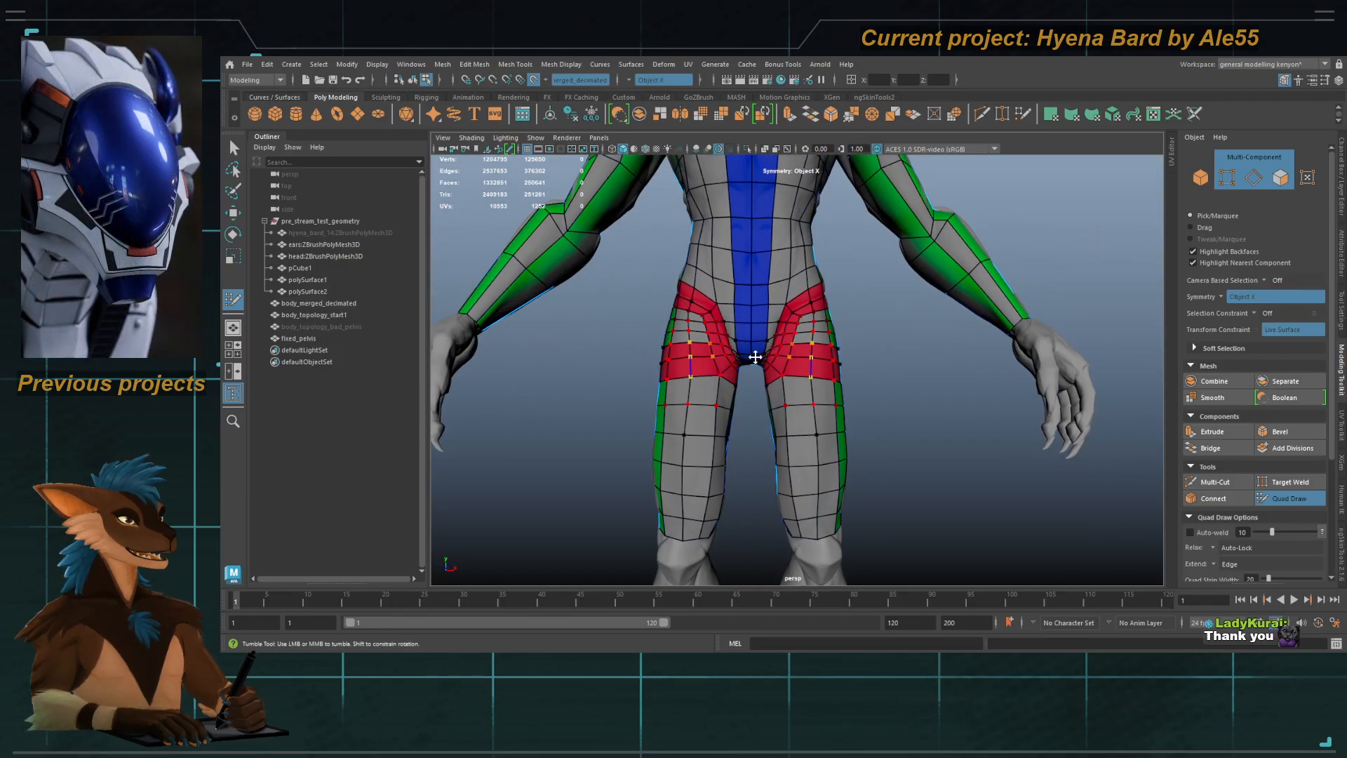
pyautogui.keyDown('alt'); pyautogui.moveTo(706, 402); pyautogui.dragTo(737, 348, button='middle'); pyautogui.keyUp('alt')
pyautogui.keyDown('alt'); pyautogui.moveTo(737, 348); pyautogui.dragTo(766, 331); pyautogui.keyUp('alt')
pyautogui.keyDown('alt'); pyautogui.moveTo(738, 519); pyautogui.dragTo(750, 351, button='middle'); pyautogui.keyUp('alt')
pyautogui.keyDown('alt'); pyautogui.moveTo(748, 351); pyautogui.dragTo(728, 352); pyautogui.keyUp('alt')
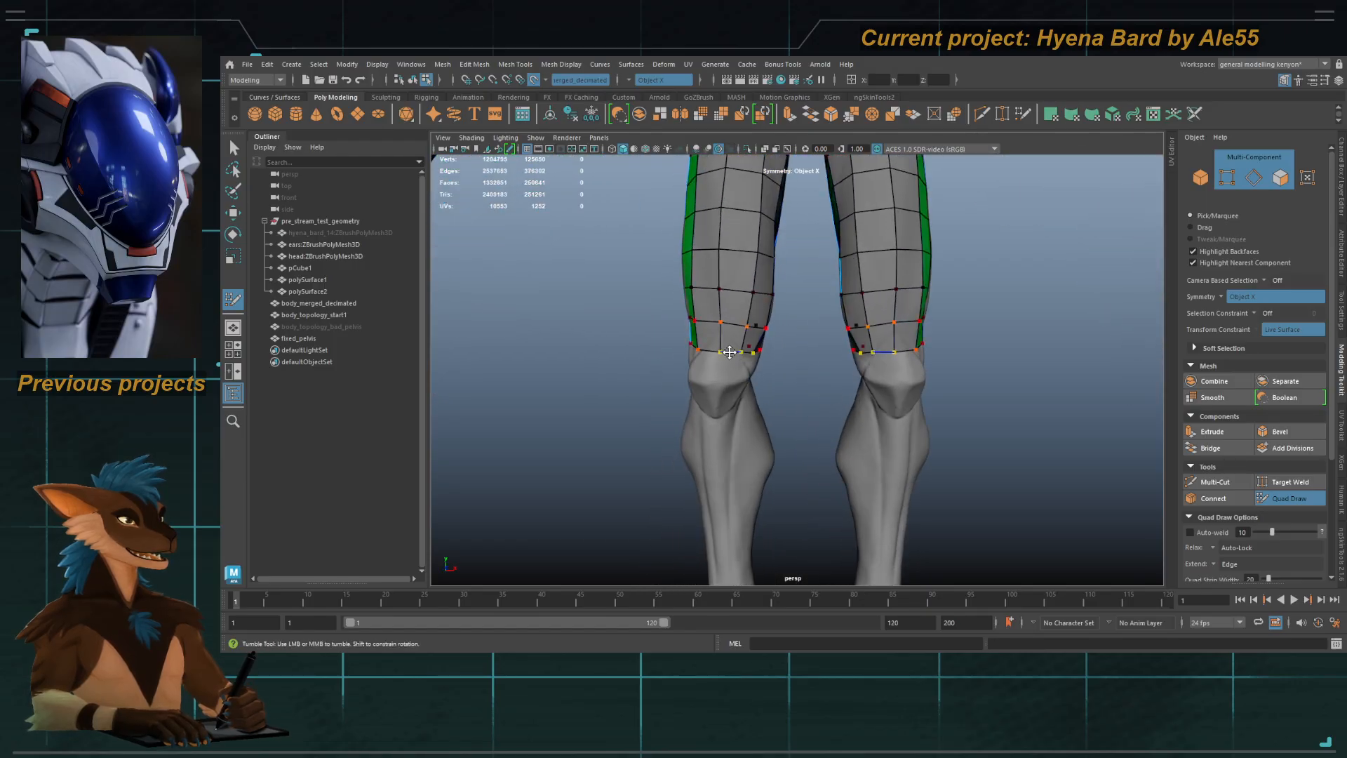
# Step: Extend a new ring of faces from the open knee edges and pull its vertices down around each calf
pyautogui.keyDown('ctrl'); pyautogui.click(721, 344); pyautogui.keyUp('ctrl')
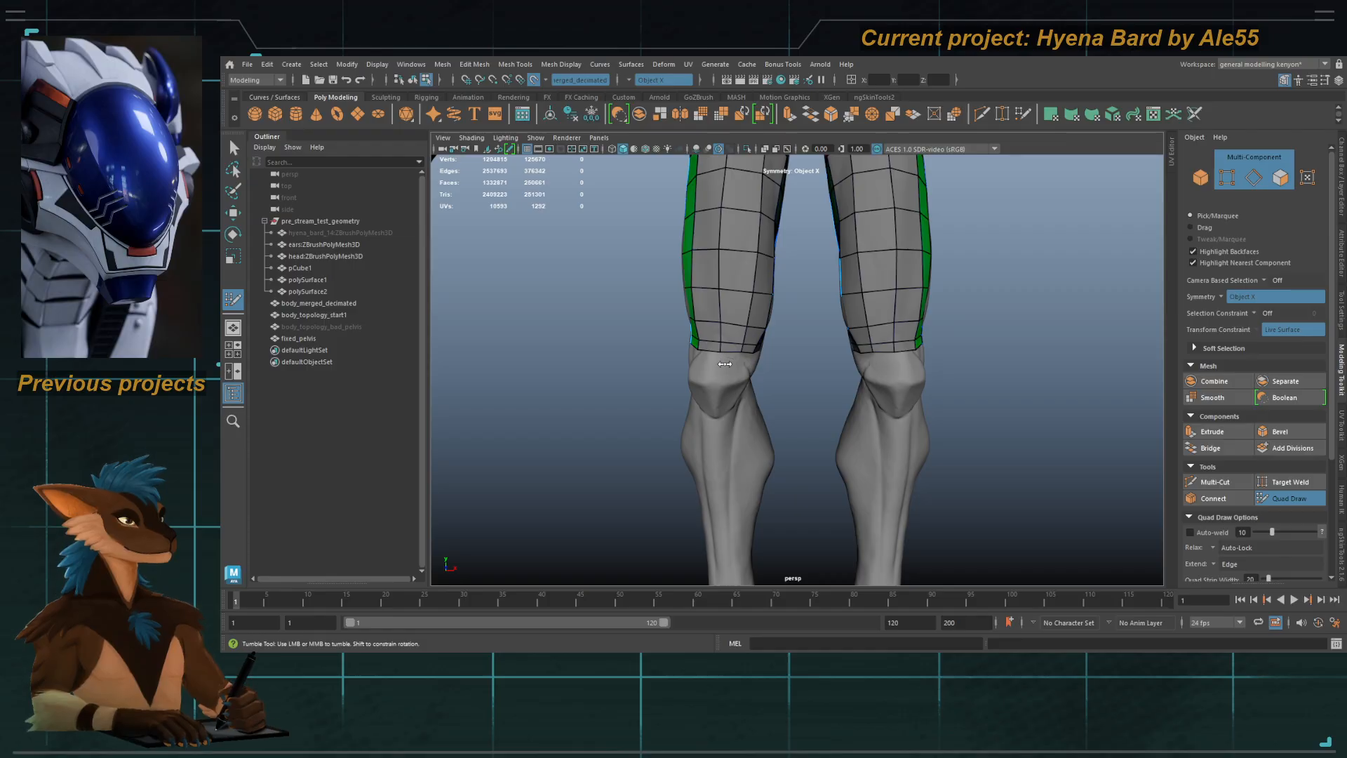
pyautogui.keyDown('alt'); pyautogui.moveTo(737, 505); pyautogui.dragTo(779, 481); pyautogui.keyUp('alt')
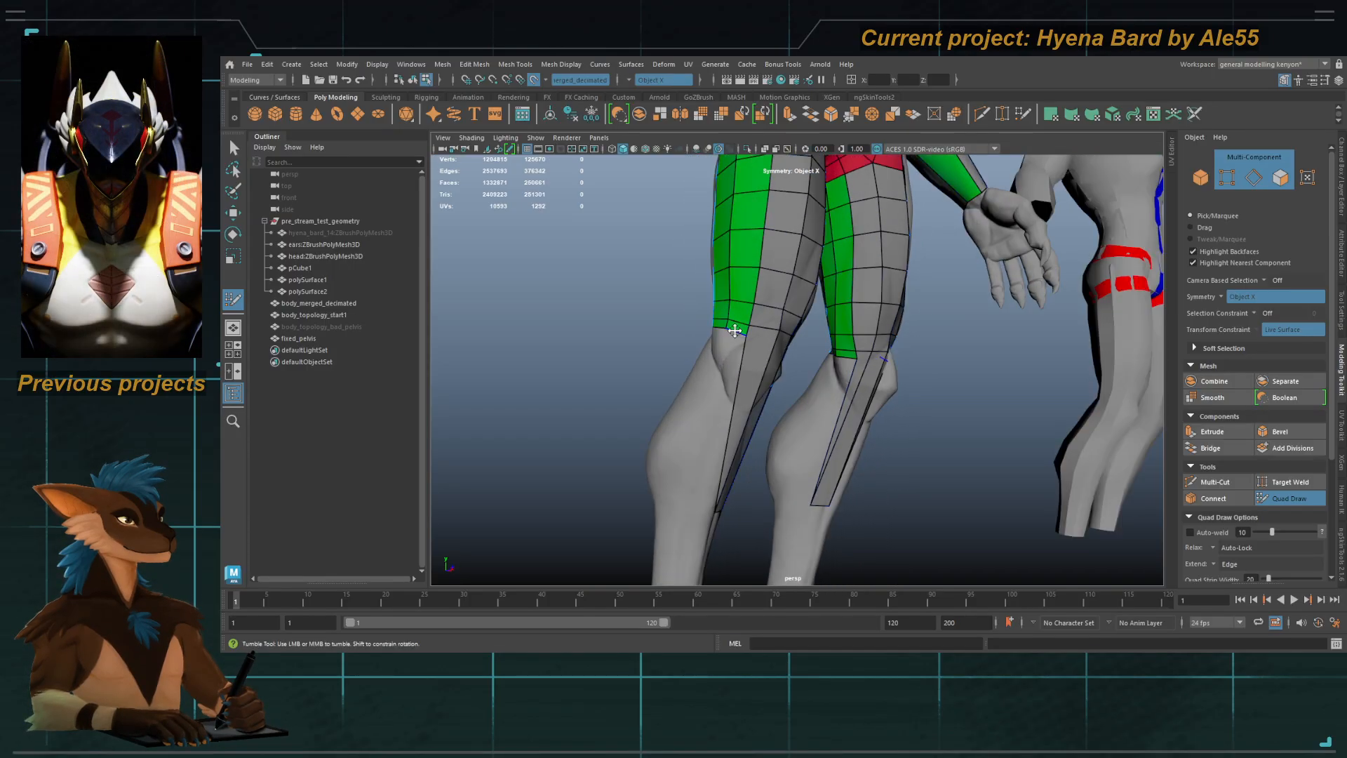
pyautogui.keyDown('alt'); pyautogui.moveTo(698, 488); pyautogui.dragTo(811, 414); pyautogui.keyUp('alt')
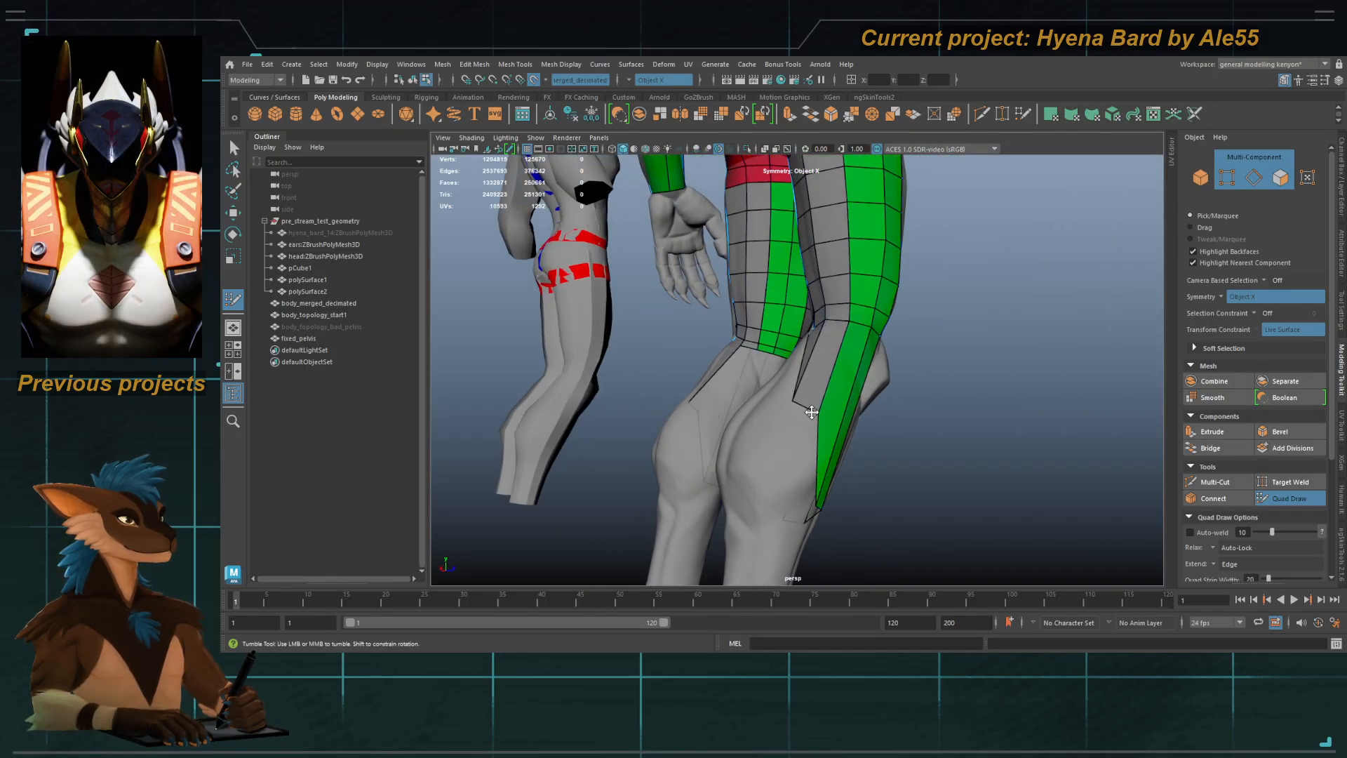
pyautogui.keyDown('alt'); pyautogui.moveTo(766, 497); pyautogui.dragTo(902, 442); pyautogui.keyUp('alt')
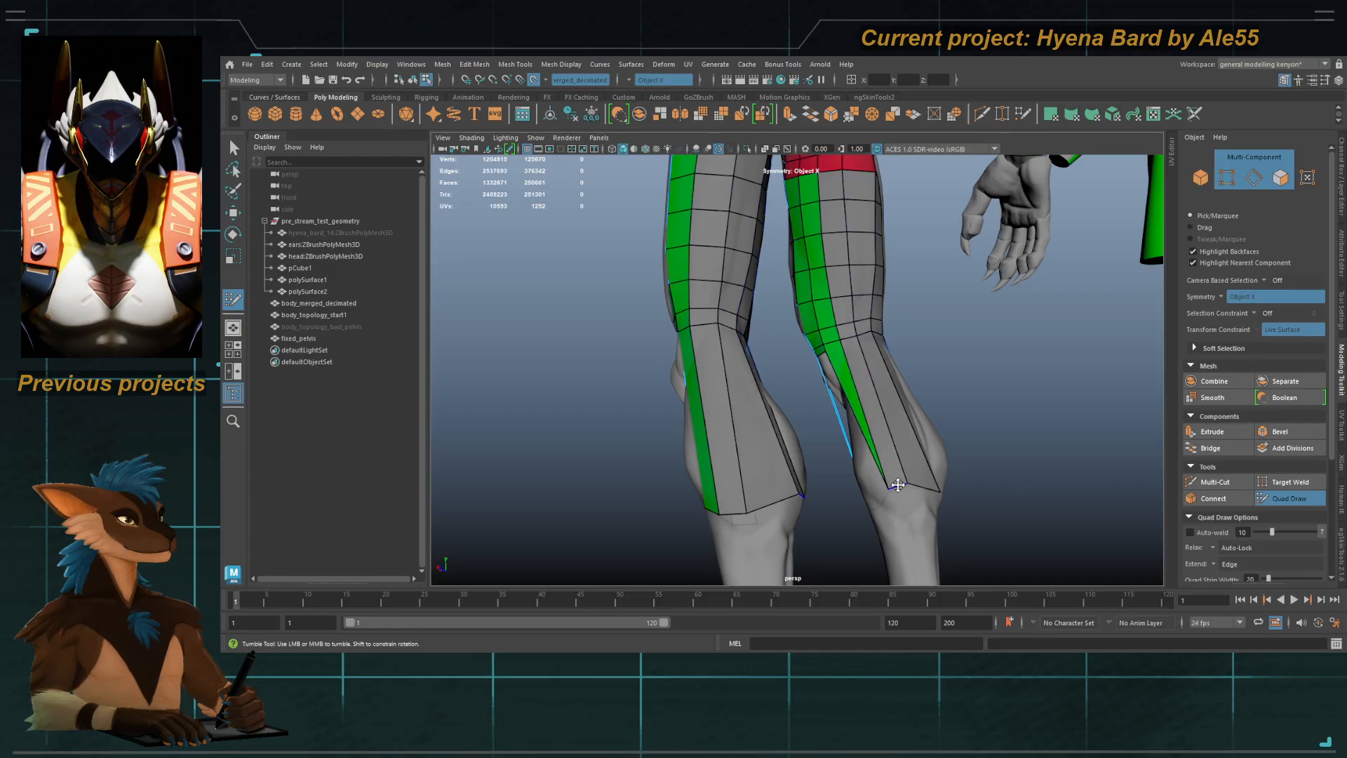
pyautogui.keyDown('alt'); pyautogui.moveTo(850, 341); pyautogui.dragTo(793, 418); pyautogui.keyUp('alt')
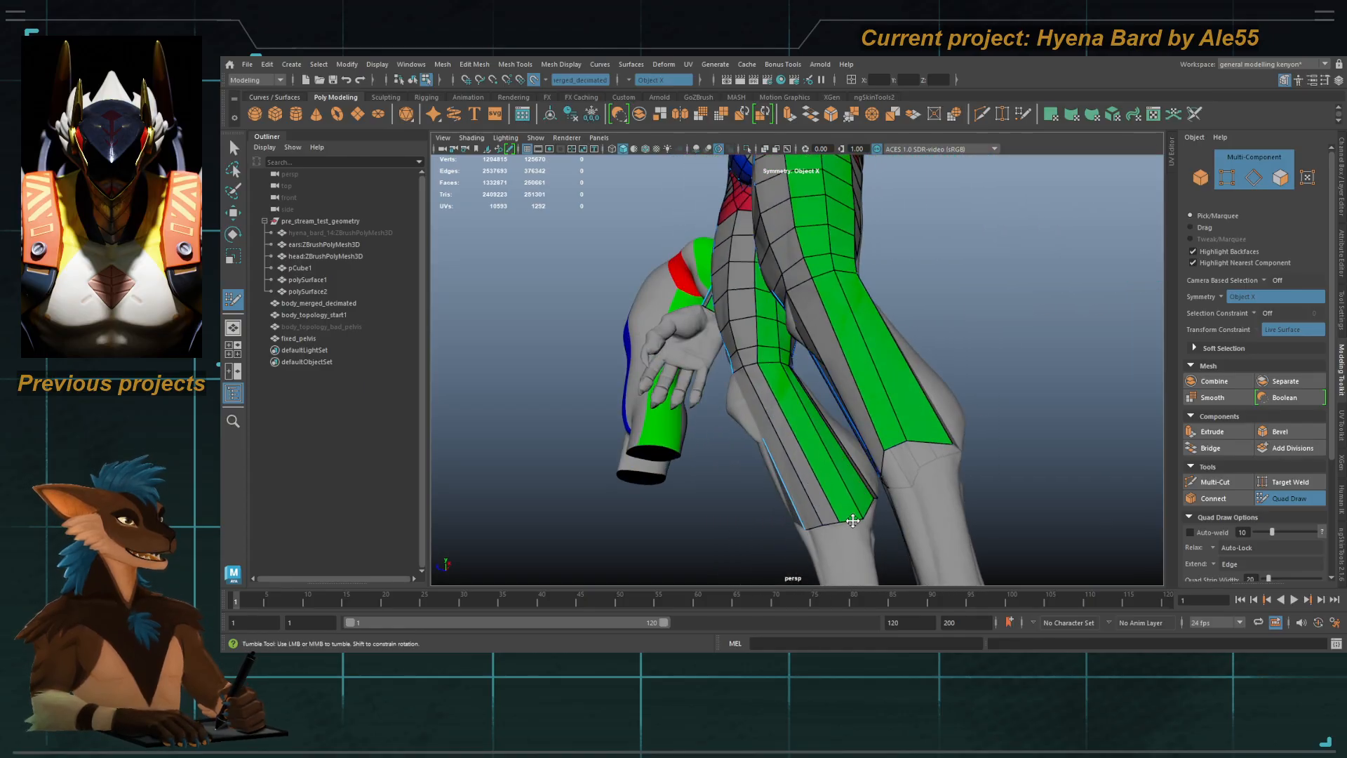
pyautogui.keyDown('alt'); pyautogui.moveTo(854, 517); pyautogui.dragTo(798, 467); pyautogui.keyUp('alt')
# Step: Insert horizontal edge loops across the knee and calf sections and relax the new faces onto the sculpt
pyautogui.keyDown('ctrl'); pyautogui.click(745, 373); pyautogui.keyUp('ctrl')
pyautogui.keyDown('alt'); pyautogui.moveTo(797, 466); pyautogui.dragTo(754, 405, button='middle'); pyautogui.keyUp('alt')
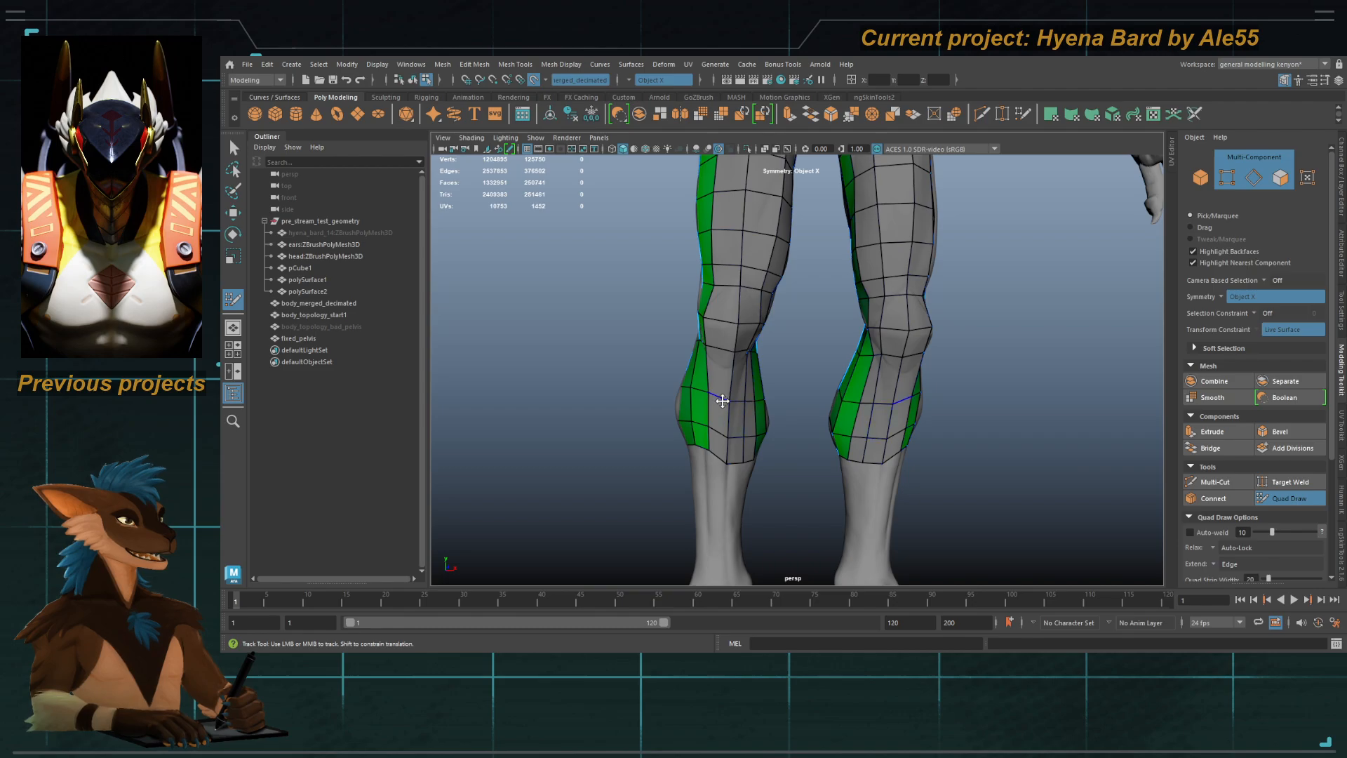
pyautogui.moveTo(724, 401)
pyautogui.keyDown('shift'); pyautogui.mouseDown()
pyautogui.moveTo(731, 293)
pyautogui.moveTo(726, 424)
pyautogui.moveTo(707, 431)
pyautogui.mouseUp(); pyautogui.keyUp('shift')
pyautogui.keyDown('alt'); pyautogui.moveTo(705, 479); pyautogui.dragTo(700, 435); pyautogui.keyUp('alt')
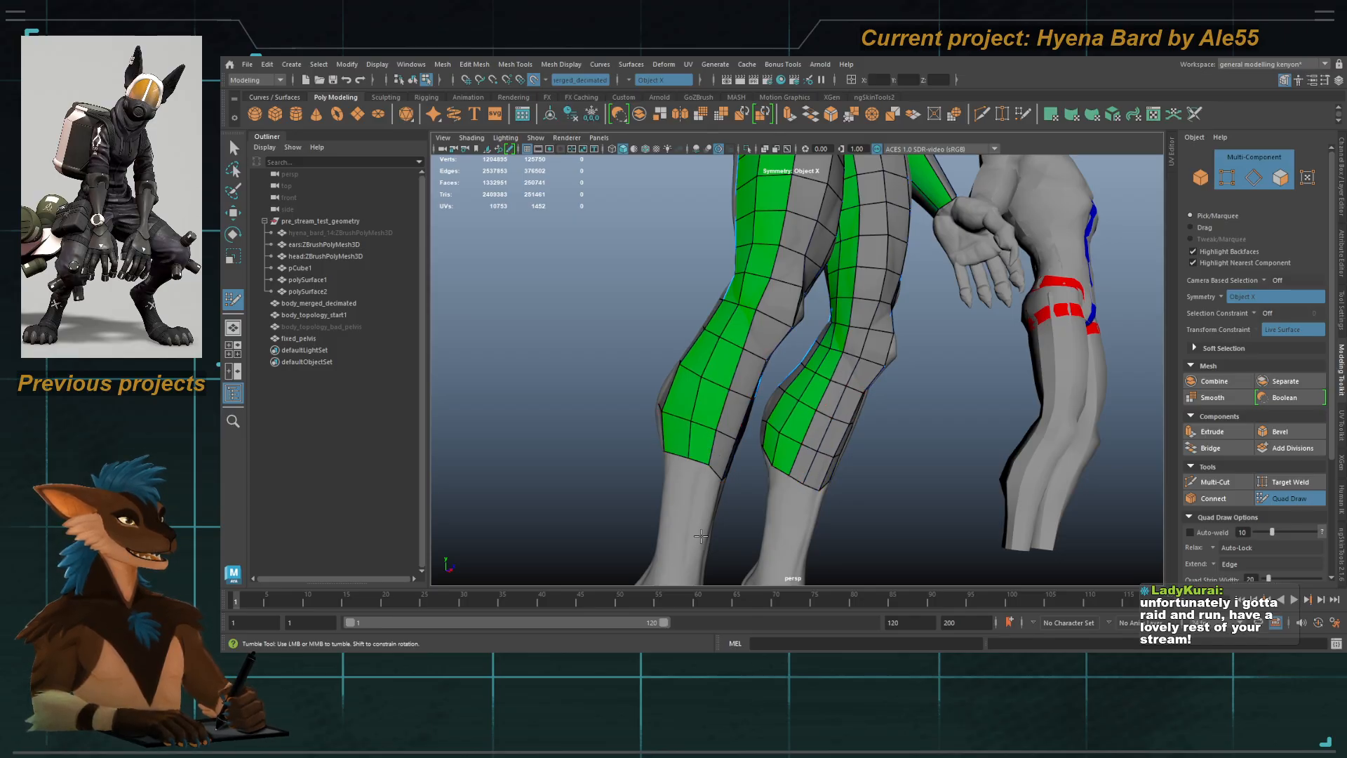
# Step: Extend a new ring of faces from the open calf edges down to just above the ankles and relax it
pyautogui.moveTo(725, 507)
pyautogui.keyDown('alt'); pyautogui.mouseDown()
pyautogui.moveTo(743, 490)
pyautogui.moveTo(687, 417)
pyautogui.moveTo(707, 352)
pyautogui.moveTo(700, 316)
pyautogui.moveTo(667, 322)
pyautogui.moveTo(625, 372)
pyautogui.mouseUp(); pyautogui.keyUp('alt')
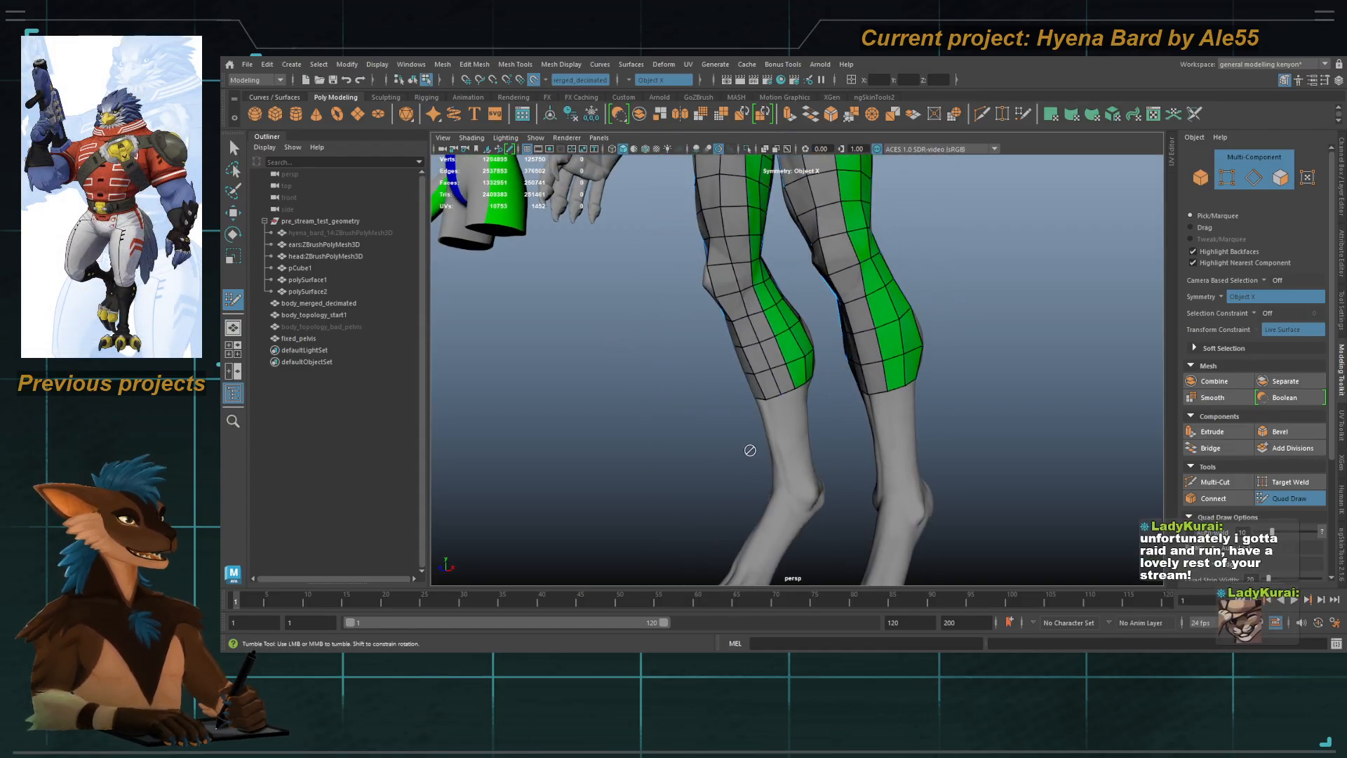
pyautogui.scroll(4, 749, 451)
pyautogui.keyDown('alt'); pyautogui.moveTo(735, 421); pyautogui.dragTo(792, 403); pyautogui.keyUp('alt')
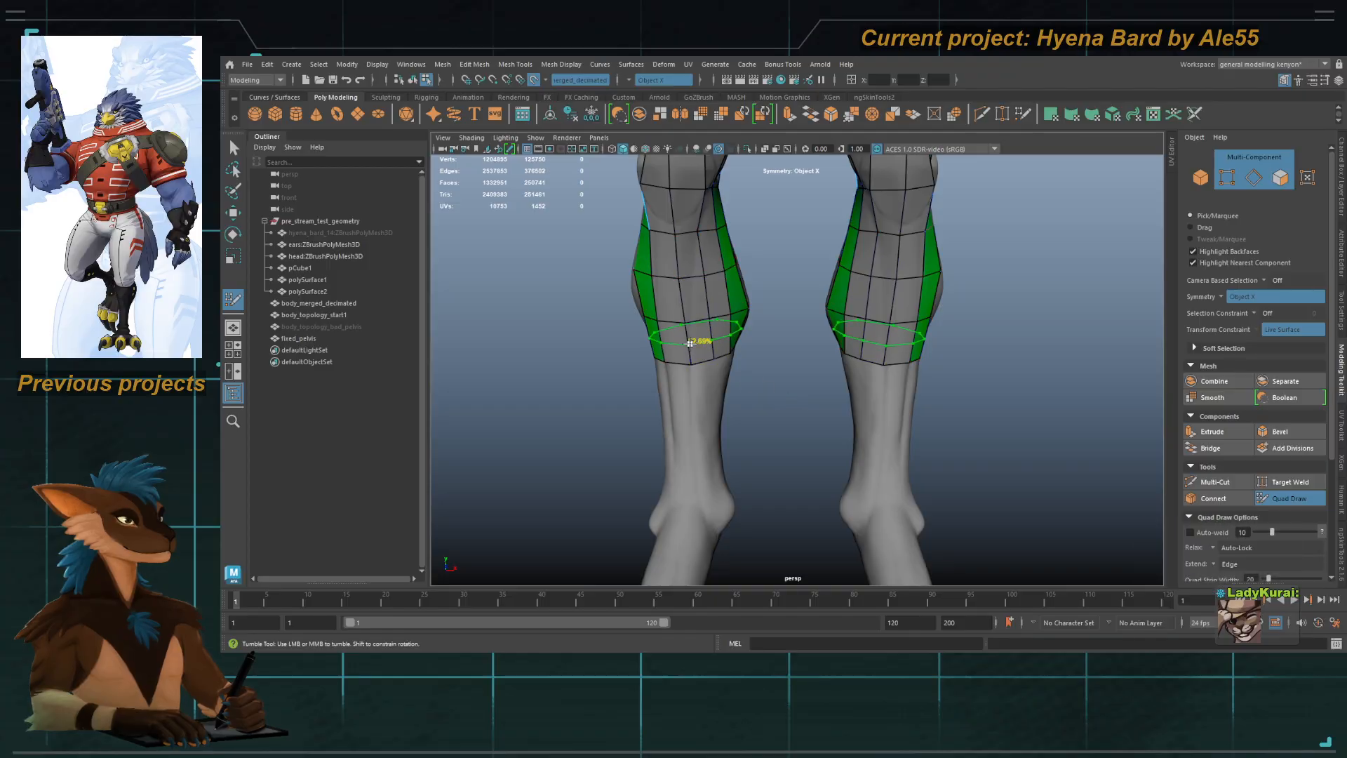
pyautogui.keyDown('ctrl'); pyautogui.click(690, 343); pyautogui.keyUp('ctrl')
pyautogui.moveTo(703, 359); pyautogui.dragTo(704, 483, button='middle')
pyautogui.keyDown('alt'); pyautogui.moveTo(703, 482); pyautogui.dragTo(809, 363); pyautogui.keyUp('alt')
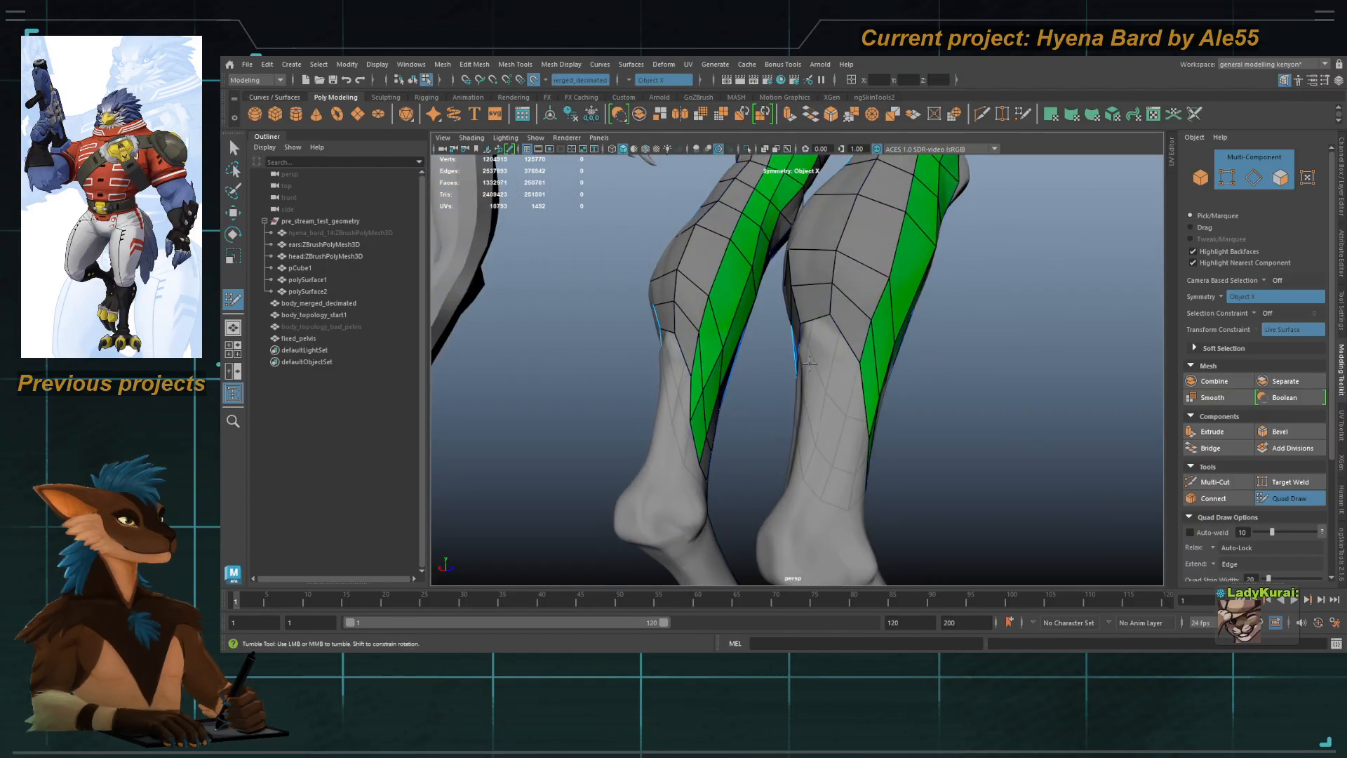
pyautogui.moveTo(819, 317); pyautogui.dragTo(801, 495, button='middle')
pyautogui.keyDown('alt'); pyautogui.moveTo(805, 490); pyautogui.dragTo(723, 424); pyautogui.keyUp('alt')
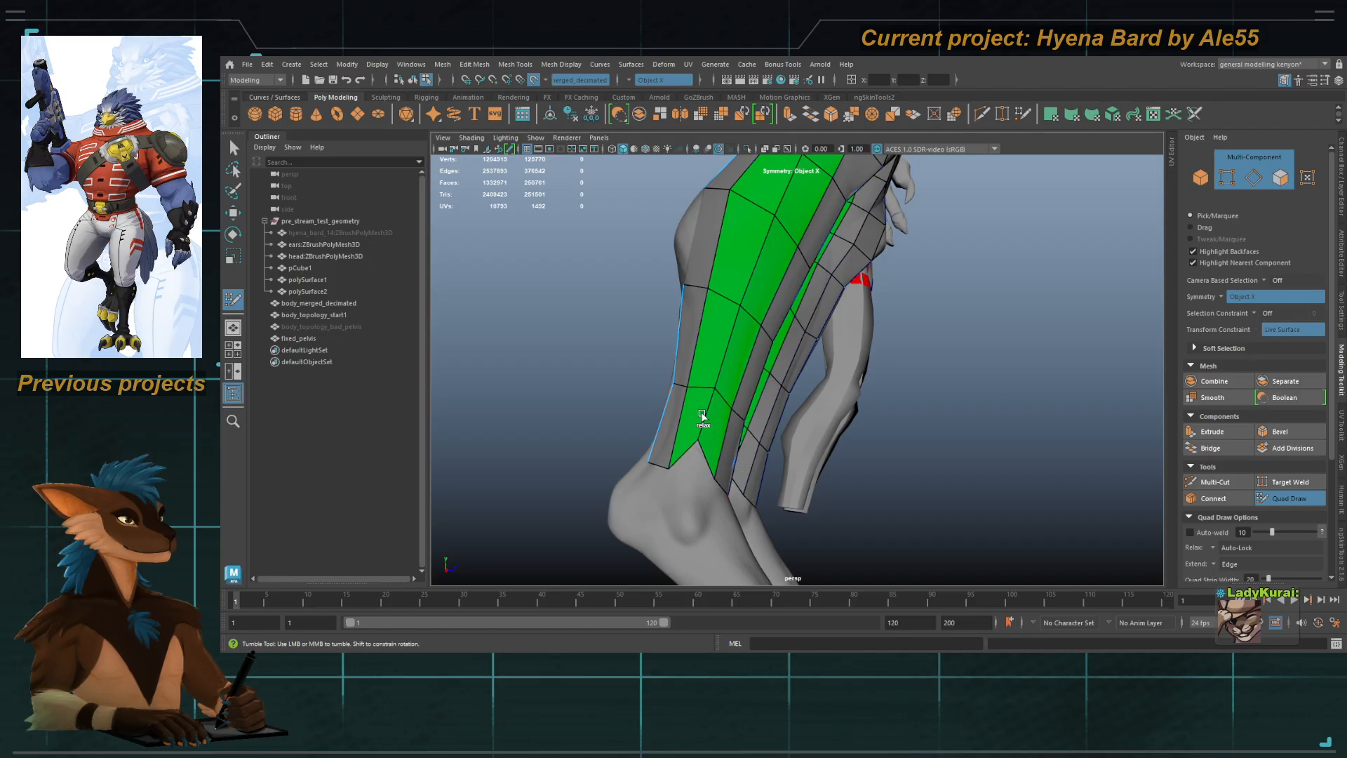
pyautogui.keyDown('shift'); pyautogui.moveTo(693, 442); pyautogui.dragTo(684, 439); pyautogui.keyUp('shift')
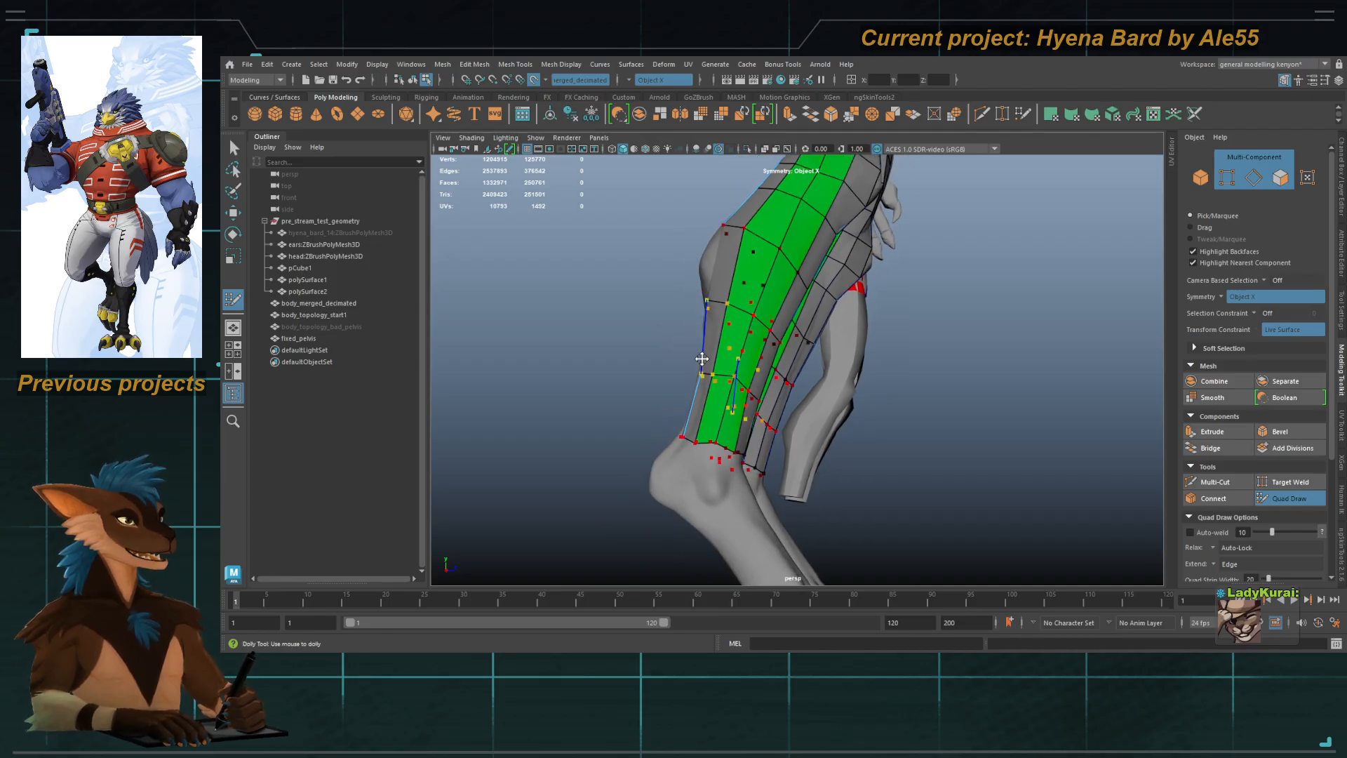
# Step: Insert horizontal edge loops around both lower legs between the calves and ankles
pyautogui.keyDown('alt'); pyautogui.moveTo(702, 358); pyautogui.dragTo(863, 448); pyautogui.keyUp('alt')
pyautogui.keyDown('ctrl'); pyautogui.click(768, 283); pyautogui.keyUp('ctrl')
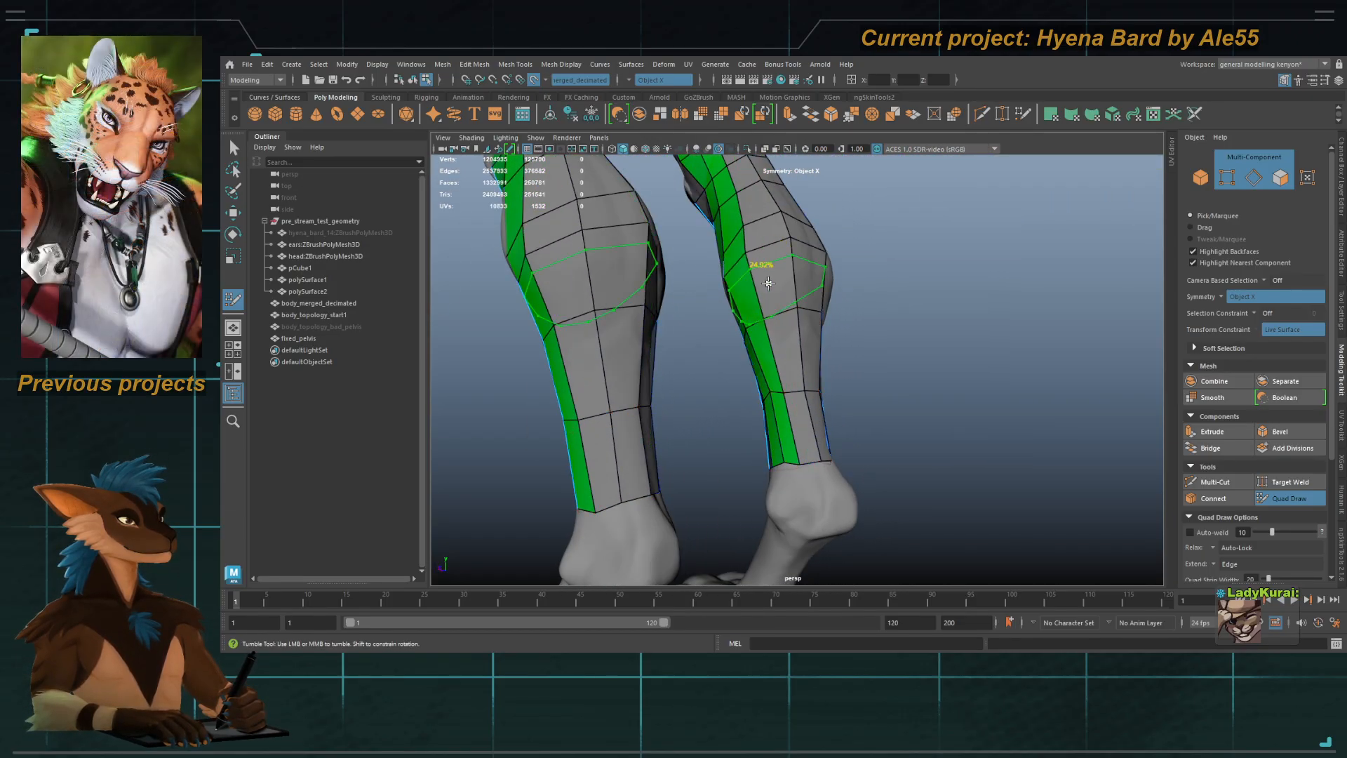
pyautogui.keyDown('alt'); pyautogui.moveTo(767, 238); pyautogui.dragTo(692, 356); pyautogui.keyUp('alt')
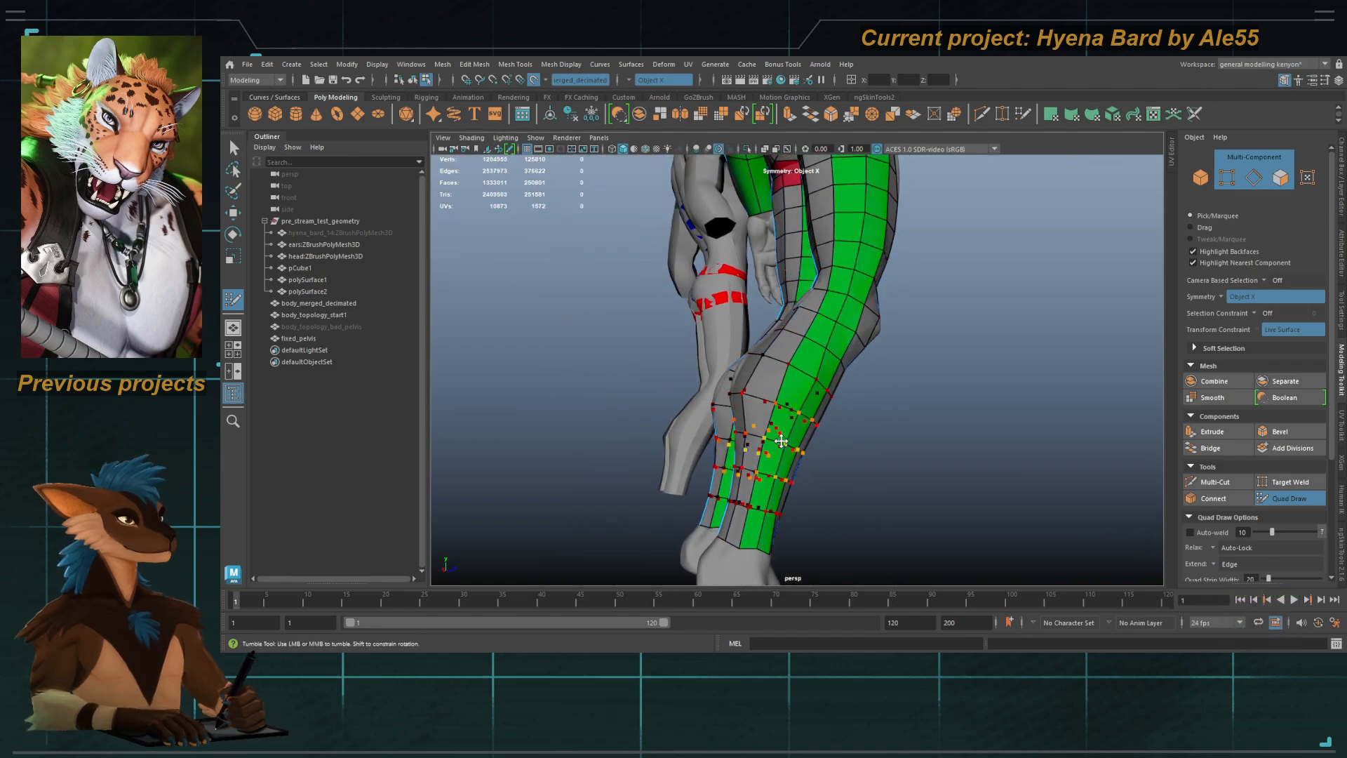
# Step: Inspect the completed leg loops from the side, back and front, comparing face density from the pelvis to the ankles
pyautogui.moveTo(788, 439)
pyautogui.keyDown('alt'); pyautogui.mouseDown()
pyautogui.moveTo(667, 436)
pyautogui.moveTo(739, 411)
pyautogui.moveTo(767, 334)
pyautogui.moveTo(788, 430)
pyautogui.moveTo(760, 435)
pyautogui.moveTo(784, 434)
pyautogui.mouseUp(); pyautogui.keyUp('alt')
pyautogui.keyDown('alt'); pyautogui.moveTo(769, 273); pyautogui.dragTo(765, 428, button='middle'); pyautogui.keyUp('alt')
pyautogui.keyDown('alt'); pyautogui.moveTo(766, 427); pyautogui.dragTo(764, 361); pyautogui.keyUp('alt')
pyautogui.keyDown('alt'); pyautogui.moveTo(764, 309); pyautogui.dragTo(772, 346, button='middle'); pyautogui.keyUp('alt')
pyautogui.keyDown('alt'); pyautogui.moveTo(772, 346); pyautogui.dragTo(766, 426, button='right'); pyautogui.keyUp('alt')
pyautogui.keyDown('alt'); pyautogui.moveTo(765, 426); pyautogui.dragTo(766, 366); pyautogui.keyUp('alt')
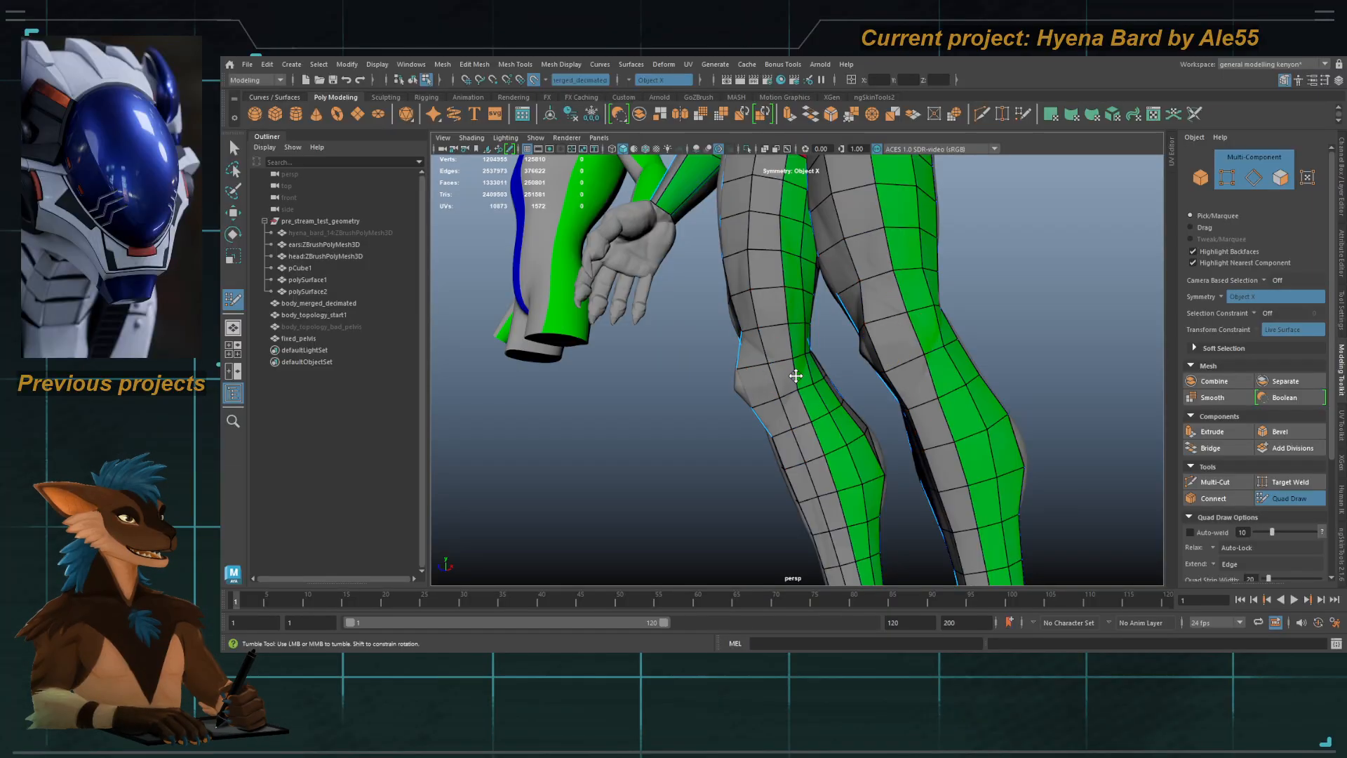
pyautogui.keyDown('alt'); pyautogui.moveTo(773, 270); pyautogui.dragTo(740, 366, button='middle'); pyautogui.keyUp('alt')
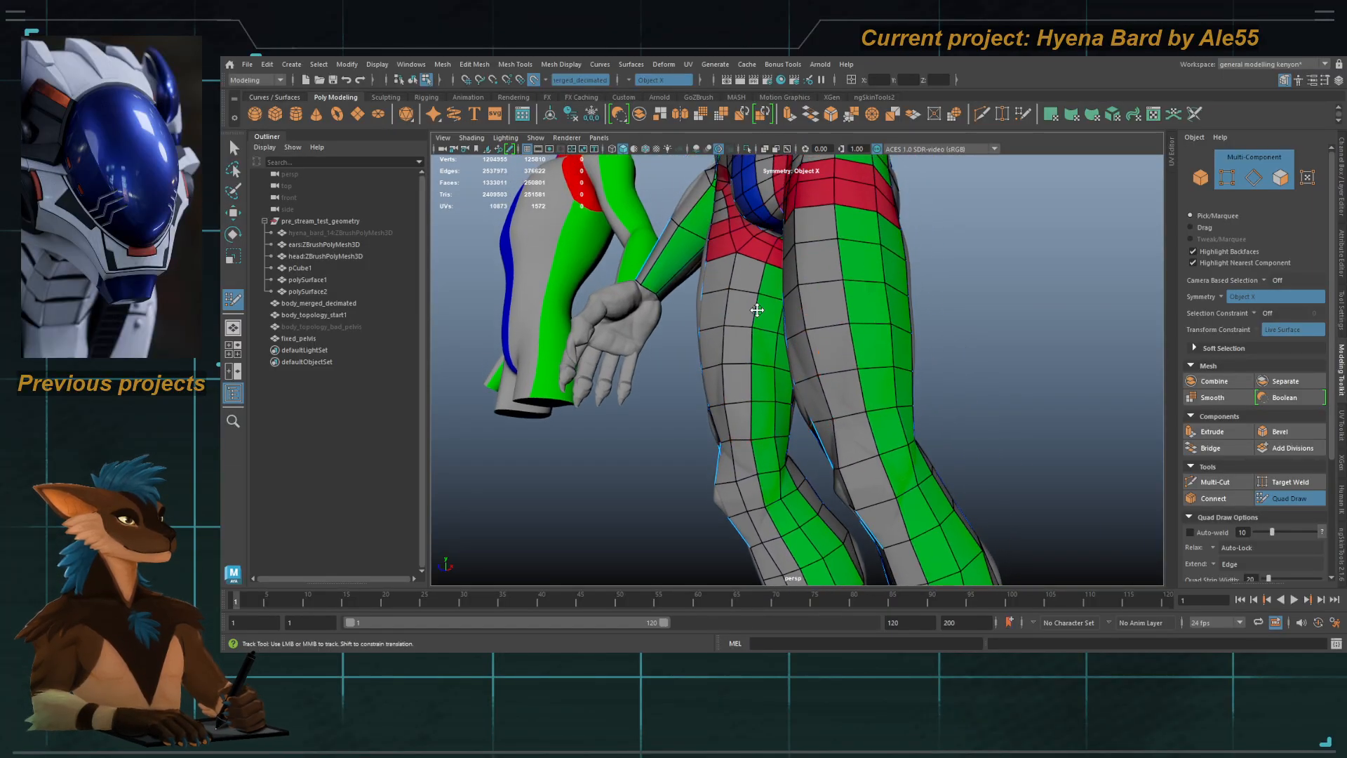
pyautogui.keyDown('alt'); pyautogui.moveTo(757, 310); pyautogui.dragTo(953, 370); pyautogui.keyUp('alt')
pyautogui.keyDown('alt'); pyautogui.moveTo(839, 291); pyautogui.dragTo(749, 279, button='middle'); pyautogui.keyUp('alt')
pyautogui.keyDown('alt'); pyautogui.moveTo(769, 463); pyautogui.dragTo(780, 308, button='middle'); pyautogui.keyUp('alt')
pyautogui.keyDown('alt'); pyautogui.moveTo(785, 428); pyautogui.dragTo(774, 330, button='middle'); pyautogui.keyUp('alt')
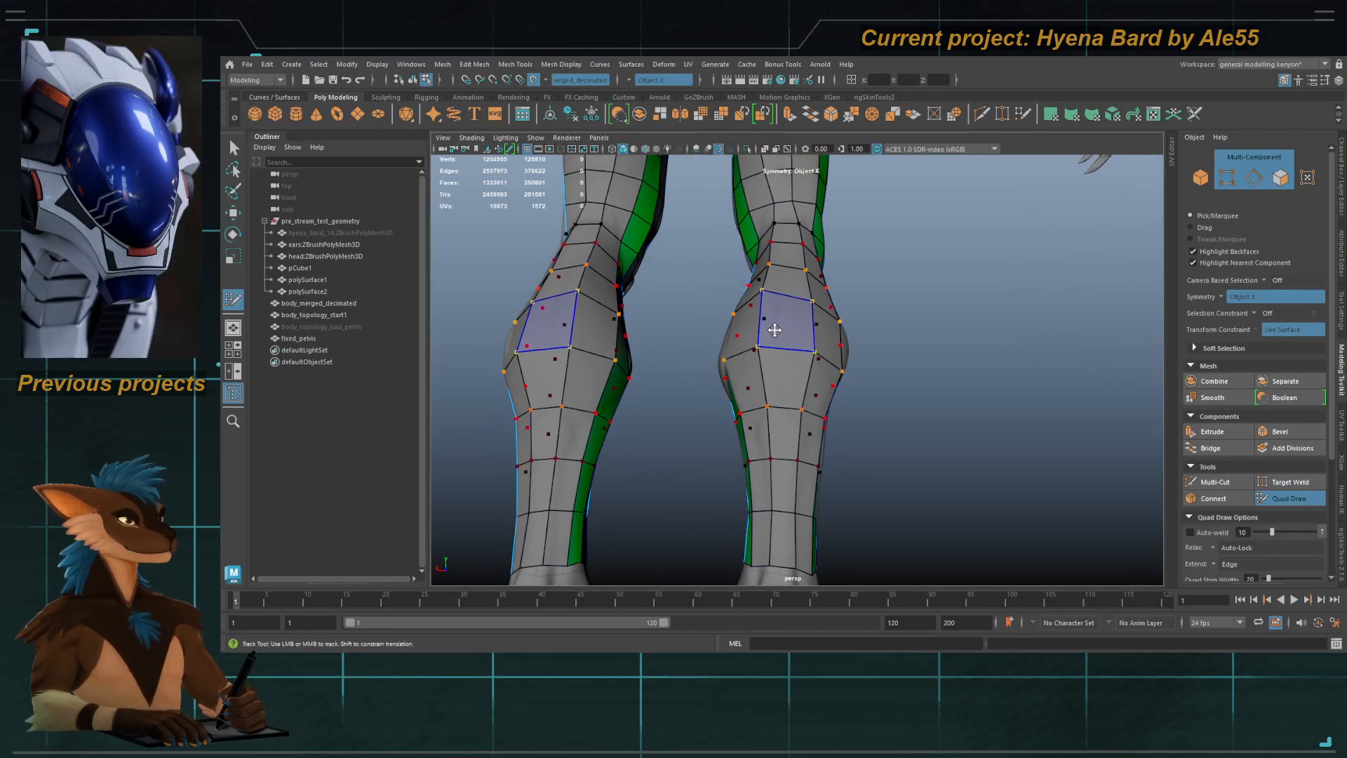
pyautogui.keyDown('alt'); pyautogui.moveTo(791, 352); pyautogui.dragTo(710, 376); pyautogui.keyUp('alt')
pyautogui.press('f')
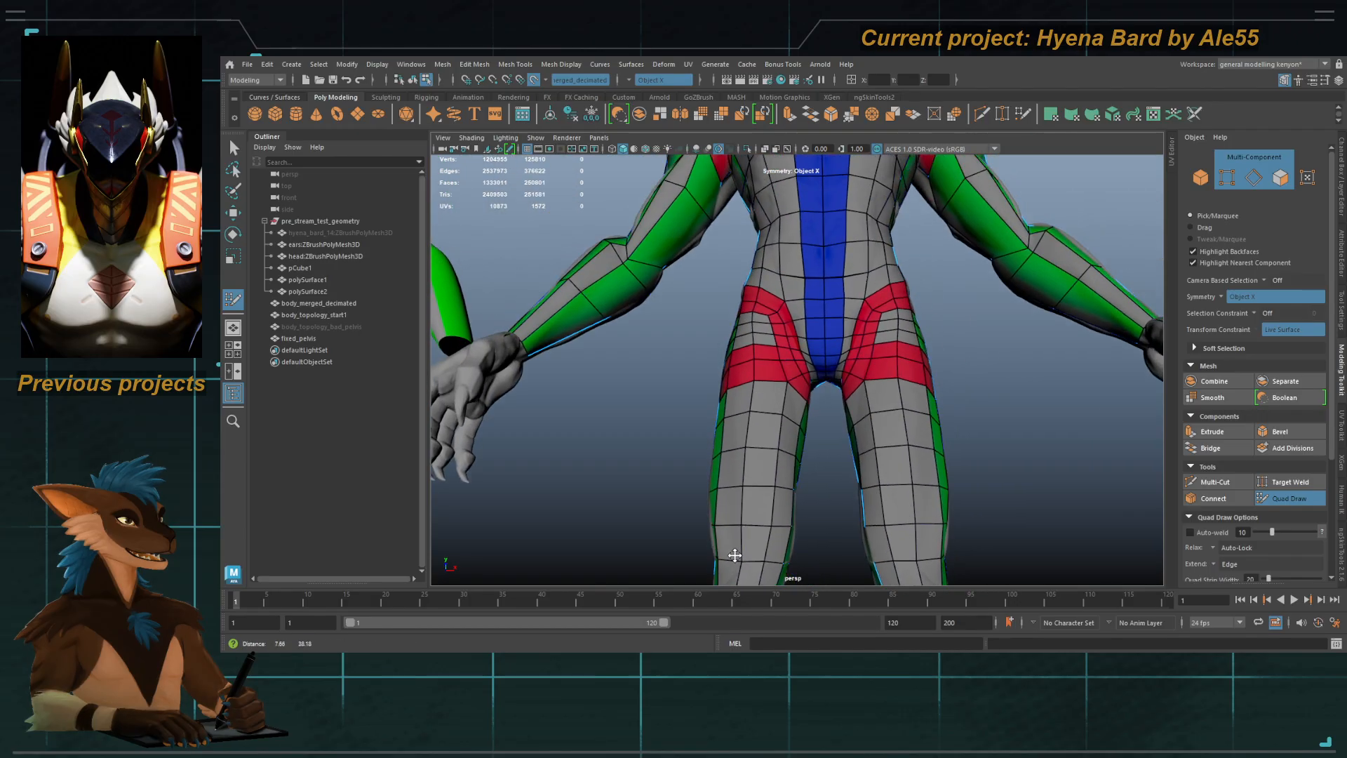
# Step: Insert vertical edge loops through the torso on both sides of the blue centre strip
pyautogui.keyDown('alt'); pyautogui.moveTo(760, 210); pyautogui.dragTo(727, 298, button='middle'); pyautogui.keyUp('alt')
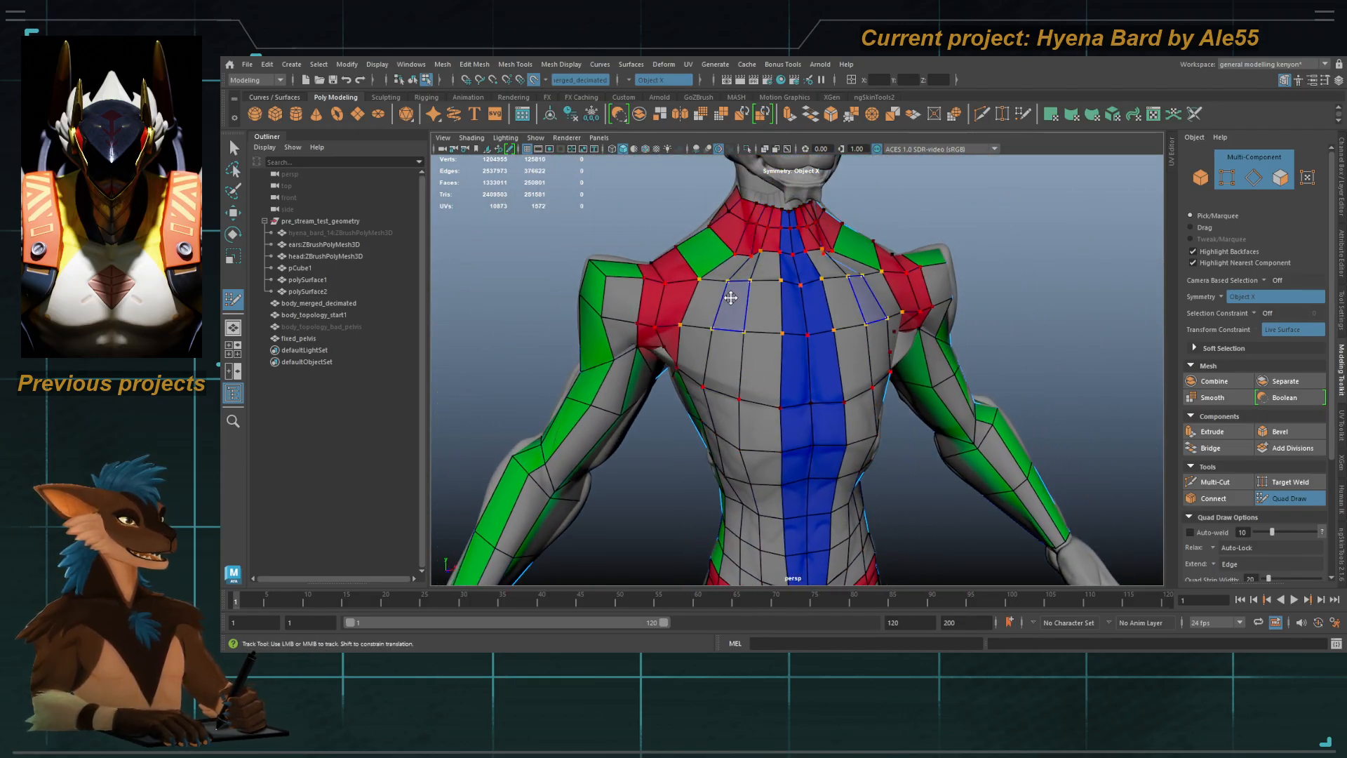
pyautogui.keyDown('alt'); pyautogui.moveTo(722, 395); pyautogui.dragTo(926, 409); pyautogui.keyUp('alt')
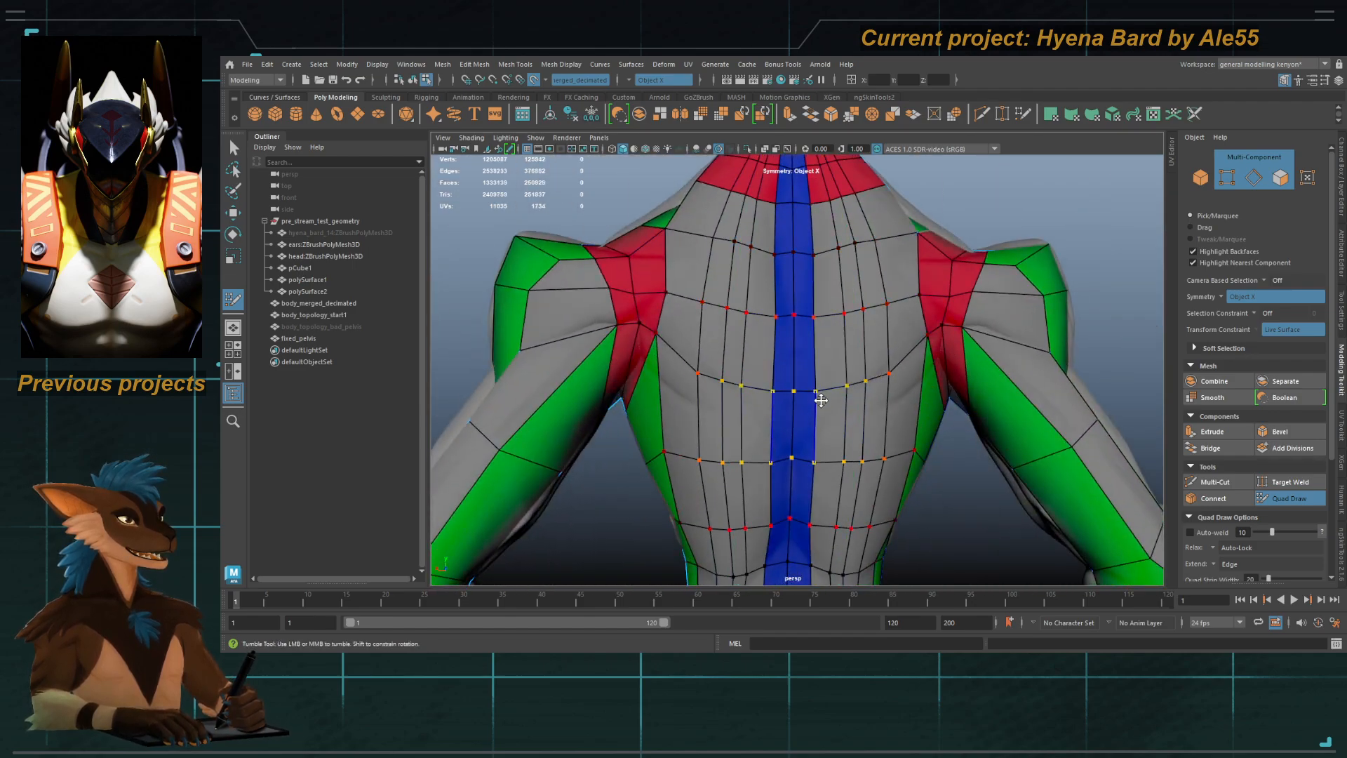
pyautogui.keyDown('alt'); pyautogui.moveTo(821, 400); pyautogui.dragTo(833, 340, button='middle'); pyautogui.keyUp('alt')
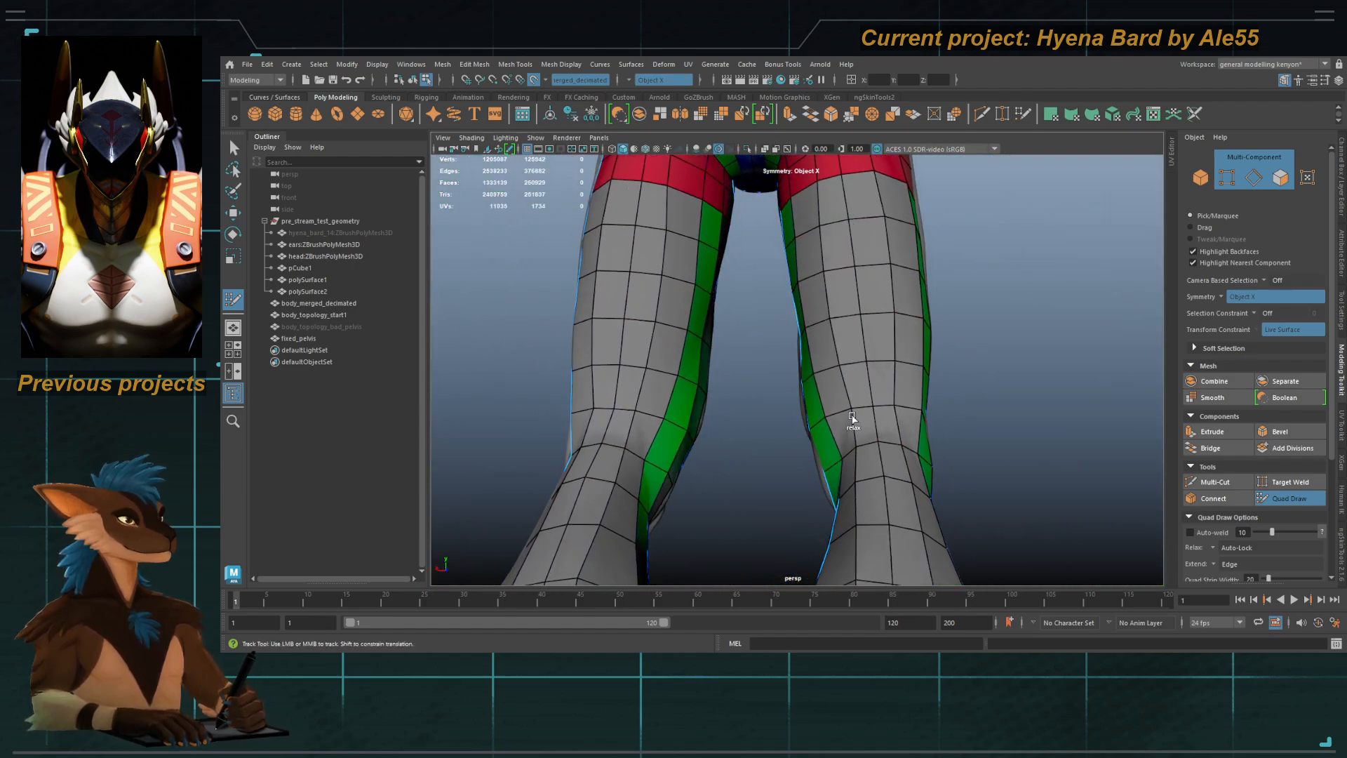
# Step: Check the edge flow from the legs through the red pelvis bands into the torso columns
pyautogui.keyDown('alt'); pyautogui.moveTo(855, 259); pyautogui.dragTo(715, 380); pyautogui.keyUp('alt')
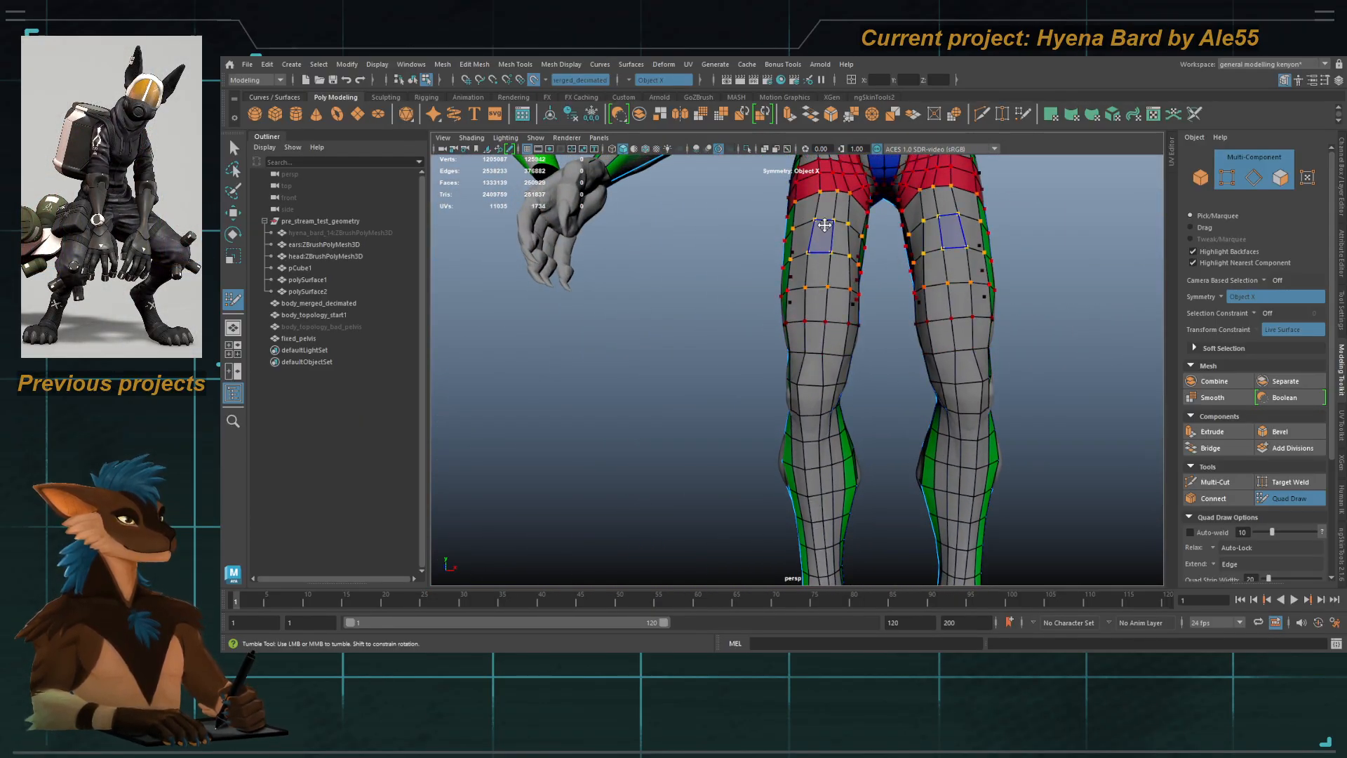
pyautogui.keyDown('alt'); pyautogui.moveTo(809, 199); pyautogui.dragTo(812, 368, button='middle'); pyautogui.keyUp('alt')
pyautogui.keyDown('alt'); pyautogui.moveTo(813, 314); pyautogui.dragTo(806, 375, button='middle'); pyautogui.keyUp('alt')
pyautogui.keyDown('alt'); pyautogui.moveTo(807, 421); pyautogui.dragTo(852, 428, button='right'); pyautogui.keyUp('alt')
pyautogui.keyDown('alt'); pyautogui.moveTo(817, 463); pyautogui.dragTo(894, 452); pyautogui.keyUp('alt')
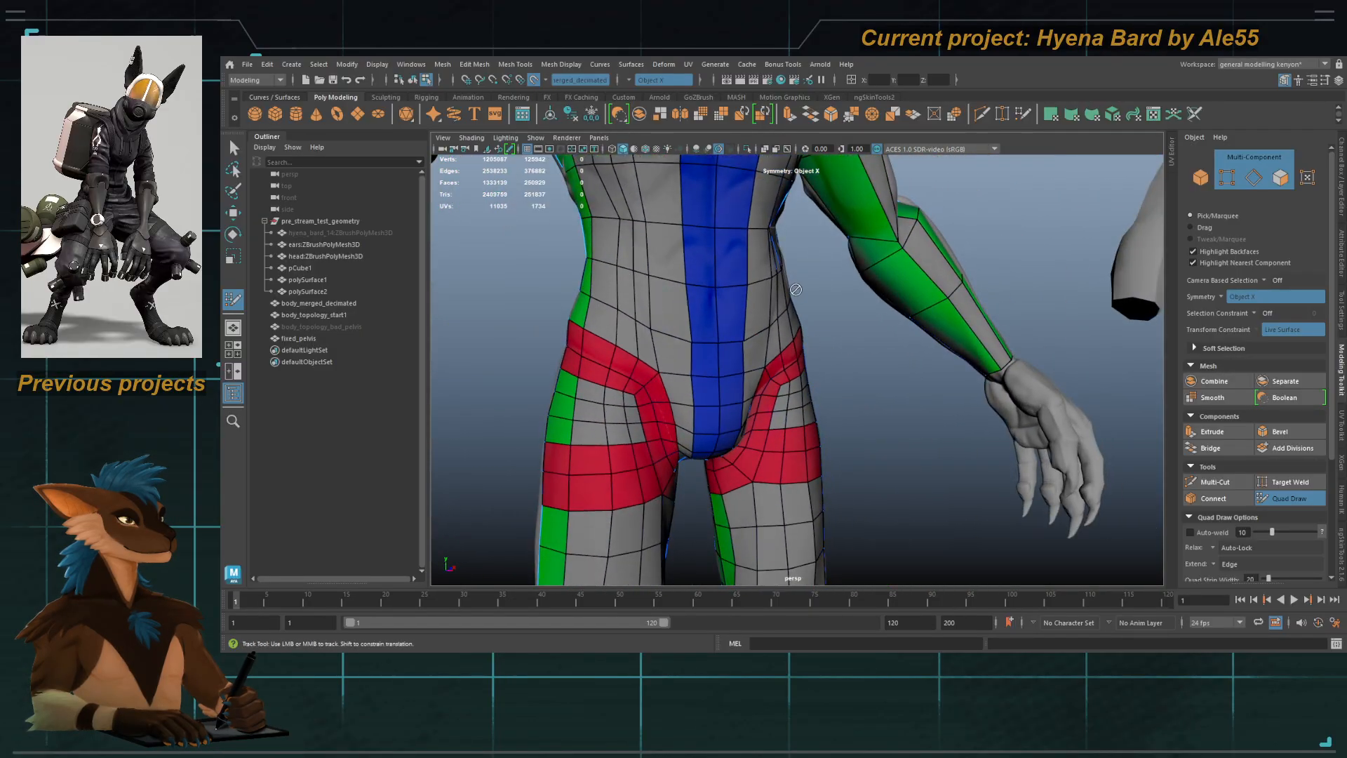
# Step: Examine the torso, chest and neck columns from the front and side, including how they meet the red neck bands
pyautogui.keyDown('alt'); pyautogui.moveTo(661, 251); pyautogui.dragTo(716, 374, button='middle'); pyautogui.keyUp('alt')
pyautogui.keyDown('alt'); pyautogui.moveTo(731, 214); pyautogui.dragTo(743, 330, button='middle'); pyautogui.keyUp('alt')
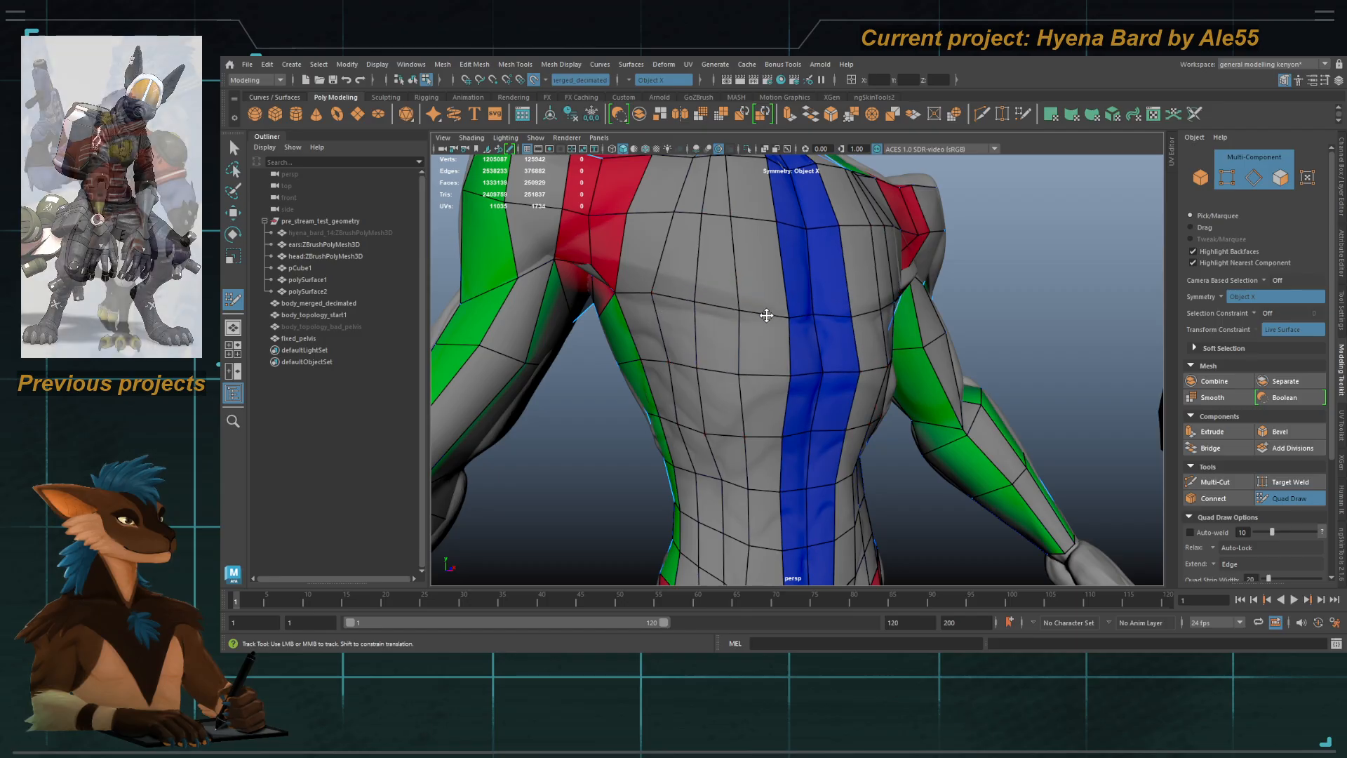
pyautogui.keyDown('alt'); pyautogui.moveTo(688, 292); pyautogui.dragTo(718, 281, button='middle'); pyautogui.keyUp('alt')
pyautogui.keyDown('alt'); pyautogui.moveTo(717, 281); pyautogui.dragTo(724, 300); pyautogui.keyUp('alt')
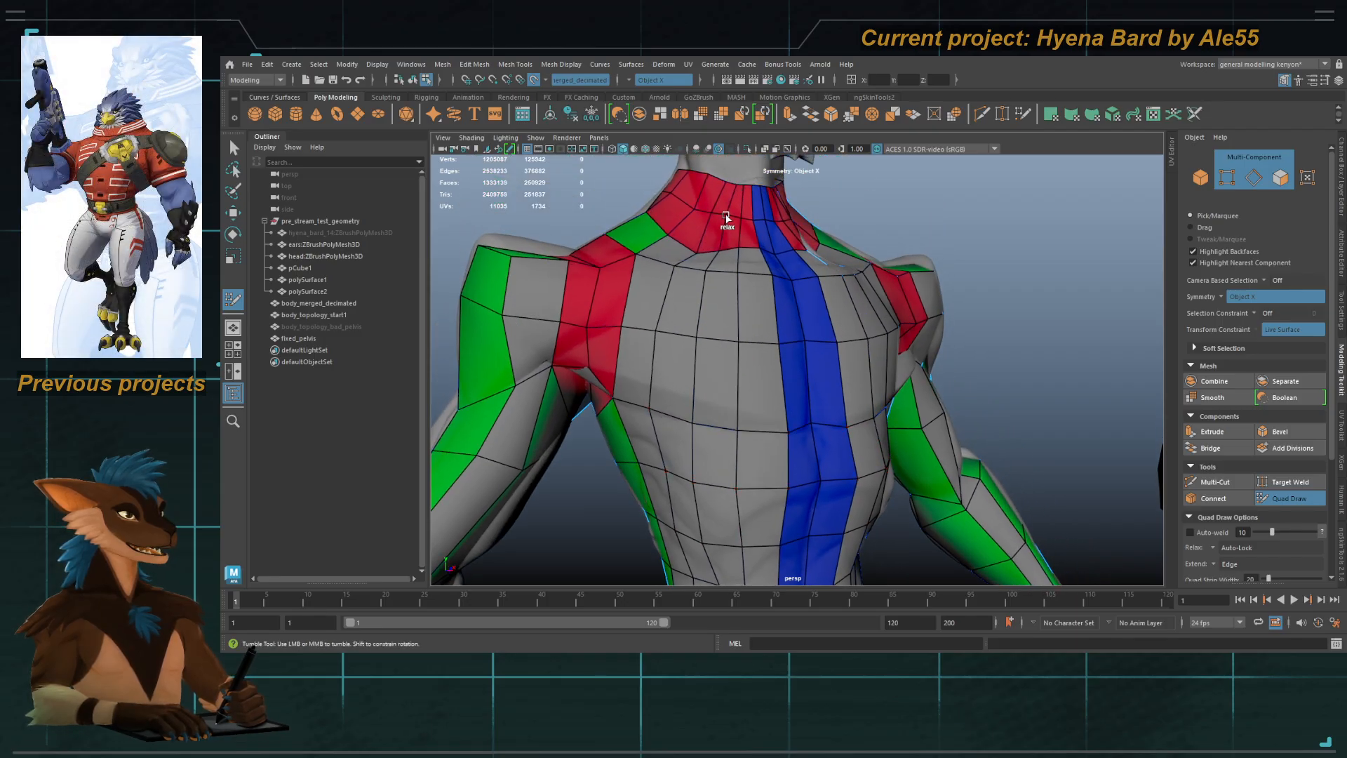
pyautogui.keyDown('alt'); pyautogui.moveTo(740, 181); pyautogui.dragTo(722, 301, button='right'); pyautogui.keyUp('alt')
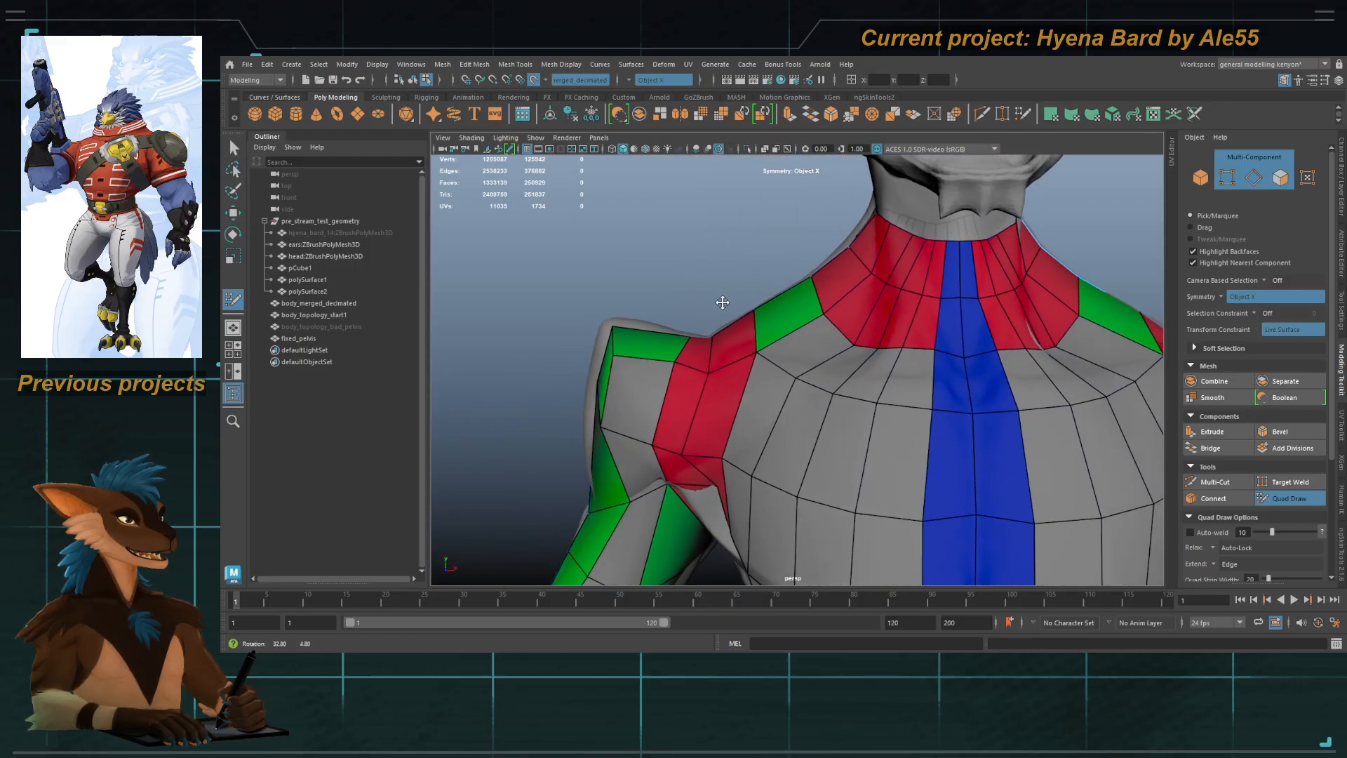
pyautogui.keyDown('alt'); pyautogui.moveTo(722, 301); pyautogui.dragTo(770, 306); pyautogui.keyUp('alt')
pyautogui.keyDown('alt'); pyautogui.moveTo(811, 265); pyautogui.dragTo(853, 281); pyautogui.keyUp('alt')
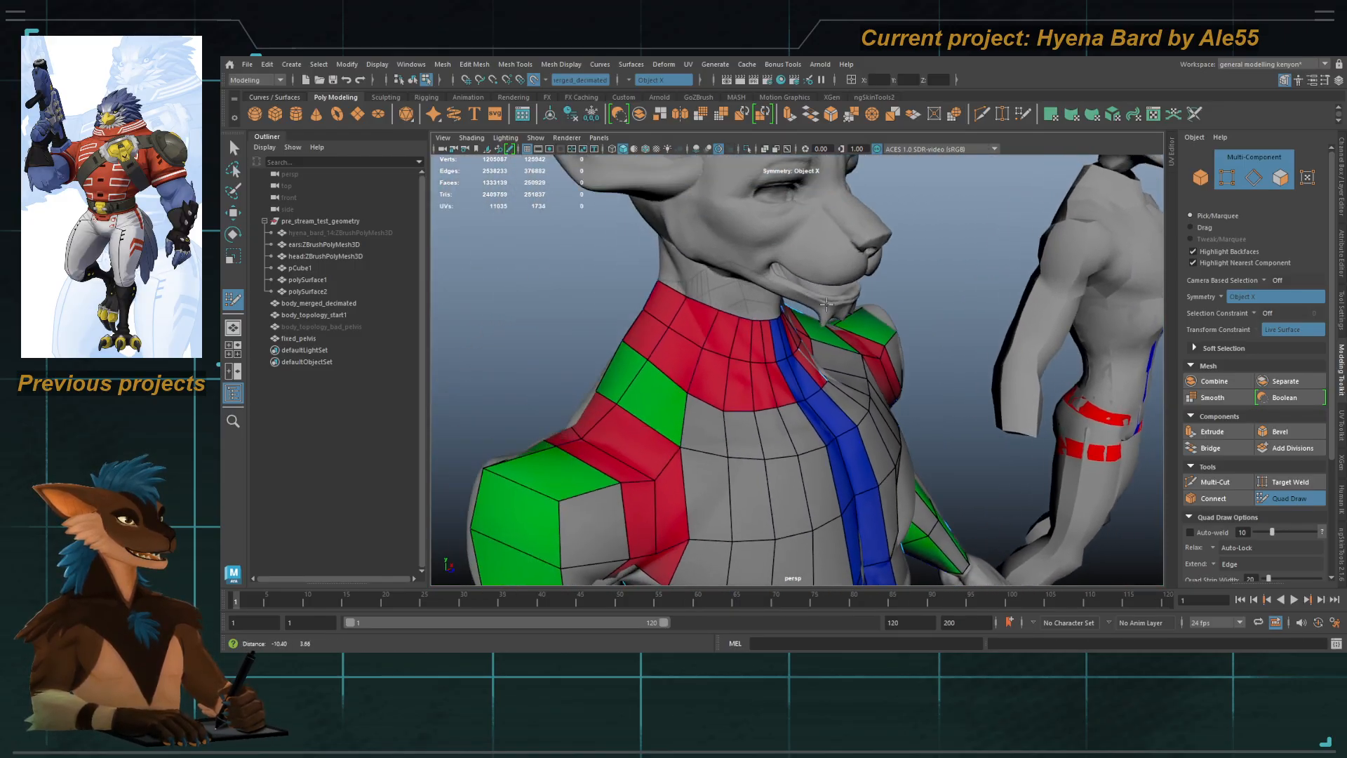
pyautogui.keyDown('alt'); pyautogui.moveTo(660, 337); pyautogui.dragTo(896, 289); pyautogui.keyUp('alt')
# Step: Relax the vertical edges beside the blue strip across the nape and upper back to space them evenly
pyautogui.keyDown('alt'); pyautogui.moveTo(664, 409); pyautogui.dragTo(734, 381, button='middle'); pyautogui.keyUp('alt')
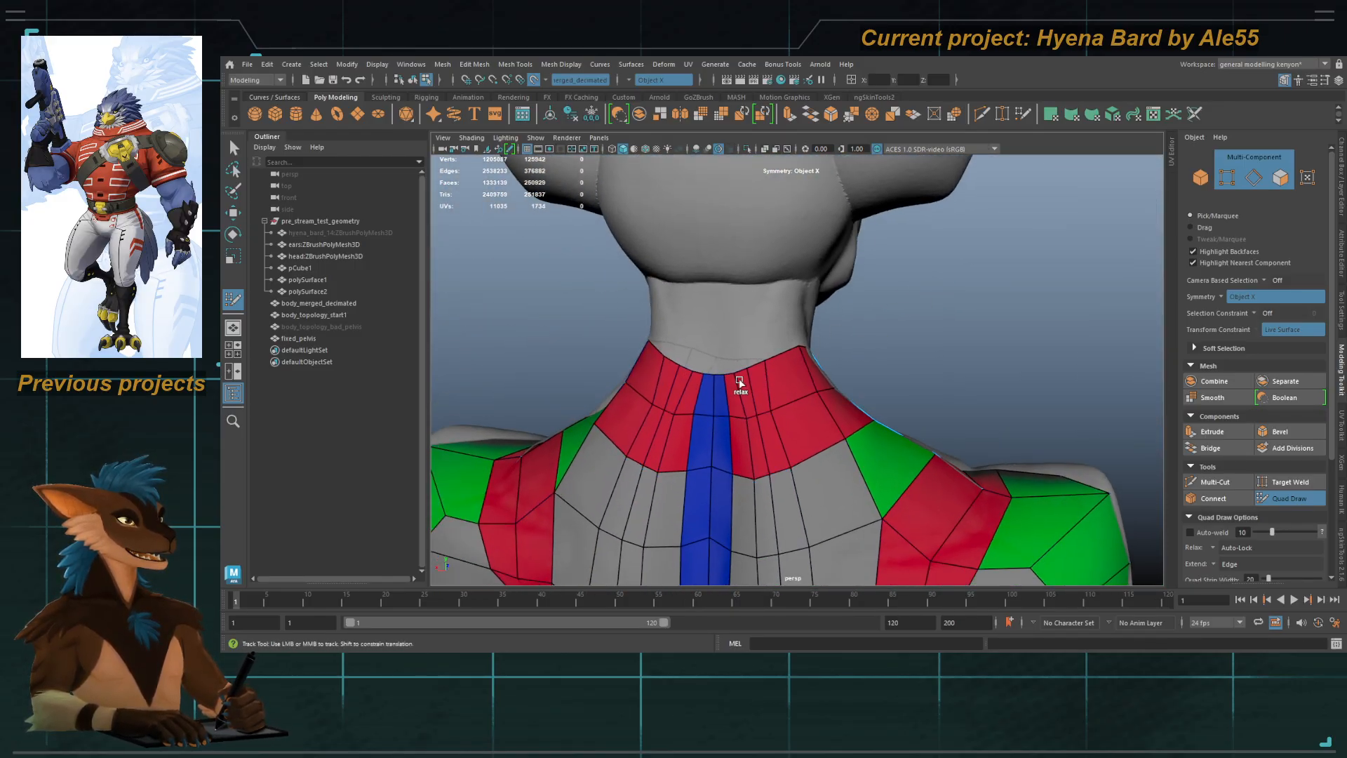
pyautogui.keyDown('alt'); pyautogui.moveTo(797, 442); pyautogui.dragTo(765, 351, button='middle'); pyautogui.keyUp('alt')
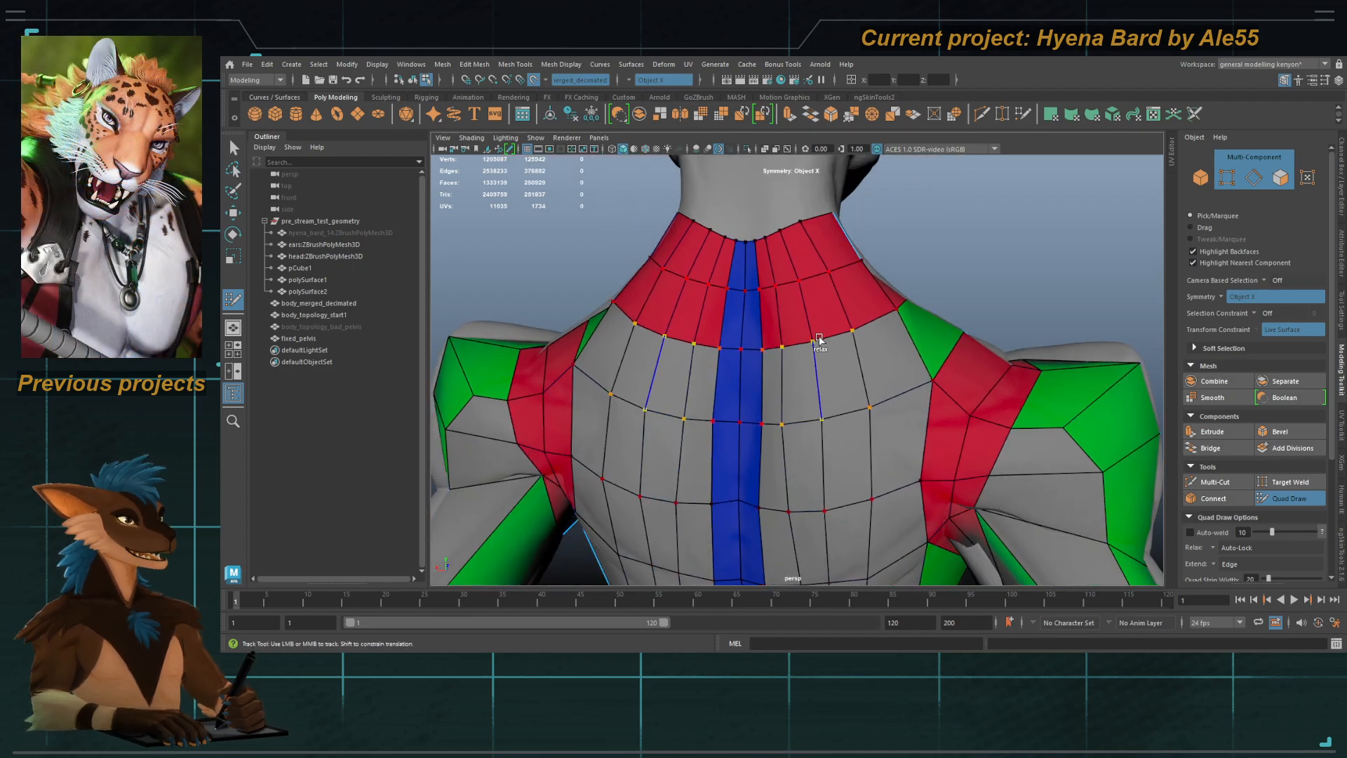
pyautogui.moveTo(803, 421)
pyautogui.keyDown('alt'); pyautogui.mouseDown()
pyautogui.moveTo(811, 369)
pyautogui.moveTo(797, 319)
pyautogui.moveTo(769, 307)
pyautogui.moveTo(414, 309)
pyautogui.mouseUp(); pyautogui.keyUp('alt')
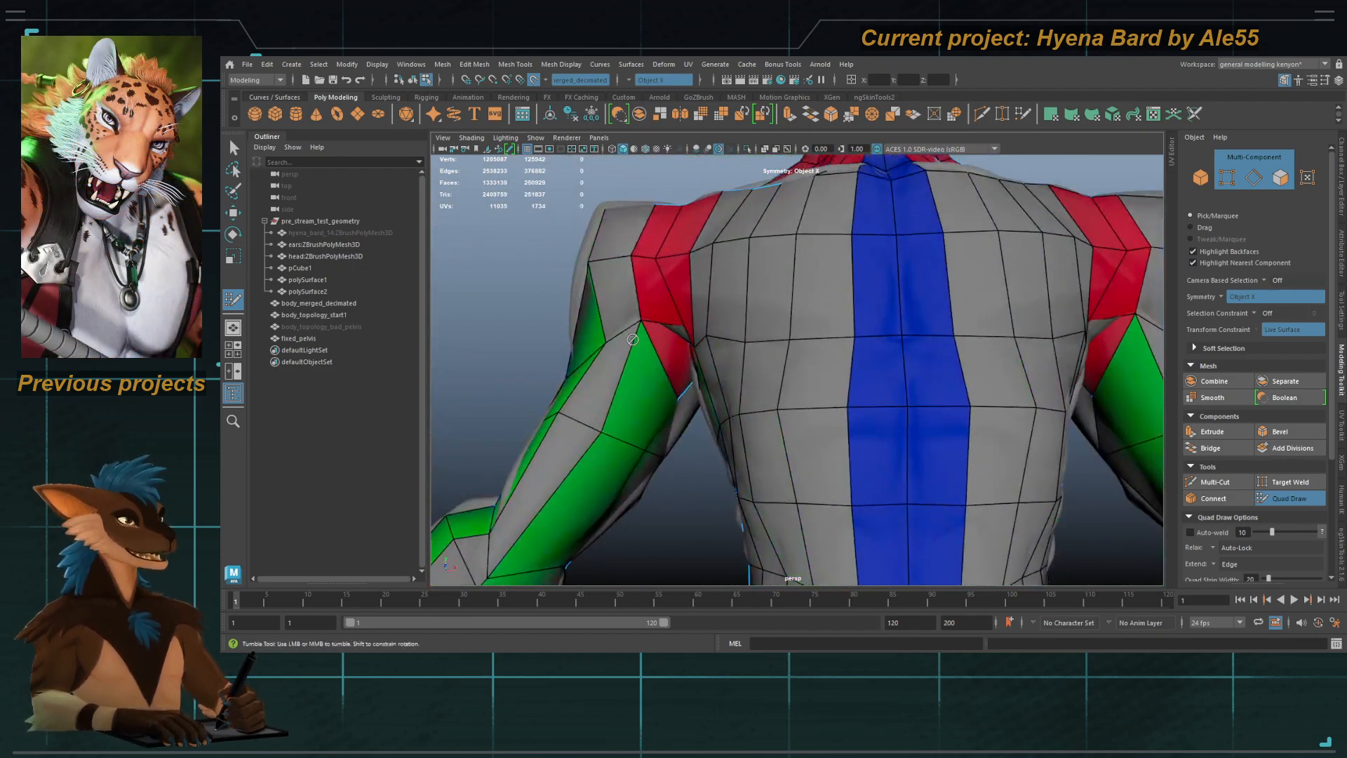
# Step: Select the vertical face loops running through the torso beside the blue strip and down the front and back of both legs
pyautogui.keyDown('alt'); pyautogui.moveTo(828, 351); pyautogui.dragTo(749, 355, button='right'); pyautogui.keyUp('alt')
pyautogui.keyDown('alt'); pyautogui.moveTo(749, 355); pyautogui.dragTo(736, 252, button='middle'); pyautogui.keyUp('alt')
pyautogui.moveTo(756, 336)
pyautogui.keyDown('alt'); pyautogui.mouseDown()
pyautogui.moveTo(732, 341)
pyautogui.moveTo(750, 338)
pyautogui.mouseUp(); pyautogui.keyUp('alt')
pyautogui.moveTo(762, 477)
pyautogui.keyDown('alt'); pyautogui.mouseDown(button='middle')
pyautogui.moveTo(779, 210)
pyautogui.moveTo(758, 294)
pyautogui.moveTo(756, 231)
pyautogui.mouseUp(button='middle'); pyautogui.keyUp('alt')
pyautogui.keyDown('alt'); pyautogui.moveTo(768, 350); pyautogui.dragTo(733, 352); pyautogui.keyUp('alt')
pyautogui.keyDown('alt'); pyautogui.moveTo(734, 315); pyautogui.dragTo(747, 337, button='middle'); pyautogui.keyUp('alt')
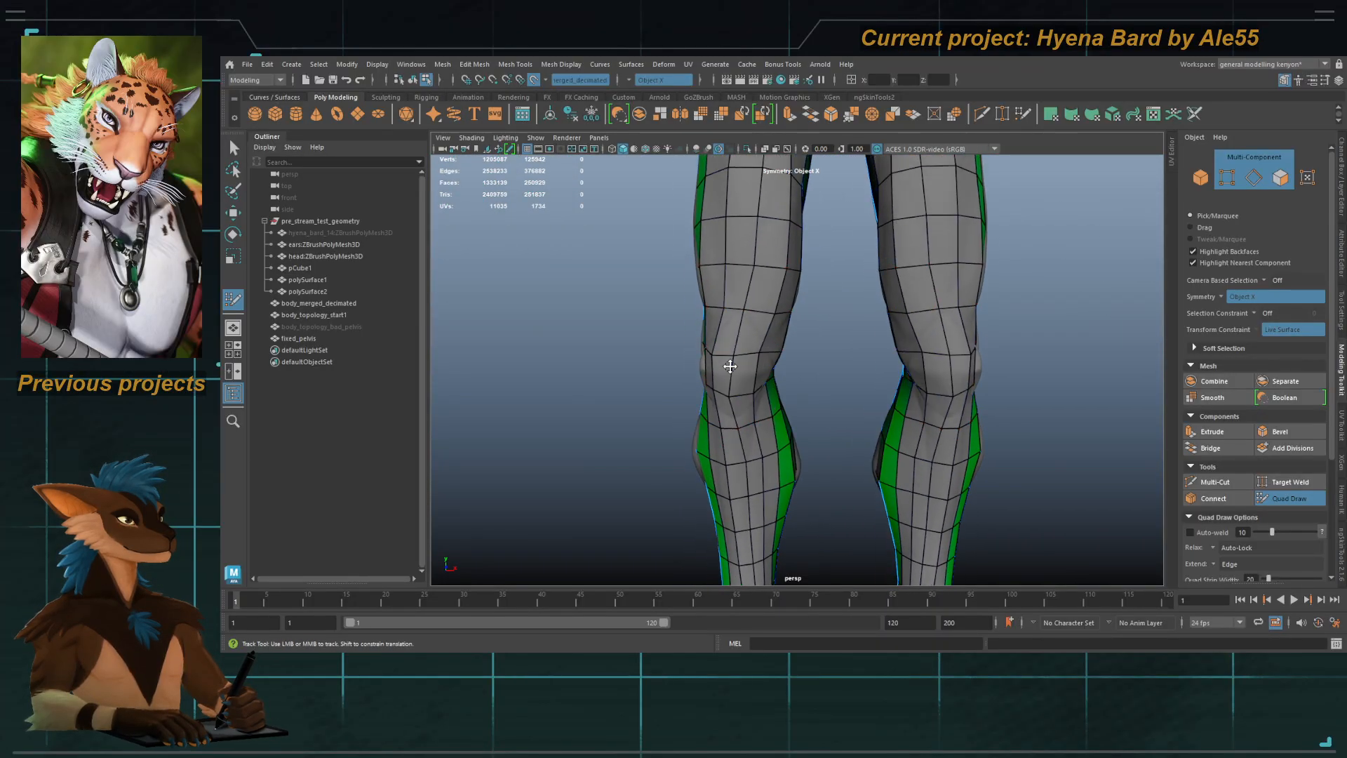
pyautogui.keyDown('alt'); pyautogui.moveTo(750, 353); pyautogui.dragTo(749, 317); pyautogui.keyUp('alt')
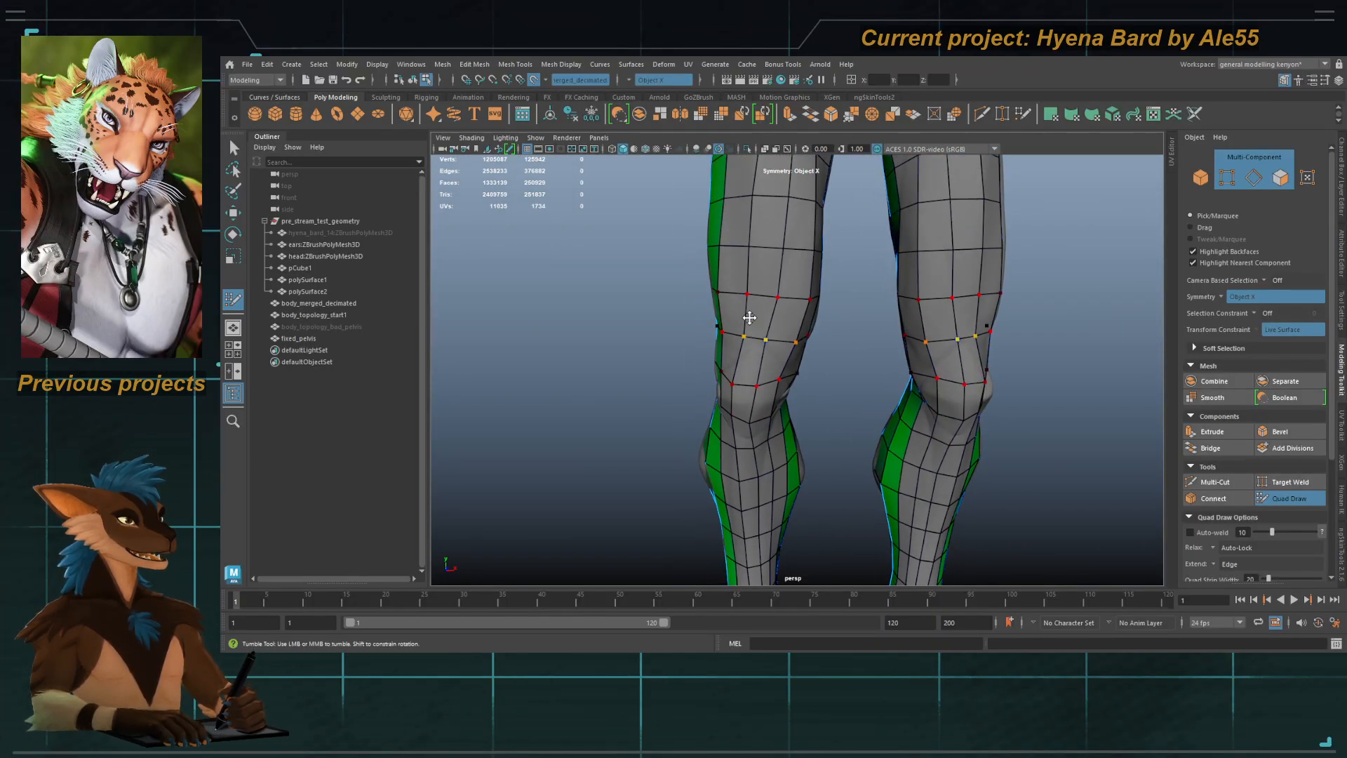
pyautogui.press('q')
pyautogui.click(760, 330)
pyautogui.click(747, 333)
pyautogui.keyDown('shift'); pyautogui.doubleClick(749, 353); pyautogui.keyUp('shift')
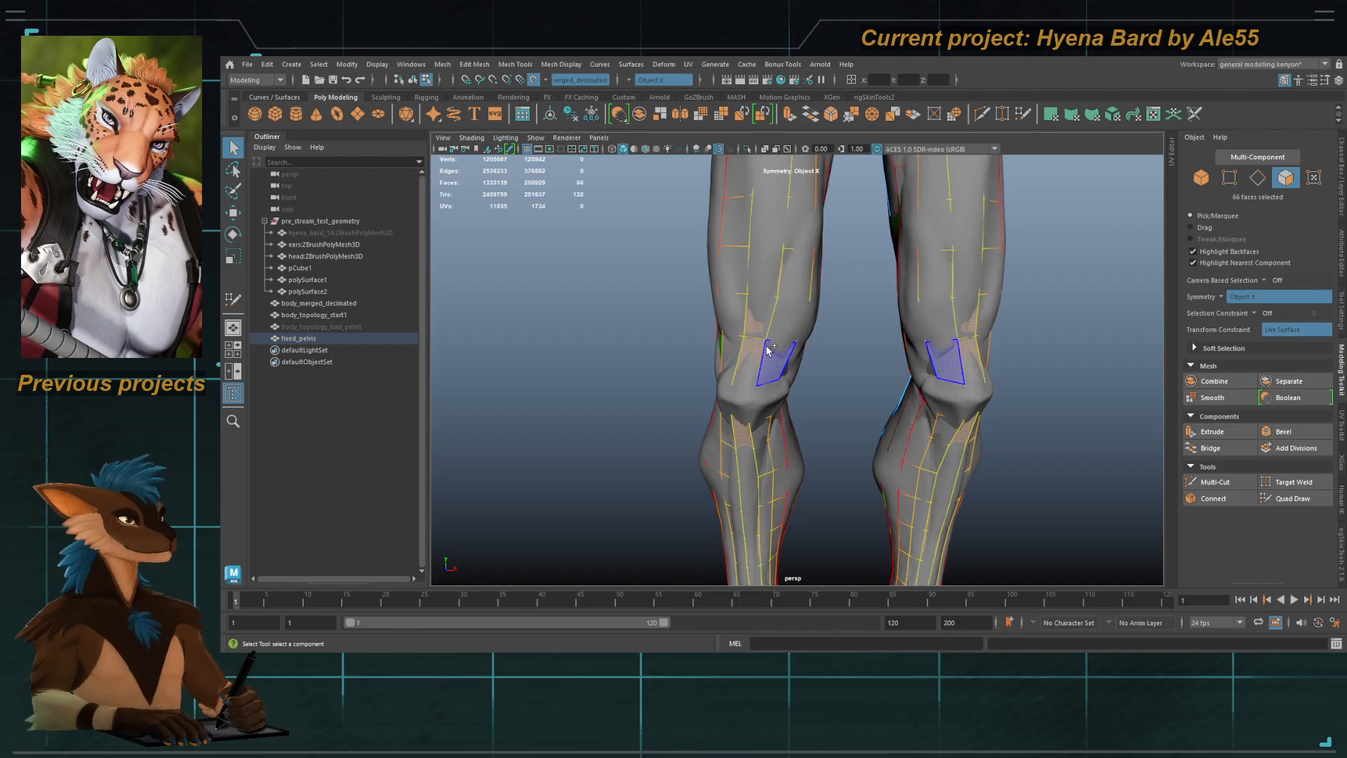
pyautogui.press('b')
pyautogui.scroll(-5, 763, 363)
pyautogui.keyDown('alt'); pyautogui.moveTo(764, 363); pyautogui.dragTo(818, 357); pyautogui.keyUp('alt')
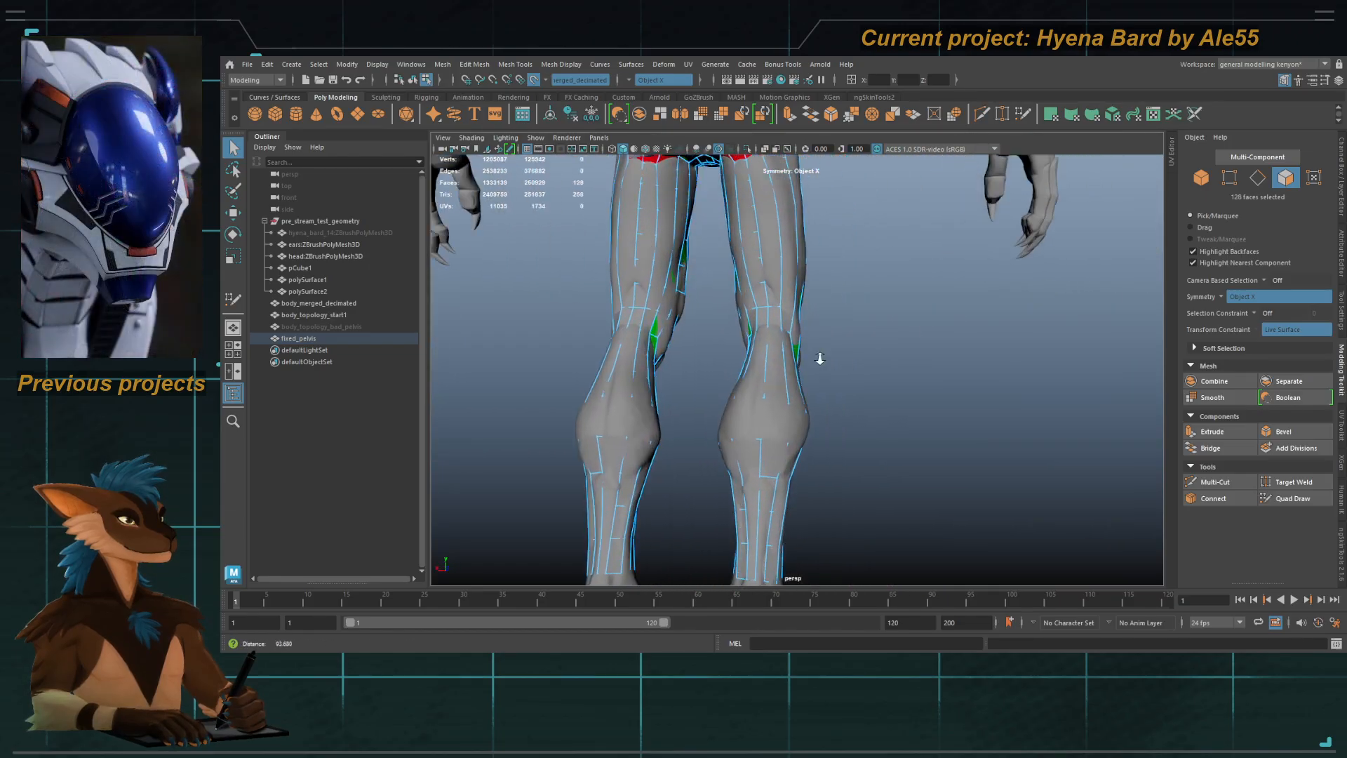
pyautogui.scroll(3, 818, 358)
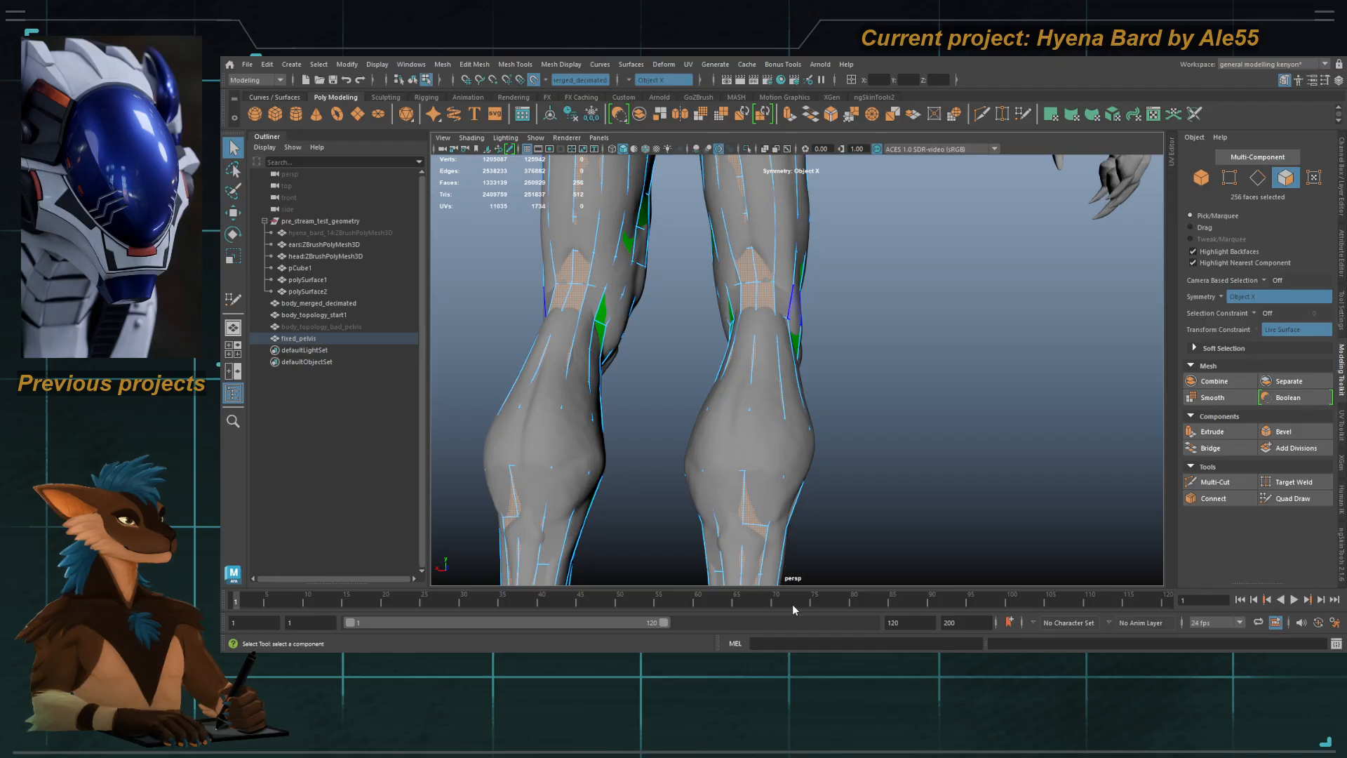
# Step: Assign a new Lambert material to the selected face loops and set its colour to magenta
pyautogui.click(689, 336)
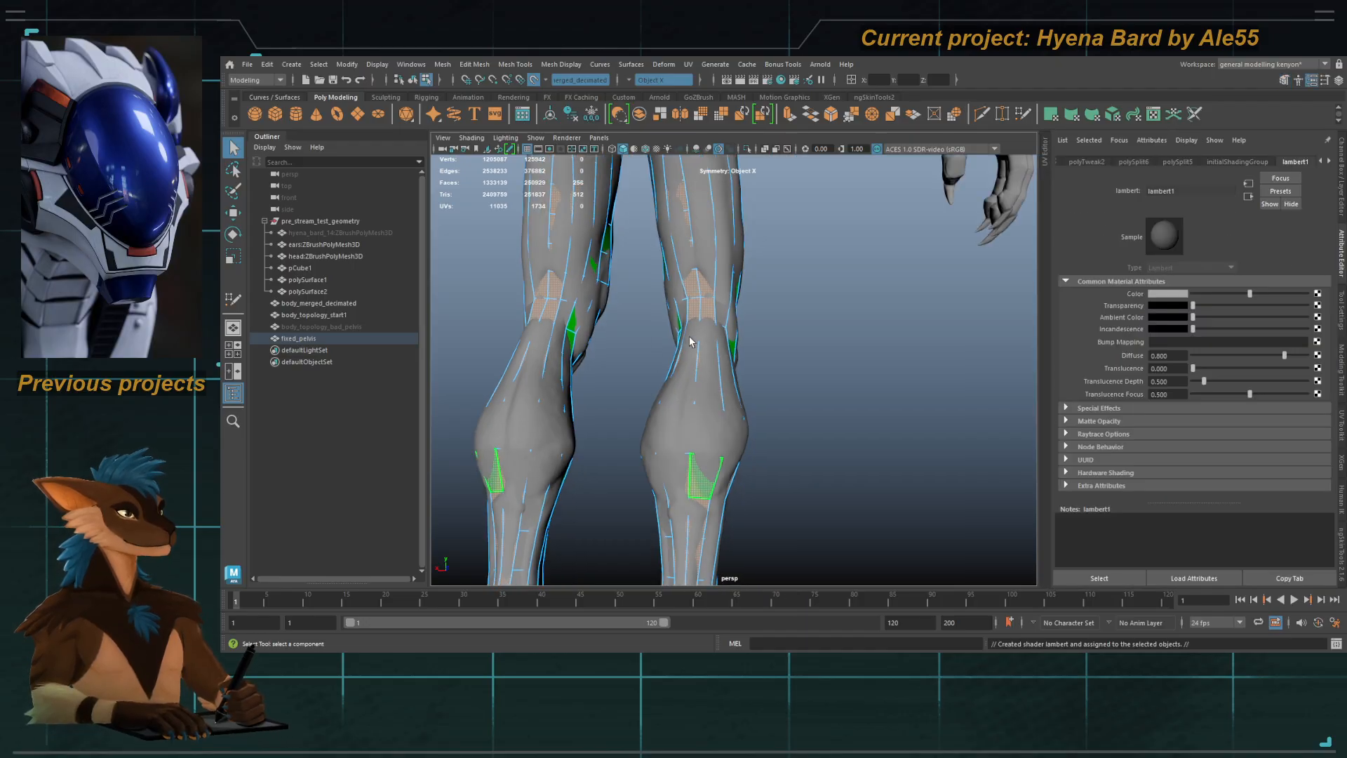
pyautogui.moveTo(870, 381); pyautogui.dragTo(1063, 291, button='right')
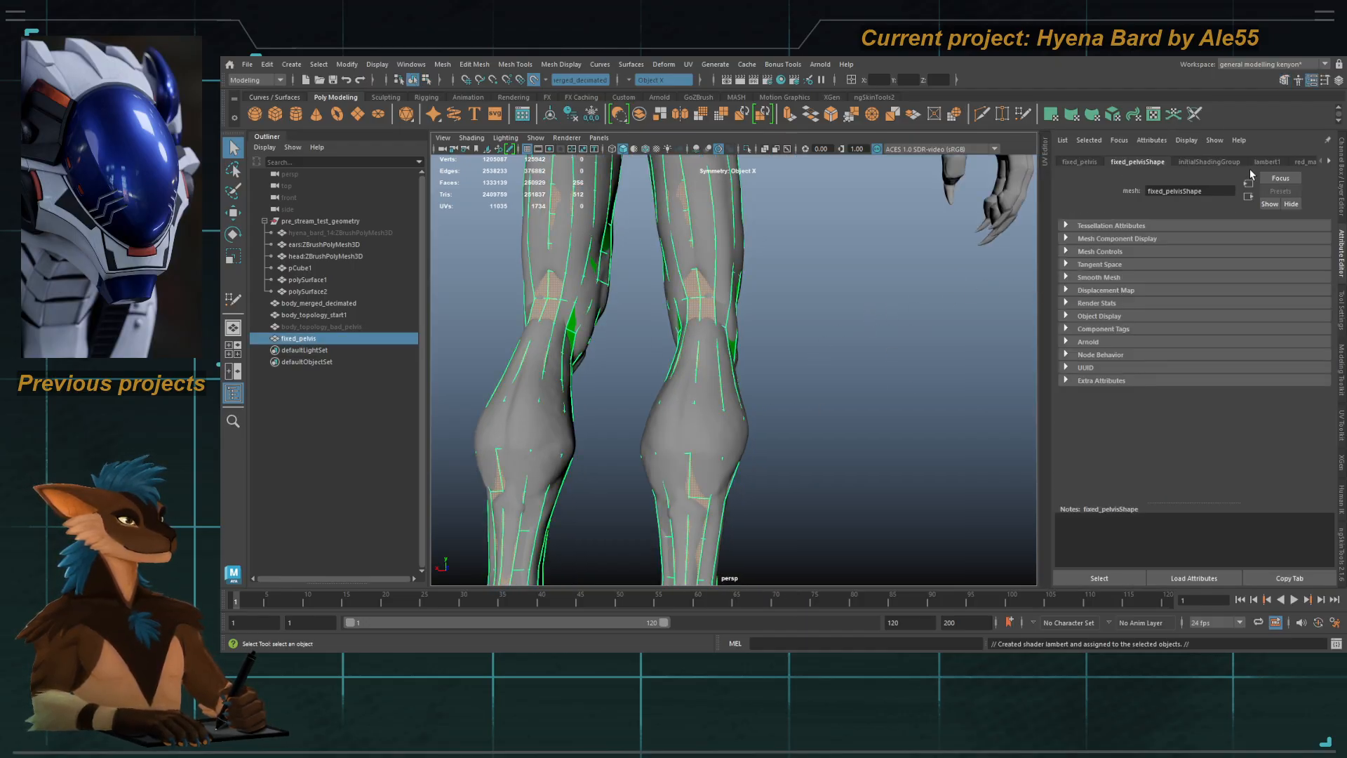
pyautogui.click(1332, 162)
pyautogui.click(1166, 295)
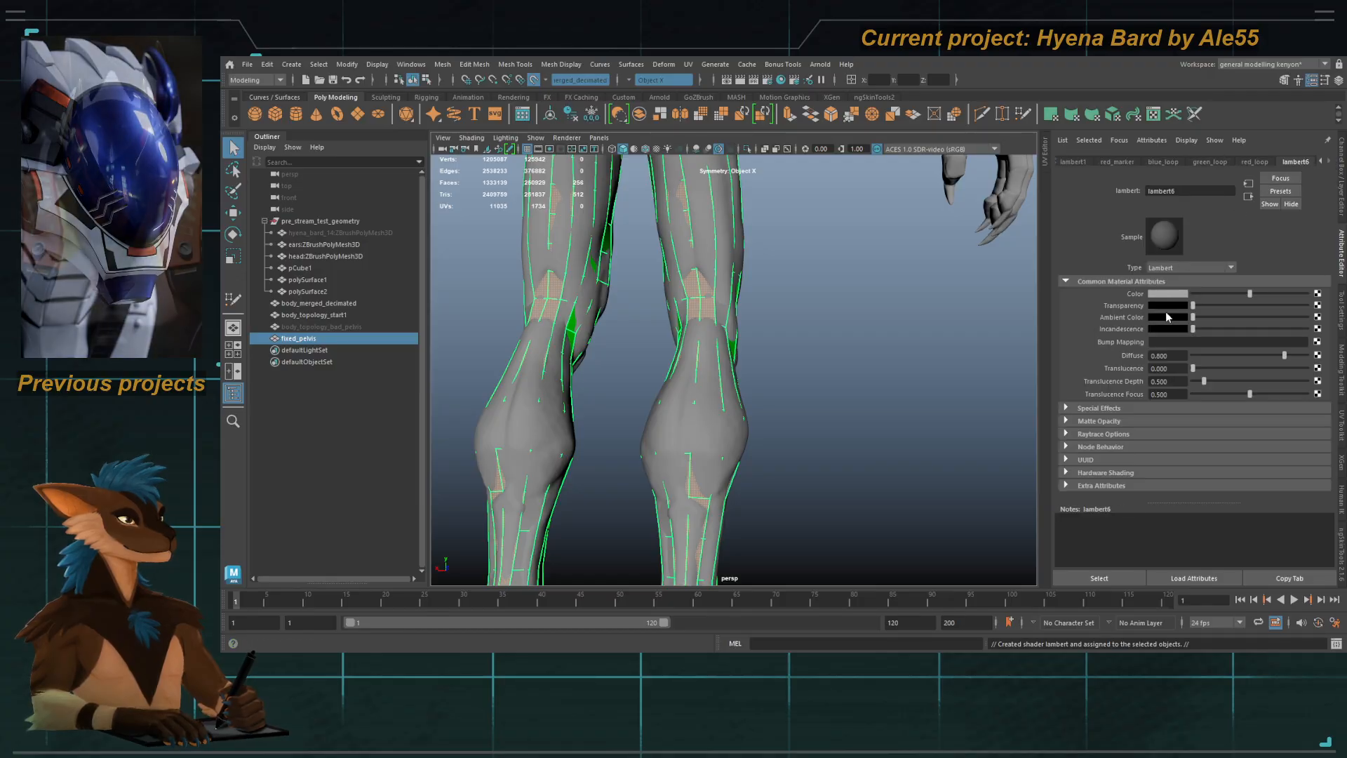
pyautogui.click(1172, 284)
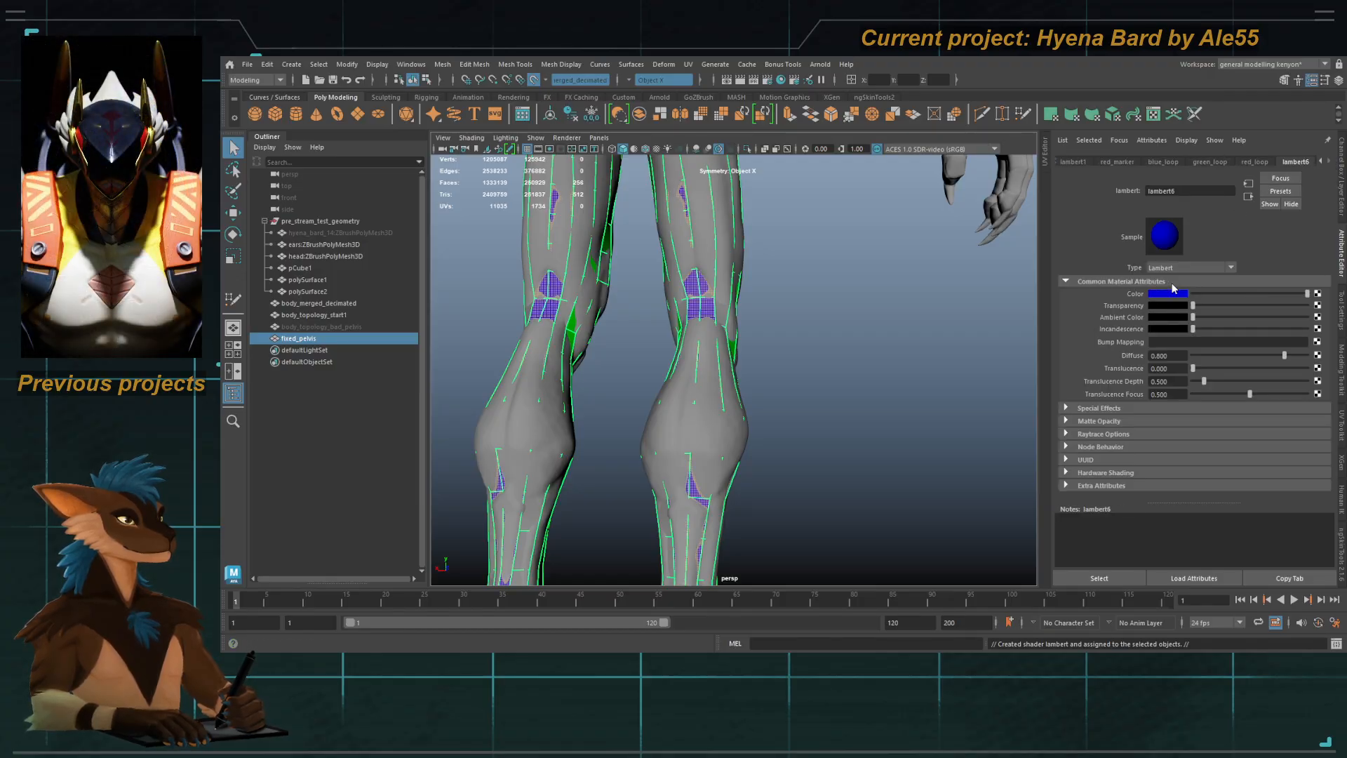
pyautogui.click(1190, 284)
pyautogui.click(874, 343)
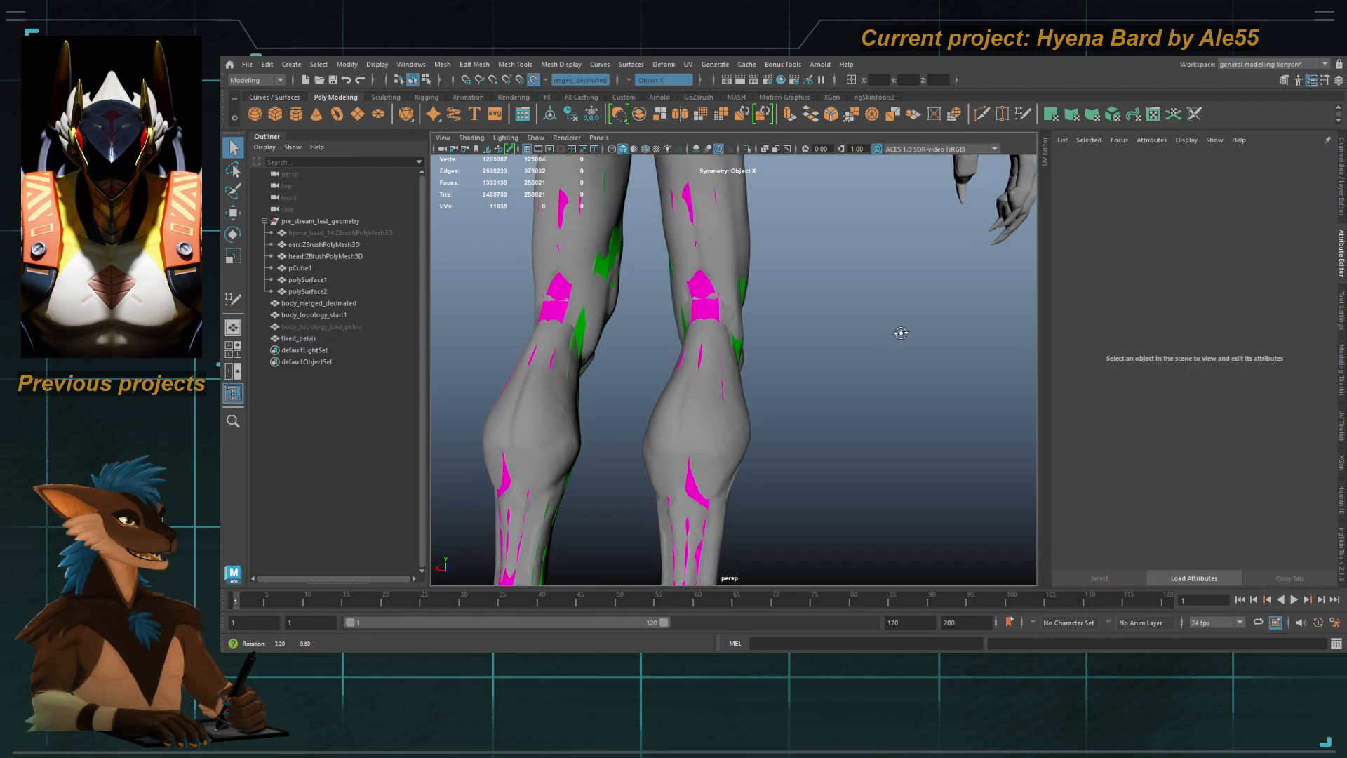
# Step: Isolate the retopology mesh to check the magenta loops against the red, blue and green ones
pyautogui.keyDown('alt'); pyautogui.moveTo(899, 330); pyautogui.dragTo(779, 335); pyautogui.keyUp('alt')
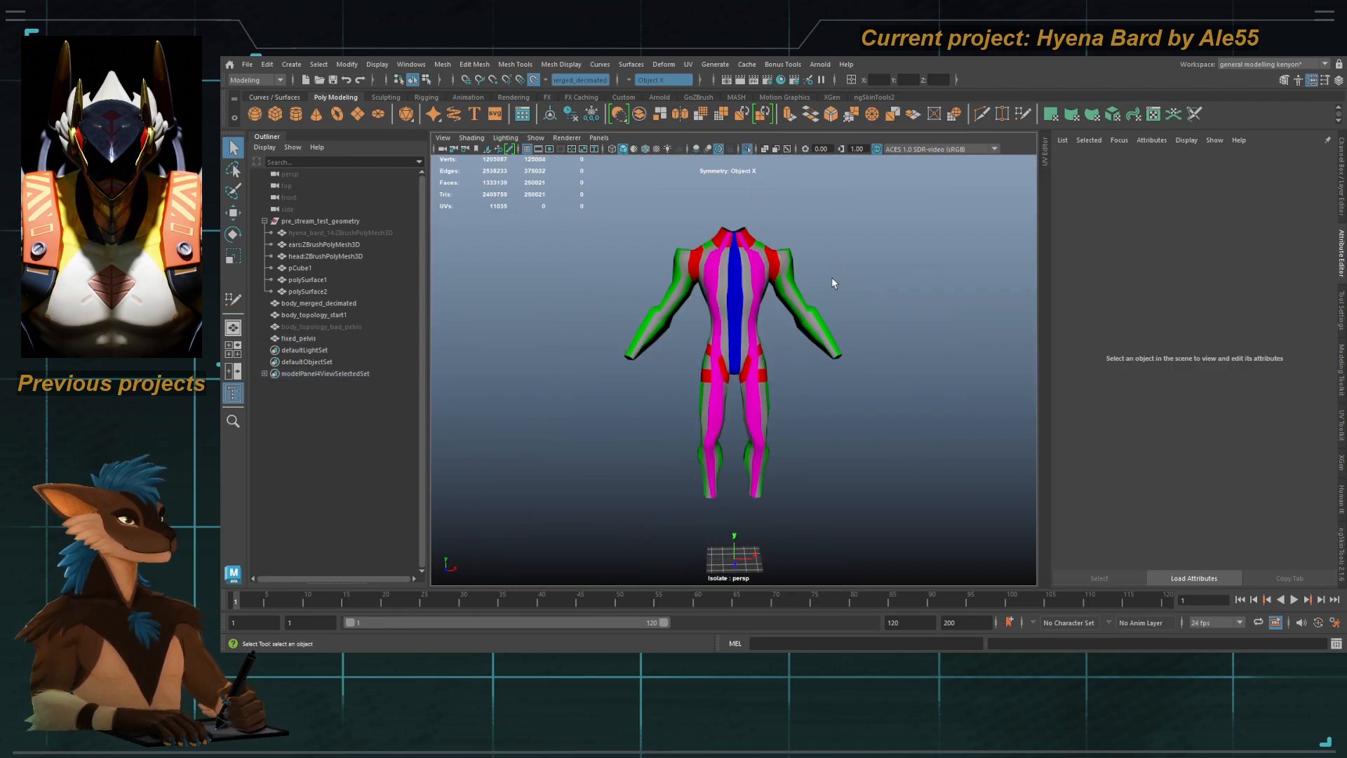
pyautogui.keyDown('alt'); pyautogui.moveTo(834, 283); pyautogui.dragTo(807, 289); pyautogui.keyUp('alt')
pyautogui.click(759, 309)
pyautogui.scroll(5, 764, 312)
pyautogui.click(835, 330)
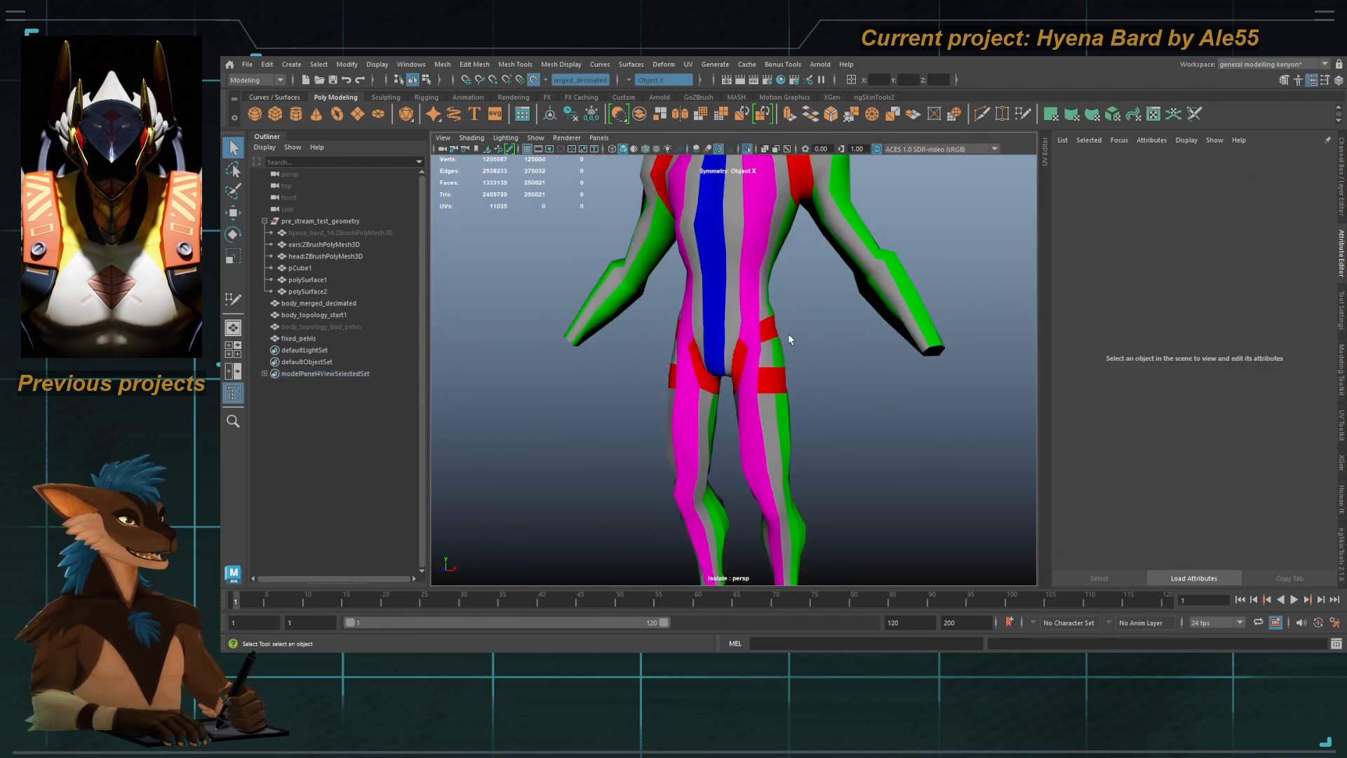
pyautogui.scroll(4, 782, 327)
# Step: Select the magenta faces crossing the hip and upper-thigh bands, front and back, and assign them the red loop material
pyautogui.click(762, 308)
pyautogui.press('F11')
pyautogui.click(754, 310)
pyautogui.keyDown('shift'); pyautogui.click(775, 307); pyautogui.keyUp('shift')
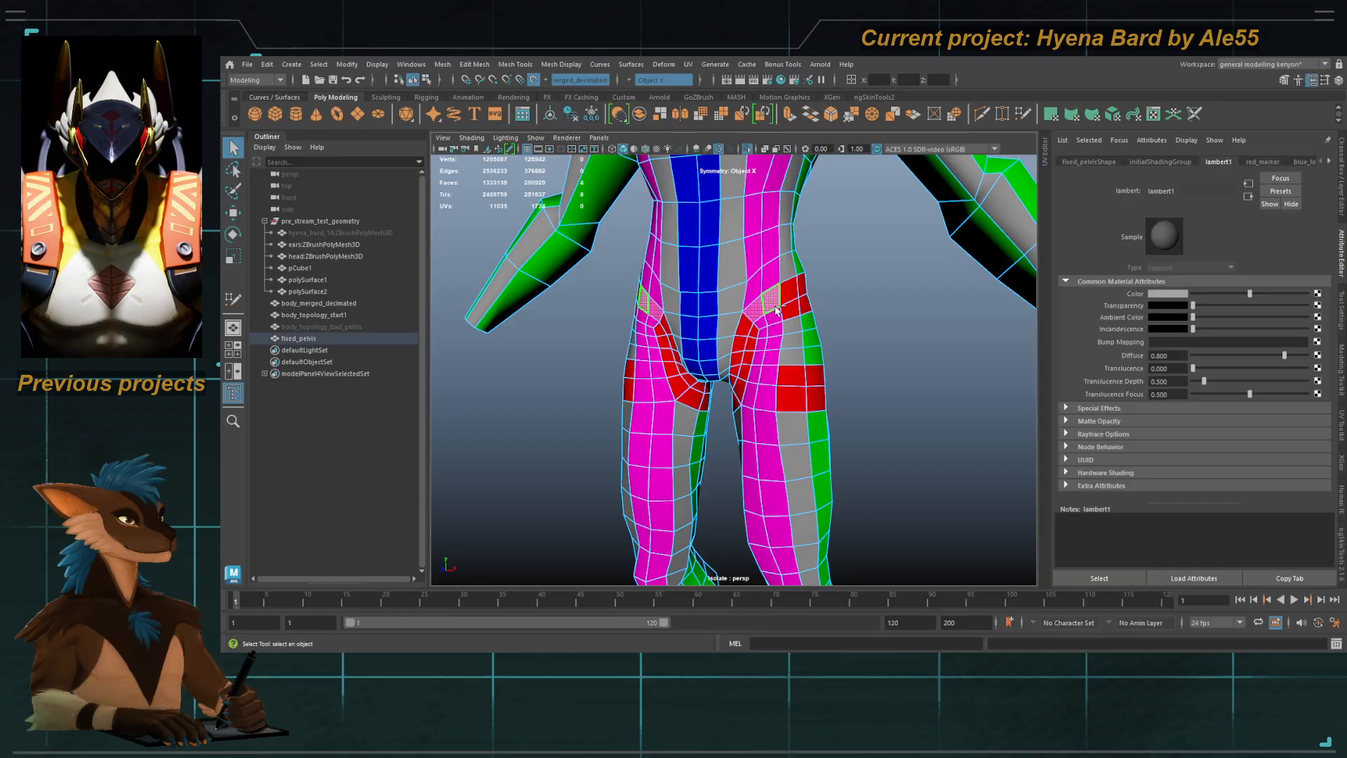
pyautogui.keyDown('shift'); pyautogui.click(754, 376); pyautogui.keyUp('shift')
pyautogui.keyDown('shift'); pyautogui.click(770, 376); pyautogui.keyUp('shift')
pyautogui.keyDown('shift'); pyautogui.click(770, 399); pyautogui.keyUp('shift')
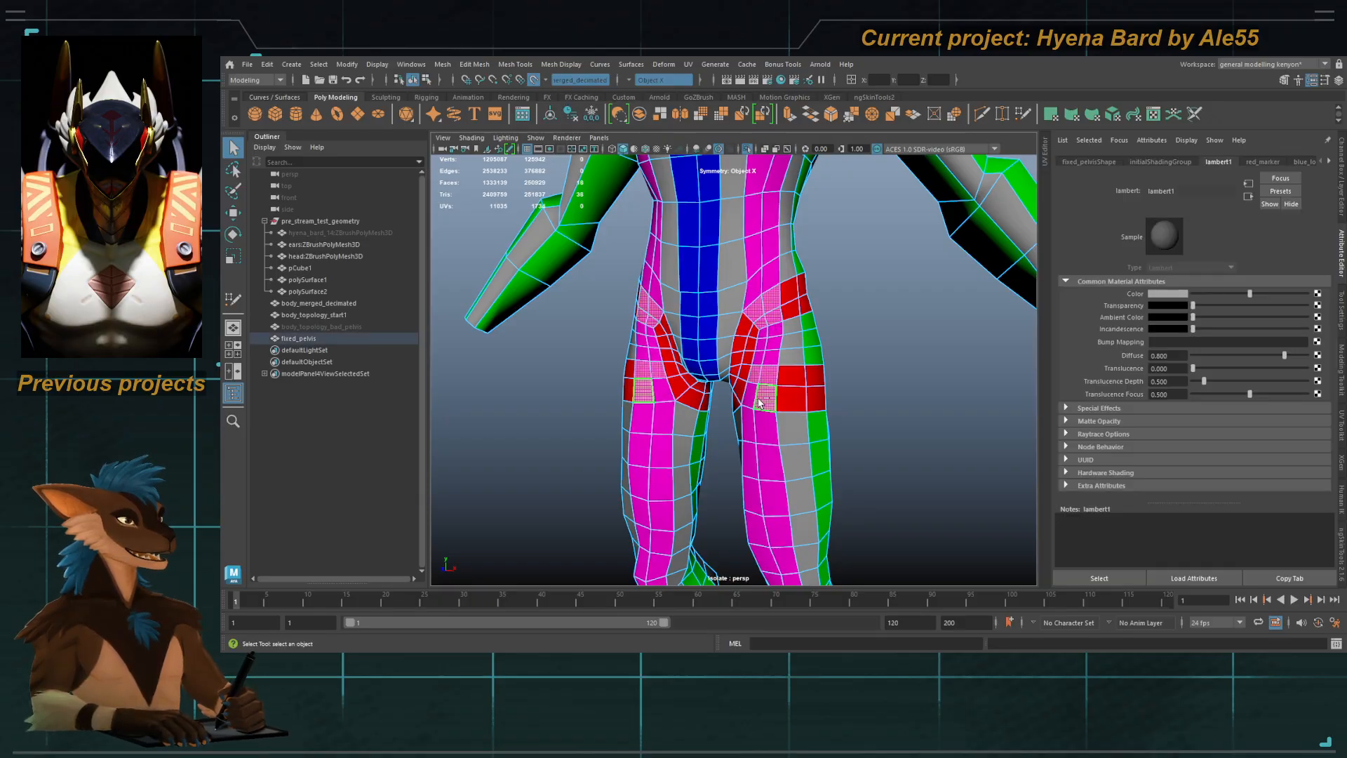
pyautogui.keyDown('shift'); pyautogui.click(754, 397); pyautogui.keyUp('shift')
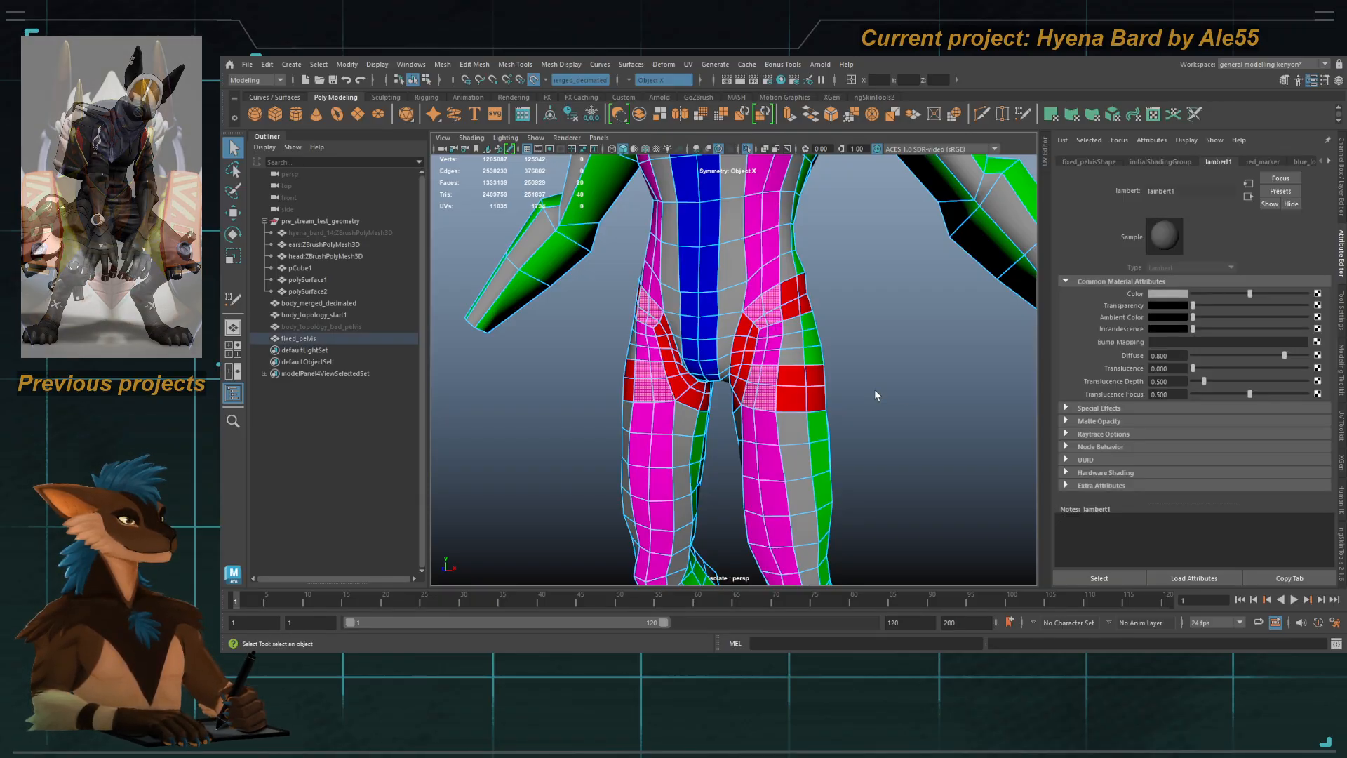
pyautogui.keyDown('alt'); pyautogui.moveTo(876, 395); pyautogui.dragTo(708, 377); pyautogui.keyUp('alt')
pyautogui.keyDown('shift'); pyautogui.click(682, 303); pyautogui.keyUp('shift')
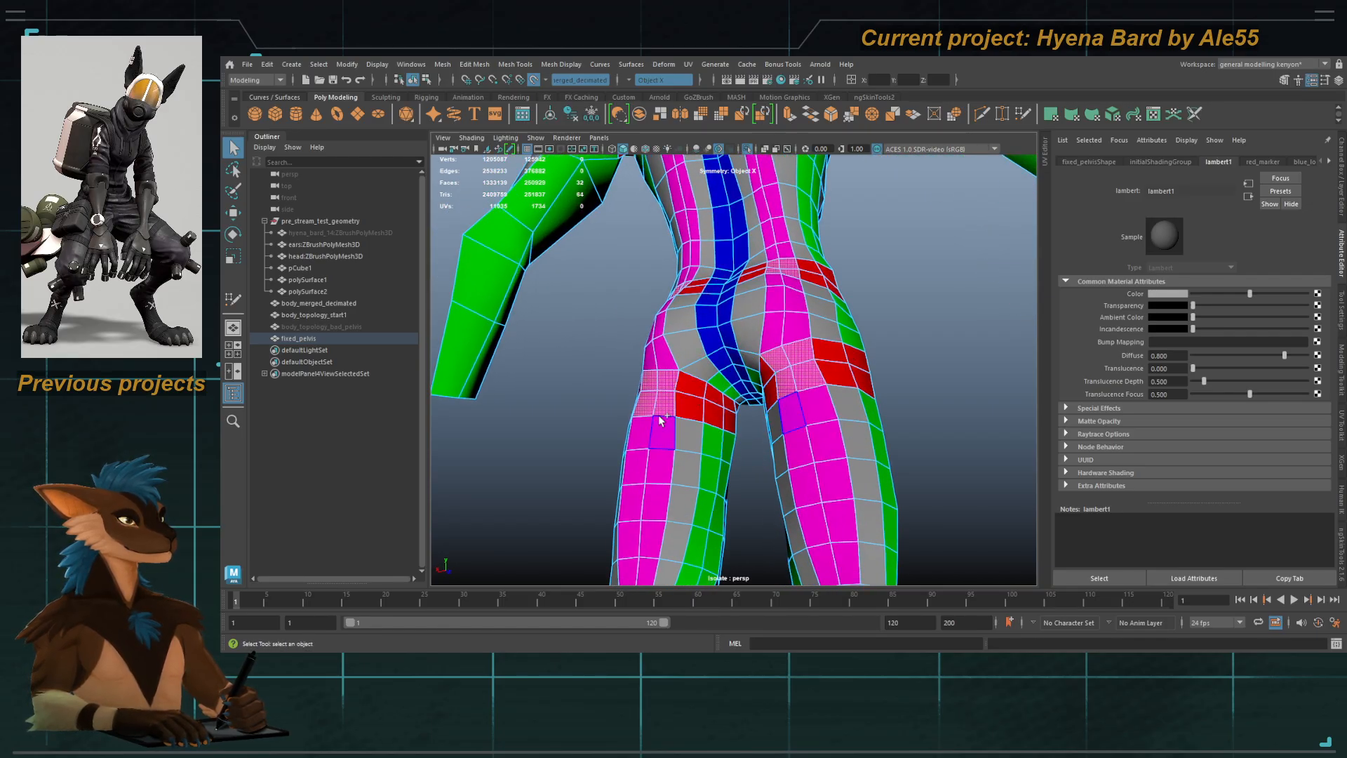
pyautogui.click(743, 604)
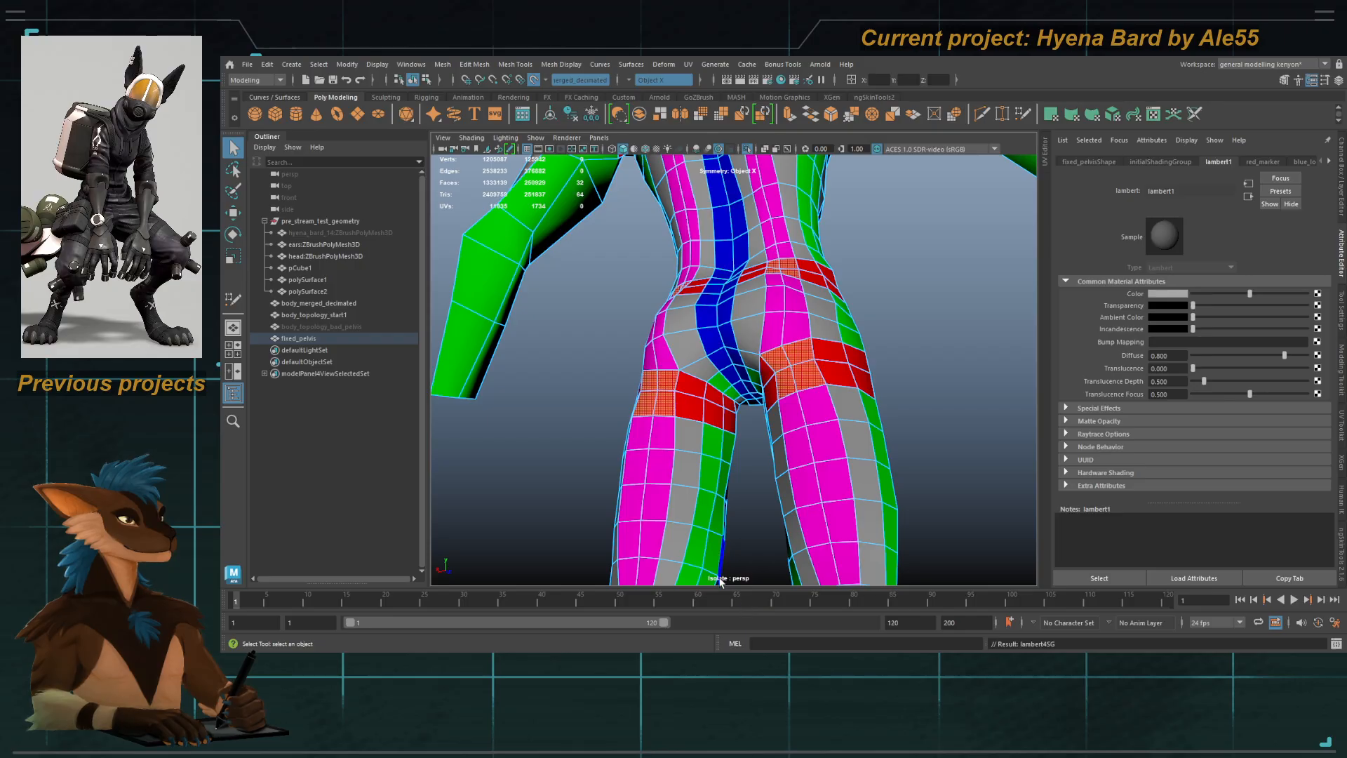
pyautogui.moveTo(687, 467); pyautogui.dragTo(745, 401, button='right')
# Step: Inspect the recoloured loops on the isolated mesh from the back, side and front
pyautogui.keyDown('alt'); pyautogui.moveTo(766, 412); pyautogui.dragTo(807, 442); pyautogui.keyUp('alt')
pyautogui.click(897, 414)
pyautogui.keyDown('alt'); pyautogui.moveTo(898, 413); pyautogui.dragTo(817, 382, button='right'); pyautogui.keyUp('alt')
pyautogui.keyDown('alt'); pyautogui.moveTo(814, 377); pyautogui.dragTo(546, 384); pyautogui.keyUp('alt')
pyautogui.click(725, 337)
pyautogui.keyDown('alt'); pyautogui.moveTo(728, 235); pyautogui.dragTo(728, 417, button='middle'); pyautogui.keyUp('alt')
pyautogui.keyDown('alt'); pyautogui.moveTo(852, 319); pyautogui.dragTo(977, 405); pyautogui.keyUp('alt')
pyautogui.click(800, 291)
pyautogui.click(748, 387)
pyautogui.press('f')
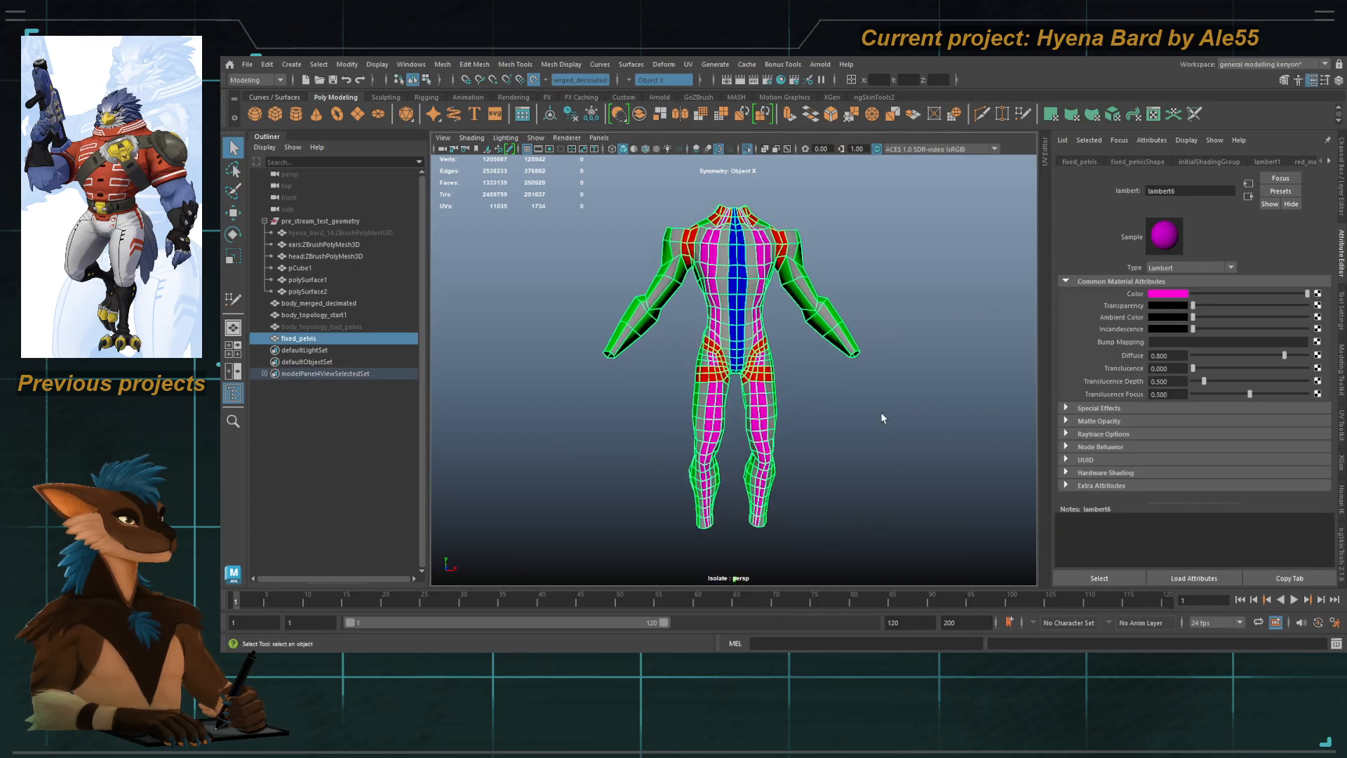
pyautogui.click(883, 412)
pyautogui.keyDown('alt'); pyautogui.moveTo(885, 412); pyautogui.dragTo(854, 415); pyautogui.keyUp('alt')
pyautogui.click(763, 394)
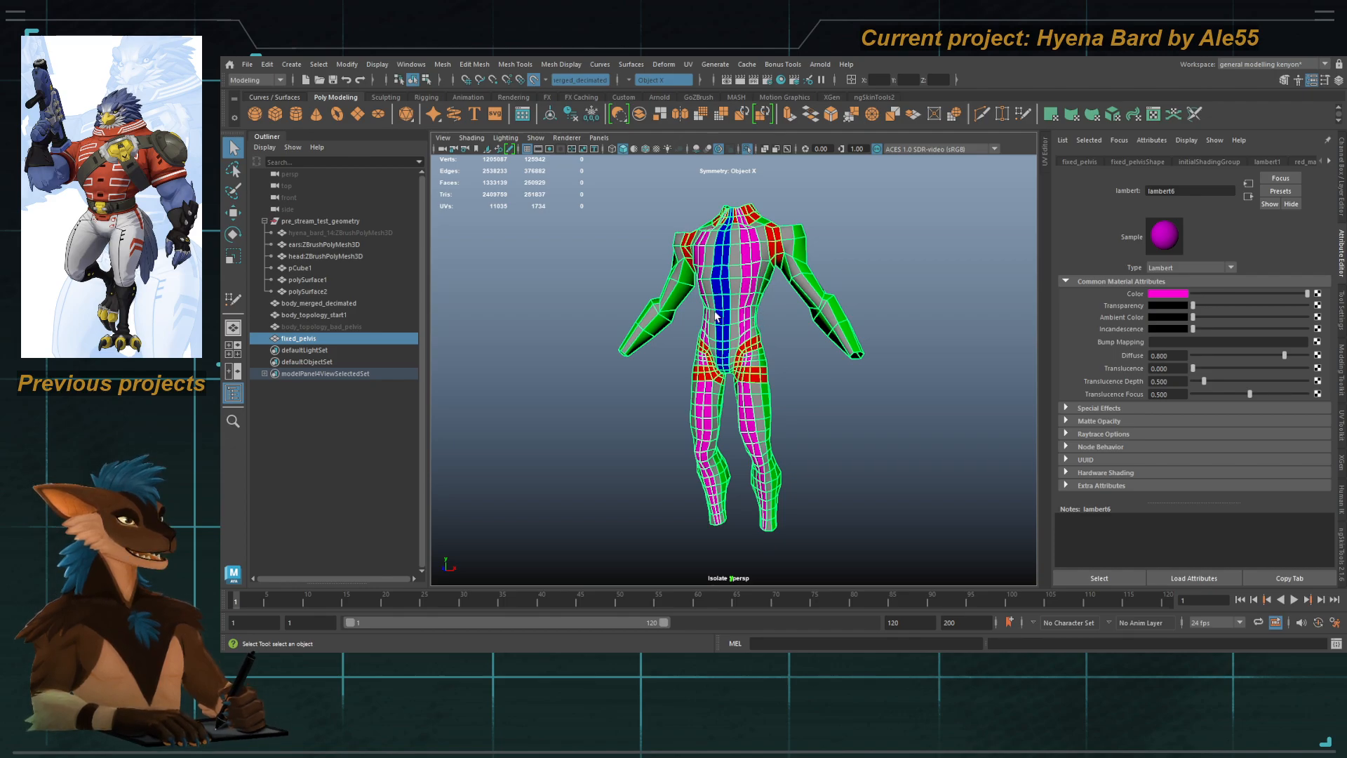
# Step: Exit isolation to show the sculpt again and resume Quad Draw on the retopology mesh
pyautogui.click(747, 149)
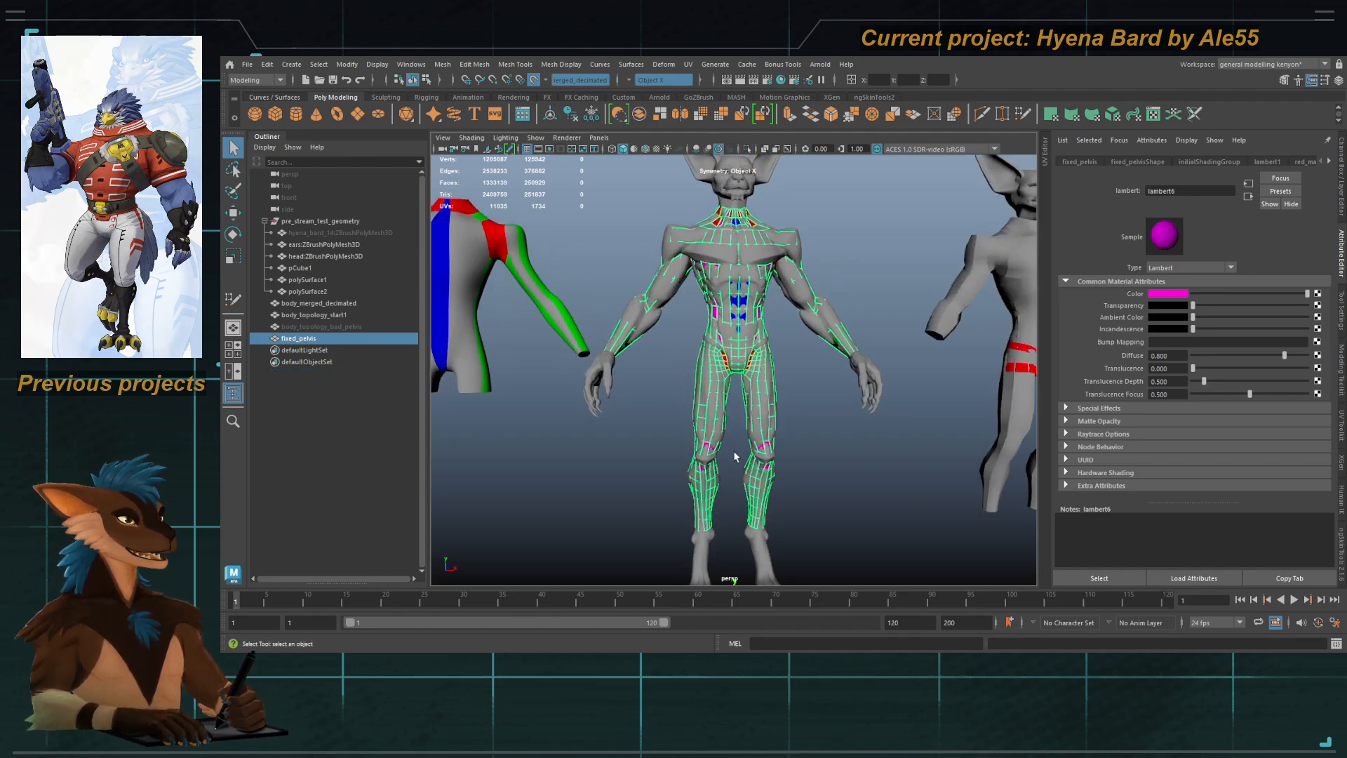
pyautogui.keyDown('alt'); pyautogui.moveTo(735, 457); pyautogui.dragTo(741, 367, button='middle'); pyautogui.keyUp('alt')
pyautogui.keyDown('alt'); pyautogui.moveTo(741, 366); pyautogui.dragTo(881, 426, button='right'); pyautogui.keyUp('alt')
pyautogui.press('y')
pyautogui.keyDown('alt'); pyautogui.moveTo(806, 424); pyautogui.dragTo(767, 421); pyautogui.keyUp('alt')
pyautogui.keyDown('alt'); pyautogui.moveTo(759, 361); pyautogui.dragTo(748, 471, button='middle'); pyautogui.keyUp('alt')
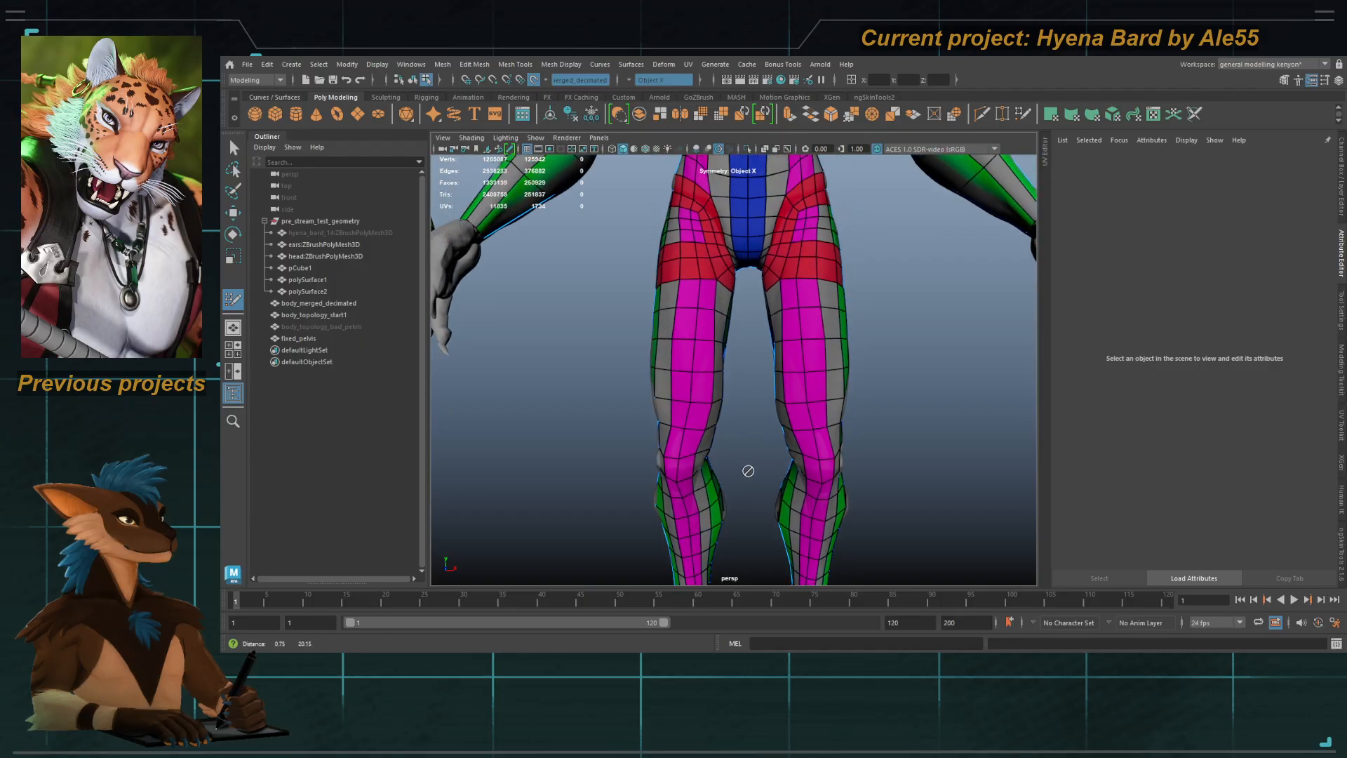
# Step: Review the coloured edge flow from the neck and shoulders down the torso, then across the whole body
pyautogui.keyDown('alt'); pyautogui.moveTo(748, 470); pyautogui.dragTo(718, 382, button='right'); pyautogui.keyUp('alt')
pyautogui.keyDown('alt'); pyautogui.moveTo(709, 384); pyautogui.dragTo(768, 379); pyautogui.keyUp('alt')
pyautogui.keyDown('alt'); pyautogui.moveTo(691, 238); pyautogui.dragTo(842, 459, button='middle'); pyautogui.keyUp('alt')
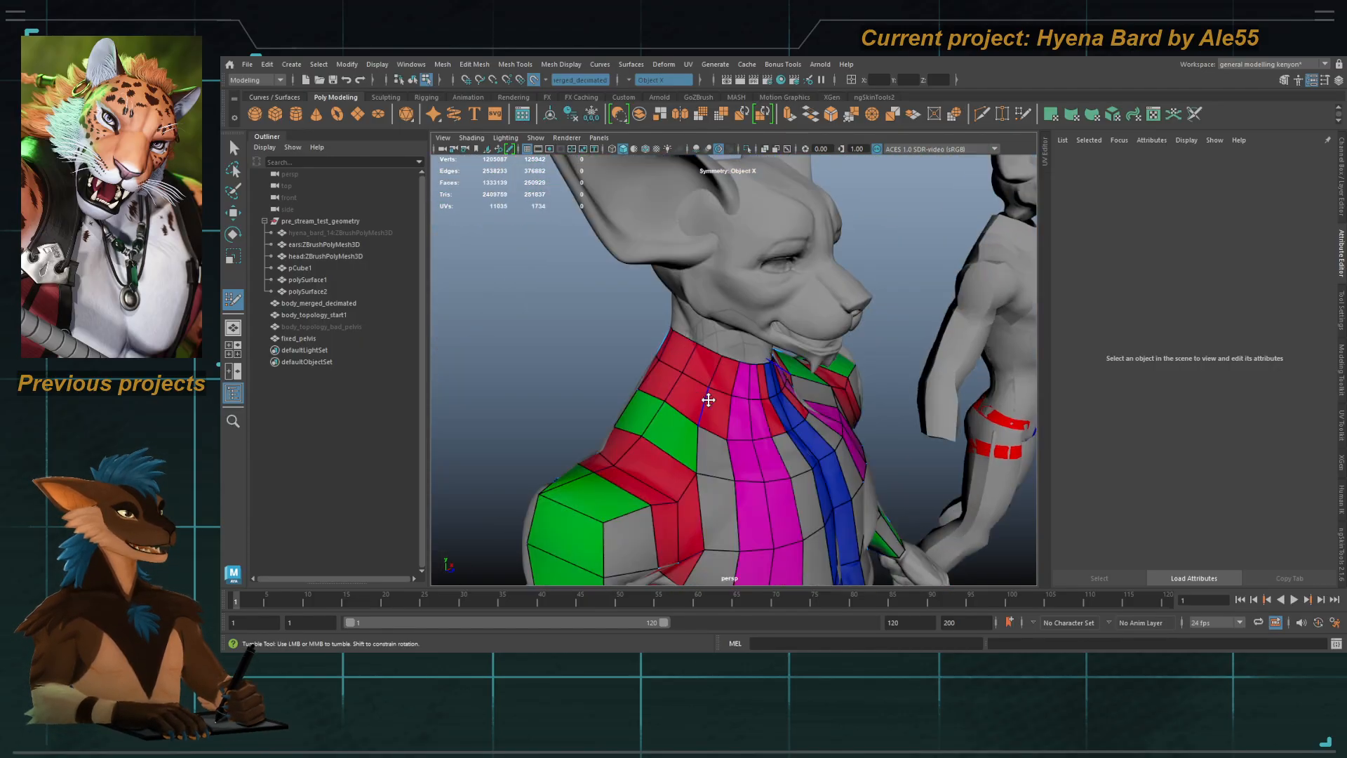
pyautogui.keyDown('alt'); pyautogui.moveTo(709, 400); pyautogui.dragTo(638, 256, button='right'); pyautogui.keyUp('alt')
pyautogui.keyDown('alt'); pyautogui.moveTo(698, 487); pyautogui.dragTo(692, 364, button='middle'); pyautogui.keyUp('alt')
pyautogui.keyDown('alt'); pyautogui.moveTo(692, 364); pyautogui.dragTo(664, 403); pyautogui.keyUp('alt')
pyautogui.keyDown('alt'); pyautogui.moveTo(743, 488); pyautogui.dragTo(624, 291, button='middle'); pyautogui.keyUp('alt')
pyautogui.keyDown('alt'); pyautogui.moveTo(624, 291); pyautogui.dragTo(516, 179, button='right'); pyautogui.keyUp('alt')
pyautogui.keyDown('alt'); pyautogui.moveTo(649, 323); pyautogui.dragTo(659, 375, button='middle'); pyautogui.keyUp('alt')
pyautogui.keyDown('alt'); pyautogui.moveTo(659, 375); pyautogui.dragTo(706, 395); pyautogui.keyUp('alt')
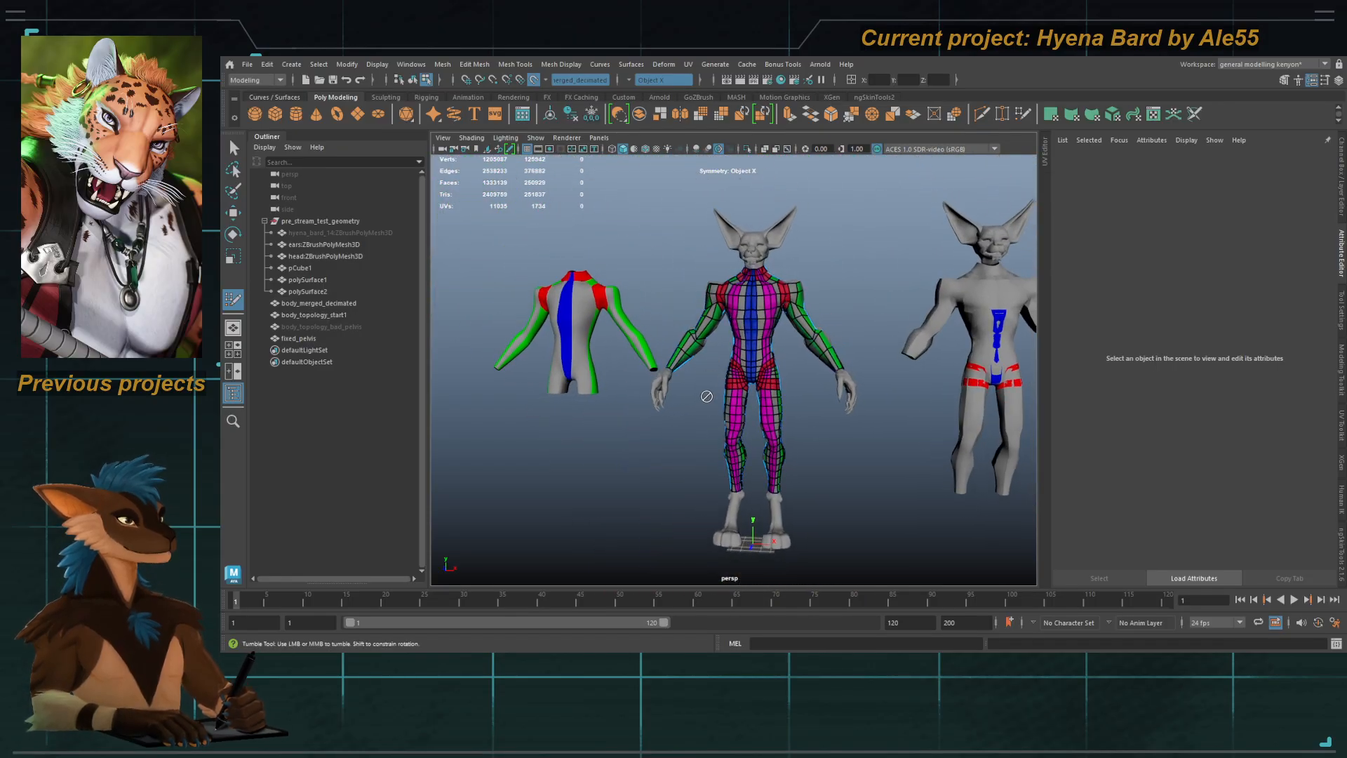
pyautogui.keyDown('alt'); pyautogui.moveTo(745, 391); pyautogui.dragTo(793, 547, button='right'); pyautogui.keyUp('alt')
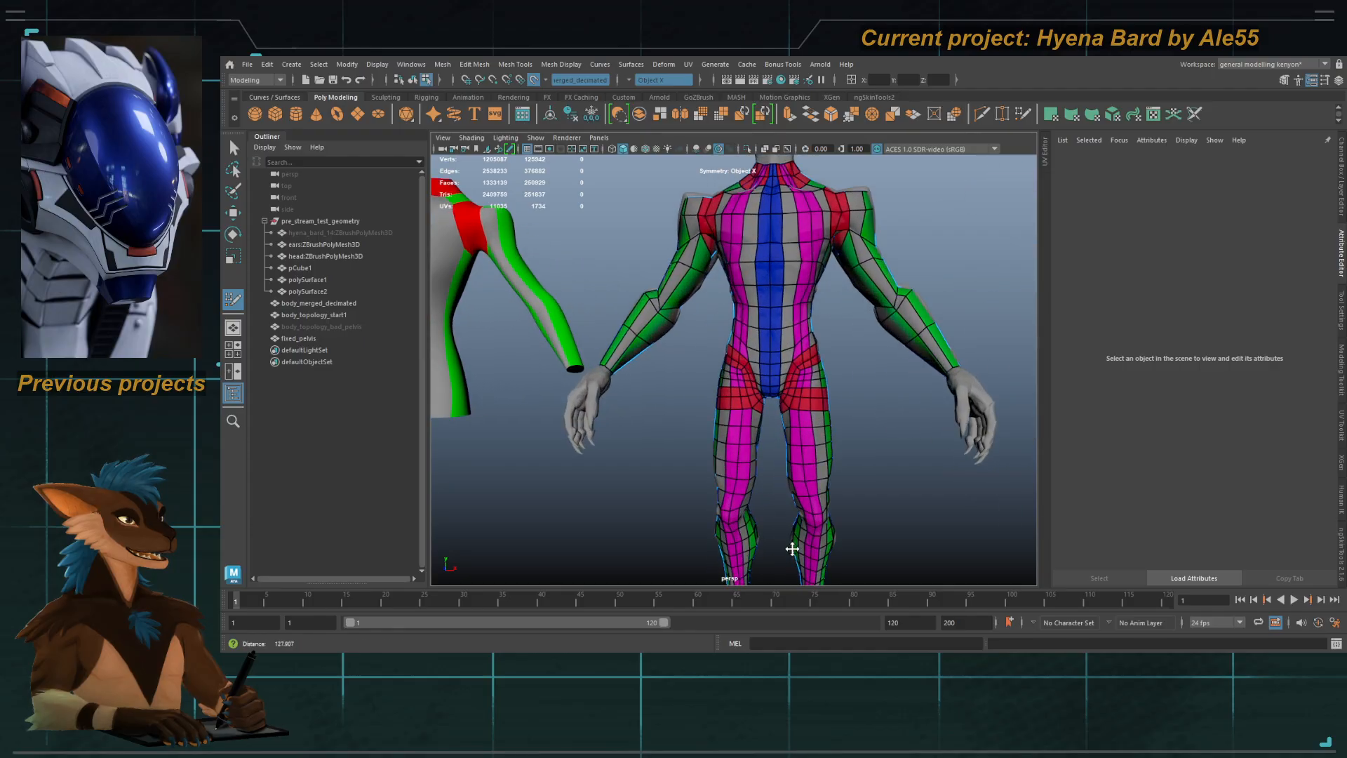
# Step: Relax the magenta columns on the front of both thighs above the knees
pyautogui.keyDown('alt'); pyautogui.moveTo(794, 547); pyautogui.dragTo(724, 332, button='middle'); pyautogui.keyUp('alt')
pyautogui.keyDown('alt'); pyautogui.moveTo(788, 484); pyautogui.dragTo(772, 264, button='middle'); pyautogui.keyUp('alt')
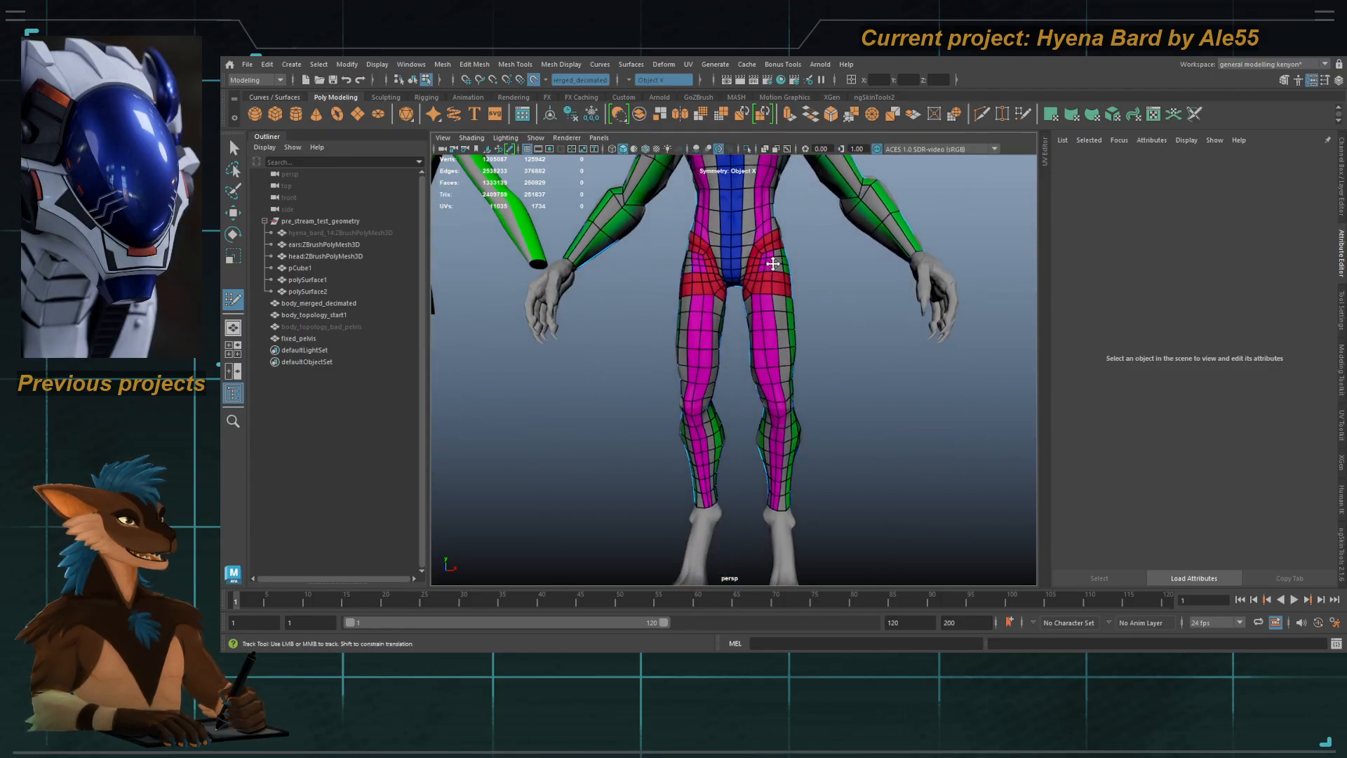
pyautogui.keyDown('alt'); pyautogui.moveTo(772, 264); pyautogui.dragTo(662, 360, button='right'); pyautogui.keyUp('alt')
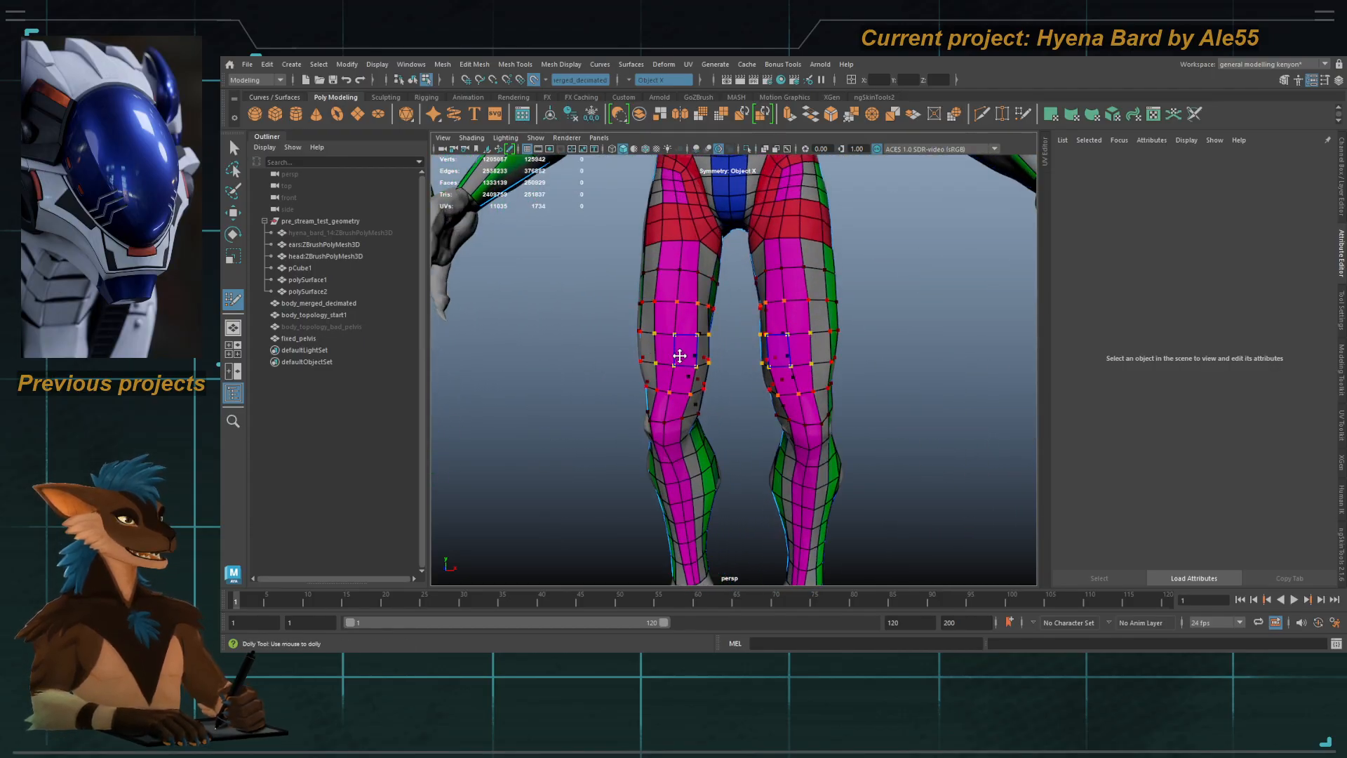
pyautogui.moveTo(668, 317)
pyautogui.keyDown('shift'); pyautogui.mouseDown()
pyautogui.moveTo(675, 379)
pyautogui.moveTo(674, 349)
pyautogui.moveTo(726, 333)
pyautogui.mouseUp(); pyautogui.keyUp('shift')
pyautogui.keyDown('alt'); pyautogui.moveTo(601, 486); pyautogui.dragTo(659, 336, button='middle'); pyautogui.keyUp('alt')
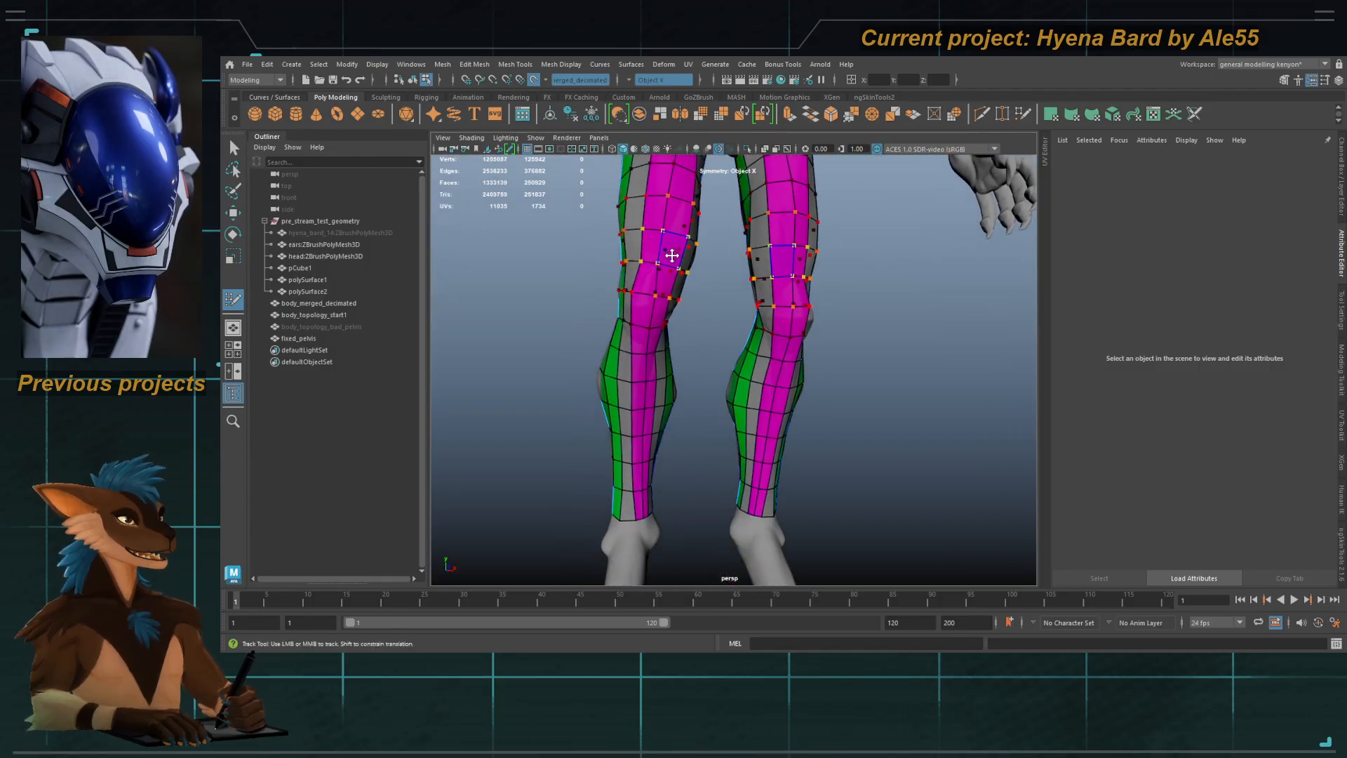
# Step: Shift the ankle border vertices and relax the magenta columns along the front of both shins up towards the knees
pyautogui.keyDown('alt'); pyautogui.moveTo(673, 409); pyautogui.dragTo(613, 398); pyautogui.keyUp('alt')
pyautogui.keyDown('alt'); pyautogui.moveTo(651, 493); pyautogui.dragTo(665, 349, button='middle'); pyautogui.keyUp('alt')
pyautogui.keyDown('alt'); pyautogui.moveTo(596, 379); pyautogui.dragTo(681, 390, button='right'); pyautogui.keyUp('alt')
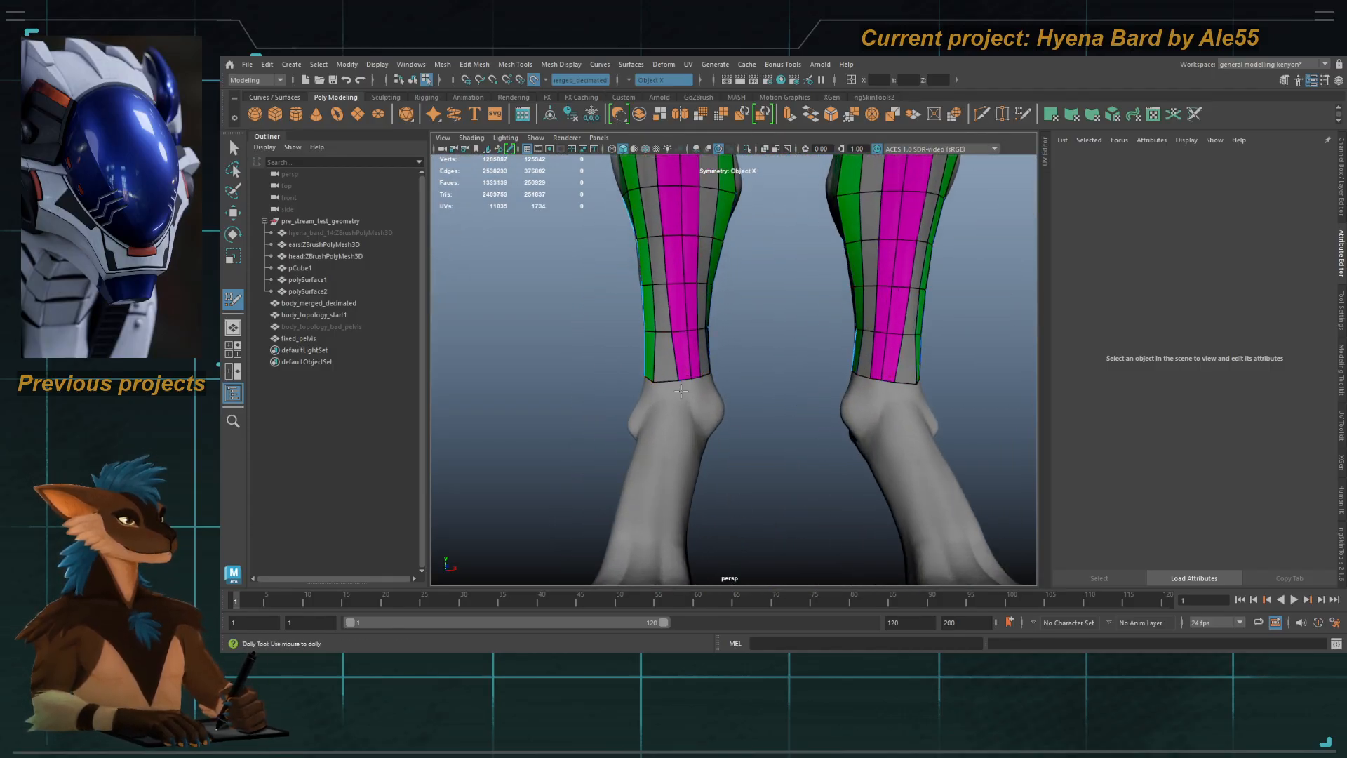
pyautogui.keyDown('alt'); pyautogui.moveTo(678, 206); pyautogui.dragTo(679, 294, button='middle'); pyautogui.keyUp('alt')
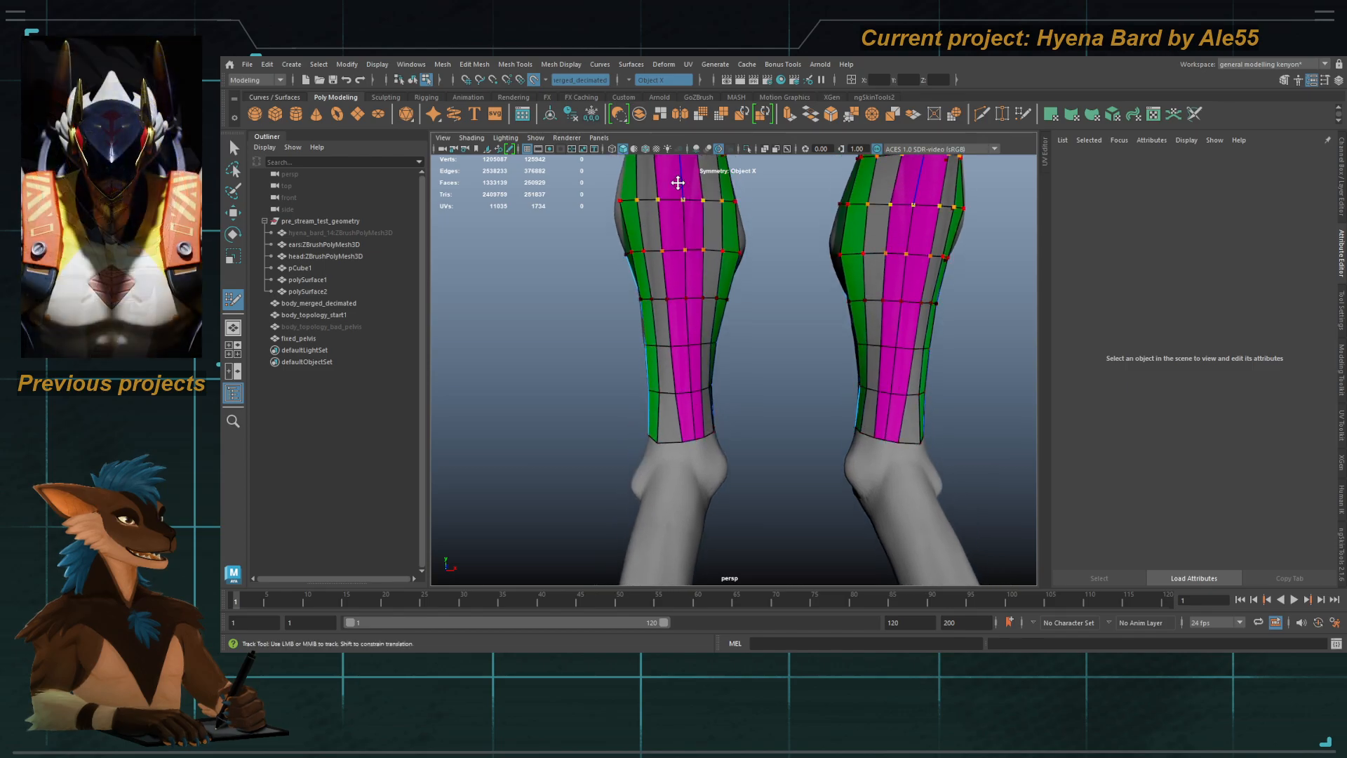
pyautogui.keyDown('alt'); pyautogui.moveTo(699, 468); pyautogui.dragTo(613, 456); pyautogui.keyUp('alt')
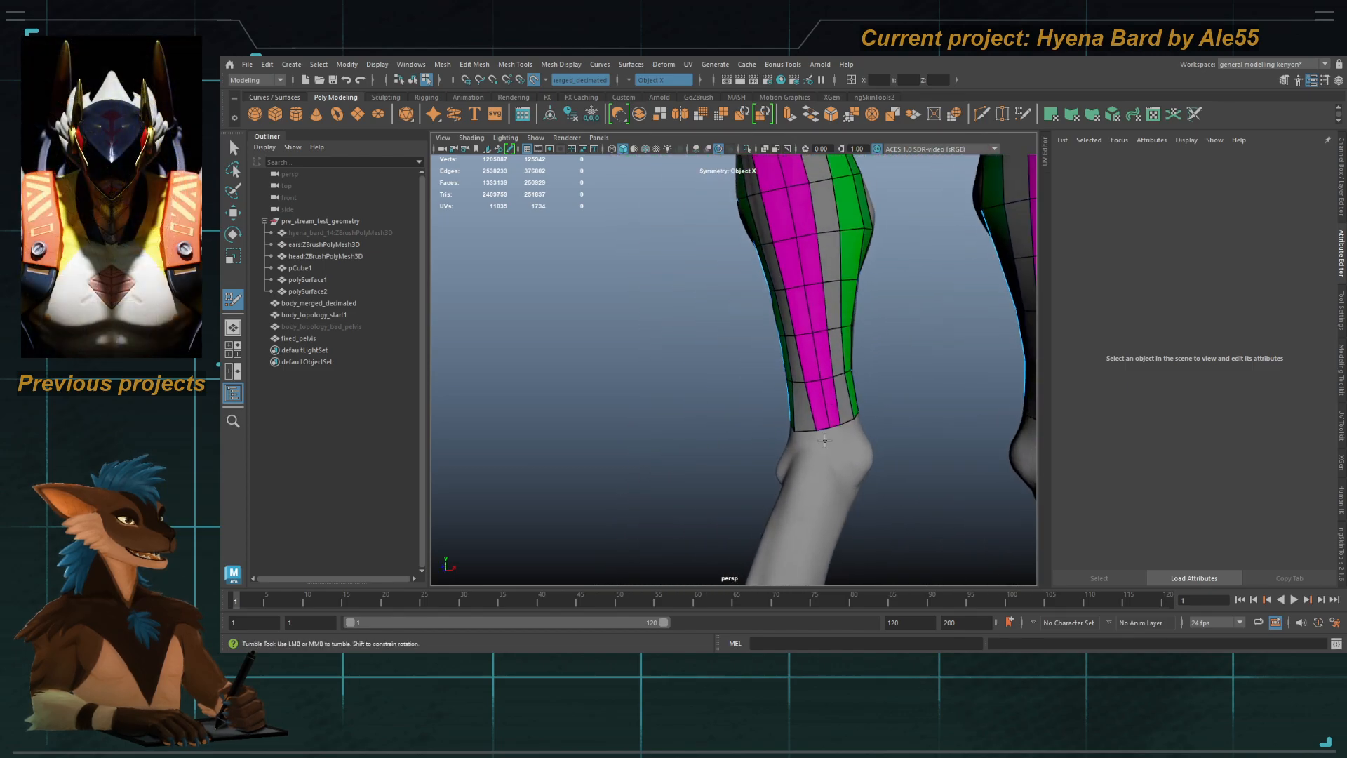
pyautogui.keyDown('alt'); pyautogui.moveTo(701, 441); pyautogui.dragTo(787, 439); pyautogui.keyUp('alt')
pyautogui.keyDown('alt'); pyautogui.moveTo(730, 435); pyautogui.dragTo(807, 378, button='middle'); pyautogui.keyUp('alt')
pyautogui.moveTo(691, 379)
pyautogui.mouseDown()
pyautogui.moveTo(659, 385)
pyautogui.moveTo(676, 375)
pyautogui.mouseUp()
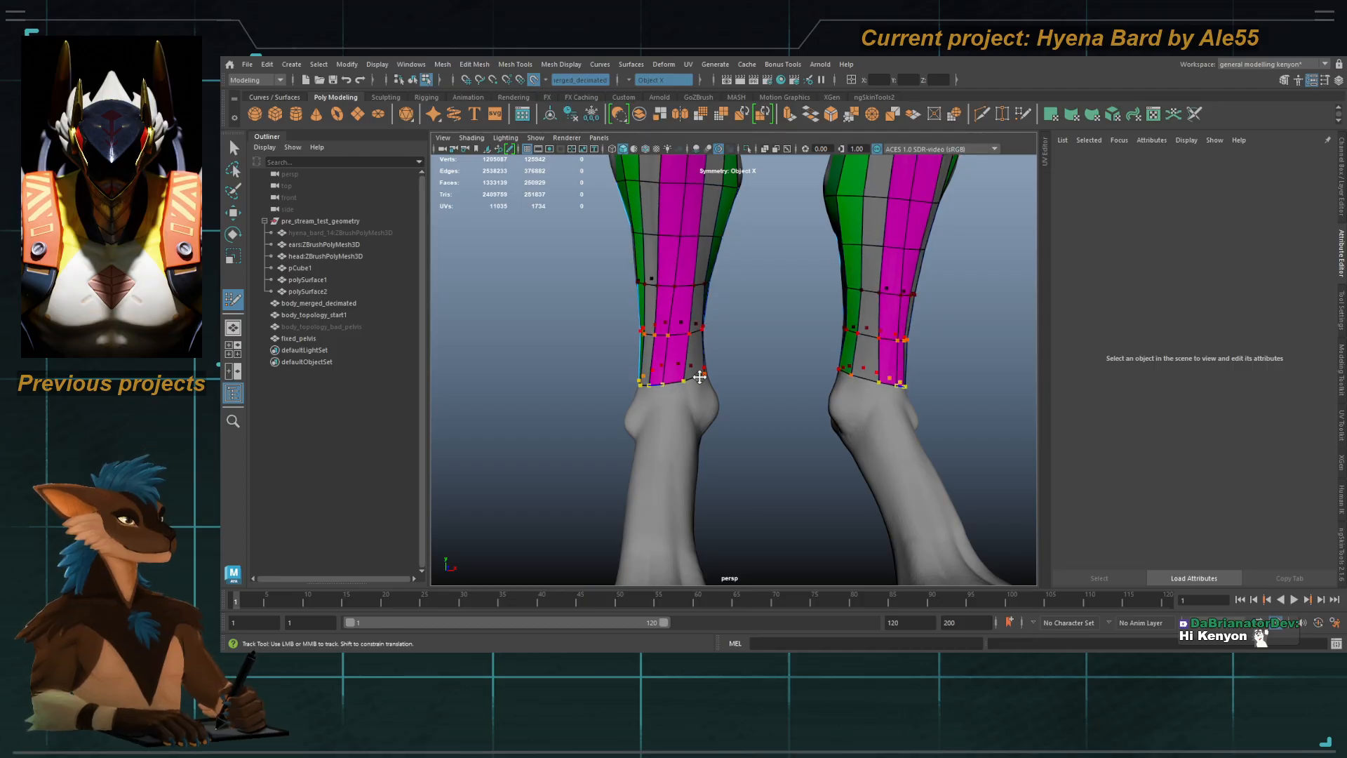
pyautogui.keyDown('alt'); pyautogui.moveTo(668, 237); pyautogui.dragTo(672, 306, button='middle'); pyautogui.keyUp('alt')
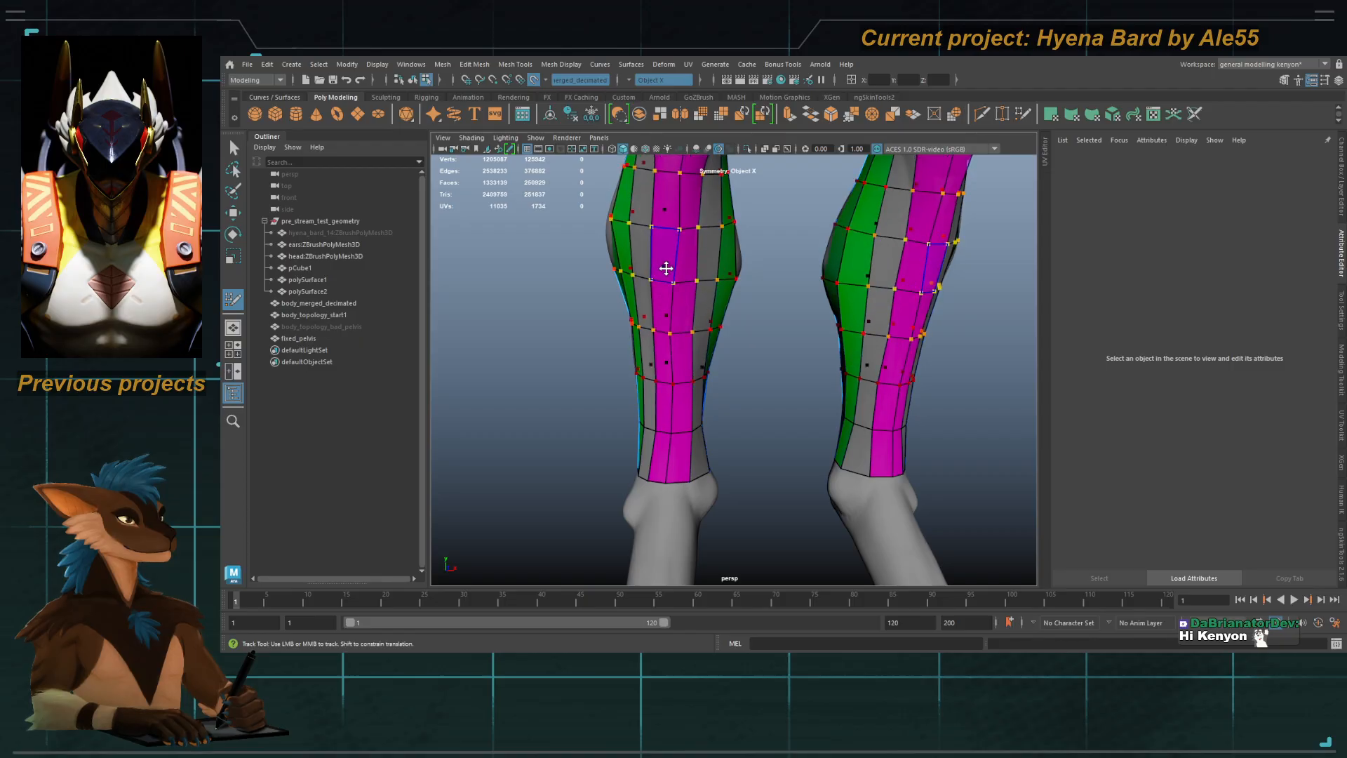
pyautogui.keyDown('alt'); pyautogui.moveTo(682, 355); pyautogui.dragTo(652, 389, button='right'); pyautogui.keyUp('alt')
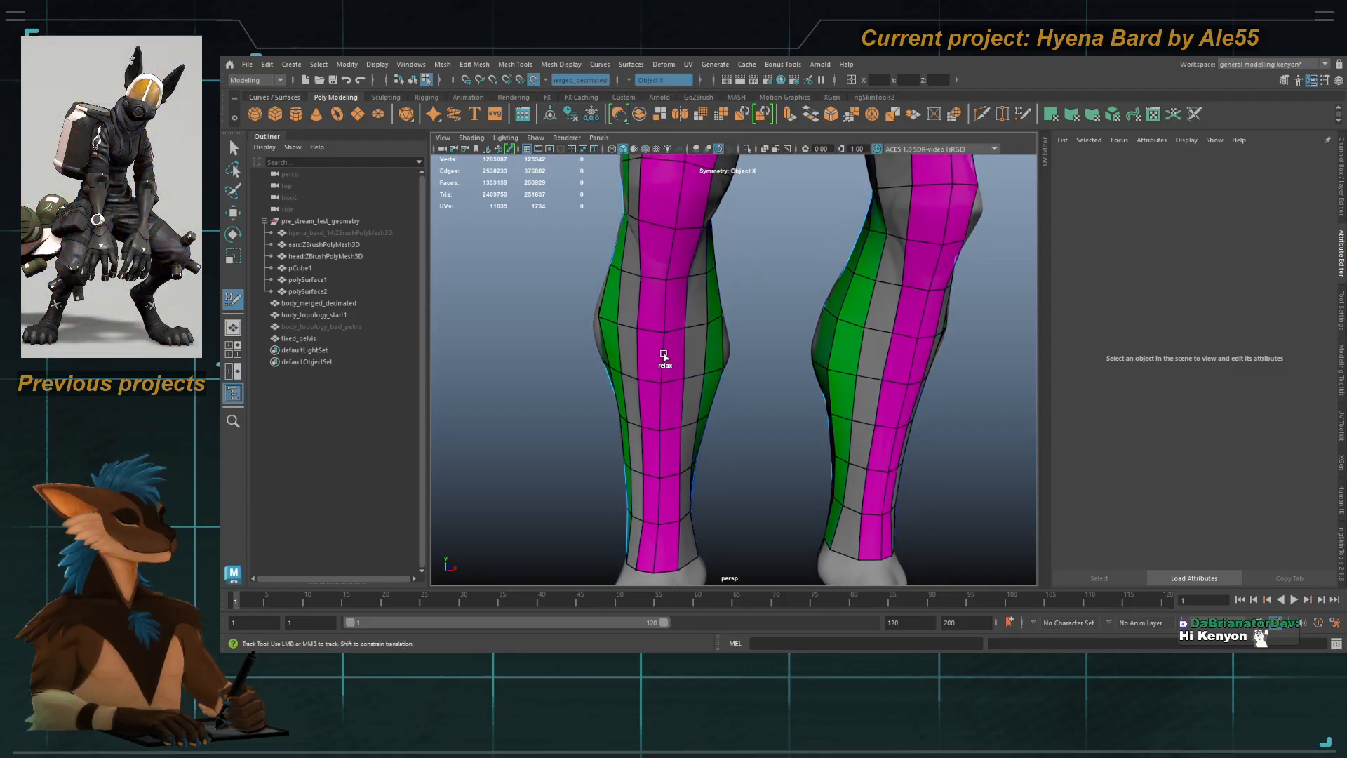
# Step: Insert an edge loop around the upper calves just below the knees and relax the surrounding vertices at the back
pyautogui.keyDown('alt'); pyautogui.moveTo(675, 386); pyautogui.dragTo(776, 391); pyautogui.keyUp('alt')
pyautogui.keyDown('alt'); pyautogui.moveTo(776, 391); pyautogui.dragTo(617, 449, button='right'); pyautogui.keyUp('alt')
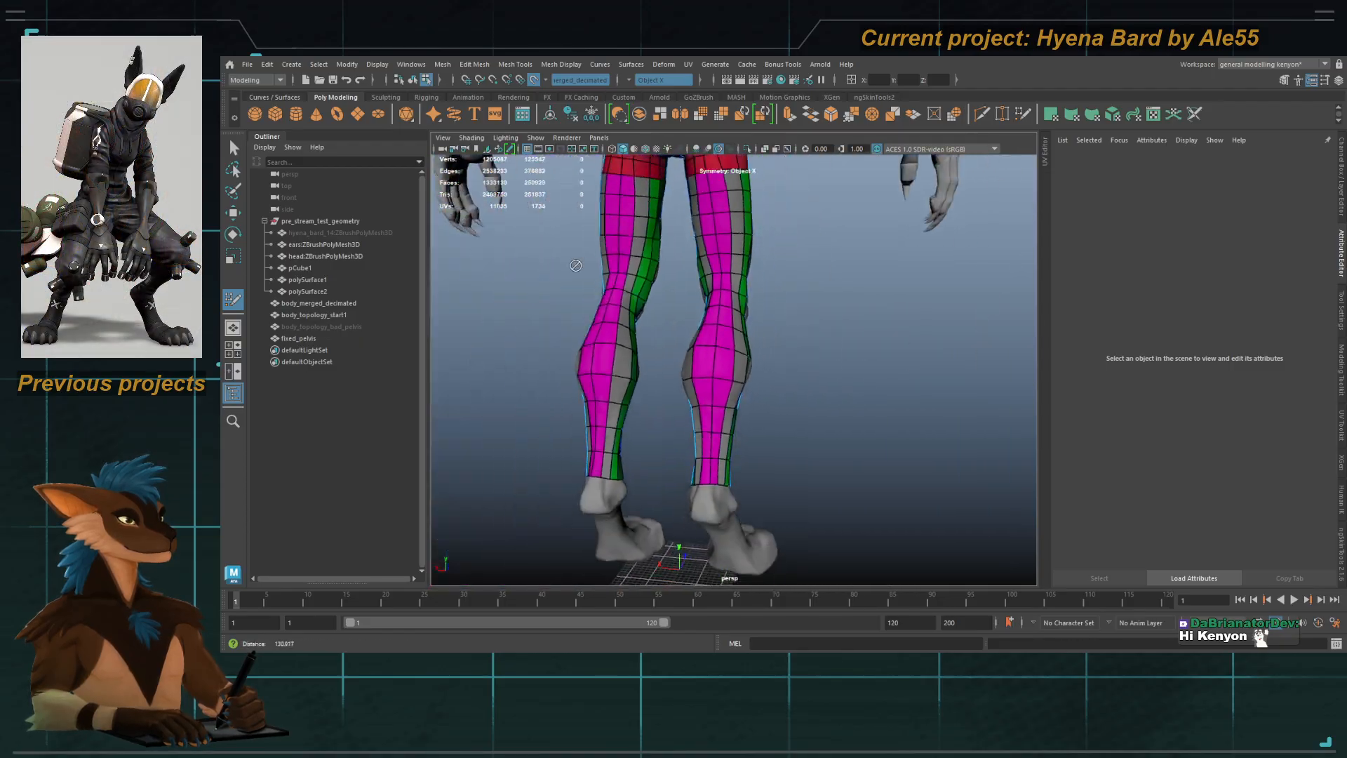
pyautogui.keyDown('alt'); pyautogui.moveTo(618, 449); pyautogui.dragTo(724, 416); pyautogui.keyUp('alt')
pyautogui.keyDown('alt'); pyautogui.moveTo(724, 416); pyautogui.dragTo(693, 331, button='middle'); pyautogui.keyUp('alt')
pyautogui.keyDown('alt'); pyautogui.moveTo(693, 330); pyautogui.dragTo(745, 382, button='right'); pyautogui.keyUp('alt')
pyautogui.keyDown('alt'); pyautogui.moveTo(745, 382); pyautogui.dragTo(664, 392); pyautogui.keyUp('alt')
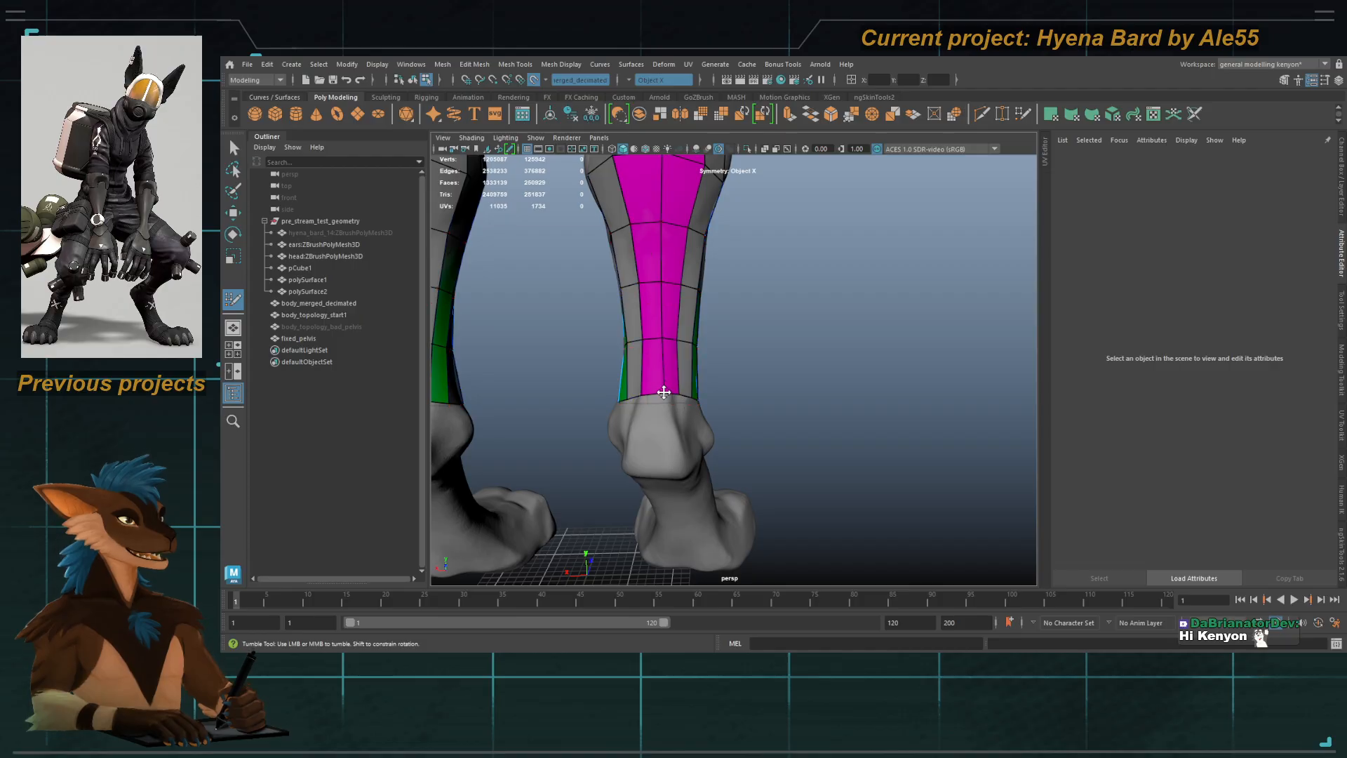
pyautogui.keyDown('alt'); pyautogui.moveTo(657, 205); pyautogui.dragTo(703, 460, button='middle'); pyautogui.keyUp('alt')
pyautogui.keyDown('alt'); pyautogui.moveTo(703, 459); pyautogui.dragTo(685, 353, button='right'); pyautogui.keyUp('alt')
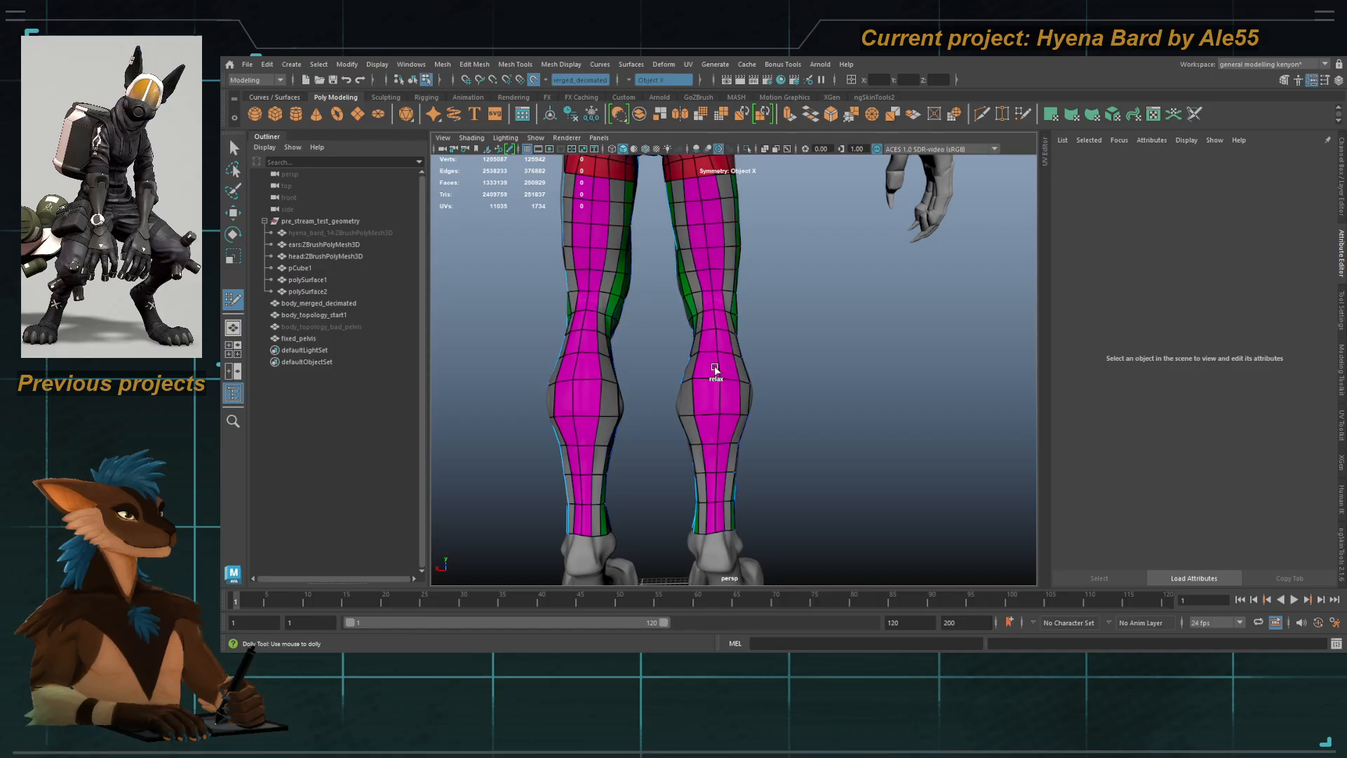
pyautogui.keyDown('alt'); pyautogui.moveTo(716, 376); pyautogui.dragTo(712, 361, button='middle'); pyautogui.keyUp('alt')
pyautogui.keyDown('ctrl'); pyautogui.click(711, 280); pyautogui.keyUp('ctrl')
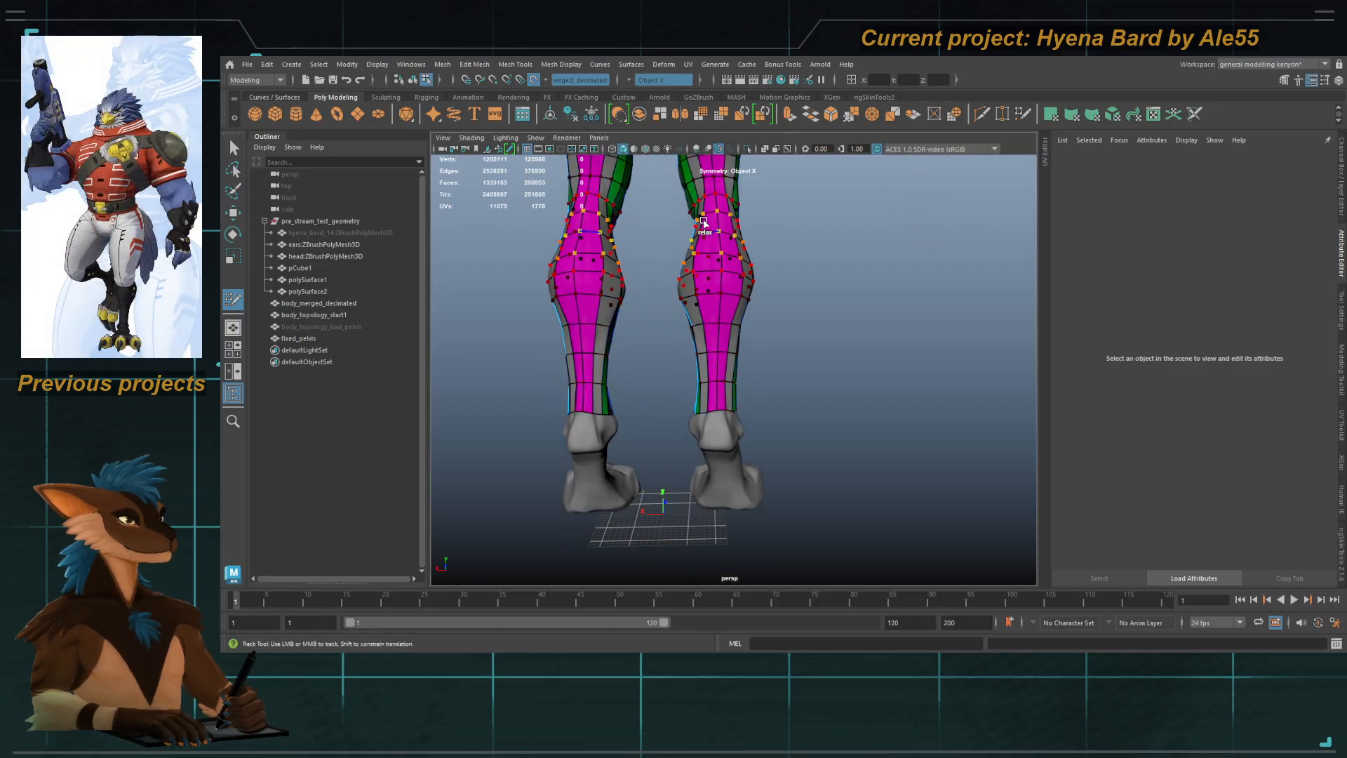
# Step: Examine the ankle border and the bare heel and foot from the front and both sides
pyautogui.keyDown('alt'); pyautogui.moveTo(733, 363); pyautogui.dragTo(597, 385); pyautogui.keyUp('alt')
pyautogui.keyDown('alt'); pyautogui.moveTo(793, 402); pyautogui.dragTo(695, 411); pyautogui.keyUp('alt')
pyautogui.keyDown('alt'); pyautogui.moveTo(694, 412); pyautogui.dragTo(751, 420, button='right'); pyautogui.keyUp('alt')
pyautogui.keyDown('alt'); pyautogui.moveTo(736, 420); pyautogui.dragTo(805, 427); pyautogui.keyUp('alt')
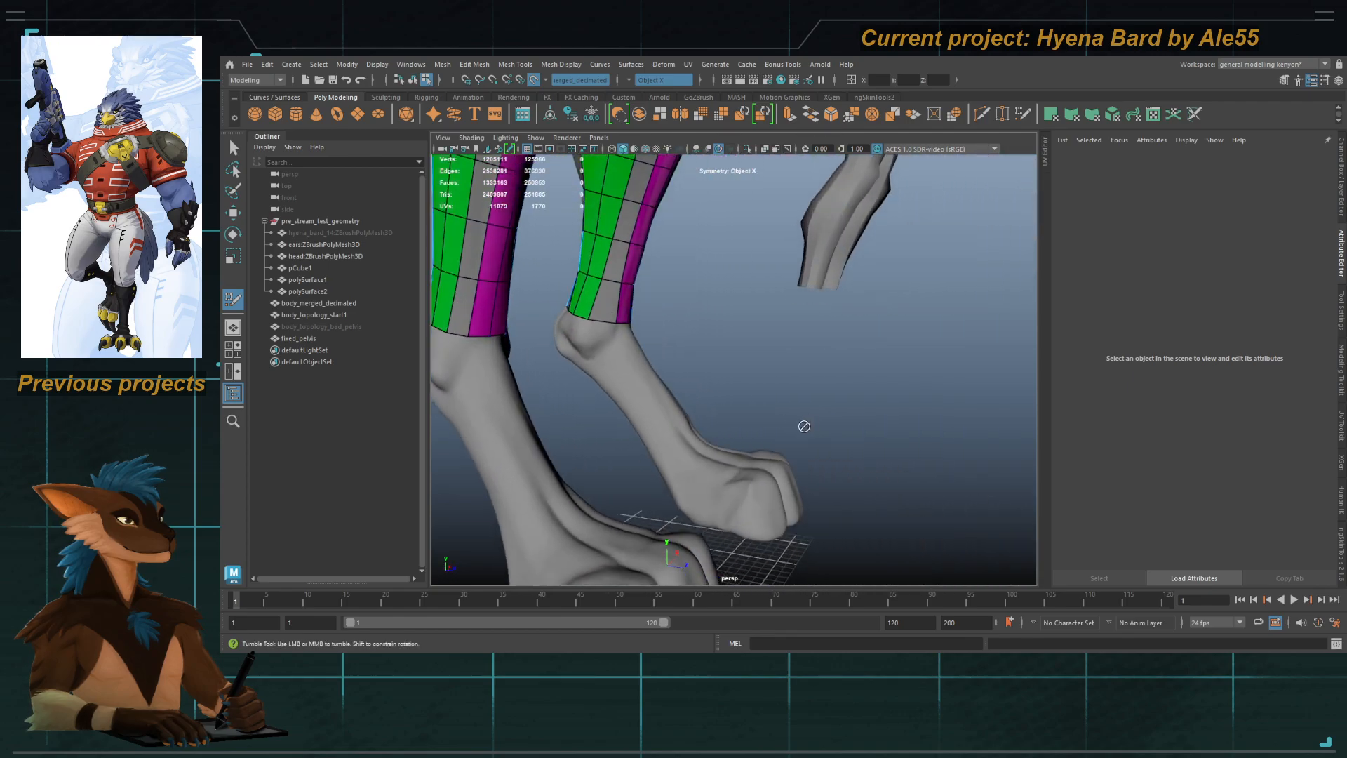
pyautogui.keyDown('alt'); pyautogui.moveTo(806, 426); pyautogui.dragTo(704, 366, button='right'); pyautogui.keyUp('alt')
pyautogui.keyDown('alt'); pyautogui.moveTo(704, 366); pyautogui.dragTo(753, 359, button='middle'); pyautogui.keyUp('alt')
pyautogui.keyDown('alt'); pyautogui.moveTo(716, 365); pyautogui.dragTo(745, 371); pyautogui.keyUp('alt')
pyautogui.keyDown('alt'); pyautogui.moveTo(702, 368); pyautogui.dragTo(758, 365, button='right'); pyautogui.keyUp('alt')
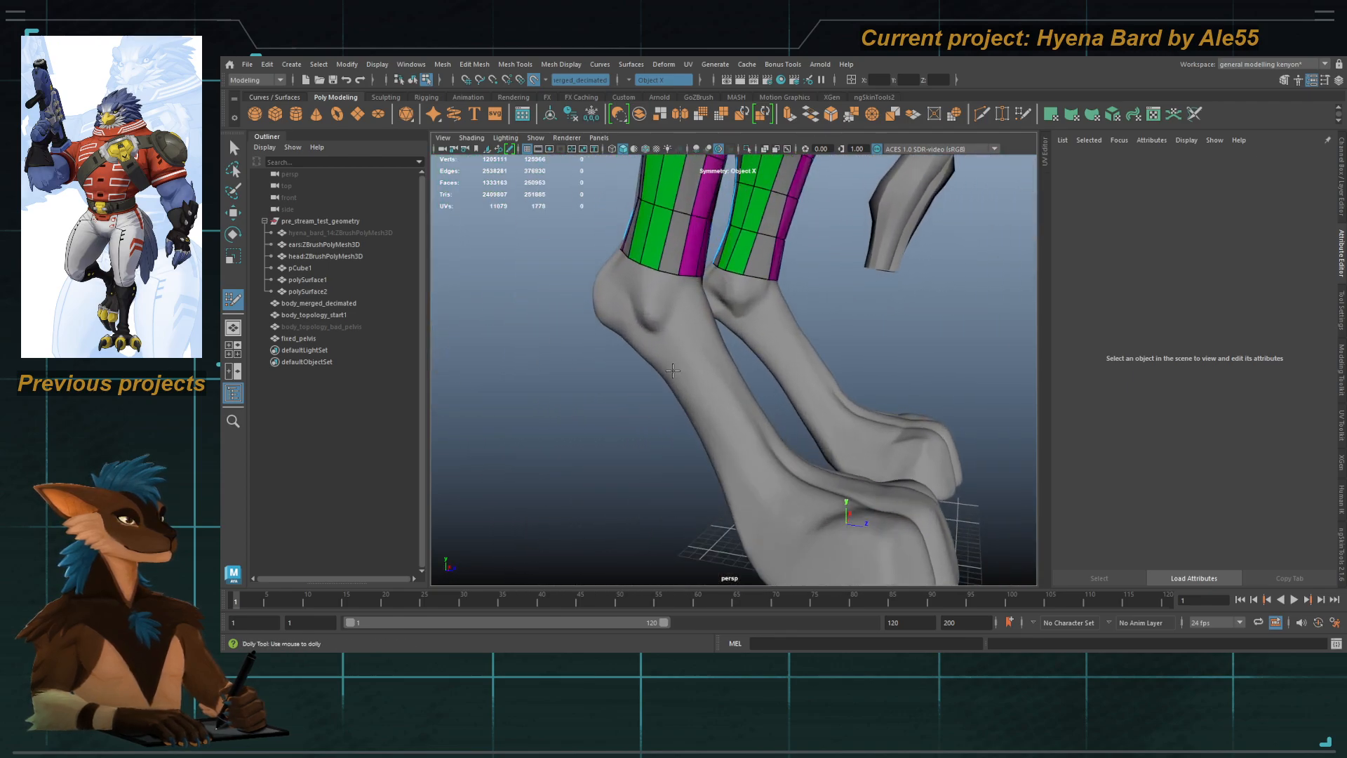
pyautogui.keyDown('alt'); pyautogui.moveTo(688, 347); pyautogui.dragTo(723, 343); pyautogui.keyUp('alt')
pyautogui.keyDown('alt'); pyautogui.moveTo(723, 343); pyautogui.dragTo(748, 363, button='middle'); pyautogui.keyUp('alt')
pyautogui.keyDown('alt'); pyautogui.moveTo(748, 363); pyautogui.dragTo(701, 365, button='right'); pyautogui.keyUp('alt')
pyautogui.moveTo(701, 365)
pyautogui.keyDown('alt'); pyautogui.mouseDown(button='middle')
pyautogui.moveTo(714, 376)
pyautogui.moveTo(726, 349)
pyautogui.mouseUp(button='middle'); pyautogui.keyUp('alt')
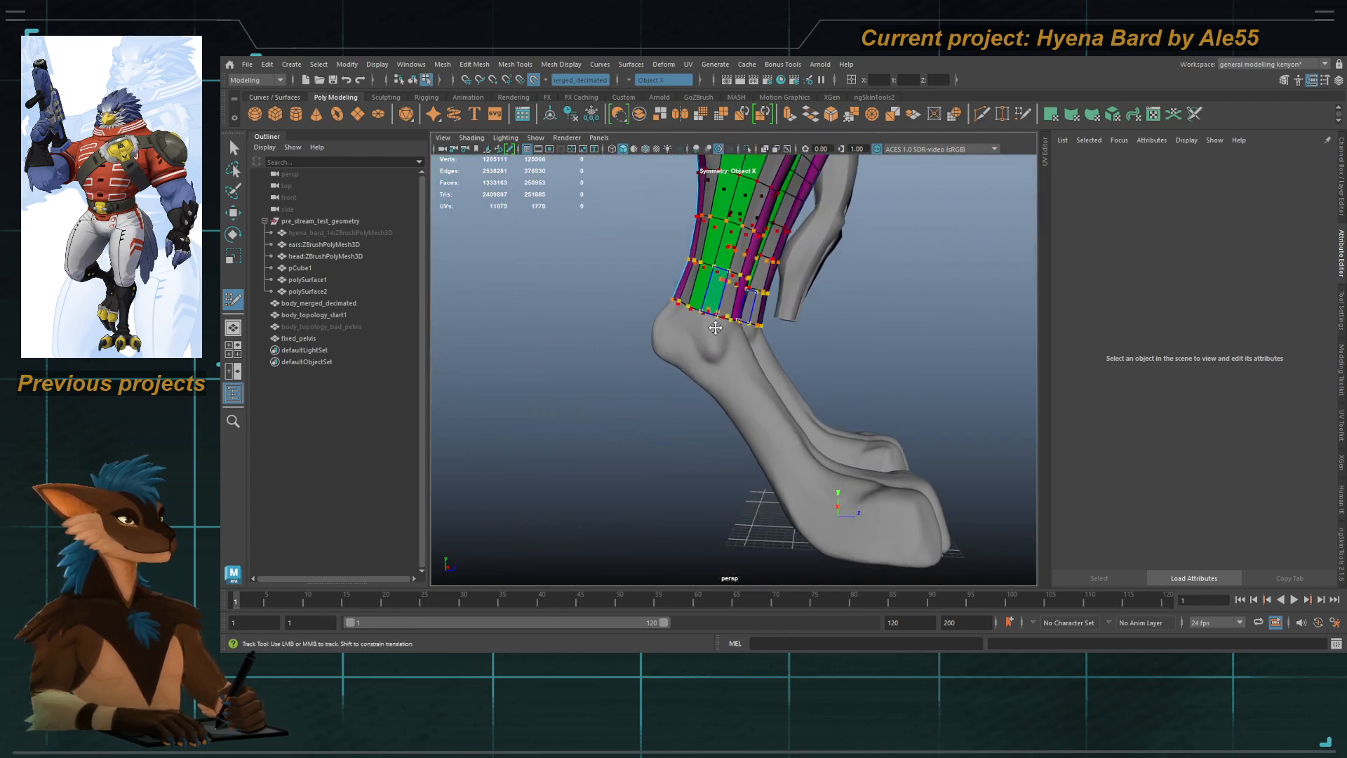
pyautogui.keyDown('alt'); pyautogui.moveTo(702, 319); pyautogui.dragTo(695, 347, button='right'); pyautogui.keyUp('alt')
pyautogui.keyDown('alt'); pyautogui.moveTo(695, 347); pyautogui.dragTo(689, 350); pyautogui.keyUp('alt')
pyautogui.keyDown('alt'); pyautogui.moveTo(717, 335); pyautogui.dragTo(778, 330, button='middle'); pyautogui.keyUp('alt')
pyautogui.keyDown('alt'); pyautogui.moveTo(778, 329); pyautogui.dragTo(807, 333, button='right'); pyautogui.keyUp('alt')
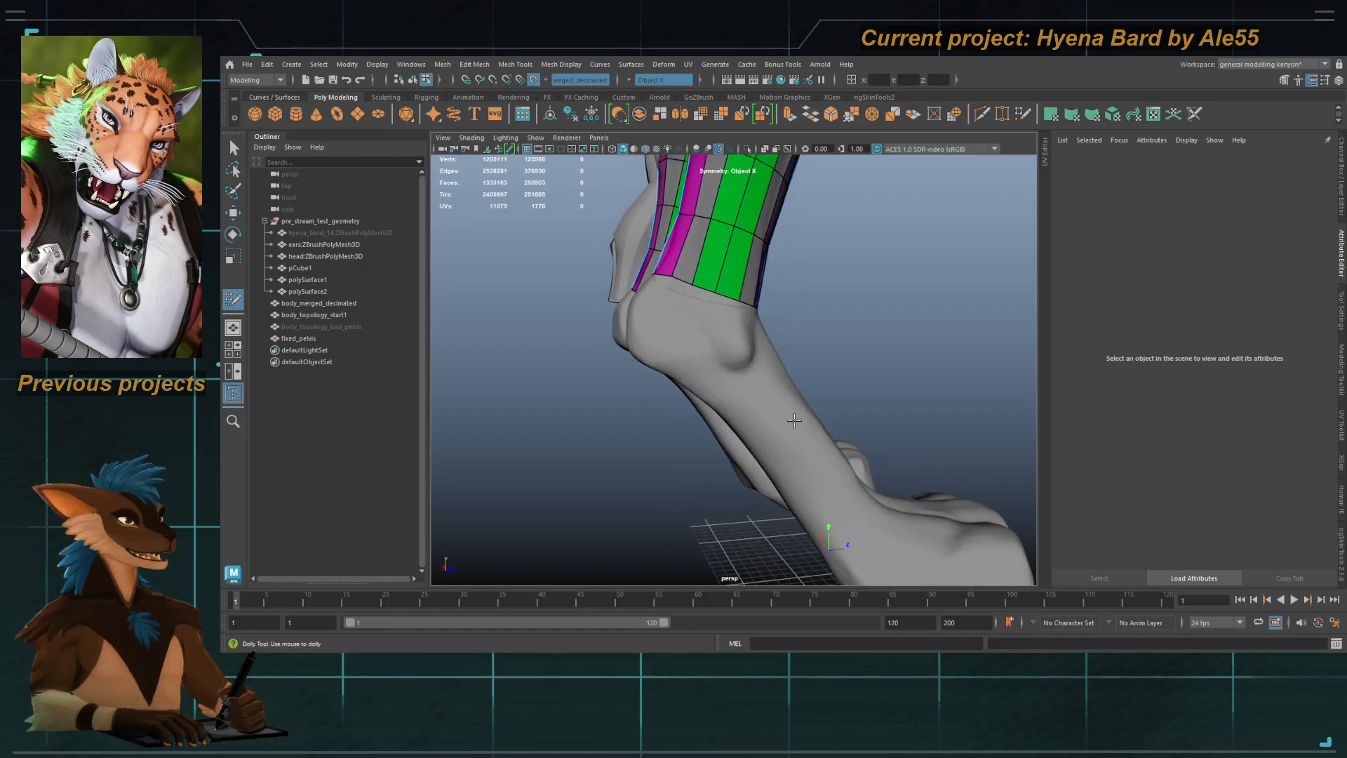
pyautogui.keyDown('alt'); pyautogui.moveTo(806, 333); pyautogui.dragTo(770, 323); pyautogui.keyUp('alt')
pyautogui.keyDown('alt'); pyautogui.moveTo(770, 323); pyautogui.dragTo(703, 346, button='middle'); pyautogui.keyUp('alt')
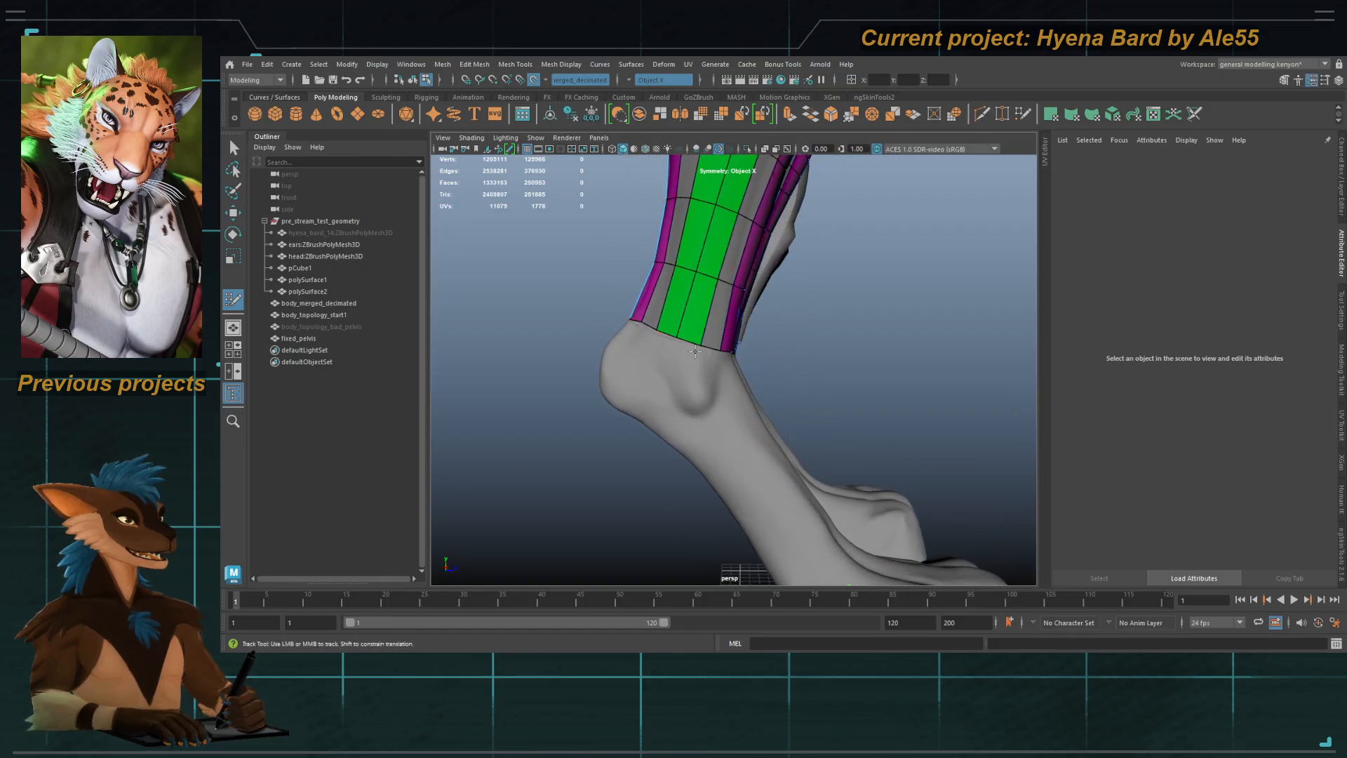
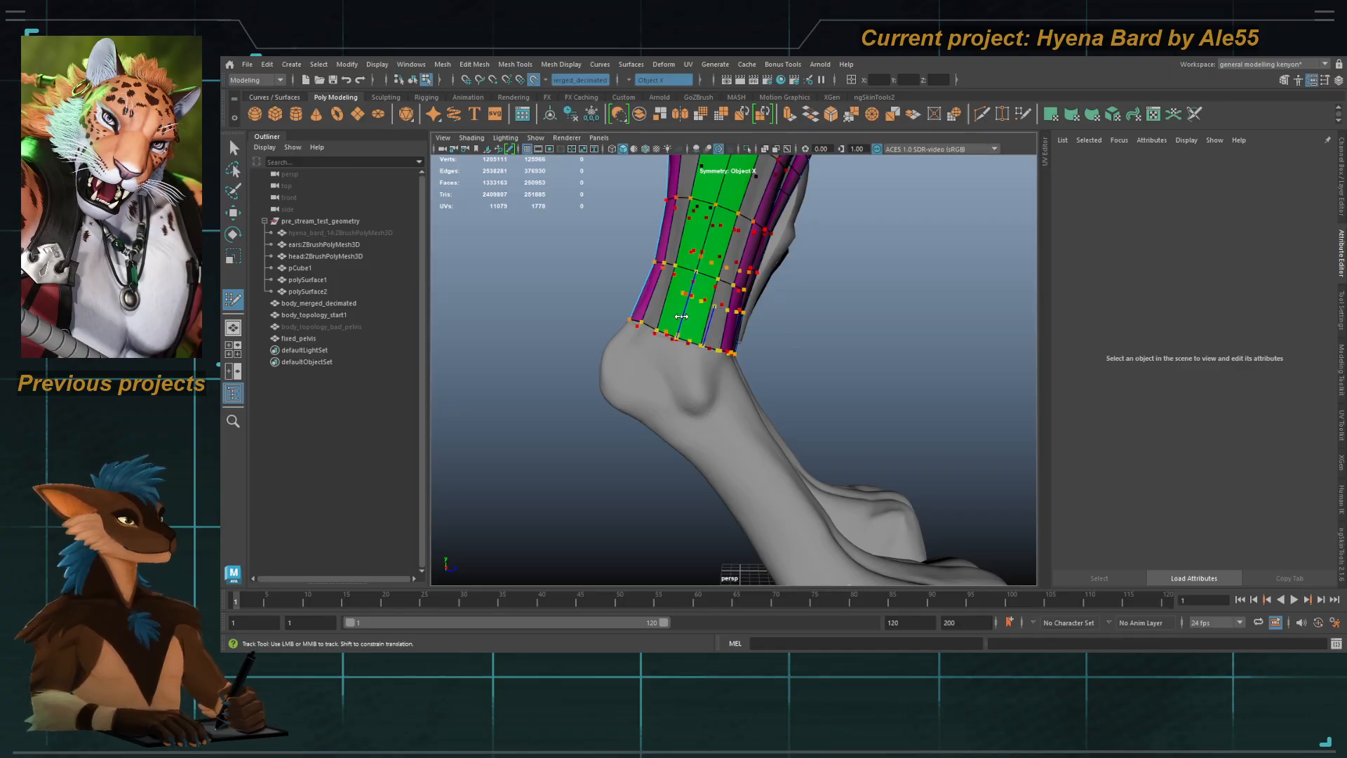
# Step: Extend the leg strips down from the ankle border around the heel and insert edge loops across the new faces
pyautogui.keyDown('alt'); pyautogui.moveTo(646, 352); pyautogui.dragTo(793, 339); pyautogui.keyUp('alt')
pyautogui.keyDown('alt'); pyautogui.moveTo(792, 340); pyautogui.dragTo(838, 333, button='middle'); pyautogui.keyUp('alt')
pyautogui.keyDown('alt'); pyautogui.moveTo(659, 299); pyautogui.dragTo(666, 343); pyautogui.keyUp('alt')
pyautogui.keyDown('alt'); pyautogui.moveTo(708, 281); pyautogui.dragTo(624, 415); pyautogui.keyUp('alt')
pyautogui.keyDown('ctrl'); pyautogui.click(799, 330); pyautogui.keyUp('ctrl')
pyautogui.keyDown('ctrl'); pyautogui.click(784, 379); pyautogui.keyUp('ctrl')
pyautogui.keyDown('ctrl'); pyautogui.click(754, 446); pyautogui.keyUp('ctrl')
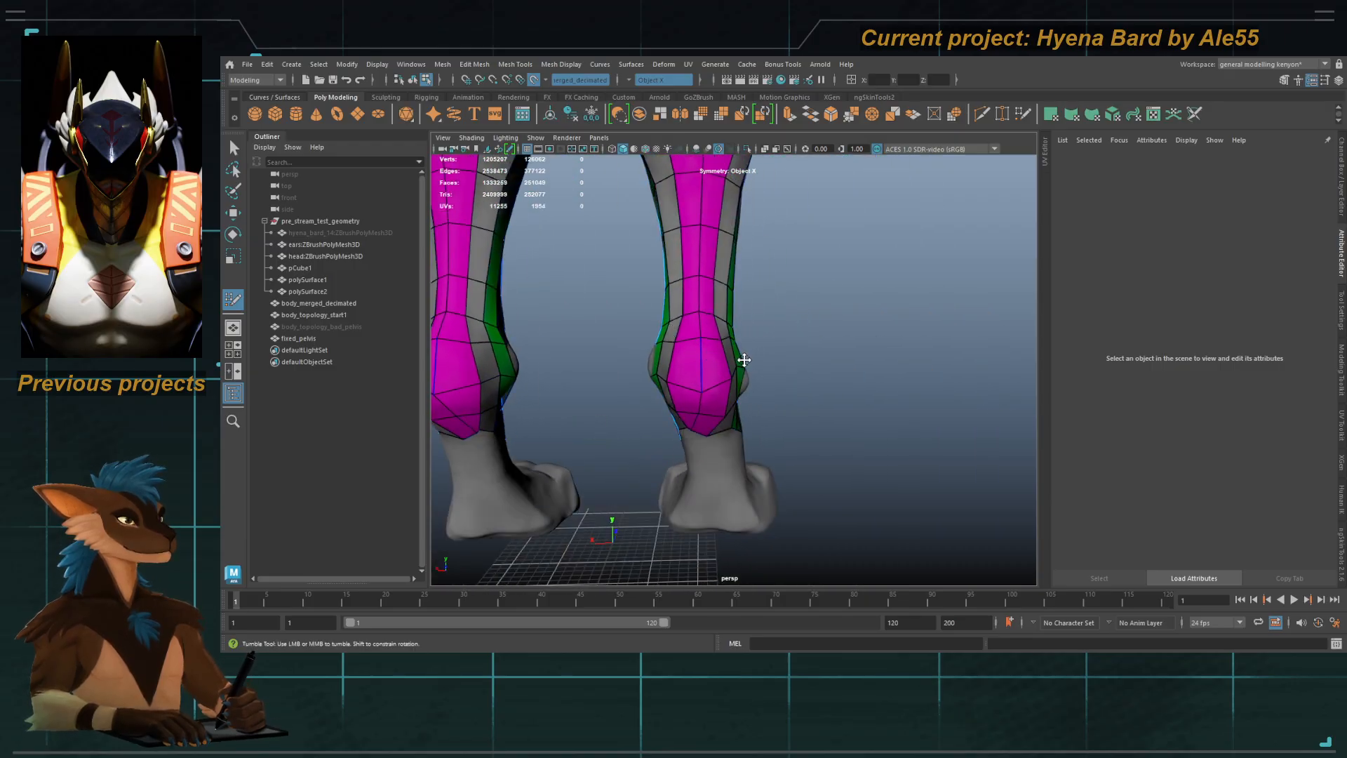
# Step: Shift the green side column's vertices backward and downward at the ankle, beside the heel
pyautogui.keyDown('alt'); pyautogui.moveTo(743, 359); pyautogui.dragTo(646, 407); pyautogui.keyUp('alt')
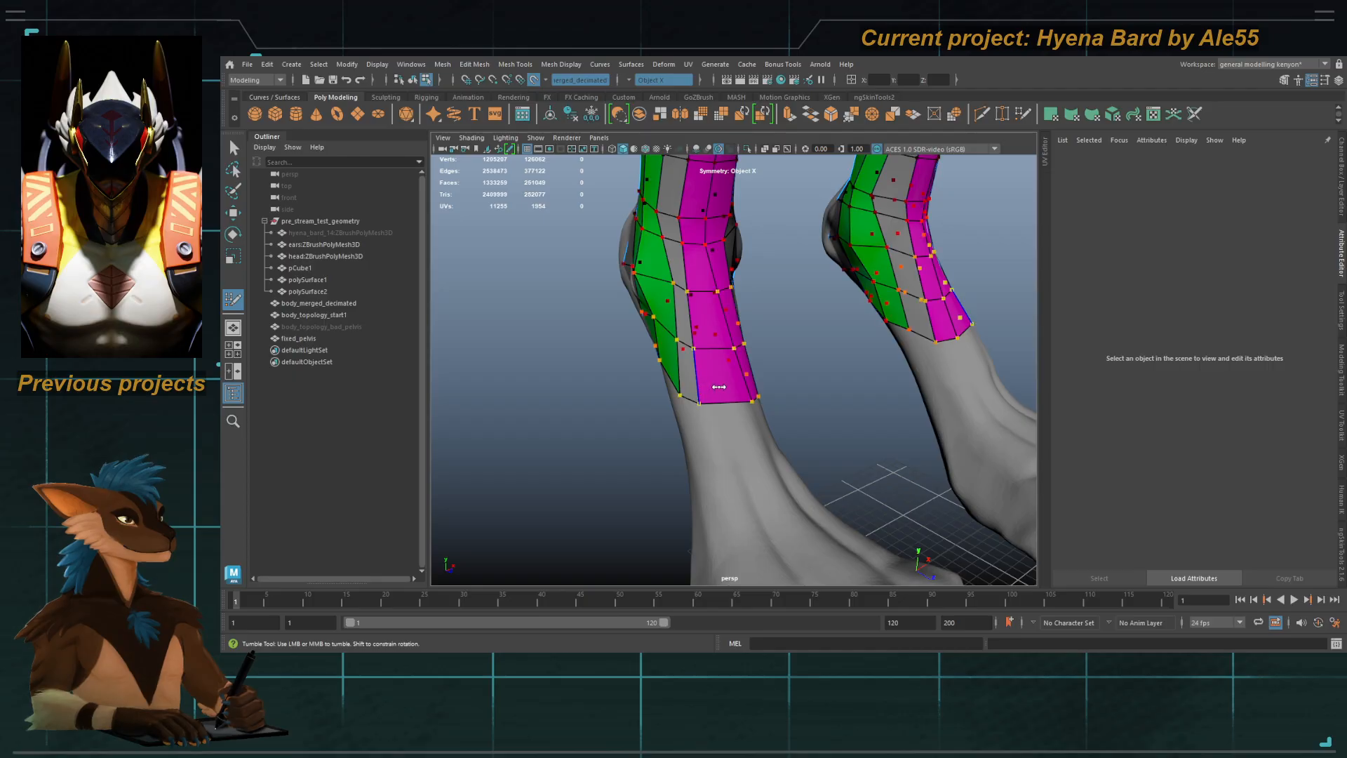
pyautogui.keyDown('alt'); pyautogui.moveTo(732, 395); pyautogui.dragTo(603, 261); pyautogui.keyUp('alt')
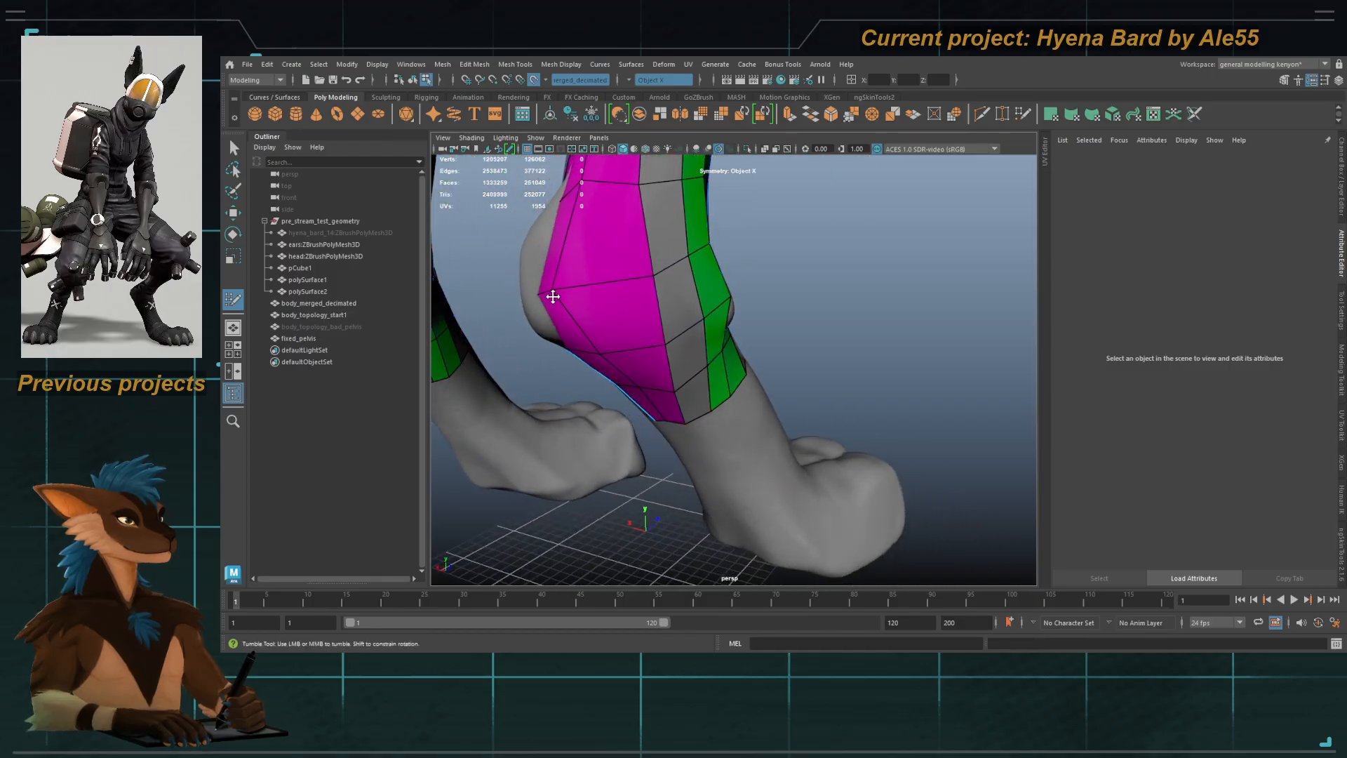
pyautogui.keyDown('alt'); pyautogui.moveTo(772, 400); pyautogui.dragTo(685, 340, button='right'); pyautogui.keyUp('alt')
pyautogui.keyDown('alt'); pyautogui.moveTo(685, 339); pyautogui.dragTo(580, 349); pyautogui.keyUp('alt')
pyautogui.keyDown('alt'); pyautogui.moveTo(580, 349); pyautogui.dragTo(828, 516, button='right'); pyautogui.keyUp('alt')
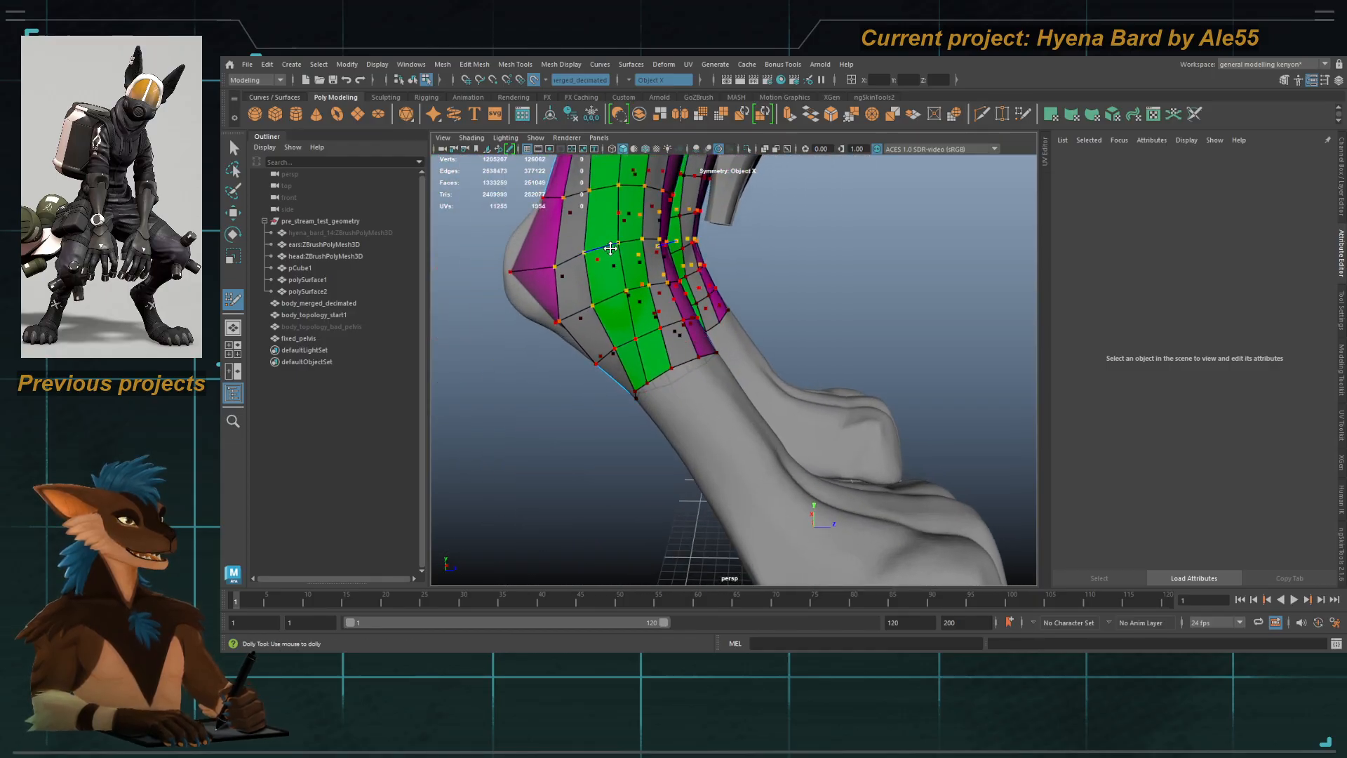
pyautogui.moveTo(610, 248)
pyautogui.mouseDown()
pyautogui.moveTo(582, 262)
pyautogui.moveTo(607, 297)
pyautogui.moveTo(608, 286)
pyautogui.mouseUp()
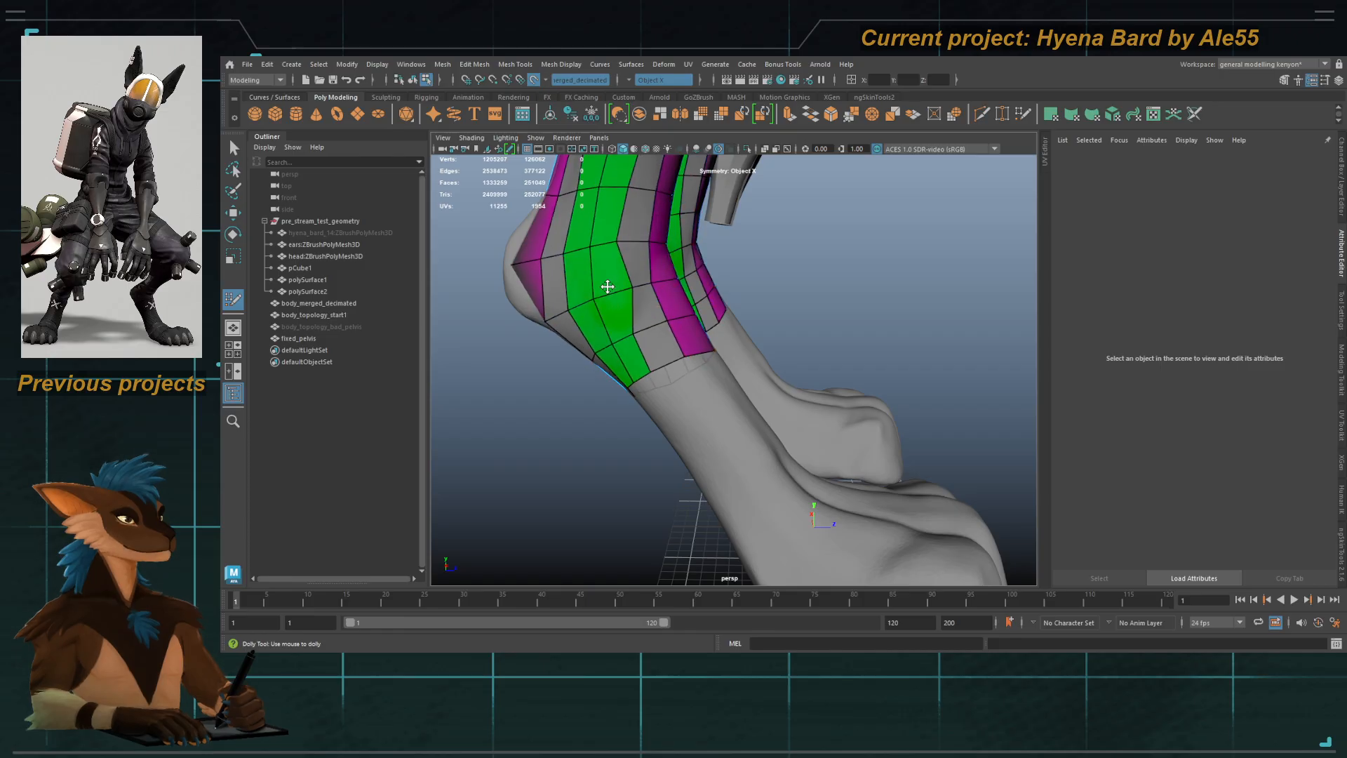
# Step: Relax the new faces around the front and side of the ankle to even out their spacing
pyautogui.moveTo(691, 330)
pyautogui.keyDown('alt'); pyautogui.mouseDown()
pyautogui.moveTo(625, 343)
pyautogui.moveTo(442, 337)
pyautogui.mouseUp(); pyautogui.keyUp('alt')
pyautogui.moveTo(807, 341)
pyautogui.keyDown('shift'); pyautogui.mouseDown()
pyautogui.moveTo(804, 378)
pyautogui.moveTo(820, 325)
pyautogui.moveTo(852, 287)
pyautogui.mouseUp(); pyautogui.keyUp('shift')
pyautogui.keyDown('alt'); pyautogui.moveTo(776, 310); pyautogui.dragTo(964, 351); pyautogui.keyUp('alt')
pyautogui.keyDown('alt'); pyautogui.moveTo(736, 331); pyautogui.dragTo(787, 383, button='middle'); pyautogui.keyUp('alt')
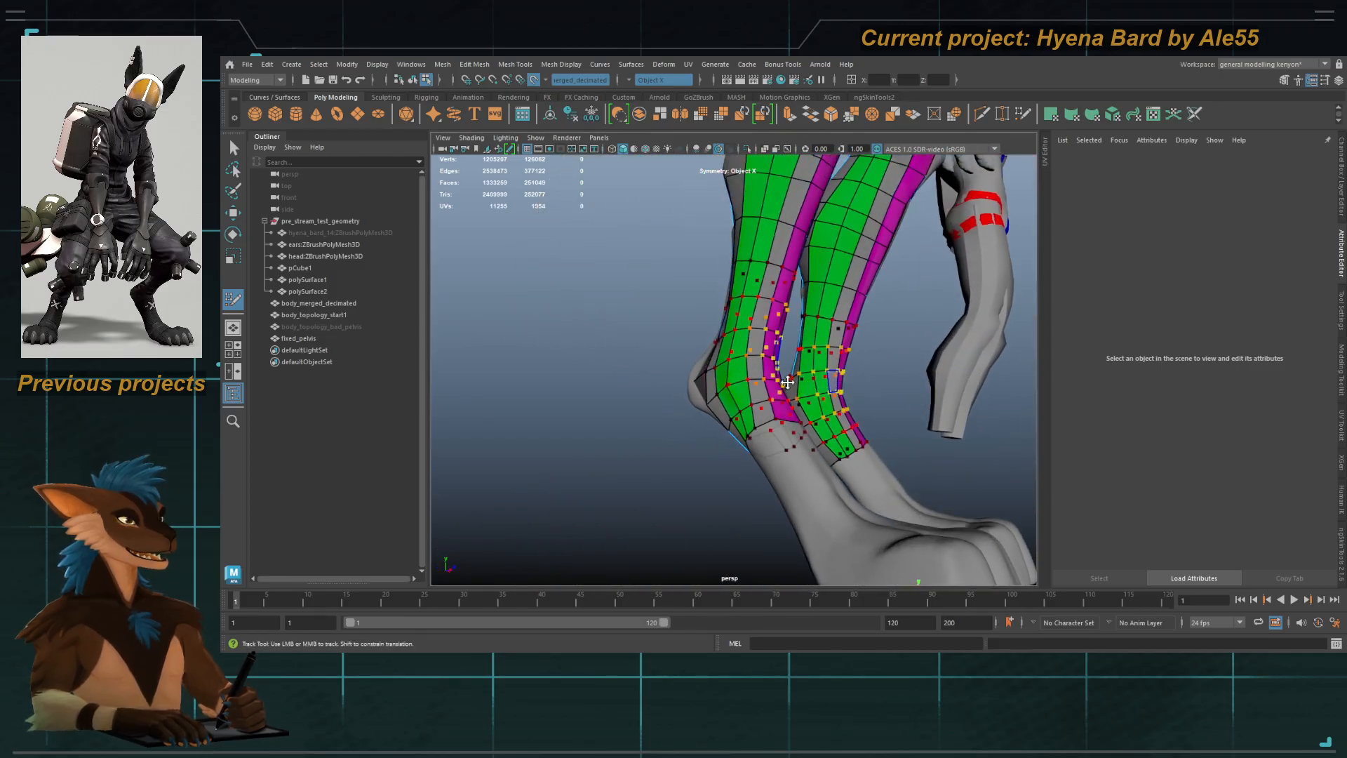
pyautogui.keyDown('alt'); pyautogui.moveTo(787, 382); pyautogui.dragTo(873, 386); pyautogui.keyUp('alt')
pyautogui.keyDown('alt'); pyautogui.moveTo(736, 390); pyautogui.dragTo(807, 393, button='right'); pyautogui.keyUp('alt')
pyautogui.keyDown('alt'); pyautogui.moveTo(726, 395); pyautogui.dragTo(809, 409, button='middle'); pyautogui.keyUp('alt')
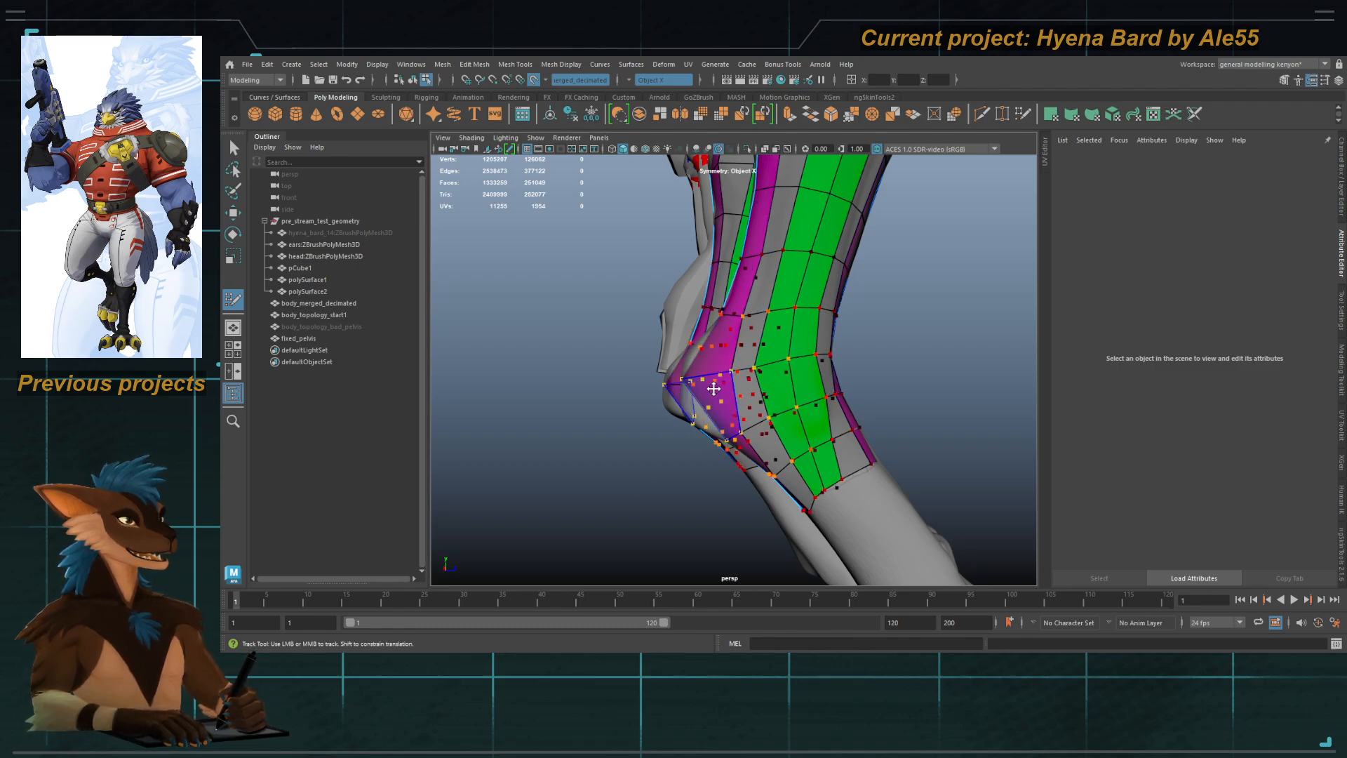
pyautogui.keyDown('alt'); pyautogui.moveTo(713, 388); pyautogui.dragTo(750, 389); pyautogui.keyUp('alt')
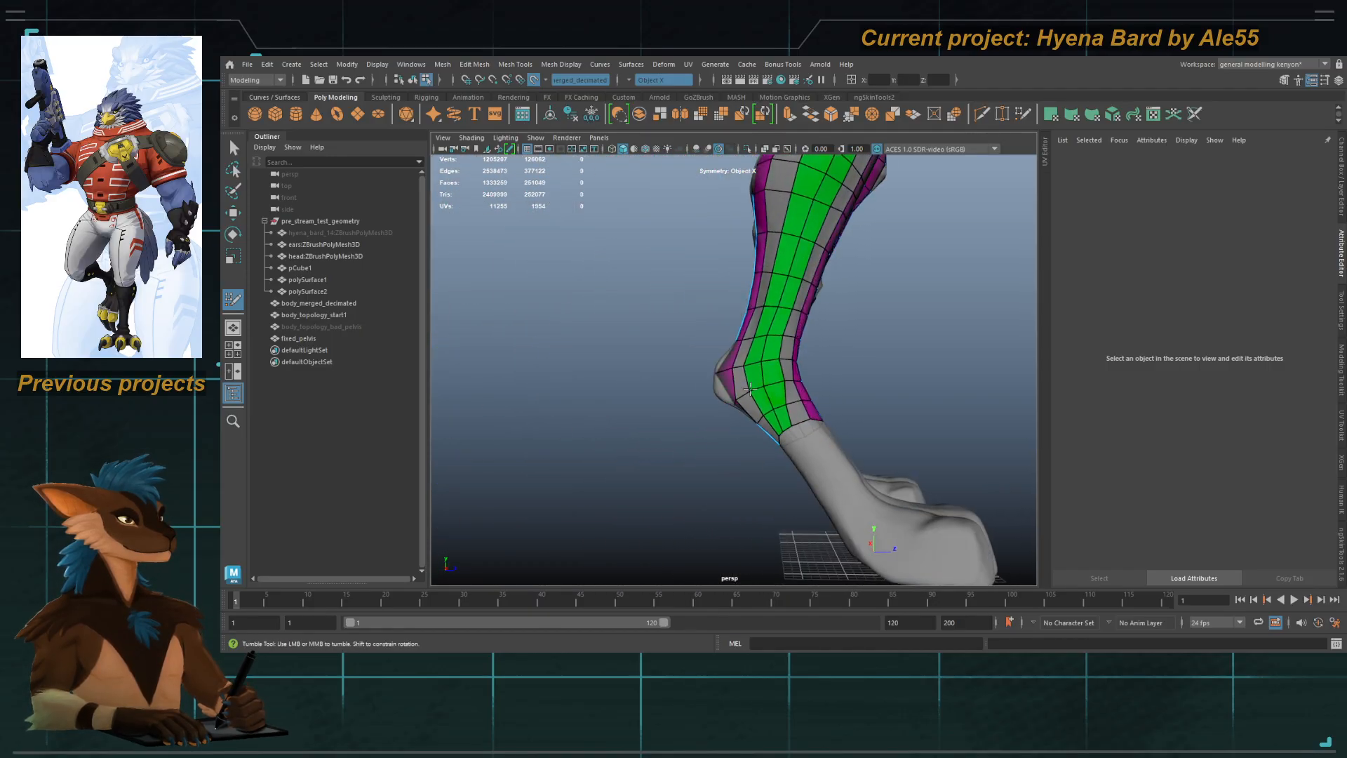
# Step: Inspect the side-view edge flow of the new loops from the lower calf across the ankle and heel
pyautogui.keyDown('alt'); pyautogui.moveTo(750, 390); pyautogui.dragTo(688, 382, button='right'); pyautogui.keyUp('alt')
pyautogui.keyDown('alt'); pyautogui.moveTo(687, 382); pyautogui.dragTo(709, 378); pyautogui.keyUp('alt')
pyautogui.moveTo(709, 337)
pyautogui.keyDown('alt'); pyautogui.mouseDown(button='middle')
pyautogui.moveTo(710, 392)
pyautogui.moveTo(717, 343)
pyautogui.mouseUp(button='middle'); pyautogui.keyUp('alt')
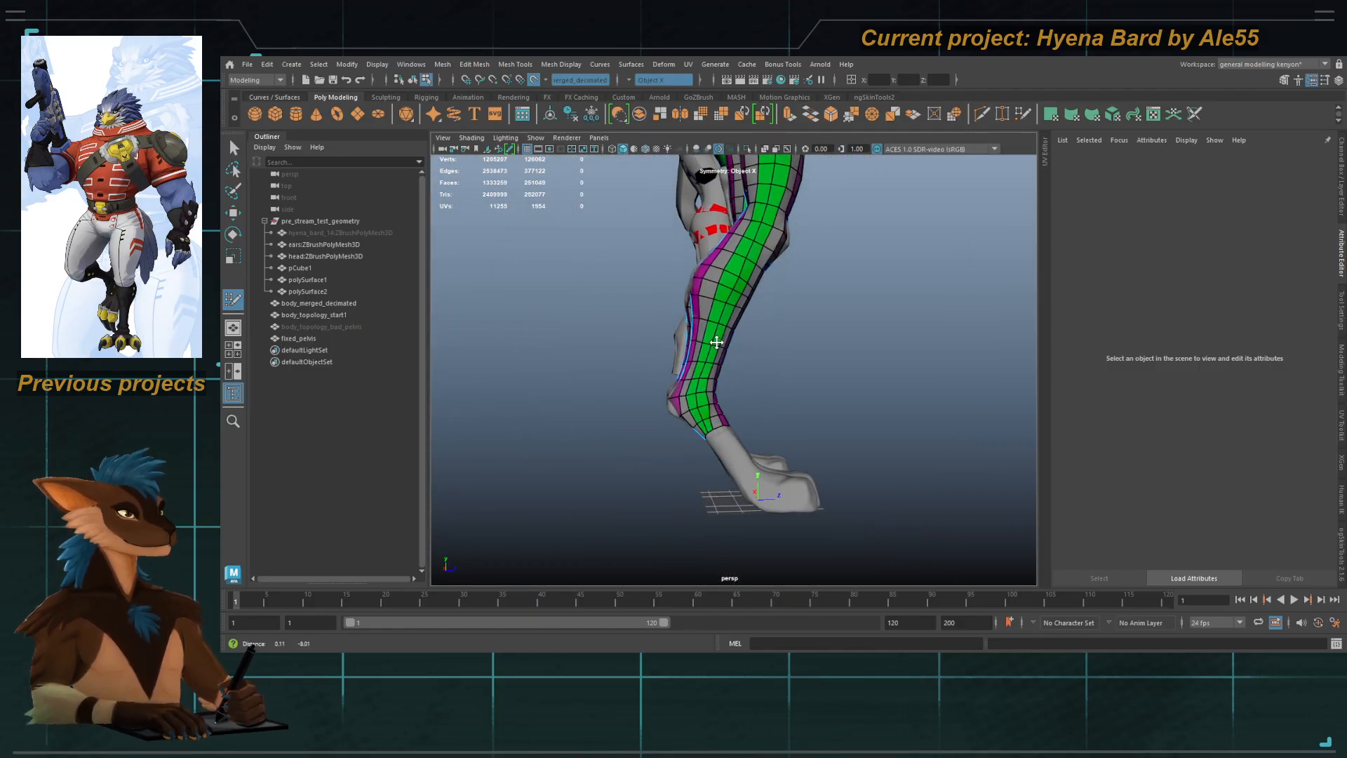
pyautogui.keyDown('alt'); pyautogui.moveTo(716, 343); pyautogui.dragTo(695, 392, button='right'); pyautogui.keyUp('alt')
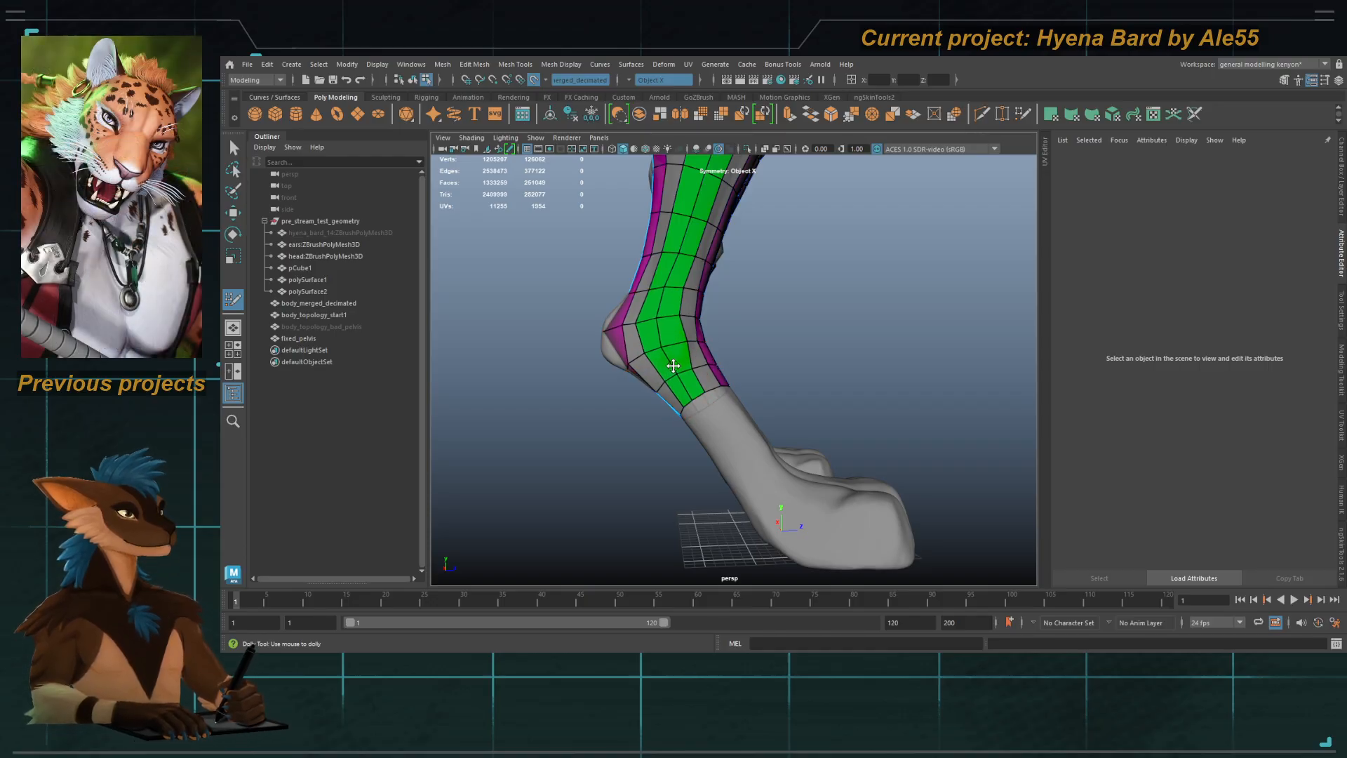
pyautogui.keyDown('alt'); pyautogui.moveTo(675, 354); pyautogui.dragTo(617, 335); pyautogui.keyUp('alt')
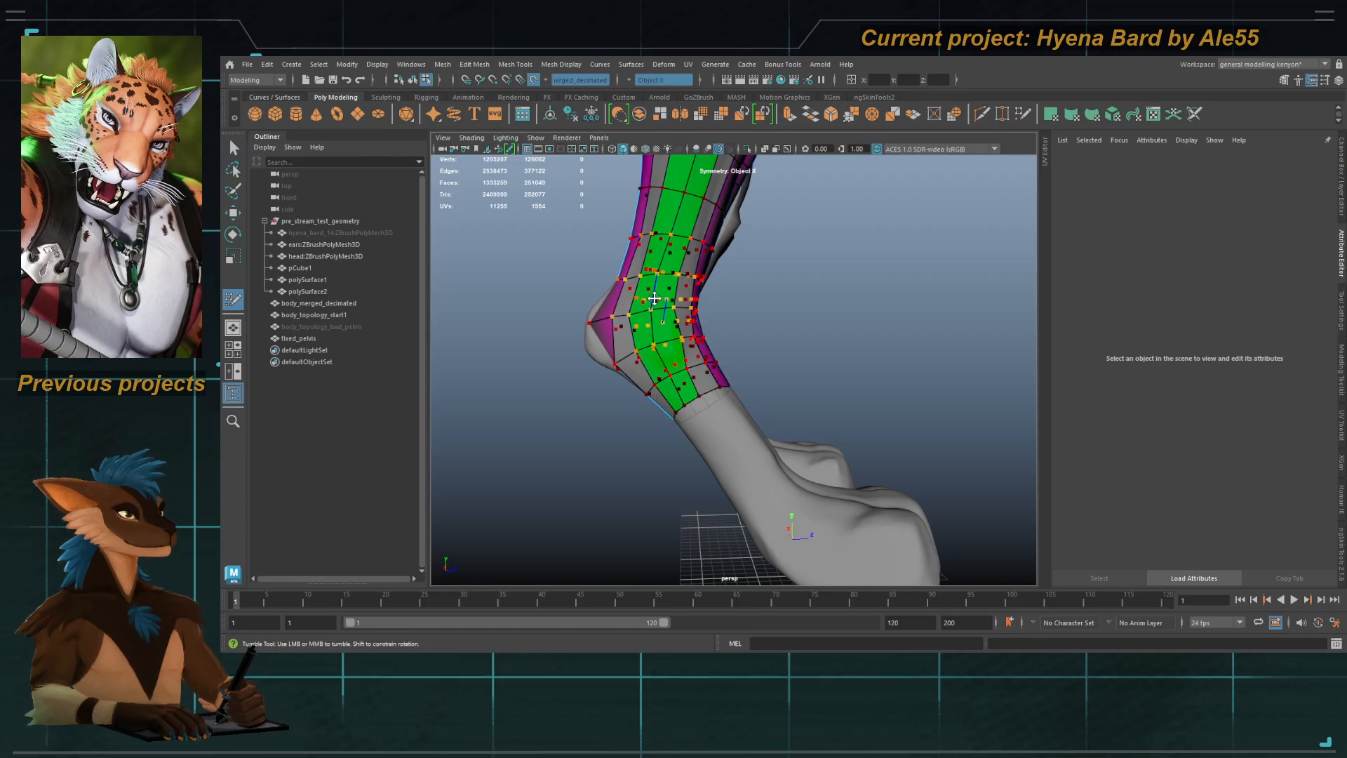
pyautogui.keyDown('alt'); pyautogui.moveTo(656, 315); pyautogui.dragTo(676, 349, button='middle'); pyautogui.keyUp('alt')
pyautogui.keyDown('alt'); pyautogui.moveTo(677, 350); pyautogui.dragTo(688, 339, button='right'); pyautogui.keyUp('alt')
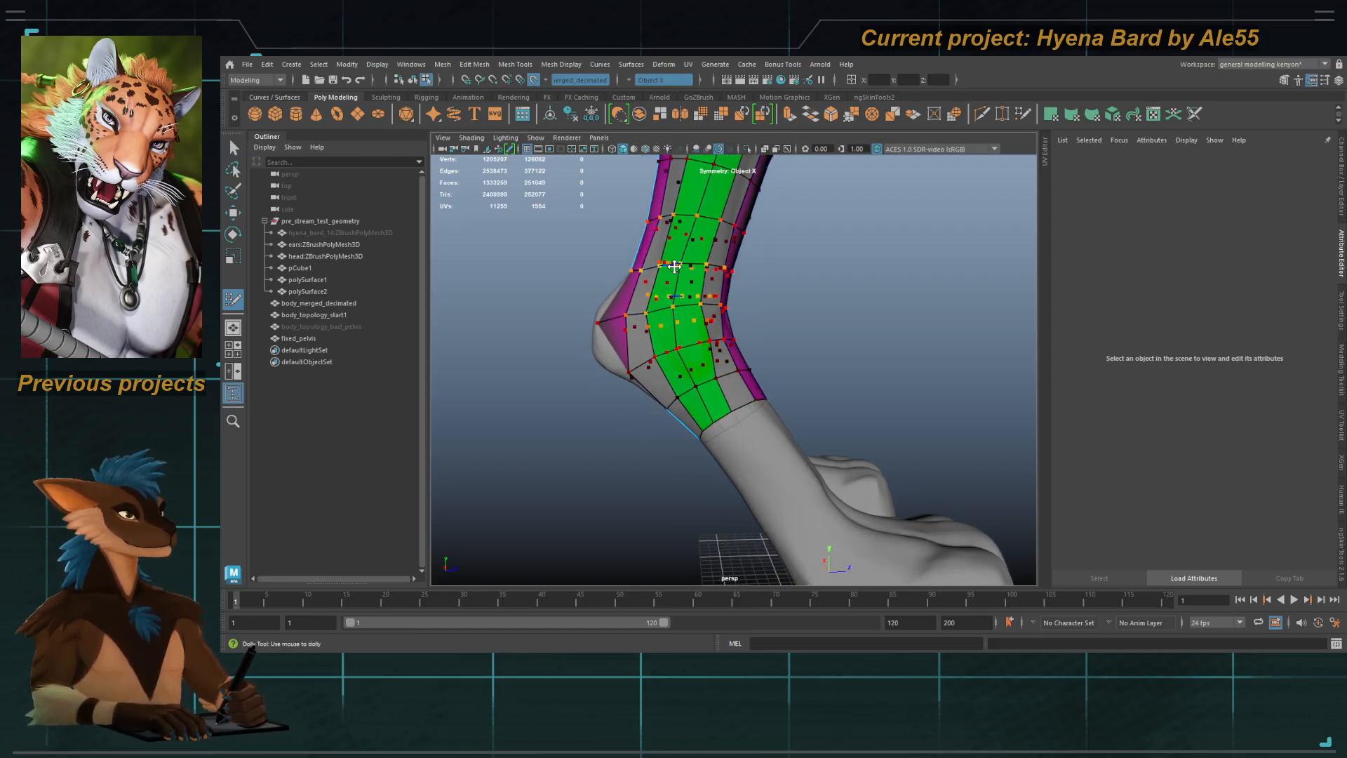
pyautogui.scroll(5, 671, 281)
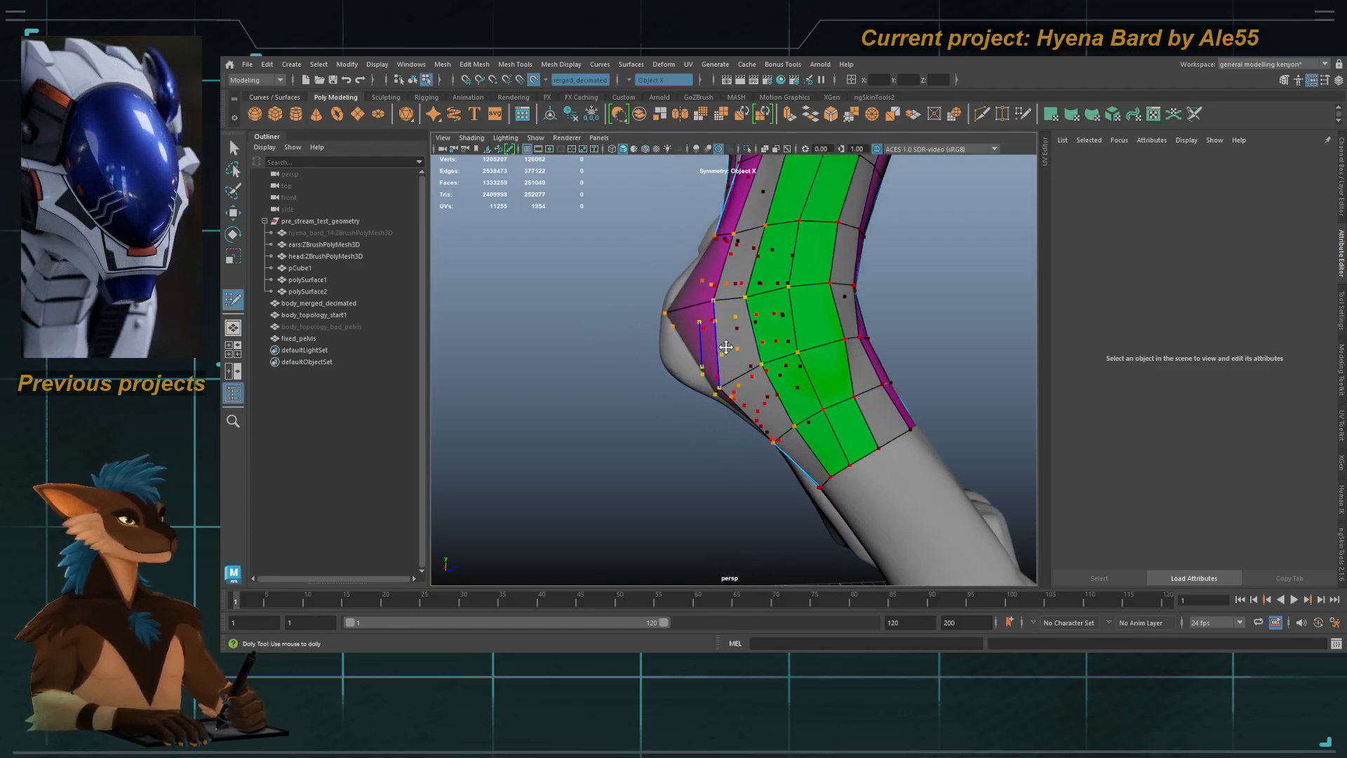
pyautogui.scroll(-3, 734, 345)
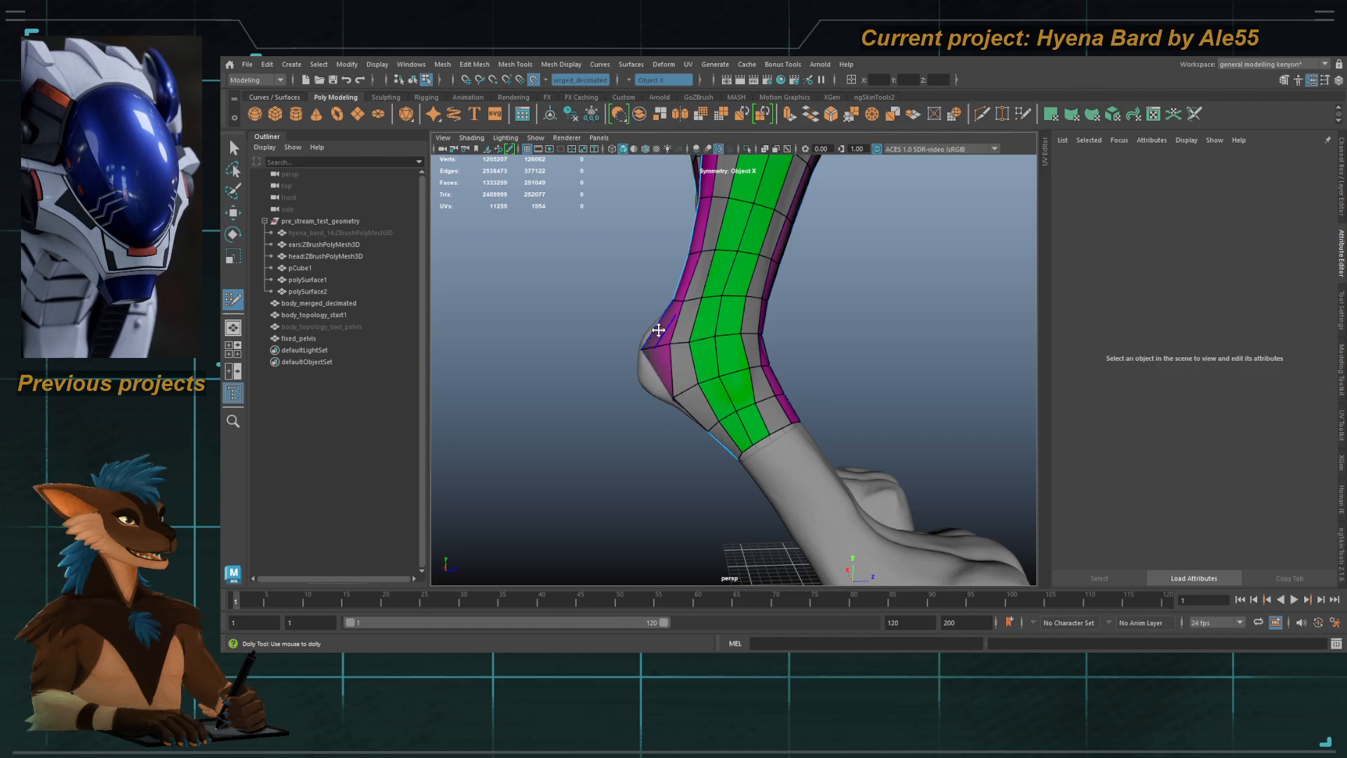
# Step: Undo the latest vertex tweaks and relaxing on the heel and ankle loops
pyautogui.keyDown('alt'); pyautogui.moveTo(651, 347); pyautogui.dragTo(691, 404); pyautogui.keyUp('alt')
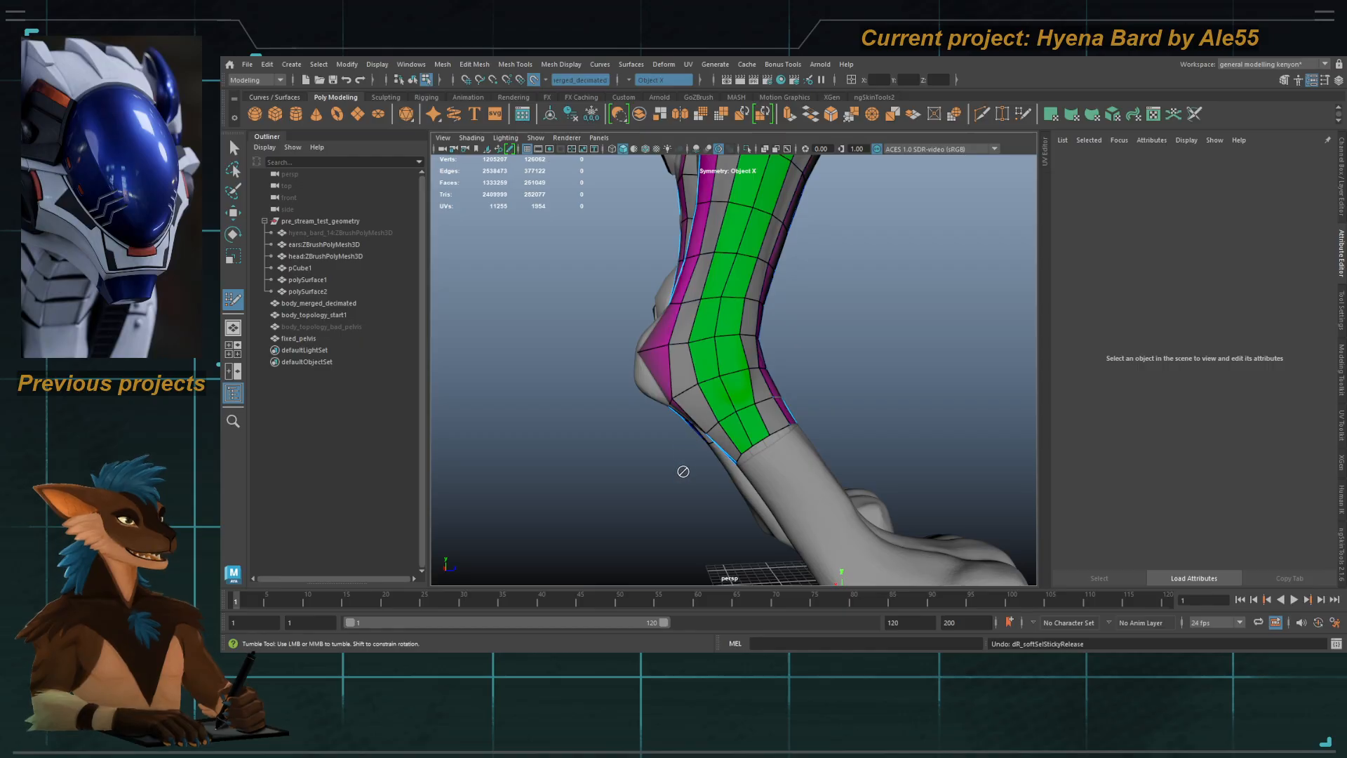
pyautogui.hotkey('ctrl', 'z')
pyautogui.hotkey('ctrl', 'z')
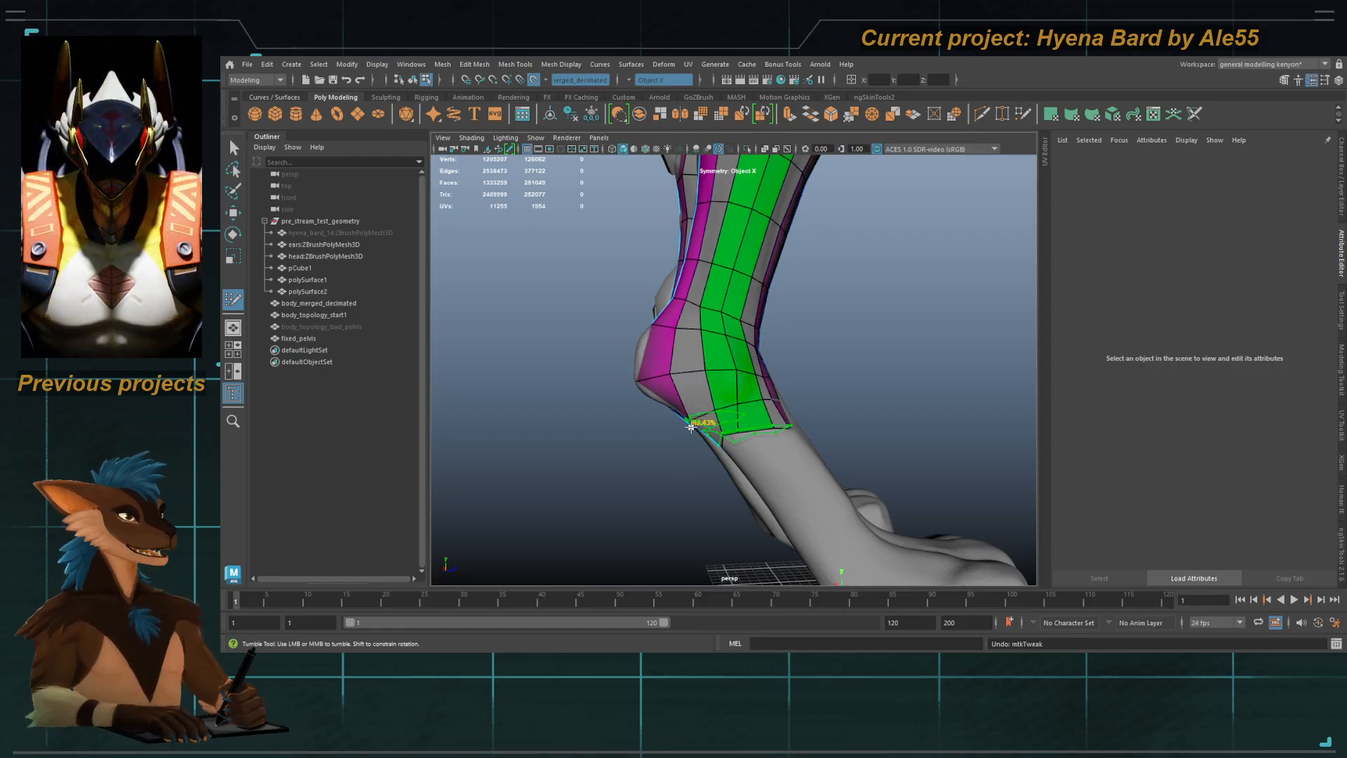
# Step: Delete the added rows of faces around the heel, back up to the original ankle border
pyautogui.keyDown('ctrl'); pyautogui.keyDown('shift'); pyautogui.click(748, 430); pyautogui.keyUp('shift'); pyautogui.keyUp('ctrl')
pyautogui.keyDown('ctrl'); pyautogui.keyDown('shift'); pyautogui.click(743, 403); pyautogui.keyUp('shift'); pyautogui.keyUp('ctrl')
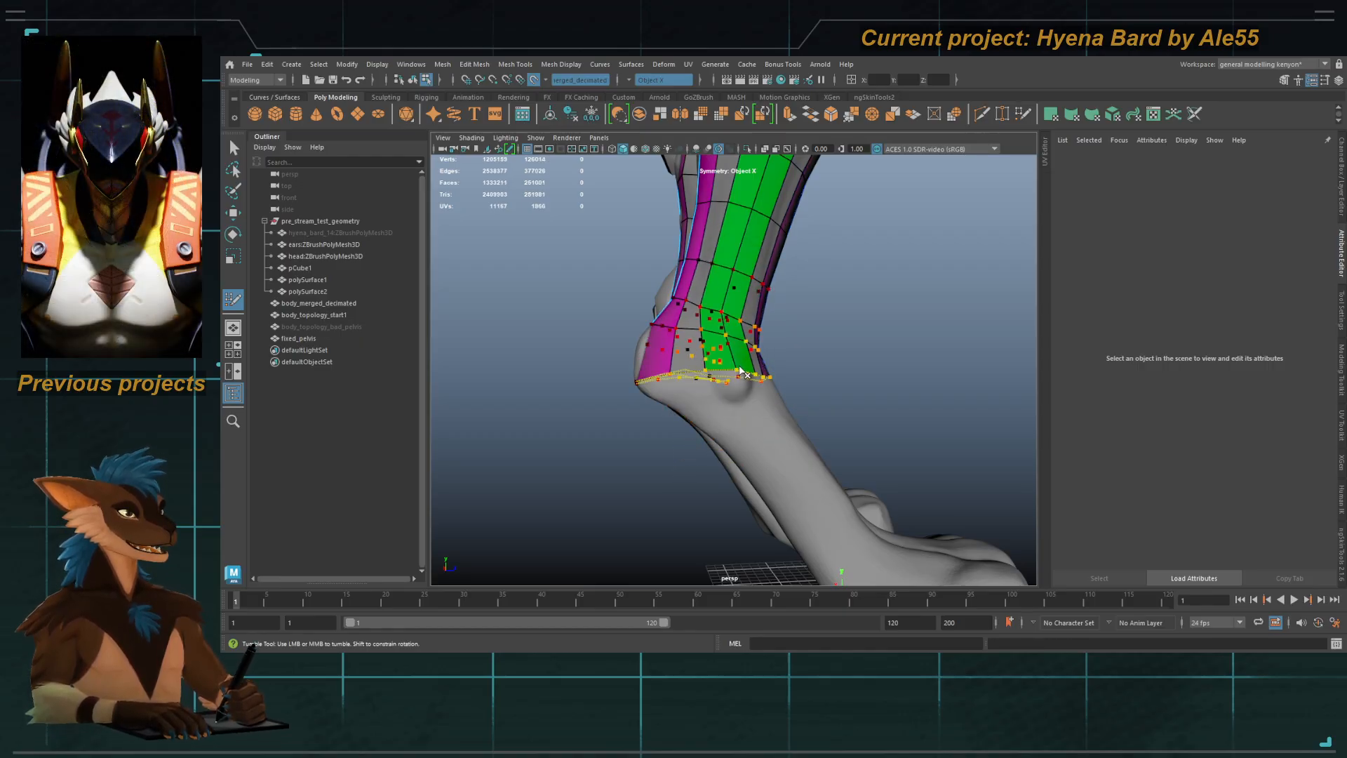
pyautogui.keyDown('ctrl'); pyautogui.keyDown('shift'); pyautogui.click(740, 372); pyautogui.keyUp('shift'); pyautogui.keyUp('ctrl')
pyautogui.keyDown('ctrl'); pyautogui.keyDown('shift'); pyautogui.click(736, 340); pyautogui.keyUp('shift'); pyautogui.keyUp('ctrl')
pyautogui.moveTo(703, 333)
pyautogui.keyDown('alt'); pyautogui.mouseDown()
pyautogui.moveTo(736, 344)
pyautogui.moveTo(688, 351)
pyautogui.mouseUp(); pyautogui.keyUp('alt')
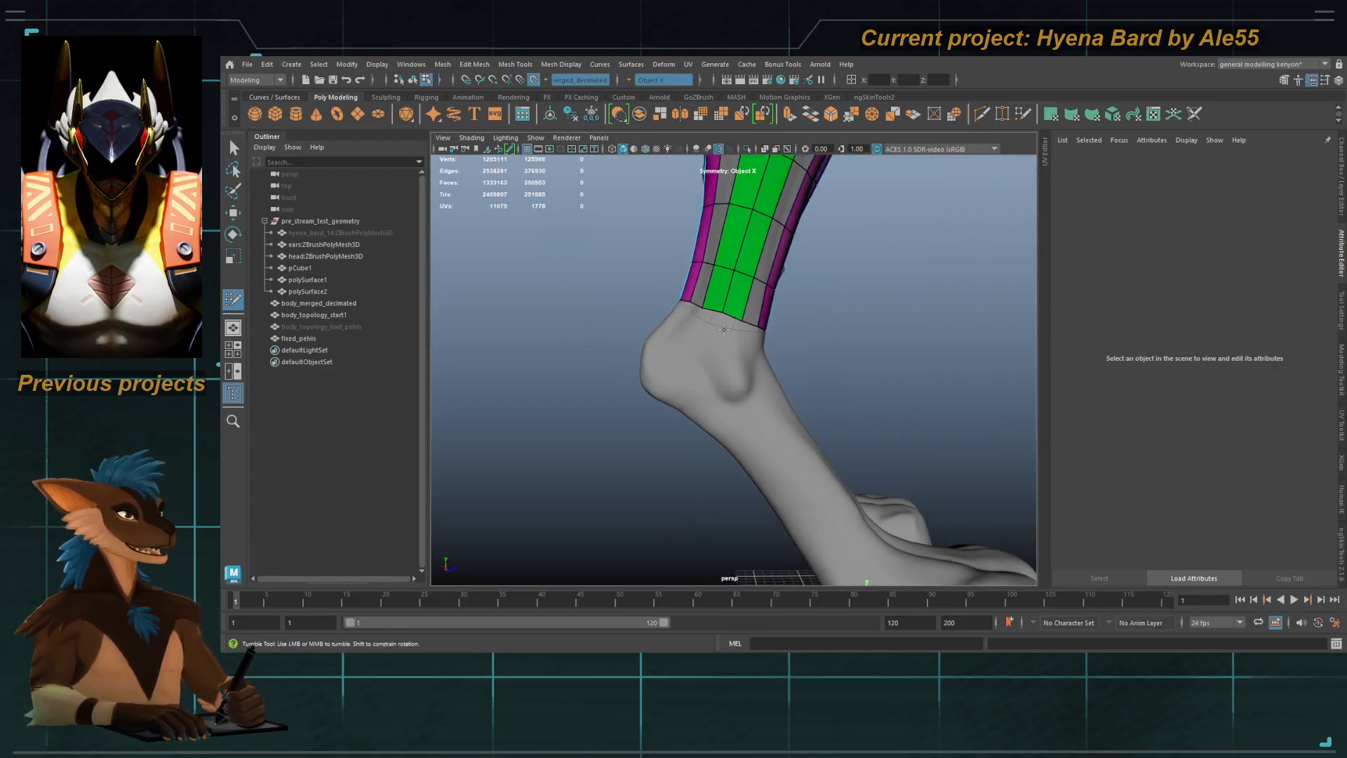
pyautogui.keyDown('alt'); pyautogui.moveTo(689, 352); pyautogui.dragTo(713, 371, button='right'); pyautogui.keyUp('alt')
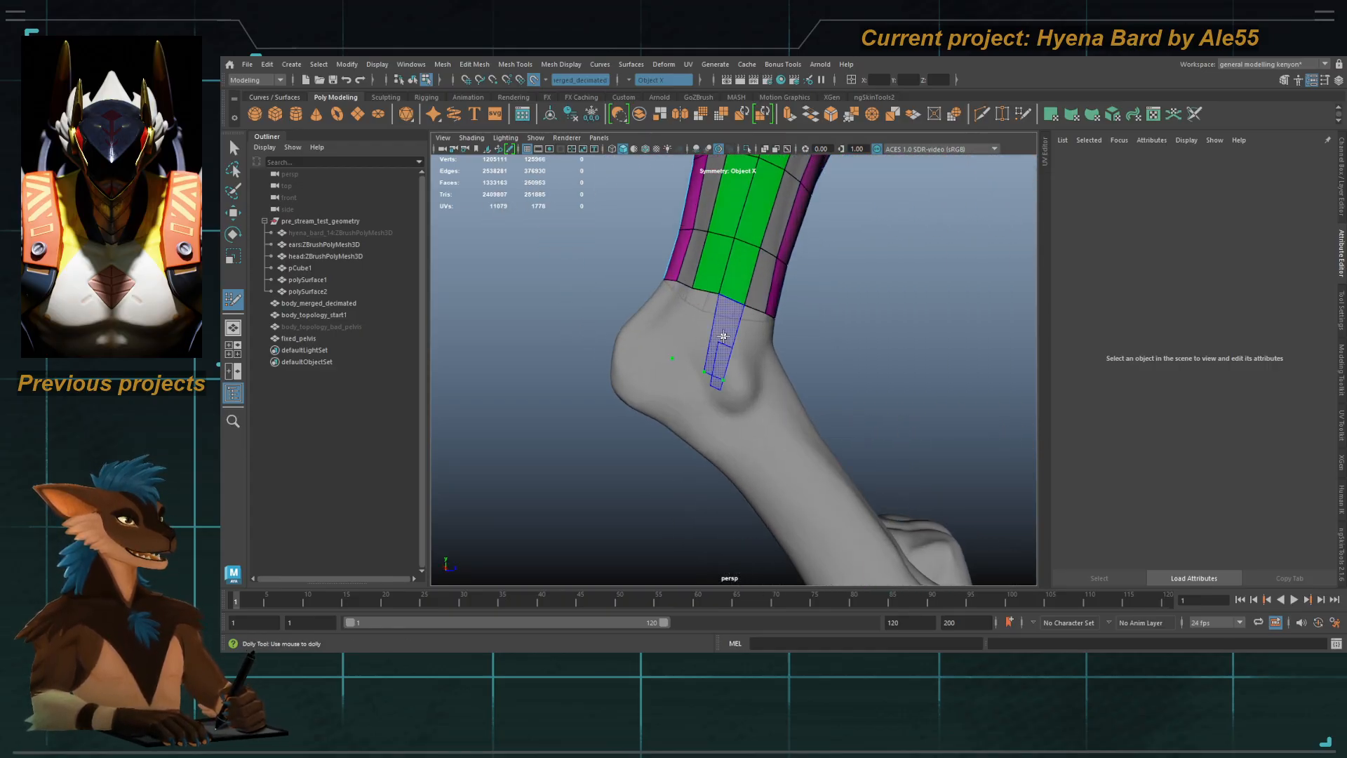
# Step: Draw a small strip of quads across the underside of the heel with Quad Draw
pyautogui.moveTo(724, 336)
pyautogui.keyDown('alt'); pyautogui.mouseDown()
pyautogui.moveTo(666, 373)
pyautogui.moveTo(694, 389)
pyautogui.moveTo(807, 375)
pyautogui.mouseUp(); pyautogui.keyUp('alt')
pyautogui.keyDown('shift'); pyautogui.click(670, 394); pyautogui.keyUp('shift')
pyautogui.click(677, 321)
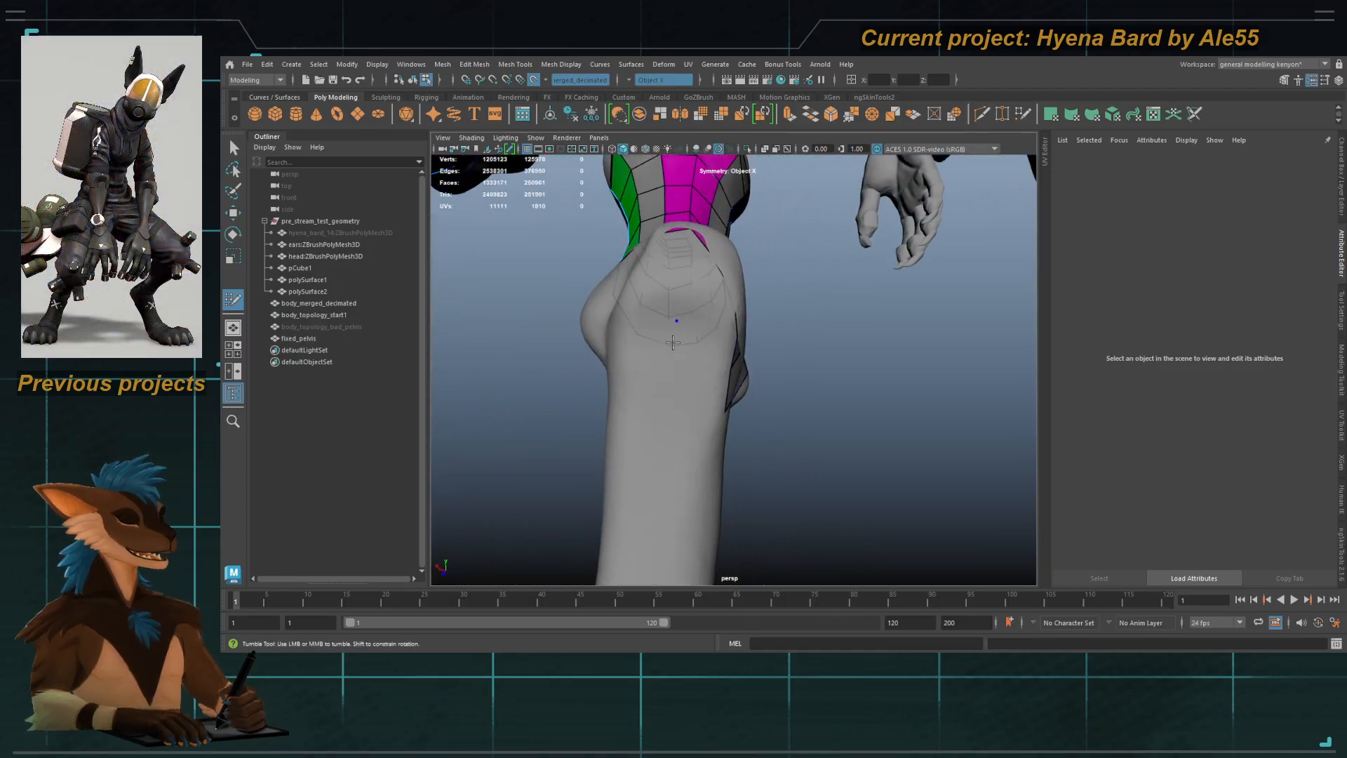
pyautogui.click(672, 355)
pyautogui.click(673, 405)
pyautogui.keyDown('shift'); pyautogui.click(700, 391); pyautogui.keyUp('shift')
# Step: Extend quads from the heel's underside up the side of the foot and join them to the ankle border
pyautogui.moveTo(699, 391)
pyautogui.keyDown('alt'); pyautogui.mouseDown()
pyautogui.moveTo(720, 352)
pyautogui.moveTo(768, 390)
pyautogui.mouseUp(); pyautogui.keyUp('alt')
pyautogui.keyDown('shift'); pyautogui.click(743, 368); pyautogui.keyUp('shift')
pyautogui.click(766, 315)
pyautogui.click(722, 329)
pyautogui.click(707, 343)
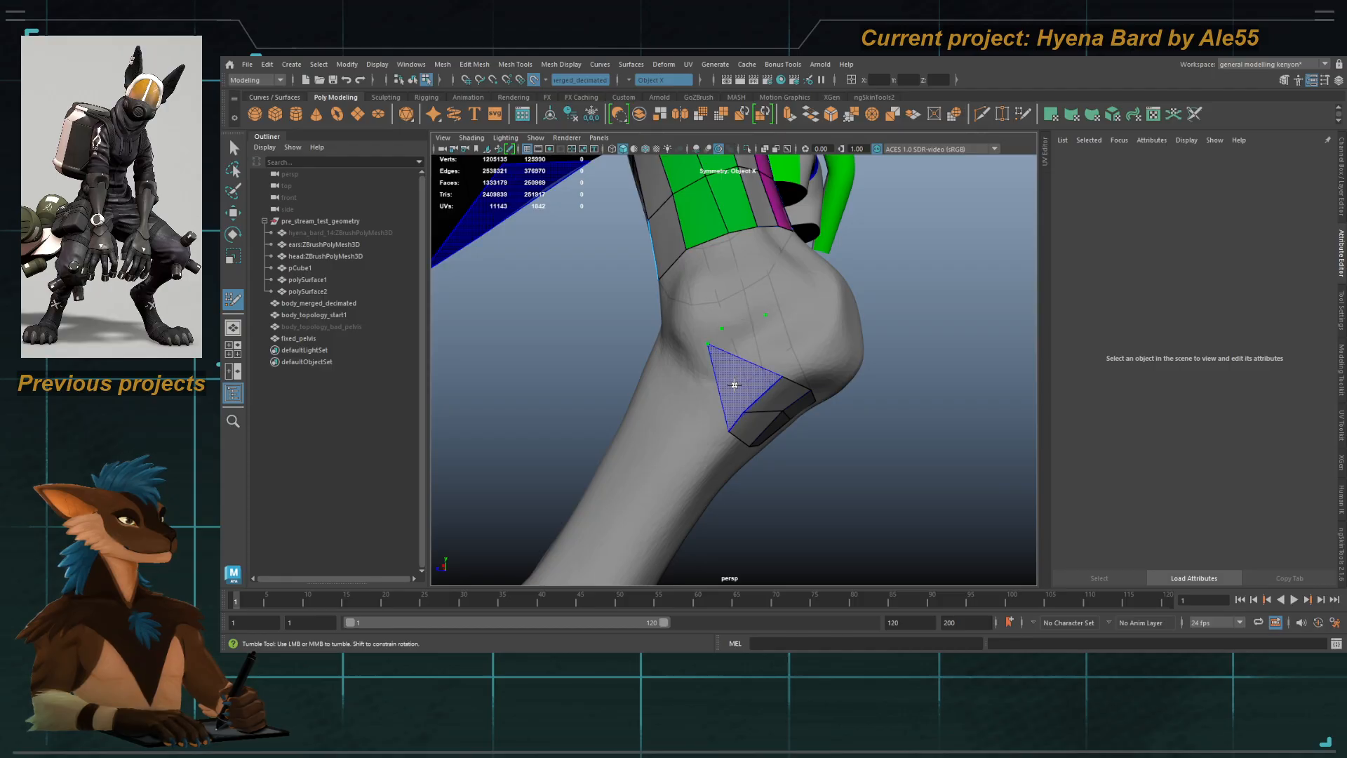
pyautogui.keyDown('shift'); pyautogui.click(748, 335); pyautogui.keyUp('shift')
pyautogui.keyDown('shift'); pyautogui.click(759, 366); pyautogui.keyUp('shift')
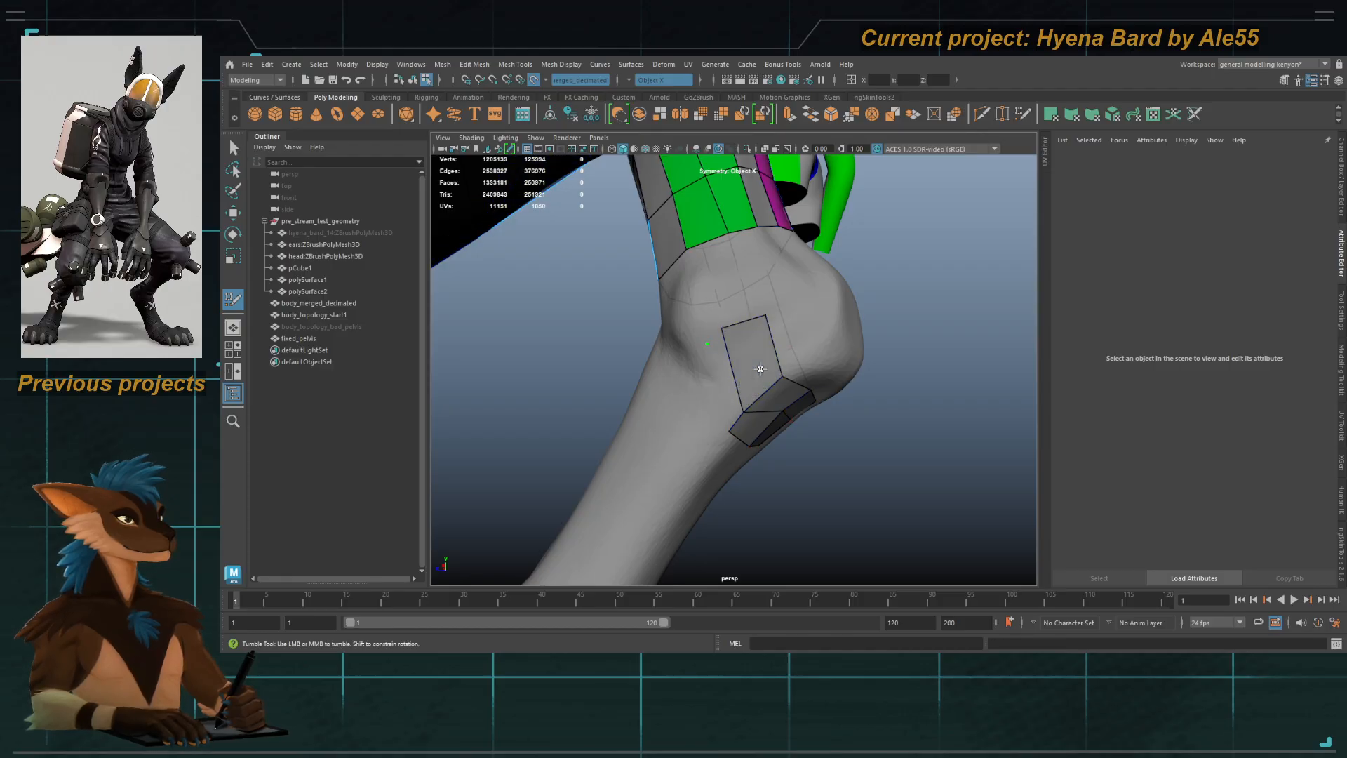
pyautogui.keyDown('shift'); pyautogui.click(714, 287); pyautogui.keyUp('shift')
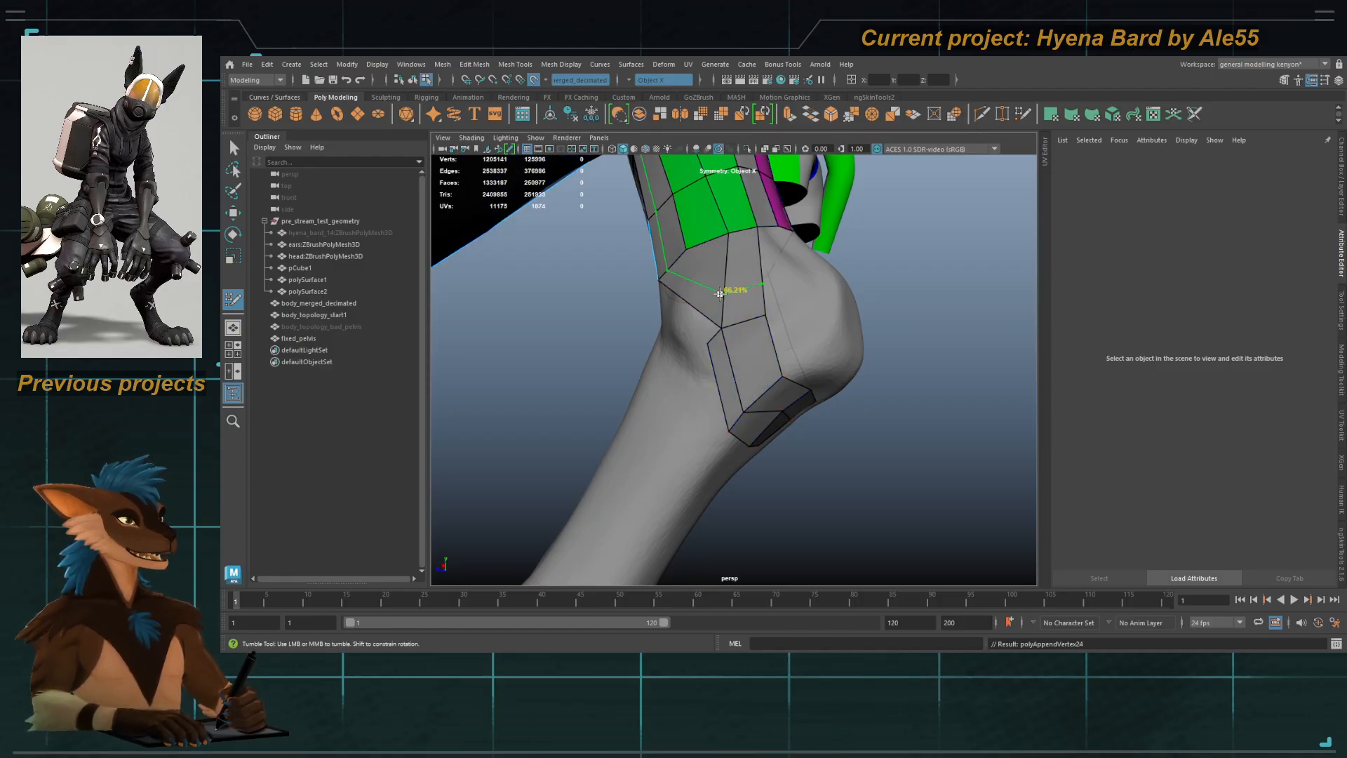
pyautogui.hotkey('ctrl', 'z')
pyautogui.keyDown('shift'); pyautogui.click(714, 297); pyautogui.keyUp('shift')
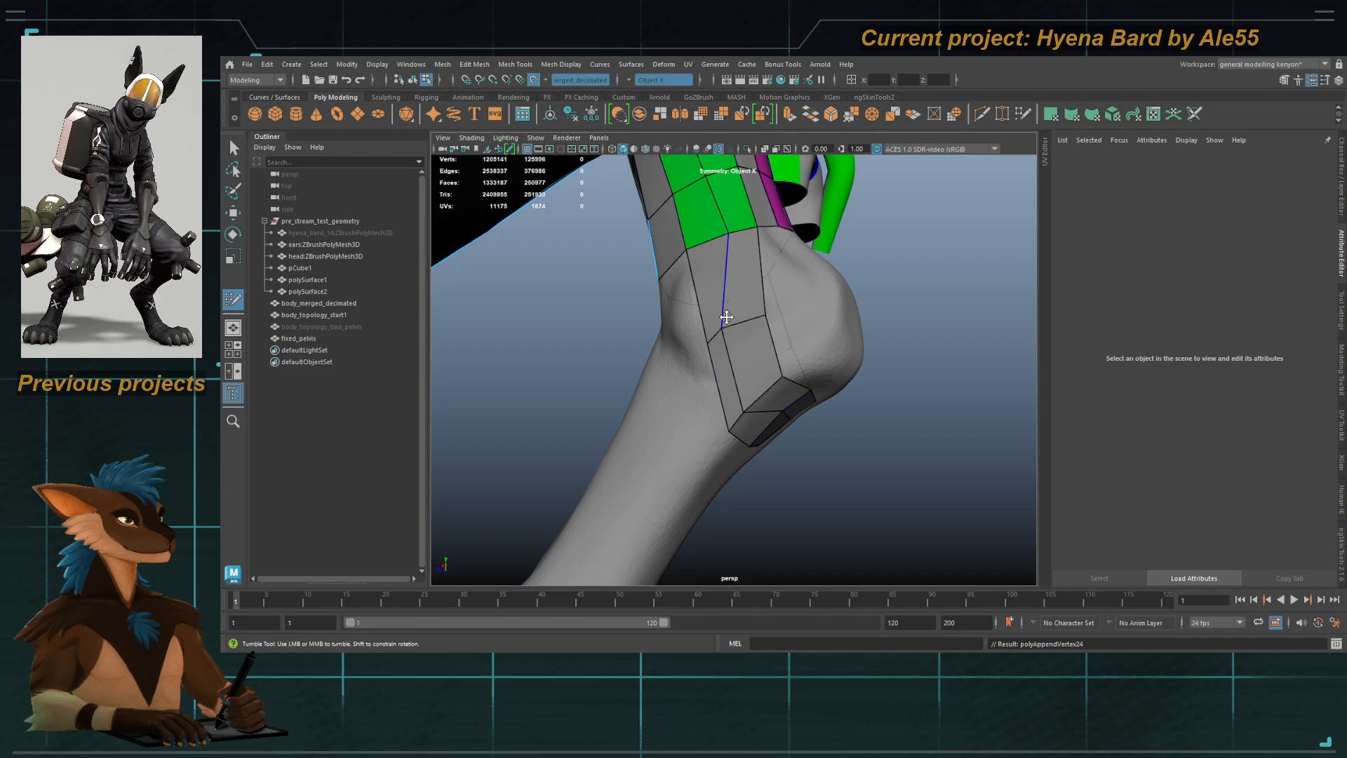
# Step: Fill the back of the heel with quads from the pink calf columns to the underside strip, undoing misplaced faces
pyautogui.keyDown('alt'); pyautogui.moveTo(741, 318); pyautogui.dragTo(684, 368); pyautogui.keyUp('alt')
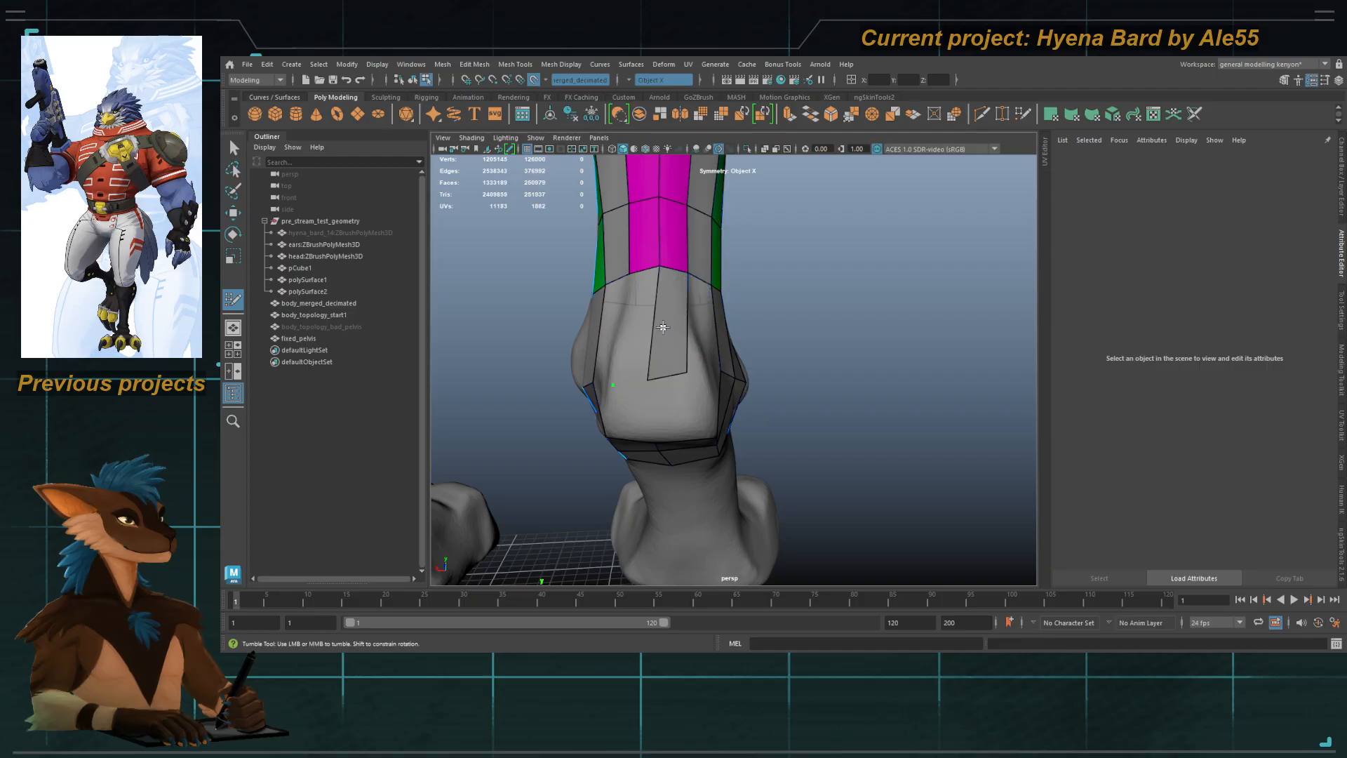
pyautogui.hotkey('ctrl', 'z')
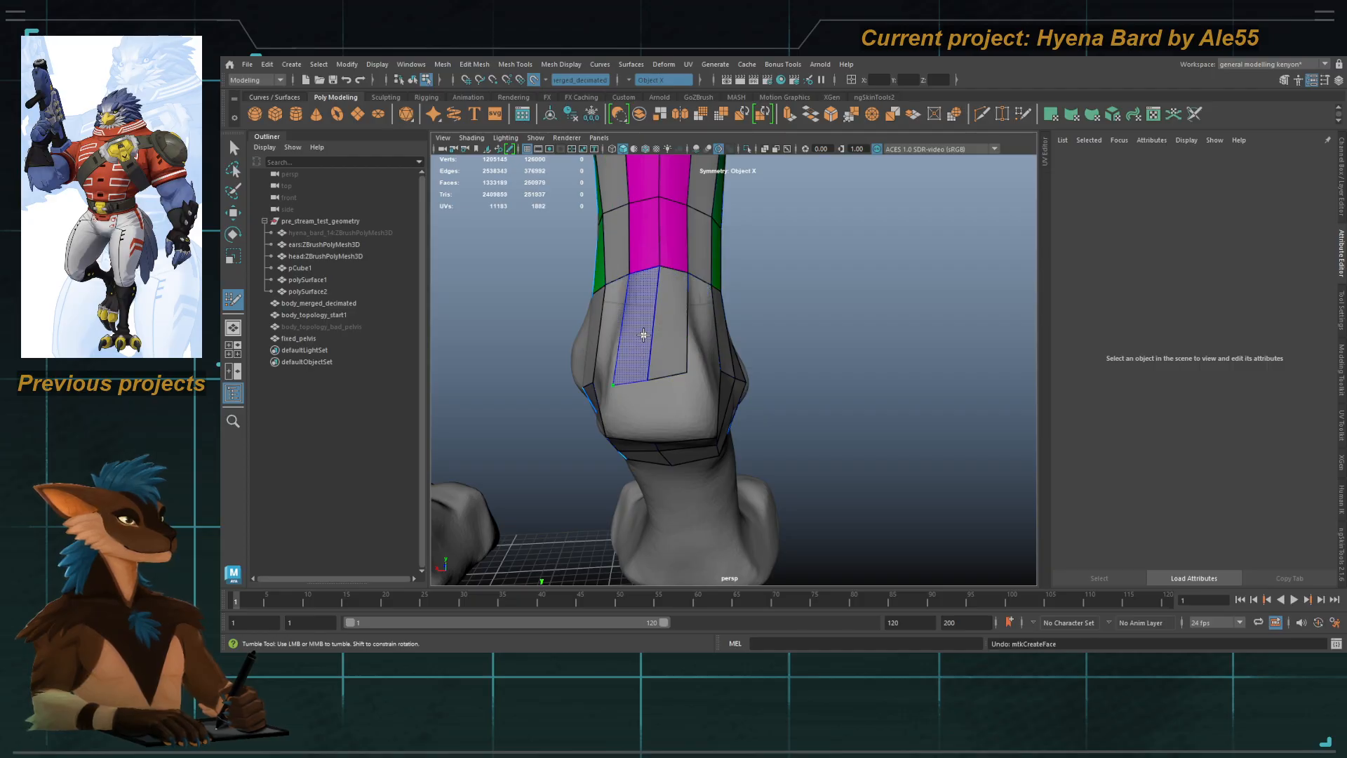
pyautogui.moveTo(645, 338)
pyautogui.keyDown('alt'); pyautogui.mouseDown()
pyautogui.moveTo(617, 358)
pyautogui.moveTo(639, 374)
pyautogui.moveTo(656, 359)
pyautogui.moveTo(681, 370)
pyautogui.moveTo(640, 393)
pyautogui.mouseUp(); pyautogui.keyUp('alt')
pyautogui.keyDown('shift'); pyautogui.click(656, 322); pyautogui.keyUp('shift')
pyautogui.hotkey('ctrl', 'z')
pyautogui.hotkey('ctrl', 'z')
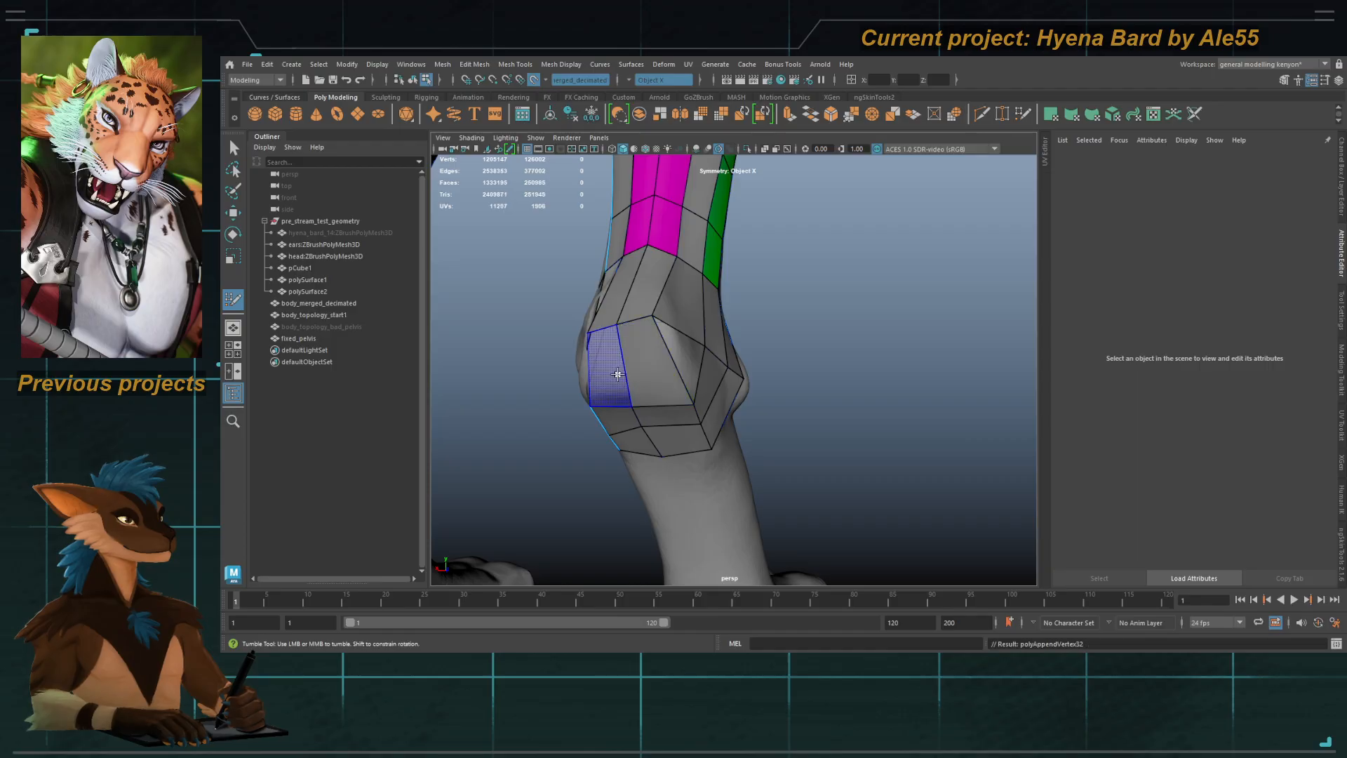
# Step: Insert an edge loop in the heel patch and fill the remaining side of the heel up to the ankle border
pyautogui.moveTo(618, 379)
pyautogui.keyDown('alt'); pyautogui.mouseDown()
pyautogui.moveTo(712, 395)
pyautogui.moveTo(655, 397)
pyautogui.moveTo(632, 355)
pyautogui.moveTo(602, 436)
pyautogui.moveTo(549, 381)
pyautogui.moveTo(694, 353)
pyautogui.moveTo(671, 414)
pyautogui.moveTo(702, 411)
pyautogui.moveTo(687, 422)
pyautogui.moveTo(652, 379)
pyautogui.moveTo(707, 389)
pyautogui.moveTo(826, 354)
pyautogui.mouseUp(); pyautogui.keyUp('alt')
pyautogui.keyDown('ctrl'); pyautogui.click(761, 394); pyautogui.keyUp('ctrl')
pyautogui.click(649, 429)
pyautogui.keyDown('shift'); pyautogui.click(661, 391); pyautogui.keyUp('shift')
pyautogui.keyDown('shift'); pyautogui.click(721, 370); pyautogui.keyUp('shift')
pyautogui.keyDown('alt'); pyautogui.moveTo(826, 355); pyautogui.dragTo(723, 354, button='middle'); pyautogui.keyUp('alt')
pyautogui.keyDown('shift'); pyautogui.click(742, 378); pyautogui.keyUp('shift')
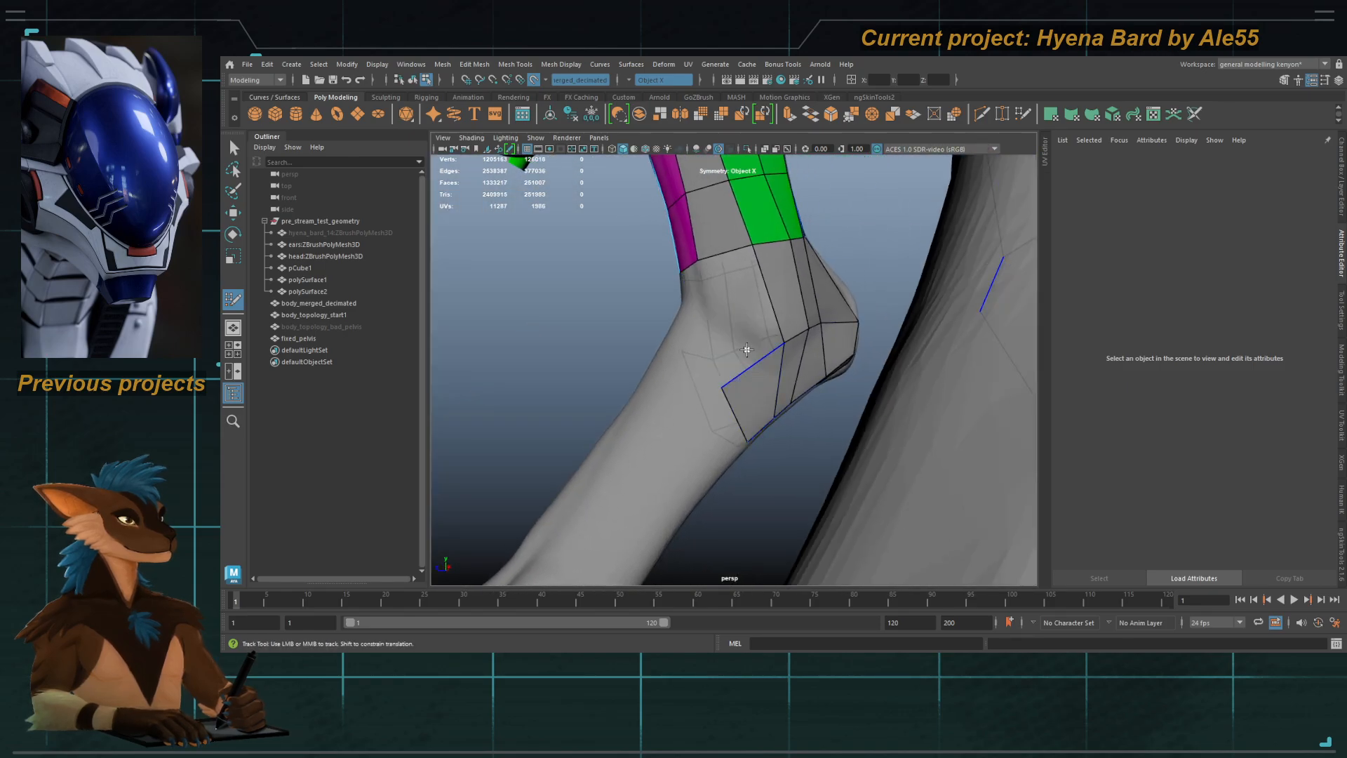
pyautogui.keyDown('shift'); pyautogui.click(739, 315); pyautogui.keyUp('shift')
pyautogui.moveTo(710, 344)
pyautogui.keyDown('alt'); pyautogui.mouseDown()
pyautogui.moveTo(743, 361)
pyautogui.moveTo(721, 395)
pyautogui.moveTo(773, 349)
pyautogui.moveTo(752, 386)
pyautogui.moveTo(639, 357)
pyautogui.moveTo(701, 320)
pyautogui.moveTo(695, 292)
pyautogui.moveTo(748, 292)
pyautogui.moveTo(644, 299)
pyautogui.mouseUp(); pyautogui.keyUp('alt')
pyautogui.keyDown('shift'); pyautogui.click(777, 331); pyautogui.keyUp('shift')
pyautogui.keyDown('alt'); pyautogui.moveTo(667, 295); pyautogui.dragTo(673, 333, button='middle'); pyautogui.keyUp('alt')
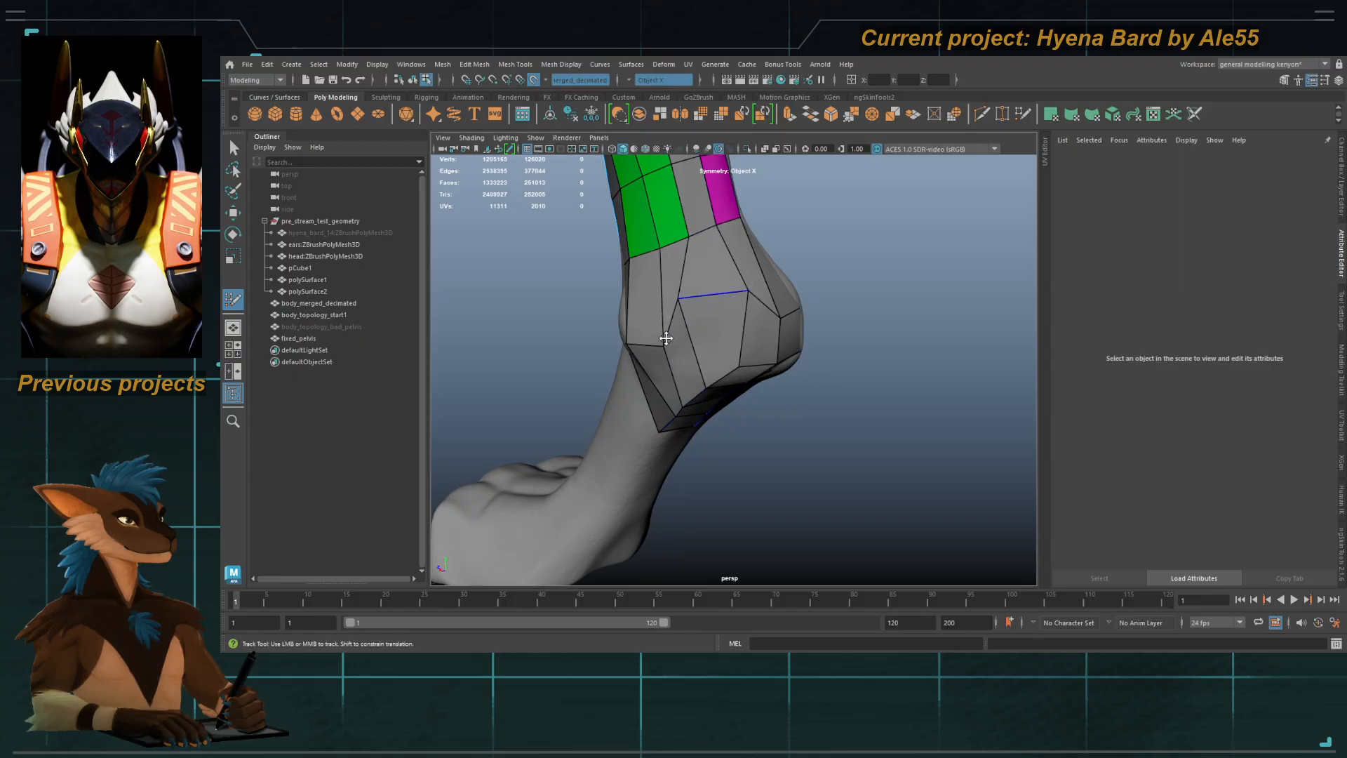
# Step: Add a row of quads across the front of the ankle to close the ring around the upper foot
pyautogui.keyDown('alt'); pyautogui.moveTo(680, 307); pyautogui.dragTo(625, 295); pyautogui.keyUp('alt')
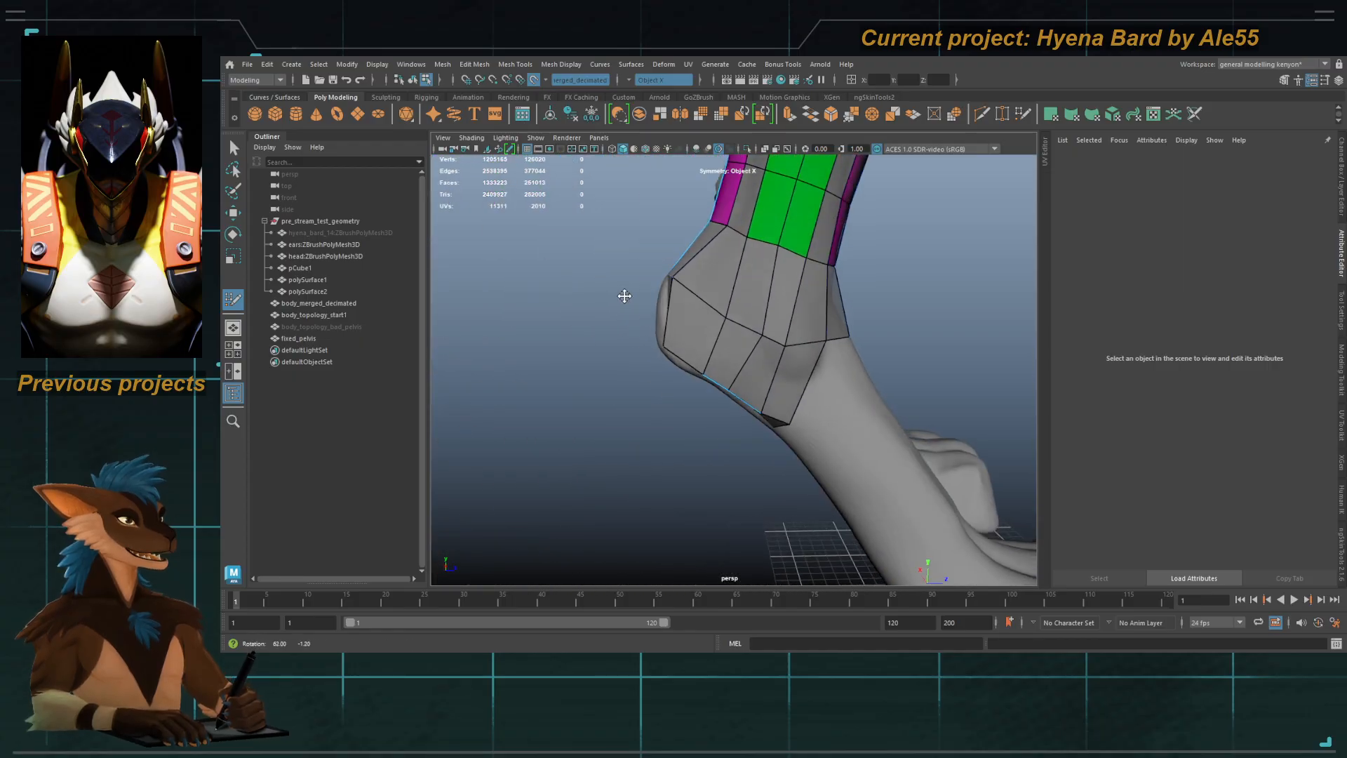
pyautogui.keyDown('alt'); pyautogui.moveTo(791, 361); pyautogui.dragTo(675, 315, button='middle'); pyautogui.keyUp('alt')
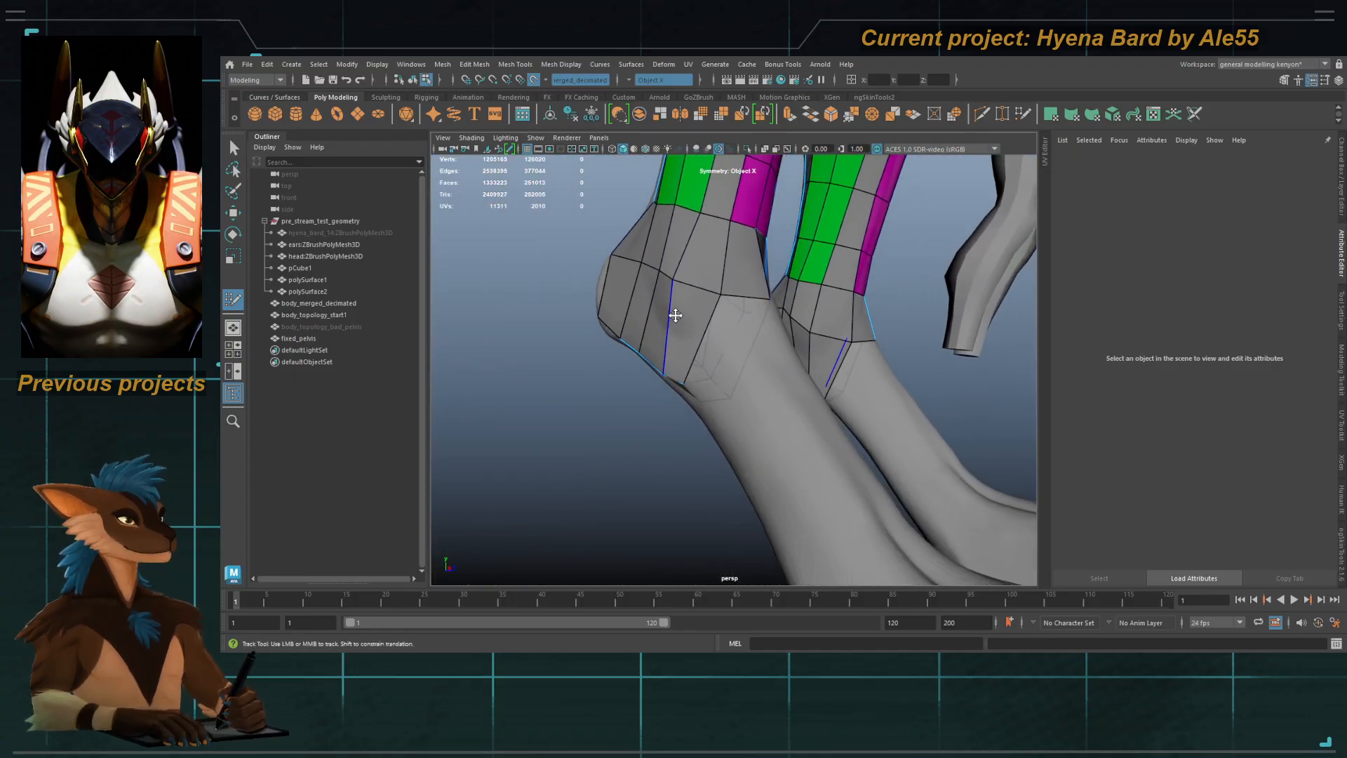
pyautogui.keyDown('alt'); pyautogui.moveTo(751, 421); pyautogui.dragTo(681, 380); pyautogui.keyUp('alt')
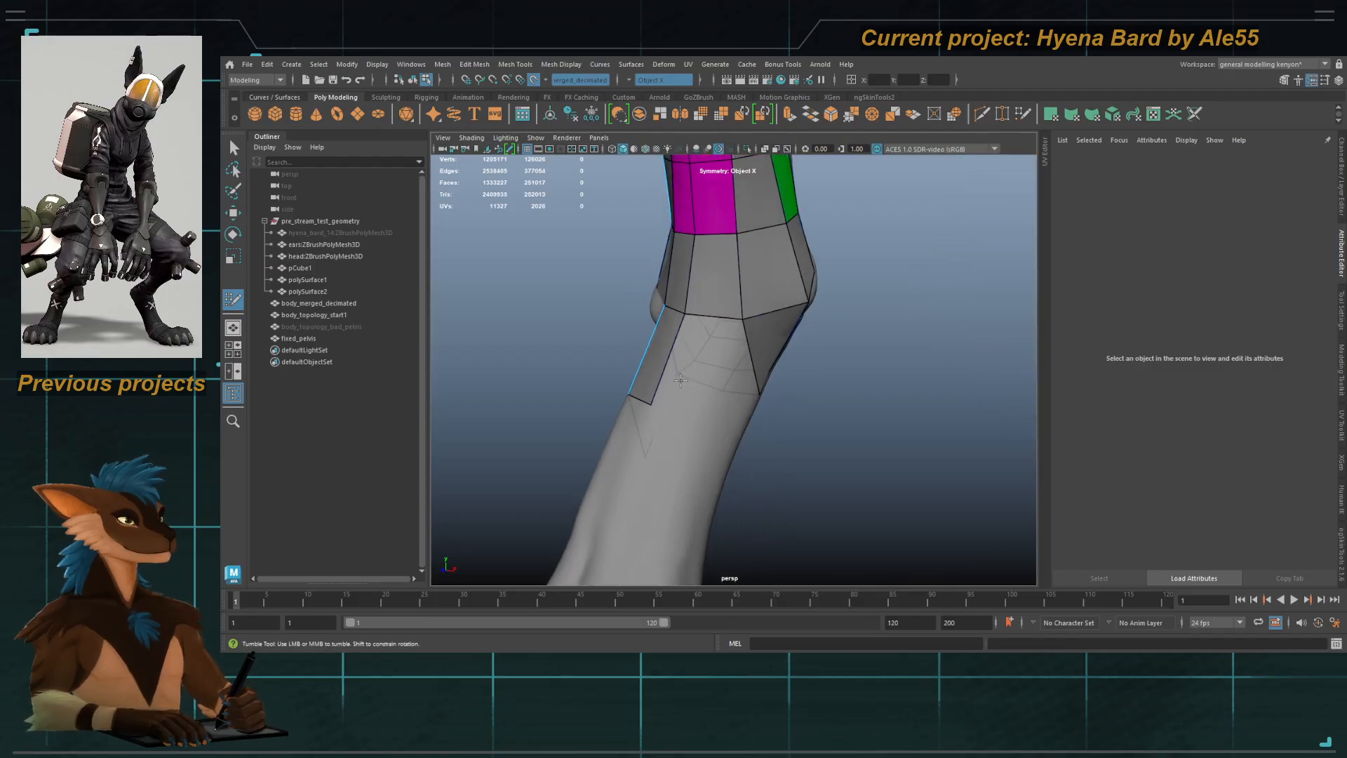
pyautogui.click(704, 406)
pyautogui.keyDown('shift'); pyautogui.click(696, 378); pyautogui.keyUp('shift')
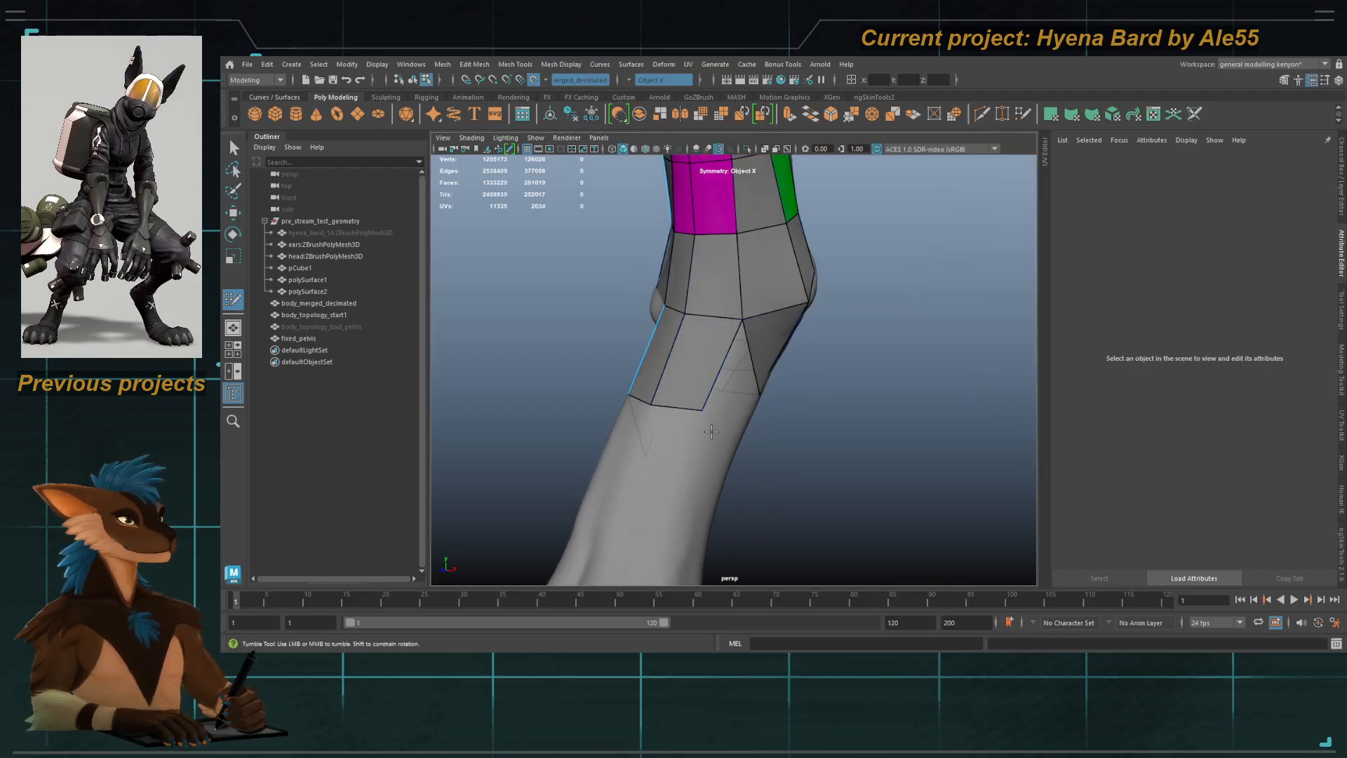
pyautogui.moveTo(761, 449)
pyautogui.keyDown('alt'); pyautogui.mouseDown()
pyautogui.moveTo(659, 352)
pyautogui.moveTo(687, 355)
pyautogui.moveTo(733, 400)
pyautogui.mouseUp(); pyautogui.keyUp('alt')
pyautogui.keyDown('shift'); pyautogui.click(732, 392); pyautogui.keyUp('shift')
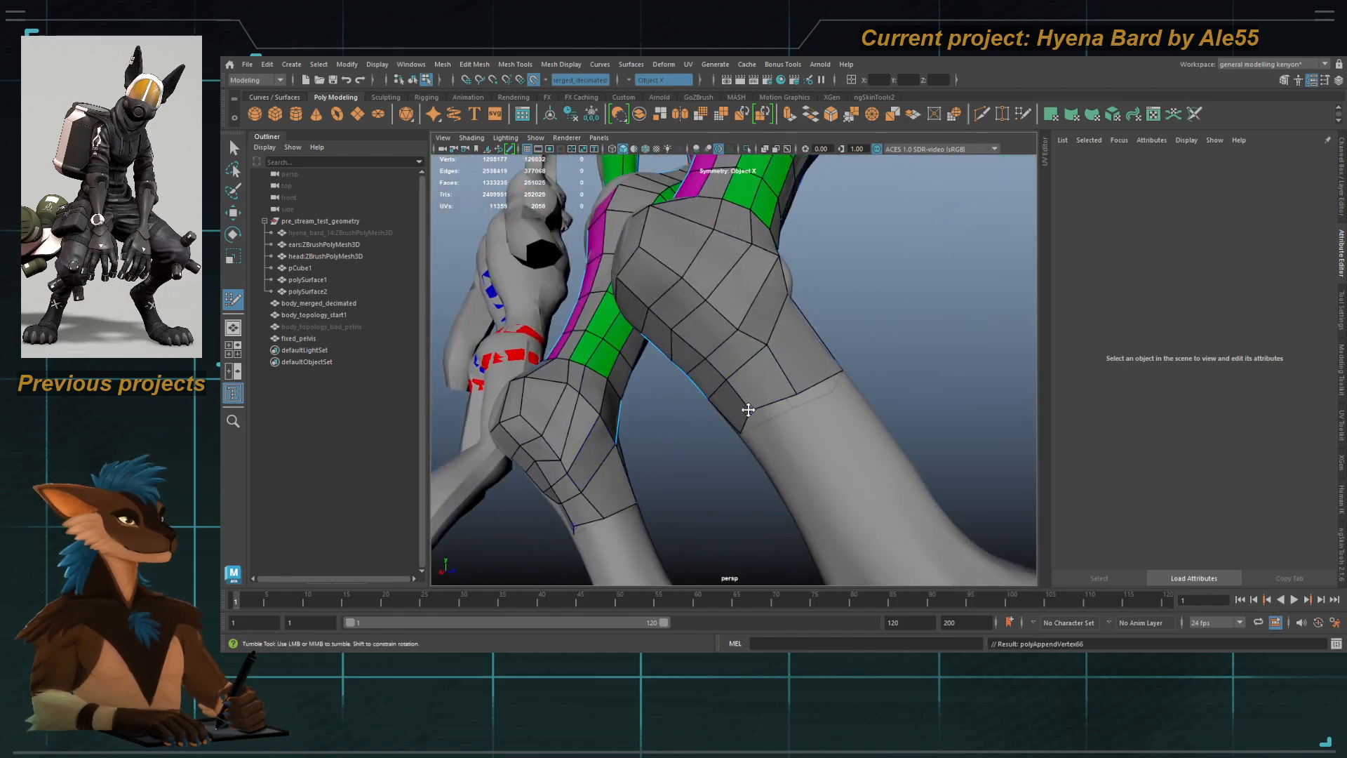
# Step: Insert an edge loop through the new heel faces and relax the vertices on the ankle side
pyautogui.keyDown('alt'); pyautogui.moveTo(772, 424); pyautogui.dragTo(764, 407); pyautogui.keyUp('alt')
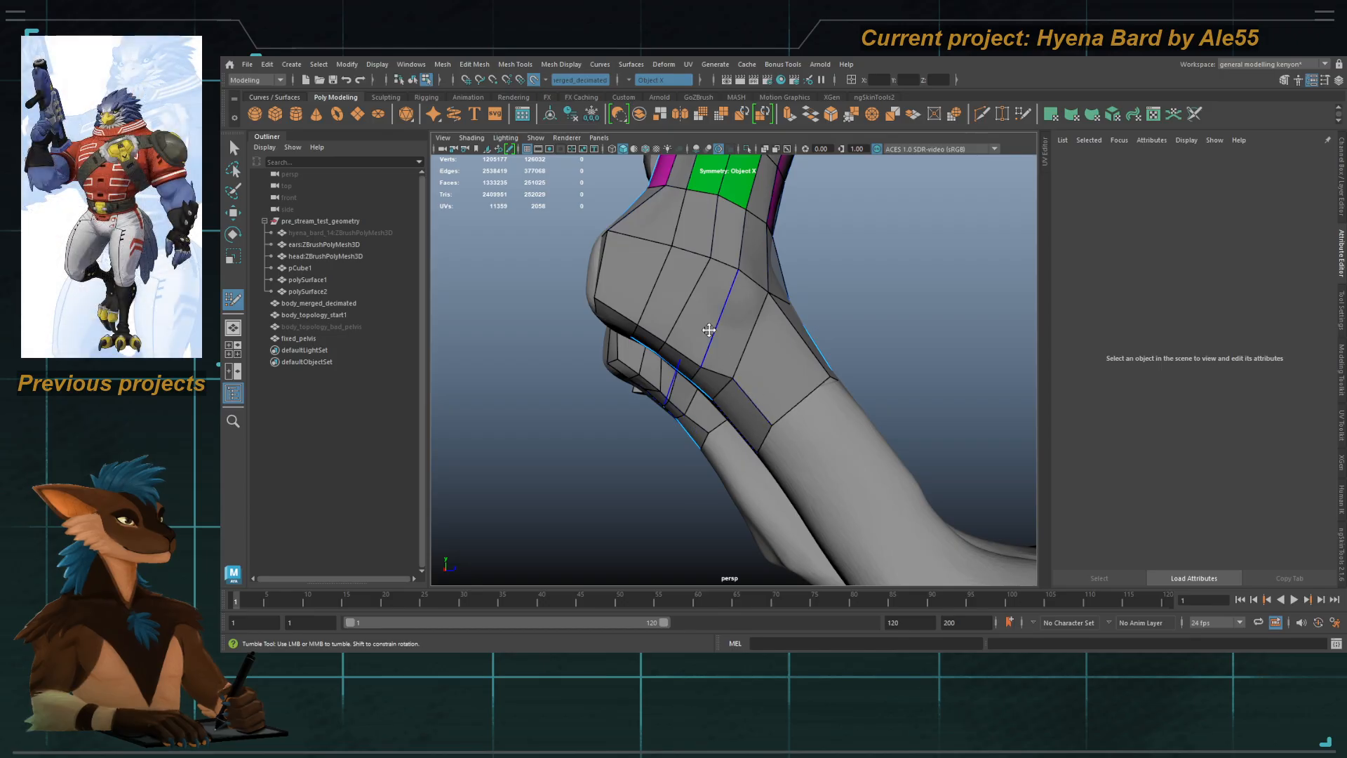
pyautogui.keyDown('ctrl'); pyautogui.click(708, 309); pyautogui.keyUp('ctrl')
pyautogui.moveTo(716, 325)
pyautogui.keyDown('alt'); pyautogui.mouseDown()
pyautogui.moveTo(671, 322)
pyautogui.moveTo(670, 281)
pyautogui.moveTo(764, 321)
pyautogui.moveTo(708, 317)
pyautogui.moveTo(777, 289)
pyautogui.mouseUp(); pyautogui.keyUp('alt')
pyautogui.moveTo(751, 270)
pyautogui.keyDown('shift'); pyautogui.mouseDown()
pyautogui.moveTo(731, 265)
pyautogui.moveTo(758, 307)
pyautogui.moveTo(790, 309)
pyautogui.moveTo(710, 319)
pyautogui.moveTo(702, 288)
pyautogui.moveTo(639, 293)
pyautogui.moveTo(757, 273)
pyautogui.mouseUp(); pyautogui.keyUp('shift')
pyautogui.keyDown('alt'); pyautogui.moveTo(688, 306); pyautogui.dragTo(634, 318); pyautogui.keyUp('alt')
pyautogui.keyDown('alt'); pyautogui.moveTo(634, 319); pyautogui.dragTo(645, 381, button='middle'); pyautogui.keyUp('alt')
pyautogui.keyDown('alt'); pyautogui.moveTo(645, 380); pyautogui.dragTo(709, 472); pyautogui.keyUp('alt')
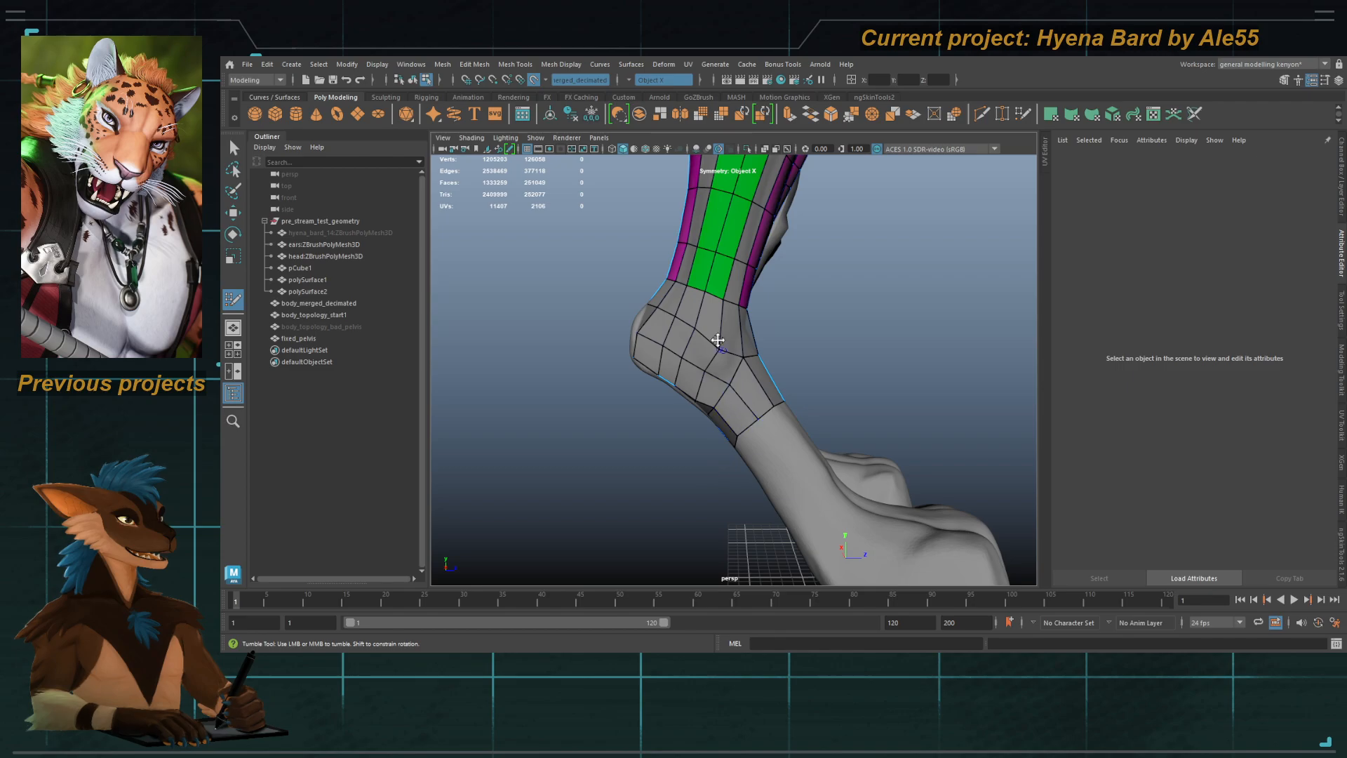
# Step: Isolate the fixed_pelvis mesh in the viewport and switch to face selection
pyautogui.keyDown('alt'); pyautogui.moveTo(718, 340); pyautogui.dragTo(734, 321, button='right'); pyautogui.keyUp('alt')
pyautogui.click(695, 342)
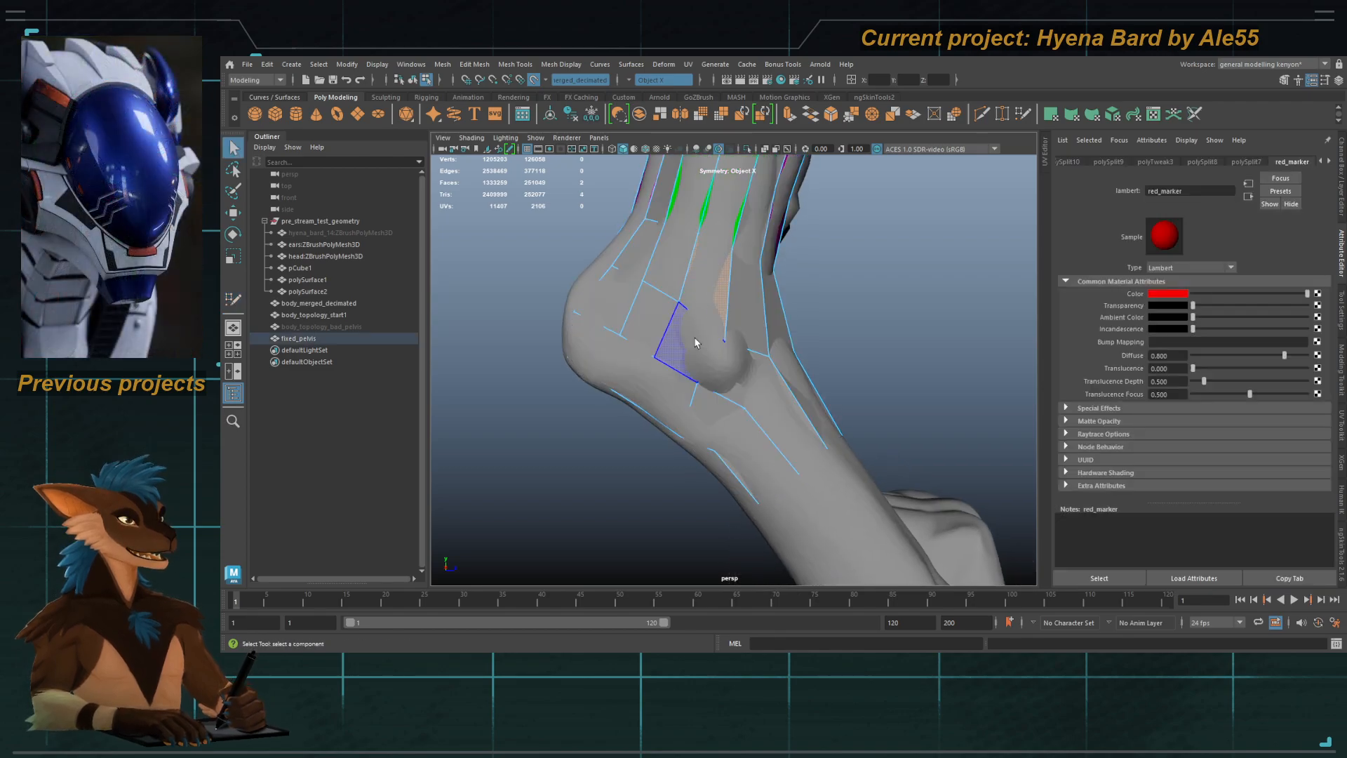
pyautogui.press('F8')
pyautogui.click(747, 150)
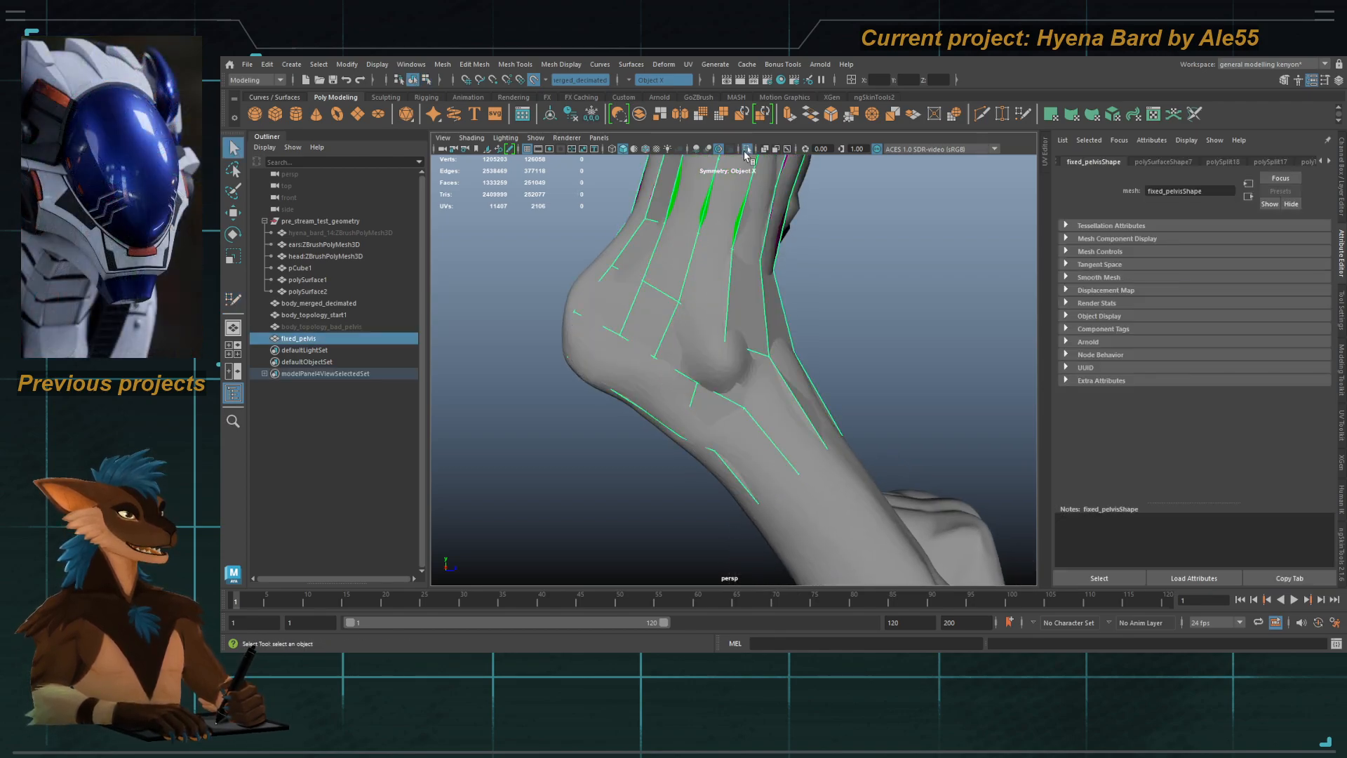
pyautogui.press('F11')
# Step: Select the face loops running down the ankle sides and under the heel, and assign them the green loop material
pyautogui.keyDown('alt'); pyautogui.moveTo(638, 382); pyautogui.dragTo(906, 380); pyautogui.keyUp('alt')
pyautogui.keyDown('shift'); pyautogui.doubleClick(767, 342); pyautogui.keyUp('shift')
pyautogui.click(763, 324)
pyautogui.keyDown('alt'); pyautogui.moveTo(763, 324); pyautogui.dragTo(768, 352); pyautogui.keyUp('alt')
pyautogui.keyDown('shift'); pyautogui.doubleClick(803, 428); pyautogui.keyUp('shift')
pyautogui.keyDown('shift'); pyautogui.doubleClick(856, 401); pyautogui.keyUp('shift')
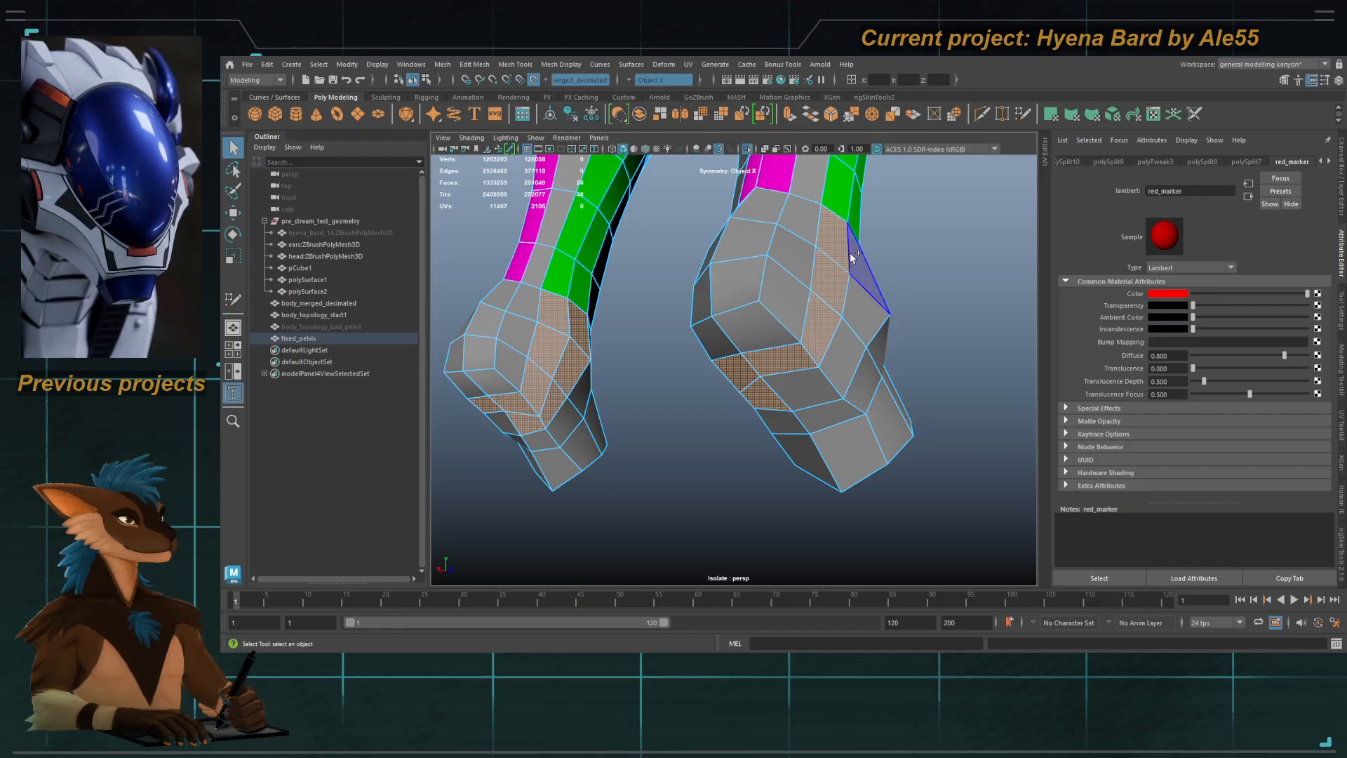
pyautogui.keyDown('shift'); pyautogui.doubleClick(803, 393); pyautogui.keyUp('shift')
pyautogui.hotkey('ctrl', 'z')
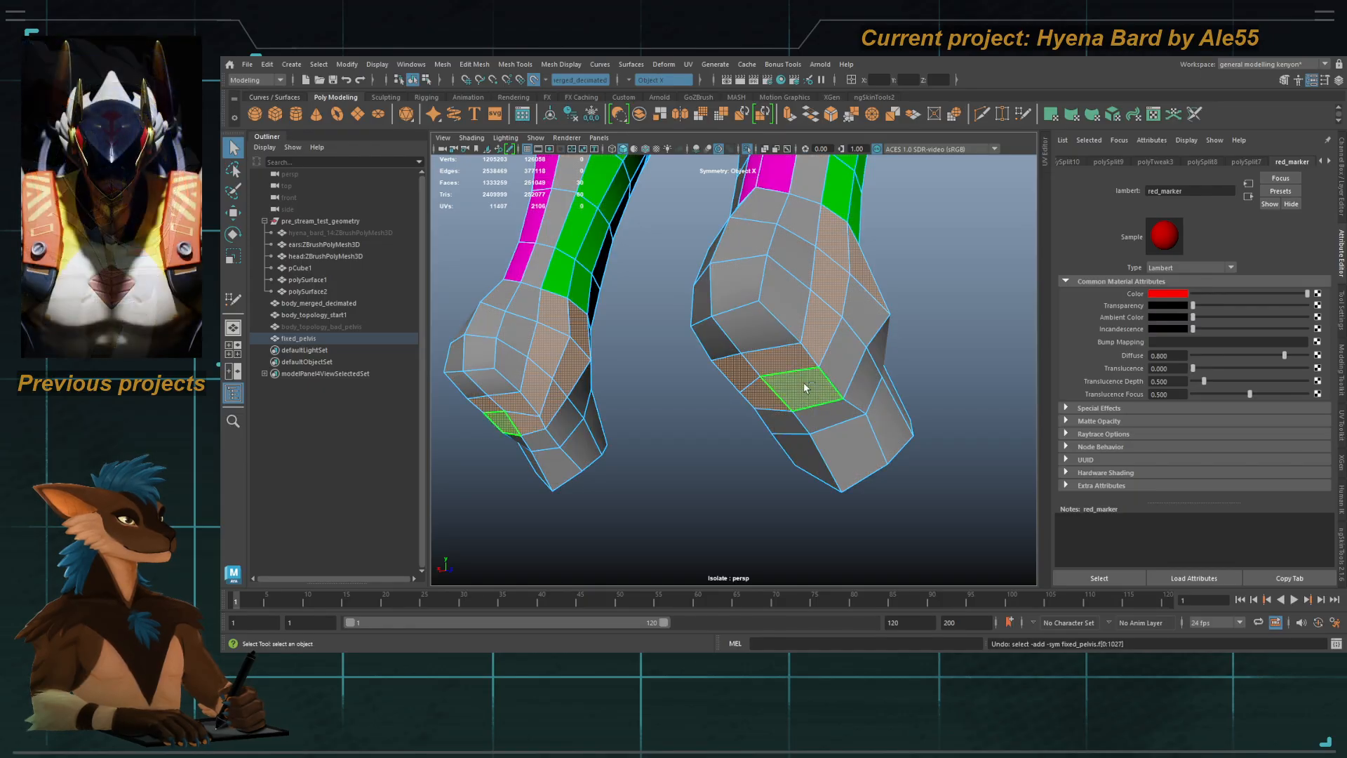
pyautogui.keyDown('shift'); pyautogui.doubleClick(845, 361); pyautogui.keyUp('shift')
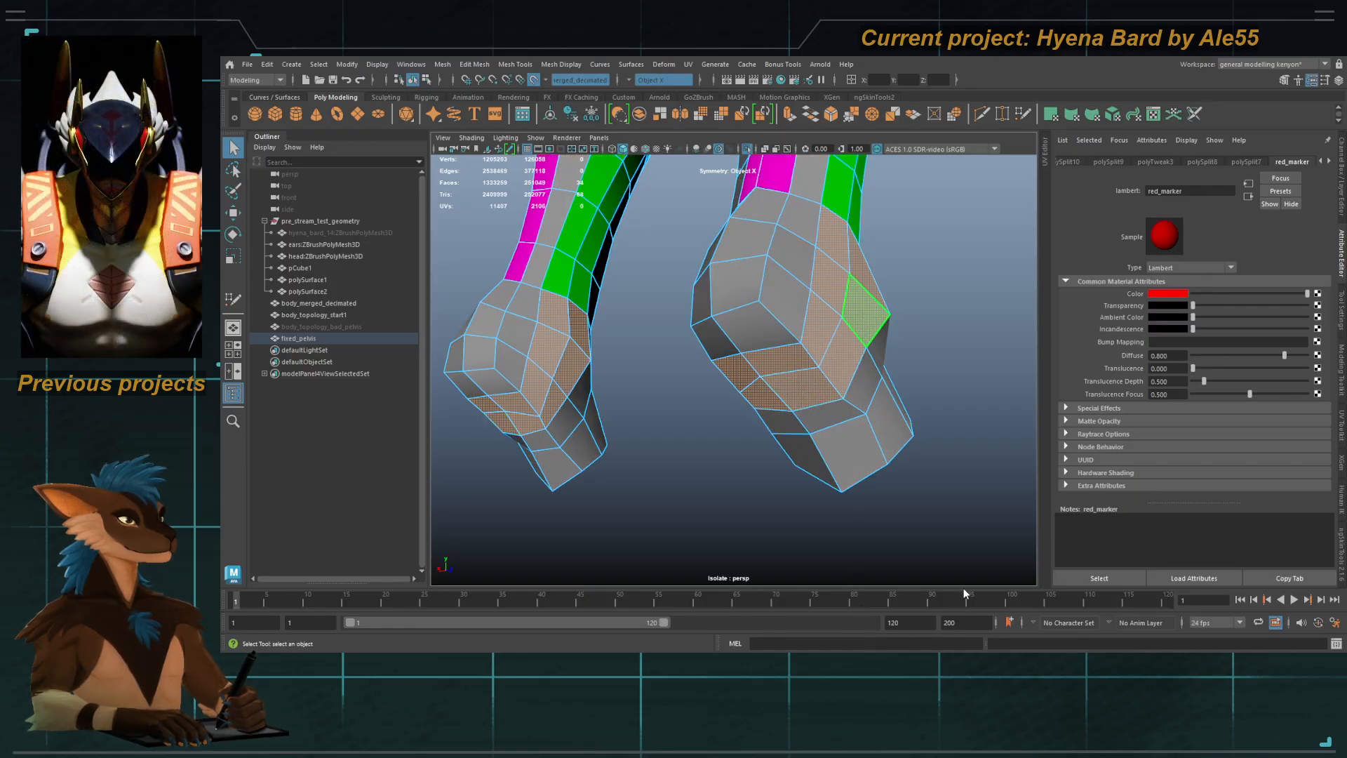
pyautogui.click(957, 566)
# Step: Select the two central face columns on the heel's back and underside, skipping the green band, and assign them the pink material
pyautogui.keyDown('alt'); pyautogui.moveTo(772, 414); pyautogui.dragTo(853, 324); pyautogui.keyUp('alt')
pyautogui.press('F11')
pyautogui.click(814, 273)
pyautogui.keyDown('shift'); pyautogui.click(804, 336); pyautogui.keyUp('shift')
pyautogui.keyDown('shift'); pyautogui.click(799, 401); pyautogui.keyUp('shift')
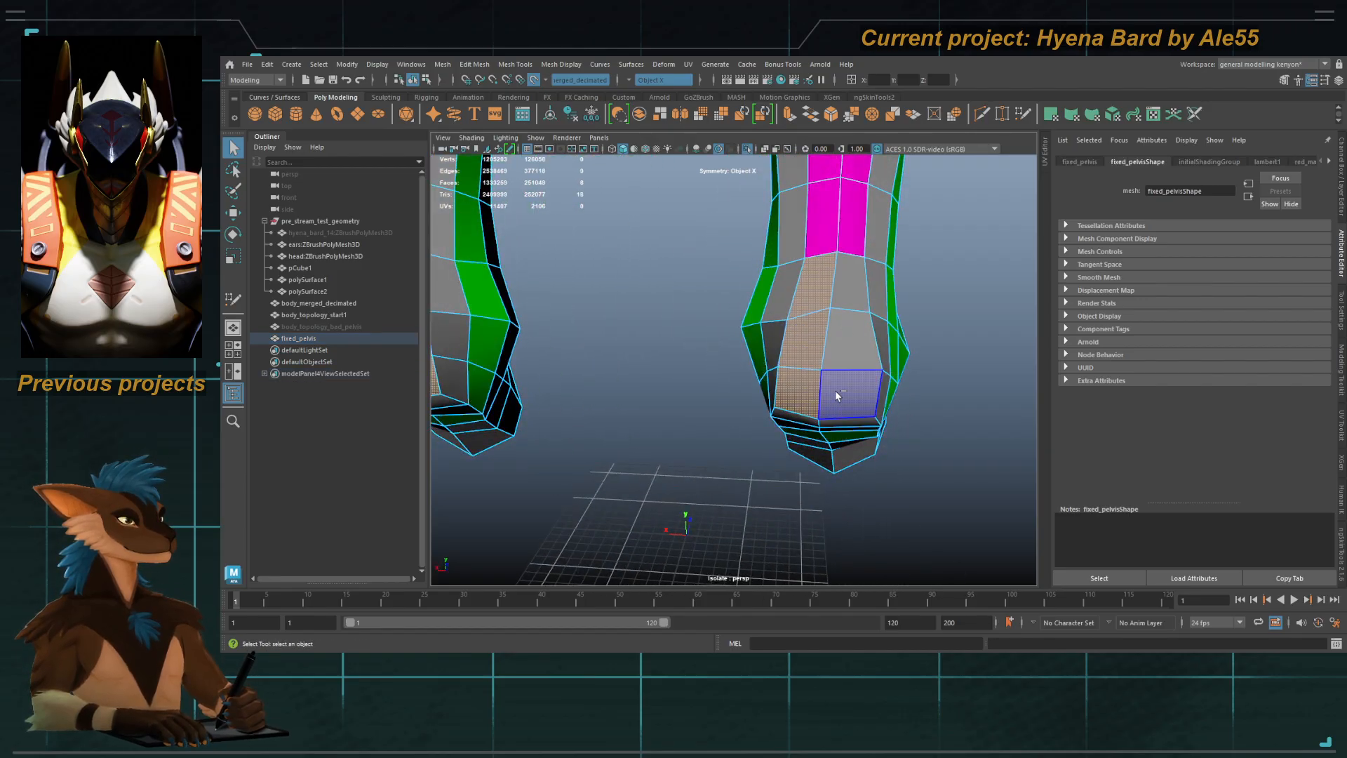
pyautogui.keyDown('shift'); pyautogui.click(837, 393); pyautogui.keyUp('shift')
pyautogui.keyDown('shift'); pyautogui.click(846, 328); pyautogui.keyUp('shift')
pyautogui.keyDown('shift'); pyautogui.click(841, 301); pyautogui.keyUp('shift')
pyautogui.keyDown('alt'); pyautogui.moveTo(844, 406); pyautogui.dragTo(839, 348); pyautogui.keyUp('alt')
pyautogui.keyDown('shift'); pyautogui.click(841, 338); pyautogui.keyUp('shift')
pyautogui.keyDown('shift'); pyautogui.click(812, 327); pyautogui.keyUp('shift')
pyautogui.keyDown('shift'); pyautogui.click(822, 441); pyautogui.keyUp('shift')
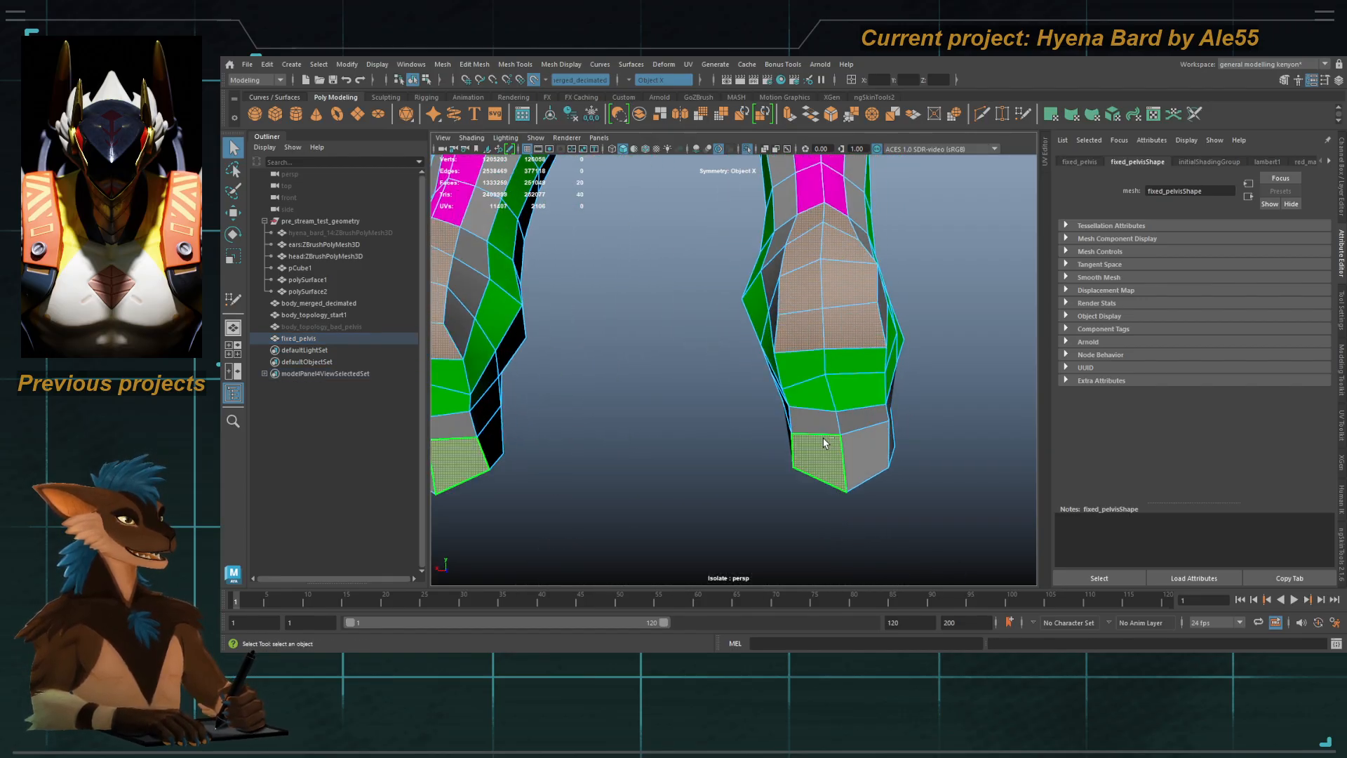
pyautogui.keyDown('shift'); pyautogui.click(820, 424); pyautogui.keyUp('shift')
pyautogui.keyDown('shift'); pyautogui.click(856, 435); pyautogui.keyUp('shift')
pyautogui.keyDown('shift'); pyautogui.click(857, 421); pyautogui.keyUp('shift')
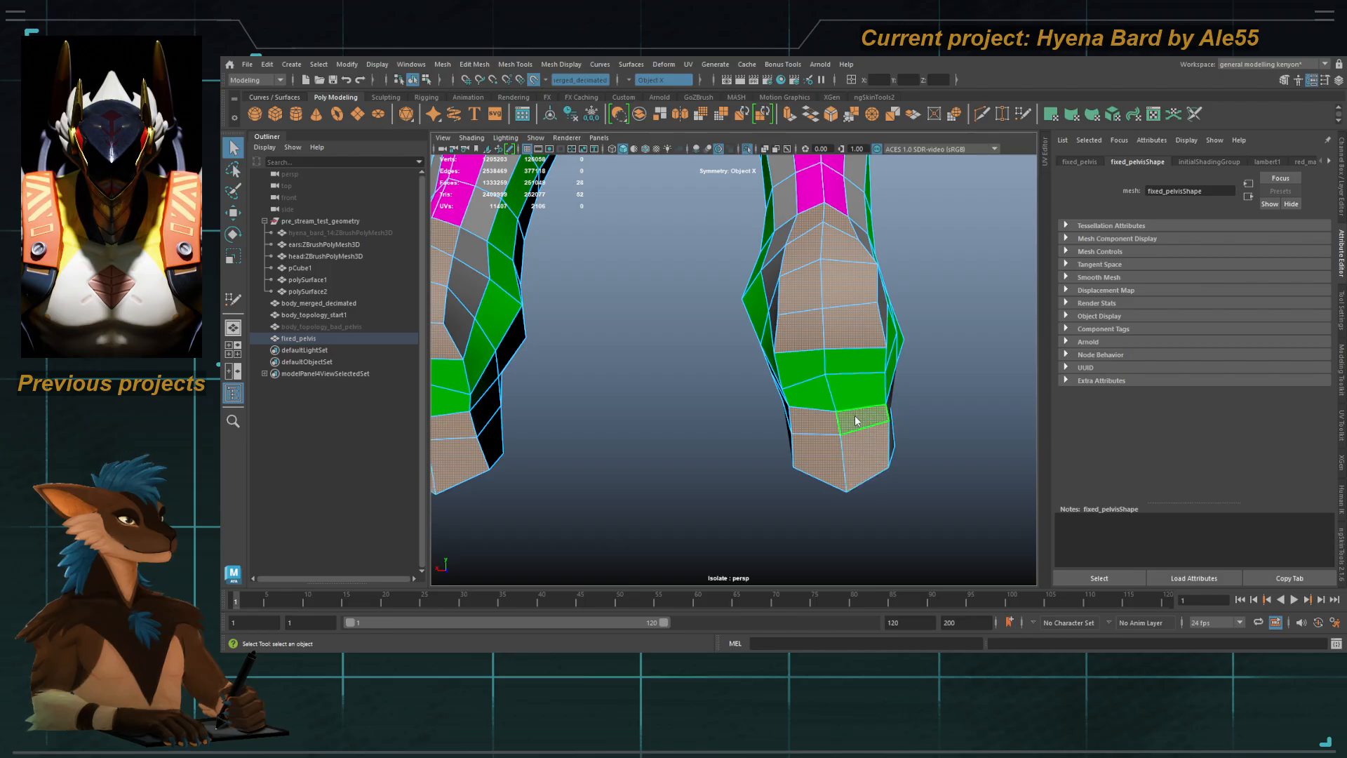
pyautogui.click(944, 590)
pyautogui.moveTo(901, 394); pyautogui.dragTo(912, 330, button='right')
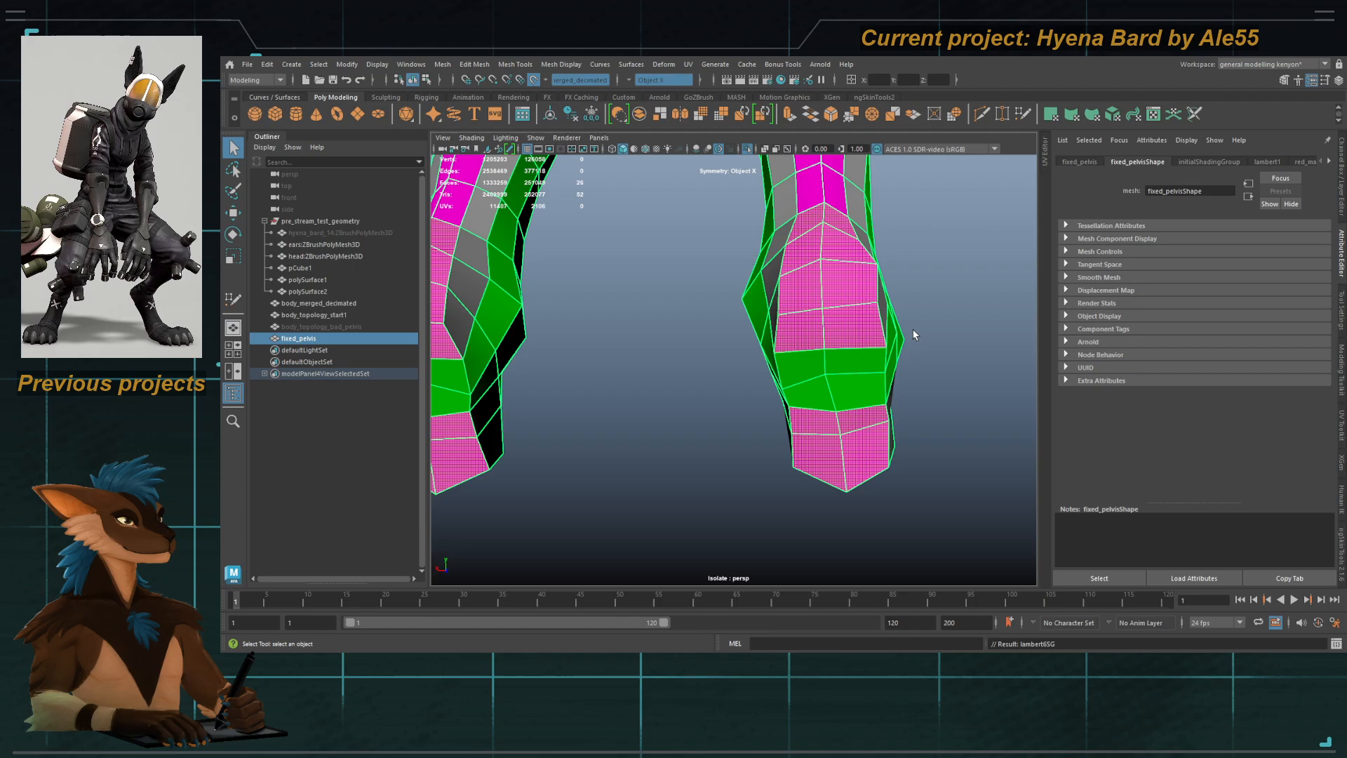
# Step: Rename the pink lambert6 material to pink_loop
pyautogui.click(1329, 162)
pyautogui.click(1330, 161)
pyautogui.click(1330, 161)
pyautogui.click(1329, 161)
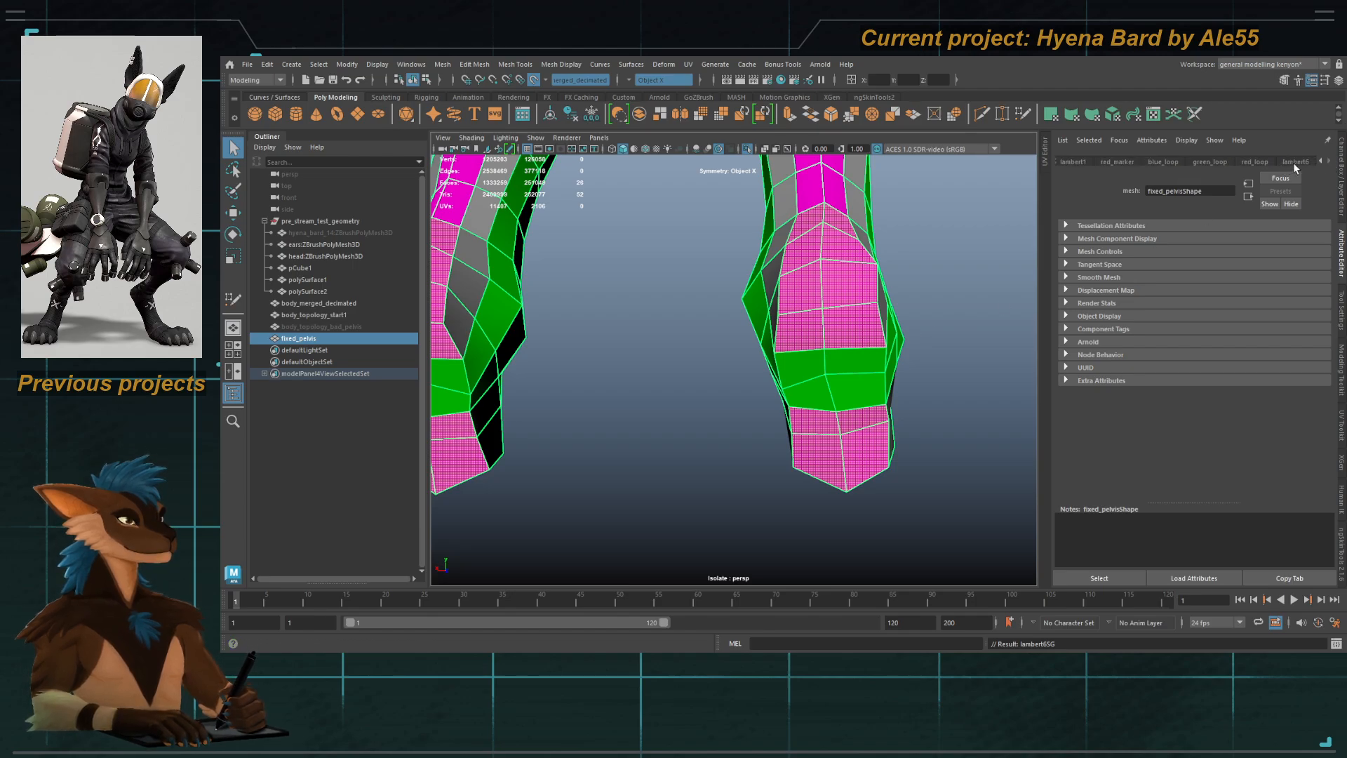
pyautogui.click(1295, 162)
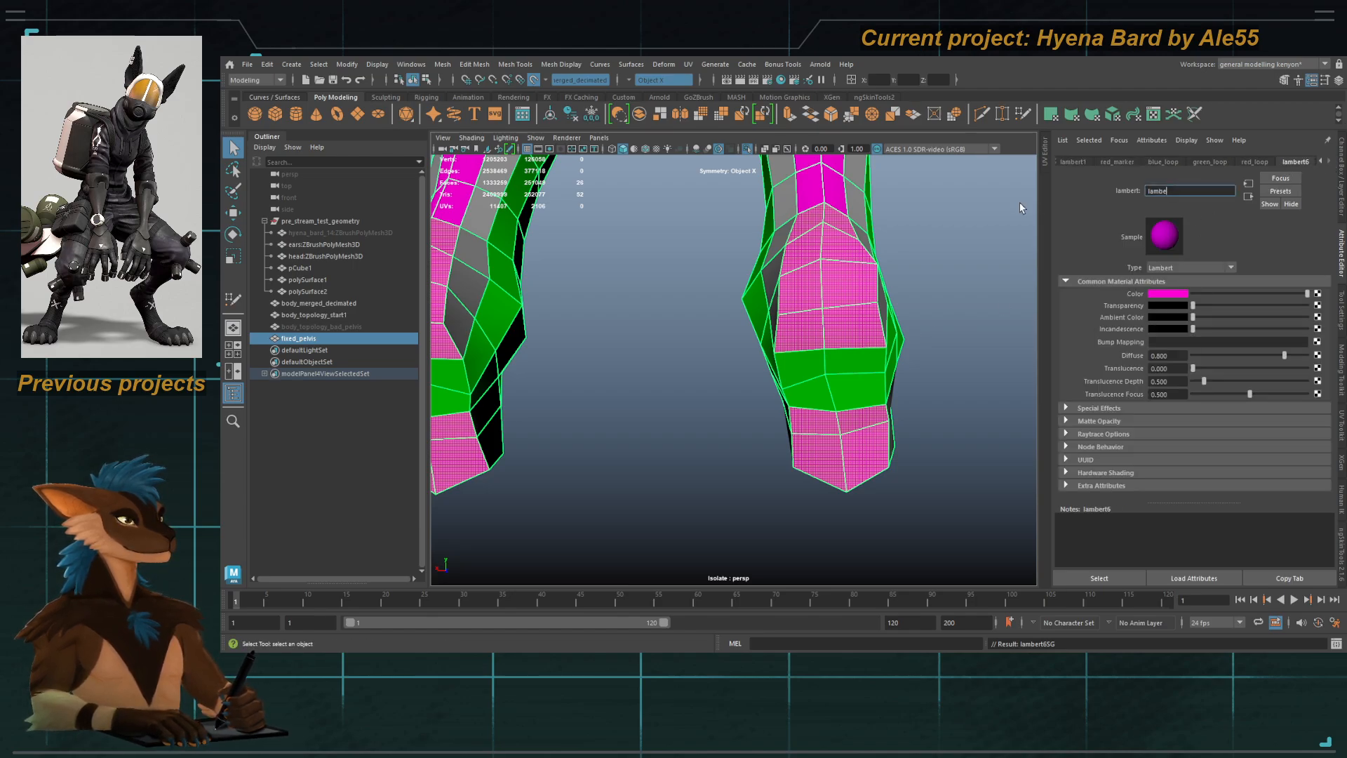
pyautogui.press('BackSpace')
pyautogui.press('BackSpace')
pyautogui.press('BackSpace')
pyautogui.press('BackSpace')
pyautogui.press('BackSpace')
pyautogui.press('BackSpace')
pyautogui.press('BackSpace')
pyautogui.write('pink_lo')
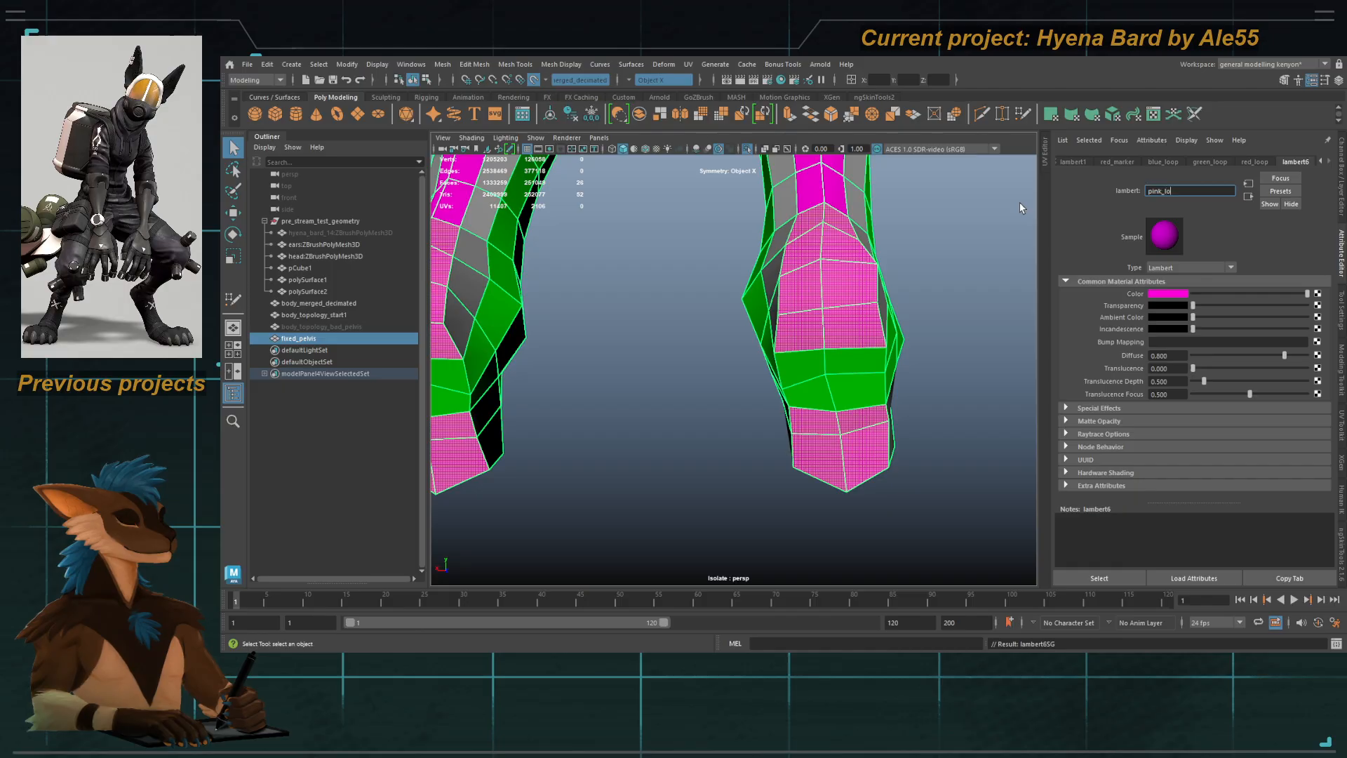
pyautogui.write('op')
pyautogui.press('Return')
# Step: Assign the pink loop material to the two central face columns across the front of the ankle
pyautogui.keyDown('alt'); pyautogui.moveTo(829, 426); pyautogui.dragTo(729, 350); pyautogui.keyUp('alt')
pyautogui.click(734, 353)
pyautogui.keyDown('shift'); pyautogui.click(702, 366); pyautogui.keyUp('shift')
pyautogui.keyDown('shift'); pyautogui.click(681, 437); pyautogui.keyUp('shift')
pyautogui.keyDown('shift'); pyautogui.click(695, 296); pyautogui.keyUp('shift')
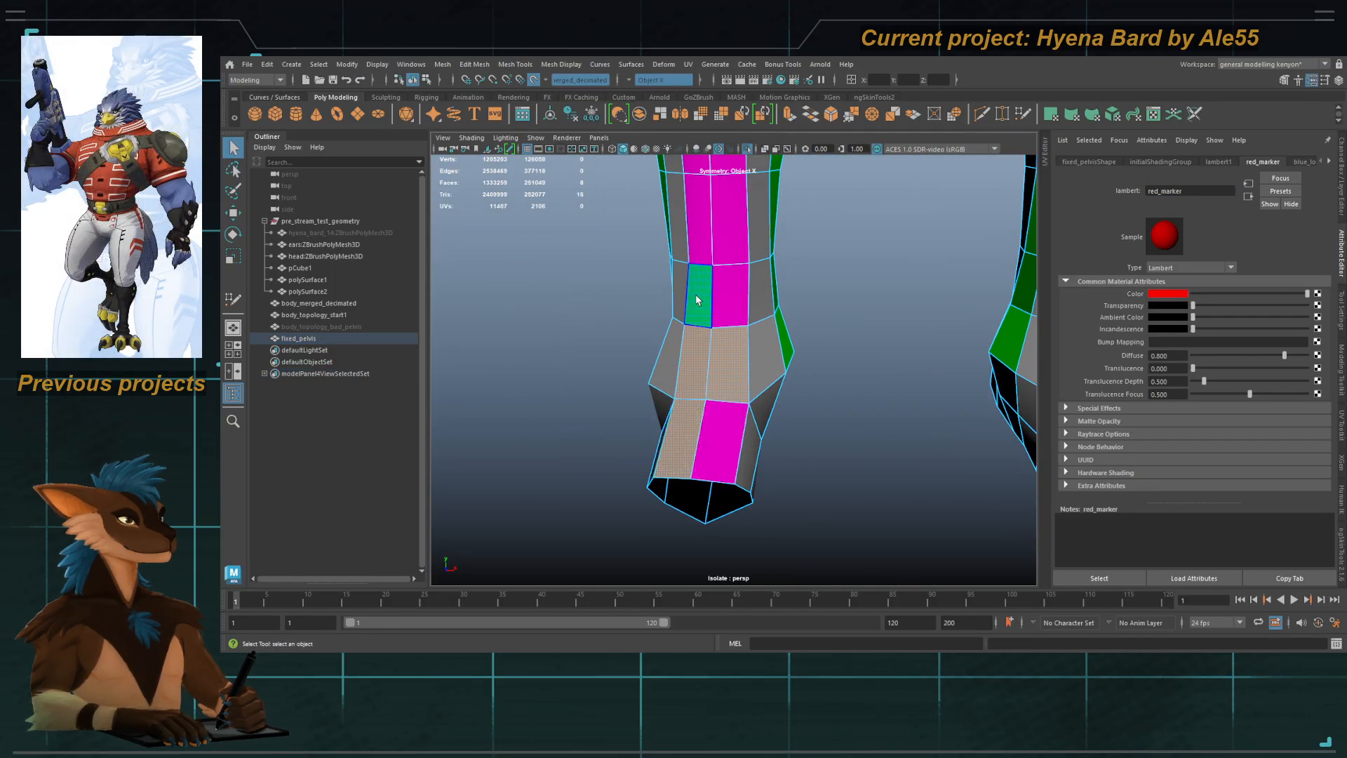
pyautogui.click(815, 586)
# Step: Mark the pole faces beside the ankle's pink and green columns with the red_marker material
pyautogui.keyDown('alt'); pyautogui.moveTo(789, 385); pyautogui.dragTo(772, 360); pyautogui.keyUp('alt')
pyautogui.click(716, 358)
pyautogui.keyDown('shift'); pyautogui.click(793, 351); pyautogui.keyUp('shift')
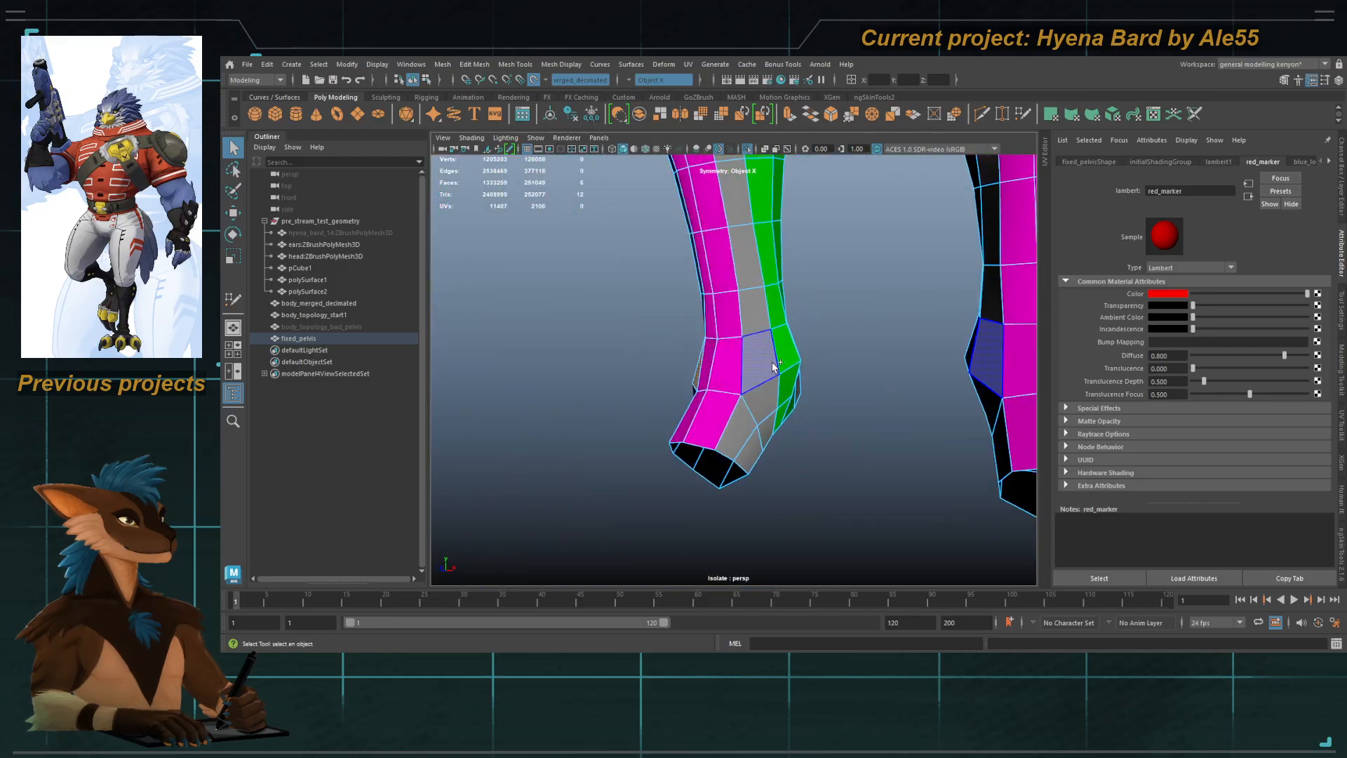
pyautogui.keyDown('shift'); pyautogui.click(766, 363); pyautogui.keyUp('shift')
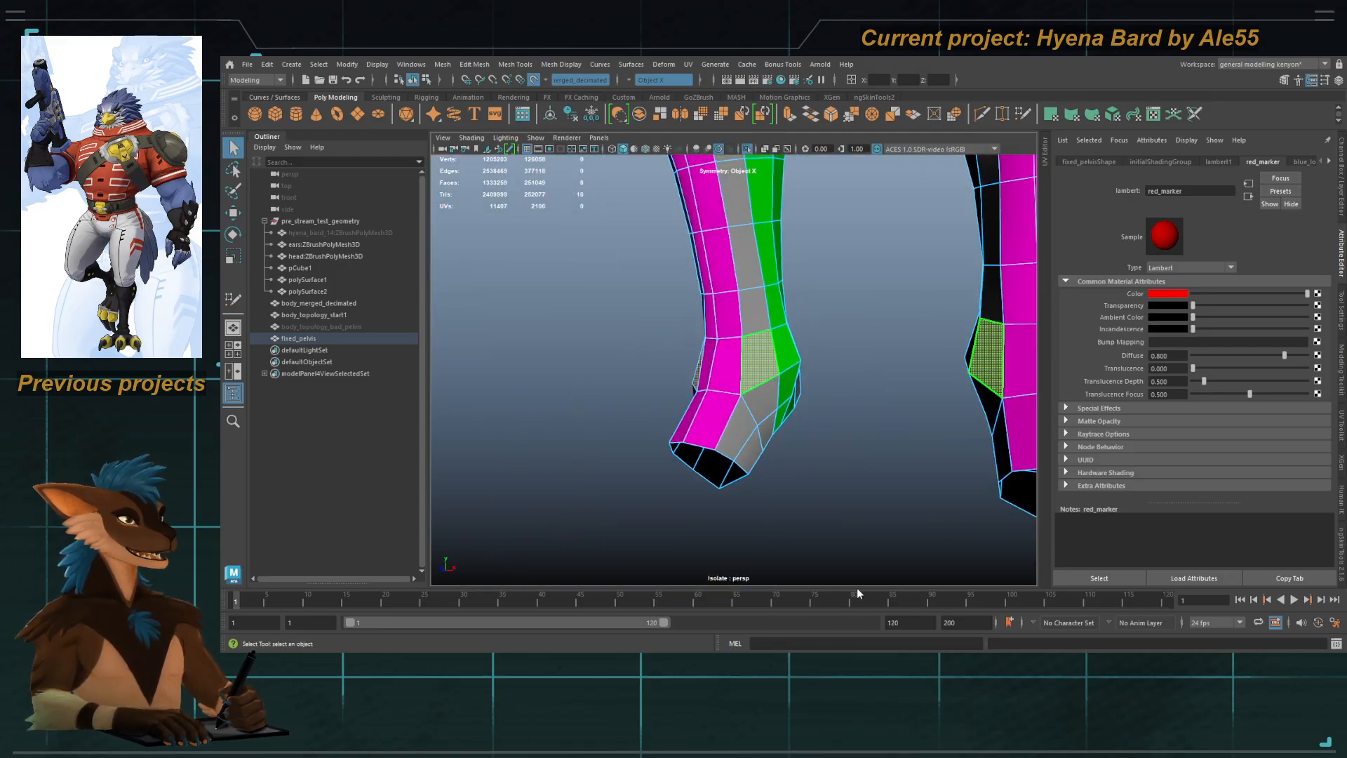
pyautogui.click(857, 605)
# Step: Select the open border edge loop at the foot's lower end and extrude it down along the sculpted foot
pyautogui.keyDown('alt'); pyautogui.moveTo(869, 392); pyautogui.dragTo(1025, 393); pyautogui.keyUp('alt')
pyautogui.click(732, 441)
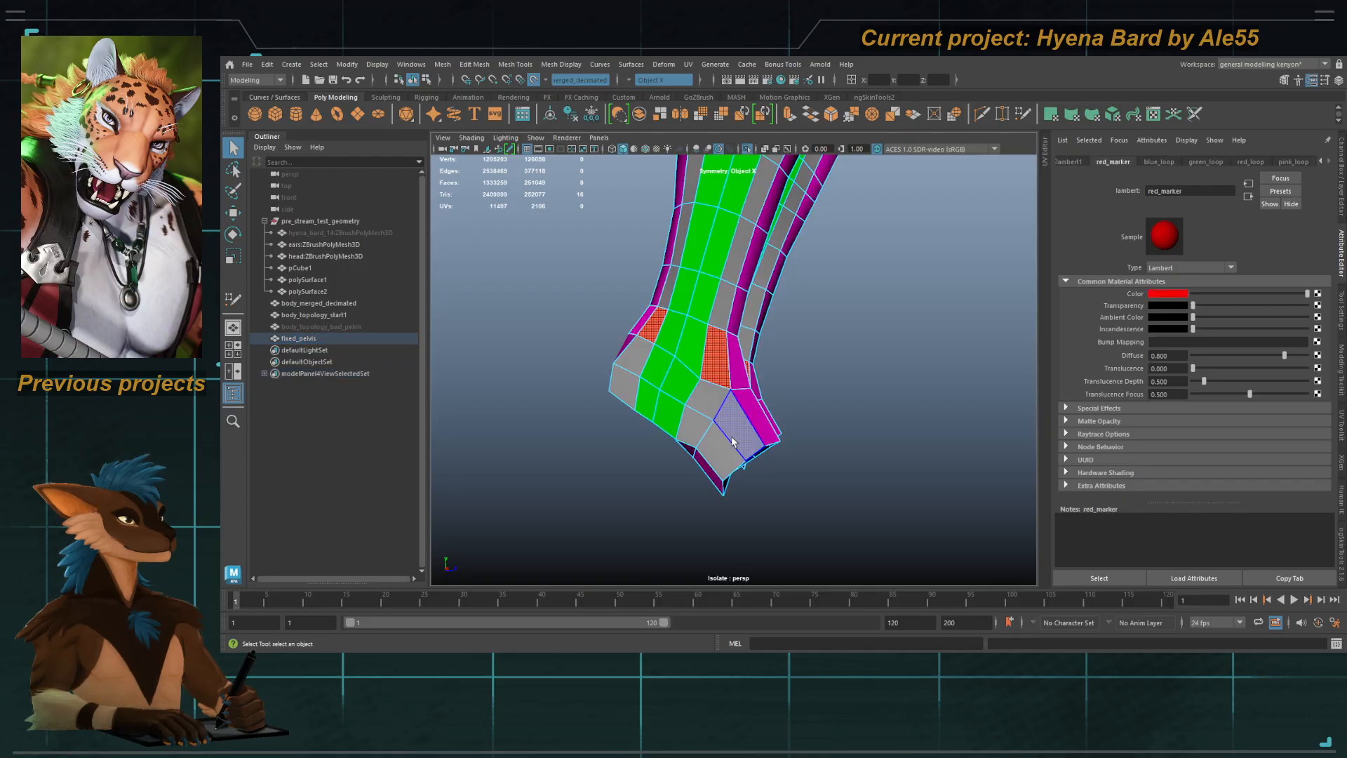
pyautogui.moveTo(732, 442)
pyautogui.keyDown('alt'); pyautogui.mouseDown()
pyautogui.moveTo(701, 472)
pyautogui.moveTo(899, 469)
pyautogui.moveTo(668, 496)
pyautogui.moveTo(750, 431)
pyautogui.moveTo(634, 439)
pyautogui.moveTo(704, 390)
pyautogui.mouseUp(); pyautogui.keyUp('alt')
pyautogui.doubleClick(691, 442)
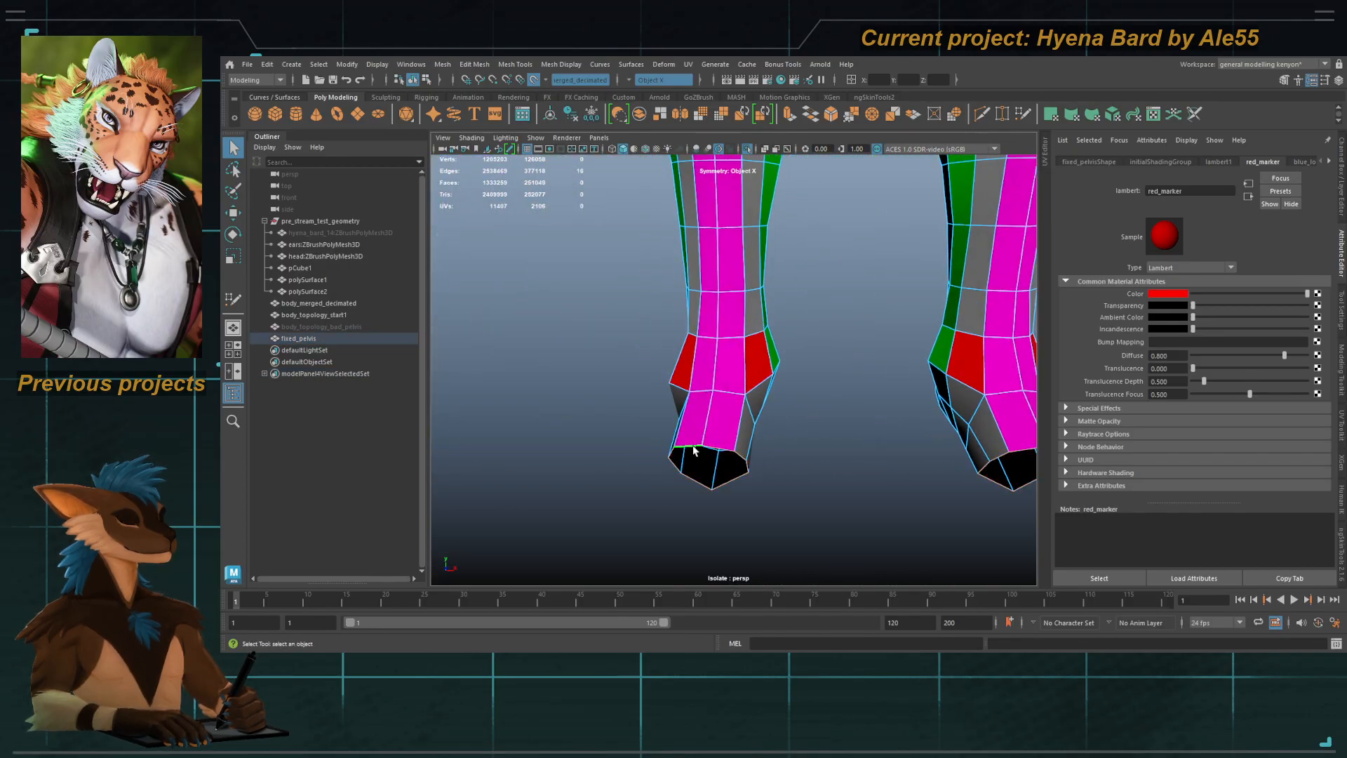
pyautogui.keyDown('alt'); pyautogui.moveTo(691, 442); pyautogui.dragTo(758, 376); pyautogui.keyUp('alt')
pyautogui.click(746, 149)
pyautogui.keyDown('alt'); pyautogui.moveTo(790, 427); pyautogui.dragTo(720, 344, button='middle'); pyautogui.keyUp('alt')
pyautogui.press('w')
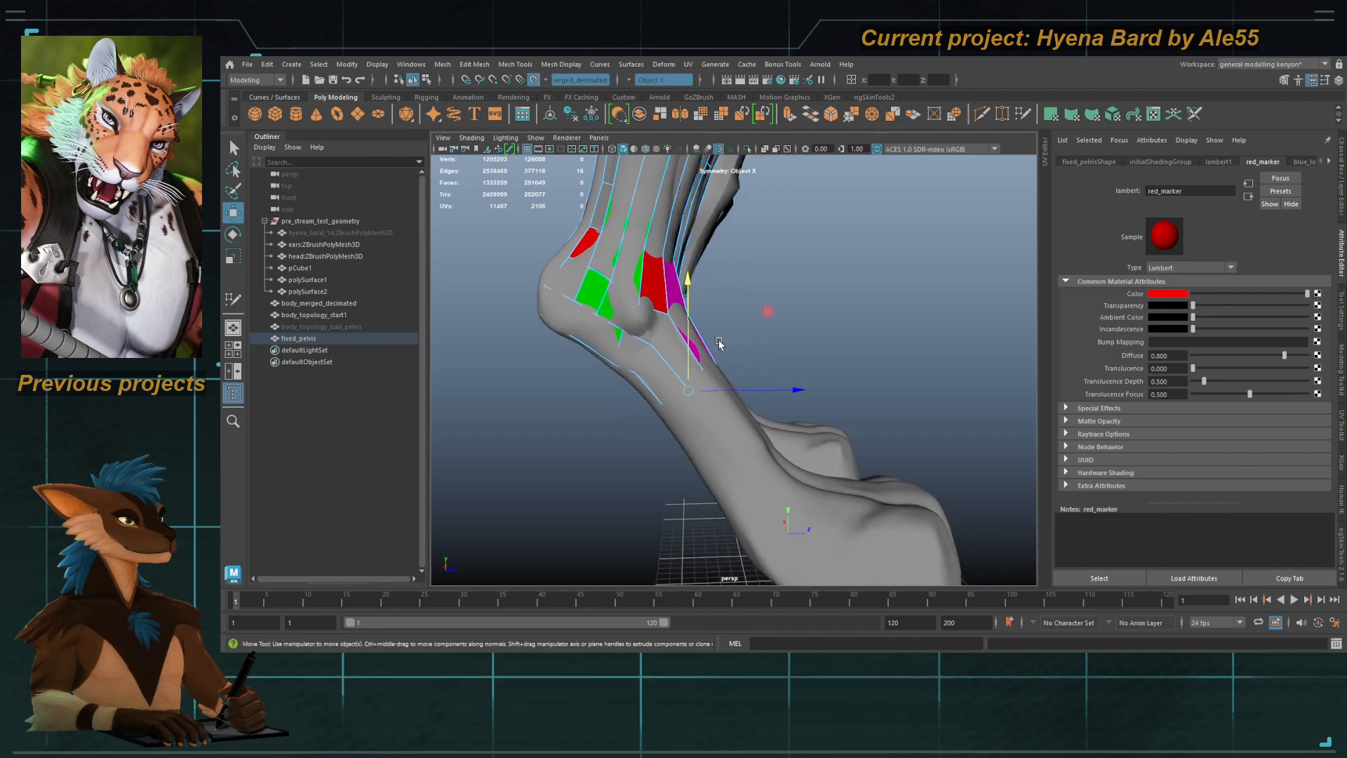
pyautogui.moveTo(769, 315)
pyautogui.keyDown('shift'); pyautogui.mouseDown()
pyautogui.moveTo(820, 393)
pyautogui.moveTo(568, 416)
pyautogui.moveTo(742, 401)
pyautogui.moveTo(592, 361)
pyautogui.mouseUp(); pyautogui.keyUp('shift')
pyautogui.press('y')
pyautogui.press('q')
pyautogui.click(685, 352)
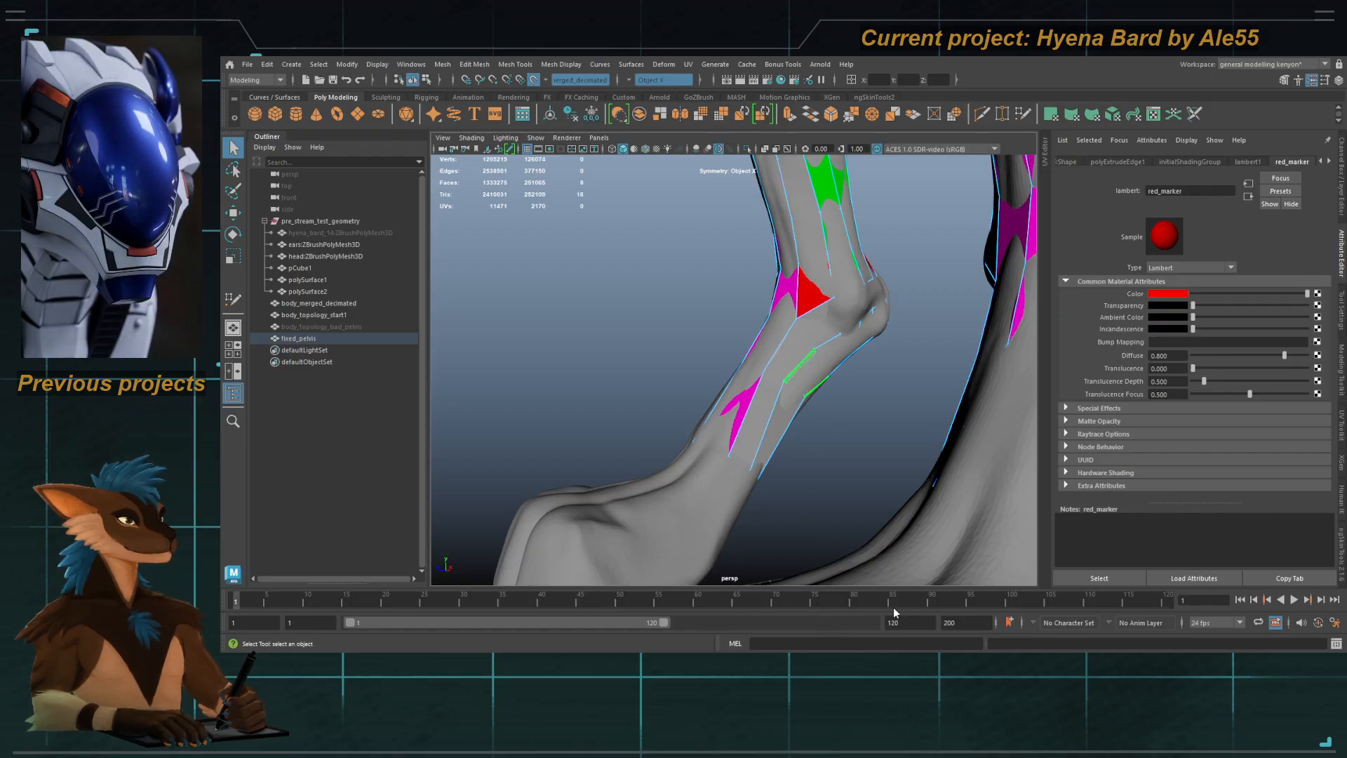
# Step: Isolate the complete fixed_pelvis mesh so the retopologised legs show without the sculpted body
pyautogui.moveTo(851, 416); pyautogui.dragTo(800, 351, button='right')
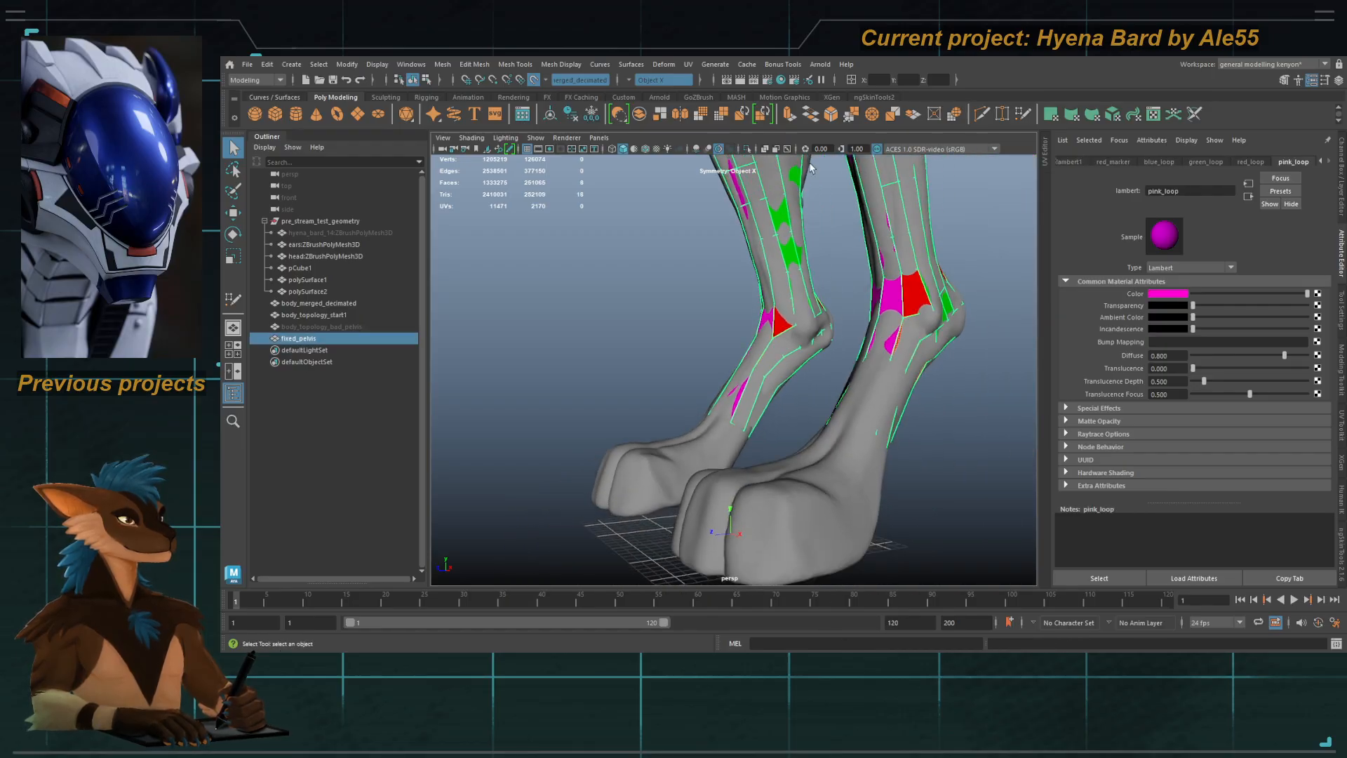
pyautogui.click(748, 149)
pyautogui.press('f')
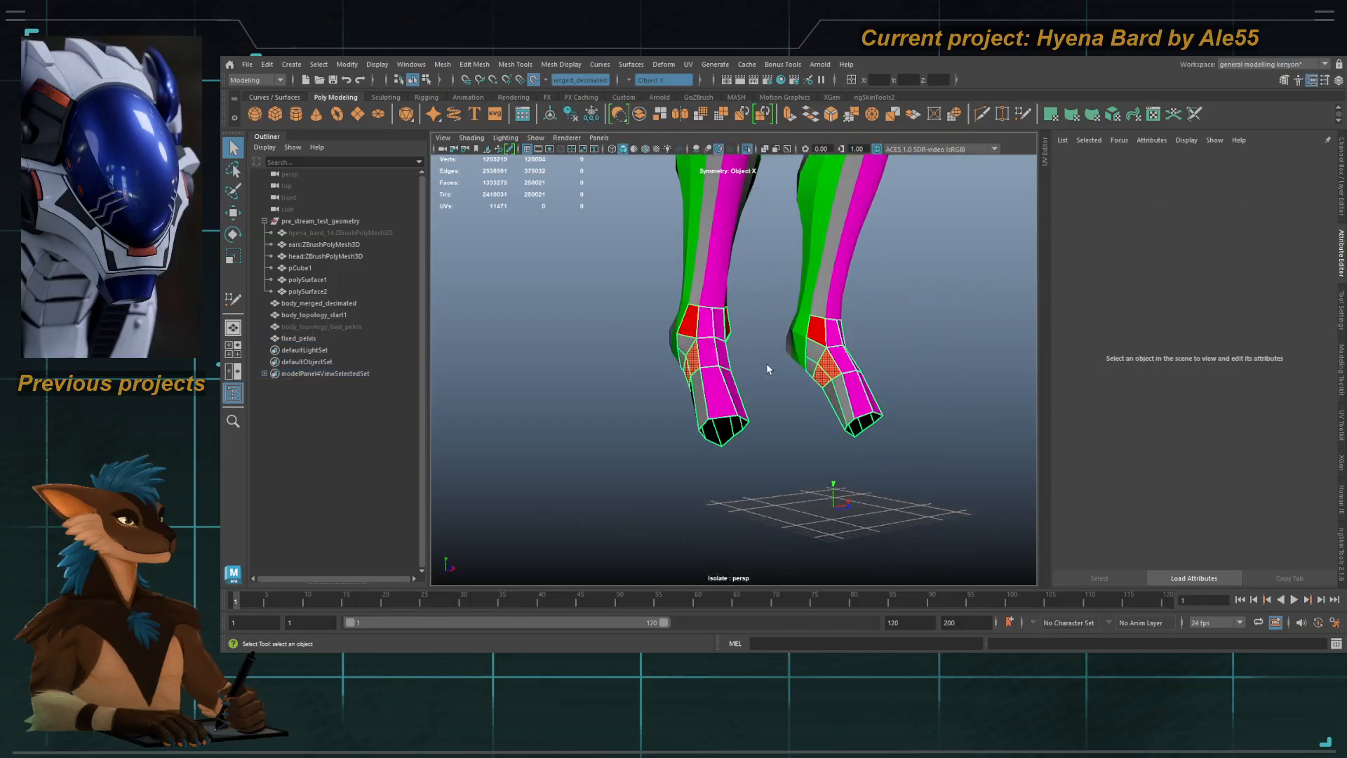
pyautogui.click(632, 431)
pyautogui.keyDown('alt'); pyautogui.moveTo(632, 431); pyautogui.dragTo(754, 541, button='right'); pyautogui.keyUp('alt')
pyautogui.keyDown('alt'); pyautogui.moveTo(754, 561); pyautogui.dragTo(860, 415, button='middle'); pyautogui.keyUp('alt')
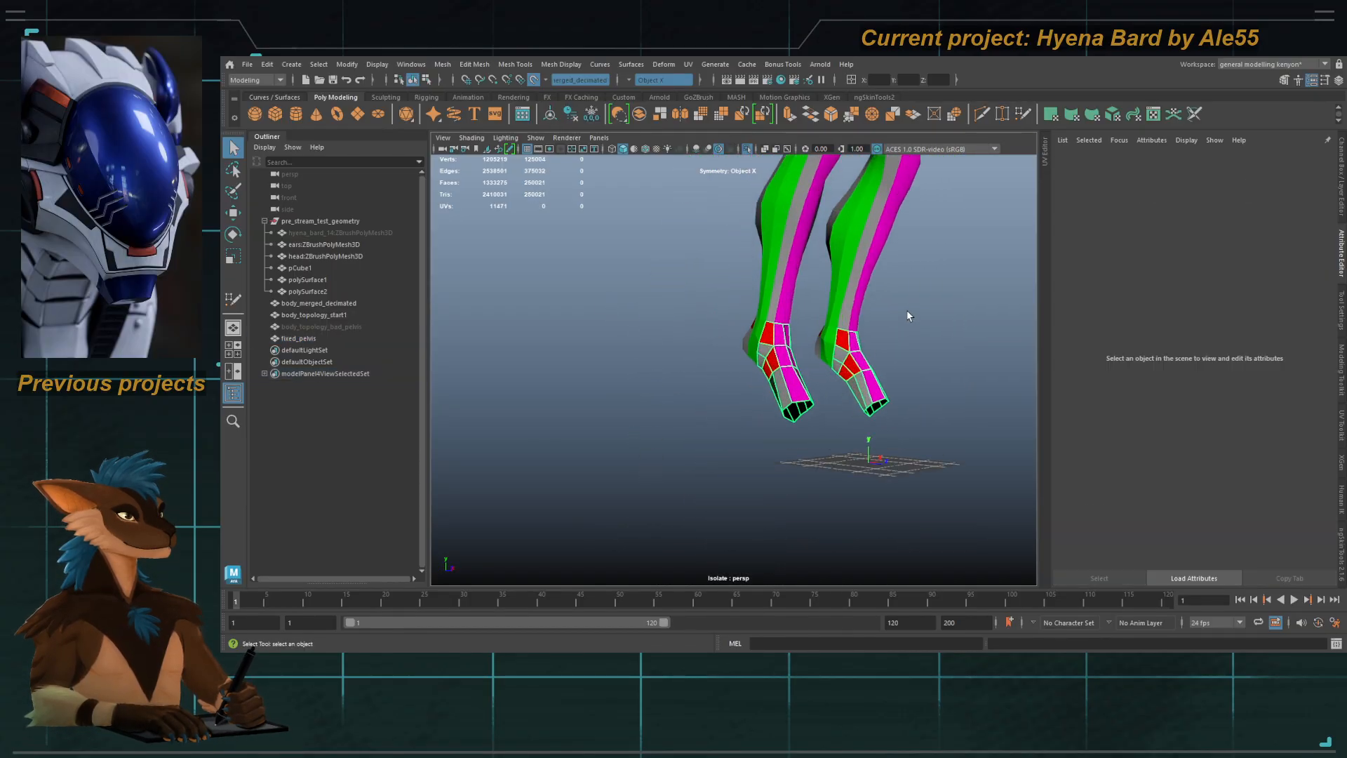
pyautogui.click(750, 149)
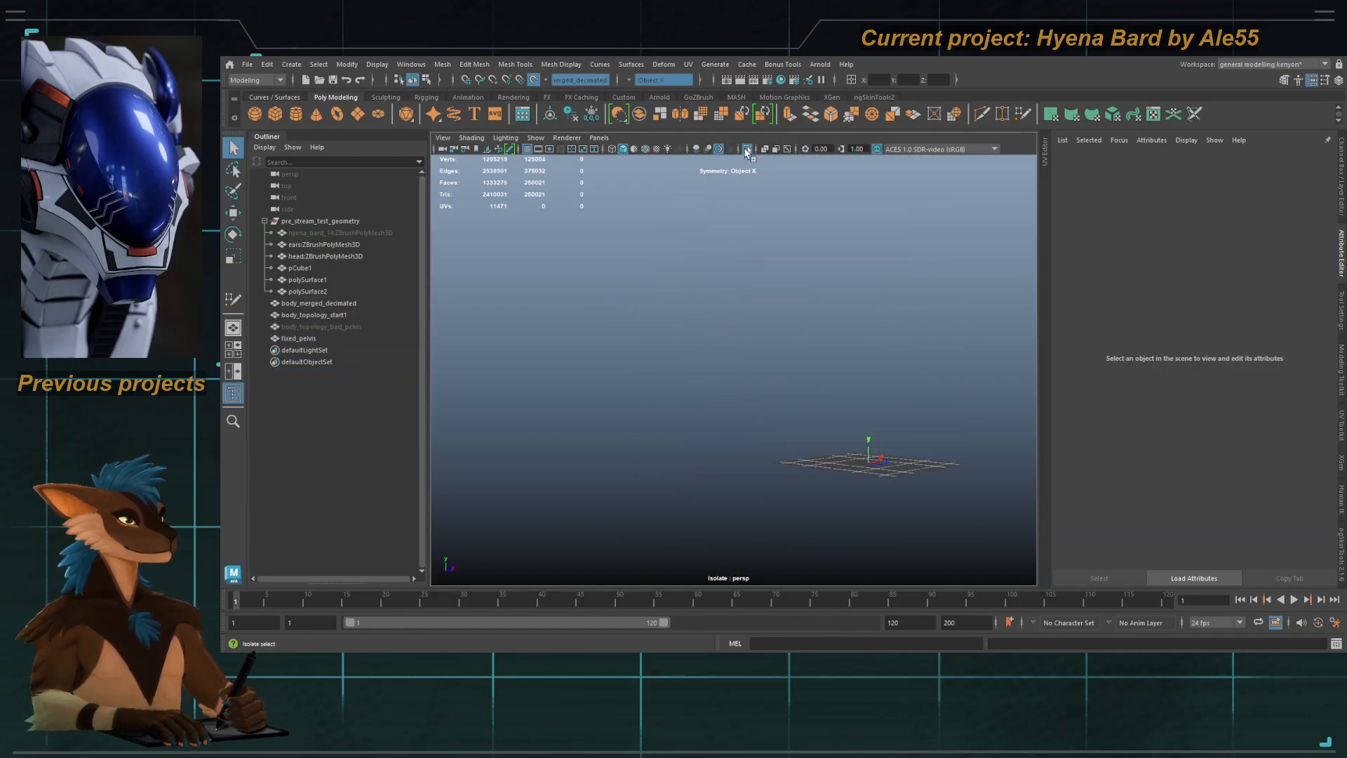
pyautogui.click(746, 149)
pyautogui.click(379, 338)
pyautogui.click(746, 150)
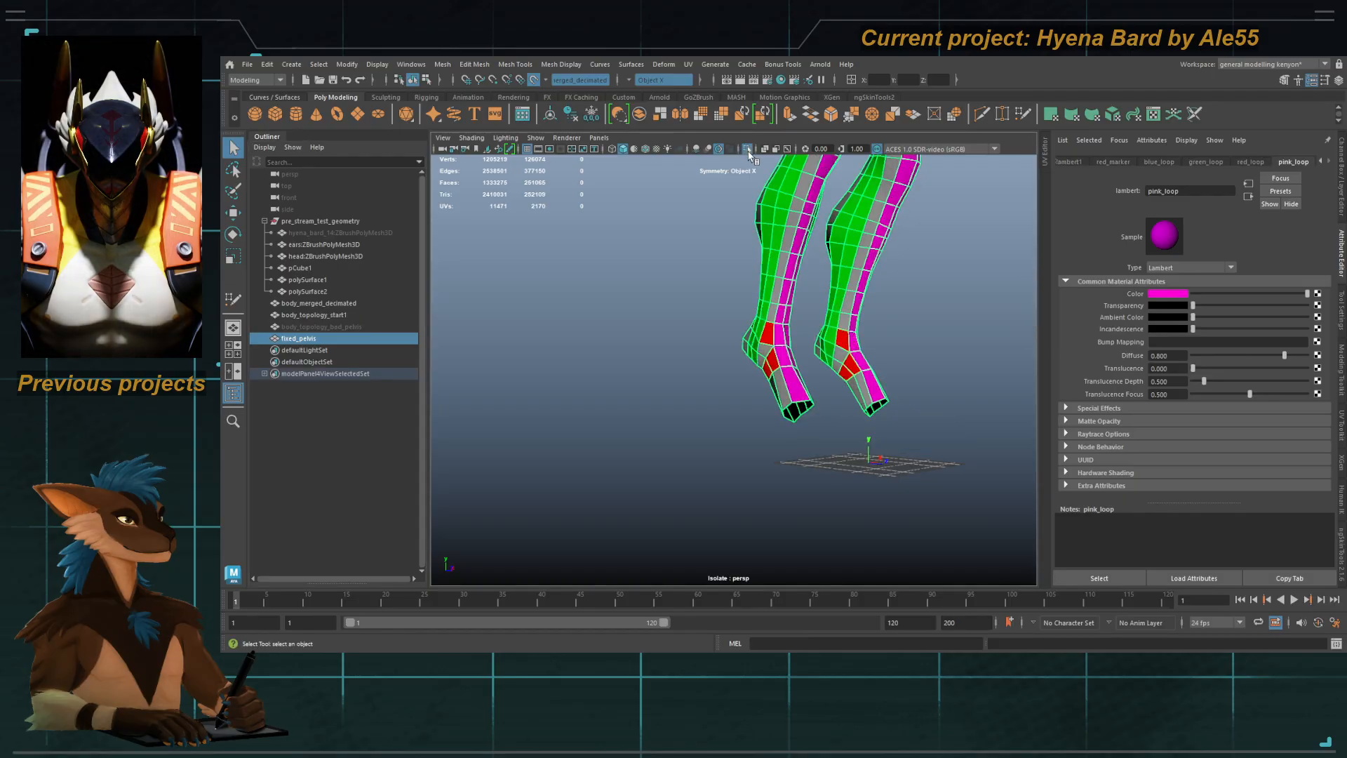
pyautogui.click(712, 289)
# Step: Select the face loop running up the side of the foot, across the green ankle band and around the heel
pyautogui.keyDown('alt'); pyautogui.moveTo(779, 301); pyautogui.dragTo(749, 362); pyautogui.keyUp('alt')
pyautogui.click(678, 407)
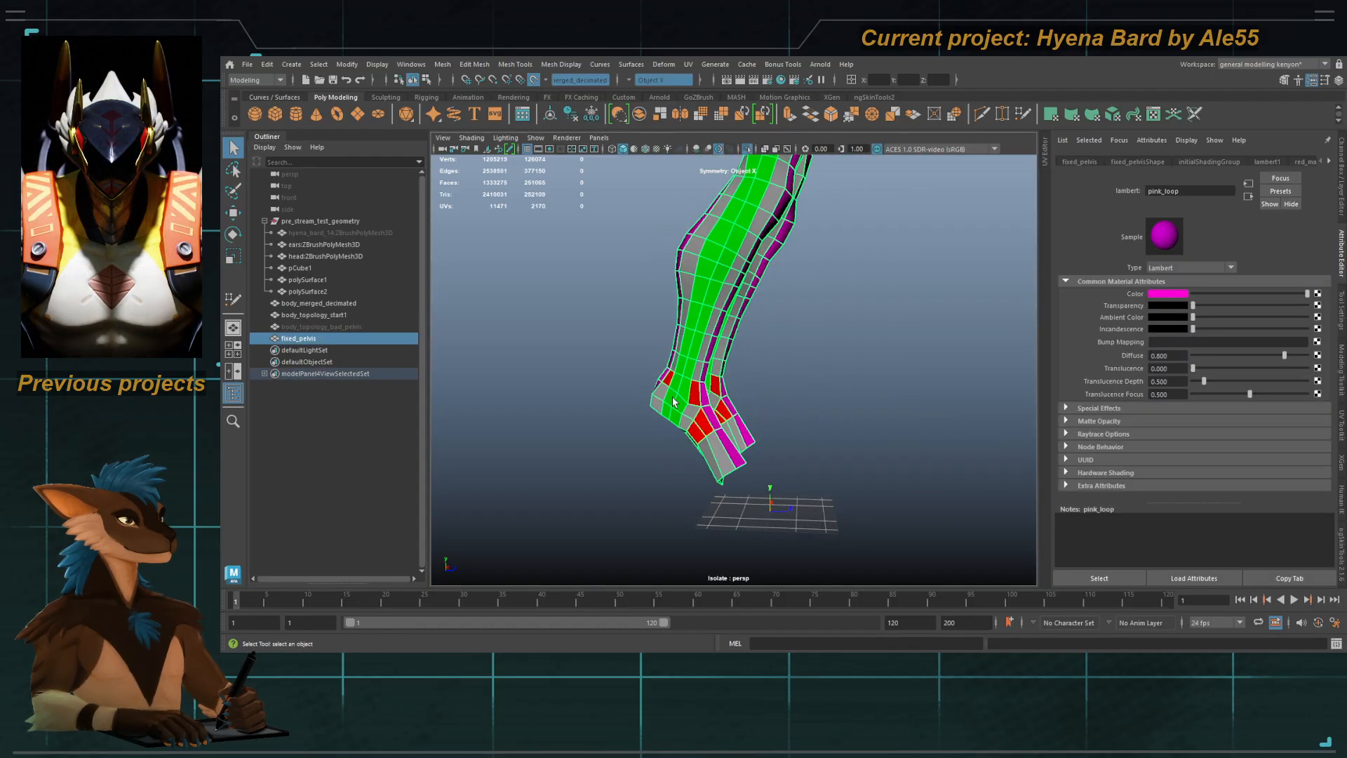
pyautogui.scroll(3, 688, 414)
pyautogui.keyDown('alt'); pyautogui.moveTo(688, 414); pyautogui.dragTo(776, 421); pyautogui.keyUp('alt')
pyautogui.scroll(3, 768, 397)
pyautogui.keyDown('alt'); pyautogui.moveTo(778, 452); pyautogui.dragTo(752, 357, button='middle'); pyautogui.keyUp('alt')
pyautogui.moveTo(752, 356); pyautogui.dragTo(740, 370, button='right')
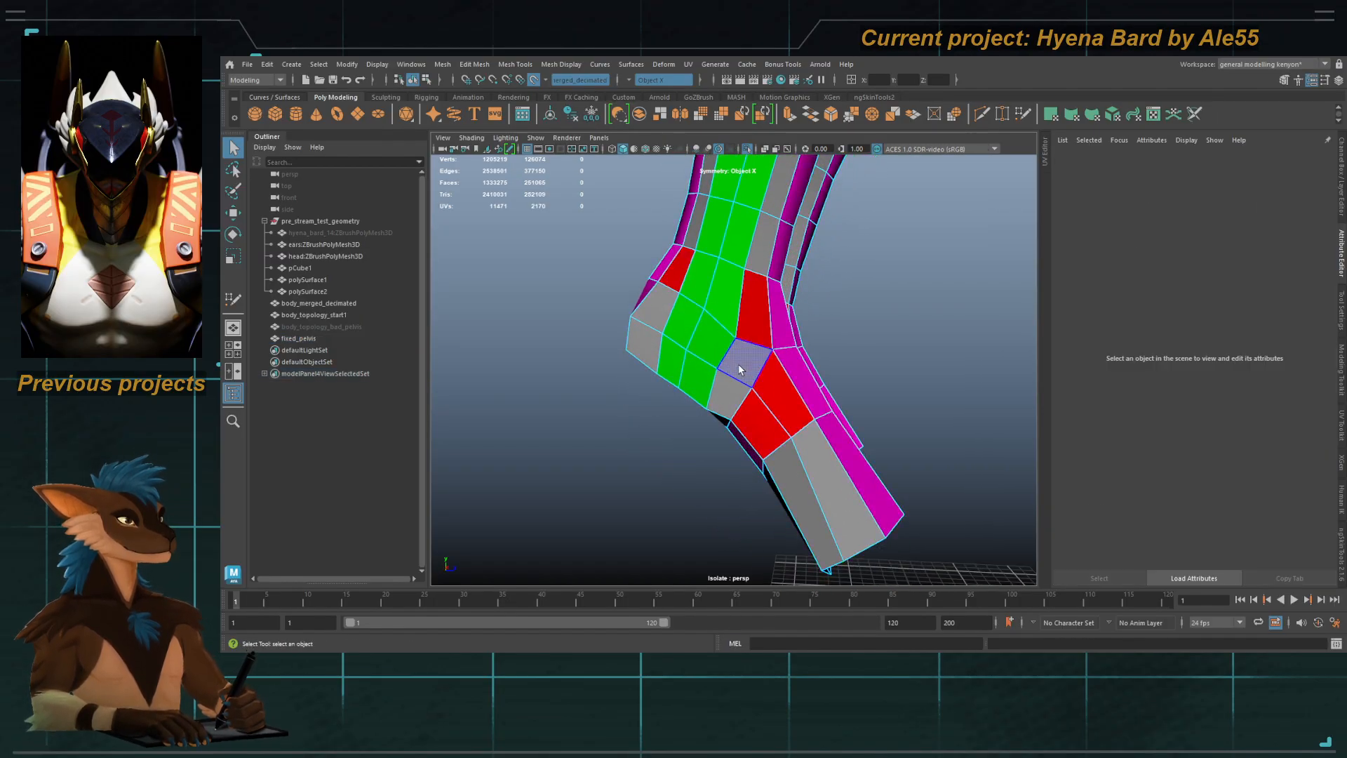
pyautogui.click(740, 369)
pyautogui.keyDown('shift'); pyautogui.click(709, 342); pyautogui.keyUp('shift')
pyautogui.keyDown('shift'); pyautogui.doubleClick(745, 365); pyautogui.keyUp('shift')
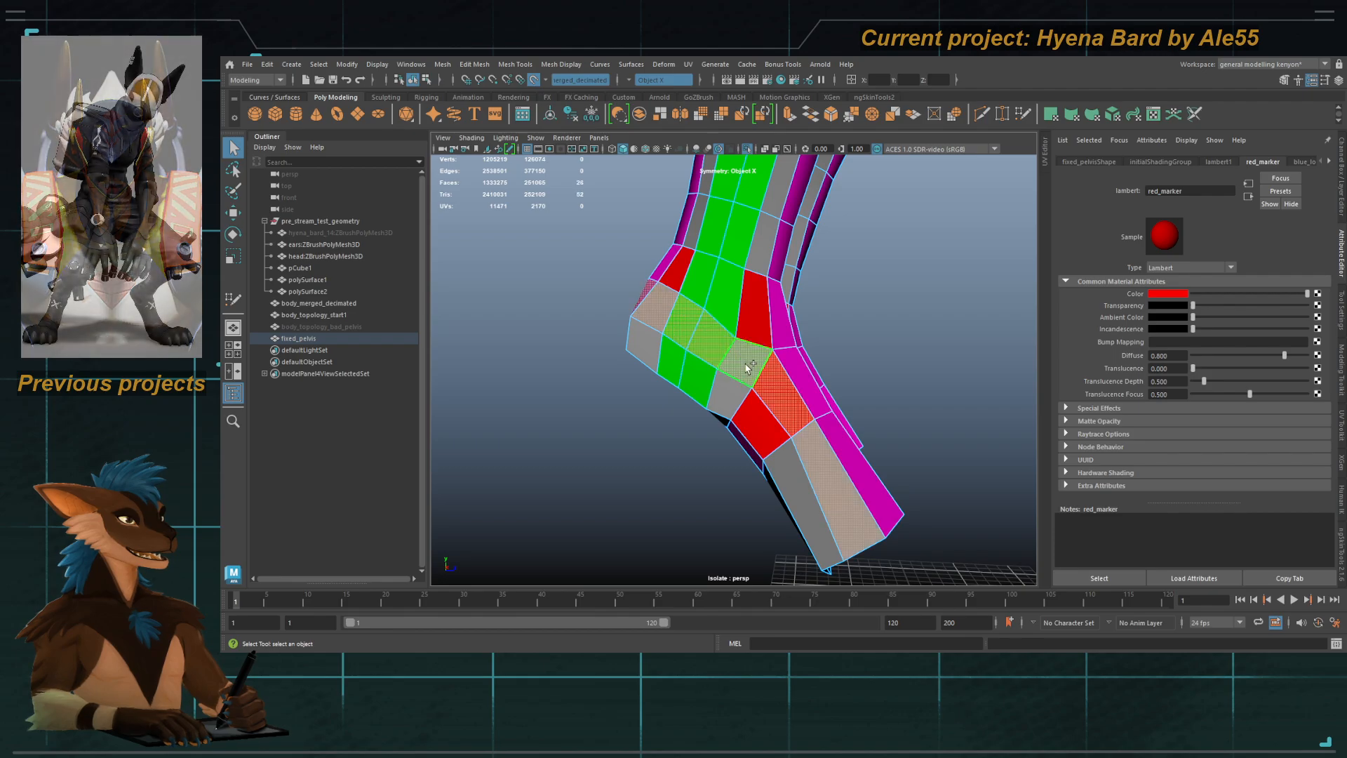
# Step: Select the face loops around the heel and shin, then end isolation to bring the sculpted body back into view
pyautogui.keyDown('shift'); pyautogui.click(699, 379); pyautogui.keyUp('shift')
pyautogui.keyDown('shift'); pyautogui.doubleClick(730, 393); pyautogui.keyUp('shift')
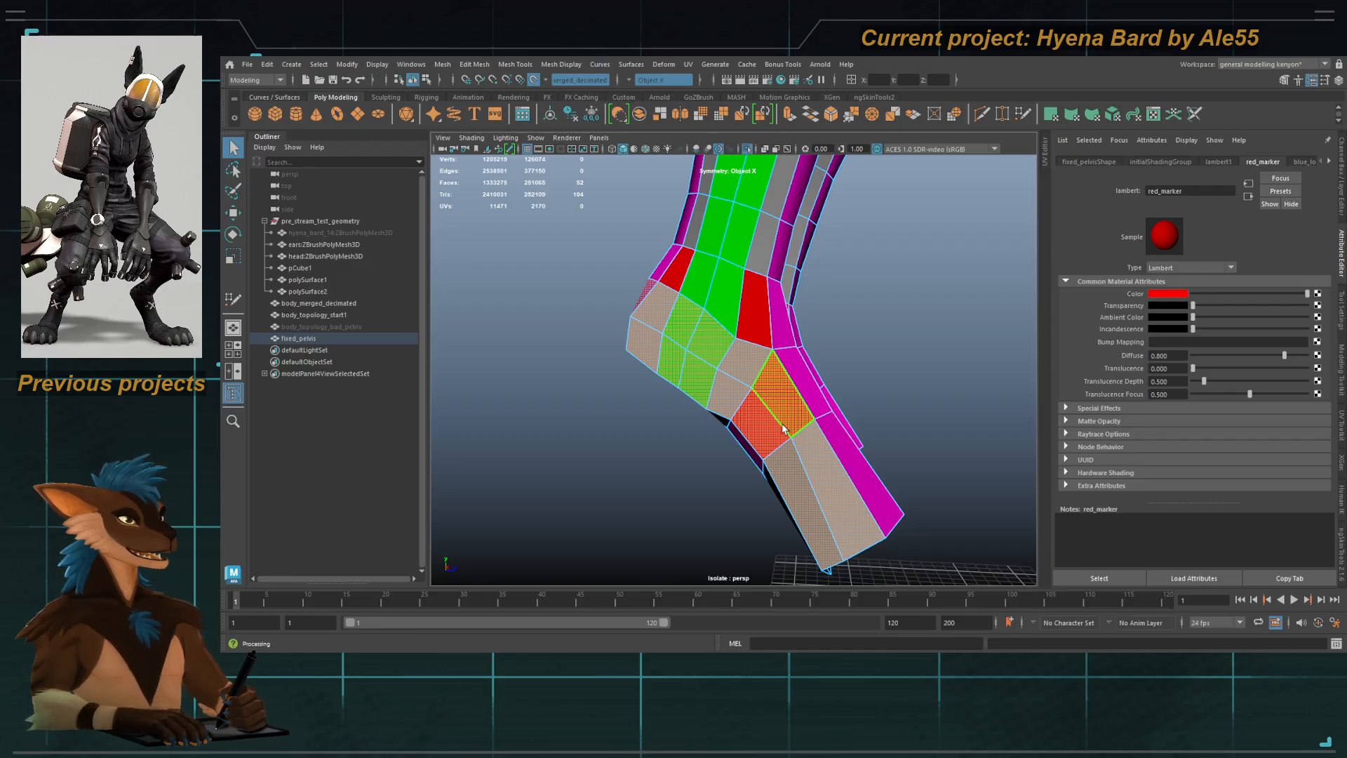
pyautogui.click(747, 149)
pyautogui.keyDown('alt'); pyautogui.moveTo(827, 351); pyautogui.dragTo(744, 362, button='right'); pyautogui.keyUp('alt')
pyautogui.keyDown('alt'); pyautogui.moveTo(744, 361); pyautogui.dragTo(519, 382); pyautogui.keyUp('alt')
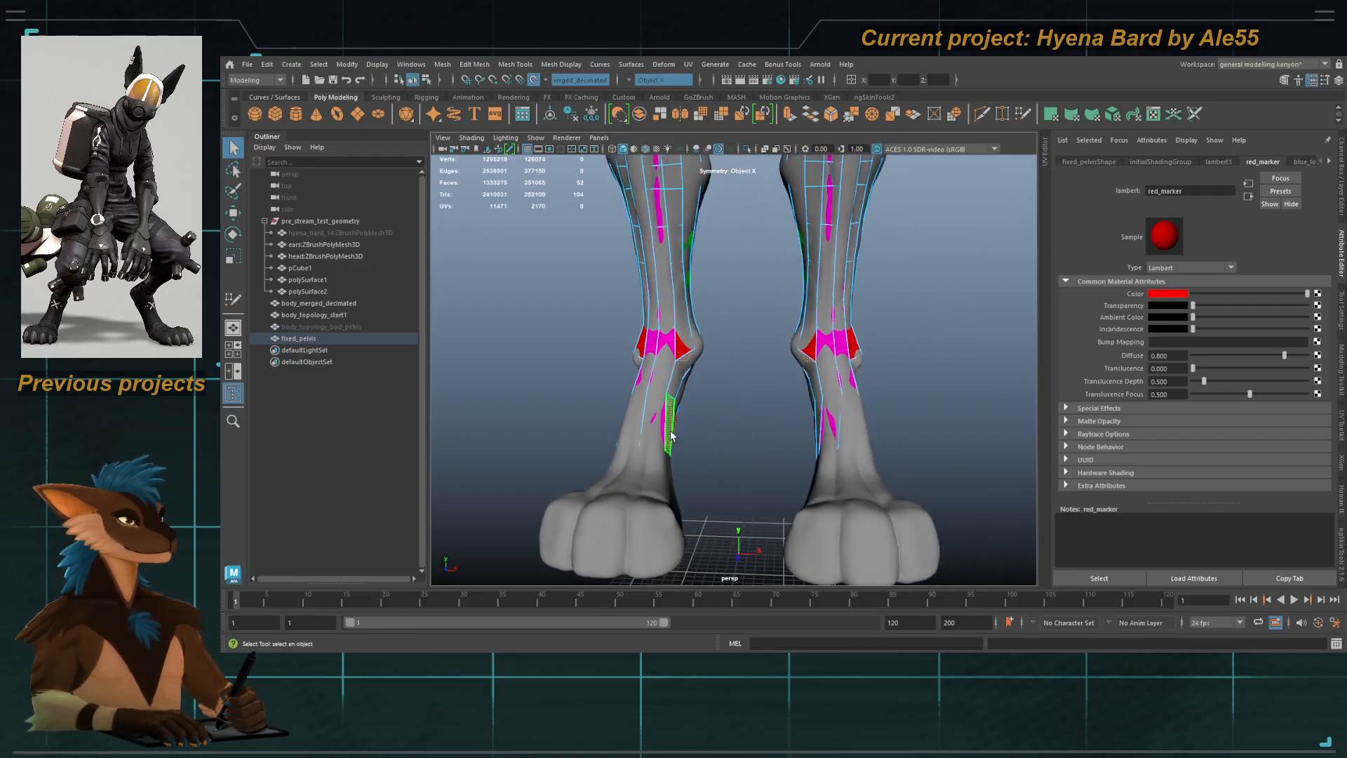
# Step: Extrude the open lower edge loop of one leg on the fixed_pelvis mesh down over the sculpted foot
pyautogui.click(671, 436)
pyautogui.keyDown('alt'); pyautogui.moveTo(712, 399); pyautogui.dragTo(717, 201); pyautogui.keyUp('alt')
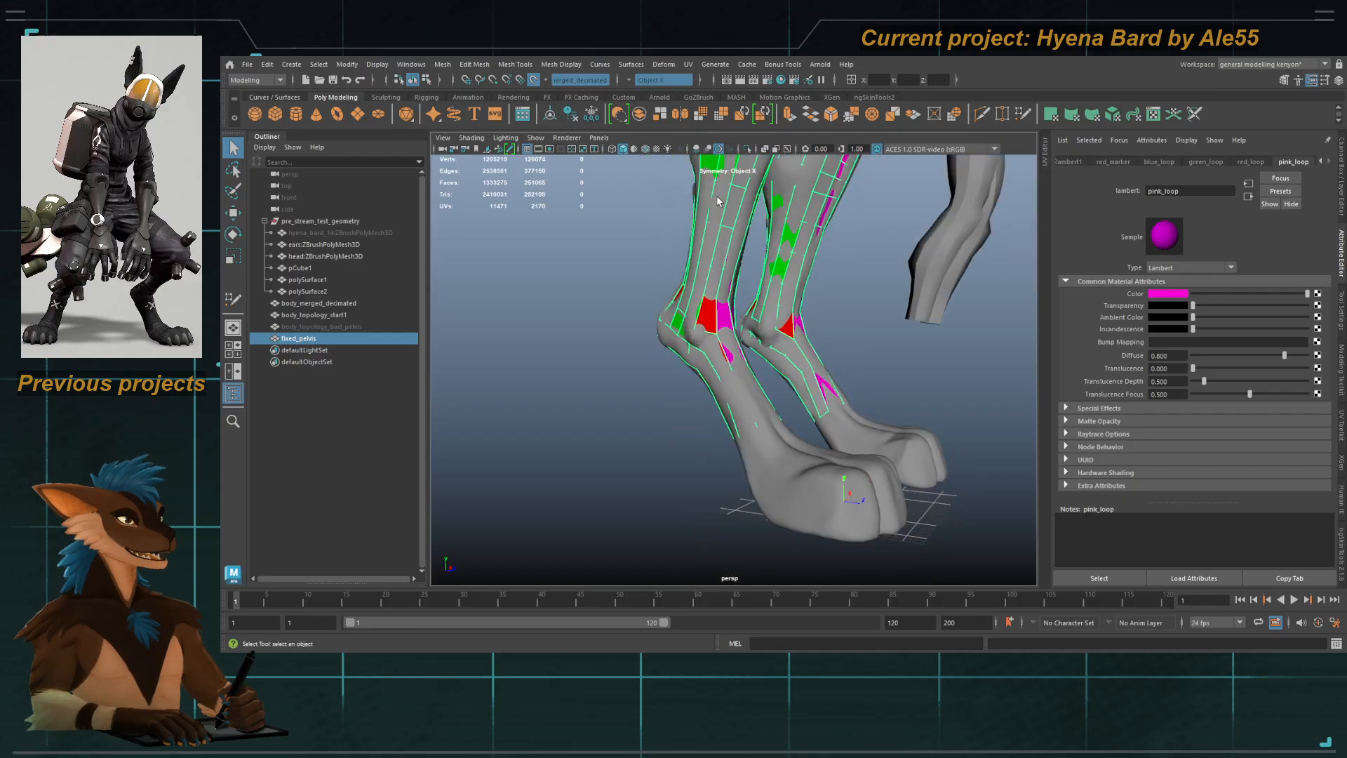
pyautogui.keyDown('alt'); pyautogui.moveTo(789, 369); pyautogui.dragTo(776, 420); pyautogui.keyUp('alt')
pyautogui.keyDown('alt'); pyautogui.moveTo(772, 457); pyautogui.dragTo(741, 394, button='middle'); pyautogui.keyUp('alt')
pyautogui.keyDown('alt'); pyautogui.moveTo(741, 394); pyautogui.dragTo(778, 408, button='right'); pyautogui.keyUp('alt')
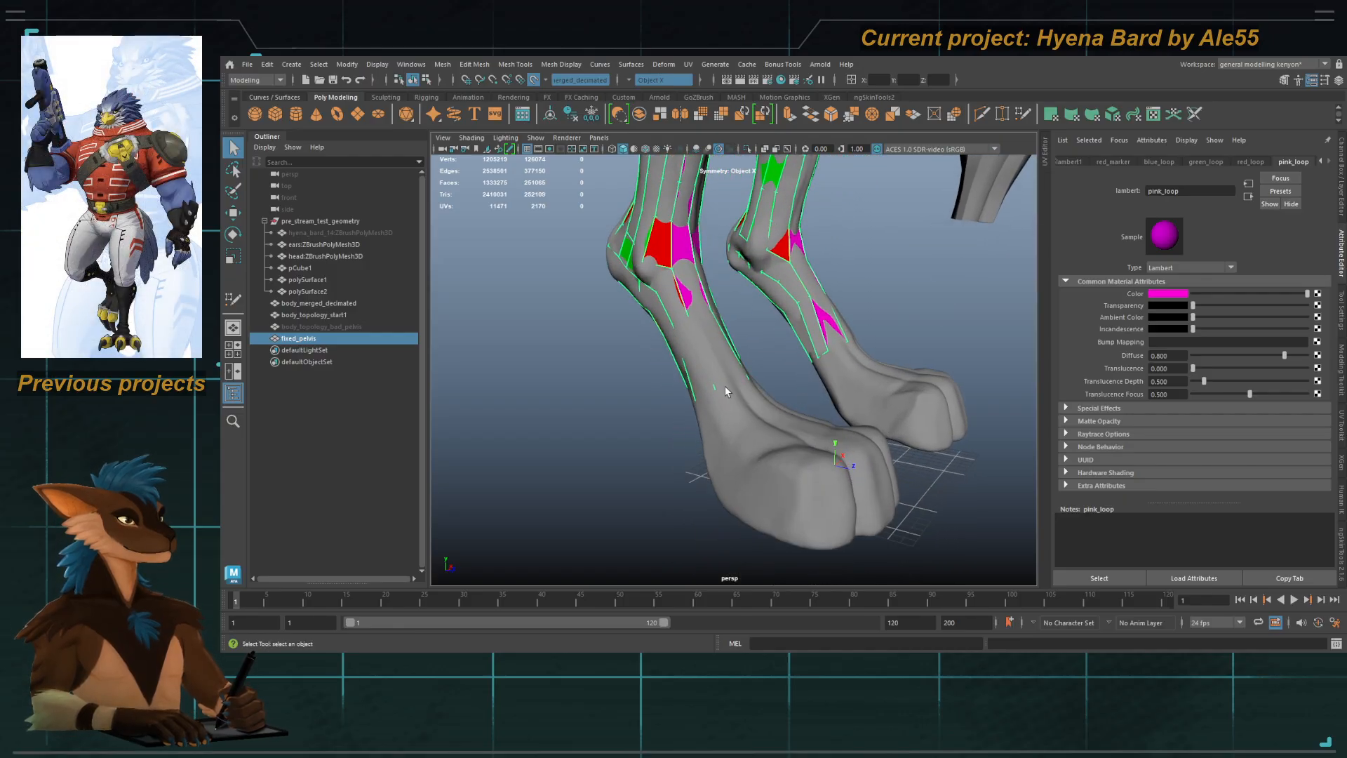
pyautogui.keyDown('alt'); pyautogui.moveTo(686, 421); pyautogui.dragTo(681, 452); pyautogui.keyUp('alt')
pyautogui.press('F10')
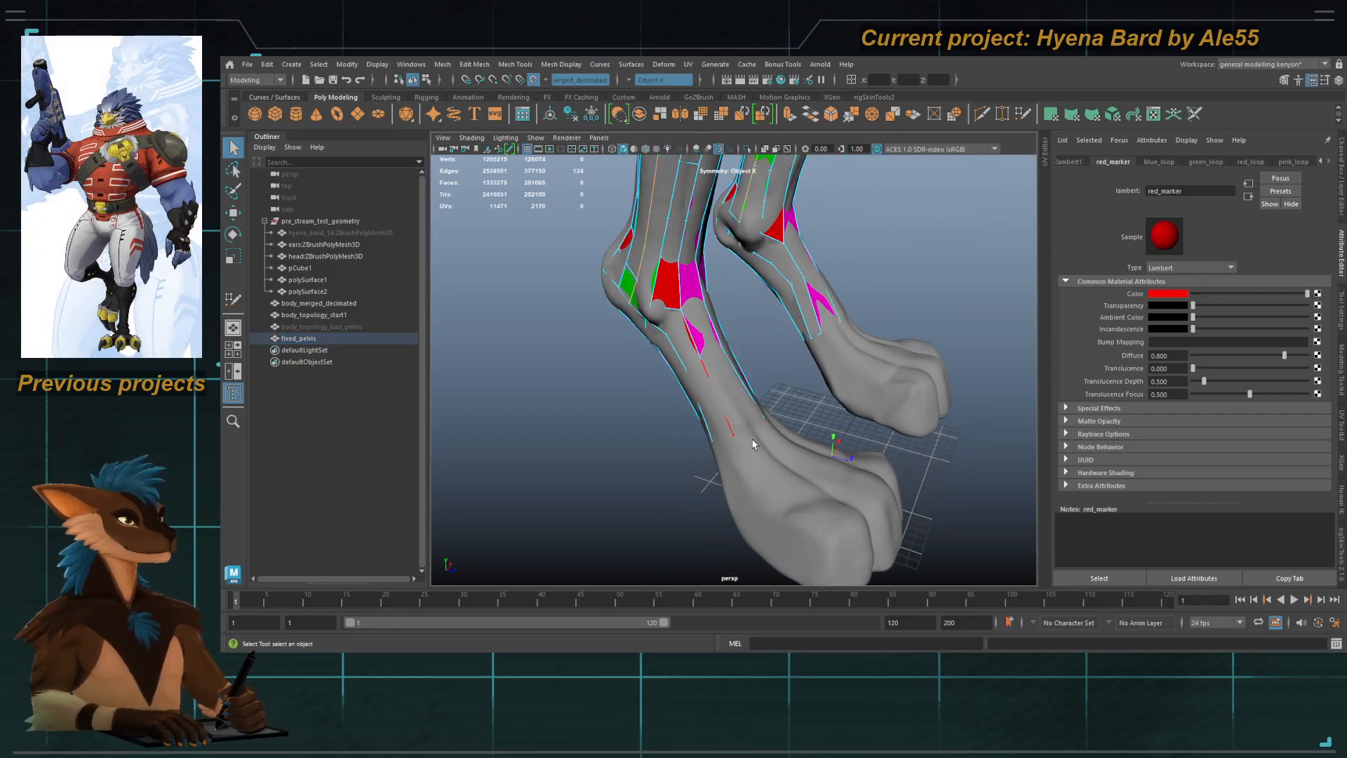
pyautogui.press('4')
pyautogui.keyDown('alt'); pyautogui.moveTo(750, 437); pyautogui.dragTo(743, 411, button='middle'); pyautogui.keyUp('alt')
pyautogui.keyDown('alt'); pyautogui.moveTo(739, 411); pyautogui.dragTo(777, 407); pyautogui.keyUp('alt')
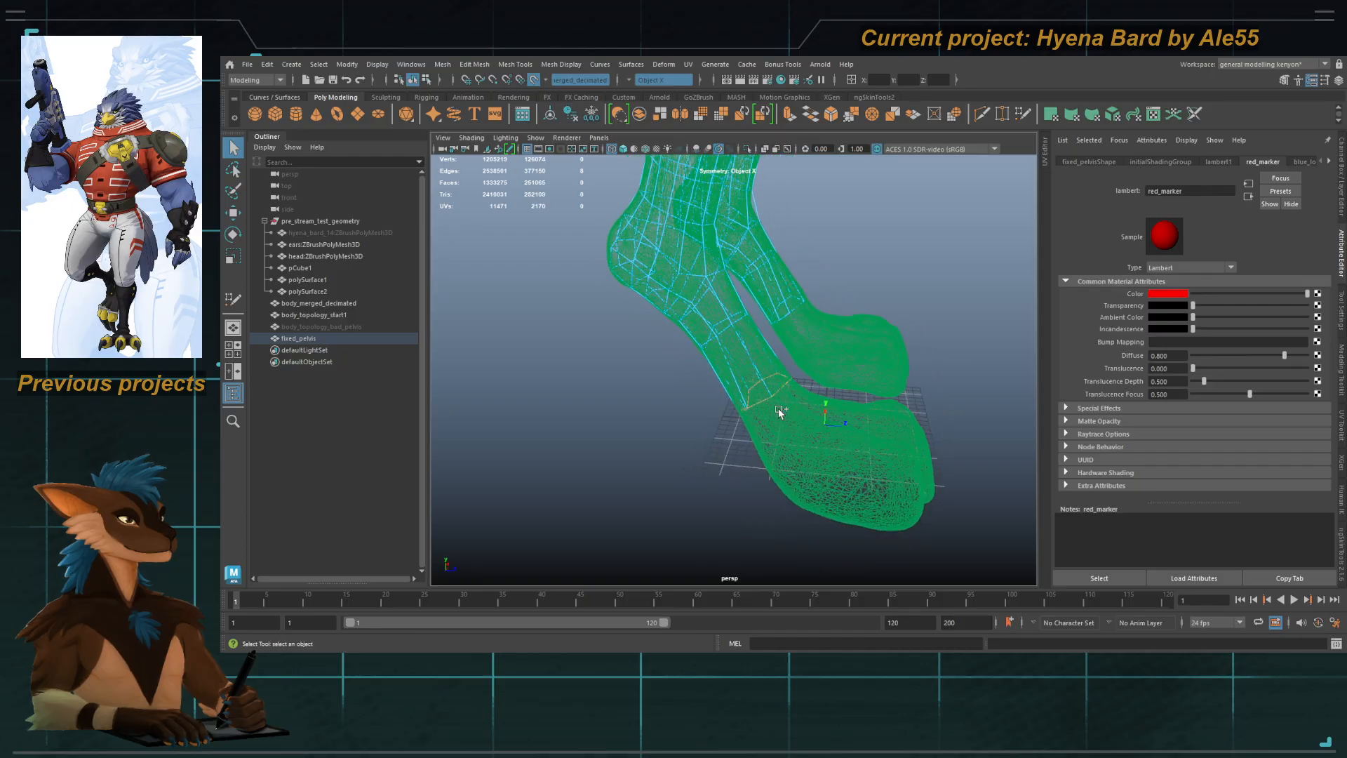
pyautogui.press('w')
pyautogui.keyDown('shift'); pyautogui.moveTo(852, 332); pyautogui.dragTo(895, 388); pyautogui.keyUp('shift')
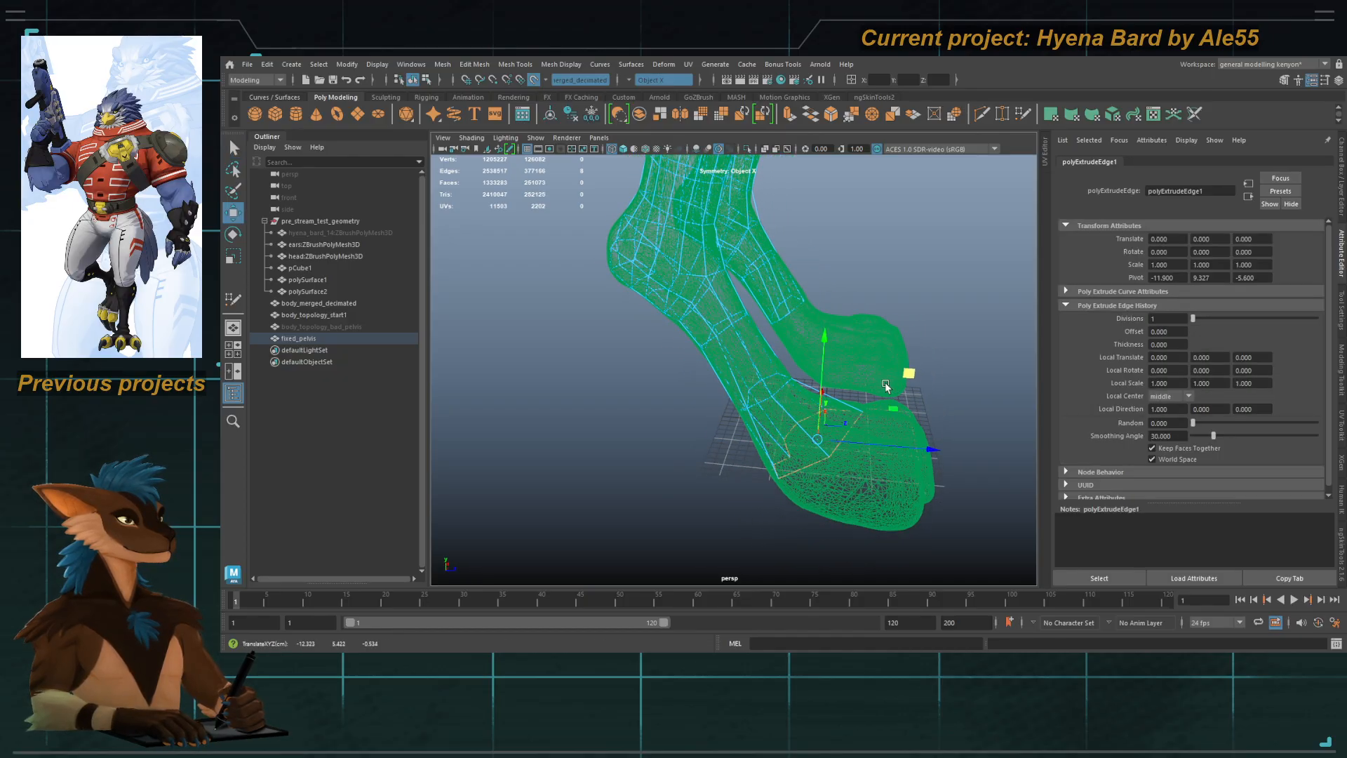
# Step: Examine how the newly extruded band fits the sculpted ankle and foot from all sides in shaded display, with Quad Draw active
pyautogui.press('5')
pyautogui.press('y')
pyautogui.keyDown('alt'); pyautogui.moveTo(860, 414); pyautogui.dragTo(884, 403, button='right'); pyautogui.keyUp('alt')
pyautogui.keyDown('alt'); pyautogui.moveTo(883, 403); pyautogui.dragTo(795, 380); pyautogui.keyUp('alt')
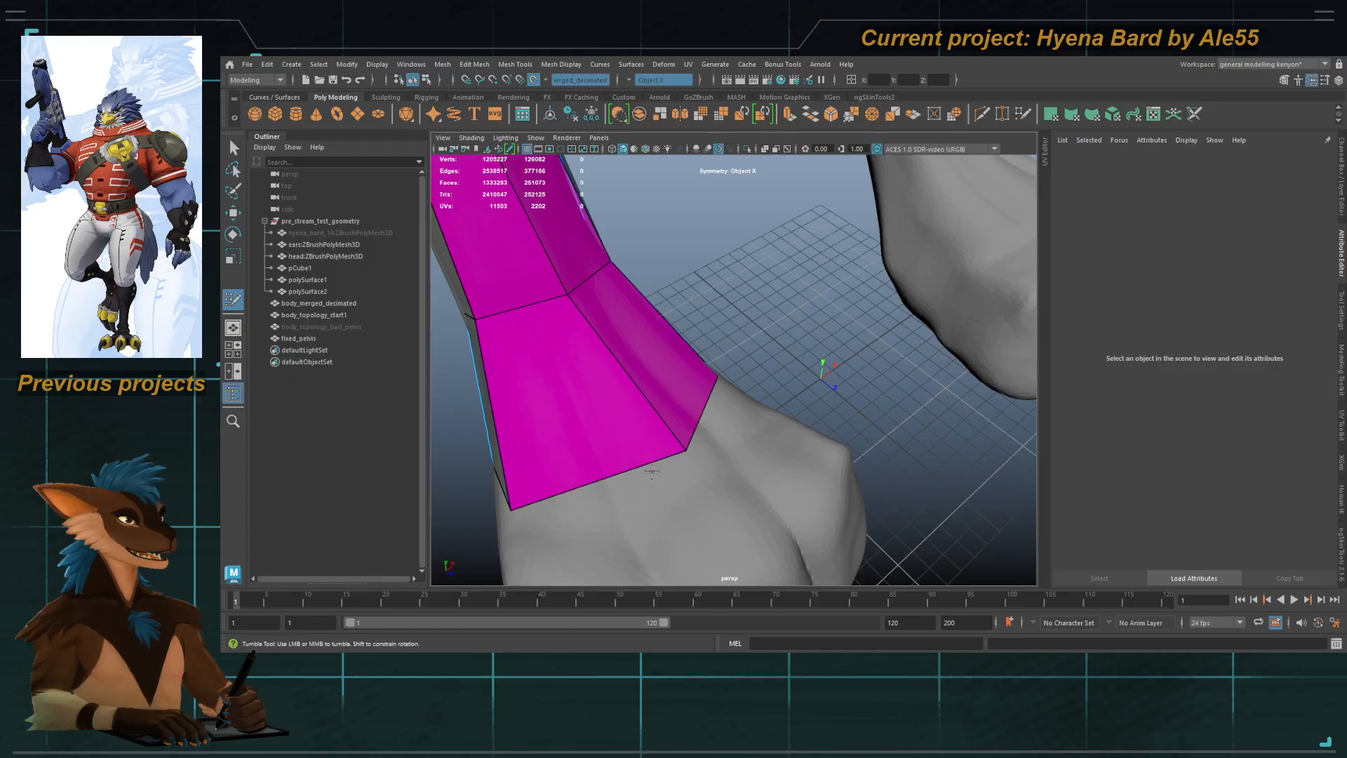
pyautogui.keyDown('alt'); pyautogui.moveTo(669, 484); pyautogui.dragTo(596, 376, button='right'); pyautogui.keyUp('alt')
pyautogui.keyDown('alt'); pyautogui.moveTo(596, 376); pyautogui.dragTo(773, 361); pyautogui.keyUp('alt')
pyautogui.keyDown('alt'); pyautogui.moveTo(772, 361); pyautogui.dragTo(779, 418, button='middle'); pyautogui.keyUp('alt')
pyautogui.keyDown('alt'); pyautogui.moveTo(576, 351); pyautogui.dragTo(667, 358); pyautogui.keyUp('alt')
pyautogui.keyDown('alt'); pyautogui.moveTo(666, 358); pyautogui.dragTo(770, 457, button='right'); pyautogui.keyUp('alt')
pyautogui.keyDown('alt'); pyautogui.moveTo(796, 455); pyautogui.dragTo(734, 505); pyautogui.keyUp('alt')
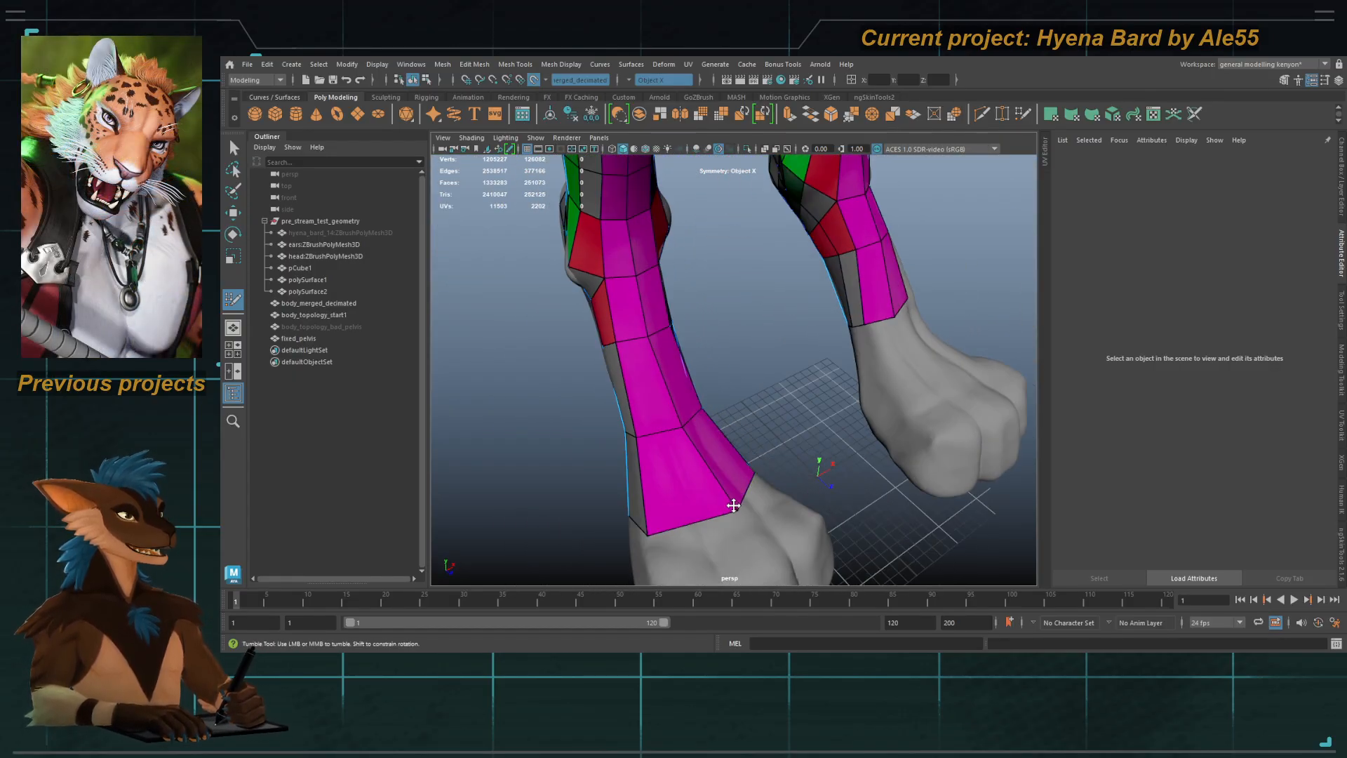
pyautogui.keyDown('alt'); pyautogui.moveTo(734, 505); pyautogui.dragTo(659, 484, button='right'); pyautogui.keyUp('alt')
pyautogui.keyDown('alt'); pyautogui.moveTo(659, 484); pyautogui.dragTo(806, 484); pyautogui.keyUp('alt')
pyautogui.keyDown('alt'); pyautogui.moveTo(722, 435); pyautogui.dragTo(761, 448, button='right'); pyautogui.keyUp('alt')
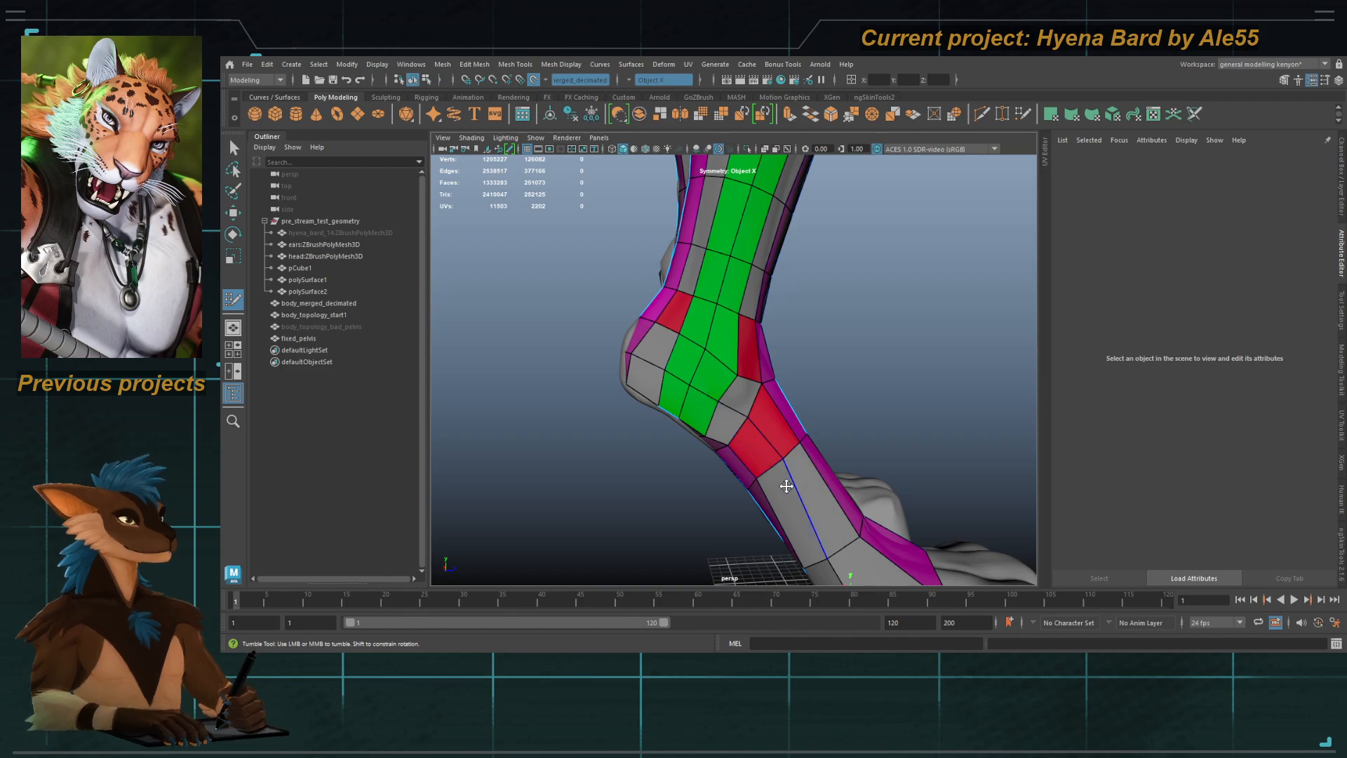
pyautogui.keyDown('alt'); pyautogui.moveTo(782, 505); pyautogui.dragTo(718, 409, button='middle'); pyautogui.keyUp('alt')
pyautogui.keyDown('alt'); pyautogui.moveTo(719, 409); pyautogui.dragTo(794, 348); pyautogui.keyUp('alt')
pyautogui.keyDown('alt'); pyautogui.moveTo(857, 333); pyautogui.dragTo(816, 399, button='right'); pyautogui.keyUp('alt')
pyautogui.keyDown('alt'); pyautogui.moveTo(786, 412); pyautogui.dragTo(868, 473); pyautogui.keyUp('alt')
pyautogui.keyDown('alt'); pyautogui.moveTo(868, 472); pyautogui.dragTo(828, 495, button='right'); pyautogui.keyUp('alt')
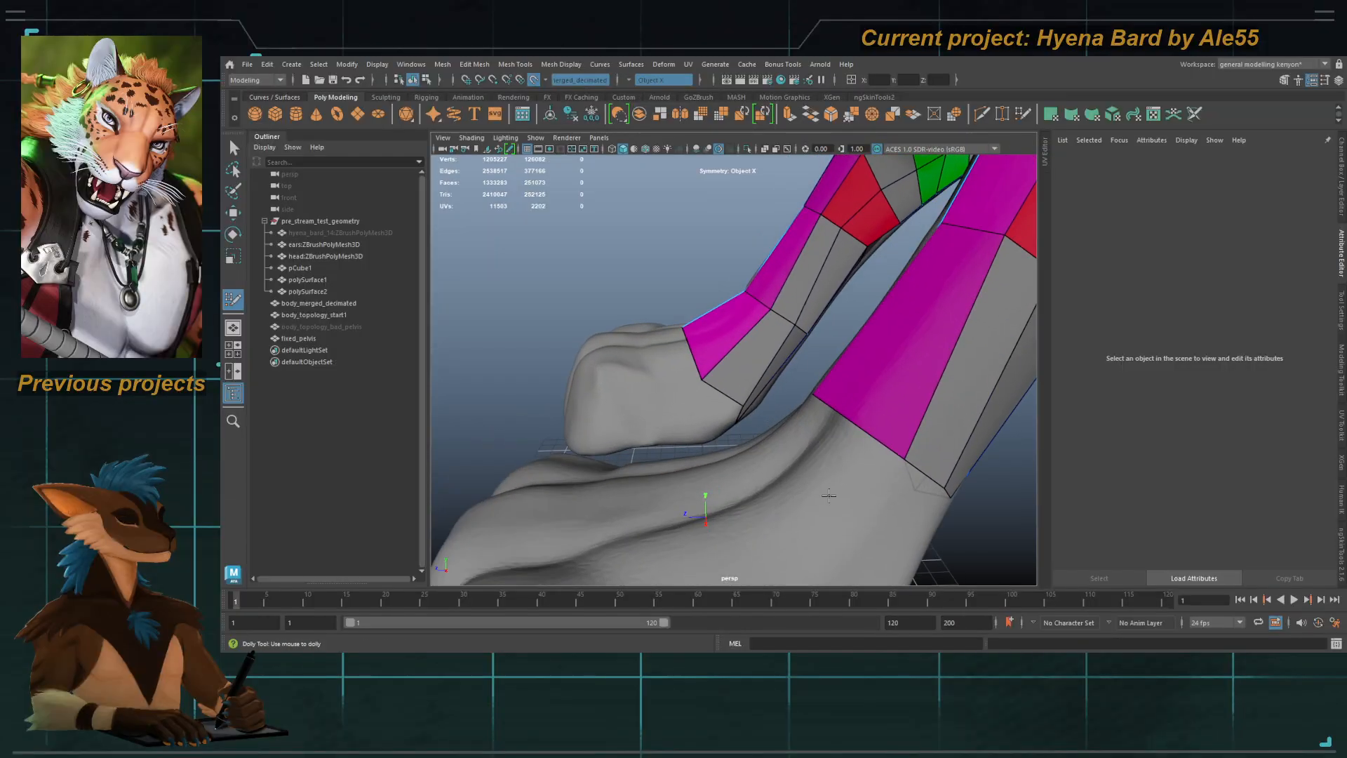
# Step: Extend the mesh by another band toward the toes of the same foot and fit its edge ring to the sculpt with Quad Draw
pyautogui.keyDown('alt'); pyautogui.moveTo(729, 380); pyautogui.dragTo(788, 315); pyautogui.keyUp('alt')
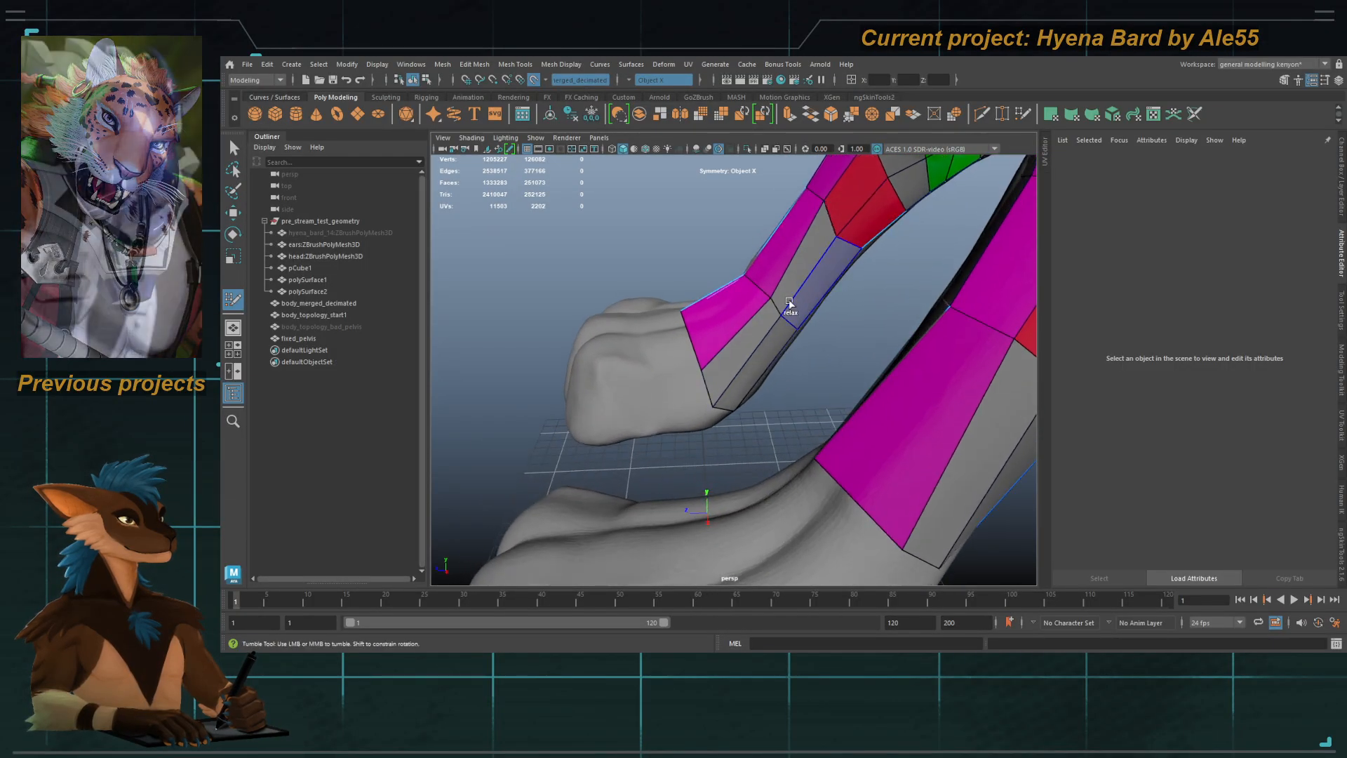
pyautogui.keyDown('alt'); pyautogui.moveTo(693, 361); pyautogui.dragTo(729, 413); pyautogui.keyUp('alt')
pyautogui.moveTo(847, 419); pyautogui.dragTo(848, 419)
pyautogui.moveTo(733, 421)
pyautogui.keyDown('alt'); pyautogui.mouseDown()
pyautogui.moveTo(750, 363)
pyautogui.moveTo(864, 358)
pyautogui.moveTo(875, 341)
pyautogui.mouseUp(); pyautogui.keyUp('alt')
pyautogui.moveTo(769, 399)
pyautogui.keyDown('alt'); pyautogui.mouseDown()
pyautogui.moveTo(776, 386)
pyautogui.moveTo(729, 366)
pyautogui.moveTo(836, 402)
pyautogui.moveTo(847, 392)
pyautogui.moveTo(935, 442)
pyautogui.moveTo(719, 415)
pyautogui.mouseUp(); pyautogui.keyUp('alt')
pyautogui.keyDown('alt'); pyautogui.moveTo(645, 435); pyautogui.dragTo(738, 397); pyautogui.keyUp('alt')
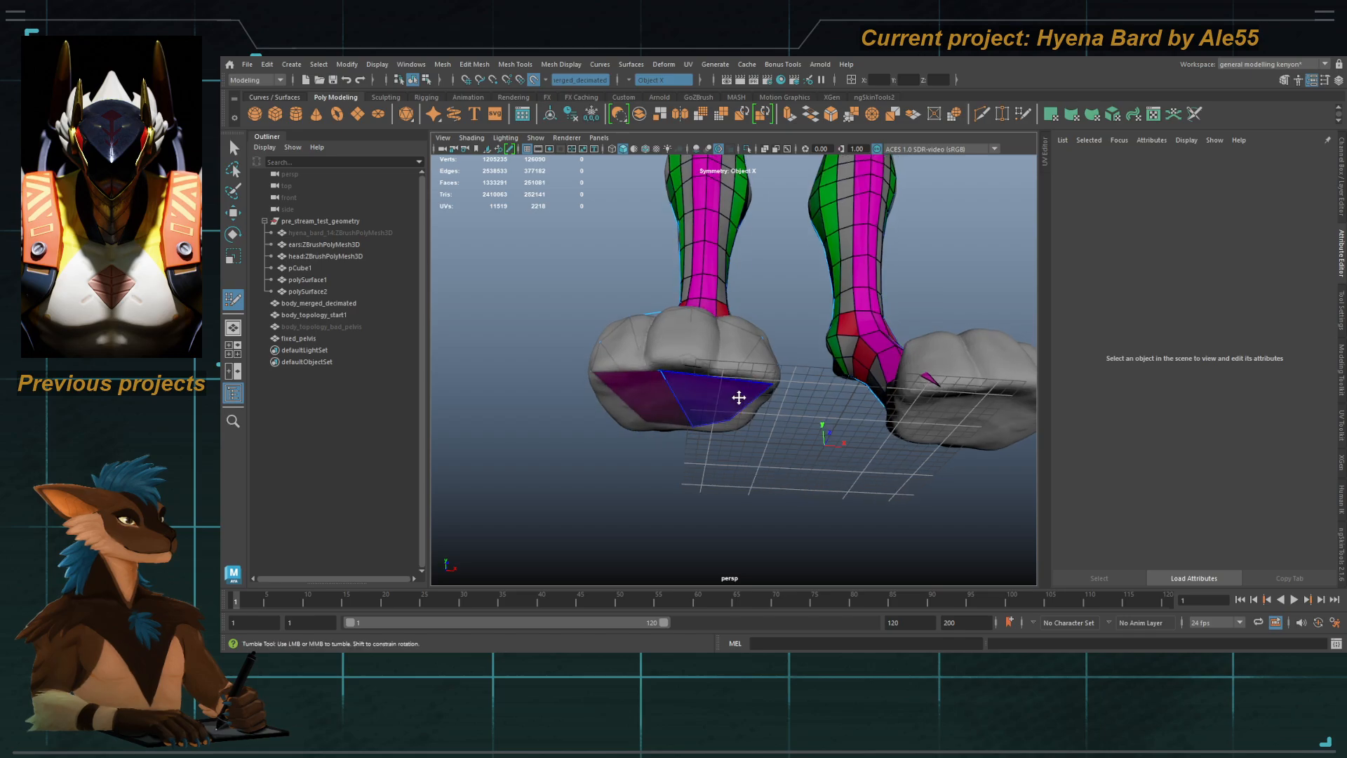
# Step: Isolate the fixed_pelvis mesh and inspect the open border loop at the toe end of the extended foot
pyautogui.press('q')
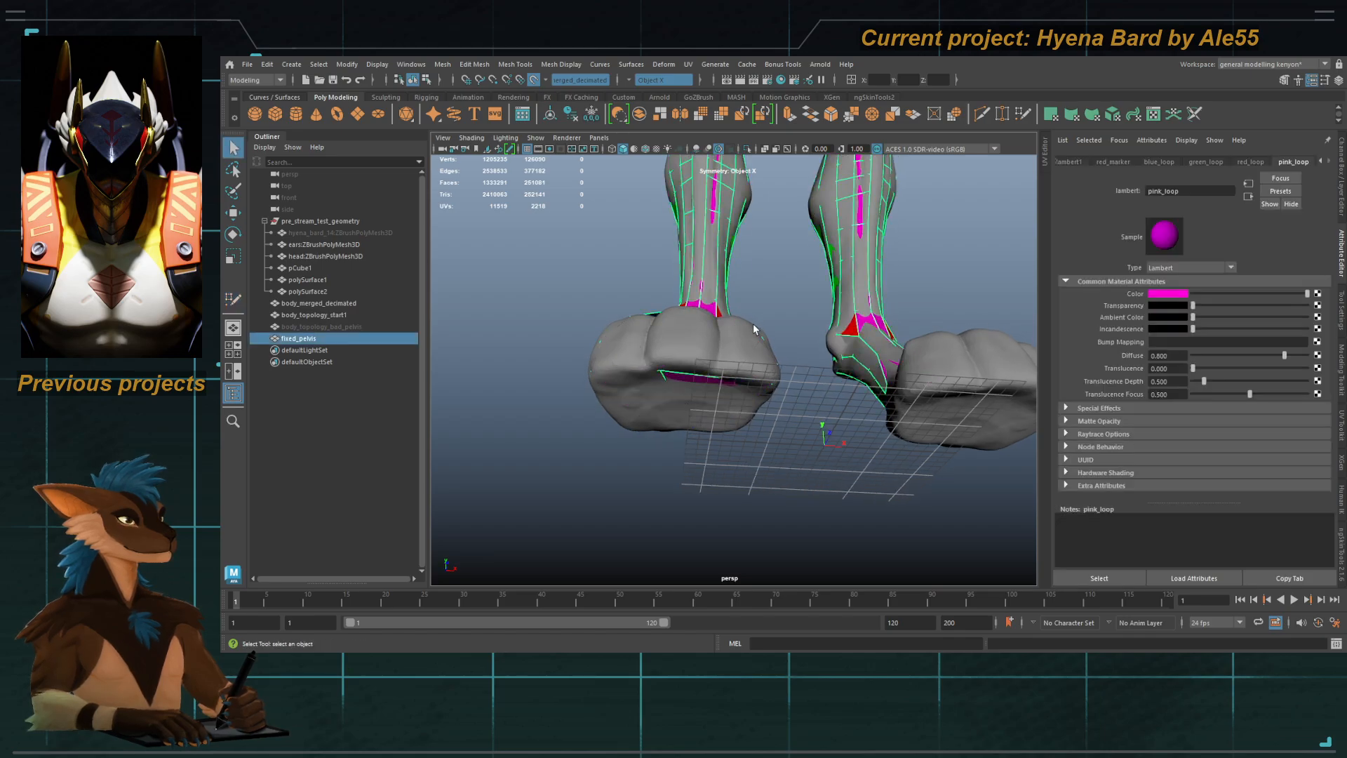
pyautogui.keyDown('alt'); pyautogui.moveTo(752, 322); pyautogui.dragTo(719, 200); pyautogui.keyUp('alt')
pyautogui.click(747, 149)
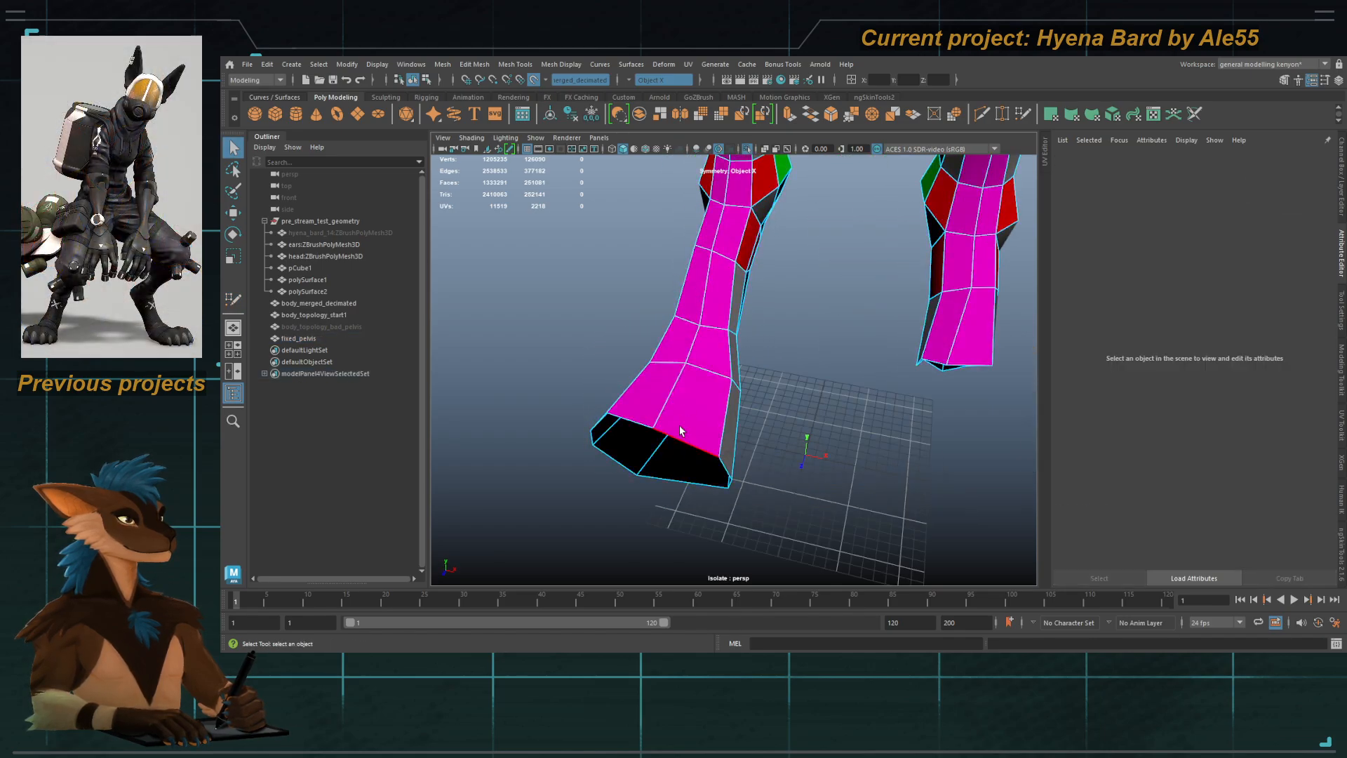
pyautogui.click(683, 481)
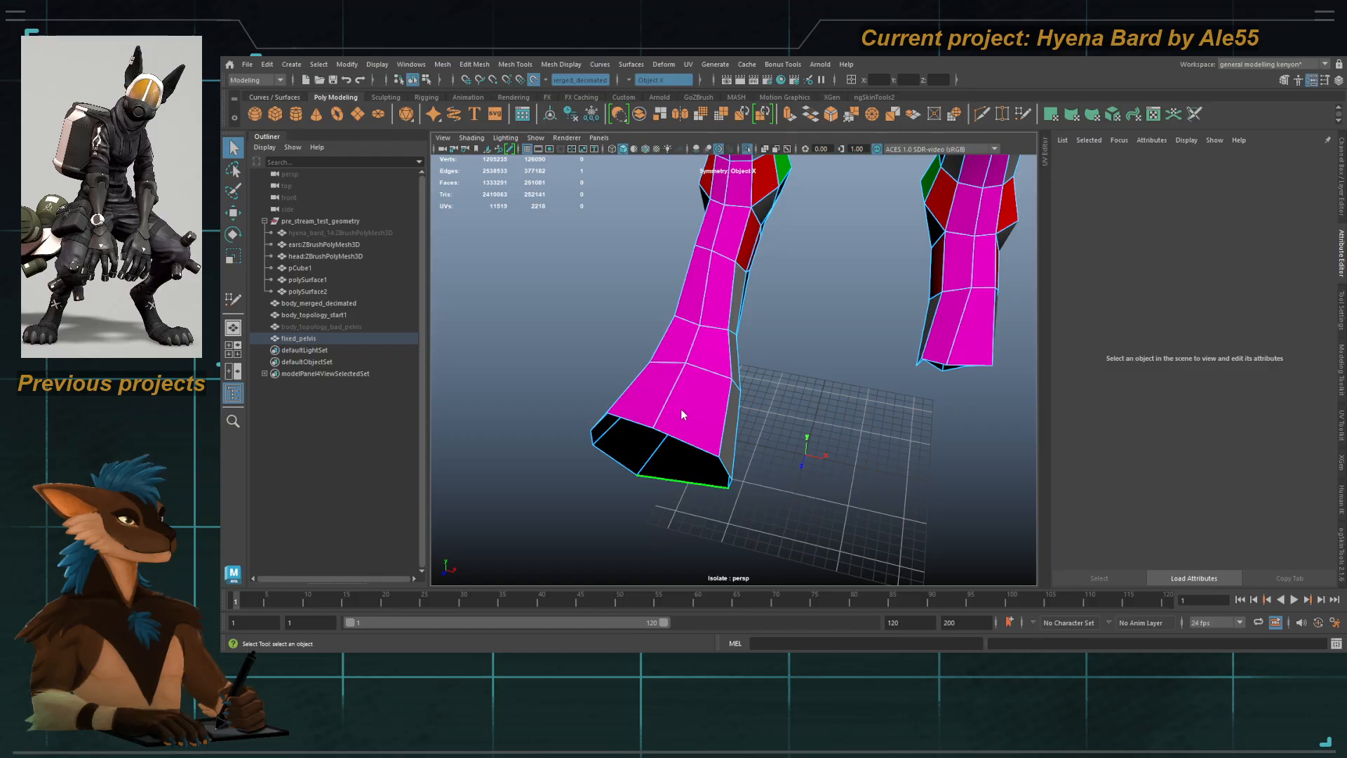
pyautogui.doubleClick(669, 439)
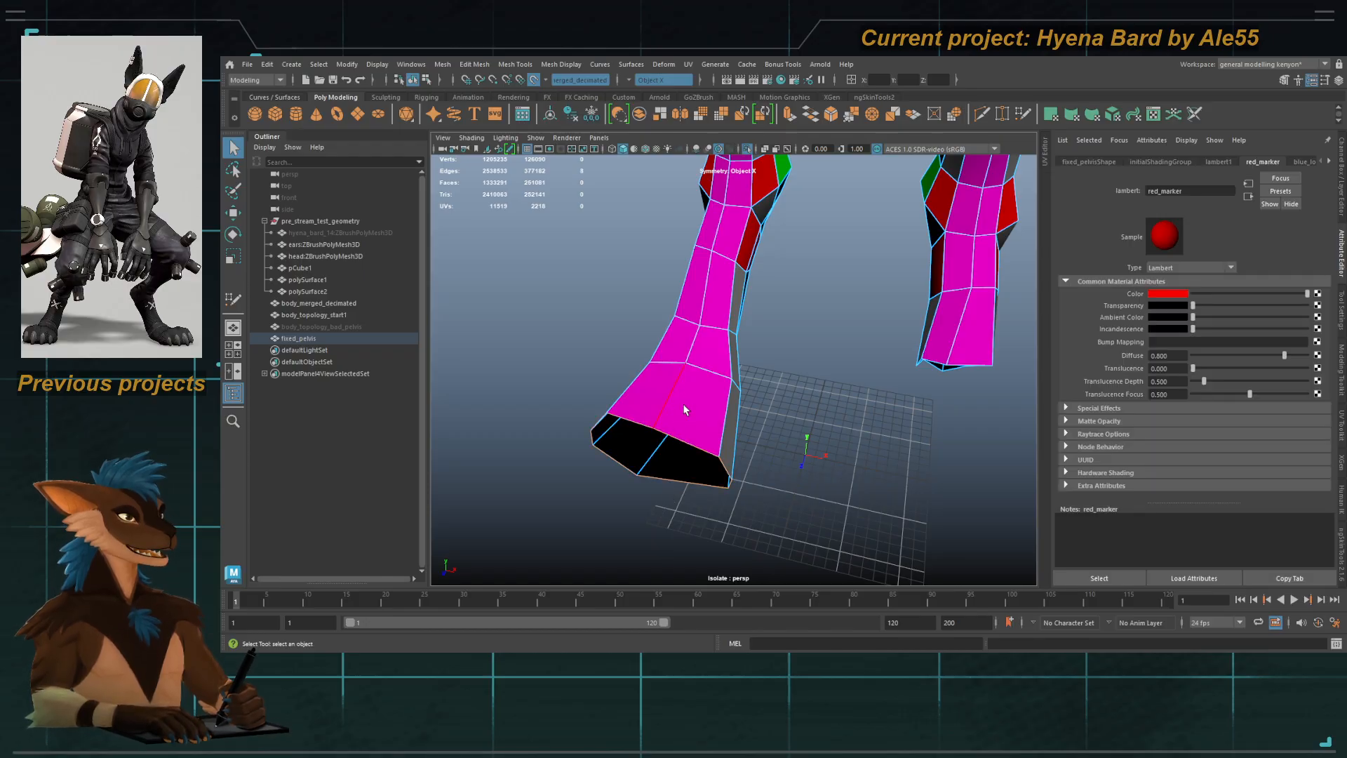
pyautogui.keyDown('alt'); pyautogui.moveTo(694, 448); pyautogui.dragTo(700, 435); pyautogui.keyUp('alt')
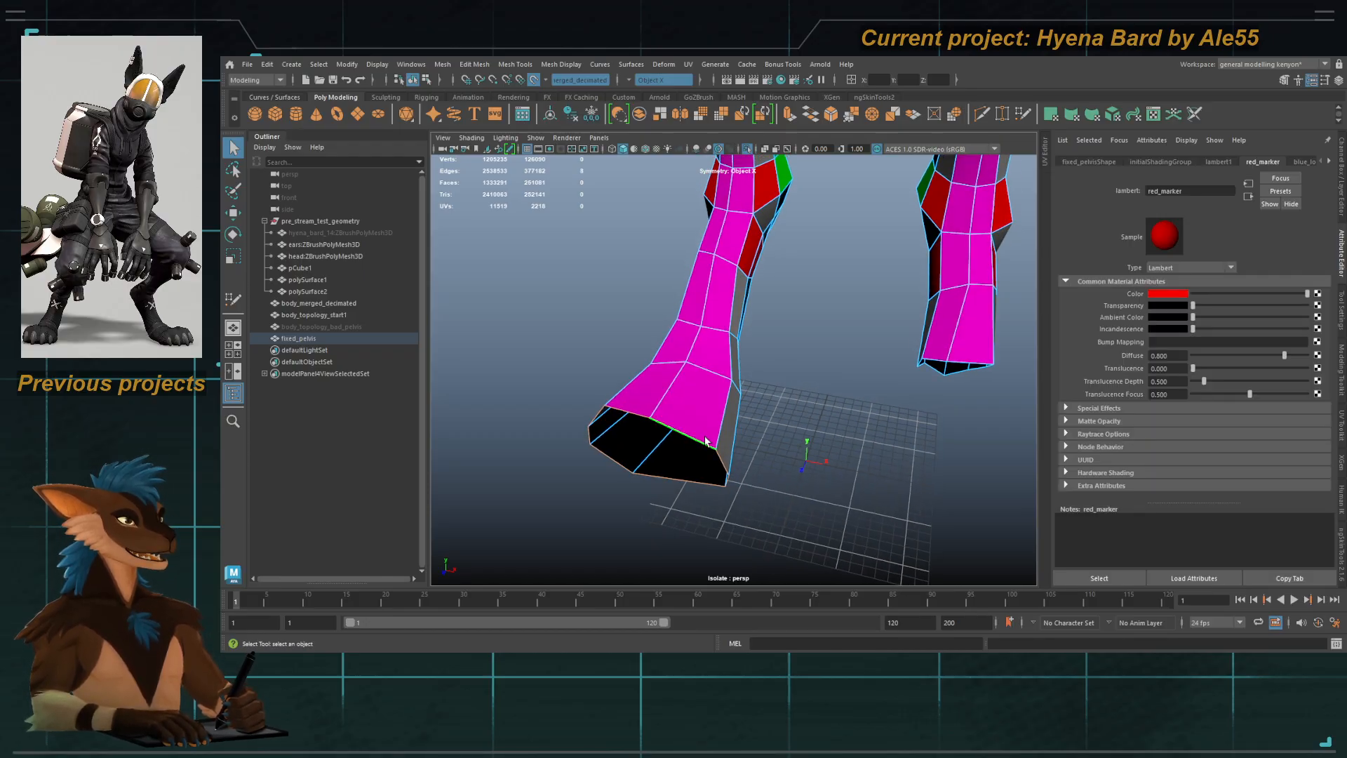
pyautogui.keyDown('alt'); pyautogui.moveTo(705, 442); pyautogui.dragTo(696, 476, button='middle'); pyautogui.keyUp('alt')
pyautogui.moveTo(696, 476); pyautogui.dragTo(750, 433, button='right')
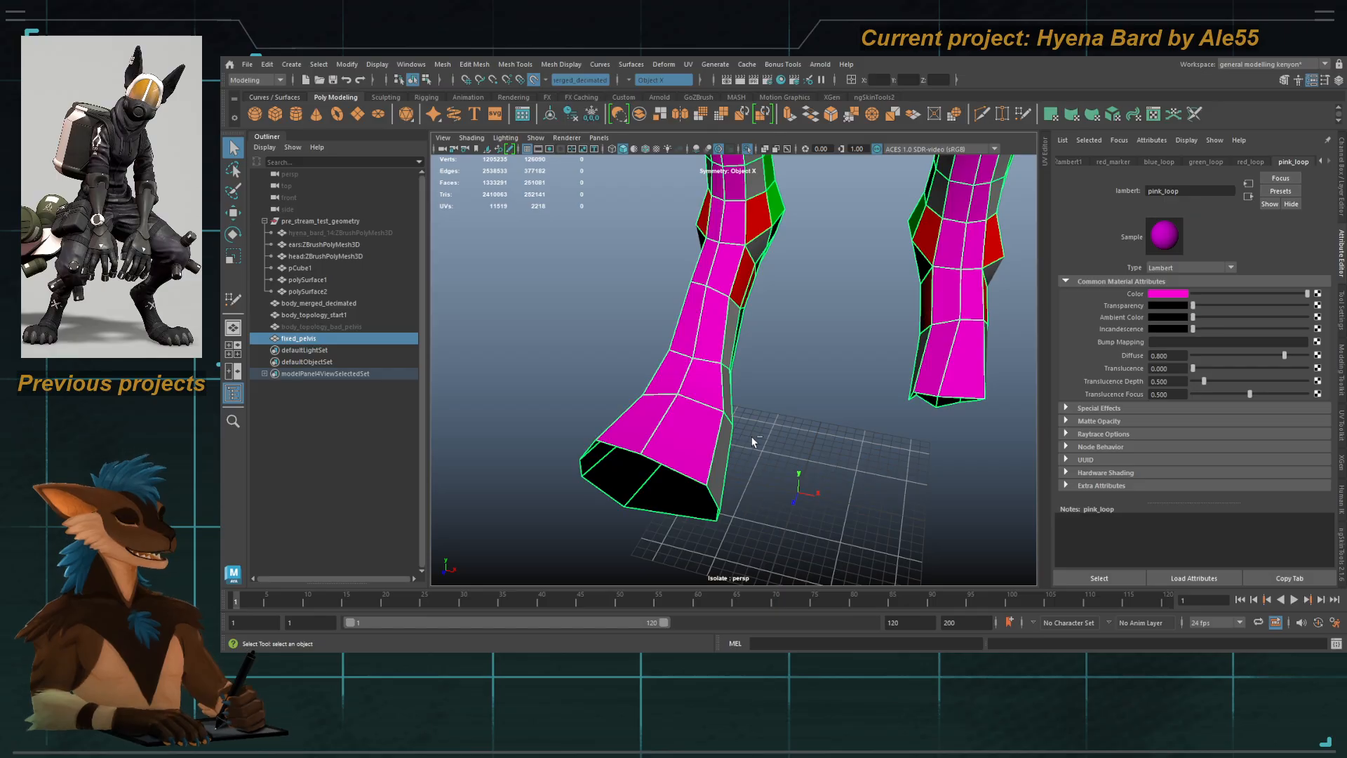
pyautogui.keyDown('alt'); pyautogui.moveTo(847, 415); pyautogui.dragTo(813, 376, button='middle'); pyautogui.keyUp('alt')
pyautogui.keyDown('alt'); pyautogui.moveTo(620, 441); pyautogui.dragTo(654, 432); pyautogui.keyUp('alt')
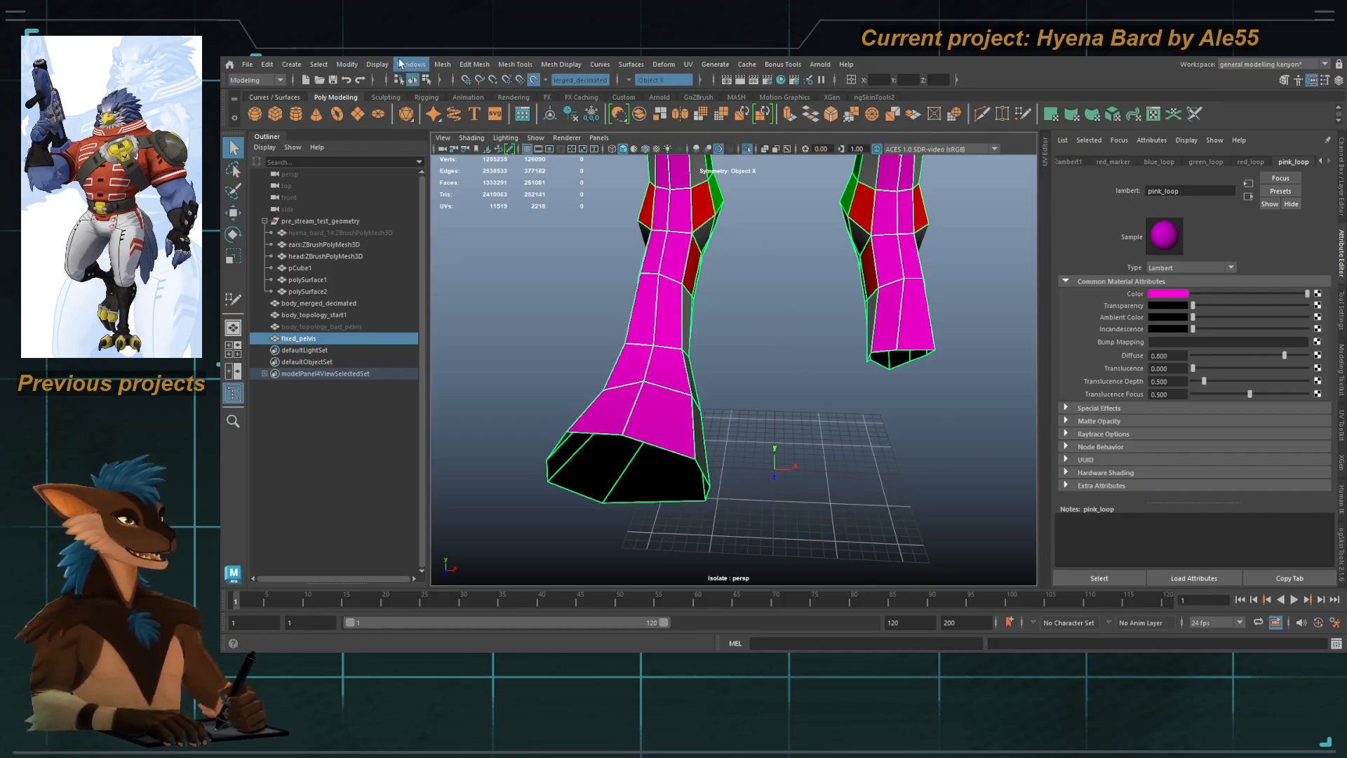
pyautogui.keyDown('alt'); pyautogui.moveTo(758, 457); pyautogui.dragTo(747, 412); pyautogui.keyUp('alt')
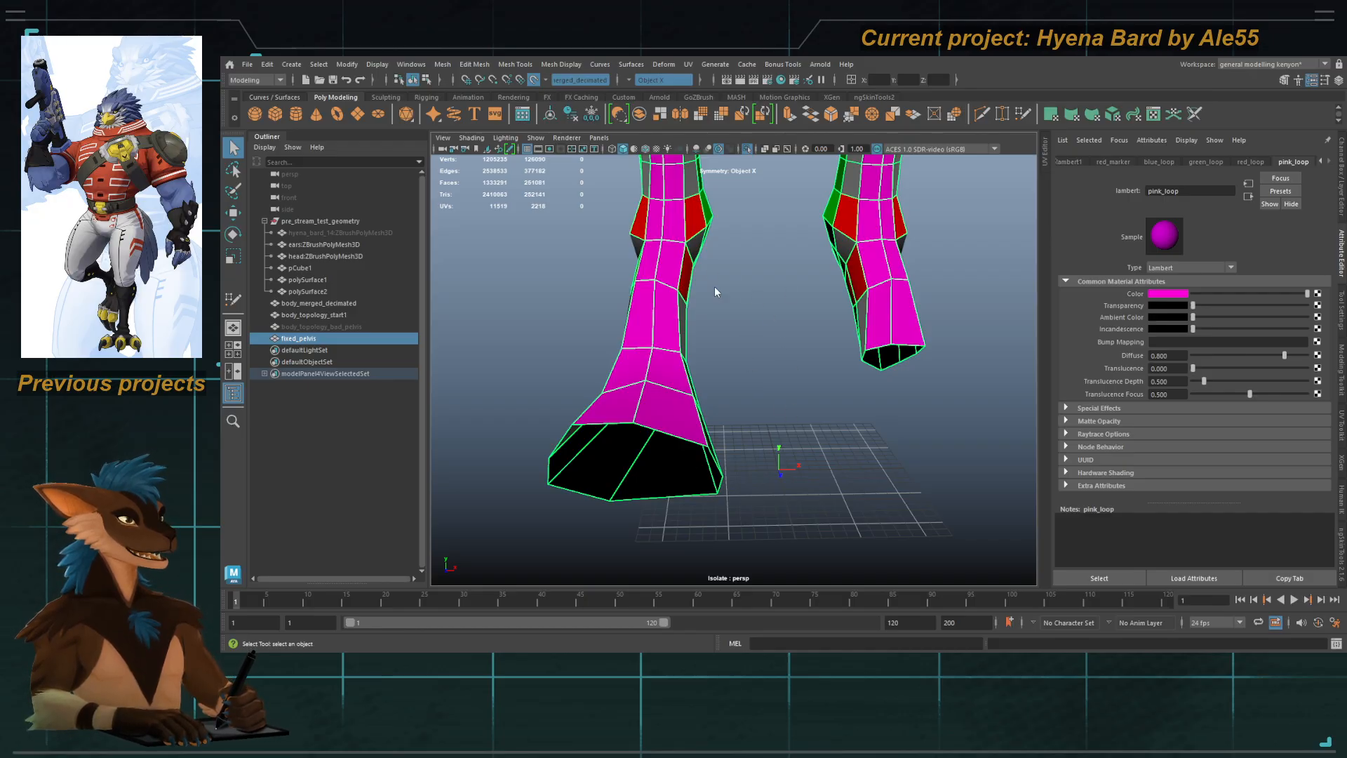
# Step: Fill the open border at the toe end of the extended foot with a single face
pyautogui.press('F10')
pyautogui.doubleClick(664, 434)
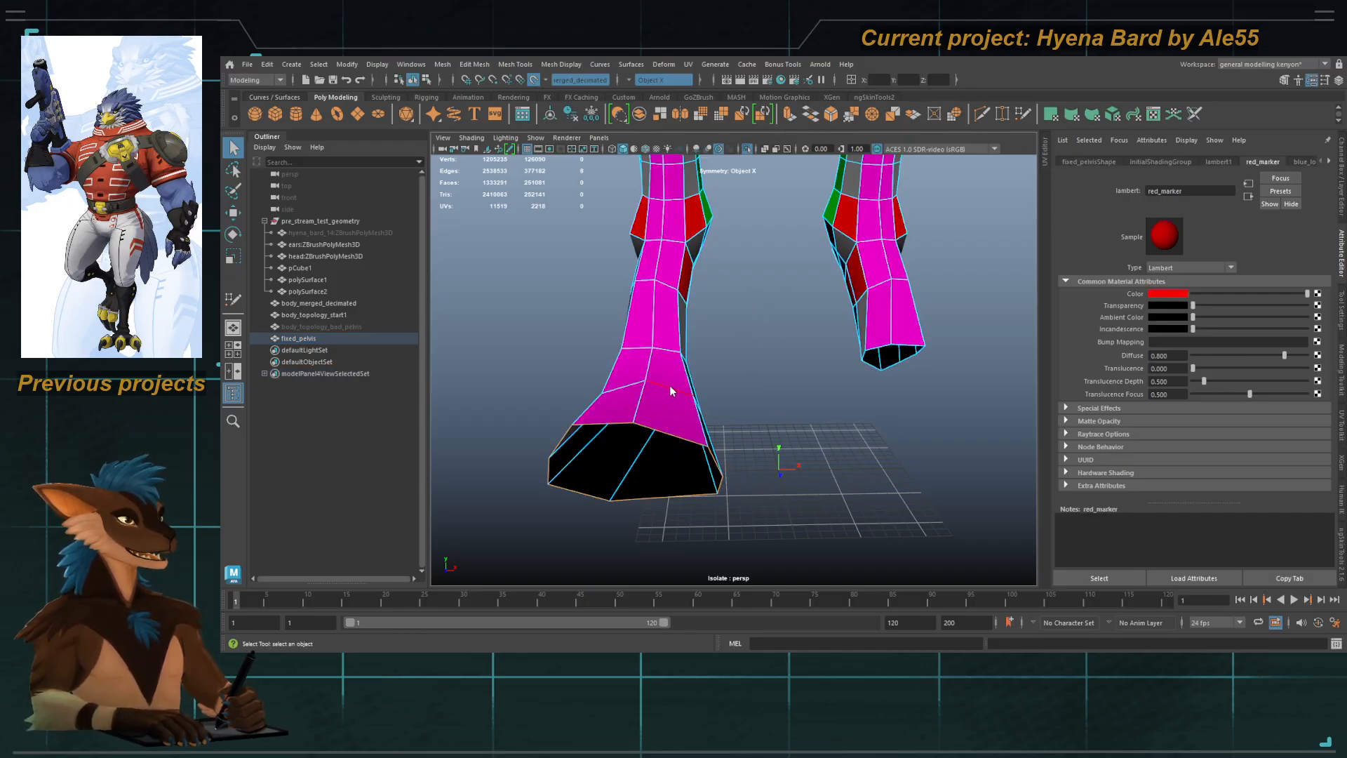
pyautogui.press('g')
pyautogui.press('F8')
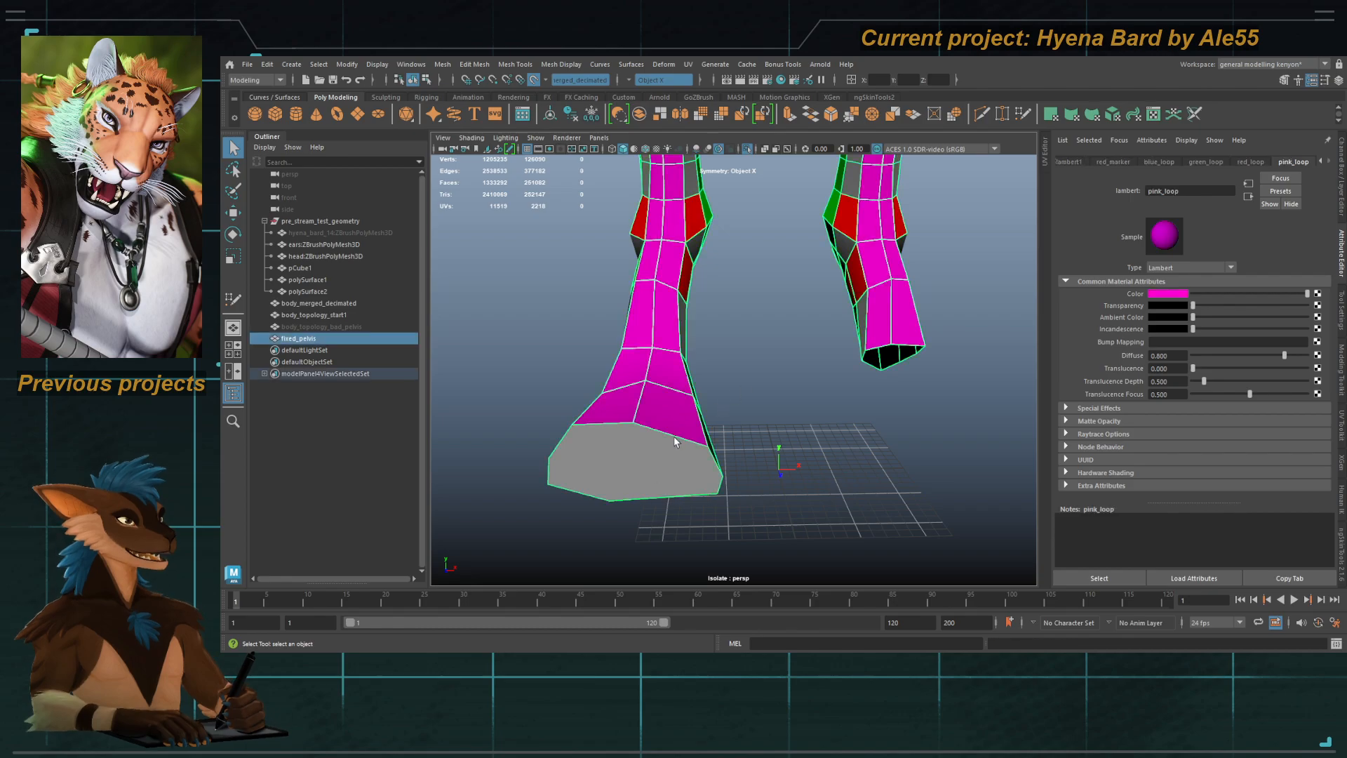
# Step: Multi-Cut the toe-end cap from its upper middle vertex down to the lower middle vertex
pyautogui.keyDown('alt'); pyautogui.moveTo(675, 436); pyautogui.dragTo(745, 356, button='middle'); pyautogui.keyUp('alt')
pyautogui.keyDown('alt'); pyautogui.moveTo(745, 356); pyautogui.dragTo(776, 435, button='right'); pyautogui.keyUp('alt')
pyautogui.press('F11')
pyautogui.press('F8')
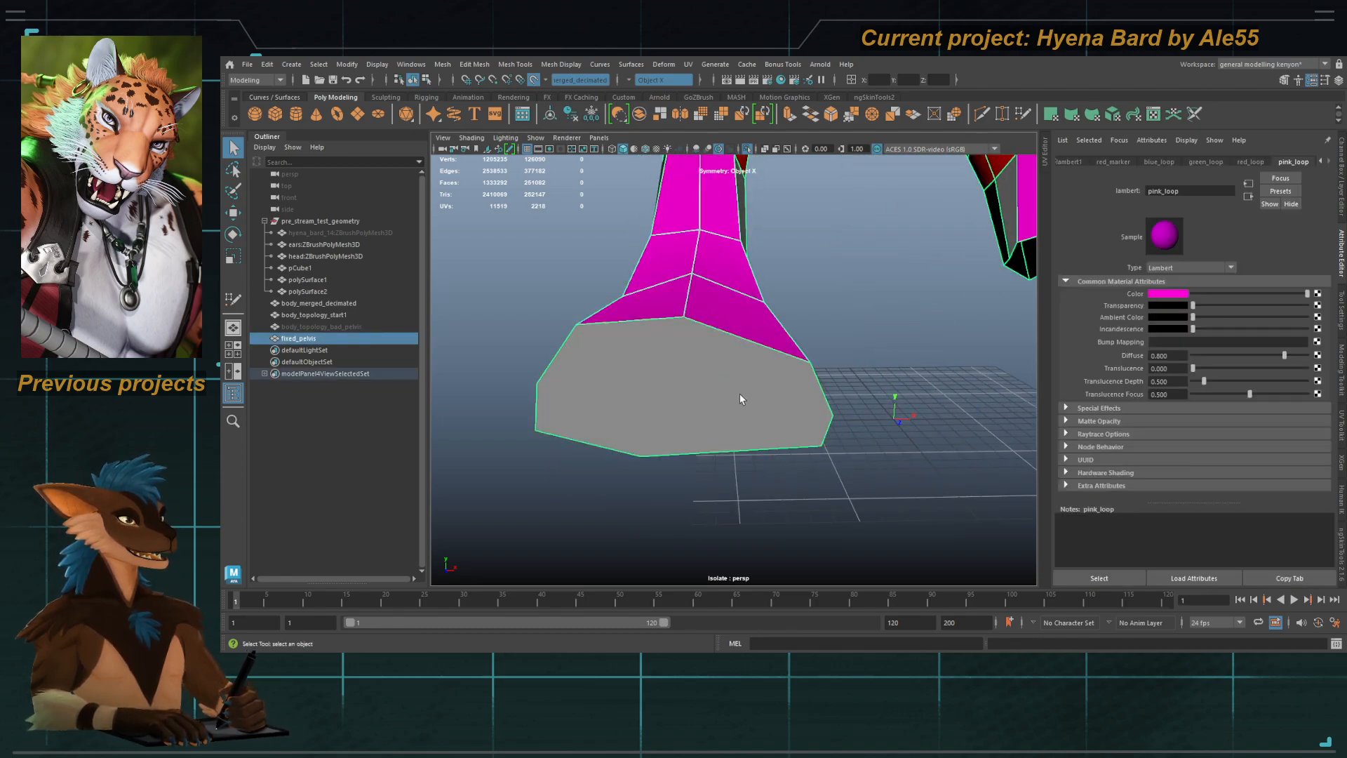
pyautogui.keyDown('alt'); pyautogui.moveTo(739, 393); pyautogui.dragTo(672, 382); pyautogui.keyUp('alt')
pyautogui.hotkey('ctrl', 'shift', 'x')
pyautogui.click(546, 329)
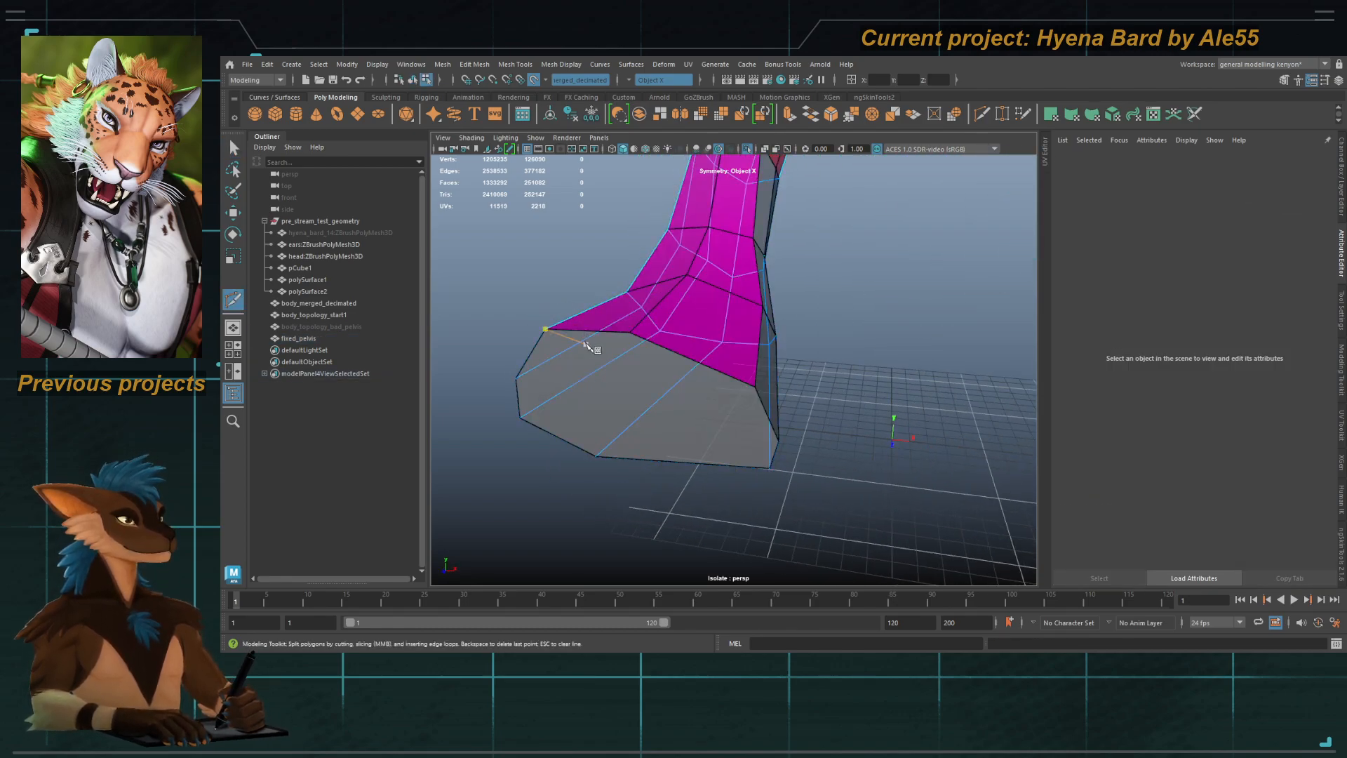
pyautogui.click(630, 331)
pyautogui.click(596, 456)
pyautogui.rightClick(846, 478)
# Step: Multi-Cut the toe-end cap crosswise between its two outer side vertices, dividing it into four faces, and check the result
pyautogui.click(778, 442)
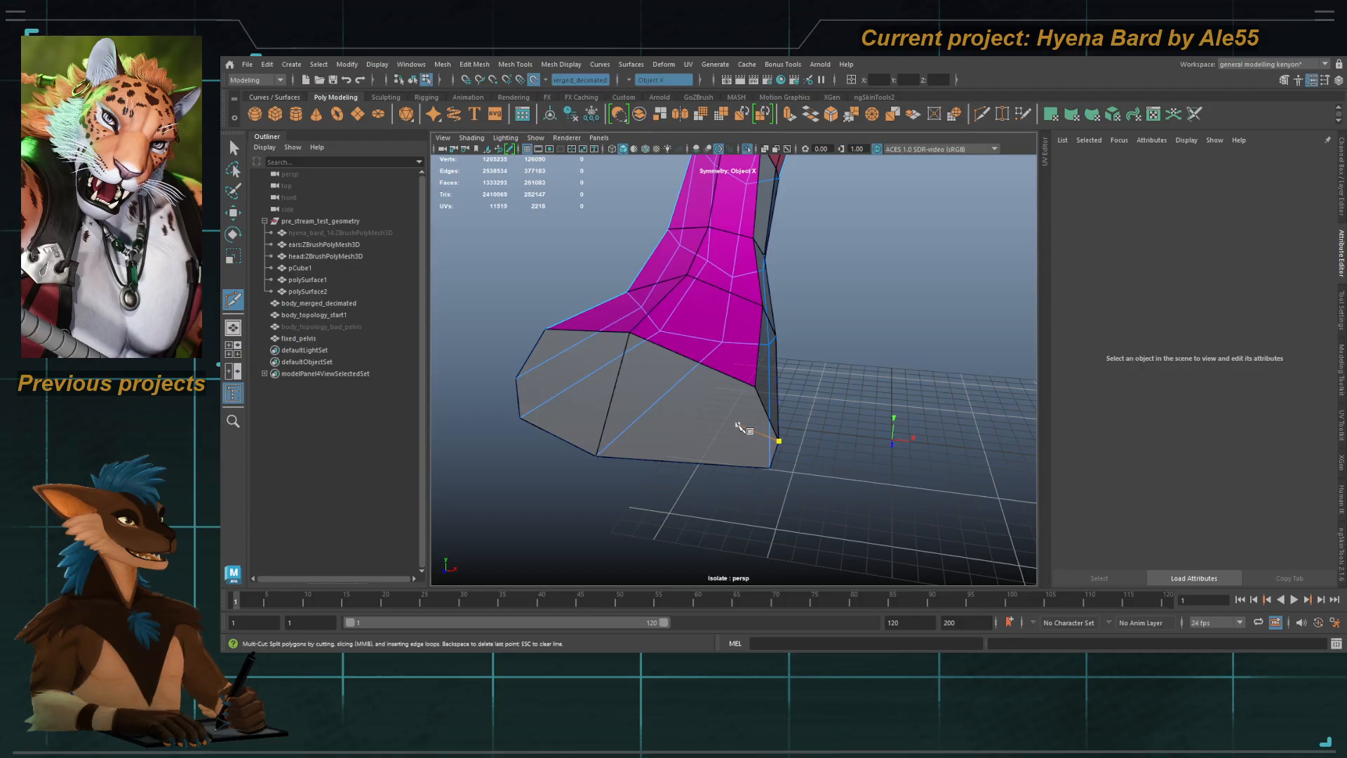
pyautogui.keyDown('alt'); pyautogui.moveTo(740, 424); pyautogui.dragTo(726, 421); pyautogui.keyUp('alt')
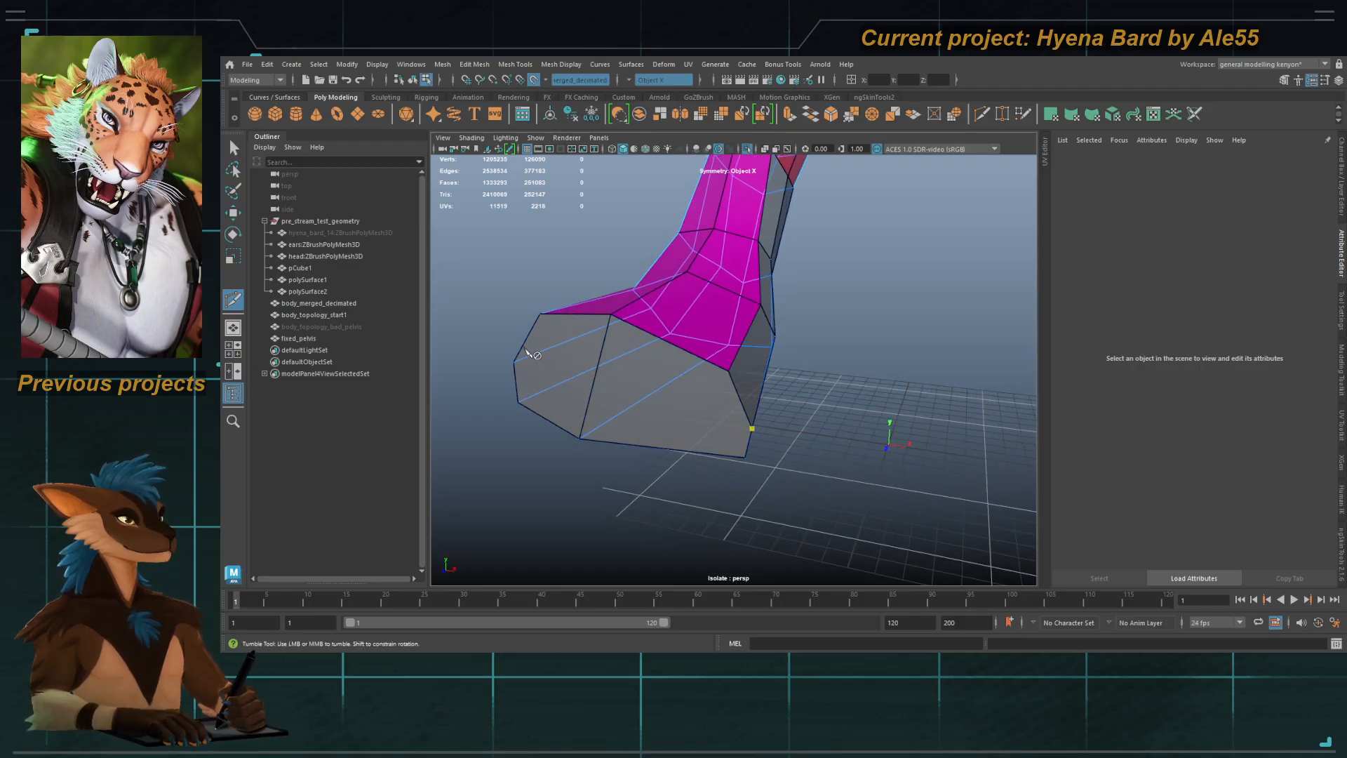
pyautogui.click(516, 361)
pyautogui.rightClick(583, 414)
pyautogui.press('q')
pyautogui.scroll(-3, 708, 378)
pyautogui.keyDown('alt'); pyautogui.moveTo(589, 363); pyautogui.dragTo(754, 411); pyautogui.keyUp('alt')
pyautogui.press('F11')
pyautogui.keyDown('alt'); pyautogui.moveTo(770, 471); pyautogui.dragTo(703, 469); pyautogui.keyUp('alt')
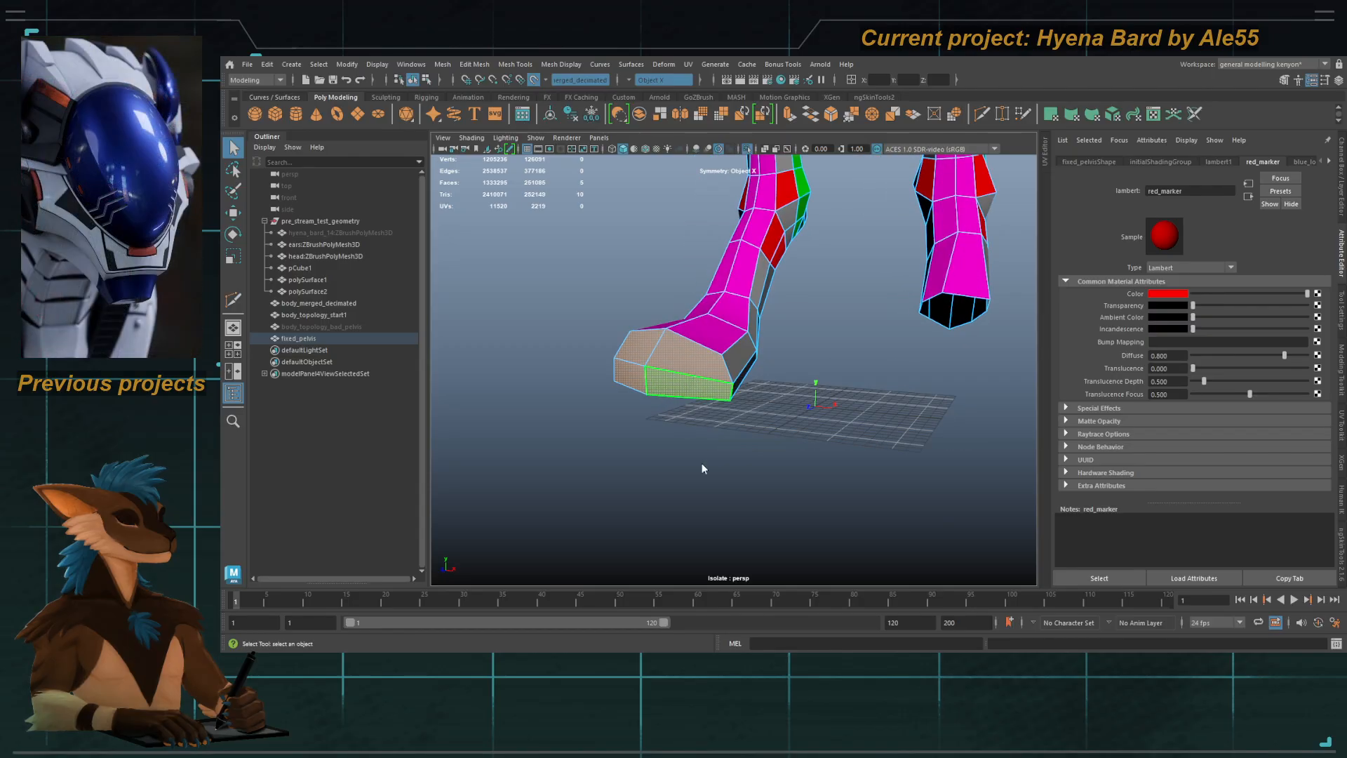
pyautogui.click(793, 595)
# Step: Mirror the whole fixed_pelvis mesh across the world X axis with cut geometry on, copying the extended foot to the other leg
pyautogui.press('F8')
pyautogui.keyDown('alt'); pyautogui.moveTo(820, 355); pyautogui.dragTo(844, 378); pyautogui.keyUp('alt')
pyautogui.press('f')
pyautogui.keyDown('alt'); pyautogui.moveTo(741, 397); pyautogui.dragTo(739, 351); pyautogui.keyUp('alt')
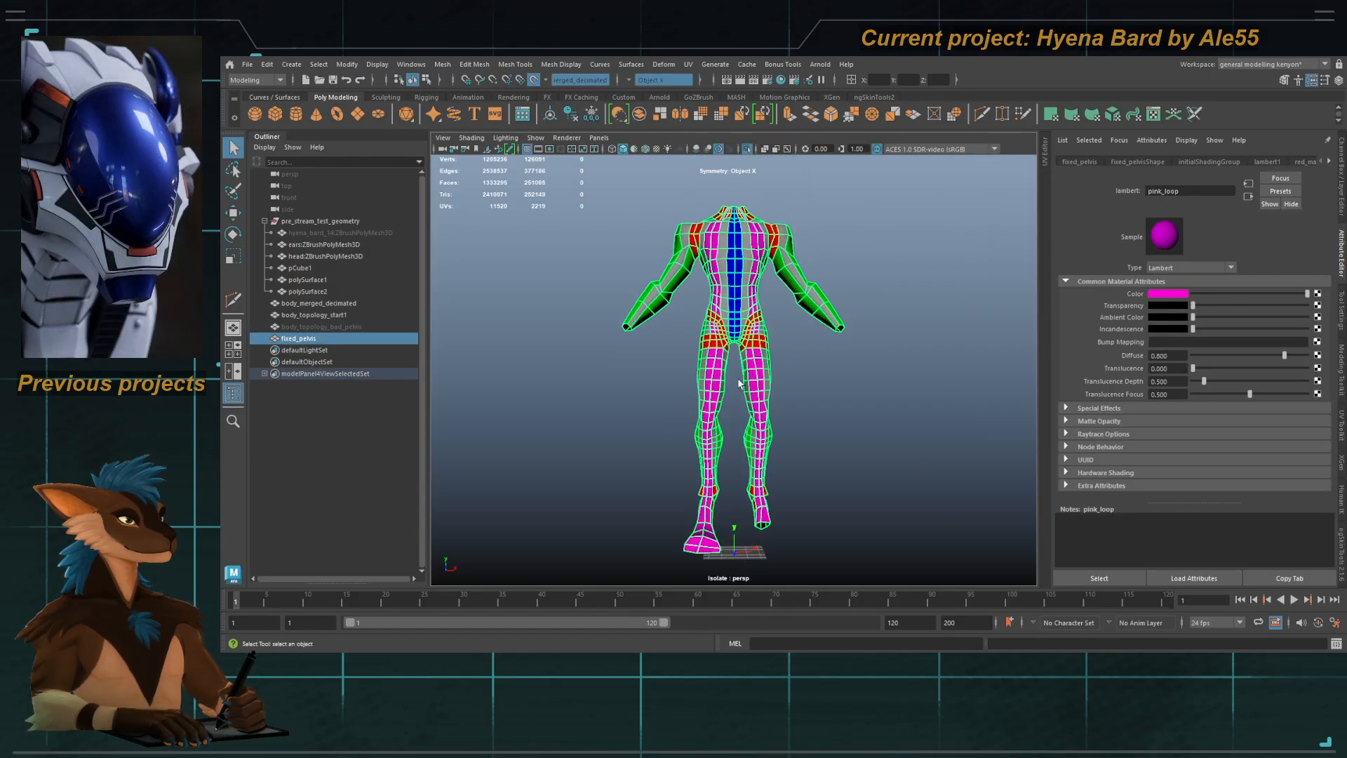
pyautogui.click(728, 452)
pyautogui.keyDown('alt'); pyautogui.moveTo(719, 455); pyautogui.dragTo(729, 390, button='middle'); pyautogui.keyUp('alt')
pyautogui.scroll(1, 728, 385)
pyautogui.click(715, 331)
pyautogui.press('f')
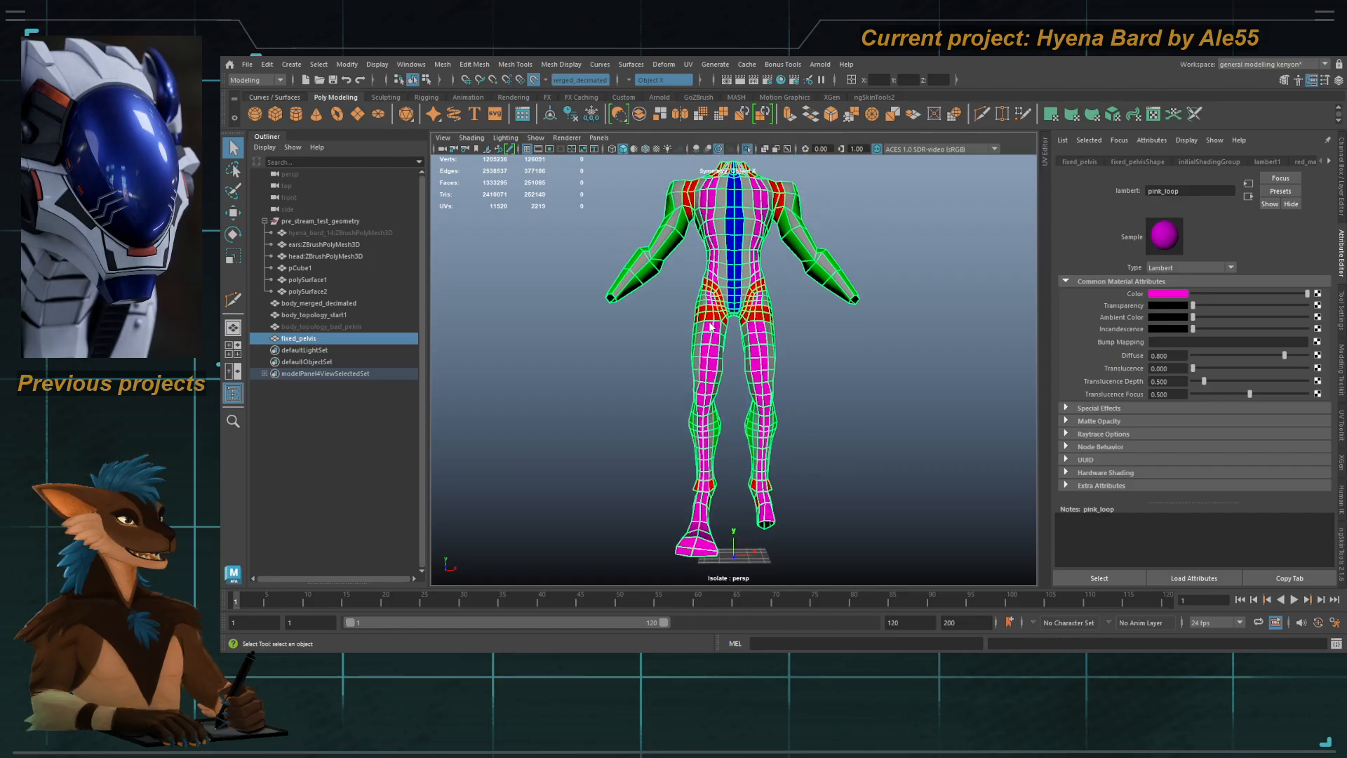
pyautogui.click(680, 113)
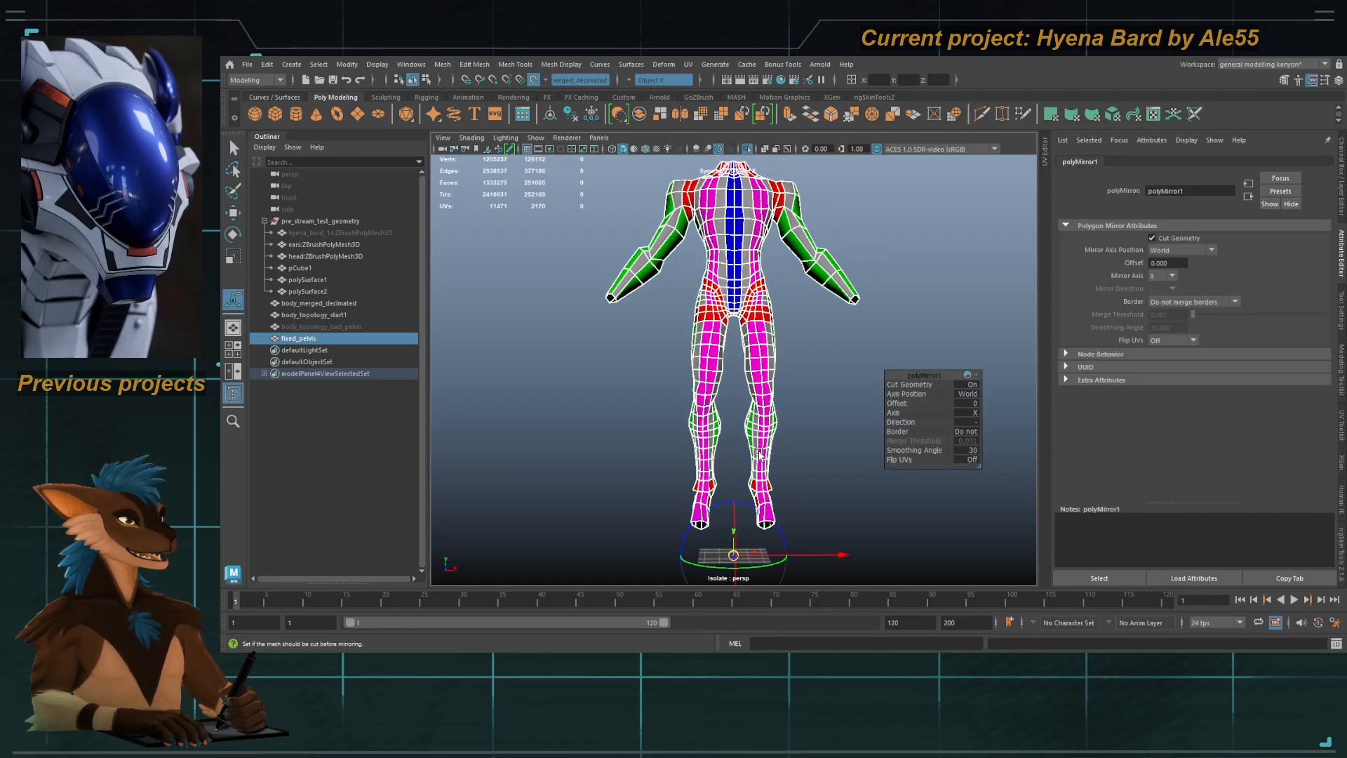
pyautogui.press('q')
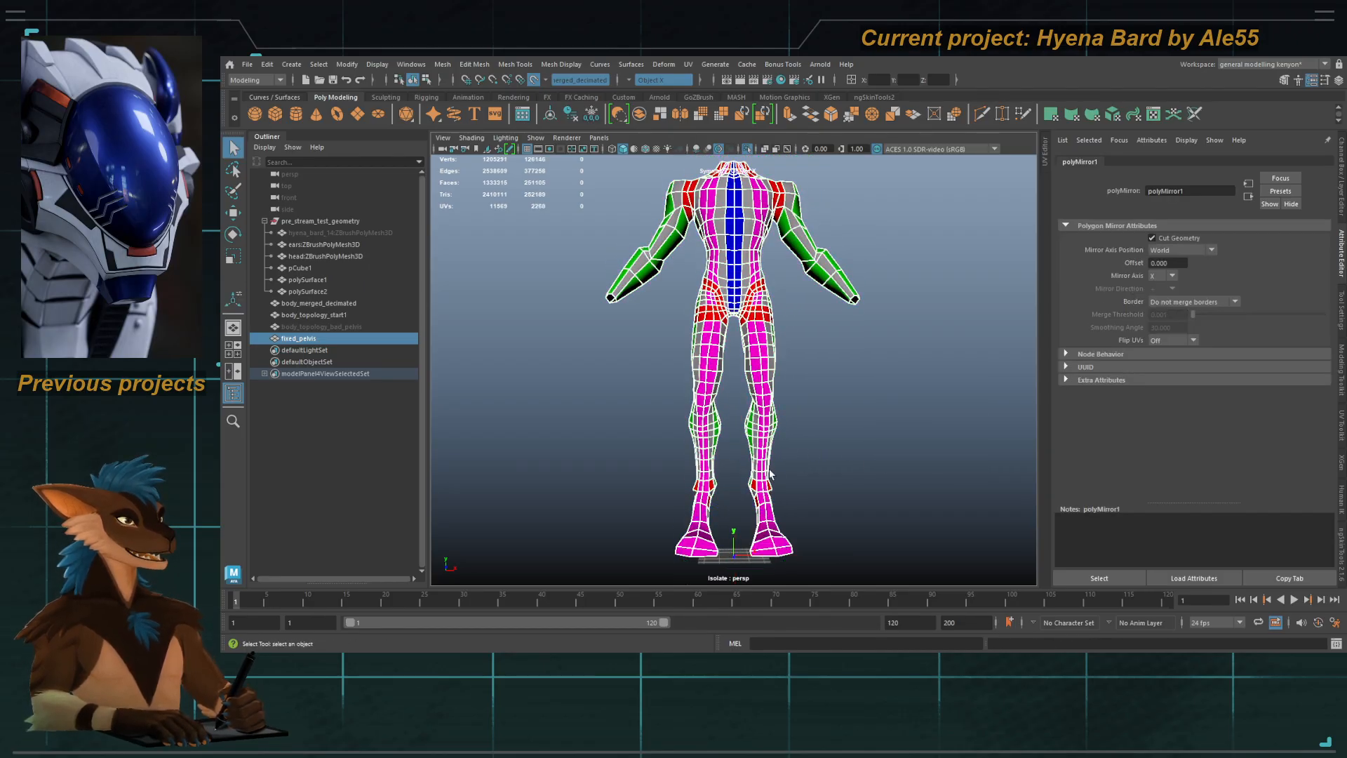
# Step: Inspect the vertices along the mirrored mesh's centre seam up close on the torso, in shaded and wireframe display
pyautogui.moveTo(765, 467); pyautogui.dragTo(729, 466, button='right')
pyautogui.keyDown('alt'); pyautogui.moveTo(825, 401); pyautogui.dragTo(686, 376, button='right'); pyautogui.keyUp('alt')
pyautogui.moveTo(620, 188); pyautogui.dragTo(842, 516)
pyautogui.keyDown('alt'); pyautogui.moveTo(537, 246); pyautogui.dragTo(635, 245, button='right'); pyautogui.keyUp('alt')
pyautogui.keyDown('alt'); pyautogui.moveTo(617, 232); pyautogui.dragTo(612, 452, button='middle'); pyautogui.keyUp('alt')
pyautogui.keyDown('alt'); pyautogui.moveTo(575, 449); pyautogui.dragTo(715, 447, button='right'); pyautogui.keyUp('alt')
pyautogui.keyDown('alt'); pyautogui.moveTo(714, 447); pyautogui.dragTo(766, 379, button='middle'); pyautogui.keyUp('alt')
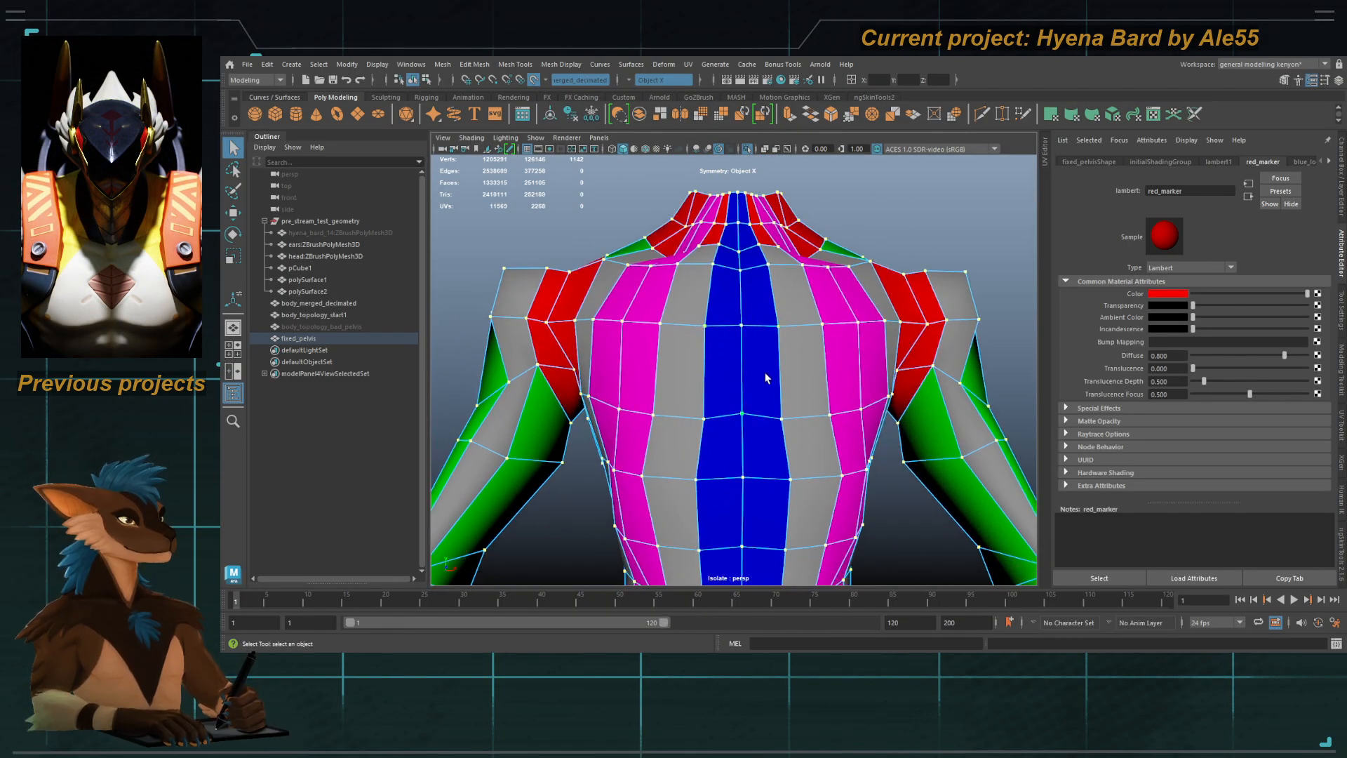
pyautogui.keyDown('alt'); pyautogui.moveTo(733, 299); pyautogui.dragTo(725, 340, button='middle'); pyautogui.keyUp('alt')
pyautogui.keyDown('alt'); pyautogui.moveTo(596, 330); pyautogui.dragTo(731, 323, button='right'); pyautogui.keyUp('alt')
pyautogui.press('4')
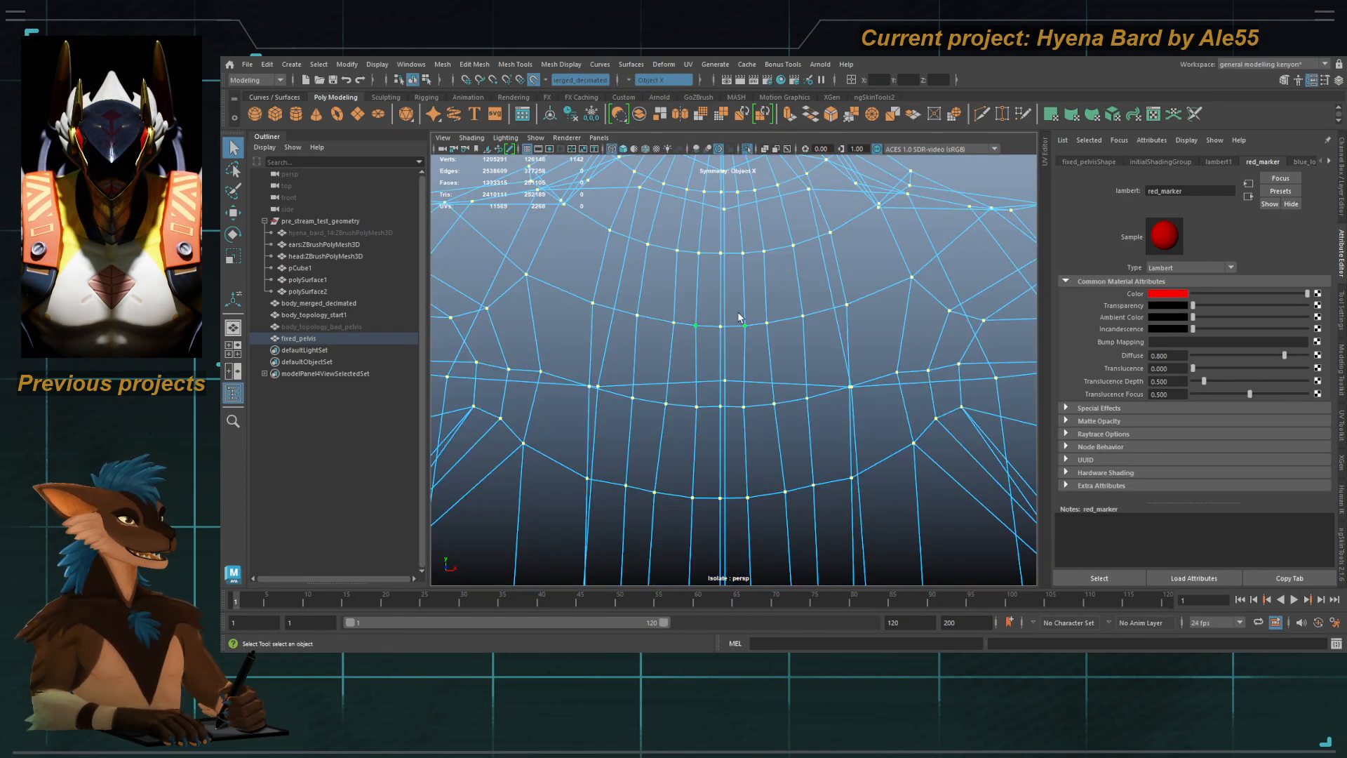
pyautogui.keyDown('alt'); pyautogui.moveTo(739, 316); pyautogui.dragTo(734, 384, button='middle'); pyautogui.keyUp('alt')
pyautogui.moveTo(703, 356)
pyautogui.keyDown('alt'); pyautogui.mouseDown()
pyautogui.moveTo(717, 341)
pyautogui.moveTo(711, 365)
pyautogui.mouseUp(); pyautogui.keyUp('alt')
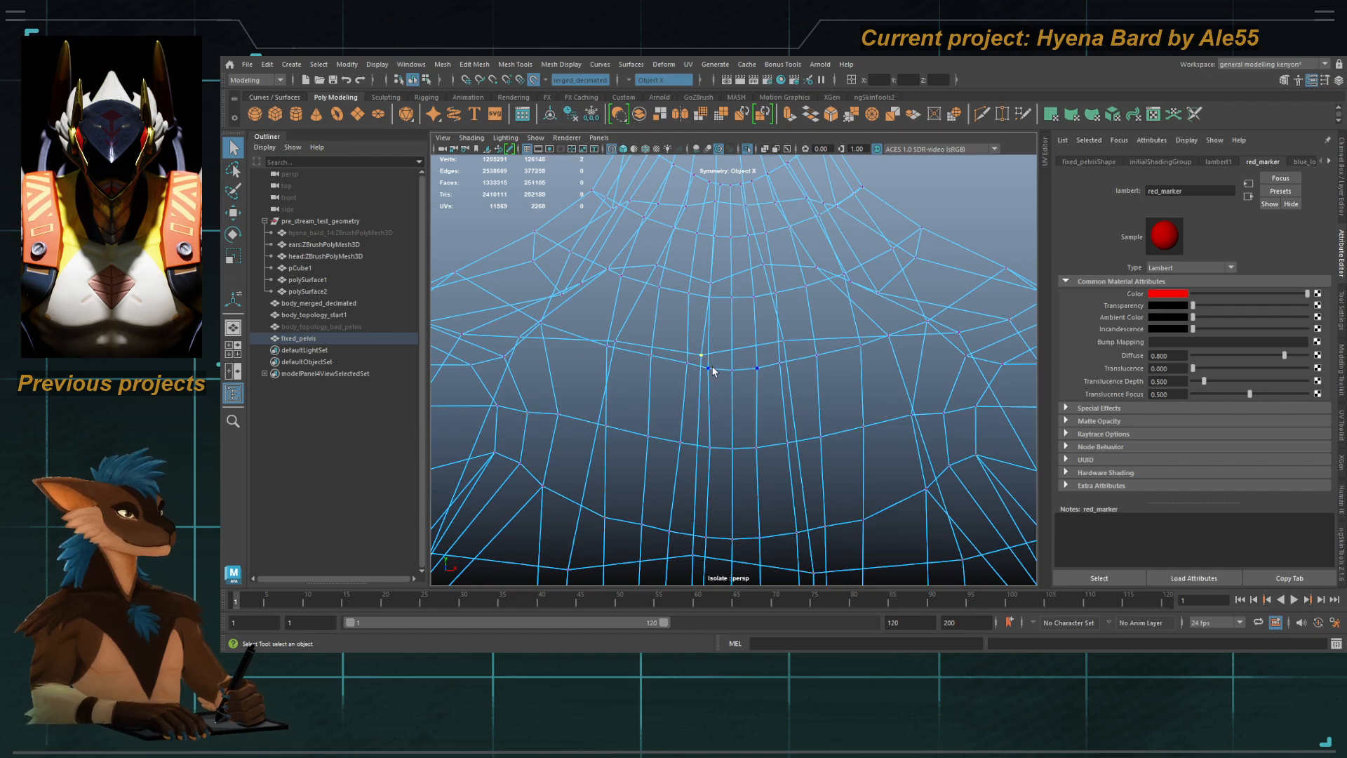
# Step: Merge all vertices of the fixed_pelvis mesh with a distance threshold of 0.01 and return to object selection
pyautogui.press('f')
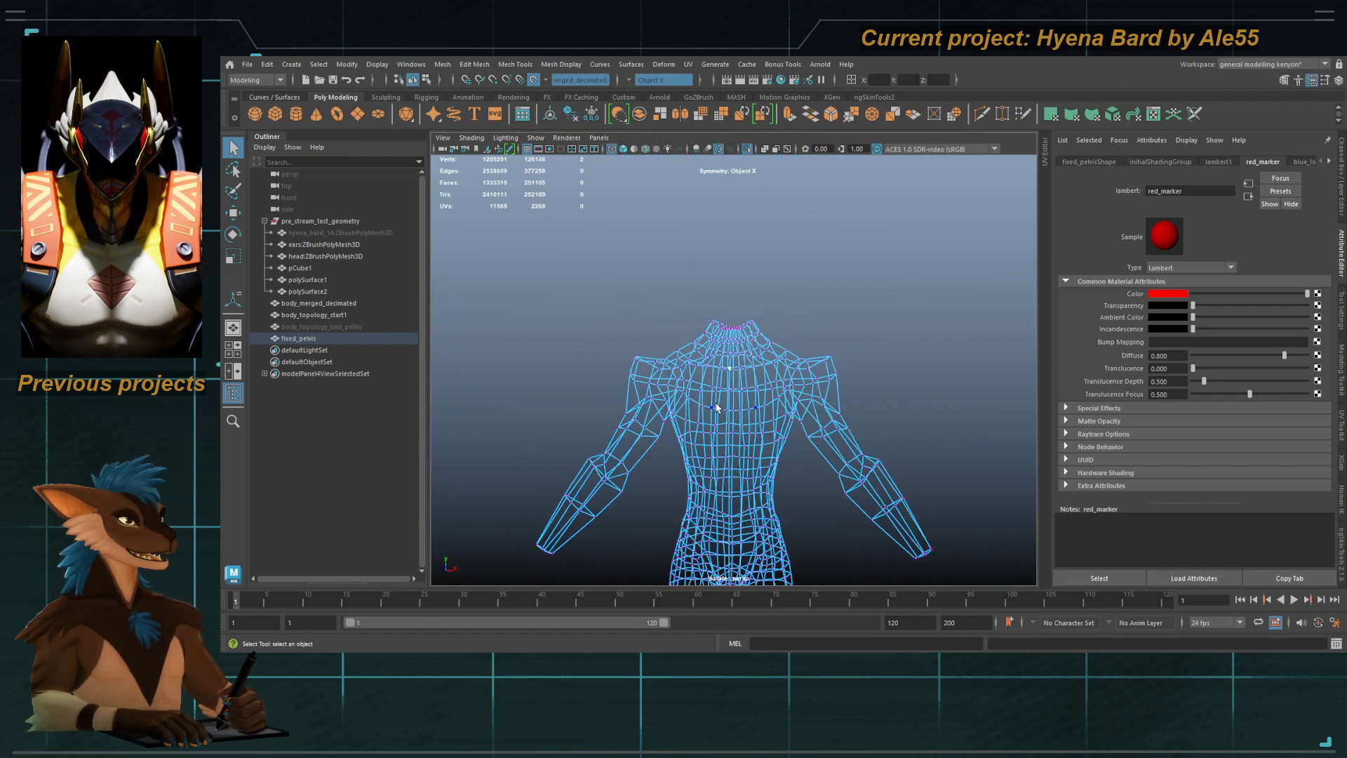
pyautogui.press('5')
pyautogui.keyDown('alt'); pyautogui.moveTo(744, 423); pyautogui.dragTo(724, 427, button='right'); pyautogui.keyUp('alt')
pyautogui.keyDown('alt'); pyautogui.moveTo(725, 427); pyautogui.dragTo(725, 344, button='middle'); pyautogui.keyUp('alt')
pyautogui.keyDown('alt'); pyautogui.moveTo(701, 330); pyautogui.dragTo(548, 289, button='right'); pyautogui.keyUp('alt')
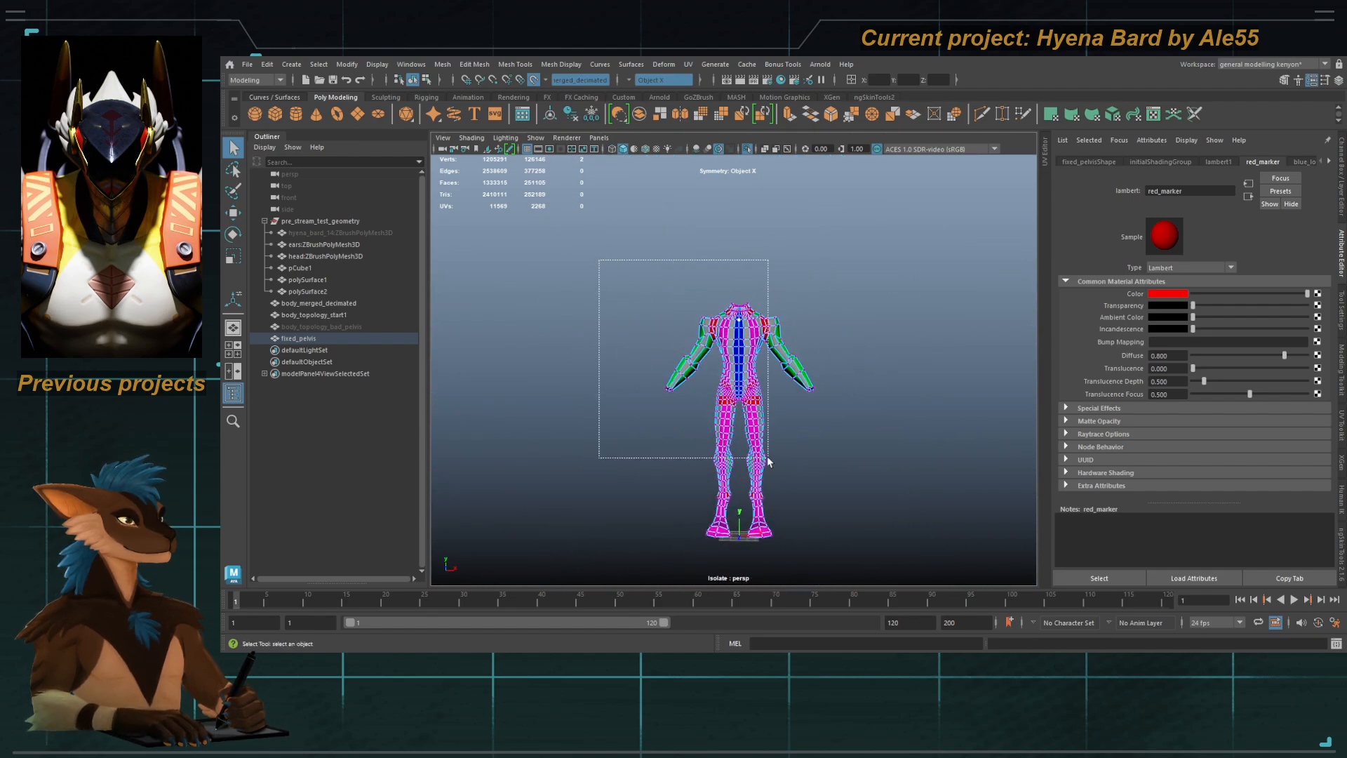
pyautogui.moveTo(767, 458); pyautogui.dragTo(779, 550)
pyautogui.keyDown('shift'); pyautogui.moveTo(688, 285); pyautogui.dragTo(757, 320, button='right'); pyautogui.keyUp('shift')
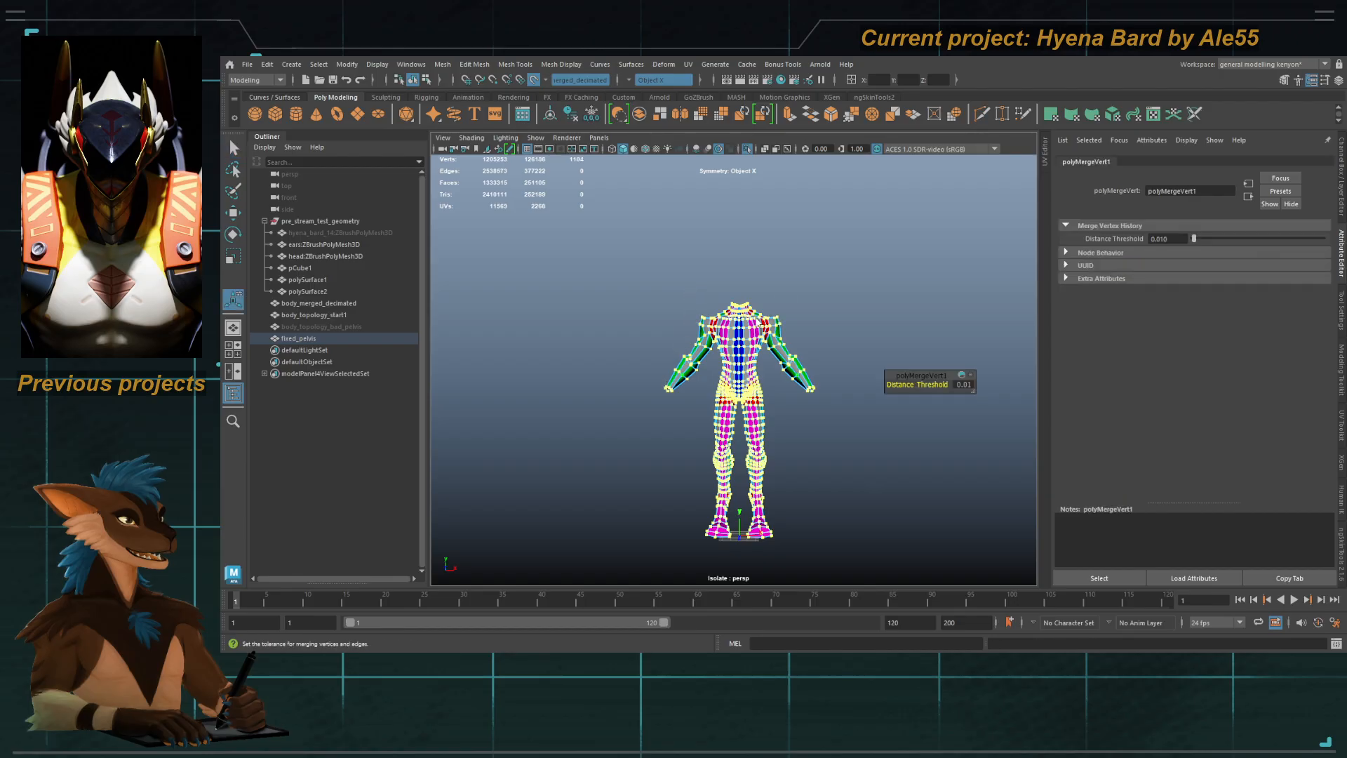
pyautogui.press('q')
pyautogui.press('F8')
# Step: Examine the mirrored body and legs by toggling the smooth mesh preview on and off
pyautogui.press('f')
pyautogui.keyDown('alt'); pyautogui.moveTo(788, 451); pyautogui.dragTo(794, 339, button='middle'); pyautogui.keyUp('alt')
pyautogui.keyDown('alt'); pyautogui.moveTo(795, 339); pyautogui.dragTo(885, 408, button='right'); pyautogui.keyUp('alt')
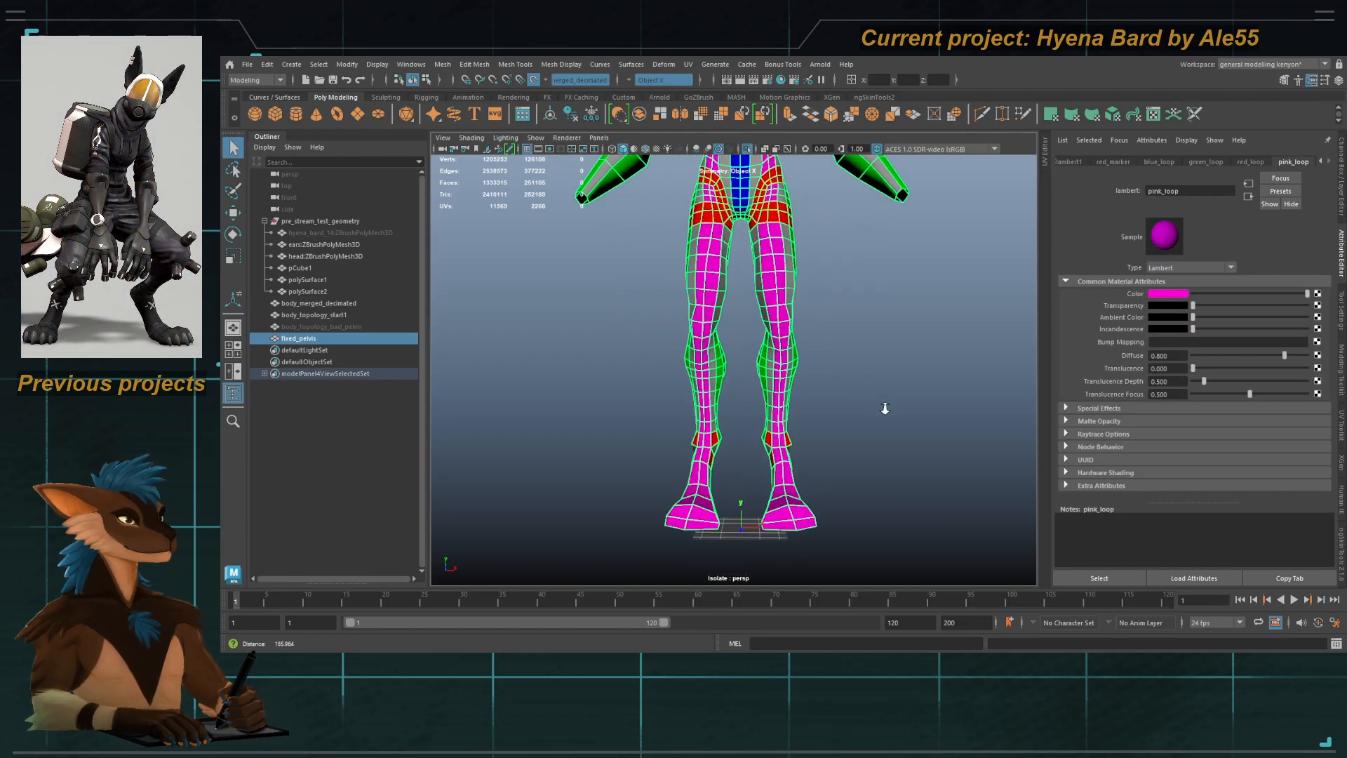
pyautogui.press('3')
pyautogui.click(885, 413)
pyautogui.keyDown('alt'); pyautogui.moveTo(788, 426); pyautogui.dragTo(702, 443); pyautogui.keyUp('alt')
pyautogui.click(700, 414)
pyautogui.press('1')
pyautogui.press('f')
pyautogui.click(803, 439)
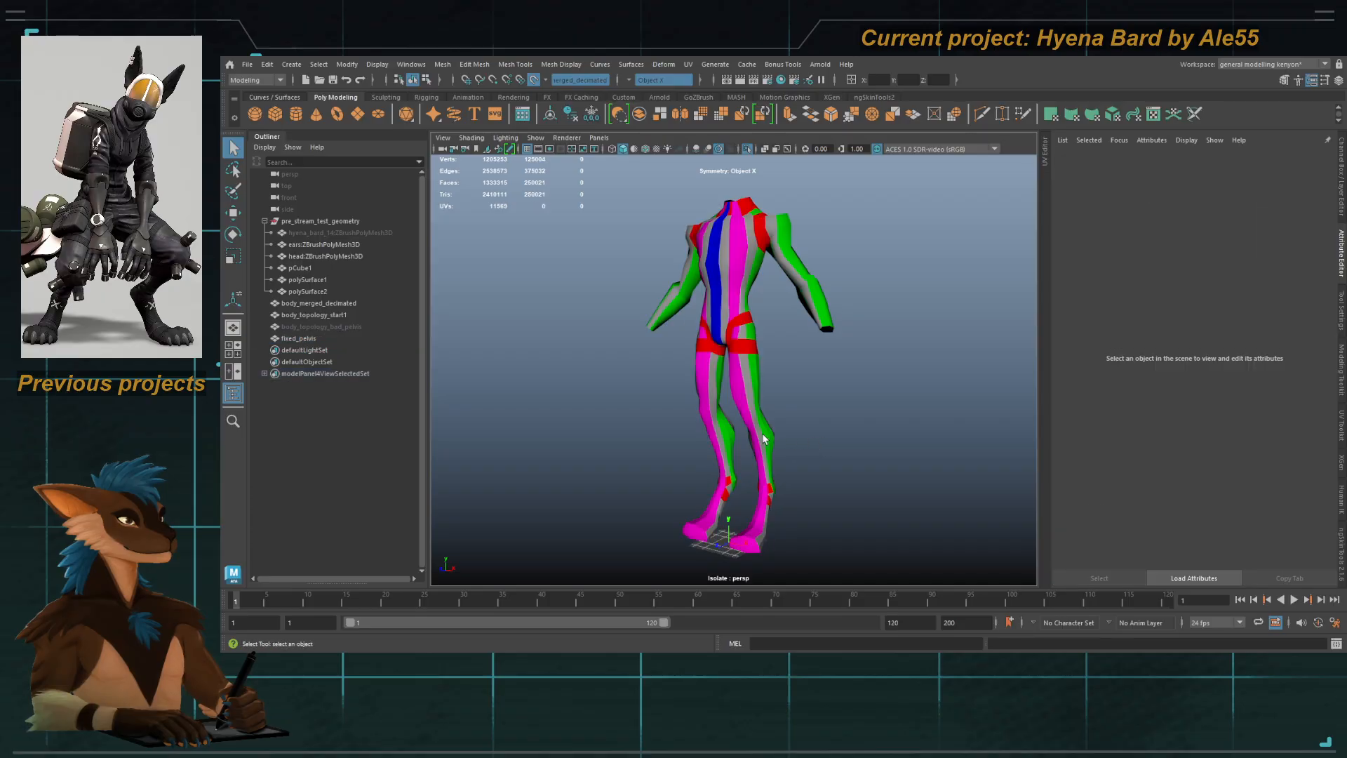
pyautogui.click(770, 442)
pyautogui.press('3')
pyautogui.press('1')
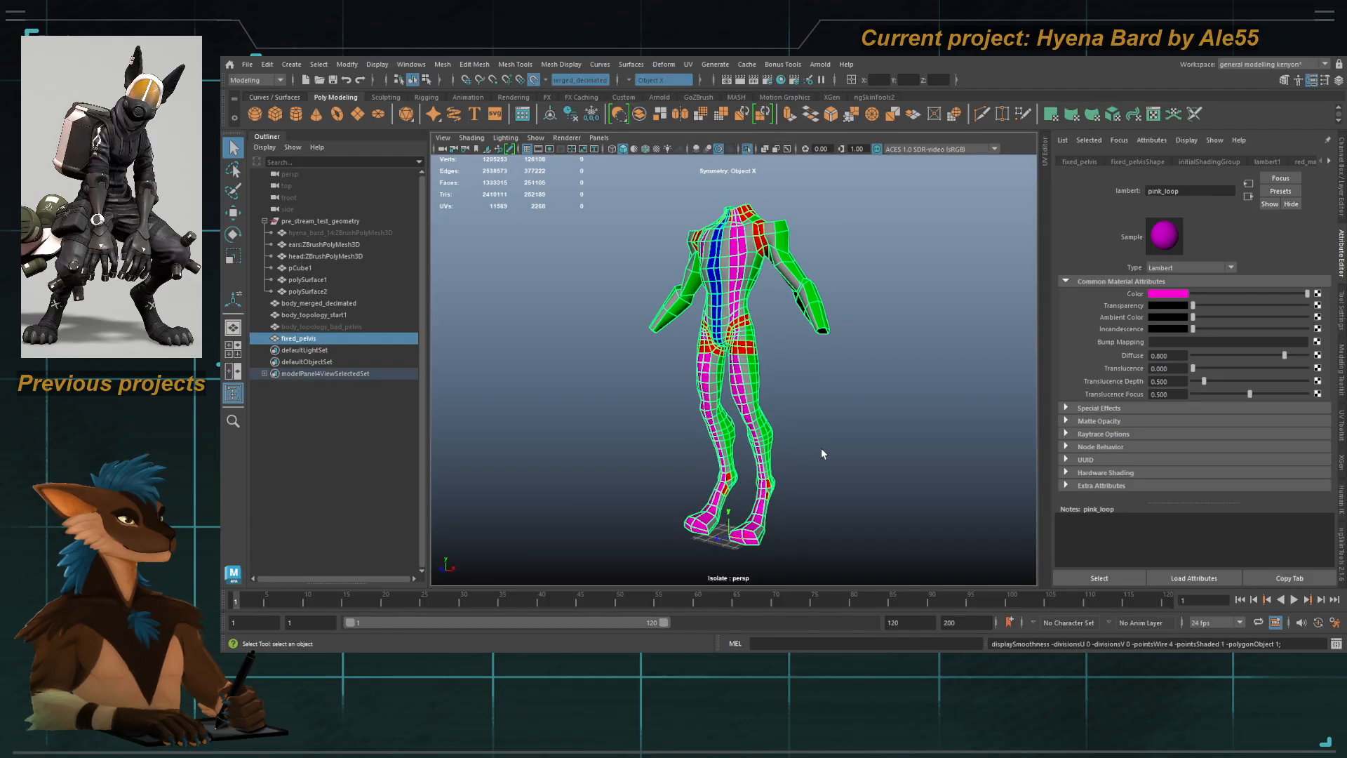
# Step: End the isolated view of fixed_pelvis so the sculpt shows again, and compare the foot topology with the sculpted toes
pyautogui.click(821, 450)
pyautogui.keyDown('alt'); pyautogui.moveTo(754, 451); pyautogui.dragTo(845, 449); pyautogui.keyUp('alt')
pyautogui.click(762, 436)
pyautogui.press('f')
pyautogui.keyDown('alt'); pyautogui.moveTo(770, 486); pyautogui.dragTo(756, 354, button='middle'); pyautogui.keyUp('alt')
pyautogui.keyDown('alt'); pyautogui.moveTo(756, 355); pyautogui.dragTo(828, 393, button='right'); pyautogui.keyUp('alt')
pyautogui.keyDown('alt'); pyautogui.moveTo(828, 397); pyautogui.dragTo(827, 428); pyautogui.keyUp('alt')
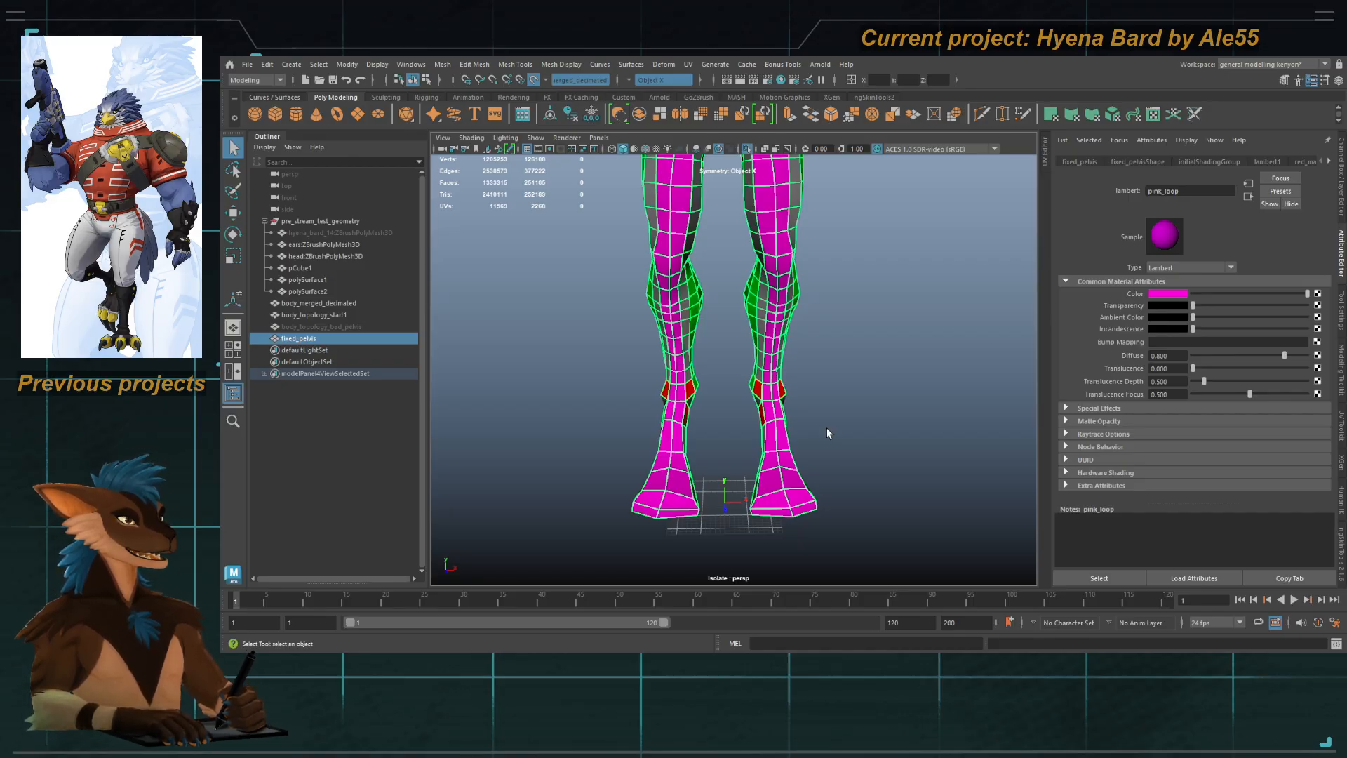
pyautogui.click(745, 151)
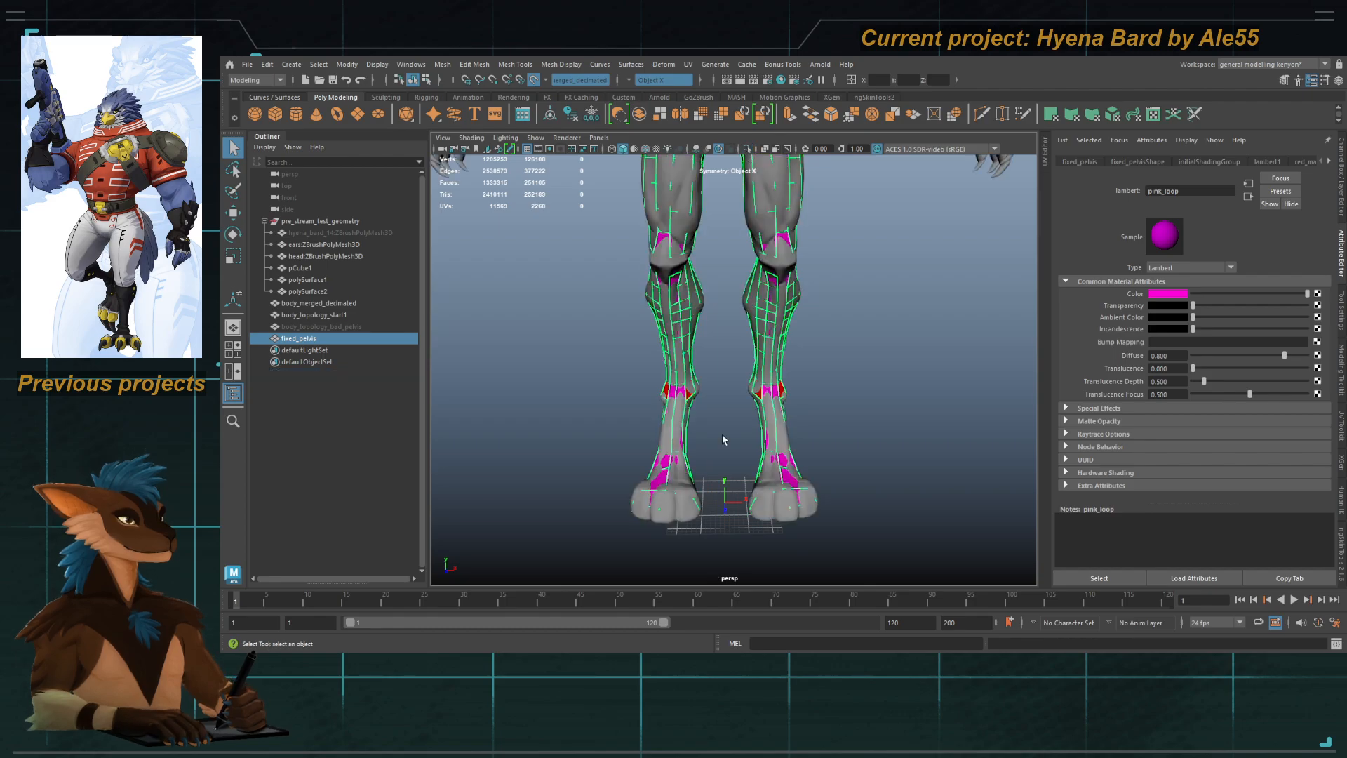
pyautogui.scroll(6, 676, 301)
pyautogui.keyDown('alt'); pyautogui.moveTo(722, 439); pyautogui.dragTo(713, 329, button='middle'); pyautogui.keyUp('alt')
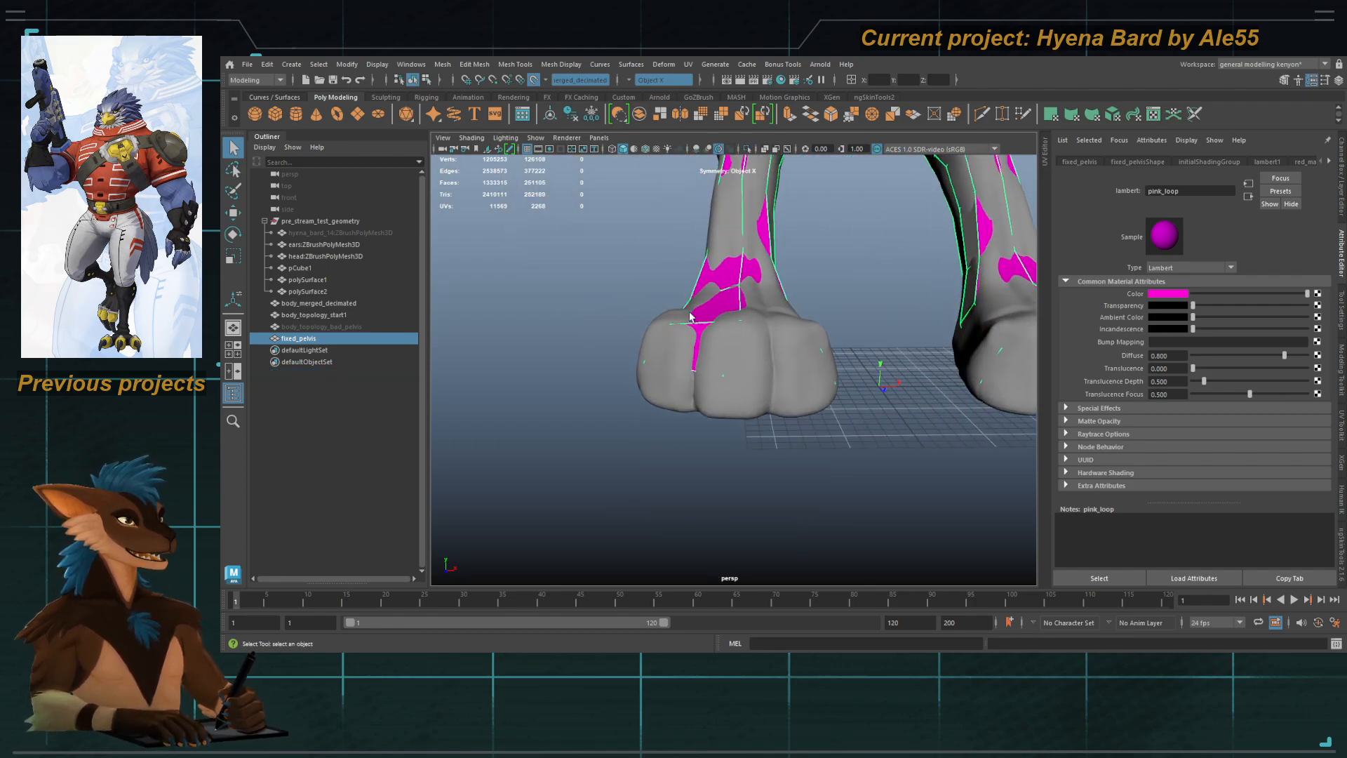
pyautogui.keyDown('alt'); pyautogui.moveTo(863, 364); pyautogui.dragTo(772, 502); pyautogui.keyUp('alt')
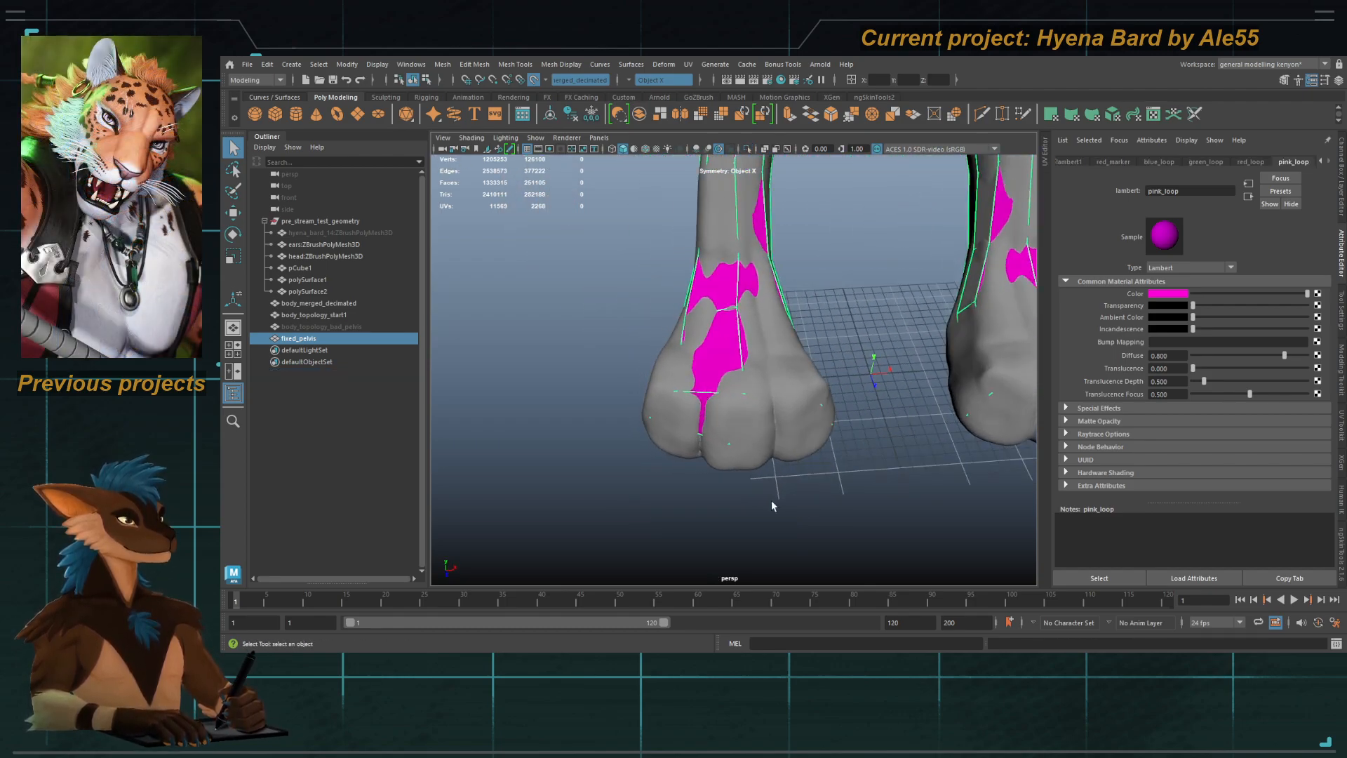
# Step: Select the toe-end and upper foot faces in wireframe to examine how they line up with the sculpted toes
pyautogui.click(784, 416)
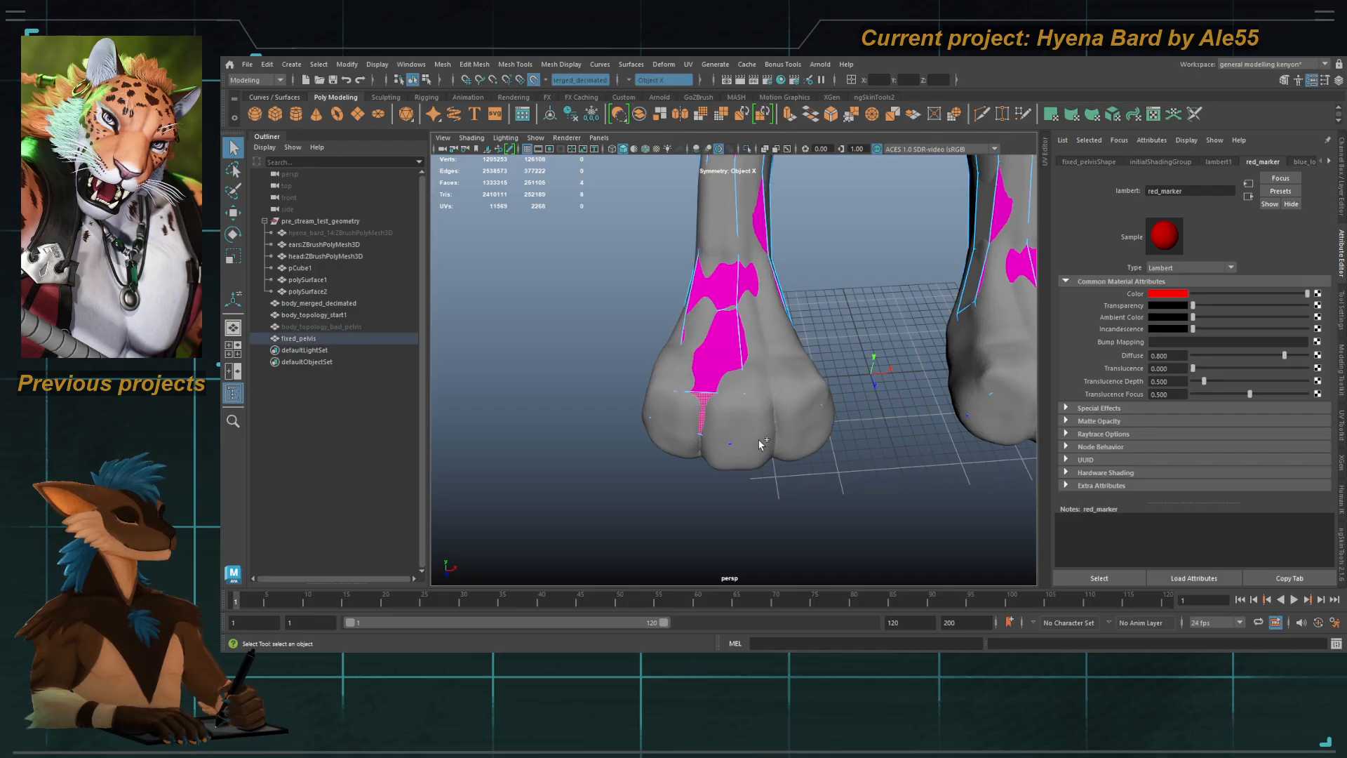
pyautogui.press('4')
pyautogui.moveTo(760, 475)
pyautogui.keyDown('alt'); pyautogui.mouseDown()
pyautogui.moveTo(737, 394)
pyautogui.moveTo(761, 420)
pyautogui.moveTo(698, 446)
pyautogui.moveTo(783, 424)
pyautogui.mouseUp(); pyautogui.keyUp('alt')
pyautogui.keyDown('shift'); pyautogui.click(727, 422); pyautogui.keyUp('shift')
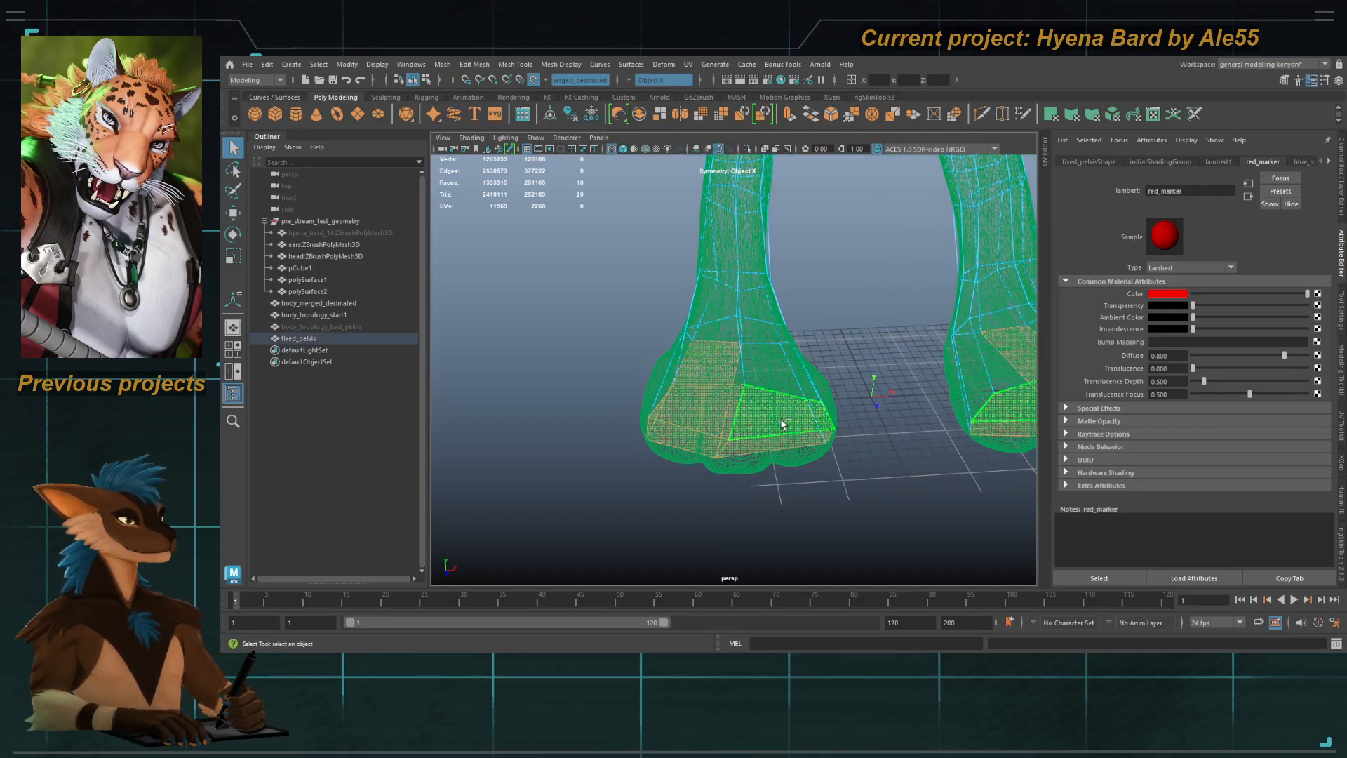
pyautogui.click(762, 416)
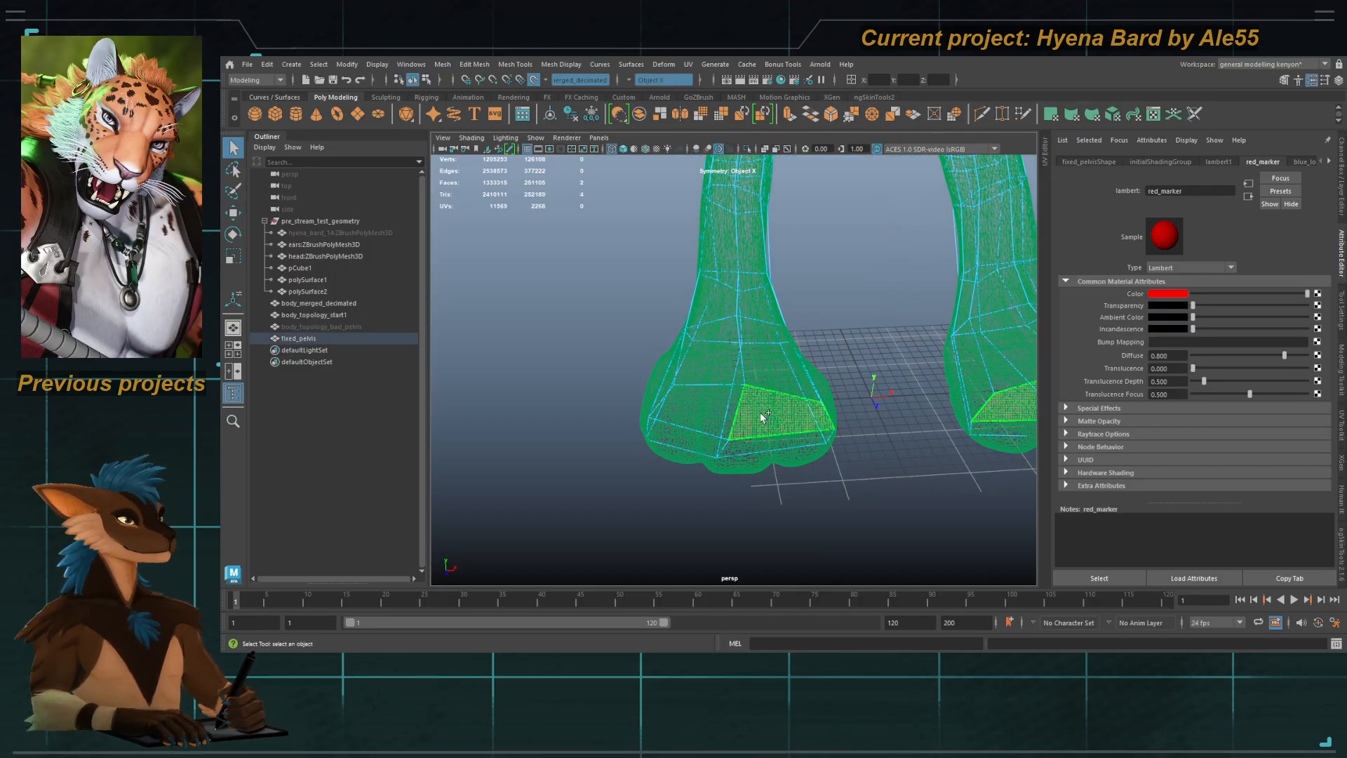
pyautogui.keyDown('shift'); pyautogui.click(706, 425); pyautogui.keyUp('shift')
pyautogui.keyDown('alt'); pyautogui.moveTo(709, 424); pyautogui.dragTo(712, 401, button='right'); pyautogui.keyUp('alt')
pyautogui.keyDown('alt'); pyautogui.moveTo(713, 402); pyautogui.dragTo(752, 381); pyautogui.keyUp('alt')
pyautogui.keyDown('alt'); pyautogui.moveTo(738, 379); pyautogui.dragTo(733, 390, button='middle'); pyautogui.keyUp('alt')
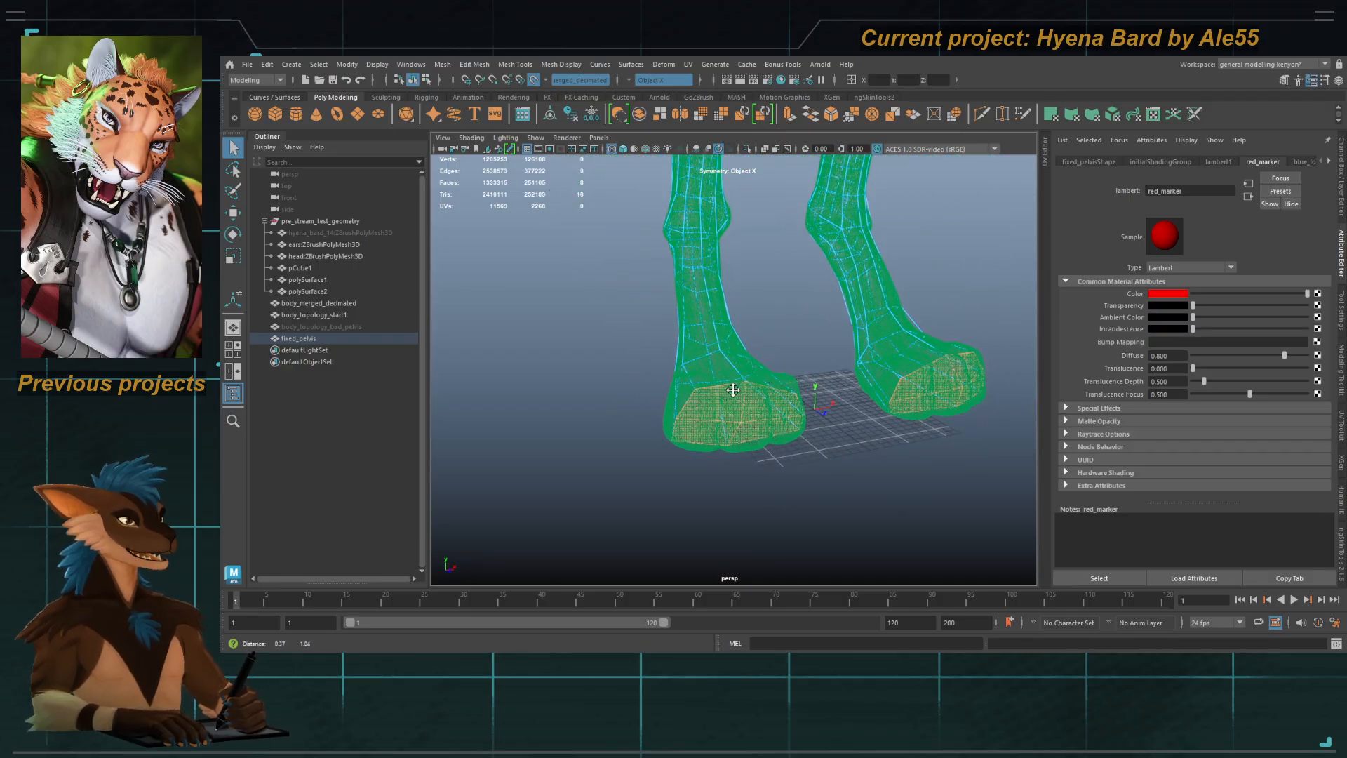
pyautogui.keyDown('alt'); pyautogui.moveTo(734, 390); pyautogui.dragTo(679, 433); pyautogui.keyUp('alt')
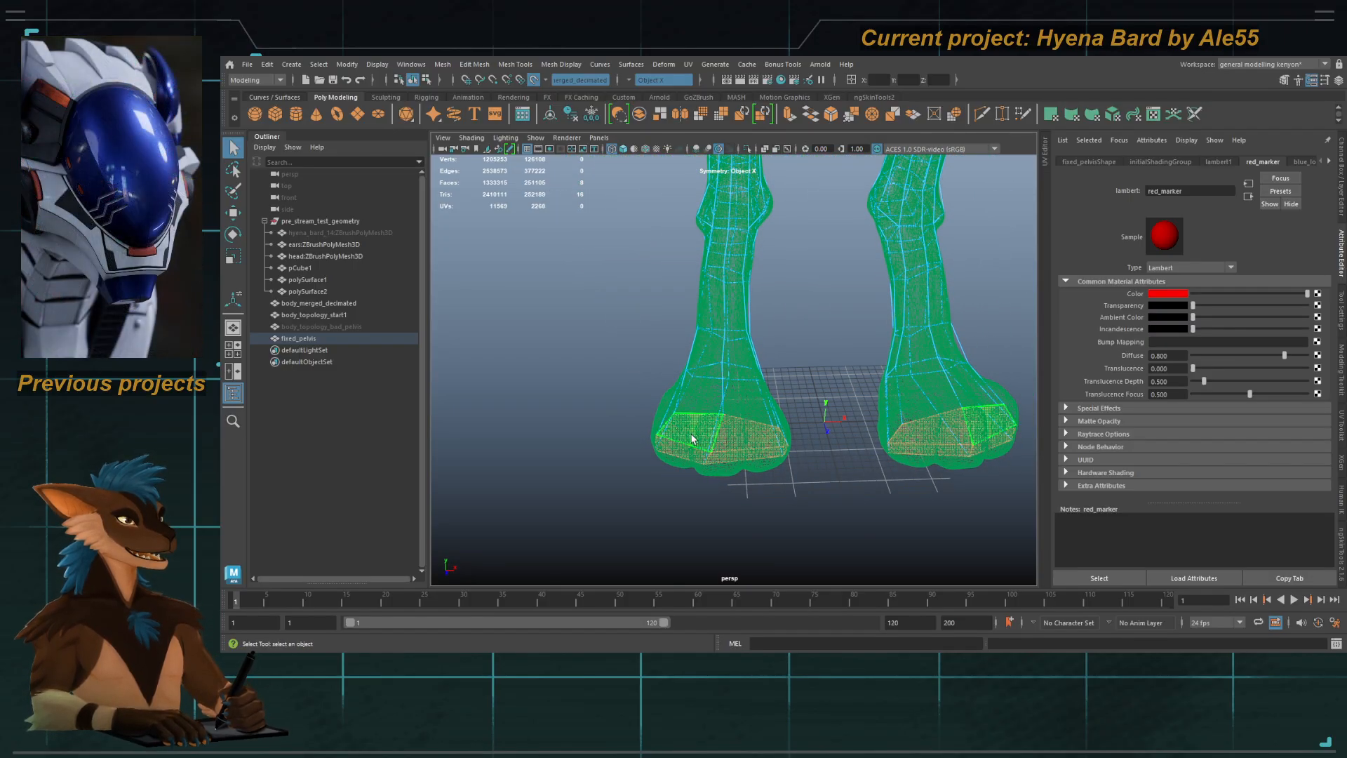
pyautogui.press('5')
pyautogui.moveTo(693, 440); pyautogui.dragTo(827, 356, button='right')
pyautogui.moveTo(782, 384)
pyautogui.keyDown('alt'); pyautogui.mouseDown()
pyautogui.moveTo(706, 404)
pyautogui.moveTo(765, 412)
pyautogui.mouseUp(); pyautogui.keyUp('alt')
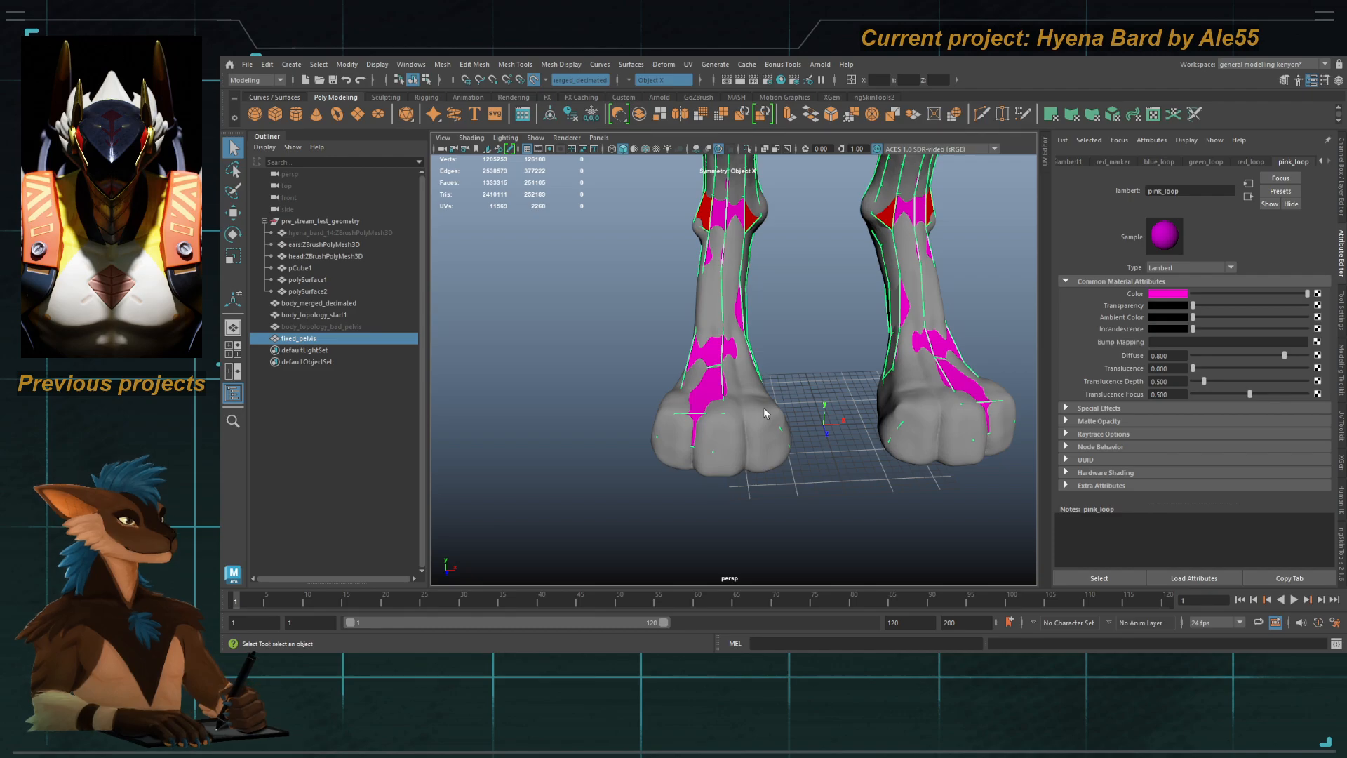
# Step: Start Quad Draw on fixed_pelvis and adjust the foot's vertices to follow the sculpted toes, sides and heel
pyautogui.keyDown('alt'); pyautogui.moveTo(689, 417); pyautogui.dragTo(721, 445); pyautogui.keyUp('alt')
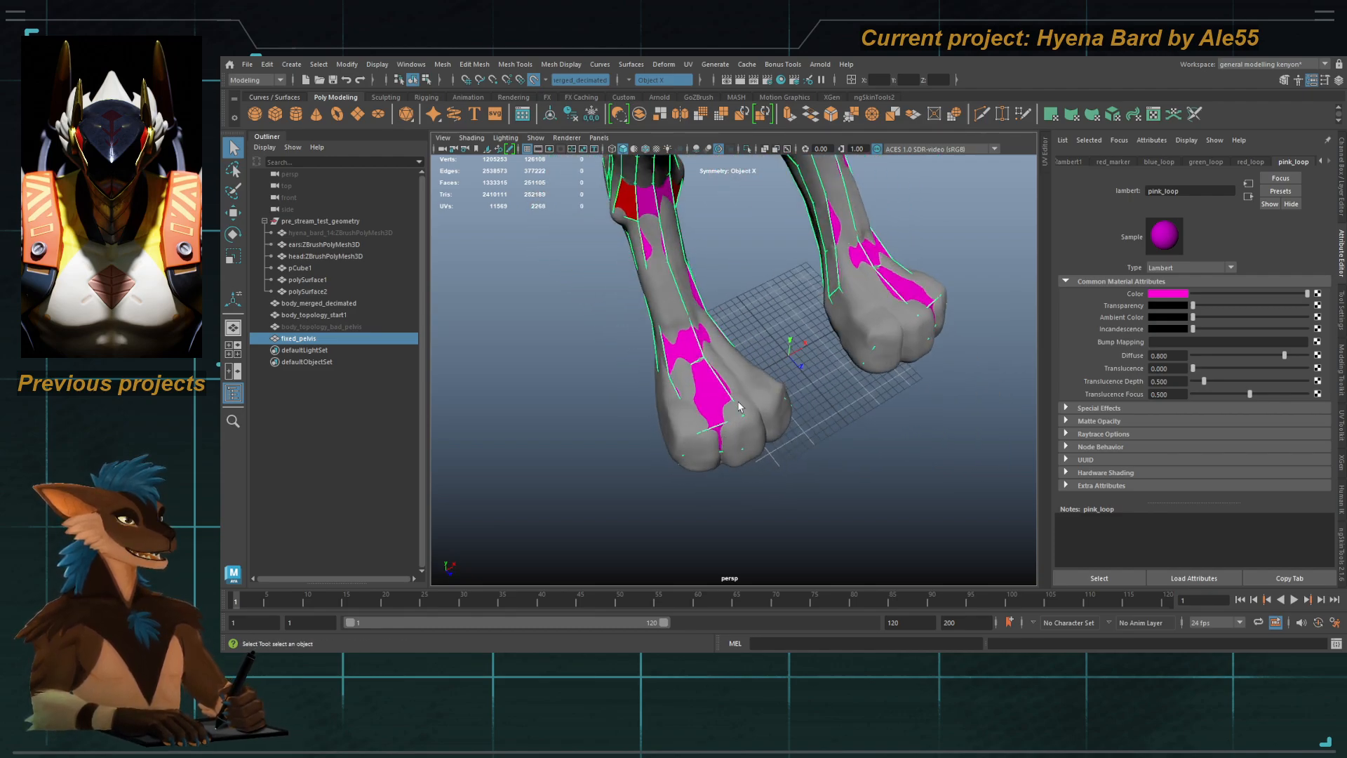
pyautogui.moveTo(727, 441)
pyautogui.keyDown('alt'); pyautogui.mouseDown(button='middle')
pyautogui.moveTo(722, 425)
pyautogui.moveTo(767, 407)
pyautogui.mouseUp(button='middle'); pyautogui.keyUp('alt')
pyautogui.keyDown('alt'); pyautogui.moveTo(767, 407); pyautogui.dragTo(826, 390, button='right'); pyautogui.keyUp('alt')
pyautogui.press('y')
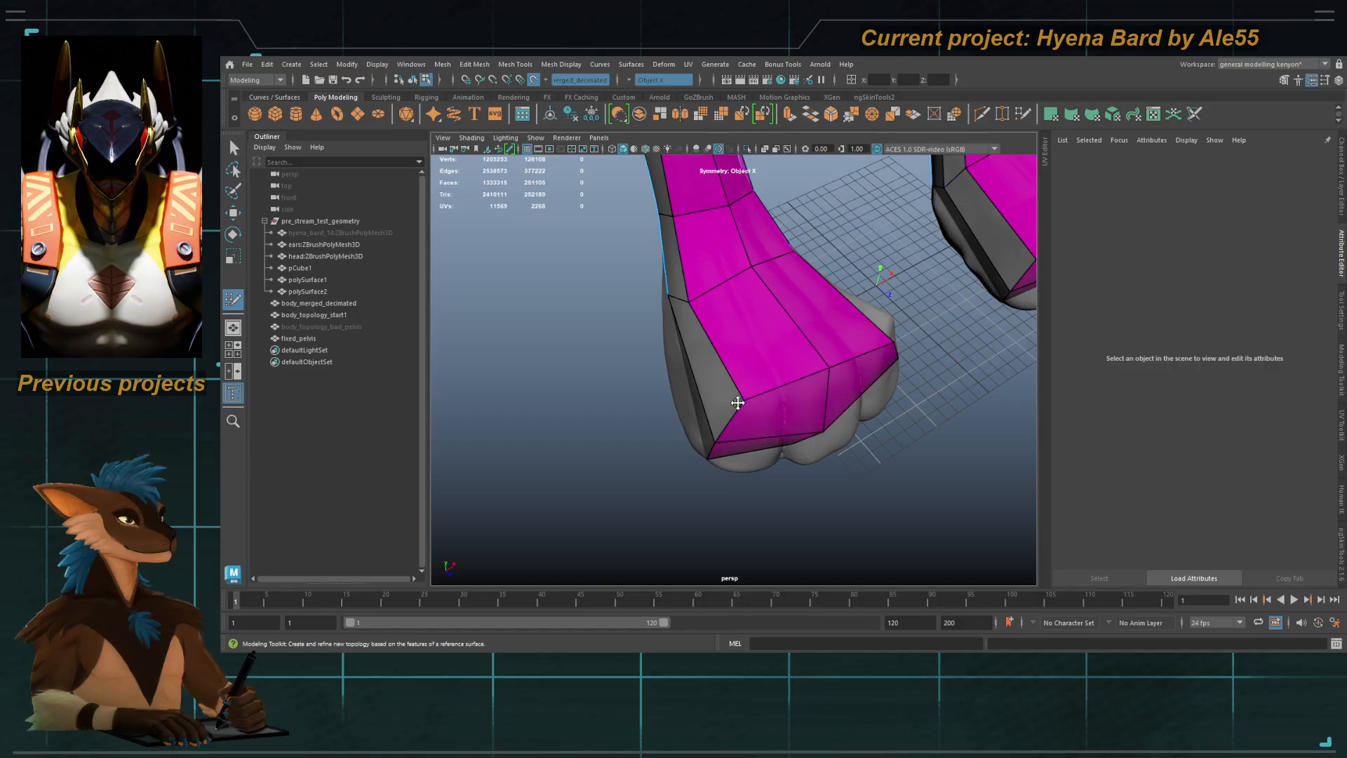
pyautogui.moveTo(739, 403)
pyautogui.mouseDown()
pyautogui.moveTo(706, 418)
pyautogui.moveTo(793, 347)
pyautogui.mouseUp()
pyautogui.moveTo(722, 433)
pyautogui.mouseDown()
pyautogui.moveTo(705, 432)
pyautogui.moveTo(761, 371)
pyautogui.moveTo(684, 432)
pyautogui.moveTo(695, 484)
pyautogui.moveTo(661, 489)
pyautogui.mouseUp()
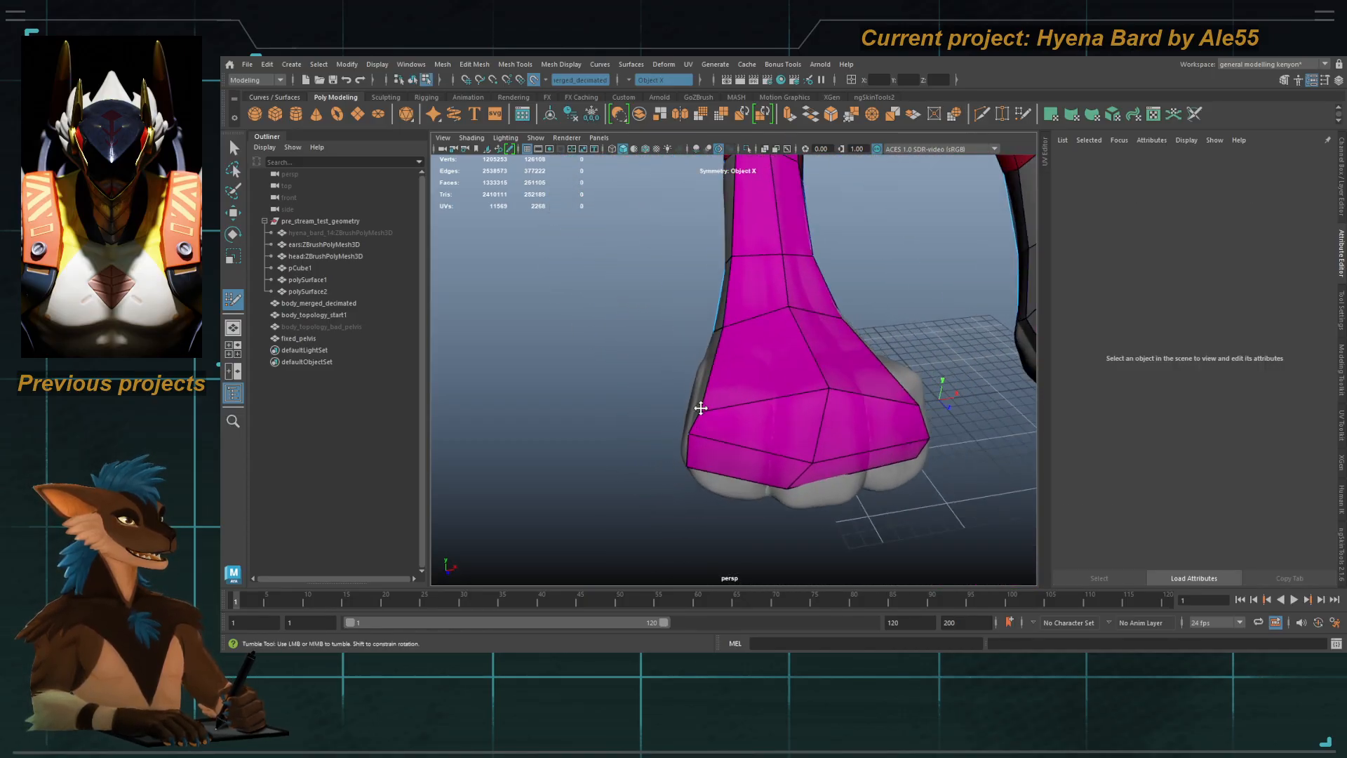
pyautogui.moveTo(700, 407)
pyautogui.keyDown('alt'); pyautogui.mouseDown()
pyautogui.moveTo(814, 397)
pyautogui.moveTo(891, 456)
pyautogui.moveTo(935, 439)
pyautogui.moveTo(875, 466)
pyautogui.moveTo(851, 406)
pyautogui.moveTo(823, 382)
pyautogui.mouseUp(); pyautogui.keyUp('alt')
pyautogui.keyDown('alt'); pyautogui.moveTo(804, 313); pyautogui.dragTo(686, 374); pyautogui.keyUp('alt')
pyautogui.keyDown('alt'); pyautogui.moveTo(655, 427); pyautogui.dragTo(660, 394); pyautogui.keyUp('alt')
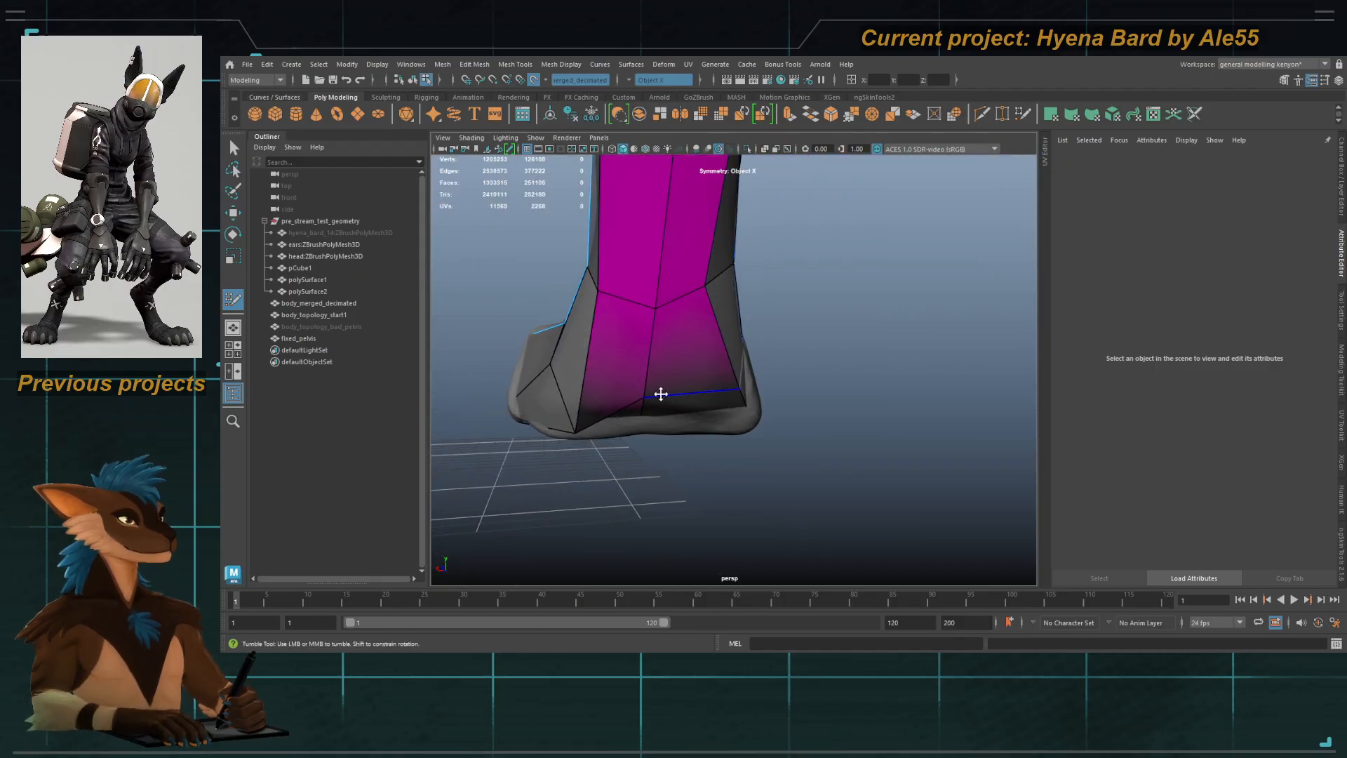
pyautogui.keyDown('alt'); pyautogui.moveTo(770, 399); pyautogui.dragTo(701, 421); pyautogui.keyUp('alt')
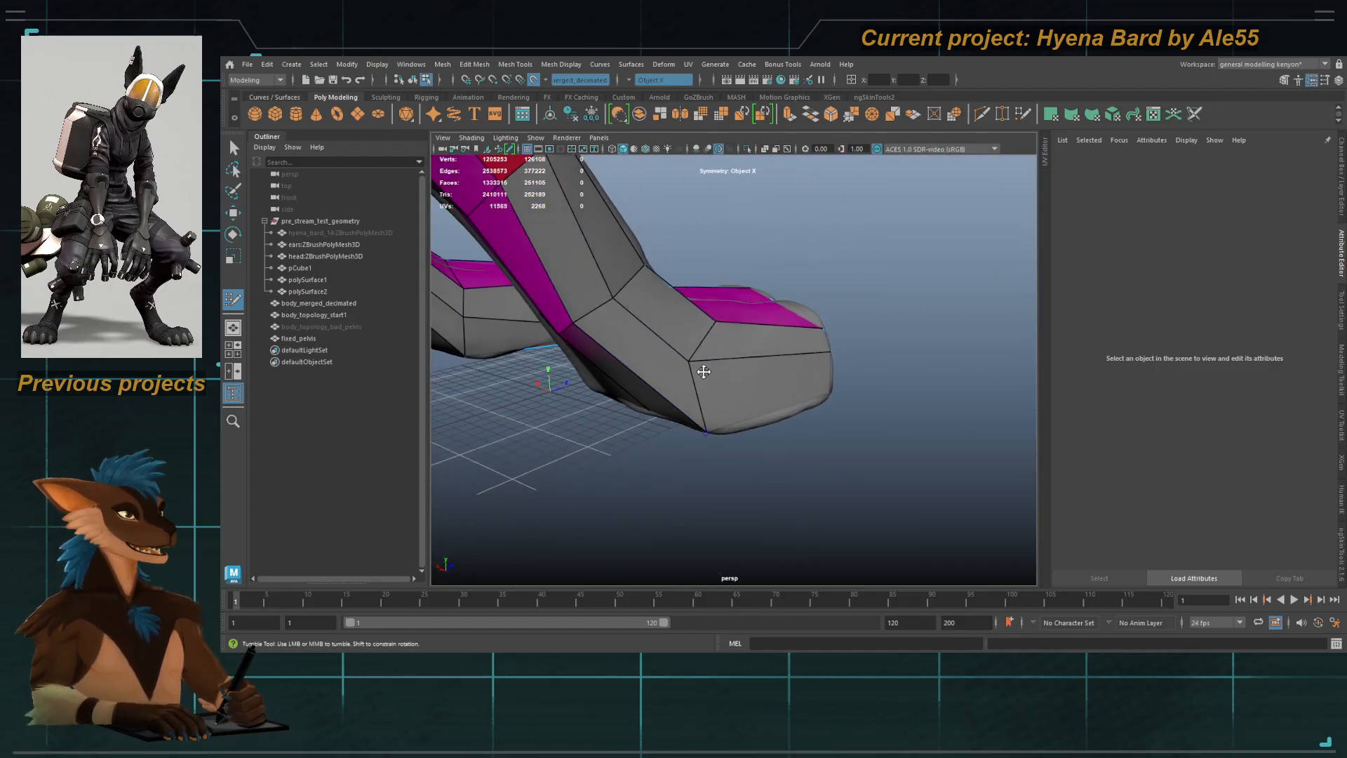
# Step: Insert additional edge loops around the foot and ankle with Quad Draw
pyautogui.keyDown('alt'); pyautogui.moveTo(792, 367); pyautogui.dragTo(677, 323); pyautogui.keyUp('alt')
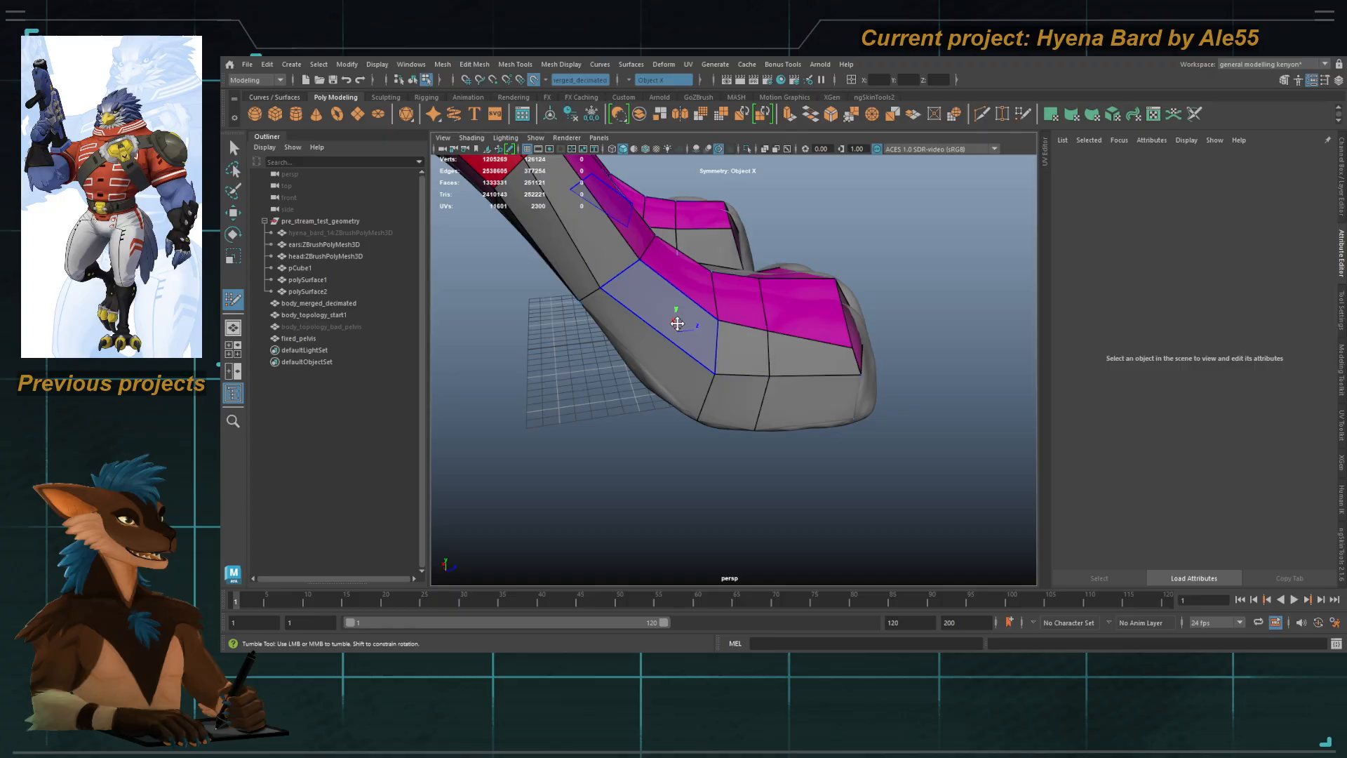
pyautogui.click(589, 228)
pyautogui.moveTo(589, 228)
pyautogui.keyDown('alt'); pyautogui.mouseDown()
pyautogui.moveTo(658, 352)
pyautogui.moveTo(668, 318)
pyautogui.moveTo(701, 340)
pyautogui.moveTo(686, 319)
pyautogui.moveTo(676, 385)
pyautogui.mouseUp(); pyautogui.keyUp('alt')
pyautogui.moveTo(755, 347)
pyautogui.keyDown('alt'); pyautogui.mouseDown()
pyautogui.moveTo(649, 380)
pyautogui.moveTo(722, 393)
pyautogui.mouseUp(); pyautogui.keyUp('alt')
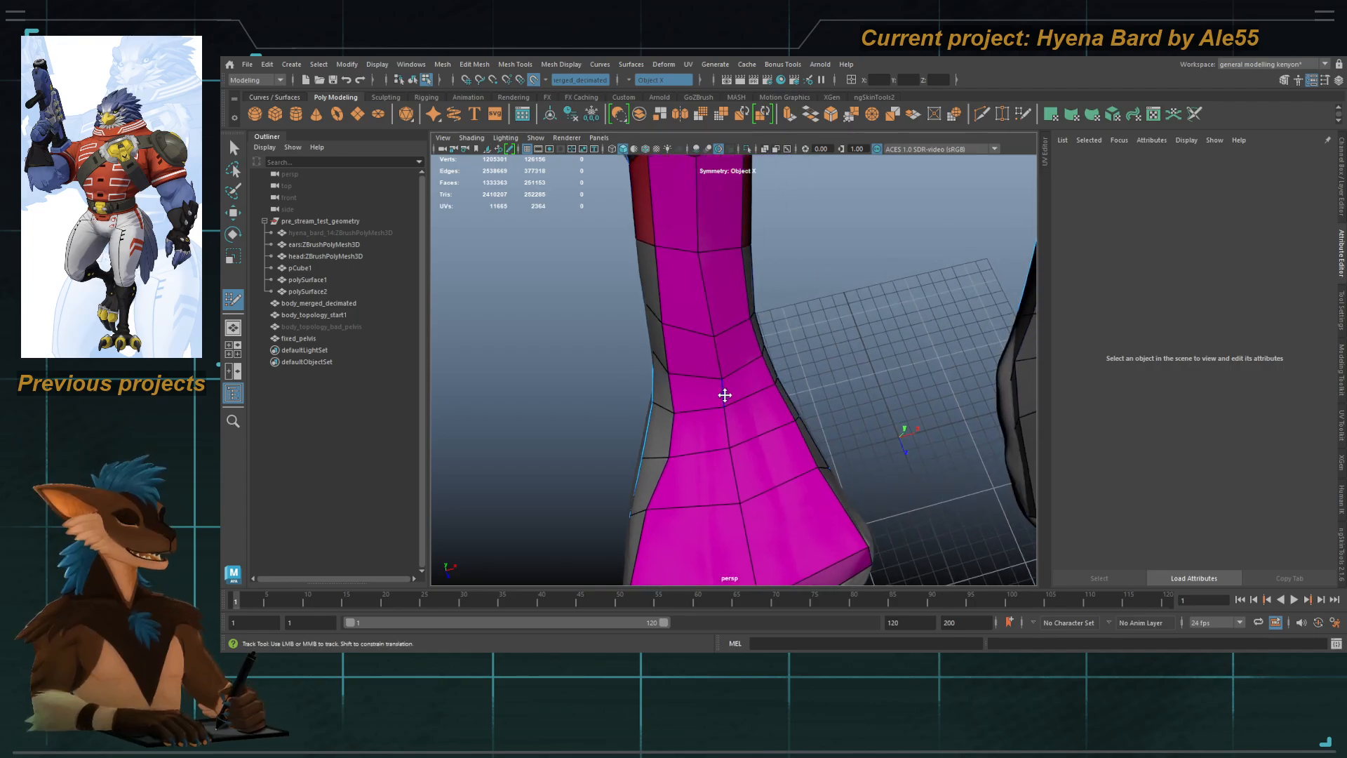
# Step: Insert one more edge loop around the lower leg and relax the topology over the ankle and foot
pyautogui.keyDown('alt'); pyautogui.moveTo(721, 393); pyautogui.dragTo(700, 370, button='middle'); pyautogui.keyUp('alt')
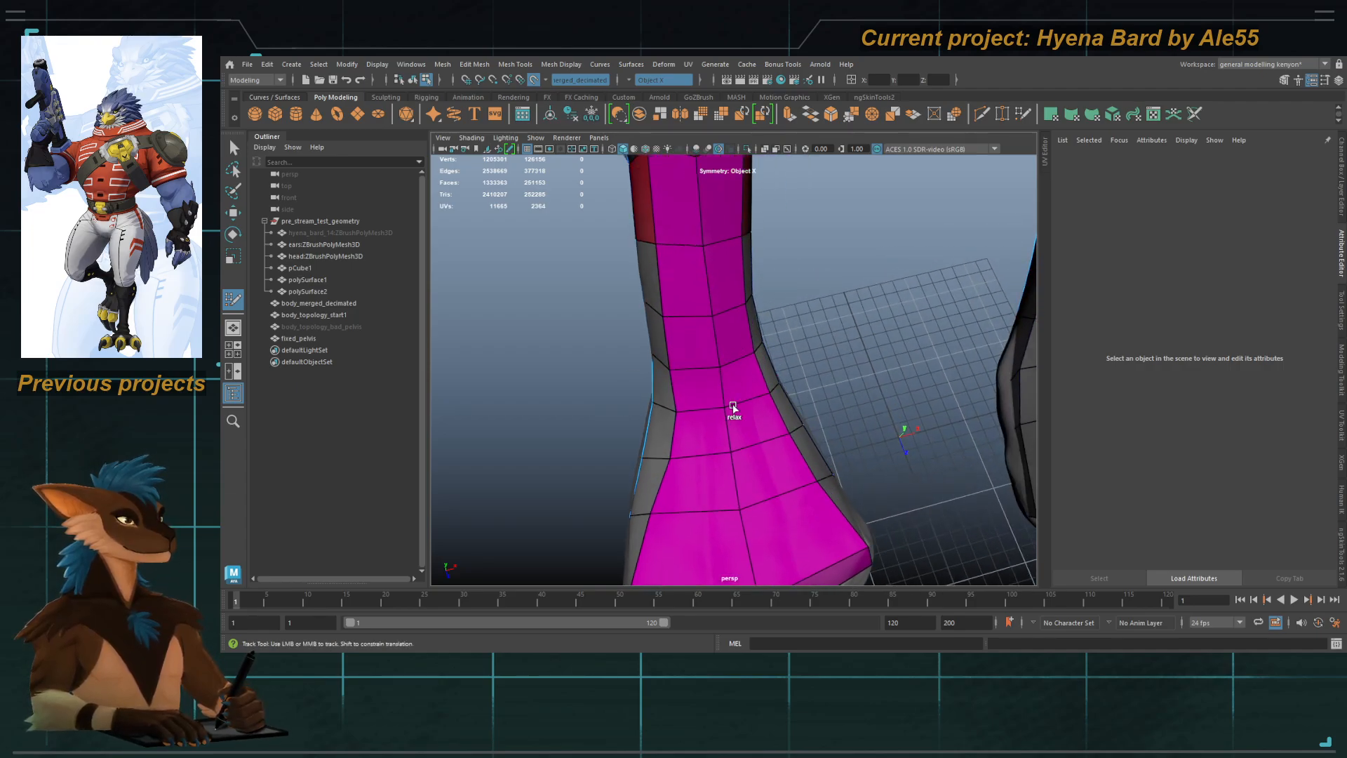
pyautogui.keyDown('alt'); pyautogui.moveTo(722, 340); pyautogui.dragTo(738, 467); pyautogui.keyUp('alt')
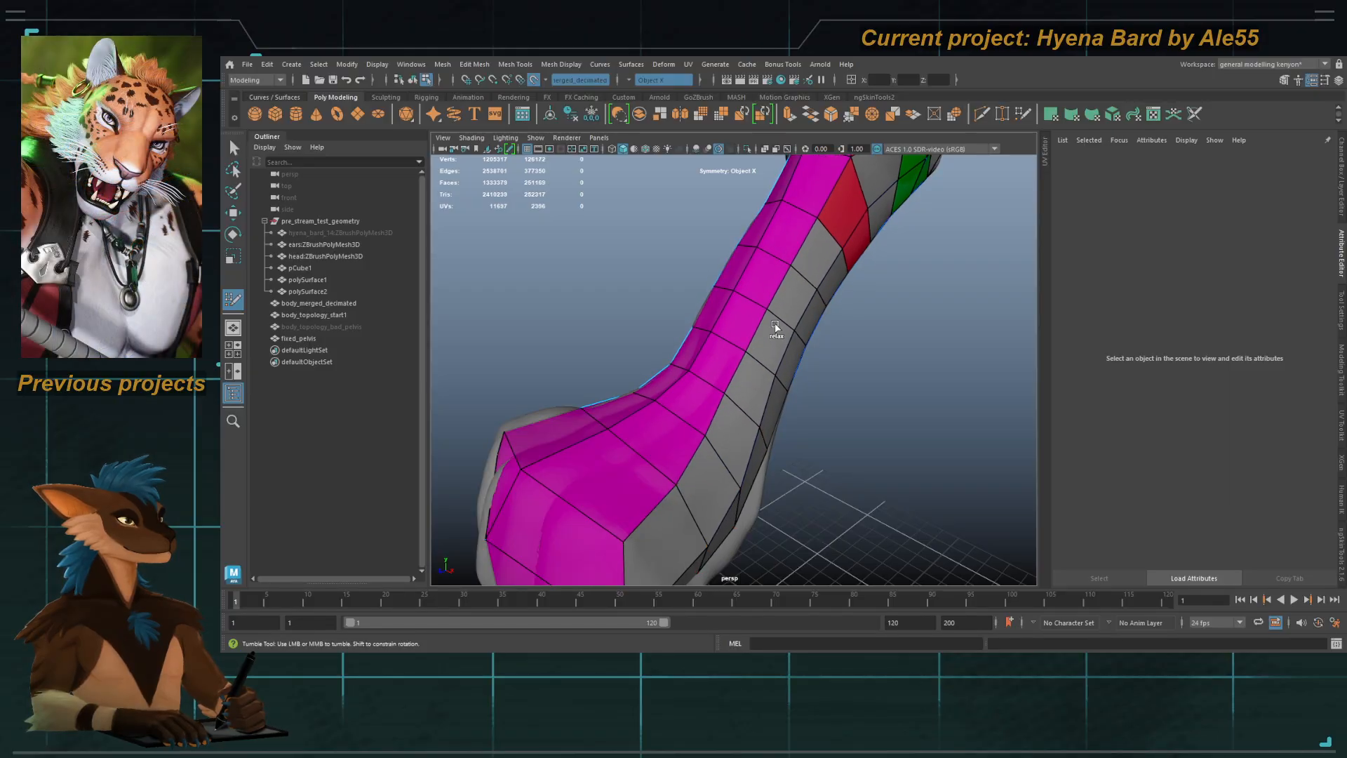
pyautogui.keyDown('alt'); pyautogui.moveTo(727, 407); pyautogui.dragTo(718, 344); pyautogui.keyUp('alt')
pyautogui.keyDown('alt'); pyautogui.moveTo(759, 415); pyautogui.dragTo(691, 440); pyautogui.keyUp('alt')
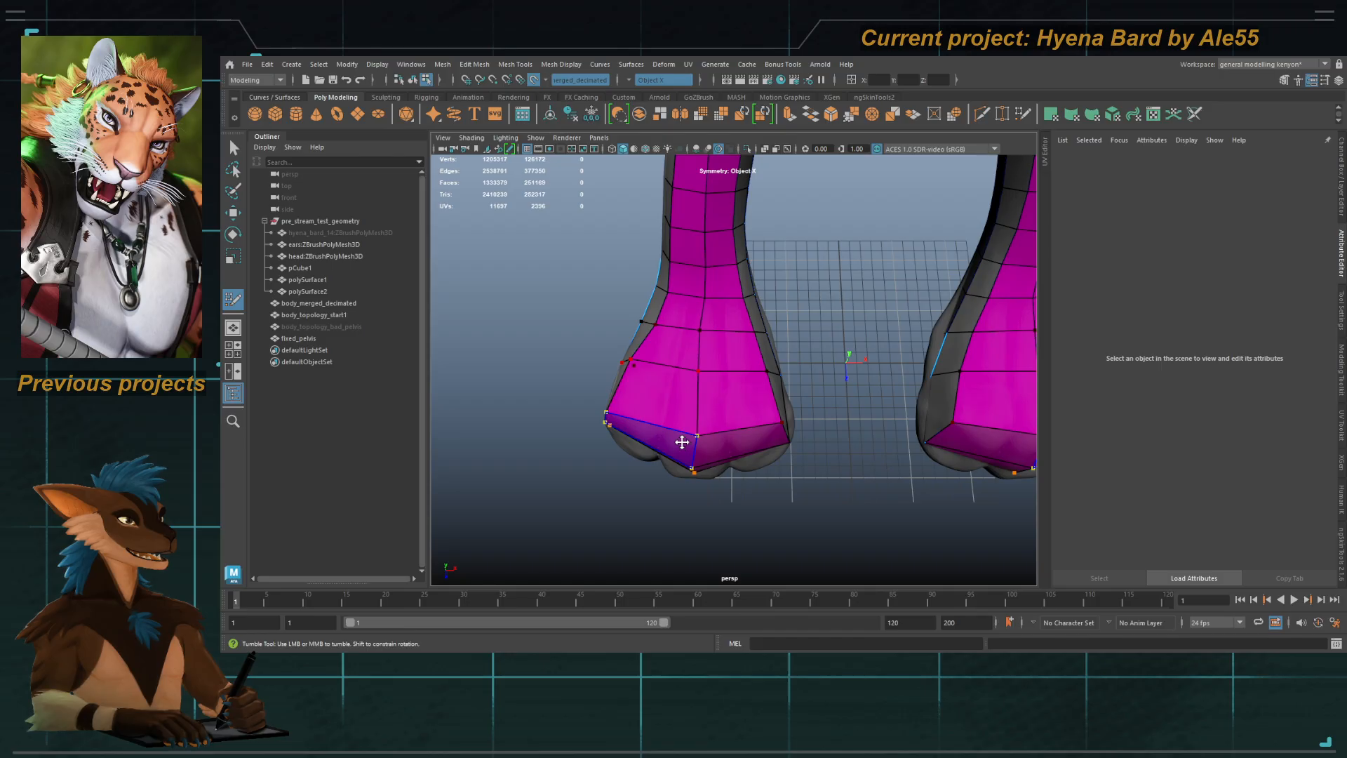
pyautogui.keyDown('alt'); pyautogui.moveTo(683, 442); pyautogui.dragTo(726, 413); pyautogui.keyUp('alt')
pyautogui.keyDown('alt'); pyautogui.moveTo(685, 373); pyautogui.dragTo(693, 475); pyautogui.keyUp('alt')
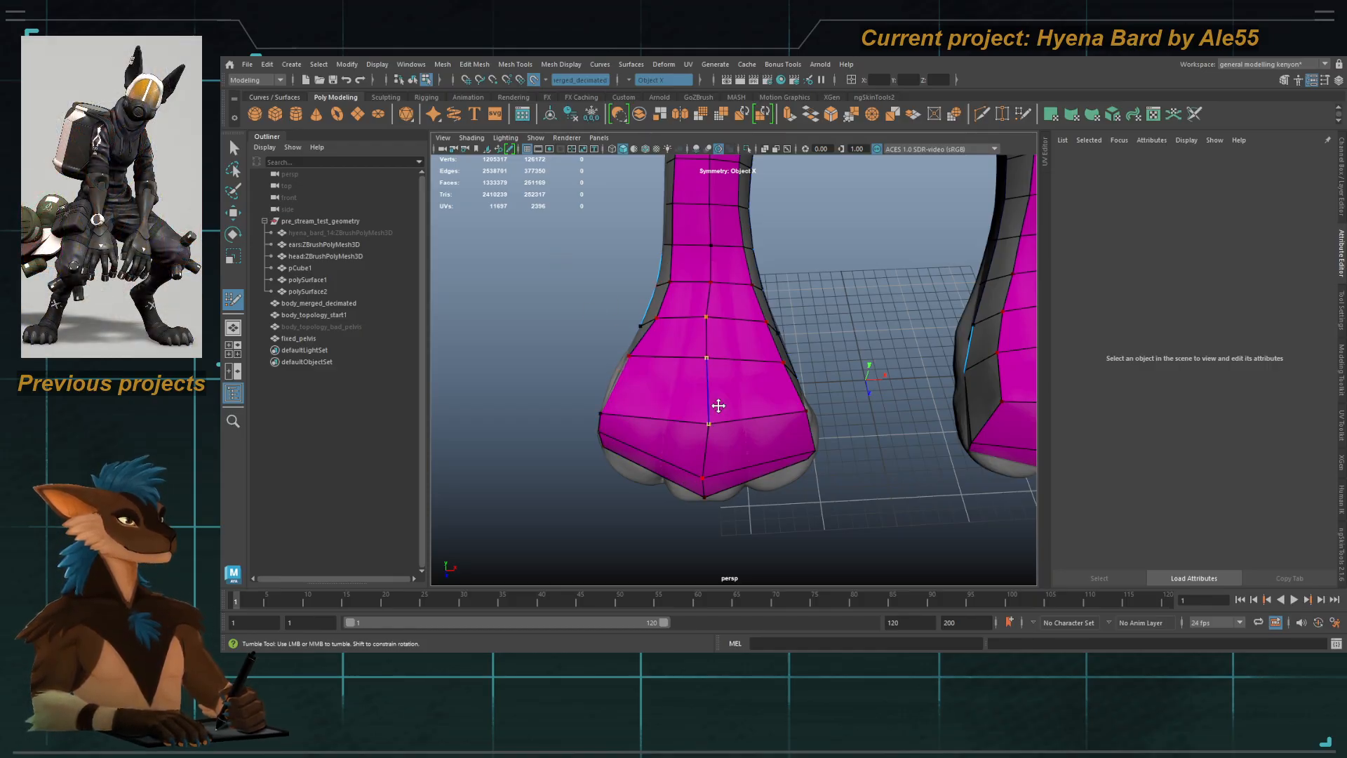
# Step: Leave Quad Draw and compare the refined foot topology with the sculpt's three toes
pyautogui.press('q')
pyautogui.click(768, 331)
pyautogui.keyDown('alt'); pyautogui.moveTo(788, 335); pyautogui.dragTo(804, 335); pyautogui.keyUp('alt')
pyautogui.click(743, 150)
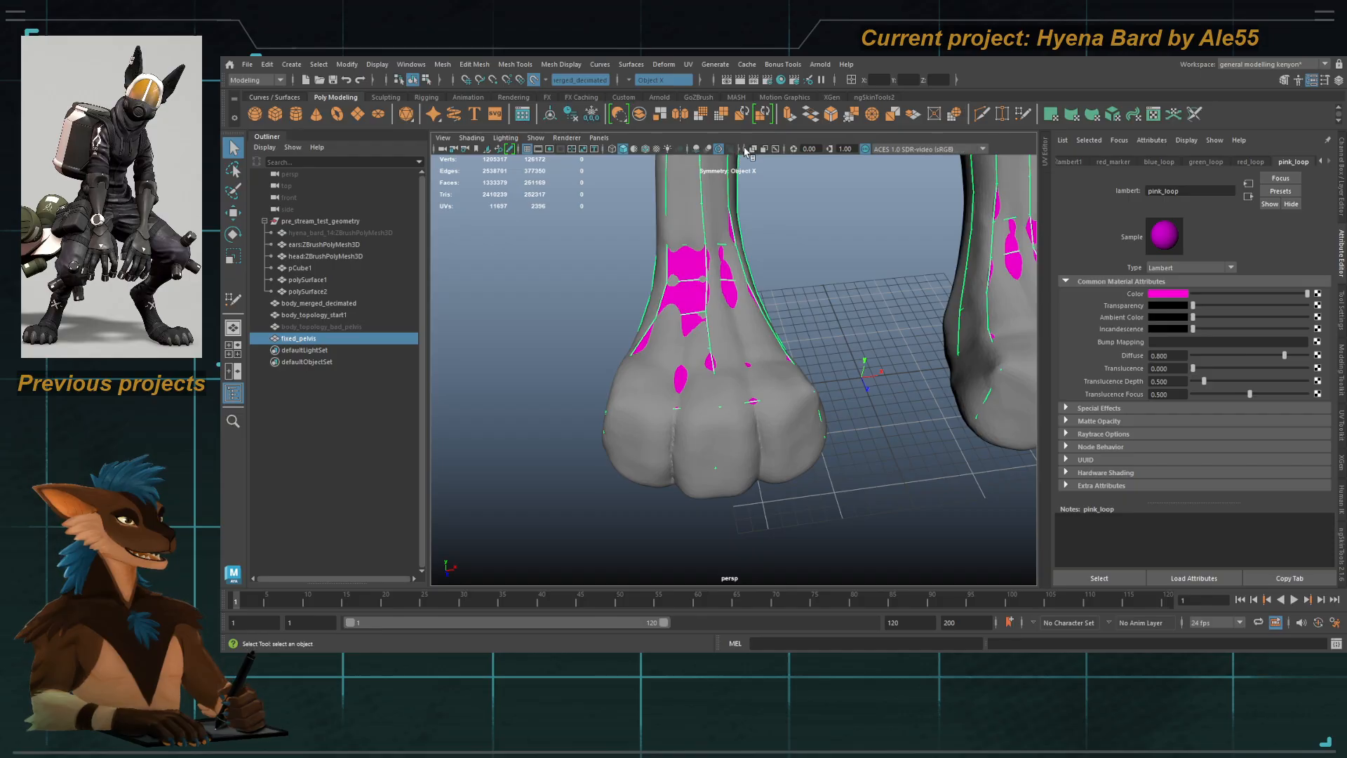
pyautogui.click(743, 150)
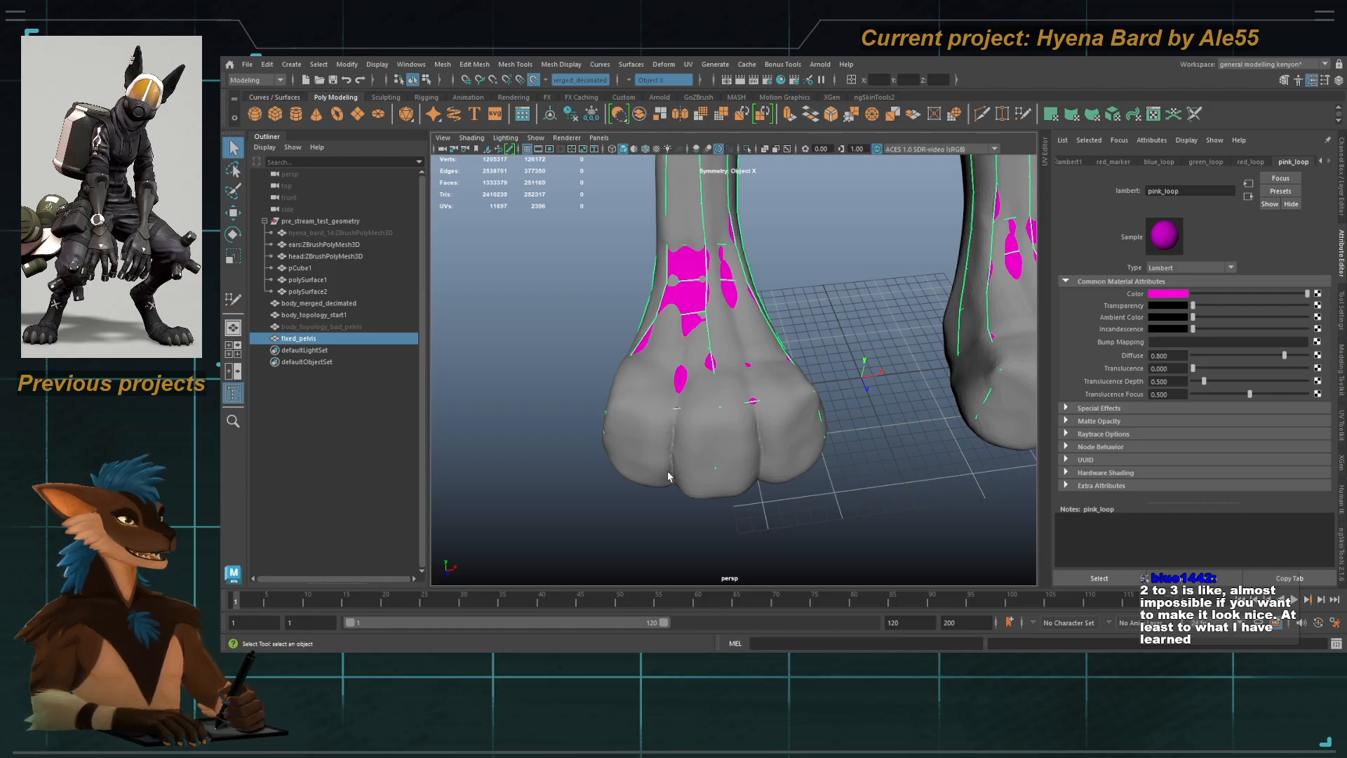
pyautogui.keyDown('alt'); pyautogui.moveTo(667, 470); pyautogui.dragTo(641, 457); pyautogui.keyUp('alt')
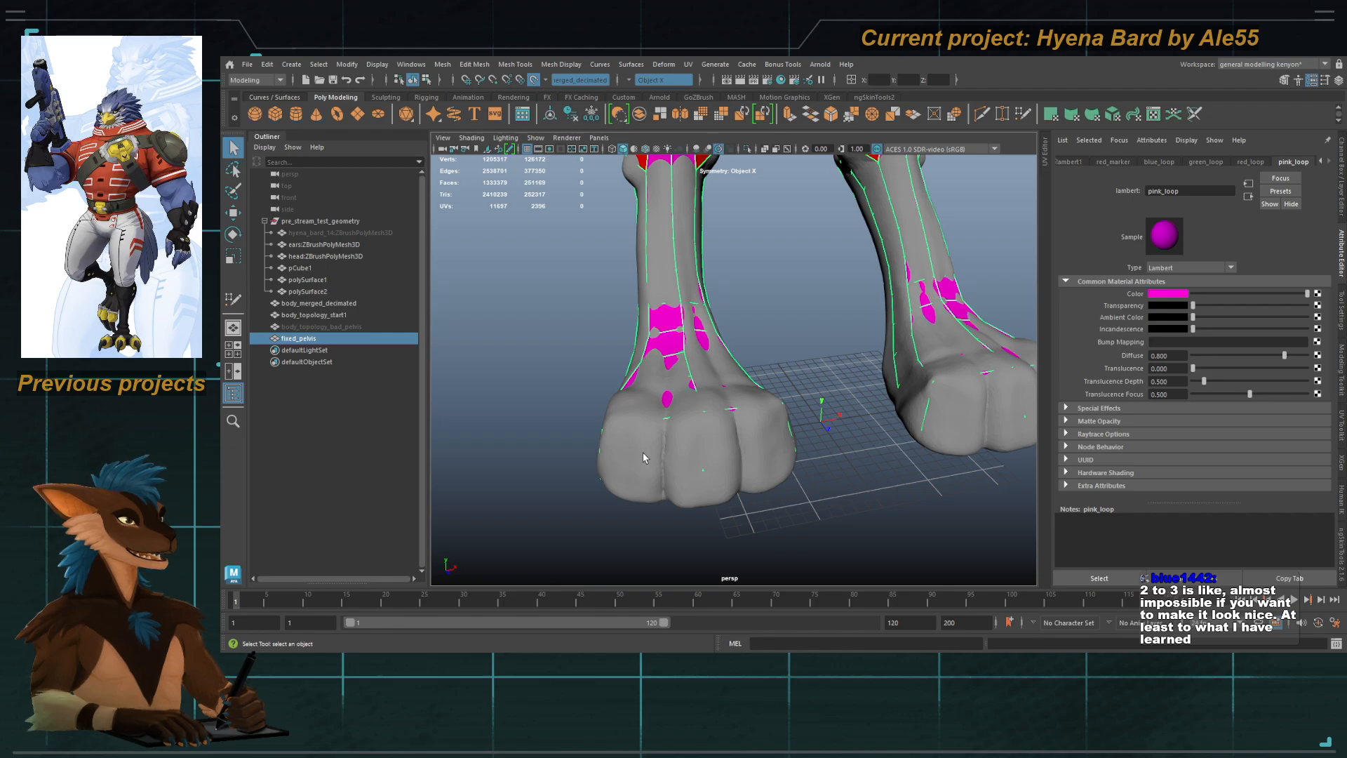
pyautogui.click(566, 366)
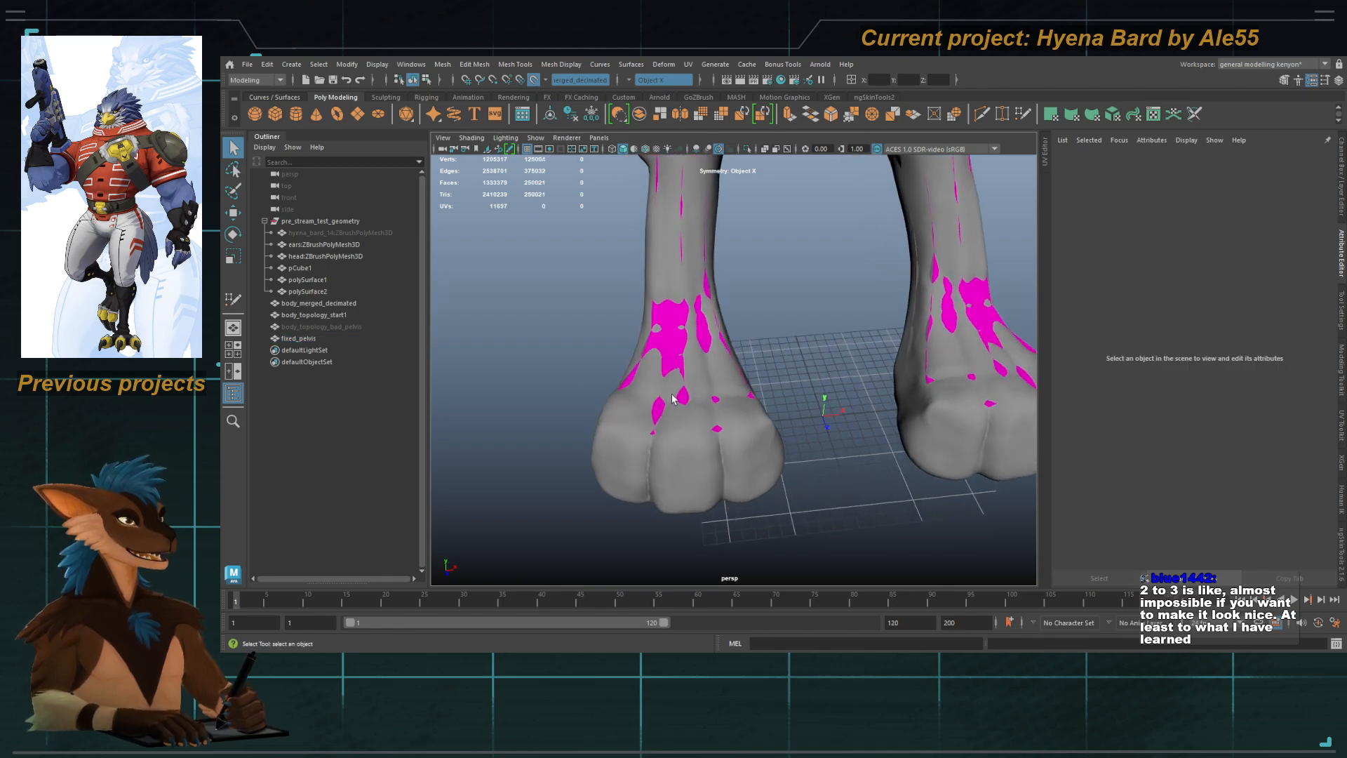
# Step: Examine the fixed_pelvis foot topology in Quad Draw against the three sculpted toes, and return to object selection
pyautogui.click(677, 398)
pyautogui.press('y')
pyautogui.keyDown('alt'); pyautogui.moveTo(677, 400); pyautogui.dragTo(695, 422); pyautogui.keyUp('alt')
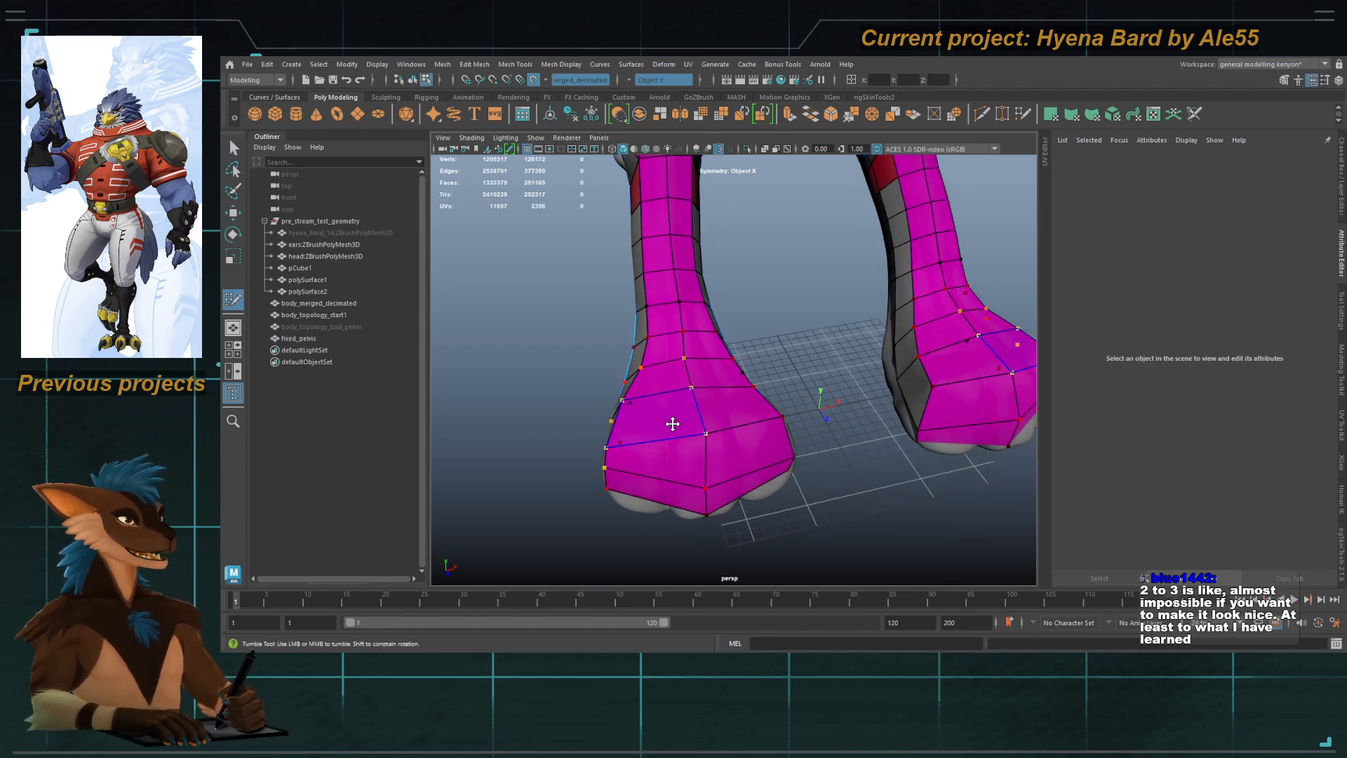
pyautogui.press('q')
pyautogui.click(700, 421)
pyautogui.keyDown('alt'); pyautogui.moveTo(700, 421); pyautogui.dragTo(565, 339, button='right'); pyautogui.keyUp('alt')
pyautogui.keyDown('alt'); pyautogui.moveTo(566, 339); pyautogui.dragTo(606, 323, button='middle'); pyautogui.keyUp('alt')
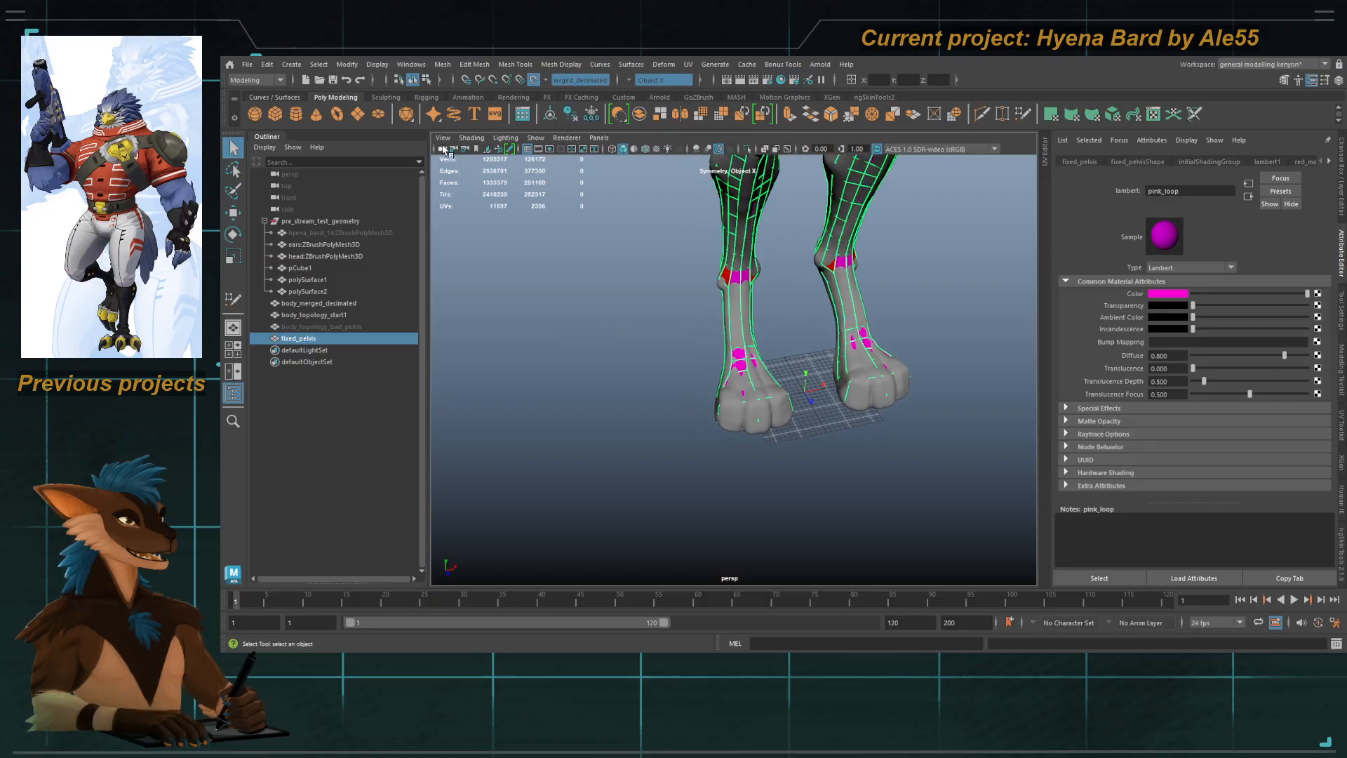
pyautogui.click(275, 114)
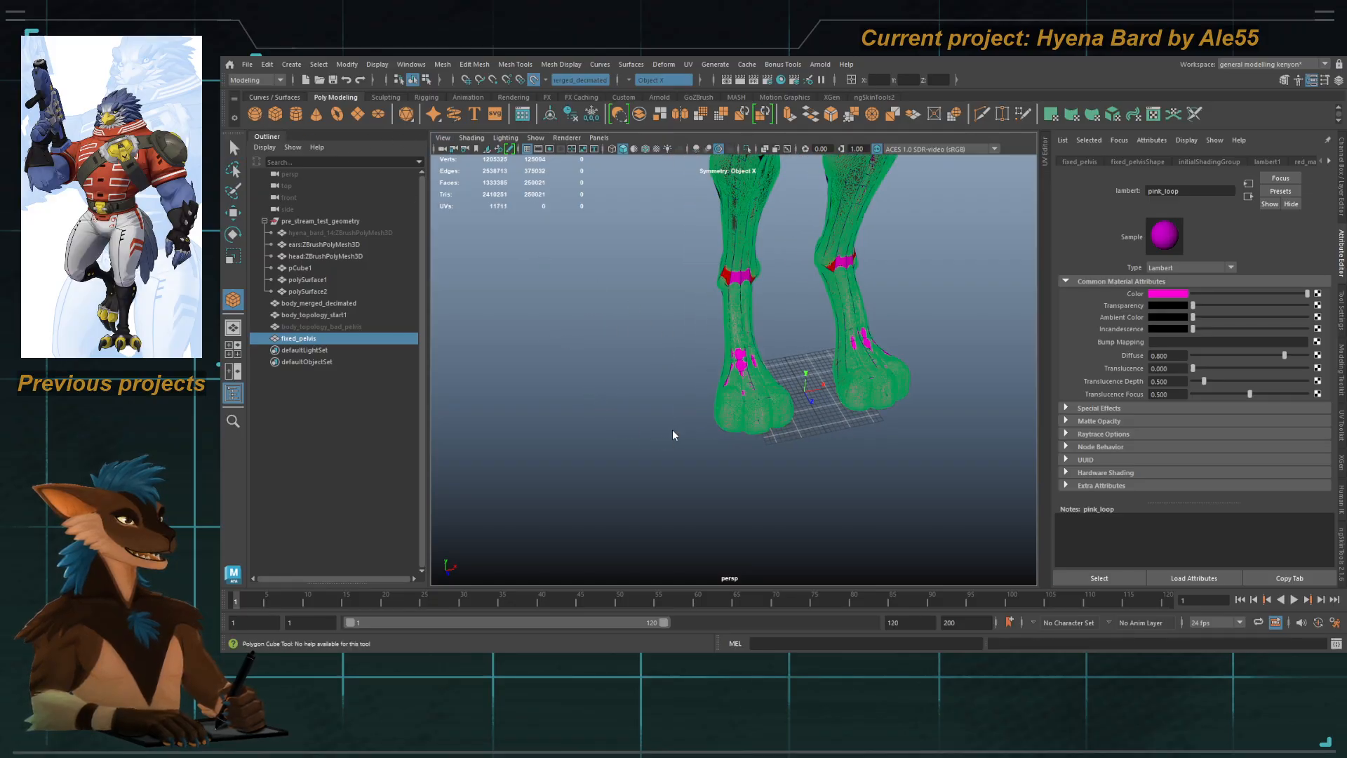
pyautogui.click(611, 275)
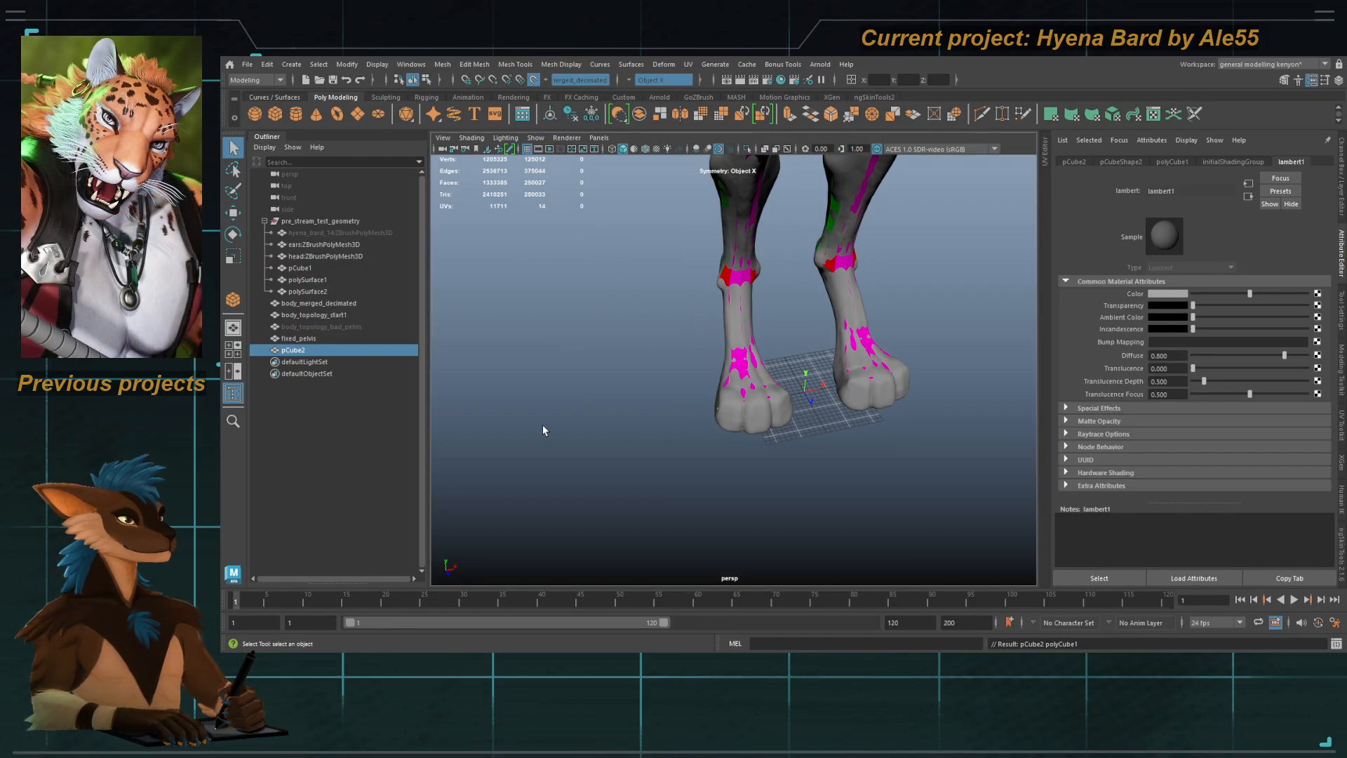
pyautogui.press('Delete')
# Step: Turn off the live surface and create a polygon cube beside the sculpted feet
pyautogui.click(533, 79)
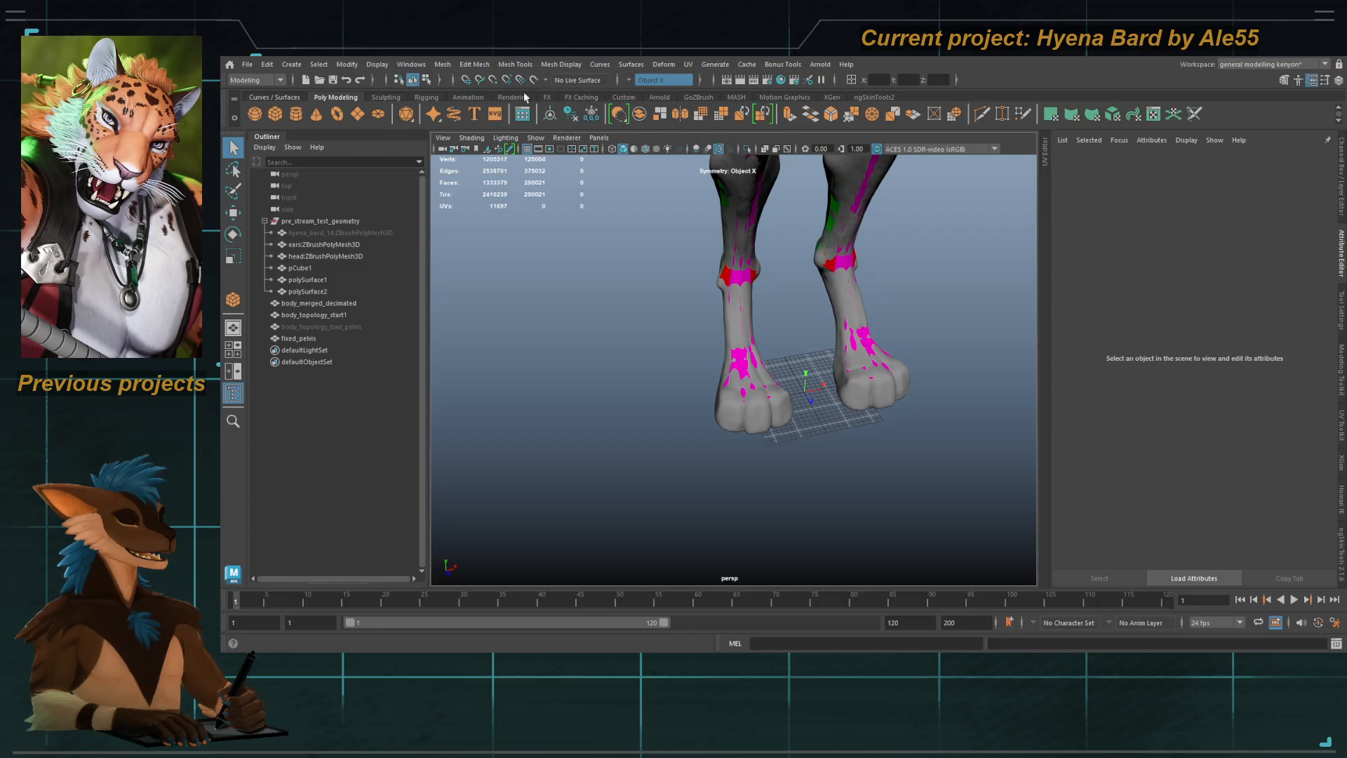
pyautogui.moveTo(605, 398); pyautogui.dragTo(708, 372)
pyautogui.press('f')
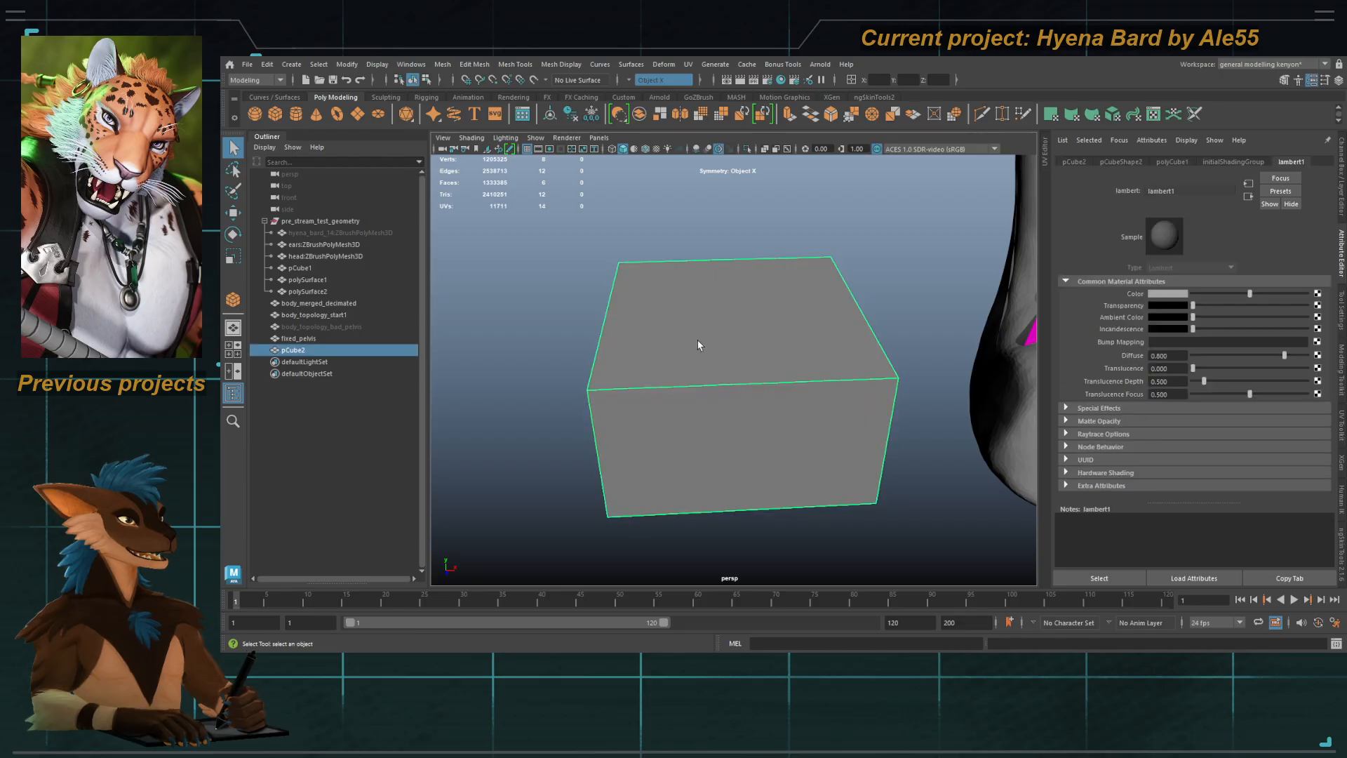
# Step: Divide the cube into three equal columns by connecting its widthwise edges with two edge loops
pyautogui.press('F10')
pyautogui.click(725, 384)
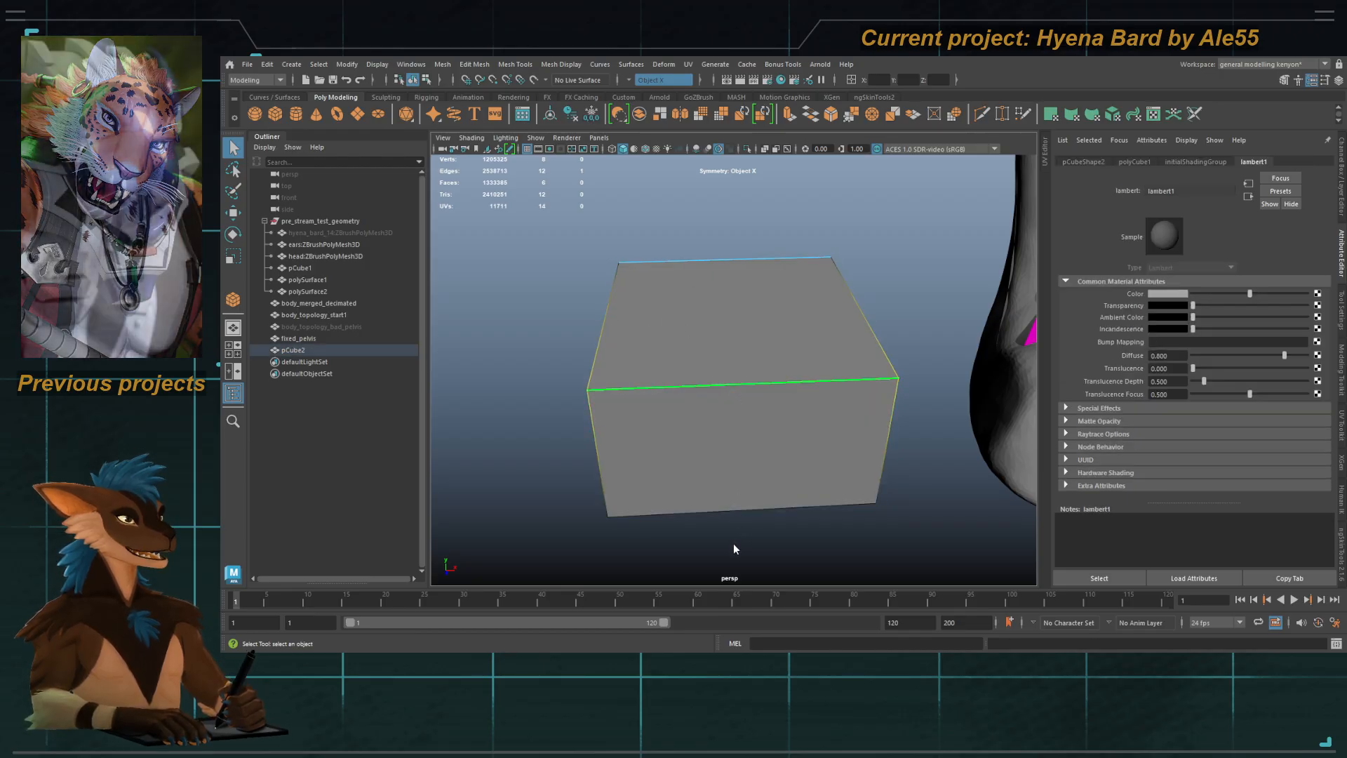
pyautogui.hotkey('ctrl', 'shift', 'e')
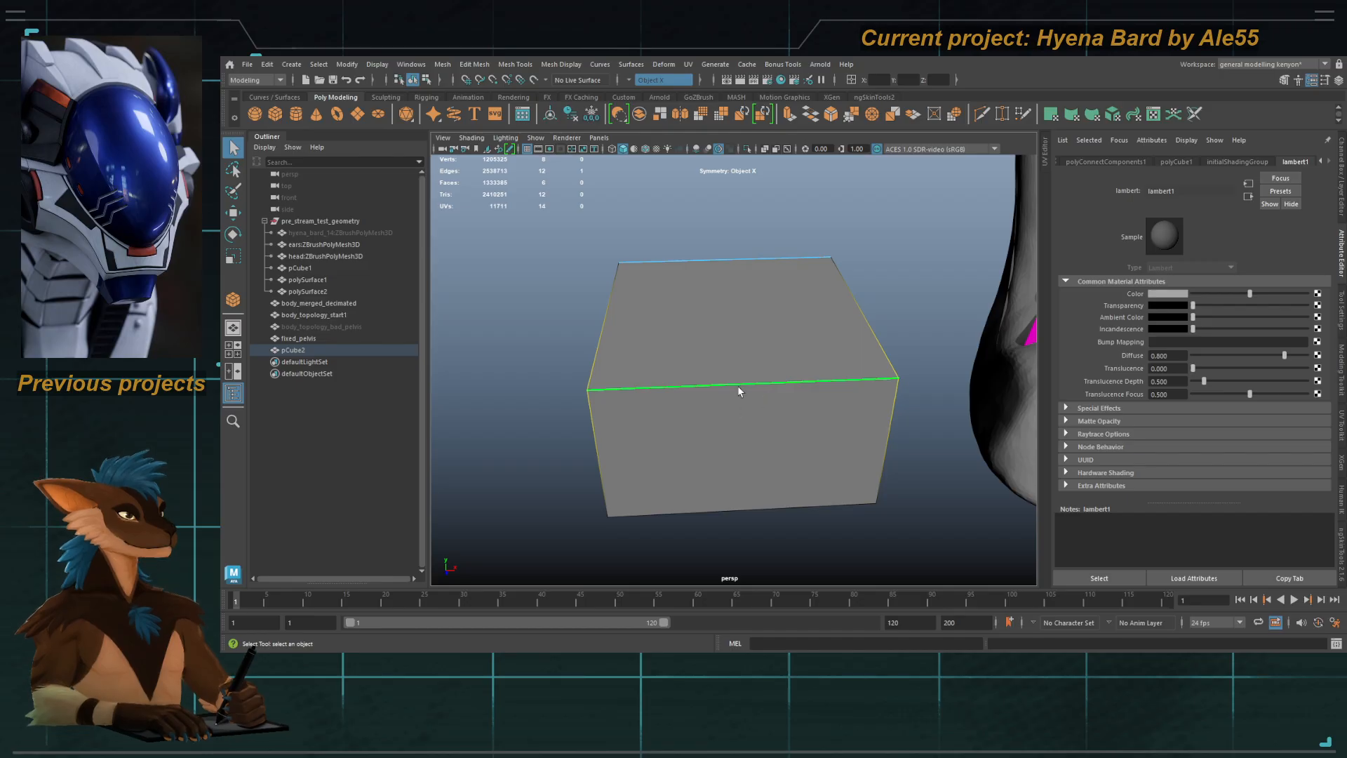
pyautogui.press('b')
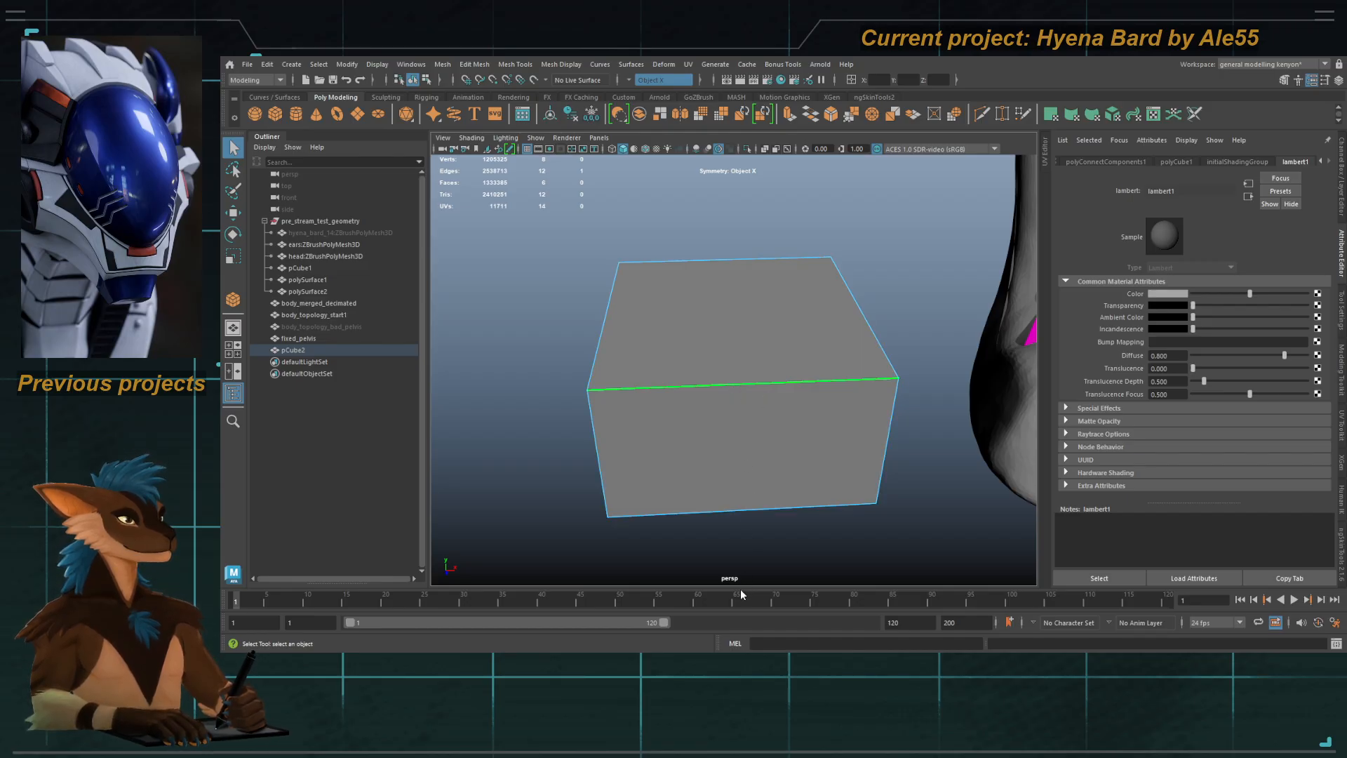
pyautogui.press('y')
pyautogui.moveTo(745, 408); pyautogui.dragTo(744, 410, button='middle')
pyautogui.press('q')
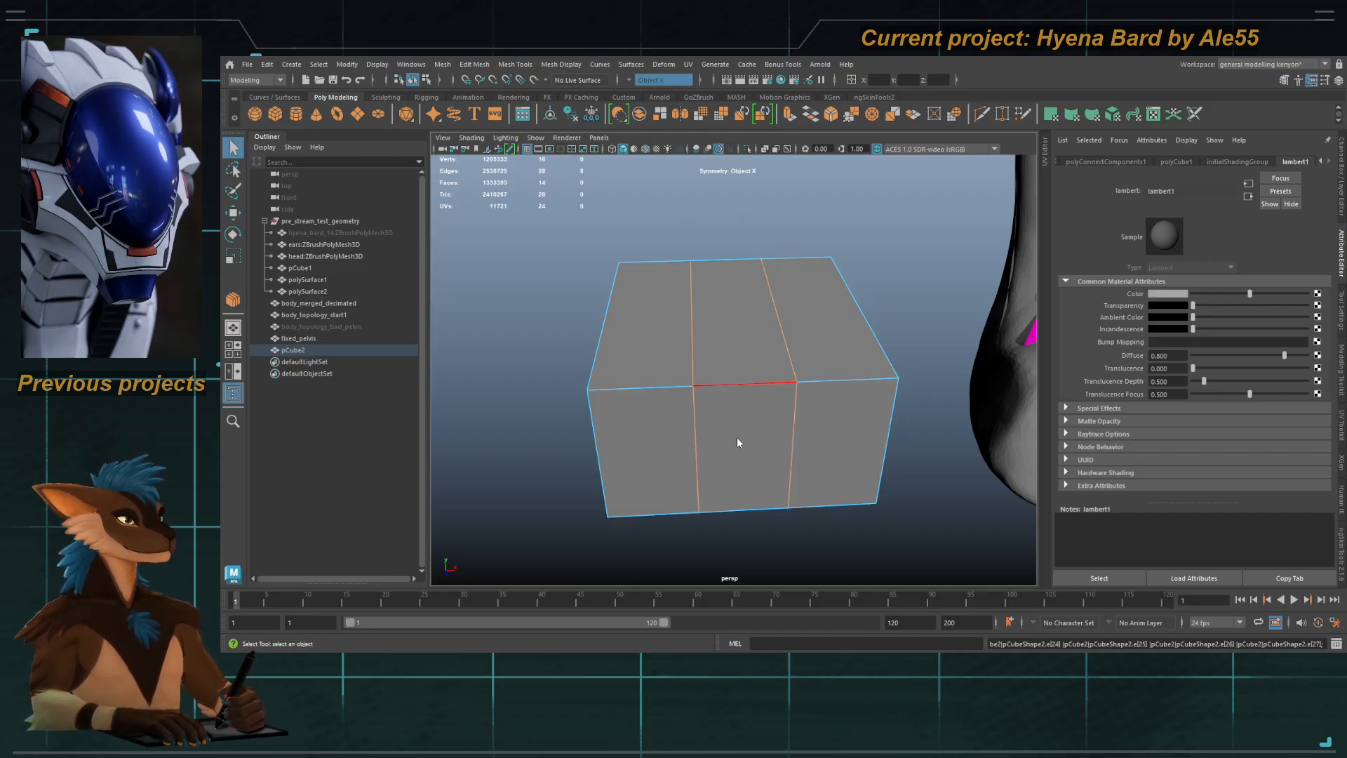
# Step: Extrude the two outer front faces of the cube forward to form the outer toes
pyautogui.click(822, 437)
pyautogui.press('q')
pyautogui.click(628, 439)
pyautogui.scroll(-3, 700, 415)
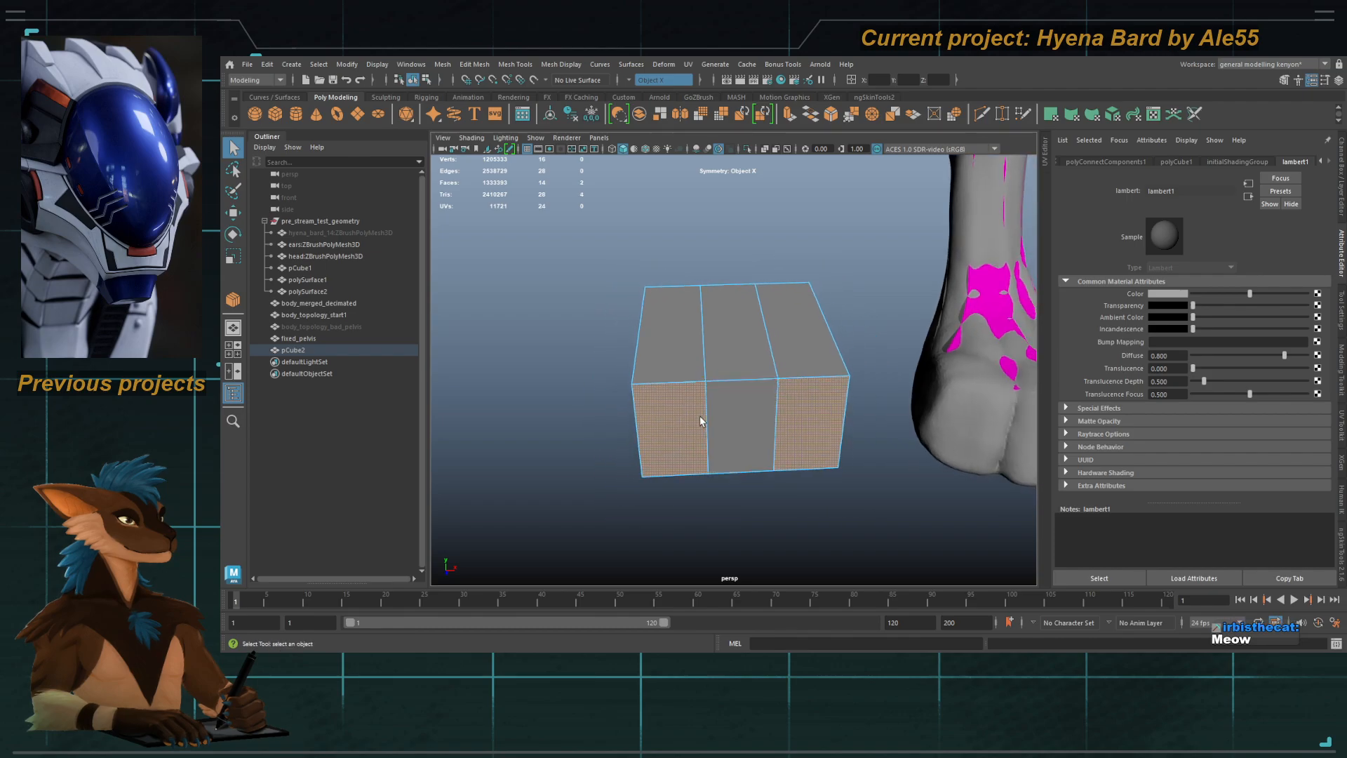
pyautogui.keyDown('alt'); pyautogui.moveTo(700, 416); pyautogui.dragTo(761, 439); pyautogui.keyUp('alt')
pyautogui.press('w')
pyautogui.moveTo(617, 491); pyautogui.dragTo(567, 600)
pyautogui.press('q')
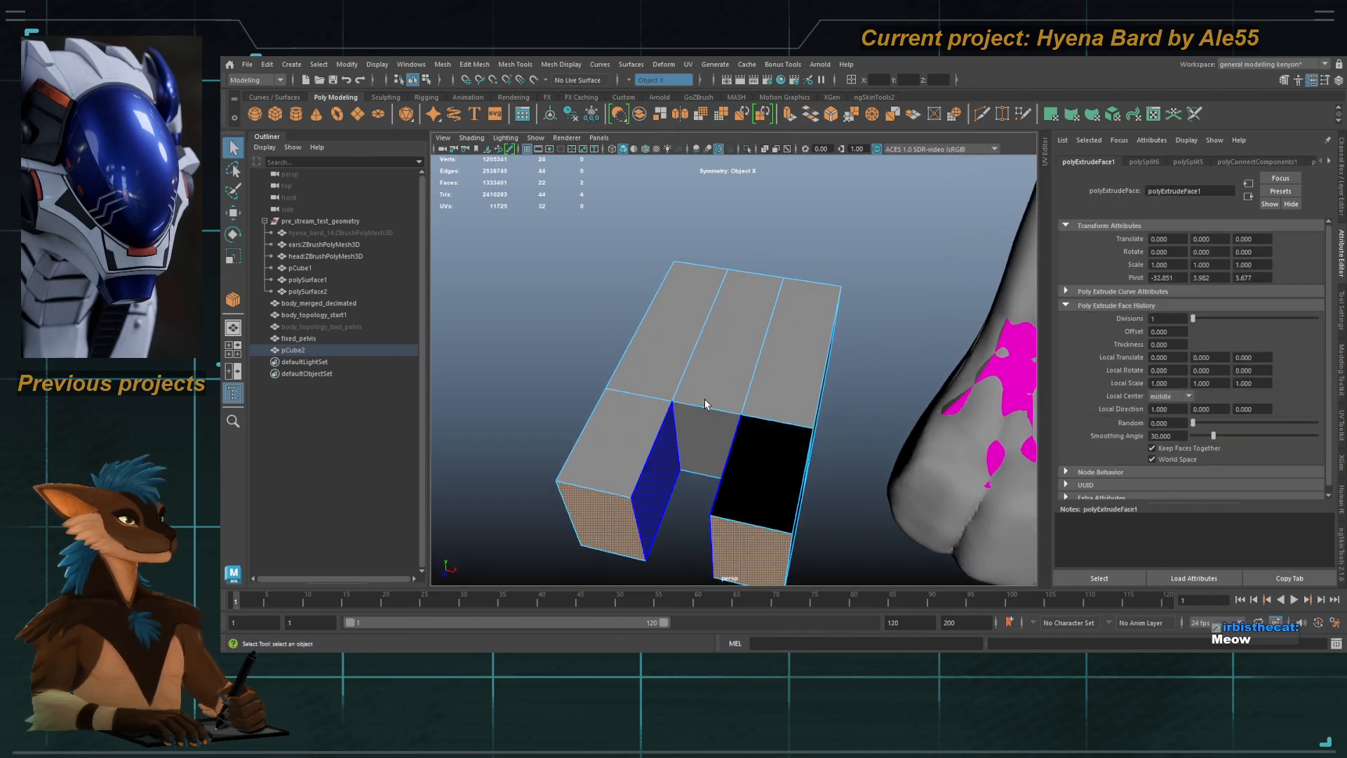
# Step: Extrude the middle front face forward about level with the outer toes and delete the cube's construction history
pyautogui.keyDown('alt'); pyautogui.moveTo(704, 398); pyautogui.dragTo(718, 373, button='middle'); pyautogui.keyUp('alt')
pyautogui.click(726, 375)
pyautogui.press('w')
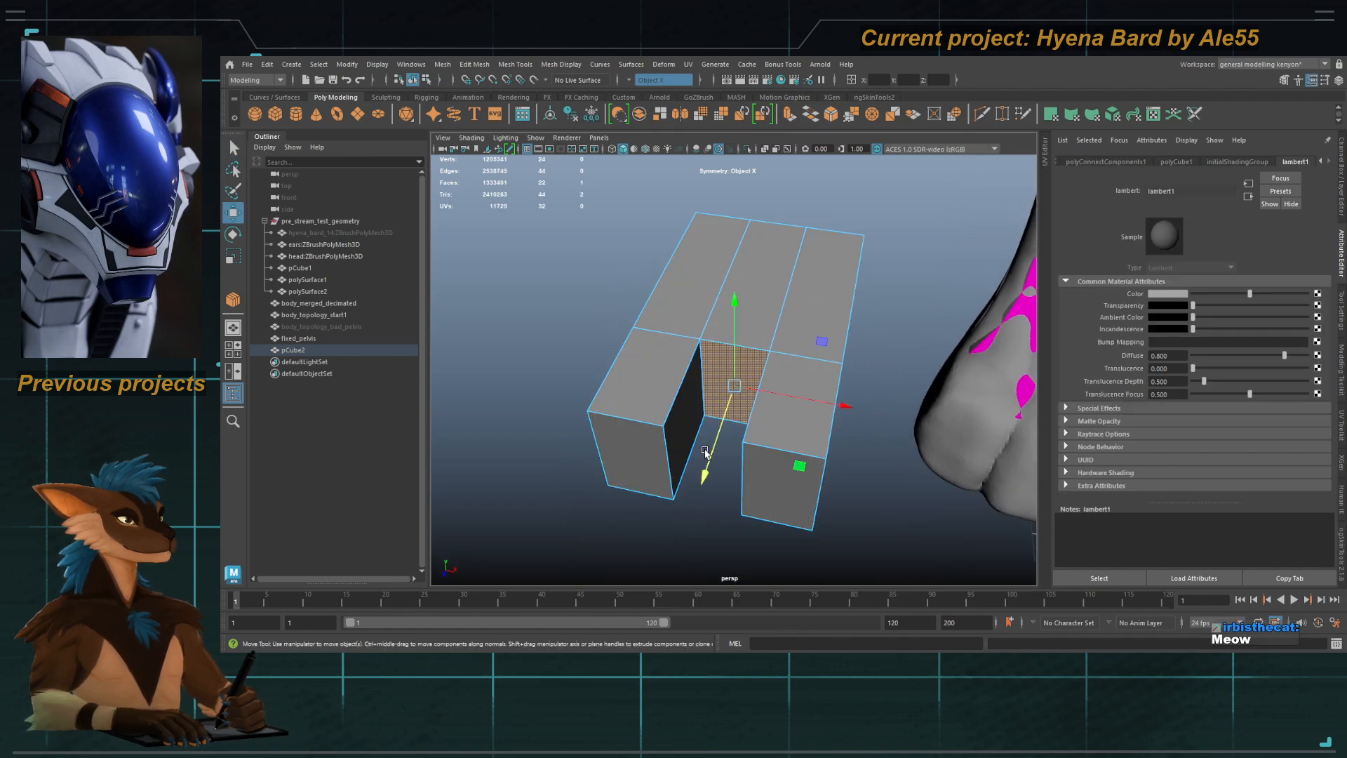
pyautogui.moveTo(705, 470); pyautogui.dragTo(674, 558)
pyautogui.hotkey('ctrl', 'z')
pyautogui.hotkey('ctrl', 'e')
pyautogui.moveTo(704, 473); pyautogui.dragTo(642, 595)
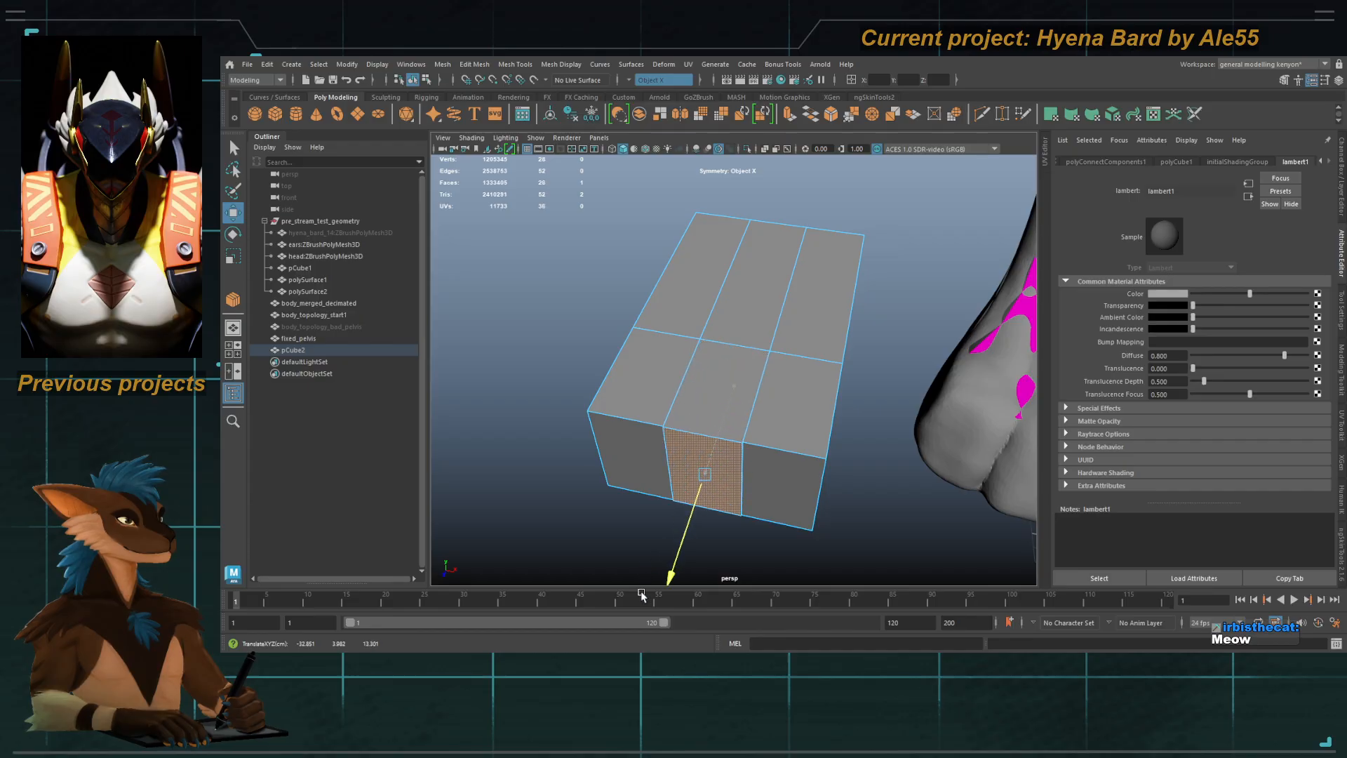
pyautogui.press('q')
pyautogui.press('F8')
pyautogui.hotkey('alt', 'shift', 'd')
pyautogui.press('F8')
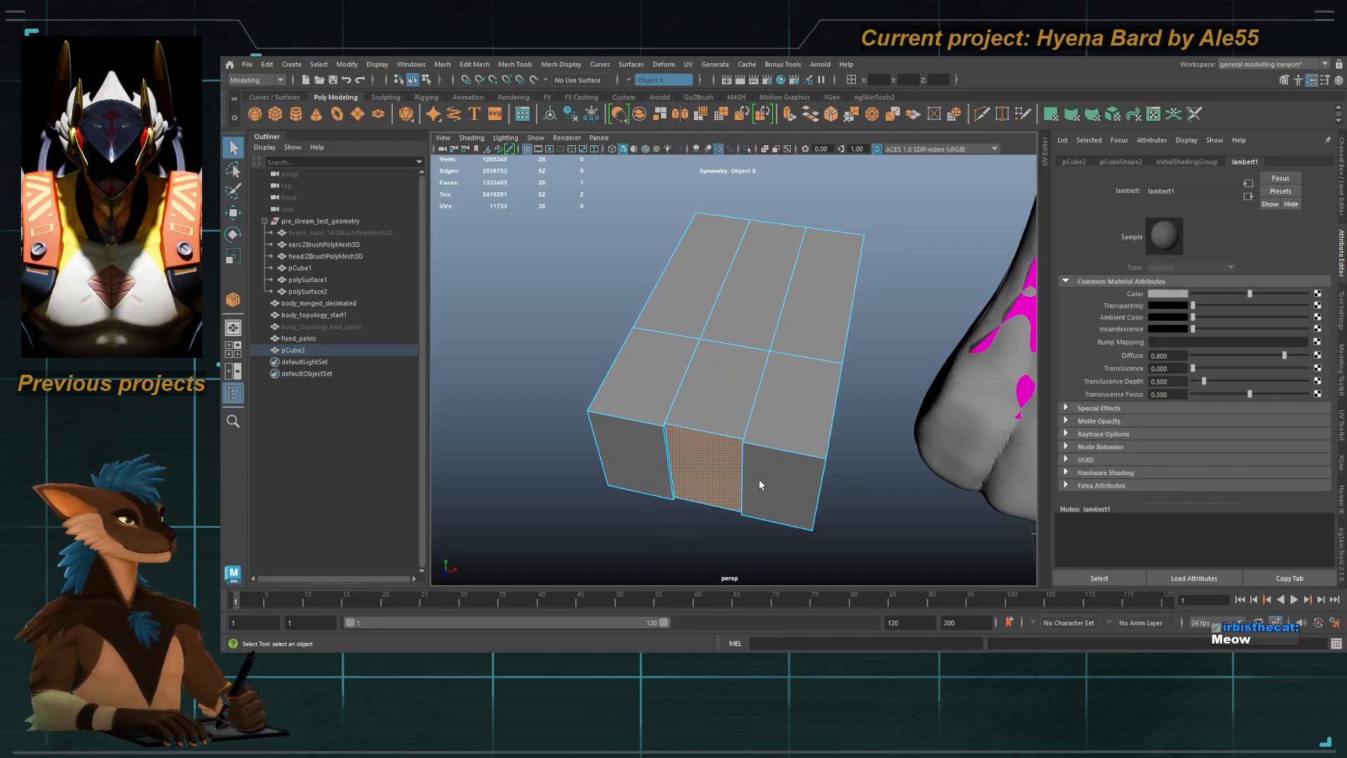
# Step: Turn symmetry off and move the front faces of the two outer toes outward to open gaps beside the middle toe
pyautogui.click(782, 491)
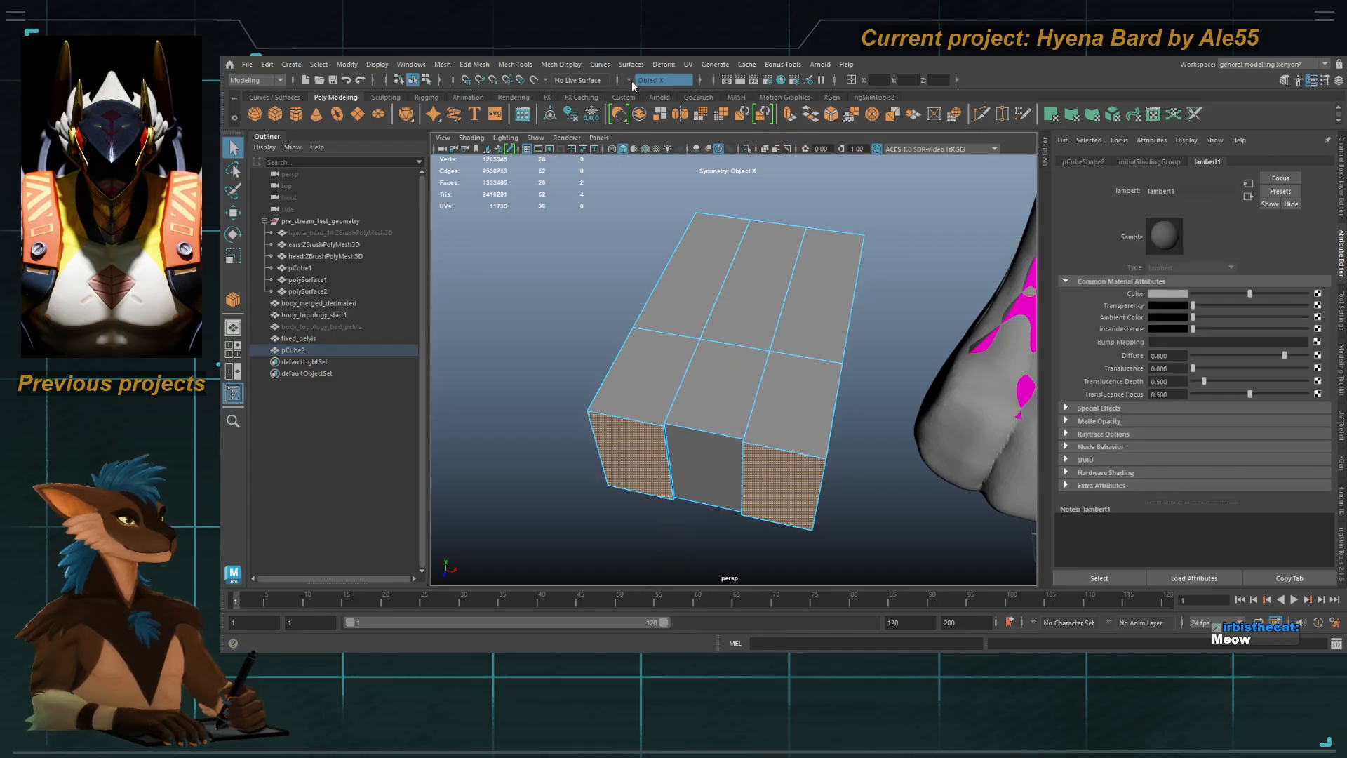
pyautogui.click(621, 456)
pyautogui.moveTo(726, 480); pyautogui.dragTo(711, 477)
pyautogui.press('q')
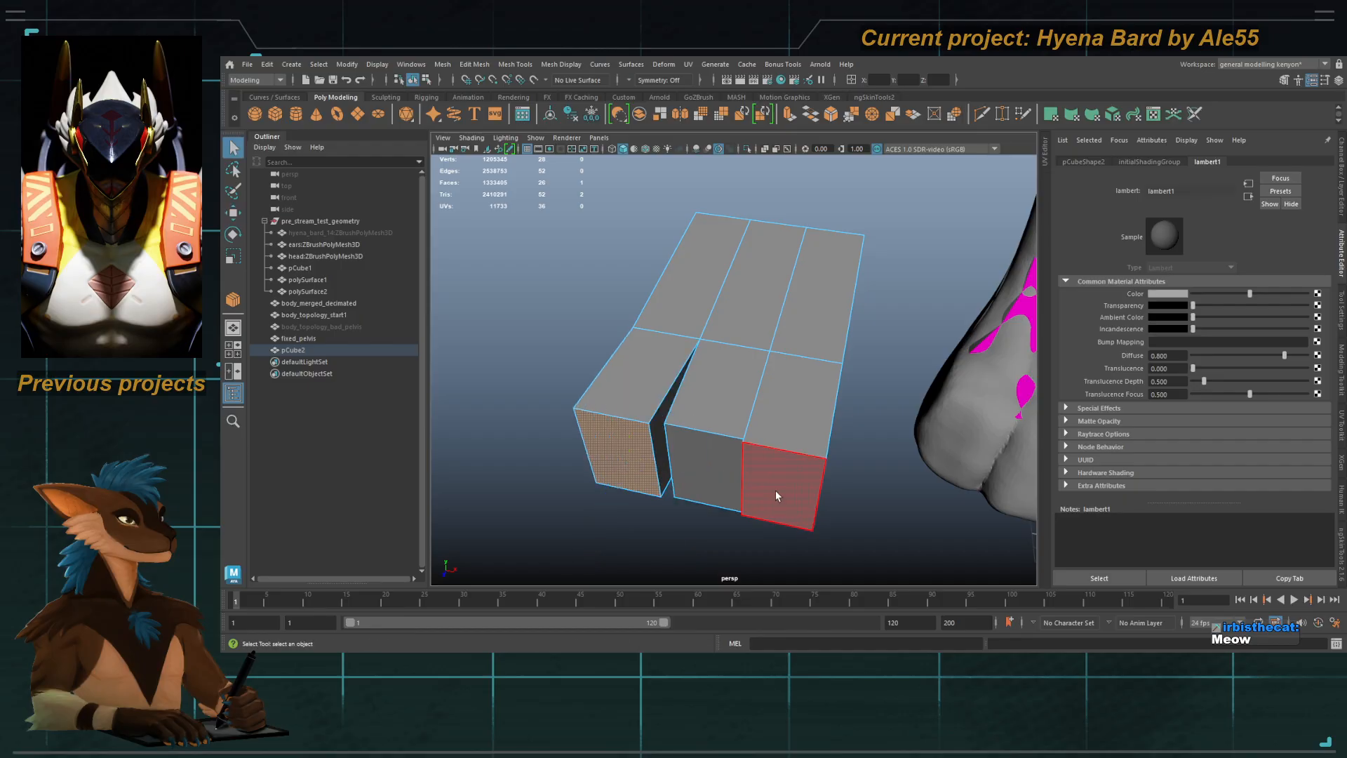
pyautogui.click(776, 495)
pyautogui.press('w')
pyautogui.moveTo(839, 501); pyautogui.dragTo(860, 505)
pyautogui.press('q')
pyautogui.click(776, 354)
pyautogui.keyDown('alt'); pyautogui.moveTo(765, 359); pyautogui.dragTo(740, 379); pyautogui.keyUp('alt')
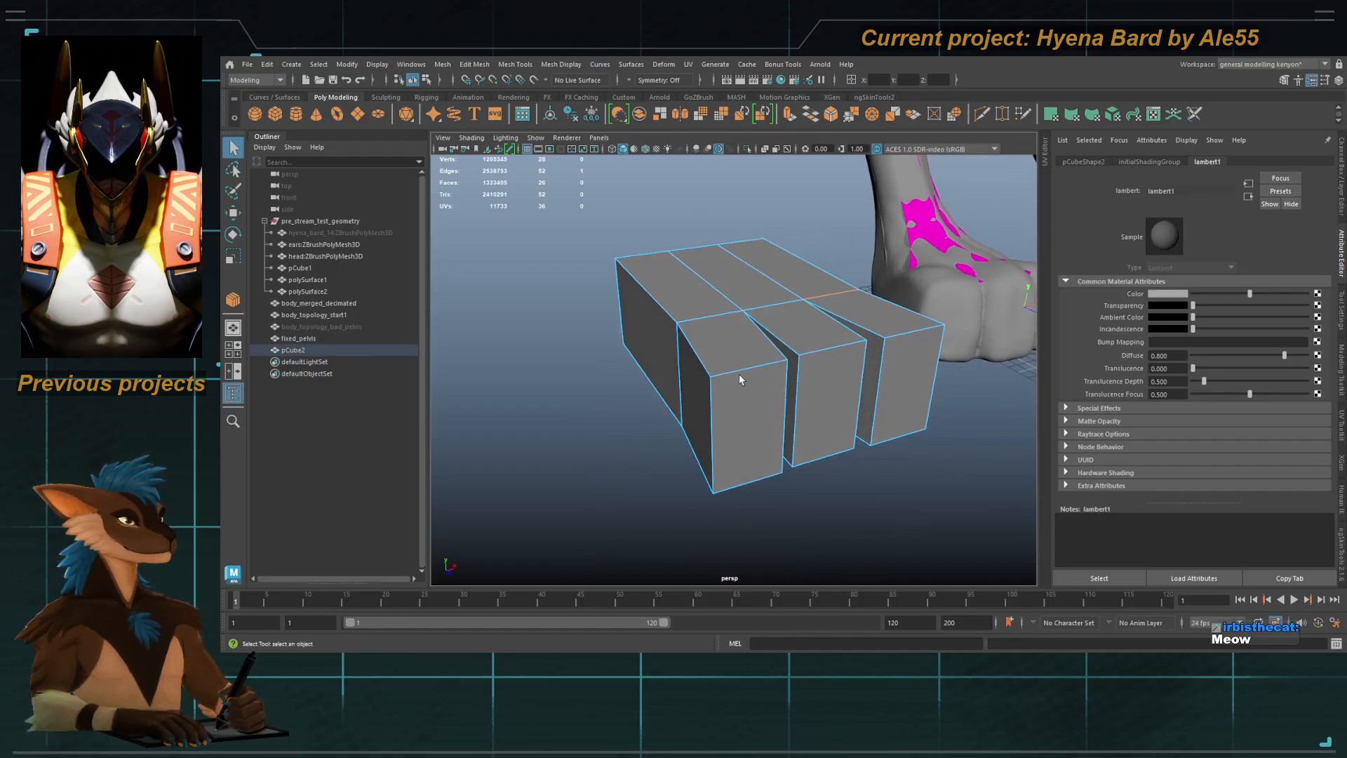
pyautogui.keyDown('alt'); pyautogui.moveTo(801, 332); pyautogui.dragTo(761, 342); pyautogui.keyUp('alt')
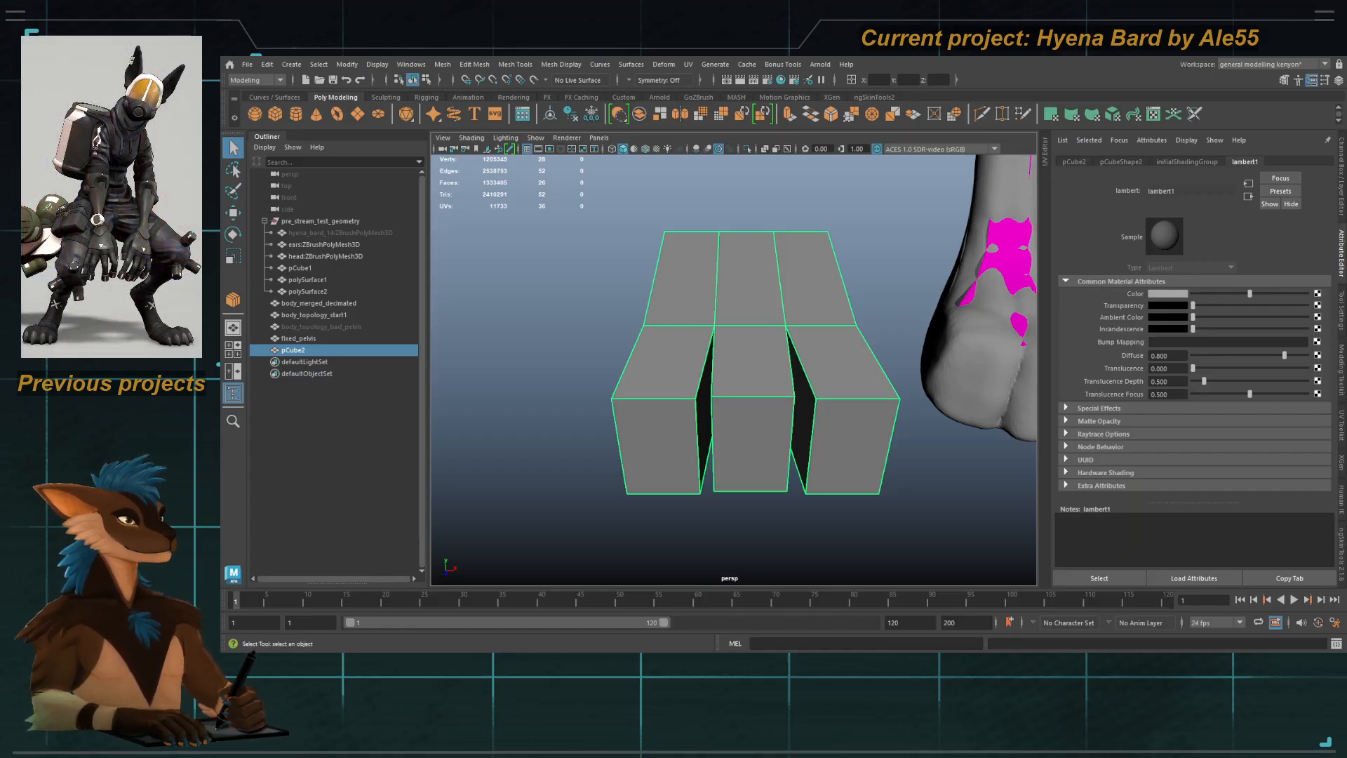
# Step: Delete the three rear faces of the toe block to leave its back end open
pyautogui.keyDown('alt'); pyautogui.moveTo(729, 309); pyautogui.dragTo(868, 336); pyautogui.keyUp('alt')
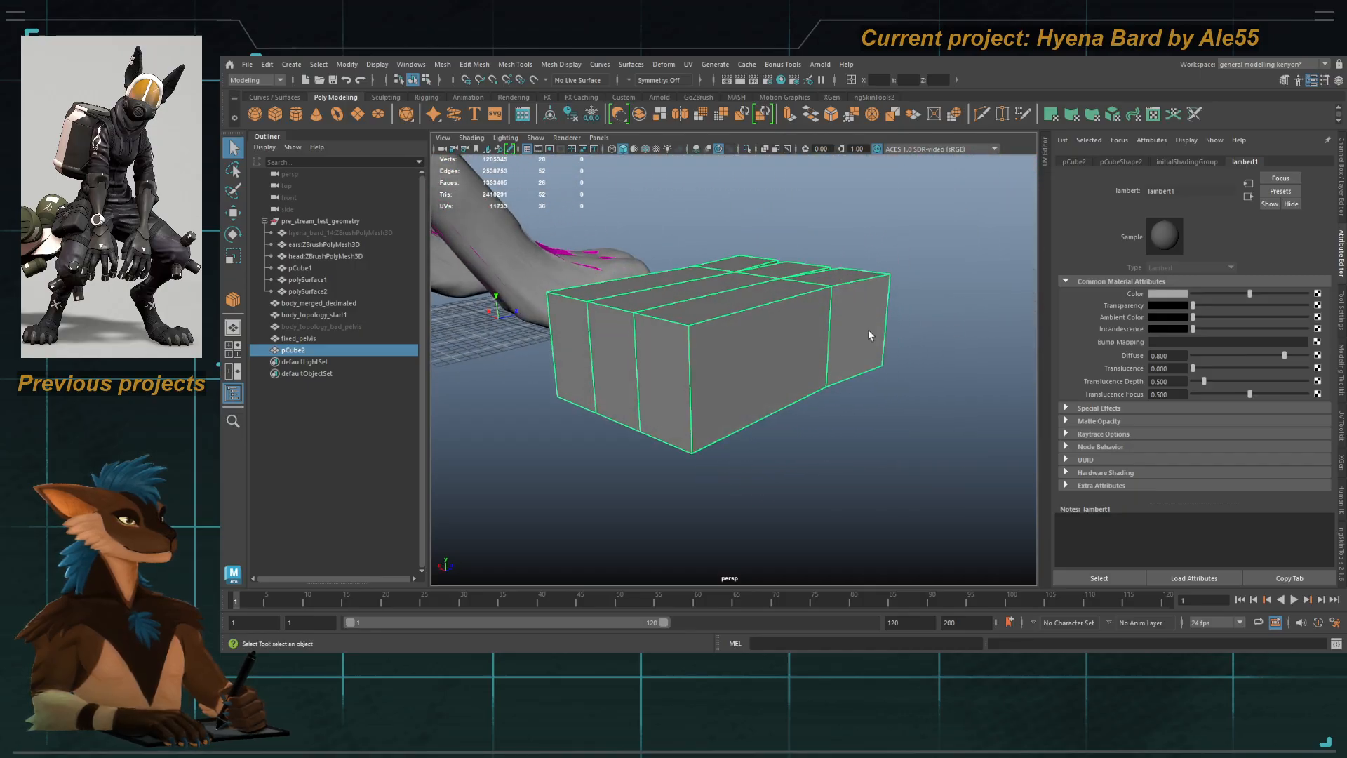
pyautogui.keyDown('shift'); pyautogui.click(578, 343); pyautogui.keyUp('shift')
pyautogui.press('Delete')
pyautogui.moveTo(639, 348); pyautogui.dragTo(695, 294, button='right')
pyautogui.keyDown('alt'); pyautogui.moveTo(857, 303); pyautogui.dragTo(752, 362); pyautogui.keyUp('alt')
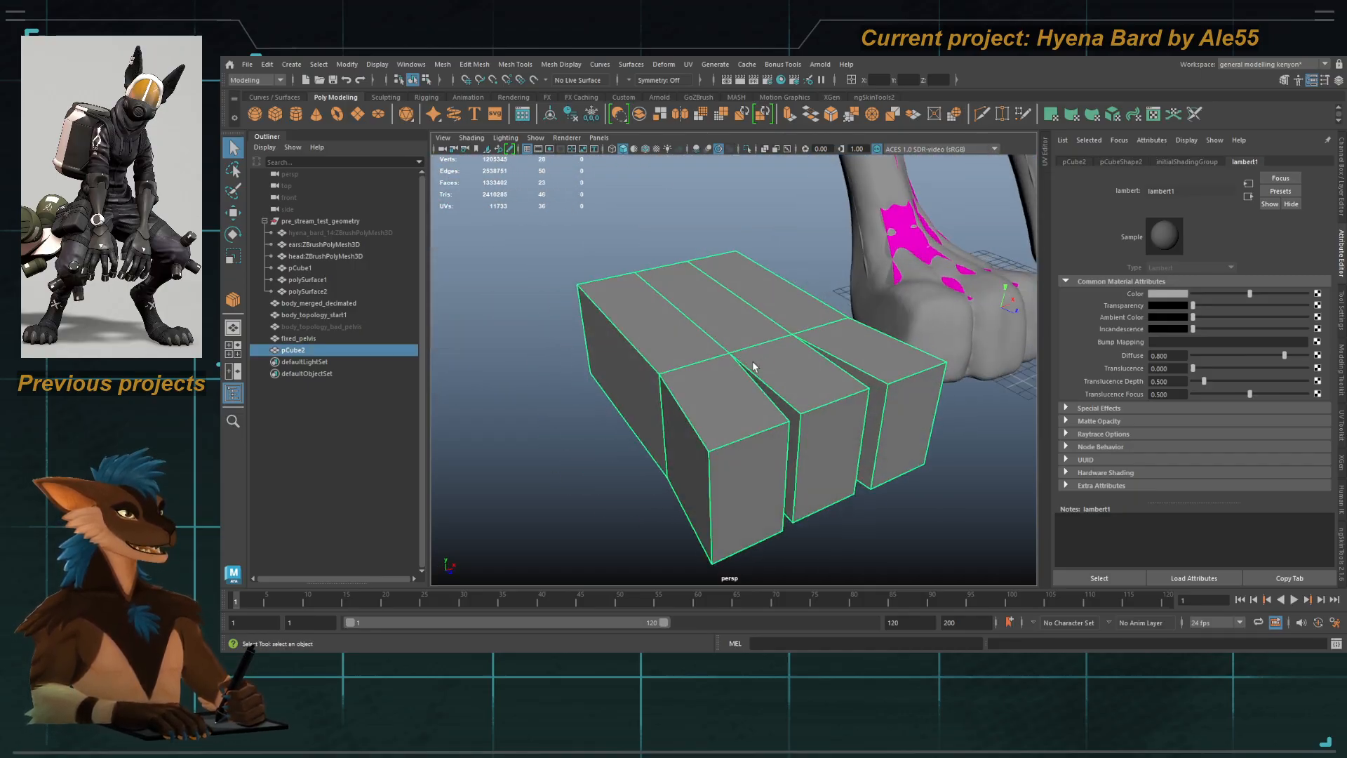
# Step: Insert a lengthwise edge loop down the middle of each of the three toes with Multi-Cut
pyautogui.keyDown('alt'); pyautogui.moveTo(752, 360); pyautogui.dragTo(677, 382, button='right'); pyautogui.keyUp('alt')
pyautogui.keyDown('alt'); pyautogui.moveTo(677, 382); pyautogui.dragTo(593, 403); pyautogui.keyUp('alt')
pyautogui.keyDown('alt'); pyautogui.moveTo(592, 403); pyautogui.dragTo(766, 383, button='right'); pyautogui.keyUp('alt')
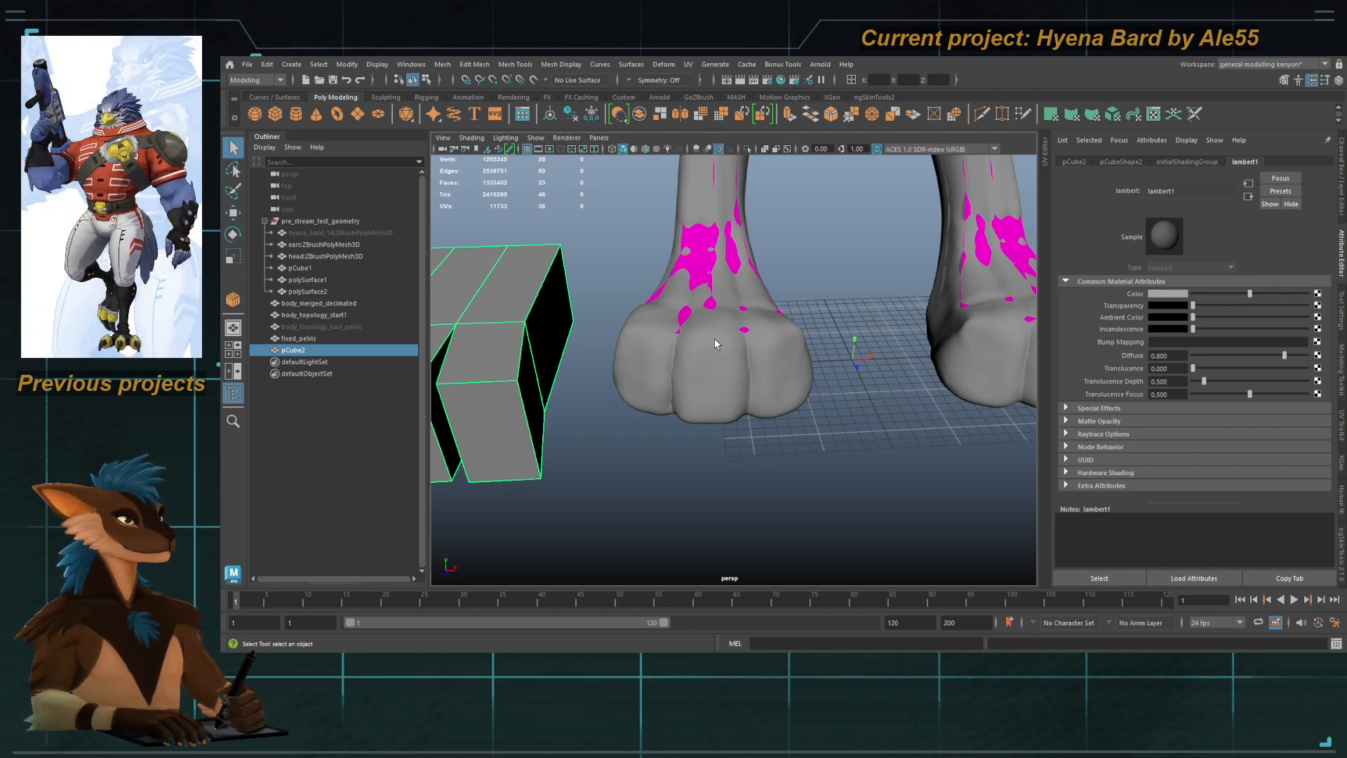
pyautogui.keyDown('alt'); pyautogui.moveTo(714, 338); pyautogui.dragTo(836, 381, button='middle'); pyautogui.keyUp('alt')
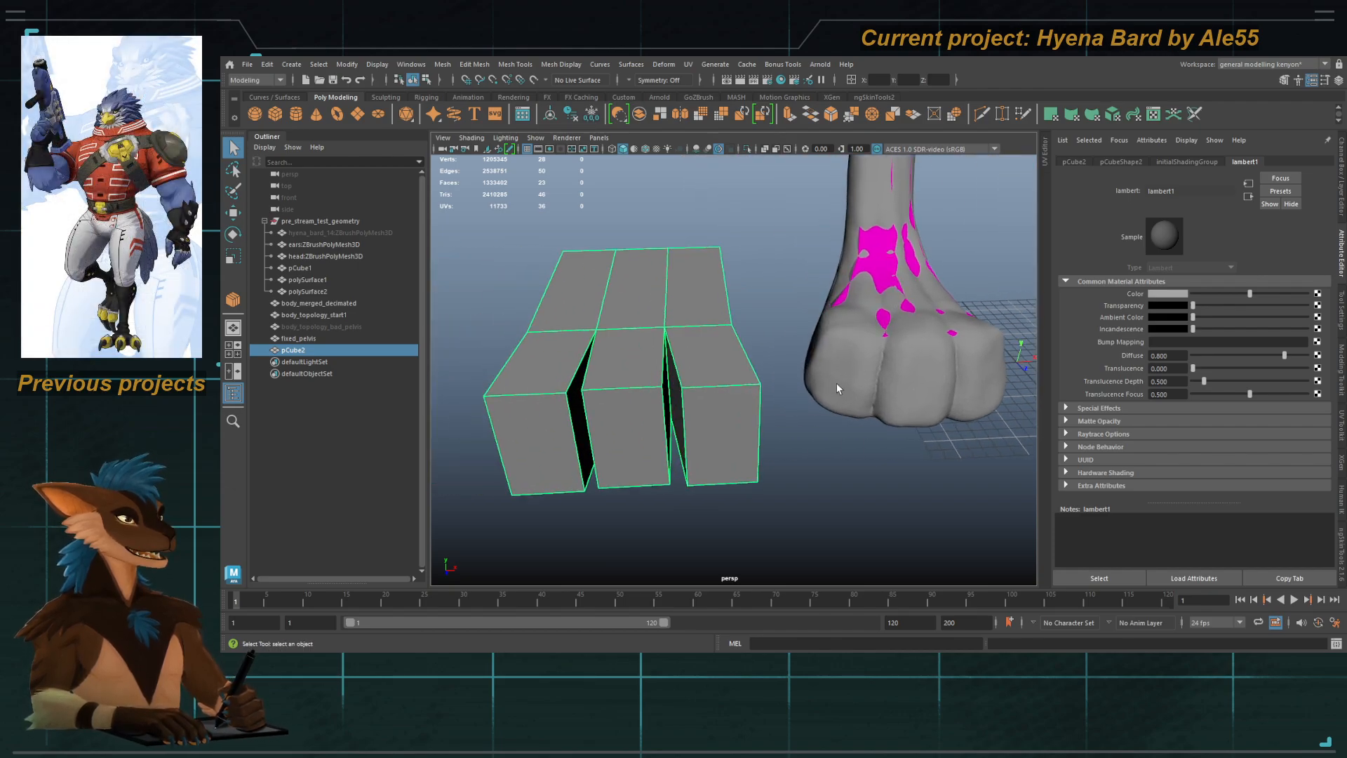
pyautogui.keyDown('alt'); pyautogui.moveTo(565, 331); pyautogui.dragTo(667, 398); pyautogui.keyUp('alt')
pyautogui.keyDown('alt'); pyautogui.moveTo(595, 430); pyautogui.dragTo(680, 399); pyautogui.keyUp('alt')
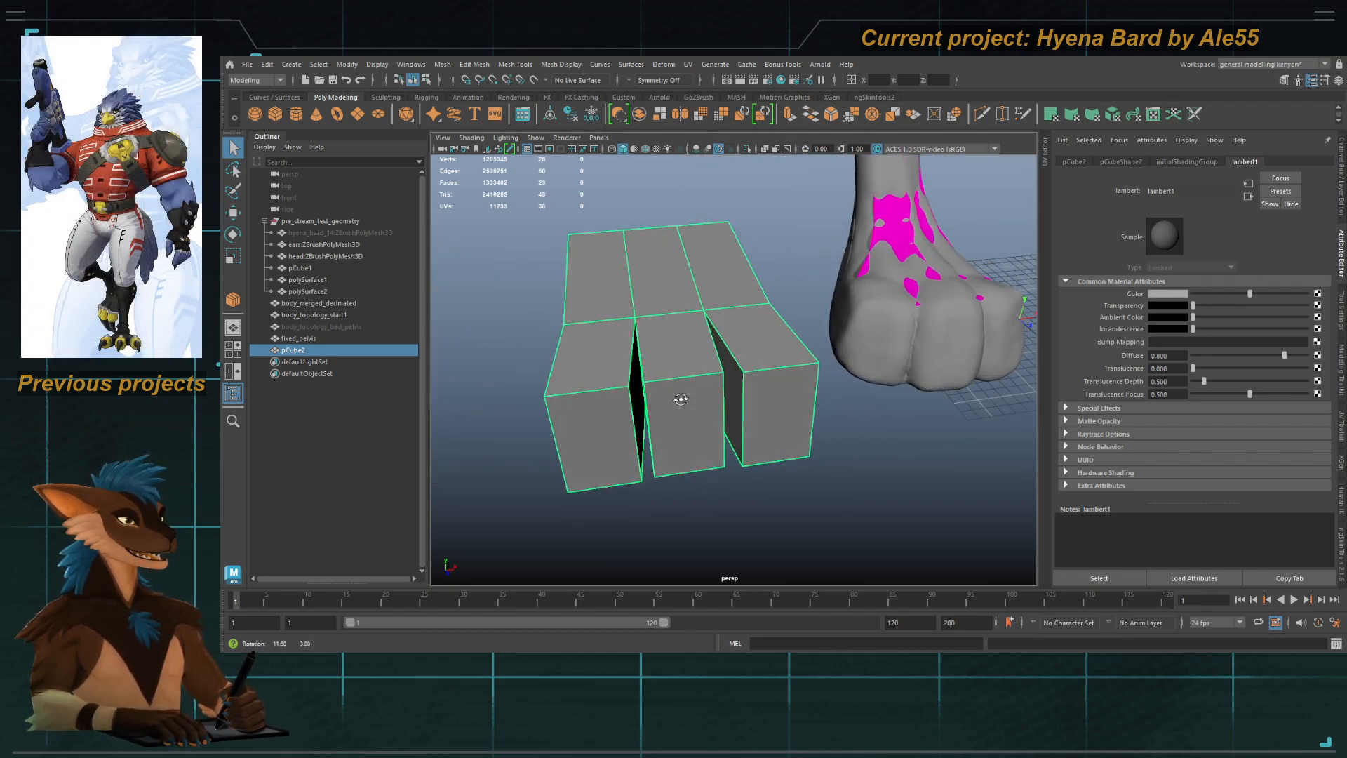
pyautogui.moveTo(662, 348)
pyautogui.keyDown('alt'); pyautogui.mouseDown()
pyautogui.moveTo(702, 335)
pyautogui.moveTo(678, 361)
pyautogui.mouseUp(); pyautogui.keyUp('alt')
pyautogui.keyDown('ctrl'); pyautogui.click(656, 373); pyautogui.keyUp('ctrl')
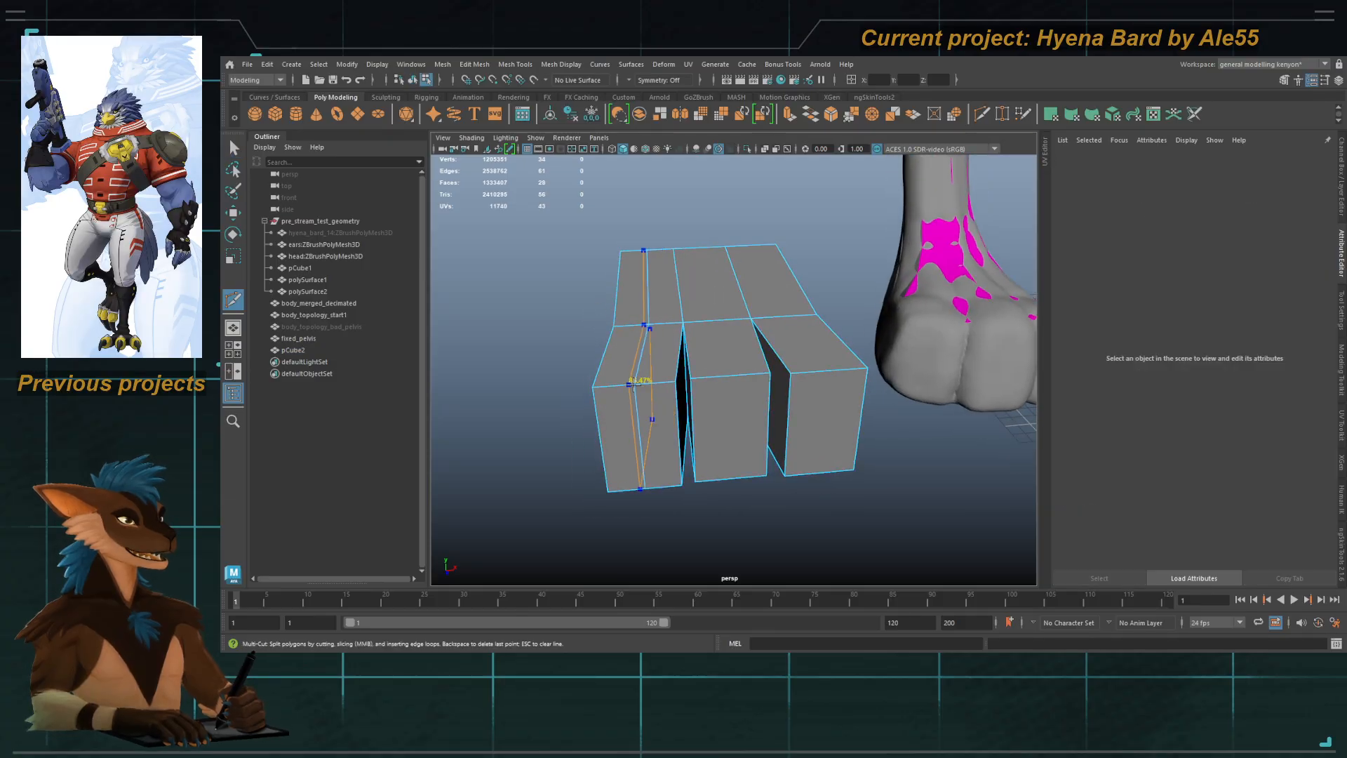
pyautogui.press('q')
pyautogui.click(748, 342)
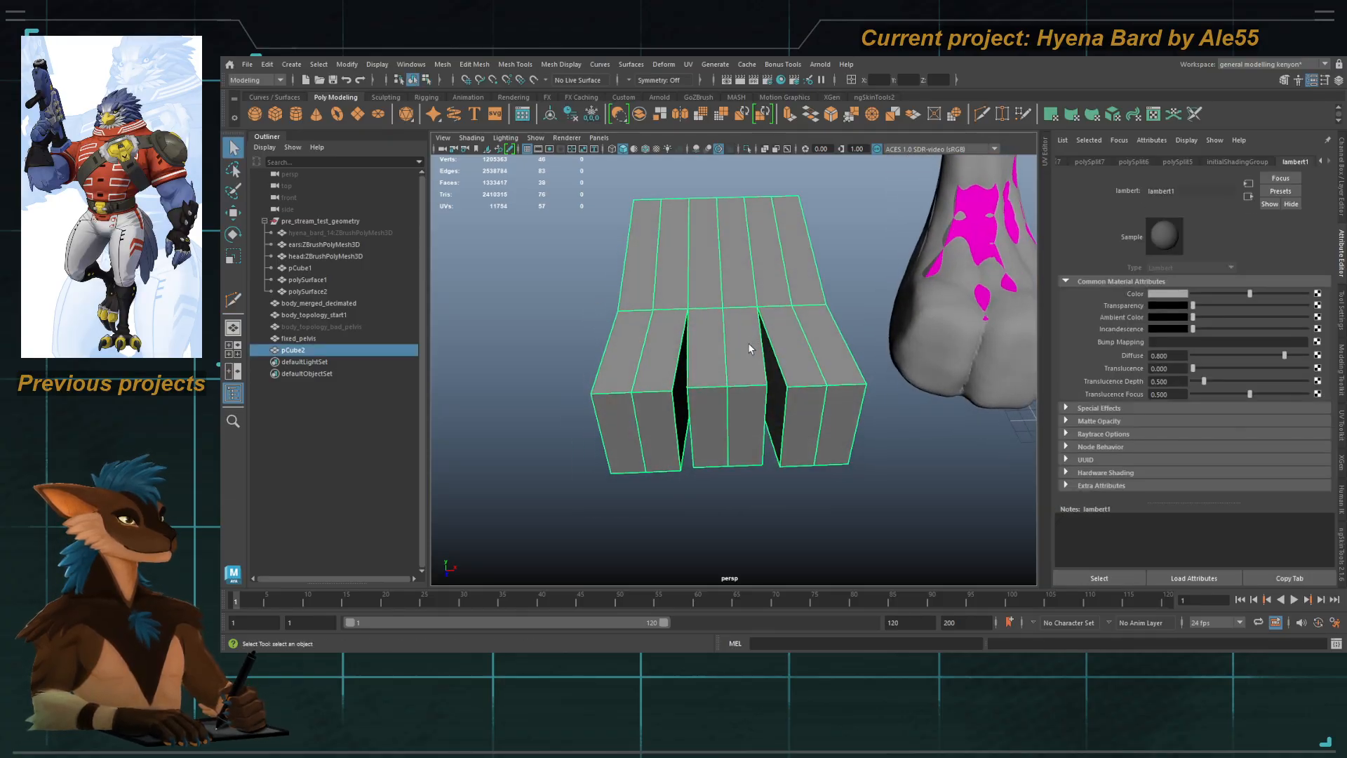
# Step: Insert a crosswise edge loop around the block behind the toes with Multi-Cut
pyautogui.keyDown('alt'); pyautogui.moveTo(748, 342); pyautogui.dragTo(721, 351); pyautogui.keyUp('alt')
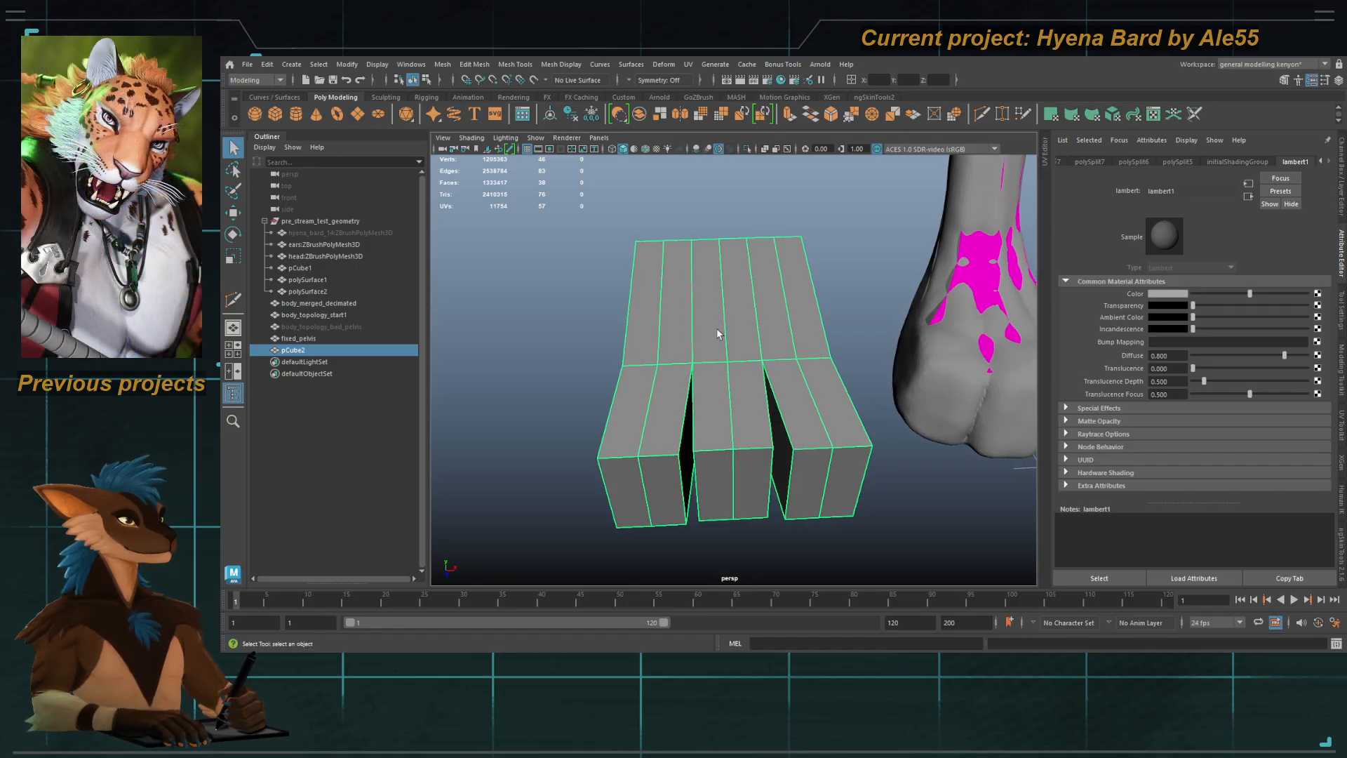
pyautogui.keyDown('alt'); pyautogui.moveTo(725, 336); pyautogui.dragTo(666, 387); pyautogui.keyUp('alt')
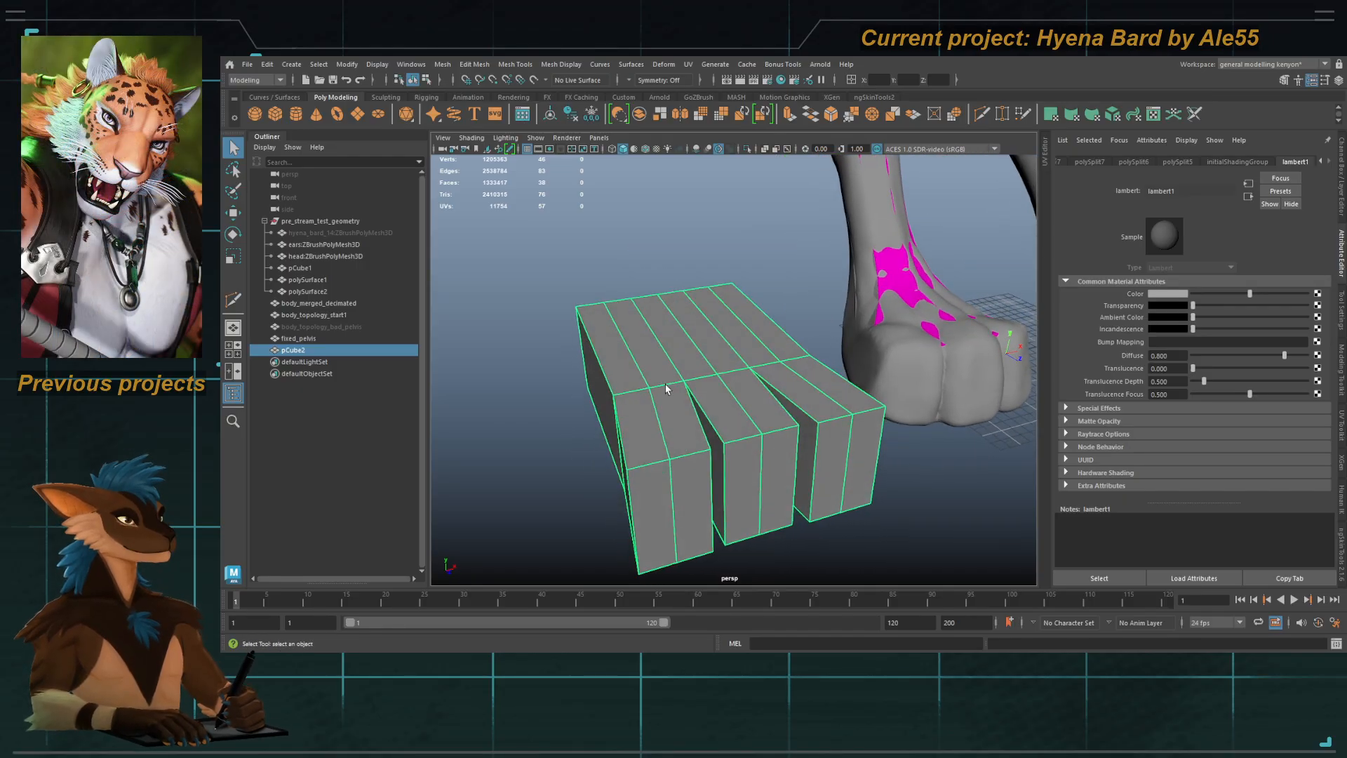
pyautogui.keyDown('alt'); pyautogui.moveTo(678, 332); pyautogui.dragTo(658, 339); pyautogui.keyUp('alt')
pyautogui.keyDown('ctrl'); pyautogui.click(676, 312); pyautogui.keyUp('ctrl')
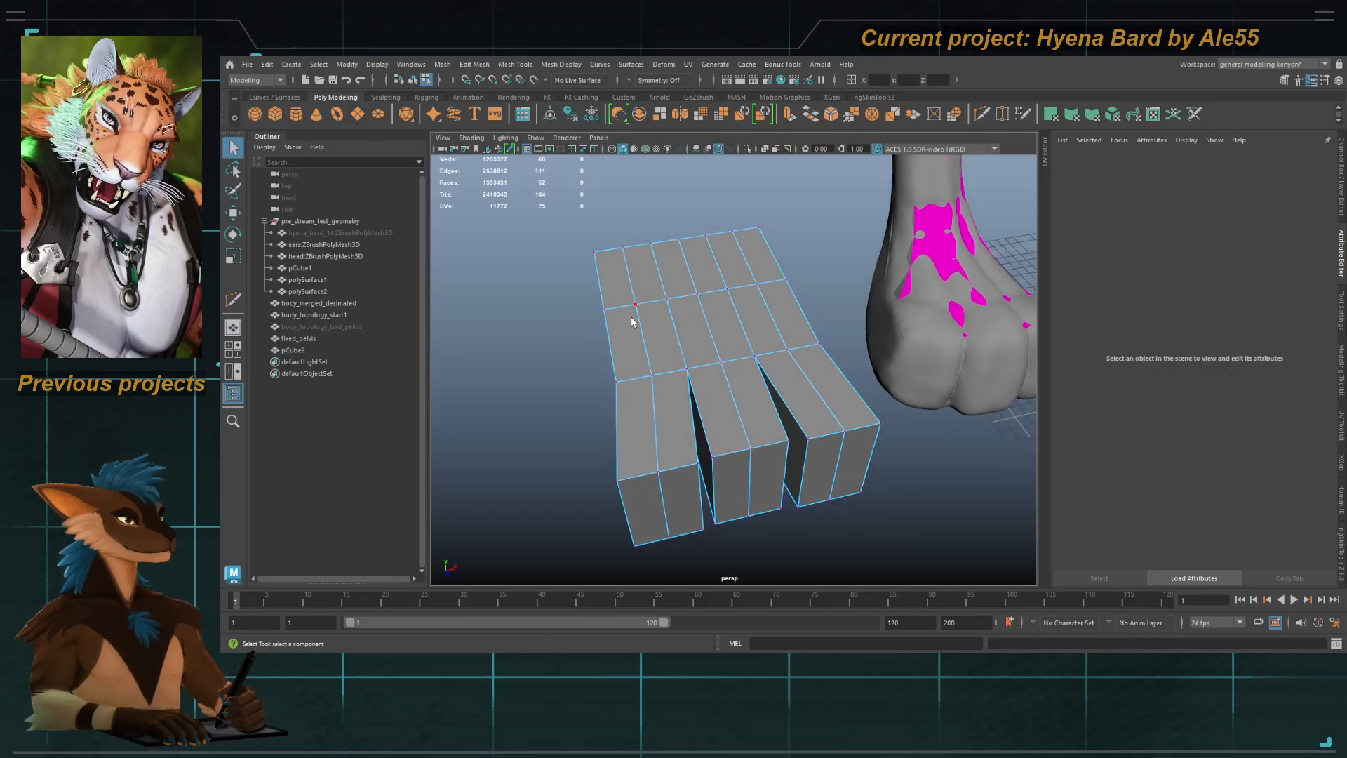
# Step: Add a second crosswise edge loop near the open end and merge the corner vertices on the block's upper side to redirect the edge flow
pyautogui.moveTo(633, 322); pyautogui.dragTo(695, 280, button='right')
pyautogui.press('y')
pyautogui.click(627, 277)
pyautogui.keyDown('alt'); pyautogui.moveTo(705, 302); pyautogui.dragTo(796, 249); pyautogui.keyUp('alt')
pyautogui.press('g')
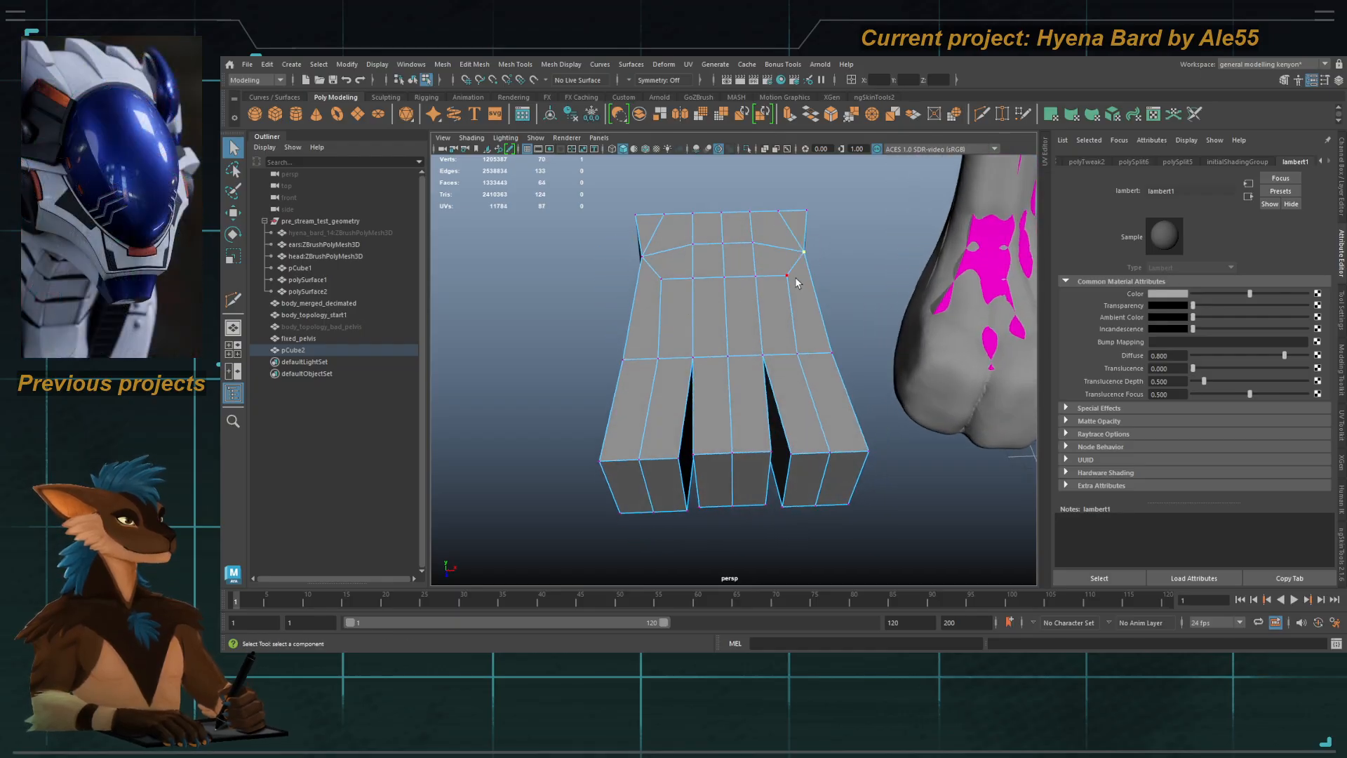
pyautogui.click(785, 220)
# Step: Merge the matching corner vertices on the block's underside
pyautogui.keyDown('alt'); pyautogui.moveTo(775, 258); pyautogui.dragTo(727, 196); pyautogui.keyUp('alt')
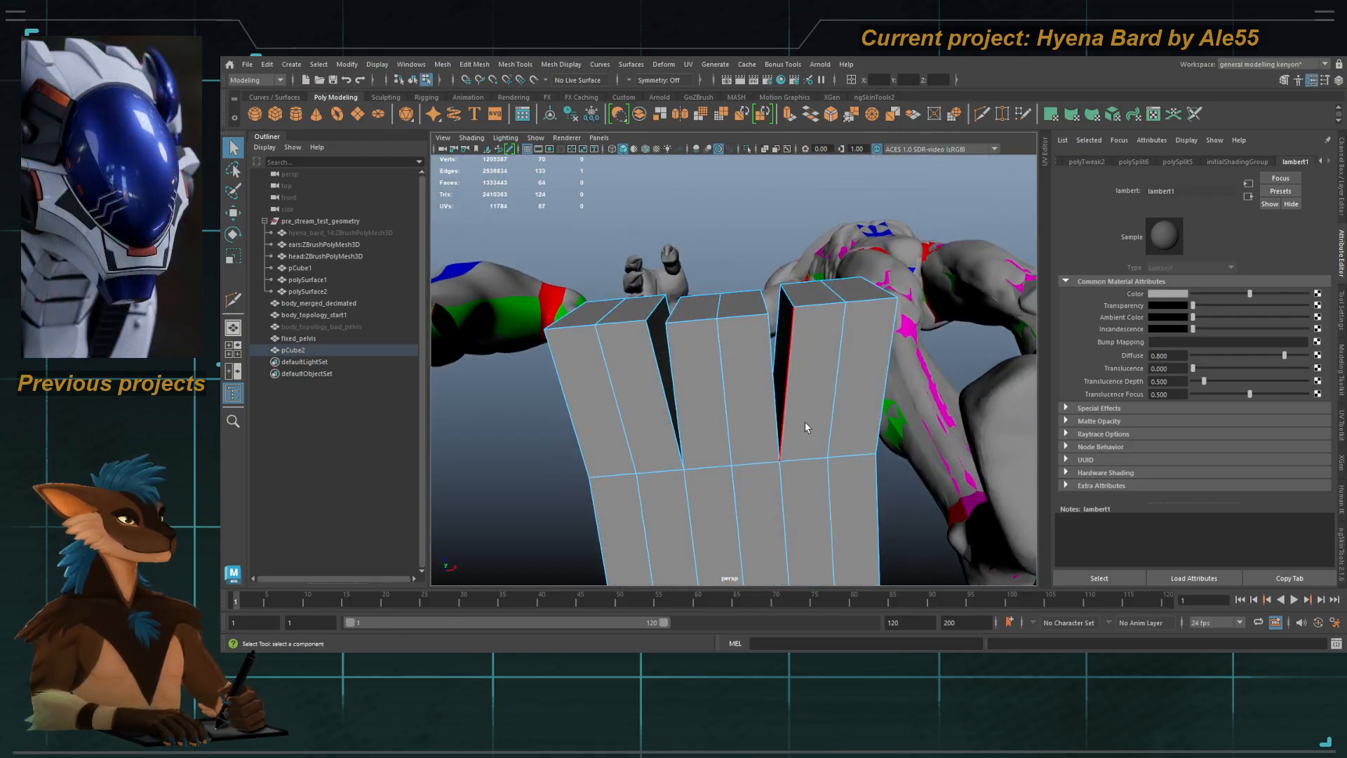
pyautogui.keyDown('alt'); pyautogui.moveTo(806, 422); pyautogui.dragTo(789, 337); pyautogui.keyUp('alt')
pyautogui.press('F8')
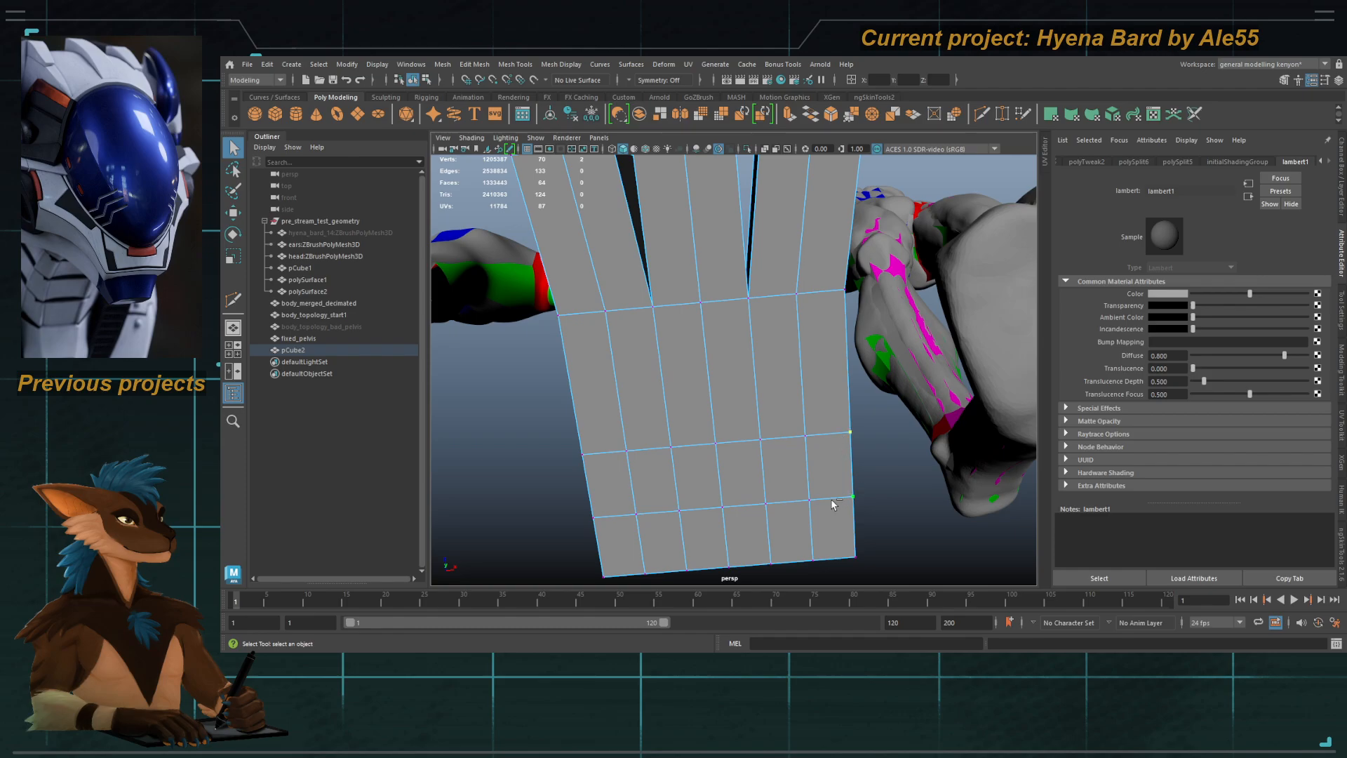
pyautogui.keyDown('shift'); pyautogui.click(822, 501); pyautogui.keyUp('shift')
pyautogui.press('g')
pyautogui.keyDown('alt'); pyautogui.moveTo(654, 479); pyautogui.dragTo(695, 395, button='middle'); pyautogui.keyUp('alt')
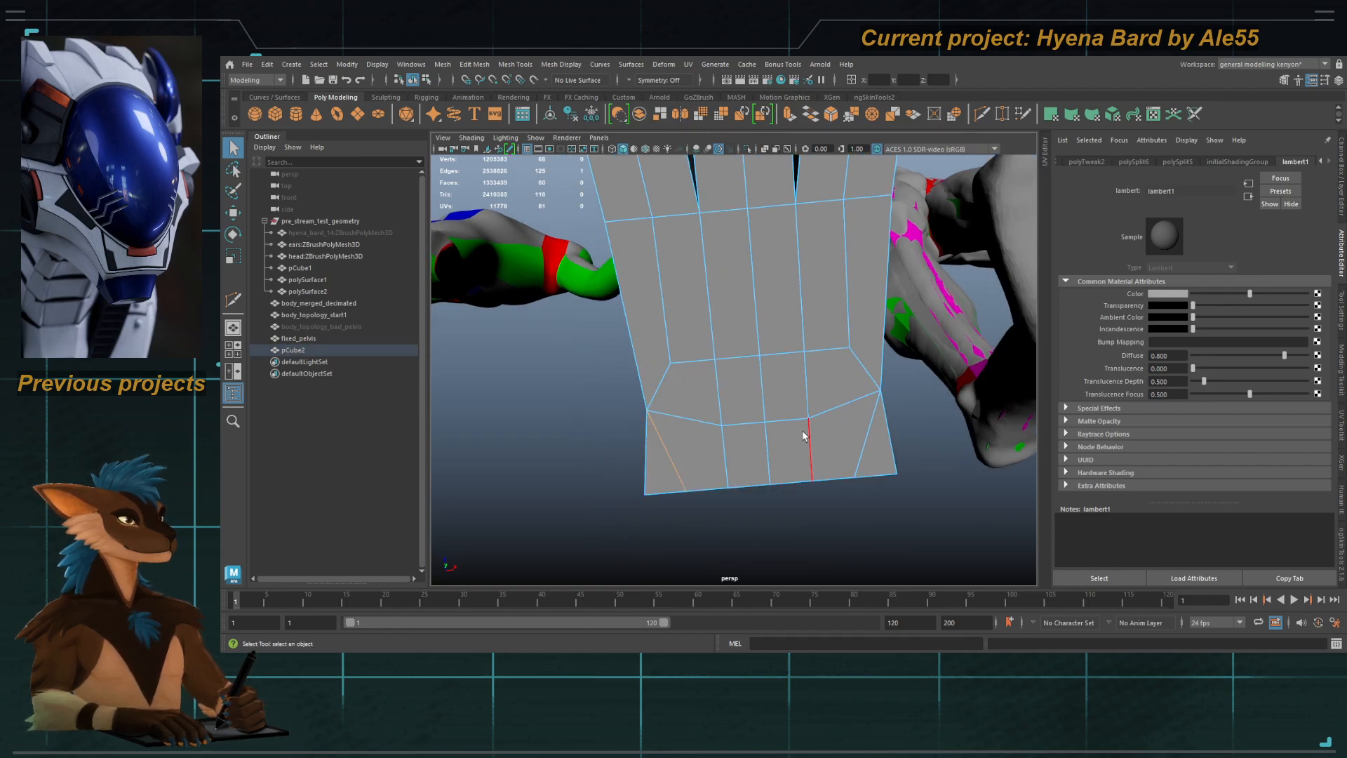
# Step: Delete the leftover outer lengthwise edges between the merged corners and the open end, and return to object mode
pyautogui.keyDown('alt'); pyautogui.moveTo(838, 295); pyautogui.dragTo(795, 429); pyautogui.keyUp('alt')
pyautogui.keyDown('shift'); pyautogui.click(845, 350); pyautogui.keyUp('shift')
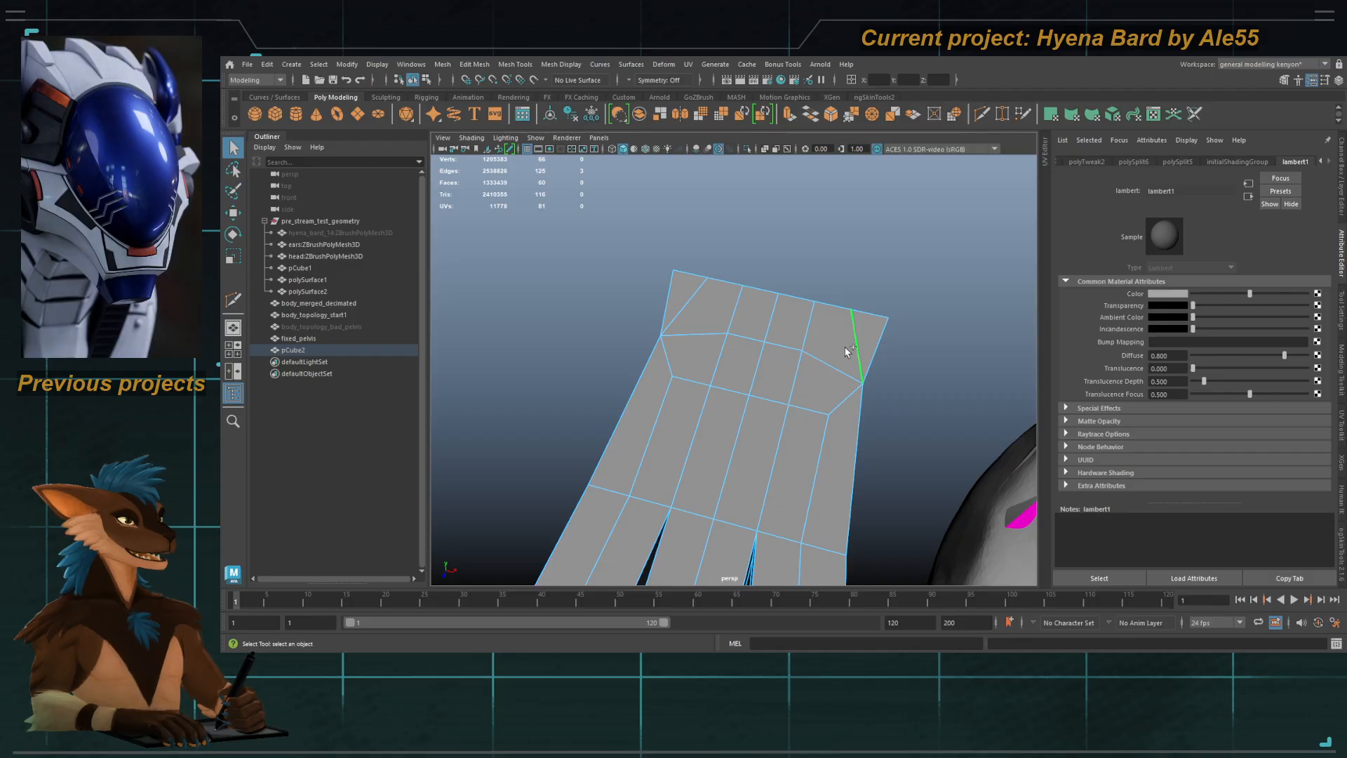
pyautogui.hotkey('ctrl', 'Delete')
pyautogui.moveTo(685, 409); pyautogui.dragTo(744, 365, button='right')
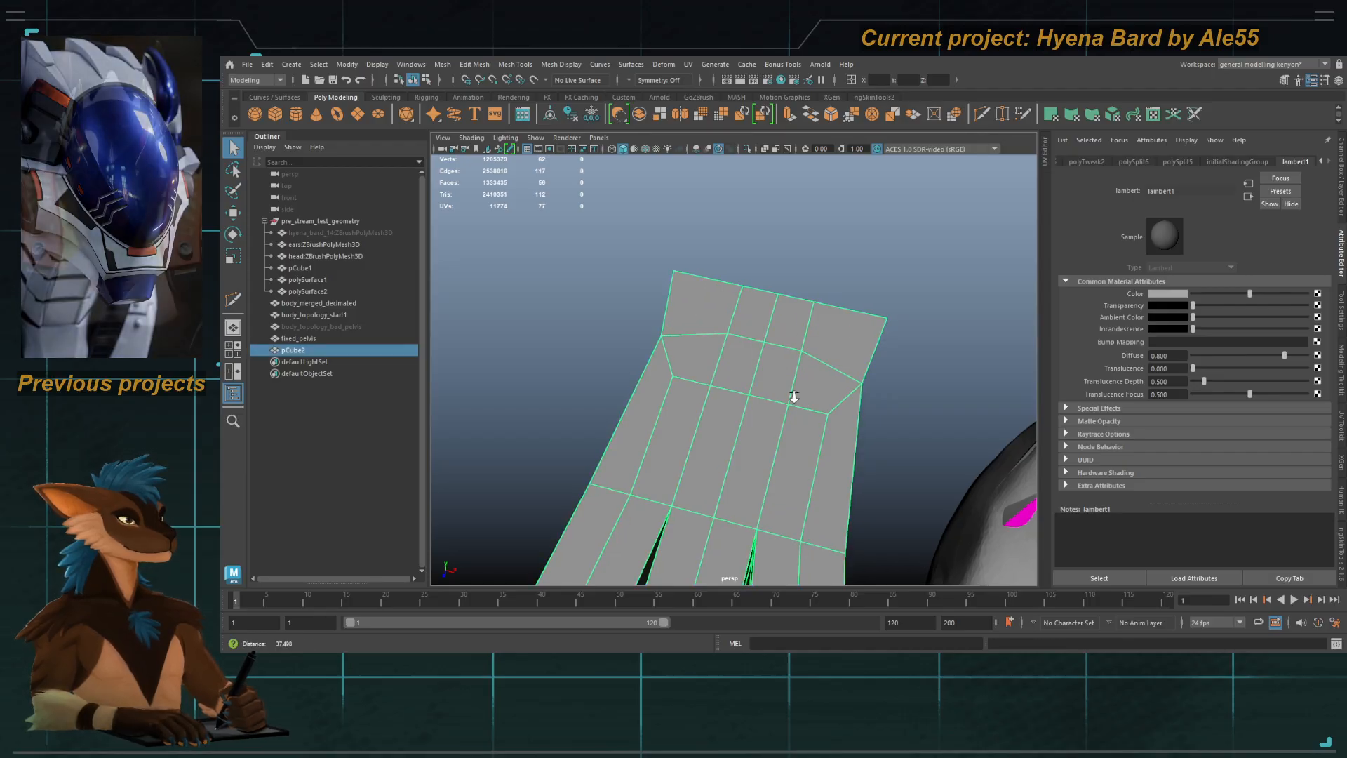
# Step: Insert an edge loop at mid-height around the foot block's sides with Multi-Cut and show the block in smooth preview
pyautogui.scroll(-5, 793, 394)
pyautogui.keyDown('alt'); pyautogui.moveTo(793, 394); pyautogui.dragTo(772, 365); pyautogui.keyUp('alt')
pyautogui.press('3')
pyautogui.press('1')
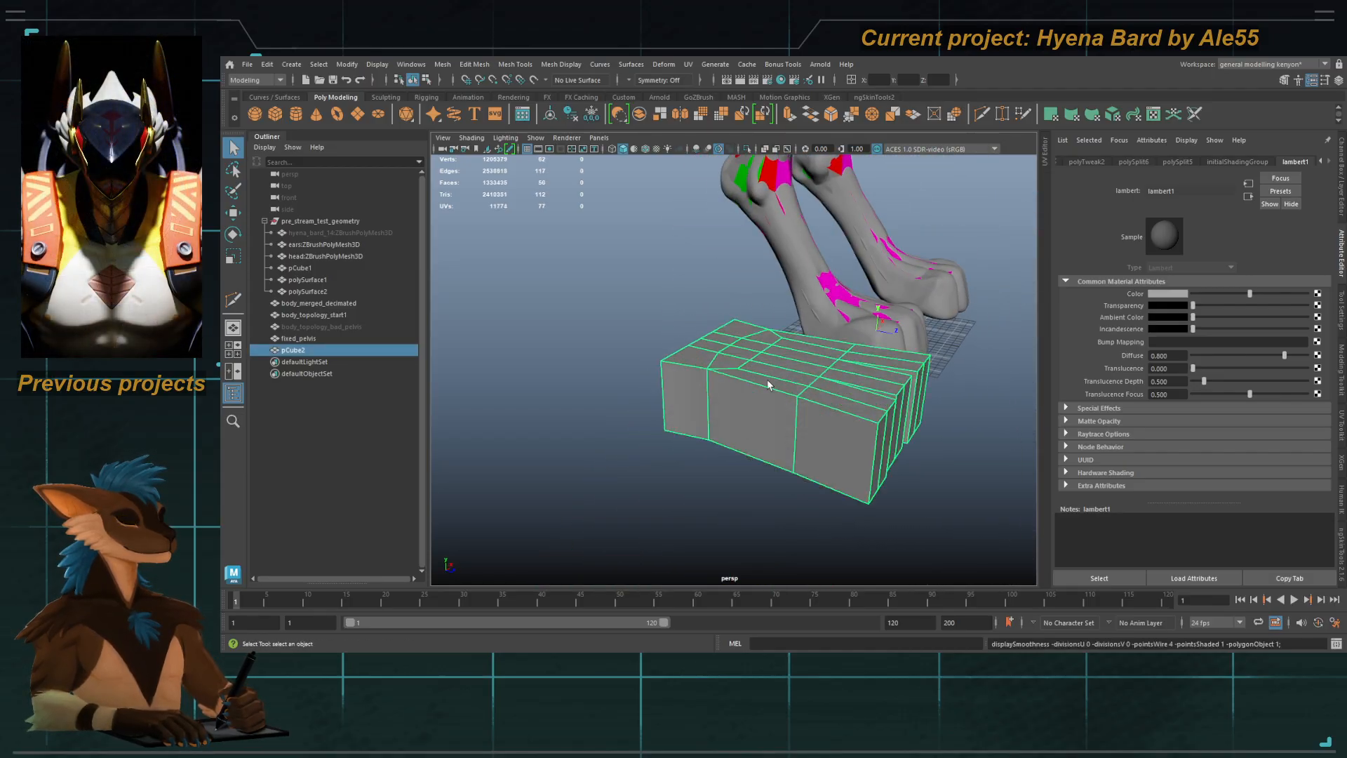
pyautogui.hotkey('ctrl', 'shift', 'x')
pyautogui.keyDown('ctrl'); pyautogui.click(711, 414); pyautogui.keyUp('ctrl')
pyautogui.press('q')
pyautogui.press('3')
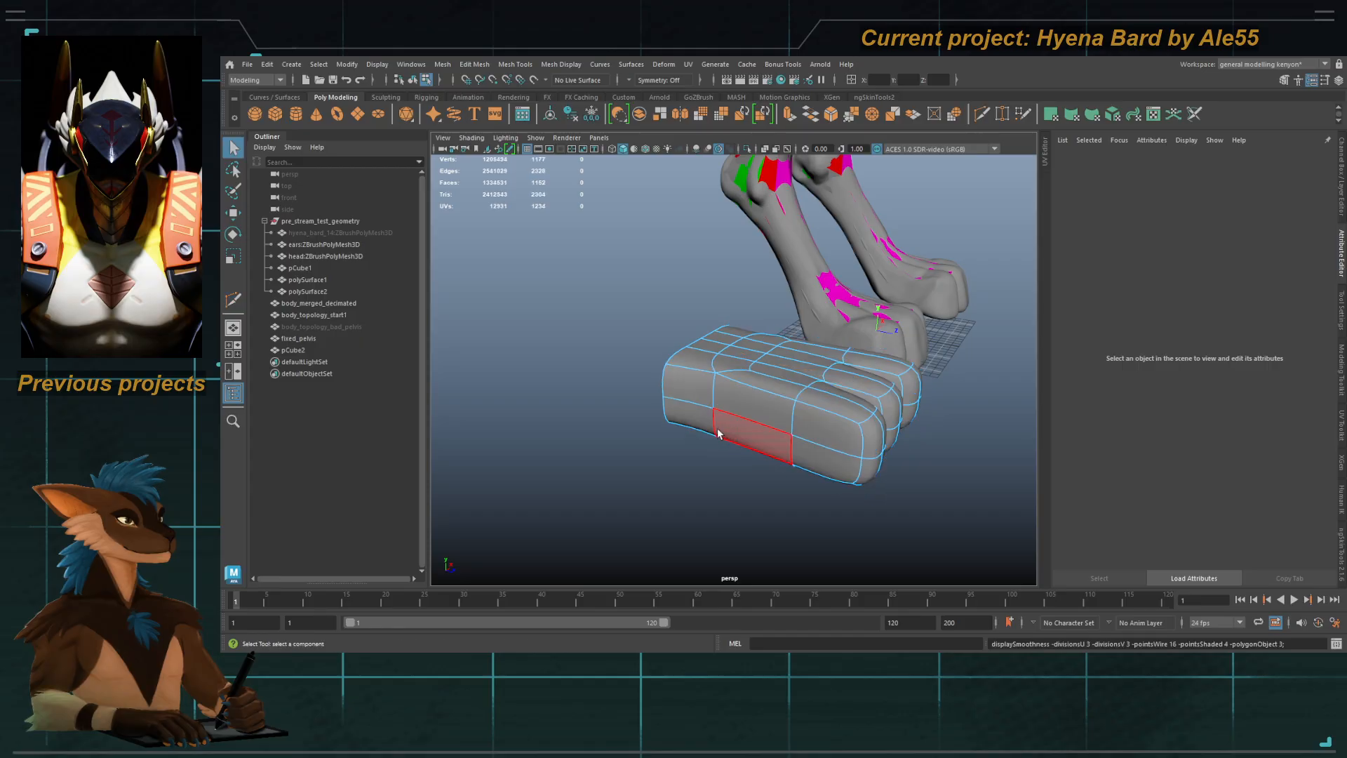
pyautogui.moveTo(719, 433); pyautogui.dragTo(823, 371, button='right')
pyautogui.keyDown('alt'); pyautogui.moveTo(824, 375); pyautogui.dragTo(727, 422); pyautogui.keyUp('alt')
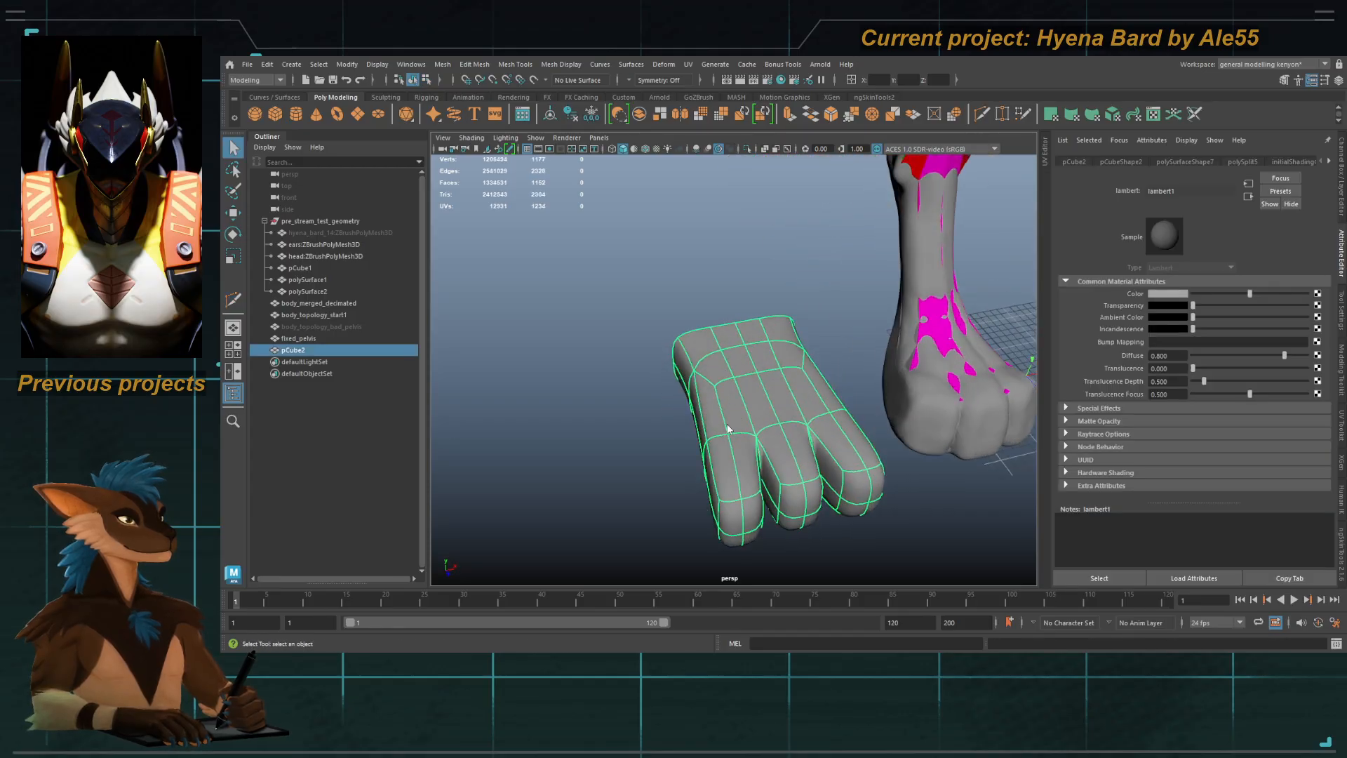
# Step: Assign a new Lambert material to the face loop running along the outer toes and across the foot behind them
pyautogui.moveTo(727, 422); pyautogui.dragTo(729, 472, button='right')
pyautogui.click(756, 380)
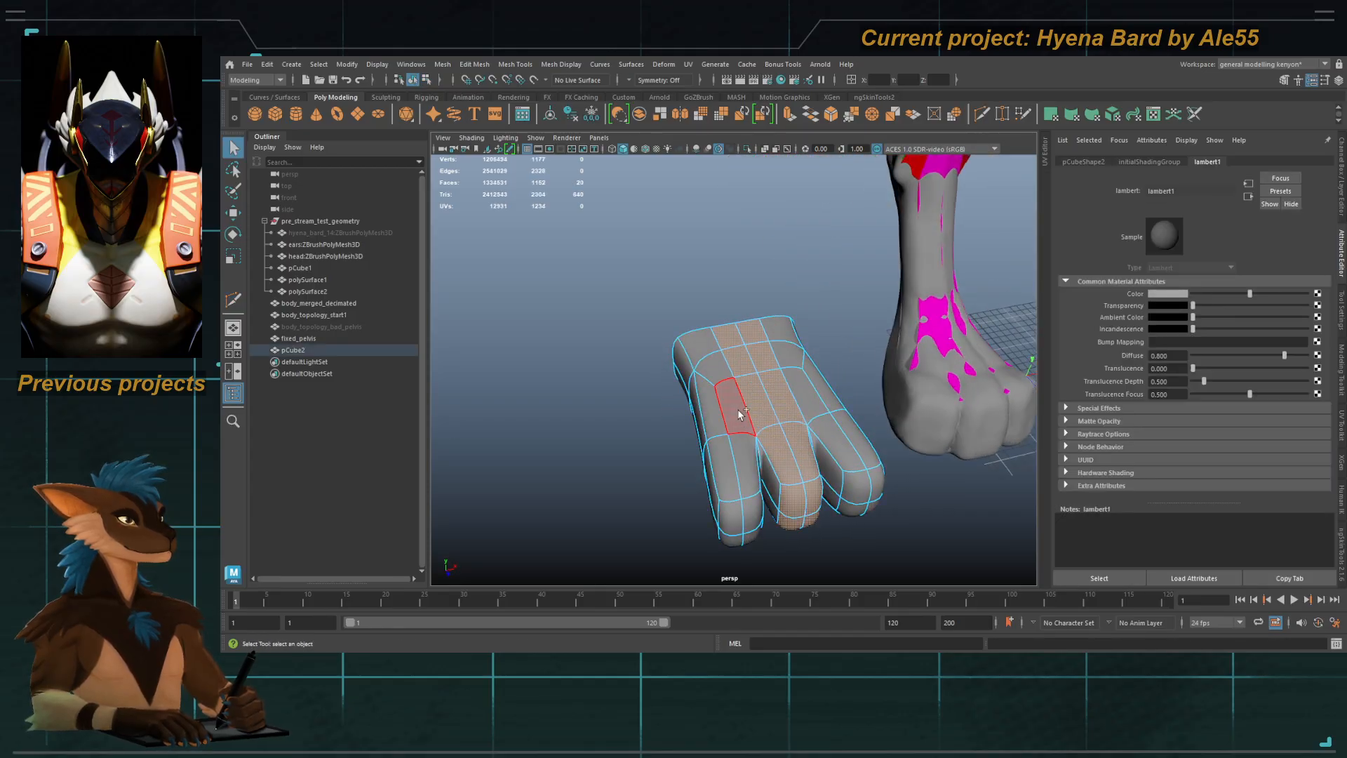
pyautogui.doubleClick(715, 379)
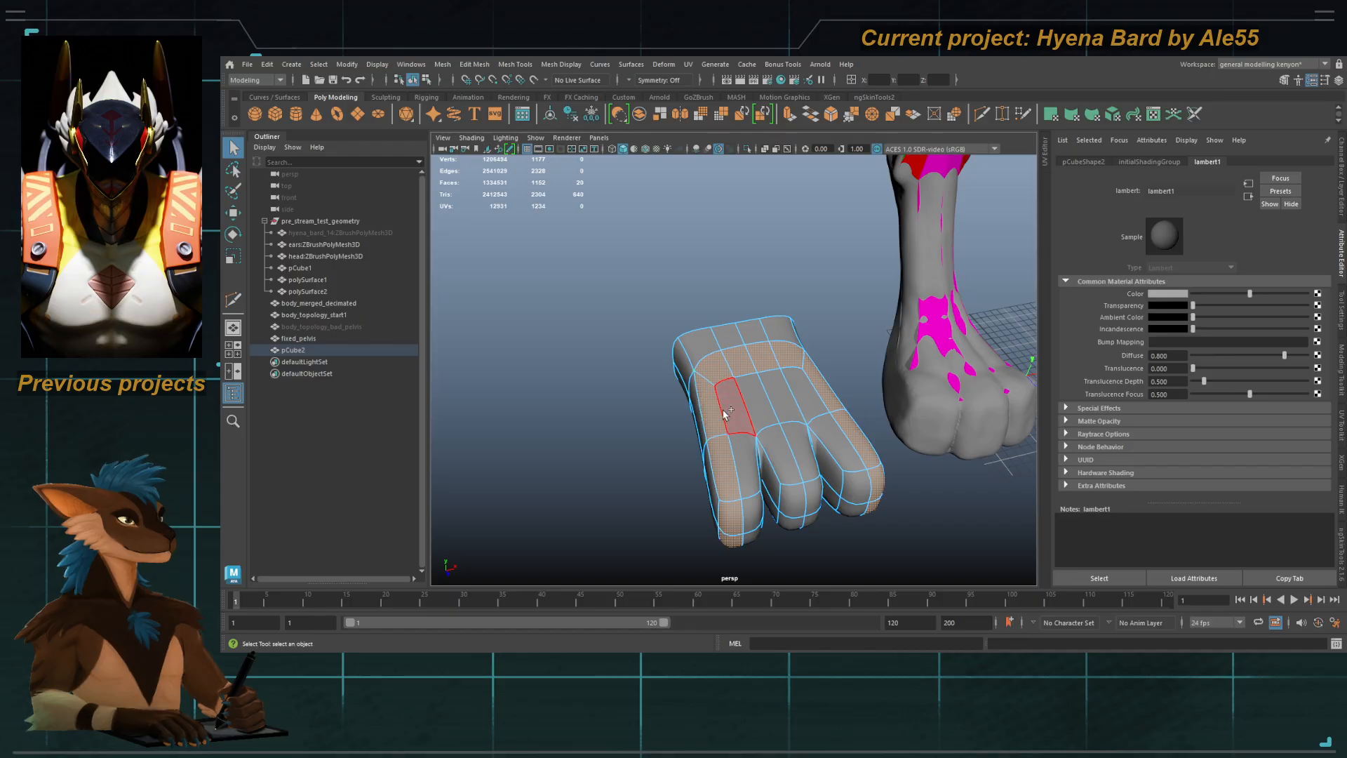
pyautogui.moveTo(733, 414)
pyautogui.keyDown('alt'); pyautogui.mouseDown()
pyautogui.moveTo(772, 396)
pyautogui.moveTo(758, 408)
pyautogui.mouseUp(); pyautogui.keyUp('alt')
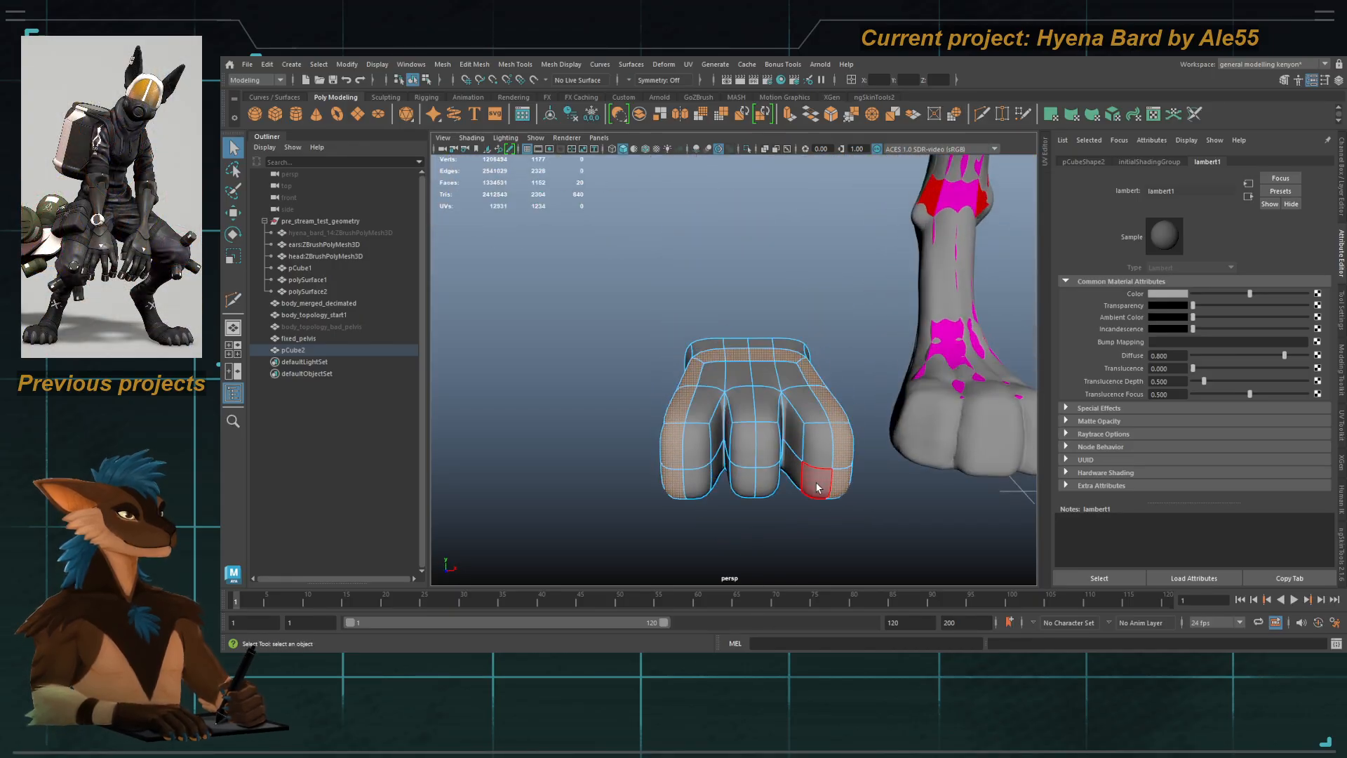
pyautogui.moveTo(704, 371); pyautogui.dragTo(695, 342, button='right')
pyautogui.moveTo(806, 368); pyautogui.dragTo(860, 333, button='right')
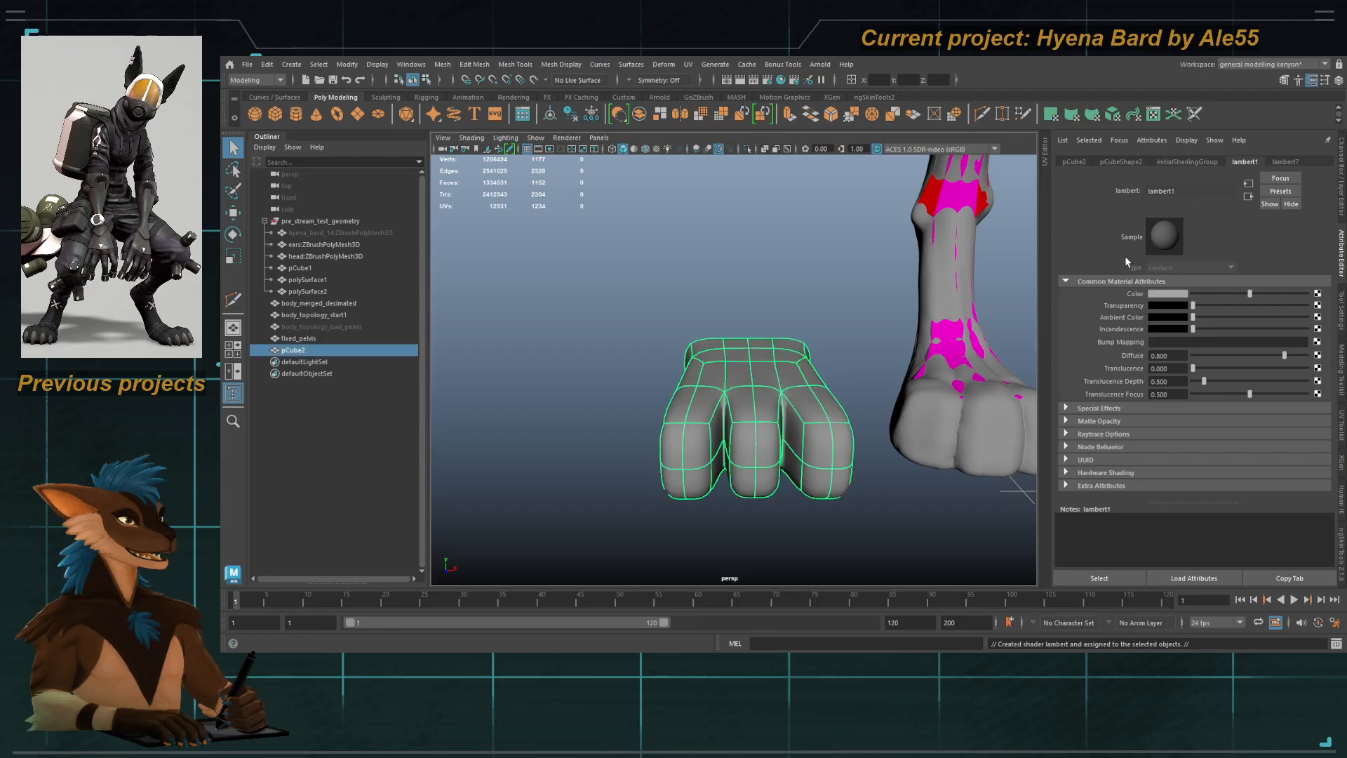
# Step: Rename the newly assigned Lambert material to orange_marker
pyautogui.click(1284, 162)
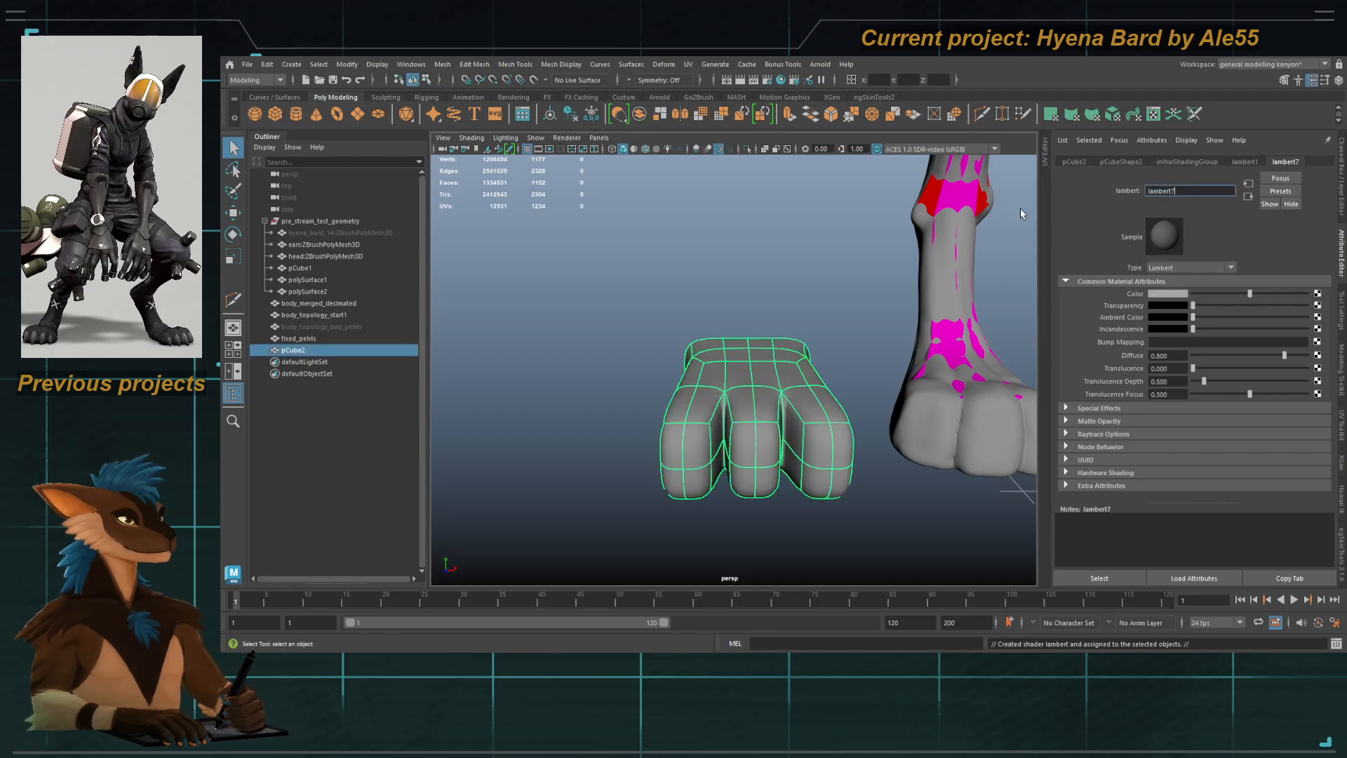
pyautogui.press('BackSpace')
pyautogui.press('BackSpace')
pyautogui.press('BackSpace')
pyautogui.press('BackSpace')
pyautogui.press('BackSpace')
pyautogui.press('BackSpace')
pyautogui.press('BackSpace')
pyautogui.write('orange ')
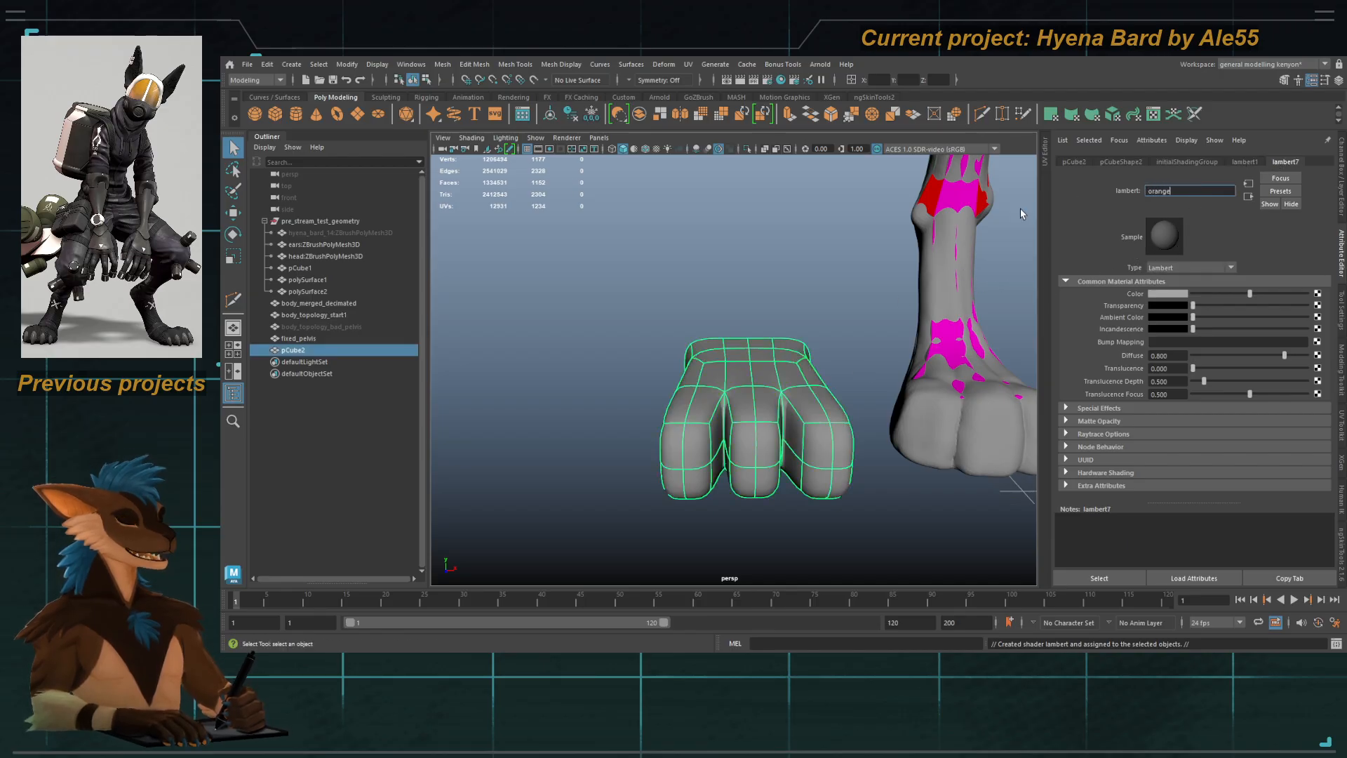
pyautogui.write('marker')
pyautogui.press('Return')
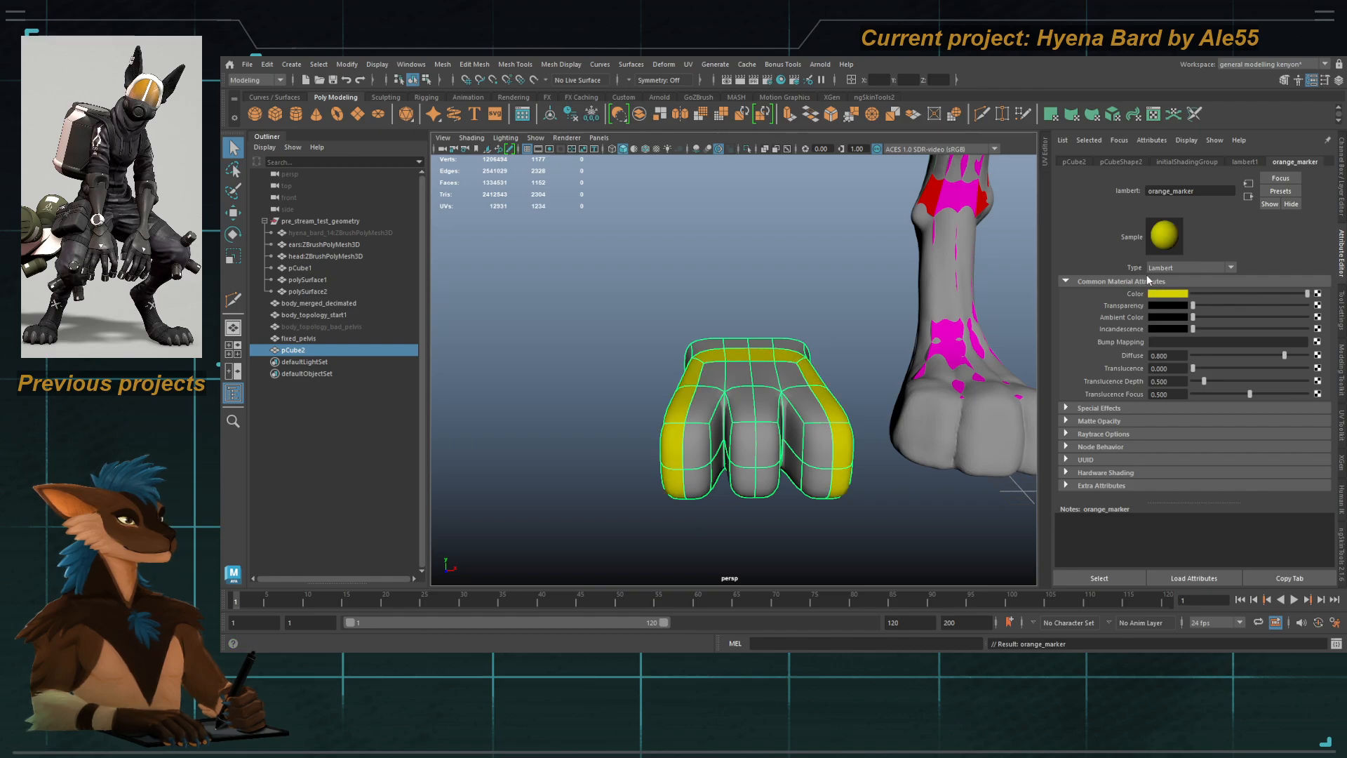
# Step: Set the orange_marker material's colour to a slightly darkened orange and deselect the foot block
pyautogui.click(1288, 282)
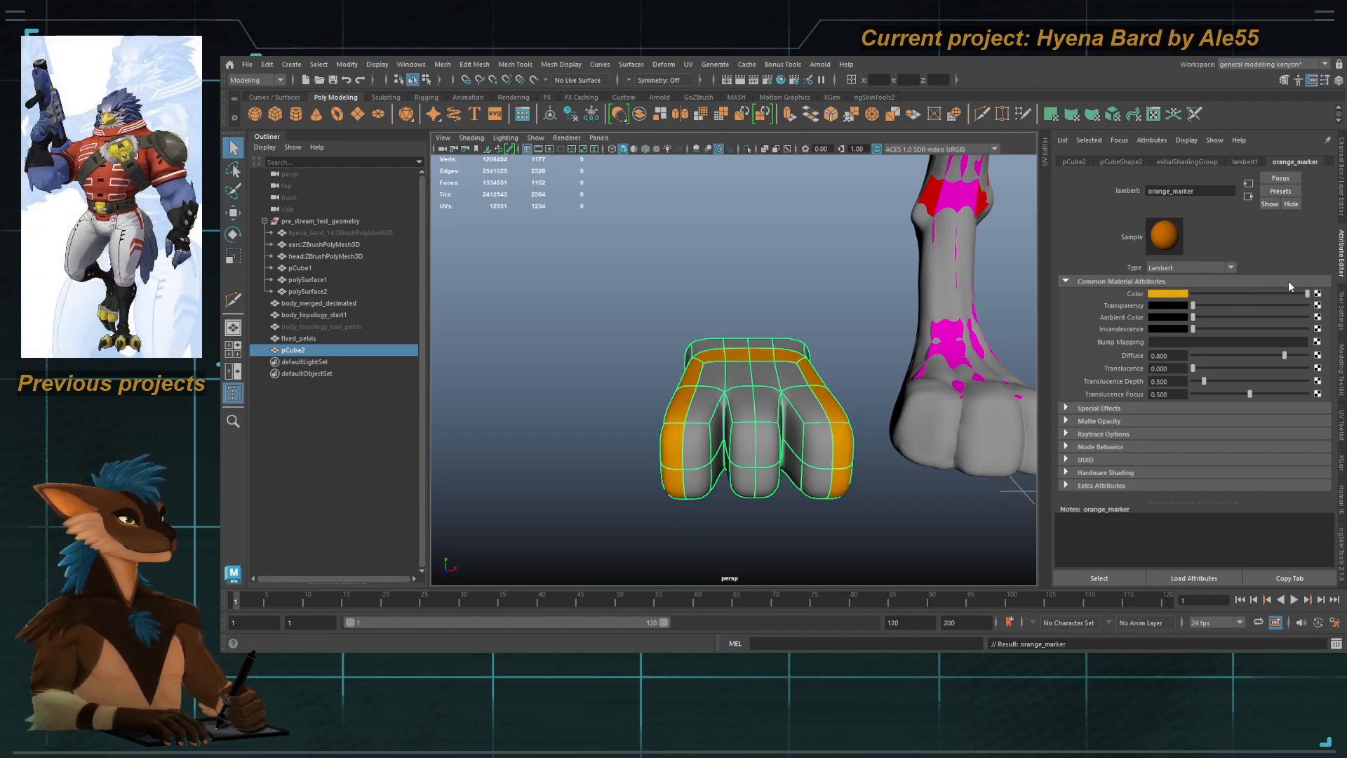
pyautogui.moveTo(1191, 355); pyautogui.dragTo(1211, 342)
pyautogui.click(1280, 281)
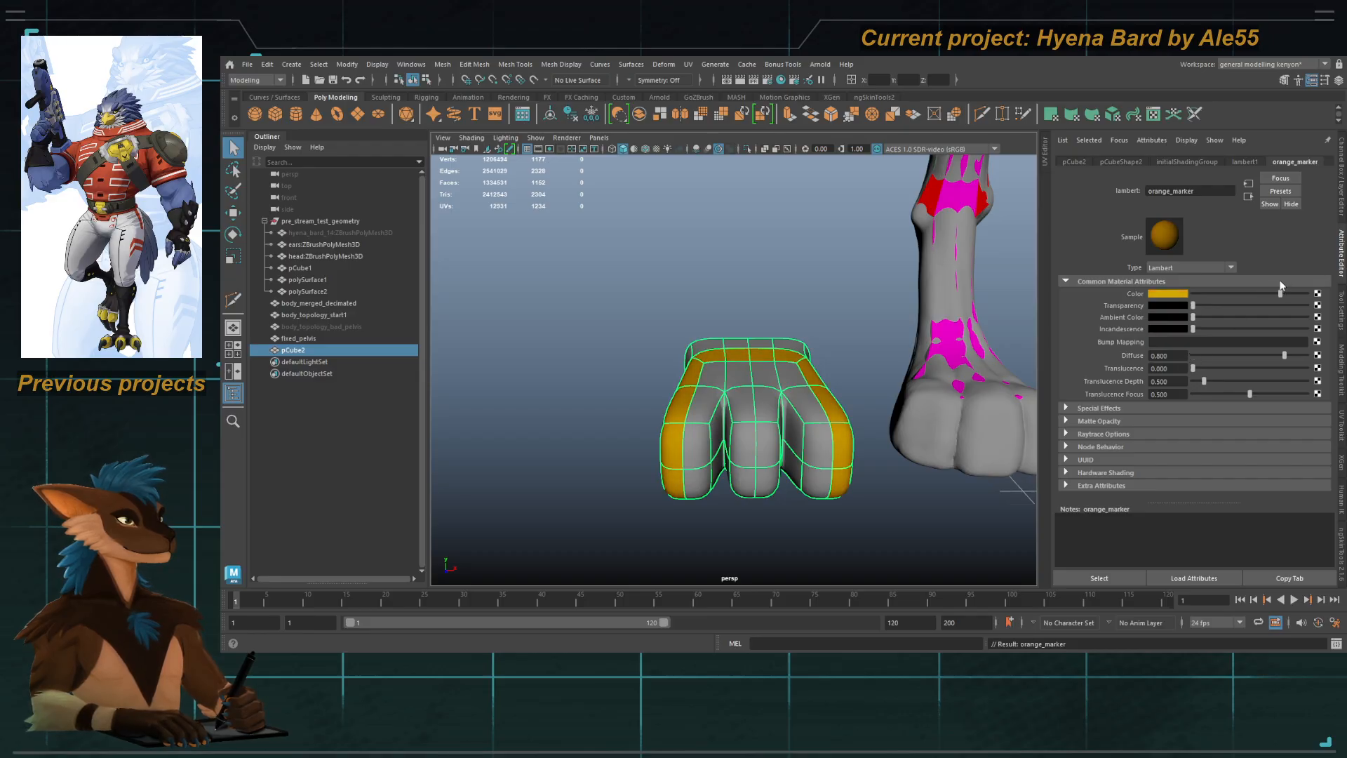
pyautogui.click(1282, 281)
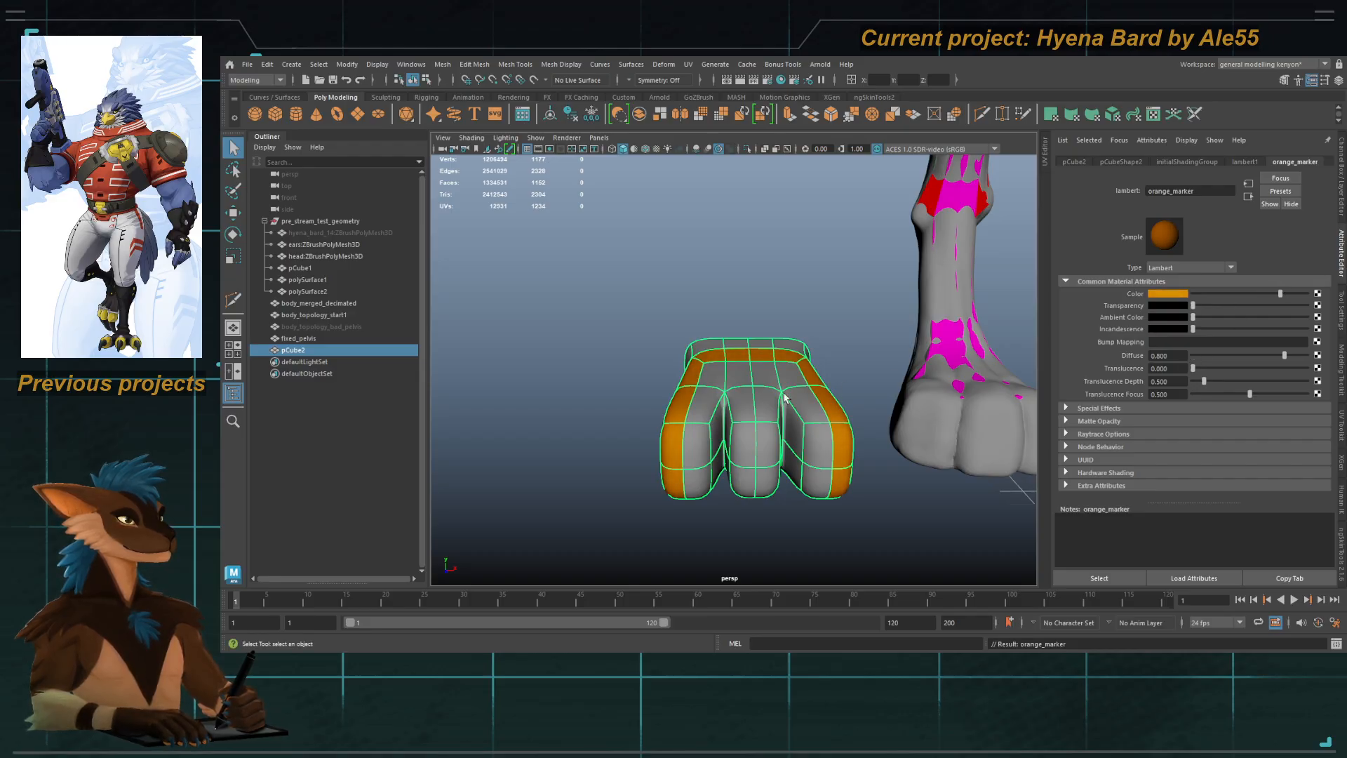
pyautogui.click(793, 271)
# Step: Isolate the fixed_pelvis mesh, examine the edge loops around its ankles and feet, and bring the full scene back into view
pyautogui.keyDown('alt'); pyautogui.moveTo(793, 270); pyautogui.dragTo(793, 344); pyautogui.keyUp('alt')
pyautogui.click(731, 392)
pyautogui.click(793, 344)
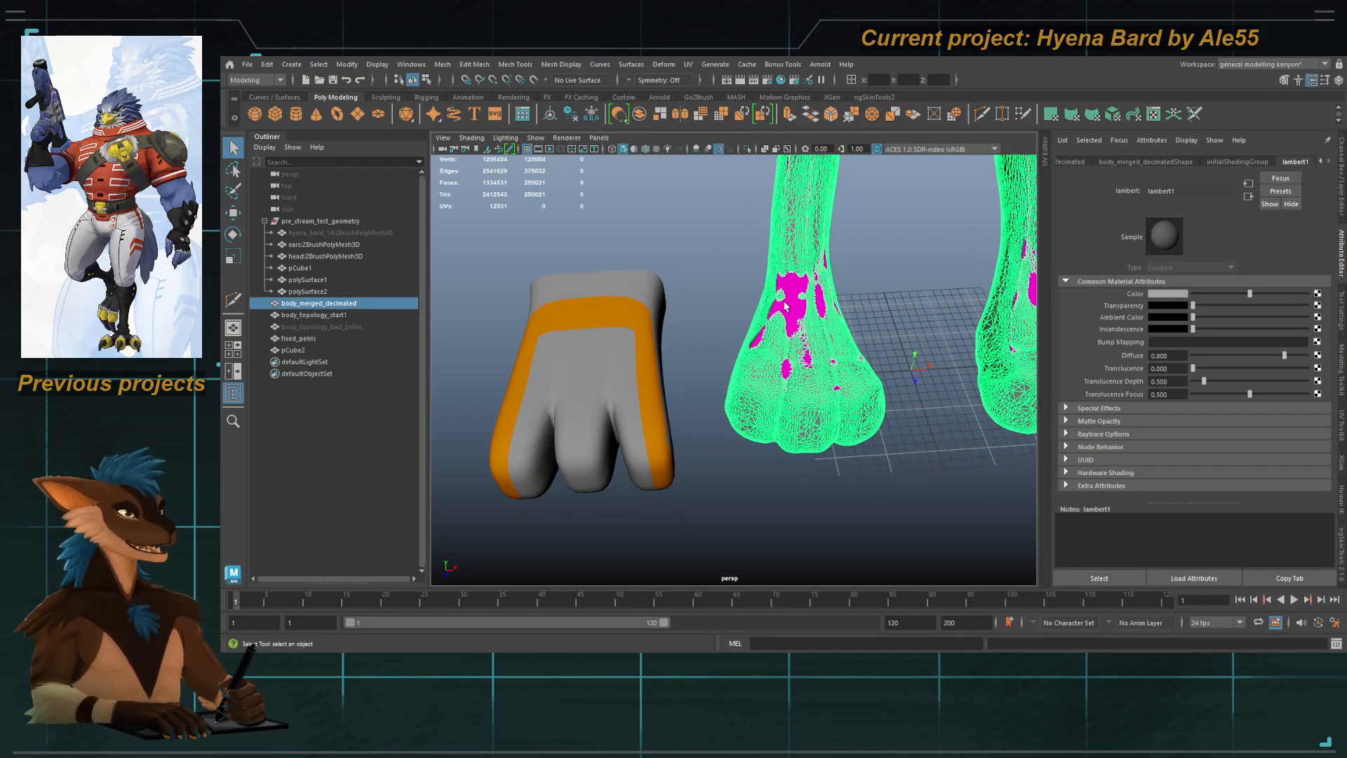
pyautogui.click(796, 316)
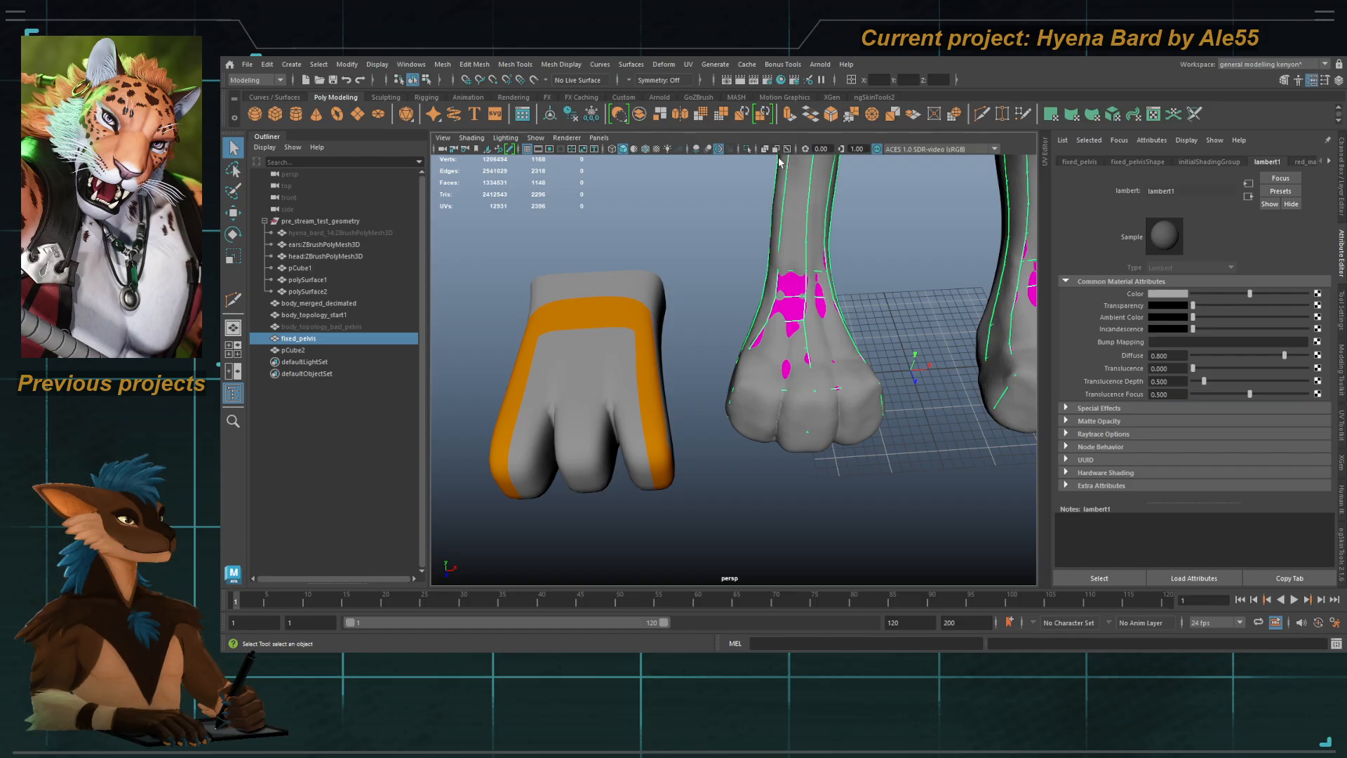
pyautogui.click(747, 149)
pyautogui.press('F9')
pyautogui.keyDown('alt'); pyautogui.moveTo(815, 286); pyautogui.dragTo(691, 382, button='middle'); pyautogui.keyUp('alt')
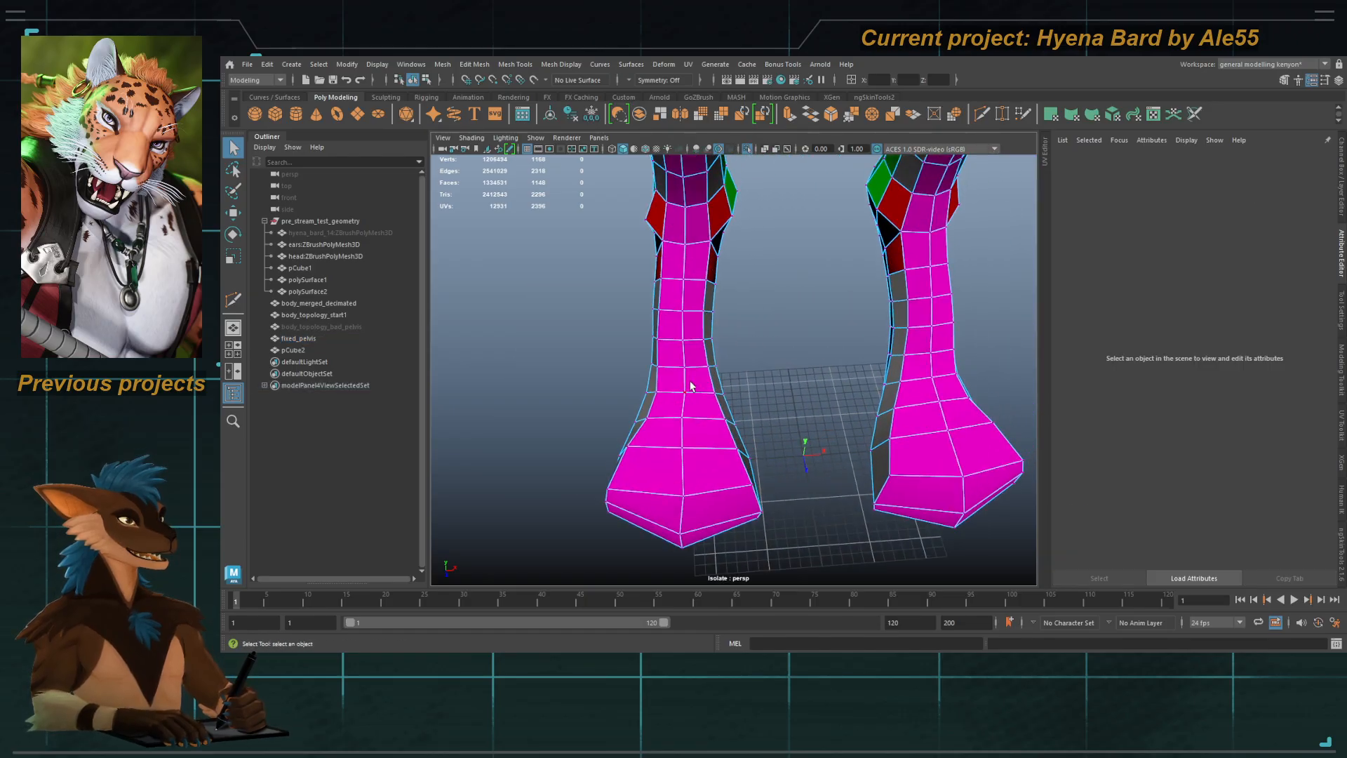
pyautogui.keyDown('alt'); pyautogui.moveTo(688, 386); pyautogui.dragTo(588, 399); pyautogui.keyUp('alt')
pyautogui.click(698, 395)
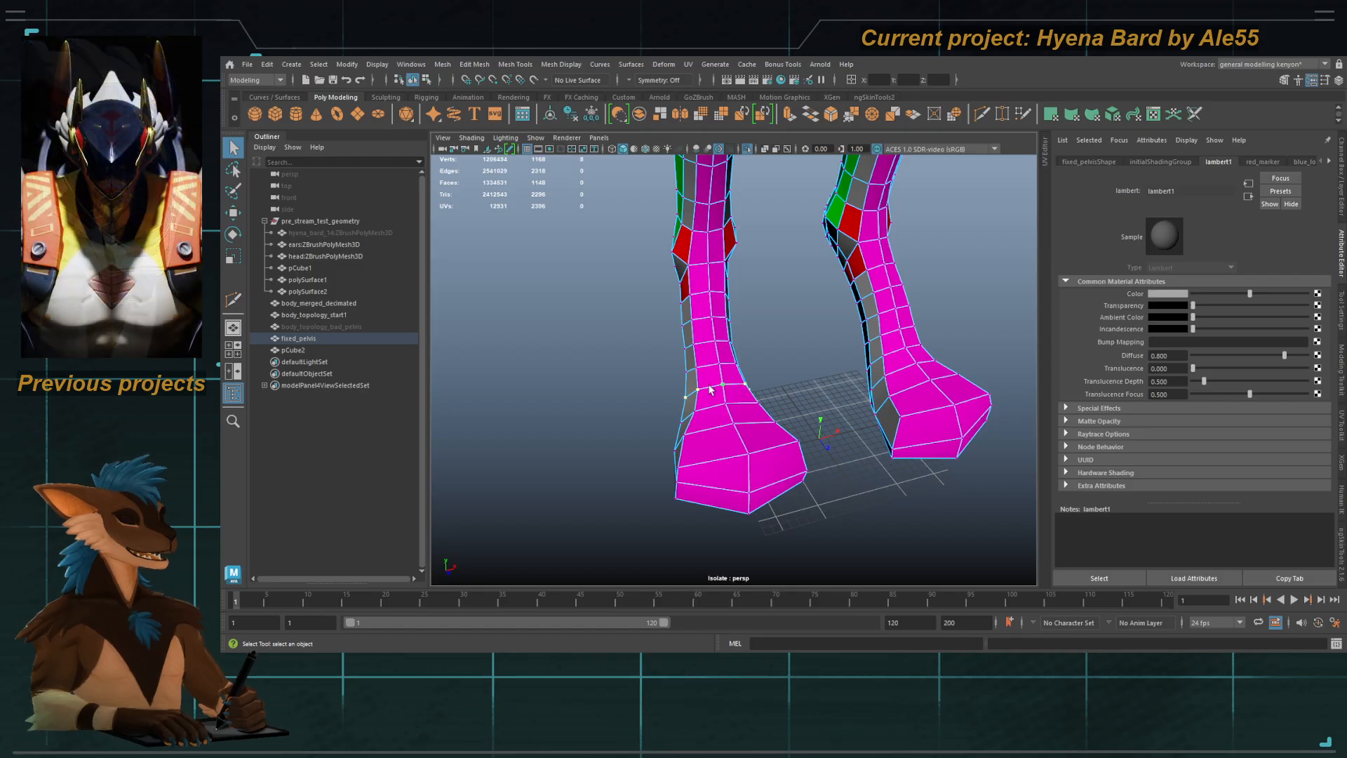
pyautogui.keyDown('alt'); pyautogui.moveTo(581, 165); pyautogui.dragTo(625, 390); pyautogui.keyUp('alt')
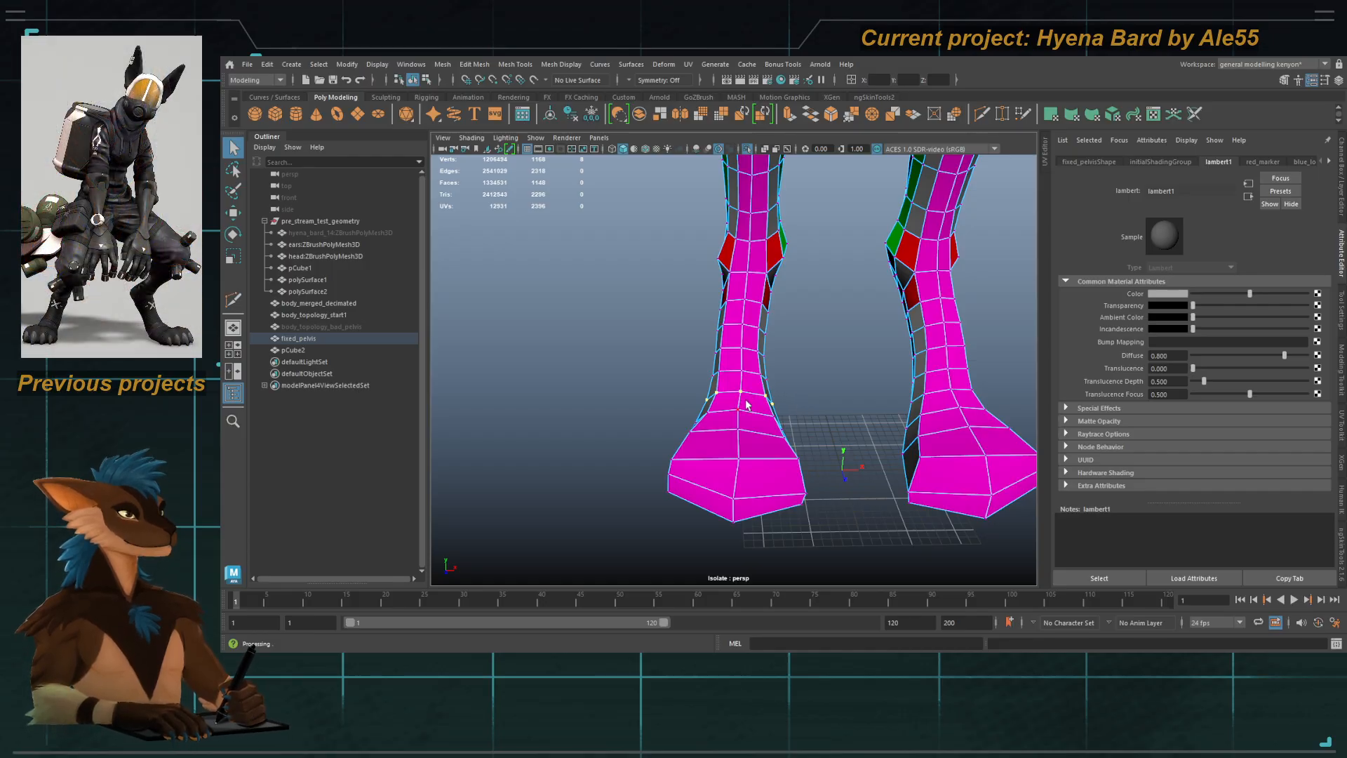
pyautogui.keyDown('alt'); pyautogui.moveTo(691, 420); pyautogui.dragTo(758, 401); pyautogui.keyUp('alt')
pyautogui.press('F8')
pyautogui.moveTo(625, 414)
pyautogui.keyDown('alt'); pyautogui.mouseDown()
pyautogui.moveTo(661, 400)
pyautogui.moveTo(639, 392)
pyautogui.mouseUp(); pyautogui.keyUp('alt')
pyautogui.keyDown('alt'); pyautogui.moveTo(638, 392); pyautogui.dragTo(679, 345, button='middle'); pyautogui.keyUp('alt')
pyautogui.click(746, 150)
pyautogui.keyDown('alt'); pyautogui.moveTo(677, 406); pyautogui.dragTo(619, 442); pyautogui.keyUp('alt')
# Step: Merge the three middle vertices on the upper side of the foot block's open end into one
pyautogui.click(594, 421)
pyautogui.keyDown('alt'); pyautogui.moveTo(593, 420); pyautogui.dragTo(731, 351, button='middle'); pyautogui.keyUp('alt')
pyautogui.scroll(4, 731, 351)
pyautogui.moveTo(731, 351); pyautogui.dragTo(691, 344, button='right')
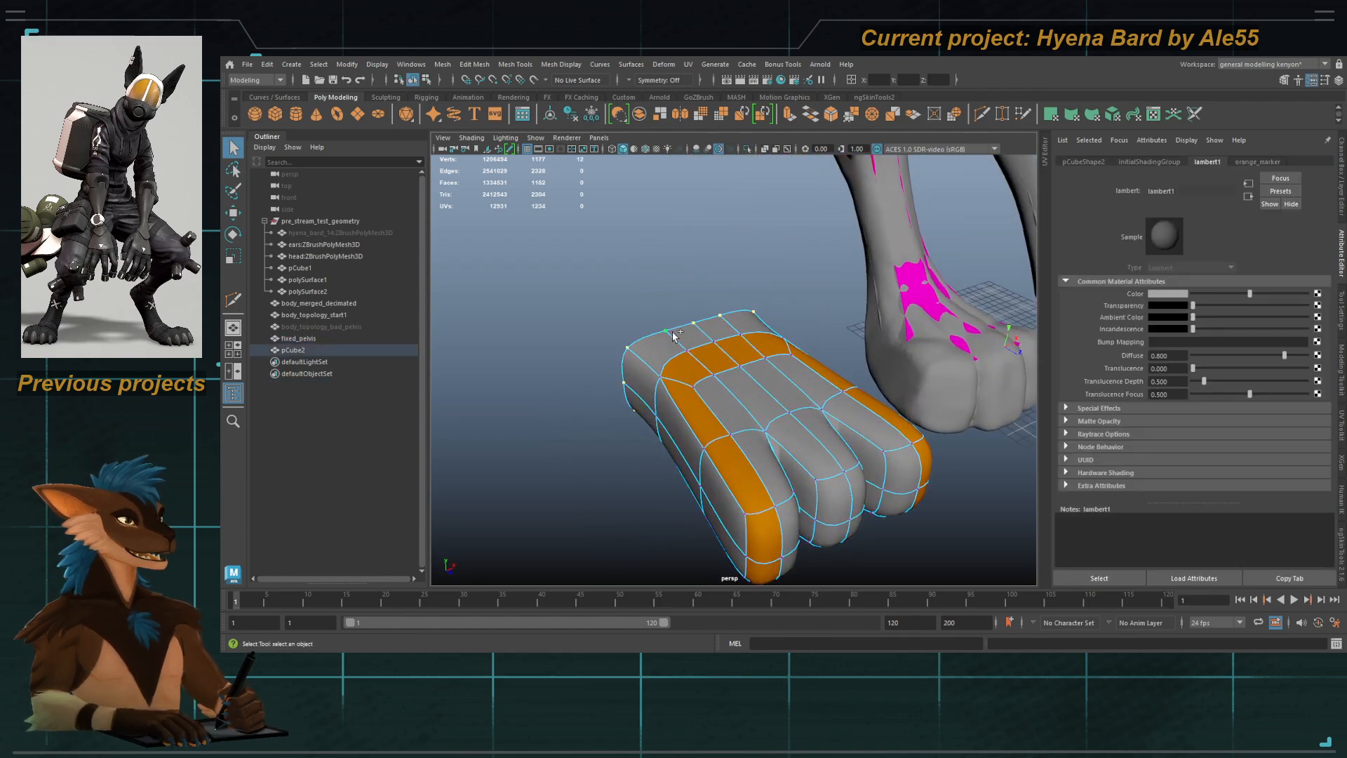
pyautogui.keyDown('alt'); pyautogui.moveTo(691, 330); pyautogui.dragTo(576, 403); pyautogui.keyUp('alt')
pyautogui.keyDown('alt'); pyautogui.moveTo(662, 415); pyautogui.dragTo(667, 410, button='middle'); pyautogui.keyUp('alt')
pyautogui.moveTo(668, 410)
pyautogui.keyDown('alt'); pyautogui.mouseDown()
pyautogui.moveTo(694, 379)
pyautogui.moveTo(685, 369)
pyautogui.moveTo(731, 212)
pyautogui.moveTo(730, 364)
pyautogui.mouseUp(); pyautogui.keyUp('alt')
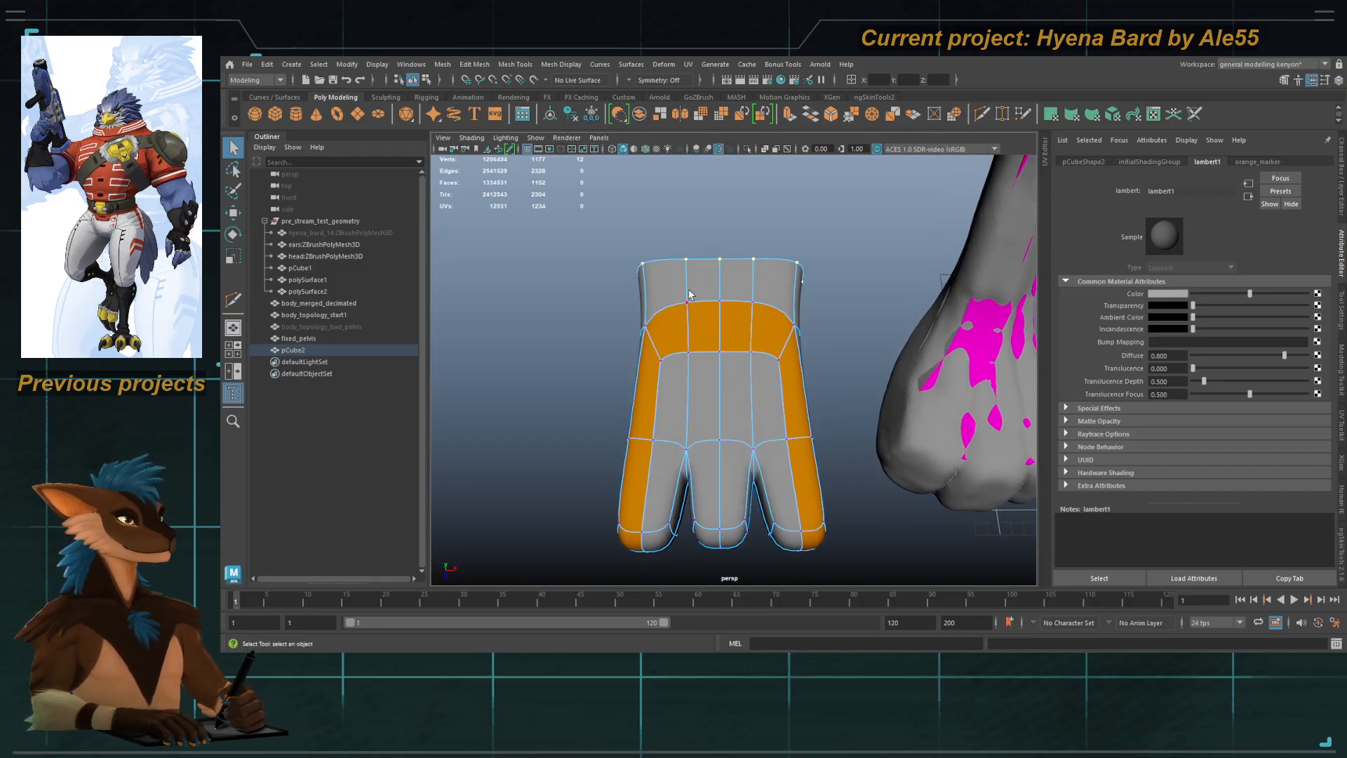
pyautogui.click(688, 271)
pyautogui.keyDown('shift'); pyautogui.click(724, 267); pyautogui.keyUp('shift')
pyautogui.keyDown('shift'); pyautogui.click(746, 275); pyautogui.keyUp('shift')
pyautogui.press('g')
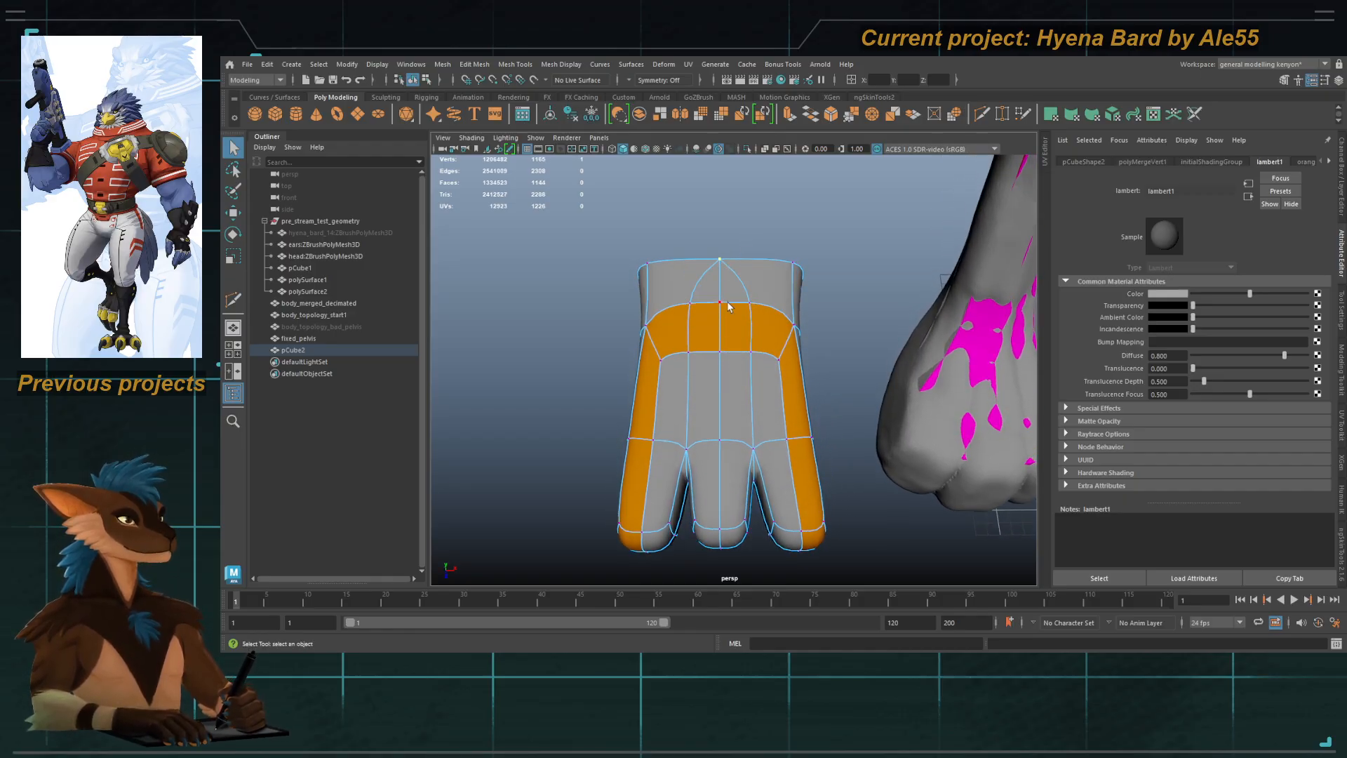
# Step: Merge the matching three middle vertices on the underside of the open end
pyautogui.keyDown('alt'); pyautogui.moveTo(727, 304); pyautogui.dragTo(757, 238); pyautogui.keyUp('alt')
pyautogui.keyDown('shift'); pyautogui.click(668, 438); pyautogui.keyUp('shift')
pyautogui.keyDown('shift'); pyautogui.click(693, 458); pyautogui.keyUp('shift')
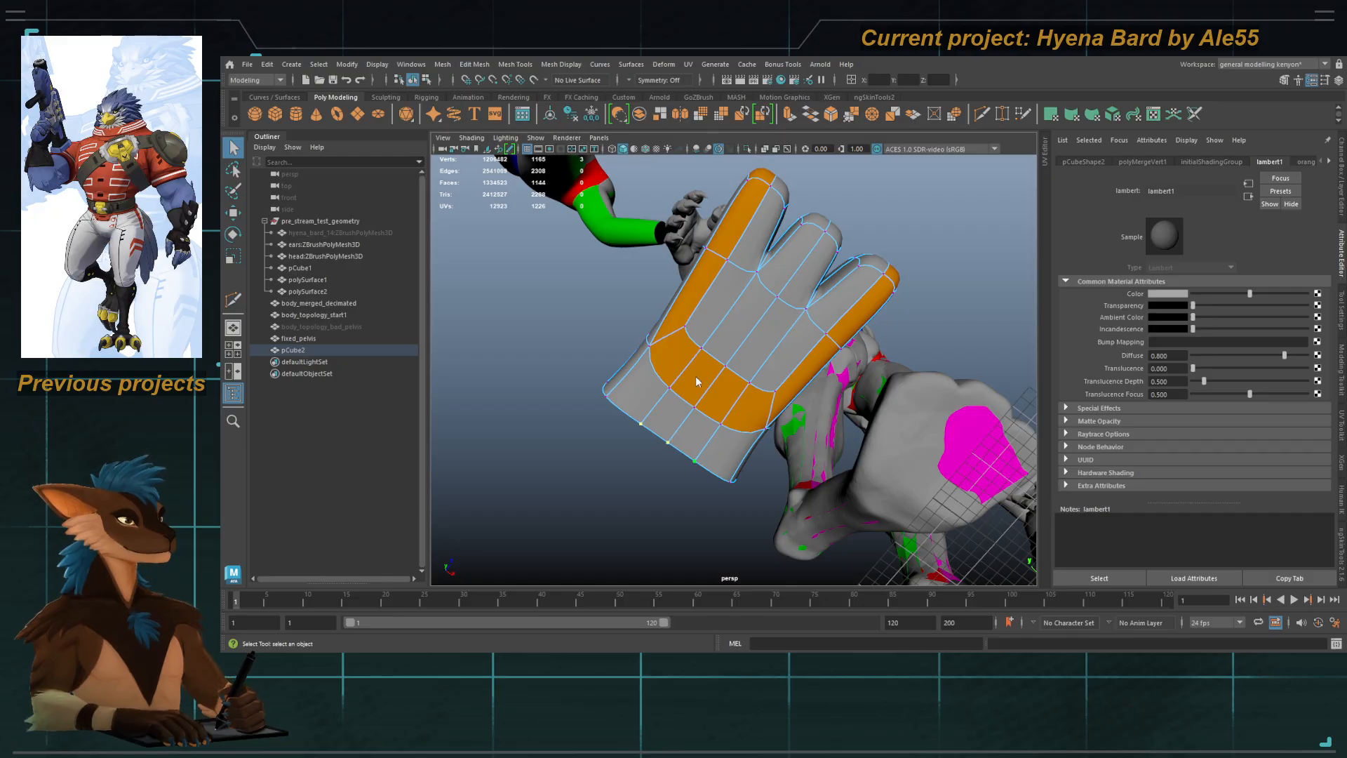
pyautogui.press('g')
pyautogui.keyDown('alt'); pyautogui.moveTo(697, 373); pyautogui.dragTo(678, 406); pyautogui.keyUp('alt')
pyautogui.keyDown('alt'); pyautogui.moveTo(677, 338); pyautogui.dragTo(681, 373); pyautogui.keyUp('alt')
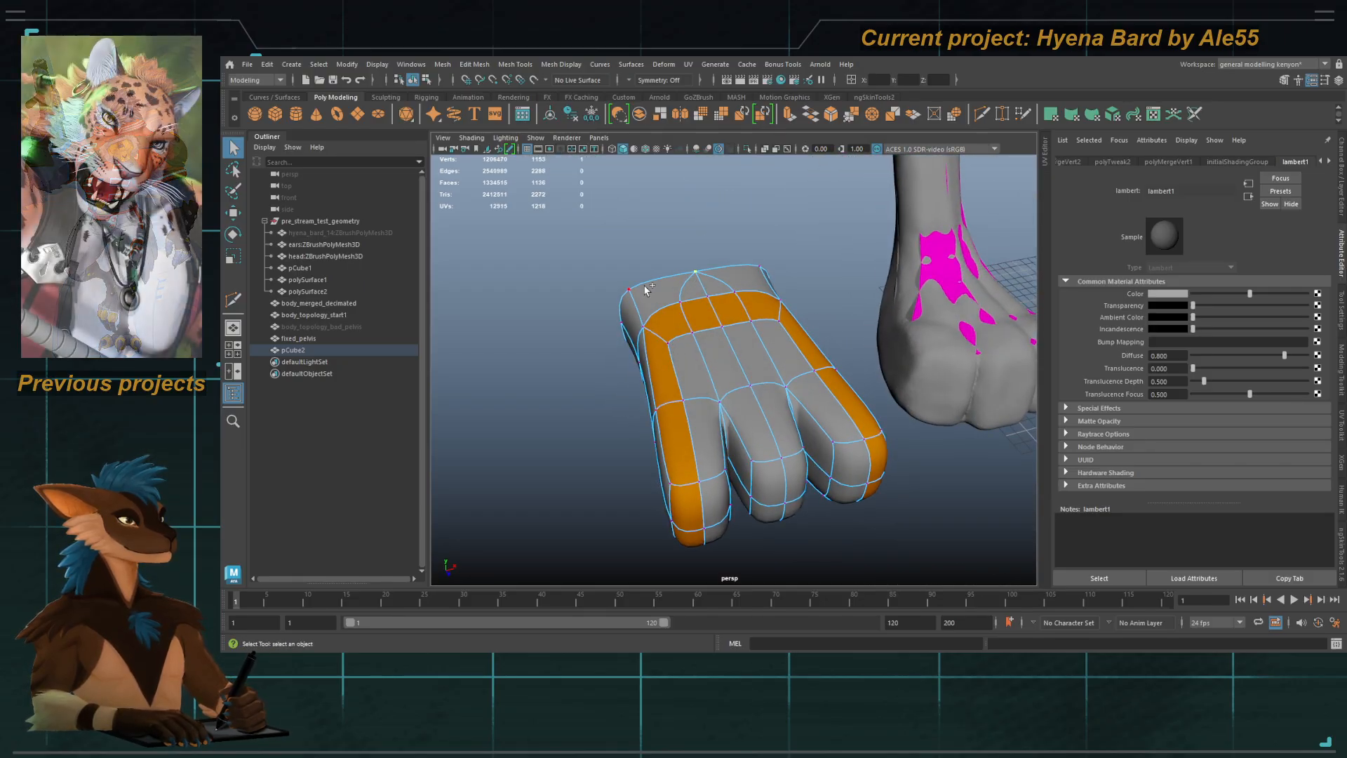
pyautogui.keyDown('alt'); pyautogui.moveTo(695, 284); pyautogui.dragTo(723, 293); pyautogui.keyUp('alt')
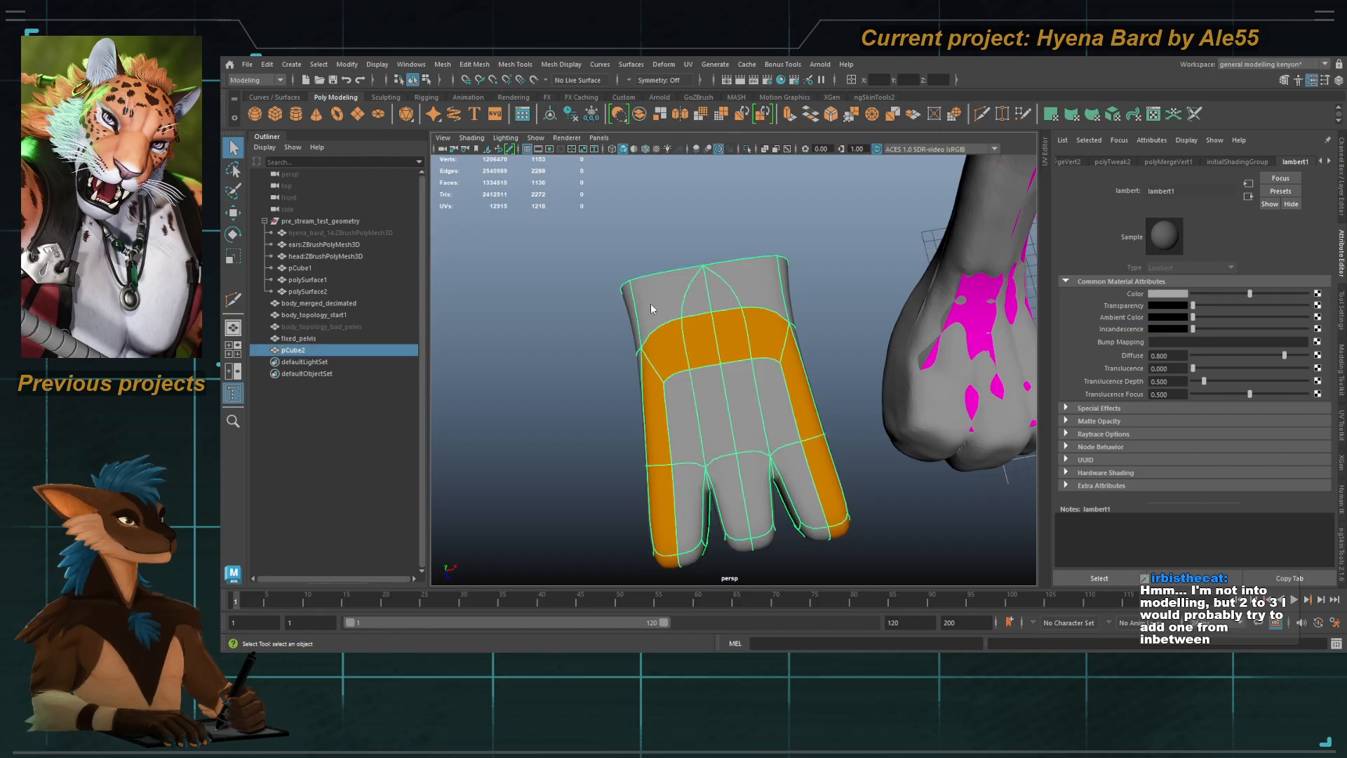
# Step: Insert a crosswise edge loop between the merged end vertices and the orange face loop with Multi-Cut, and restore smooth preview
pyautogui.press('1')
pyautogui.hotkey('ctrl', 'shift', 'x')
pyautogui.click(634, 339)
pyautogui.keyDown('ctrl'); pyautogui.click(725, 290); pyautogui.keyUp('ctrl')
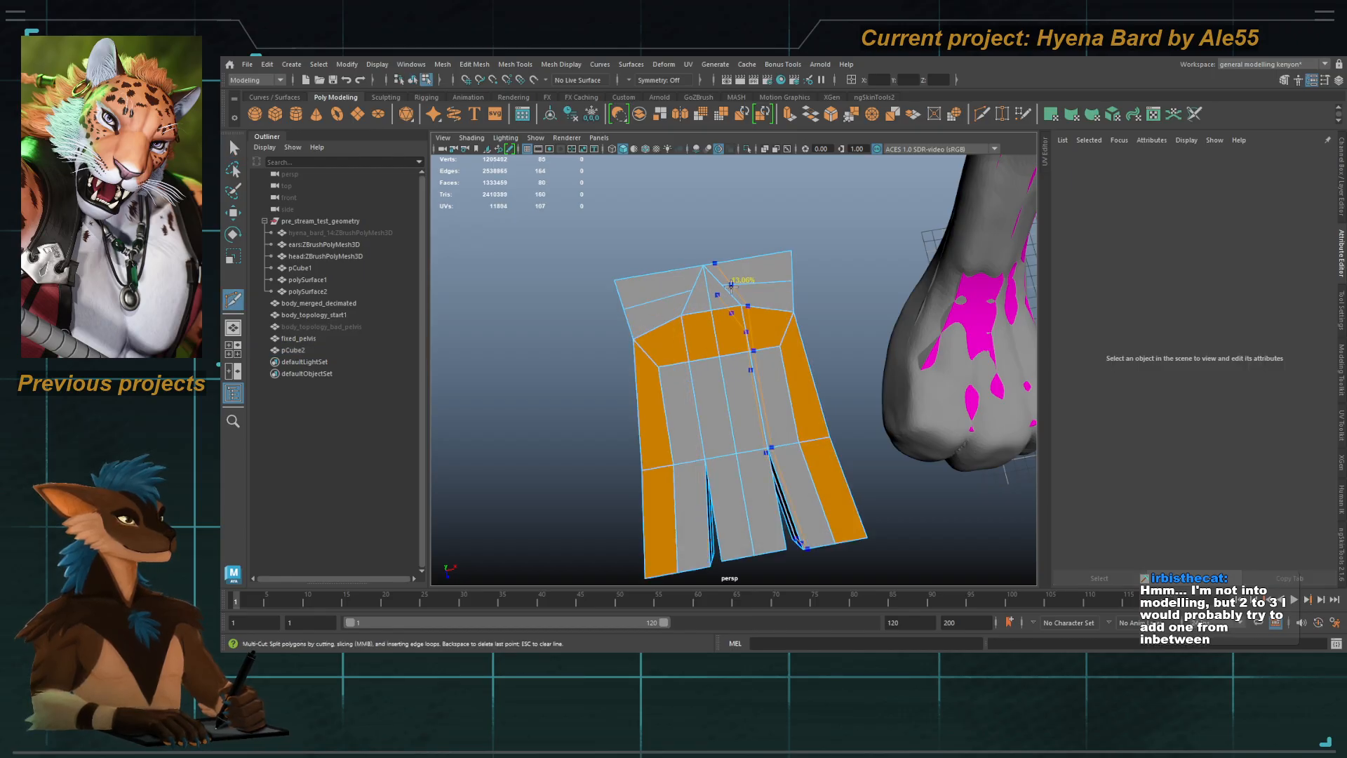
pyautogui.press('3')
pyautogui.press('q')
# Step: Extrude the open end's border edges away from the toes to add another section to the foot
pyautogui.keyDown('alt'); pyautogui.moveTo(696, 330); pyautogui.dragTo(744, 398); pyautogui.keyUp('alt')
pyautogui.press('1')
pyautogui.press('3')
pyautogui.click(668, 373)
pyautogui.press('w')
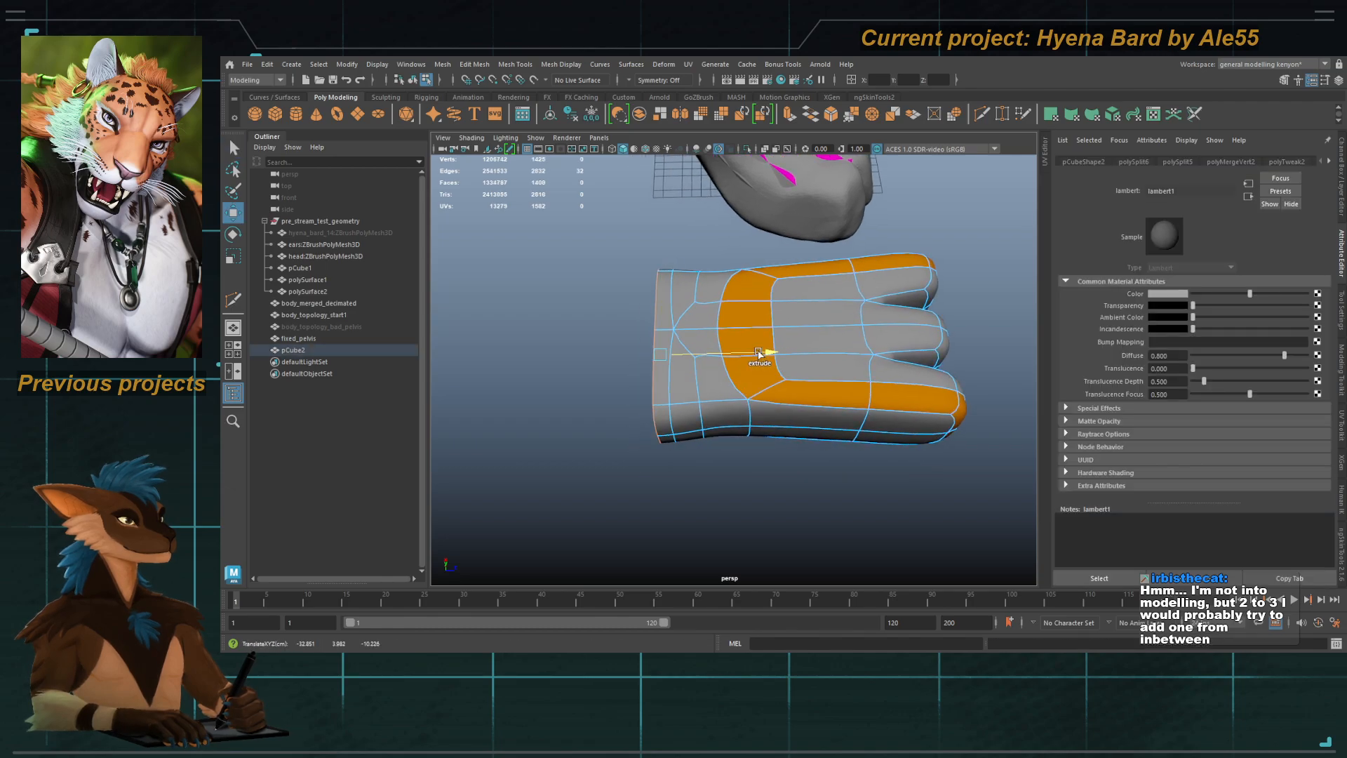
pyautogui.press('1')
pyautogui.press('3')
# Step: Examine how the toe edge loops reduce towards the ankle on the smoothed foot block and compare it with the hyena's foot
pyautogui.click(613, 376)
pyautogui.keyDown('alt'); pyautogui.moveTo(818, 372); pyautogui.dragTo(713, 323); pyautogui.keyUp('alt')
pyautogui.click(806, 392)
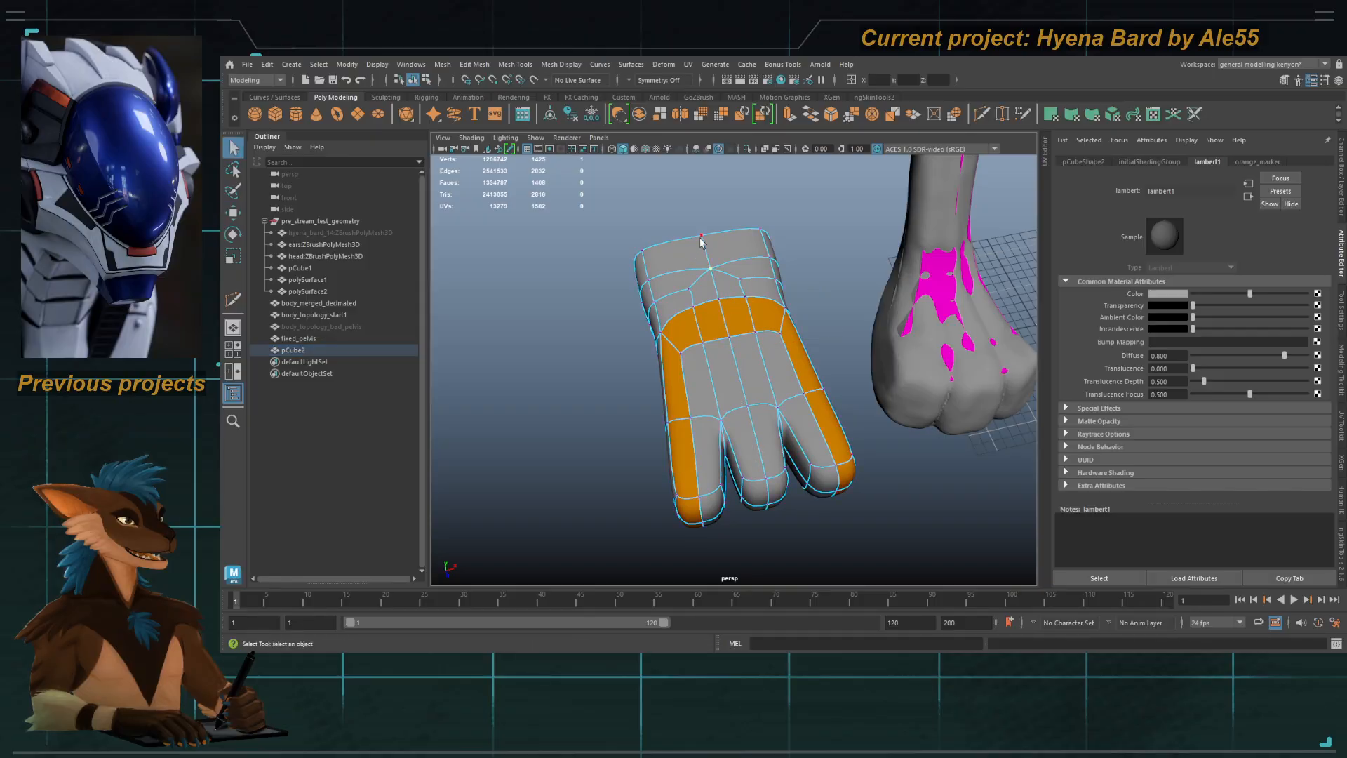
pyautogui.keyDown('alt'); pyautogui.moveTo(700, 242); pyautogui.dragTo(698, 351); pyautogui.keyUp('alt')
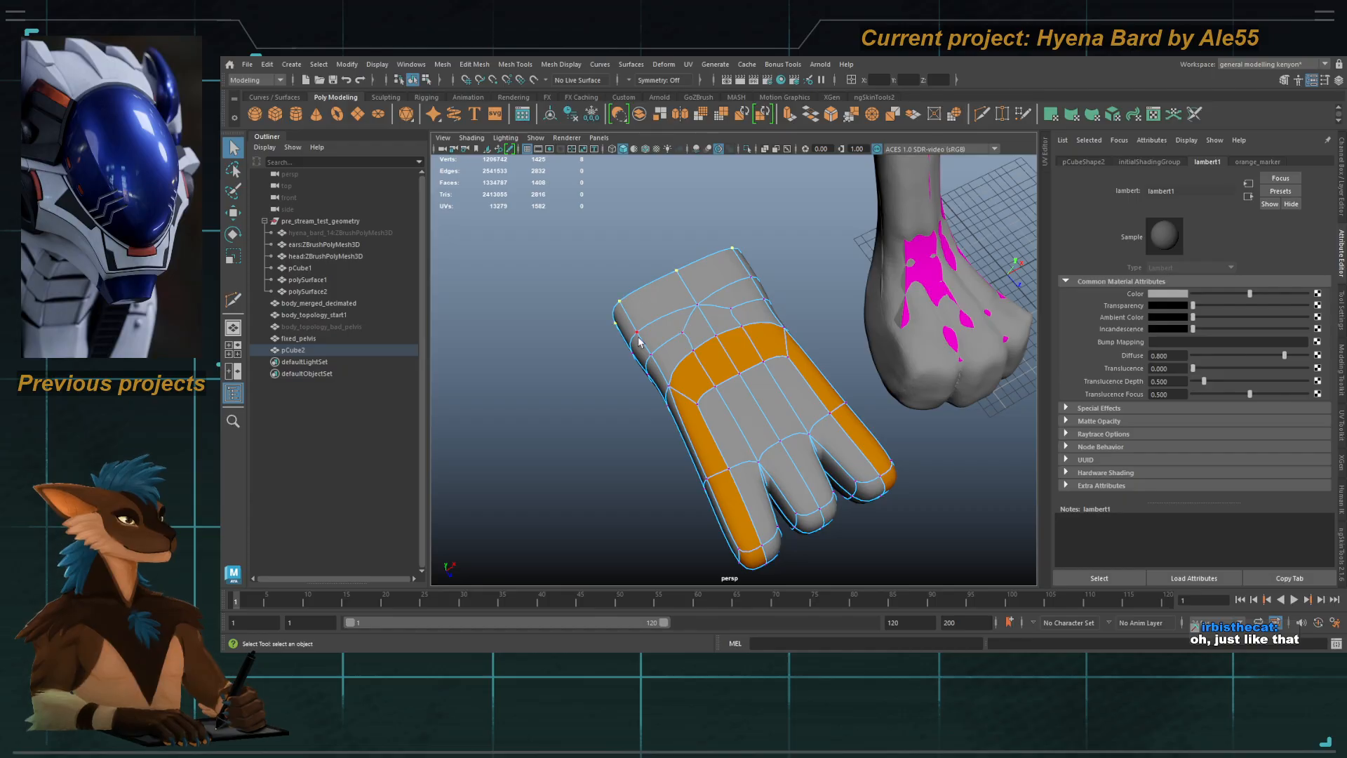
pyautogui.keyDown('alt'); pyautogui.moveTo(684, 376); pyautogui.dragTo(783, 240); pyautogui.keyUp('alt')
pyautogui.keyDown('alt'); pyautogui.moveTo(654, 392); pyautogui.dragTo(675, 343); pyautogui.keyUp('alt')
pyautogui.click(675, 343)
pyautogui.keyDown('alt'); pyautogui.moveTo(817, 366); pyautogui.dragTo(714, 365); pyautogui.keyUp('alt')
pyautogui.moveTo(714, 365)
pyautogui.keyDown('alt'); pyautogui.mouseDown()
pyautogui.moveTo(754, 341)
pyautogui.moveTo(727, 355)
pyautogui.moveTo(714, 342)
pyautogui.mouseUp(); pyautogui.keyUp('alt')
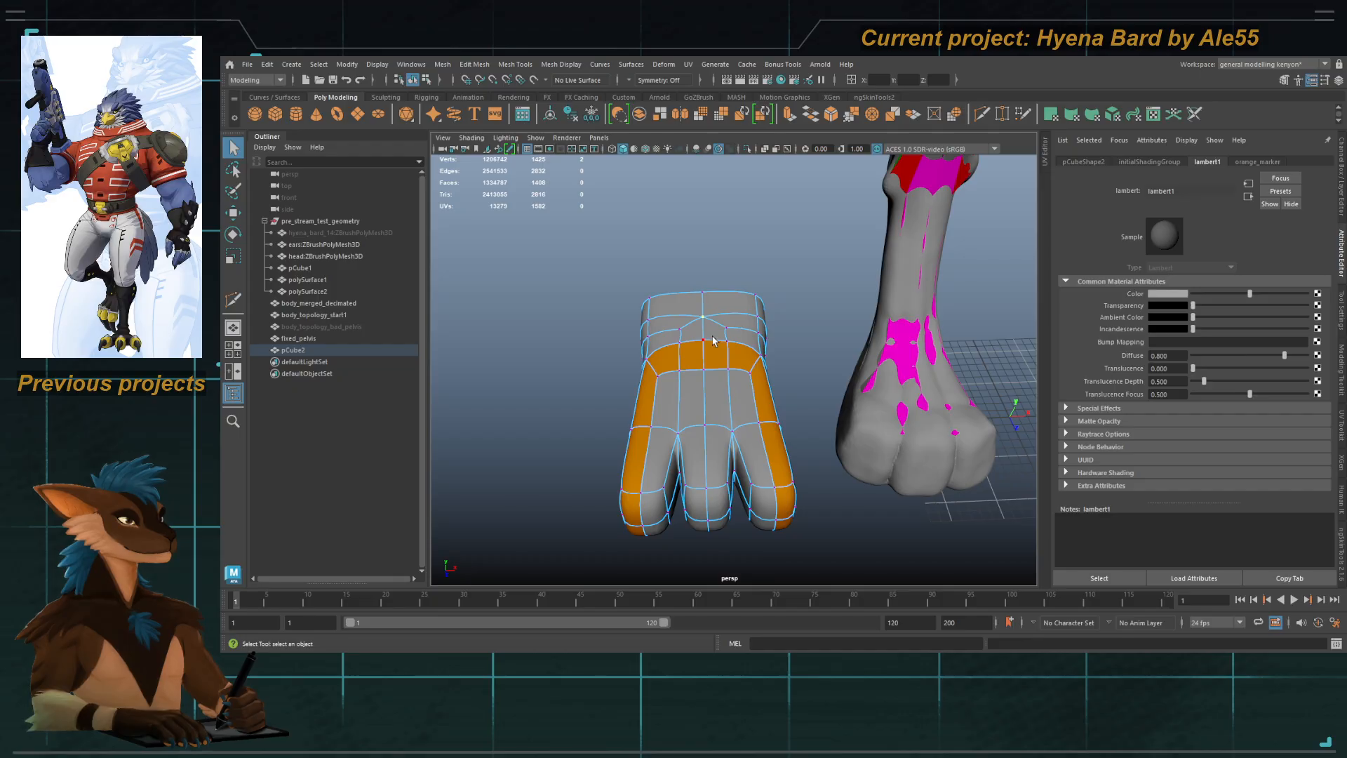
pyautogui.keyDown('alt'); pyautogui.moveTo(713, 340); pyautogui.dragTo(449, 289); pyautogui.keyUp('alt')
pyautogui.keyDown('alt'); pyautogui.moveTo(765, 324); pyautogui.dragTo(831, 337, button='right'); pyautogui.keyUp('alt')
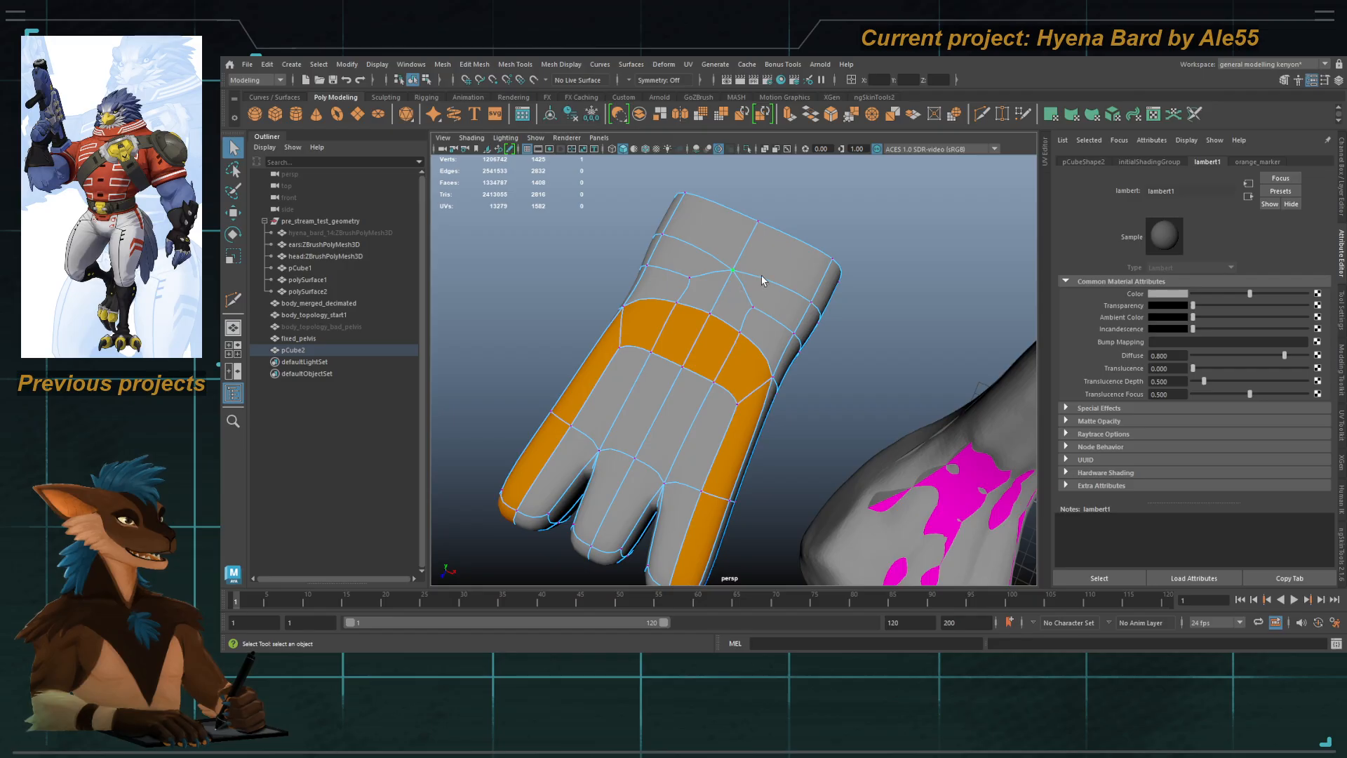
pyautogui.keyDown('alt'); pyautogui.moveTo(763, 281); pyautogui.dragTo(710, 293); pyautogui.keyUp('alt')
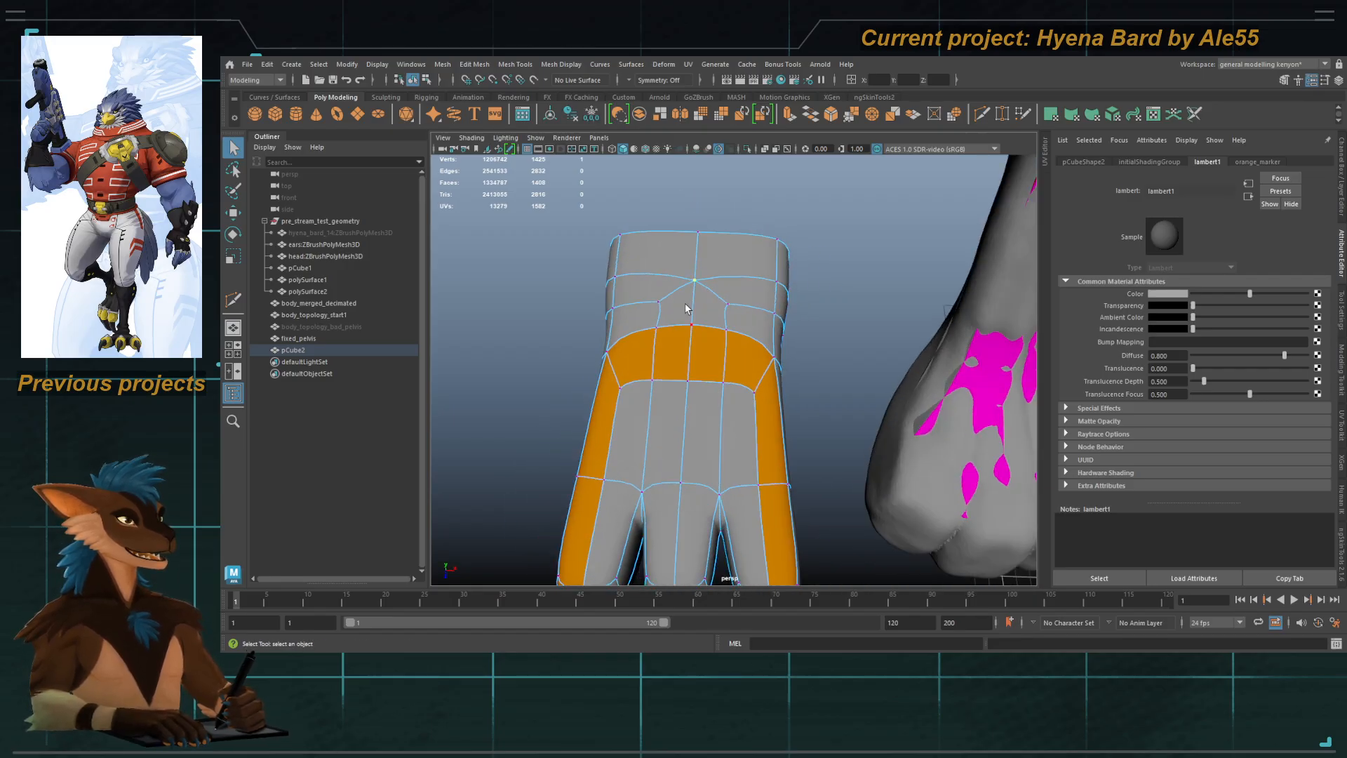
pyautogui.keyDown('alt'); pyautogui.moveTo(688, 306); pyautogui.dragTo(640, 364); pyautogui.keyUp('alt')
pyautogui.keyDown('alt'); pyautogui.moveTo(640, 364); pyautogui.dragTo(657, 373, button='right'); pyautogui.keyUp('alt')
pyautogui.keyDown('alt'); pyautogui.moveTo(656, 373); pyautogui.dragTo(607, 370); pyautogui.keyUp('alt')
pyautogui.keyDown('alt'); pyautogui.moveTo(607, 370); pyautogui.dragTo(611, 384, button='middle'); pyautogui.keyUp('alt')
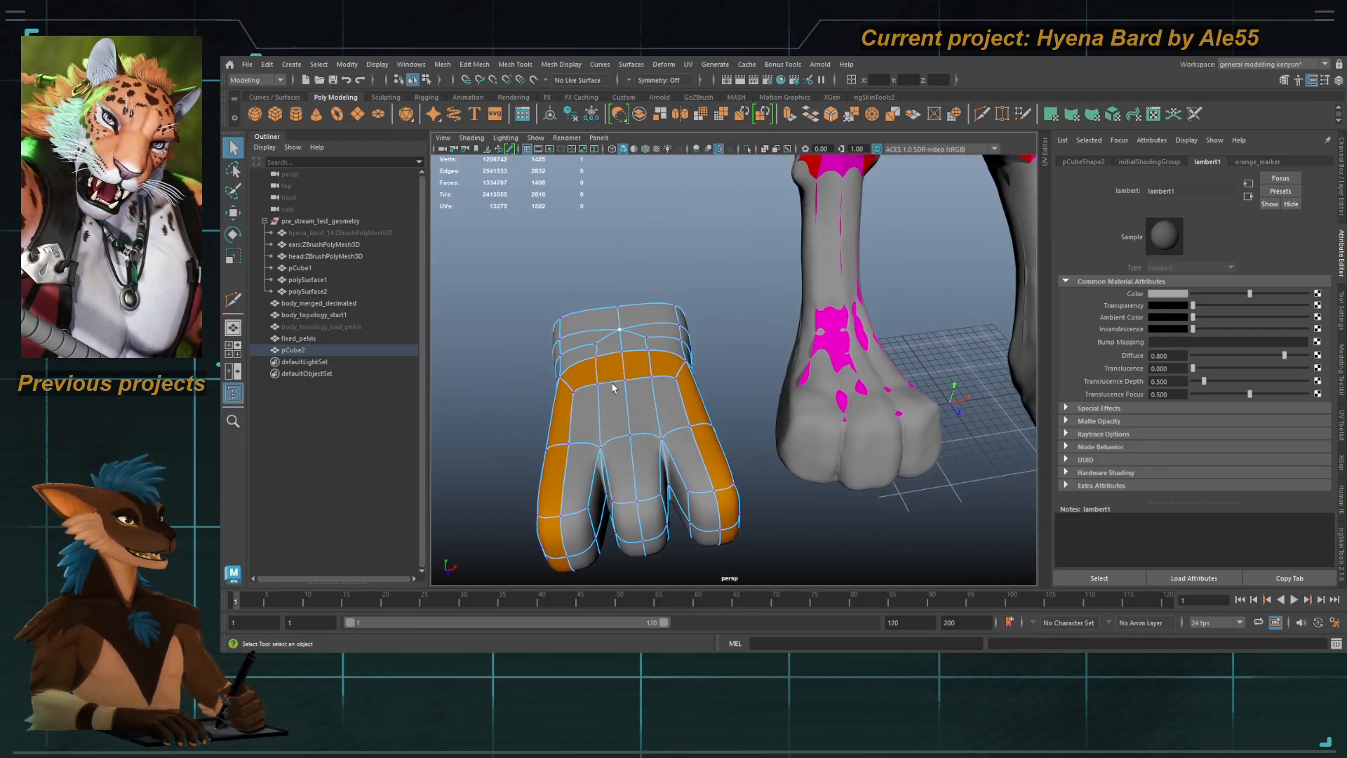
pyautogui.keyDown('alt'); pyautogui.moveTo(613, 388); pyautogui.dragTo(652, 379); pyautogui.keyUp('alt')
pyautogui.keyDown('alt'); pyautogui.moveTo(652, 380); pyautogui.dragTo(611, 372, button='right'); pyautogui.keyUp('alt')
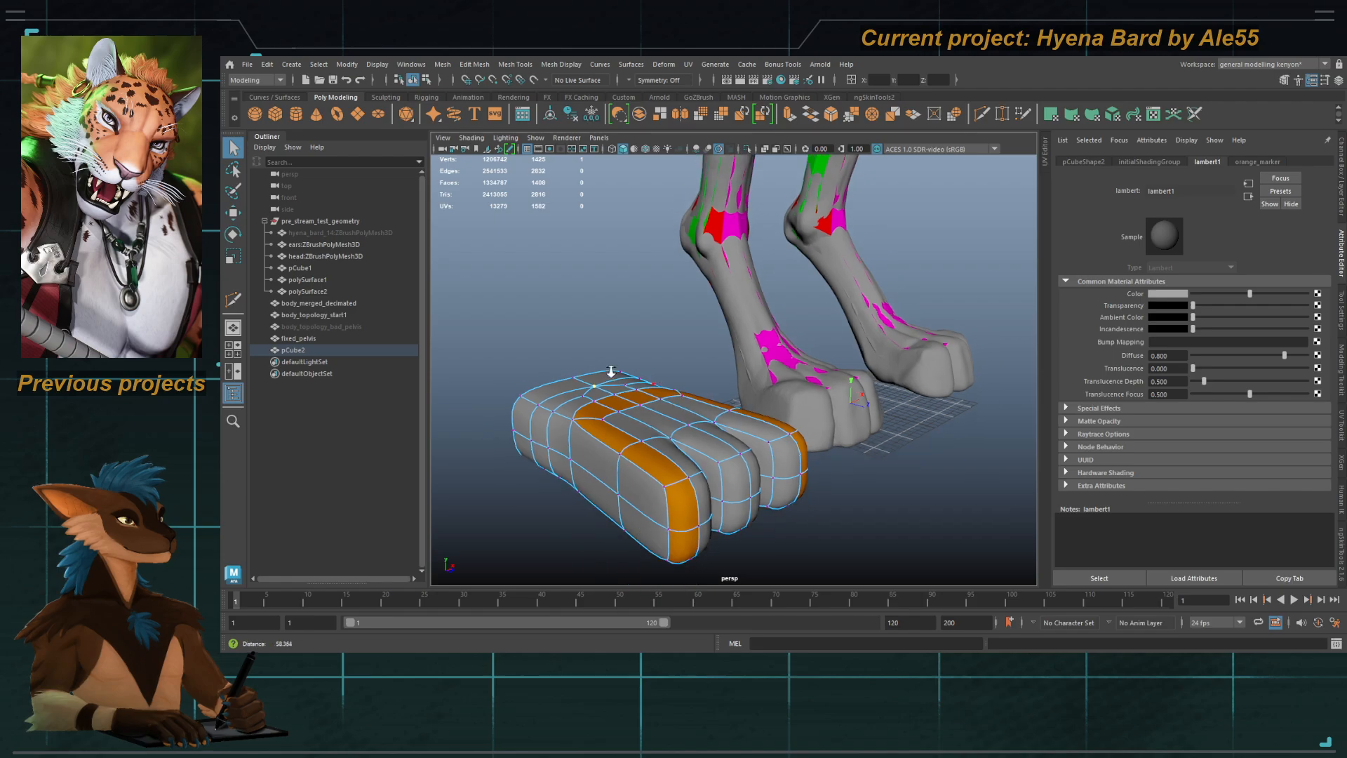
pyautogui.keyDown('alt'); pyautogui.moveTo(611, 372); pyautogui.dragTo(648, 381); pyautogui.keyUp('alt')
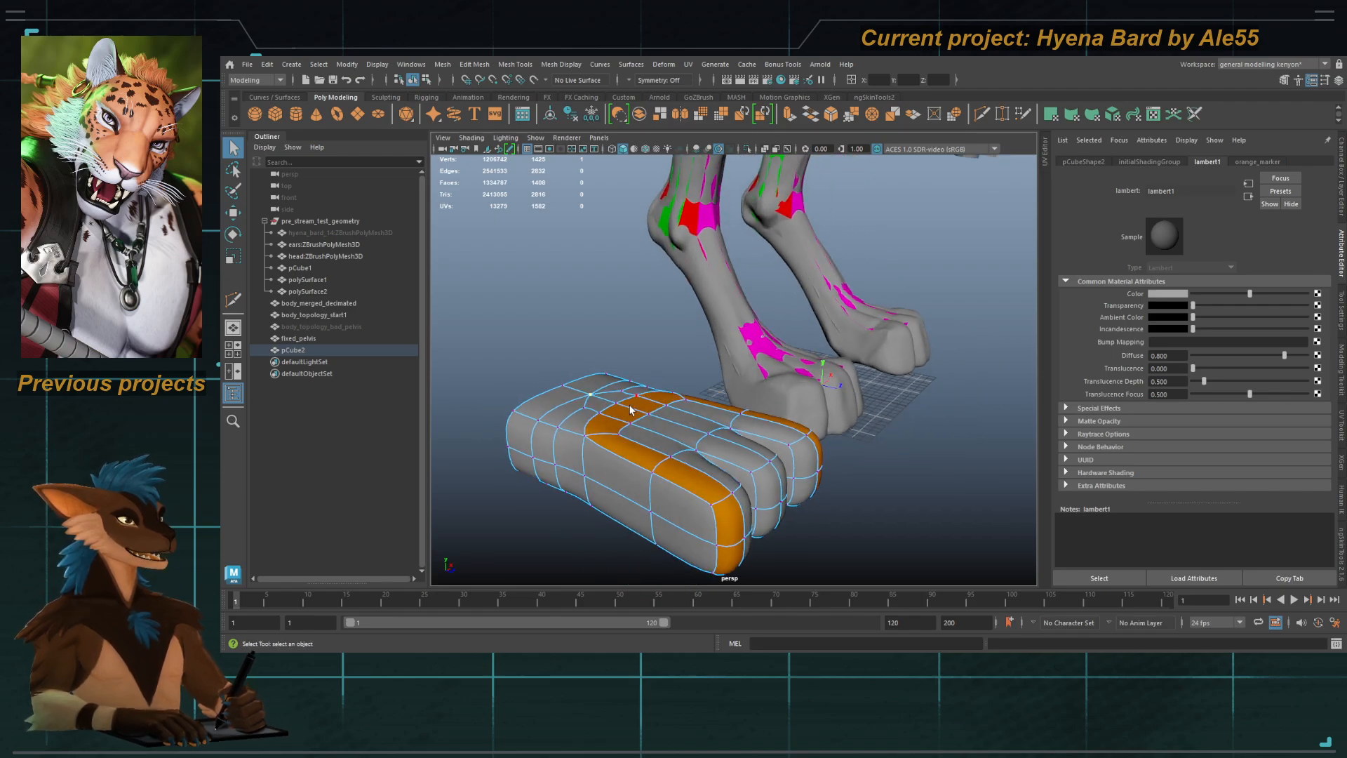
pyautogui.click(655, 414)
pyautogui.keyDown('alt'); pyautogui.moveTo(655, 413); pyautogui.dragTo(620, 413); pyautogui.keyUp('alt')
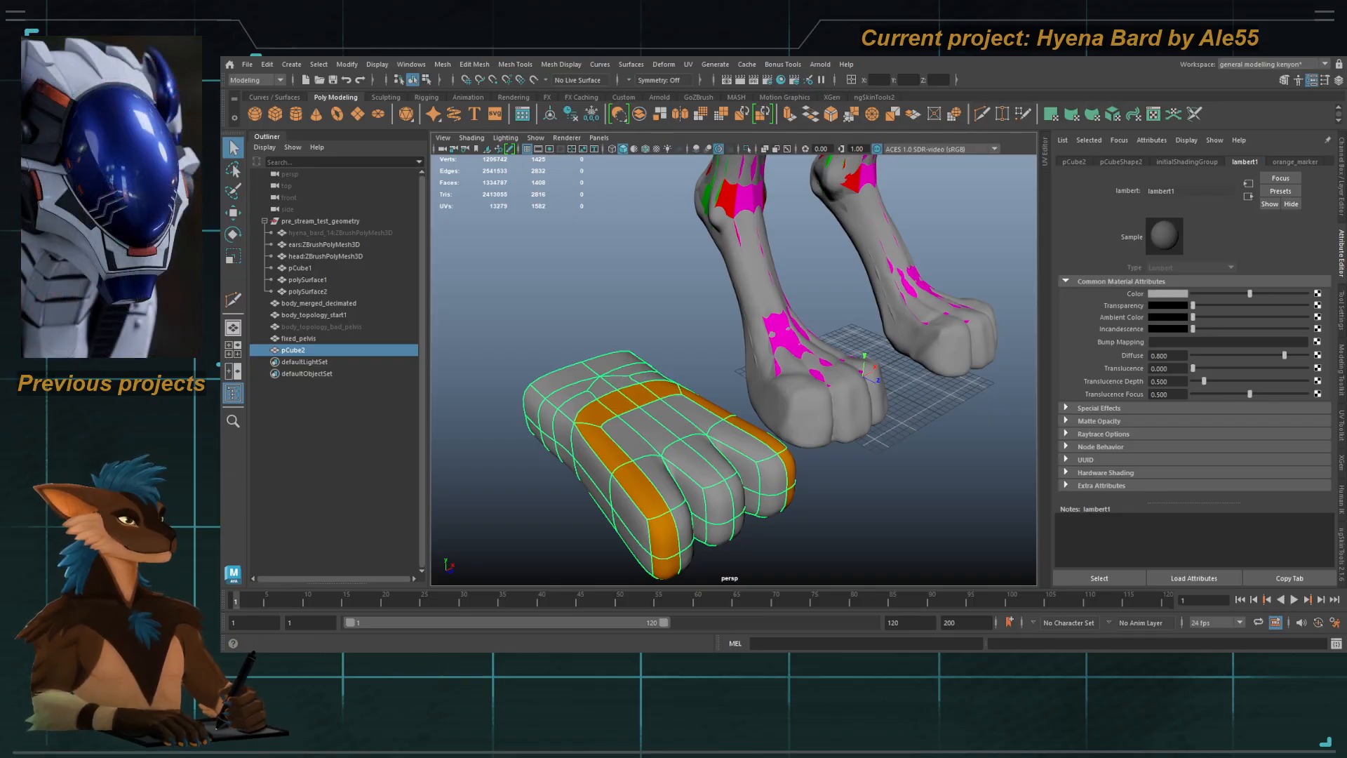
# Step: Compare the cube-based practice foot with the hyena's foot and hide the practice foot
pyautogui.keyDown('alt'); pyautogui.moveTo(702, 415); pyautogui.dragTo(646, 390); pyautogui.keyUp('alt')
pyautogui.click(726, 396)
pyautogui.click(850, 382)
pyautogui.keyDown('alt'); pyautogui.moveTo(827, 379); pyautogui.dragTo(761, 397, button='middle'); pyautogui.keyUp('alt')
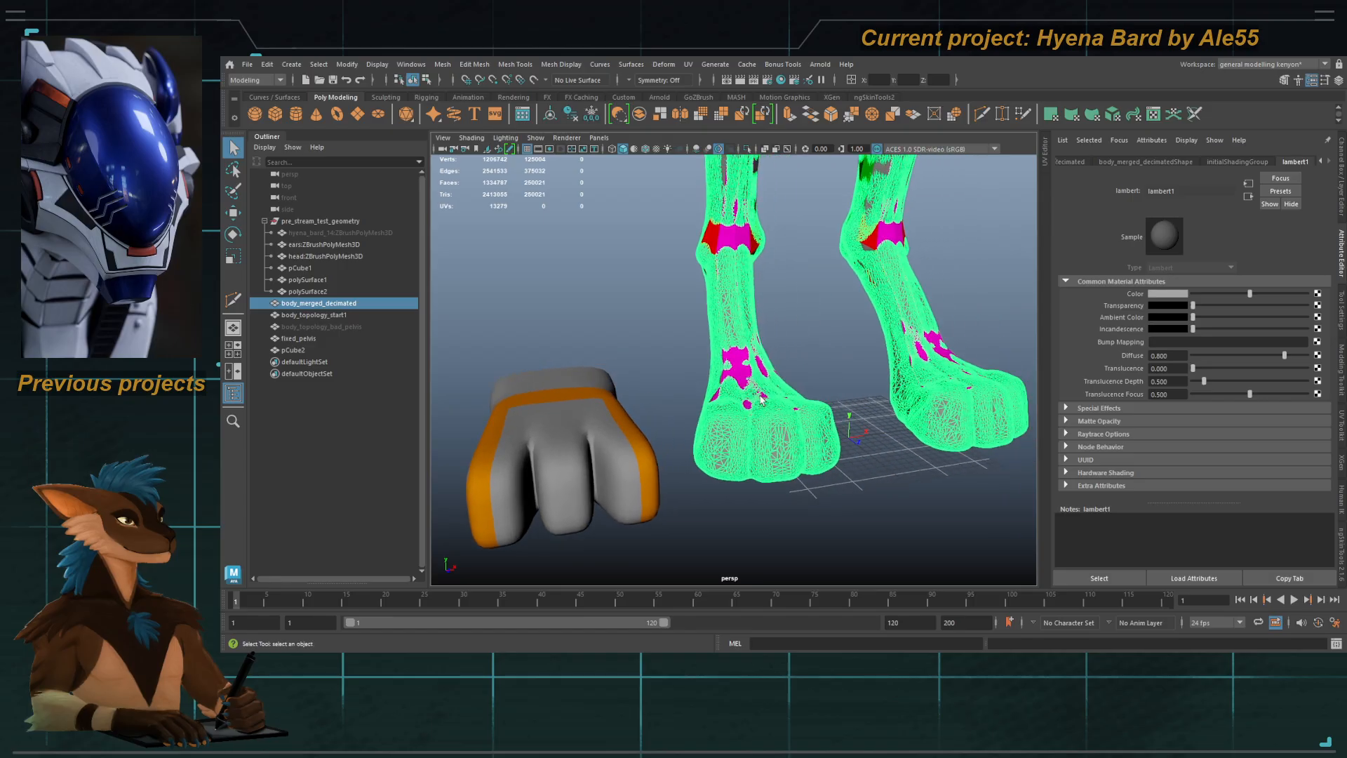
pyautogui.keyDown('alt'); pyautogui.moveTo(762, 398); pyautogui.dragTo(732, 392); pyautogui.keyUp('alt')
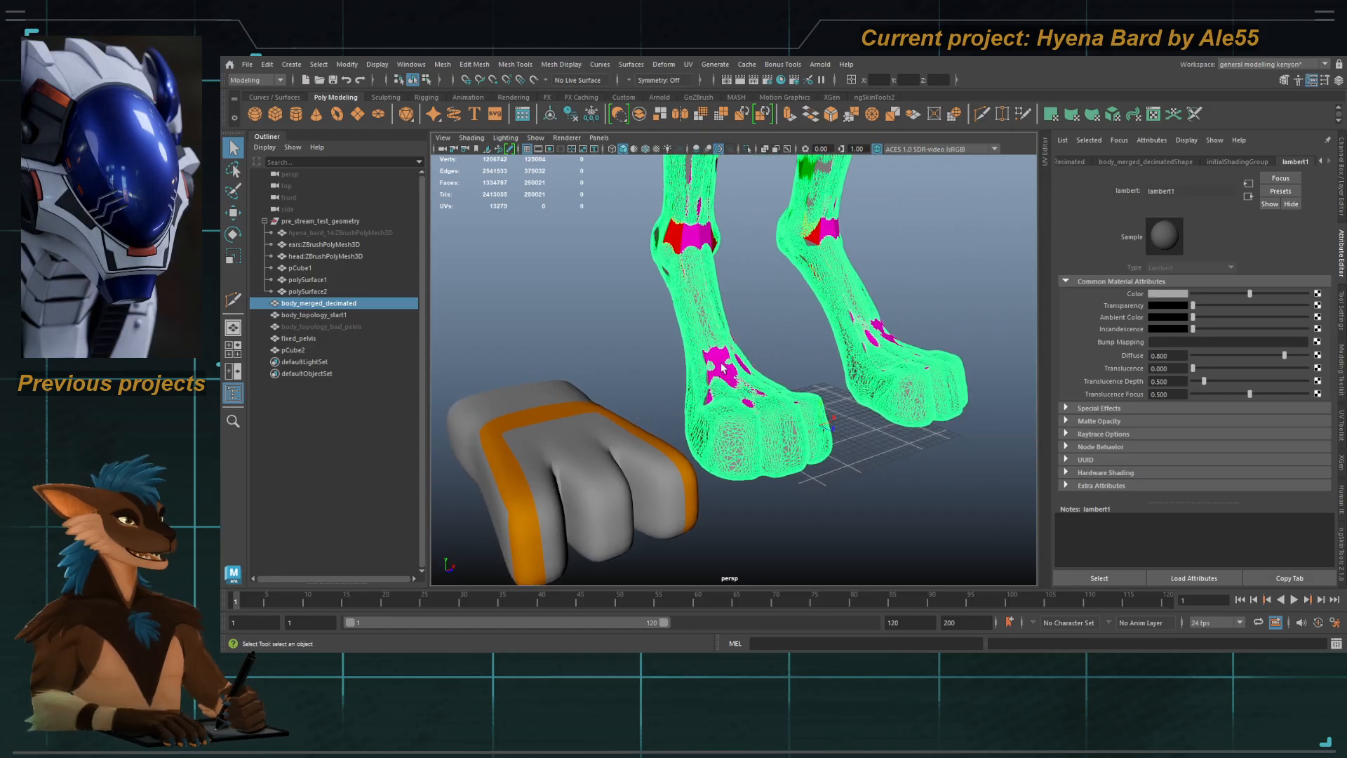
pyautogui.click(594, 442)
pyautogui.hotkey('ctrl', 'h')
# Step: Isolate the fixed_pelvis mesh and select the face loops running along the side of the foot and around the heel
pyautogui.click(698, 379)
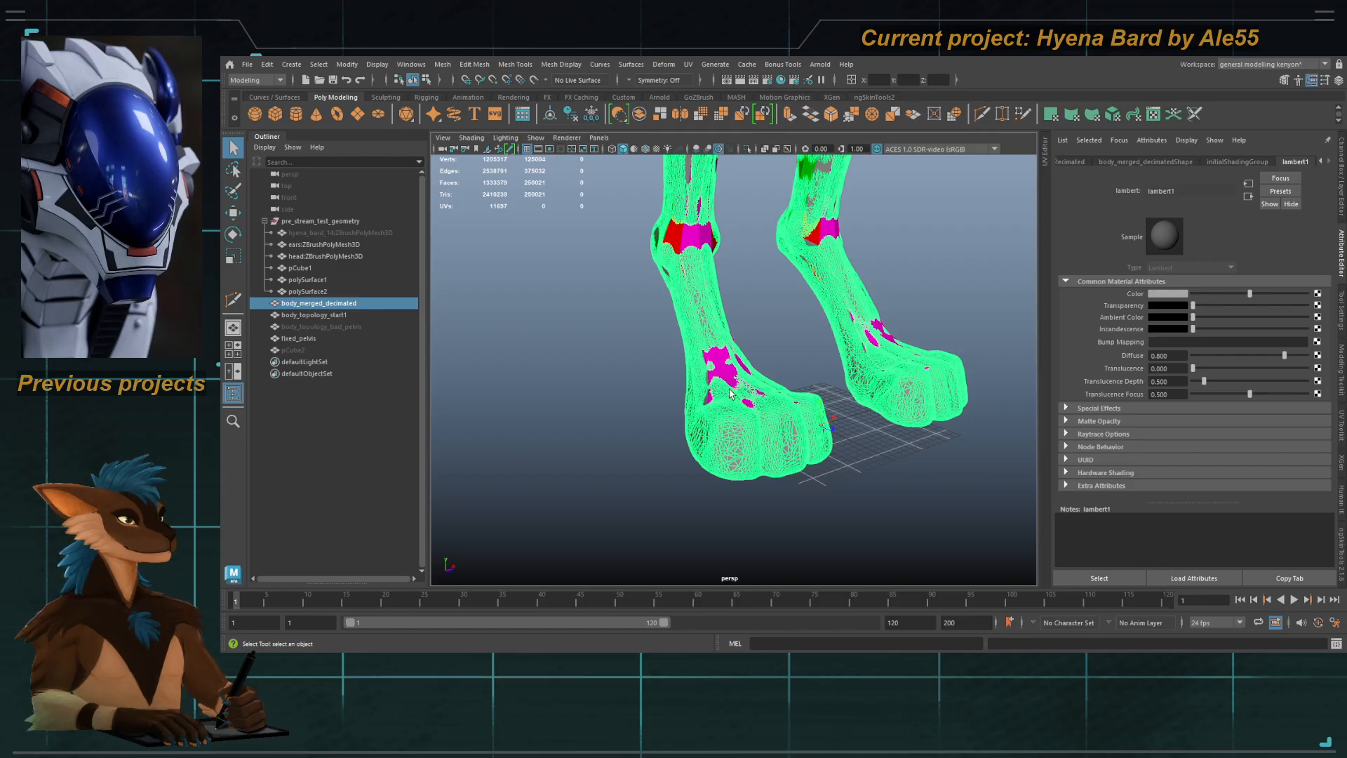
pyautogui.click(732, 393)
pyautogui.click(747, 148)
pyautogui.keyDown('alt'); pyautogui.moveTo(572, 288); pyautogui.dragTo(728, 381); pyautogui.keyUp('alt')
pyautogui.press('F11')
pyautogui.click(647, 348)
pyautogui.keyDown('shift'); pyautogui.doubleClick(670, 382); pyautogui.keyUp('shift')
pyautogui.keyDown('shift'); pyautogui.click(644, 374); pyautogui.keyUp('shift')
pyautogui.keyDown('shift'); pyautogui.doubleClick(658, 395); pyautogui.keyUp('shift')
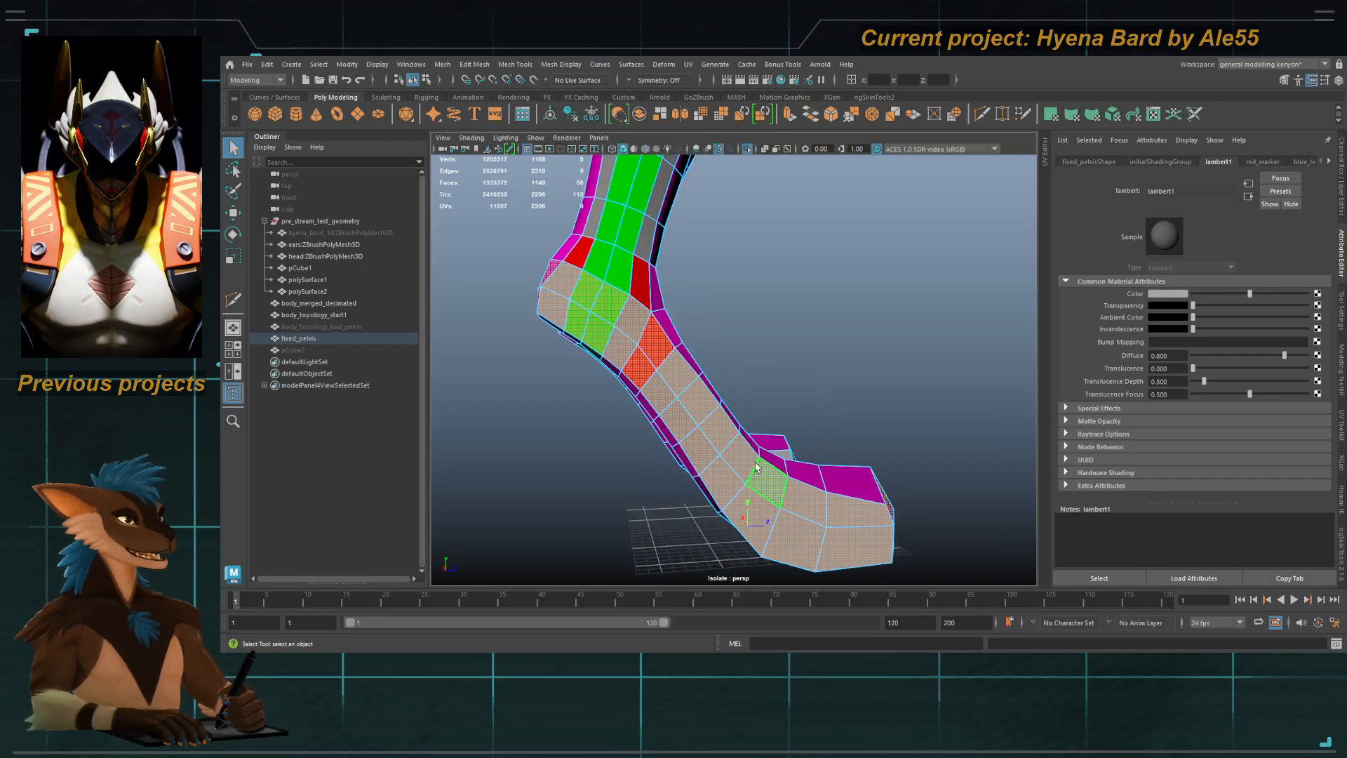
pyautogui.keyDown('alt'); pyautogui.moveTo(623, 330); pyautogui.dragTo(586, 313); pyautogui.keyUp('alt')
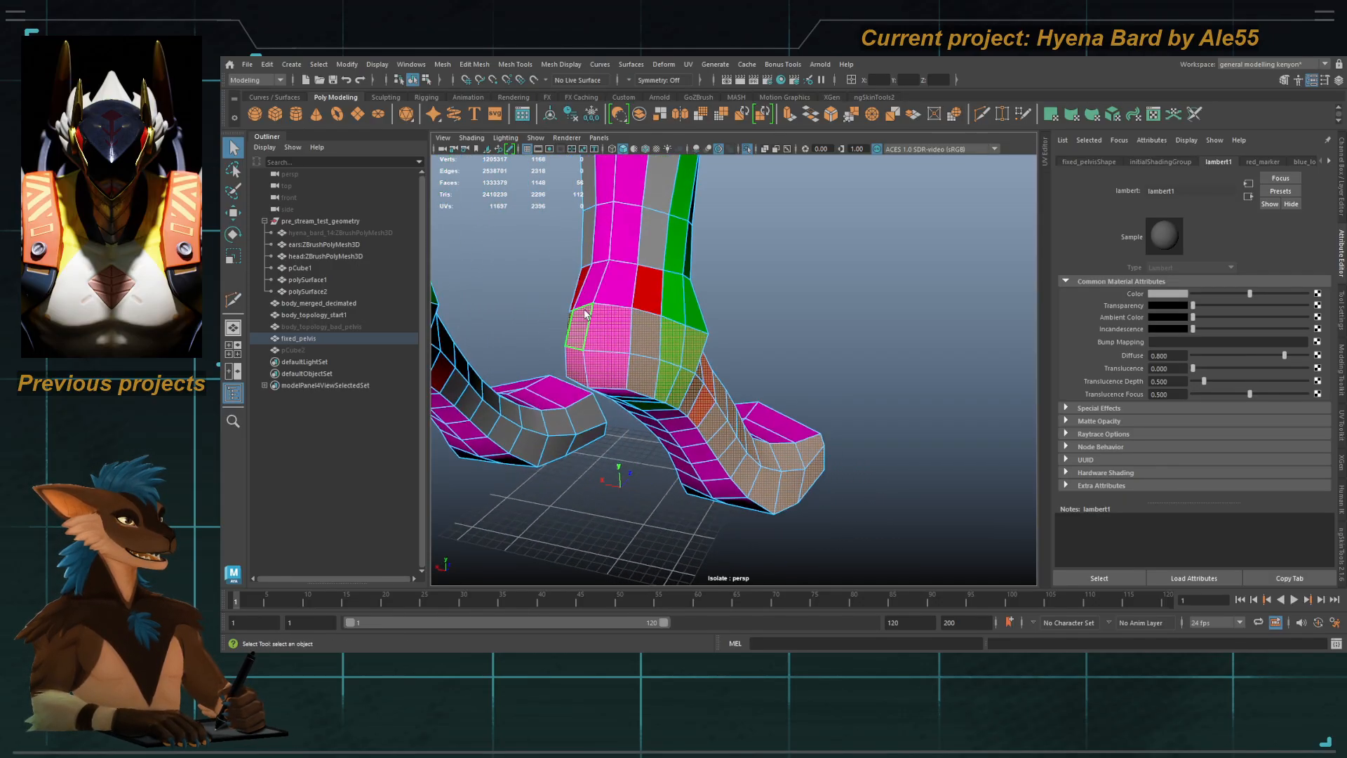
# Step: Select the magenta face loop on the front of the ankle and trace it up the leg to the hip
pyautogui.keyDown('alt'); pyautogui.moveTo(668, 351); pyautogui.dragTo(562, 385); pyautogui.keyUp('alt')
pyautogui.click(721, 348)
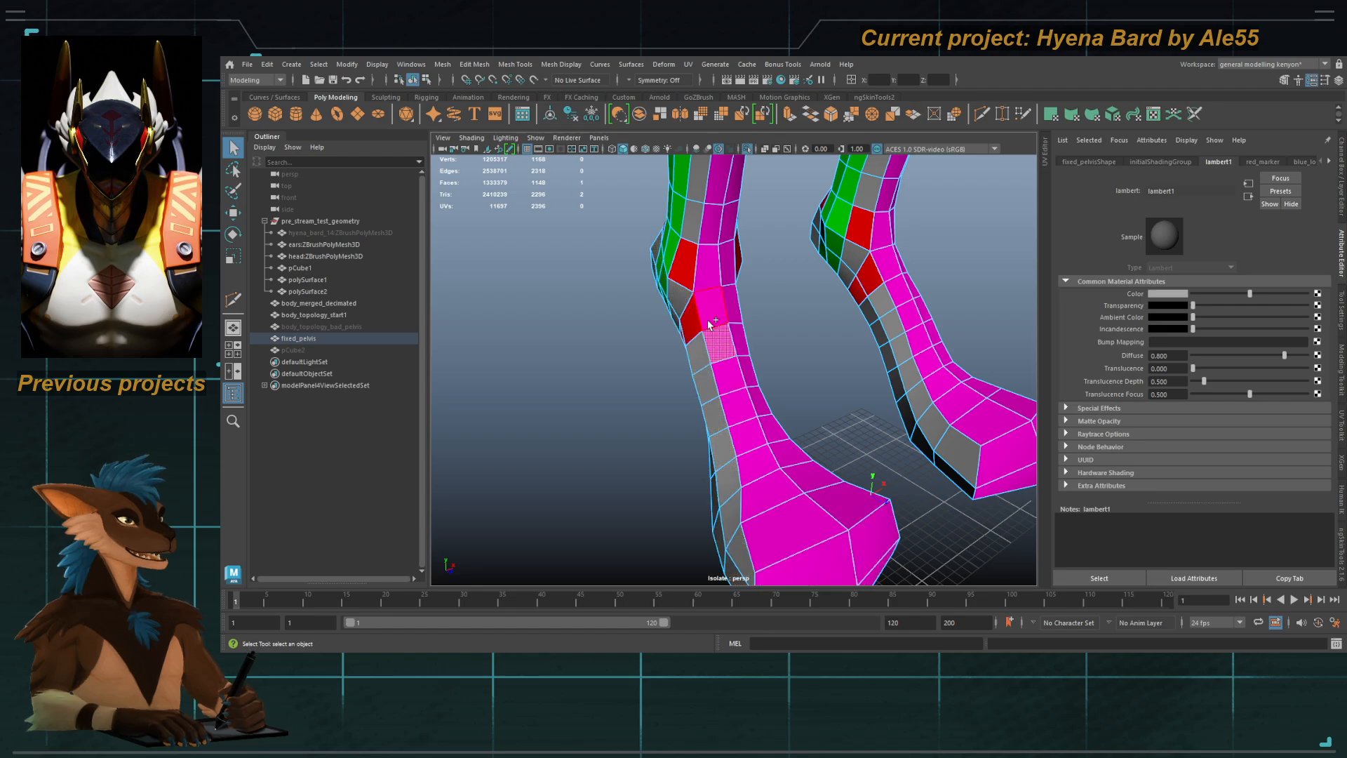
pyautogui.keyDown('shift'); pyautogui.doubleClick(715, 312); pyautogui.keyUp('shift')
pyautogui.keyDown('alt'); pyautogui.moveTo(773, 386); pyautogui.dragTo(723, 379, button='right'); pyautogui.keyUp('alt')
pyautogui.keyDown('alt'); pyautogui.moveTo(729, 379); pyautogui.dragTo(719, 456, button='middle'); pyautogui.keyUp('alt')
pyautogui.keyDown('alt'); pyautogui.moveTo(800, 491); pyautogui.dragTo(704, 451); pyautogui.keyUp('alt')
pyautogui.keyDown('alt'); pyautogui.moveTo(702, 266); pyautogui.dragTo(702, 460, button='middle'); pyautogui.keyUp('alt')
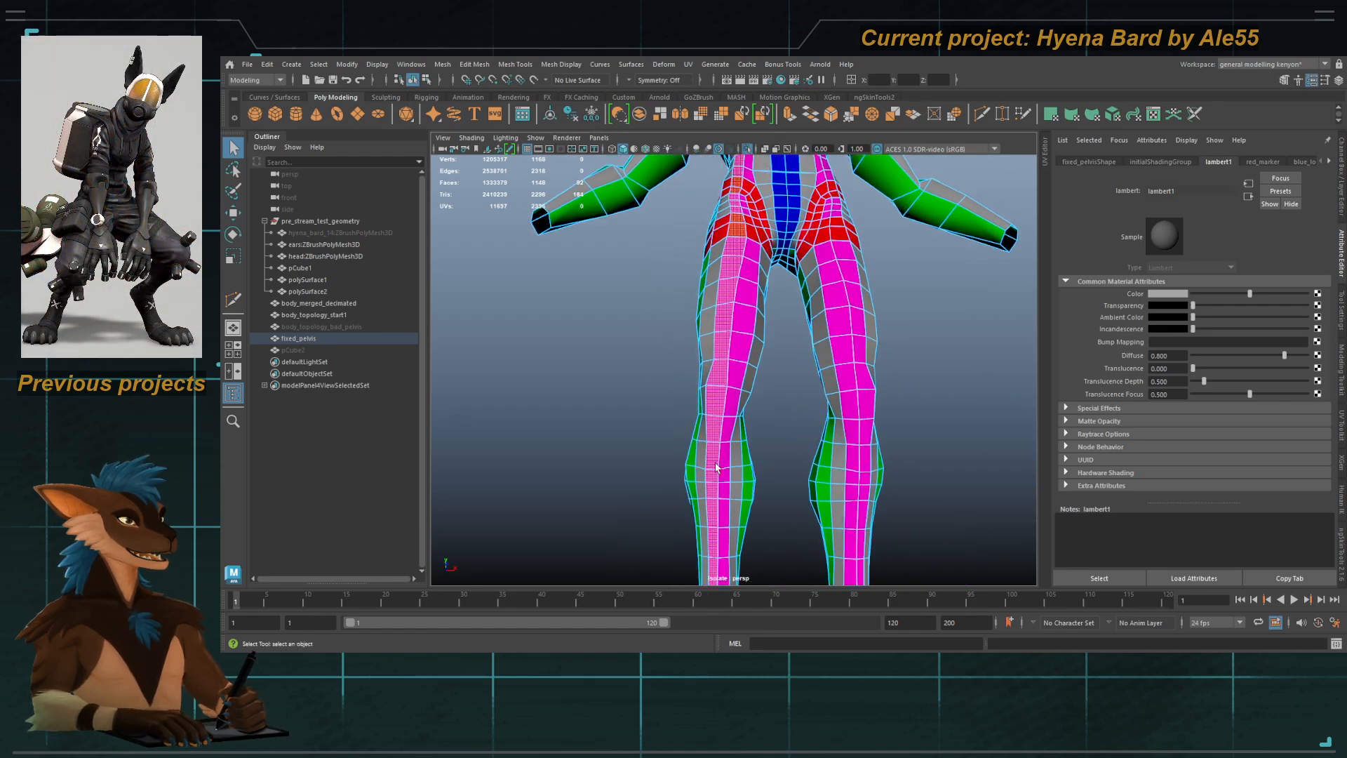
pyautogui.keyDown('alt'); pyautogui.moveTo(701, 414); pyautogui.dragTo(590, 342, button='right'); pyautogui.keyUp('alt')
pyautogui.keyDown('alt'); pyautogui.moveTo(695, 385); pyautogui.dragTo(735, 397); pyautogui.keyUp('alt')
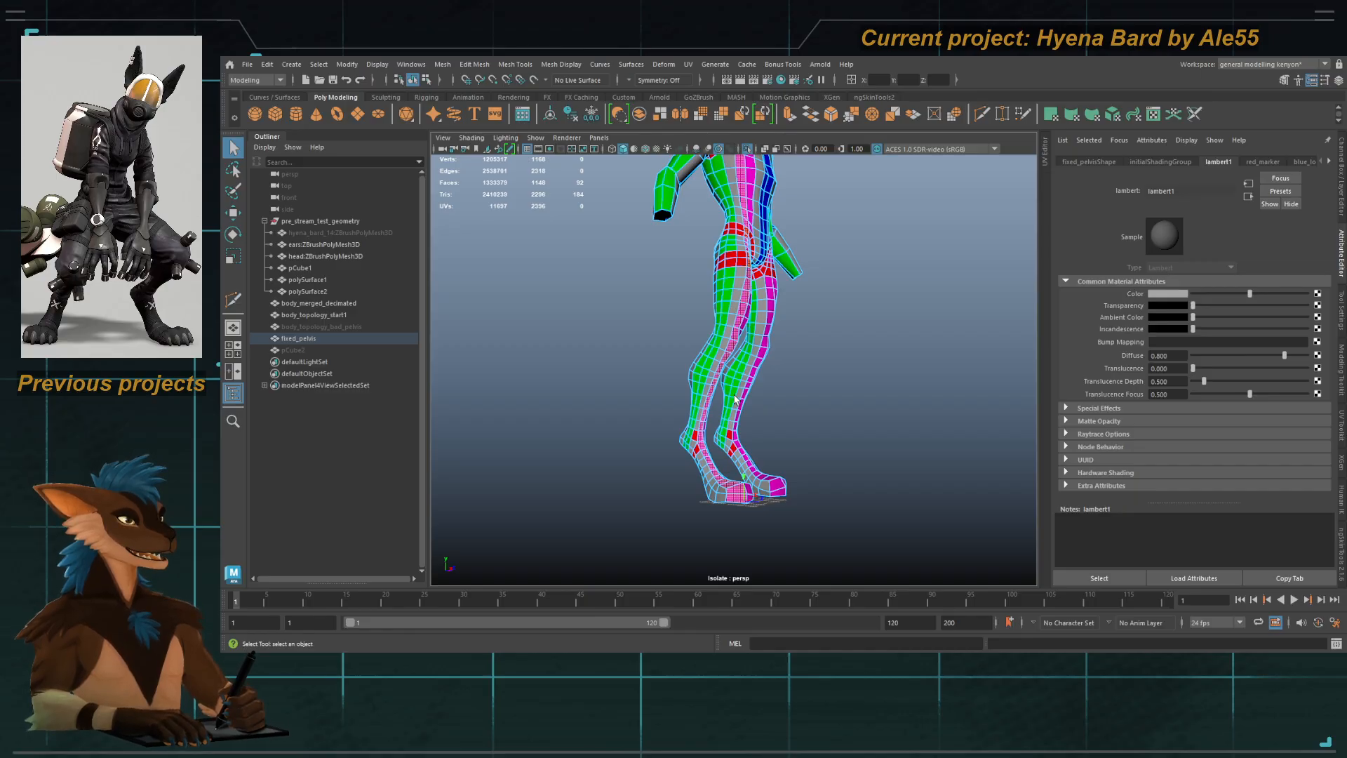
# Step: Select the upper grey face loop on the side of the foot and follow it around the heel
pyautogui.keyDown('alt'); pyautogui.moveTo(734, 398); pyautogui.dragTo(793, 407); pyautogui.keyUp('alt')
pyautogui.keyDown('alt'); pyautogui.moveTo(792, 406); pyautogui.dragTo(867, 453, button='right'); pyautogui.keyUp('alt')
pyautogui.keyDown('alt'); pyautogui.moveTo(796, 523); pyautogui.dragTo(791, 290, button='middle'); pyautogui.keyUp('alt')
pyautogui.keyDown('alt'); pyautogui.moveTo(791, 290); pyautogui.dragTo(811, 363); pyautogui.keyUp('alt')
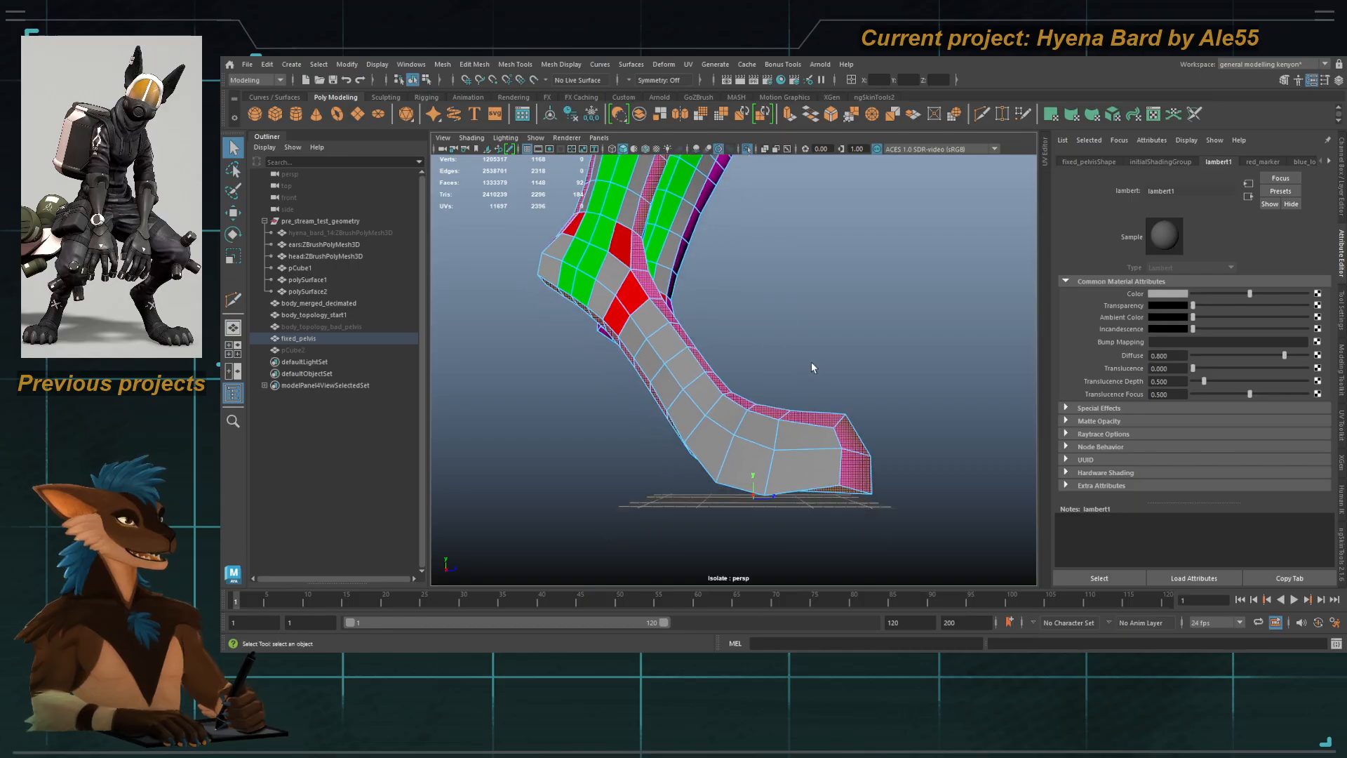
pyautogui.click(698, 394)
pyautogui.keyDown('shift'); pyautogui.doubleClick(686, 372); pyautogui.keyUp('shift')
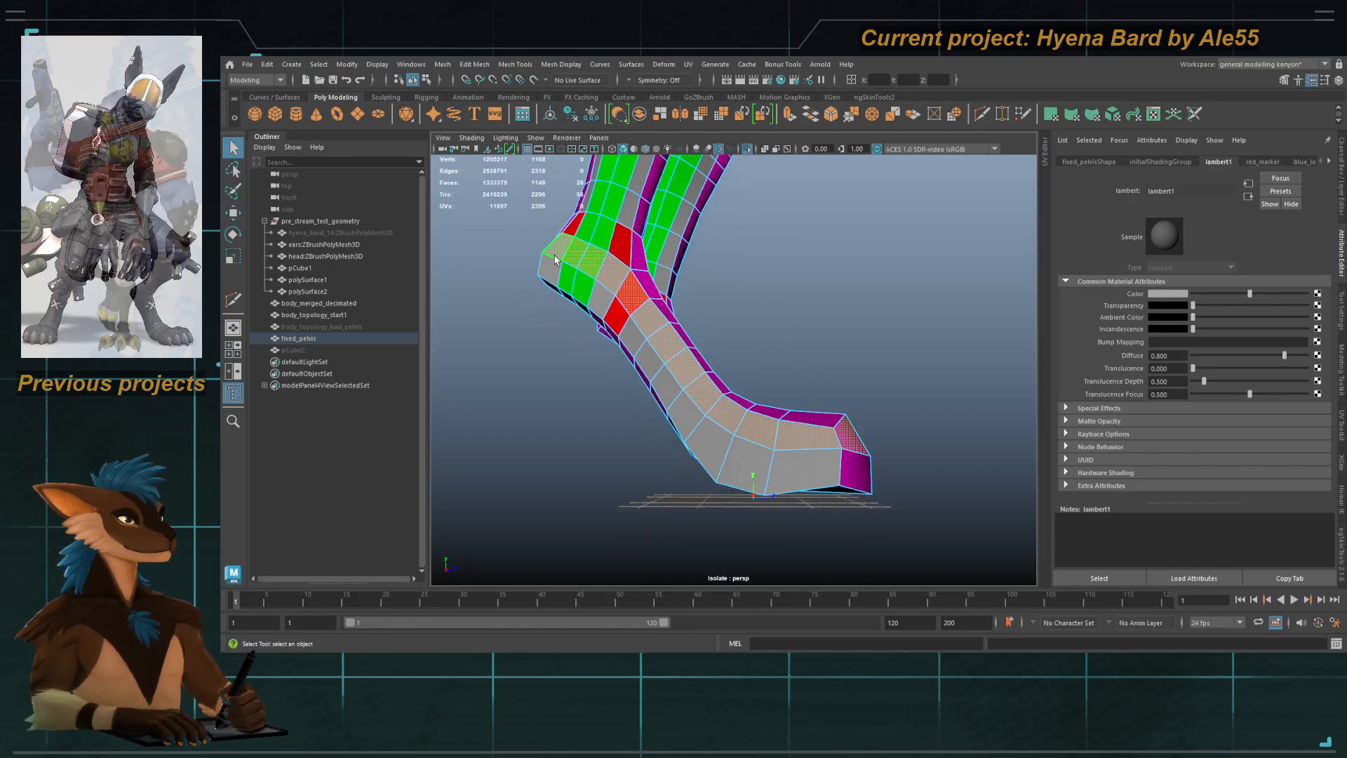
pyautogui.keyDown('alt'); pyautogui.moveTo(600, 286); pyautogui.dragTo(702, 351); pyautogui.keyUp('alt')
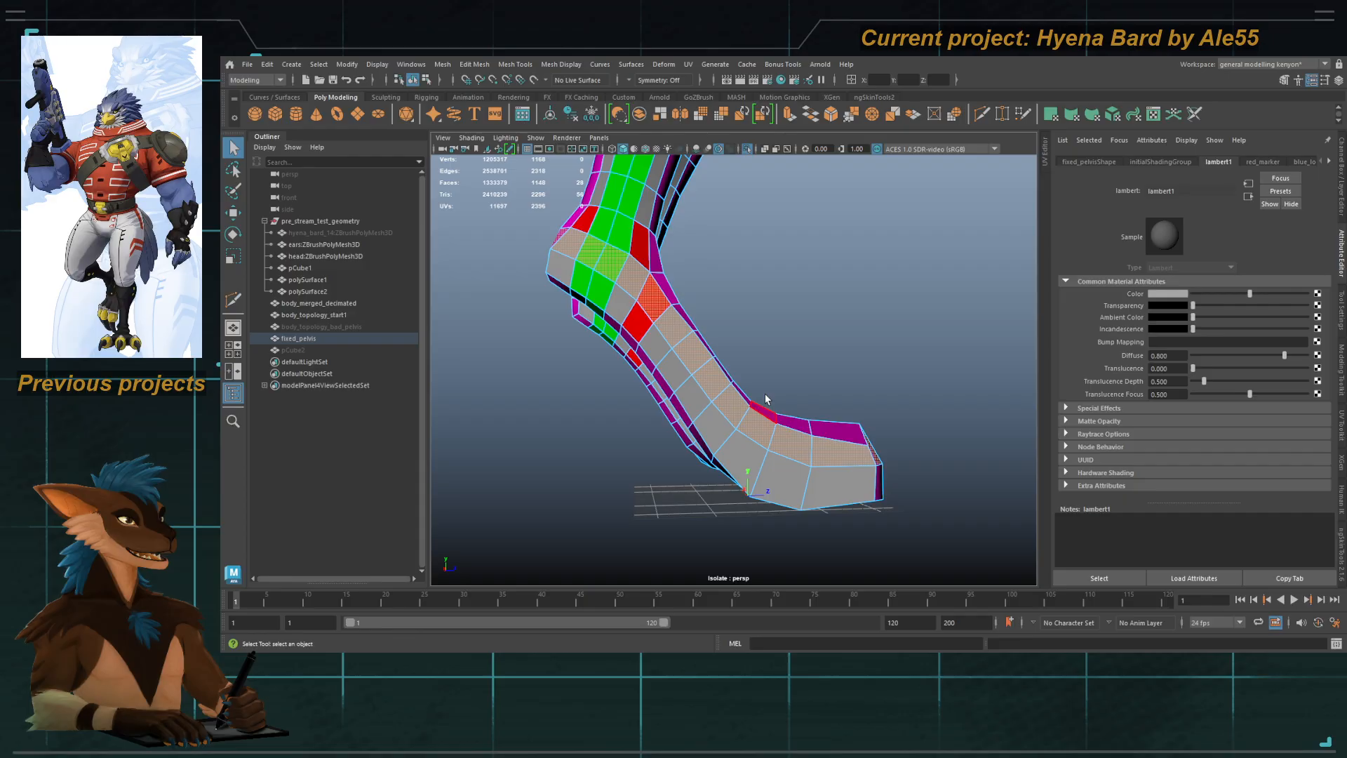
# Step: Examine from the side and front how the selected loop runs from the toe tip through the red ankle faces
pyautogui.keyDown('alt'); pyautogui.moveTo(805, 409); pyautogui.dragTo(741, 437); pyautogui.keyUp('alt')
pyautogui.moveTo(741, 437)
pyautogui.keyDown('alt'); pyautogui.mouseDown(button='middle')
pyautogui.moveTo(721, 433)
pyautogui.moveTo(738, 409)
pyautogui.mouseUp(button='middle'); pyautogui.keyUp('alt')
pyautogui.keyDown('alt'); pyautogui.moveTo(739, 410); pyautogui.dragTo(745, 410, button='right'); pyautogui.keyUp('alt')
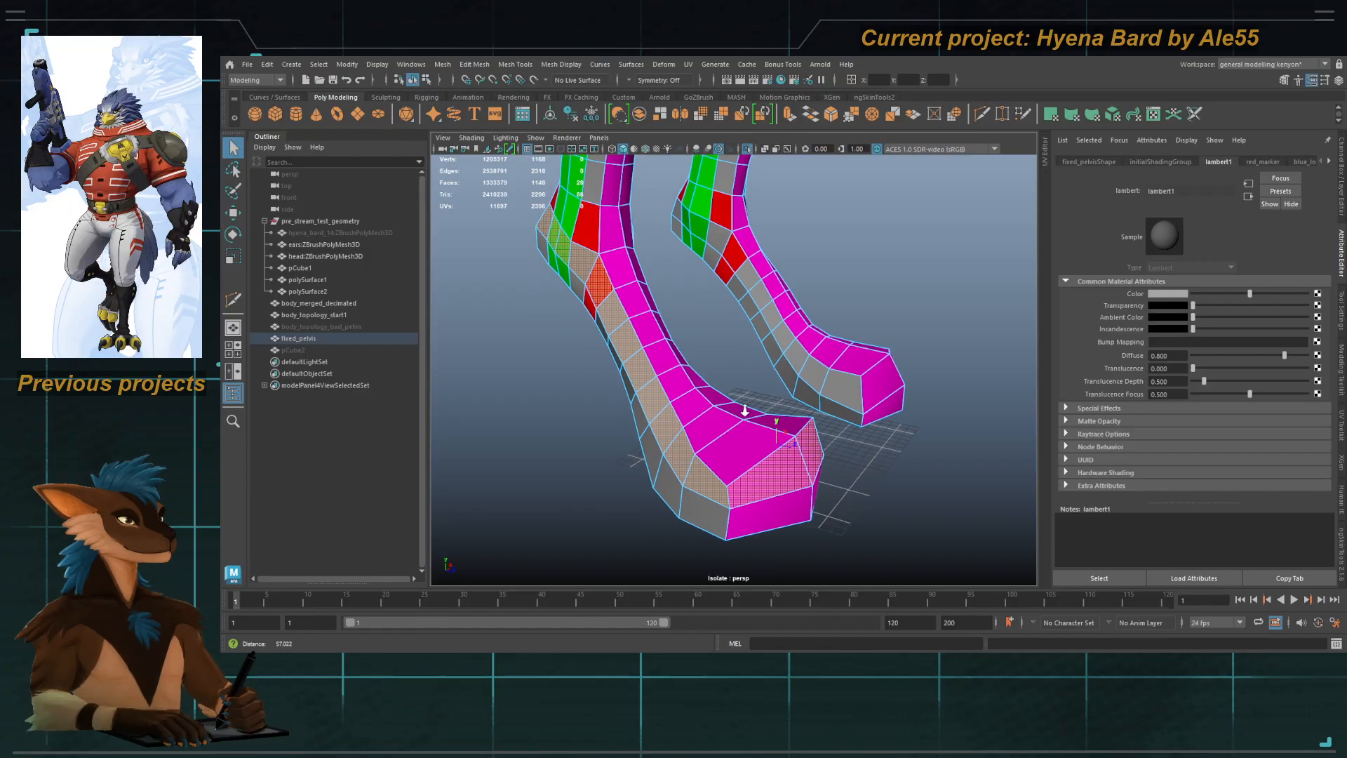
pyautogui.moveTo(751, 420)
pyautogui.keyDown('alt'); pyautogui.mouseDown()
pyautogui.moveTo(753, 357)
pyautogui.moveTo(720, 404)
pyautogui.moveTo(682, 393)
pyautogui.moveTo(700, 409)
pyautogui.moveTo(766, 404)
pyautogui.mouseUp(); pyautogui.keyUp('alt')
pyautogui.keyDown('alt'); pyautogui.moveTo(617, 333); pyautogui.dragTo(650, 330); pyautogui.keyUp('alt')
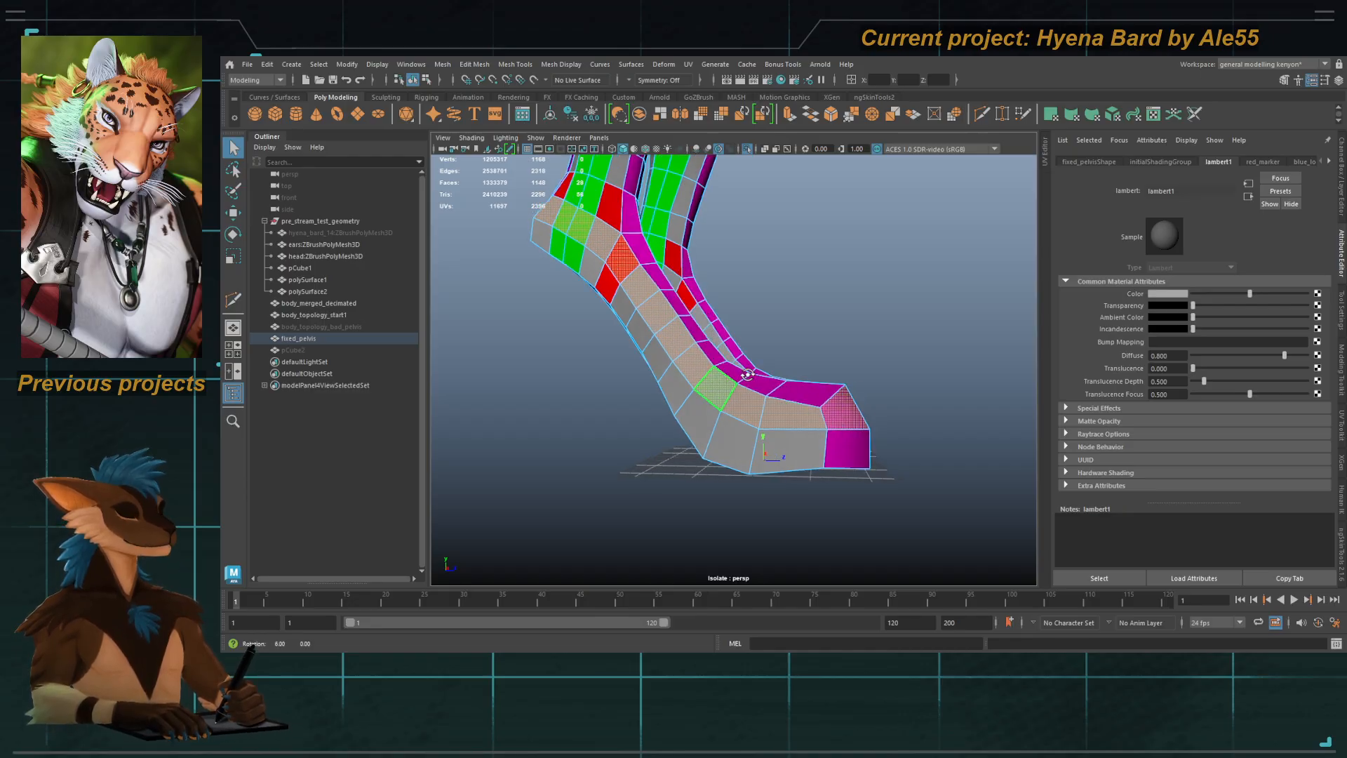
pyautogui.keyDown('alt'); pyautogui.moveTo(676, 332); pyautogui.dragTo(649, 391); pyautogui.keyUp('alt')
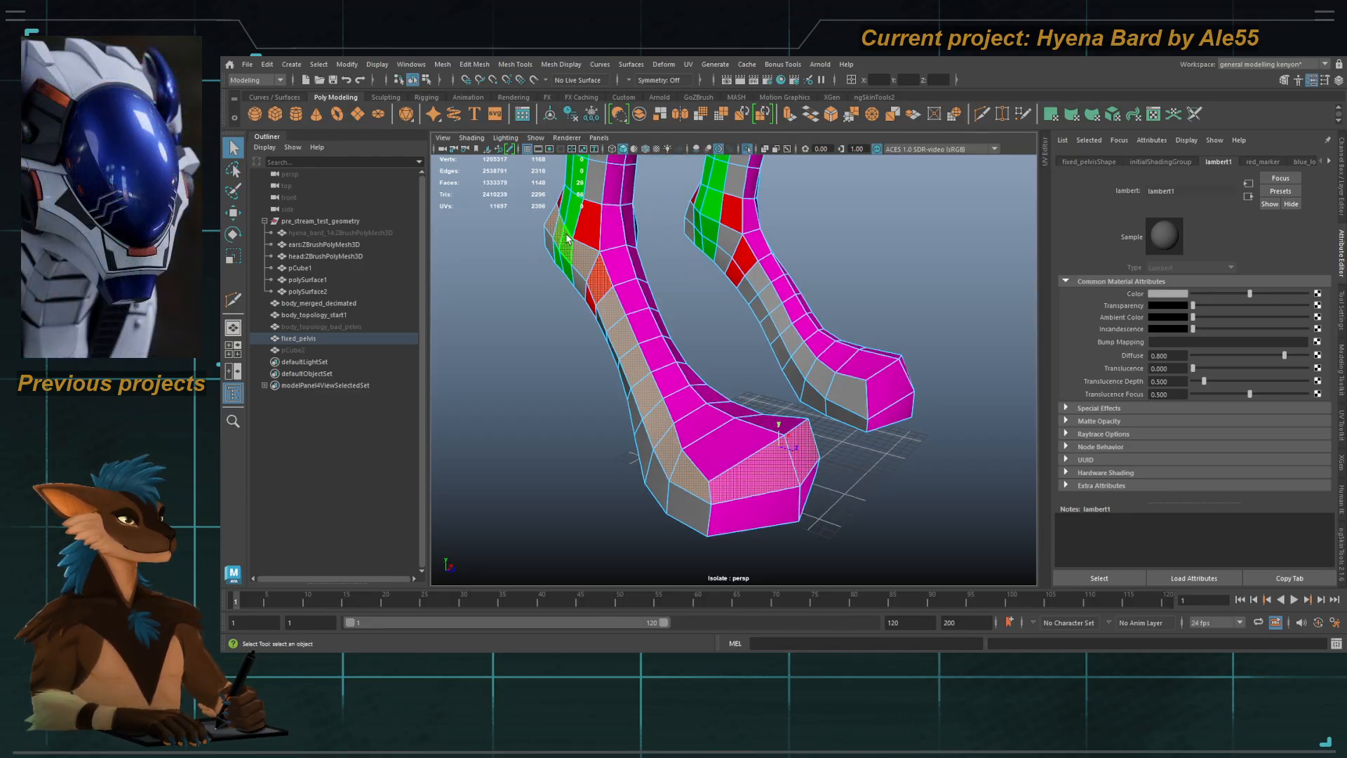
pyautogui.keyDown('alt'); pyautogui.moveTo(567, 239); pyautogui.dragTo(618, 308); pyautogui.keyUp('alt')
pyautogui.keyDown('alt'); pyautogui.moveTo(628, 347); pyautogui.dragTo(621, 314, button='middle'); pyautogui.keyUp('alt')
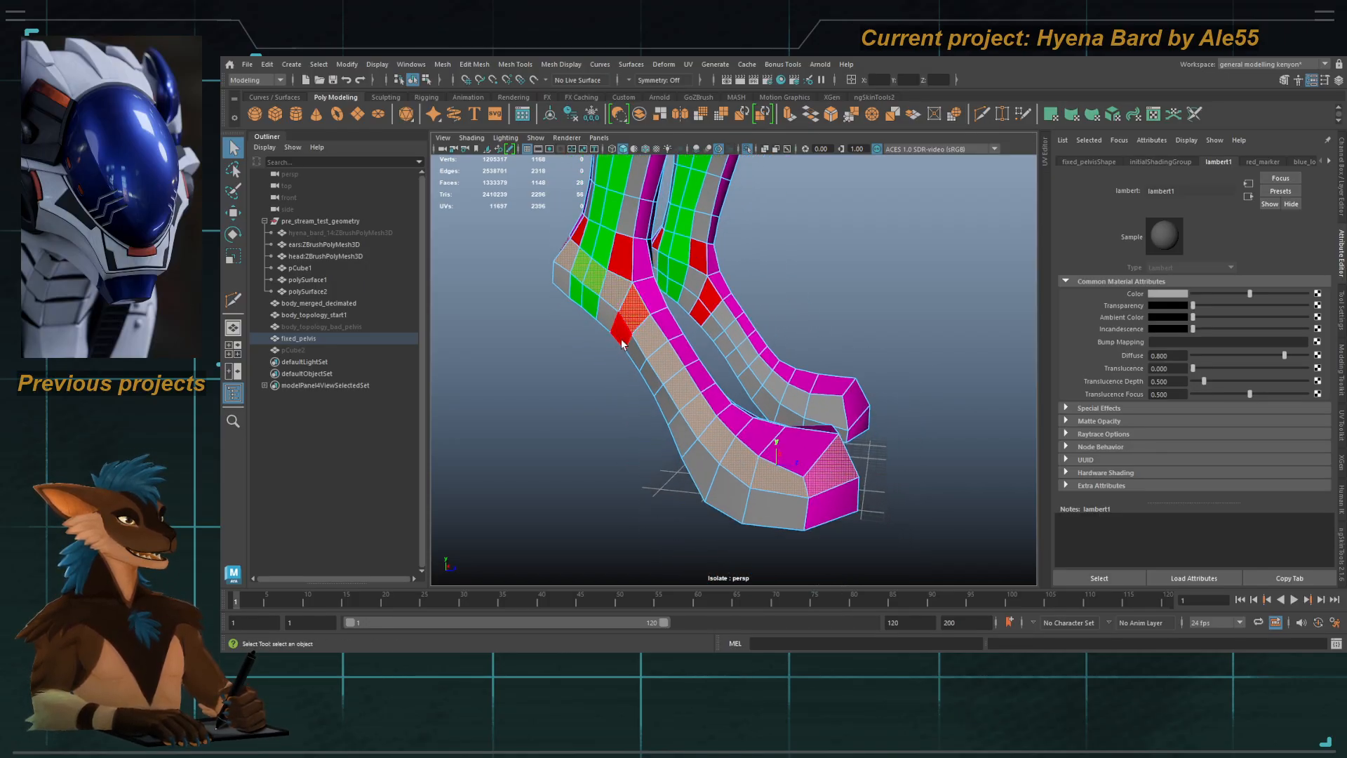
pyautogui.keyDown('alt'); pyautogui.moveTo(780, 446); pyautogui.dragTo(674, 382); pyautogui.keyUp('alt')
pyautogui.keyDown('alt'); pyautogui.moveTo(770, 353); pyautogui.dragTo(656, 369); pyautogui.keyUp('alt')
# Step: Select the face loop that passes down the leg through the upper red ankle face to check its flow
pyautogui.click(652, 348)
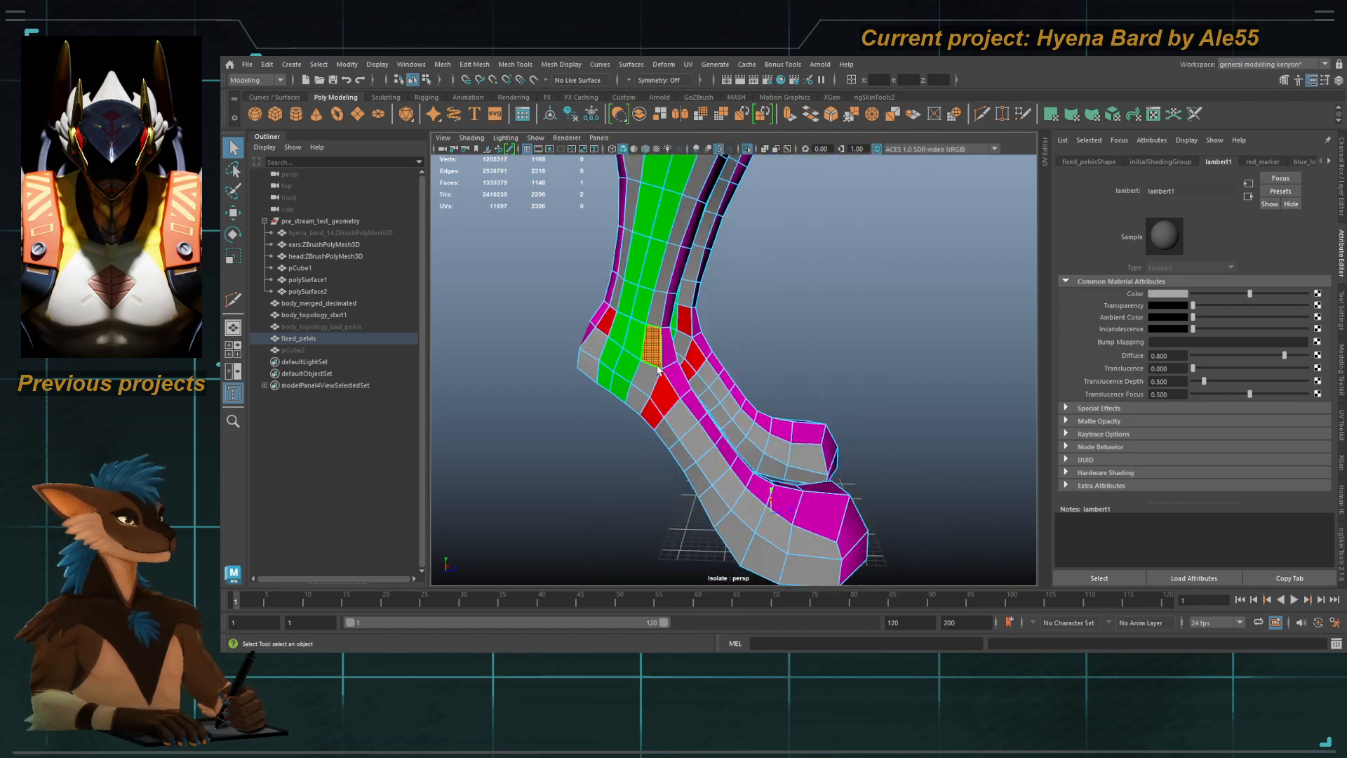
pyautogui.keyDown('alt'); pyautogui.moveTo(658, 370); pyautogui.dragTo(726, 376, button='right'); pyautogui.keyUp('alt')
pyautogui.click(600, 366)
pyautogui.keyDown('alt'); pyautogui.moveTo(602, 367); pyautogui.dragTo(665, 360, button='middle'); pyautogui.keyUp('alt')
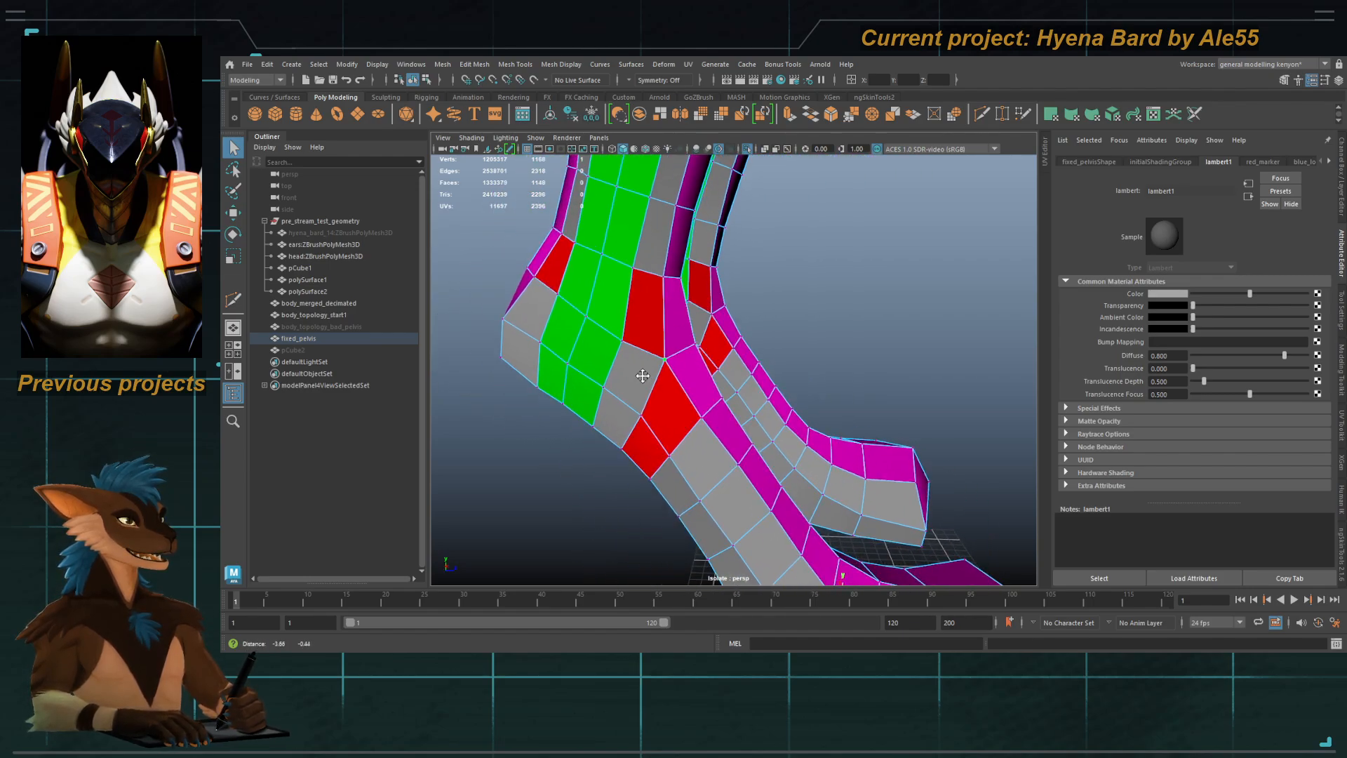
pyautogui.click(660, 309)
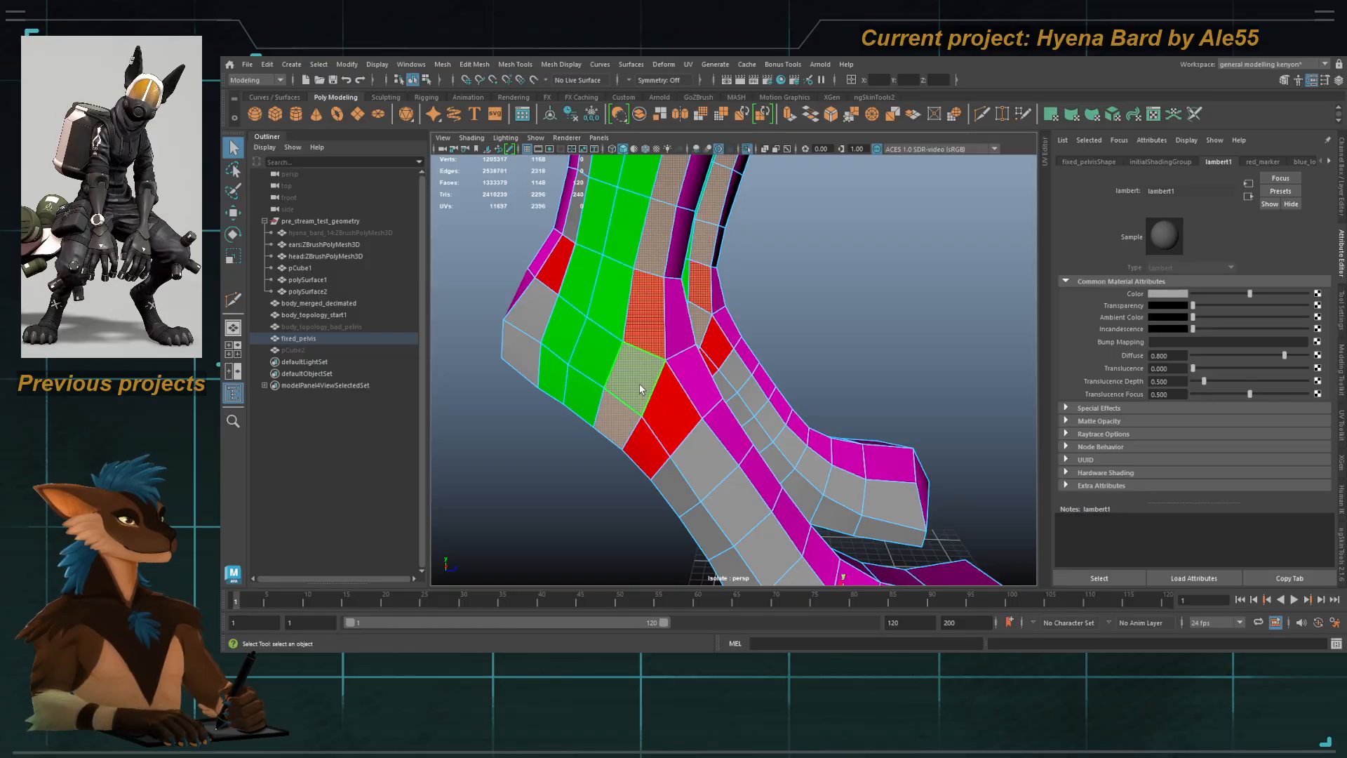
# Step: Try moving the ankle vertex between the two red faces to the green strip's edge, and undo the move
pyautogui.keyDown('alt'); pyautogui.moveTo(640, 390); pyautogui.dragTo(636, 393, button='middle'); pyautogui.keyUp('alt')
pyautogui.click(661, 368)
pyautogui.moveTo(661, 366); pyautogui.dragTo(621, 356)
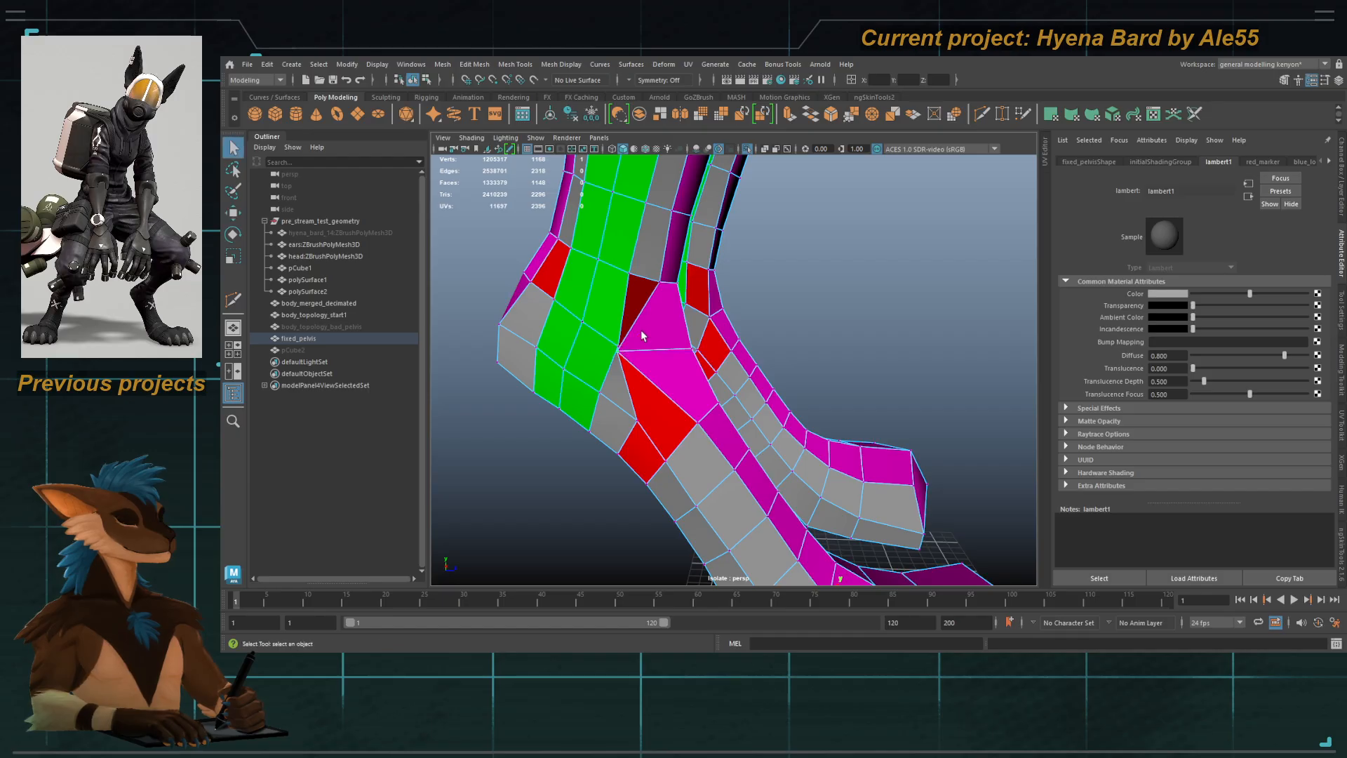
pyautogui.press('F11')
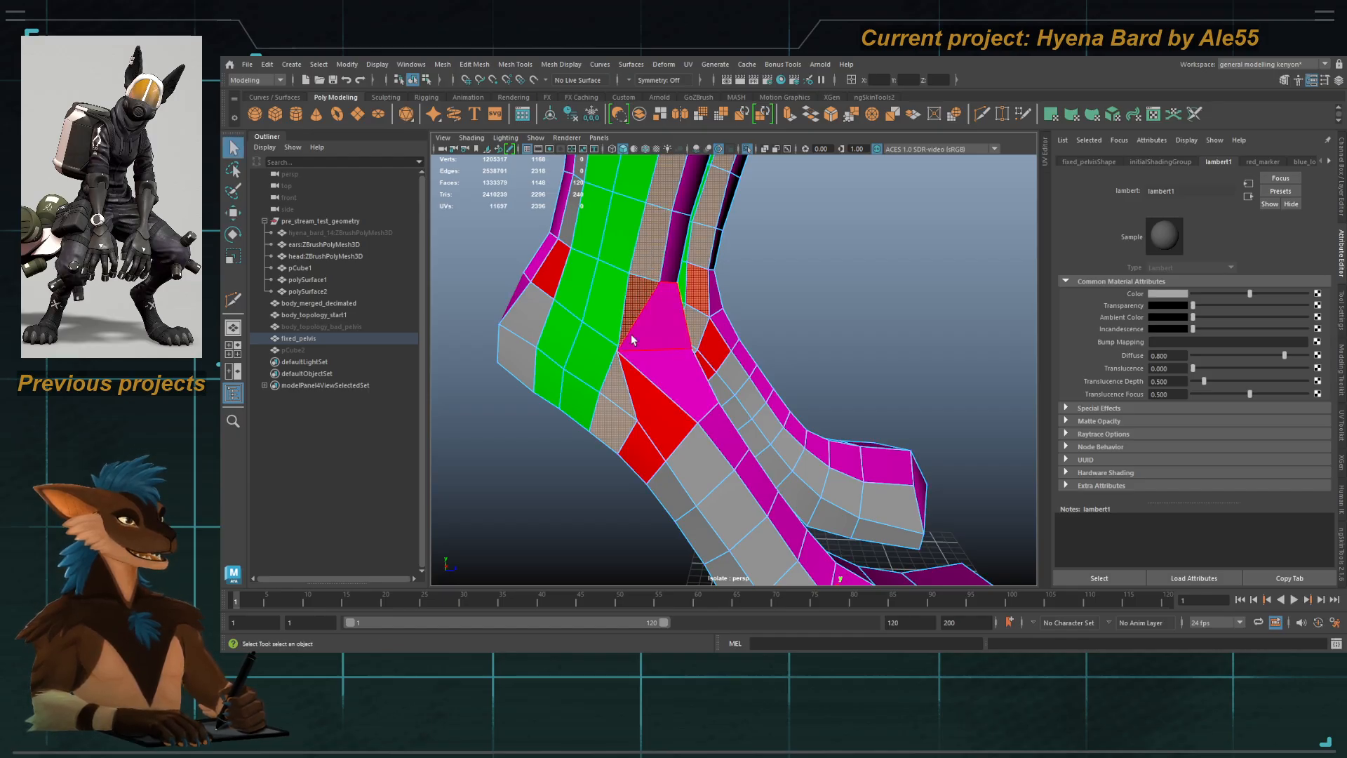
pyautogui.hotkey('ctrl', 'z')
pyautogui.hotkey('ctrl', 'z')
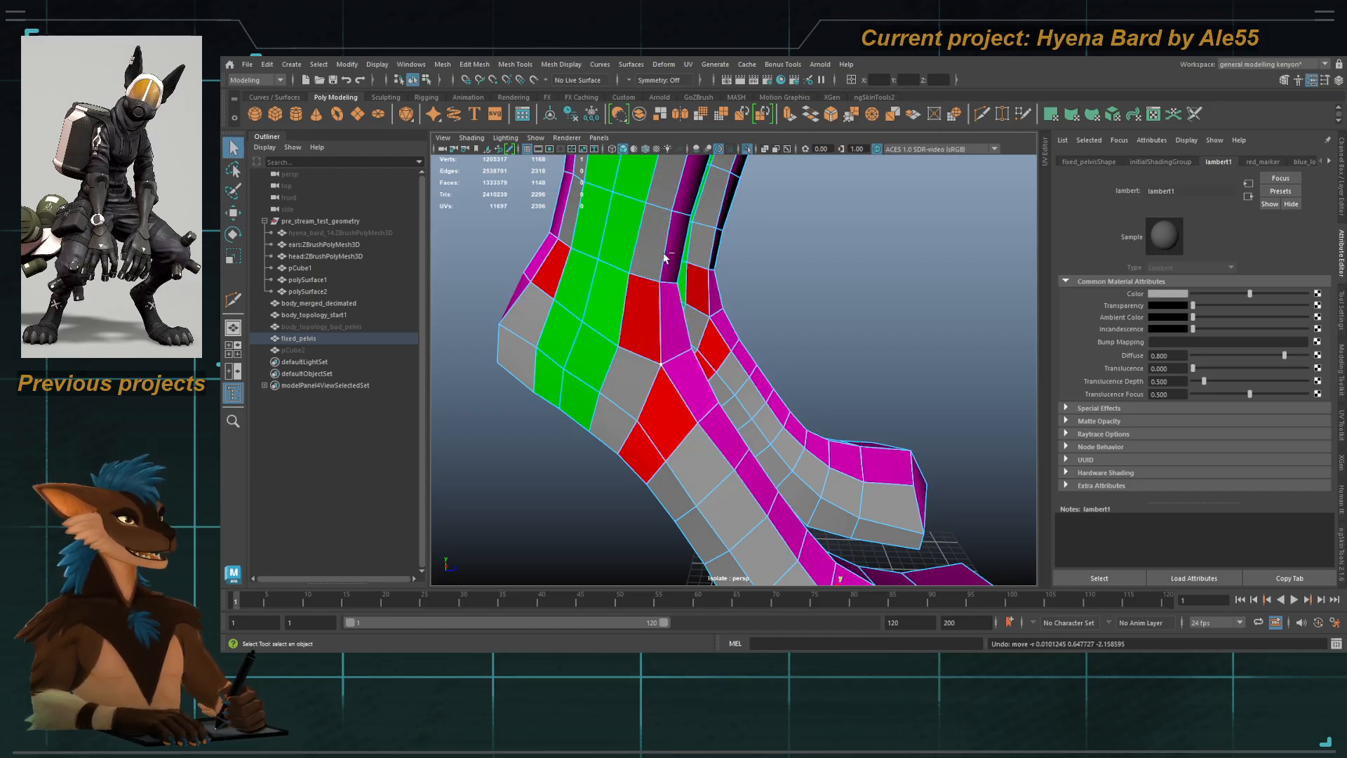
# Step: Rename the fixed_pelvis mesh as foot_topology_backup and duplicate it
pyautogui.keyDown('alt'); pyautogui.moveTo(622, 431); pyautogui.dragTo(582, 436); pyautogui.keyUp('alt')
pyautogui.moveTo(674, 393)
pyautogui.keyDown('alt'); pyautogui.mouseDown(button='right')
pyautogui.moveTo(640, 376)
pyautogui.moveTo(677, 403)
pyautogui.mouseUp(button='right'); pyautogui.keyUp('alt')
pyautogui.keyDown('alt'); pyautogui.moveTo(677, 404); pyautogui.dragTo(641, 414); pyautogui.keyUp('alt')
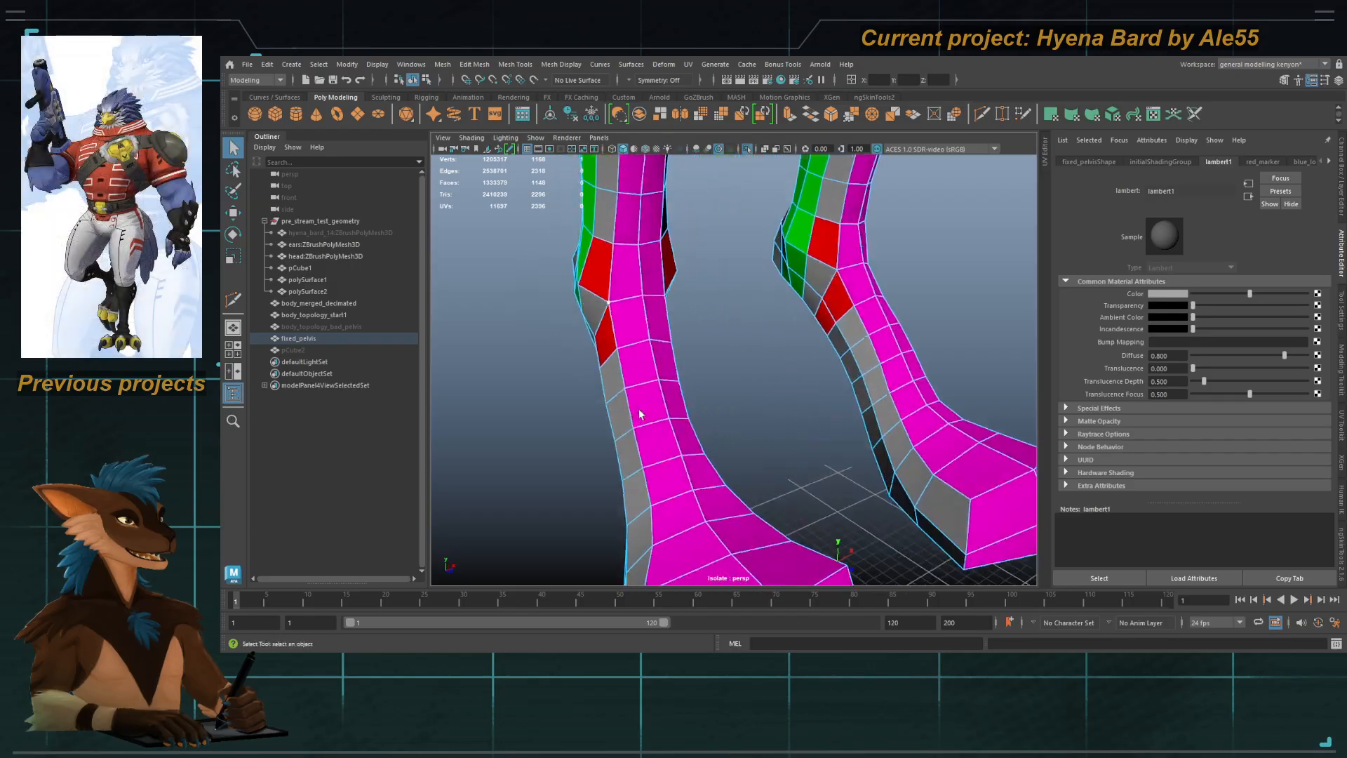
pyautogui.keyDown('alt'); pyautogui.moveTo(712, 467); pyautogui.dragTo(658, 466); pyautogui.keyUp('alt')
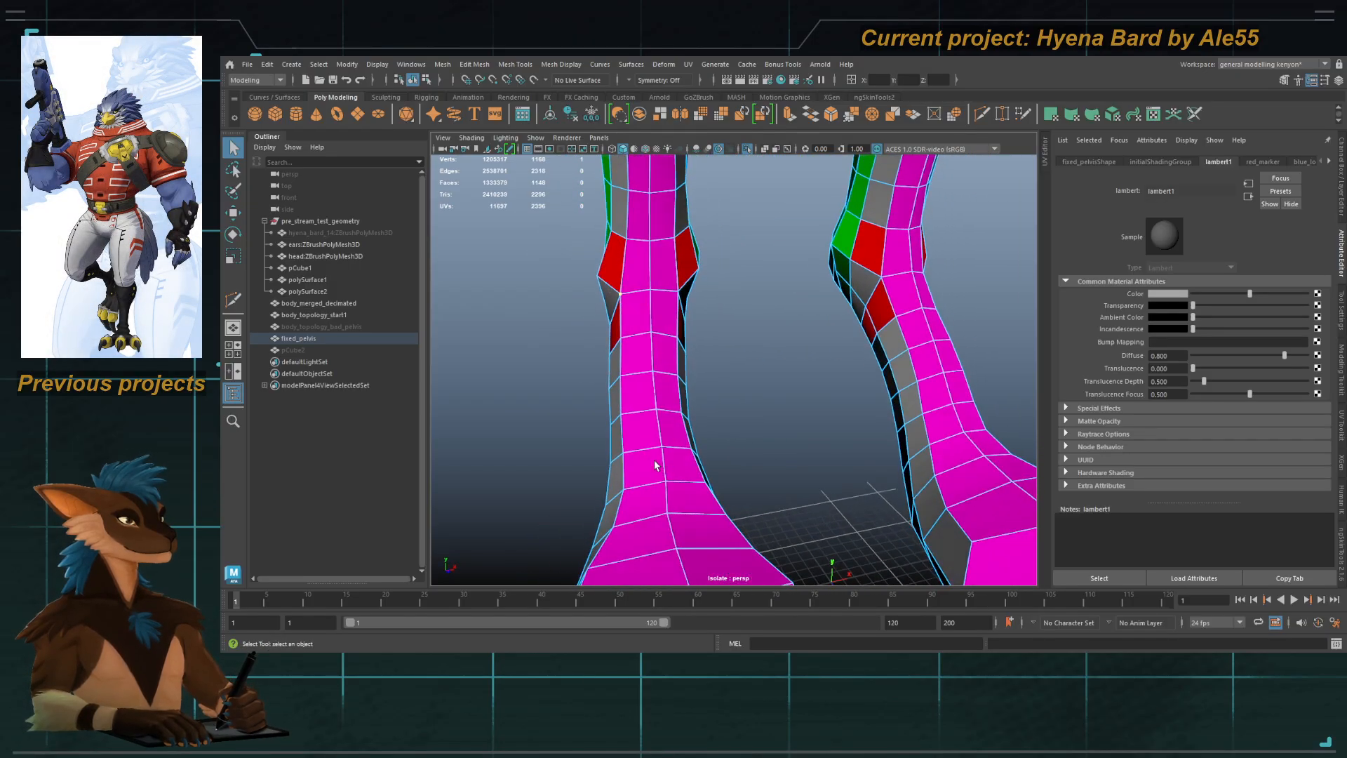
pyautogui.keyDown('alt'); pyautogui.moveTo(658, 466); pyautogui.dragTo(651, 469, button='right'); pyautogui.keyUp('alt')
pyautogui.keyDown('alt'); pyautogui.moveTo(651, 472); pyautogui.dragTo(700, 461); pyautogui.keyUp('alt')
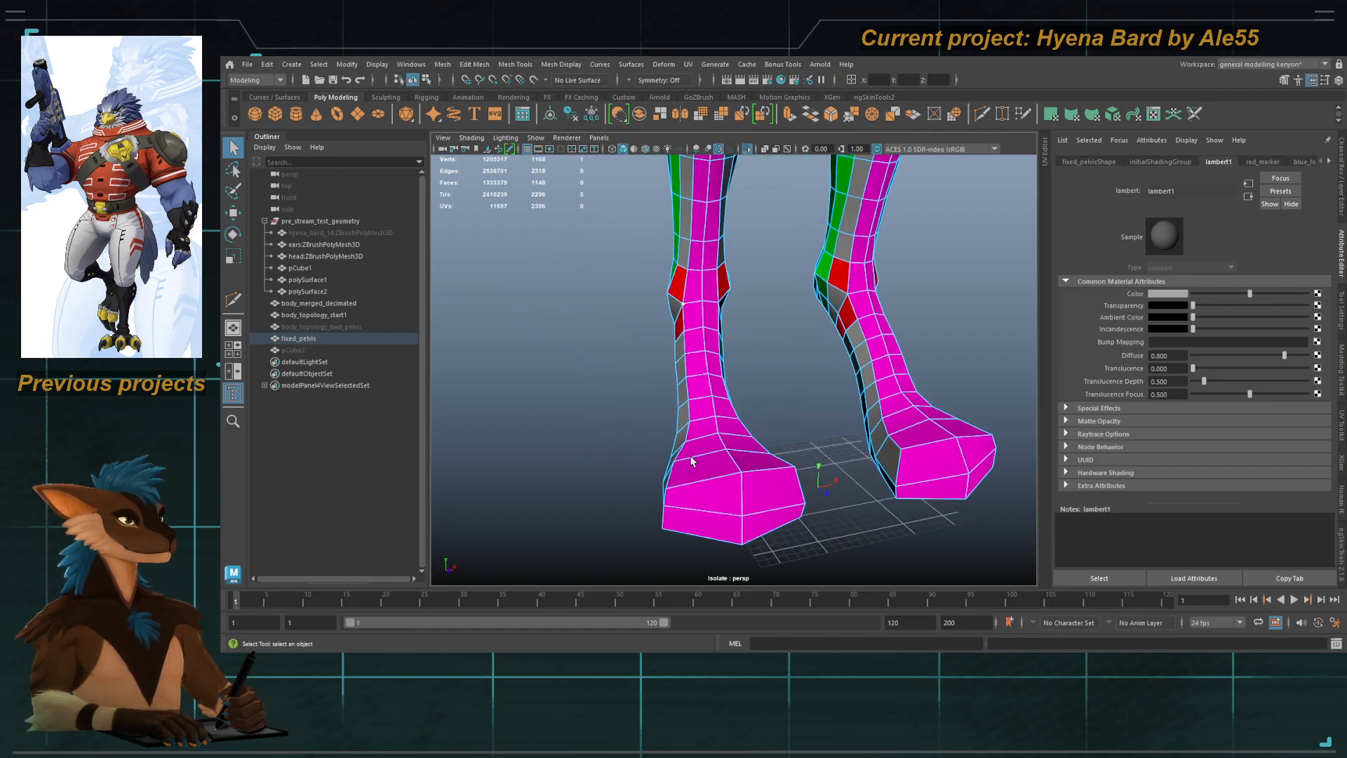
pyautogui.click(691, 461)
pyautogui.doubleClick(328, 339)
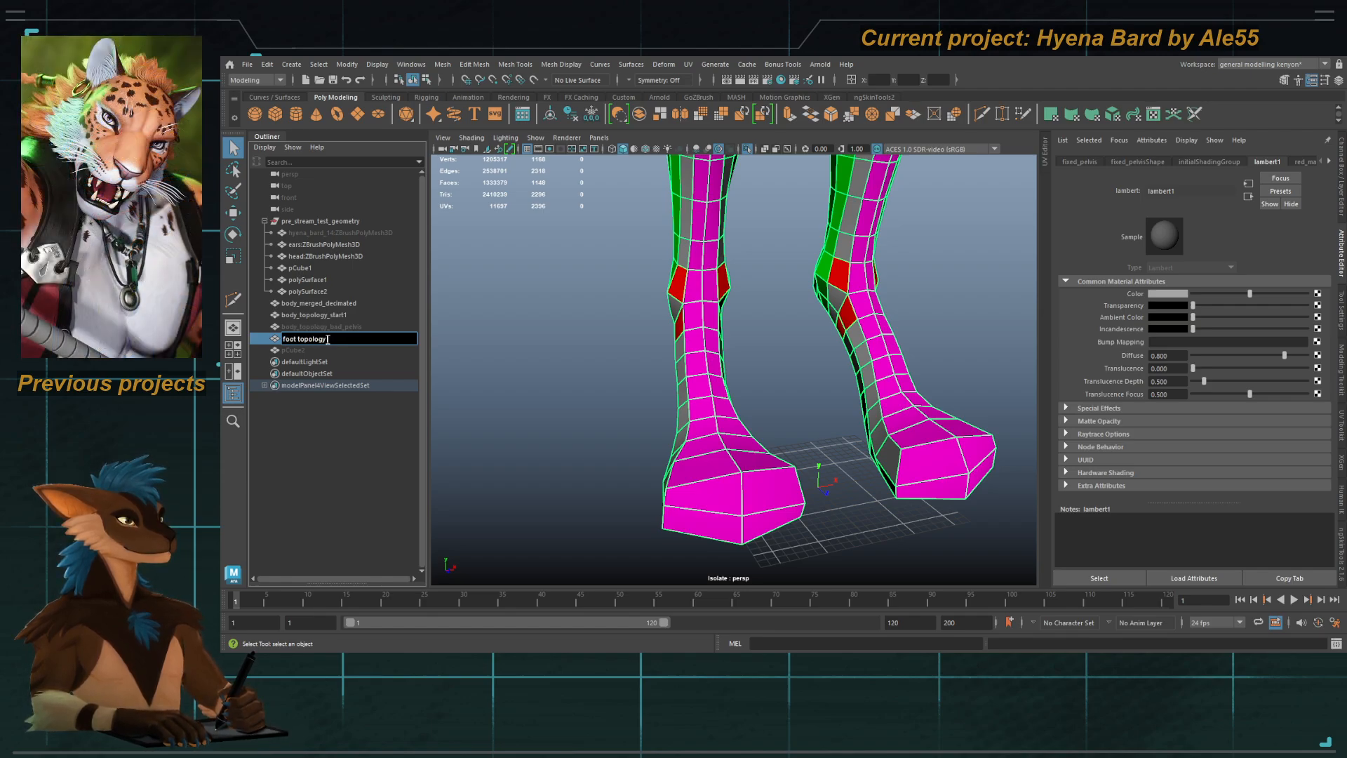
pyautogui.hotkey('ctrl', 'd')
# Step: Hide the original foot_topology_backup mesh and select its duplicate
pyautogui.click(325, 338)
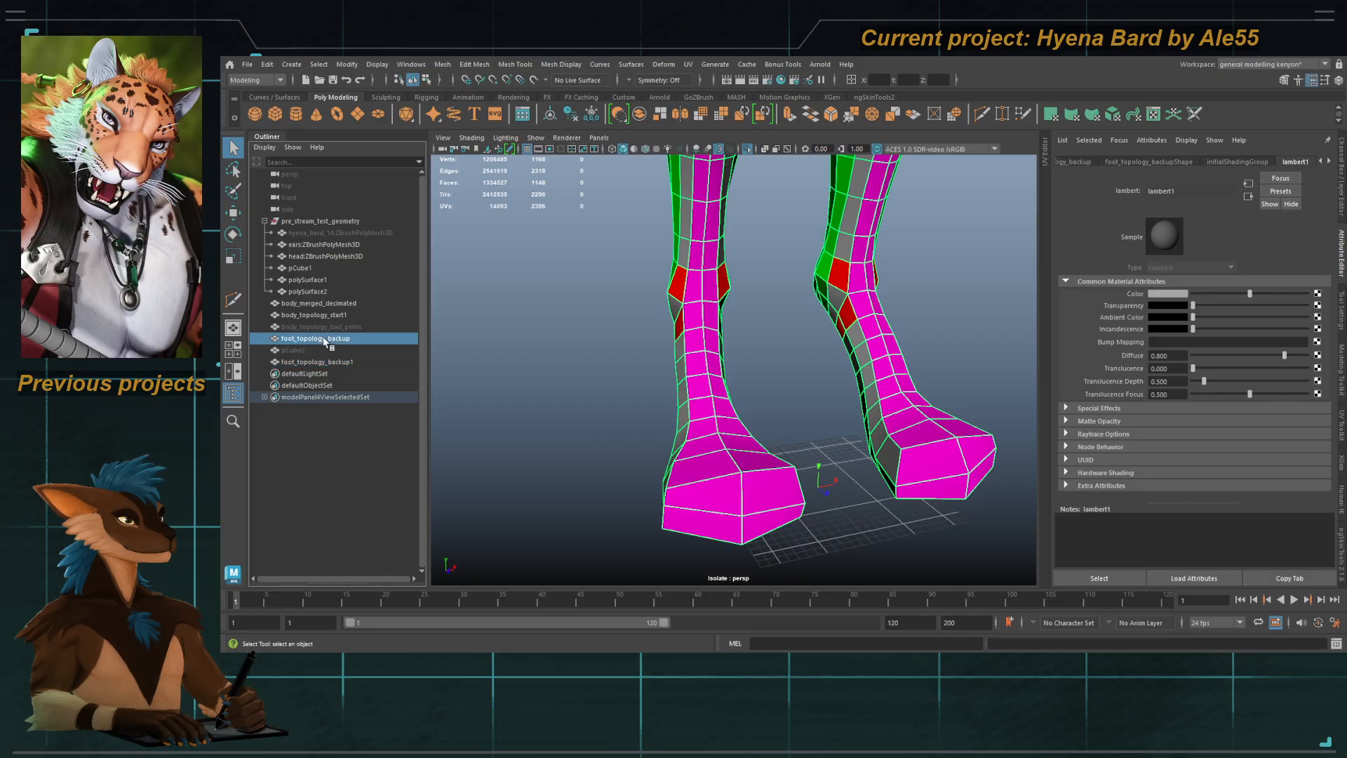
pyautogui.press('h')
pyautogui.click(327, 361)
pyautogui.press('3')
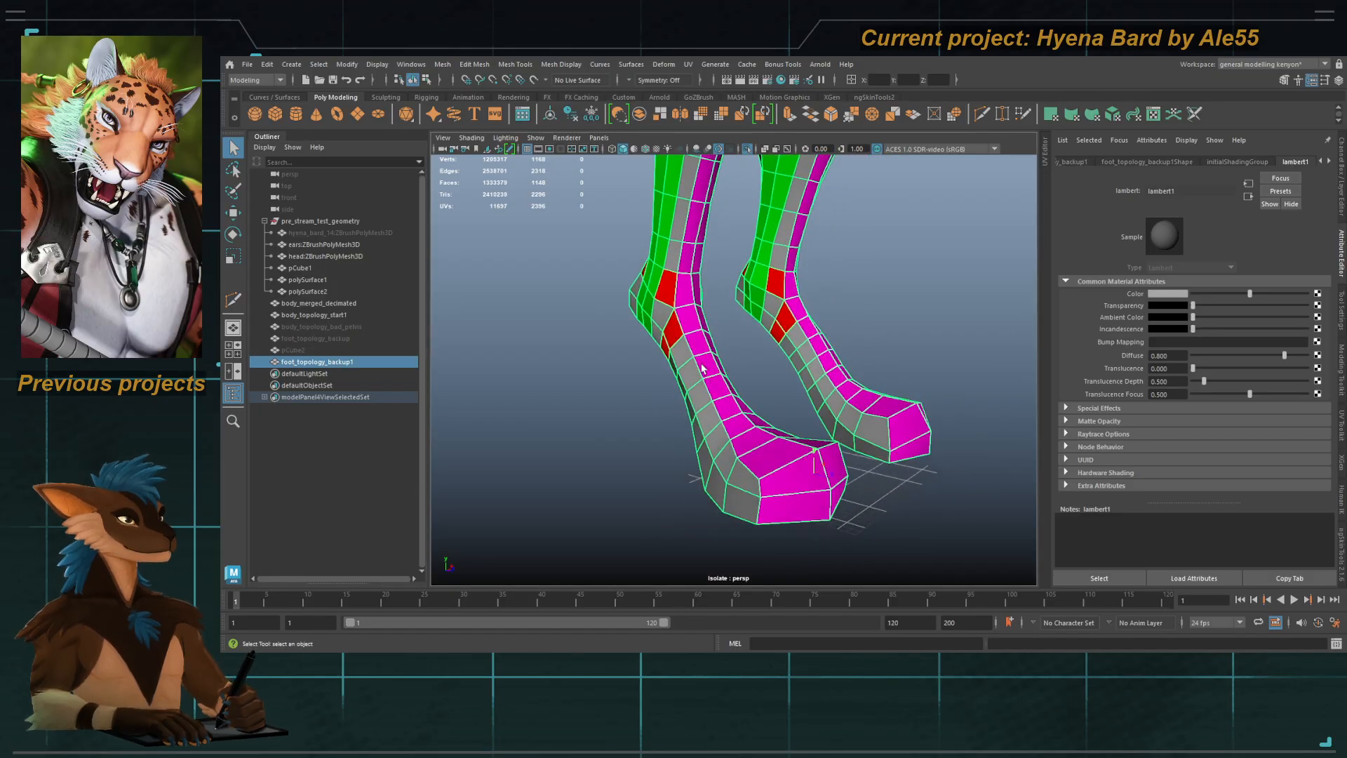
# Step: Exit the isolated view, make body_merged_decimated the live surface, and select the foot_topology_backup1 mesh
pyautogui.click(747, 149)
pyautogui.click(732, 220)
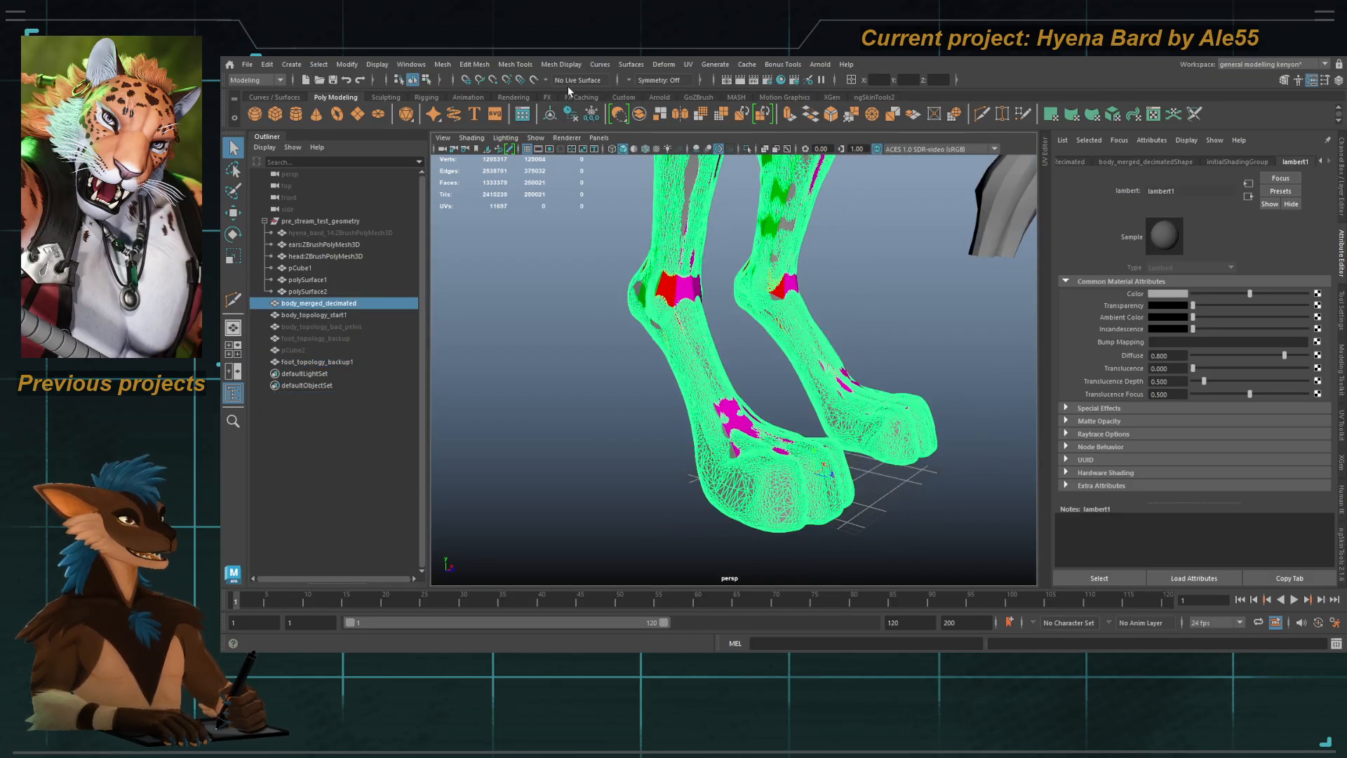
pyautogui.click(533, 80)
pyautogui.click(646, 342)
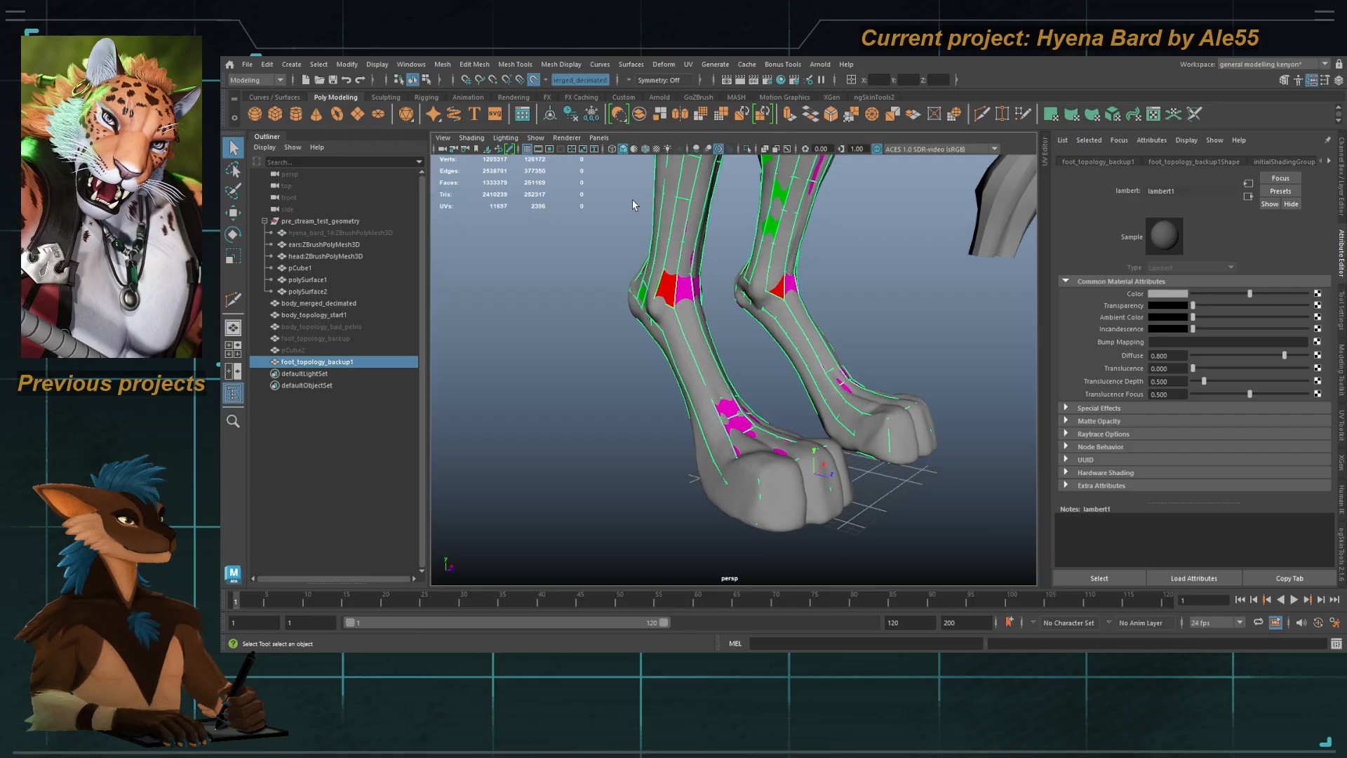
# Step: With Object X symmetry and Quad Draw, delete the grey face between the two red ankle areas and the adjoining upper red face
pyautogui.click(659, 80)
pyautogui.hotkey('ctrl', 'shift', 'q')
pyautogui.keyDown('alt'); pyautogui.moveTo(674, 334); pyautogui.dragTo(854, 468, button='right'); pyautogui.keyUp('alt')
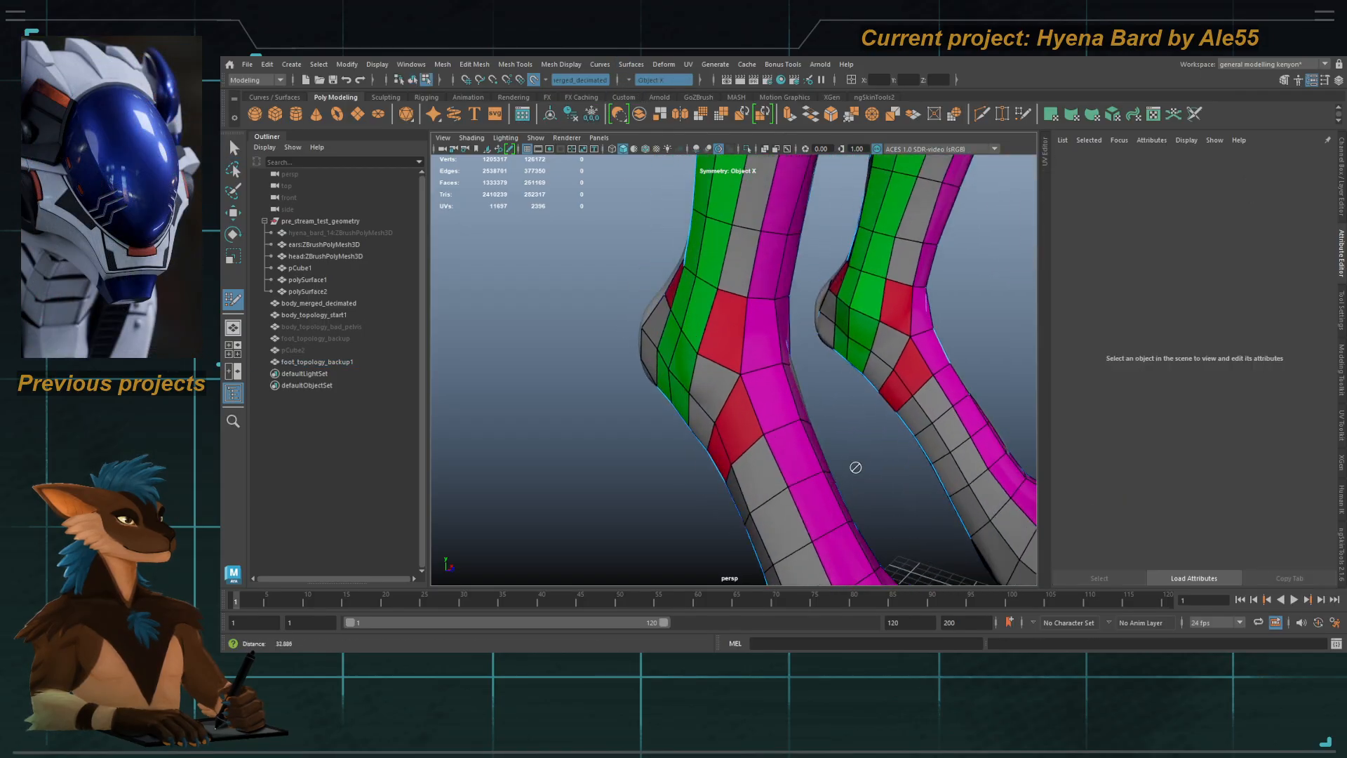
pyautogui.keyDown('alt'); pyautogui.moveTo(855, 469); pyautogui.dragTo(754, 399); pyautogui.keyUp('alt')
pyautogui.keyDown('alt'); pyautogui.moveTo(755, 400); pyautogui.dragTo(703, 339, button='middle'); pyautogui.keyUp('alt')
pyautogui.keyDown('alt'); pyautogui.moveTo(681, 307); pyautogui.dragTo(733, 351, button='right'); pyautogui.keyUp('alt')
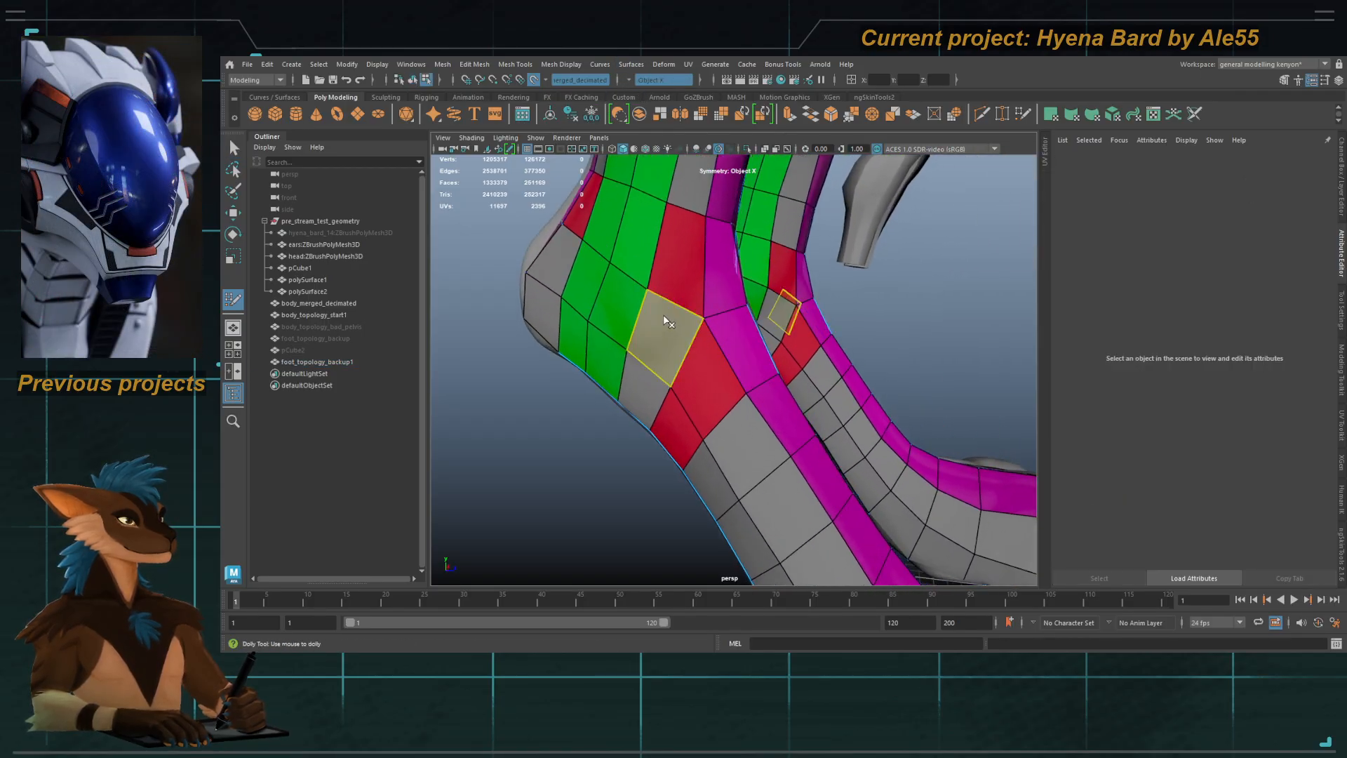
pyautogui.keyDown('ctrl'); pyautogui.keyDown('shift'); pyautogui.click(664, 321); pyautogui.keyUp('shift'); pyautogui.keyUp('ctrl')
pyautogui.keyDown('ctrl'); pyautogui.keyDown('shift'); pyautogui.click(689, 367); pyautogui.keyUp('shift'); pyautogui.keyUp('ctrl')
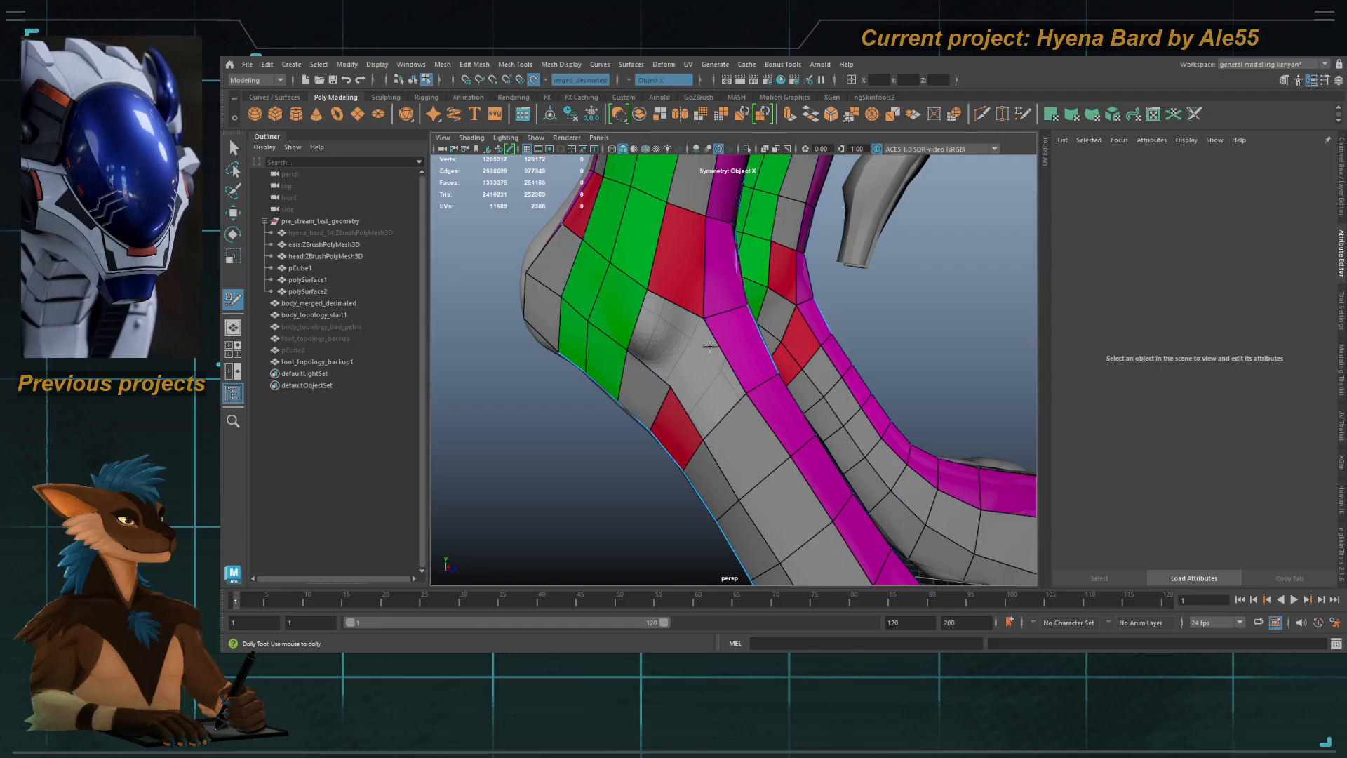
# Step: Fill the ankle gap beside the magenta strip with Quad Draw and move the shared red and green corner vertex up the ankle
pyautogui.moveTo(710, 346)
pyautogui.keyDown('alt'); pyautogui.mouseDown()
pyautogui.moveTo(667, 354)
pyautogui.moveTo(702, 316)
pyautogui.moveTo(683, 321)
pyautogui.moveTo(689, 346)
pyautogui.mouseUp(); pyautogui.keyUp('alt')
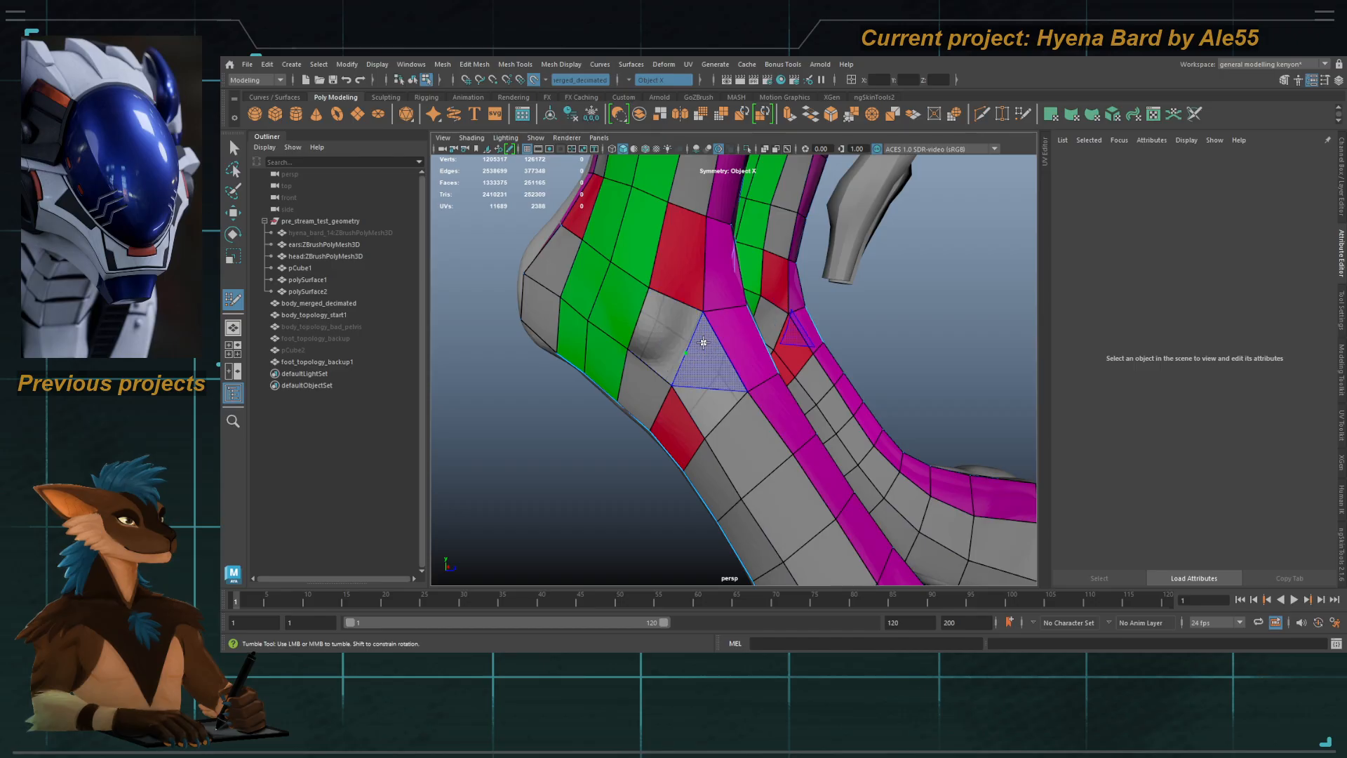
pyautogui.keyDown('alt'); pyautogui.moveTo(745, 385); pyautogui.dragTo(548, 388); pyautogui.keyUp('alt')
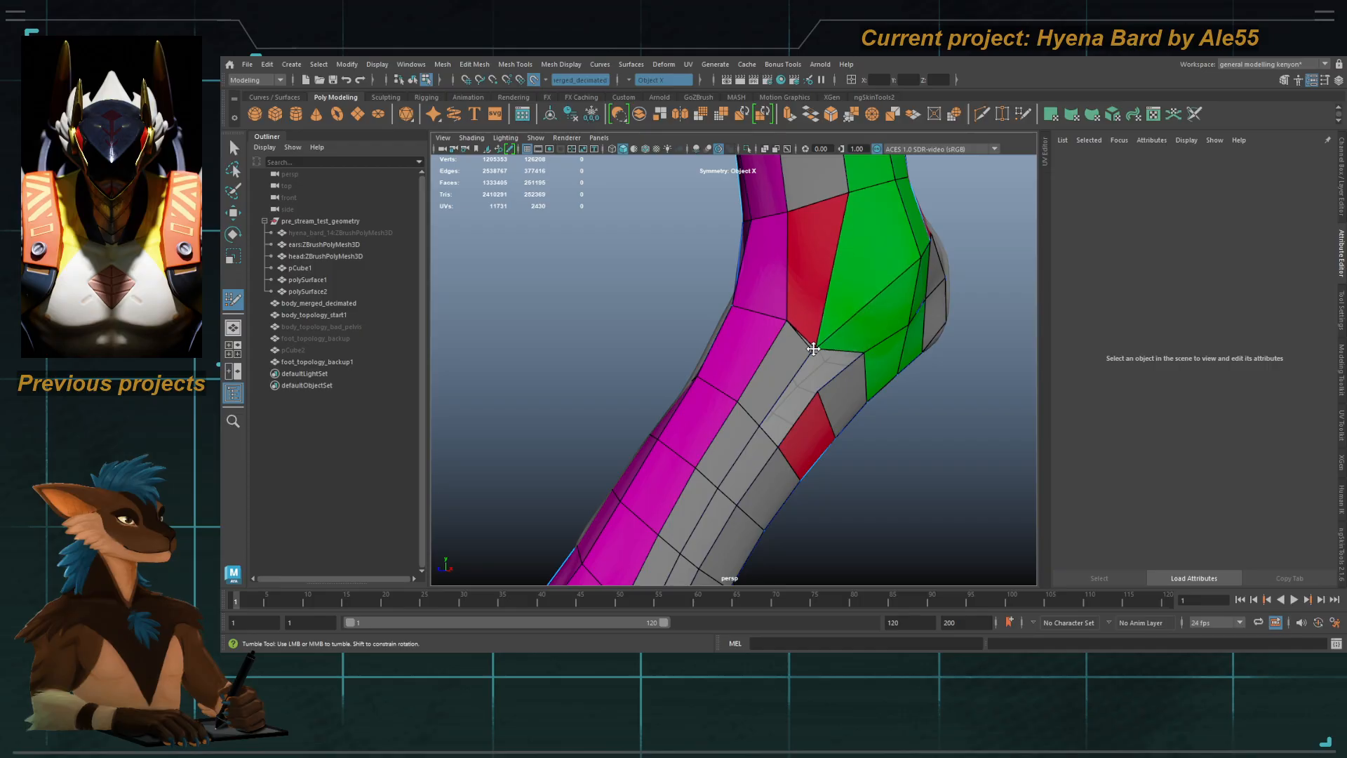
pyautogui.click(1340, 372)
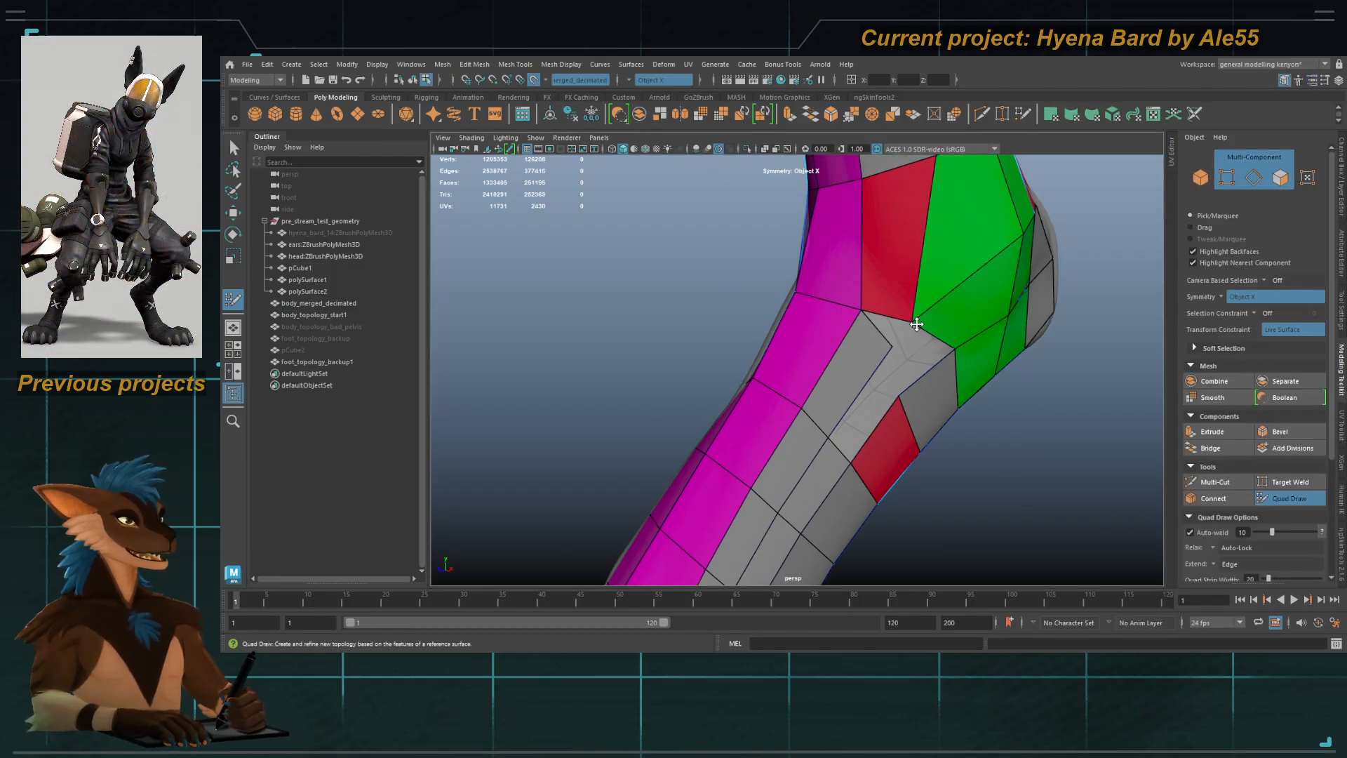
pyautogui.moveTo(896, 346); pyautogui.dragTo(931, 280)
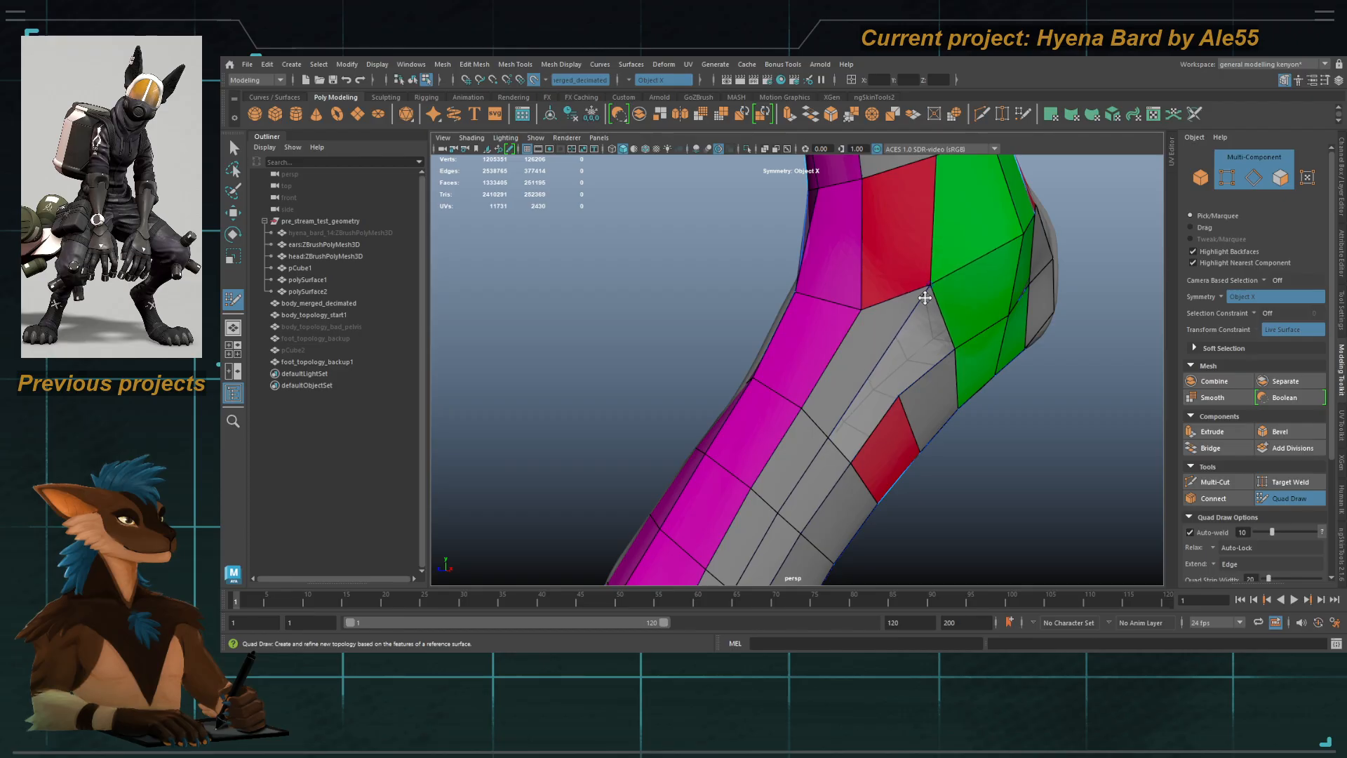
pyautogui.moveTo(788, 383)
pyautogui.keyDown('alt'); pyautogui.mouseDown()
pyautogui.moveTo(941, 391)
pyautogui.moveTo(794, 372)
pyautogui.mouseUp(); pyautogui.keyUp('alt')
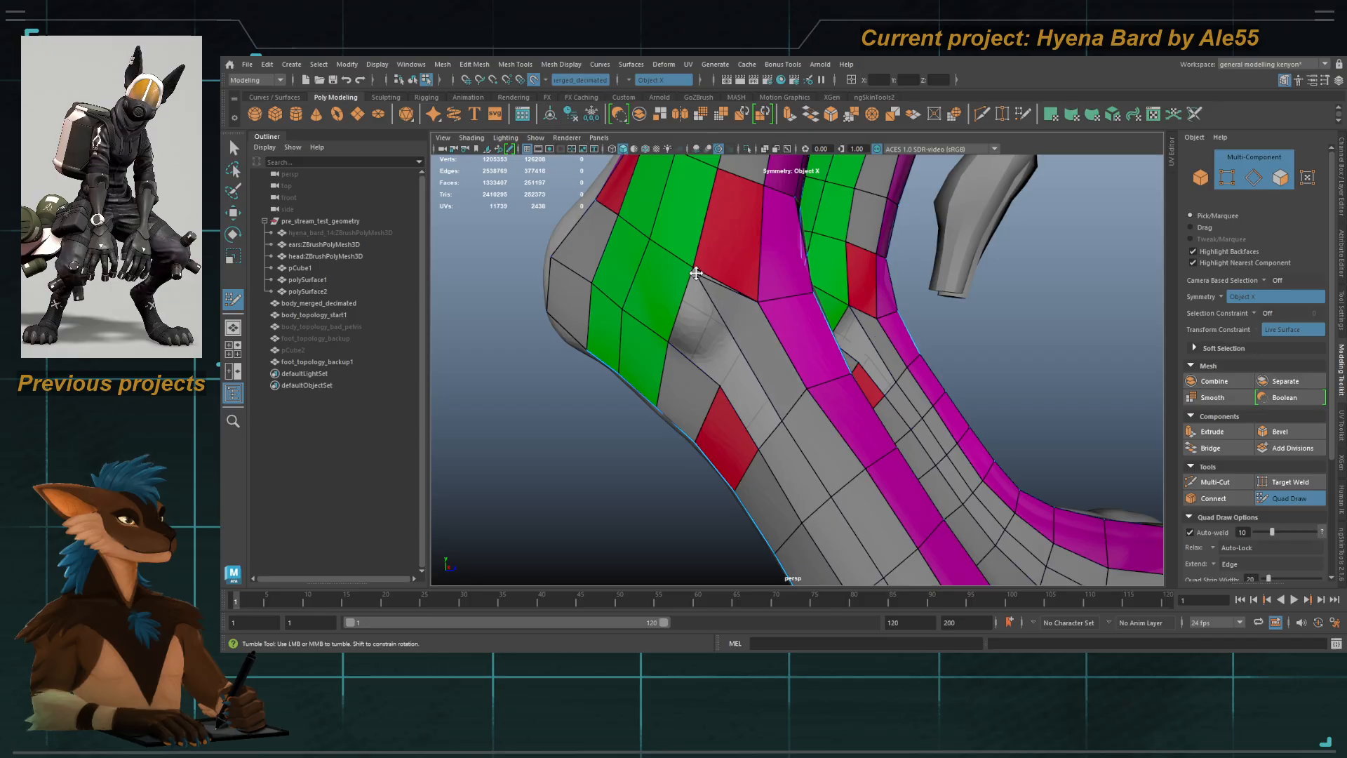
pyautogui.keyDown('alt'); pyautogui.moveTo(750, 310); pyautogui.dragTo(743, 362); pyautogui.keyUp('alt')
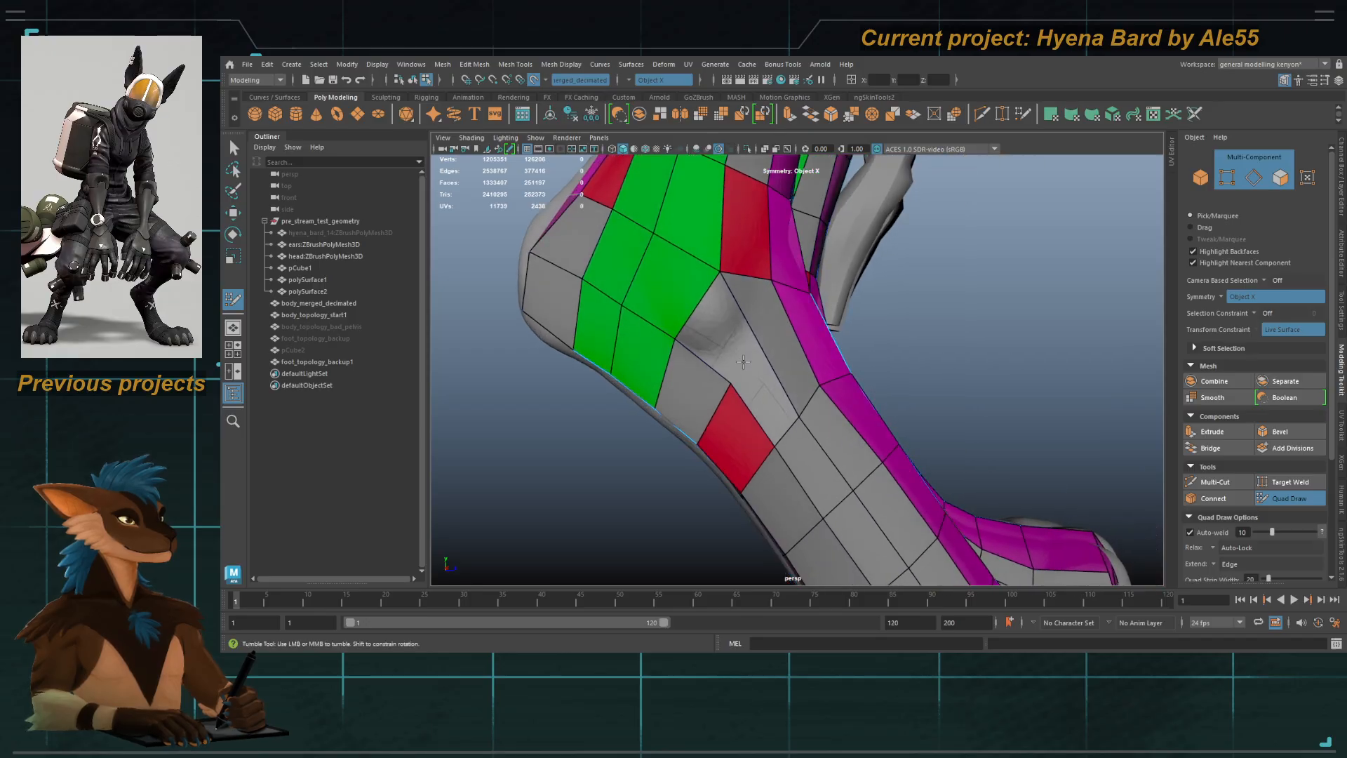
# Step: Insert an edge loop across the ankle below the upper red face and fill the remaining hole with quads
pyautogui.keyDown('ctrl'); pyautogui.click(759, 339); pyautogui.keyUp('ctrl')
pyautogui.keyDown('shift'); pyautogui.click(756, 382); pyautogui.keyUp('shift')
pyautogui.keyDown('alt'); pyautogui.moveTo(809, 362); pyautogui.dragTo(593, 349); pyautogui.keyUp('alt')
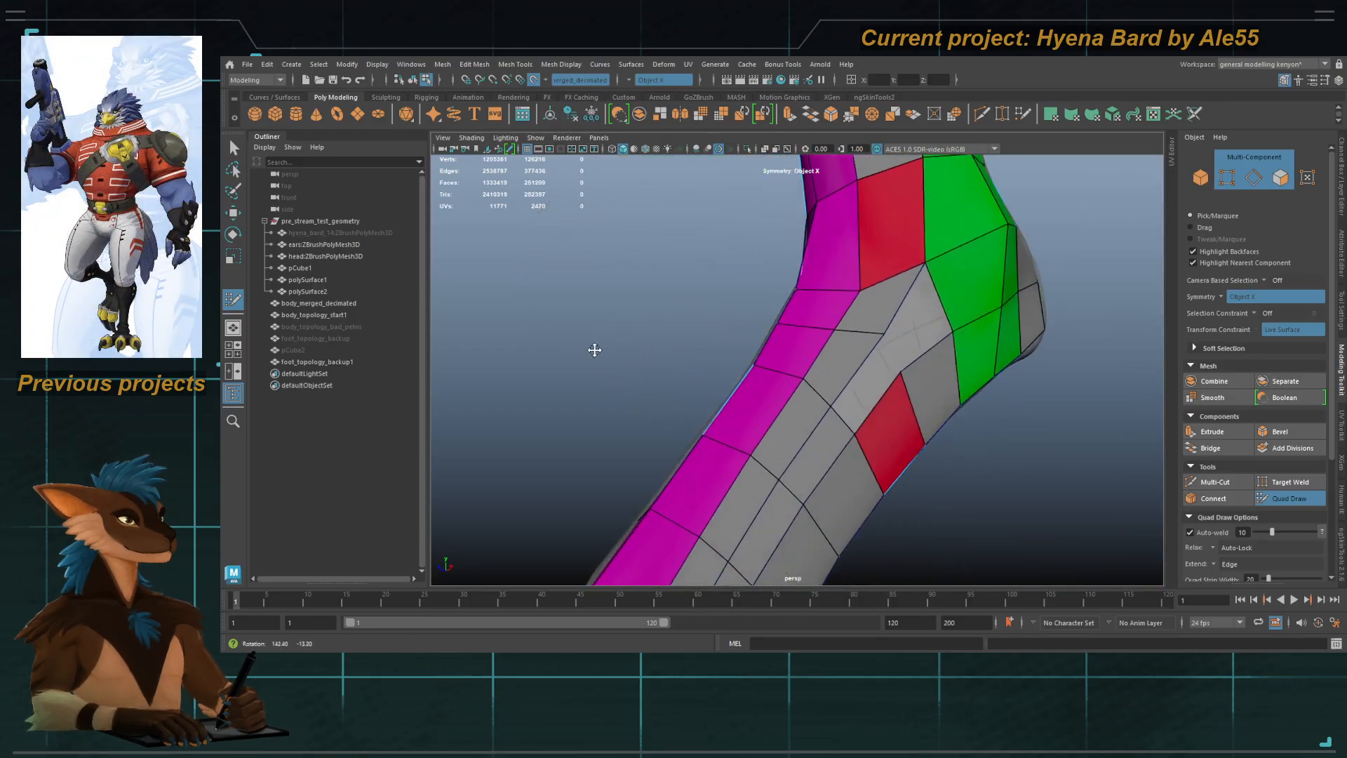
pyautogui.moveTo(894, 347)
pyautogui.keyDown('alt'); pyautogui.mouseDown()
pyautogui.moveTo(805, 348)
pyautogui.moveTo(850, 379)
pyautogui.moveTo(836, 394)
pyautogui.mouseUp(); pyautogui.keyUp('alt')
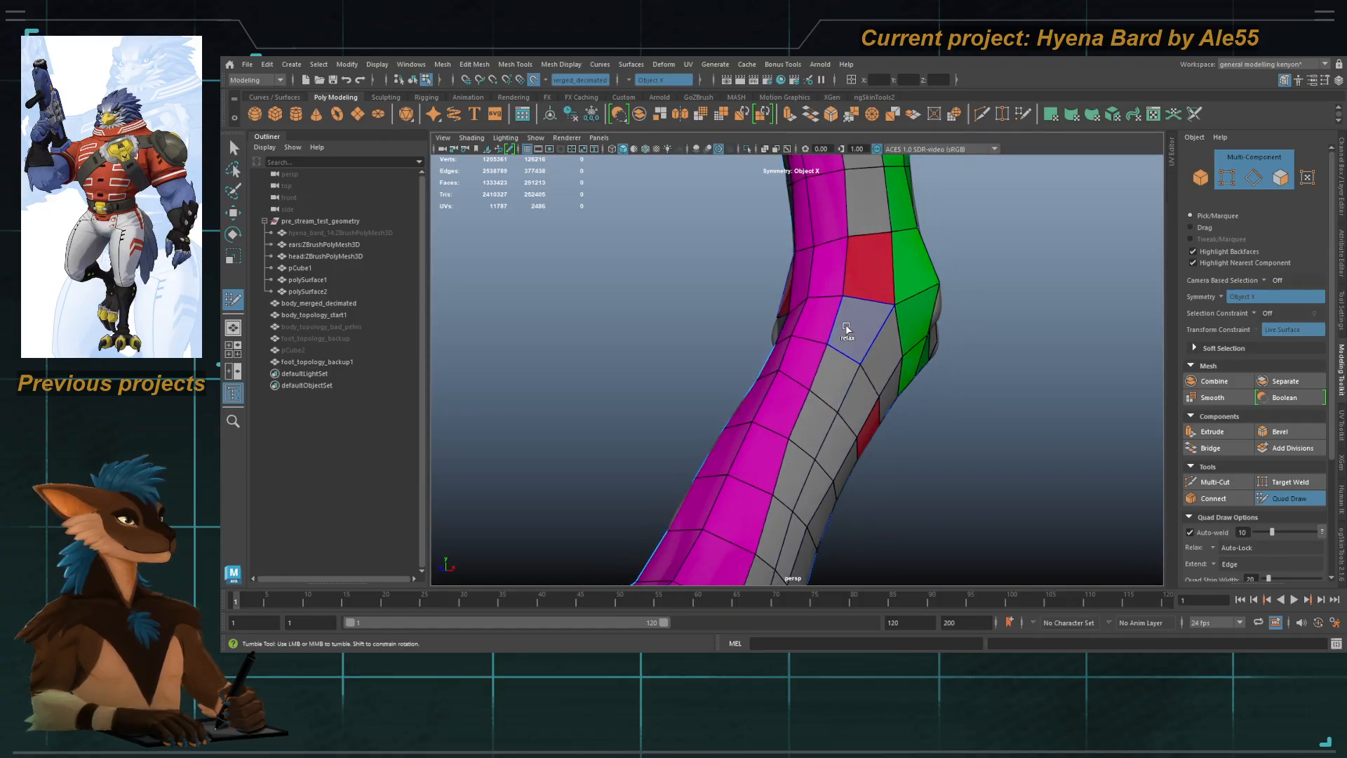
# Step: Relax the new ankle and shin topology, and insert an edge loop through the heel area
pyautogui.keyDown('alt'); pyautogui.moveTo(846, 330); pyautogui.dragTo(850, 332); pyautogui.keyUp('alt')
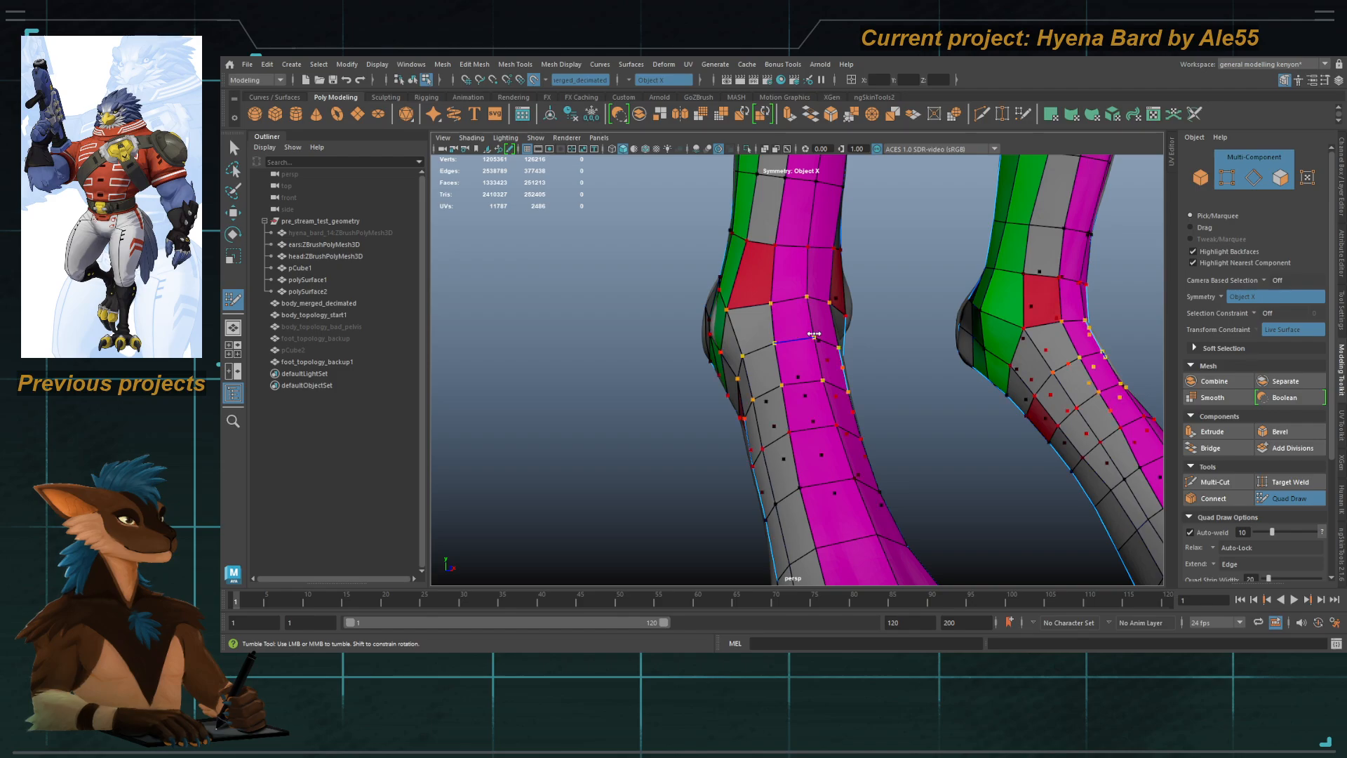
pyautogui.keyDown('alt'); pyautogui.moveTo(800, 355); pyautogui.dragTo(787, 382); pyautogui.keyUp('alt')
pyautogui.keyDown('alt'); pyautogui.moveTo(788, 381); pyautogui.dragTo(802, 347, button='right'); pyautogui.keyUp('alt')
pyautogui.keyDown('alt'); pyautogui.moveTo(802, 347); pyautogui.dragTo(776, 336); pyautogui.keyUp('alt')
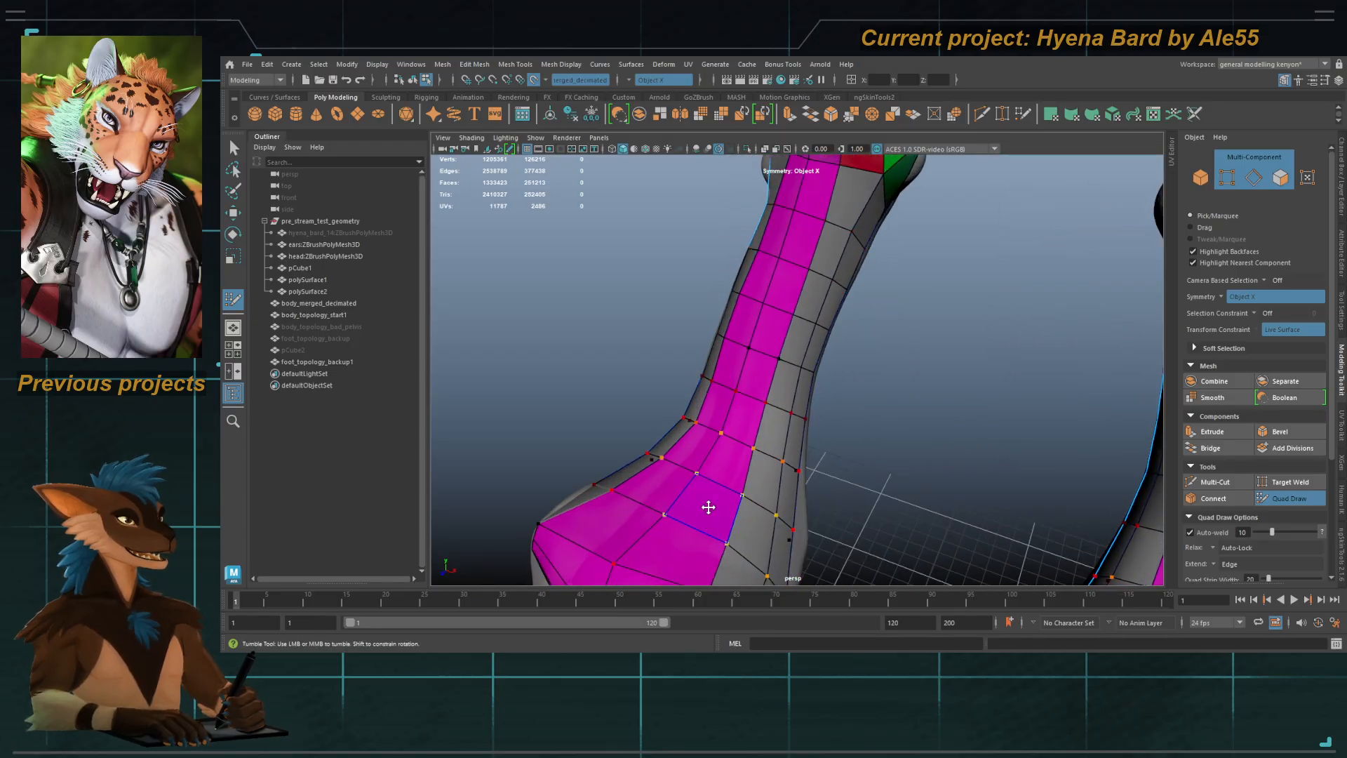
pyautogui.keyDown('alt'); pyautogui.moveTo(710, 508); pyautogui.dragTo(761, 405, button='middle'); pyautogui.keyUp('alt')
pyautogui.keyDown('alt'); pyautogui.moveTo(761, 404); pyautogui.dragTo(856, 292); pyautogui.keyUp('alt')
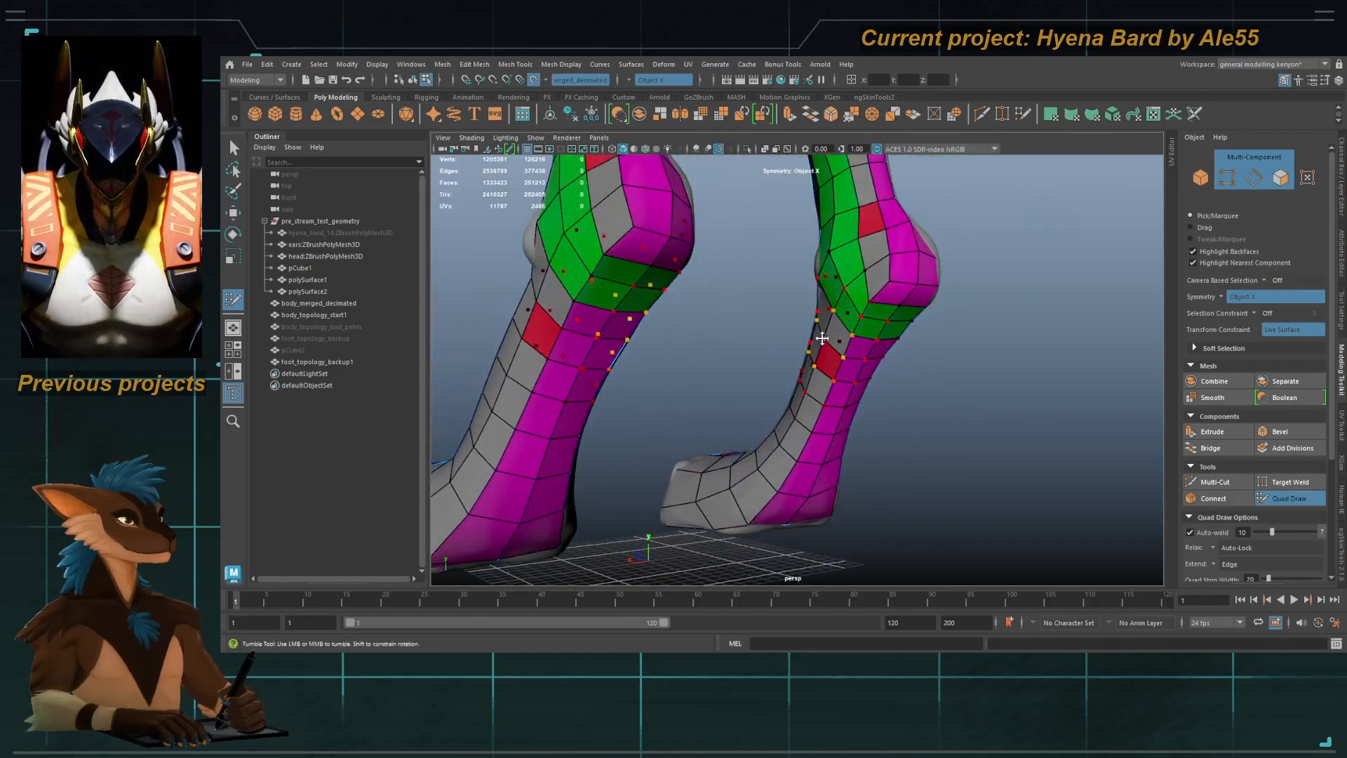
pyautogui.keyDown('ctrl'); pyautogui.click(856, 292); pyautogui.keyUp('ctrl')
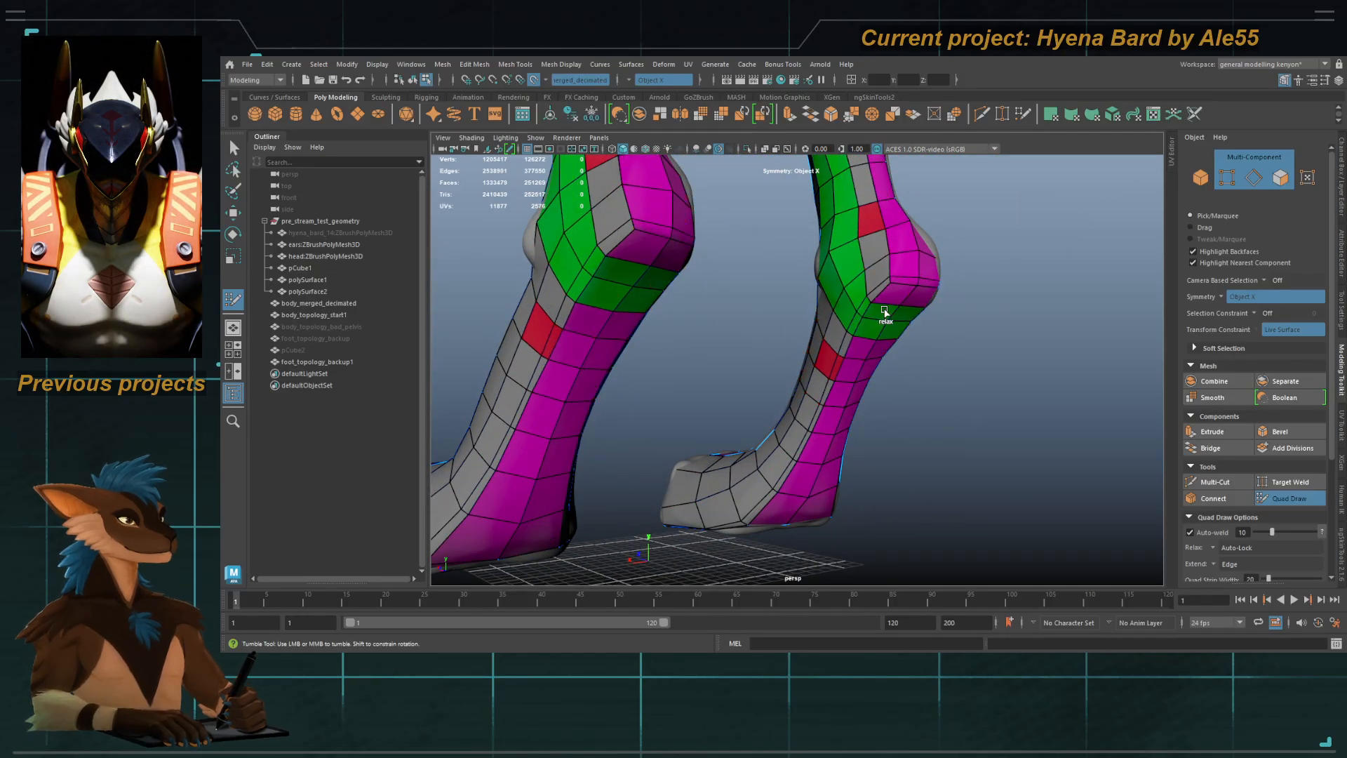
pyautogui.keyDown('alt'); pyautogui.moveTo(882, 301); pyautogui.dragTo(694, 403); pyautogui.keyUp('alt')
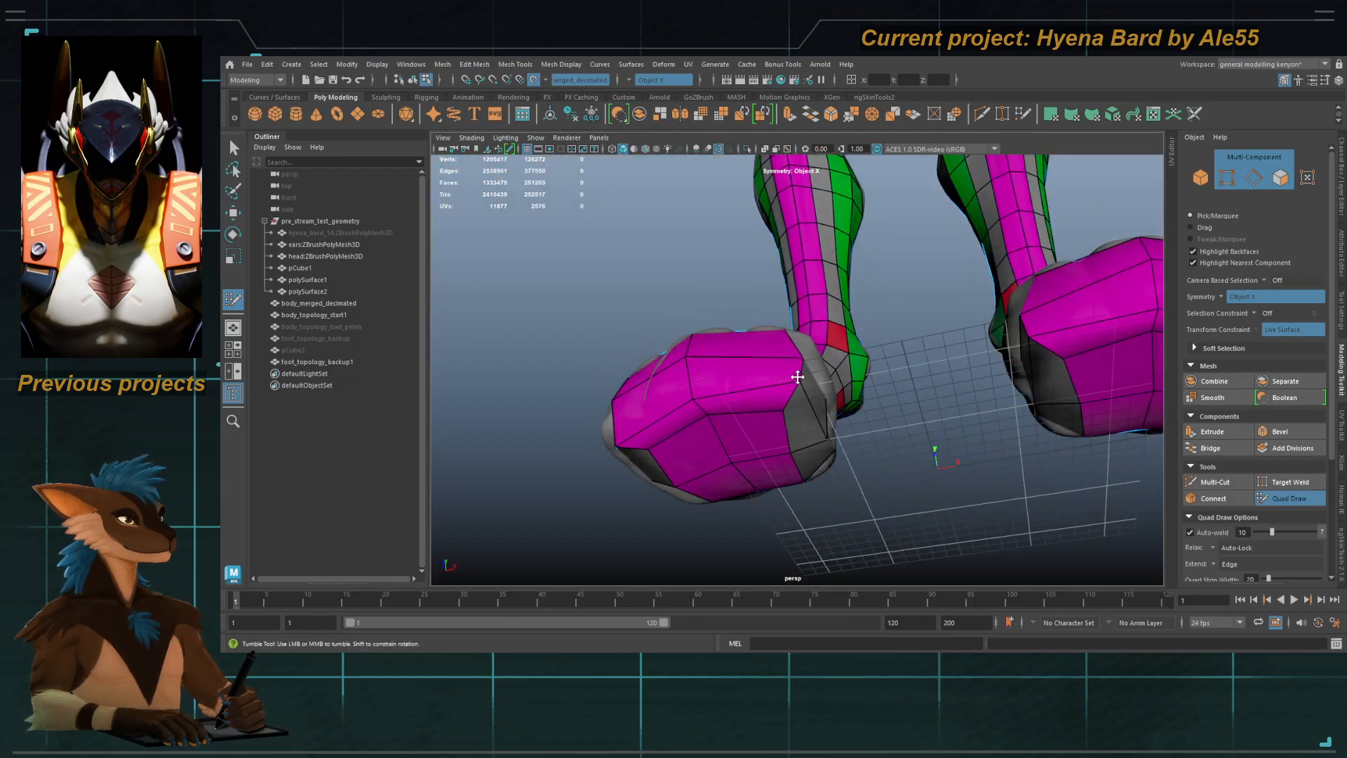
# Step: Delete the faces around the front of the foot and straighten the front edge of the magenta sole
pyautogui.moveTo(798, 377)
pyautogui.keyDown('alt'); pyautogui.mouseDown()
pyautogui.moveTo(839, 382)
pyautogui.moveTo(800, 316)
pyautogui.moveTo(725, 409)
pyautogui.moveTo(773, 399)
pyautogui.moveTo(795, 444)
pyautogui.moveTo(790, 472)
pyautogui.moveTo(785, 430)
pyautogui.moveTo(731, 456)
pyautogui.moveTo(760, 476)
pyautogui.moveTo(761, 499)
pyautogui.moveTo(814, 490)
pyautogui.moveTo(723, 503)
pyautogui.moveTo(764, 468)
pyautogui.moveTo(766, 400)
pyautogui.mouseUp(); pyautogui.keyUp('alt')
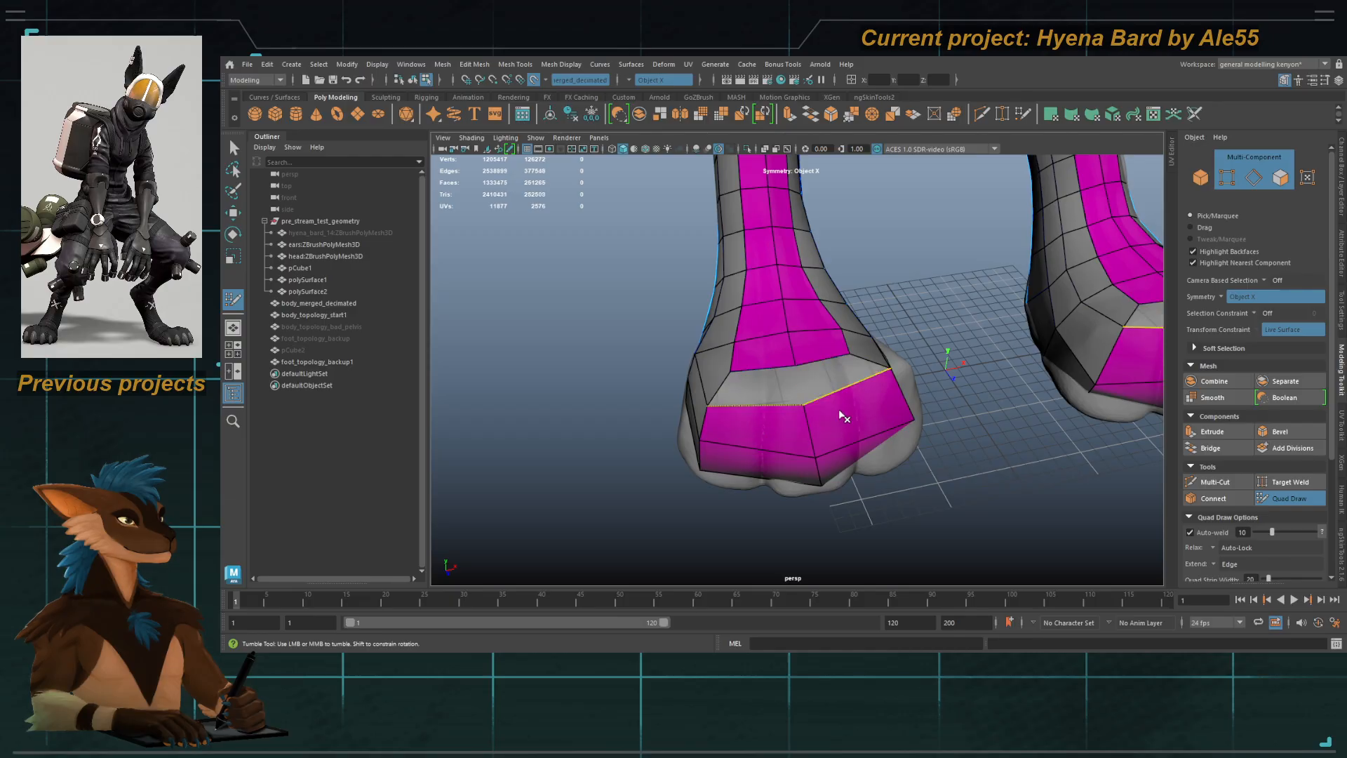
pyautogui.keyDown('alt'); pyautogui.moveTo(841, 417); pyautogui.dragTo(750, 348); pyautogui.keyUp('alt')
pyautogui.keyDown('ctrl'); pyautogui.keyDown('shift'); pyautogui.click(805, 341); pyautogui.keyUp('shift'); pyautogui.keyUp('ctrl')
pyautogui.keyDown('ctrl'); pyautogui.keyDown('shift'); pyautogui.click(757, 347); pyautogui.keyUp('shift'); pyautogui.keyUp('ctrl')
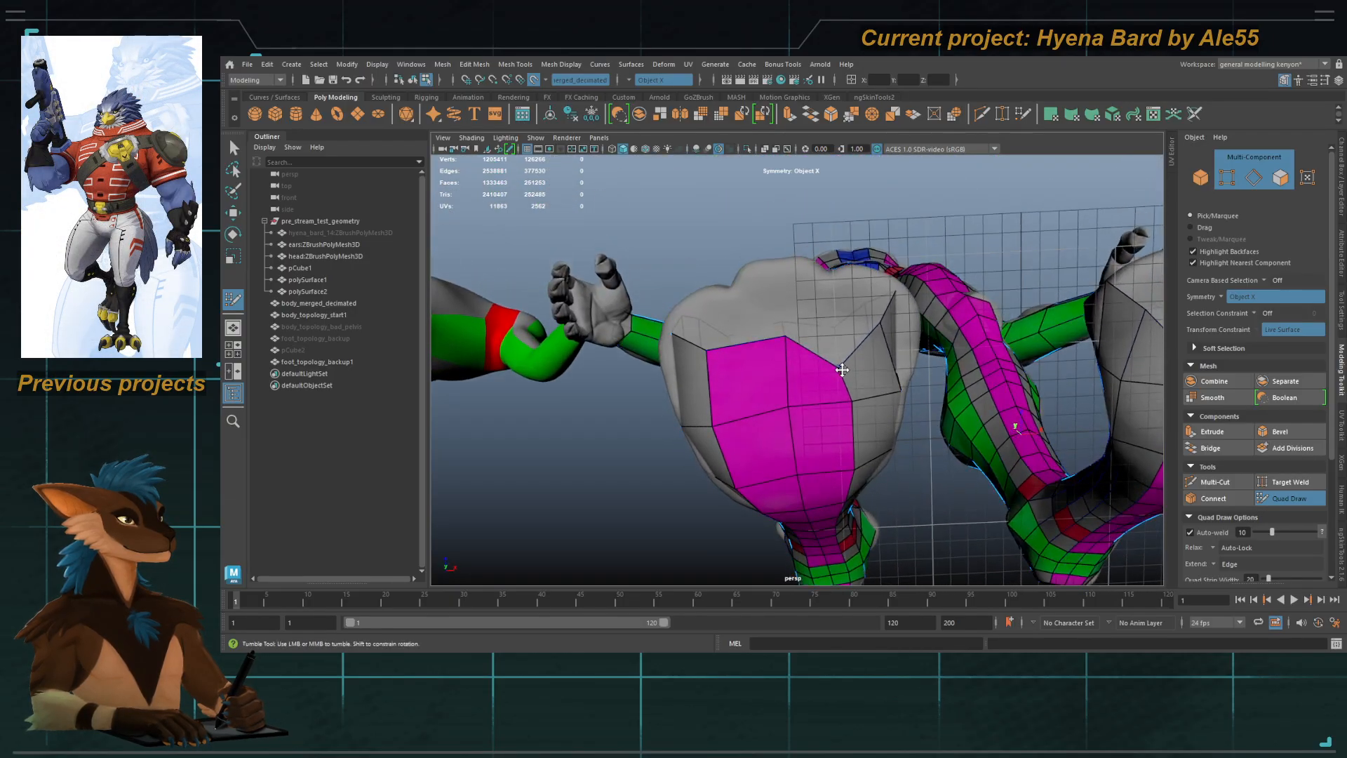
pyautogui.click(835, 368)
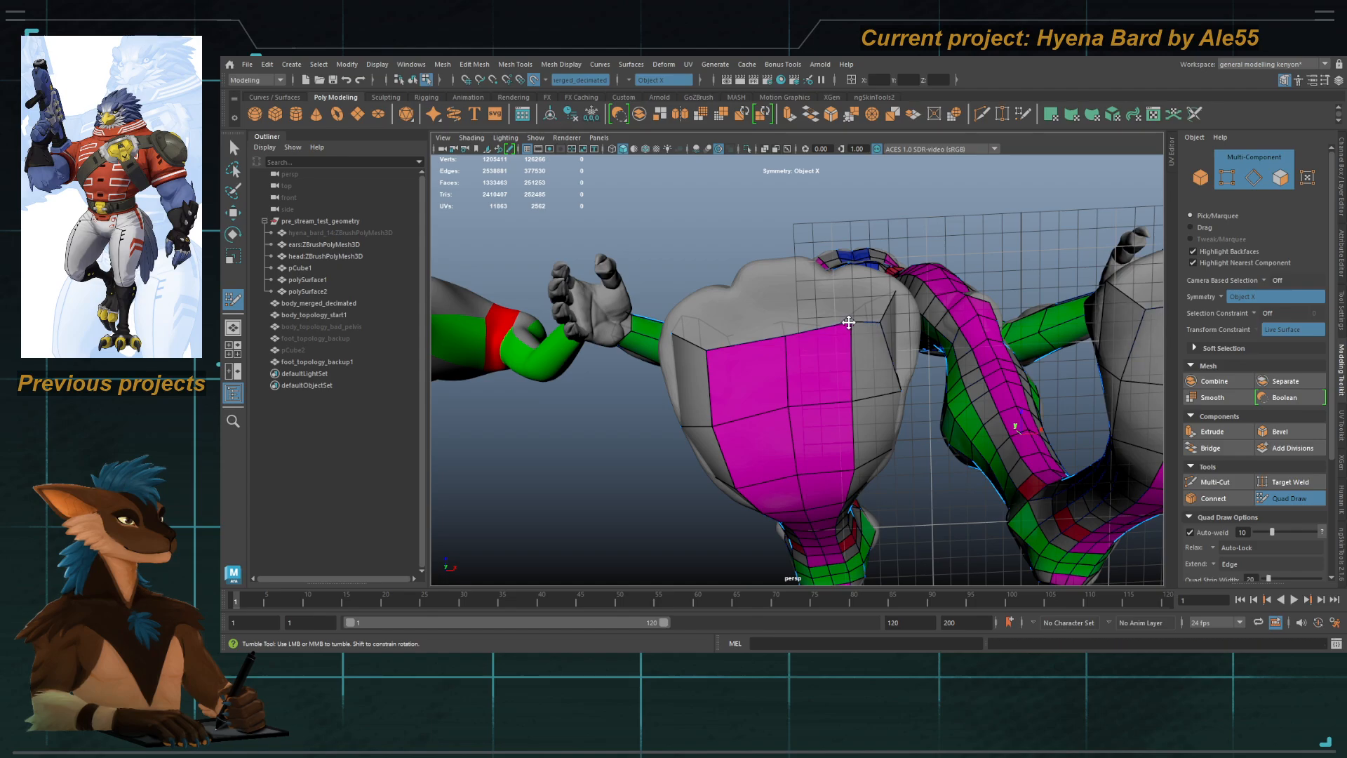
# Step: Extend the sole's front edge upward into two quads that form the foot's front wall, undoing the unwanted edits
pyautogui.moveTo(848, 322)
pyautogui.keyDown('alt'); pyautogui.mouseDown()
pyautogui.moveTo(781, 302)
pyautogui.moveTo(793, 375)
pyautogui.mouseUp(); pyautogui.keyUp('alt')
pyautogui.keyDown('shift'); pyautogui.click(800, 335); pyautogui.keyUp('shift')
pyautogui.moveTo(790, 441)
pyautogui.keyDown('alt'); pyautogui.mouseDown()
pyautogui.moveTo(814, 277)
pyautogui.moveTo(762, 393)
pyautogui.mouseUp(); pyautogui.keyUp('alt')
pyautogui.hotkey('ctrl', 'z')
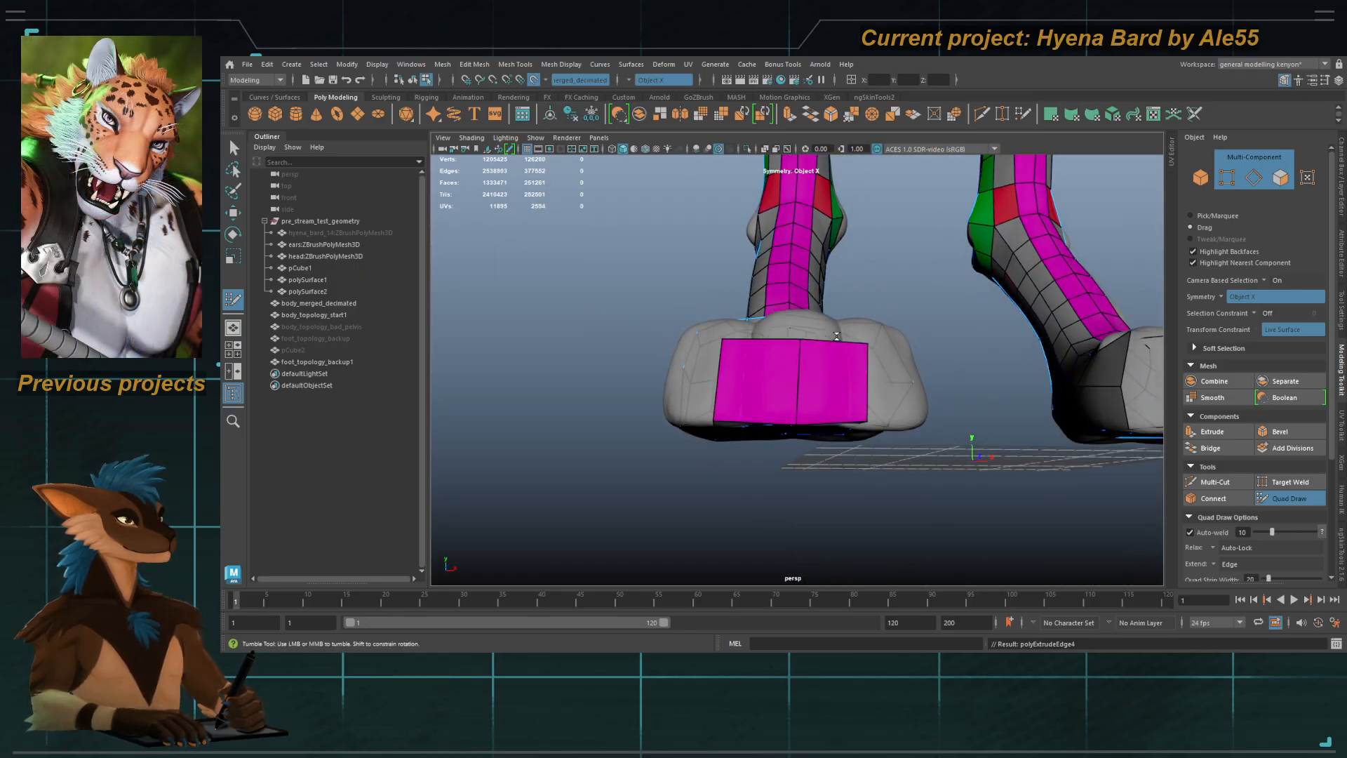
pyautogui.hotkey('ctrl', 'z')
# Step: Fill the gap between the magenta instep strip and the foot's front wall with quads
pyautogui.keyDown('alt'); pyautogui.moveTo(836, 336); pyautogui.dragTo(799, 406); pyautogui.keyUp('alt')
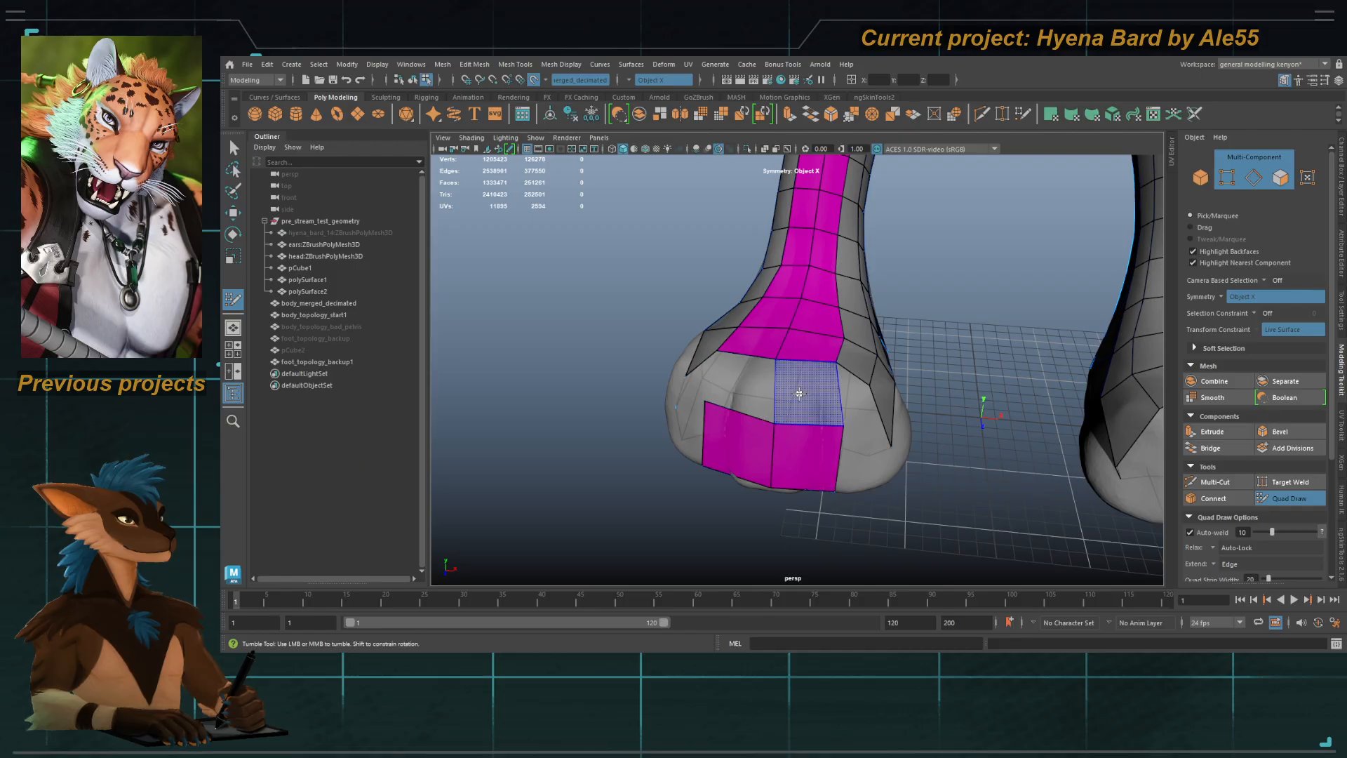
pyautogui.keyDown('alt'); pyautogui.moveTo(736, 428); pyautogui.dragTo(693, 409); pyautogui.keyUp('alt')
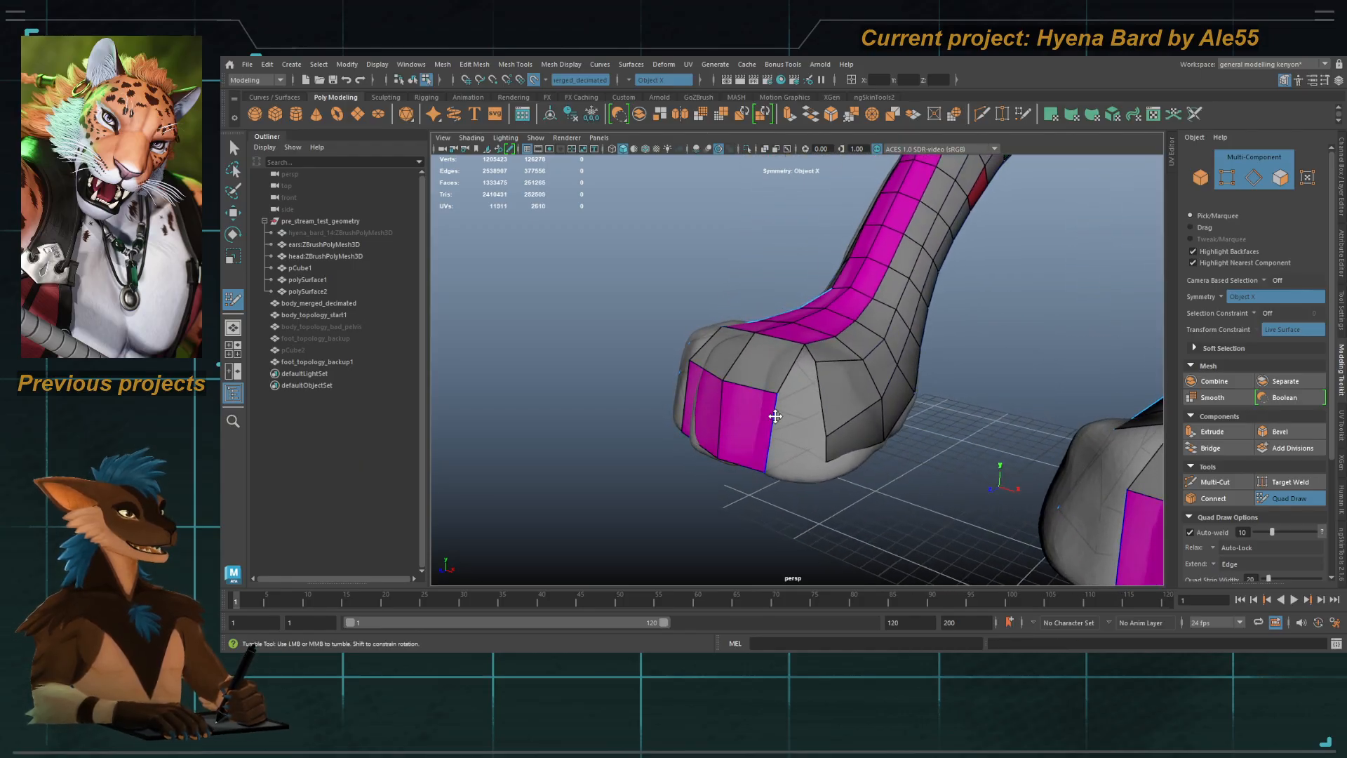
pyautogui.keyDown('alt'); pyautogui.moveTo(821, 379); pyautogui.dragTo(780, 425); pyautogui.keyUp('alt')
pyautogui.keyDown('alt'); pyautogui.moveTo(781, 424); pyautogui.dragTo(795, 499, button='middle'); pyautogui.keyUp('alt')
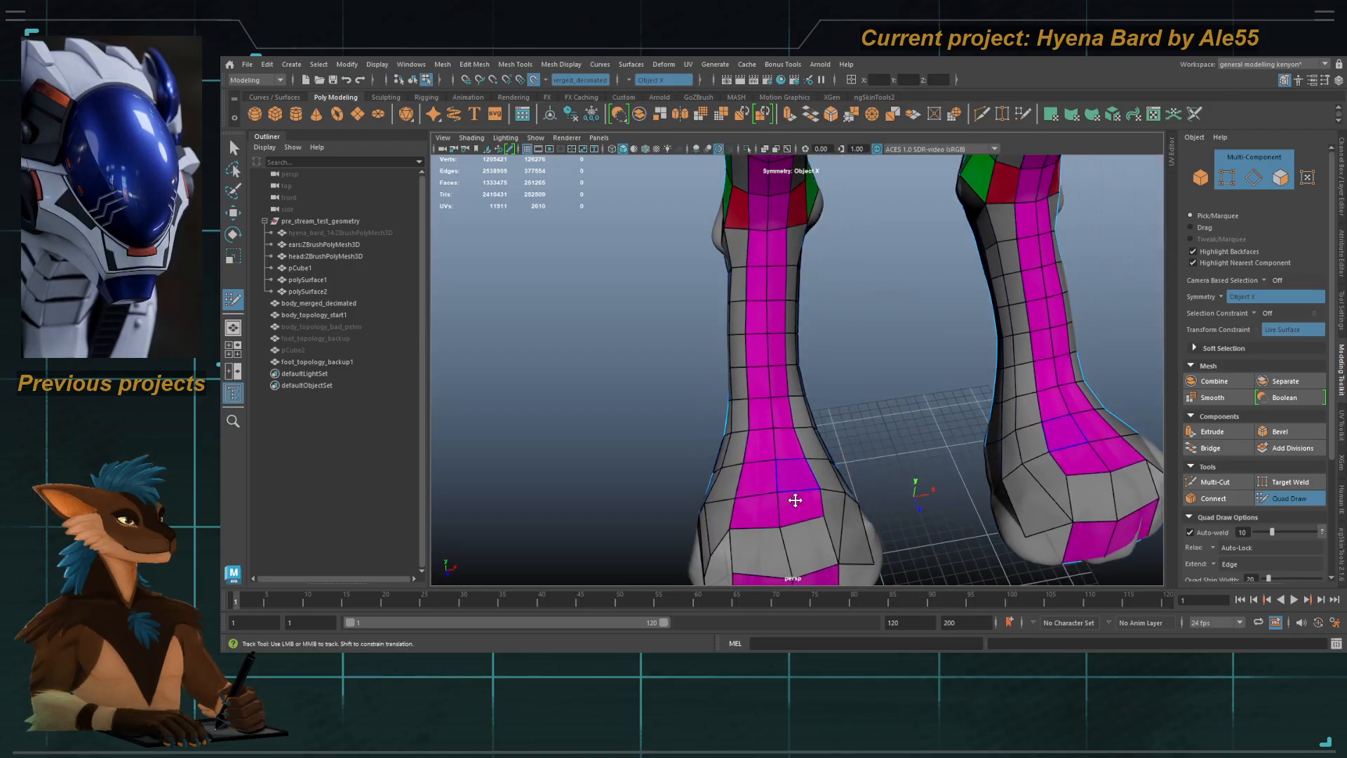
# Step: Insert a horizontal edge loop across the foot's front wall and fill the open sides with quads
pyautogui.keyDown('alt'); pyautogui.moveTo(796, 454); pyautogui.dragTo(757, 357); pyautogui.keyUp('alt')
pyautogui.keyDown('ctrl'); pyautogui.click(755, 348); pyautogui.keyUp('ctrl')
pyautogui.keyDown('alt'); pyautogui.moveTo(756, 361); pyautogui.dragTo(779, 463, button='right'); pyautogui.keyUp('alt')
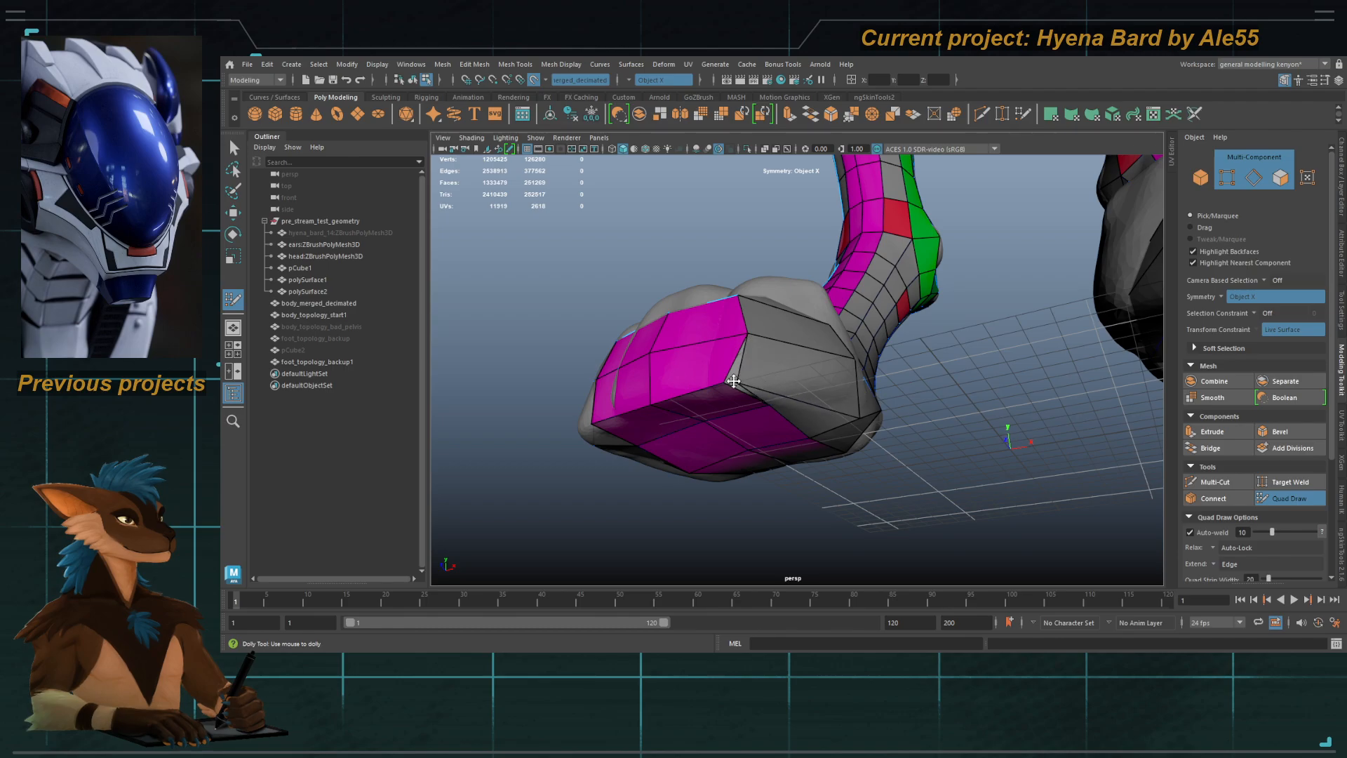
pyautogui.moveTo(724, 382)
pyautogui.keyDown('alt'); pyautogui.mouseDown()
pyautogui.moveTo(847, 382)
pyautogui.moveTo(740, 364)
pyautogui.moveTo(818, 359)
pyautogui.mouseUp(); pyautogui.keyUp('alt')
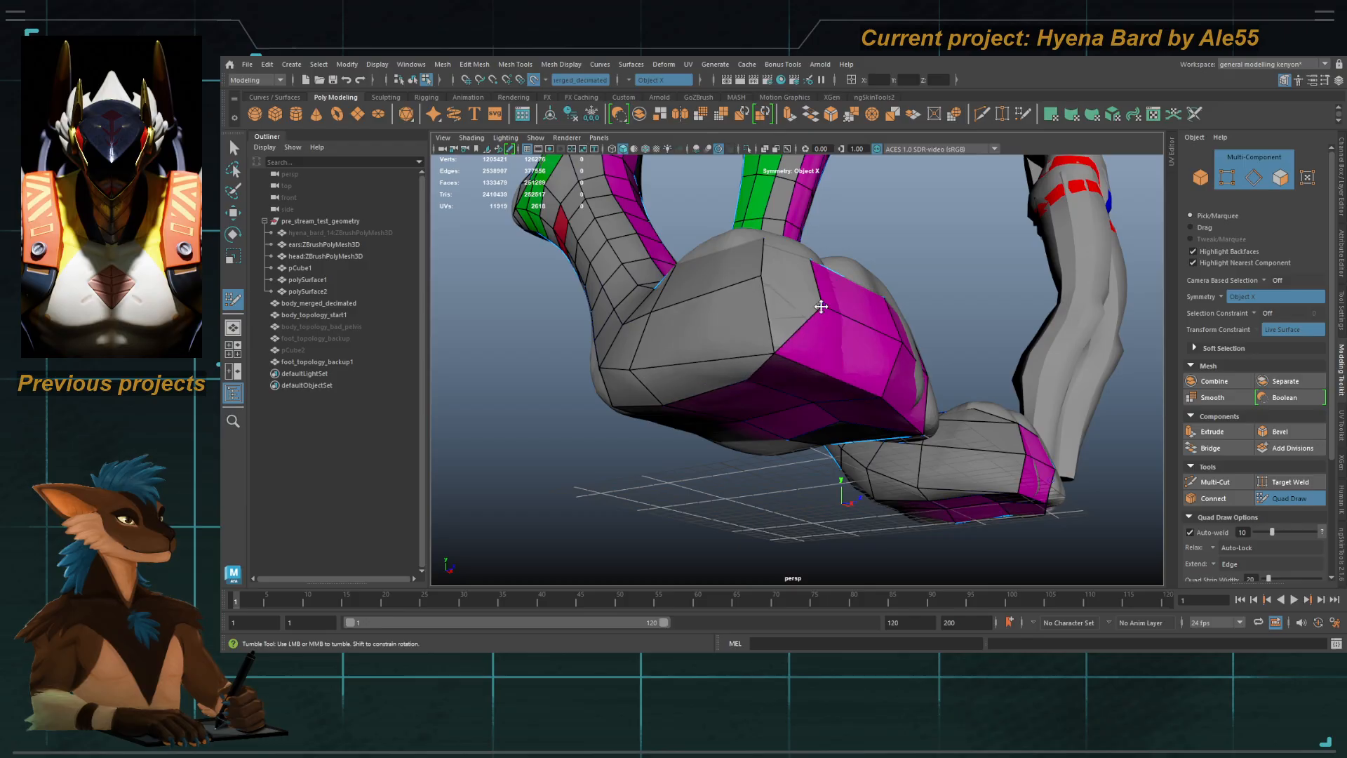
# Step: Insert an edge loop around the front of the instep and relax the side faces next to it
pyautogui.moveTo(757, 280)
pyautogui.keyDown('alt'); pyautogui.mouseDown()
pyautogui.moveTo(698, 454)
pyautogui.moveTo(747, 468)
pyautogui.mouseUp(); pyautogui.keyUp('alt')
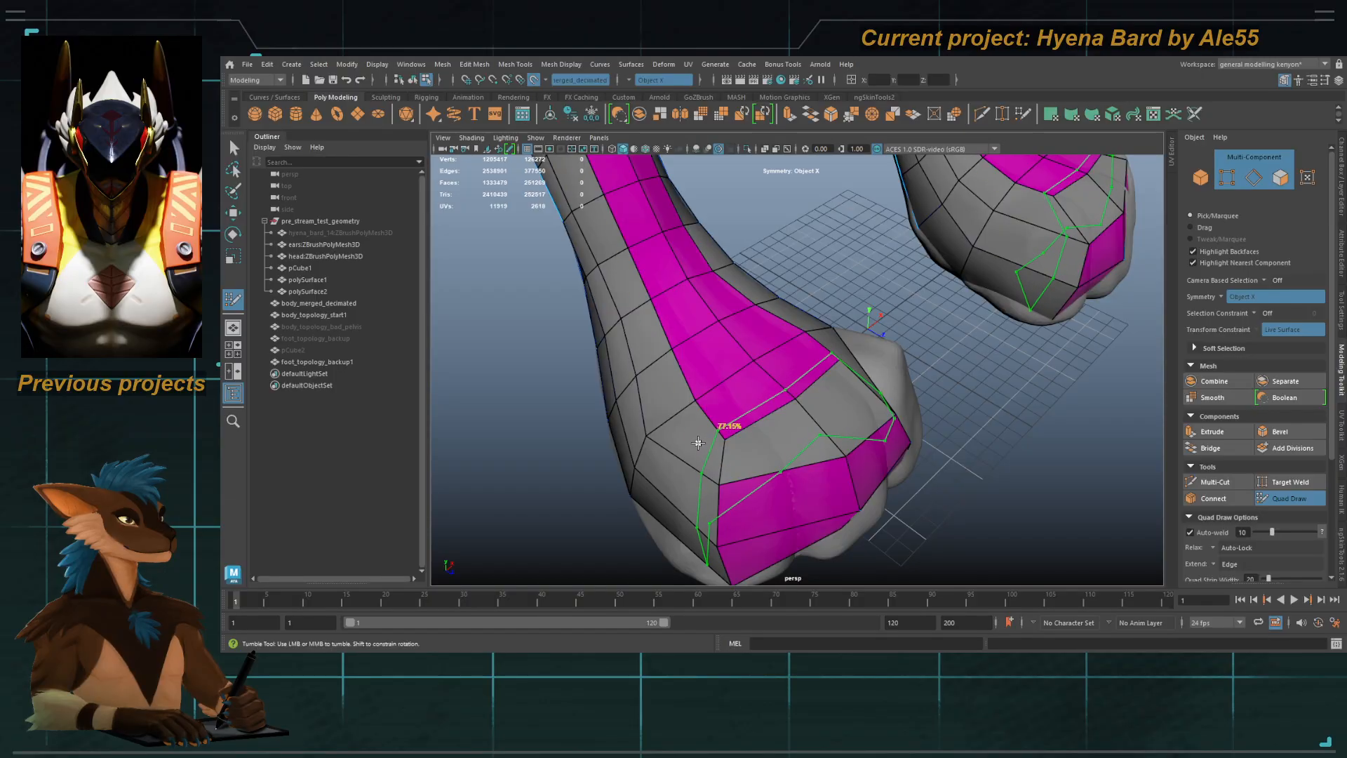
pyautogui.moveTo(682, 453)
pyautogui.keyDown('alt'); pyautogui.mouseDown()
pyautogui.moveTo(700, 469)
pyautogui.moveTo(743, 400)
pyautogui.moveTo(779, 382)
pyautogui.mouseUp(); pyautogui.keyUp('alt')
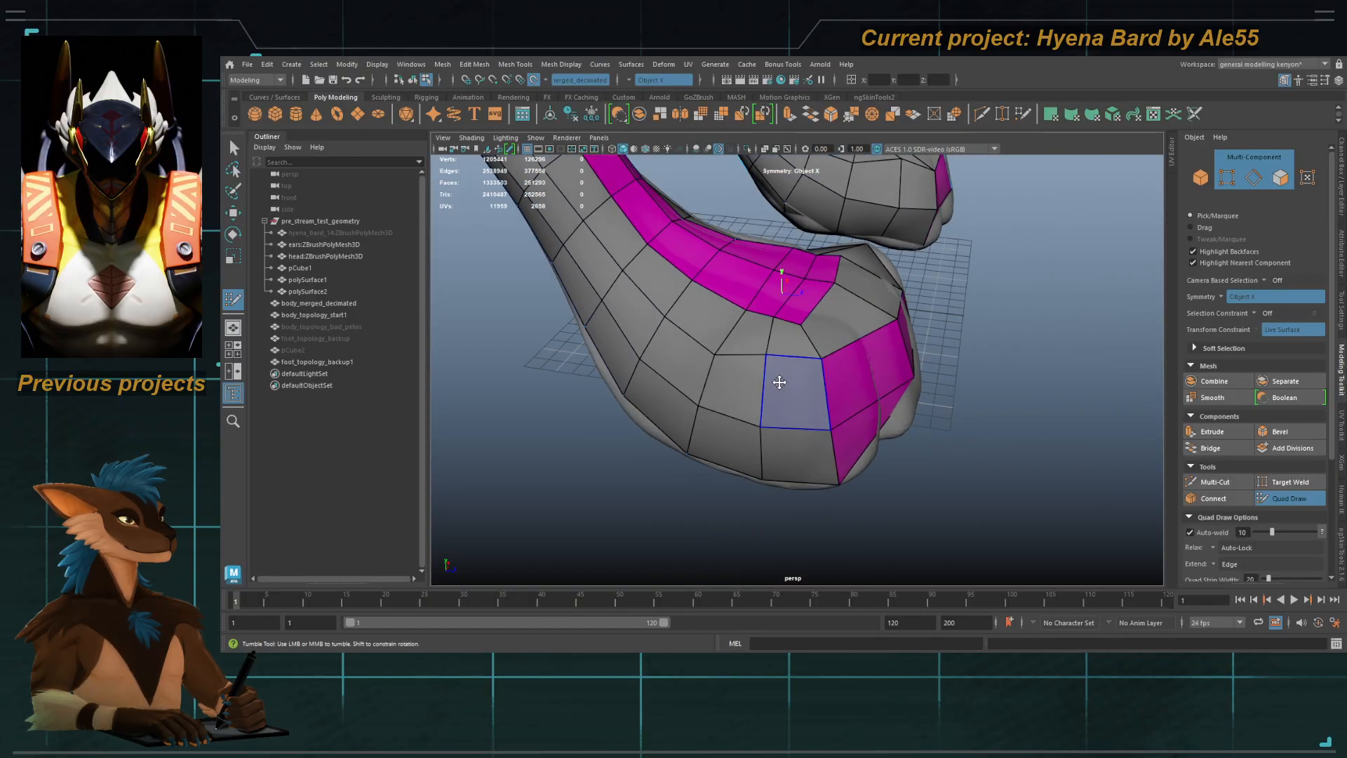
pyautogui.moveTo(774, 427); pyautogui.dragTo(783, 441)
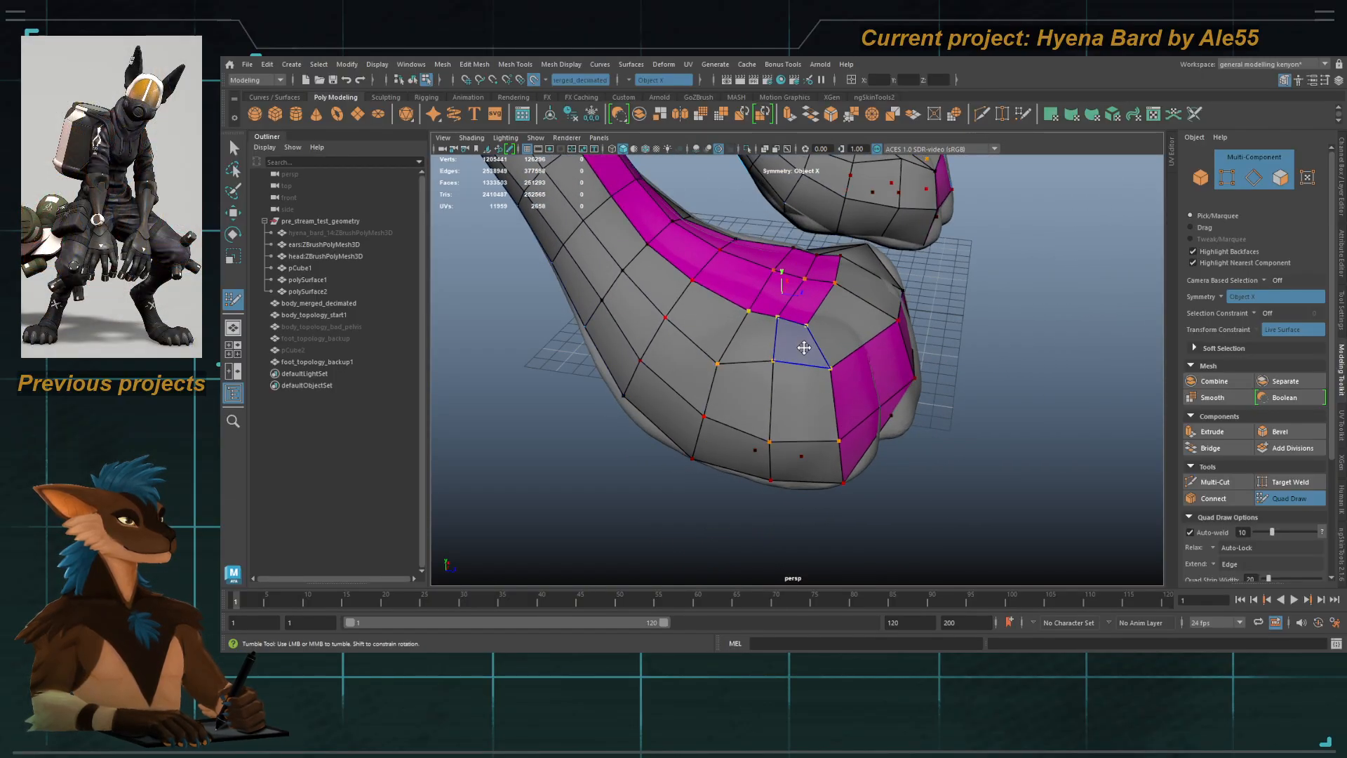
# Step: Even out the vertex spacing on the foot's front corners, sole and instep by moving and relaxing the vertices
pyautogui.keyDown('alt'); pyautogui.moveTo(828, 327); pyautogui.dragTo(793, 378); pyautogui.keyUp('alt')
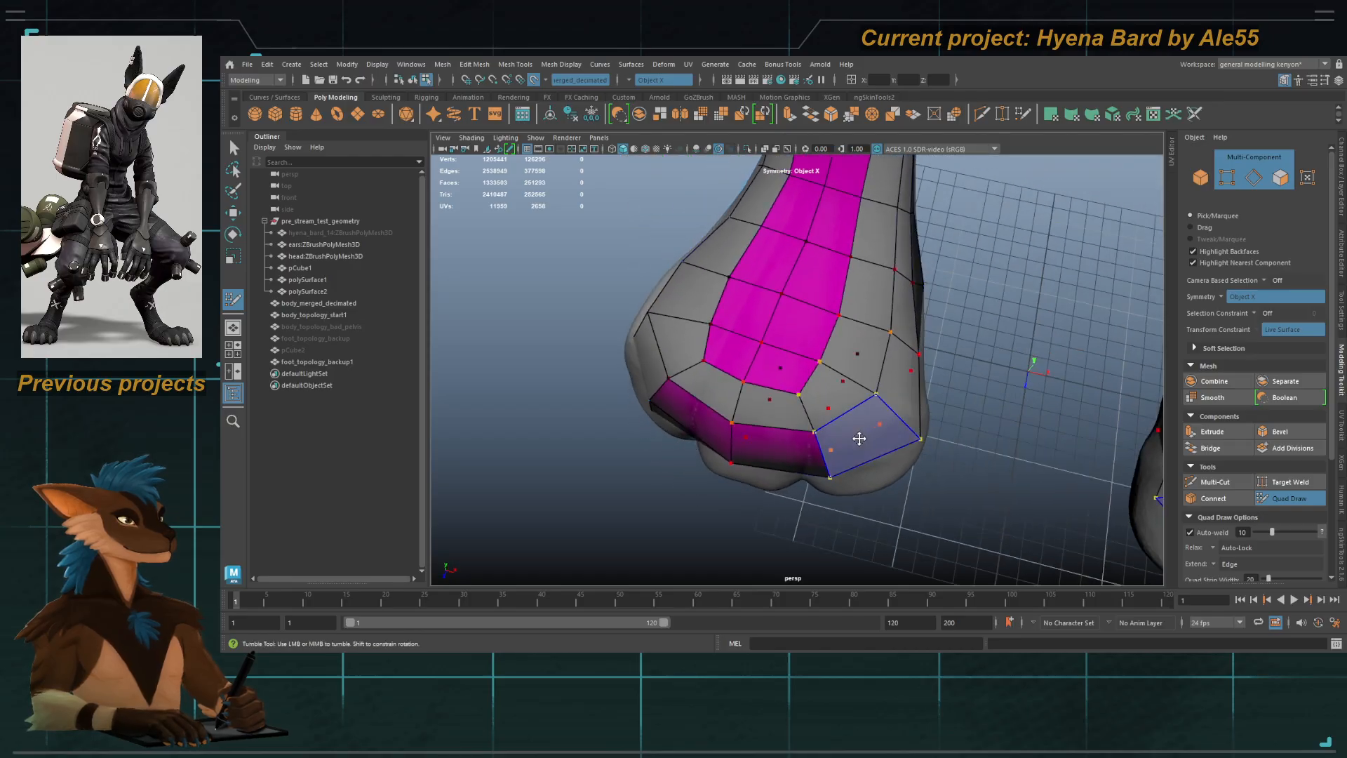
pyautogui.moveTo(856, 436)
pyautogui.keyDown('alt'); pyautogui.mouseDown()
pyautogui.moveTo(818, 376)
pyautogui.moveTo(806, 288)
pyautogui.moveTo(810, 372)
pyautogui.mouseUp(); pyautogui.keyUp('alt')
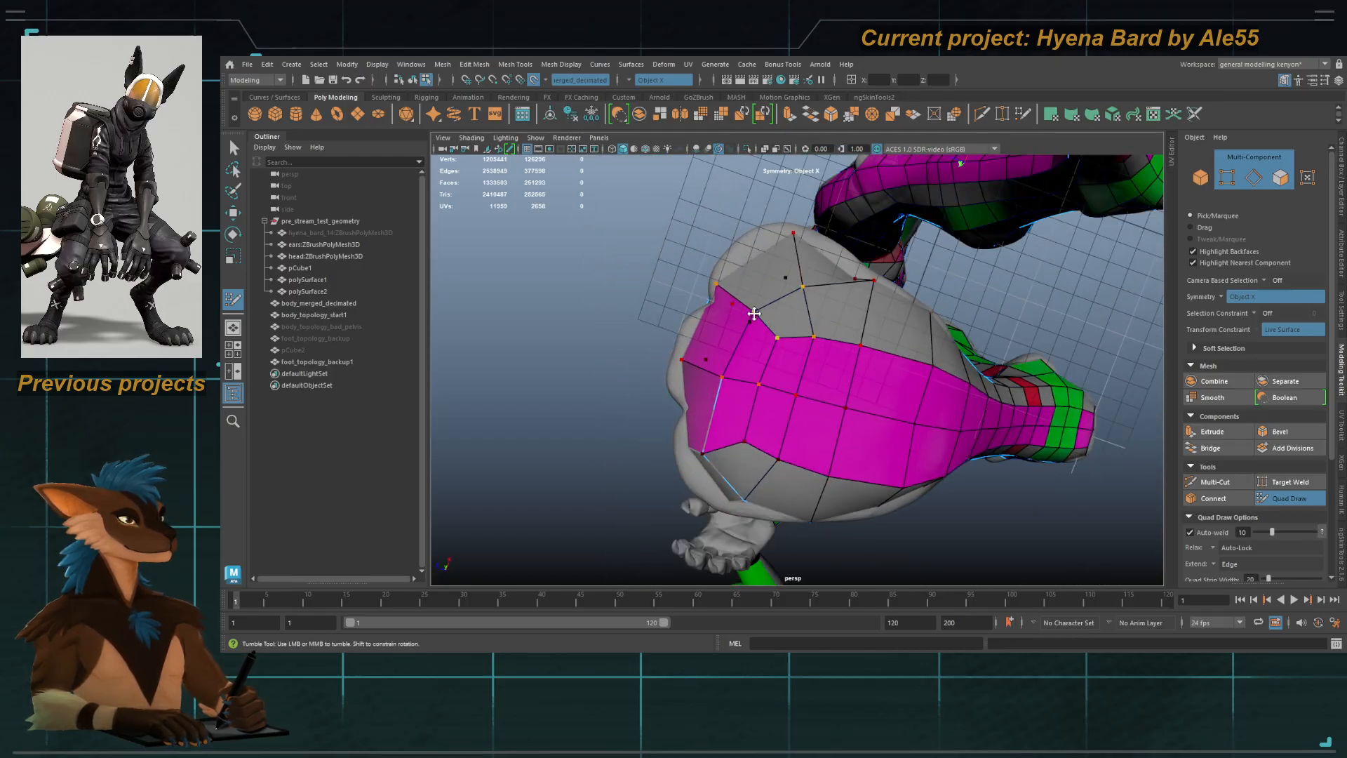
pyautogui.keyDown('alt'); pyautogui.moveTo(711, 441); pyautogui.dragTo(735, 362); pyautogui.keyUp('alt')
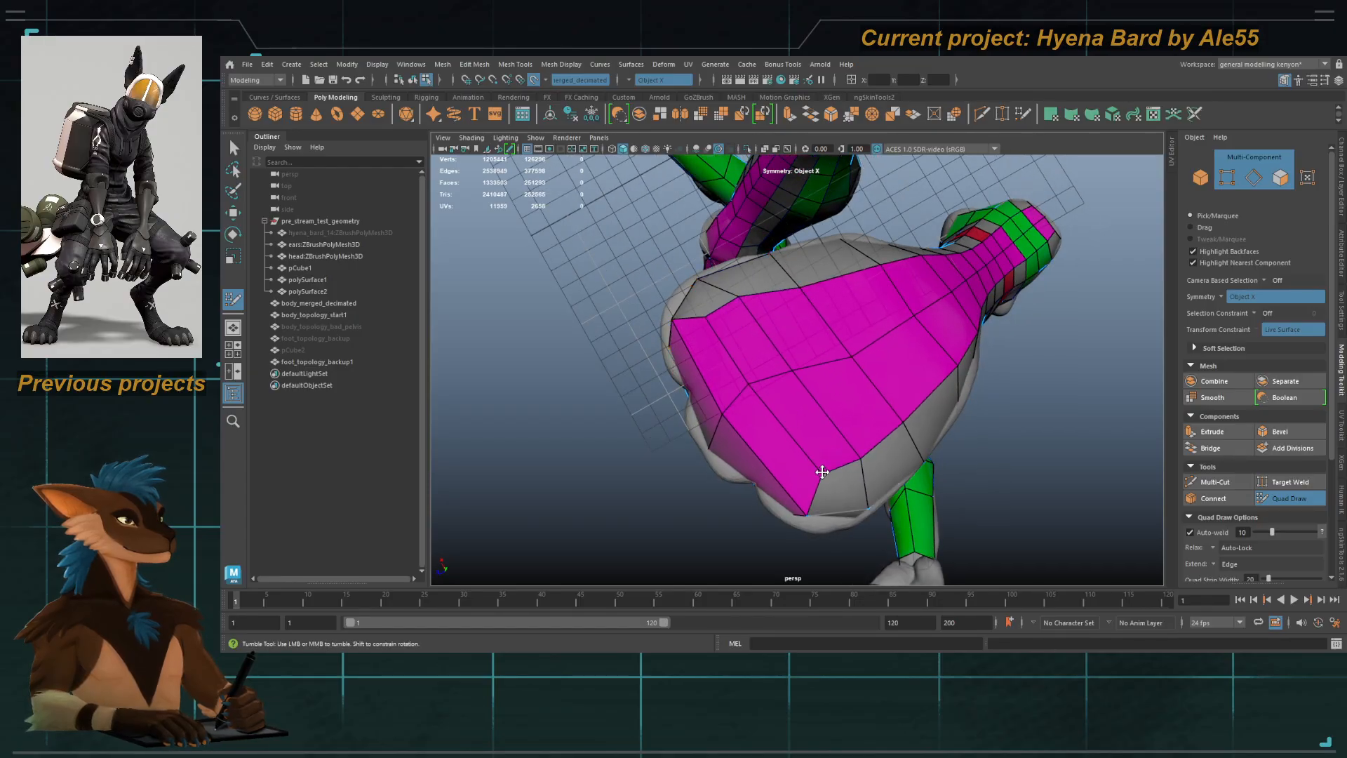
pyautogui.keyDown('alt'); pyautogui.moveTo(885, 365); pyautogui.dragTo(811, 388); pyautogui.keyUp('alt')
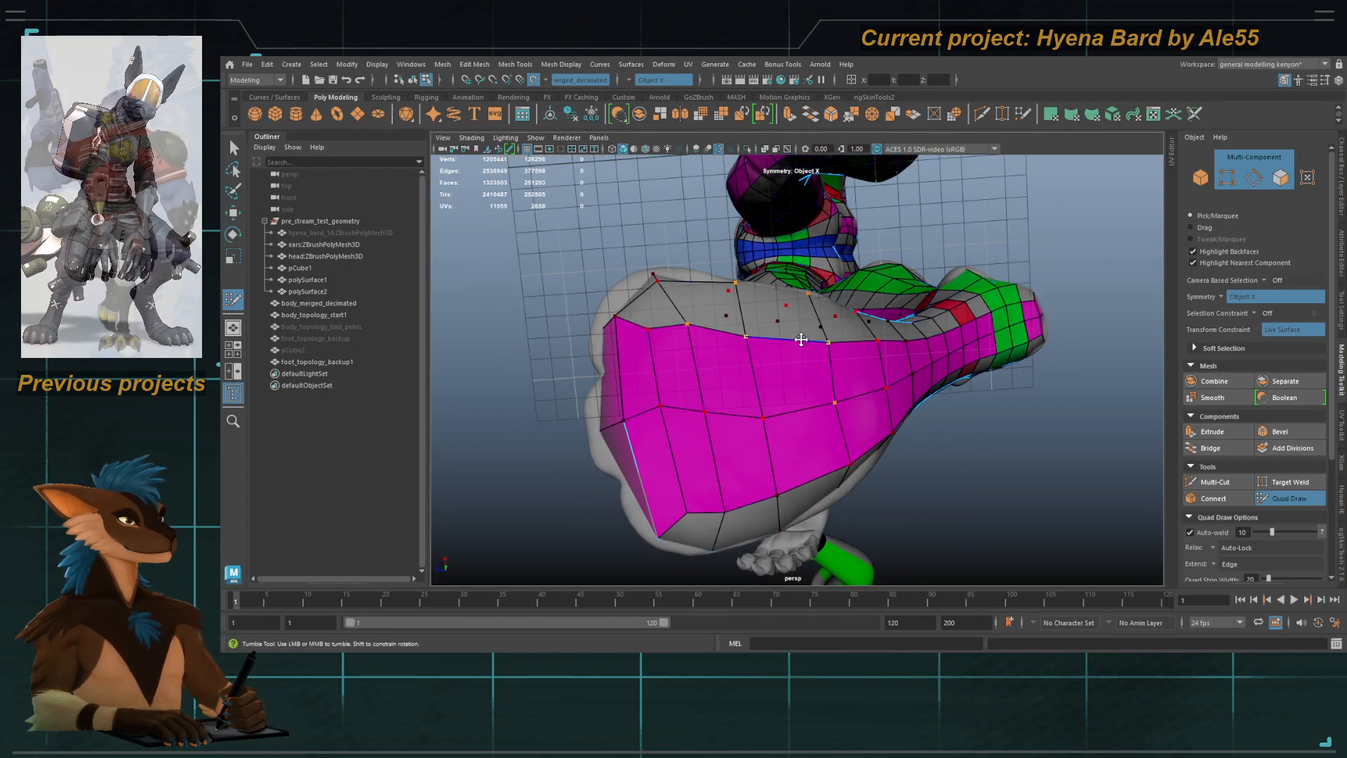
pyautogui.keyDown('alt'); pyautogui.moveTo(826, 461); pyautogui.dragTo(725, 394); pyautogui.keyUp('alt')
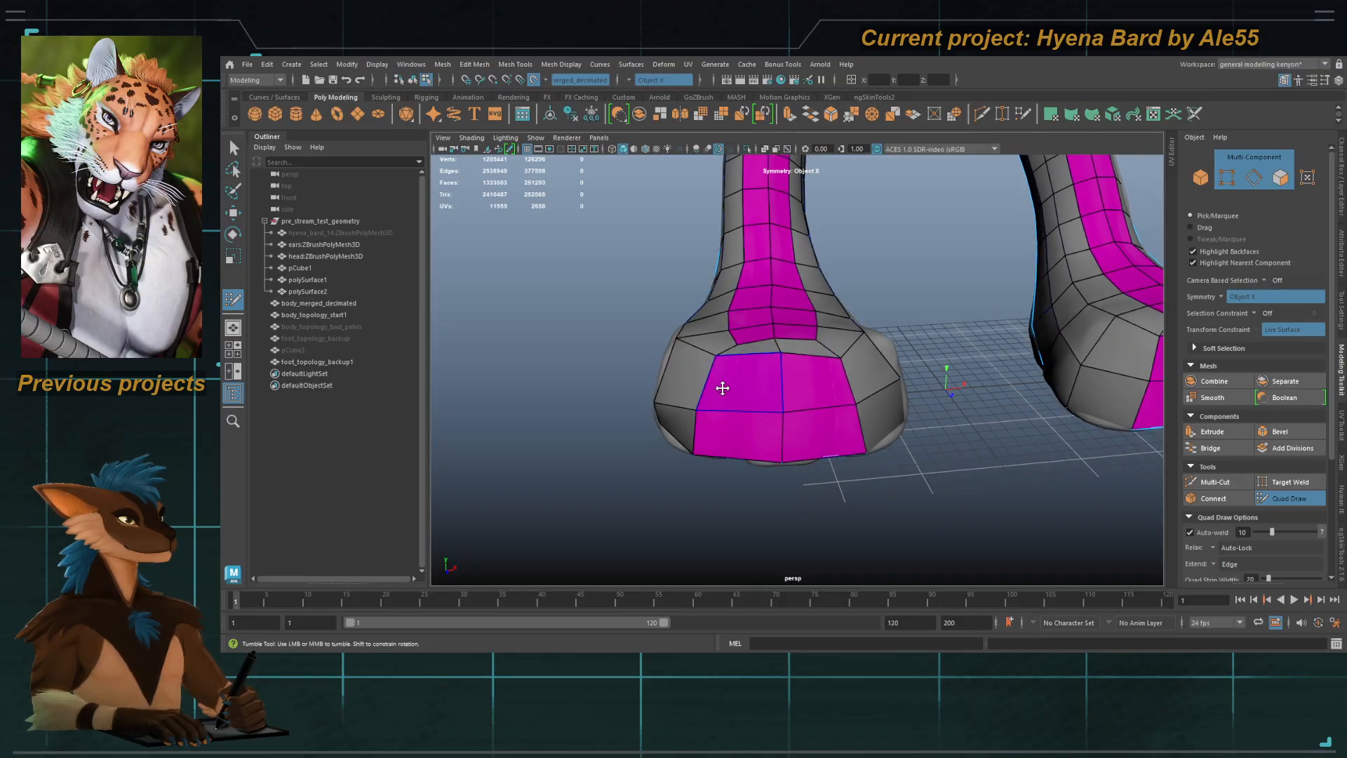
pyautogui.keyDown('alt'); pyautogui.moveTo(804, 341); pyautogui.dragTo(785, 391); pyautogui.keyUp('alt')
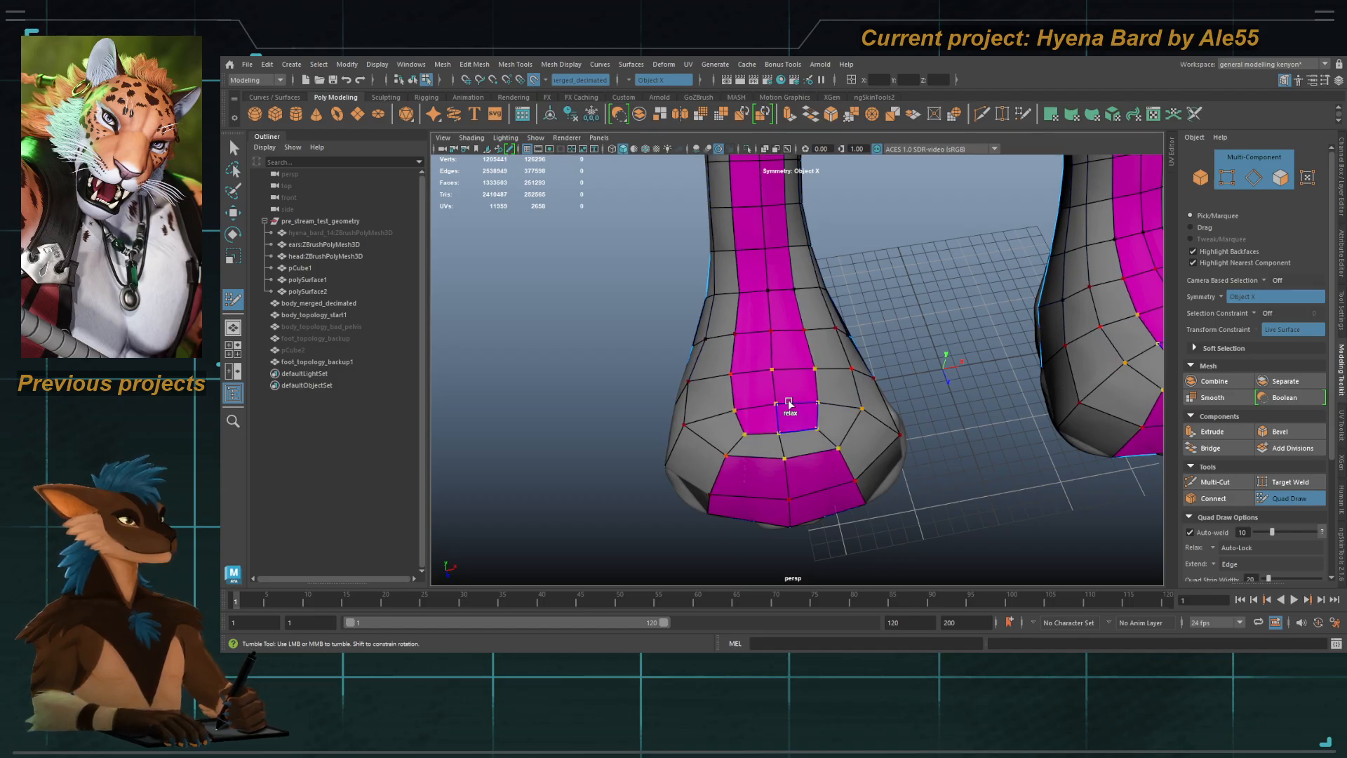
pyautogui.moveTo(789, 403)
pyautogui.keyDown('shift'); pyautogui.mouseDown()
pyautogui.moveTo(773, 422)
pyautogui.moveTo(851, 399)
pyautogui.moveTo(751, 364)
pyautogui.moveTo(758, 288)
pyautogui.moveTo(701, 382)
pyautogui.moveTo(675, 394)
pyautogui.moveTo(728, 400)
pyautogui.moveTo(797, 379)
pyautogui.moveTo(757, 406)
pyautogui.mouseUp(); pyautogui.keyUp('shift')
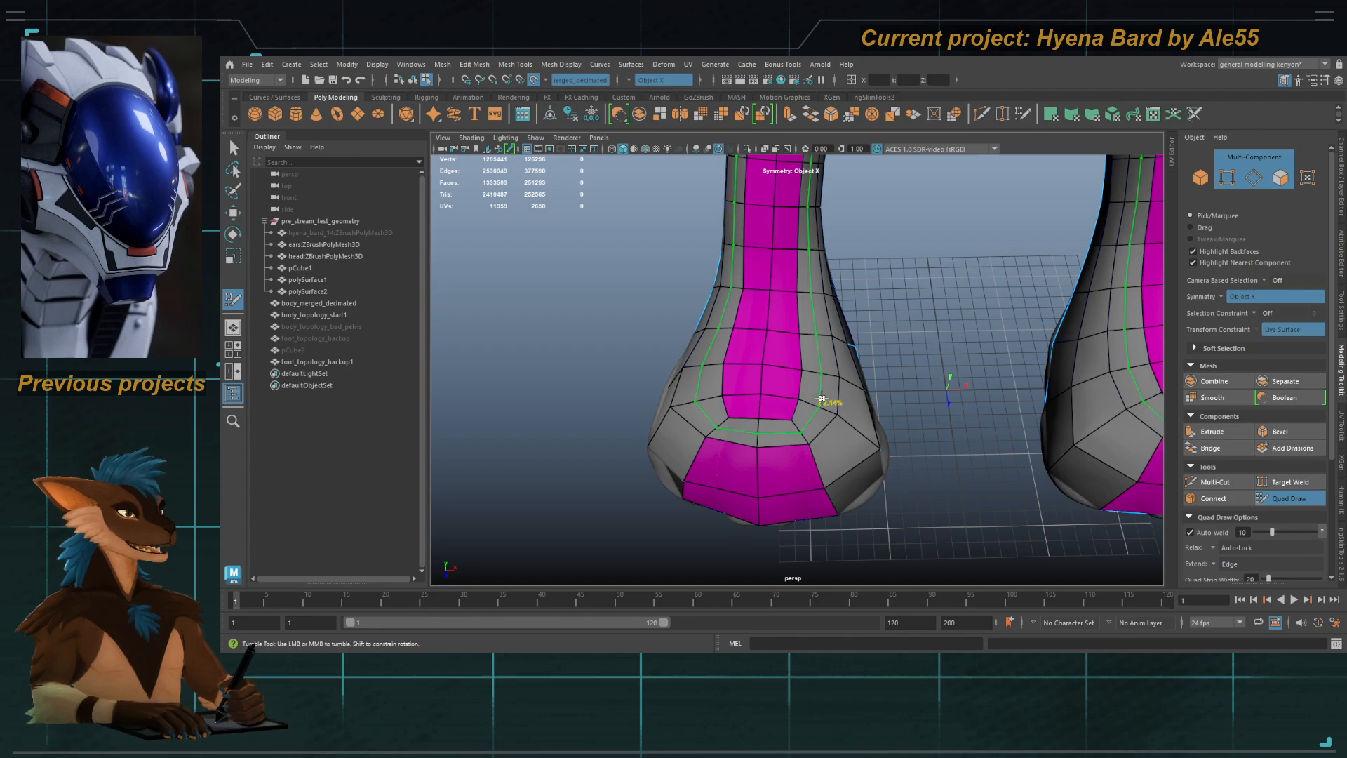
# Step: Try out positions for another edge loop around the foot above the toe area
pyautogui.keyDown('alt'); pyautogui.moveTo(827, 400); pyautogui.dragTo(836, 341); pyautogui.keyUp('alt')
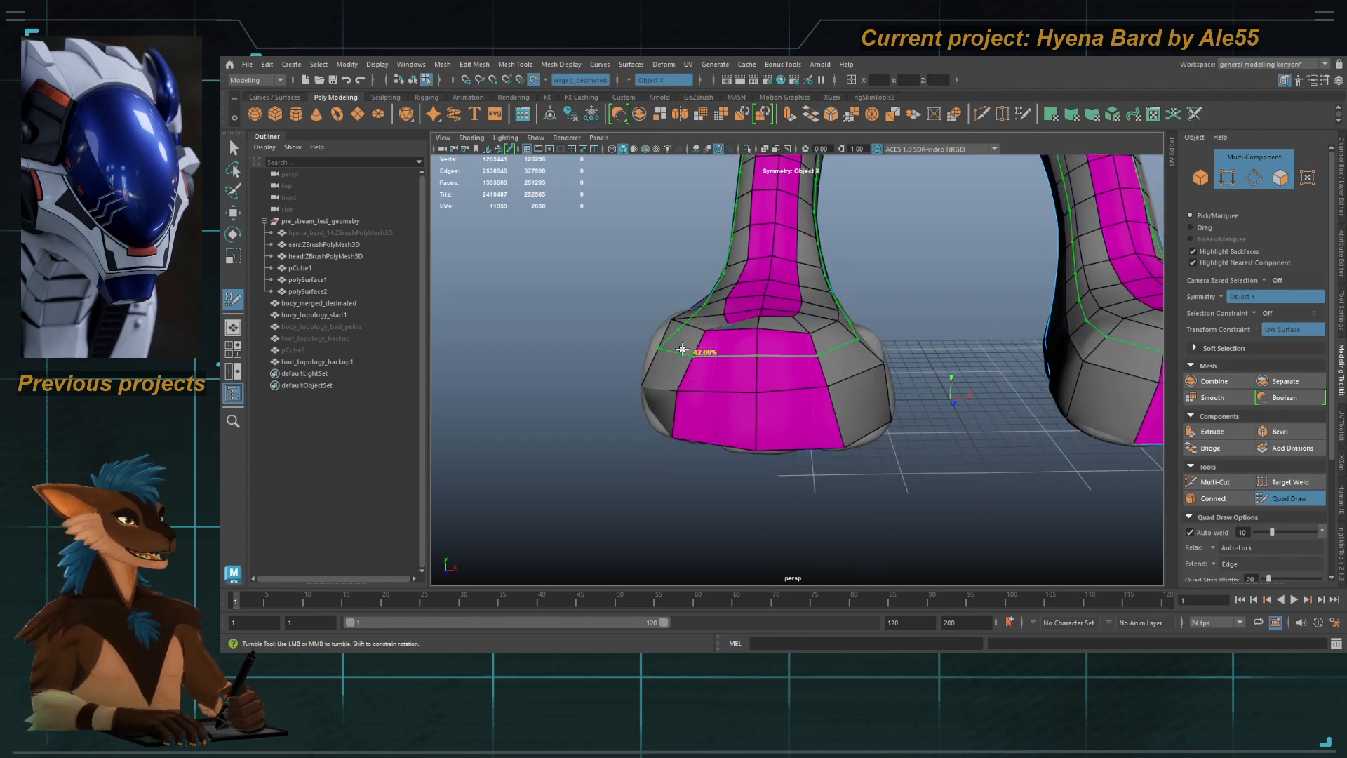
pyautogui.moveTo(814, 416)
pyautogui.keyDown('alt'); pyautogui.mouseDown()
pyautogui.moveTo(676, 309)
pyautogui.moveTo(822, 461)
pyautogui.moveTo(805, 442)
pyautogui.mouseUp(); pyautogui.keyUp('alt')
pyautogui.keyDown('ctrl'); pyautogui.click(672, 245); pyautogui.keyUp('ctrl')
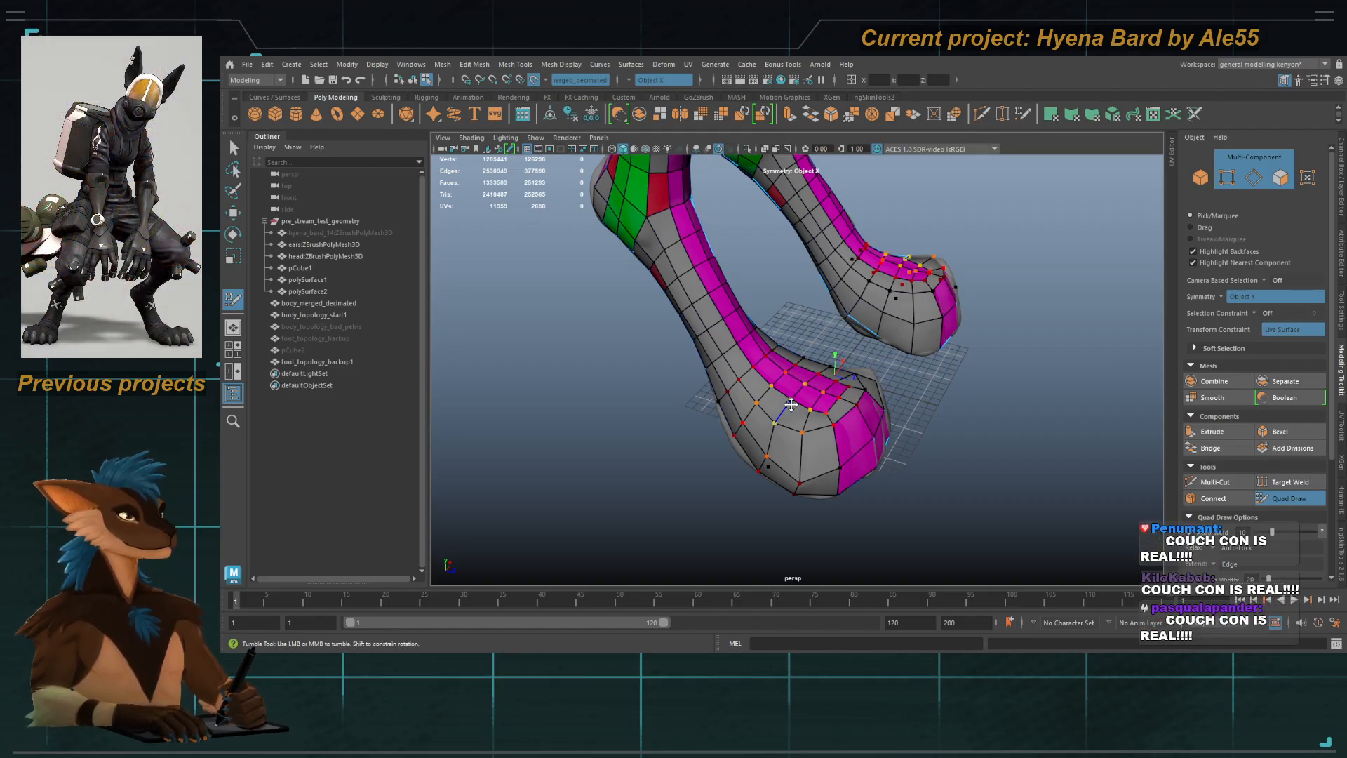
pyautogui.moveTo(659, 468)
pyautogui.keyDown('alt'); pyautogui.mouseDown()
pyautogui.moveTo(685, 430)
pyautogui.moveTo(644, 430)
pyautogui.mouseUp(); pyautogui.keyUp('alt')
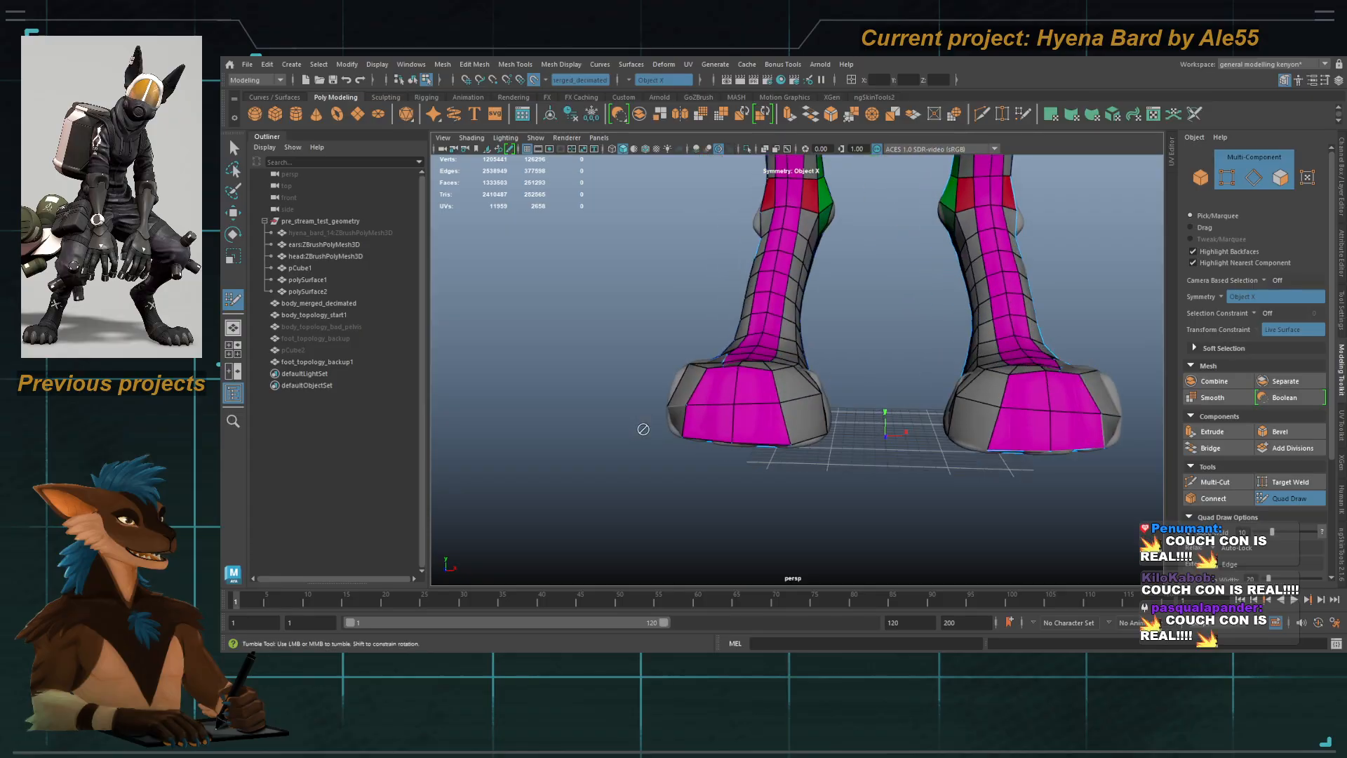
# Step: Leave Quad Draw and examine the foot retopology mesh against the whole body and the neighbouring reference models
pyautogui.press('q')
pyautogui.moveTo(629, 439); pyautogui.dragTo(662, 393, button='right')
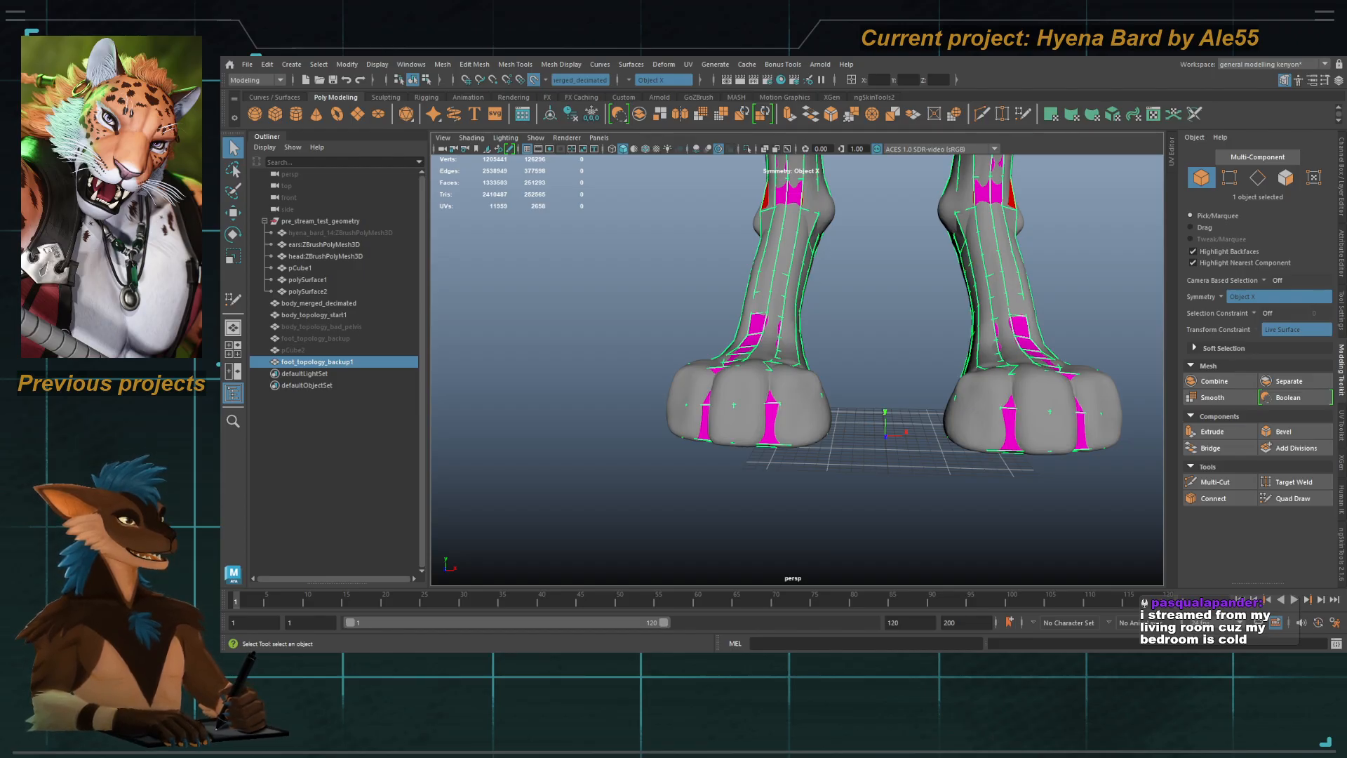
pyautogui.keyDown('alt'); pyautogui.moveTo(765, 393); pyautogui.dragTo(722, 401); pyautogui.keyUp('alt')
pyautogui.keyDown('alt'); pyautogui.moveTo(722, 401); pyautogui.dragTo(718, 315, button='right'); pyautogui.keyUp('alt')
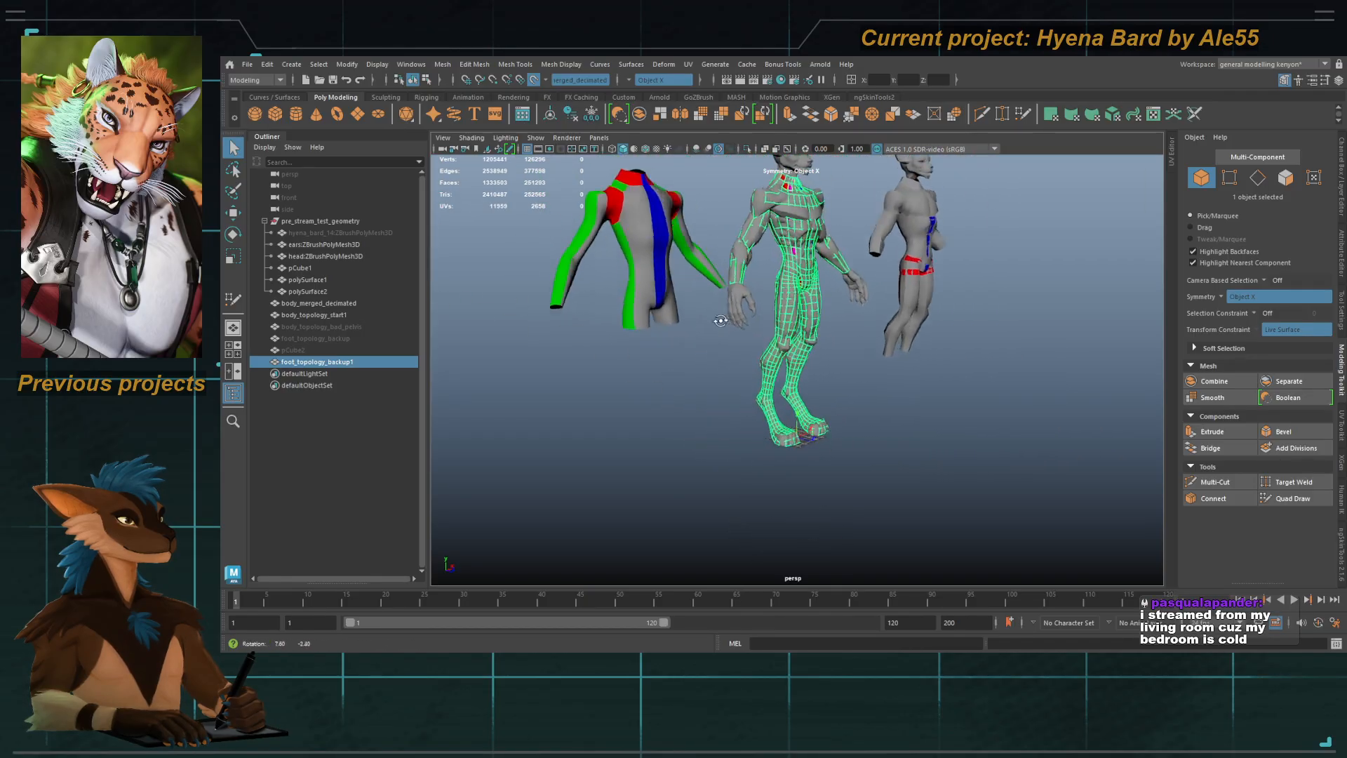
pyautogui.keyDown('alt'); pyautogui.moveTo(719, 316); pyautogui.dragTo(678, 368, button='middle'); pyautogui.keyUp('alt')
pyautogui.keyDown('alt'); pyautogui.moveTo(677, 368); pyautogui.dragTo(705, 396); pyautogui.keyUp('alt')
pyautogui.keyDown('alt'); pyautogui.moveTo(709, 407); pyautogui.dragTo(824, 366, button='right'); pyautogui.keyUp('alt')
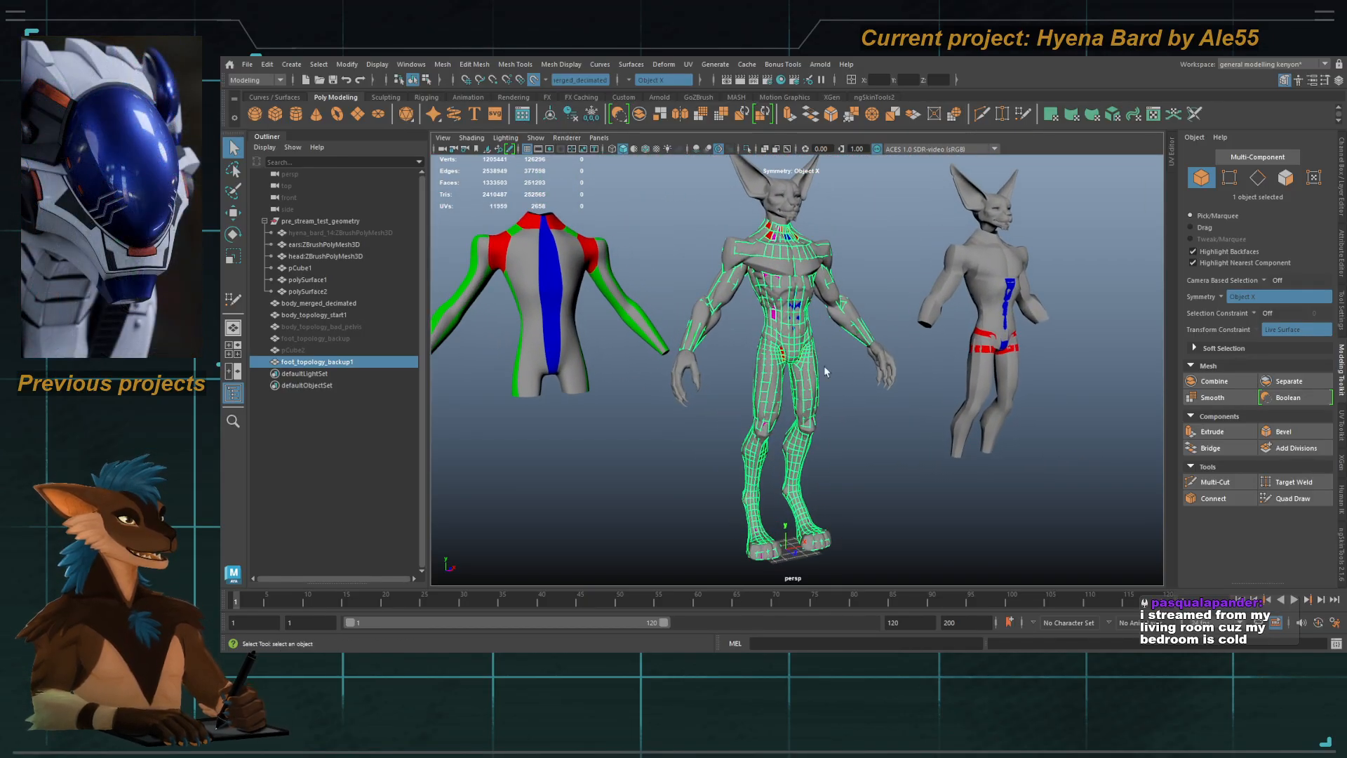
pyautogui.keyDown('alt'); pyautogui.moveTo(726, 305); pyautogui.dragTo(765, 339, button='middle'); pyautogui.keyUp('alt')
pyautogui.keyDown('alt'); pyautogui.moveTo(765, 340); pyautogui.dragTo(731, 377); pyautogui.keyUp('alt')
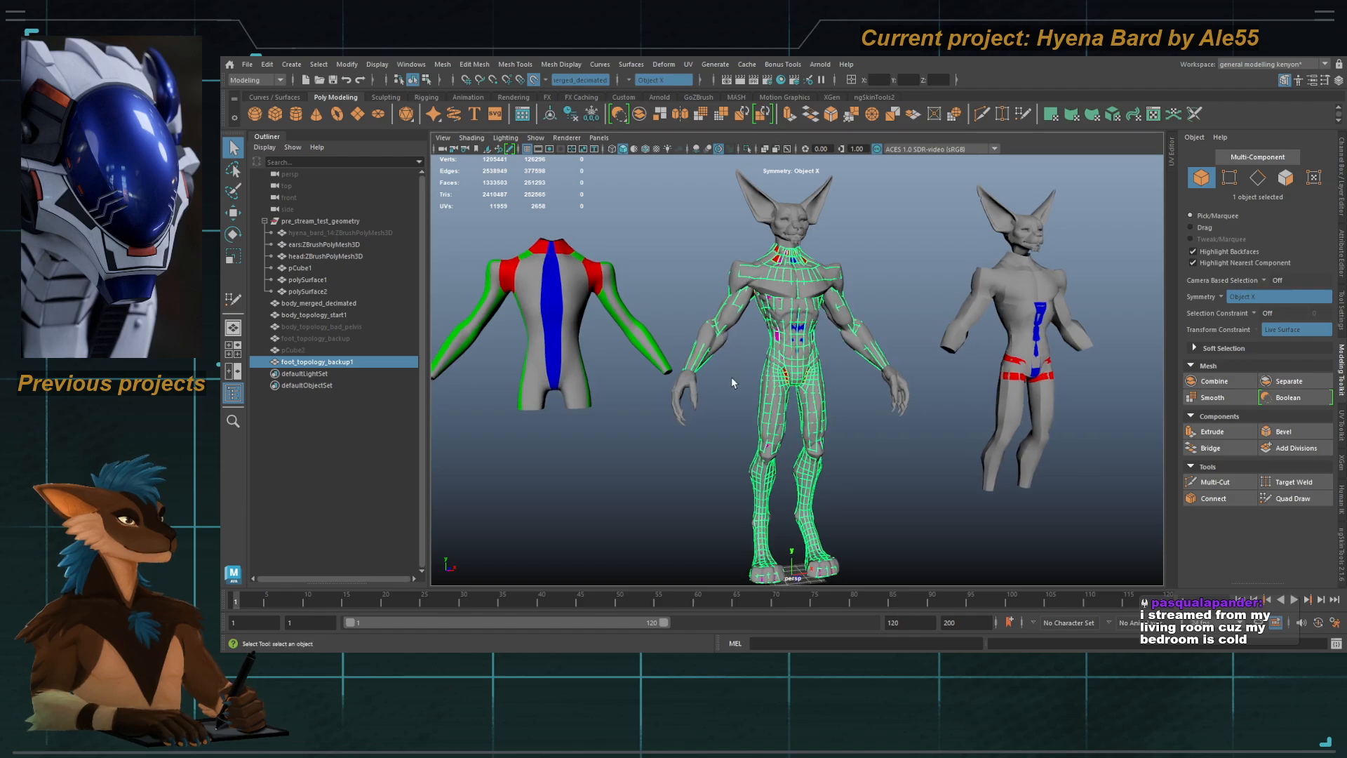
pyautogui.keyDown('alt'); pyautogui.moveTo(731, 377); pyautogui.dragTo(729, 367, button='middle'); pyautogui.keyUp('alt')
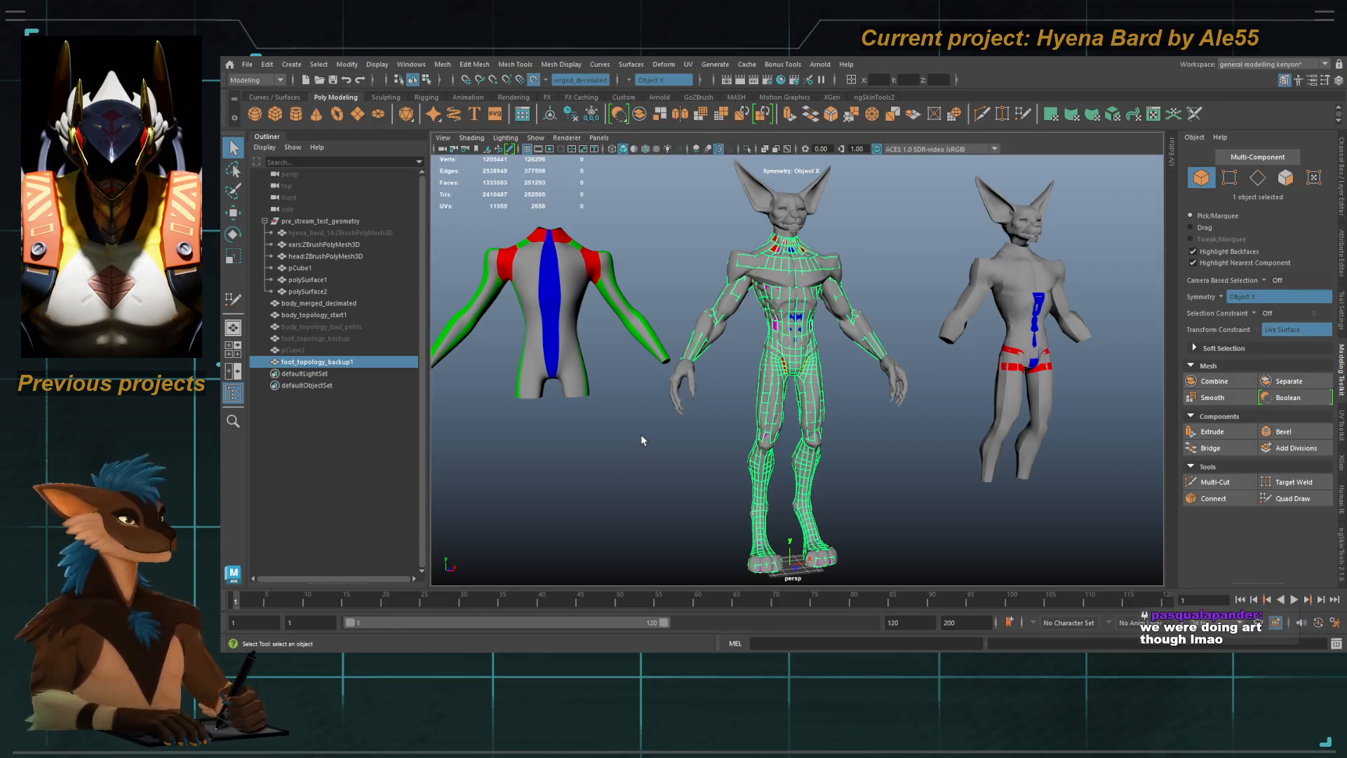
pyautogui.keyDown('alt'); pyautogui.moveTo(662, 410); pyautogui.dragTo(799, 449, button='right'); pyautogui.keyUp('alt')
pyautogui.keyDown('alt'); pyautogui.moveTo(800, 449); pyautogui.dragTo(741, 453); pyautogui.keyUp('alt')
pyautogui.moveTo(741, 453)
pyautogui.keyDown('alt'); pyautogui.mouseDown(button='middle')
pyautogui.moveTo(786, 383)
pyautogui.moveTo(772, 326)
pyautogui.mouseUp(button='middle'); pyautogui.keyUp('alt')
# Step: Resume Quad Draw and examine the edge flow across the toe area, instep and ankle from the front and side
pyautogui.hotkey('ctrl', 'shift', 'q')
pyautogui.keyDown('alt'); pyautogui.moveTo(772, 327); pyautogui.dragTo(971, 442, button='right'); pyautogui.keyUp('alt')
pyautogui.moveTo(971, 442)
pyautogui.keyDown('alt'); pyautogui.mouseDown()
pyautogui.moveTo(898, 444)
pyautogui.moveTo(940, 460)
pyautogui.moveTo(916, 408)
pyautogui.moveTo(940, 440)
pyautogui.mouseUp(); pyautogui.keyUp('alt')
pyautogui.keyDown('alt'); pyautogui.moveTo(660, 460); pyautogui.dragTo(759, 456); pyautogui.keyUp('alt')
pyautogui.keyDown('alt'); pyautogui.moveTo(680, 475); pyautogui.dragTo(797, 344, button='middle'); pyautogui.keyUp('alt')
pyautogui.keyDown('alt'); pyautogui.moveTo(798, 344); pyautogui.dragTo(726, 390); pyautogui.keyUp('alt')
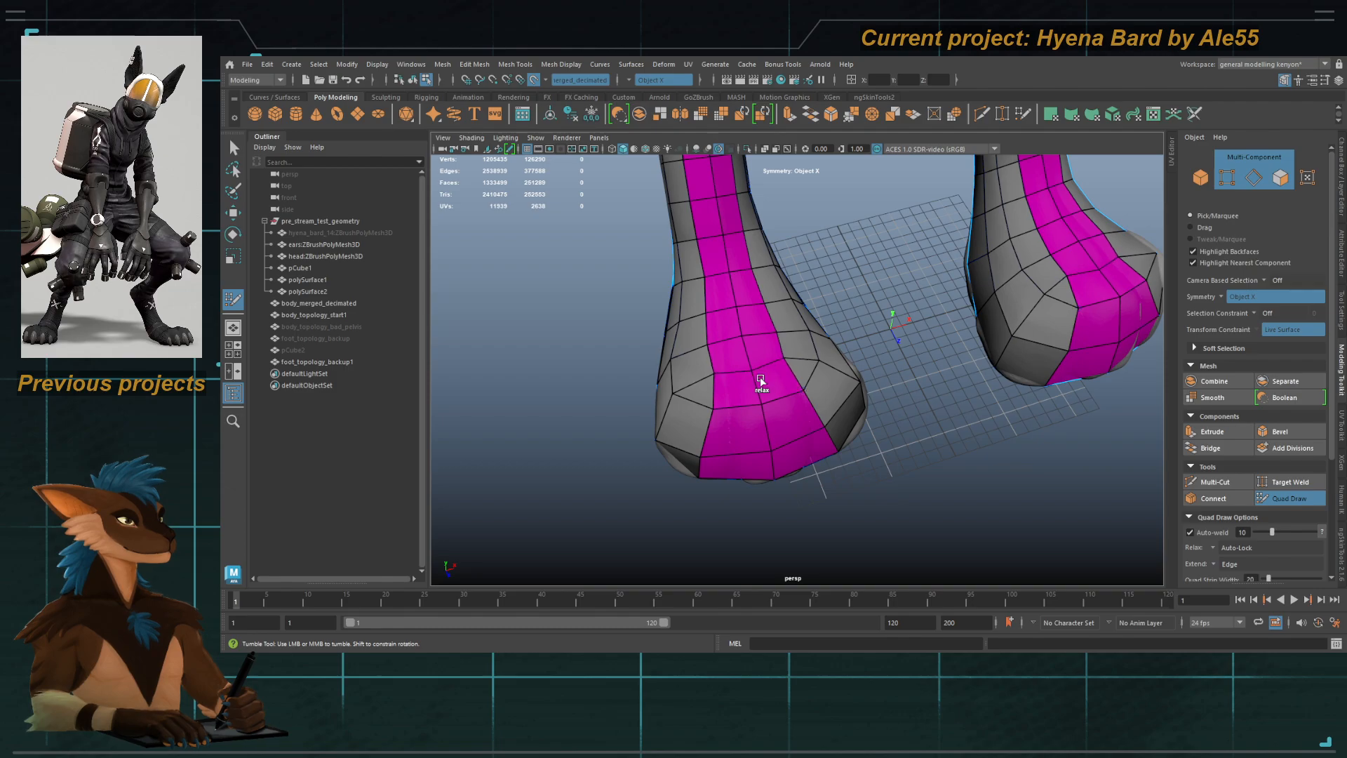
pyautogui.keyDown('alt'); pyautogui.moveTo(748, 381); pyautogui.dragTo(717, 373); pyautogui.keyUp('alt')
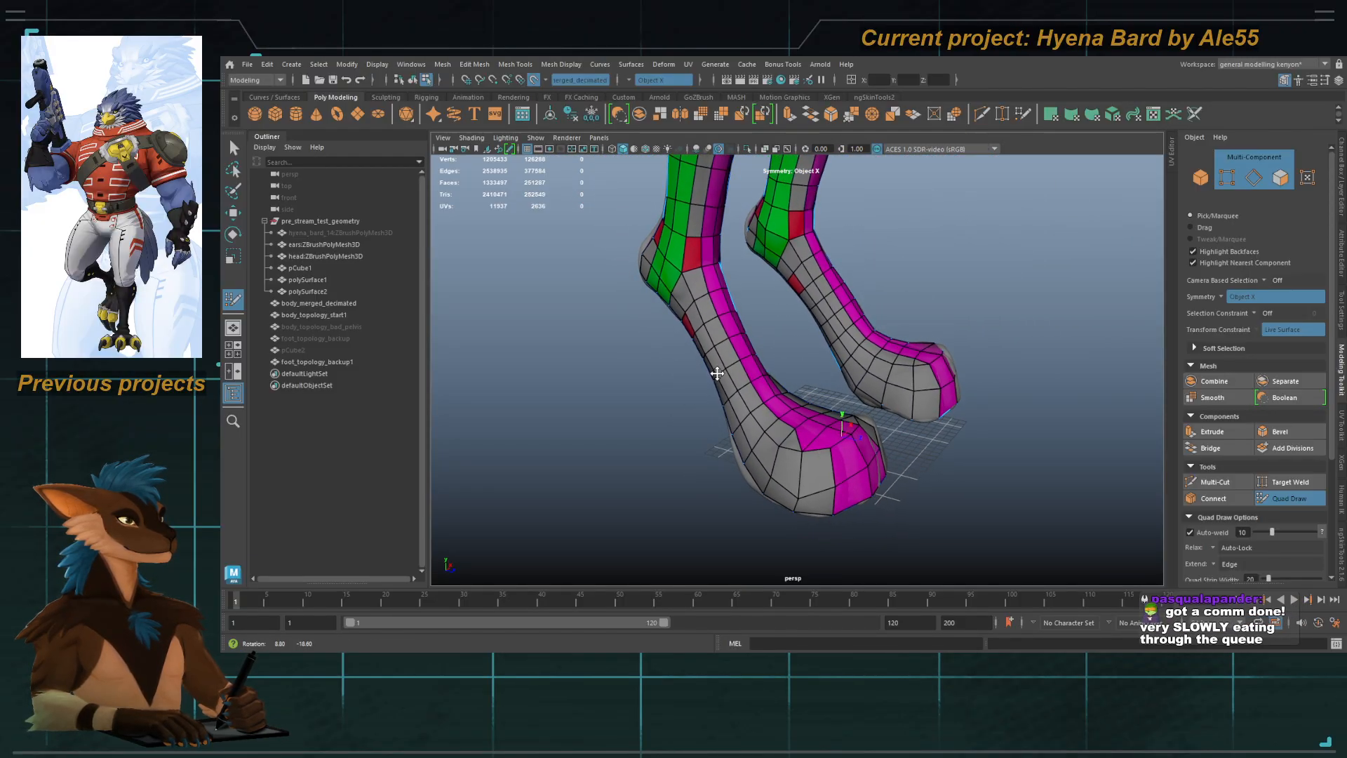
pyautogui.keyDown('alt'); pyautogui.moveTo(717, 373); pyautogui.dragTo(705, 379); pyautogui.keyUp('alt')
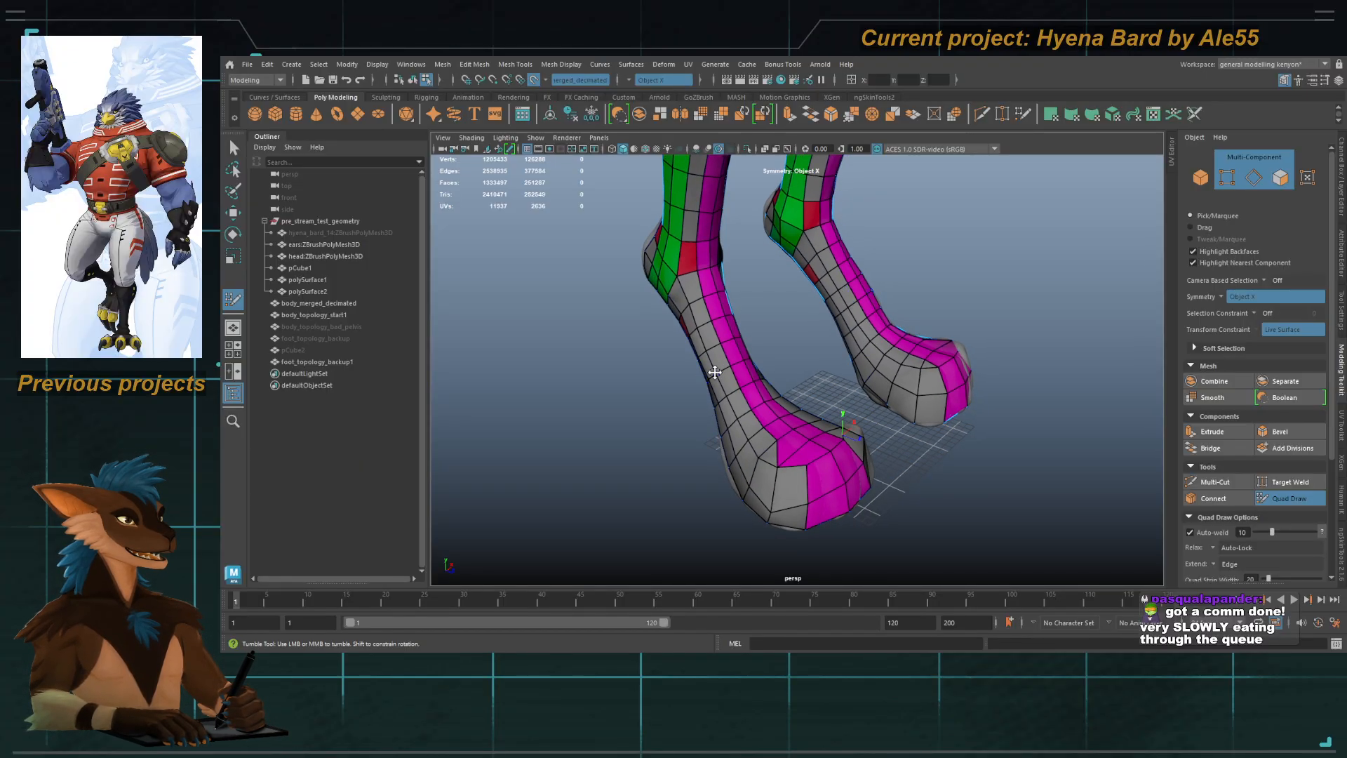
pyautogui.keyDown('alt'); pyautogui.moveTo(793, 389); pyautogui.dragTo(755, 381); pyautogui.keyUp('alt')
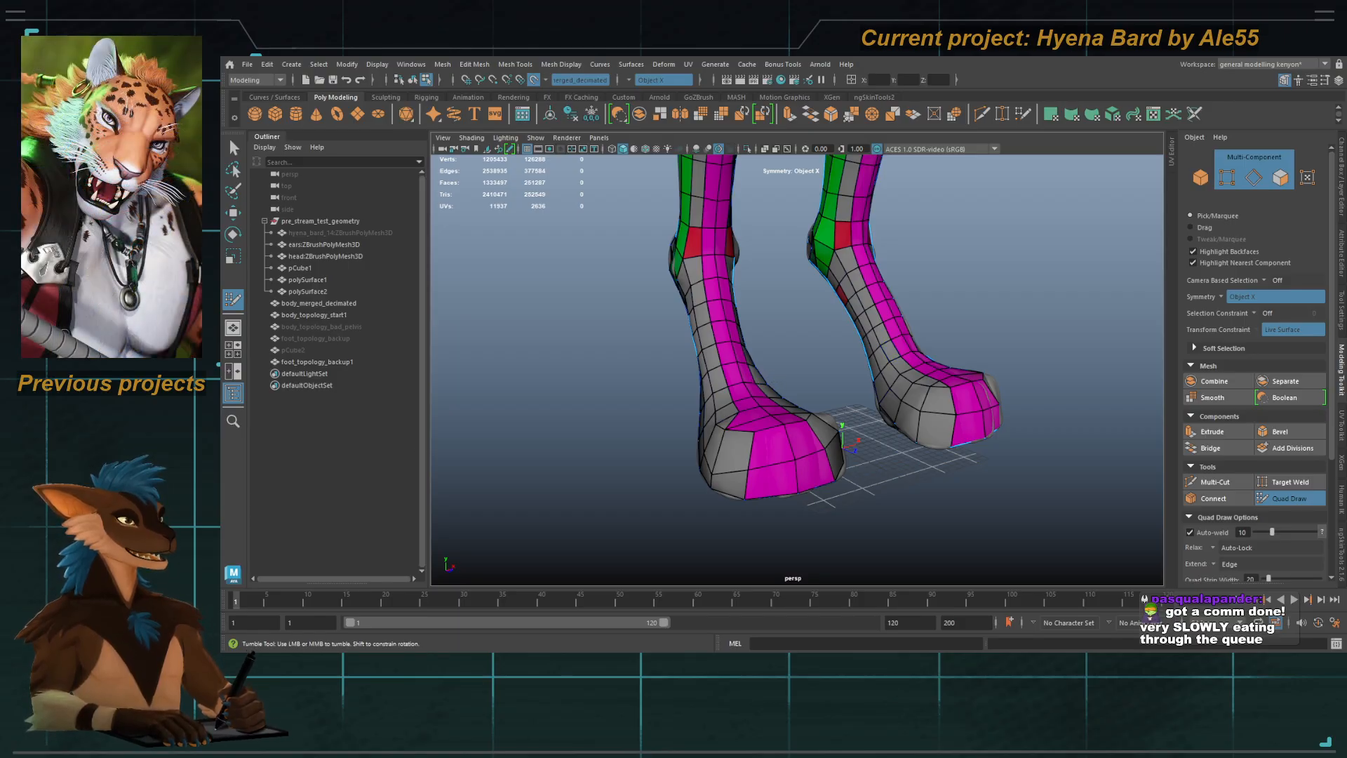
# Step: Inspect how the edge loops run up both legs from the feet through the ankles and knees to the thighs
pyautogui.keyDown('alt'); pyautogui.moveTo(743, 407); pyautogui.dragTo(693, 410); pyautogui.keyUp('alt')
pyautogui.keyDown('alt'); pyautogui.moveTo(693, 410); pyautogui.dragTo(686, 373, button='right'); pyautogui.keyUp('alt')
pyautogui.keyDown('alt'); pyautogui.moveTo(686, 373); pyautogui.dragTo(768, 331); pyautogui.keyUp('alt')
pyautogui.keyDown('alt'); pyautogui.moveTo(768, 332); pyautogui.dragTo(725, 481, button='middle'); pyautogui.keyUp('alt')
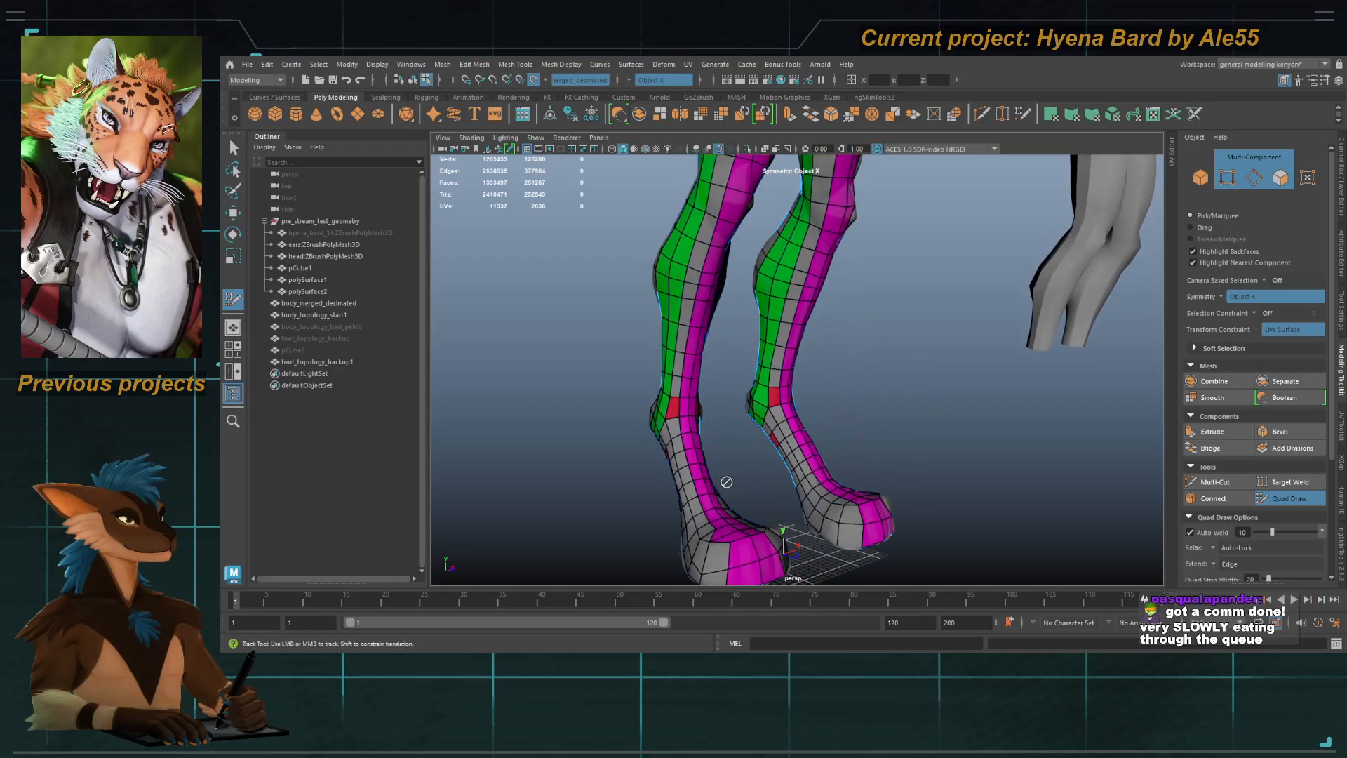
pyautogui.keyDown('alt'); pyautogui.moveTo(724, 481); pyautogui.dragTo(655, 448, button='right'); pyautogui.keyUp('alt')
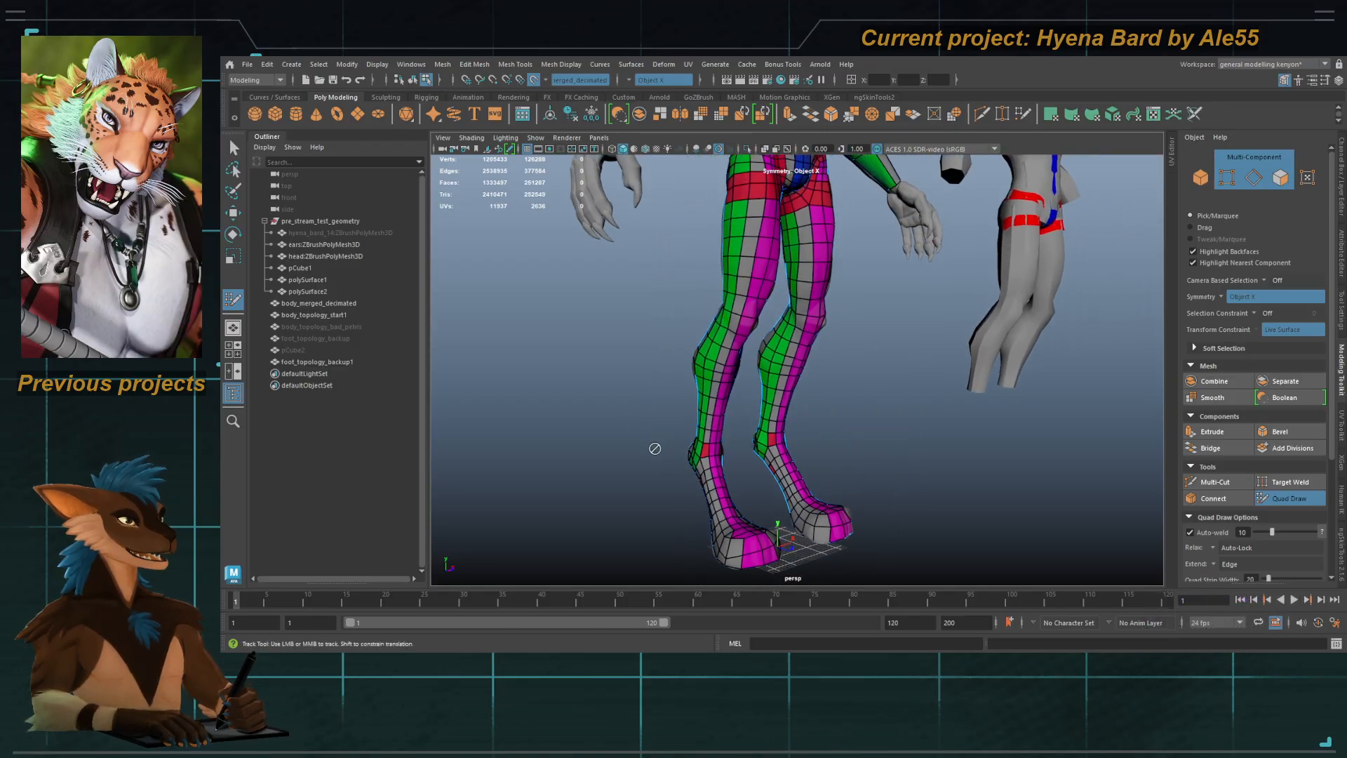
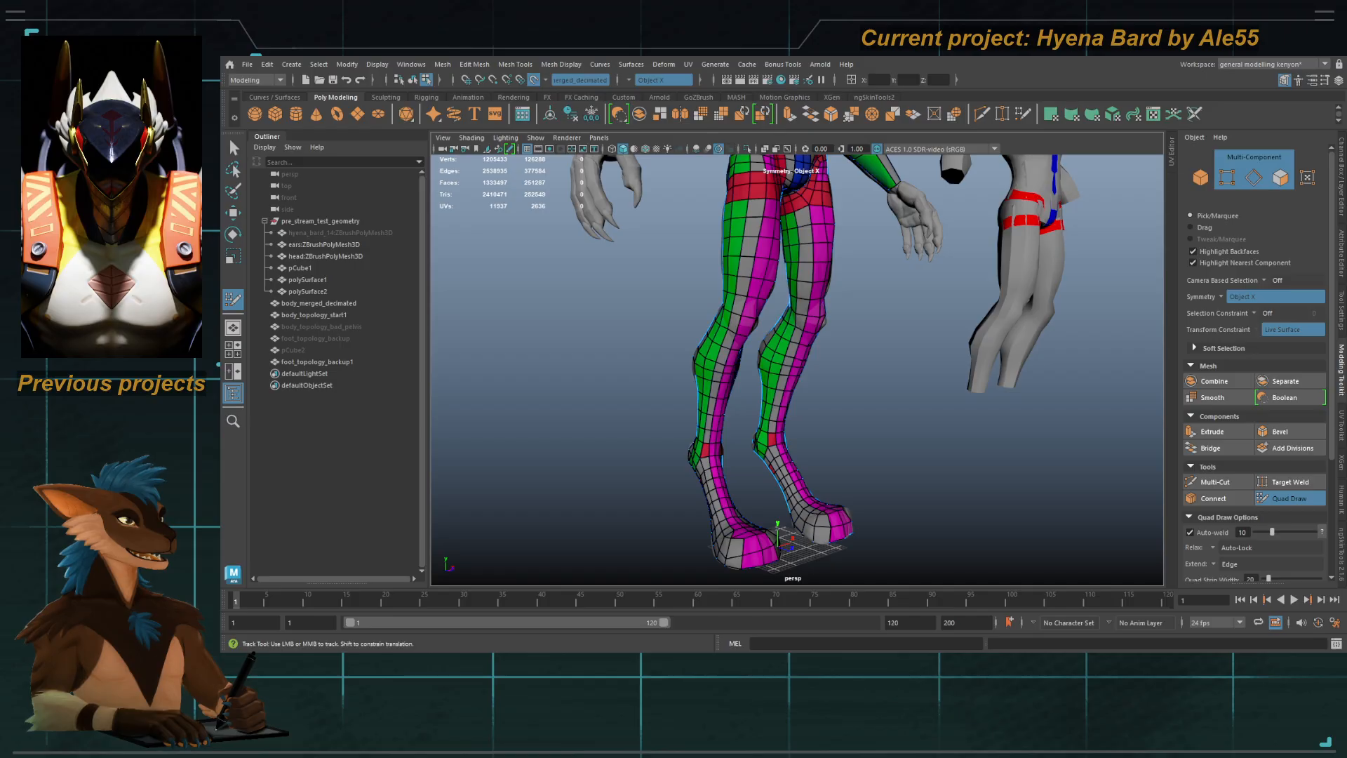
pyautogui.keyDown('alt'); pyautogui.moveTo(807, 393); pyautogui.dragTo(674, 400); pyautogui.keyUp('alt')
pyautogui.keyDown('alt'); pyautogui.moveTo(674, 400); pyautogui.dragTo(715, 402, button='right'); pyautogui.keyUp('alt')
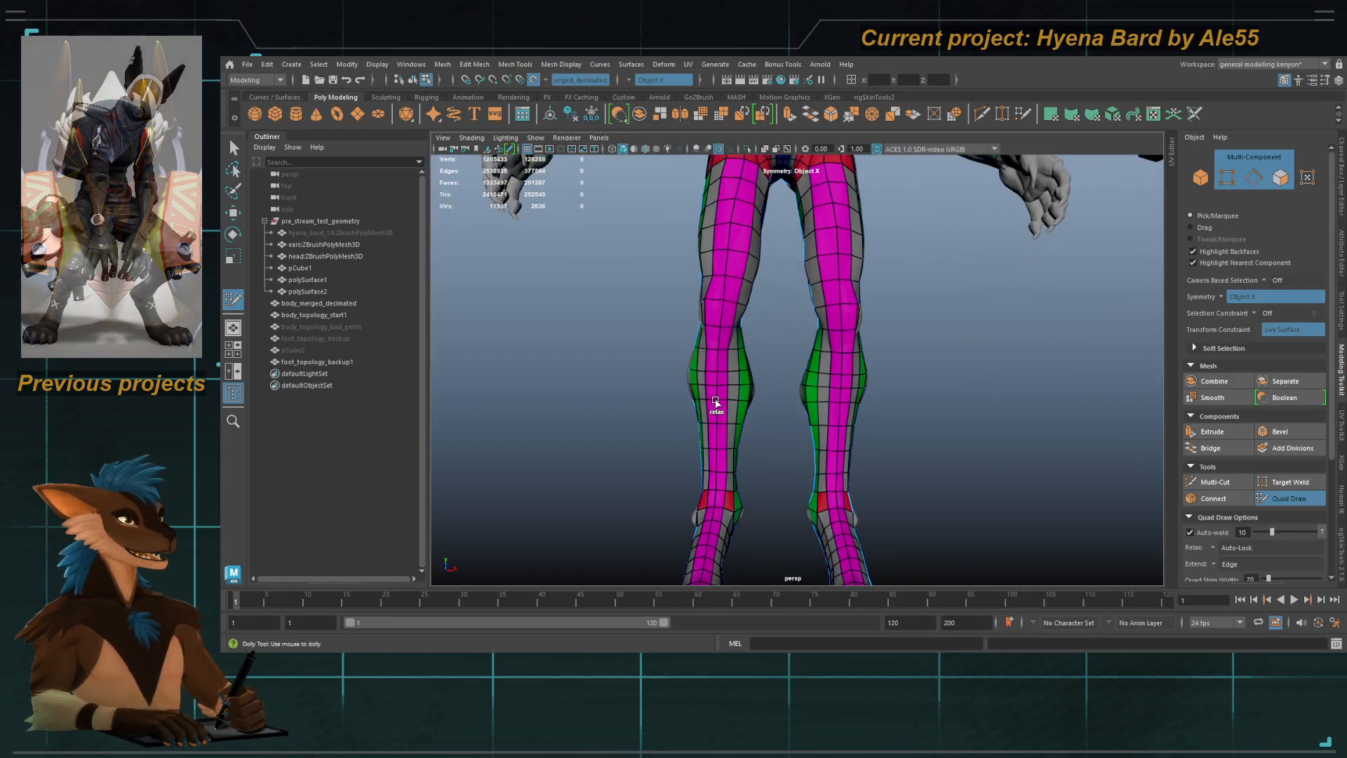
pyautogui.press('b')
pyautogui.moveTo(719, 381); pyautogui.dragTo(730, 382)
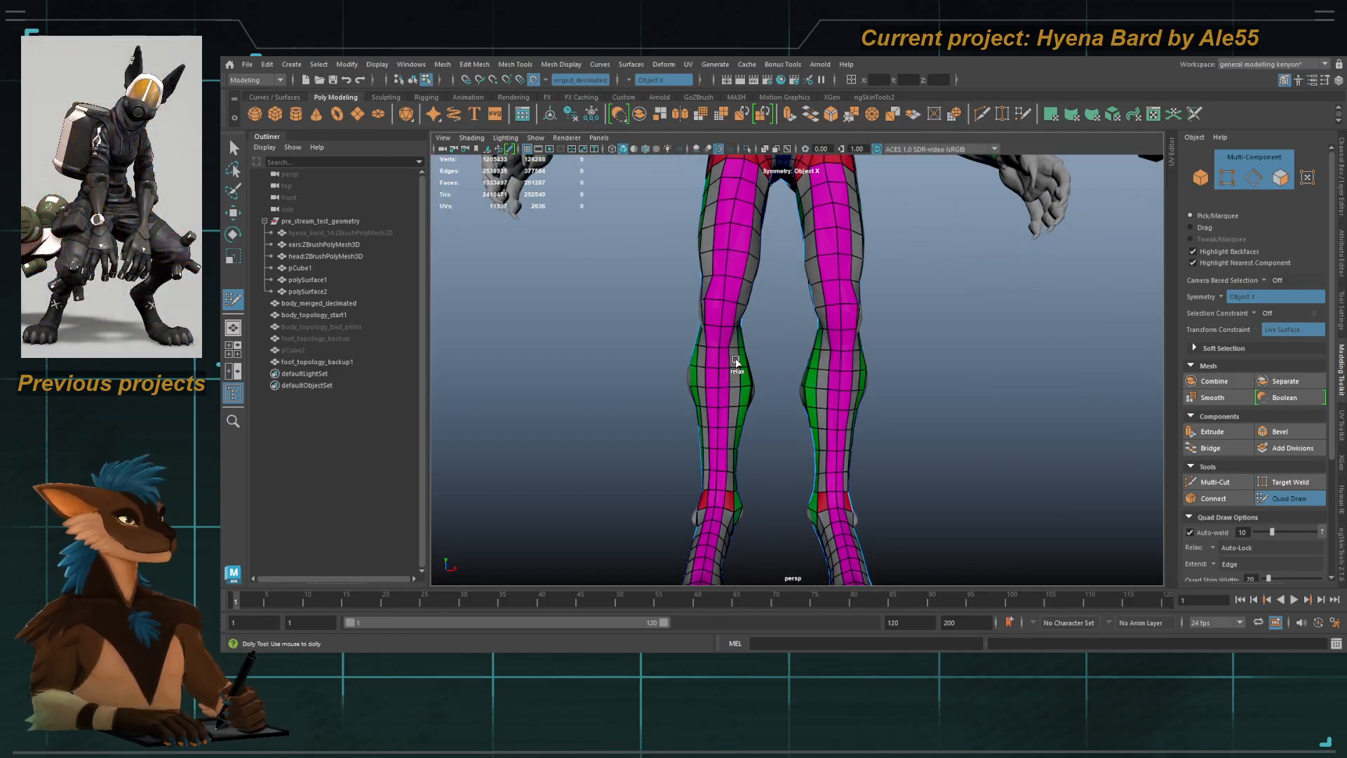
pyautogui.keyDown('alt'); pyautogui.moveTo(741, 321); pyautogui.dragTo(793, 333); pyautogui.keyUp('alt')
pyautogui.keyDown('alt'); pyautogui.moveTo(793, 333); pyautogui.dragTo(667, 342, button='right'); pyautogui.keyUp('alt')
pyautogui.moveTo(705, 370)
pyautogui.keyDown('alt'); pyautogui.mouseDown(button='middle')
pyautogui.moveTo(718, 349)
pyautogui.moveTo(720, 384)
pyautogui.mouseUp(button='middle'); pyautogui.keyUp('alt')
pyautogui.keyDown('alt'); pyautogui.moveTo(720, 384); pyautogui.dragTo(655, 397); pyautogui.keyUp('alt')
# Step: Unhide the three-toed reference foot pCube2, frame it and examine its toe edge flow from above and in front
pyautogui.press('q')
pyautogui.moveTo(664, 461); pyautogui.dragTo(726, 398, button='right')
pyautogui.keyDown('alt'); pyautogui.moveTo(727, 398); pyautogui.dragTo(672, 383); pyautogui.keyUp('alt')
pyautogui.click(341, 350)
pyautogui.hotkey('shift', 'h')
pyautogui.press('f')
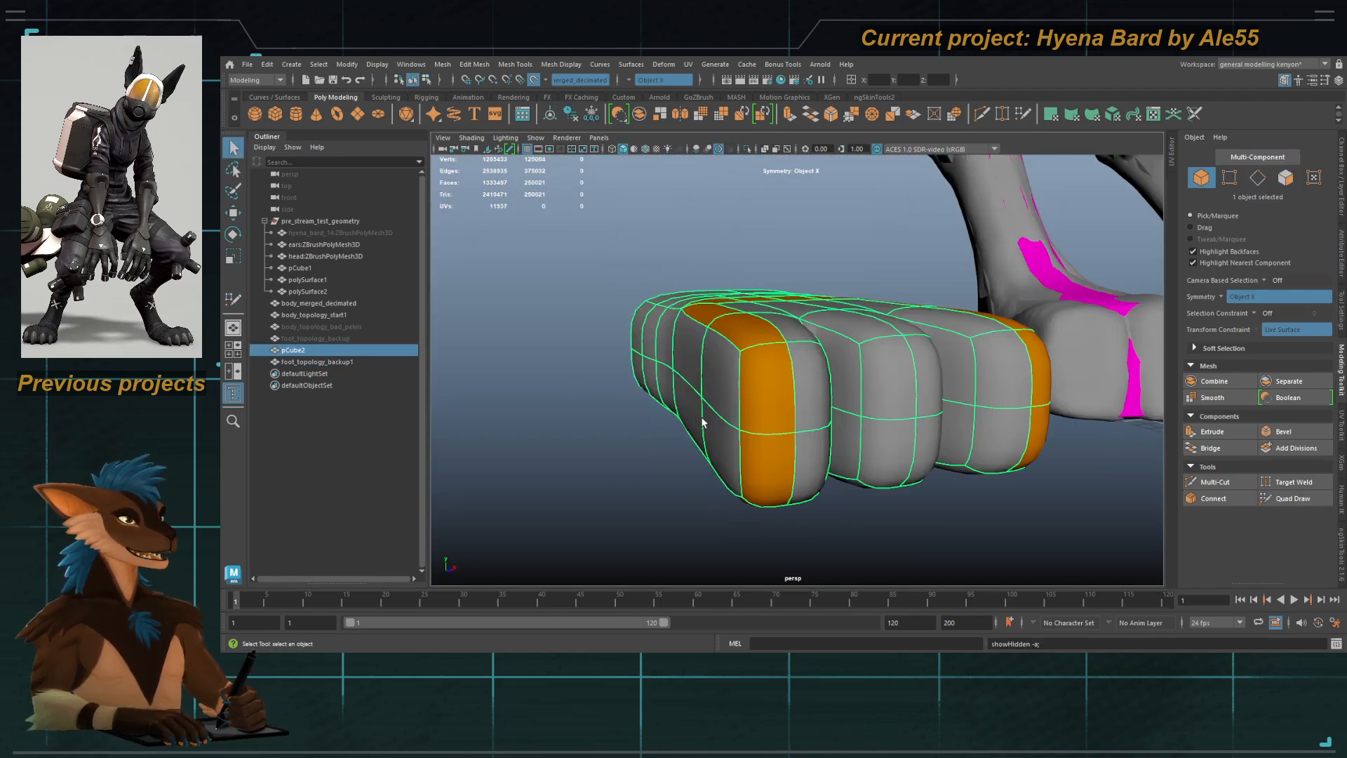
pyautogui.keyDown('alt'); pyautogui.moveTo(707, 454); pyautogui.dragTo(700, 382, button='right'); pyautogui.keyUp('alt')
pyautogui.keyDown('alt'); pyautogui.moveTo(700, 383); pyautogui.dragTo(794, 401); pyautogui.keyUp('alt')
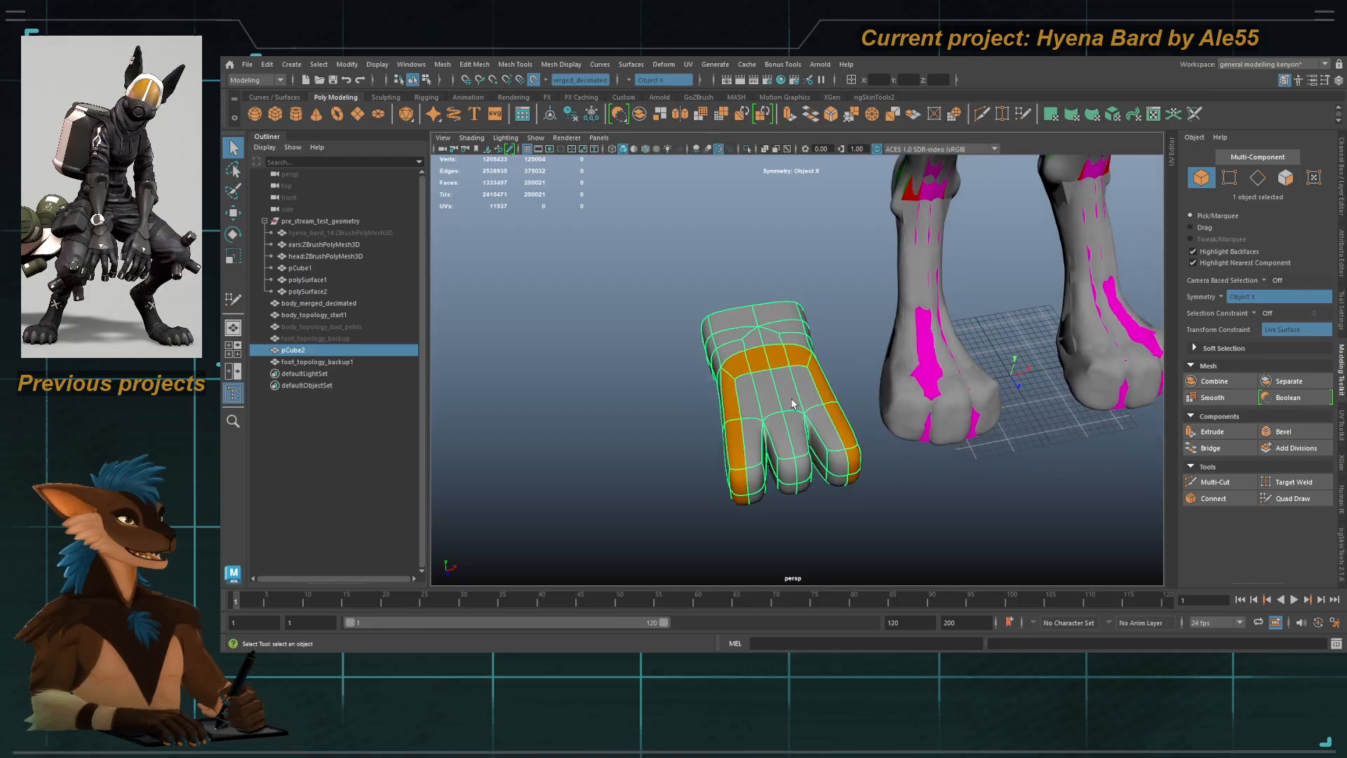
pyautogui.keyDown('alt'); pyautogui.moveTo(792, 401); pyautogui.dragTo(754, 437, button='middle'); pyautogui.keyUp('alt')
pyautogui.keyDown('alt'); pyautogui.moveTo(754, 436); pyautogui.dragTo(759, 391); pyautogui.keyUp('alt')
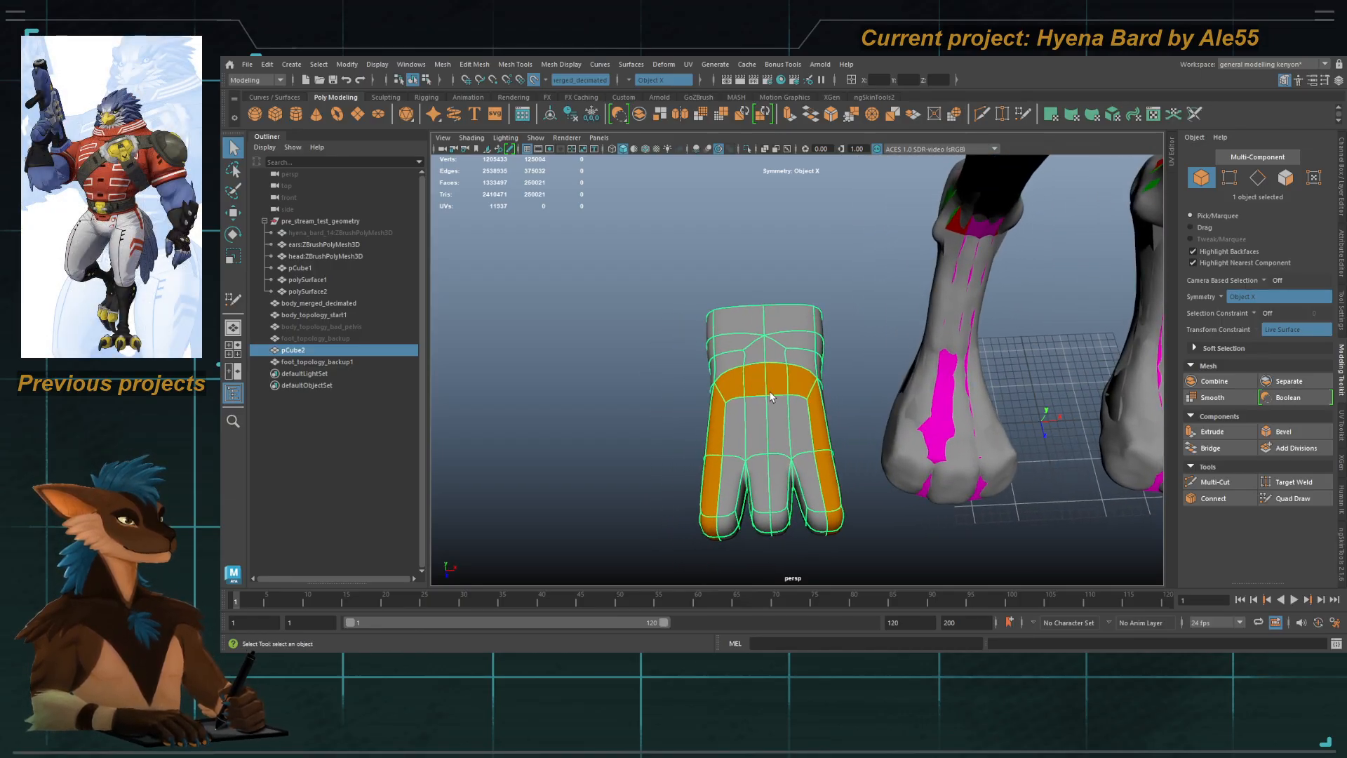
pyautogui.moveTo(767, 401)
pyautogui.keyDown('alt'); pyautogui.mouseDown()
pyautogui.moveTo(761, 432)
pyautogui.moveTo(750, 385)
pyautogui.mouseUp(); pyautogui.keyUp('alt')
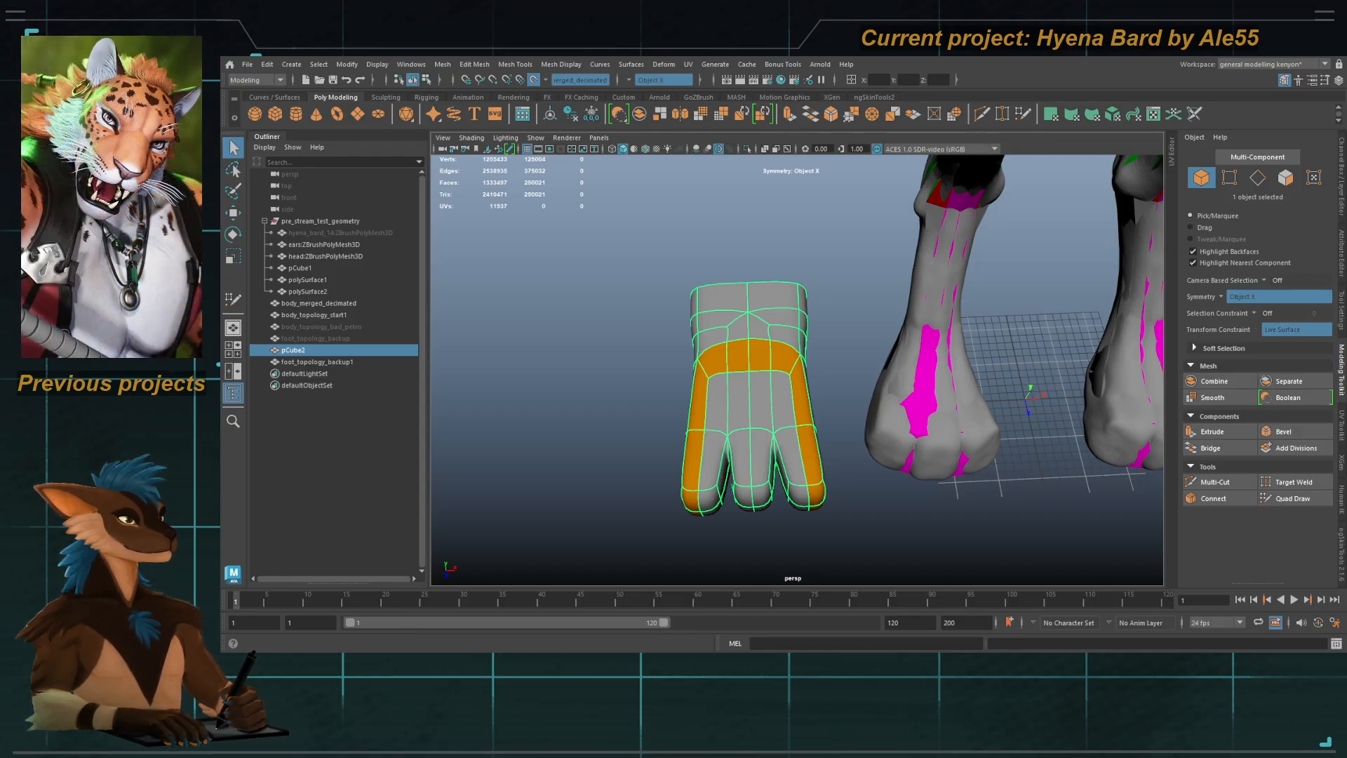
pyautogui.keyDown('alt'); pyautogui.moveTo(791, 392); pyautogui.dragTo(807, 330); pyautogui.keyUp('alt')
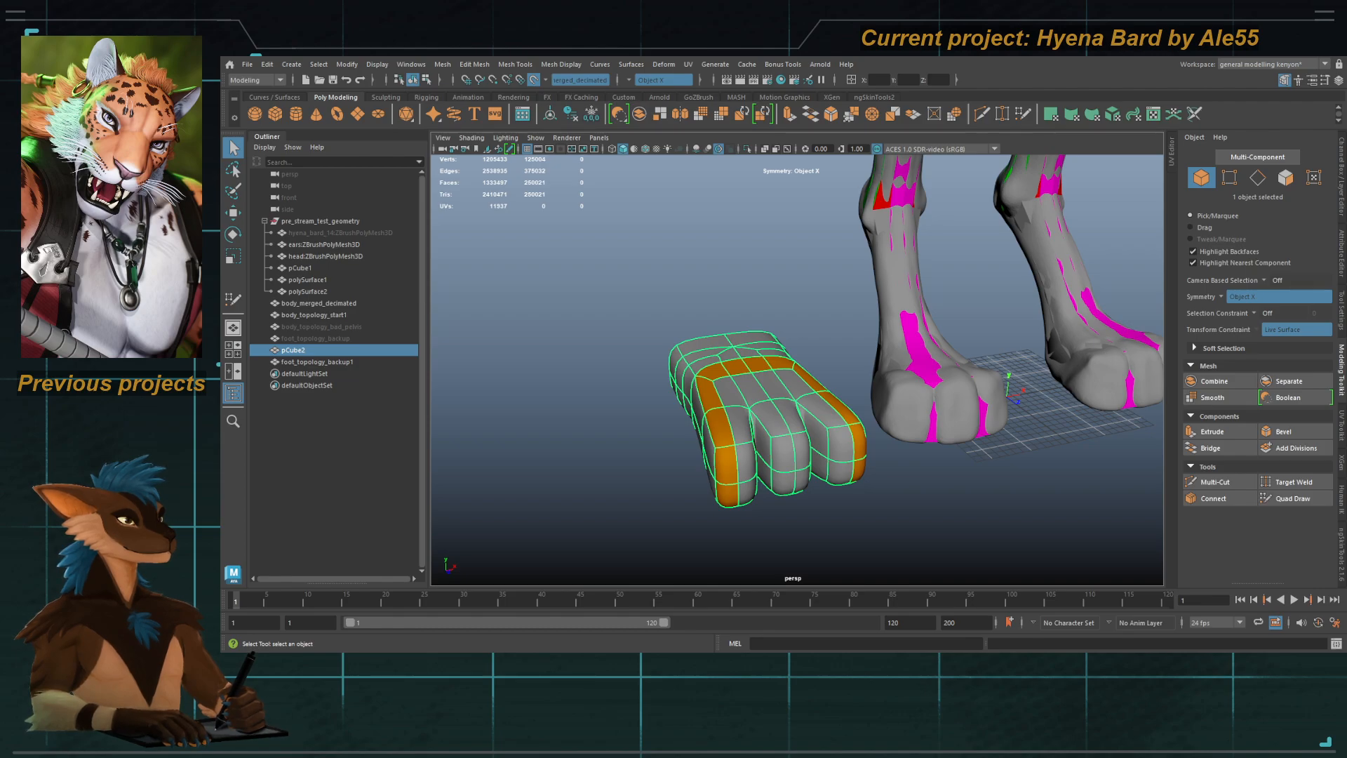
# Step: Select the body retopology mesh foot_topology_backup1 and isolate it in the viewport
pyautogui.keyDown('alt'); pyautogui.moveTo(827, 372); pyautogui.dragTo(765, 378); pyautogui.keyUp('alt')
pyautogui.keyDown('alt'); pyautogui.moveTo(947, 340); pyautogui.dragTo(597, 389, button='right'); pyautogui.keyUp('alt')
pyautogui.keyDown('alt'); pyautogui.moveTo(820, 309); pyautogui.dragTo(751, 304); pyautogui.keyUp('alt')
pyautogui.keyDown('alt'); pyautogui.moveTo(751, 306); pyautogui.dragTo(635, 301, button='right'); pyautogui.keyUp('alt')
pyautogui.keyDown('alt'); pyautogui.moveTo(635, 301); pyautogui.dragTo(638, 387, button='middle'); pyautogui.keyUp('alt')
pyautogui.keyDown('alt'); pyautogui.moveTo(639, 387); pyautogui.dragTo(723, 358); pyautogui.keyUp('alt')
pyautogui.click(801, 351)
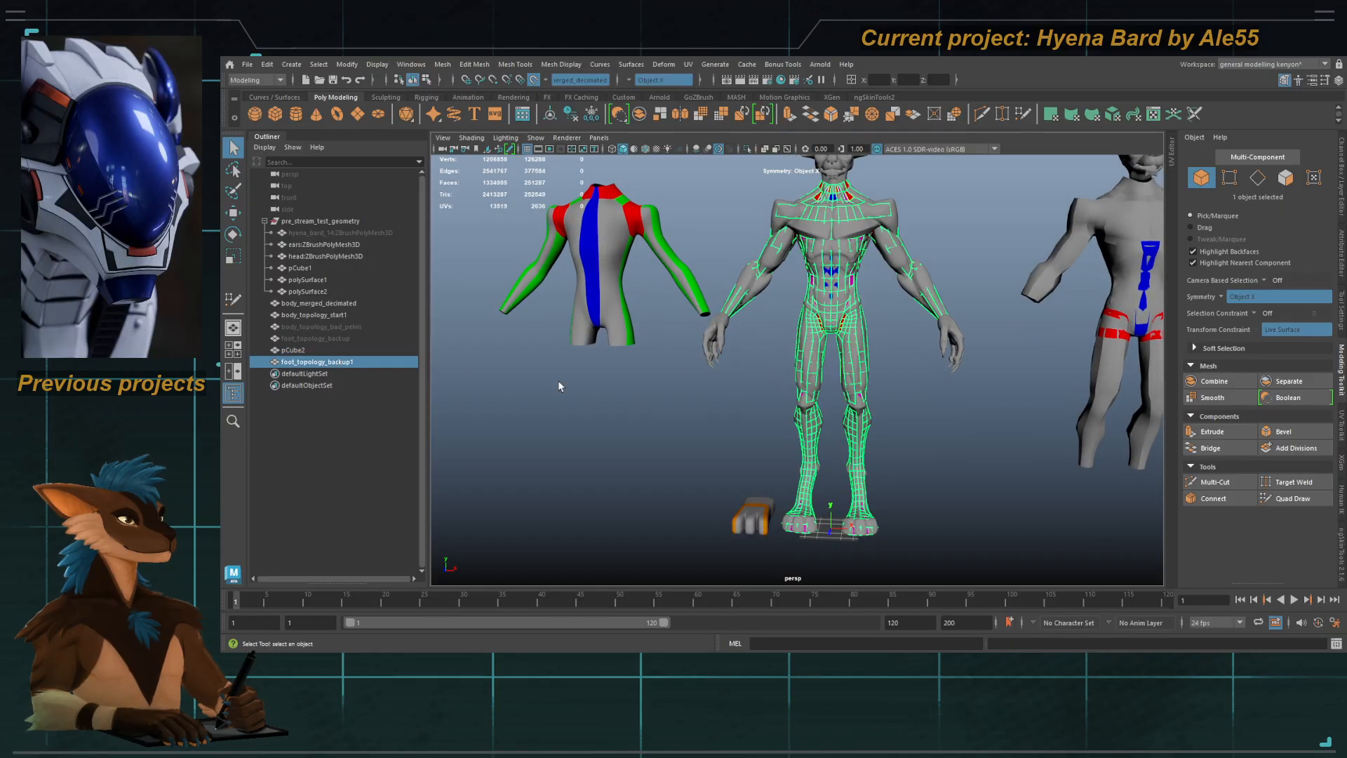
pyautogui.keyDown('alt'); pyautogui.moveTo(559, 384); pyautogui.dragTo(525, 397, button='middle'); pyautogui.keyUp('alt')
pyautogui.keyDown('alt'); pyautogui.moveTo(725, 398); pyautogui.dragTo(772, 392); pyautogui.keyUp('alt')
pyautogui.keyDown('alt'); pyautogui.moveTo(751, 379); pyautogui.dragTo(744, 291, button='middle'); pyautogui.keyUp('alt')
pyautogui.keyDown('alt'); pyautogui.moveTo(646, 280); pyautogui.dragTo(752, 214, button='right'); pyautogui.keyUp('alt')
pyautogui.keyDown('alt'); pyautogui.moveTo(752, 212); pyautogui.dragTo(814, 170, button='middle'); pyautogui.keyUp('alt')
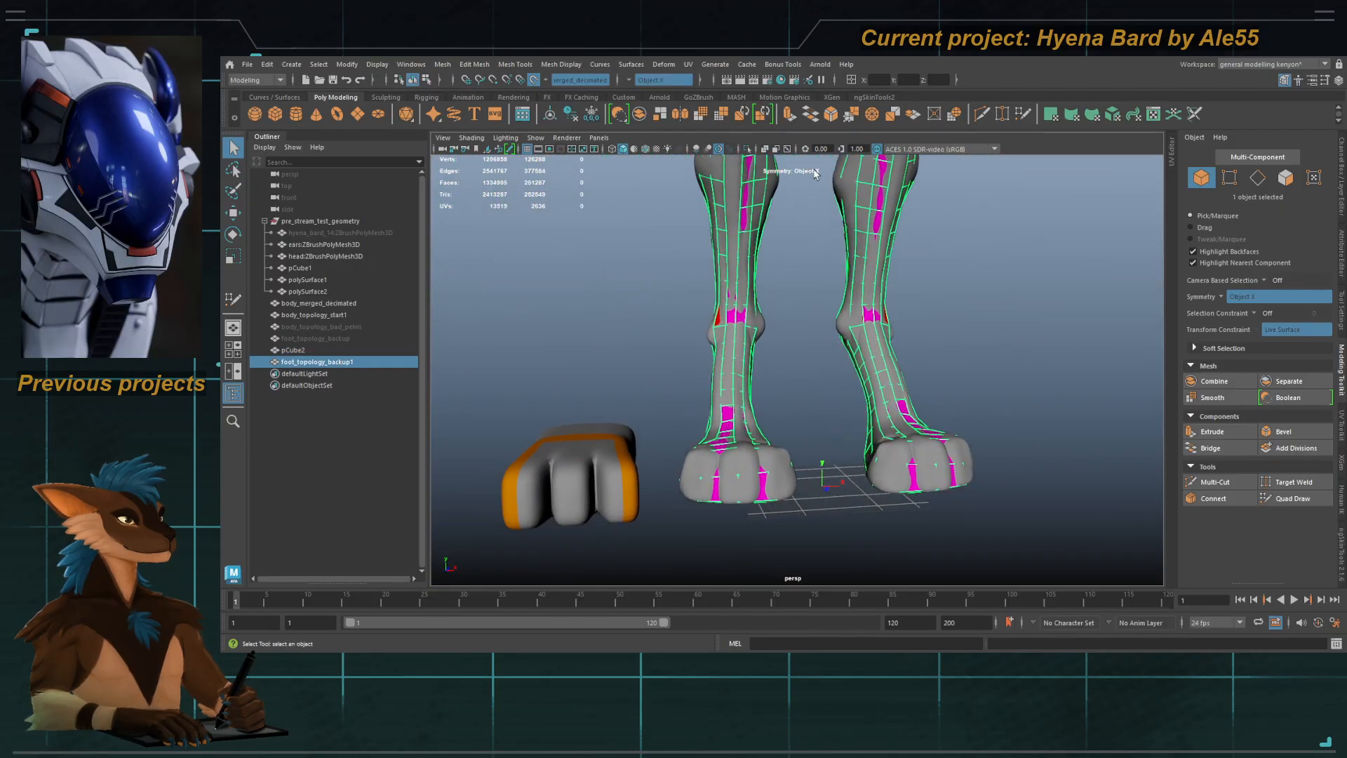
pyautogui.click(746, 149)
# Step: Select the face loop that starts below the ankle's red face and runs along the side of the foot
pyautogui.keyDown('alt'); pyautogui.moveTo(701, 303); pyautogui.dragTo(893, 310); pyautogui.keyUp('alt')
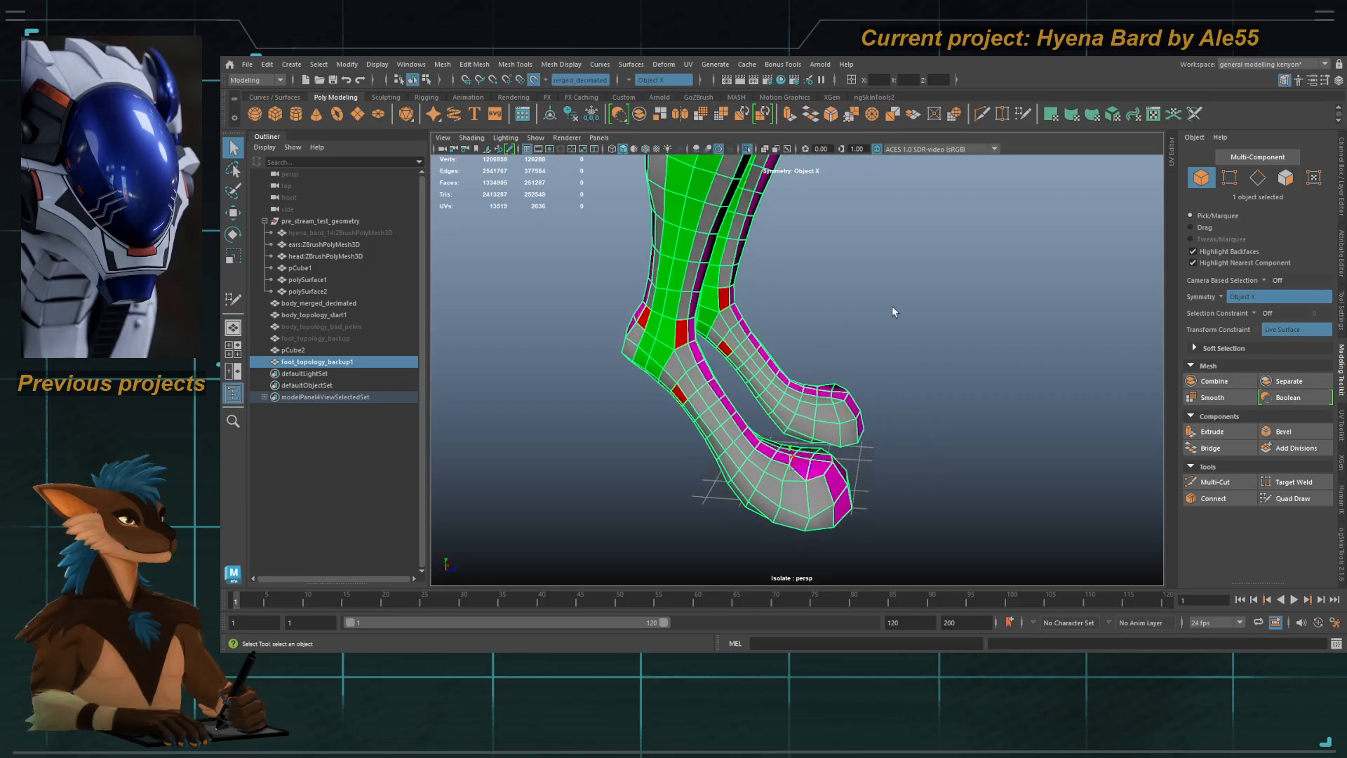
pyautogui.click(893, 310)
pyautogui.click(686, 377)
pyautogui.press('F11')
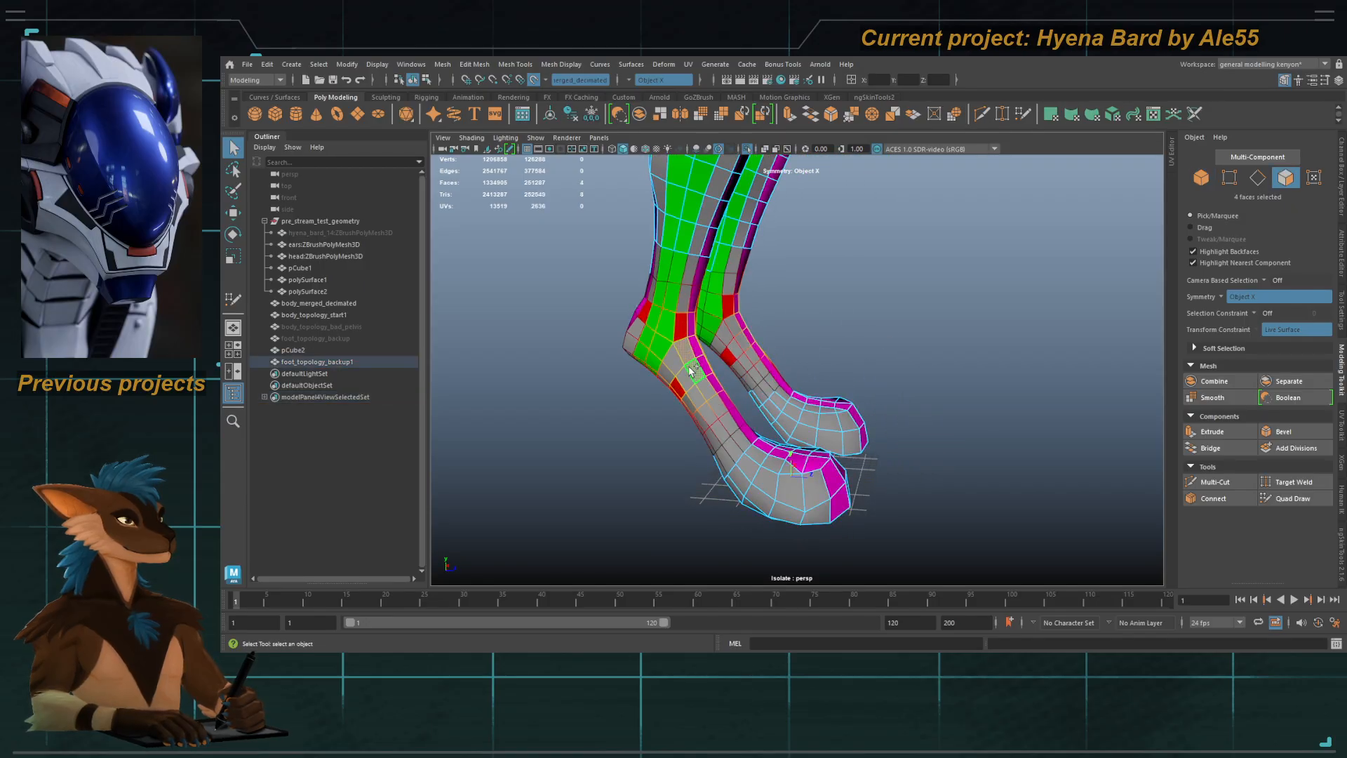
pyautogui.keyDown('shift'); pyautogui.doubleClick(691, 372); pyautogui.keyUp('shift')
pyautogui.keyDown('alt'); pyautogui.moveTo(878, 416); pyautogui.dragTo(810, 459); pyautogui.keyUp('alt')
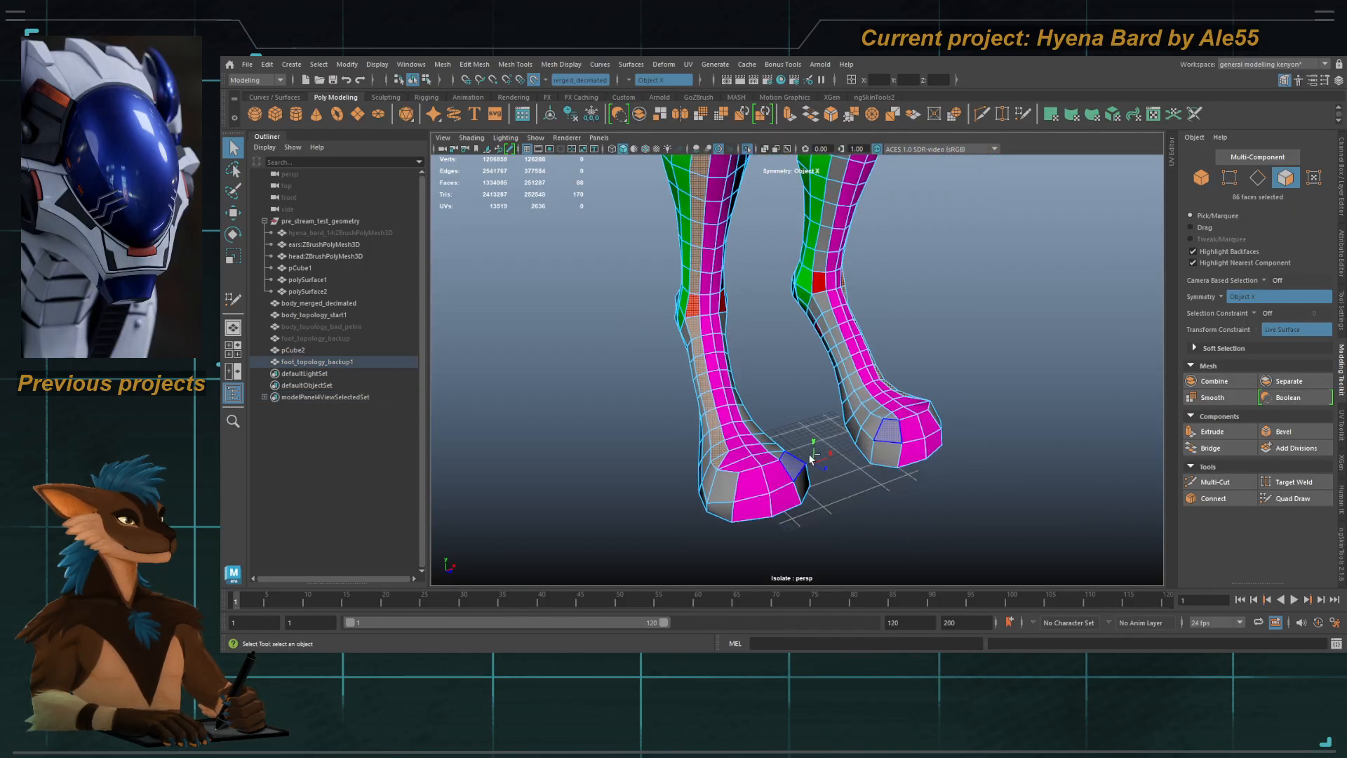
# Step: Undo the face selection, the unhiding of the reference foot and the latest changes to the foot topology
pyautogui.hotkey('ctrl', 'z')
pyautogui.hotkey('ctrl', 'z')
pyautogui.hotkey('ctrl', 'z')
pyautogui.hotkey('ctrl', 'z')
pyautogui.hotkey('ctrl', 'z')
pyautogui.hotkey('ctrl', 'z')
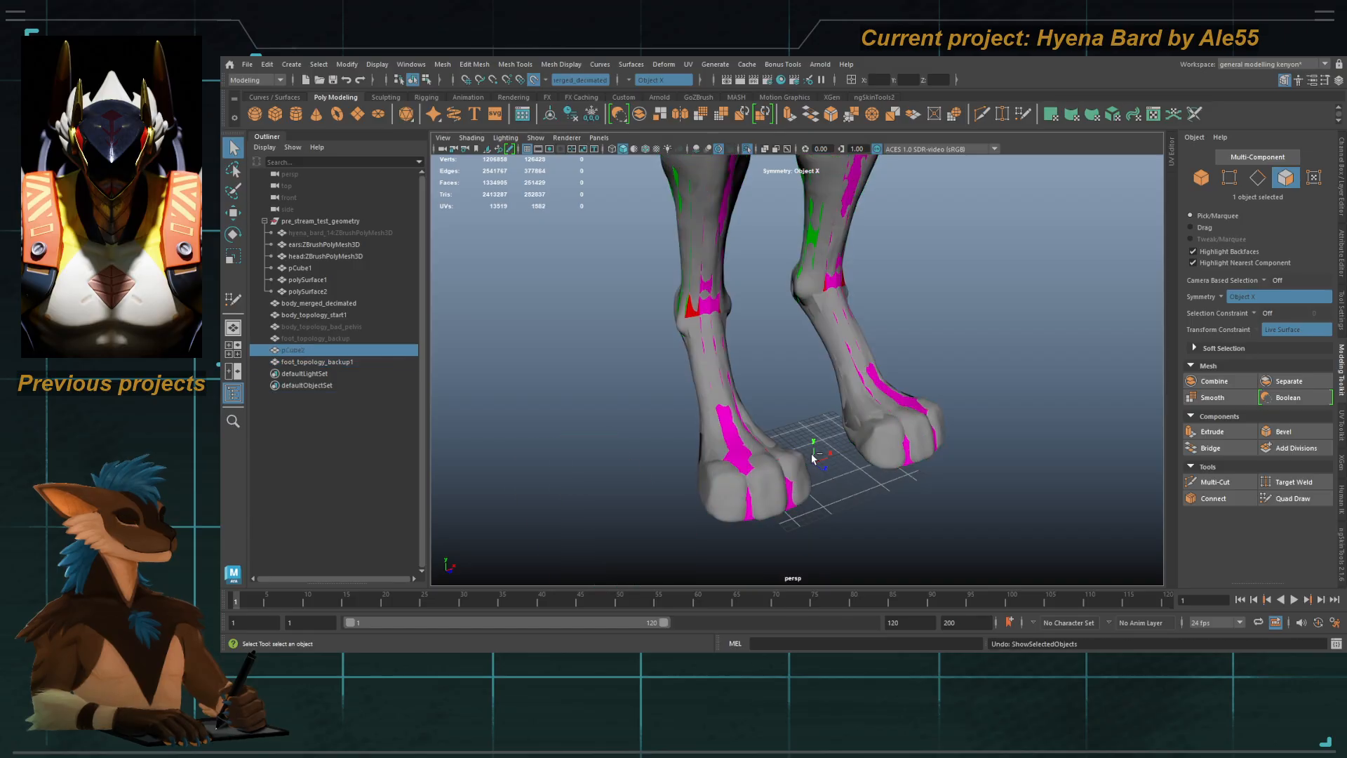
pyautogui.hotkey('ctrl', 'z')
pyautogui.hotkey('ctrl', 'z')
pyautogui.hotkey('ctrl', 'z')
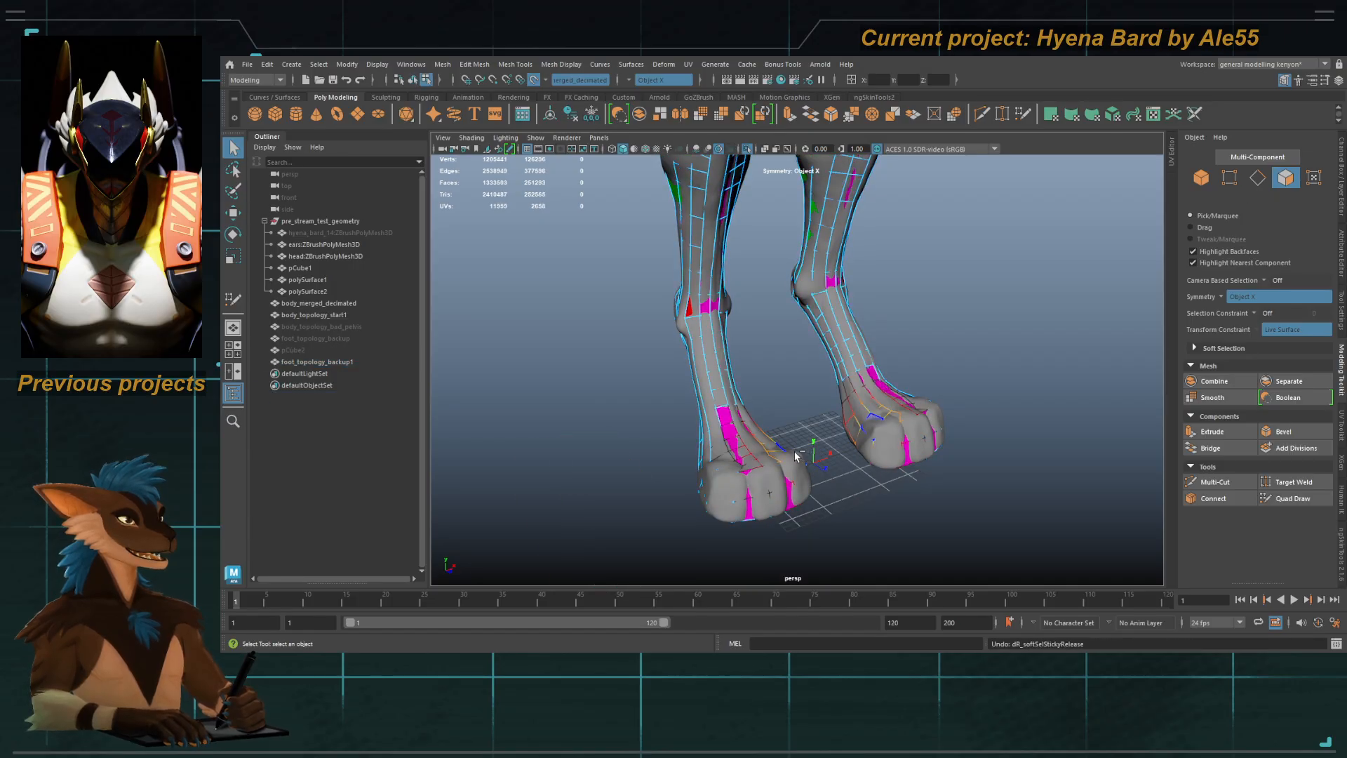
# Step: Isolate foot_topology_backup1 and select the lengthwise face loop passing through the red face at the ankle
pyautogui.press('F8')
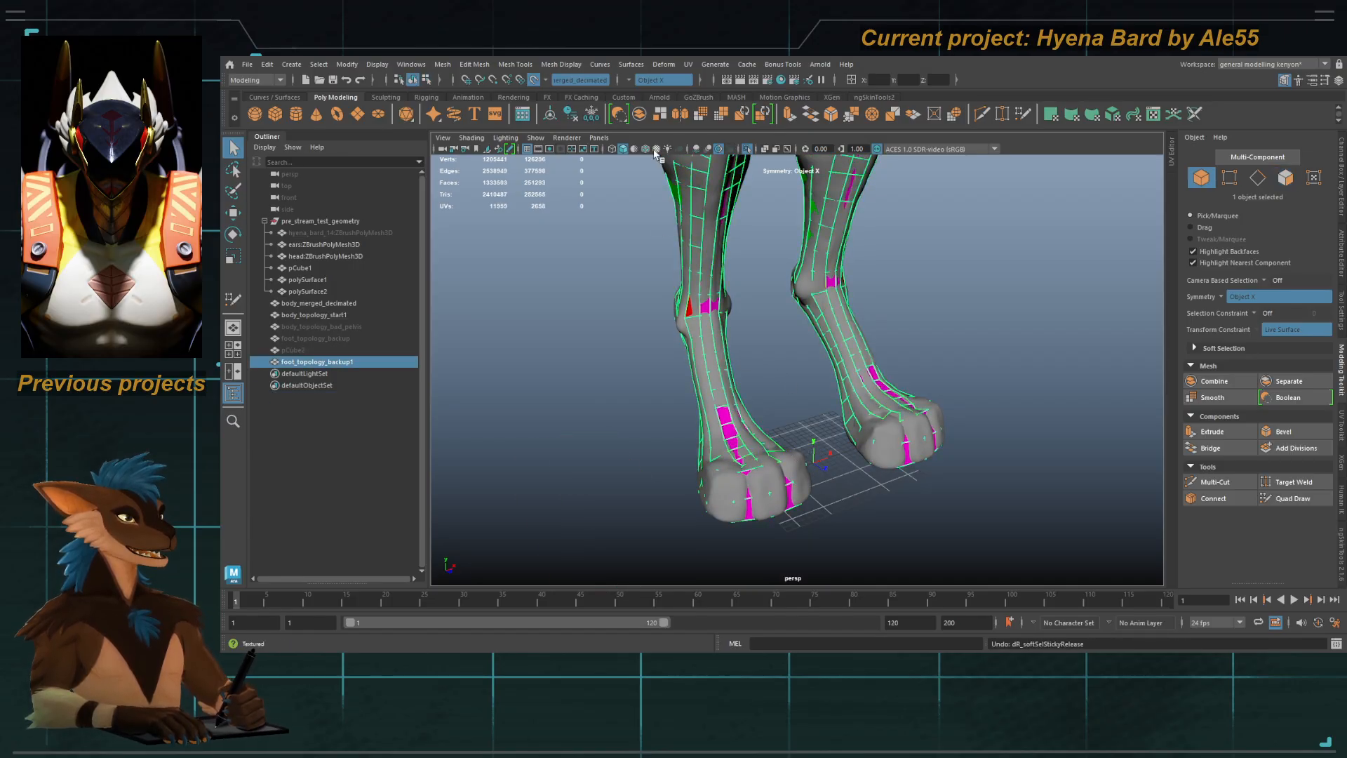
pyautogui.click(748, 148)
pyautogui.keyDown('alt'); pyautogui.moveTo(628, 351); pyautogui.dragTo(673, 359); pyautogui.keyUp('alt')
pyautogui.press('F8')
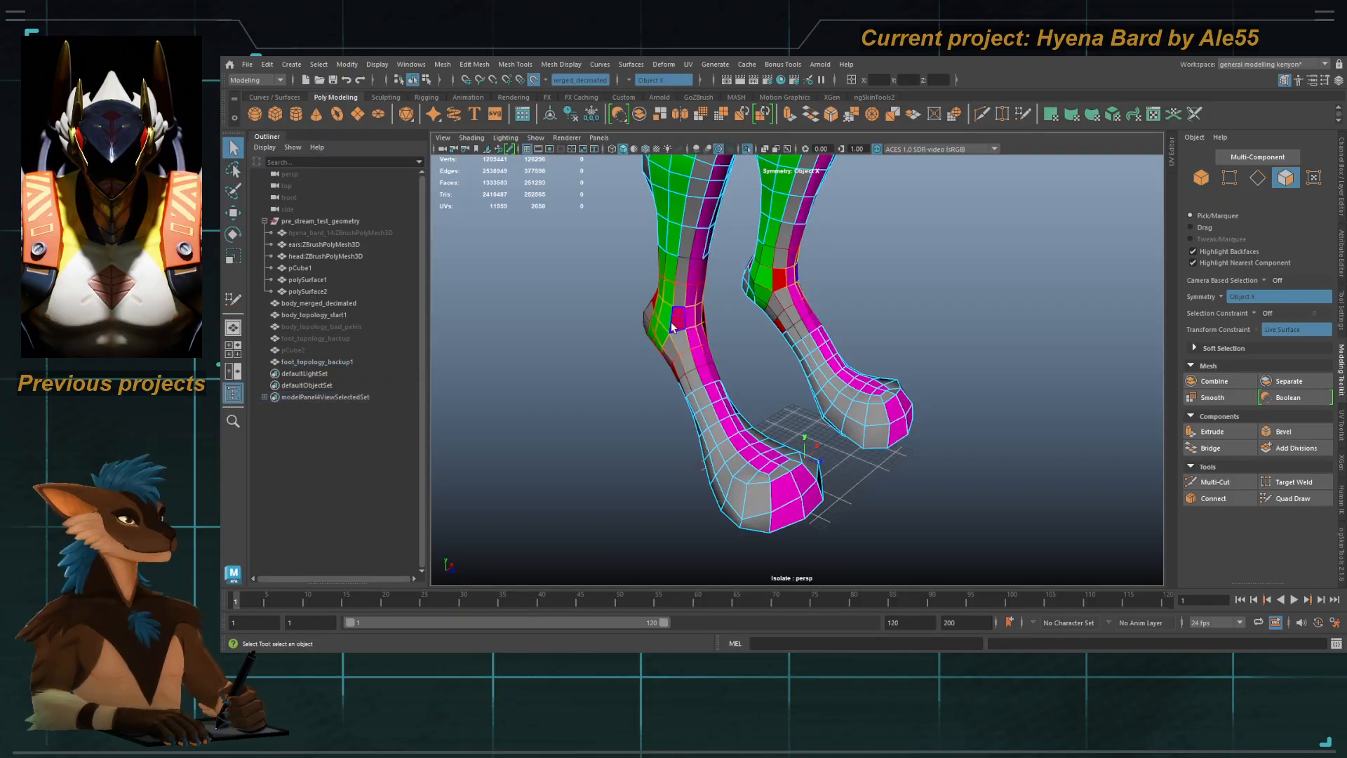
pyautogui.keyDown('shift'); pyautogui.doubleClick(678, 346); pyautogui.keyUp('shift')
# Step: Trace the selected face loop up the legs and down over the instep to the front of the feet
pyautogui.keyDown('alt'); pyautogui.moveTo(785, 370); pyautogui.dragTo(940, 301); pyautogui.keyUp('alt')
pyautogui.keyDown('alt'); pyautogui.moveTo(940, 301); pyautogui.dragTo(929, 418, button='right'); pyautogui.keyUp('alt')
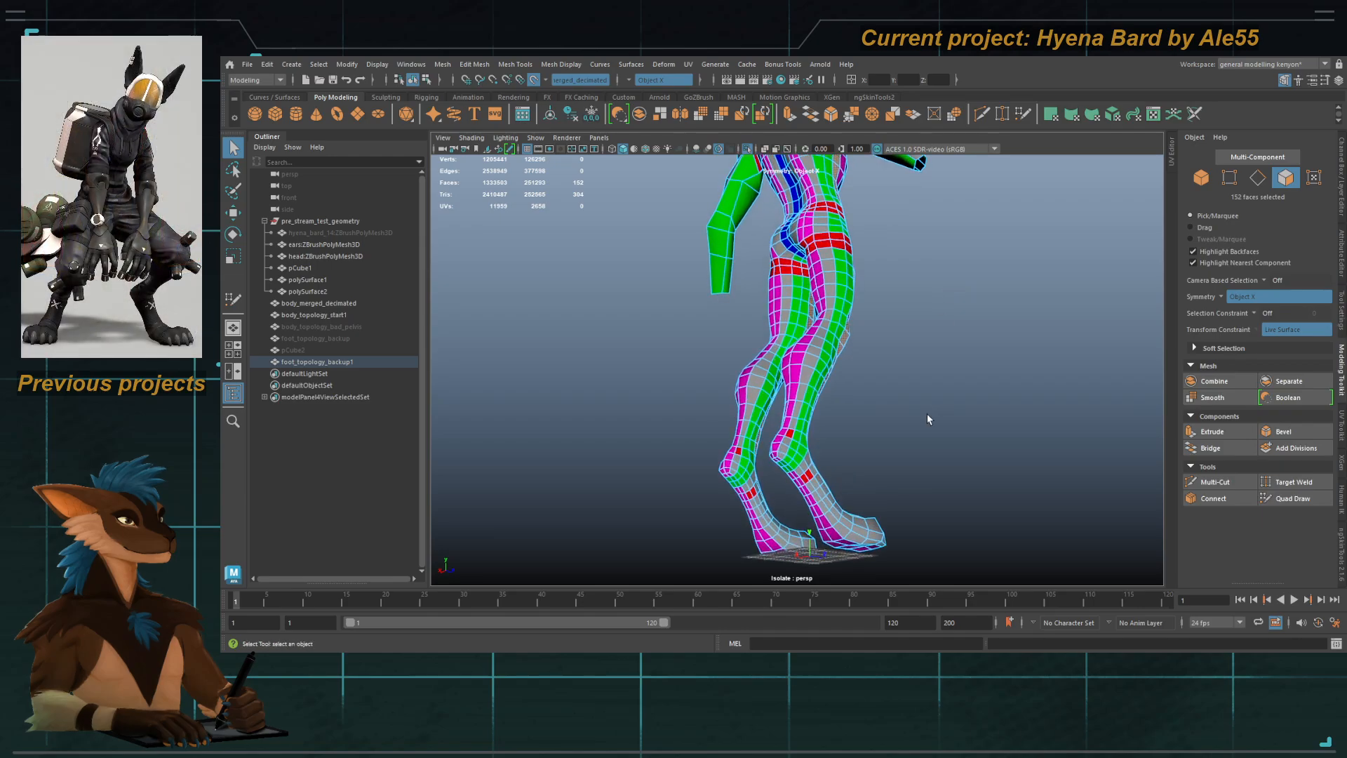
pyautogui.keyDown('alt'); pyautogui.moveTo(929, 418); pyautogui.dragTo(921, 351, button='middle'); pyautogui.keyUp('alt')
pyautogui.keyDown('alt'); pyautogui.moveTo(921, 351); pyautogui.dragTo(921, 375, button='right'); pyautogui.keyUp('alt')
pyautogui.keyDown('alt'); pyautogui.moveTo(921, 375); pyautogui.dragTo(760, 445); pyautogui.keyUp('alt')
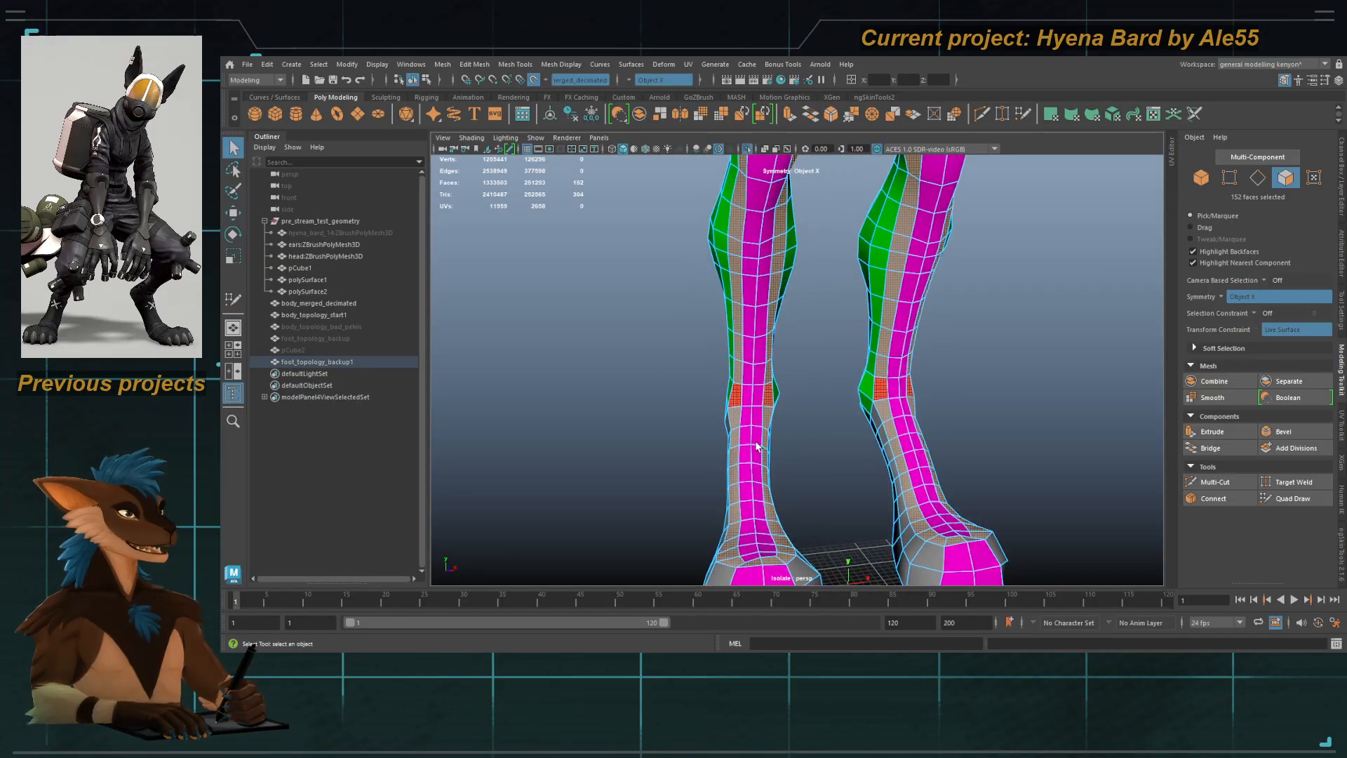
pyautogui.keyDown('alt'); pyautogui.moveTo(734, 465); pyautogui.dragTo(736, 450, button='middle'); pyautogui.keyUp('alt')
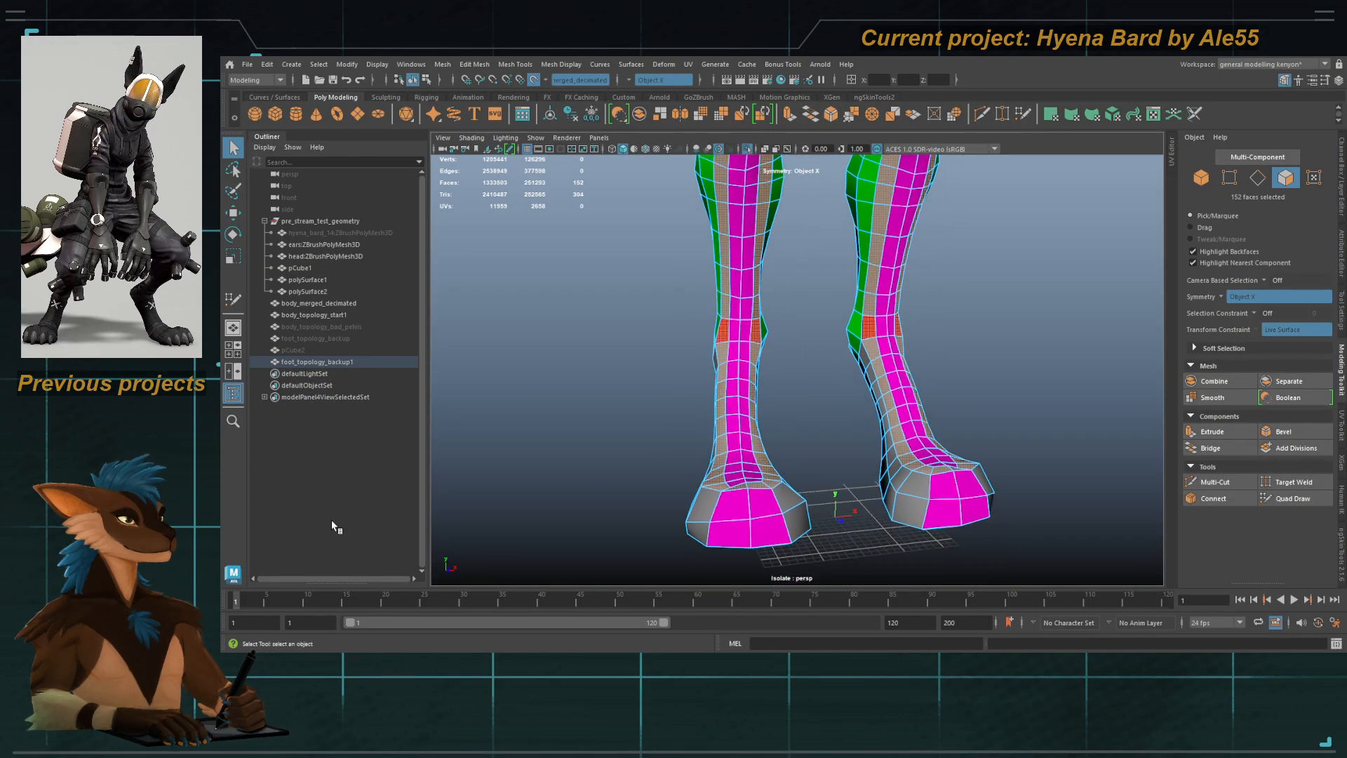
pyautogui.keyDown('alt'); pyautogui.moveTo(791, 451); pyautogui.dragTo(743, 465); pyautogui.keyUp('alt')
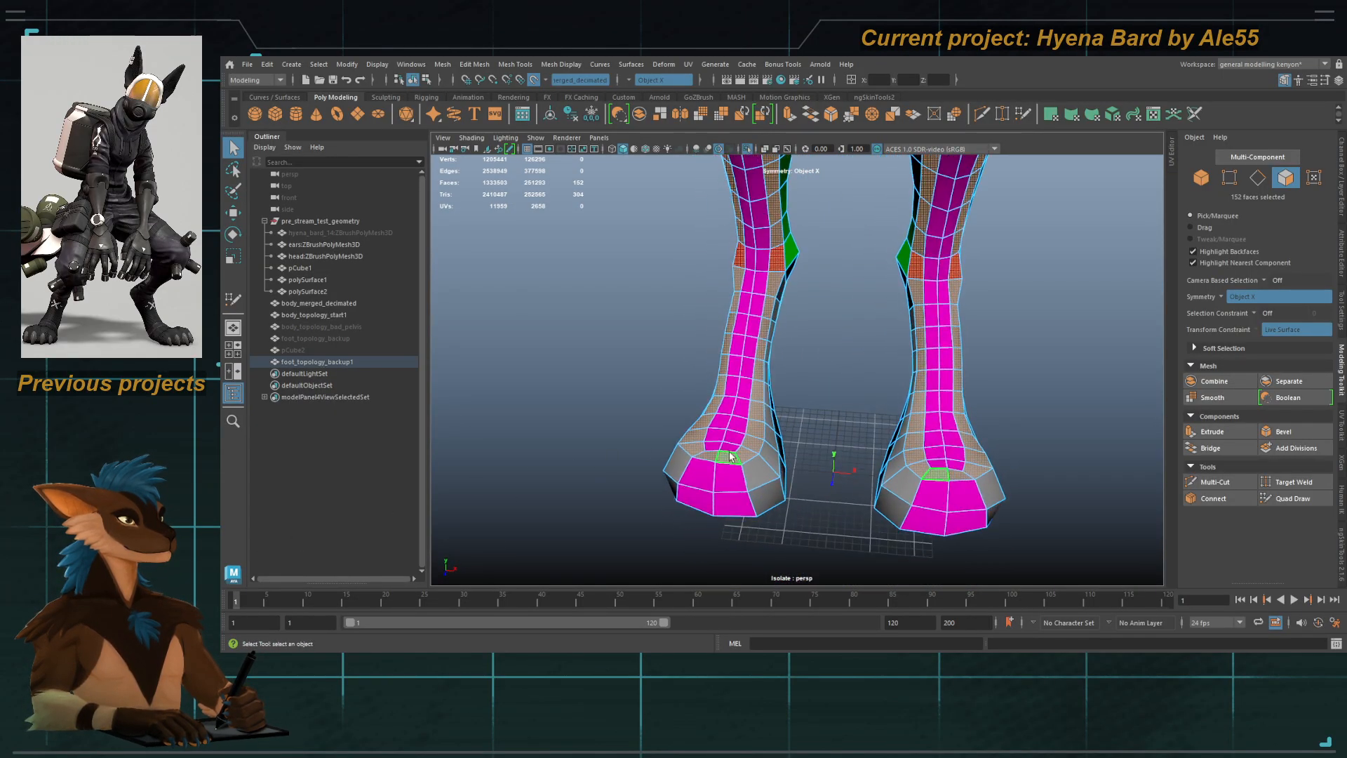
# Step: Isolate the older mesh foot_topology_backup, unhide it and examine the topology of its feet
pyautogui.click(350, 361)
pyautogui.click(357, 338)
pyautogui.doubleClick(745, 149)
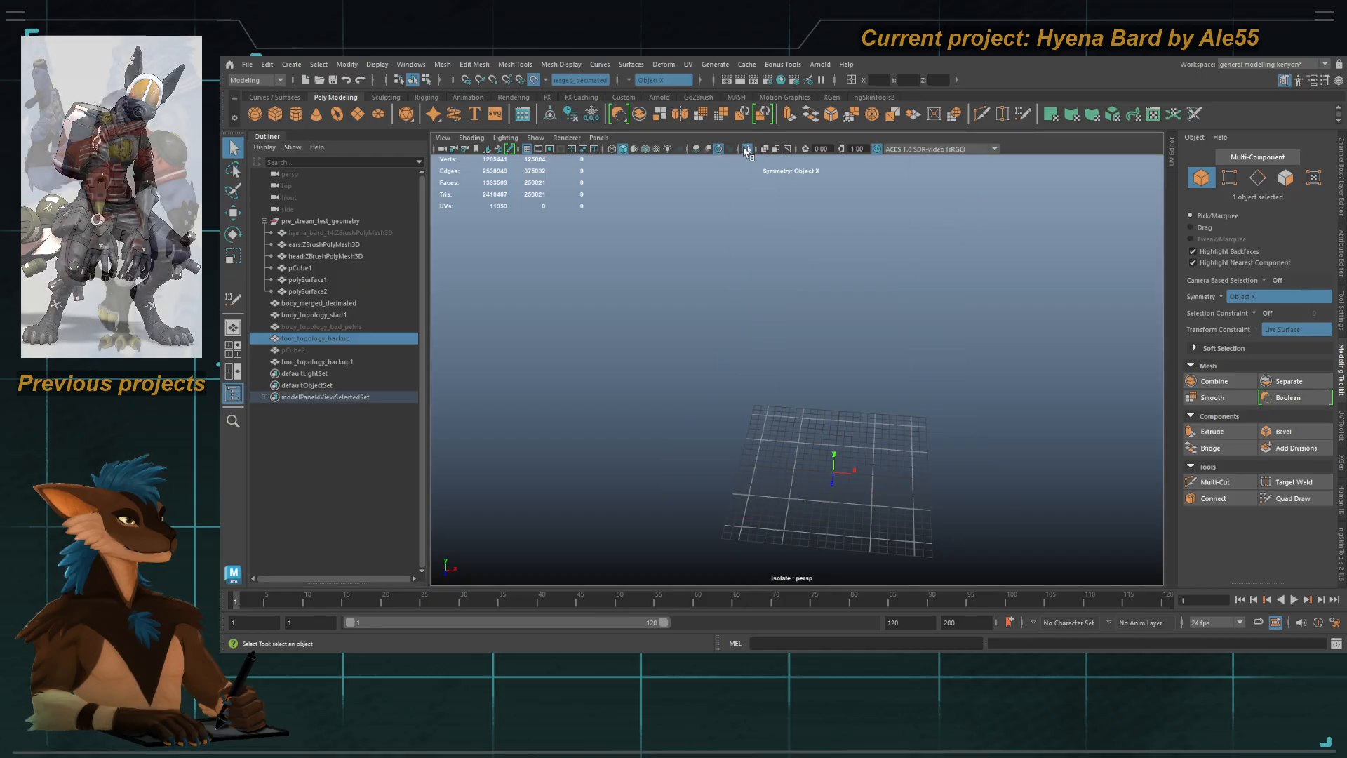
pyautogui.press('h')
pyautogui.keyDown('alt'); pyautogui.moveTo(709, 454); pyautogui.dragTo(623, 431); pyautogui.keyUp('alt')
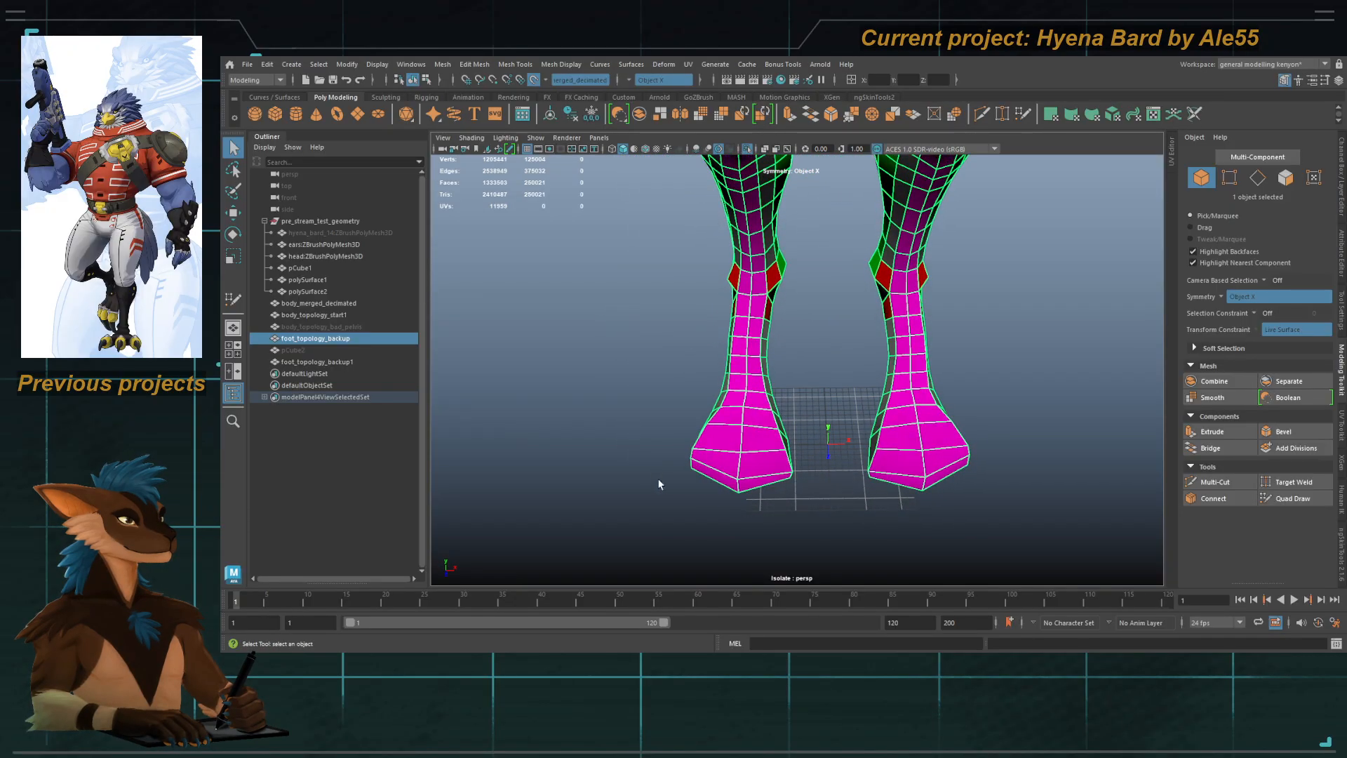
pyautogui.keyDown('alt'); pyautogui.moveTo(661, 484); pyautogui.dragTo(667, 437, button='middle'); pyautogui.keyUp('alt')
pyautogui.keyDown('alt'); pyautogui.moveTo(666, 436); pyautogui.dragTo(766, 442, button='right'); pyautogui.keyUp('alt')
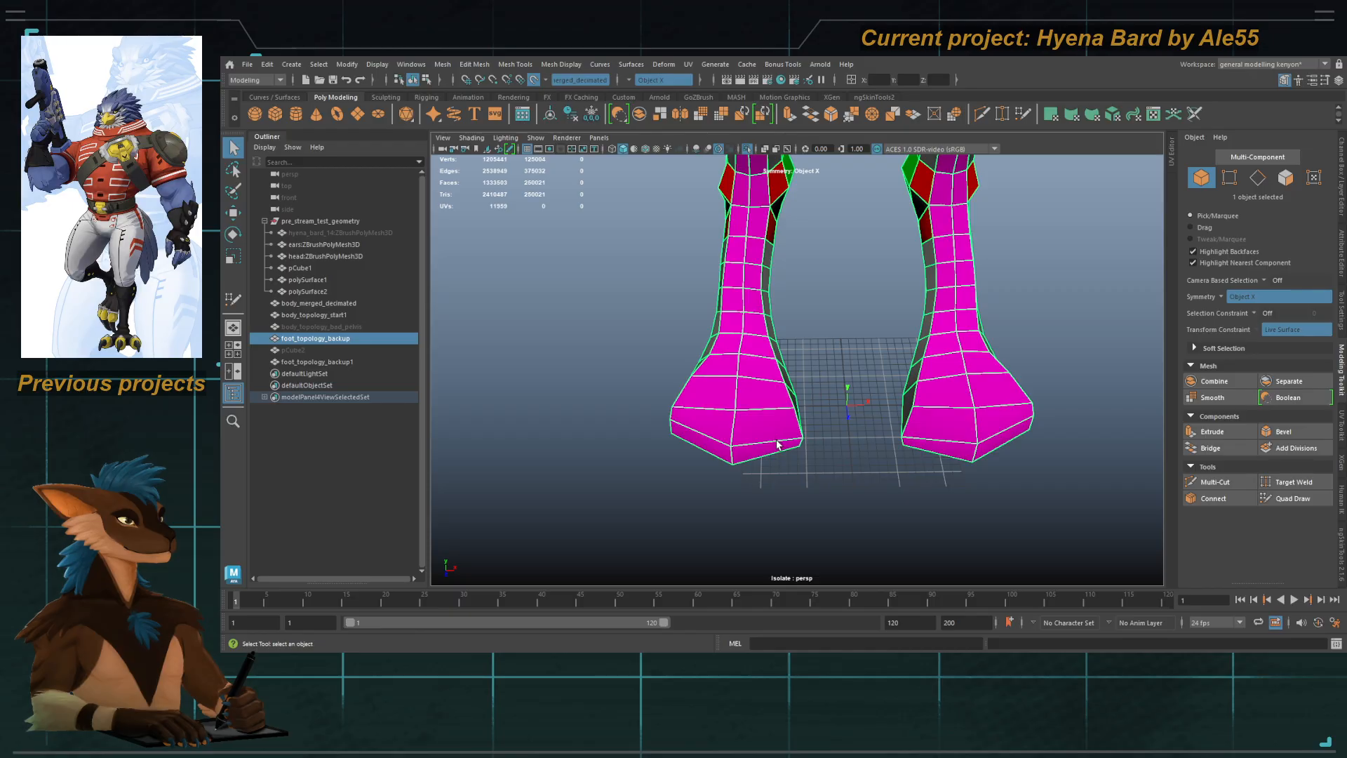
# Step: Examine the feet of foot_topology_backup from the front and sides, following the magenta faces down to the toes
pyautogui.keyDown('alt'); pyautogui.moveTo(776, 443); pyautogui.dragTo(837, 443); pyautogui.keyUp('alt')
pyautogui.keyDown('alt'); pyautogui.moveTo(884, 435); pyautogui.dragTo(788, 439); pyautogui.keyUp('alt')
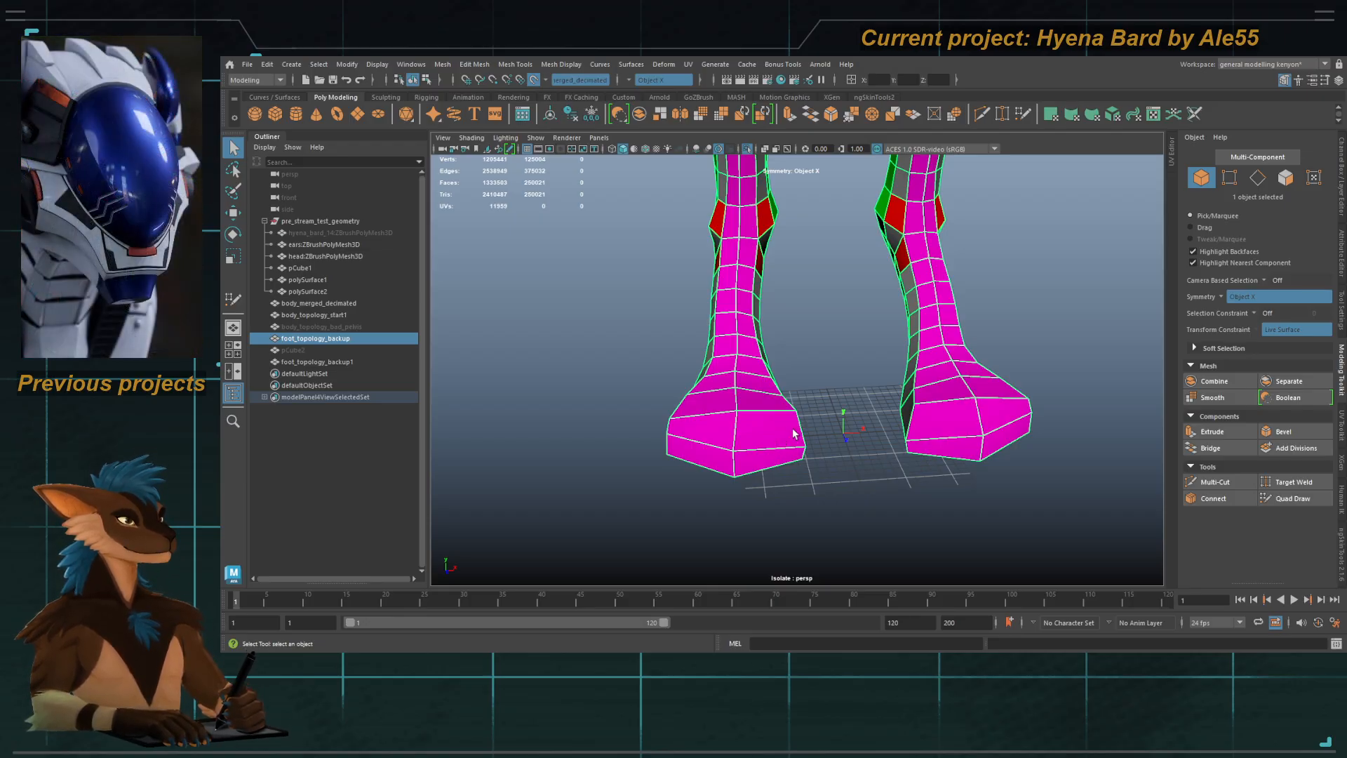
pyautogui.keyDown('alt'); pyautogui.moveTo(790, 463); pyautogui.dragTo(800, 413); pyautogui.keyUp('alt')
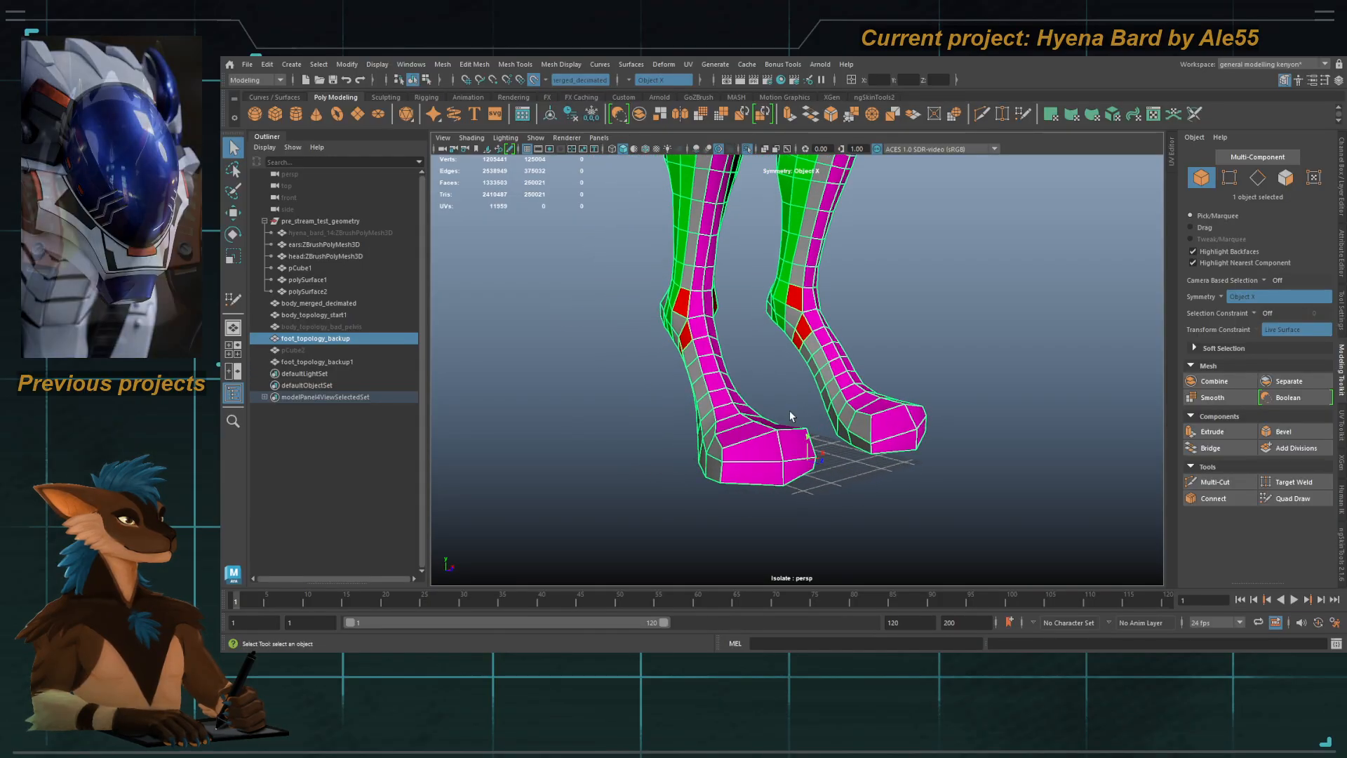
pyautogui.keyDown('alt'); pyautogui.moveTo(780, 401); pyautogui.dragTo(748, 415, button='right'); pyautogui.keyUp('alt')
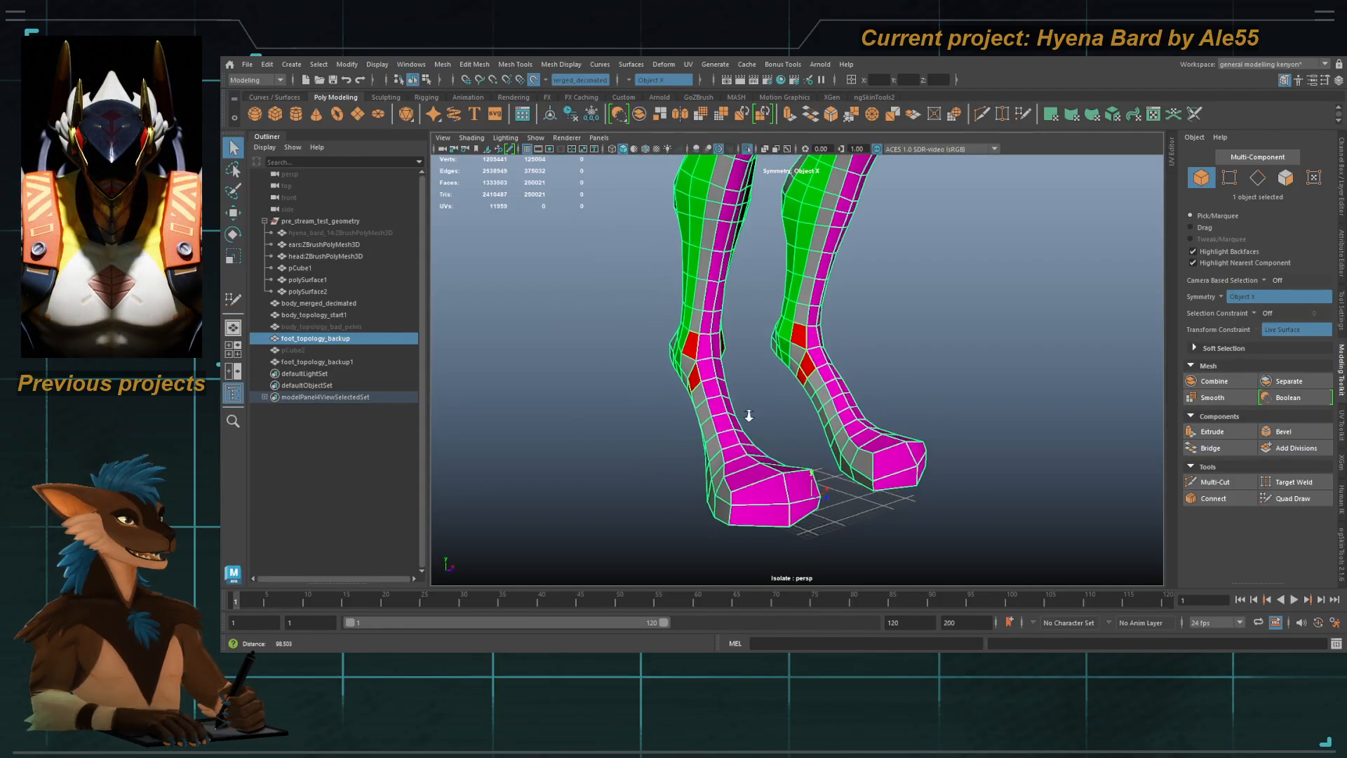
pyautogui.keyDown('alt'); pyautogui.moveTo(780, 403); pyautogui.dragTo(743, 401); pyautogui.keyUp('alt')
pyautogui.click(710, 384)
pyautogui.click(724, 383)
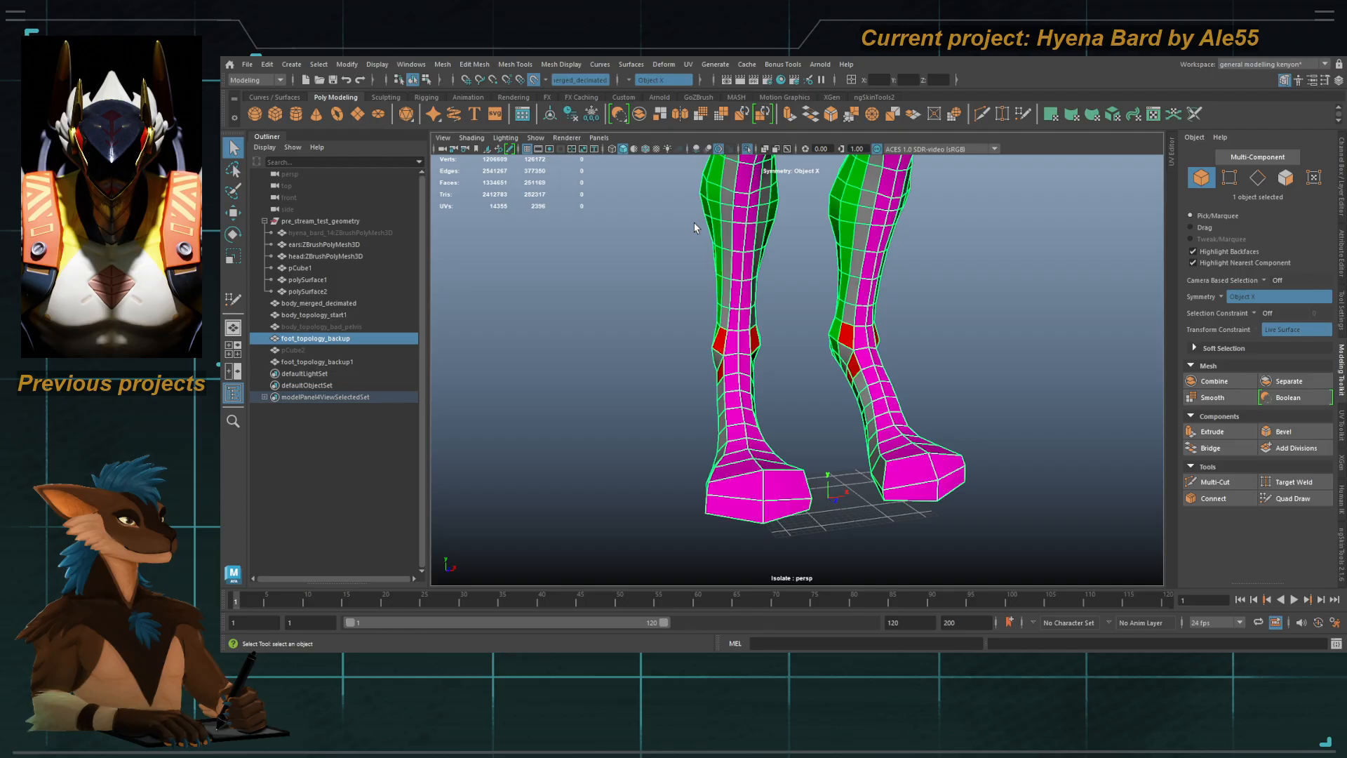
# Step: Isolate foot_topology_backup1 and examine the edge flow of its ankles and feet
pyautogui.click(747, 150)
pyautogui.click(327, 362)
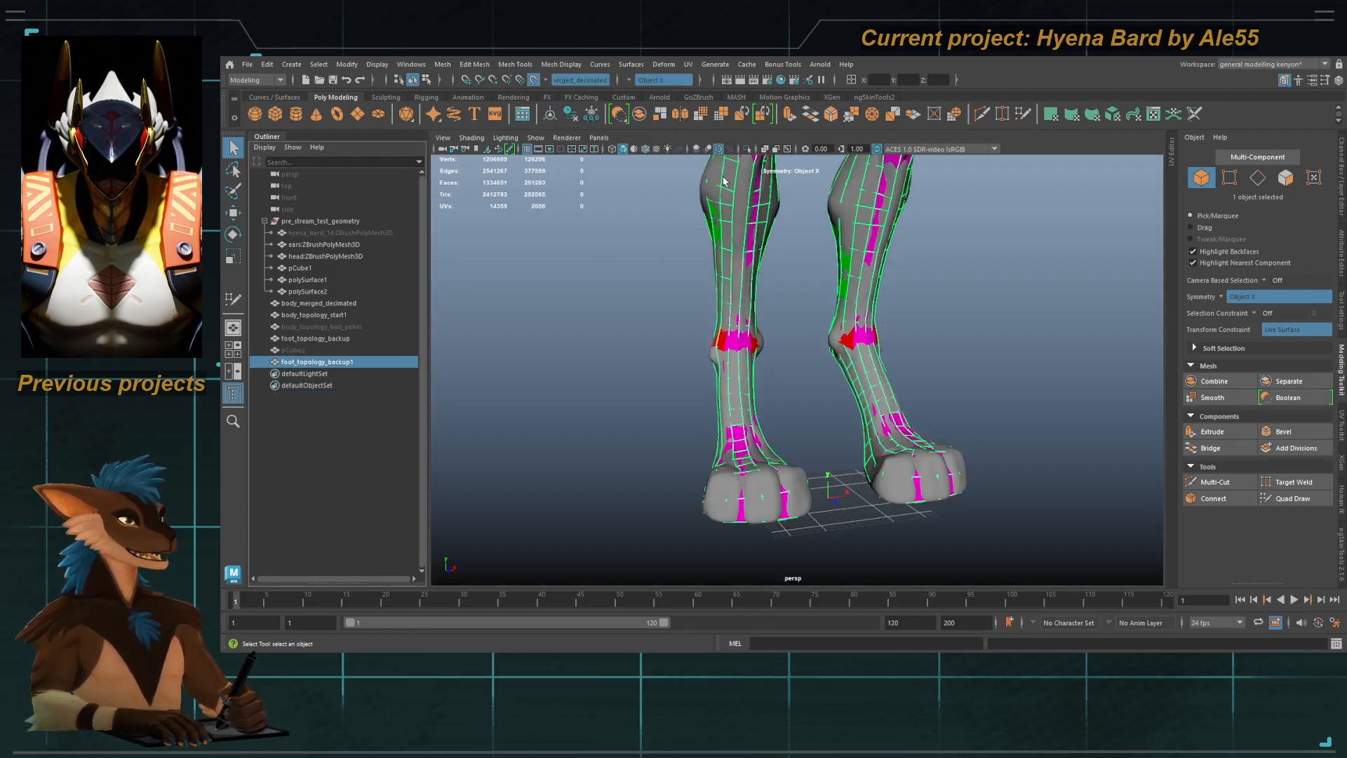
pyautogui.click(746, 150)
pyautogui.keyDown('alt'); pyautogui.moveTo(761, 351); pyautogui.dragTo(796, 357); pyautogui.keyUp('alt')
pyautogui.keyDown('alt'); pyautogui.moveTo(796, 357); pyautogui.dragTo(823, 372, button='right'); pyautogui.keyUp('alt')
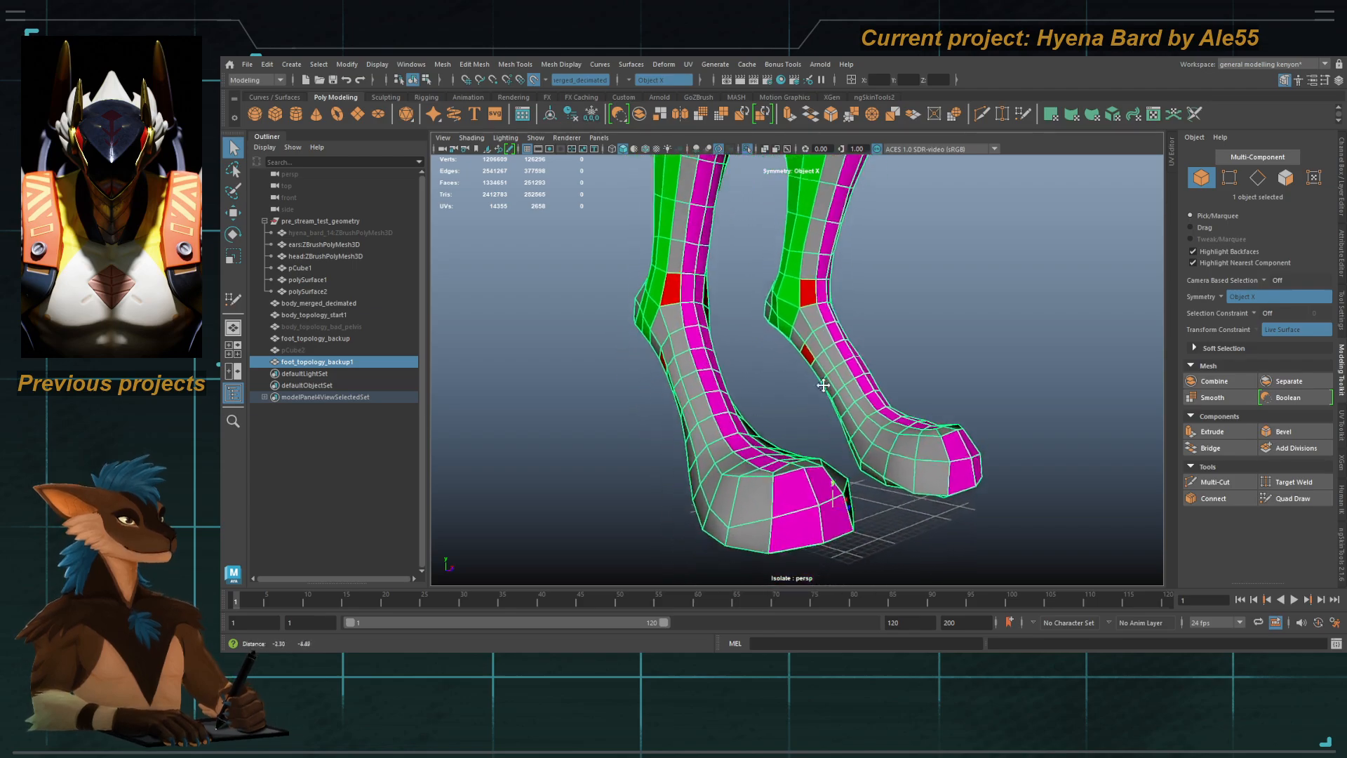
pyautogui.keyDown('alt'); pyautogui.moveTo(804, 367); pyautogui.dragTo(716, 377); pyautogui.keyUp('alt')
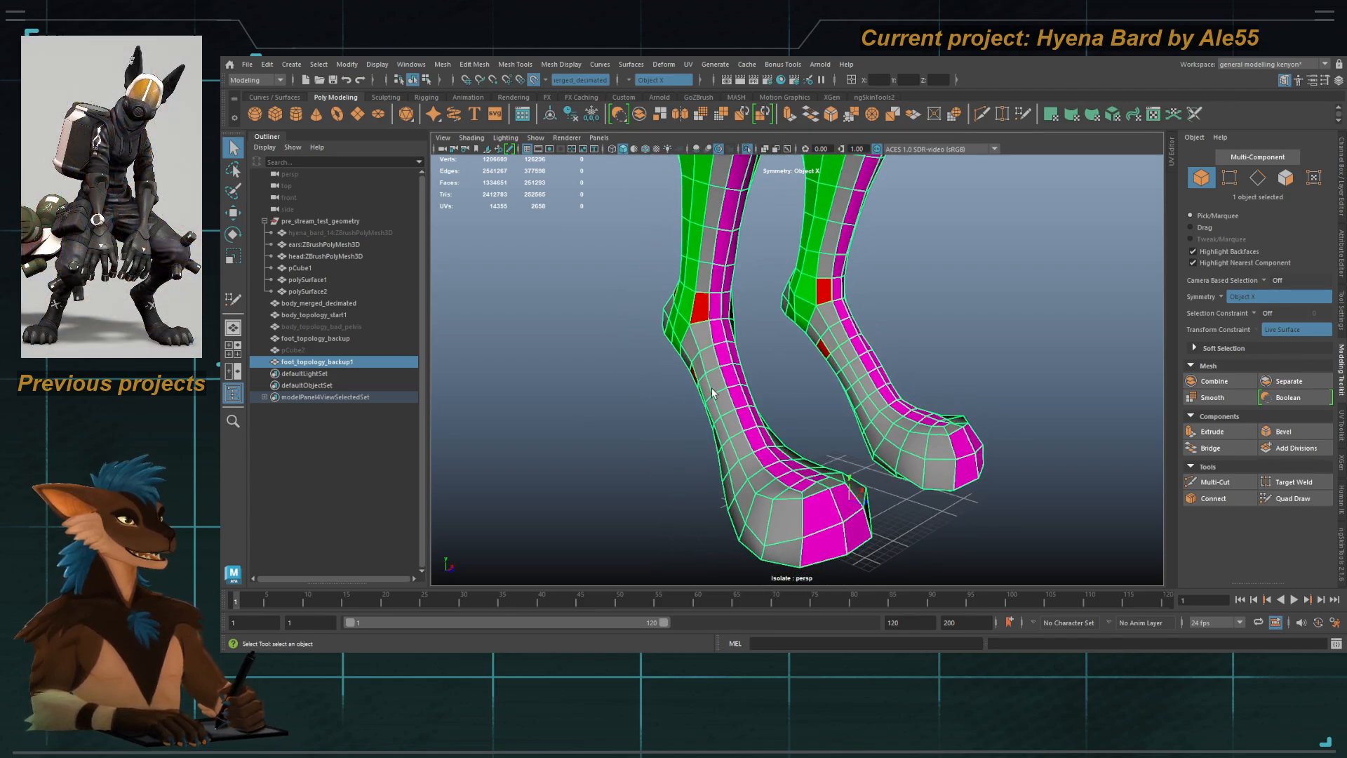
# Step: Select the lower rear corner vertex of the red ankle face on foot_topology_backup1
pyautogui.keyDown('alt'); pyautogui.moveTo(710, 358); pyautogui.dragTo(758, 347); pyautogui.keyUp('alt')
pyautogui.keyDown('alt'); pyautogui.moveTo(757, 347); pyautogui.dragTo(807, 393, button='middle'); pyautogui.keyUp('alt')
pyautogui.keyDown('alt'); pyautogui.moveTo(807, 393); pyautogui.dragTo(954, 435, button='right'); pyautogui.keyUp('alt')
pyautogui.moveTo(723, 327); pyautogui.dragTo(673, 343, button='right')
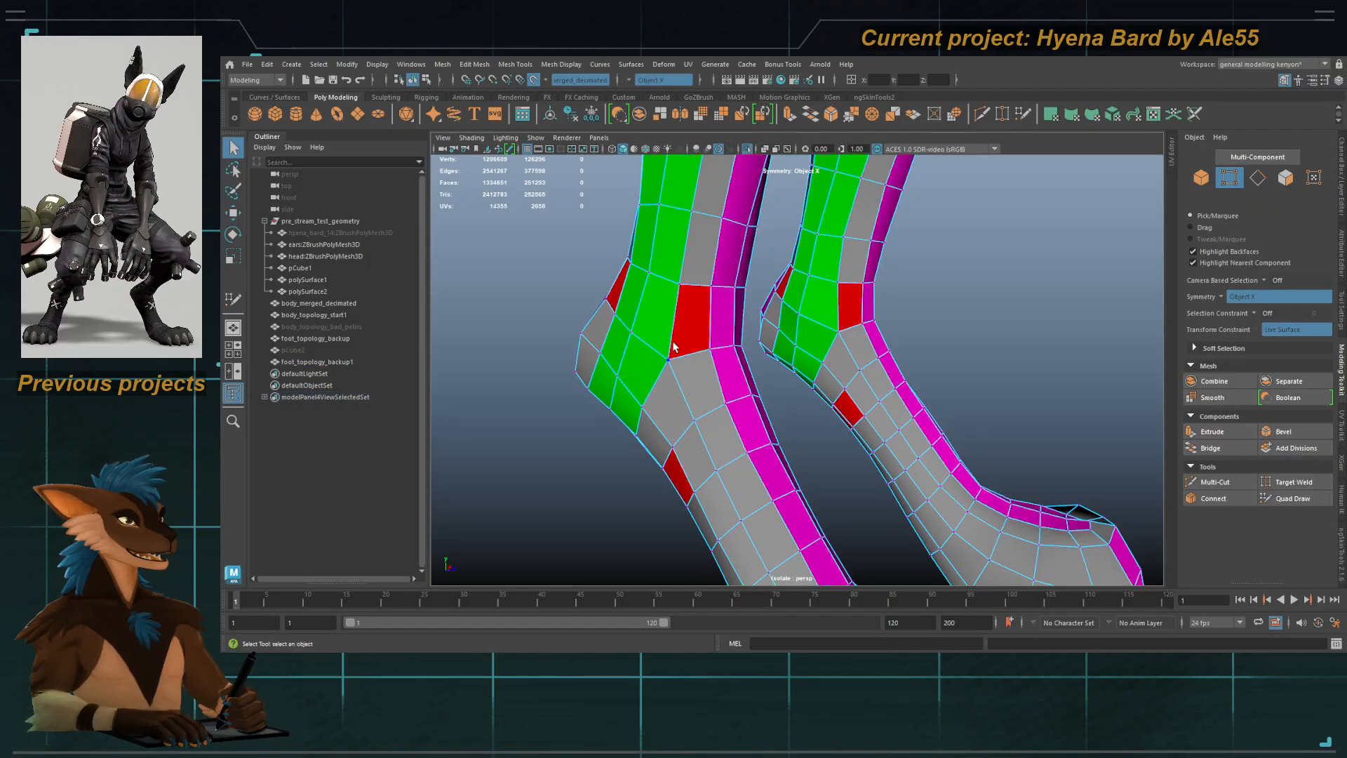
pyautogui.keyDown('alt'); pyautogui.moveTo(673, 347); pyautogui.dragTo(726, 356, button='middle'); pyautogui.keyUp('alt')
pyautogui.keyDown('alt'); pyautogui.moveTo(726, 356); pyautogui.dragTo(818, 403, button='right'); pyautogui.keyUp('alt')
pyautogui.click(694, 370)
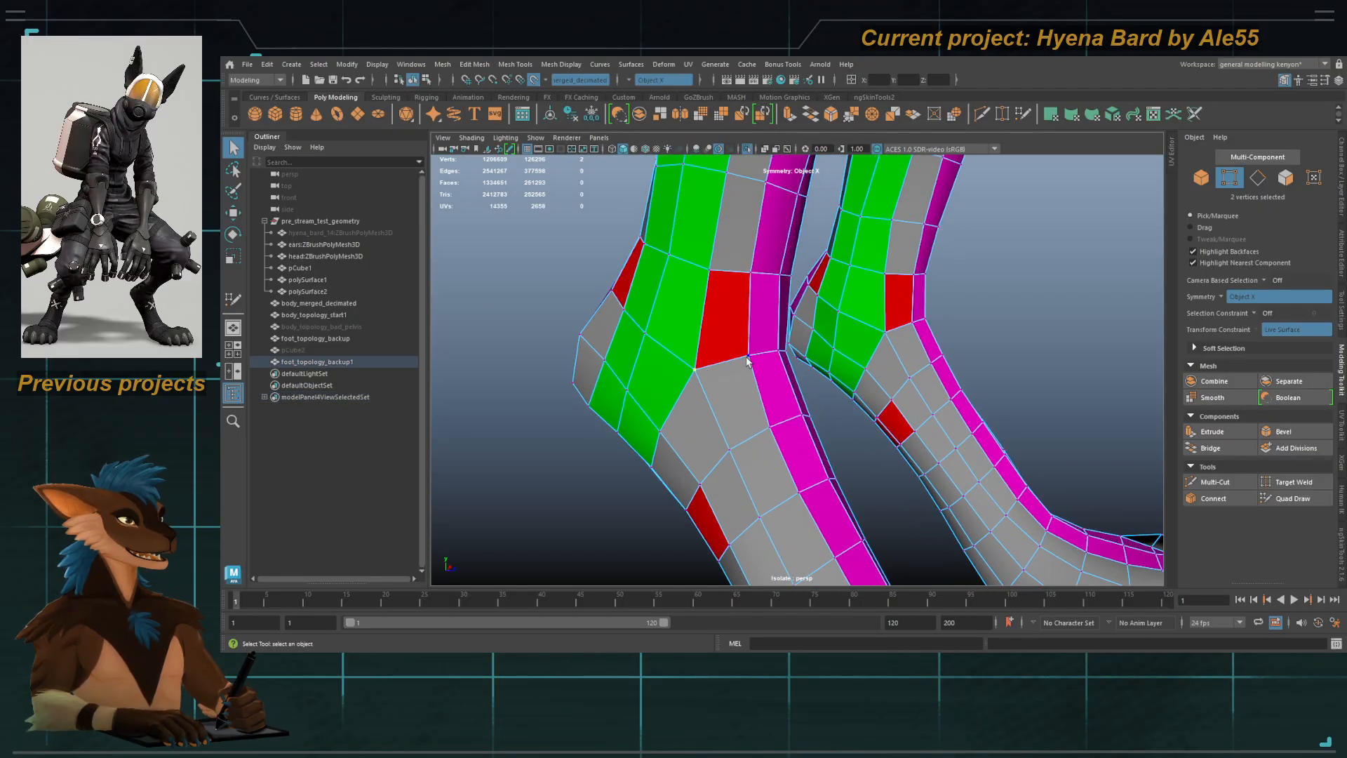
# Step: Select the lengthwise face loop through the red ankle face and trace it up the leg and down the foot
pyautogui.moveTo(721, 299); pyautogui.dragTo(724, 344, button='right')
pyautogui.click(734, 242)
pyautogui.keyDown('shift'); pyautogui.doubleClick(725, 302); pyautogui.keyUp('shift')
pyautogui.keyDown('alt'); pyautogui.moveTo(748, 193); pyautogui.dragTo(751, 260, button='middle'); pyautogui.keyUp('alt')
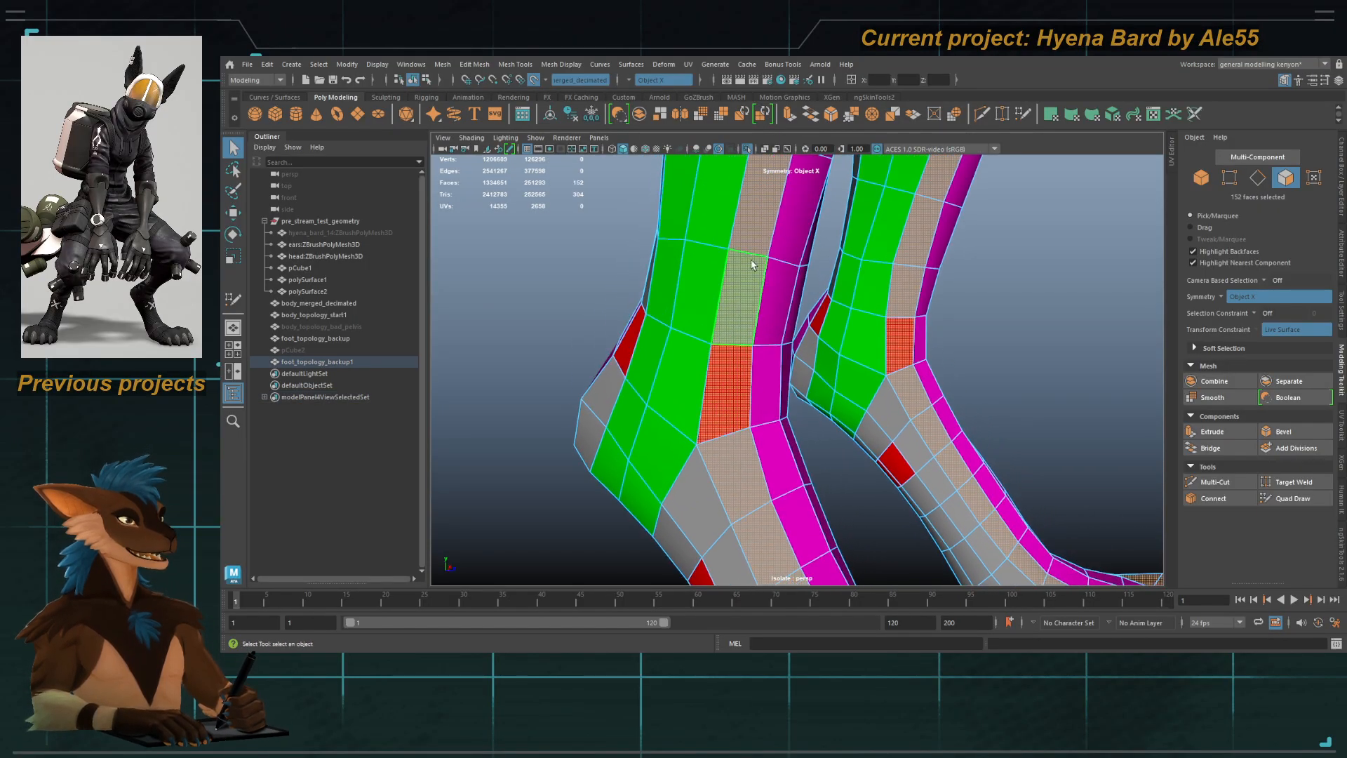
pyautogui.keyDown('alt'); pyautogui.moveTo(740, 442); pyautogui.dragTo(758, 321, button='middle'); pyautogui.keyUp('alt')
pyautogui.keyDown('alt'); pyautogui.moveTo(748, 268); pyautogui.dragTo(831, 261); pyautogui.keyUp('alt')
# Step: Isolate foot_topology_backup and select the face loop passing through the upper red face at the ankle
pyautogui.click(393, 338)
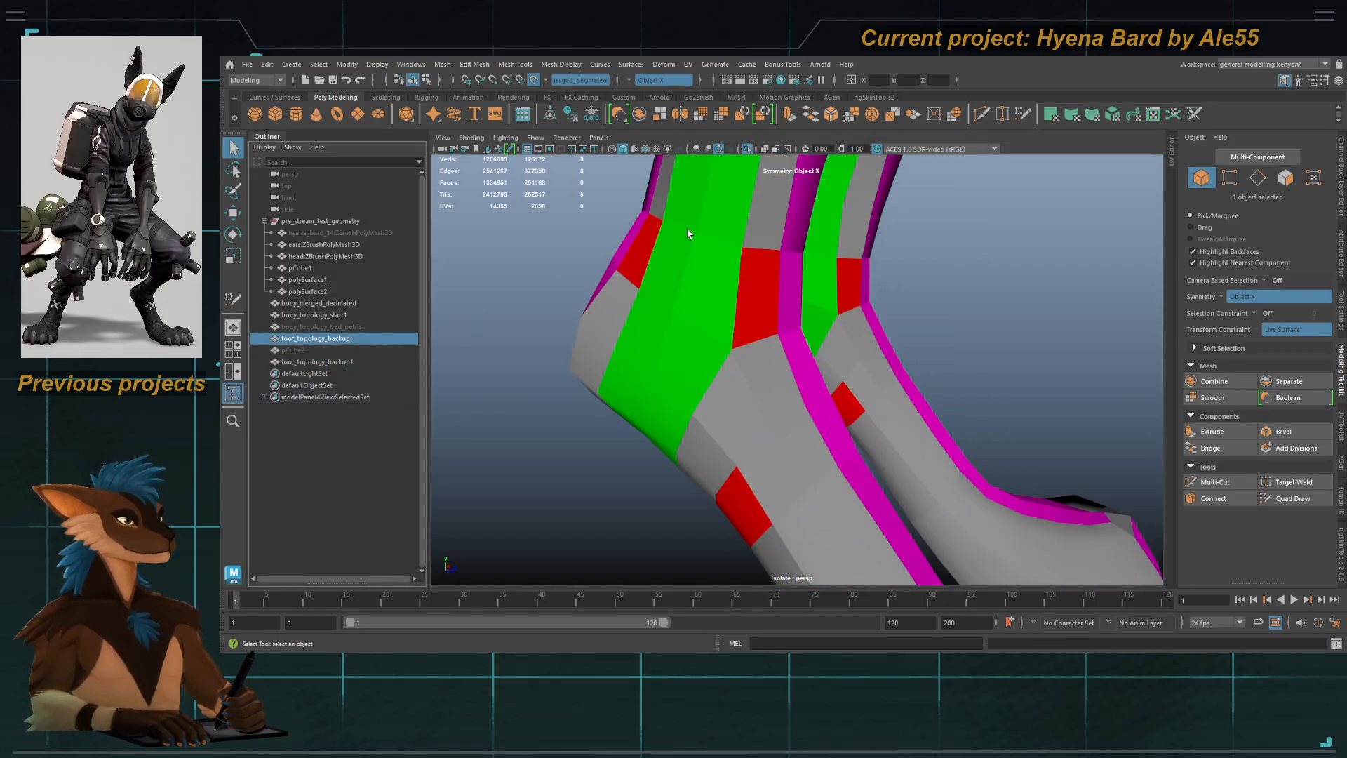
pyautogui.click(748, 149)
pyautogui.hotkey('ctrl', 'z')
pyautogui.hotkey('ctrl', 'z')
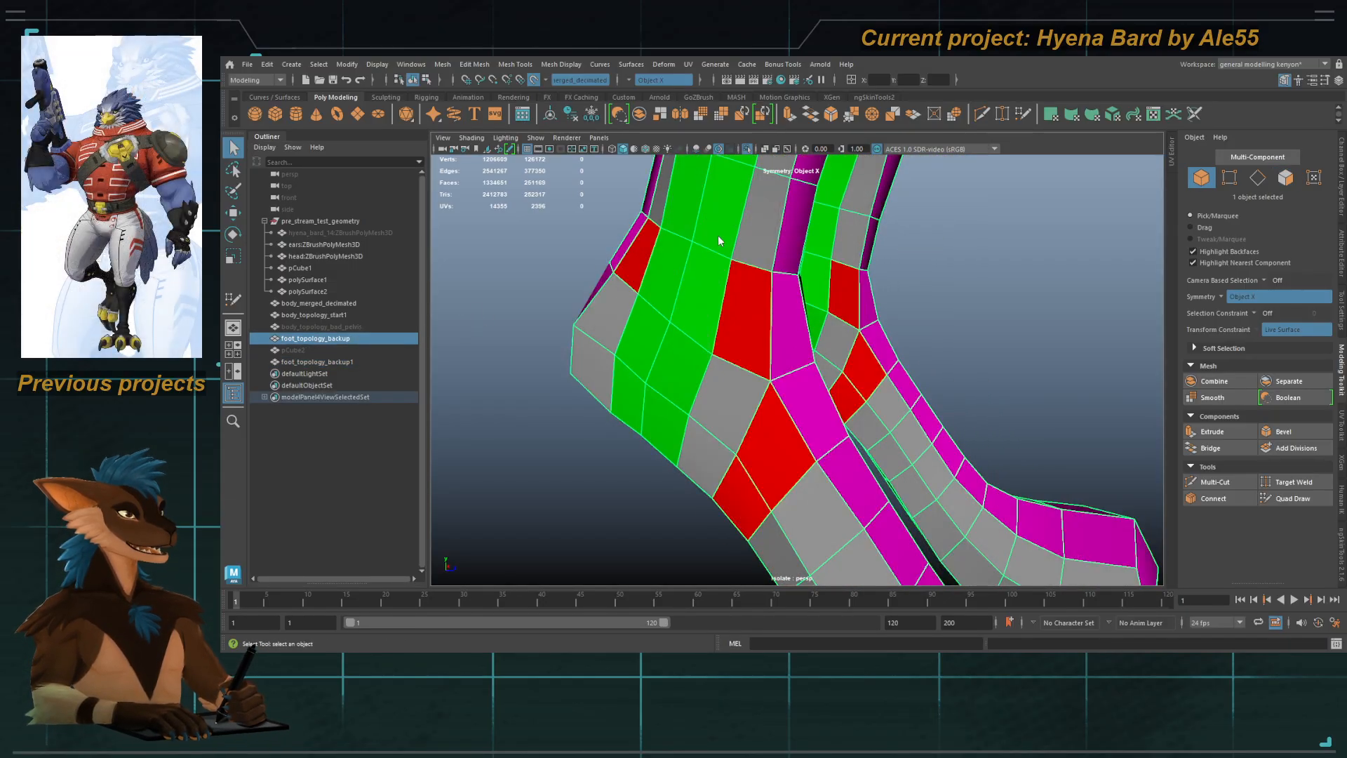
pyautogui.keyDown('alt'); pyautogui.moveTo(752, 308); pyautogui.dragTo(632, 316); pyautogui.keyUp('alt')
pyautogui.moveTo(631, 315)
pyautogui.keyDown('alt'); pyautogui.mouseDown(button='right')
pyautogui.moveTo(599, 318)
pyautogui.moveTo(612, 319)
pyautogui.mouseUp(button='right'); pyautogui.keyUp('alt')
pyautogui.keyDown('alt'); pyautogui.moveTo(797, 372); pyautogui.dragTo(758, 291, button='middle'); pyautogui.keyUp('alt')
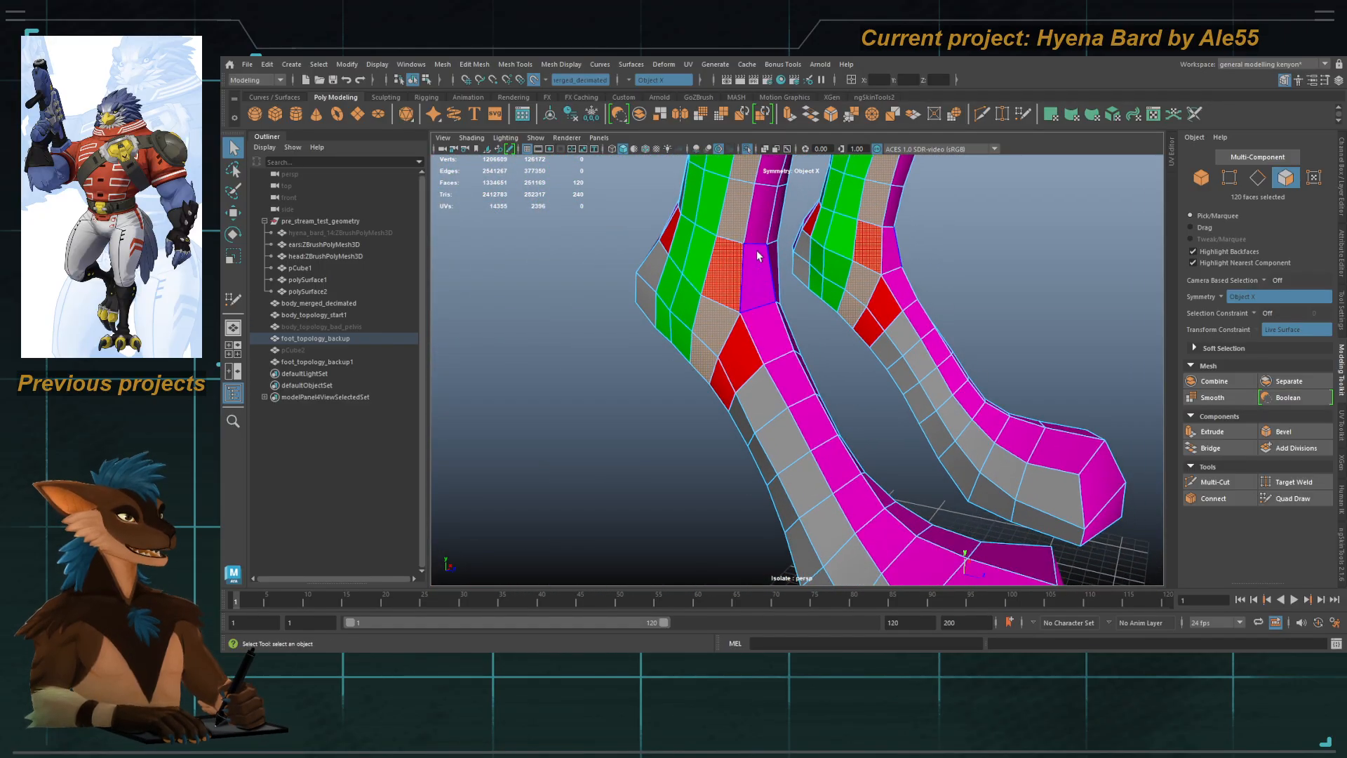
# Step: Examine the grey faces running from the lower red ankle face down to the outer side of the foot
pyautogui.keyDown('alt'); pyautogui.moveTo(750, 395); pyautogui.dragTo(701, 271, button='middle'); pyautogui.keyUp('alt')
pyautogui.keyDown('alt'); pyautogui.moveTo(853, 487); pyautogui.dragTo(776, 416, button='middle'); pyautogui.keyUp('alt')
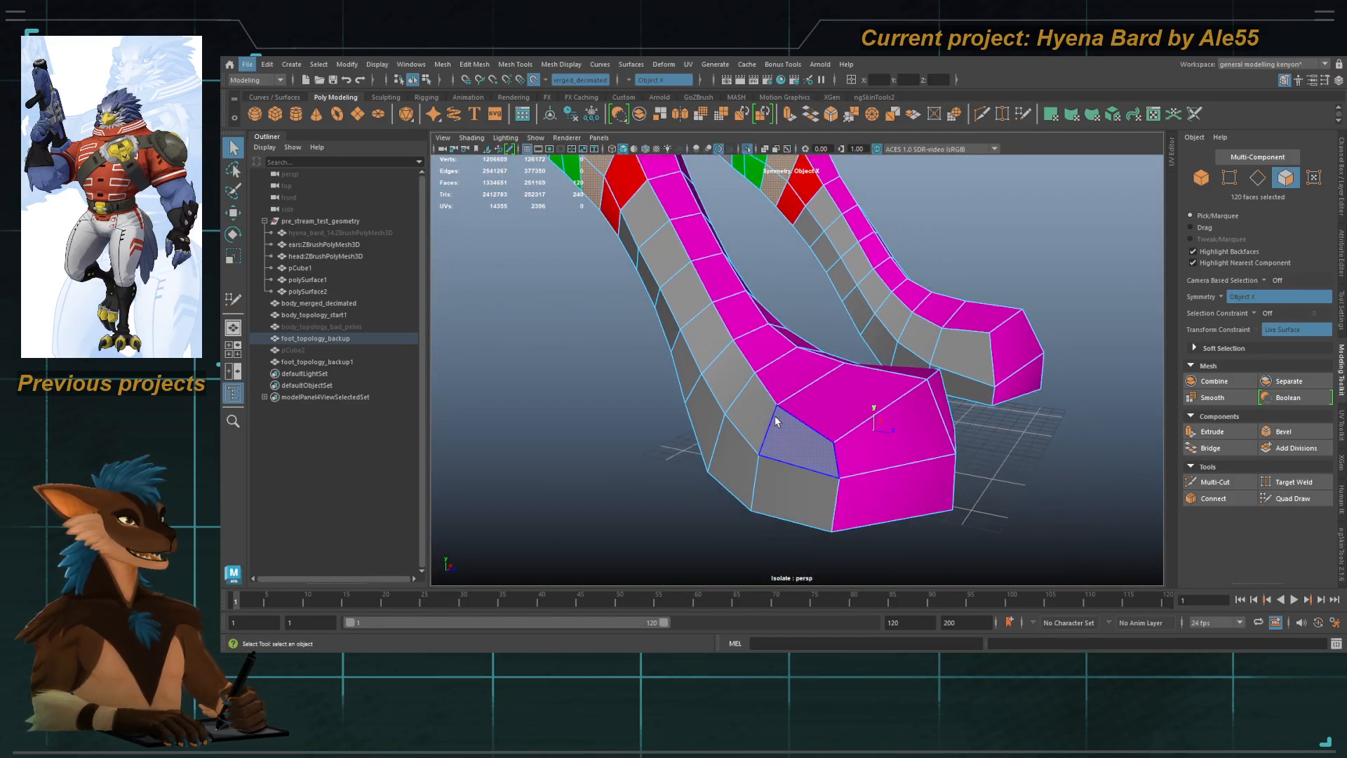
pyautogui.keyDown('alt'); pyautogui.moveTo(704, 331); pyautogui.dragTo(748, 429, button='middle'); pyautogui.keyUp('alt')
pyautogui.keyDown('alt'); pyautogui.moveTo(747, 429); pyautogui.dragTo(665, 336, button='right'); pyautogui.keyUp('alt')
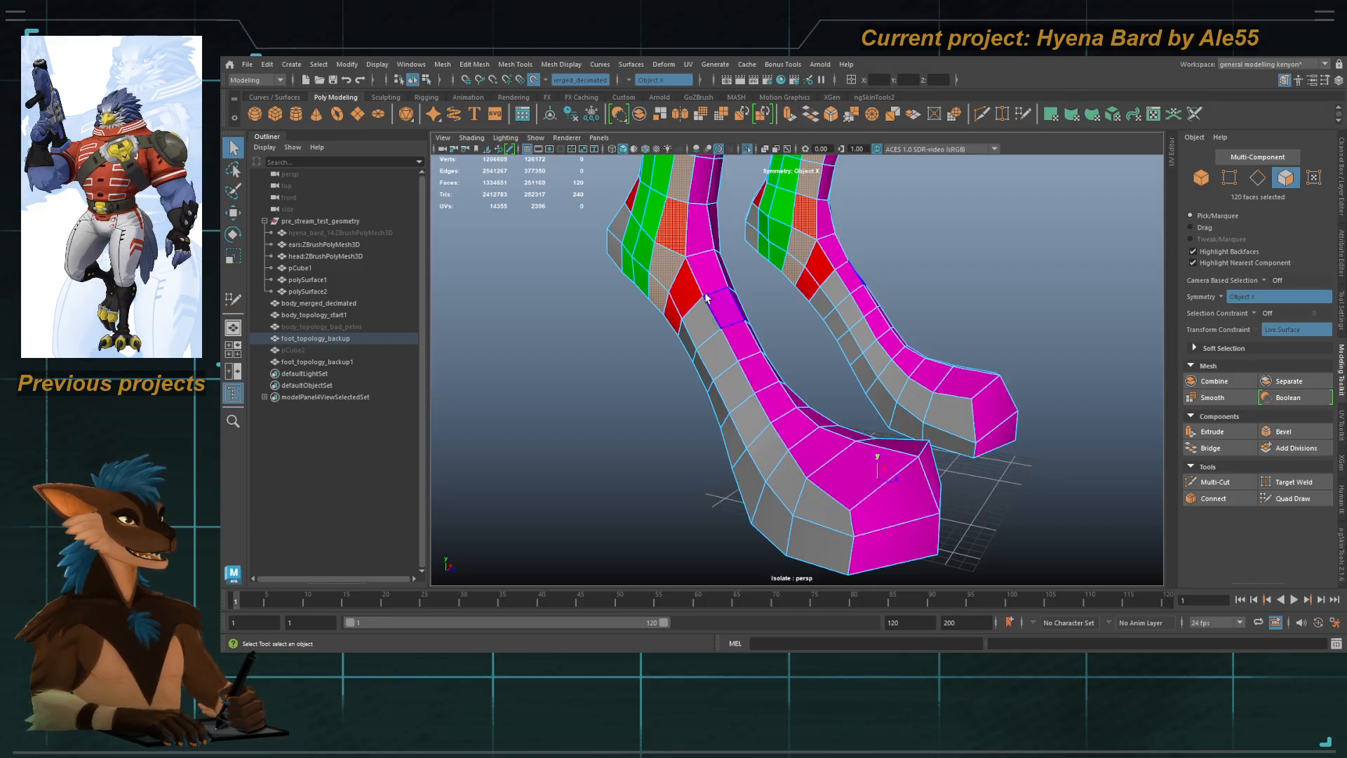
# Step: Isolate foot_topology_backup1 again and select the lengthwise face loop through its red ankle face
pyautogui.click(328, 364)
pyautogui.doubleClick(747, 149)
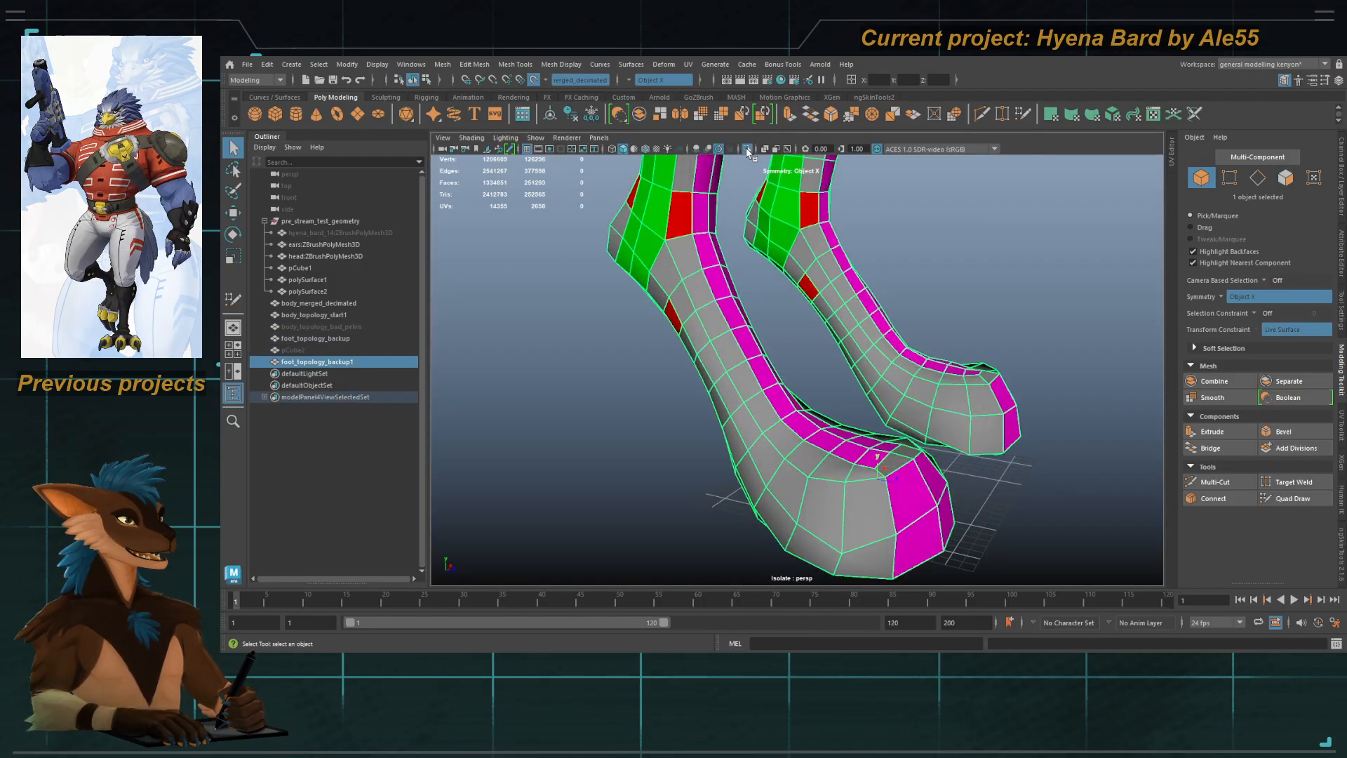
pyautogui.moveTo(738, 338); pyautogui.dragTo(737, 383, button='right')
pyautogui.click(685, 225)
pyautogui.keyDown('shift'); pyautogui.doubleClick(689, 258); pyautogui.keyUp('shift')
pyautogui.keyDown('alt'); pyautogui.moveTo(847, 416); pyautogui.dragTo(917, 456); pyautogui.keyUp('alt')
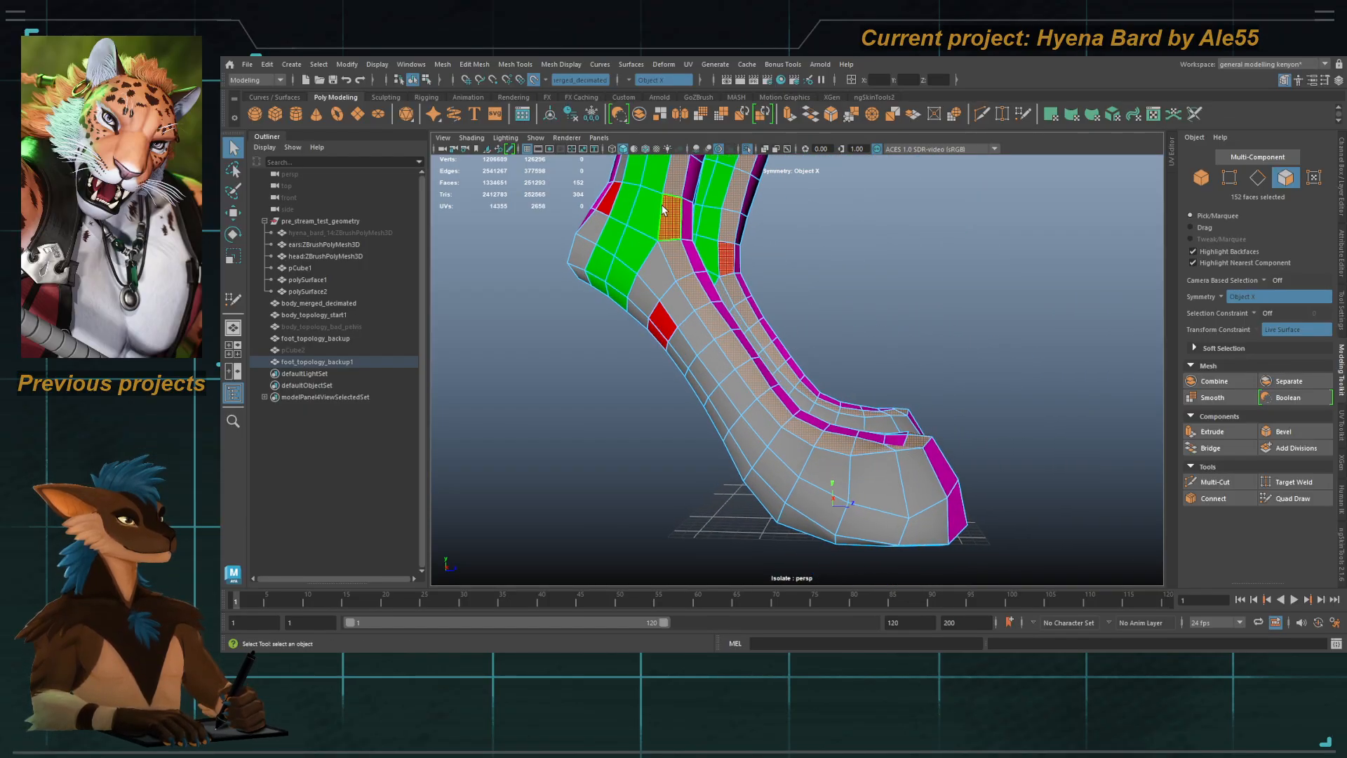
# Step: Trace the edge loops from the red ankle face down beside the magenta strip to the toes
pyautogui.keyDown('alt'); pyautogui.moveTo(663, 210); pyautogui.dragTo(828, 350); pyautogui.keyUp('alt')
pyautogui.keyDown('alt'); pyautogui.moveTo(827, 350); pyautogui.dragTo(905, 491, button='middle'); pyautogui.keyUp('alt')
pyautogui.keyDown('alt'); pyautogui.moveTo(905, 491); pyautogui.dragTo(721, 339, button='right'); pyautogui.keyUp('alt')
pyautogui.keyDown('alt'); pyautogui.moveTo(722, 340); pyautogui.dragTo(758, 365); pyautogui.keyUp('alt')
pyautogui.keyDown('shift'); pyautogui.doubleClick(727, 277); pyautogui.keyUp('shift')
pyautogui.keyDown('alt'); pyautogui.moveTo(758, 365); pyautogui.dragTo(835, 421, button='right'); pyautogui.keyUp('alt')
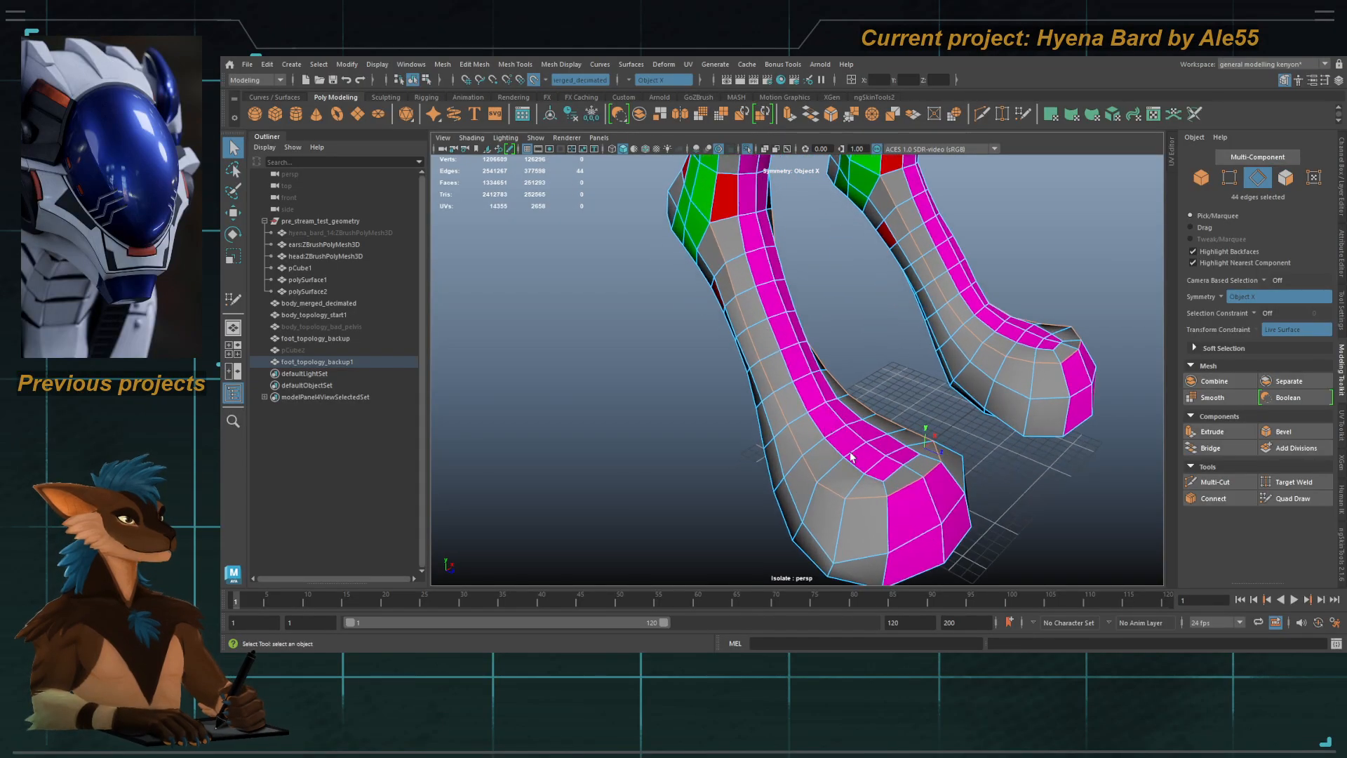
pyautogui.keyDown('alt'); pyautogui.moveTo(835, 421); pyautogui.dragTo(859, 457); pyautogui.keyUp('alt')
pyautogui.keyDown('alt'); pyautogui.moveTo(741, 205); pyautogui.dragTo(771, 345, button='middle'); pyautogui.keyUp('alt')
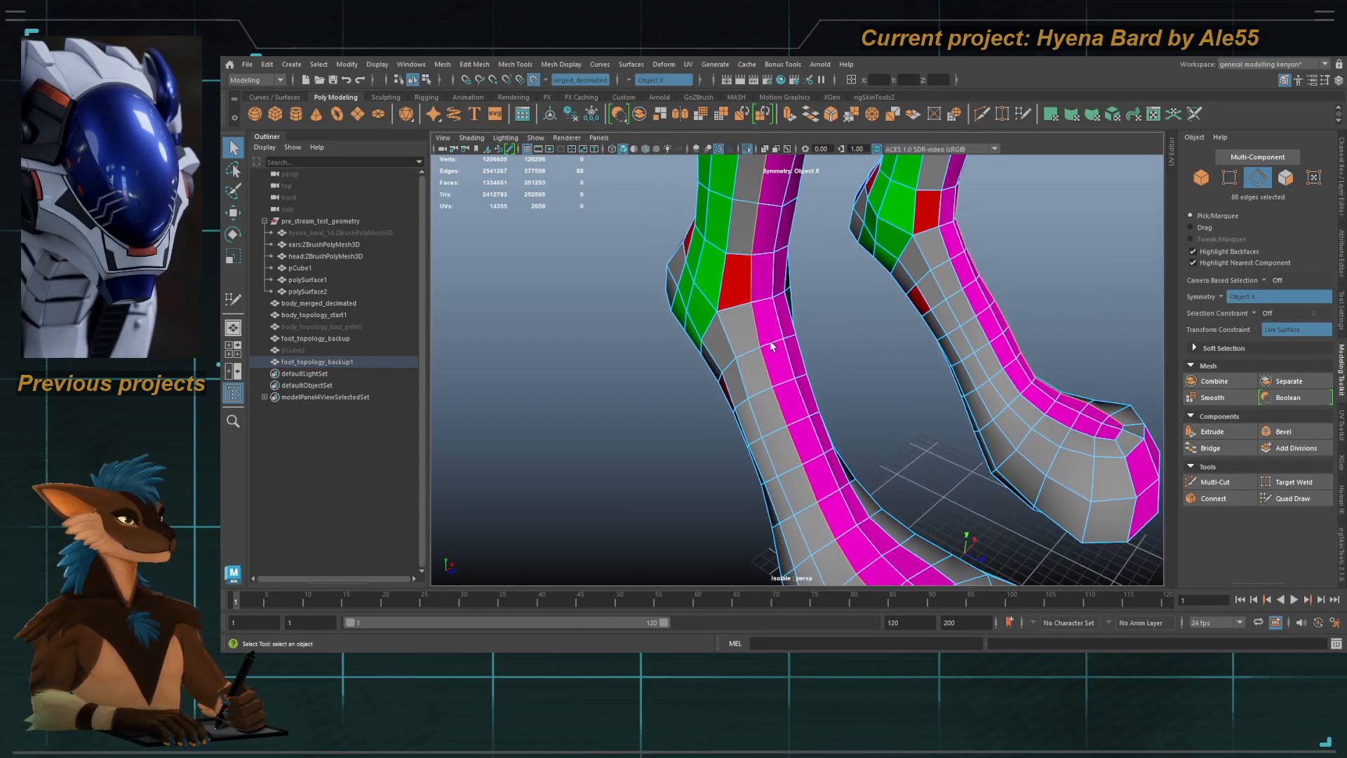
pyautogui.keyDown('alt'); pyautogui.moveTo(803, 407); pyautogui.dragTo(707, 223); pyautogui.keyUp('alt')
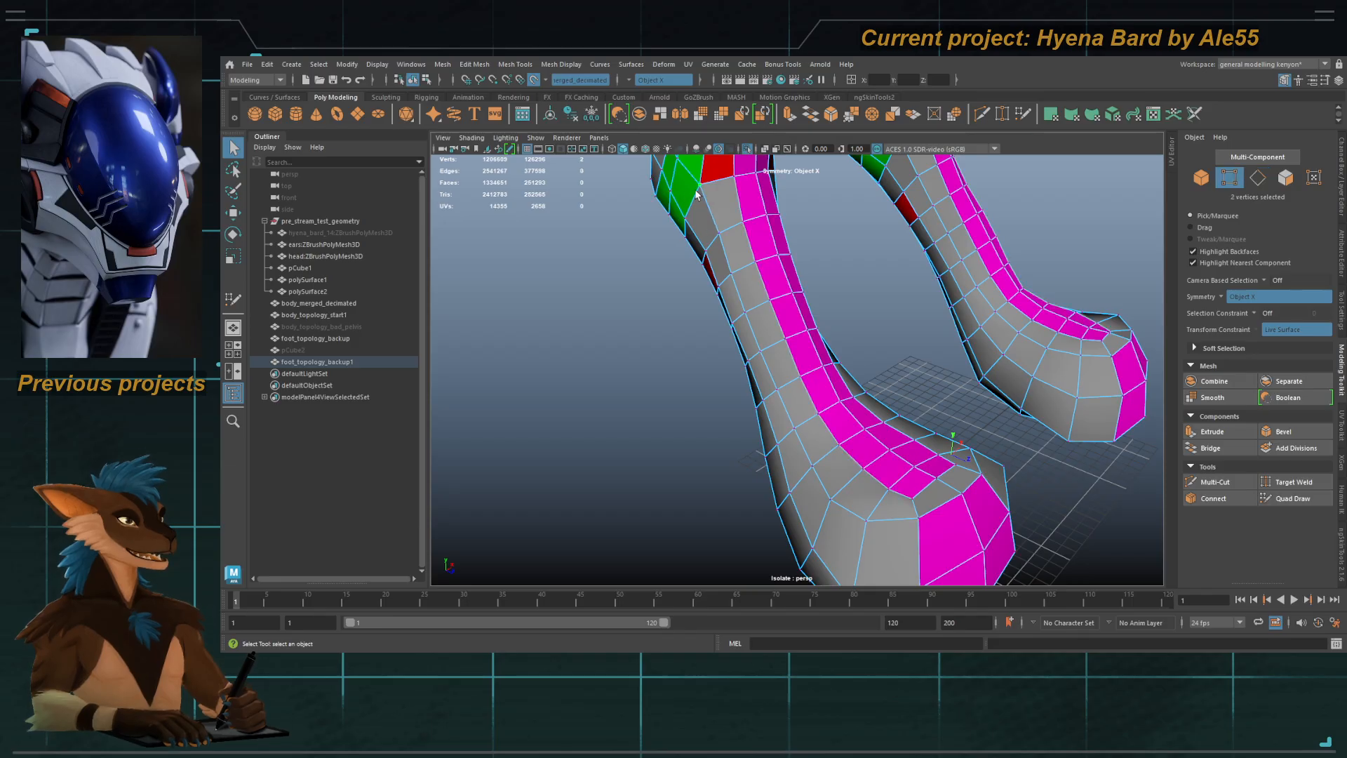
# Step: Try moving the vertices below the red ankle face and at the end of the magenta strip, undoing each move
pyautogui.press('w')
pyautogui.hotkey('ctrl', 'z')
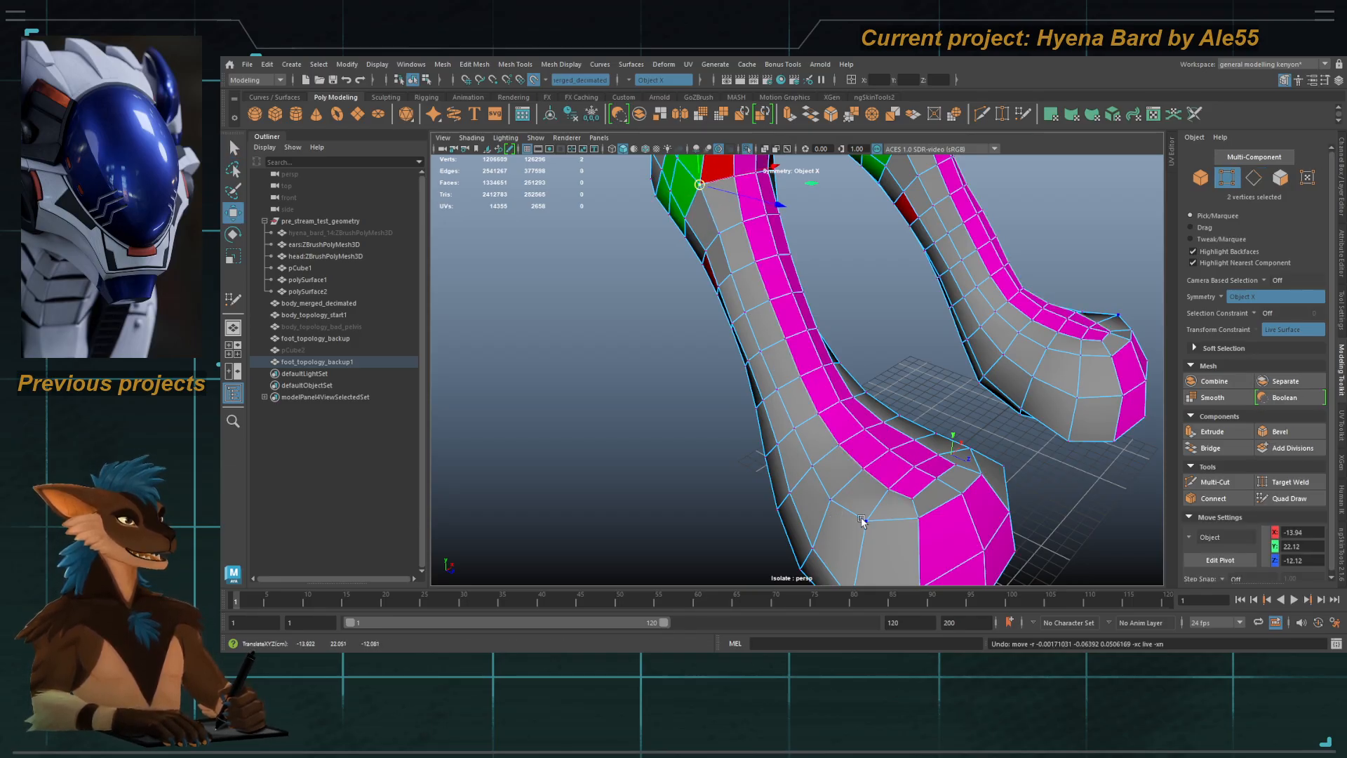
pyautogui.click(912, 500)
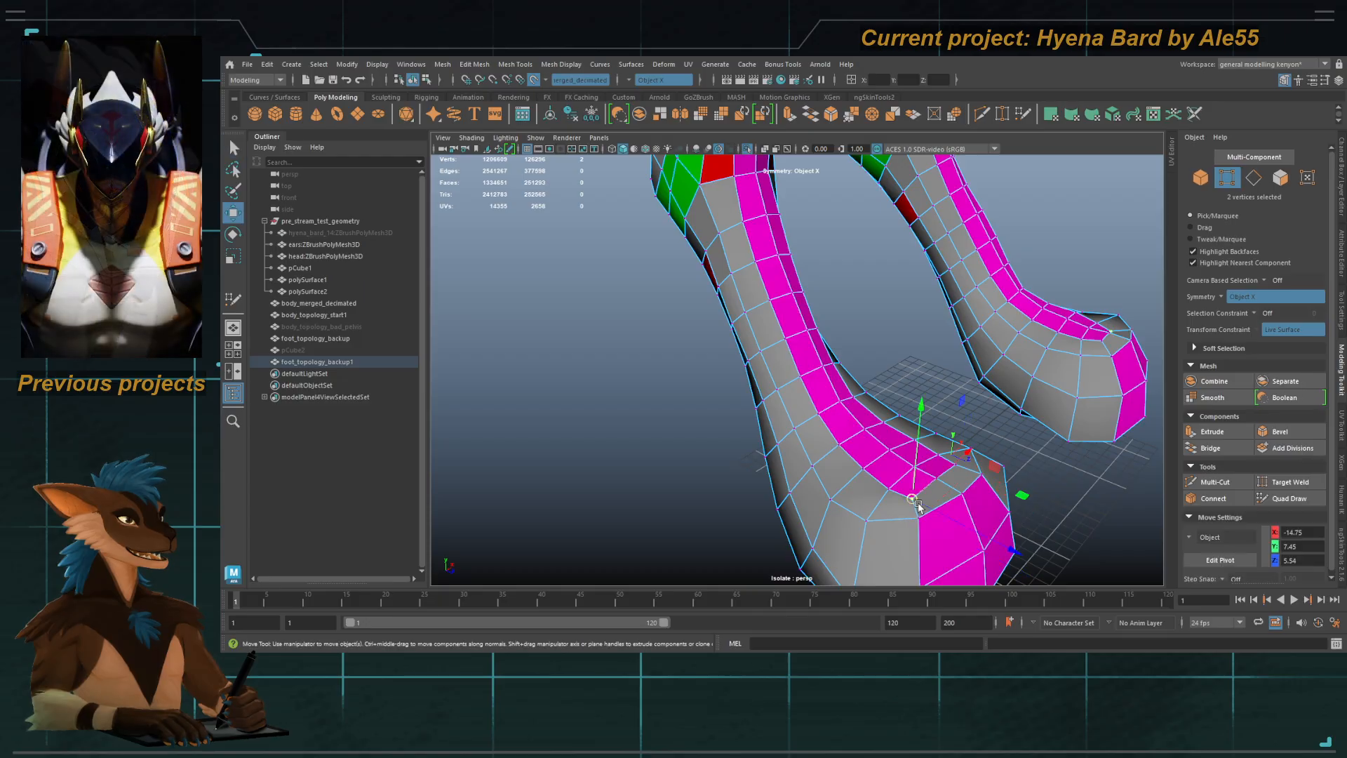
pyautogui.moveTo(914, 498); pyautogui.dragTo(935, 492)
pyautogui.hotkey('ctrl', 'z')
# Step: Select the upper outer corner vertex of the magenta faces at the foot's front and examine the topology around it
pyautogui.press('q')
pyautogui.click(920, 518)
pyautogui.press('w')
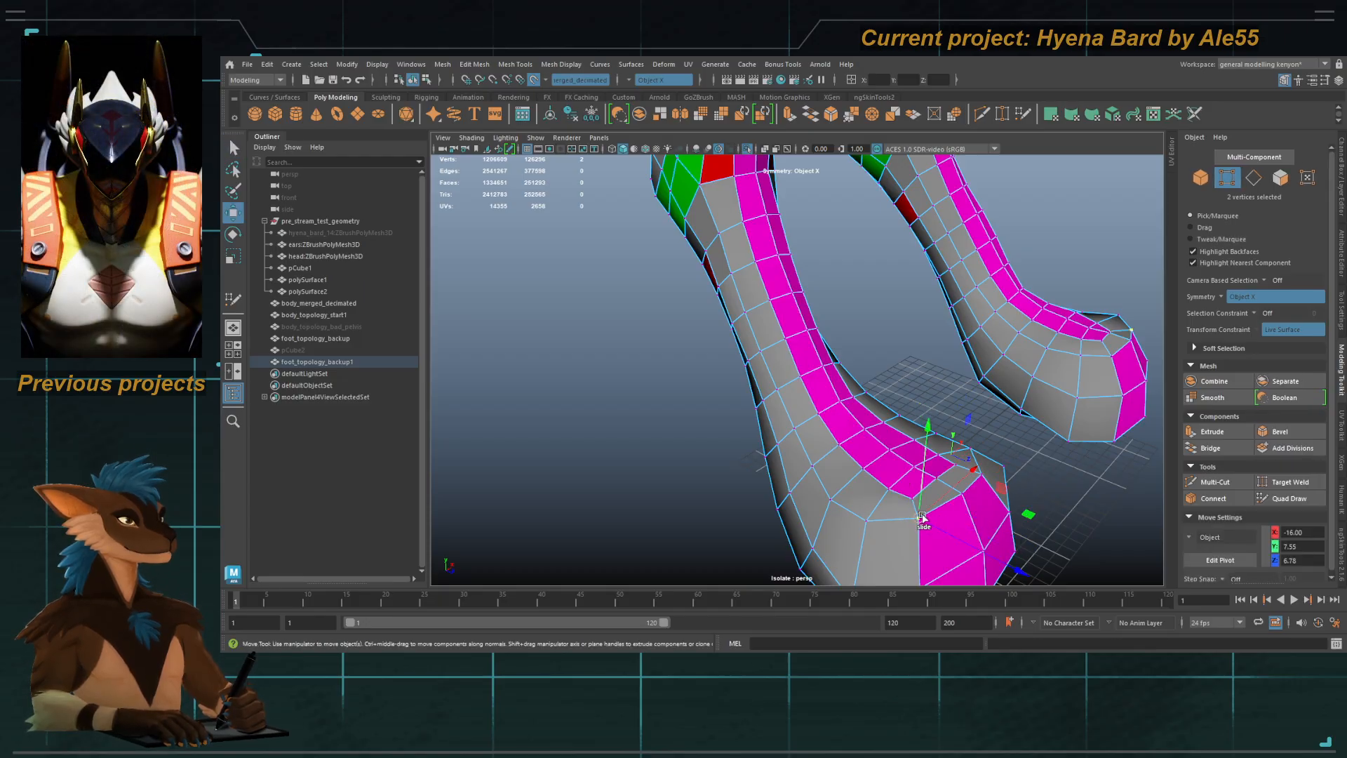
pyautogui.keyDown('alt'); pyautogui.moveTo(939, 523); pyautogui.dragTo(919, 472, button='middle'); pyautogui.keyUp('alt')
pyautogui.keyDown('alt'); pyautogui.moveTo(919, 456); pyautogui.dragTo(814, 382); pyautogui.keyUp('alt')
pyautogui.keyDown('alt'); pyautogui.moveTo(765, 468); pyautogui.dragTo(927, 447); pyautogui.keyUp('alt')
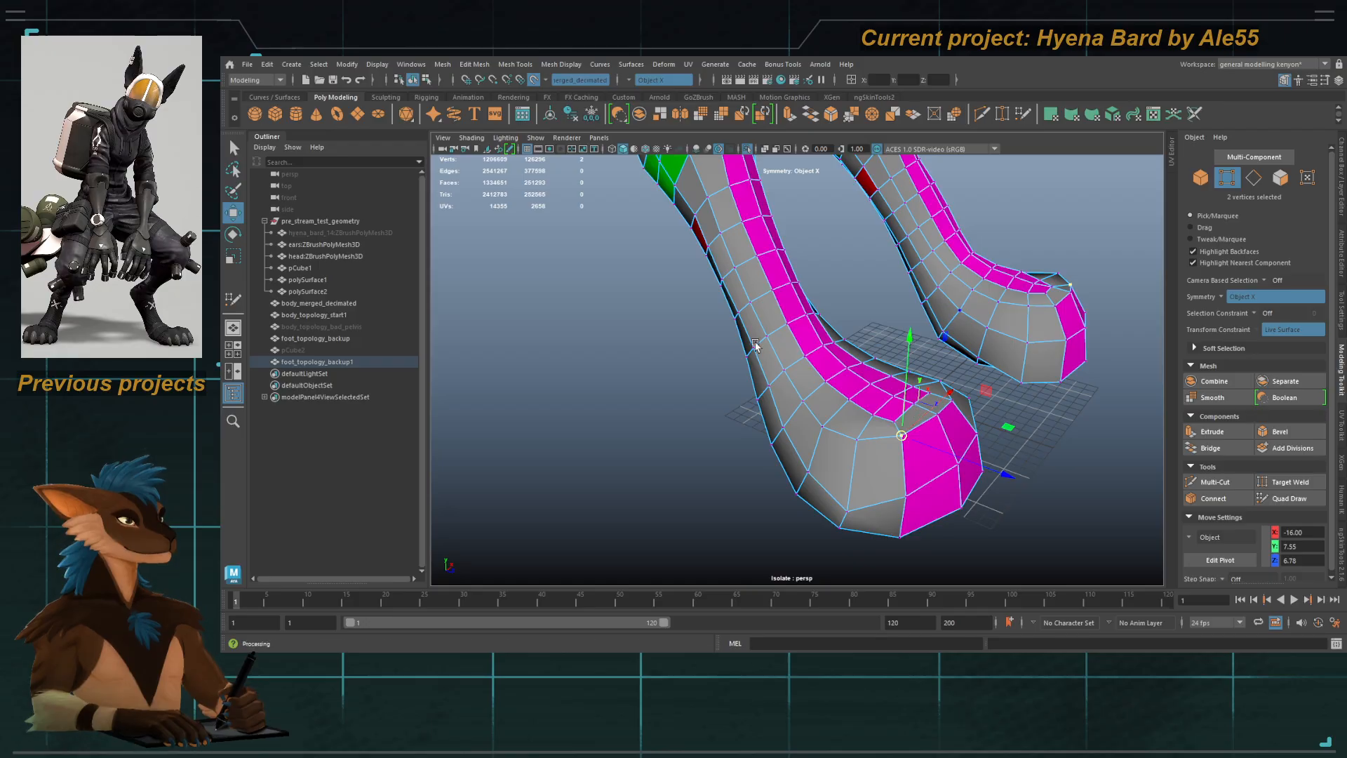
pyautogui.keyDown('alt'); pyautogui.moveTo(757, 345); pyautogui.dragTo(640, 337); pyautogui.keyUp('alt')
pyautogui.press('q')
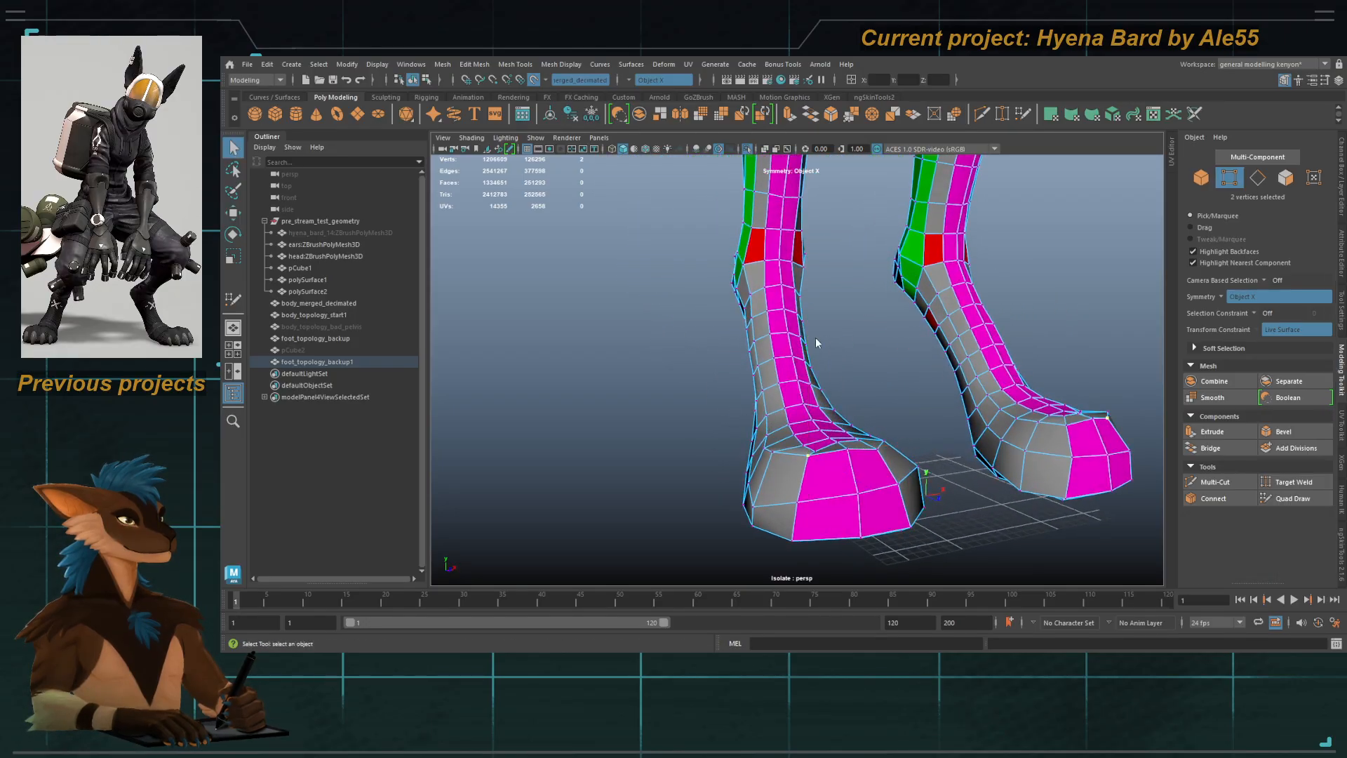
# Step: Delete the foot_topology_backup1 mesh
pyautogui.moveTo(815, 336); pyautogui.dragTo(849, 308, button='right')
pyautogui.click(345, 363)
pyautogui.press('Delete')
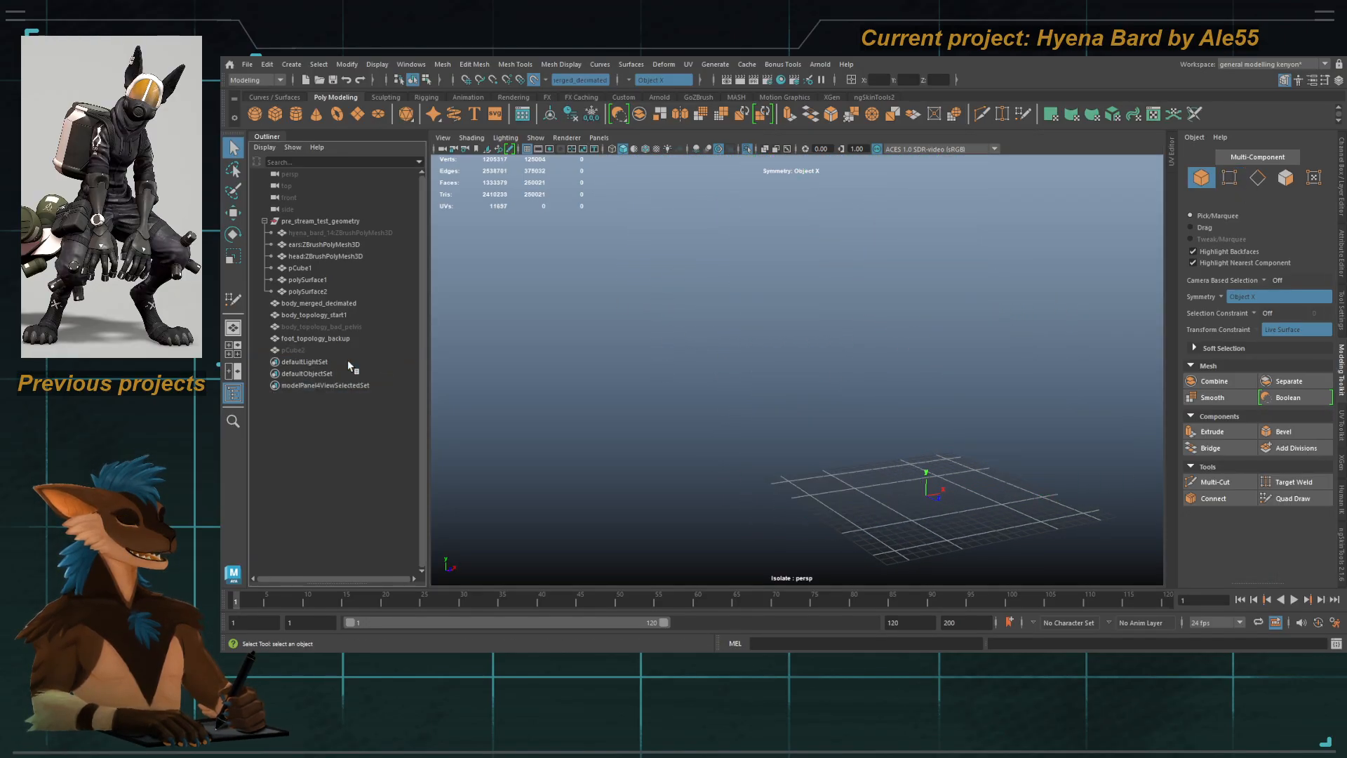
# Step: Select foot_topology_backup and isolate it in the viewport
pyautogui.click(350, 330)
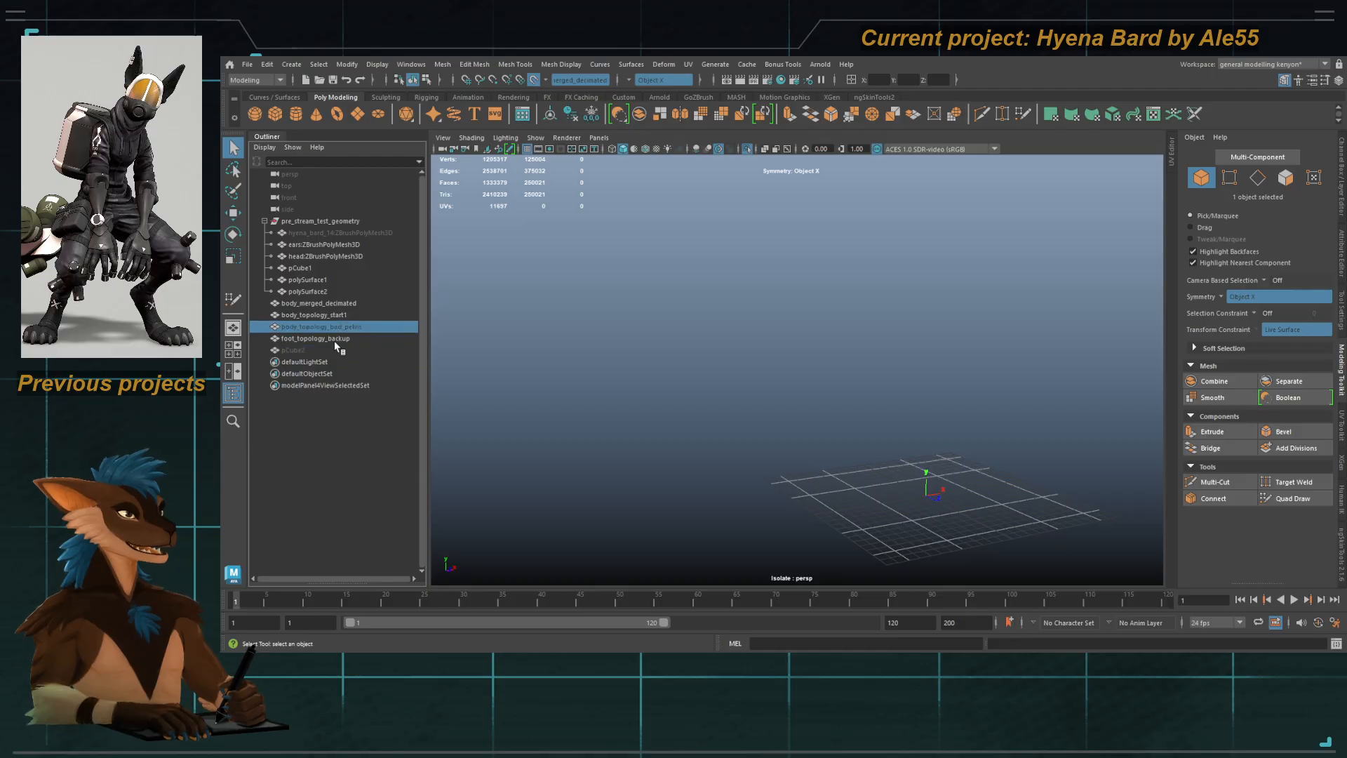
pyautogui.click(366, 340)
pyautogui.click(747, 150)
pyautogui.click(747, 150)
pyautogui.click(747, 150)
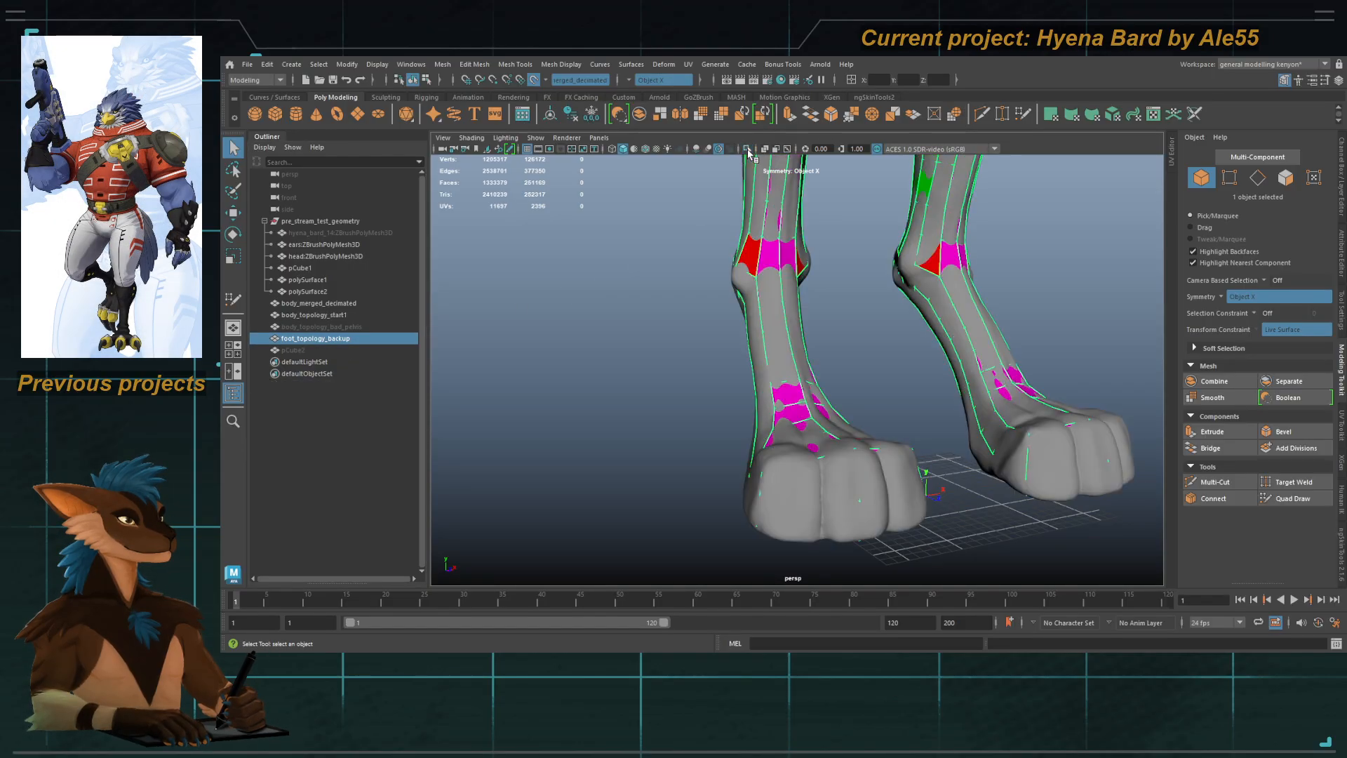
pyautogui.click(747, 150)
# Step: Cut new lengthwise edges with Multi-Cut through the magenta faces, from the instep over the front of both feet
pyautogui.keyDown('alt'); pyautogui.moveTo(784, 449); pyautogui.dragTo(791, 487); pyautogui.keyUp('alt')
pyautogui.keyDown('alt'); pyautogui.moveTo(791, 487); pyautogui.dragTo(802, 420, button='middle'); pyautogui.keyUp('alt')
pyautogui.scroll(2, 802, 420)
pyautogui.keyDown('alt'); pyautogui.moveTo(802, 421); pyautogui.dragTo(763, 402); pyautogui.keyUp('alt')
pyautogui.hotkey('ctrl', 'shift', 'x')
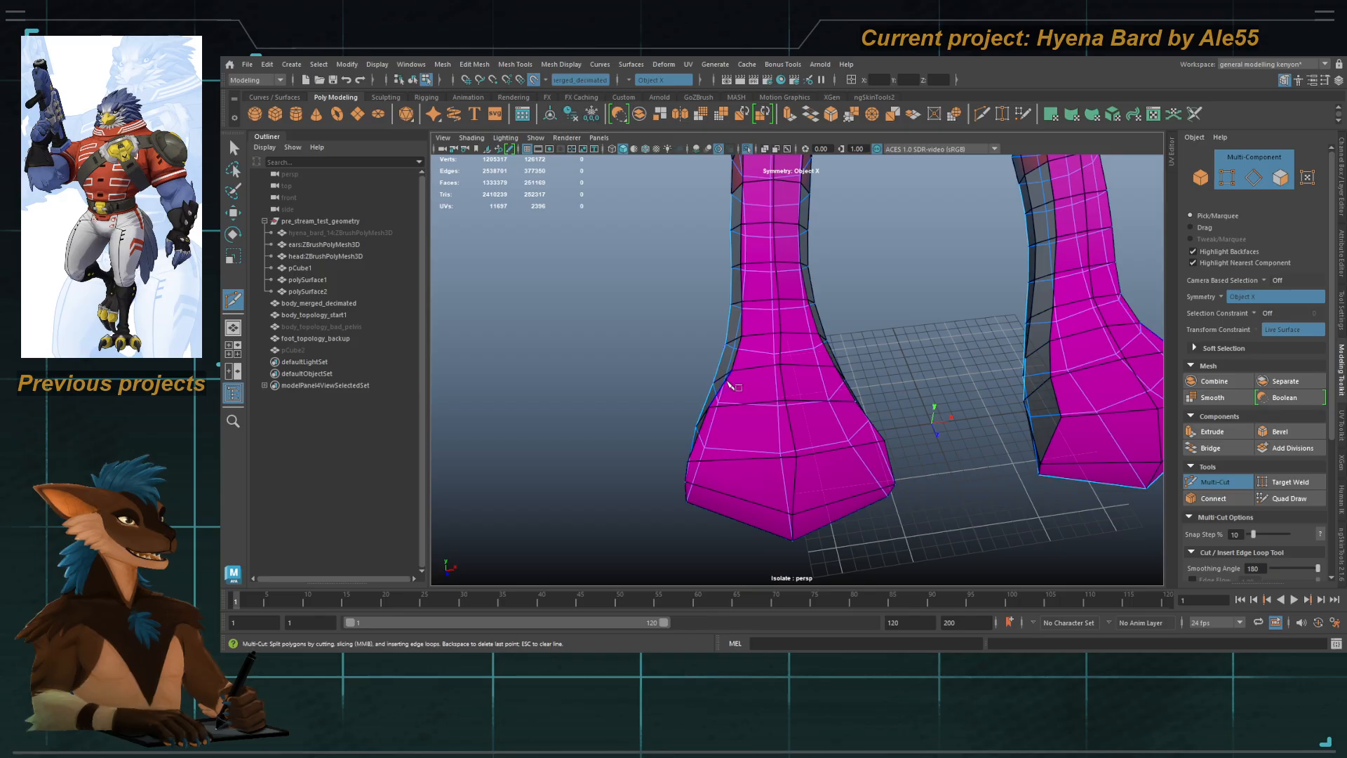
pyautogui.click(732, 370)
pyautogui.keyDown('alt'); pyautogui.moveTo(759, 503); pyautogui.dragTo(805, 425); pyautogui.keyUp('alt')
pyautogui.click(748, 359)
pyautogui.press('Return')
pyautogui.keyDown('alt'); pyautogui.moveTo(857, 357); pyautogui.dragTo(772, 426); pyautogui.keyUp('alt')
# Step: Select the middle faces across the front and underside of the feet and average their vertices with 10 iterations
pyautogui.press('q')
pyautogui.click(765, 392)
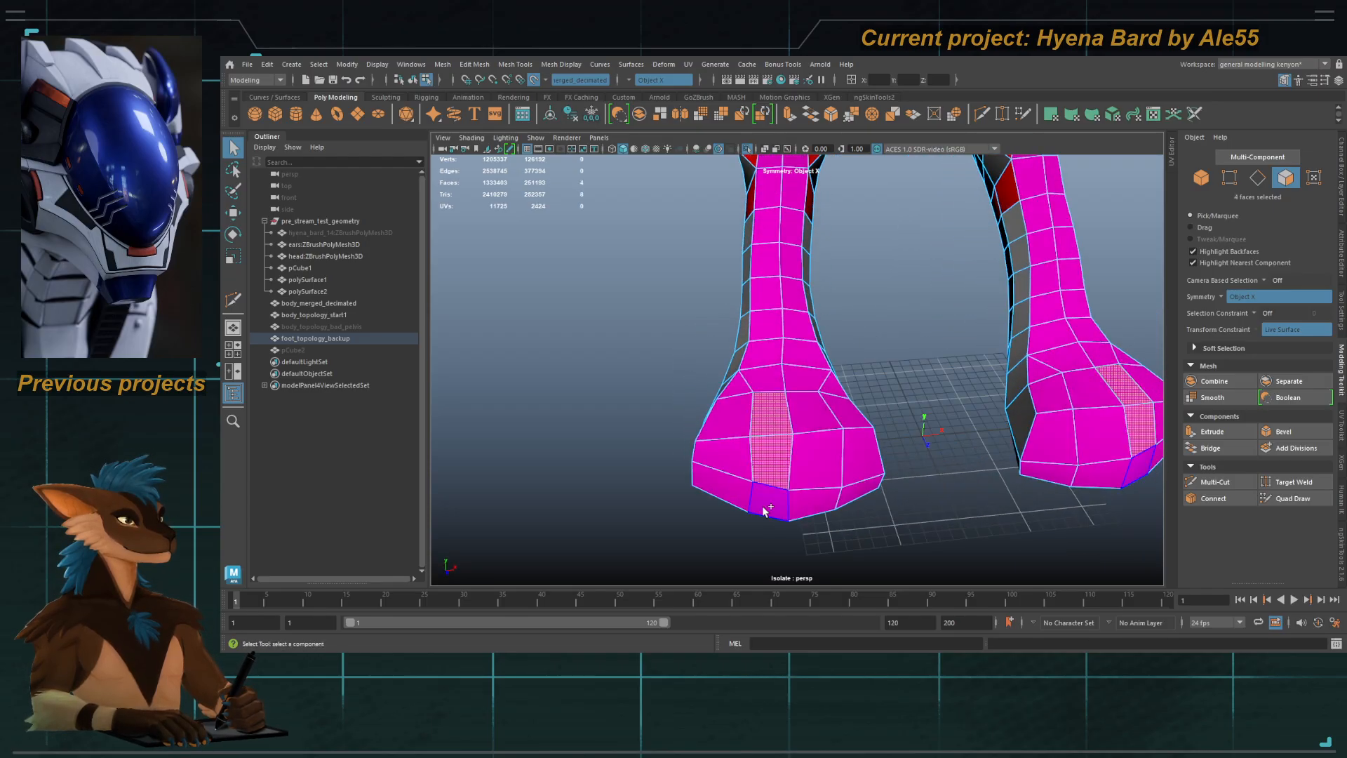
pyautogui.keyDown('shift'); pyautogui.click(765, 512); pyautogui.keyUp('shift')
pyautogui.keyDown('alt'); pyautogui.moveTo(765, 512); pyautogui.dragTo(775, 425); pyautogui.keyUp('alt')
pyautogui.keyDown('shift'); pyautogui.click(778, 414); pyautogui.keyUp('shift')
pyautogui.keyDown('shift'); pyautogui.click(810, 410); pyautogui.keyUp('shift')
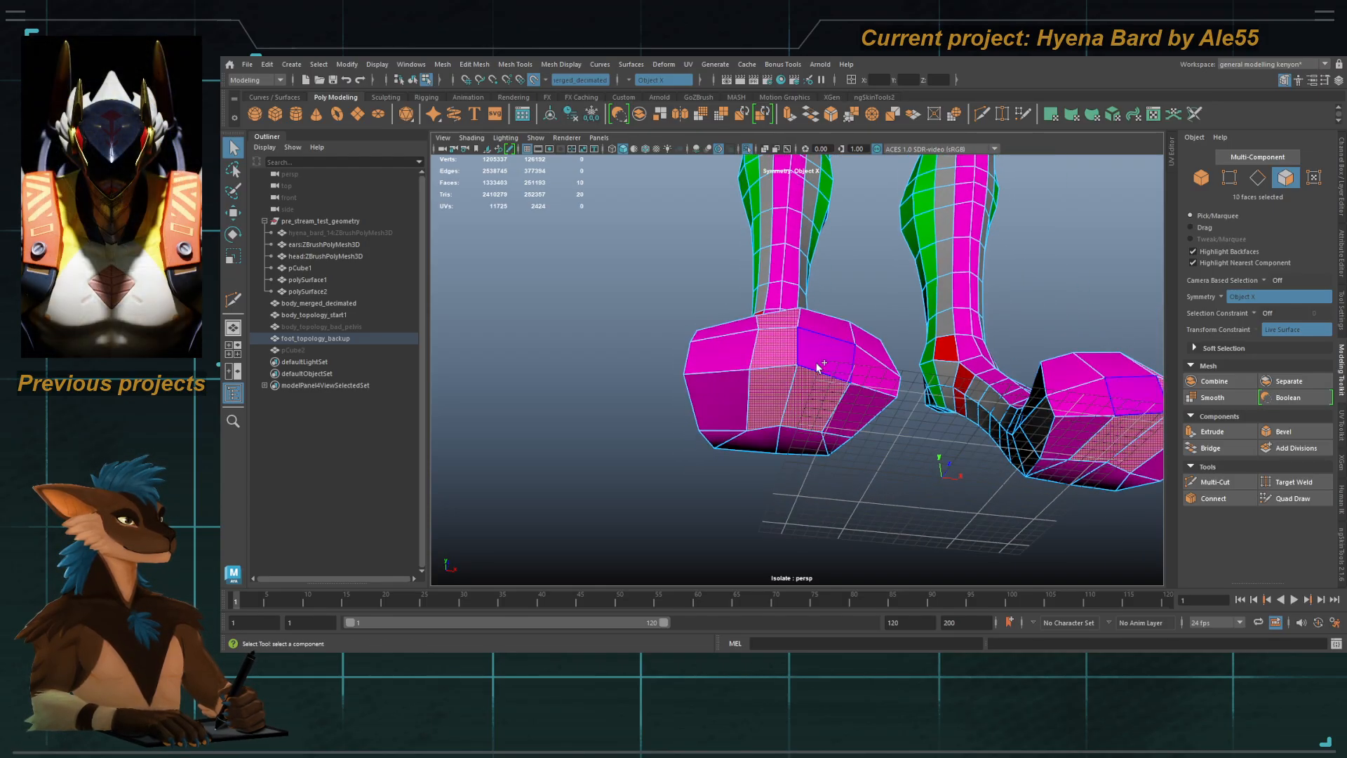
pyautogui.keyDown('shift'); pyautogui.click(828, 332); pyautogui.keyUp('shift')
pyautogui.keyDown('alt'); pyautogui.moveTo(828, 332); pyautogui.dragTo(730, 417); pyautogui.keyUp('alt')
pyautogui.press('F9')
pyautogui.moveTo(738, 487); pyautogui.dragTo(738, 485)
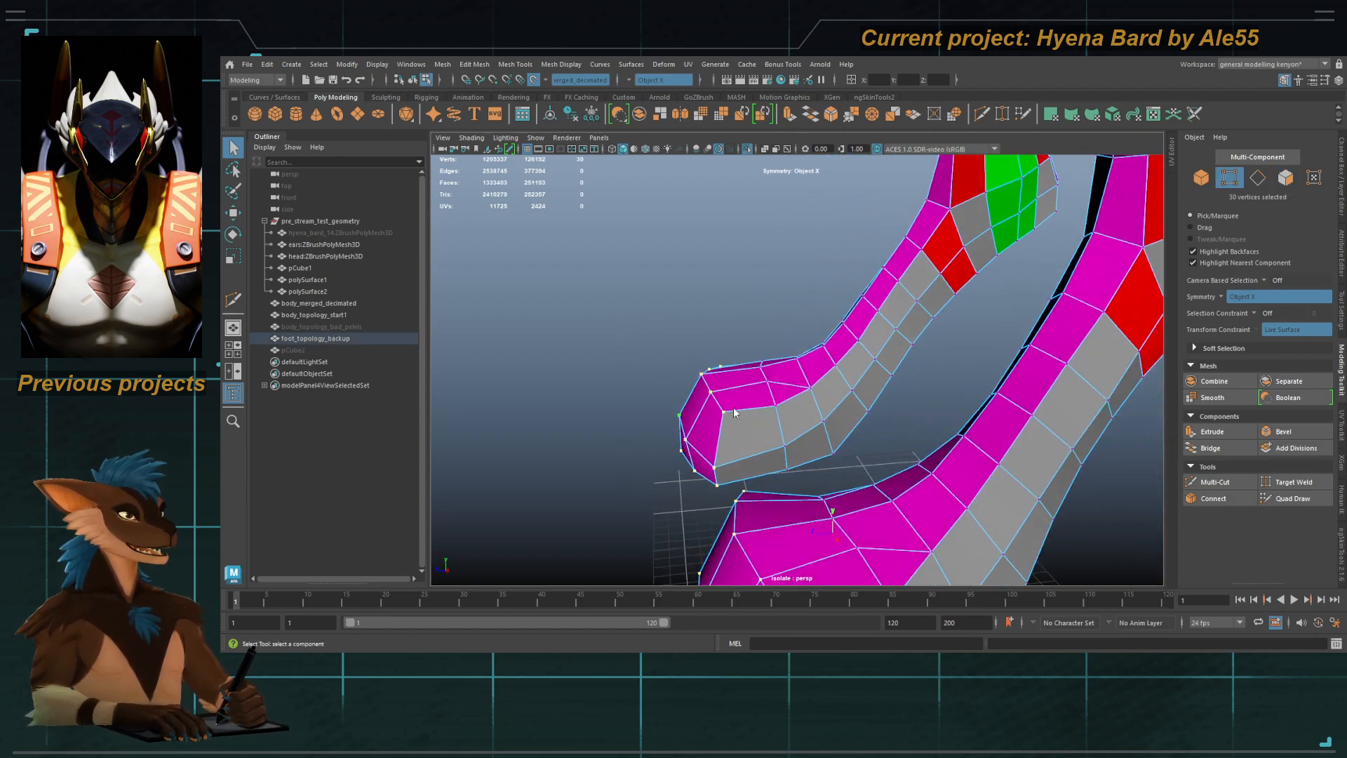
pyautogui.press('g')
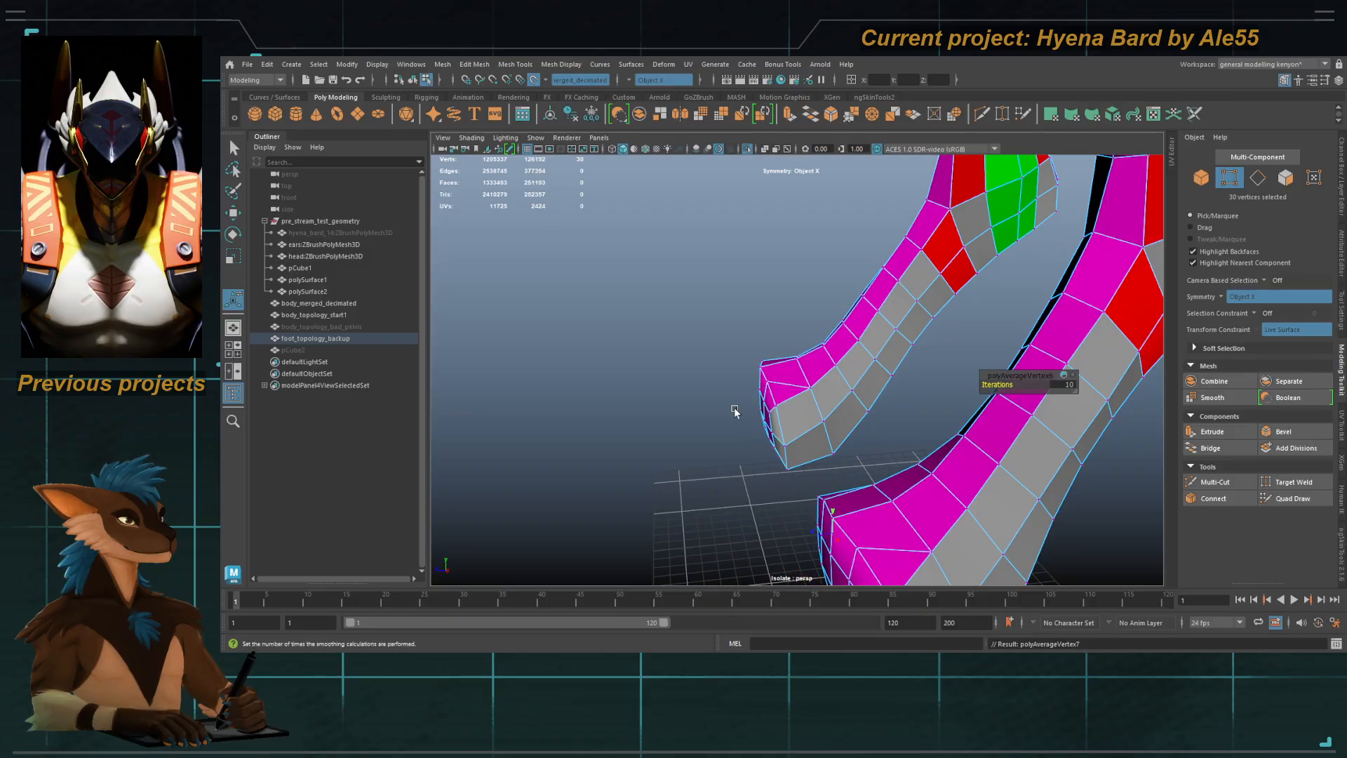
# Step: Select the middle columns of faces across the front of both feet and extrude them forward to form the middle toe
pyautogui.keyDown('alt'); pyautogui.moveTo(735, 412); pyautogui.dragTo(764, 415); pyautogui.keyUp('alt')
pyautogui.click(763, 392)
pyautogui.keyDown('shift'); pyautogui.click(765, 431); pyautogui.keyUp('shift')
pyautogui.keyDown('shift'); pyautogui.click(790, 427); pyautogui.keyUp('shift')
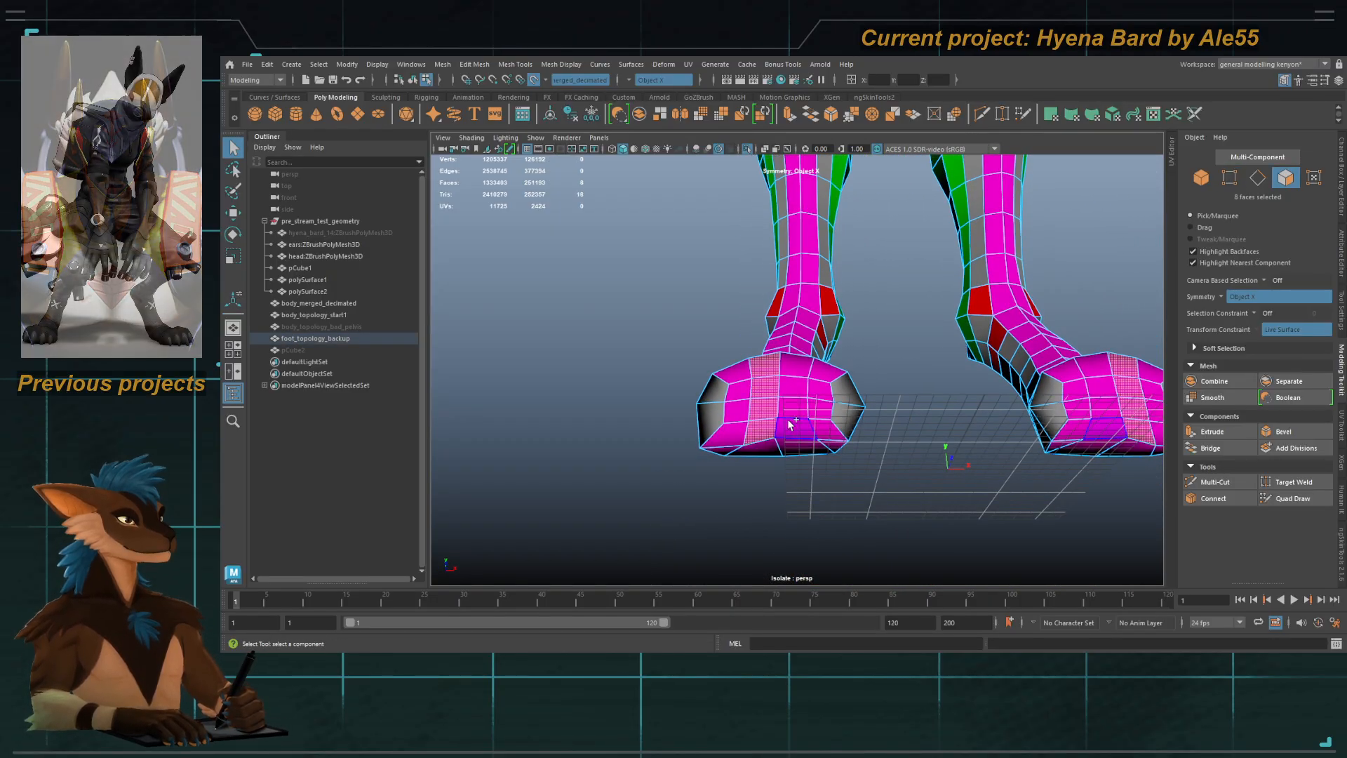
pyautogui.keyDown('shift'); pyautogui.click(793, 408); pyautogui.keyUp('shift')
pyautogui.keyDown('shift'); pyautogui.click(795, 388); pyautogui.keyUp('shift')
pyautogui.press('w')
pyautogui.keyDown('alt'); pyautogui.moveTo(872, 410); pyautogui.dragTo(807, 442); pyautogui.keyUp('alt')
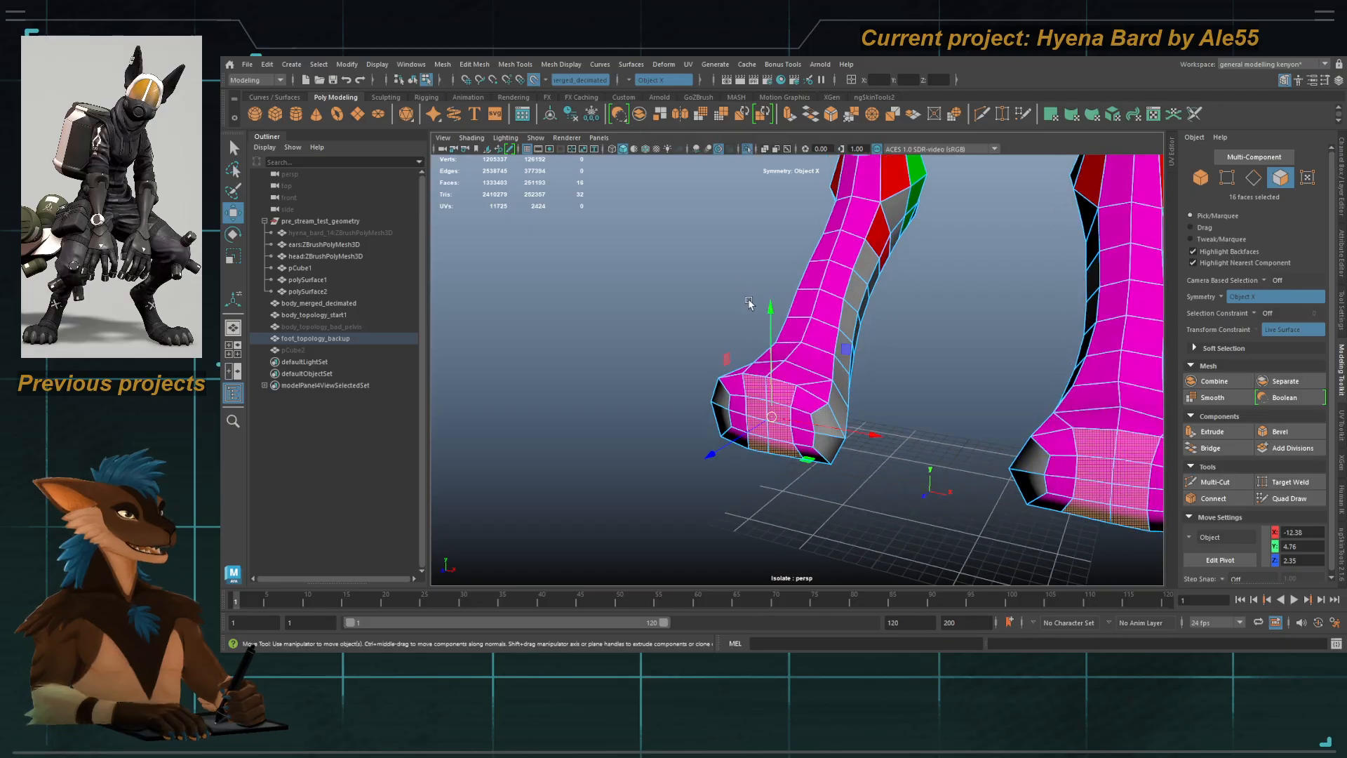
pyautogui.keyDown('alt'); pyautogui.moveTo(748, 304); pyautogui.dragTo(746, 318); pyautogui.keyUp('alt')
pyautogui.keyDown('alt'); pyautogui.moveTo(746, 319); pyautogui.dragTo(819, 385, button='right'); pyautogui.keyUp('alt')
pyautogui.keyDown('alt'); pyautogui.moveTo(822, 399); pyautogui.dragTo(829, 369, button='middle'); pyautogui.keyUp('alt')
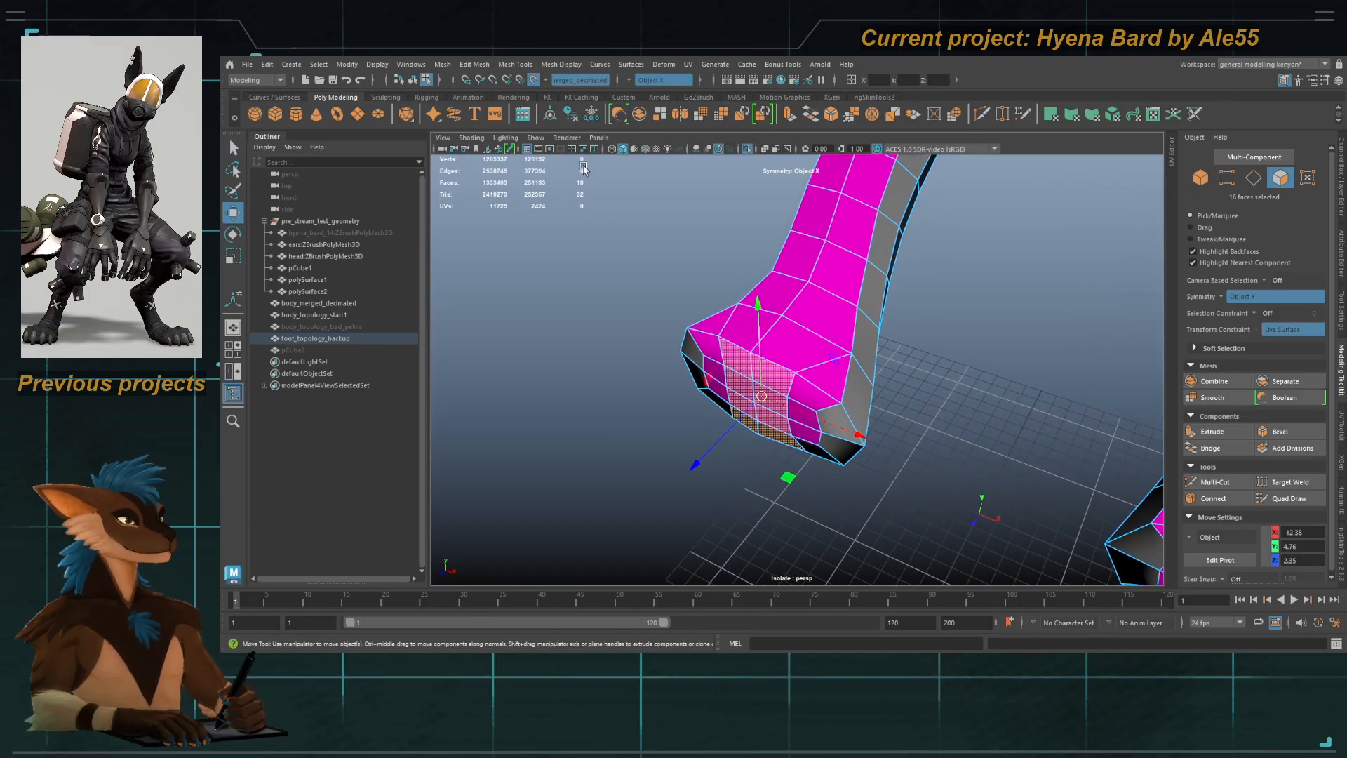
pyautogui.keyDown('shift'); pyautogui.moveTo(695, 463); pyautogui.dragTo(730, 450); pyautogui.keyUp('shift')
pyautogui.press('q')
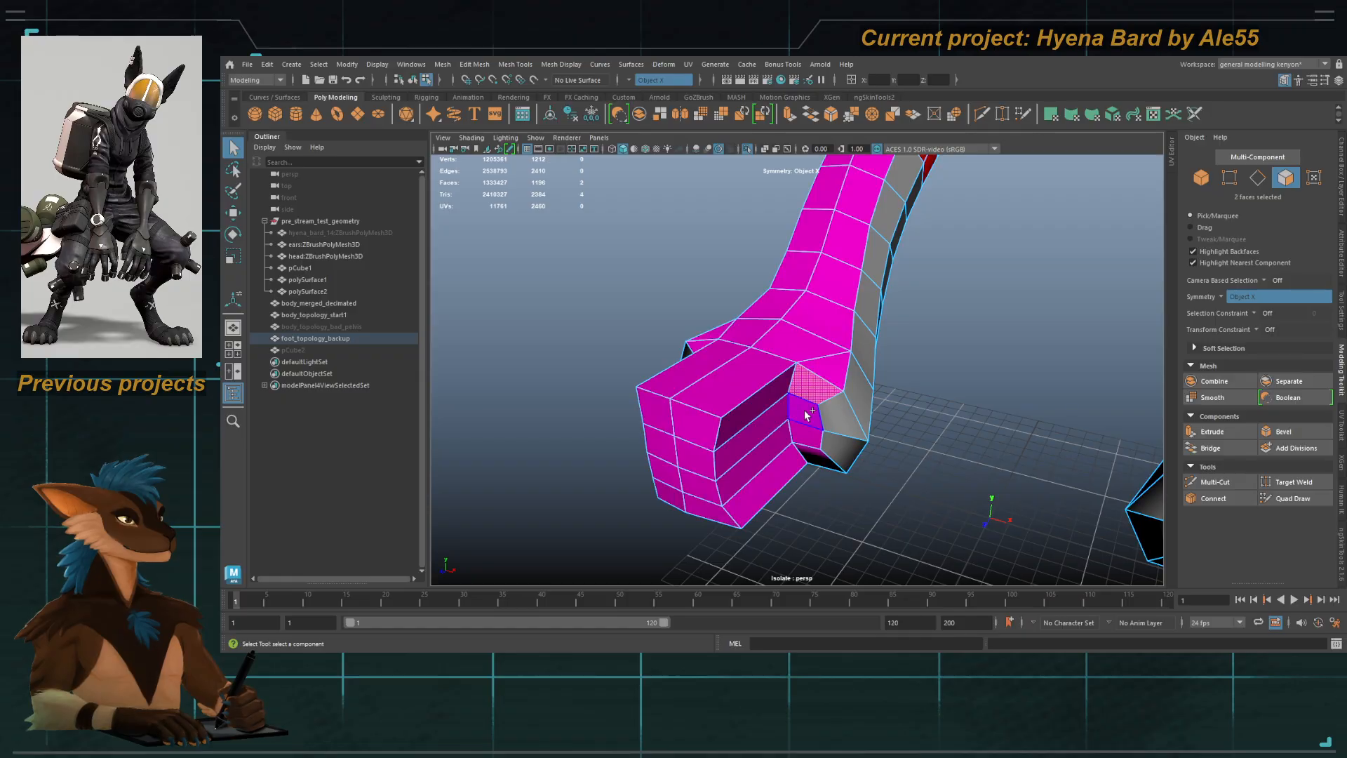
# Step: Select the front faces on both sides of the middle toe and extrude them forward to form the outer toes
pyautogui.keyDown('shift'); pyautogui.click(844, 429); pyautogui.keyUp('shift')
pyautogui.keyDown('alt'); pyautogui.moveTo(844, 429); pyautogui.dragTo(980, 463); pyautogui.keyUp('alt')
pyautogui.keyDown('shift'); pyautogui.click(710, 439); pyautogui.keyUp('shift')
pyautogui.press('w')
pyautogui.keyDown('alt'); pyautogui.moveTo(981, 463); pyautogui.dragTo(925, 455); pyautogui.keyUp('alt')
pyautogui.press('q')
pyautogui.press('F8')
pyautogui.keyDown('alt'); pyautogui.moveTo(726, 426); pyautogui.dragTo(688, 374); pyautogui.keyUp('alt')
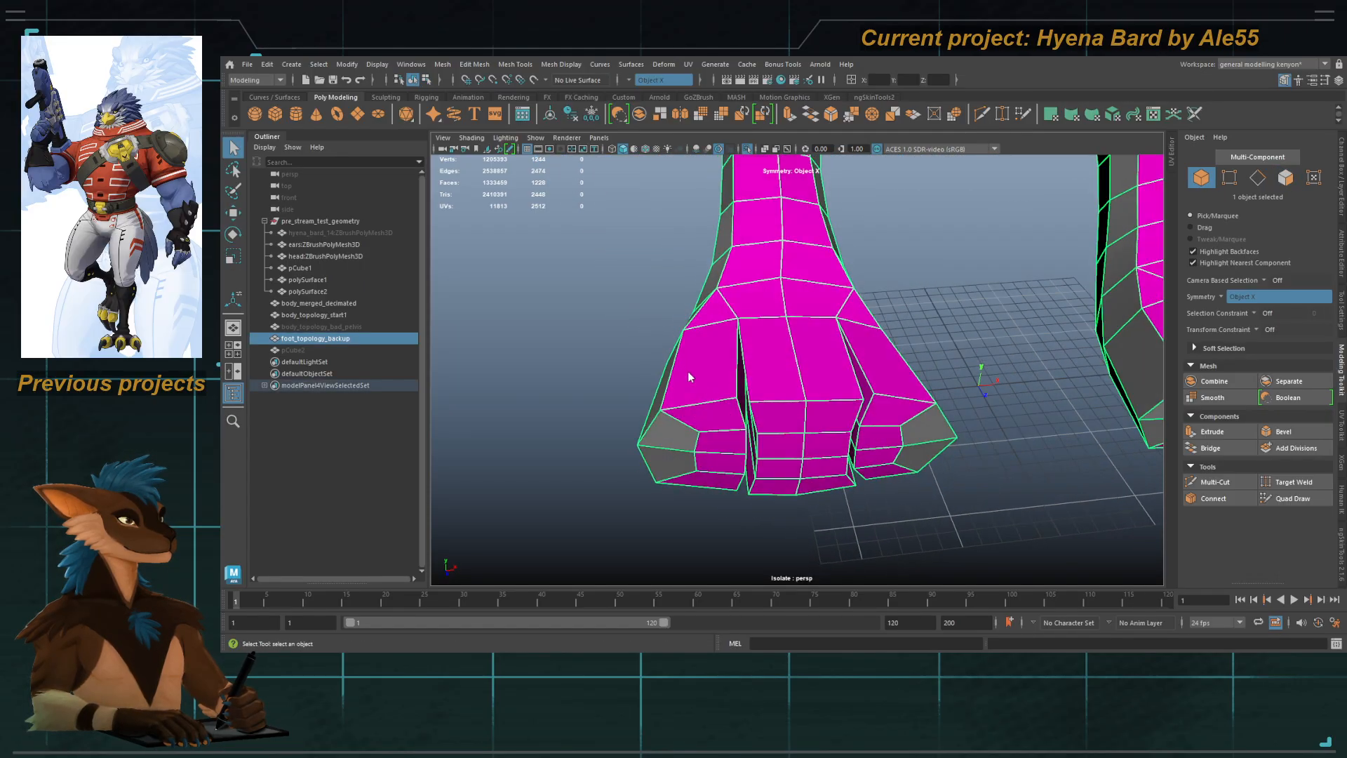
# Step: Insert lengthwise edge loops through the outer toes with Multi-Cut and check the foot in smoothed preview
pyautogui.hotkey('ctrl', 'shift', 'x')
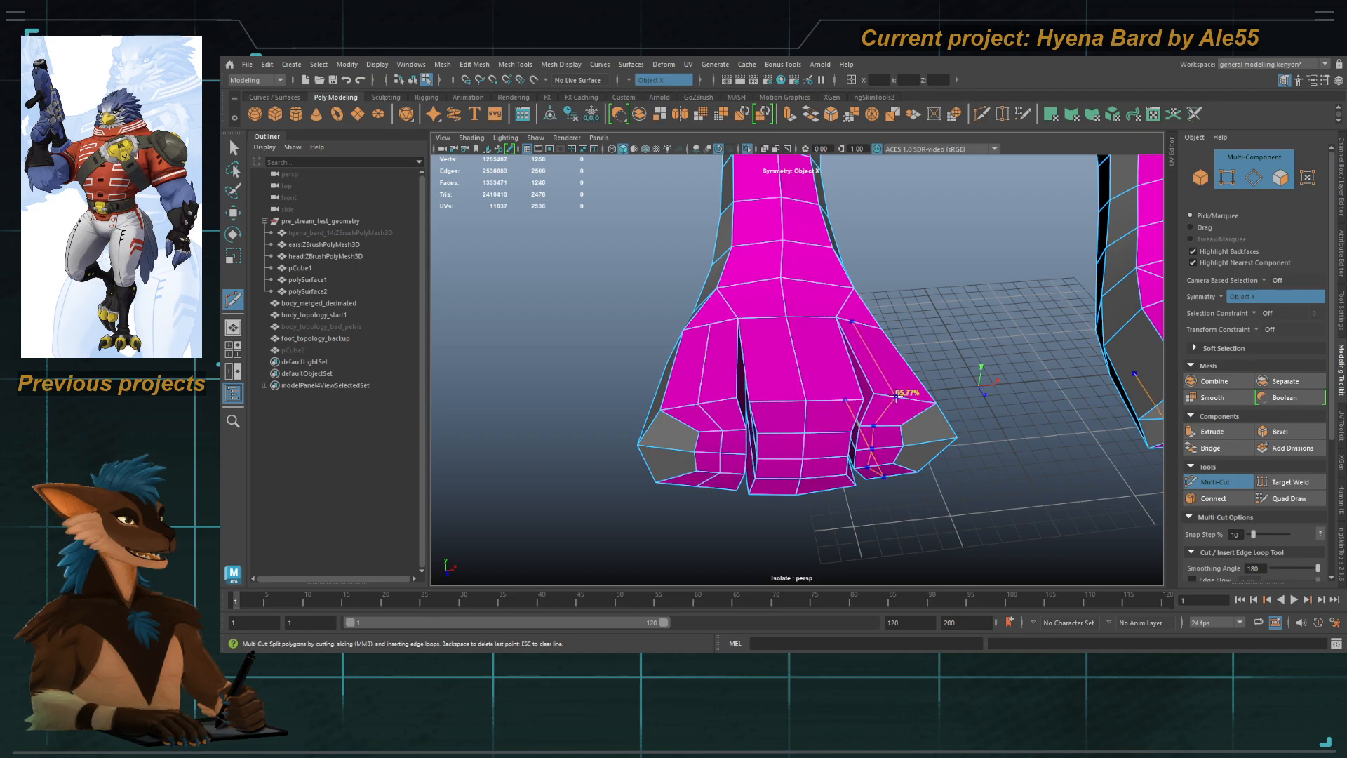
pyautogui.keyDown('ctrl'); pyautogui.click(897, 397); pyautogui.keyUp('ctrl')
pyautogui.press('q')
pyautogui.keyDown('alt'); pyautogui.moveTo(897, 396); pyautogui.dragTo(722, 371); pyautogui.keyUp('alt')
pyautogui.press('F8')
pyautogui.keyDown('alt'); pyautogui.moveTo(723, 372); pyautogui.dragTo(692, 366, button='right'); pyautogui.keyUp('alt')
pyautogui.press('3')
pyautogui.keyDown('alt'); pyautogui.moveTo(738, 400); pyautogui.dragTo(851, 372); pyautogui.keyUp('alt')
pyautogui.keyDown('alt'); pyautogui.moveTo(747, 385); pyautogui.dragTo(784, 390, button='right'); pyautogui.keyUp('alt')
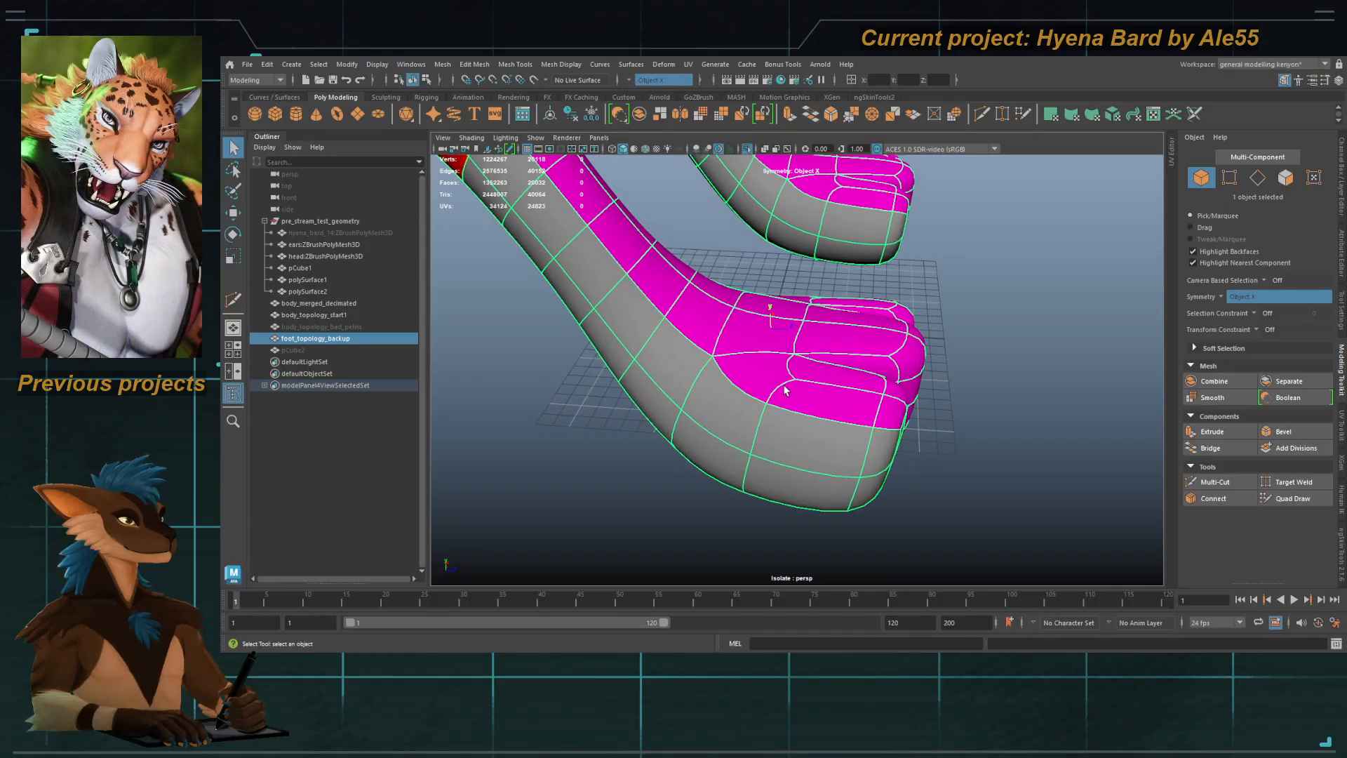
pyautogui.press('1')
# Step: Insert two more edge loops on the toes with Multi-Cut to add divisions along their length
pyautogui.keyDown('alt'); pyautogui.moveTo(785, 390); pyautogui.dragTo(776, 416); pyautogui.keyUp('alt')
pyautogui.press('F8')
pyautogui.press('w')
pyautogui.press('q')
pyautogui.press('F8')
pyautogui.hotkey('ctrl', 'shift', 'x')
pyautogui.keyDown('ctrl'); pyautogui.click(761, 370); pyautogui.keyUp('ctrl')
pyautogui.keyDown('ctrl'); pyautogui.click(853, 377); pyautogui.keyUp('ctrl')
pyautogui.press('q')
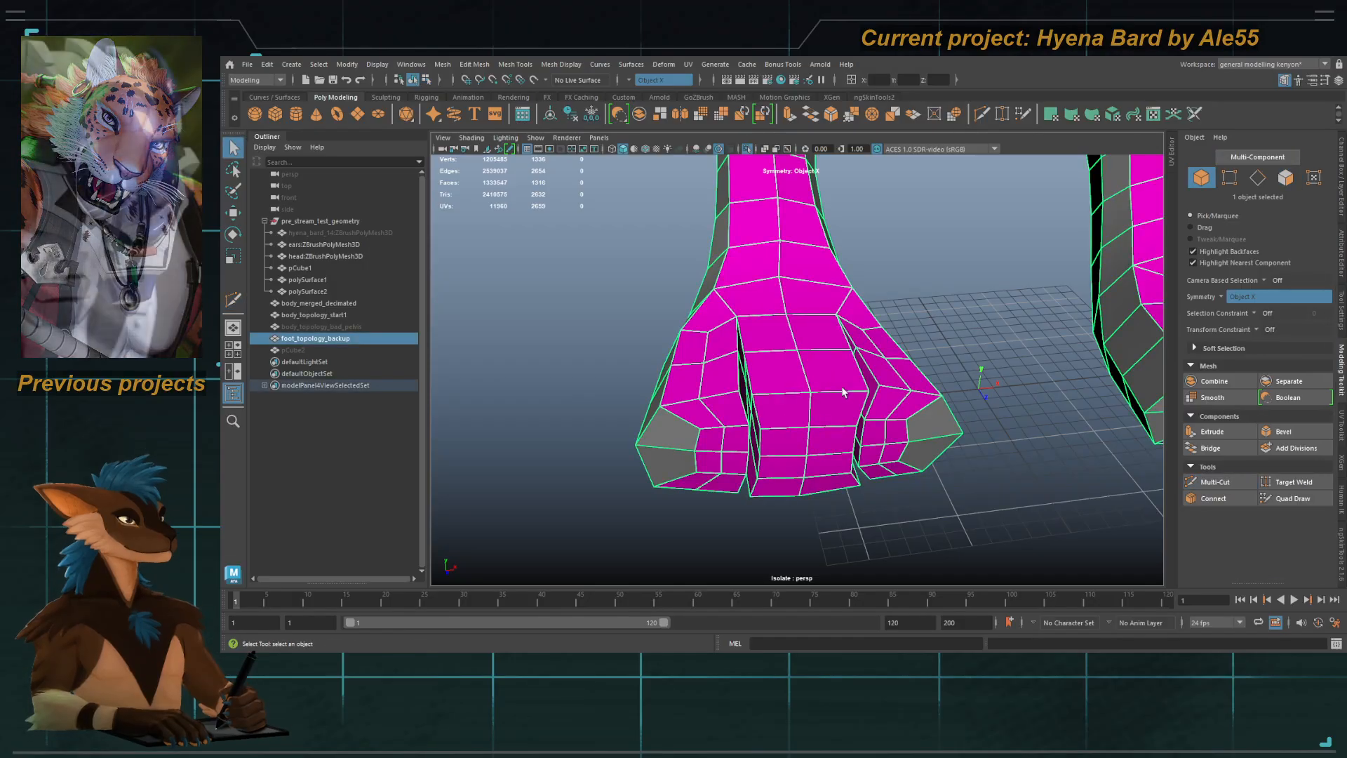
# Step: Turn off isolation, make body_merged_decimated the live surface and start Quad Draw on foot_topology_backup
pyautogui.keyDown('alt'); pyautogui.moveTo(845, 392); pyautogui.dragTo(773, 378); pyautogui.keyUp('alt')
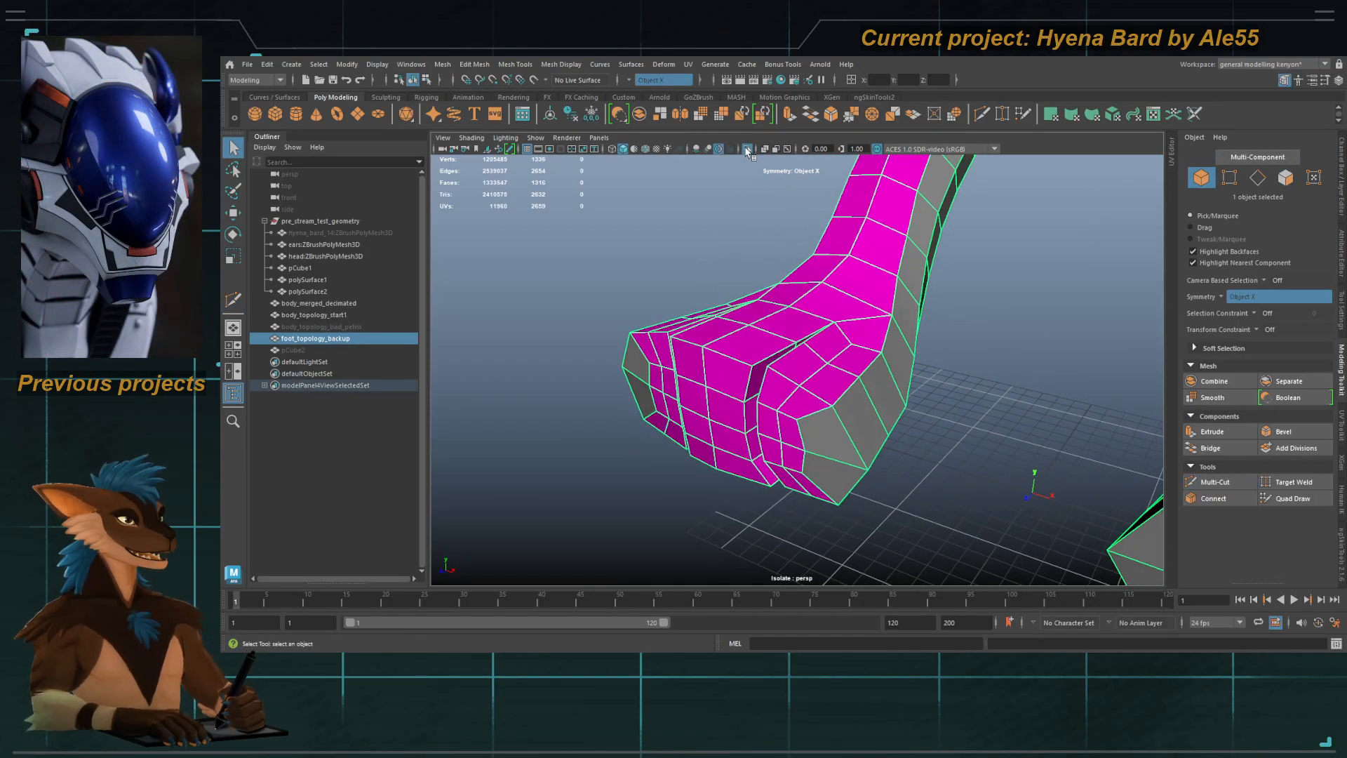
pyautogui.click(747, 150)
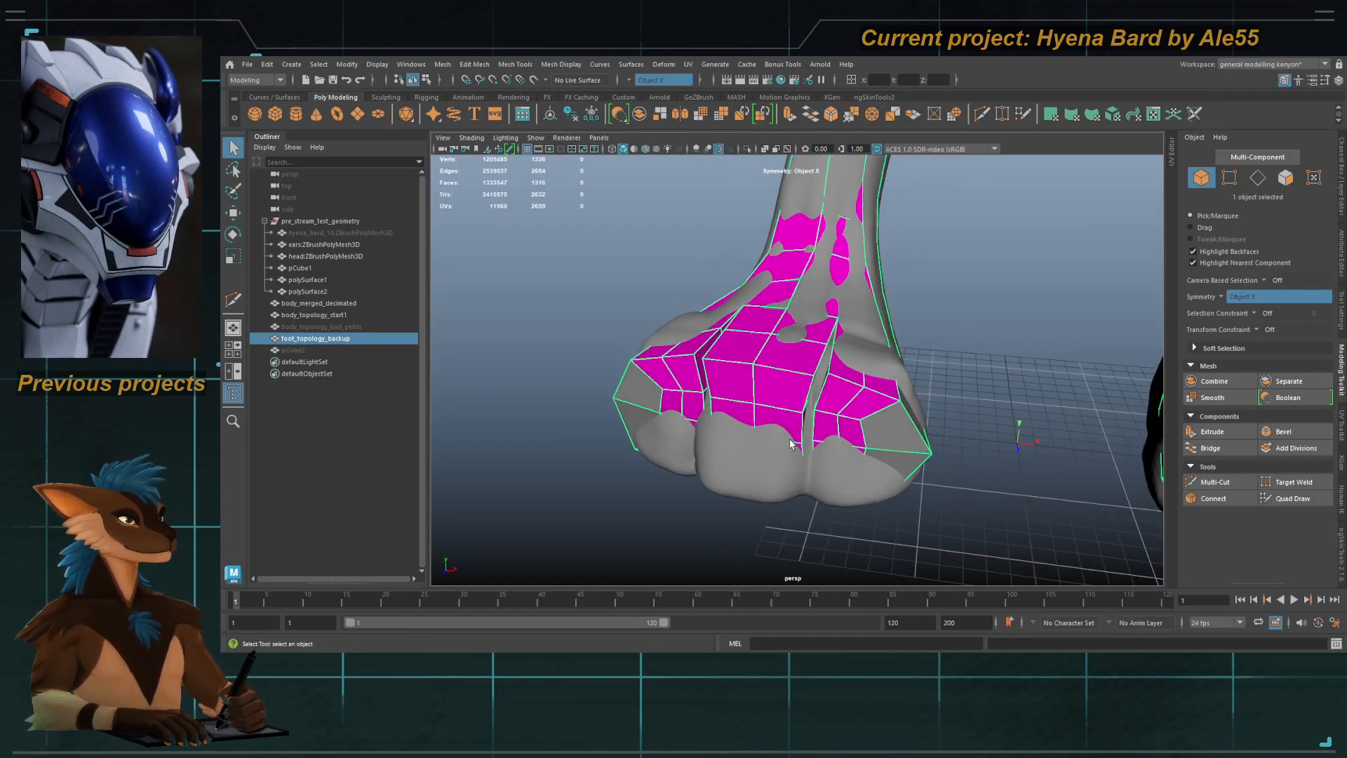
pyautogui.click(790, 443)
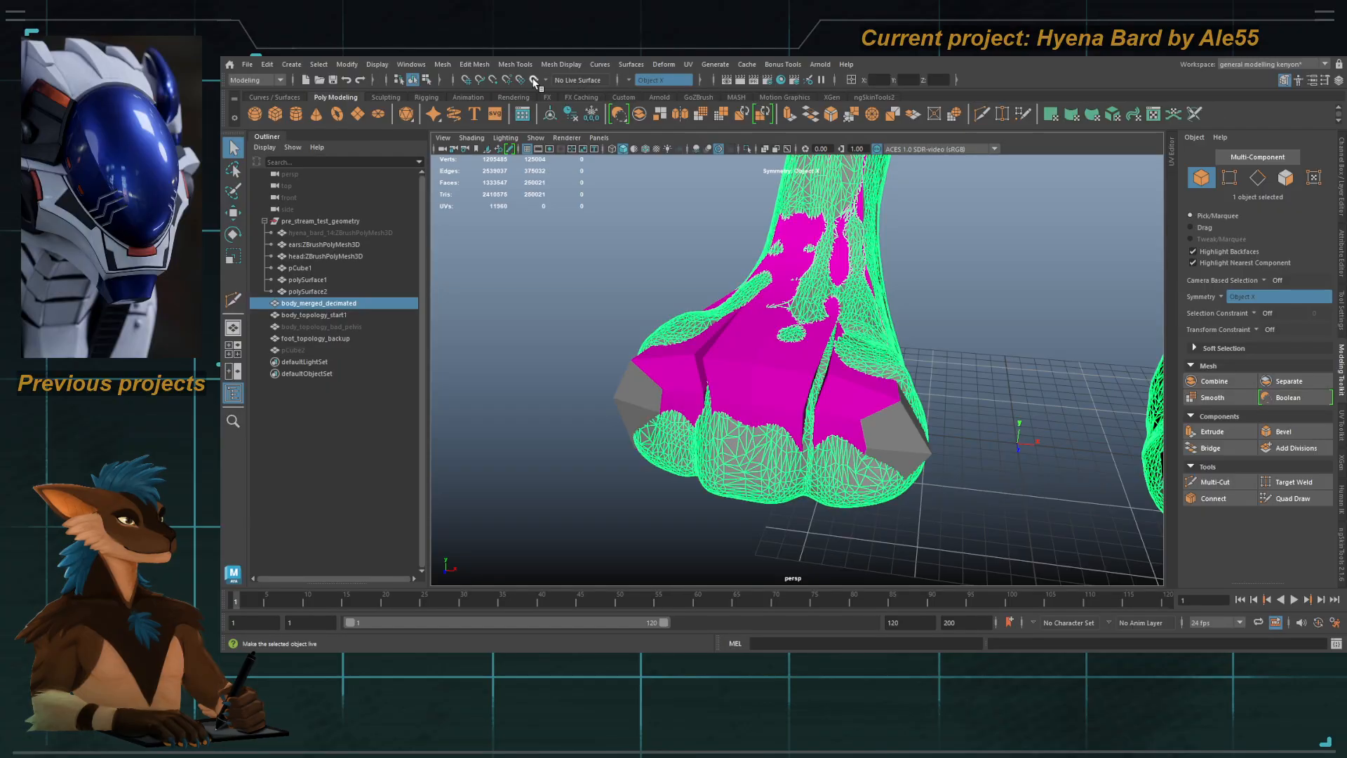
pyautogui.click(534, 81)
pyautogui.click(764, 399)
pyautogui.hotkey('ctrl', 'shift', 'q')
pyautogui.keyDown('alt'); pyautogui.moveTo(764, 400); pyautogui.dragTo(785, 399); pyautogui.keyUp('alt')
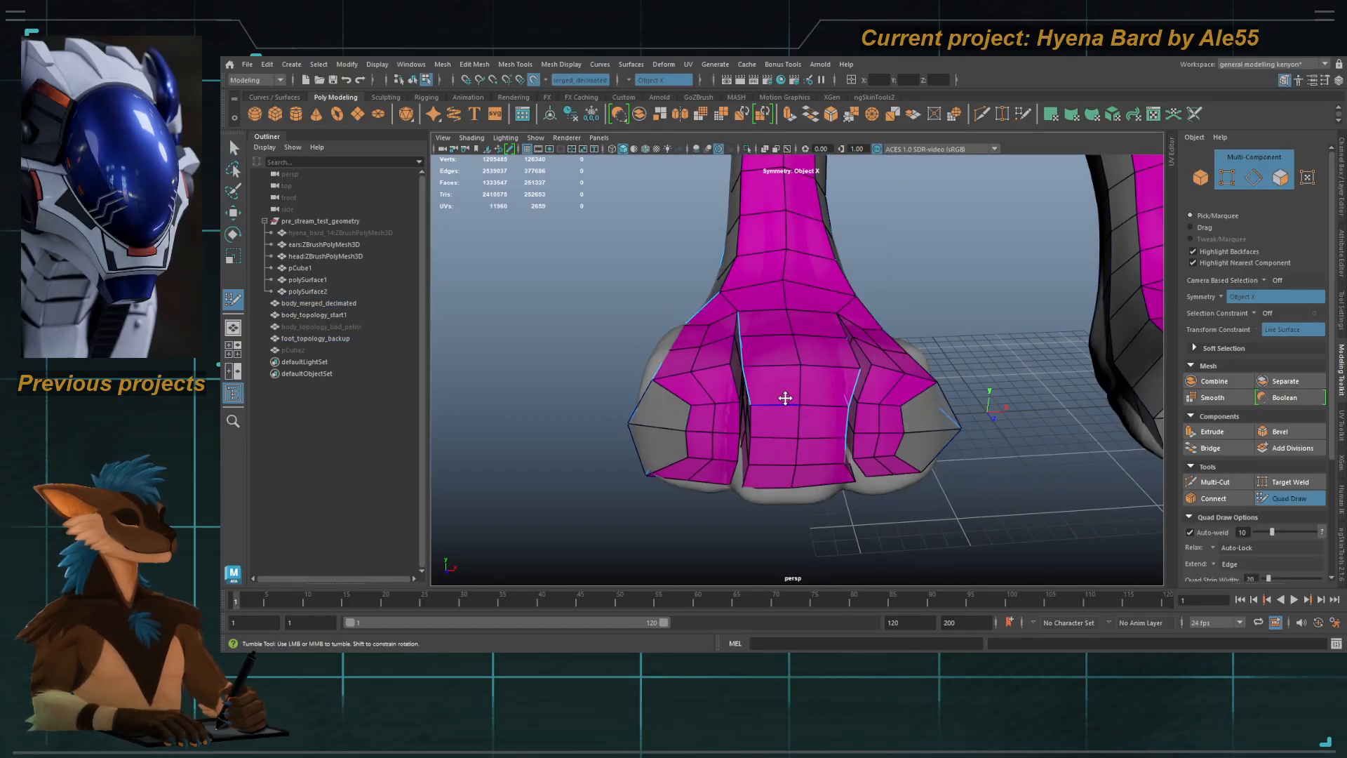
# Step: Relax and adjust the vertices on the toe fronts and sole with Quad Draw so they follow the live foot surface
pyautogui.moveTo(662, 443)
pyautogui.keyDown('alt'); pyautogui.mouseDown()
pyautogui.moveTo(725, 426)
pyautogui.moveTo(749, 463)
pyautogui.moveTo(739, 433)
pyautogui.moveTo(731, 445)
pyautogui.mouseUp(); pyautogui.keyUp('alt')
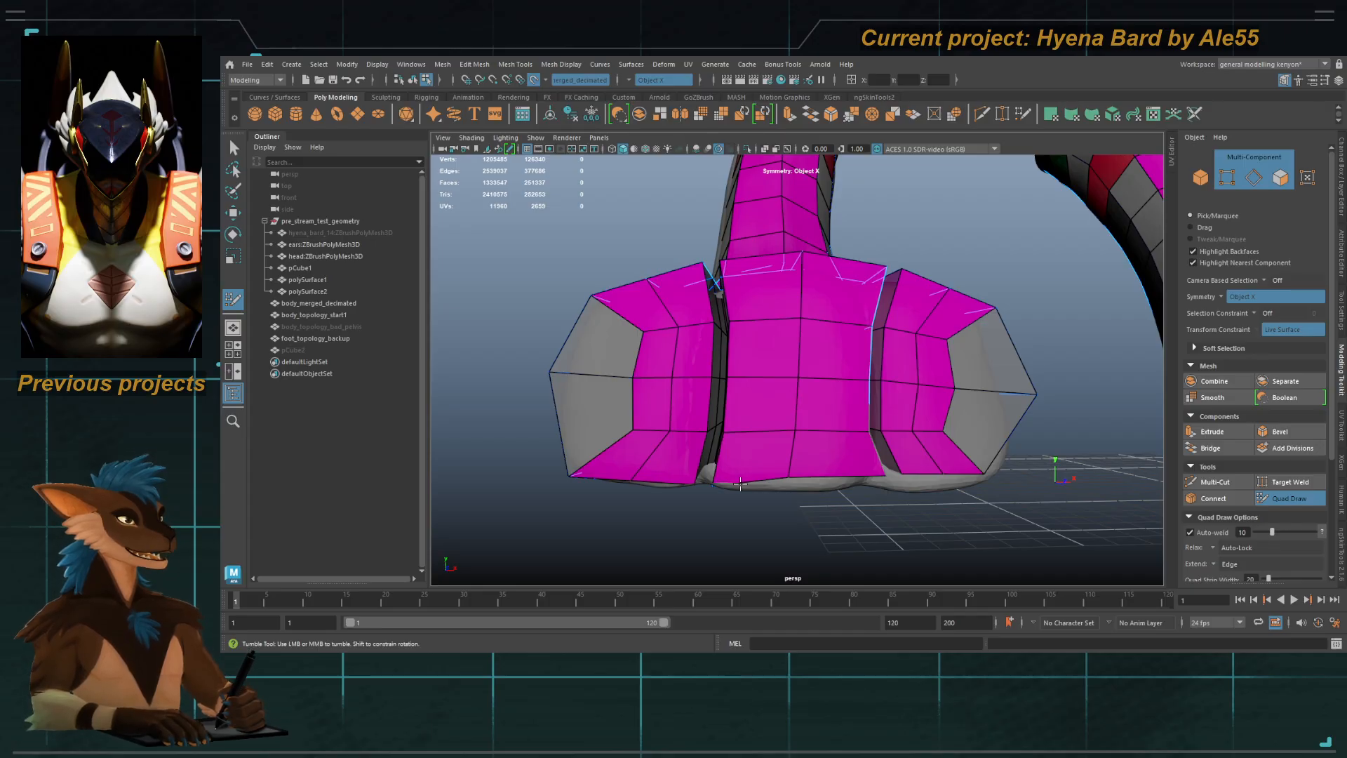
pyautogui.moveTo(691, 397)
pyautogui.keyDown('alt'); pyautogui.mouseDown()
pyautogui.moveTo(704, 309)
pyautogui.moveTo(694, 373)
pyautogui.mouseUp(); pyautogui.keyUp('alt')
pyautogui.click(695, 361)
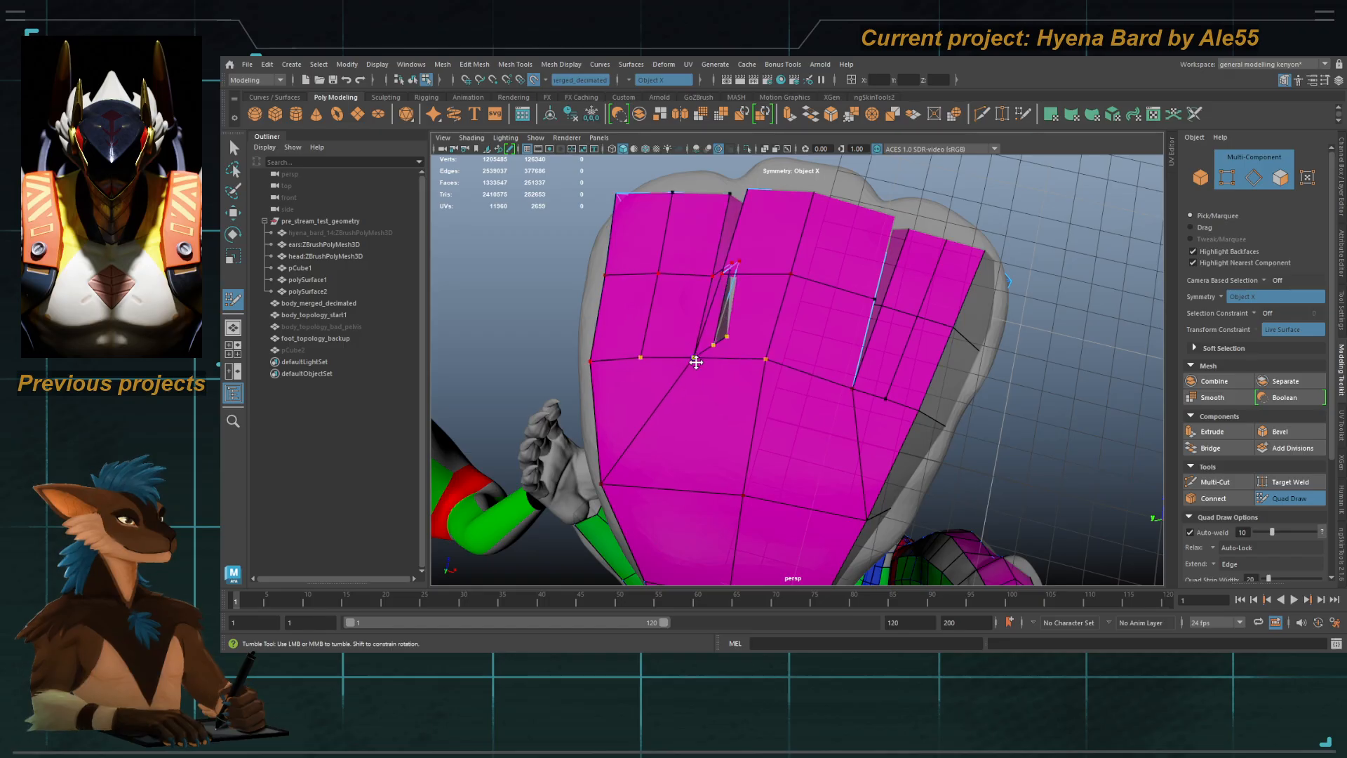
pyautogui.hotkey('ctrl', 'z')
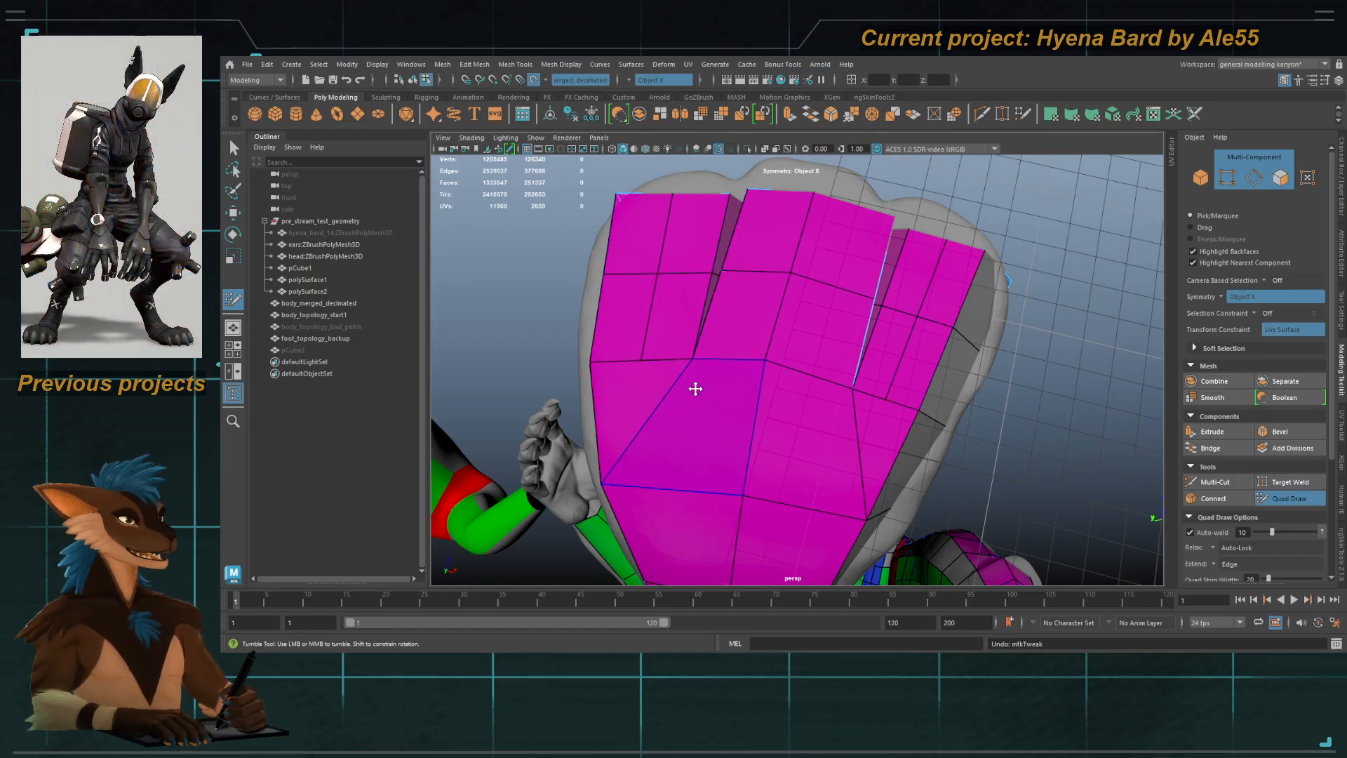
pyautogui.keyDown('shift'); pyautogui.moveTo(765, 362); pyautogui.dragTo(715, 391); pyautogui.keyUp('shift')
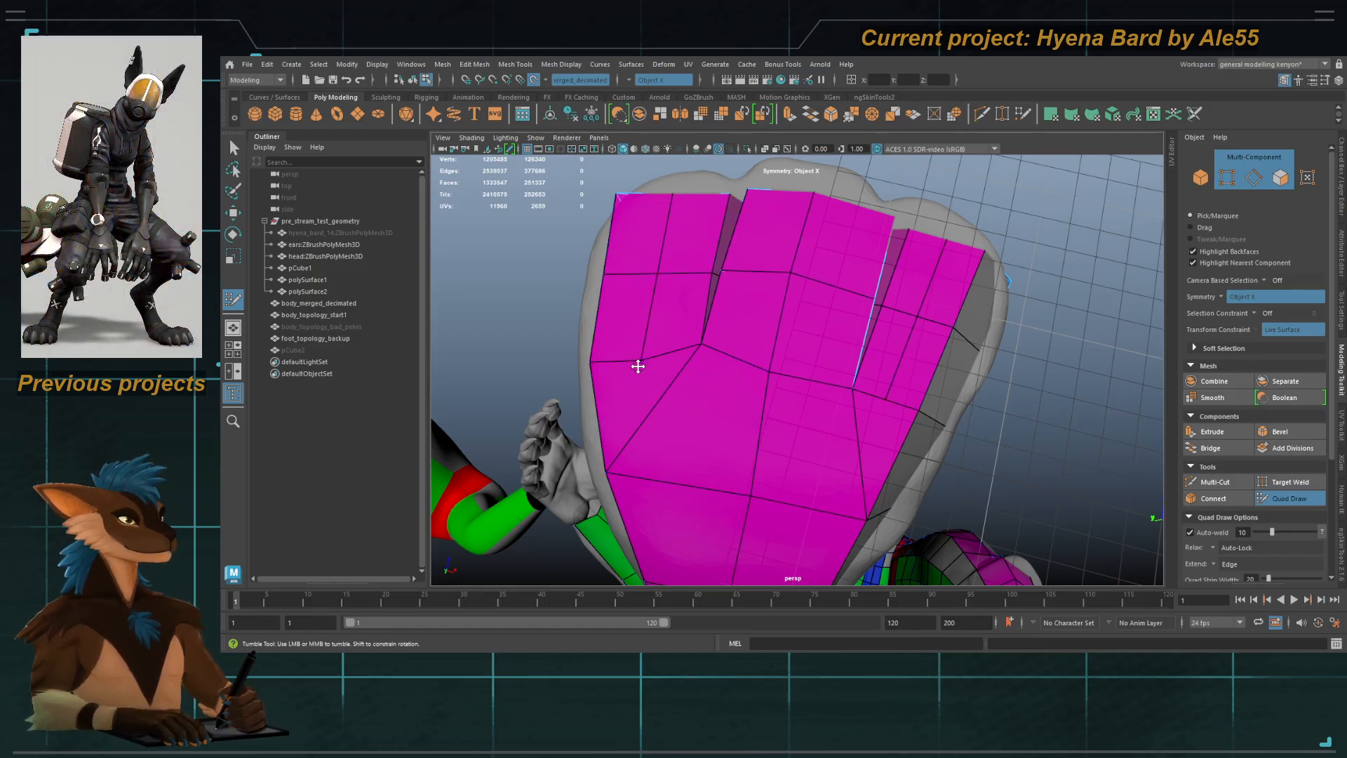
pyautogui.moveTo(638, 367)
pyautogui.keyDown('alt'); pyautogui.mouseDown()
pyautogui.moveTo(625, 427)
pyautogui.moveTo(727, 384)
pyautogui.moveTo(744, 399)
pyautogui.mouseUp(); pyautogui.keyUp('alt')
pyautogui.keyDown('alt'); pyautogui.moveTo(678, 471); pyautogui.dragTo(632, 413); pyautogui.keyUp('alt')
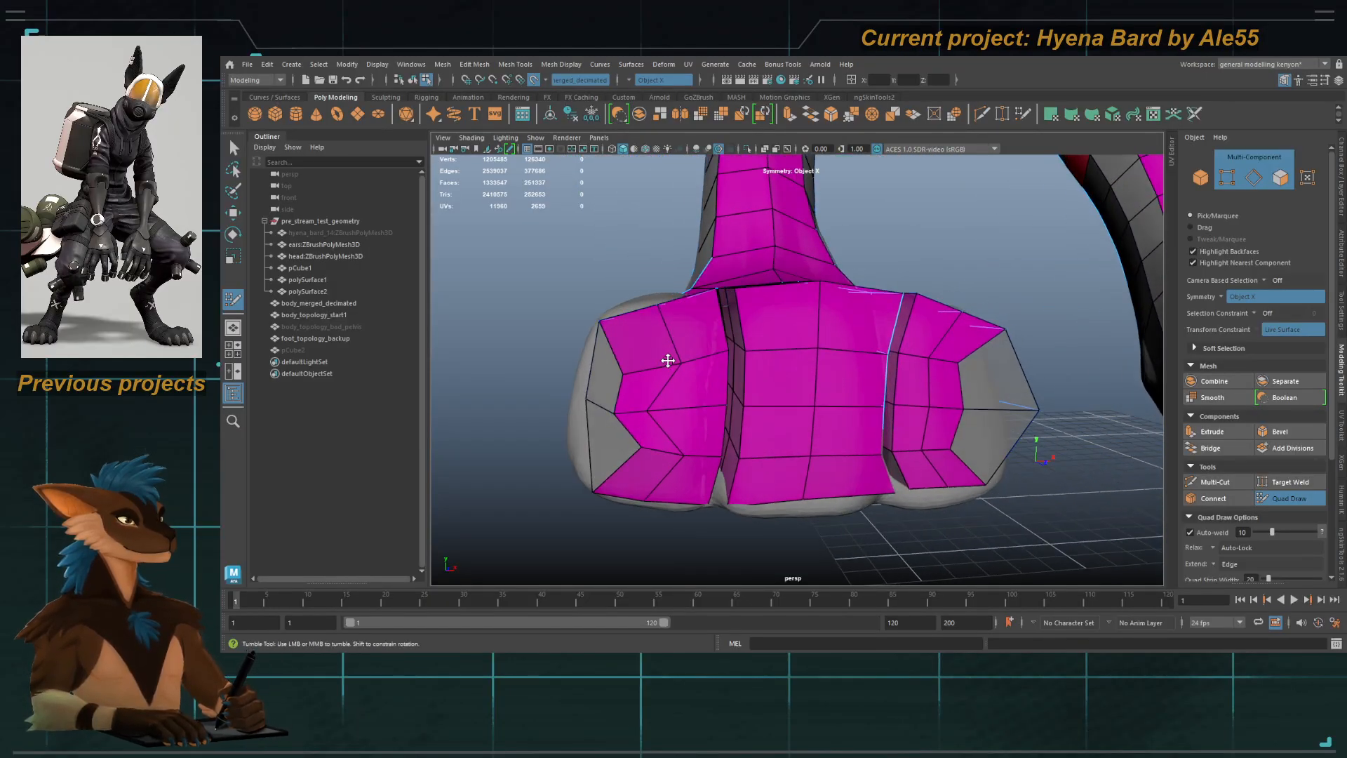
pyautogui.keyDown('alt'); pyautogui.moveTo(667, 361); pyautogui.dragTo(691, 385); pyautogui.keyUp('alt')
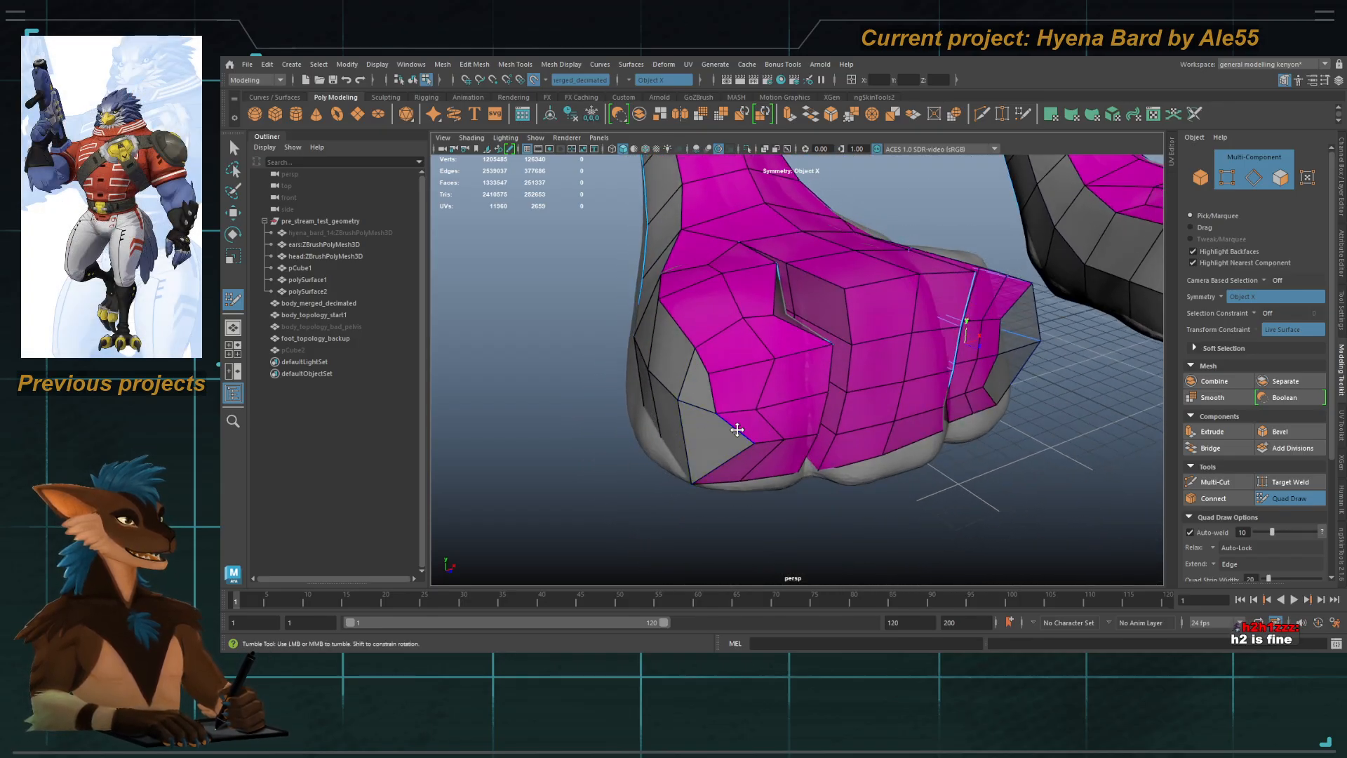
pyautogui.moveTo(737, 429)
pyautogui.keyDown('alt'); pyautogui.mouseDown()
pyautogui.moveTo(662, 370)
pyautogui.moveTo(699, 282)
pyautogui.moveTo(685, 304)
pyautogui.moveTo(832, 394)
pyautogui.moveTo(788, 366)
pyautogui.moveTo(784, 380)
pyautogui.moveTo(815, 377)
pyautogui.mouseUp(); pyautogui.keyUp('alt')
pyautogui.hotkey('ctrl', 'z')
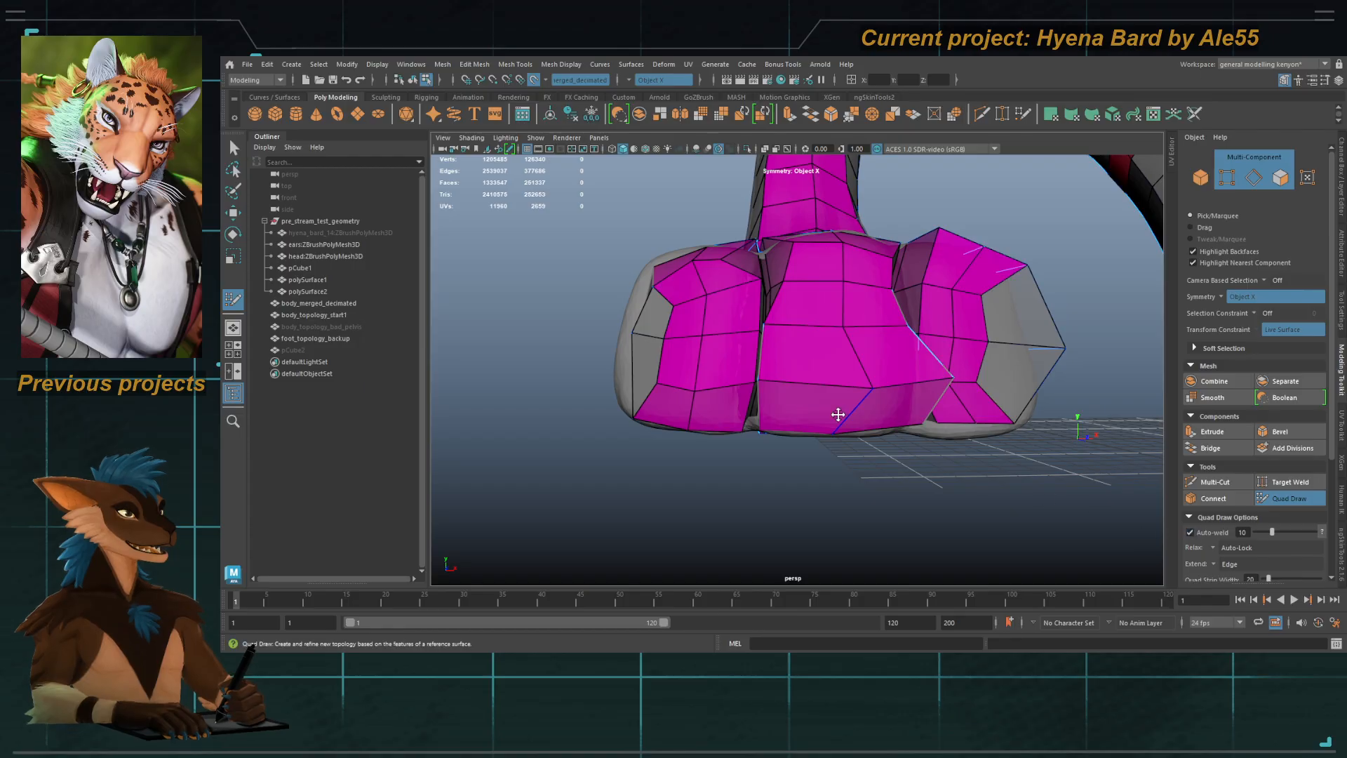
# Step: Try to move the vertex at the middle toe's lower side edge, and undo it together with the preceding vertex moves
pyautogui.keyDown('alt'); pyautogui.moveTo(839, 406); pyautogui.dragTo(832, 448, button='right'); pyautogui.keyUp('alt')
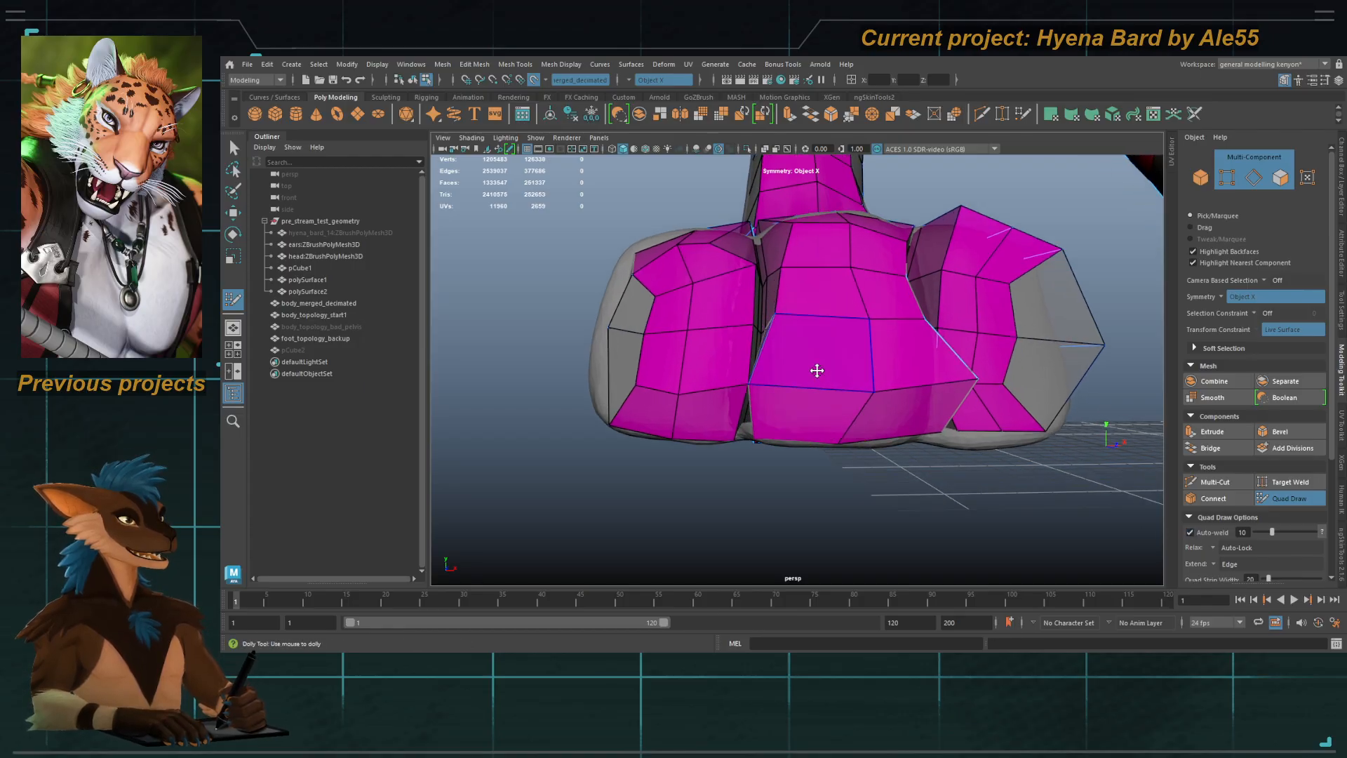
pyautogui.keyDown('alt'); pyautogui.moveTo(780, 372); pyautogui.dragTo(791, 532, button='right'); pyautogui.keyUp('alt')
pyautogui.keyDown('alt'); pyautogui.moveTo(790, 532); pyautogui.dragTo(770, 500); pyautogui.keyUp('alt')
pyautogui.moveTo(619, 375); pyautogui.dragTo(574, 385)
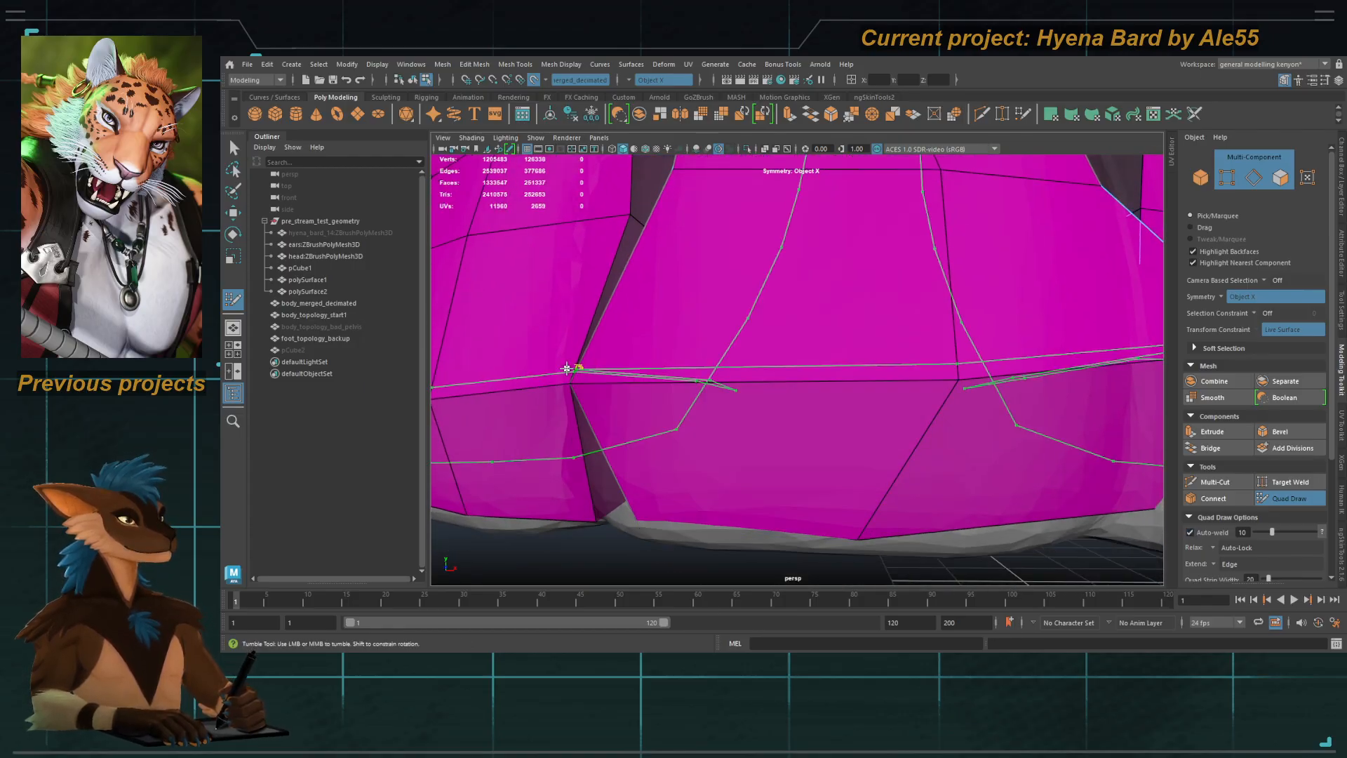
pyautogui.hotkey('ctrl', 'z')
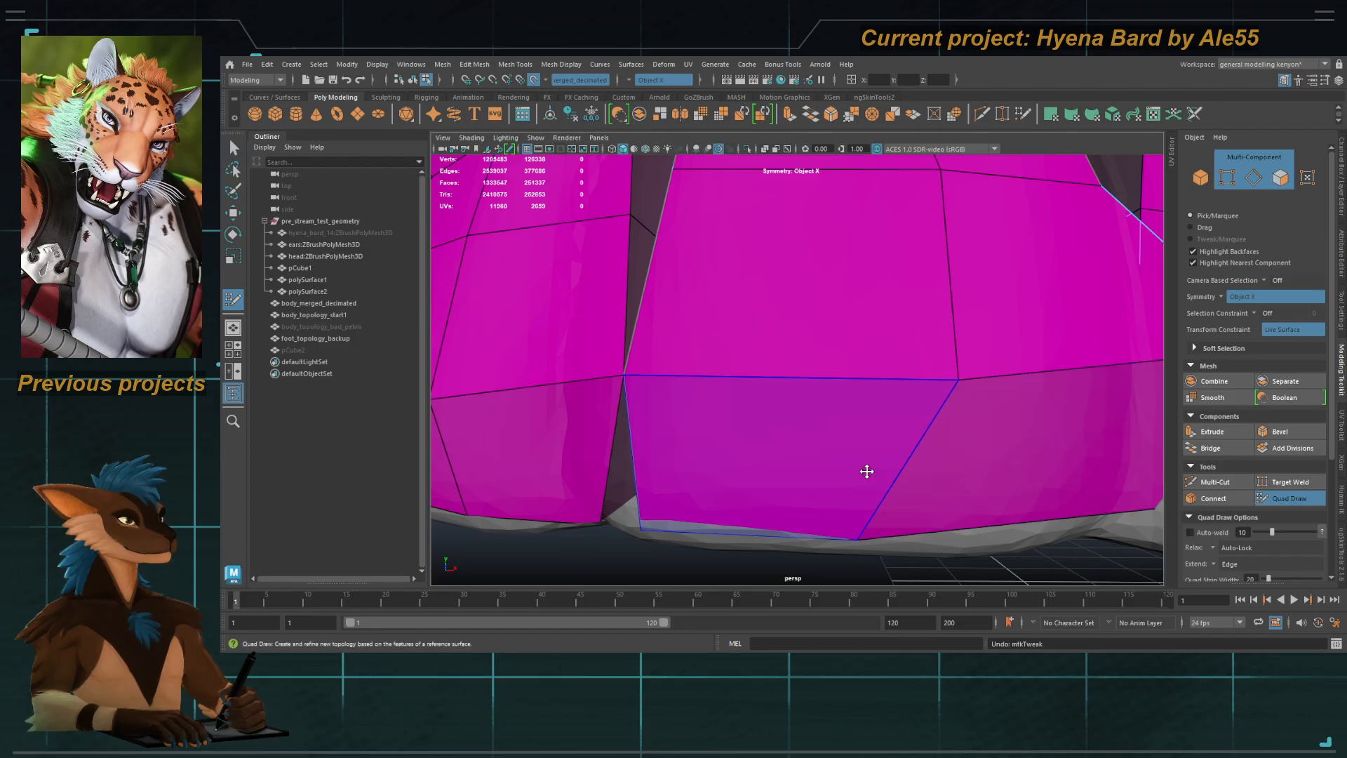
pyautogui.hotkey('ctrl', 'z')
pyautogui.hotkey('ctrl', 'z')
pyautogui.hotkey('ctrl', 'z')
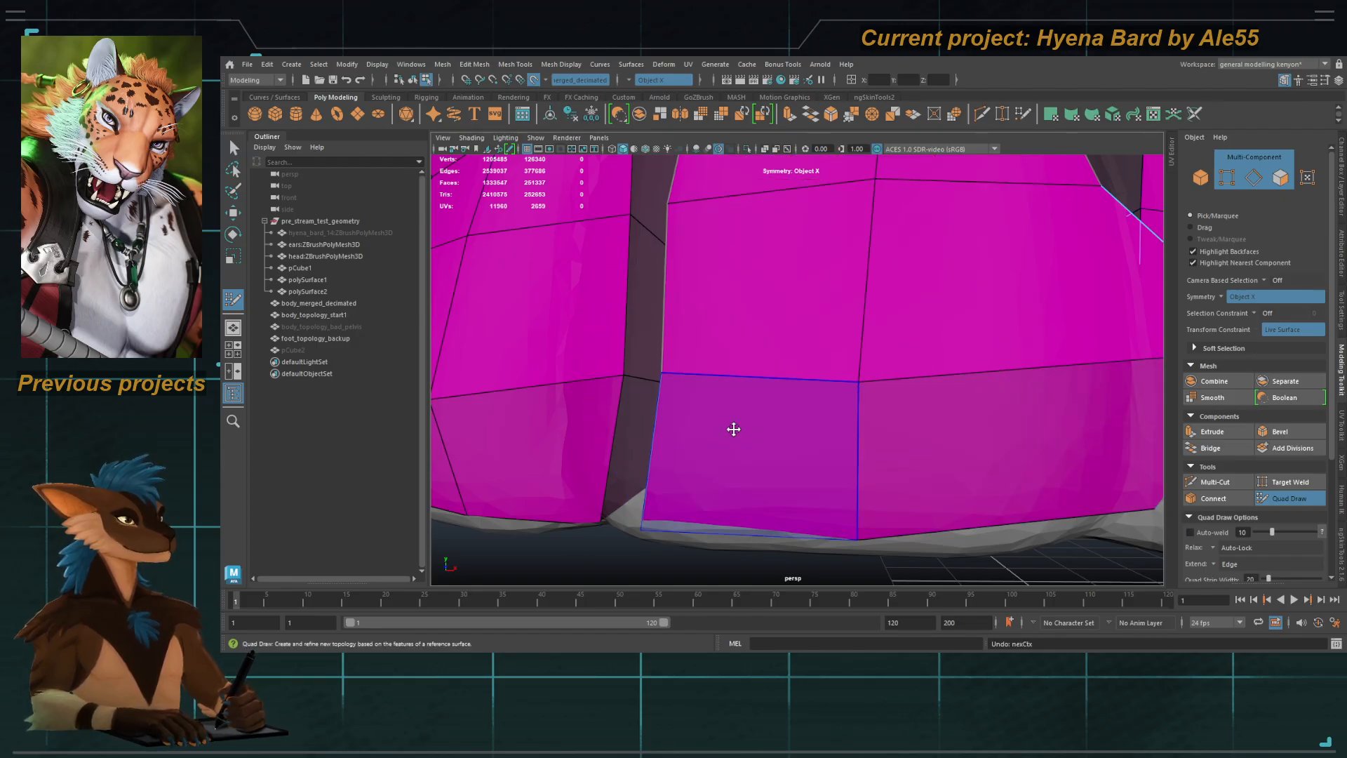
# Step: With Quad Draw's Auto-weld off, reshape the front and lower edge of the middle toe to match the live surface
pyautogui.moveTo(737, 424)
pyautogui.keyDown('alt'); pyautogui.mouseDown()
pyautogui.moveTo(743, 397)
pyautogui.moveTo(806, 355)
pyautogui.moveTo(733, 299)
pyautogui.moveTo(803, 340)
pyautogui.mouseUp(); pyautogui.keyUp('alt')
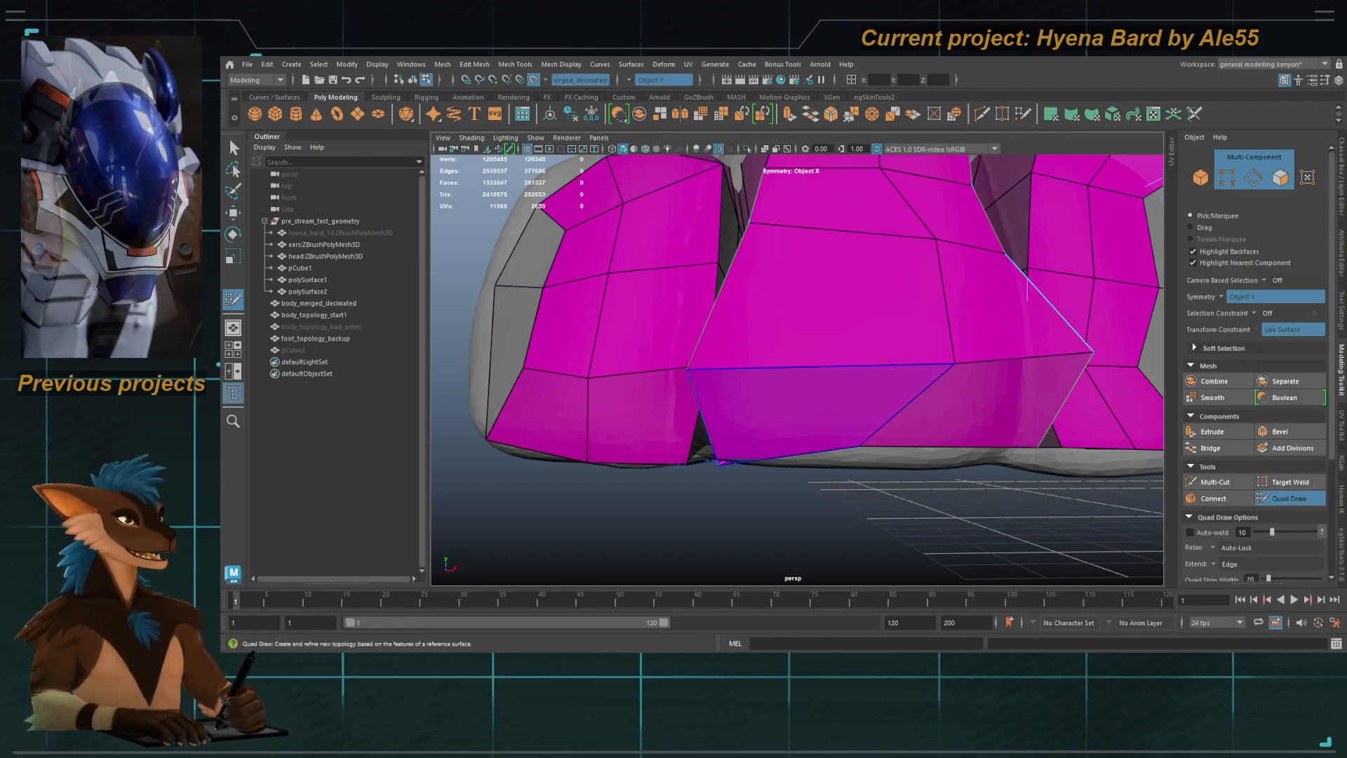
pyautogui.moveTo(767, 391)
pyautogui.keyDown('alt'); pyautogui.mouseDown()
pyautogui.moveTo(784, 378)
pyautogui.moveTo(799, 391)
pyautogui.moveTo(781, 394)
pyautogui.mouseUp(); pyautogui.keyUp('alt')
pyautogui.keyDown('alt'); pyautogui.moveTo(782, 289); pyautogui.dragTo(764, 412); pyautogui.keyUp('alt')
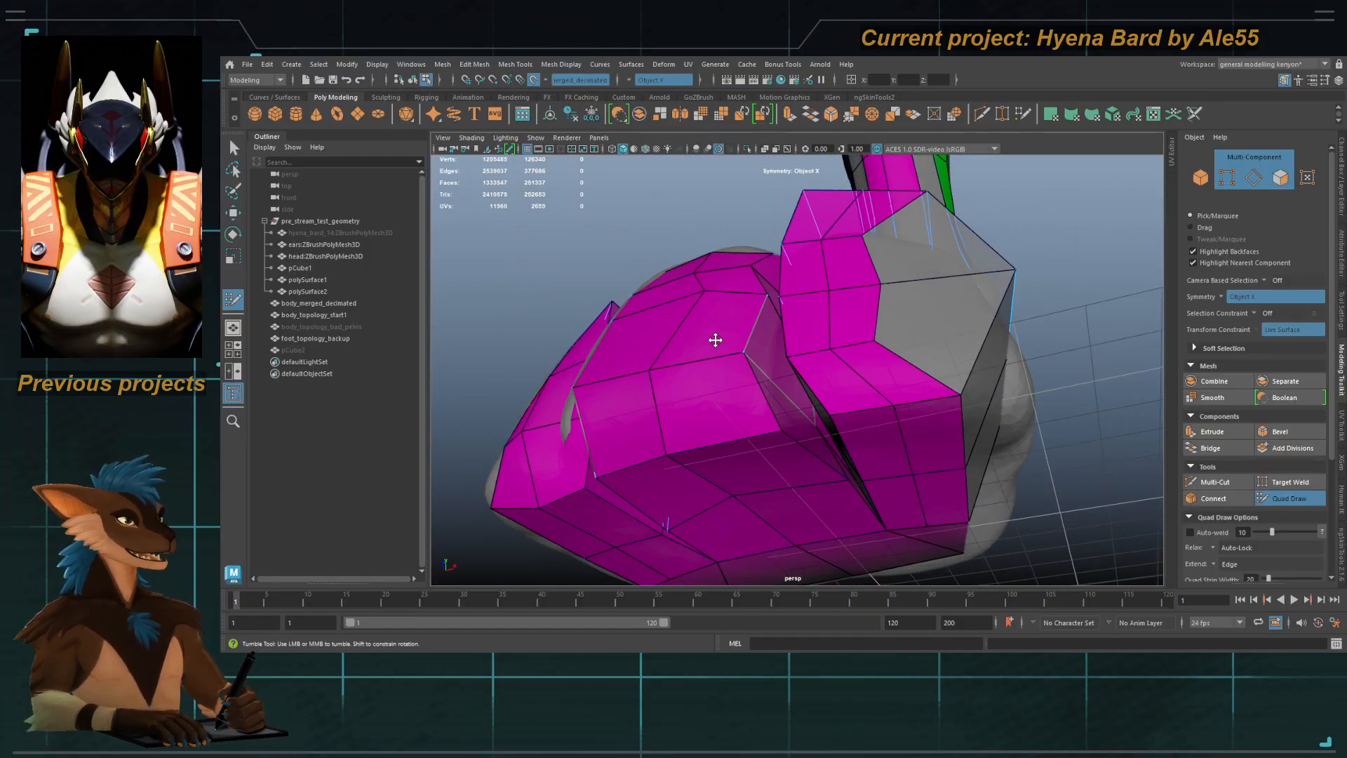
pyautogui.moveTo(755, 351)
pyautogui.keyDown('alt'); pyautogui.mouseDown()
pyautogui.moveTo(737, 378)
pyautogui.moveTo(700, 364)
pyautogui.mouseUp(); pyautogui.keyUp('alt')
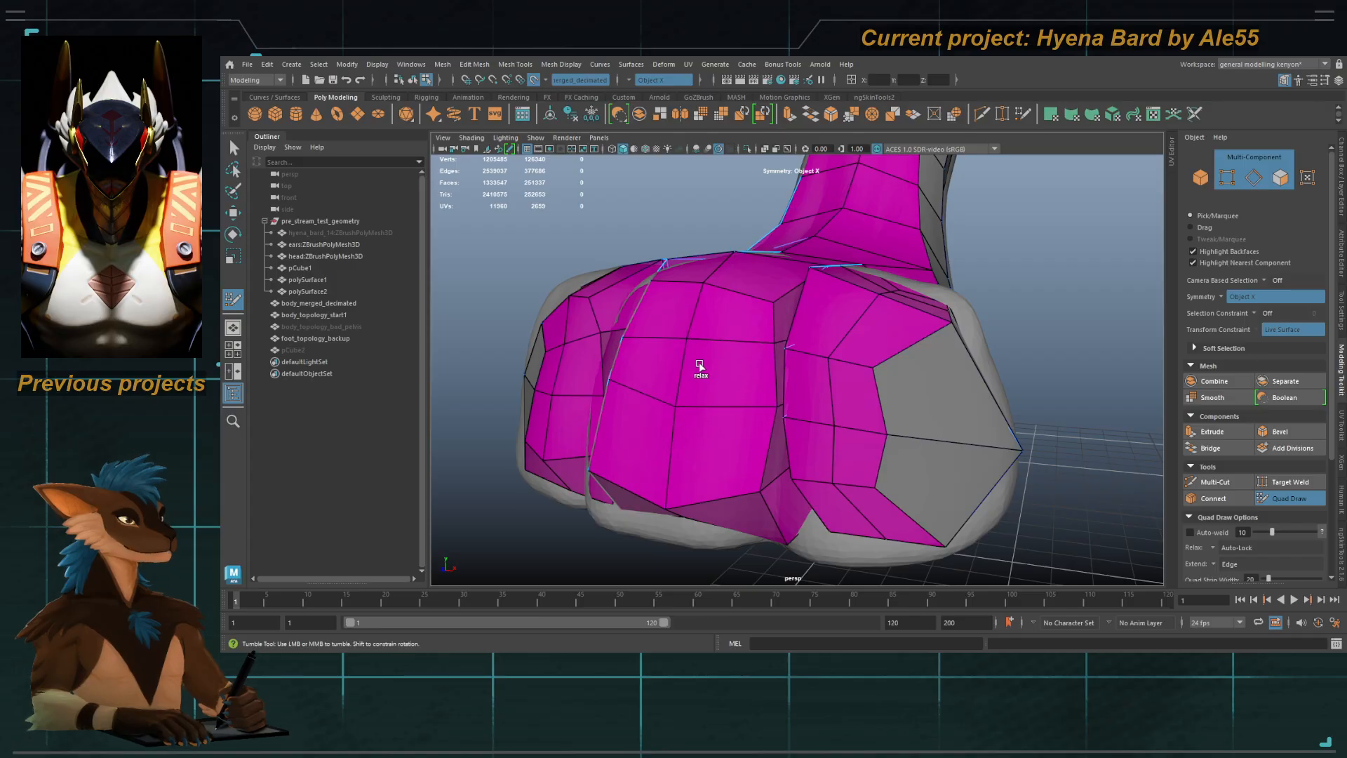
# Step: Relax the inner toe's front and side faces onto the live surface, undoing the moves that fold its lower face
pyautogui.keyDown('shift'); pyautogui.moveTo(853, 423); pyautogui.dragTo(857, 405); pyautogui.keyUp('shift')
pyautogui.moveTo(902, 482)
pyautogui.keyDown('shift'); pyautogui.mouseDown()
pyautogui.moveTo(909, 407)
pyautogui.moveTo(881, 361)
pyautogui.moveTo(852, 347)
pyautogui.mouseUp(); pyautogui.keyUp('shift')
pyautogui.moveTo(869, 402)
pyautogui.keyDown('shift'); pyautogui.mouseDown()
pyautogui.moveTo(902, 355)
pyautogui.moveTo(874, 510)
pyautogui.moveTo(902, 445)
pyautogui.moveTo(877, 343)
pyautogui.mouseUp(); pyautogui.keyUp('shift')
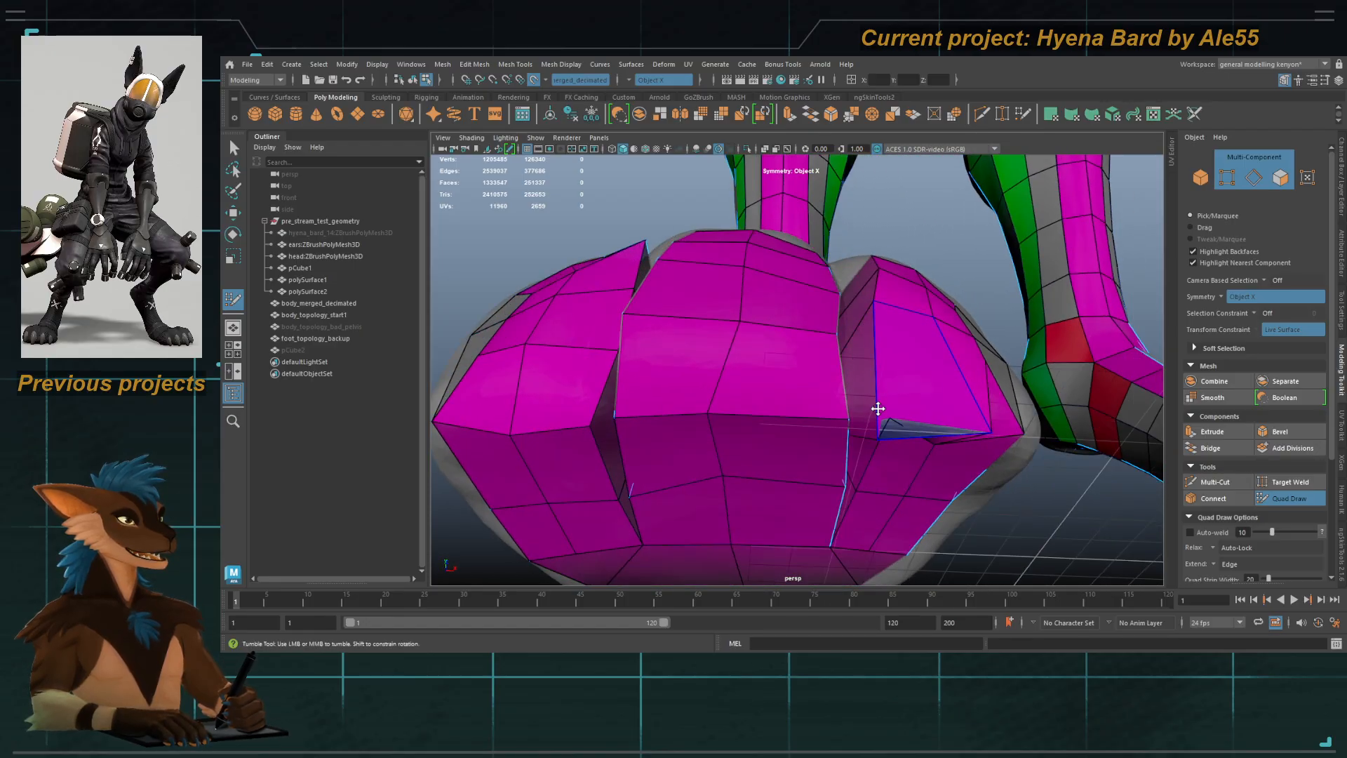
pyautogui.hotkey('ctrl', 'z')
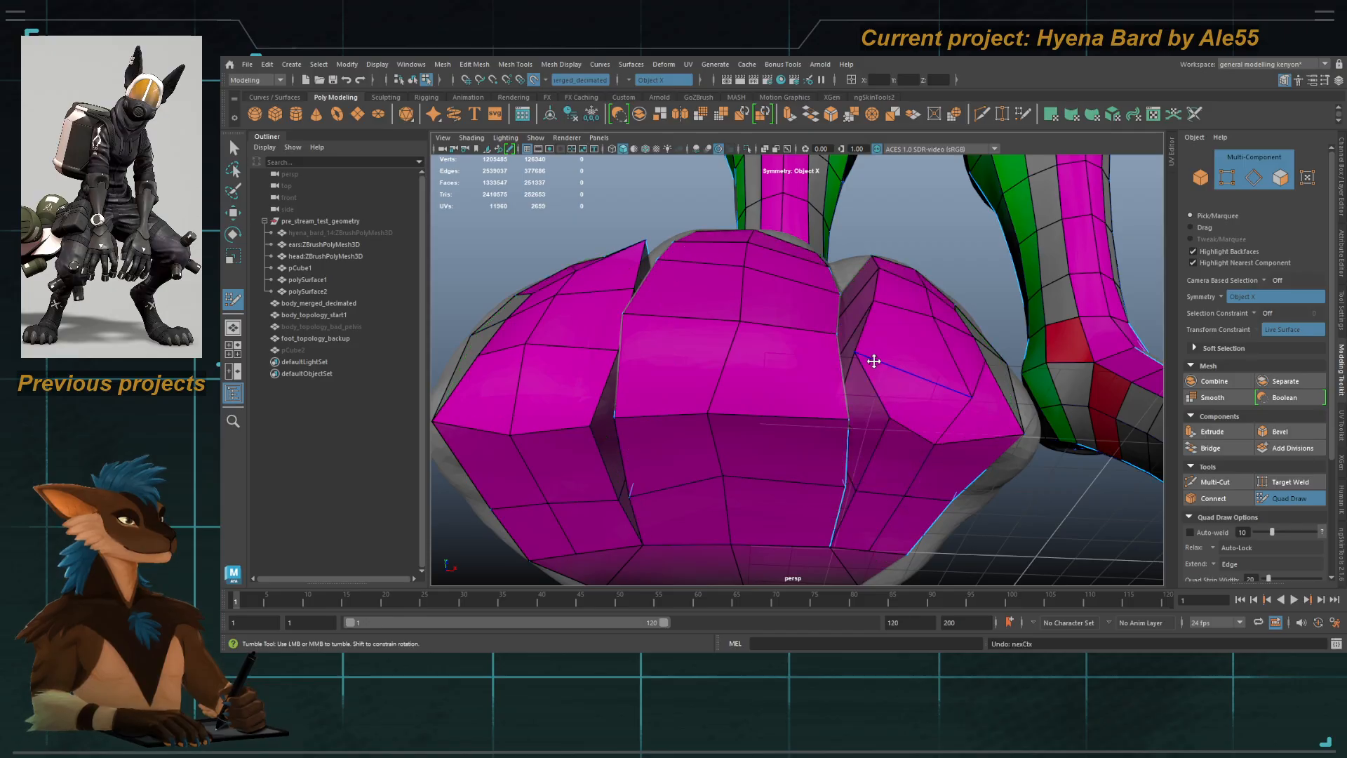
pyautogui.hotkey('ctrl', 'z')
pyautogui.keyDown('alt'); pyautogui.moveTo(894, 387); pyautogui.dragTo(878, 453); pyautogui.keyUp('alt')
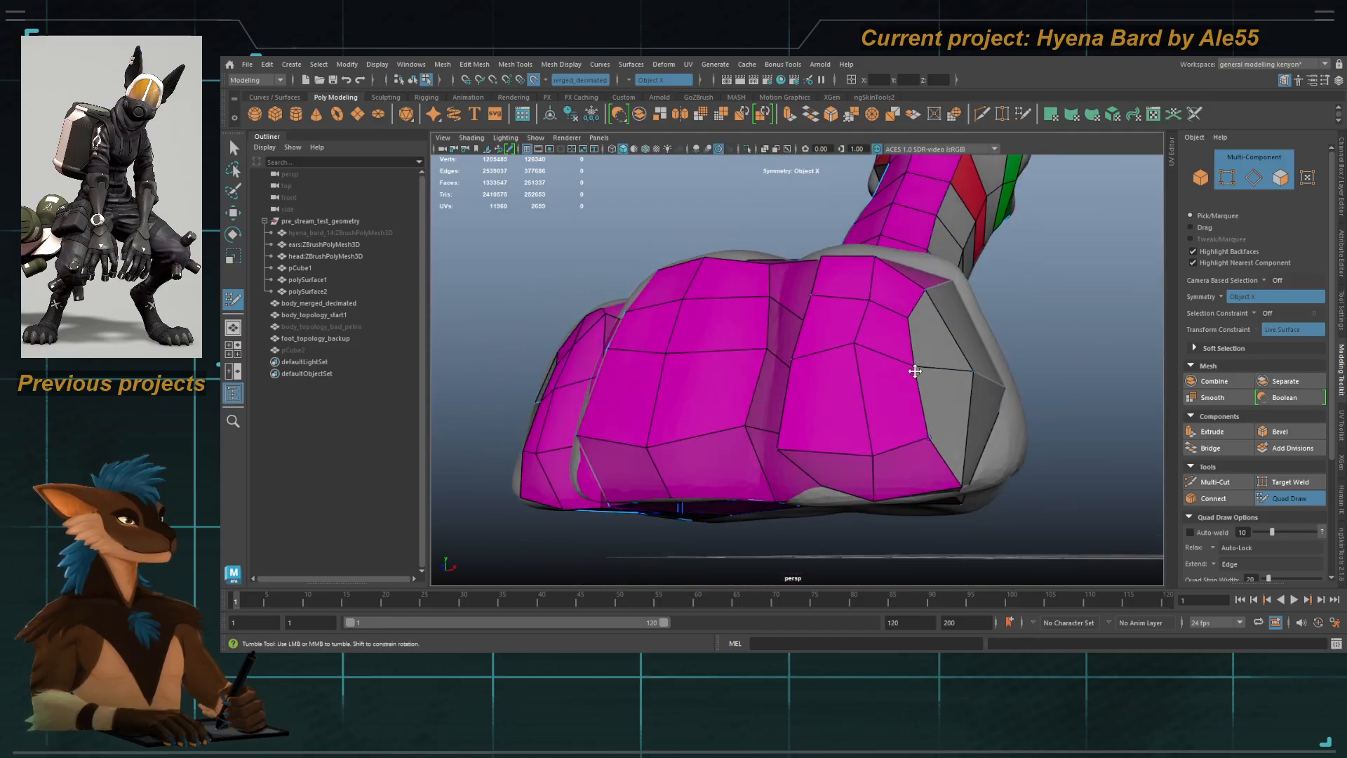
pyautogui.keyDown('alt'); pyautogui.moveTo(866, 379); pyautogui.dragTo(859, 396); pyautogui.keyUp('alt')
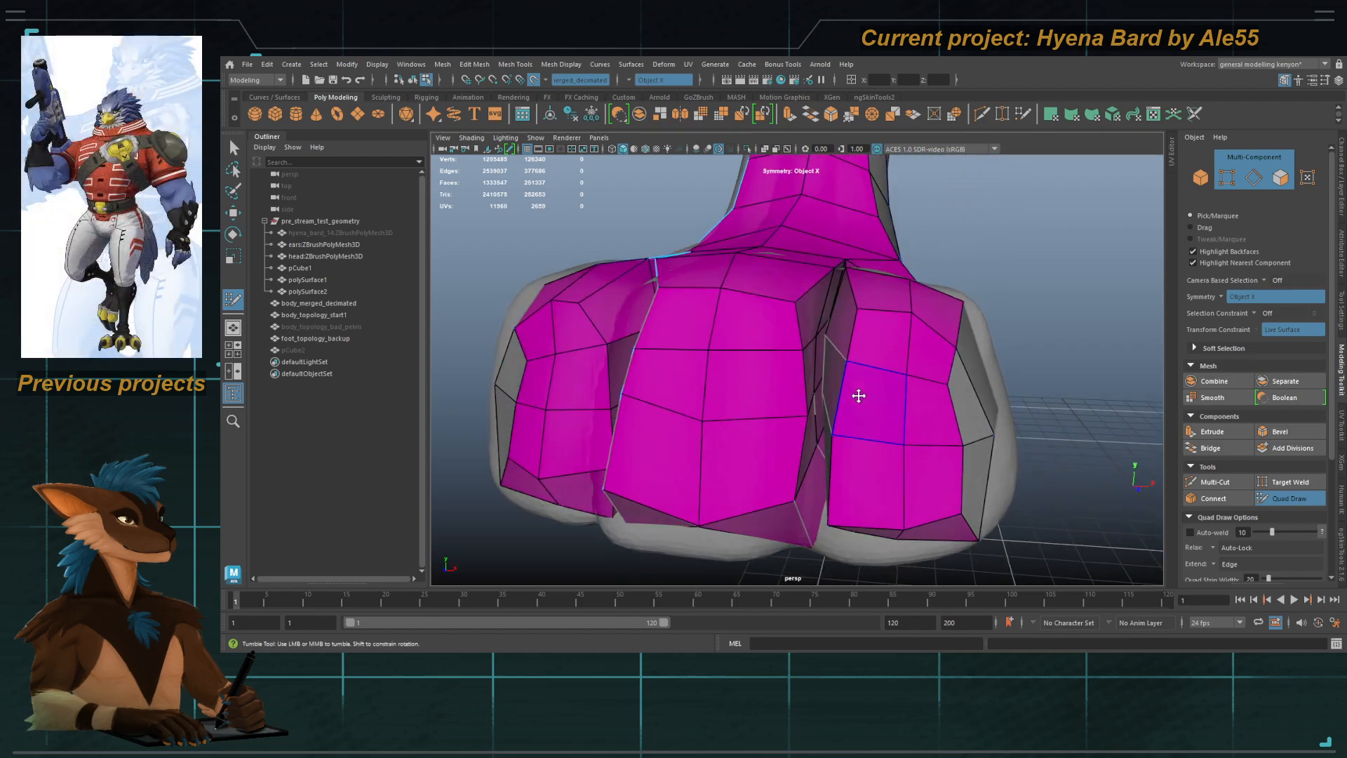
# Step: Relax the faces on the sole, toe tips and tops of the toes to even out their spacing over the sculpt
pyautogui.keyDown('alt'); pyautogui.moveTo(758, 372); pyautogui.dragTo(802, 309); pyautogui.keyUp('alt')
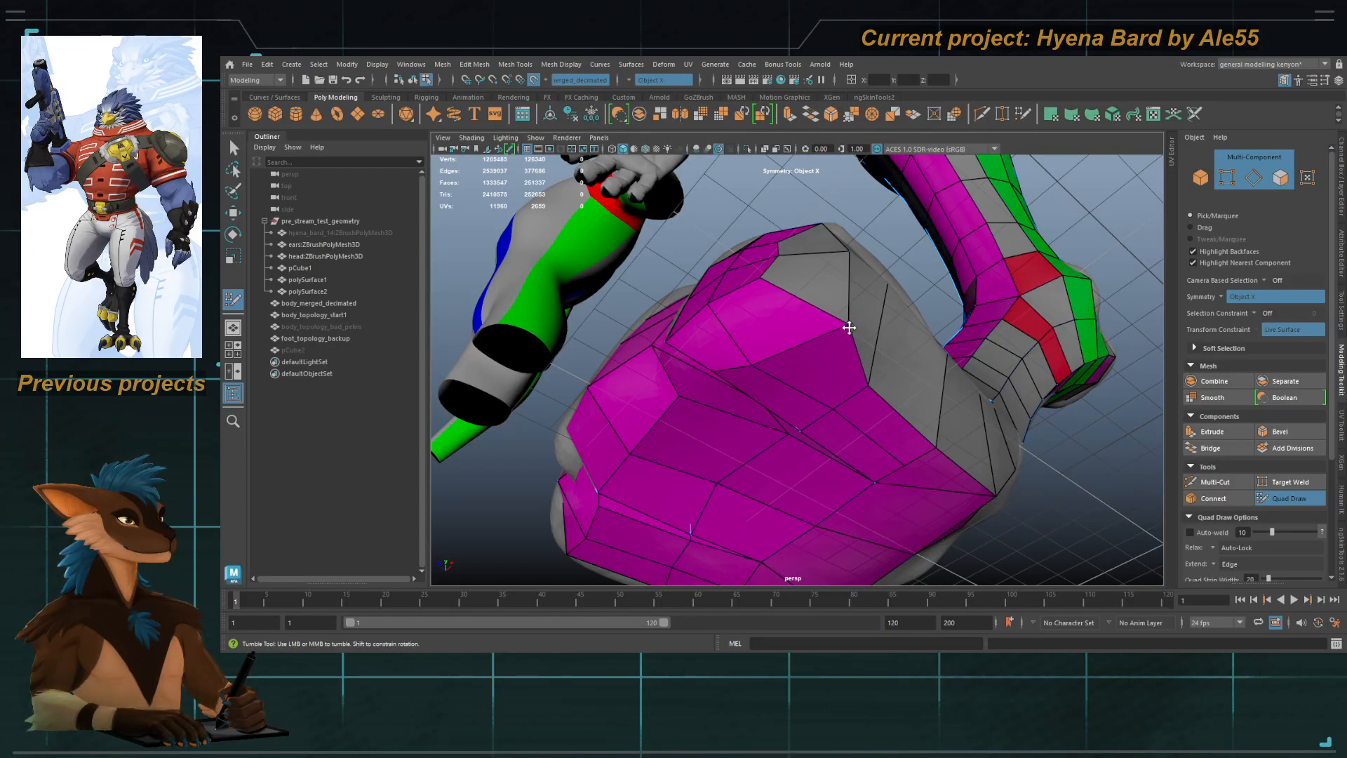
pyautogui.keyDown('alt'); pyautogui.moveTo(757, 355); pyautogui.dragTo(841, 379); pyautogui.keyUp('alt')
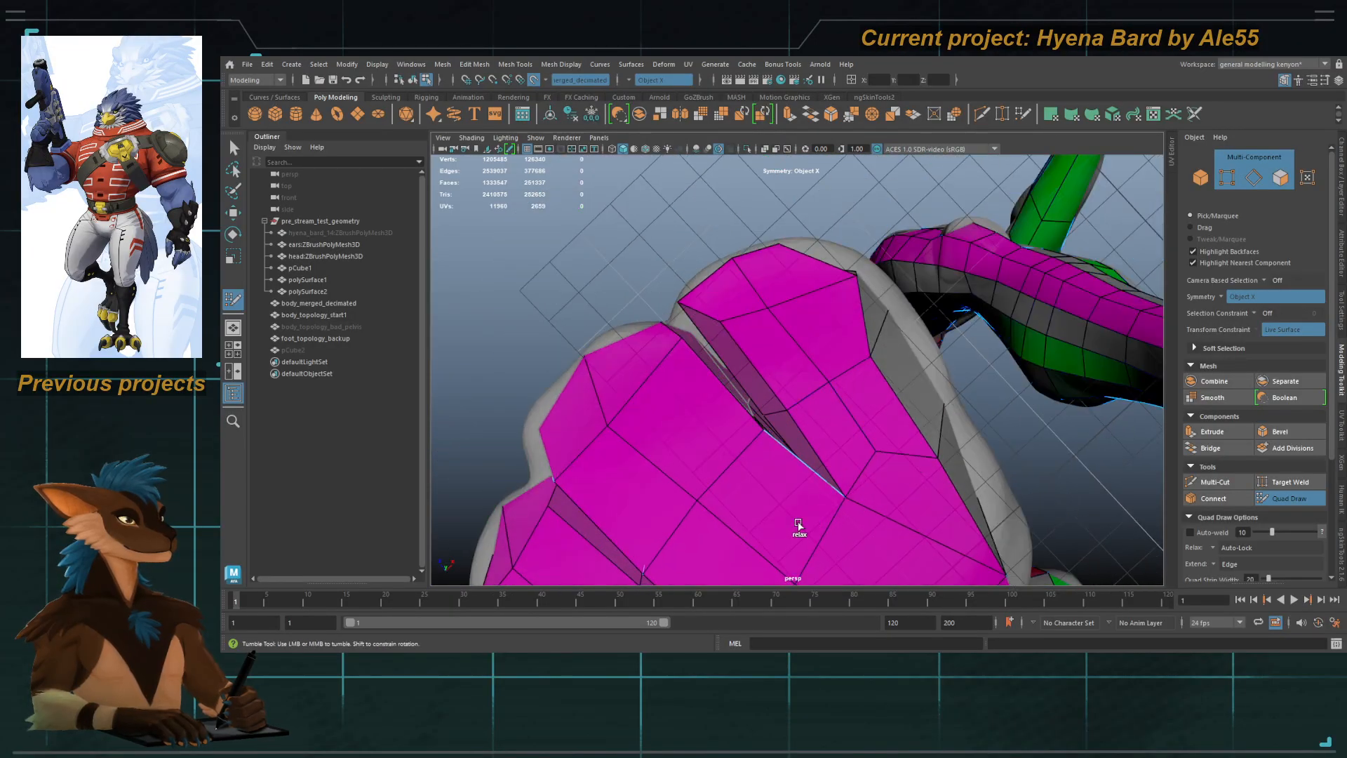
pyautogui.keyDown('alt'); pyautogui.moveTo(654, 410); pyautogui.dragTo(744, 535); pyautogui.keyUp('alt')
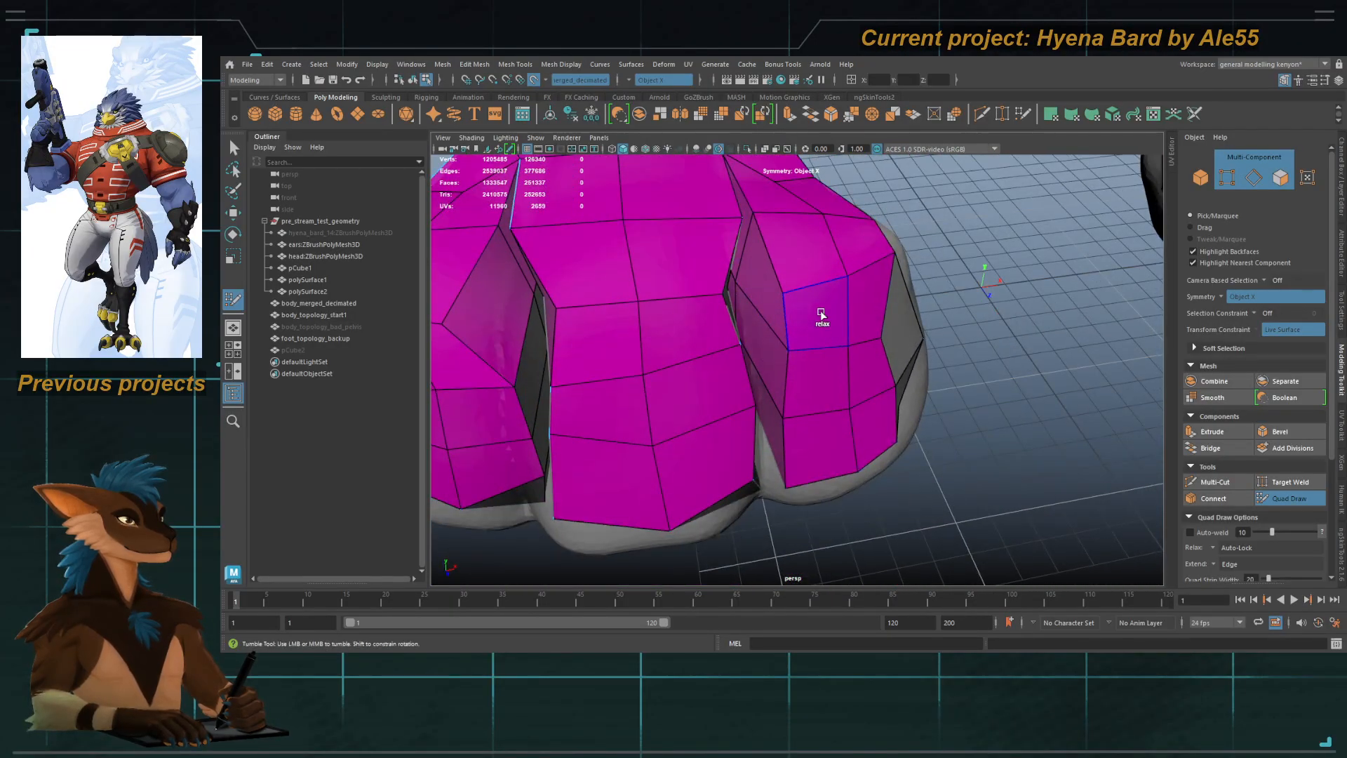
pyautogui.keyDown('alt'); pyautogui.moveTo(895, 337); pyautogui.dragTo(830, 366); pyautogui.keyUp('alt')
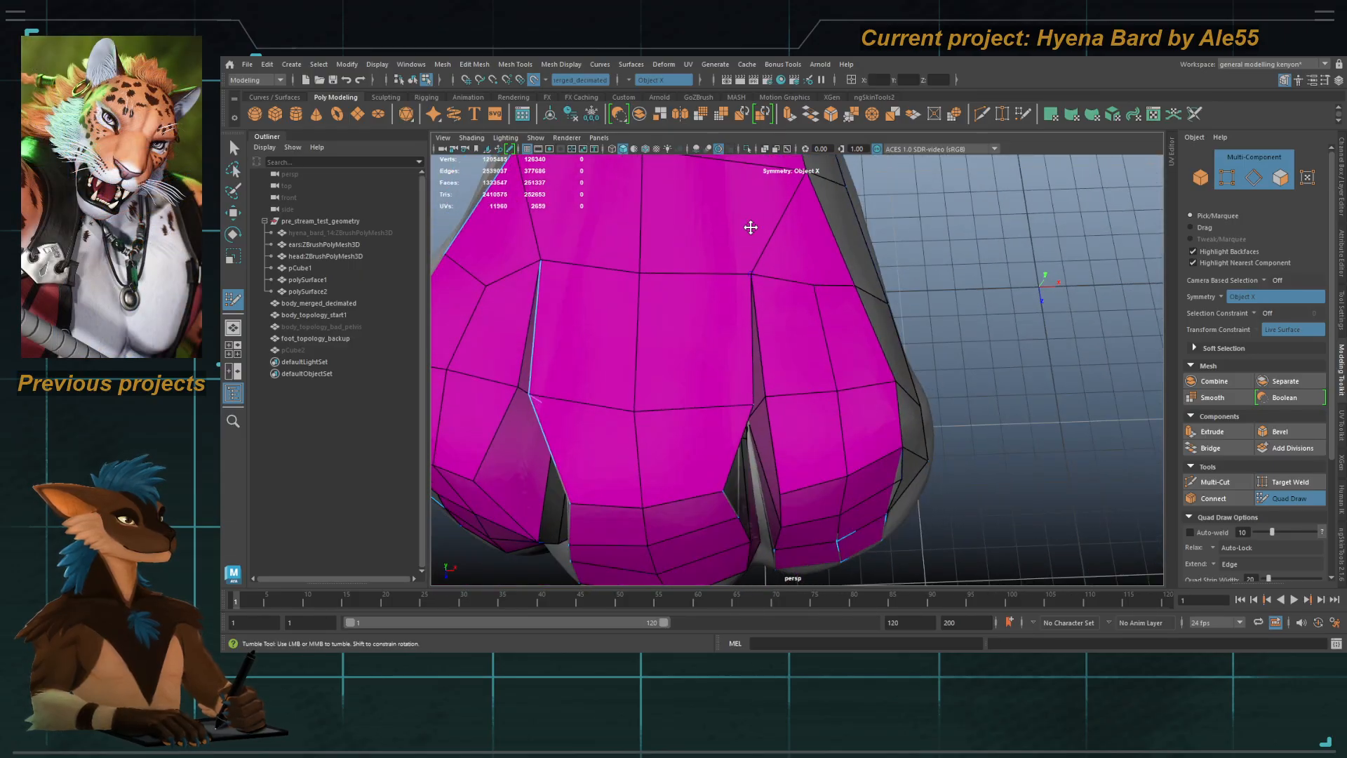
pyautogui.keyDown('alt'); pyautogui.moveTo(751, 227); pyautogui.dragTo(818, 272, button='middle'); pyautogui.keyUp('alt')
pyautogui.moveTo(571, 313)
pyautogui.keyDown('alt'); pyautogui.mouseDown()
pyautogui.moveTo(613, 355)
pyautogui.moveTo(718, 276)
pyautogui.moveTo(778, 262)
pyautogui.moveTo(703, 532)
pyautogui.moveTo(629, 341)
pyautogui.moveTo(646, 365)
pyautogui.mouseUp(); pyautogui.keyUp('alt')
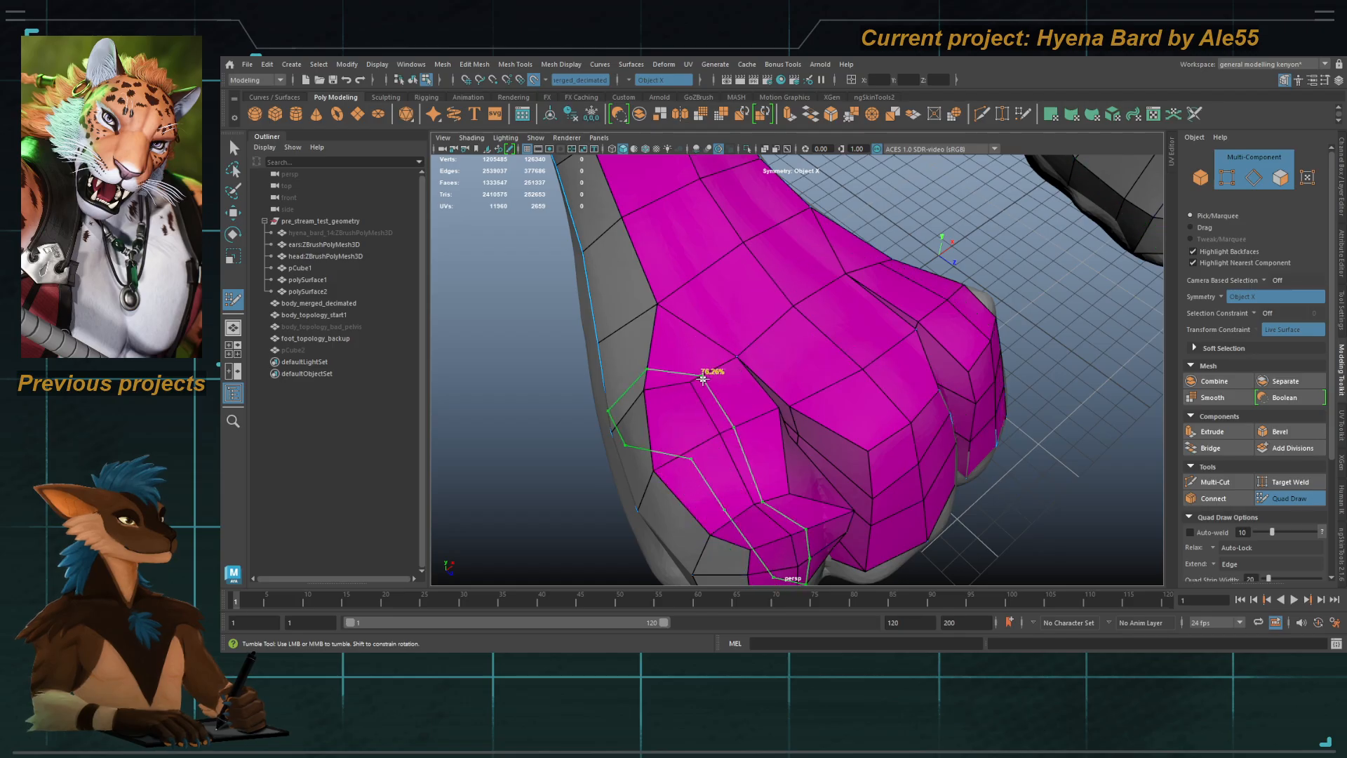
# Step: Examine the three toes, the sole and the foot's sides from several angles against the live sculpt
pyautogui.keyDown('alt'); pyautogui.moveTo(736, 367); pyautogui.dragTo(772, 336); pyautogui.keyUp('alt')
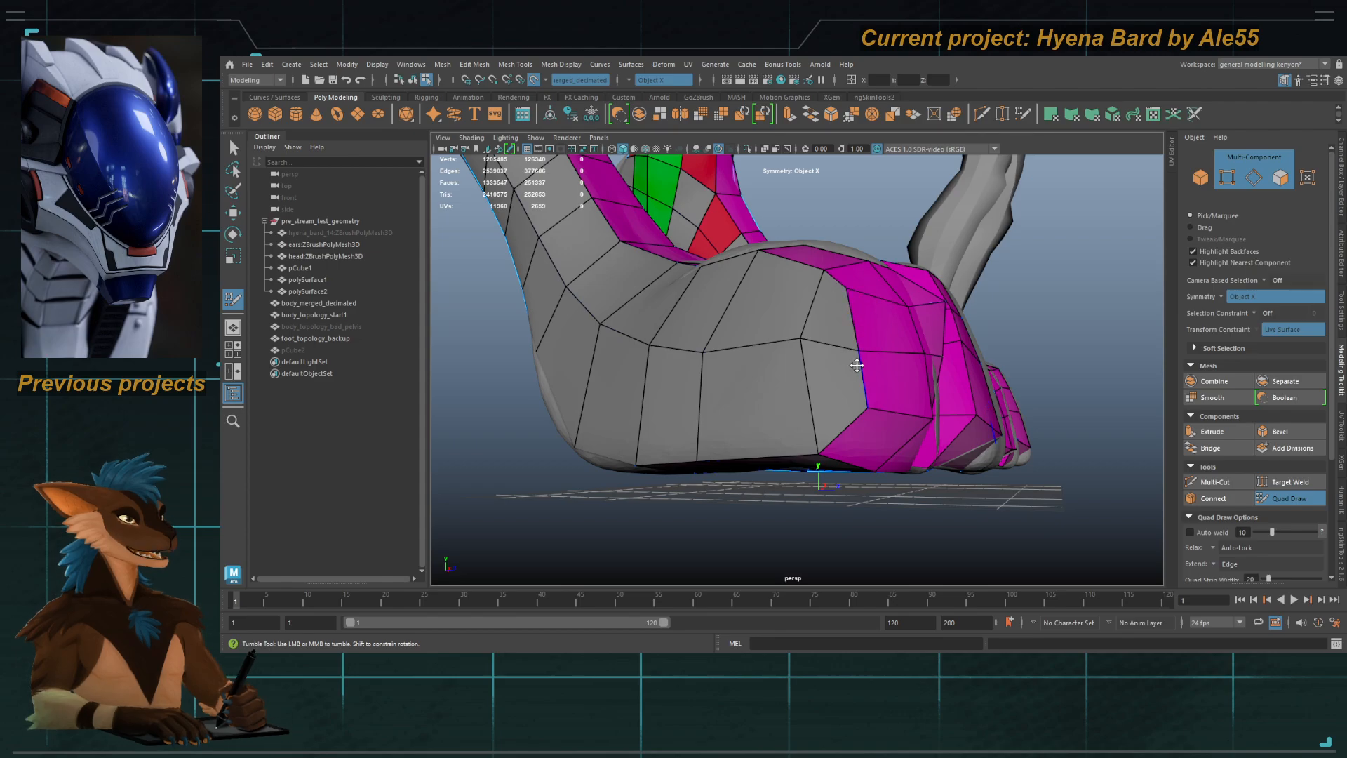
pyautogui.keyDown('alt'); pyautogui.moveTo(860, 400); pyautogui.dragTo(734, 383); pyautogui.keyUp('alt')
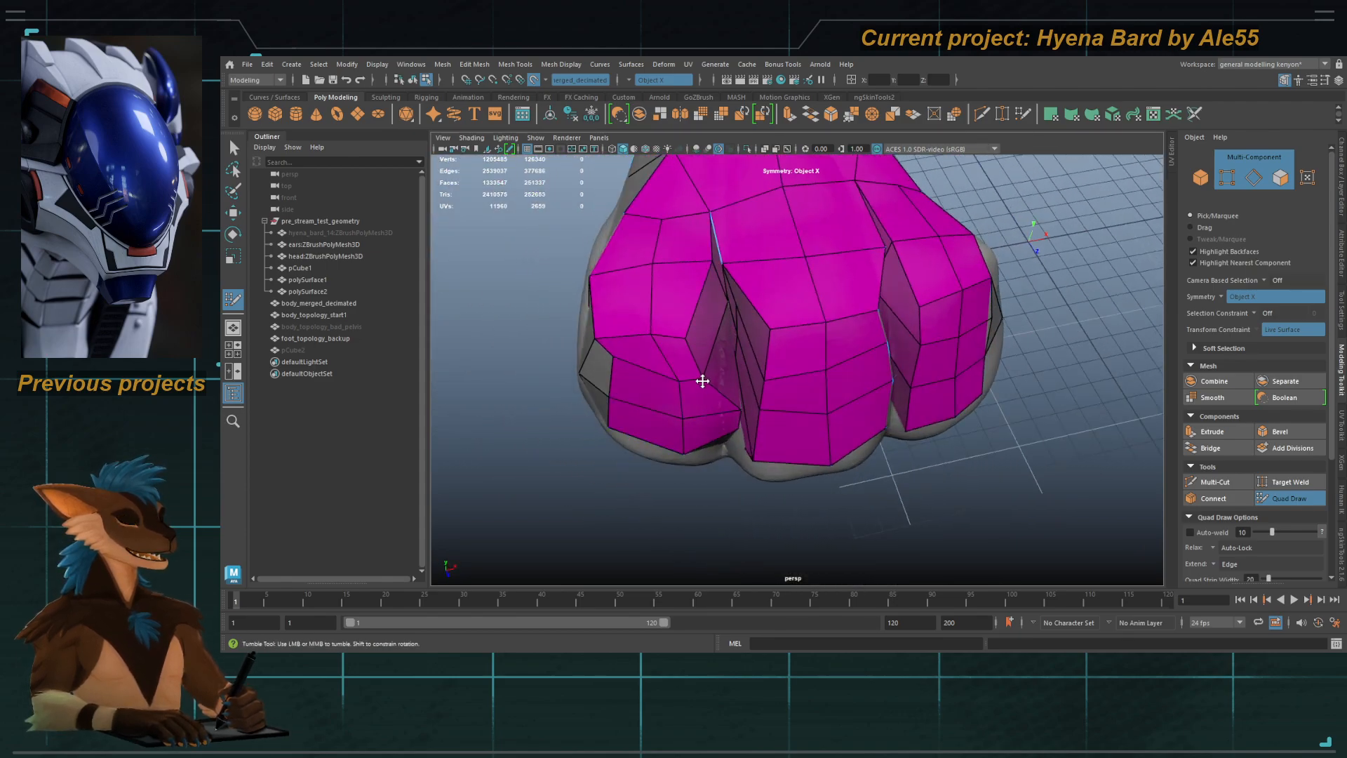
pyautogui.keyDown('alt'); pyautogui.moveTo(716, 337); pyautogui.dragTo(691, 336); pyautogui.keyUp('alt')
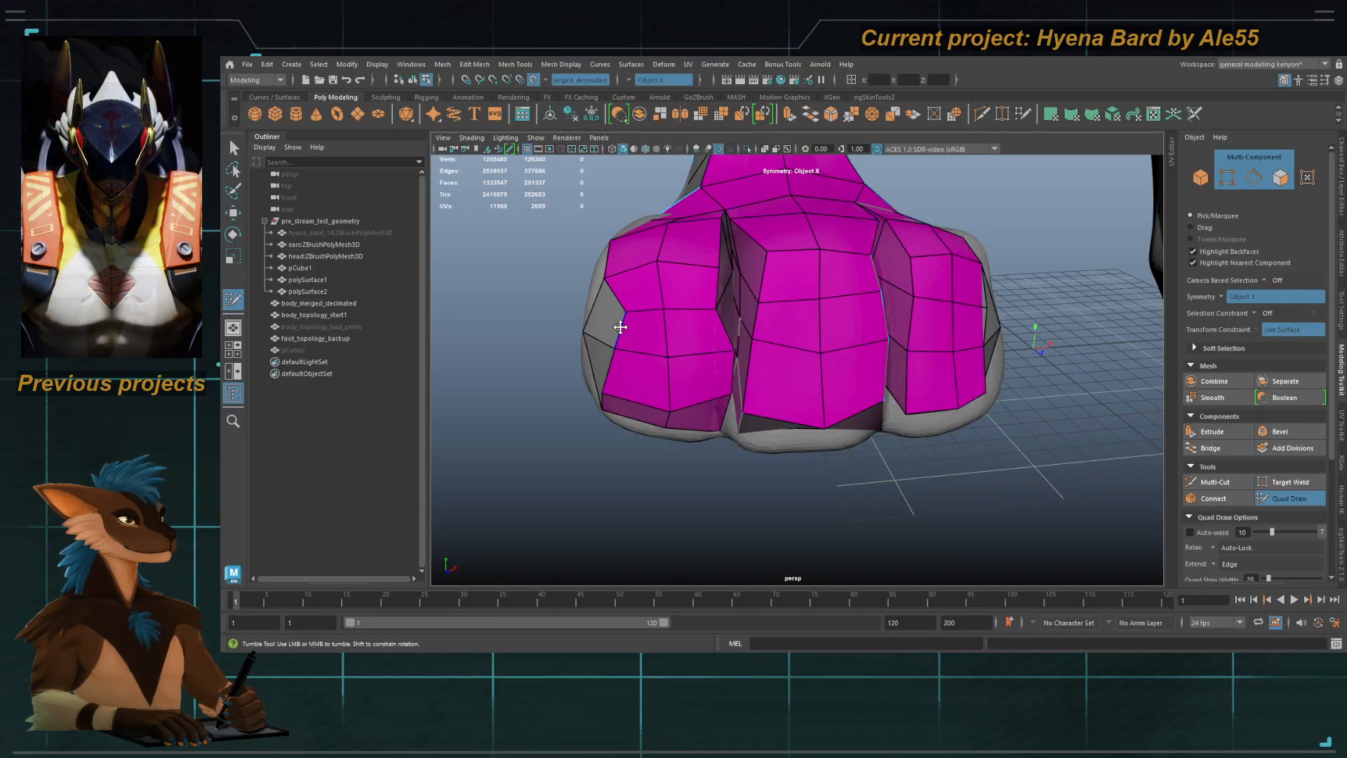
pyautogui.keyDown('alt'); pyautogui.moveTo(600, 309); pyautogui.dragTo(603, 322); pyautogui.keyUp('alt')
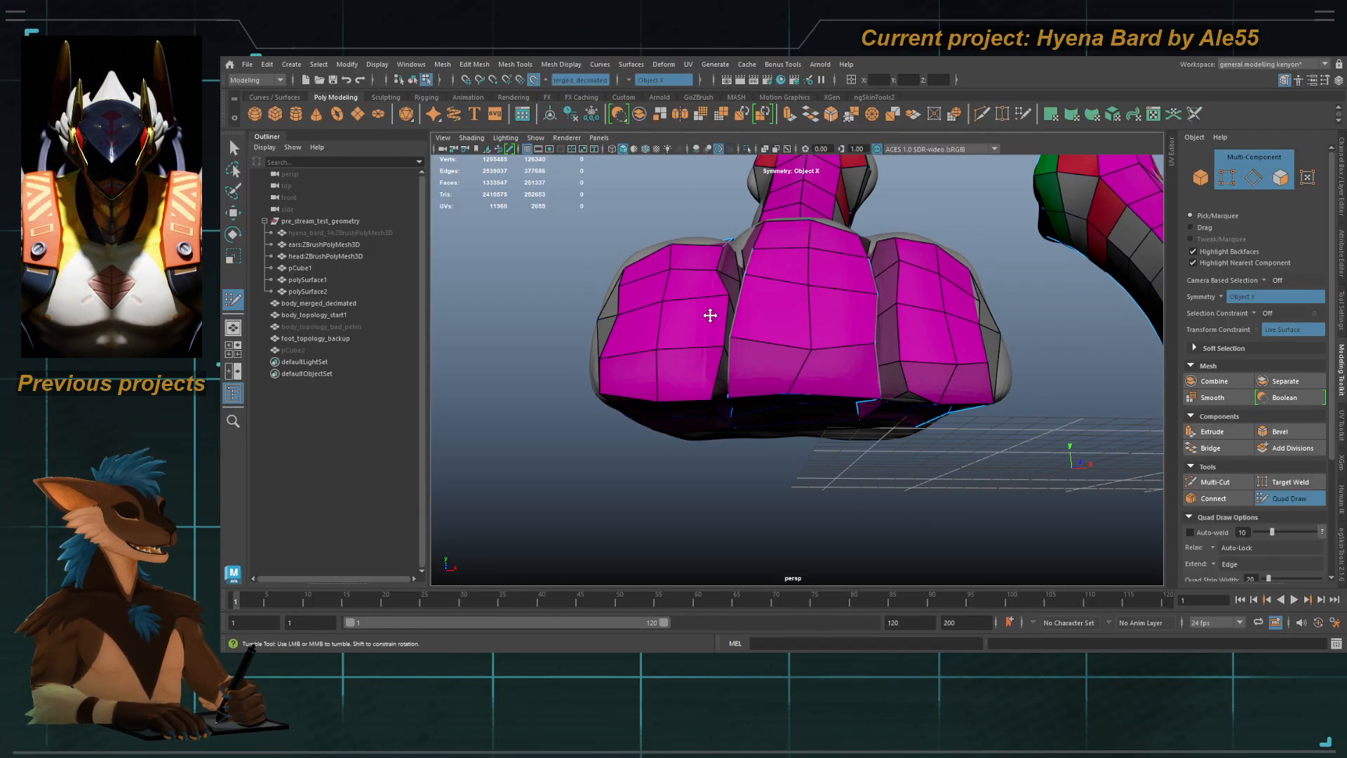
pyautogui.moveTo(724, 307)
pyautogui.keyDown('alt'); pyautogui.mouseDown()
pyautogui.moveTo(766, 336)
pyautogui.moveTo(762, 323)
pyautogui.moveTo(694, 367)
pyautogui.moveTo(723, 323)
pyautogui.mouseUp(); pyautogui.keyUp('alt')
pyautogui.keyDown('alt'); pyautogui.moveTo(712, 381); pyautogui.dragTo(749, 334); pyautogui.keyUp('alt')
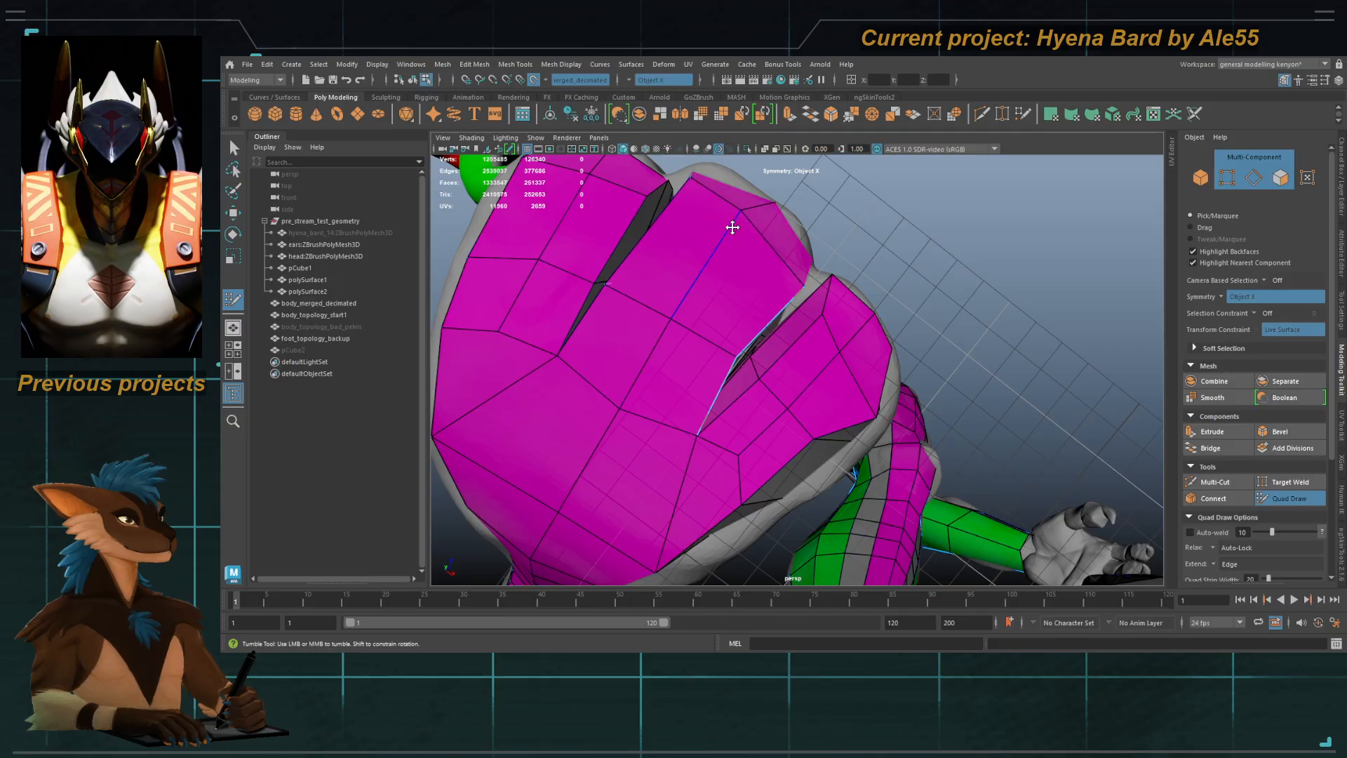
pyautogui.keyDown('alt'); pyautogui.moveTo(799, 279); pyautogui.dragTo(754, 321); pyautogui.keyUp('alt')
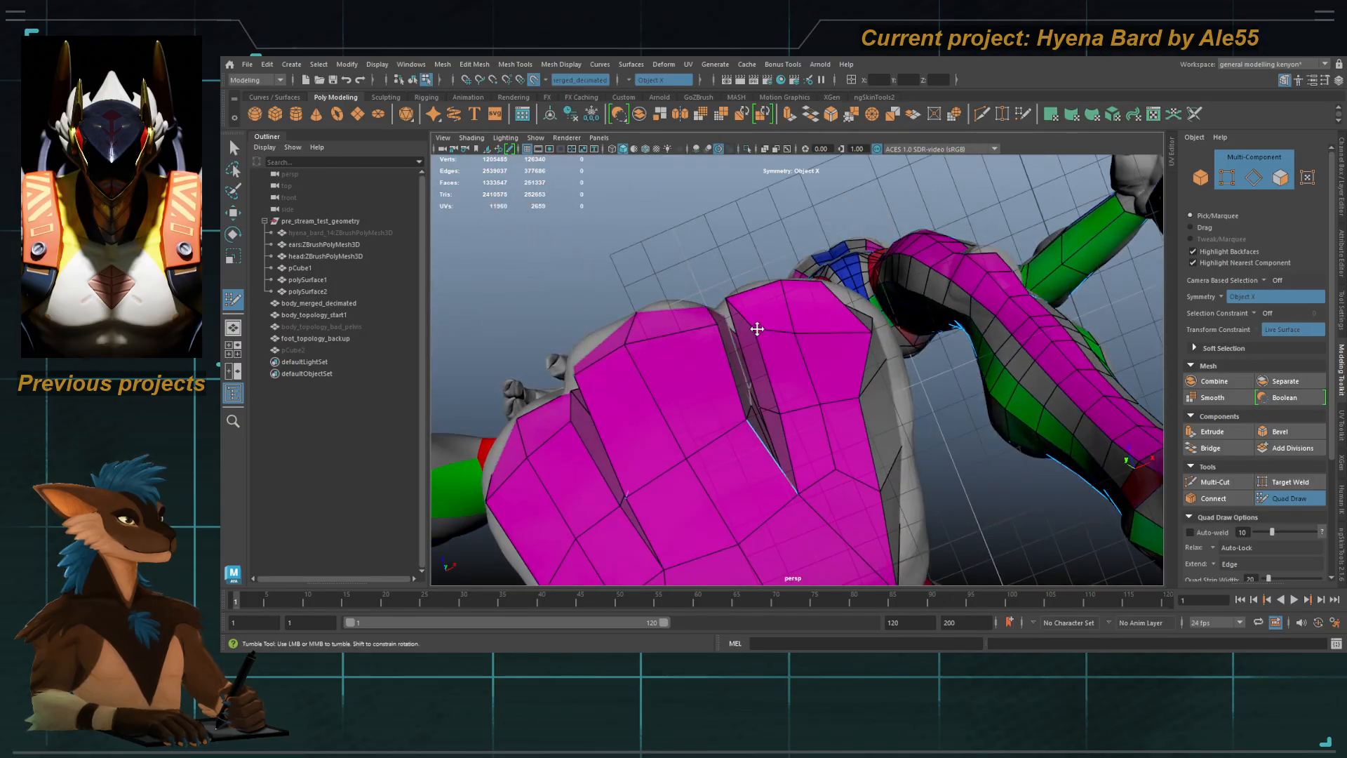
pyautogui.moveTo(853, 414); pyautogui.dragTo(751, 460)
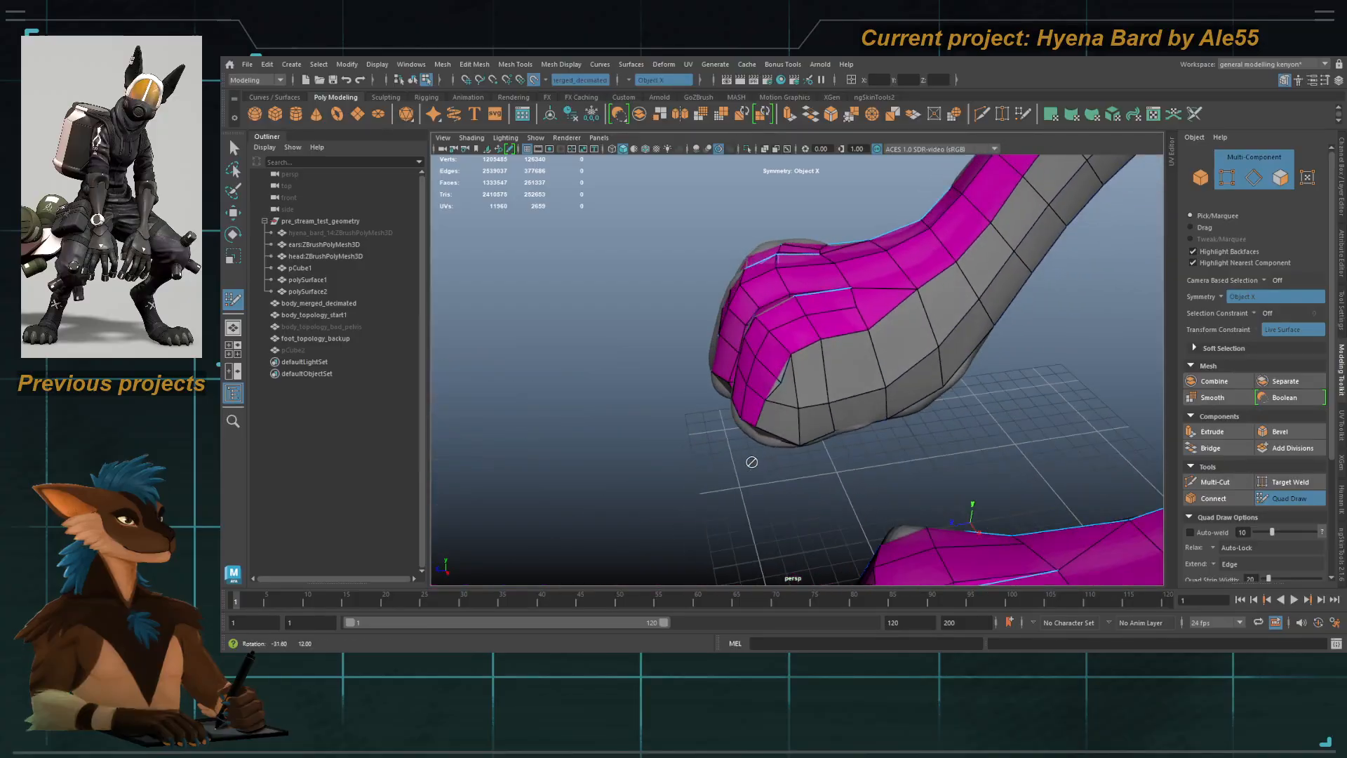
# Step: Insert an edge loop around the lower leg near the foot and relax the surrounding faces onto the sculpt
pyautogui.keyDown('alt'); pyautogui.moveTo(752, 460); pyautogui.dragTo(717, 426, button='middle'); pyautogui.keyUp('alt')
pyautogui.keyDown('alt'); pyautogui.moveTo(716, 426); pyautogui.dragTo(714, 398); pyautogui.keyUp('alt')
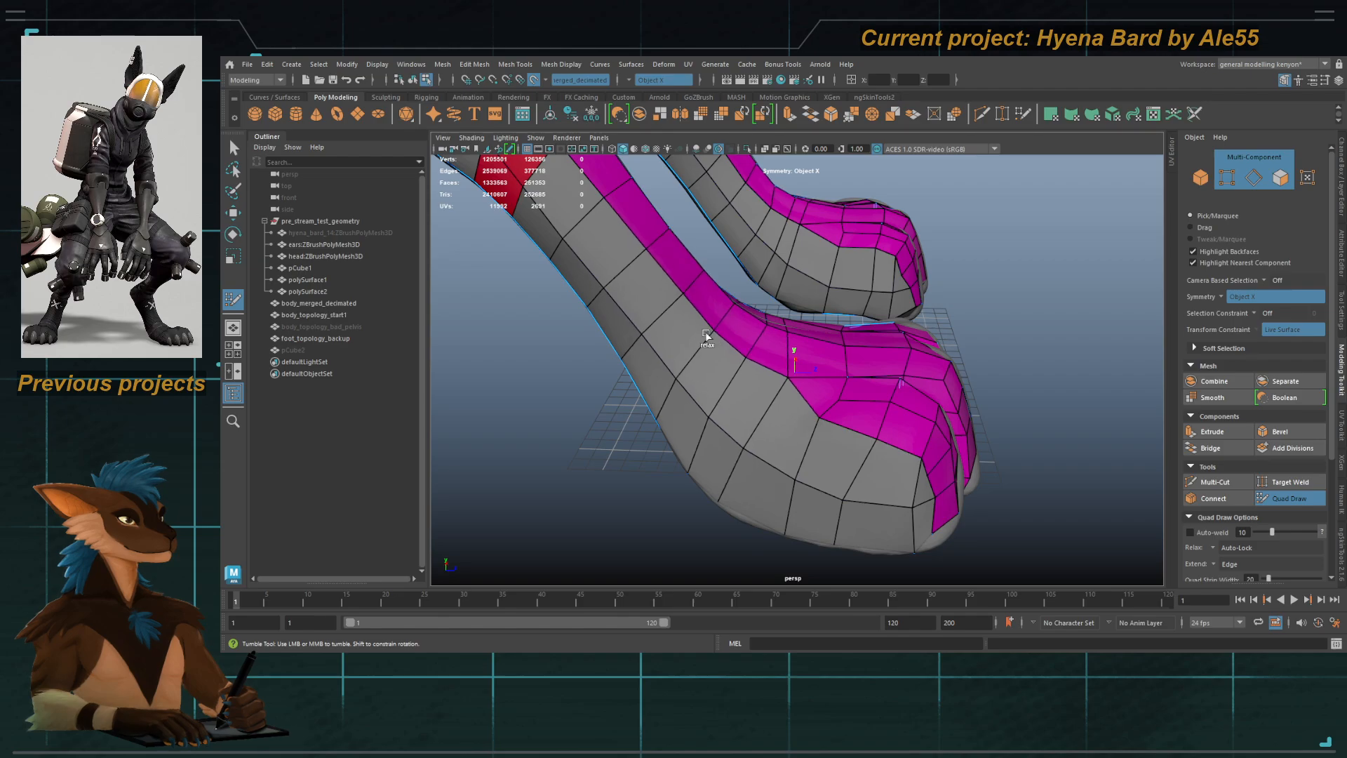
pyautogui.keyDown('alt'); pyautogui.moveTo(707, 335); pyautogui.dragTo(788, 313); pyautogui.keyUp('alt')
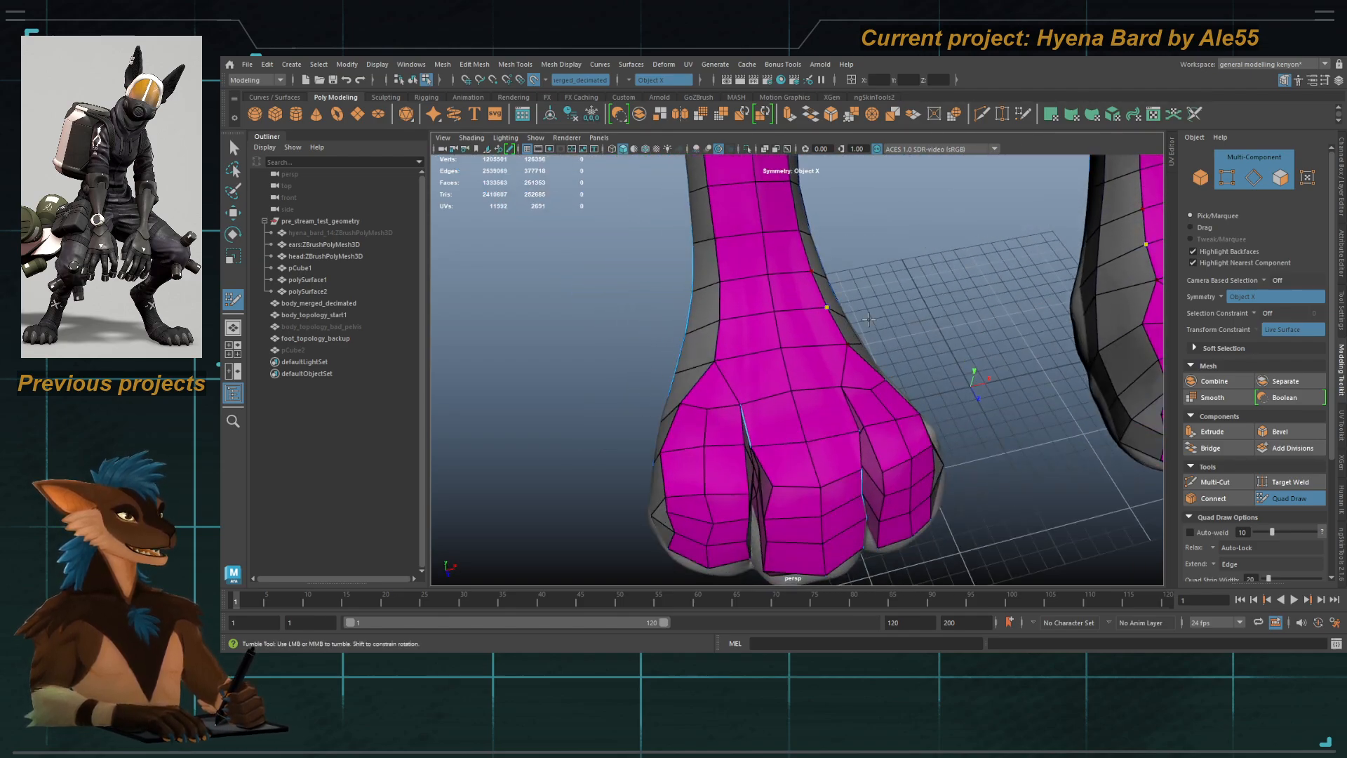
pyautogui.moveTo(869, 319)
pyautogui.keyDown('alt'); pyautogui.mouseDown()
pyautogui.moveTo(857, 360)
pyautogui.moveTo(805, 388)
pyautogui.moveTo(809, 407)
pyautogui.moveTo(938, 325)
pyautogui.moveTo(899, 420)
pyautogui.moveTo(869, 382)
pyautogui.moveTo(828, 388)
pyautogui.mouseUp(); pyautogui.keyUp('alt')
pyautogui.keyDown('alt'); pyautogui.moveTo(885, 284); pyautogui.dragTo(731, 385); pyautogui.keyUp('alt')
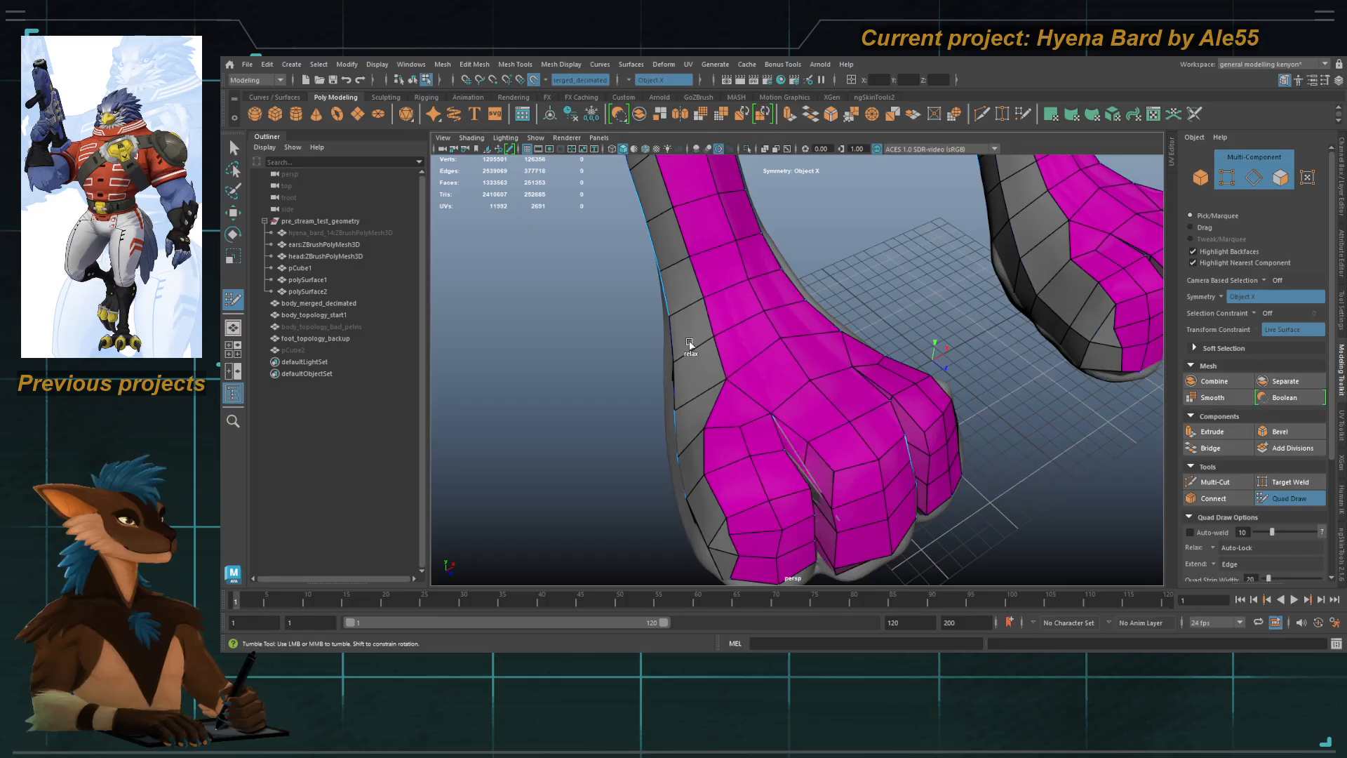
pyautogui.keyDown('alt'); pyautogui.moveTo(688, 343); pyautogui.dragTo(681, 428); pyautogui.keyUp('alt')
pyautogui.keyDown('alt'); pyautogui.moveTo(671, 369); pyautogui.dragTo(694, 302, button='right'); pyautogui.keyUp('alt')
pyautogui.keyDown('alt'); pyautogui.moveTo(694, 302); pyautogui.dragTo(713, 330); pyautogui.keyUp('alt')
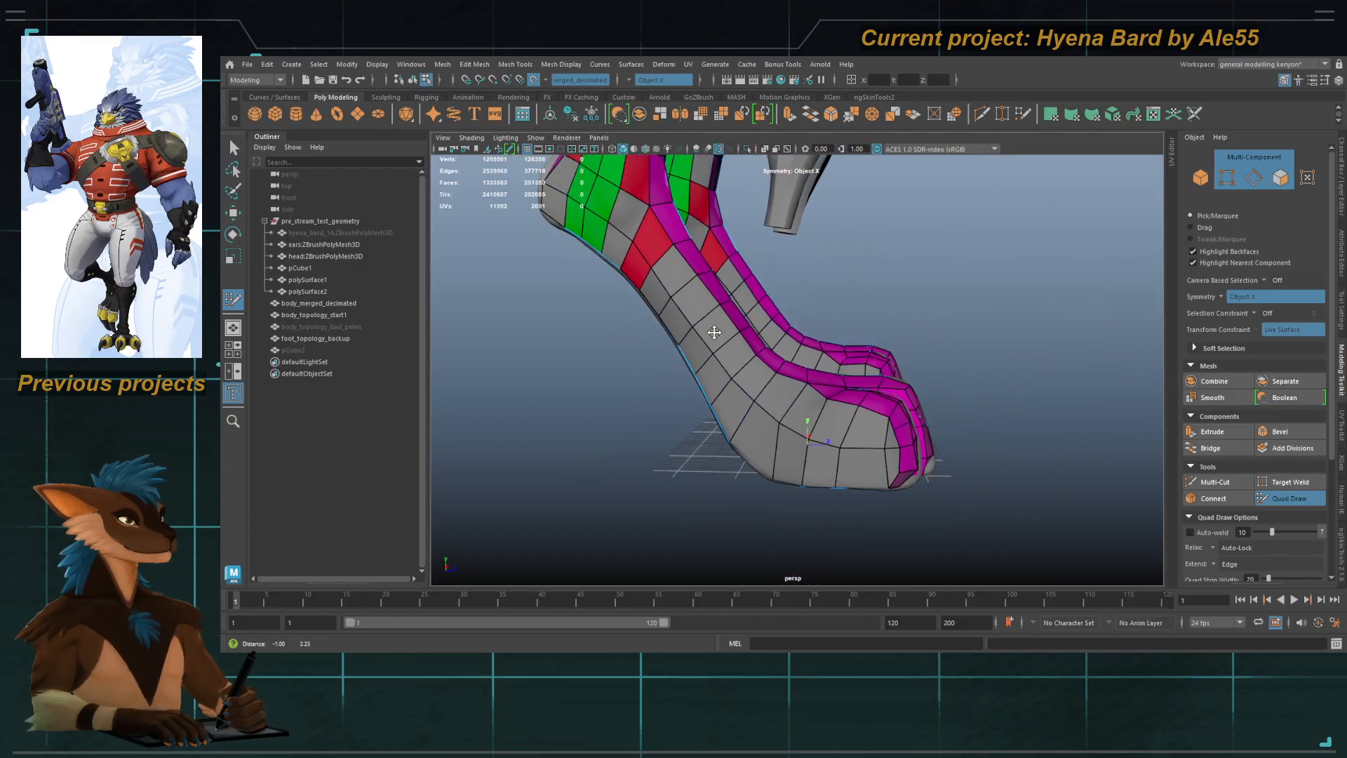
pyautogui.keyDown('alt'); pyautogui.moveTo(713, 331); pyautogui.dragTo(761, 420, button='middle'); pyautogui.keyUp('alt')
pyautogui.keyDown('alt'); pyautogui.moveTo(706, 358); pyautogui.dragTo(742, 376); pyautogui.keyUp('alt')
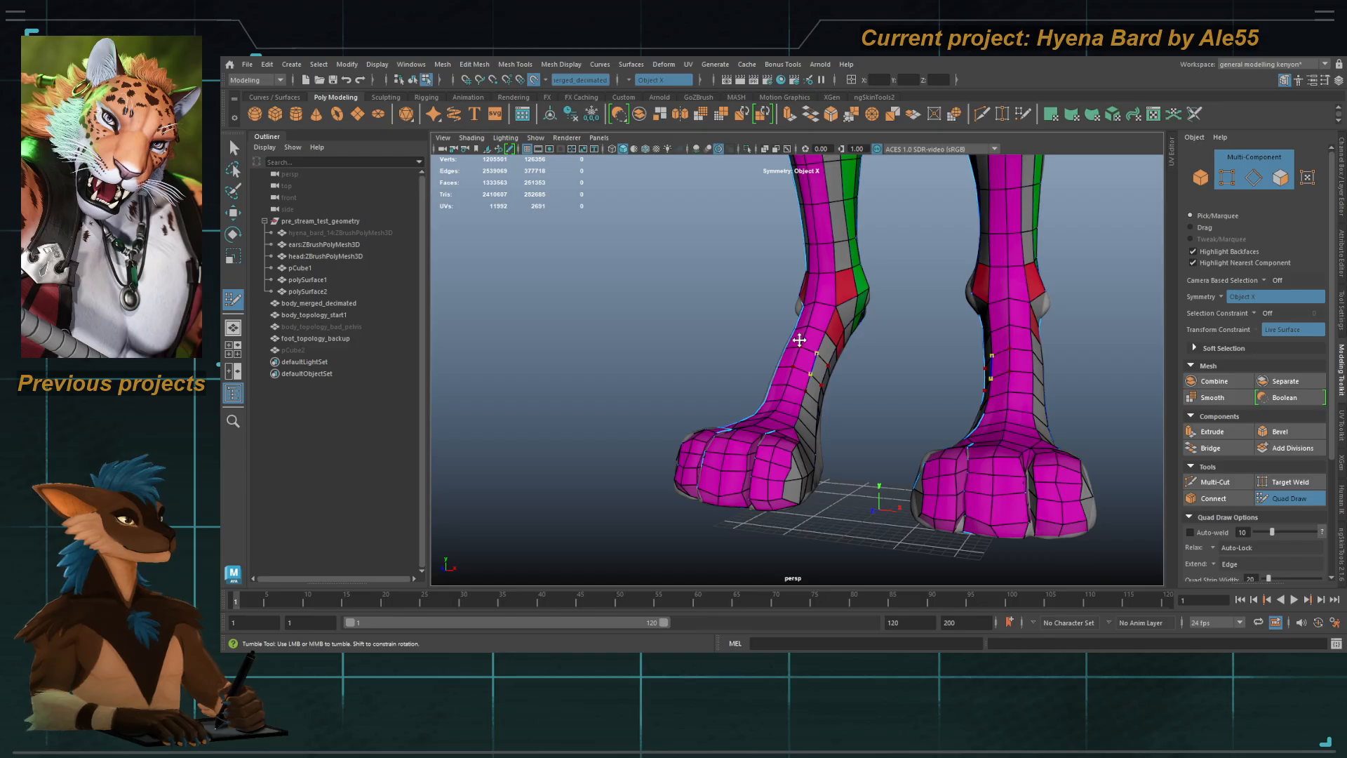
# Step: Leave Quad Draw, isolate foot_topology_backup and preview its toes in smooth mesh display
pyautogui.press('q')
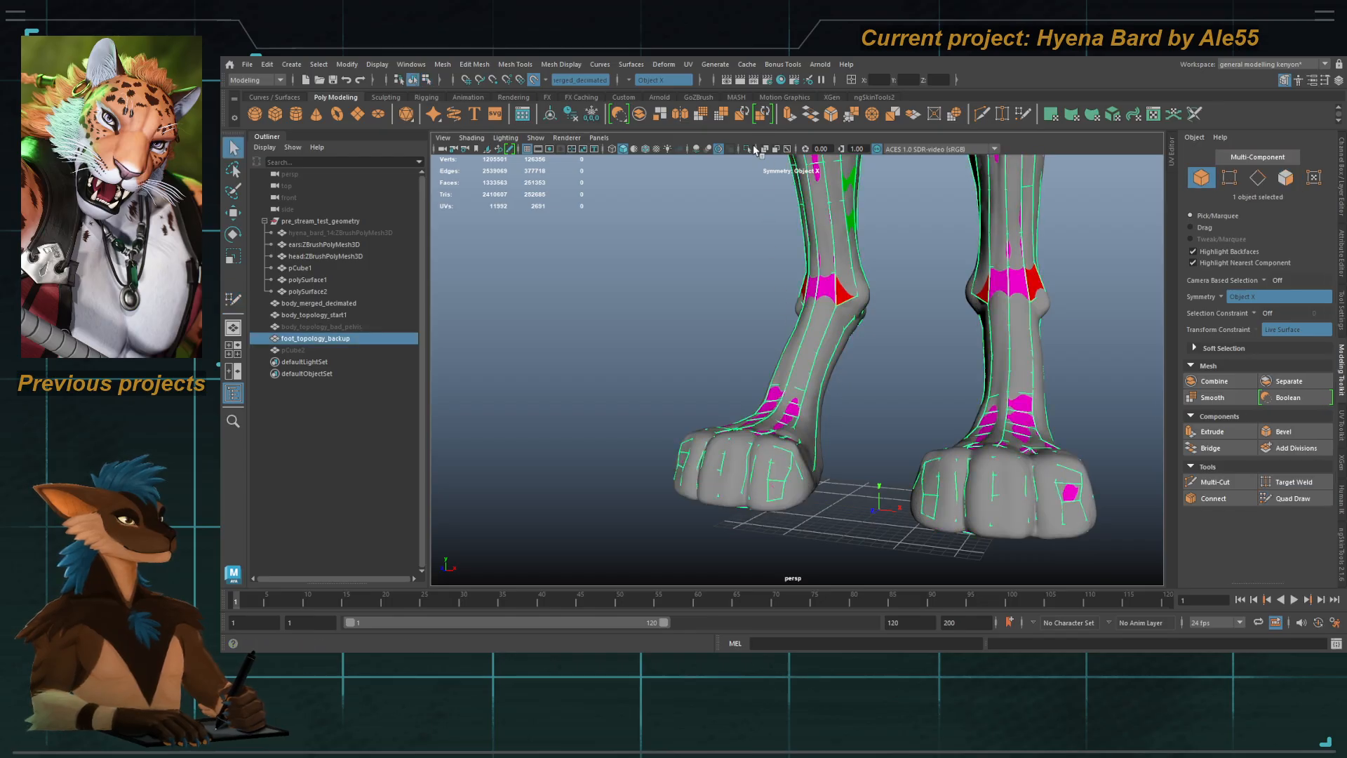
pyautogui.click(752, 148)
pyautogui.press('f')
pyautogui.press('3')
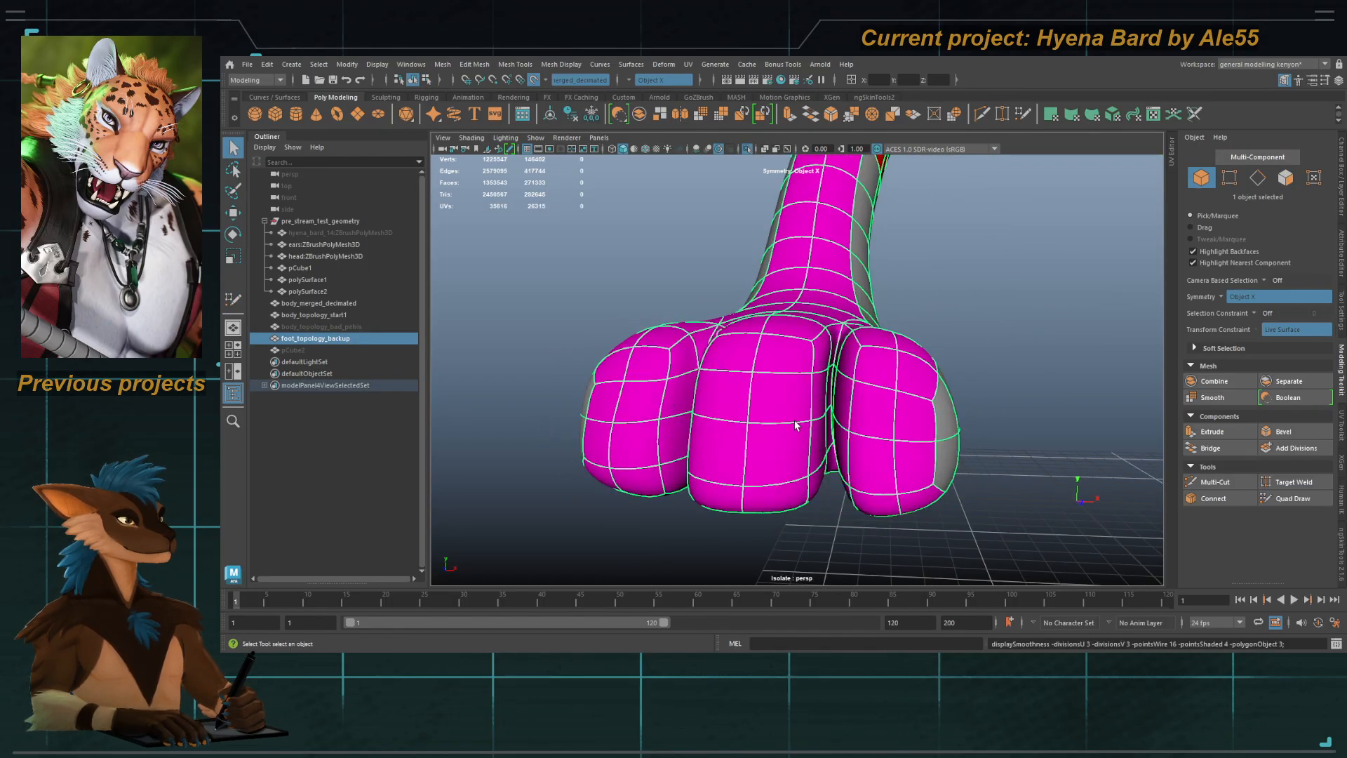
pyautogui.keyDown('alt'); pyautogui.moveTo(796, 425); pyautogui.dragTo(815, 421); pyautogui.keyUp('alt')
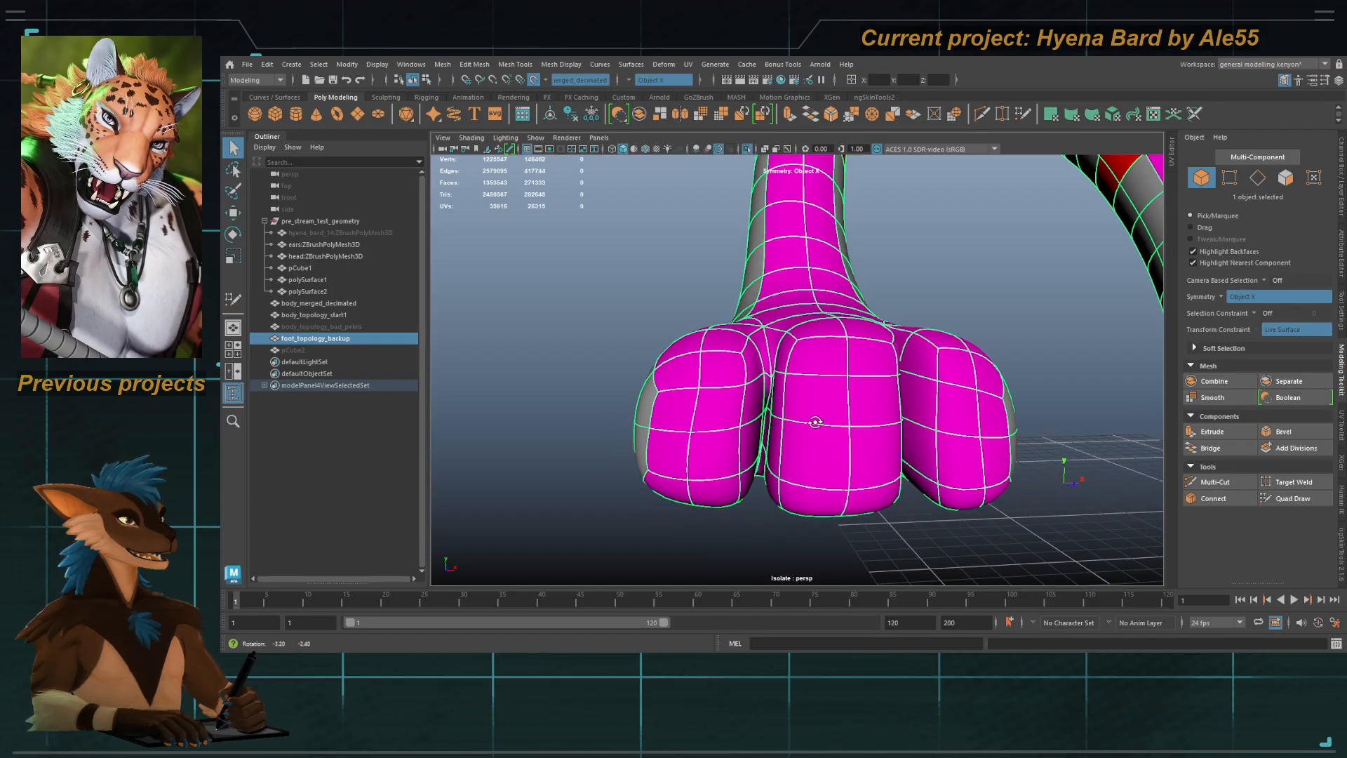
# Step: Switch off the smooth preview and average the vertex in the gap between the outer and middle toes
pyautogui.moveTo(814, 424); pyautogui.dragTo(775, 418, button='right')
pyautogui.keyDown('alt'); pyautogui.moveTo(774, 400); pyautogui.dragTo(784, 379); pyautogui.keyUp('alt')
pyautogui.keyDown('alt'); pyautogui.moveTo(784, 379); pyautogui.dragTo(815, 395, button='right'); pyautogui.keyUp('alt')
pyautogui.press('1')
pyautogui.keyDown('alt'); pyautogui.moveTo(815, 394); pyautogui.dragTo(823, 423); pyautogui.keyUp('alt')
pyautogui.keyDown('shift'); pyautogui.moveTo(824, 422); pyautogui.dragTo(885, 398, button='right'); pyautogui.keyUp('shift')
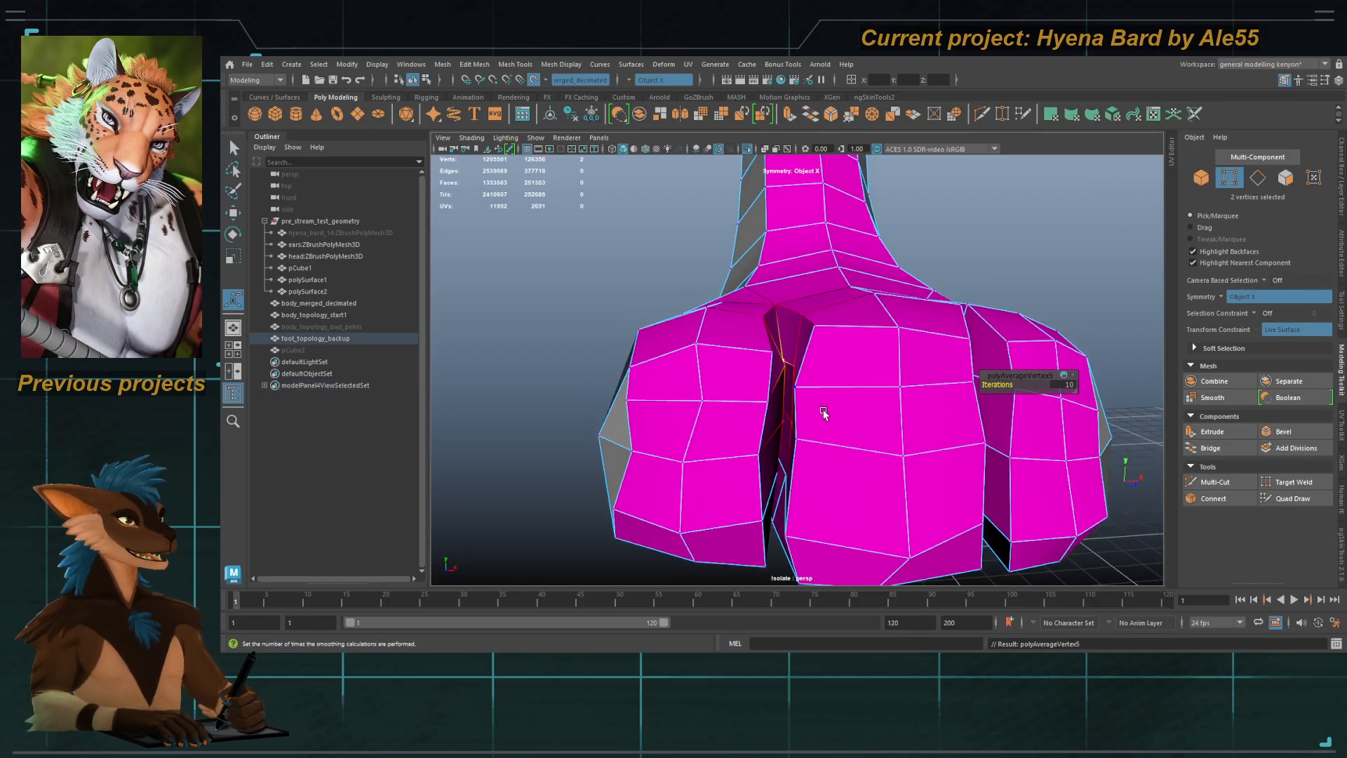
pyautogui.keyDown('alt'); pyautogui.moveTo(823, 414); pyautogui.dragTo(791, 421); pyautogui.keyUp('alt')
# Step: Apply Edit Edge Flow to the edge loop crossing the top of the outer toe
pyautogui.press('q')
pyautogui.keyDown('alt'); pyautogui.moveTo(791, 421); pyautogui.dragTo(762, 313, button='middle'); pyautogui.keyUp('alt')
pyautogui.keyDown('alt'); pyautogui.moveTo(761, 313); pyautogui.dragTo(730, 337); pyautogui.keyUp('alt')
pyautogui.moveTo(730, 336); pyautogui.dragTo(725, 309, button='right')
pyautogui.click(710, 322)
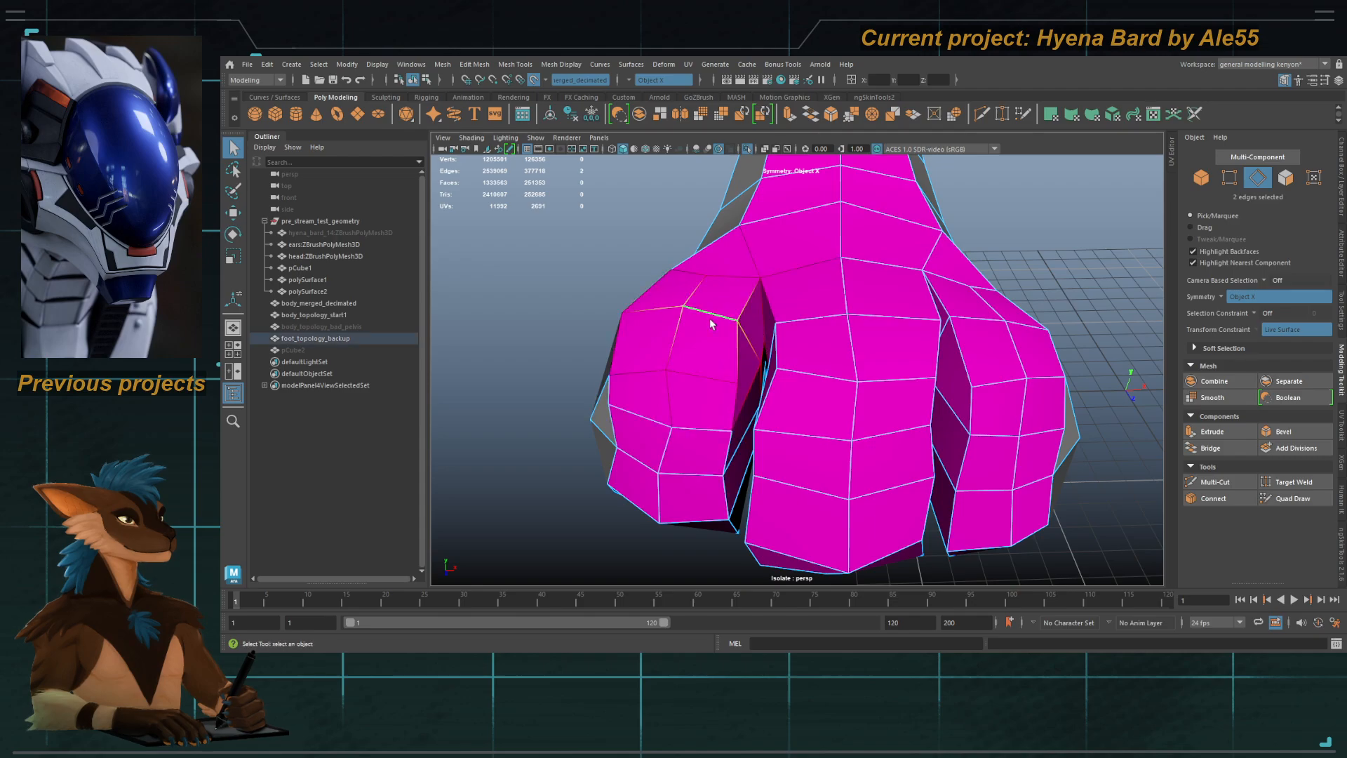
pyautogui.doubleClick(710, 322)
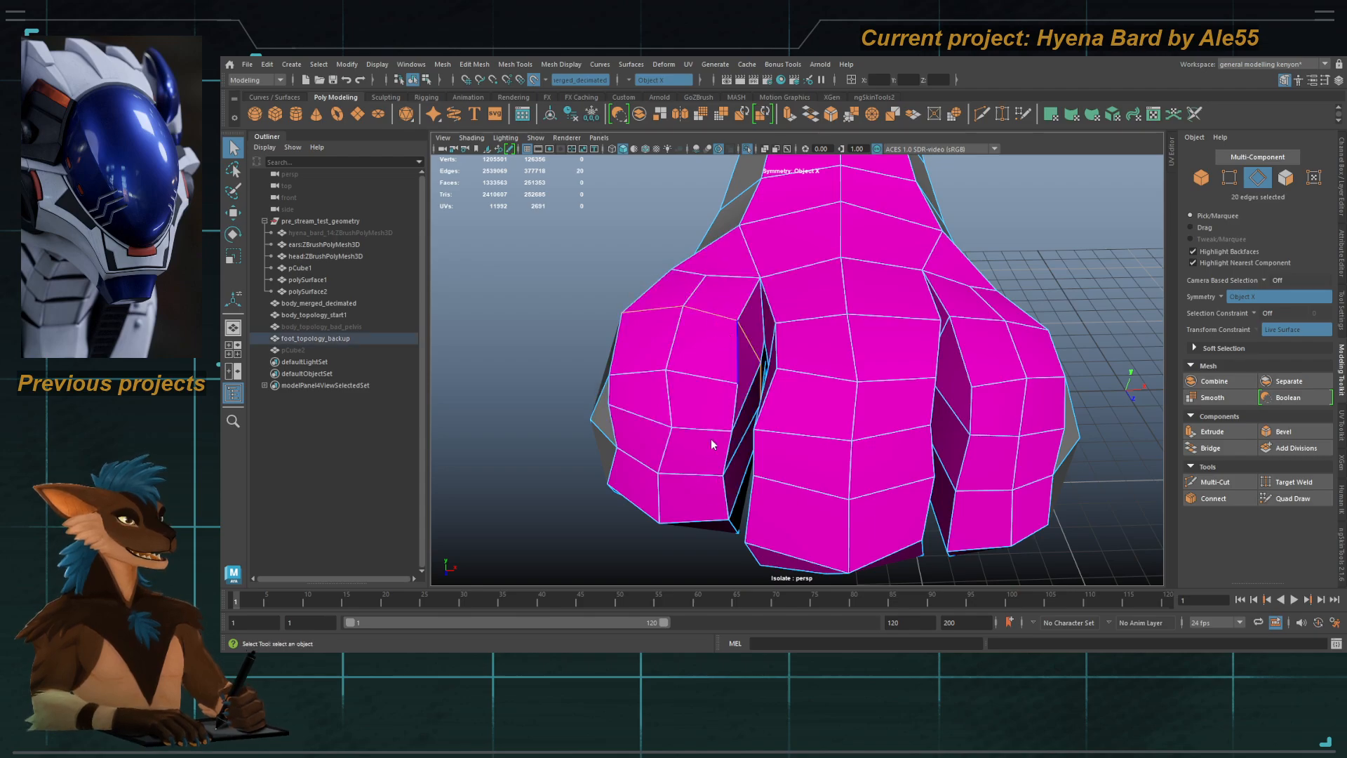
pyautogui.keyDown('shift'); pyautogui.moveTo(711, 444); pyautogui.dragTo(742, 424, button='right'); pyautogui.keyUp('shift')
pyautogui.keyDown('alt'); pyautogui.moveTo(742, 424); pyautogui.dragTo(746, 463); pyautogui.keyUp('alt')
# Step: Apply Edit Edge Flow to the edge loops crossing the tops of the middle and inner toes
pyautogui.press('q')
pyautogui.doubleClick(801, 381)
pyautogui.keyDown('shift'); pyautogui.moveTo(801, 381); pyautogui.dragTo(835, 361, button='right'); pyautogui.keyUp('shift')
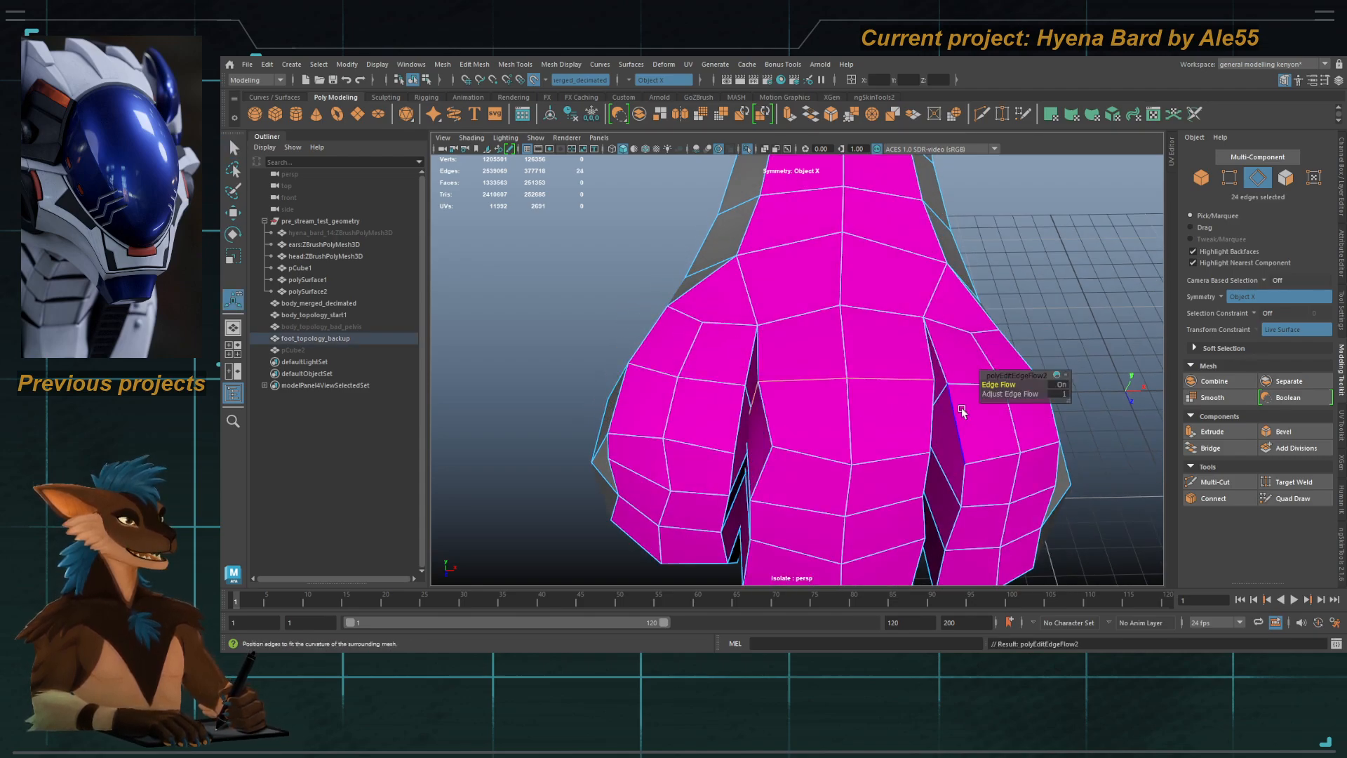
pyautogui.press('q')
pyautogui.doubleClick(968, 386)
pyautogui.keyDown('shift'); pyautogui.moveTo(968, 388); pyautogui.dragTo(1000, 369, button='right'); pyautogui.keyUp('shift')
pyautogui.keyDown('alt'); pyautogui.moveTo(937, 439); pyautogui.dragTo(845, 358); pyautogui.keyUp('alt')
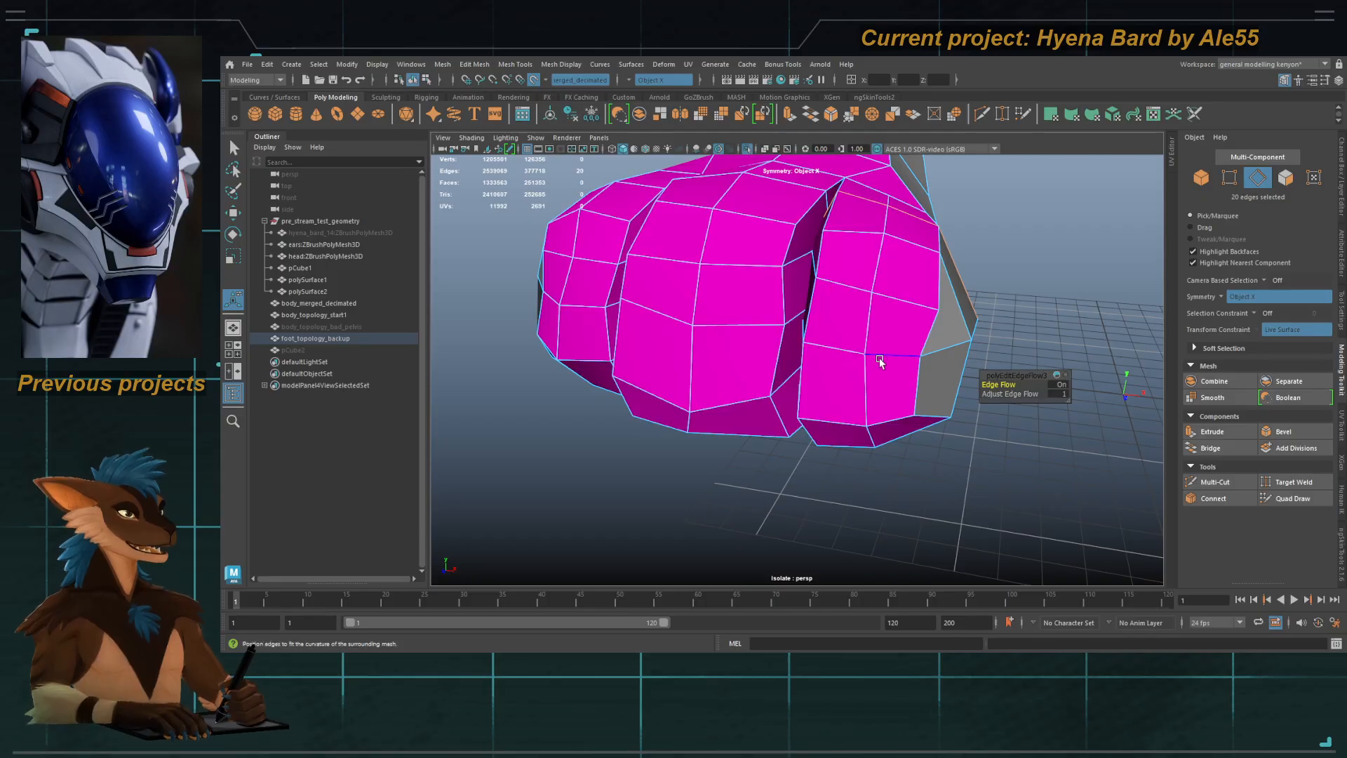
# Step: Even out the edges across the fronts of the inner and middle toes with Edit Edge Flow
pyautogui.click(925, 379)
pyautogui.keyDown('shift'); pyautogui.moveTo(926, 379); pyautogui.dragTo(930, 380, button='right'); pyautogui.keyUp('shift')
pyautogui.click(910, 354)
pyautogui.press('g')
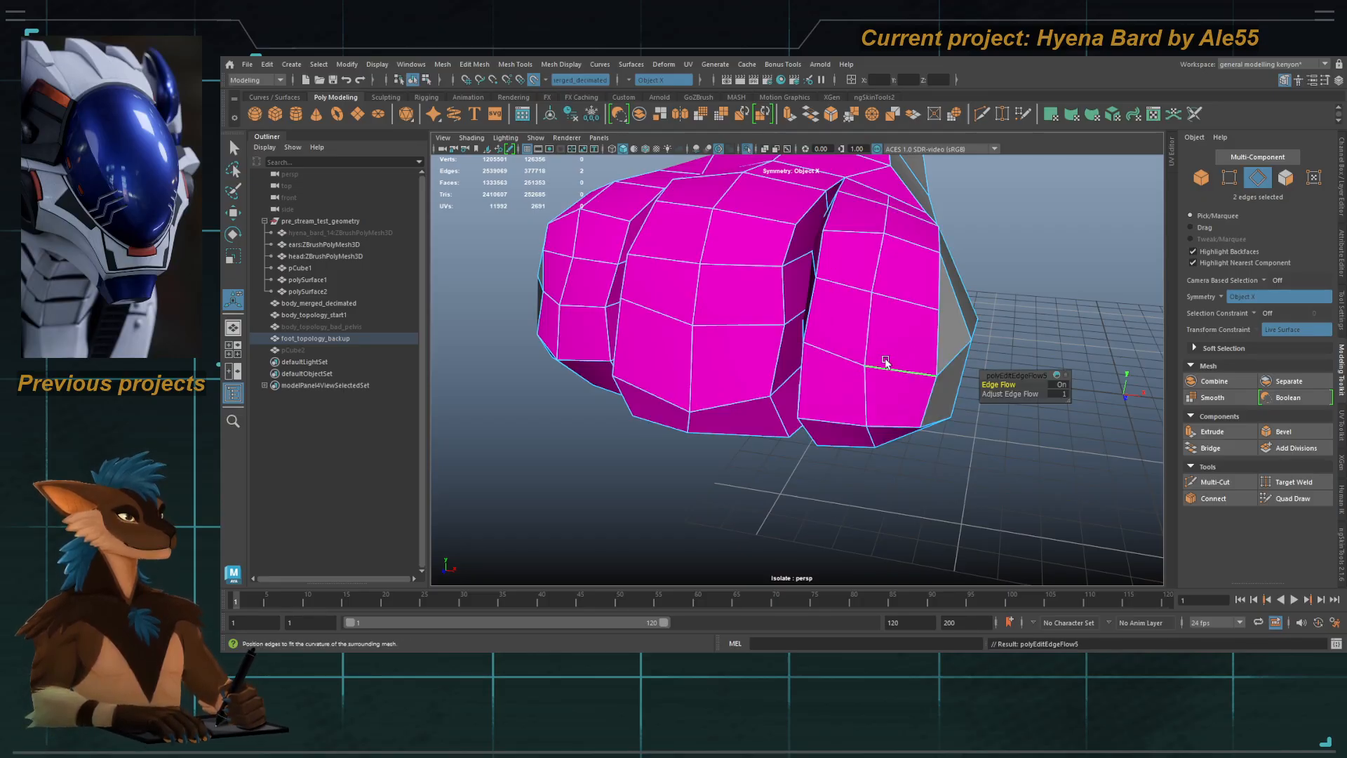
pyautogui.click(752, 333)
pyautogui.press('g')
pyautogui.click(747, 402)
pyautogui.press('g')
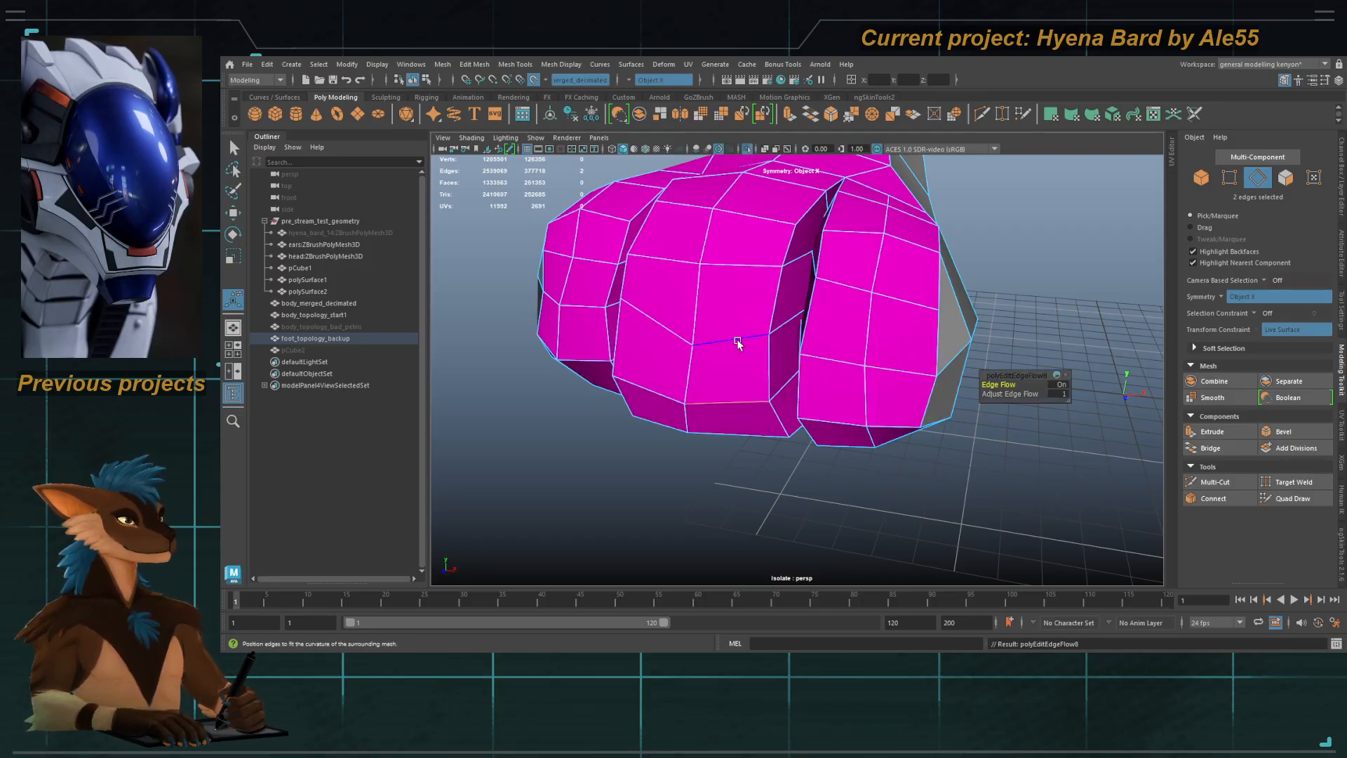
pyautogui.click(736, 340)
pyautogui.press('g')
# Step: Even out the edges across the outer toe's front and side with Edit Edge Flow
pyautogui.keyDown('alt'); pyautogui.moveTo(679, 355); pyautogui.dragTo(746, 281); pyautogui.keyUp('alt')
pyautogui.click(648, 291)
pyautogui.press('g')
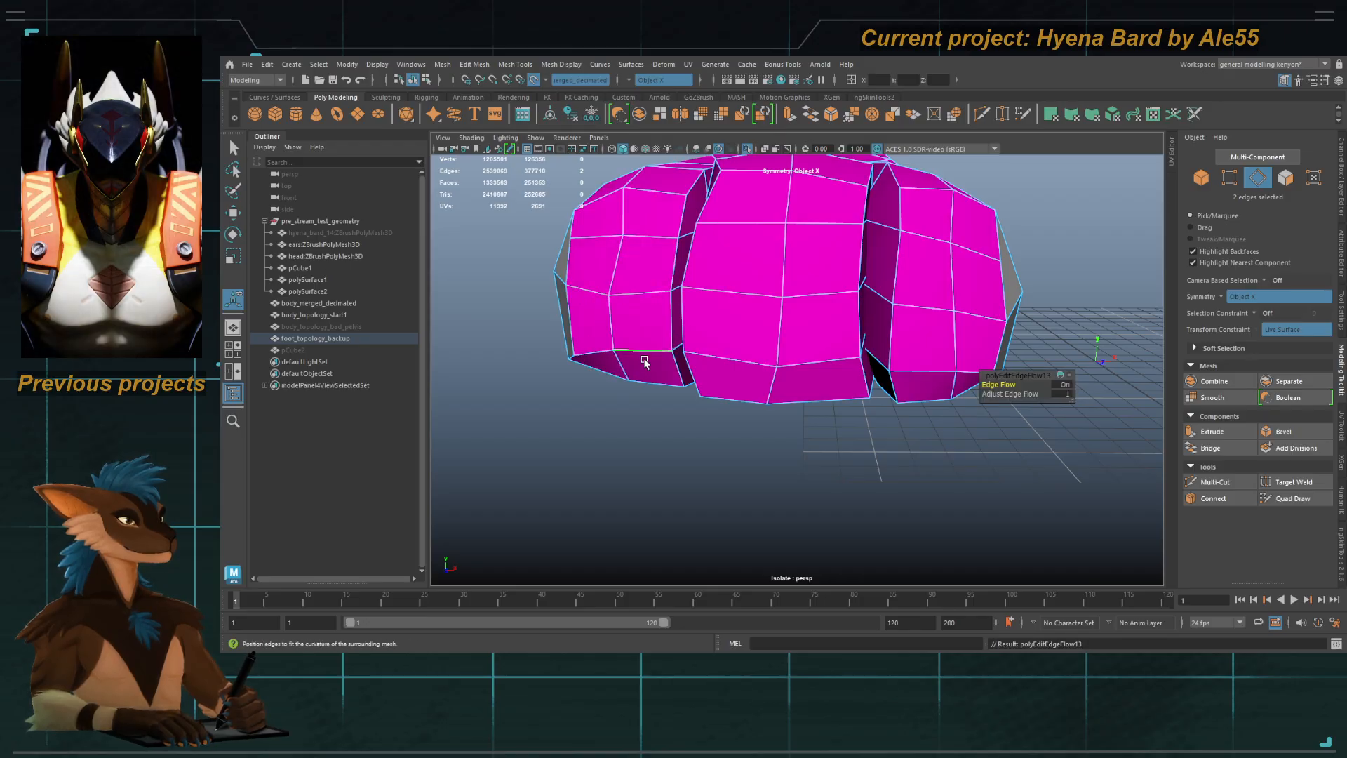
pyautogui.click(614, 327)
pyautogui.press('g')
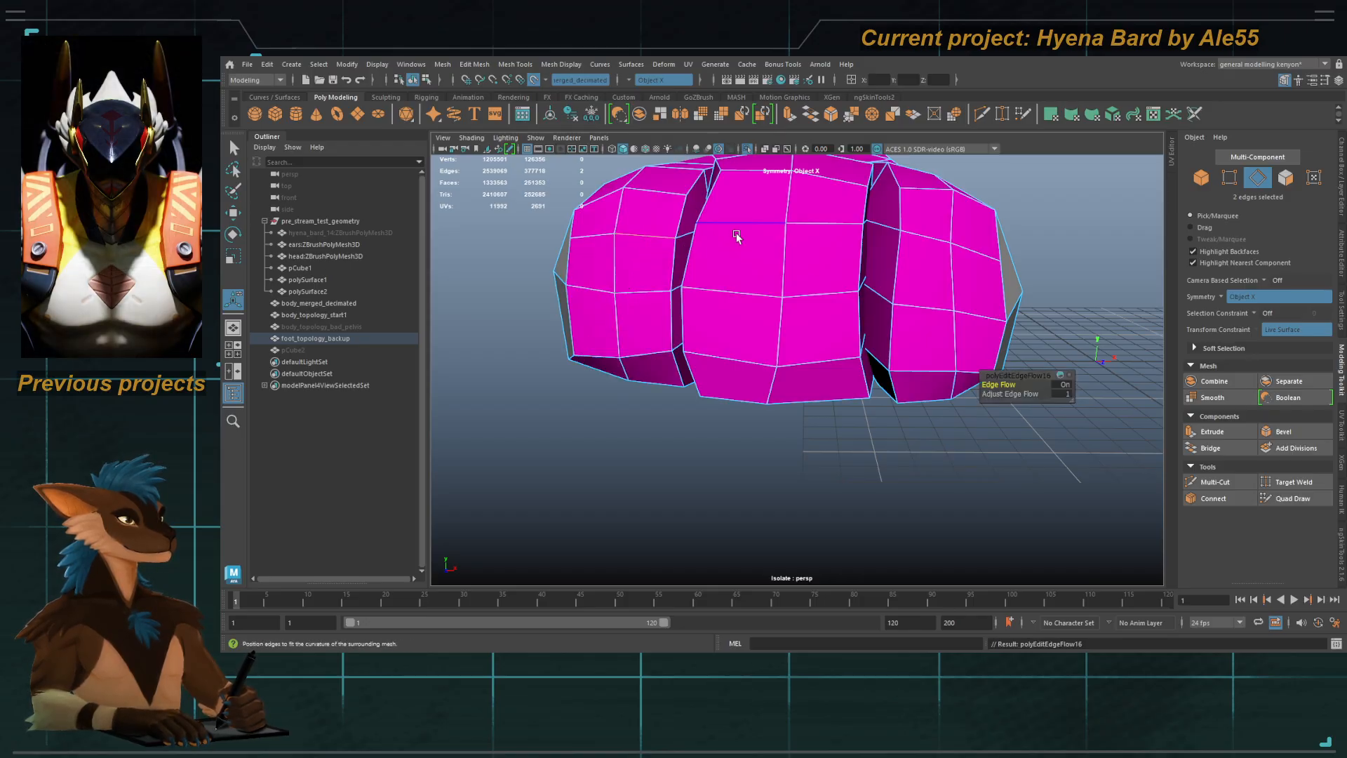
pyautogui.keyDown('alt'); pyautogui.moveTo(689, 272); pyautogui.dragTo(830, 317); pyautogui.keyUp('alt')
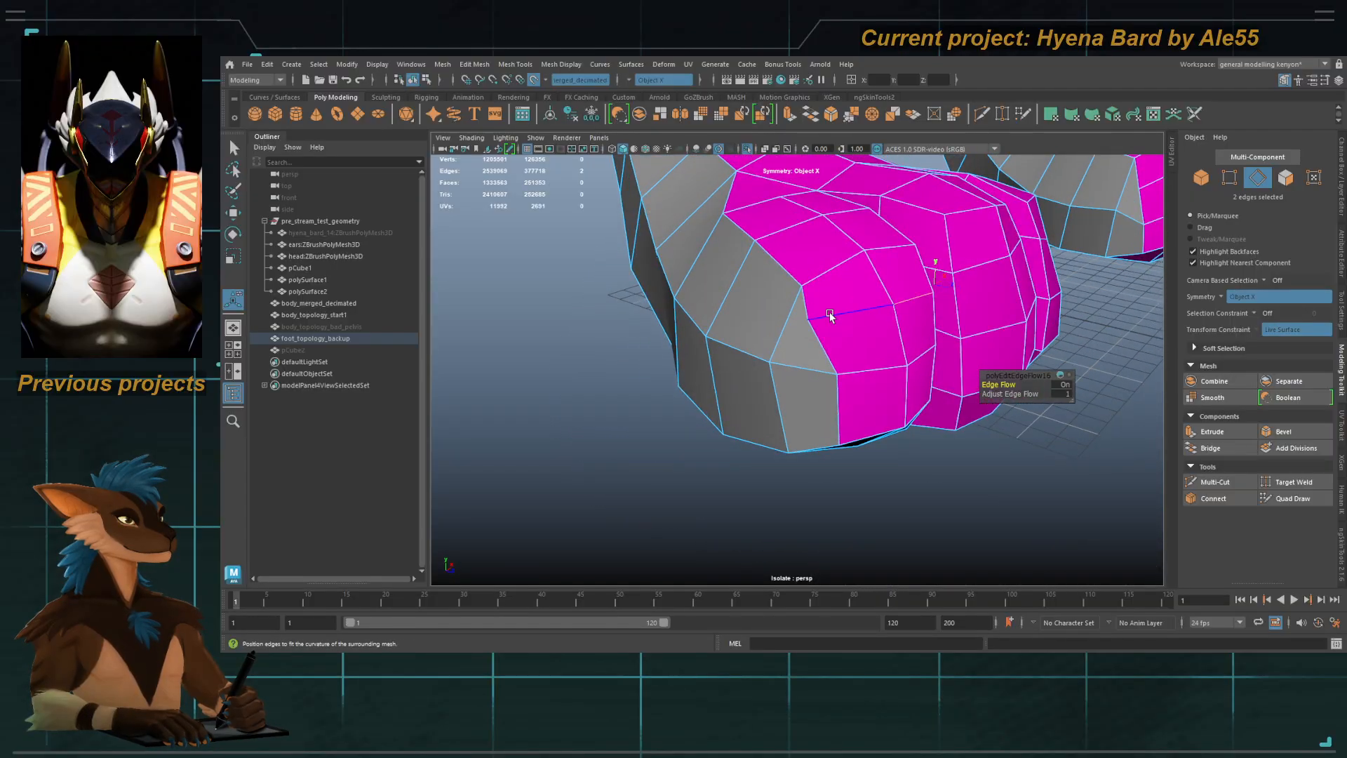
pyautogui.click(789, 332)
pyautogui.press('g')
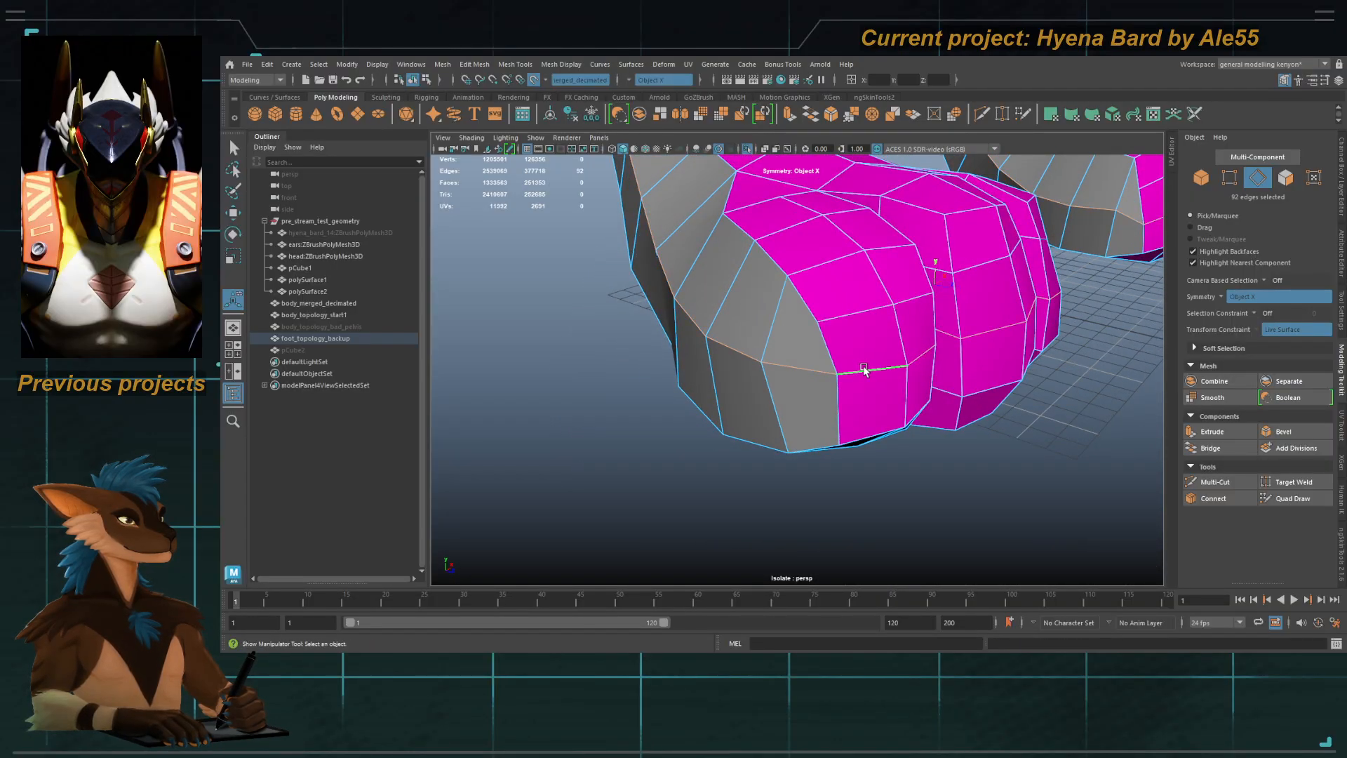
# Step: Try Edit Edge Flow on the long edge loop running along the side of the foot and leg, and undo it
pyautogui.keyDown('alt'); pyautogui.moveTo(864, 369); pyautogui.dragTo(711, 272, button='right'); pyautogui.keyUp('alt')
pyautogui.keyDown('alt'); pyautogui.moveTo(711, 272); pyautogui.dragTo(751, 271); pyautogui.keyUp('alt')
pyautogui.press('g')
pyautogui.keyDown('alt'); pyautogui.moveTo(764, 271); pyautogui.dragTo(785, 355, button='middle'); pyautogui.keyUp('alt')
pyautogui.hotkey('ctrl', 'z')
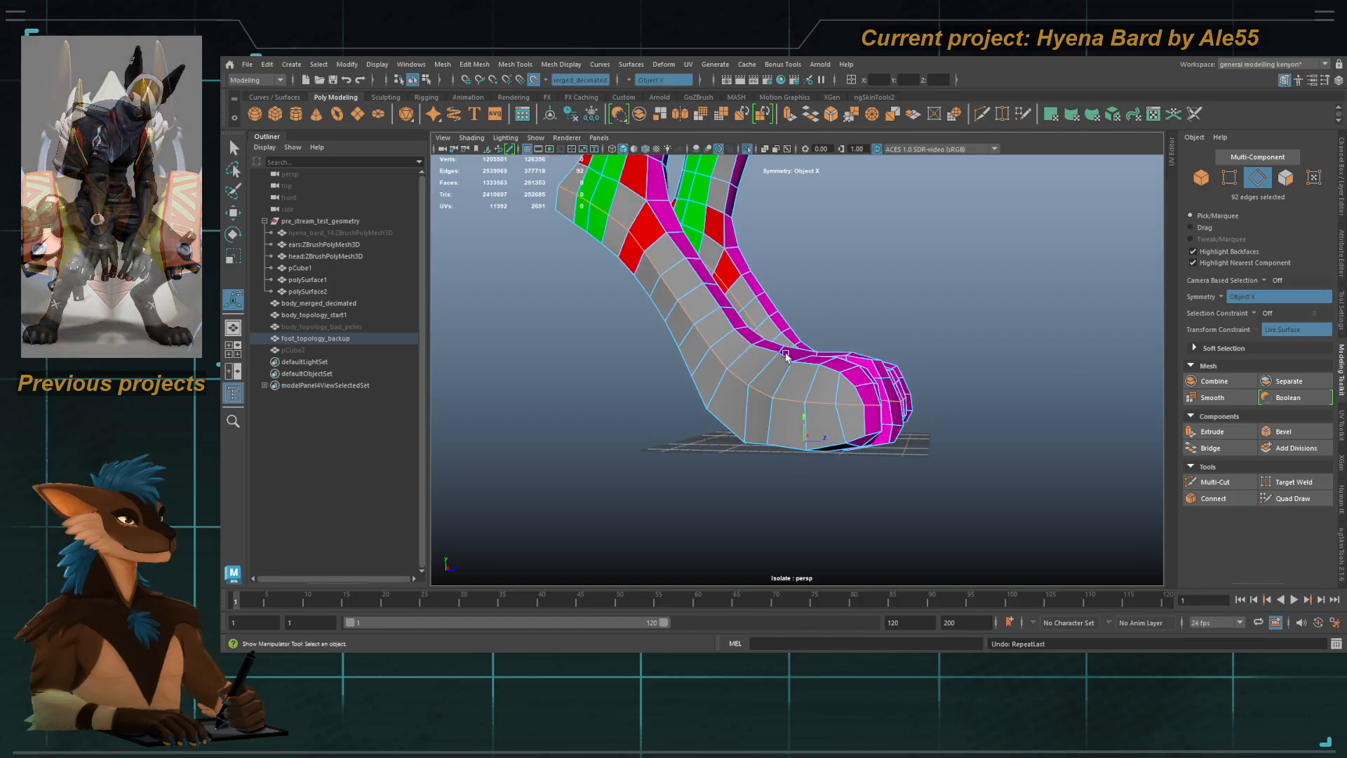
# Step: Apply Edit Edge Flow to short edge loops on the foot's side and on the instep behind the toes
pyautogui.keyDown('alt'); pyautogui.moveTo(786, 355); pyautogui.dragTo(792, 421); pyautogui.keyUp('alt')
pyautogui.keyDown('alt'); pyautogui.moveTo(792, 421); pyautogui.dragTo(842, 469, button='right'); pyautogui.keyUp('alt')
pyautogui.doubleClick(755, 422)
pyautogui.press('g')
pyautogui.keyDown('alt'); pyautogui.moveTo(845, 397); pyautogui.dragTo(717, 385); pyautogui.keyUp('alt')
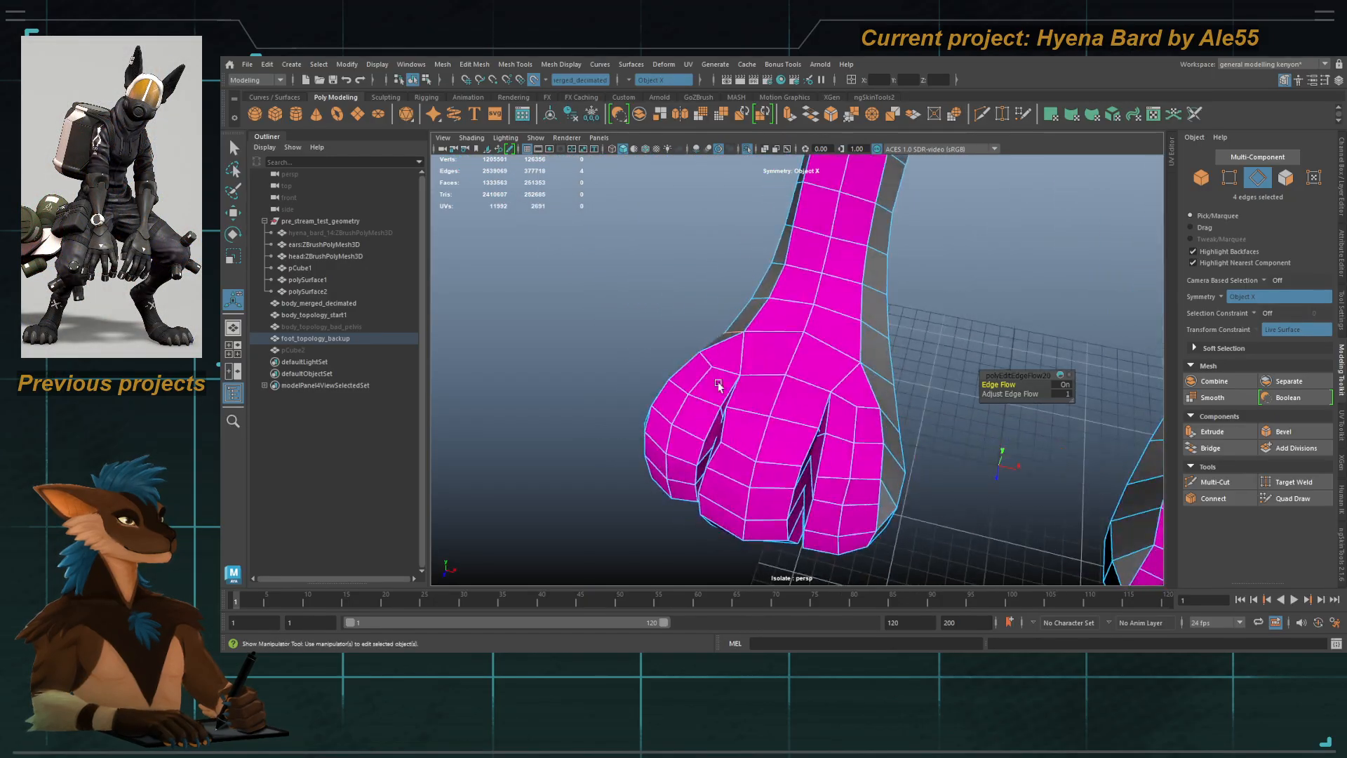
pyautogui.doubleClick(769, 330)
pyautogui.press('g')
# Step: Apply Edit Edge Flow to another edge run beside the instep and return to object selection
pyautogui.keyDown('alt'); pyautogui.moveTo(911, 423); pyautogui.dragTo(745, 351); pyautogui.keyUp('alt')
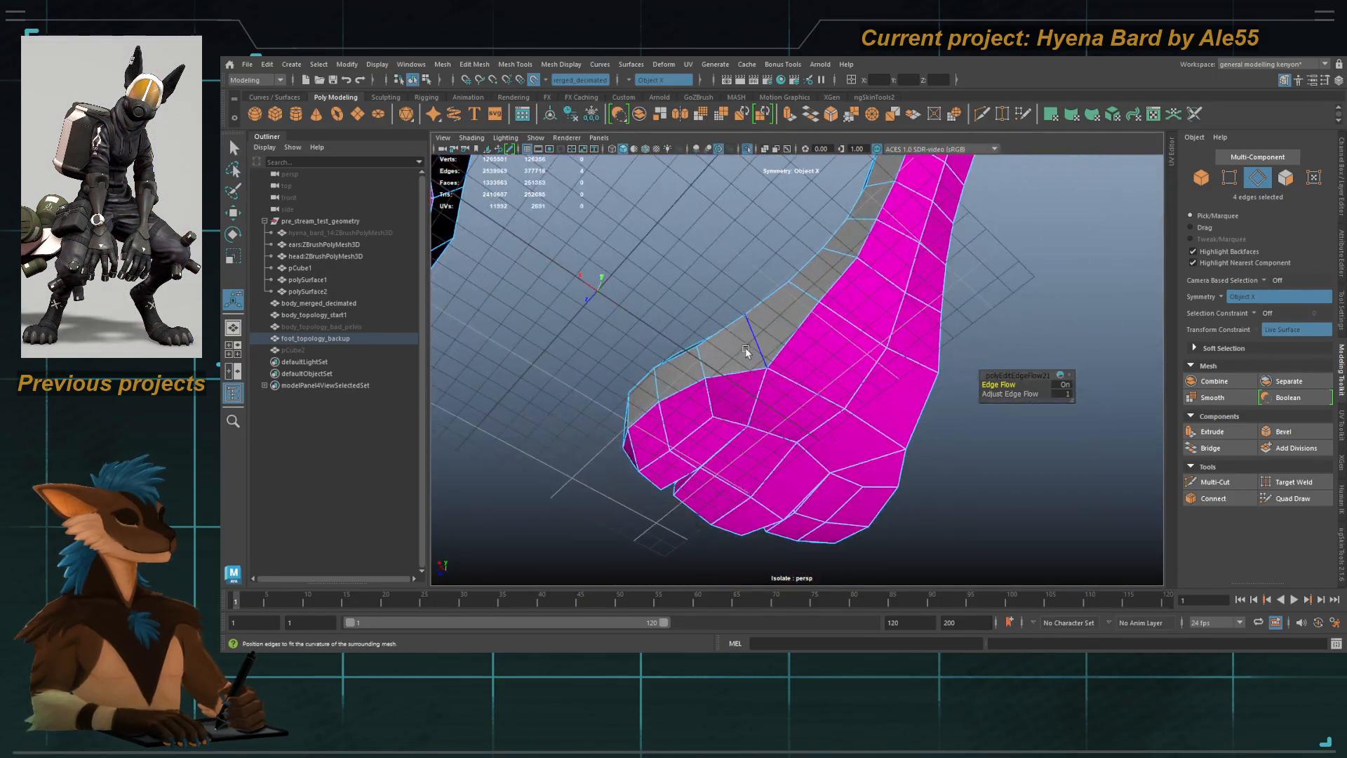
pyautogui.keyDown('alt'); pyautogui.moveTo(839, 393); pyautogui.dragTo(790, 383); pyautogui.keyUp('alt')
pyautogui.click(838, 324)
pyautogui.doubleClick(837, 325)
pyautogui.press('g')
pyautogui.keyDown('alt'); pyautogui.moveTo(793, 412); pyautogui.dragTo(729, 428, button='right'); pyautogui.keyUp('alt')
pyautogui.keyDown('alt'); pyautogui.moveTo(827, 344); pyautogui.dragTo(766, 372); pyautogui.keyUp('alt')
pyautogui.press('q')
pyautogui.press('F8')
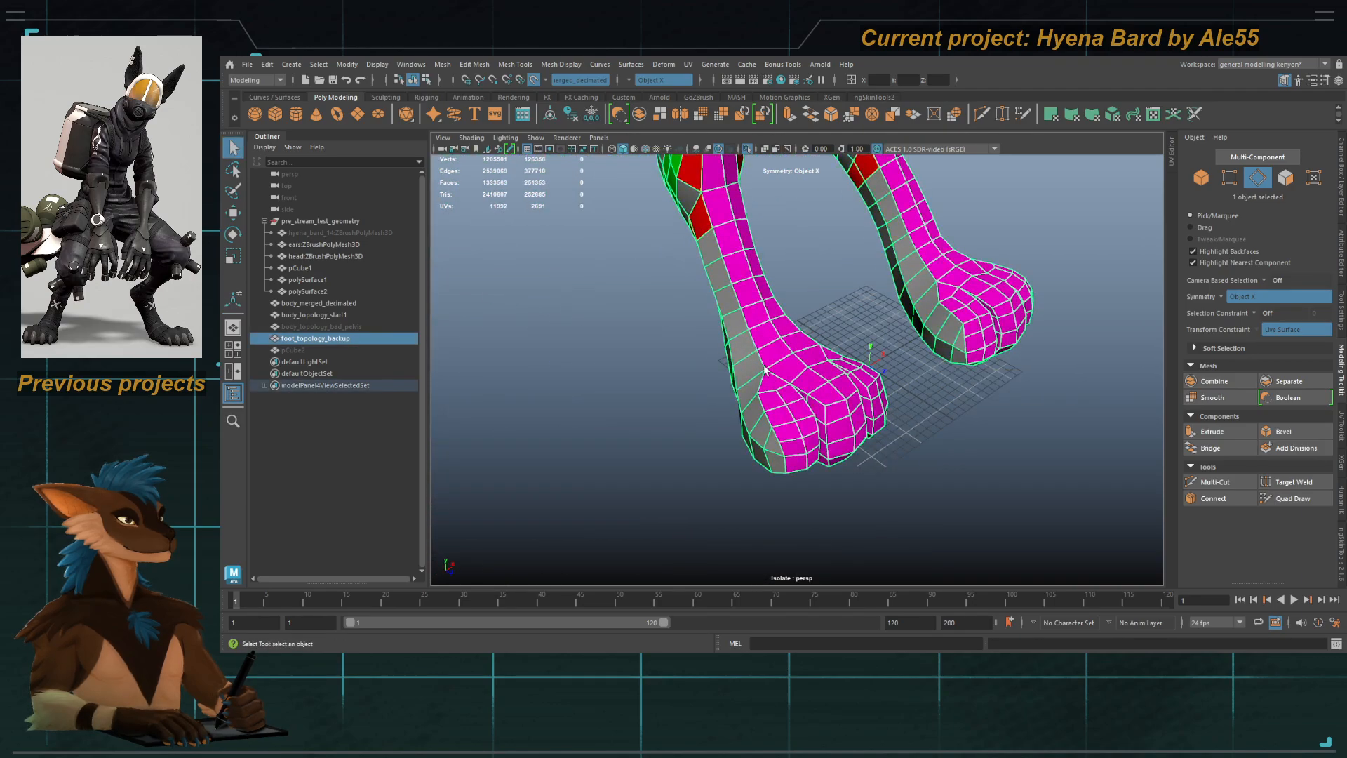
# Step: Preview foot_topology_backup in smooth mesh display and examine the legs and feet from several sides
pyautogui.press('f')
pyautogui.keyDown('alt'); pyautogui.moveTo(785, 421); pyautogui.dragTo(723, 397); pyautogui.keyUp('alt')
pyautogui.keyDown('alt'); pyautogui.moveTo(717, 449); pyautogui.dragTo(713, 376, button='middle'); pyautogui.keyUp('alt')
pyautogui.keyDown('alt'); pyautogui.moveTo(743, 379); pyautogui.dragTo(870, 382, button='right'); pyautogui.keyUp('alt')
pyautogui.keyDown('alt'); pyautogui.moveTo(887, 379); pyautogui.dragTo(1003, 368); pyautogui.keyUp('alt')
pyautogui.keyDown('alt'); pyautogui.moveTo(919, 394); pyautogui.dragTo(902, 337, button='middle'); pyautogui.keyUp('alt')
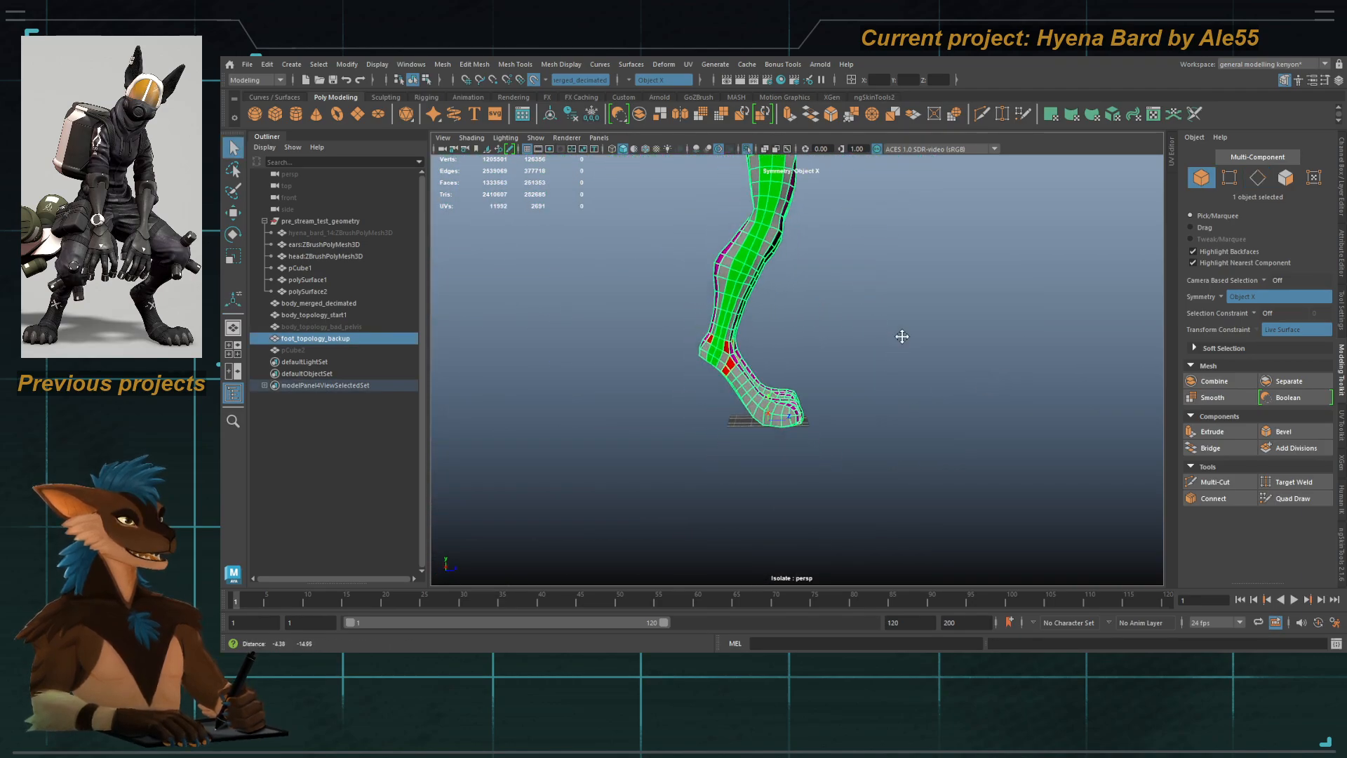
pyautogui.keyDown('alt'); pyautogui.moveTo(901, 337); pyautogui.dragTo(649, 425); pyautogui.keyUp('alt')
pyautogui.press('3')
pyautogui.click(1013, 355)
pyautogui.keyDown('alt'); pyautogui.moveTo(1013, 355); pyautogui.dragTo(961, 414); pyautogui.keyUp('alt')
pyautogui.click(872, 383)
pyautogui.keyDown('alt'); pyautogui.moveTo(869, 372); pyautogui.dragTo(877, 327); pyautogui.keyUp('alt')
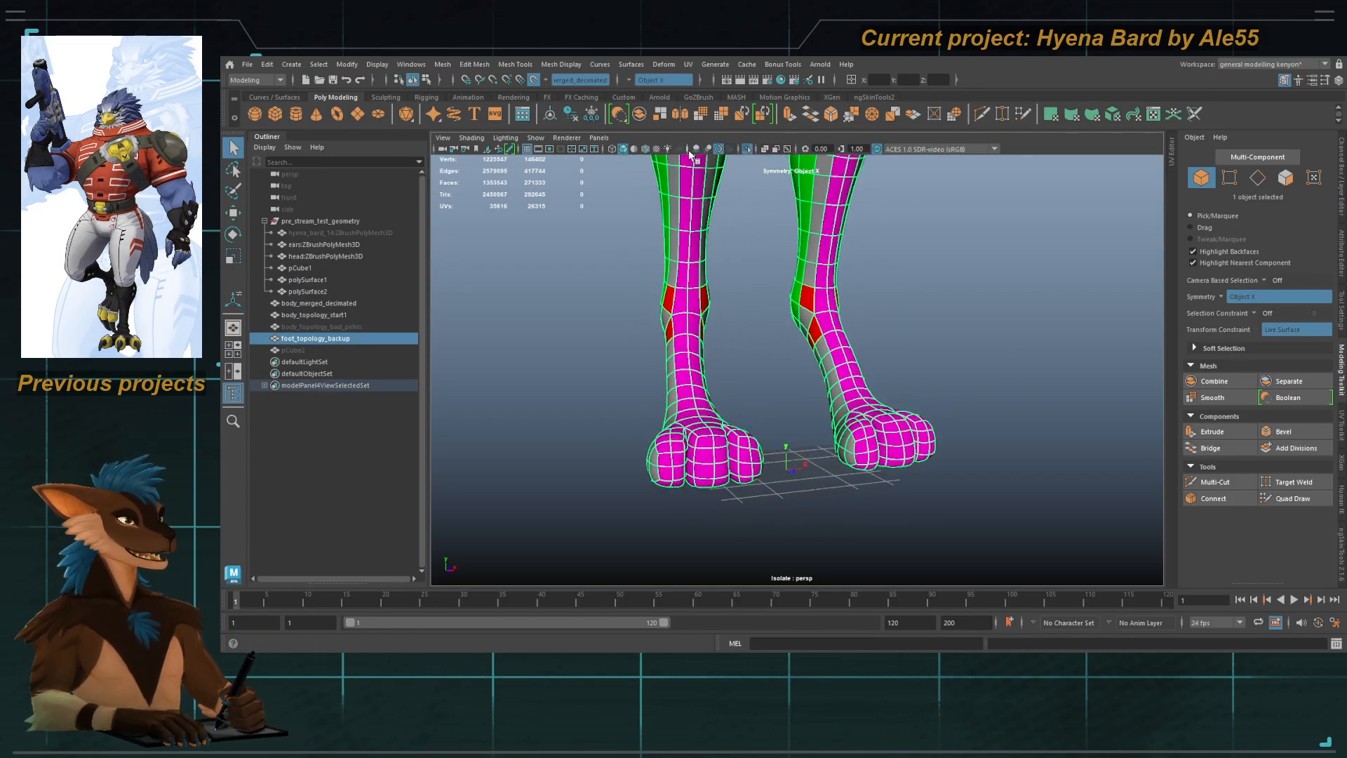
# Step: Show the mesh with the default grey material and compare the feet smoothed and unsmoothed, ending unsmoothed
pyautogui.click(629, 153)
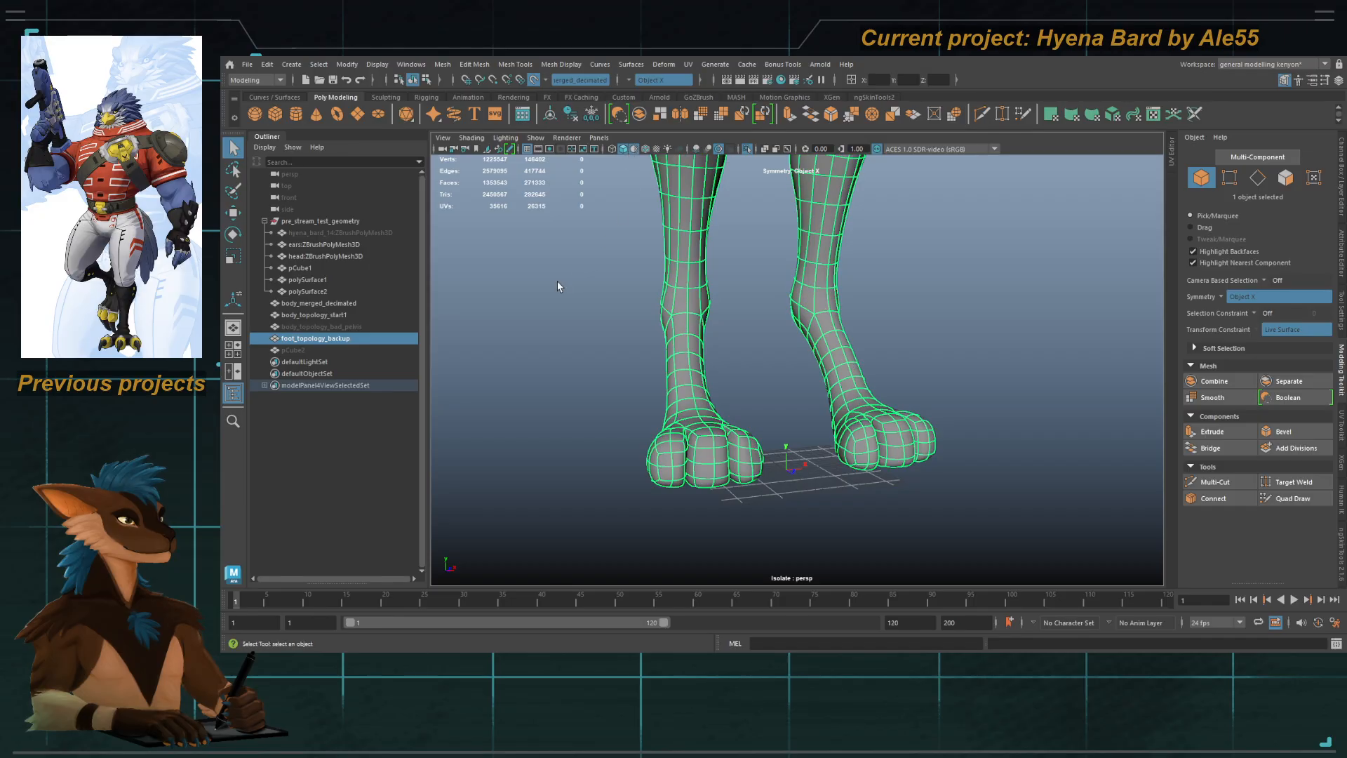
pyautogui.click(561, 329)
pyautogui.keyDown('alt'); pyautogui.moveTo(566, 383); pyautogui.dragTo(730, 392); pyautogui.keyUp('alt')
pyautogui.click(740, 404)
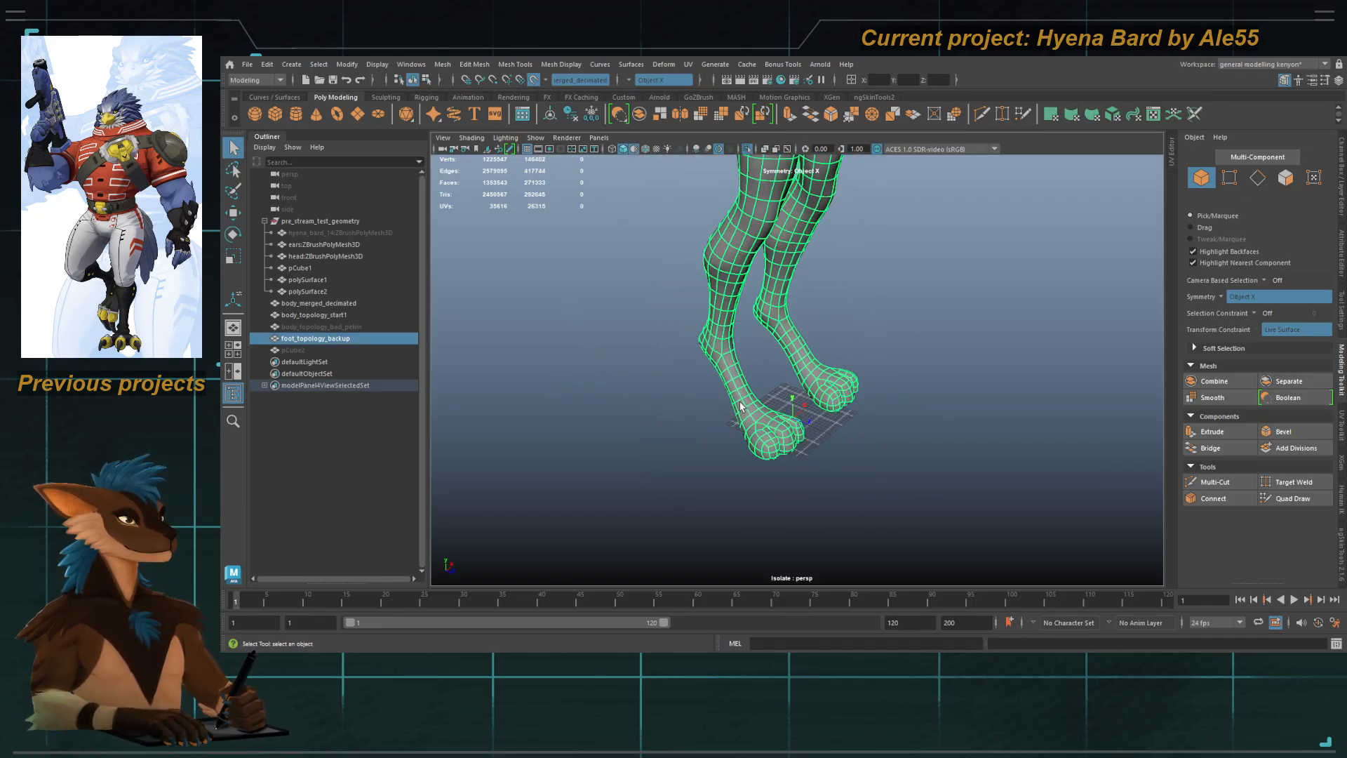
pyautogui.keyDown('alt'); pyautogui.moveTo(793, 432); pyautogui.dragTo(861, 464, button='right'); pyautogui.keyUp('alt')
pyautogui.press('1')
pyautogui.keyDown('alt'); pyautogui.moveTo(940, 391); pyautogui.dragTo(758, 400); pyautogui.keyUp('alt')
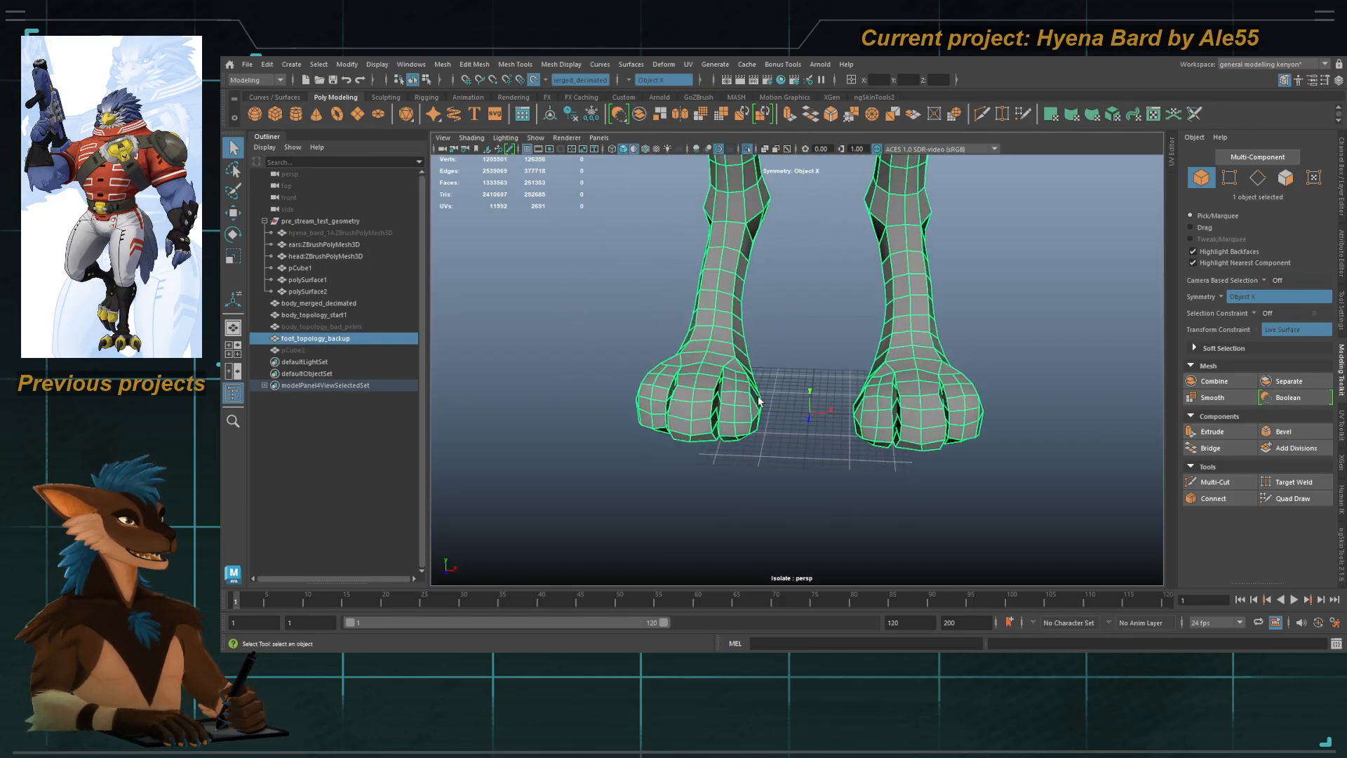
# Step: Preview the feet in smooth mesh display and examine the toes up close with the wireframe hidden
pyautogui.keyDown('alt'); pyautogui.moveTo(779, 353); pyautogui.dragTo(751, 434); pyautogui.keyUp('alt')
pyautogui.press('3')
pyautogui.click(908, 439)
pyautogui.click(747, 424)
pyautogui.keyDown('alt'); pyautogui.moveTo(768, 401); pyautogui.dragTo(820, 394, button='middle'); pyautogui.keyUp('alt')
pyautogui.keyDown('alt'); pyautogui.moveTo(733, 421); pyautogui.dragTo(797, 448, button='right'); pyautogui.keyUp('alt')
# Step: Turn off the live surface and try moving the inner toes' tip faces with symmetric soft selection, undoing the move
pyautogui.press('F11')
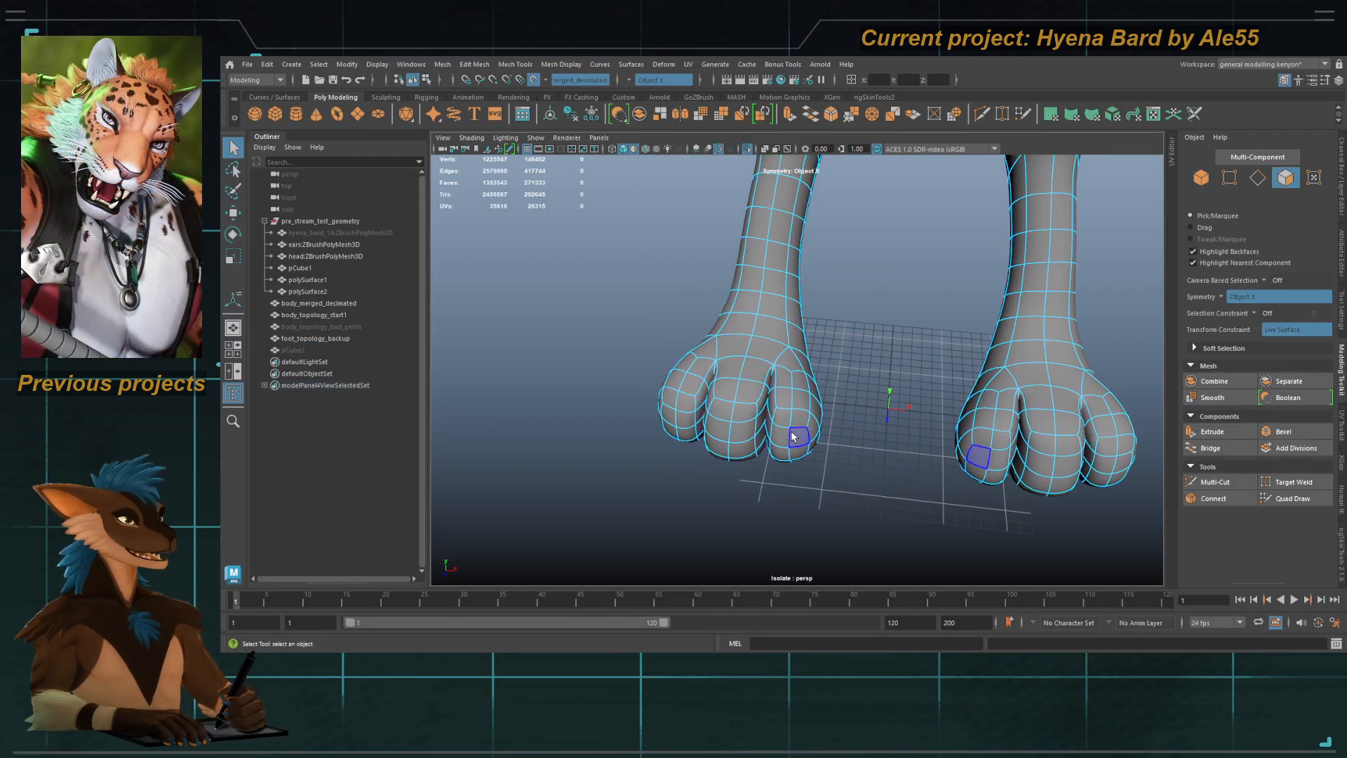
pyautogui.press('w')
pyautogui.press('b')
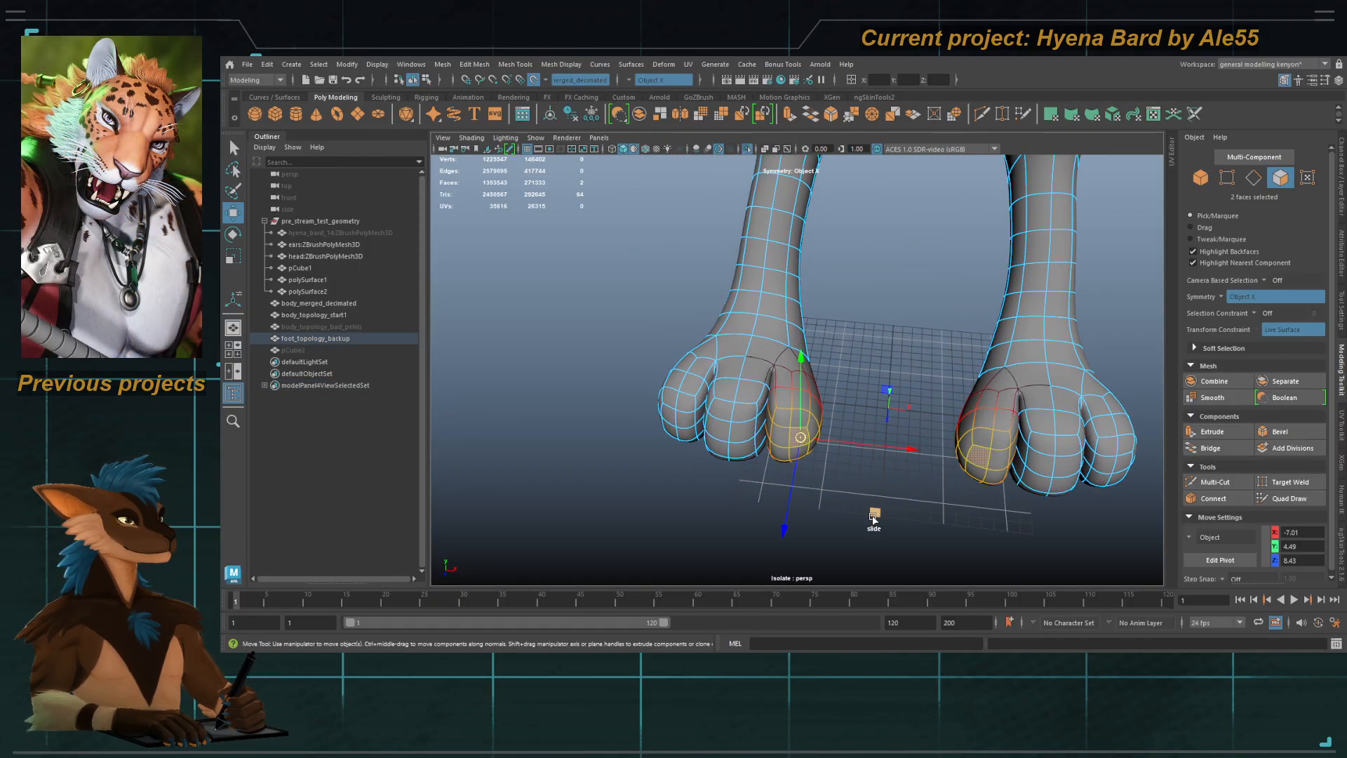
pyautogui.click(532, 81)
pyautogui.moveTo(874, 513); pyautogui.dragTo(926, 501)
pyautogui.hotkey('ctrl', 'z')
# Step: Try moving the outer toes' tip faces with soft selection, undo the move and select faces on the middle toes
pyautogui.click(684, 422)
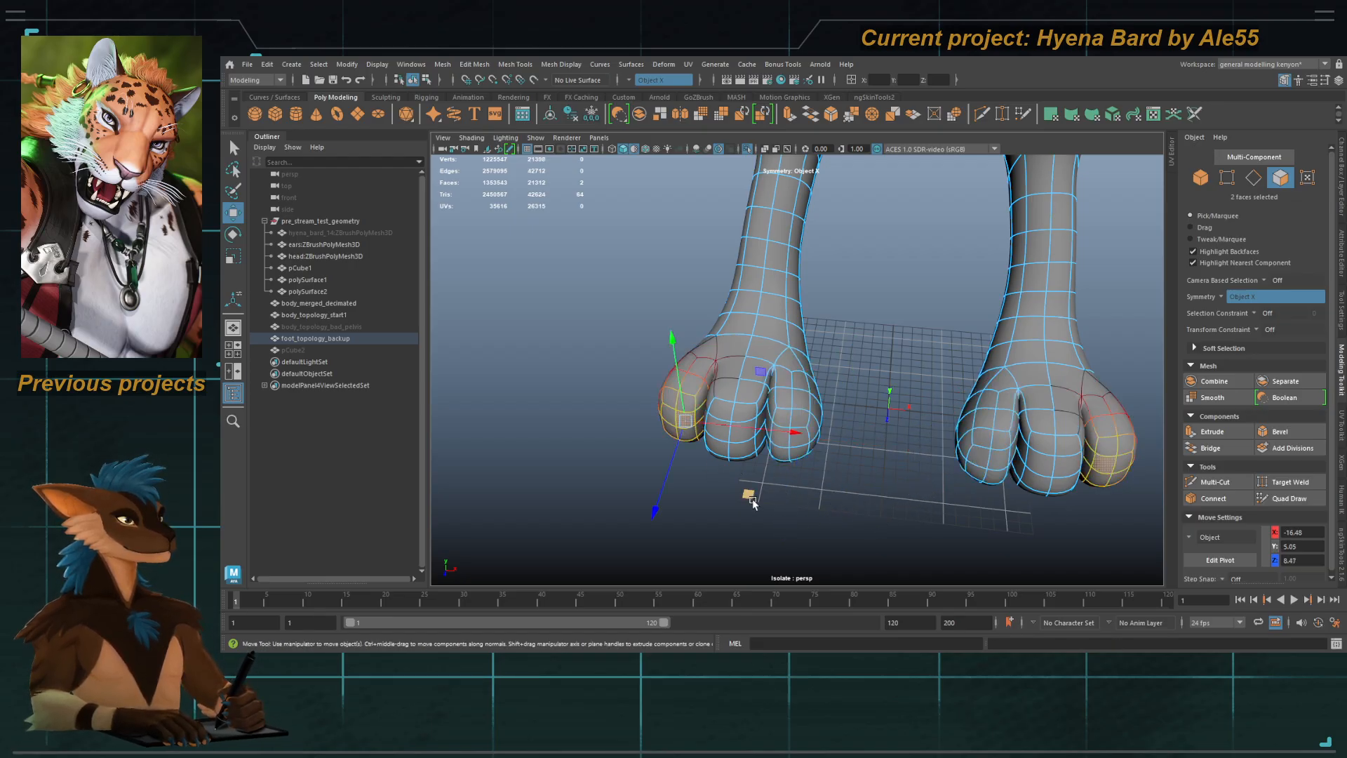
pyautogui.moveTo(749, 494); pyautogui.dragTo(723, 484)
pyautogui.hotkey('ctrl', 'z')
pyautogui.press('q')
pyautogui.click(744, 437)
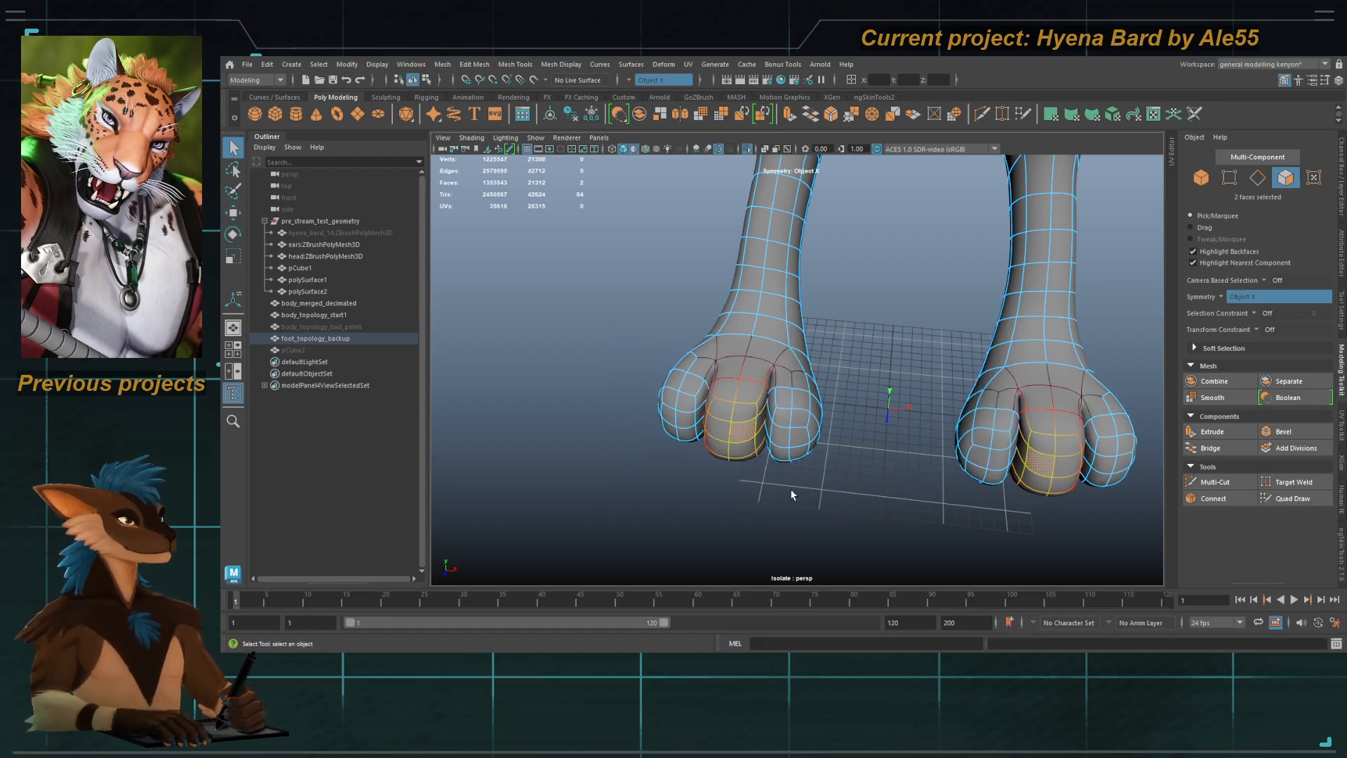
# Step: Return to object selection, examine foot_topology_backup's legs and feet from several sides, and turn off the smooth preview
pyautogui.keyDown('alt'); pyautogui.moveTo(791, 495); pyautogui.dragTo(723, 463, button='right'); pyautogui.keyUp('alt')
pyautogui.keyDown('alt'); pyautogui.moveTo(793, 392); pyautogui.dragTo(768, 382); pyautogui.keyUp('alt')
pyautogui.moveTo(763, 333); pyautogui.dragTo(811, 251, button='right')
pyautogui.keyDown('alt'); pyautogui.moveTo(811, 251); pyautogui.dragTo(785, 379, button='middle'); pyautogui.keyUp('alt')
pyautogui.keyDown('alt'); pyautogui.moveTo(784, 379); pyautogui.dragTo(726, 383); pyautogui.keyUp('alt')
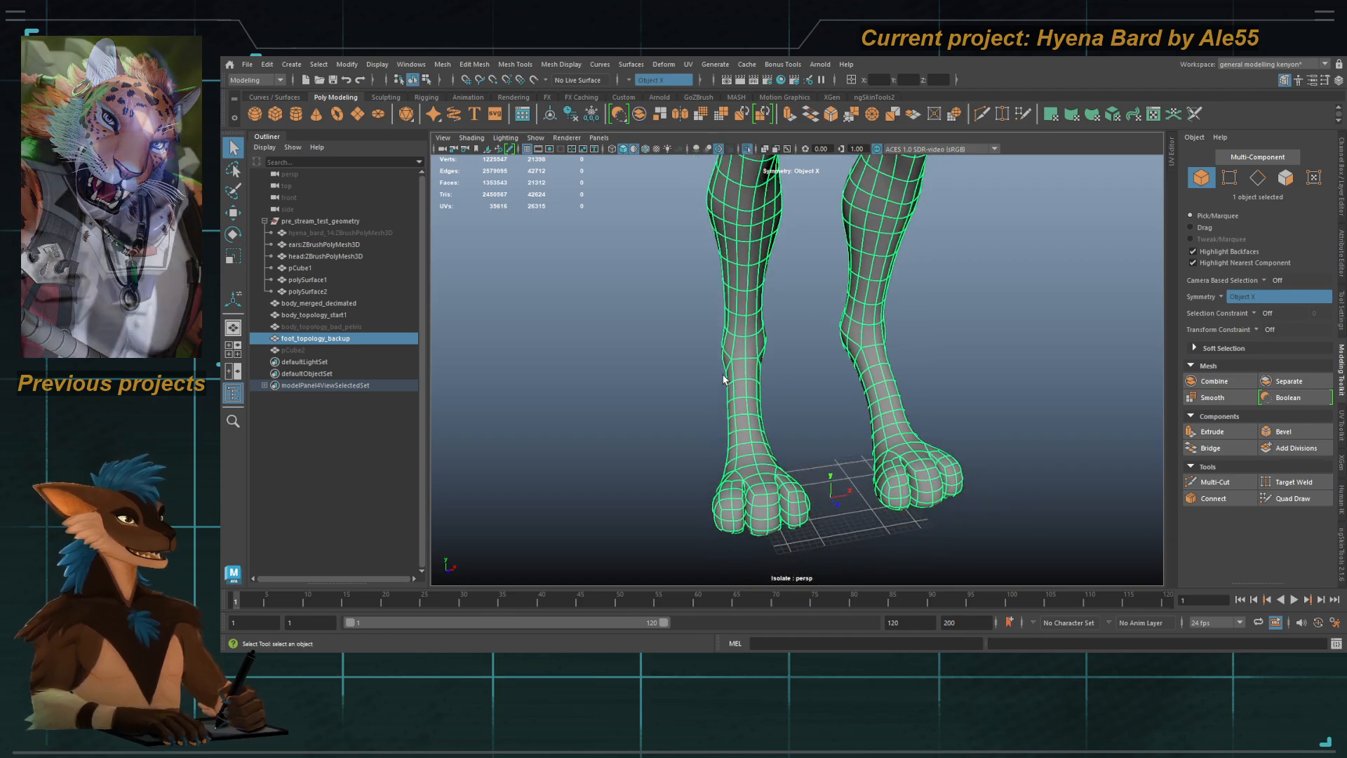
pyautogui.keyDown('alt'); pyautogui.moveTo(726, 382); pyautogui.dragTo(811, 432); pyautogui.keyUp('alt')
pyautogui.press('1')
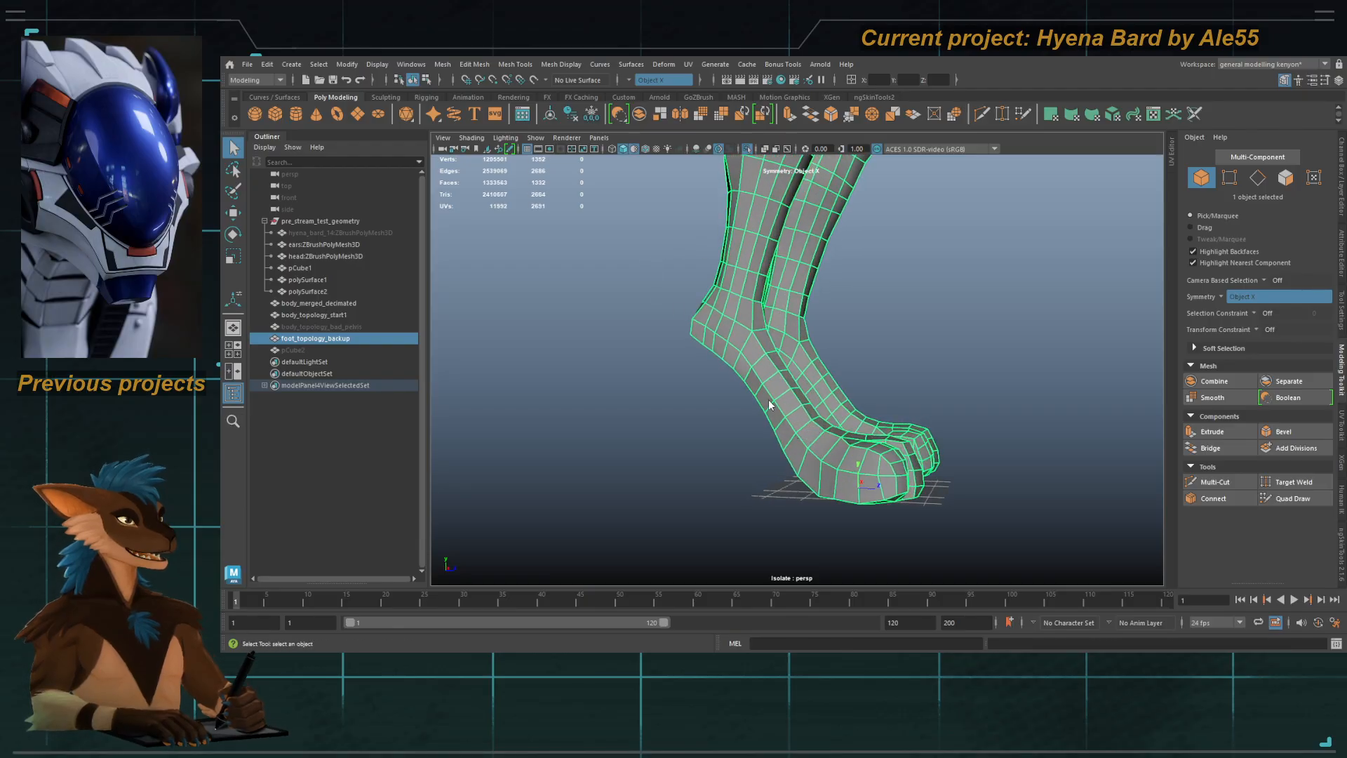
# Step: Insert an edge loop along the side of the foot and leg with Multi-Cut, and select the full edge loop there
pyautogui.hotkey('ctrl', 'shift', 'x')
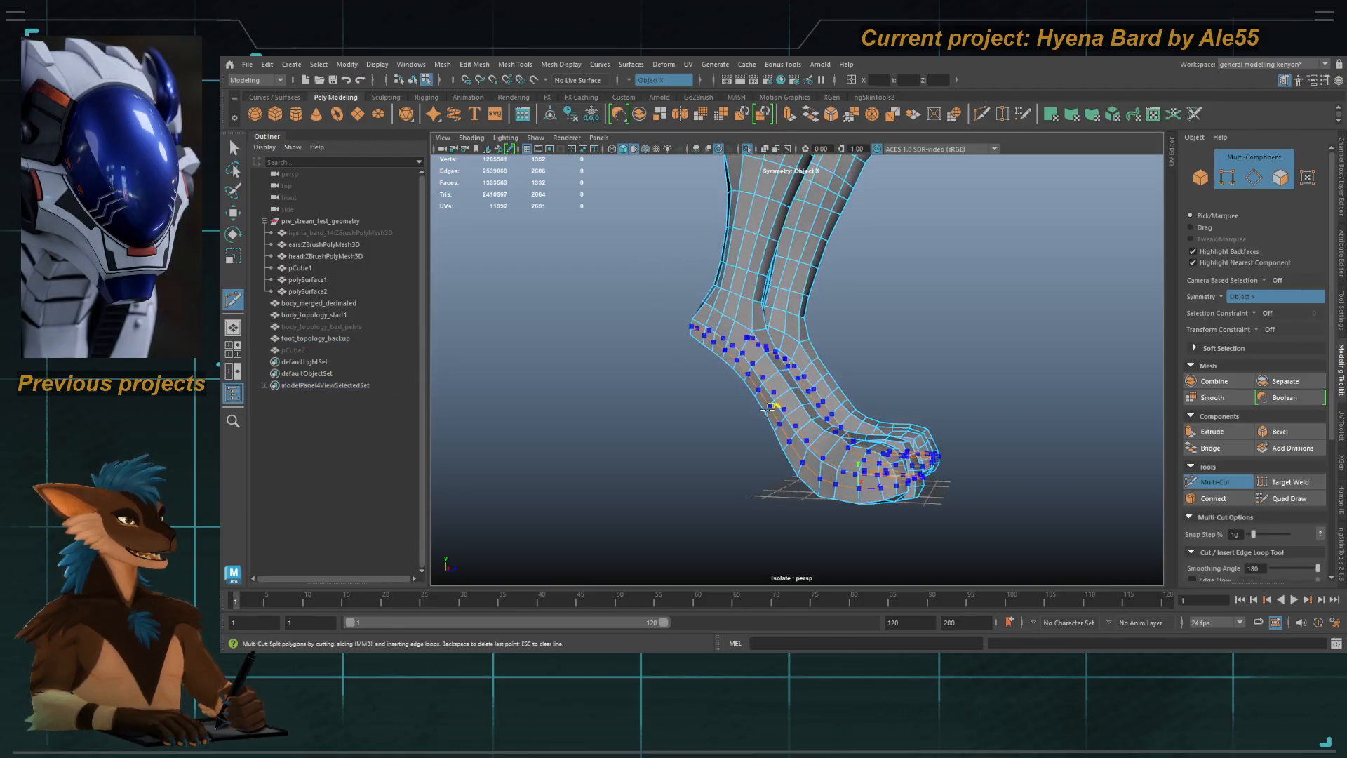
pyautogui.keyDown('ctrl'); pyautogui.click(770, 408); pyautogui.keyUp('ctrl')
pyautogui.press('q')
pyautogui.keyDown('alt'); pyautogui.moveTo(788, 440); pyautogui.dragTo(805, 393); pyautogui.keyUp('alt')
pyautogui.doubleClick(804, 427)
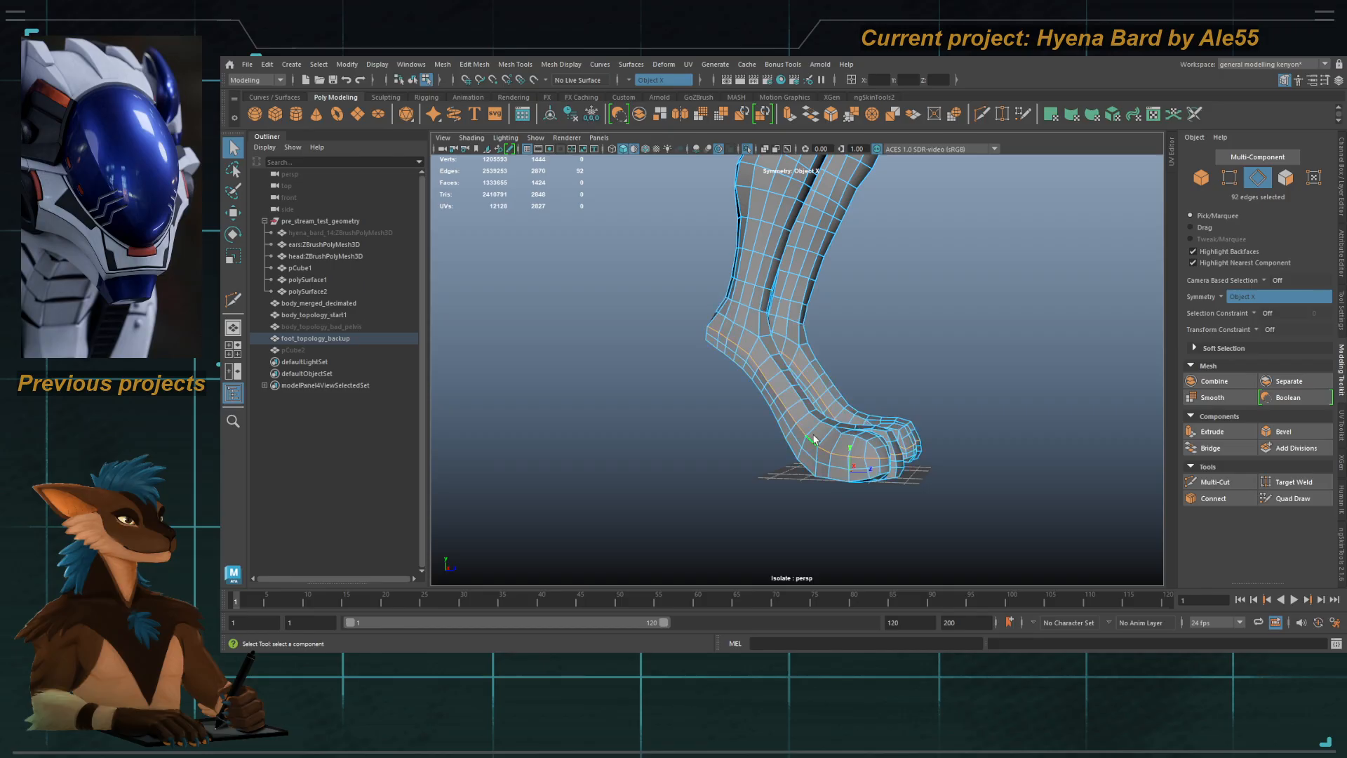
pyautogui.scroll(4, 814, 440)
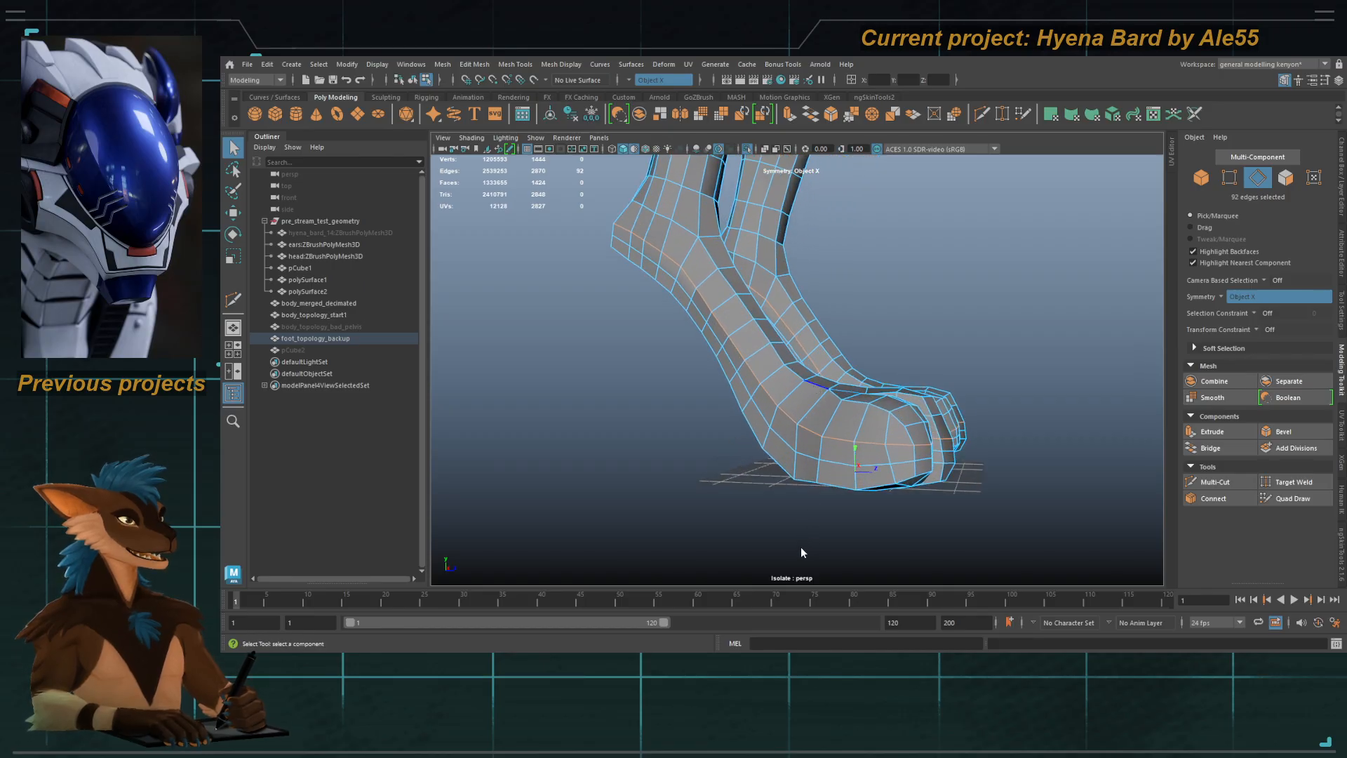
pyautogui.press('t')
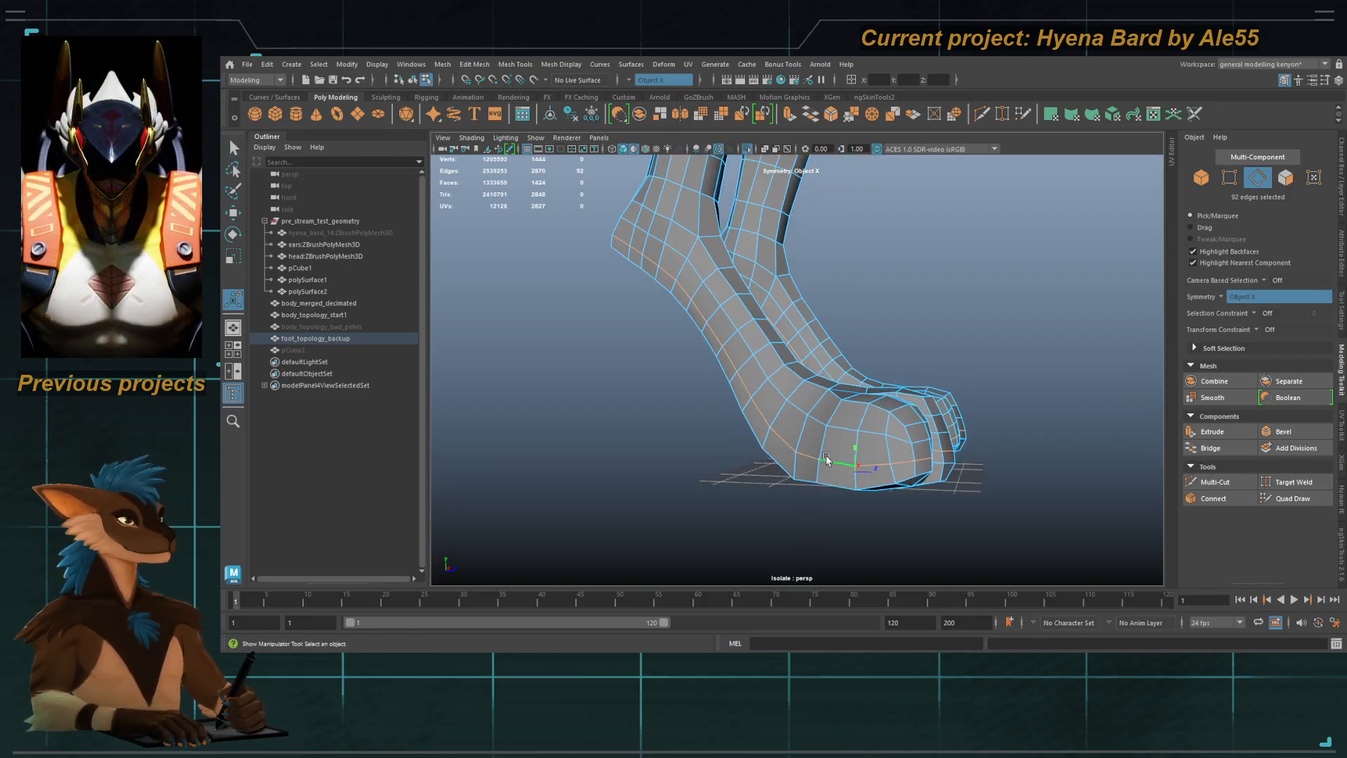
# Step: Examine the whole body mesh in smooth display from several sides with and without wireframe, ending with the legs unsmoothed
pyautogui.press('F8')
pyautogui.press('q')
pyautogui.keyDown('alt'); pyautogui.moveTo(975, 394); pyautogui.dragTo(829, 414); pyautogui.keyUp('alt')
pyautogui.press('3')
pyautogui.click(797, 416)
pyautogui.click(822, 426)
pyautogui.press('f')
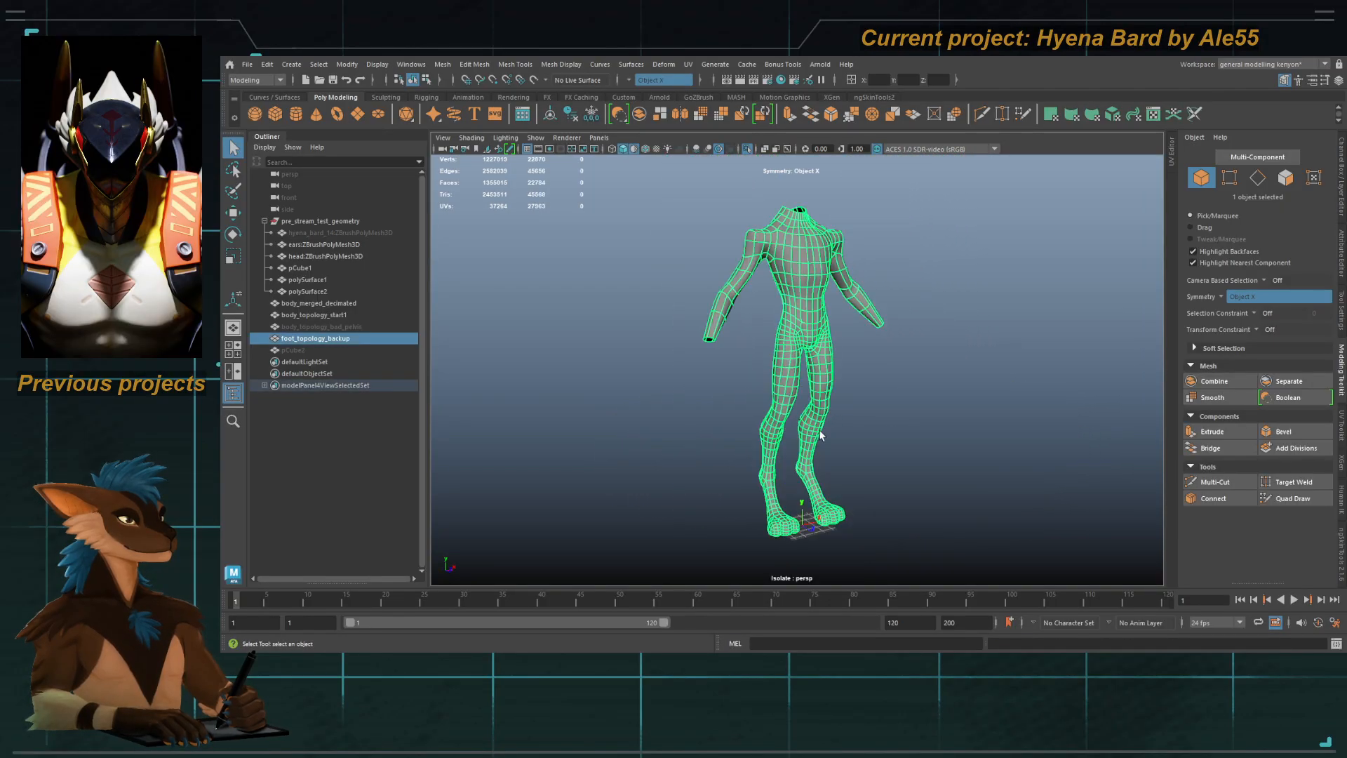
pyautogui.click(903, 437)
pyautogui.keyDown('alt'); pyautogui.moveTo(903, 436); pyautogui.dragTo(784, 453); pyautogui.keyUp('alt')
pyautogui.click(824, 429)
pyautogui.click(894, 463)
pyautogui.click(797, 318)
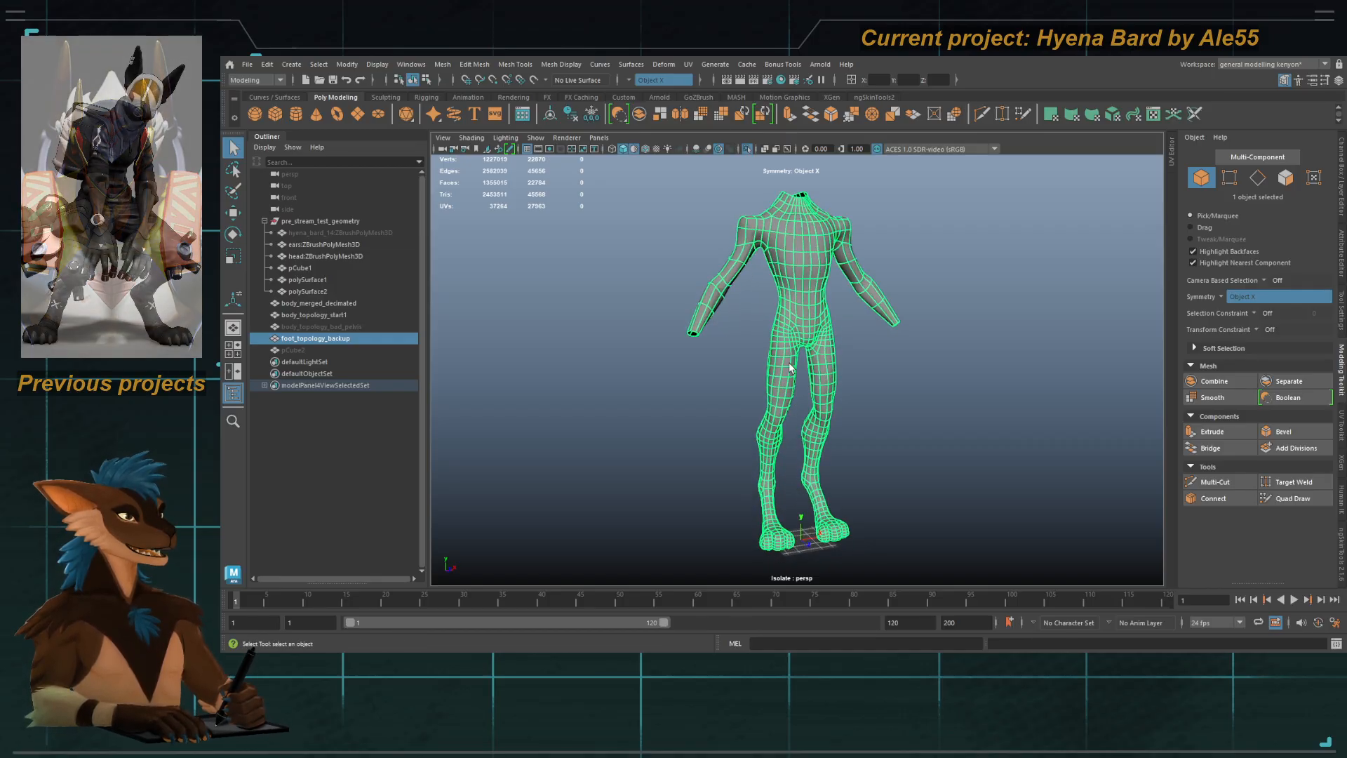
pyautogui.keyDown('alt'); pyautogui.moveTo(761, 470); pyautogui.dragTo(809, 481); pyautogui.keyUp('alt')
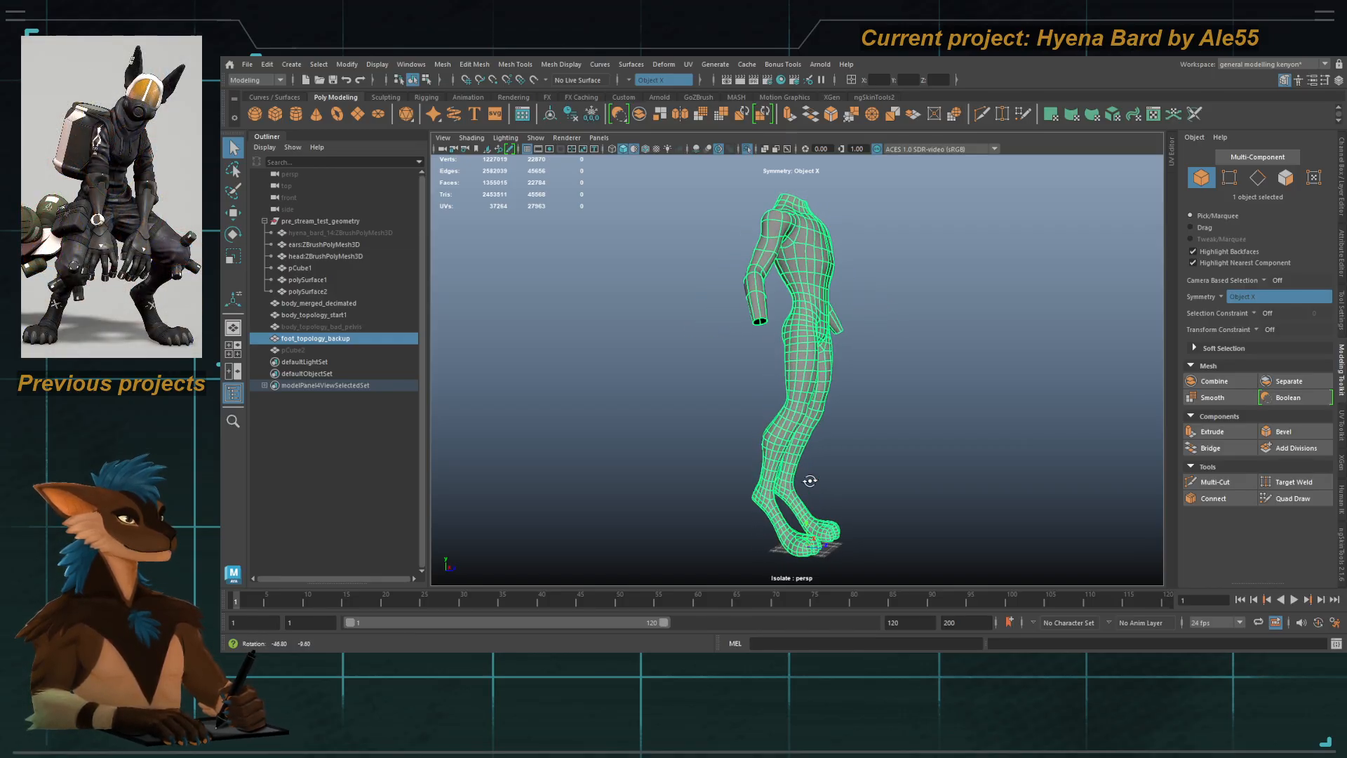
pyautogui.keyDown('alt'); pyautogui.moveTo(809, 481); pyautogui.dragTo(864, 459, button='right'); pyautogui.keyUp('alt')
pyautogui.keyDown('alt'); pyautogui.moveTo(865, 460); pyautogui.dragTo(866, 376, button='middle'); pyautogui.keyUp('alt')
pyautogui.moveTo(878, 404)
pyautogui.keyDown('alt'); pyautogui.mouseDown()
pyautogui.moveTo(712, 409)
pyautogui.moveTo(864, 385)
pyautogui.mouseUp(); pyautogui.keyUp('alt')
pyautogui.keyDown('alt'); pyautogui.moveTo(864, 386); pyautogui.dragTo(807, 383, button='right'); pyautogui.keyUp('alt')
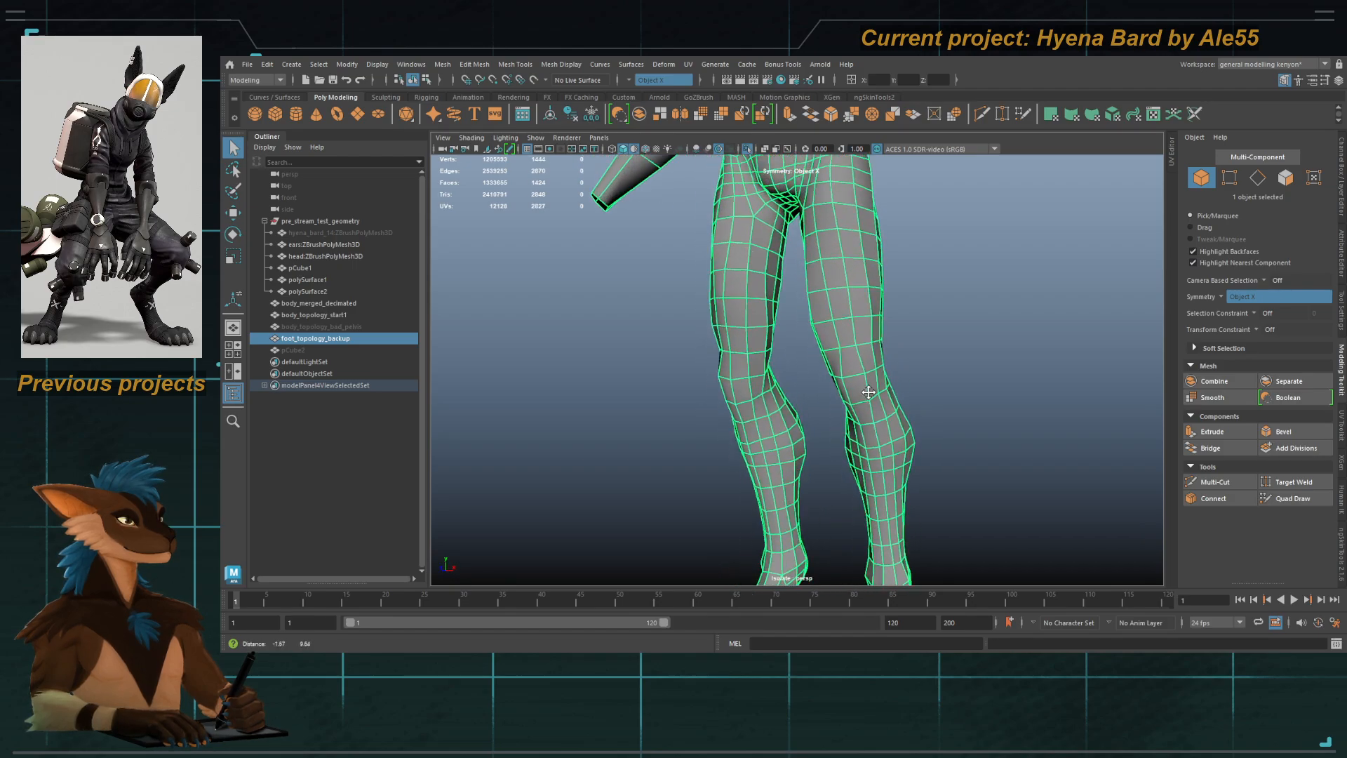
# Step: Select the faces at the front of the knees, grow the selection and inset it to add an edge ring around each kneecap
pyautogui.keyDown('alt'); pyautogui.moveTo(806, 382); pyautogui.dragTo(901, 386); pyautogui.keyUp('alt')
pyautogui.keyDown('alt'); pyautogui.moveTo(902, 386); pyautogui.dragTo(961, 421, button='middle'); pyautogui.keyUp('alt')
pyautogui.keyDown('alt'); pyautogui.moveTo(898, 414); pyautogui.dragTo(959, 403, button='right'); pyautogui.keyUp('alt')
pyautogui.keyDown('alt'); pyautogui.moveTo(959, 403); pyautogui.dragTo(710, 345); pyautogui.keyUp('alt')
pyautogui.press('F11')
pyautogui.click(749, 339)
pyautogui.keyDown('shift'); pyautogui.click(748, 351); pyautogui.keyUp('shift')
pyautogui.keyDown('shift'); pyautogui.click(729, 356); pyautogui.keyUp('shift')
pyautogui.press('w')
pyautogui.press('q')
pyautogui.hotkey('shift', '.')
pyautogui.press('w')
pyautogui.press('r')
pyautogui.keyDown('alt'); pyautogui.moveTo(736, 350); pyautogui.dragTo(706, 339); pyautogui.keyUp('alt')
pyautogui.press('w')
# Step: Preview the reworked knees in smooth mesh display, checking them with and without the wireframe in object selection
pyautogui.press('3')
pyautogui.moveTo(713, 393); pyautogui.dragTo(761, 360, button='right')
pyautogui.click(761, 361)
pyautogui.keyDown('alt'); pyautogui.moveTo(761, 361); pyautogui.dragTo(774, 361); pyautogui.keyUp('alt')
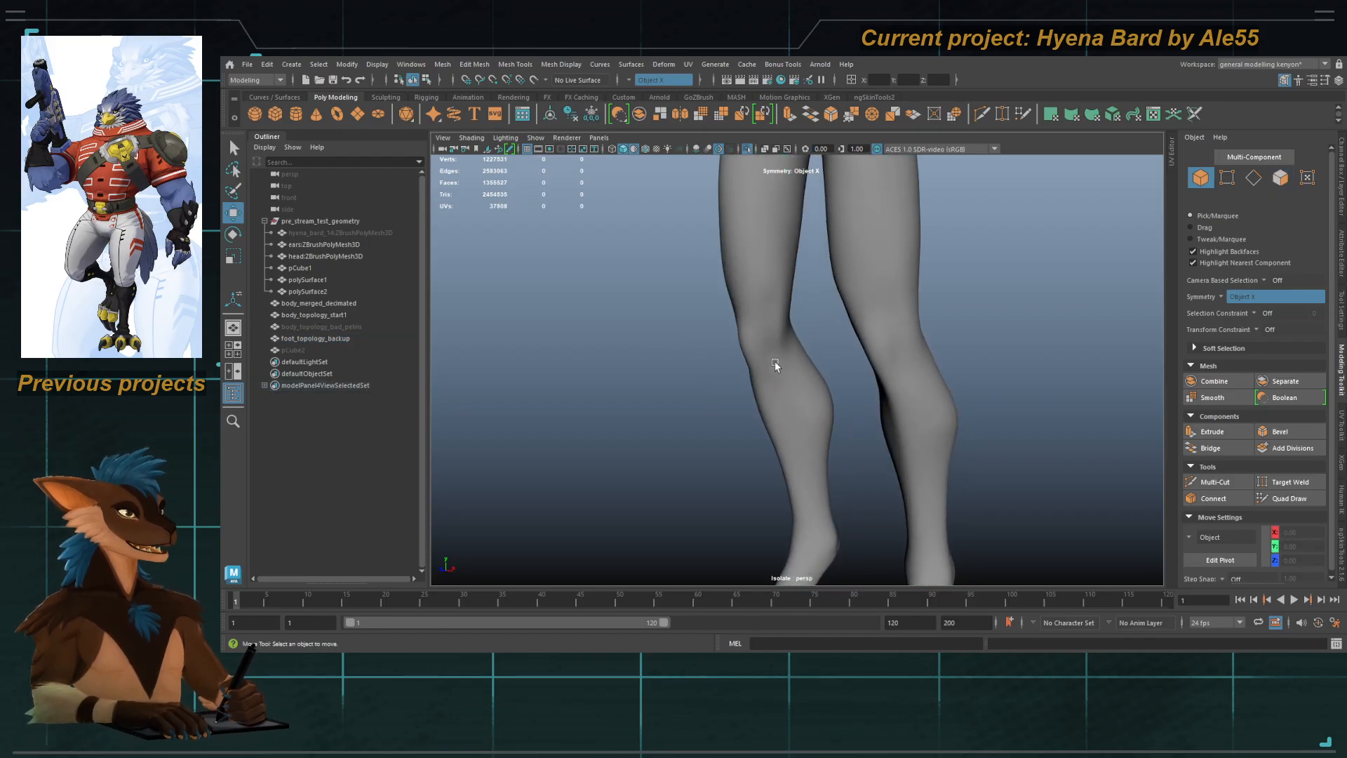
pyautogui.click(775, 363)
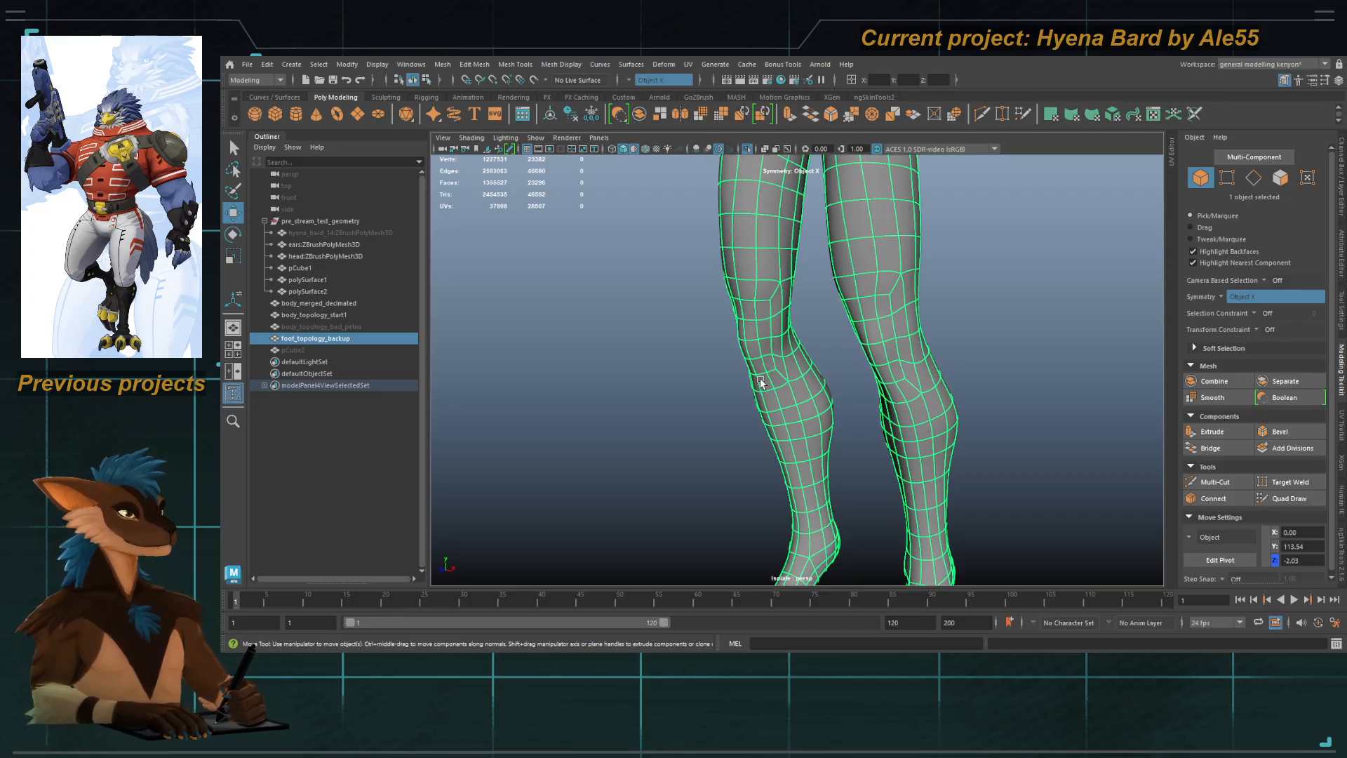
# Step: Examine the smoothed body topology from the legs up to the shoulders, from the front and the back
pyautogui.keyDown('alt'); pyautogui.moveTo(736, 390); pyautogui.dragTo(685, 477); pyautogui.keyUp('alt')
pyautogui.click(687, 482)
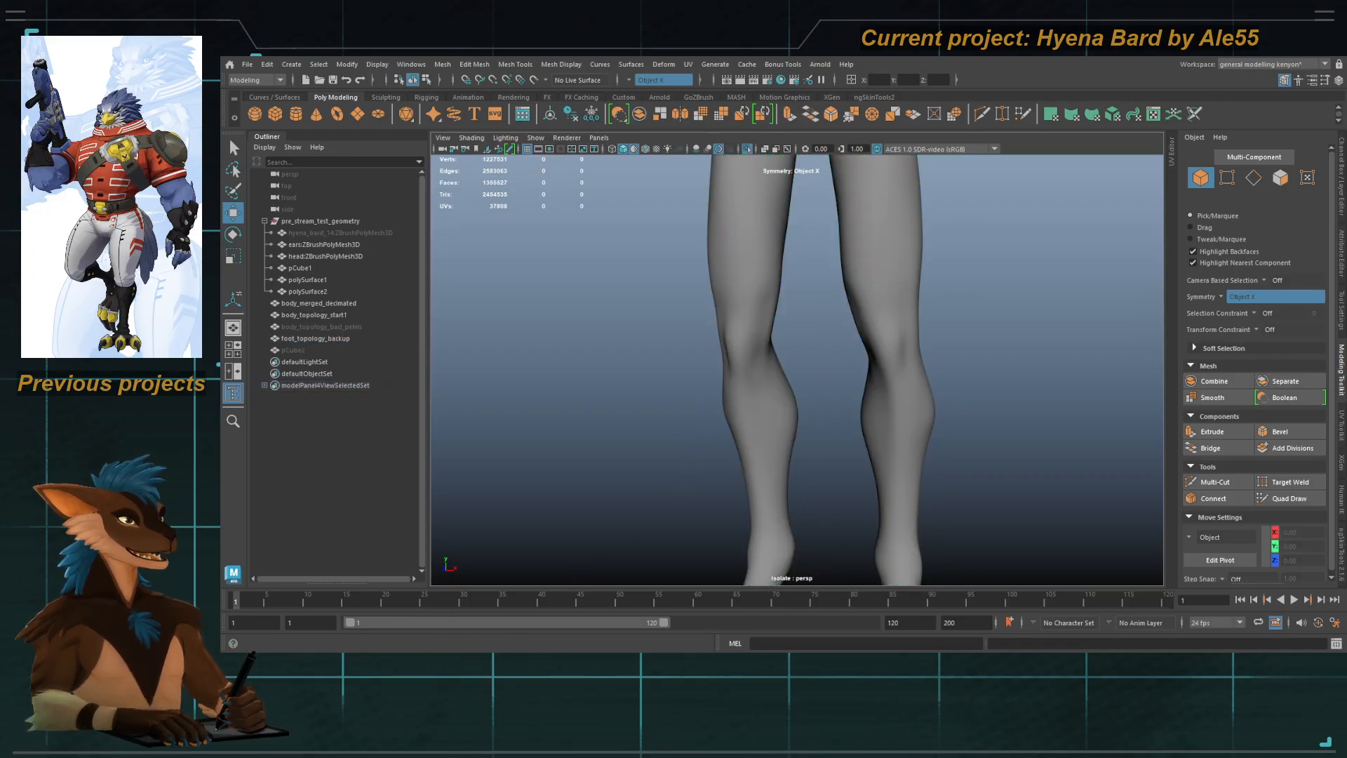
pyautogui.keyDown('alt'); pyautogui.moveTo(721, 414); pyautogui.dragTo(662, 400); pyautogui.keyUp('alt')
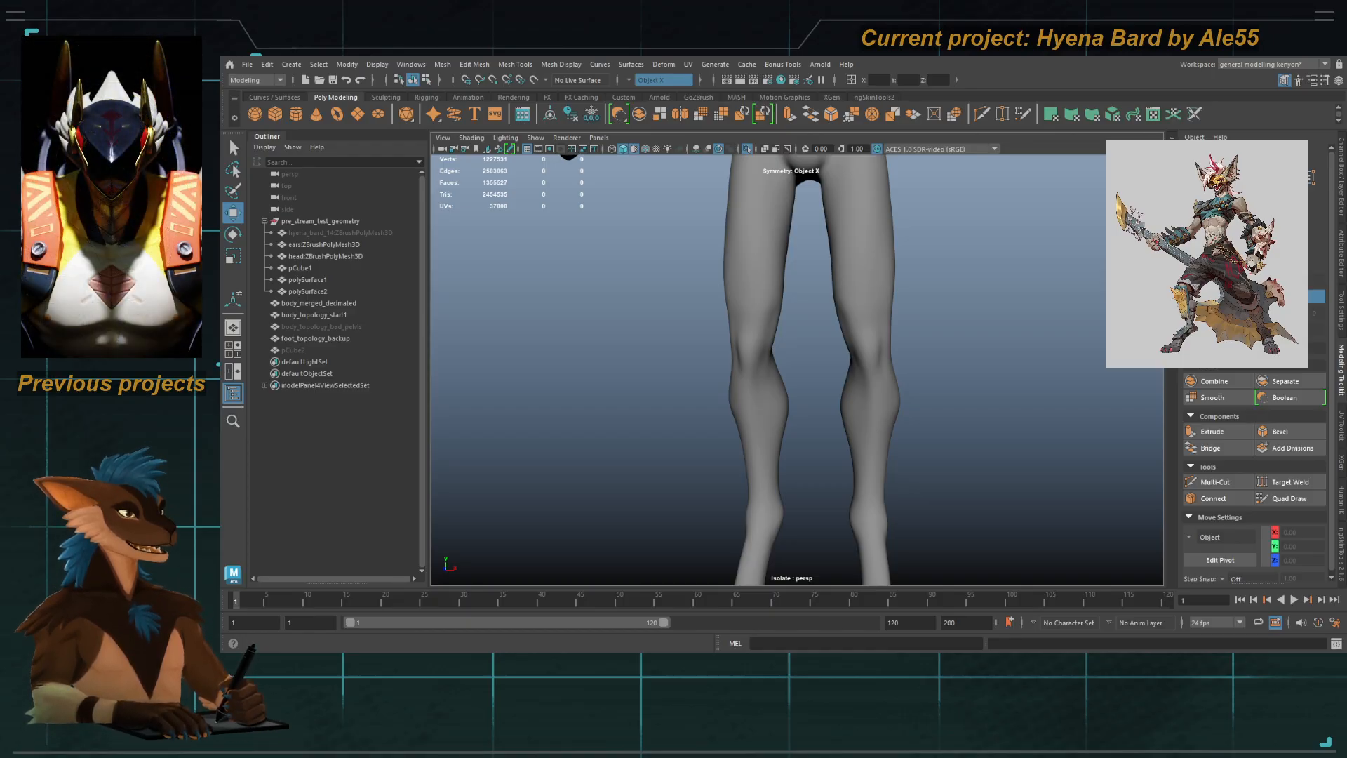
pyautogui.keyDown('alt'); pyautogui.moveTo(691, 193); pyautogui.dragTo(701, 430, button='middle'); pyautogui.keyUp('alt')
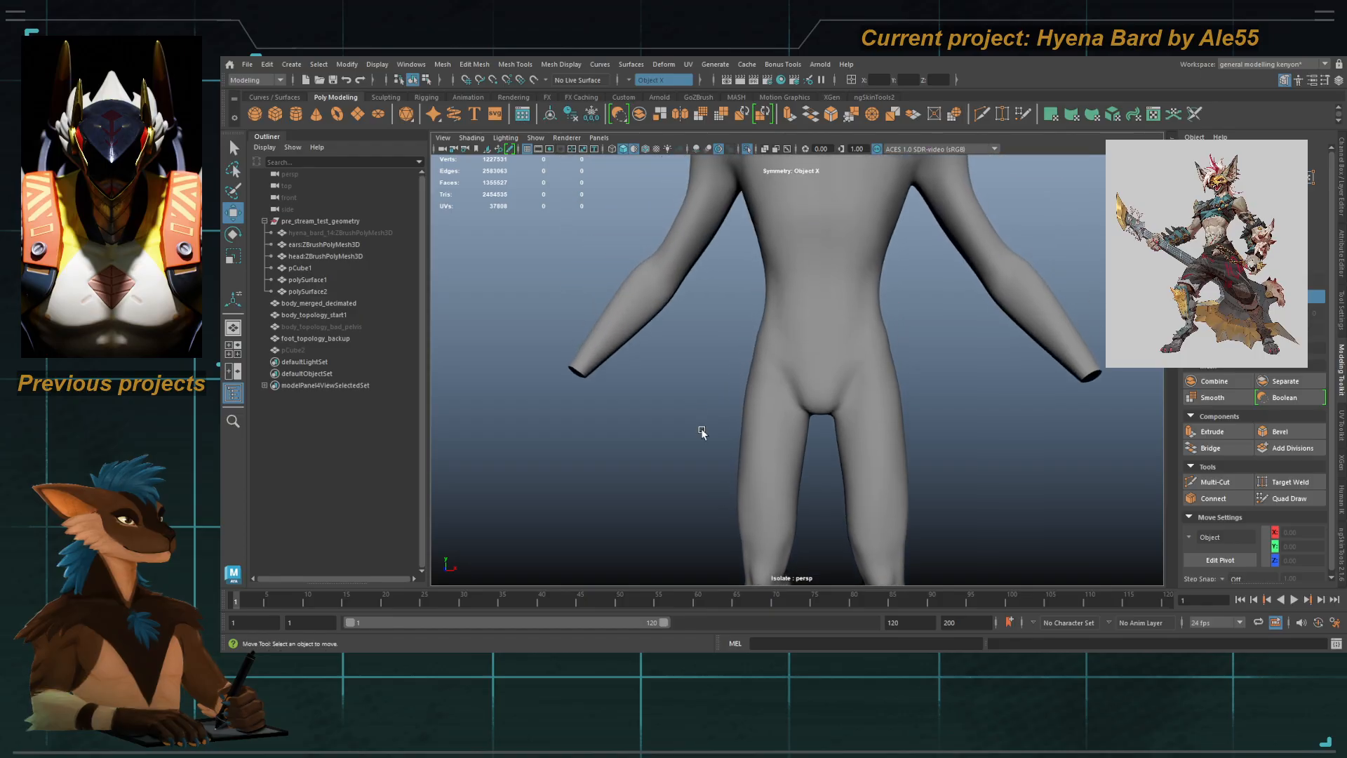
pyautogui.keyDown('alt'); pyautogui.moveTo(680, 341); pyautogui.dragTo(842, 322); pyautogui.keyUp('alt')
pyautogui.keyDown('alt'); pyautogui.moveTo(842, 322); pyautogui.dragTo(794, 376, button='middle'); pyautogui.keyUp('alt')
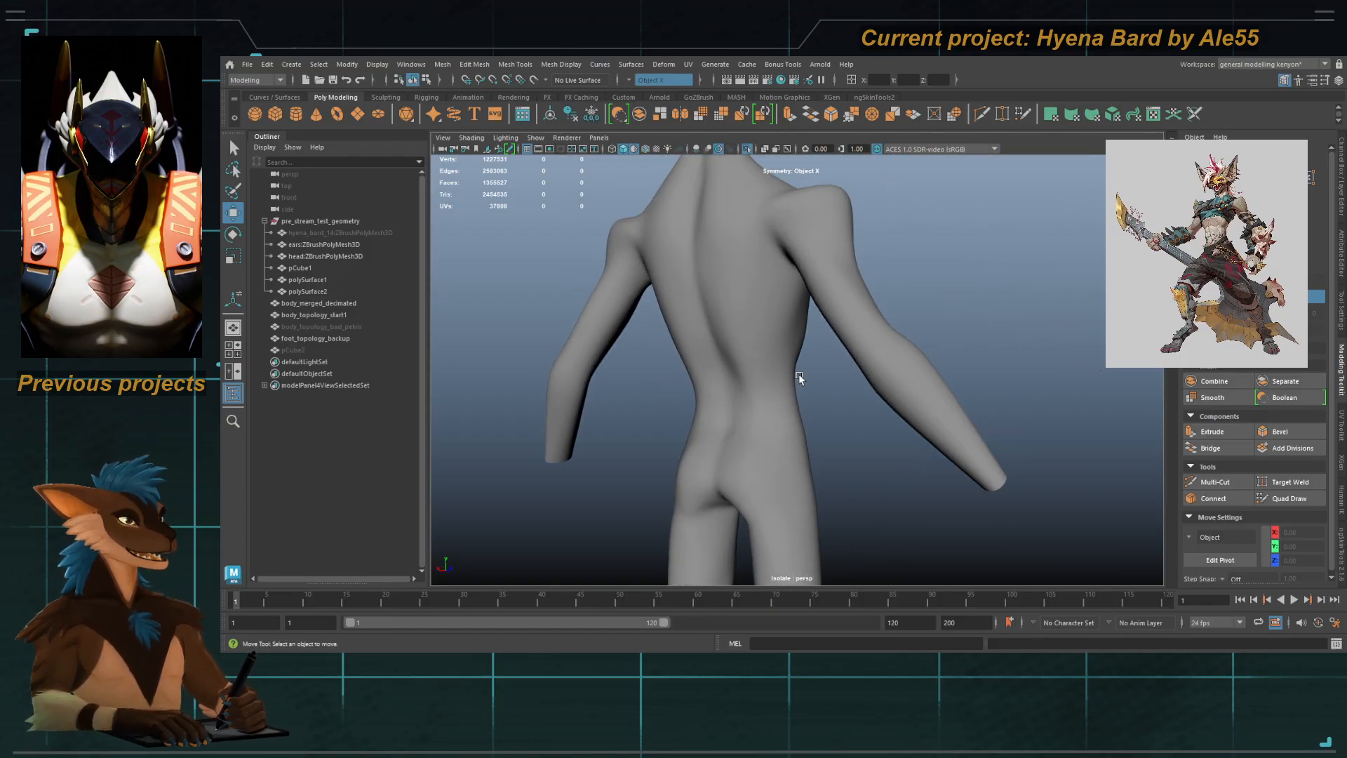
pyautogui.keyDown('alt'); pyautogui.moveTo(794, 376); pyautogui.dragTo(811, 377); pyautogui.keyUp('alt')
pyautogui.keyDown('alt'); pyautogui.moveTo(851, 241); pyautogui.dragTo(681, 254); pyautogui.keyUp('alt')
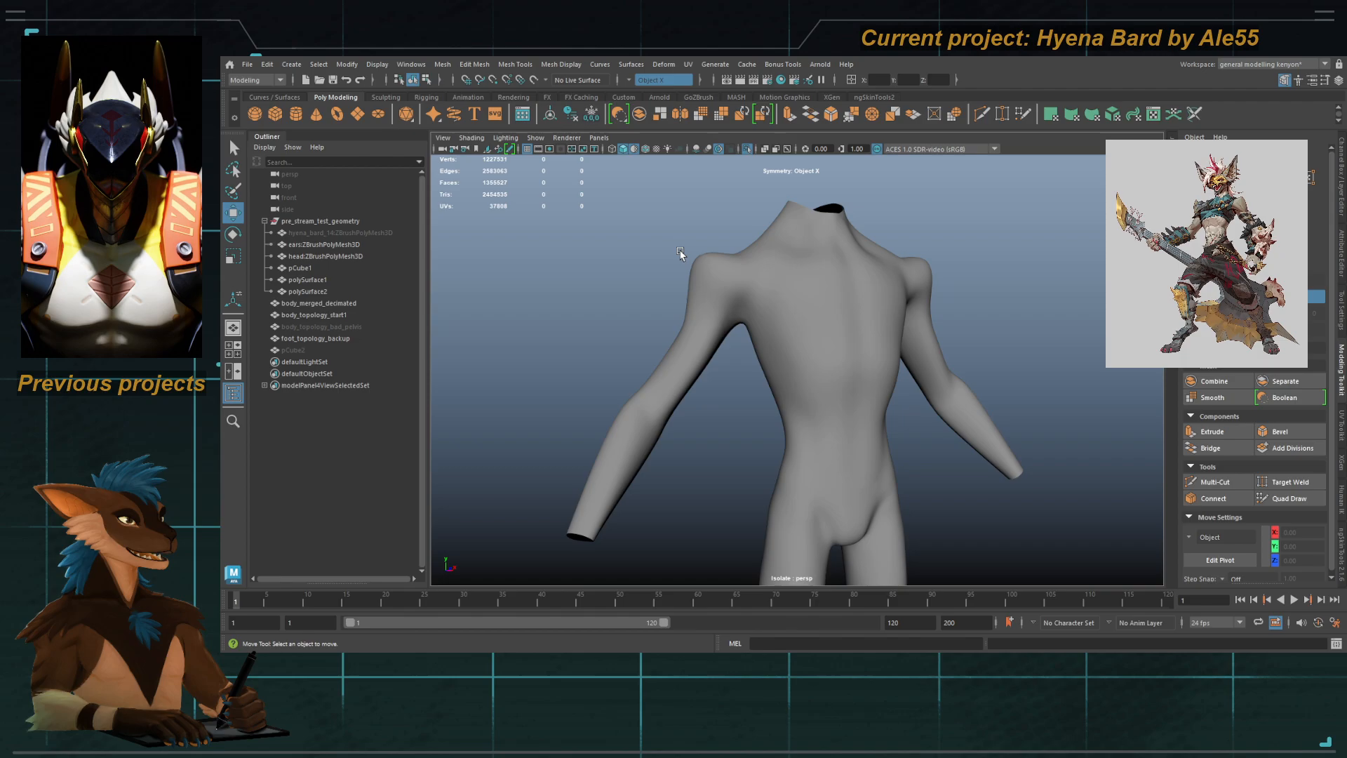
# Step: Turn off the smooth preview on the body topology mesh and examine the wireframe of its torso, arms and neck opening
pyautogui.click(861, 333)
pyautogui.press('1')
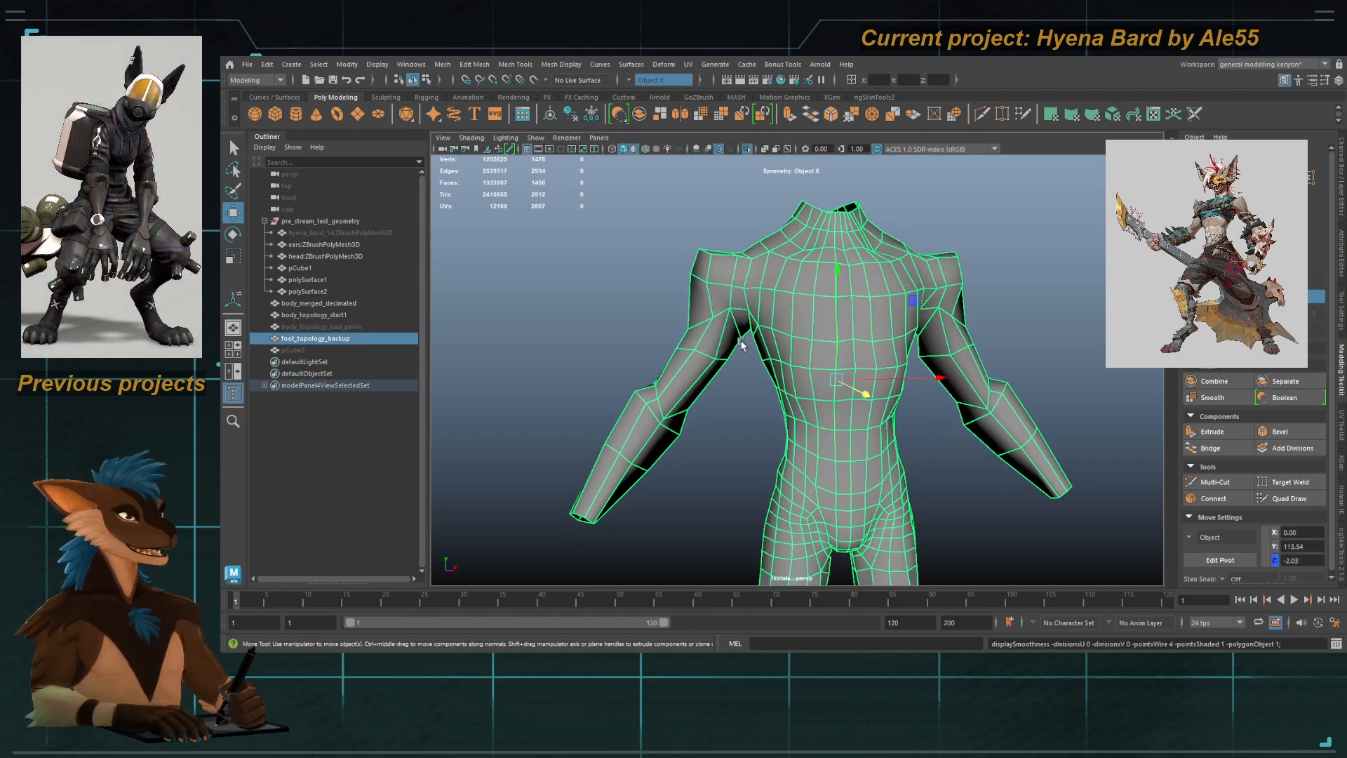
pyautogui.keyDown('alt'); pyautogui.moveTo(656, 407); pyautogui.dragTo(873, 412); pyautogui.keyUp('alt')
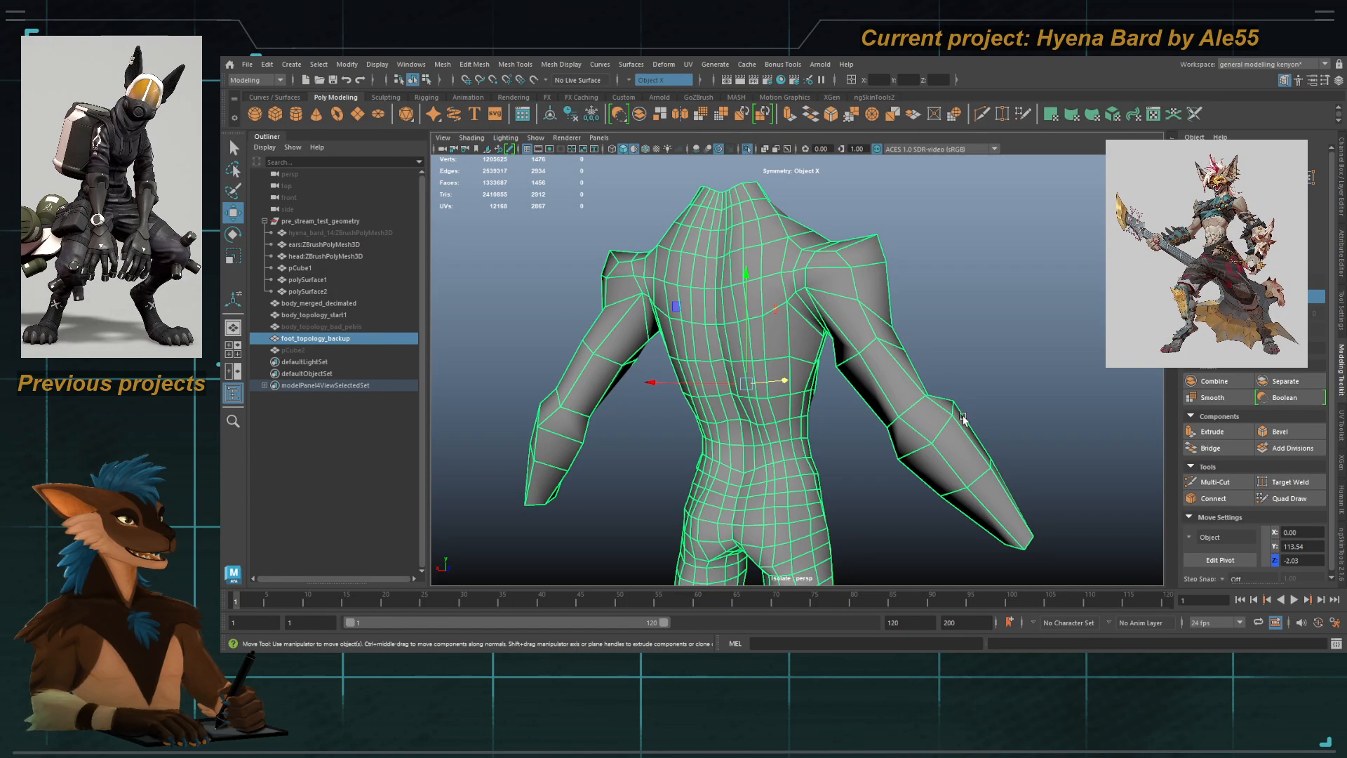
pyautogui.keyDown('alt'); pyautogui.moveTo(963, 419); pyautogui.dragTo(717, 416); pyautogui.keyUp('alt')
pyautogui.keyDown('alt'); pyautogui.moveTo(766, 288); pyautogui.dragTo(743, 386, button='middle'); pyautogui.keyUp('alt')
pyautogui.keyDown('alt'); pyautogui.moveTo(742, 386); pyautogui.dragTo(833, 386, button='right'); pyautogui.keyUp('alt')
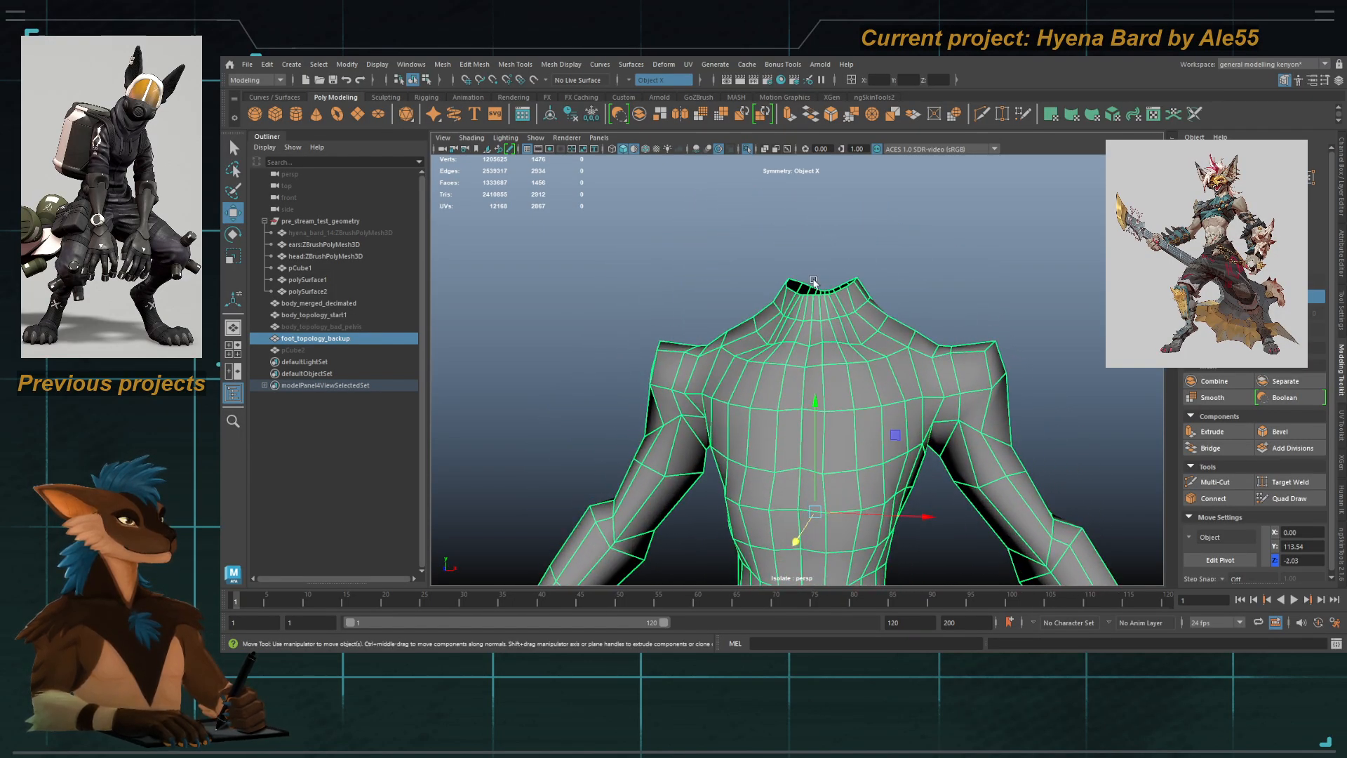
pyautogui.keyDown('alt'); pyautogui.moveTo(814, 282); pyautogui.dragTo(845, 315); pyautogui.keyUp('alt')
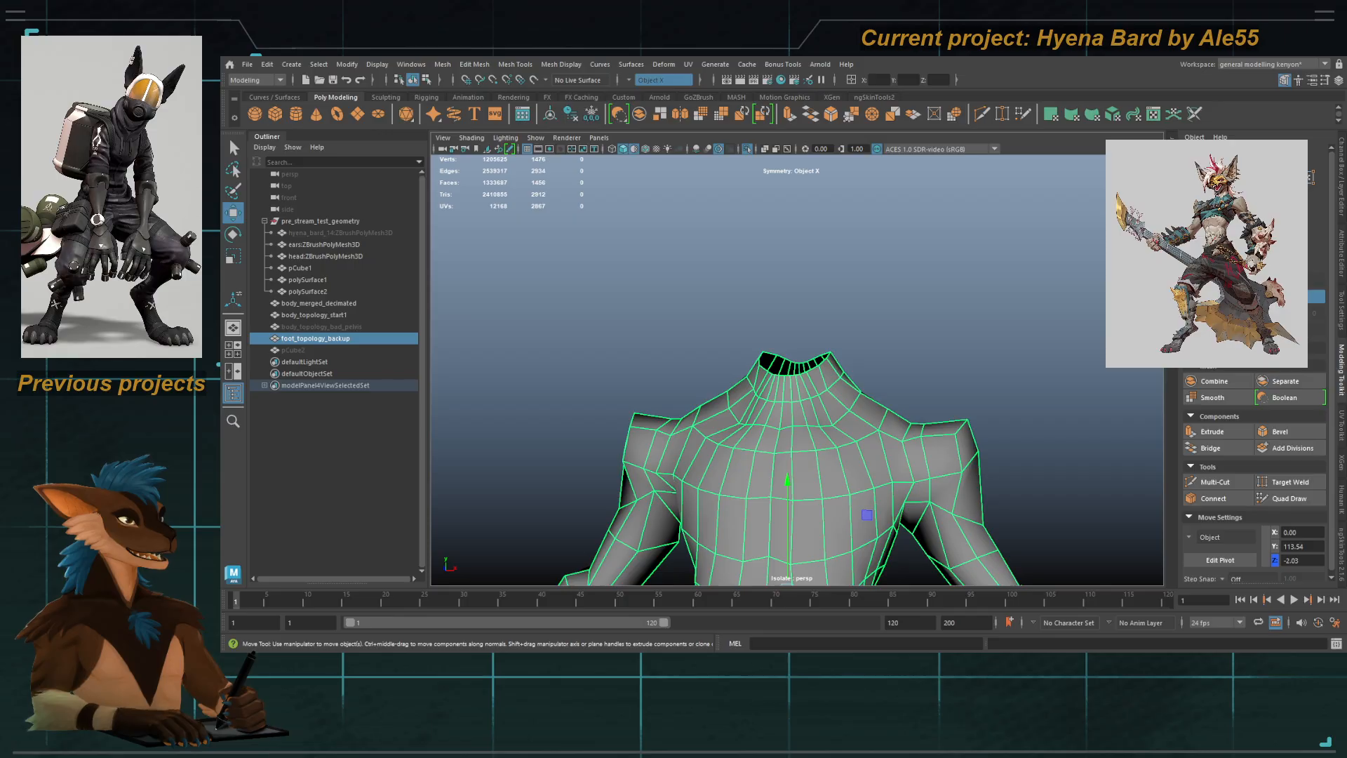
pyautogui.click(919, 308)
pyautogui.click(783, 474)
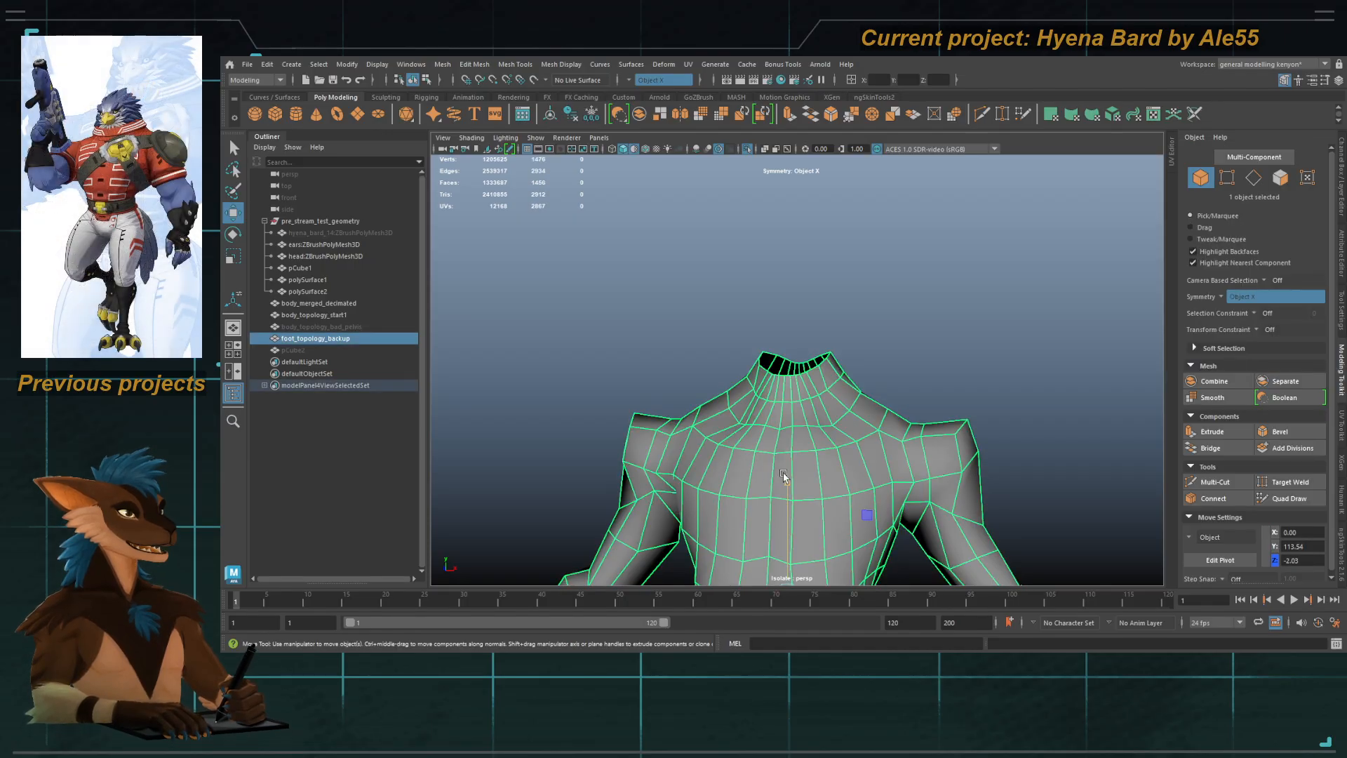
# Step: Undo the recent face edits at the knees of the body topology mesh and save the scene
pyautogui.press('f')
pyautogui.press('q')
pyautogui.click(884, 437)
pyautogui.click(823, 401)
pyautogui.keyDown('alt'); pyautogui.moveTo(823, 401); pyautogui.dragTo(814, 329, button='middle'); pyautogui.keyUp('alt')
pyautogui.keyDown('alt'); pyautogui.moveTo(813, 329); pyautogui.dragTo(921, 400, button='right'); pyautogui.keyUp('alt')
pyautogui.hotkey('ctrl', 'z')
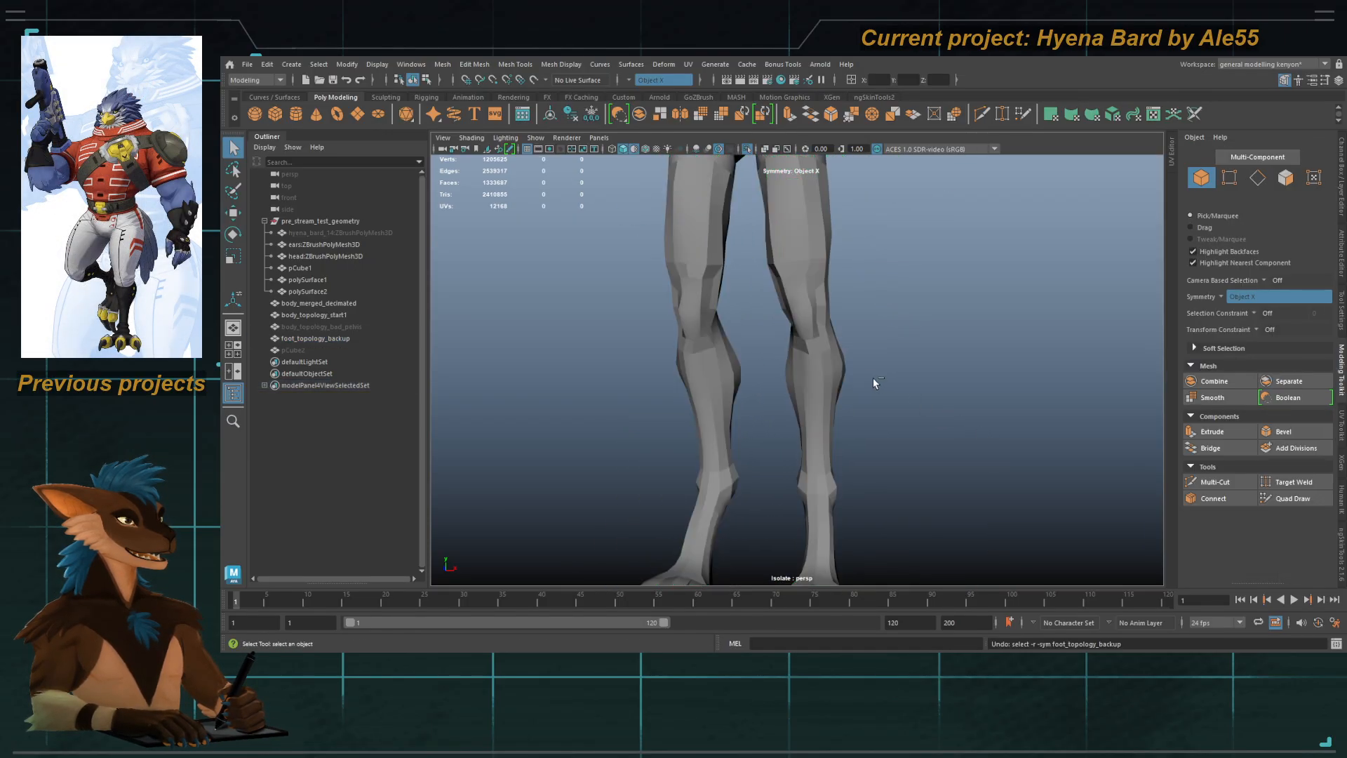
pyautogui.hotkey('ctrl', 'z')
pyautogui.hotkey('ctrl', 'z')
pyautogui.hotkey('ctrl', 'z')
pyautogui.hotkey('ctrl', 'z')
pyautogui.hotkey('ctrl', 'z')
pyautogui.hotkey('ctrl', 'z')
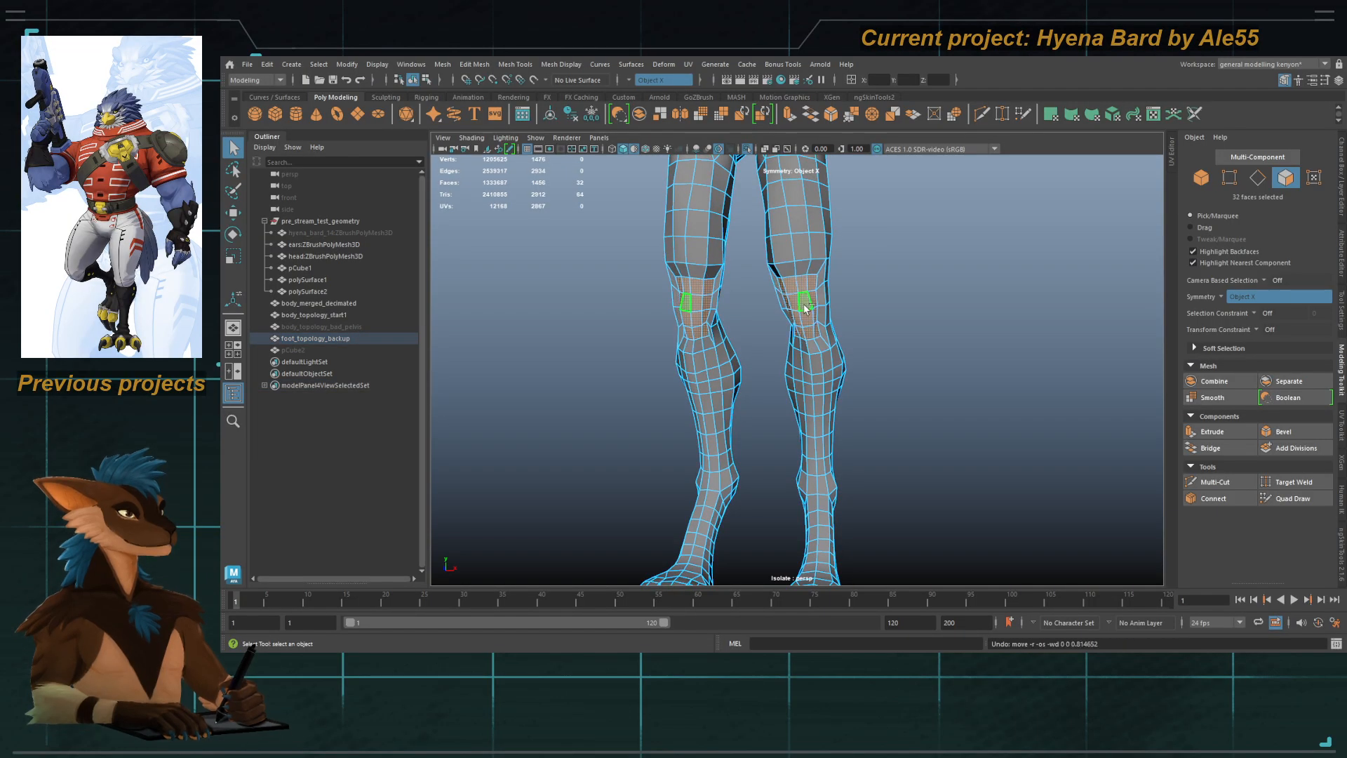
pyautogui.hotkey('ctrl', 'z')
pyautogui.hotkey('ctrl', 'z')
pyautogui.hotkey('ctrl', 'z')
pyautogui.press('f')
pyautogui.hotkey('ctrl', 's')
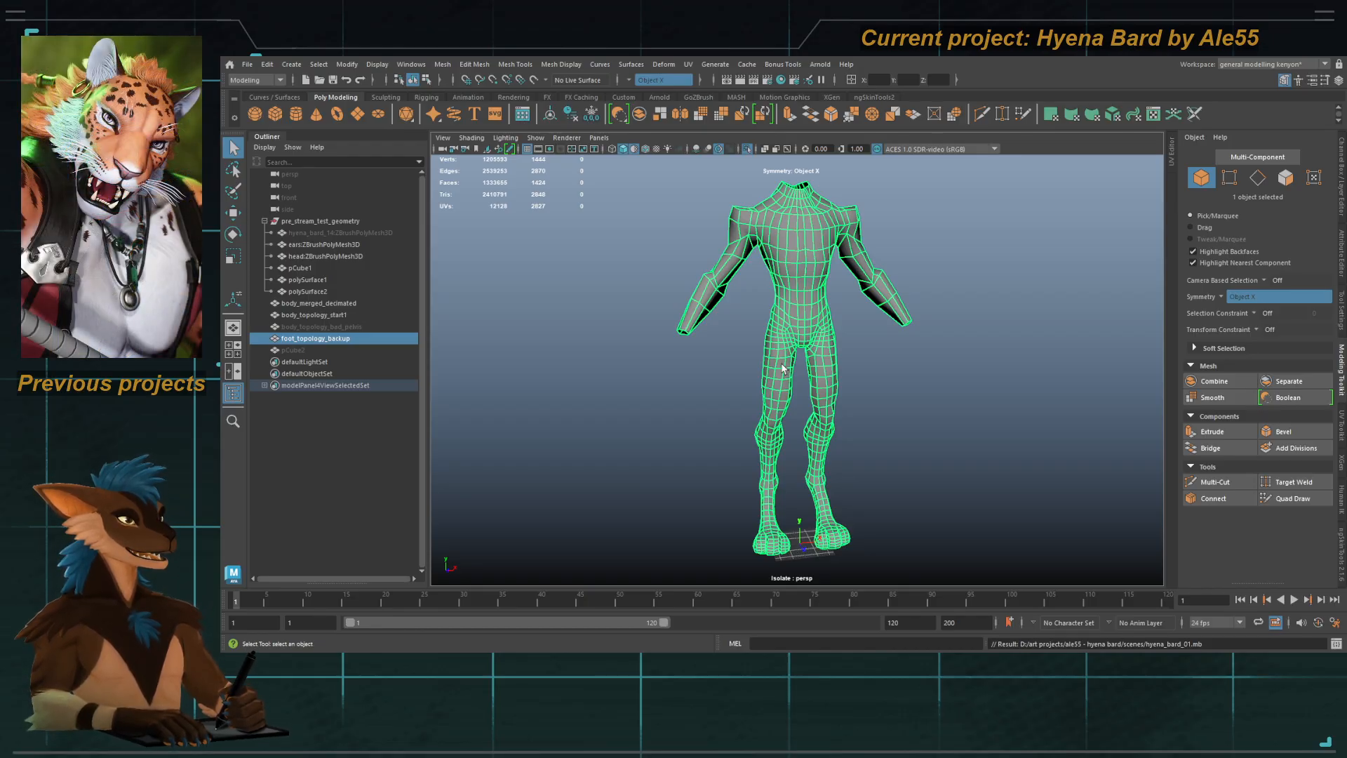
pyautogui.click(640, 302)
pyautogui.click(801, 341)
pyautogui.scroll(-1, 802, 342)
pyautogui.press('F10')
pyautogui.scroll(-3, 829, 337)
pyautogui.moveTo(631, 203); pyautogui.dragTo(644, 210)
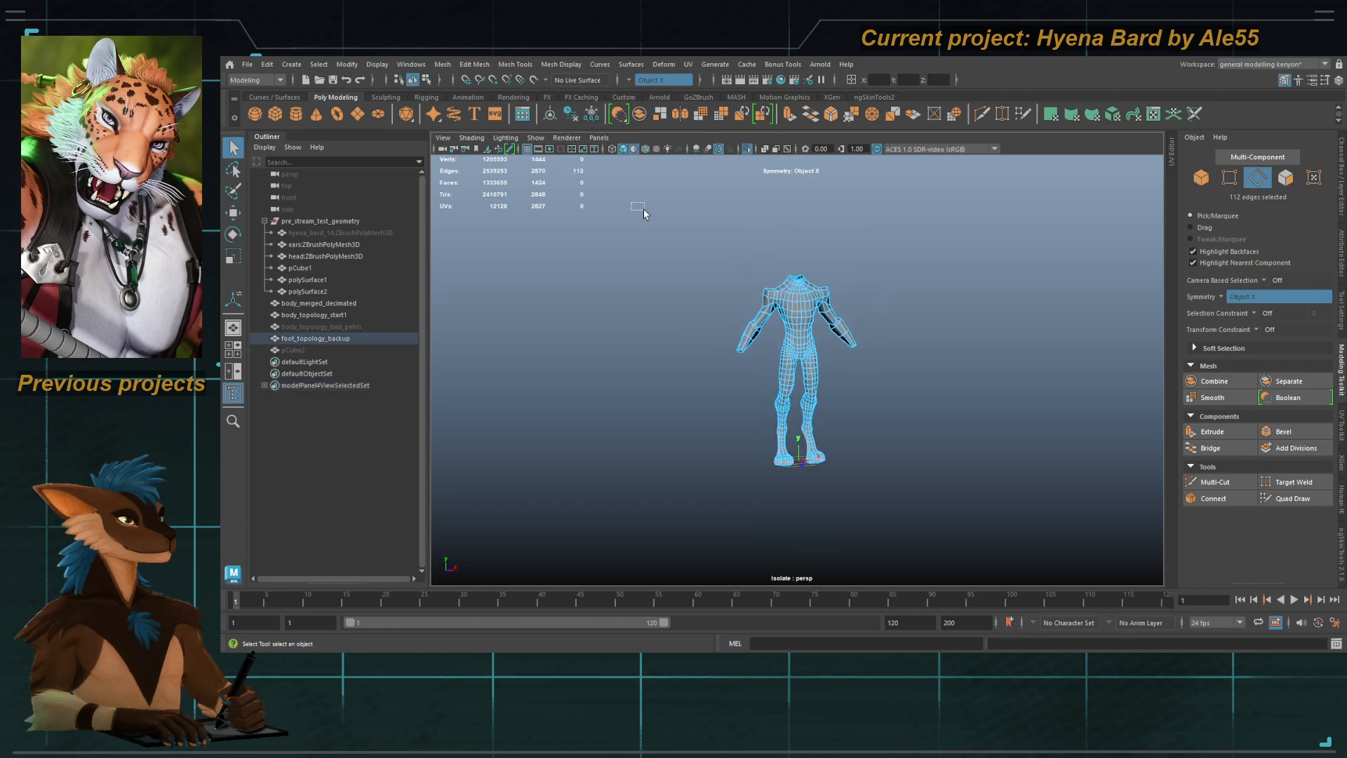
pyautogui.click(986, 219)
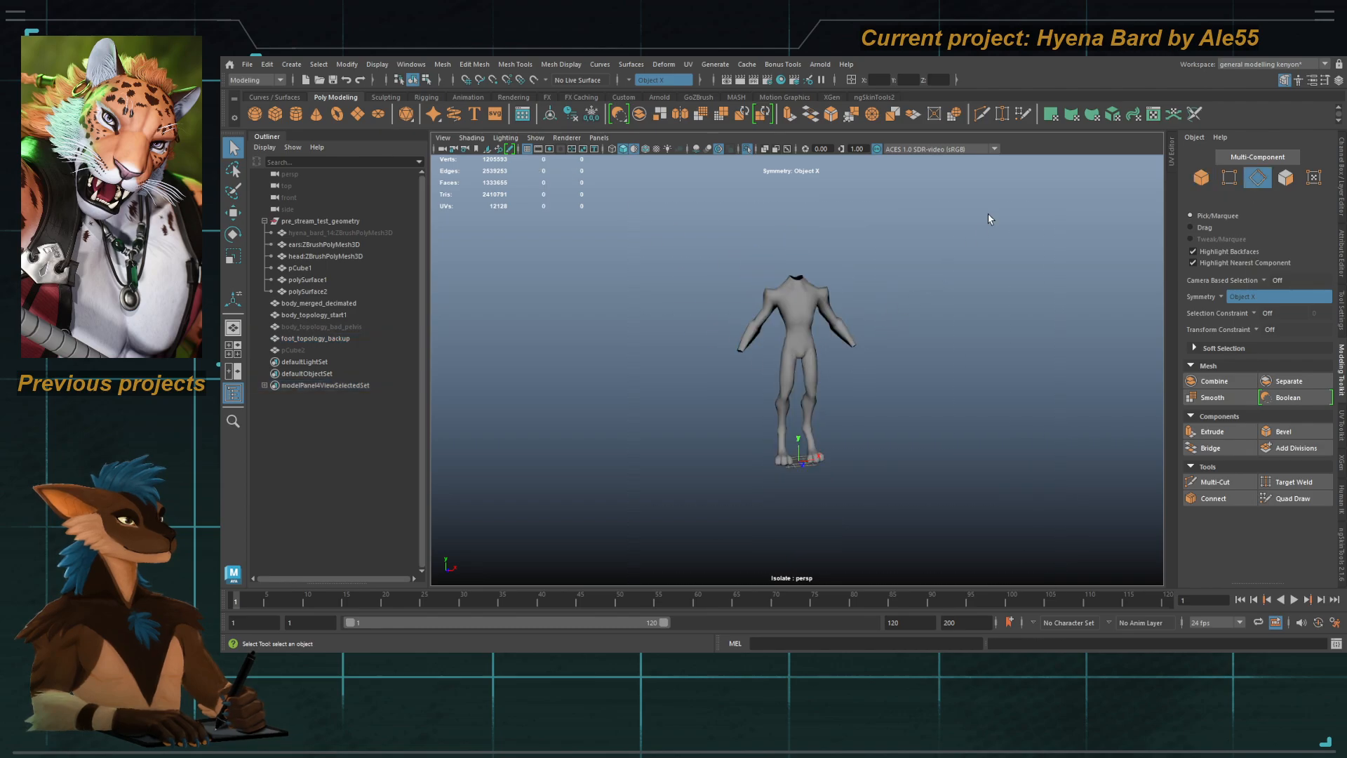
# Step: Select the whole body topology mesh in object mode, frame it and examine it from several angles
pyautogui.press('F8')
pyautogui.keyDown('alt'); pyautogui.moveTo(990, 216); pyautogui.dragTo(859, 298); pyautogui.keyUp('alt')
pyautogui.click(841, 324)
pyautogui.press('f')
pyautogui.click(881, 389)
pyautogui.moveTo(881, 390)
pyautogui.keyDown('alt'); pyautogui.mouseDown()
pyautogui.moveTo(889, 424)
pyautogui.moveTo(867, 410)
pyautogui.mouseUp(); pyautogui.keyUp('alt')
pyautogui.click(813, 350)
pyautogui.keyDown('alt'); pyautogui.moveTo(814, 351); pyautogui.dragTo(844, 372); pyautogui.keyUp('alt')
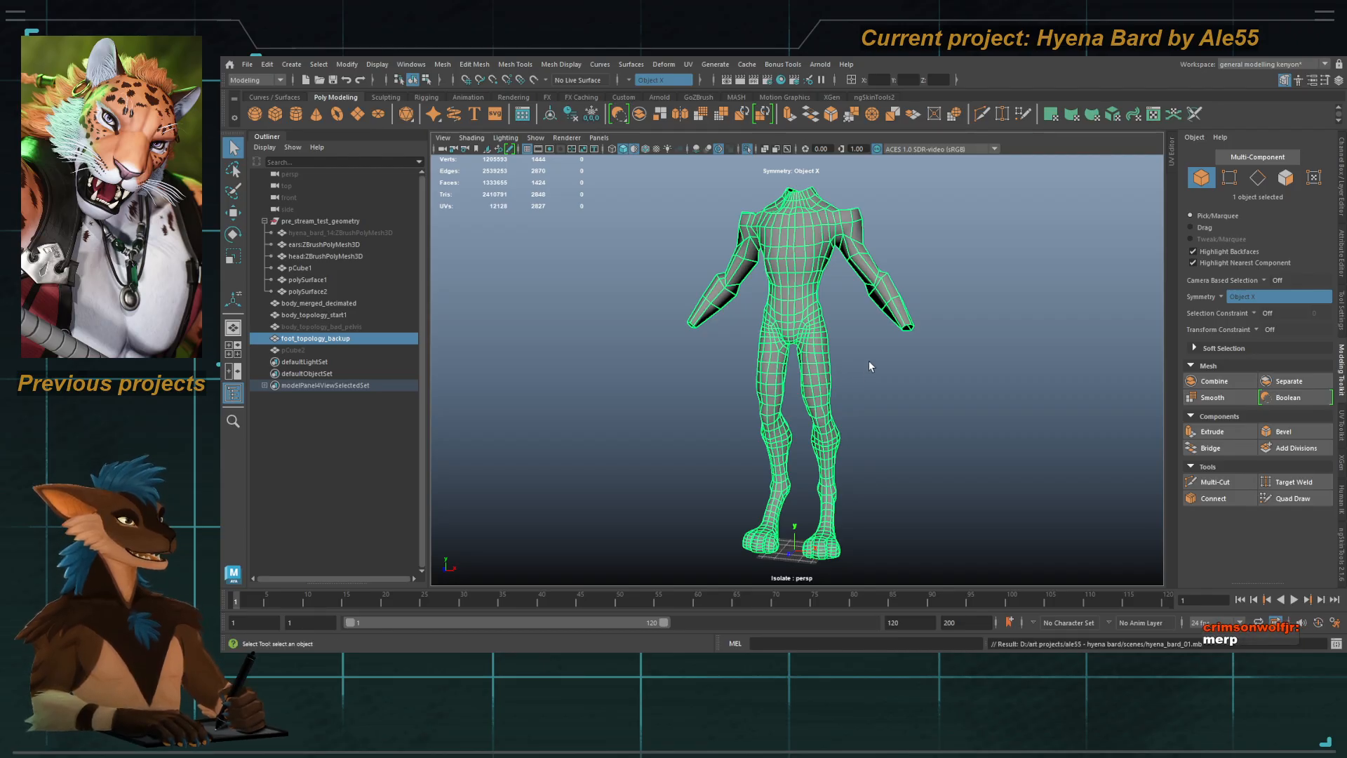
pyautogui.click(856, 355)
pyautogui.click(836, 352)
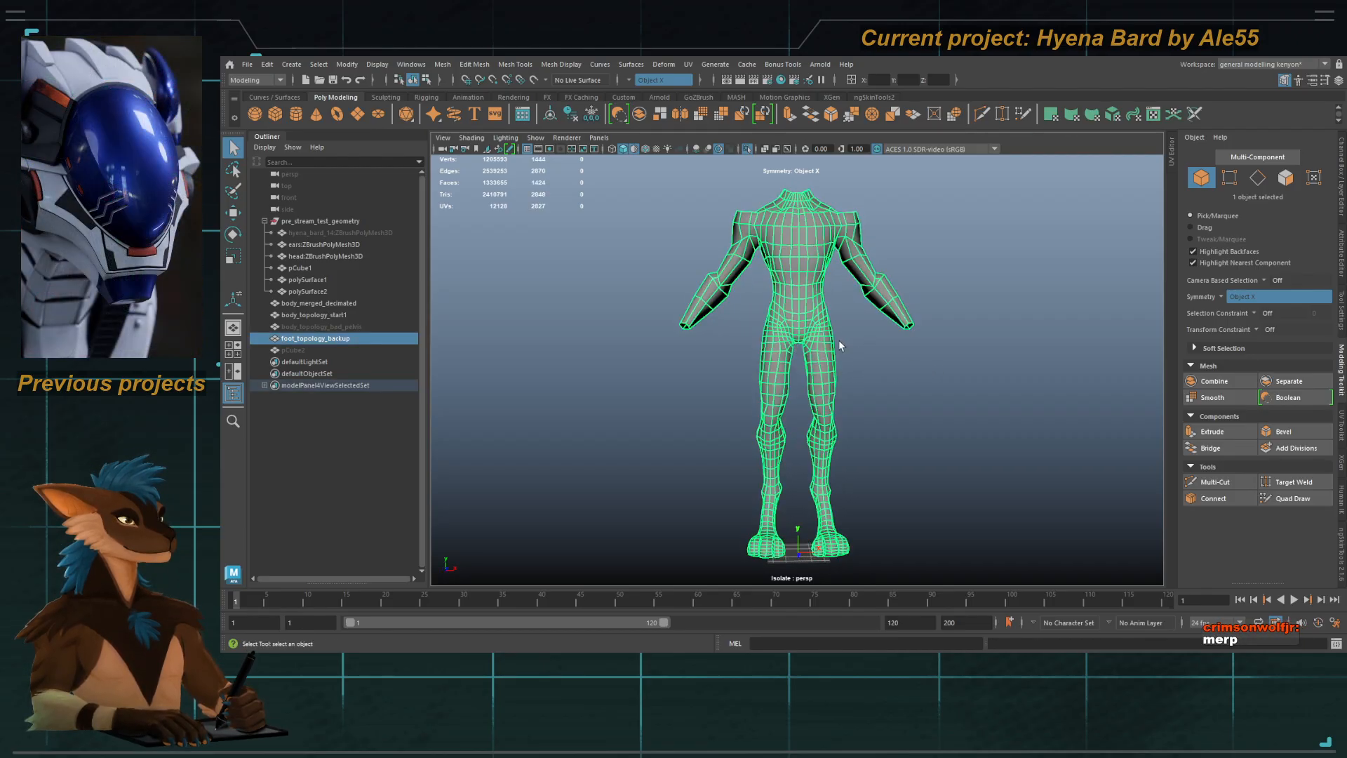
pyautogui.keyDown('alt'); pyautogui.moveTo(839, 351); pyautogui.dragTo(779, 321); pyautogui.keyUp('alt')
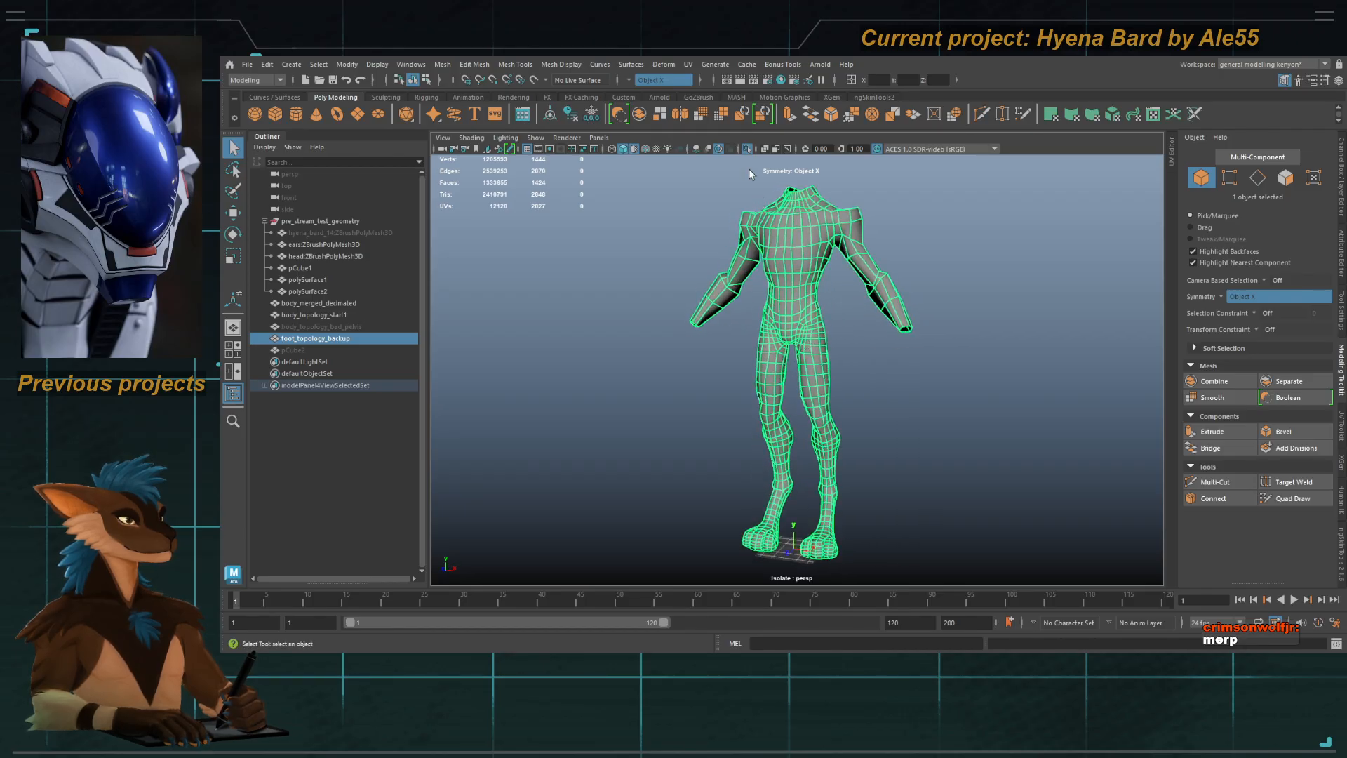
# Step: Exit the isolated view to show the full scene and select the body_merged_decimated sculpt
pyautogui.click(748, 148)
pyautogui.keyDown('alt'); pyautogui.moveTo(730, 214); pyautogui.dragTo(715, 324, button='middle'); pyautogui.keyUp('alt')
pyautogui.keyDown('alt'); pyautogui.moveTo(716, 324); pyautogui.dragTo(793, 371, button='right'); pyautogui.keyUp('alt')
pyautogui.click(804, 421)
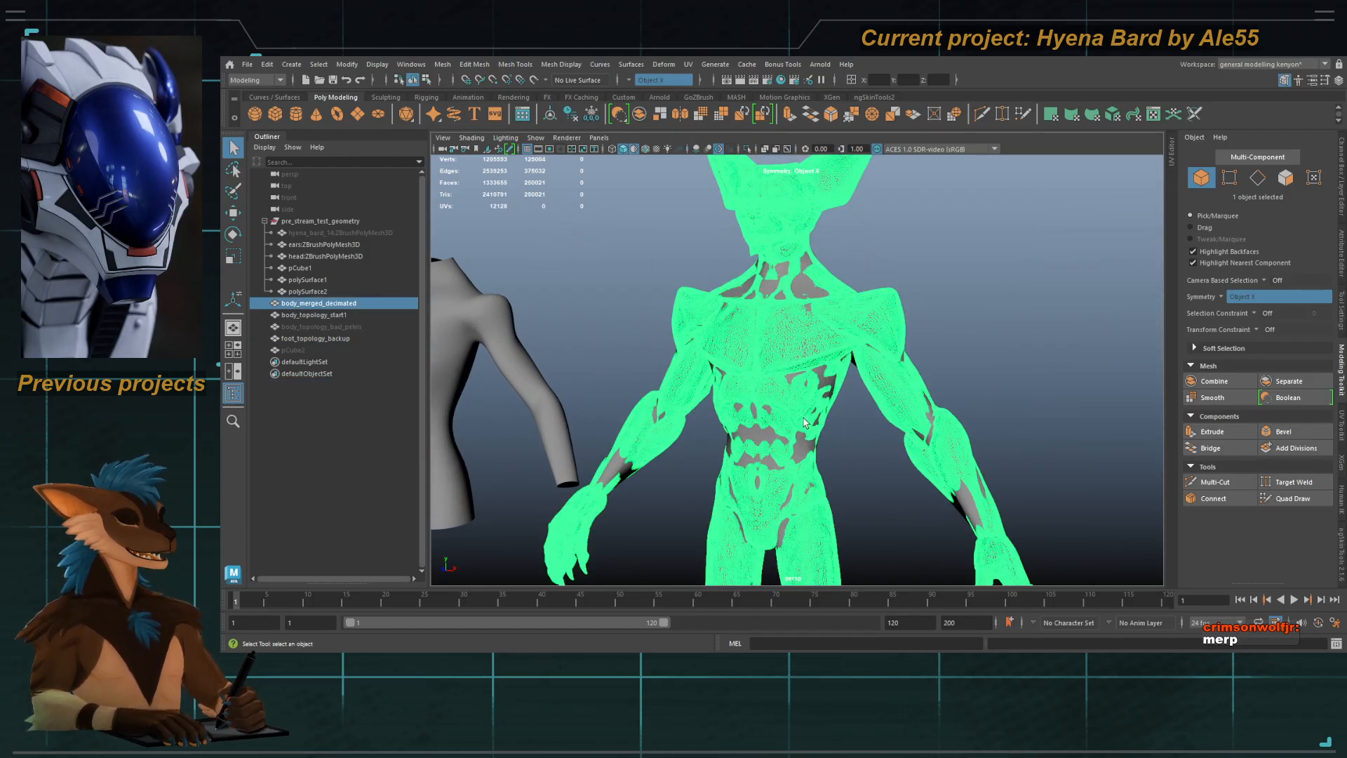
# Step: Examine the face, ears, mouth and neck of the sculpted hyena head from the front and the sides
pyautogui.keyDown('alt'); pyautogui.moveTo(804, 421); pyautogui.dragTo(720, 326, button='right'); pyautogui.keyUp('alt')
pyautogui.keyDown('alt'); pyautogui.moveTo(717, 274); pyautogui.dragTo(730, 414, button='middle'); pyautogui.keyUp('alt')
pyautogui.keyDown('alt'); pyautogui.moveTo(729, 414); pyautogui.dragTo(991, 363, button='right'); pyautogui.keyUp('alt')
pyautogui.click(991, 363)
pyautogui.keyDown('alt'); pyautogui.moveTo(991, 364); pyautogui.dragTo(854, 421); pyautogui.keyUp('alt')
pyautogui.keyDown('alt'); pyautogui.moveTo(853, 420); pyautogui.dragTo(943, 415, button='right'); pyautogui.keyUp('alt')
pyautogui.keyDown('alt'); pyautogui.moveTo(943, 415); pyautogui.dragTo(946, 440); pyautogui.keyUp('alt')
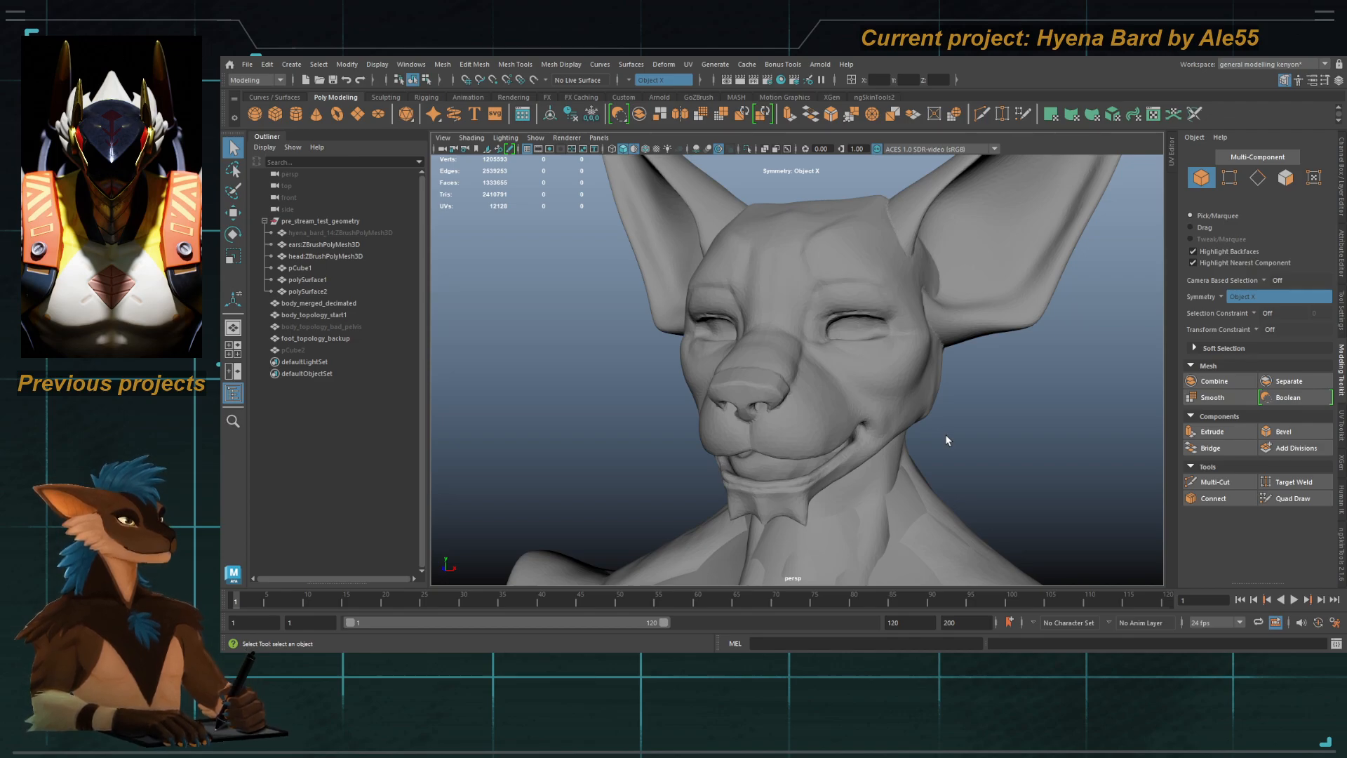
pyautogui.keyDown('alt'); pyautogui.moveTo(905, 390); pyautogui.dragTo(845, 334); pyautogui.keyUp('alt')
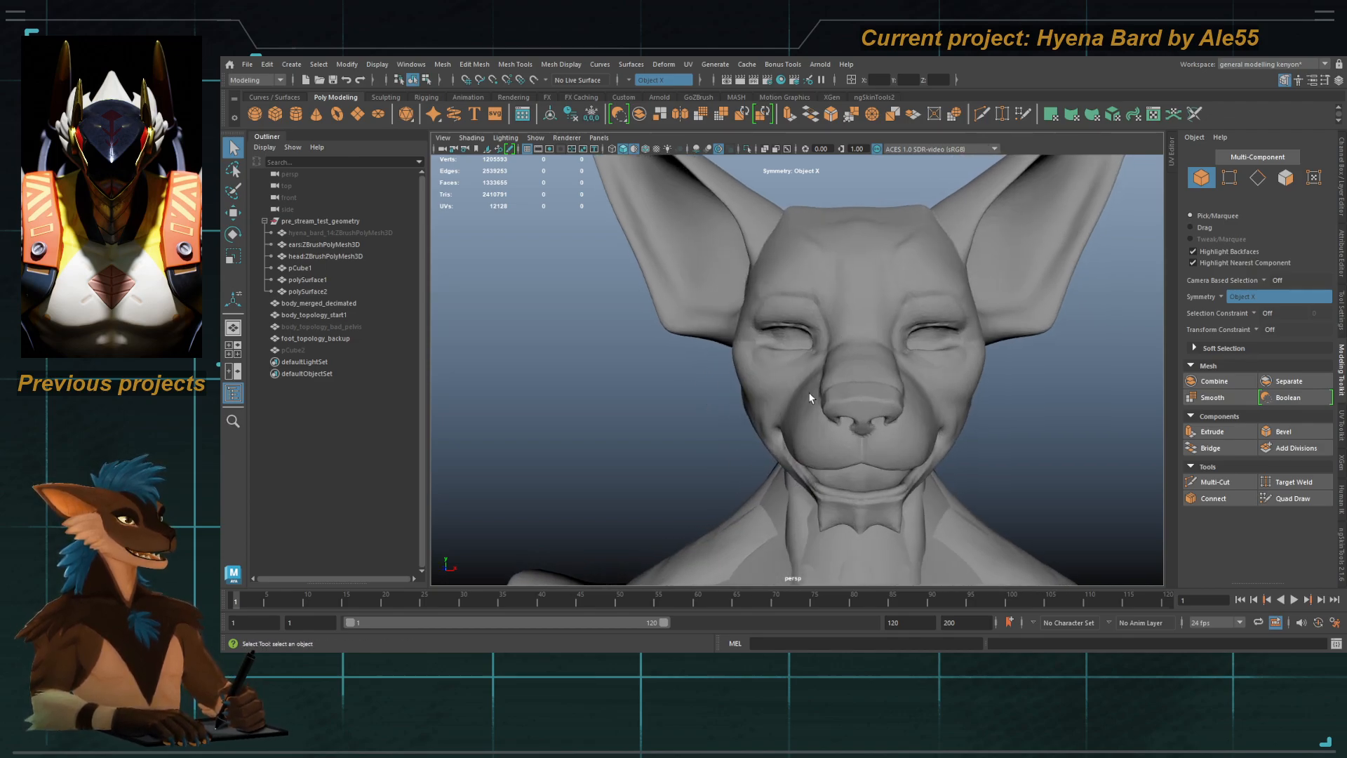
pyautogui.keyDown('alt'); pyautogui.moveTo(809, 398); pyautogui.dragTo(789, 346); pyautogui.keyUp('alt')
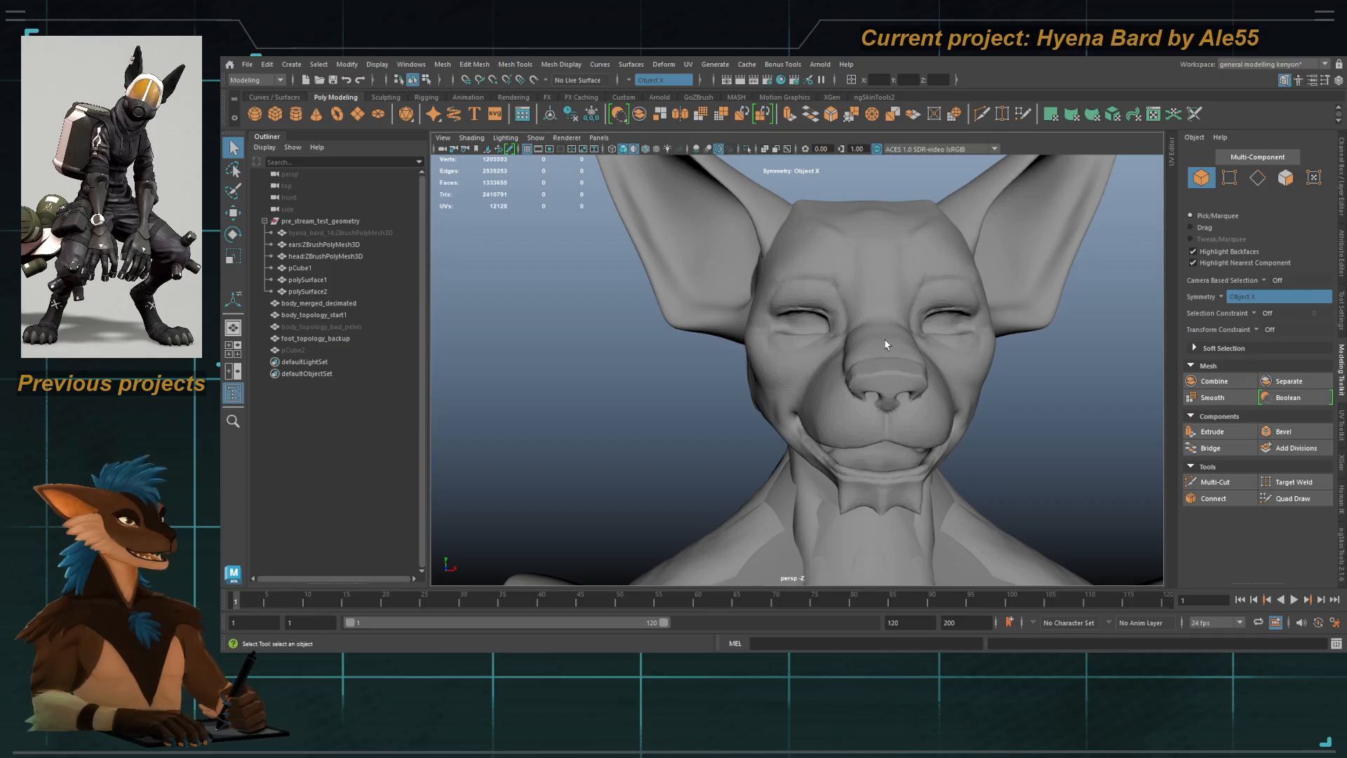
pyautogui.keyDown('alt'); pyautogui.moveTo(899, 367); pyautogui.dragTo(800, 358); pyautogui.keyUp('alt')
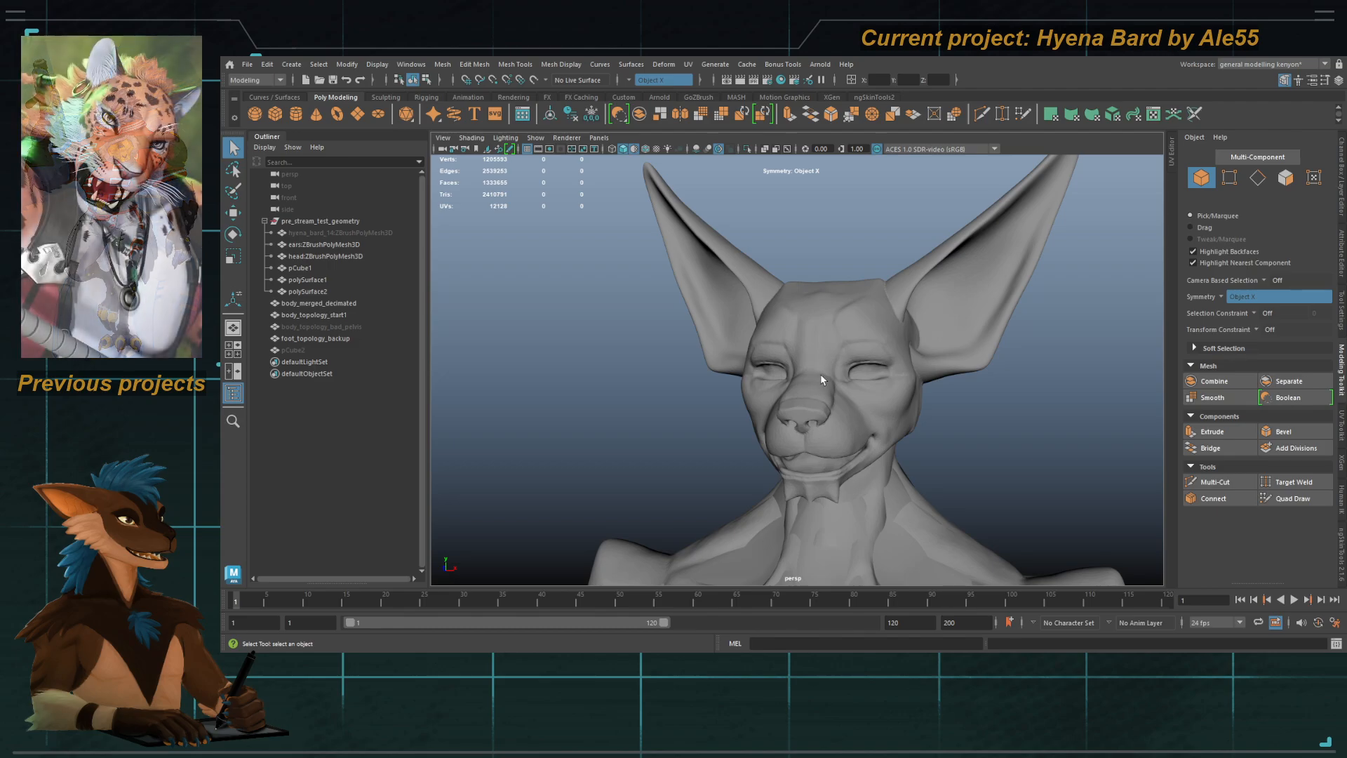
pyautogui.click(803, 388)
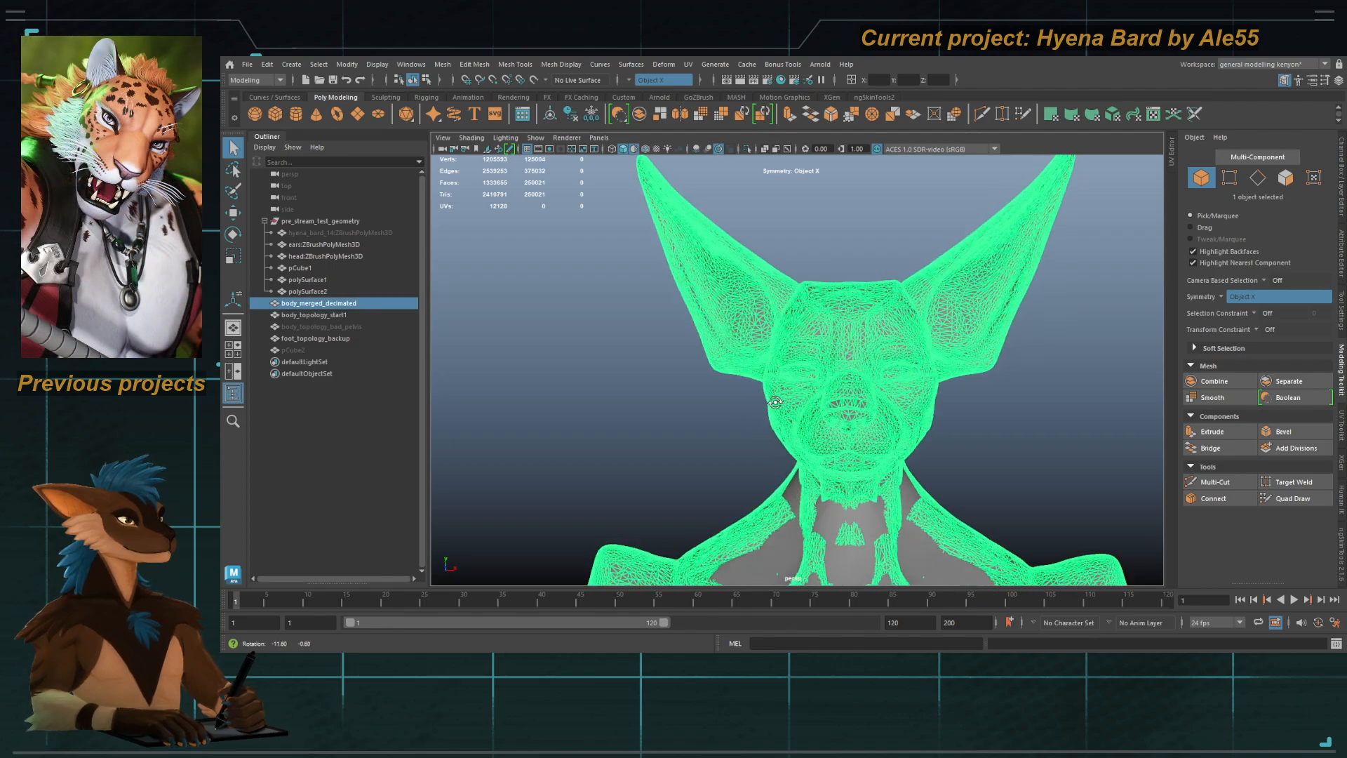
pyautogui.keyDown('alt'); pyautogui.moveTo(802, 389); pyautogui.dragTo(980, 424); pyautogui.keyUp('alt')
pyautogui.click(981, 425)
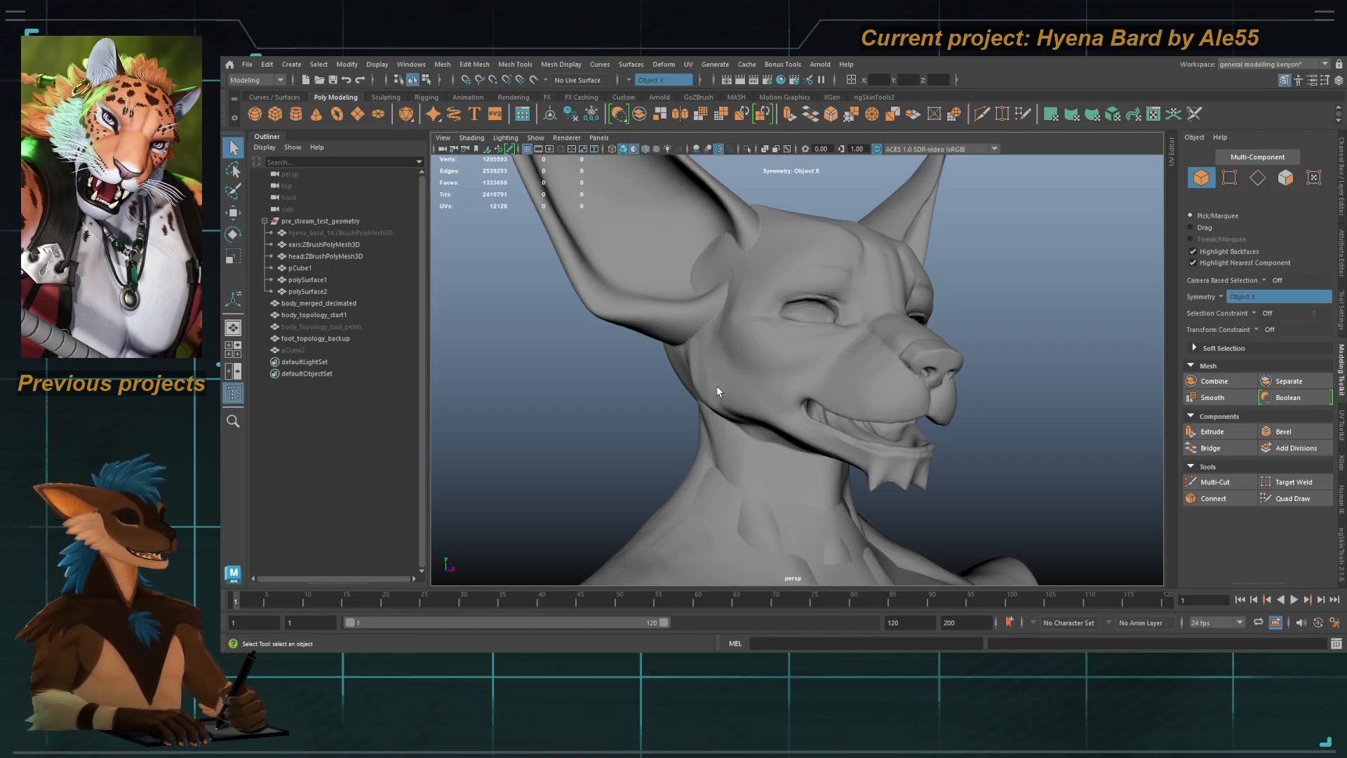
pyautogui.keyDown('alt'); pyautogui.moveTo(729, 355); pyautogui.dragTo(751, 322); pyautogui.keyUp('alt')
# Step: Make the body_merged_decimated sculpt the live surface
pyautogui.click(765, 362)
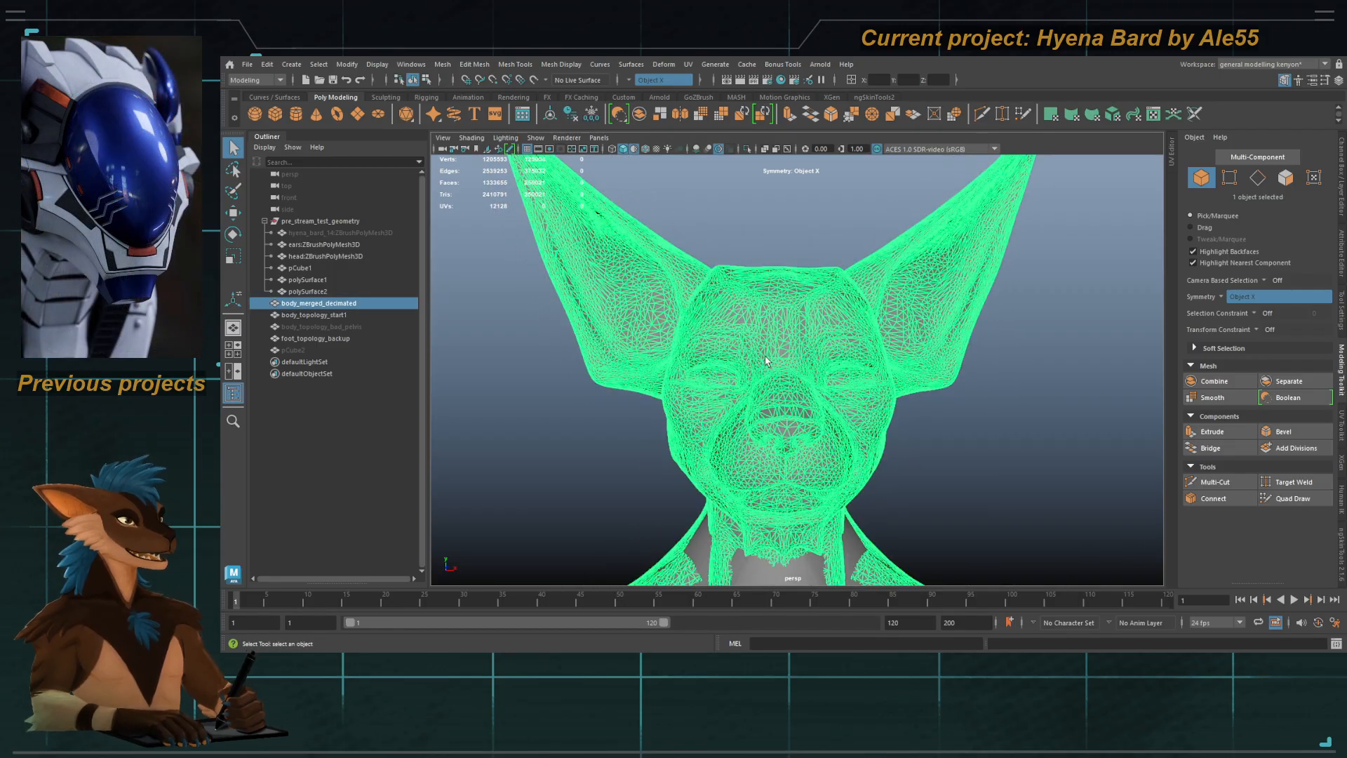
pyautogui.click(534, 82)
pyautogui.scroll(-6, 605, 321)
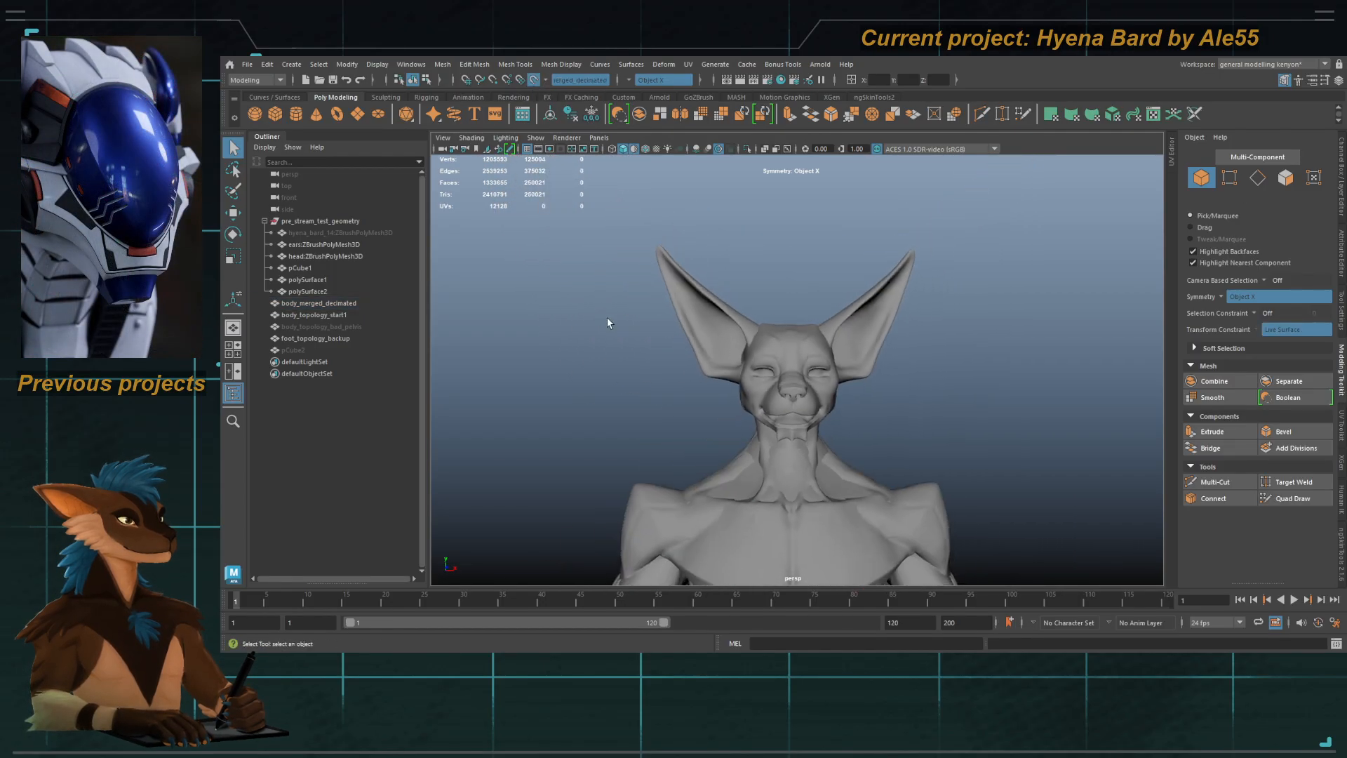
# Step: Select the foot_topology_backup mesh at the torso and isolate it in the viewport
pyautogui.keyDown('alt'); pyautogui.moveTo(605, 320); pyautogui.dragTo(591, 273, button='middle'); pyautogui.keyUp('alt')
pyautogui.click(740, 464)
pyautogui.keyDown('alt'); pyautogui.moveTo(743, 435); pyautogui.dragTo(850, 456, button='right'); pyautogui.keyUp('alt')
pyautogui.keyDown('alt'); pyautogui.moveTo(805, 405); pyautogui.dragTo(870, 421, button='right'); pyautogui.keyUp('alt')
pyautogui.keyDown('alt'); pyautogui.moveTo(799, 337); pyautogui.dragTo(811, 302, button='middle'); pyautogui.keyUp('alt')
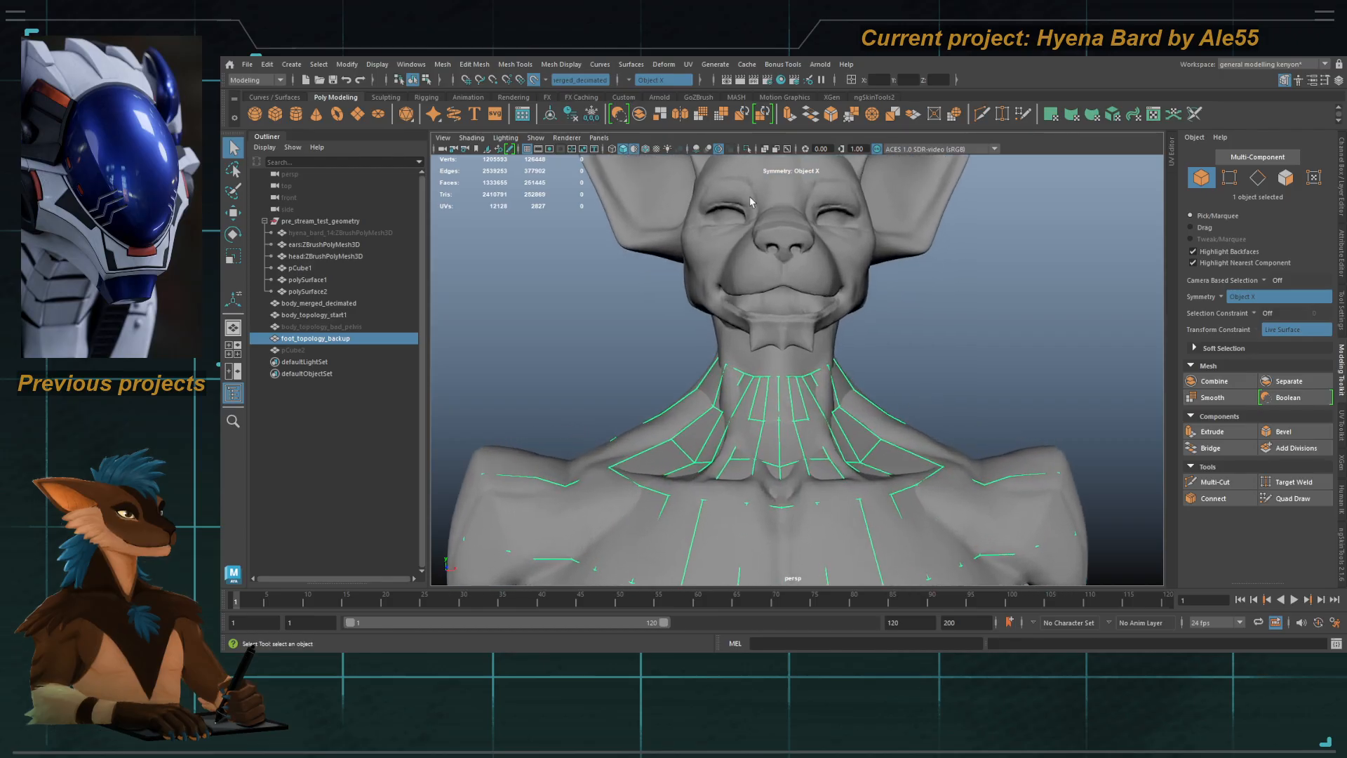
pyautogui.click(747, 149)
# Step: Check the vertex count around the neck opening by selecting its border loop, and return to object mode
pyautogui.press('F9')
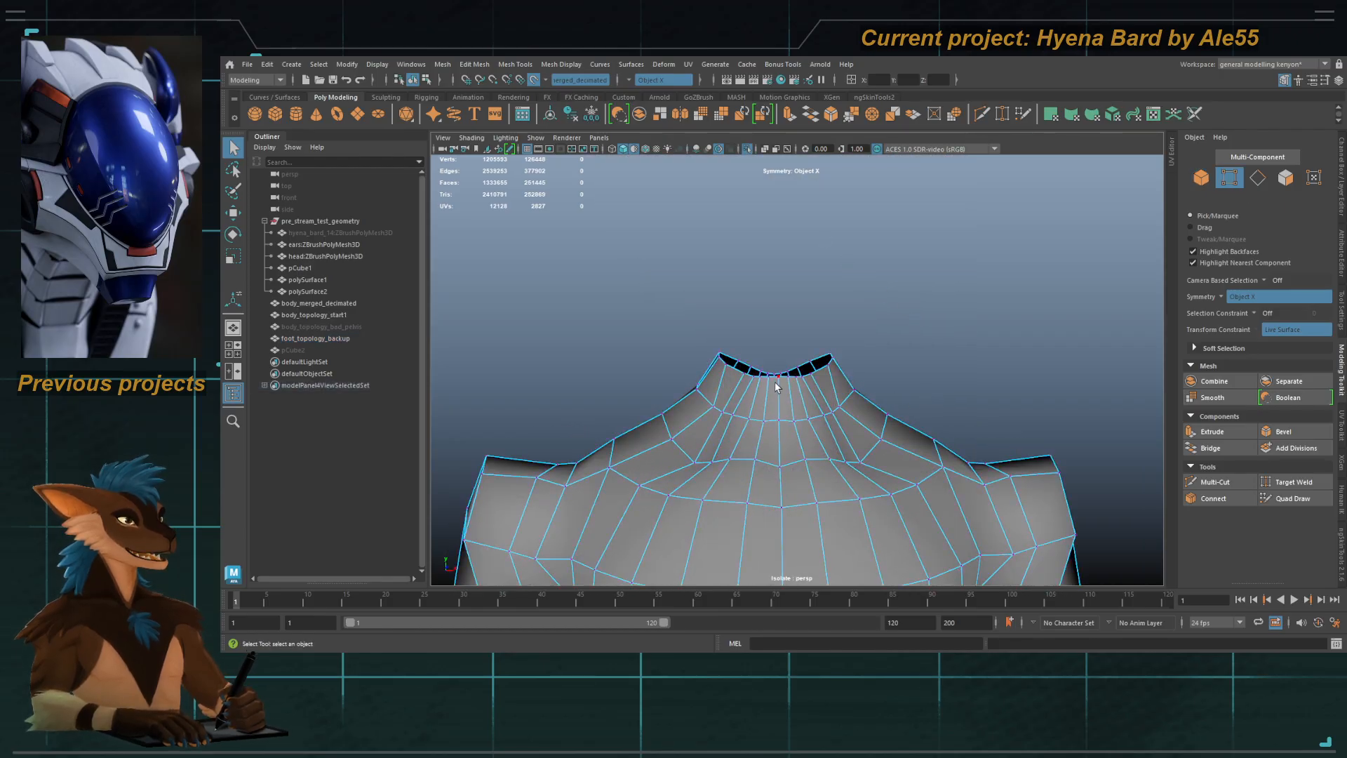
pyautogui.keyDown('shift'); pyautogui.doubleClick(771, 380); pyautogui.keyUp('shift')
pyautogui.keyDown('alt'); pyautogui.moveTo(774, 388); pyautogui.dragTo(772, 394); pyautogui.keyUp('alt')
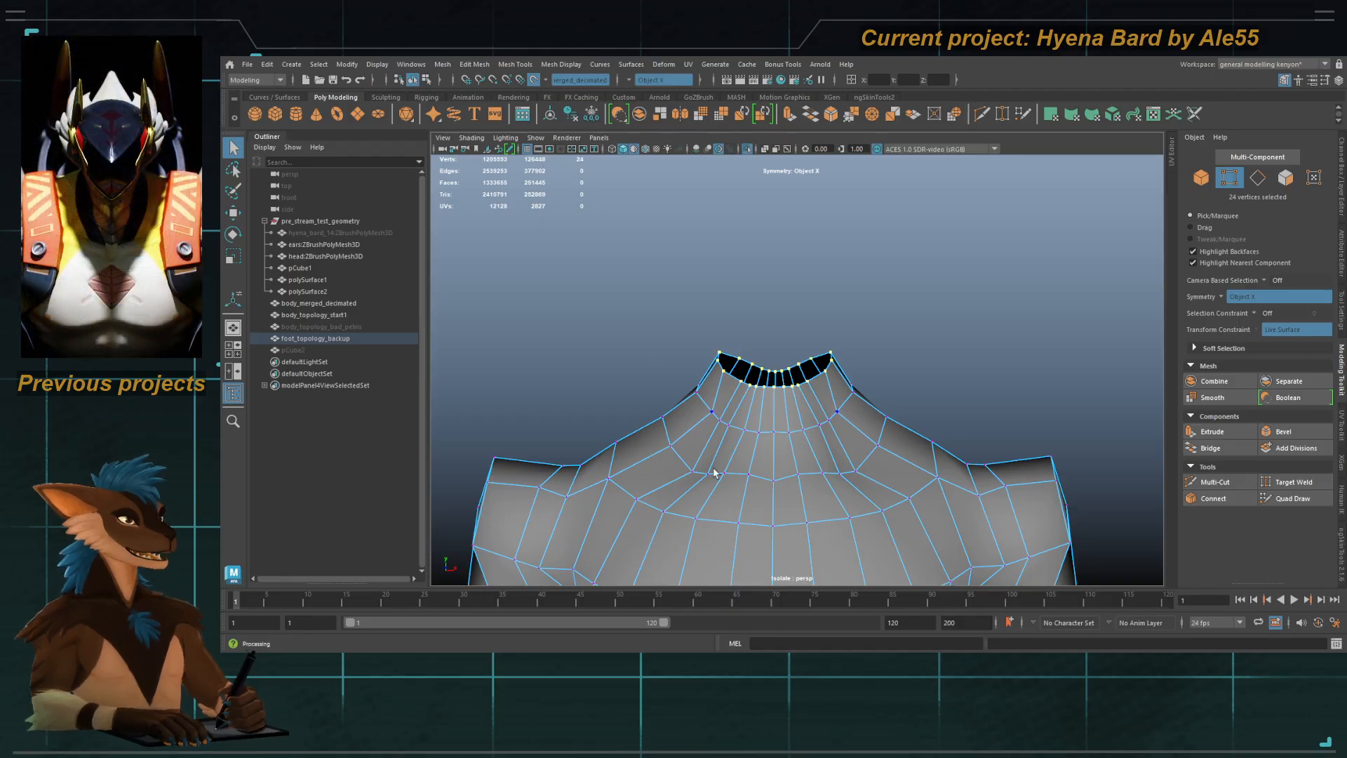
pyautogui.keyDown('alt'); pyautogui.moveTo(715, 472); pyautogui.dragTo(712, 373); pyautogui.keyUp('alt')
pyautogui.press('F8')
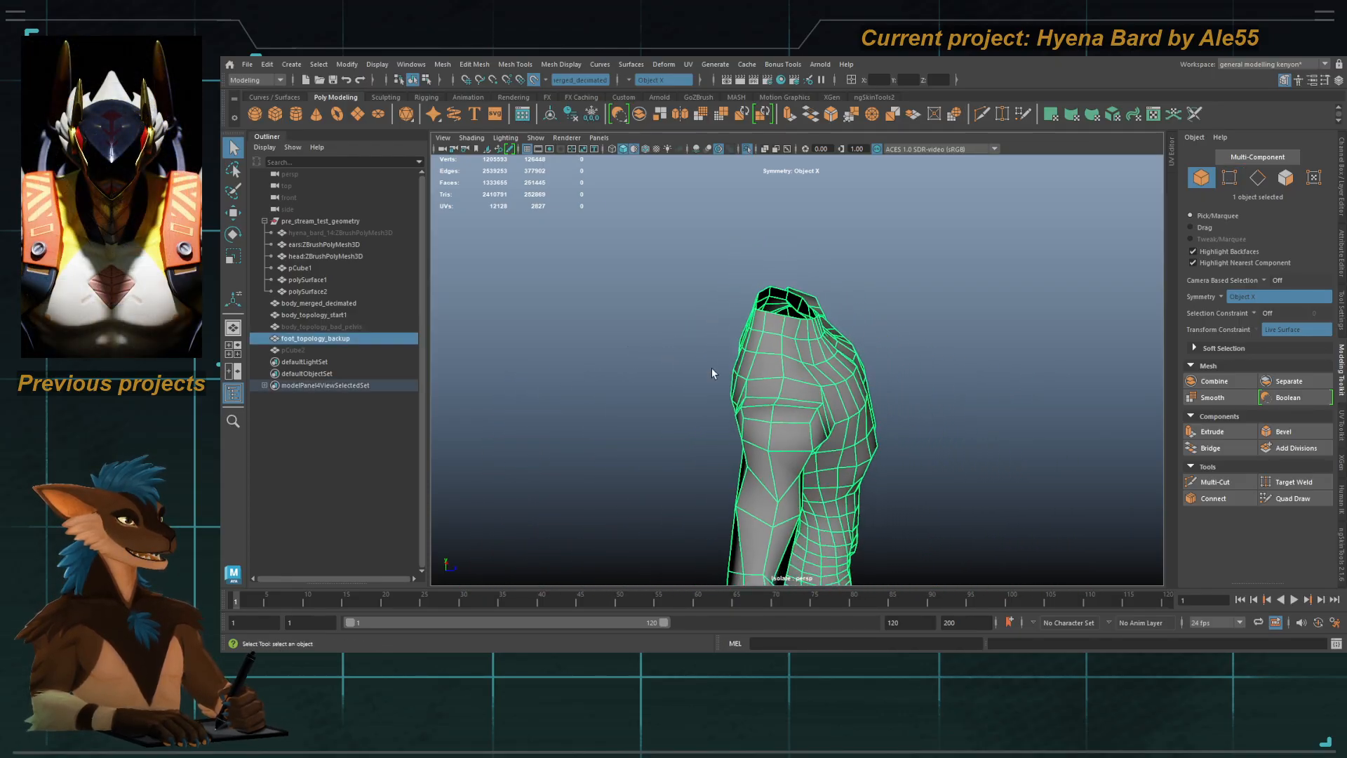
# Step: Show the mesh's assigned material colours instead of default shading and examine the coloured face strips on the neck, shoulders and torso
pyautogui.keyDown('alt'); pyautogui.moveTo(852, 376); pyautogui.dragTo(845, 407); pyautogui.keyUp('alt')
pyautogui.keyDown('alt'); pyautogui.moveTo(845, 407); pyautogui.dragTo(824, 490, button='middle'); pyautogui.keyUp('alt')
pyautogui.keyDown('alt'); pyautogui.moveTo(823, 490); pyautogui.dragTo(857, 429, button='right'); pyautogui.keyUp('alt')
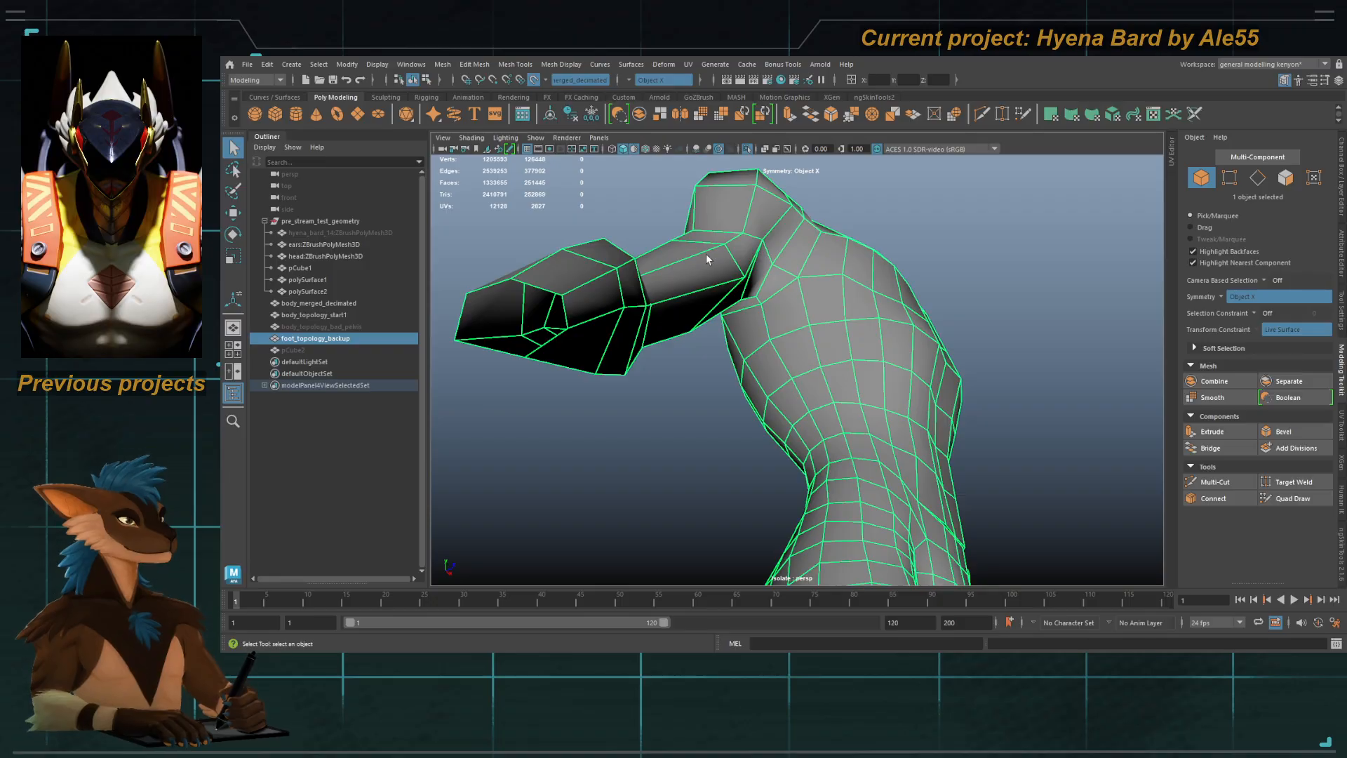
pyautogui.click(633, 149)
pyautogui.moveTo(806, 299)
pyautogui.keyDown('alt'); pyautogui.mouseDown()
pyautogui.moveTo(831, 349)
pyautogui.moveTo(644, 336)
pyautogui.mouseUp(); pyautogui.keyUp('alt')
pyautogui.keyDown('alt'); pyautogui.moveTo(666, 349); pyautogui.dragTo(742, 340, button='middle'); pyautogui.keyUp('alt')
pyautogui.keyDown('alt'); pyautogui.moveTo(742, 341); pyautogui.dragTo(785, 346, button='right'); pyautogui.keyUp('alt')
pyautogui.keyDown('alt'); pyautogui.moveTo(785, 347); pyautogui.dragTo(736, 363); pyautogui.keyUp('alt')
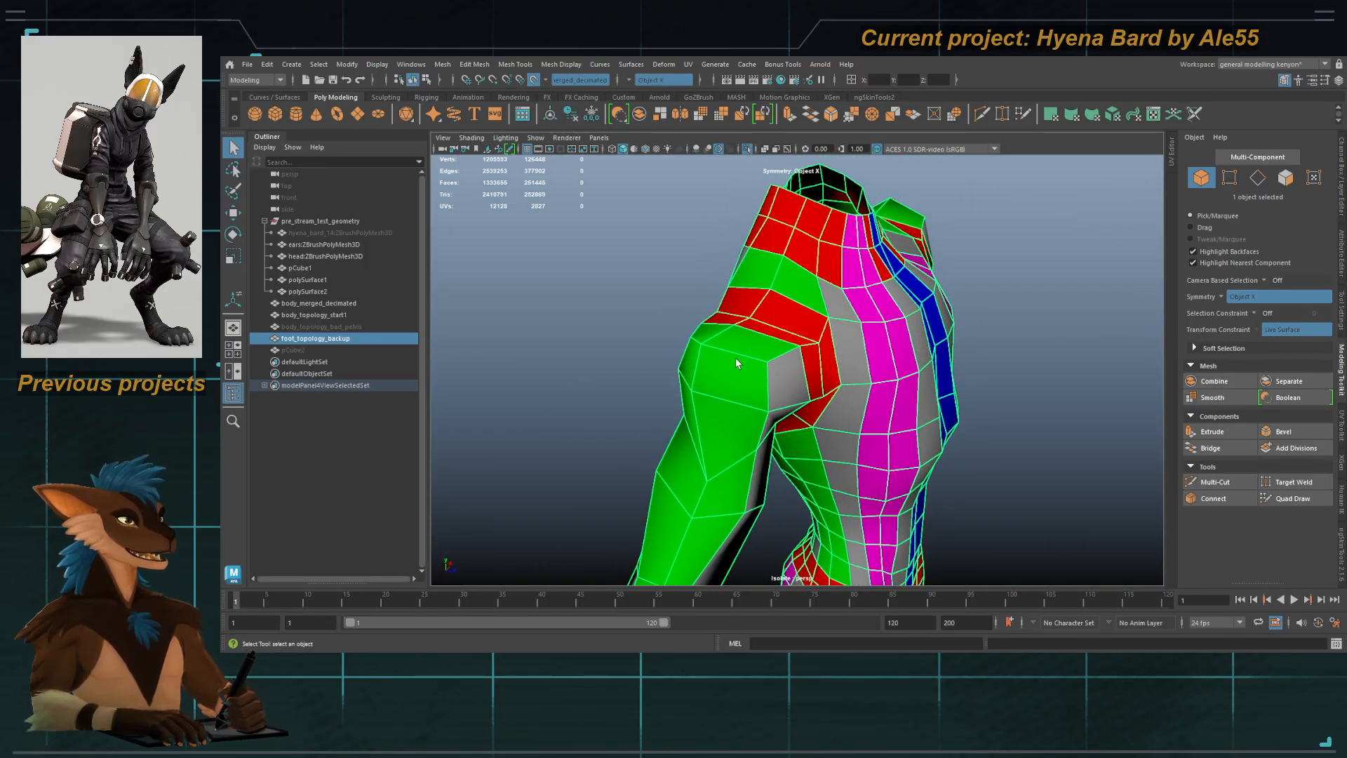
pyautogui.keyDown('alt'); pyautogui.moveTo(777, 275); pyautogui.dragTo(729, 210); pyautogui.keyUp('alt')
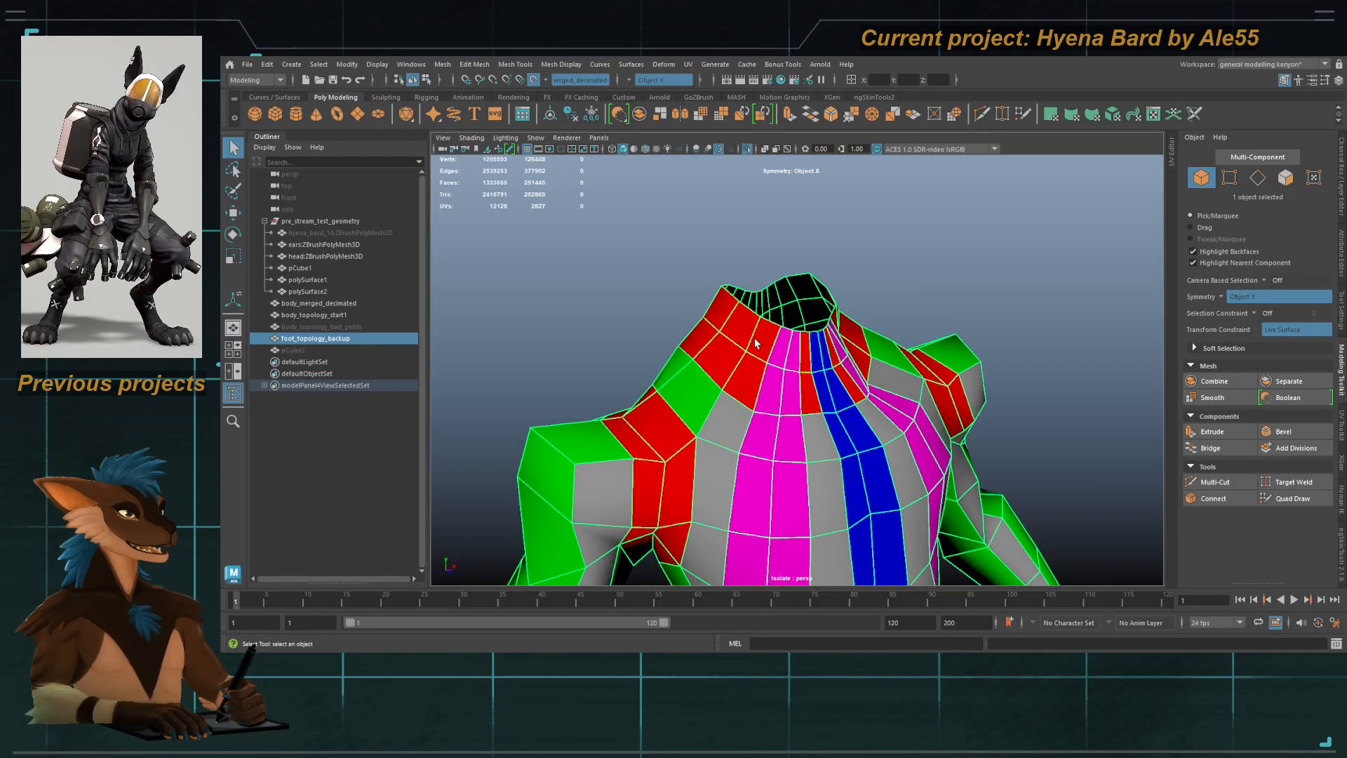
# Step: Turn off isolation to show the sculpted head and body together with the coloured topology mesh
pyautogui.click(747, 149)
pyautogui.moveTo(754, 316)
pyautogui.keyDown('alt'); pyautogui.mouseDown()
pyautogui.moveTo(736, 338)
pyautogui.moveTo(768, 355)
pyautogui.moveTo(744, 390)
pyautogui.mouseUp(); pyautogui.keyUp('alt')
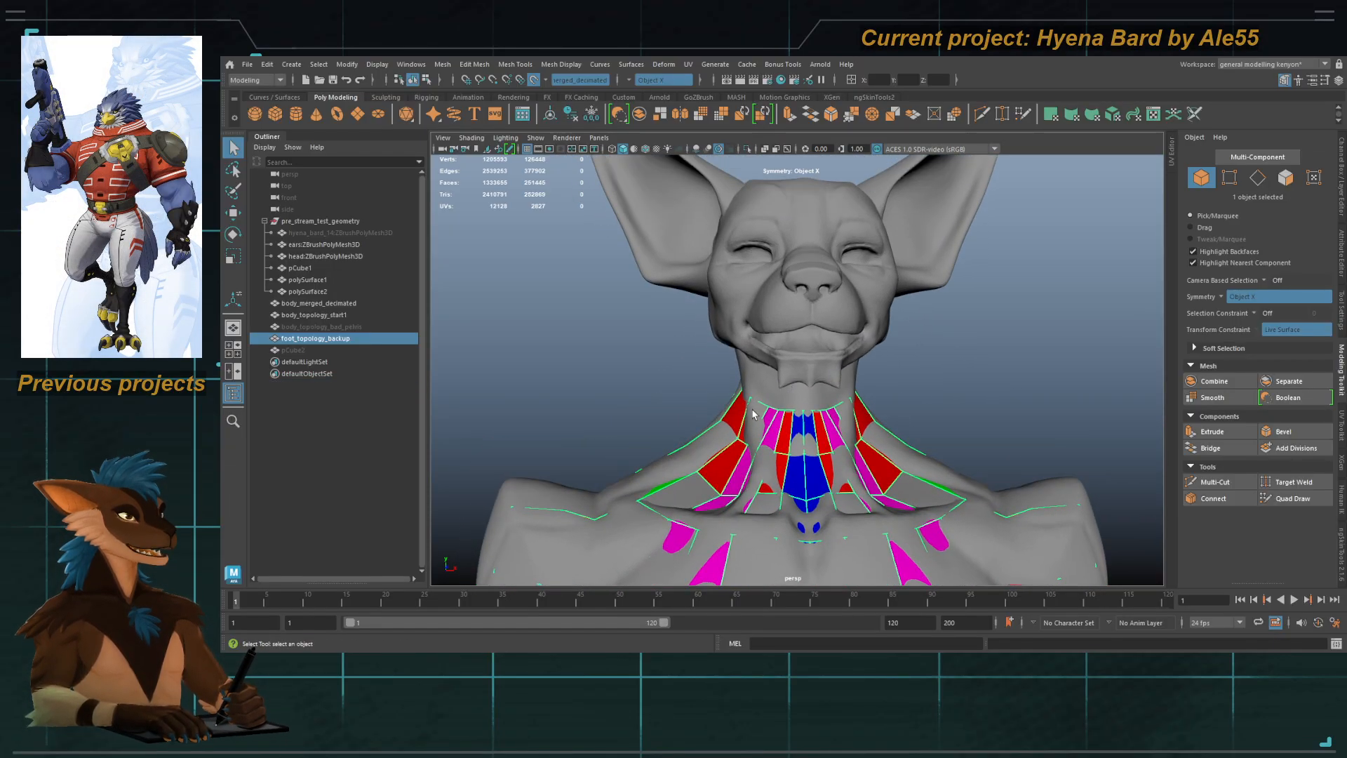
# Step: Rename the foot_topology_backup mesh to body_topoloy_checkpoint
pyautogui.doubleClick(339, 340)
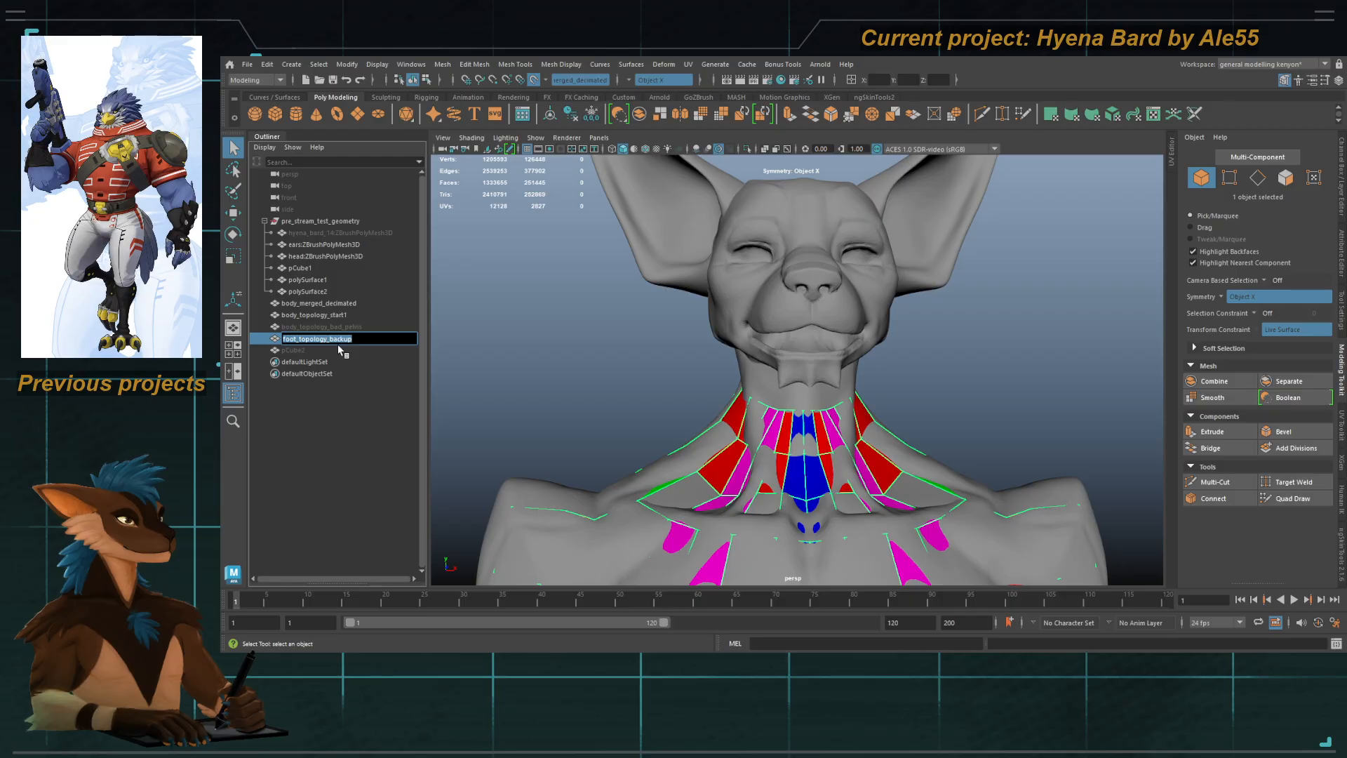
pyautogui.write('body_topoo')
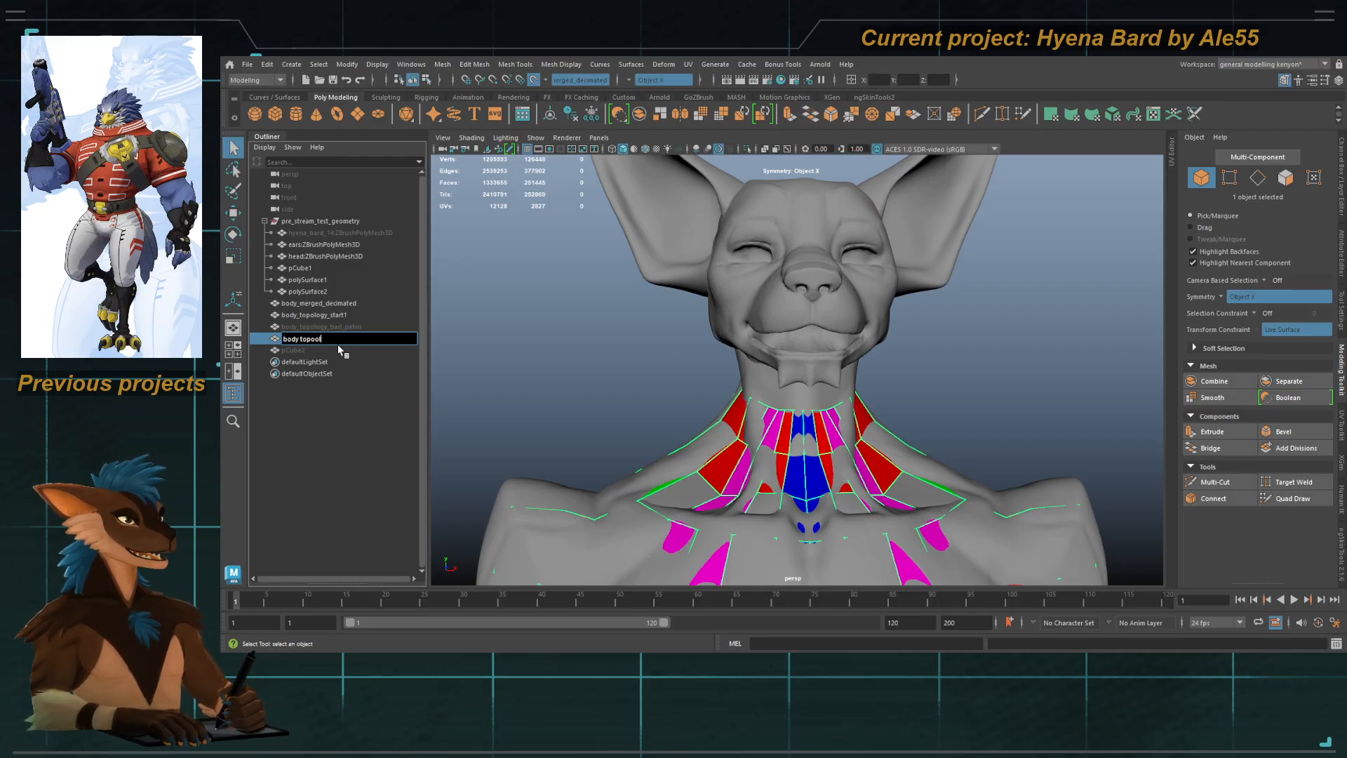
pyautogui.press('BackSpace')
pyautogui.write('loy')
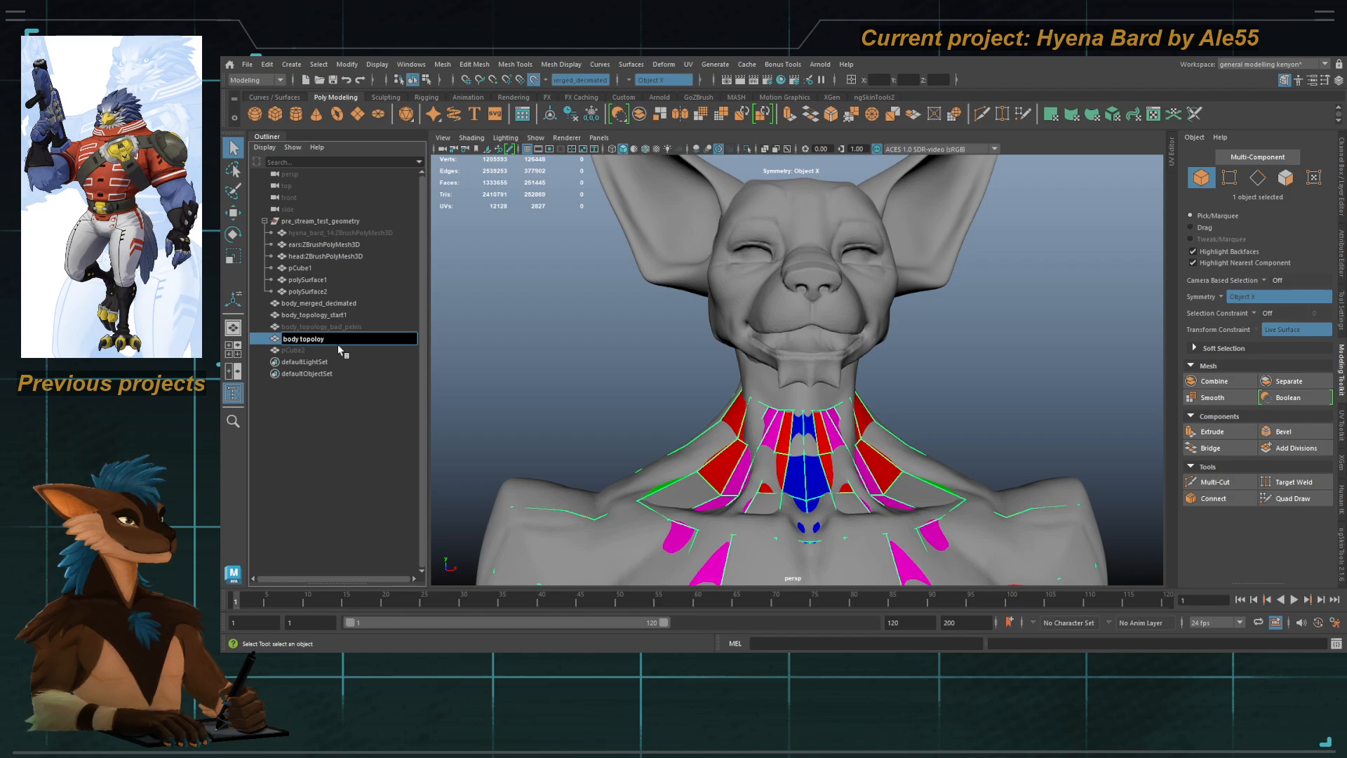
pyautogui.write('_check')
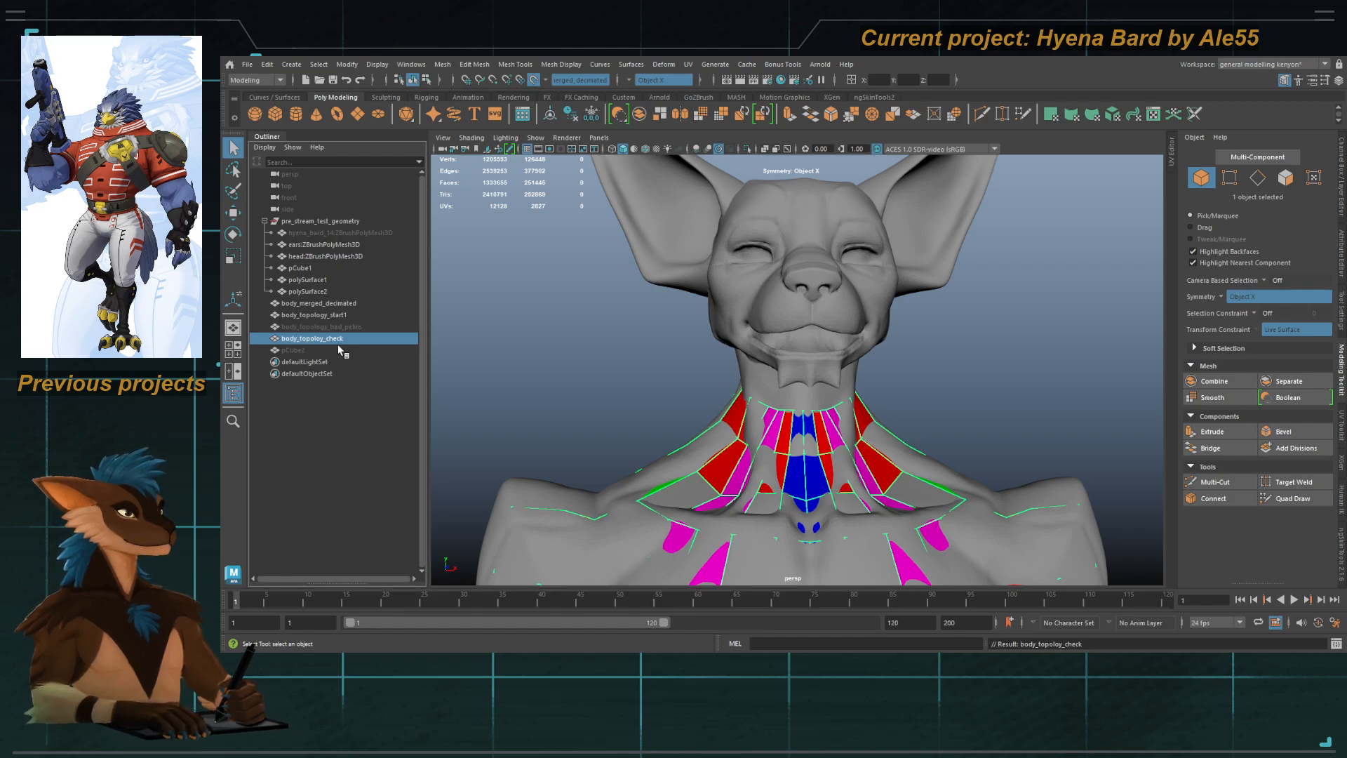
pyautogui.press('Return')
pyautogui.click(358, 339)
pyautogui.write('point')
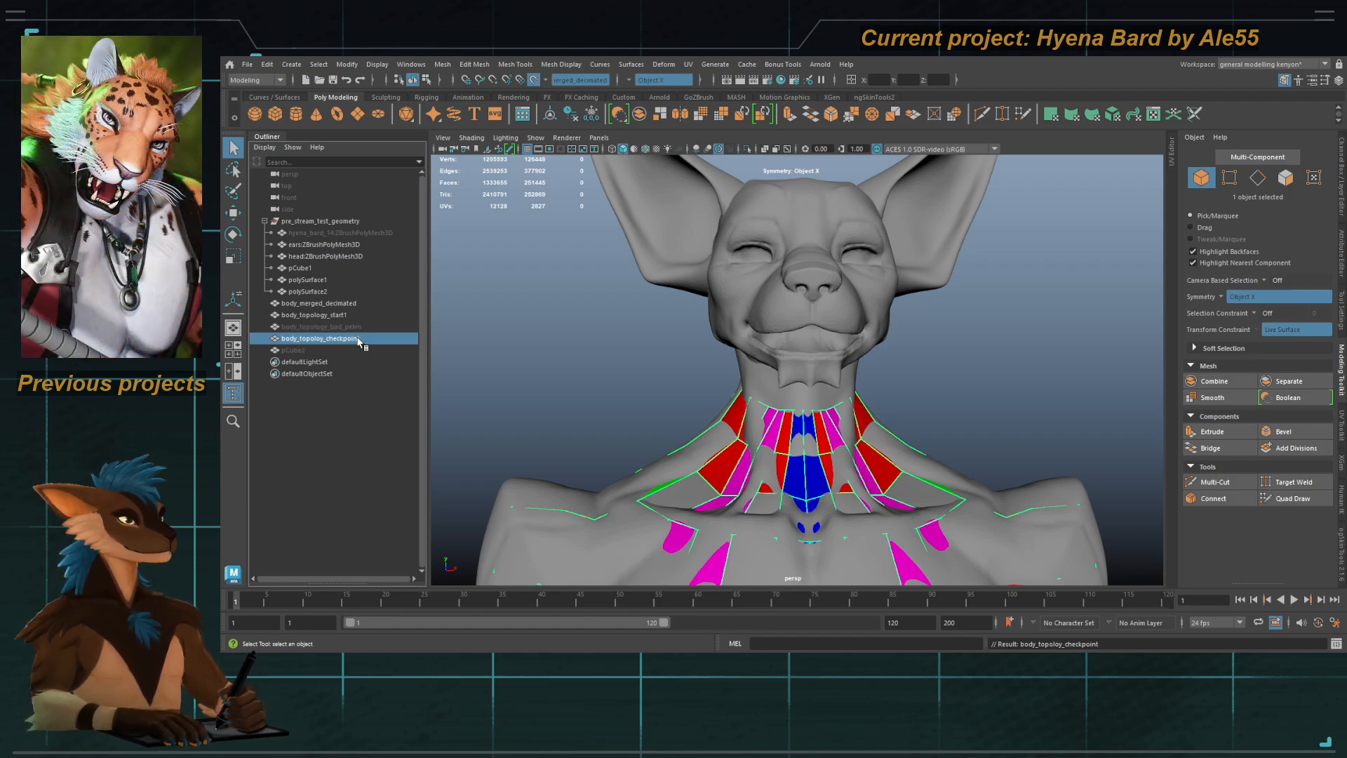
# Step: Duplicate the body_topoloy_checkpoint mesh, hide the original and rename the copy body_topoloy_with_head
pyautogui.hotkey('ctrl', 'd')
pyautogui.click(348, 340)
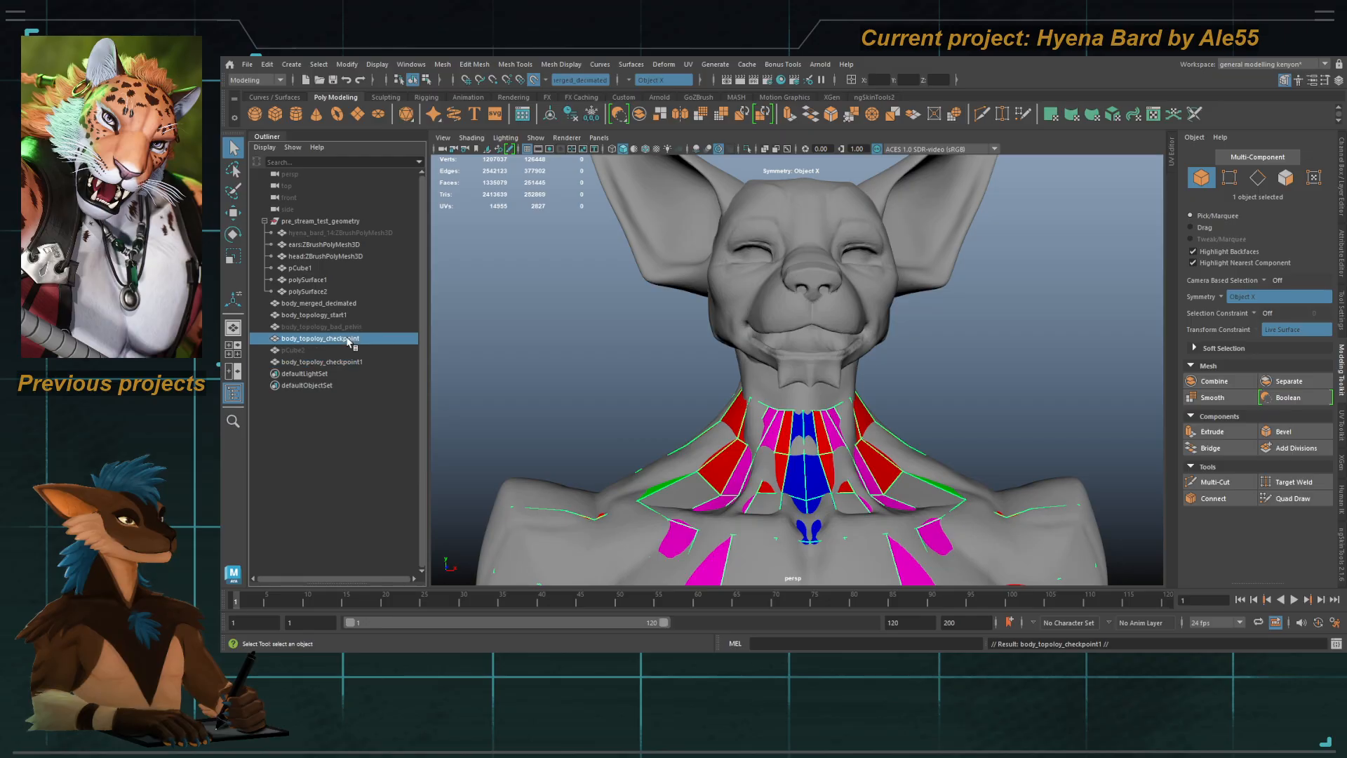
pyautogui.press('h')
pyautogui.click(343, 363)
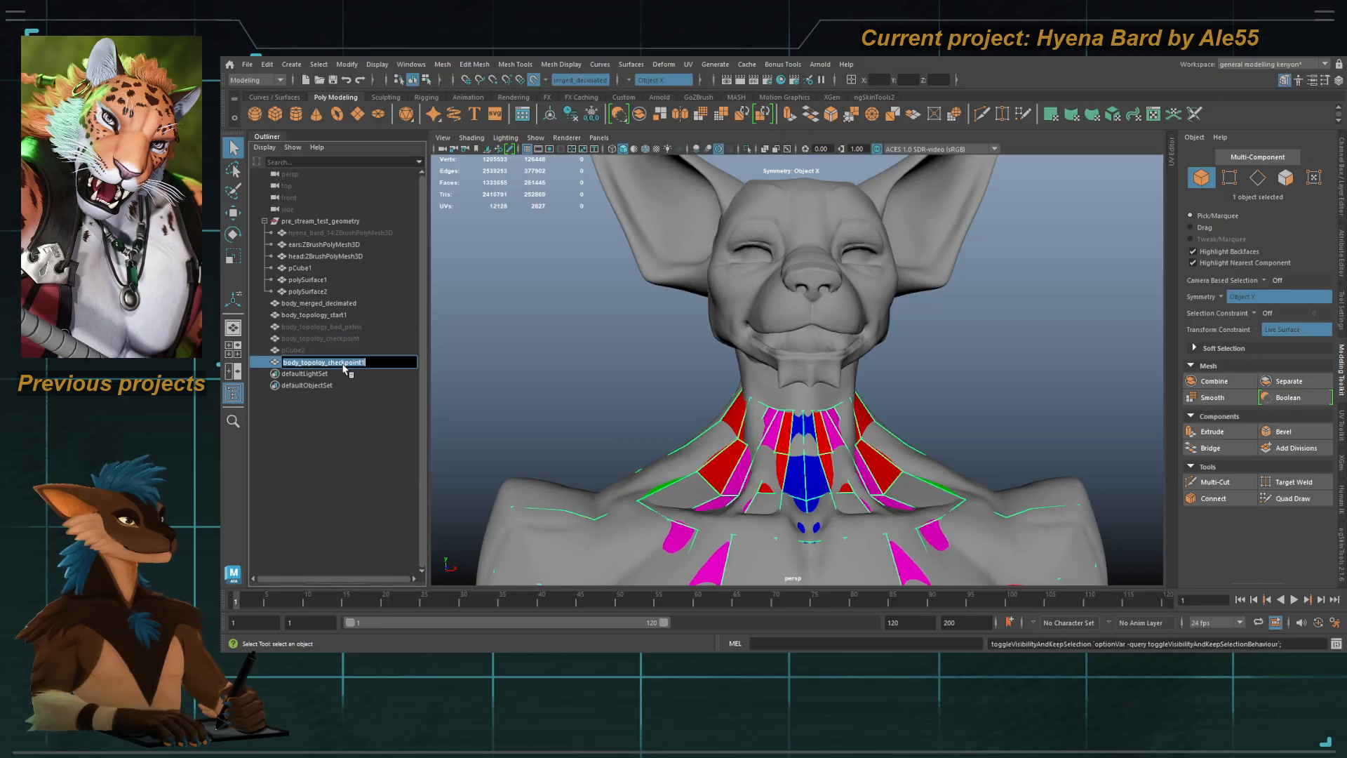
pyautogui.press('BackSpace')
pyautogui.press('Return')
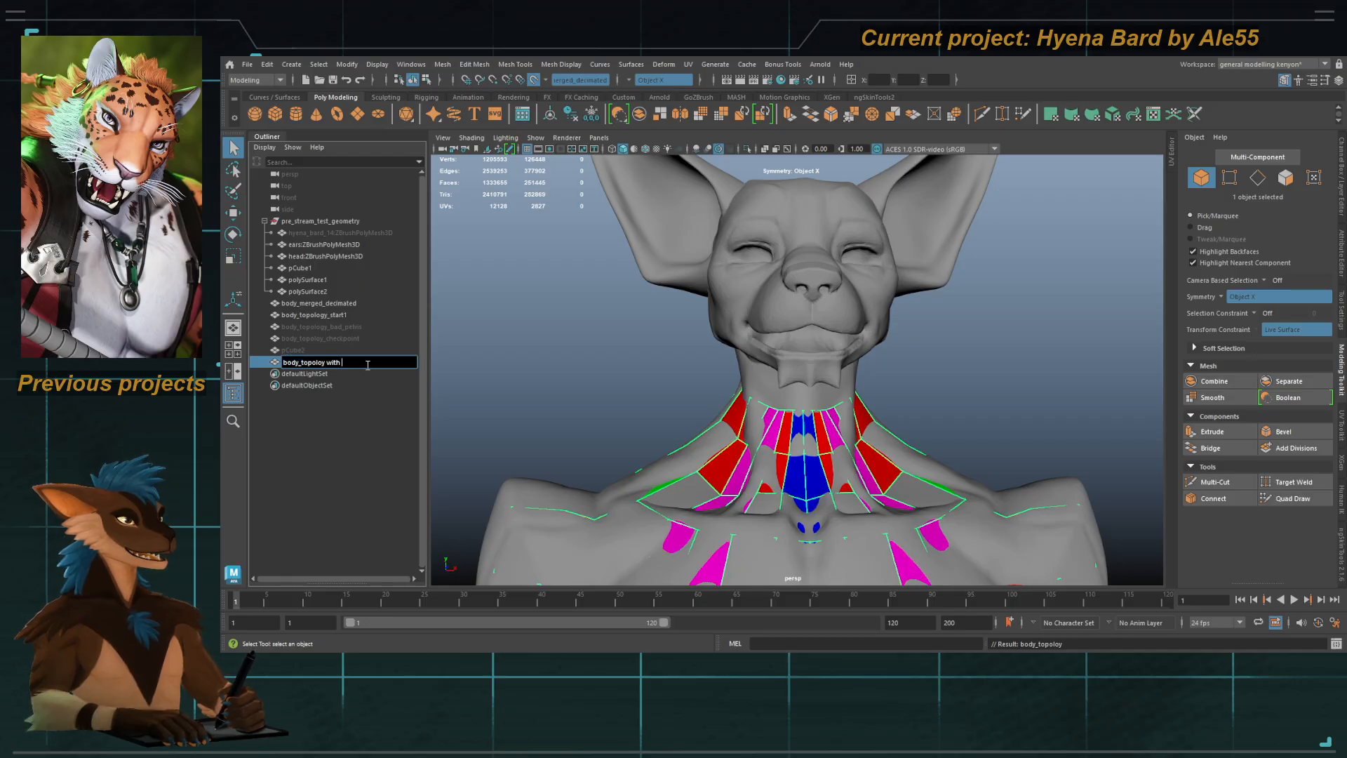
pyautogui.write('head')
pyautogui.press('Return')
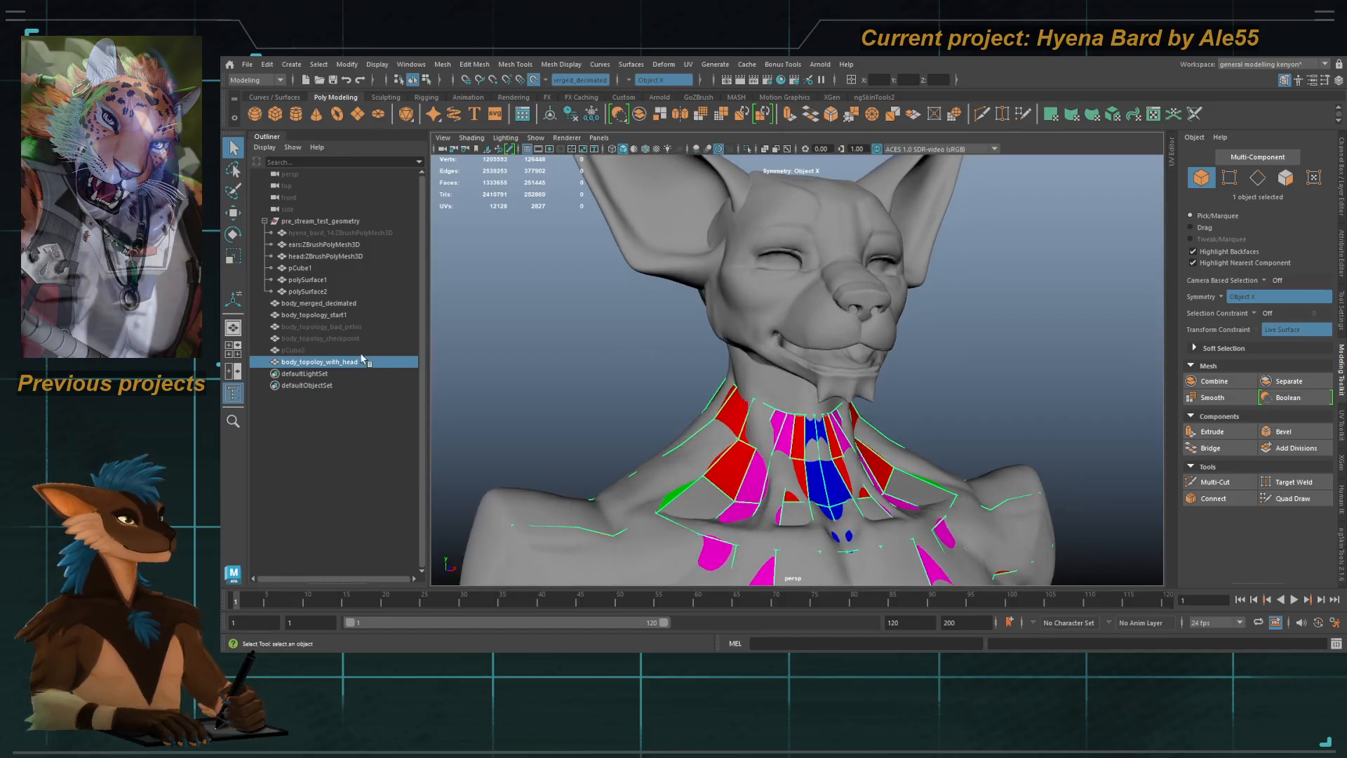
# Step: Collapse the pre_stream_test_geometry group and delete the hidden leftover cube object listed below the checkpoint mesh
pyautogui.click(337, 339)
pyautogui.click(264, 221)
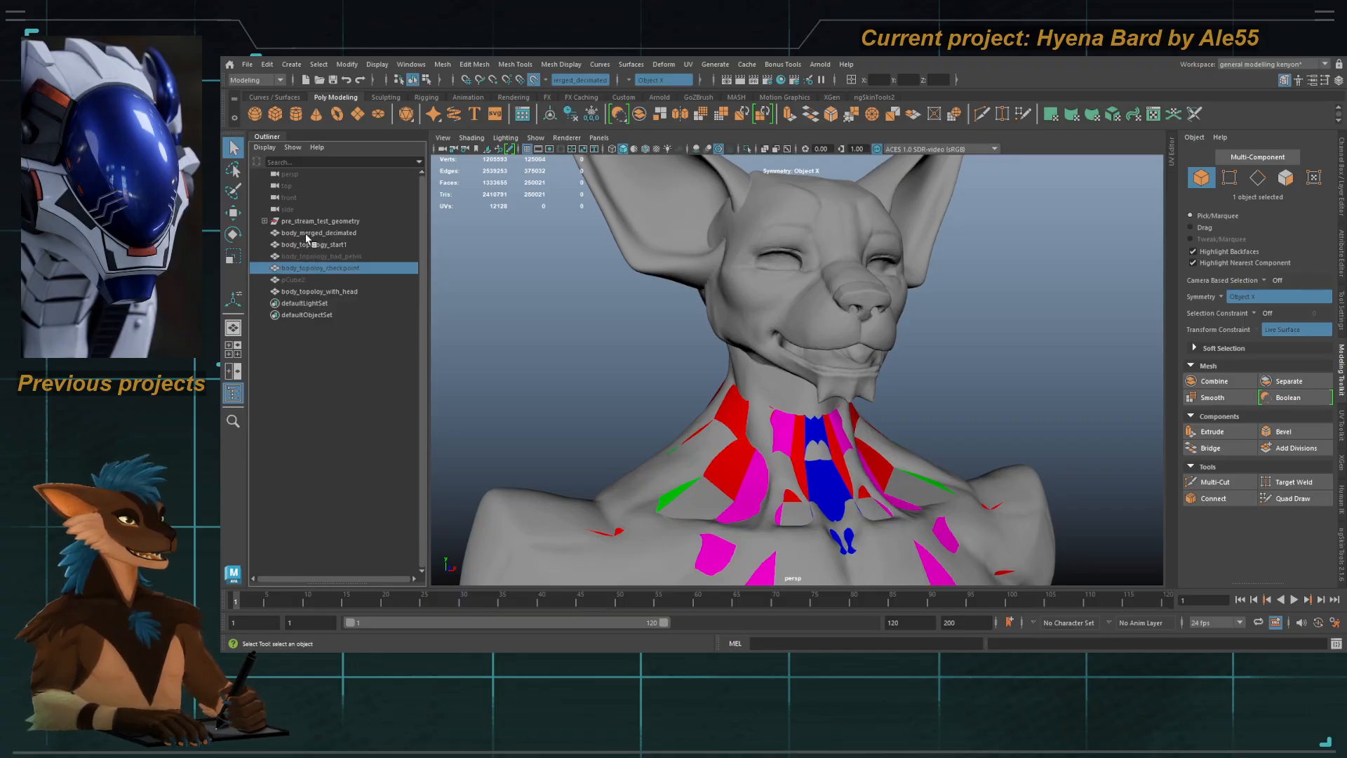
pyautogui.click(293, 279)
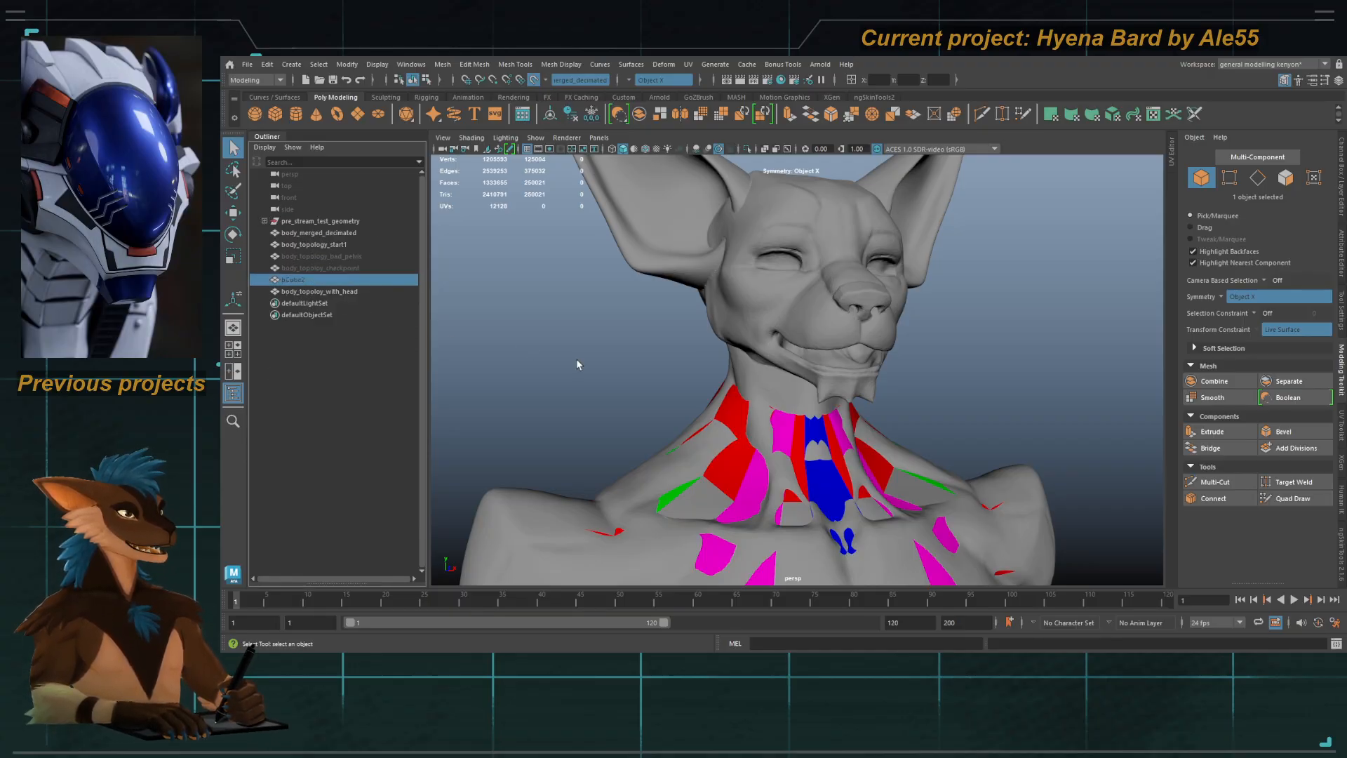
pyautogui.hotkey('shift', 'h')
pyautogui.press('f')
pyautogui.press('Delete')
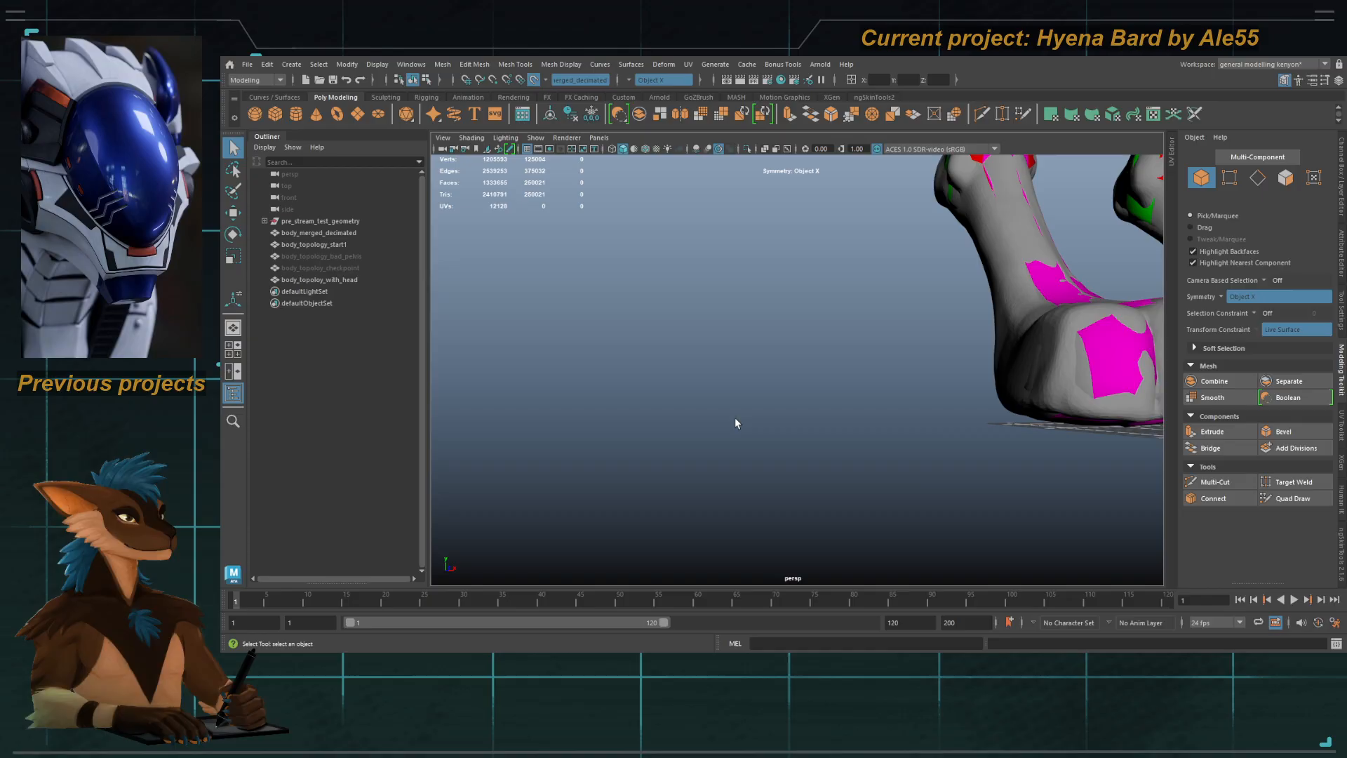
# Step: Show the hidden bad pelvis topology mesh to check its shape, and hide it again
pyautogui.click(307, 260)
pyautogui.press('f')
pyautogui.scroll(-5, 675, 356)
pyautogui.hotkey('shift', 'h')
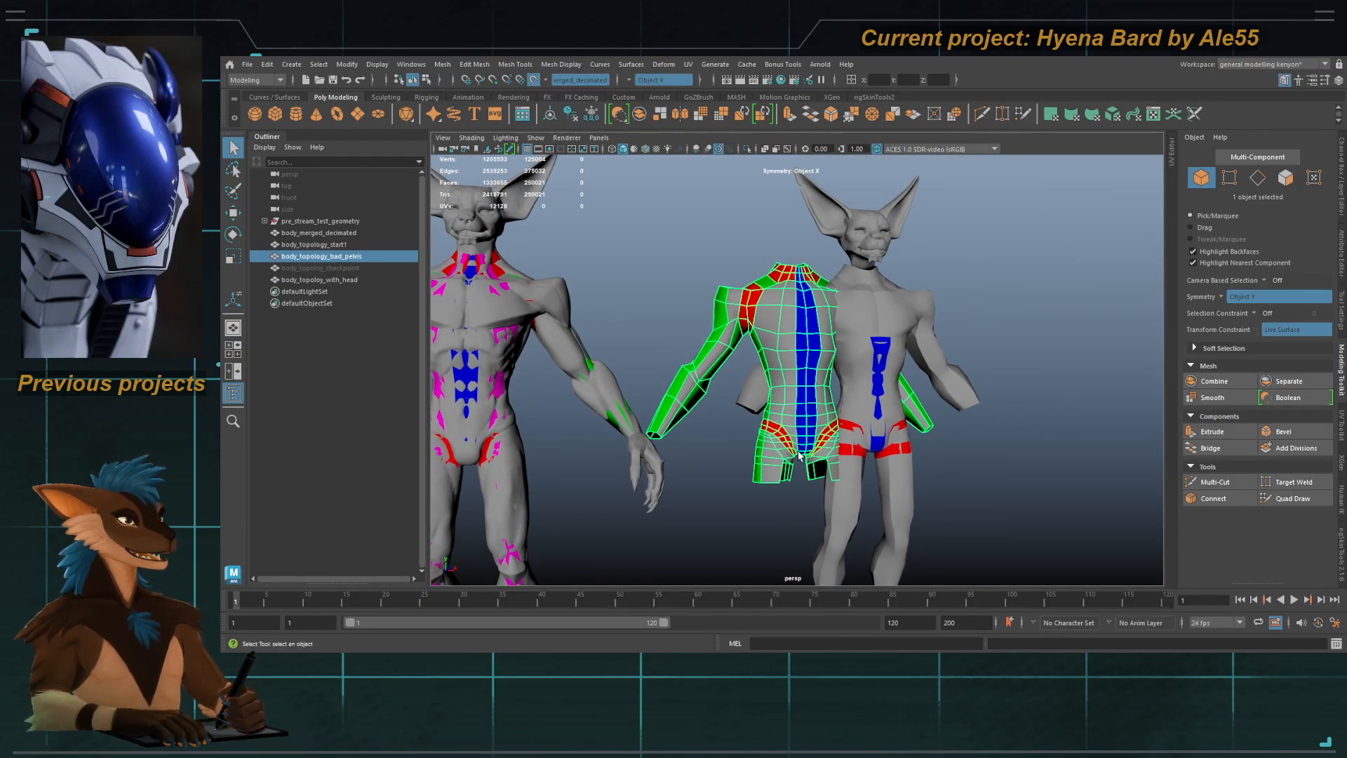
pyautogui.press('h')
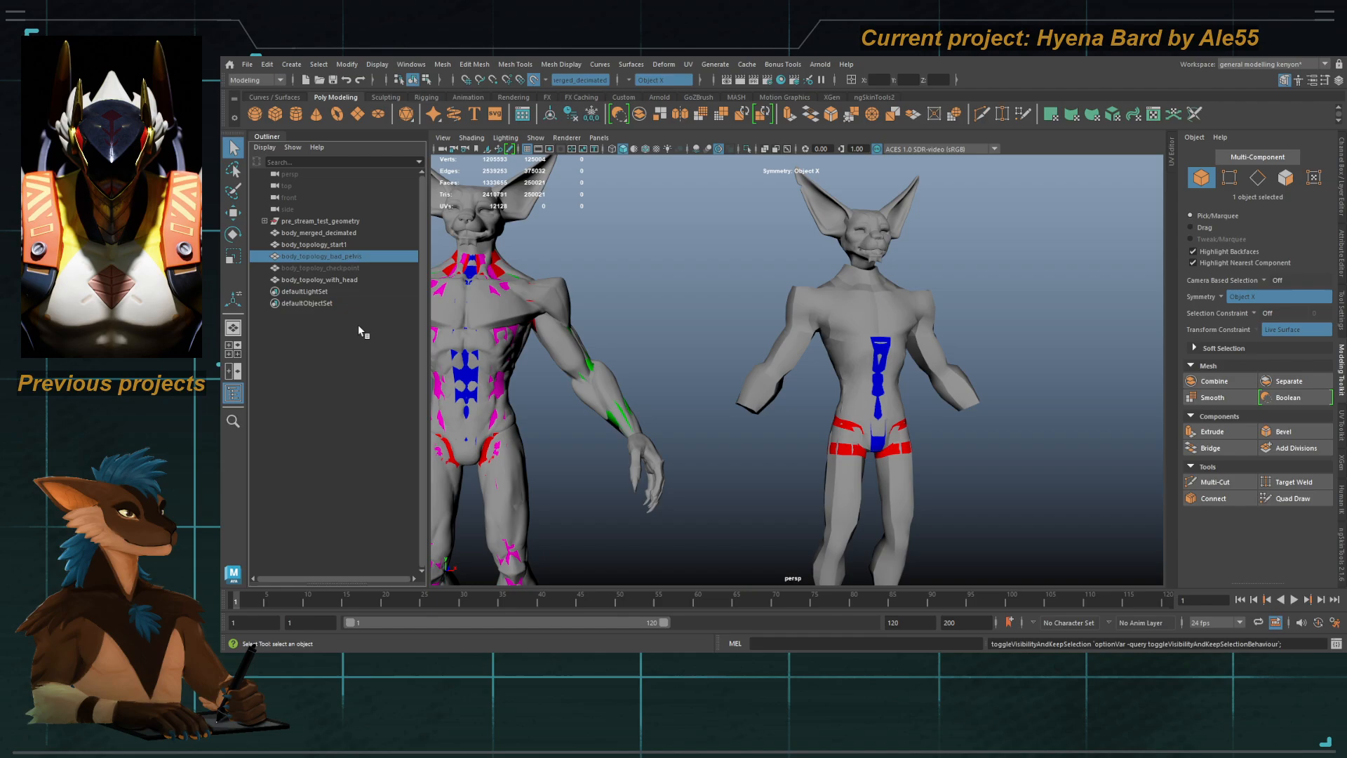
# Step: Hide the body_topology_start1 torso mesh standing beside the full character
pyautogui.click(331, 281)
pyautogui.press('f')
pyautogui.keyDown('alt'); pyautogui.moveTo(813, 364); pyautogui.dragTo(790, 469, button='middle'); pyautogui.keyUp('alt')
pyautogui.keyDown('alt'); pyautogui.moveTo(791, 469); pyautogui.dragTo(583, 308, button='right'); pyautogui.keyUp('alt')
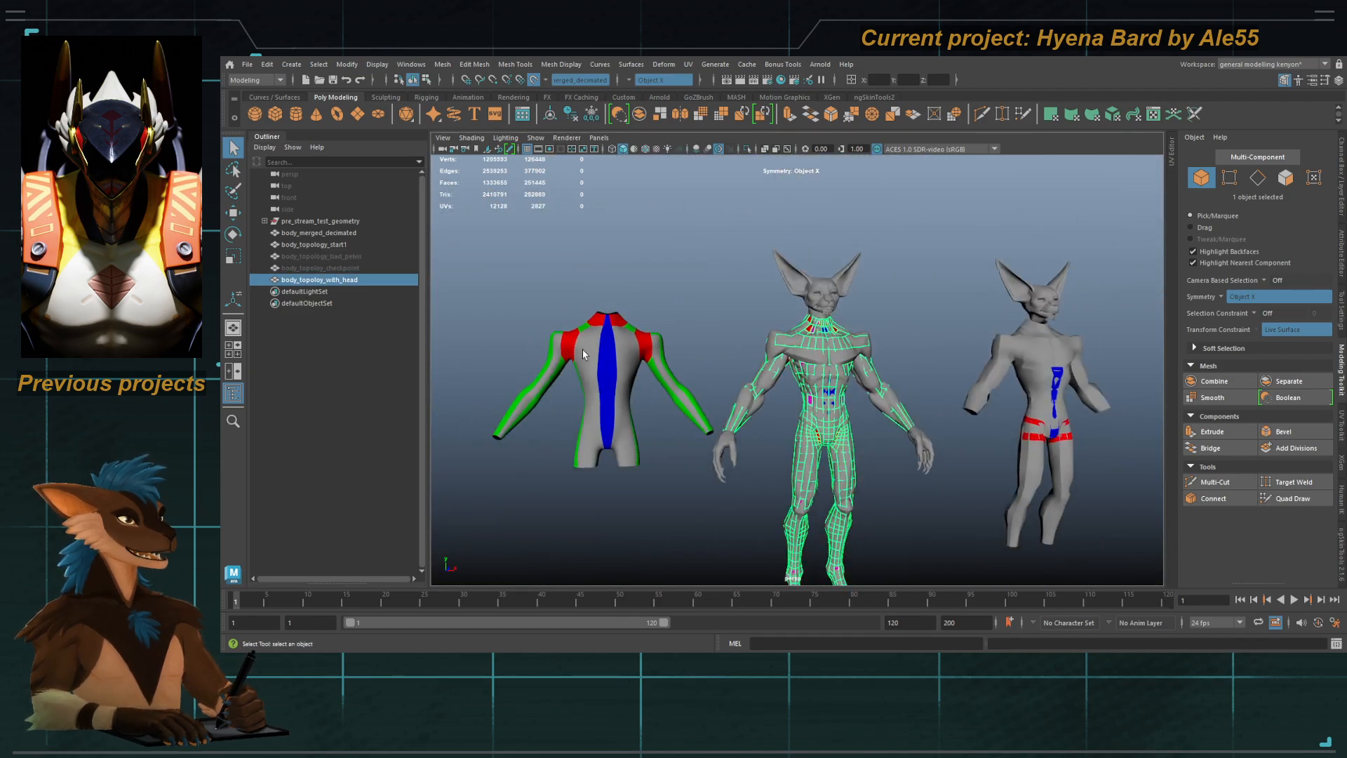
pyautogui.click(583, 354)
pyautogui.click(583, 314)
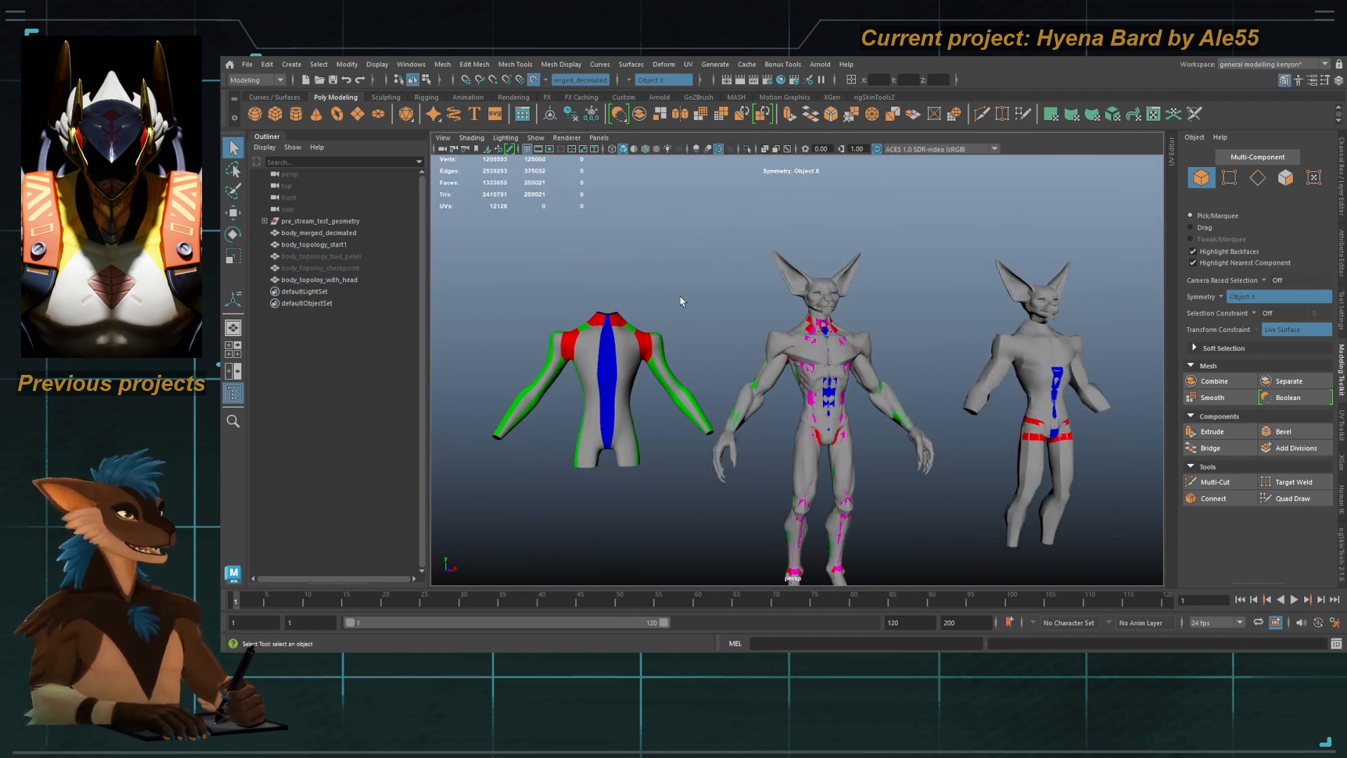
pyautogui.click(617, 381)
pyautogui.press('h')
# Step: Hide the pre_stream_test_geometry group so only the current sculpt and its topology are shown
pyautogui.click(677, 376)
pyautogui.keyDown('alt'); pyautogui.moveTo(676, 376); pyautogui.dragTo(723, 379); pyautogui.keyUp('alt')
pyautogui.keyDown('alt'); pyautogui.moveTo(877, 382); pyautogui.dragTo(1113, 383, button='right'); pyautogui.keyUp('alt')
pyautogui.keyDown('alt'); pyautogui.moveTo(1113, 383); pyautogui.dragTo(964, 316, button='middle'); pyautogui.keyUp('alt')
pyautogui.moveTo(926, 242); pyautogui.dragTo(944, 260)
pyautogui.click(320, 221)
pyautogui.press('h')
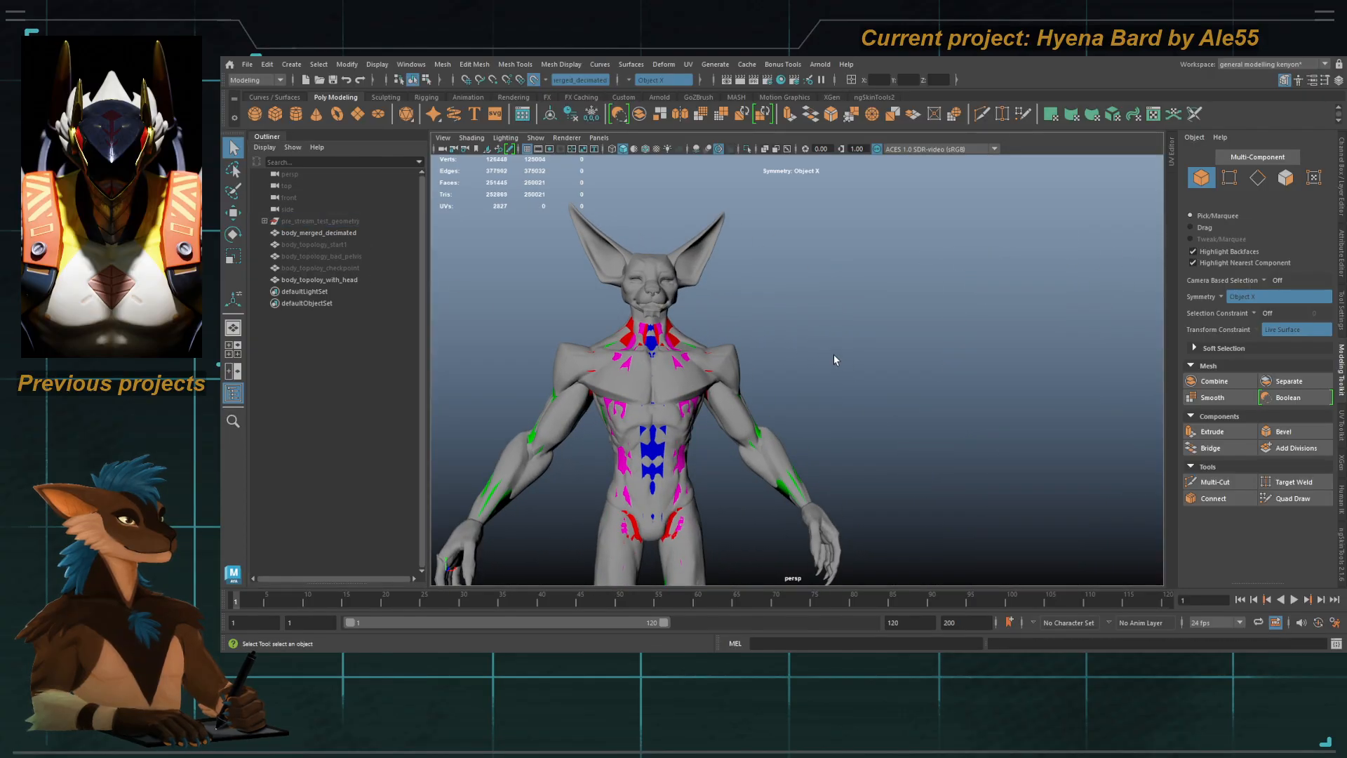
# Step: Select body_topoloy_with_head and examine the head and neck opening, briefly switching to Quad Draw before returning to object mode
pyautogui.scroll(5, 834, 359)
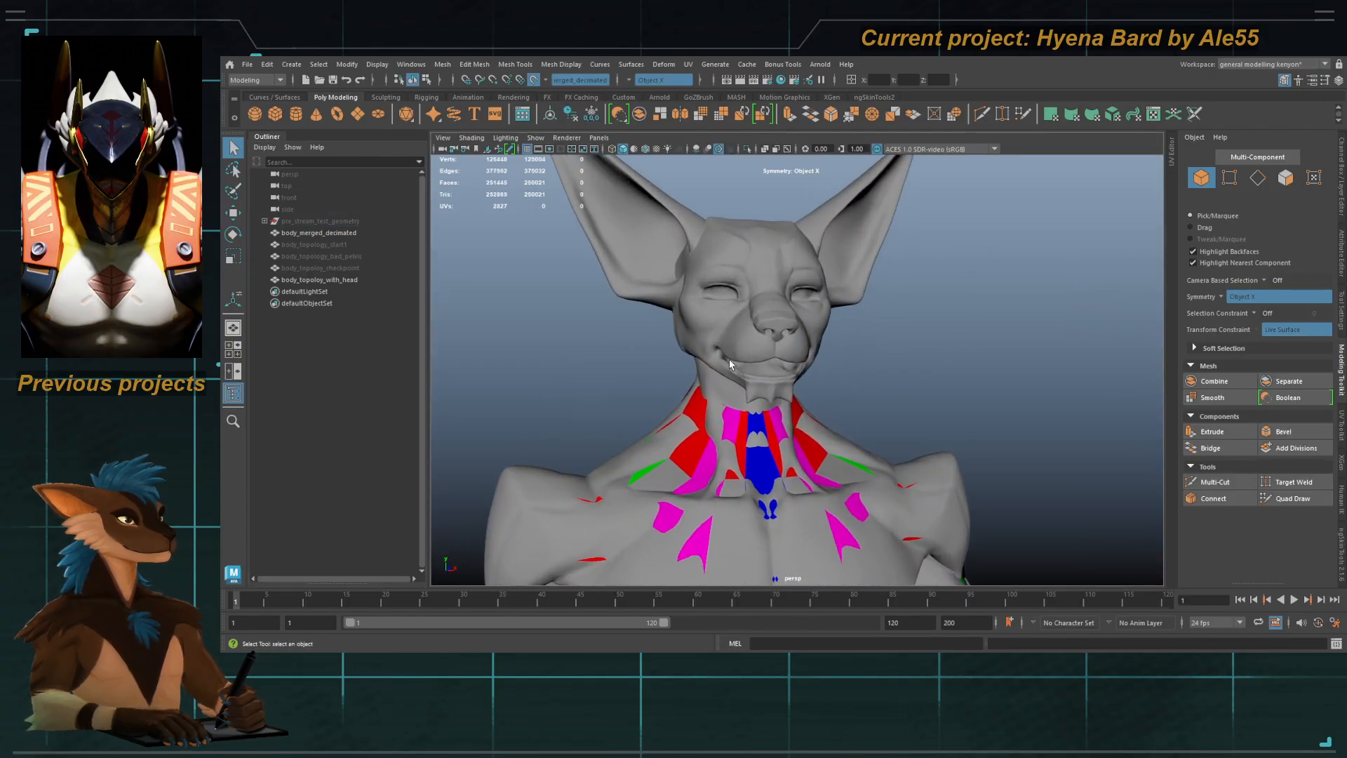
pyautogui.click(746, 423)
pyautogui.scroll(4, 747, 423)
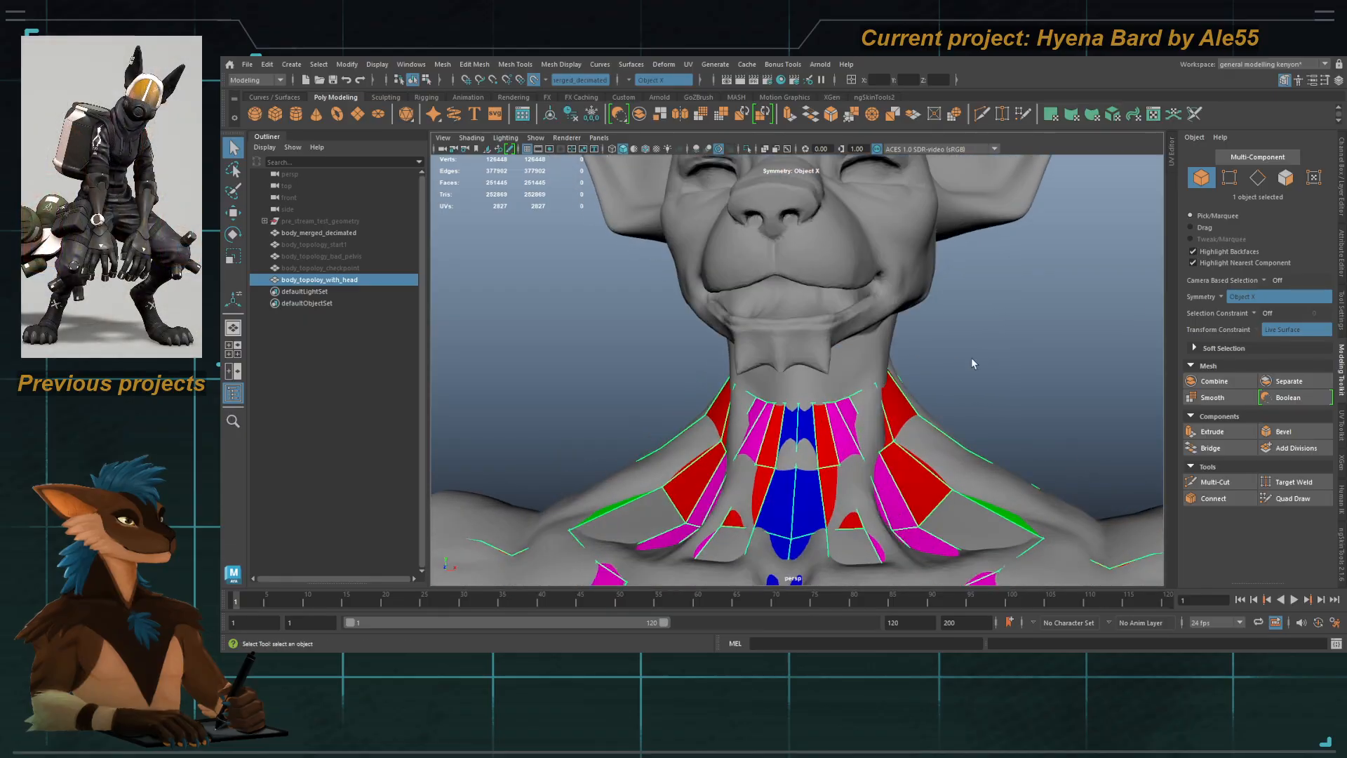
pyautogui.moveTo(973, 363)
pyautogui.keyDown('alt'); pyautogui.mouseDown()
pyautogui.moveTo(968, 421)
pyautogui.moveTo(817, 426)
pyautogui.moveTo(771, 414)
pyautogui.moveTo(751, 379)
pyautogui.moveTo(722, 370)
pyautogui.moveTo(761, 357)
pyautogui.moveTo(710, 347)
pyautogui.mouseUp(); pyautogui.keyUp('alt')
pyautogui.hotkey('ctrl', 'shift', 'q')
pyautogui.press('q')
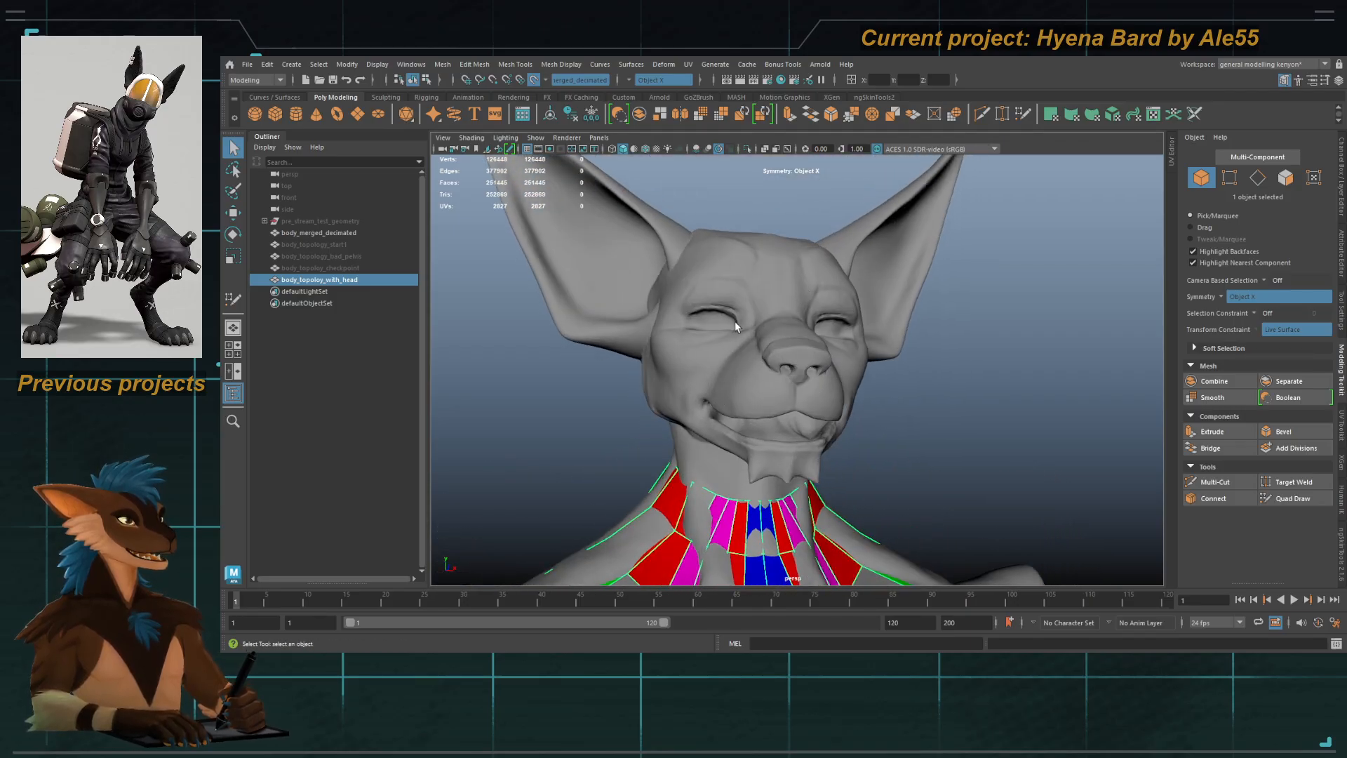
pyautogui.keyDown('alt'); pyautogui.moveTo(734, 321); pyautogui.dragTo(774, 353, button='middle'); pyautogui.keyUp('alt')
pyautogui.keyDown('alt'); pyautogui.moveTo(773, 353); pyautogui.dragTo(827, 397, button='right'); pyautogui.keyUp('alt')
pyautogui.hotkey('ctrl', 'shift', 'q')
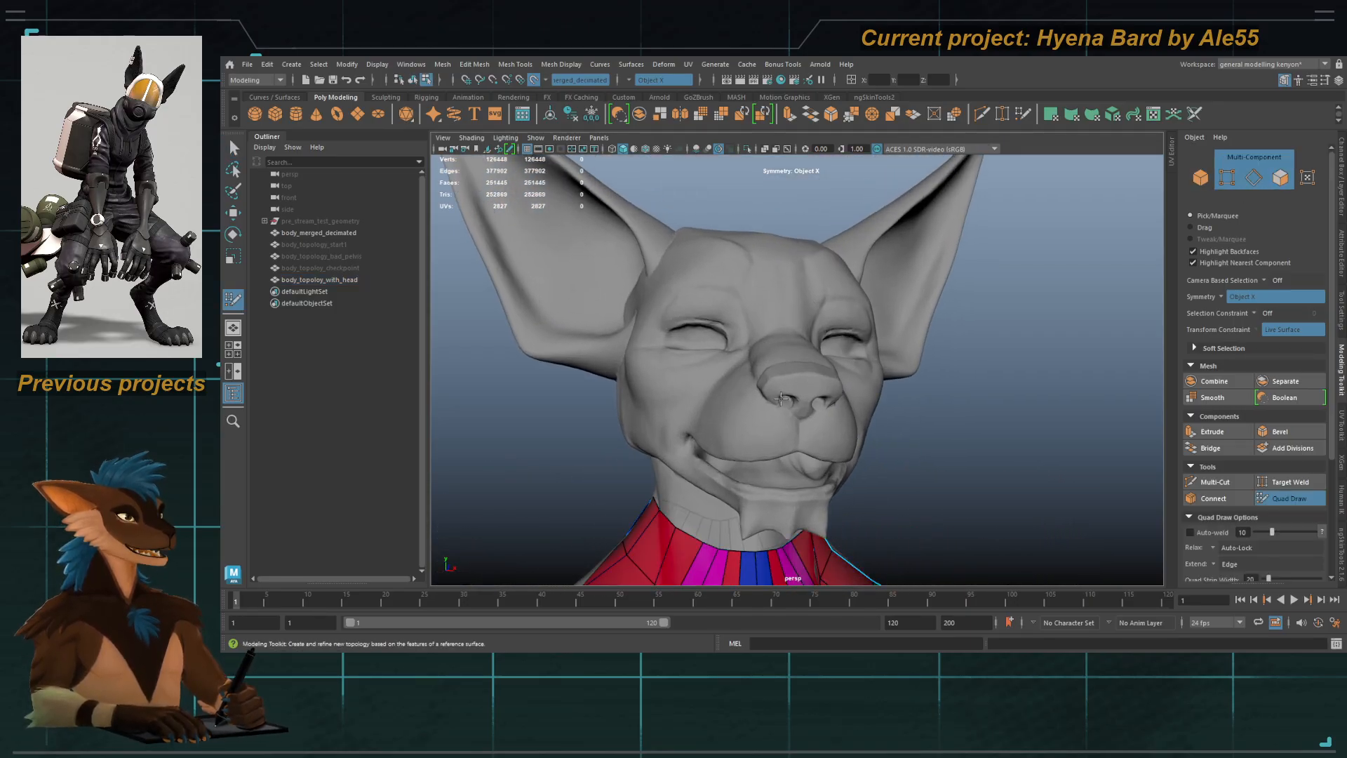
pyautogui.press('q')
pyautogui.press('F8')
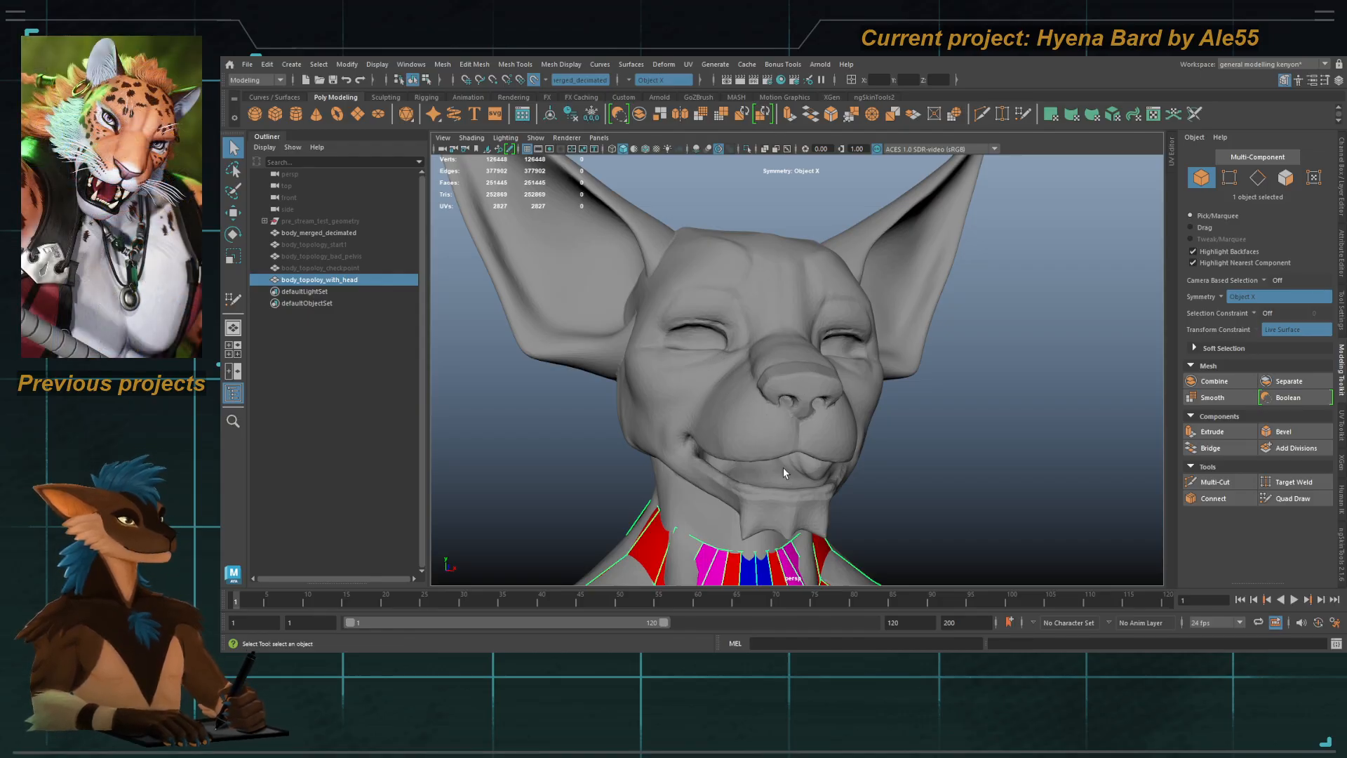
# Step: Delete the body_topoloy_with_head copy and show the body_topoloy_checkpoint mesh again
pyautogui.click(358, 277)
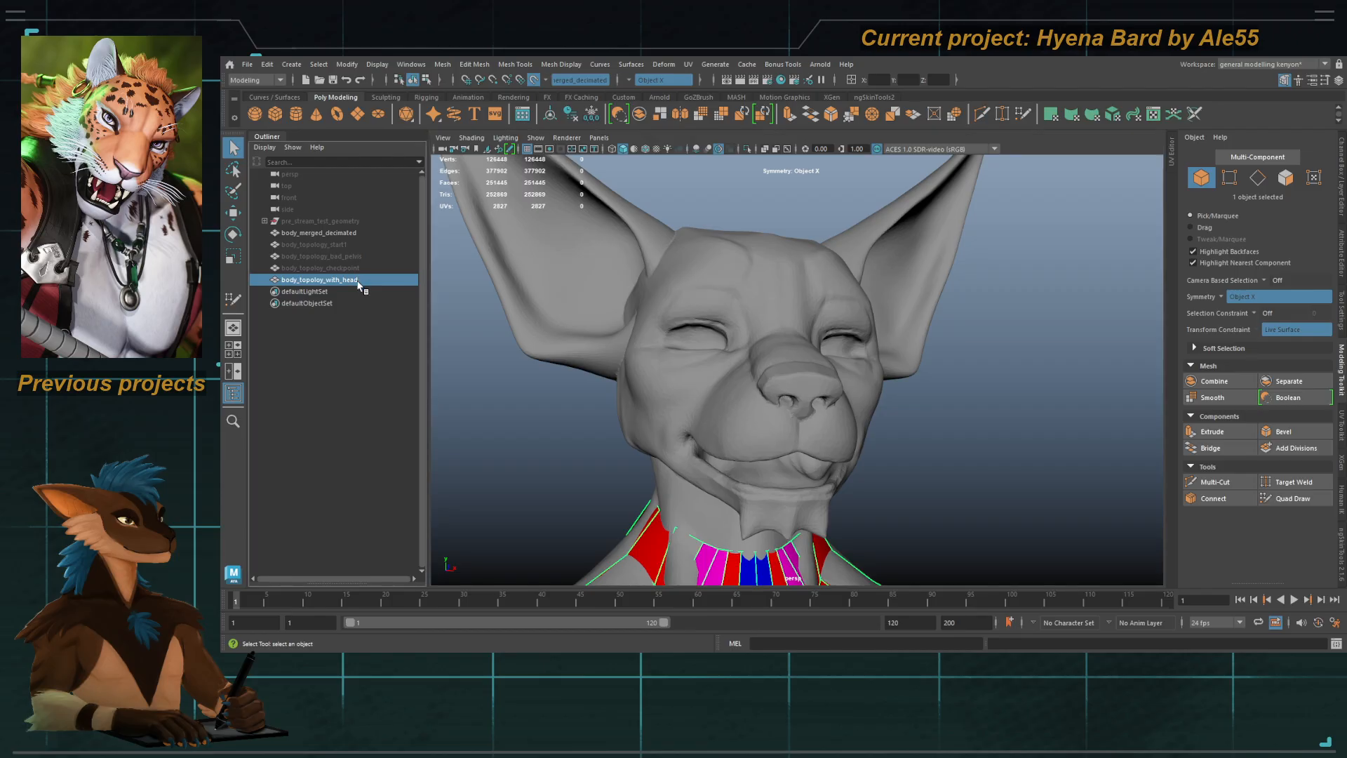
pyautogui.click(355, 272)
pyautogui.click(359, 278)
pyautogui.press('h')
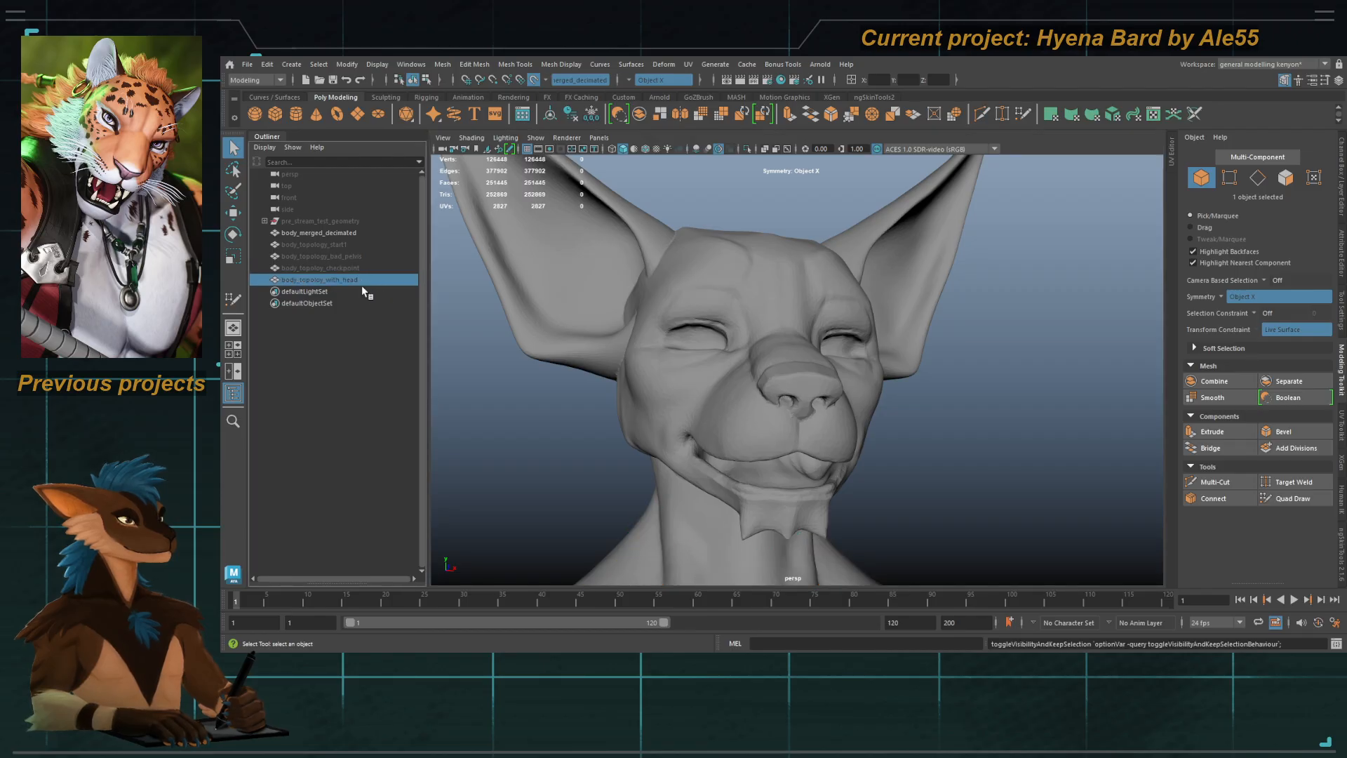
pyautogui.doubleClick(339, 279)
pyautogui.click(346, 258)
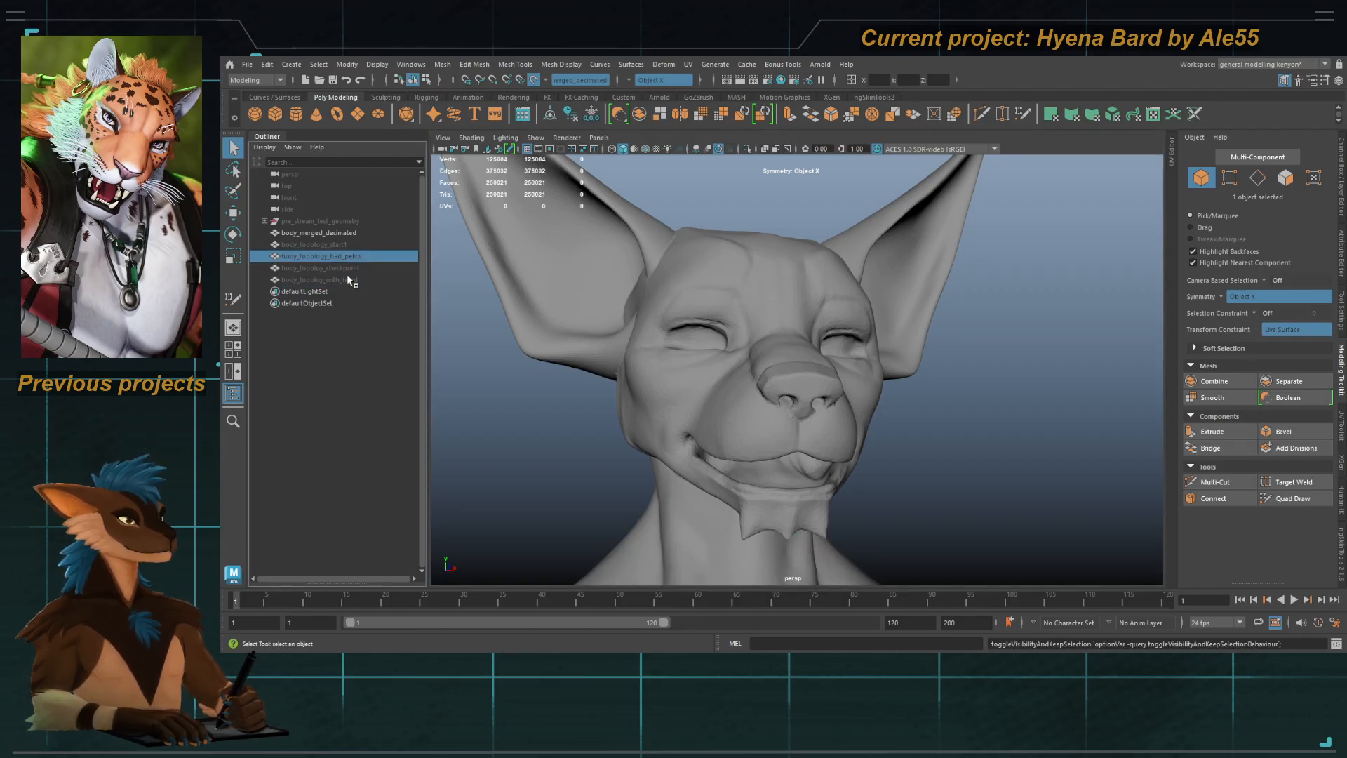
pyautogui.press('Delete')
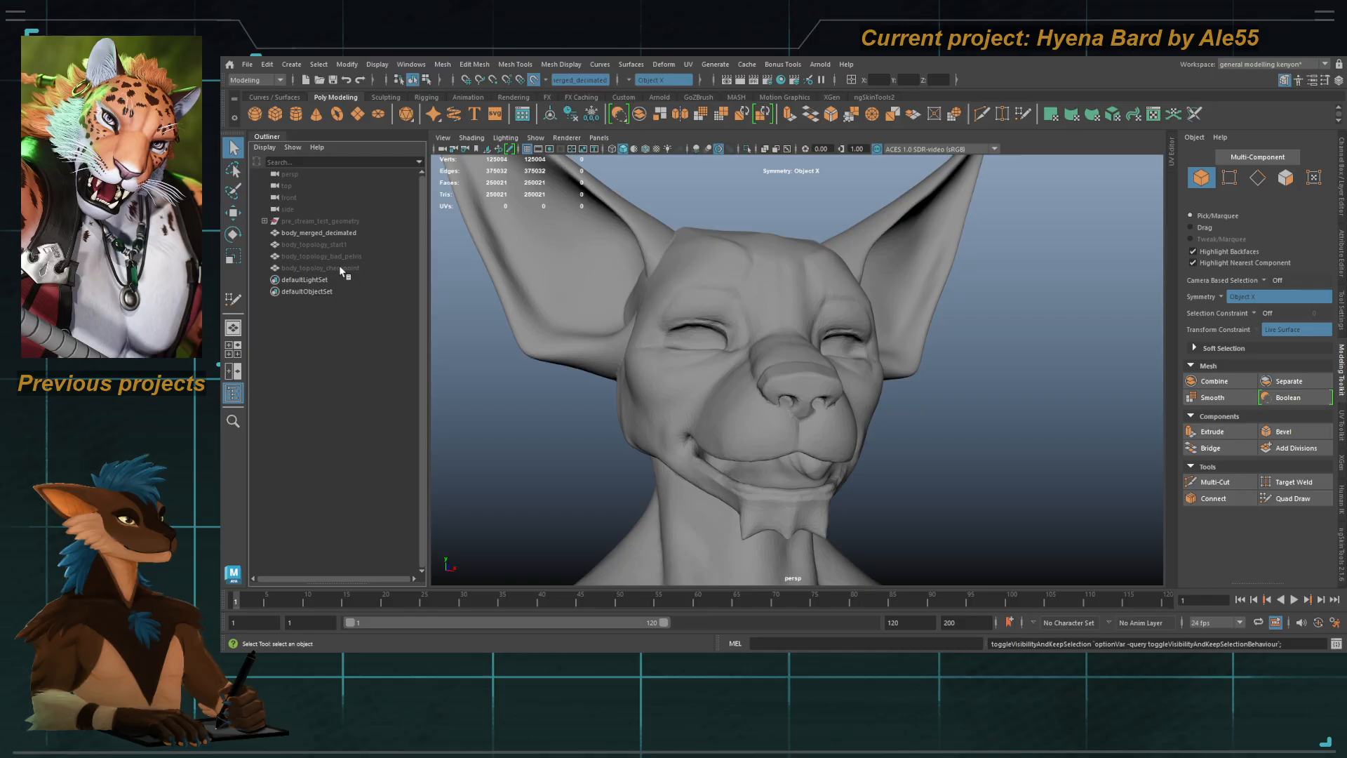
pyautogui.click(339, 268)
pyautogui.press('h')
# Step: Start Quad Draw with no mesh selected and place a pair of points on and above the upper lid of the character's right eye
pyautogui.keyDown('alt'); pyautogui.moveTo(752, 425); pyautogui.dragTo(793, 407); pyautogui.keyUp('alt')
pyautogui.click(642, 487)
pyautogui.press('y')
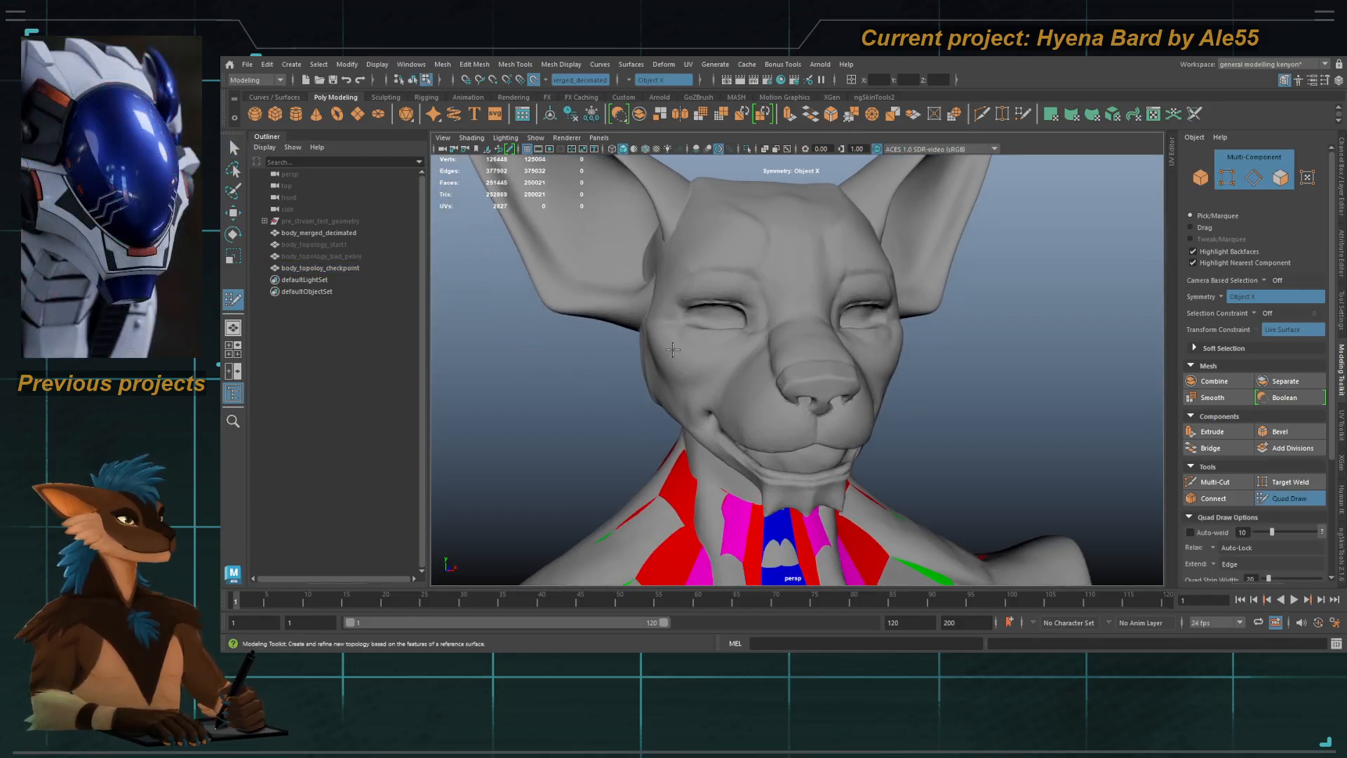
pyautogui.scroll(10, 717, 330)
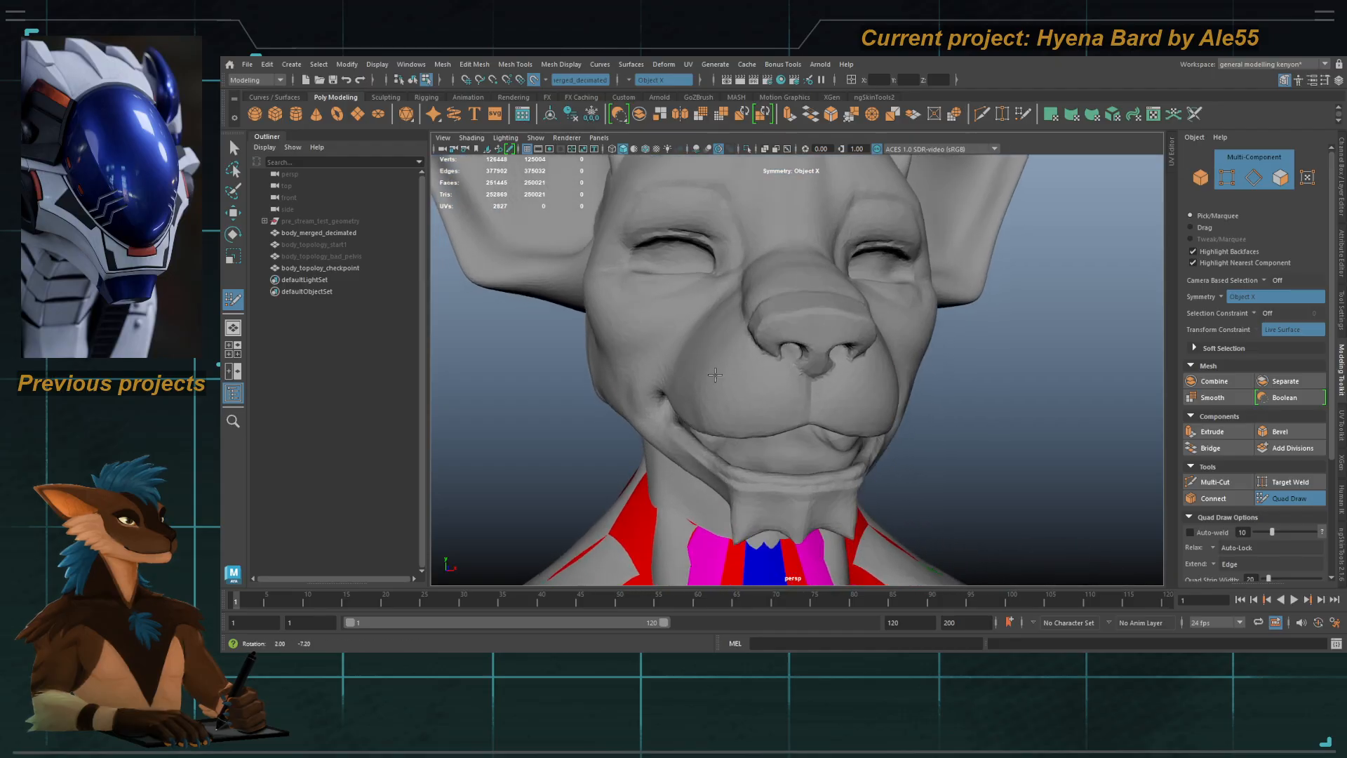
pyautogui.keyDown('alt'); pyautogui.moveTo(740, 324); pyautogui.dragTo(806, 370); pyautogui.keyUp('alt')
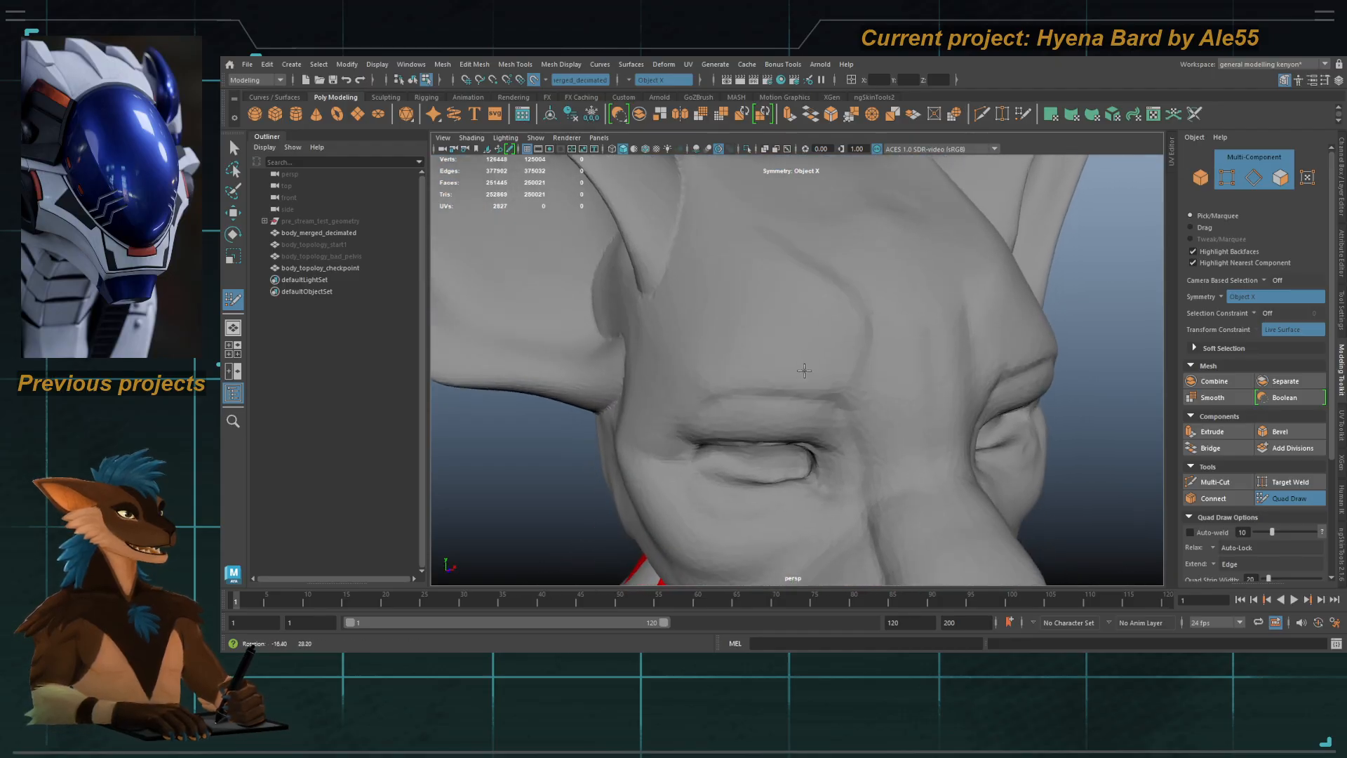
pyautogui.keyDown('alt'); pyautogui.moveTo(806, 370); pyautogui.dragTo(773, 322, button='middle'); pyautogui.keyUp('alt')
pyautogui.click(731, 282)
pyautogui.click(729, 254)
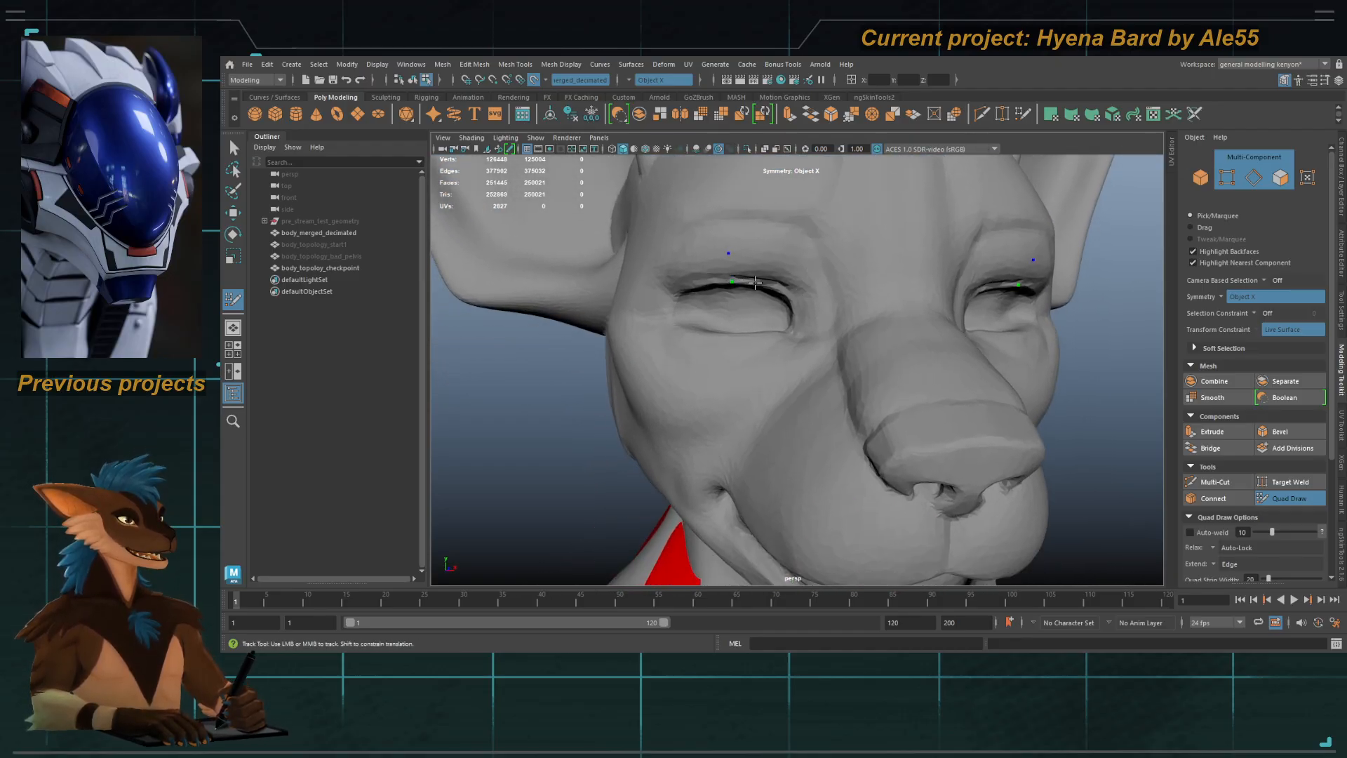
# Step: Place the remaining inner and outer points around both corners and the lower lid of the character's right eye
pyautogui.click(791, 311)
pyautogui.click(818, 309)
pyautogui.click(668, 325)
pyautogui.click(677, 286)
pyautogui.click(666, 256)
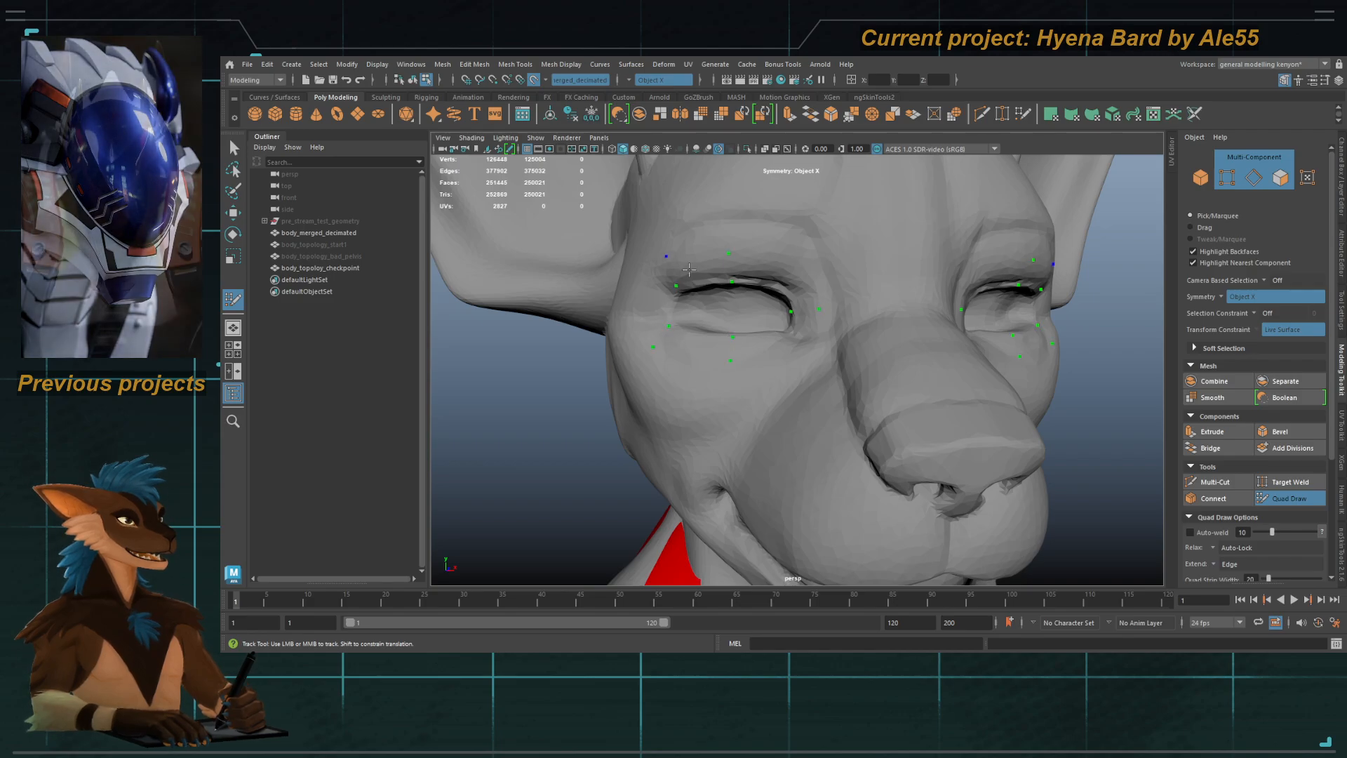
pyautogui.click(785, 294)
pyautogui.click(806, 271)
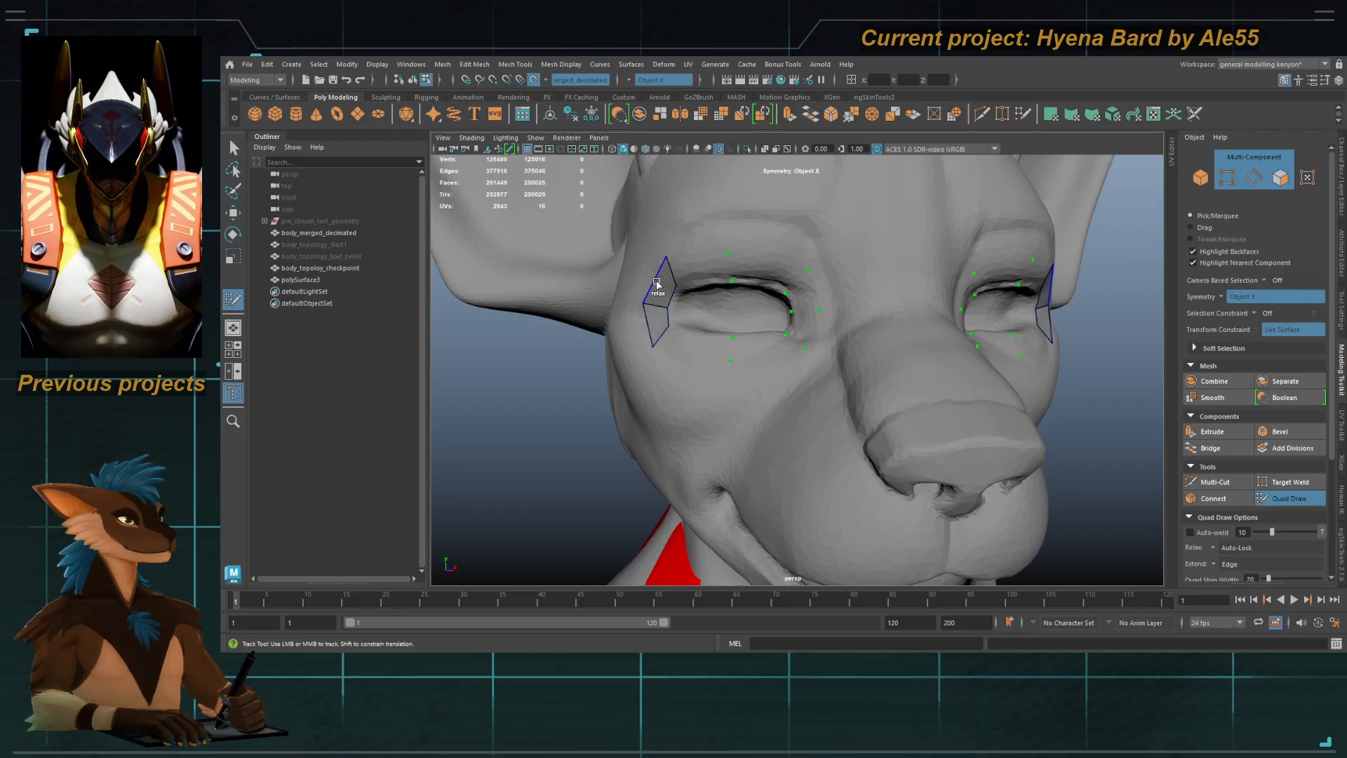
# Step: Fill quads between the placed points to form a closed face loop around the eye, mirrored on the other eye
pyautogui.keyDown('shift'); pyautogui.click(766, 271); pyautogui.keyUp('shift')
pyautogui.keyDown('shift'); pyautogui.click(805, 329); pyautogui.keyUp('shift')
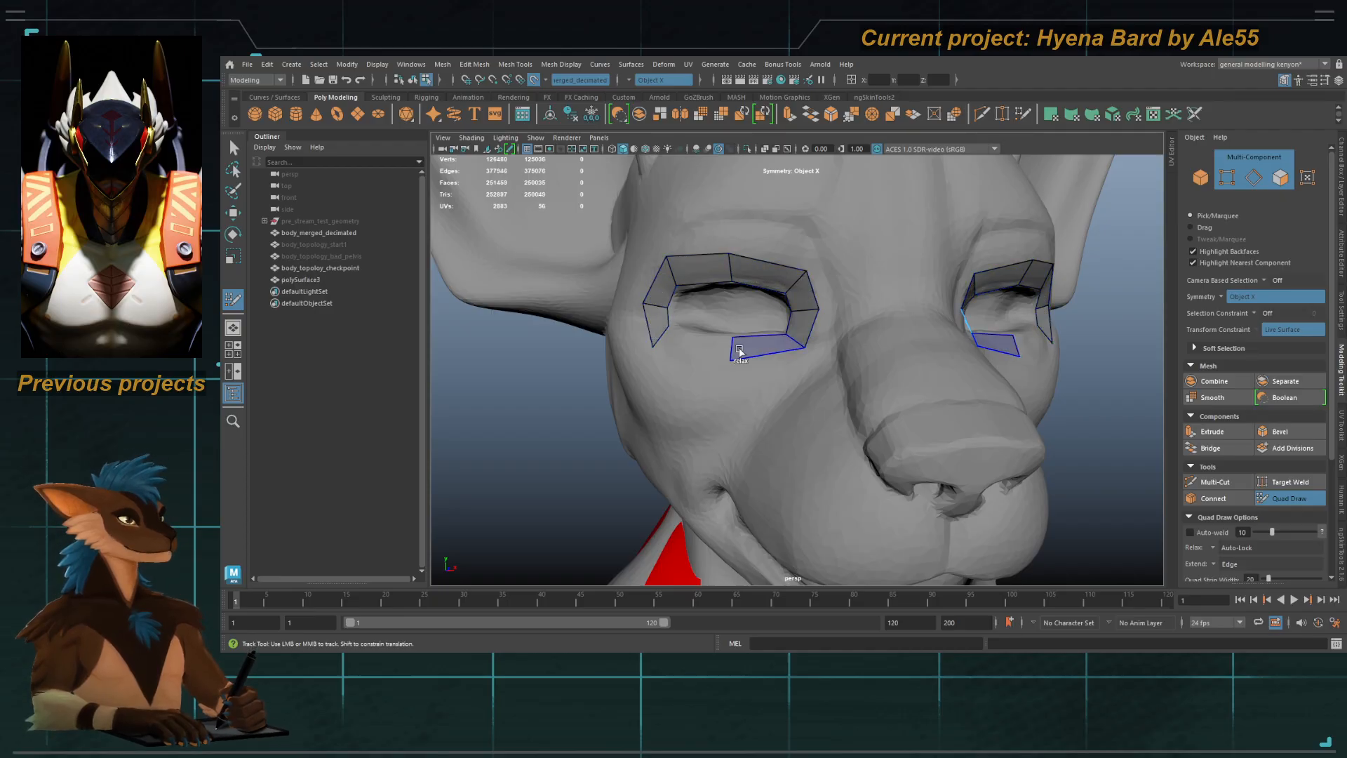
pyautogui.keyDown('shift'); pyautogui.click(744, 351); pyautogui.keyUp('shift')
pyautogui.keyDown('shift'); pyautogui.click(691, 347); pyautogui.keyUp('shift')
pyautogui.keyDown('alt'); pyautogui.moveTo(712, 413); pyautogui.dragTo(702, 377); pyautogui.keyUp('alt')
pyautogui.keyDown('alt'); pyautogui.moveTo(701, 378); pyautogui.dragTo(730, 404, button='middle'); pyautogui.keyUp('alt')
pyautogui.keyDown('alt'); pyautogui.moveTo(730, 354); pyautogui.dragTo(733, 359, button='right'); pyautogui.keyUp('alt')
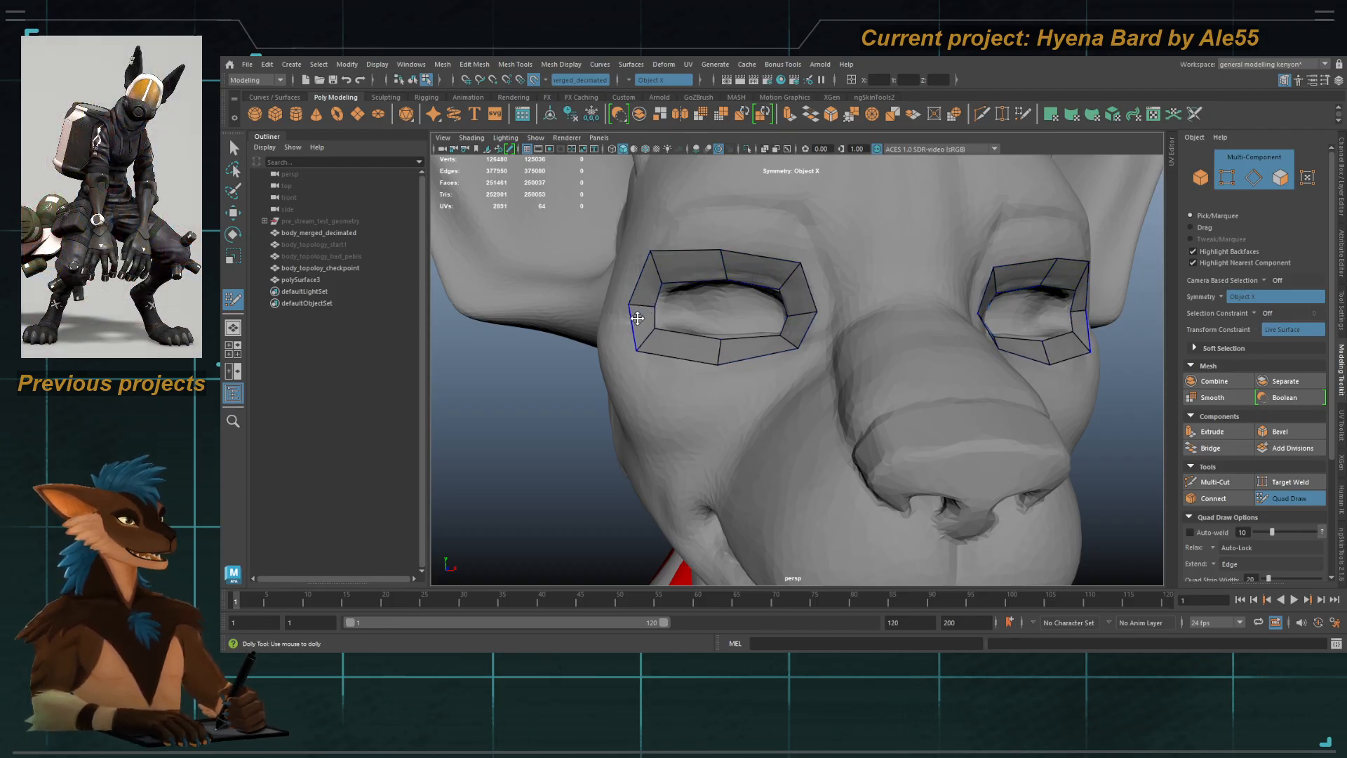
pyautogui.keyDown('alt'); pyautogui.moveTo(645, 314); pyautogui.dragTo(728, 311); pyautogui.keyUp('alt')
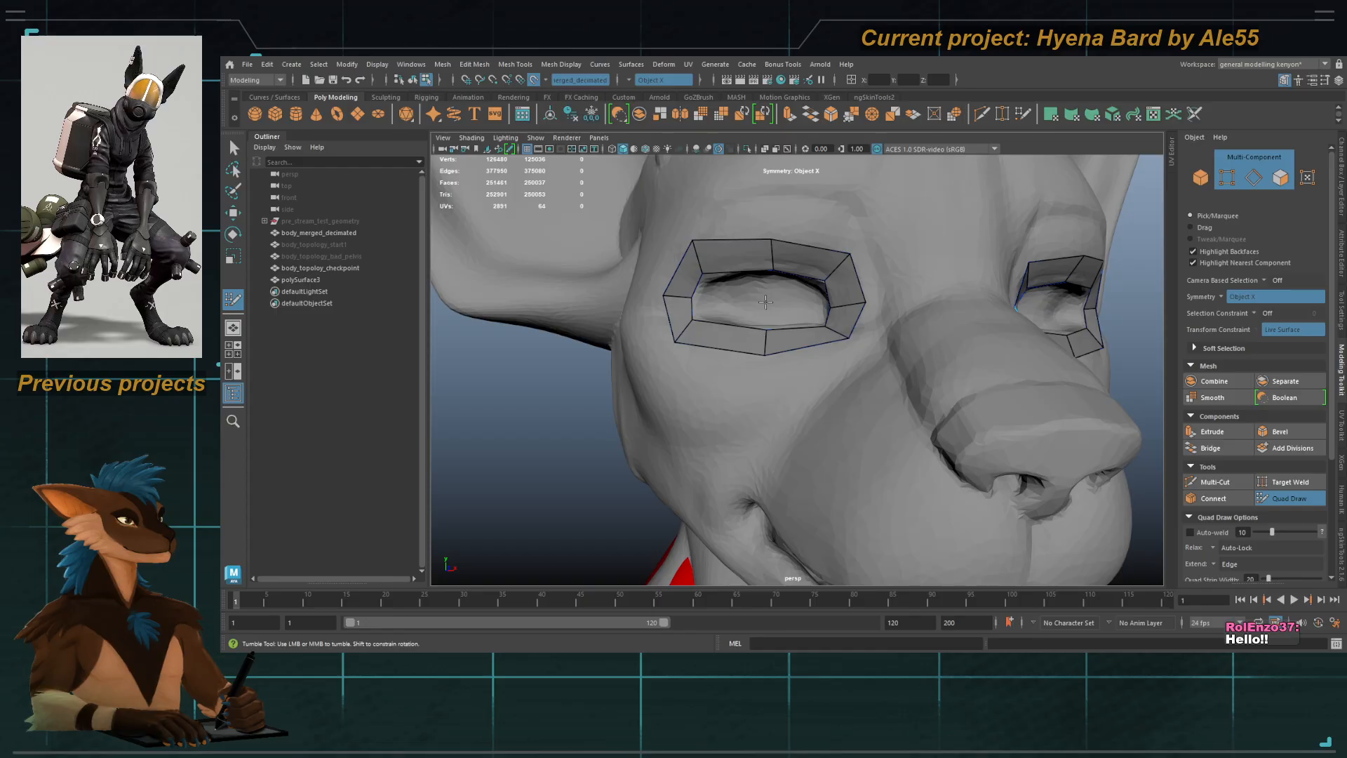
# Step: Fill the opening of the character's right eye with quads running between the upper and lower lids
pyautogui.click(765, 301)
pyautogui.keyDown('shift'); pyautogui.click(798, 314); pyautogui.keyUp('shift')
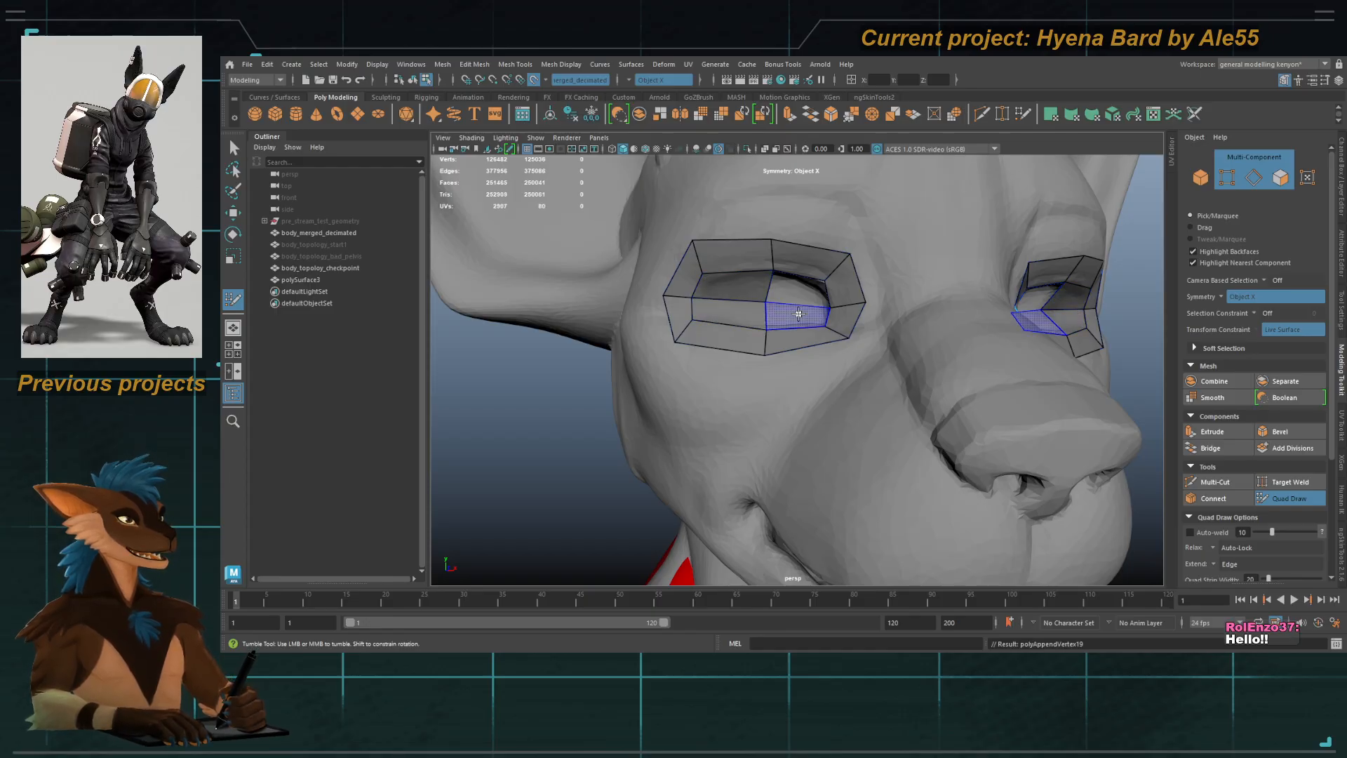
pyautogui.keyDown('alt'); pyautogui.moveTo(798, 314); pyautogui.dragTo(717, 307, button='right'); pyautogui.keyUp('alt')
pyautogui.keyDown('alt'); pyautogui.moveTo(725, 335); pyautogui.dragTo(752, 337); pyautogui.keyUp('alt')
pyautogui.keyDown('alt'); pyautogui.moveTo(737, 344); pyautogui.dragTo(770, 351, button='right'); pyautogui.keyUp('alt')
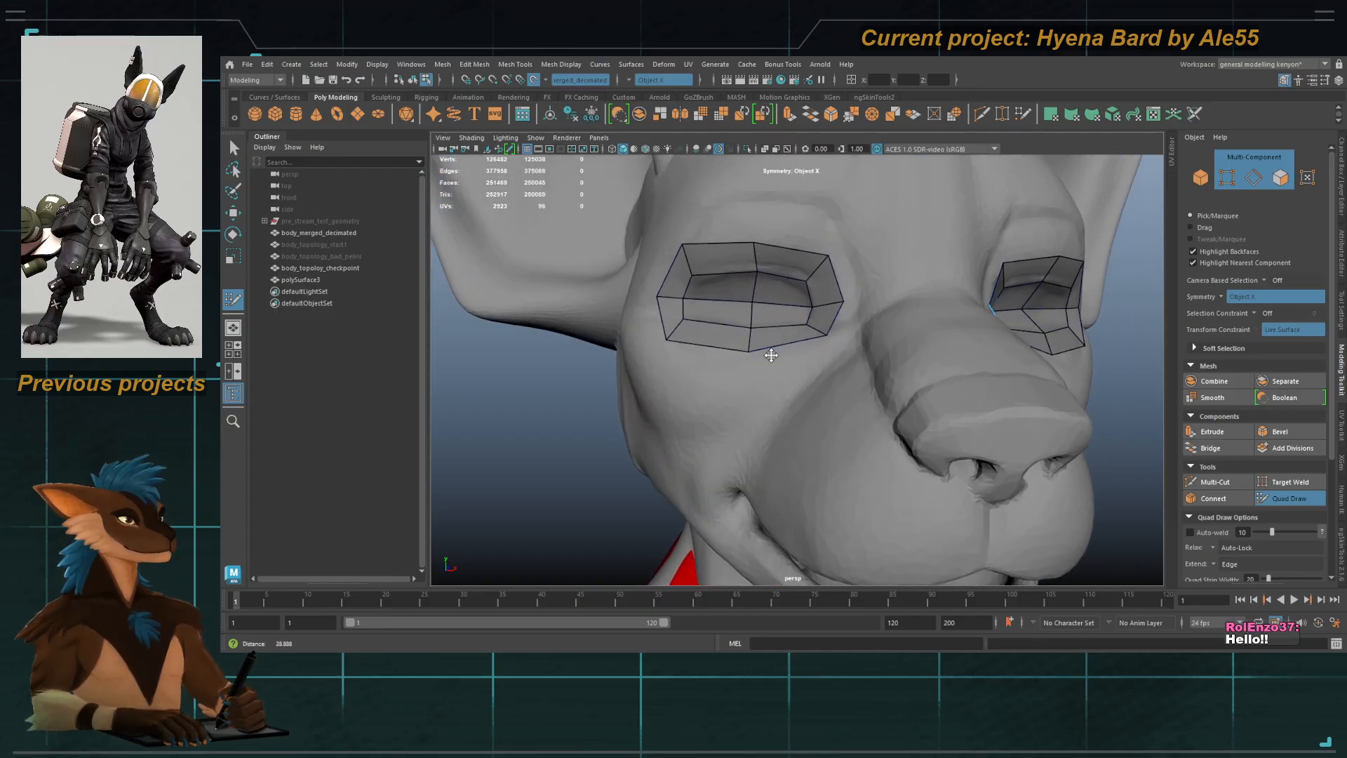
pyautogui.keyDown('alt'); pyautogui.moveTo(769, 352); pyautogui.dragTo(765, 367); pyautogui.keyUp('alt')
pyautogui.keyDown('alt'); pyautogui.moveTo(764, 313); pyautogui.dragTo(793, 315); pyautogui.keyUp('alt')
# Step: Place points along the brow and around the outer eye corner, and fill a second row of quads above the eye
pyautogui.keyDown('alt'); pyautogui.moveTo(802, 232); pyautogui.dragTo(809, 279, button='middle'); pyautogui.keyUp('alt')
pyautogui.click(809, 269)
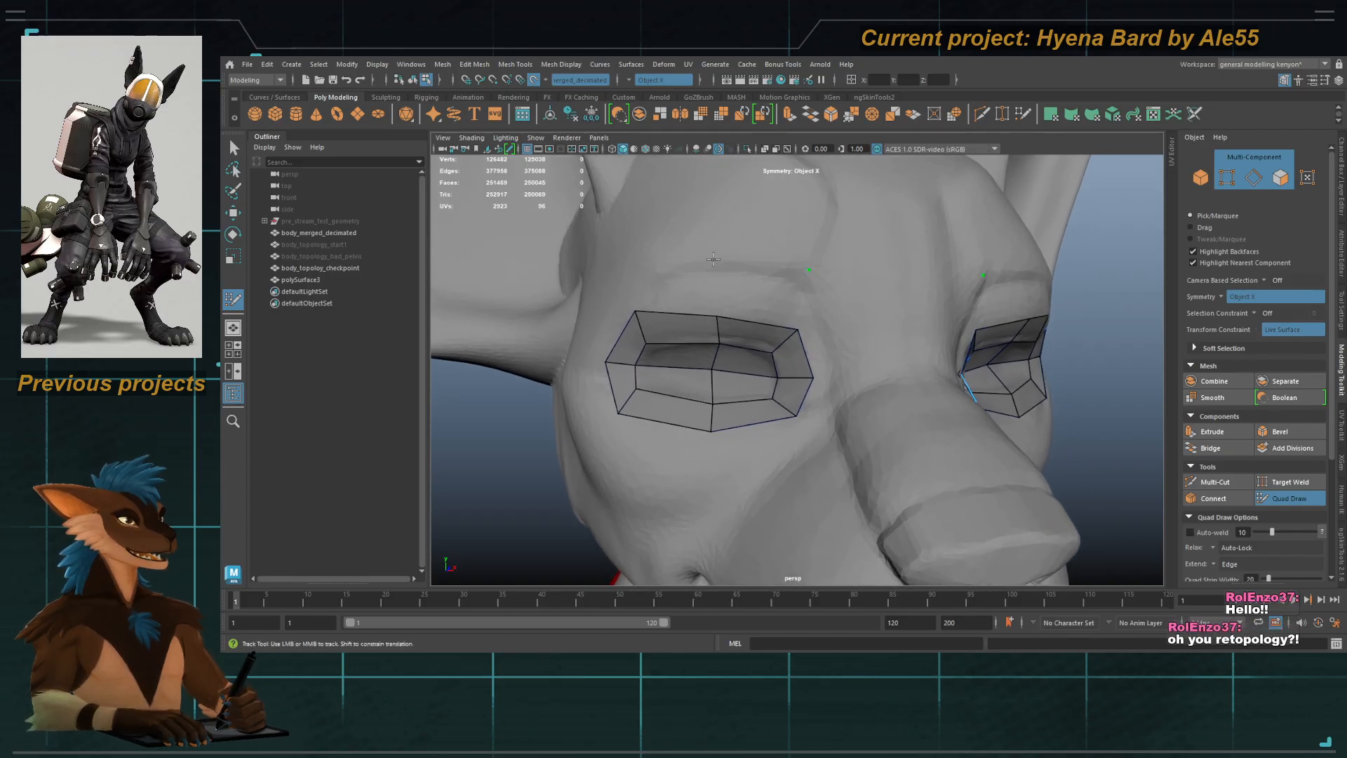
pyautogui.click(717, 256)
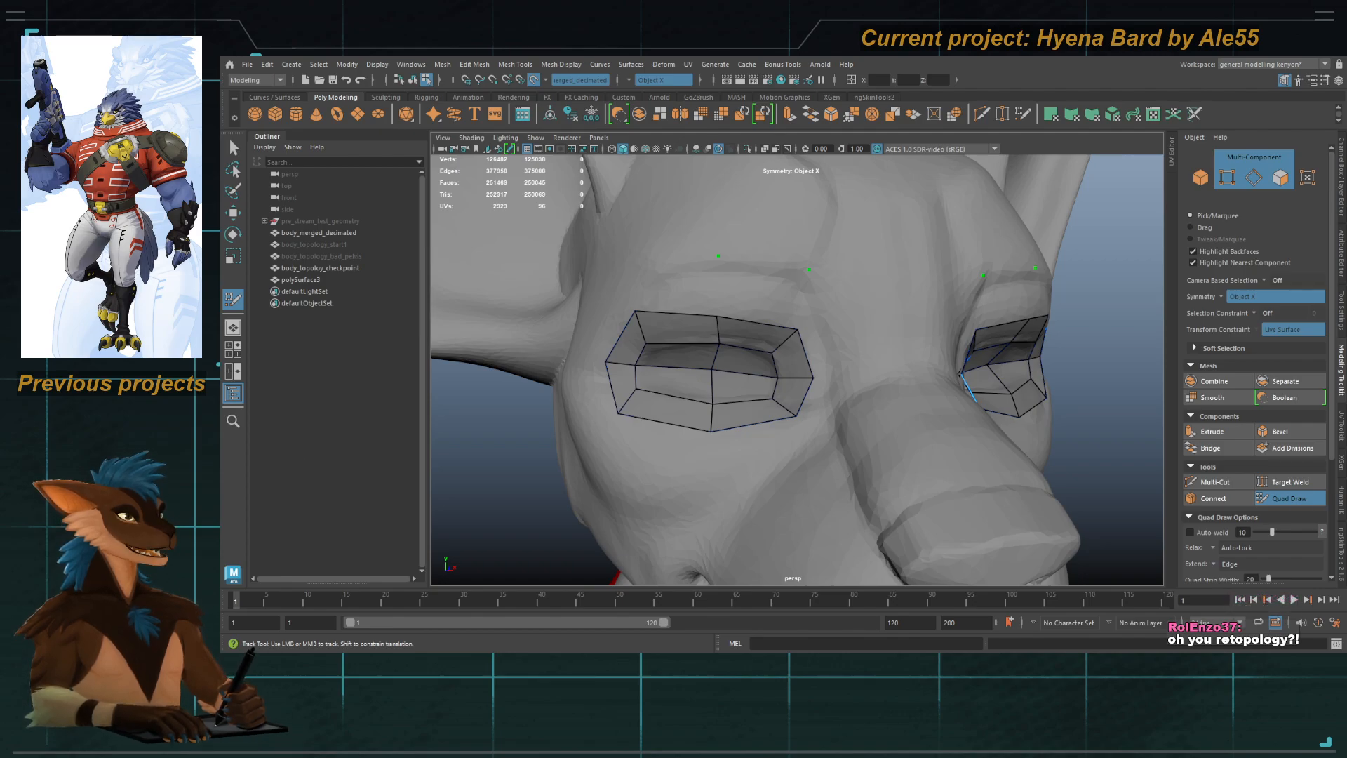
pyautogui.keyDown('alt'); pyautogui.moveTo(785, 337); pyautogui.dragTo(724, 331); pyautogui.keyUp('alt')
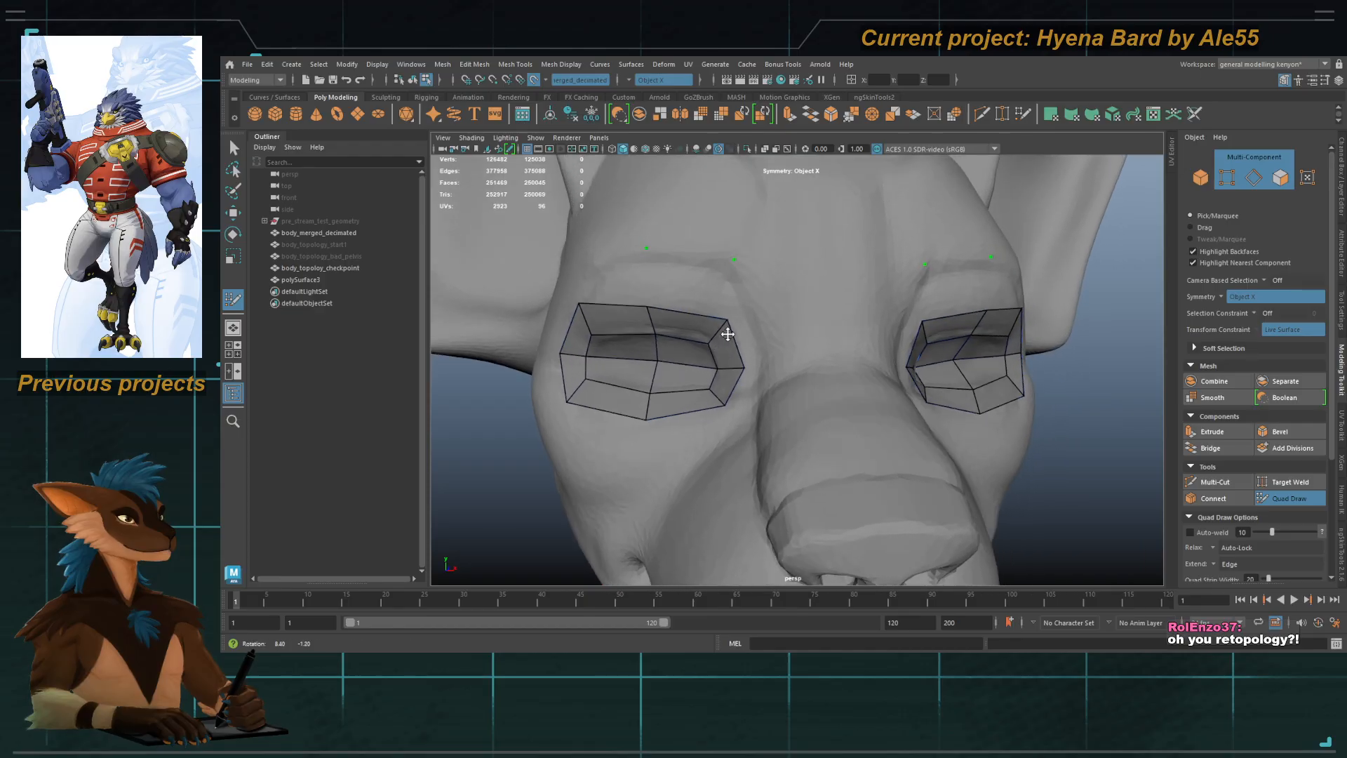
pyautogui.keyDown('alt'); pyautogui.moveTo(724, 331); pyautogui.dragTo(712, 331, button='right'); pyautogui.keyUp('alt')
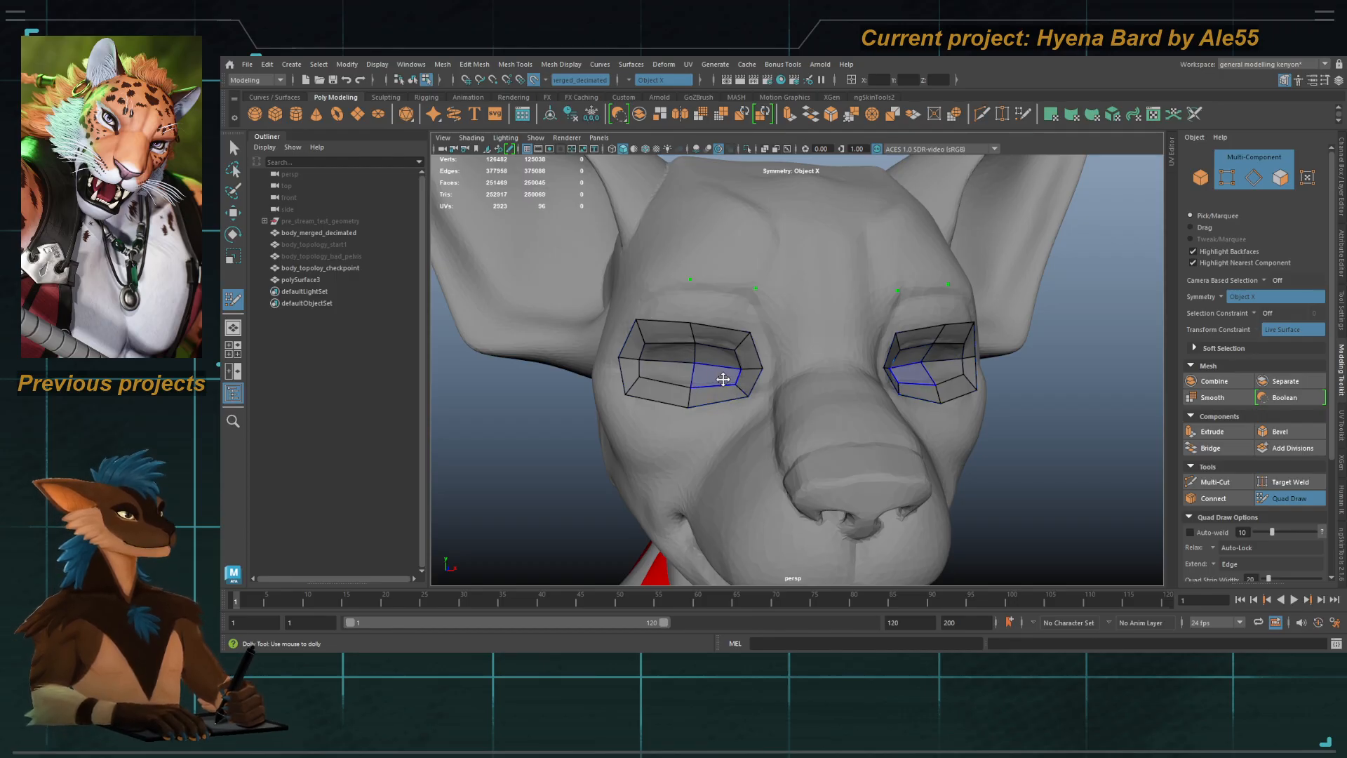
pyautogui.keyDown('alt'); pyautogui.moveTo(713, 363); pyautogui.dragTo(718, 334); pyautogui.keyUp('alt')
pyautogui.click(709, 276)
pyautogui.keyDown('shift'); pyautogui.click(760, 296); pyautogui.keyUp('shift')
pyautogui.keyDown('shift'); pyautogui.click(813, 297); pyautogui.keyUp('shift')
pyautogui.click(697, 340)
pyautogui.keyDown('shift'); pyautogui.click(727, 316); pyautogui.keyUp('shift')
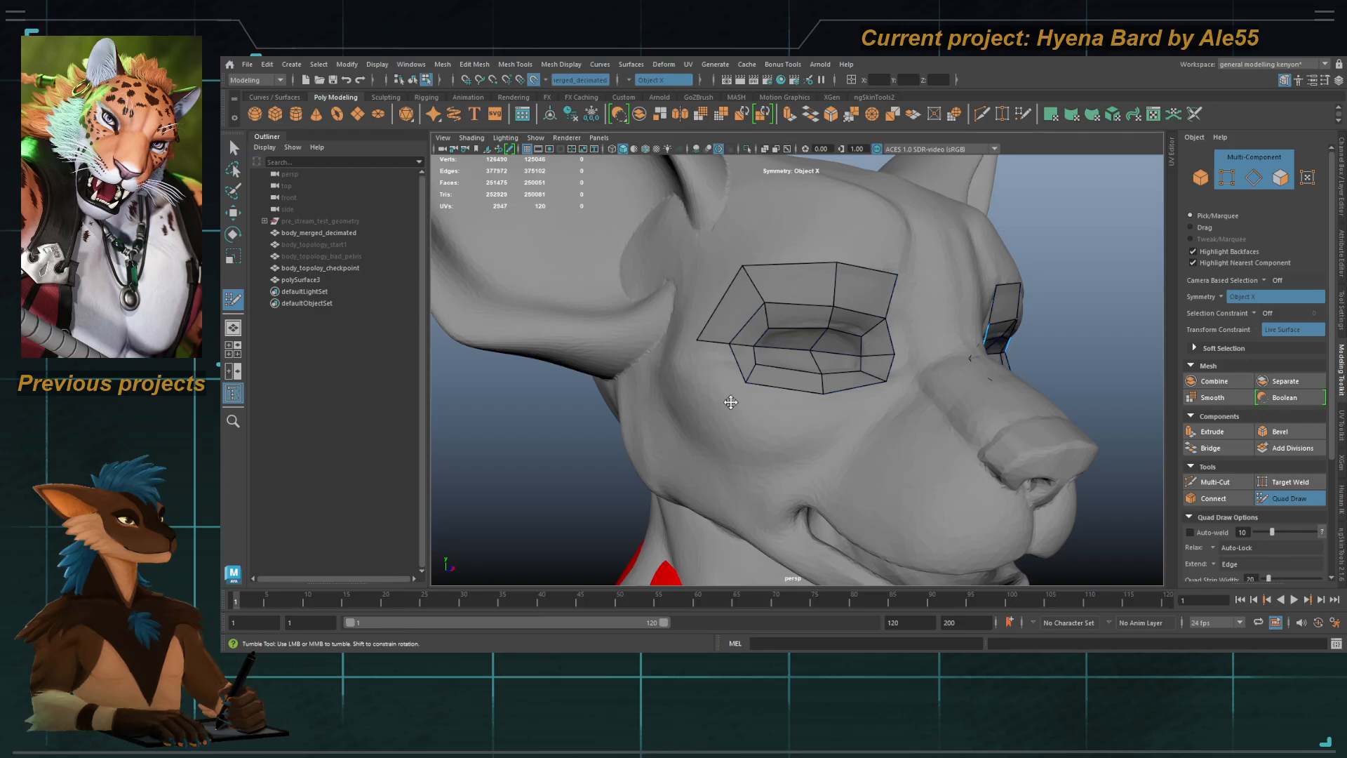
# Step: Continue the second row of quads down the outer side and beneath the lower lid toward the nose
pyautogui.click(731, 409)
pyautogui.keyDown('shift'); pyautogui.click(723, 385); pyautogui.keyUp('shift')
pyautogui.click(820, 422)
pyautogui.keyDown('shift'); pyautogui.click(786, 415); pyautogui.keyUp('shift')
pyautogui.keyDown('alt'); pyautogui.moveTo(854, 416); pyautogui.dragTo(831, 422); pyautogui.keyUp('alt')
pyautogui.click(837, 435)
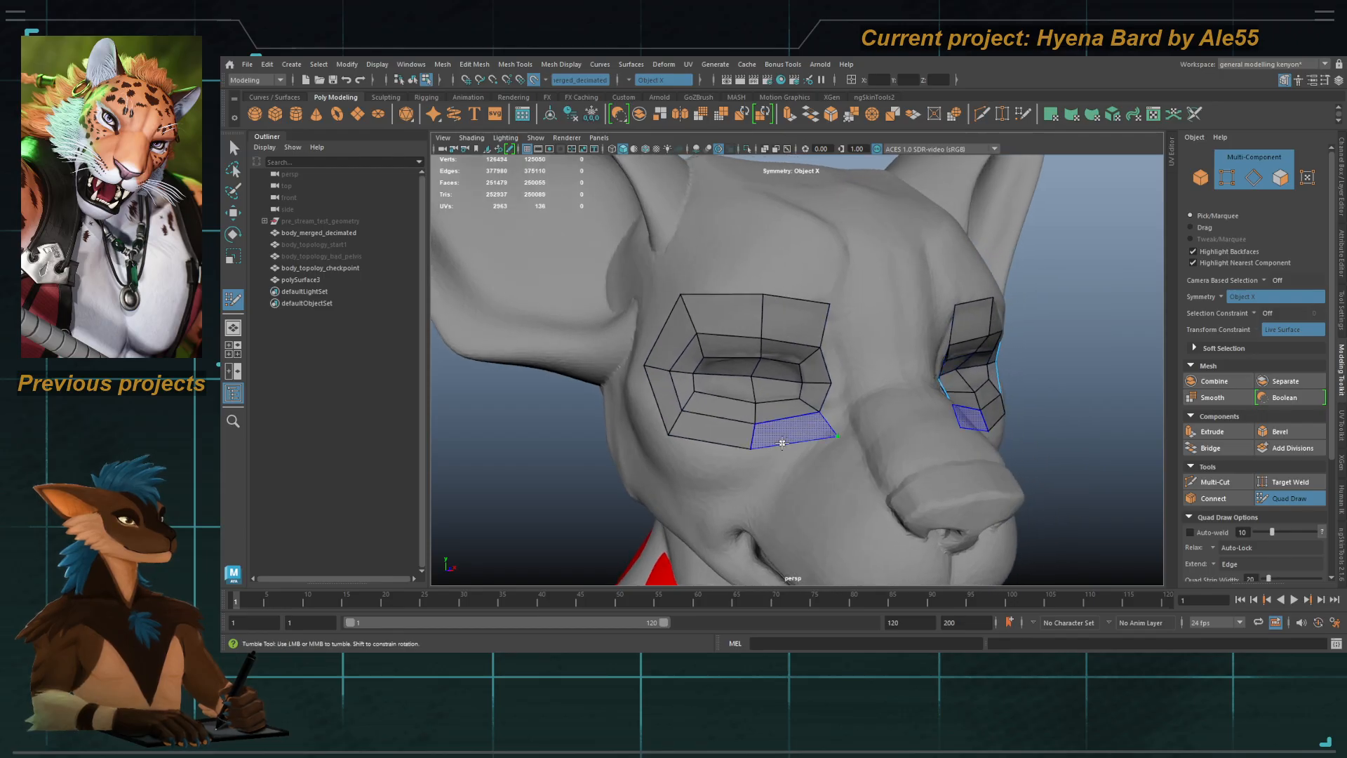
pyautogui.keyDown('shift'); pyautogui.click(782, 443); pyautogui.keyUp('shift')
# Step: Extend the lower row from beneath the eye up and across the nose bridge to the symmetry line with new quads
pyautogui.click(856, 394)
pyautogui.click(875, 404)
pyautogui.keyDown('shift'); pyautogui.click(848, 419); pyautogui.keyUp('shift')
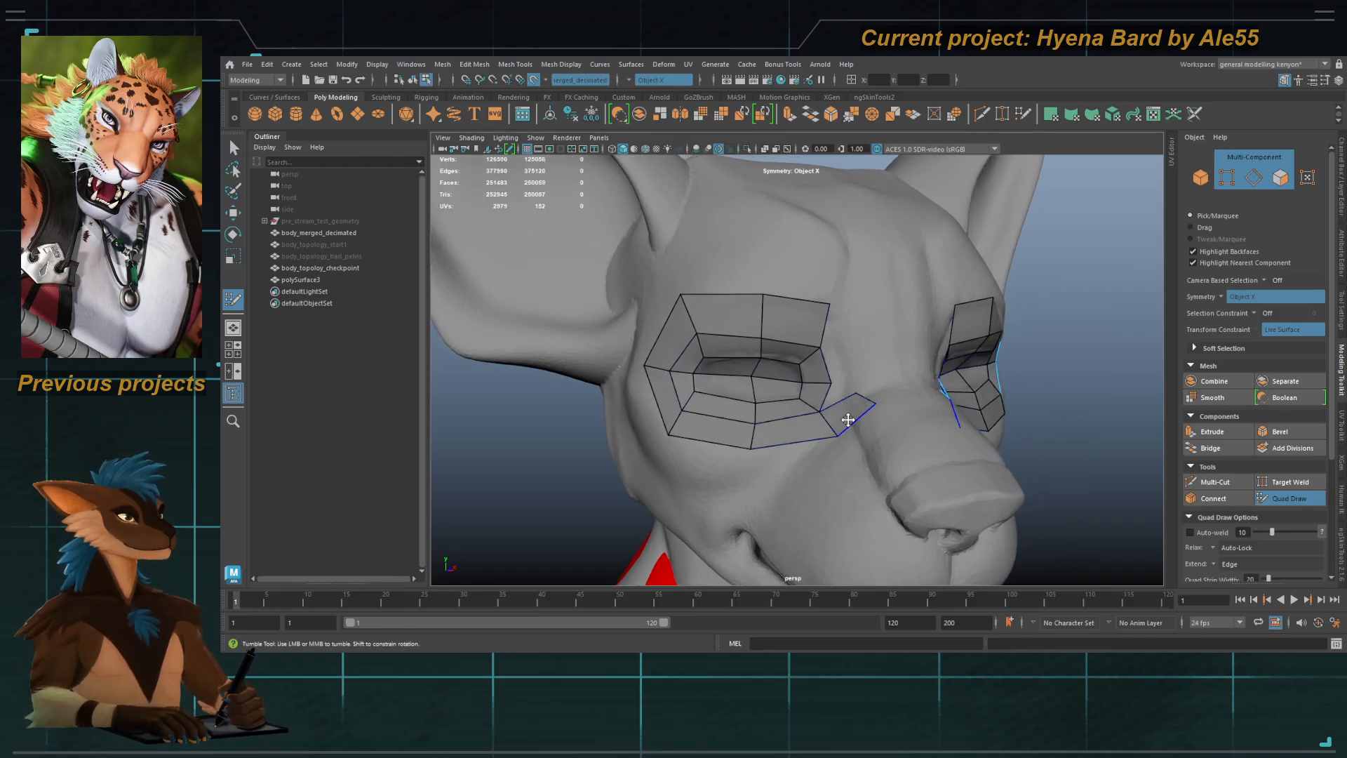
pyautogui.keyDown('alt'); pyautogui.moveTo(848, 419); pyautogui.dragTo(787, 417); pyautogui.keyUp('alt')
pyautogui.click(805, 404)
pyautogui.click(808, 419)
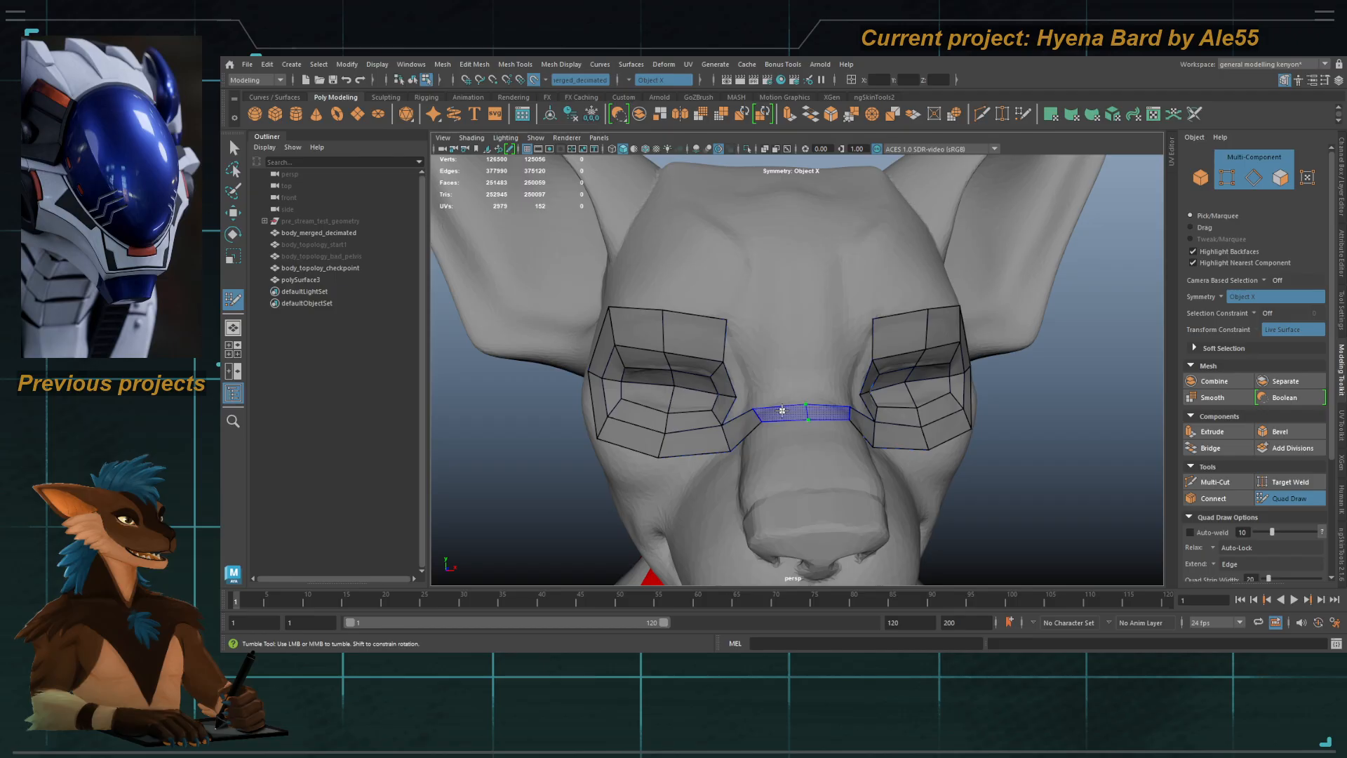
pyautogui.keyDown('shift'); pyautogui.click(782, 410); pyautogui.keyUp('shift')
# Step: Extend the brow row of quads across the forehead to the symmetry line, joining both sides
pyautogui.click(773, 315)
pyautogui.click(774, 358)
pyautogui.keyDown('shift'); pyautogui.click(770, 340); pyautogui.keyUp('shift')
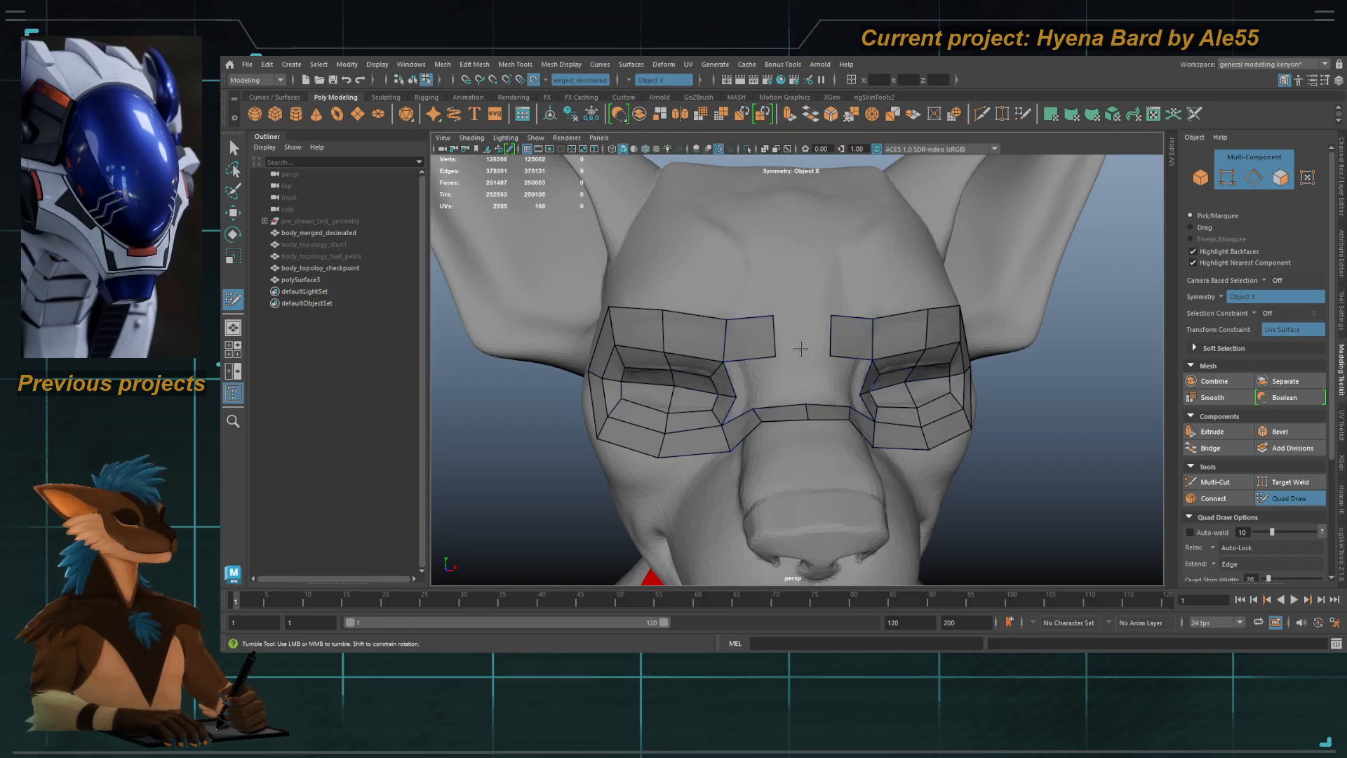
pyautogui.keyDown('shift'); pyautogui.click(803, 326); pyautogui.keyUp('shift')
# Step: Adjust the nose bridge point toward the middle, fill the gap between the eyes with quads, and relax the new topology
pyautogui.scroll(4, 804, 315)
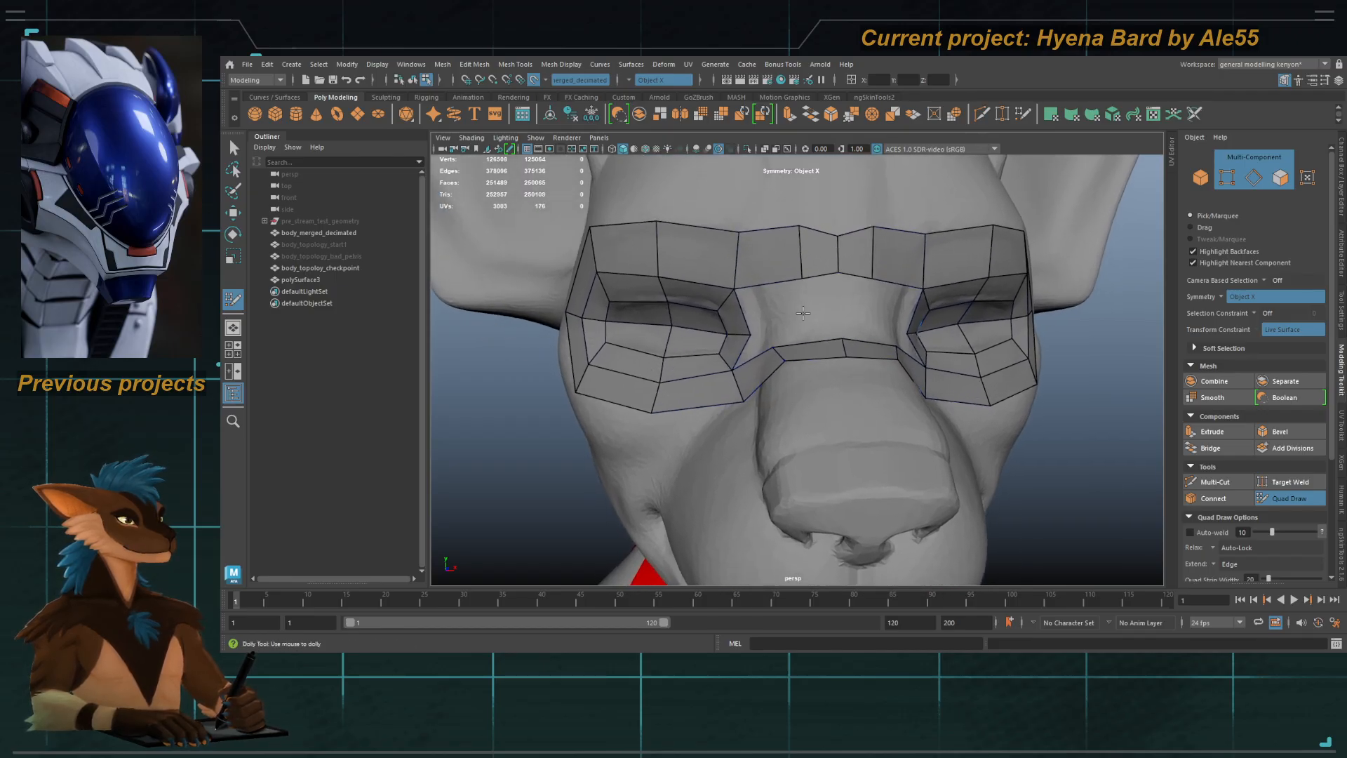
pyautogui.moveTo(779, 345); pyautogui.dragTo(806, 348)
pyautogui.keyDown('shift'); pyautogui.click(832, 299); pyautogui.keyUp('shift')
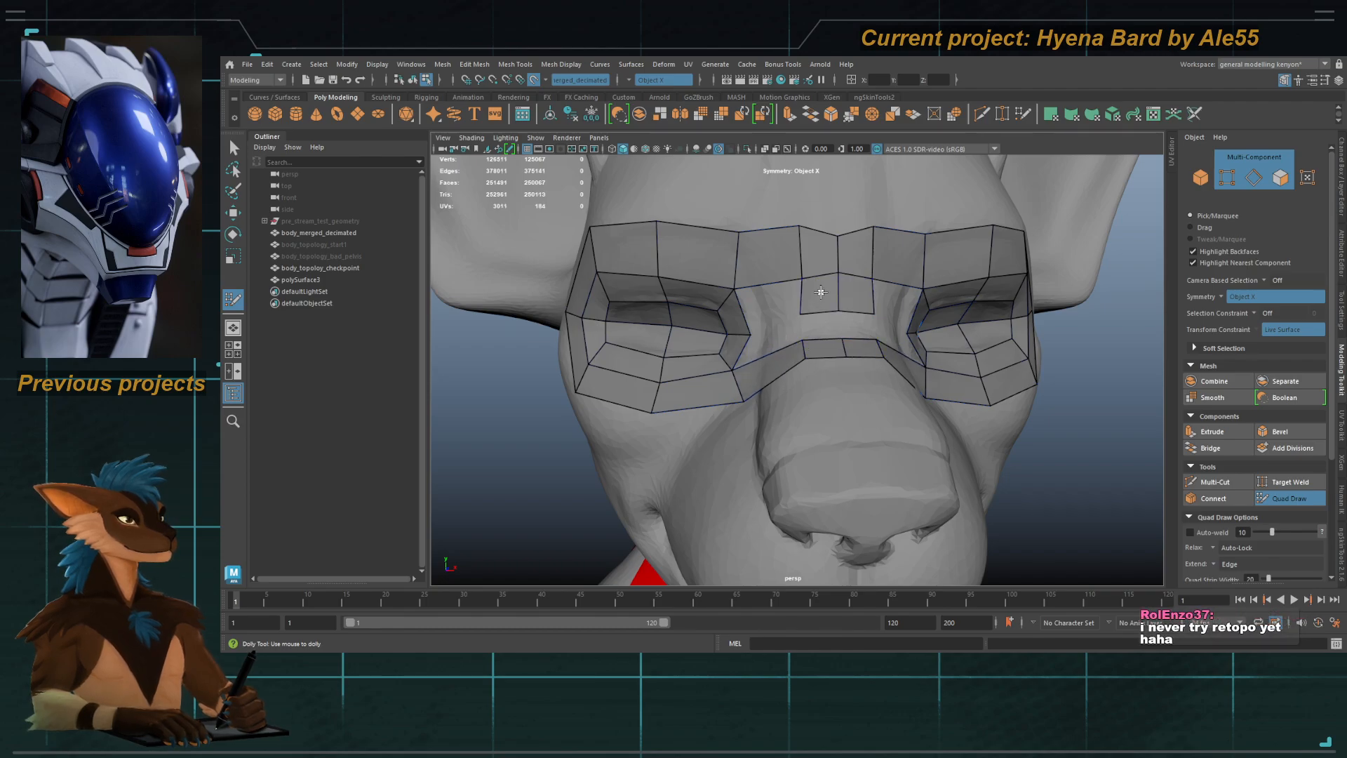
pyautogui.keyDown('shift'); pyautogui.click(828, 324); pyautogui.keyUp('shift')
pyautogui.keyDown('shift'); pyautogui.click(770, 308); pyautogui.keyUp('shift')
pyautogui.keyDown('shift'); pyautogui.click(771, 300); pyautogui.keyUp('shift')
pyautogui.keyDown('alt'); pyautogui.moveTo(770, 302); pyautogui.dragTo(746, 322, button='right'); pyautogui.keyUp('alt')
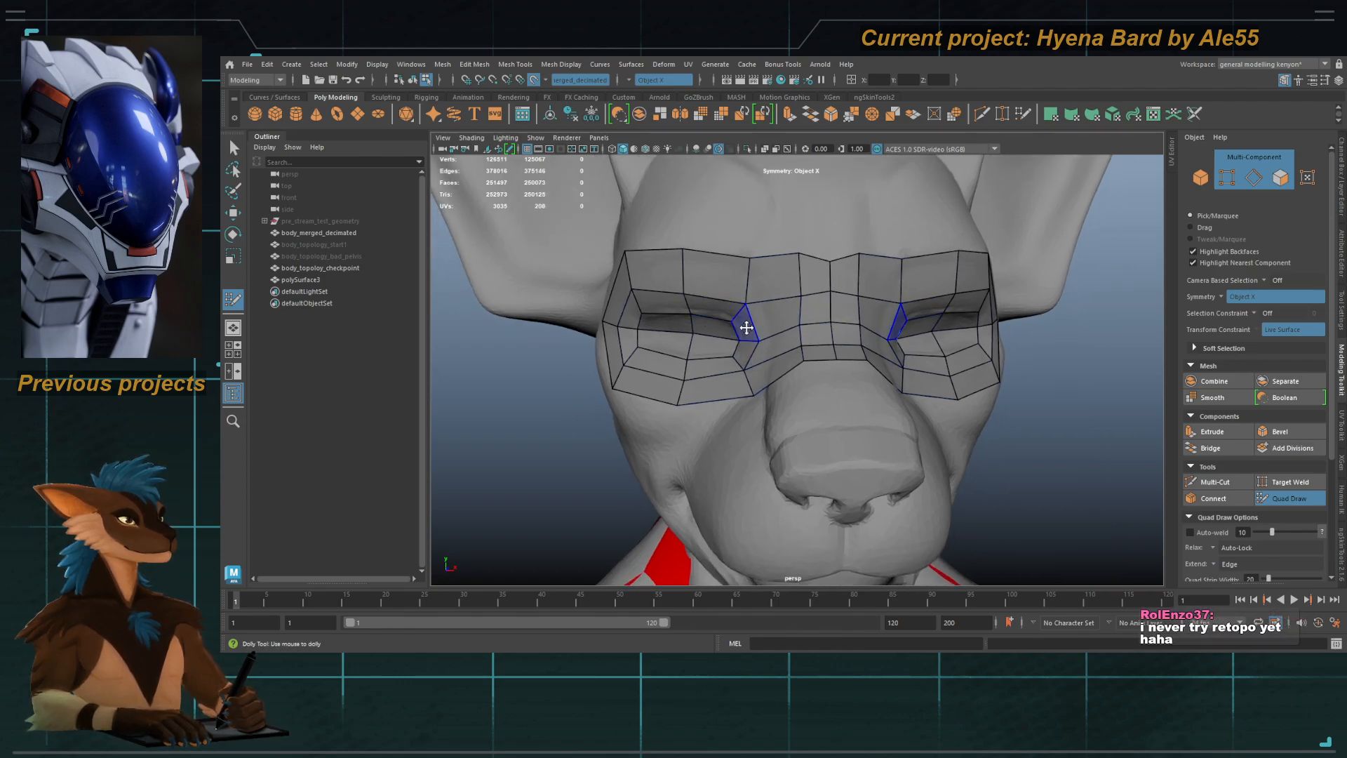
pyautogui.keyDown('alt'); pyautogui.moveTo(746, 322); pyautogui.dragTo(779, 330); pyautogui.keyUp('alt')
pyautogui.keyDown('alt'); pyautogui.moveTo(779, 331); pyautogui.dragTo(776, 332, button='middle'); pyautogui.keyUp('alt')
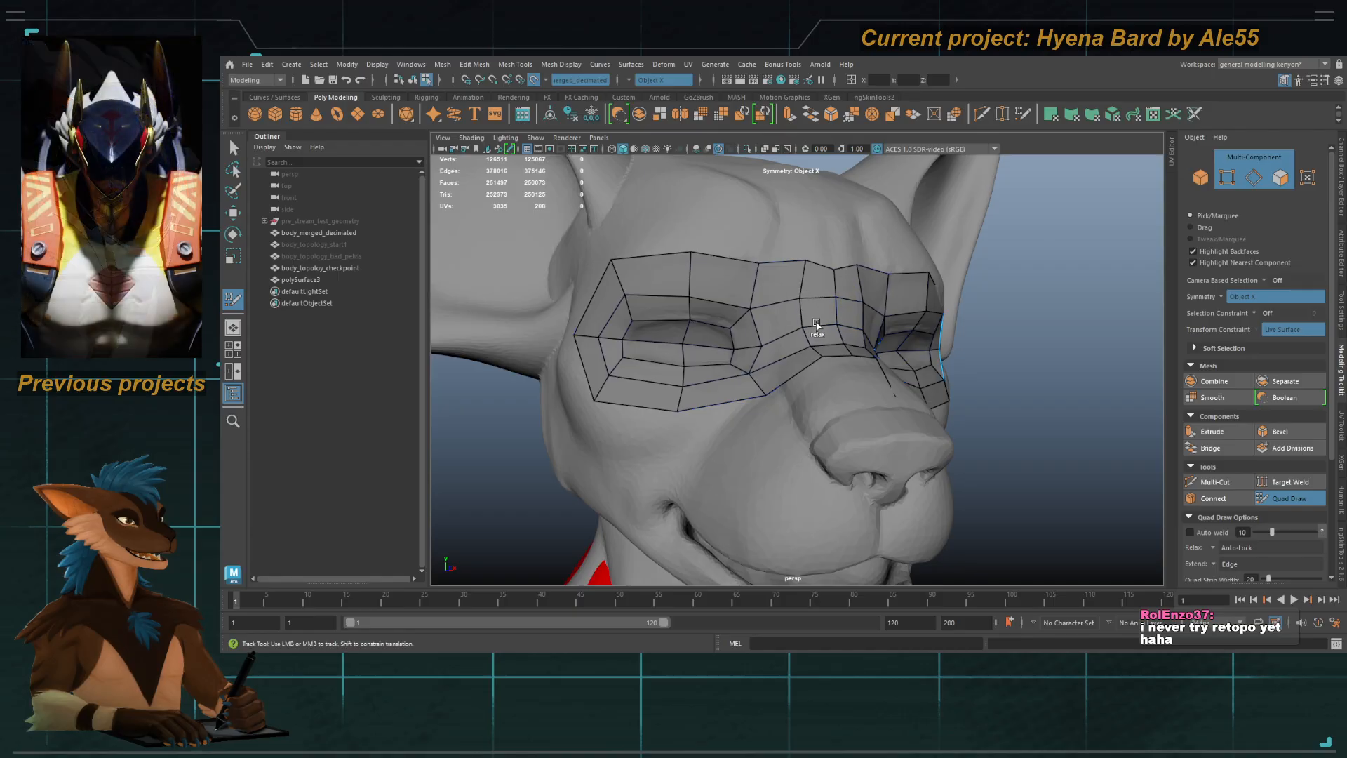
pyautogui.moveTo(817, 302)
pyautogui.keyDown('shift'); pyautogui.mouseDown()
pyautogui.moveTo(632, 261)
pyautogui.moveTo(617, 298)
pyautogui.moveTo(685, 330)
pyautogui.moveTo(716, 279)
pyautogui.mouseUp(); pyautogui.keyUp('shift')
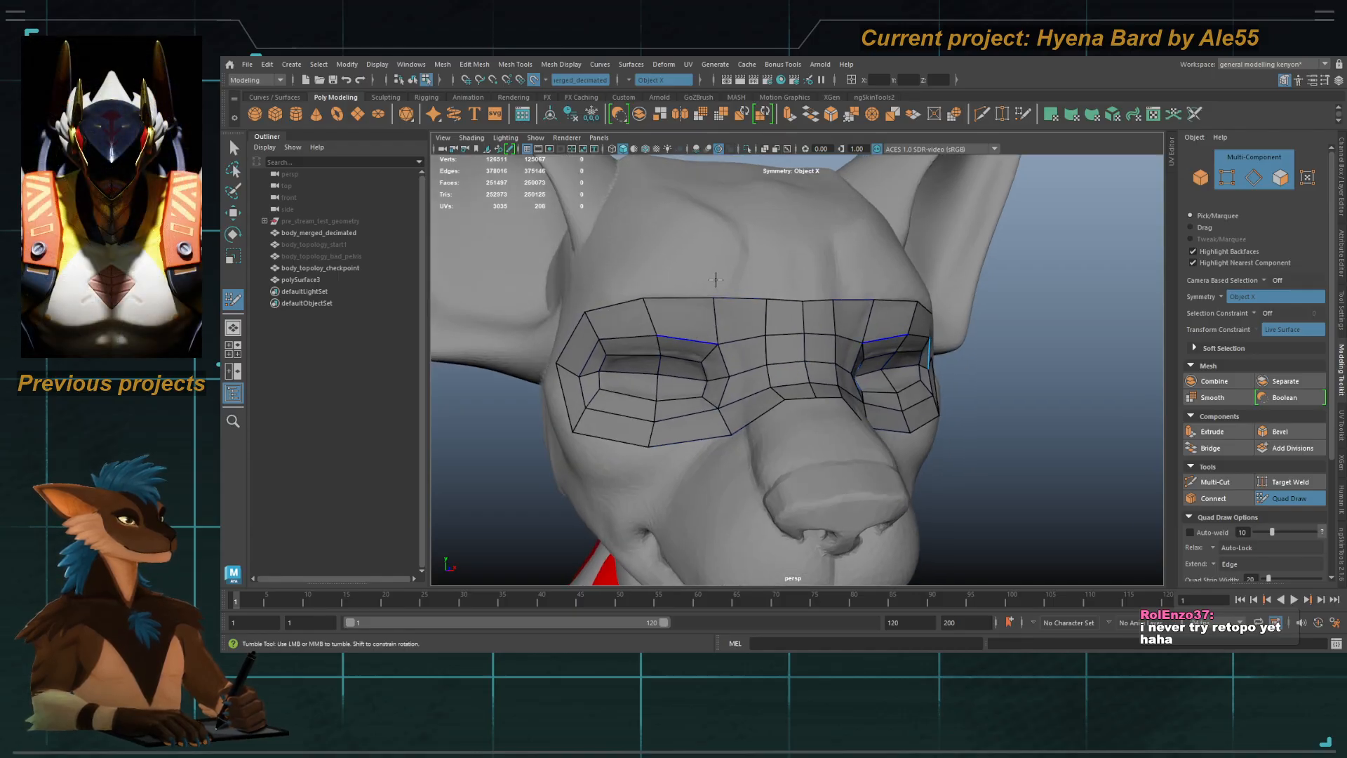
# Step: Isolate the polySurface3 mesh and assign a new Lambert material to the inner face loop around each eye
pyautogui.press('q')
pyautogui.click(811, 307)
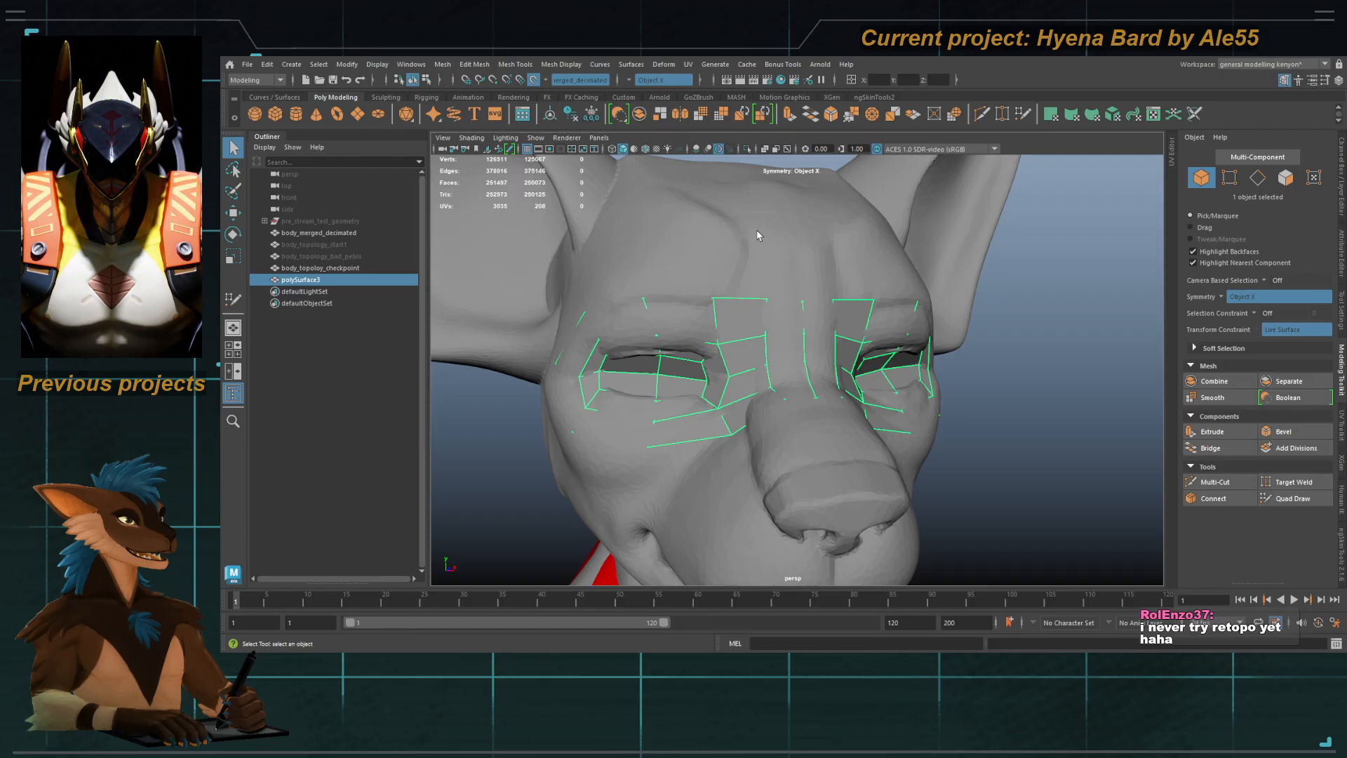
pyautogui.click(746, 149)
pyautogui.press('F11')
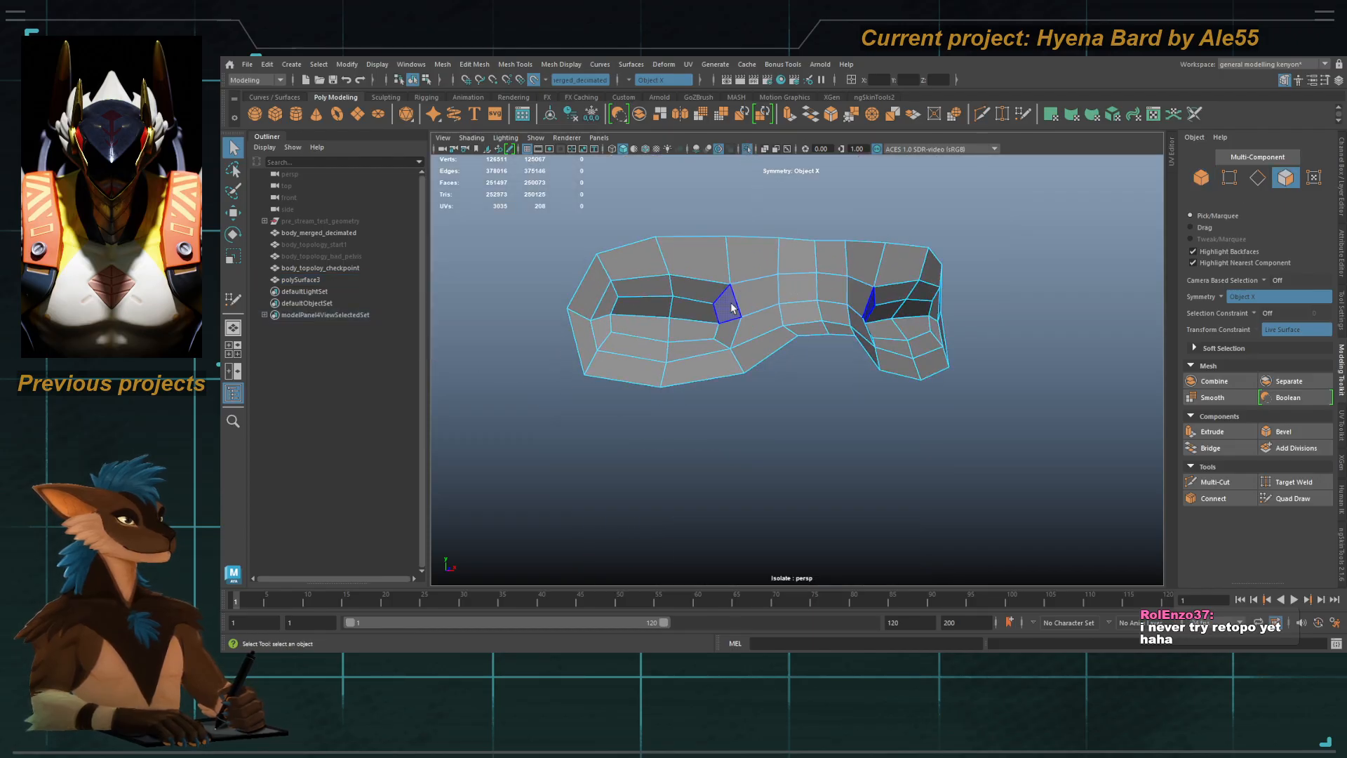
pyautogui.doubleClick(731, 307)
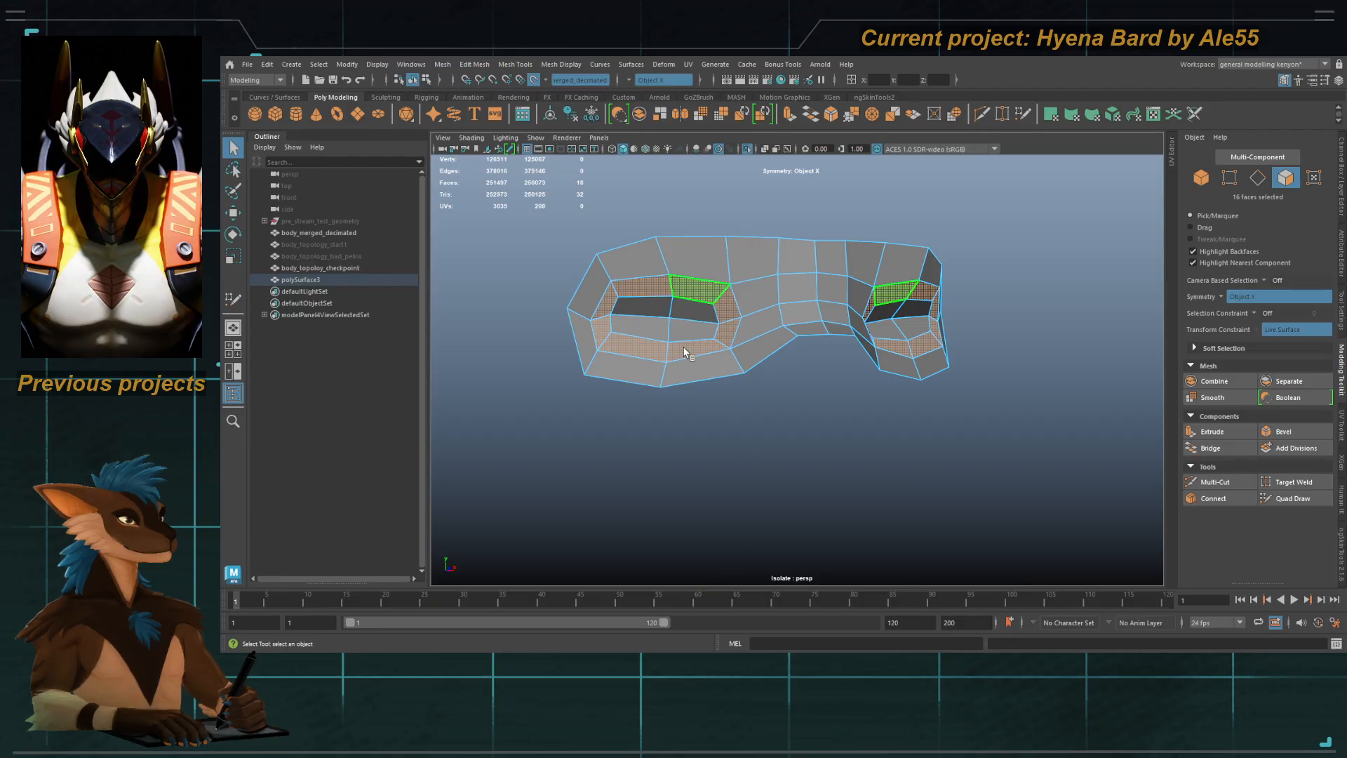
pyautogui.moveTo(685, 349); pyautogui.dragTo(684, 338, button='right')
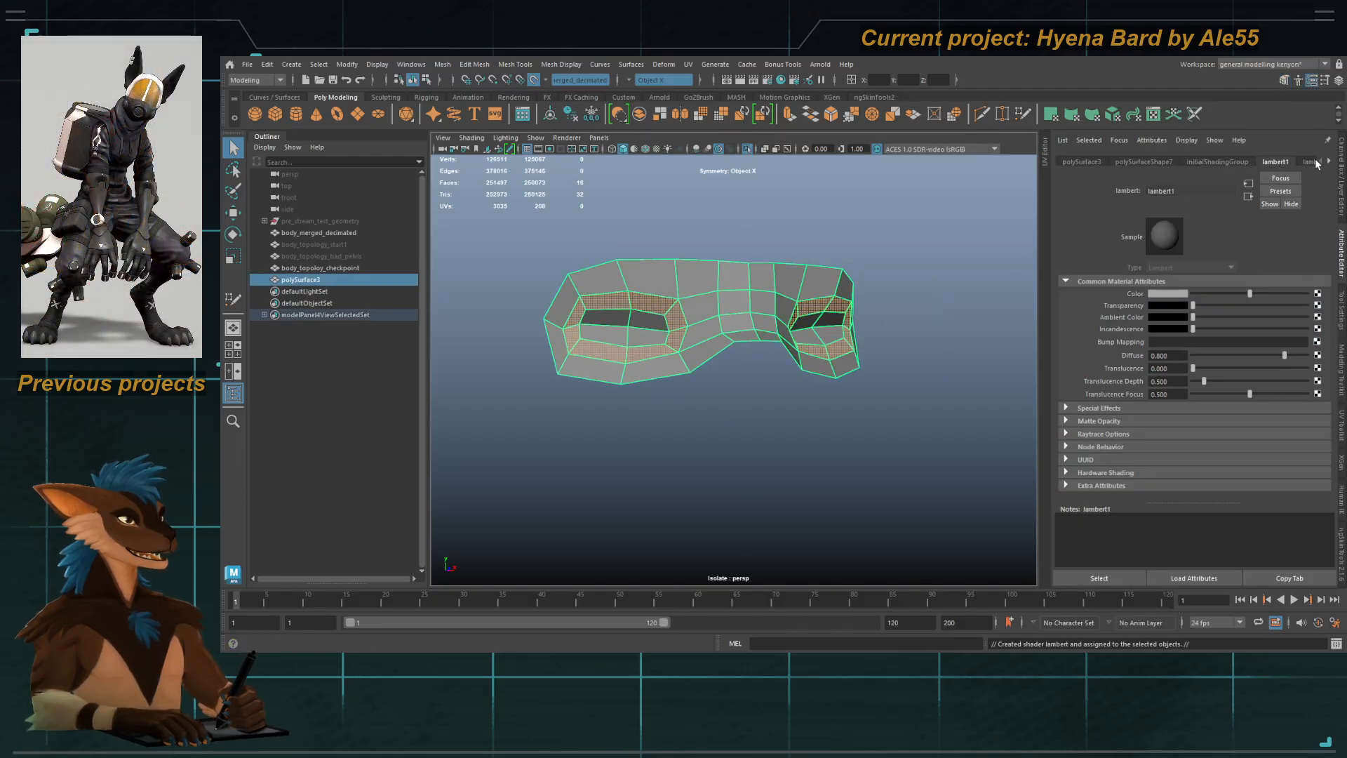
# Step: Rename the new Lambert material as eye_loops
pyautogui.click(1311, 161)
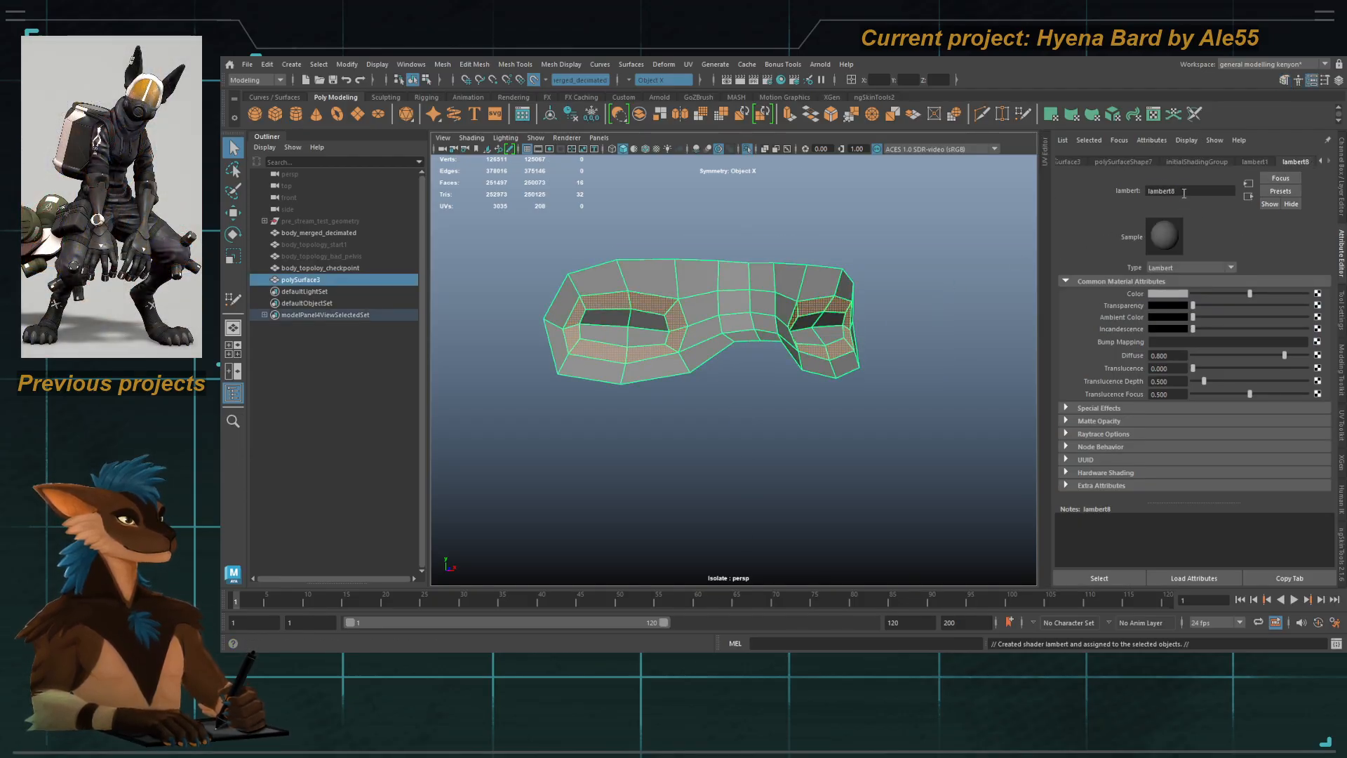
pyautogui.moveTo(1184, 193); pyautogui.dragTo(1119, 188)
pyautogui.write('eye_loops')
pyautogui.press('Return')
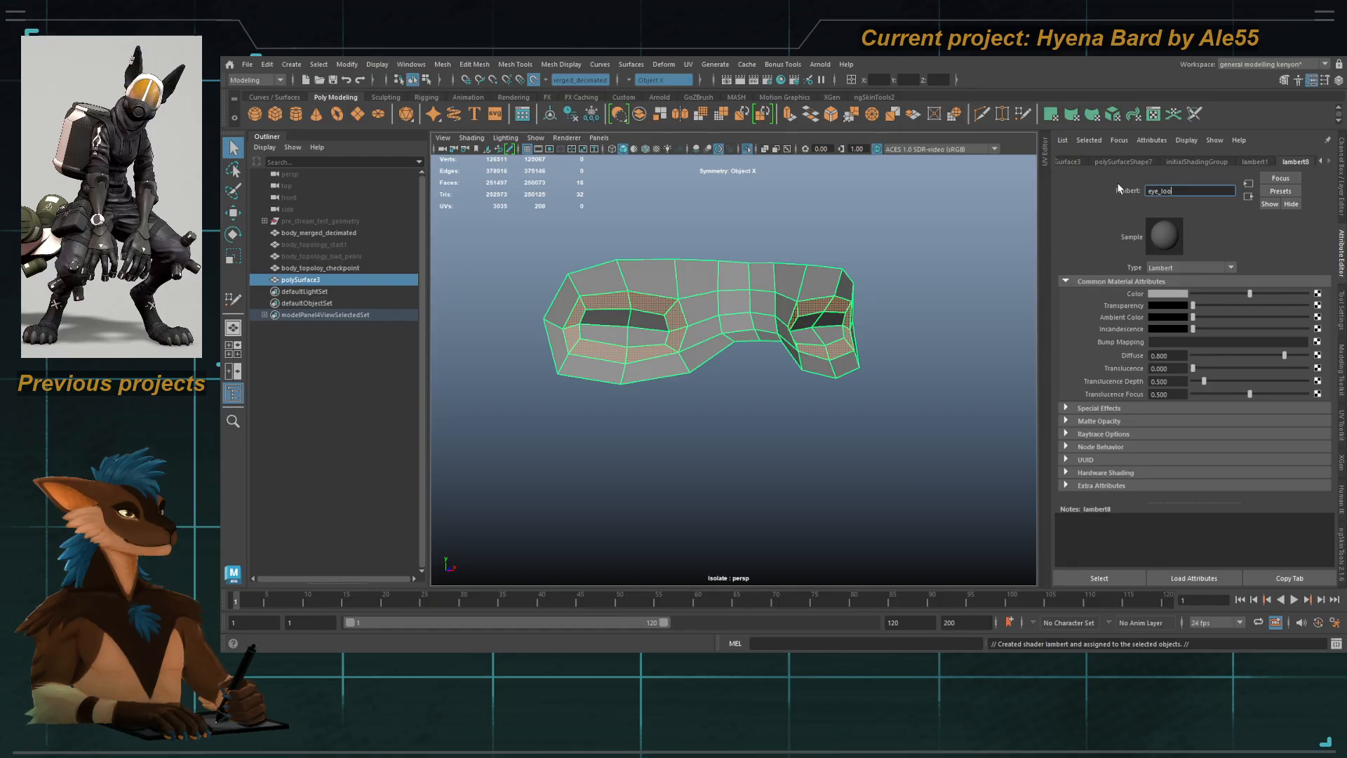
# Step: Set the eye_loops material's color to purple and deselect the mesh
pyautogui.click(1163, 270)
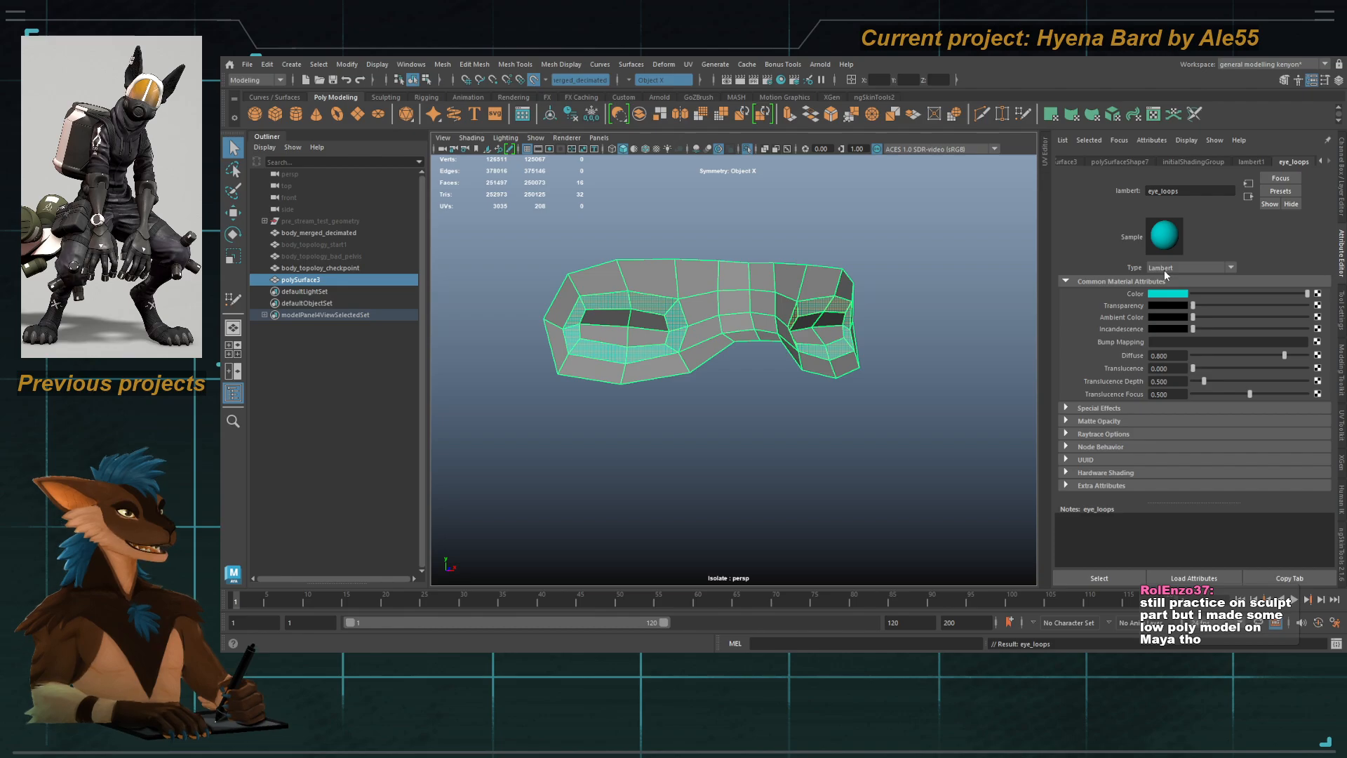
pyautogui.click(934, 241)
pyautogui.click(777, 314)
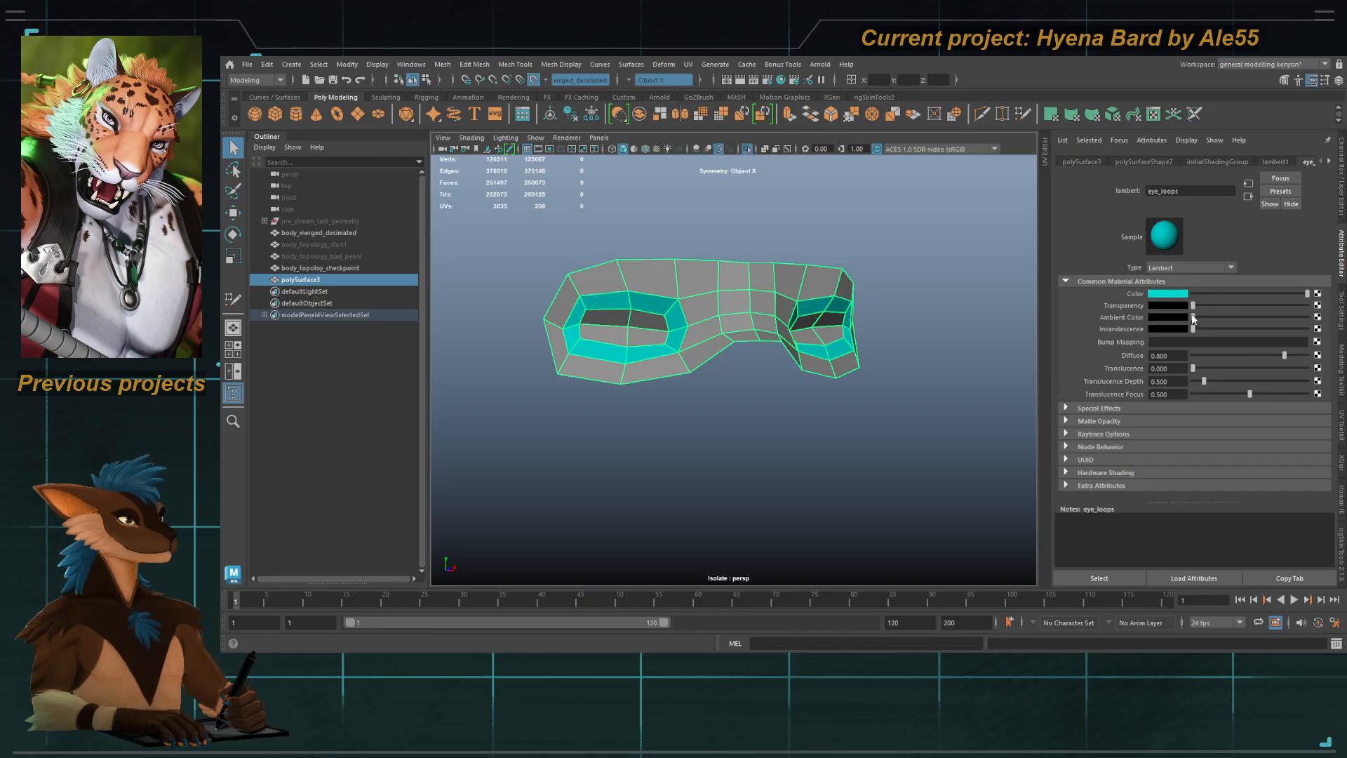
pyautogui.click(1227, 311)
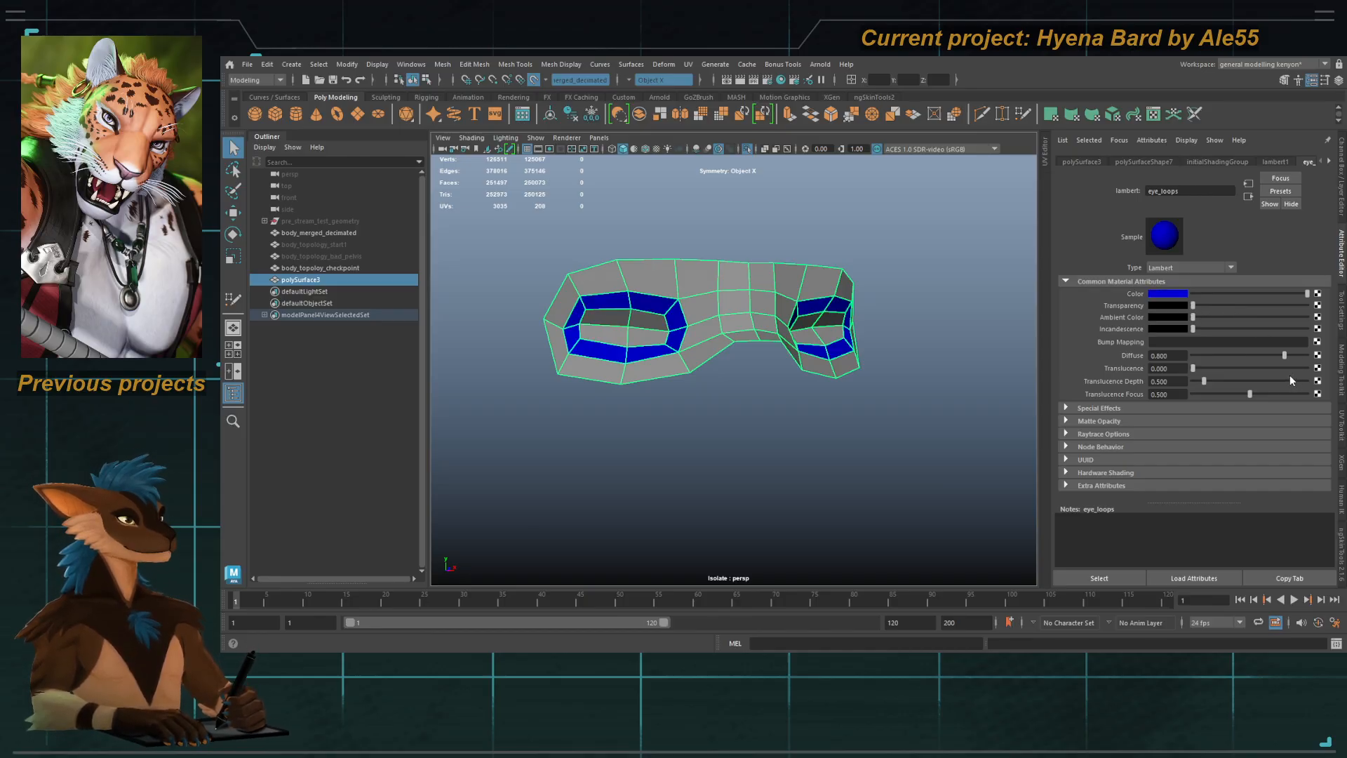
pyautogui.moveTo(1289, 376); pyautogui.dragTo(1306, 375)
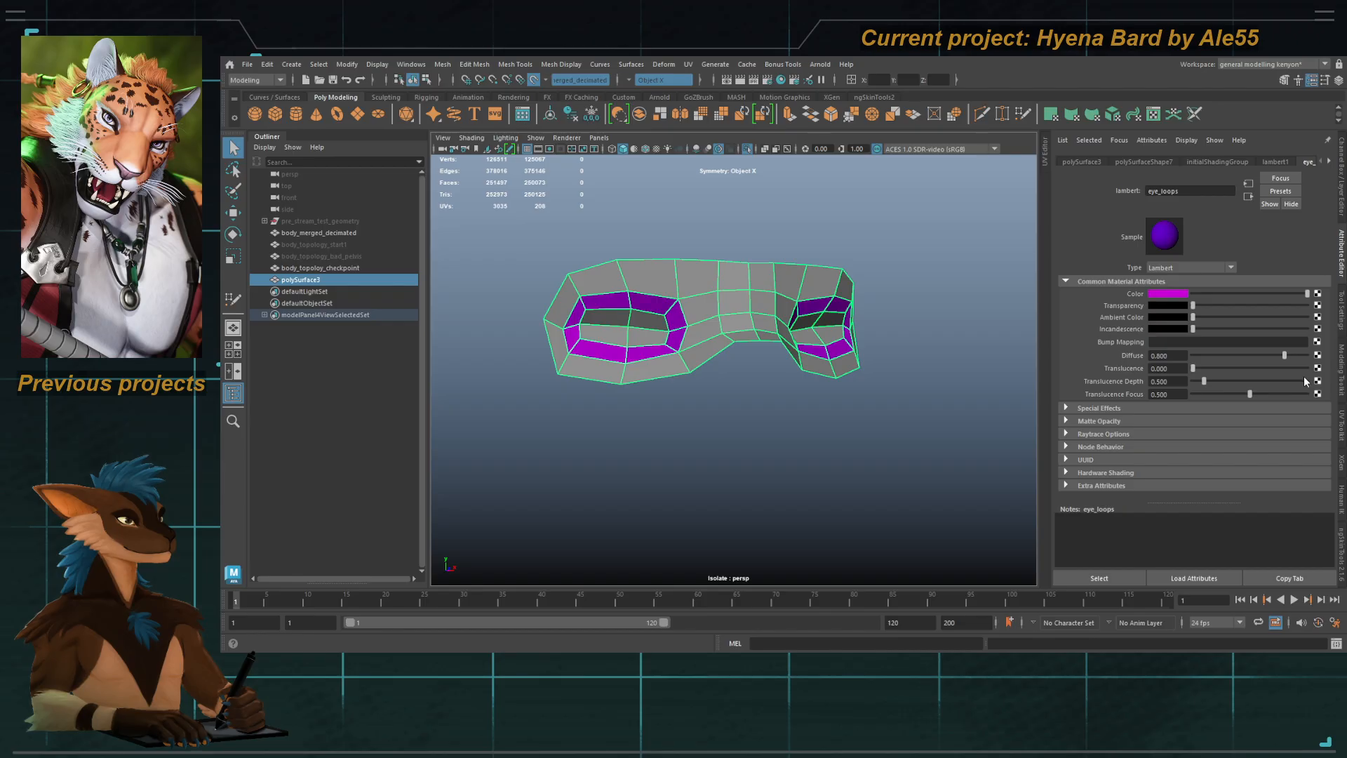
pyautogui.click(1012, 297)
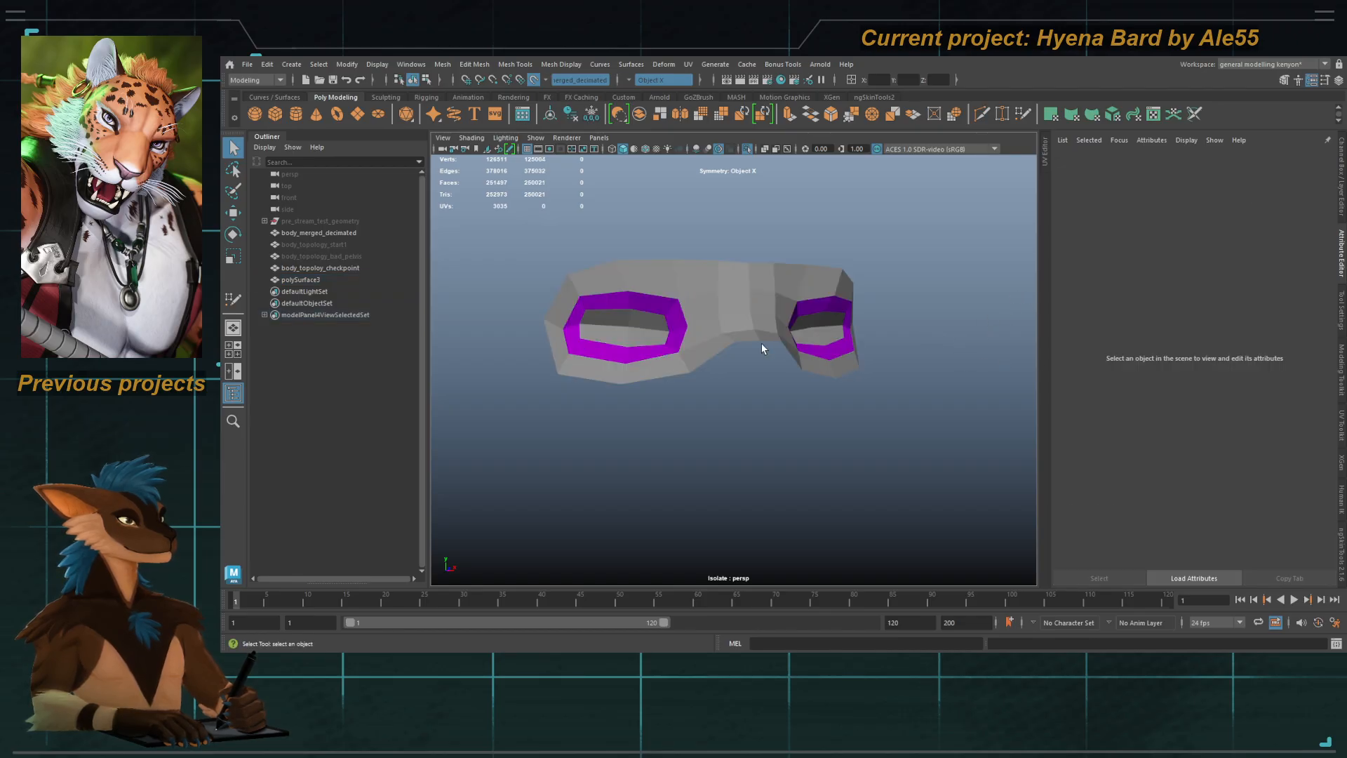
# Step: Select the outer face loop that surrounds both eyes and crosses the brow and nose bridge, and assign it a new Lambert material
pyautogui.click(763, 325)
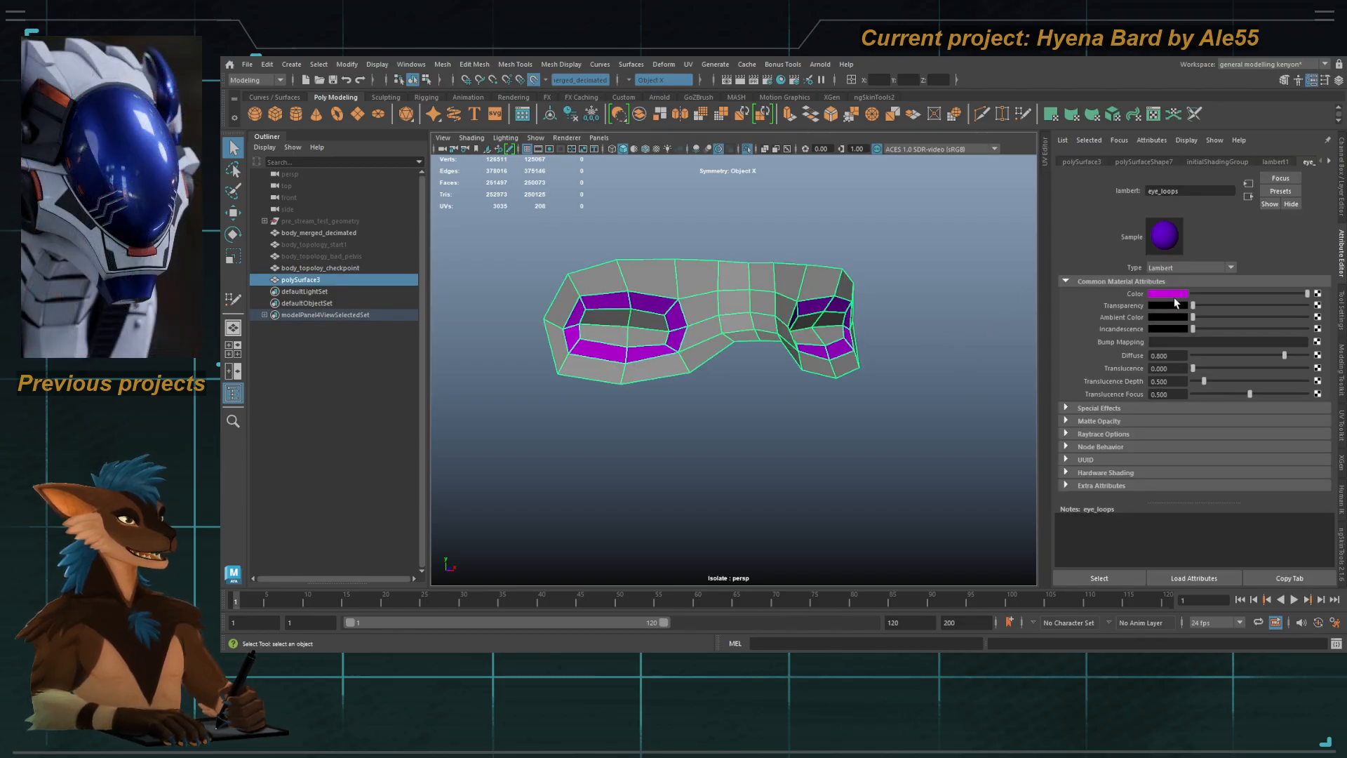
pyautogui.press('F11')
pyautogui.click(649, 277)
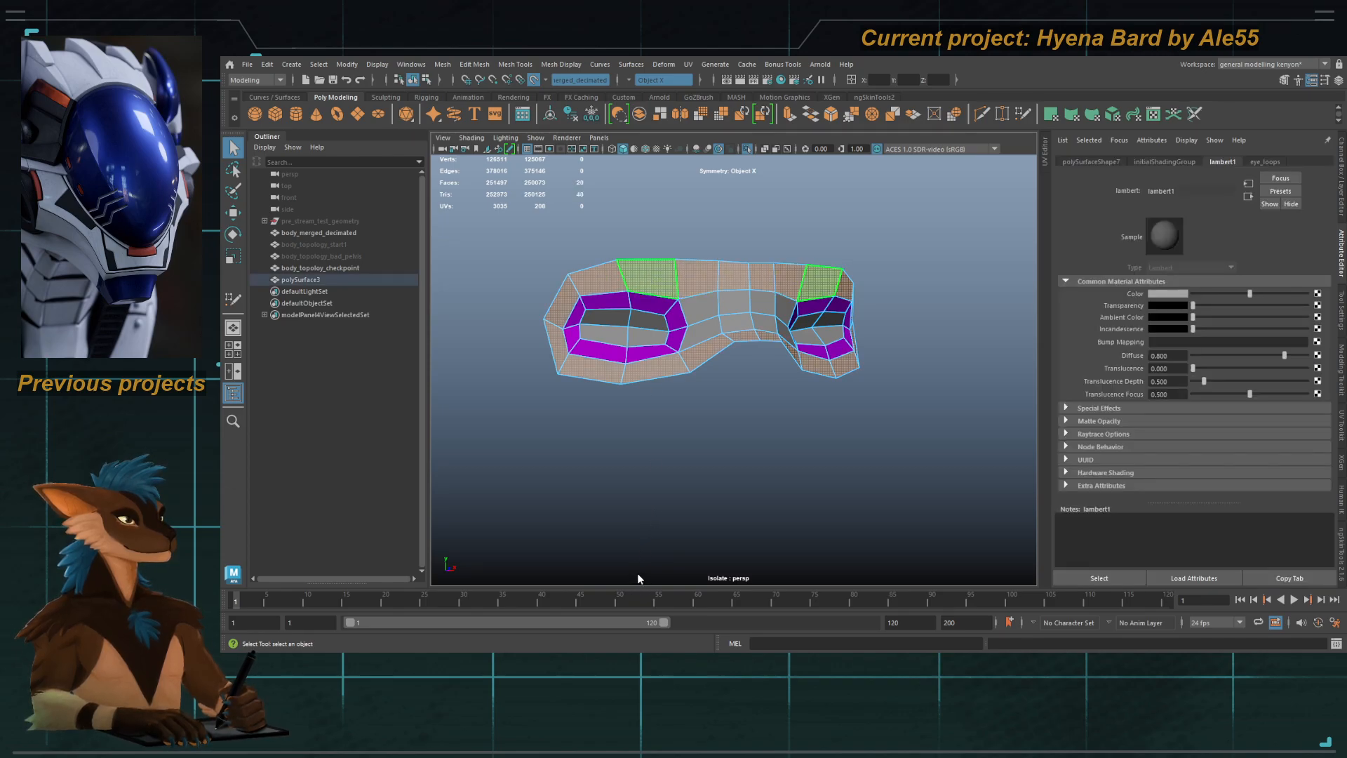
pyautogui.click(695, 339)
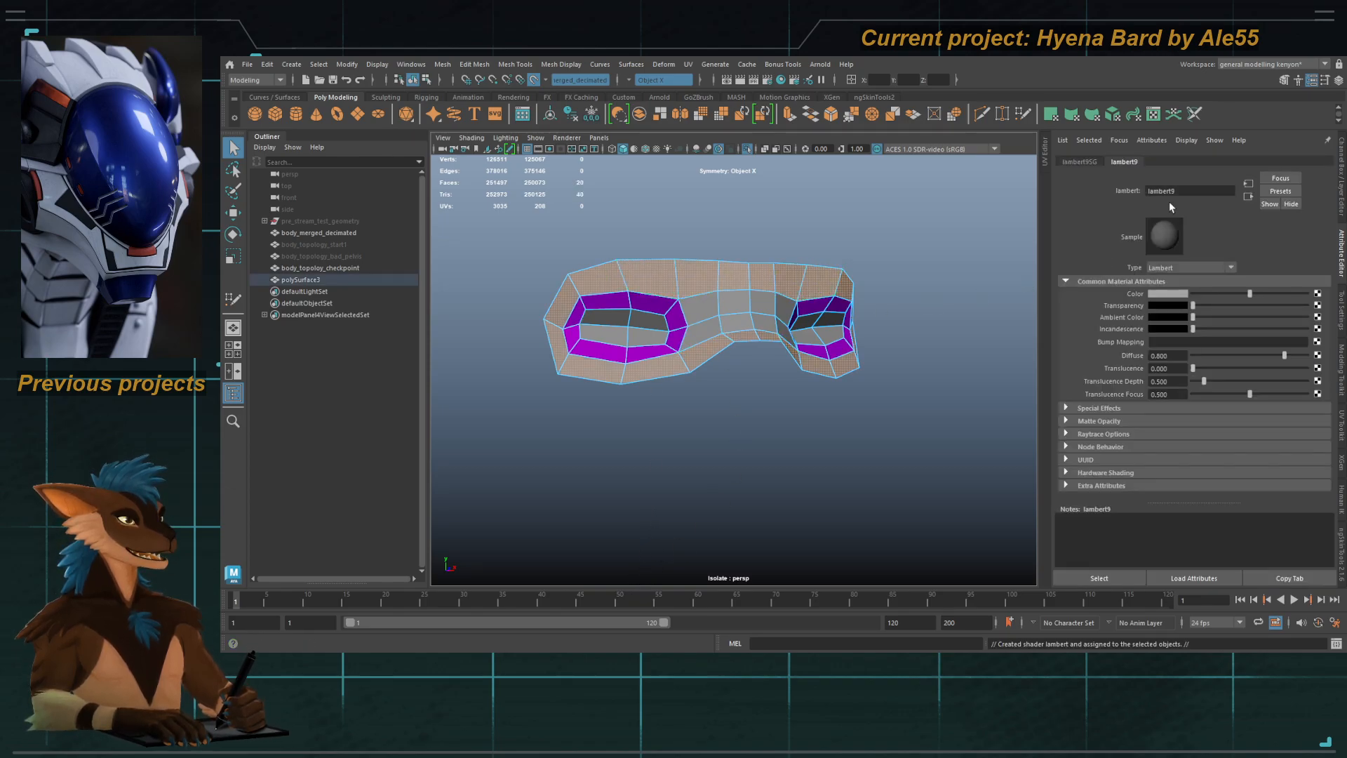
# Step: Rename the outer loop's material as bandit_mask_loop and set its color to teal
pyautogui.doubleClick(1193, 190)
pyautogui.write('band')
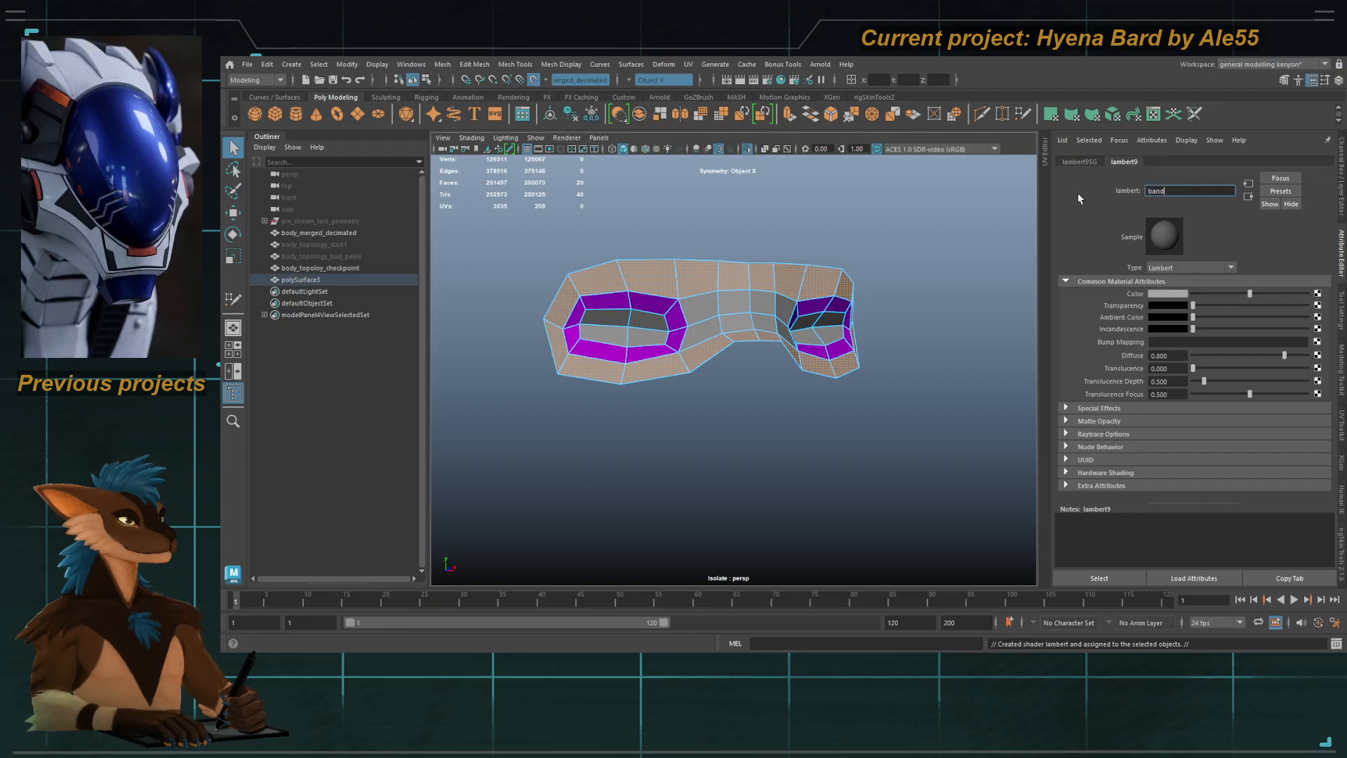
pyautogui.write('it ')
pyautogui.write('mask_loop')
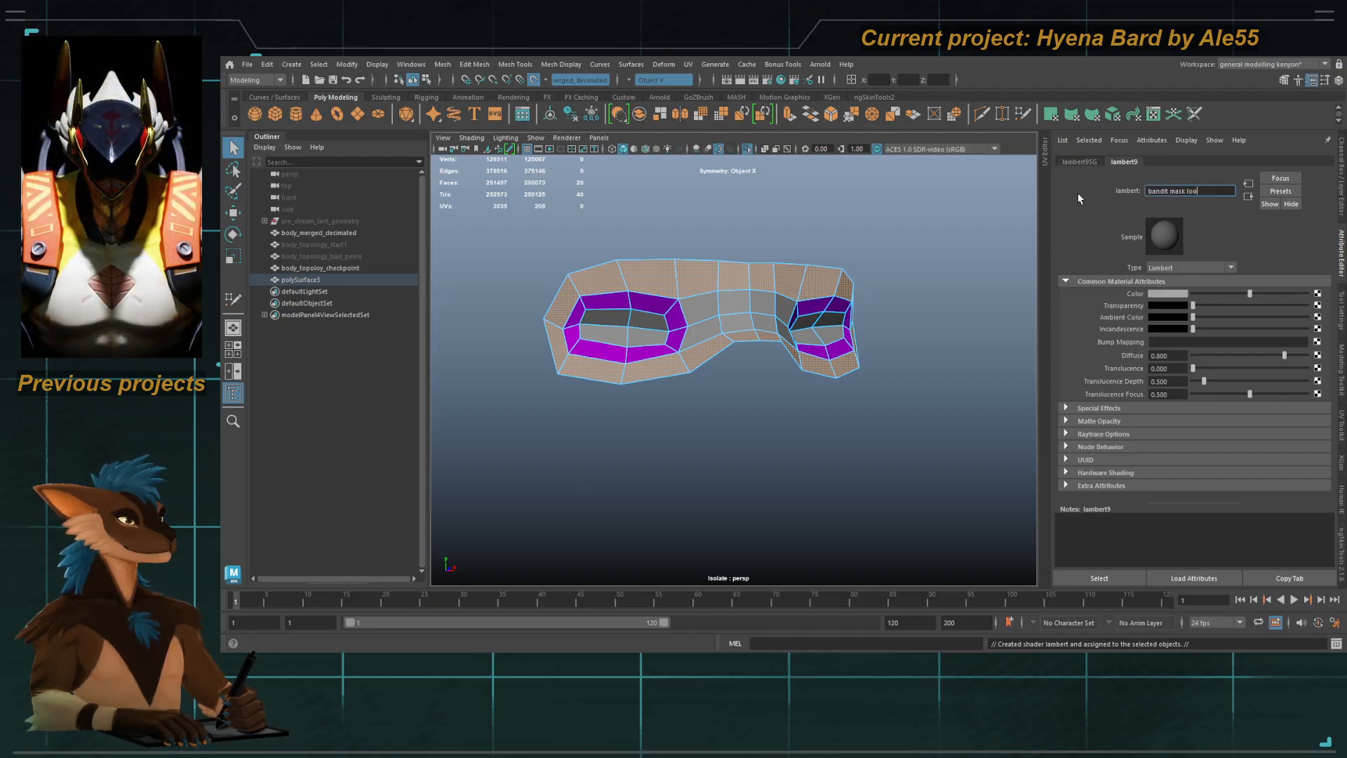
pyautogui.press('Return')
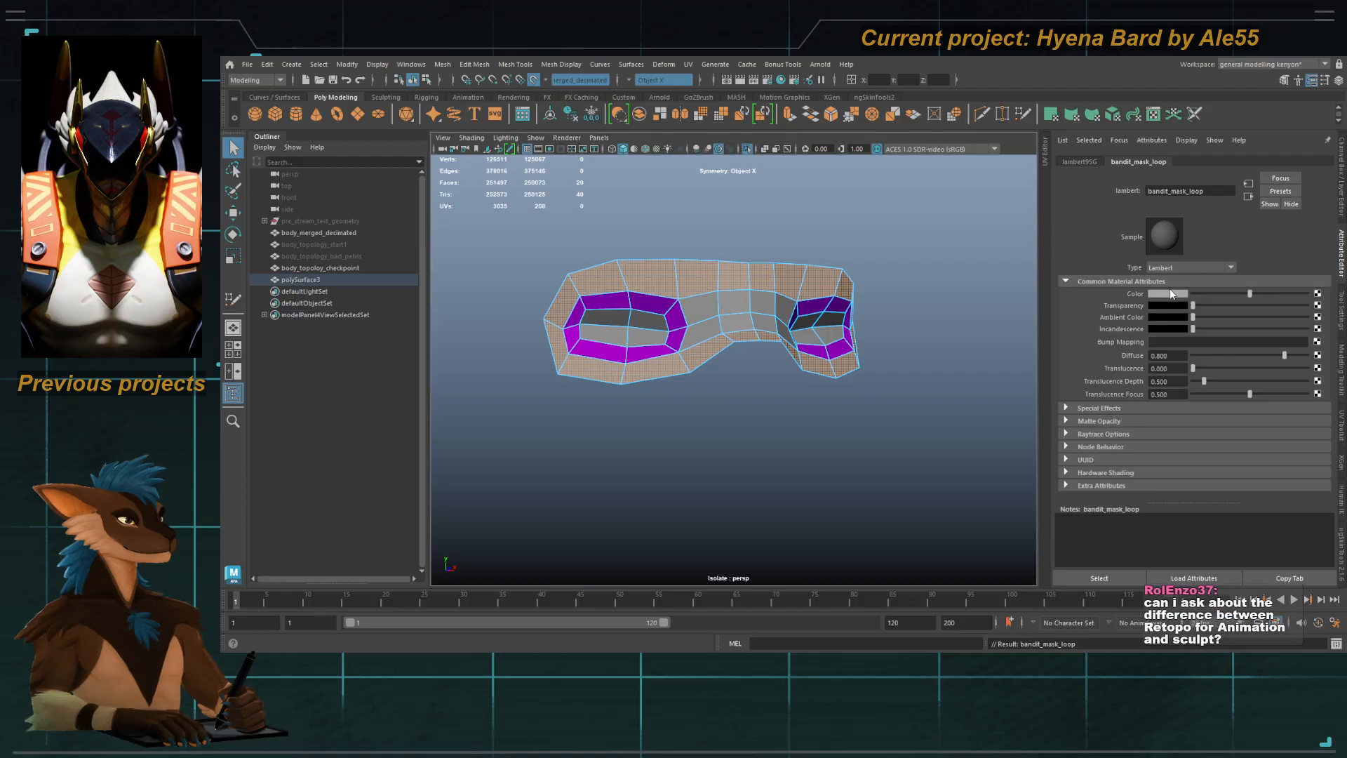
pyautogui.click(1126, 255)
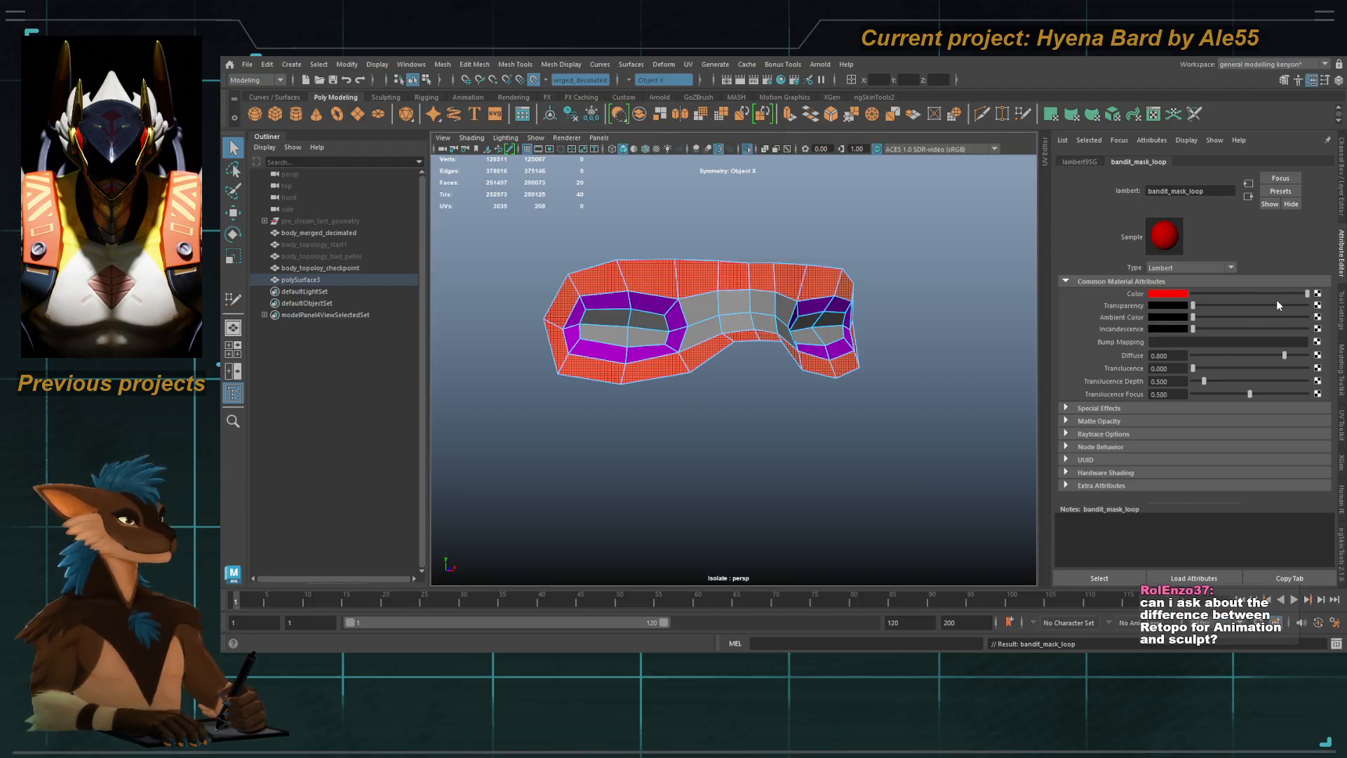
pyautogui.moveTo(1286, 290); pyautogui.dragTo(1220, 291)
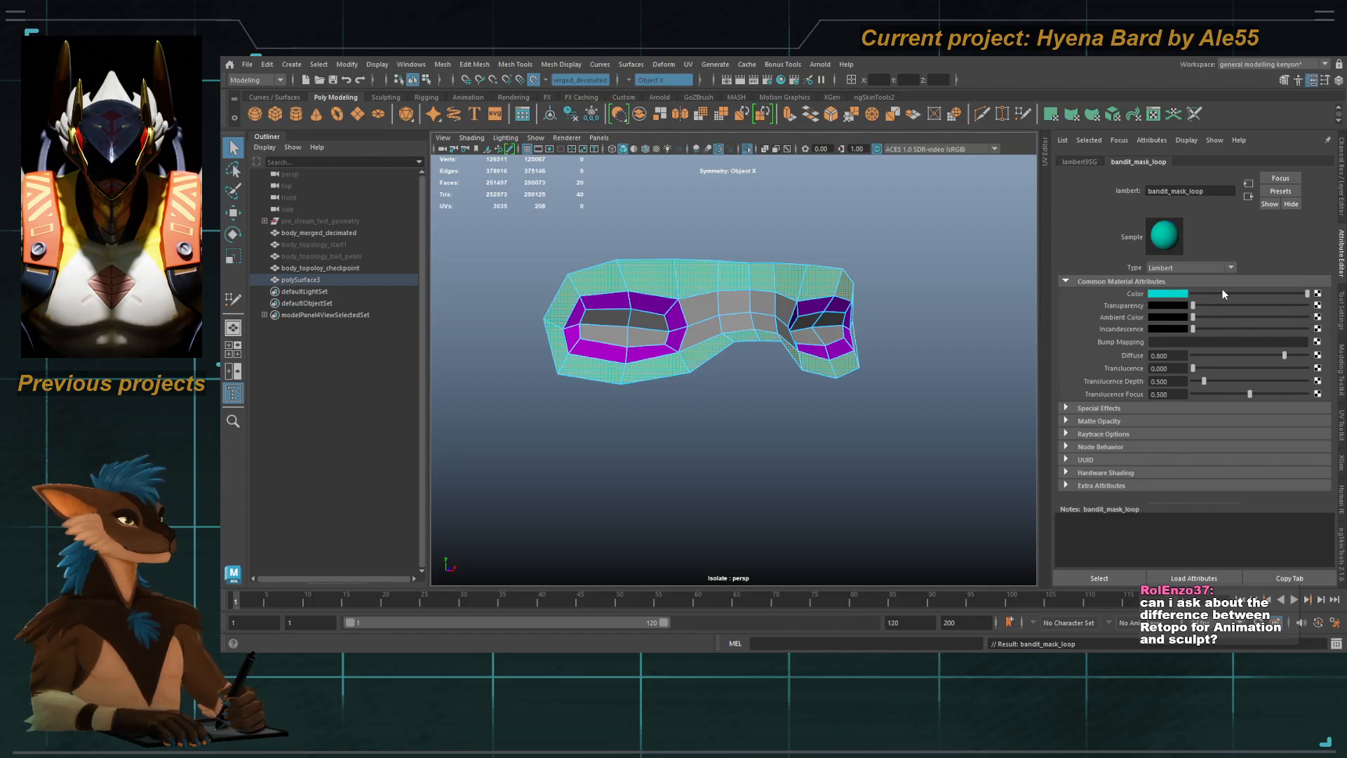
# Step: Shift the bandit_mask_loop color to a greener teal, reselect the mask mesh and turn off its isolated display
pyautogui.moveTo(1222, 290); pyautogui.dragTo(1223, 284)
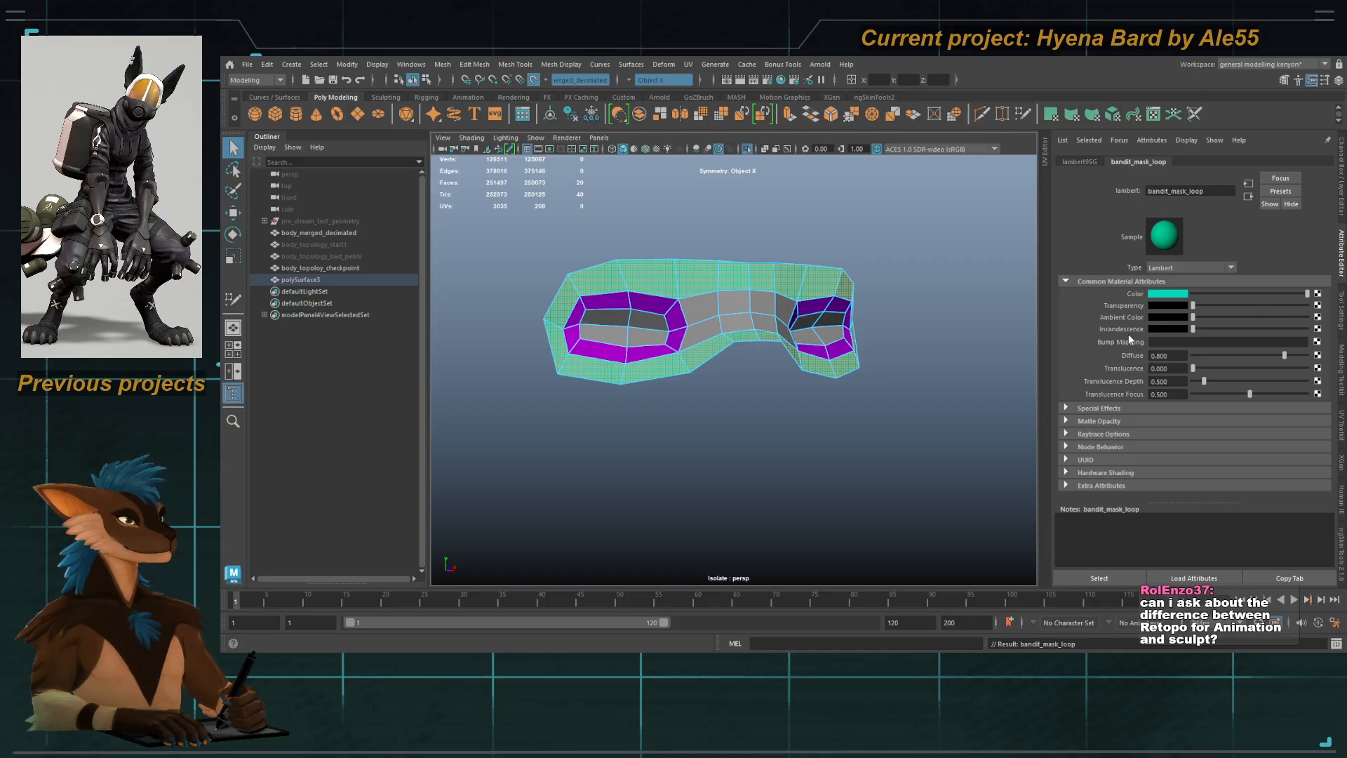
pyautogui.click(924, 352)
pyautogui.click(735, 301)
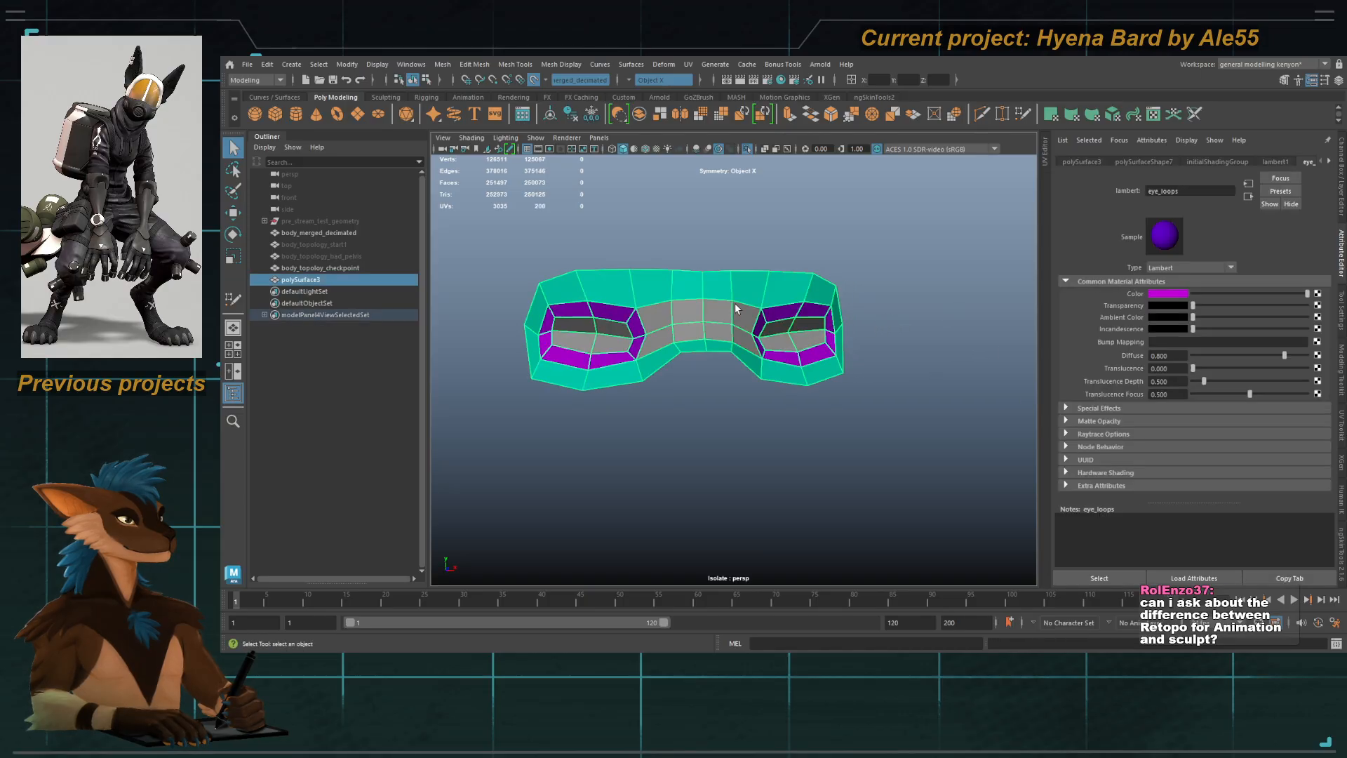
pyautogui.click(747, 150)
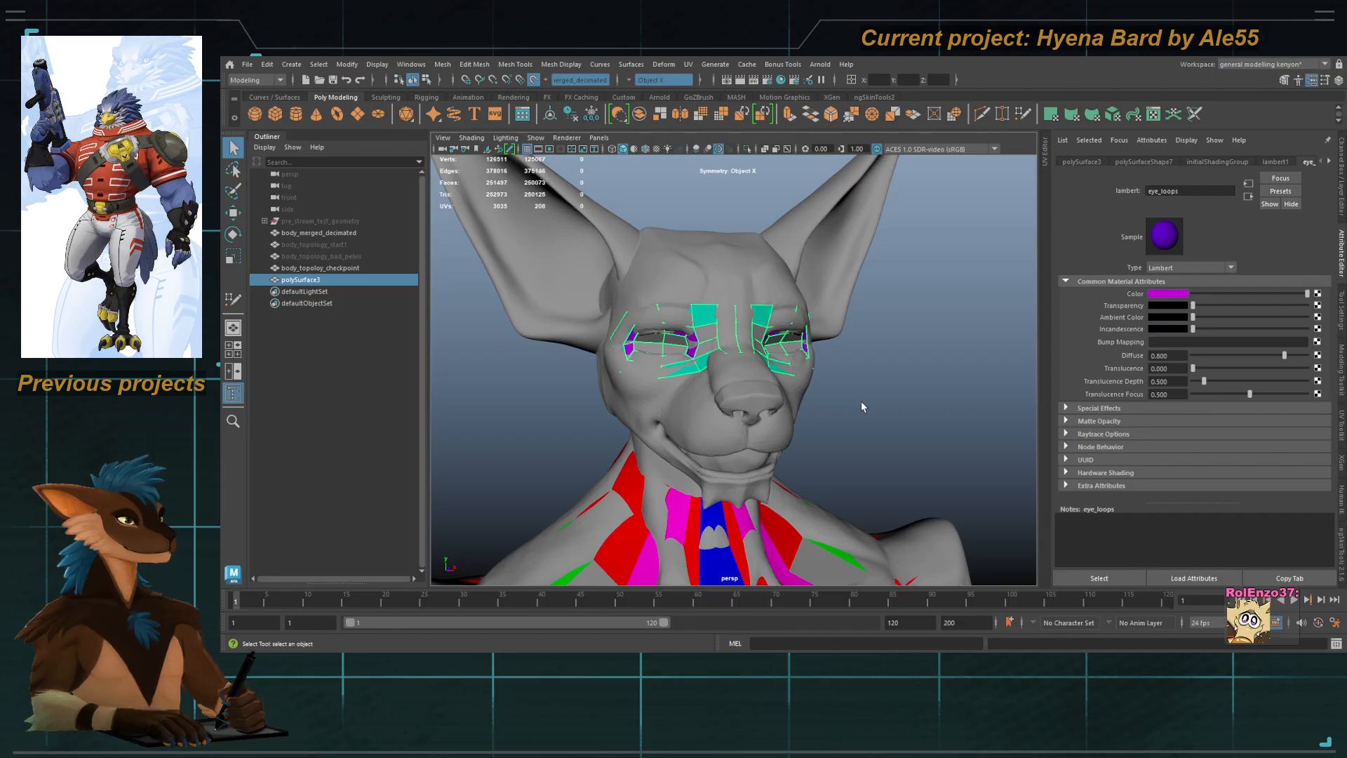
# Step: Examine the full-body retopology from the front, from the head down to the feet
pyautogui.keyDown('alt'); pyautogui.moveTo(840, 354); pyautogui.dragTo(529, 292, button='right'); pyautogui.keyUp('alt')
pyautogui.keyDown('alt'); pyautogui.moveTo(684, 372); pyautogui.dragTo(686, 284, button='middle'); pyautogui.keyUp('alt')
pyautogui.keyDown('alt'); pyautogui.moveTo(686, 283); pyautogui.dragTo(634, 277, button='right'); pyautogui.keyUp('alt')
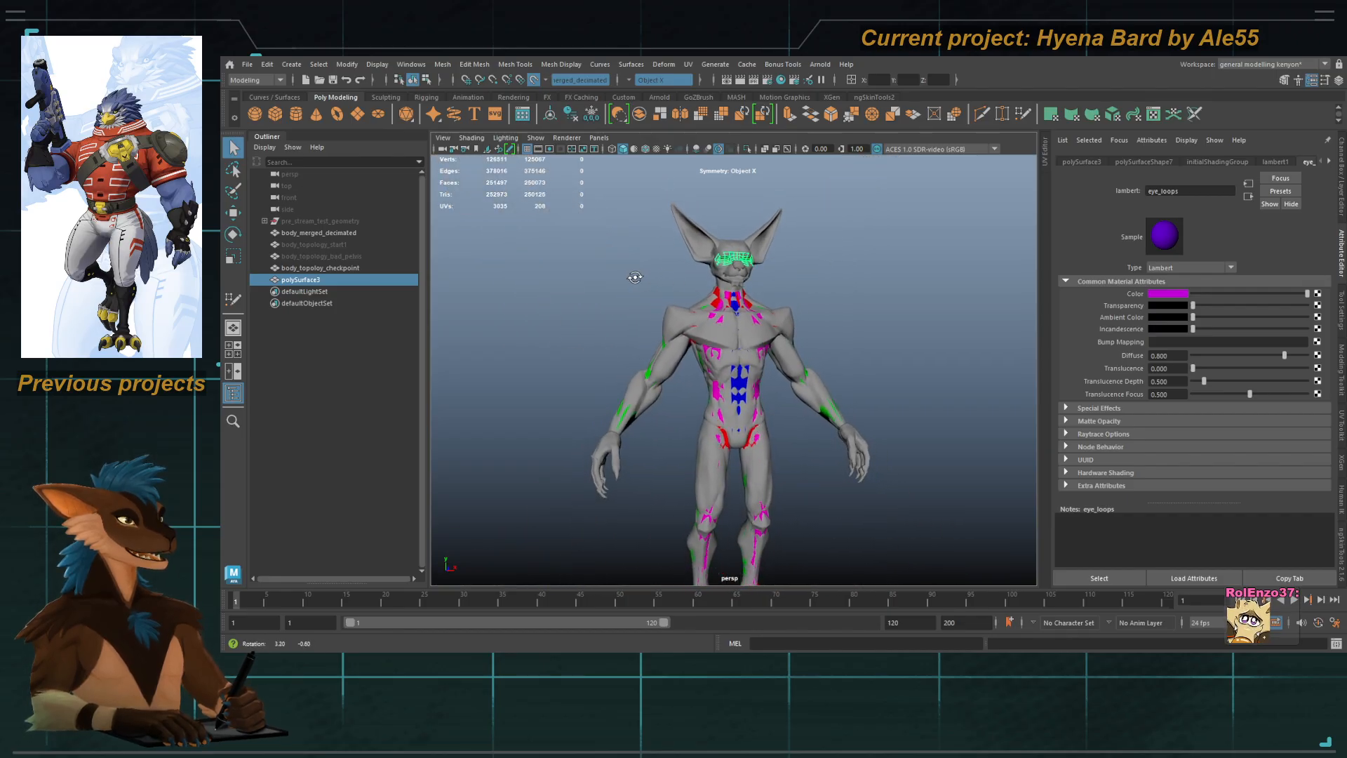
pyautogui.keyDown('alt'); pyautogui.moveTo(635, 276); pyautogui.dragTo(647, 222, button='middle'); pyautogui.keyUp('alt')
pyautogui.keyDown('alt'); pyautogui.moveTo(647, 221); pyautogui.dragTo(630, 223, button='right'); pyautogui.keyUp('alt')
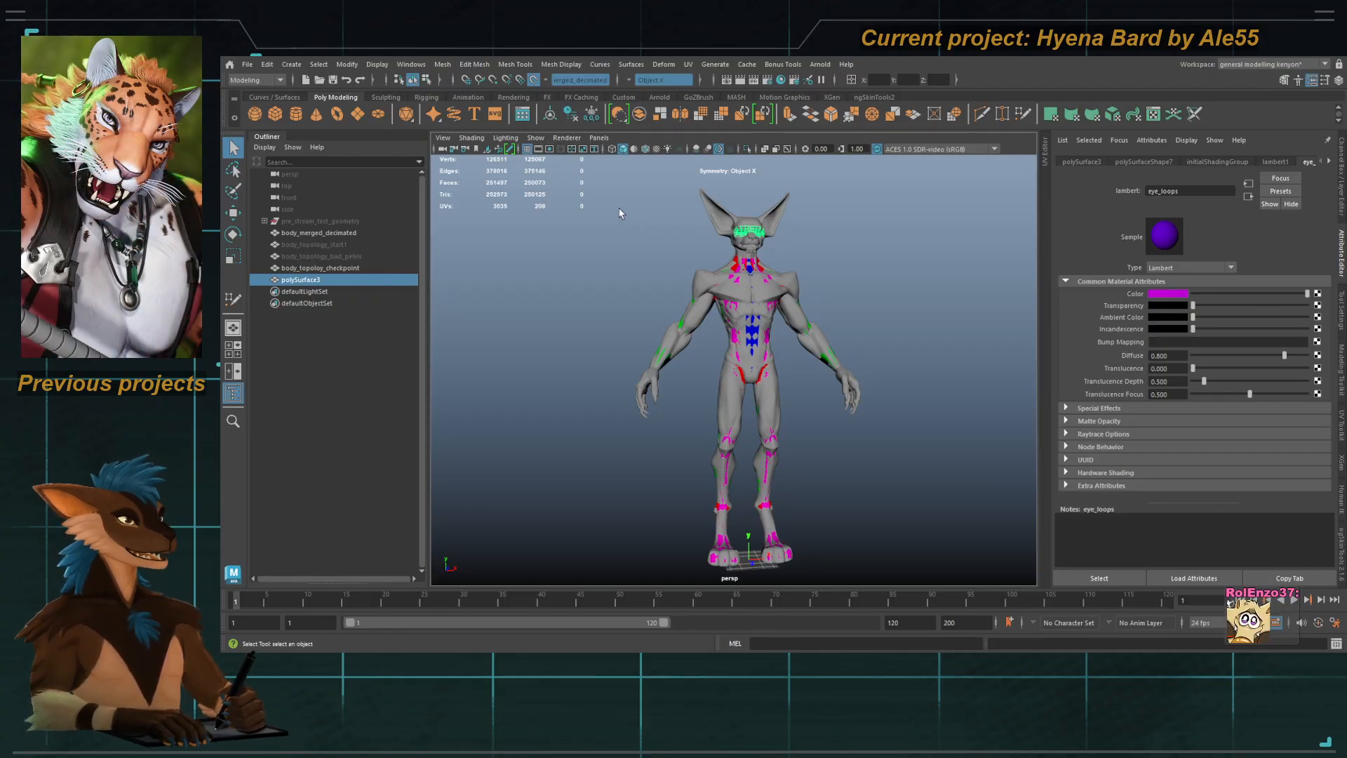
pyautogui.keyDown('alt'); pyautogui.moveTo(654, 212); pyautogui.dragTo(735, 359, button='right'); pyautogui.keyUp('alt')
pyautogui.keyDown('alt'); pyautogui.moveTo(735, 359); pyautogui.dragTo(724, 342); pyautogui.keyUp('alt')
# Step: Select the body topology checkpoint mesh and examine its loops over the torso, shoulder and elbow
pyautogui.click(763, 441)
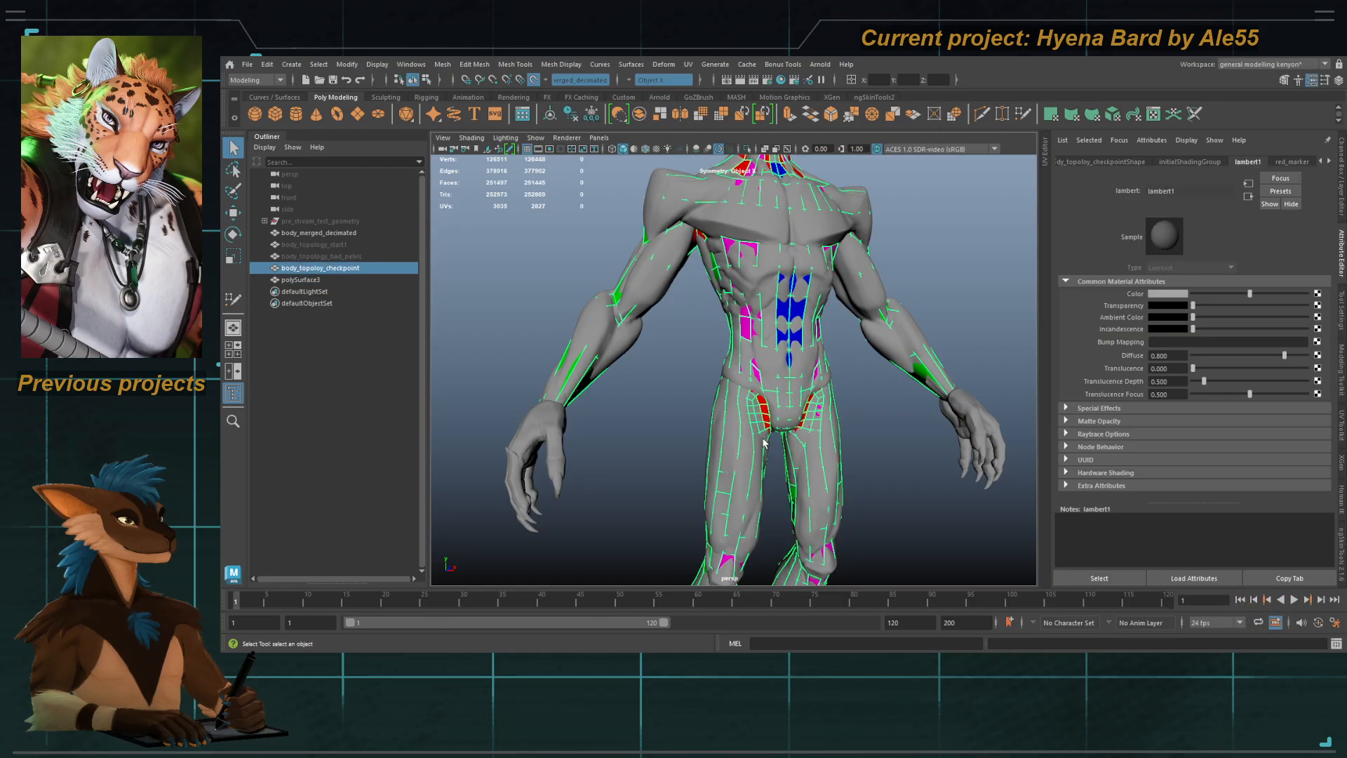
pyautogui.keyDown('alt'); pyautogui.moveTo(706, 323); pyautogui.dragTo(703, 371, button='middle'); pyautogui.keyUp('alt')
pyautogui.keyDown('alt'); pyautogui.moveTo(703, 370); pyautogui.dragTo(688, 366); pyautogui.keyUp('alt')
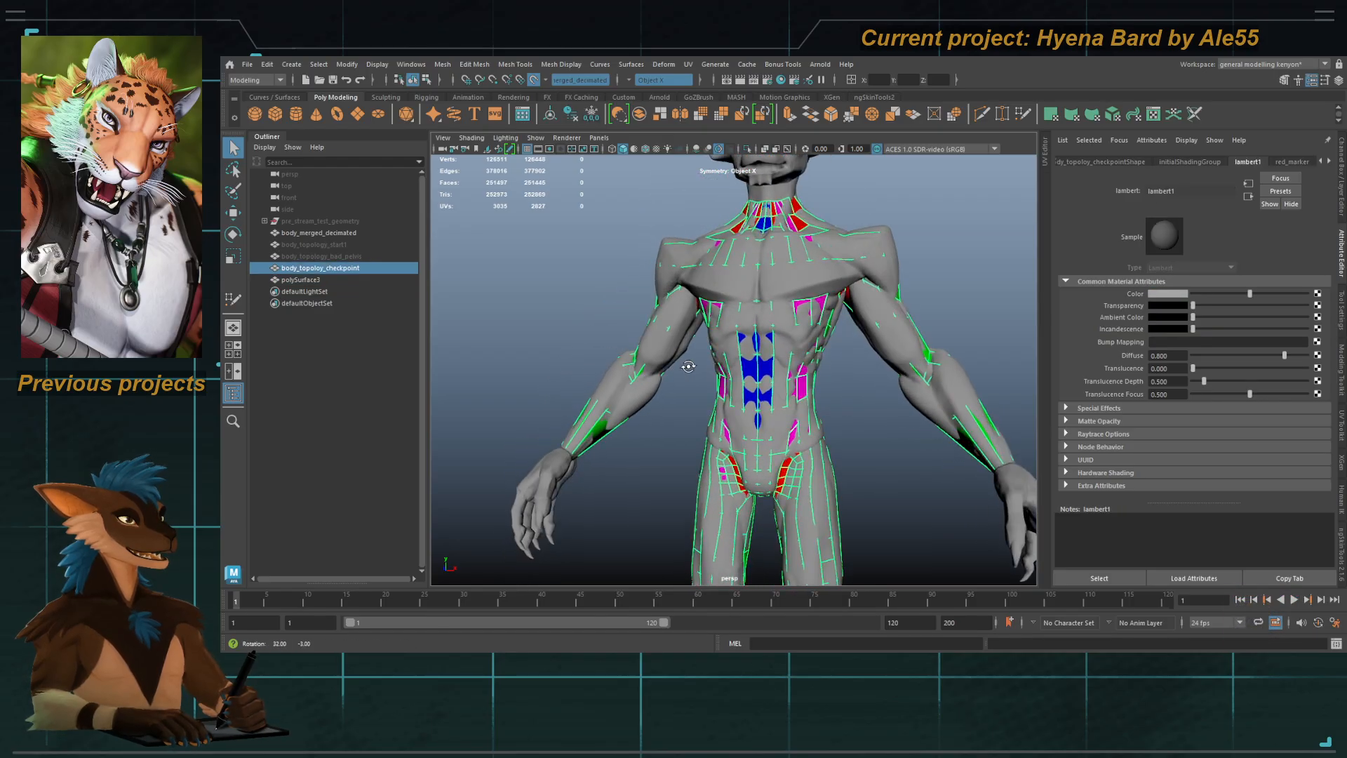
pyautogui.keyDown('alt'); pyautogui.moveTo(723, 349); pyautogui.dragTo(735, 398, button='middle'); pyautogui.keyUp('alt')
pyautogui.keyDown('alt'); pyautogui.moveTo(735, 401); pyautogui.dragTo(692, 405); pyautogui.keyUp('alt')
pyautogui.keyDown('alt'); pyautogui.moveTo(692, 406); pyautogui.dragTo(803, 408, button='middle'); pyautogui.keyUp('alt')
pyautogui.scroll(4, 804, 408)
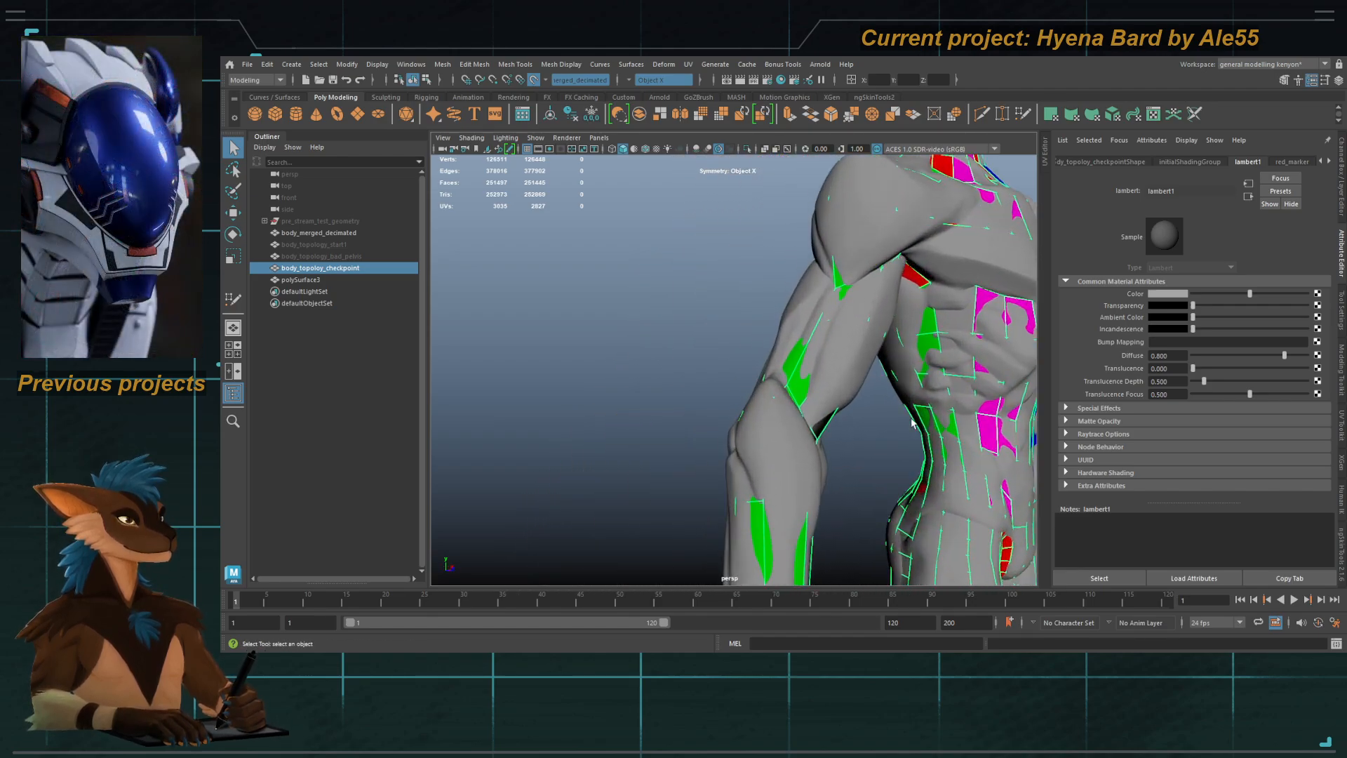
pyautogui.keyDown('alt'); pyautogui.moveTo(803, 406); pyautogui.dragTo(735, 397); pyautogui.keyUp('alt')
pyautogui.keyDown('alt'); pyautogui.moveTo(735, 397); pyautogui.dragTo(815, 391, button='middle'); pyautogui.keyUp('alt')
pyautogui.scroll(2, 814, 390)
pyautogui.keyDown('alt'); pyautogui.moveTo(815, 391); pyautogui.dragTo(689, 375); pyautogui.keyUp('alt')
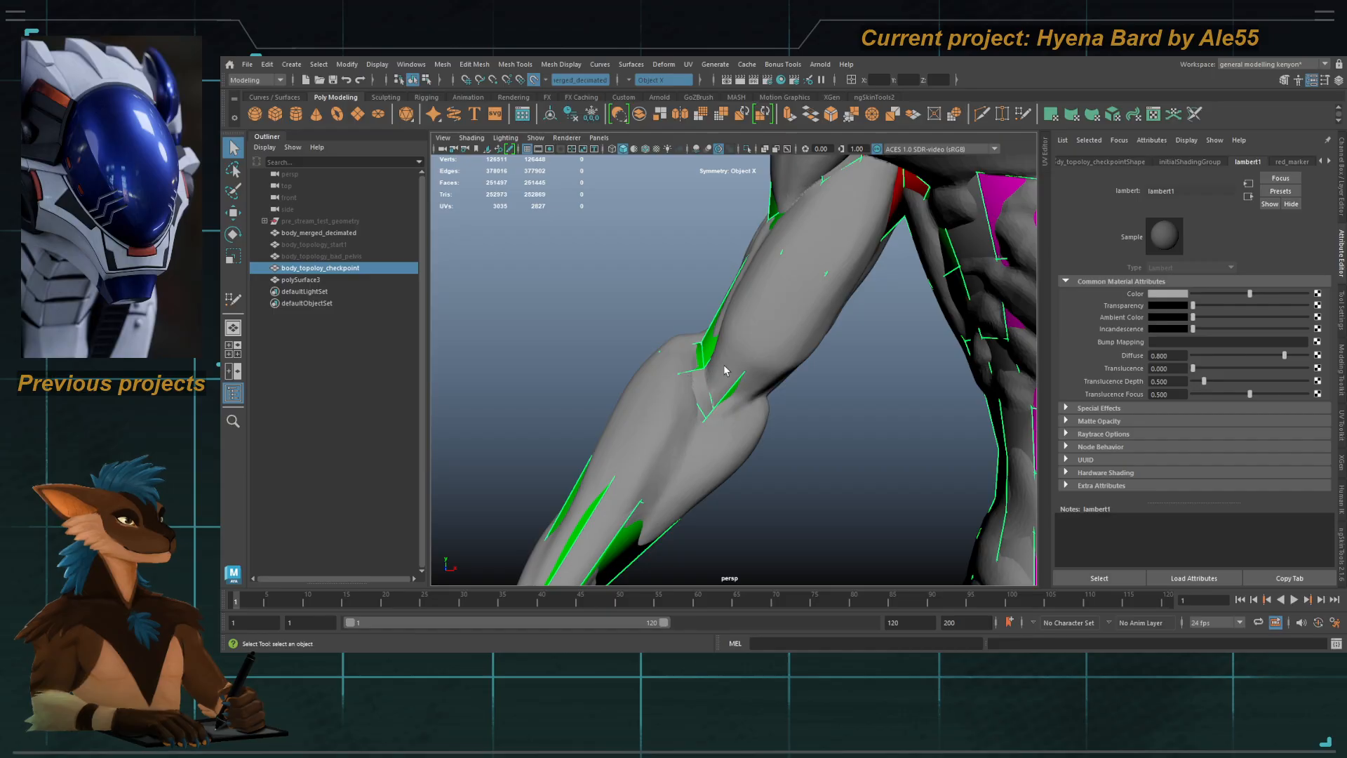
# Step: Activate Quad Draw on the body topology mesh and examine the color-coded loops around the elbows, arms and torso
pyautogui.press('y')
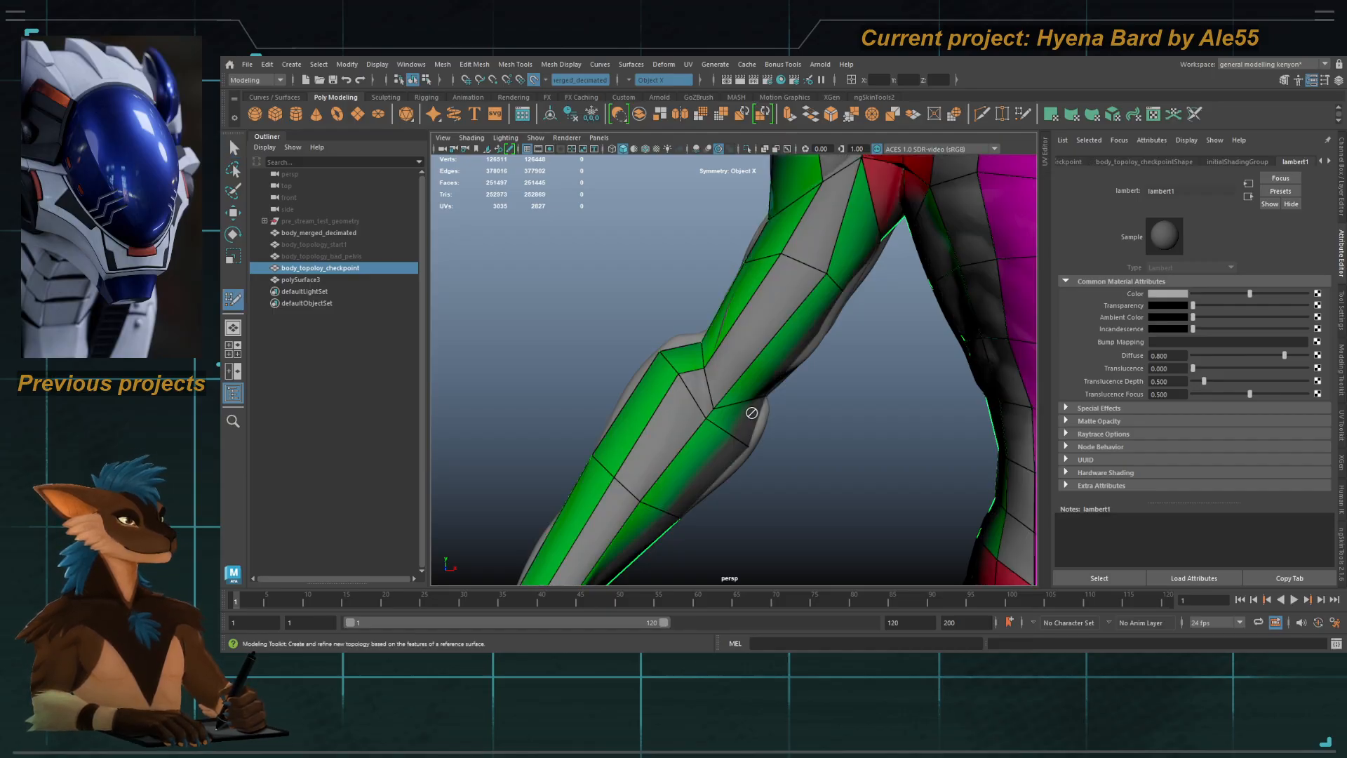
pyautogui.moveTo(751, 411)
pyautogui.keyDown('alt'); pyautogui.mouseDown()
pyautogui.moveTo(707, 397)
pyautogui.moveTo(722, 382)
pyautogui.moveTo(857, 394)
pyautogui.moveTo(873, 350)
pyautogui.moveTo(875, 370)
pyautogui.moveTo(859, 365)
pyautogui.mouseUp(); pyautogui.keyUp('alt')
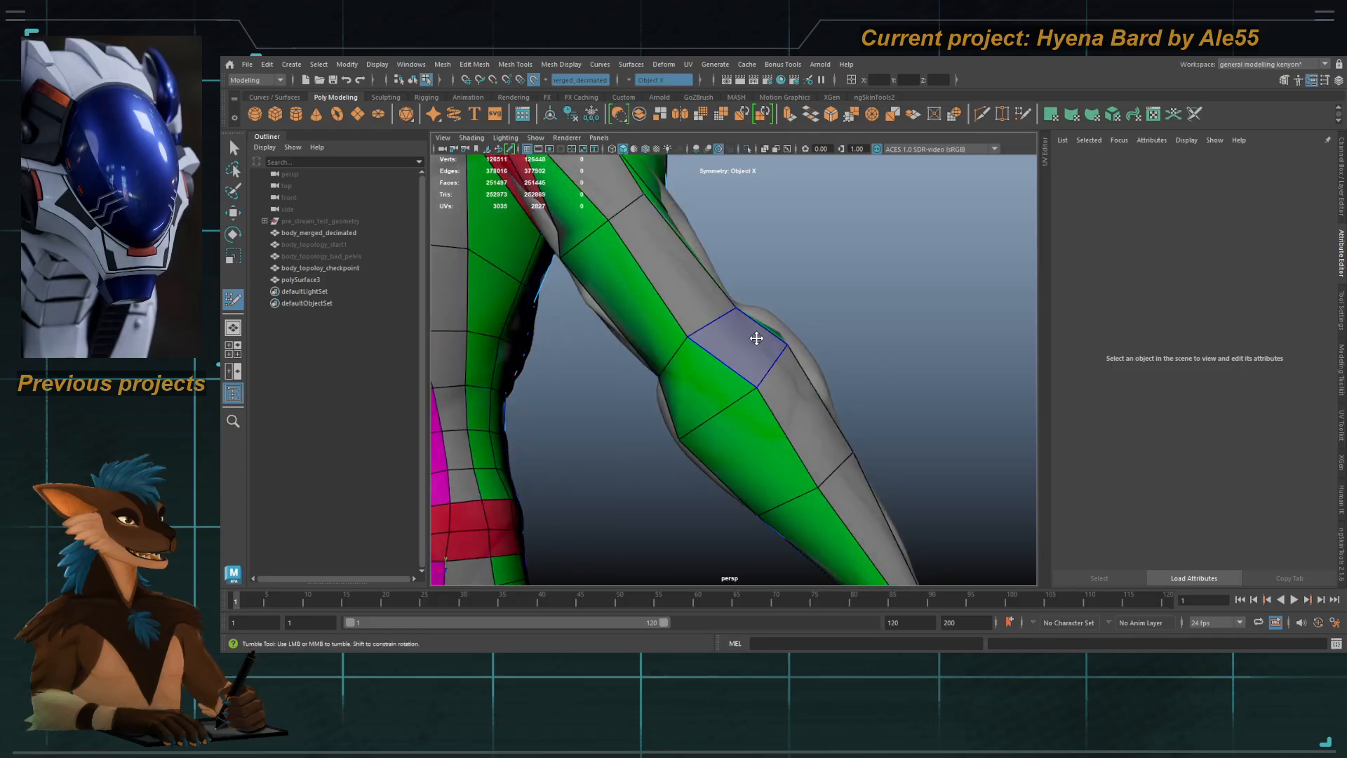
pyautogui.keyDown('alt'); pyautogui.moveTo(734, 363); pyautogui.dragTo(643, 391); pyautogui.keyUp('alt')
pyautogui.keyDown('alt'); pyautogui.moveTo(643, 391); pyautogui.dragTo(494, 369, button='right'); pyautogui.keyUp('alt')
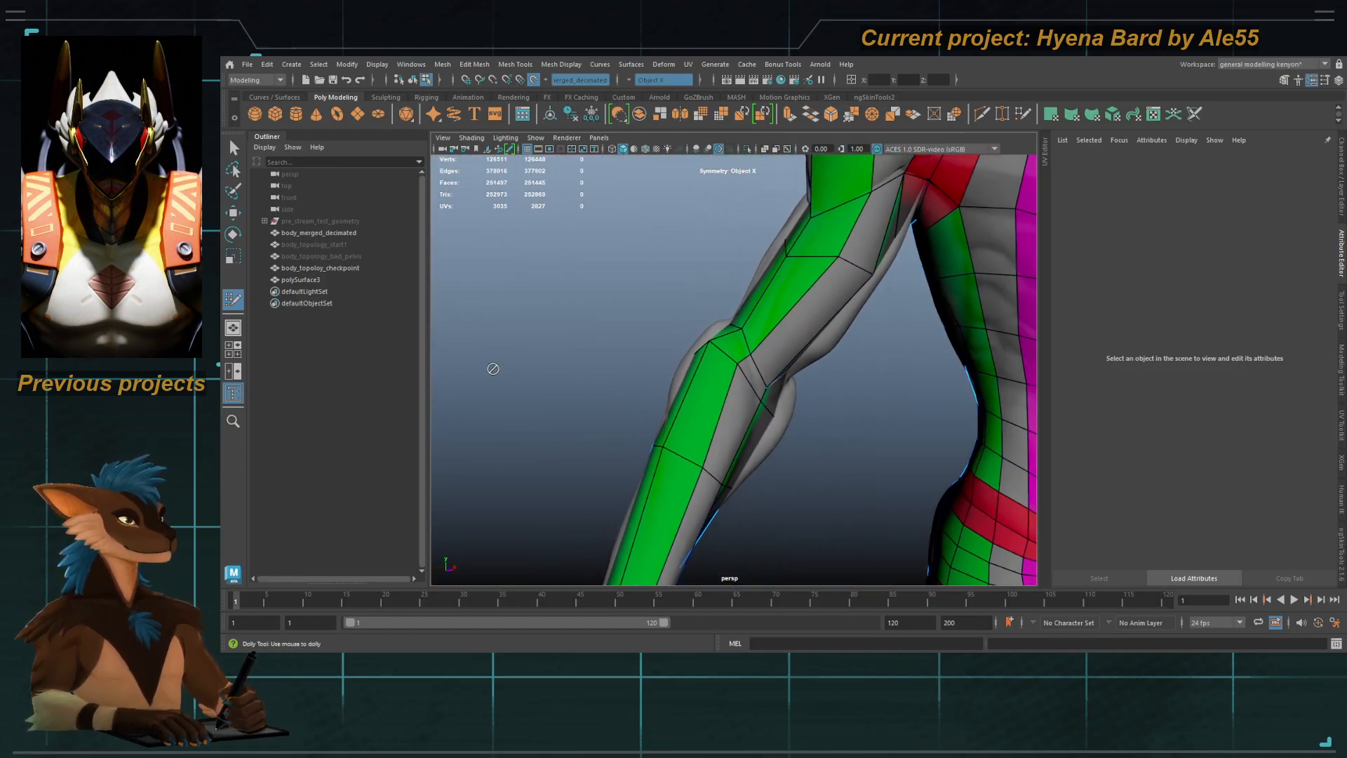
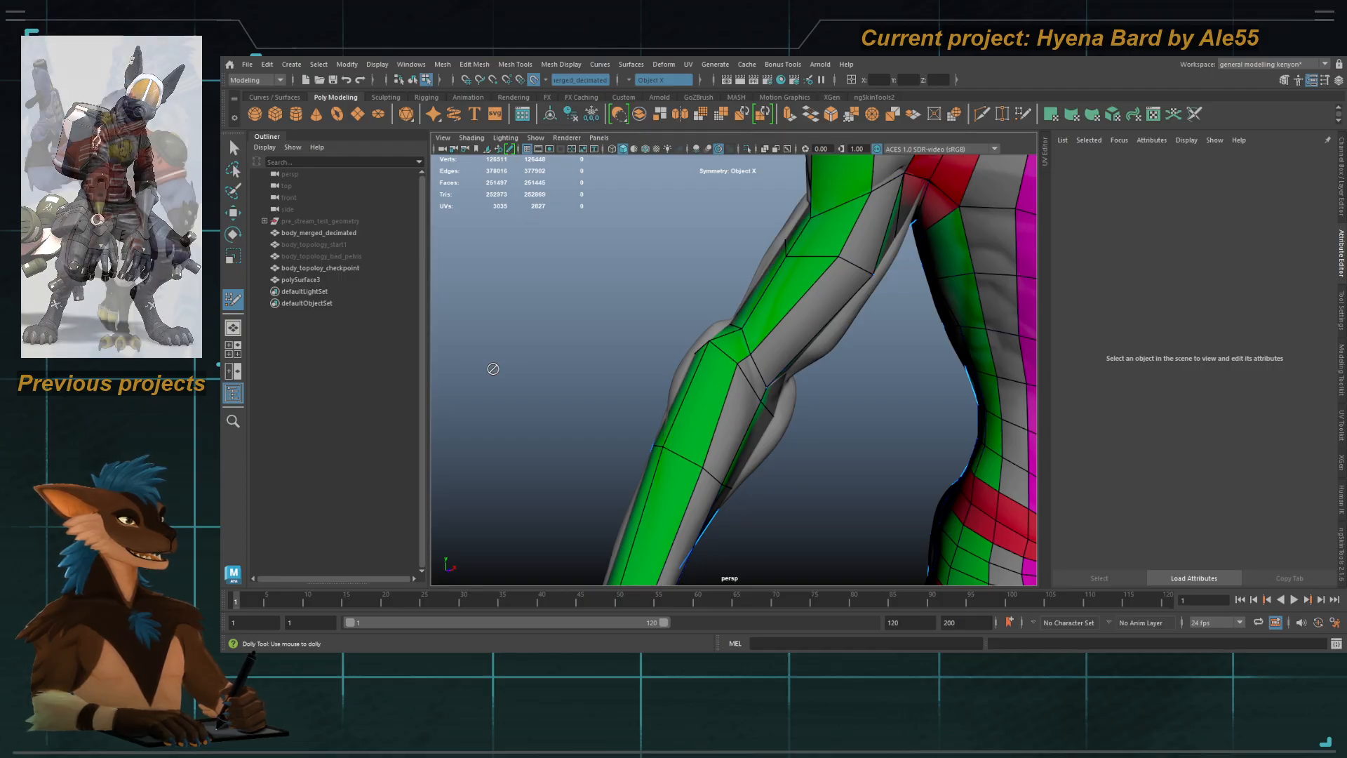
pyautogui.keyDown('alt'); pyautogui.moveTo(885, 362); pyautogui.dragTo(645, 352, button='middle'); pyautogui.keyUp('alt')
pyautogui.keyDown('alt'); pyautogui.moveTo(645, 352); pyautogui.dragTo(589, 356, button='right'); pyautogui.keyUp('alt')
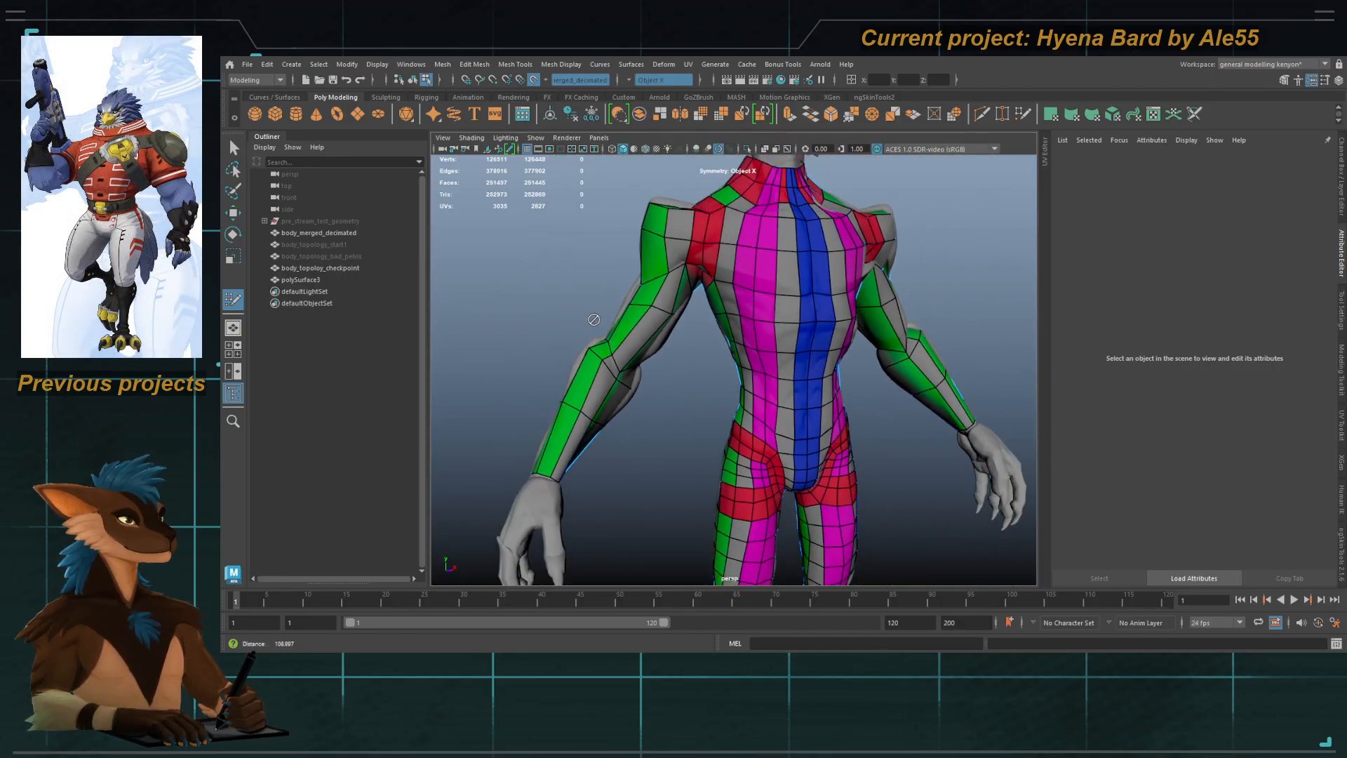
pyautogui.keyDown('alt'); pyautogui.moveTo(589, 356); pyautogui.dragTo(724, 346); pyautogui.keyUp('alt')
pyautogui.moveTo(715, 414)
pyautogui.keyDown('alt'); pyautogui.mouseDown()
pyautogui.moveTo(779, 367)
pyautogui.moveTo(766, 380)
pyautogui.mouseUp(); pyautogui.keyUp('alt')
# Step: Leave Quad Draw and hide the body topology mesh to examine the sculpted abdominal muscles
pyautogui.press('q')
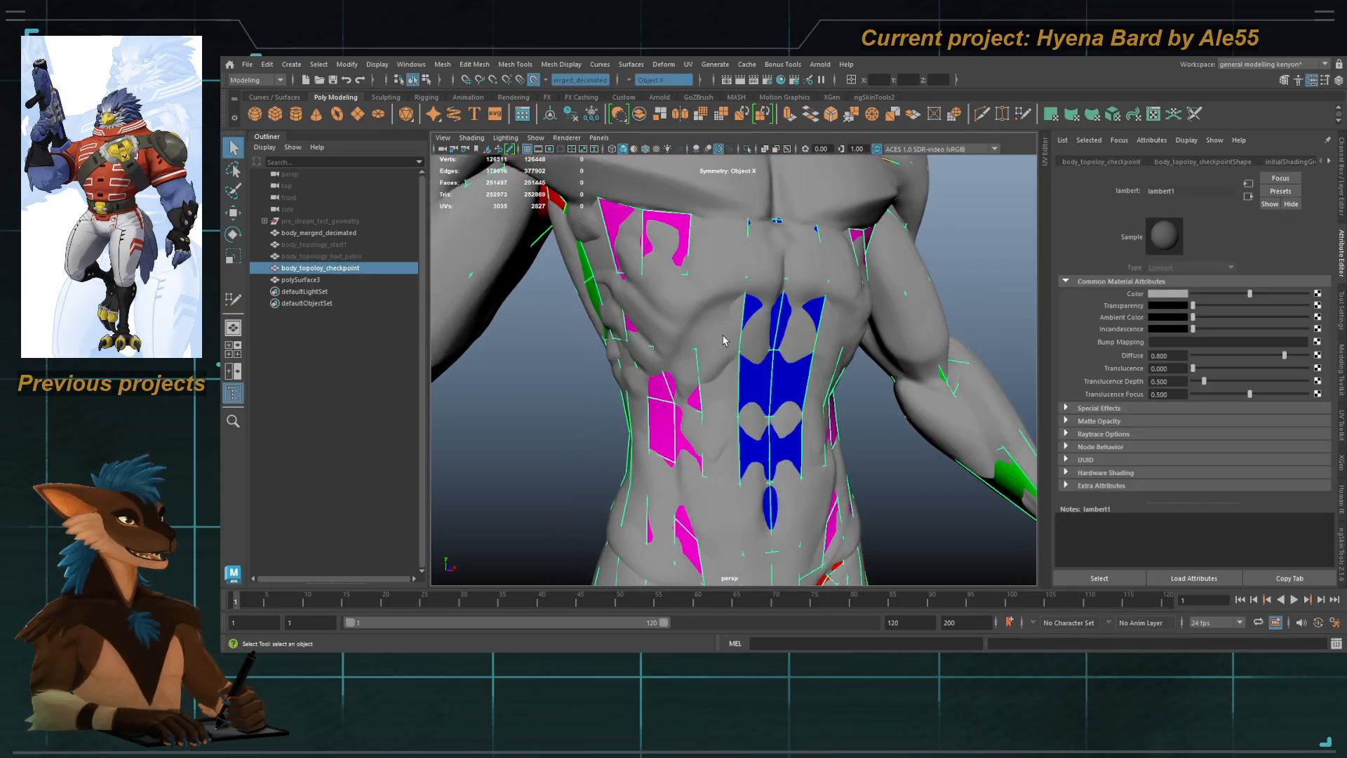
pyautogui.press('h')
pyautogui.keyDown('alt'); pyautogui.moveTo(723, 335); pyautogui.dragTo(746, 338); pyautogui.keyUp('alt')
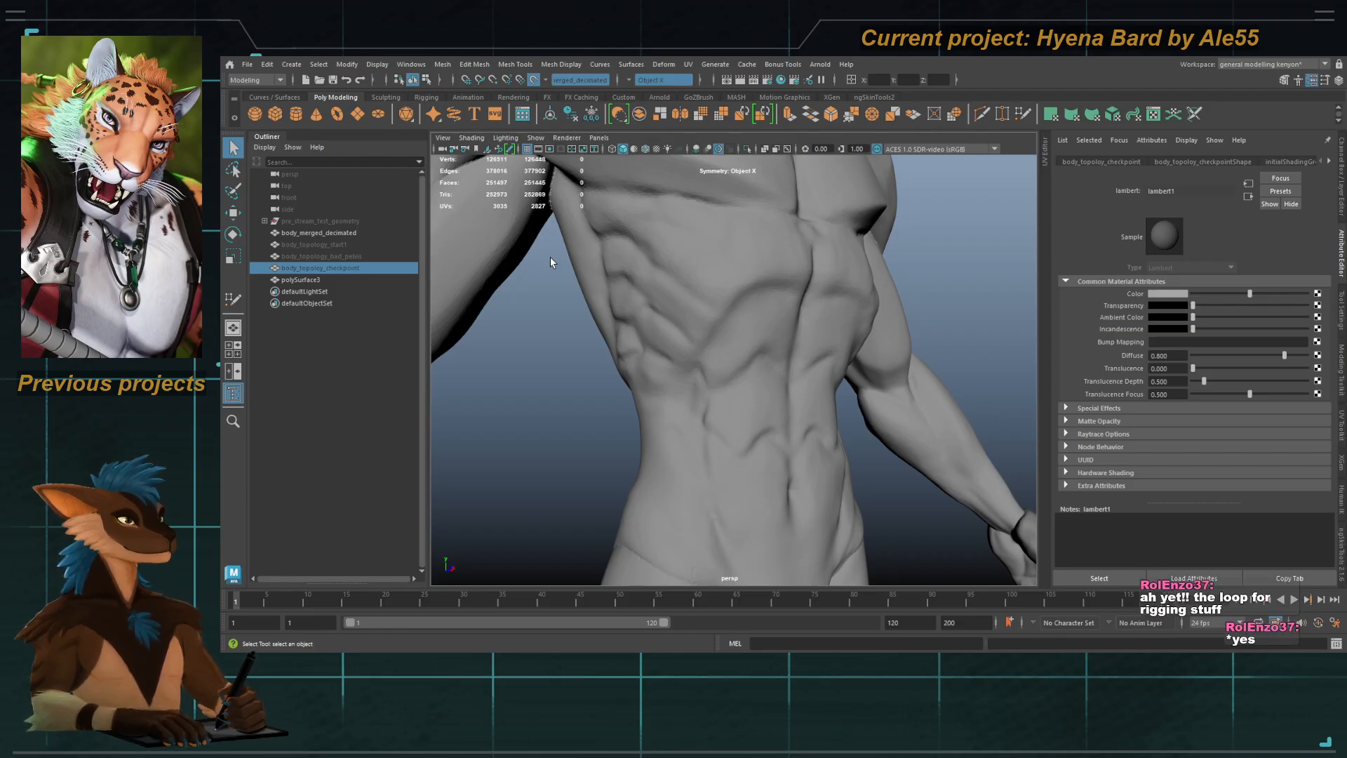
# Step: Show the body topology mesh again and examine its torso loops in Quad Draw before reselecting the mesh
pyautogui.hotkey('shift', 'h')
pyautogui.press('y')
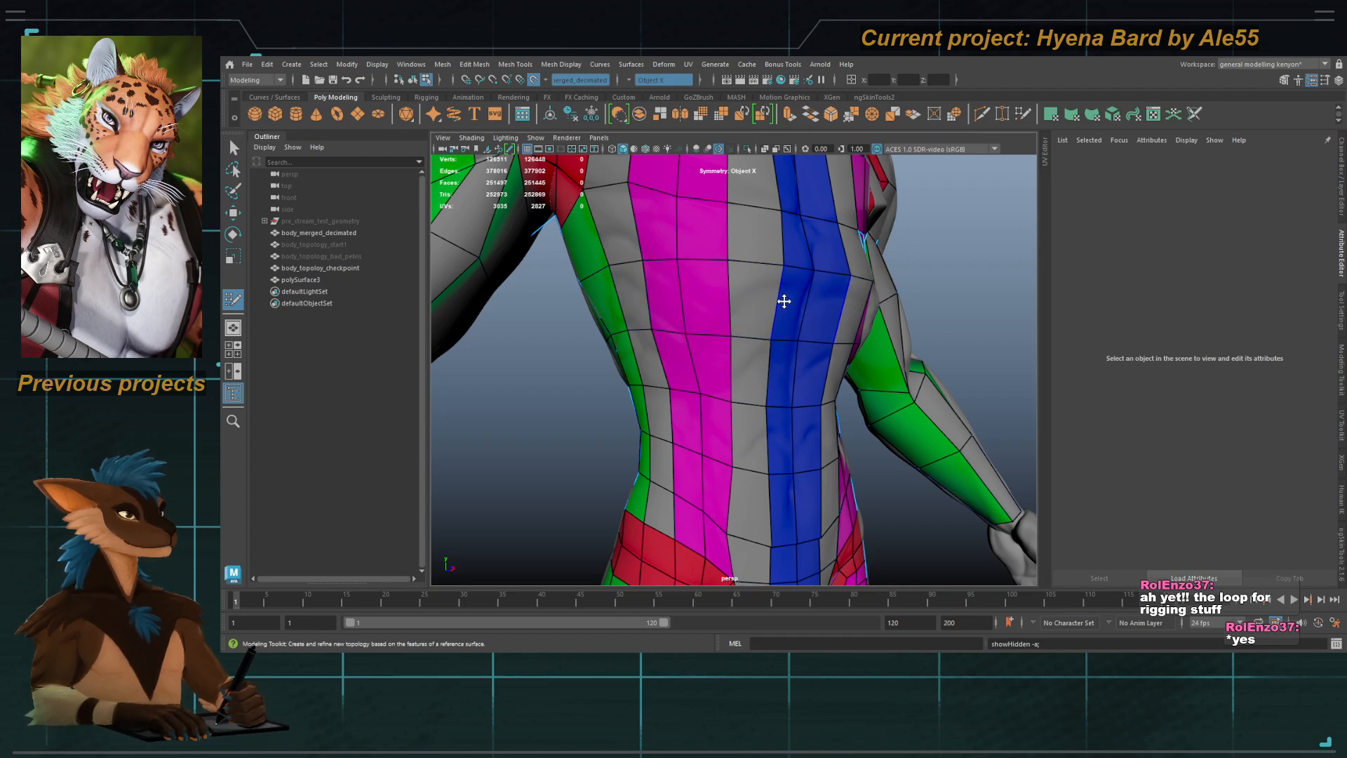
pyautogui.moveTo(782, 300)
pyautogui.keyDown('alt'); pyautogui.mouseDown()
pyautogui.moveTo(718, 313)
pyautogui.moveTo(785, 279)
pyautogui.mouseUp(); pyautogui.keyUp('alt')
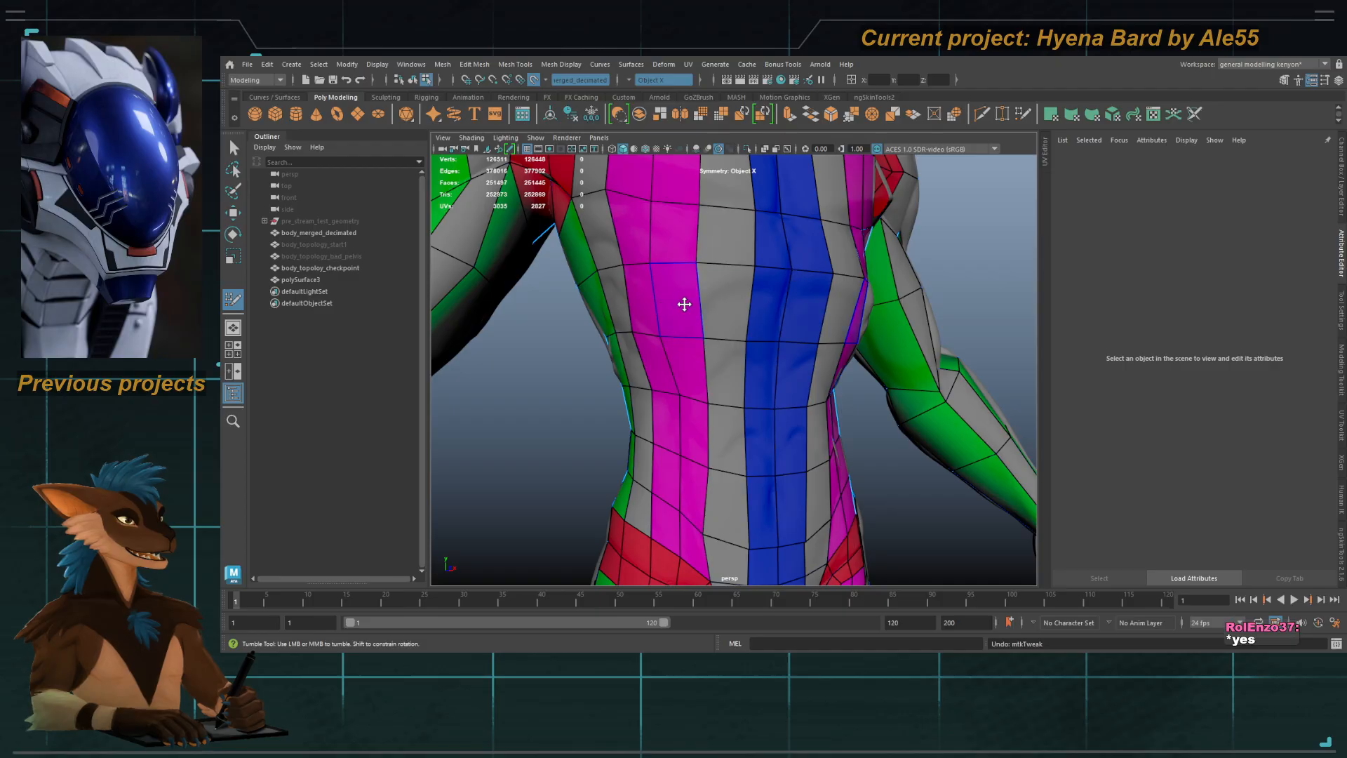
pyautogui.moveTo(686, 304)
pyautogui.keyDown('alt'); pyautogui.mouseDown()
pyautogui.moveTo(694, 364)
pyautogui.moveTo(730, 301)
pyautogui.moveTo(686, 296)
pyautogui.moveTo(706, 315)
pyautogui.mouseUp(); pyautogui.keyUp('alt')
pyautogui.press('q')
pyautogui.click(753, 320)
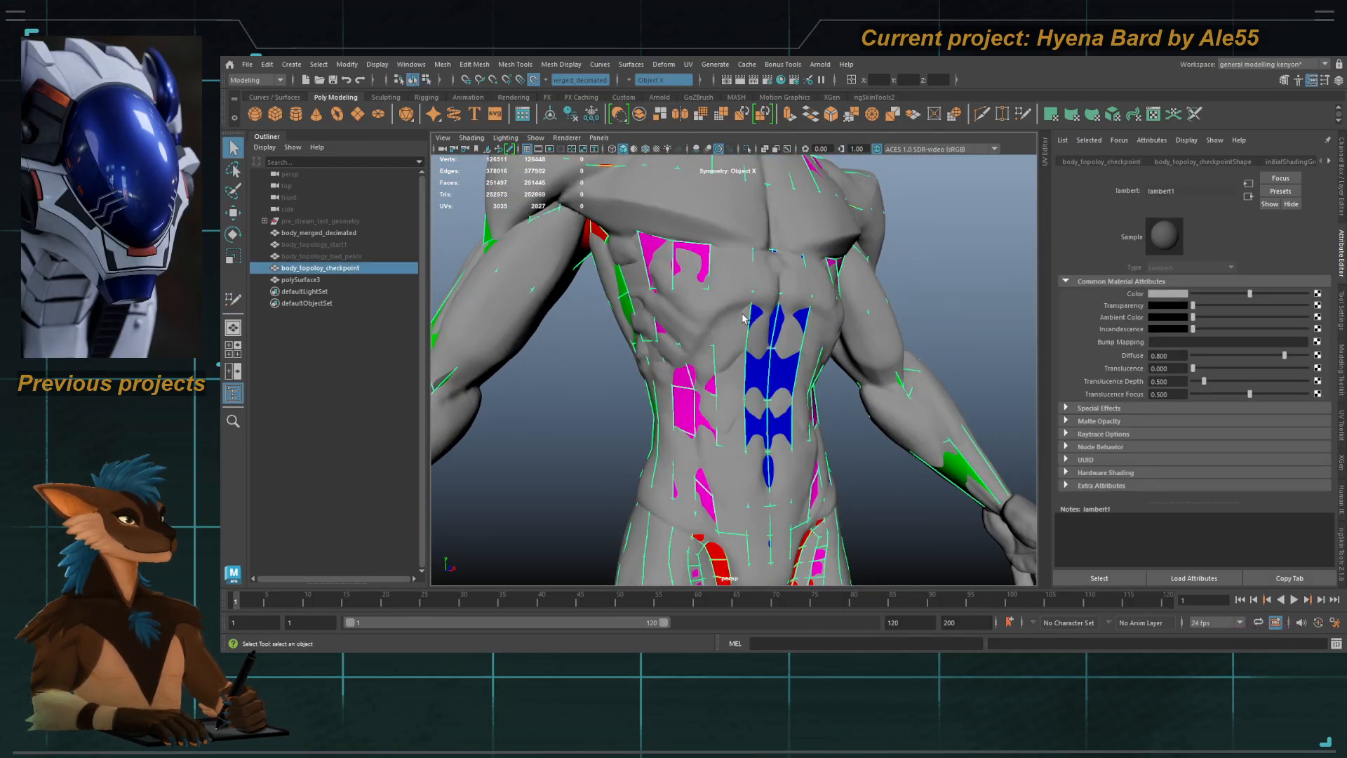
# Step: Select the bandit-mask mesh on the head and activate Quad Draw on it
pyautogui.keyDown('alt'); pyautogui.moveTo(709, 300); pyautogui.dragTo(714, 345, button='middle'); pyautogui.keyUp('alt')
pyautogui.keyDown('alt'); pyautogui.moveTo(714, 345); pyautogui.dragTo(694, 301, button='right'); pyautogui.keyUp('alt')
pyautogui.keyDown('alt'); pyautogui.moveTo(694, 301); pyautogui.dragTo(706, 296); pyautogui.keyUp('alt')
pyautogui.keyDown('alt'); pyautogui.moveTo(707, 296); pyautogui.dragTo(695, 407, button='middle'); pyautogui.keyUp('alt')
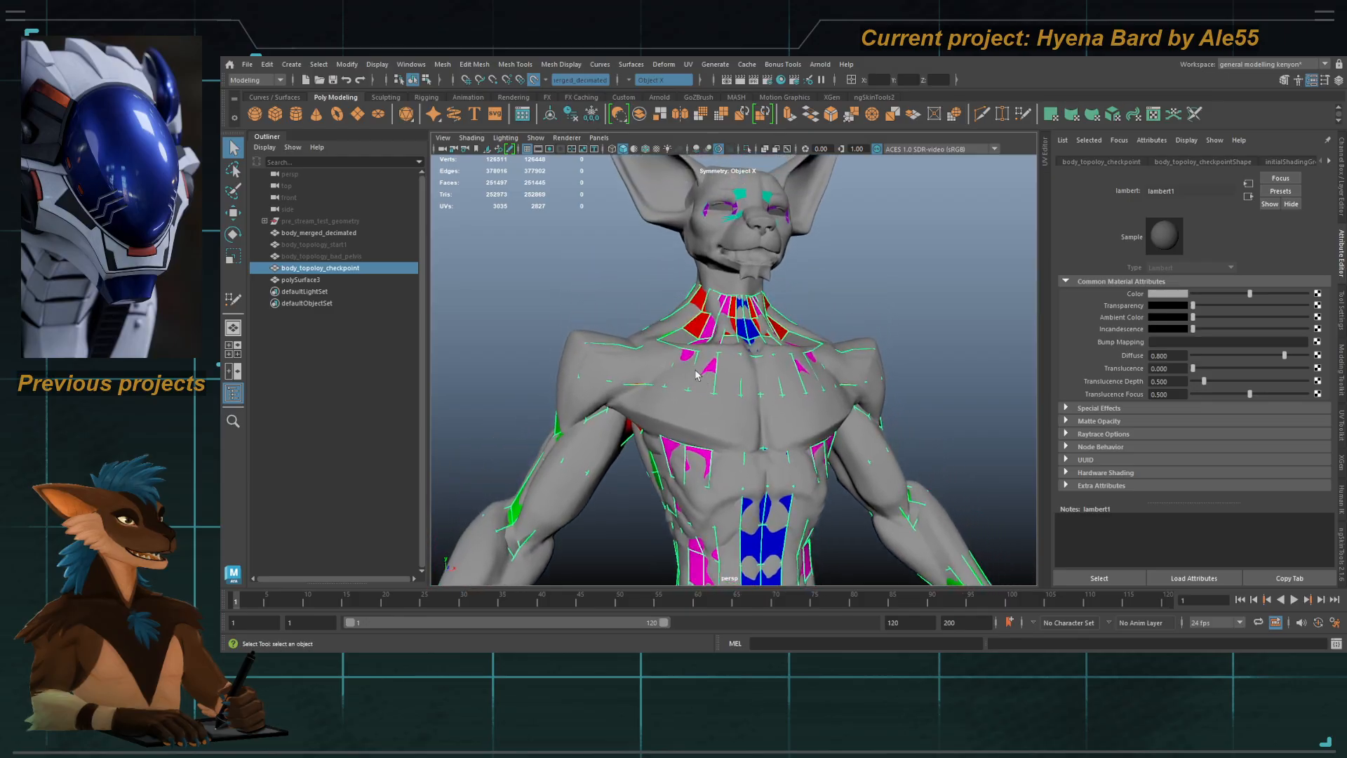
pyautogui.keyDown('alt'); pyautogui.moveTo(735, 316); pyautogui.dragTo(715, 314); pyautogui.keyUp('alt')
pyautogui.keyDown('alt'); pyautogui.moveTo(716, 314); pyautogui.dragTo(764, 280, button='right'); pyautogui.keyUp('alt')
pyautogui.keyDown('alt'); pyautogui.moveTo(714, 210); pyautogui.dragTo(715, 291, button='middle'); pyautogui.keyUp('alt')
pyautogui.click(714, 275)
pyautogui.keyDown('alt'); pyautogui.moveTo(710, 262); pyautogui.dragTo(726, 269); pyautogui.keyUp('alt')
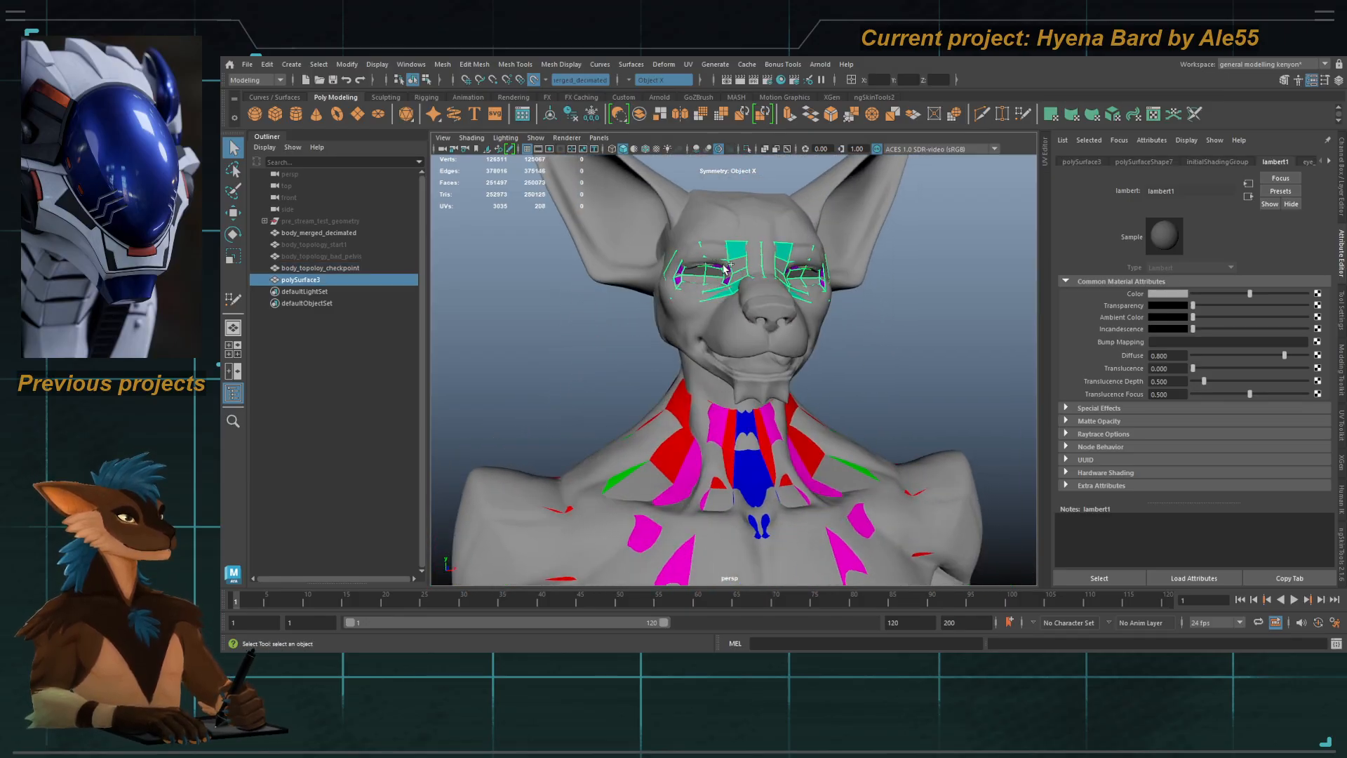
pyautogui.press('y')
# Step: Examine the eye and bandit-mask loops against the sculpted face from the front and three-quarter angles
pyautogui.keyDown('alt'); pyautogui.moveTo(731, 306); pyautogui.dragTo(740, 342, button='middle'); pyautogui.keyUp('alt')
pyautogui.keyDown('alt'); pyautogui.moveTo(739, 342); pyautogui.dragTo(779, 341, button='right'); pyautogui.keyUp('alt')
pyautogui.moveTo(744, 344)
pyautogui.keyDown('alt'); pyautogui.mouseDown()
pyautogui.moveTo(828, 367)
pyautogui.moveTo(744, 361)
pyautogui.moveTo(828, 368)
pyautogui.mouseUp(); pyautogui.keyUp('alt')
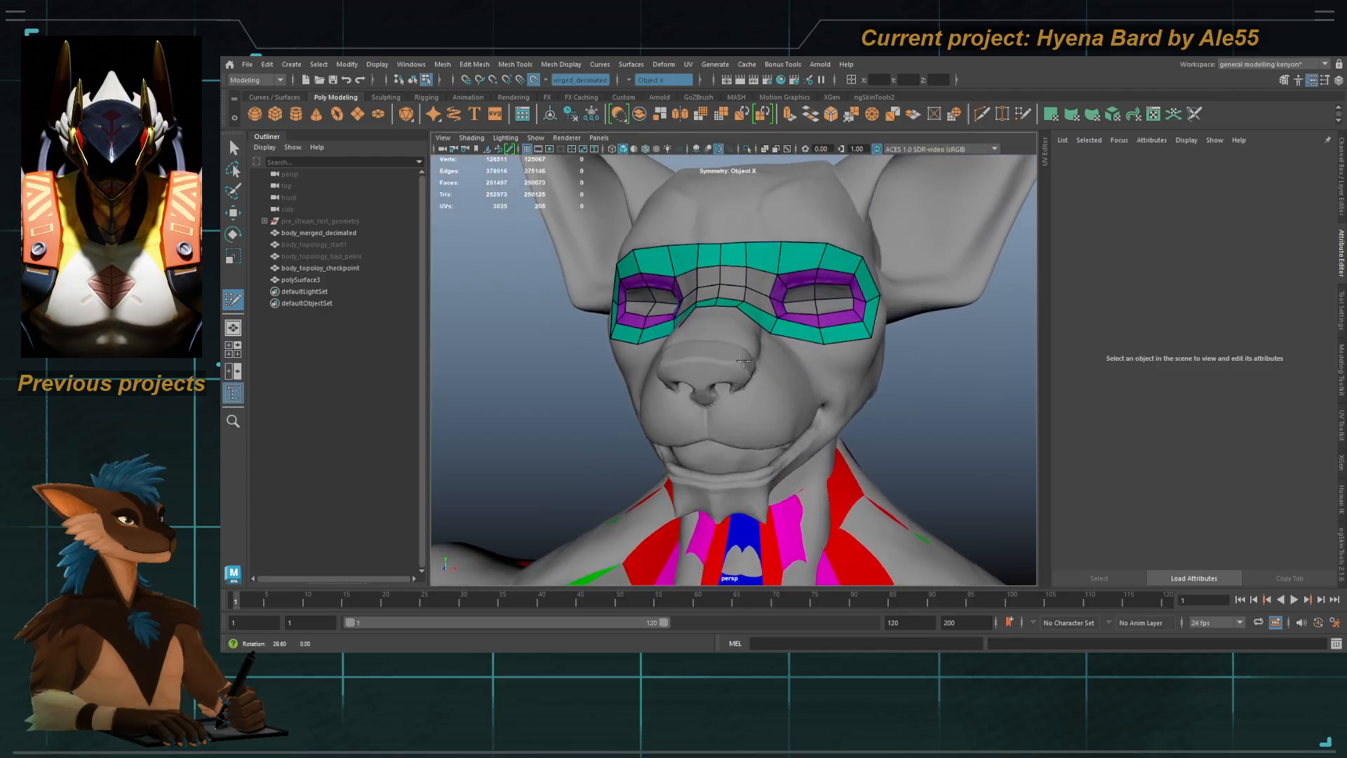
pyautogui.keyDown('alt'); pyautogui.moveTo(828, 369); pyautogui.dragTo(868, 377, button='right'); pyautogui.keyUp('alt')
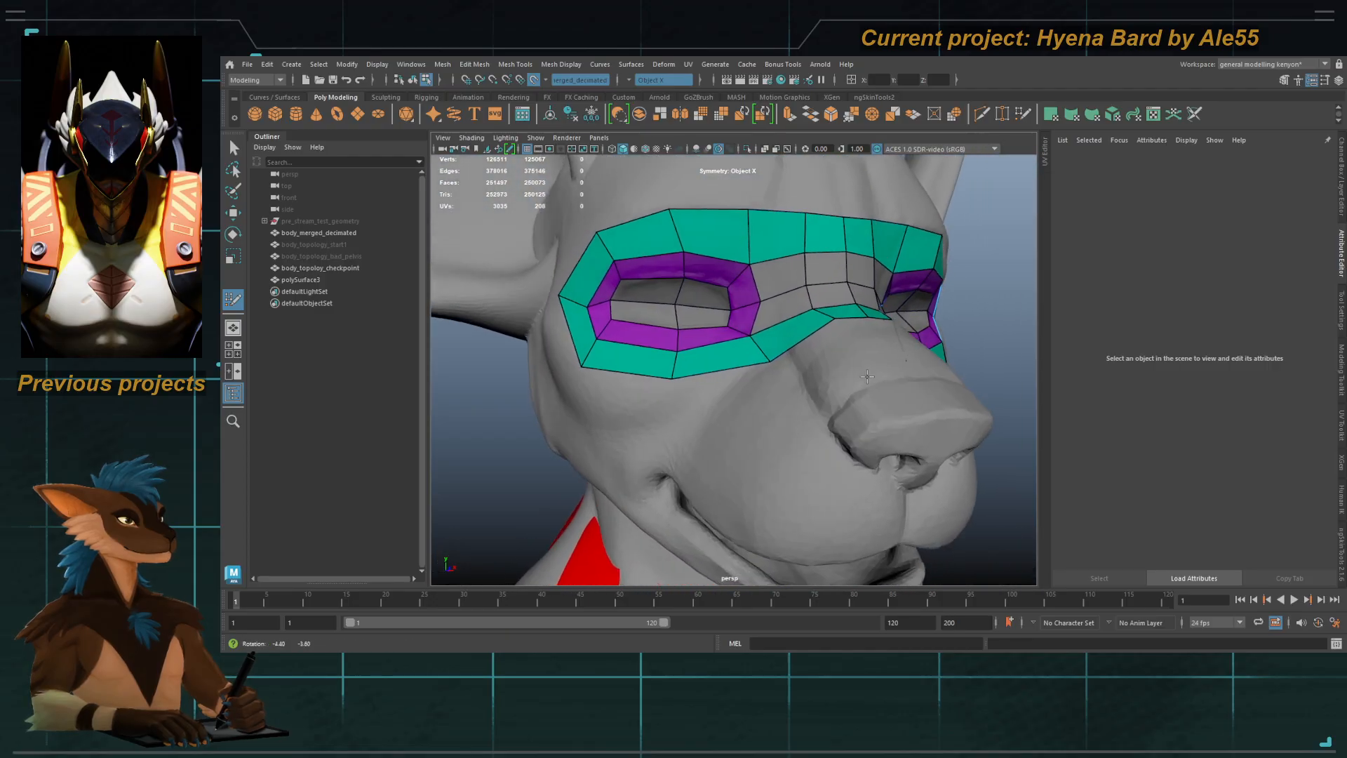
pyautogui.keyDown('alt'); pyautogui.moveTo(867, 377); pyautogui.dragTo(872, 377); pyautogui.keyUp('alt')
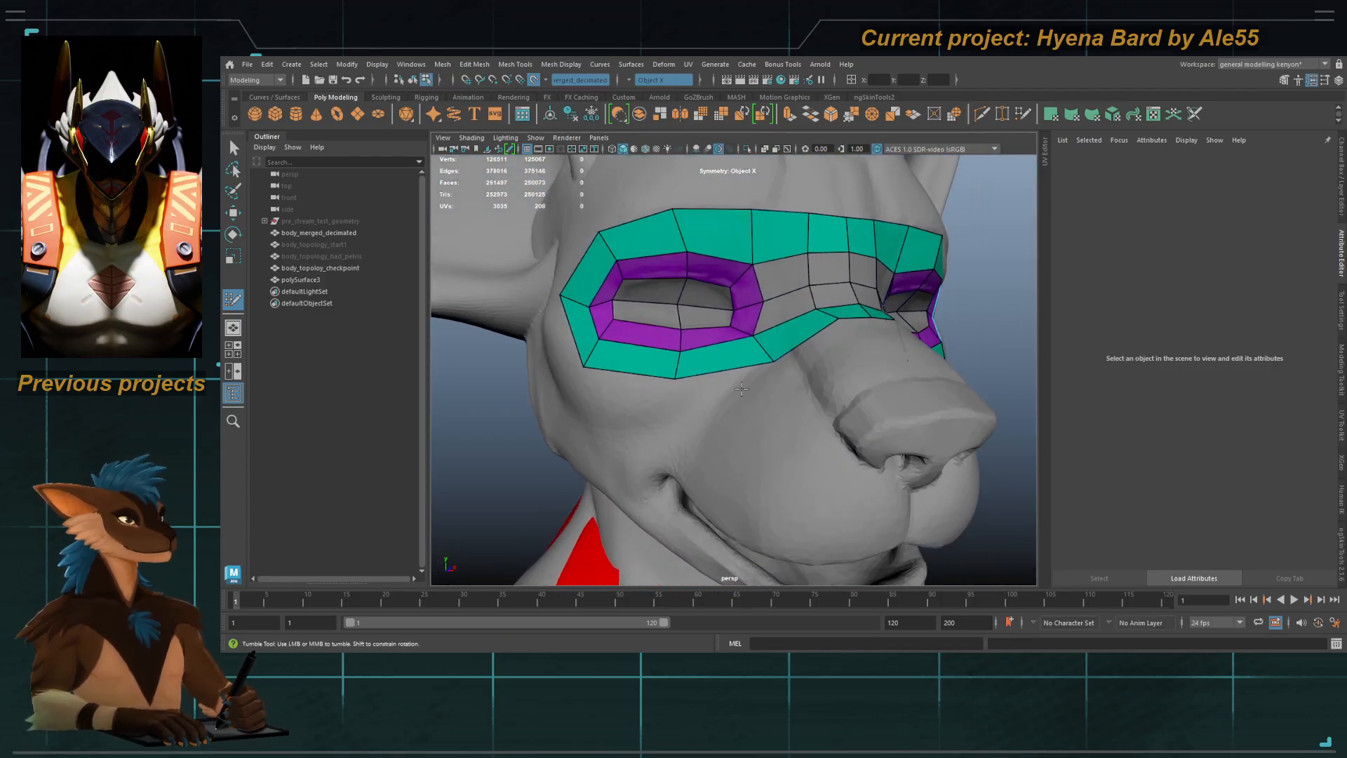
pyautogui.keyDown('alt'); pyautogui.moveTo(760, 360); pyautogui.dragTo(661, 315, button='right'); pyautogui.keyUp('alt')
pyautogui.keyDown('alt'); pyautogui.moveTo(661, 316); pyautogui.dragTo(649, 319); pyautogui.keyUp('alt')
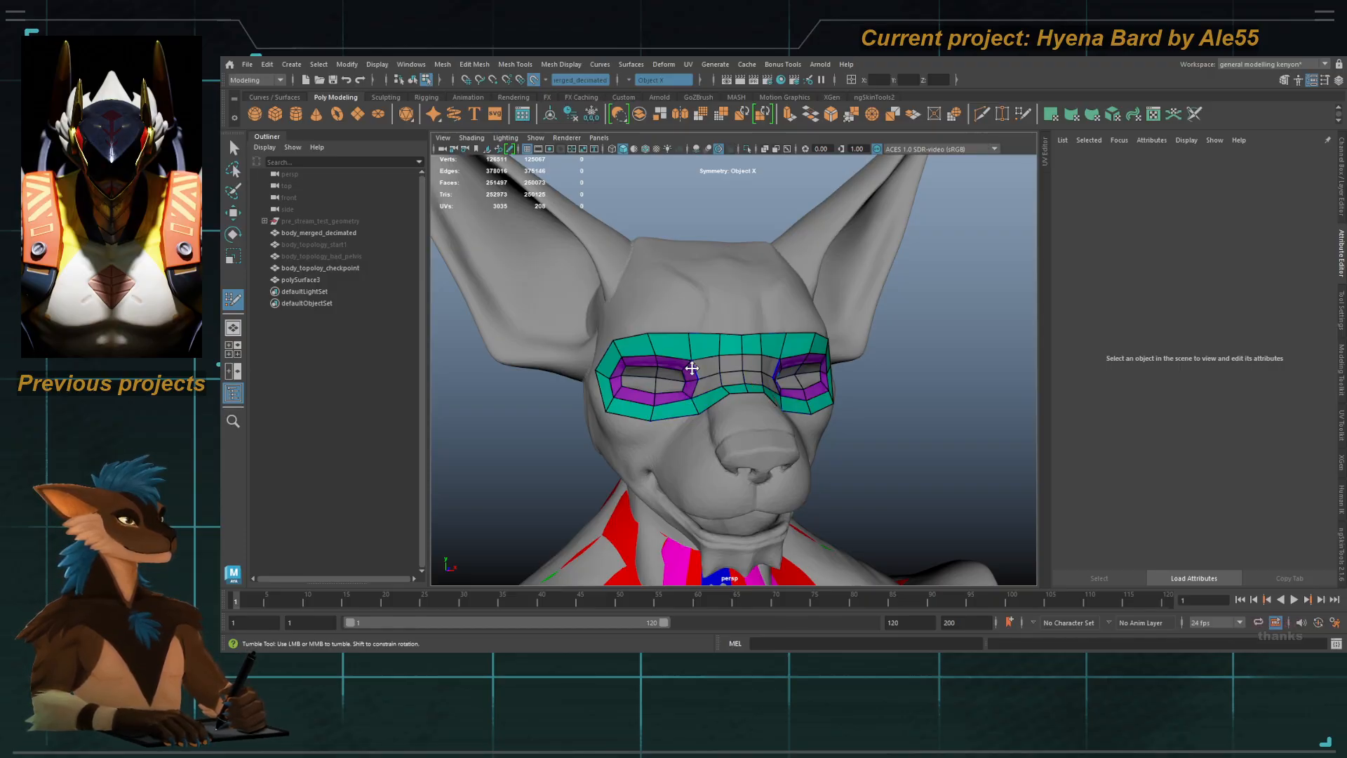
pyautogui.keyDown('alt'); pyautogui.moveTo(692, 368); pyautogui.dragTo(727, 361, button='right'); pyautogui.keyUp('alt')
pyautogui.keyDown('alt'); pyautogui.moveTo(728, 360); pyautogui.dragTo(746, 351); pyautogui.keyUp('alt')
pyautogui.keyDown('alt'); pyautogui.moveTo(746, 352); pyautogui.dragTo(780, 382, button='middle'); pyautogui.keyUp('alt')
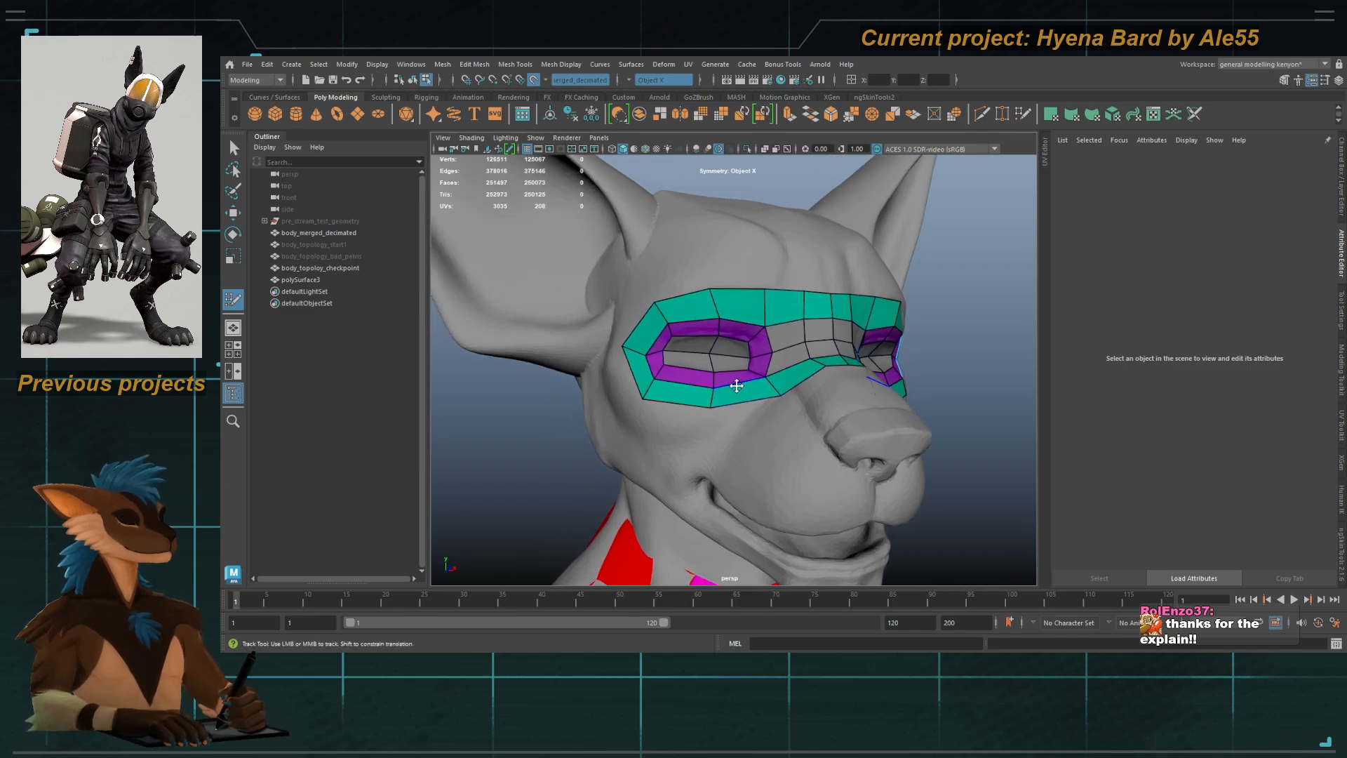
pyautogui.keyDown('alt'); pyautogui.moveTo(738, 385); pyautogui.dragTo(782, 421, button='right'); pyautogui.keyUp('alt')
pyautogui.keyDown('alt'); pyautogui.moveTo(781, 421); pyautogui.dragTo(709, 390); pyautogui.keyUp('alt')
pyautogui.keyDown('alt'); pyautogui.moveTo(710, 391); pyautogui.dragTo(768, 372, button='middle'); pyautogui.keyUp('alt')
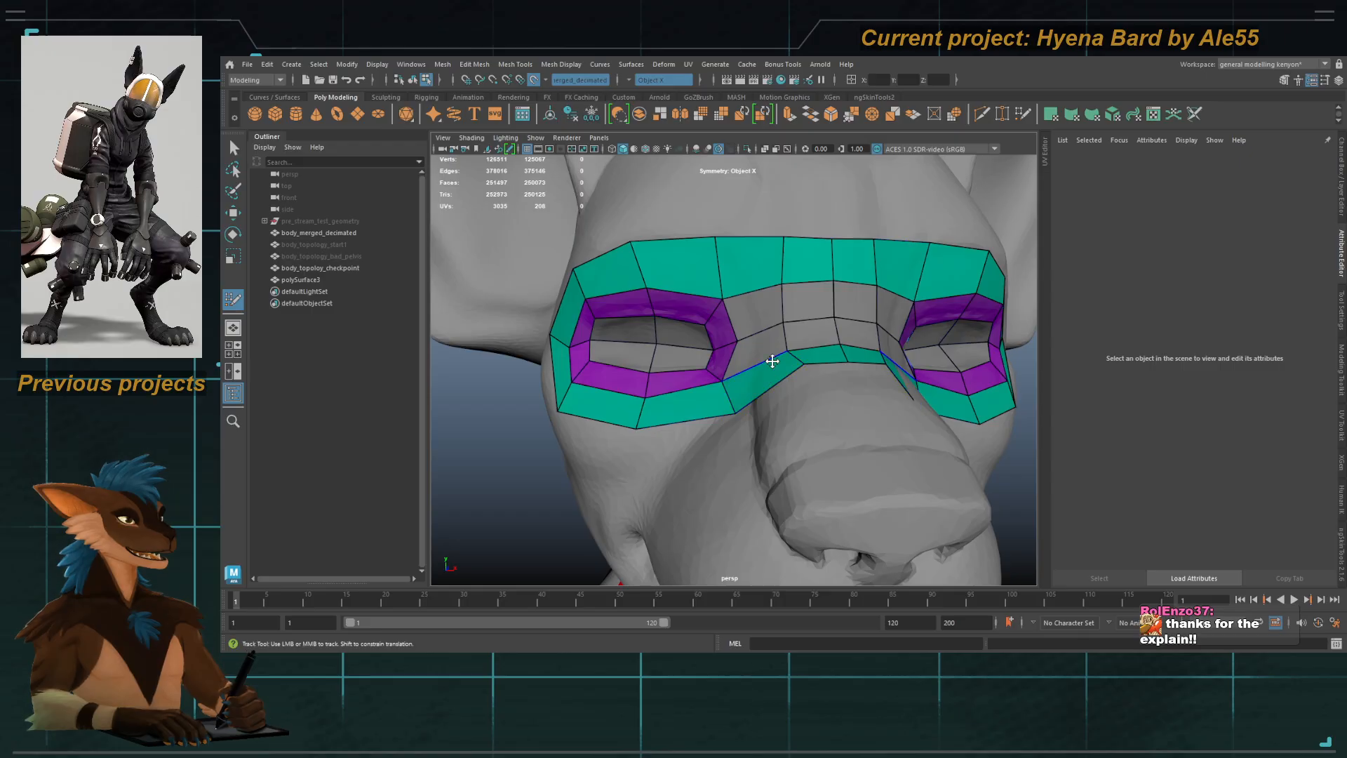
pyautogui.keyDown('alt'); pyautogui.moveTo(773, 361); pyautogui.dragTo(751, 369); pyautogui.keyUp('alt')
pyautogui.keyDown('alt'); pyautogui.moveTo(751, 370); pyautogui.dragTo(788, 393, button='right'); pyautogui.keyUp('alt')
pyautogui.keyDown('alt'); pyautogui.moveTo(788, 394); pyautogui.dragTo(776, 361); pyautogui.keyUp('alt')
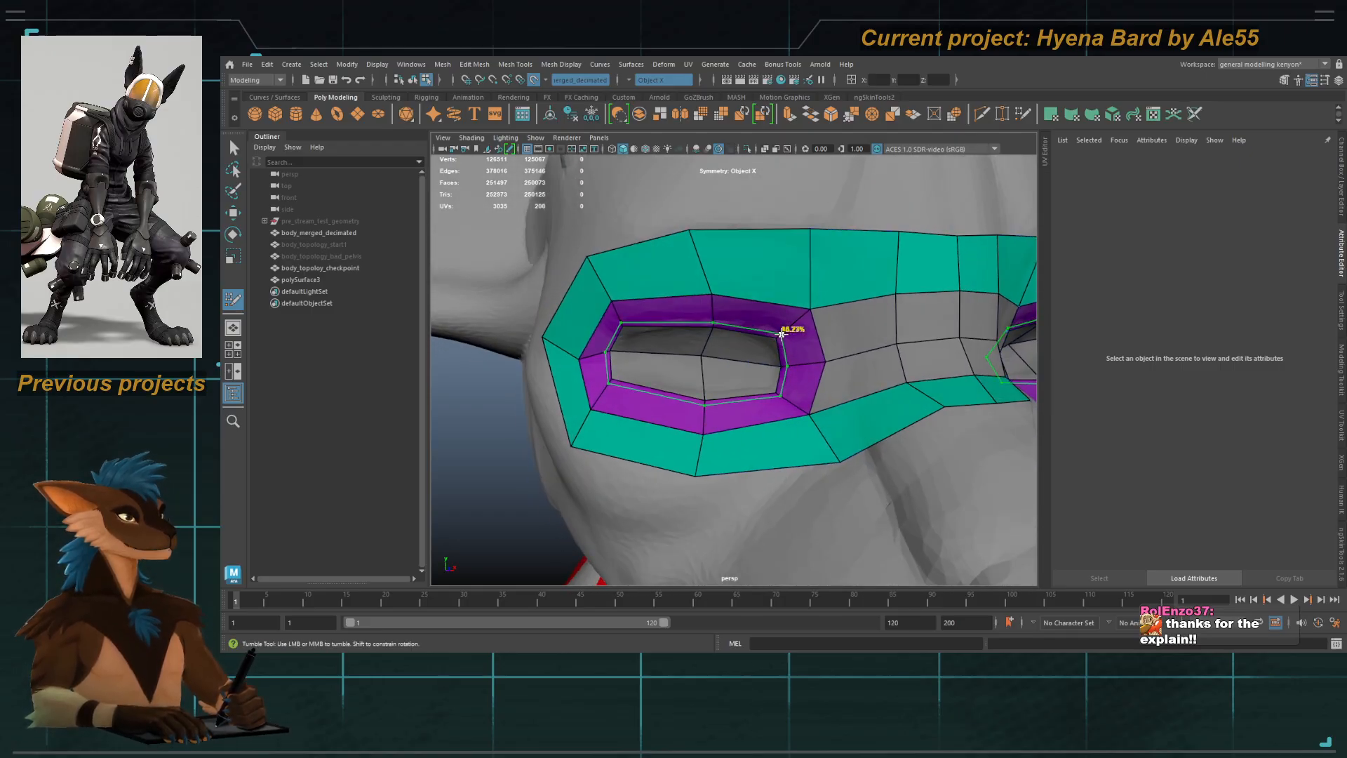
# Step: Try inserting extra edge loops around the purple eye loops, then undo them
pyautogui.keyDown('ctrl'); pyautogui.click(780, 335); pyautogui.keyUp('ctrl')
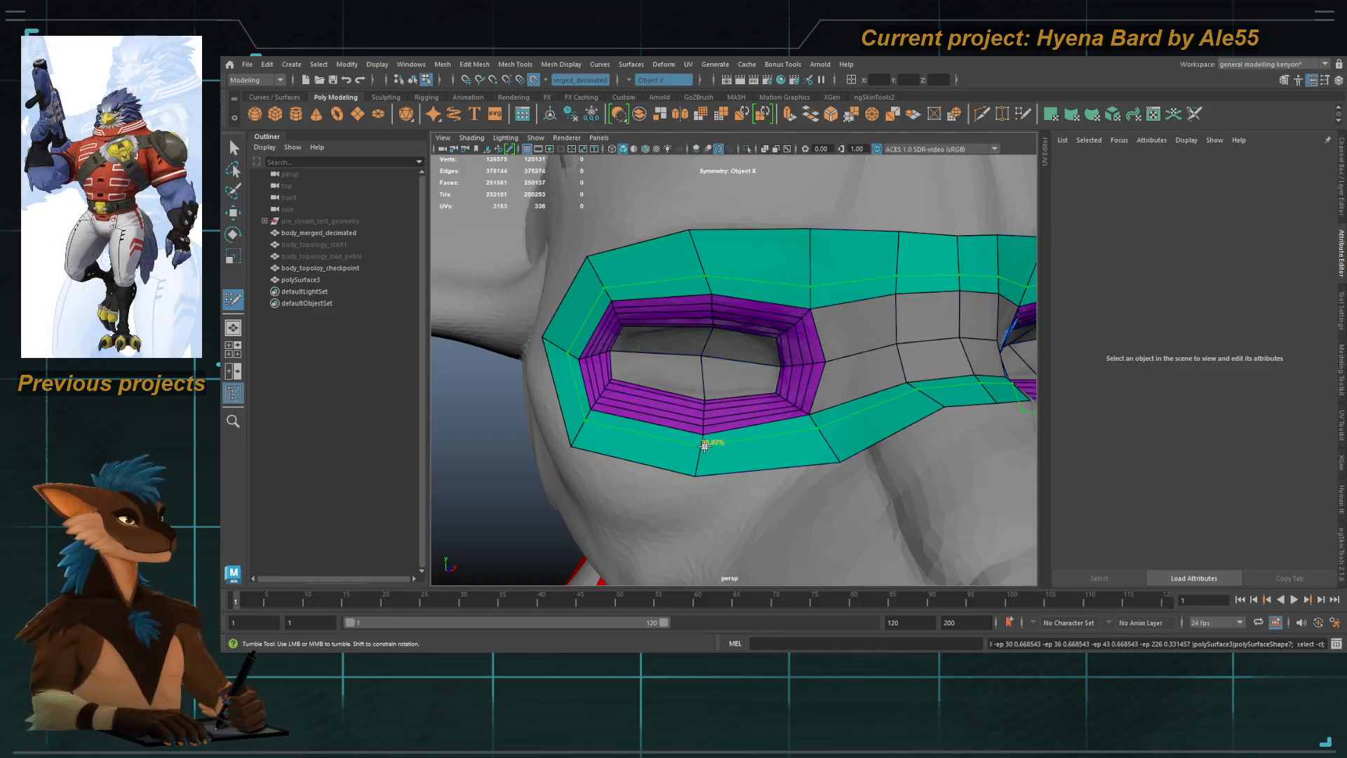
pyautogui.keyDown('alt'); pyautogui.moveTo(712, 394); pyautogui.dragTo(767, 397, button='right'); pyautogui.keyUp('alt')
pyautogui.keyDown('alt'); pyautogui.moveTo(767, 397); pyautogui.dragTo(785, 367); pyautogui.keyUp('alt')
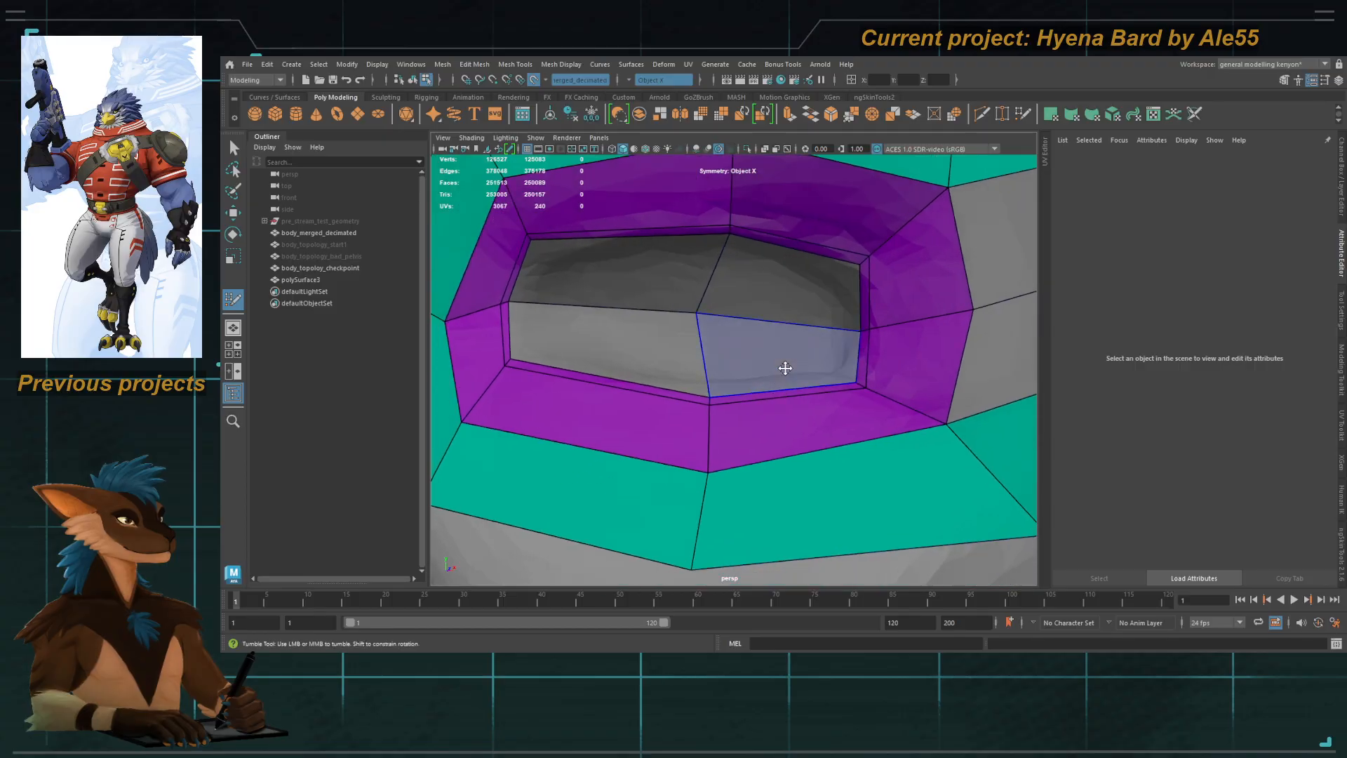
pyautogui.hotkey('ctrl', 'z')
# Step: Insert one edge loop around the middle of the purple eye loops on both eyes
pyautogui.keyDown('ctrl'); pyautogui.click(753, 218); pyautogui.keyUp('ctrl')
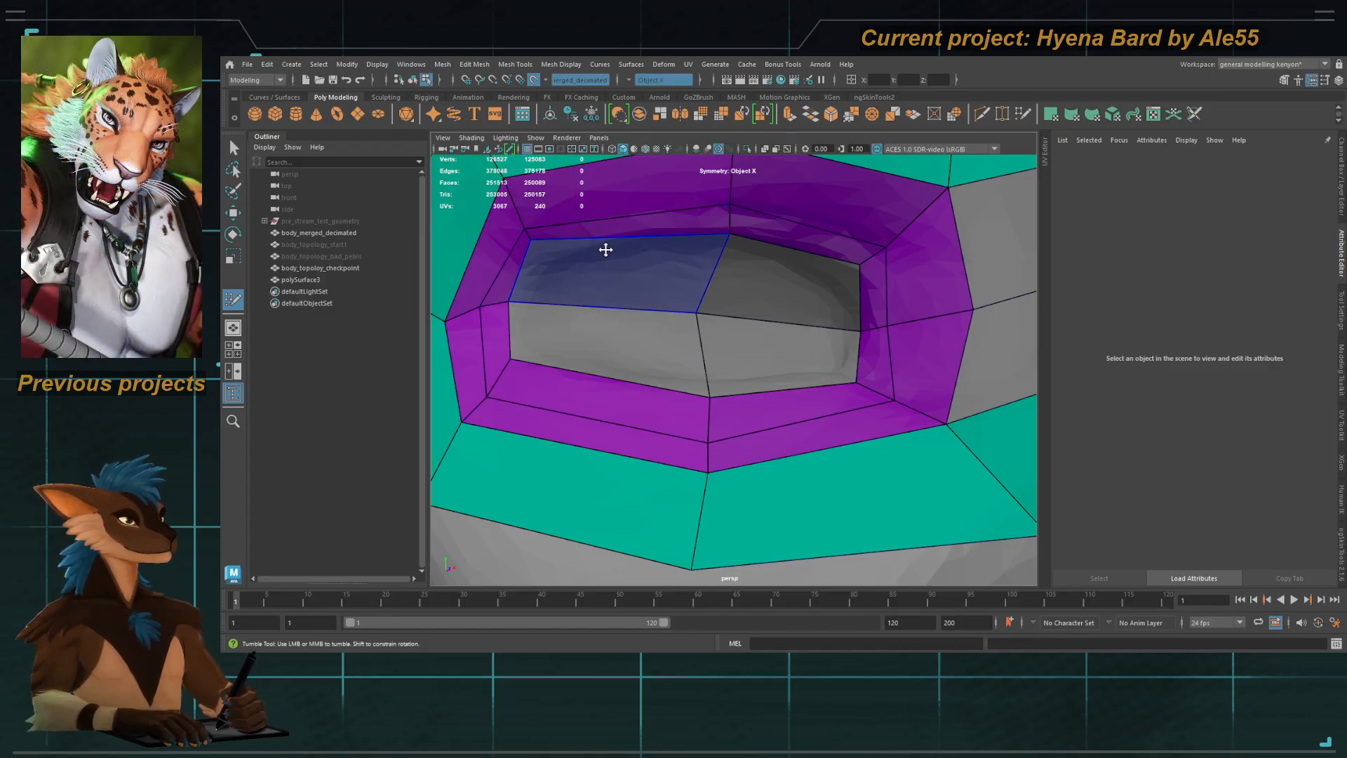
pyautogui.keyDown('alt'); pyautogui.moveTo(653, 277); pyautogui.dragTo(554, 246, button='right'); pyautogui.keyUp('alt')
pyautogui.keyDown('alt'); pyautogui.moveTo(617, 329); pyautogui.dragTo(653, 348); pyautogui.keyUp('alt')
pyautogui.keyDown('alt'); pyautogui.moveTo(761, 349); pyautogui.dragTo(692, 355, button='middle'); pyautogui.keyUp('alt')
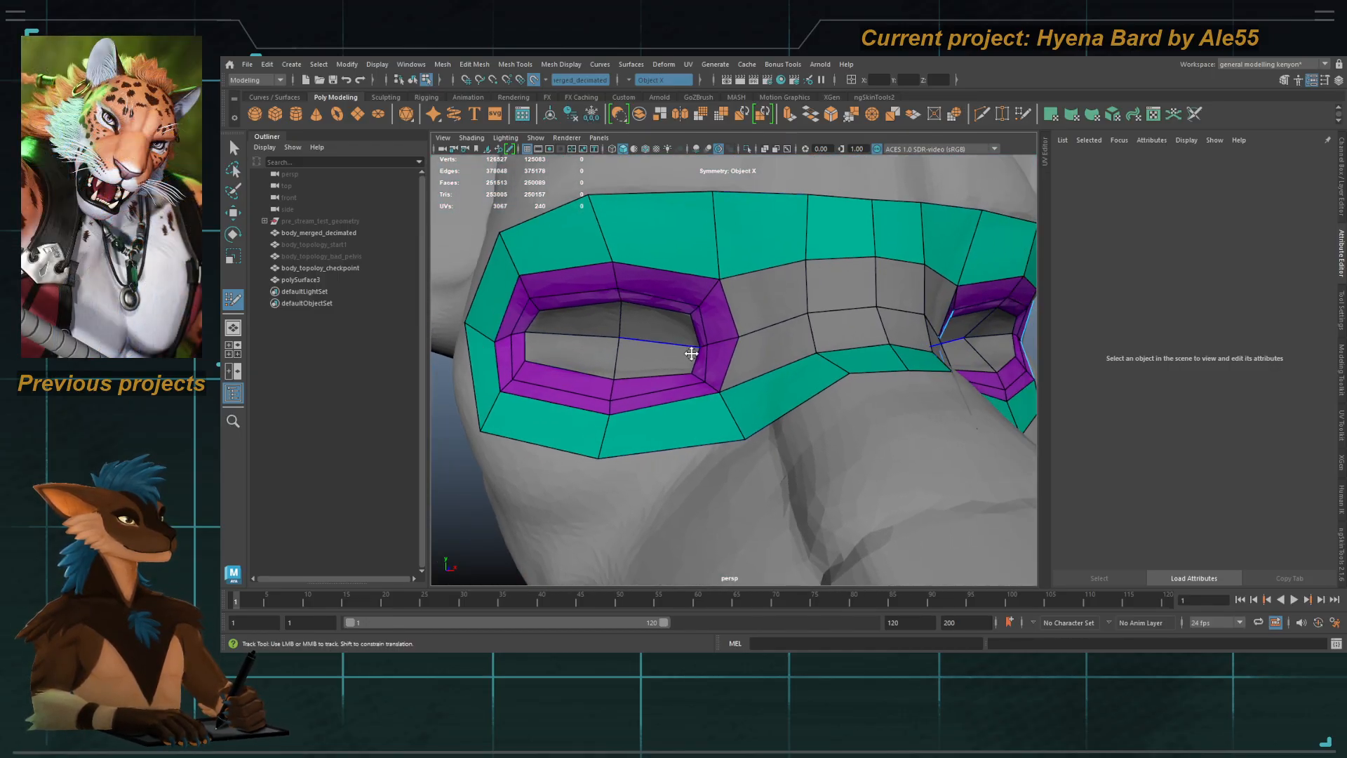
# Step: Examine the mask's fit around the eyes, nose bridge and muzzle from both sides of the head
pyautogui.keyDown('alt'); pyautogui.moveTo(701, 355); pyautogui.dragTo(684, 365); pyautogui.keyUp('alt')
pyautogui.keyDown('alt'); pyautogui.moveTo(684, 366); pyautogui.dragTo(664, 313, button='right'); pyautogui.keyUp('alt')
pyautogui.keyDown('alt'); pyautogui.moveTo(664, 313); pyautogui.dragTo(579, 386); pyautogui.keyUp('alt')
pyautogui.keyDown('alt'); pyautogui.moveTo(691, 421); pyautogui.dragTo(687, 347, button='middle'); pyautogui.keyUp('alt')
pyautogui.keyDown('alt'); pyautogui.moveTo(688, 347); pyautogui.dragTo(736, 364, button='right'); pyautogui.keyUp('alt')
pyautogui.keyDown('alt'); pyautogui.moveTo(702, 358); pyautogui.dragTo(723, 370); pyautogui.keyUp('alt')
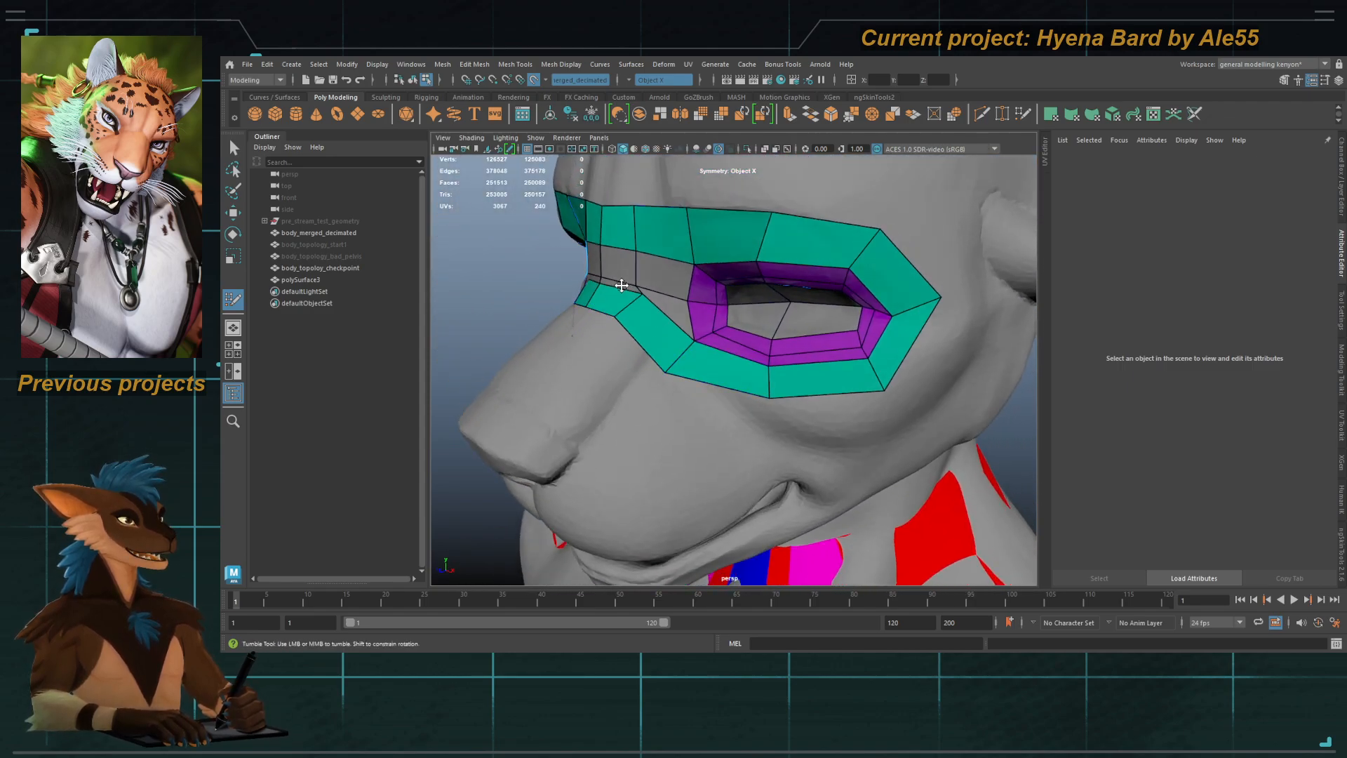
pyautogui.keyDown('alt'); pyautogui.moveTo(673, 351); pyautogui.dragTo(691, 280); pyautogui.keyUp('alt')
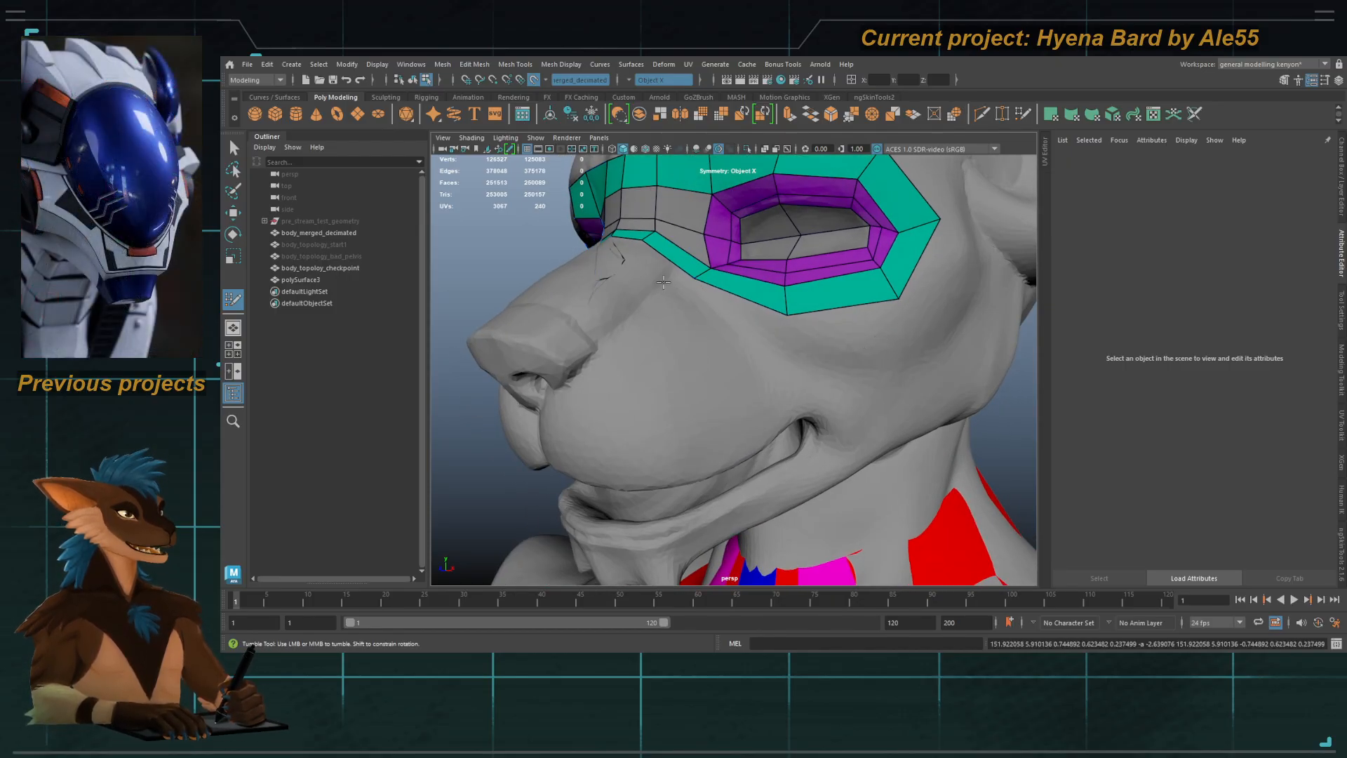
pyautogui.moveTo(777, 346)
pyautogui.keyDown('alt'); pyautogui.mouseDown()
pyautogui.moveTo(664, 296)
pyautogui.moveTo(670, 264)
pyautogui.moveTo(613, 259)
pyautogui.moveTo(630, 233)
pyautogui.mouseUp(); pyautogui.keyUp('alt')
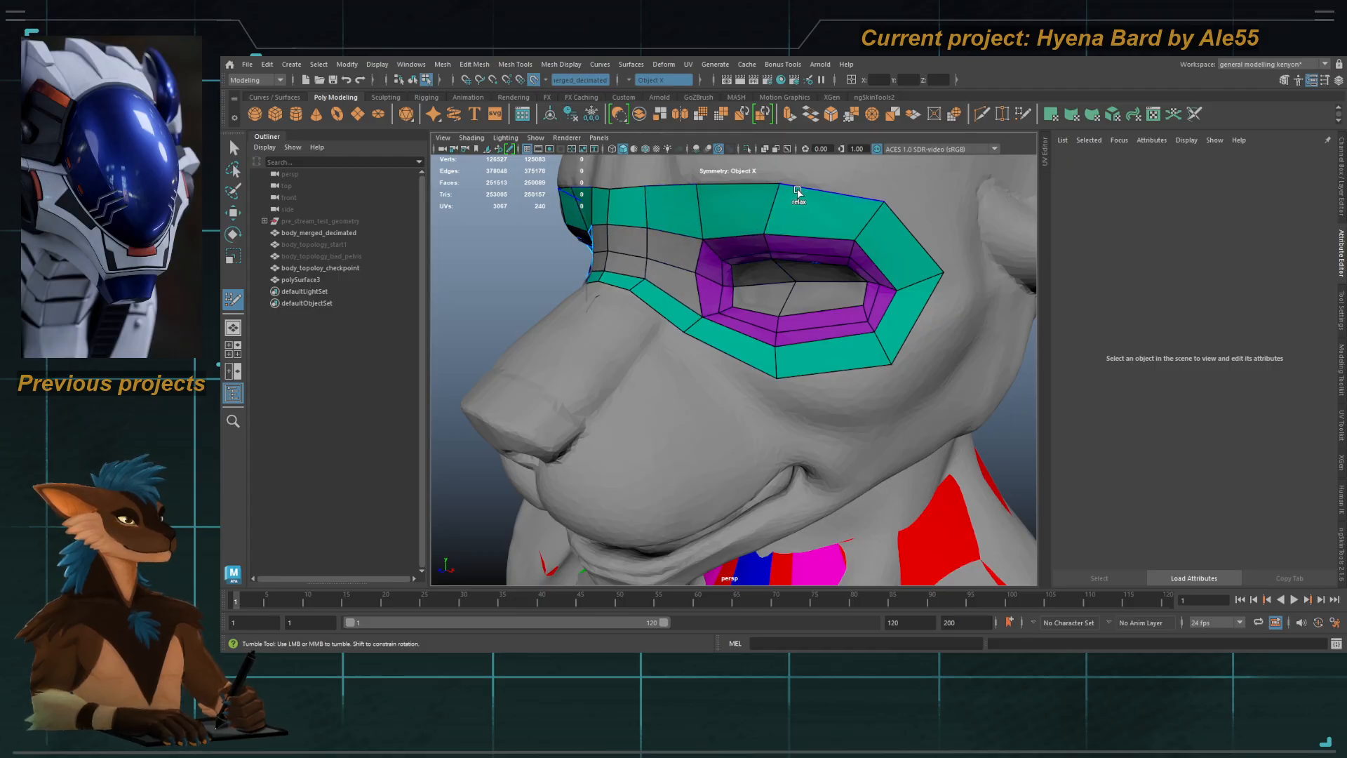
# Step: Build large mirrored quads over the bridge, nose and side of the muzzle with Quad Draw
pyautogui.keyDown('alt'); pyautogui.moveTo(798, 191); pyautogui.dragTo(666, 347); pyautogui.keyUp('alt')
pyautogui.keyDown('alt'); pyautogui.moveTo(752, 340); pyautogui.dragTo(698, 352, button='middle'); pyautogui.keyUp('alt')
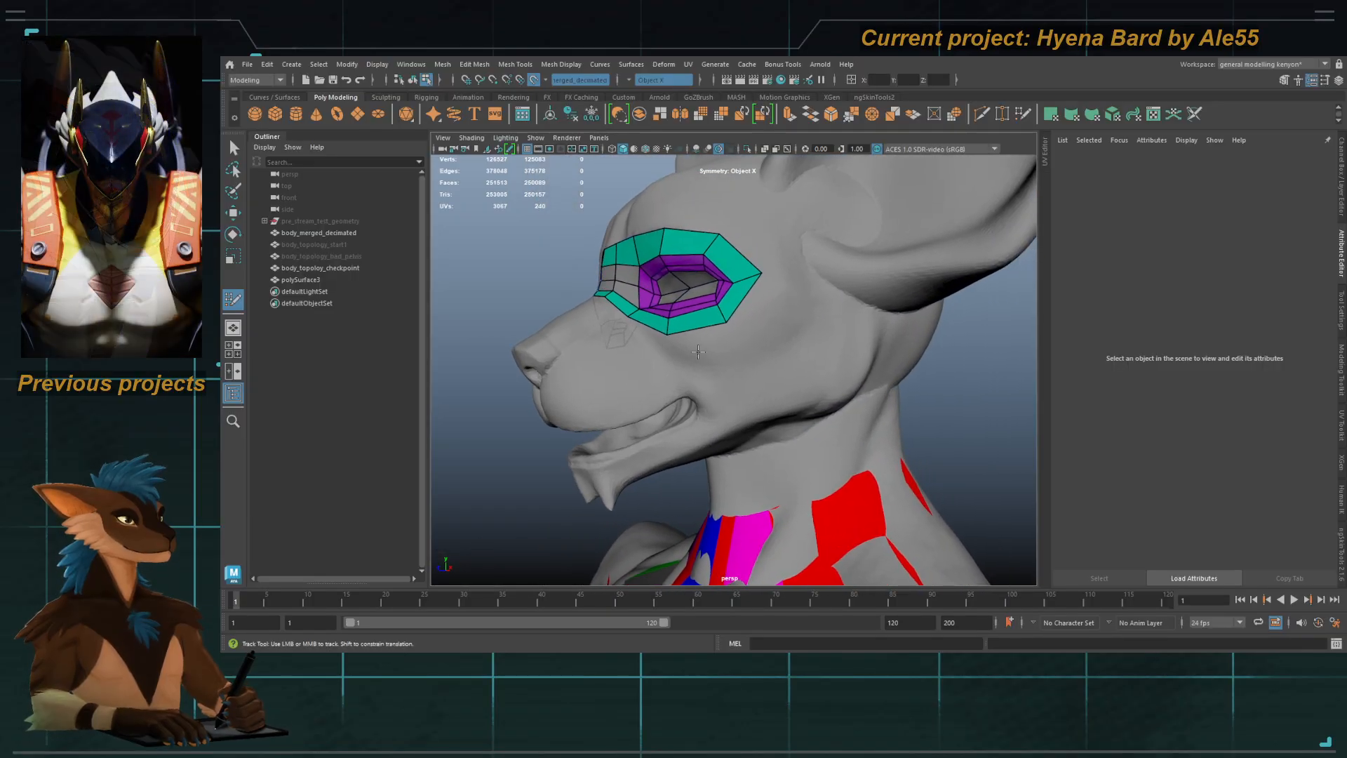
pyautogui.keyDown('alt'); pyautogui.moveTo(698, 351); pyautogui.dragTo(760, 479); pyautogui.keyUp('alt')
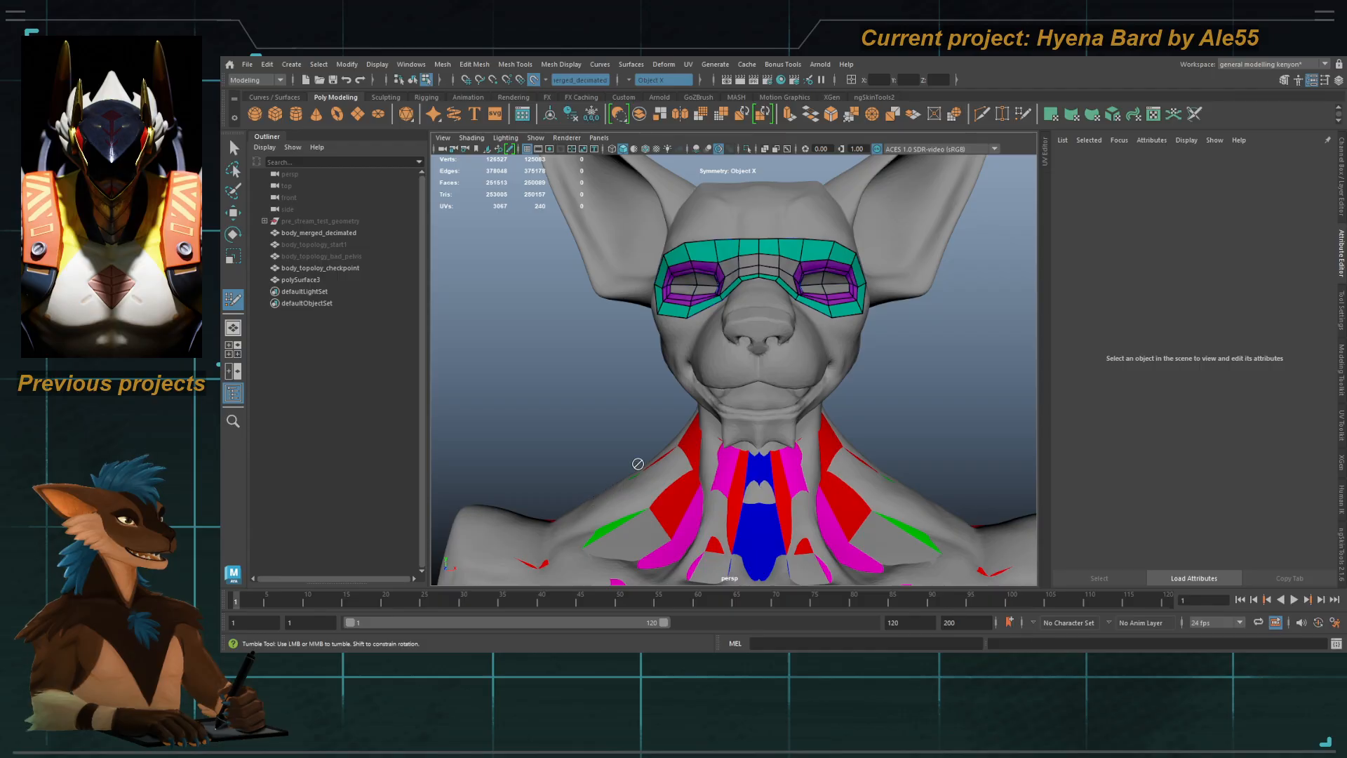
pyautogui.keyDown('alt'); pyautogui.moveTo(721, 359); pyautogui.dragTo(689, 355); pyautogui.keyUp('alt')
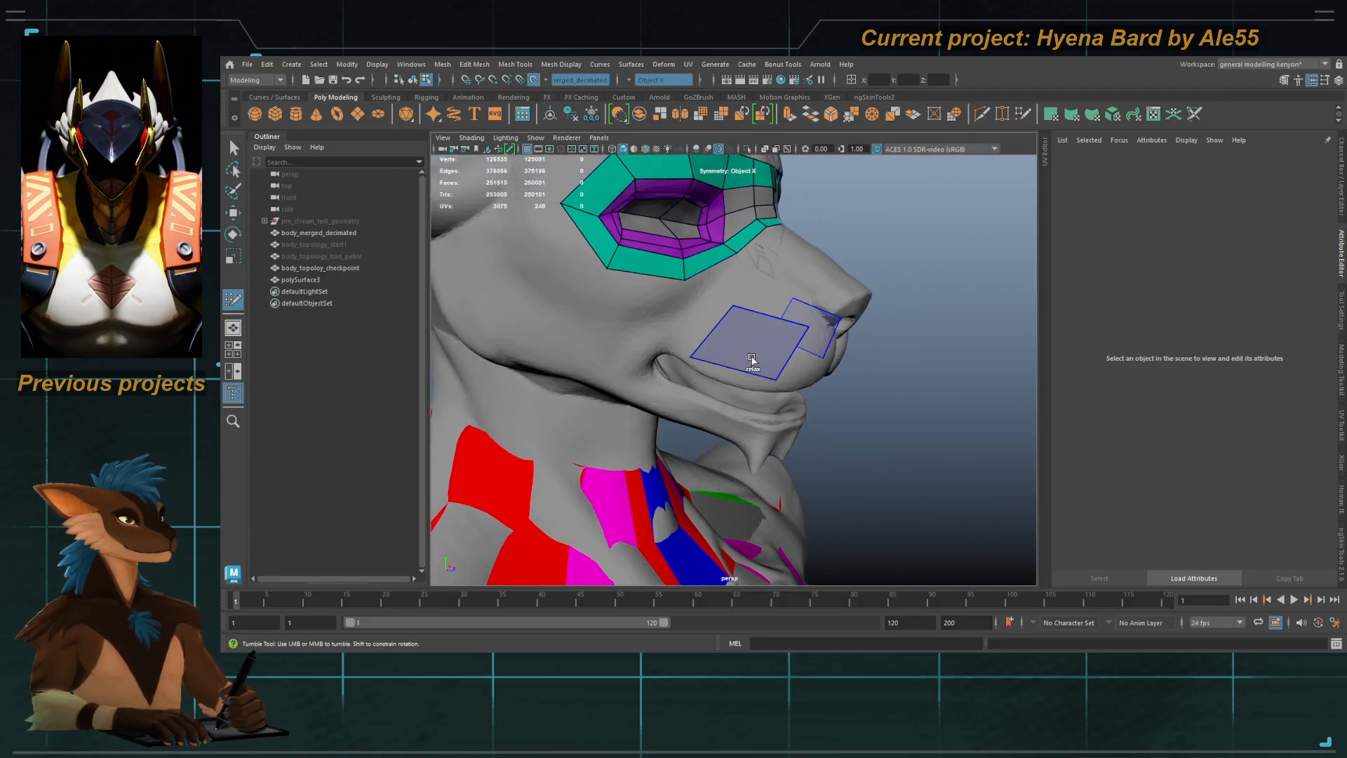
pyautogui.keyDown('alt'); pyautogui.moveTo(762, 294); pyautogui.dragTo(696, 329); pyautogui.keyUp('alt')
pyautogui.keyDown('shift'); pyautogui.click(753, 294); pyautogui.keyUp('shift')
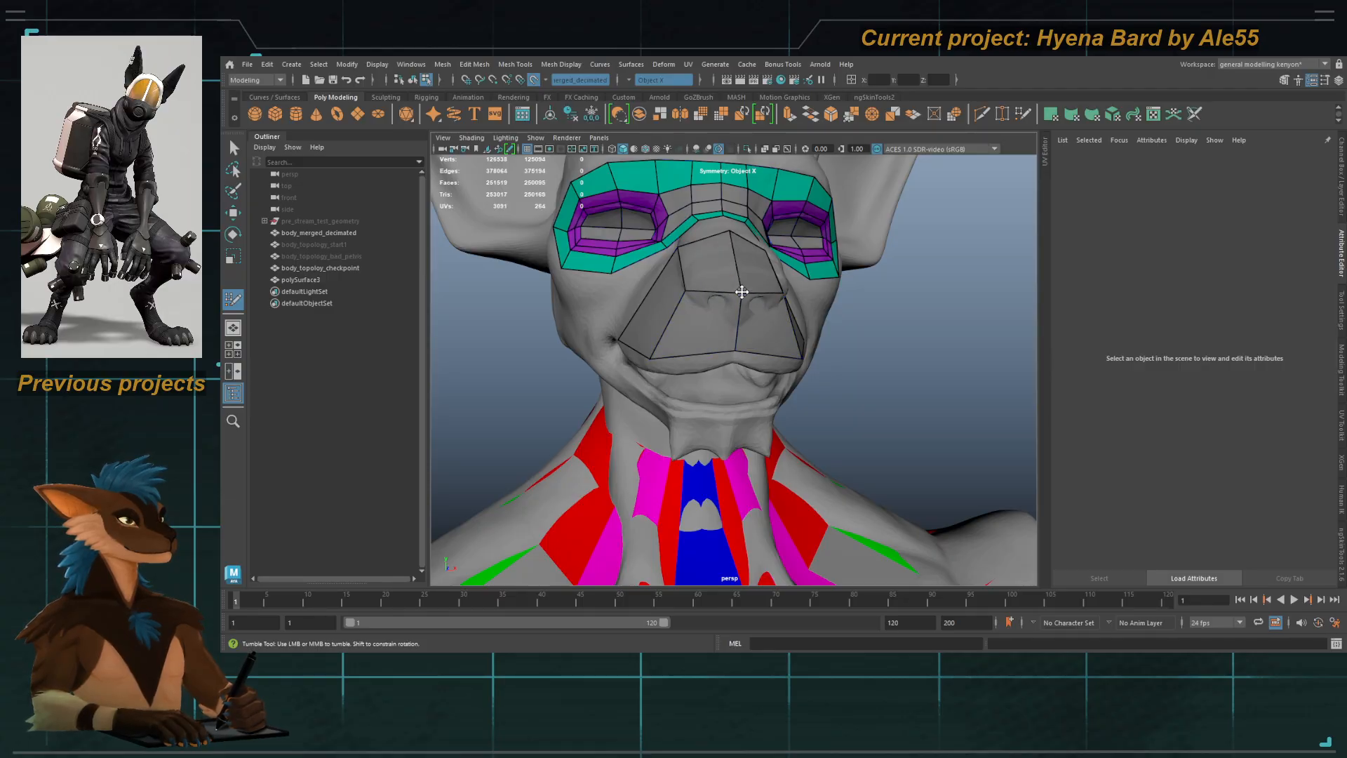
# Step: Build mirrored quads along the side and underside of the lower jaw and around the chin
pyautogui.keyDown('alt'); pyautogui.moveTo(740, 285); pyautogui.dragTo(648, 351); pyautogui.keyUp('alt')
pyautogui.keyDown('alt'); pyautogui.moveTo(648, 351); pyautogui.dragTo(700, 394, button='right'); pyautogui.keyUp('alt')
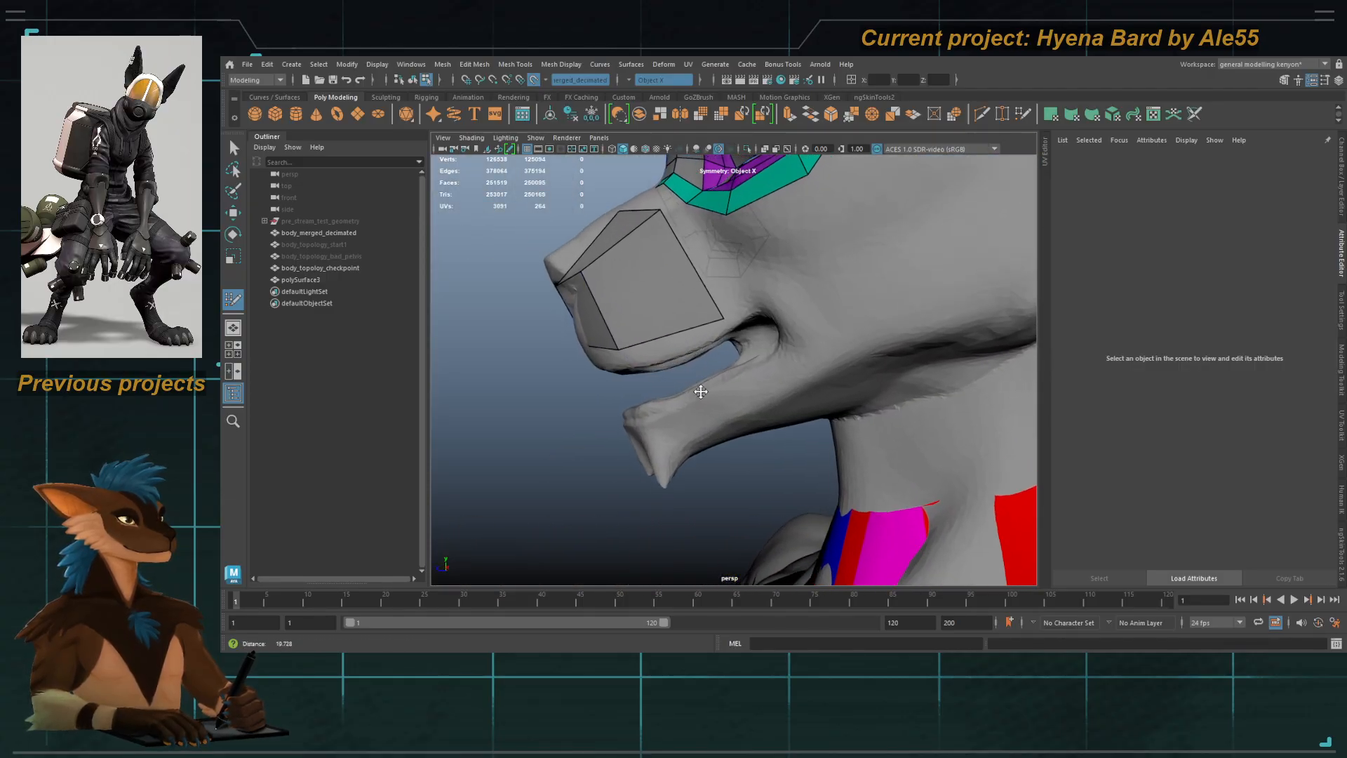
pyautogui.moveTo(701, 393)
pyautogui.keyDown('alt'); pyautogui.mouseDown()
pyautogui.moveTo(643, 280)
pyautogui.moveTo(692, 301)
pyautogui.moveTo(673, 302)
pyautogui.moveTo(700, 452)
pyautogui.moveTo(805, 469)
pyautogui.moveTo(776, 420)
pyautogui.moveTo(807, 416)
pyautogui.moveTo(746, 452)
pyautogui.moveTo(766, 420)
pyautogui.moveTo(749, 407)
pyautogui.moveTo(760, 397)
pyautogui.moveTo(800, 415)
pyautogui.mouseUp(); pyautogui.keyUp('alt')
pyautogui.click(799, 457)
pyautogui.click(726, 508)
pyautogui.keyDown('shift'); pyautogui.click(758, 451); pyautogui.keyUp('shift')
pyautogui.keyDown('shift'); pyautogui.click(784, 435); pyautogui.keyUp('shift')
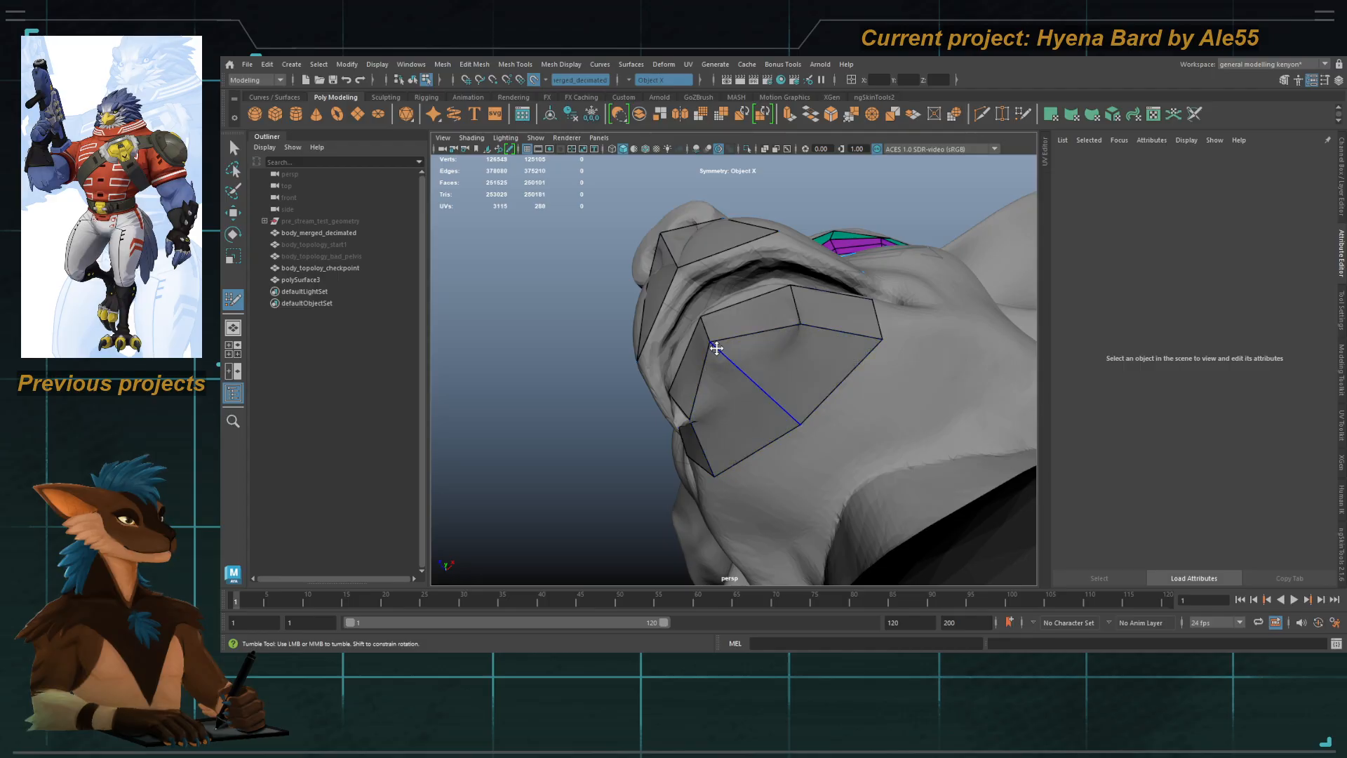
# Step: Insert mirrored edge loops beside the centerline on the muzzle and the chin
pyautogui.moveTo(758, 339)
pyautogui.keyDown('alt'); pyautogui.mouseDown()
pyautogui.moveTo(721, 331)
pyautogui.moveTo(746, 314)
pyautogui.moveTo(763, 358)
pyautogui.moveTo(765, 337)
pyautogui.mouseUp(); pyautogui.keyUp('alt')
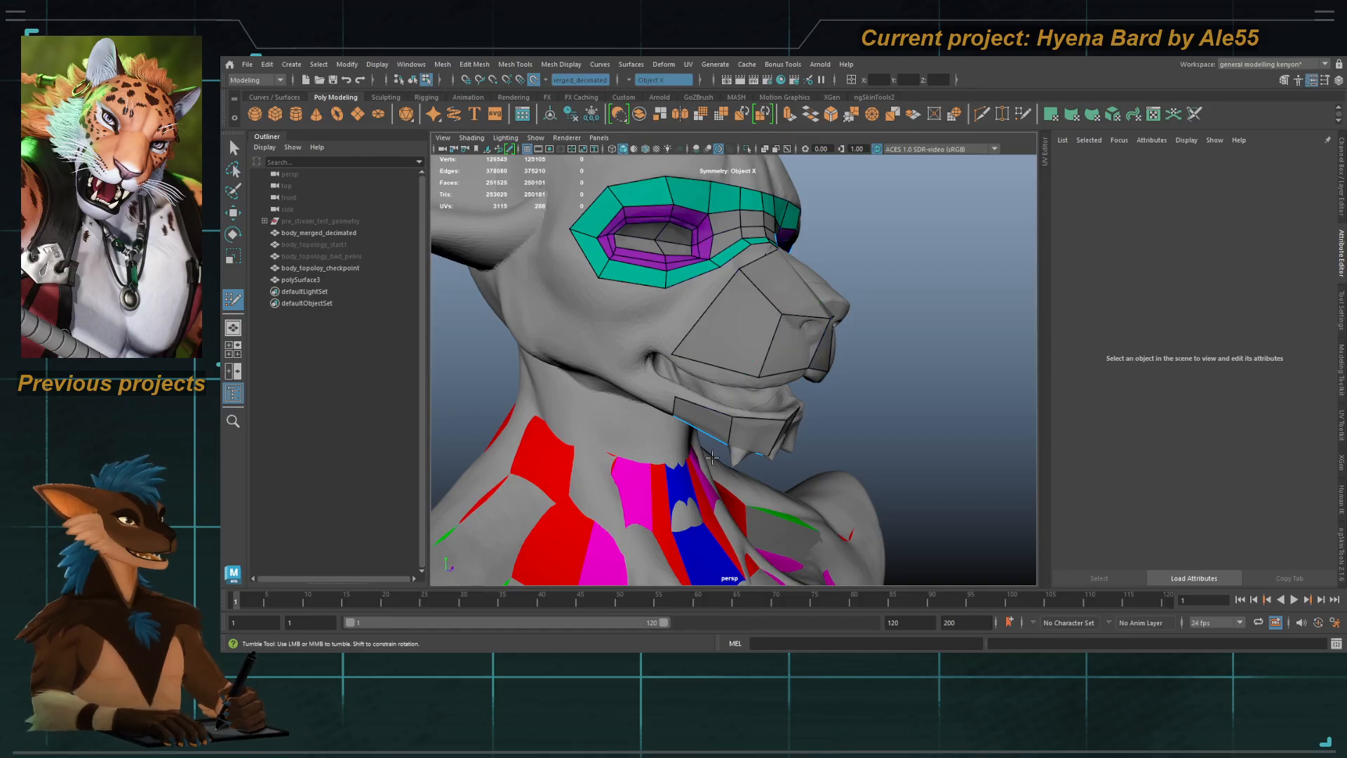
pyautogui.moveTo(765, 512)
pyautogui.keyDown('alt'); pyautogui.mouseDown()
pyautogui.moveTo(749, 439)
pyautogui.moveTo(754, 328)
pyautogui.mouseUp(); pyautogui.keyUp('alt')
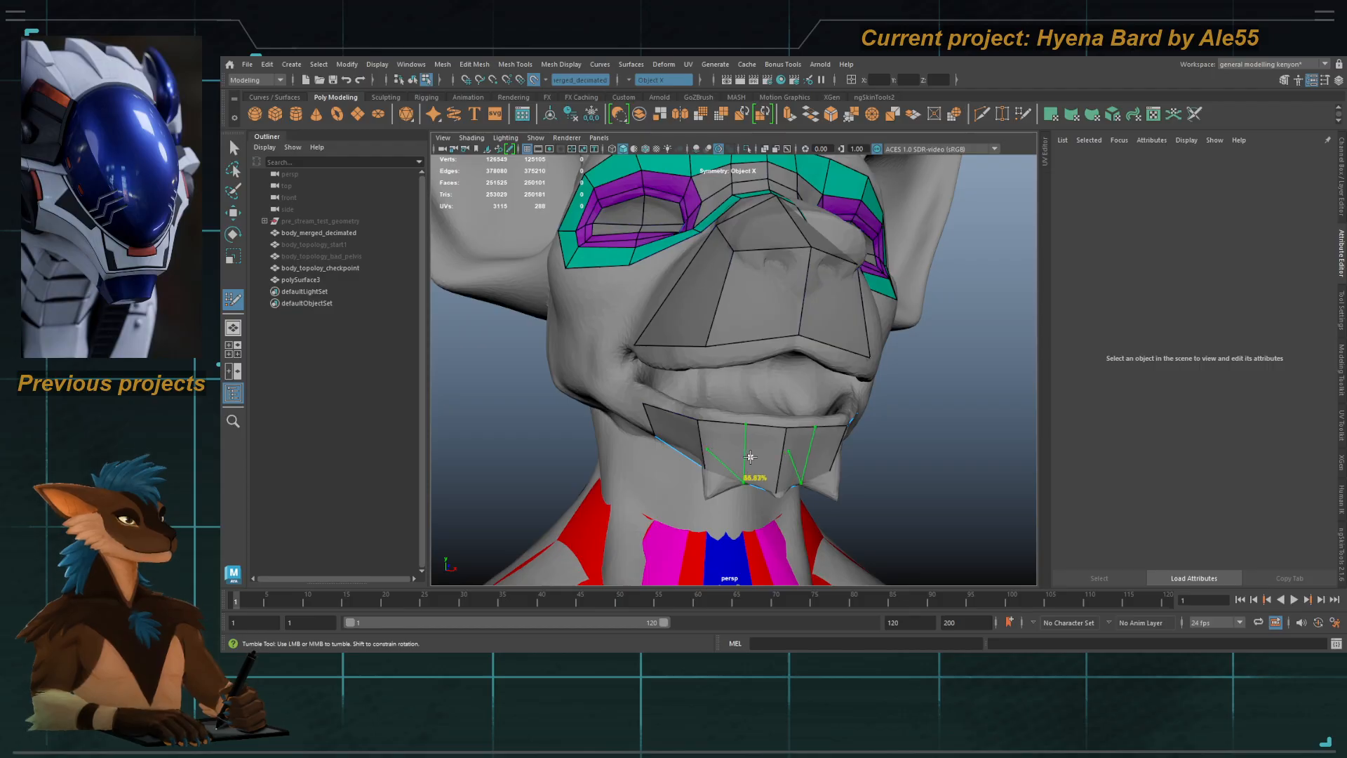
pyautogui.keyDown('alt'); pyautogui.moveTo(745, 466); pyautogui.dragTo(709, 304); pyautogui.keyUp('alt')
pyautogui.keyDown('alt'); pyautogui.moveTo(709, 304); pyautogui.dragTo(736, 425, button='right'); pyautogui.keyUp('alt')
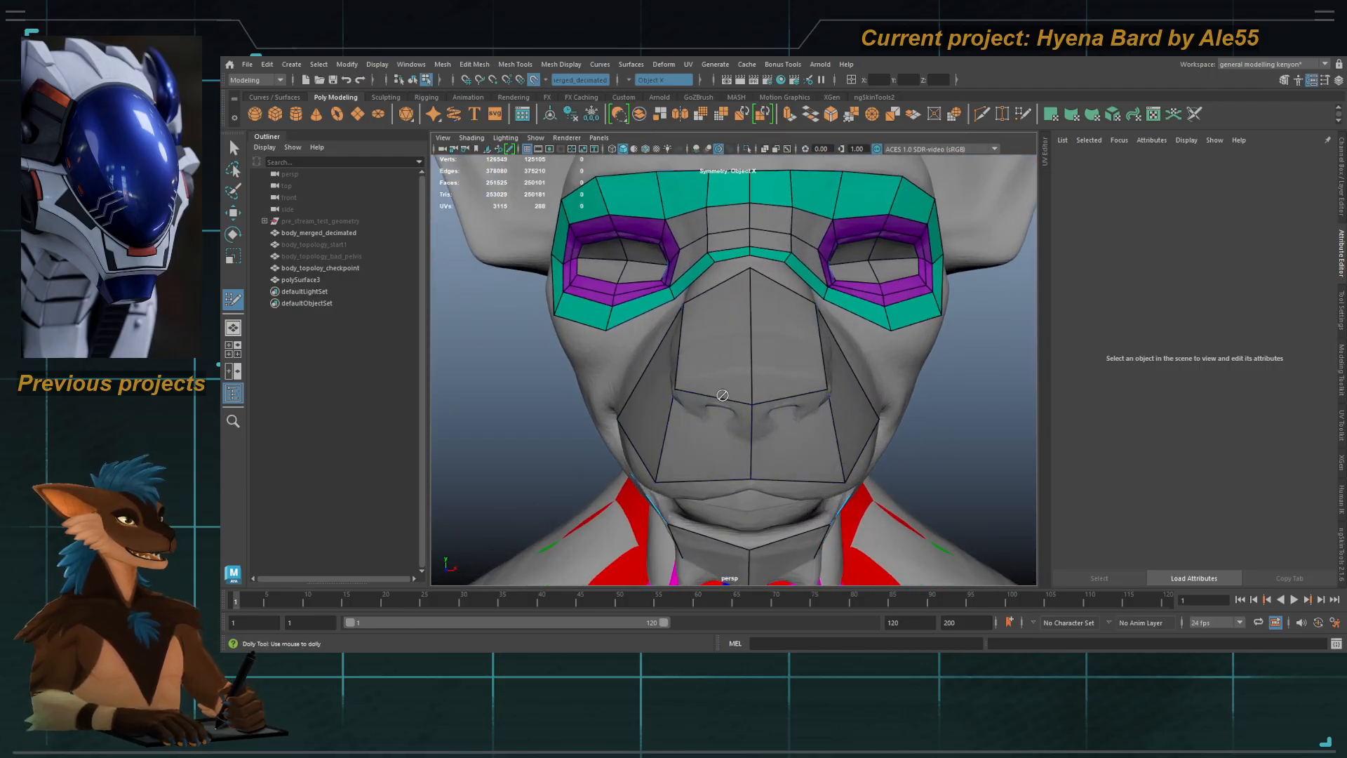
pyautogui.keyDown('ctrl'); pyautogui.click(721, 370); pyautogui.keyUp('ctrl')
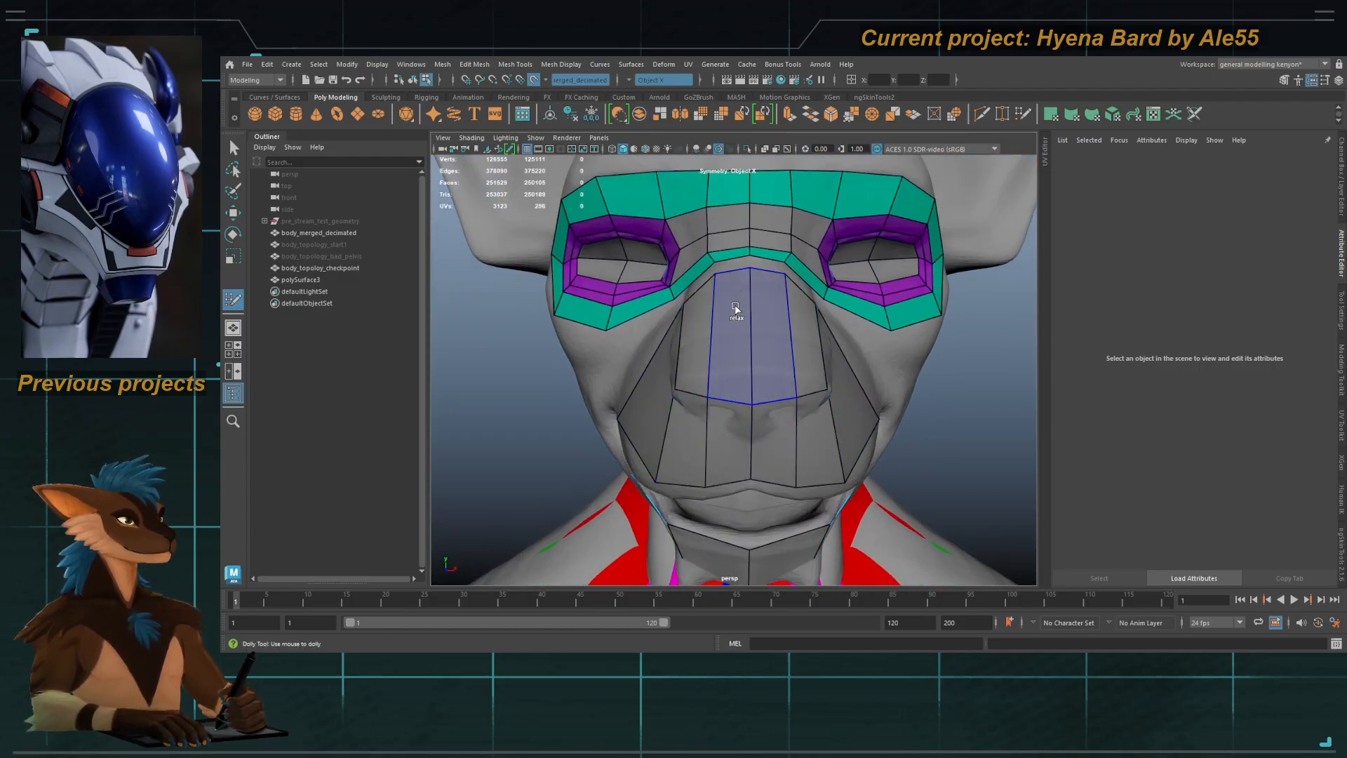
pyautogui.keyDown('alt'); pyautogui.moveTo(735, 308); pyautogui.dragTo(726, 506); pyautogui.keyUp('alt')
# Step: Leave Quad Draw and isolate the head retopology mesh from the sculpt
pyautogui.press('q')
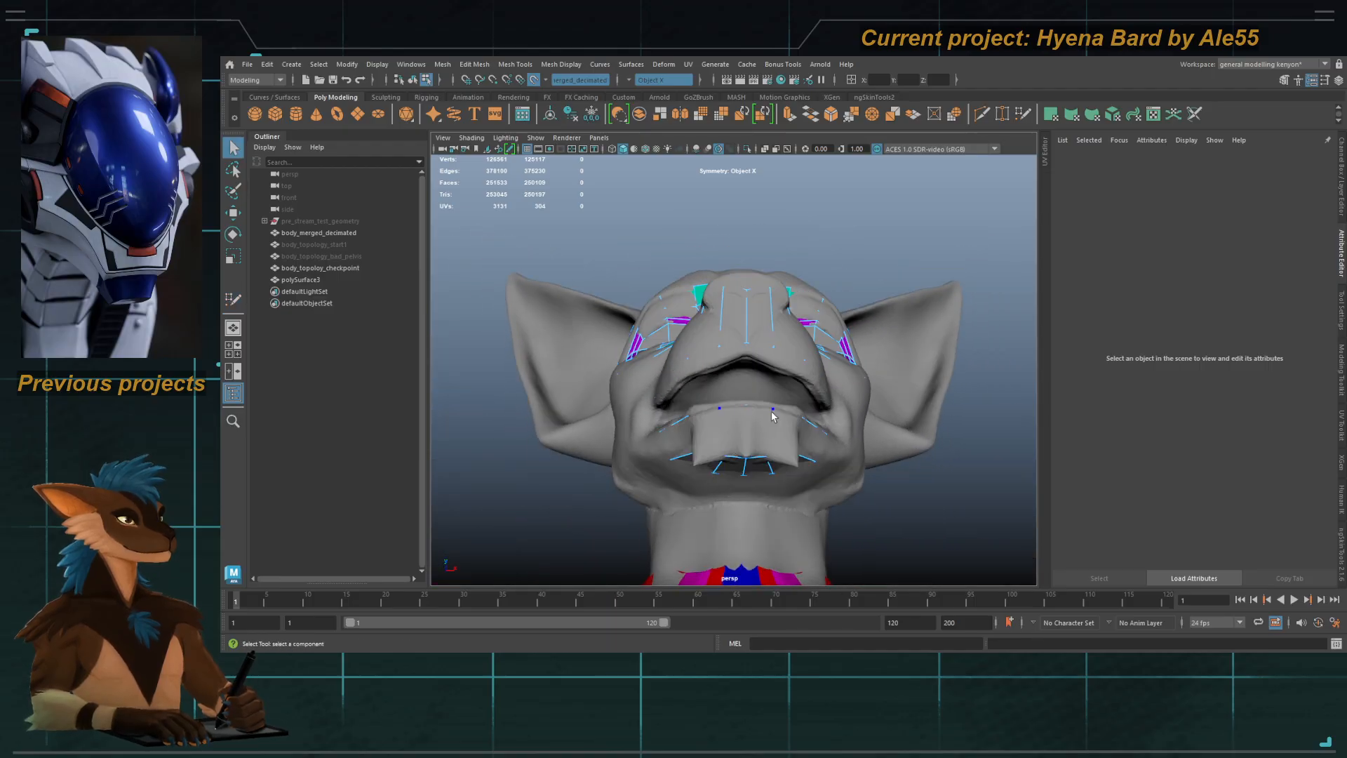
pyautogui.click(748, 400)
pyautogui.moveTo(744, 393)
pyautogui.keyDown('alt'); pyautogui.mouseDown()
pyautogui.moveTo(723, 207)
pyautogui.moveTo(756, 297)
pyautogui.mouseUp(); pyautogui.keyUp('alt')
pyautogui.click(748, 149)
# Step: Assign the blue material to the central strip of faces on the chin, the muzzle and between the eyes
pyautogui.moveTo(730, 451); pyautogui.dragTo(731, 491, button='right')
pyautogui.click(741, 396)
pyautogui.keyDown('shift'); pyautogui.click(743, 445); pyautogui.keyUp('shift')
pyautogui.keyDown('alt'); pyautogui.moveTo(743, 445); pyautogui.dragTo(727, 415); pyautogui.keyUp('alt')
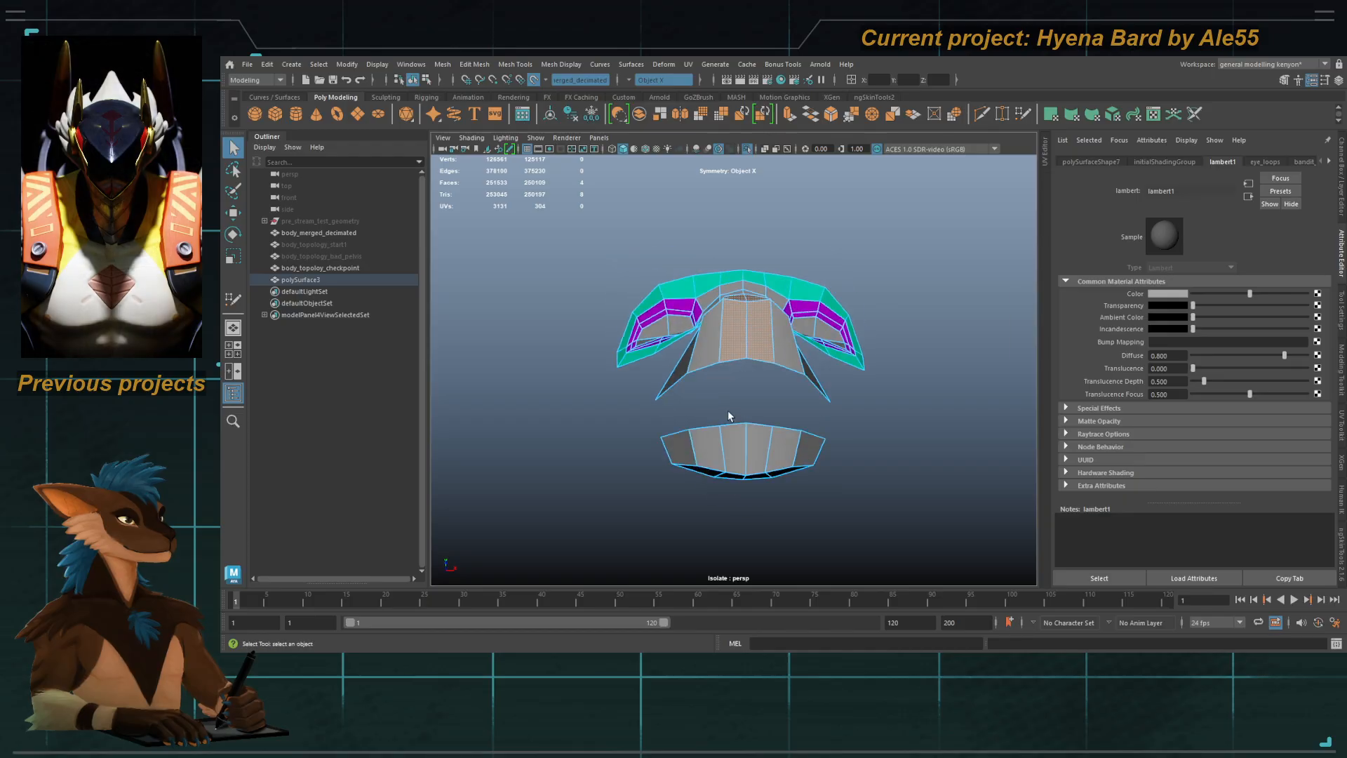
pyautogui.keyDown('alt'); pyautogui.moveTo(725, 484); pyautogui.dragTo(732, 410); pyautogui.keyUp('alt')
pyautogui.keyDown('shift'); pyautogui.click(733, 410); pyautogui.keyUp('shift')
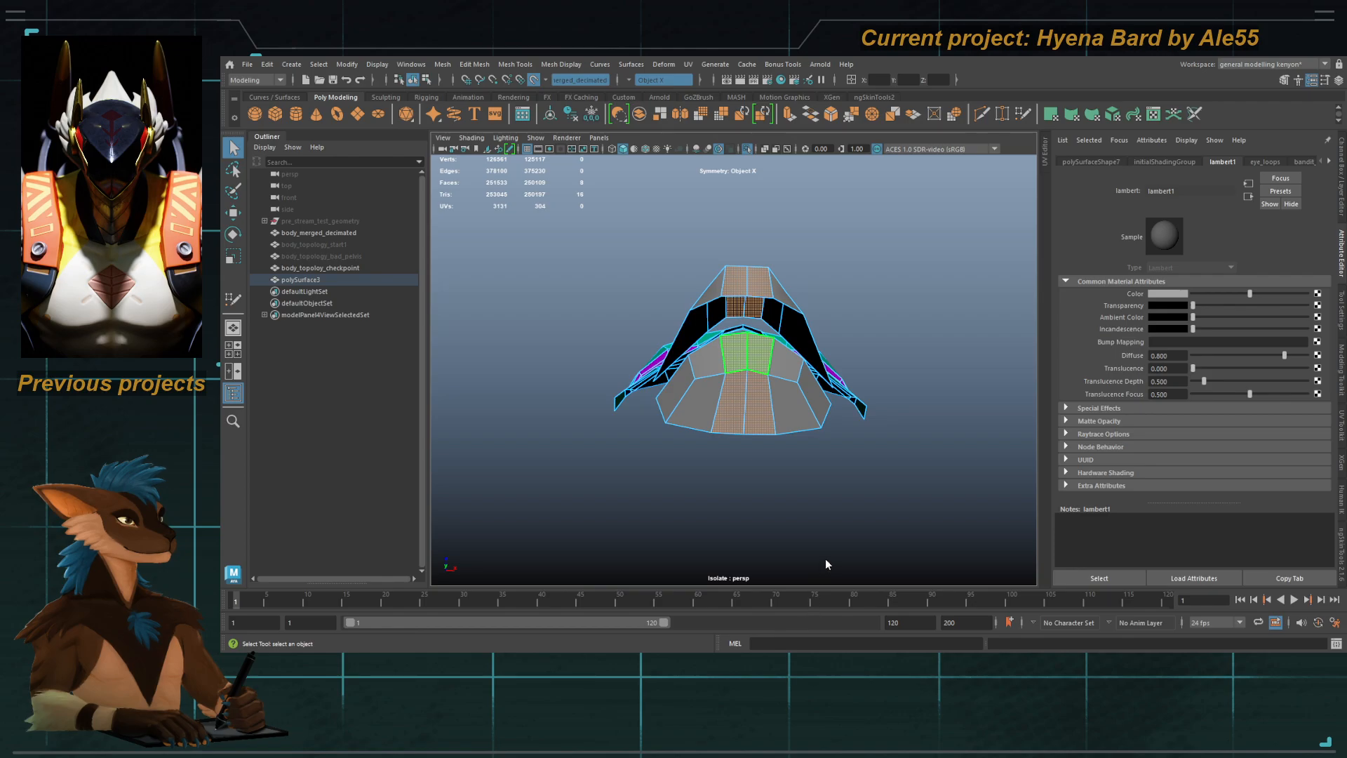
pyautogui.moveTo(835, 532); pyautogui.dragTo(912, 364, button='right')
pyautogui.keyDown('alt'); pyautogui.moveTo(891, 266); pyautogui.dragTo(845, 383); pyautogui.keyUp('alt')
pyautogui.click(745, 351)
pyautogui.moveTo(740, 295); pyautogui.dragTo(806, 229, button='right')
pyautogui.click(736, 297)
pyautogui.keyDown('shift'); pyautogui.click(736, 288); pyautogui.keyUp('shift')
pyautogui.press('g')
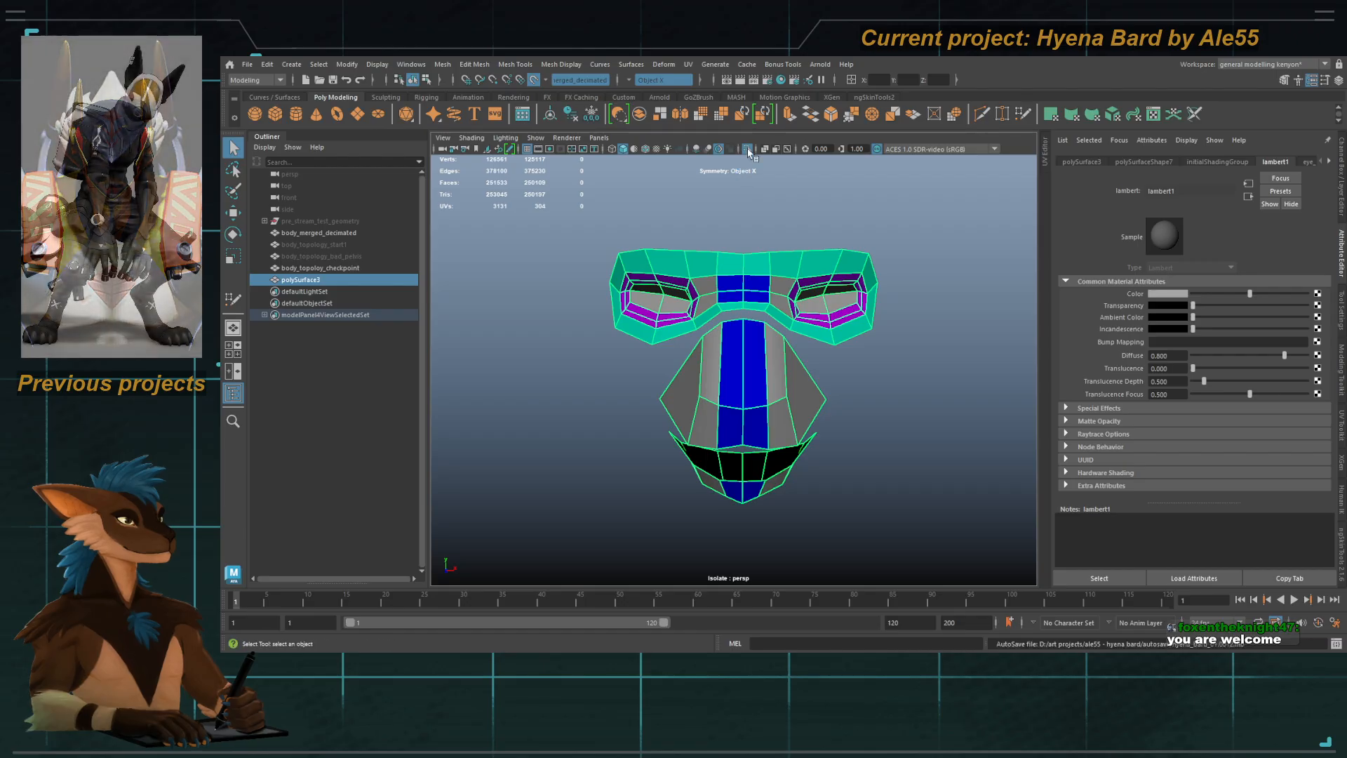
# Step: Bring the hidden sculpt back into view and resume Quad Draw at the side of the muzzle
pyautogui.click(748, 150)
pyautogui.keyDown('alt'); pyautogui.moveTo(673, 270); pyautogui.dragTo(598, 286, button='right'); pyautogui.keyUp('alt')
pyautogui.keyDown('alt'); pyautogui.moveTo(598, 285); pyautogui.dragTo(571, 295); pyautogui.keyUp('alt')
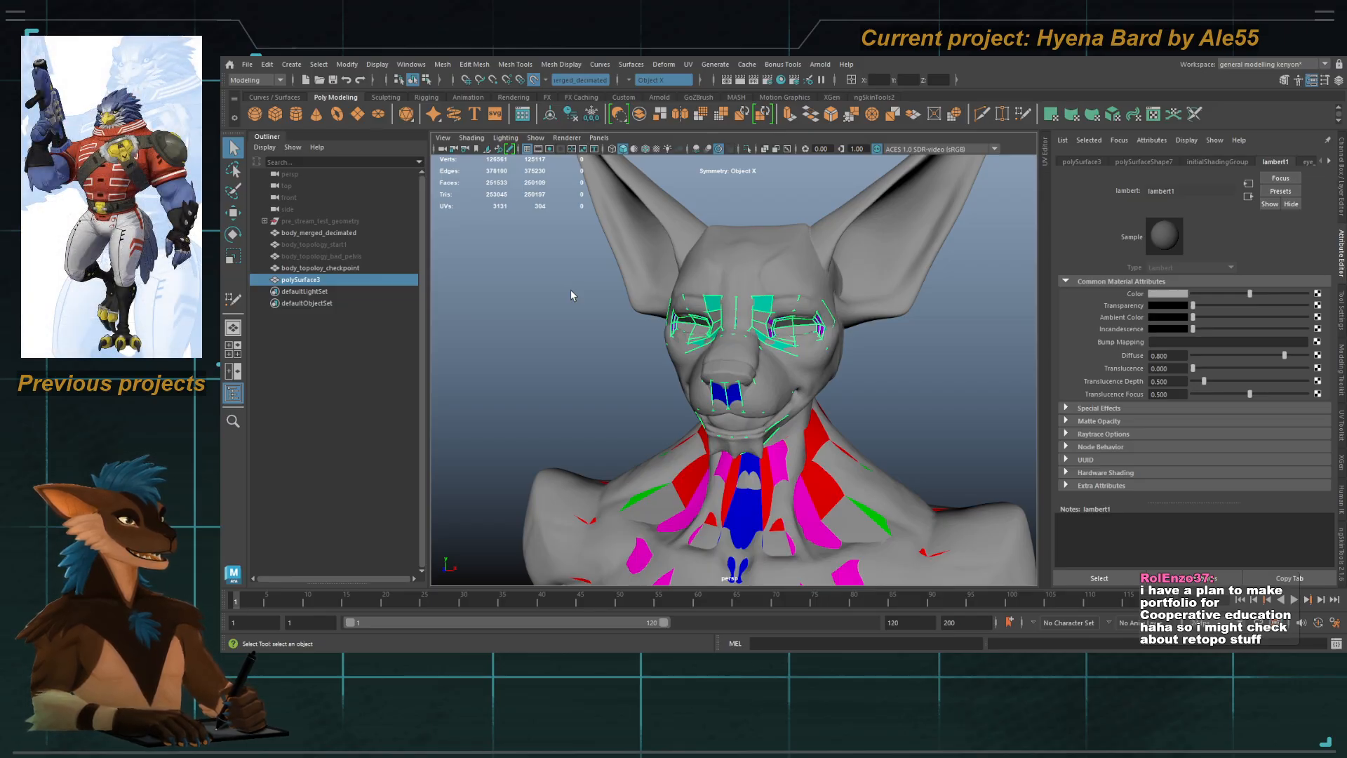
pyautogui.moveTo(705, 293)
pyautogui.keyDown('alt'); pyautogui.mouseDown()
pyautogui.moveTo(770, 287)
pyautogui.moveTo(779, 312)
pyautogui.moveTo(807, 323)
pyautogui.moveTo(774, 339)
pyautogui.moveTo(711, 340)
pyautogui.moveTo(869, 340)
pyautogui.moveTo(812, 345)
pyautogui.moveTo(841, 358)
pyautogui.mouseUp(); pyautogui.keyUp('alt')
pyautogui.press('y')
pyautogui.keyDown('alt'); pyautogui.moveTo(786, 386); pyautogui.dragTo(812, 407, button='right'); pyautogui.keyUp('alt')
pyautogui.keyDown('alt'); pyautogui.moveTo(812, 407); pyautogui.dragTo(784, 405); pyautogui.keyUp('alt')
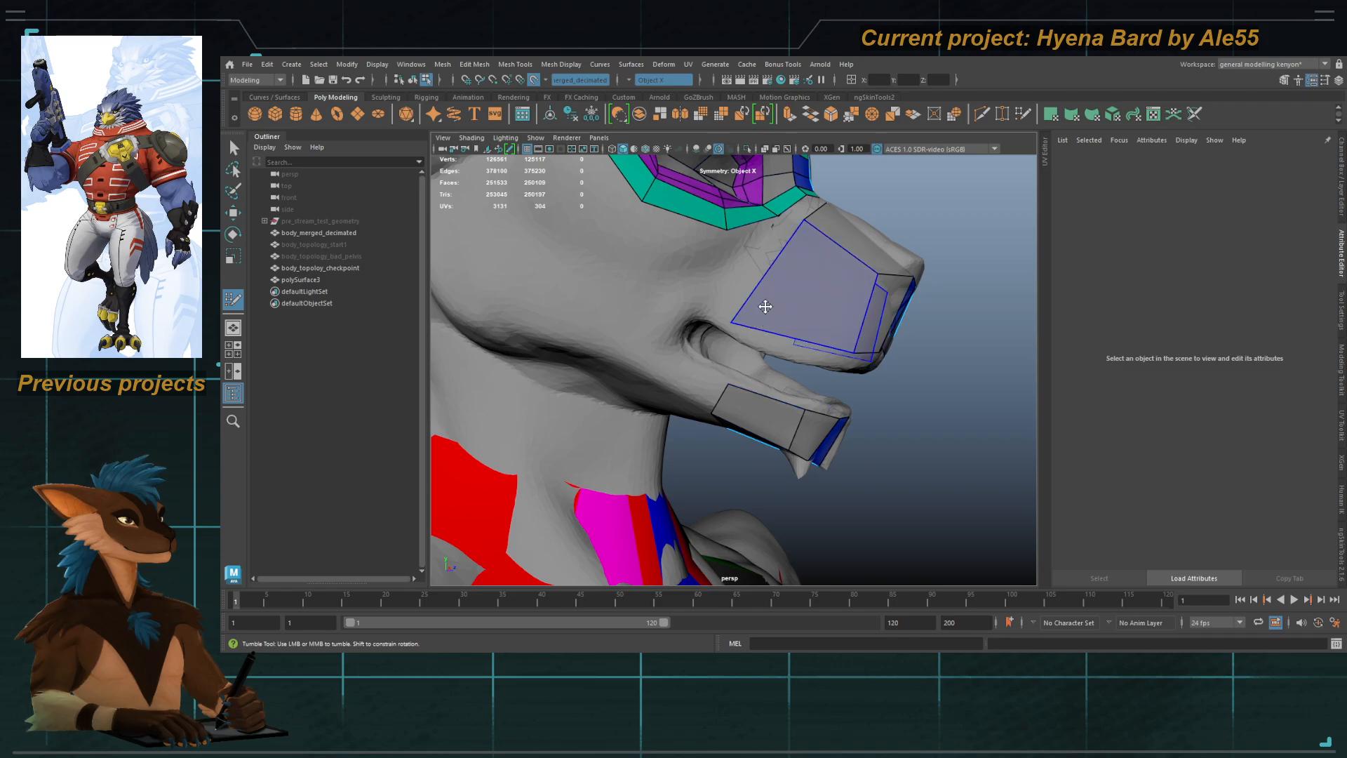
# Step: Insert an edge loop along the muzzle's side and build quads around the mouth corner that join the muzzle to the lower jaw
pyautogui.keyDown('ctrl'); pyautogui.click(772, 291); pyautogui.keyUp('ctrl')
pyautogui.click(682, 277)
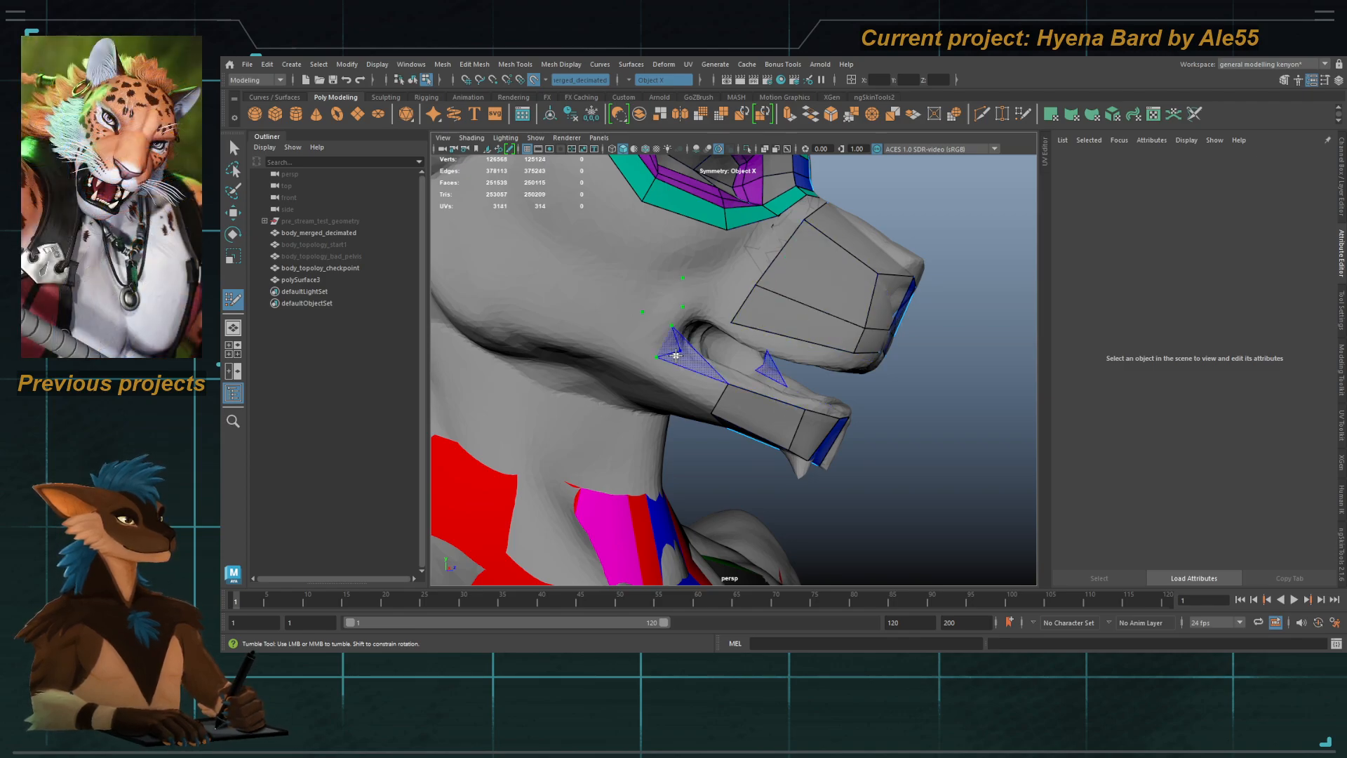
pyautogui.keyDown('shift'); pyautogui.click(665, 304); pyautogui.keyUp('shift')
pyautogui.keyDown('shift'); pyautogui.click(704, 297); pyautogui.keyUp('shift')
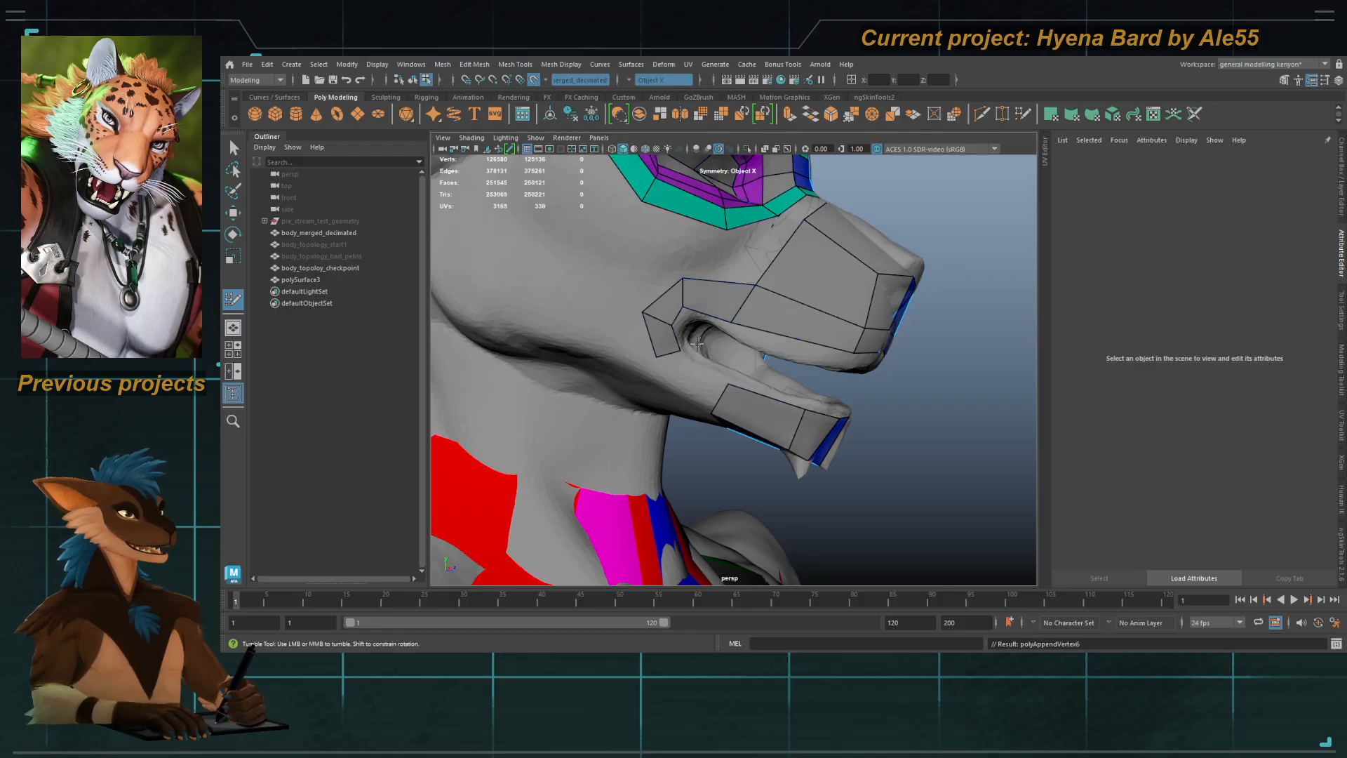
pyautogui.keyDown('alt'); pyautogui.moveTo(705, 309); pyautogui.dragTo(785, 386, button='right'); pyautogui.keyUp('alt')
pyautogui.keyDown('shift'); pyautogui.click(658, 359); pyautogui.keyUp('shift')
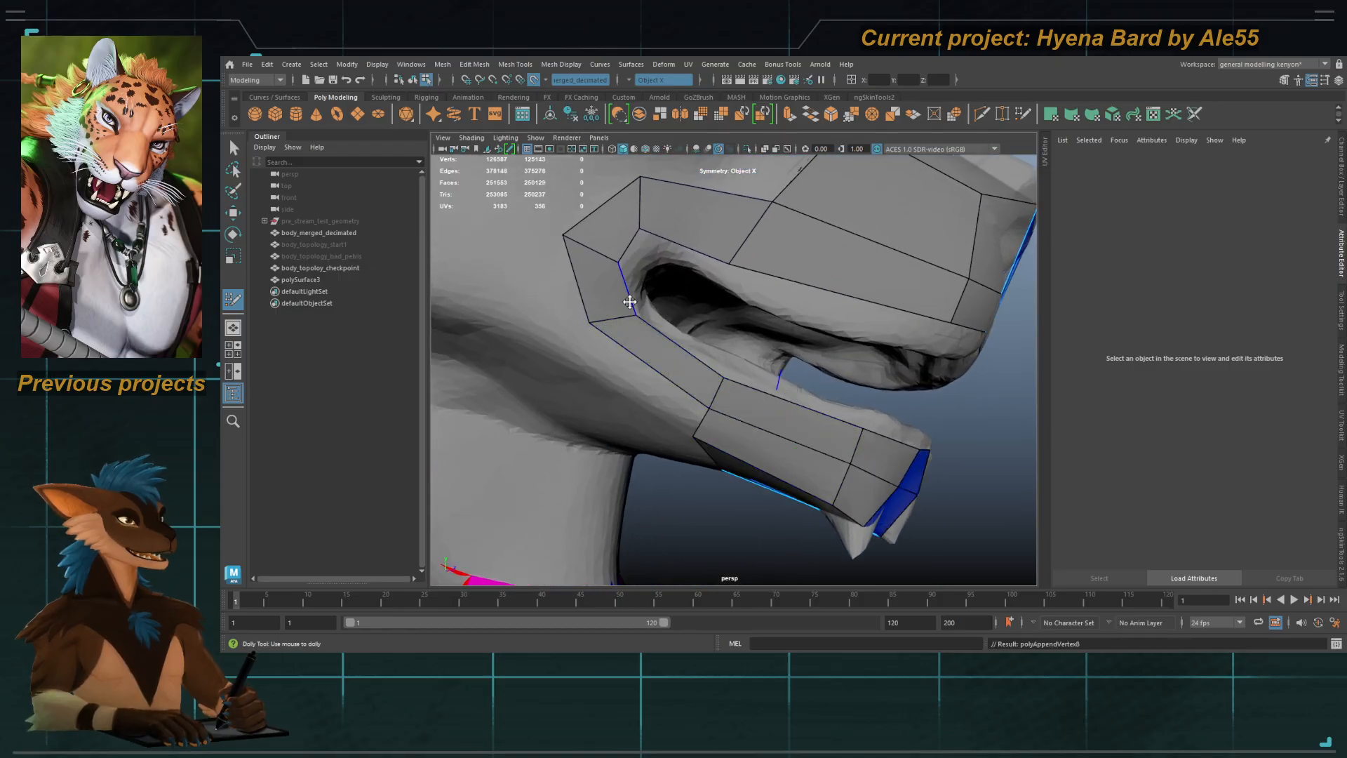
pyautogui.moveTo(645, 231); pyautogui.dragTo(659, 247)
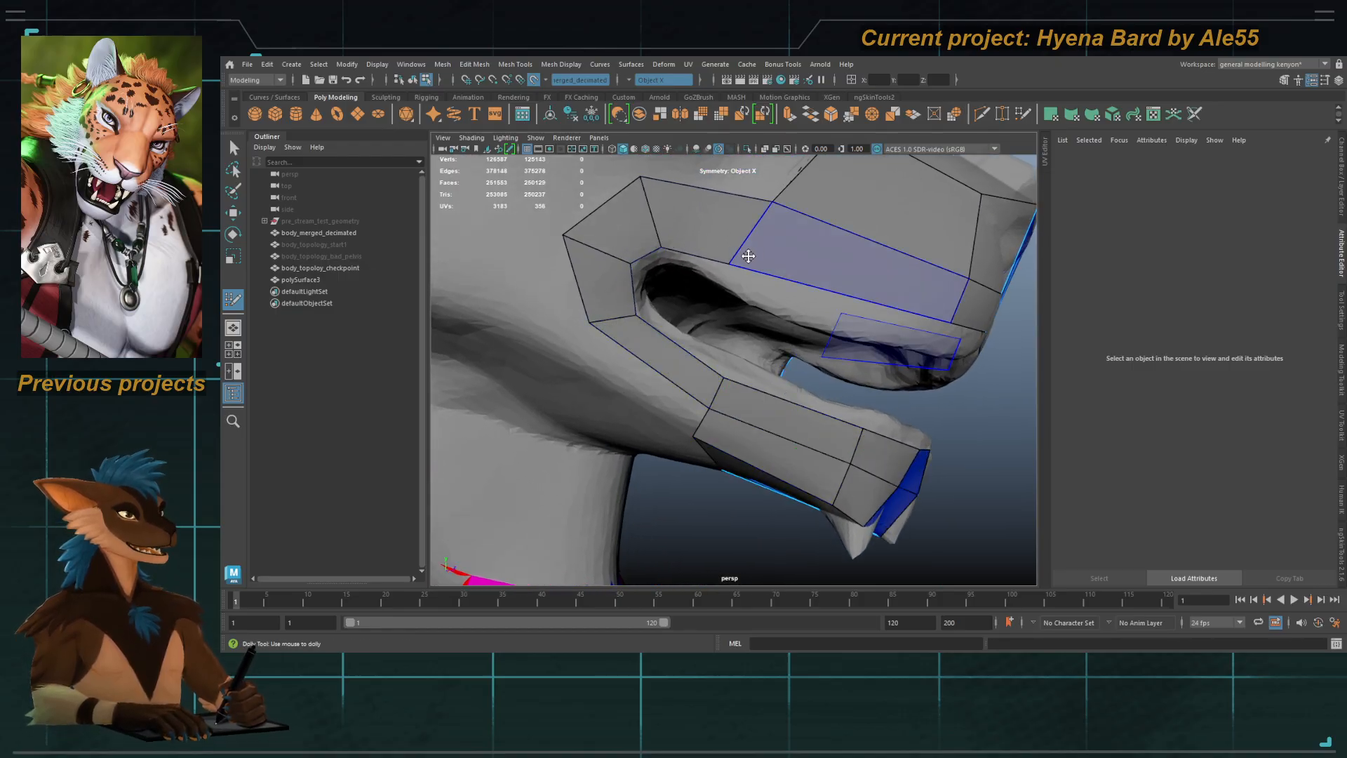
# Step: Examine the mouth loop's fit around the lip corner, muzzle and lower jaw from several angles
pyautogui.keyDown('alt'); pyautogui.moveTo(739, 278); pyautogui.dragTo(898, 293); pyautogui.keyUp('alt')
pyautogui.keyDown('alt'); pyautogui.moveTo(782, 276); pyautogui.dragTo(810, 282); pyautogui.keyUp('alt')
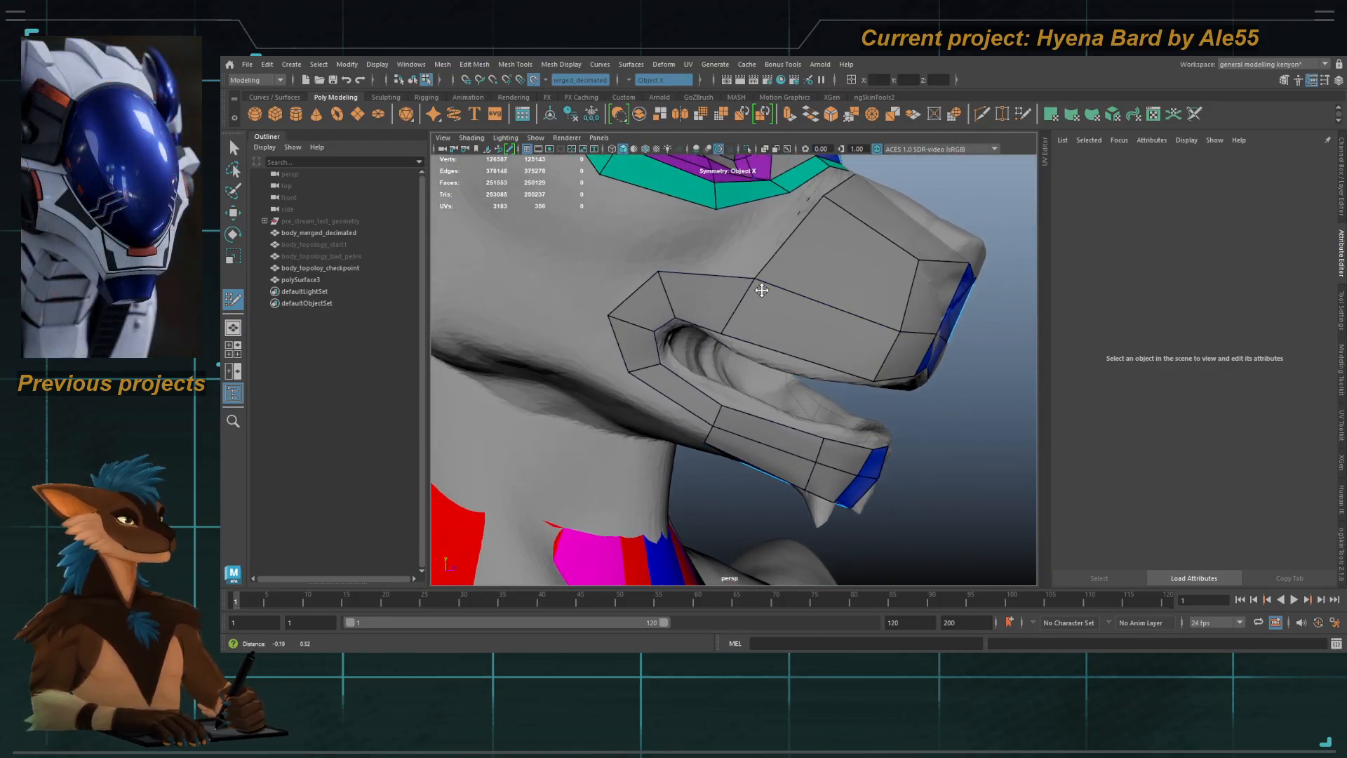
pyautogui.keyDown('alt'); pyautogui.moveTo(761, 289); pyautogui.dragTo(795, 341, button='middle'); pyautogui.keyUp('alt')
pyautogui.keyDown('alt'); pyautogui.moveTo(686, 317); pyautogui.dragTo(713, 346); pyautogui.keyUp('alt')
pyautogui.scroll(2, 782, 335)
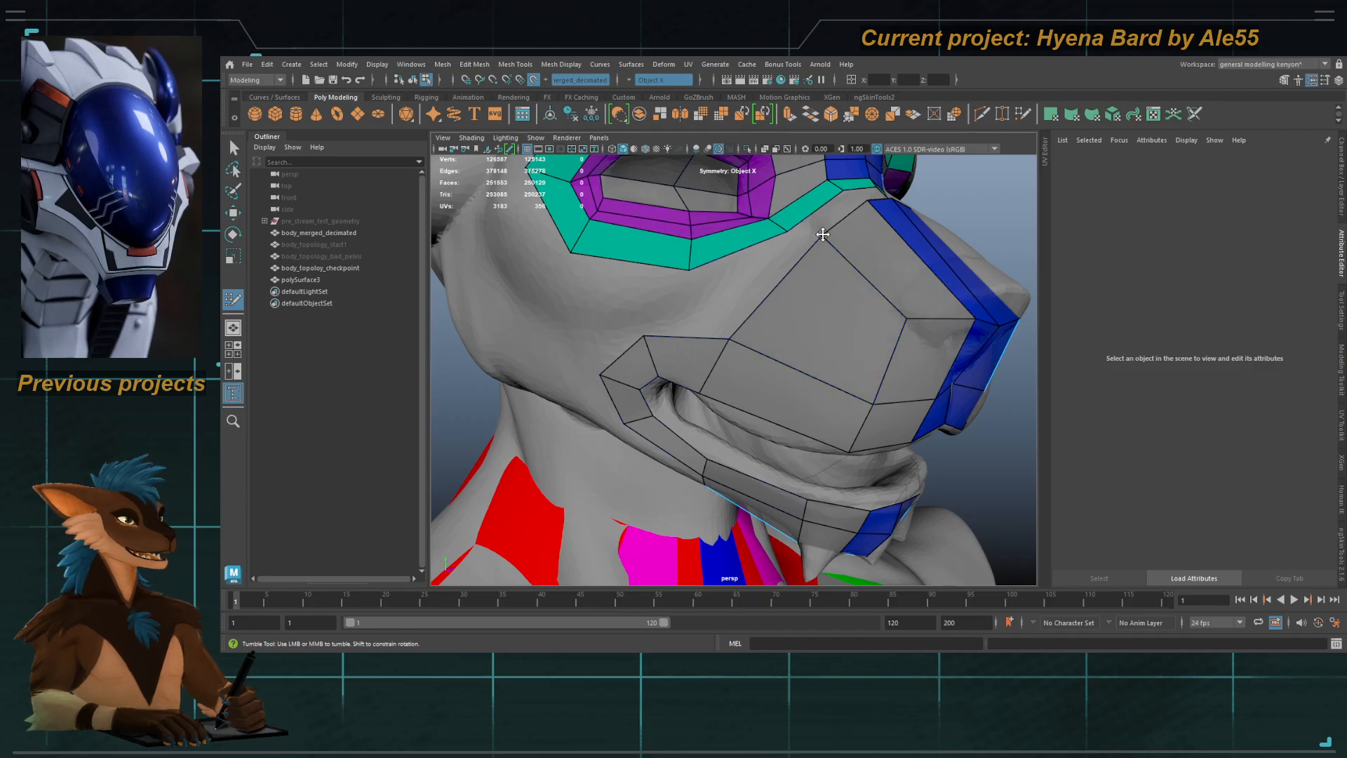
pyautogui.scroll(-3, 799, 294)
pyautogui.keyDown('alt'); pyautogui.moveTo(800, 295); pyautogui.dragTo(822, 279); pyautogui.keyUp('alt')
pyautogui.moveTo(743, 348)
pyautogui.keyDown('alt'); pyautogui.mouseDown()
pyautogui.moveTo(725, 340)
pyautogui.moveTo(747, 372)
pyautogui.moveTo(694, 370)
pyautogui.moveTo(766, 295)
pyautogui.mouseUp(); pyautogui.keyUp('alt')
pyautogui.scroll(2, 724, 337)
# Step: Extend quads backward from the chin's underside along the jaw and join them to the outer edge of the mouth loop
pyautogui.keyDown('alt'); pyautogui.moveTo(667, 379); pyautogui.dragTo(716, 400, button='right'); pyautogui.keyUp('alt')
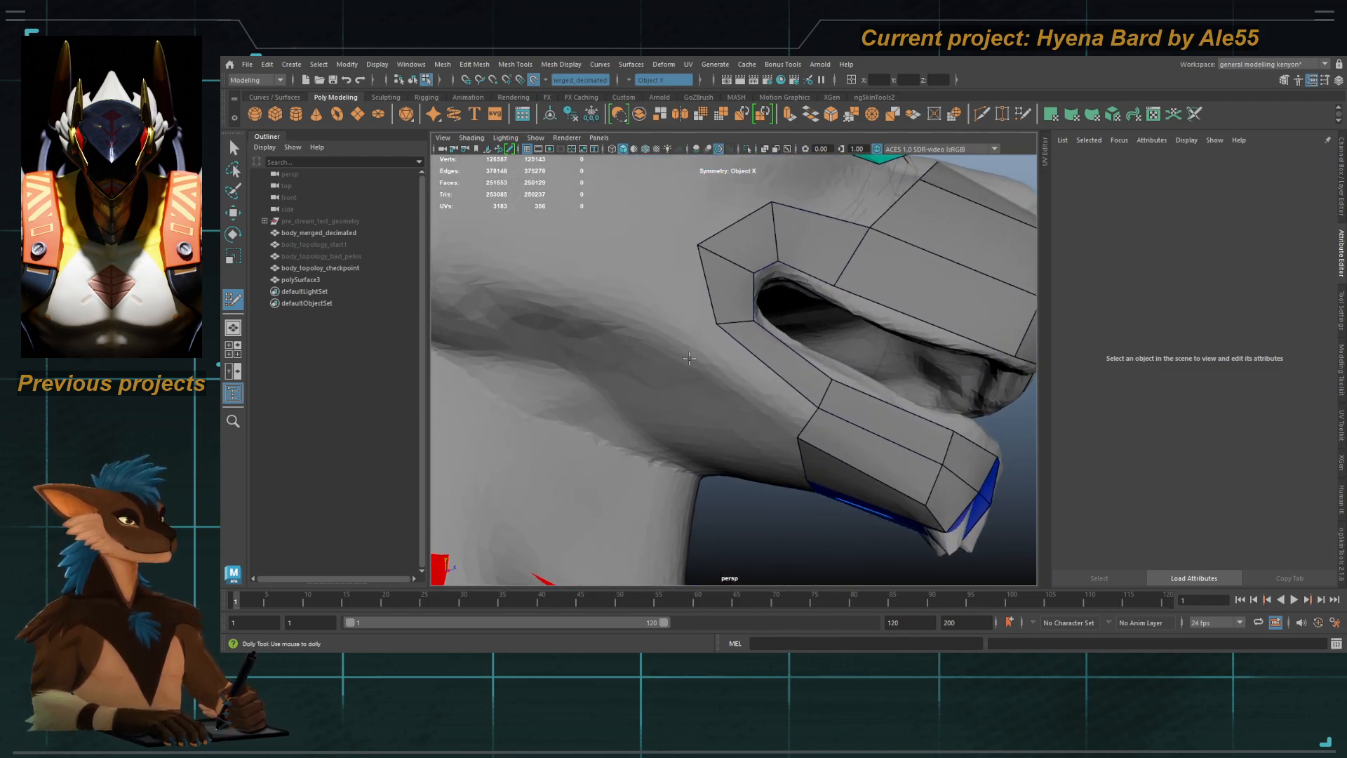
pyautogui.click(685, 348)
pyautogui.keyDown('alt'); pyautogui.moveTo(726, 371); pyautogui.dragTo(676, 366); pyautogui.keyUp('alt')
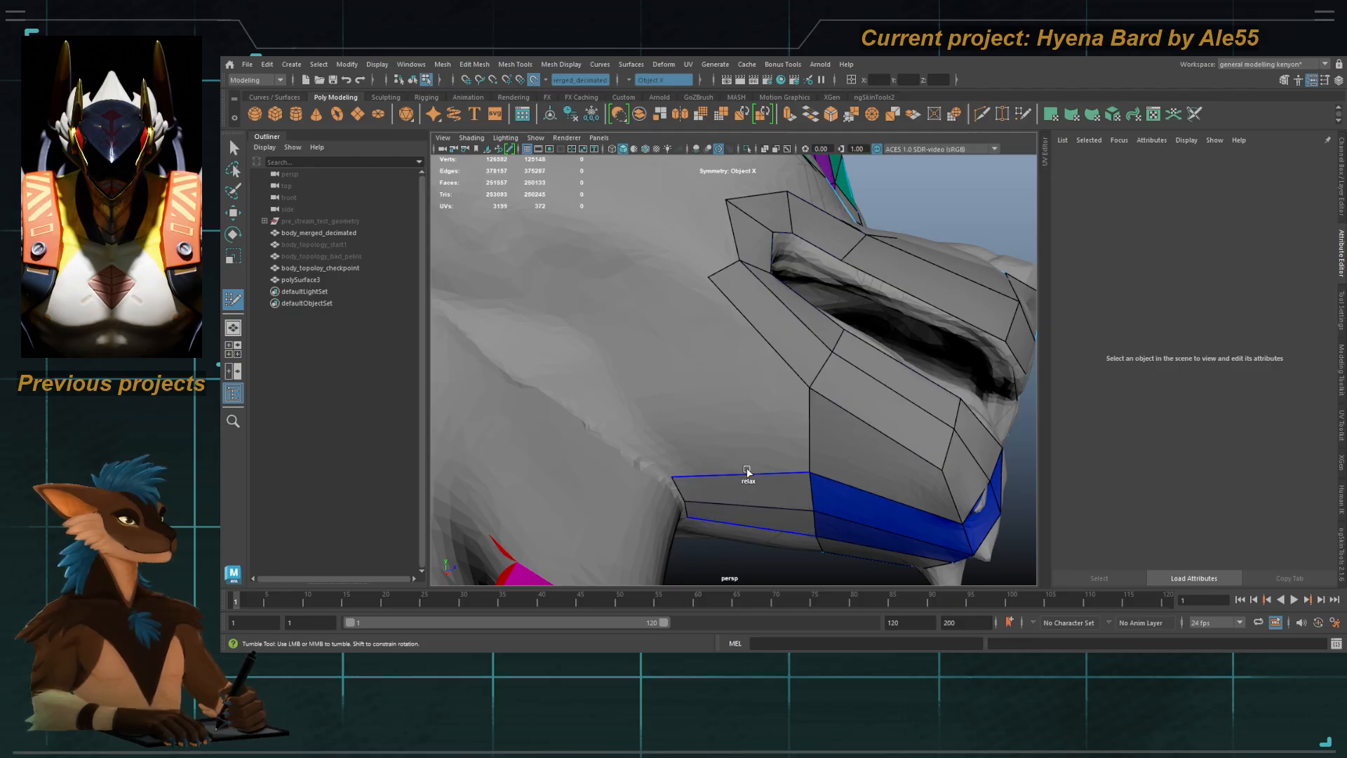
pyautogui.keyDown('alt'); pyautogui.moveTo(747, 473); pyautogui.dragTo(730, 484); pyautogui.keyUp('alt')
pyautogui.click(652, 386)
pyautogui.keyDown('shift'); pyautogui.click(740, 435); pyautogui.keyUp('shift')
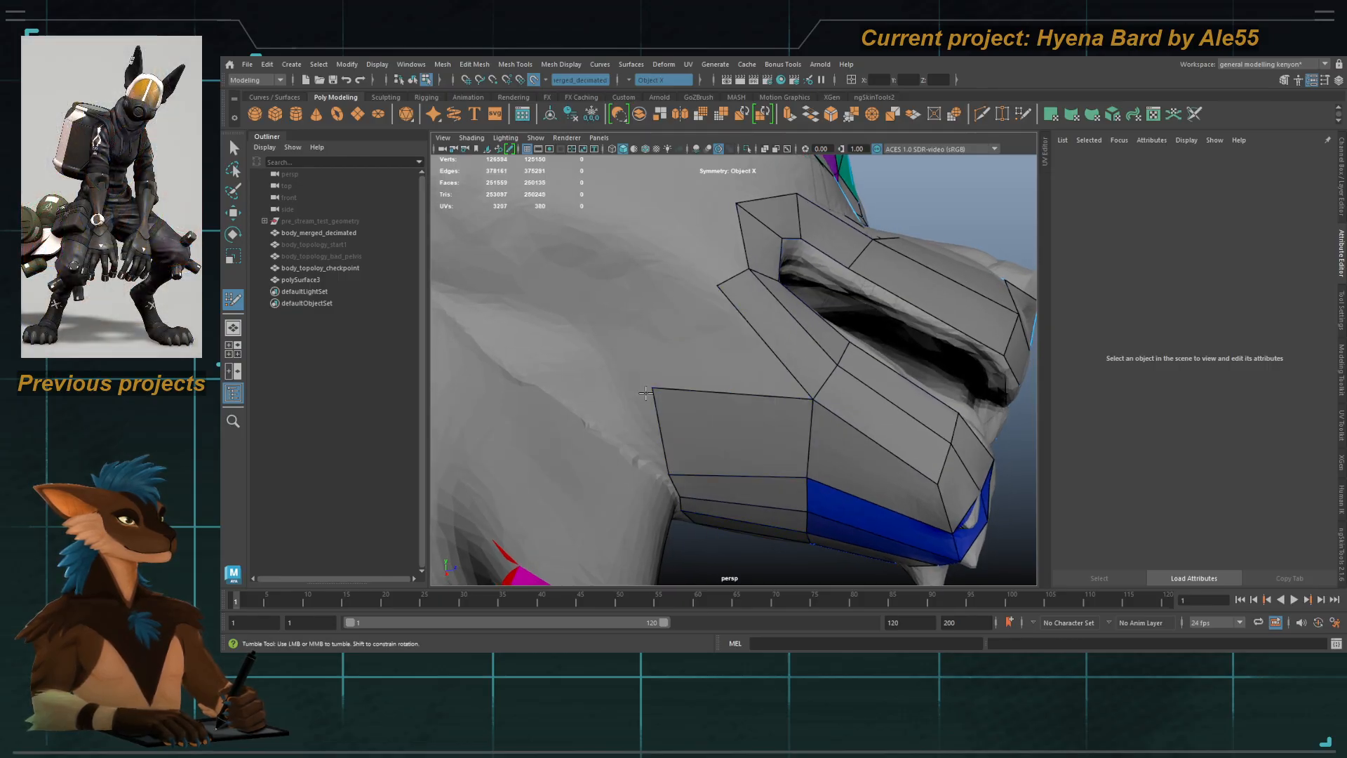
pyautogui.moveTo(648, 391); pyautogui.dragTo(637, 417)
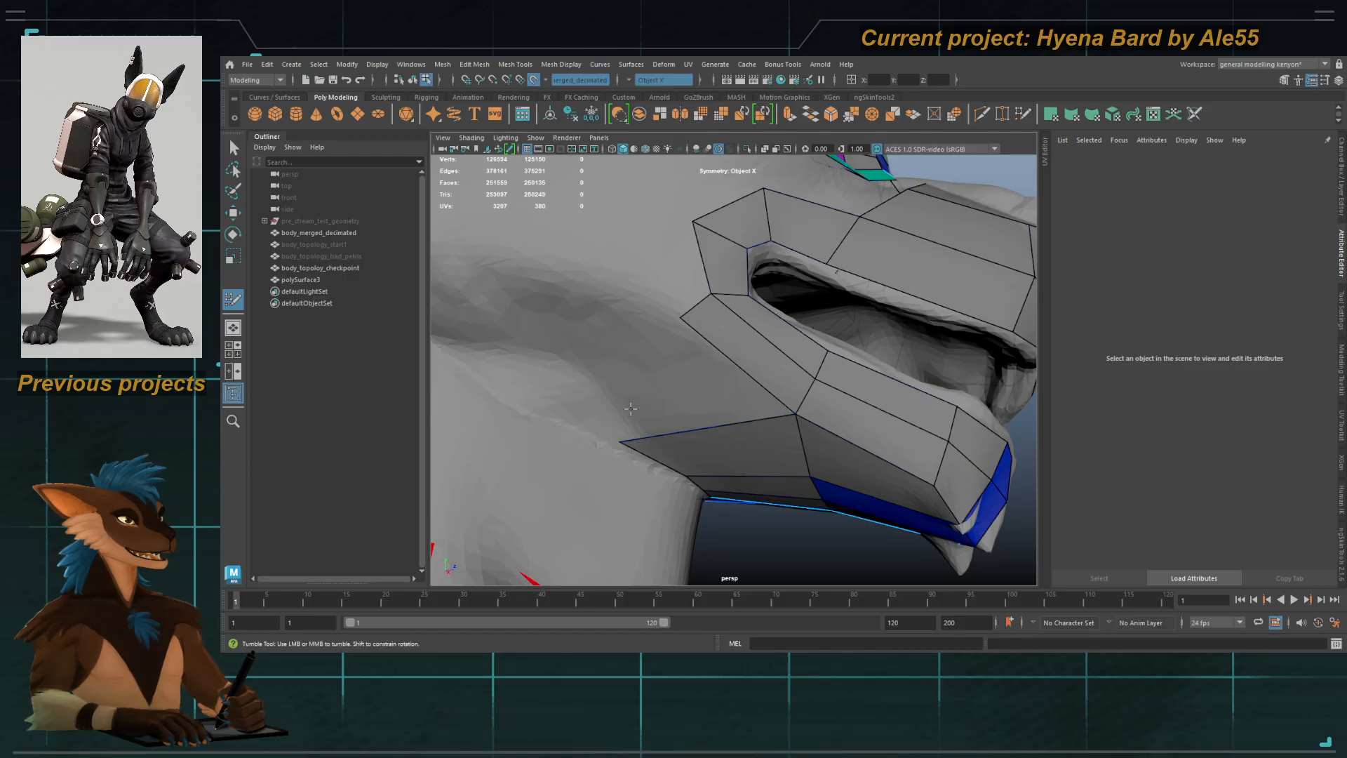
pyautogui.hotkey('ctrl', 'z')
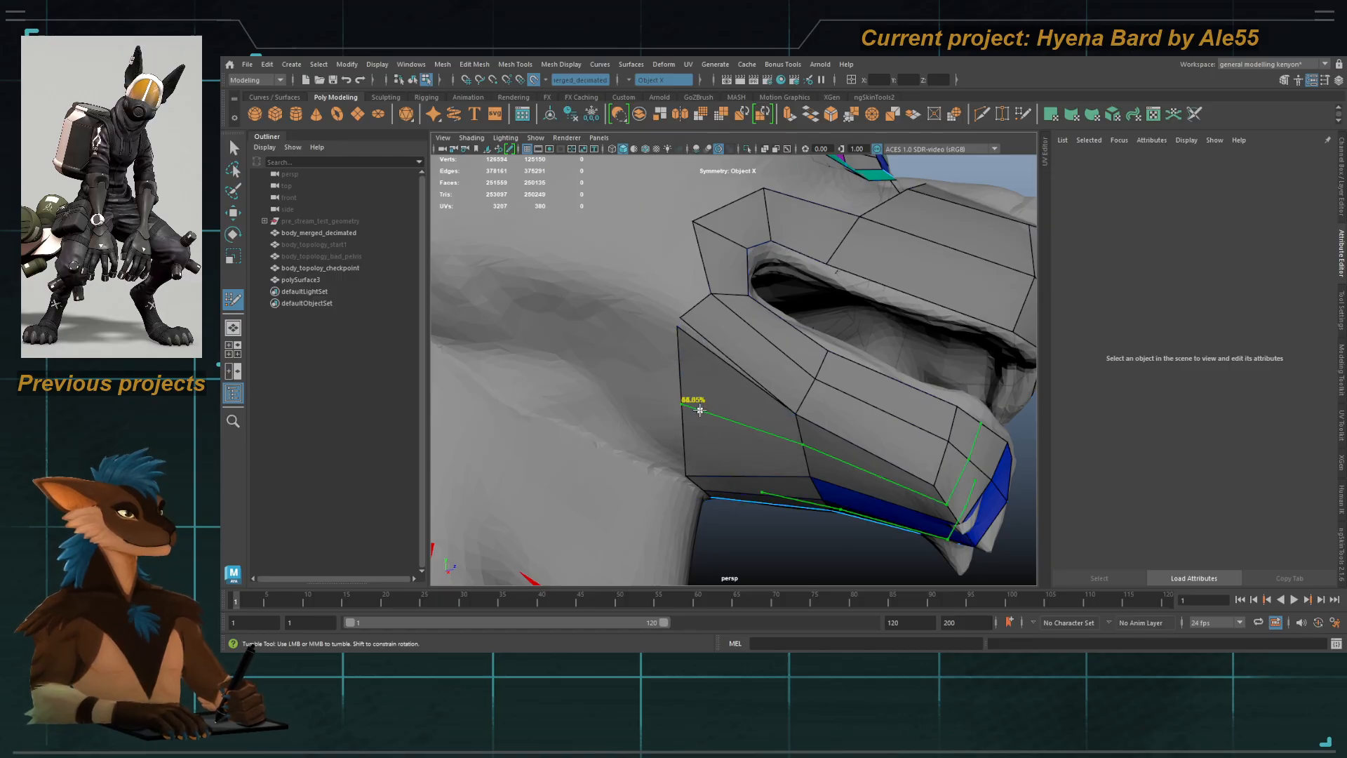
# Step: Add a quad behind the lower jaw faces, reaching back beneath the cheek toward the jaw angle
pyautogui.moveTo(711, 423); pyautogui.dragTo(611, 279)
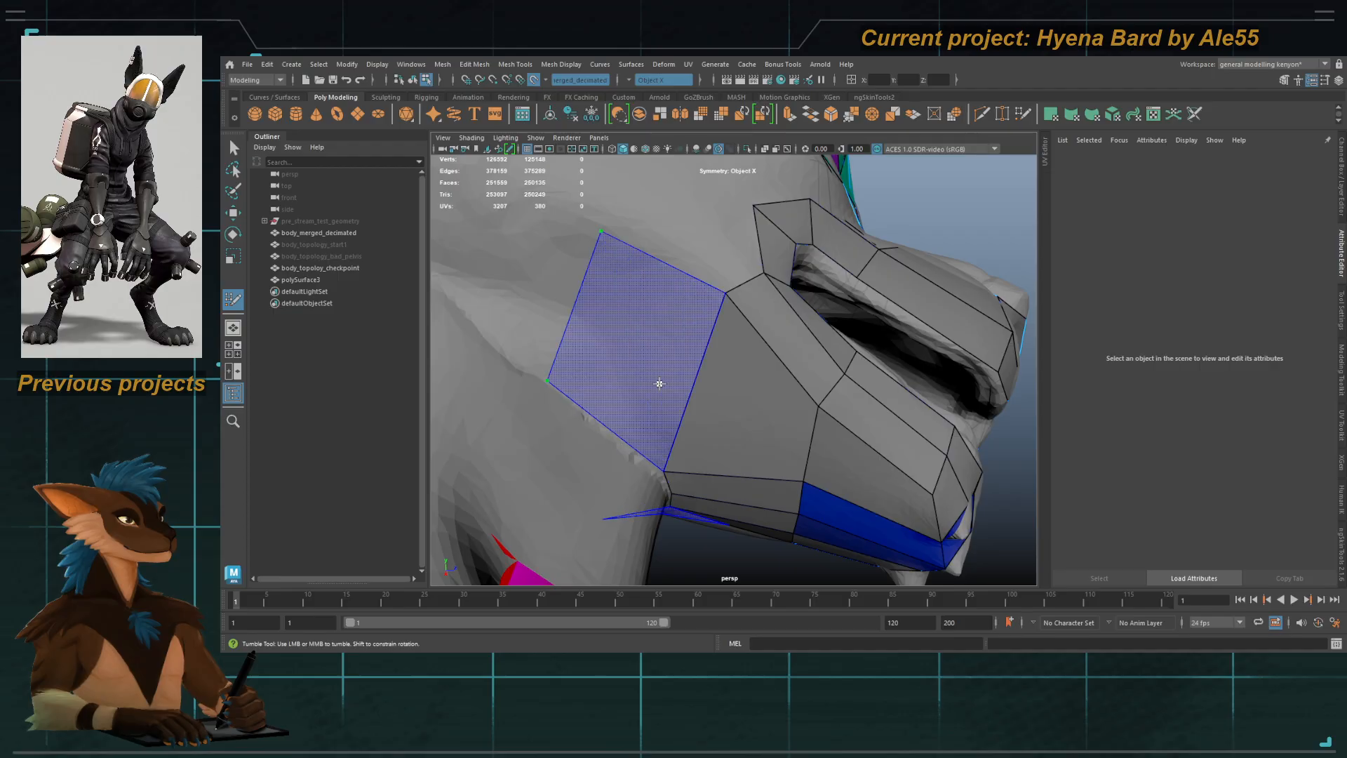
pyautogui.keyDown('shift'); pyautogui.click(680, 309); pyautogui.keyUp('shift')
pyautogui.keyDown('alt'); pyautogui.moveTo(680, 310); pyautogui.dragTo(719, 380, button='middle'); pyautogui.keyUp('alt')
pyautogui.keyDown('alt'); pyautogui.moveTo(719, 379); pyautogui.dragTo(691, 409); pyautogui.keyUp('alt')
pyautogui.moveTo(654, 471); pyautogui.dragTo(658, 466)
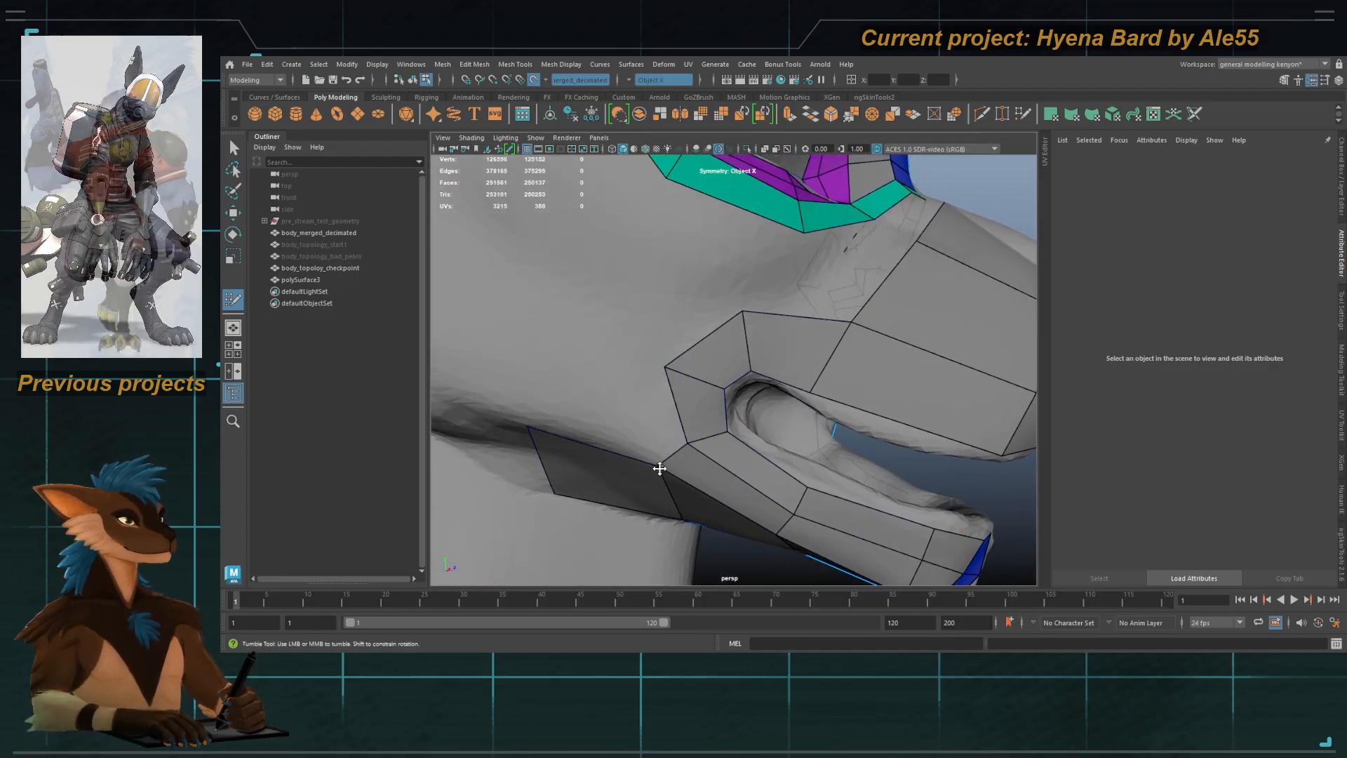
# Step: Build a row of quads up the cheek behind the mouth loop, from the jaw toward the eye mask
pyautogui.click(541, 392)
pyautogui.click(564, 322)
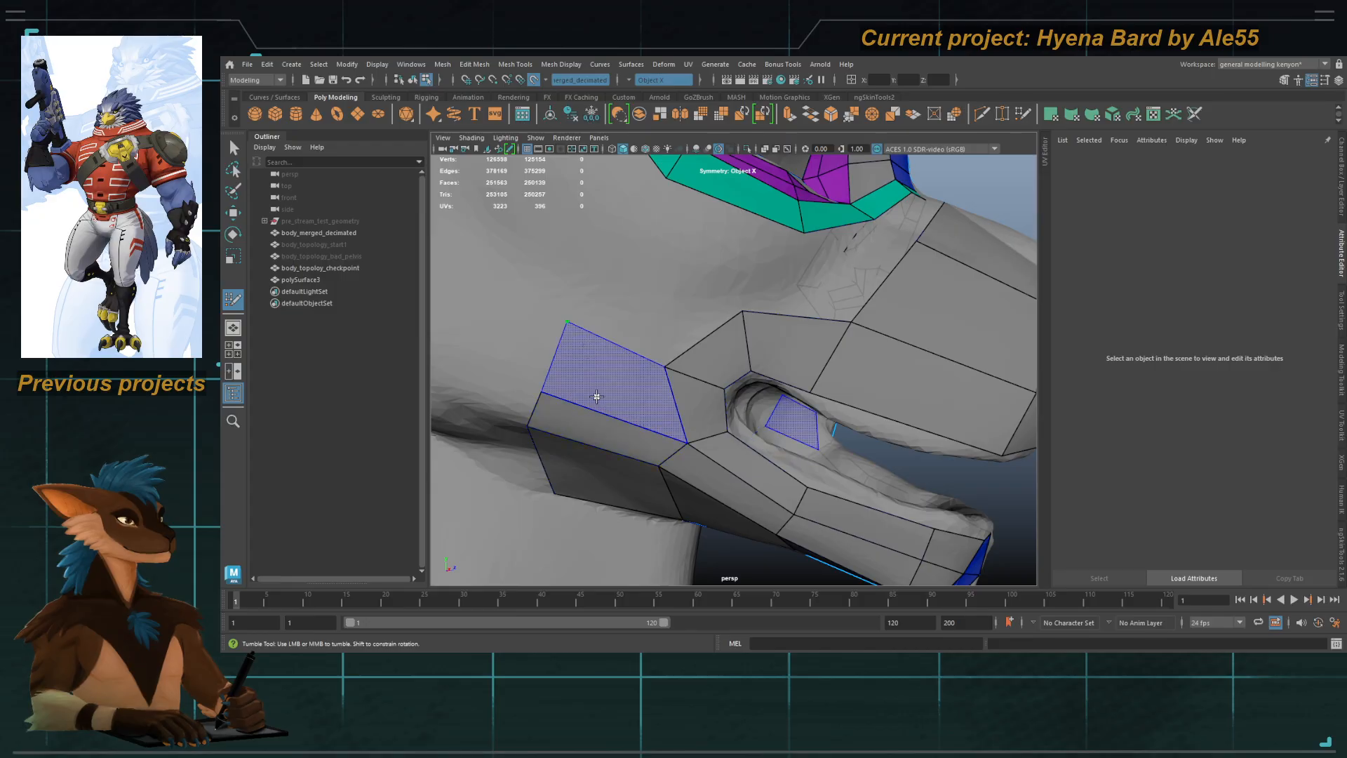
pyautogui.keyDown('shift'); pyautogui.click(596, 393); pyautogui.keyUp('shift')
pyautogui.click(607, 254)
pyautogui.keyDown('shift'); pyautogui.click(631, 306); pyautogui.keyUp('shift')
# Step: Examine the cheek, jaw underside and the gap below the eye mask from several angles
pyautogui.moveTo(701, 323)
pyautogui.keyDown('alt'); pyautogui.mouseDown(button='right')
pyautogui.moveTo(674, 288)
pyautogui.moveTo(656, 318)
pyautogui.moveTo(680, 303)
pyautogui.moveTo(689, 325)
pyautogui.mouseUp(button='right'); pyautogui.keyUp('alt')
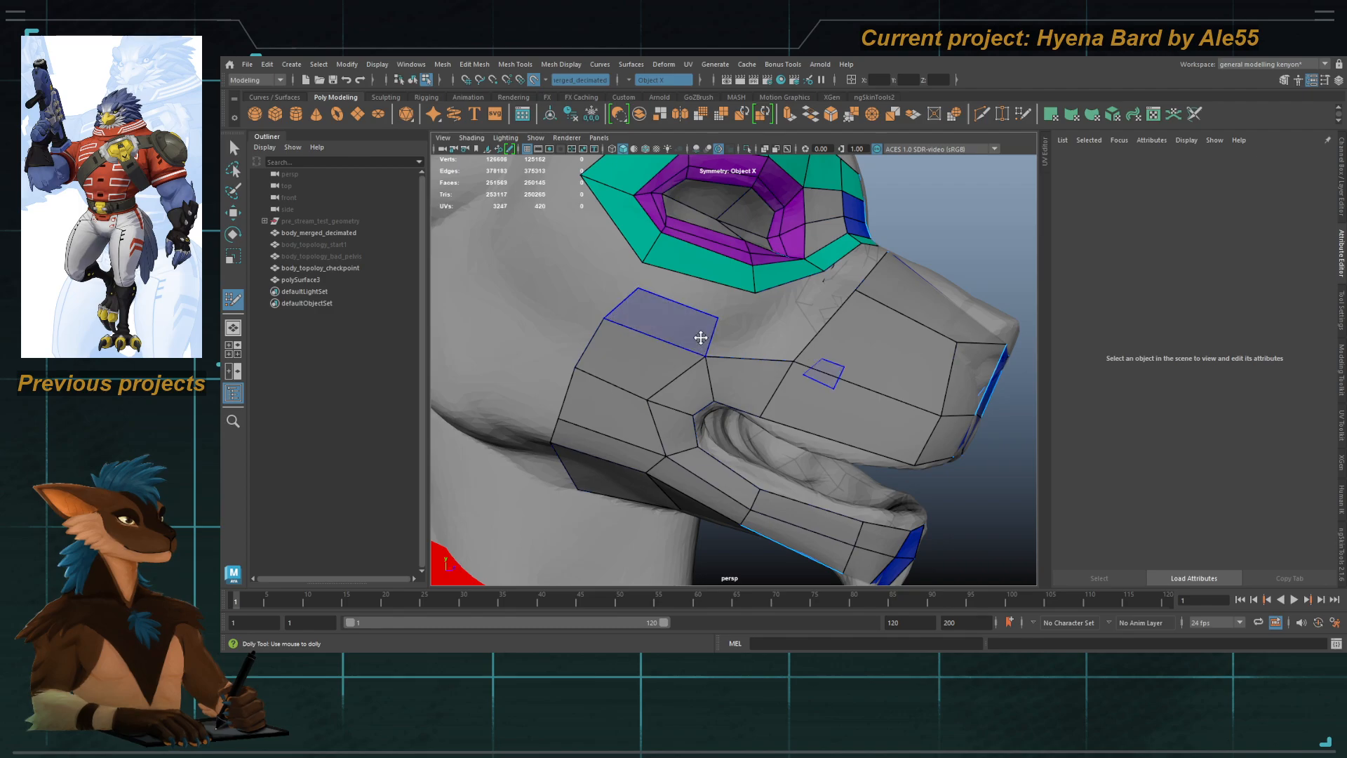
pyautogui.keyDown('alt'); pyautogui.moveTo(726, 320); pyautogui.dragTo(697, 364); pyautogui.keyUp('alt')
pyautogui.keyDown('alt'); pyautogui.moveTo(698, 364); pyautogui.dragTo(716, 313, button='middle'); pyautogui.keyUp('alt')
pyautogui.keyDown('alt'); pyautogui.moveTo(715, 313); pyautogui.dragTo(747, 360, button='right'); pyautogui.keyUp('alt')
pyautogui.keyDown('alt'); pyautogui.moveTo(749, 351); pyautogui.dragTo(697, 343); pyautogui.keyUp('alt')
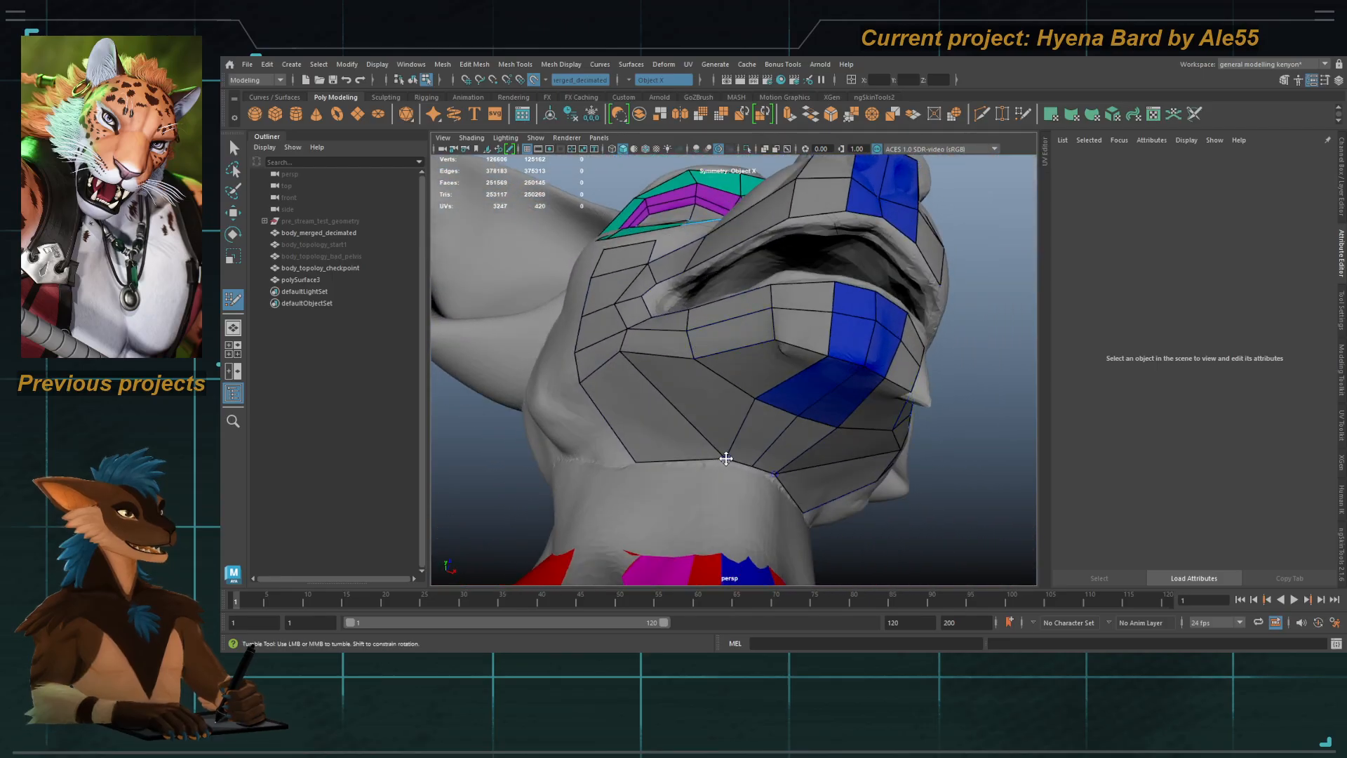
pyautogui.keyDown('alt'); pyautogui.moveTo(705, 414); pyautogui.dragTo(754, 439); pyautogui.keyUp('alt')
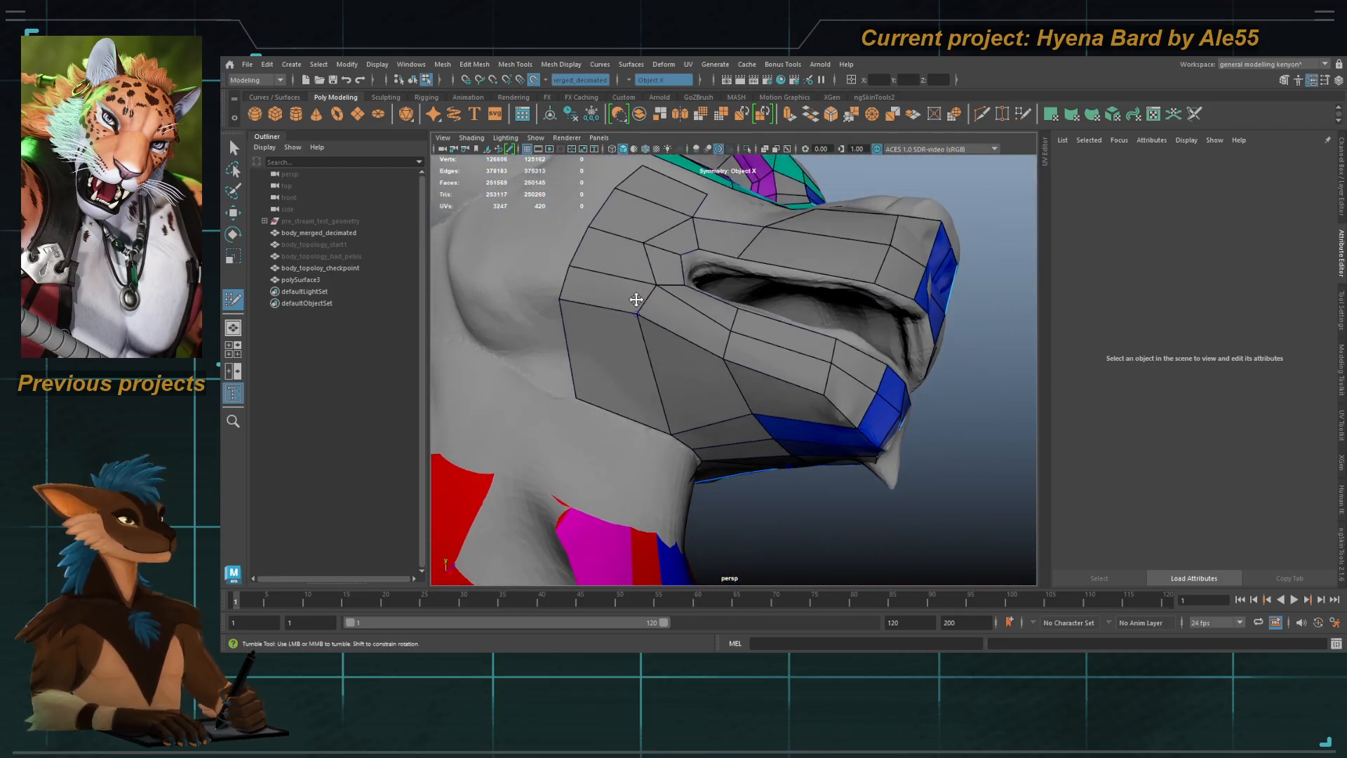
pyautogui.moveTo(640, 301)
pyautogui.keyDown('alt'); pyautogui.mouseDown()
pyautogui.moveTo(662, 340)
pyautogui.moveTo(628, 297)
pyautogui.moveTo(637, 279)
pyautogui.moveTo(701, 406)
pyautogui.moveTo(656, 443)
pyautogui.moveTo(682, 442)
pyautogui.moveTo(676, 318)
pyautogui.moveTo(712, 358)
pyautogui.moveTo(650, 364)
pyautogui.moveTo(668, 364)
pyautogui.moveTo(662, 312)
pyautogui.mouseUp(); pyautogui.keyUp('alt')
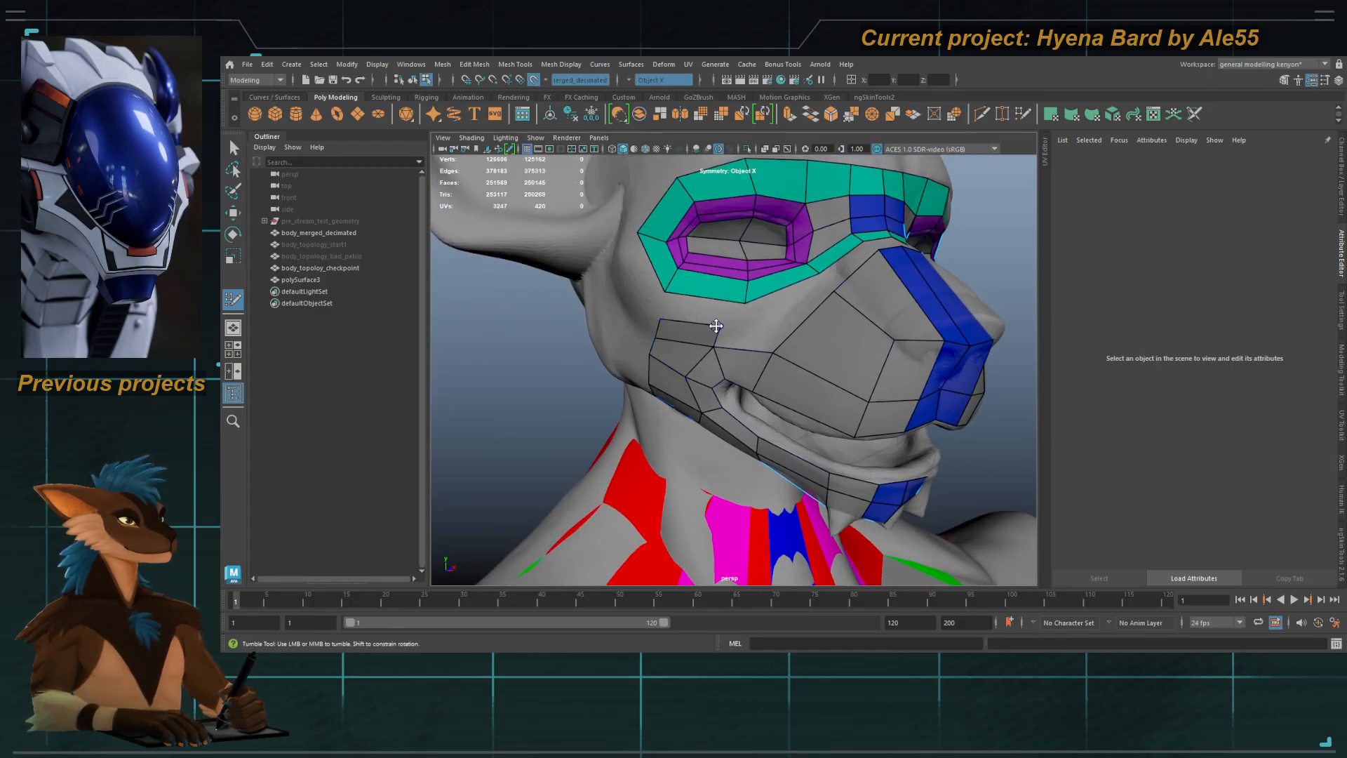
pyautogui.keyDown('alt'); pyautogui.moveTo(713, 298); pyautogui.dragTo(764, 338, button='right'); pyautogui.keyUp('alt')
pyautogui.keyDown('alt'); pyautogui.moveTo(765, 338); pyautogui.dragTo(749, 402, button='middle'); pyautogui.keyUp('alt')
pyautogui.keyDown('alt'); pyautogui.moveTo(730, 390); pyautogui.dragTo(709, 385); pyautogui.keyUp('alt')
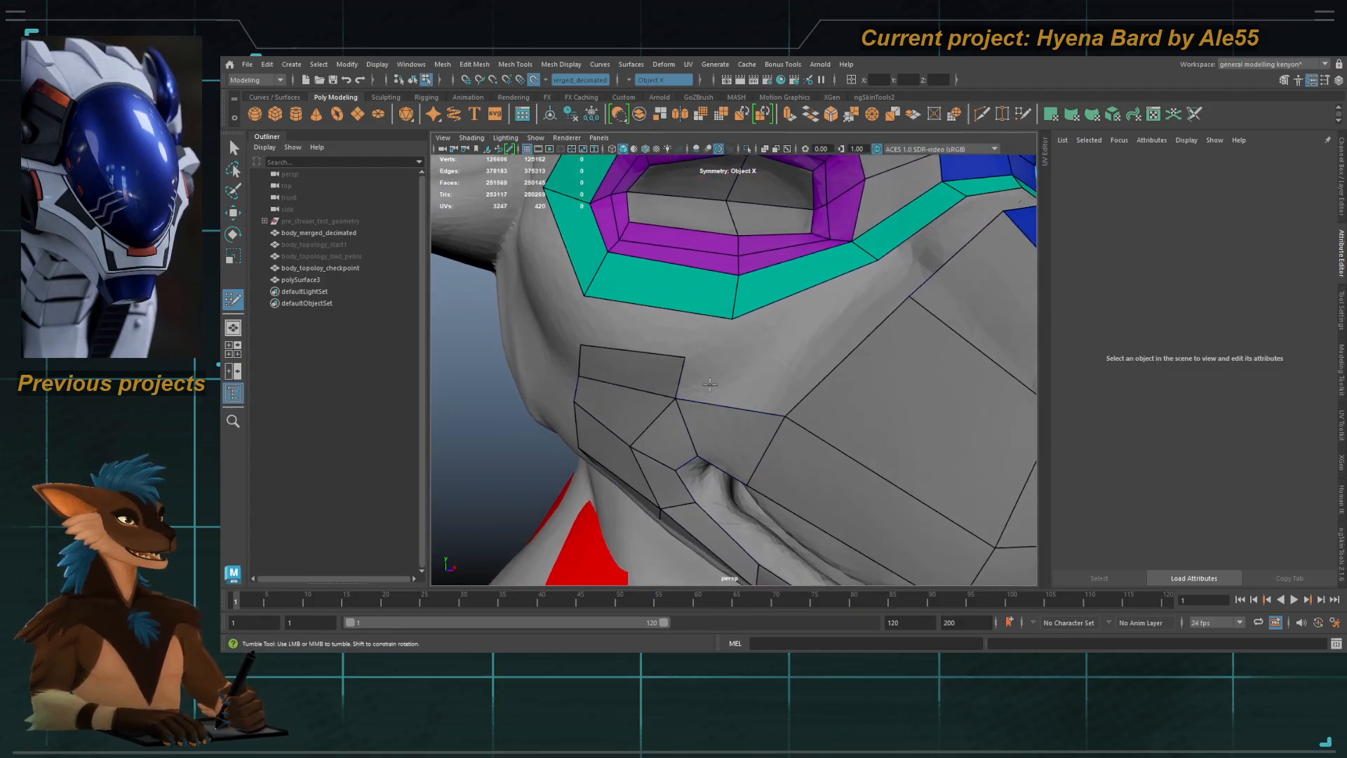
# Step: Extrude the upper end of the blue nose-bridge strip toward the mask and adjust its corner with Auto-weld enabled
pyautogui.keyDown('alt'); pyautogui.moveTo(709, 384); pyautogui.dragTo(697, 389, button='right'); pyautogui.keyUp('alt')
pyautogui.keyDown('alt'); pyautogui.moveTo(852, 319); pyautogui.dragTo(732, 286, button='right'); pyautogui.keyUp('alt')
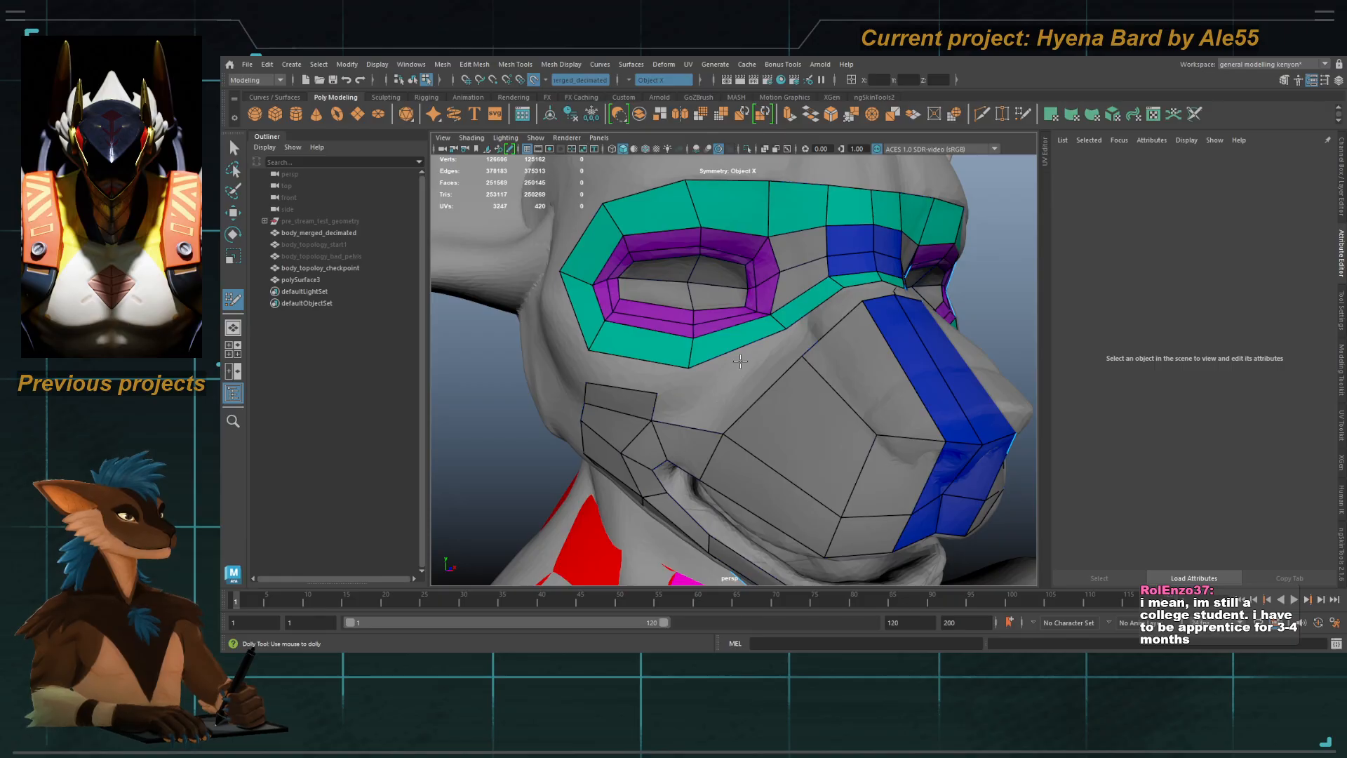
pyautogui.keyDown('alt'); pyautogui.moveTo(712, 403); pyautogui.dragTo(772, 391); pyautogui.keyUp('alt')
pyautogui.keyDown('alt'); pyautogui.moveTo(772, 390); pyautogui.dragTo(738, 383, button='middle'); pyautogui.keyUp('alt')
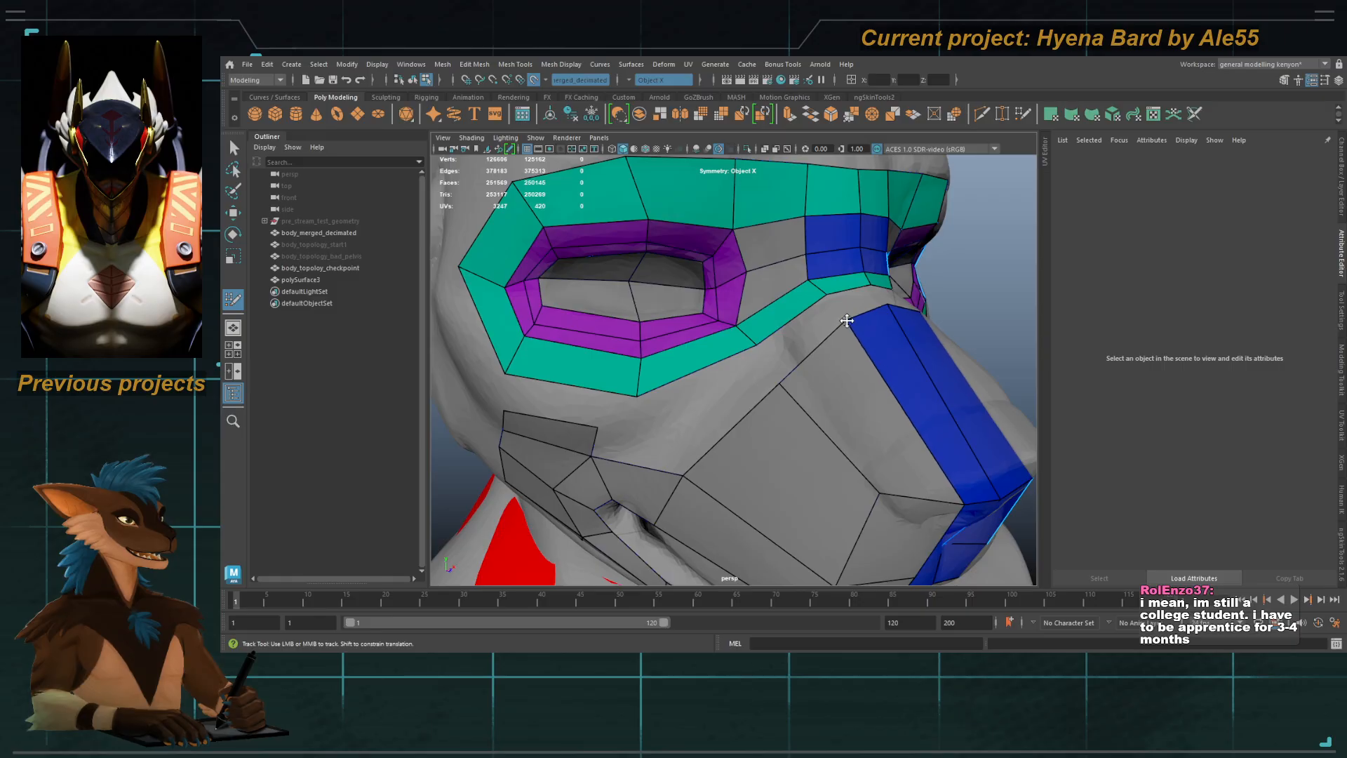
pyautogui.keyDown('alt'); pyautogui.moveTo(846, 321); pyautogui.dragTo(807, 391); pyautogui.keyUp('alt')
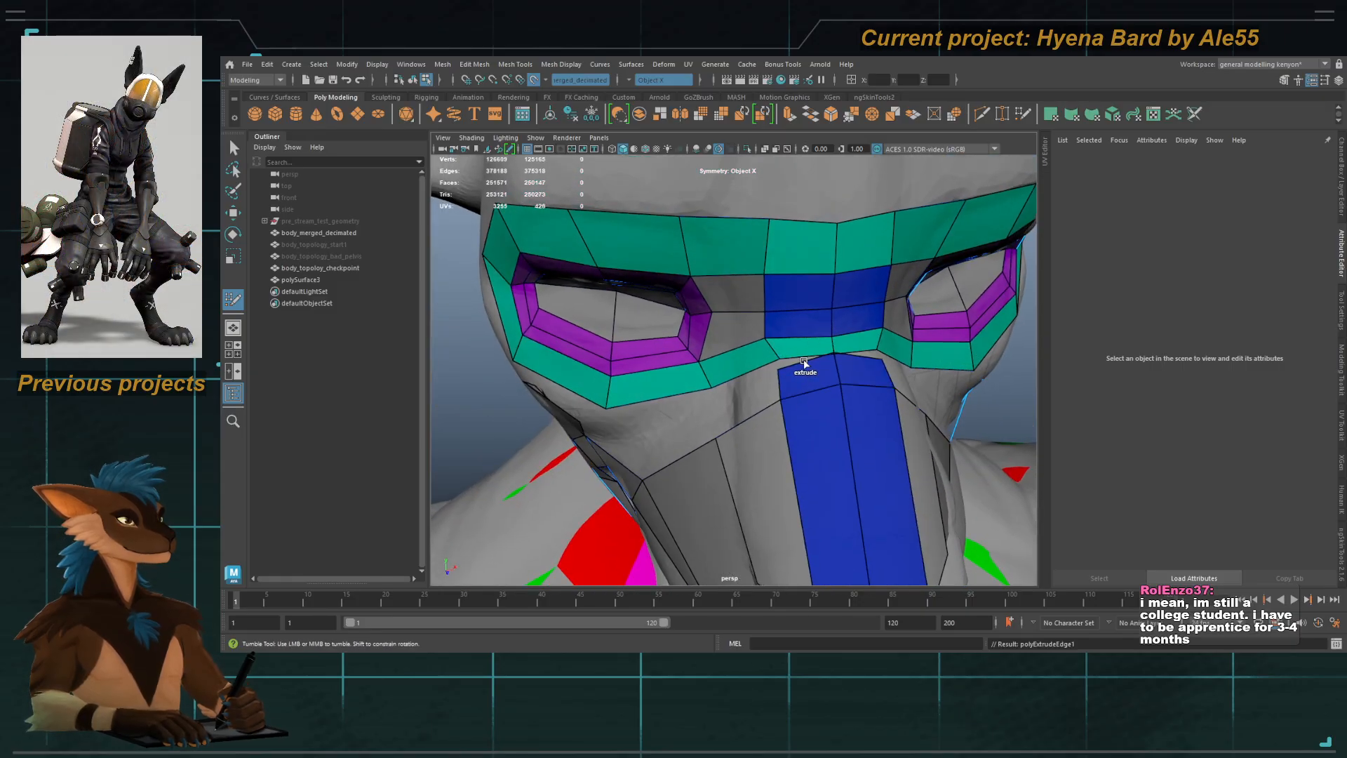
pyautogui.click(1339, 370)
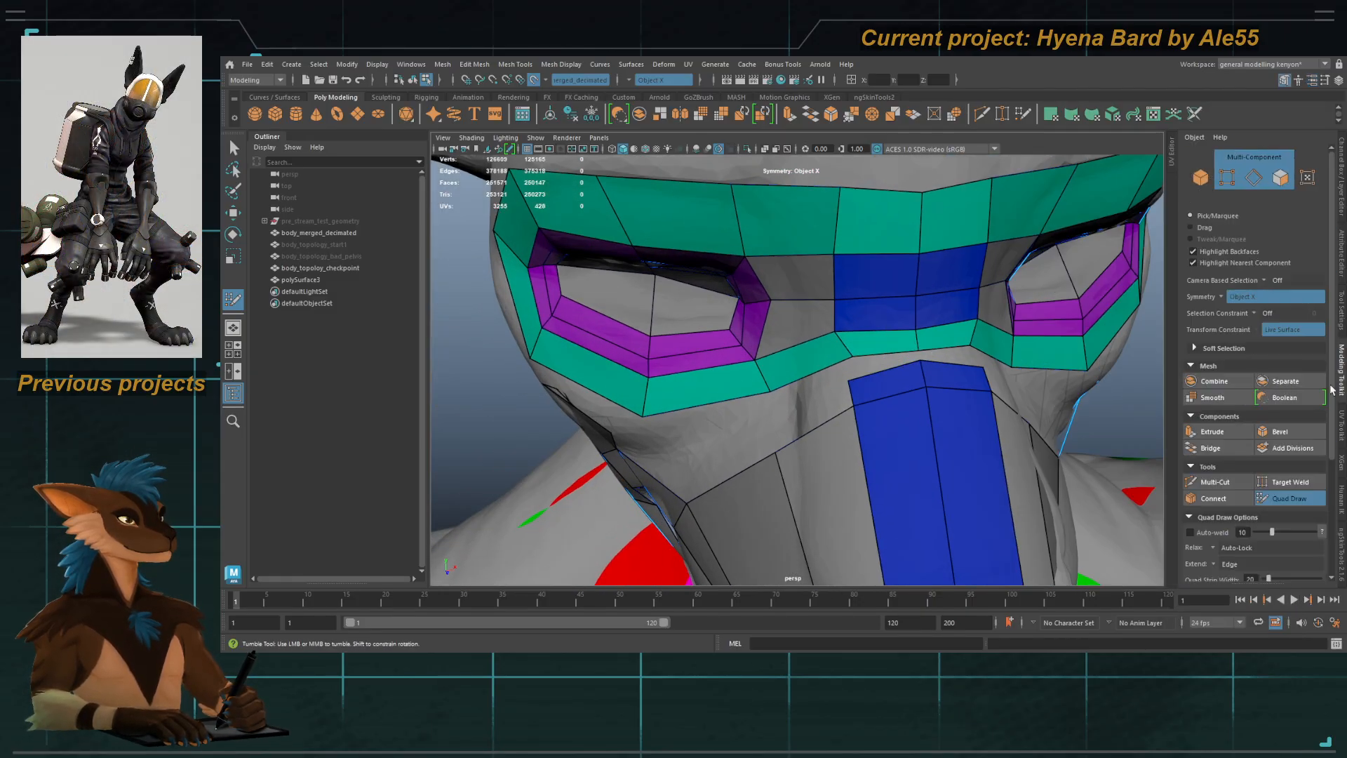
pyautogui.moveTo(884, 372); pyautogui.dragTo(884, 359)
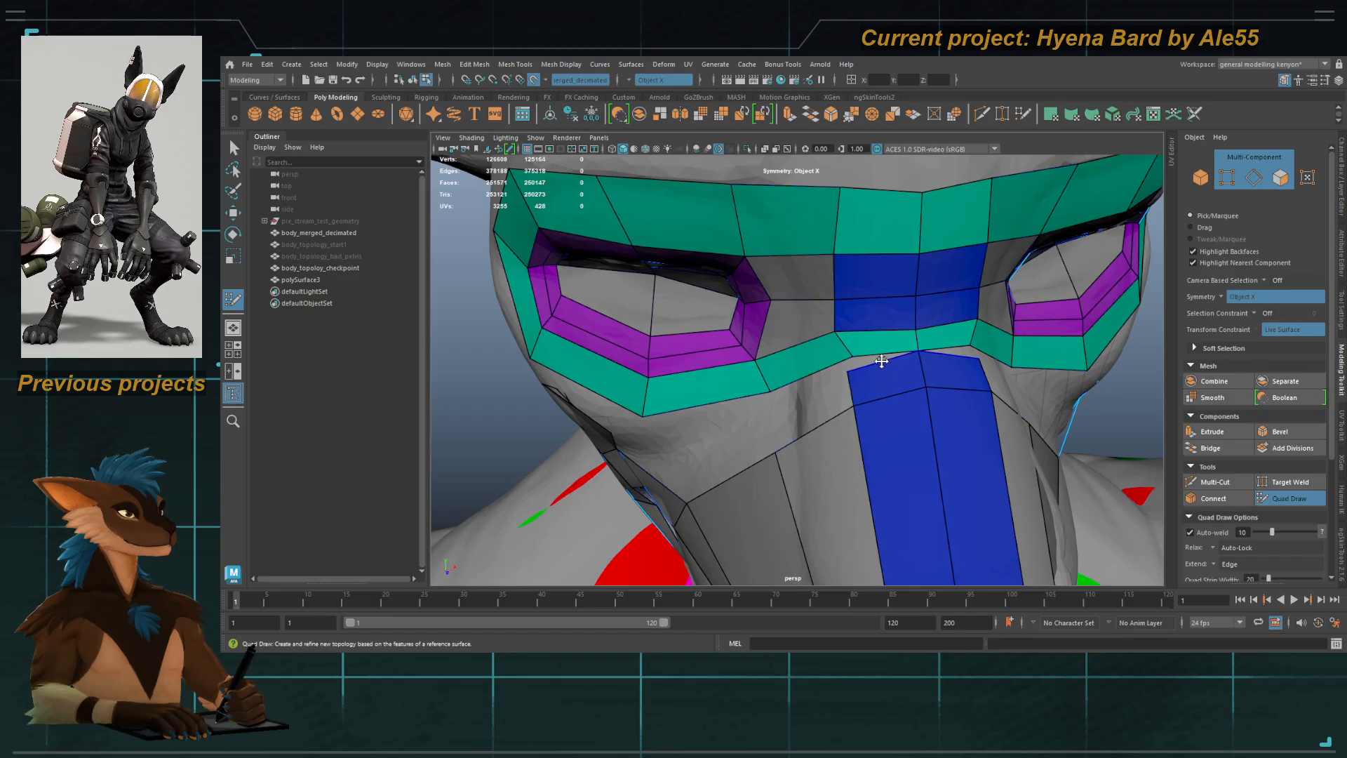
# Step: Fill the quad beside the nose bridge and run a row of quads along the muzzle's outer edge from the mouth corner to the mask
pyautogui.keyDown('alt'); pyautogui.moveTo(817, 397); pyautogui.dragTo(919, 360); pyautogui.keyUp('alt')
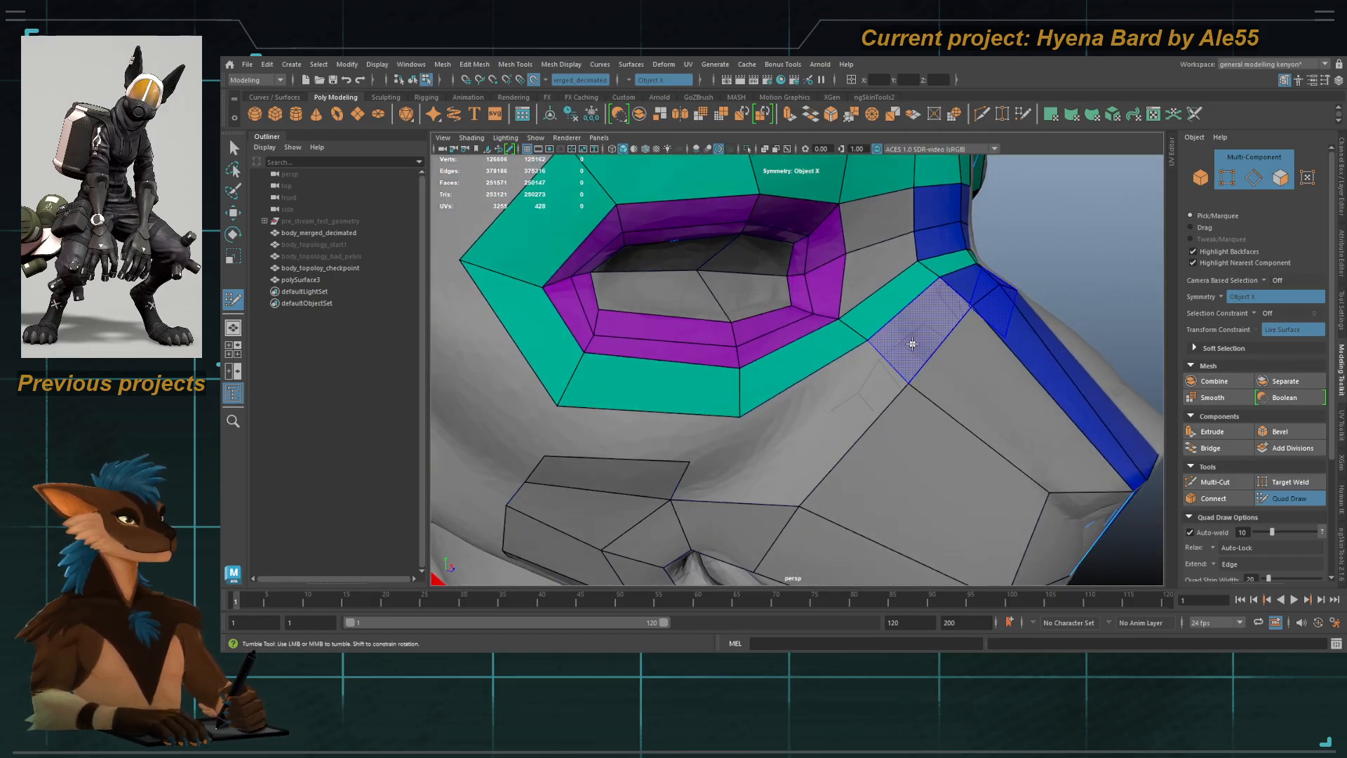
pyautogui.keyDown('alt'); pyautogui.moveTo(767, 487); pyautogui.dragTo(789, 382); pyautogui.keyUp('alt')
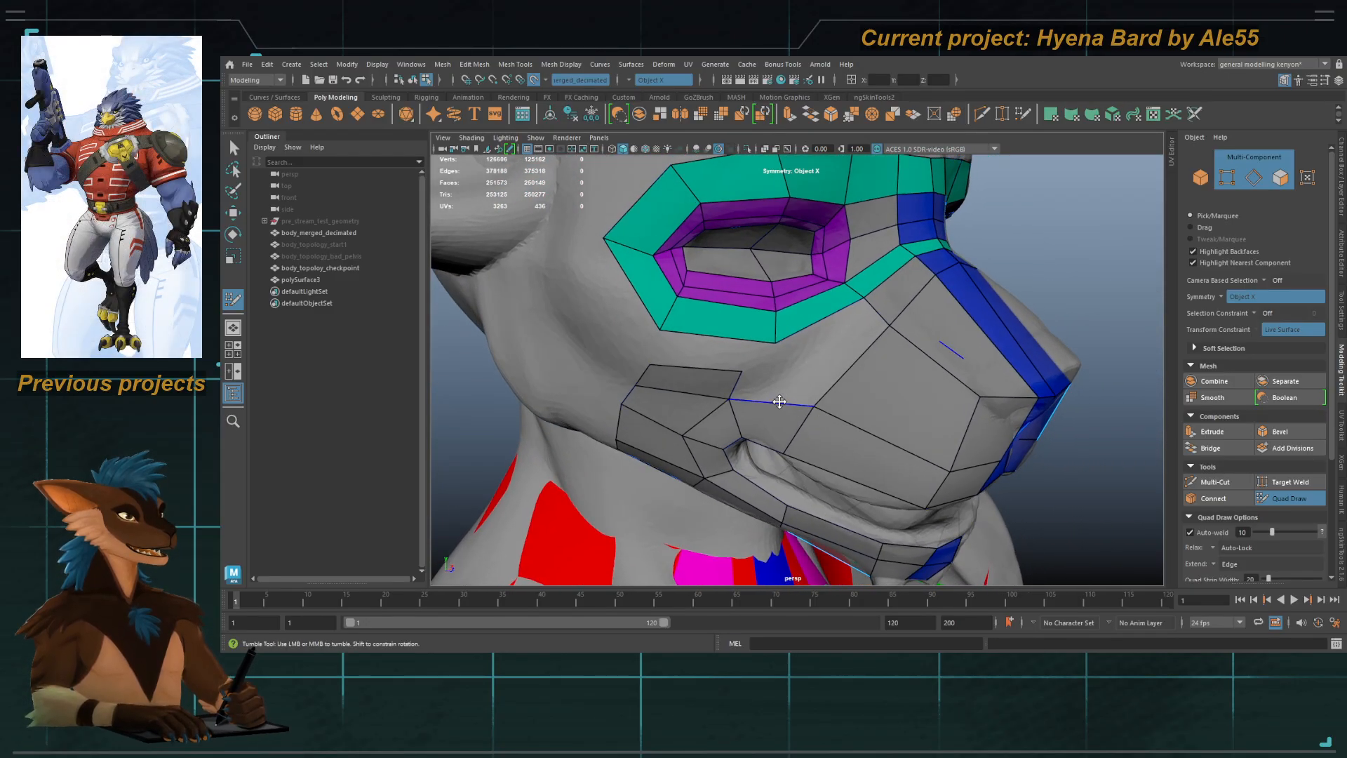
pyautogui.keyDown('ctrl'); pyautogui.click(780, 398); pyautogui.keyUp('ctrl')
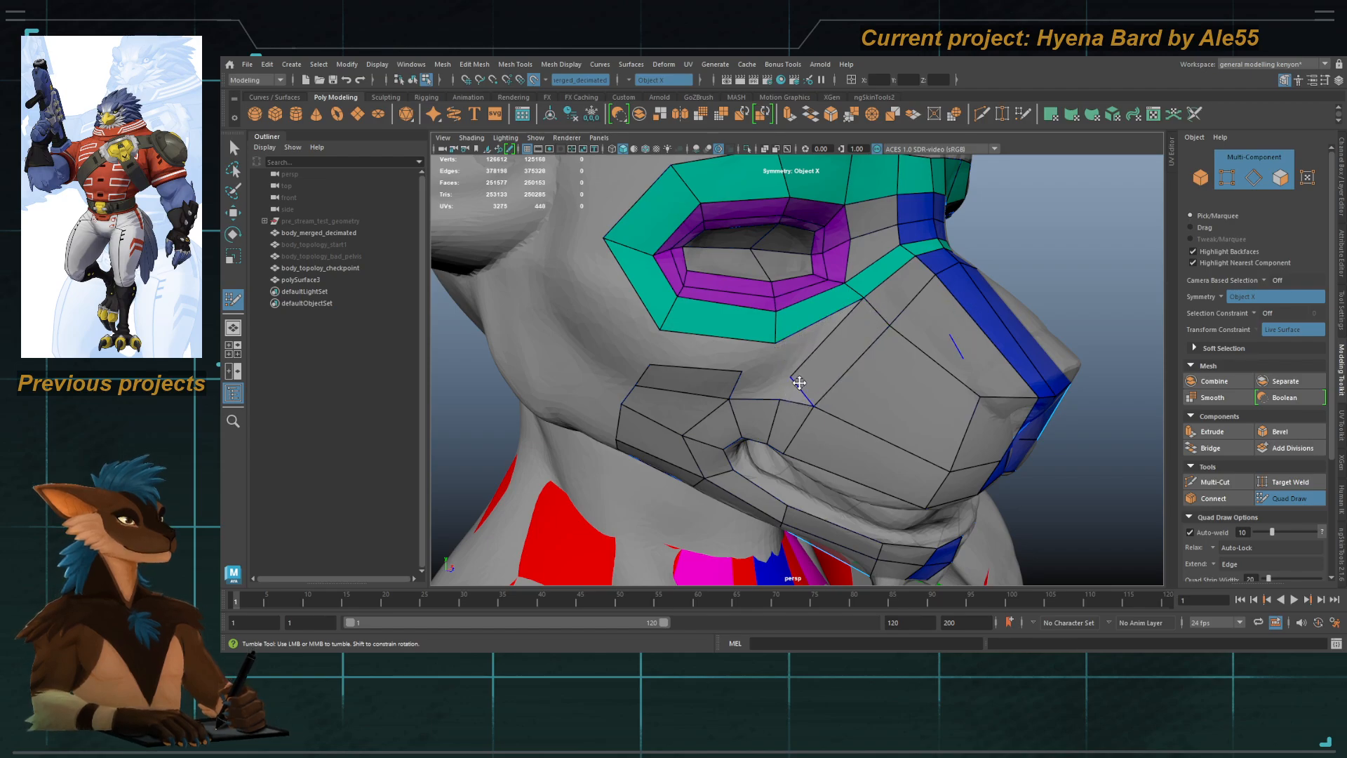
pyautogui.moveTo(779, 400)
pyautogui.keyDown('alt'); pyautogui.mouseDown()
pyautogui.moveTo(776, 334)
pyautogui.moveTo(757, 370)
pyautogui.moveTo(775, 377)
pyautogui.mouseUp(); pyautogui.keyUp('alt')
pyautogui.keyDown('alt'); pyautogui.moveTo(775, 377); pyautogui.dragTo(802, 334, button='right'); pyautogui.keyUp('alt')
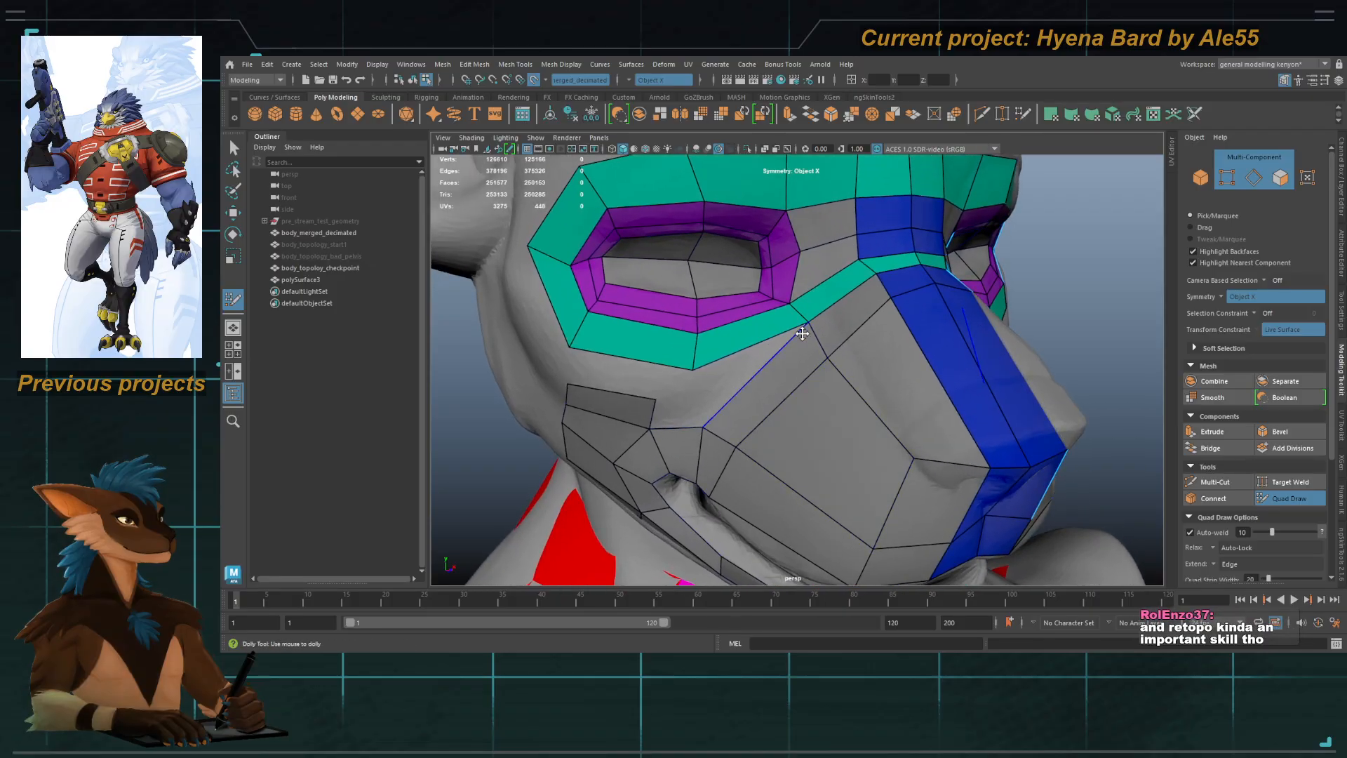
pyautogui.keyDown('alt'); pyautogui.moveTo(792, 345); pyautogui.dragTo(862, 320); pyautogui.keyUp('alt')
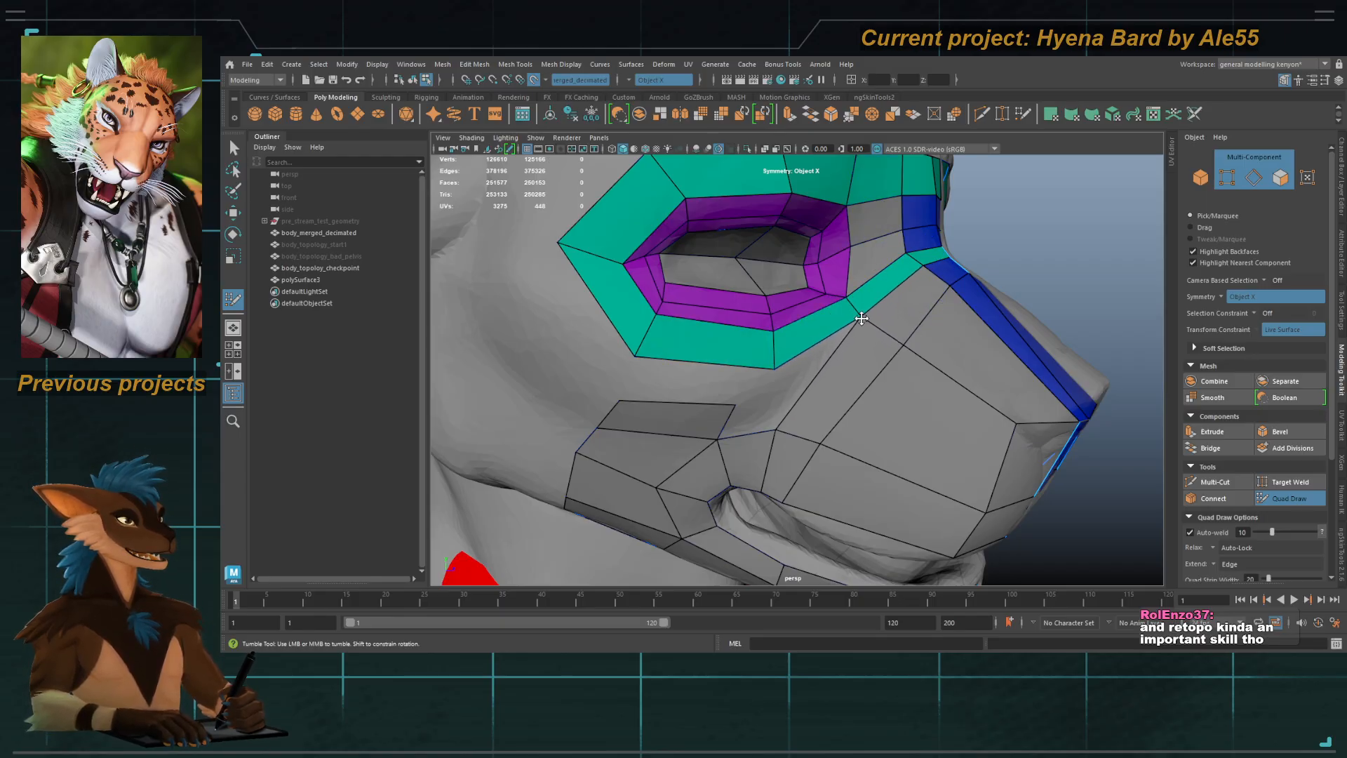
# Step: Relax the vertices where the nose-bridge strip meets the lower edge of the mask
pyautogui.moveTo(807, 365)
pyautogui.keyDown('alt'); pyautogui.mouseDown()
pyautogui.moveTo(753, 371)
pyautogui.moveTo(786, 375)
pyautogui.mouseUp(); pyautogui.keyUp('alt')
pyautogui.keyDown('alt'); pyautogui.moveTo(793, 376); pyautogui.dragTo(807, 352, button='middle'); pyautogui.keyUp('alt')
pyautogui.keyDown('alt'); pyautogui.moveTo(807, 353); pyautogui.dragTo(756, 382); pyautogui.keyUp('alt')
pyautogui.keyDown('alt'); pyautogui.moveTo(756, 382); pyautogui.dragTo(751, 461, button='middle'); pyautogui.keyUp('alt')
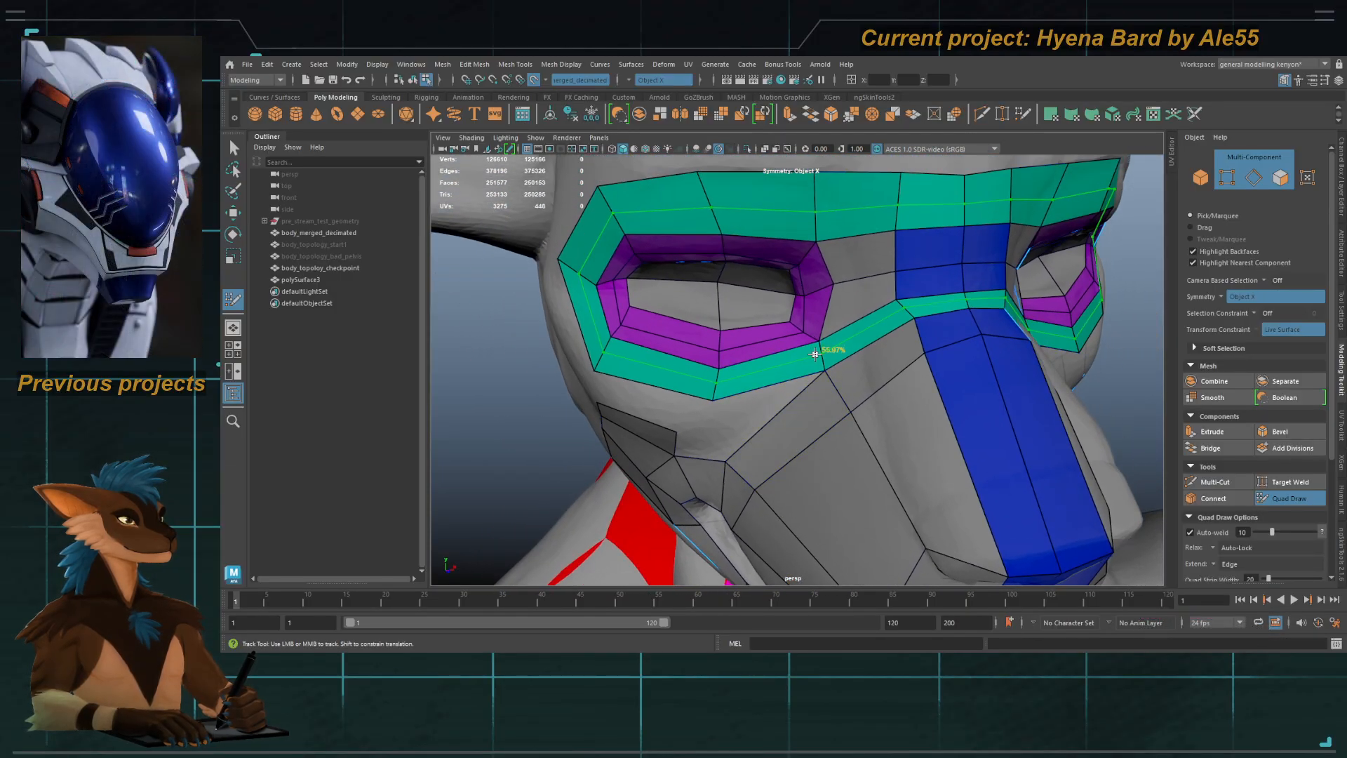
pyautogui.keyDown('alt'); pyautogui.moveTo(820, 391); pyautogui.dragTo(831, 401); pyautogui.keyUp('alt')
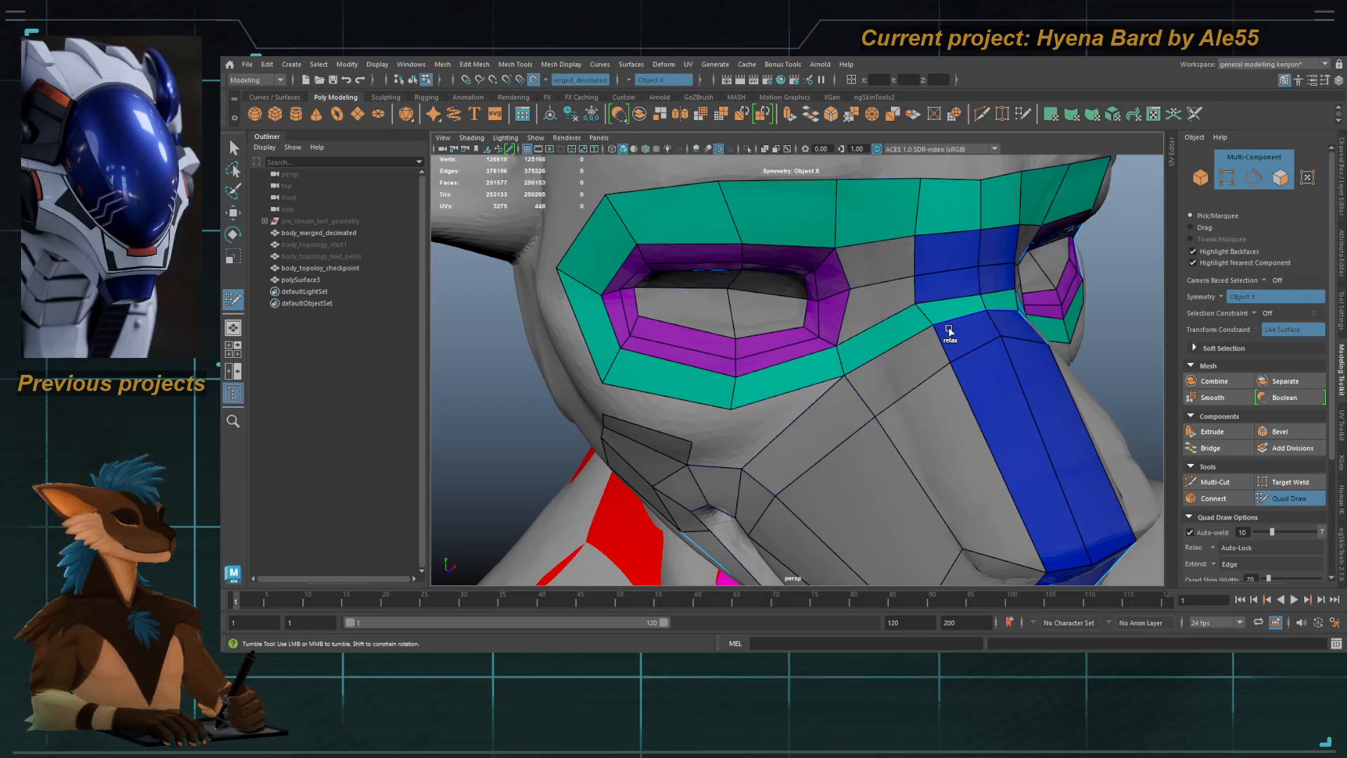
pyautogui.keyDown('shift'); pyautogui.moveTo(949, 329); pyautogui.dragTo(998, 333); pyautogui.keyUp('shift')
# Step: Insert edge loops through the muzzle and lower jaw, and fill the gap between the cheek quads and the muzzle's outer row
pyautogui.keyDown('alt'); pyautogui.moveTo(980, 355); pyautogui.dragTo(895, 386, button='right'); pyautogui.keyUp('alt')
pyautogui.moveTo(895, 386)
pyautogui.keyDown('alt'); pyautogui.mouseDown()
pyautogui.moveTo(797, 452)
pyautogui.moveTo(848, 491)
pyautogui.moveTo(926, 372)
pyautogui.moveTo(830, 418)
pyautogui.moveTo(764, 409)
pyautogui.moveTo(764, 393)
pyautogui.moveTo(730, 450)
pyautogui.mouseUp(); pyautogui.keyUp('alt')
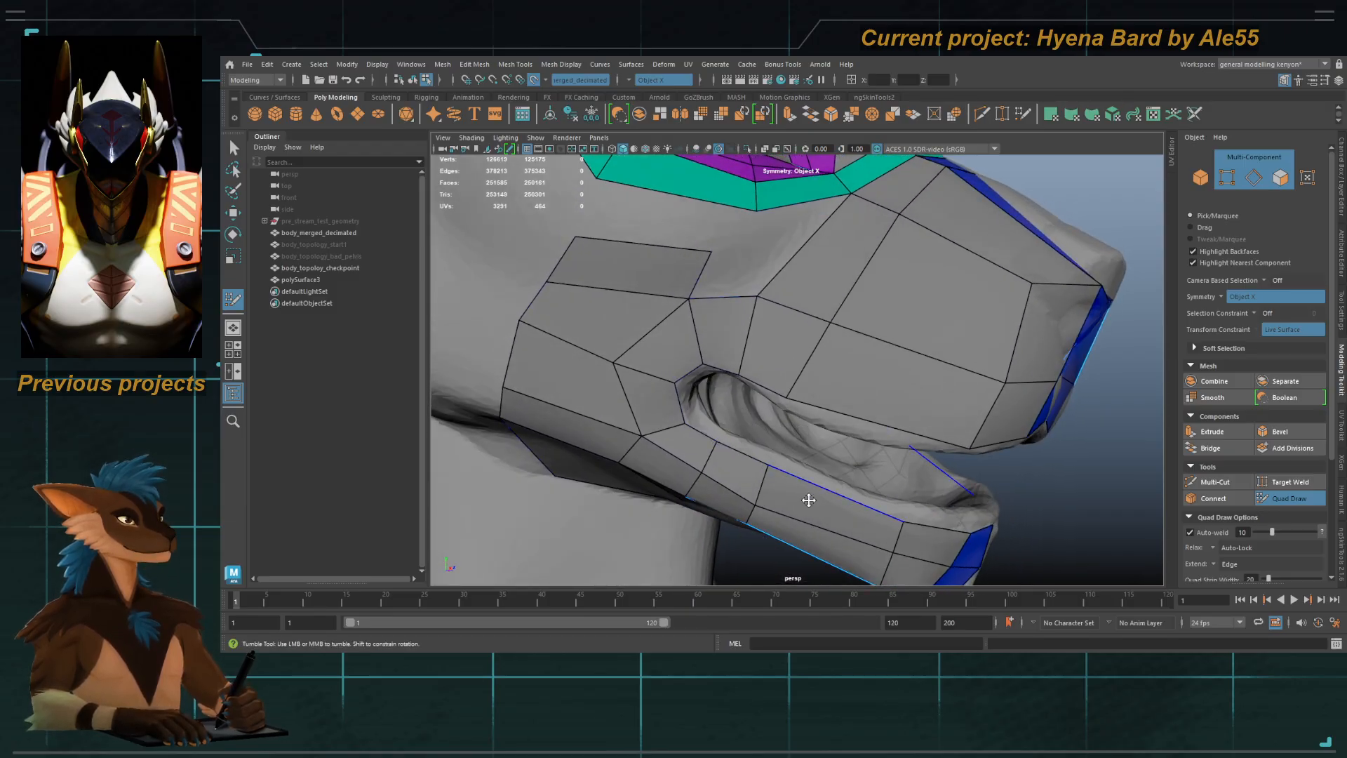
pyautogui.keyDown('alt'); pyautogui.moveTo(803, 391); pyautogui.dragTo(787, 421); pyautogui.keyUp('alt')
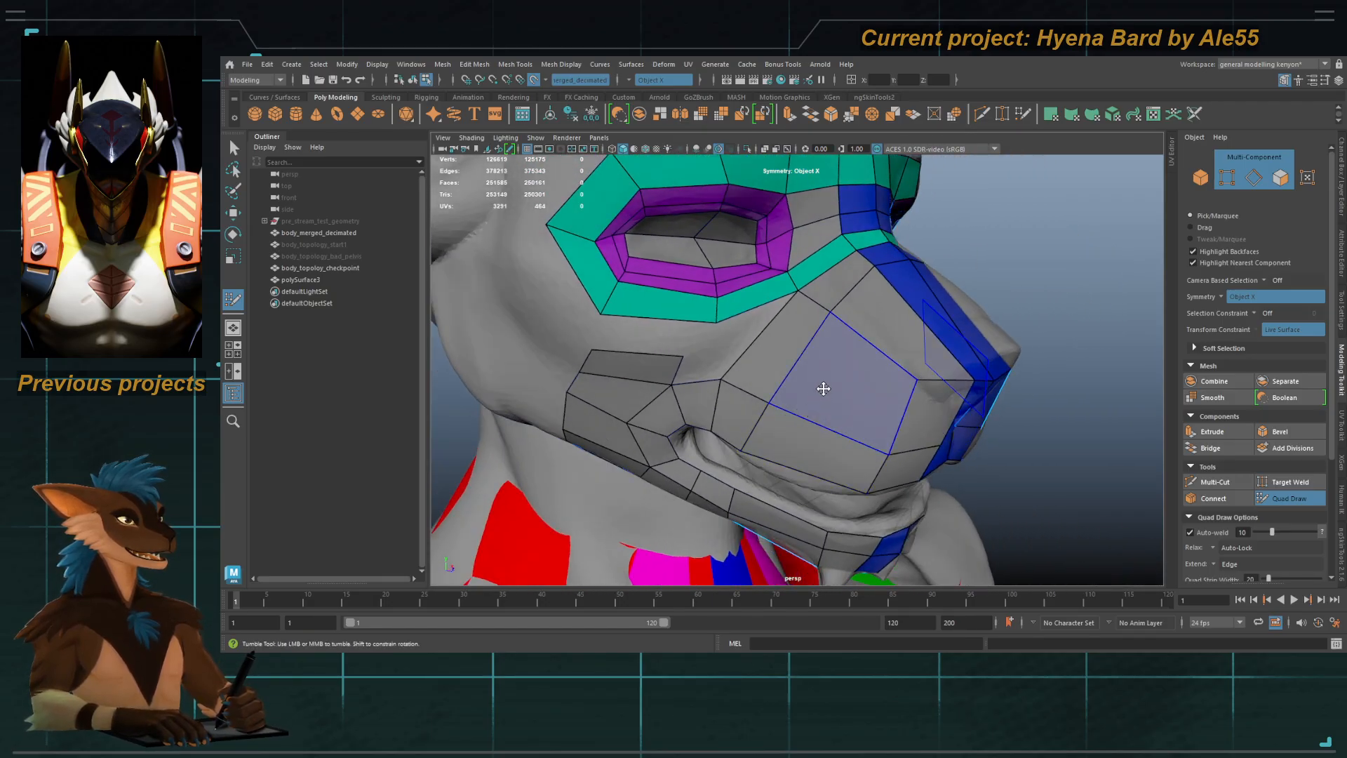
pyautogui.moveTo(798, 402)
pyautogui.keyDown('alt'); pyautogui.mouseDown()
pyautogui.moveTo(827, 390)
pyautogui.moveTo(745, 367)
pyautogui.moveTo(743, 325)
pyautogui.moveTo(730, 361)
pyautogui.mouseUp(); pyautogui.keyUp('alt')
pyautogui.hotkey('ctrl', 'z')
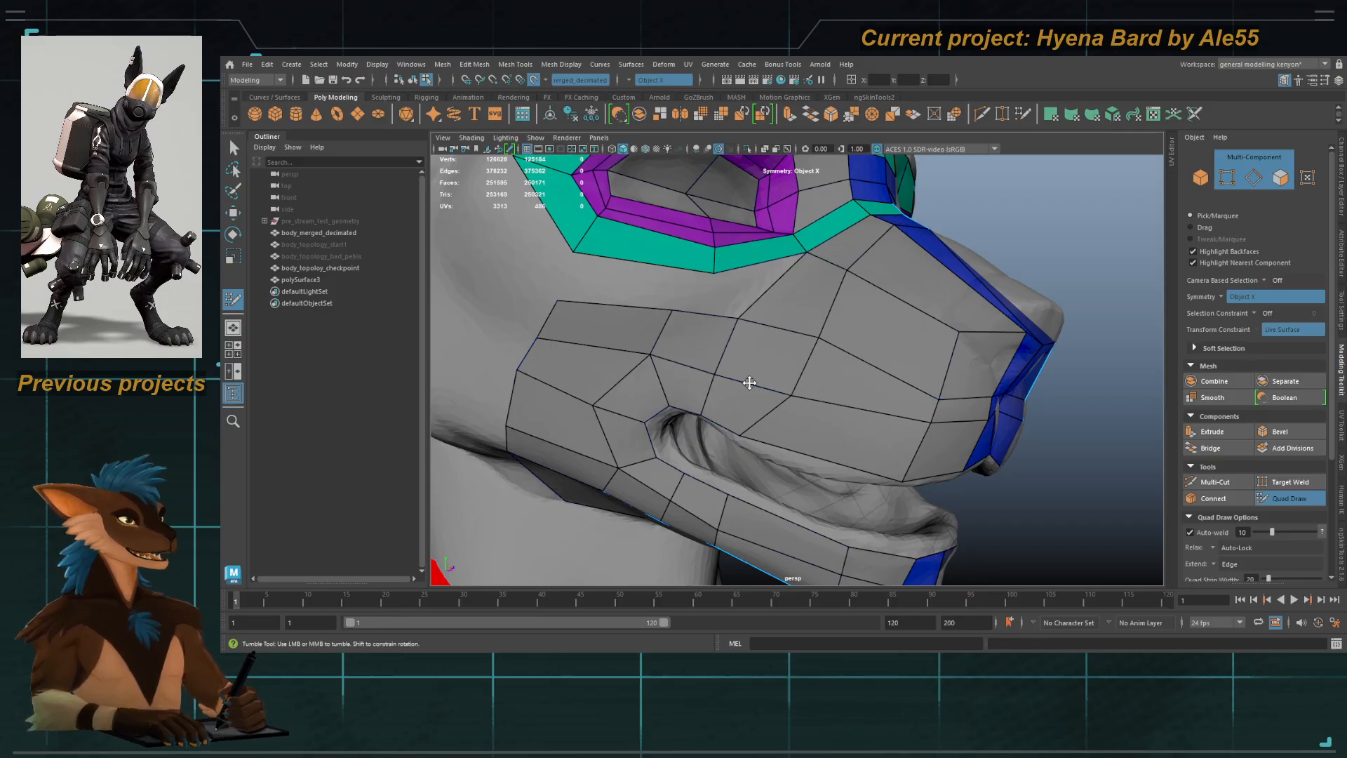
# Step: Examine the muzzle, the mouth corner and the open gap between cheek and eye mask from several angles
pyautogui.keyDown('alt'); pyautogui.moveTo(771, 369); pyautogui.dragTo(737, 381); pyautogui.keyUp('alt')
pyautogui.keyDown('alt'); pyautogui.moveTo(736, 381); pyautogui.dragTo(798, 447, button='middle'); pyautogui.keyUp('alt')
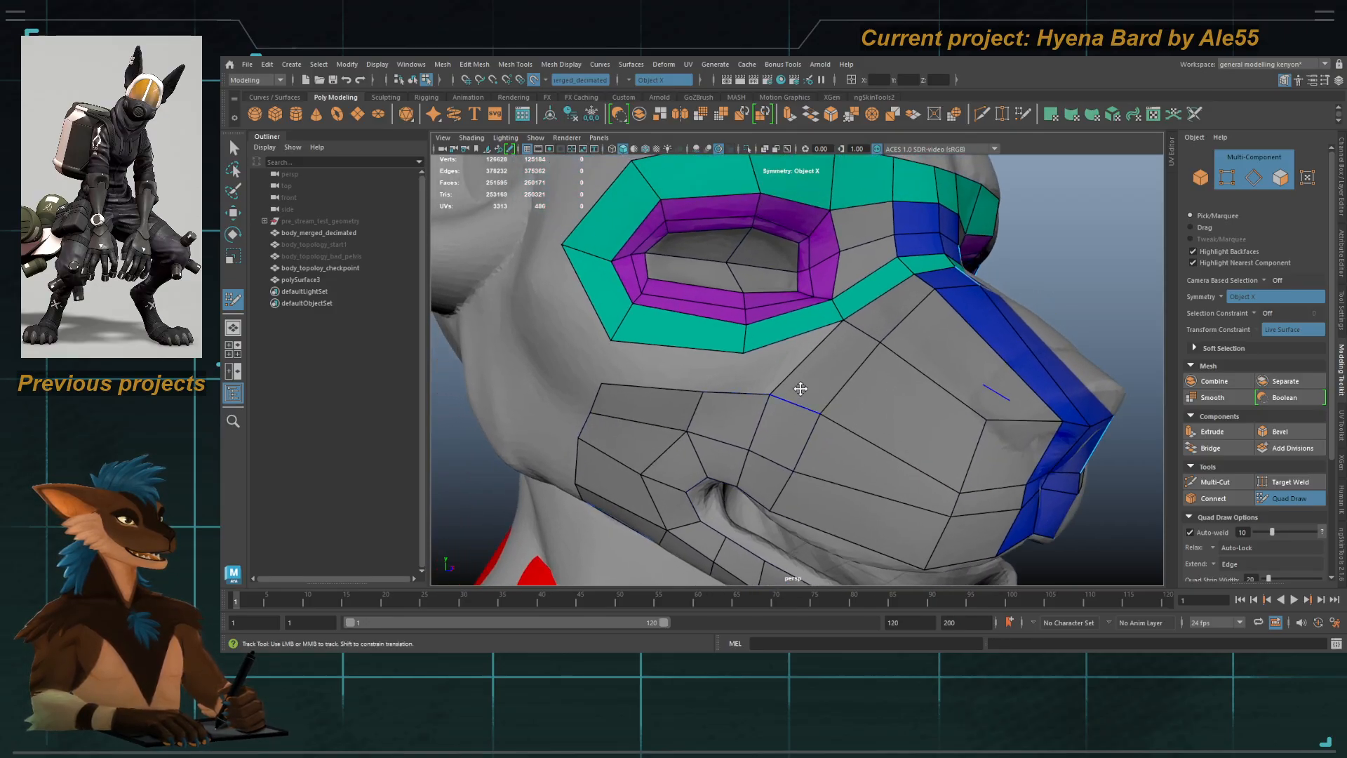
pyautogui.keyDown('alt'); pyautogui.moveTo(799, 388); pyautogui.dragTo(766, 397, button='right'); pyautogui.keyUp('alt')
pyautogui.keyDown('alt'); pyautogui.moveTo(774, 399); pyautogui.dragTo(742, 480); pyautogui.keyUp('alt')
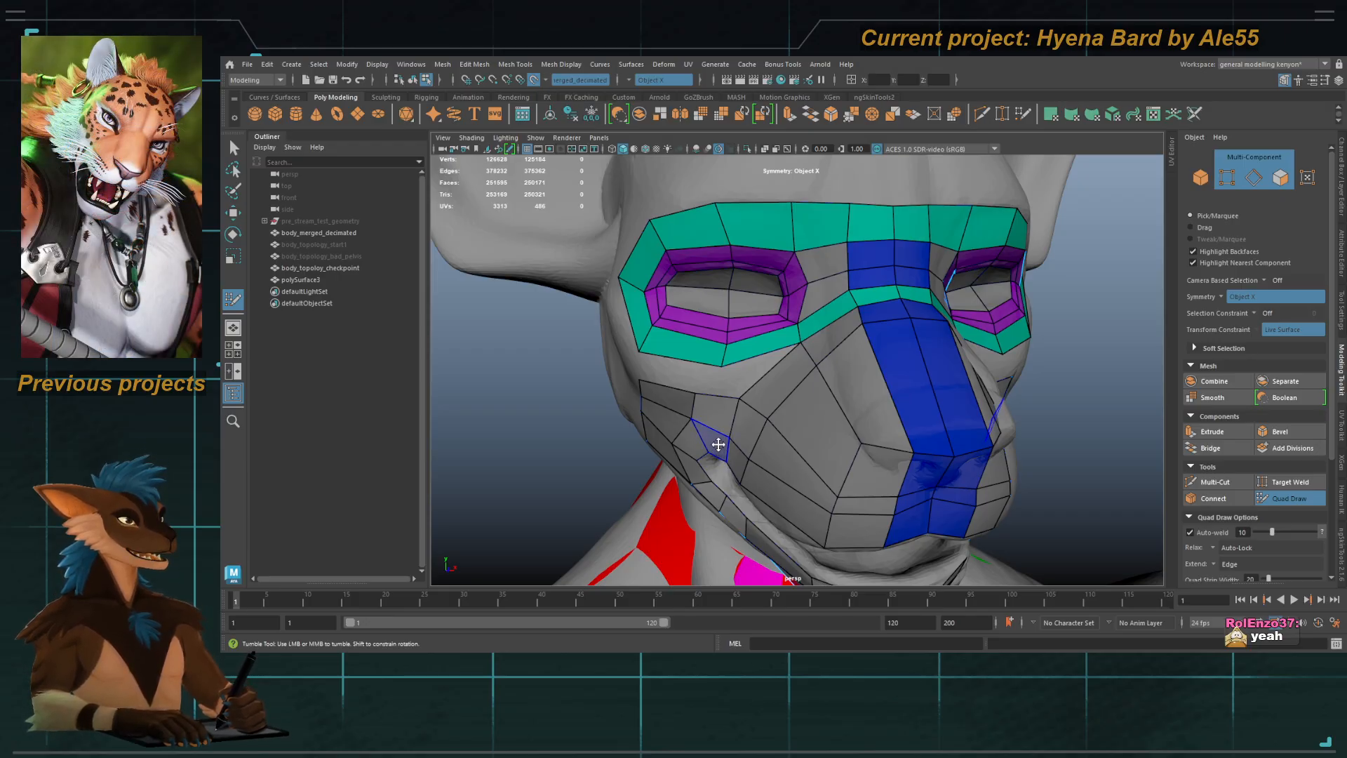
pyautogui.keyDown('alt'); pyautogui.moveTo(778, 395); pyautogui.dragTo(828, 373); pyautogui.keyUp('alt')
pyautogui.keyDown('alt'); pyautogui.moveTo(827, 373); pyautogui.dragTo(793, 351, button='middle'); pyautogui.keyUp('alt')
pyautogui.keyDown('alt'); pyautogui.moveTo(792, 350); pyautogui.dragTo(806, 377, button='right'); pyautogui.keyUp('alt')
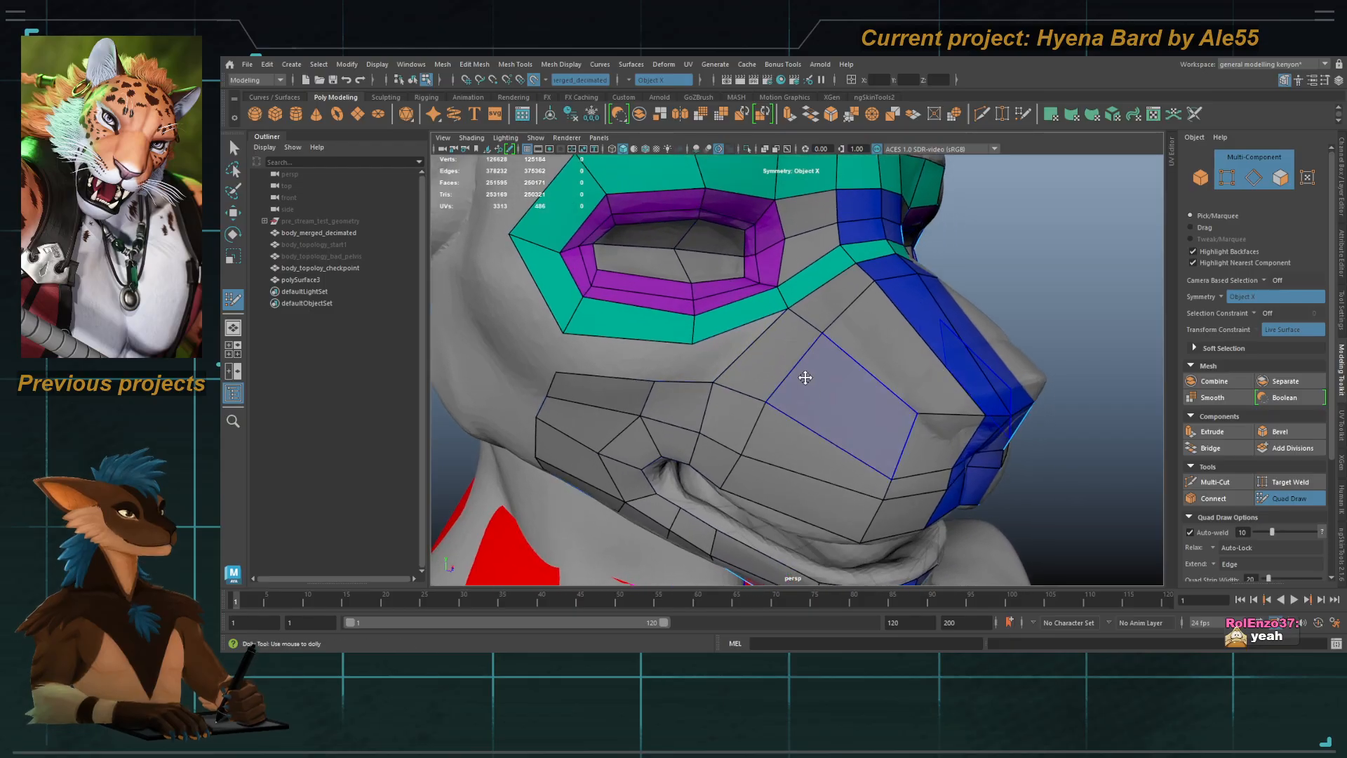
pyautogui.keyDown('alt'); pyautogui.moveTo(824, 335); pyautogui.dragTo(698, 357); pyautogui.keyUp('alt')
pyautogui.keyDown('alt'); pyautogui.moveTo(732, 355); pyautogui.dragTo(874, 330); pyautogui.keyUp('alt')
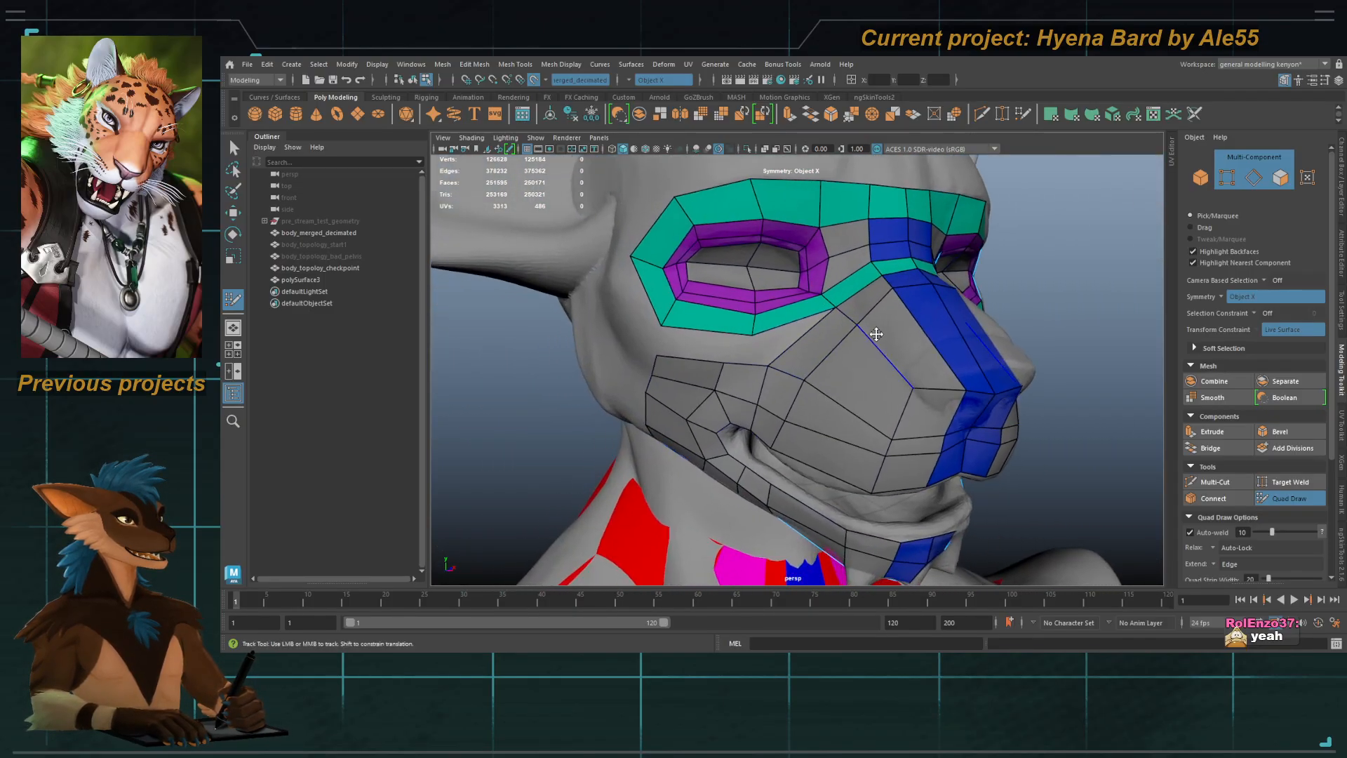
# Step: Try to close the gap under the eye by joining the mask's lower edge directly to the cheek quads
pyautogui.scroll(4, 875, 330)
pyautogui.keyDown('alt'); pyautogui.moveTo(734, 373); pyautogui.dragTo(775, 374); pyautogui.keyUp('alt')
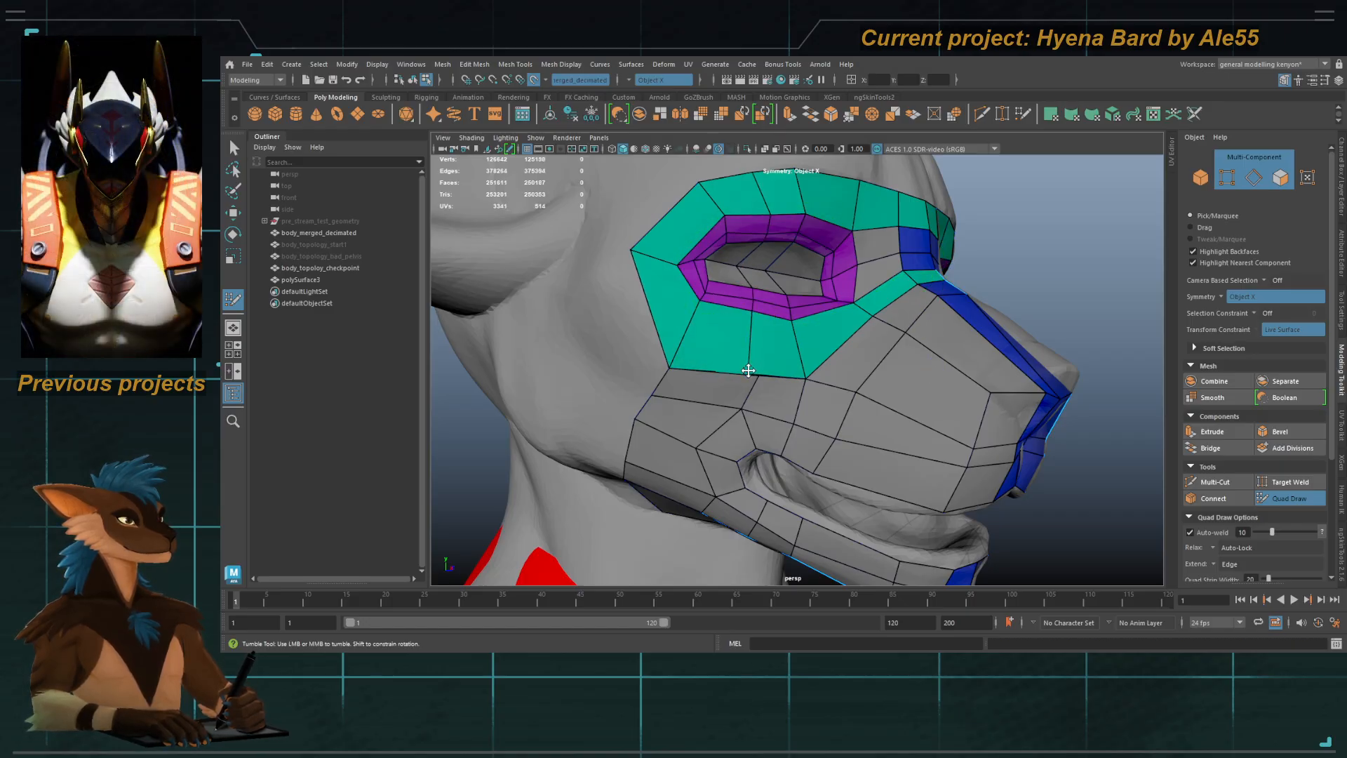
pyautogui.keyDown('alt'); pyautogui.moveTo(759, 374); pyautogui.dragTo(700, 408); pyautogui.keyUp('alt')
pyautogui.keyDown('alt'); pyautogui.moveTo(700, 408); pyautogui.dragTo(757, 377, button='right'); pyautogui.keyUp('alt')
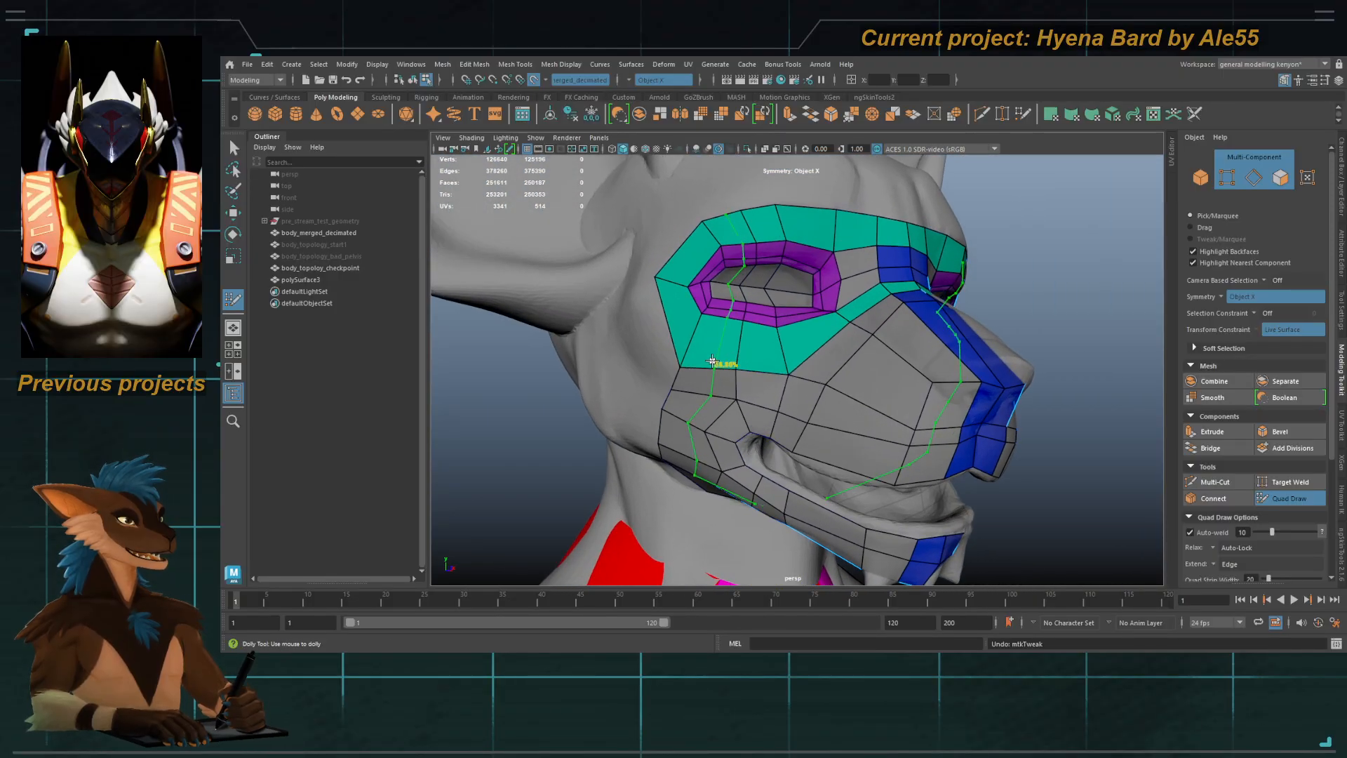
pyautogui.moveTo(691, 347); pyautogui.dragTo(679, 367)
pyautogui.moveTo(766, 362); pyautogui.dragTo(736, 370)
# Step: Undo the vertex adjustments and the faces joining the mask's lower edge to the cheek
pyautogui.hotkey('ctrl', 'z')
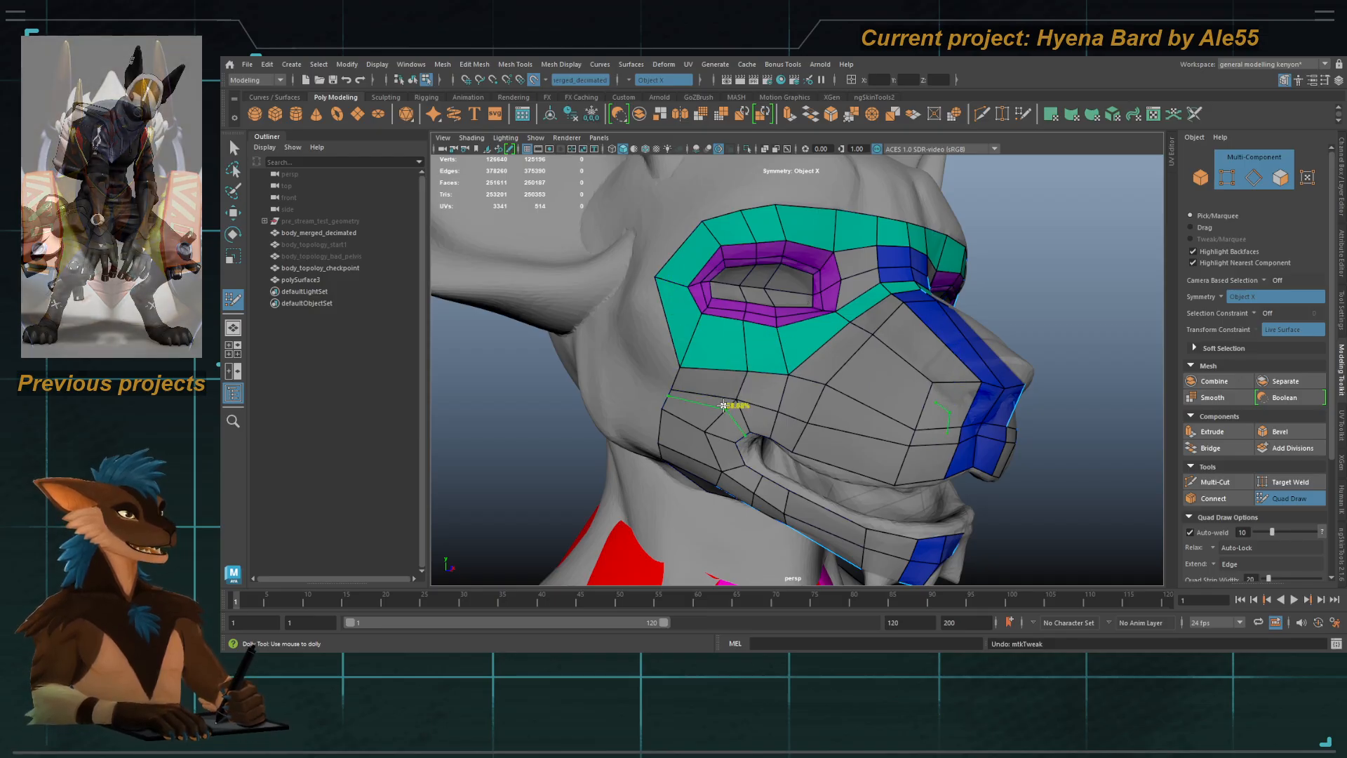
pyautogui.hotkey('ctrl', 'z')
pyautogui.hotkey('ctrl', 'z')
pyautogui.hotkey('ctrl', 'z')
pyautogui.hotkey('ctrl', 'z')
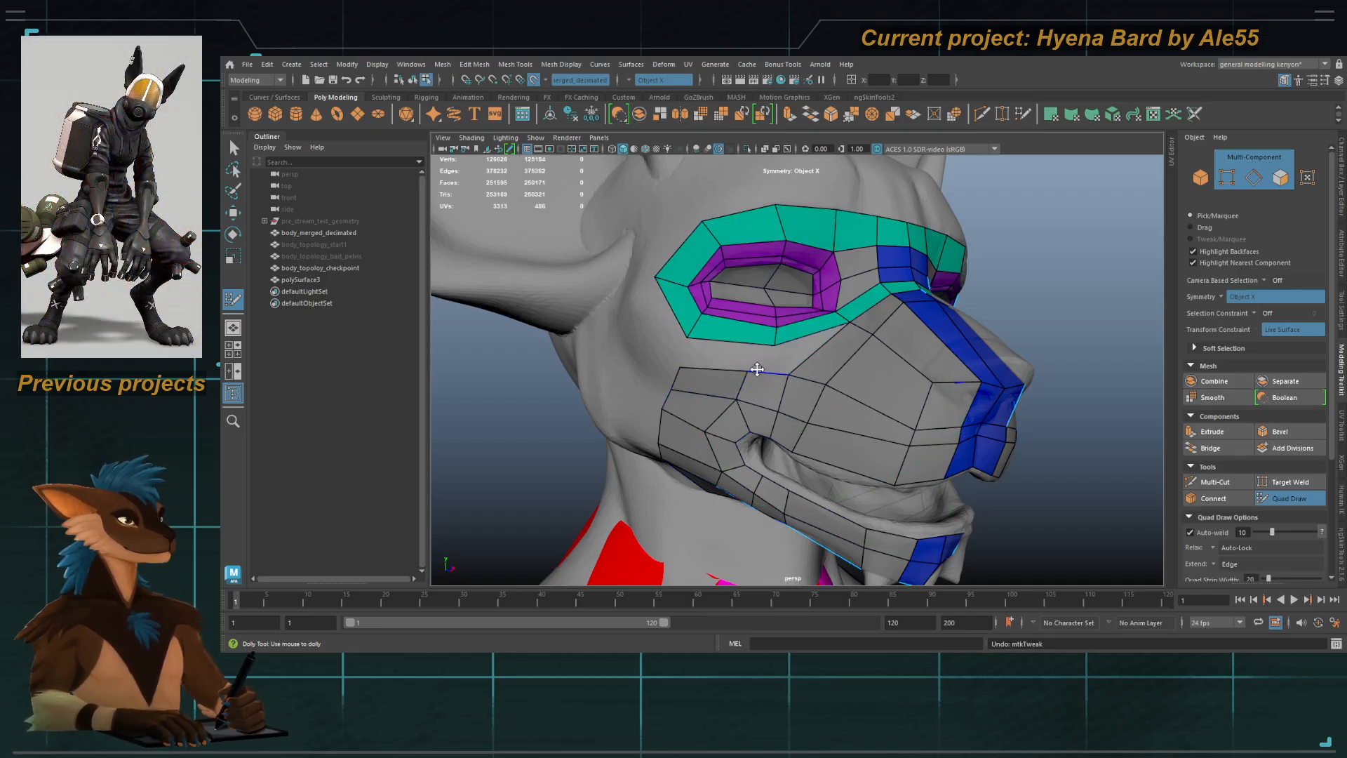
# Step: Insert an edge through the muzzle's outer row near the mask and fill the adjacent gap under the eye with a quad
pyautogui.keyDown('alt'); pyautogui.moveTo(757, 369); pyautogui.dragTo(794, 381, button='right'); pyautogui.keyUp('alt')
pyautogui.keyDown('alt'); pyautogui.moveTo(779, 372); pyautogui.dragTo(802, 367); pyautogui.keyUp('alt')
pyautogui.keyDown('alt'); pyautogui.moveTo(802, 367); pyautogui.dragTo(673, 361, button='middle'); pyautogui.keyUp('alt')
pyautogui.keyDown('alt'); pyautogui.moveTo(674, 362); pyautogui.dragTo(755, 373, button='right'); pyautogui.keyUp('alt')
pyautogui.keyDown('alt'); pyautogui.moveTo(747, 355); pyautogui.dragTo(764, 352); pyautogui.keyUp('alt')
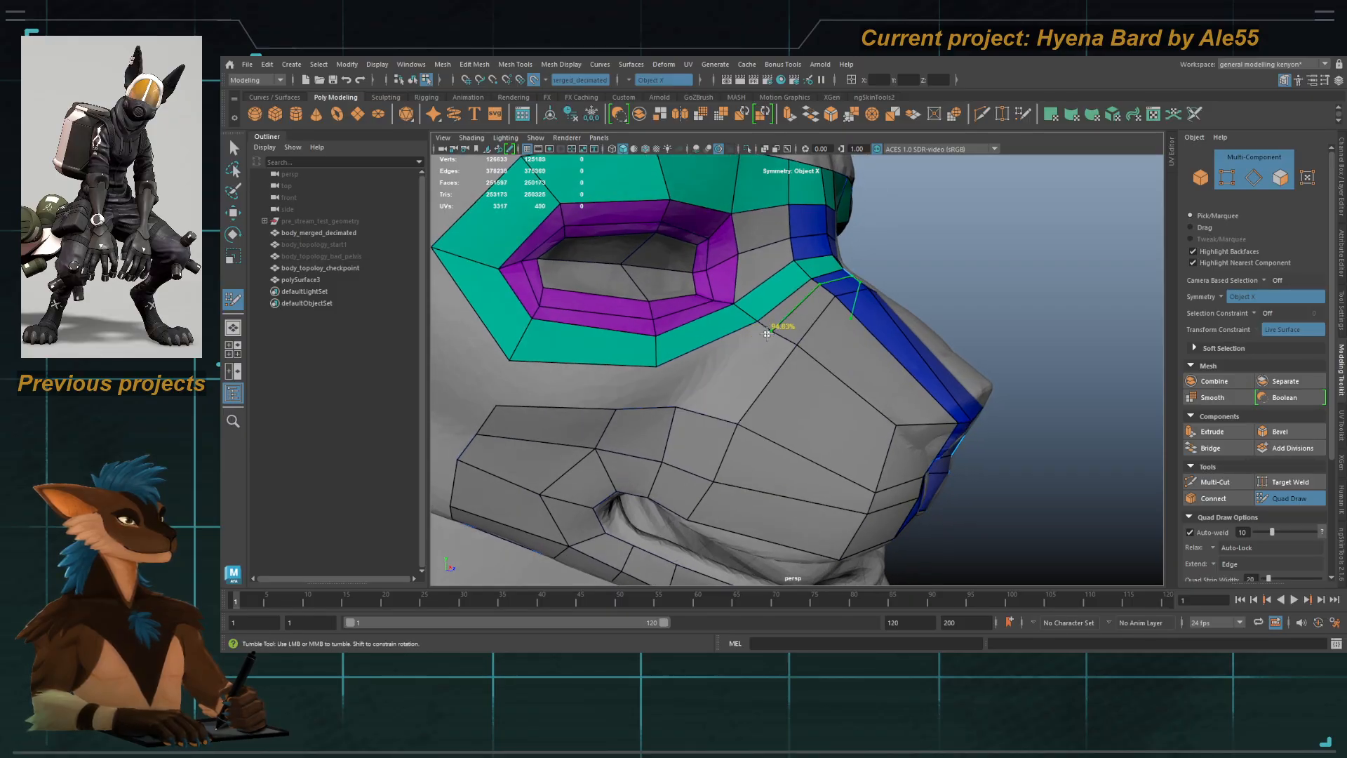
pyautogui.keyDown('ctrl'); pyautogui.click(766, 334); pyautogui.keyUp('ctrl')
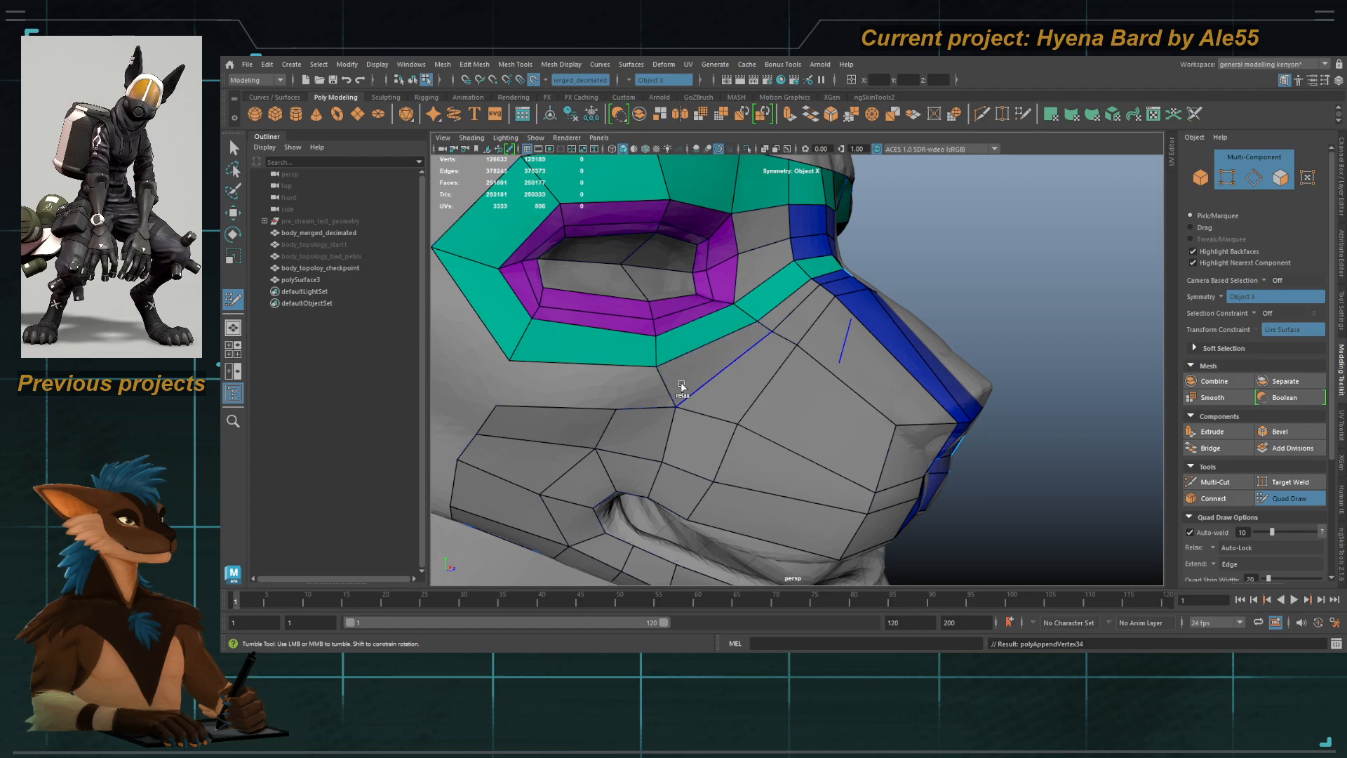
# Step: Merge the narrow cheek column into the muzzle row and reposition the vertex above the mouth corner
pyautogui.moveTo(681, 387)
pyautogui.keyDown('alt'); pyautogui.mouseDown()
pyautogui.moveTo(618, 406)
pyautogui.moveTo(662, 392)
pyautogui.mouseUp(); pyautogui.keyUp('alt')
pyautogui.scroll(5, 662, 392)
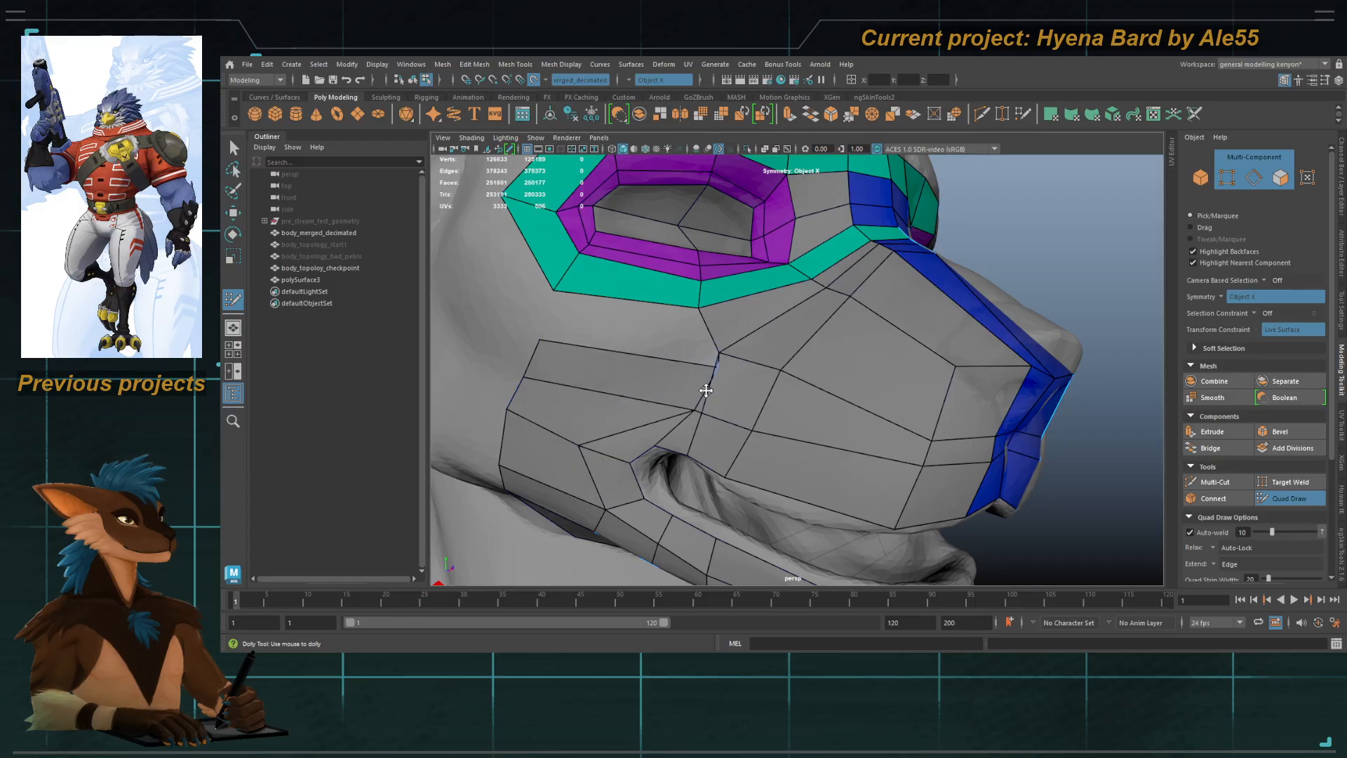
pyautogui.moveTo(705, 396)
pyautogui.mouseDown()
pyautogui.moveTo(697, 366)
pyautogui.moveTo(667, 407)
pyautogui.mouseUp()
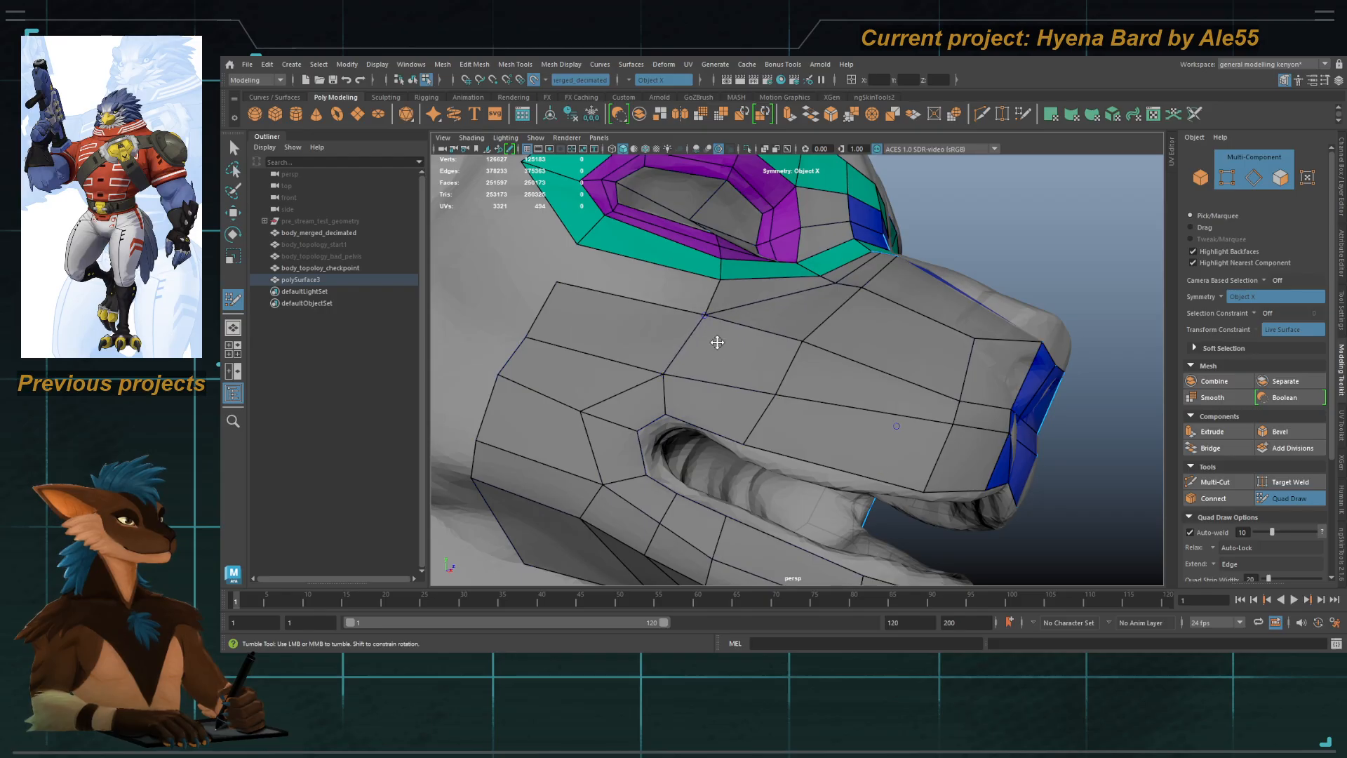
# Step: Insert edge loops through the muzzle, eye mask and cheek, and fill the remaining gap between the mask's lower edge and the cheek
pyautogui.moveTo(717, 342)
pyautogui.keyDown('alt'); pyautogui.mouseDown()
pyautogui.moveTo(670, 383)
pyautogui.moveTo(744, 417)
pyautogui.moveTo(730, 412)
pyautogui.moveTo(686, 466)
pyautogui.moveTo(751, 440)
pyautogui.moveTo(734, 367)
pyautogui.moveTo(703, 382)
pyautogui.moveTo(676, 370)
pyautogui.moveTo(694, 374)
pyautogui.moveTo(646, 391)
pyautogui.moveTo(727, 376)
pyautogui.mouseUp(); pyautogui.keyUp('alt')
pyautogui.keyDown('alt'); pyautogui.moveTo(728, 376); pyautogui.dragTo(786, 376, button='middle'); pyautogui.keyUp('alt')
pyautogui.keyDown('alt'); pyautogui.moveTo(787, 376); pyautogui.dragTo(700, 385); pyautogui.keyUp('alt')
pyautogui.keyDown('ctrl'); pyautogui.click(768, 328); pyautogui.keyUp('ctrl')
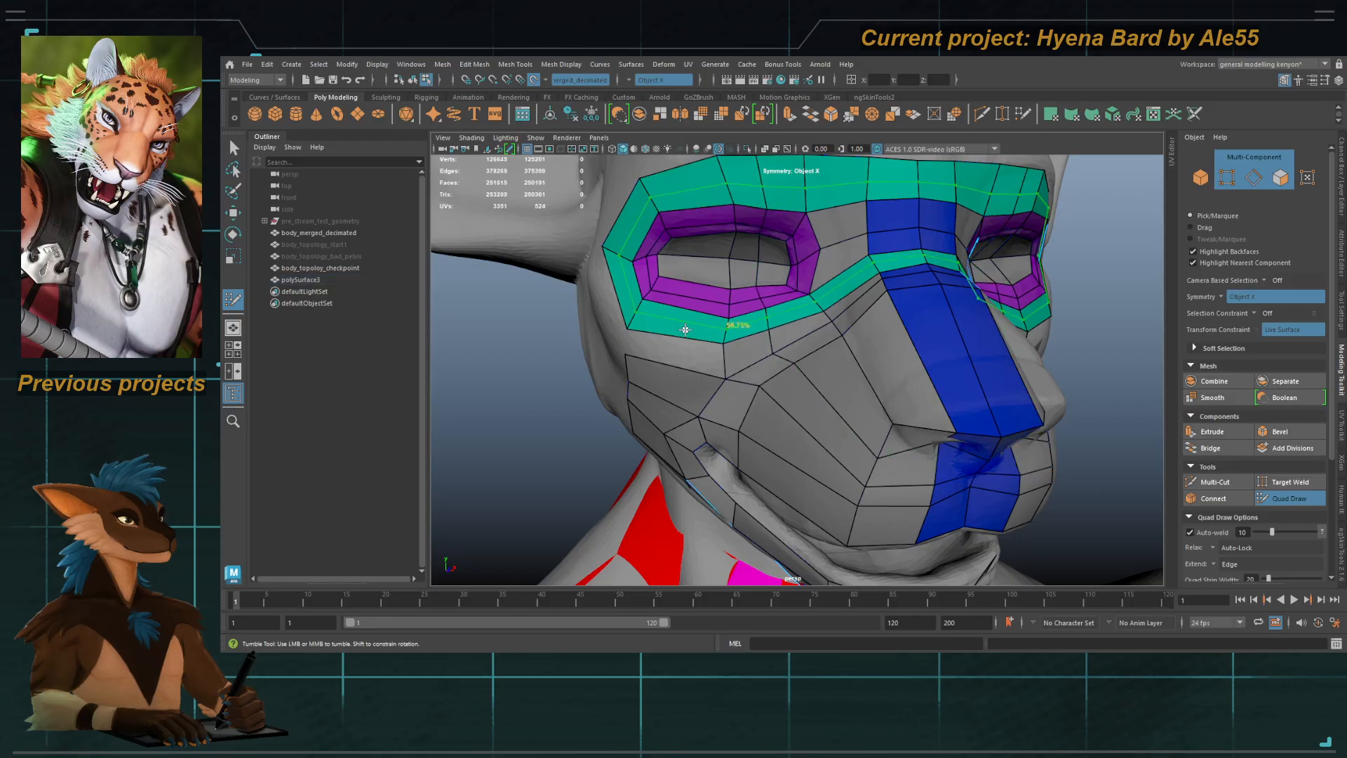
pyautogui.keyDown('shift'); pyautogui.click(694, 362); pyautogui.keyUp('shift')
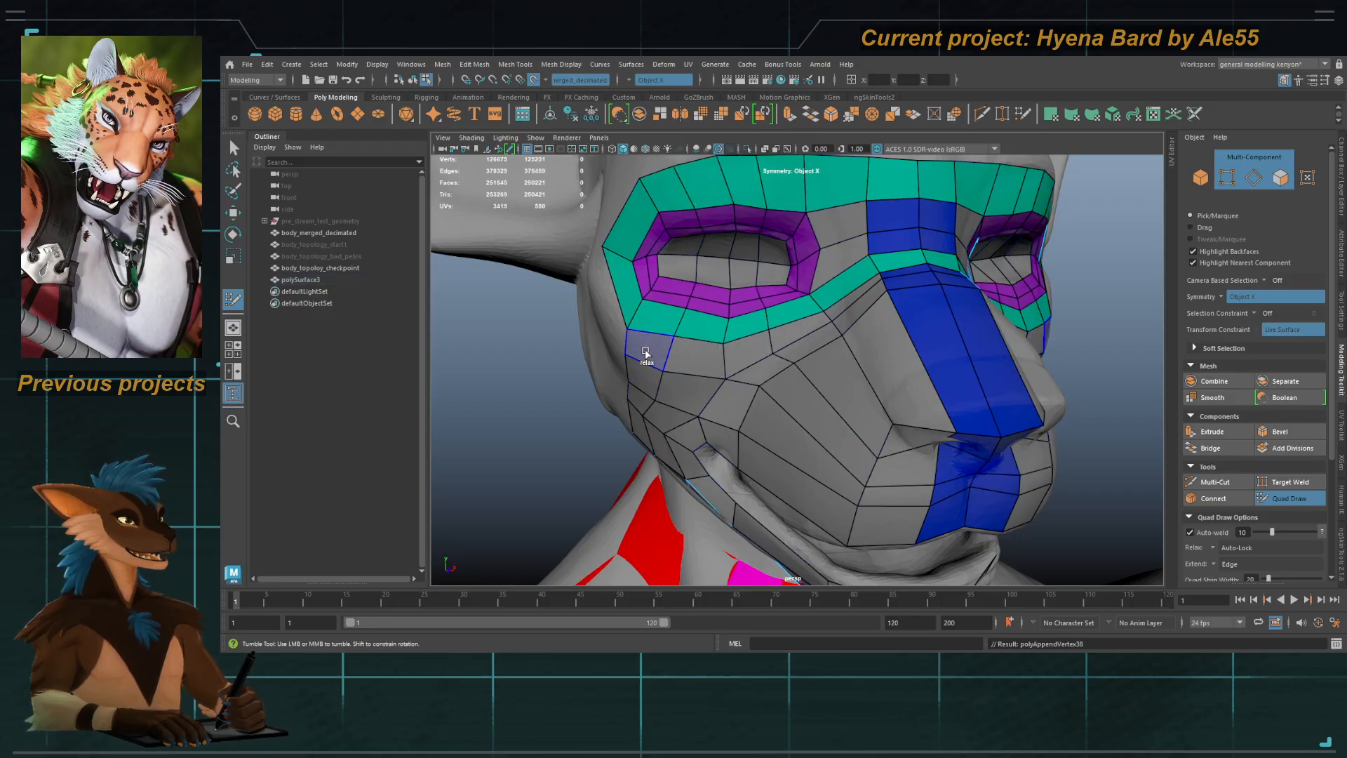
# Step: Examine the joined cheek, eye mask, mouth corner and jaw faces from the front, side and below
pyautogui.moveTo(694, 362)
pyautogui.keyDown('alt'); pyautogui.mouseDown()
pyautogui.moveTo(666, 383)
pyautogui.moveTo(697, 367)
pyautogui.moveTo(700, 407)
pyautogui.moveTo(761, 352)
pyautogui.moveTo(728, 342)
pyautogui.mouseUp(); pyautogui.keyUp('alt')
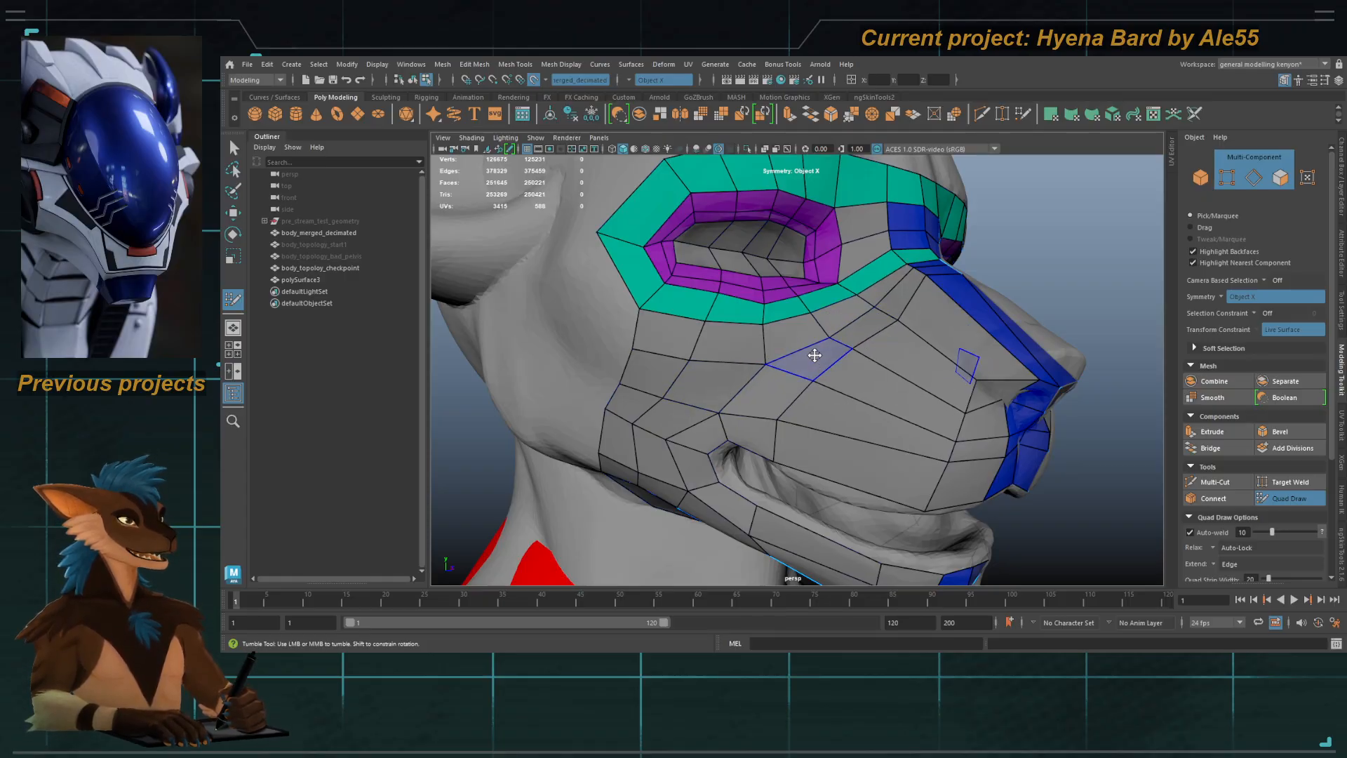
pyautogui.keyDown('alt'); pyautogui.moveTo(842, 369); pyautogui.dragTo(745, 371); pyautogui.keyUp('alt')
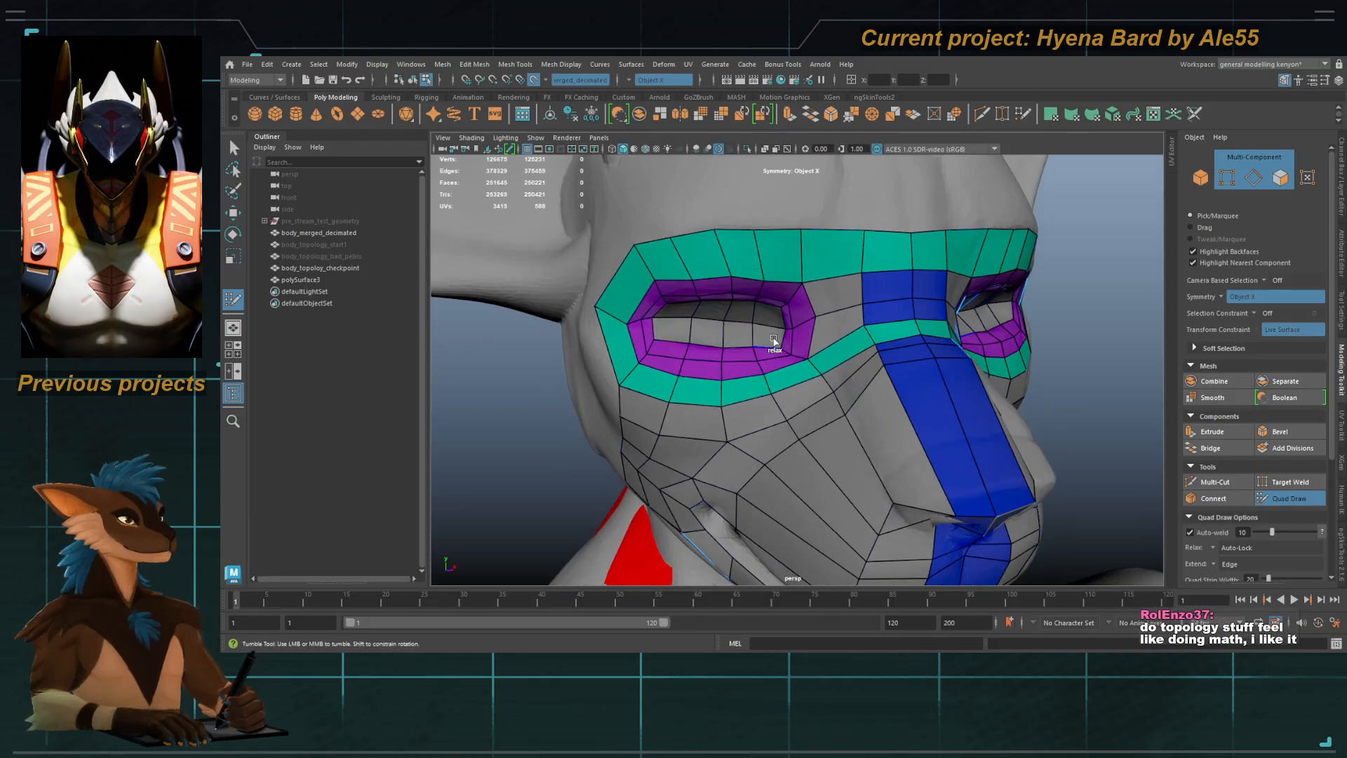
pyautogui.keyDown('alt'); pyautogui.moveTo(702, 378); pyautogui.dragTo(752, 417); pyautogui.keyUp('alt')
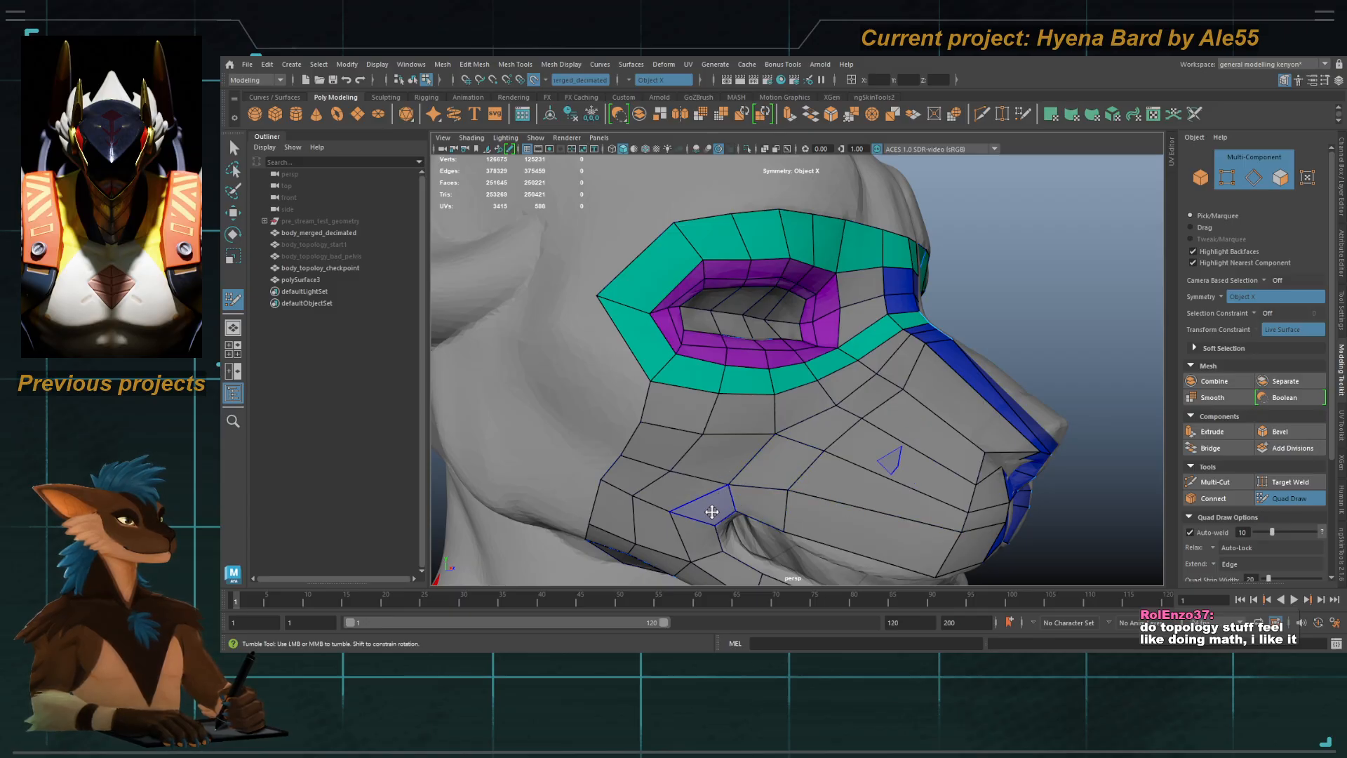
pyautogui.keyDown('alt'); pyautogui.moveTo(712, 512); pyautogui.dragTo(691, 480, button='middle'); pyautogui.keyUp('alt')
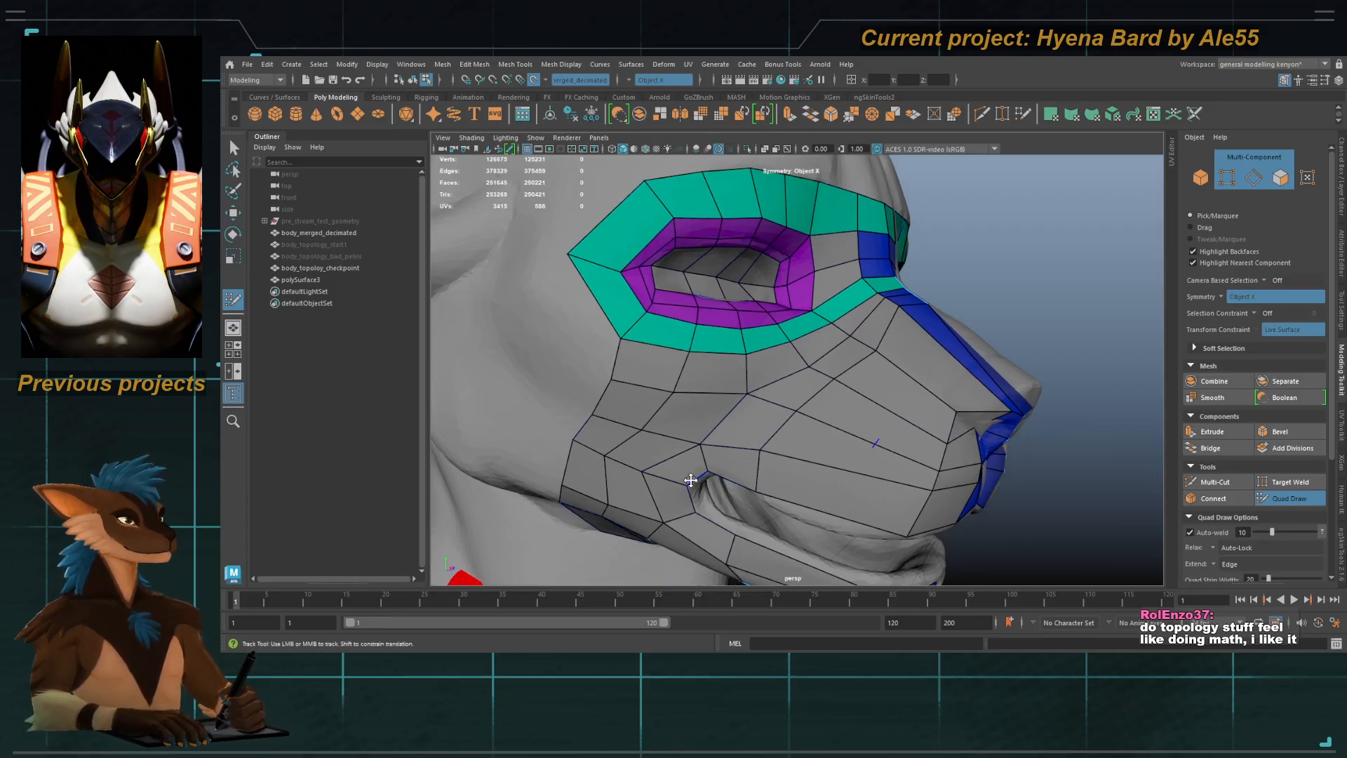
pyautogui.keyDown('alt'); pyautogui.moveTo(725, 457); pyautogui.dragTo(796, 411); pyautogui.keyUp('alt')
pyautogui.keyDown('alt'); pyautogui.moveTo(797, 412); pyautogui.dragTo(782, 433, button='middle'); pyautogui.keyUp('alt')
pyautogui.moveTo(783, 433)
pyautogui.keyDown('alt'); pyautogui.mouseDown()
pyautogui.moveTo(710, 379)
pyautogui.moveTo(727, 368)
pyautogui.moveTo(722, 382)
pyautogui.moveTo(787, 425)
pyautogui.moveTo(776, 409)
pyautogui.mouseUp(); pyautogui.keyUp('alt')
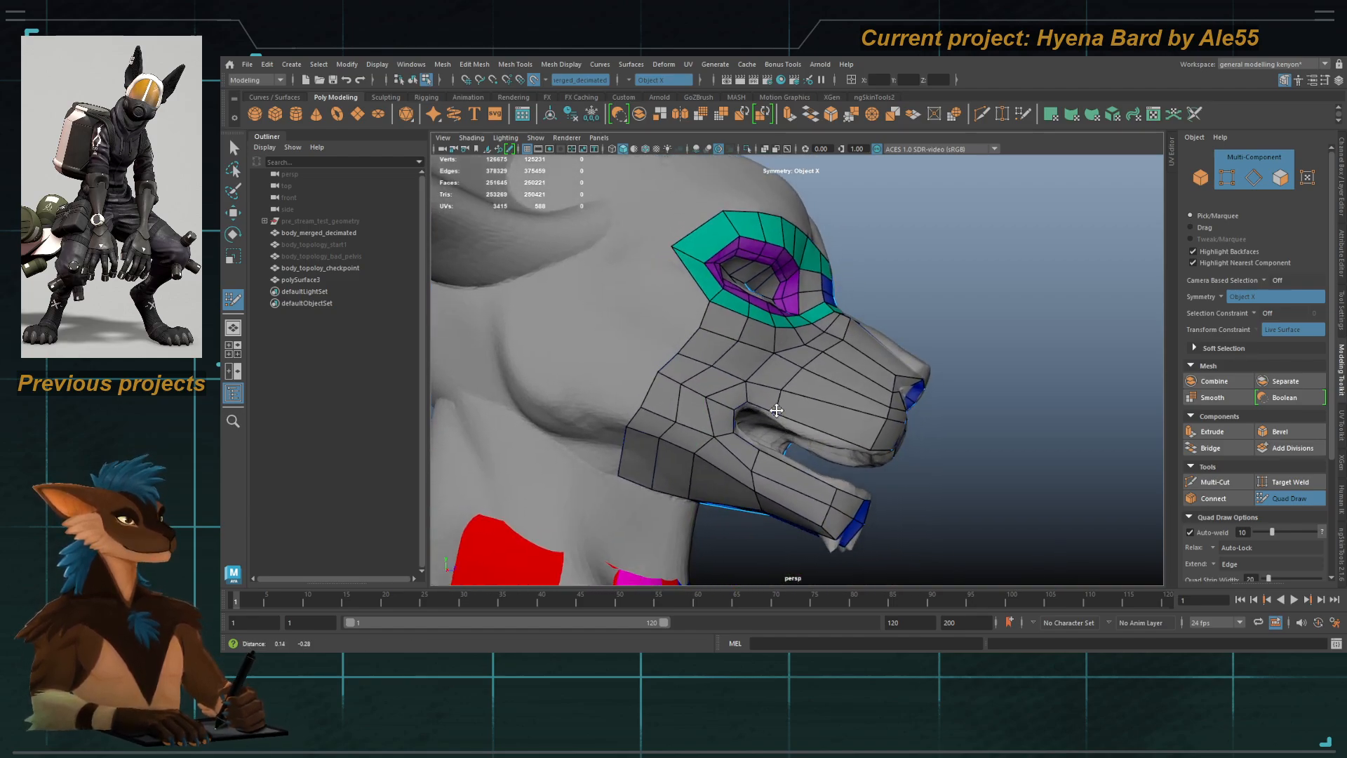
pyautogui.keyDown('alt'); pyautogui.moveTo(776, 409); pyautogui.dragTo(776, 444, button='right'); pyautogui.keyUp('alt')
pyautogui.moveTo(776, 445)
pyautogui.keyDown('alt'); pyautogui.mouseDown()
pyautogui.moveTo(632, 449)
pyautogui.moveTo(677, 449)
pyautogui.moveTo(686, 470)
pyautogui.moveTo(784, 446)
pyautogui.moveTo(722, 415)
pyautogui.moveTo(708, 428)
pyautogui.mouseUp(); pyautogui.keyUp('alt')
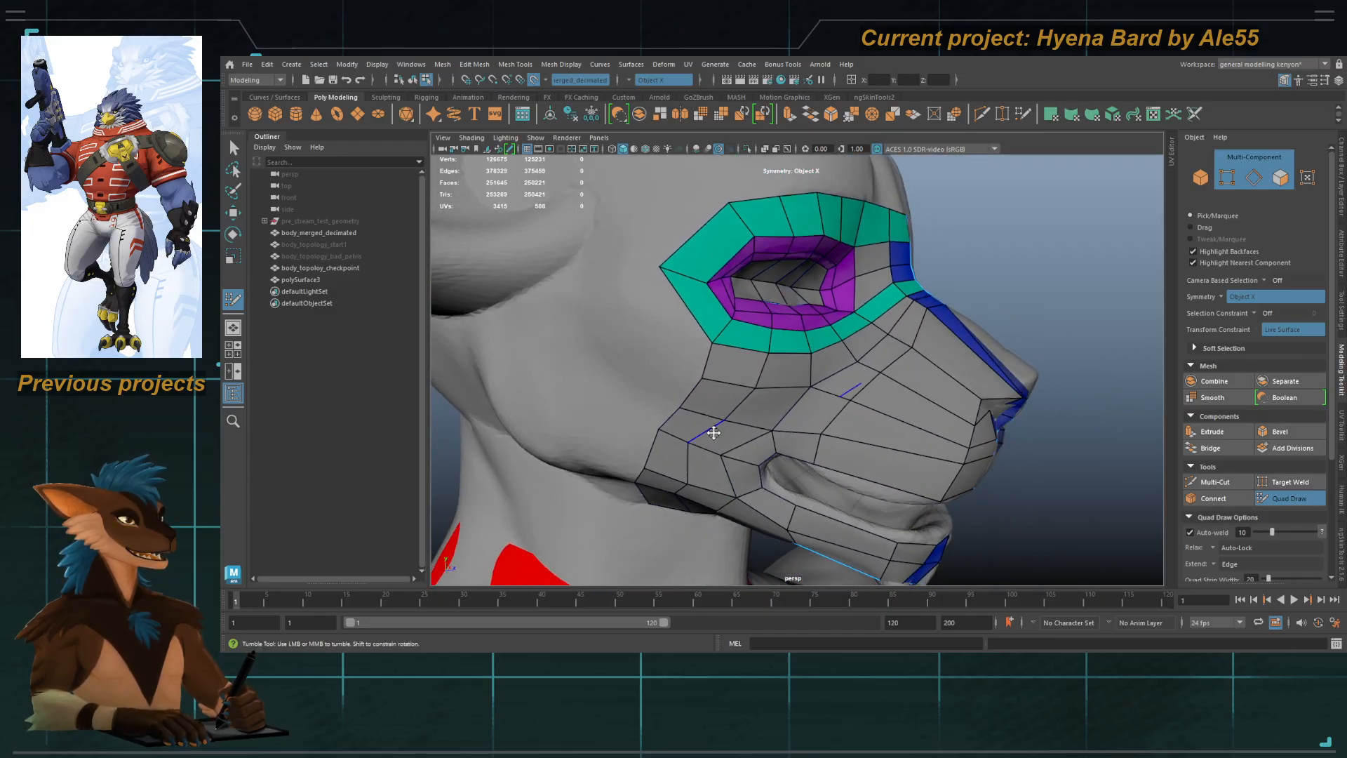
# Step: Add quads around the outer corner of the teal eye mask, from the cheek up to the temple
pyautogui.click(621, 267)
pyautogui.keyDown('shift'); pyautogui.click(662, 323); pyautogui.keyUp('shift')
pyautogui.click(633, 183)
pyautogui.keyDown('shift'); pyautogui.click(653, 228); pyautogui.keyUp('shift')
pyautogui.keyDown('alt'); pyautogui.moveTo(654, 185); pyautogui.dragTo(624, 296, button='middle'); pyautogui.keyUp('alt')
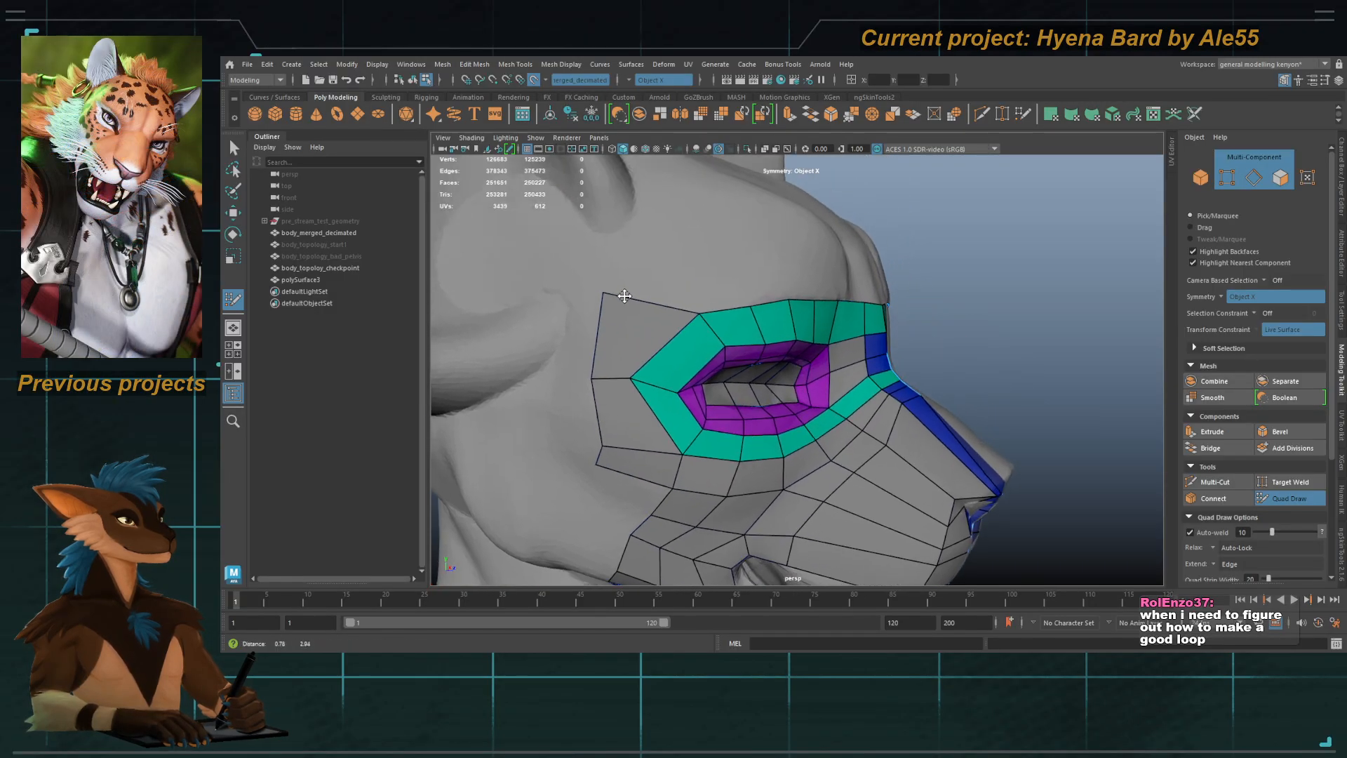
pyautogui.click(695, 260)
pyautogui.keyDown('shift'); pyautogui.click(638, 262); pyautogui.keyUp('shift')
pyautogui.keyDown('alt'); pyautogui.moveTo(707, 301); pyautogui.dragTo(661, 297); pyautogui.keyUp('alt')
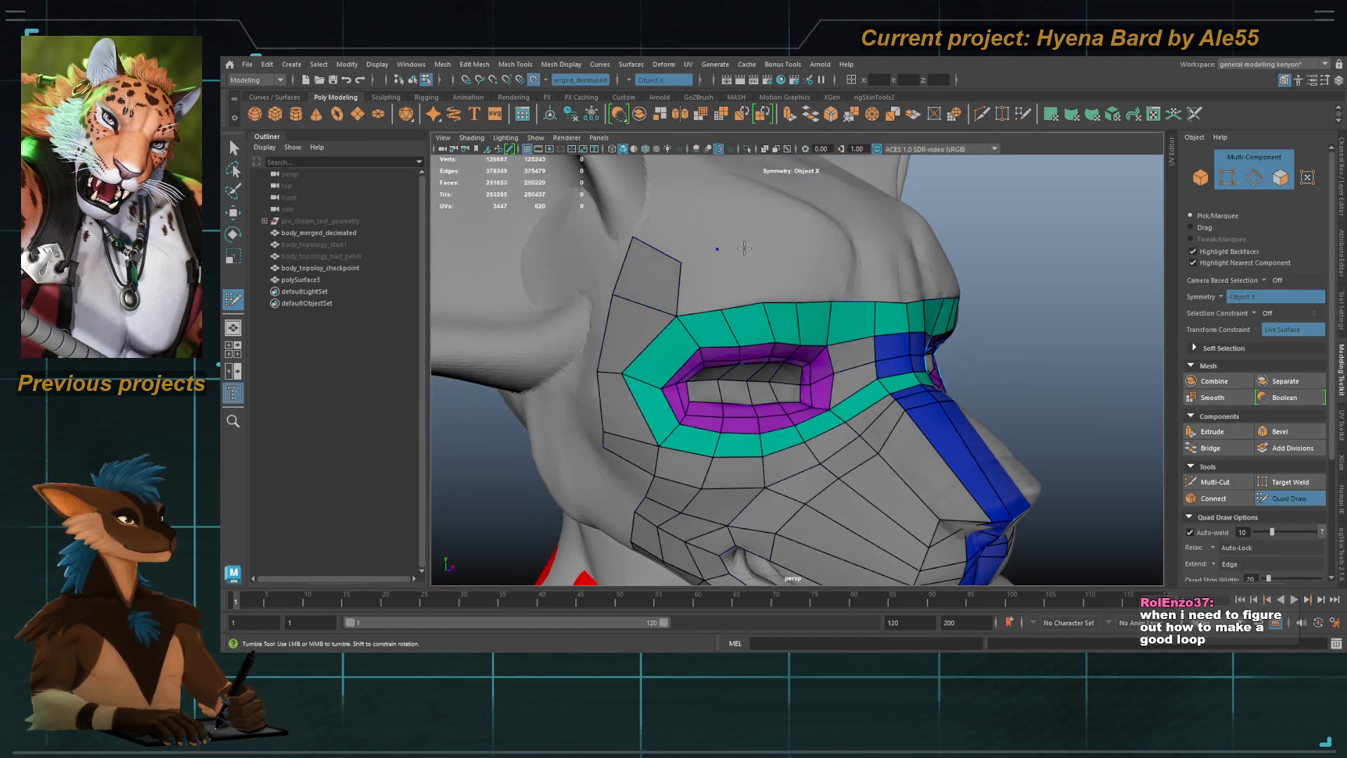
# Step: Extend the quad row above the mask across the brow to the head's centre line
pyautogui.click(825, 240)
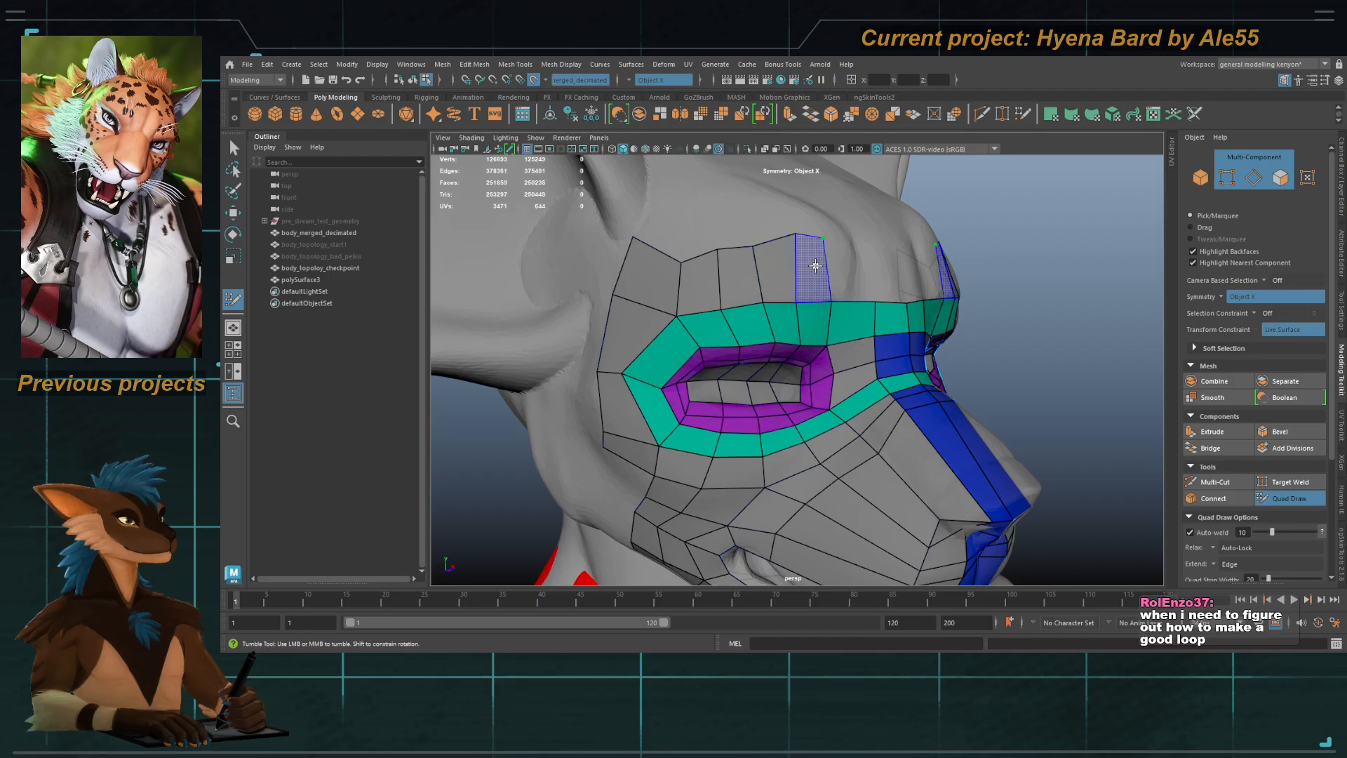
pyautogui.keyDown('shift'); pyautogui.click(815, 265); pyautogui.keyUp('shift')
pyautogui.moveTo(815, 265)
pyautogui.keyDown('alt'); pyautogui.mouseDown()
pyautogui.moveTo(857, 253)
pyautogui.moveTo(723, 254)
pyautogui.moveTo(764, 264)
pyautogui.mouseUp(); pyautogui.keyUp('alt')
pyautogui.keyDown('shift'); pyautogui.click(894, 256); pyautogui.keyUp('shift')
# Step: Build a quad strip from the rear jaw back and up the cheek towards the ear, and adjust its lower corner vertex
pyautogui.keyDown('alt'); pyautogui.moveTo(765, 351); pyautogui.dragTo(804, 251, button='middle'); pyautogui.keyUp('alt')
pyautogui.keyDown('alt'); pyautogui.moveTo(727, 407); pyautogui.dragTo(734, 396); pyautogui.keyUp('alt')
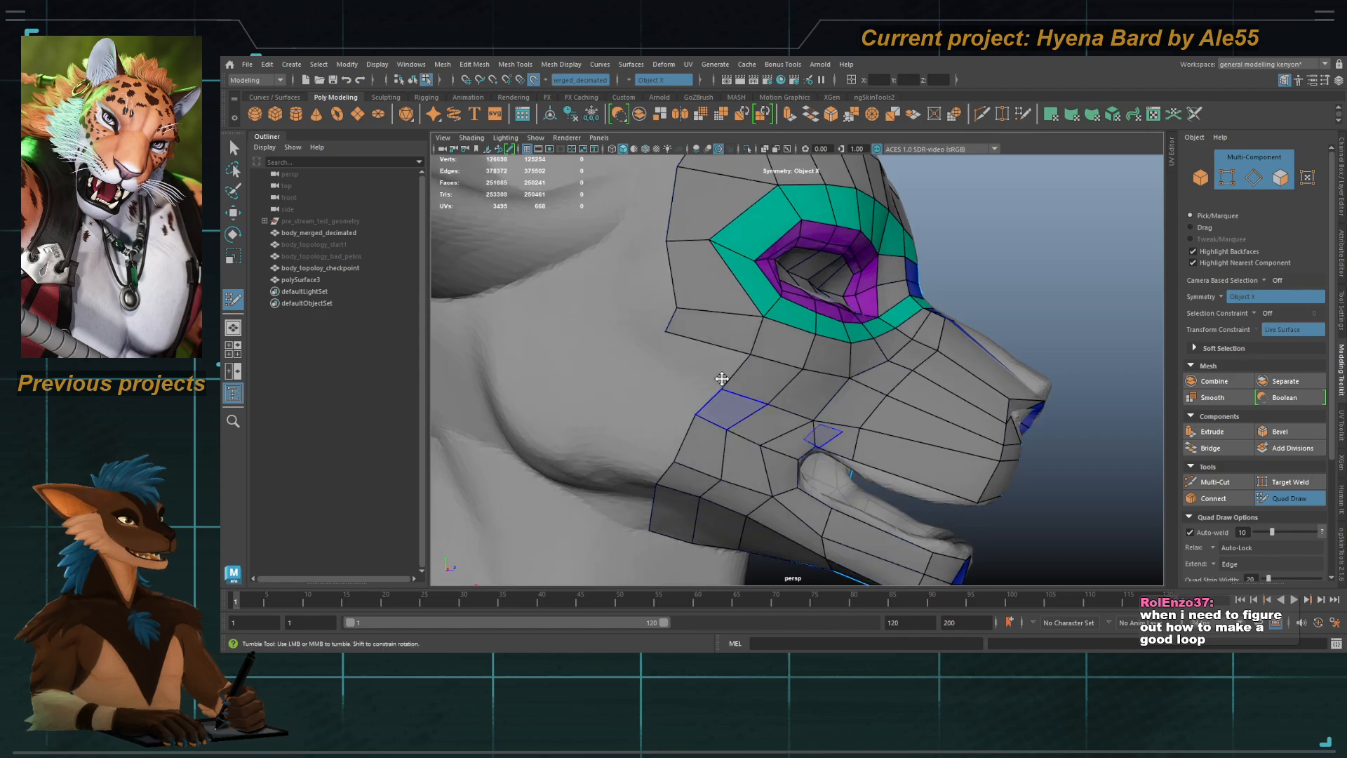
pyautogui.keyDown('alt'); pyautogui.moveTo(735, 396); pyautogui.dragTo(797, 334, button='middle'); pyautogui.keyUp('alt')
pyautogui.click(627, 397)
pyautogui.keyDown('shift'); pyautogui.click(697, 403); pyautogui.keyUp('shift')
pyautogui.click(644, 285)
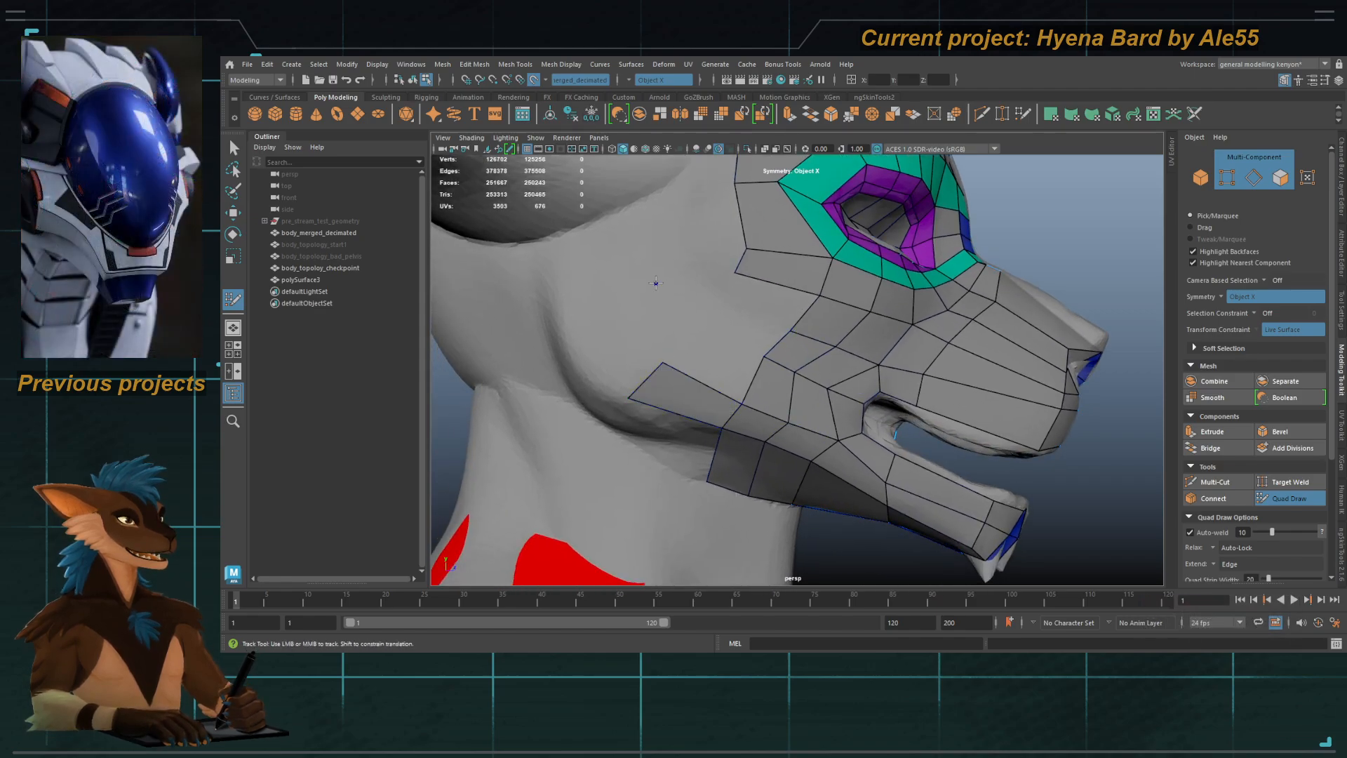
pyautogui.click(594, 283)
pyautogui.keyDown('shift'); pyautogui.click(639, 349); pyautogui.keyUp('shift')
pyautogui.keyDown('alt'); pyautogui.moveTo(656, 233); pyautogui.dragTo(663, 329, button='middle'); pyautogui.keyUp('alt')
pyautogui.click(610, 297)
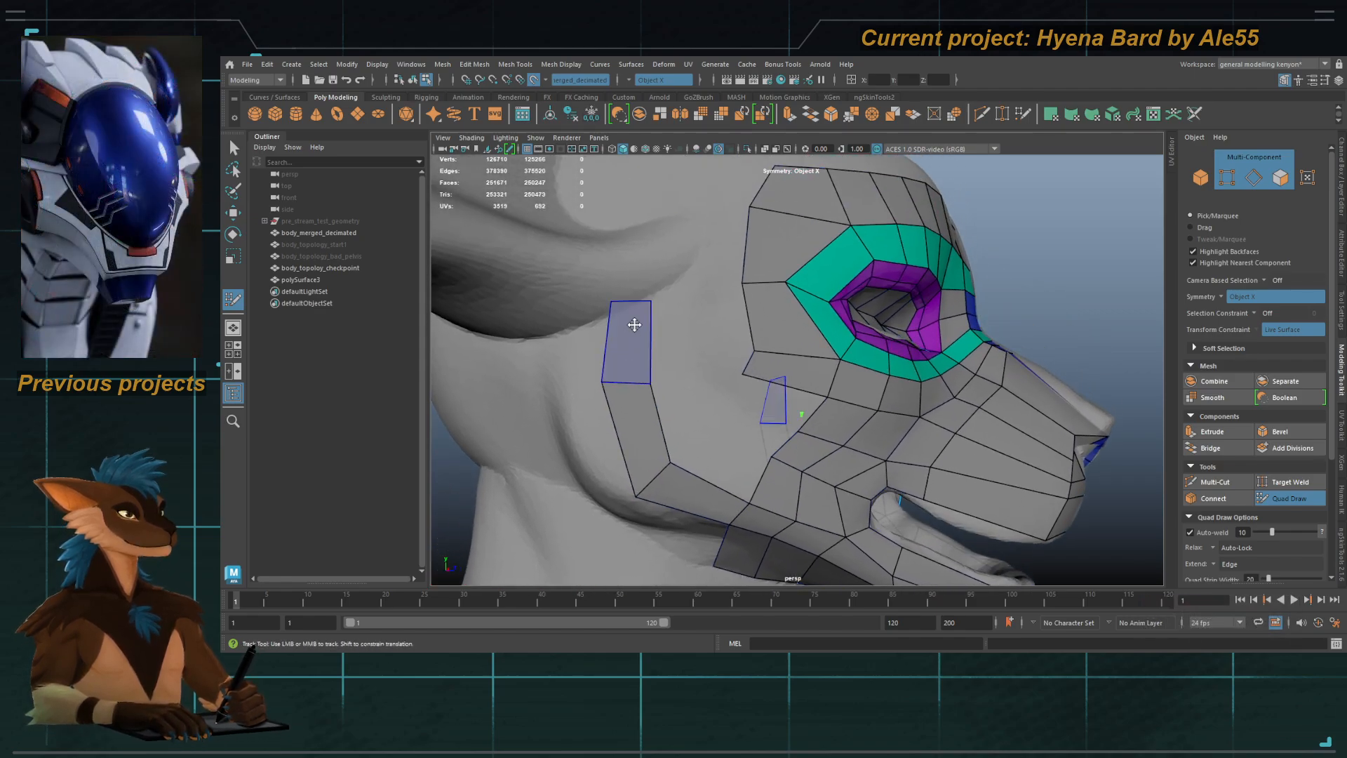
pyautogui.keyDown('shift'); pyautogui.click(631, 330); pyautogui.keyUp('shift')
pyautogui.moveTo(651, 478); pyautogui.dragTo(641, 475)
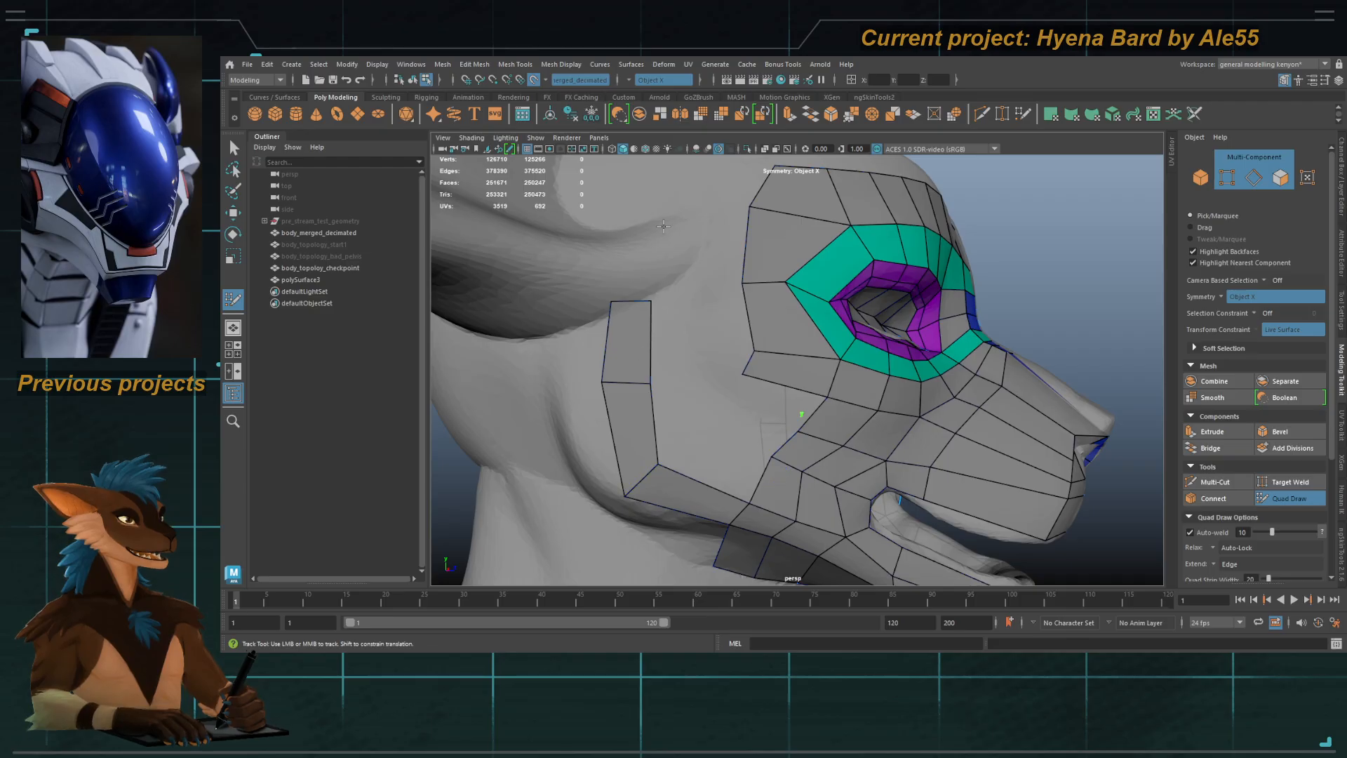
# Step: Continue the cheek strip upward with quads along the front of the ear base
pyautogui.keyDown('alt'); pyautogui.moveTo(626, 280); pyautogui.dragTo(647, 297); pyautogui.keyUp('alt')
pyautogui.keyDown('alt'); pyautogui.moveTo(648, 297); pyautogui.dragTo(683, 330, button='middle'); pyautogui.keyUp('alt')
pyautogui.keyDown('alt'); pyautogui.moveTo(683, 330); pyautogui.dragTo(655, 315, button='right'); pyautogui.keyUp('alt')
pyautogui.keyDown('alt'); pyautogui.moveTo(655, 315); pyautogui.dragTo(736, 322); pyautogui.keyUp('alt')
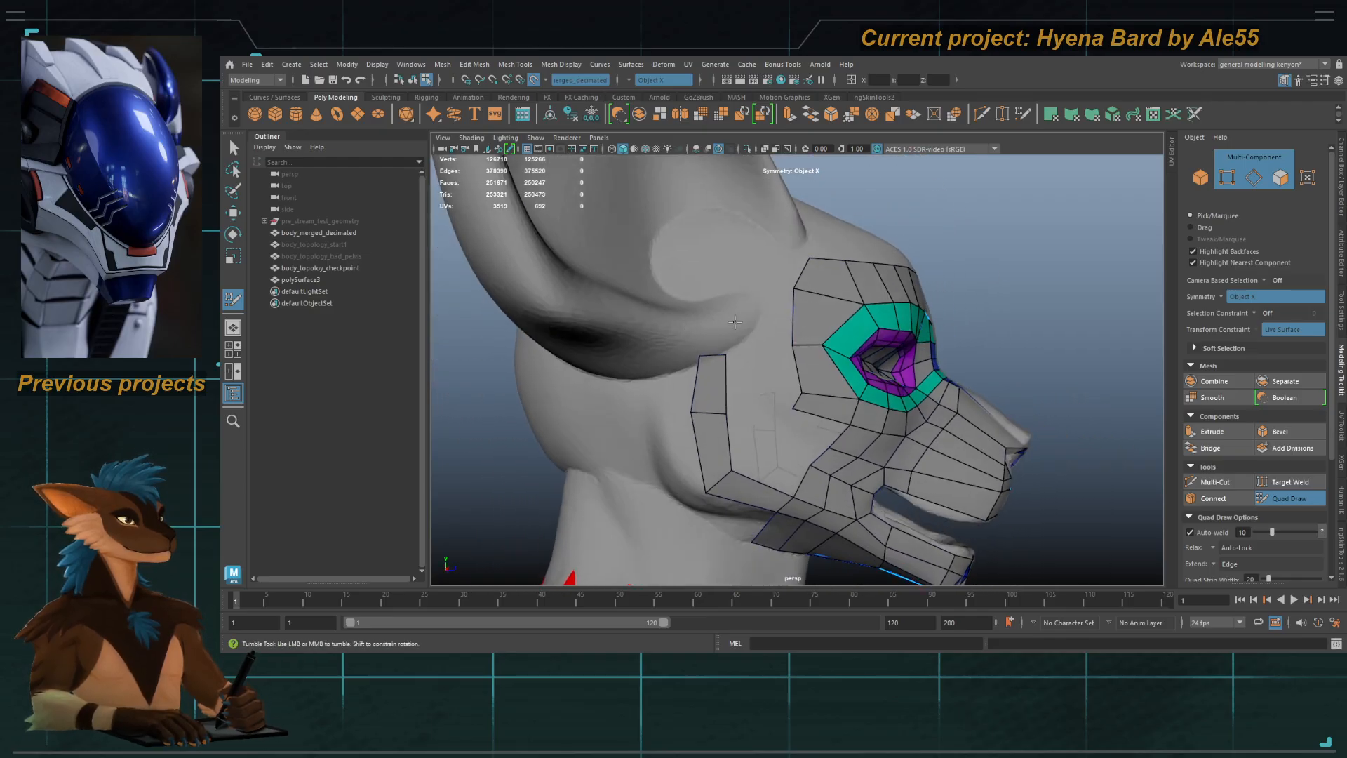
pyautogui.click(764, 293)
pyautogui.click(745, 284)
pyautogui.keyDown('shift'); pyautogui.click(743, 325); pyautogui.keyUp('shift')
pyautogui.keyDown('alt'); pyautogui.moveTo(764, 259); pyautogui.dragTo(812, 253); pyautogui.keyUp('alt')
pyautogui.click(770, 262)
pyautogui.click(747, 245)
pyautogui.keyDown('shift'); pyautogui.click(738, 285); pyautogui.keyUp('shift')
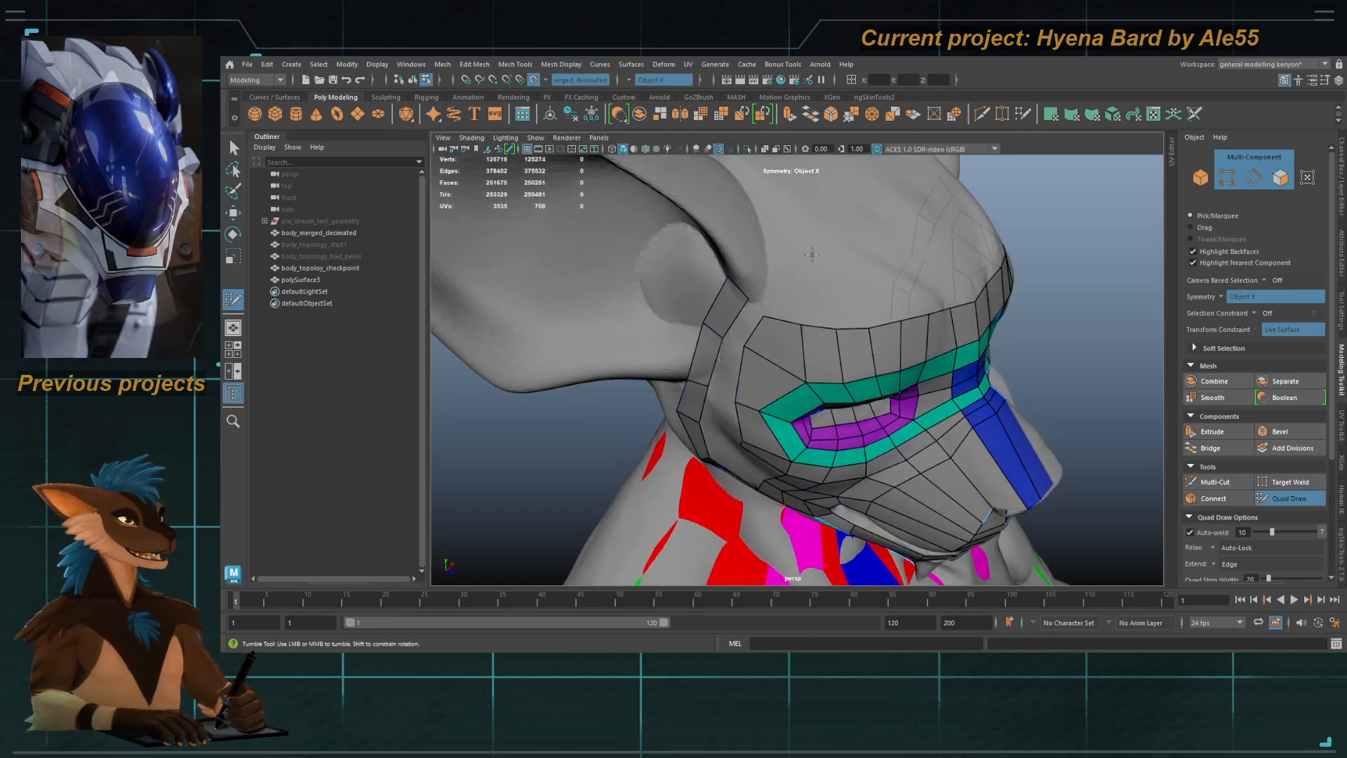
# Step: Carry the ear-side strip across the upper forehead and close it at the centre line
pyautogui.click(812, 253)
pyautogui.click(787, 225)
pyautogui.keyDown('shift'); pyautogui.click(771, 261); pyautogui.keyUp('shift')
pyautogui.click(874, 219)
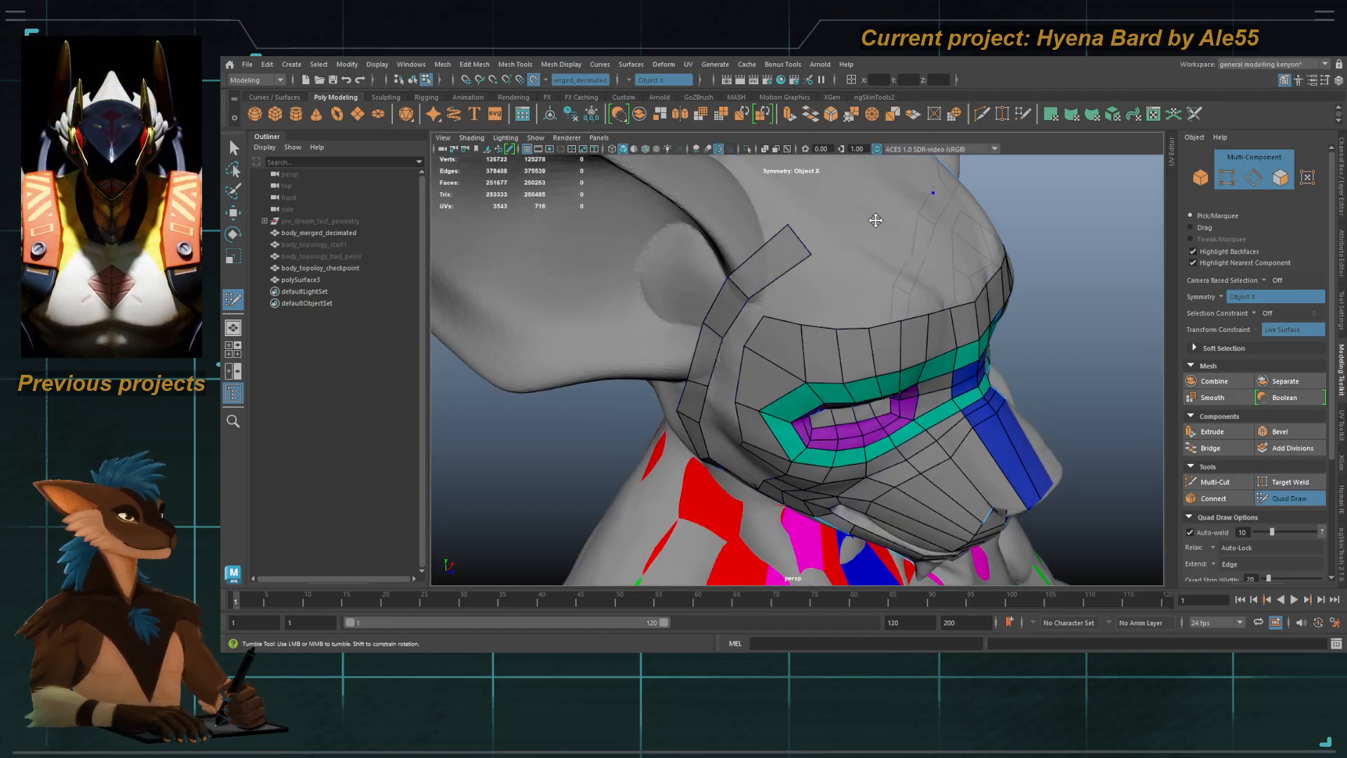
pyautogui.keyDown('shift'); pyautogui.click(845, 220); pyautogui.keyUp('shift')
pyautogui.keyDown('alt'); pyautogui.moveTo(860, 219); pyautogui.dragTo(821, 226); pyautogui.keyUp('alt')
pyautogui.click(914, 231)
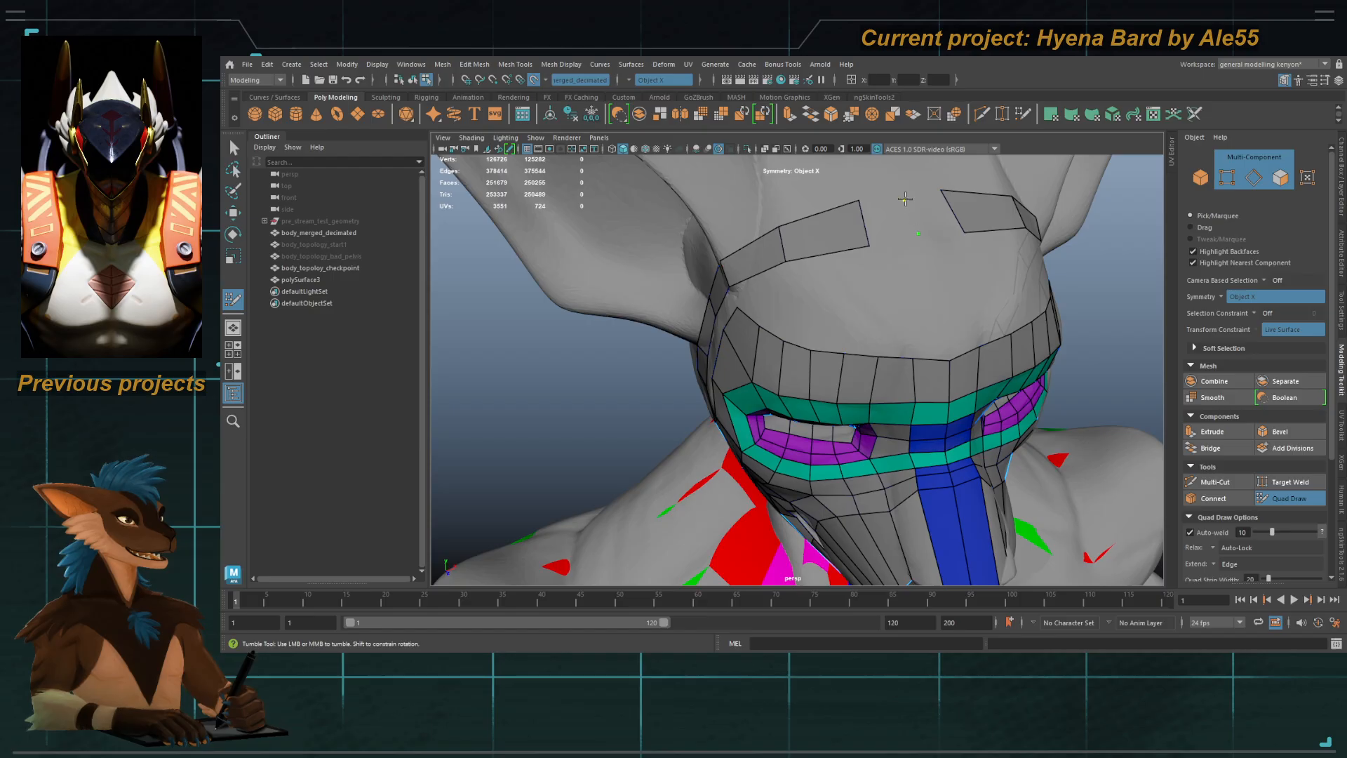
pyautogui.click(905, 192)
pyautogui.keyDown('shift'); pyautogui.click(893, 214); pyautogui.keyUp('shift')
pyautogui.hotkey('ctrl', 'z')
pyautogui.keyDown('shift'); pyautogui.click(886, 202); pyautogui.keyUp('shift')
pyautogui.keyDown('alt'); pyautogui.moveTo(887, 202); pyautogui.dragTo(889, 288); pyautogui.keyUp('alt')
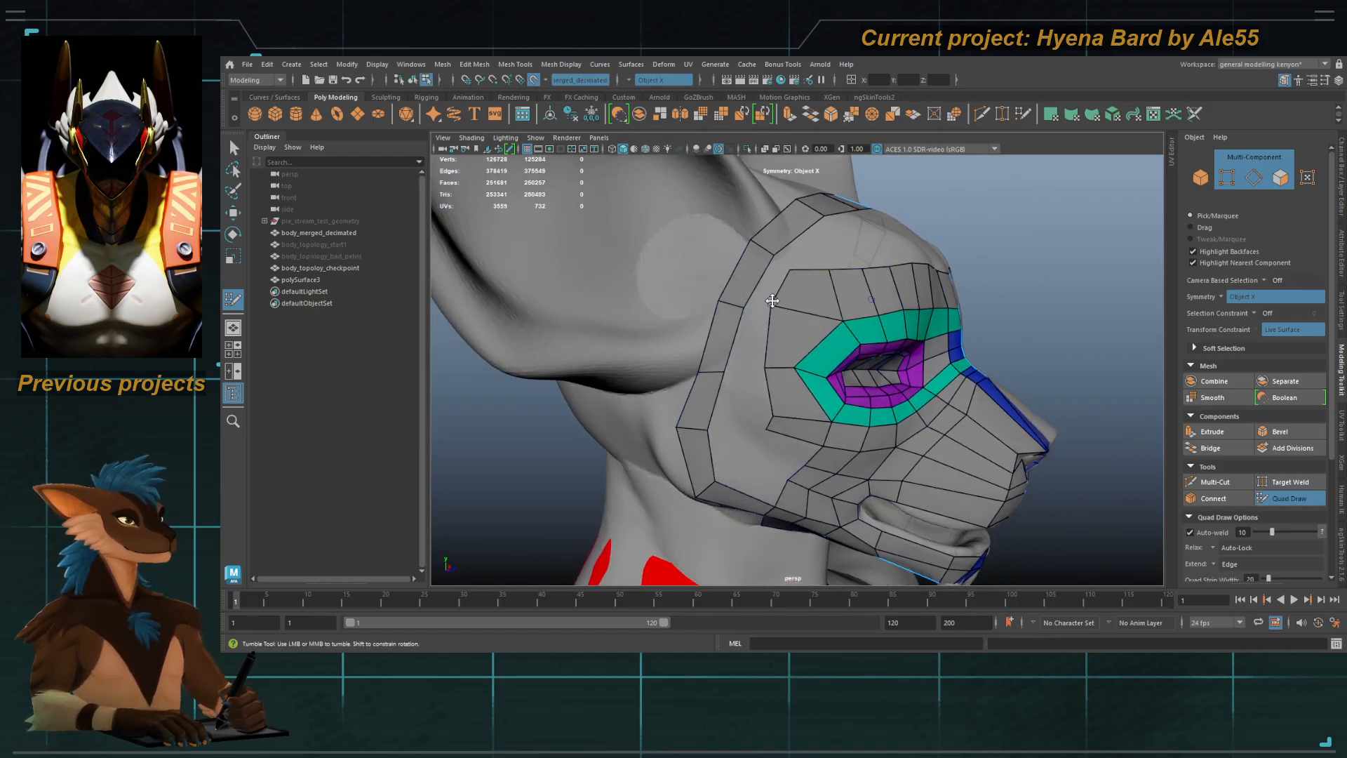
# Step: Fill the lower cheek gap with quads between the jaw, the ear-side strip and the mask's outer row
pyautogui.keyDown('alt'); pyautogui.moveTo(779, 303); pyautogui.dragTo(719, 446); pyautogui.keyUp('alt')
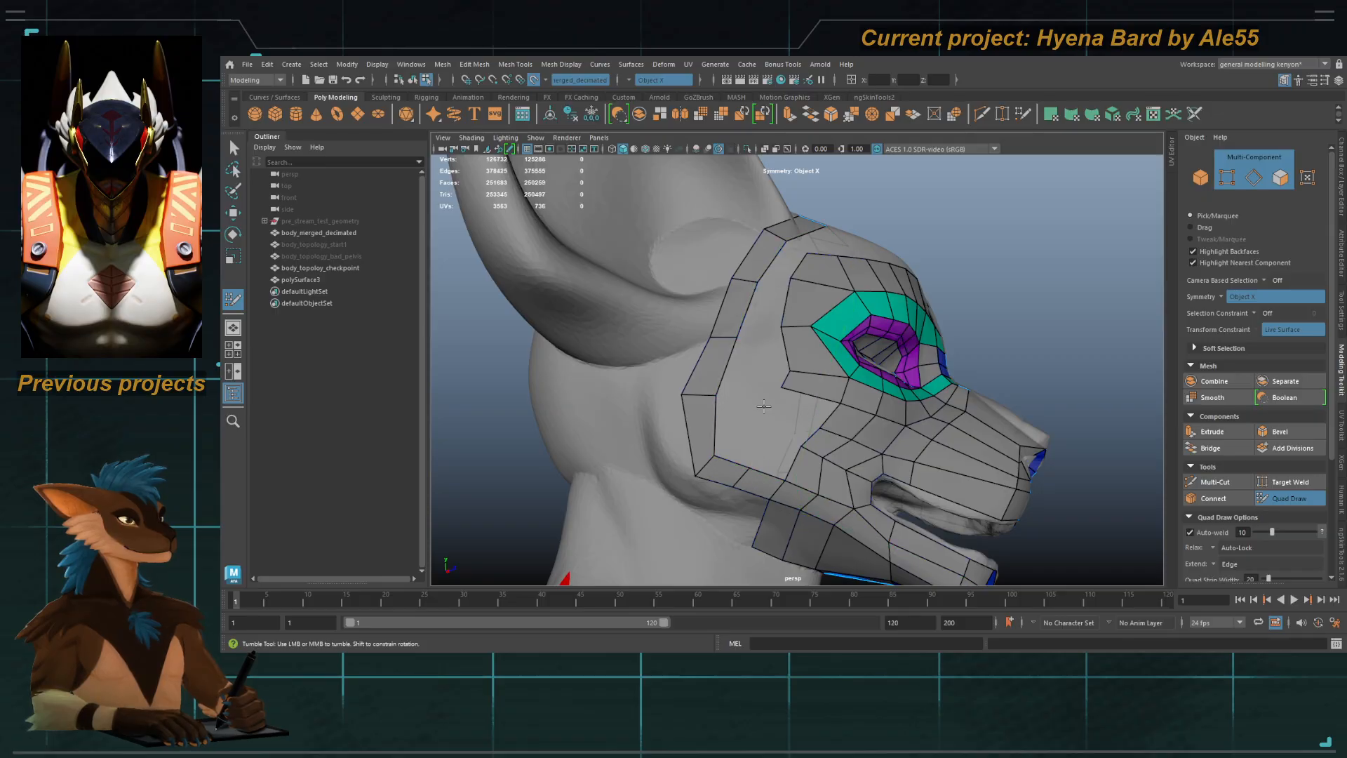
pyautogui.click(764, 407)
pyautogui.keyDown('shift'); pyautogui.click(727, 442); pyautogui.keyUp('shift')
pyautogui.keyDown('shift'); pyautogui.click(770, 463); pyautogui.keyUp('shift')
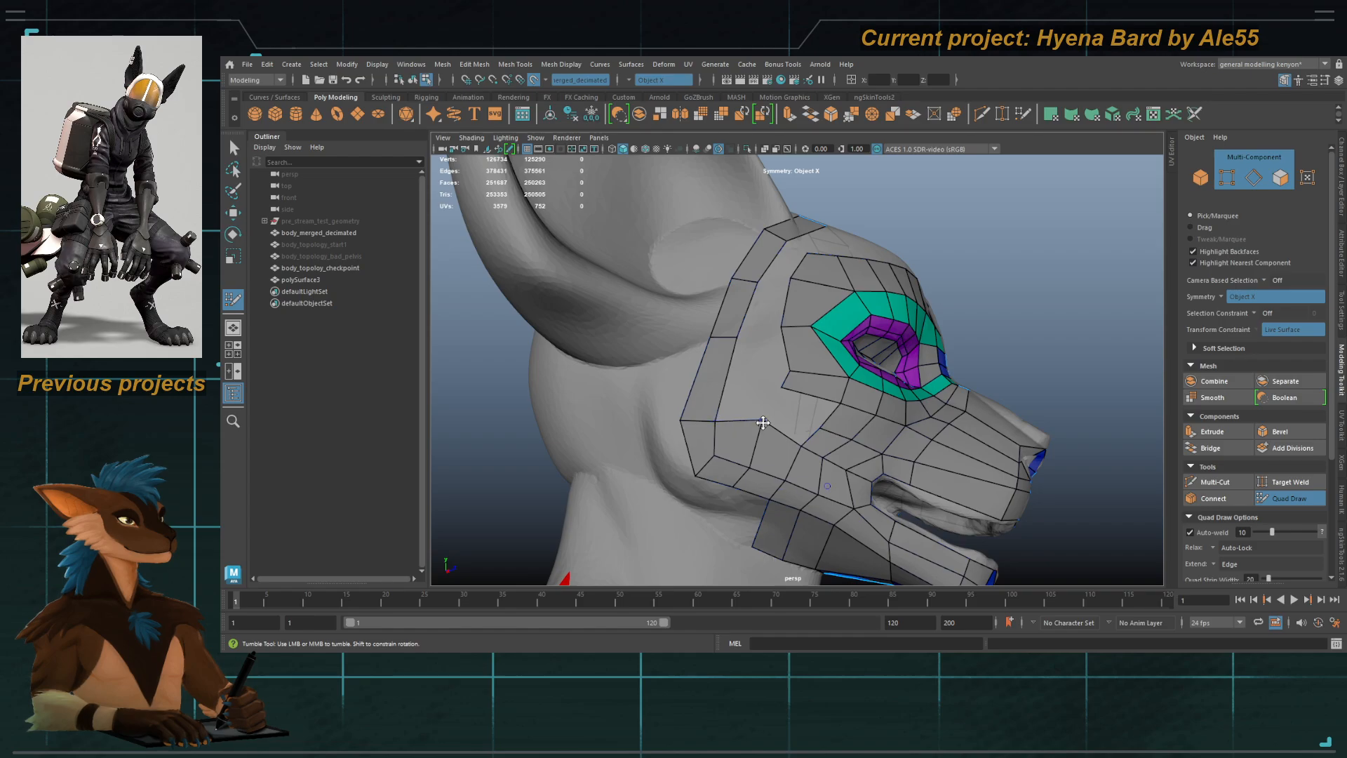
pyautogui.keyDown('alt'); pyautogui.moveTo(762, 423); pyautogui.dragTo(708, 344); pyautogui.keyUp('alt')
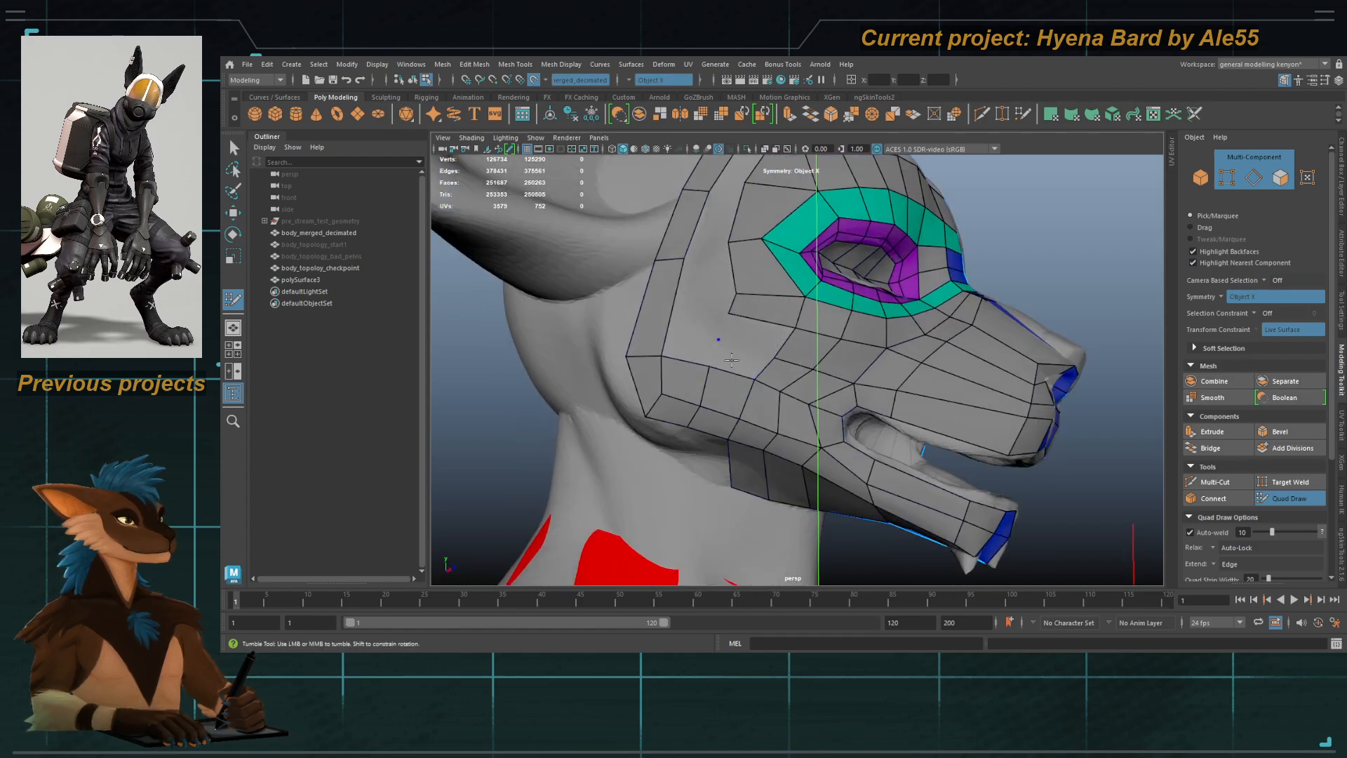
pyautogui.keyDown('shift'); pyautogui.click(740, 346); pyautogui.keyUp('shift')
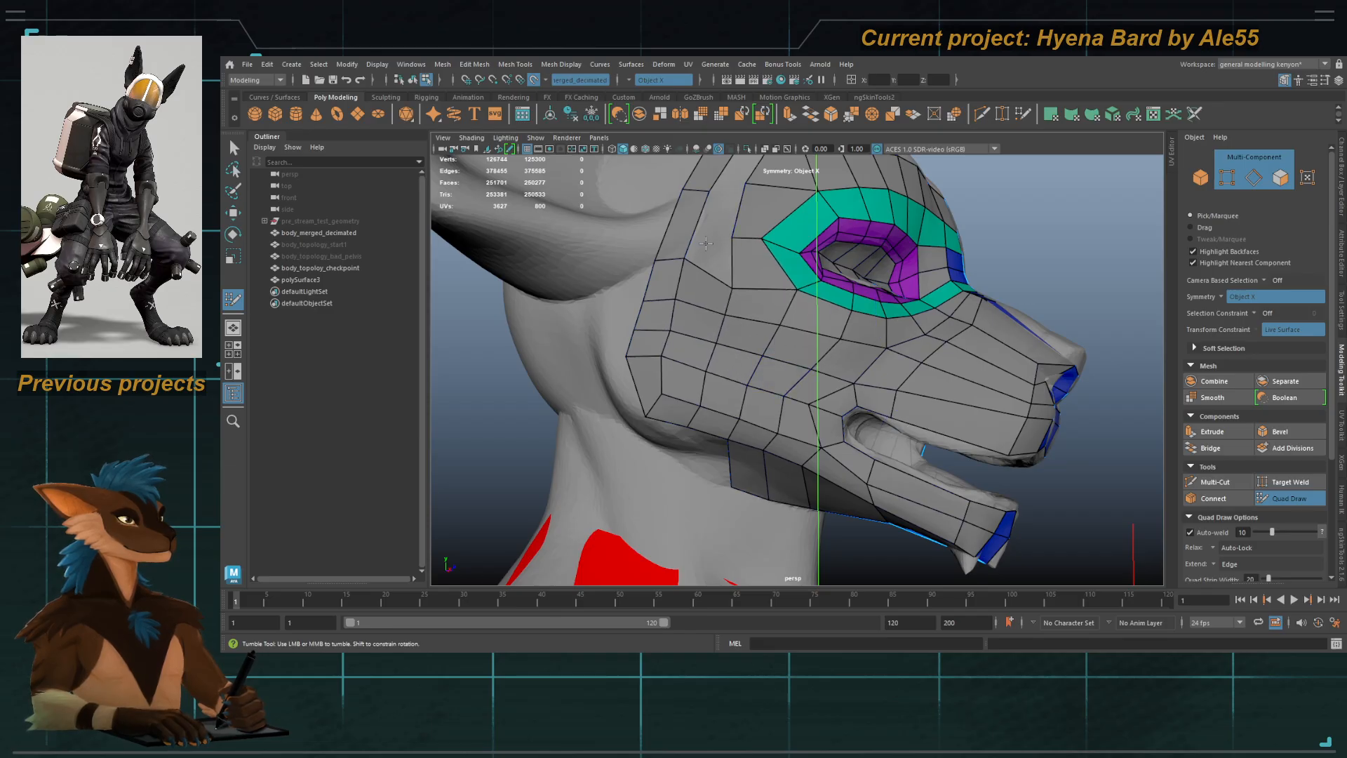
# Step: Insert an edge in the ear-side strip and fill the temple gap up to the brow row with quads
pyautogui.keyDown('alt'); pyautogui.moveTo(742, 247); pyautogui.dragTo(720, 268); pyautogui.keyUp('alt')
pyautogui.keyDown('ctrl'); pyautogui.click(687, 237); pyautogui.keyUp('ctrl')
pyautogui.keyDown('shift'); pyautogui.click(704, 254); pyautogui.keyUp('shift')
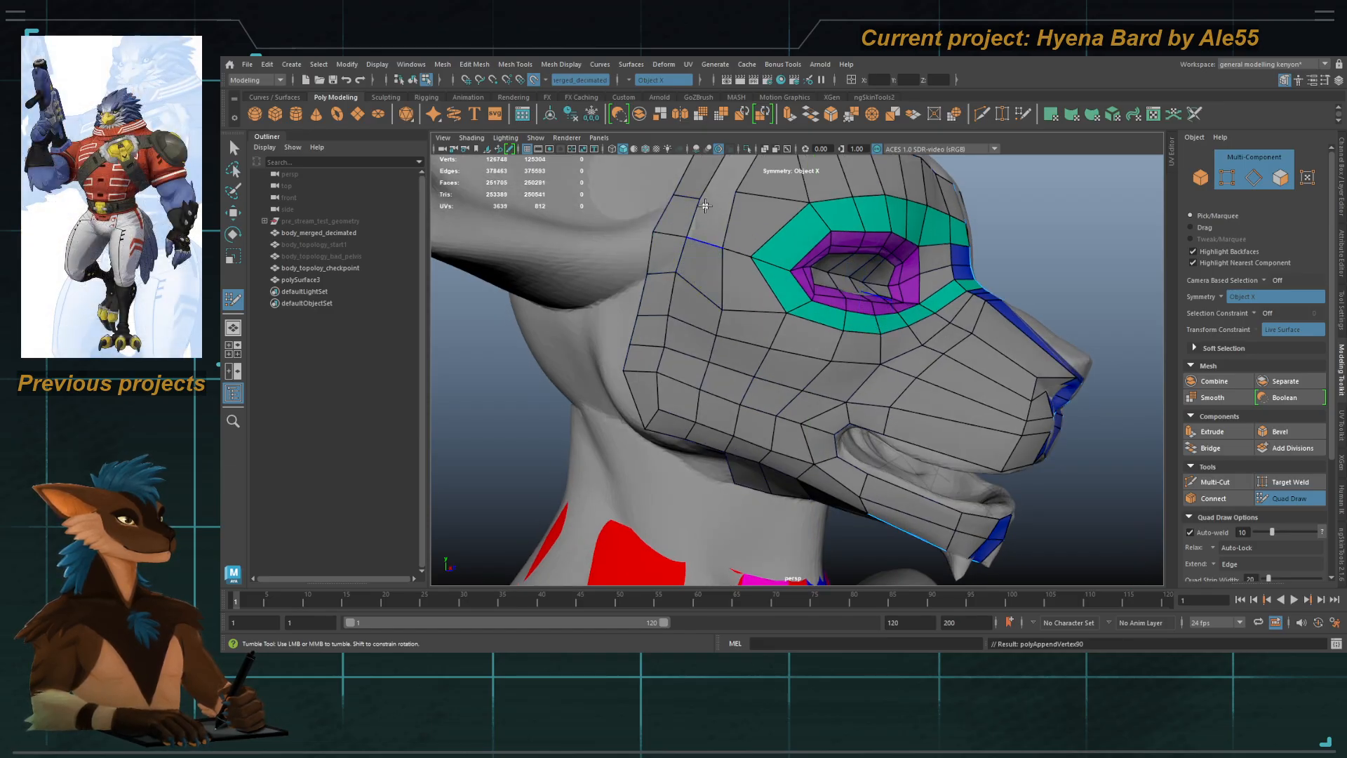
pyautogui.keyDown('shift'); pyautogui.click(707, 210); pyautogui.keyUp('shift')
pyautogui.keyDown('alt'); pyautogui.moveTo(707, 214); pyautogui.dragTo(737, 331); pyautogui.keyUp('alt')
pyautogui.keyDown('shift'); pyautogui.click(691, 328); pyautogui.keyUp('shift')
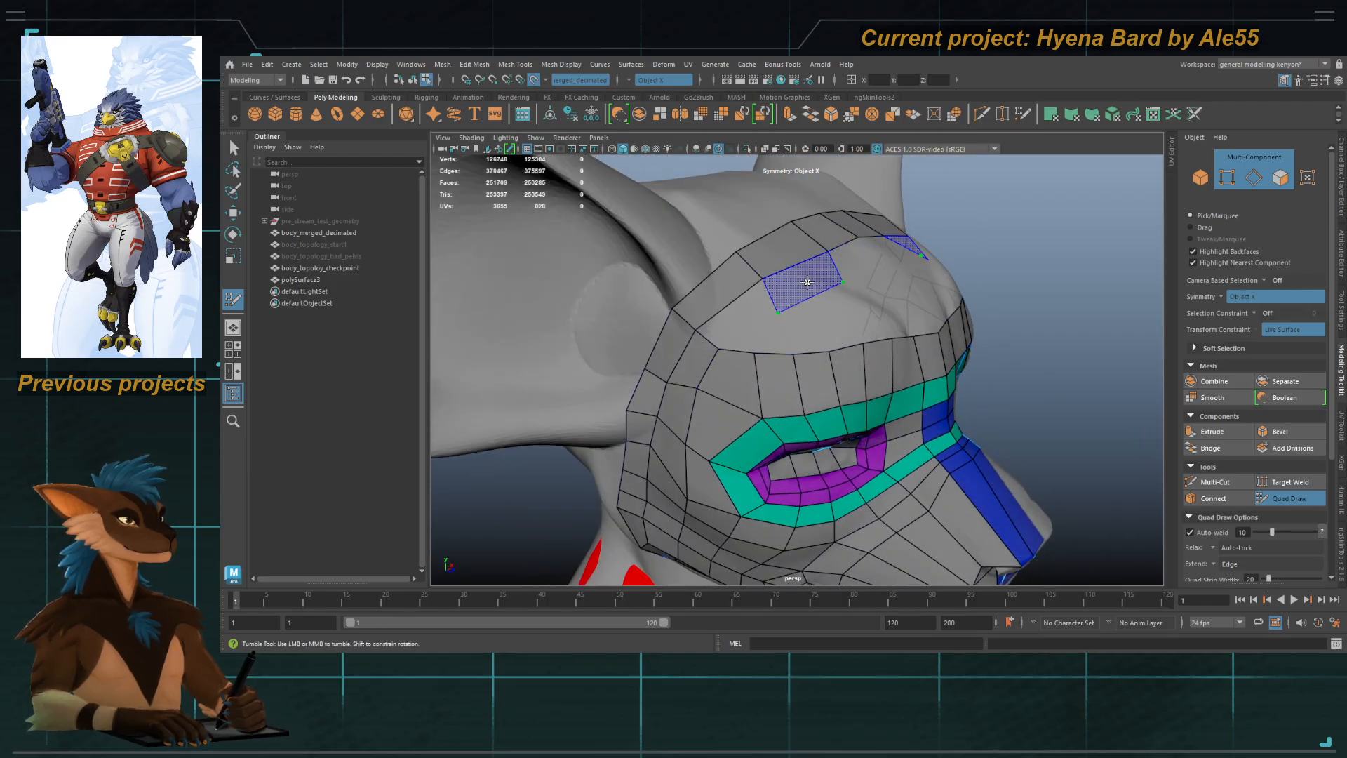
# Step: Add a second row of quads below the upper forehead strip, reaching the centre line
pyautogui.keyDown('shift'); pyautogui.click(806, 283); pyautogui.keyUp('shift')
pyautogui.hotkey('ctrl', 'z')
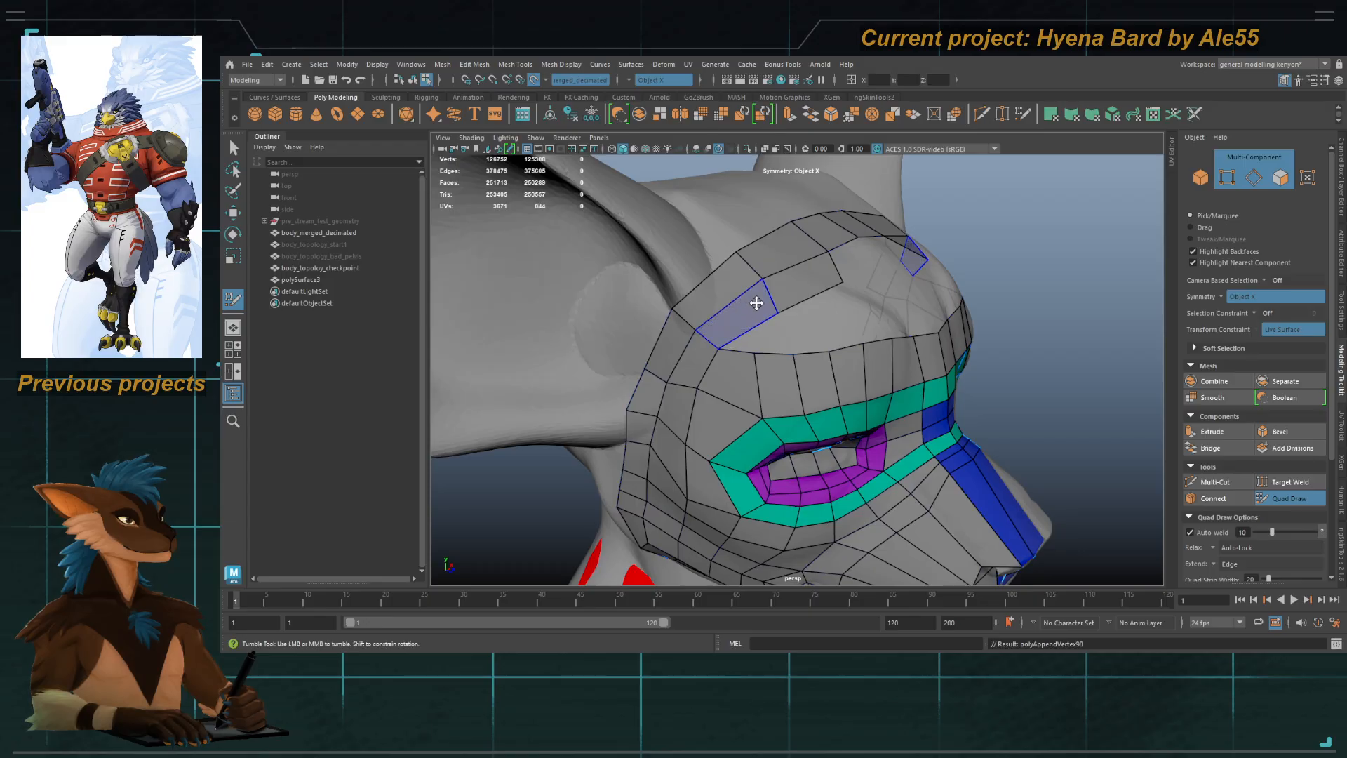
pyautogui.keyDown('alt'); pyautogui.moveTo(756, 303); pyautogui.dragTo(751, 309); pyautogui.keyUp('alt')
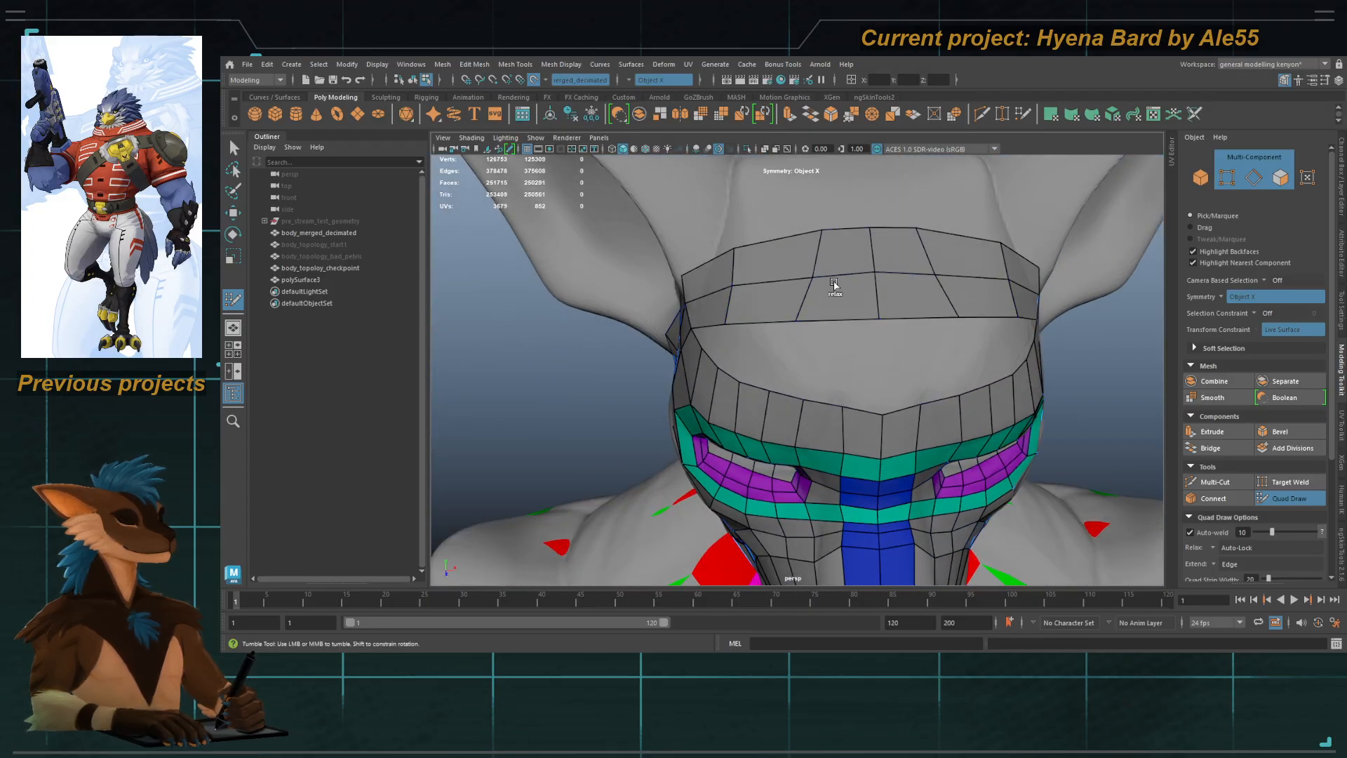
pyautogui.moveTo(868, 250)
pyautogui.keyDown('alt'); pyautogui.mouseDown()
pyautogui.moveTo(750, 328)
pyautogui.moveTo(751, 300)
pyautogui.mouseUp(); pyautogui.keyUp('alt')
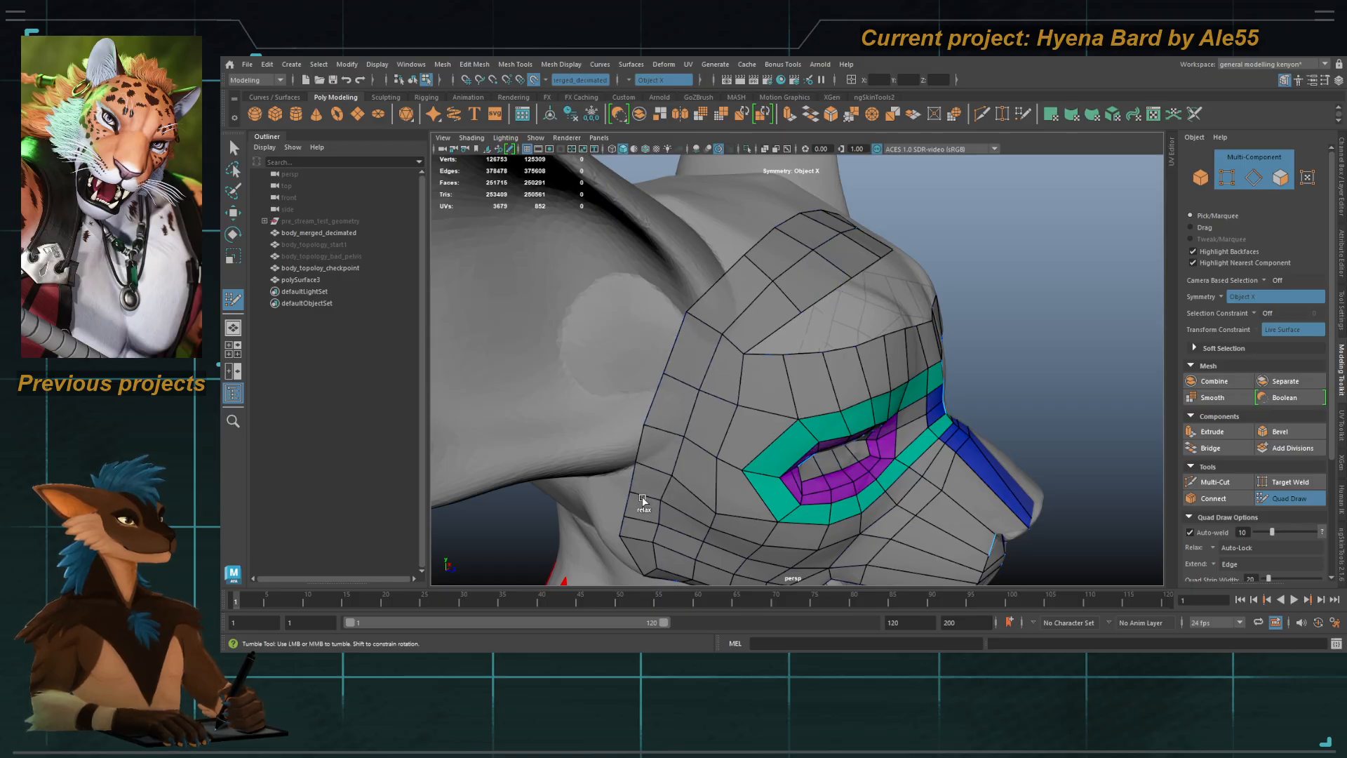
# Step: Relax the vertices around the mask's outer corner, the temple and the cheek to even out the quads
pyautogui.keyDown('shift'); pyautogui.moveTo(714, 489); pyautogui.dragTo(770, 374); pyautogui.keyUp('shift')
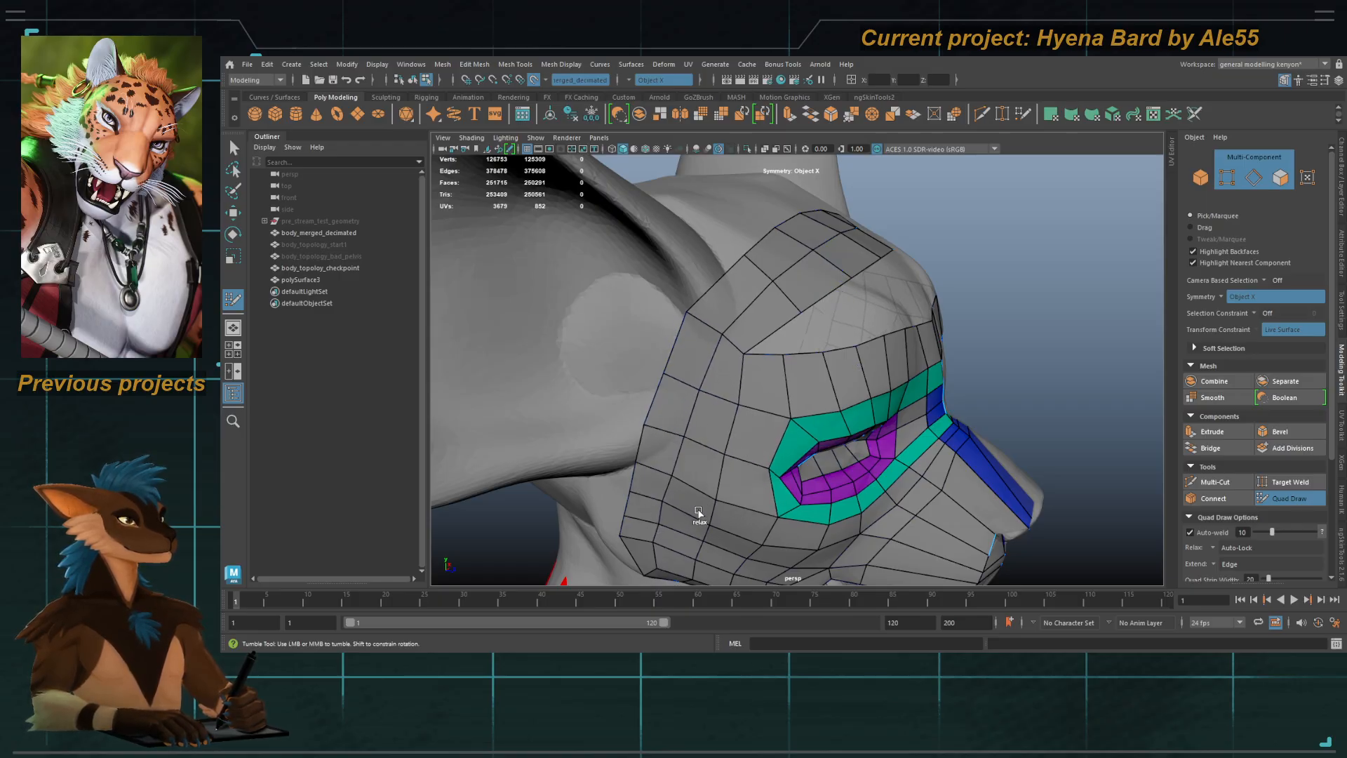
pyautogui.keyDown('alt'); pyautogui.moveTo(732, 483); pyautogui.dragTo(701, 393); pyautogui.keyUp('alt')
pyautogui.keyDown('alt'); pyautogui.moveTo(702, 393); pyautogui.dragTo(686, 374, button='middle'); pyautogui.keyUp('alt')
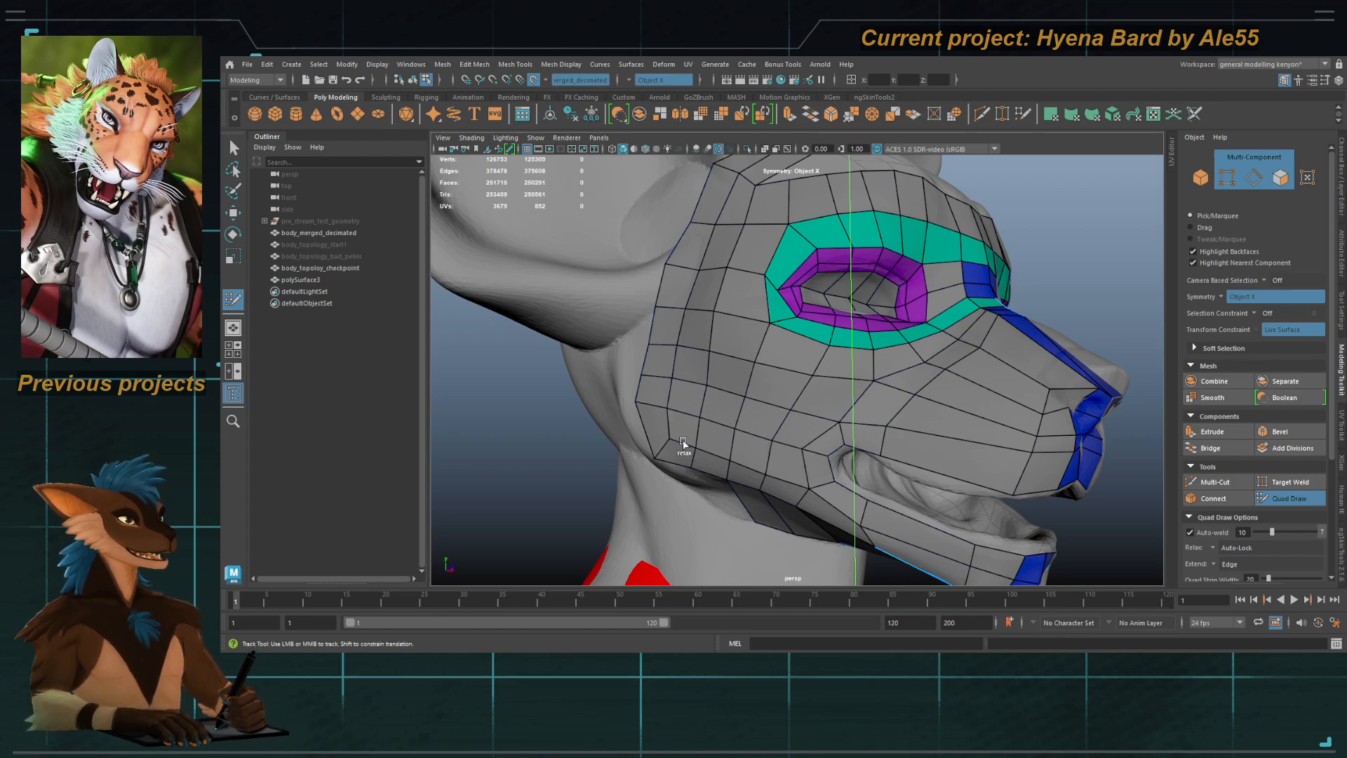
pyautogui.keyDown('alt'); pyautogui.moveTo(692, 404); pyautogui.dragTo(724, 394); pyautogui.keyUp('alt')
pyautogui.keyDown('alt'); pyautogui.moveTo(725, 393); pyautogui.dragTo(765, 433, button='right'); pyautogui.keyUp('alt')
pyautogui.keyDown('alt'); pyautogui.moveTo(756, 423); pyautogui.dragTo(771, 517); pyautogui.keyUp('alt')
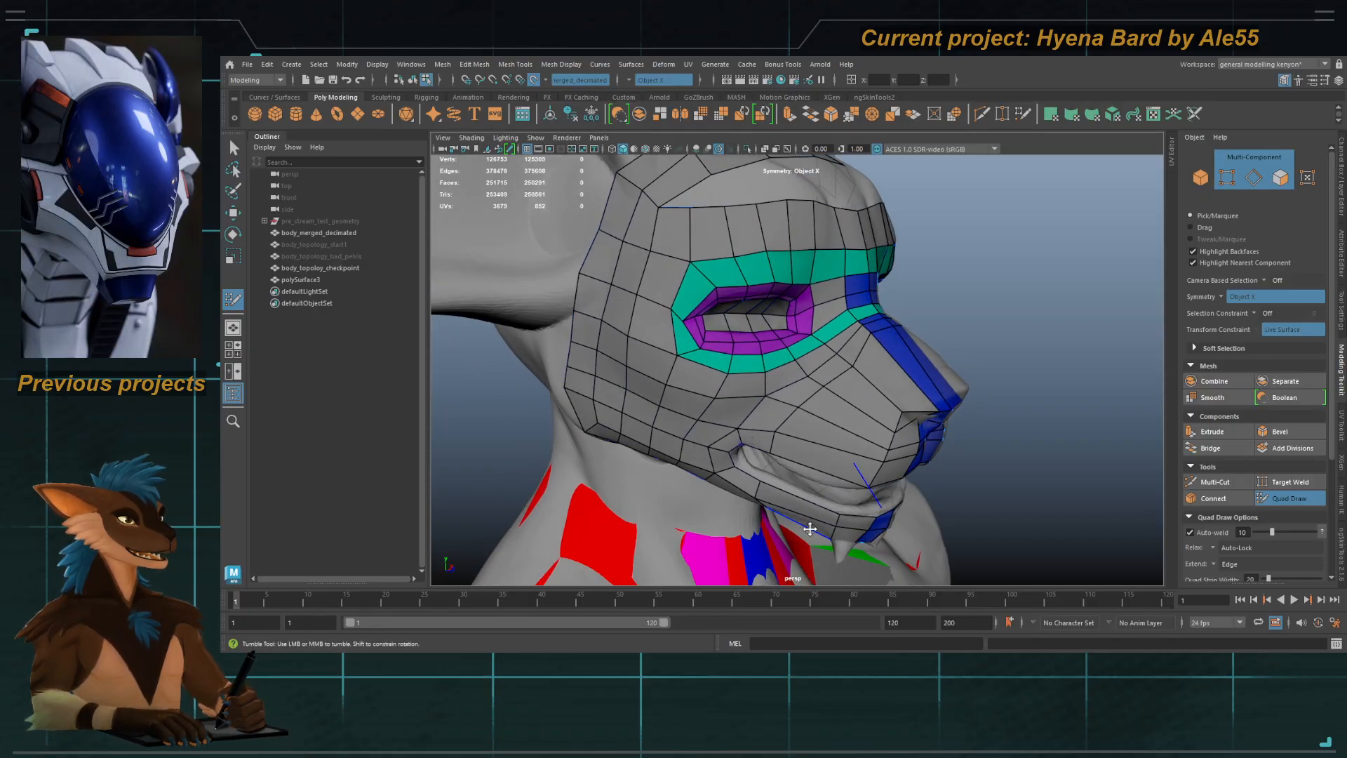
# Step: Try to pull the cheek edges behind the mouth corner back towards the jaw
pyautogui.keyDown('alt'); pyautogui.moveTo(768, 421); pyautogui.dragTo(719, 387); pyautogui.keyUp('alt')
pyautogui.keyDown('alt'); pyautogui.moveTo(718, 388); pyautogui.dragTo(734, 403, button='right'); pyautogui.keyUp('alt')
pyautogui.keyDown('alt'); pyautogui.moveTo(734, 403); pyautogui.dragTo(763, 409); pyautogui.keyUp('alt')
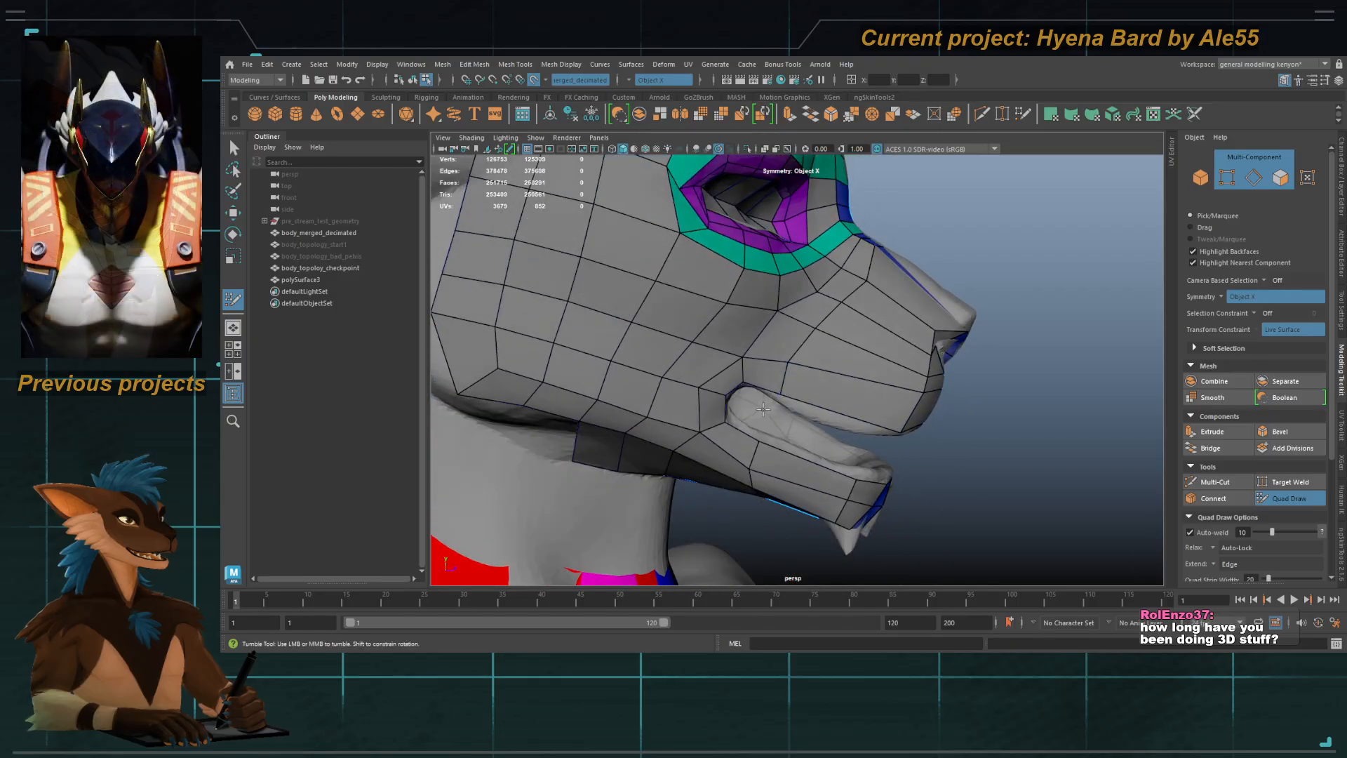
pyautogui.keyDown('alt'); pyautogui.moveTo(738, 319); pyautogui.dragTo(725, 408, button='right'); pyautogui.keyUp('alt')
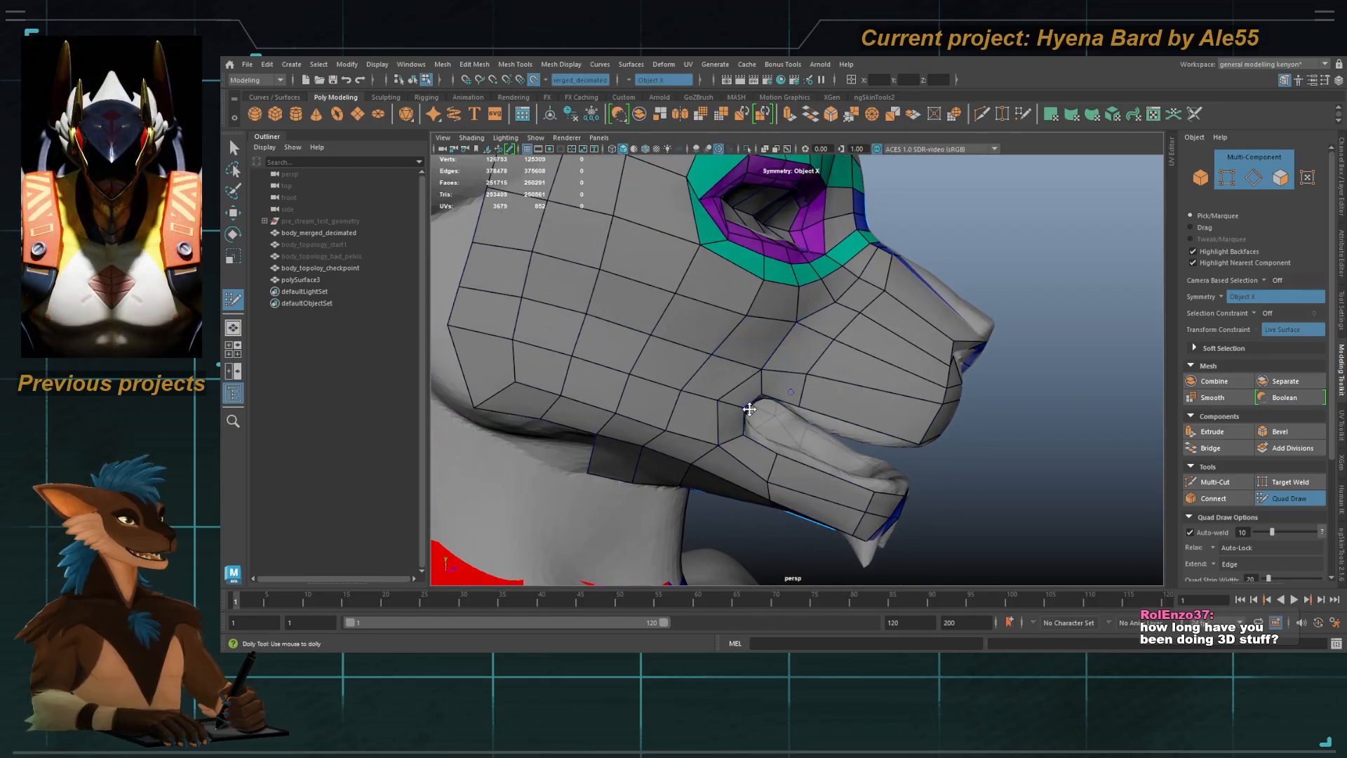
pyautogui.keyDown('alt'); pyautogui.moveTo(693, 309); pyautogui.dragTo(688, 409); pyautogui.keyUp('alt')
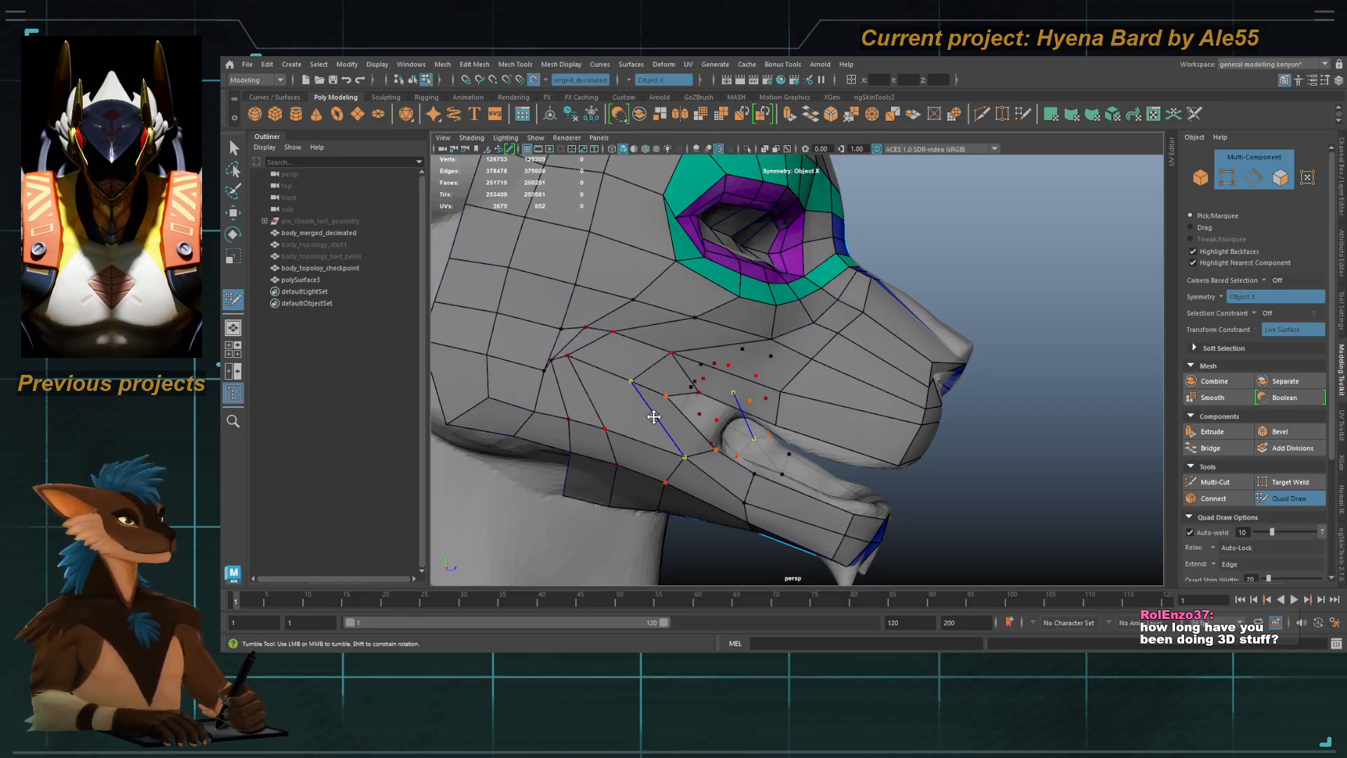
pyautogui.moveTo(593, 368)
pyautogui.keyDown('shift'); pyautogui.mouseDown()
pyautogui.moveTo(604, 349)
pyautogui.moveTo(563, 345)
pyautogui.mouseUp(); pyautogui.keyUp('shift')
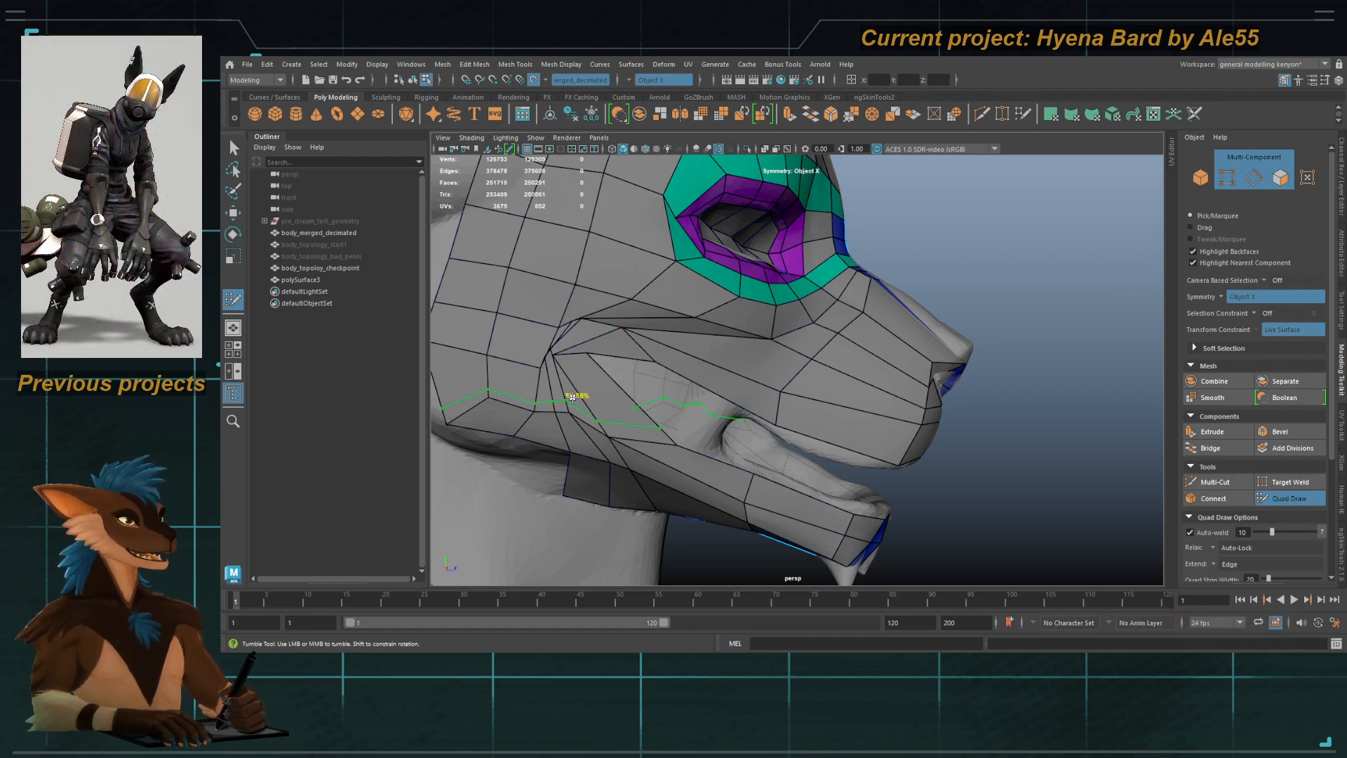
pyautogui.hotkey('ctrl', 'z')
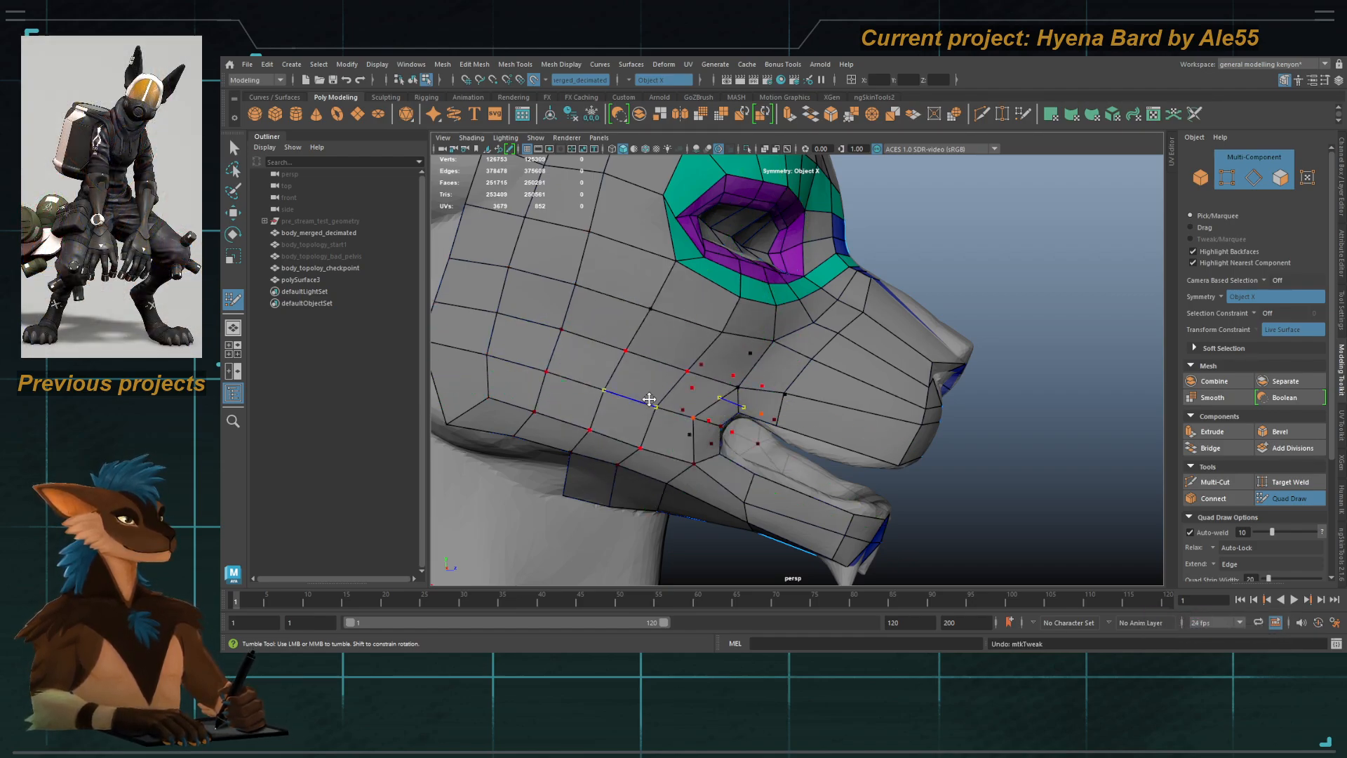
# Step: Examine the topology around the cheek, mouth corner, eye mask and muzzle from the side and front
pyautogui.keyDown('alt'); pyautogui.moveTo(681, 426); pyautogui.dragTo(703, 410); pyautogui.keyUp('alt')
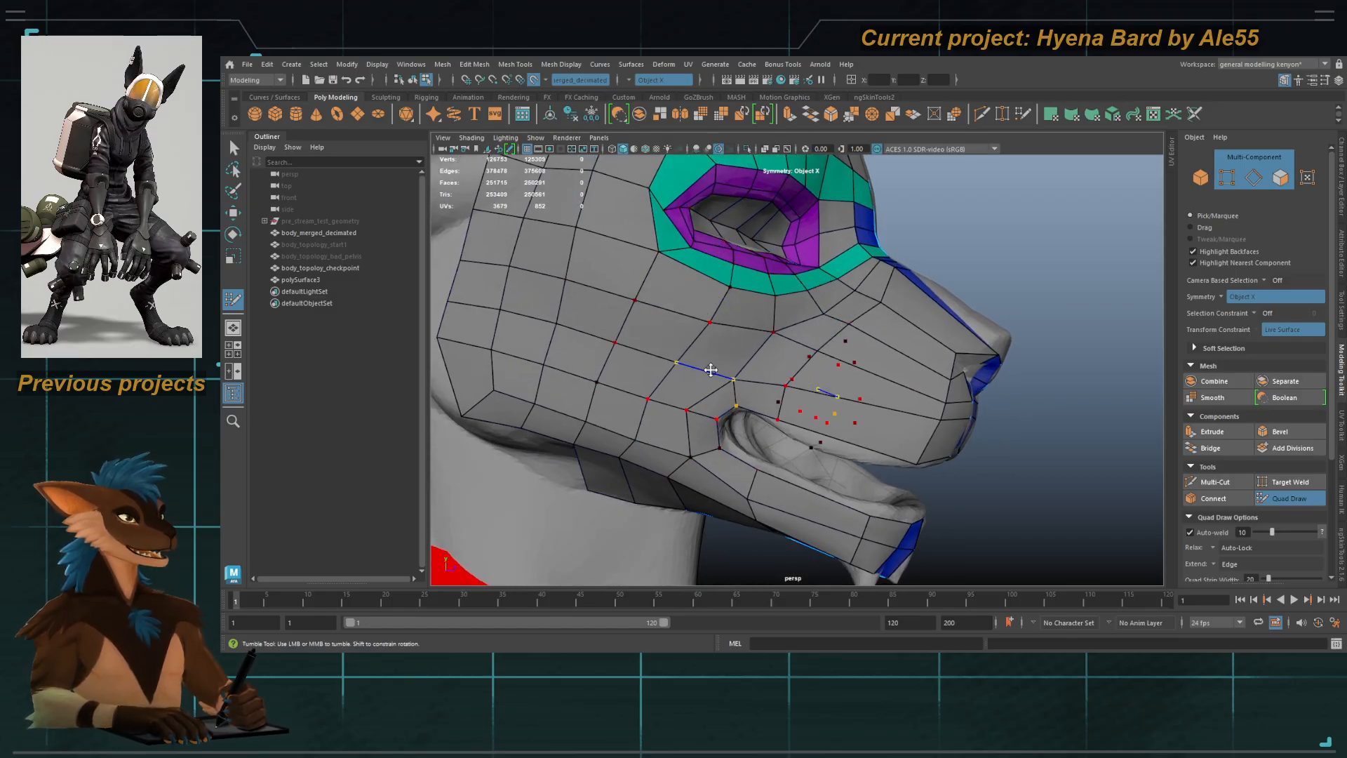
pyautogui.moveTo(734, 388)
pyautogui.keyDown('alt'); pyautogui.mouseDown()
pyautogui.moveTo(667, 405)
pyautogui.moveTo(641, 369)
pyautogui.mouseUp(); pyautogui.keyUp('alt')
pyautogui.keyDown('alt'); pyautogui.moveTo(724, 377); pyautogui.dragTo(679, 376); pyautogui.keyUp('alt')
pyautogui.keyDown('alt'); pyautogui.moveTo(679, 376); pyautogui.dragTo(696, 335, button='right'); pyautogui.keyUp('alt')
pyautogui.keyDown('alt'); pyautogui.moveTo(696, 335); pyautogui.dragTo(713, 346, button='middle'); pyautogui.keyUp('alt')
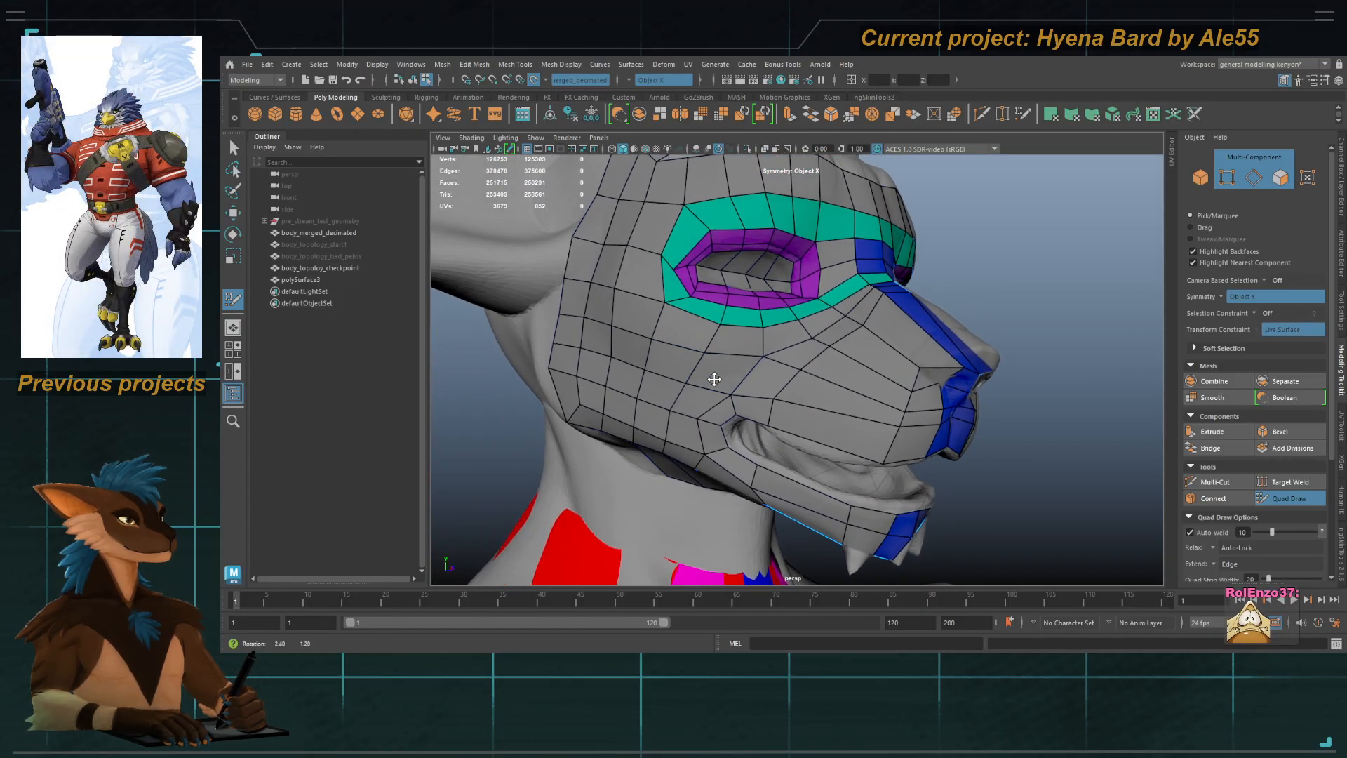
pyautogui.keyDown('alt'); pyautogui.moveTo(682, 313); pyautogui.dragTo(776, 364); pyautogui.keyUp('alt')
pyautogui.keyDown('alt'); pyautogui.moveTo(775, 364); pyautogui.dragTo(797, 397, button='right'); pyautogui.keyUp('alt')
pyautogui.keyDown('alt'); pyautogui.moveTo(771, 392); pyautogui.dragTo(737, 398); pyautogui.keyUp('alt')
pyautogui.keyDown('alt'); pyautogui.moveTo(737, 399); pyautogui.dragTo(674, 365, button='right'); pyautogui.keyUp('alt')
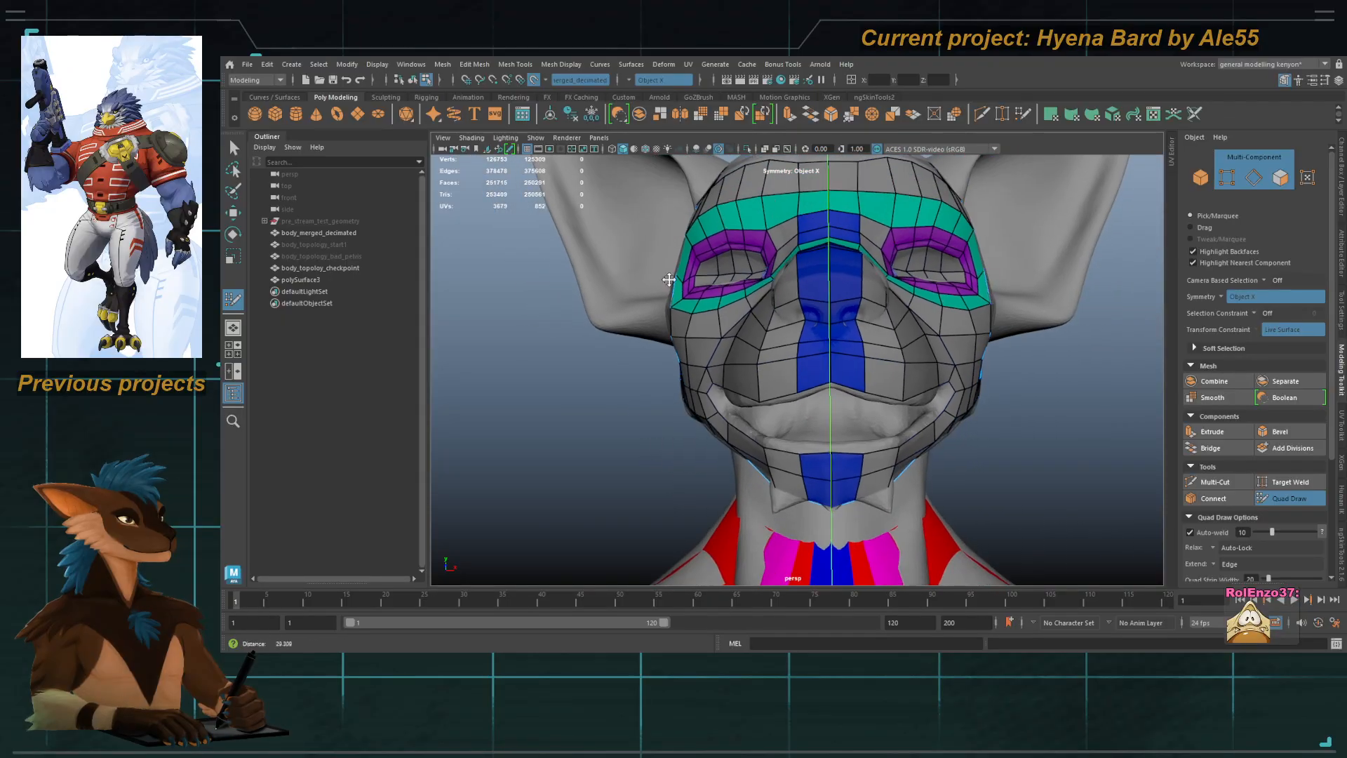
pyautogui.keyDown('alt'); pyautogui.moveTo(674, 364); pyautogui.dragTo(807, 414); pyautogui.keyUp('alt')
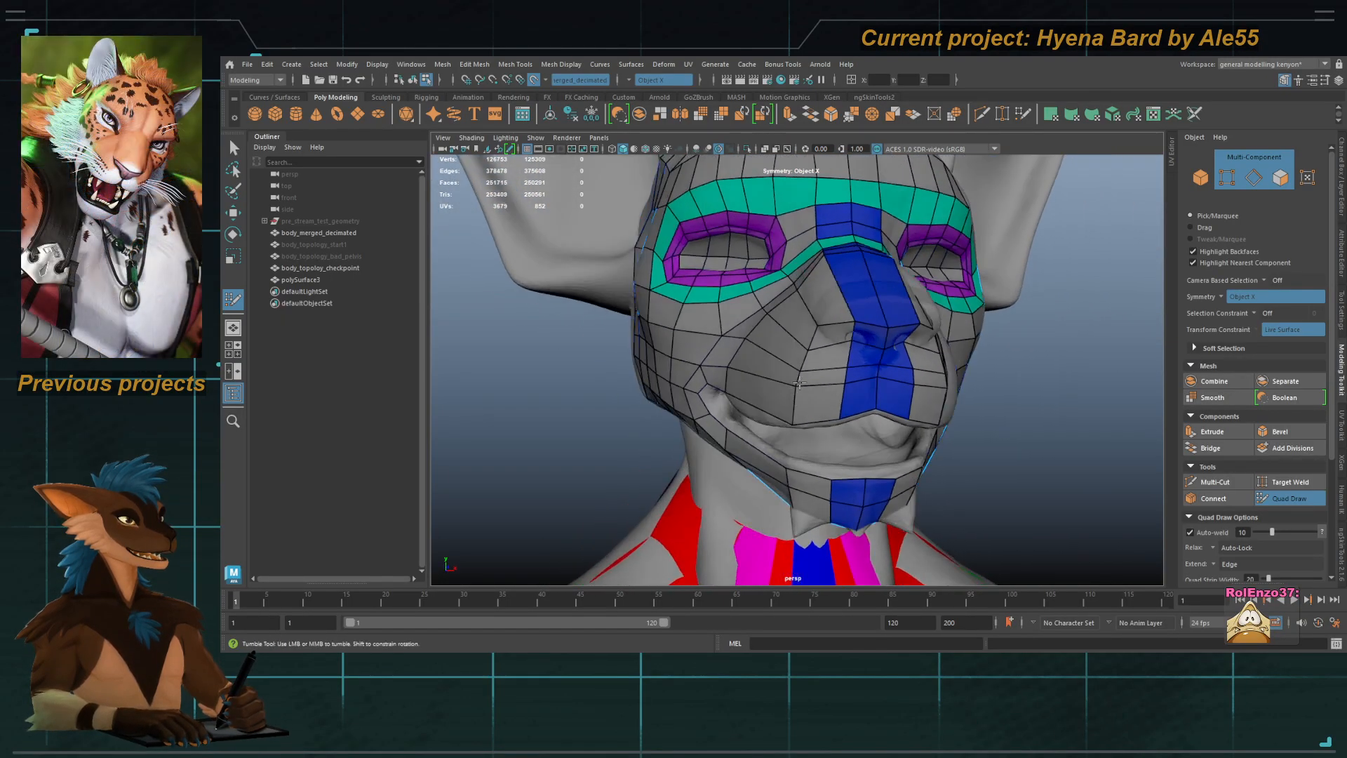
pyautogui.keyDown('alt'); pyautogui.moveTo(807, 414); pyautogui.dragTo(884, 382, button='right'); pyautogui.keyUp('alt')
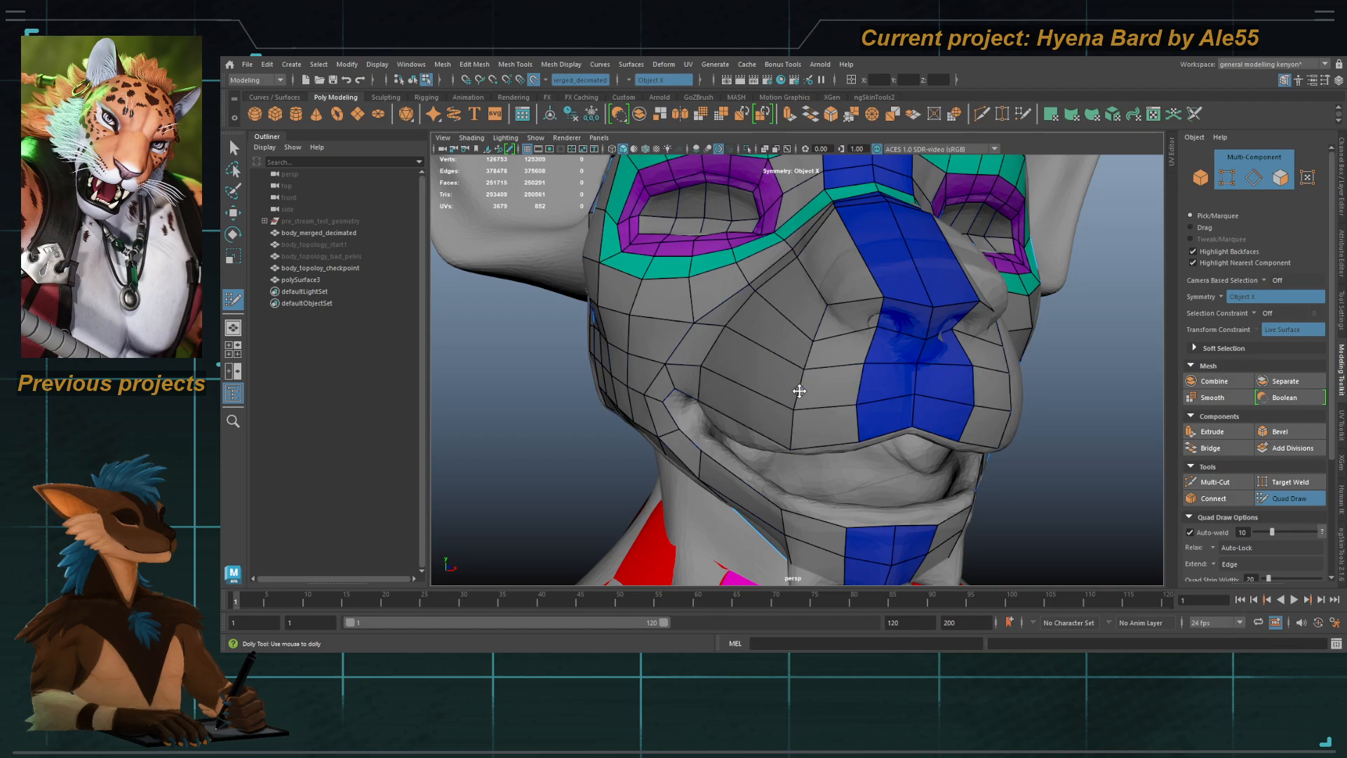
pyautogui.keyDown('alt'); pyautogui.moveTo(799, 391); pyautogui.dragTo(821, 321); pyautogui.keyUp('alt')
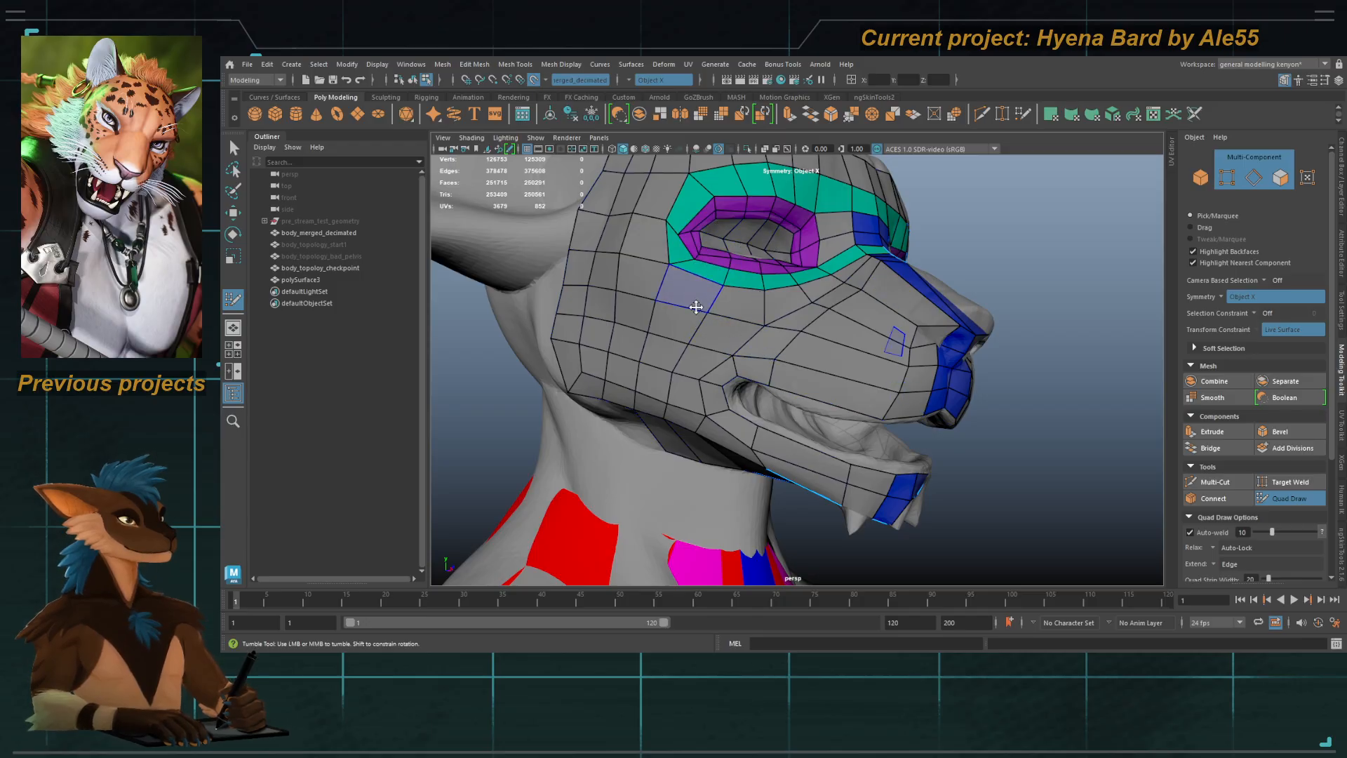
# Step: Fill the centre of the upper forehead with quads and adjust the vertex beside the centre strip
pyautogui.keyDown('alt'); pyautogui.moveTo(709, 347); pyautogui.dragTo(734, 347); pyautogui.keyUp('alt')
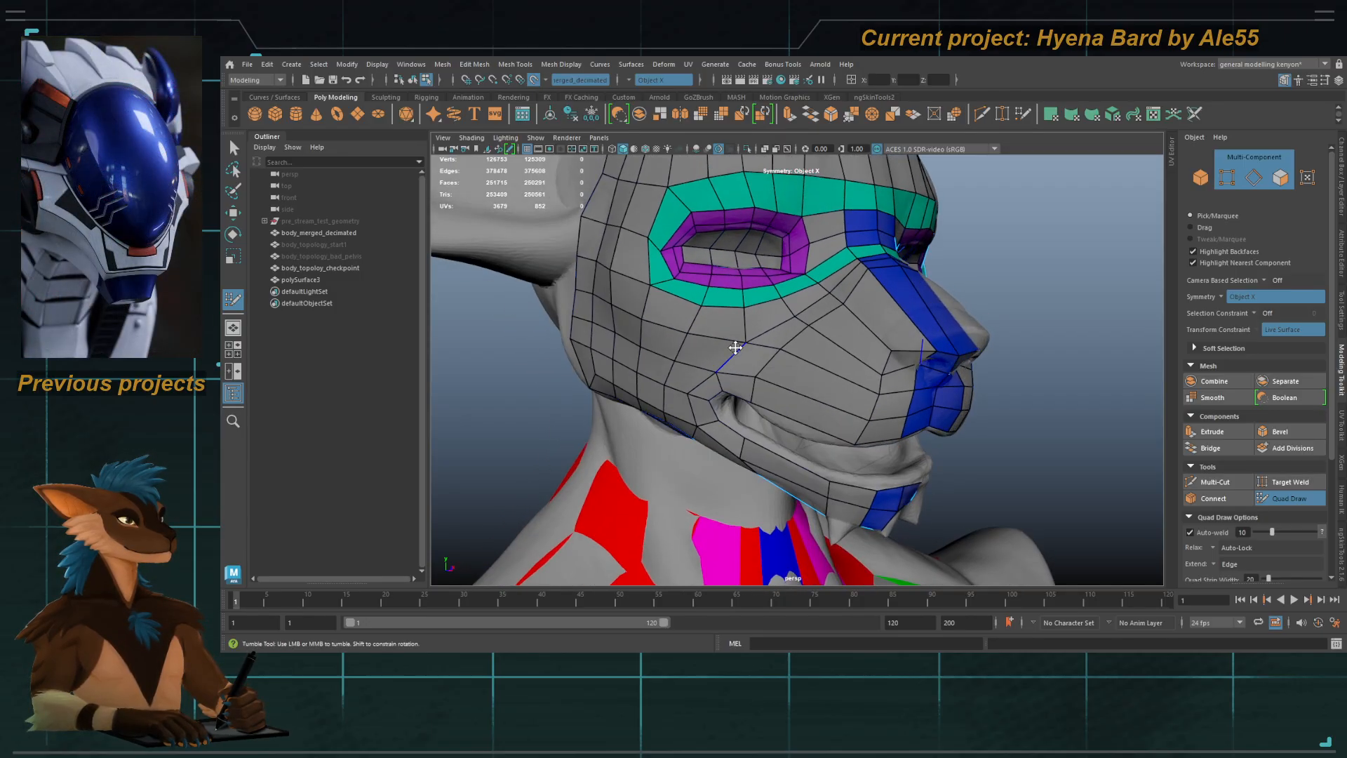
pyautogui.keyDown('alt'); pyautogui.moveTo(732, 298); pyautogui.dragTo(776, 355); pyautogui.keyUp('alt')
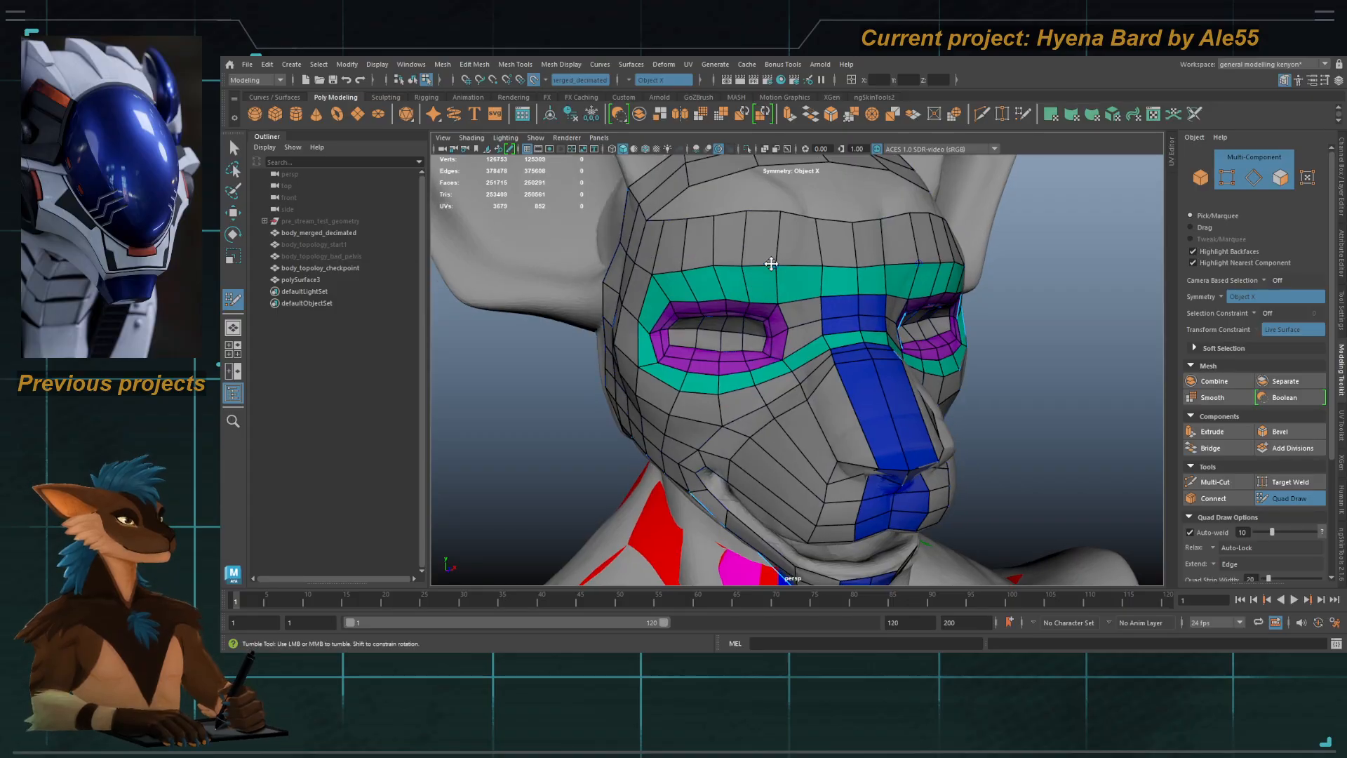
pyautogui.keyDown('alt'); pyautogui.moveTo(772, 268); pyautogui.dragTo(739, 356, button='middle'); pyautogui.keyUp('alt')
pyautogui.keyDown('alt'); pyautogui.moveTo(739, 356); pyautogui.dragTo(778, 330); pyautogui.keyUp('alt')
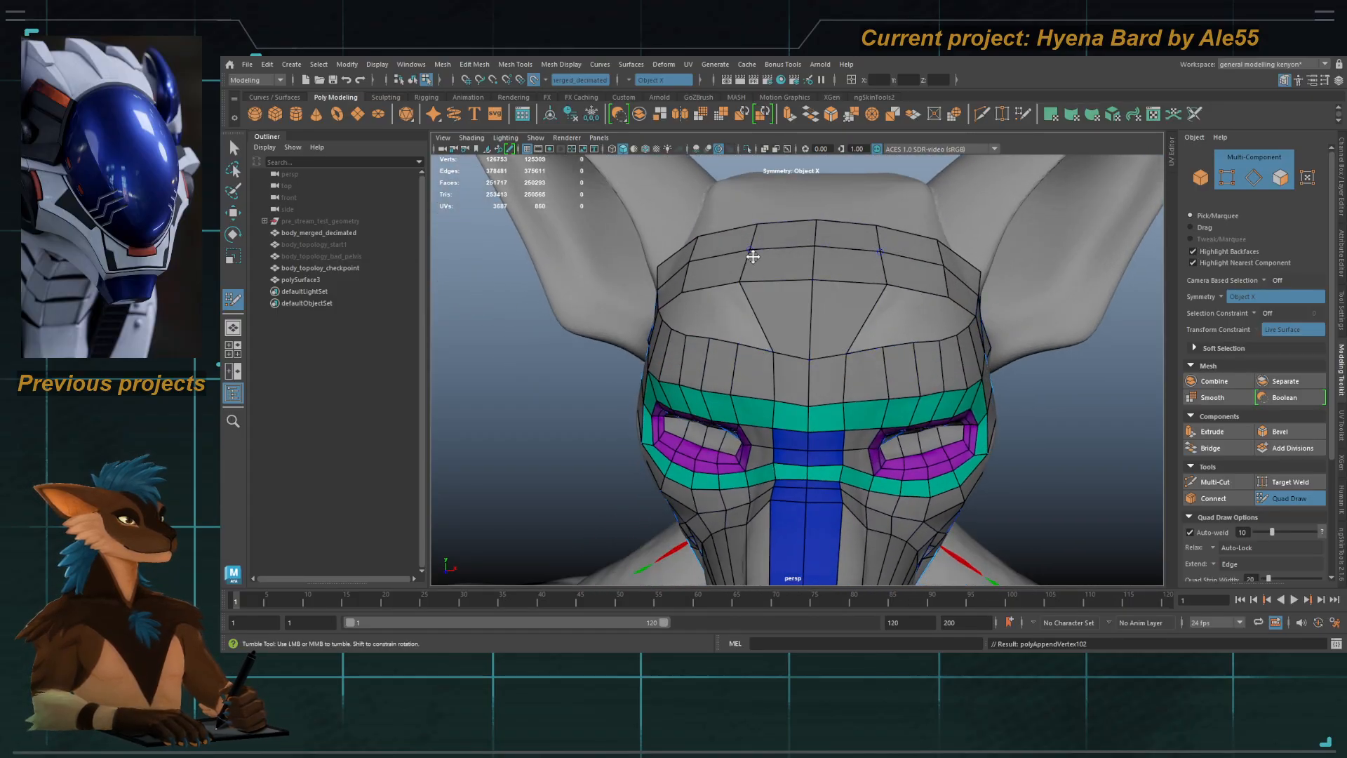
pyautogui.moveTo(747, 263)
pyautogui.mouseDown()
pyautogui.moveTo(780, 265)
pyautogui.moveTo(796, 300)
pyautogui.moveTo(754, 287)
pyautogui.mouseUp()
# Step: Assign the blue material to the centre column of forehead faces, from the hairline down to the brow
pyautogui.press('q')
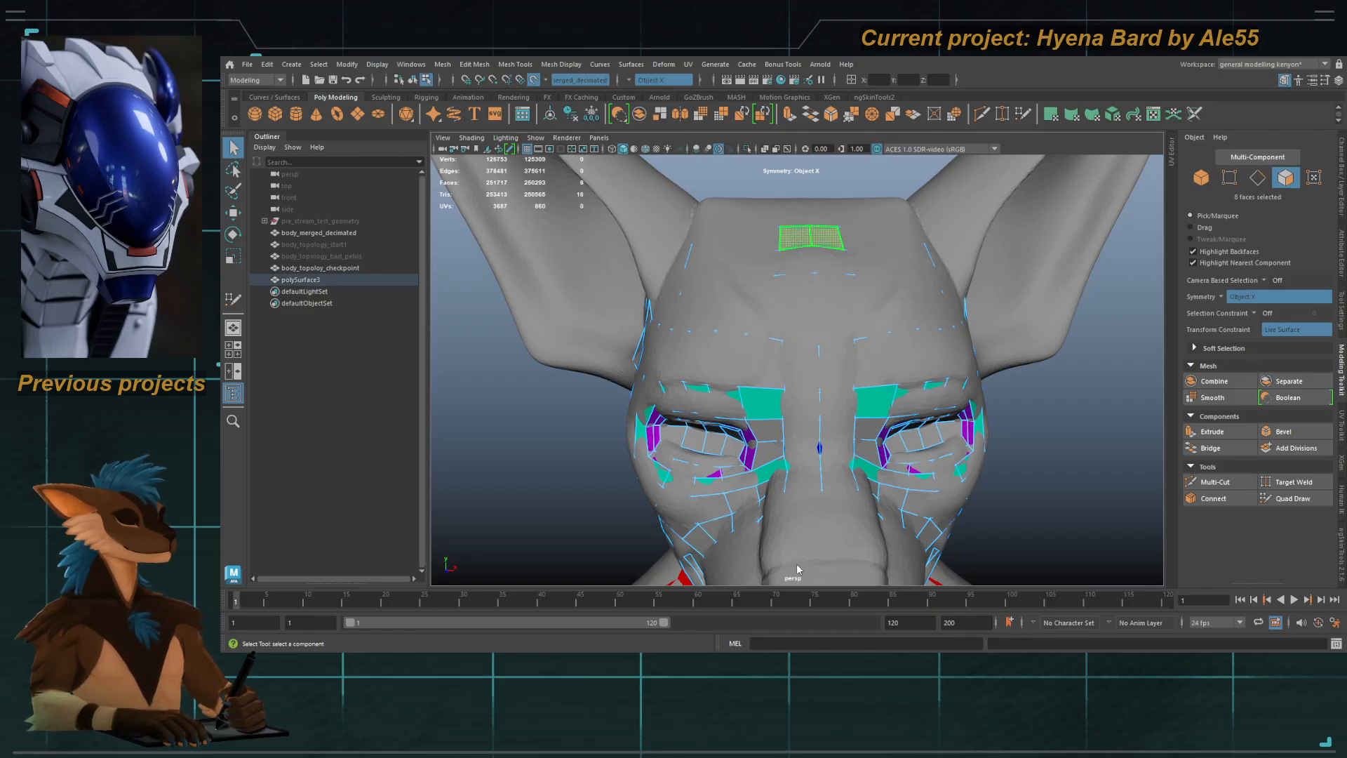
pyautogui.click(867, 539)
pyautogui.press('y')
pyautogui.keyDown('alt'); pyautogui.moveTo(882, 370); pyautogui.dragTo(677, 346, button='right'); pyautogui.keyUp('alt')
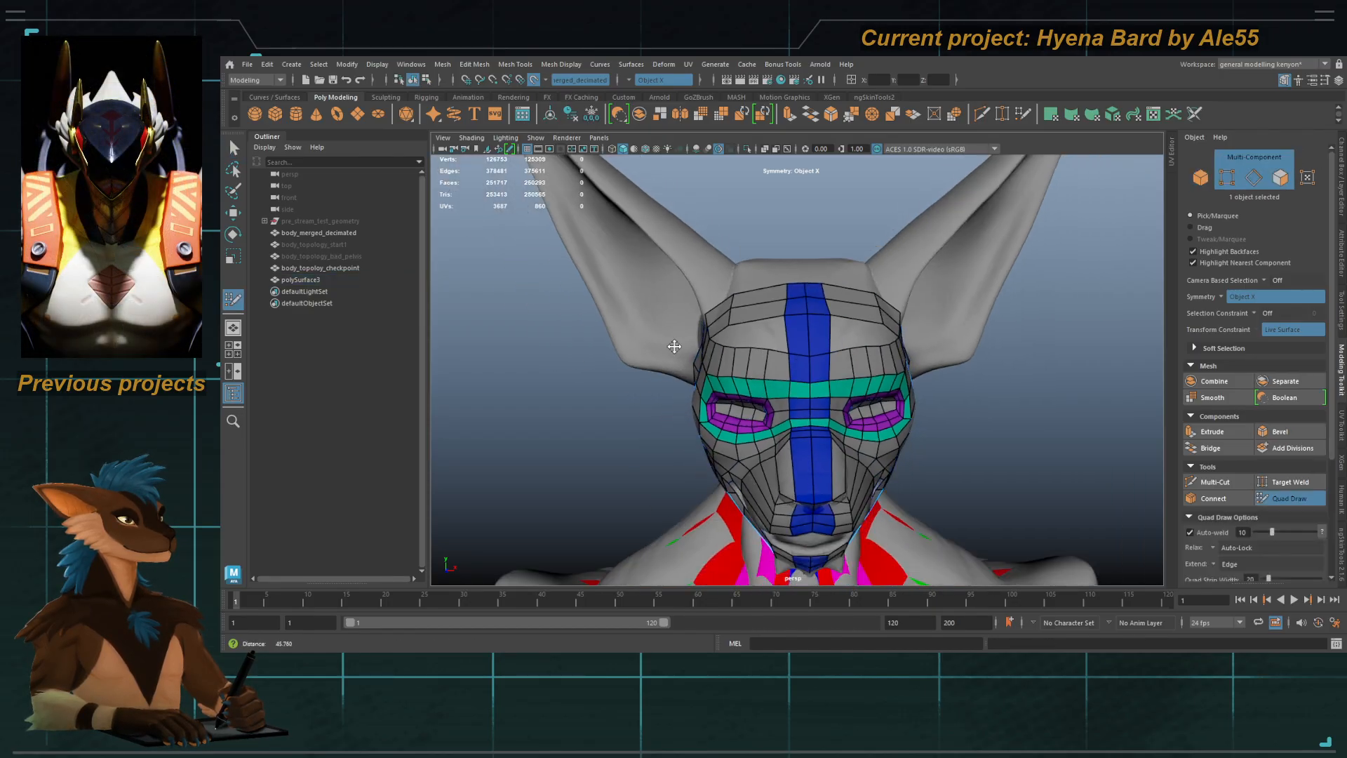
# Step: Assign the blue material to the two rear centre faces on the underside of the jaw
pyautogui.keyDown('alt'); pyautogui.moveTo(745, 393); pyautogui.dragTo(739, 359, button='middle'); pyautogui.keyUp('alt')
pyautogui.keyDown('alt'); pyautogui.moveTo(739, 359); pyautogui.dragTo(734, 282); pyautogui.keyUp('alt')
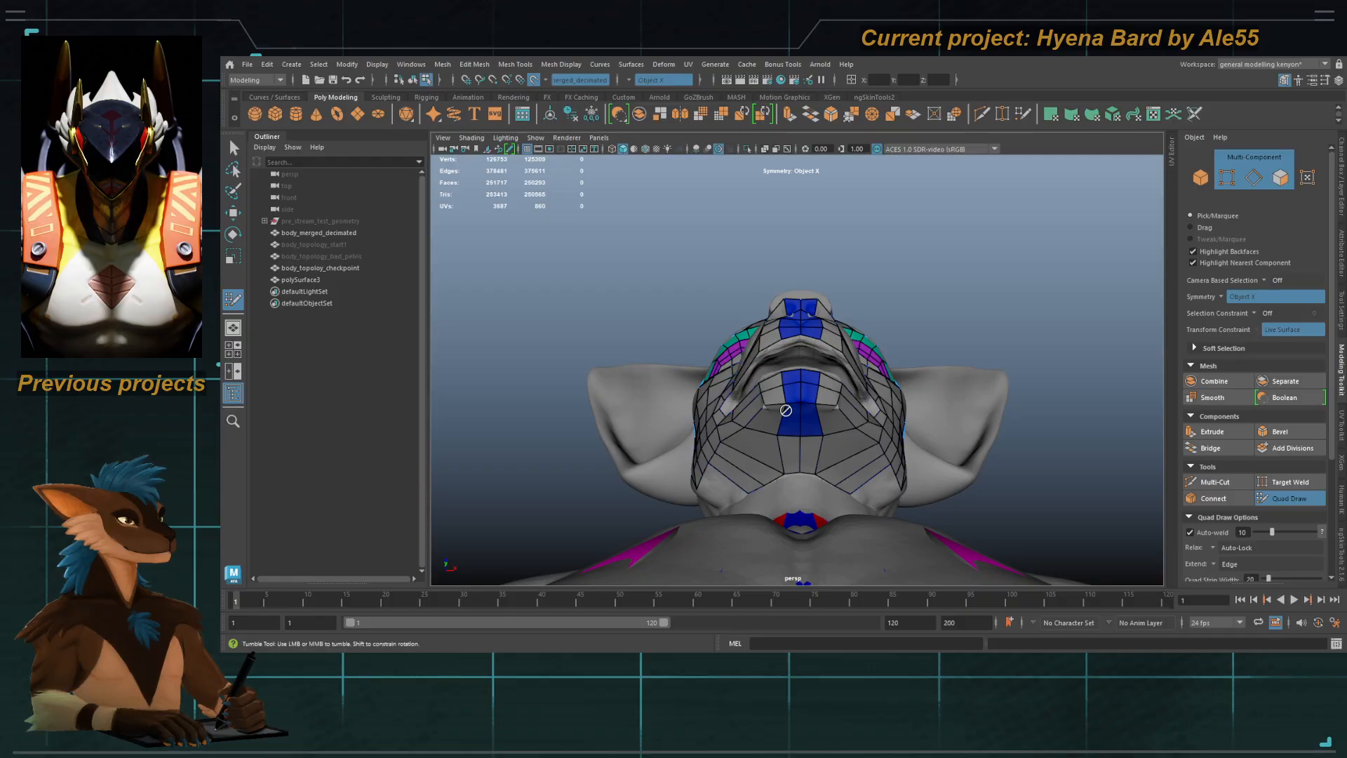
pyautogui.keyDown('alt'); pyautogui.moveTo(785, 411); pyautogui.dragTo(821, 481, button='right'); pyautogui.keyUp('alt')
pyautogui.keyDown('alt'); pyautogui.moveTo(821, 480); pyautogui.dragTo(814, 433, button='middle'); pyautogui.keyUp('alt')
pyautogui.press('q')
pyautogui.click(787, 441)
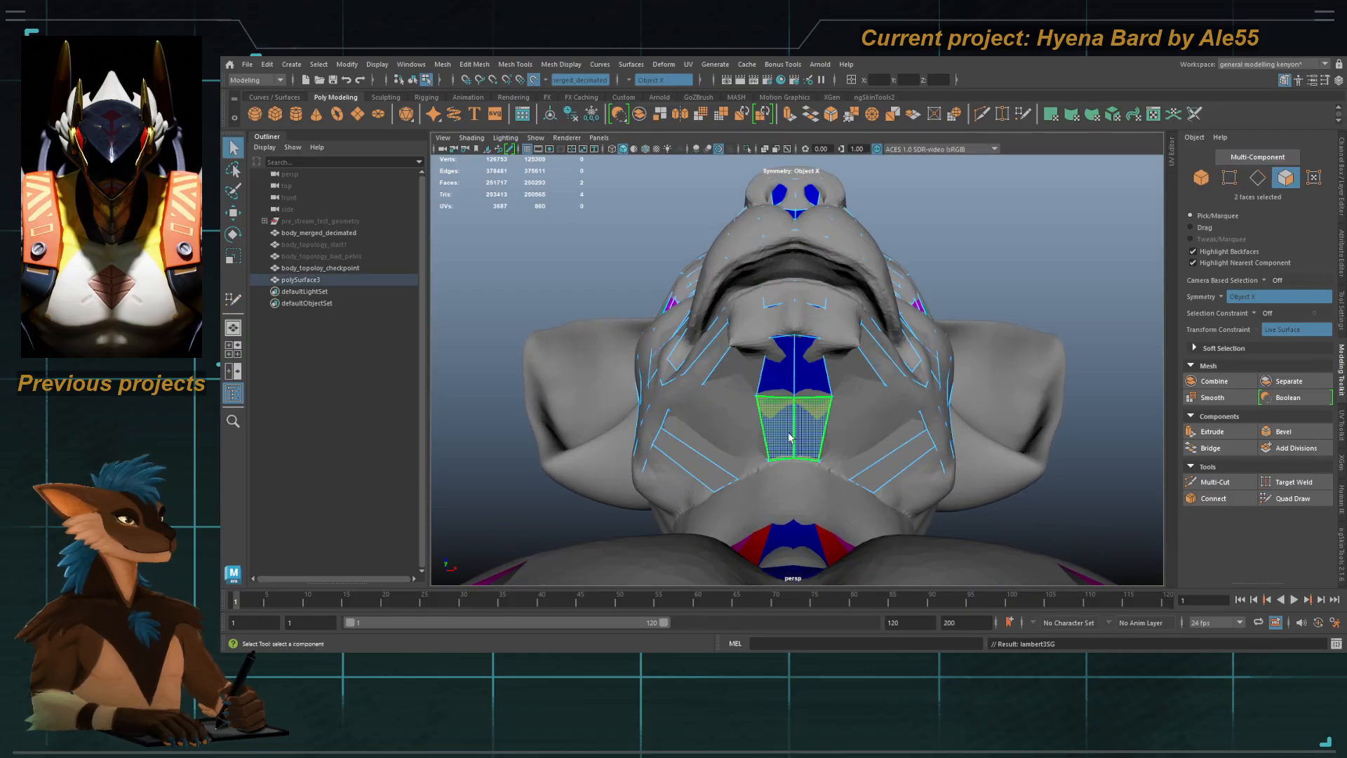
pyautogui.press('y')
# Step: Examine the jaw underside and the blue centre strip from below, the front and both sides of the face
pyautogui.moveTo(826, 426)
pyautogui.keyDown('alt'); pyautogui.mouseDown()
pyautogui.moveTo(830, 438)
pyautogui.moveTo(746, 440)
pyautogui.mouseUp(); pyautogui.keyUp('alt')
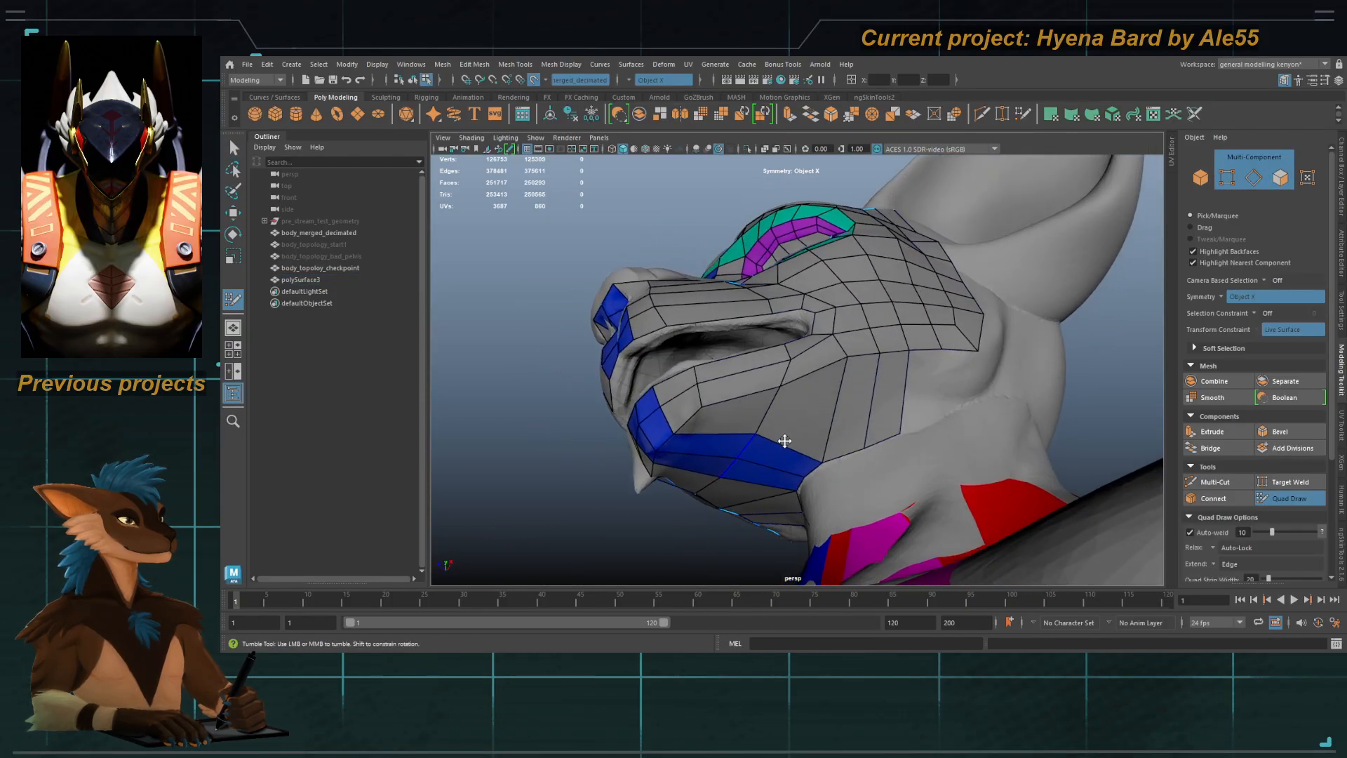
pyautogui.keyDown('shift'); pyautogui.click(808, 430); pyautogui.keyUp('shift')
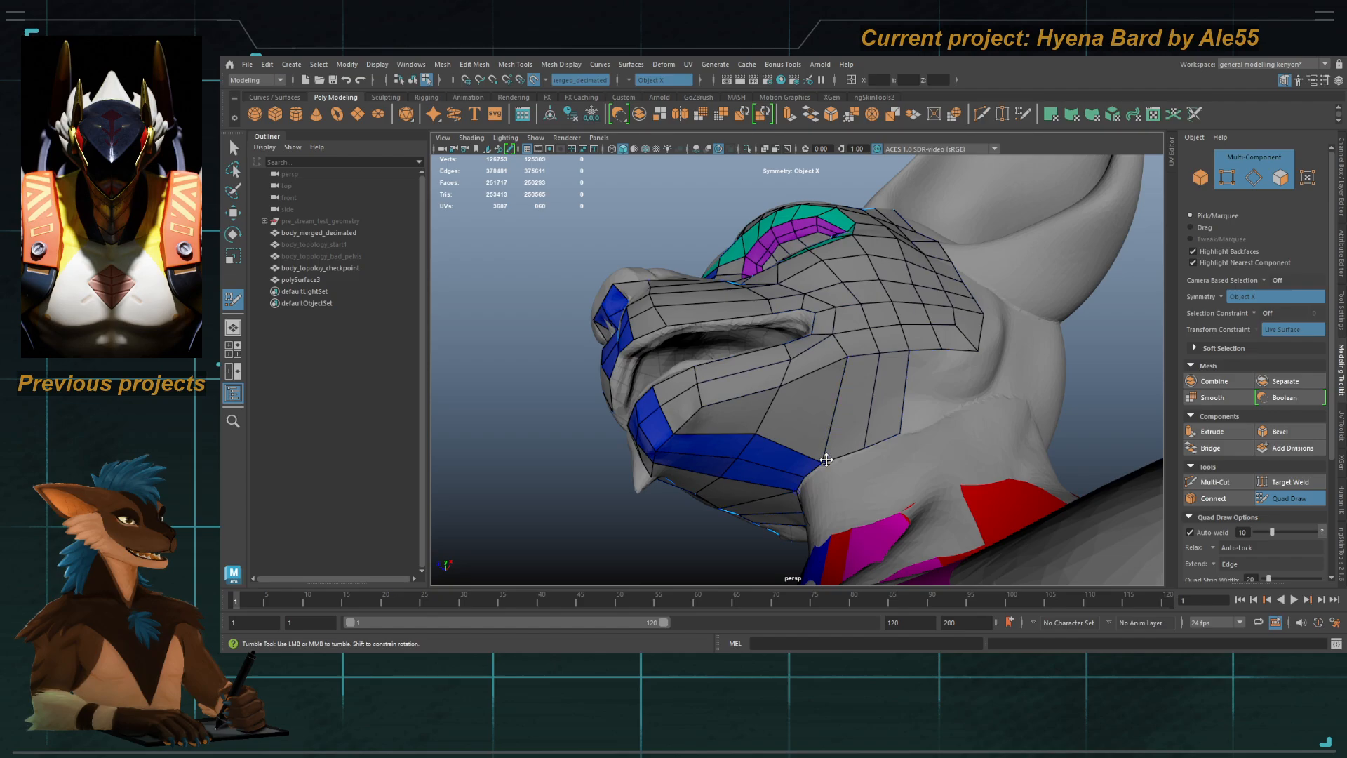
pyautogui.keyDown('alt'); pyautogui.moveTo(839, 439); pyautogui.dragTo(908, 421); pyautogui.keyUp('alt')
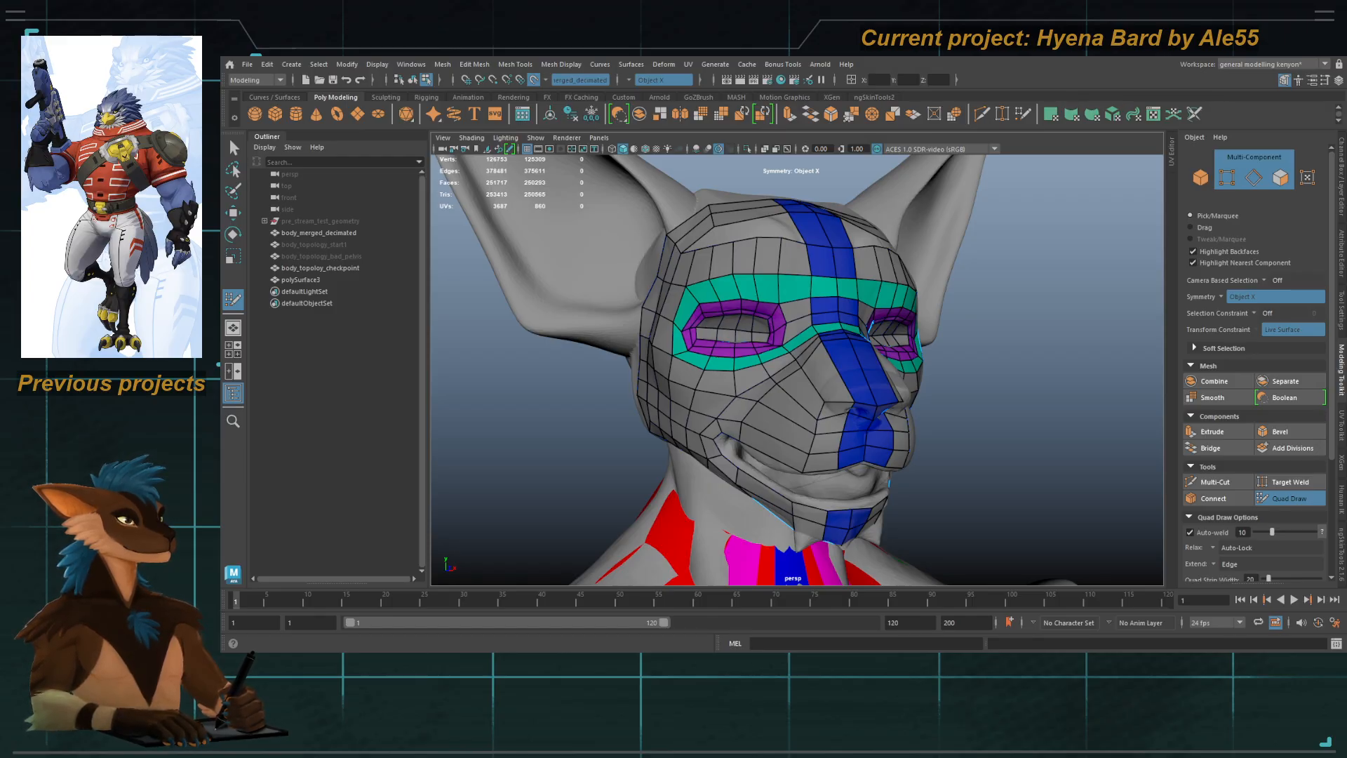
pyautogui.keyDown('alt'); pyautogui.moveTo(649, 364); pyautogui.dragTo(605, 367); pyautogui.keyUp('alt')
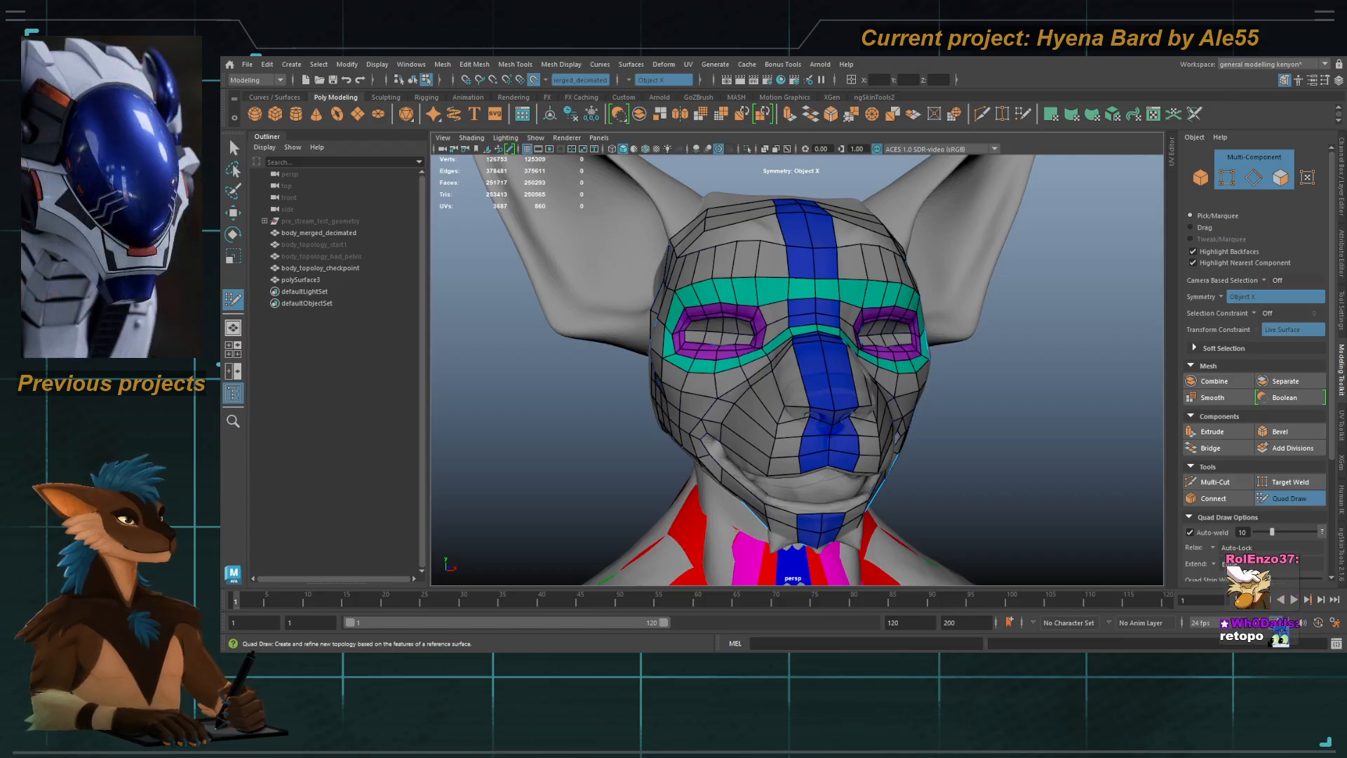
pyautogui.keyDown('alt'); pyautogui.moveTo(629, 397); pyautogui.dragTo(592, 391); pyautogui.keyUp('alt')
pyautogui.keyDown('alt'); pyautogui.moveTo(592, 391); pyautogui.dragTo(655, 406, button='right'); pyautogui.keyUp('alt')
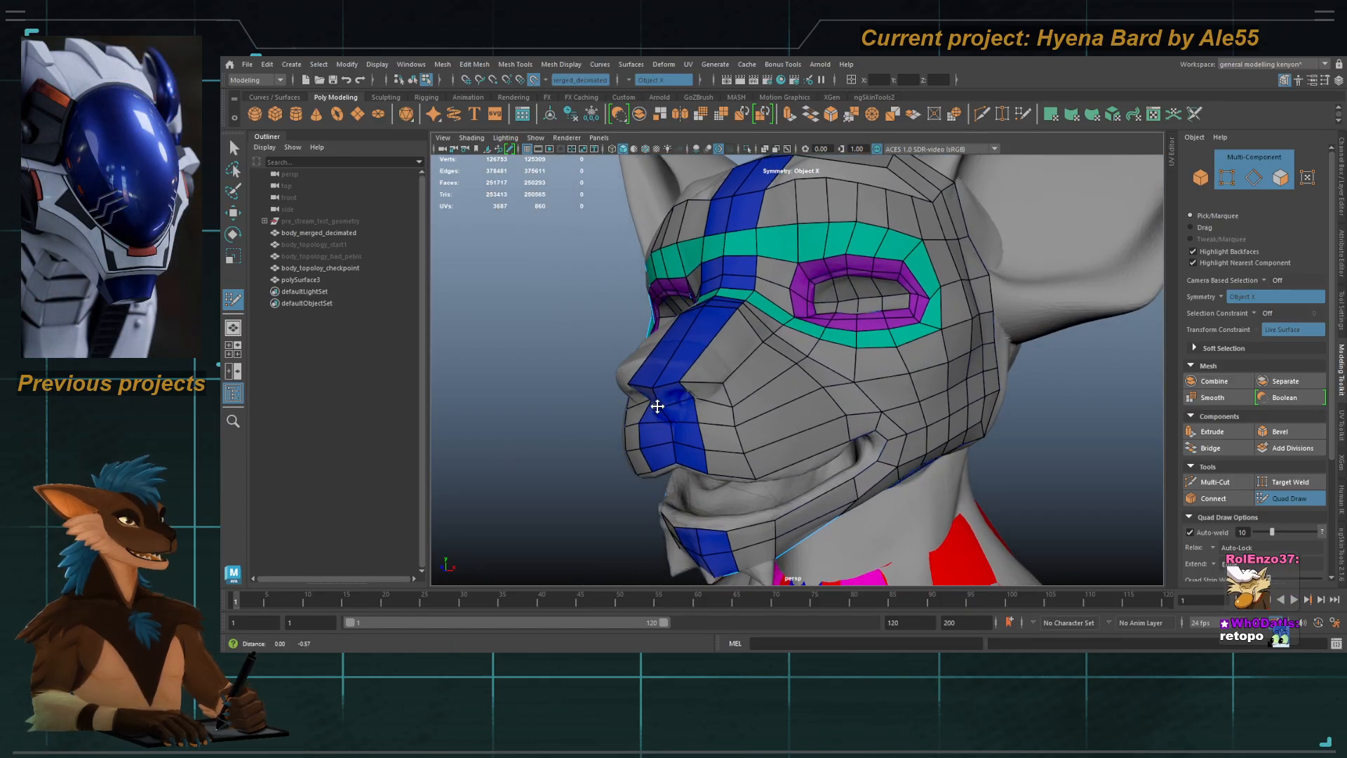
pyautogui.keyDown('alt'); pyautogui.moveTo(655, 406); pyautogui.dragTo(670, 351, button='middle'); pyautogui.keyUp('alt')
# Step: Leave Quad Draw, return to object mode and save the scene
pyautogui.press('q')
pyautogui.press('F8')
pyautogui.keyDown('alt'); pyautogui.moveTo(670, 338); pyautogui.dragTo(814, 353); pyautogui.keyUp('alt')
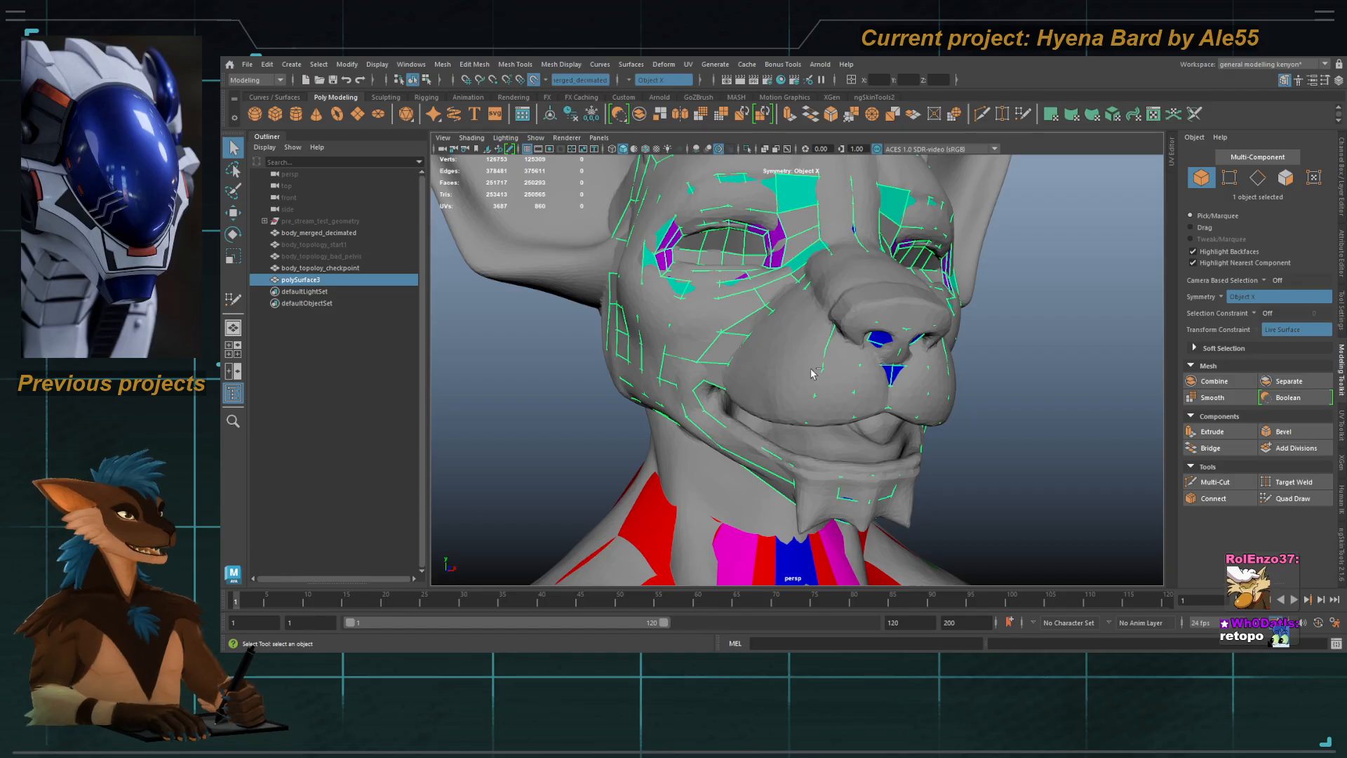
pyautogui.keyDown('alt'); pyautogui.moveTo(813, 353); pyautogui.dragTo(780, 365, button='right'); pyautogui.keyUp('alt')
pyautogui.keyDown('alt'); pyautogui.moveTo(780, 365); pyautogui.dragTo(740, 372); pyautogui.keyUp('alt')
pyautogui.hotkey('ctrl', 's')
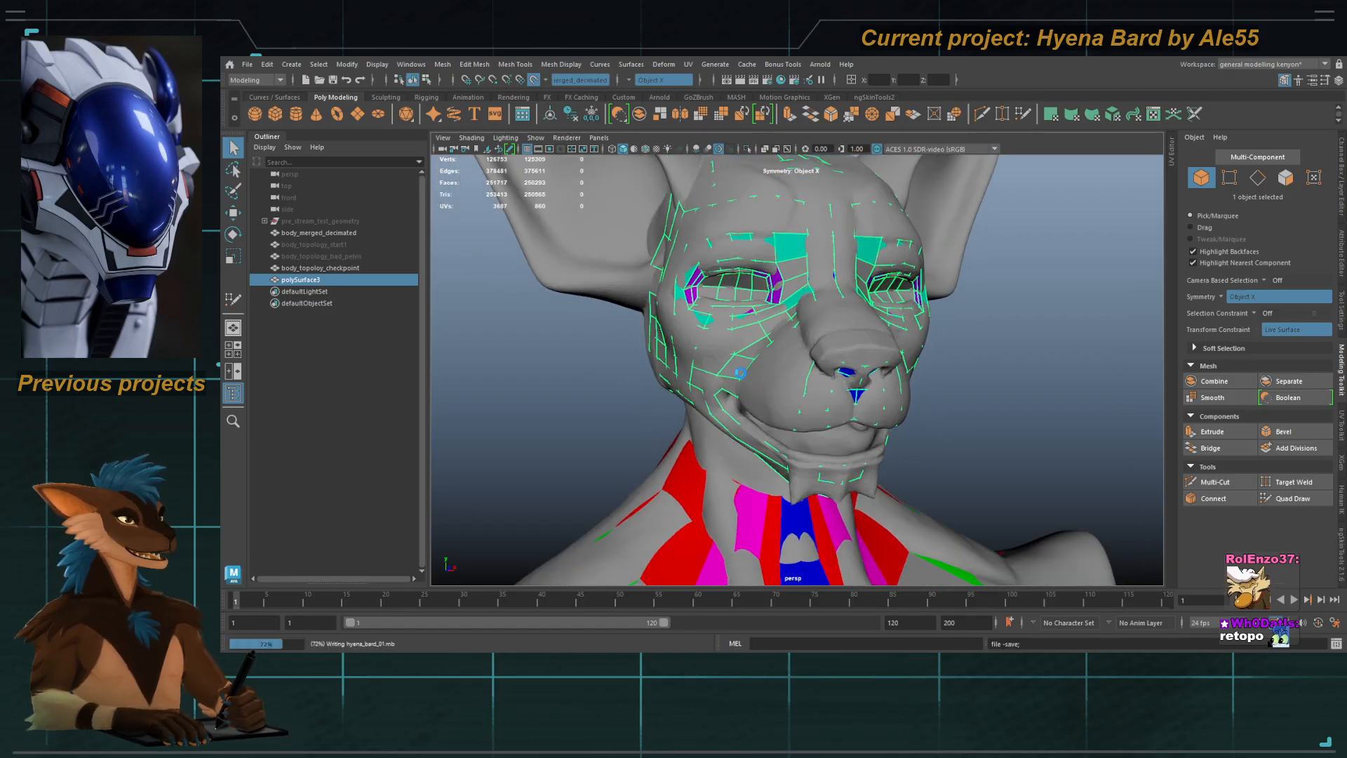
# Step: Reselect the head retopology mesh and resume drawing quads on it
pyautogui.click(649, 474)
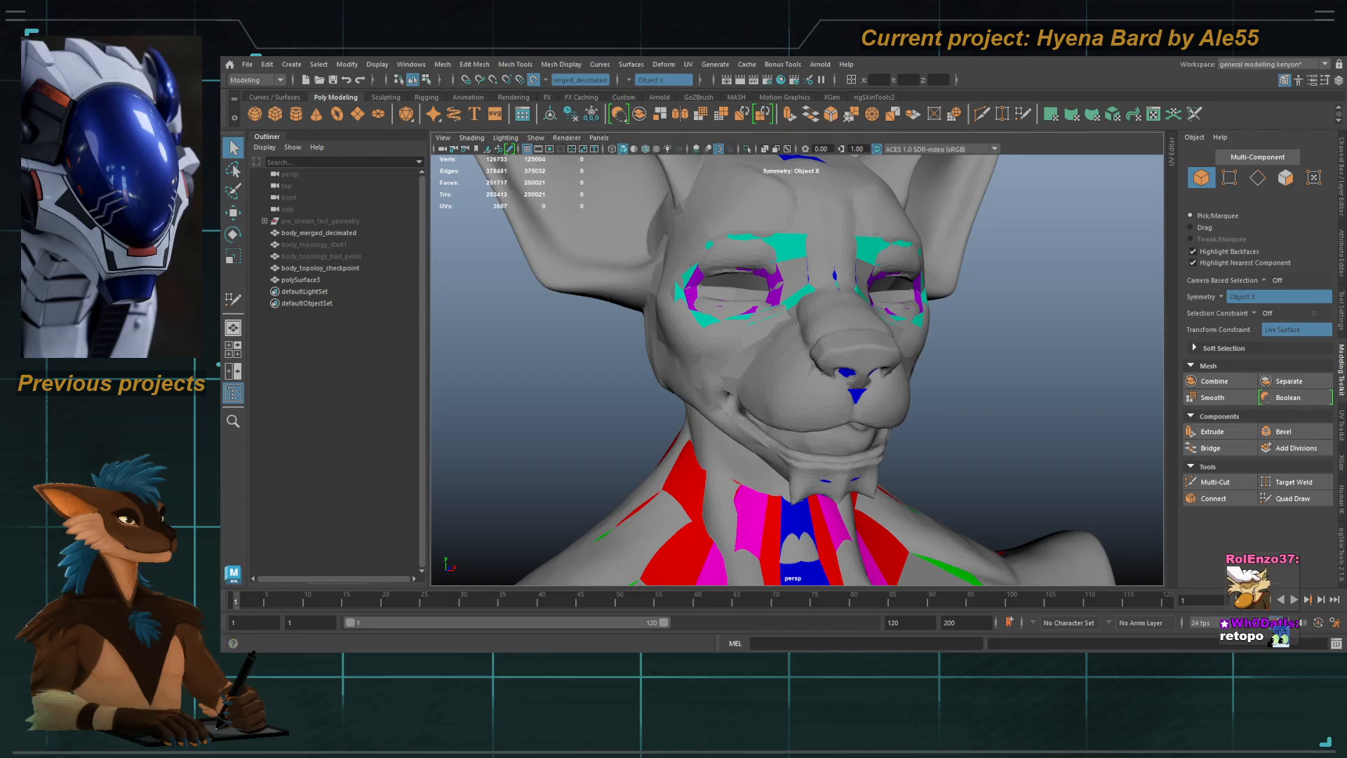
pyautogui.click(683, 352)
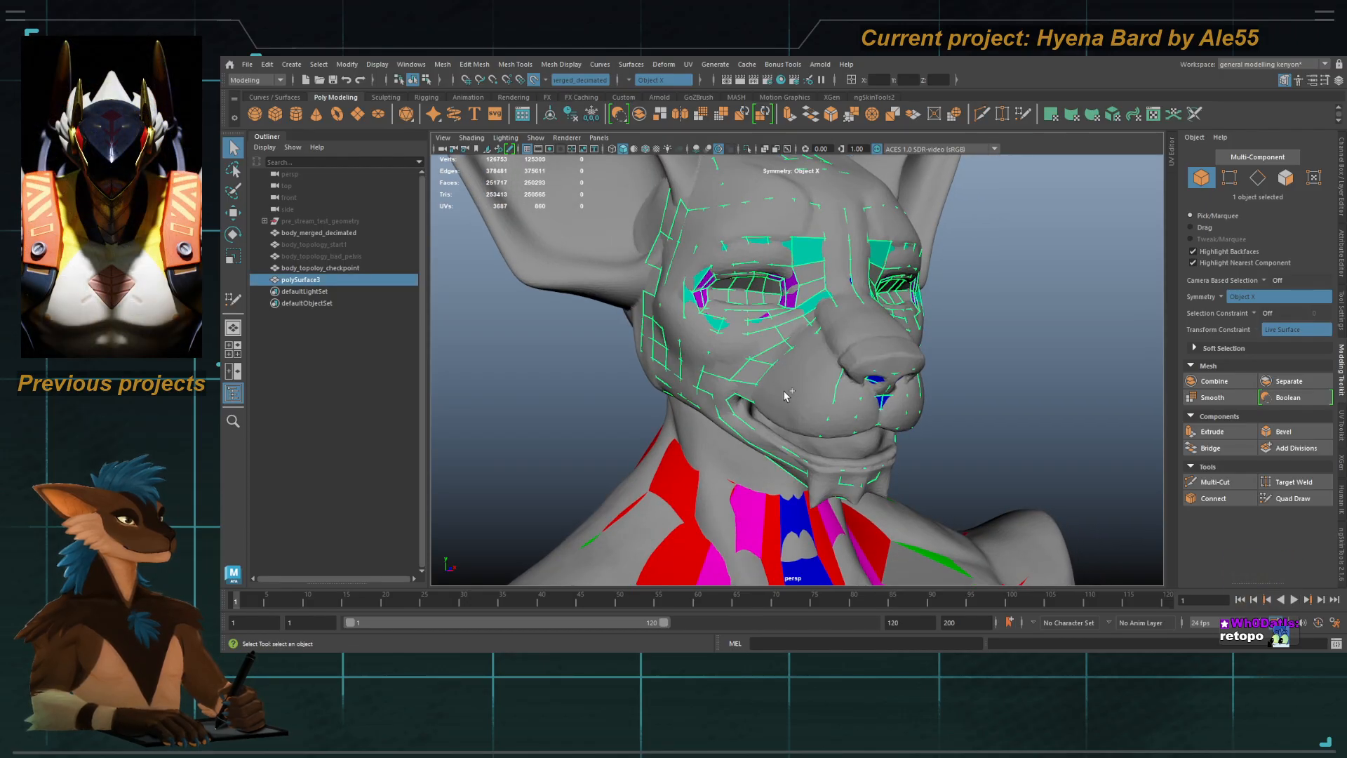
pyautogui.press('y')
# Step: Examine the overall edge flow of the head mesh from three-quarter, side and upper views
pyautogui.keyDown('alt'); pyautogui.moveTo(785, 396); pyautogui.dragTo(863, 418); pyautogui.keyUp('alt')
pyautogui.scroll(-6, 863, 414)
pyautogui.moveTo(863, 362)
pyautogui.keyDown('alt'); pyautogui.mouseDown()
pyautogui.moveTo(658, 356)
pyautogui.moveTo(832, 366)
pyautogui.mouseUp(); pyautogui.keyUp('alt')
pyautogui.keyDown('alt'); pyautogui.moveTo(832, 367); pyautogui.dragTo(863, 385, button='right'); pyautogui.keyUp('alt')
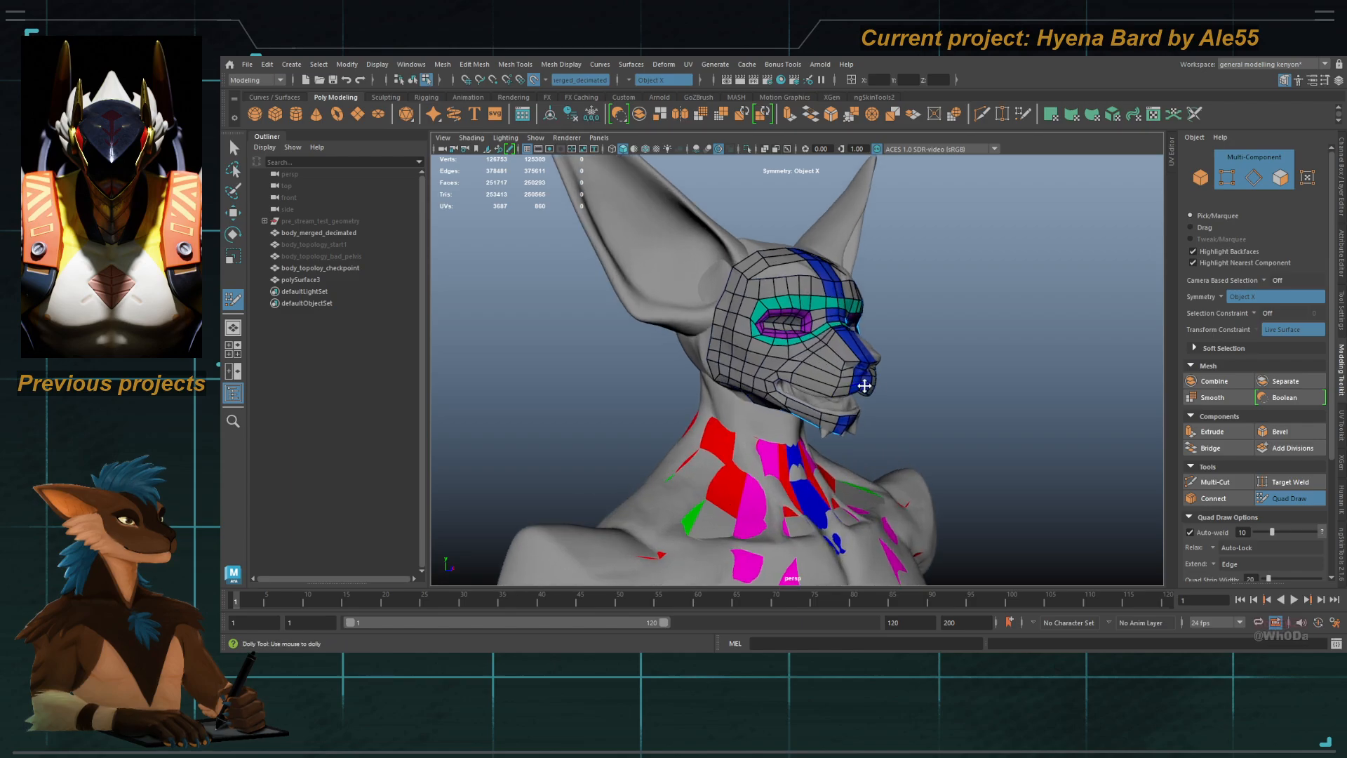
pyautogui.keyDown('alt'); pyautogui.moveTo(863, 385); pyautogui.dragTo(914, 392); pyautogui.keyUp('alt')
pyautogui.keyDown('alt'); pyautogui.moveTo(914, 393); pyautogui.dragTo(979, 431, button='right'); pyautogui.keyUp('alt')
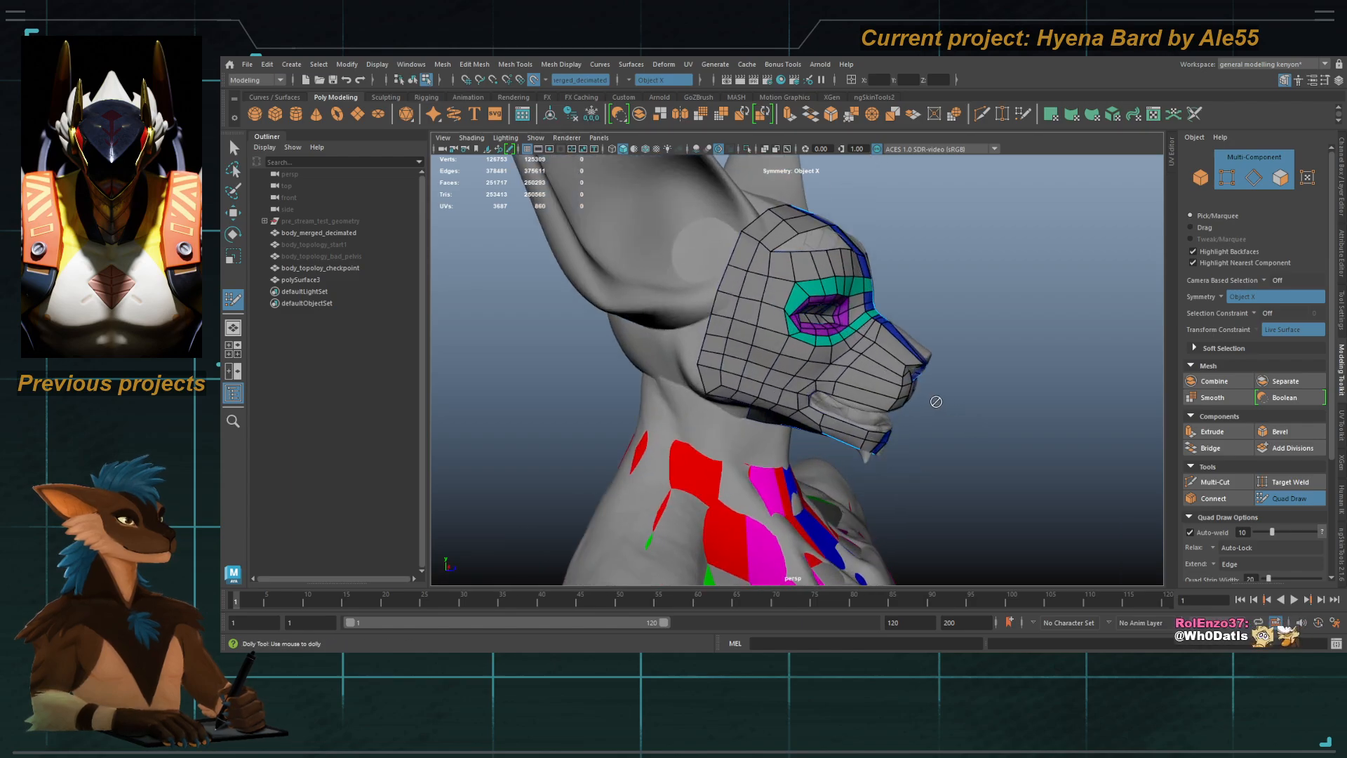
pyautogui.keyDown('alt'); pyautogui.moveTo(936, 401); pyautogui.dragTo(836, 399); pyautogui.keyUp('alt')
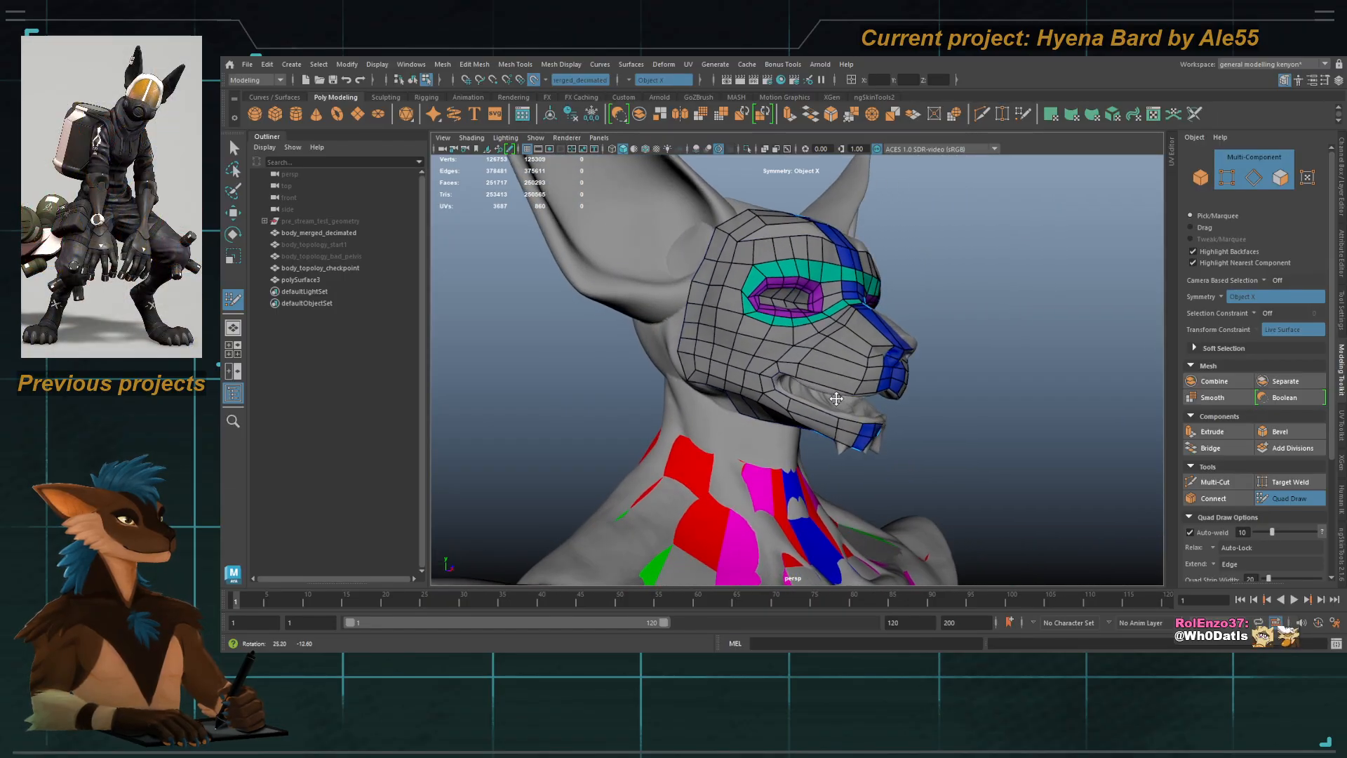
pyautogui.keyDown('alt'); pyautogui.moveTo(836, 398); pyautogui.dragTo(927, 416, button='right'); pyautogui.keyUp('alt')
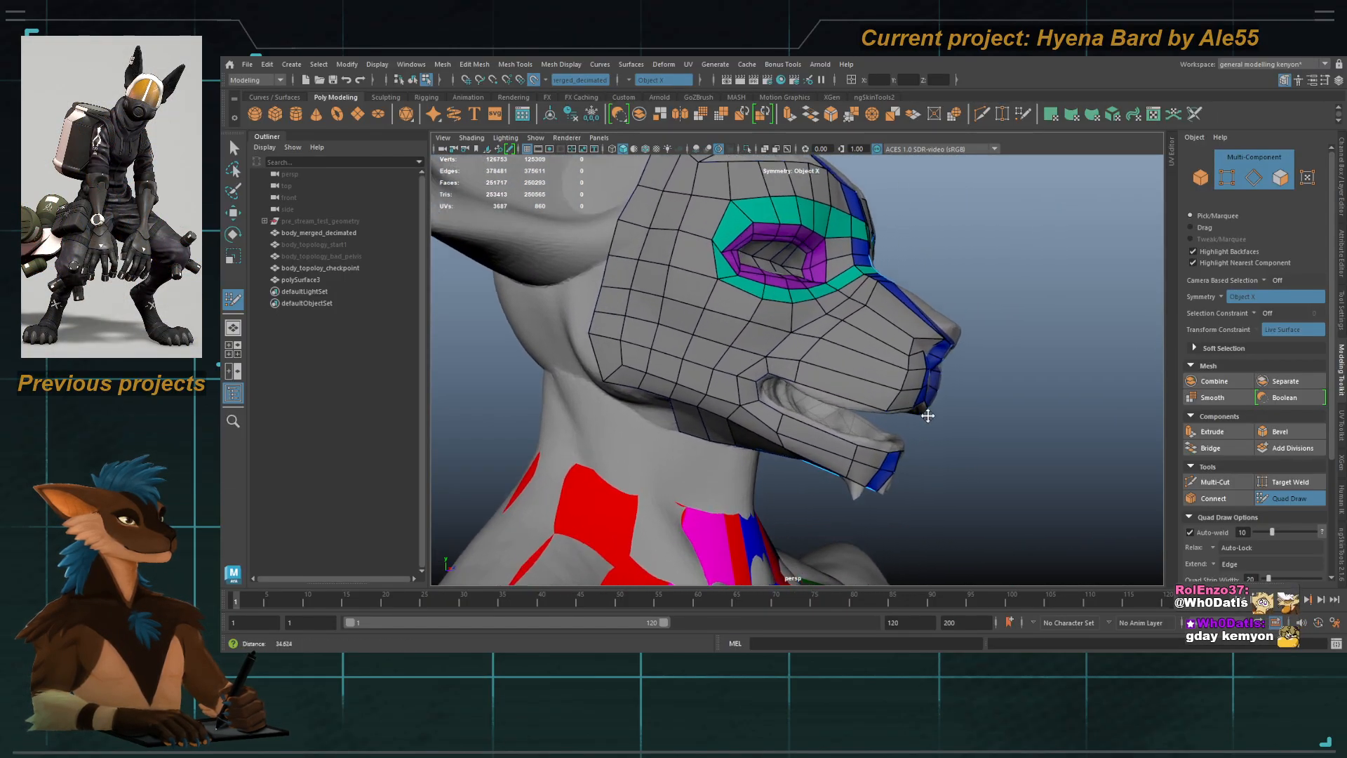
pyautogui.keyDown('alt'); pyautogui.moveTo(927, 415); pyautogui.dragTo(893, 398); pyautogui.keyUp('alt')
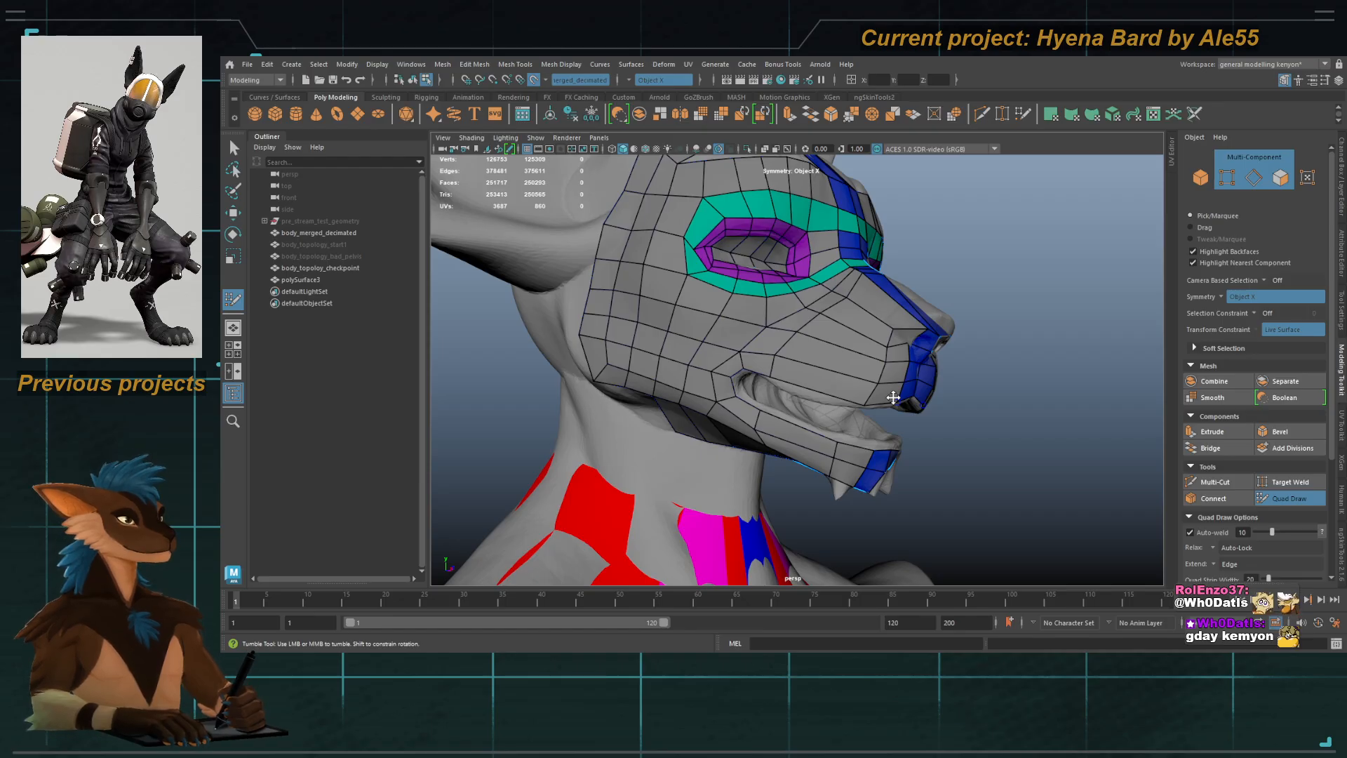
pyautogui.keyDown('alt'); pyautogui.moveTo(893, 397); pyautogui.dragTo(916, 466); pyautogui.keyUp('alt')
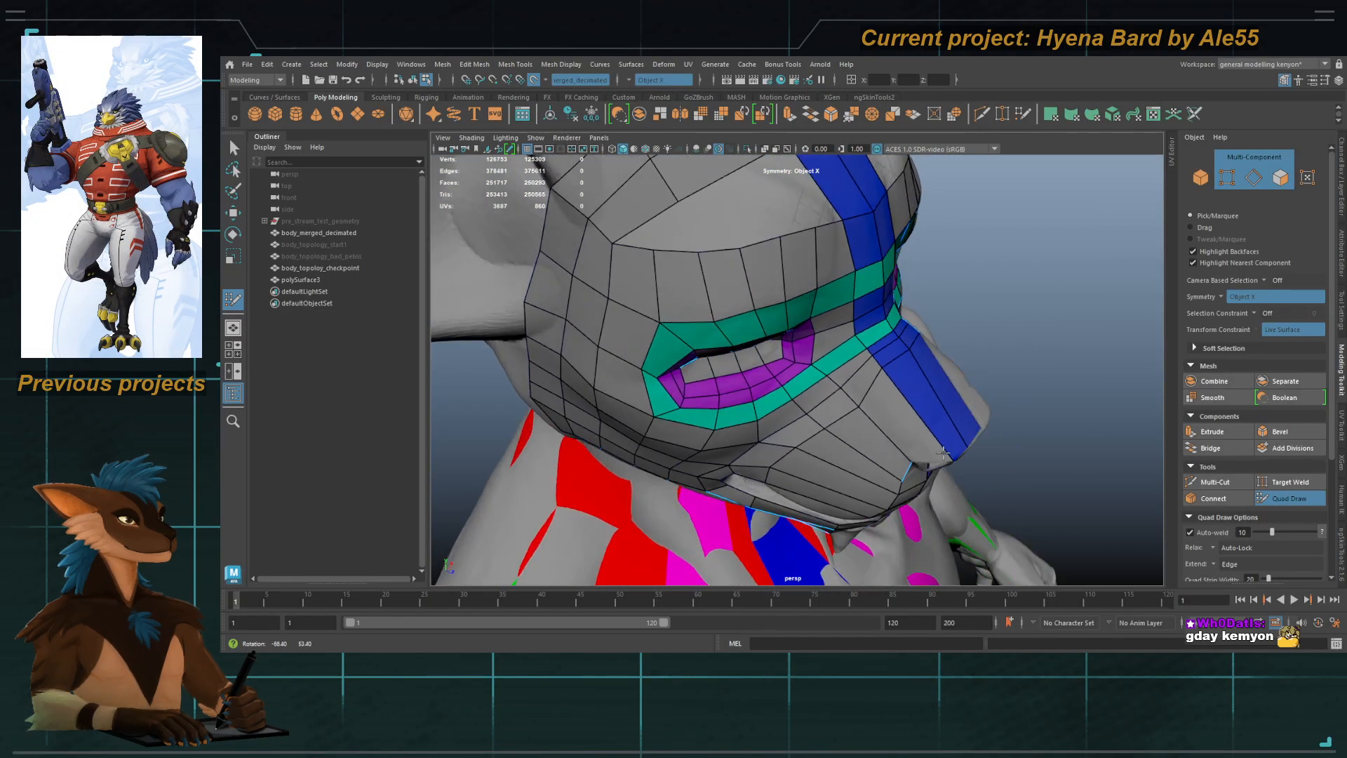
# Step: Inspect the purple eye loops and the green mask loop up close and from both sides of the head
pyautogui.keyDown('alt'); pyautogui.moveTo(828, 434); pyautogui.dragTo(899, 426, button='right'); pyautogui.keyUp('alt')
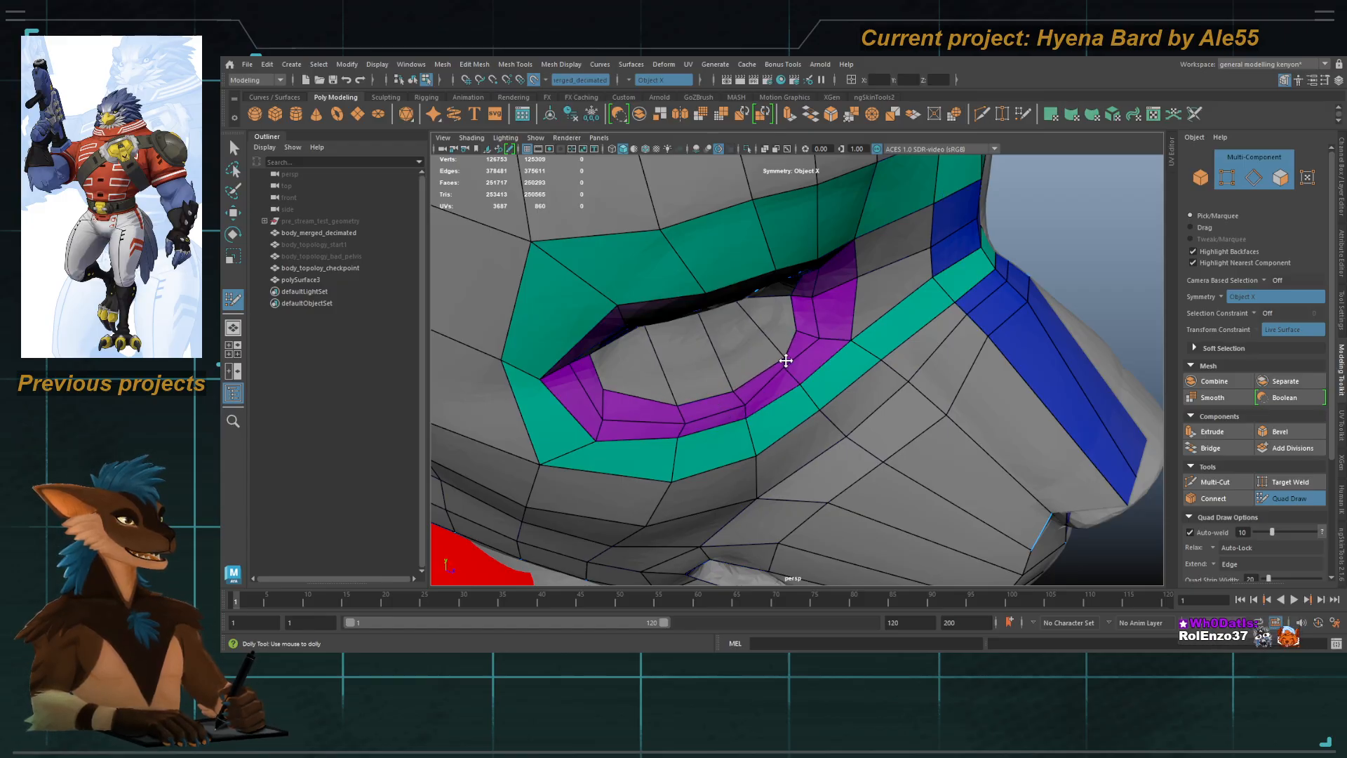
pyautogui.keyDown('alt'); pyautogui.moveTo(769, 382); pyautogui.dragTo(638, 245); pyautogui.keyUp('alt')
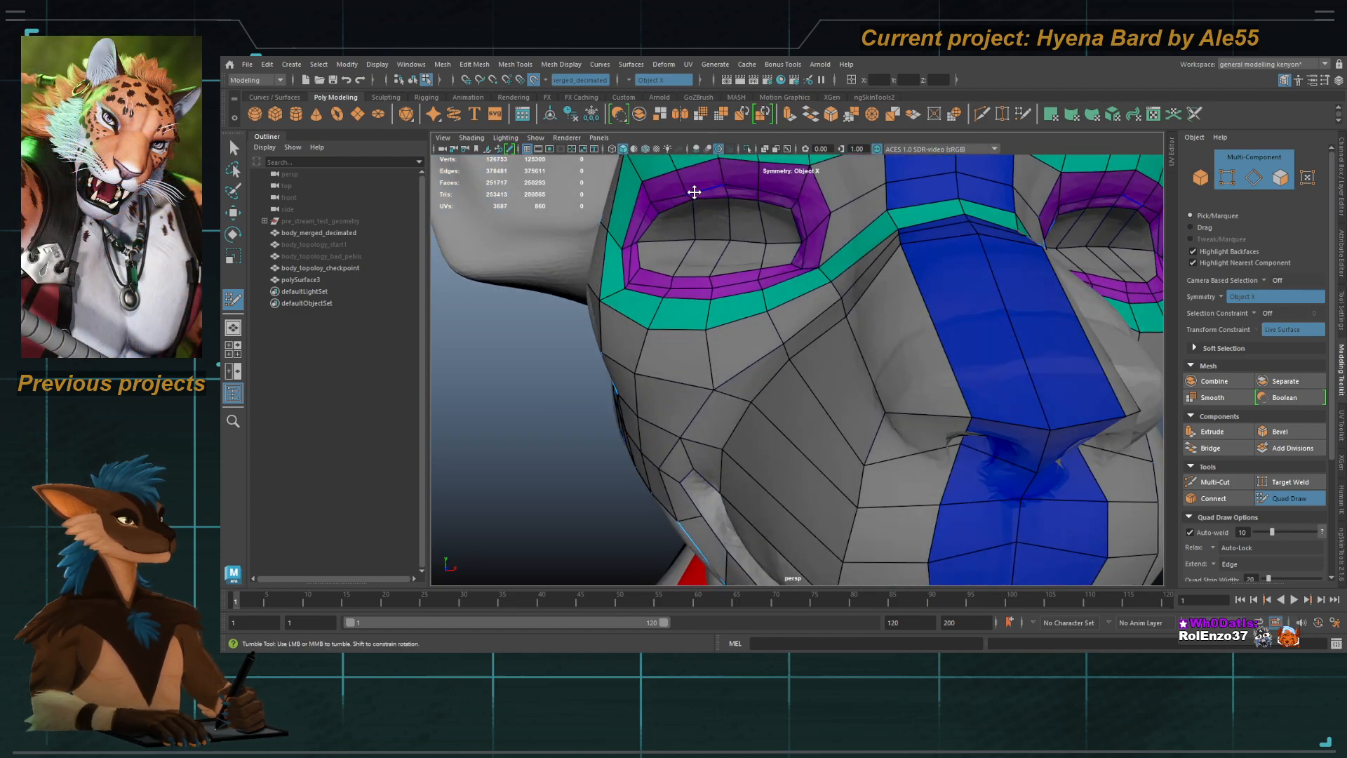
pyautogui.scroll(-5, 806, 265)
pyautogui.keyDown('alt'); pyautogui.moveTo(835, 295); pyautogui.dragTo(820, 331); pyautogui.keyUp('alt')
pyautogui.keyDown('alt'); pyautogui.moveTo(848, 439); pyautogui.dragTo(821, 372, button='middle'); pyautogui.keyUp('alt')
pyautogui.keyDown('alt'); pyautogui.moveTo(821, 372); pyautogui.dragTo(858, 406, button='right'); pyautogui.keyUp('alt')
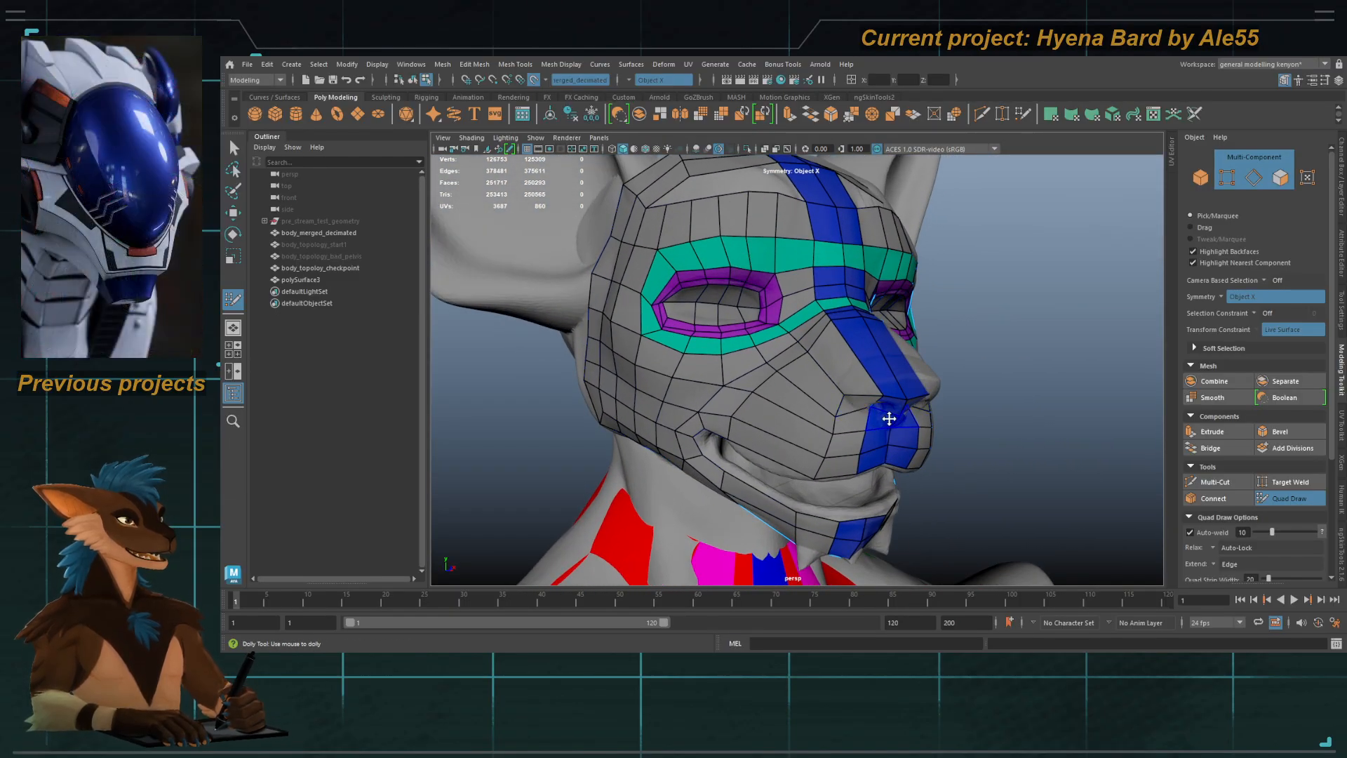
pyautogui.keyDown('alt'); pyautogui.moveTo(888, 418); pyautogui.dragTo(693, 374); pyautogui.keyUp('alt')
pyautogui.scroll(1, 890, 246)
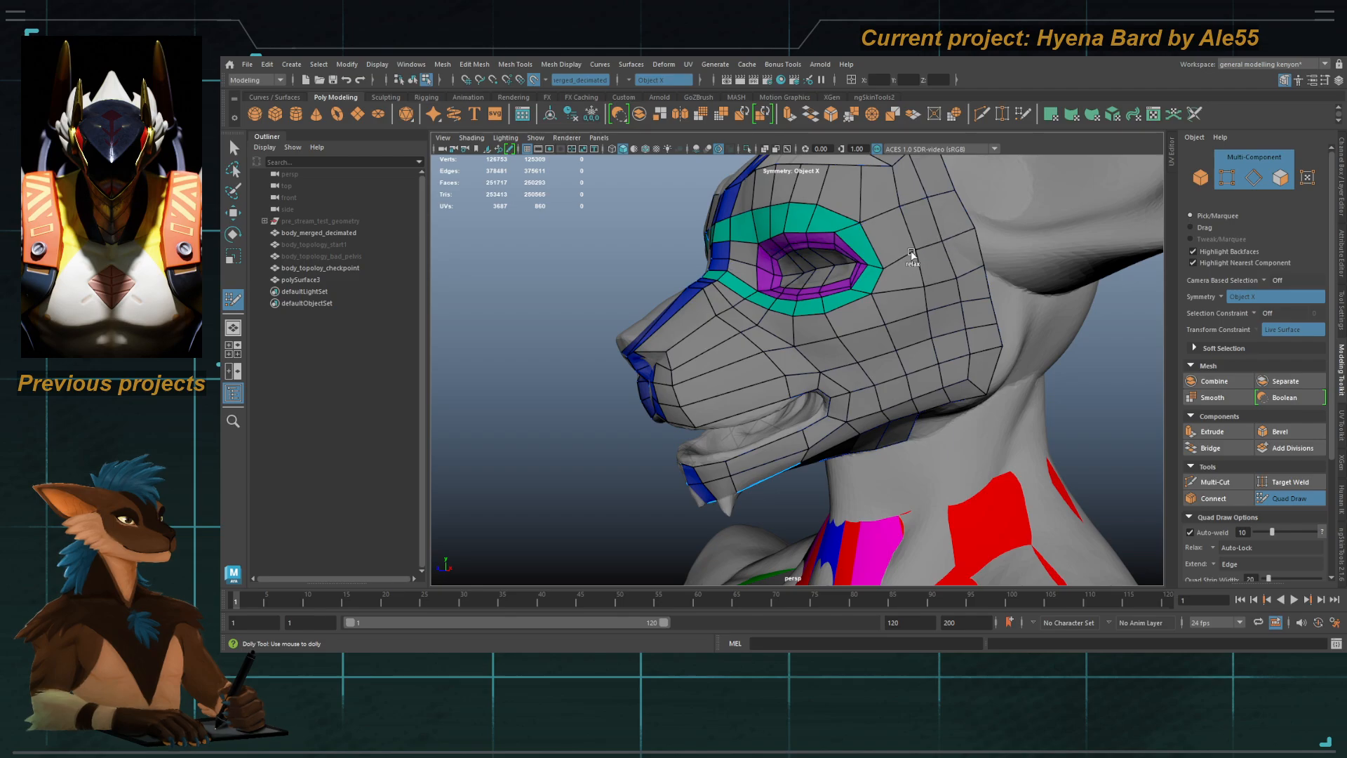
pyautogui.keyDown('alt'); pyautogui.moveTo(890, 265); pyautogui.dragTo(914, 267); pyautogui.keyUp('alt')
pyautogui.keyDown('alt'); pyautogui.moveTo(924, 256); pyautogui.dragTo(905, 313); pyautogui.keyUp('alt')
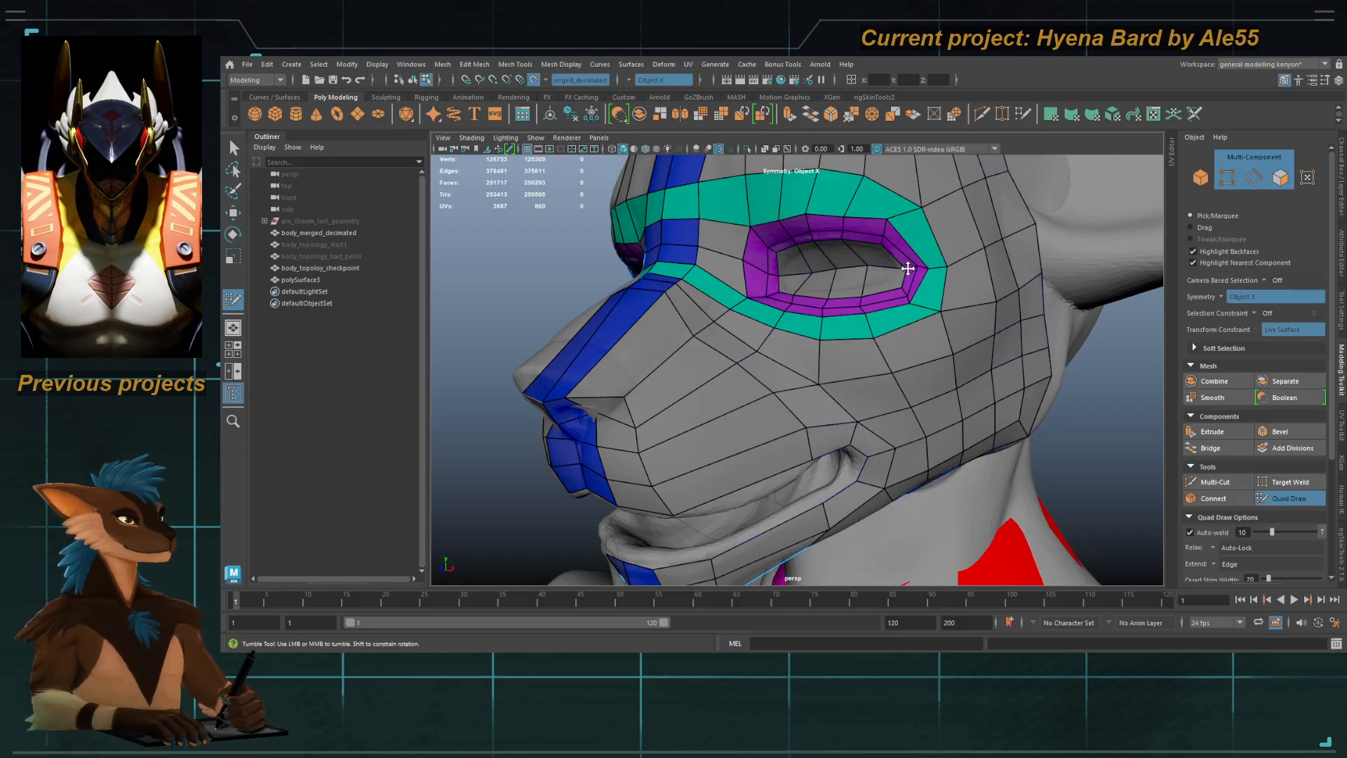
pyautogui.moveTo(926, 268)
pyautogui.keyDown('alt'); pyautogui.mouseDown()
pyautogui.moveTo(905, 277)
pyautogui.moveTo(933, 282)
pyautogui.mouseUp(); pyautogui.keyUp('alt')
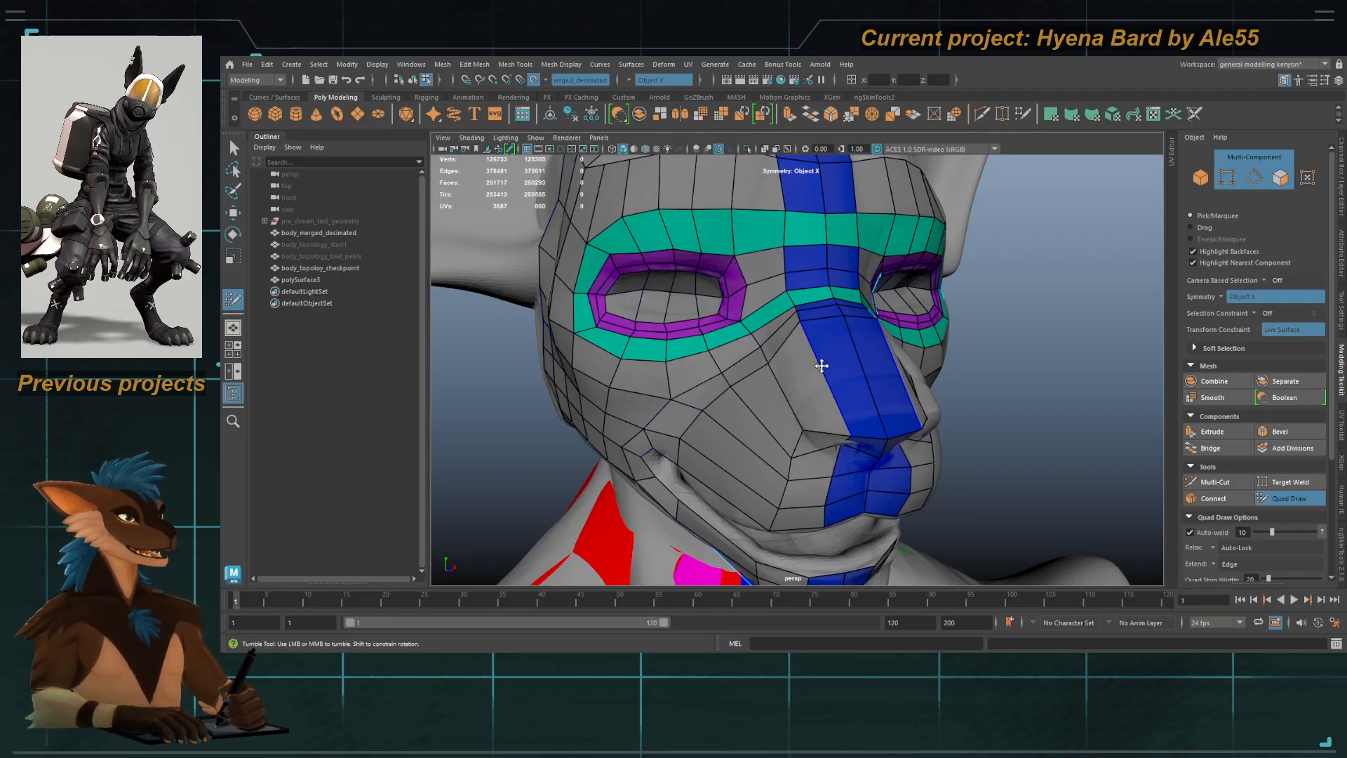
# Step: Examine how the quads flow around the muzzle, mouth corner, cheek and lower jaw
pyautogui.keyDown('alt'); pyautogui.moveTo(776, 333); pyautogui.dragTo(782, 372); pyautogui.keyUp('alt')
pyautogui.keyDown('alt'); pyautogui.moveTo(782, 371); pyautogui.dragTo(742, 357, button='right'); pyautogui.keyUp('alt')
pyautogui.keyDown('alt'); pyautogui.moveTo(742, 357); pyautogui.dragTo(748, 365); pyautogui.keyUp('alt')
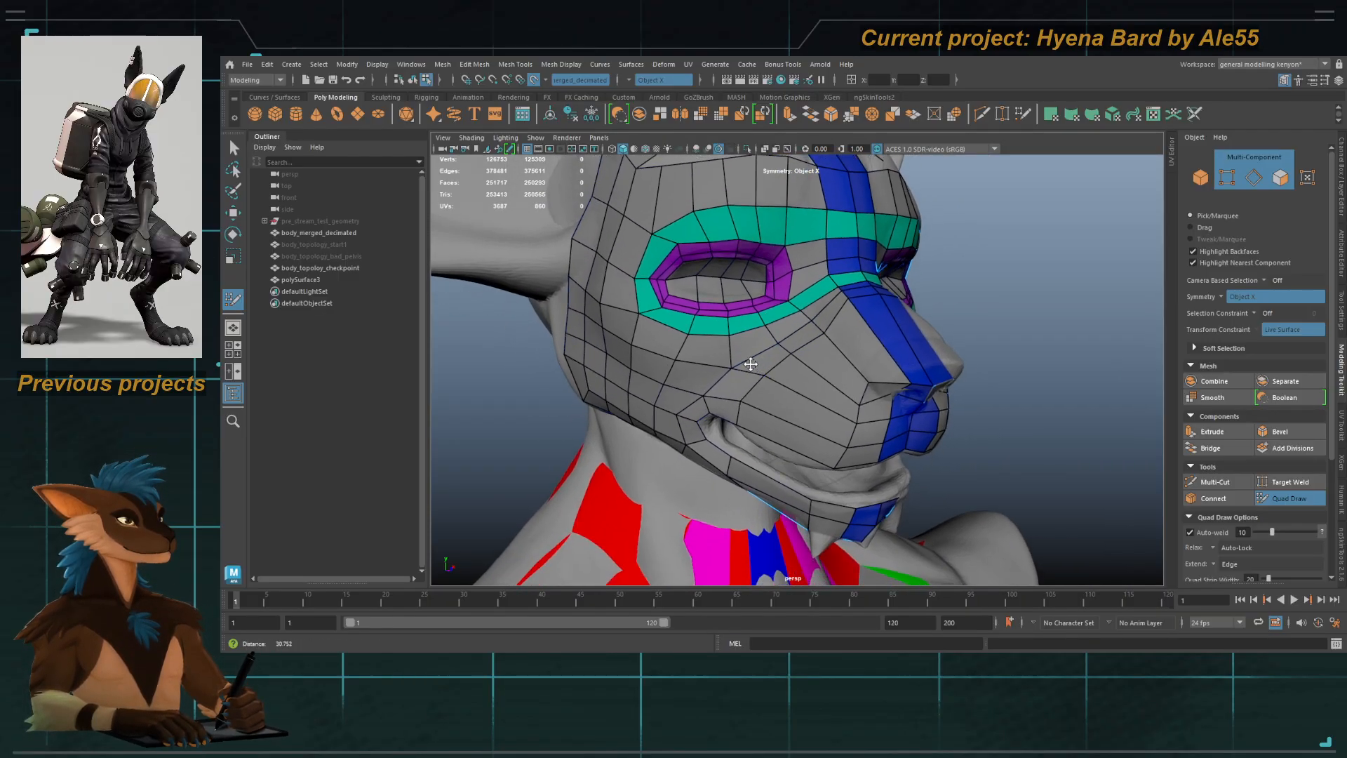
pyautogui.keyDown('alt'); pyautogui.moveTo(749, 364); pyautogui.dragTo(706, 366, button='right'); pyautogui.keyUp('alt')
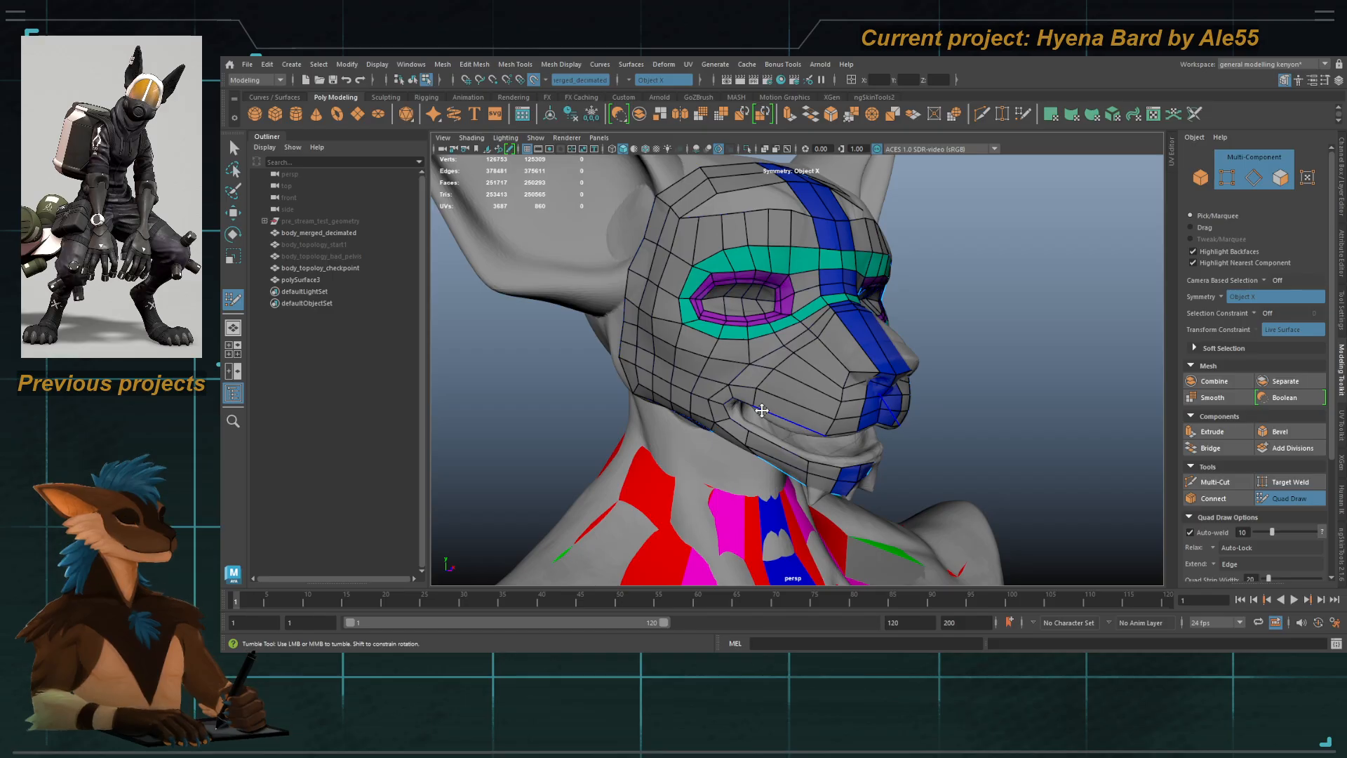
pyautogui.keyDown('alt'); pyautogui.moveTo(738, 402); pyautogui.dragTo(887, 454, button='right'); pyautogui.keyUp('alt')
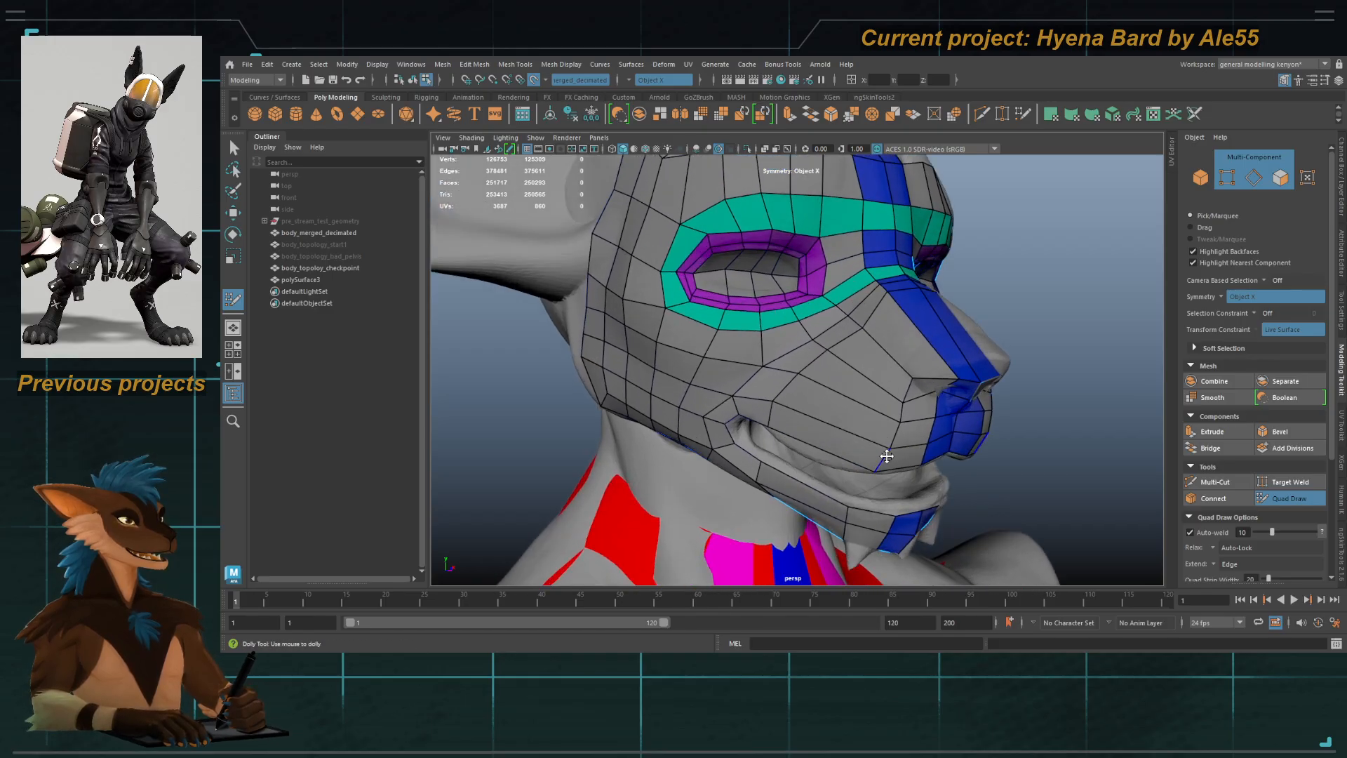
pyautogui.keyDown('alt'); pyautogui.moveTo(886, 454); pyautogui.dragTo(905, 421); pyautogui.keyUp('alt')
pyautogui.keyDown('alt'); pyautogui.moveTo(905, 421); pyautogui.dragTo(755, 367, button='right'); pyautogui.keyUp('alt')
pyautogui.keyDown('alt'); pyautogui.moveTo(755, 367); pyautogui.dragTo(833, 384); pyautogui.keyUp('alt')
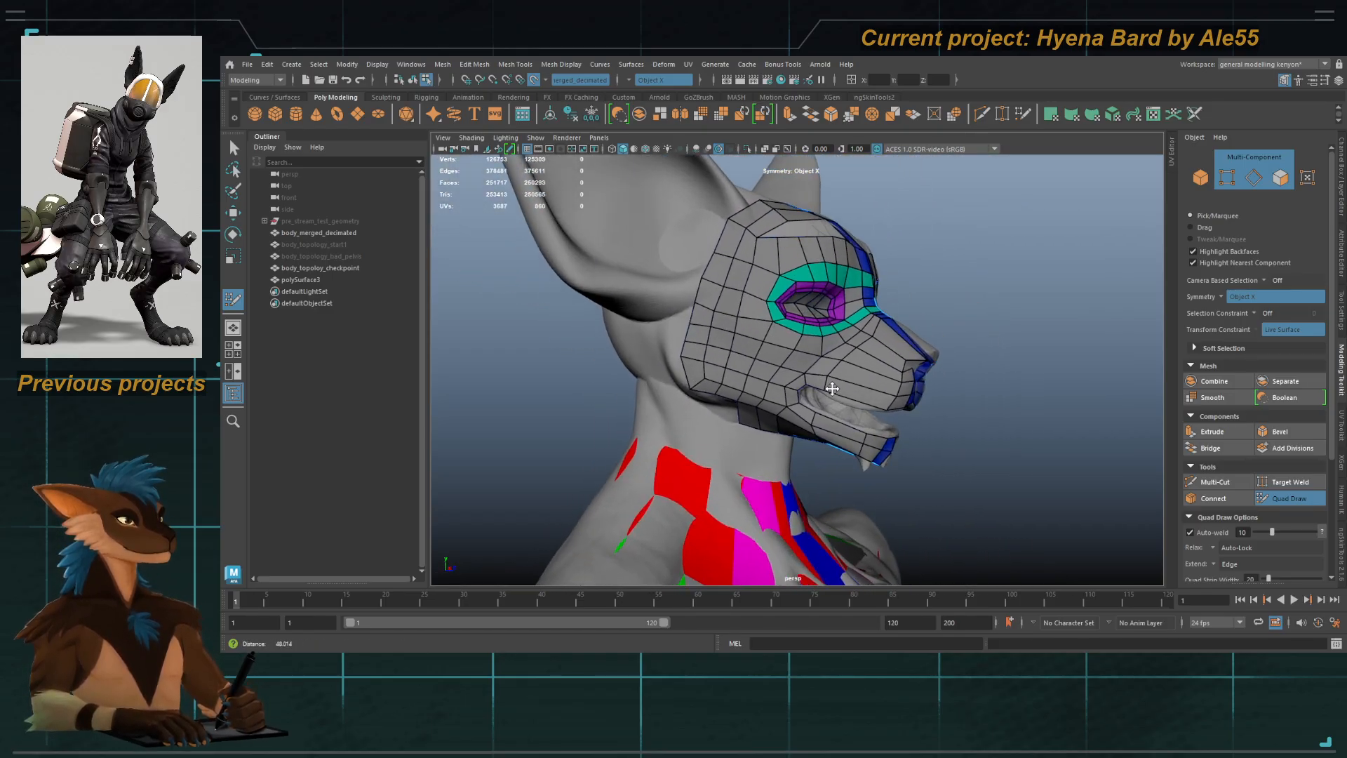
pyautogui.keyDown('alt'); pyautogui.moveTo(757, 358); pyautogui.dragTo(795, 371, button='right'); pyautogui.keyUp('alt')
pyautogui.keyDown('alt'); pyautogui.moveTo(713, 325); pyautogui.dragTo(709, 347, button='middle'); pyautogui.keyUp('alt')
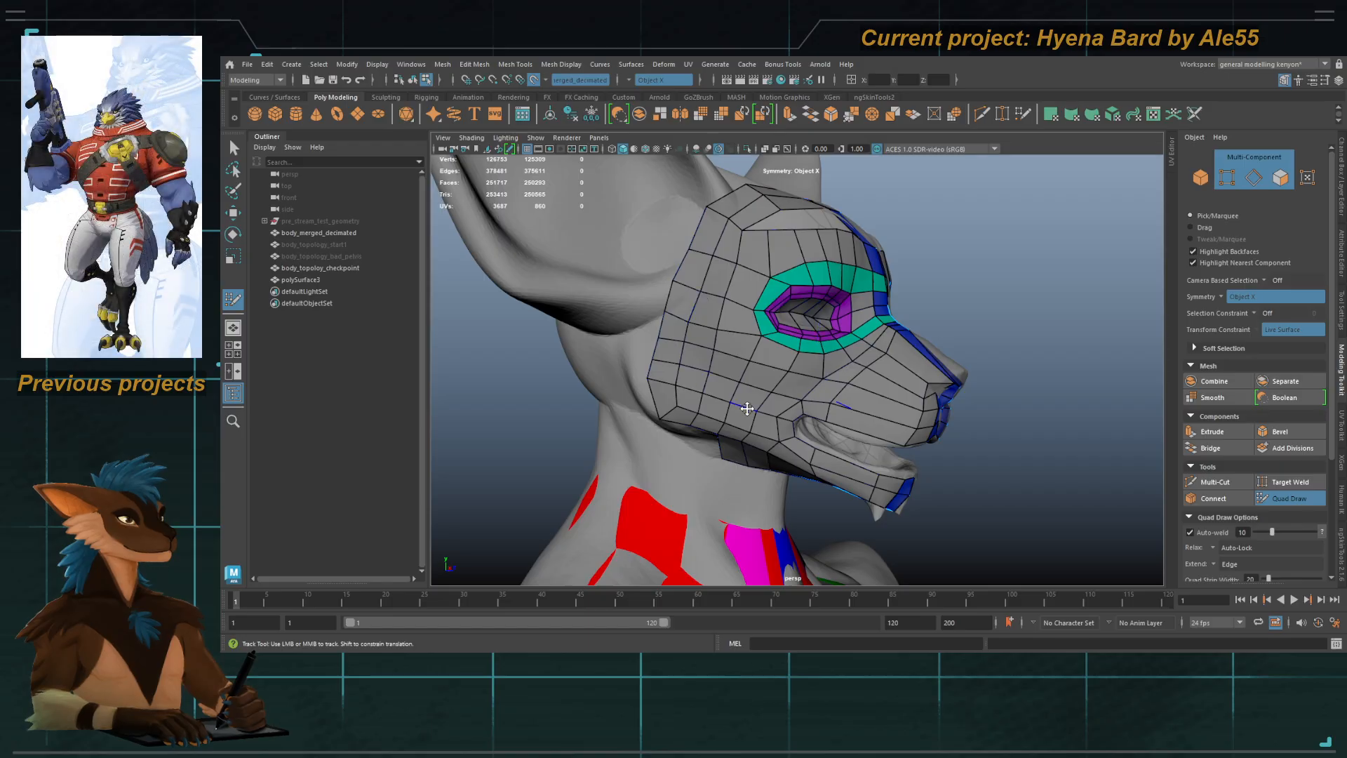
pyautogui.keyDown('alt'); pyautogui.moveTo(742, 337); pyautogui.dragTo(747, 360); pyautogui.keyUp('alt')
pyautogui.keyDown('alt'); pyautogui.moveTo(748, 360); pyautogui.dragTo(773, 292, button='right'); pyautogui.keyUp('alt')
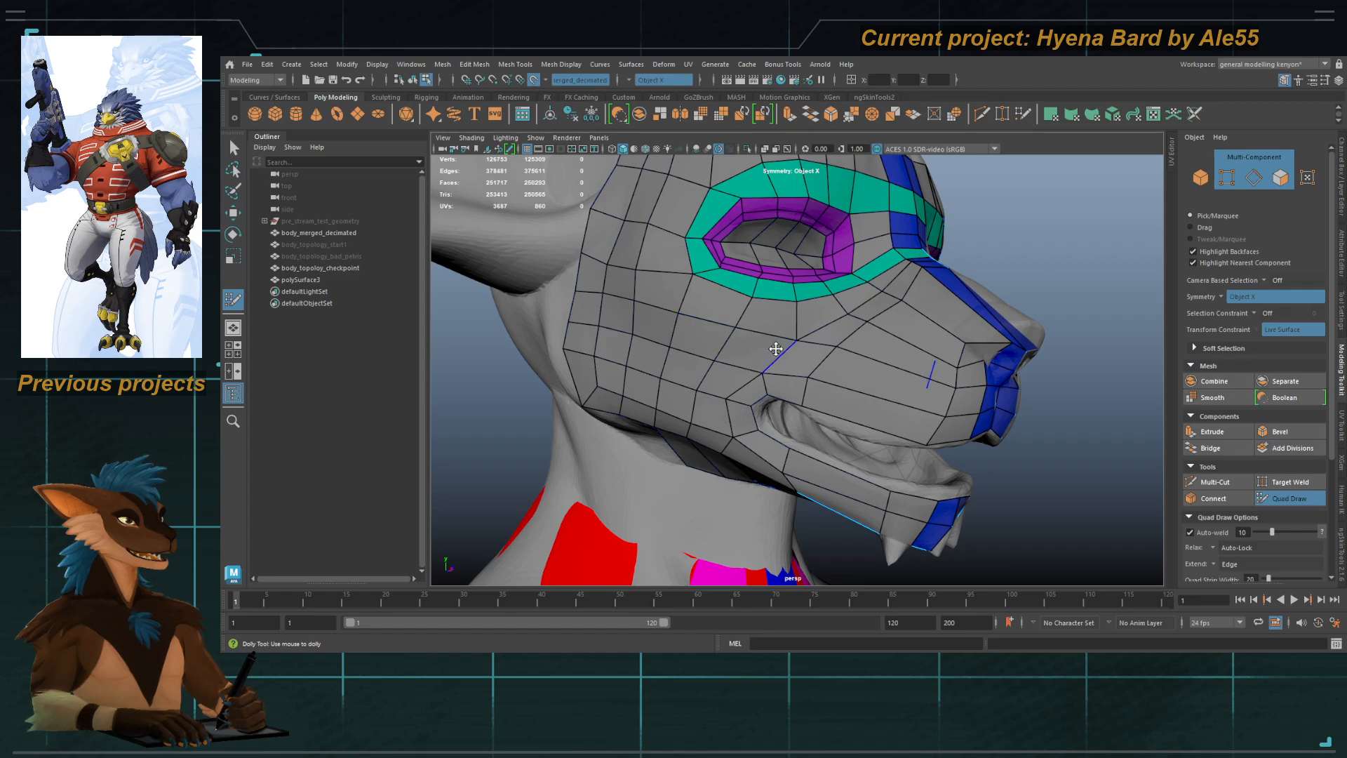
pyautogui.moveTo(776, 349)
pyautogui.keyDown('alt'); pyautogui.mouseDown()
pyautogui.moveTo(779, 386)
pyautogui.moveTo(793, 386)
pyautogui.moveTo(730, 362)
pyautogui.mouseUp(); pyautogui.keyUp('alt')
pyautogui.keyDown('alt'); pyautogui.moveTo(730, 361); pyautogui.dragTo(769, 358, button='middle'); pyautogui.keyUp('alt')
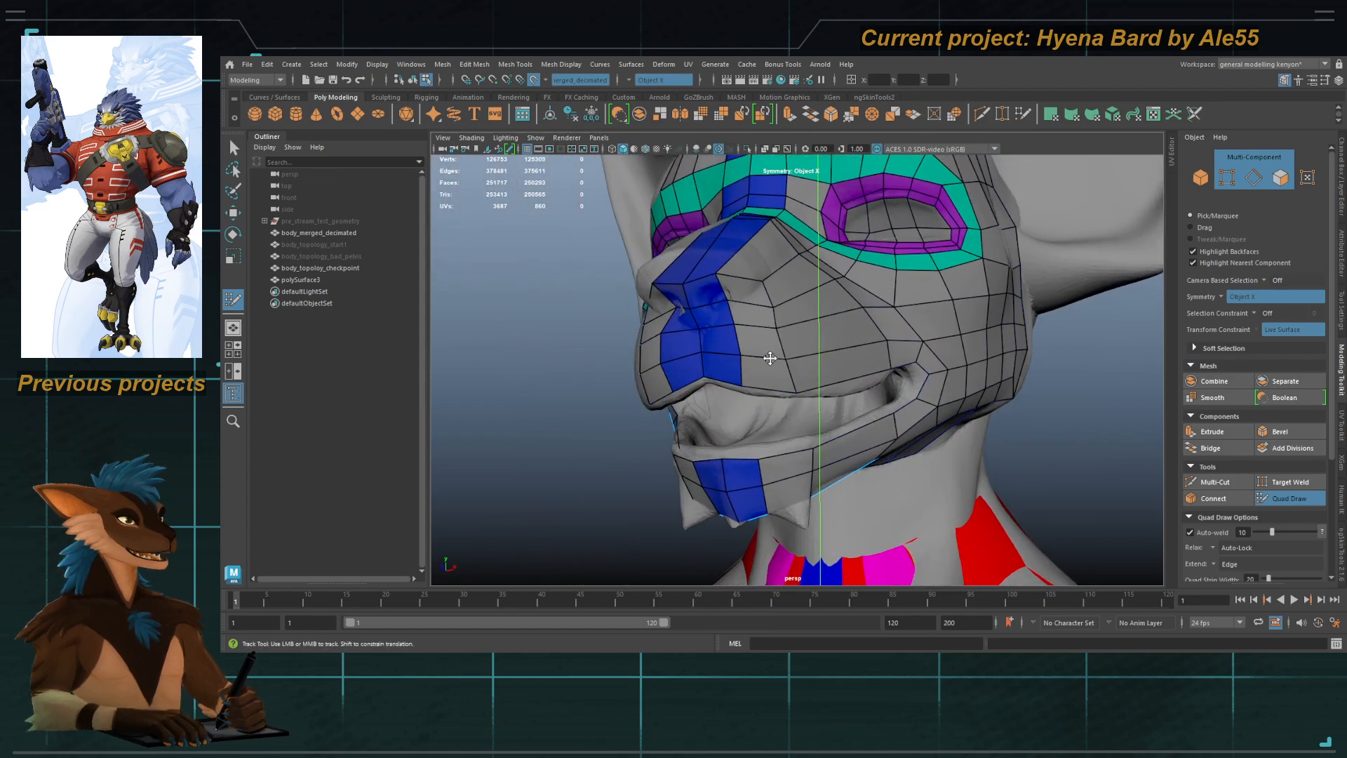
# Step: Leave quad drawing, isolate the head retopology mesh, and turn off the live surface
pyautogui.keyDown('alt'); pyautogui.moveTo(771, 359); pyautogui.dragTo(818, 385); pyautogui.keyUp('alt')
pyautogui.press('q')
pyautogui.press('F8')
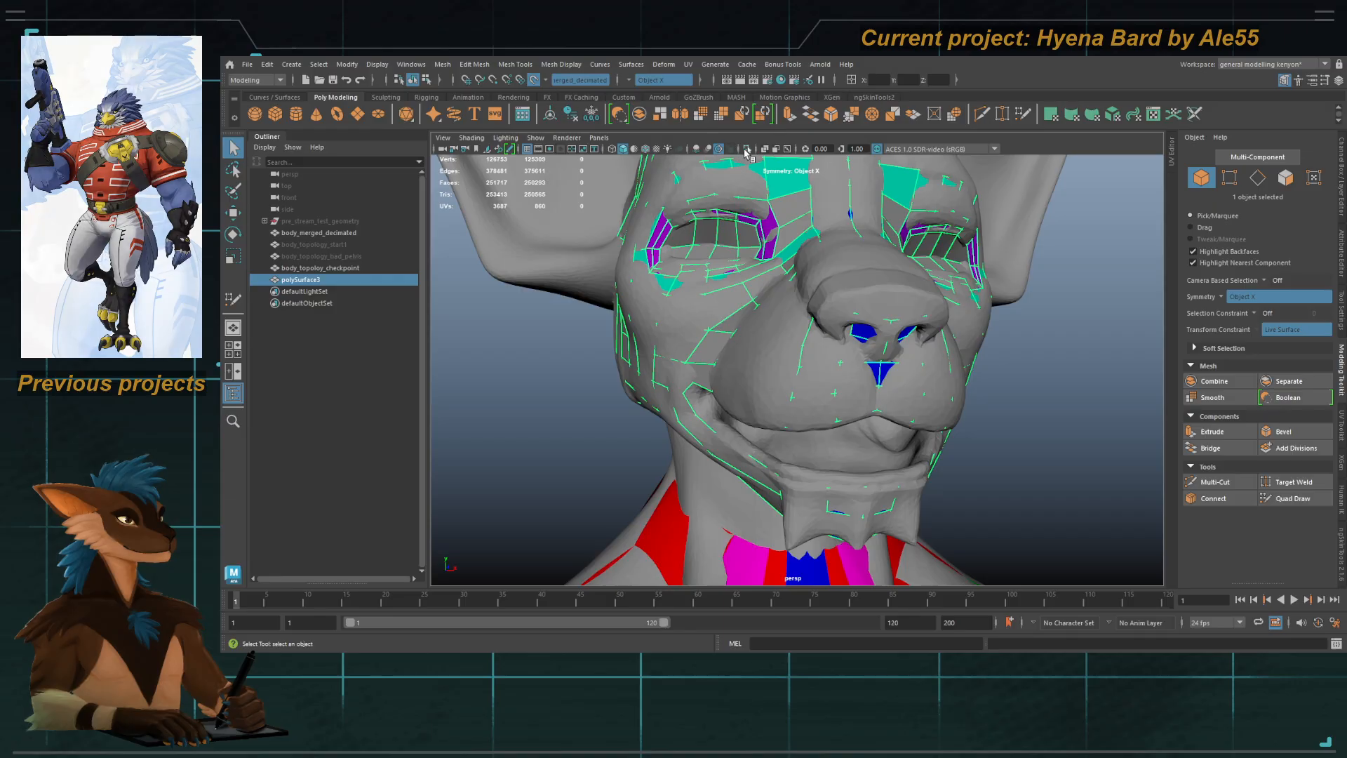
pyautogui.click(746, 149)
pyautogui.keyDown('alt'); pyautogui.moveTo(884, 345); pyautogui.dragTo(802, 362); pyautogui.keyUp('alt')
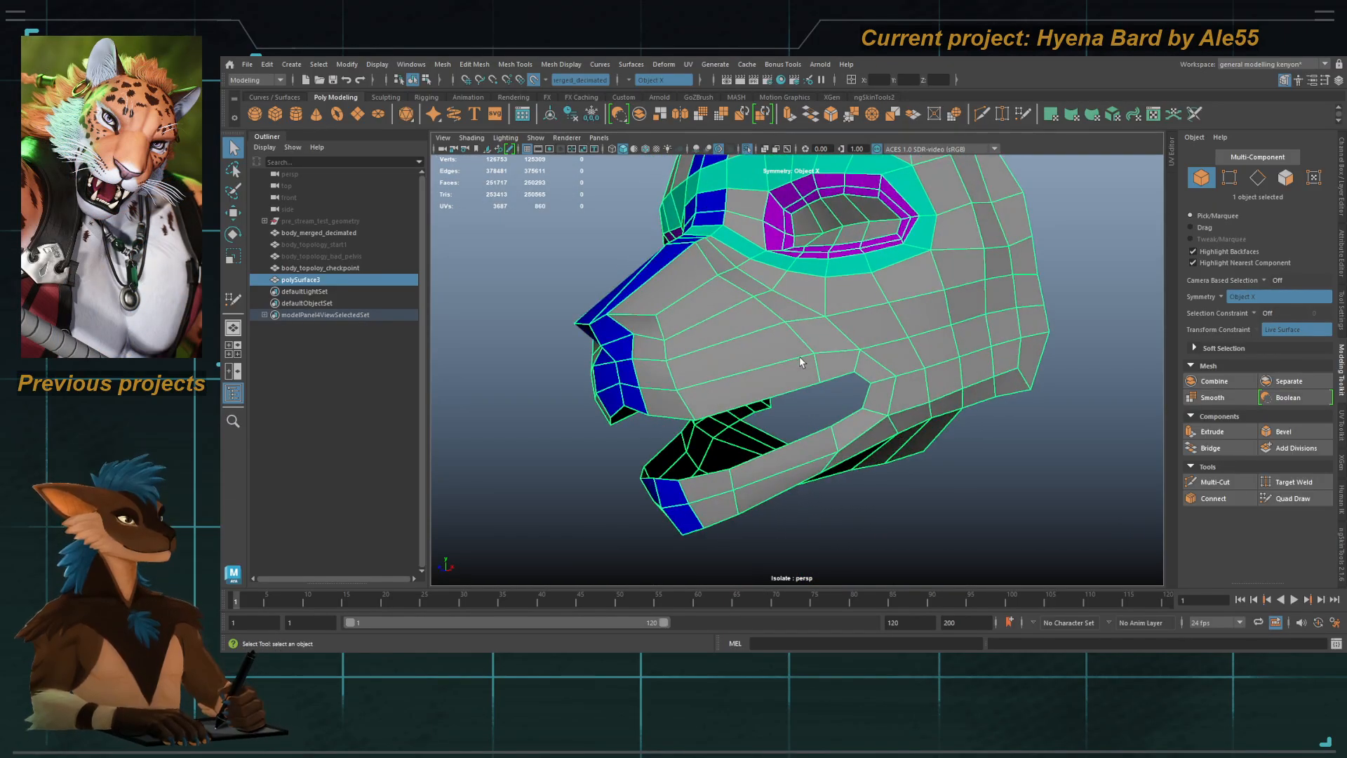
pyautogui.press('F10')
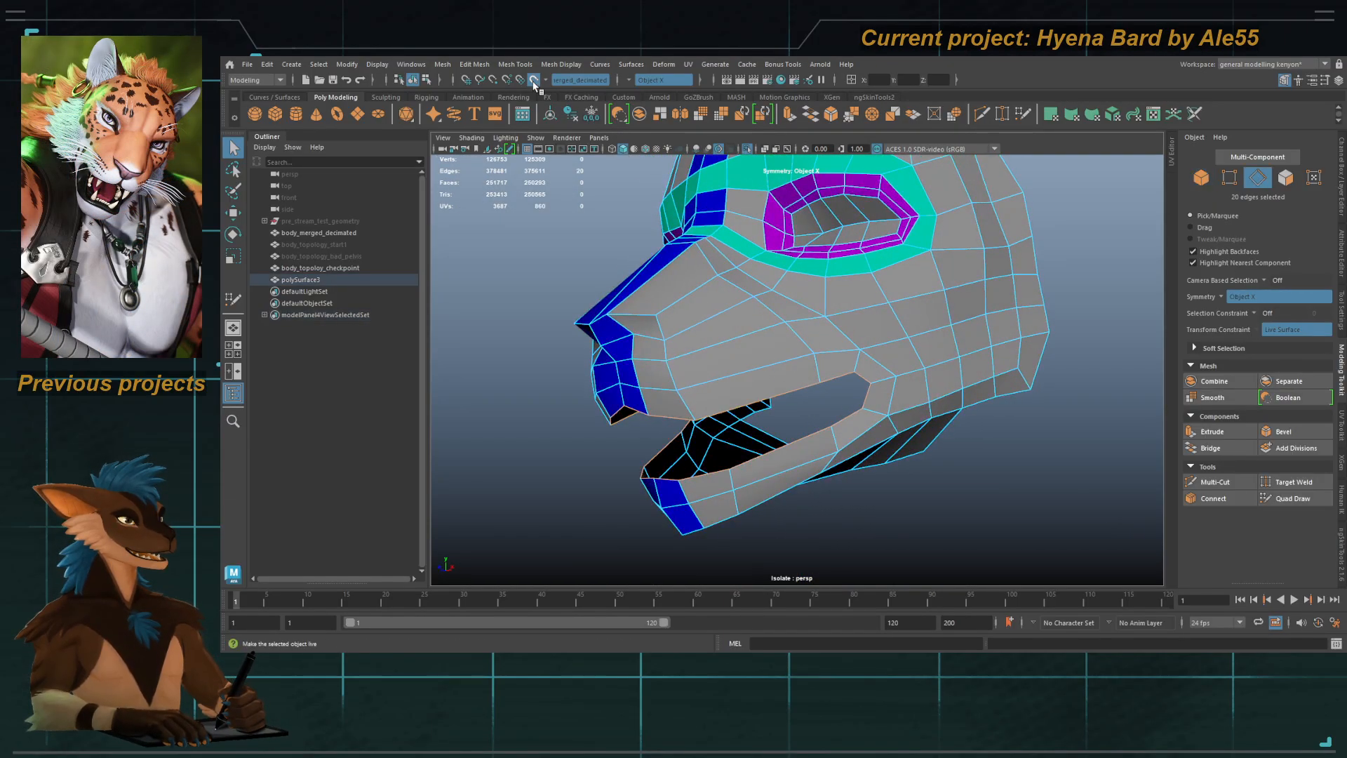
pyautogui.click(533, 80)
# Step: Inspect the open edge loop around the mouth and restore the display of the full scene
pyautogui.keyDown('alt'); pyautogui.moveTo(643, 359); pyautogui.dragTo(883, 398); pyautogui.keyUp('alt')
pyautogui.doubleClick(798, 387)
pyautogui.press('w')
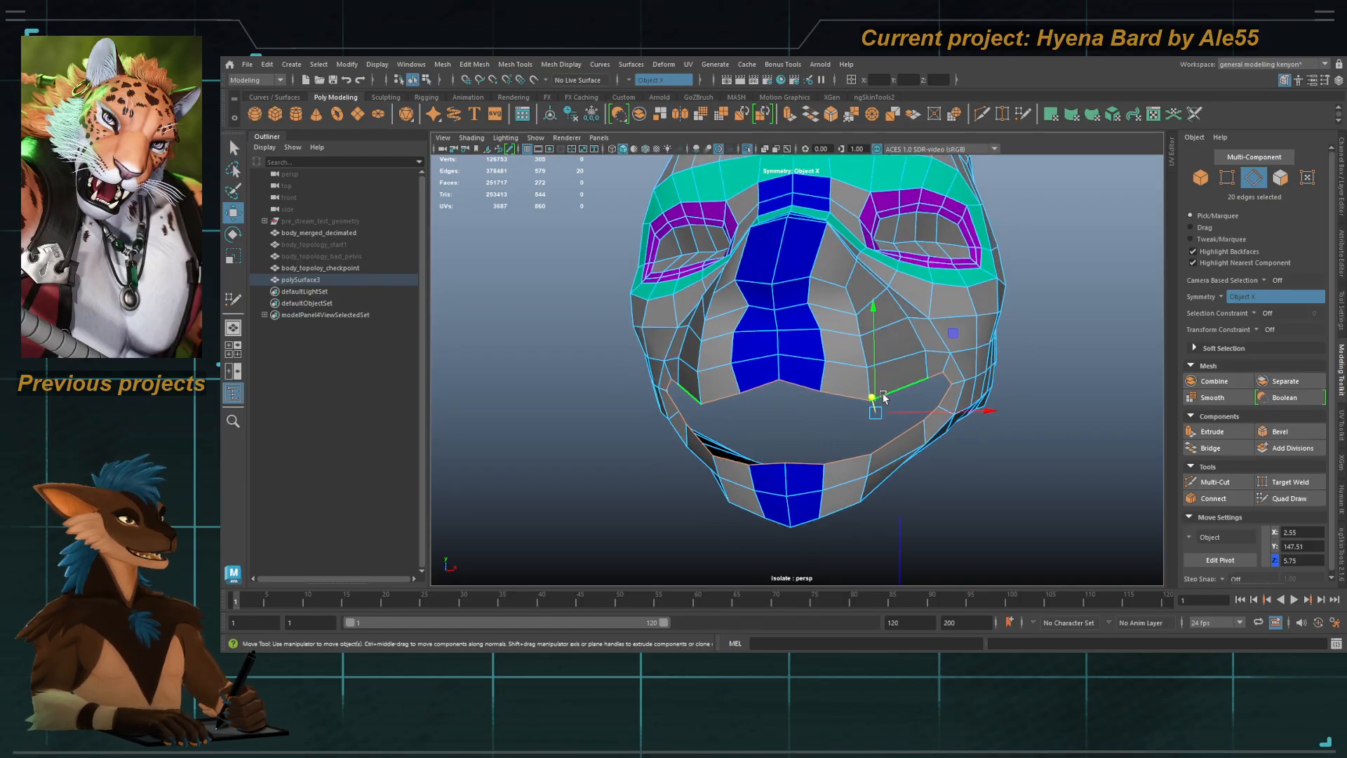
pyautogui.keyDown('alt'); pyautogui.moveTo(706, 367); pyautogui.dragTo(667, 385); pyautogui.keyUp('alt')
pyautogui.press('F8')
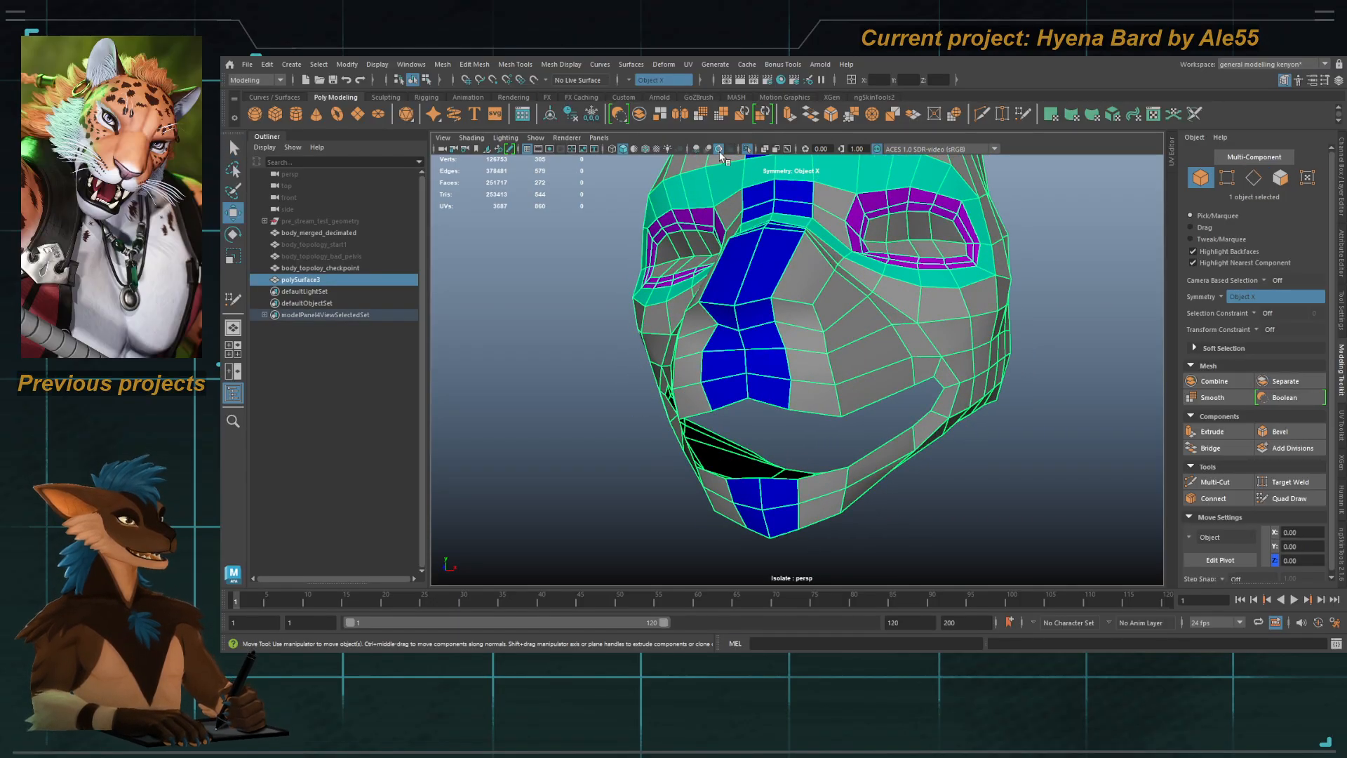
pyautogui.click(747, 149)
# Step: Create a polygon cube on the ground beside the character's feet and frame it
pyautogui.keyDown('alt'); pyautogui.moveTo(701, 203); pyautogui.dragTo(602, 219, button='right'); pyautogui.keyUp('alt')
pyautogui.keyDown('alt'); pyautogui.moveTo(603, 219); pyautogui.dragTo(490, 259); pyautogui.keyUp('alt')
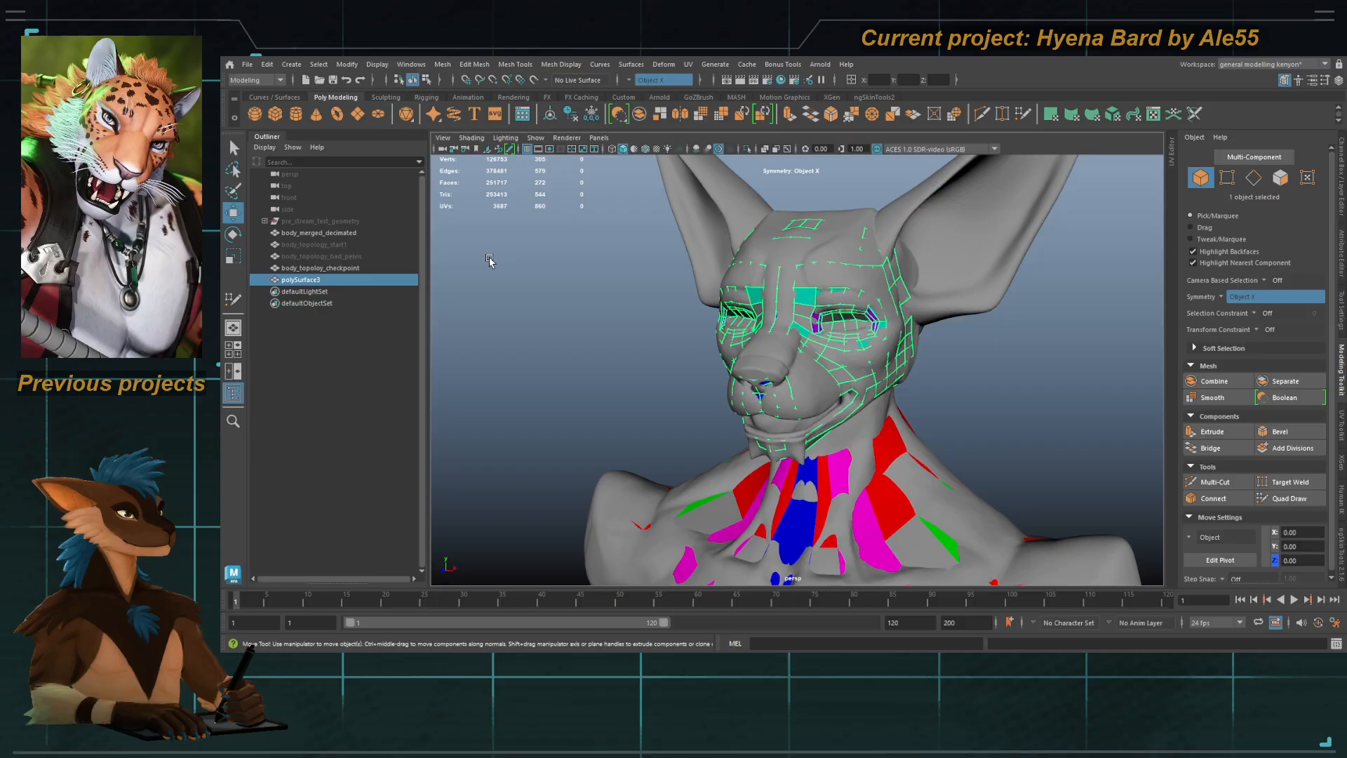
pyautogui.click(276, 114)
pyautogui.keyDown('alt'); pyautogui.moveTo(635, 393); pyautogui.dragTo(642, 445); pyautogui.keyUp('alt')
pyautogui.keyDown('alt'); pyautogui.moveTo(641, 445); pyautogui.dragTo(685, 247, button='middle'); pyautogui.keyUp('alt')
pyautogui.keyDown('alt'); pyautogui.moveTo(685, 246); pyautogui.dragTo(668, 280); pyautogui.keyUp('alt')
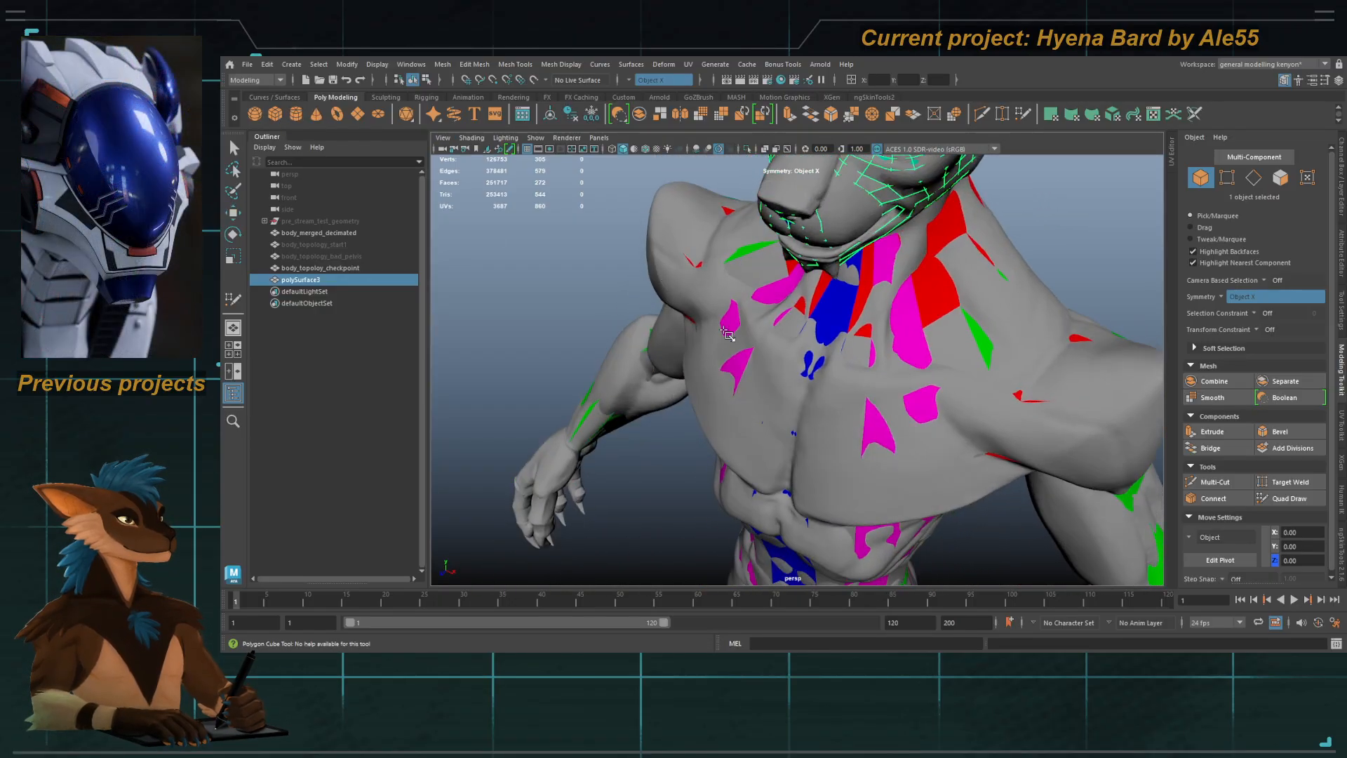
pyautogui.keyDown('alt'); pyautogui.moveTo(723, 331); pyautogui.dragTo(685, 341, button='right'); pyautogui.keyUp('alt')
pyautogui.keyDown('alt'); pyautogui.moveTo(685, 341); pyautogui.dragTo(738, 546); pyautogui.keyUp('alt')
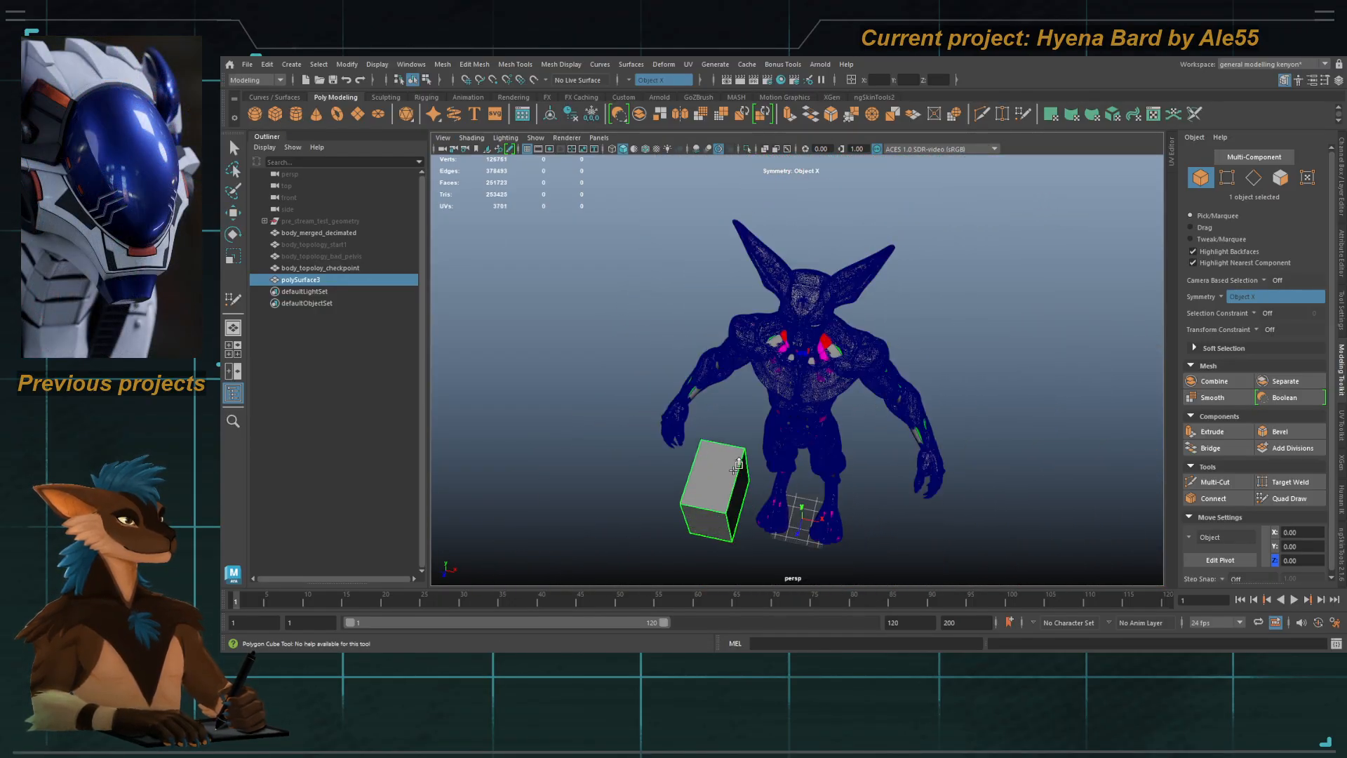
pyautogui.press('w')
pyautogui.press('f')
pyautogui.press('q')
pyautogui.keyDown('alt'); pyautogui.moveTo(787, 410); pyautogui.dragTo(821, 367); pyautogui.keyUp('alt')
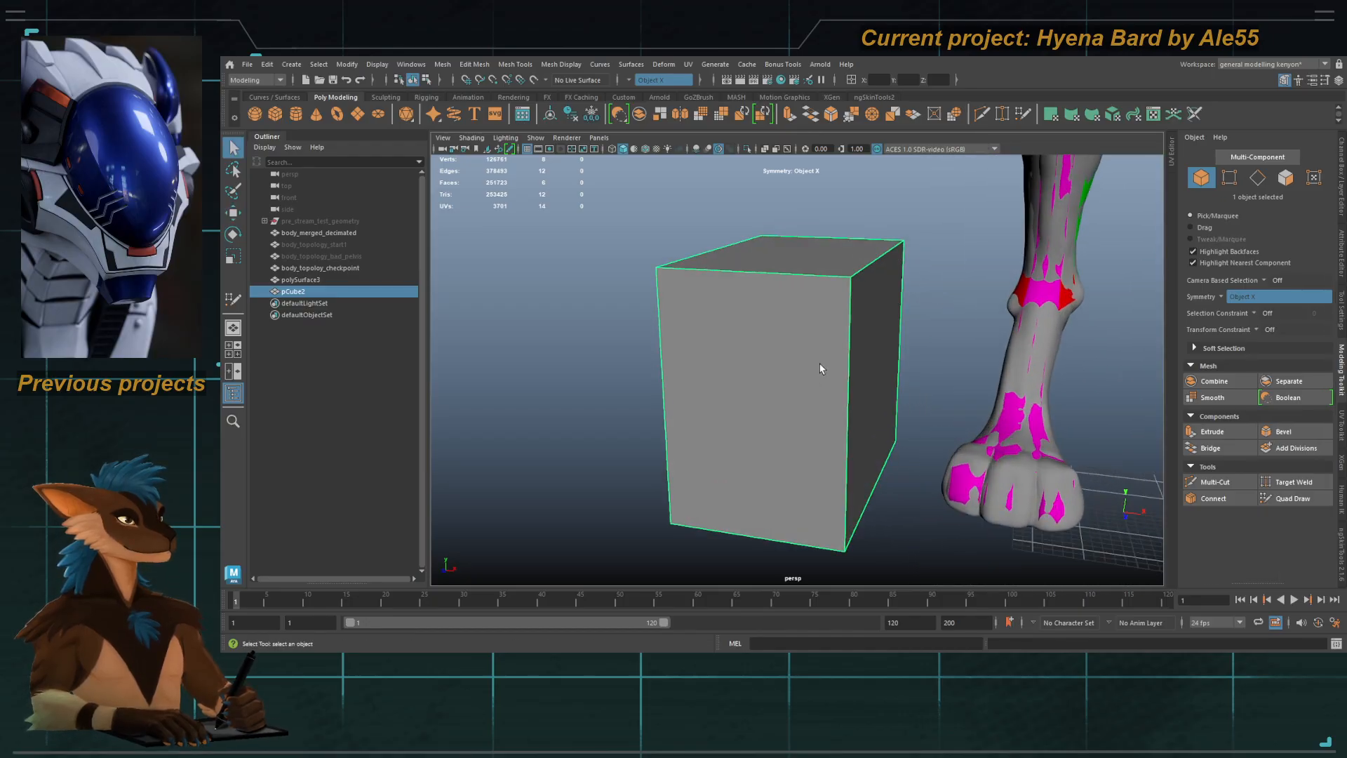
# Step: Raise the cube to head height beside the character, scale it down, and widen it along X
pyautogui.scroll(-5, 825, 358)
pyautogui.press('w')
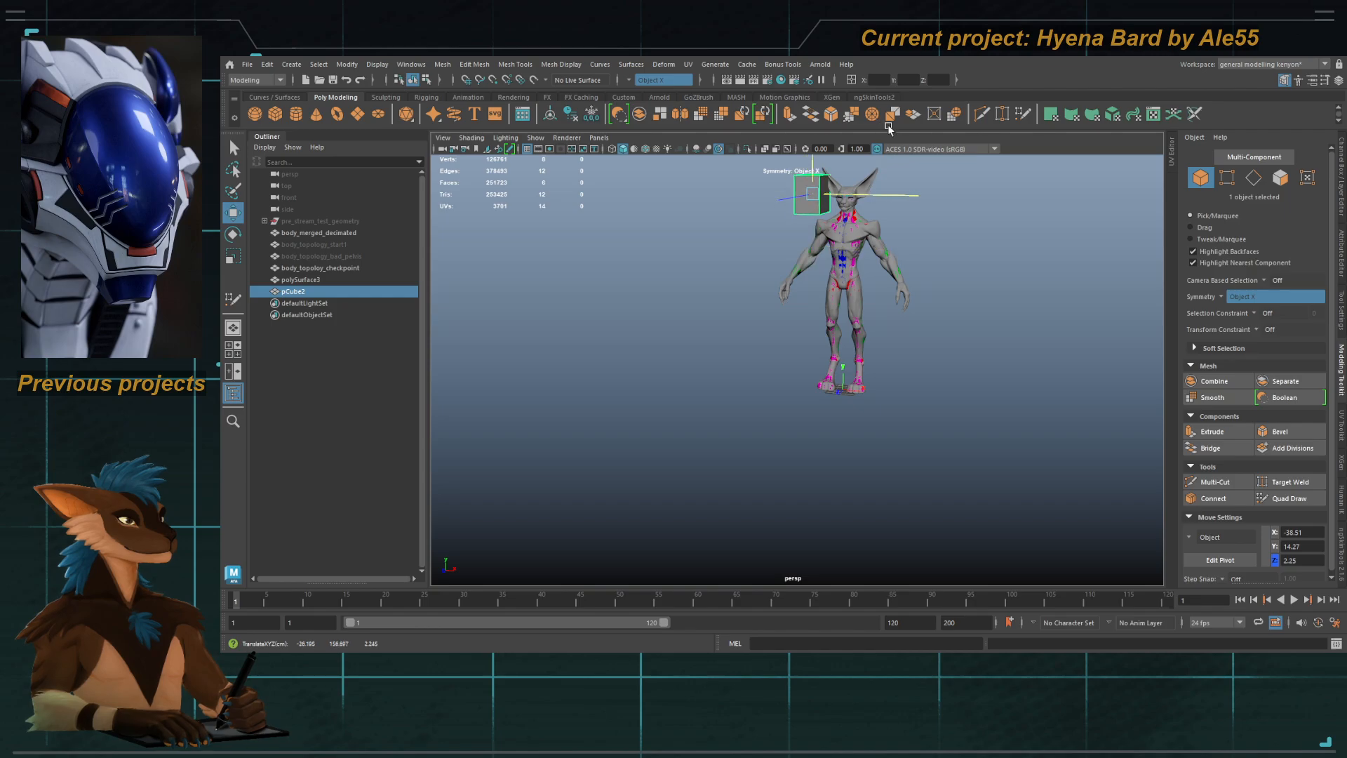
pyautogui.press('f')
pyautogui.press('r')
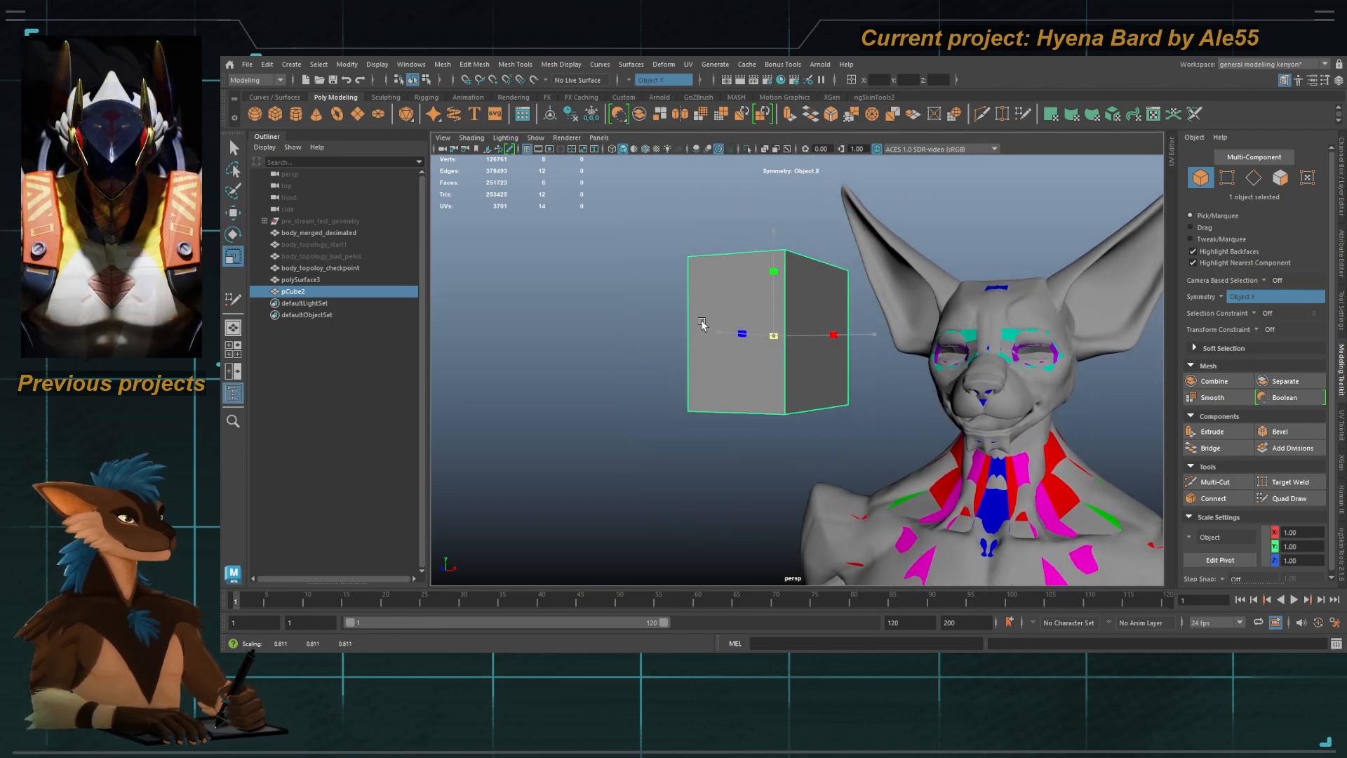
pyautogui.moveTo(833, 335); pyautogui.dragTo(874, 334)
pyautogui.press('q')
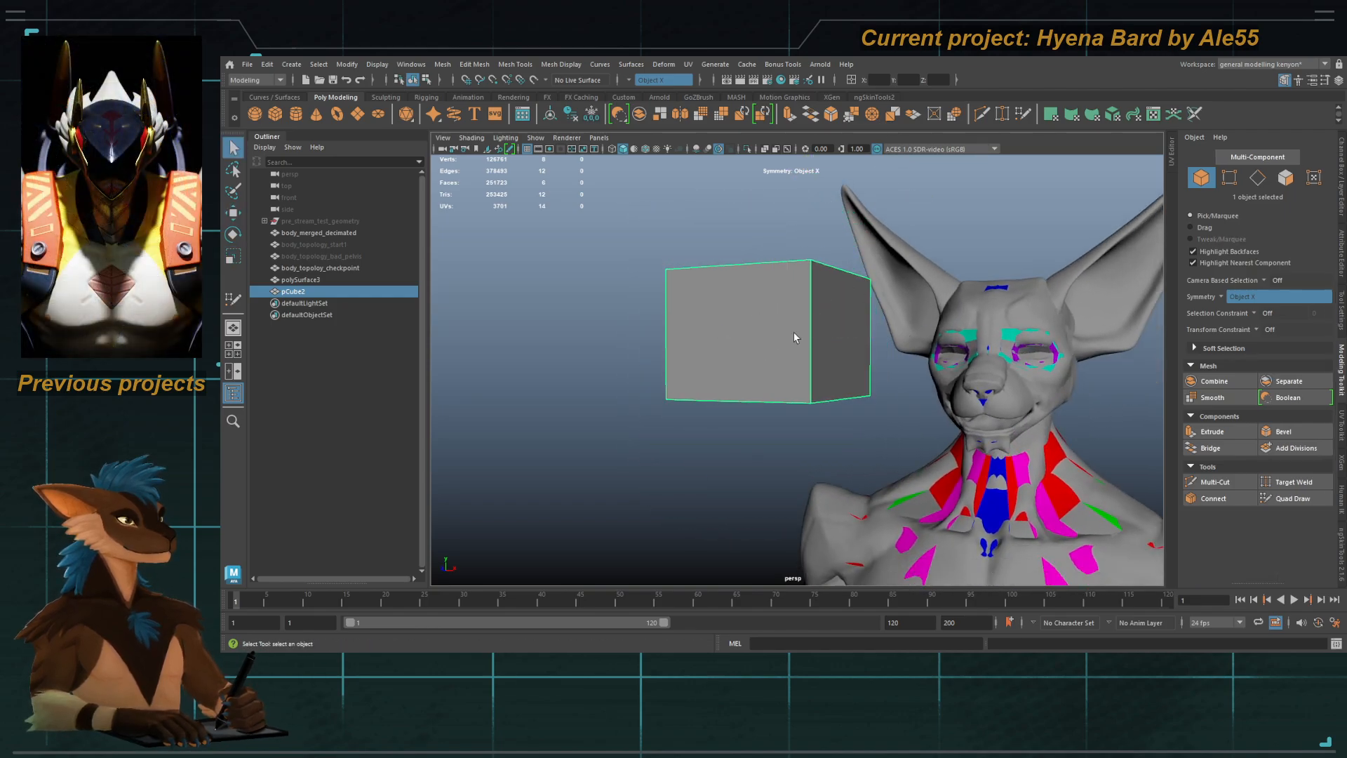
# Step: Extrude the cube's front and both side faces inward together
pyautogui.press('F11')
pyautogui.click(830, 316)
pyautogui.keyDown('shift'); pyautogui.click(741, 330); pyautogui.keyUp('shift')
pyautogui.keyDown('alt'); pyautogui.moveTo(742, 330); pyautogui.dragTo(731, 349); pyautogui.keyUp('alt')
pyautogui.press('w')
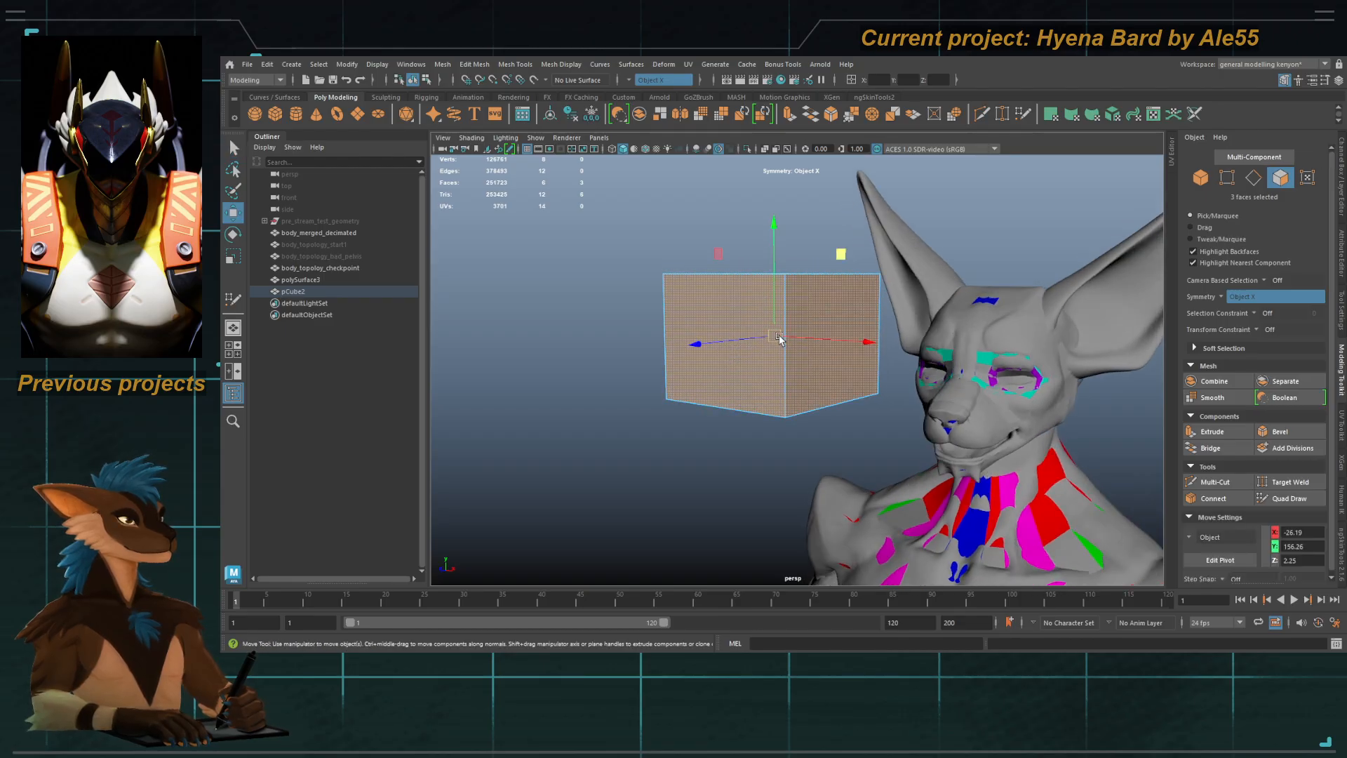
pyautogui.keyDown('shift'); pyautogui.moveTo(777, 336); pyautogui.dragTo(751, 345); pyautogui.keyUp('shift')
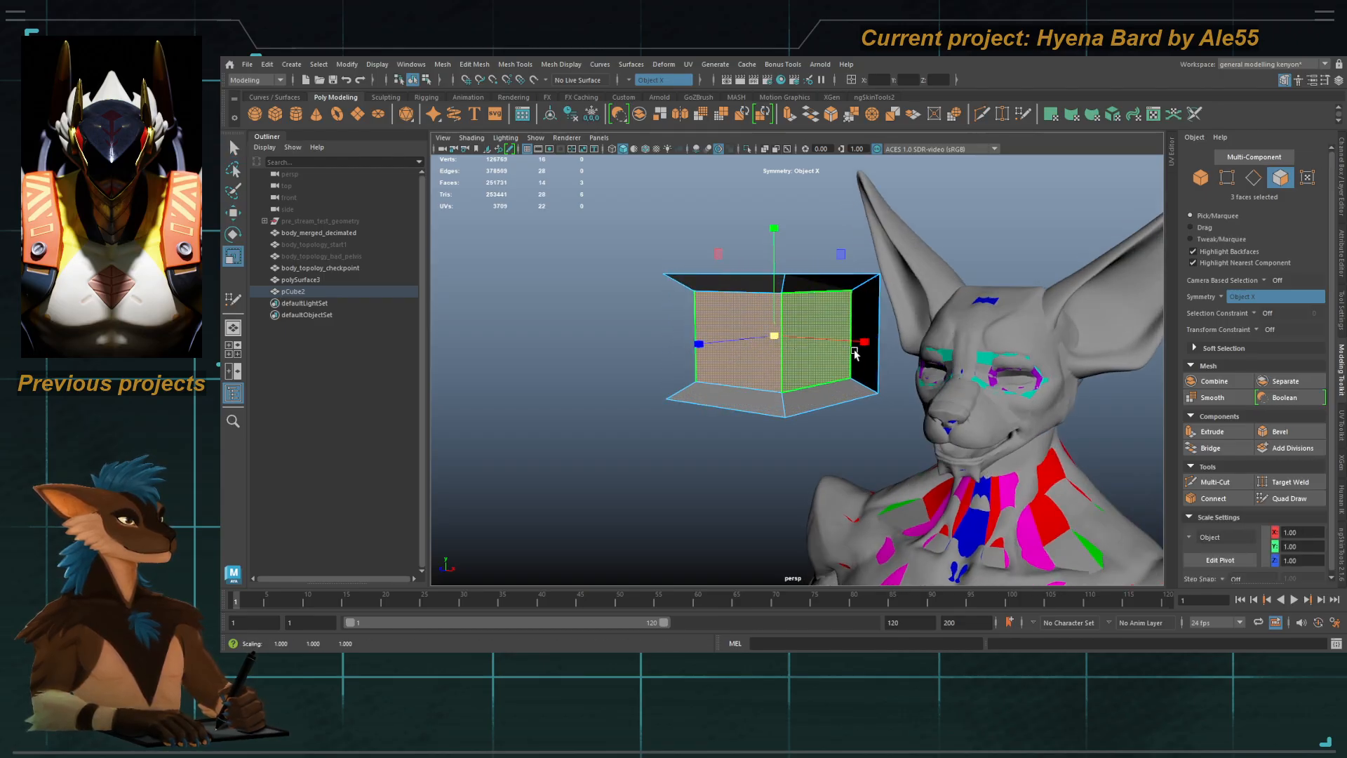
# Step: Resize the three extruded faces back out toward the cube's sides and delete them
pyautogui.keyDown('alt'); pyautogui.moveTo(904, 339); pyautogui.dragTo(795, 330); pyautogui.keyUp('alt')
pyautogui.press('w')
pyautogui.press('r')
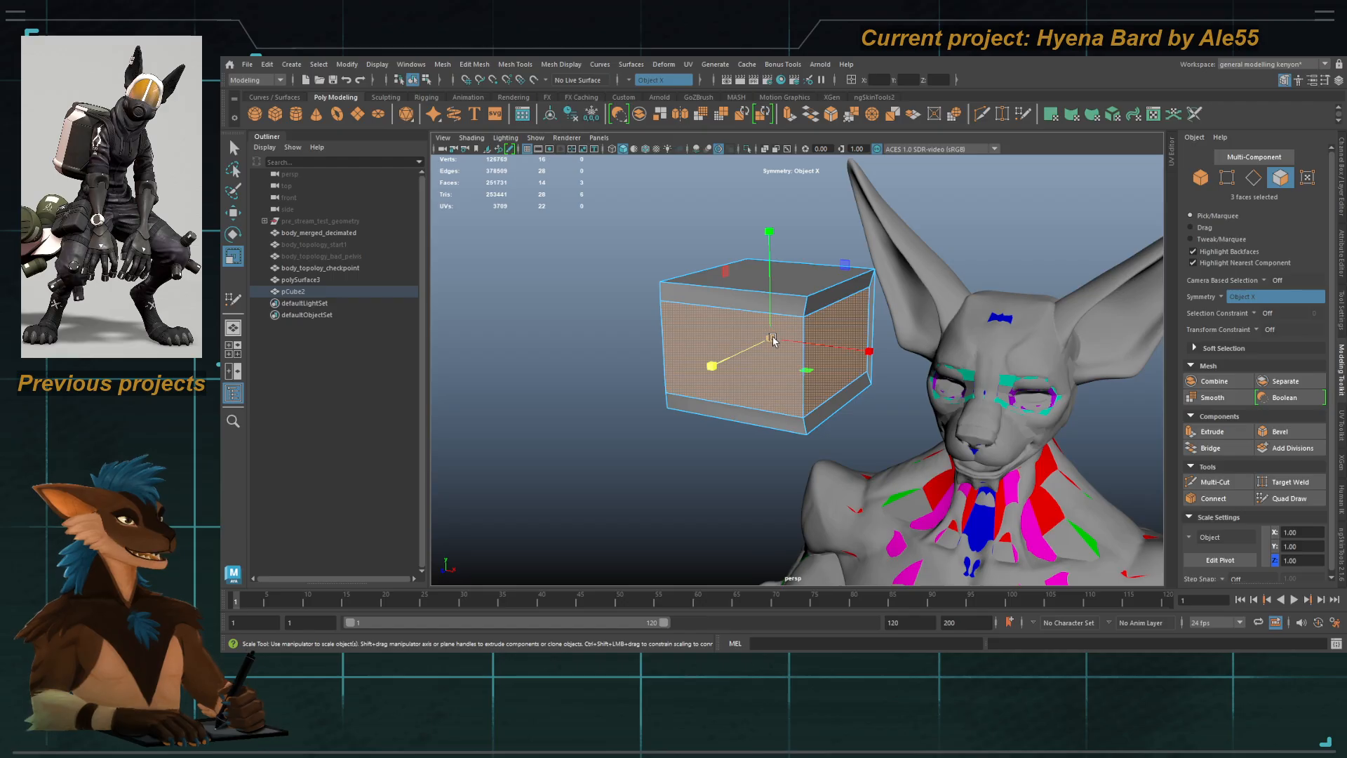
pyautogui.press('Delete')
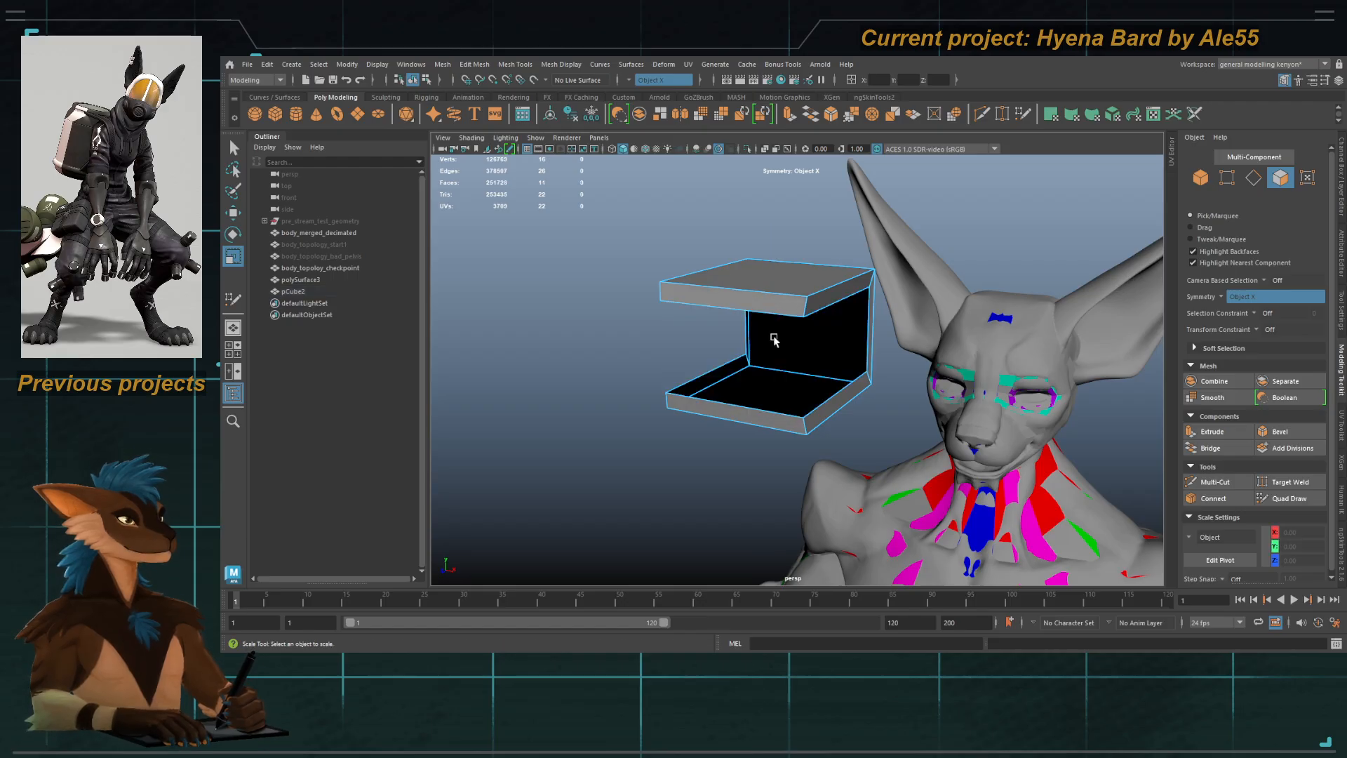
# Step: Delete the block's large bottom and back faces
pyautogui.press('q')
pyautogui.press('F10')
pyautogui.keyDown('alt'); pyautogui.moveTo(753, 407); pyautogui.dragTo(742, 388); pyautogui.keyUp('alt')
pyautogui.keyDown('alt'); pyautogui.moveTo(742, 388); pyautogui.dragTo(785, 403, button='right'); pyautogui.keyUp('alt')
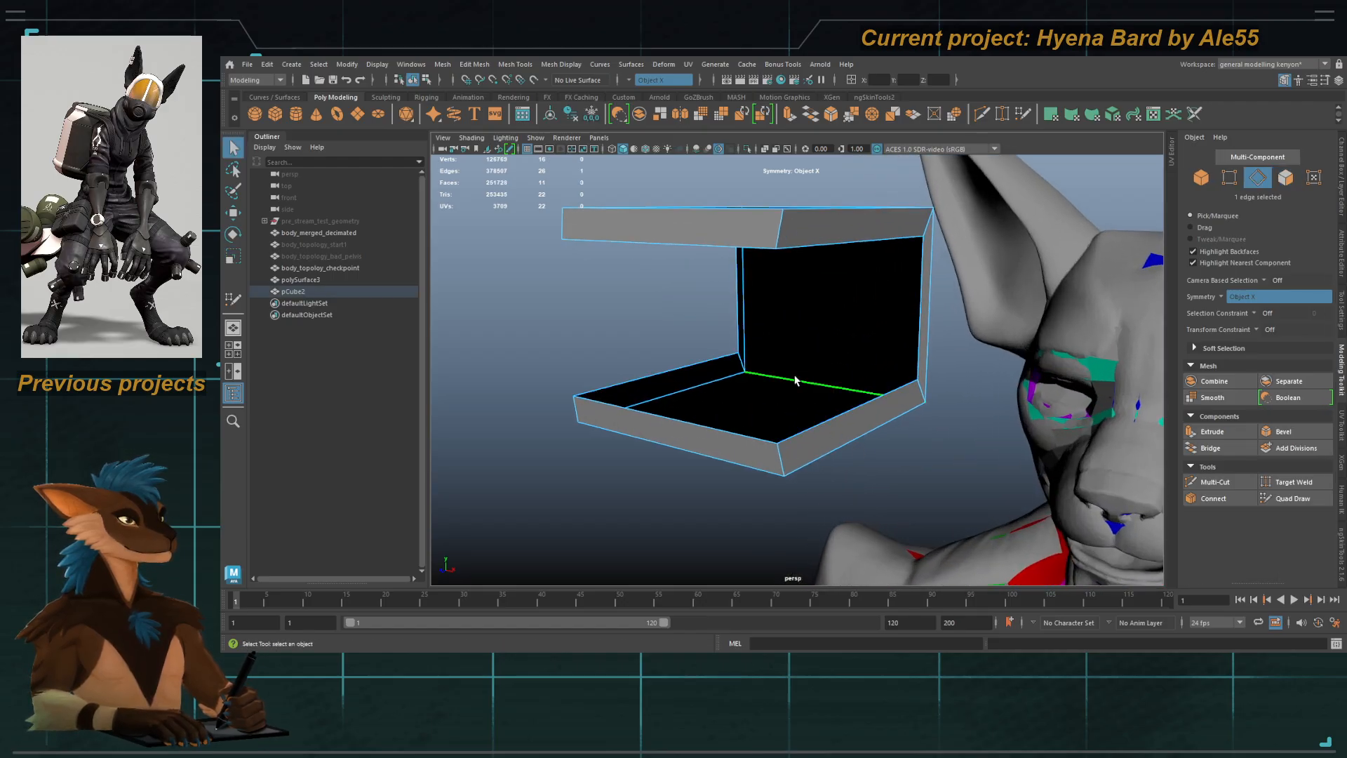
pyautogui.press('F11')
pyautogui.click(798, 396)
pyautogui.keyDown('shift'); pyautogui.click(808, 337); pyautogui.keyUp('shift')
pyautogui.press('Delete')
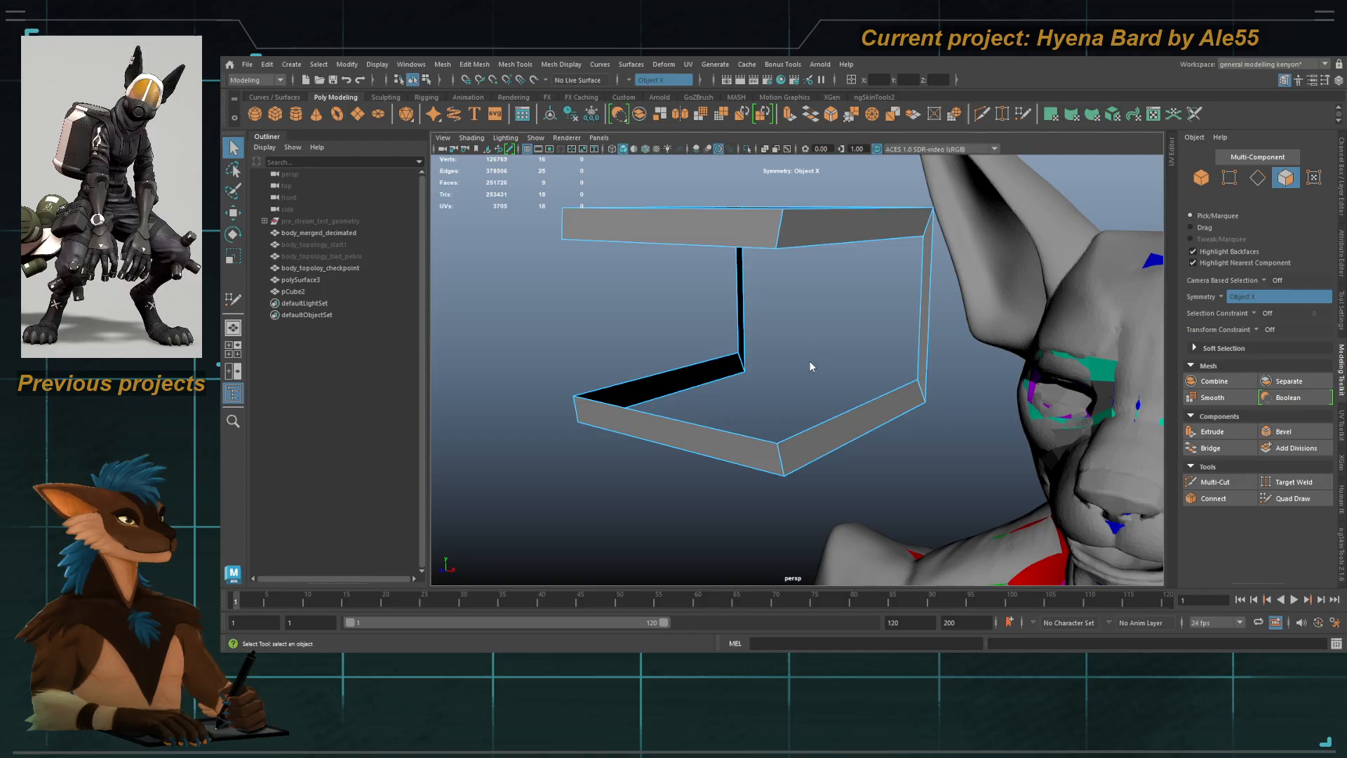
# Step: Bridge the opposite inner edges of the lower rim and the upper rim to create inner floor and ceiling faces
pyautogui.press('F10')
pyautogui.doubleClick(826, 424)
pyautogui.press('g')
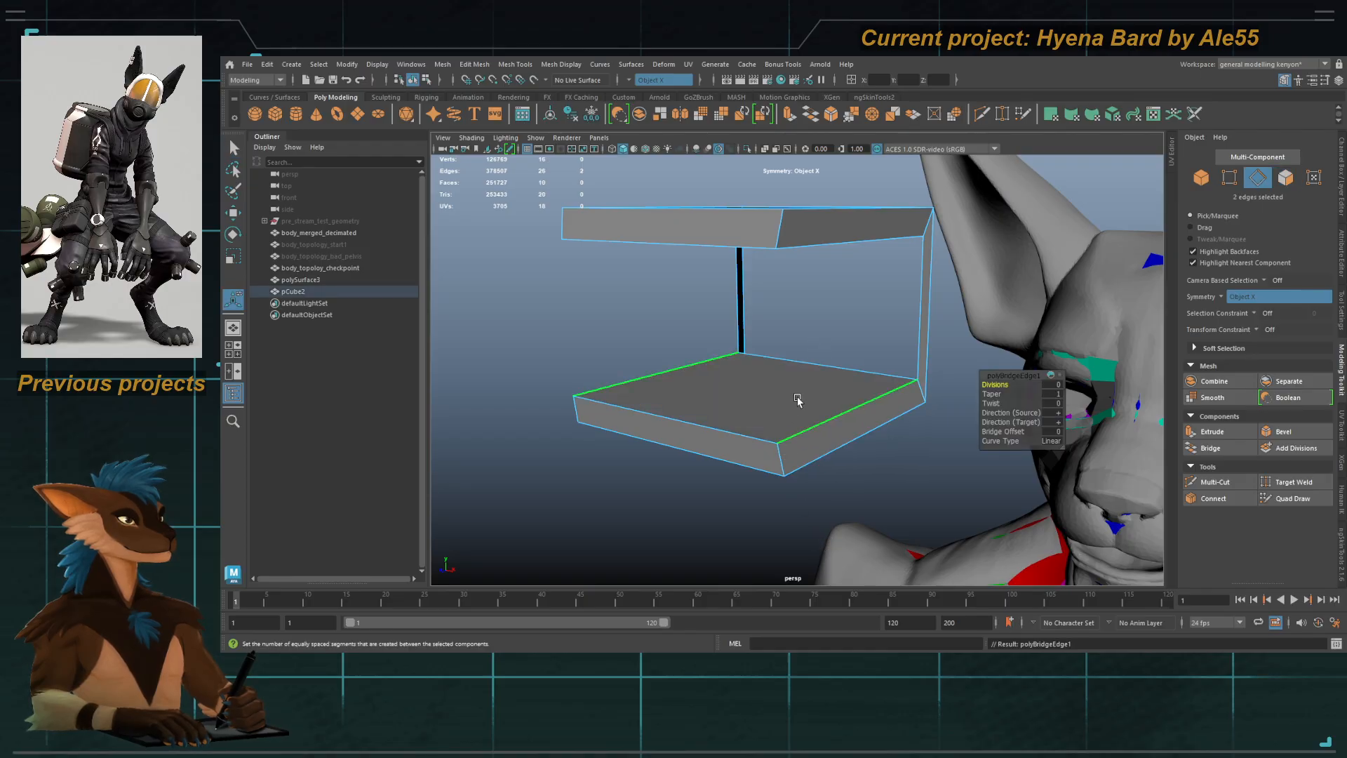
pyautogui.keyDown('alt'); pyautogui.moveTo(797, 396); pyautogui.dragTo(801, 371); pyautogui.keyUp('alt')
pyautogui.click(819, 204)
pyautogui.press('g')
# Step: Delete the block's outer top face and bridge the two inner vertical edges to close the back wall
pyautogui.keyDown('alt'); pyautogui.moveTo(820, 203); pyautogui.dragTo(807, 245); pyautogui.keyUp('alt')
pyautogui.press('F11')
pyautogui.click(807, 245)
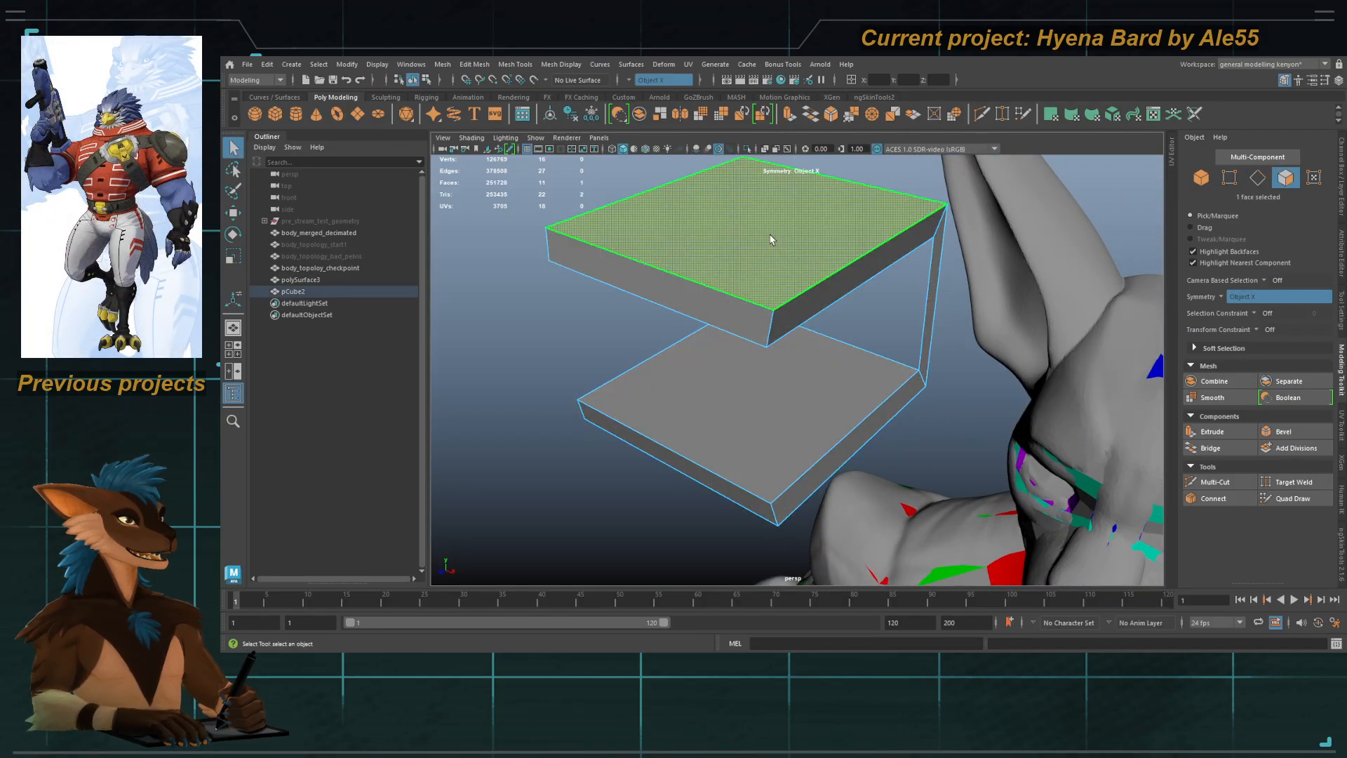
pyautogui.press('Delete')
pyautogui.keyDown('alt'); pyautogui.moveTo(743, 352); pyautogui.dragTo(714, 408); pyautogui.keyUp('alt')
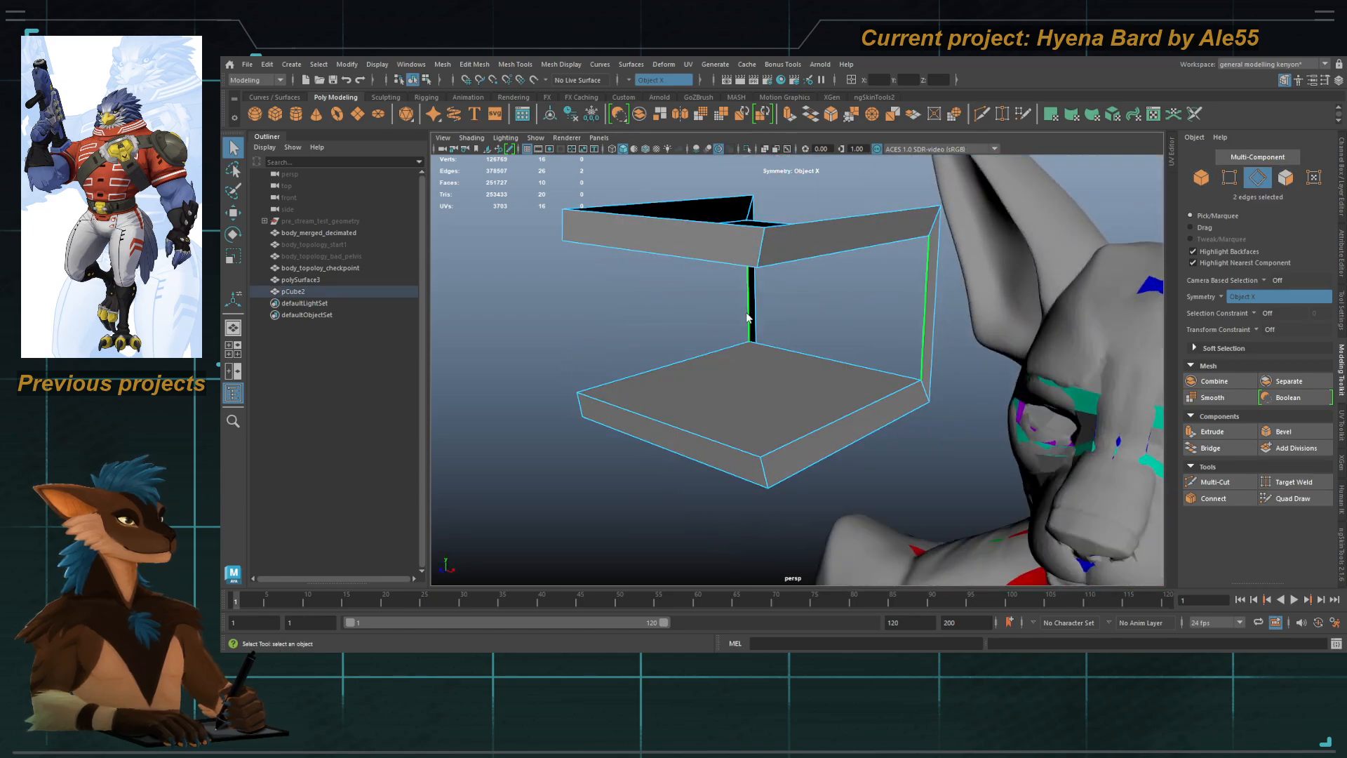
pyautogui.press('g')
pyautogui.press('F8')
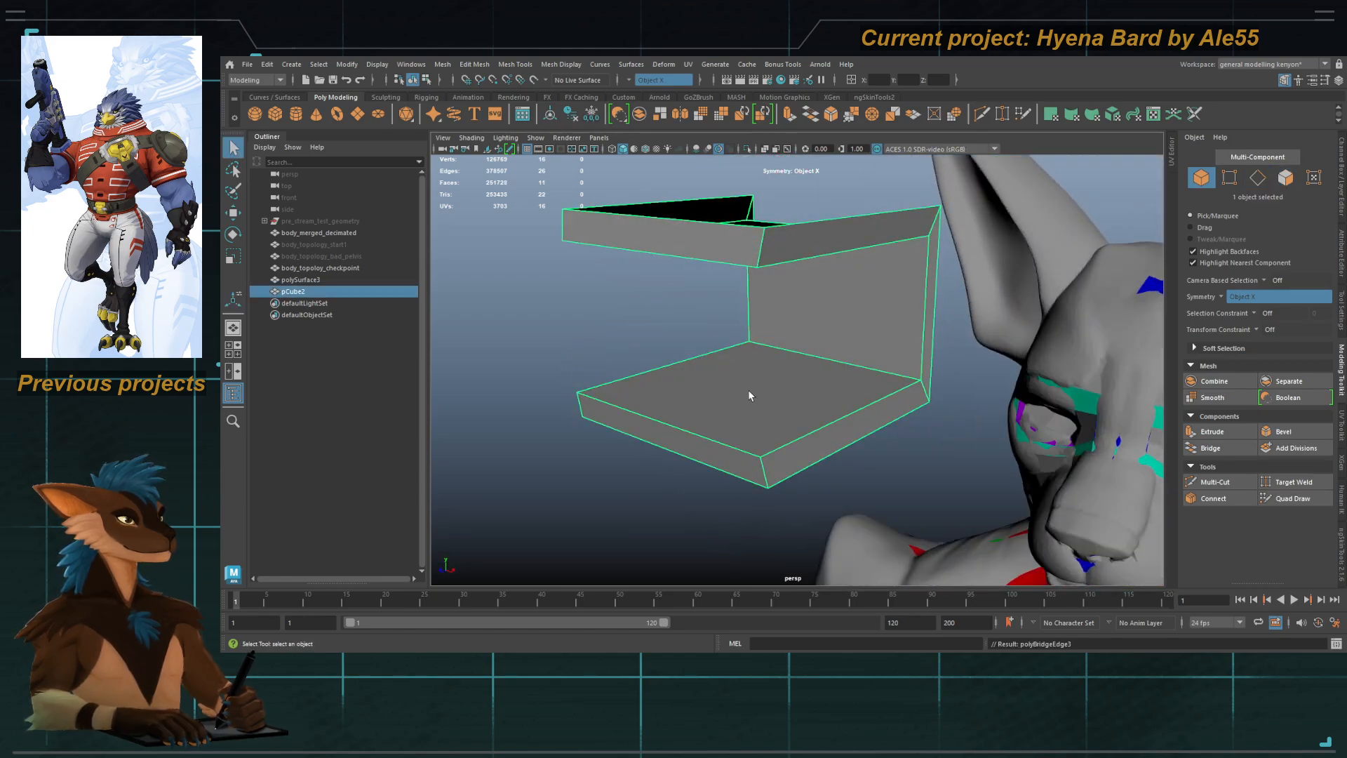
# Step: Extrude the block's inner back wall face to deepen the mouth cavity
pyautogui.keyDown('alt'); pyautogui.moveTo(751, 394); pyautogui.dragTo(806, 370); pyautogui.keyUp('alt')
pyautogui.press('F11')
pyautogui.click(811, 339)
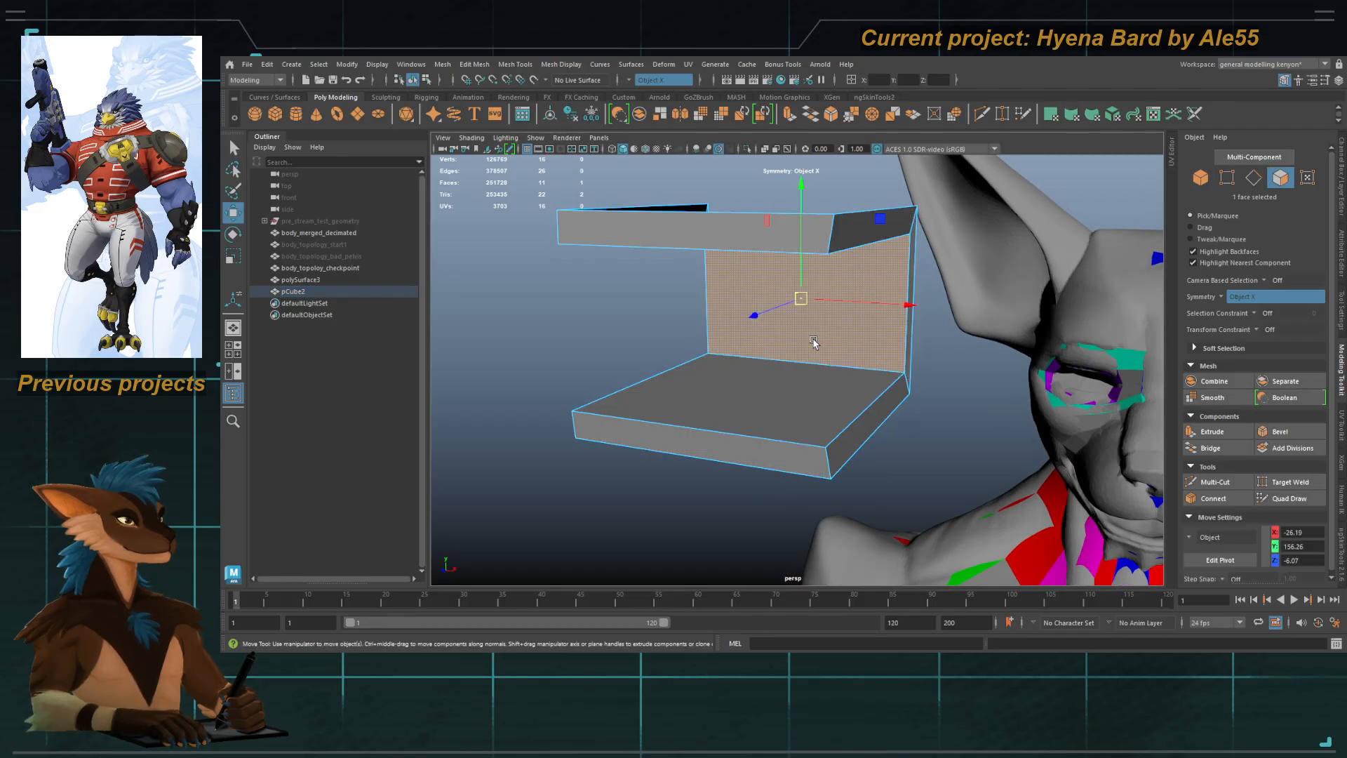
pyautogui.press('r')
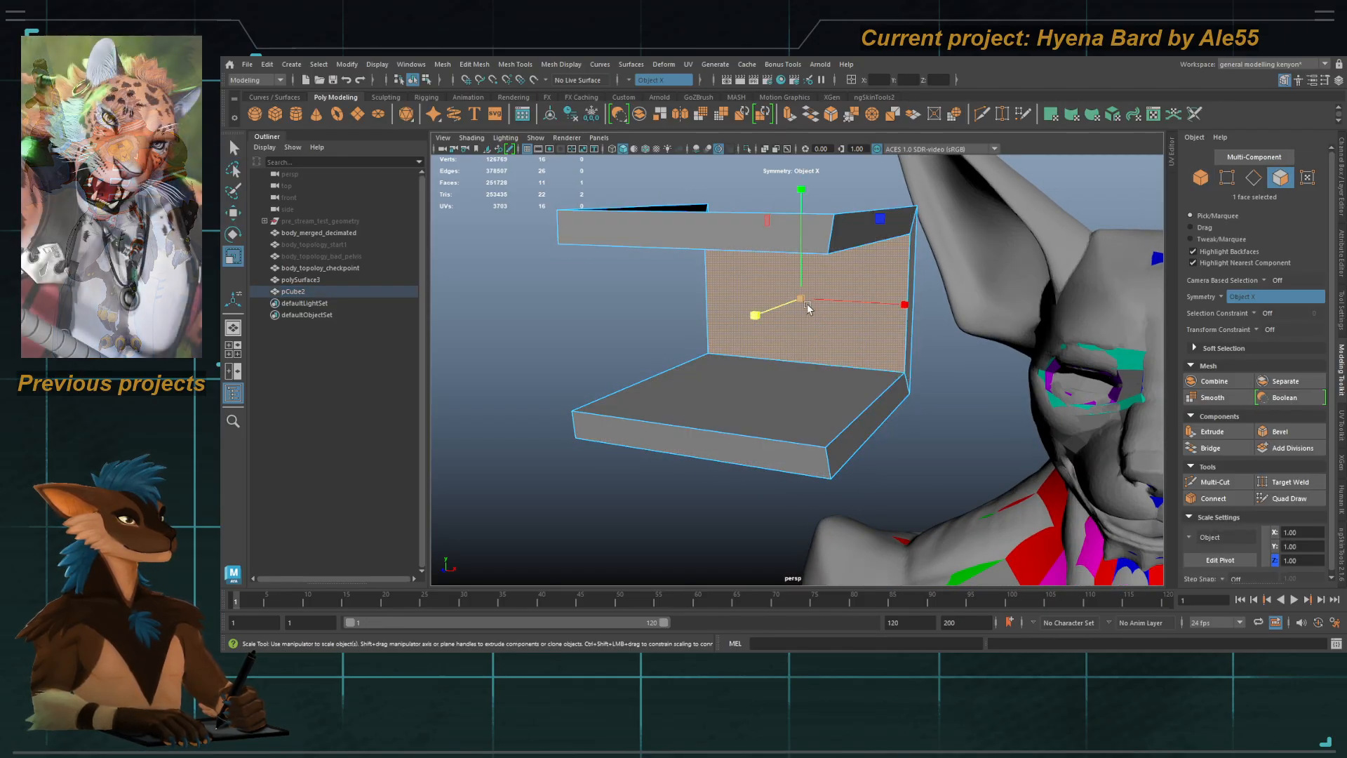
pyautogui.press('w')
pyautogui.moveTo(756, 315)
pyautogui.keyDown('shift'); pyautogui.mouseDown()
pyautogui.moveTo(781, 307)
pyautogui.moveTo(761, 301)
pyautogui.mouseUp(); pyautogui.keyUp('shift')
pyautogui.press('q')
pyautogui.press('F8')
# Step: Insert centred vertical and horizontal edge loops through the mouth cavity block with Multi-Cut
pyautogui.keyDown('alt'); pyautogui.moveTo(779, 372); pyautogui.dragTo(891, 378); pyautogui.keyUp('alt')
pyautogui.keyDown('alt'); pyautogui.moveTo(891, 379); pyautogui.dragTo(694, 381, button='right'); pyautogui.keyUp('alt')
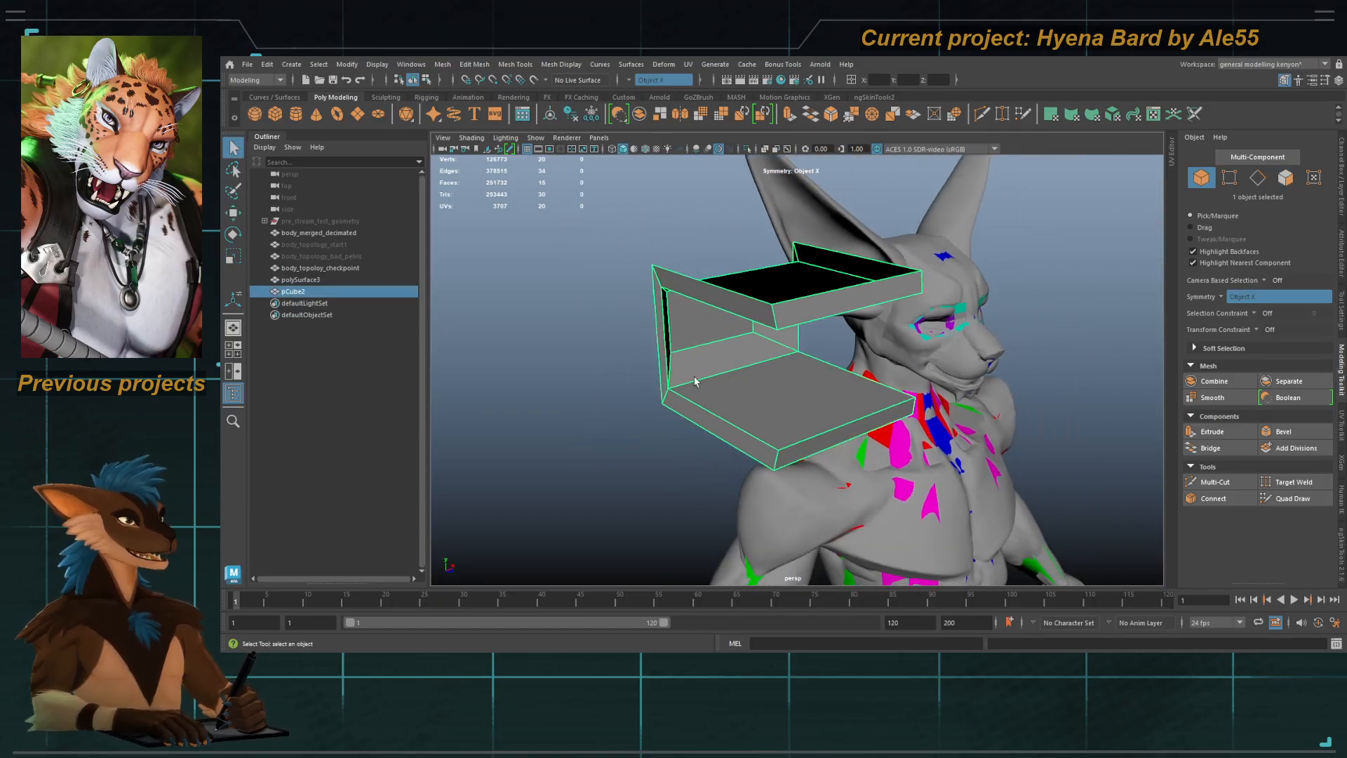
pyautogui.keyDown('alt'); pyautogui.moveTo(695, 381); pyautogui.dragTo(829, 377); pyautogui.keyUp('alt')
pyautogui.hotkey('ctrl', 'shift', 'x')
pyautogui.press('q')
pyautogui.hotkey('ctrl', 'shift', 'x')
pyautogui.keyDown('ctrl'); pyautogui.keyDown('shift'); pyautogui.click(761, 353); pyautogui.keyUp('shift'); pyautogui.keyUp('ctrl')
pyautogui.press('q')
pyautogui.press('F8')
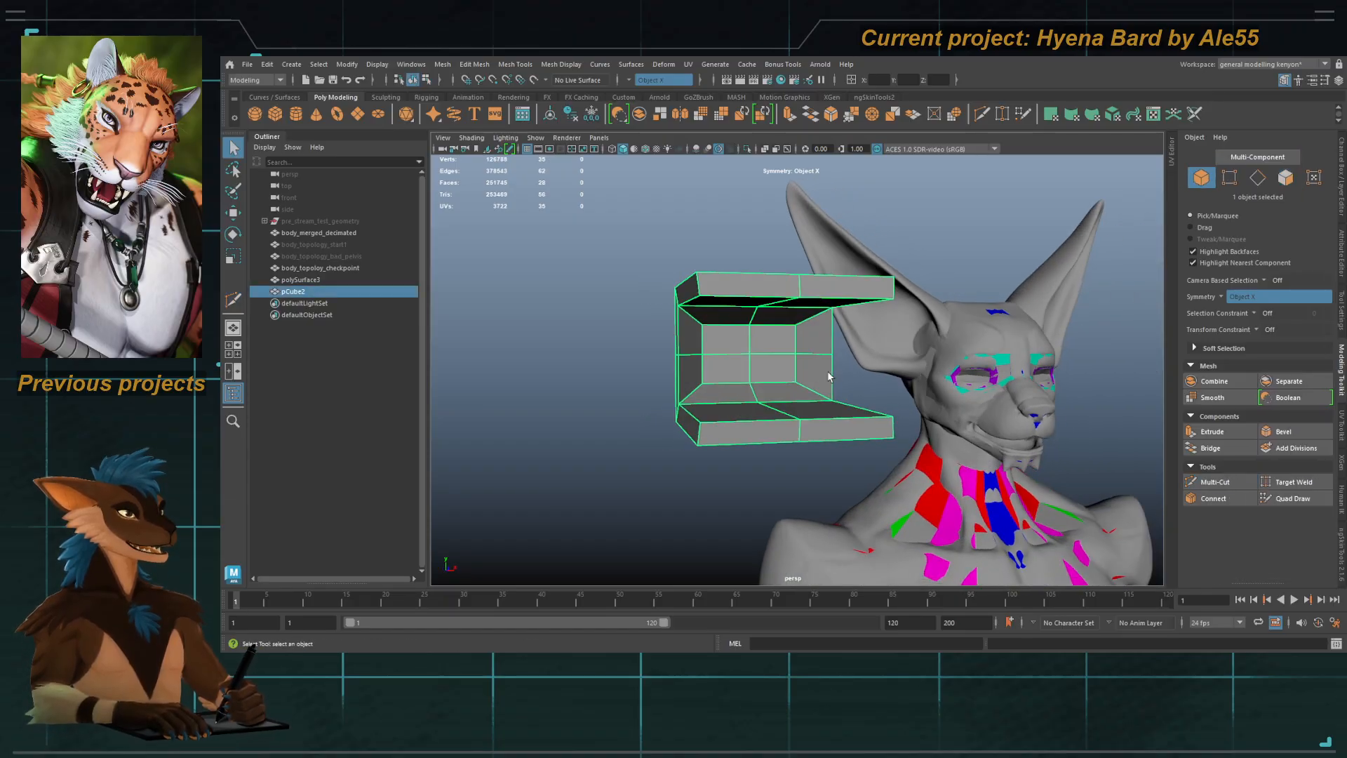
# Step: Display the mouth cavity block in smooth mesh preview
pyautogui.press('3')
pyautogui.moveTo(702, 343)
pyautogui.keyDown('alt'); pyautogui.mouseDown()
pyautogui.moveTo(784, 336)
pyautogui.moveTo(757, 330)
pyautogui.moveTo(800, 367)
pyautogui.moveTo(739, 369)
pyautogui.moveTo(744, 351)
pyautogui.moveTo(617, 288)
pyautogui.moveTo(679, 351)
pyautogui.mouseUp(); pyautogui.keyUp('alt')
pyautogui.press('w')
pyautogui.press('q')
# Step: Isolate the head retopology mesh and select the edges around its mouth opening
pyautogui.click(798, 369)
pyautogui.scroll(1, 798, 368)
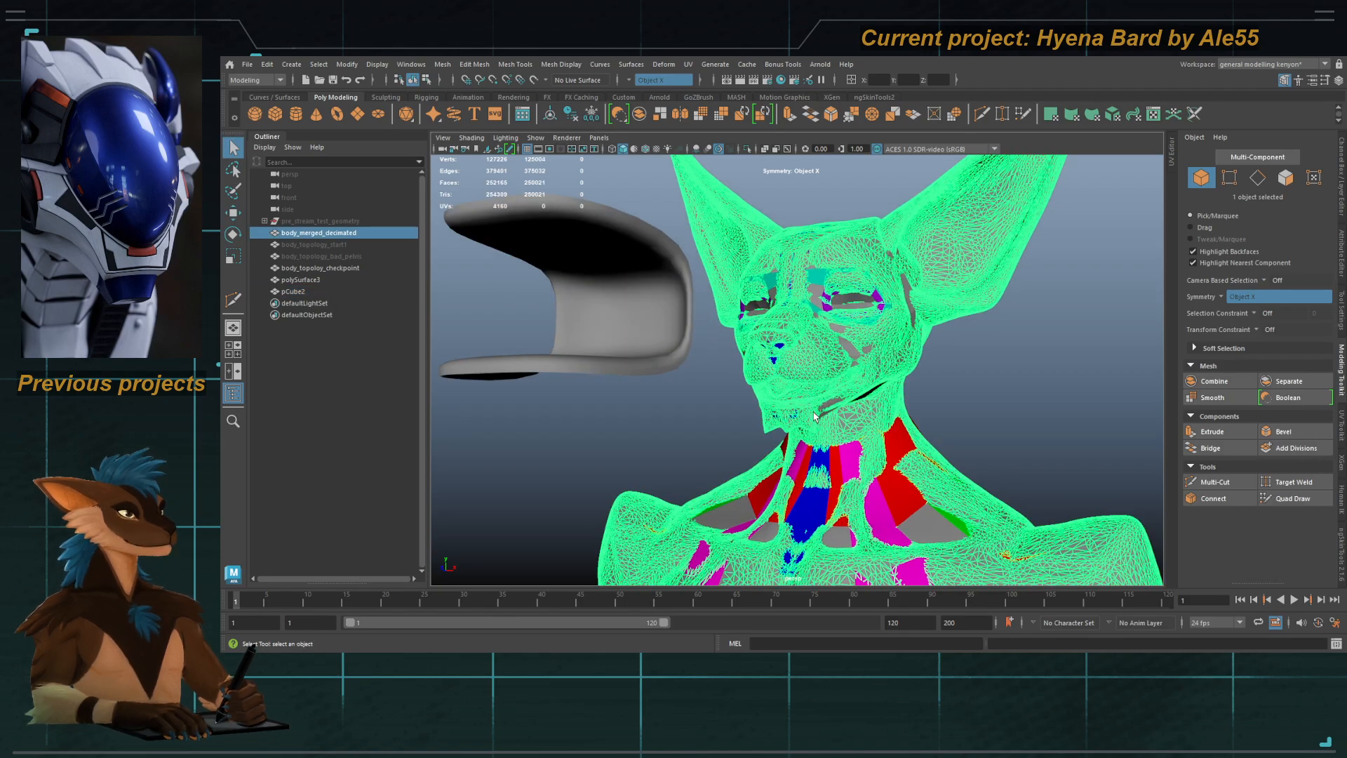
pyautogui.click(805, 398)
pyautogui.press('f')
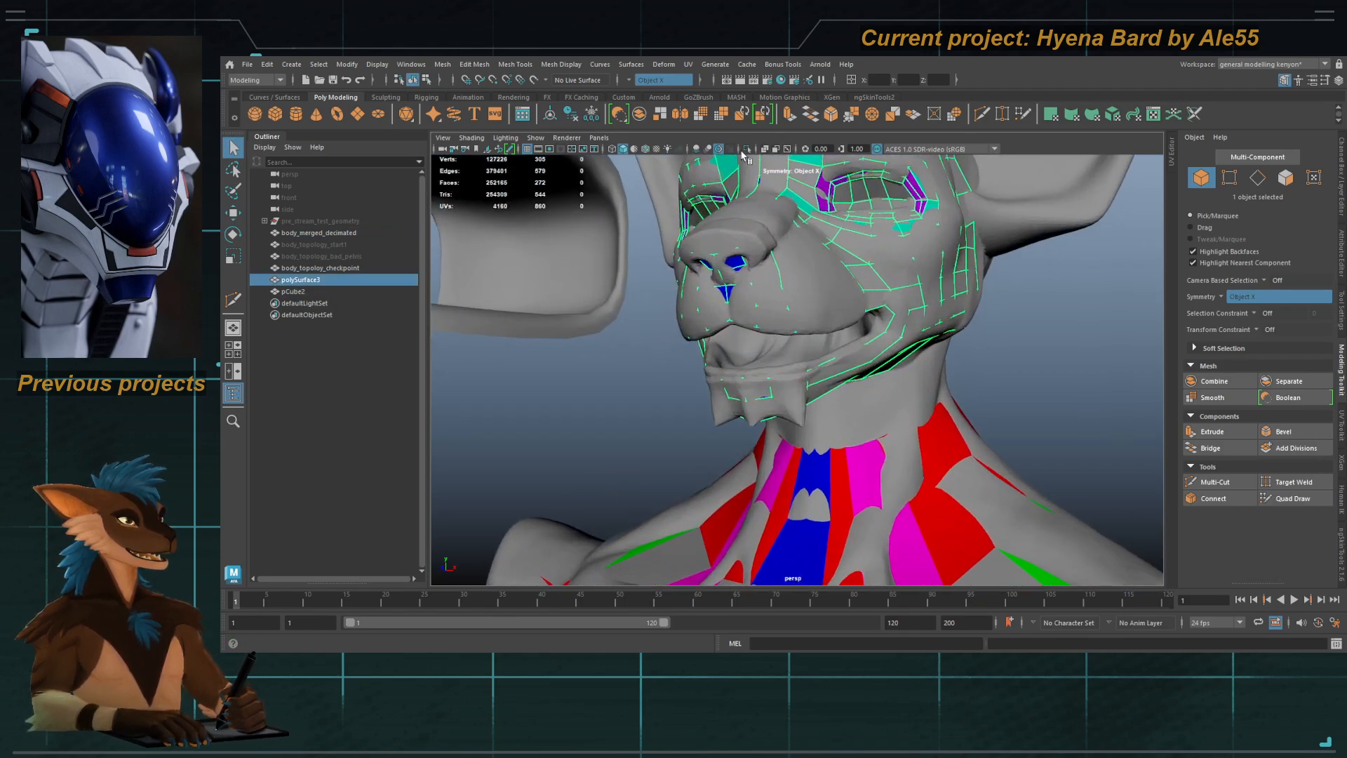
pyautogui.click(746, 149)
pyautogui.keyDown('alt'); pyautogui.moveTo(786, 316); pyautogui.dragTo(828, 340, button='right'); pyautogui.keyUp('alt')
pyautogui.press('F10')
pyautogui.doubleClick(849, 370)
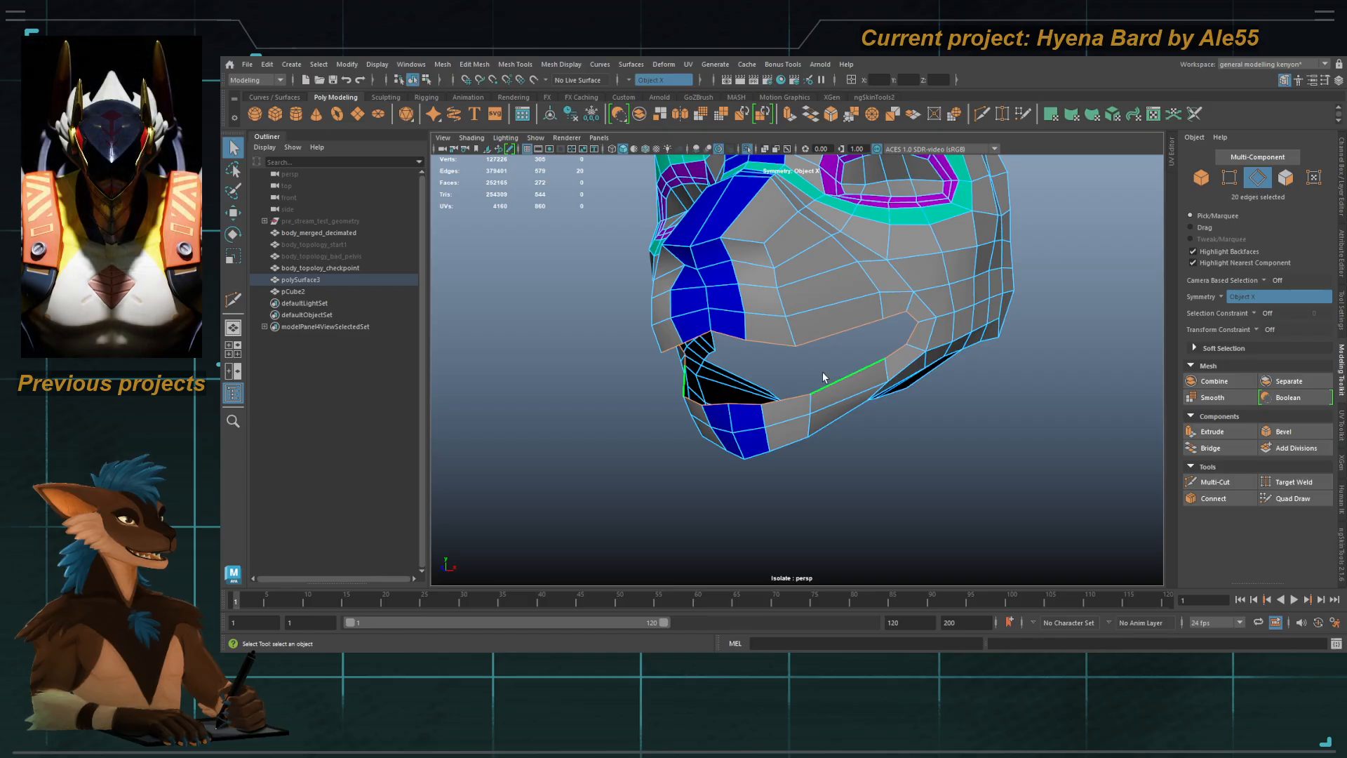
# Step: Examine the mouth opening from the front and bring the full scene back into view
pyautogui.moveTo(824, 377)
pyautogui.keyDown('alt'); pyautogui.mouseDown()
pyautogui.moveTo(839, 376)
pyautogui.moveTo(803, 374)
pyautogui.moveTo(838, 371)
pyautogui.mouseUp(); pyautogui.keyUp('alt')
pyautogui.press('r')
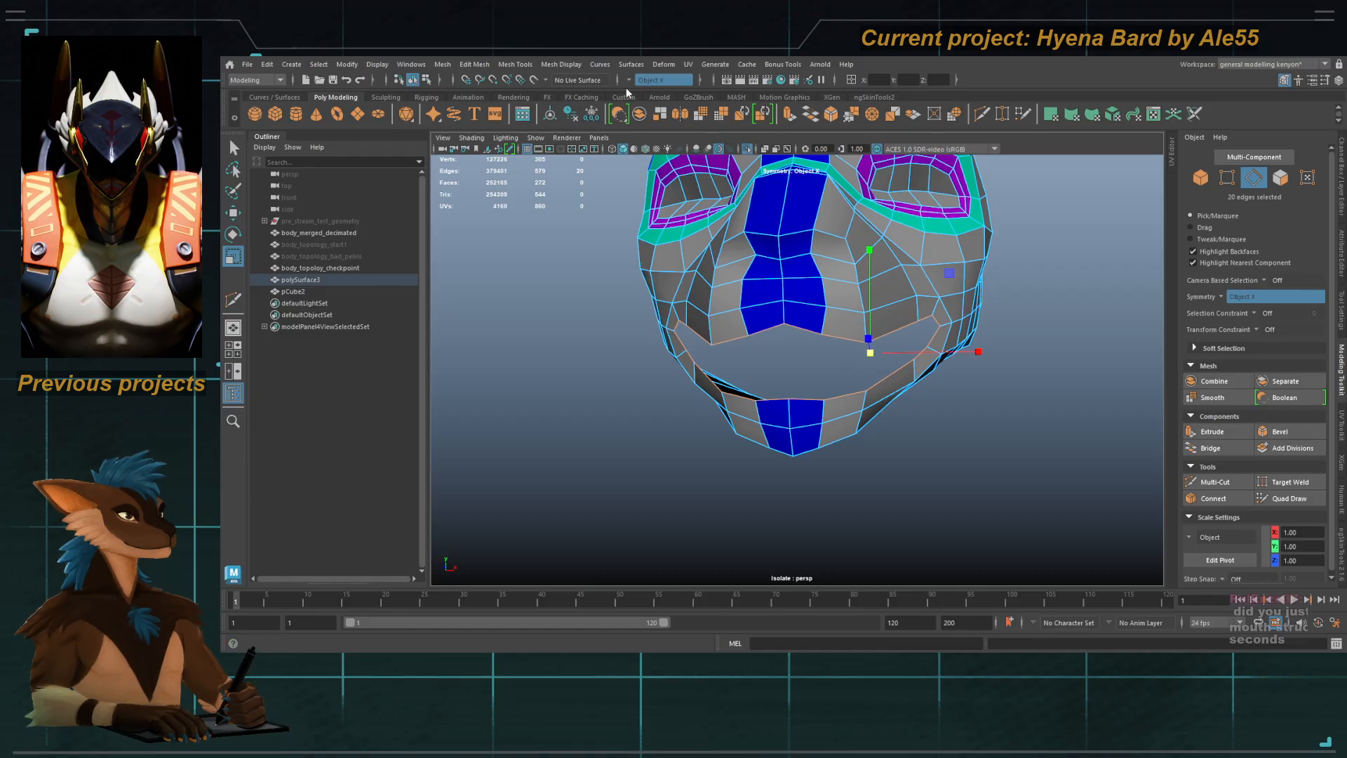
pyautogui.press('q')
pyautogui.press('F8')
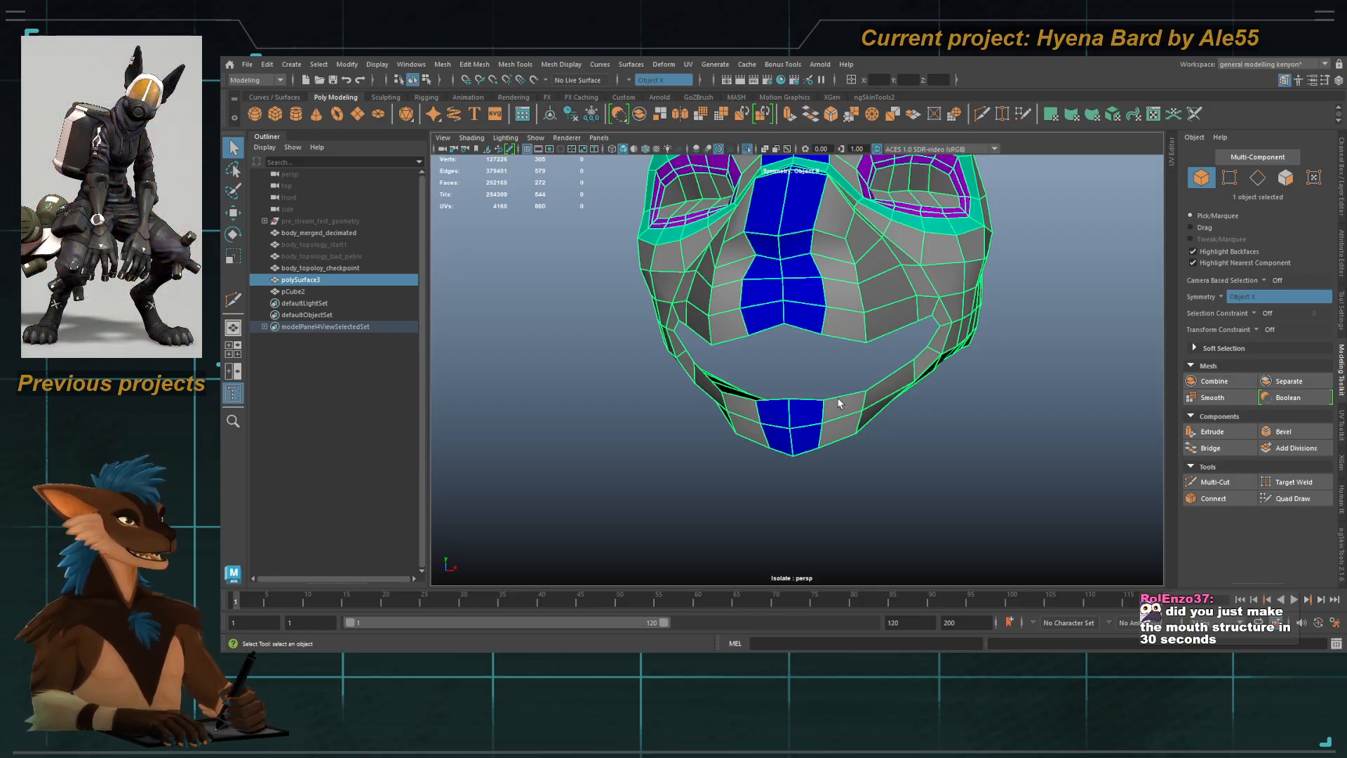
pyautogui.keyDown('alt'); pyautogui.moveTo(838, 404); pyautogui.dragTo(766, 162); pyautogui.keyUp('alt')
pyautogui.click(746, 149)
pyautogui.keyDown('alt'); pyautogui.moveTo(736, 196); pyautogui.dragTo(838, 261, button='middle'); pyautogui.keyUp('alt')
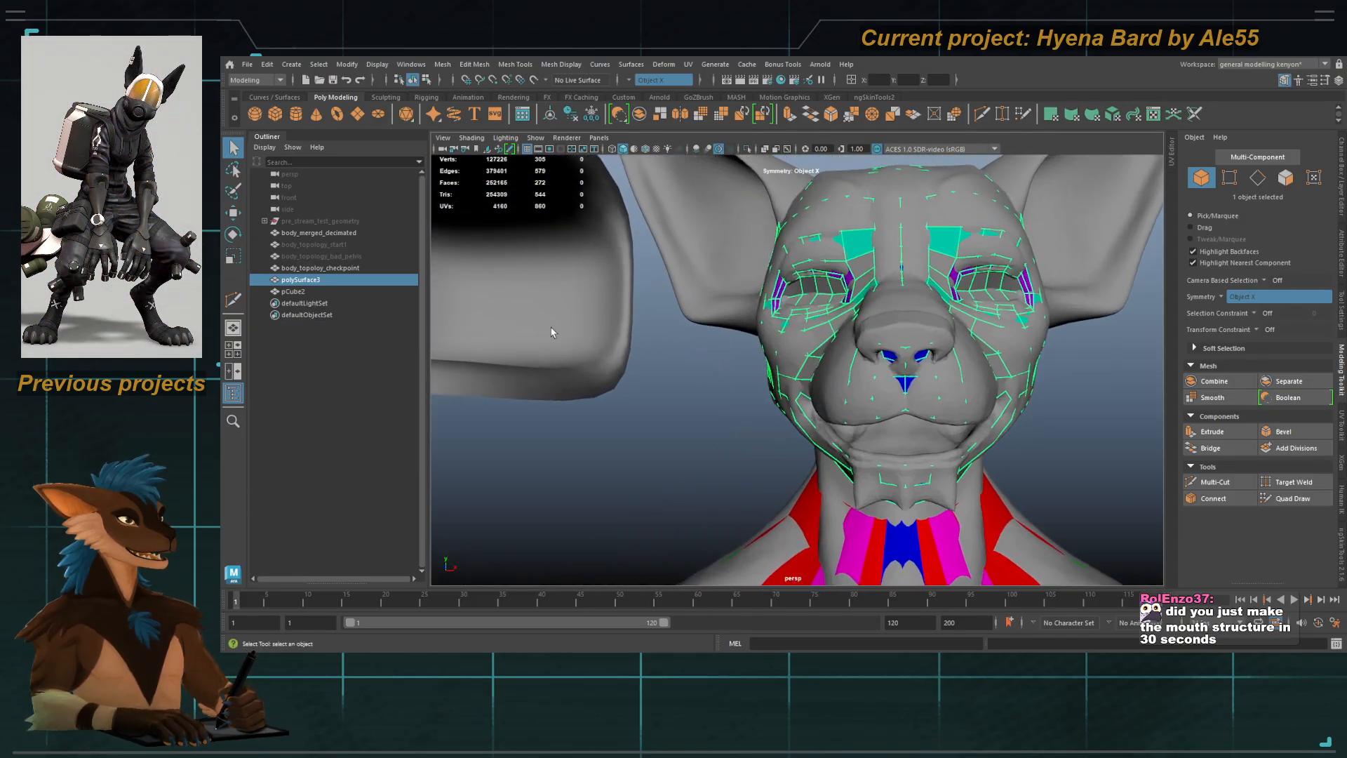
# Step: Select the smoothed mouth cavity block and centre it on the character by setting its X position to 0
pyautogui.click(552, 331)
pyautogui.scroll(-5, 623, 347)
pyautogui.click(854, 414)
pyautogui.click(667, 352)
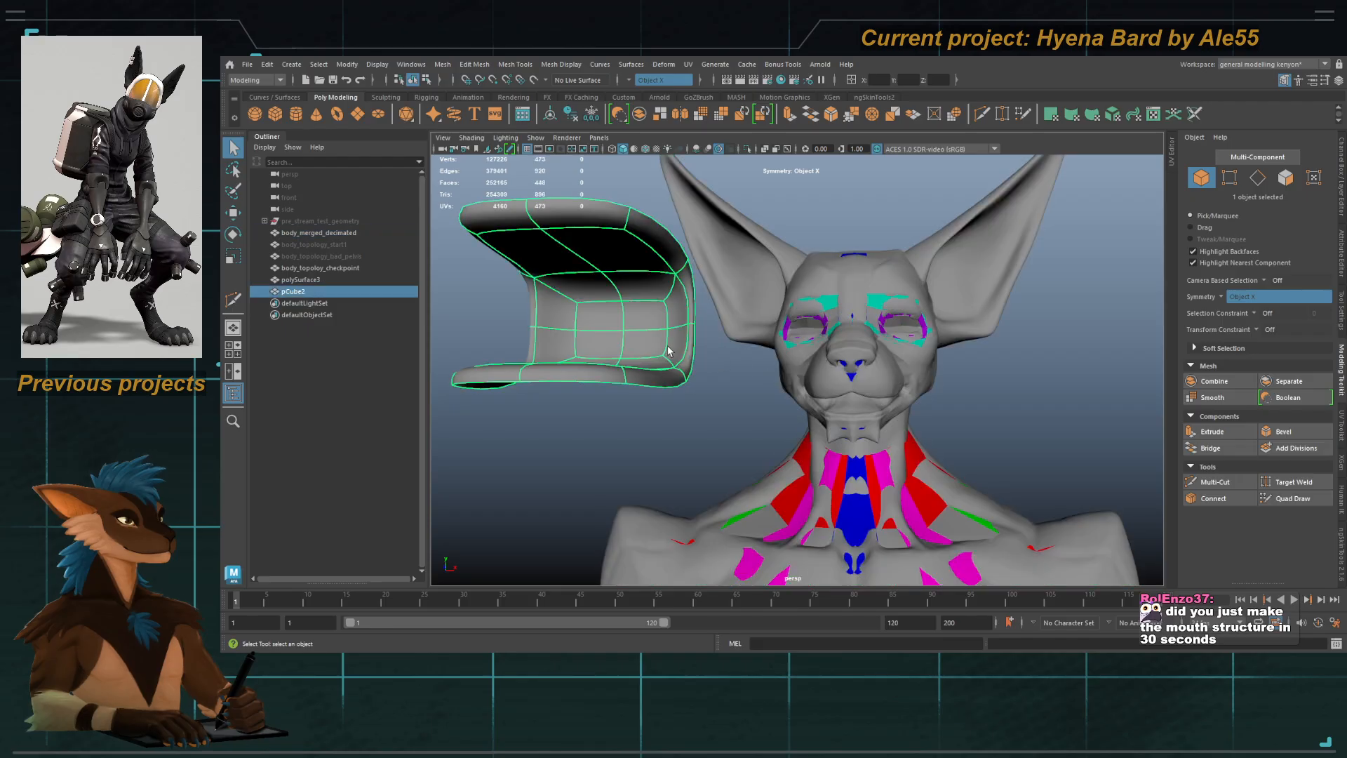
pyautogui.press('w')
pyautogui.click(875, 79)
pyautogui.write('0')
pyautogui.press('Return')
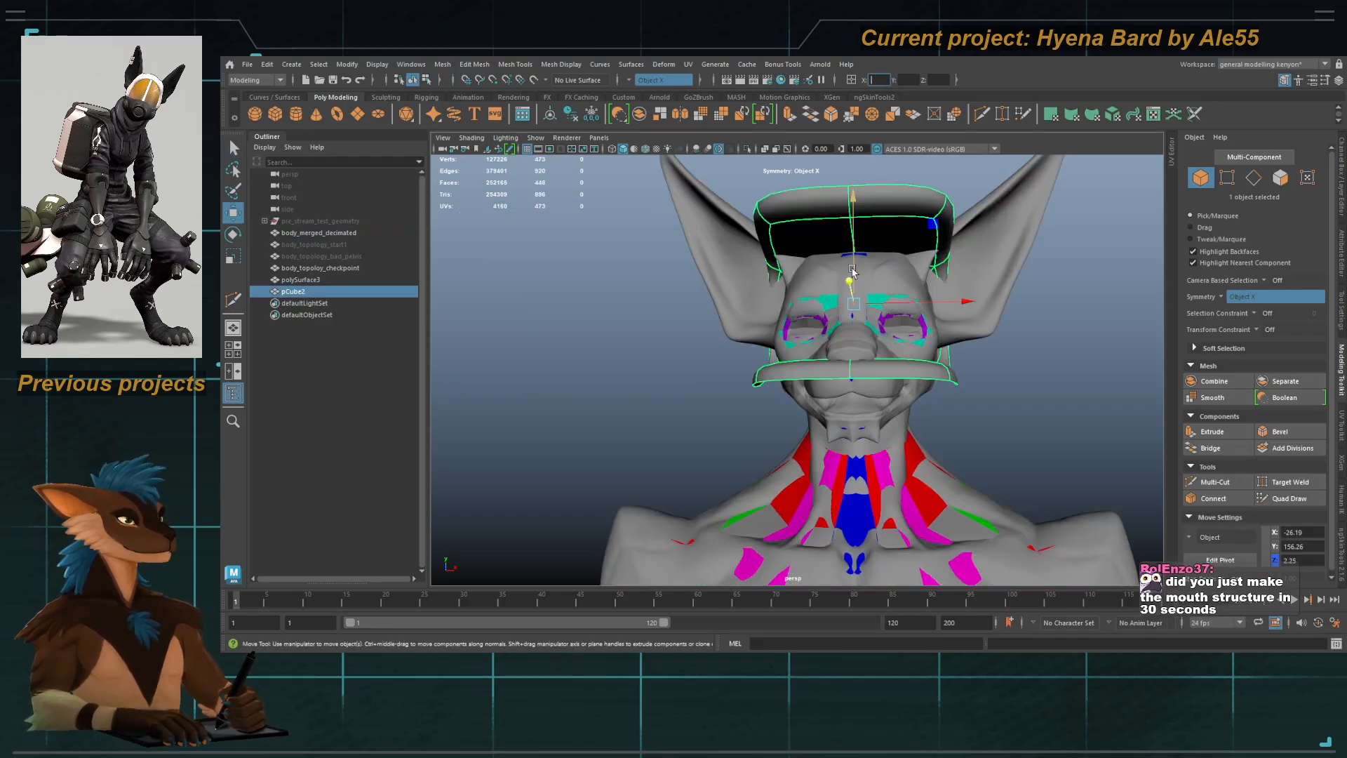
# Step: Move the mouth cavity block down to the character's mouth and shrink it to fit between the muzzle and jaw
pyautogui.scroll(1, 852, 273)
pyautogui.keyDown('alt'); pyautogui.moveTo(853, 272); pyautogui.dragTo(800, 241, button='middle'); pyautogui.keyUp('alt')
pyautogui.keyDown('alt'); pyautogui.moveTo(842, 246); pyautogui.dragTo(739, 235); pyautogui.keyUp('alt')
pyautogui.moveTo(721, 169); pyautogui.dragTo(704, 302)
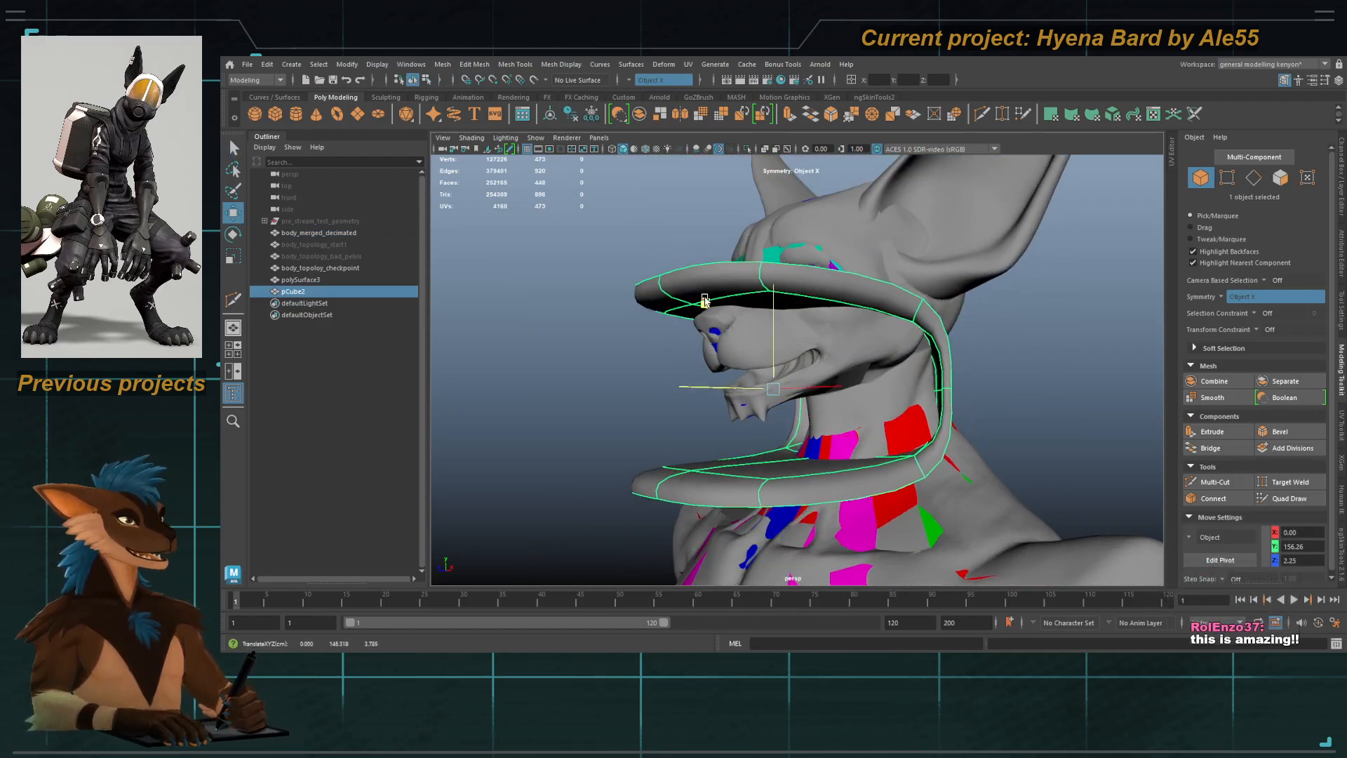
pyautogui.press('r')
pyautogui.moveTo(772, 387); pyautogui.dragTo(649, 340)
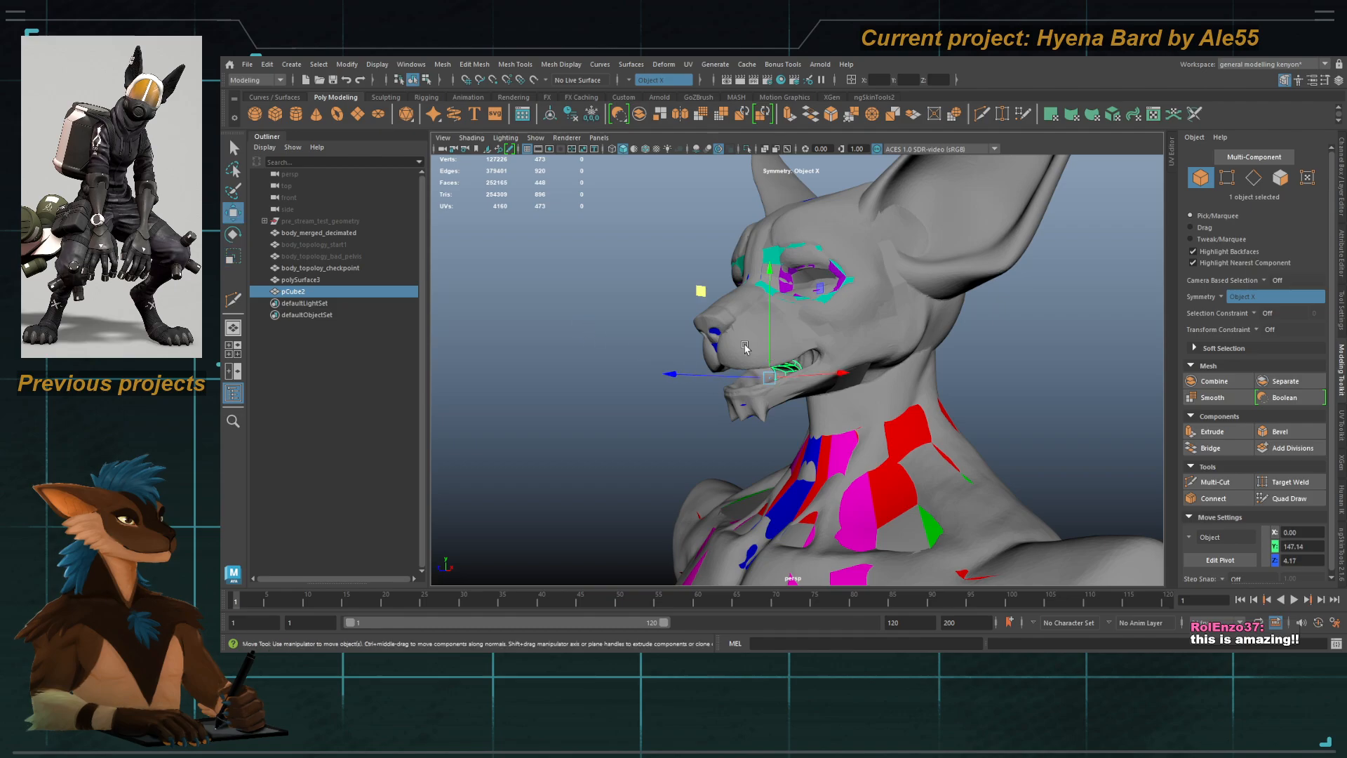
# Step: Set the cavity block's width to about 0.32 X scale and shift it to about Y 148.07, Z 4.29
pyautogui.moveTo(700, 291); pyautogui.dragTo(704, 279)
pyautogui.press('f')
pyautogui.moveTo(754, 357)
pyautogui.keyDown('alt'); pyautogui.mouseDown()
pyautogui.moveTo(845, 394)
pyautogui.moveTo(1077, 365)
pyautogui.moveTo(768, 366)
pyautogui.mouseUp(); pyautogui.keyUp('alt')
pyautogui.scroll(-3, 845, 394)
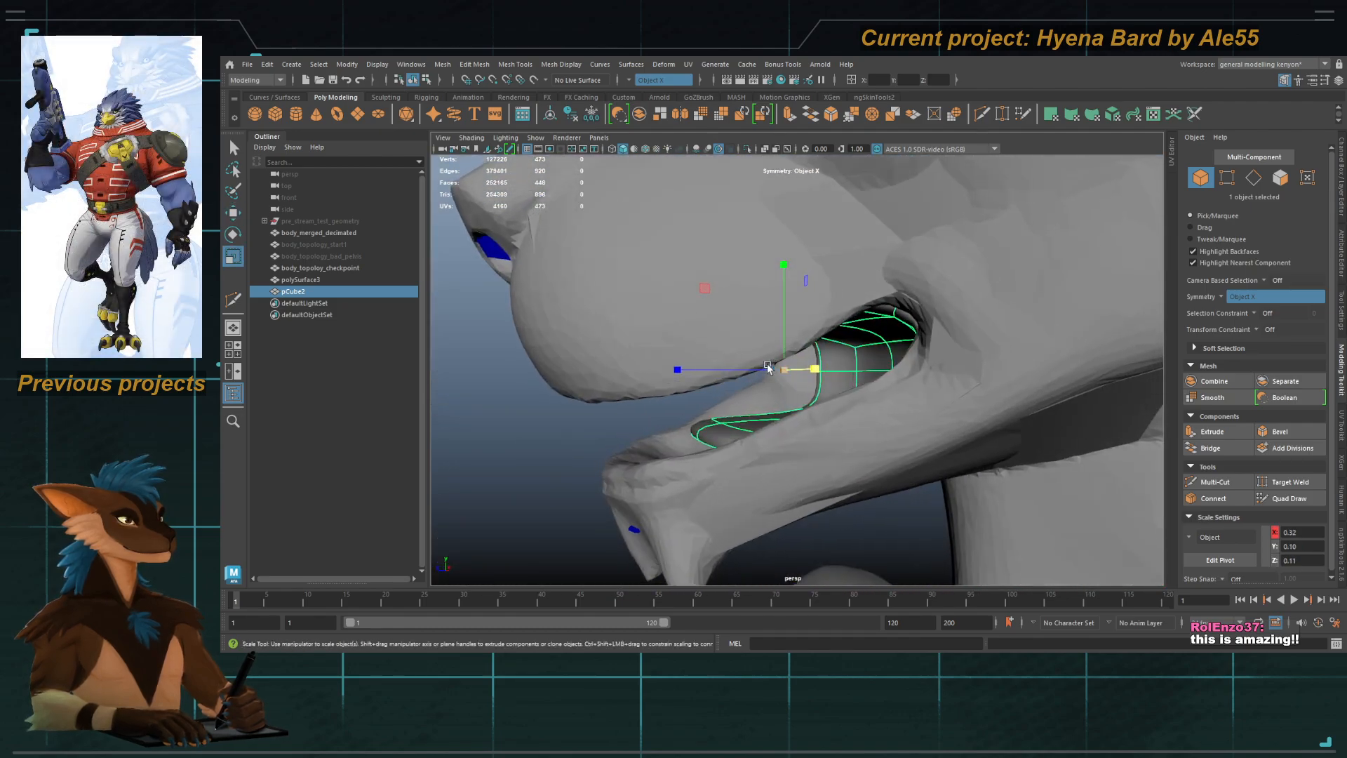
pyautogui.moveTo(688, 375); pyautogui.dragTo(662, 381)
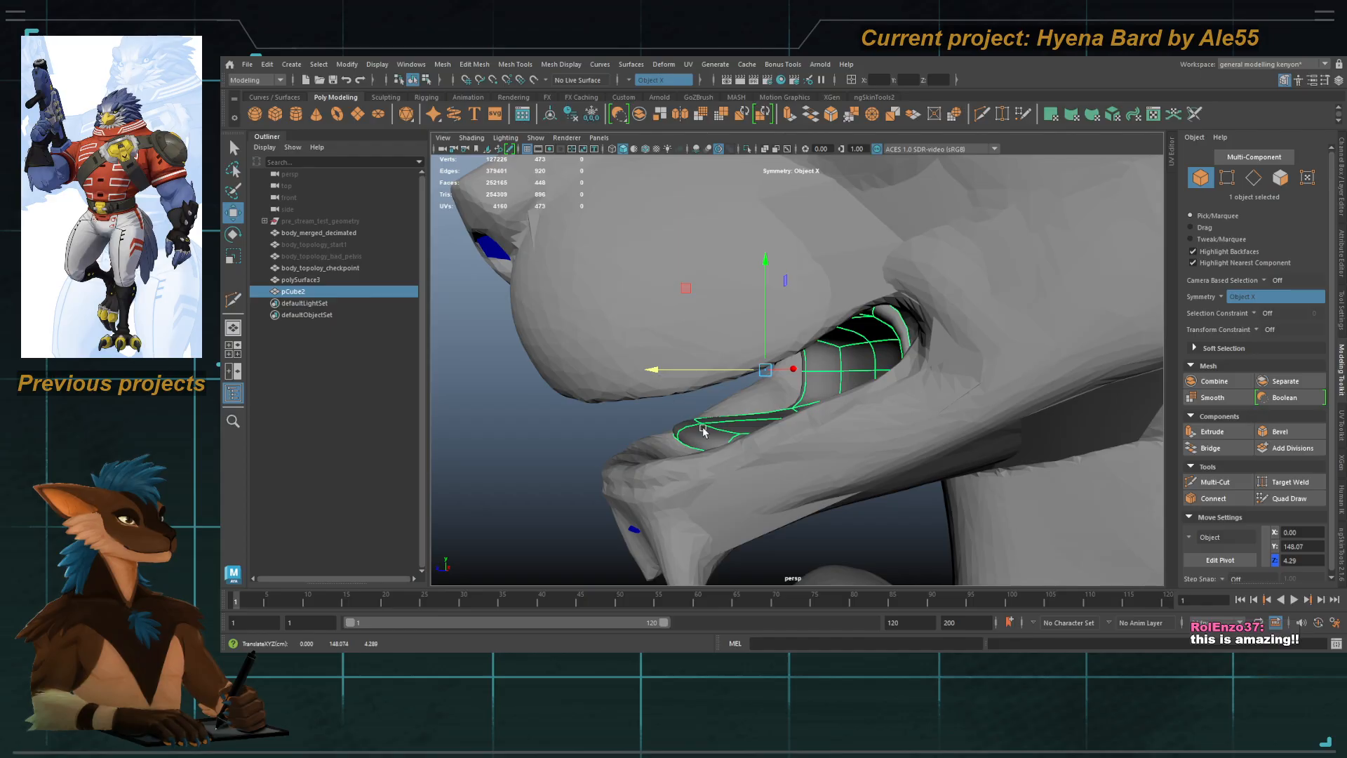
# Step: Isolate the head retopology mesh together with the mouth cavity block and turn off their smooth preview
pyautogui.scroll(-4, 700, 410)
pyautogui.keyDown('alt'); pyautogui.moveTo(703, 429); pyautogui.dragTo(832, 427); pyautogui.keyUp('alt')
pyautogui.press('q')
pyautogui.keyDown('shift'); pyautogui.click(774, 470); pyautogui.keyUp('shift')
pyautogui.click(769, 489)
pyautogui.click(774, 489)
pyautogui.keyDown('shift'); pyautogui.click(829, 421); pyautogui.keyUp('shift')
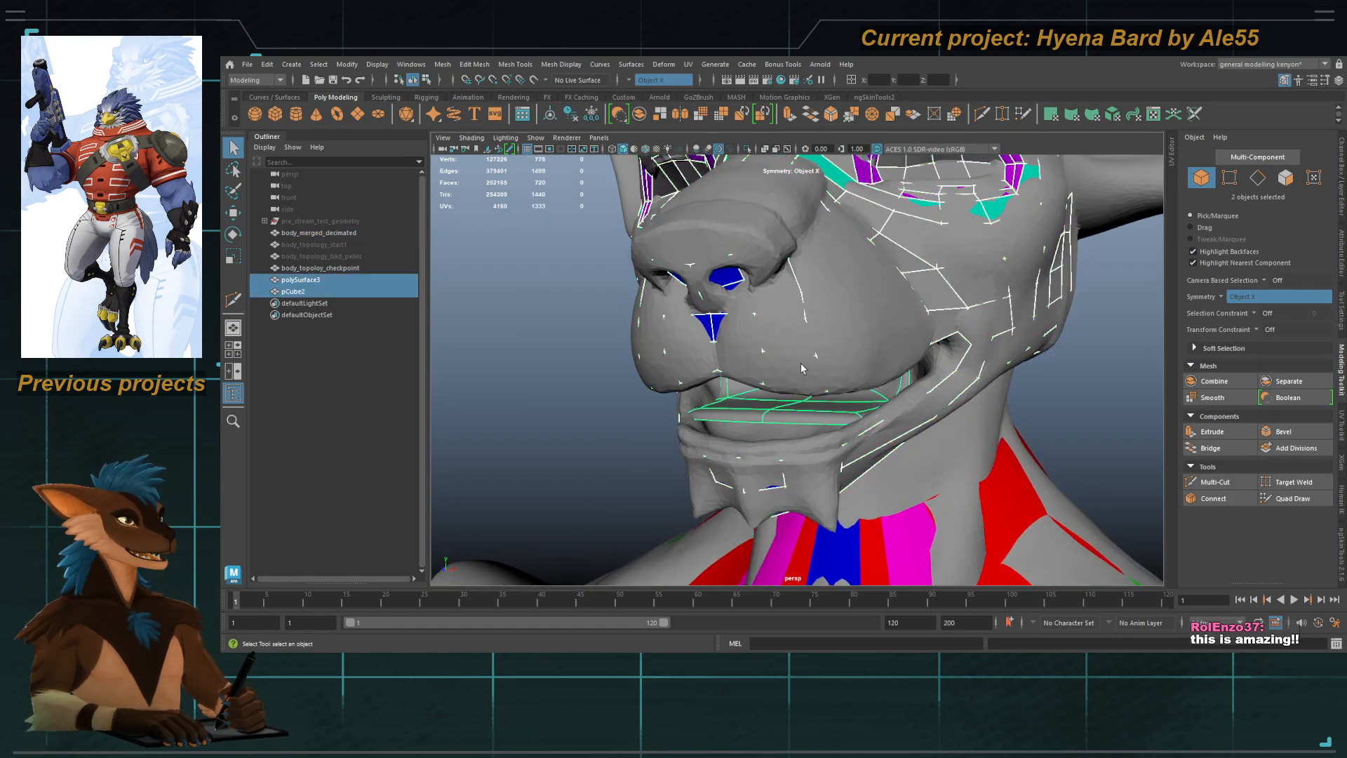
pyautogui.click(748, 149)
pyautogui.press('1')
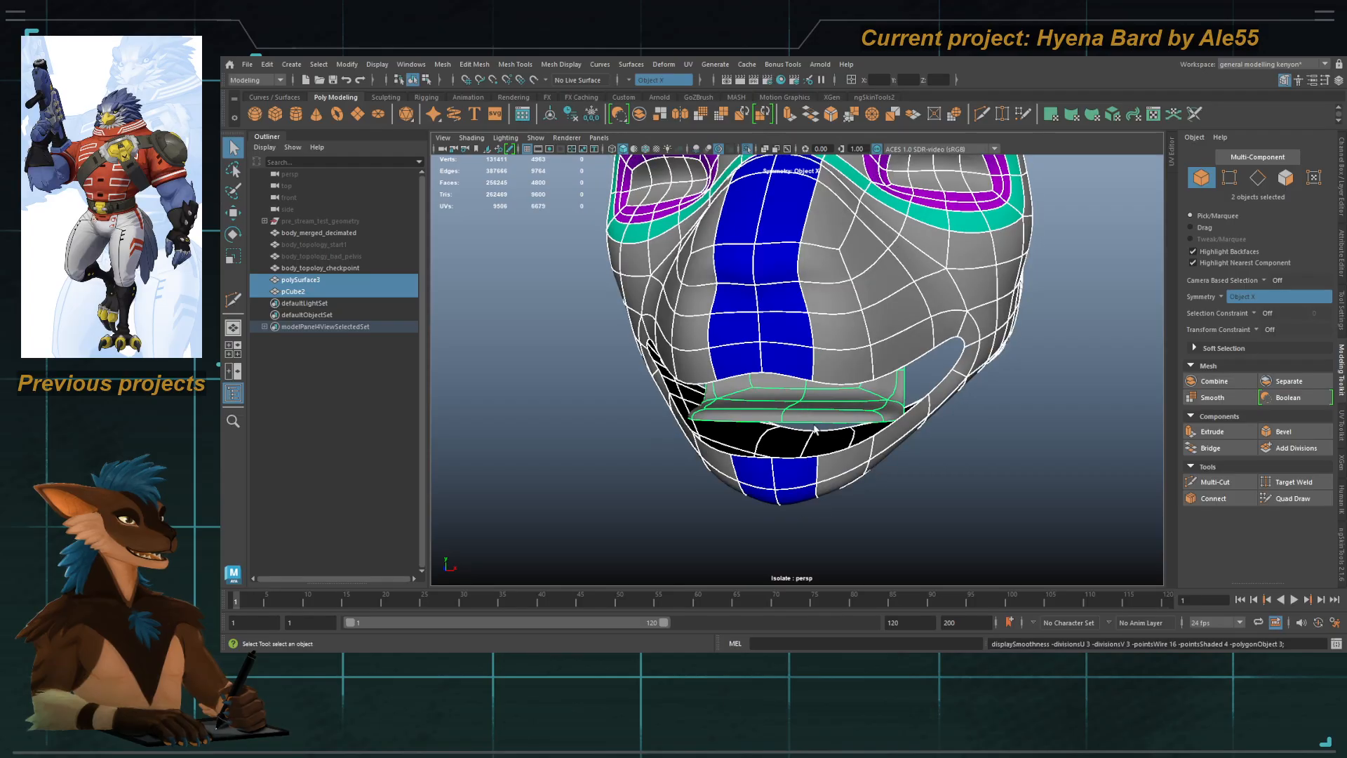
pyautogui.keyDown('alt'); pyautogui.moveTo(812, 425); pyautogui.dragTo(782, 428); pyautogui.keyUp('alt')
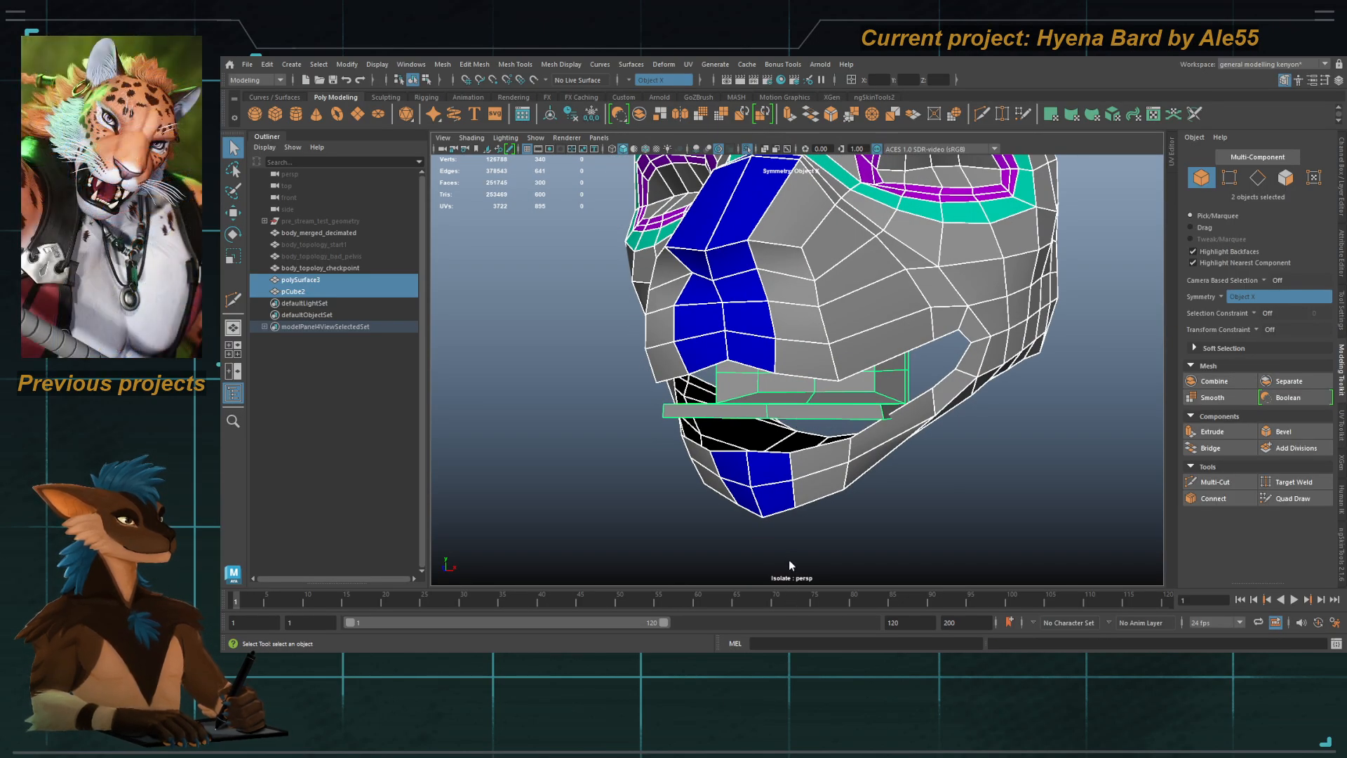
pyautogui.keyDown('alt'); pyautogui.moveTo(792, 313); pyautogui.dragTo(752, 390); pyautogui.keyUp('alt')
# Step: Hide the mouth cavity block and compare the head mesh's open mouth with the full sculpt
pyautogui.click(810, 413)
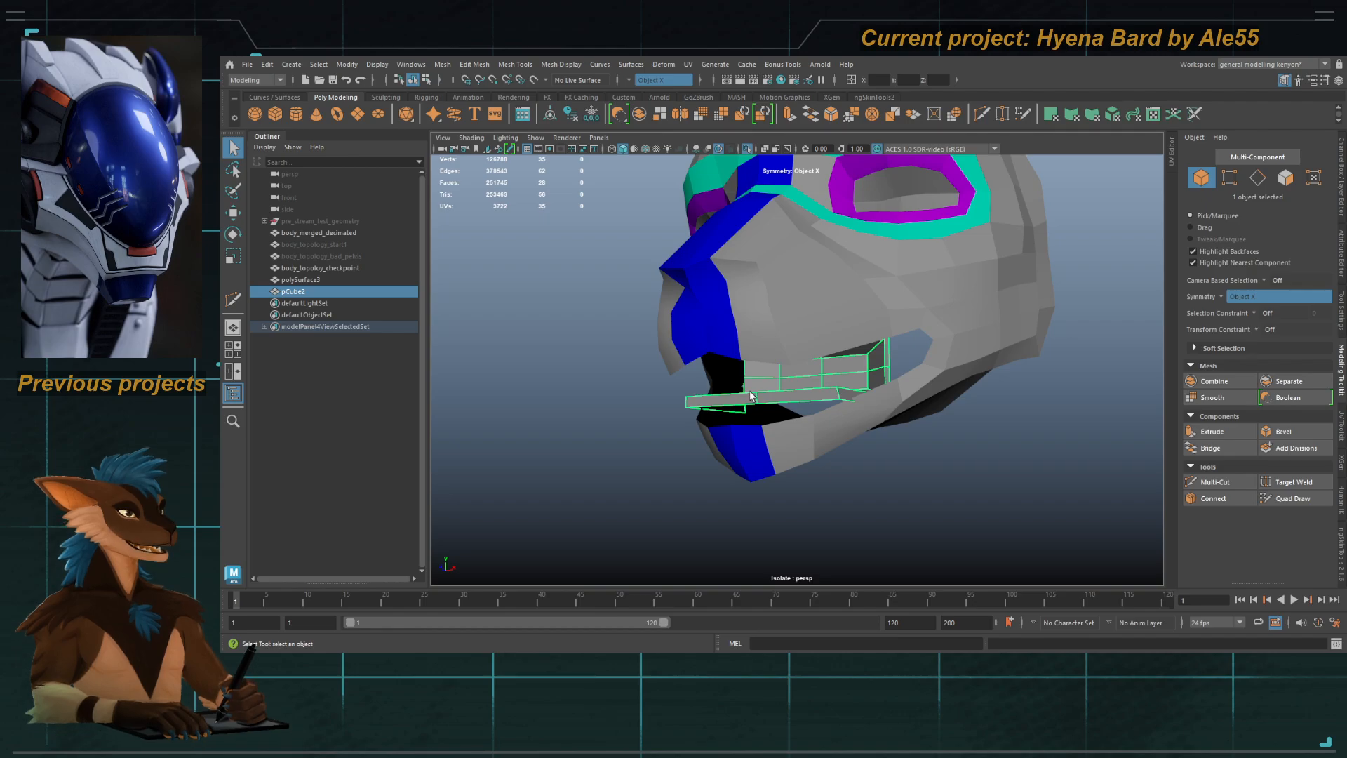
pyautogui.keyDown('alt'); pyautogui.moveTo(756, 399); pyautogui.dragTo(752, 368); pyautogui.keyUp('alt')
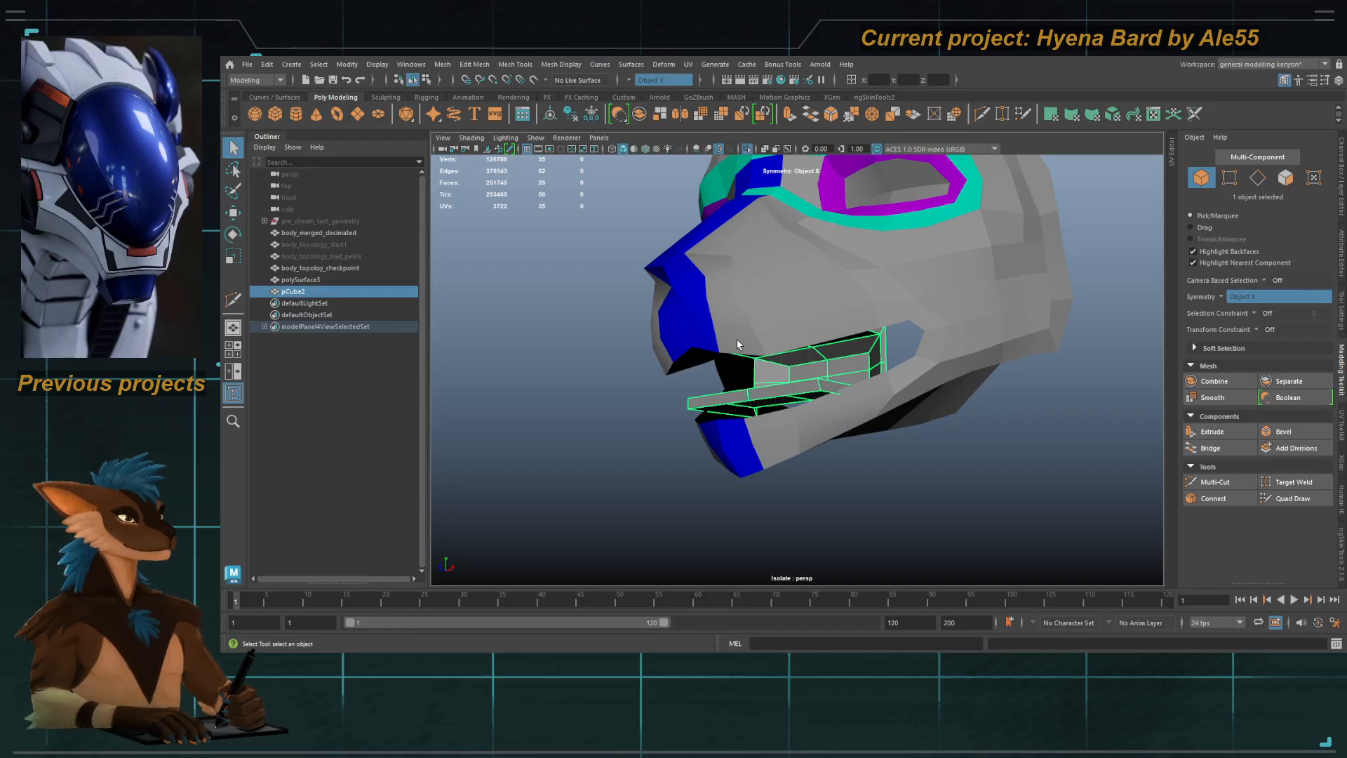
pyautogui.keyDown('alt'); pyautogui.moveTo(736, 342); pyautogui.dragTo(769, 349); pyautogui.keyUp('alt')
pyautogui.hotkey('ctrl', 'h')
pyautogui.click(767, 299)
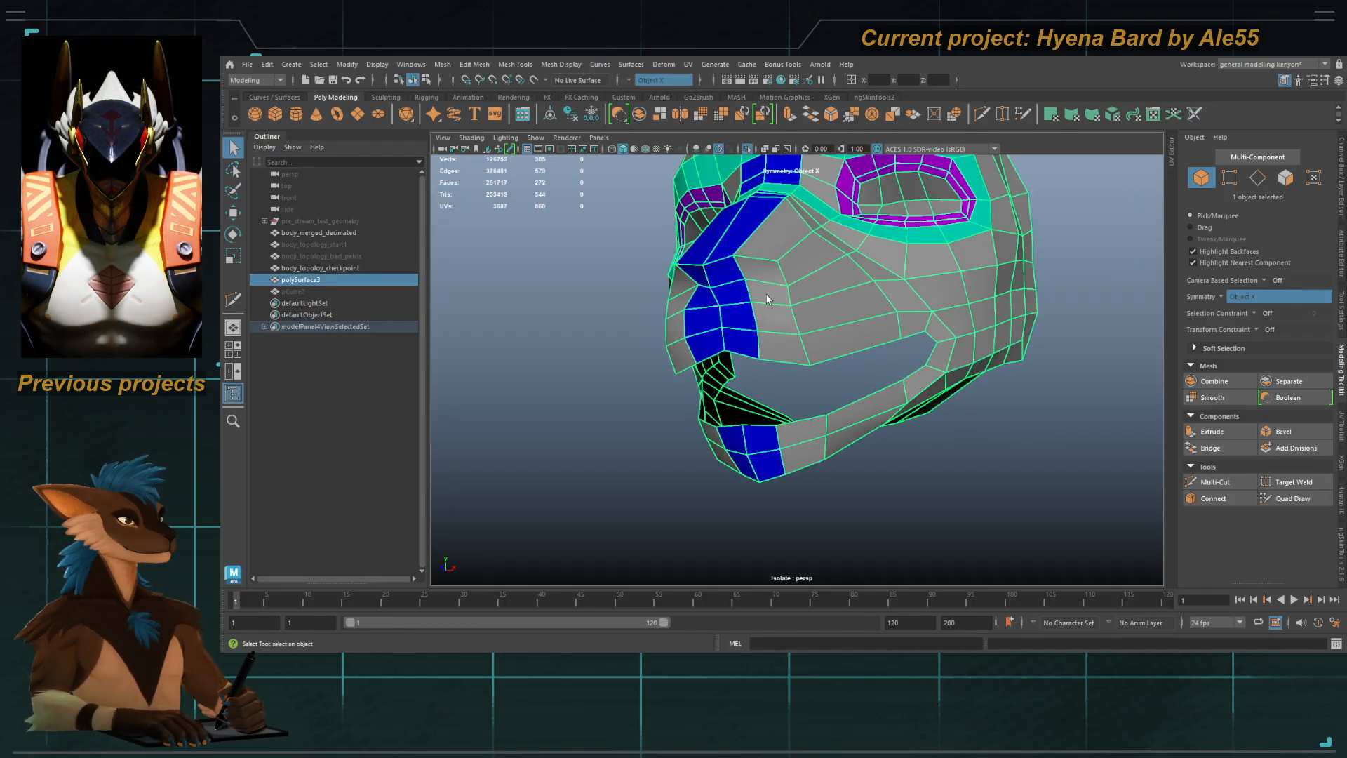
pyautogui.click(747, 149)
pyautogui.keyDown('alt'); pyautogui.moveTo(754, 346); pyautogui.dragTo(789, 378); pyautogui.keyUp('alt')
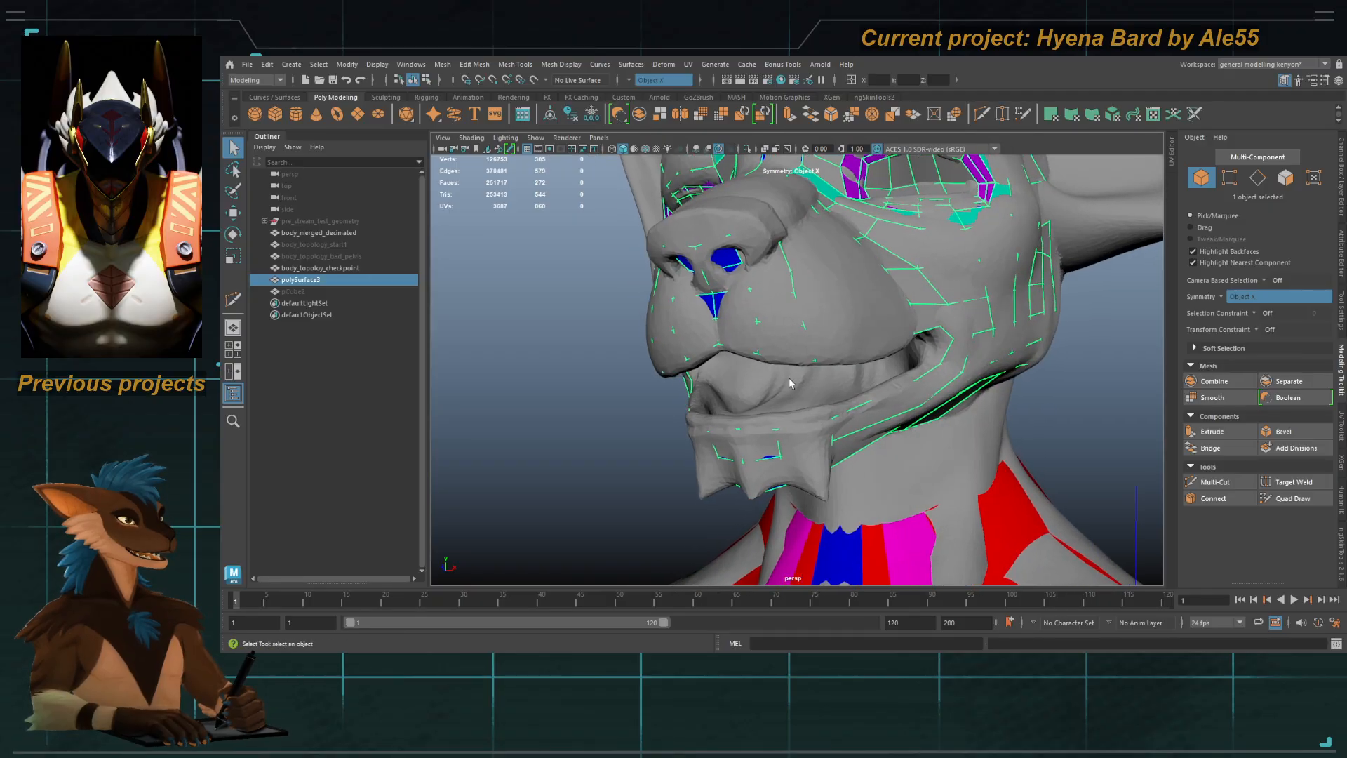
pyautogui.click(718, 149)
# Step: Rename the hidden cavity block mouth_interior_blockout
pyautogui.doubleClick(337, 291)
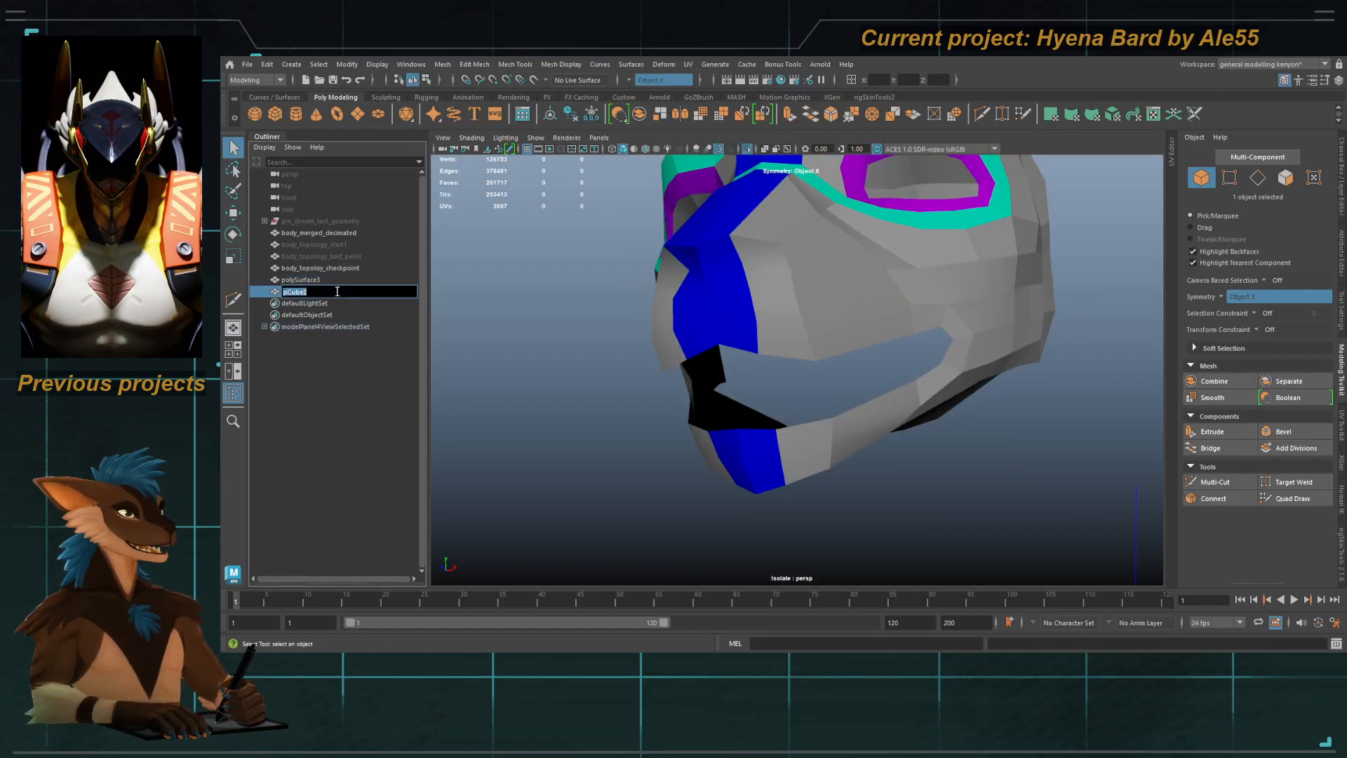
pyautogui.write('mouth interior blo')
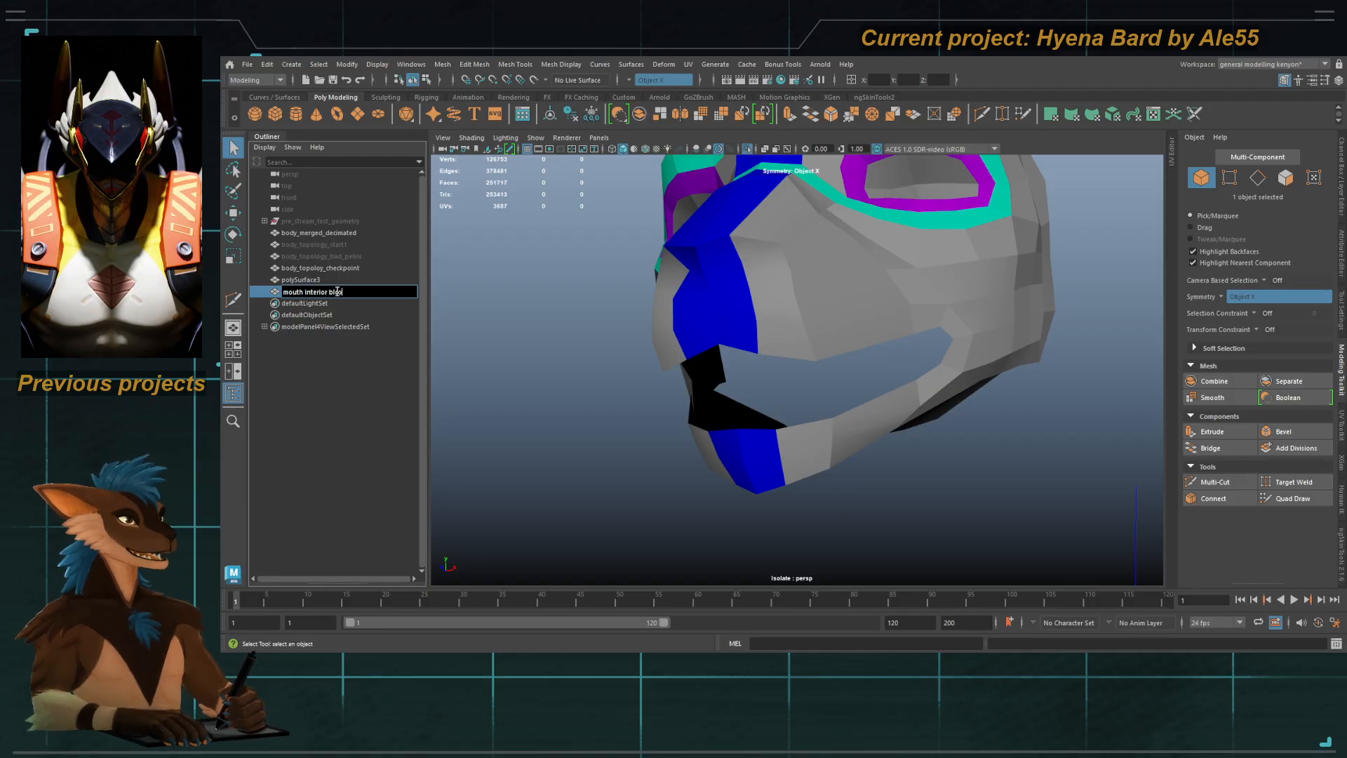
pyautogui.write('ck')
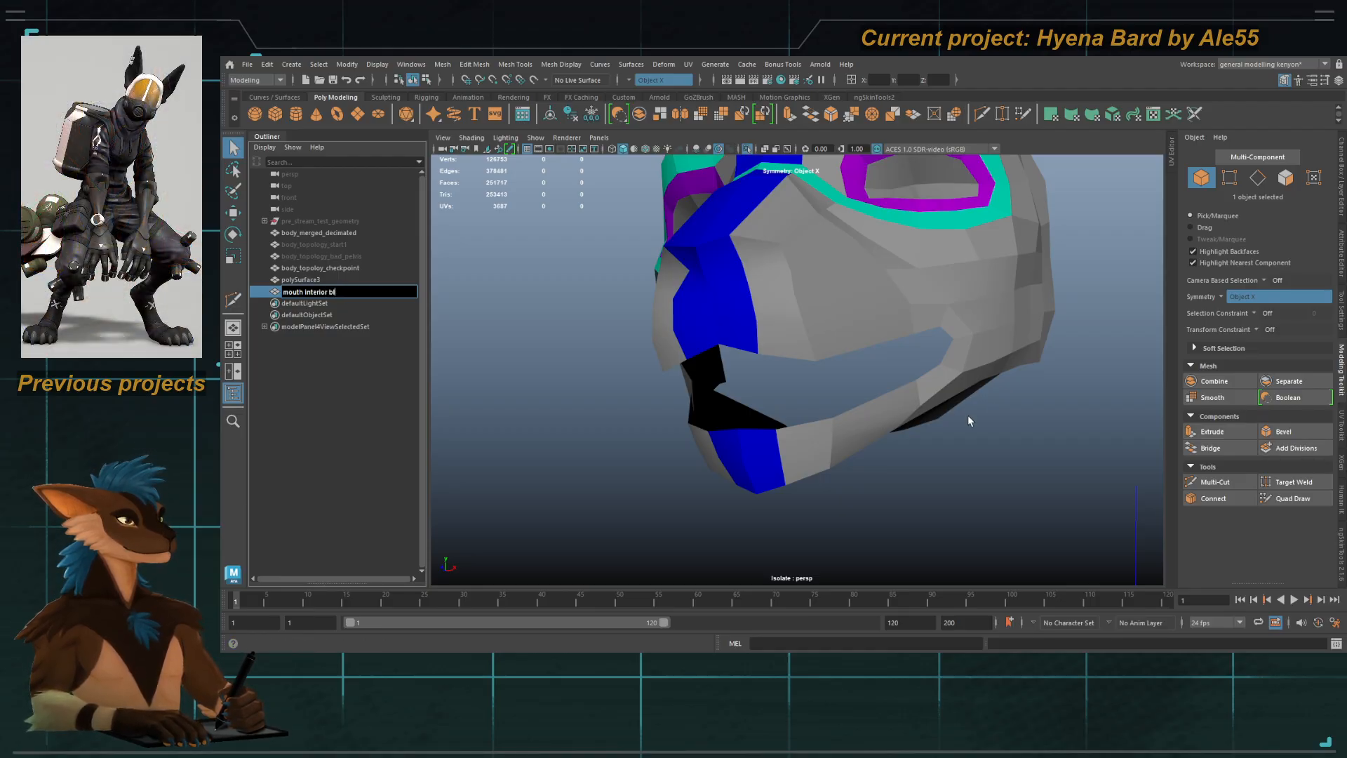
pyautogui.write('out')
pyautogui.press('Return')
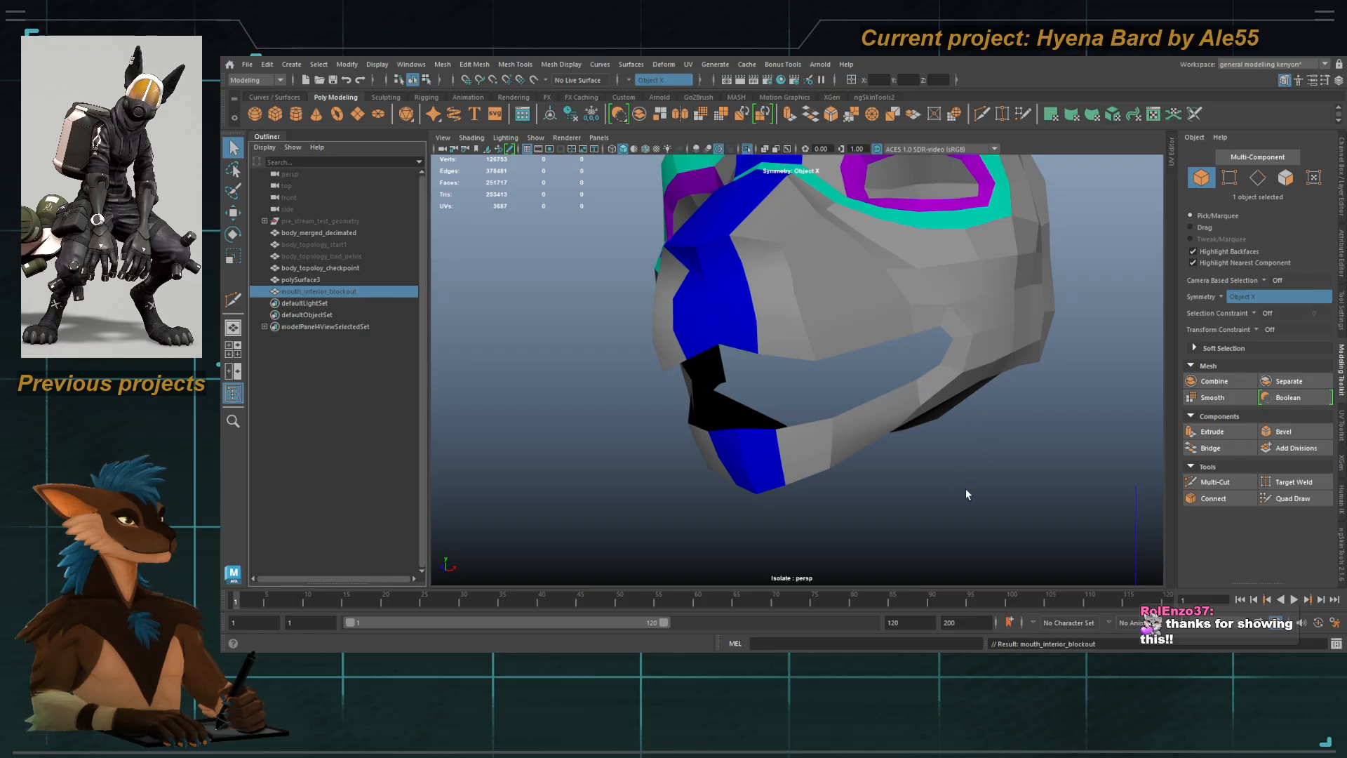
# Step: Select the head retopology mesh and bring the full character back into view
pyautogui.click(742, 344)
pyautogui.click(746, 150)
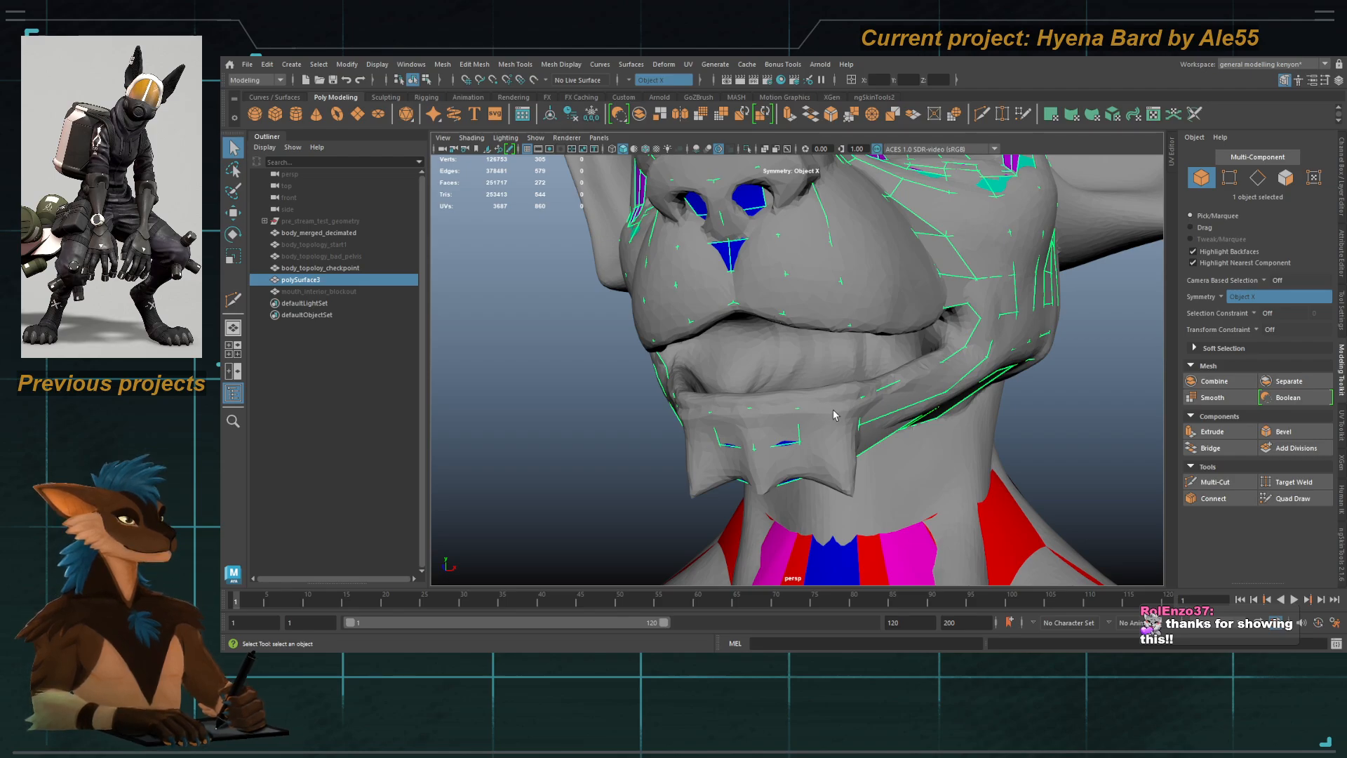
pyautogui.moveTo(811, 411)
pyautogui.keyDown('alt'); pyautogui.mouseDown()
pyautogui.moveTo(834, 414)
pyautogui.moveTo(826, 426)
pyautogui.mouseUp(); pyautogui.keyUp('alt')
pyautogui.click(809, 433)
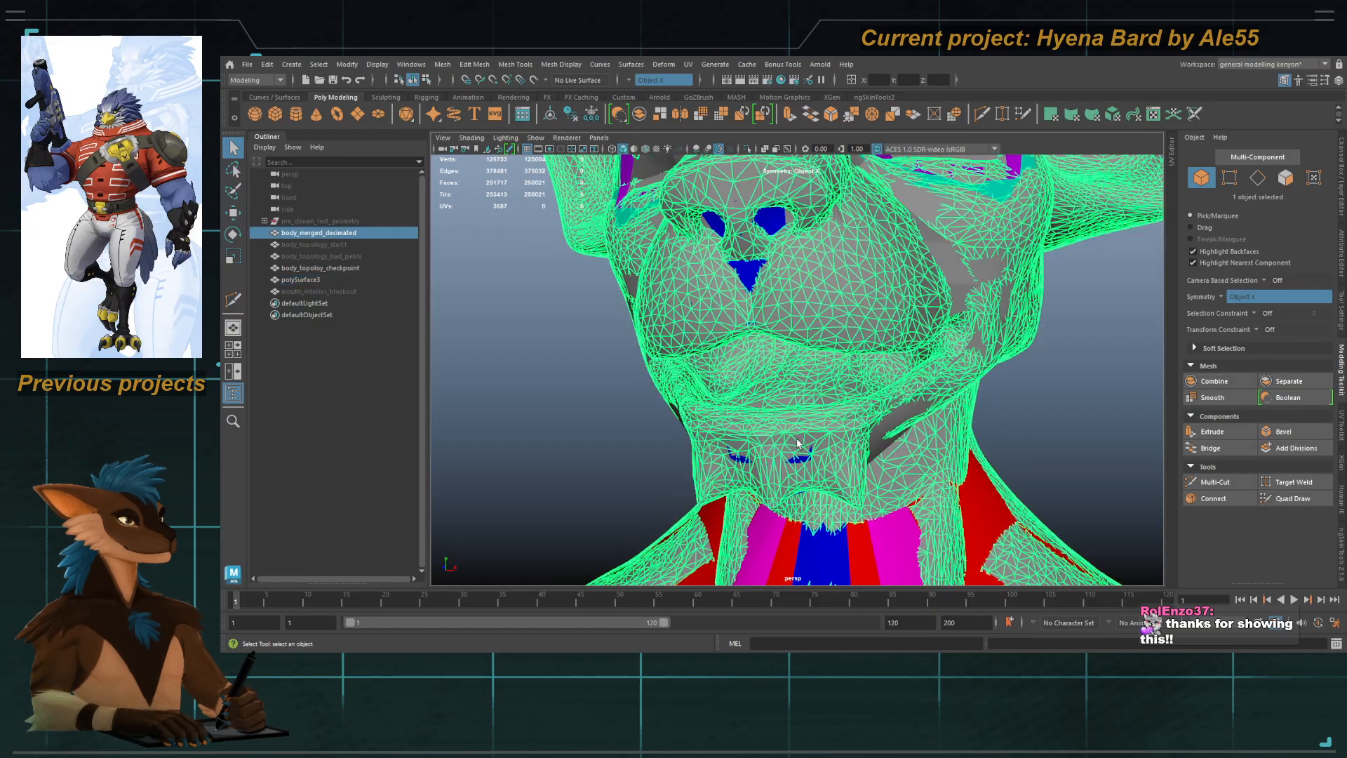
pyautogui.click(533, 79)
pyautogui.hotkey('ctrl', 'z')
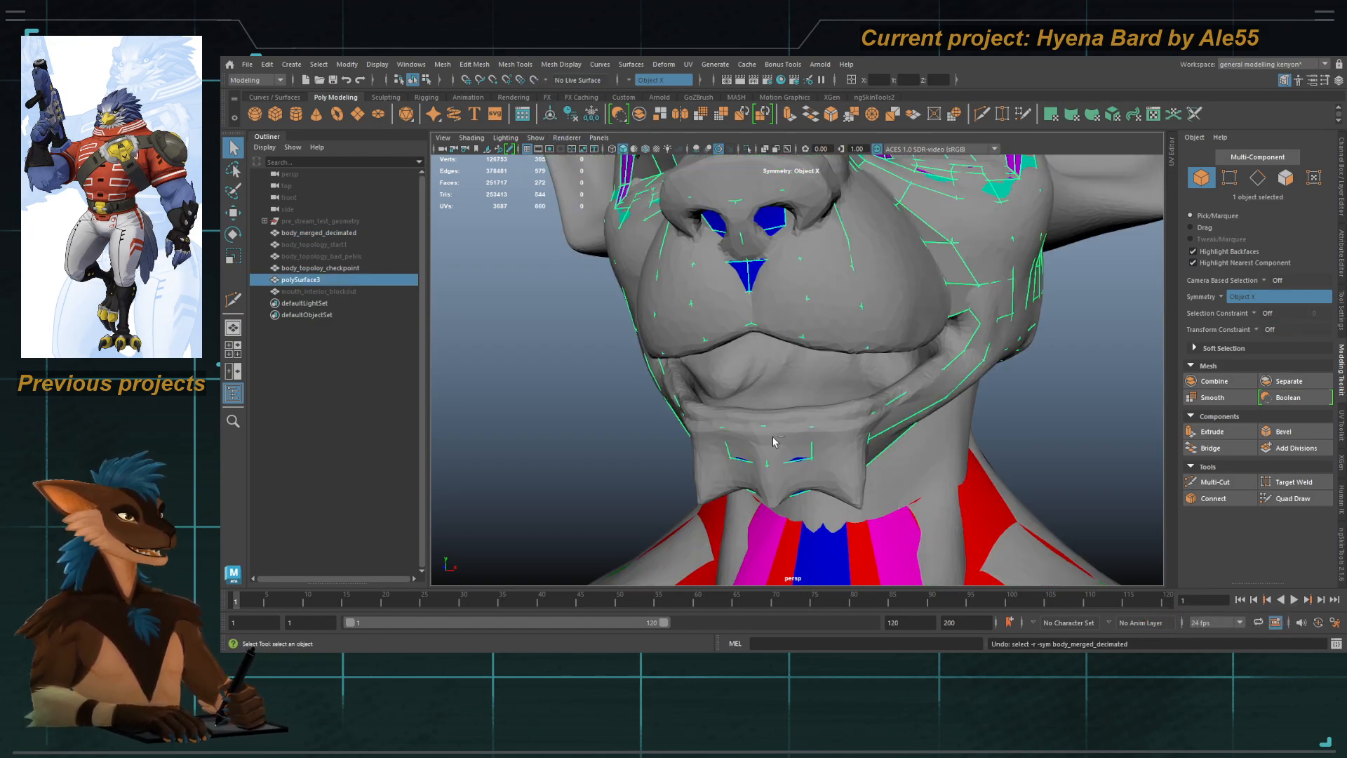
pyautogui.moveTo(774, 427); pyautogui.dragTo(776, 398, button='right')
pyautogui.hotkey('ctrl', 'z')
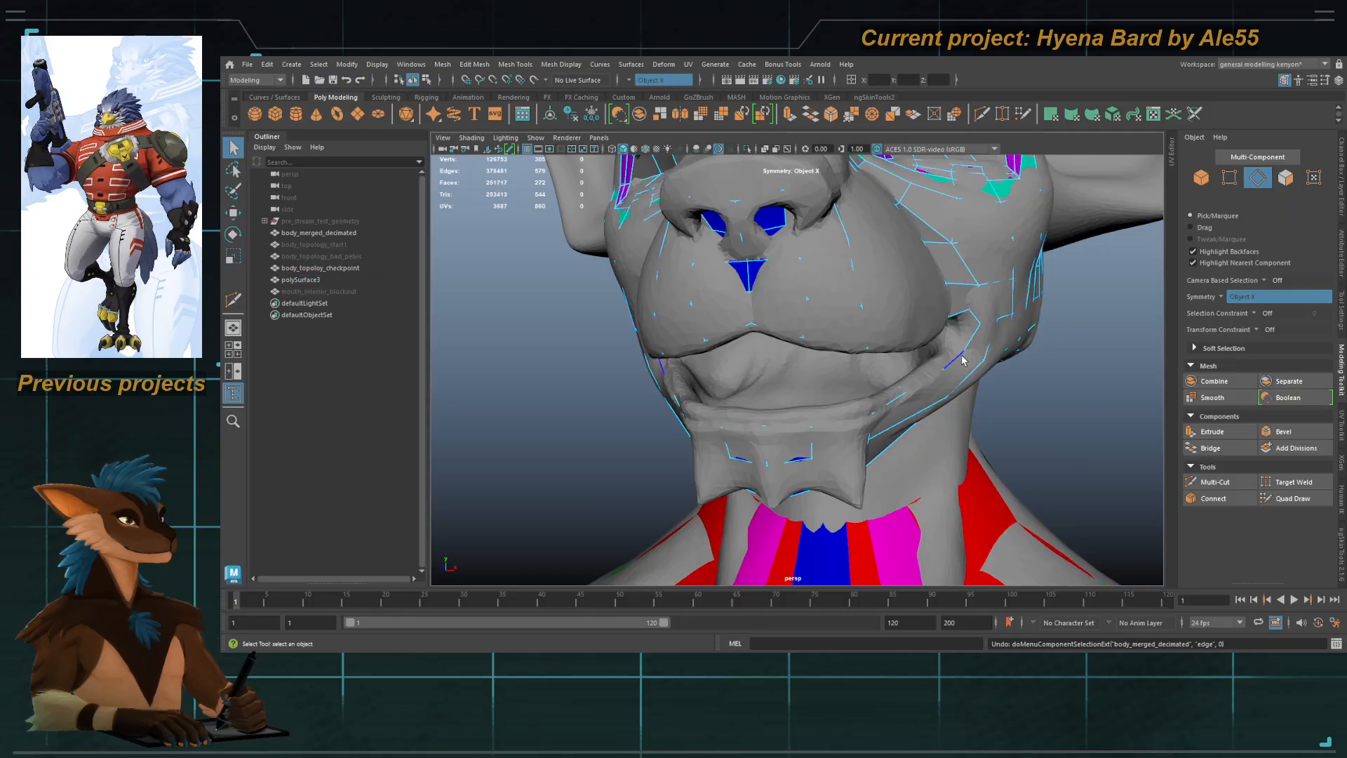
# Step: Make the body_merged_decimated sculpt the live surface and activate Quad Draw on the head retopology mesh
pyautogui.keyDown('alt'); pyautogui.moveTo(940, 385); pyautogui.dragTo(931, 359); pyautogui.keyUp('alt')
pyautogui.press('w')
pyautogui.press('q')
pyautogui.press('F8')
pyautogui.click(830, 415)
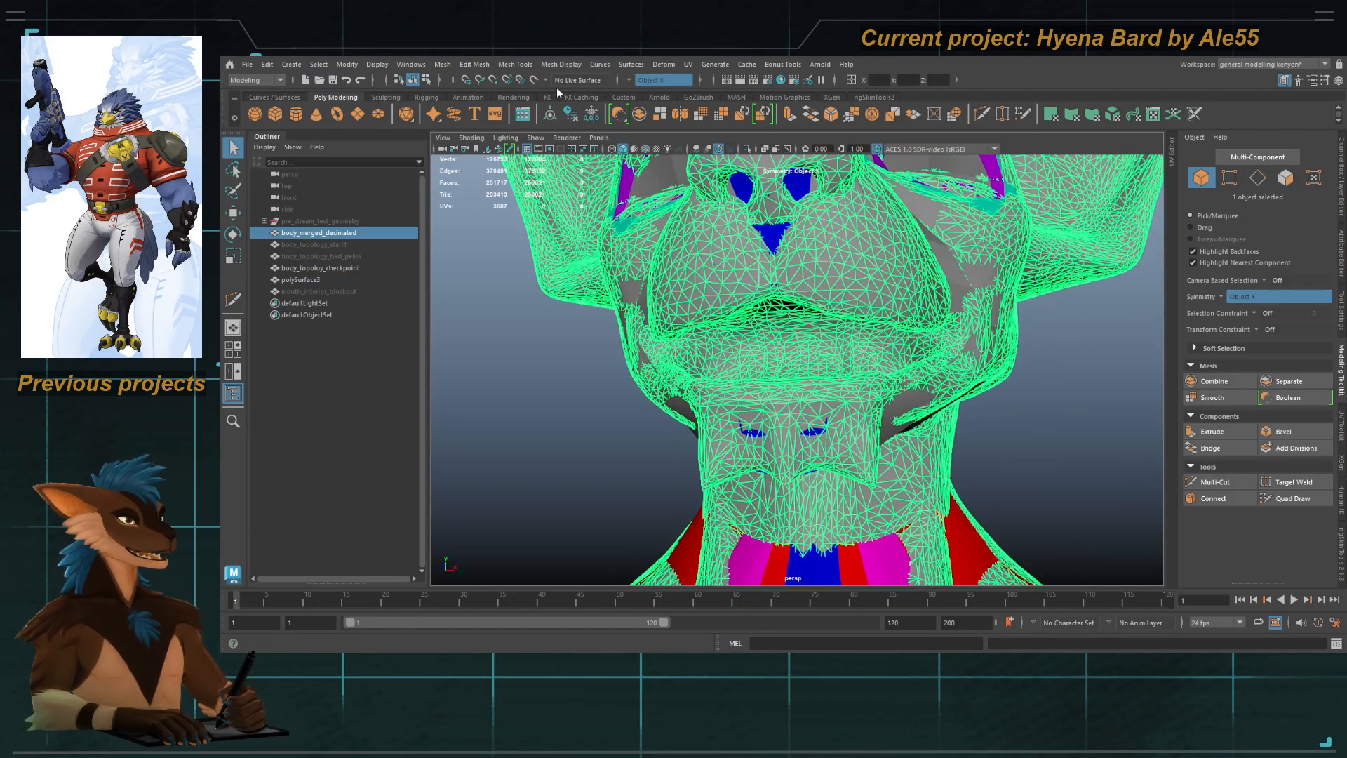
pyautogui.click(534, 80)
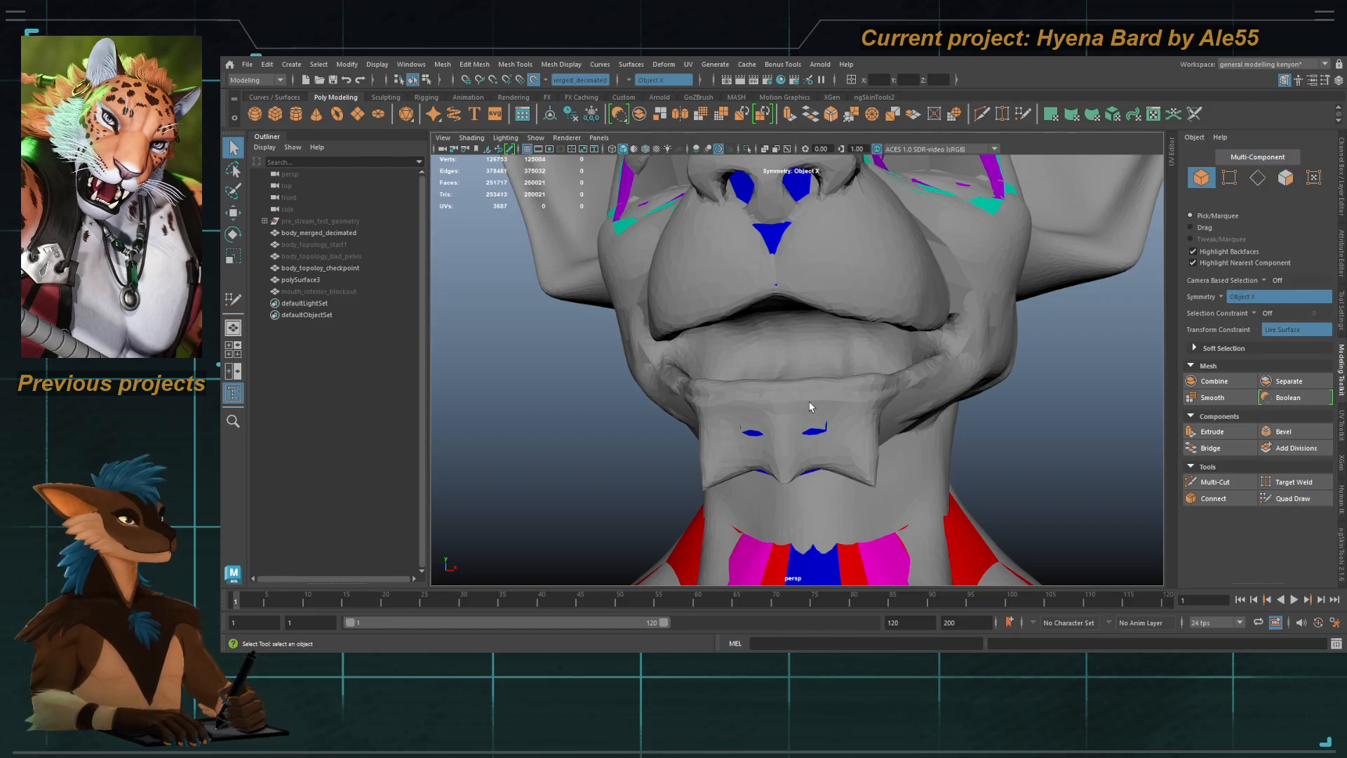
pyautogui.click(819, 433)
pyautogui.press('y')
pyautogui.moveTo(905, 391)
pyautogui.keyDown('alt'); pyautogui.mouseDown()
pyautogui.moveTo(881, 397)
pyautogui.moveTo(911, 400)
pyautogui.mouseUp(); pyautogui.keyUp('alt')
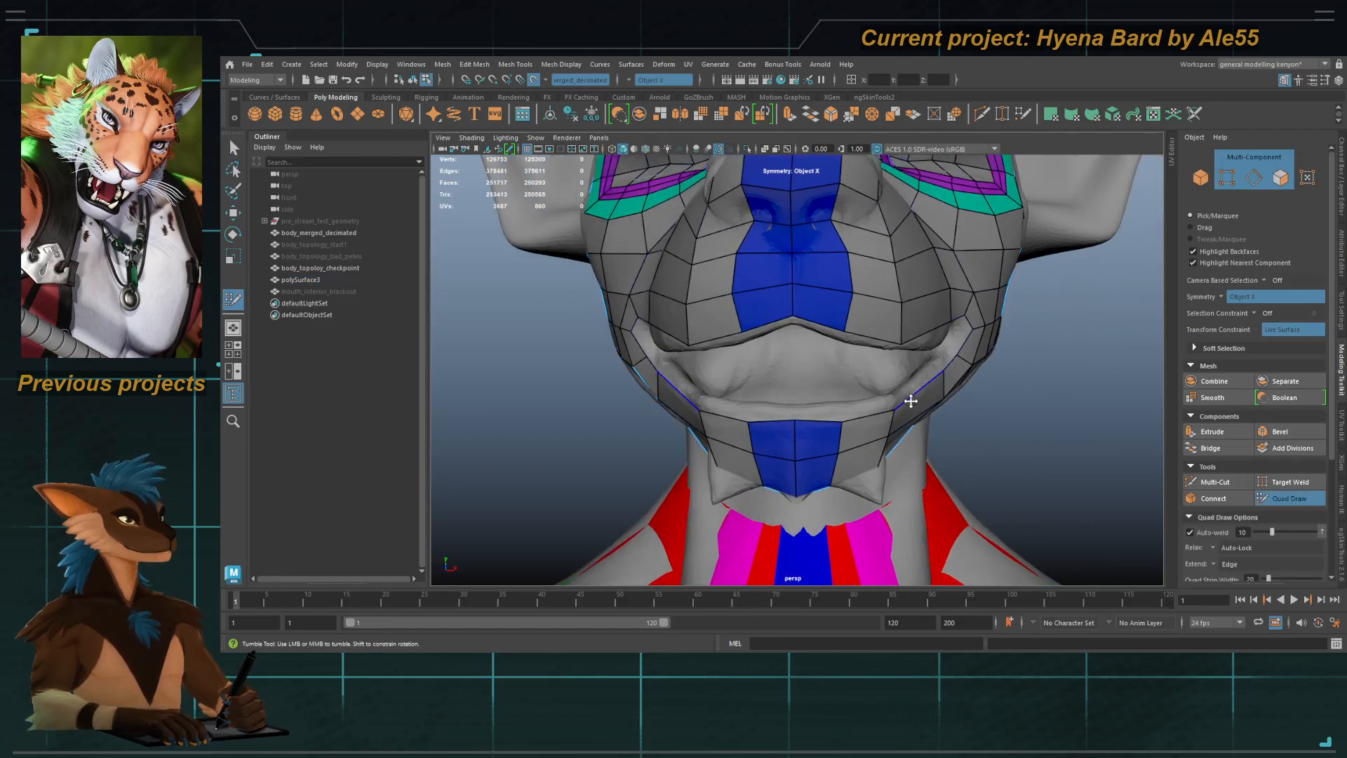
# Step: Extend the lower lip border inward with a row of quads running up to the mouth corners
pyautogui.keyDown('alt'); pyautogui.moveTo(816, 456); pyautogui.dragTo(803, 458); pyautogui.keyUp('alt')
pyautogui.keyDown('alt'); pyautogui.moveTo(803, 457); pyautogui.dragTo(779, 499, button='right'); pyautogui.keyUp('alt')
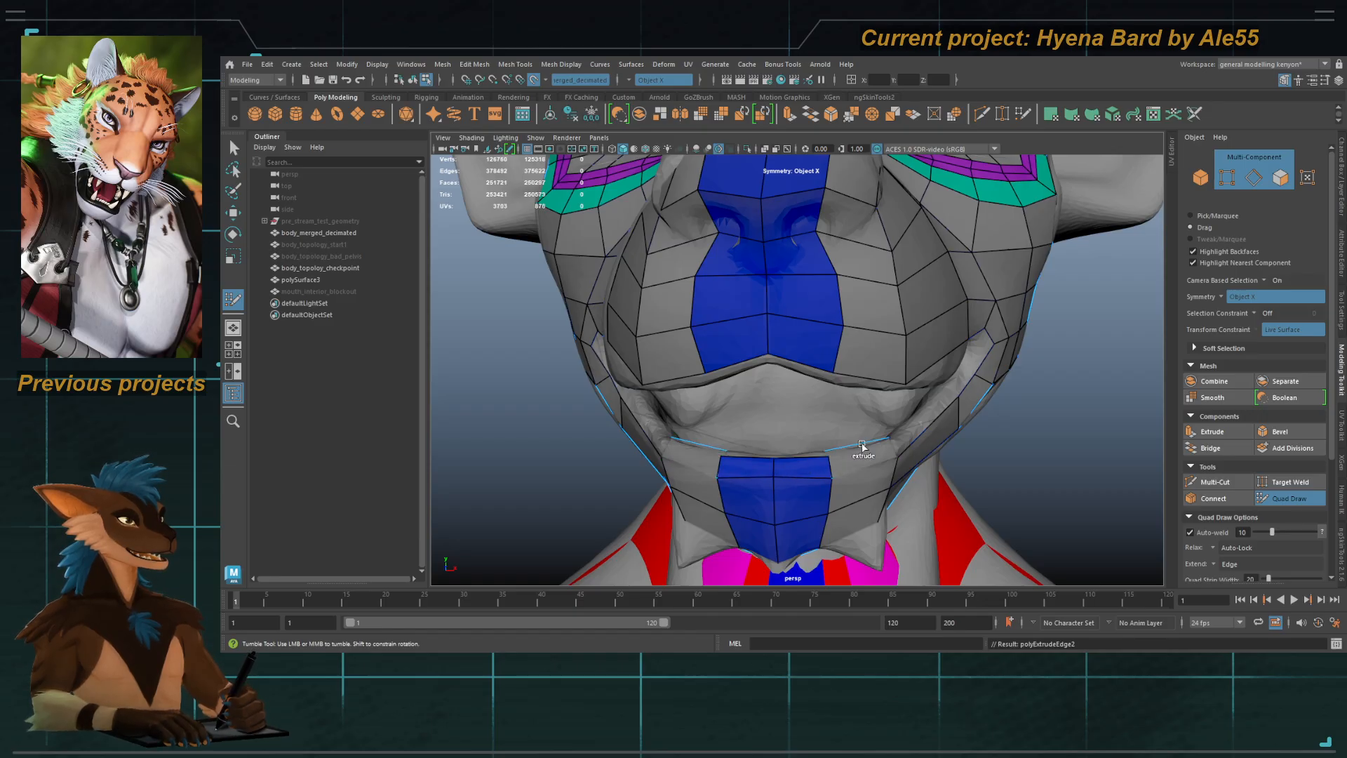
pyautogui.moveTo(862, 444); pyautogui.dragTo(868, 445)
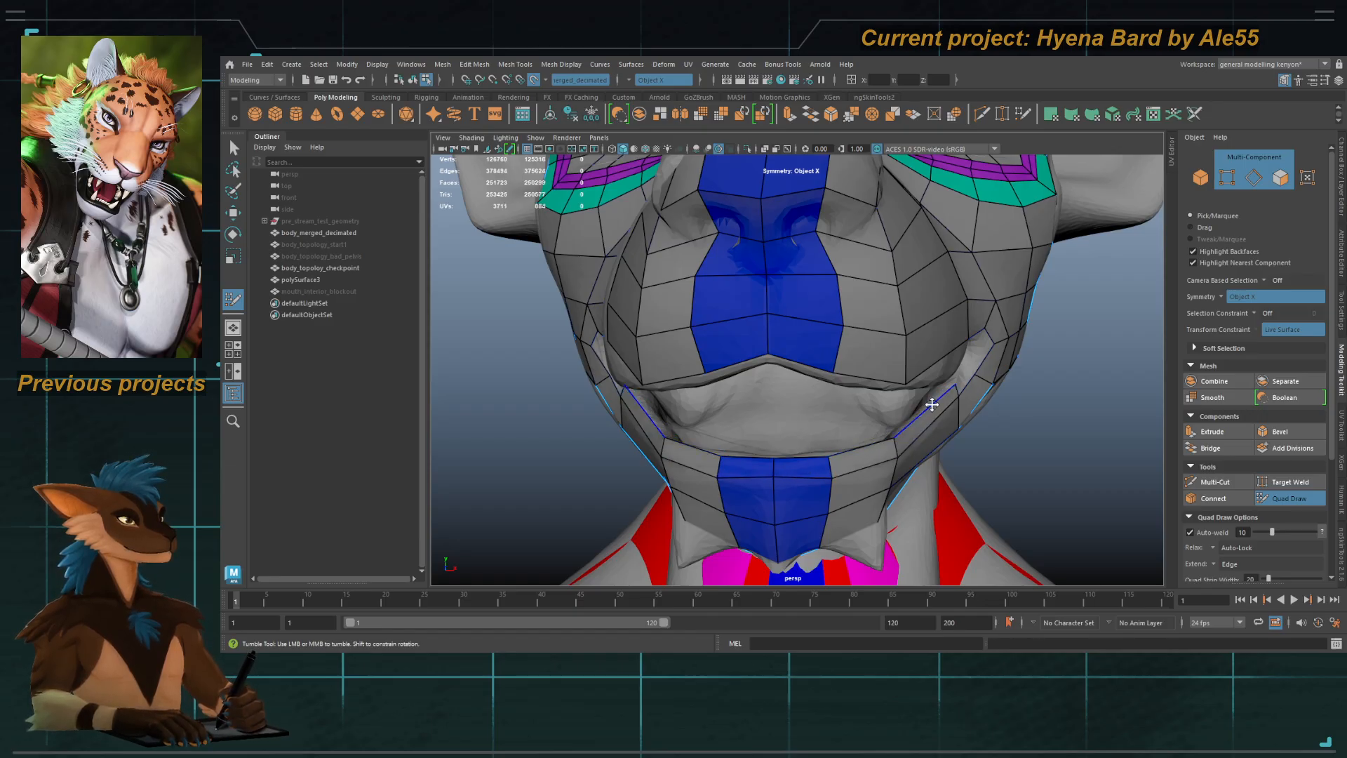
pyautogui.hotkey('ctrl', 'z')
pyautogui.keyDown('alt'); pyautogui.moveTo(931, 404); pyautogui.dragTo(891, 359, button='right'); pyautogui.keyUp('alt')
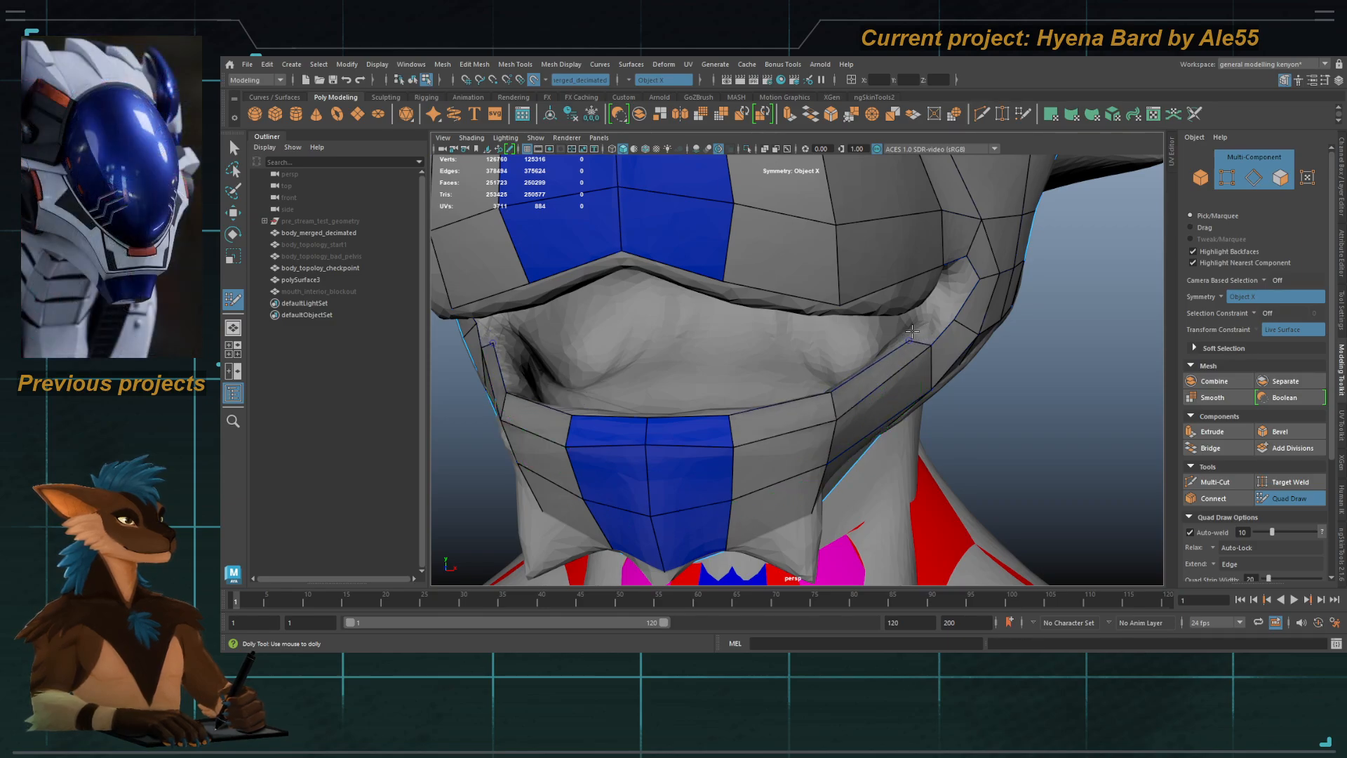
pyautogui.moveTo(923, 323)
pyautogui.keyDown('alt'); pyautogui.mouseDown()
pyautogui.moveTo(811, 242)
pyautogui.moveTo(816, 303)
pyautogui.mouseUp(); pyautogui.keyUp('alt')
pyautogui.click(934, 306)
pyautogui.keyDown('shift'); pyautogui.click(946, 308); pyautogui.keyUp('shift')
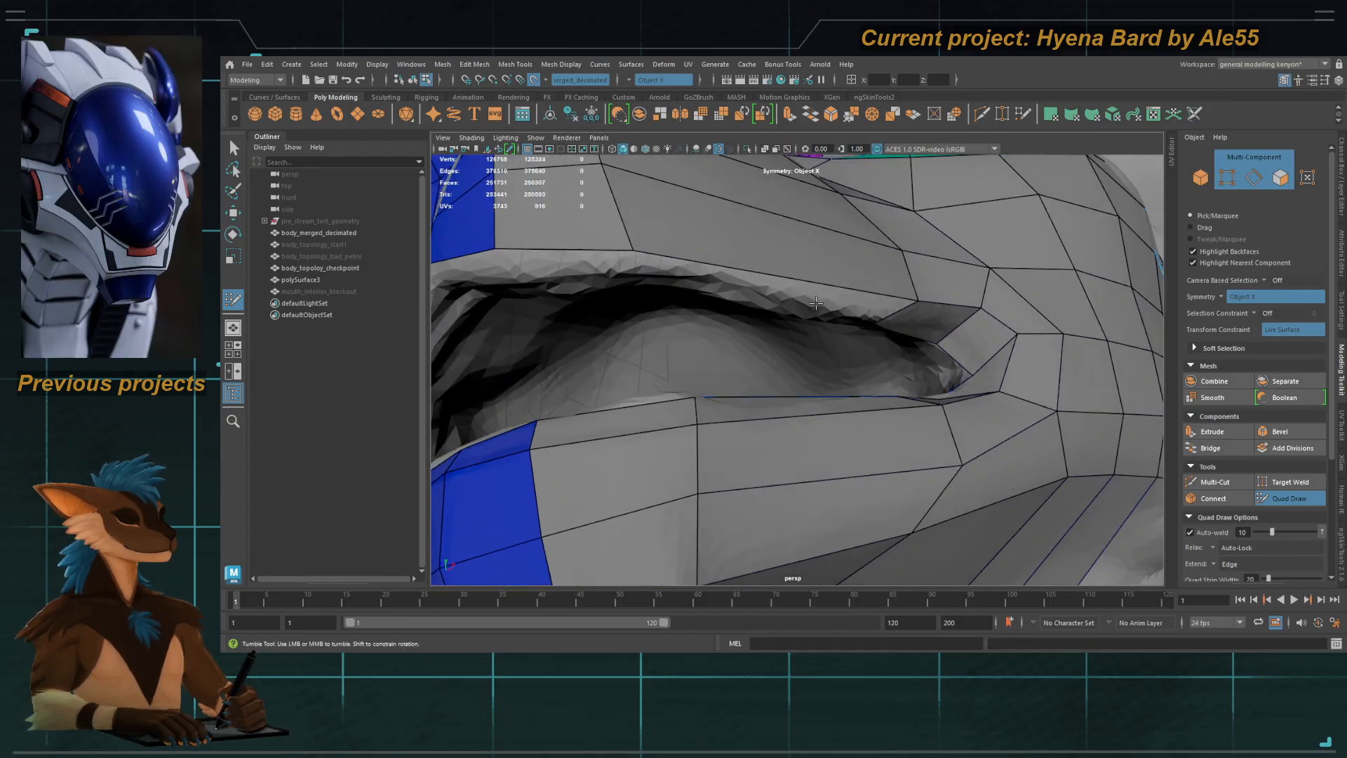
# Step: Fill in quads along the underside of the upper lip from the mouth corner to the front centre
pyautogui.click(627, 288)
pyautogui.keyDown('shift'); pyautogui.click(747, 283); pyautogui.keyUp('shift')
pyautogui.hotkey('ctrl', 'z')
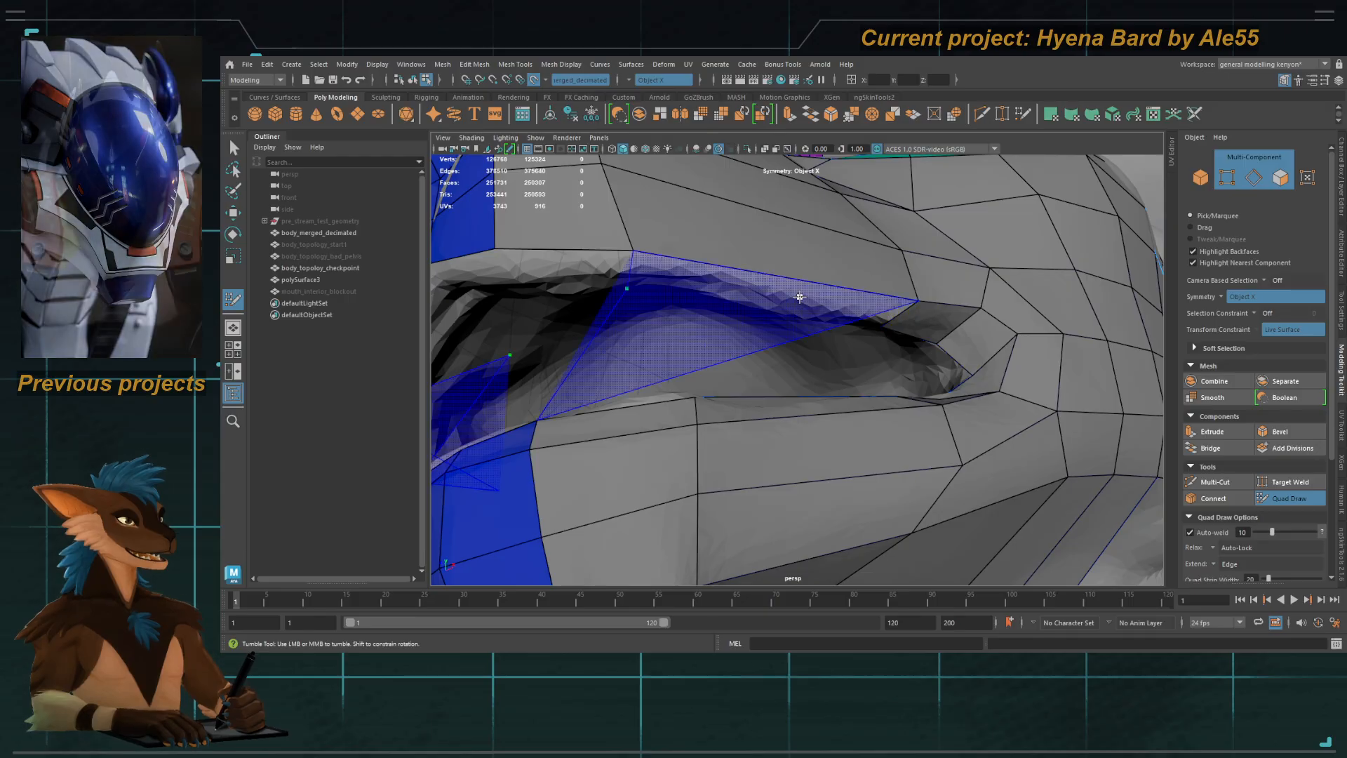
pyautogui.keyDown('alt'); pyautogui.moveTo(629, 286); pyautogui.dragTo(622, 322); pyautogui.keyUp('alt')
pyautogui.keyDown('alt'); pyautogui.moveTo(622, 322); pyautogui.dragTo(638, 353, button='middle'); pyautogui.keyUp('alt')
pyautogui.moveTo(639, 343); pyautogui.dragTo(627, 297)
pyautogui.keyDown('shift'); pyautogui.click(761, 296); pyautogui.keyUp('shift')
pyautogui.keyDown('alt'); pyautogui.moveTo(625, 295); pyautogui.dragTo(696, 256, button='middle'); pyautogui.keyUp('alt')
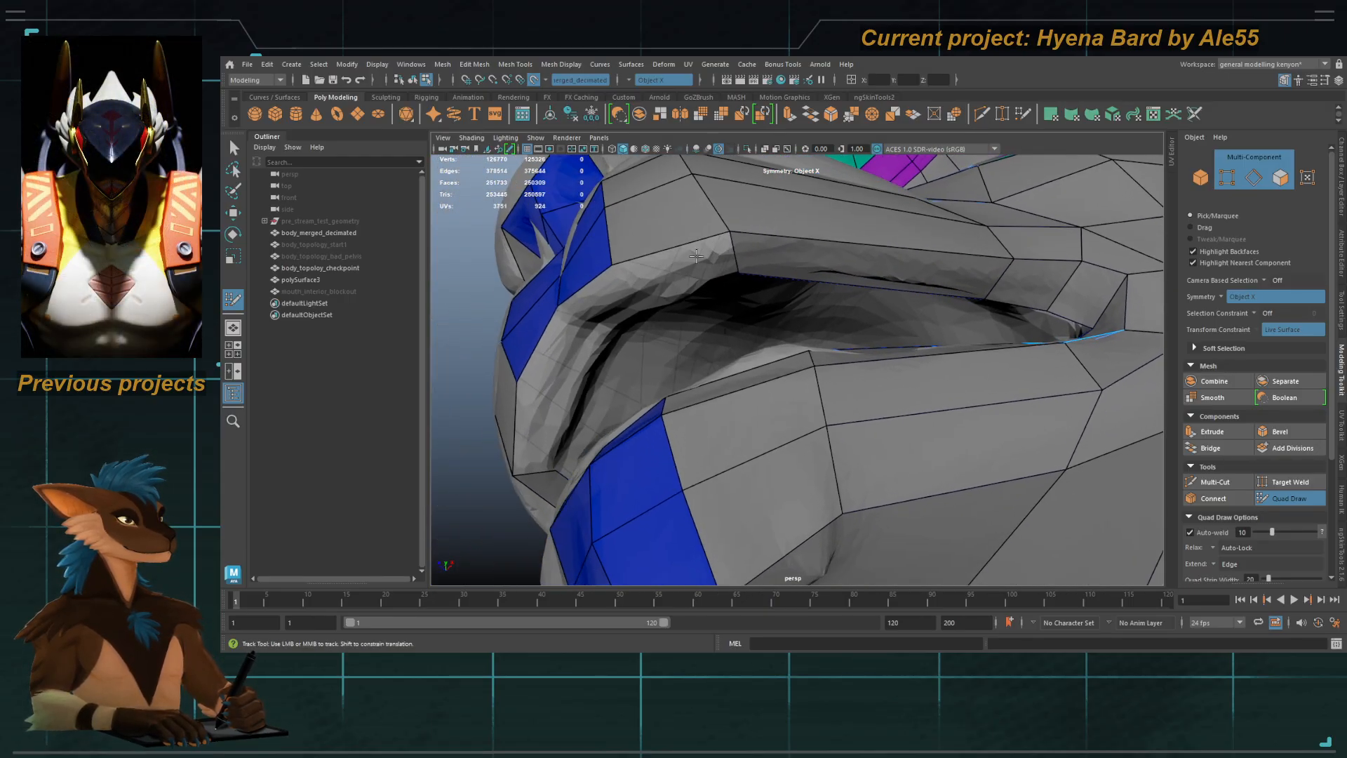
pyautogui.keyDown('alt'); pyautogui.moveTo(653, 291); pyautogui.dragTo(668, 282); pyautogui.keyUp('alt')
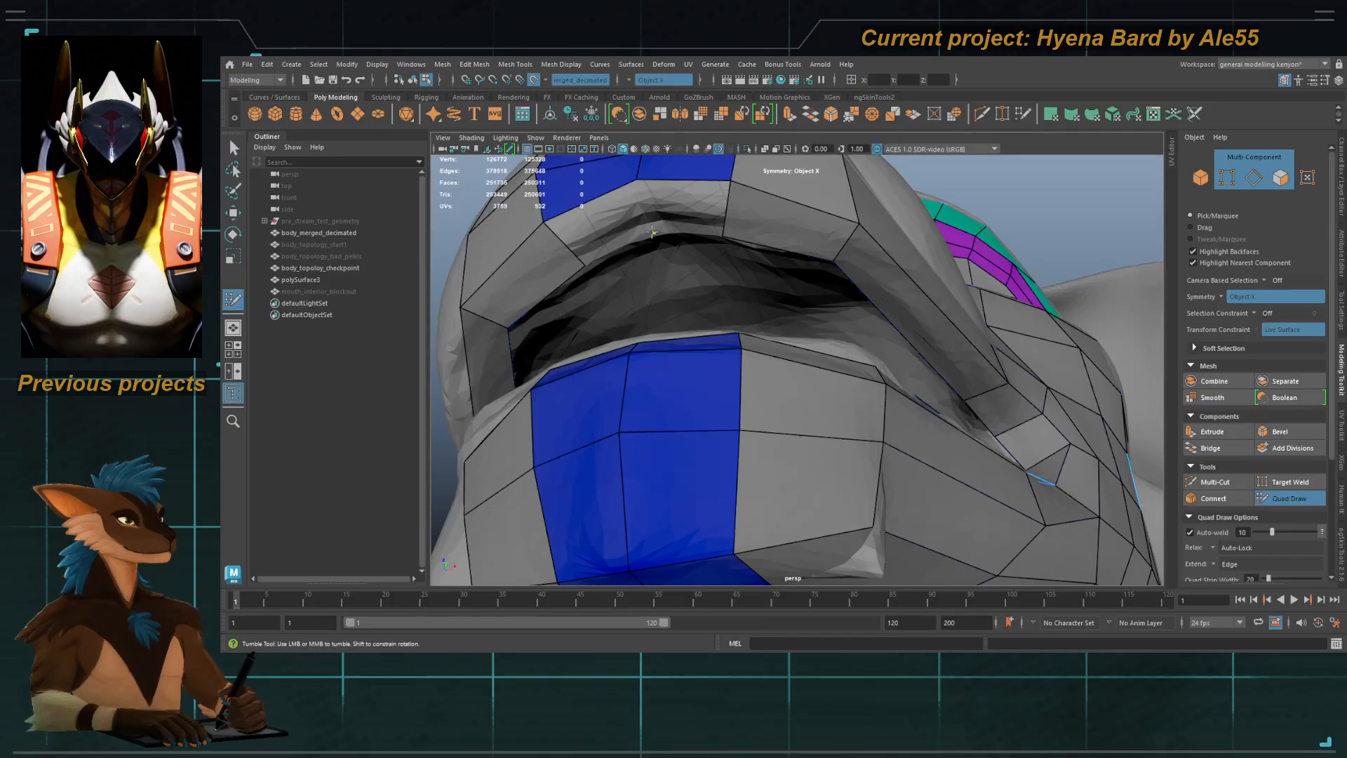
pyautogui.click(652, 232)
pyautogui.keyDown('shift'); pyautogui.click(685, 205); pyautogui.keyUp('shift')
# Step: Build a strip of quads across the mouth interior, connecting the two mouth corners above the lower lip
pyautogui.keyDown('alt'); pyautogui.moveTo(705, 277); pyautogui.dragTo(676, 253, button='right'); pyautogui.keyUp('alt')
pyautogui.moveTo(676, 254)
pyautogui.keyDown('alt'); pyautogui.mouseDown()
pyautogui.moveTo(694, 283)
pyautogui.moveTo(667, 290)
pyautogui.moveTo(649, 273)
pyautogui.mouseUp(); pyautogui.keyUp('alt')
pyautogui.keyDown('alt'); pyautogui.moveTo(649, 273); pyautogui.dragTo(710, 290, button='right'); pyautogui.keyUp('alt')
pyautogui.keyDown('alt'); pyautogui.moveTo(710, 289); pyautogui.dragTo(737, 284); pyautogui.keyUp('alt')
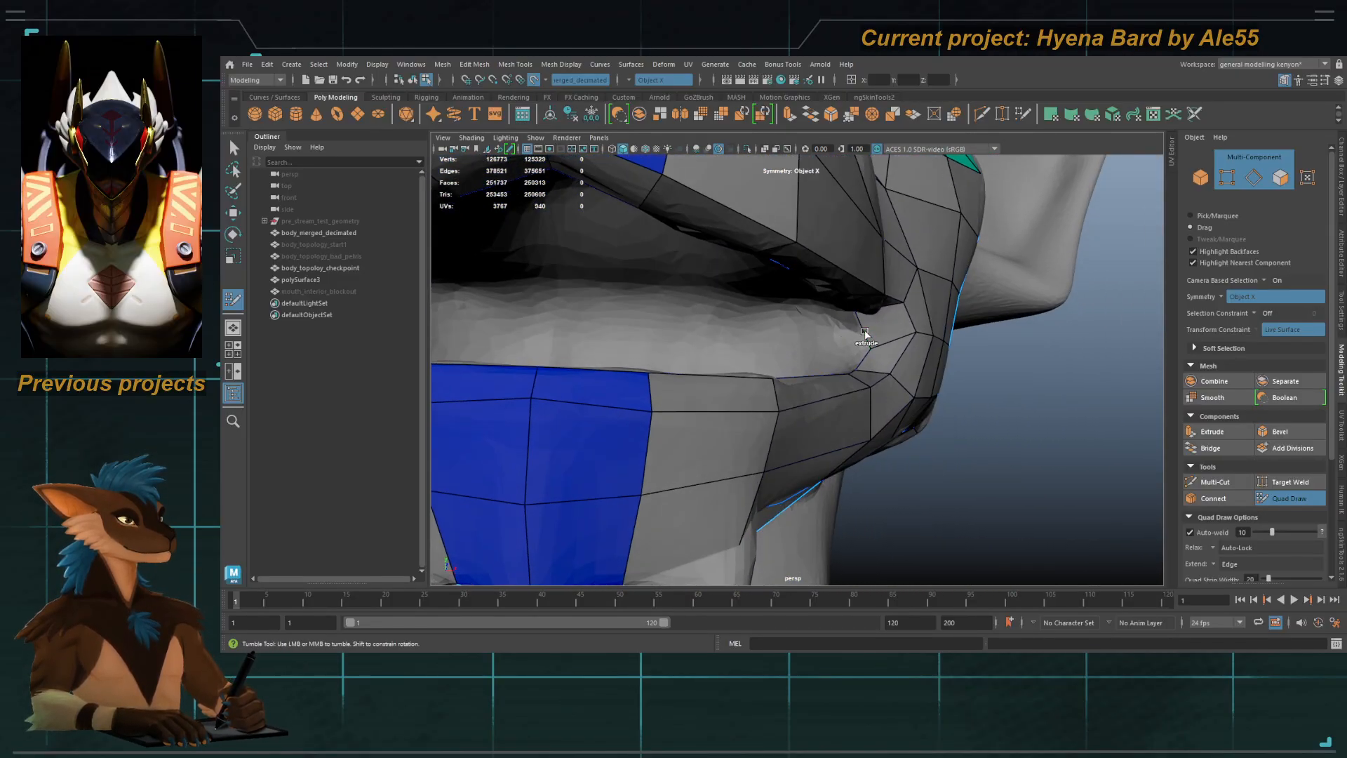
pyautogui.keyDown('alt'); pyautogui.moveTo(636, 334); pyautogui.dragTo(616, 309); pyautogui.keyUp('alt')
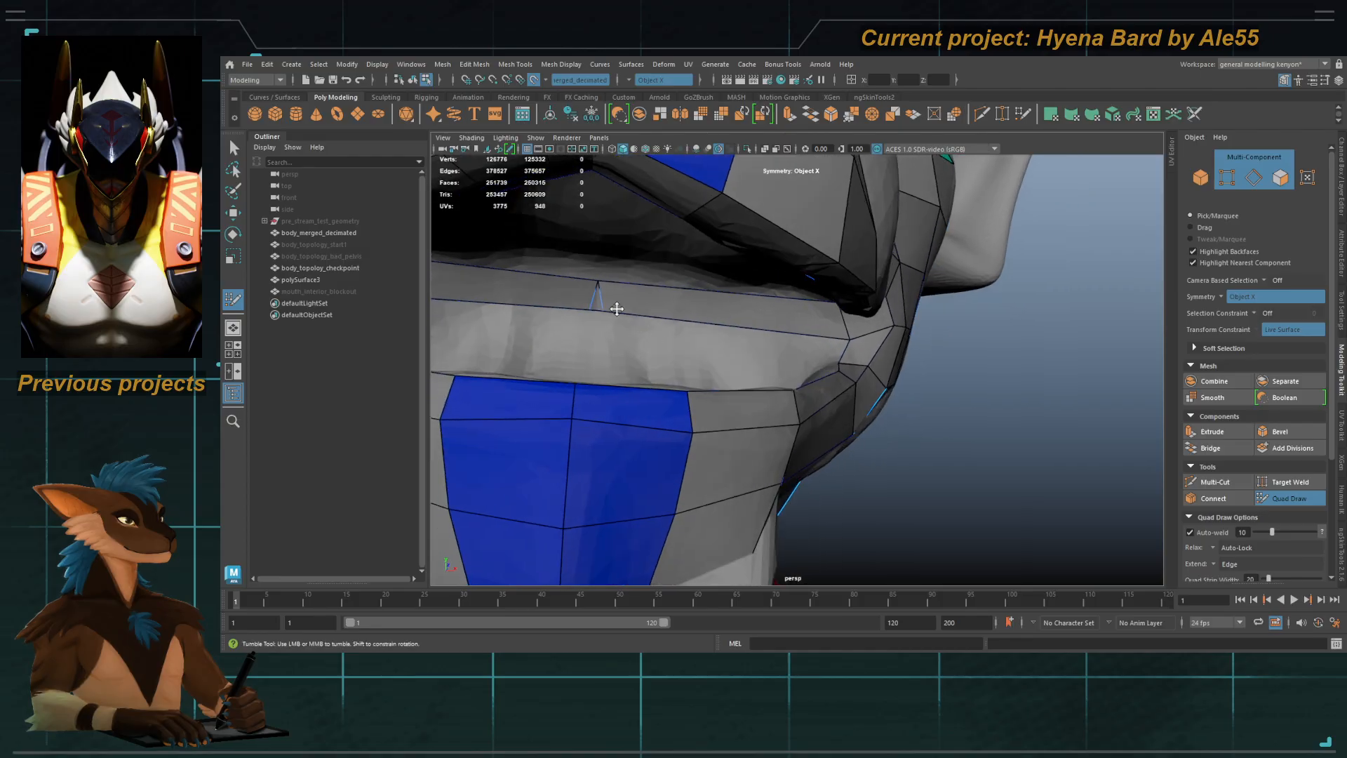
pyautogui.hotkey('ctrl', 'z')
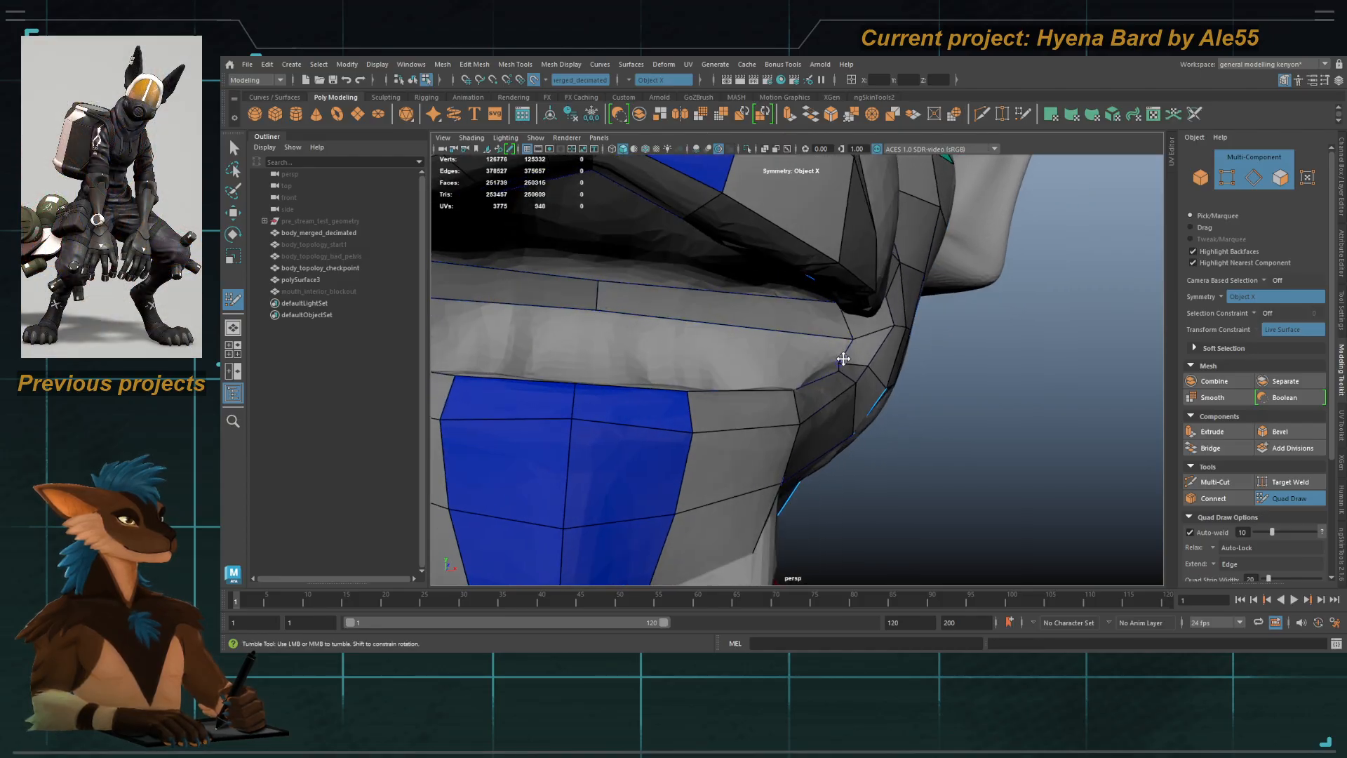
pyautogui.keyDown('alt'); pyautogui.moveTo(843, 359); pyautogui.dragTo(840, 365); pyautogui.keyUp('alt')
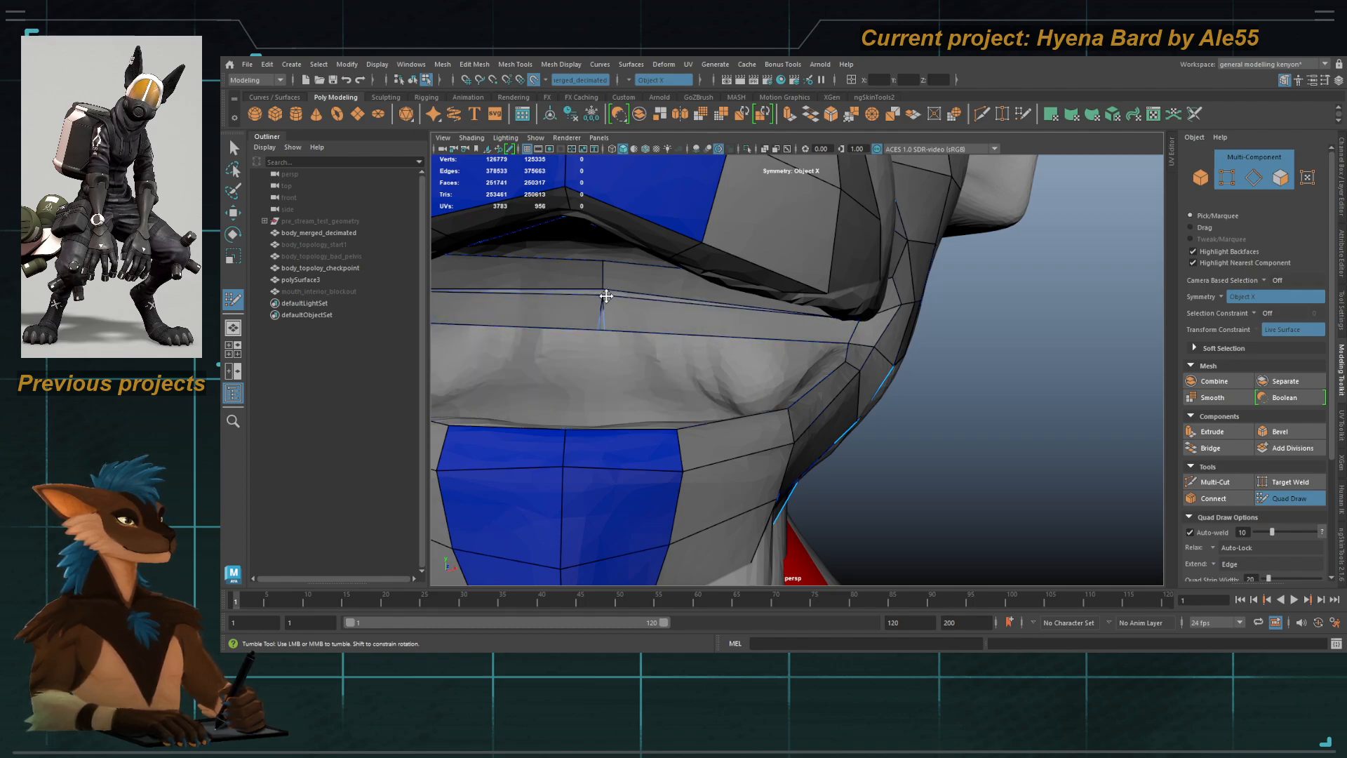
# Step: Extrude the upper lip's centre edges down to the inner mouth strip and insert edge loops across the strip
pyautogui.keyDown('alt'); pyautogui.moveTo(606, 328); pyautogui.dragTo(691, 335); pyautogui.keyUp('alt')
pyautogui.keyDown('alt'); pyautogui.moveTo(691, 335); pyautogui.dragTo(720, 319, button='middle'); pyautogui.keyUp('alt')
pyautogui.moveTo(720, 319)
pyautogui.keyDown('alt'); pyautogui.mouseDown()
pyautogui.moveTo(705, 294)
pyautogui.moveTo(716, 256)
pyautogui.mouseUp(); pyautogui.keyUp('alt')
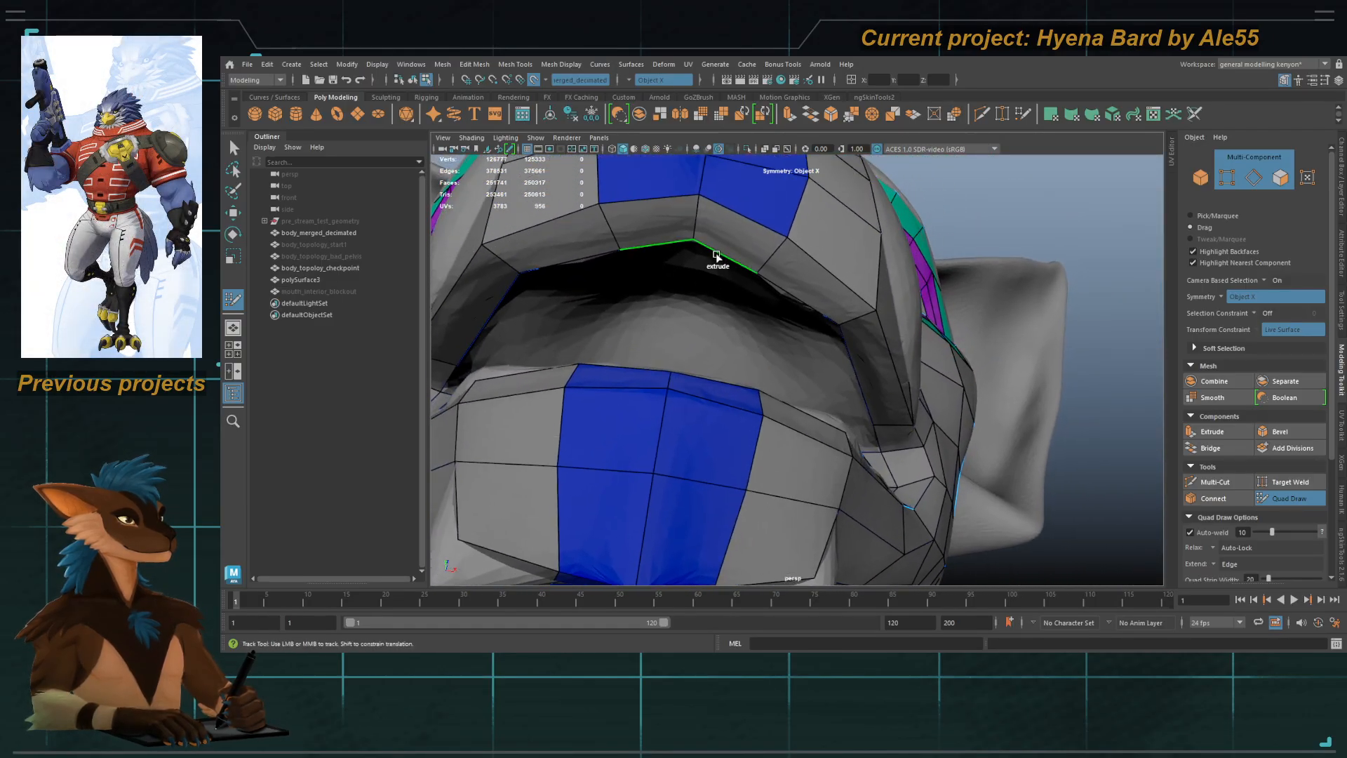
pyautogui.keyDown('alt'); pyautogui.moveTo(695, 325); pyautogui.dragTo(714, 394); pyautogui.keyUp('alt')
pyautogui.keyDown('ctrl'); pyautogui.click(740, 385); pyautogui.keyUp('ctrl')
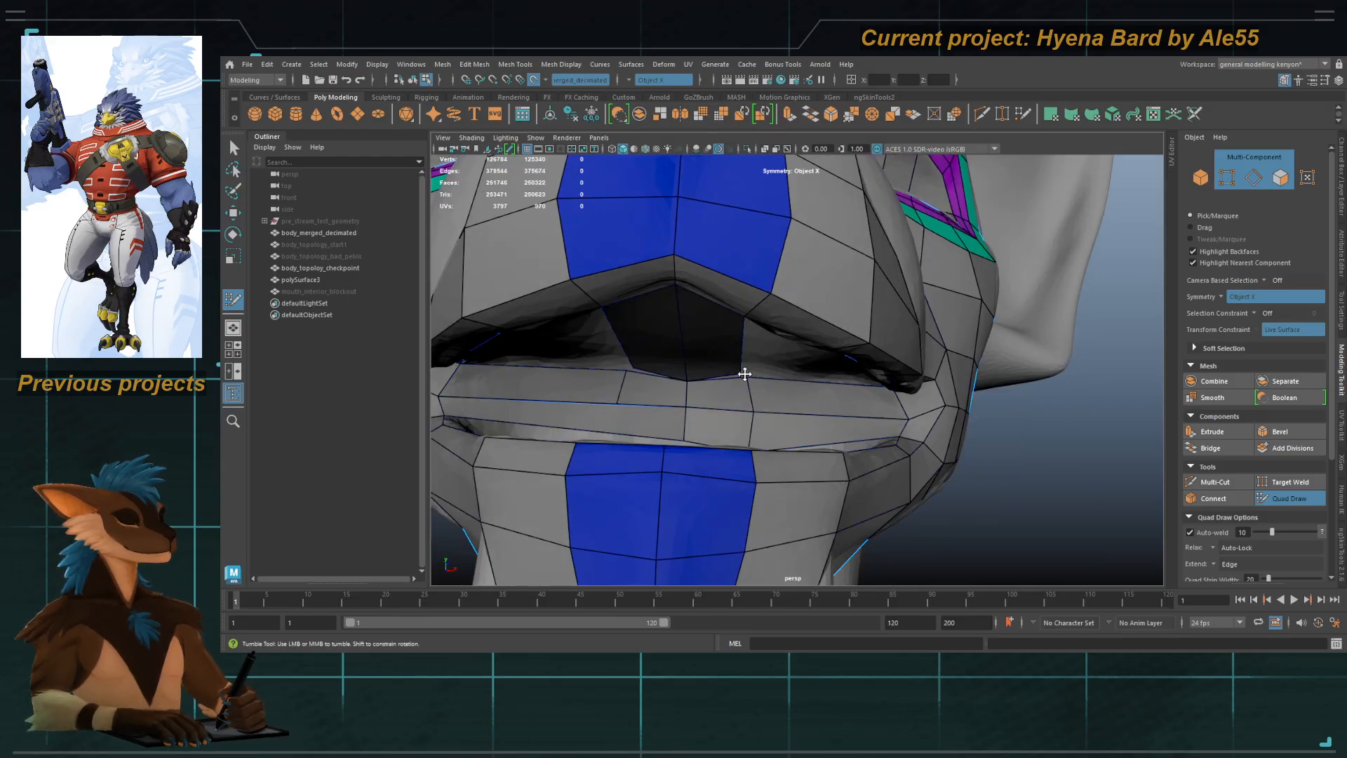
# Step: Extrude the lower lip's centre edges up to the inner mouth strip, forming two quads in front of the mouth cavity
pyautogui.keyDown('alt'); pyautogui.moveTo(727, 383); pyautogui.dragTo(716, 429); pyautogui.keyUp('alt')
pyautogui.keyDown('alt'); pyautogui.moveTo(717, 430); pyautogui.dragTo(714, 414, button='middle'); pyautogui.keyUp('alt')
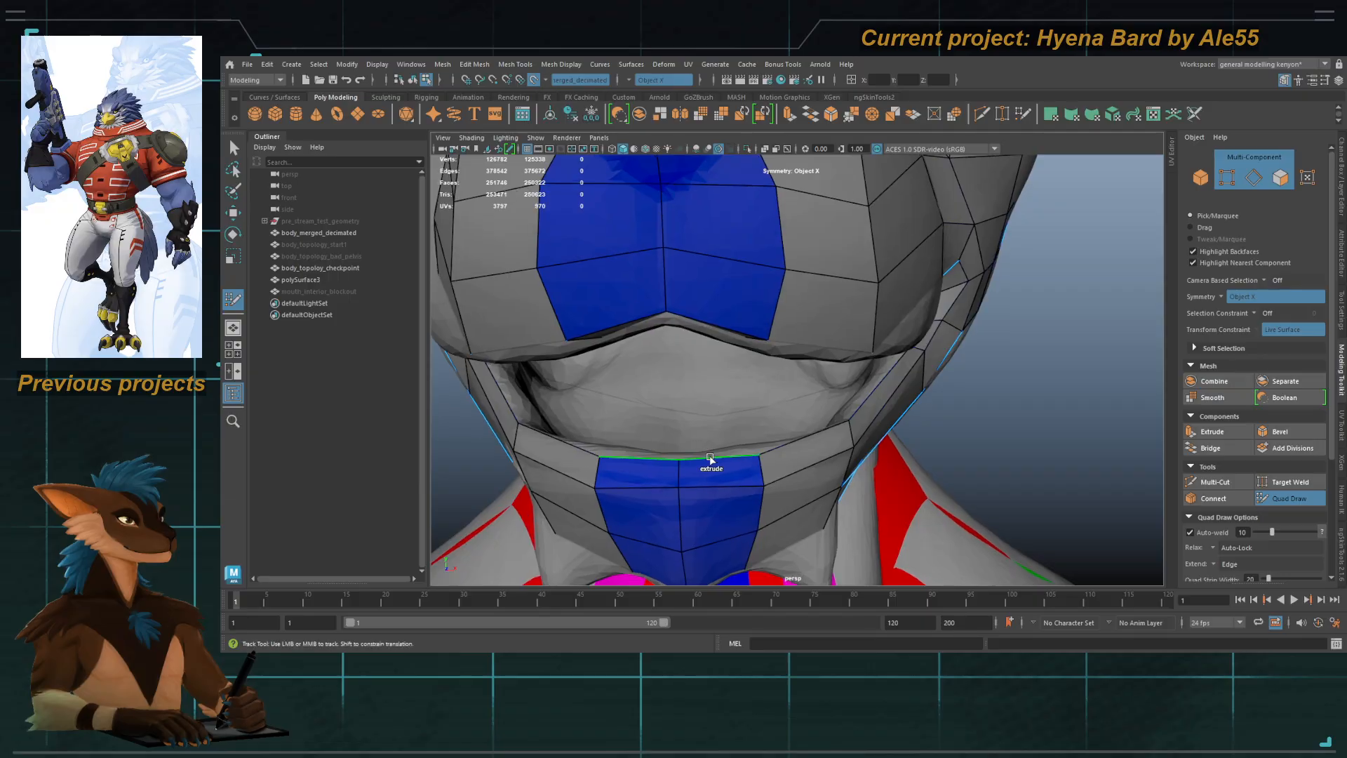
pyautogui.moveTo(713, 457); pyautogui.dragTo(633, 360)
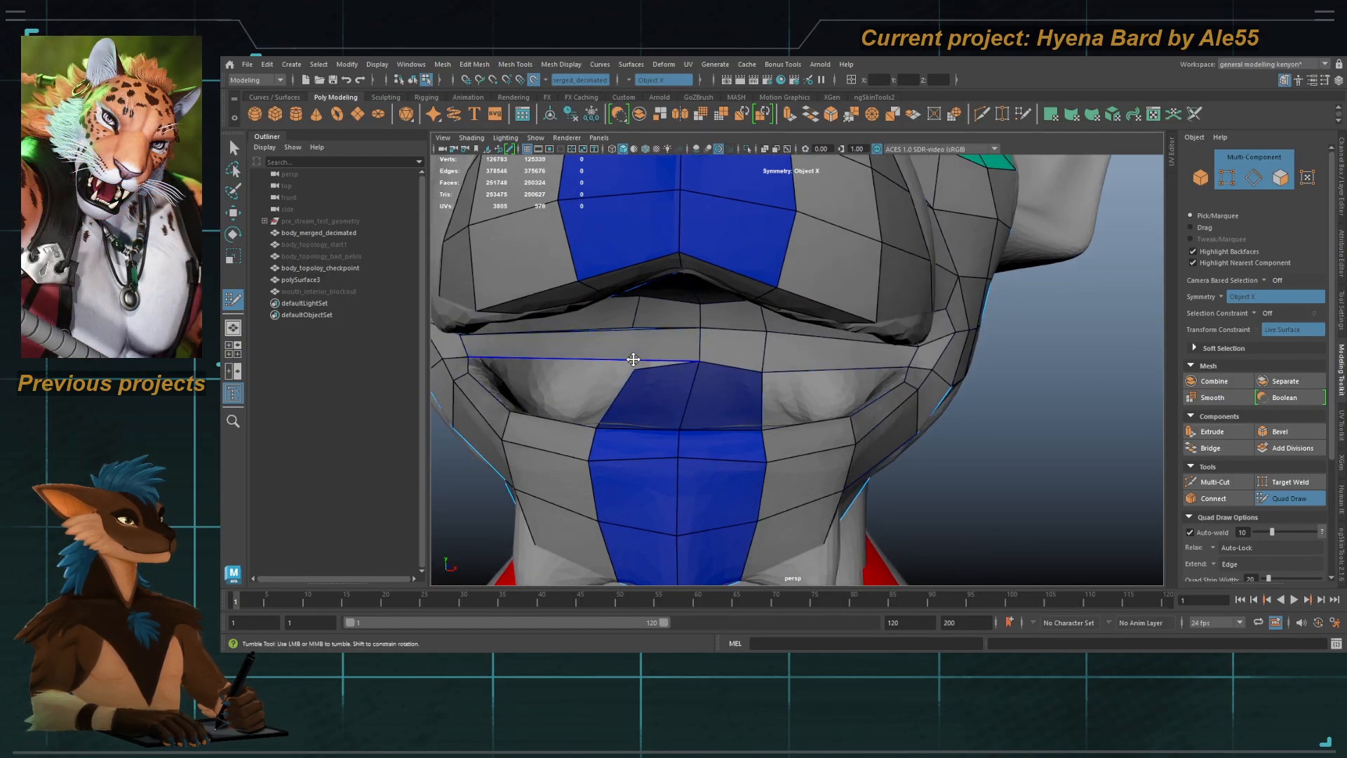
# Step: Mirror the head retopology mesh across its centre line and merge all of its vertices
pyautogui.press('q')
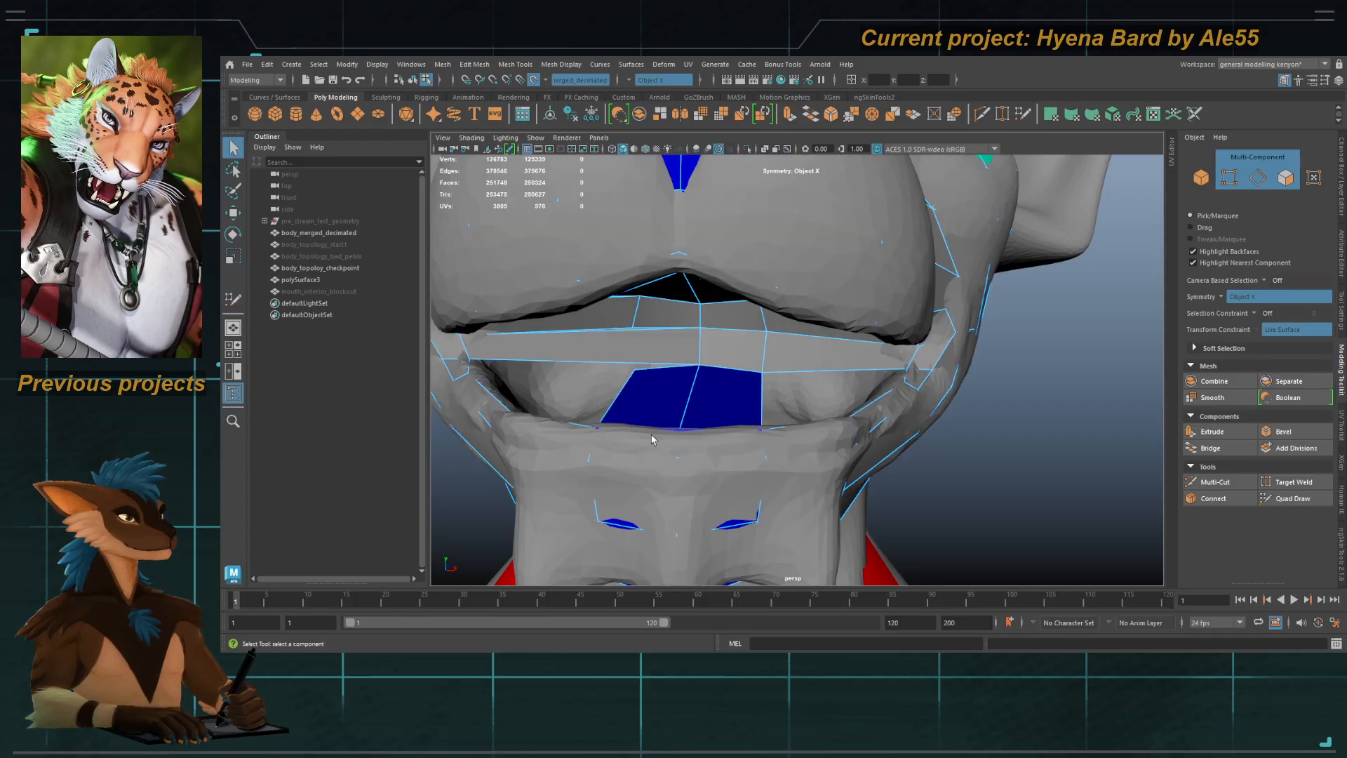
pyautogui.moveTo(652, 439); pyautogui.dragTo(737, 378, button='right')
pyautogui.keyDown('alt'); pyautogui.moveTo(740, 376); pyautogui.dragTo(764, 368); pyautogui.keyUp('alt')
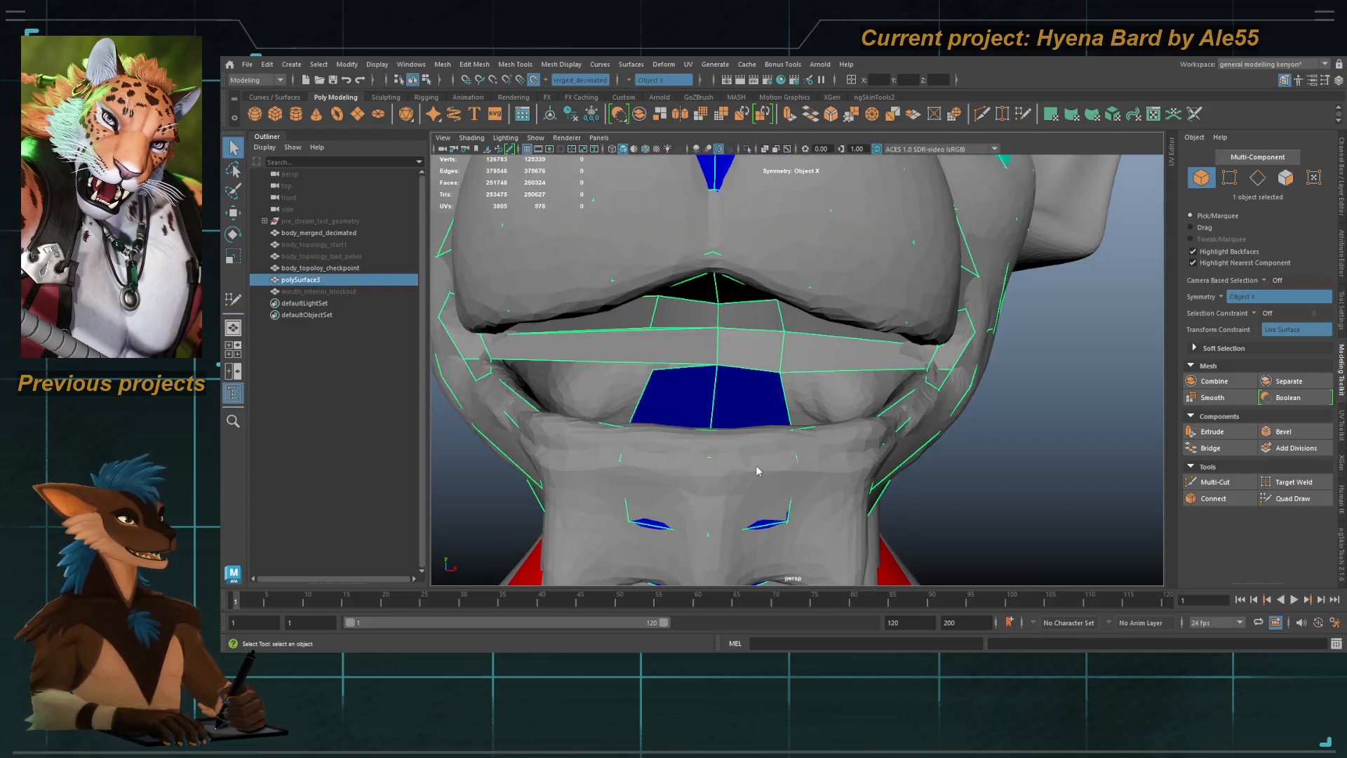
pyautogui.keyDown('shift'); pyautogui.moveTo(748, 447); pyautogui.dragTo(704, 369, button='right'); pyautogui.keyUp('shift')
pyautogui.press('q')
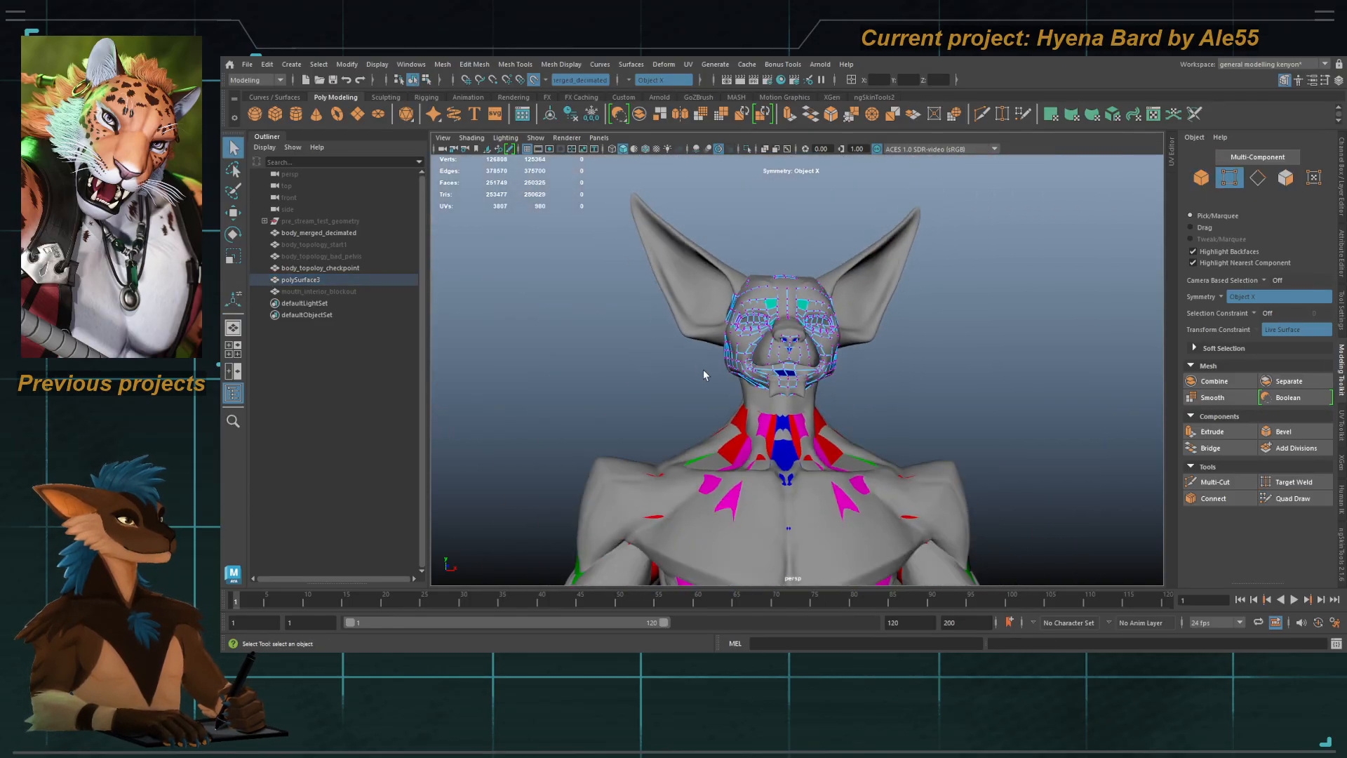
pyautogui.press('f')
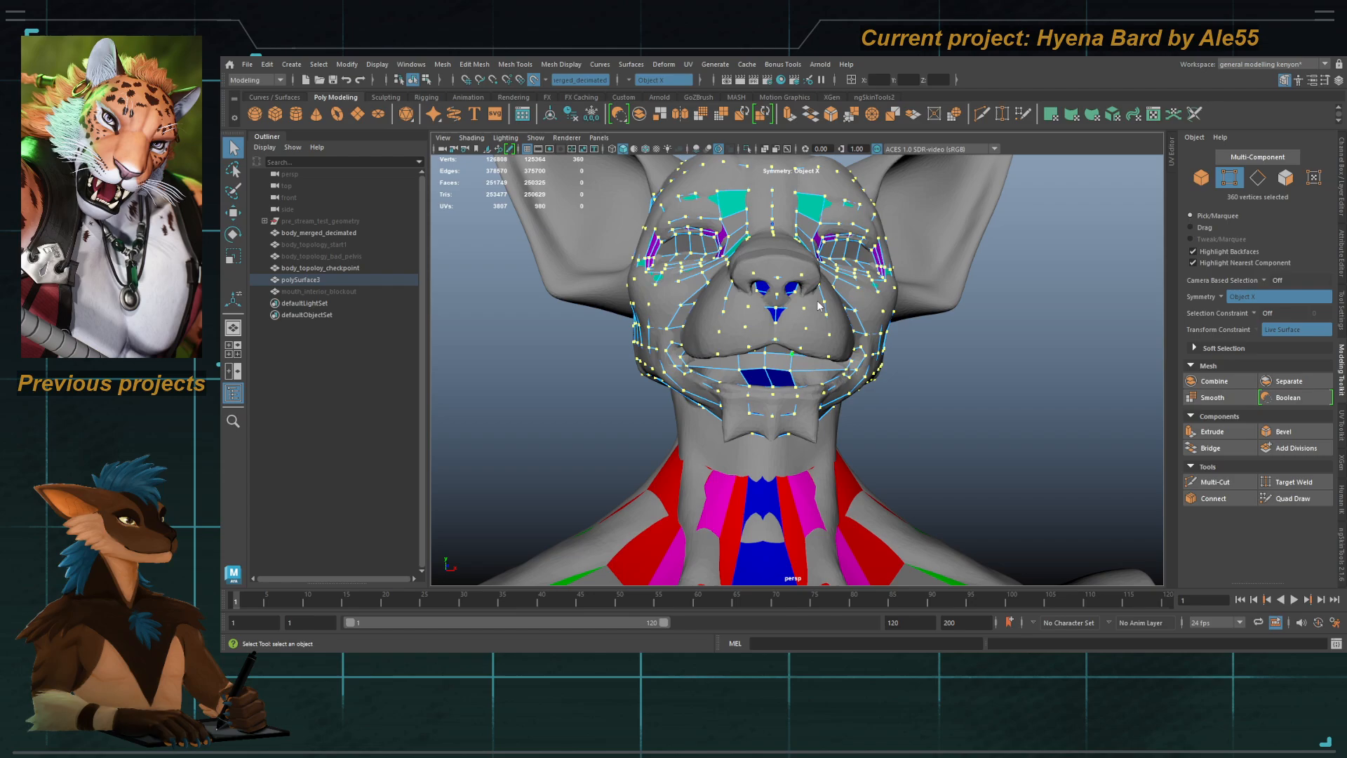
pyautogui.keyDown('shift'); pyautogui.moveTo(817, 302); pyautogui.dragTo(820, 246, button='right'); pyautogui.keyUp('shift')
pyautogui.moveTo(761, 400); pyautogui.dragTo(889, 401, button='right')
# Step: Preview the head mesh smoothed, restore the unsmoothed display, and resume Quad Draw at the gap between the lower lip and inner mouth strip
pyautogui.press('3')
pyautogui.press('1')
pyautogui.moveTo(836, 396)
pyautogui.keyDown('alt'); pyautogui.mouseDown()
pyautogui.moveTo(812, 398)
pyautogui.moveTo(758, 359)
pyautogui.mouseUp(); pyautogui.keyUp('alt')
pyautogui.hotkey('ctrl', 'shift', 'q')
pyautogui.keyDown('alt'); pyautogui.moveTo(793, 361); pyautogui.dragTo(895, 357, button='right'); pyautogui.keyUp('alt')
pyautogui.moveTo(894, 357)
pyautogui.keyDown('alt'); pyautogui.mouseDown()
pyautogui.moveTo(924, 364)
pyautogui.moveTo(863, 352)
pyautogui.moveTo(896, 373)
pyautogui.moveTo(887, 273)
pyautogui.moveTo(887, 379)
pyautogui.moveTo(877, 371)
pyautogui.moveTo(911, 383)
pyautogui.moveTo(883, 374)
pyautogui.mouseUp(); pyautogui.keyUp('alt')
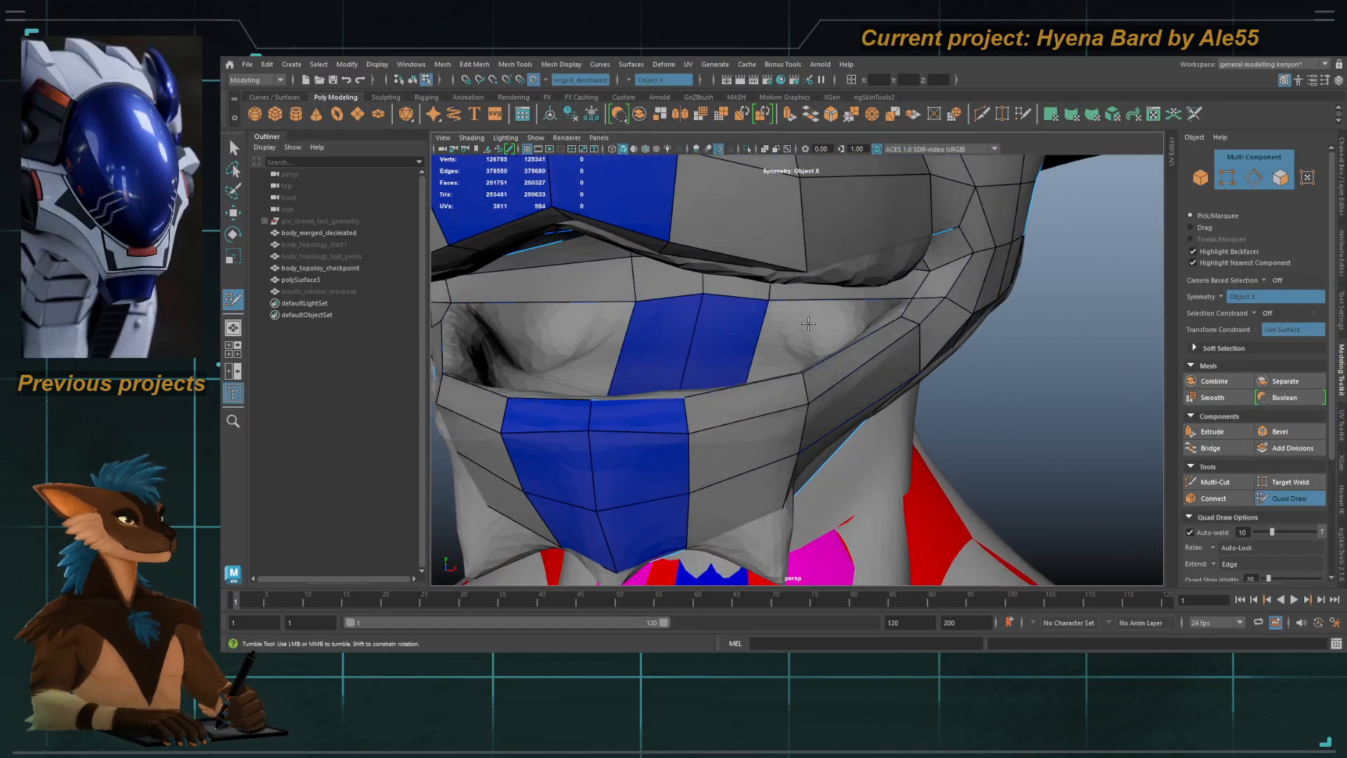
# Step: Extend a quad strip from the upper edge inside the mouth and join it to the blue centre strip
pyautogui.keyDown('alt'); pyautogui.moveTo(808, 323); pyautogui.dragTo(761, 322); pyautogui.keyUp('alt')
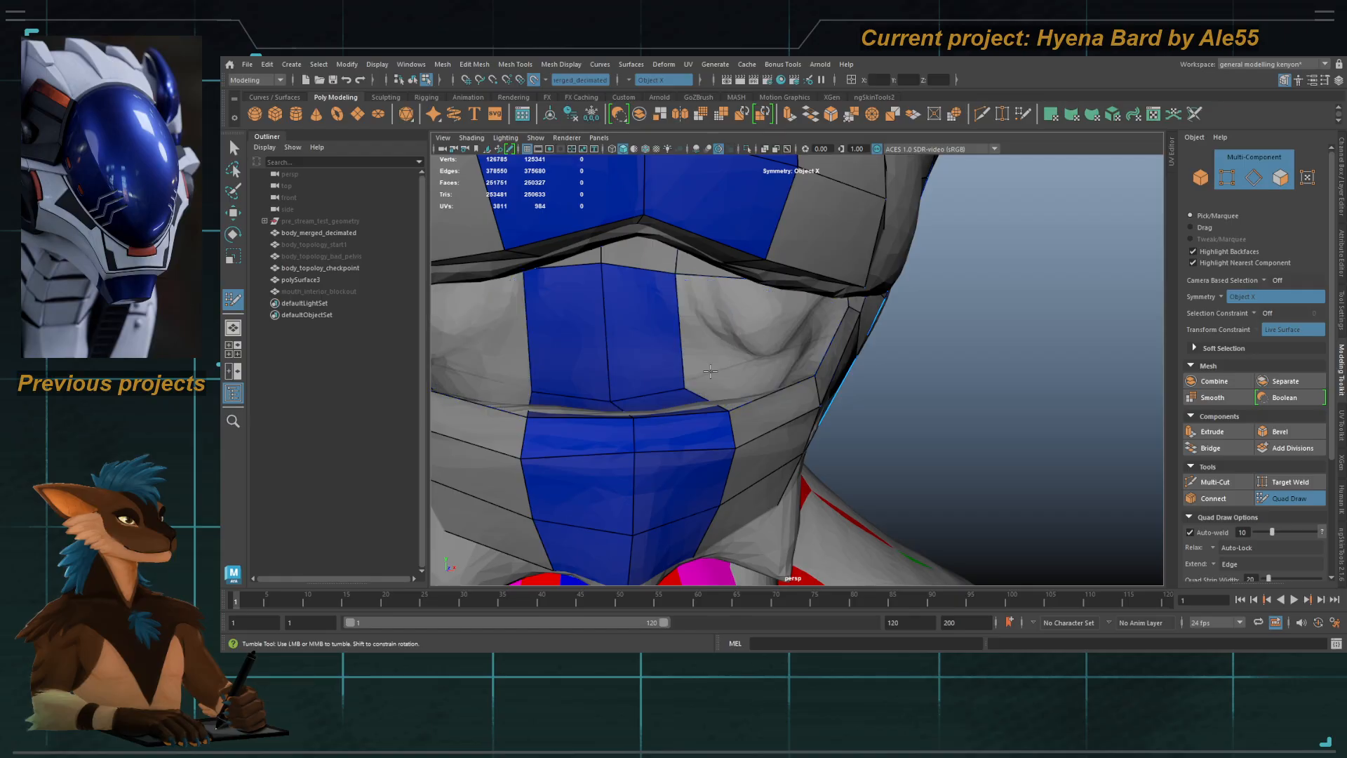
pyautogui.keyDown('alt'); pyautogui.moveTo(710, 371); pyautogui.dragTo(672, 378); pyautogui.keyUp('alt')
pyautogui.moveTo(668, 322)
pyautogui.keyDown('alt'); pyautogui.mouseDown()
pyautogui.moveTo(752, 318)
pyautogui.moveTo(740, 329)
pyautogui.moveTo(760, 353)
pyautogui.moveTo(789, 353)
pyautogui.mouseUp(); pyautogui.keyUp('alt')
pyautogui.keyDown('alt'); pyautogui.moveTo(863, 358); pyautogui.dragTo(902, 331, button='right'); pyautogui.keyUp('alt')
pyautogui.moveTo(903, 330)
pyautogui.keyDown('alt'); pyautogui.mouseDown()
pyautogui.moveTo(813, 374)
pyautogui.moveTo(796, 330)
pyautogui.mouseUp(); pyautogui.keyUp('alt')
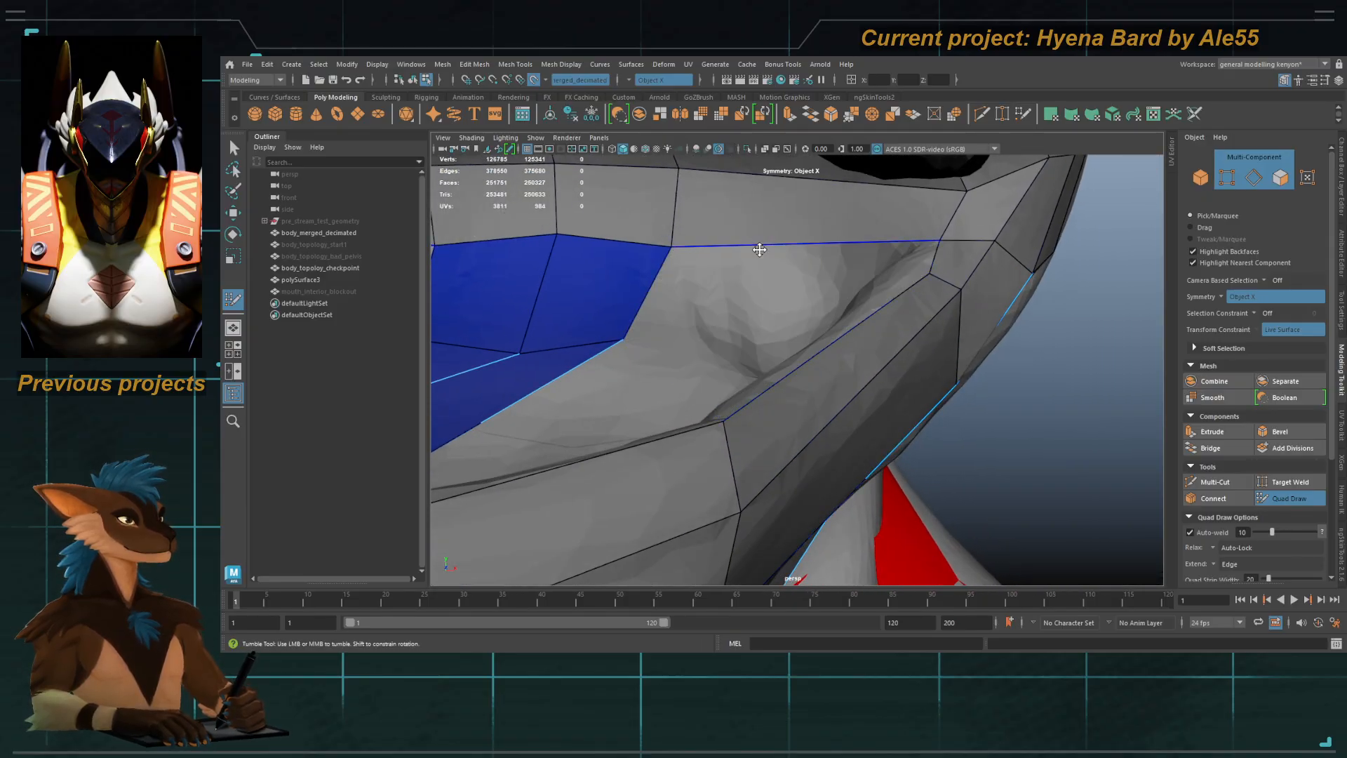
pyautogui.moveTo(752, 241); pyautogui.dragTo(740, 303)
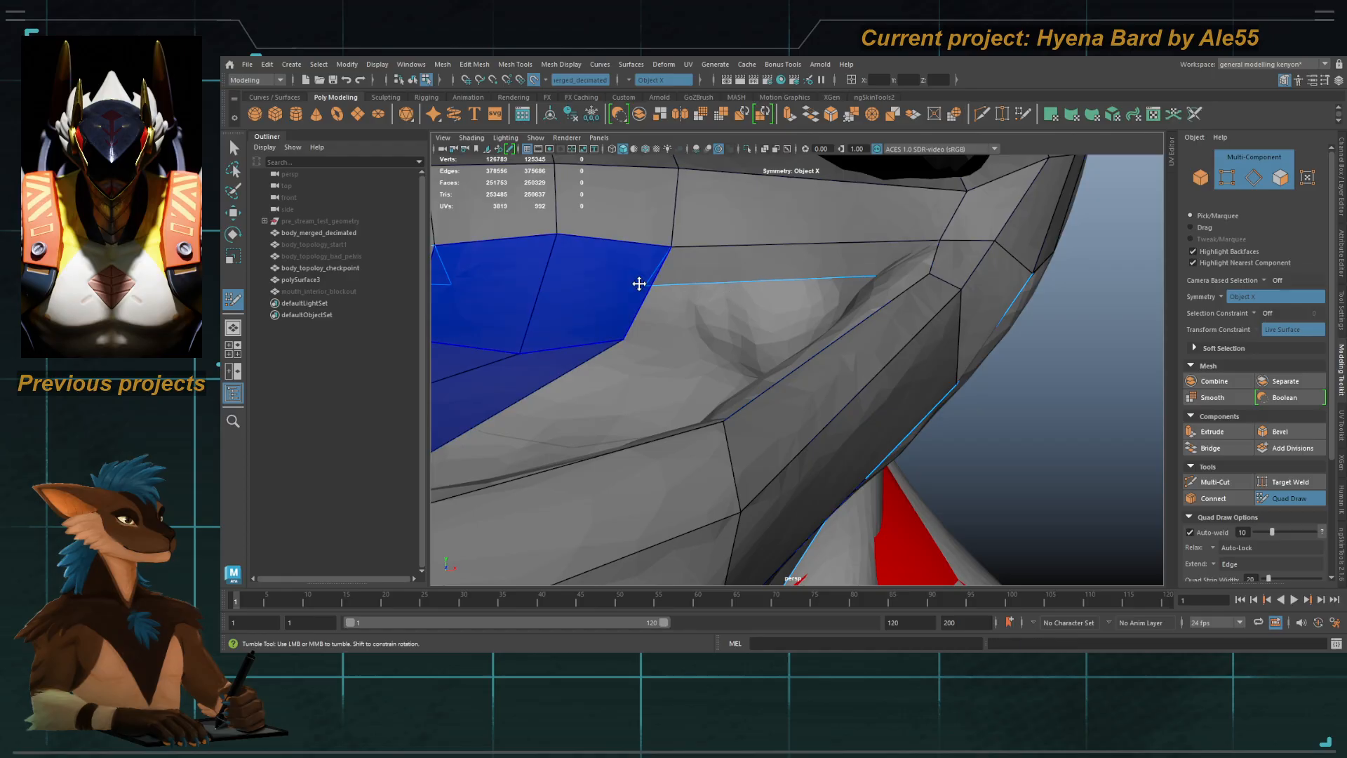
pyautogui.moveTo(630, 337)
pyautogui.mouseDown()
pyautogui.moveTo(629, 280)
pyautogui.moveTo(648, 285)
pyautogui.mouseUp()
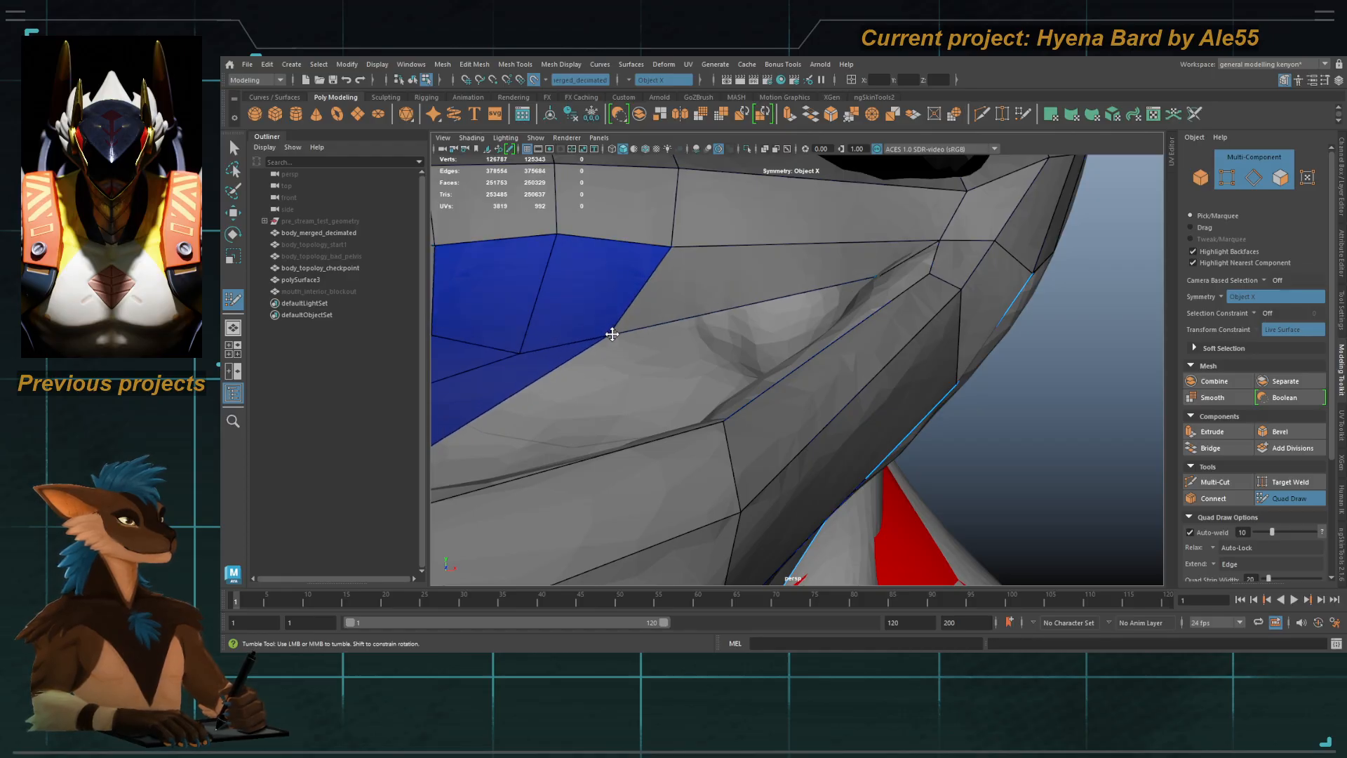
# Step: Fill the gap inside the mouth beside the blue centre strip with a quad
pyautogui.keyDown('alt'); pyautogui.moveTo(800, 333); pyautogui.dragTo(785, 267); pyautogui.keyUp('alt')
pyautogui.keyDown('alt'); pyautogui.moveTo(787, 268); pyautogui.dragTo(722, 315, button='right'); pyautogui.keyUp('alt')
pyautogui.keyDown('alt'); pyautogui.moveTo(723, 316); pyautogui.dragTo(717, 423); pyautogui.keyUp('alt')
pyautogui.keyDown('shift'); pyautogui.click(719, 389); pyautogui.keyUp('shift')
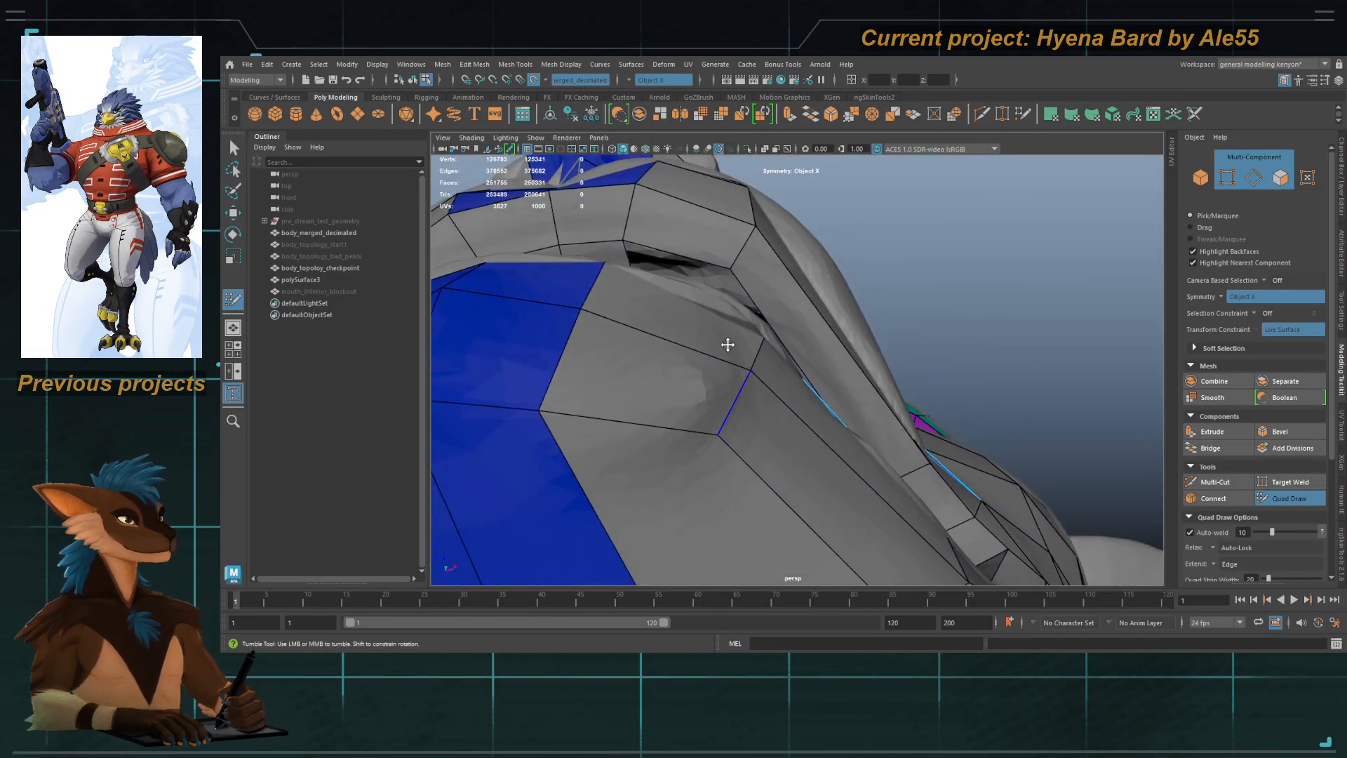
# Step: Fill a quad on the inner mouth wall and extend its edge with another face near the mouth corner
pyautogui.keyDown('alt'); pyautogui.moveTo(728, 344); pyautogui.dragTo(757, 376); pyautogui.keyUp('alt')
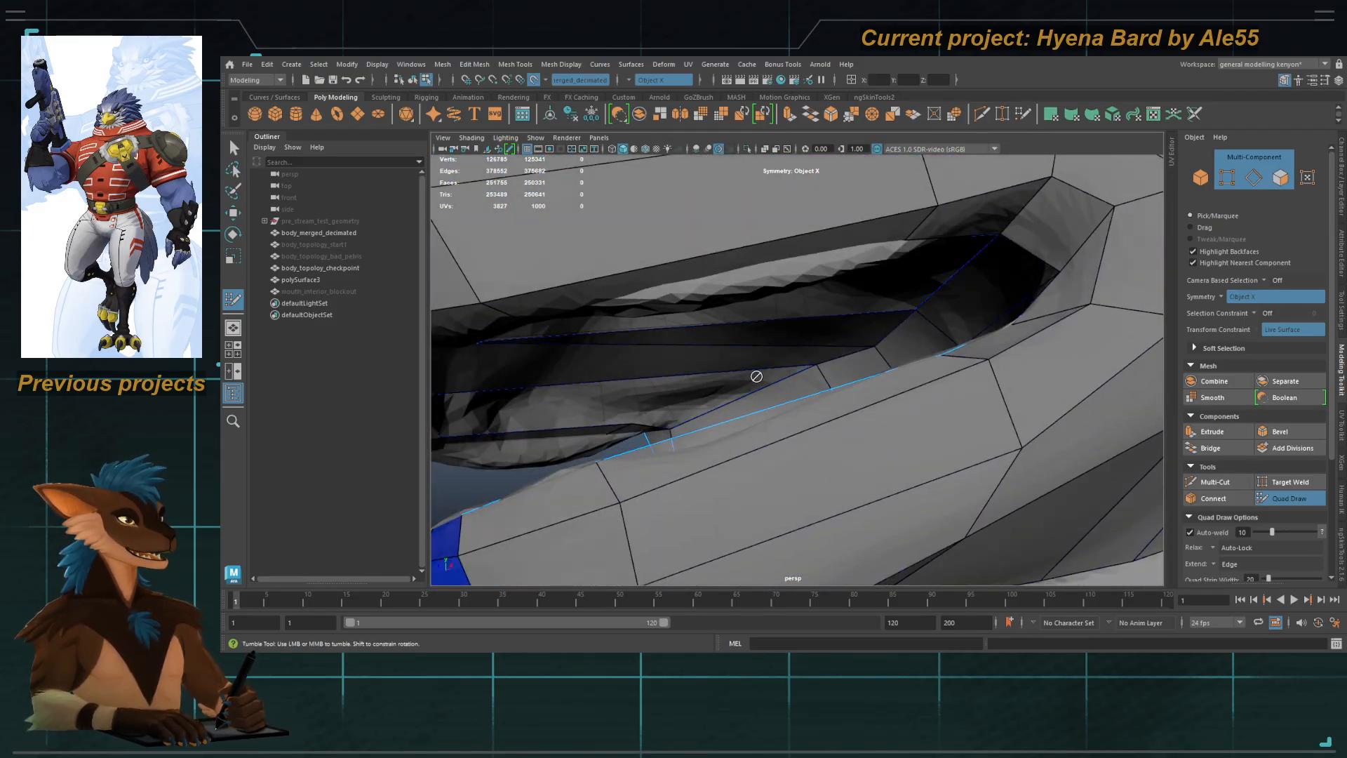
pyautogui.keyDown('shift'); pyautogui.click(804, 332); pyautogui.keyUp('shift')
pyautogui.moveTo(804, 333)
pyautogui.keyDown('alt'); pyautogui.mouseDown()
pyautogui.moveTo(833, 349)
pyautogui.moveTo(785, 364)
pyautogui.moveTo(797, 352)
pyautogui.moveTo(760, 328)
pyautogui.mouseUp(); pyautogui.keyUp('alt')
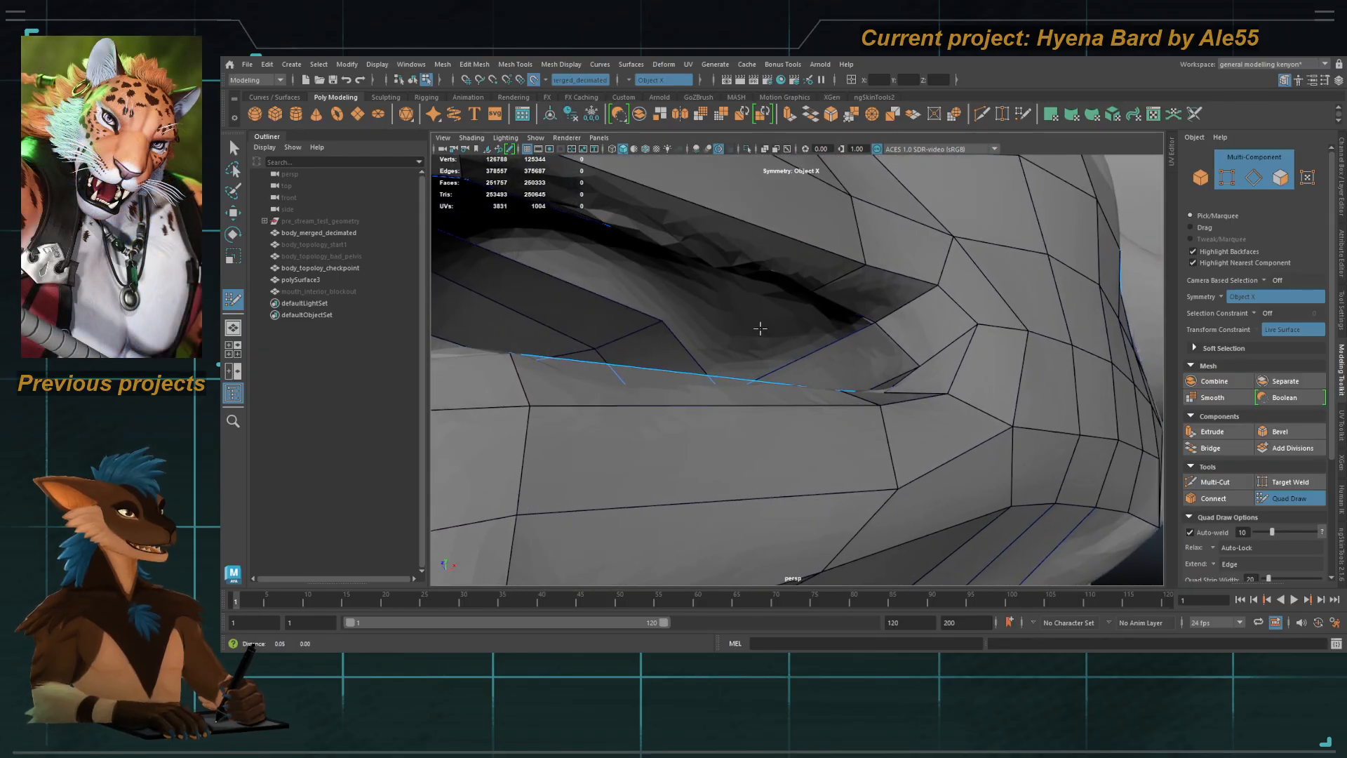
pyautogui.keyDown('alt'); pyautogui.moveTo(759, 329); pyautogui.dragTo(744, 345, button='right'); pyautogui.keyUp('alt')
pyautogui.moveTo(641, 355)
pyautogui.mouseDown()
pyautogui.moveTo(750, 312)
pyautogui.moveTo(767, 364)
pyautogui.mouseUp()
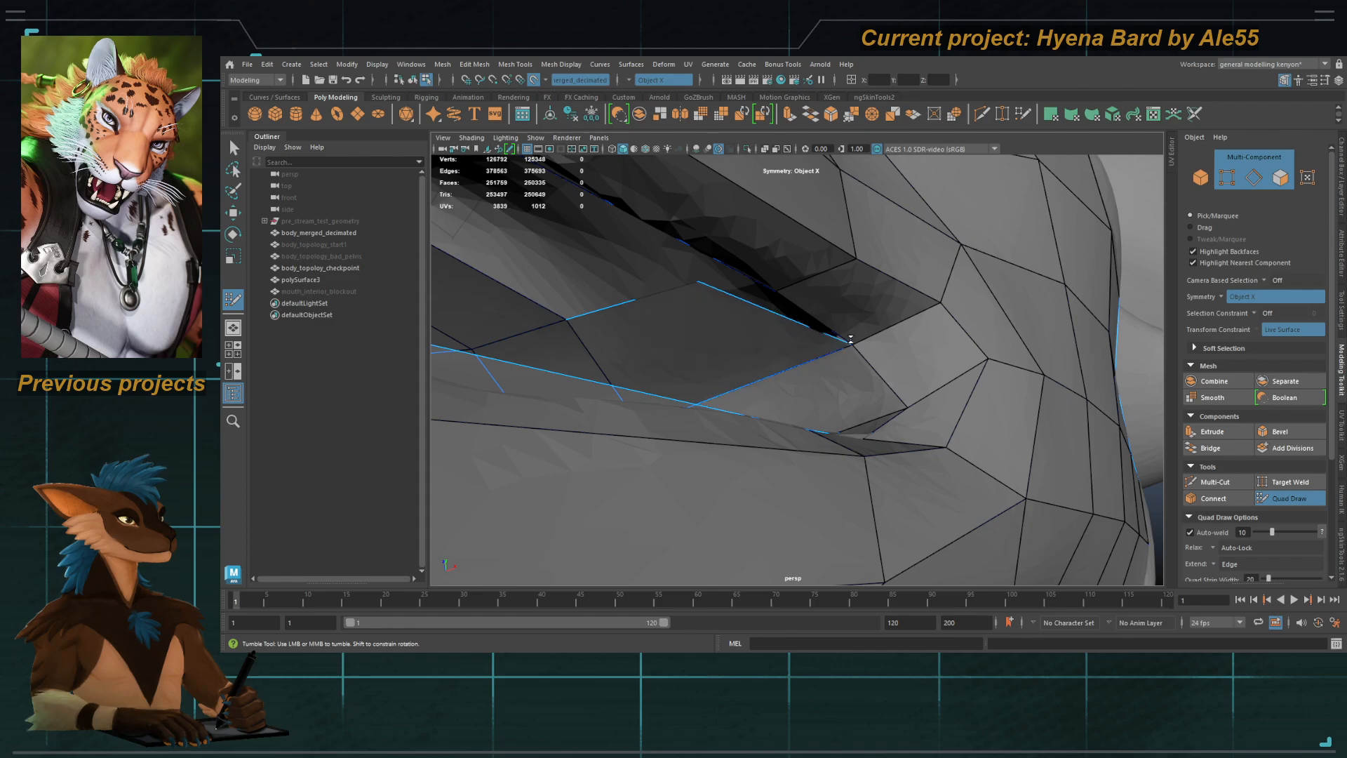
# Step: Leave Quad Draw, isolate polySurface3, turn on its smooth preview and frame the mesh
pyautogui.moveTo(851, 338)
pyautogui.keyDown('alt'); pyautogui.mouseDown()
pyautogui.moveTo(709, 319)
pyautogui.moveTo(691, 341)
pyautogui.moveTo(748, 370)
pyautogui.moveTo(709, 350)
pyautogui.moveTo(674, 301)
pyautogui.mouseUp(); pyautogui.keyUp('alt')
pyautogui.keyDown('alt'); pyautogui.moveTo(604, 308); pyautogui.dragTo(549, 309, button='right'); pyautogui.keyUp('alt')
pyautogui.keyDown('alt'); pyautogui.moveTo(548, 310); pyautogui.dragTo(691, 371); pyautogui.keyUp('alt')
pyautogui.press('q')
pyautogui.moveTo(681, 378); pyautogui.dragTo(745, 300, button='right')
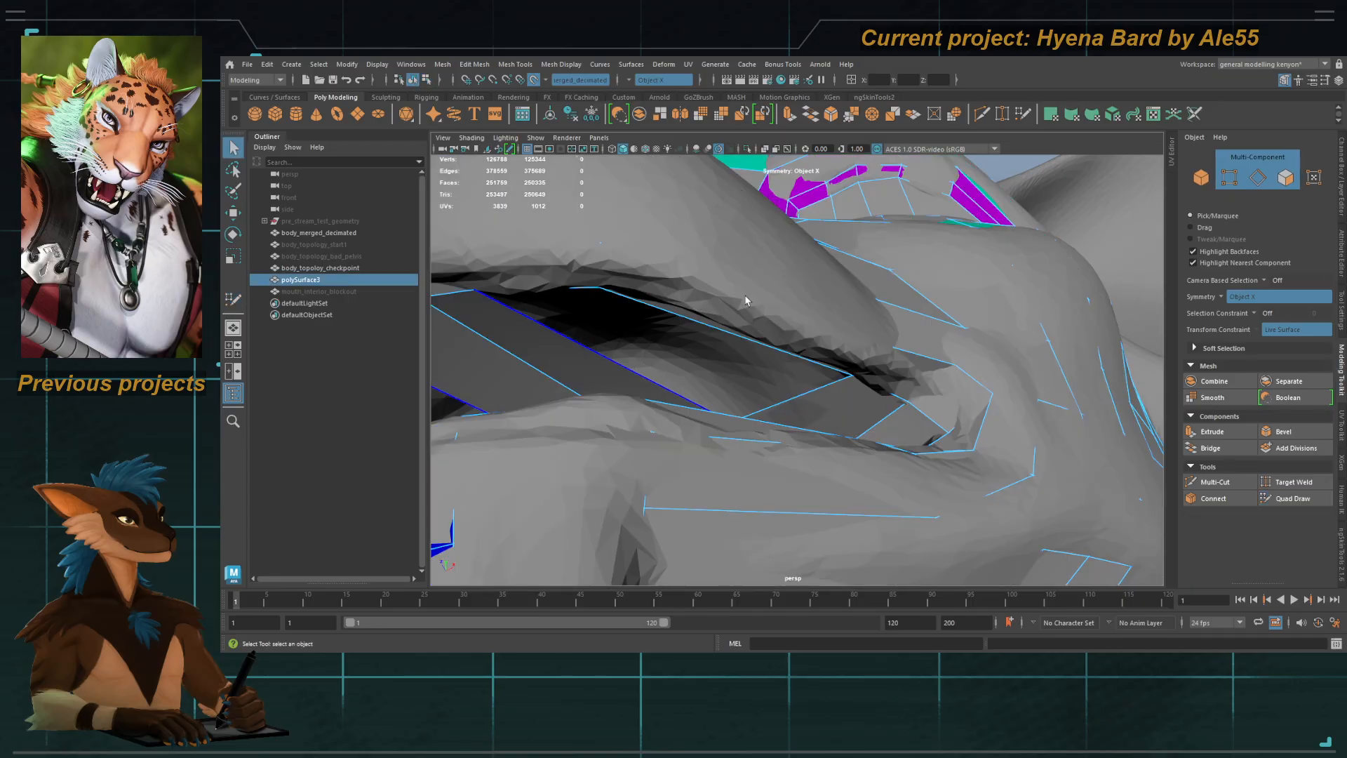
pyautogui.click(747, 149)
pyautogui.moveTo(600, 425); pyautogui.dragTo(599, 380, button='right')
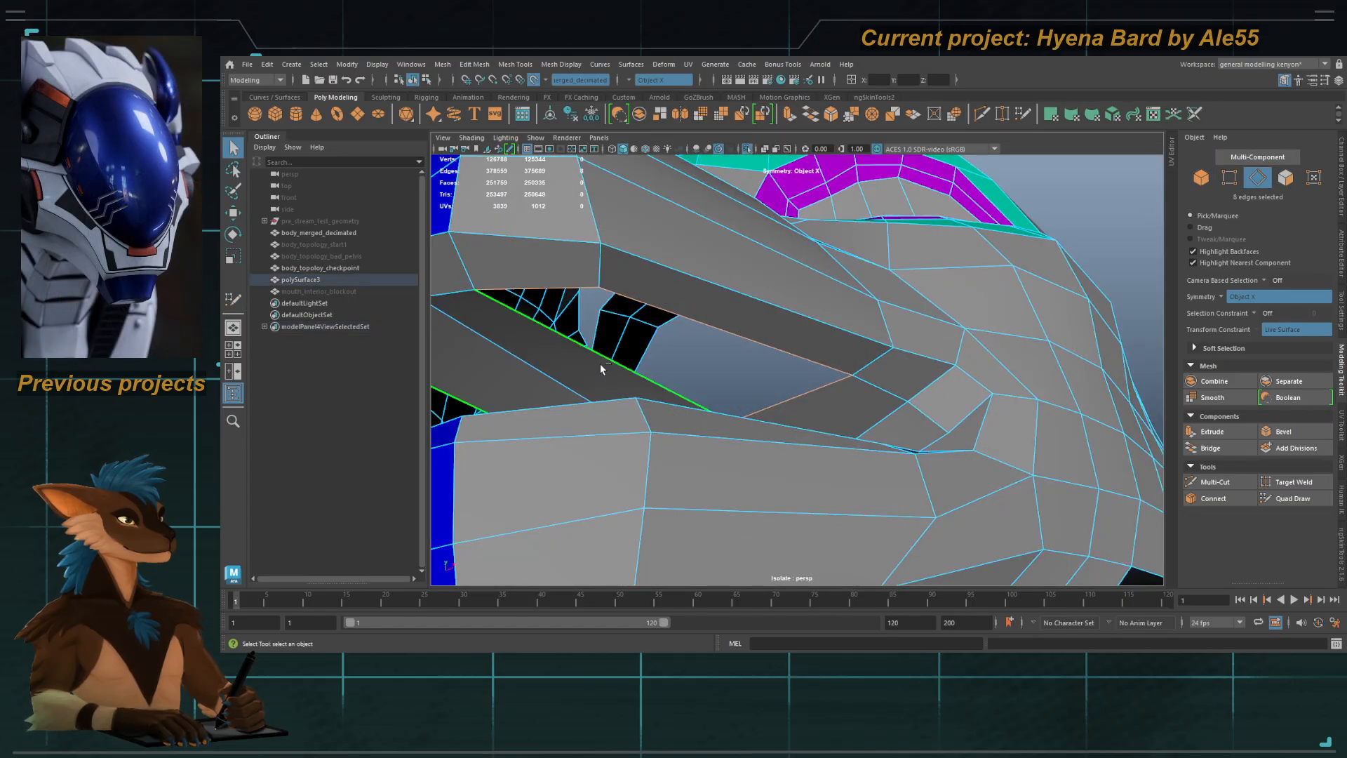
pyautogui.moveTo(604, 512); pyautogui.dragTo(748, 325, button='right')
pyautogui.keyDown('alt'); pyautogui.moveTo(749, 325); pyautogui.dragTo(670, 367); pyautogui.keyUp('alt')
pyautogui.press('3')
pyautogui.keyDown('alt'); pyautogui.moveTo(756, 377); pyautogui.dragTo(727, 414); pyautogui.keyUp('alt')
pyautogui.press('f')
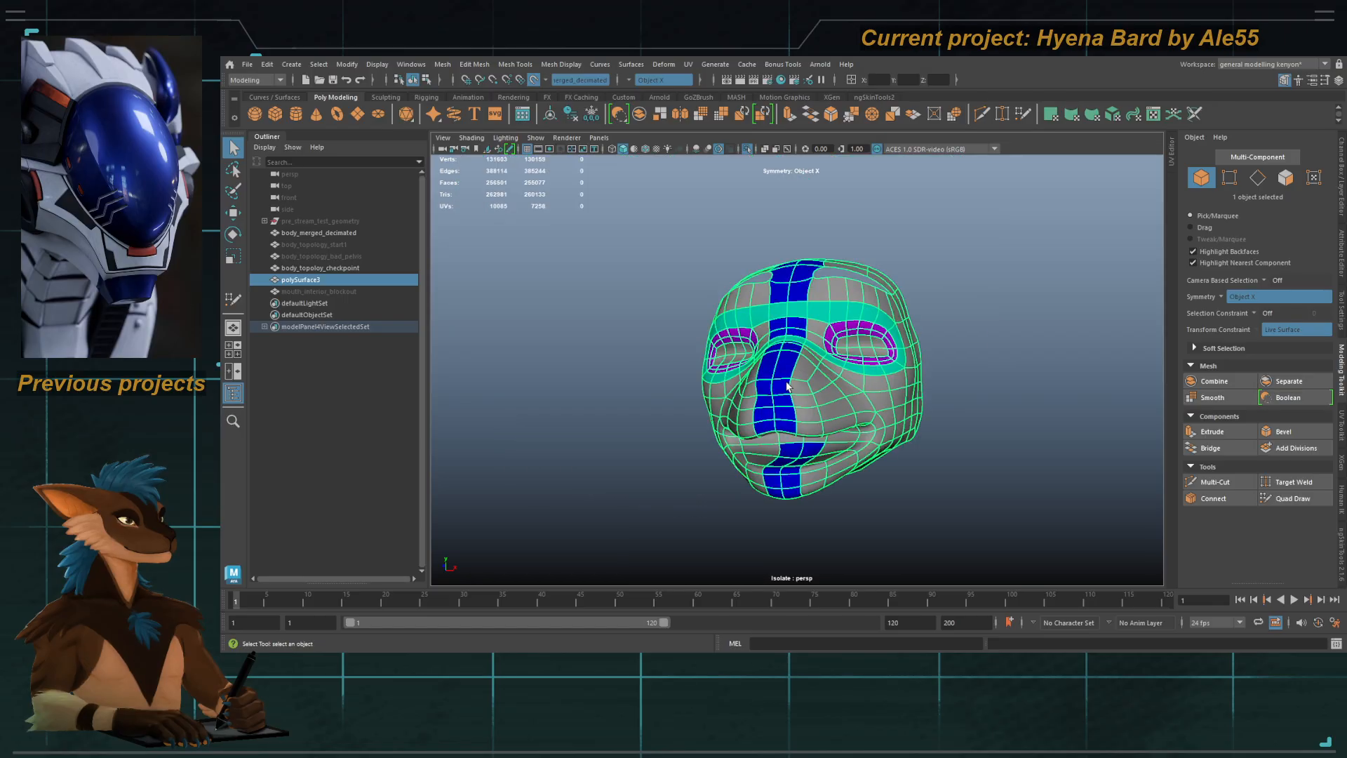
# Step: Examine the mouth and chin of the isolated mesh with smooth preview off and on
pyautogui.keyDown('shift'); pyautogui.click(812, 415); pyautogui.keyUp('shift')
pyautogui.click(811, 421)
pyautogui.press('1')
pyautogui.keyDown('alt'); pyautogui.moveTo(805, 445); pyautogui.dragTo(792, 351, button='middle'); pyautogui.keyUp('alt')
pyautogui.keyDown('alt'); pyautogui.moveTo(779, 354); pyautogui.dragTo(818, 358, button='right'); pyautogui.keyUp('alt')
pyautogui.keyDown('alt'); pyautogui.moveTo(765, 369); pyautogui.dragTo(811, 365); pyautogui.keyUp('alt')
pyautogui.press('3')
pyautogui.moveTo(810, 354); pyautogui.dragTo(808, 385, button='right')
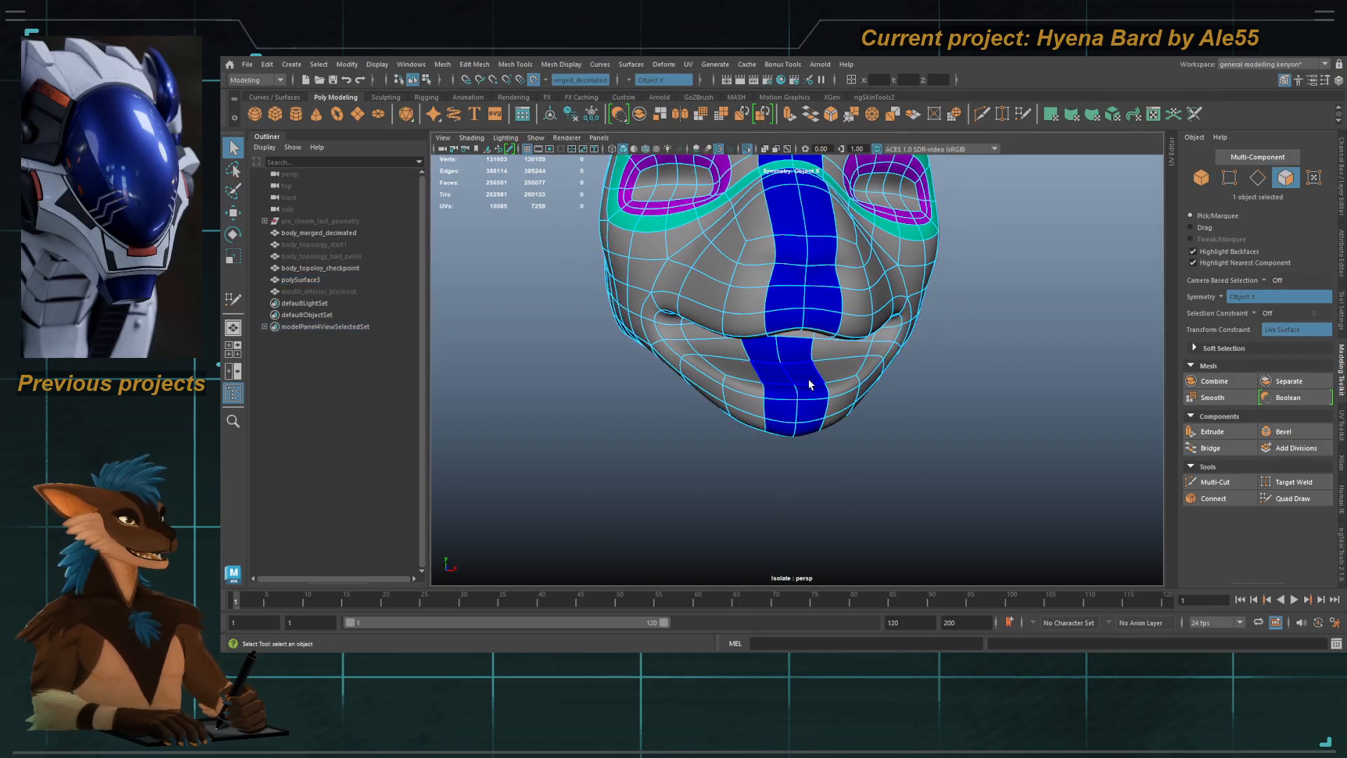
pyautogui.keyDown('alt'); pyautogui.moveTo(808, 385); pyautogui.dragTo(780, 240); pyautogui.keyUp('alt')
pyautogui.press('1')
pyautogui.press('3')
pyautogui.click(788, 330)
pyautogui.keyDown('shift'); pyautogui.doubleClick(780, 240); pyautogui.keyUp('shift')
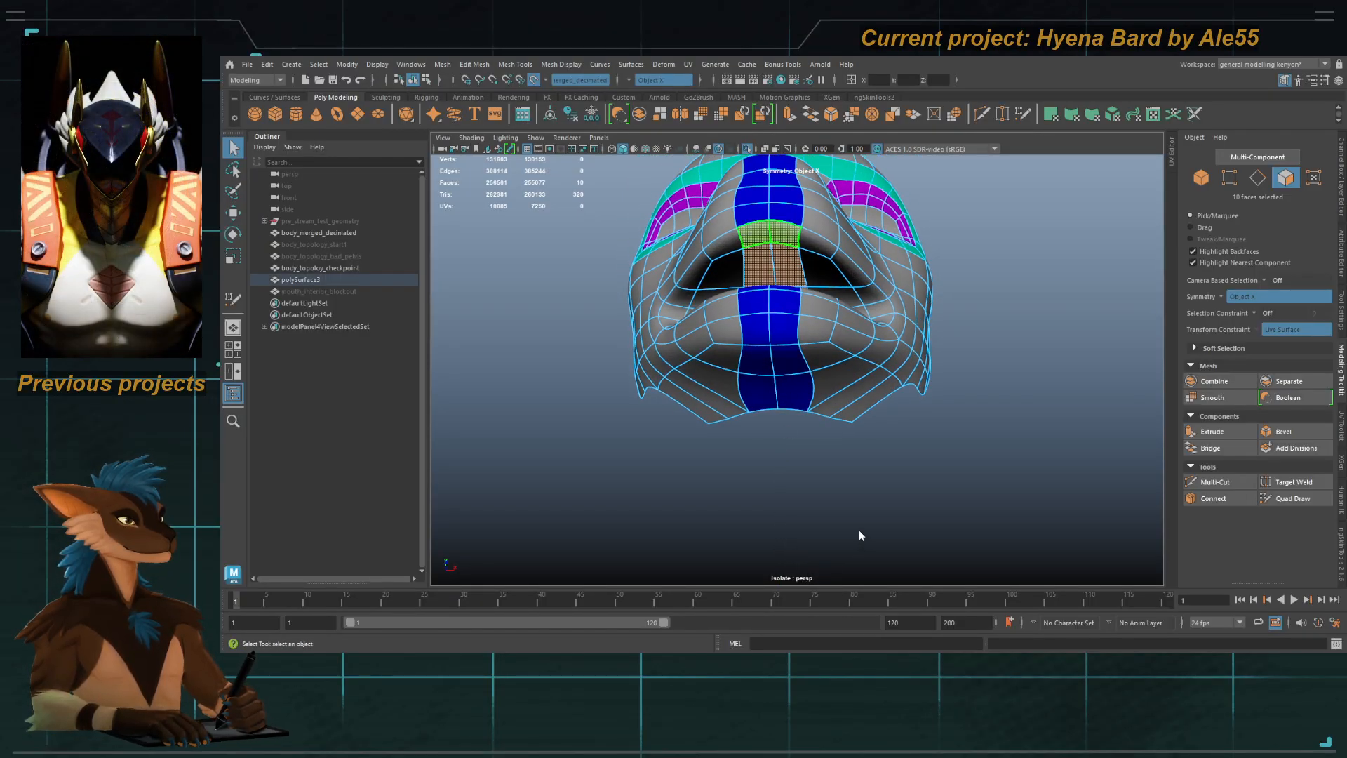
pyautogui.press('F8')
# Step: Select the face loops running around the lips and assign them the red material
pyautogui.keyDown('alt'); pyautogui.moveTo(977, 340); pyautogui.dragTo(883, 317); pyautogui.keyUp('alt')
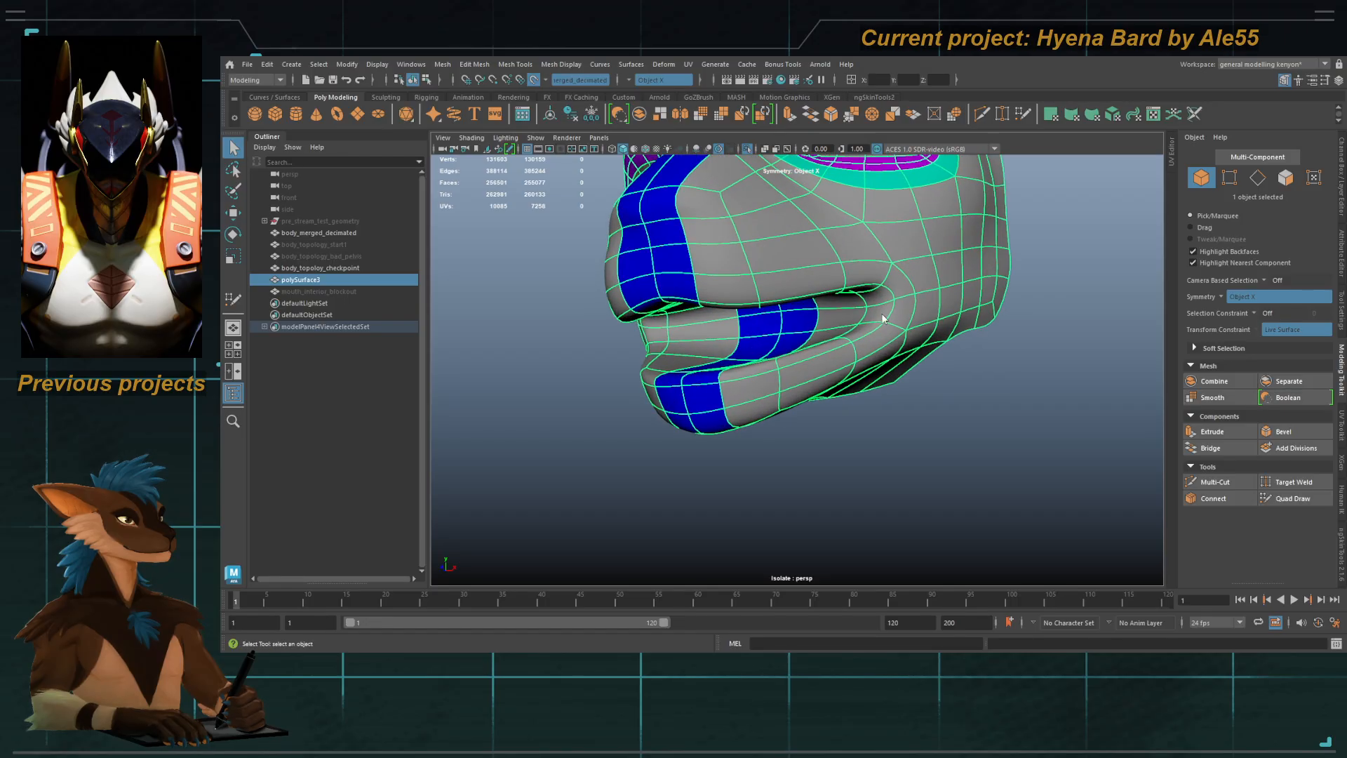
pyautogui.press('F11')
pyautogui.keyDown('shift'); pyautogui.doubleClick(838, 342); pyautogui.keyUp('shift')
pyautogui.keyDown('shift'); pyautogui.click(829, 356); pyautogui.keyUp('shift')
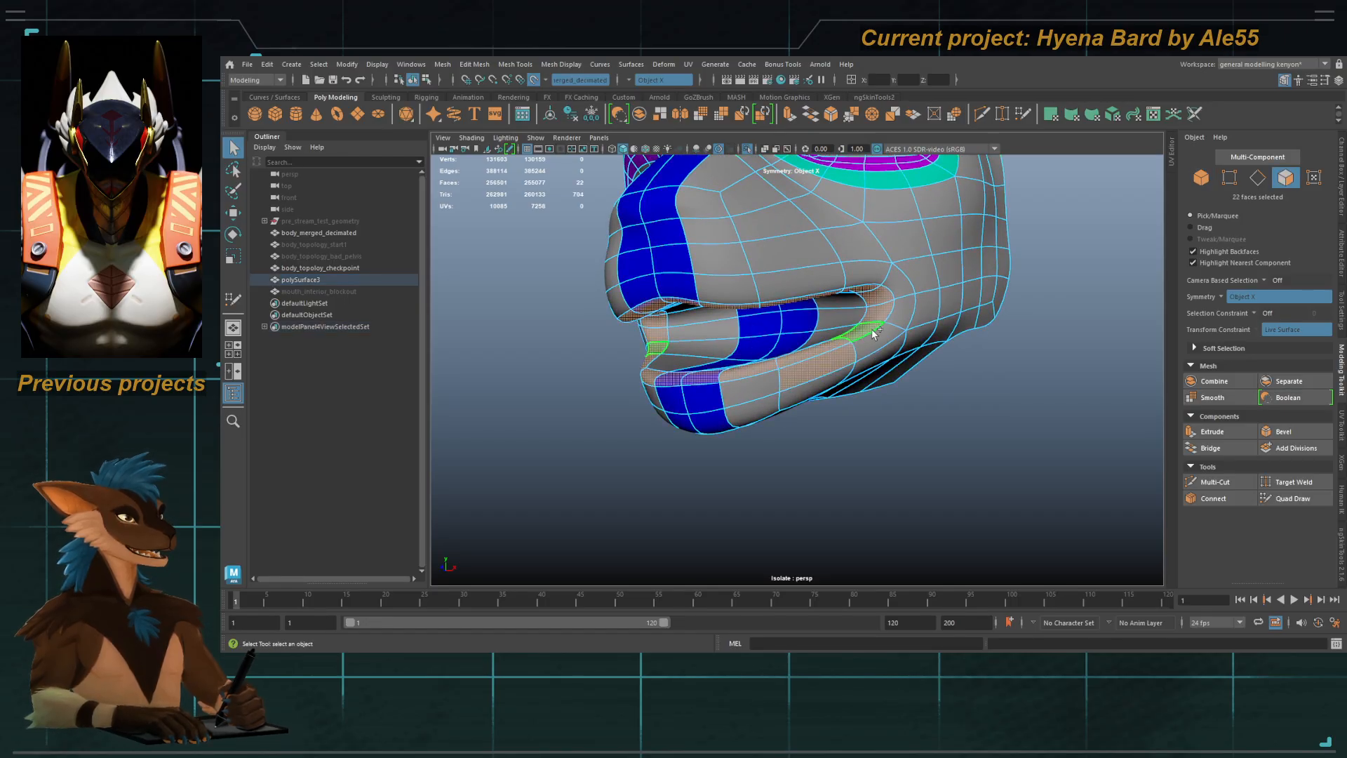
pyautogui.keyDown('shift'); pyautogui.doubleClick(873, 341); pyautogui.keyUp('shift')
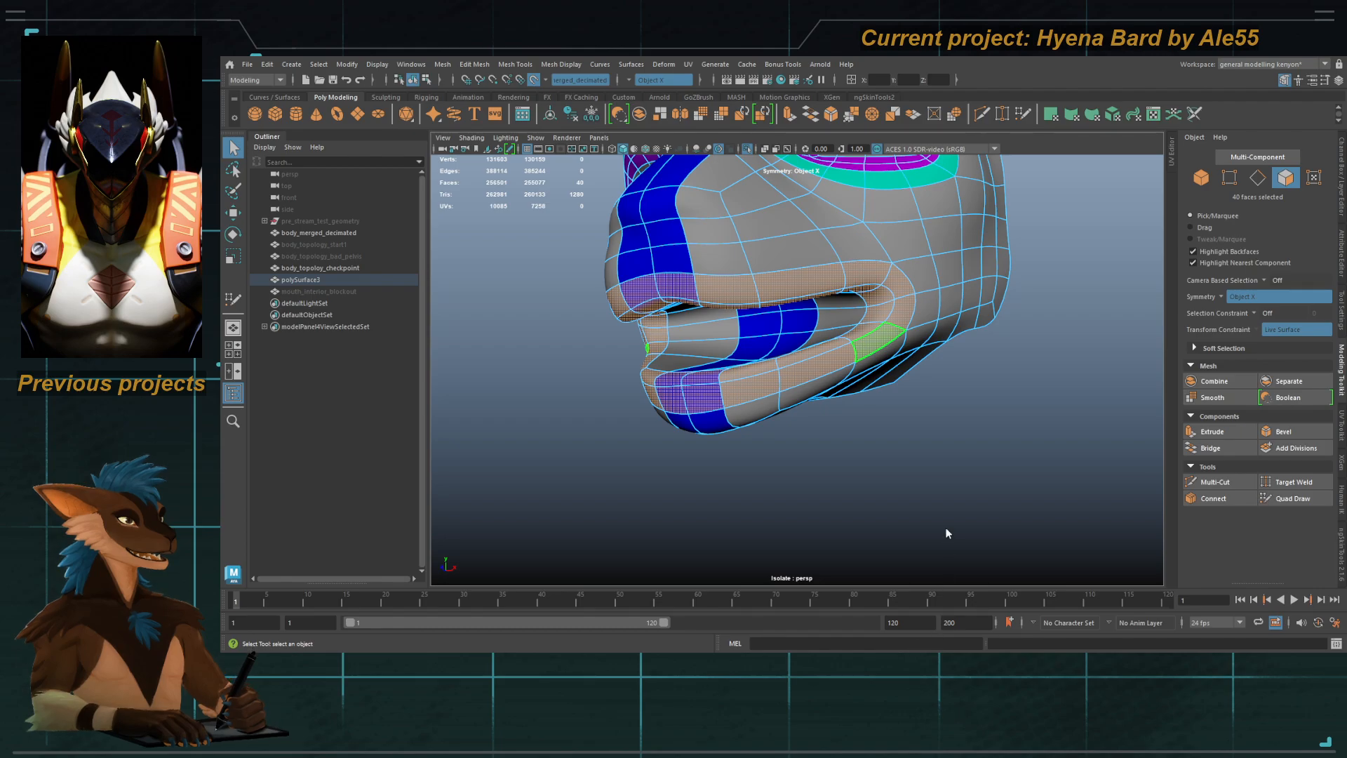
pyautogui.click(966, 604)
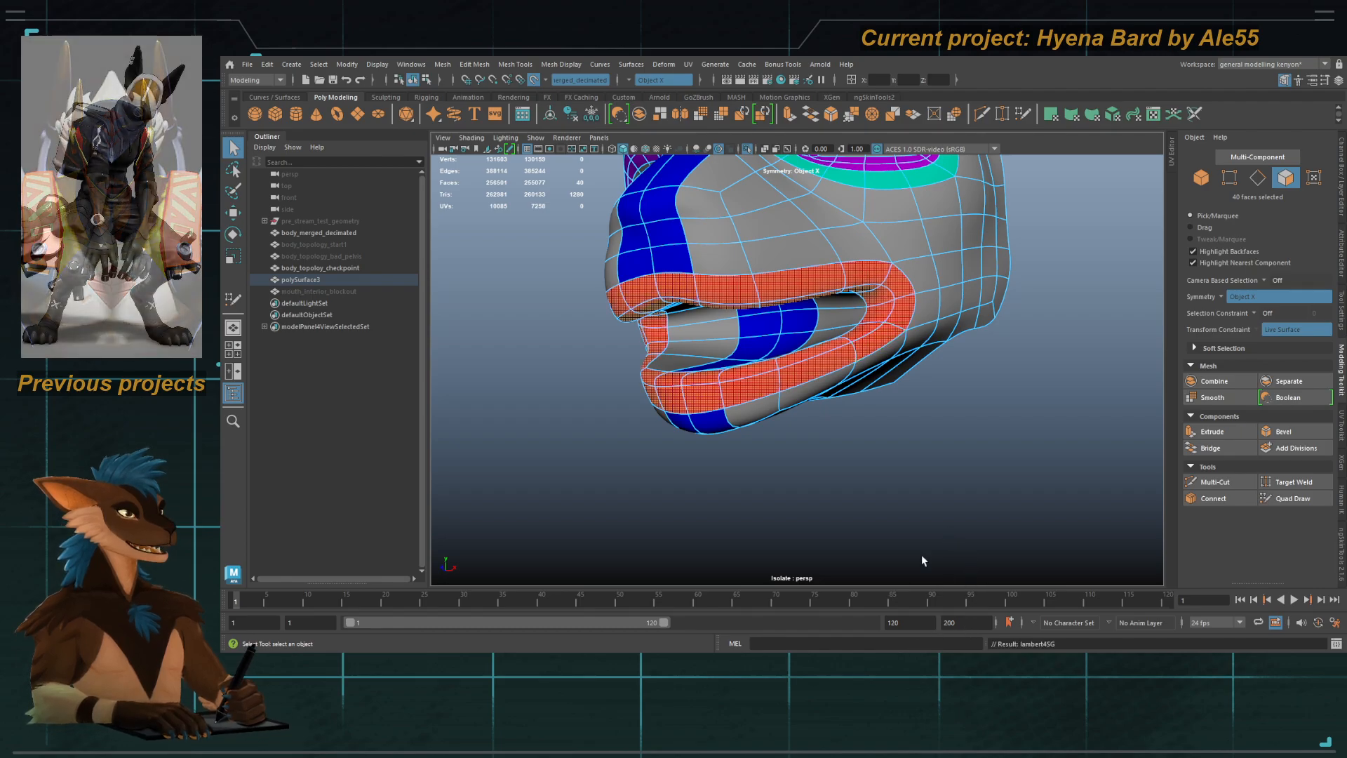
# Step: Return to object mode, end the isolation of polySurface3 and turn off its smooth preview
pyautogui.press('F8')
pyautogui.click(946, 365)
pyautogui.click(715, 390)
pyautogui.keyDown('alt'); pyautogui.moveTo(716, 390); pyautogui.dragTo(746, 412); pyautogui.keyUp('alt')
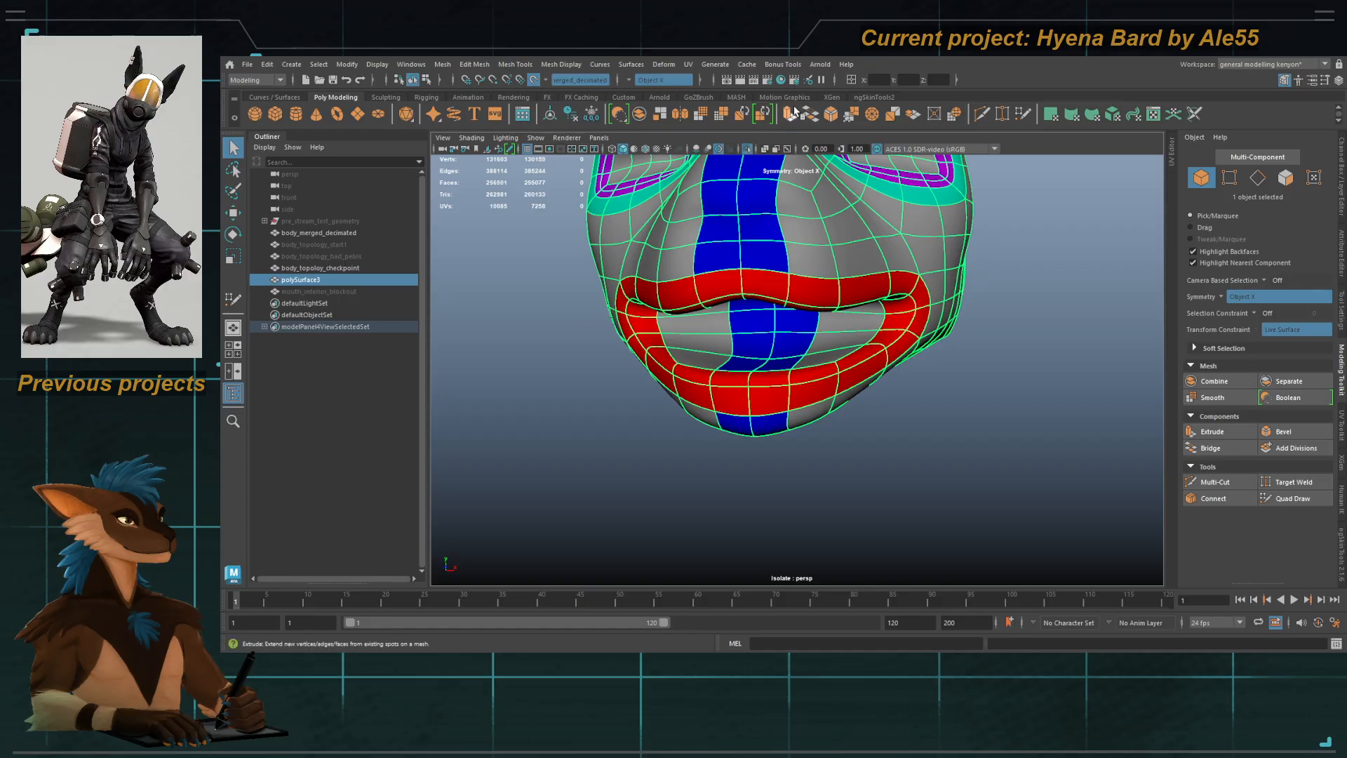
pyautogui.click(745, 152)
pyautogui.keyDown('alt'); pyautogui.moveTo(950, 325); pyautogui.dragTo(710, 327, button='right'); pyautogui.keyUp('alt')
pyautogui.press('1')
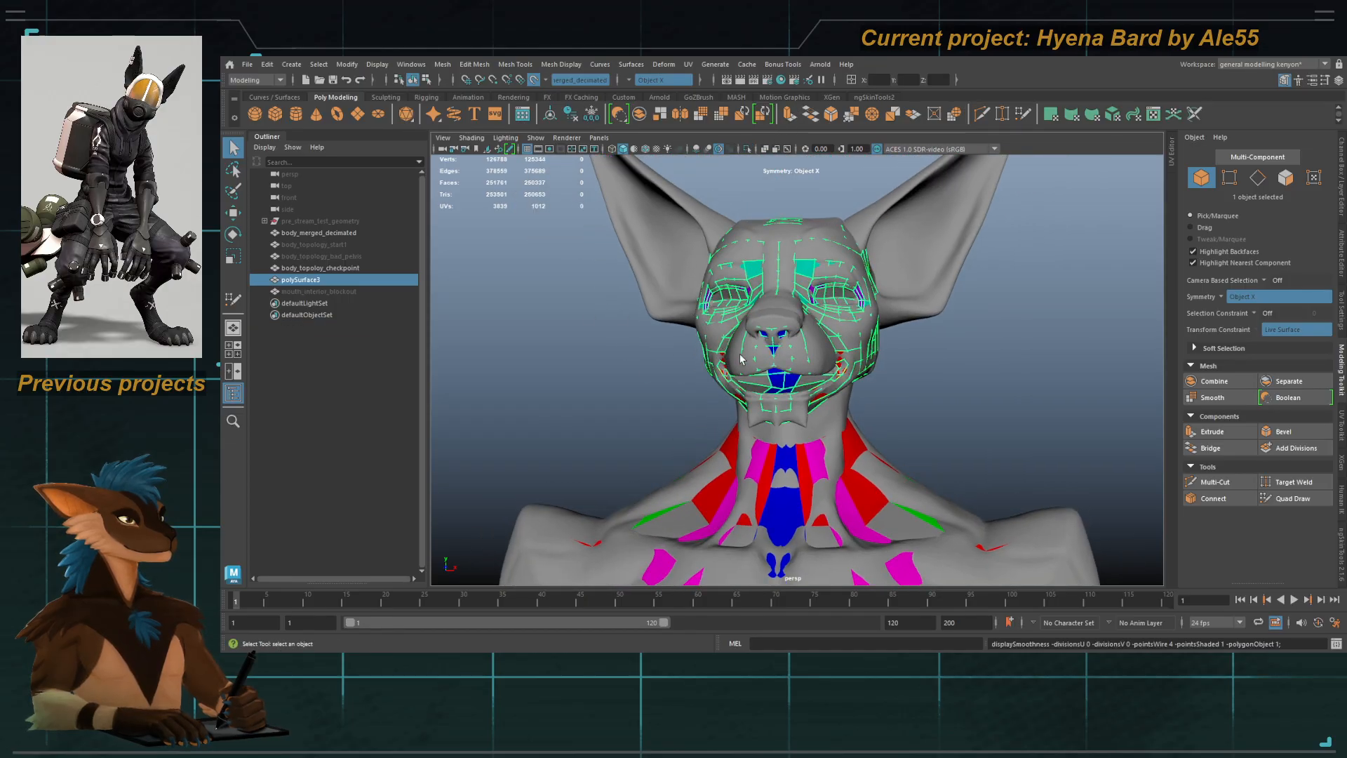
# Step: Resume Quad Draw on polySurface3 and examine the mouth loops and the side of the head
pyautogui.keyDown('alt'); pyautogui.moveTo(740, 356); pyautogui.dragTo(784, 365); pyautogui.keyUp('alt')
pyautogui.press('y')
pyautogui.keyDown('alt'); pyautogui.moveTo(784, 369); pyautogui.dragTo(911, 411, button='right'); pyautogui.keyUp('alt')
pyautogui.moveTo(911, 412)
pyautogui.keyDown('alt'); pyautogui.mouseDown()
pyautogui.moveTo(730, 383)
pyautogui.moveTo(944, 403)
pyautogui.mouseUp(); pyautogui.keyUp('alt')
pyautogui.keyDown('alt'); pyautogui.moveTo(936, 407); pyautogui.dragTo(806, 391); pyautogui.keyUp('alt')
pyautogui.scroll(3, 749, 354)
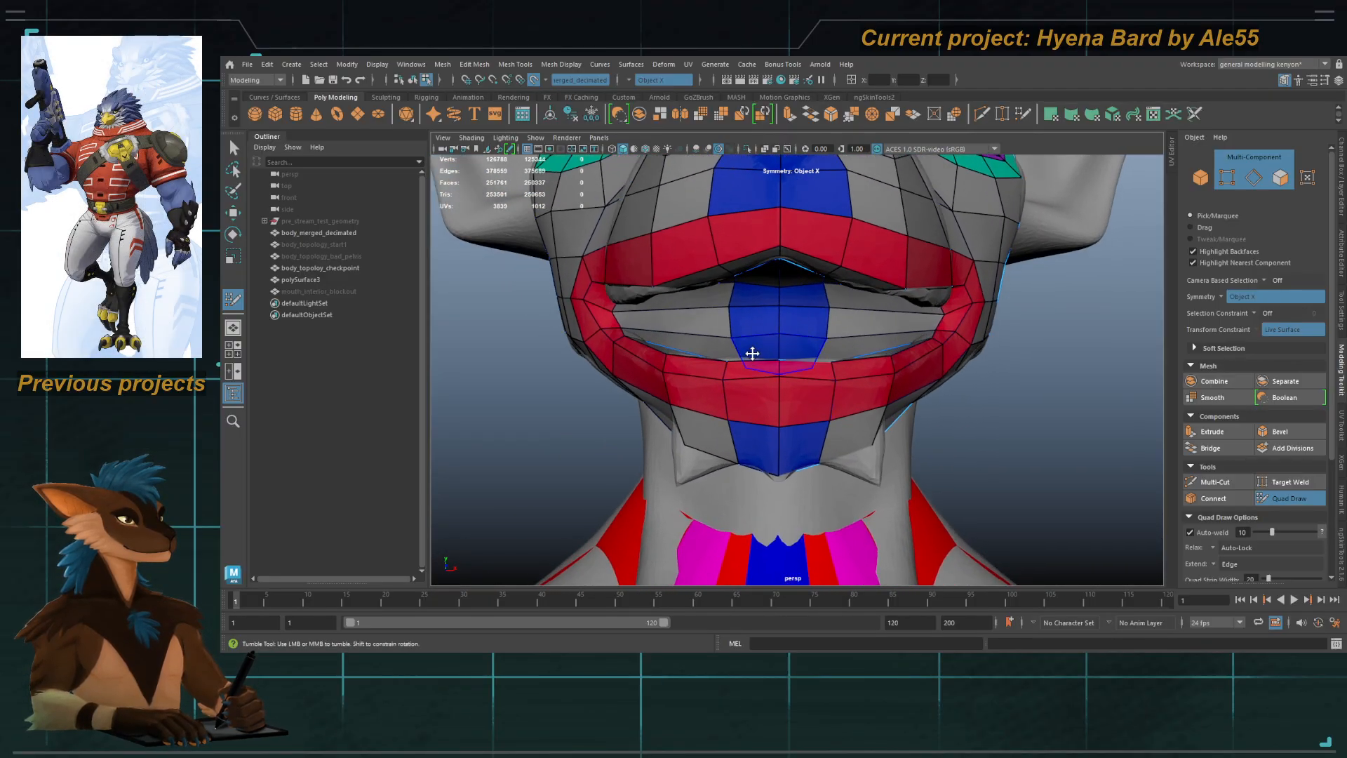
pyautogui.keyDown('alt'); pyautogui.moveTo(748, 300); pyautogui.dragTo(853, 318); pyautogui.keyUp('alt')
pyautogui.keyDown('alt'); pyautogui.moveTo(854, 318); pyautogui.dragTo(827, 346, button='right'); pyautogui.keyUp('alt')
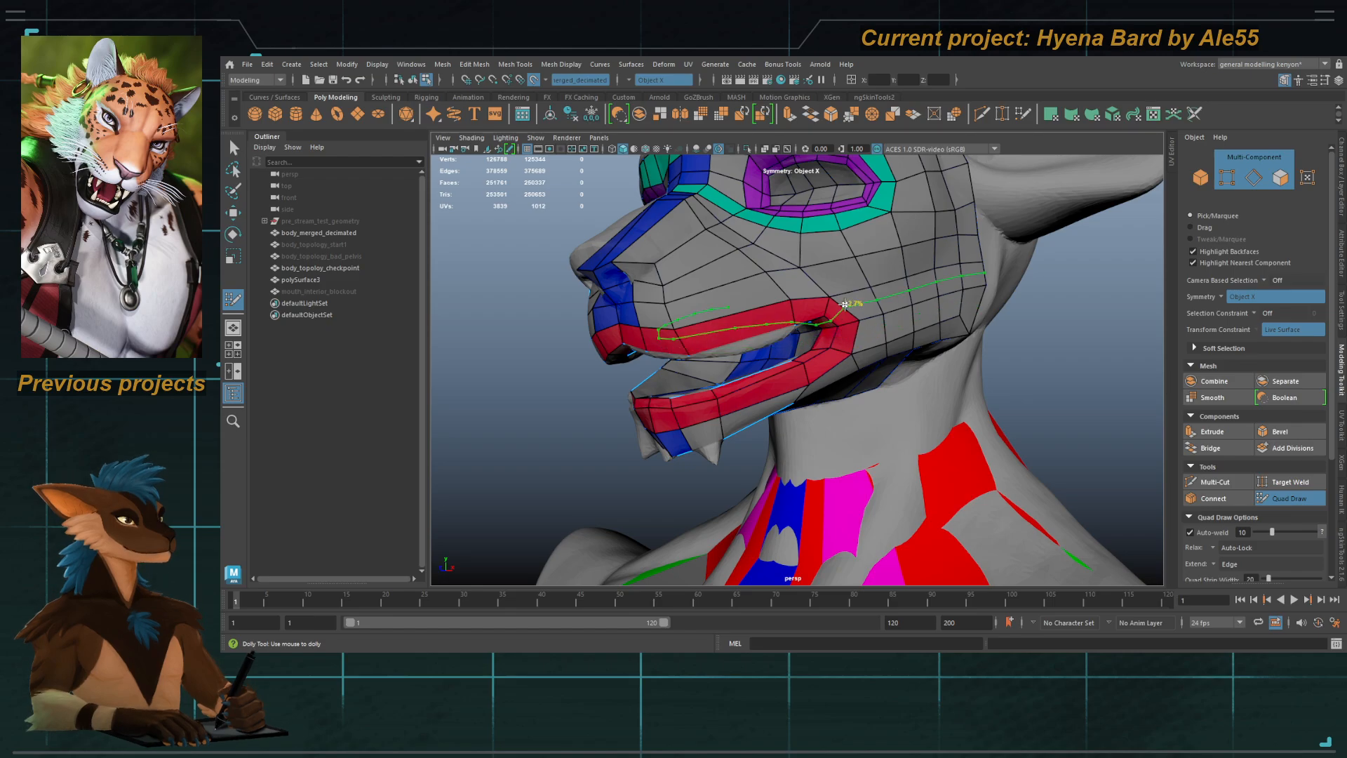
pyautogui.keyDown('alt'); pyautogui.moveTo(860, 331); pyautogui.dragTo(811, 341); pyautogui.keyUp('alt')
pyautogui.keyDown('alt'); pyautogui.moveTo(835, 335); pyautogui.dragTo(788, 364, button='middle'); pyautogui.keyUp('alt')
pyautogui.moveTo(789, 320)
pyautogui.keyDown('alt'); pyautogui.mouseDown()
pyautogui.moveTo(835, 330)
pyautogui.moveTo(787, 350)
pyautogui.moveTo(799, 347)
pyautogui.mouseUp(); pyautogui.keyUp('alt')
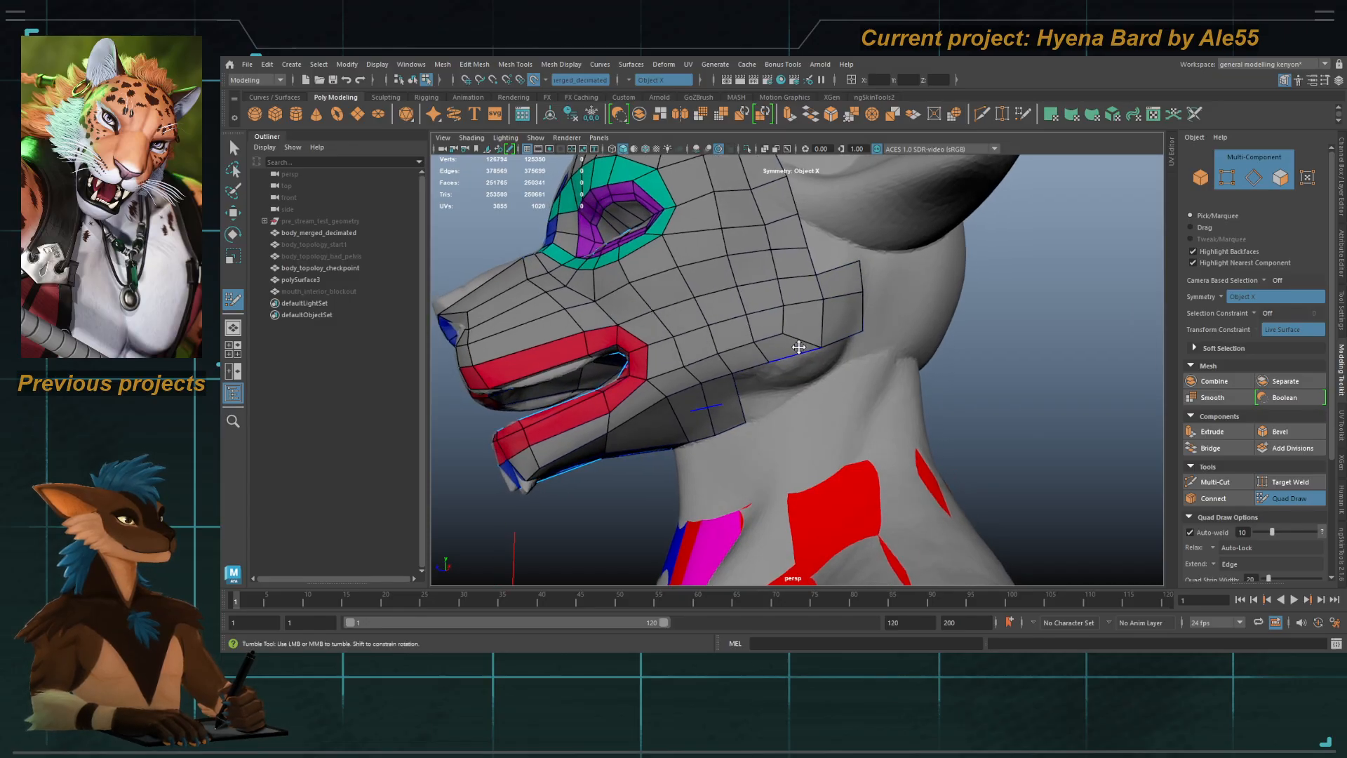
# Step: Undo the last created faces and delete the outermost quads at the lower rear of the cheek
pyautogui.hotkey('ctrl', 'z')
pyautogui.hotkey('ctrl', 'z')
pyautogui.hotkey('ctrl', 'z')
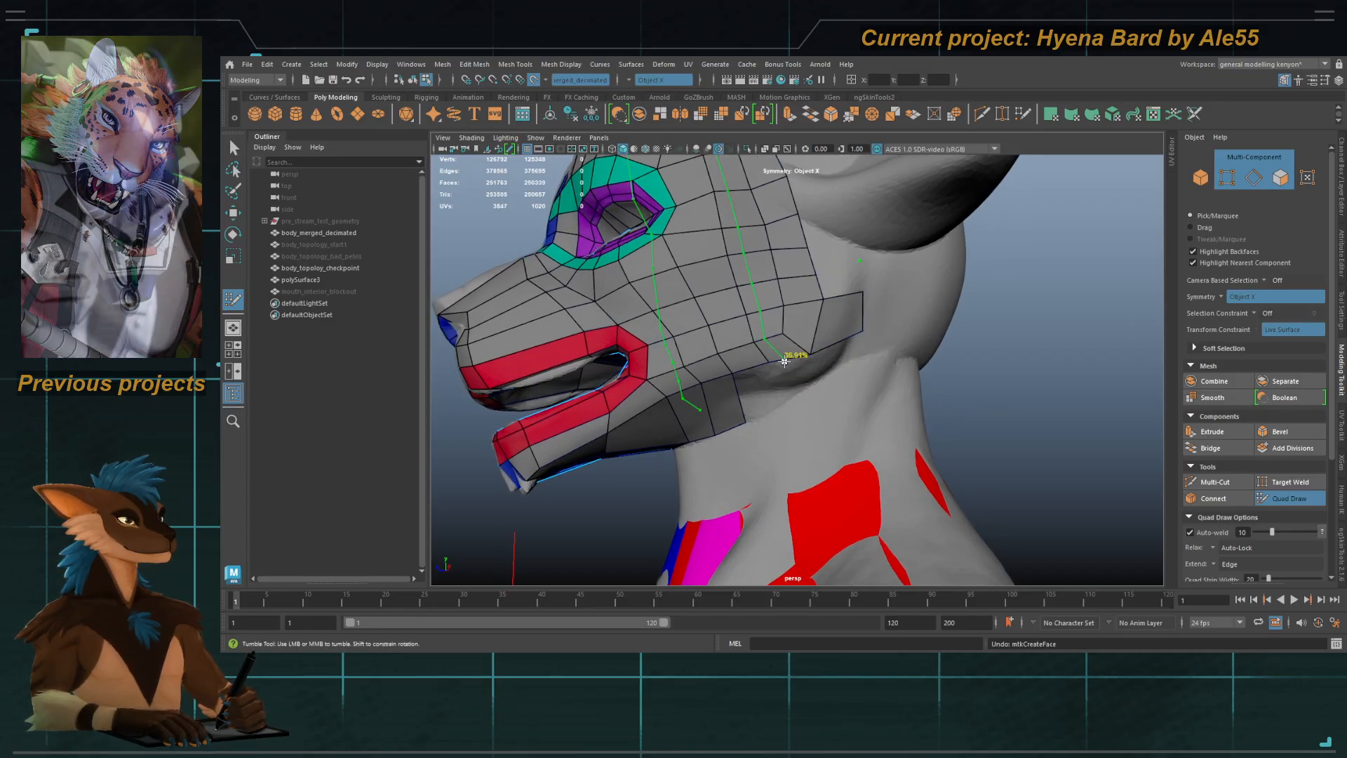
pyautogui.keyDown('ctrl'); pyautogui.keyDown('shift'); pyautogui.click(802, 324); pyautogui.keyUp('shift'); pyautogui.keyUp('ctrl')
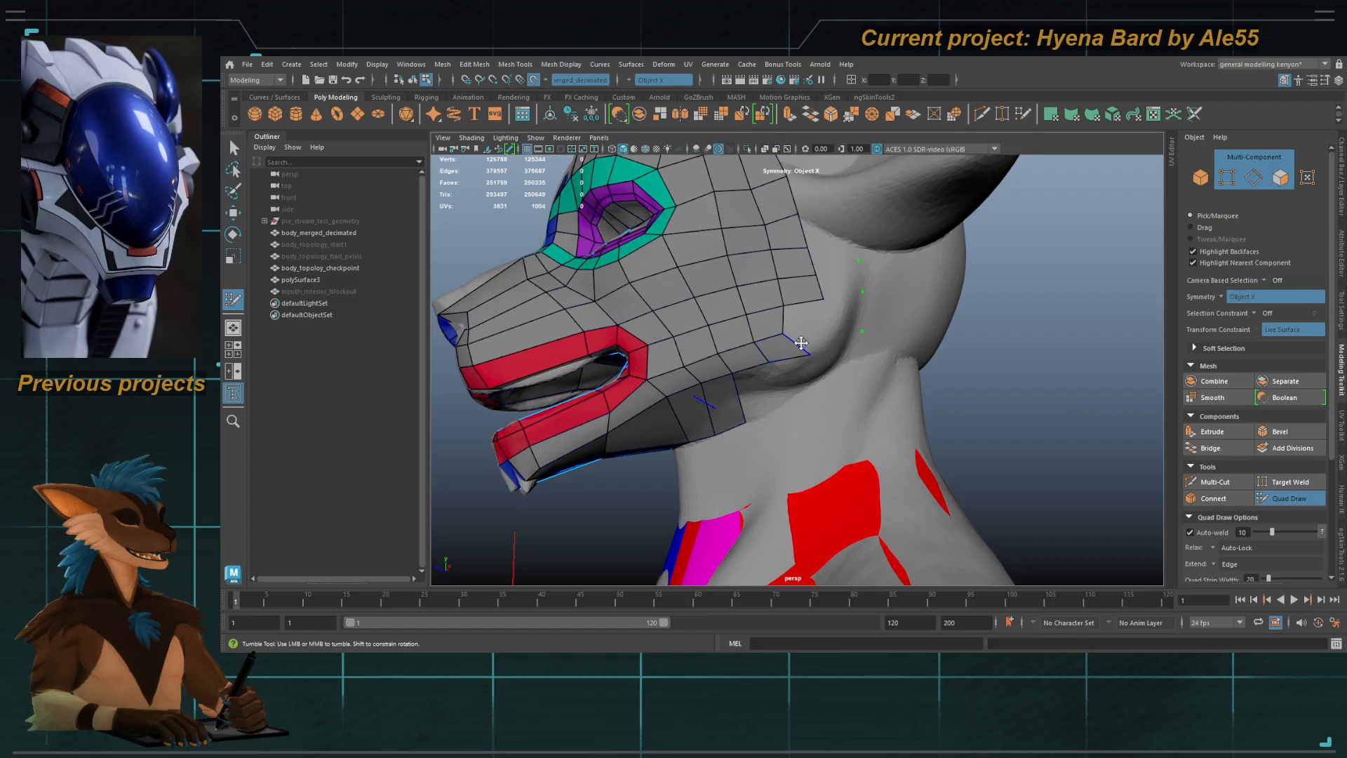
pyautogui.keyDown('ctrl'); pyautogui.keyDown('shift'); pyautogui.click(793, 303); pyautogui.keyUp('shift'); pyautogui.keyUp('ctrl')
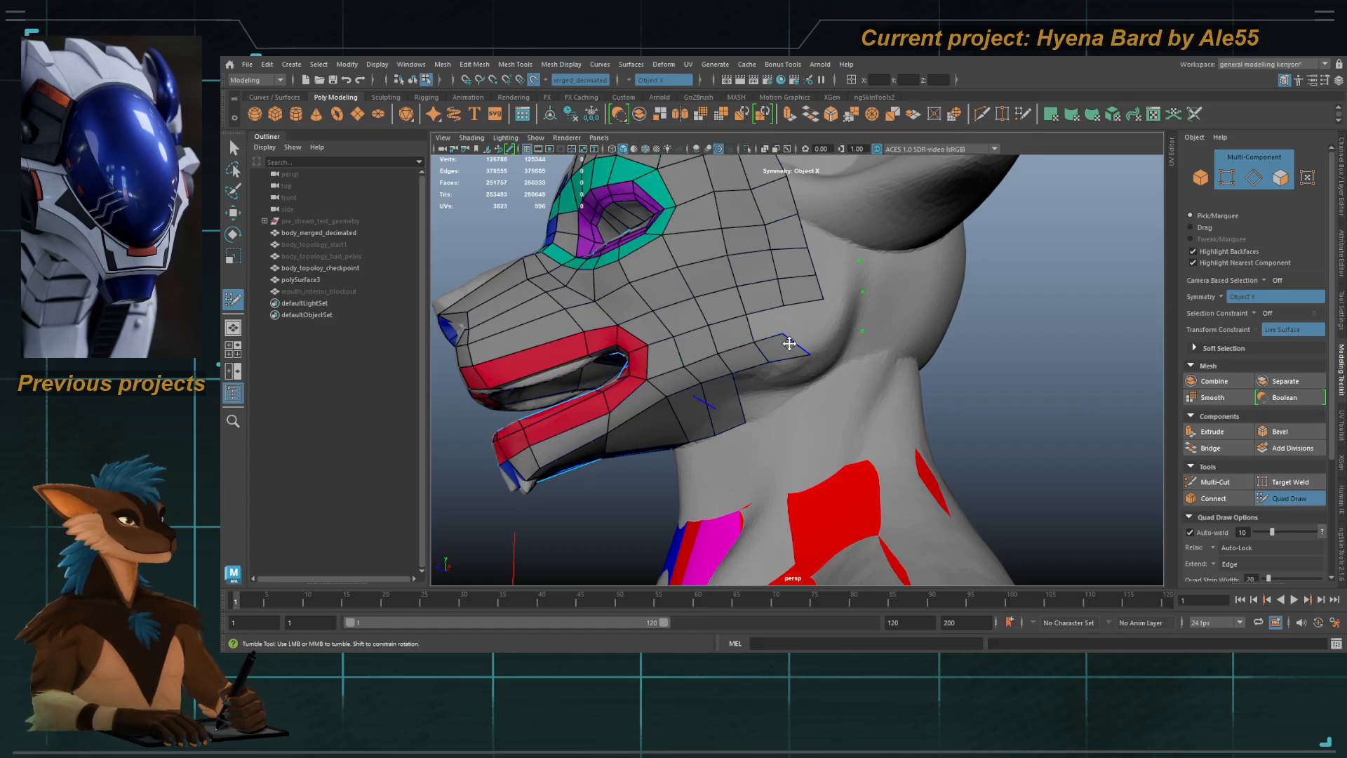
pyautogui.keyDown('ctrl'); pyautogui.keyDown('shift'); pyautogui.click(777, 349); pyautogui.keyUp('shift'); pyautogui.keyUp('ctrl')
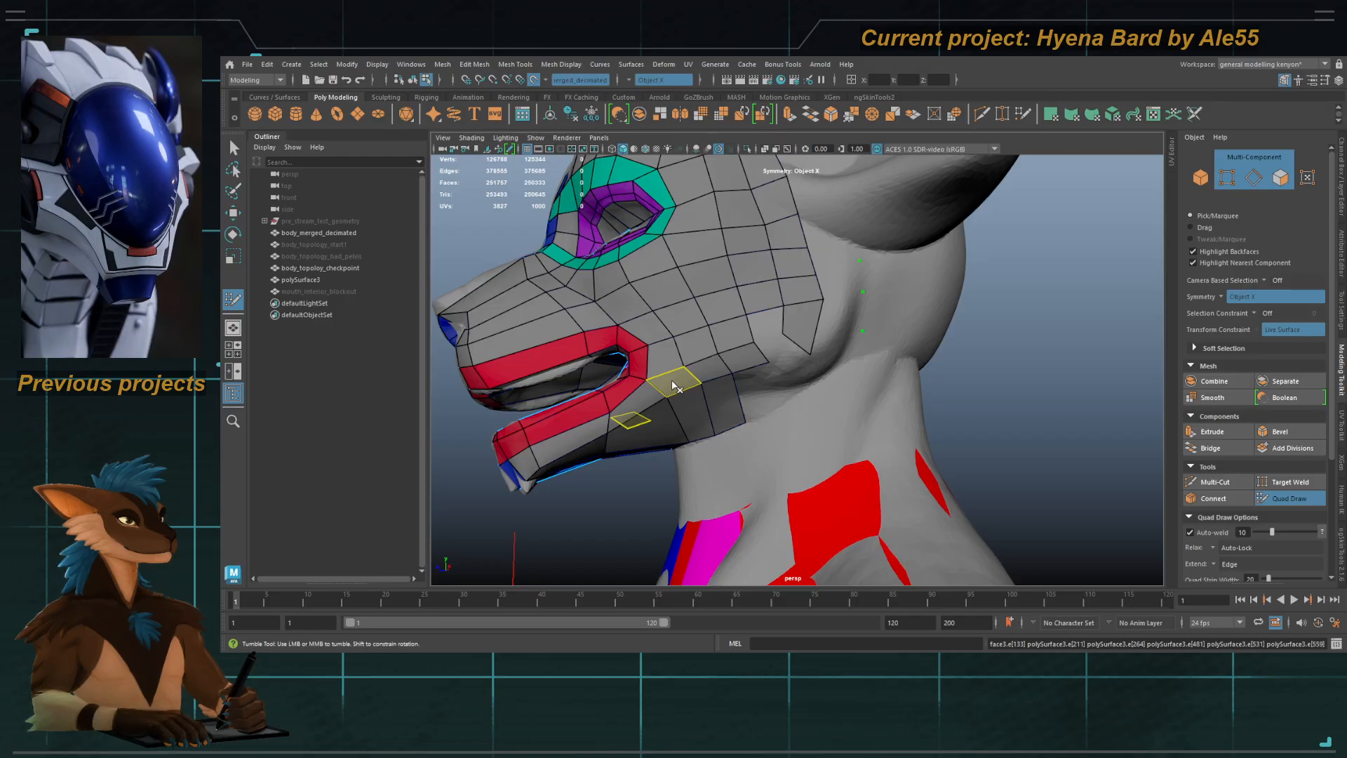
# Step: Delete the row of three quads joining the lower cheek to the jaw underside
pyautogui.keyDown('alt'); pyautogui.moveTo(688, 381); pyautogui.dragTo(749, 309, button='middle'); pyautogui.keyUp('alt')
pyautogui.keyDown('alt'); pyautogui.moveTo(748, 309); pyautogui.dragTo(791, 301, button='right'); pyautogui.keyUp('alt')
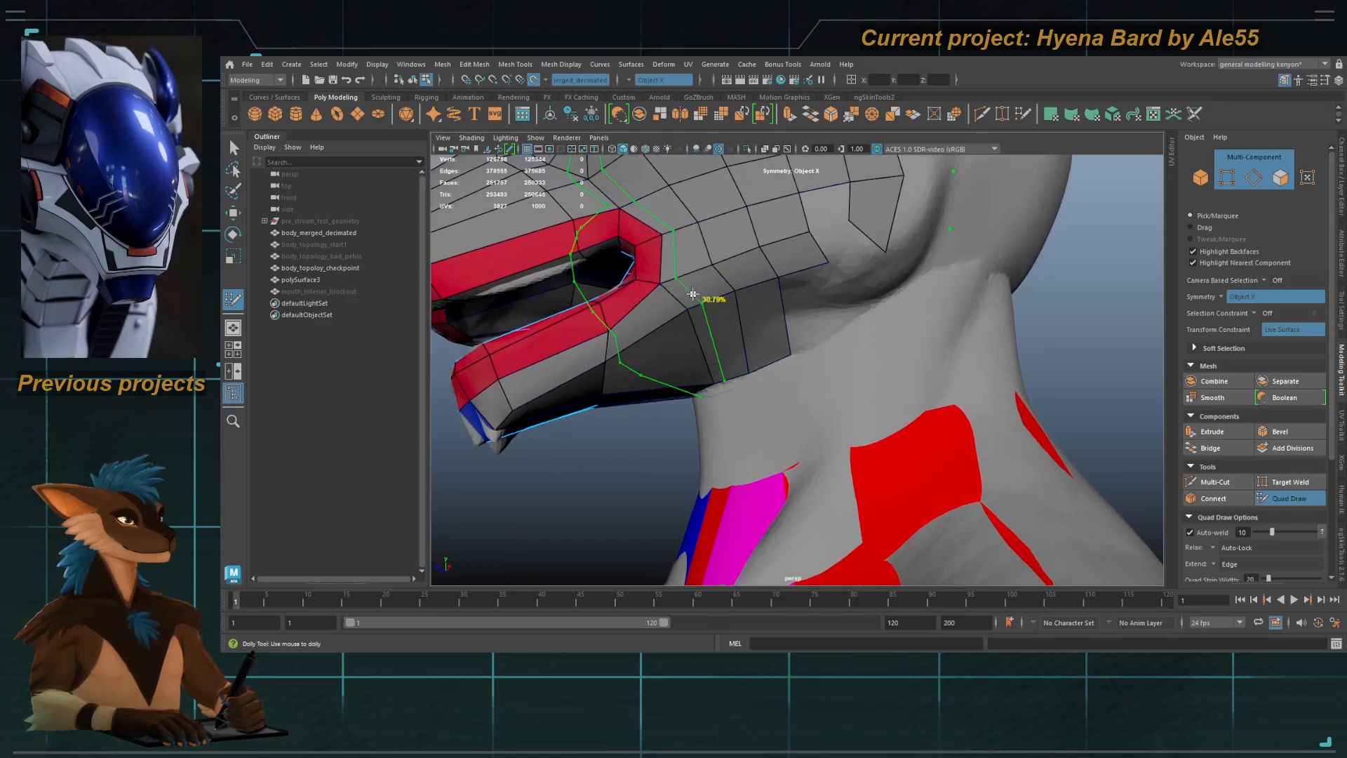
pyautogui.keyDown('ctrl'); pyautogui.keyDown('shift'); pyautogui.click(712, 287); pyautogui.keyUp('shift'); pyautogui.keyUp('ctrl')
pyautogui.keyDown('ctrl'); pyautogui.keyDown('shift'); pyautogui.click(738, 279); pyautogui.keyUp('shift'); pyautogui.keyUp('ctrl')
pyautogui.keyDown('ctrl'); pyautogui.keyDown('shift'); pyautogui.click(771, 272); pyautogui.keyUp('shift'); pyautogui.keyUp('ctrl')
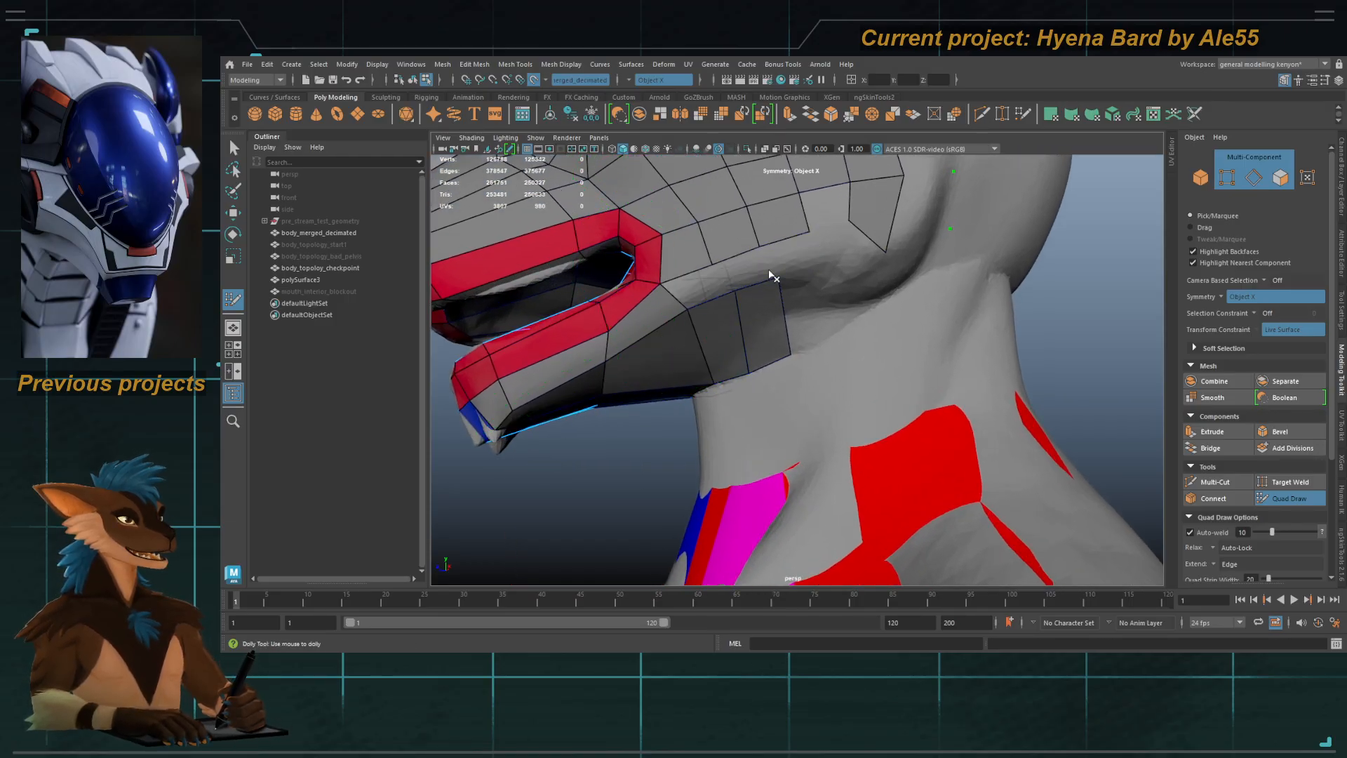
# Step: Rebuild the strip of quads along the lower edge of the cheek behind the mouth corner
pyautogui.keyDown('ctrl'); pyautogui.click(674, 299); pyautogui.keyUp('ctrl')
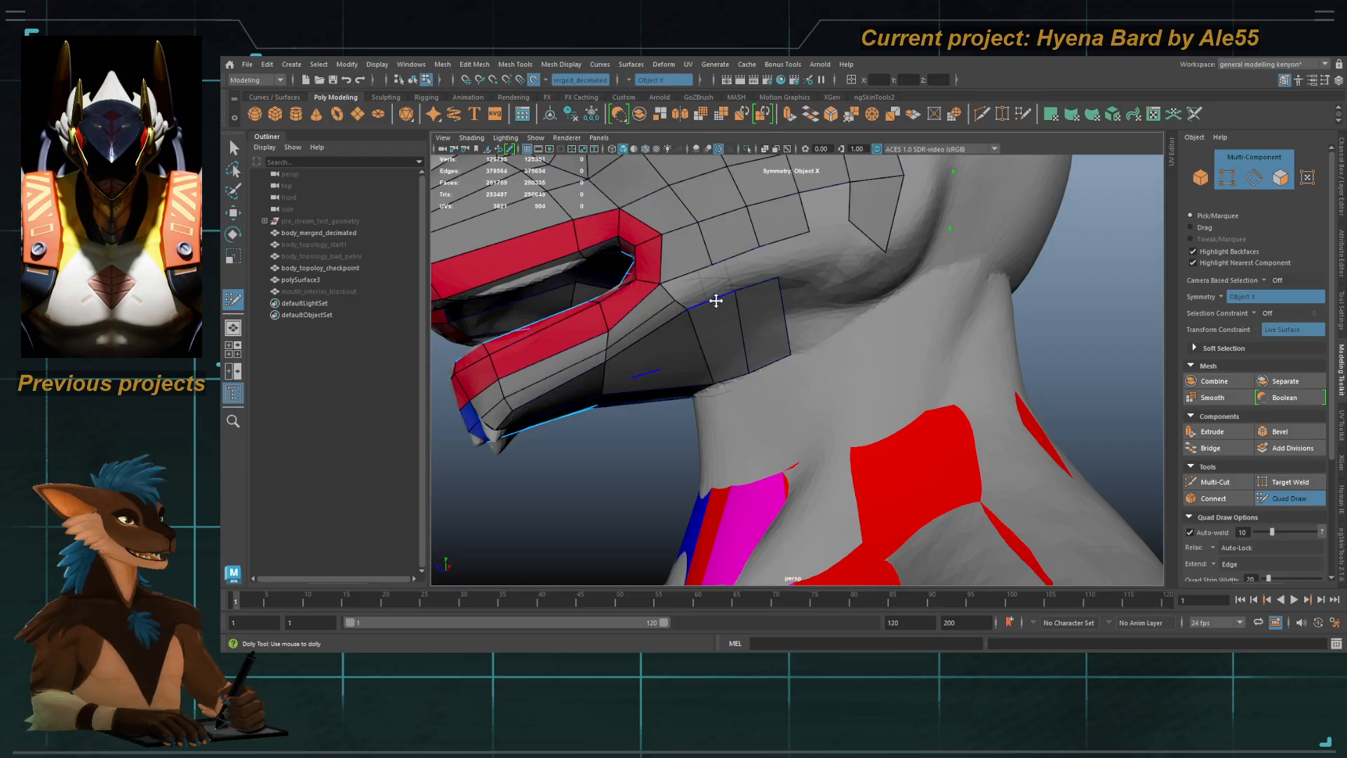
pyautogui.keyDown('shift'); pyautogui.click(698, 280); pyautogui.keyUp('shift')
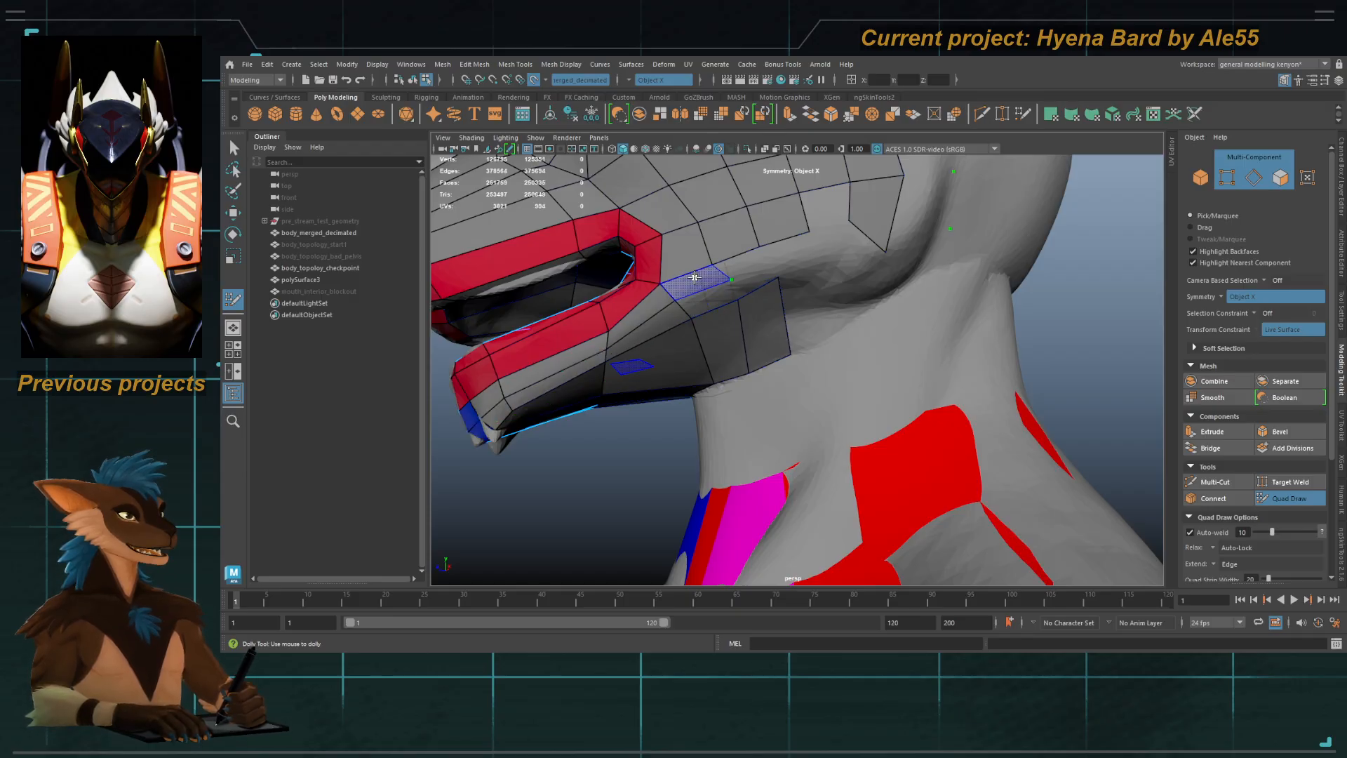
pyautogui.hotkey('ctrl', 'z')
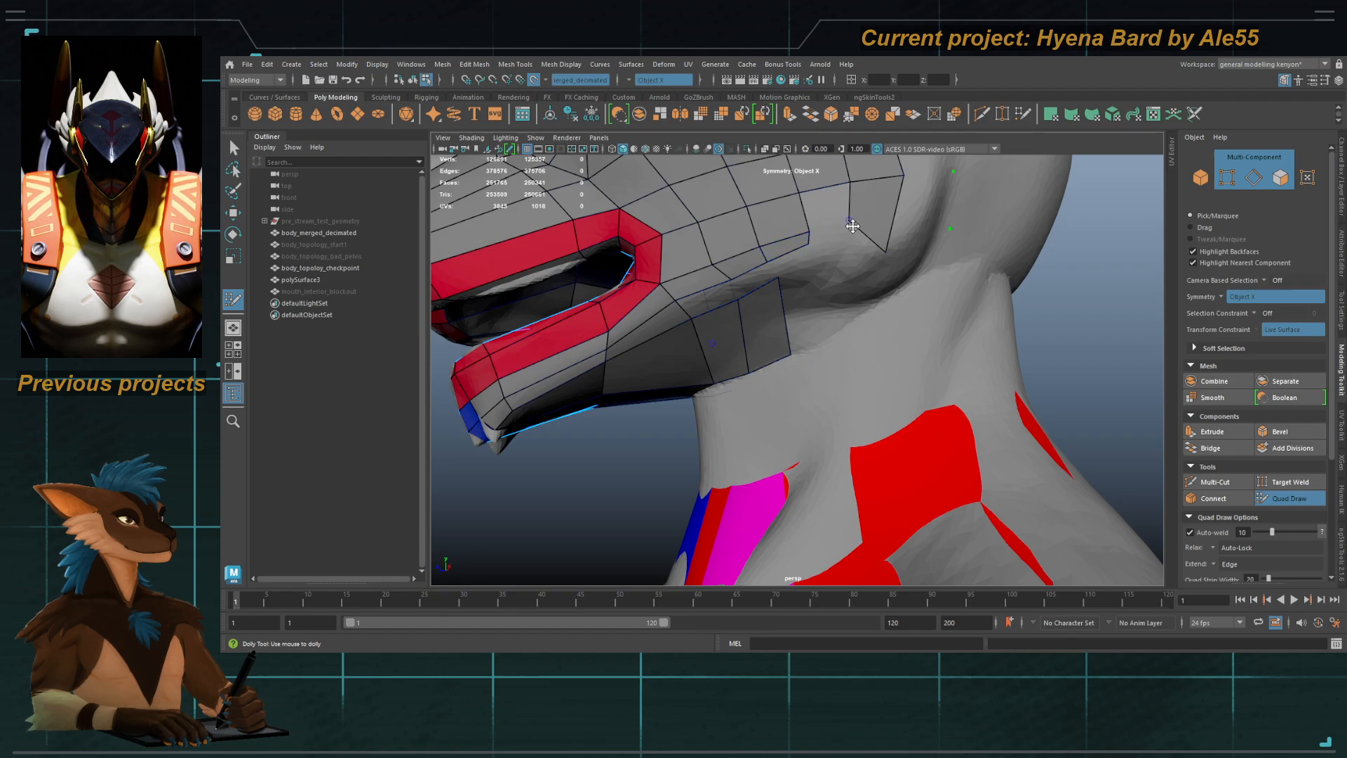
pyautogui.keyDown('shift'); pyautogui.click(824, 230); pyautogui.keyUp('shift')
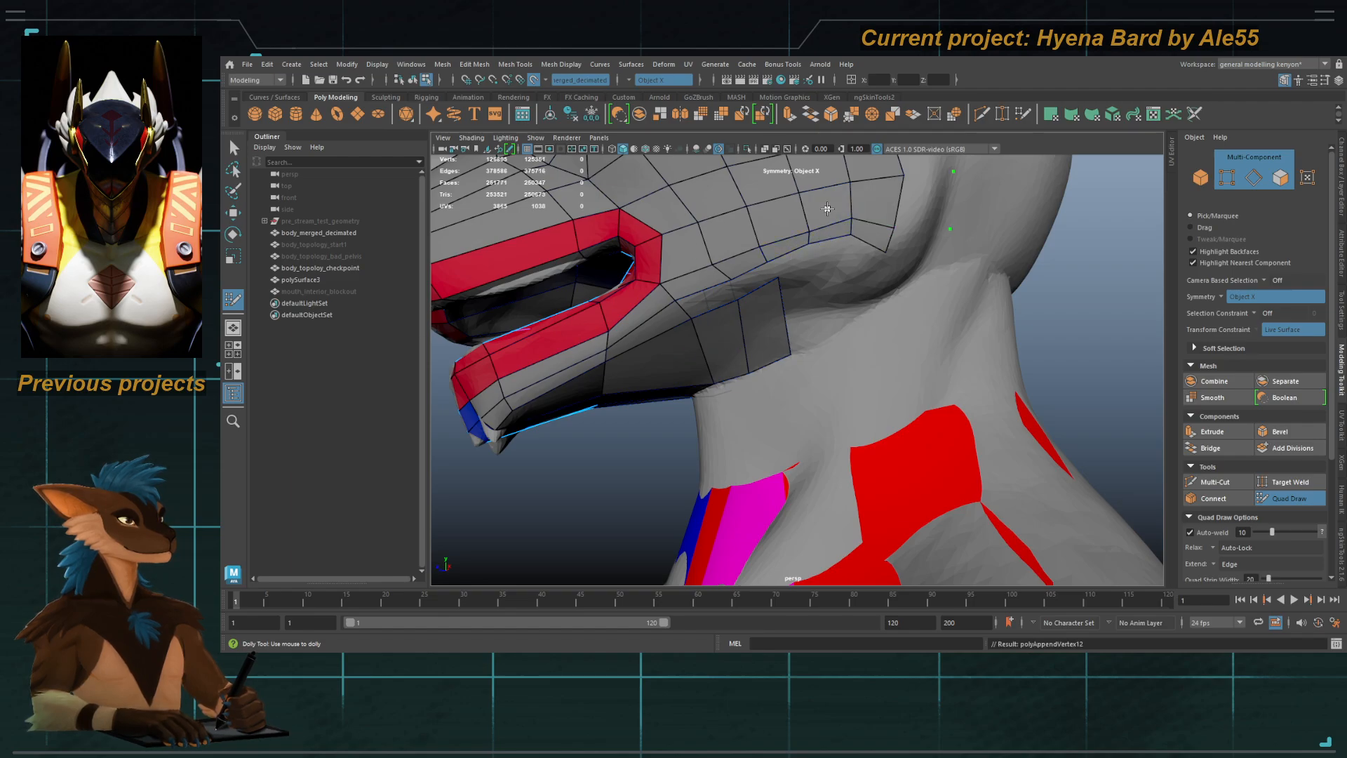
pyautogui.keyDown('shift'); pyautogui.click(828, 212); pyautogui.keyUp('shift')
# Step: Fill two quads between the cheek's rear edge and the points already placed behind it
pyautogui.keyDown('alt'); pyautogui.moveTo(842, 209); pyautogui.dragTo(753, 347, button='middle'); pyautogui.keyUp('alt')
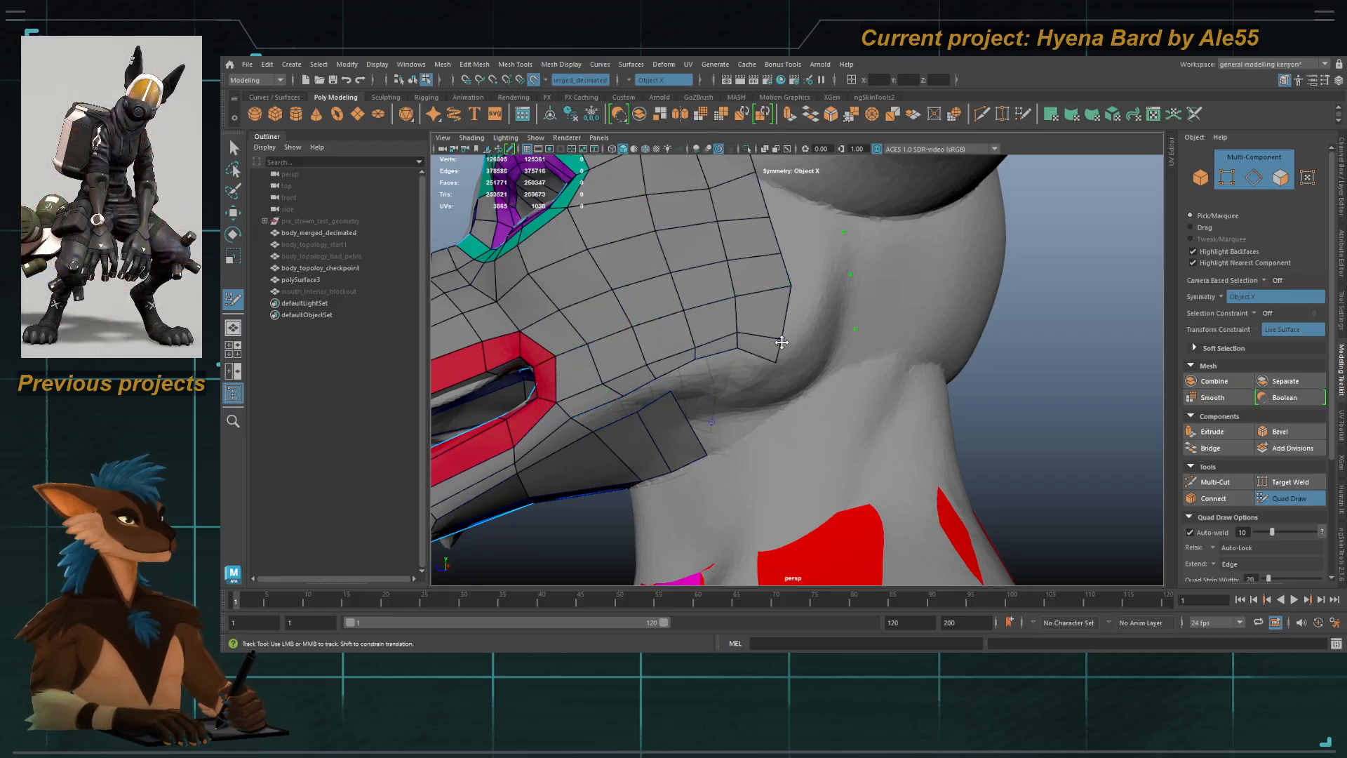
pyautogui.keyDown('shift'); pyautogui.click(820, 305); pyautogui.keyUp('shift')
pyautogui.keyDown('shift'); pyautogui.click(813, 260); pyautogui.keyUp('shift')
pyautogui.scroll(-3, 793, 291)
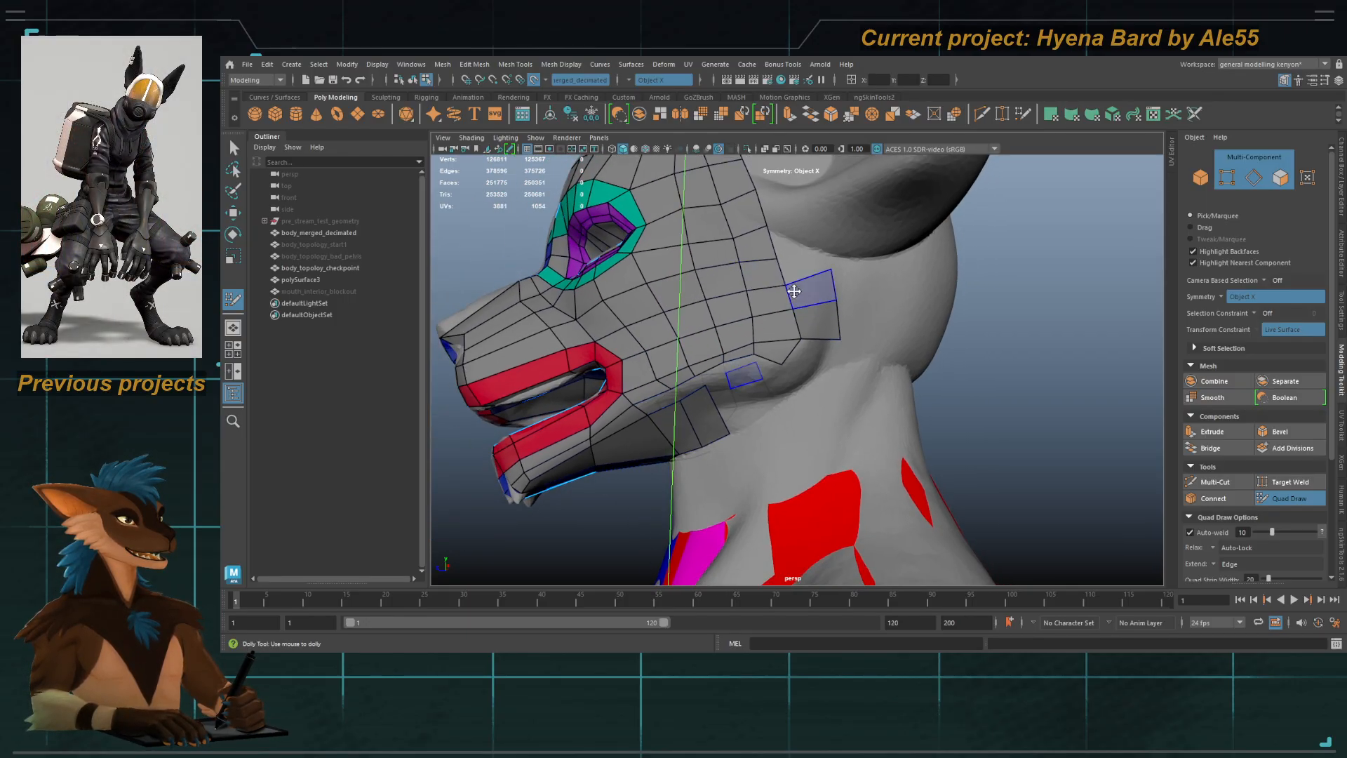
# Step: Place three points behind the new cheek quads and fill two quads up to them
pyautogui.keyDown('alt'); pyautogui.moveTo(793, 291); pyautogui.dragTo(741, 291); pyautogui.keyUp('alt')
pyautogui.click(872, 254)
pyautogui.click(877, 280)
pyautogui.click(881, 323)
pyautogui.keyDown('shift'); pyautogui.click(839, 307); pyautogui.keyUp('shift')
pyautogui.keyDown('shift'); pyautogui.click(837, 272); pyautogui.keyUp('shift')
# Step: Continue the strip toward the back of the head with three more points and two further quads
pyautogui.keyDown('alt'); pyautogui.moveTo(880, 294); pyautogui.dragTo(799, 309); pyautogui.keyUp('alt')
pyautogui.click(910, 236)
pyautogui.click(919, 278)
pyautogui.click(923, 323)
pyautogui.keyDown('shift'); pyautogui.click(884, 295); pyautogui.keyUp('shift')
pyautogui.keyDown('shift'); pyautogui.click(866, 271); pyautogui.keyUp('shift')
pyautogui.keyDown('alt'); pyautogui.moveTo(865, 278); pyautogui.dragTo(767, 319, button='middle'); pyautogui.keyUp('alt')
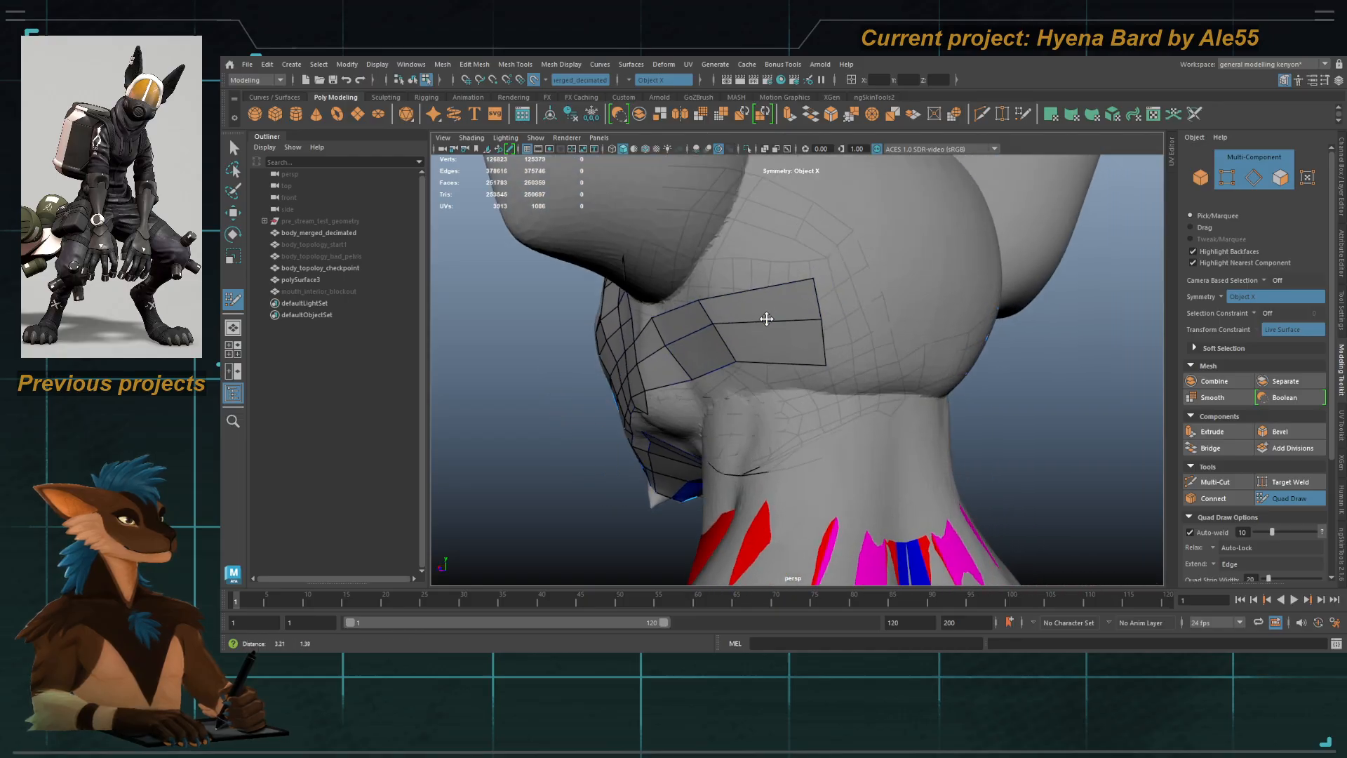
# Step: Close the quad strip across the back of the head with two quads and insert an edge loop through the closing span
pyautogui.keyDown('alt'); pyautogui.moveTo(766, 320); pyautogui.dragTo(792, 328); pyautogui.keyUp('alt')
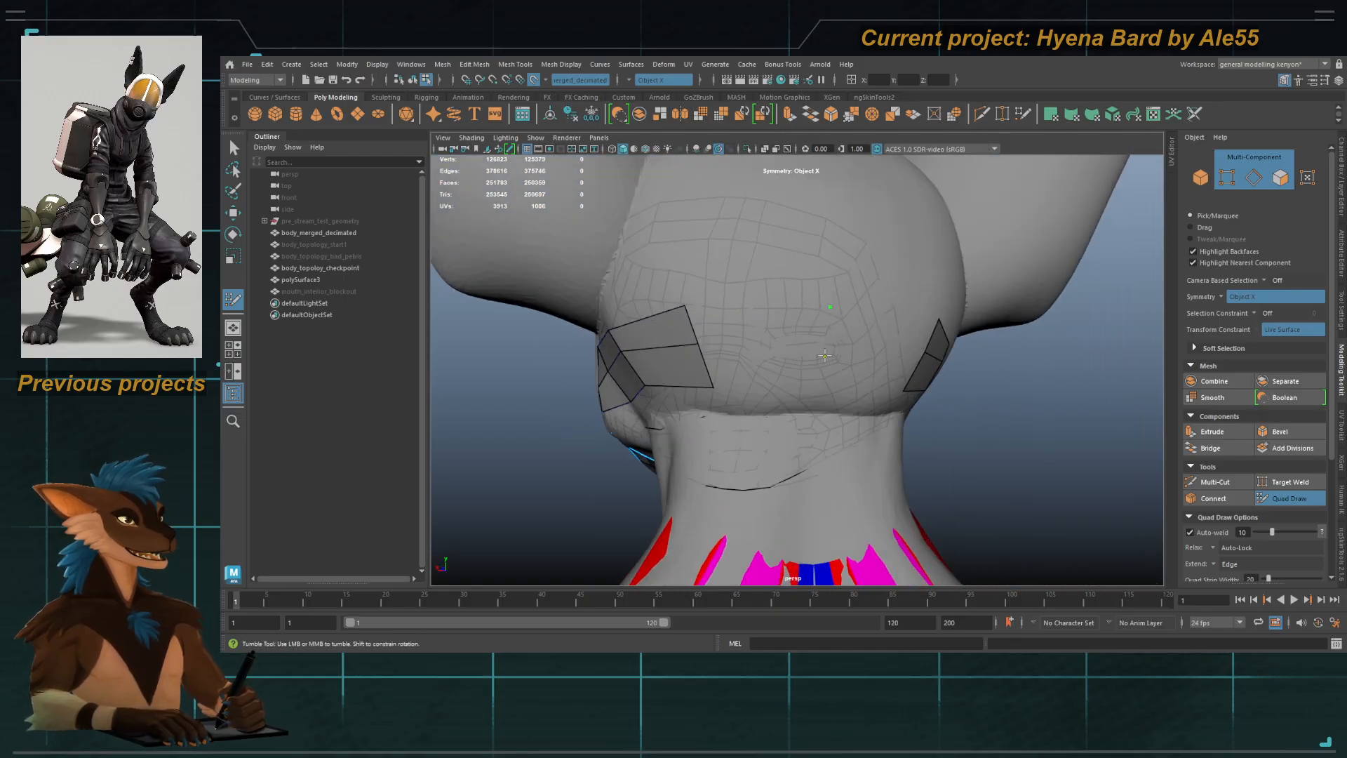
pyautogui.click(828, 340)
pyautogui.keyDown('shift'); pyautogui.click(766, 364); pyautogui.keyUp('shift')
pyautogui.keyDown('shift'); pyautogui.click(761, 320); pyautogui.keyUp('shift')
pyautogui.moveTo(761, 319)
pyautogui.keyDown('alt'); pyautogui.mouseDown()
pyautogui.moveTo(770, 348)
pyautogui.moveTo(852, 347)
pyautogui.mouseUp(); pyautogui.keyUp('alt')
pyautogui.keyDown('ctrl'); pyautogui.click(808, 347); pyautogui.keyUp('ctrl')
# Step: Relax the vertices along the lower rear edge of the cheek
pyautogui.keyDown('alt'); pyautogui.moveTo(702, 379); pyautogui.dragTo(744, 393, button='right'); pyautogui.keyUp('alt')
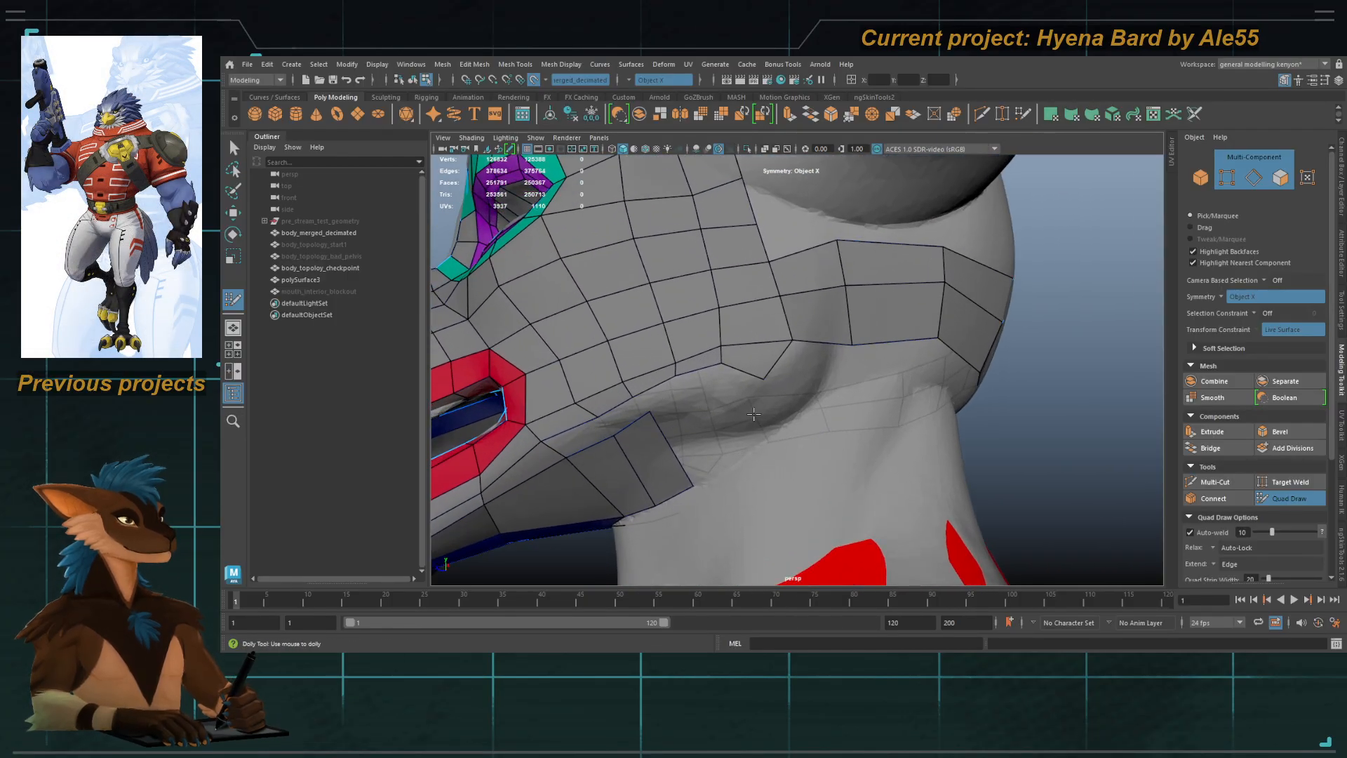
pyautogui.keyDown('alt'); pyautogui.moveTo(680, 403); pyautogui.dragTo(698, 375, button='middle'); pyautogui.keyUp('alt')
pyautogui.moveTo(737, 349)
pyautogui.keyDown('shift'); pyautogui.mouseDown()
pyautogui.moveTo(649, 384)
pyautogui.moveTo(754, 356)
pyautogui.mouseUp(); pyautogui.keyUp('shift')
# Step: Examine the gap between the cheek's lower edge and the lower jaw strip from the side and below
pyautogui.keyDown('alt'); pyautogui.moveTo(748, 365); pyautogui.dragTo(679, 351, button='right'); pyautogui.keyUp('alt')
pyautogui.keyDown('alt'); pyautogui.moveTo(658, 398); pyautogui.dragTo(719, 339, button='middle'); pyautogui.keyUp('alt')
pyautogui.keyDown('alt'); pyautogui.moveTo(719, 339); pyautogui.dragTo(709, 302, button='right'); pyautogui.keyUp('alt')
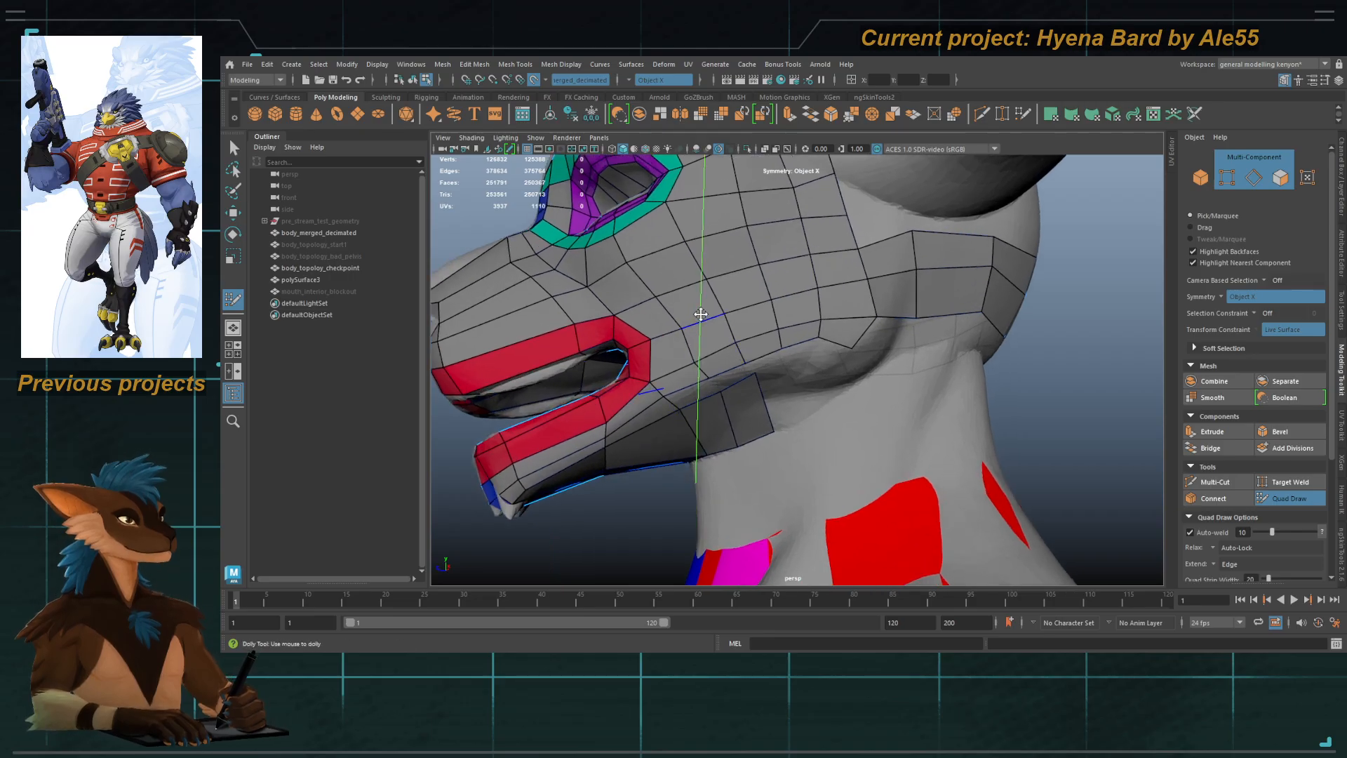
pyautogui.keyDown('alt'); pyautogui.moveTo(709, 302); pyautogui.dragTo(707, 356, button='middle'); pyautogui.keyUp('alt')
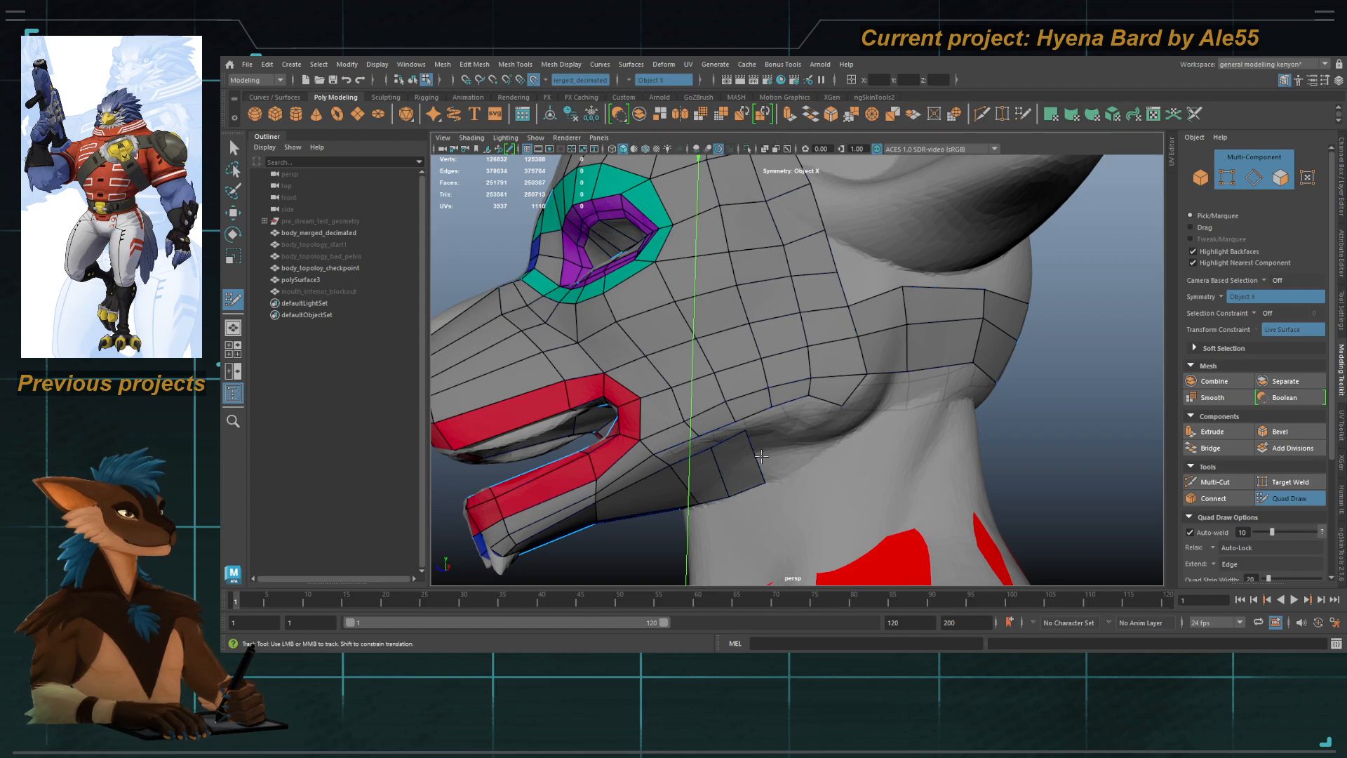
pyautogui.keyDown('alt'); pyautogui.moveTo(777, 406); pyautogui.dragTo(746, 310); pyautogui.keyUp('alt')
pyautogui.keyDown('alt'); pyautogui.moveTo(745, 309); pyautogui.dragTo(679, 358, button='middle'); pyautogui.keyUp('alt')
pyautogui.keyDown('alt'); pyautogui.moveTo(679, 358); pyautogui.dragTo(693, 382, button='right'); pyautogui.keyUp('alt')
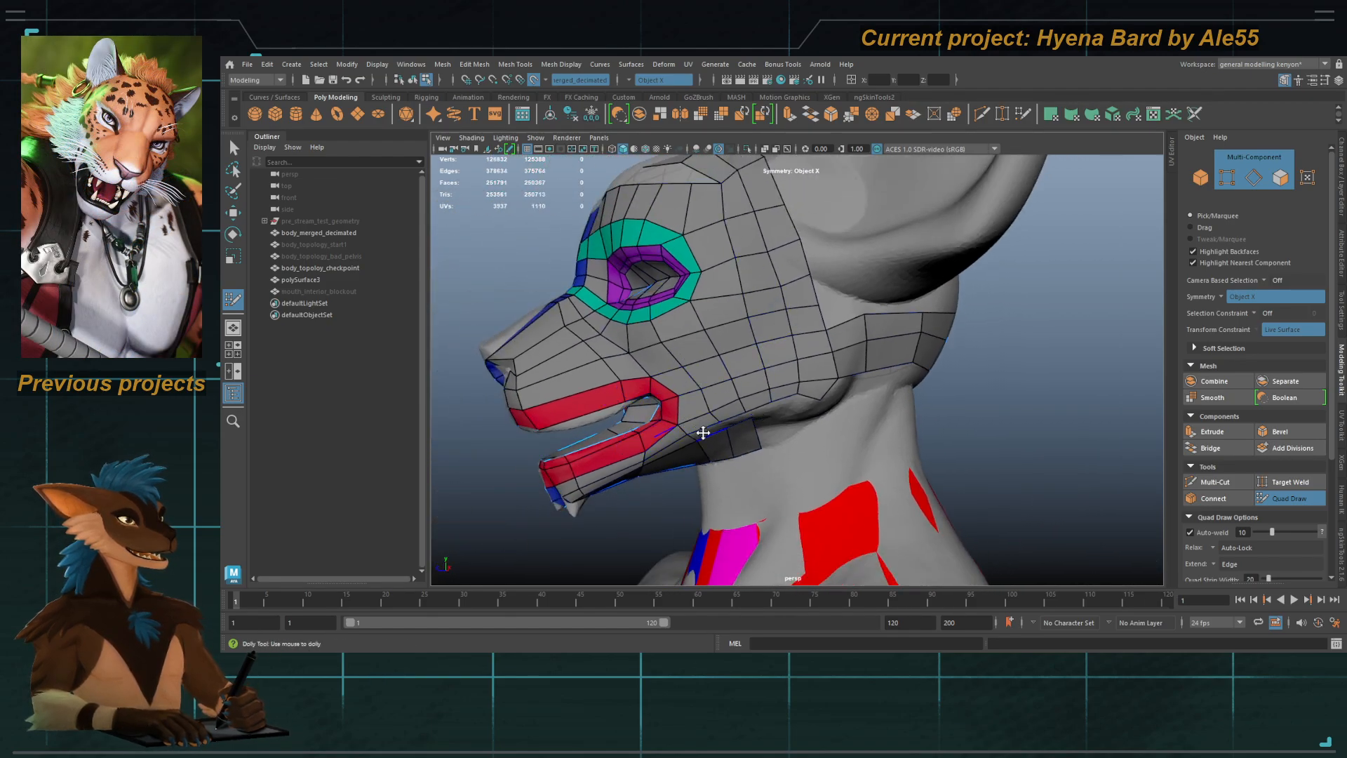
pyautogui.keyDown('alt'); pyautogui.moveTo(708, 427); pyautogui.dragTo(827, 381, button='middle'); pyautogui.keyUp('alt')
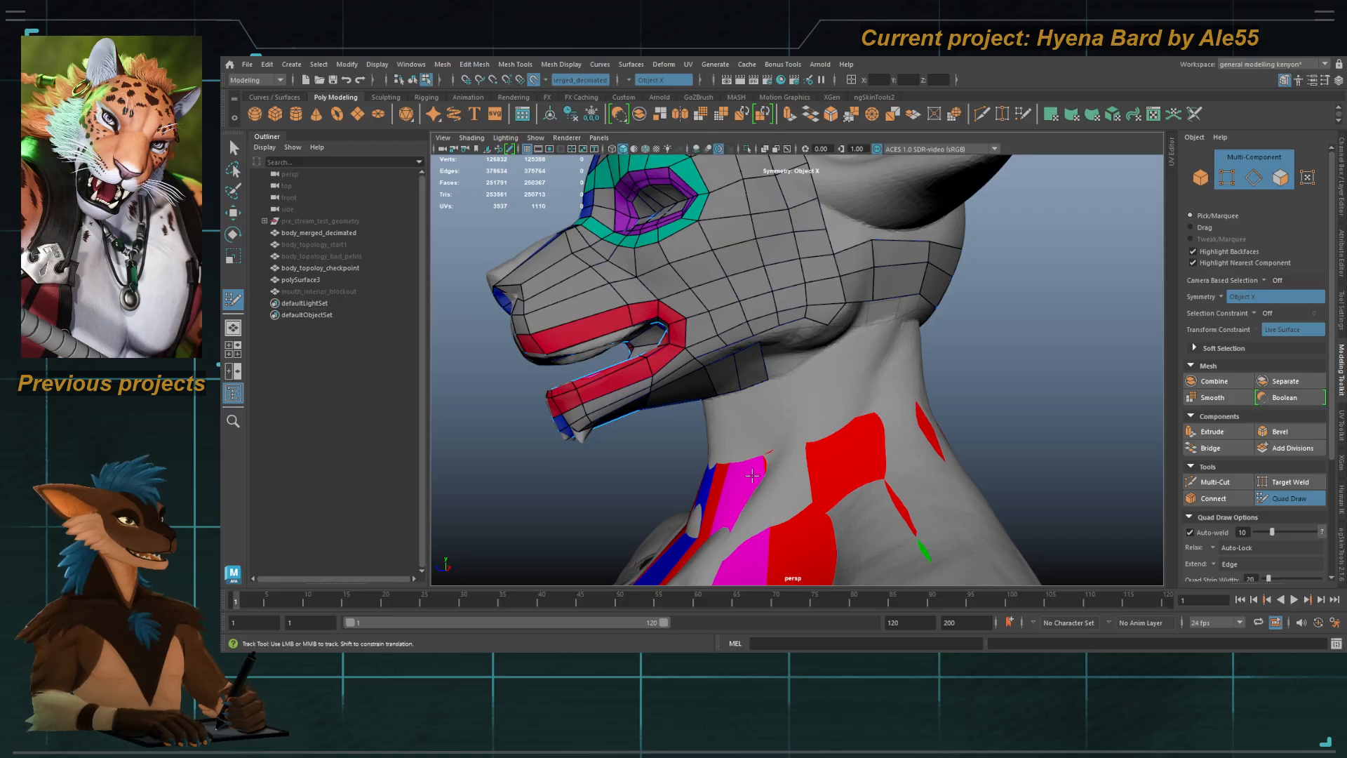
pyautogui.keyDown('alt'); pyautogui.moveTo(784, 465); pyautogui.dragTo(793, 443, button='right'); pyautogui.keyUp('alt')
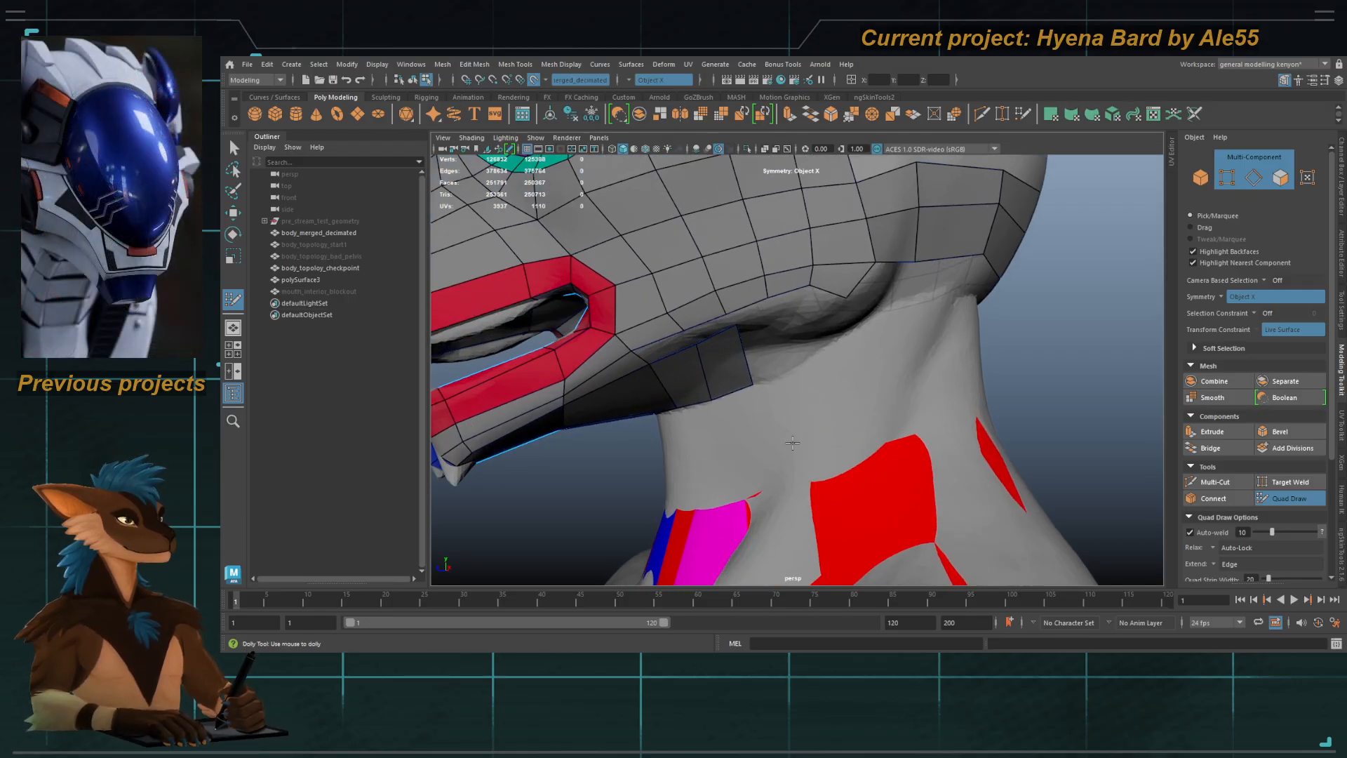
pyautogui.keyDown('alt'); pyautogui.moveTo(793, 443); pyautogui.dragTo(722, 287); pyautogui.keyUp('alt')
pyautogui.keyDown('alt'); pyautogui.moveTo(731, 240); pyautogui.dragTo(743, 307); pyautogui.keyUp('alt')
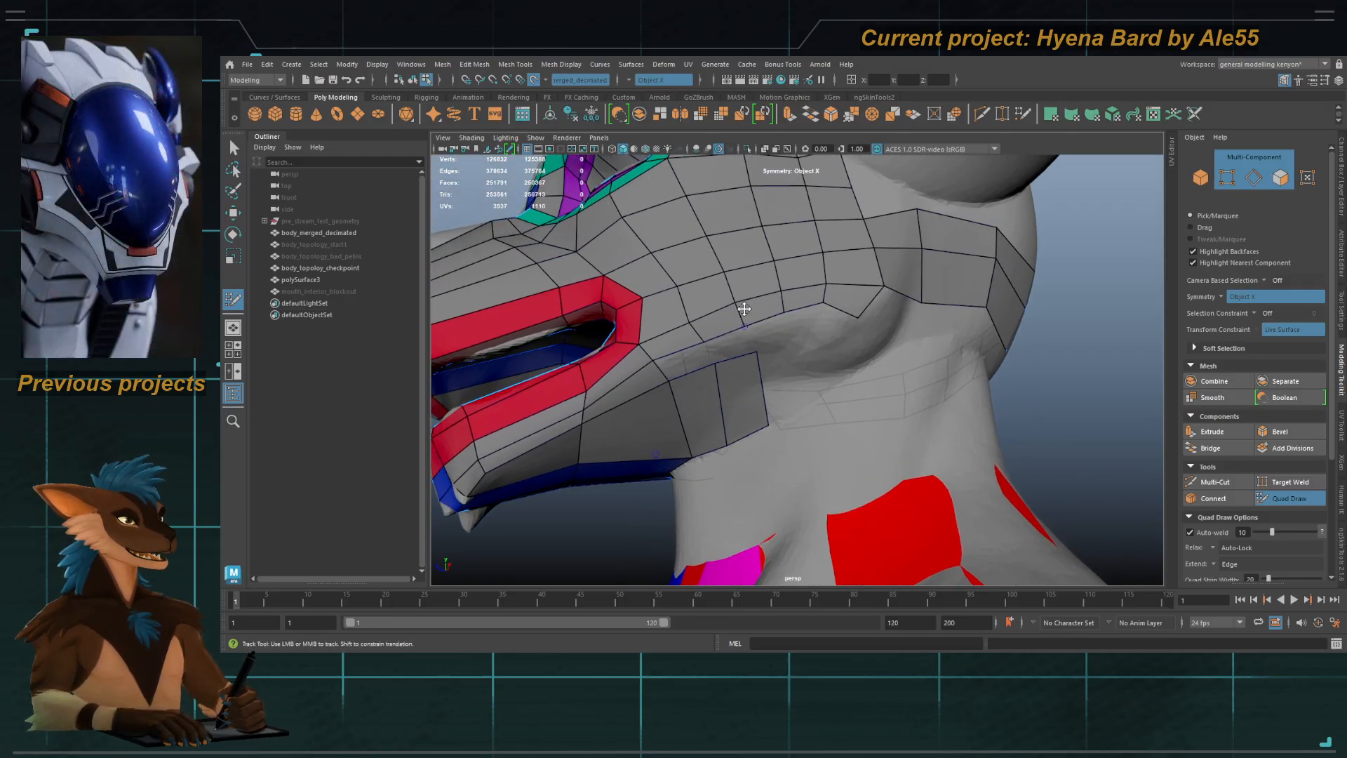
# Step: Fill the gap between the jaw strip and the cheek's lower edge with four quads and adjust a vertex there
pyautogui.keyDown('alt'); pyautogui.moveTo(743, 306); pyautogui.dragTo(778, 316, button='right'); pyautogui.keyUp('alt')
pyautogui.keyDown('shift'); pyautogui.click(628, 350); pyautogui.keyUp('shift')
pyautogui.keyDown('shift'); pyautogui.click(688, 326); pyautogui.keyUp('shift')
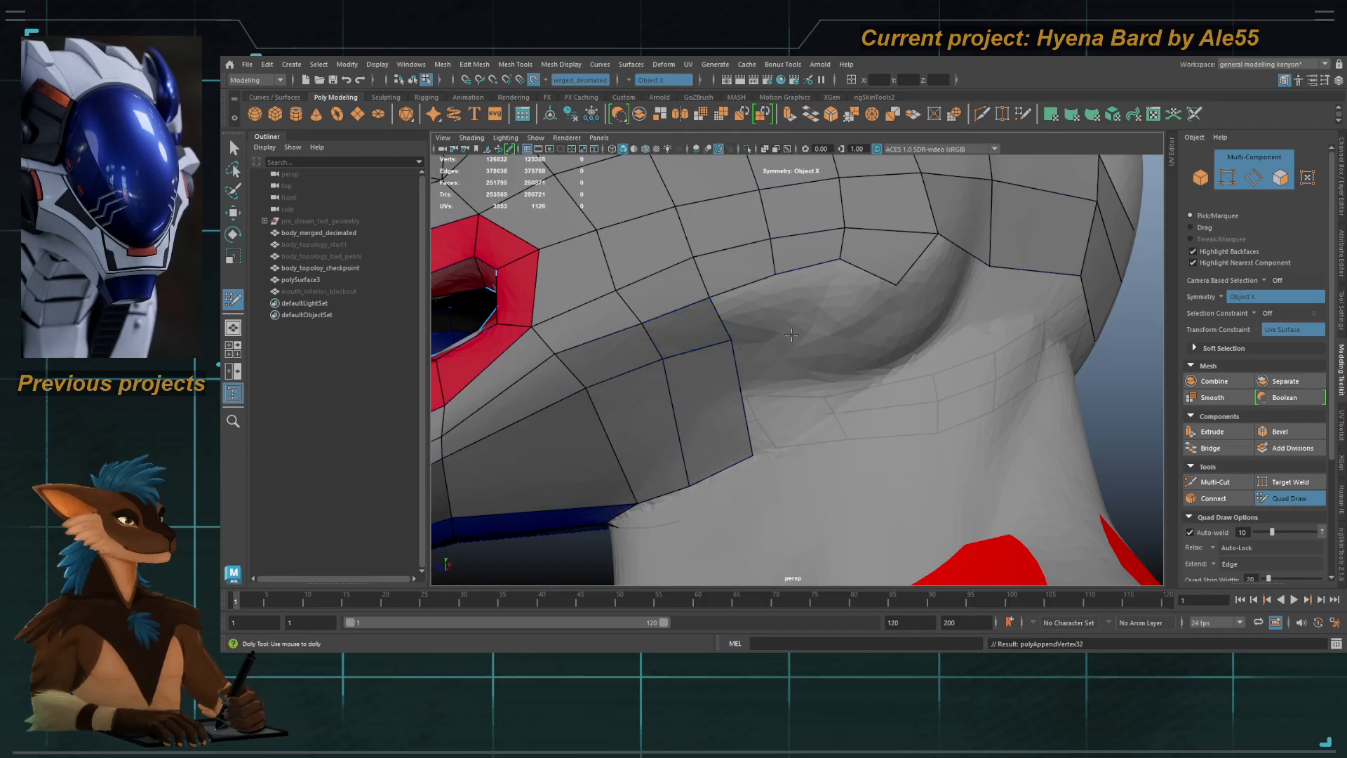
pyautogui.keyDown('shift'); pyautogui.click(750, 309); pyautogui.keyUp('shift')
pyautogui.keyDown('shift'); pyautogui.click(828, 307); pyautogui.keyUp('shift')
pyautogui.moveTo(788, 325); pyautogui.dragTo(794, 316)
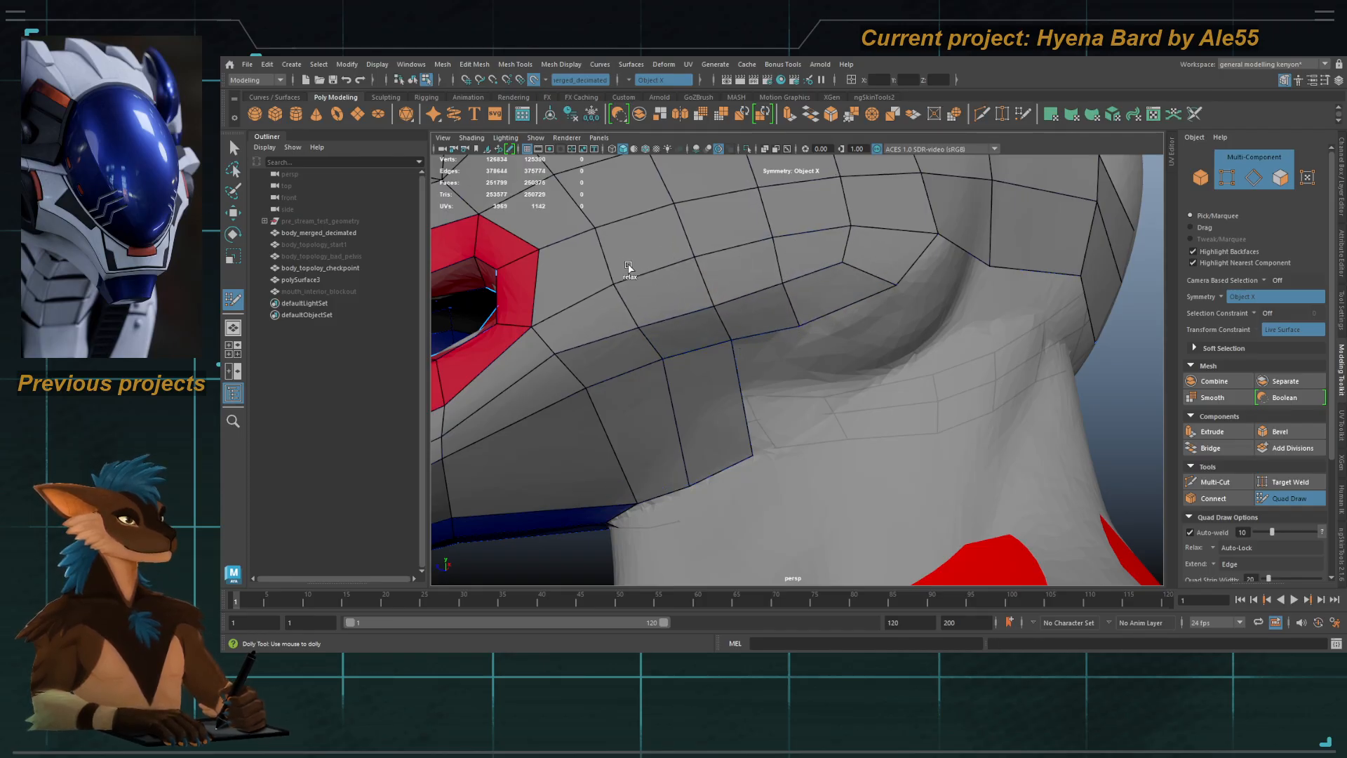
# Step: Extend the jaw strip backward beneath the cheek with two new points and two quads
pyautogui.keyDown('alt'); pyautogui.moveTo(685, 330); pyautogui.dragTo(692, 360); pyautogui.keyUp('alt')
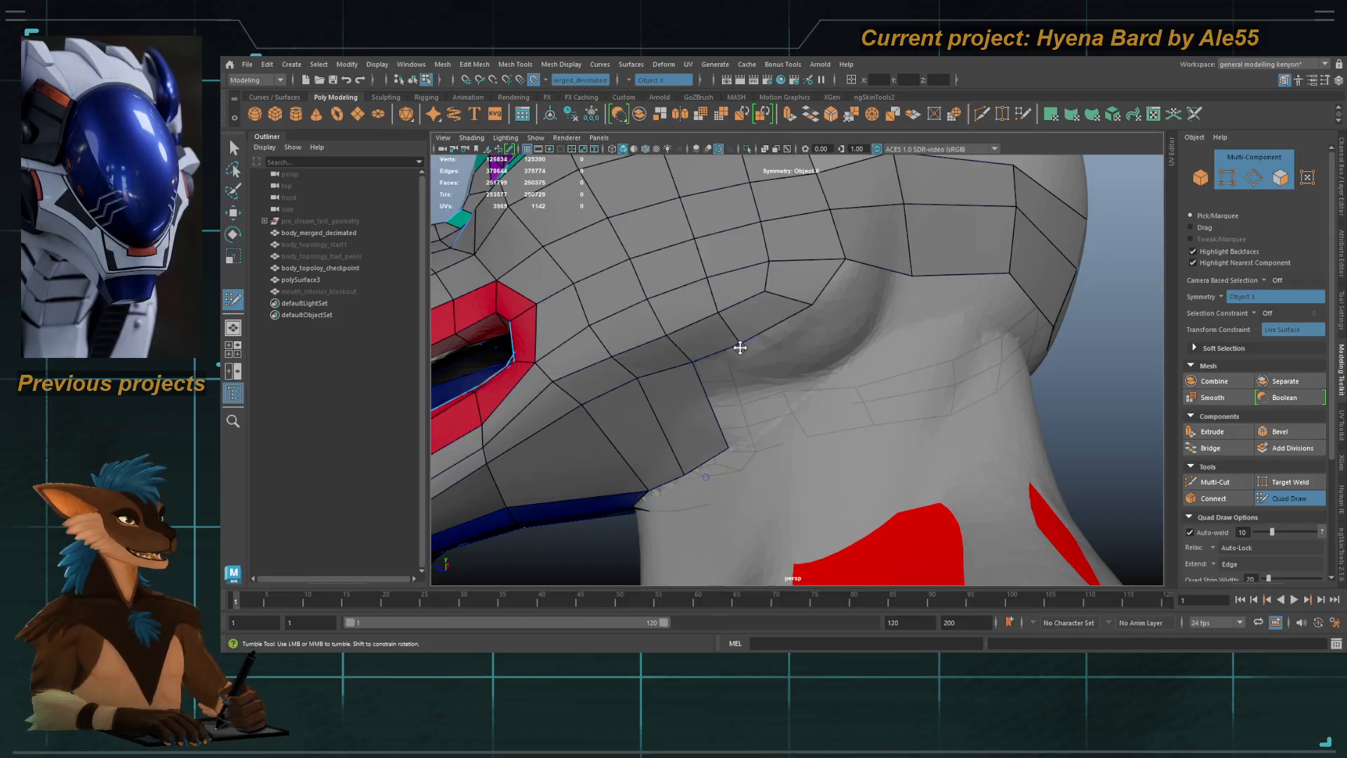
pyautogui.keyDown('alt'); pyautogui.moveTo(819, 322); pyautogui.dragTo(736, 334, button='right'); pyautogui.keyUp('alt')
pyautogui.keyDown('alt'); pyautogui.moveTo(736, 334); pyautogui.dragTo(788, 352); pyautogui.keyUp('alt')
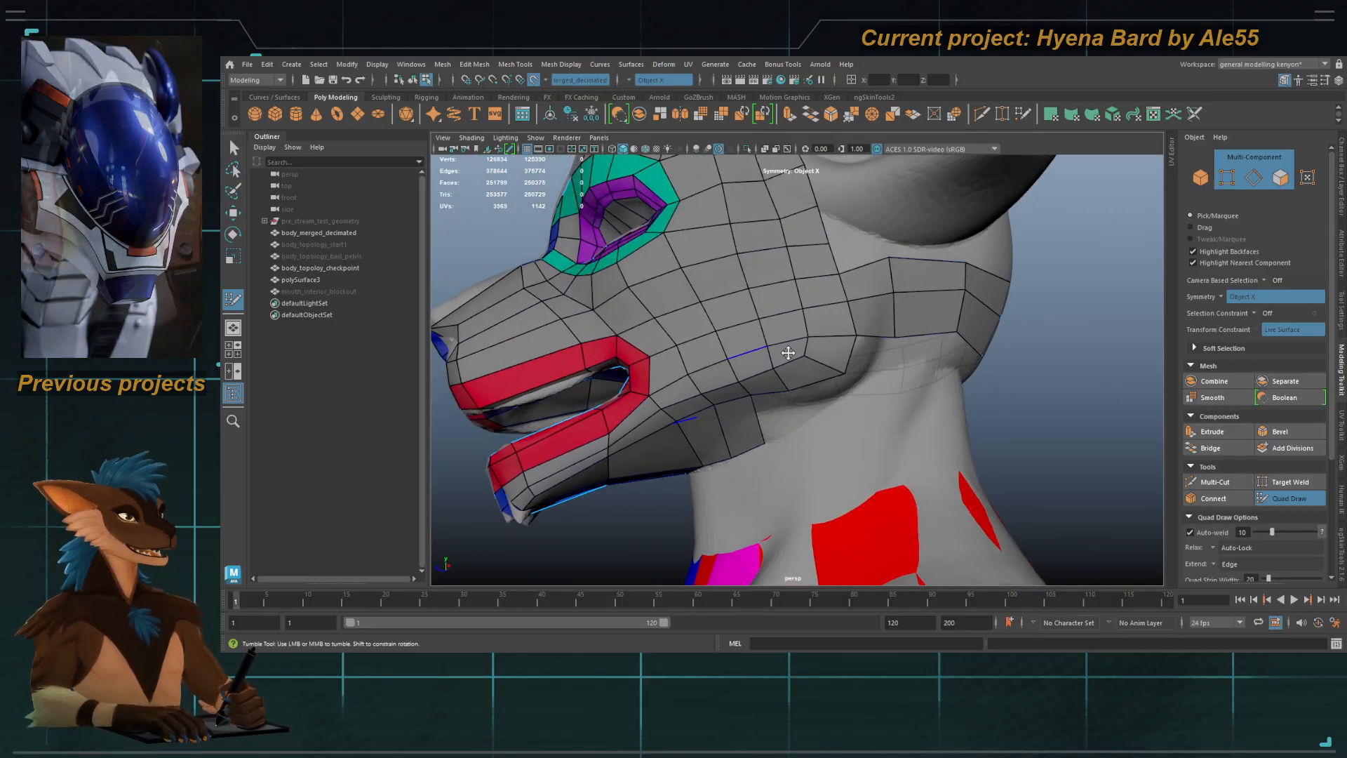
pyautogui.keyDown('alt'); pyautogui.moveTo(788, 352); pyautogui.dragTo(810, 409, button='right'); pyautogui.keyUp('alt')
pyautogui.keyDown('alt'); pyautogui.moveTo(810, 409); pyautogui.dragTo(817, 398); pyautogui.keyUp('alt')
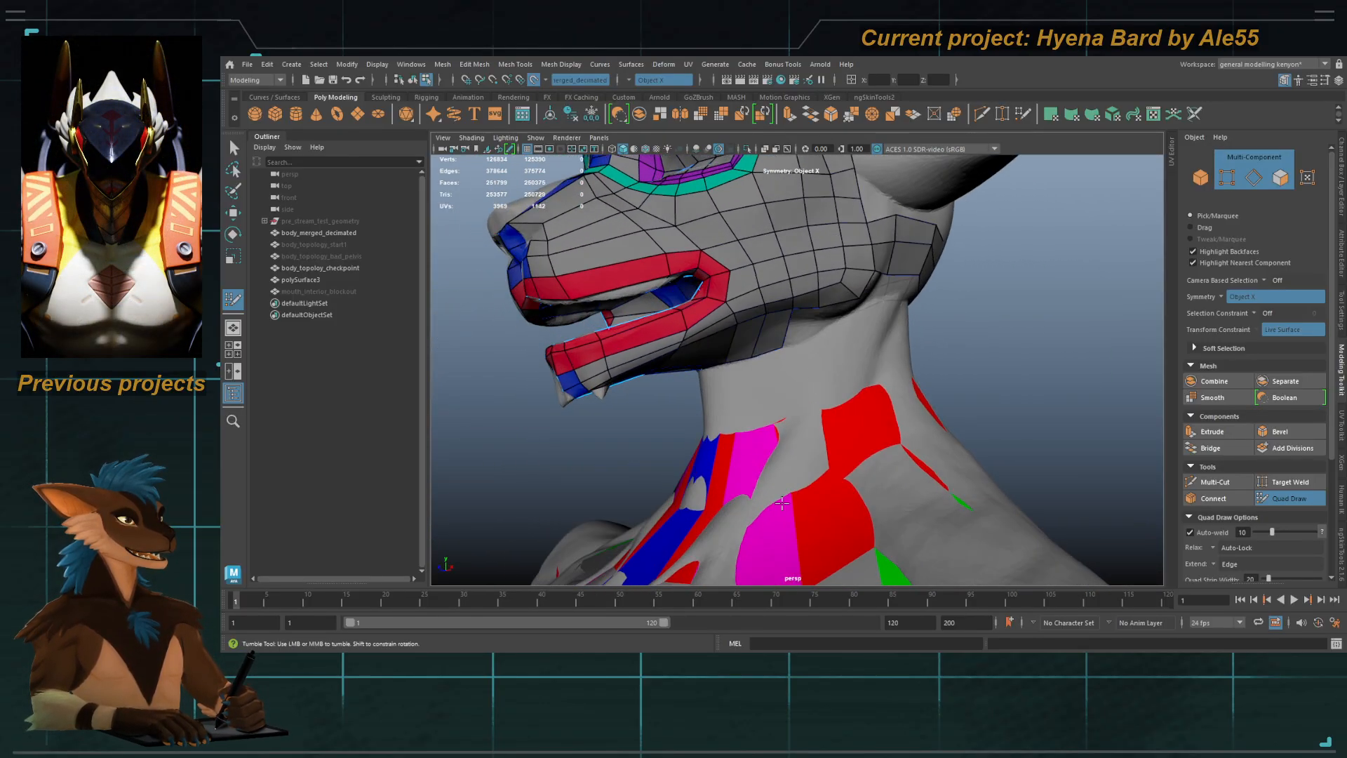
pyautogui.keyDown('alt'); pyautogui.moveTo(781, 502); pyautogui.dragTo(833, 457, button='right'); pyautogui.keyUp('alt')
pyautogui.click(797, 345)
pyautogui.keyDown('shift'); pyautogui.click(777, 340); pyautogui.keyUp('shift')
pyautogui.click(881, 303)
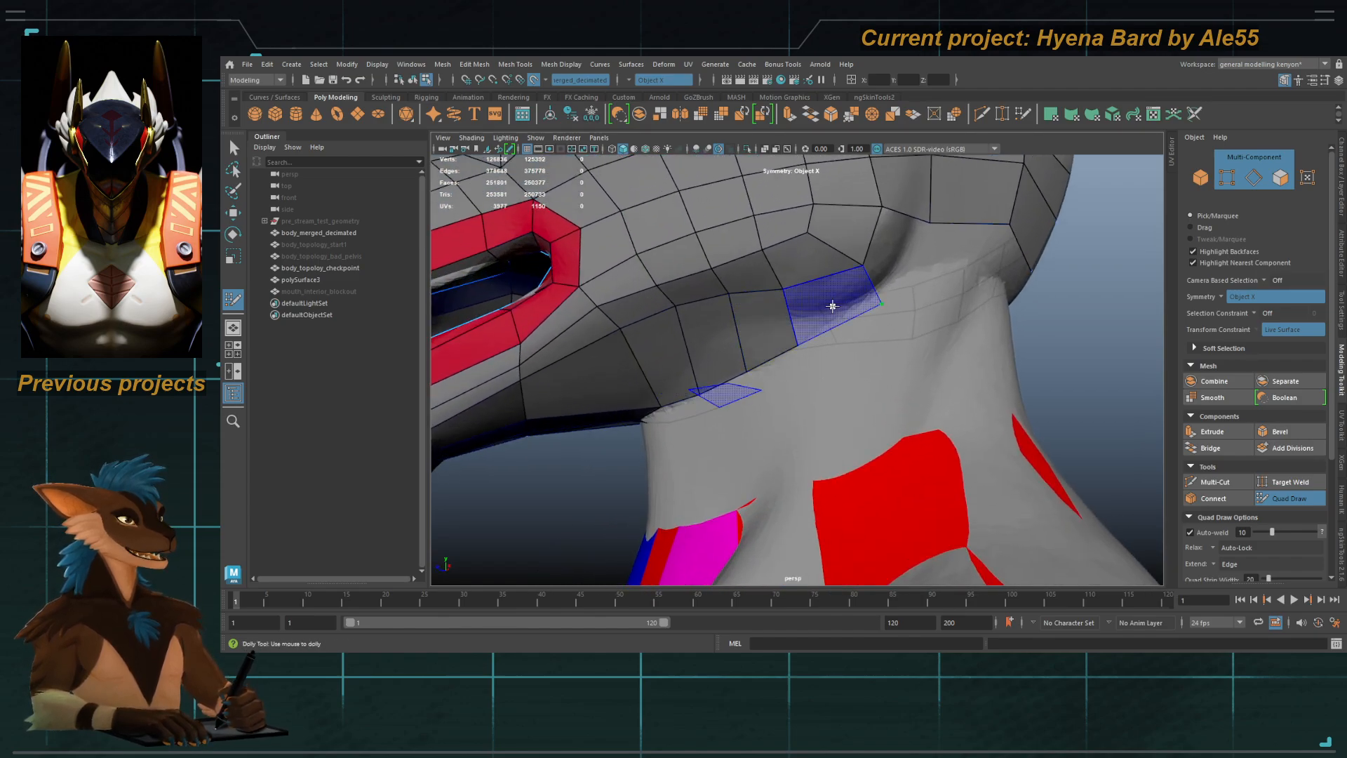
pyautogui.keyDown('shift'); pyautogui.click(831, 307); pyautogui.keyUp('shift')
pyautogui.keyDown('alt'); pyautogui.moveTo(858, 334); pyautogui.dragTo(863, 397, button='right'); pyautogui.keyUp('alt')
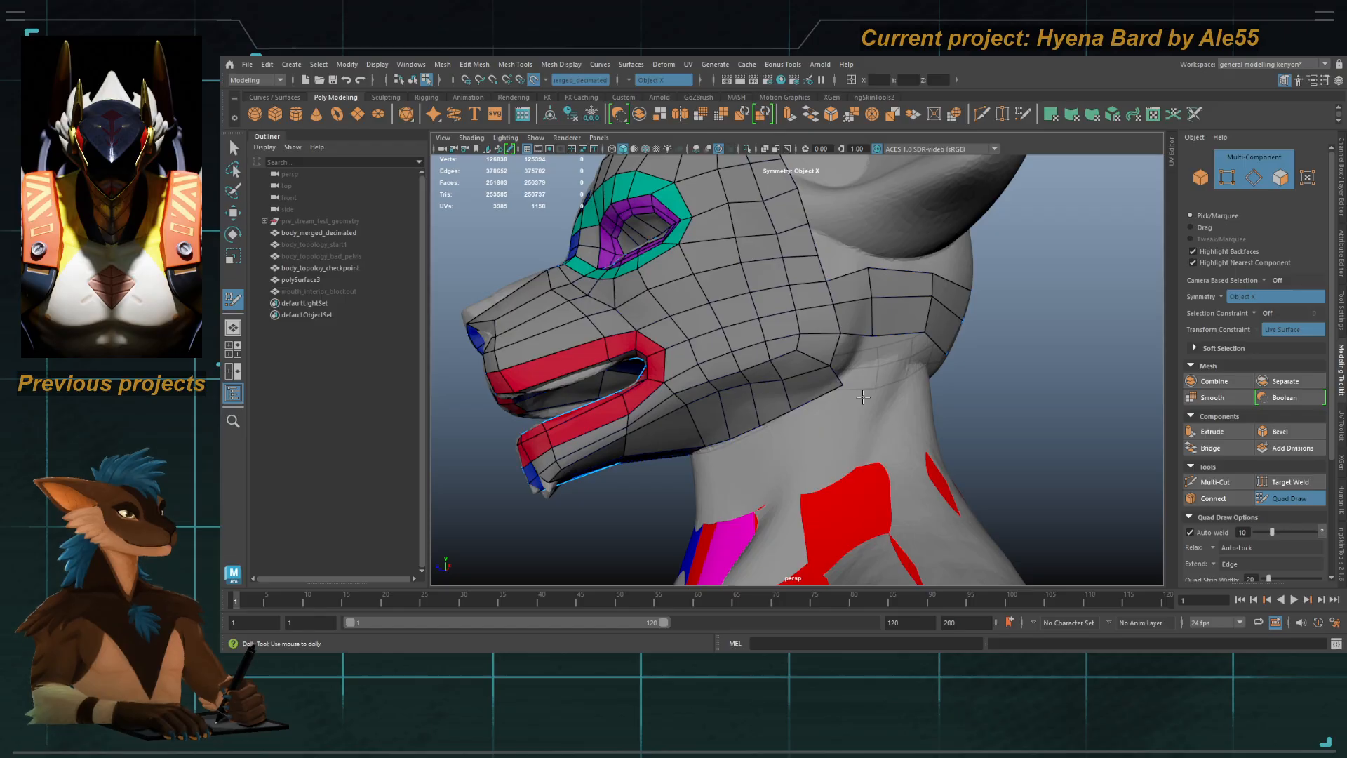
# Step: Examine the edge flow of the cheek and jaw from the side and from behind
pyautogui.keyDown('alt'); pyautogui.moveTo(796, 402); pyautogui.dragTo(767, 343, button='middle'); pyautogui.keyUp('alt')
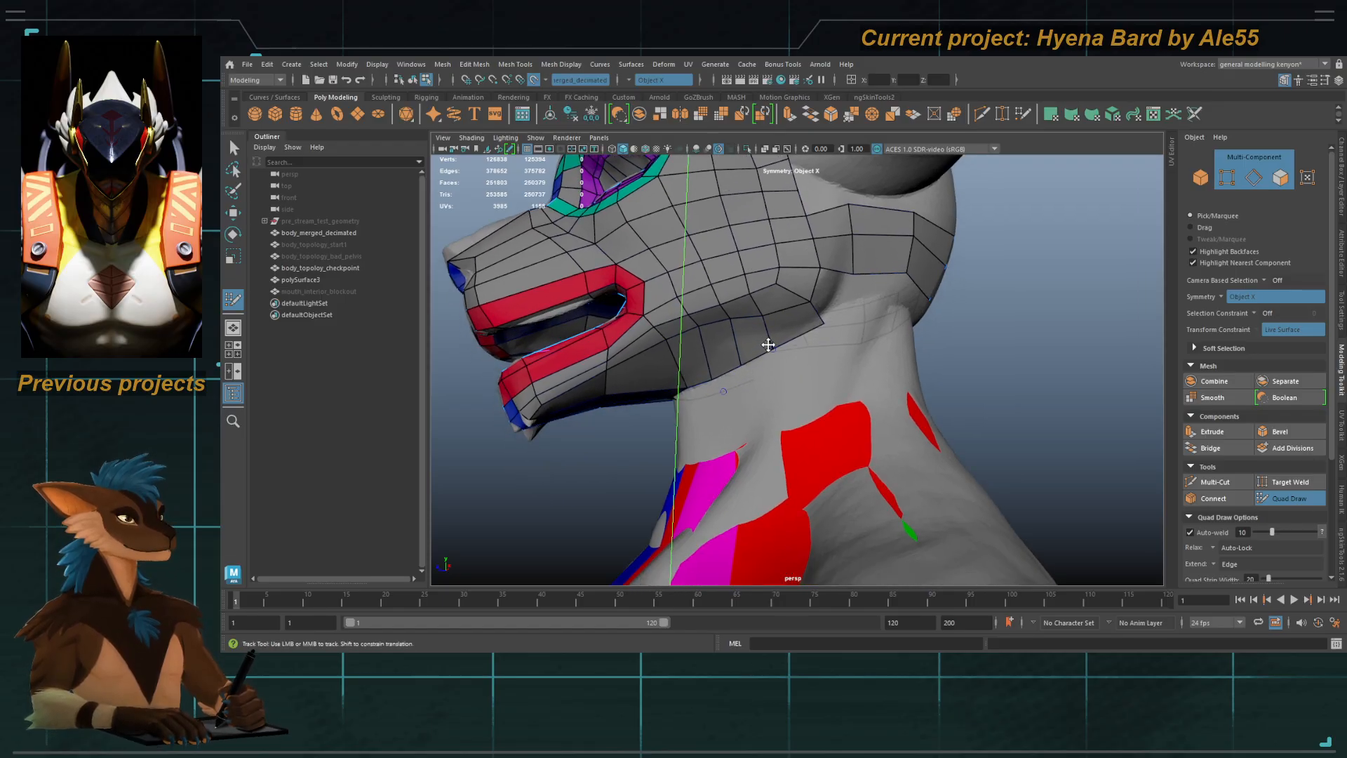
pyautogui.keyDown('alt'); pyautogui.moveTo(767, 343); pyautogui.dragTo(755, 319, button='right'); pyautogui.keyUp('alt')
pyautogui.keyDown('alt'); pyautogui.moveTo(754, 318); pyautogui.dragTo(754, 340); pyautogui.keyUp('alt')
pyautogui.keyDown('alt'); pyautogui.moveTo(755, 339); pyautogui.dragTo(713, 326, button='right'); pyautogui.keyUp('alt')
pyautogui.keyDown('alt'); pyautogui.moveTo(712, 326); pyautogui.dragTo(710, 329); pyautogui.keyUp('alt')
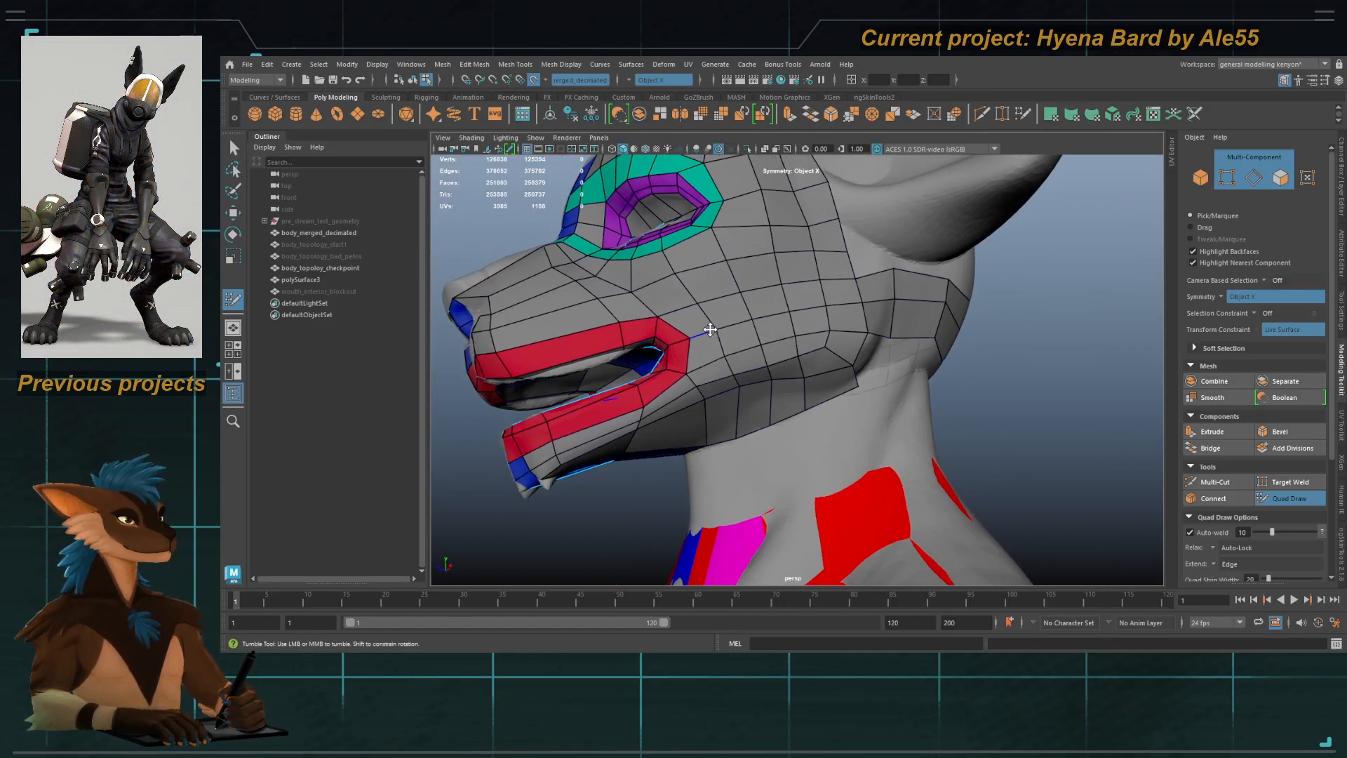
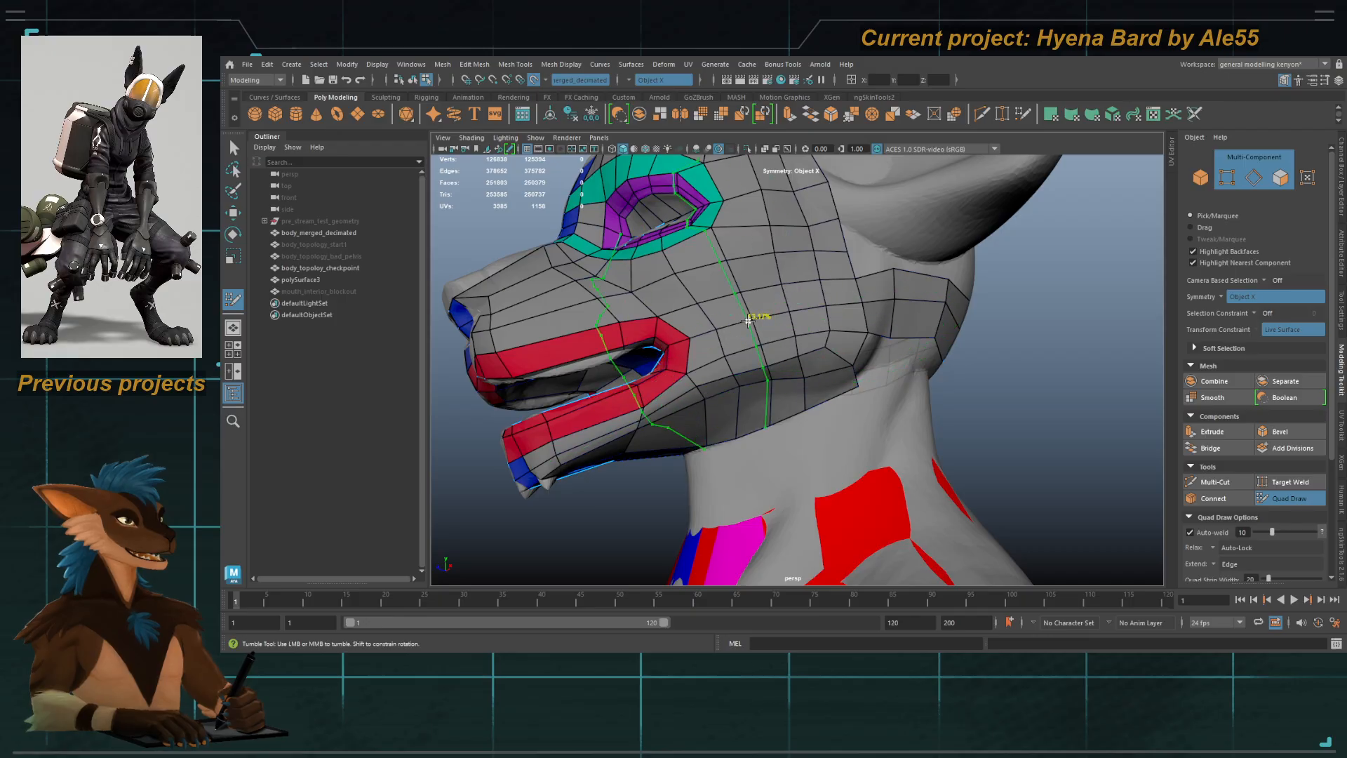
pyautogui.keyDown('alt'); pyautogui.moveTo(826, 304); pyautogui.dragTo(748, 327); pyautogui.keyUp('alt')
pyautogui.keyDown('alt'); pyautogui.moveTo(729, 328); pyautogui.dragTo(761, 330, button='right'); pyautogui.keyUp('alt')
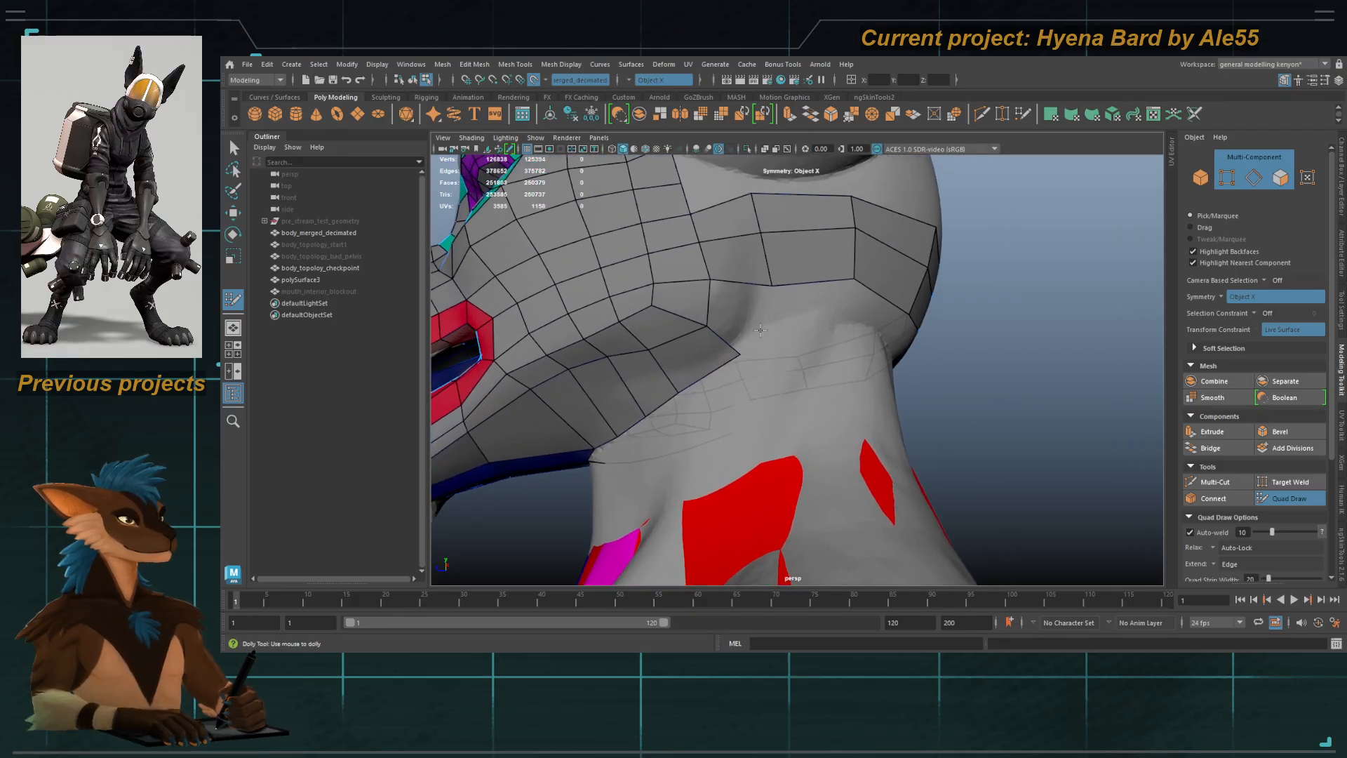
pyautogui.keyDown('alt'); pyautogui.moveTo(744, 343); pyautogui.dragTo(821, 339); pyautogui.keyUp('alt')
pyautogui.keyDown('alt'); pyautogui.moveTo(821, 340); pyautogui.dragTo(749, 346, button='right'); pyautogui.keyUp('alt')
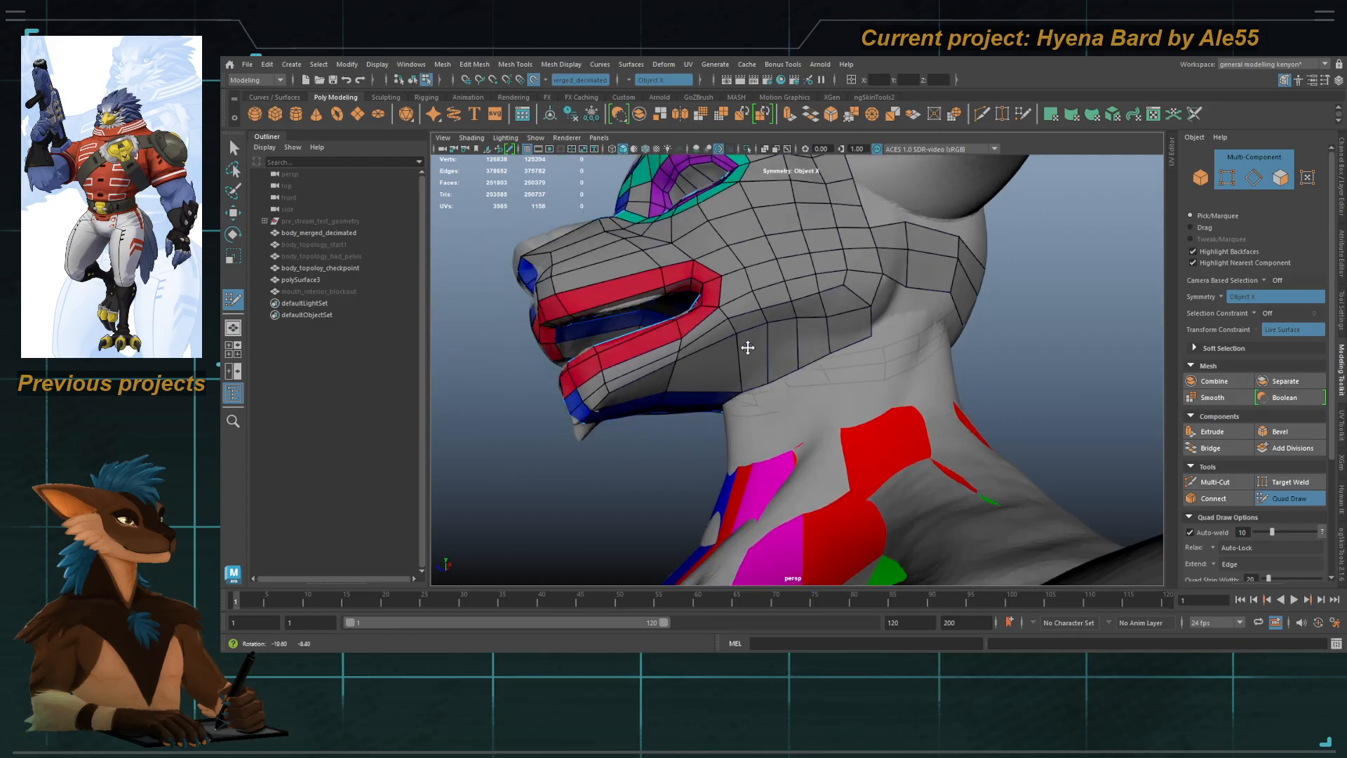
pyautogui.keyDown('alt'); pyautogui.moveTo(749, 346); pyautogui.dragTo(769, 343); pyautogui.keyUp('alt')
pyautogui.keyDown('alt'); pyautogui.moveTo(770, 343); pyautogui.dragTo(790, 339, button='middle'); pyautogui.keyUp('alt')
pyautogui.keyDown('alt'); pyautogui.moveTo(790, 339); pyautogui.dragTo(827, 335, button='right'); pyautogui.keyUp('alt')
# Step: Relax the cheek, remove the rearmost quads under it and refill the cheek's lower rear edge with new quads
pyautogui.moveTo(760, 307)
pyautogui.keyDown('shift'); pyautogui.mouseDown()
pyautogui.moveTo(896, 280)
pyautogui.moveTo(801, 298)
pyautogui.mouseUp(); pyautogui.keyUp('shift')
pyautogui.keyDown('alt'); pyautogui.moveTo(730, 321); pyautogui.dragTo(701, 346); pyautogui.keyUp('alt')
pyautogui.keyDown('alt'); pyautogui.moveTo(701, 346); pyautogui.dragTo(727, 390, button='middle'); pyautogui.keyUp('alt')
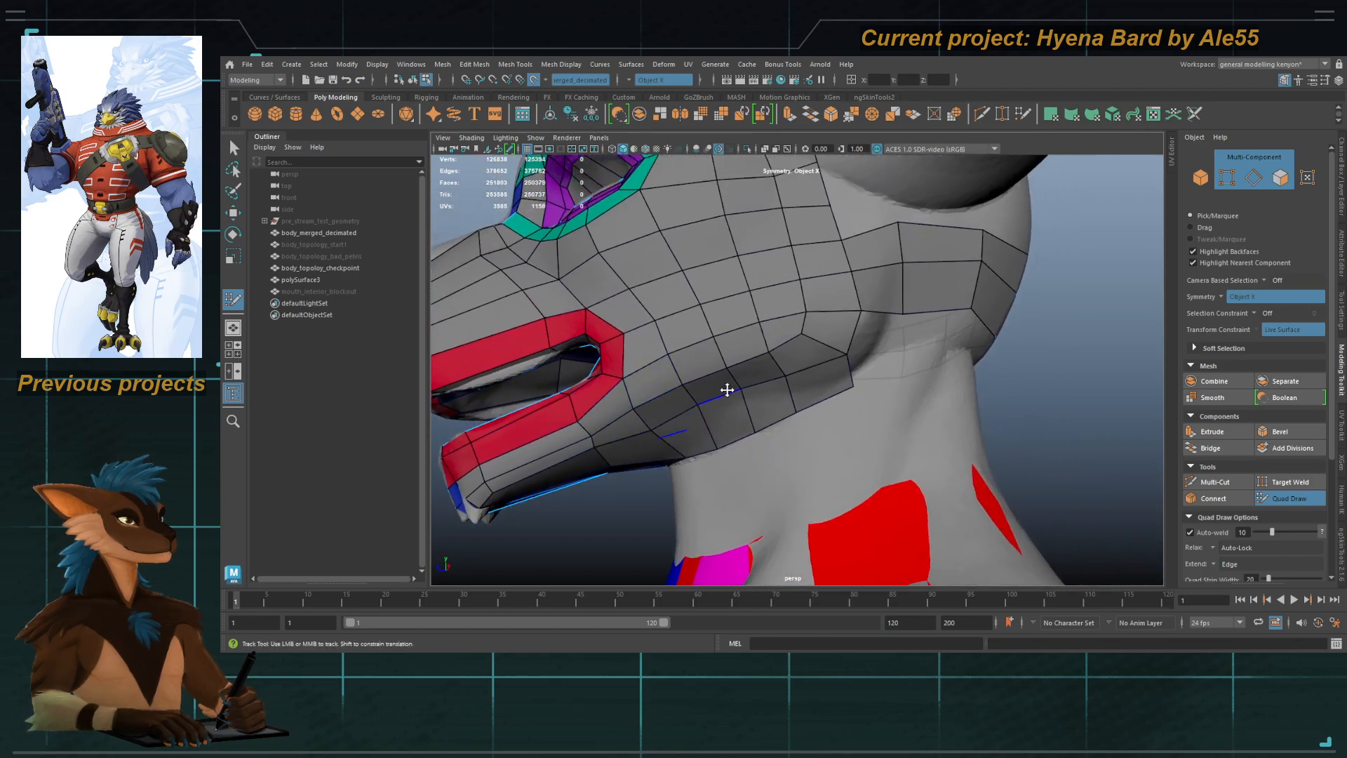
pyautogui.moveTo(725, 389)
pyautogui.keyDown('alt'); pyautogui.mouseDown()
pyautogui.moveTo(813, 372)
pyautogui.moveTo(821, 349)
pyautogui.moveTo(766, 385)
pyautogui.moveTo(781, 380)
pyautogui.mouseUp(); pyautogui.keyUp('alt')
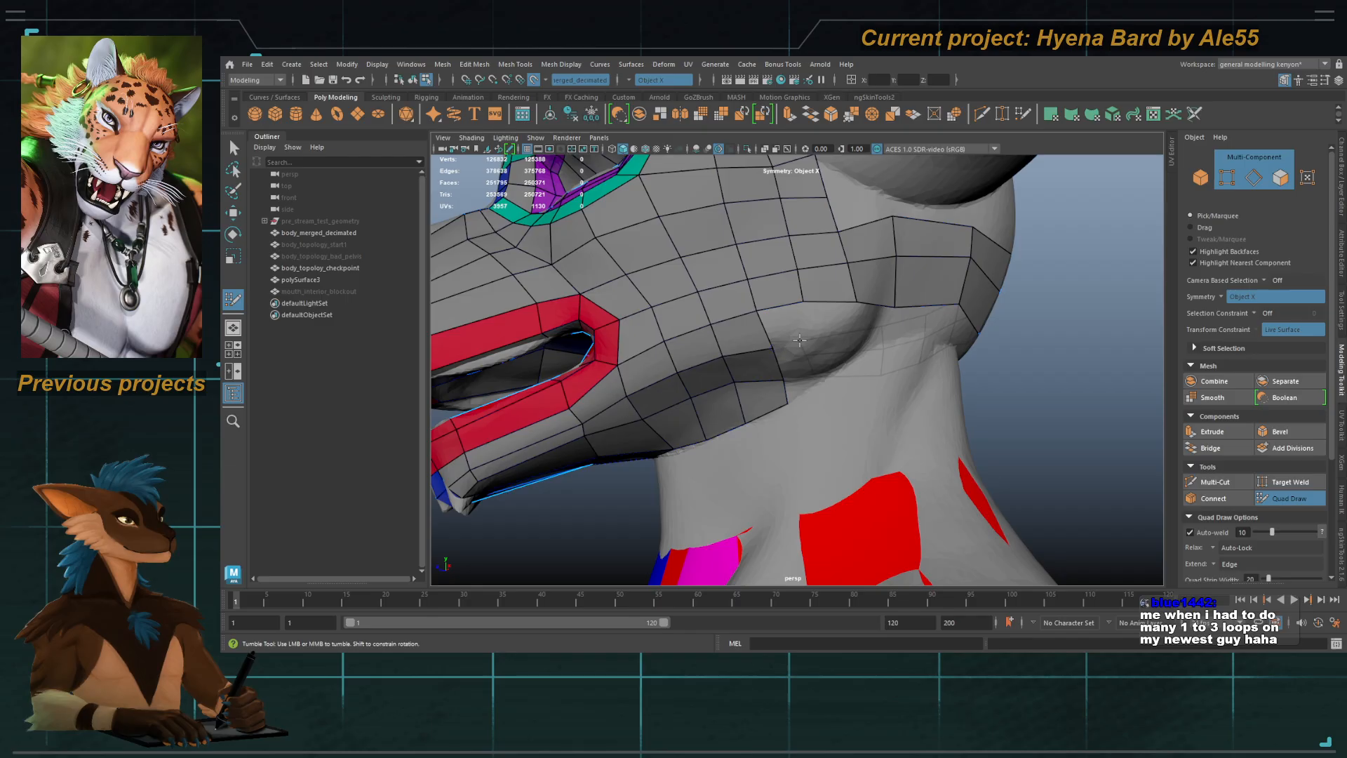
pyautogui.keyDown('shift'); pyautogui.click(830, 323); pyautogui.keyUp('shift')
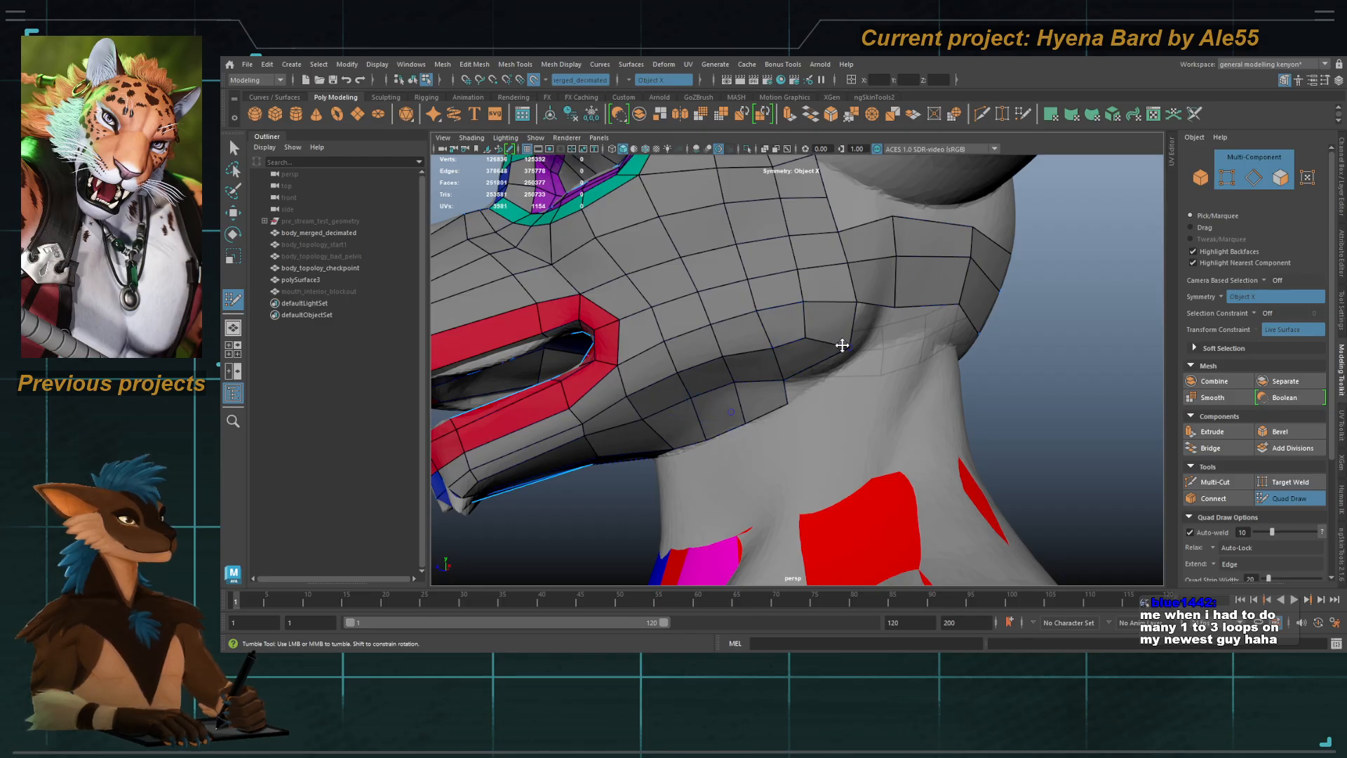
# Step: Place points behind the jaw and fill two quads linking it to the strip around the head
pyautogui.keyDown('alt'); pyautogui.moveTo(844, 384); pyautogui.dragTo(831, 385); pyautogui.keyUp('alt')
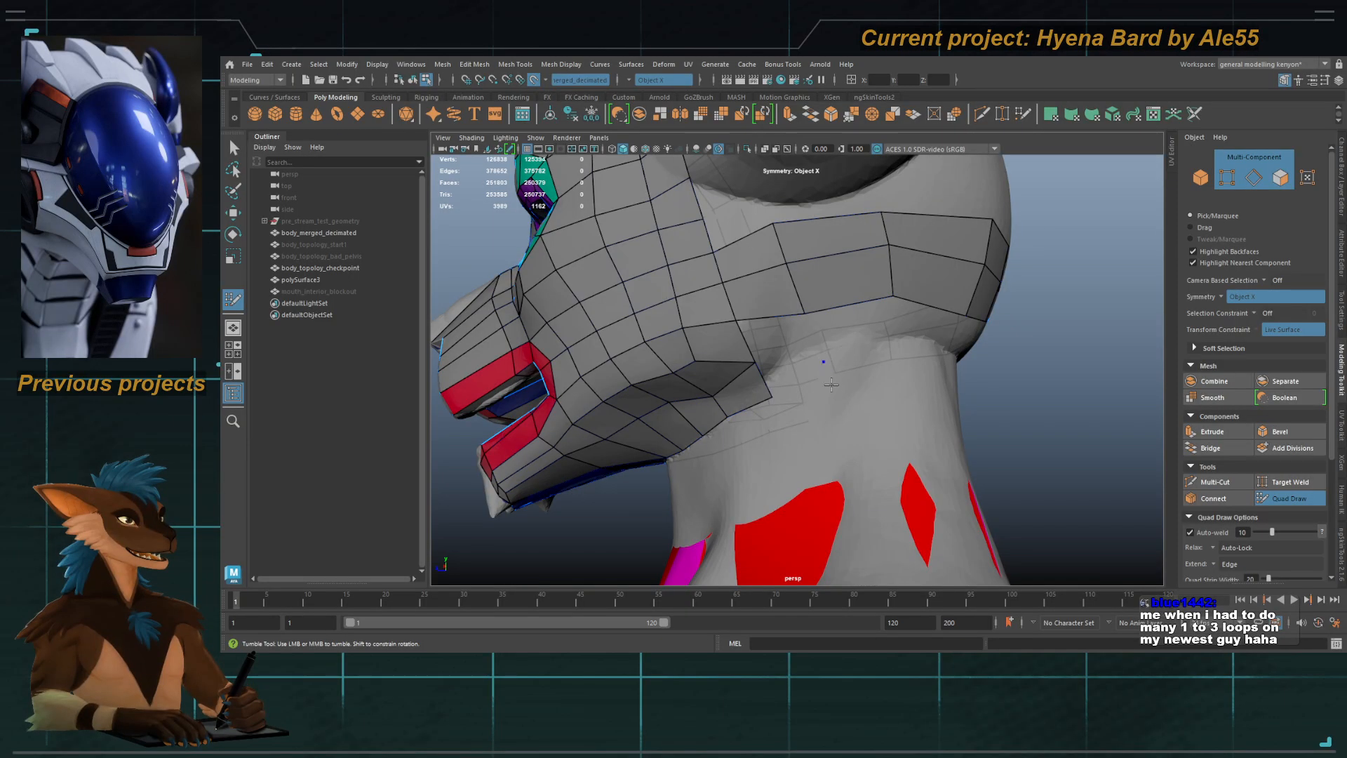
pyautogui.click(828, 387)
pyautogui.keyDown('shift'); pyautogui.click(797, 381); pyautogui.keyUp('shift')
pyautogui.keyDown('shift'); pyautogui.click(793, 343); pyautogui.keyUp('shift')
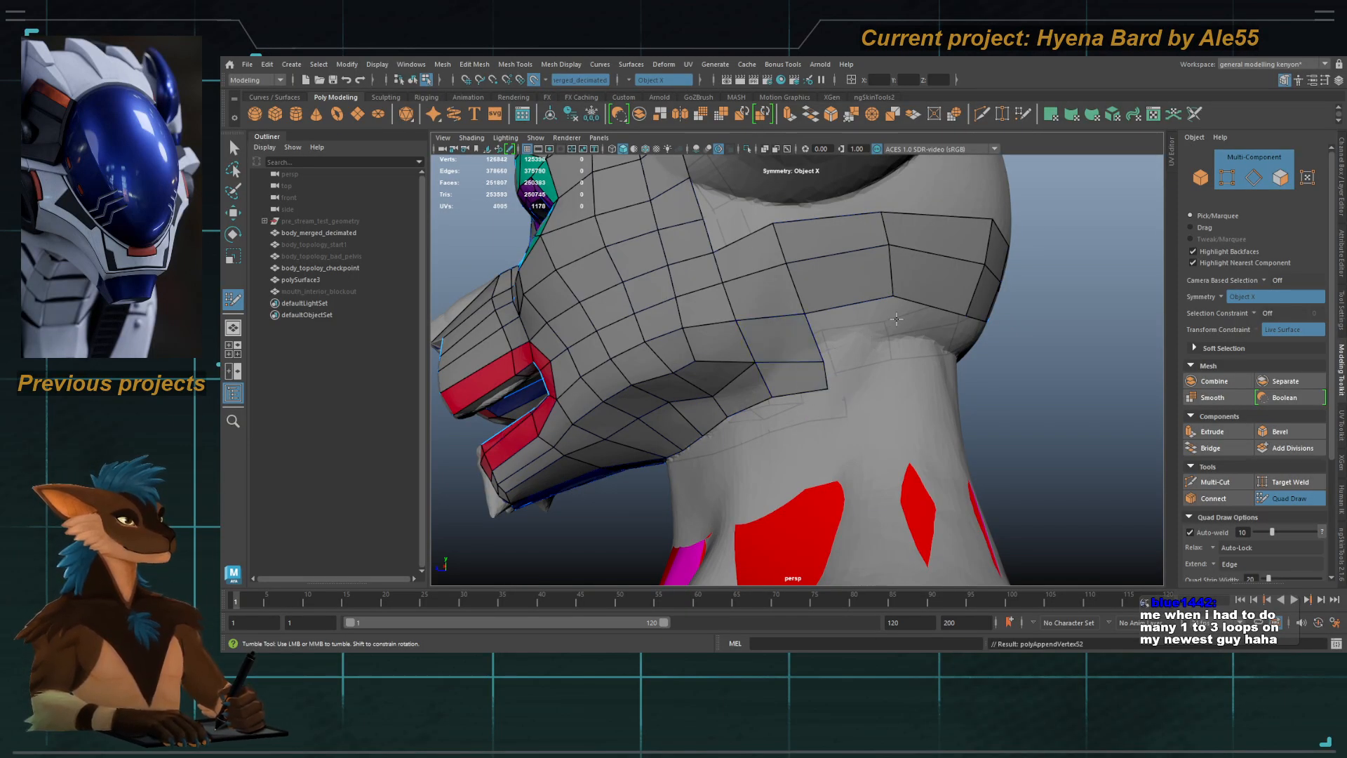
# Step: Continue the lower rows toward the nape with another point and four more quads
pyautogui.click(893, 384)
pyautogui.keyDown('shift'); pyautogui.click(857, 362); pyautogui.keyUp('shift')
pyautogui.keyDown('shift'); pyautogui.click(860, 327); pyautogui.keyUp('shift')
pyautogui.keyDown('alt'); pyautogui.moveTo(889, 376); pyautogui.dragTo(791, 400); pyautogui.keyUp('alt')
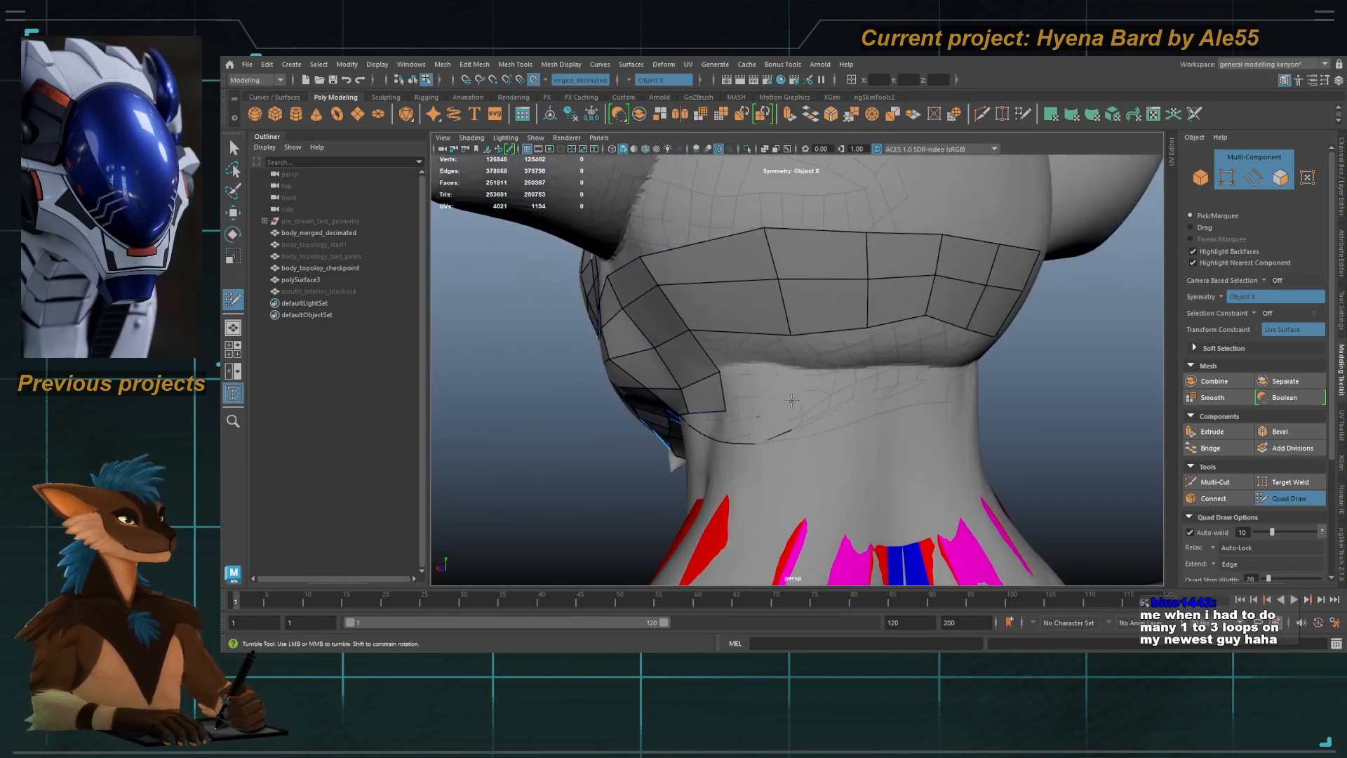
pyautogui.keyDown('shift'); pyautogui.click(749, 355); pyautogui.keyUp('shift')
pyautogui.keyDown('shift'); pyautogui.click(759, 397); pyautogui.keyUp('shift')
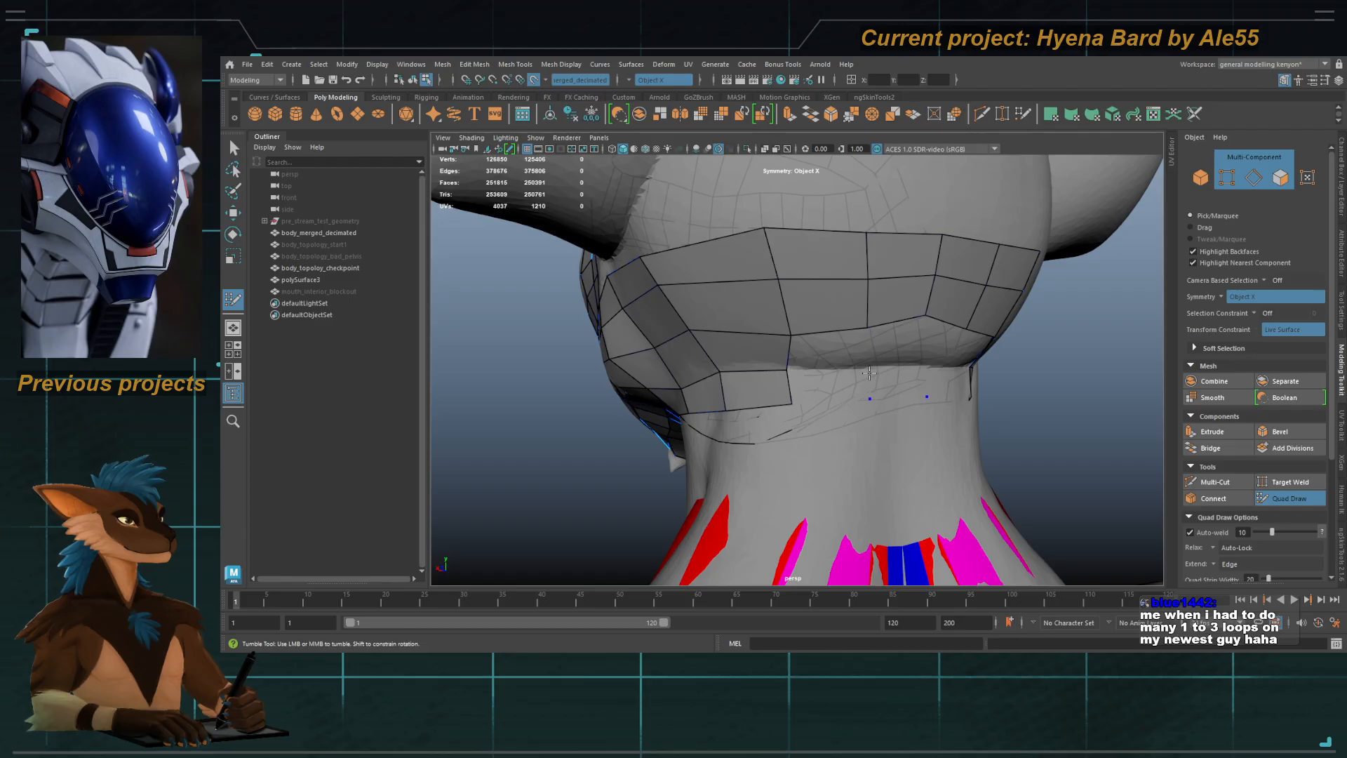
# Step: Fill the remaining quads beneath the back-of-head strip up to the centre line at the nape
pyautogui.keyDown('shift'); pyautogui.click(831, 382); pyautogui.keyUp('shift')
pyautogui.keyDown('shift'); pyautogui.click(829, 347); pyautogui.keyUp('shift')
pyautogui.keyDown('alt'); pyautogui.moveTo(829, 348); pyautogui.dragTo(822, 383); pyautogui.keyUp('alt')
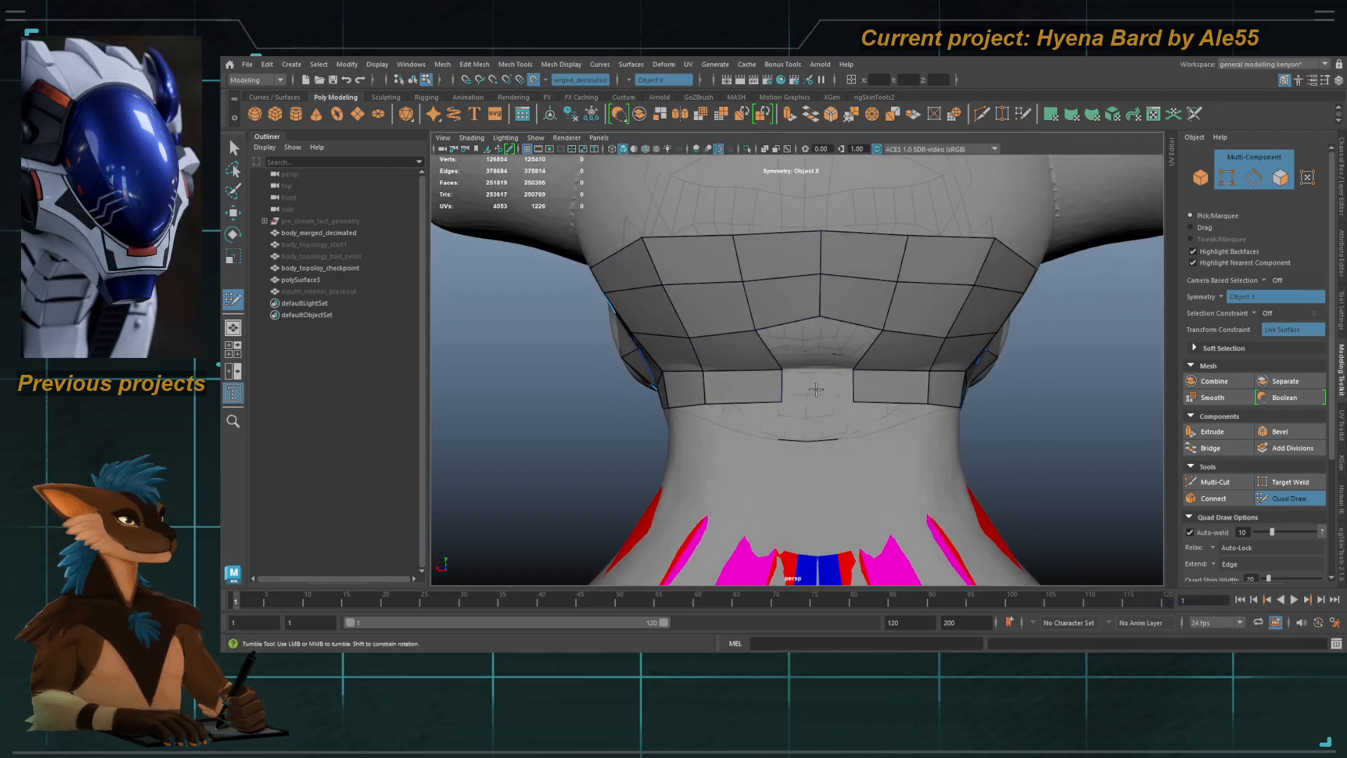
pyautogui.keyDown('shift'); pyautogui.click(815, 376); pyautogui.keyUp('shift')
pyautogui.keyDown('shift'); pyautogui.click(772, 321); pyautogui.keyUp('shift')
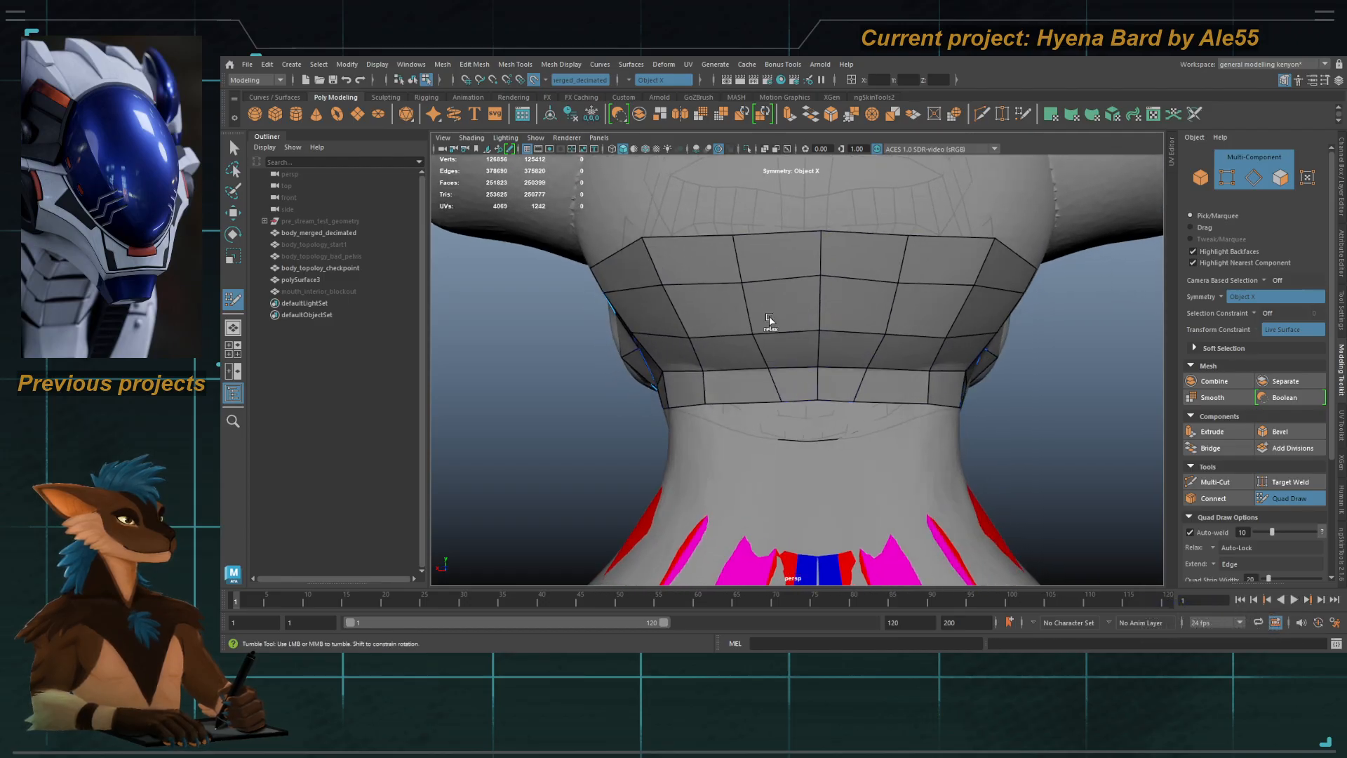
# Step: Assign a new orange material to the face loop running over the head, down the cheek and along the jaw, and resume Quad Draw
pyautogui.keyDown('alt'); pyautogui.moveTo(681, 351); pyautogui.dragTo(878, 339); pyautogui.keyUp('alt')
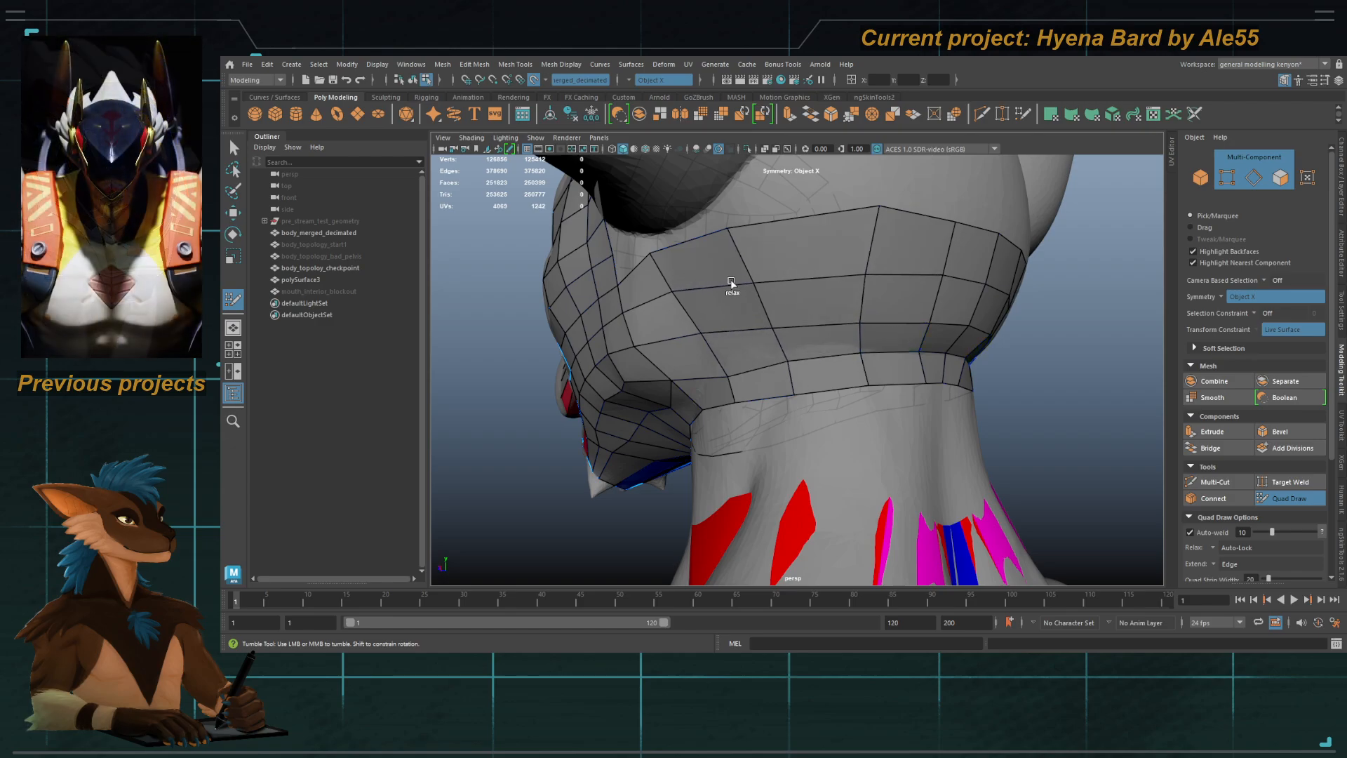
pyautogui.moveTo(731, 288)
pyautogui.keyDown('alt'); pyautogui.mouseDown()
pyautogui.moveTo(821, 379)
pyautogui.moveTo(863, 385)
pyautogui.moveTo(776, 357)
pyautogui.moveTo(772, 379)
pyautogui.mouseUp(); pyautogui.keyUp('alt')
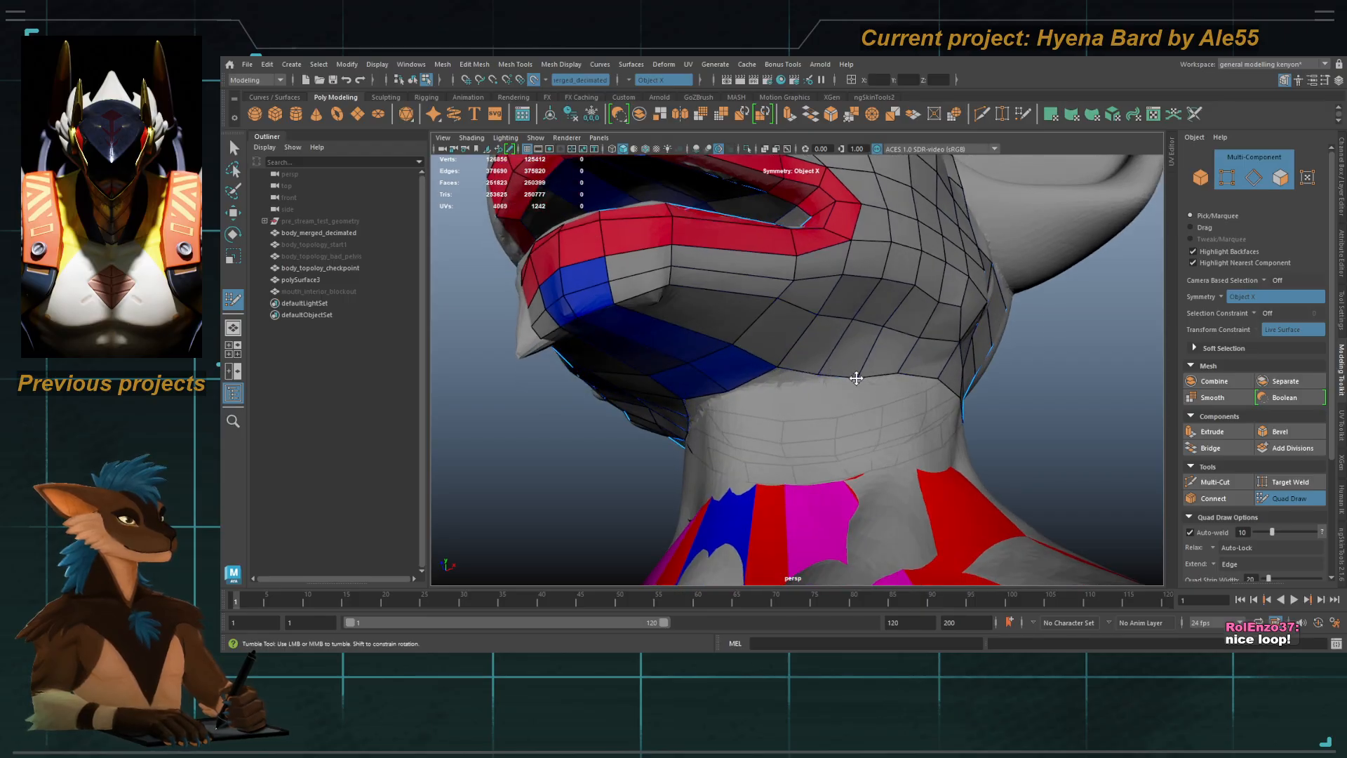
pyautogui.keyDown('alt'); pyautogui.moveTo(856, 378); pyautogui.dragTo(830, 366); pyautogui.keyUp('alt')
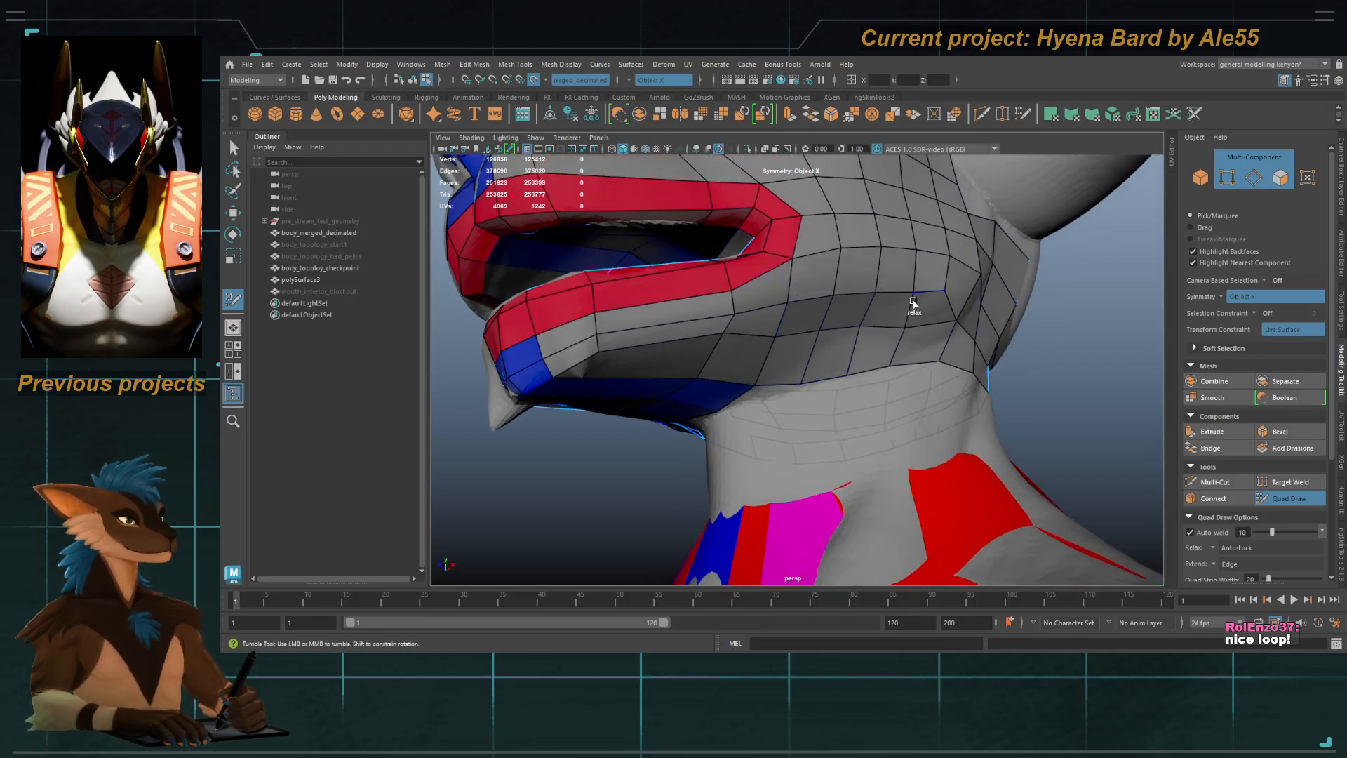
pyautogui.keyDown('alt'); pyautogui.moveTo(807, 306); pyautogui.dragTo(743, 367); pyautogui.keyUp('alt')
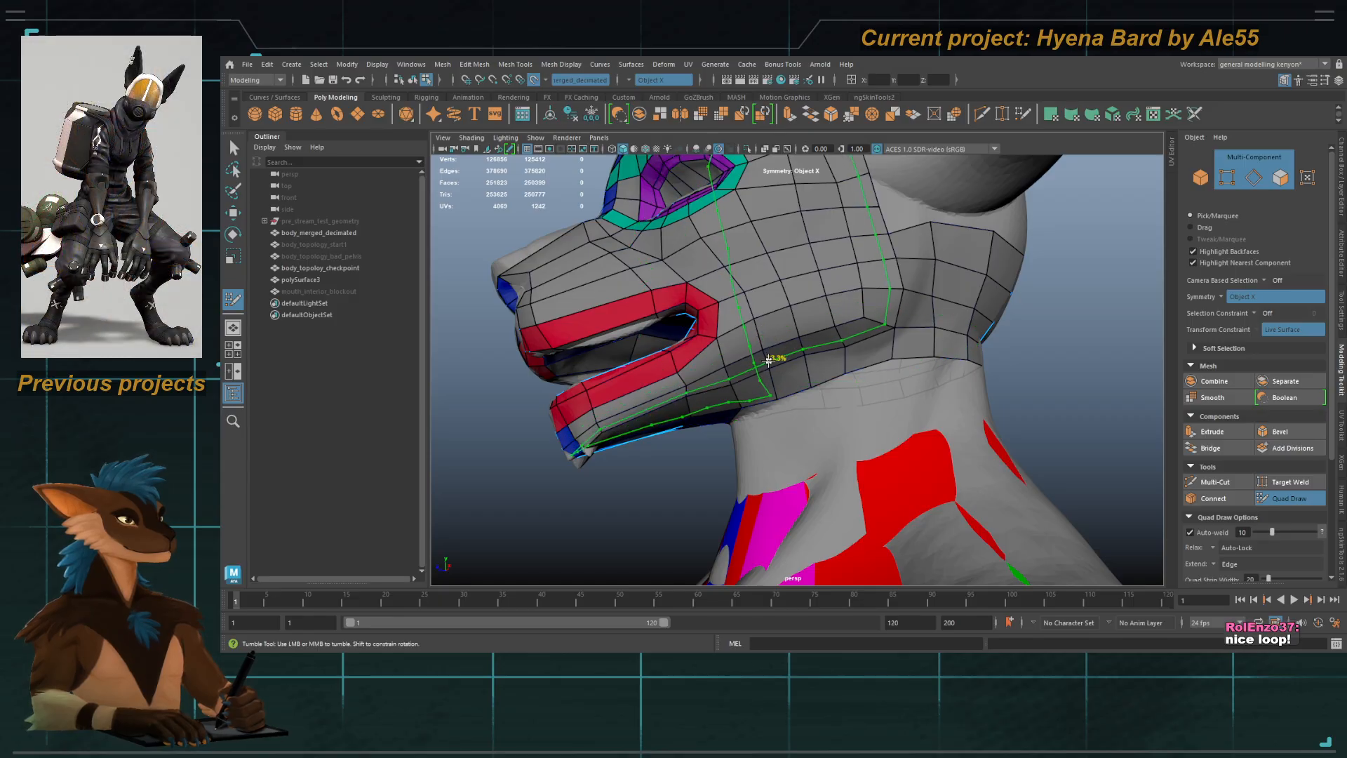
pyautogui.press('q')
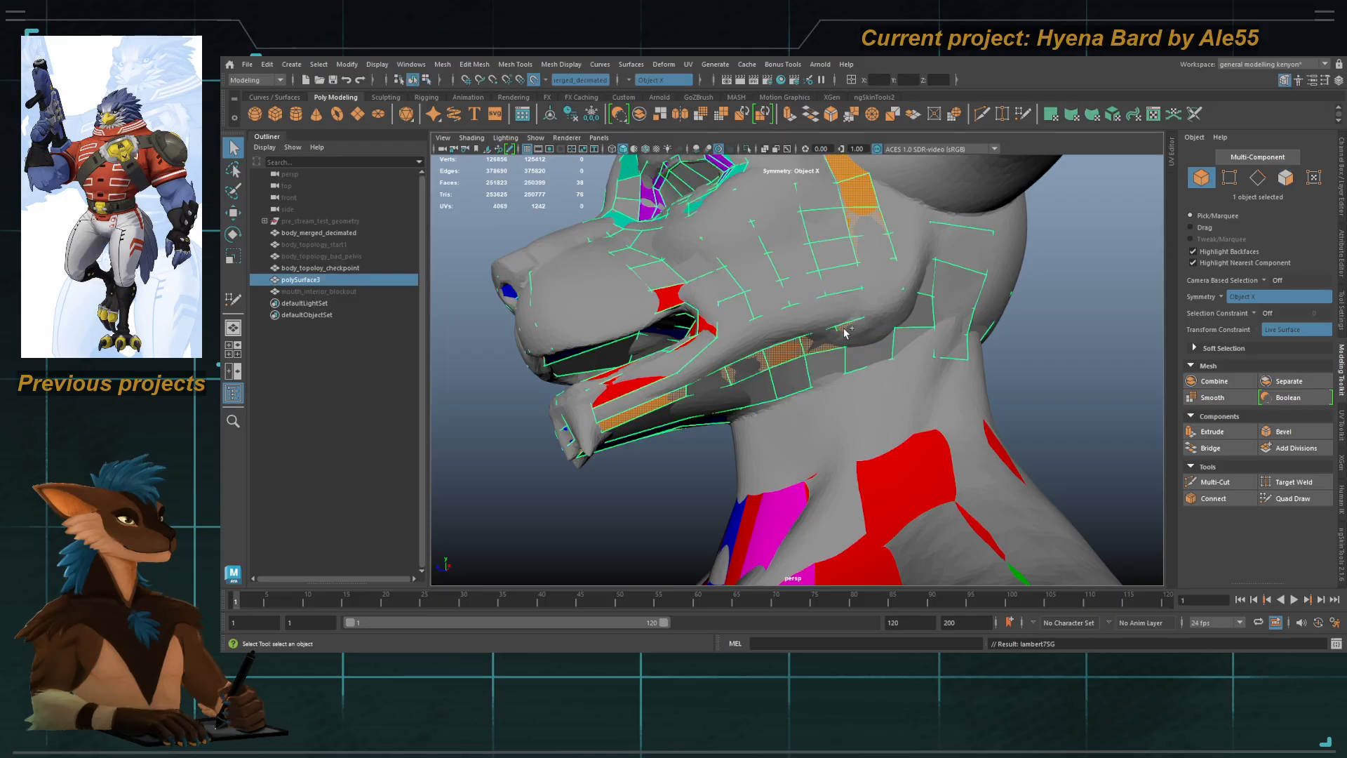
pyautogui.press('y')
pyautogui.keyDown('alt'); pyautogui.moveTo(842, 364); pyautogui.dragTo(830, 376, button='right'); pyautogui.keyUp('alt')
pyautogui.keyDown('alt'); pyautogui.moveTo(701, 319); pyautogui.dragTo(854, 311); pyautogui.keyUp('alt')
pyautogui.keyDown('alt'); pyautogui.moveTo(841, 315); pyautogui.dragTo(878, 313, button='right'); pyautogui.keyUp('alt')
pyautogui.keyDown('alt'); pyautogui.moveTo(877, 313); pyautogui.dragTo(863, 391, button='middle'); pyautogui.keyUp('alt')
pyautogui.keyDown('alt'); pyautogui.moveTo(861, 391); pyautogui.dragTo(835, 338); pyautogui.keyUp('alt')
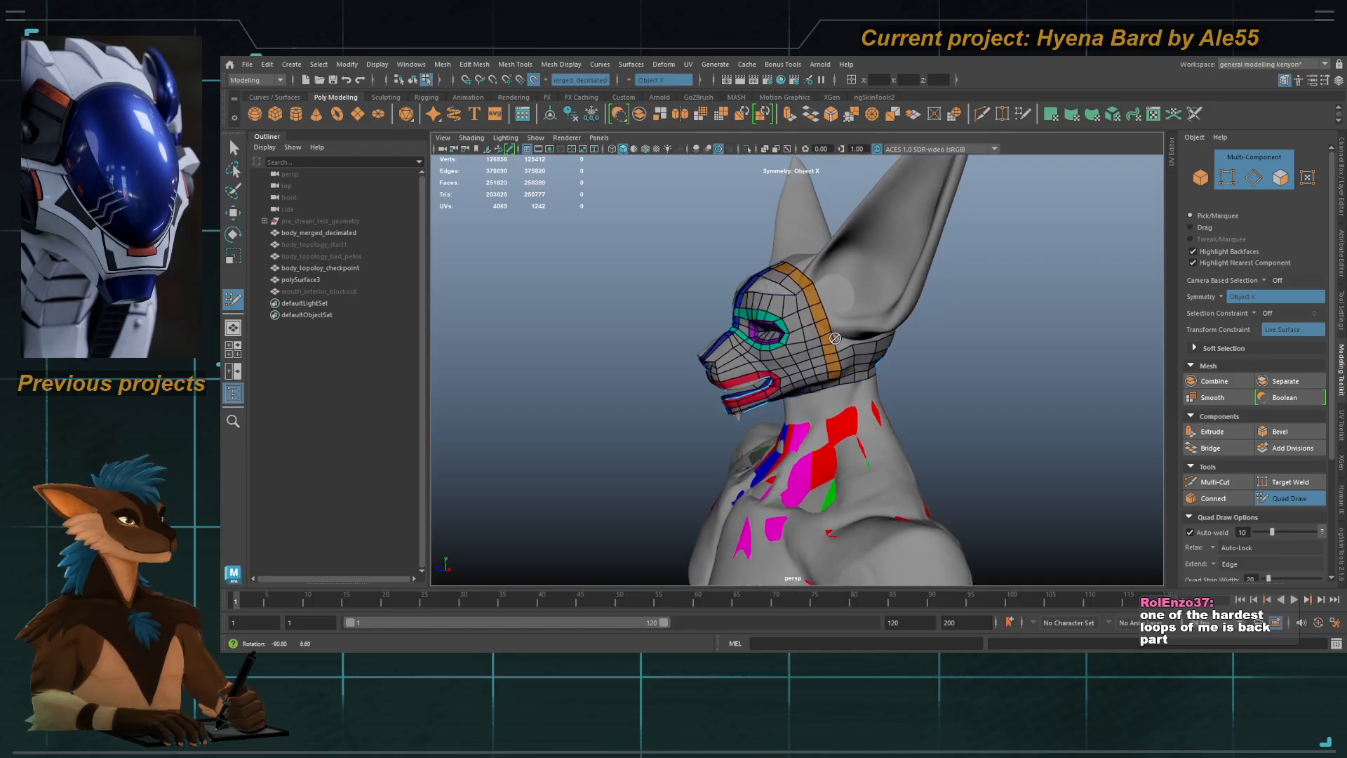
# Step: Examine the head mesh around the mouth and jaw, and the coloured topology loops along the neck, shoulders and back
pyautogui.keyDown('alt'); pyautogui.moveTo(841, 340); pyautogui.dragTo(1028, 441, button='right'); pyautogui.keyUp('alt')
pyautogui.keyDown('alt'); pyautogui.moveTo(936, 415); pyautogui.dragTo(962, 405); pyautogui.keyUp('alt')
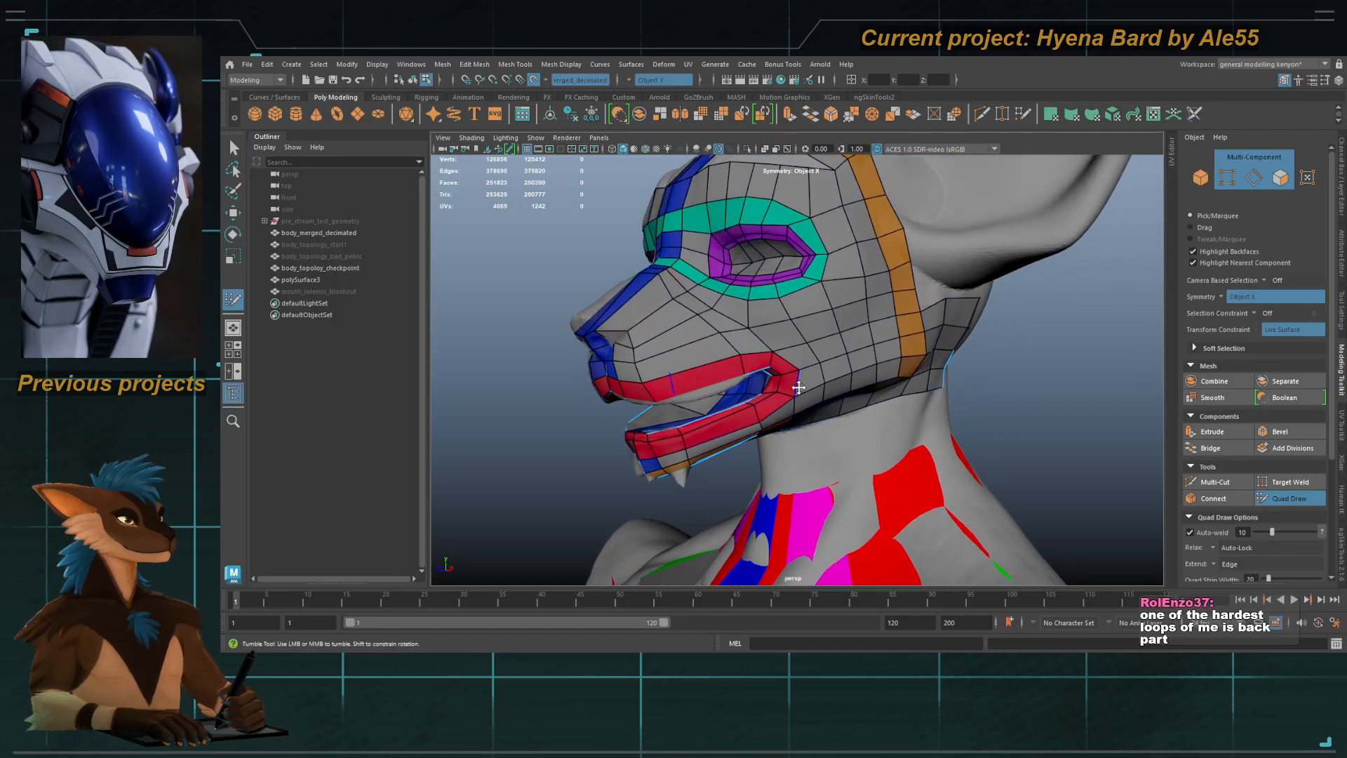
pyautogui.keyDown('alt'); pyautogui.moveTo(807, 387); pyautogui.dragTo(892, 388, button='right'); pyautogui.keyUp('alt')
pyautogui.keyDown('alt'); pyautogui.moveTo(892, 388); pyautogui.dragTo(750, 390); pyautogui.keyUp('alt')
pyautogui.keyDown('alt'); pyautogui.moveTo(786, 402); pyautogui.dragTo(708, 414, button='right'); pyautogui.keyUp('alt')
pyautogui.keyDown('alt'); pyautogui.moveTo(726, 427); pyautogui.dragTo(764, 282, button='middle'); pyautogui.keyUp('alt')
pyautogui.keyDown('alt'); pyautogui.moveTo(765, 279); pyautogui.dragTo(794, 283); pyautogui.keyUp('alt')
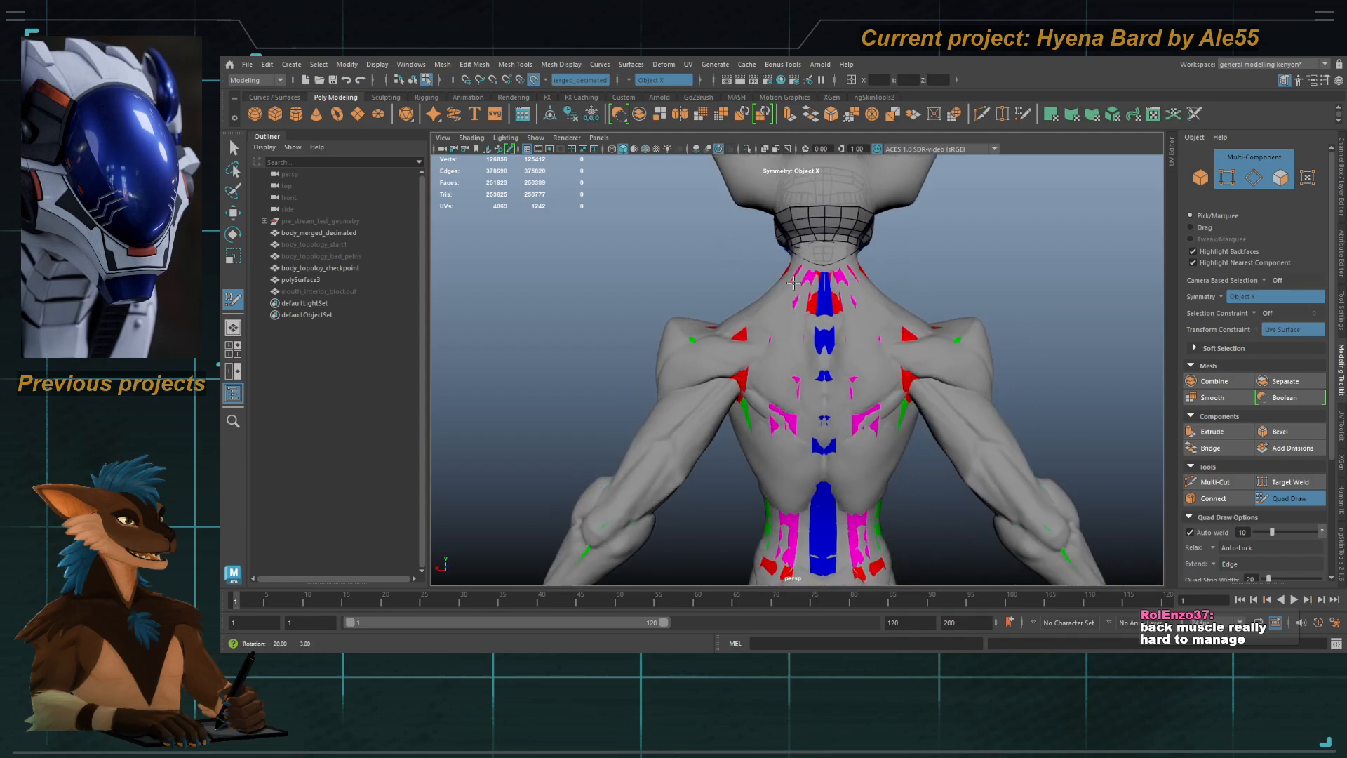
pyautogui.keyDown('alt'); pyautogui.moveTo(793, 282); pyautogui.dragTo(767, 296, button='right'); pyautogui.keyUp('alt')
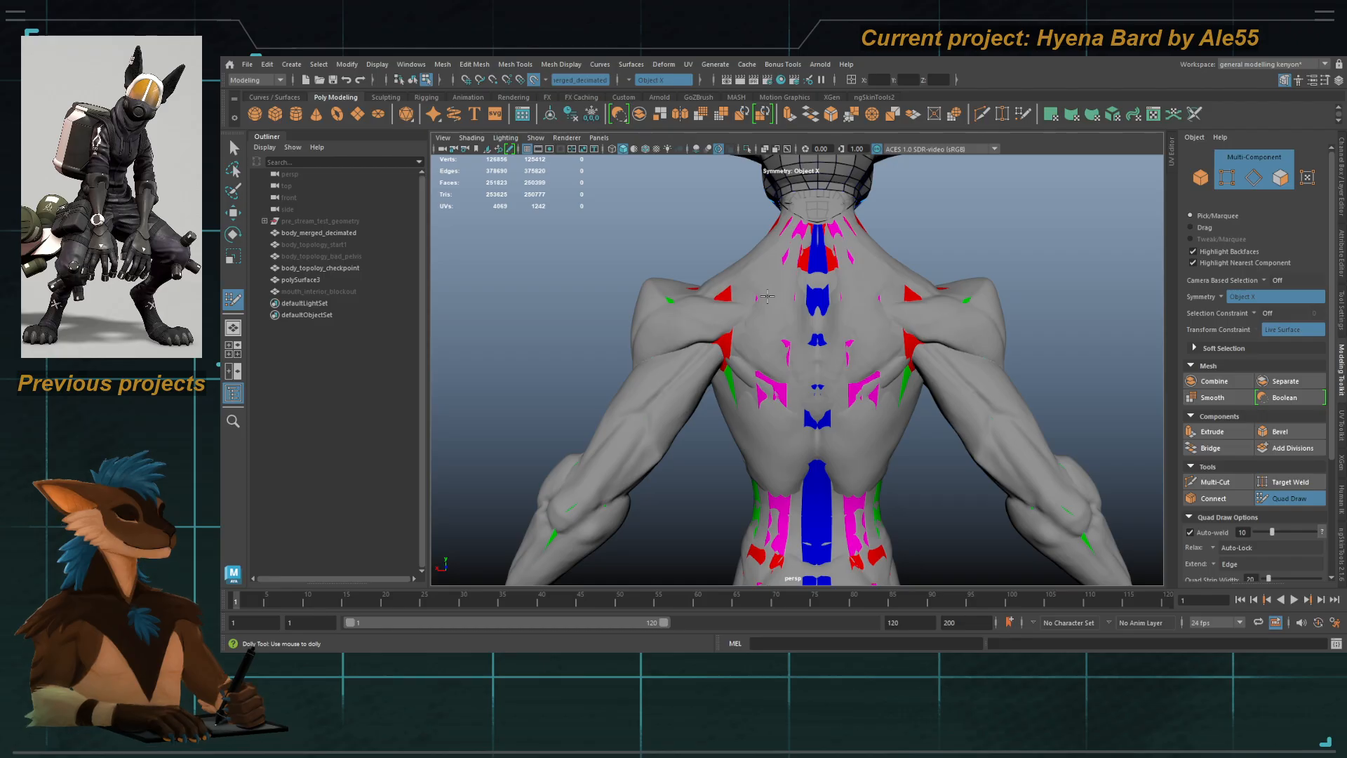
pyautogui.keyDown('alt'); pyautogui.moveTo(827, 397); pyautogui.dragTo(839, 395); pyautogui.keyUp('alt')
pyautogui.keyDown('alt'); pyautogui.moveTo(839, 394); pyautogui.dragTo(832, 308, button='middle'); pyautogui.keyUp('alt')
pyautogui.keyDown('alt'); pyautogui.moveTo(832, 309); pyautogui.dragTo(870, 310, button='right'); pyautogui.keyUp('alt')
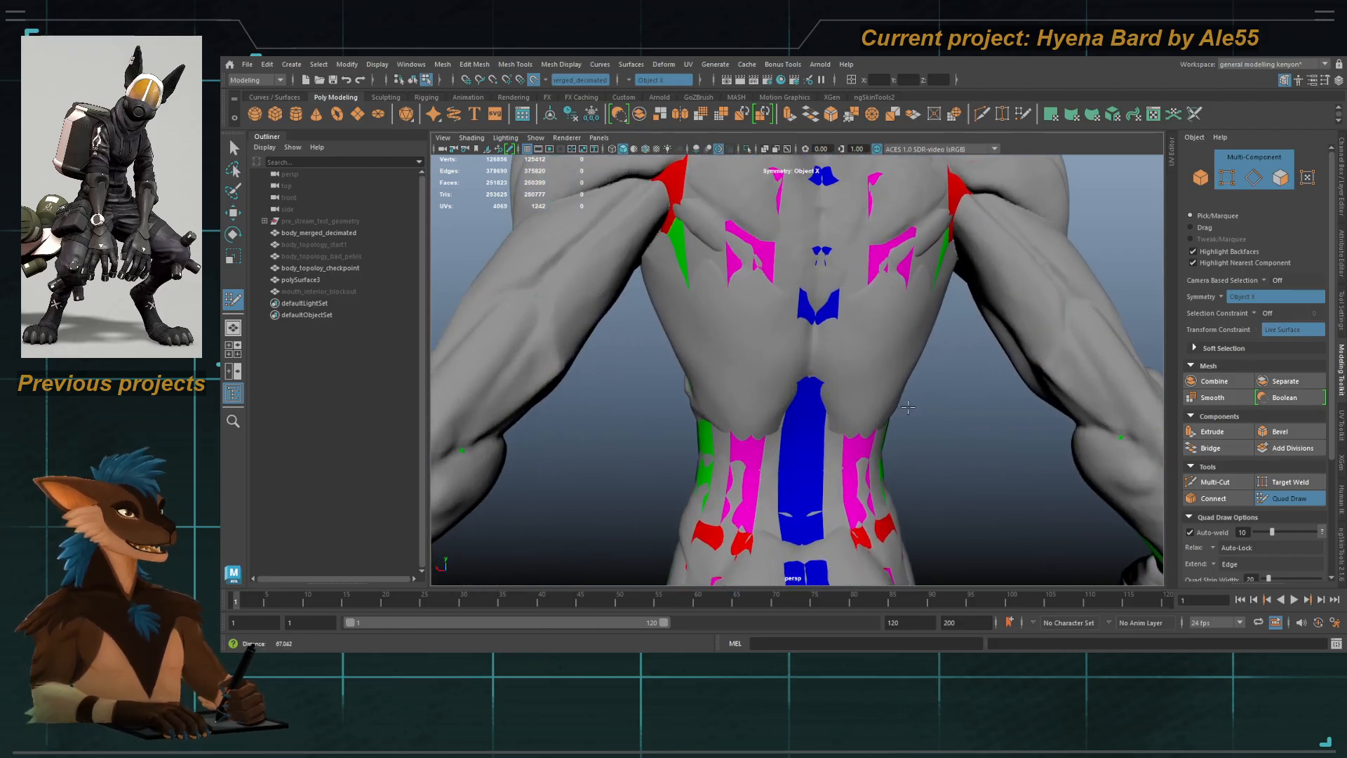
# Step: Leave Quad Draw, hide body_topoloy_checkpoint and examine the sculpted back and shoulder muscles from several angles
pyautogui.press('q')
pyautogui.click(832, 306)
pyautogui.keyDown('alt'); pyautogui.moveTo(832, 306); pyautogui.dragTo(818, 332, button='middle'); pyautogui.keyUp('alt')
pyautogui.press('h')
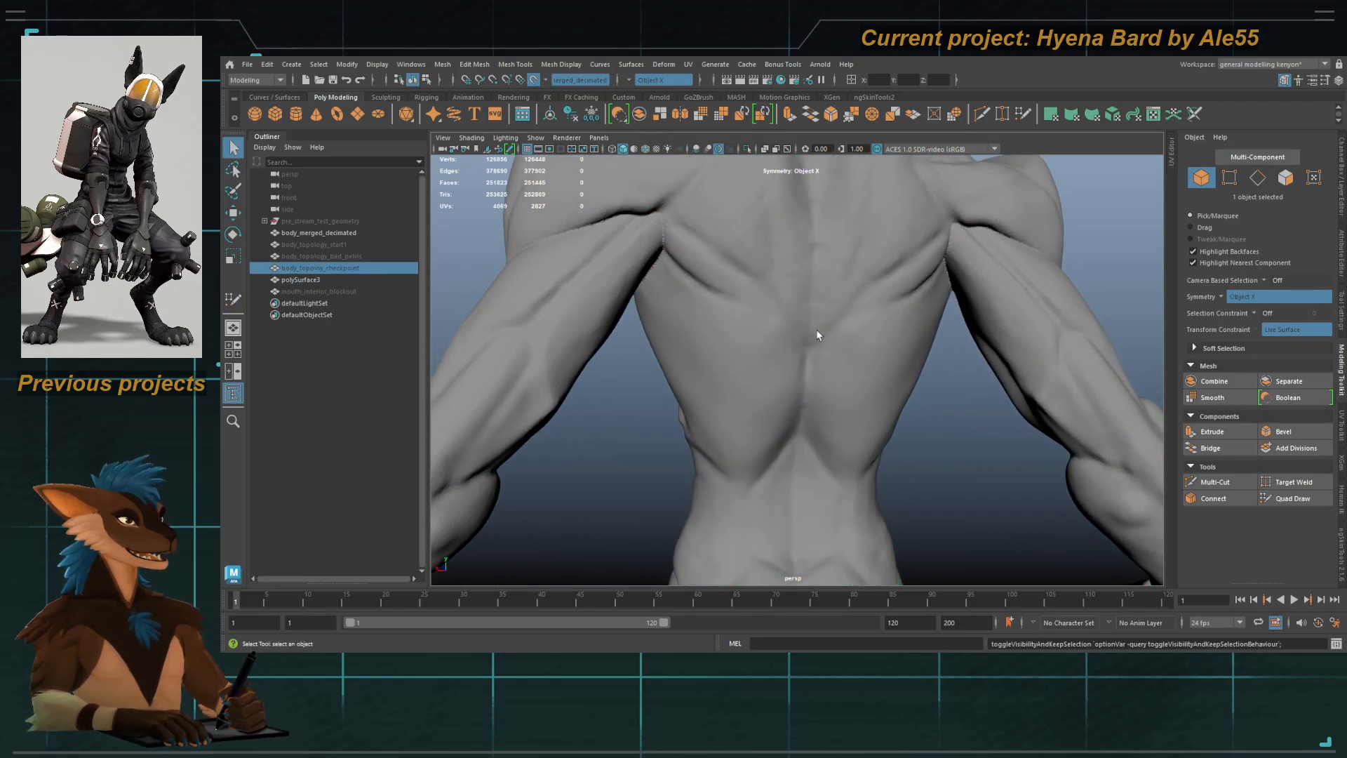
pyautogui.keyDown('alt'); pyautogui.moveTo(818, 331); pyautogui.dragTo(722, 327, button='right'); pyautogui.keyUp('alt')
pyautogui.keyDown('alt'); pyautogui.moveTo(722, 327); pyautogui.dragTo(707, 287); pyautogui.keyUp('alt')
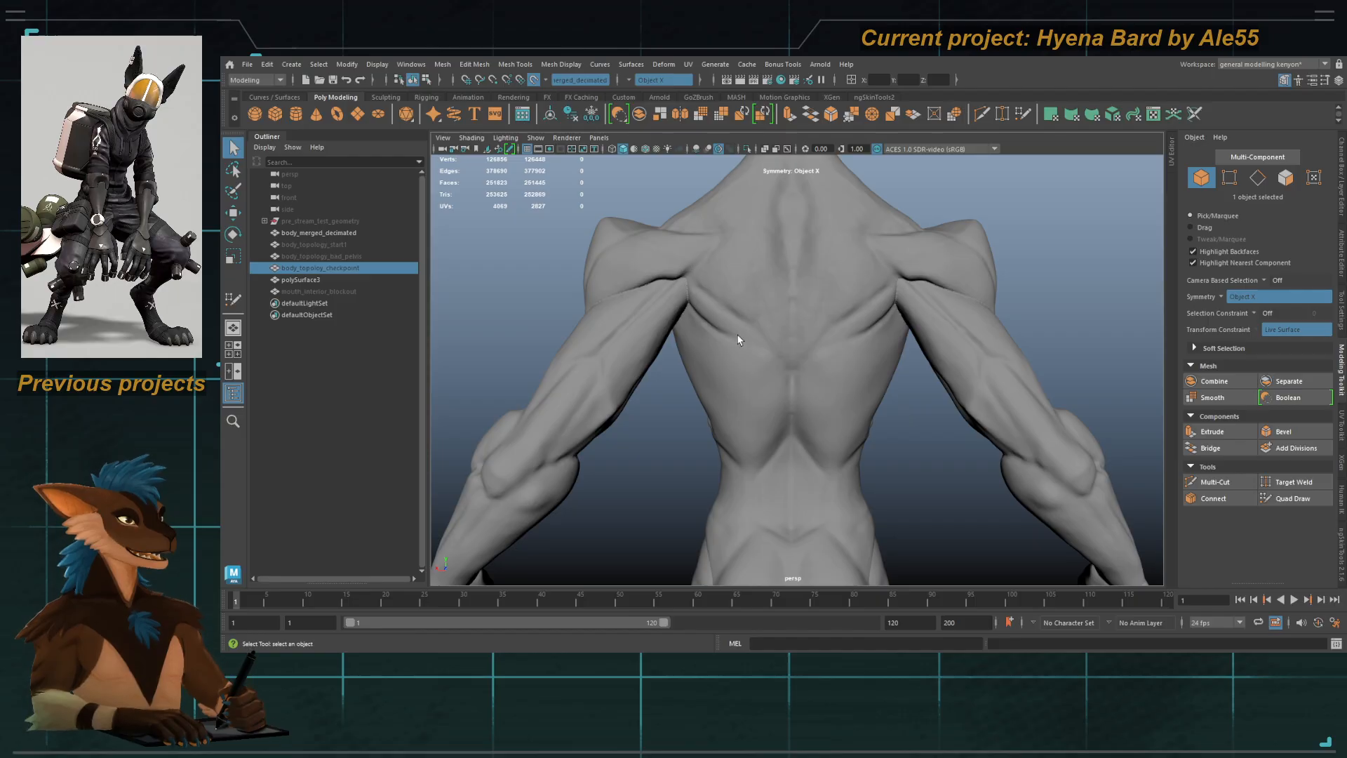
pyautogui.keyDown('alt'); pyautogui.moveTo(737, 334); pyautogui.dragTo(713, 454); pyautogui.keyUp('alt')
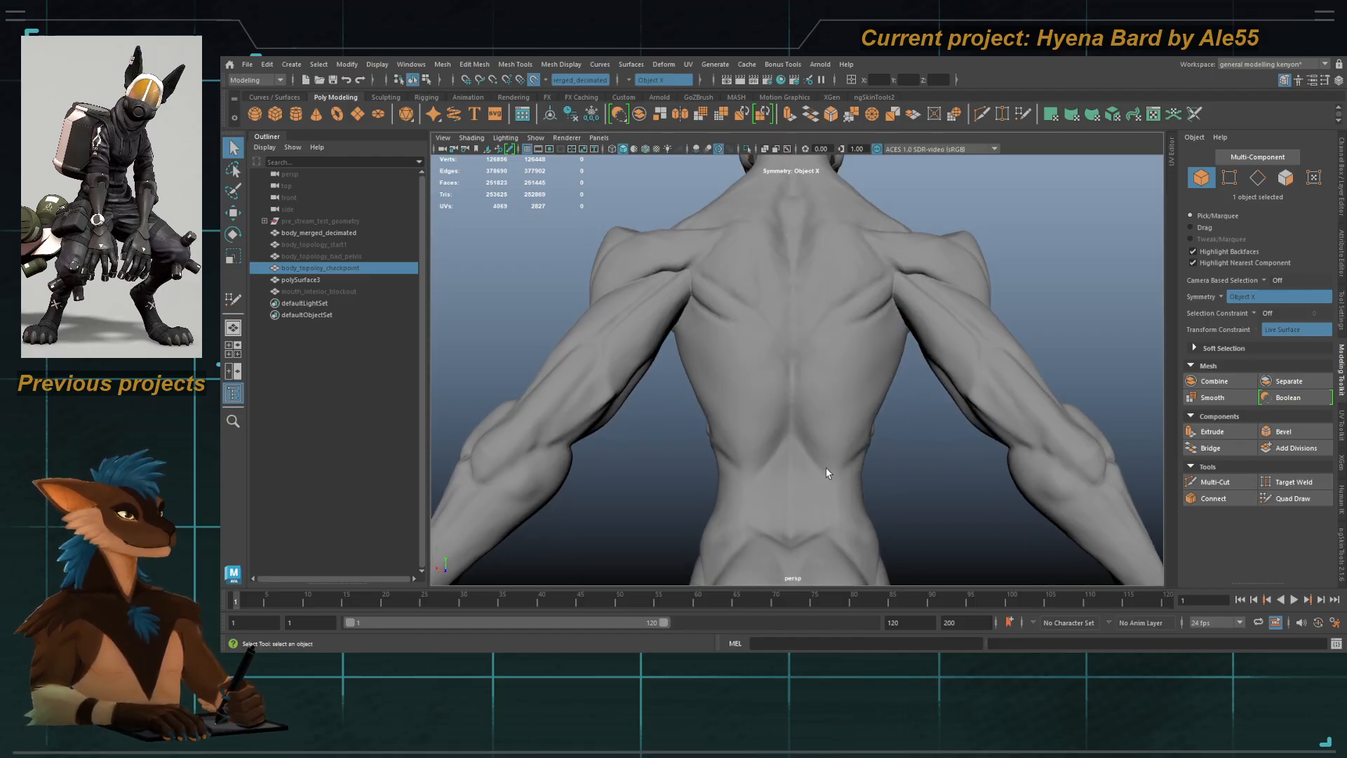
pyautogui.keyDown('alt'); pyautogui.moveTo(826, 467); pyautogui.dragTo(783, 426); pyautogui.keyUp('alt')
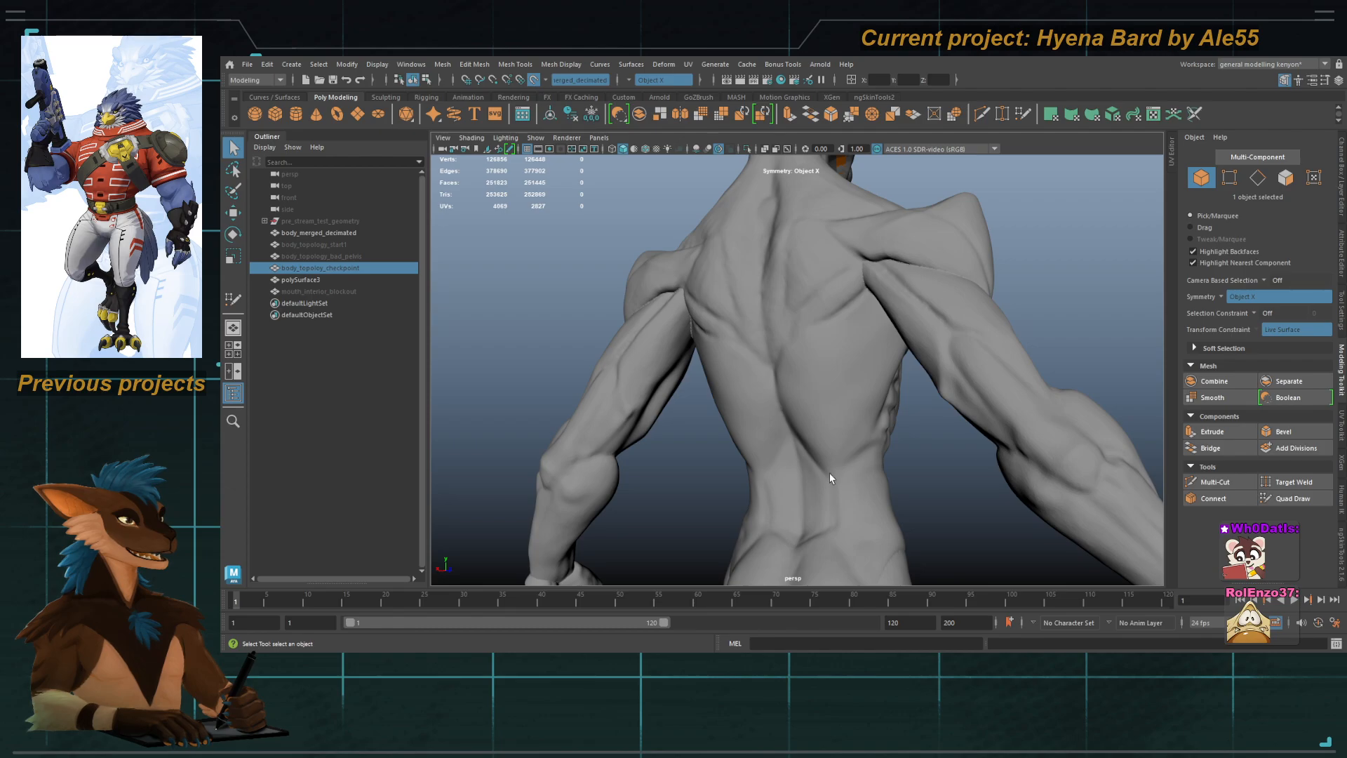
pyautogui.keyDown('alt'); pyautogui.moveTo(829, 473); pyautogui.dragTo(858, 469); pyautogui.keyUp('alt')
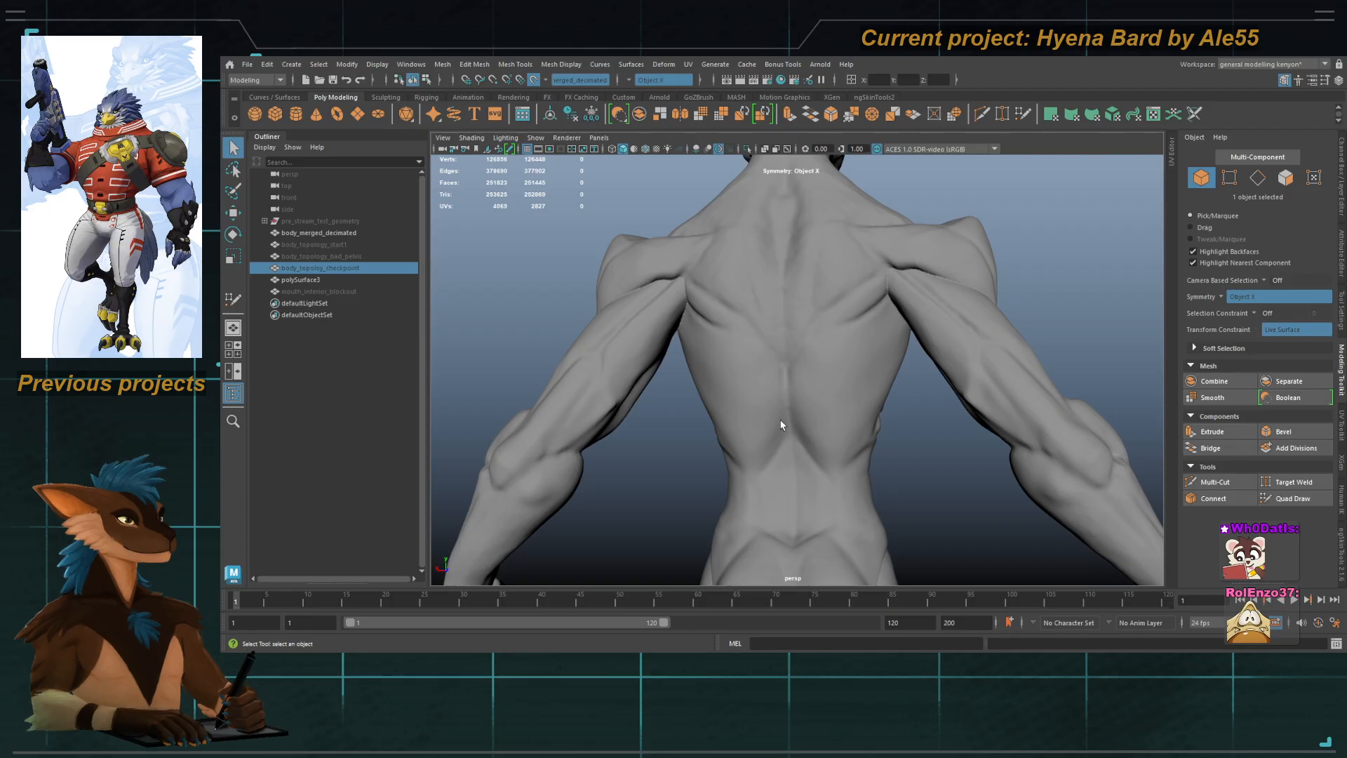
pyautogui.keyDown('alt'); pyautogui.moveTo(782, 424); pyautogui.dragTo(710, 394); pyautogui.keyUp('alt')
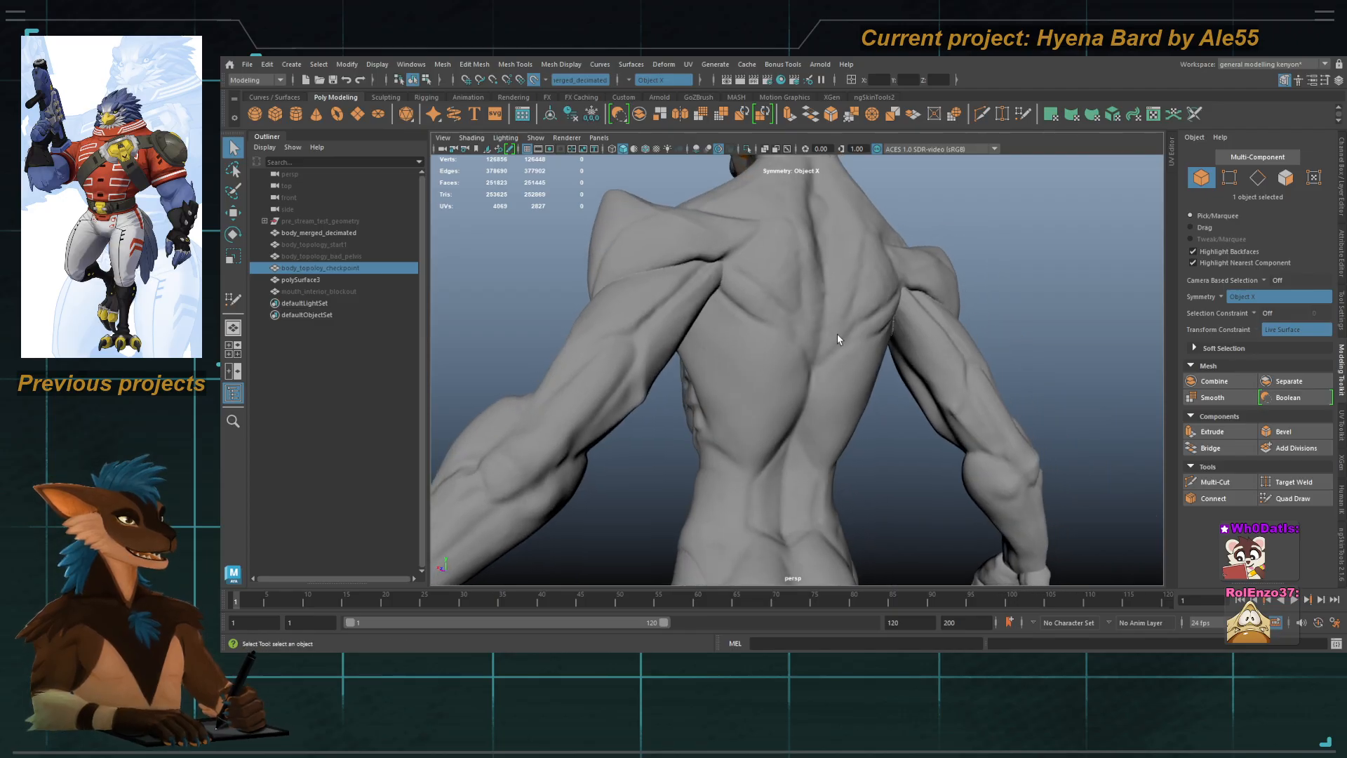
pyautogui.keyDown('alt'); pyautogui.moveTo(837, 339); pyautogui.dragTo(778, 319); pyautogui.keyUp('alt')
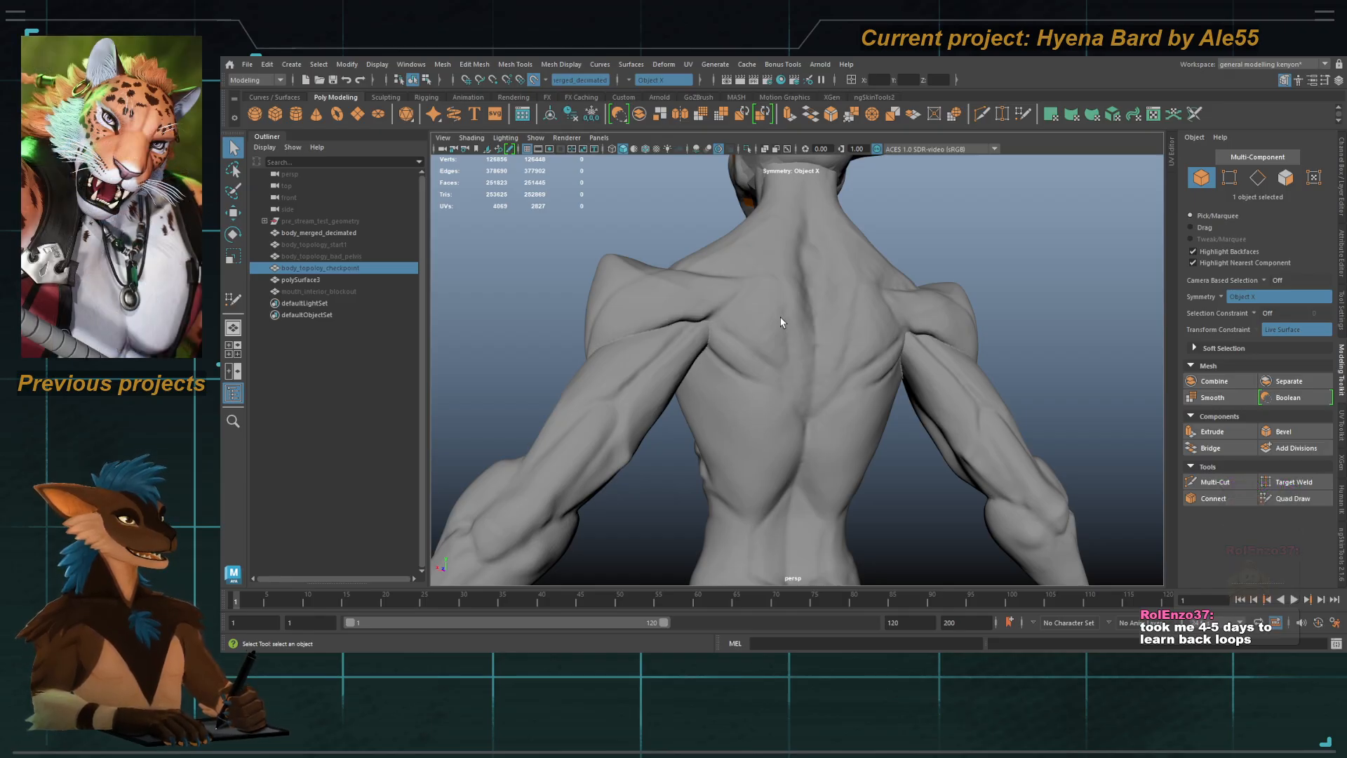
pyautogui.moveTo(778, 322)
pyautogui.keyDown('alt'); pyautogui.mouseDown()
pyautogui.moveTo(750, 312)
pyautogui.moveTo(790, 318)
pyautogui.mouseUp(); pyautogui.keyUp('alt')
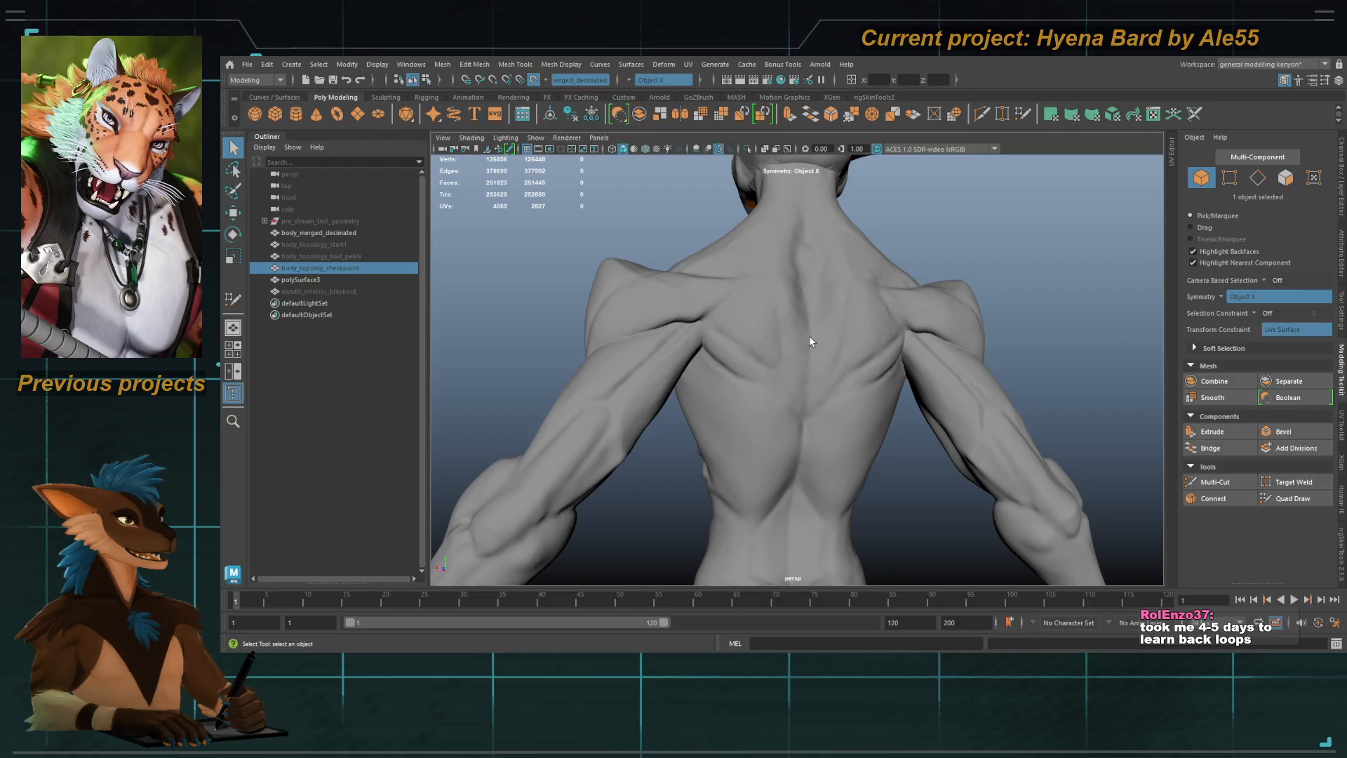
pyautogui.keyDown('alt'); pyautogui.moveTo(805, 390); pyautogui.dragTo(786, 330); pyautogui.keyUp('alt')
# Step: Delete the hidden mouth_interior_blockout object from the scene
pyautogui.click(331, 290)
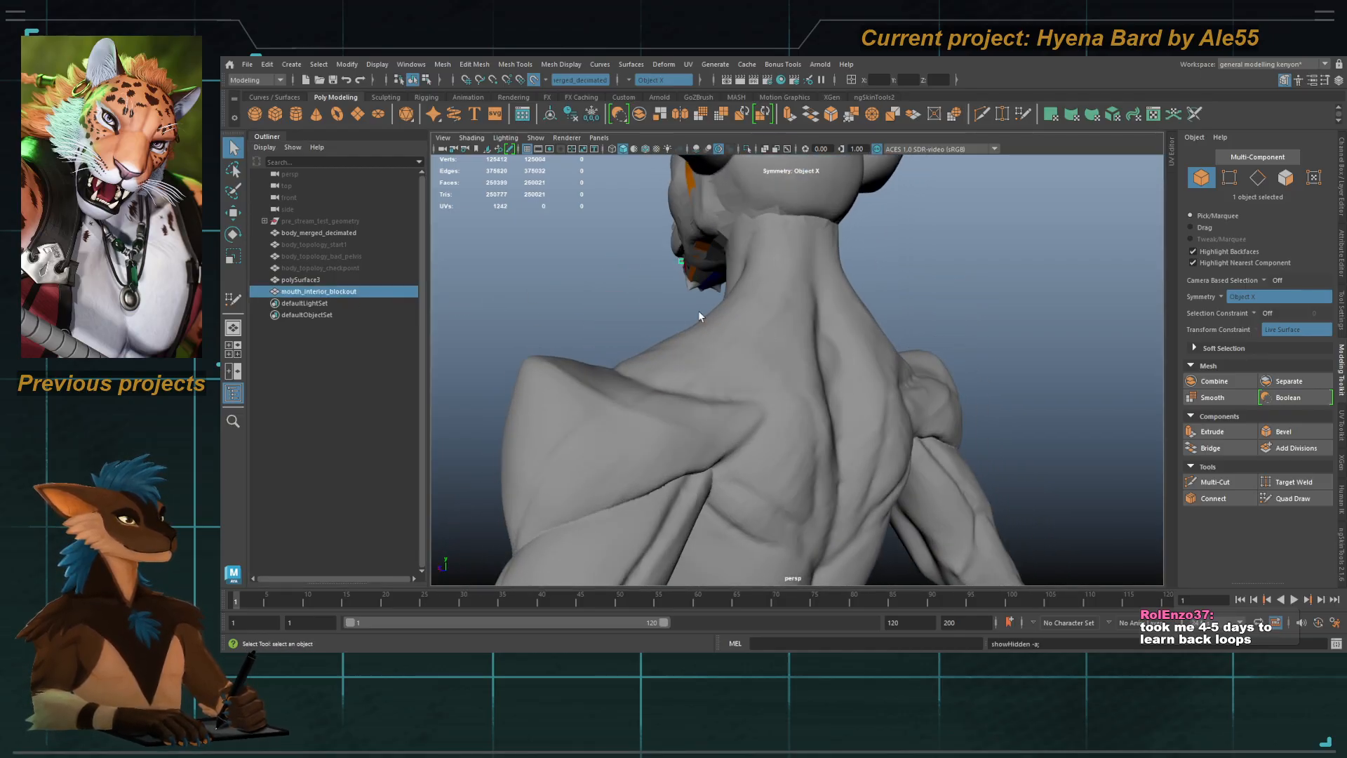
pyautogui.keyDown('alt'); pyautogui.moveTo(697, 310); pyautogui.dragTo(853, 398); pyautogui.keyUp('alt')
pyautogui.press('Delete')
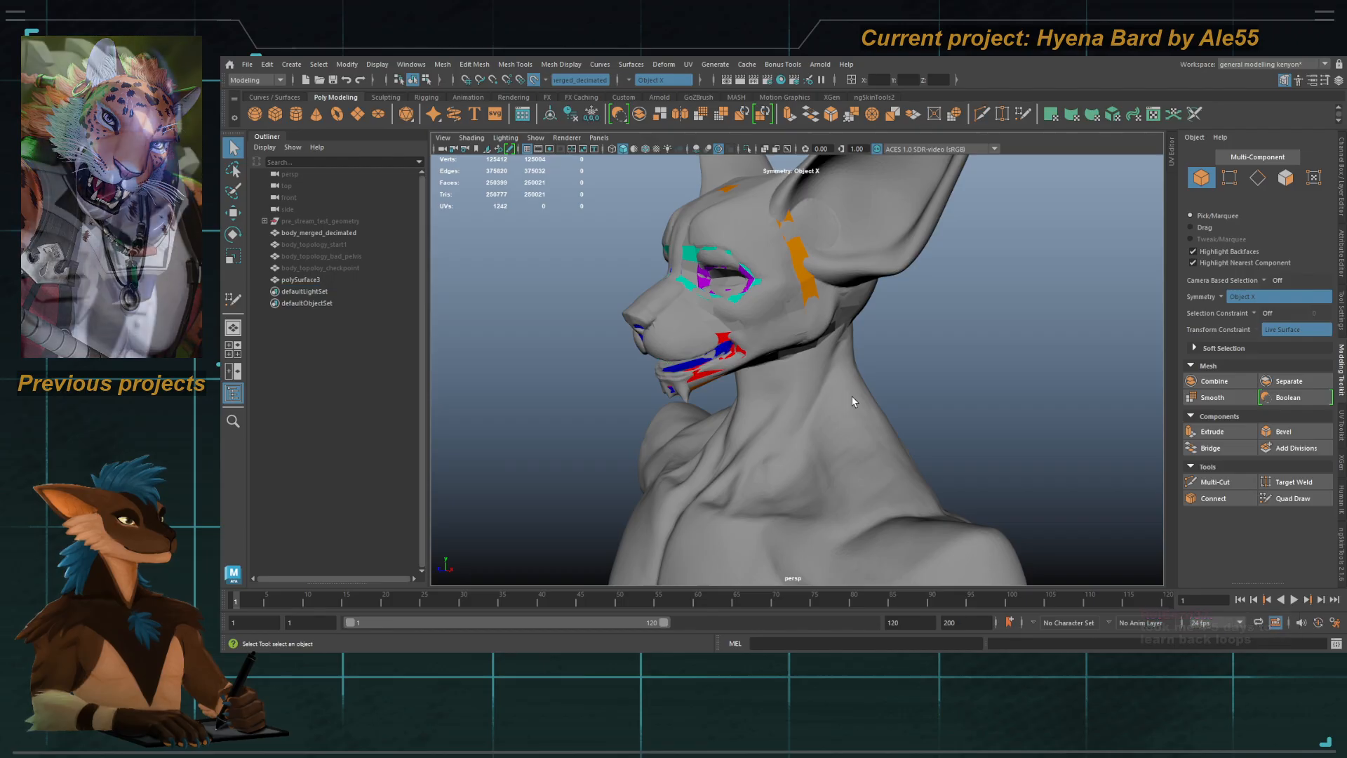
# Step: Show body_topoloy_checkpoint again, select the head mesh and resume Quad Draw
pyautogui.click(757, 326)
pyautogui.click(327, 271)
pyautogui.press('h')
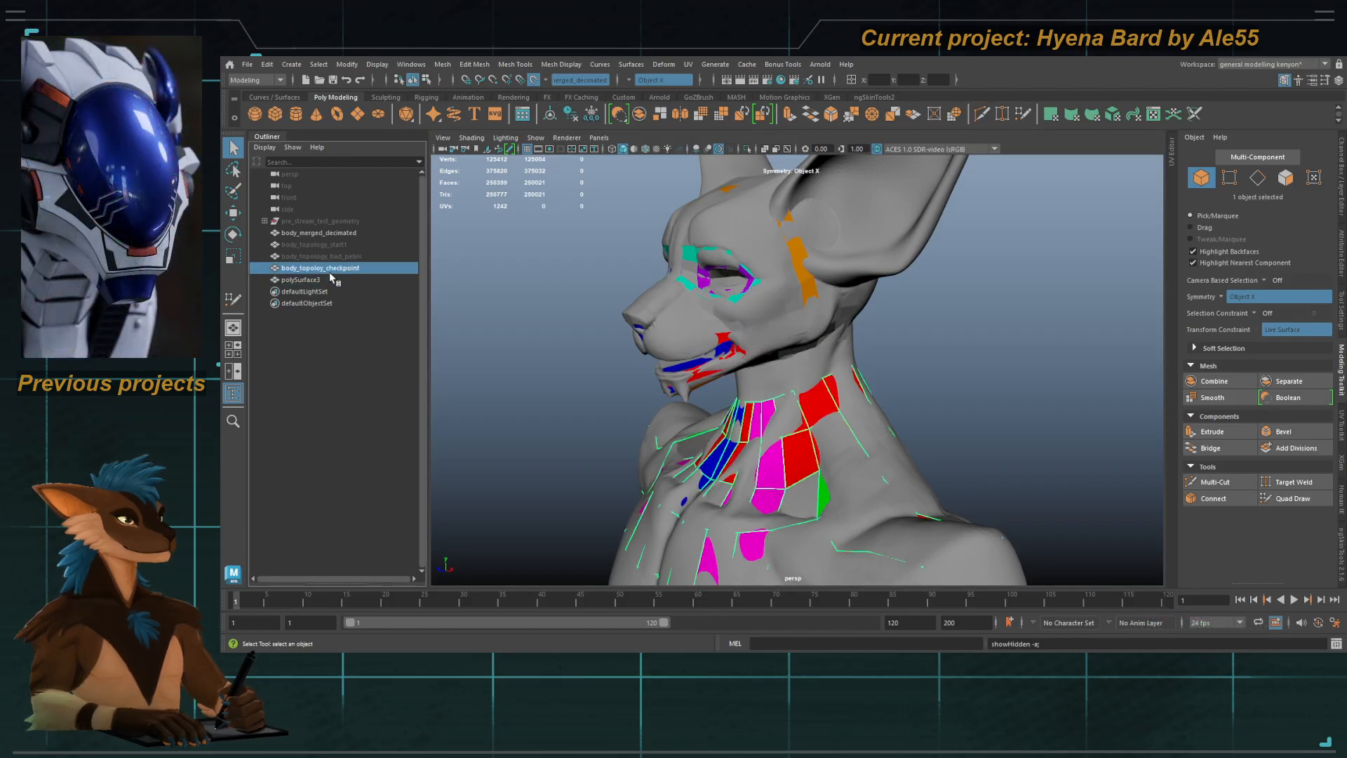
pyautogui.click(722, 331)
pyautogui.press('y')
# Step: Leave Quad Draw at the corner of the mouth and isolate the head mesh in the viewport
pyautogui.keyDown('alt'); pyautogui.moveTo(776, 334); pyautogui.dragTo(856, 310); pyautogui.keyUp('alt')
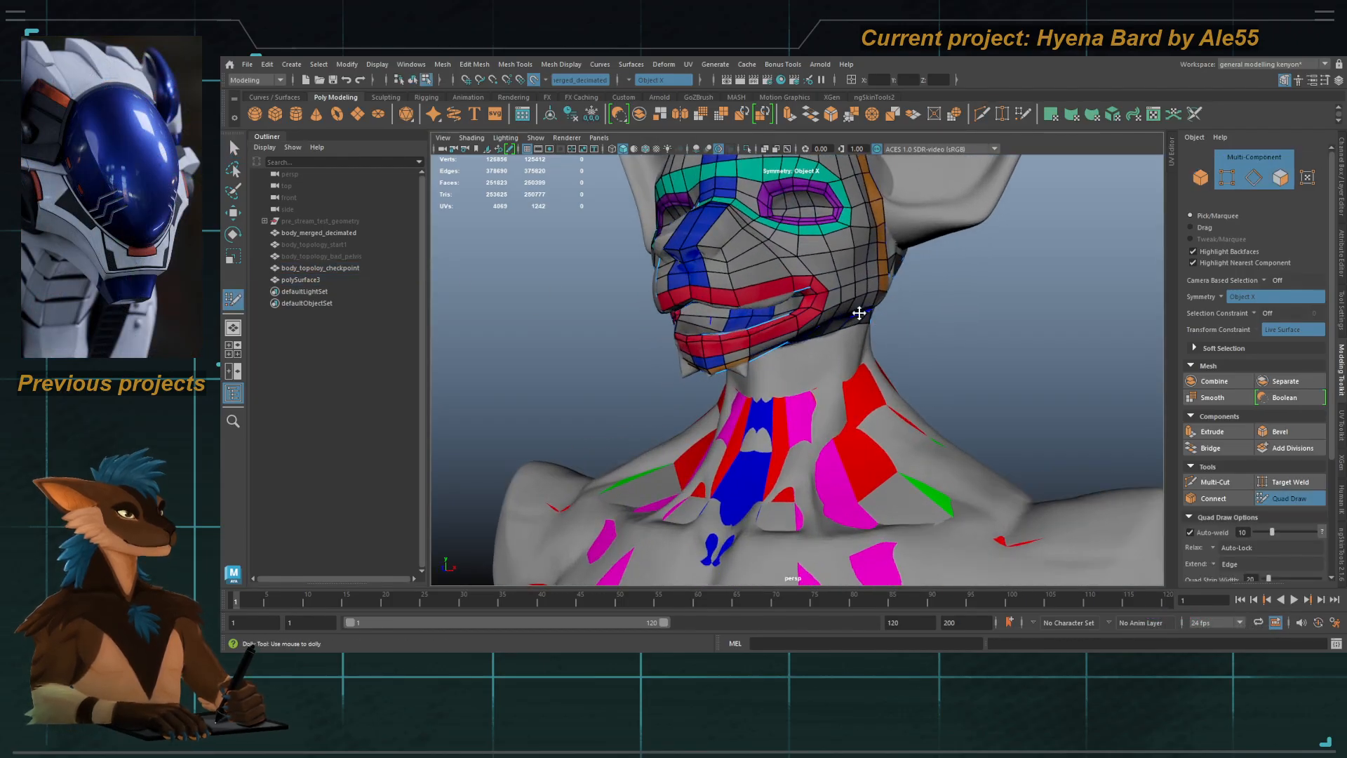
pyautogui.keyDown('alt'); pyautogui.moveTo(856, 310); pyautogui.dragTo(941, 394, button='right'); pyautogui.keyUp('alt')
pyautogui.moveTo(940, 394)
pyautogui.keyDown('alt'); pyautogui.mouseDown()
pyautogui.moveTo(980, 385)
pyautogui.moveTo(859, 404)
pyautogui.mouseUp(); pyautogui.keyUp('alt')
pyautogui.keyDown('alt'); pyautogui.moveTo(859, 404); pyautogui.dragTo(934, 391, button='right'); pyautogui.keyUp('alt')
pyautogui.keyDown('alt'); pyautogui.moveTo(934, 391); pyautogui.dragTo(816, 421); pyautogui.keyUp('alt')
pyautogui.scroll(10, 869, 373)
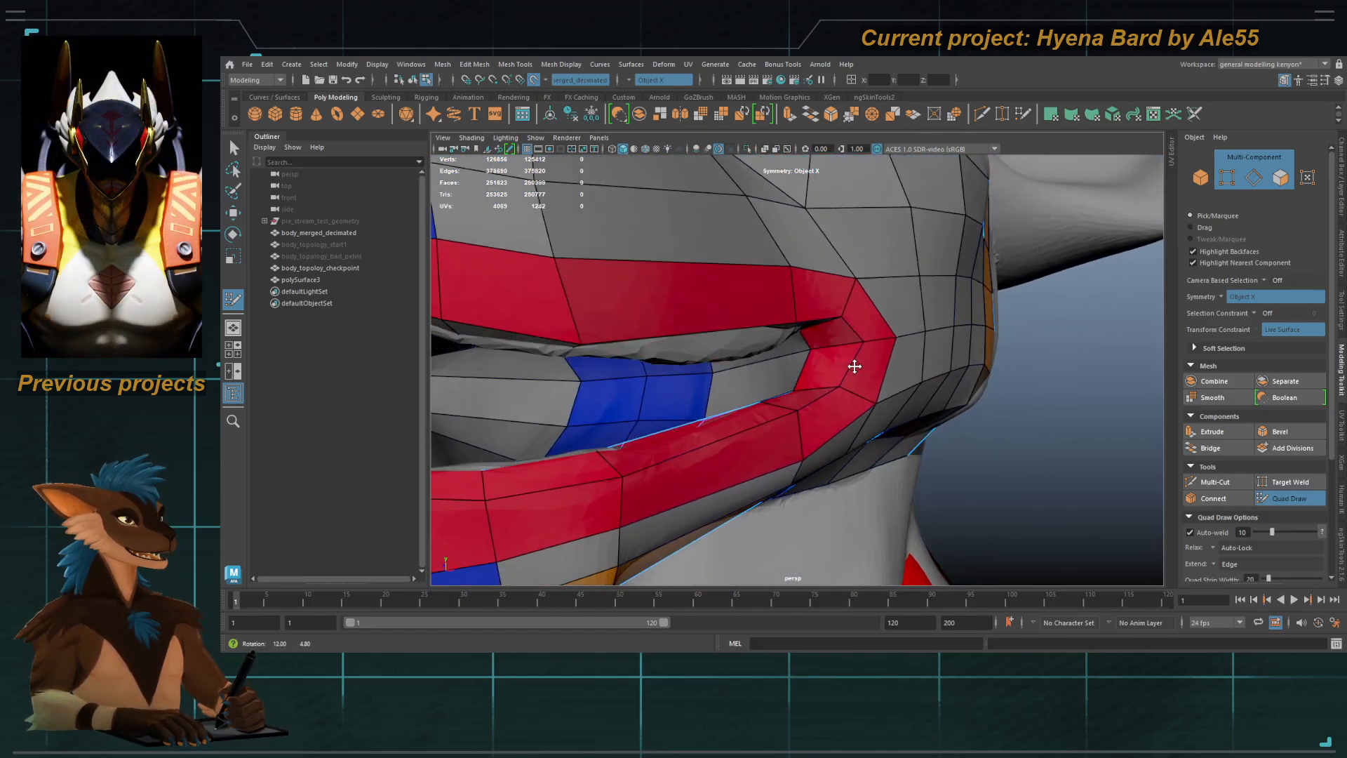
pyautogui.press('F8')
pyautogui.click(747, 148)
pyautogui.scroll(-5, 769, 283)
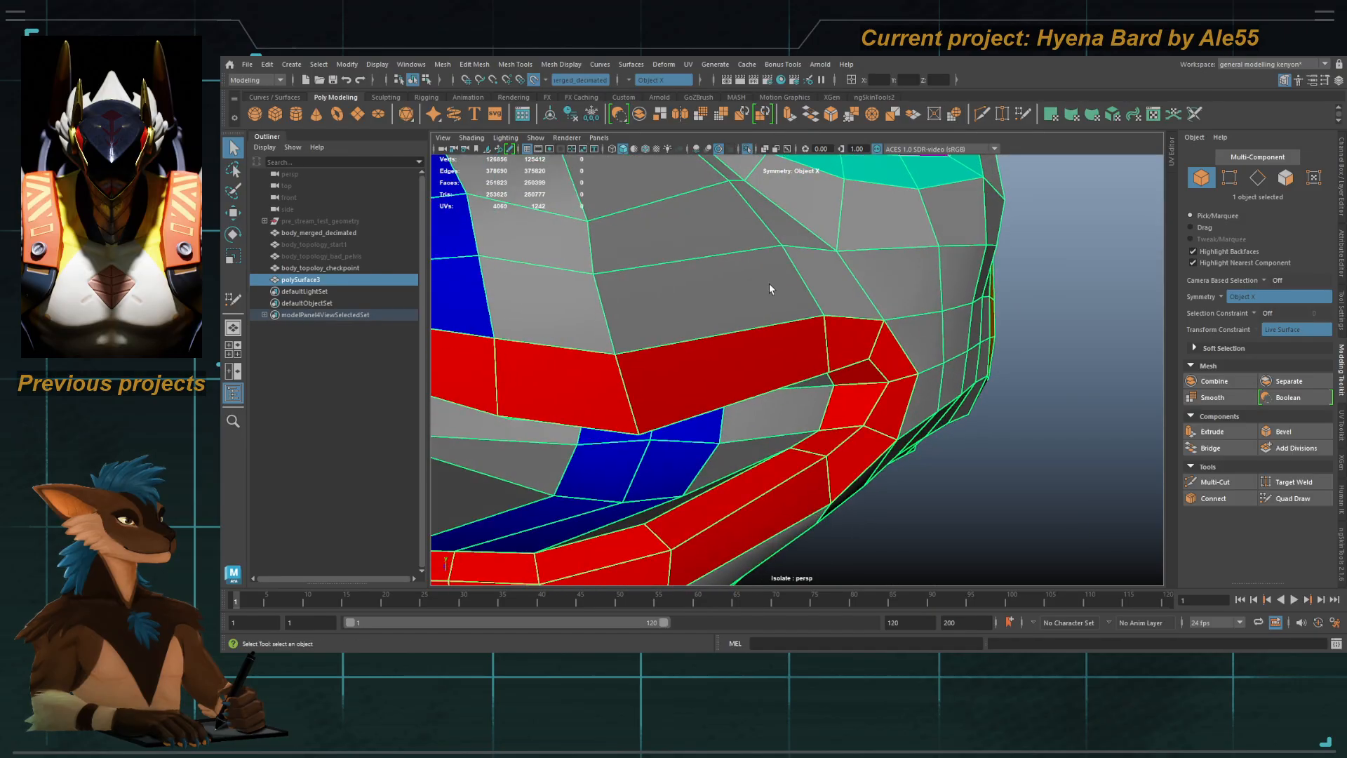
# Step: Turn off the live surface and extrude the eight-face strip inside the mouth behind the lips
pyautogui.keyDown('alt'); pyautogui.moveTo(741, 343); pyautogui.dragTo(914, 340); pyautogui.keyUp('alt')
pyautogui.press('F11')
pyautogui.click(787, 383)
pyautogui.keyDown('shift'); pyautogui.click(722, 368); pyautogui.keyUp('shift')
pyautogui.press('f')
pyautogui.press('w')
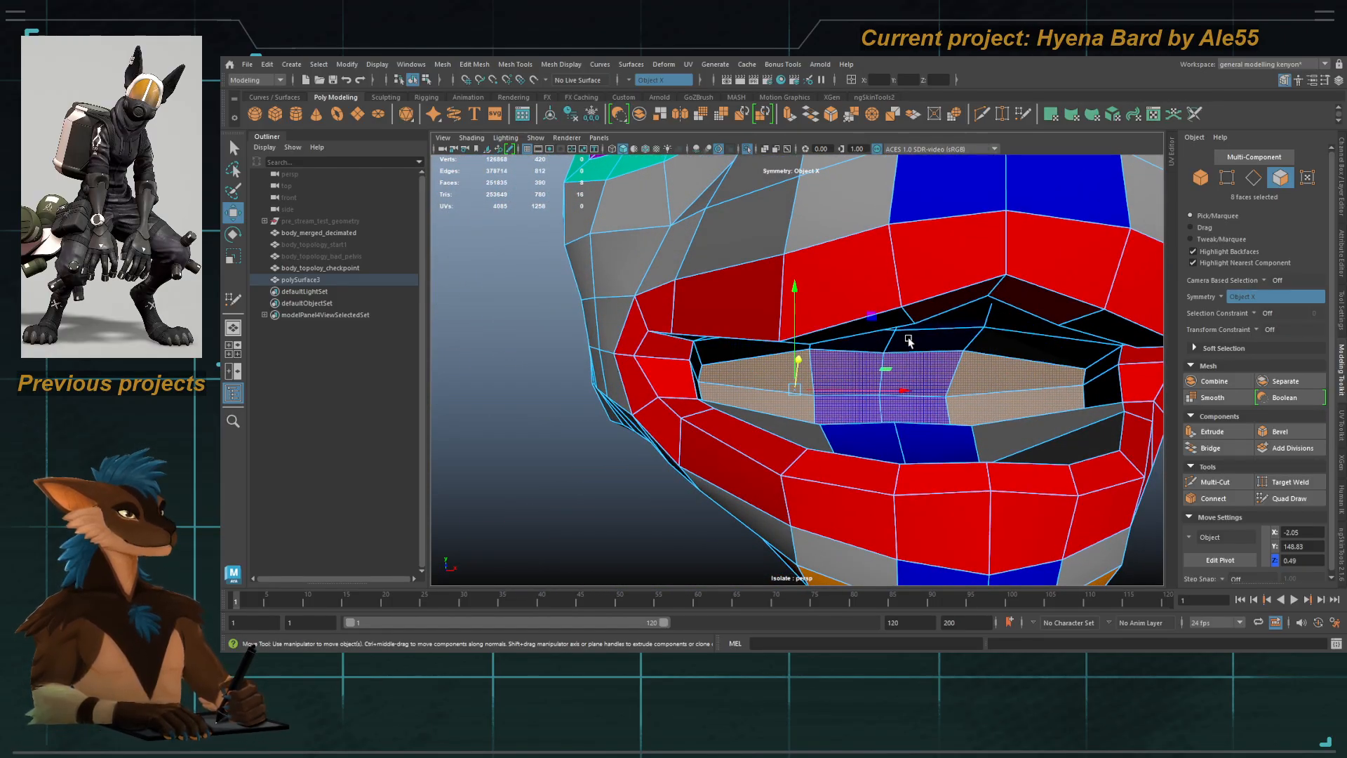
# Step: Turn symmetry off, scale and move the extruded mouth-interior faces inside the head, and return to object mode
pyautogui.keyDown('alt'); pyautogui.moveTo(908, 340); pyautogui.dragTo(800, 427); pyautogui.keyUp('alt')
pyautogui.press('r')
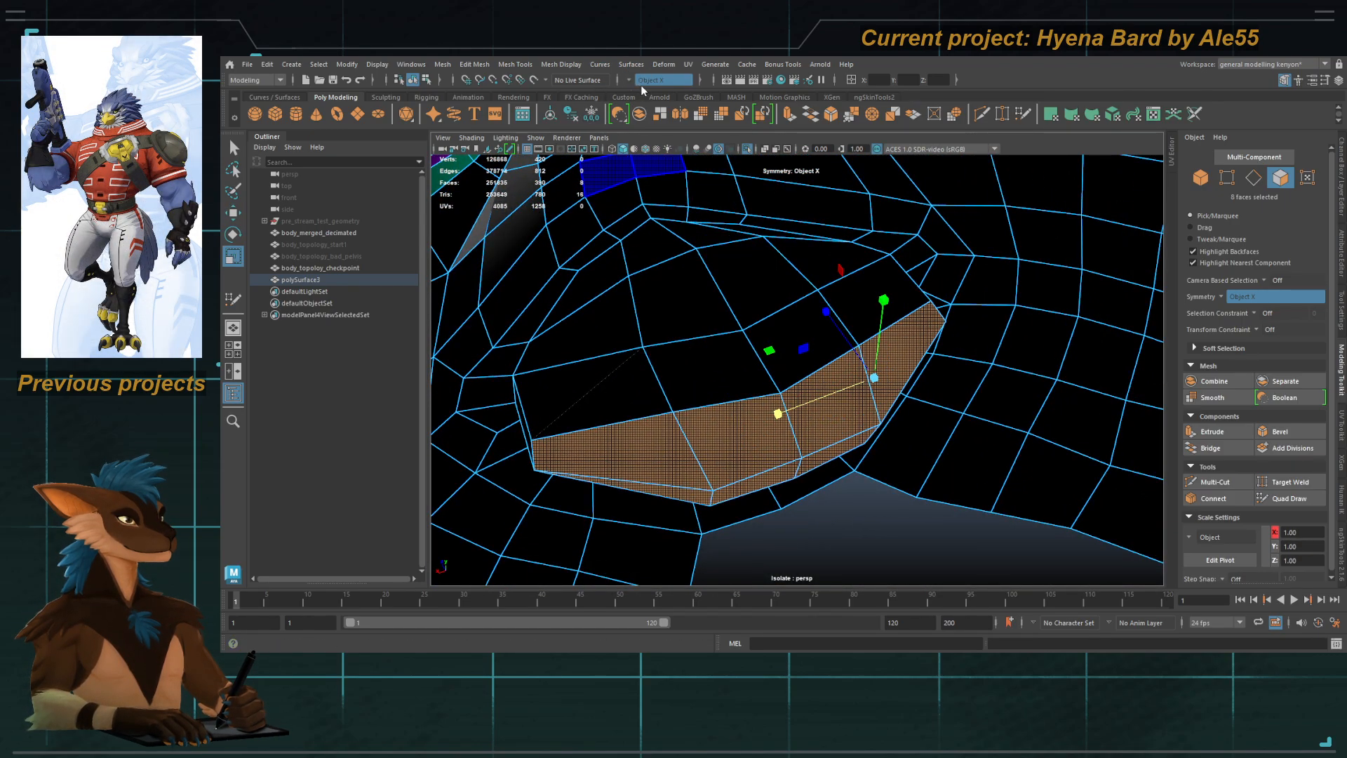
pyautogui.keyDown('alt'); pyautogui.moveTo(884, 505); pyautogui.dragTo(844, 529); pyautogui.keyUp('alt')
pyautogui.moveTo(648, 425); pyautogui.dragTo(675, 415)
pyautogui.keyDown('alt'); pyautogui.moveTo(678, 383); pyautogui.dragTo(754, 355); pyautogui.keyUp('alt')
pyautogui.press('w')
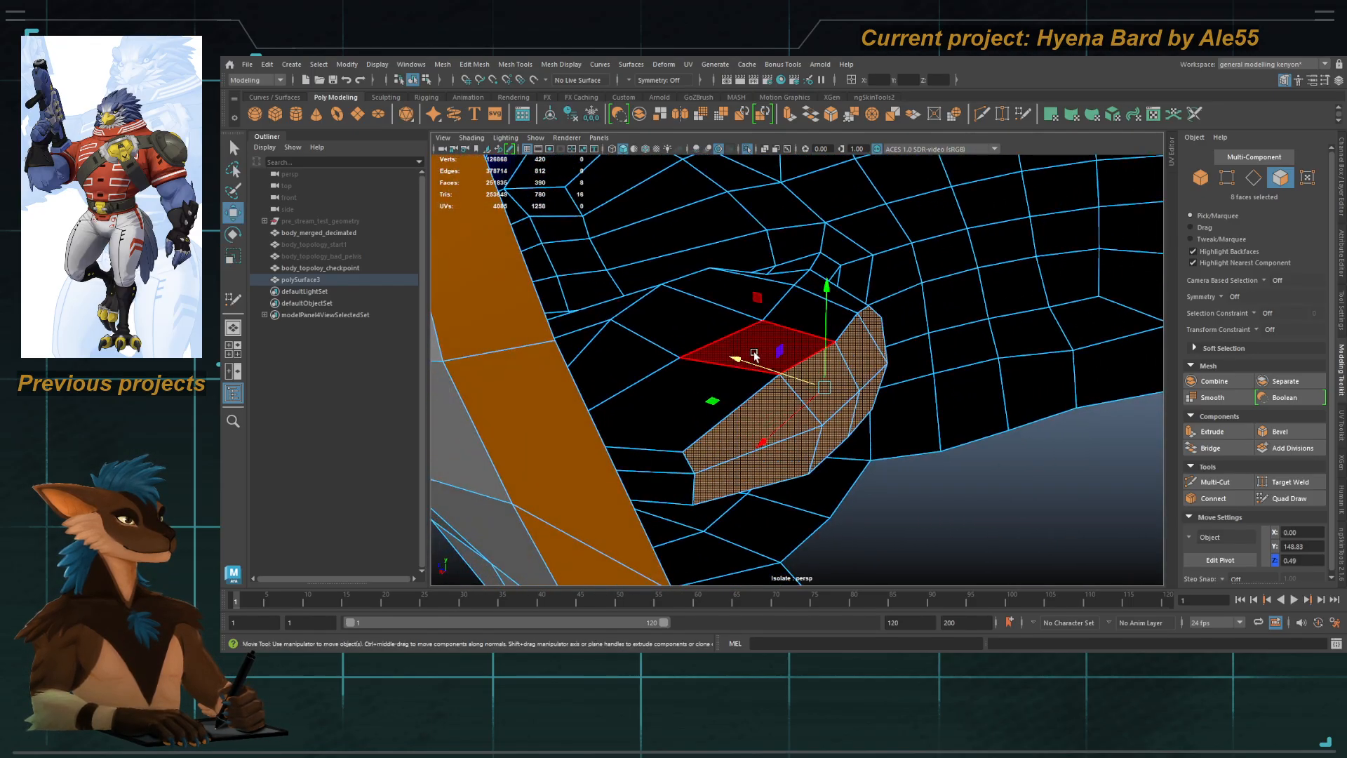
pyautogui.moveTo(754, 300); pyautogui.dragTo(772, 368)
pyautogui.keyDown('alt'); pyautogui.moveTo(772, 367); pyautogui.dragTo(905, 323); pyautogui.keyUp('alt')
pyautogui.press('q')
pyautogui.scroll(-5, 840, 376)
pyautogui.moveTo(804, 401); pyautogui.dragTo(850, 356, button='right')
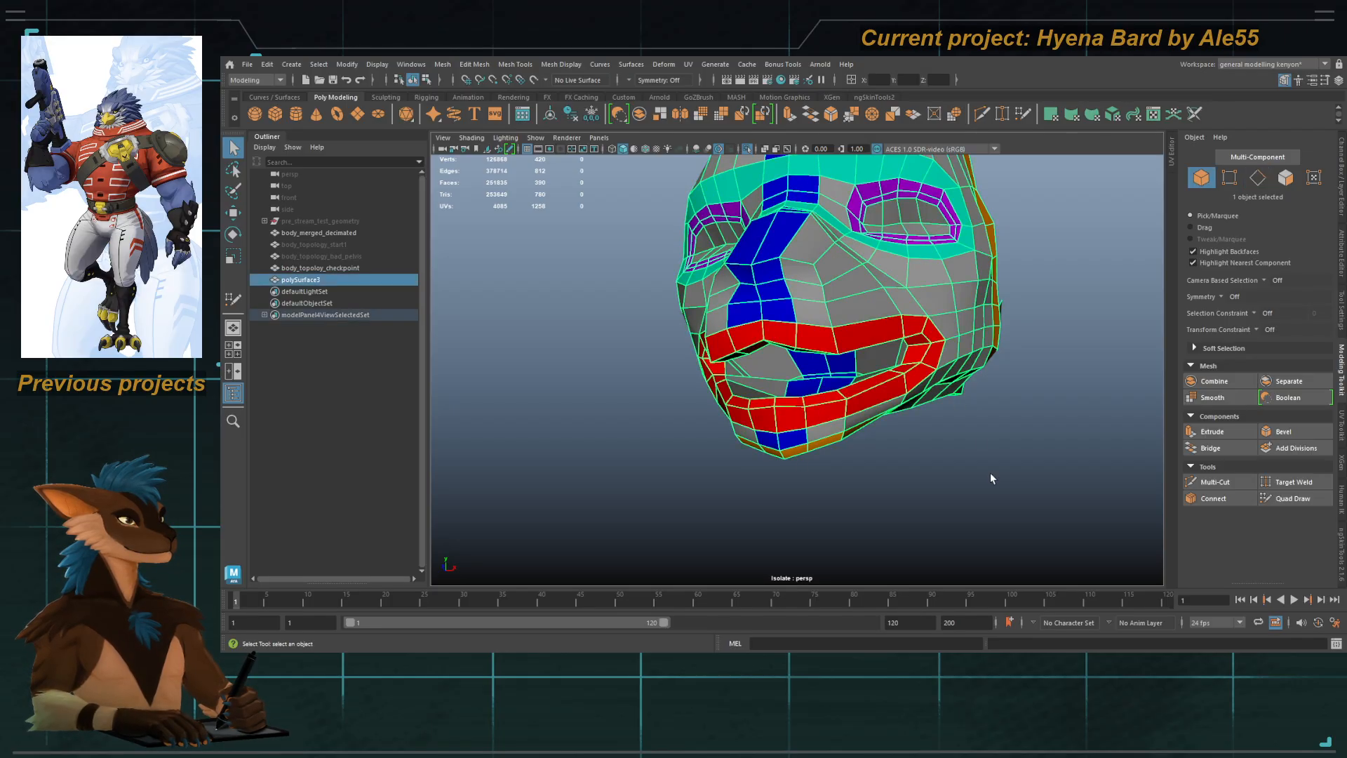
# Step: Display the isolated head mesh with the default material and examine its surface around the mouth
pyautogui.click(990, 473)
pyautogui.scroll(-5, 859, 418)
pyautogui.moveTo(859, 418)
pyautogui.keyDown('alt'); pyautogui.mouseDown()
pyautogui.moveTo(887, 424)
pyautogui.moveTo(871, 403)
pyautogui.mouseUp(); pyautogui.keyUp('alt')
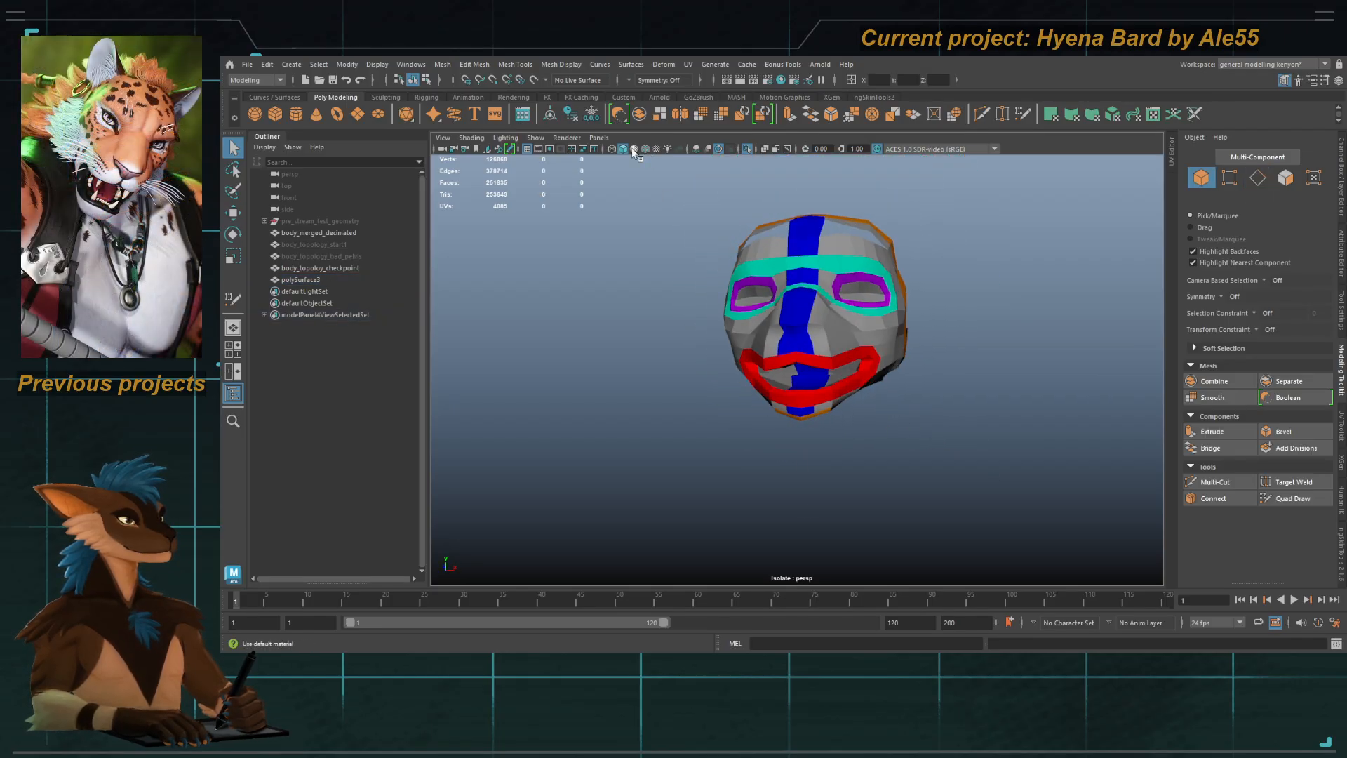
pyautogui.click(634, 150)
pyautogui.keyDown('alt'); pyautogui.moveTo(752, 372); pyautogui.dragTo(774, 388); pyautogui.keyUp('alt')
pyautogui.click(764, 384)
pyautogui.scroll(1, 774, 388)
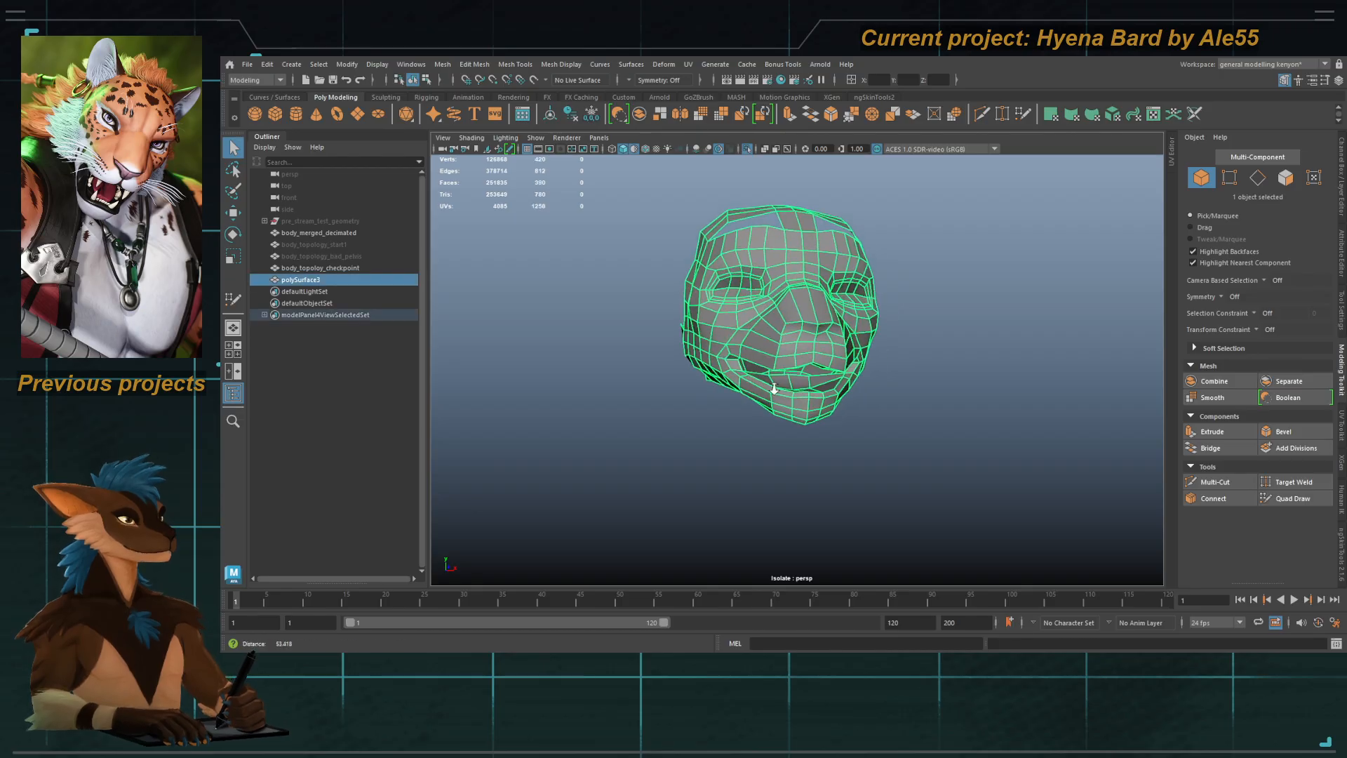
pyautogui.scroll(6, 773, 388)
pyautogui.moveTo(813, 391); pyautogui.dragTo(815, 374, button='right')
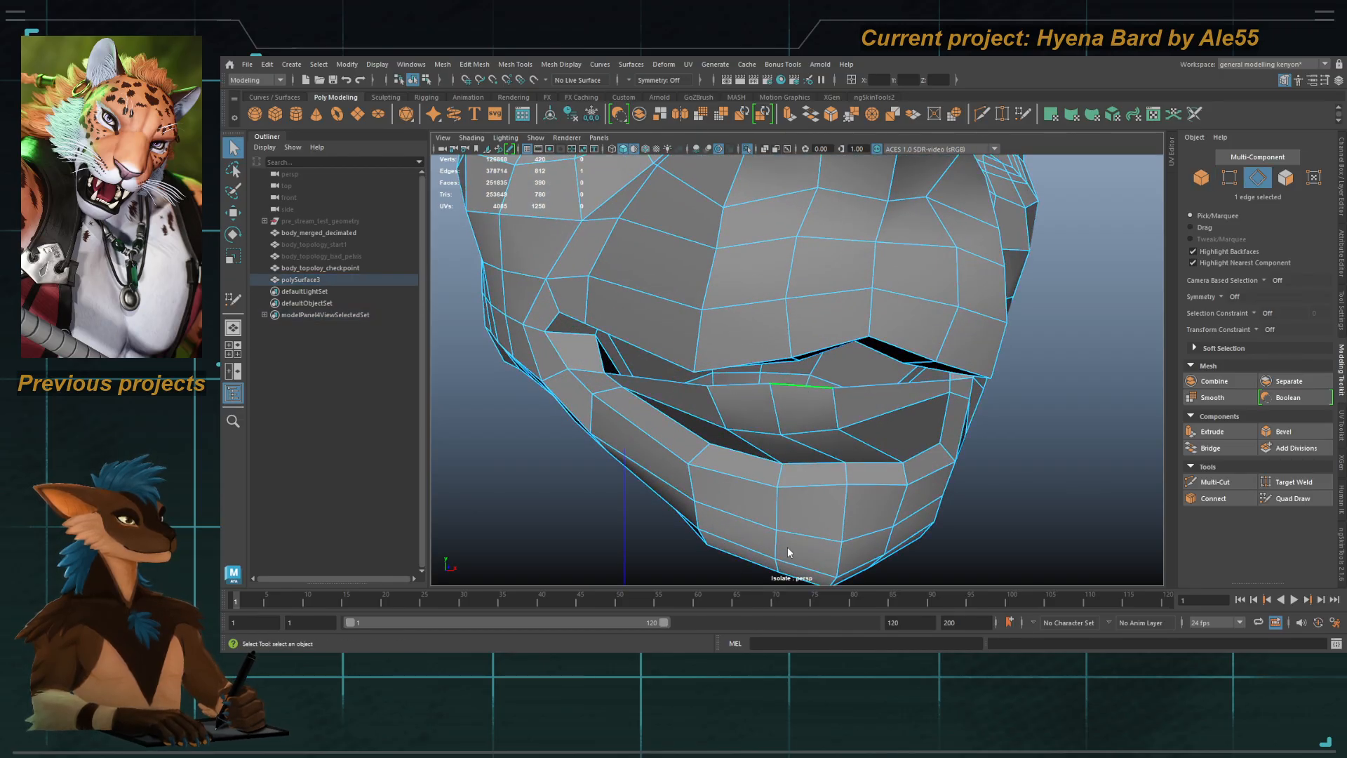
pyautogui.keyDown('alt'); pyautogui.moveTo(811, 451); pyautogui.dragTo(749, 376); pyautogui.keyUp('alt')
pyautogui.hotkey('ctrl', 'z')
pyautogui.keyDown('shift'); pyautogui.click(751, 394); pyautogui.keyUp('shift')
pyautogui.press('g')
pyautogui.hotkey('ctrl', 'z')
pyautogui.click(787, 315)
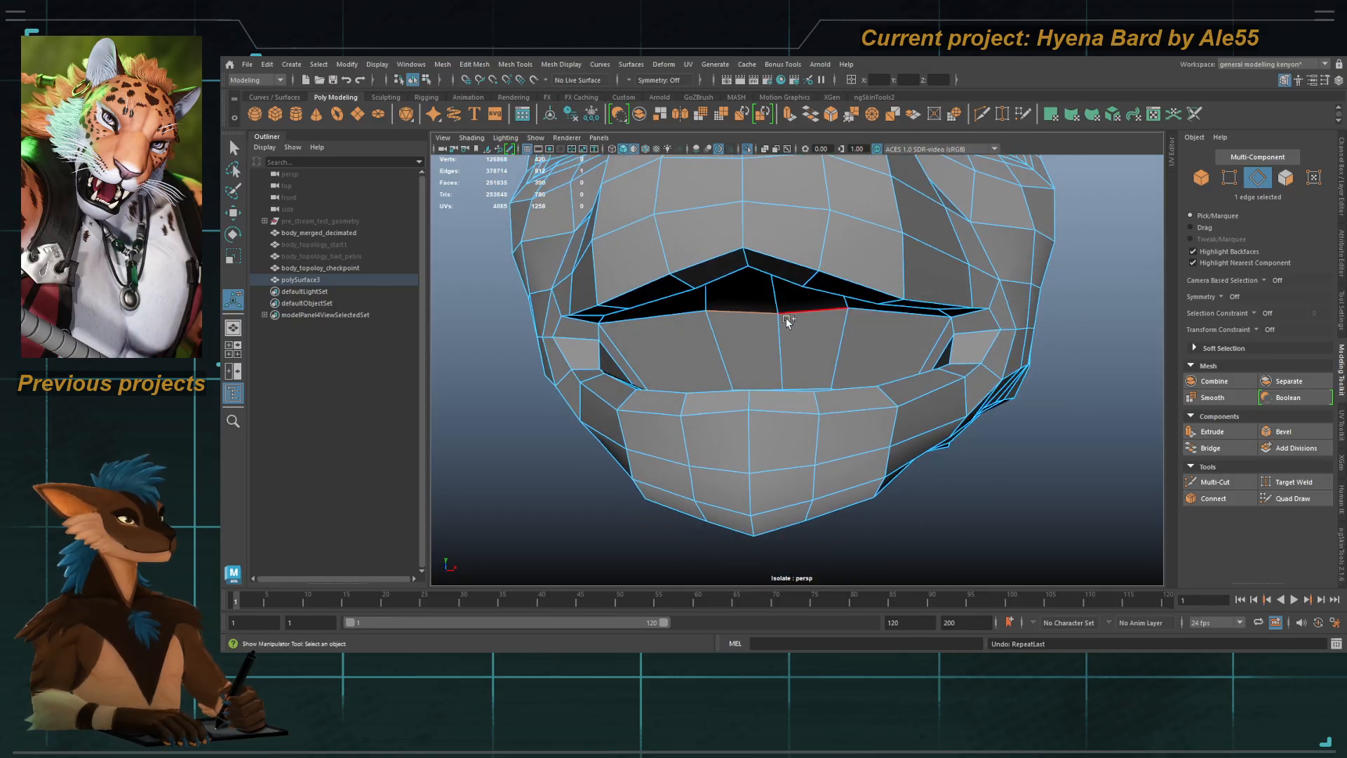
pyautogui.press('g')
pyautogui.hotkey('ctrl', 'z')
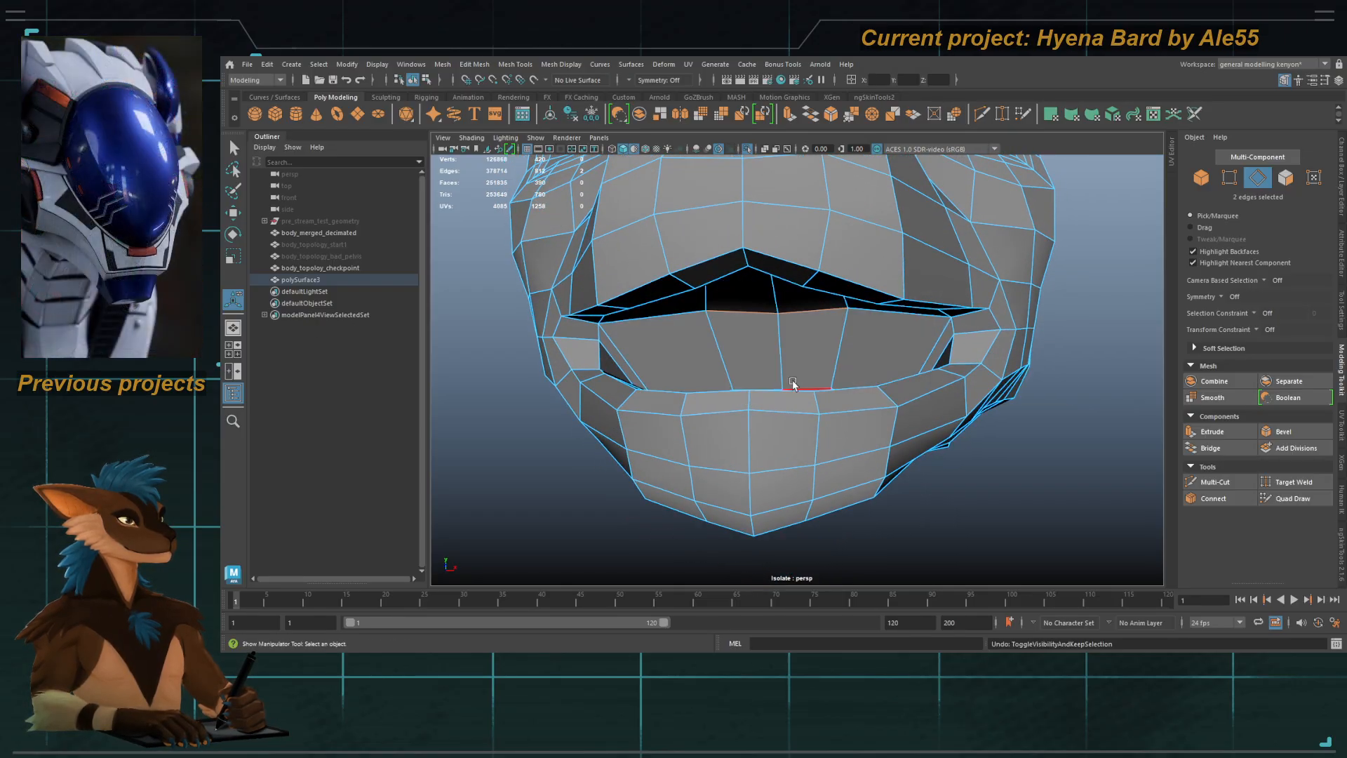
pyautogui.press('g')
pyautogui.moveTo(789, 361)
pyautogui.keyDown('alt'); pyautogui.mouseDown()
pyautogui.moveTo(704, 402)
pyautogui.moveTo(793, 364)
pyautogui.mouseUp(); pyautogui.keyUp('alt')
pyautogui.press('q')
pyautogui.moveTo(792, 365); pyautogui.dragTo(836, 334, button='right')
# Step: Examine the overall shape of the isolated grey head mesh, with and without its wireframe highlight
pyautogui.scroll(-5, 836, 337)
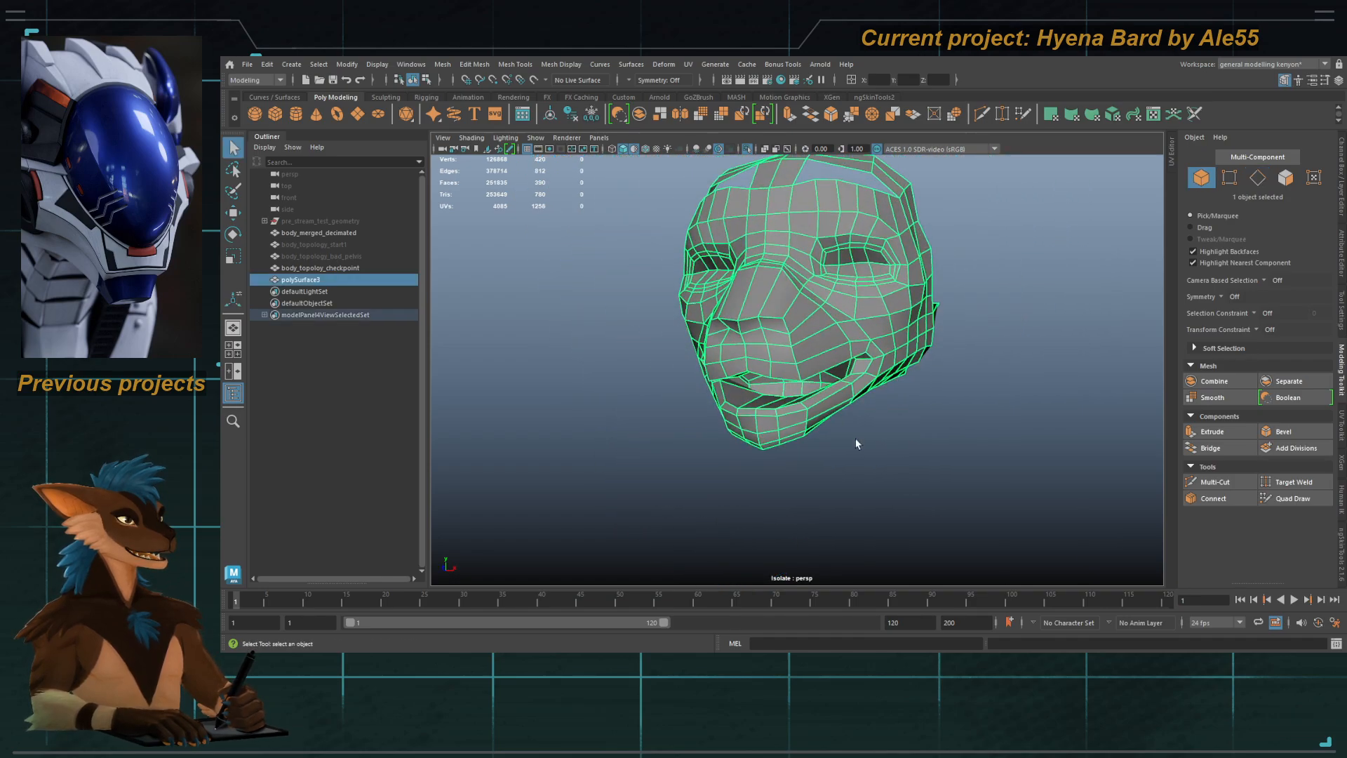
pyautogui.click(856, 444)
pyautogui.keyDown('alt'); pyautogui.moveTo(797, 415); pyautogui.dragTo(778, 386); pyautogui.keyUp('alt')
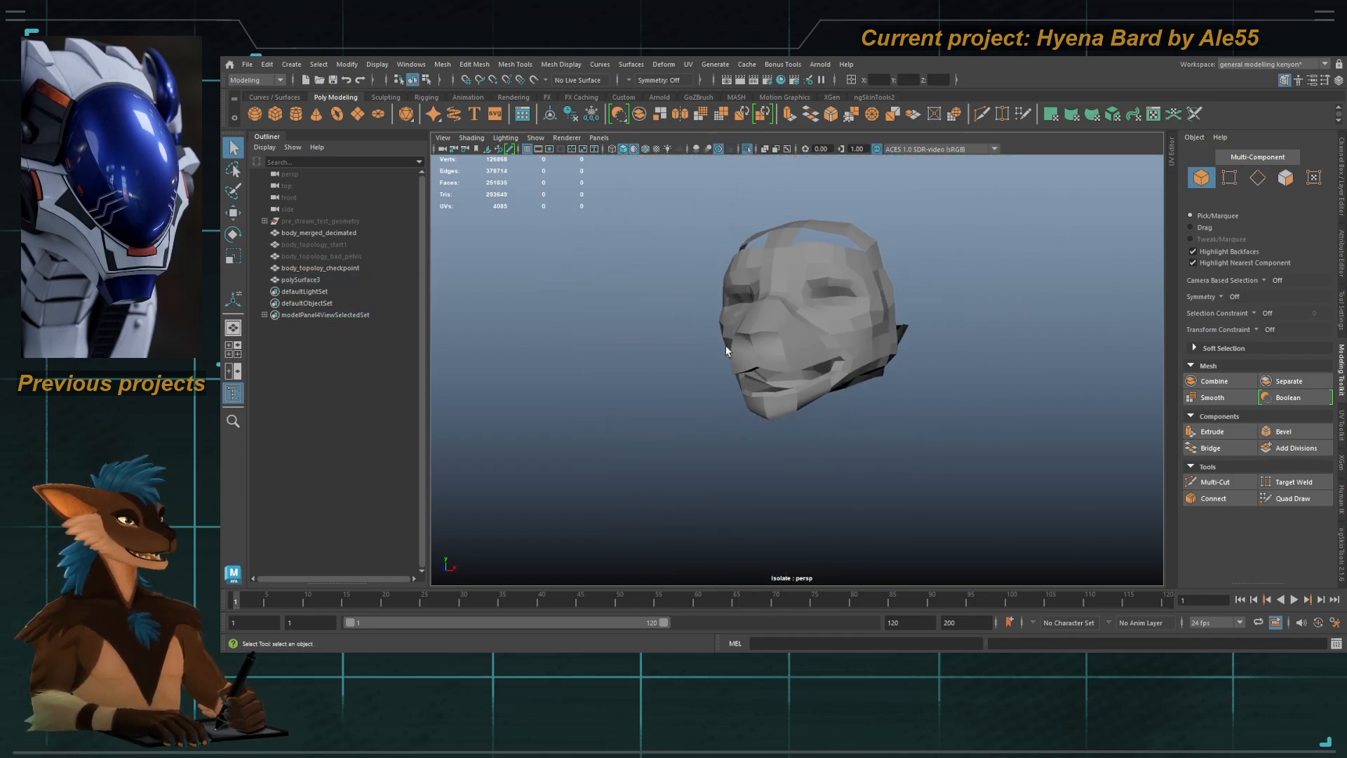
pyautogui.click(780, 388)
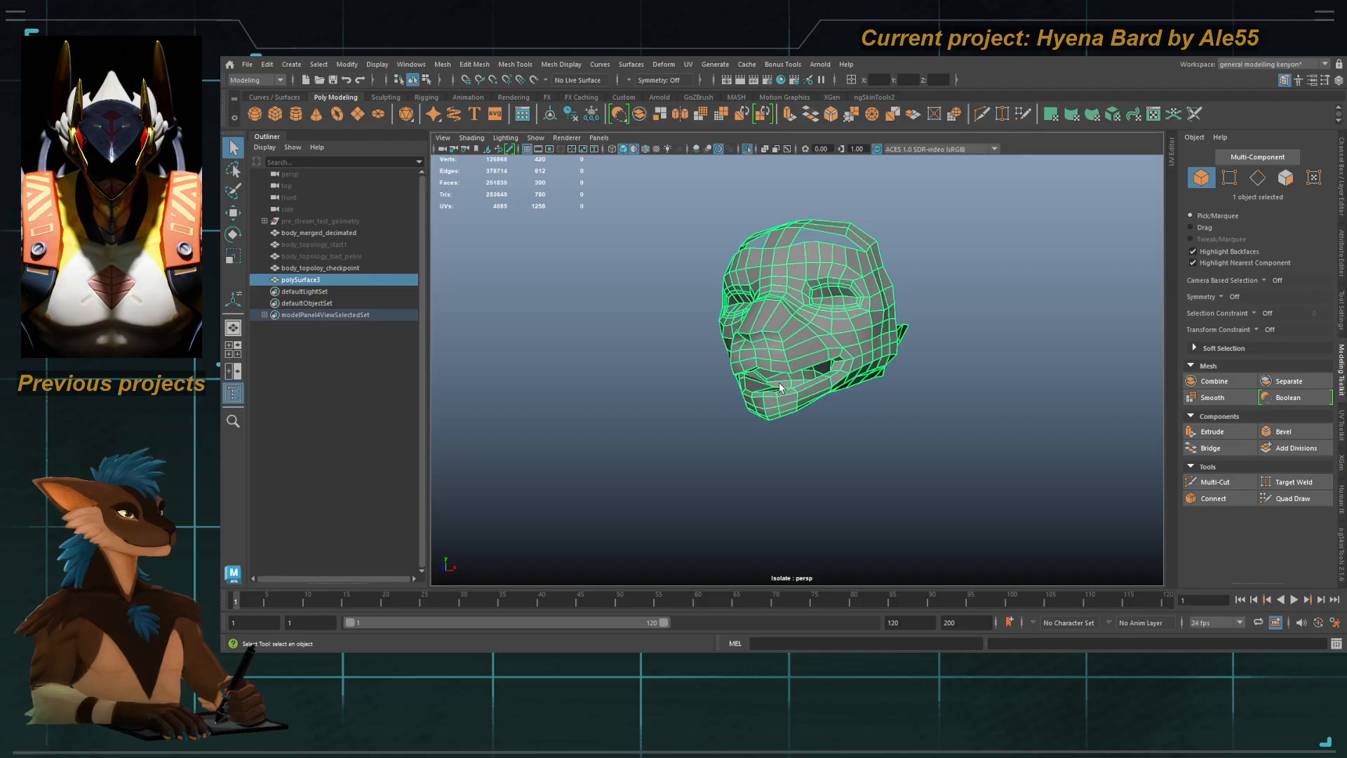
pyautogui.click(854, 435)
pyautogui.keyDown('alt'); pyautogui.moveTo(747, 351); pyautogui.dragTo(774, 397); pyautogui.keyUp('alt')
pyautogui.click(806, 353)
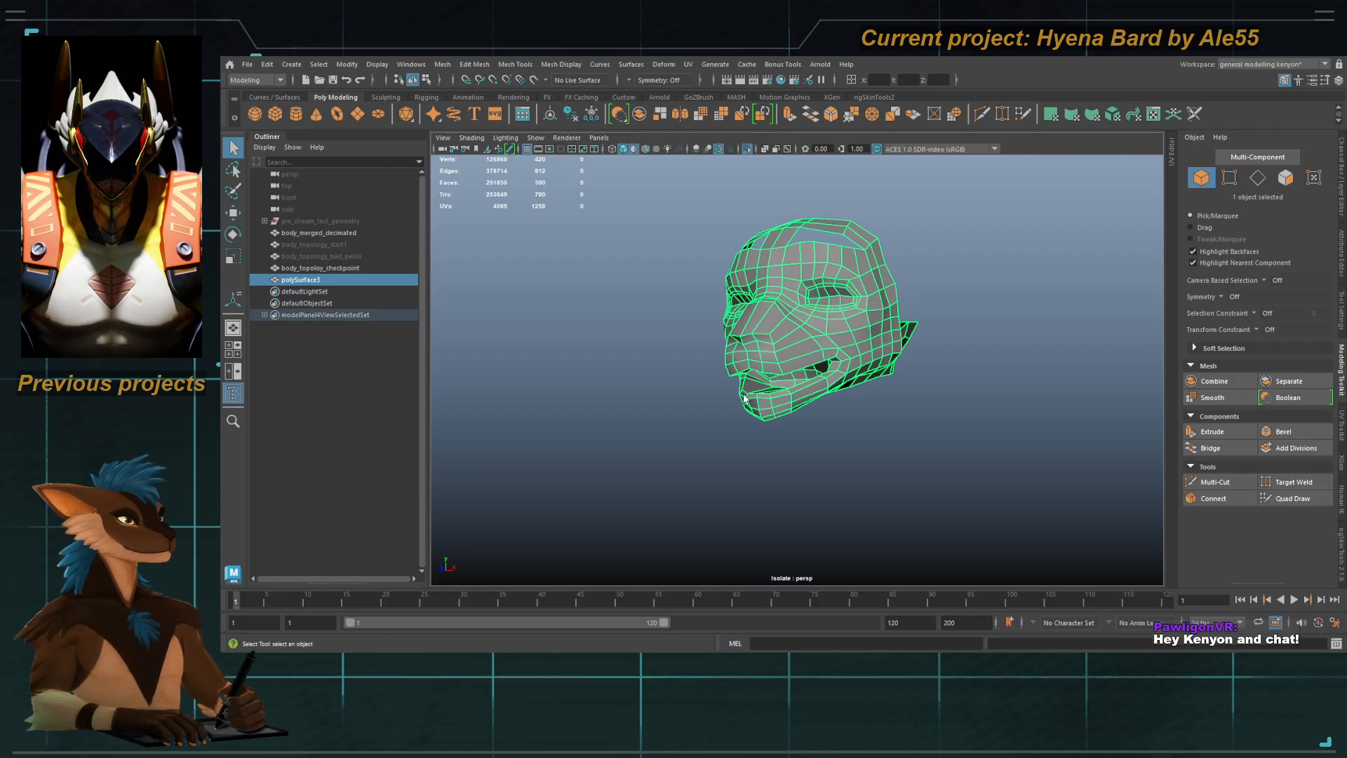
pyautogui.keyDown('alt'); pyautogui.moveTo(735, 363); pyautogui.dragTo(782, 333); pyautogui.keyUp('alt')
# Step: End the isolation to show the sculpt around the head mesh and restore the coloured material display
pyautogui.click(747, 149)
pyautogui.keyDown('alt'); pyautogui.moveTo(784, 342); pyautogui.dragTo(884, 415, button='right'); pyautogui.keyUp('alt')
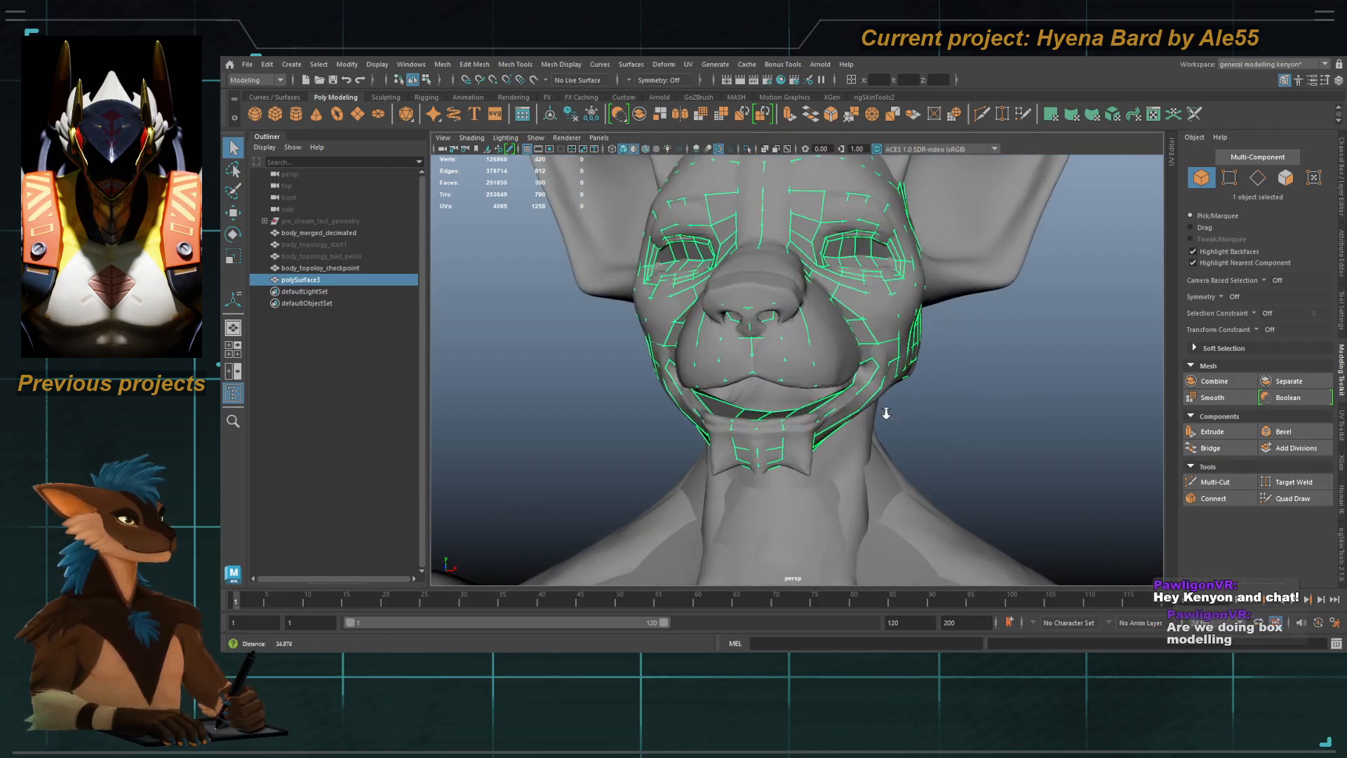
pyautogui.click(884, 415)
pyautogui.moveTo(831, 407)
pyautogui.keyDown('alt'); pyautogui.mouseDown()
pyautogui.moveTo(747, 412)
pyautogui.moveTo(758, 391)
pyautogui.moveTo(833, 378)
pyautogui.mouseUp(); pyautogui.keyUp('alt')
pyautogui.click(744, 412)
pyautogui.hotkey('ctrl', 'shift', 'q')
pyautogui.press('q')
pyautogui.click(634, 150)
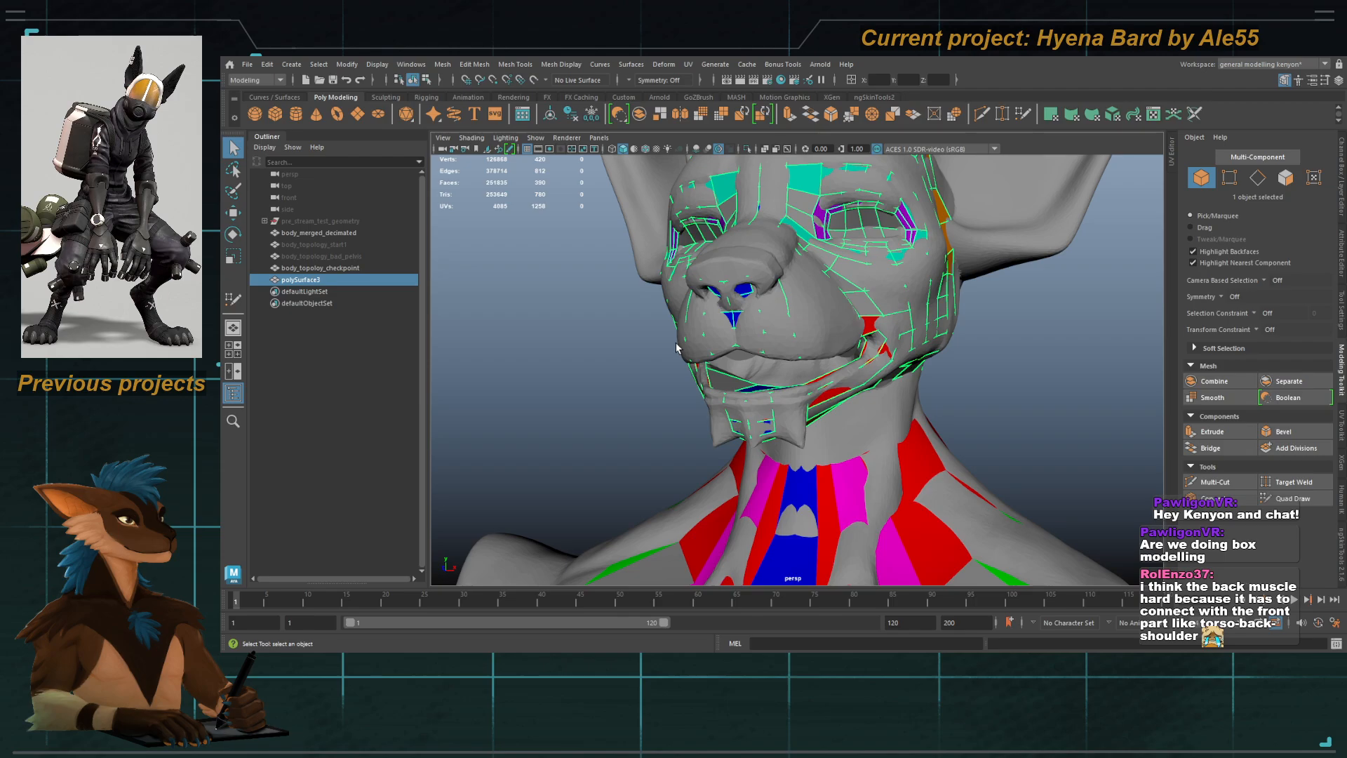
# Step: Deselect the head mesh and examine the coloured topology loops on the shoulders and back
pyautogui.keyDown('alt'); pyautogui.moveTo(676, 346); pyautogui.dragTo(696, 415); pyautogui.keyUp('alt')
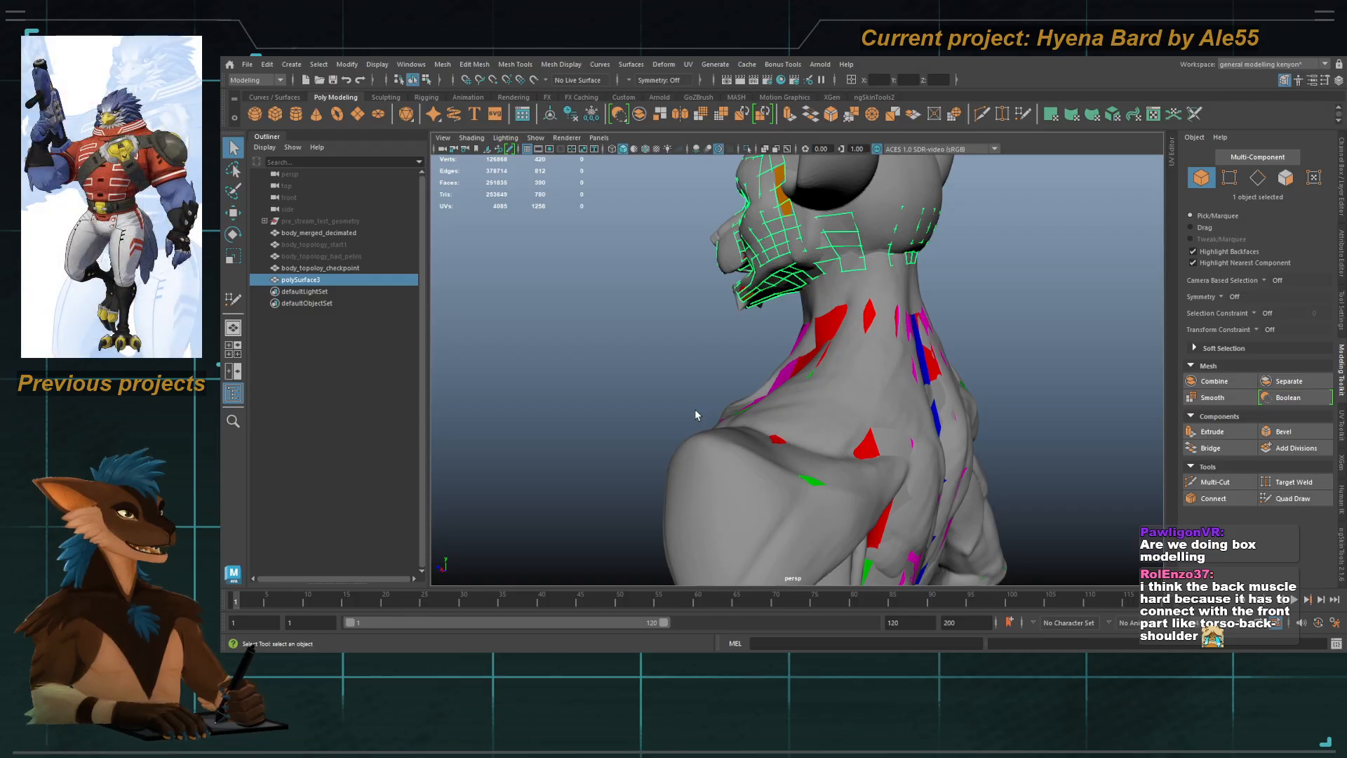
pyautogui.keyDown('alt'); pyautogui.moveTo(742, 427); pyautogui.dragTo(717, 363); pyautogui.keyUp('alt')
pyautogui.click(770, 373)
pyautogui.click(663, 275)
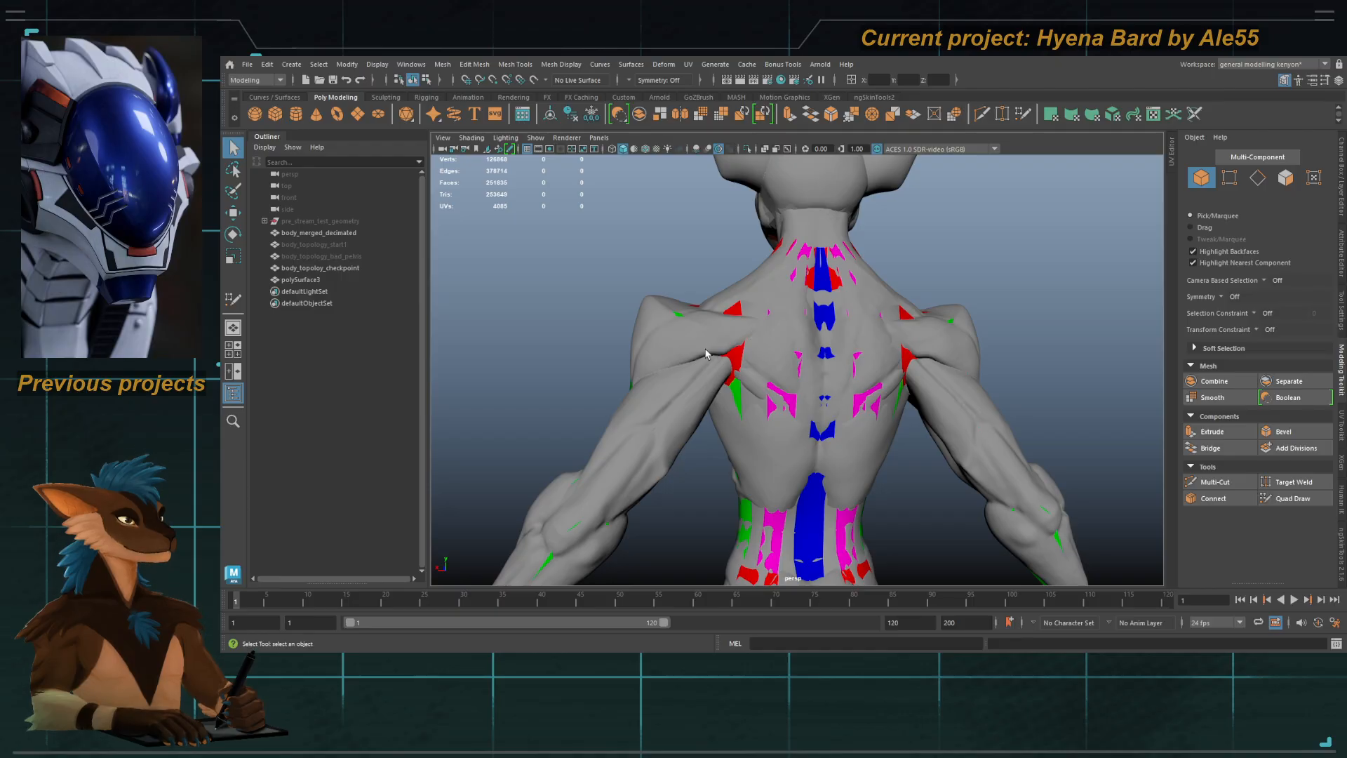
# Step: Make the decimated body sculpt a live surface and start Quad Draw on the head mesh with Object X symmetry
pyautogui.keyDown('alt'); pyautogui.moveTo(707, 355); pyautogui.dragTo(895, 355); pyautogui.keyUp('alt')
pyautogui.keyDown('alt'); pyautogui.moveTo(896, 355); pyautogui.dragTo(890, 479, button='middle'); pyautogui.keyUp('alt')
pyautogui.keyDown('alt'); pyautogui.moveTo(889, 478); pyautogui.dragTo(900, 493, button='right'); pyautogui.keyUp('alt')
pyautogui.click(899, 484)
pyautogui.keyDown('alt'); pyautogui.moveTo(891, 449); pyautogui.dragTo(912, 507, button='middle'); pyautogui.keyUp('alt')
pyautogui.keyDown('alt'); pyautogui.moveTo(912, 507); pyautogui.dragTo(940, 520, button='right'); pyautogui.keyUp('alt')
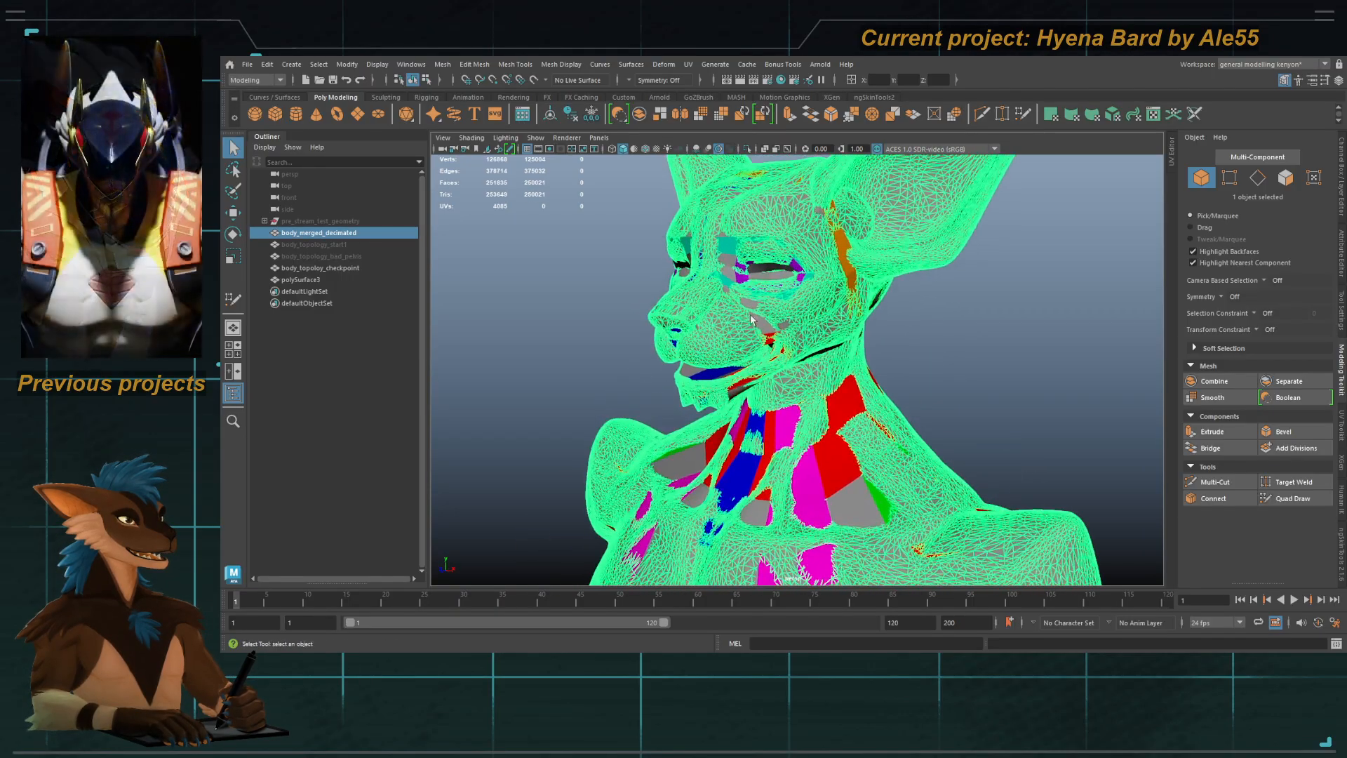
pyautogui.click(534, 80)
pyautogui.click(716, 269)
pyautogui.press('y')
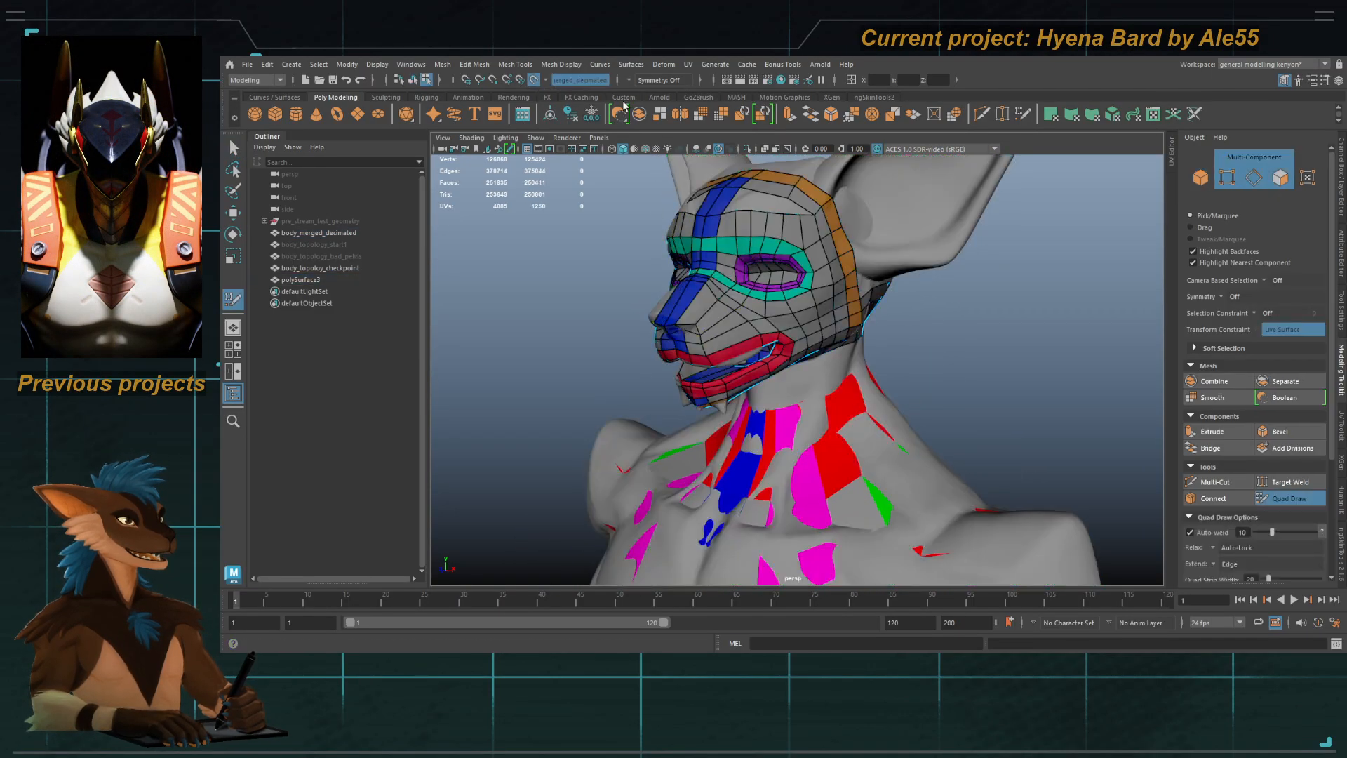
pyautogui.click(659, 81)
# Step: Insert an edge loop in the mouth area of the head topology
pyautogui.keyDown('alt'); pyautogui.moveTo(689, 254); pyautogui.dragTo(707, 292, button='middle'); pyautogui.keyUp('alt')
pyautogui.keyDown('alt'); pyautogui.moveTo(707, 292); pyautogui.dragTo(758, 309, button='right'); pyautogui.keyUp('alt')
pyautogui.keyDown('alt'); pyautogui.moveTo(758, 308); pyautogui.dragTo(936, 324); pyautogui.keyUp('alt')
pyautogui.keyDown('alt'); pyautogui.moveTo(935, 325); pyautogui.dragTo(1038, 383, button='right'); pyautogui.keyUp('alt')
pyautogui.keyDown('alt'); pyautogui.moveTo(1038, 382); pyautogui.dragTo(994, 361, button='middle'); pyautogui.keyUp('alt')
pyautogui.keyDown('alt'); pyautogui.moveTo(980, 366); pyautogui.dragTo(856, 354); pyautogui.keyUp('alt')
pyautogui.keyDown('alt'); pyautogui.moveTo(856, 354); pyautogui.dragTo(849, 369, button='right'); pyautogui.keyUp('alt')
pyautogui.keyDown('alt'); pyautogui.moveTo(848, 368); pyautogui.dragTo(754, 339); pyautogui.keyUp('alt')
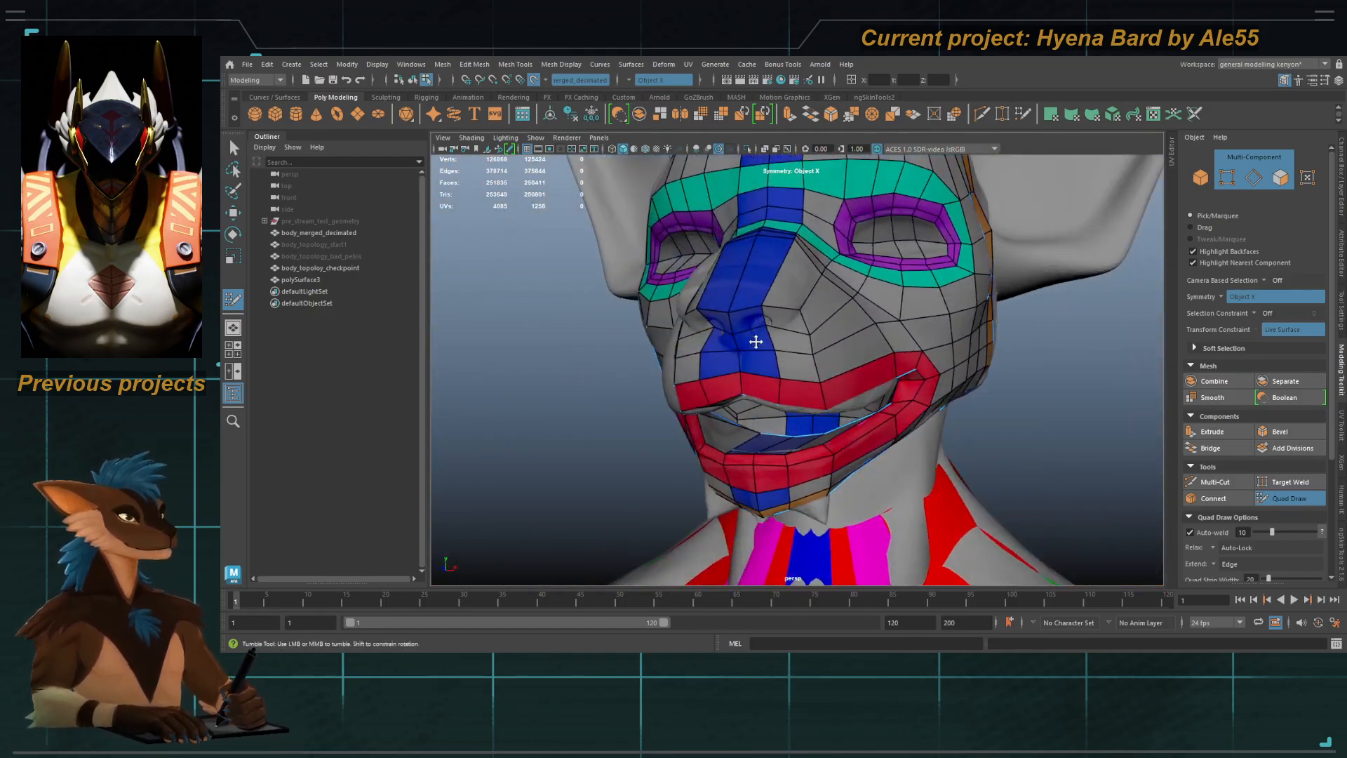
pyautogui.keyDown('alt'); pyautogui.moveTo(755, 340); pyautogui.dragTo(806, 404, button='right'); pyautogui.keyUp('alt')
pyautogui.keyDown('alt'); pyautogui.moveTo(807, 403); pyautogui.dragTo(790, 330, button='middle'); pyautogui.keyUp('alt')
pyautogui.moveTo(791, 330)
pyautogui.keyDown('alt'); pyautogui.mouseDown()
pyautogui.moveTo(732, 307)
pyautogui.moveTo(730, 333)
pyautogui.moveTo(809, 345)
pyautogui.moveTo(622, 382)
pyautogui.moveTo(646, 379)
pyautogui.mouseUp(); pyautogui.keyUp('alt')
pyautogui.keyDown('ctrl'); pyautogui.click(754, 324); pyautogui.keyUp('ctrl')
# Step: Insert additional edge loops through the upper muzzle, the lips and the lower jaw
pyautogui.keyDown('alt'); pyautogui.moveTo(903, 413); pyautogui.dragTo(920, 318); pyautogui.keyUp('alt')
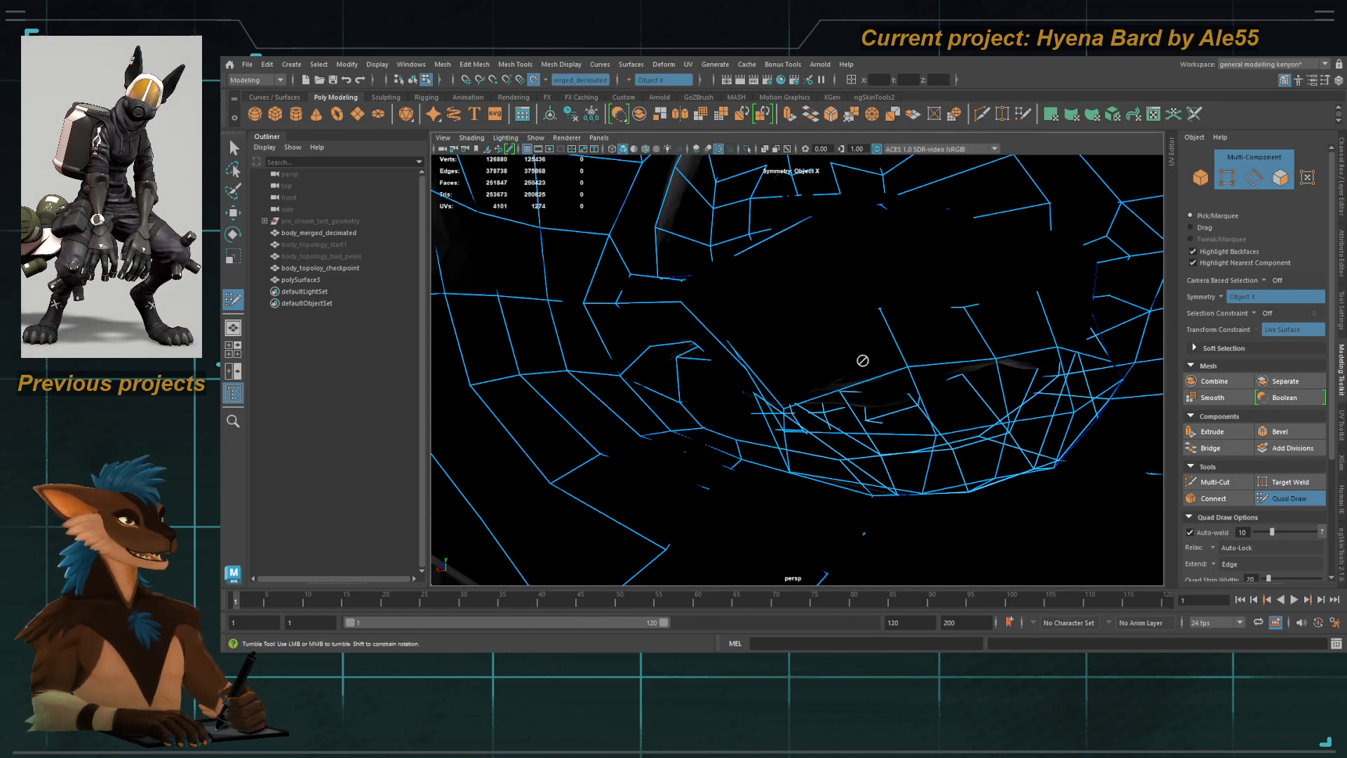
pyautogui.keyDown('alt'); pyautogui.moveTo(863, 361); pyautogui.dragTo(747, 352); pyautogui.keyUp('alt')
pyautogui.keyDown('alt'); pyautogui.moveTo(748, 352); pyautogui.dragTo(753, 384, button='middle'); pyautogui.keyUp('alt')
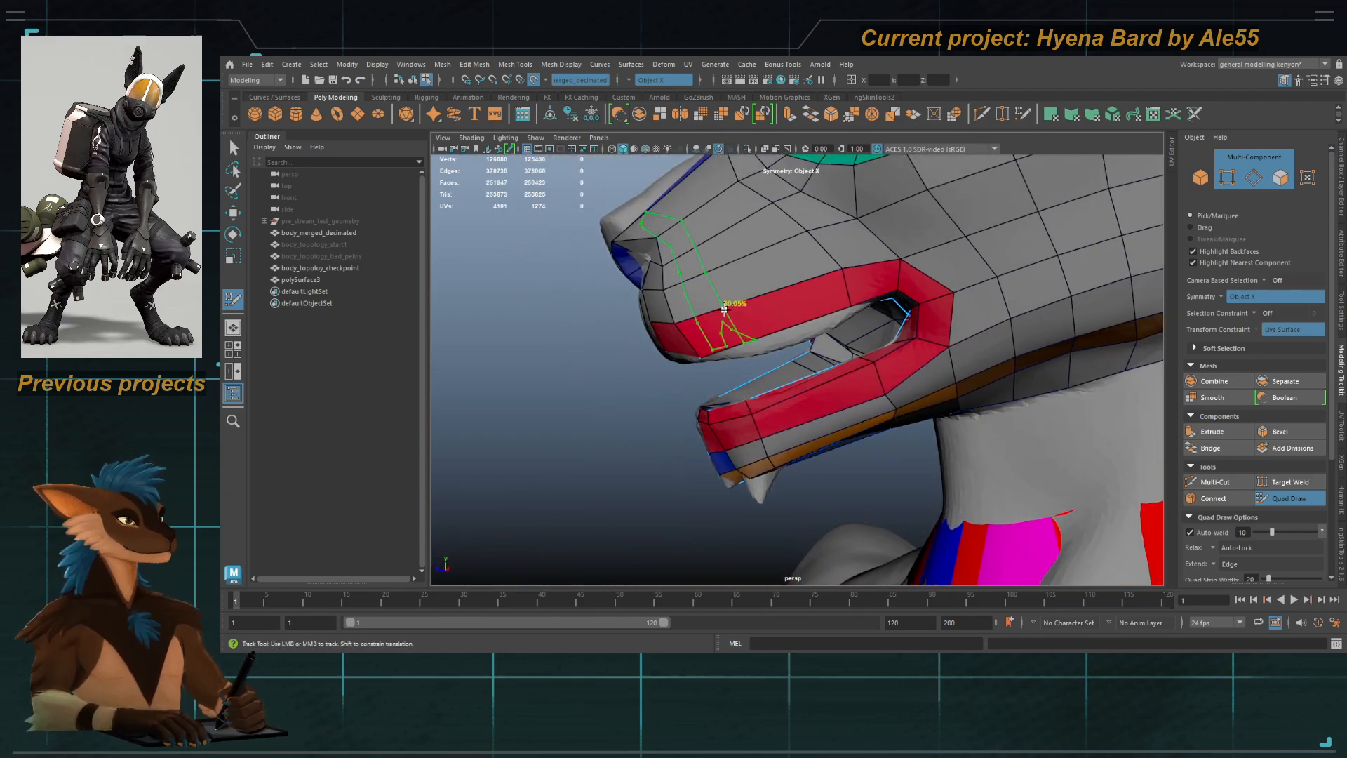
pyautogui.keyDown('ctrl'); pyautogui.click(724, 306); pyautogui.keyUp('ctrl')
pyautogui.keyDown('ctrl'); pyautogui.click(792, 288); pyautogui.keyUp('ctrl')
pyautogui.keyDown('ctrl'); pyautogui.click(786, 423); pyautogui.keyUp('ctrl')
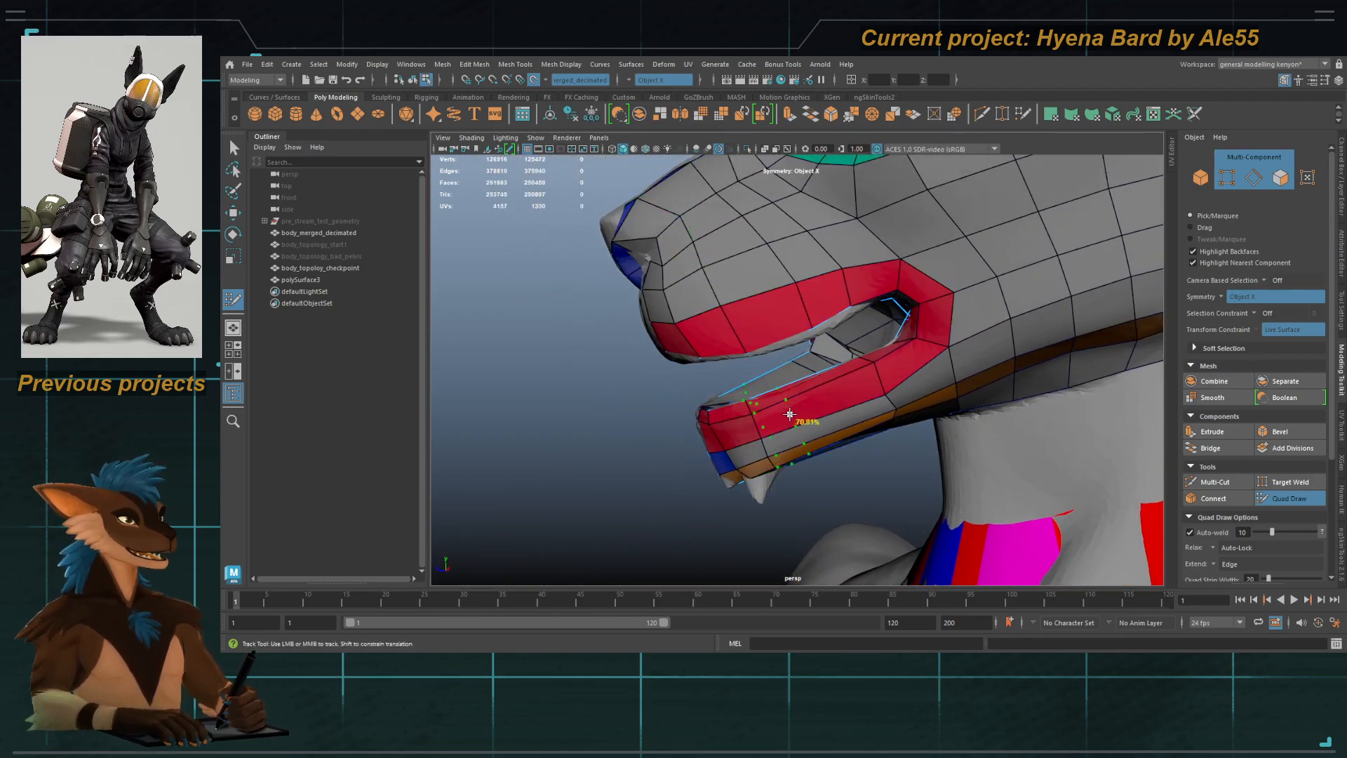
pyautogui.keyDown('ctrl'); pyautogui.click(834, 407); pyautogui.keyUp('ctrl')
pyautogui.keyDown('alt'); pyautogui.moveTo(799, 401); pyautogui.dragTo(790, 339); pyautogui.keyUp('alt')
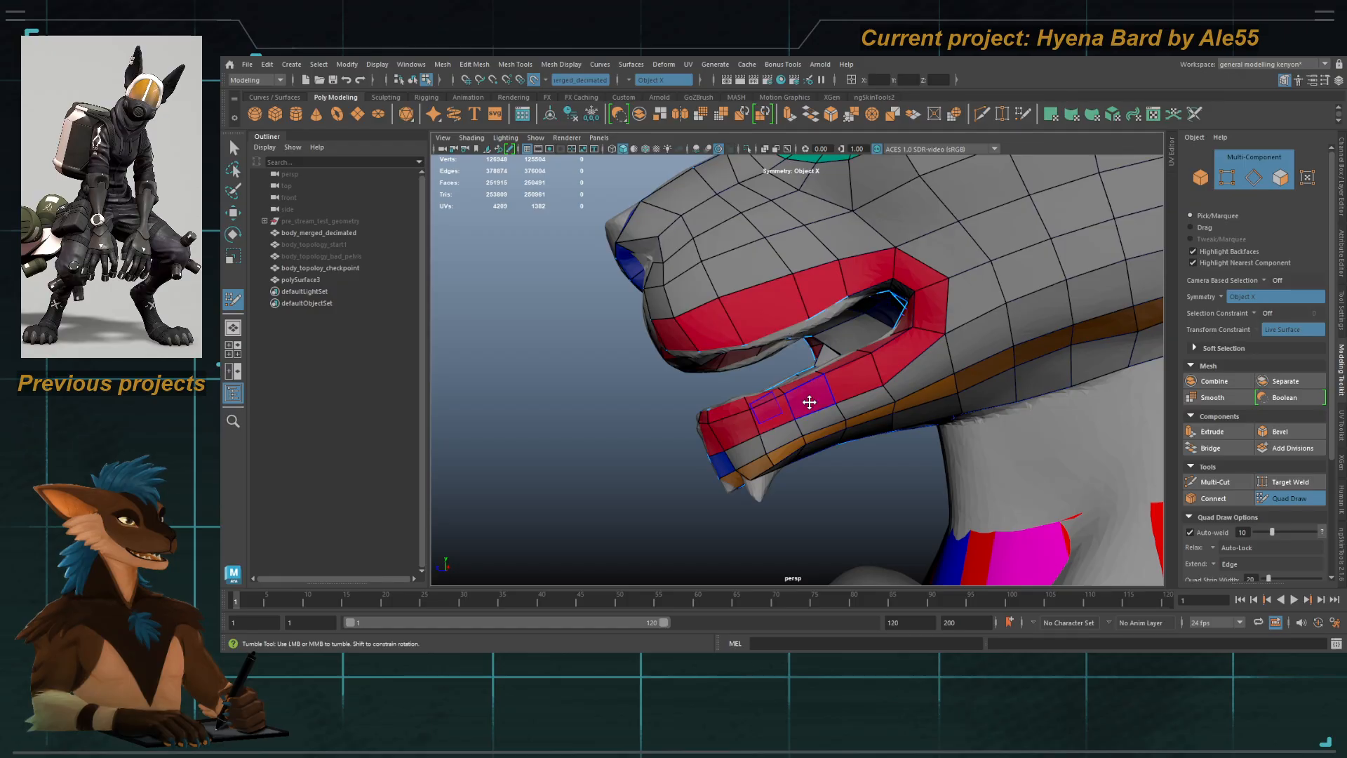
# Step: Examine the quad flow on the muzzle and around the nose from several angles
pyautogui.keyDown('alt'); pyautogui.moveTo(808, 402); pyautogui.dragTo(879, 366); pyautogui.keyUp('alt')
pyautogui.keyDown('alt'); pyautogui.moveTo(765, 383); pyautogui.dragTo(702, 340); pyautogui.keyUp('alt')
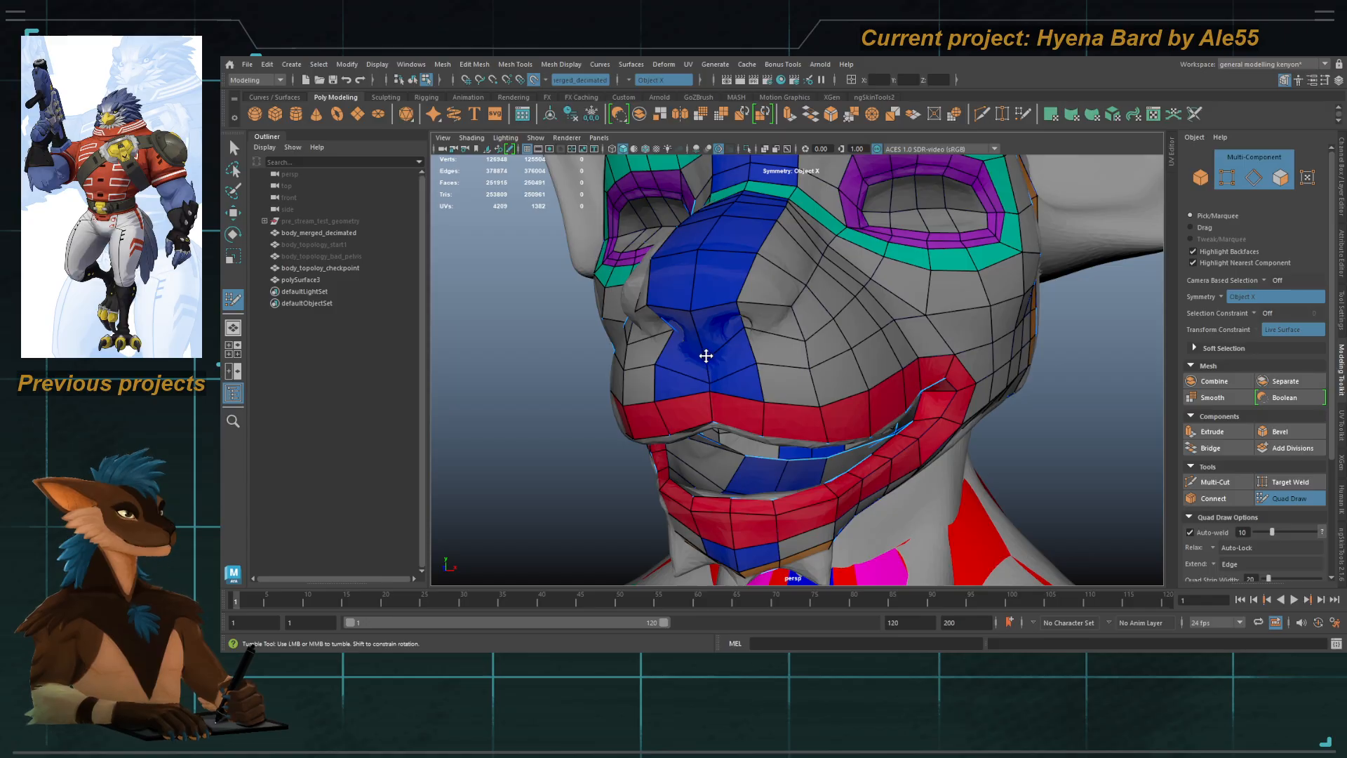
pyautogui.moveTo(747, 348)
pyautogui.keyDown('alt'); pyautogui.mouseDown()
pyautogui.moveTo(733, 364)
pyautogui.moveTo(752, 330)
pyautogui.moveTo(730, 351)
pyautogui.mouseUp(); pyautogui.keyUp('alt')
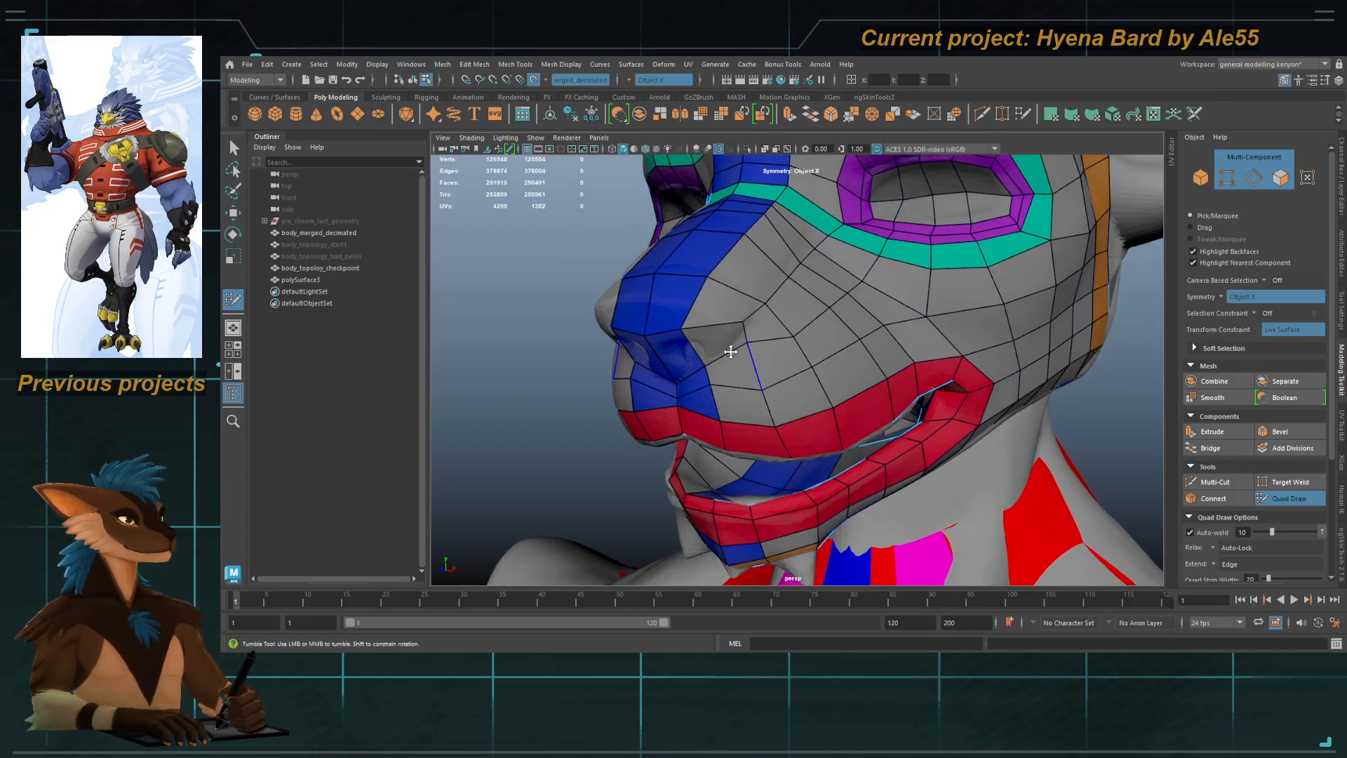
pyautogui.keyDown('alt'); pyautogui.moveTo(776, 285); pyautogui.dragTo(780, 287); pyautogui.keyUp('alt')
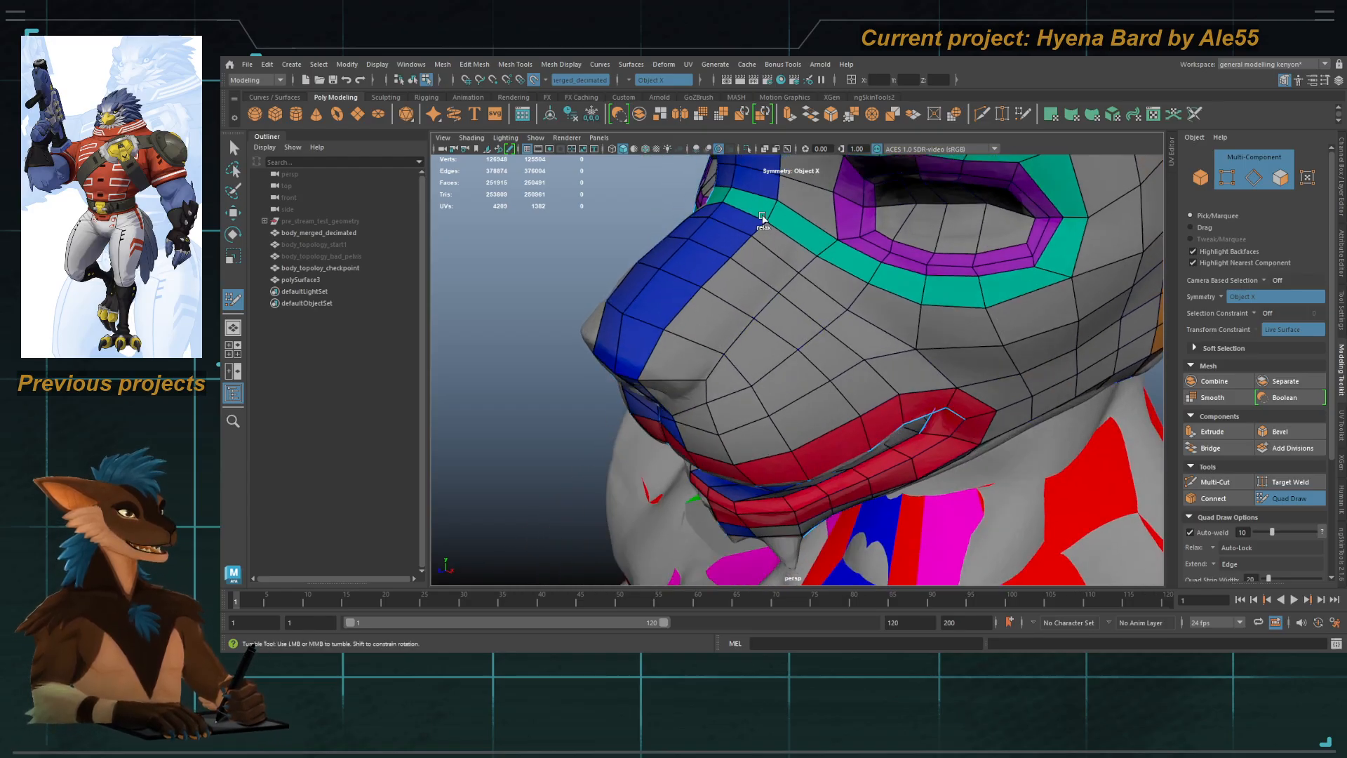
pyautogui.keyDown('alt'); pyautogui.moveTo(743, 266); pyautogui.dragTo(781, 406); pyautogui.keyUp('alt')
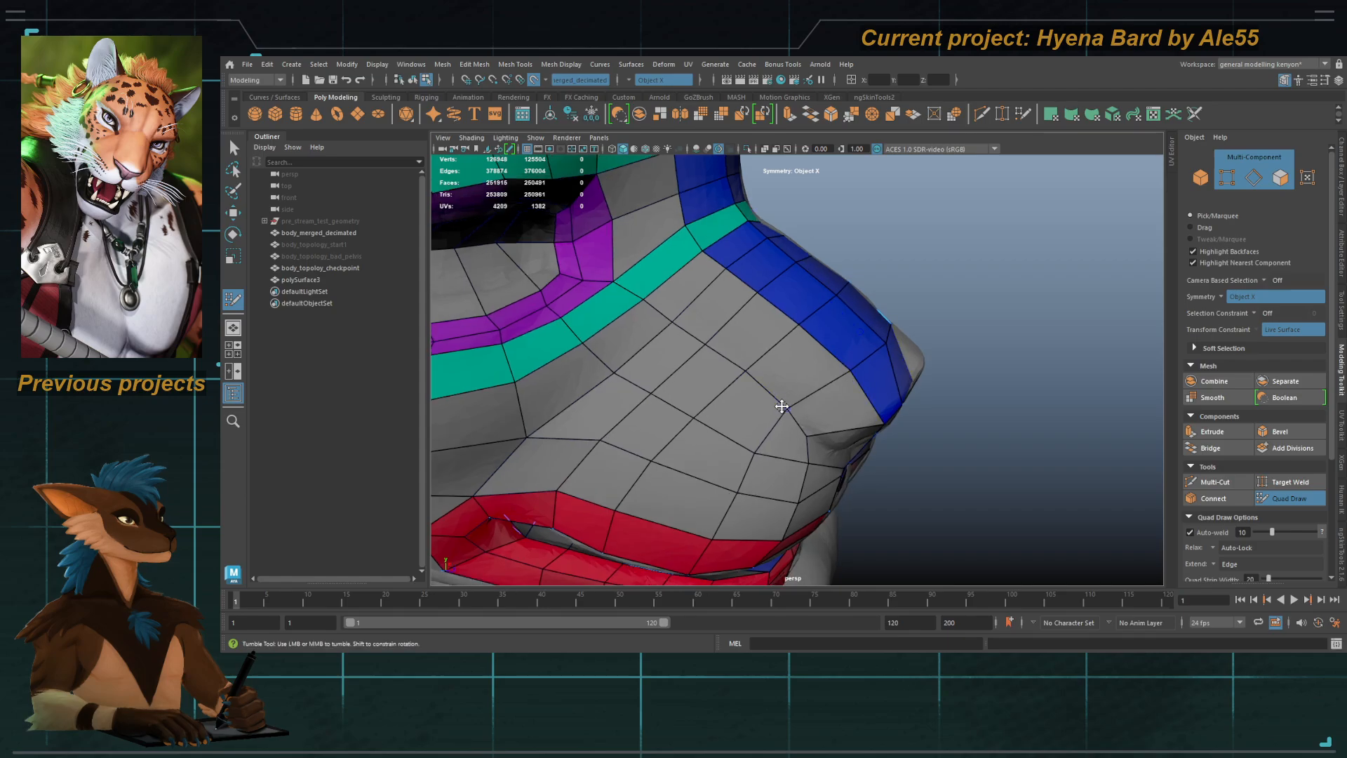
pyautogui.moveTo(839, 355)
pyautogui.keyDown('alt'); pyautogui.mouseDown()
pyautogui.moveTo(821, 360)
pyautogui.moveTo(833, 340)
pyautogui.moveTo(741, 332)
pyautogui.moveTo(730, 394)
pyautogui.moveTo(751, 382)
pyautogui.moveTo(726, 361)
pyautogui.moveTo(748, 339)
pyautogui.moveTo(822, 394)
pyautogui.moveTo(790, 351)
pyautogui.moveTo(803, 322)
pyautogui.moveTo(693, 346)
pyautogui.moveTo(767, 322)
pyautogui.moveTo(791, 361)
pyautogui.moveTo(763, 362)
pyautogui.moveTo(827, 346)
pyautogui.mouseUp(); pyautogui.keyUp('alt')
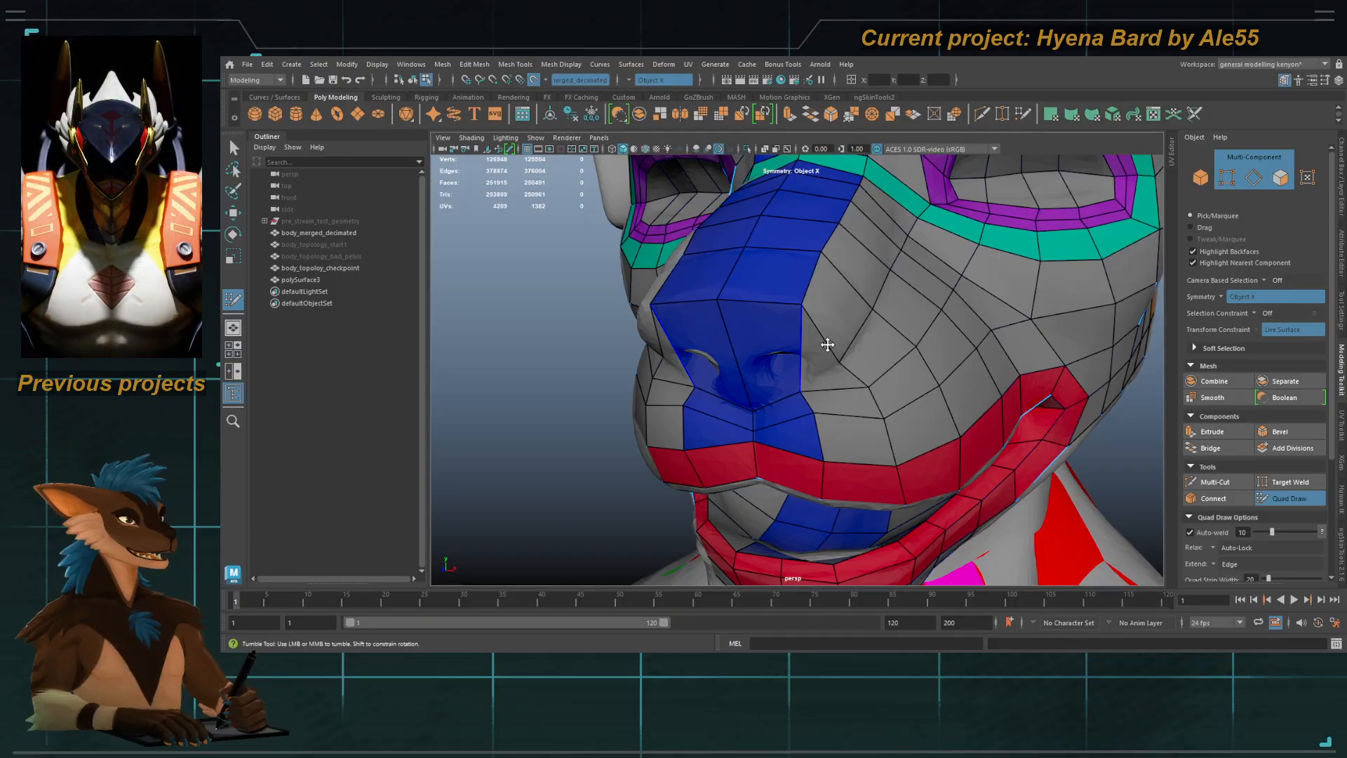
# Step: Hide the head mesh and examine the nose and muzzle shapes of the bare sculpt
pyautogui.press('q')
pyautogui.press('h')
pyautogui.press('y')
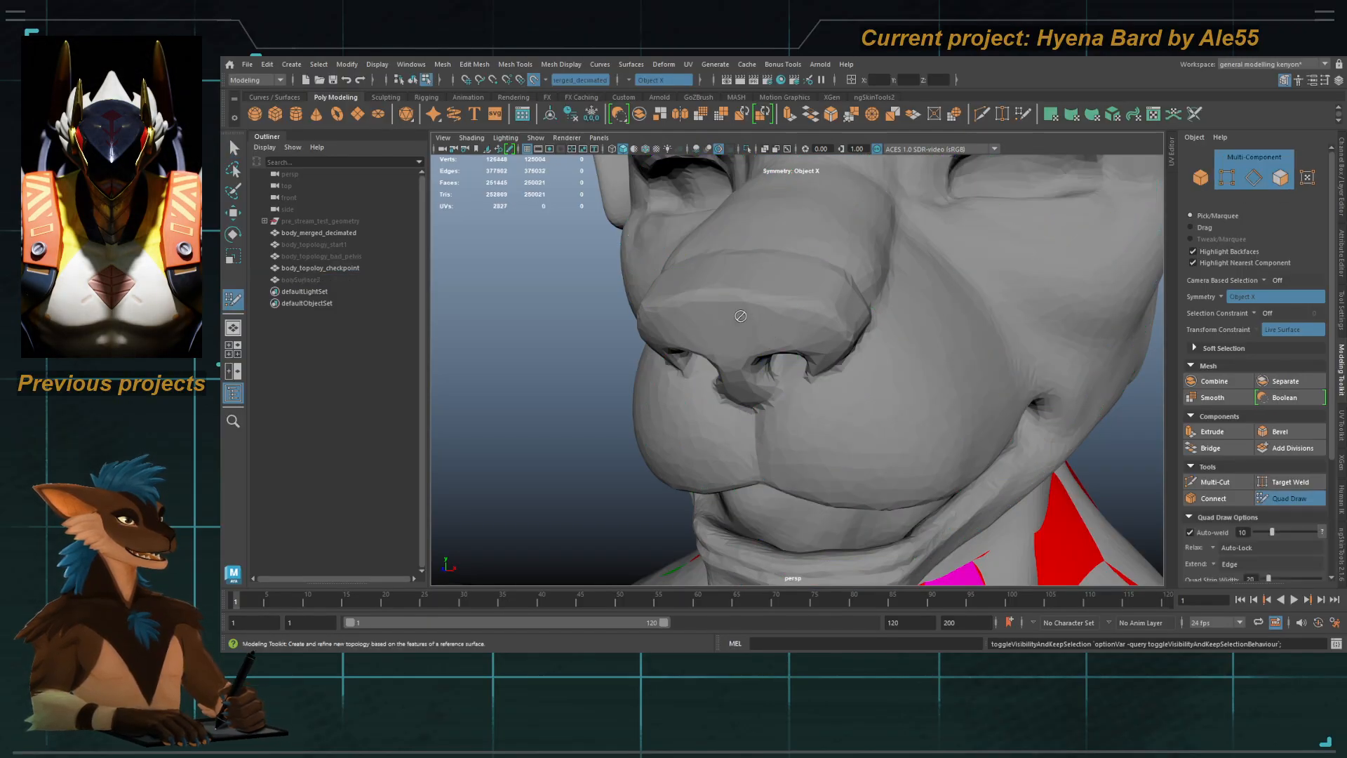
pyautogui.keyDown('alt'); pyautogui.moveTo(749, 372); pyautogui.dragTo(752, 378); pyautogui.keyUp('alt')
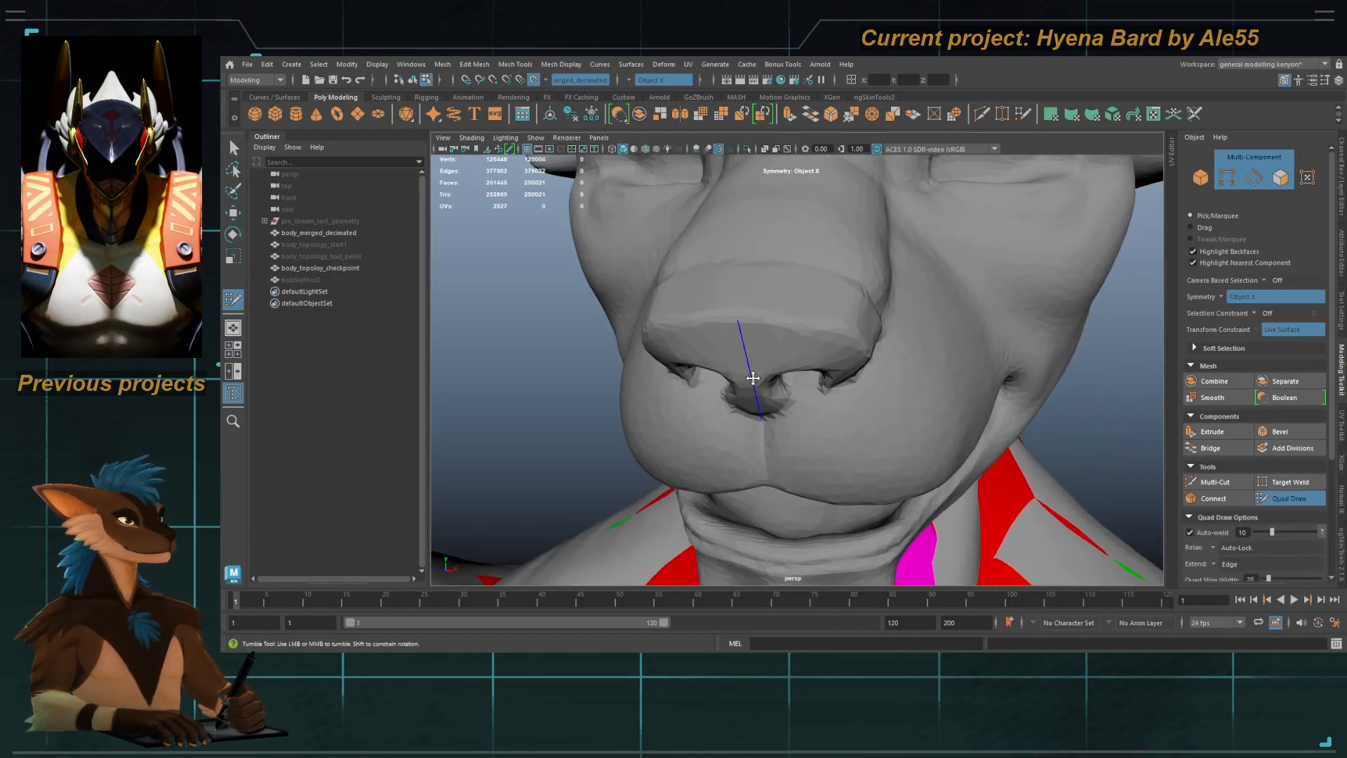
pyautogui.press('q')
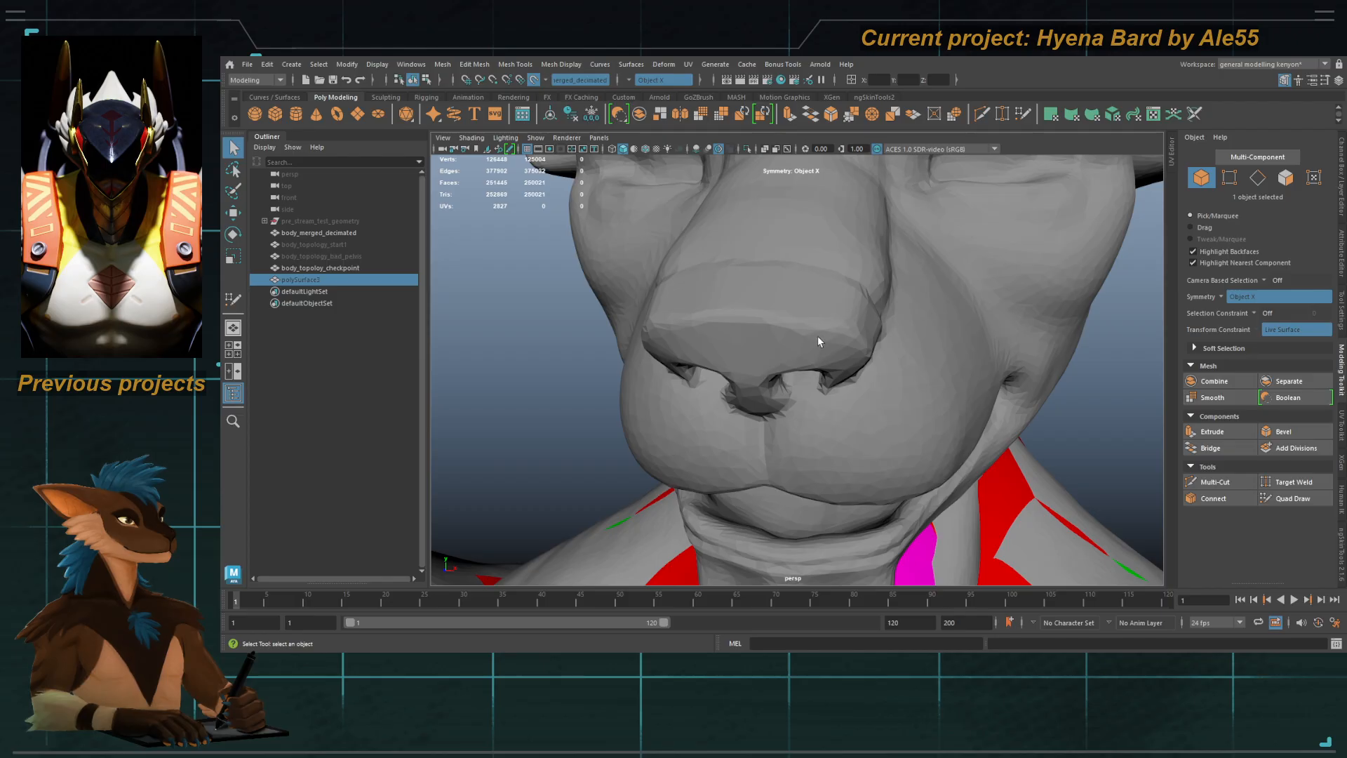
pyautogui.scroll(-3, 580, 325)
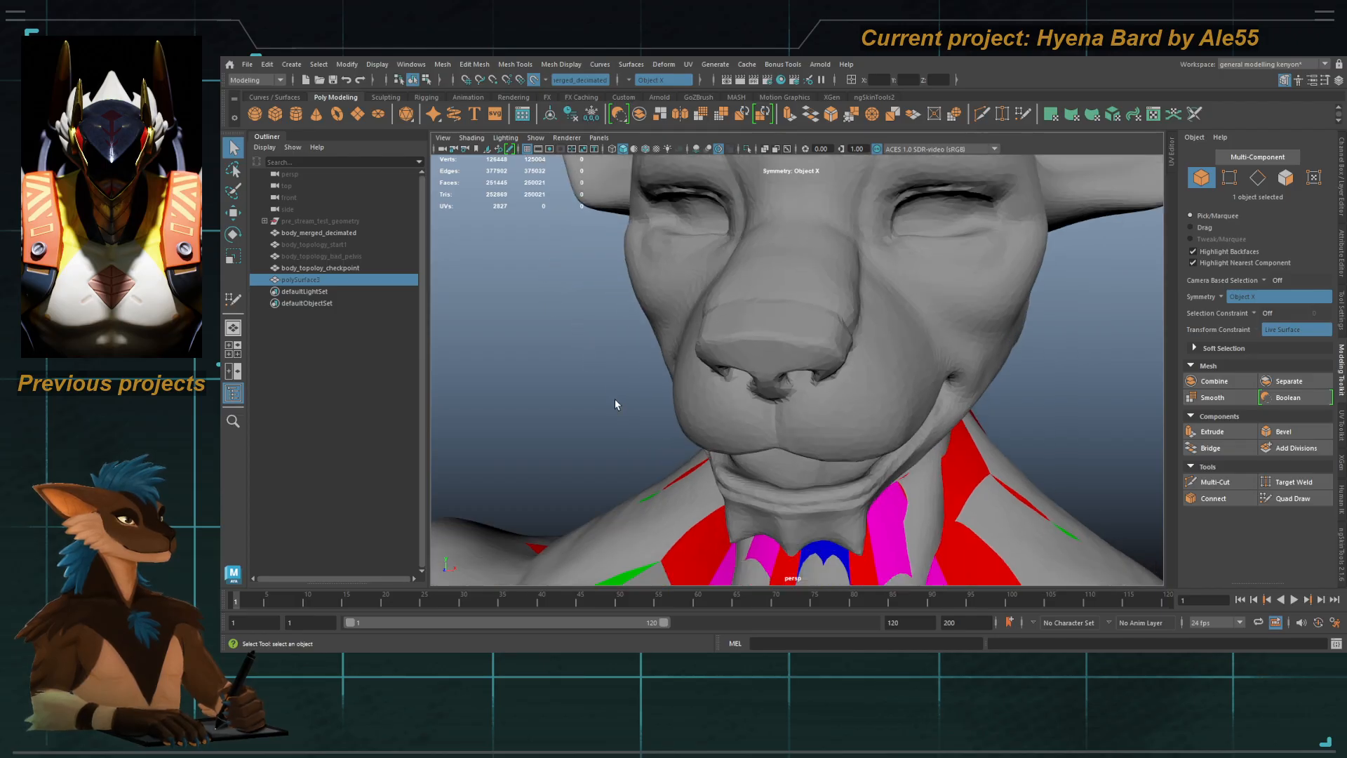
pyautogui.click(614, 398)
pyautogui.keyDown('alt'); pyautogui.moveTo(614, 398); pyautogui.dragTo(662, 411); pyautogui.keyUp('alt')
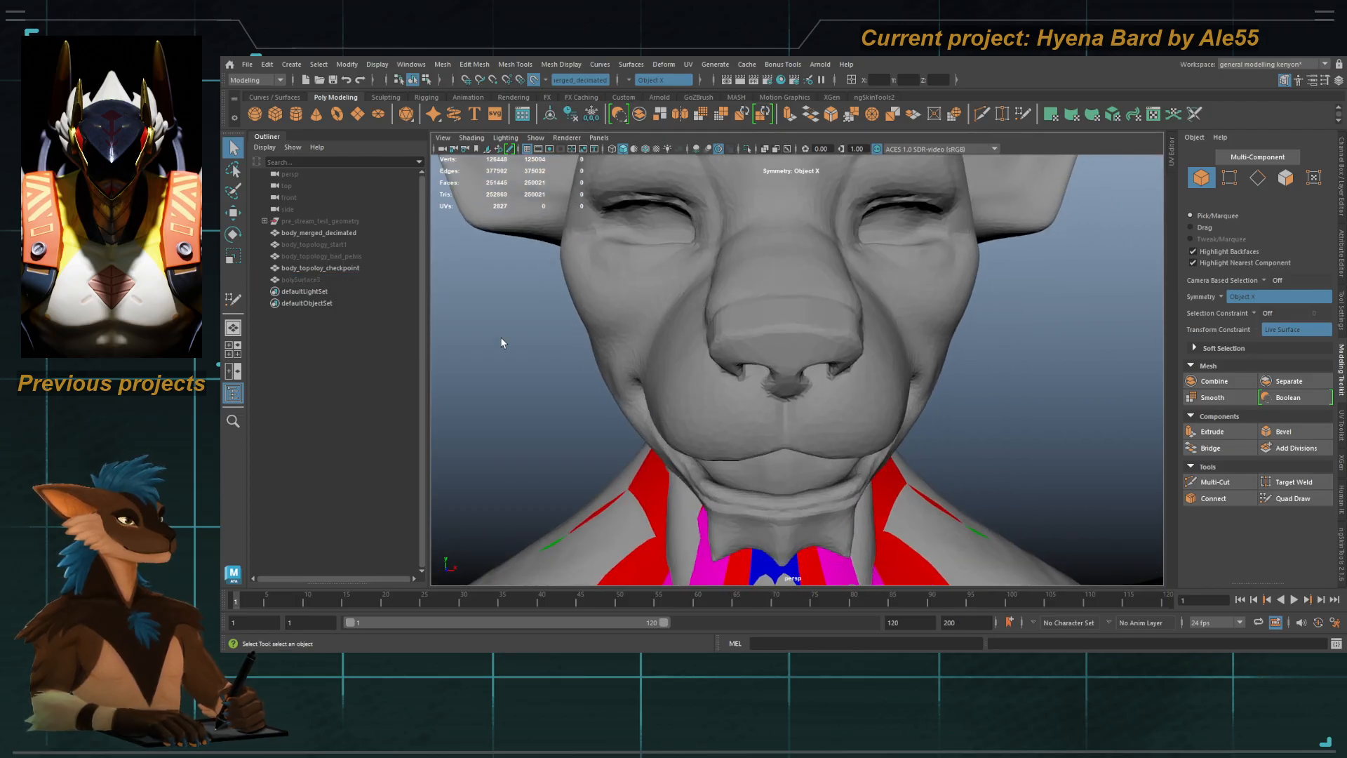
# Step: Show the hidden head mesh again and rename it head_topology_blockout
pyautogui.click(307, 280)
pyautogui.hotkey('shift', 'h')
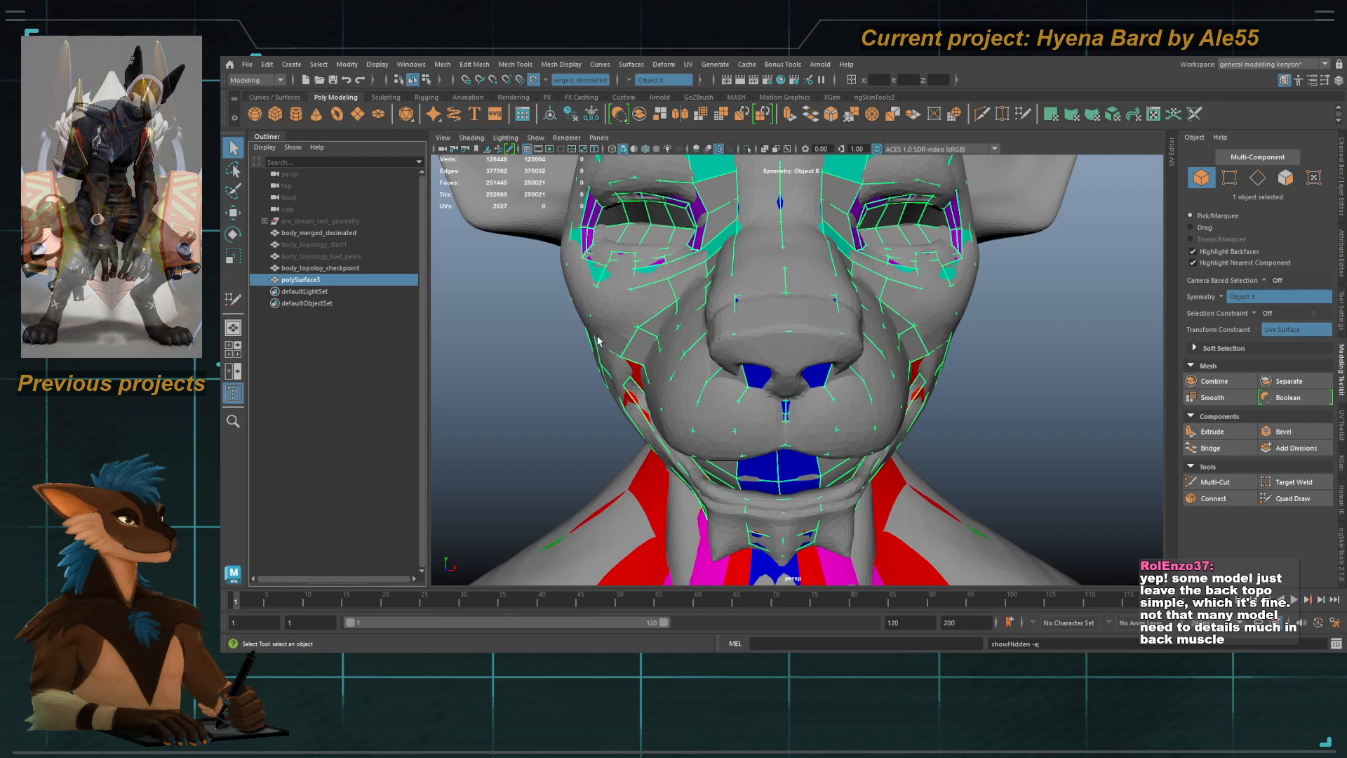
pyautogui.keyDown('alt'); pyautogui.moveTo(749, 395); pyautogui.dragTo(735, 381); pyautogui.keyUp('alt')
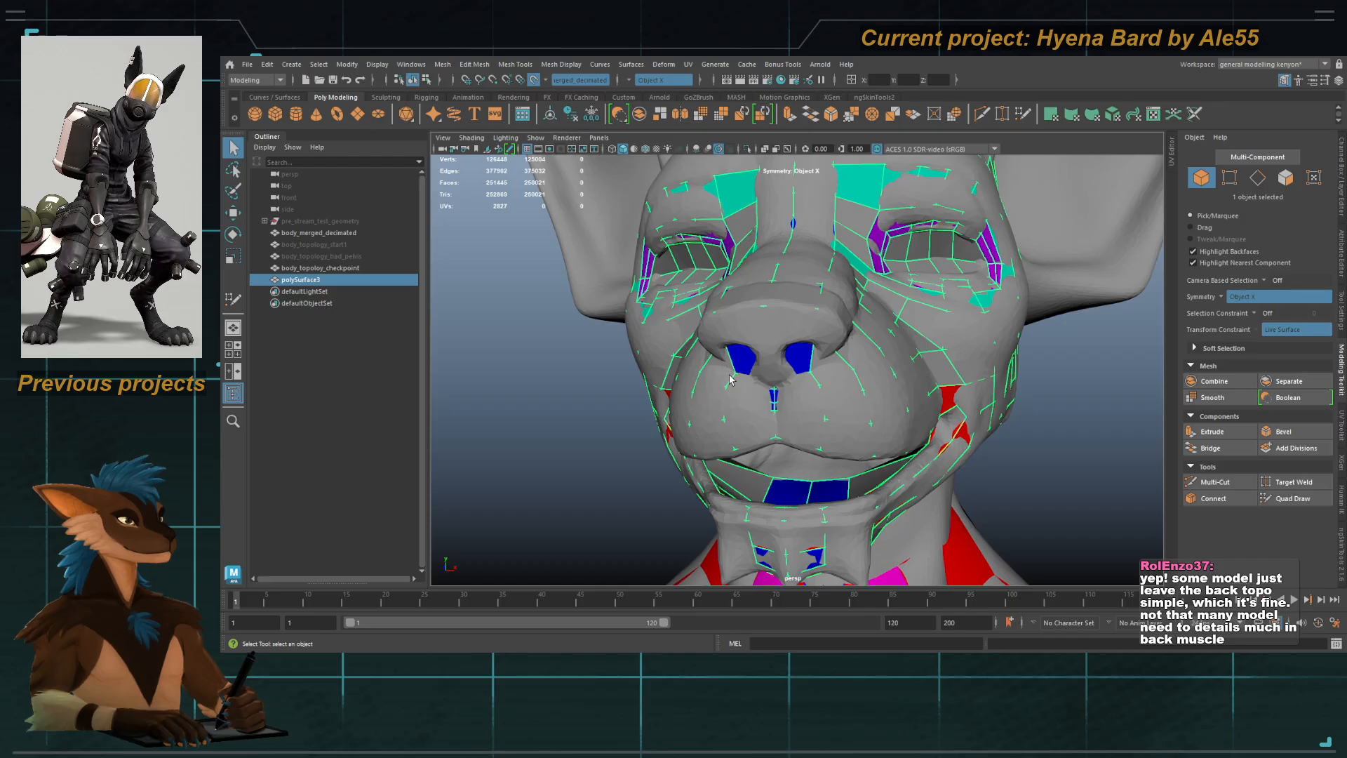
pyautogui.keyDown('alt'); pyautogui.moveTo(732, 380); pyautogui.dragTo(746, 381); pyautogui.keyUp('alt')
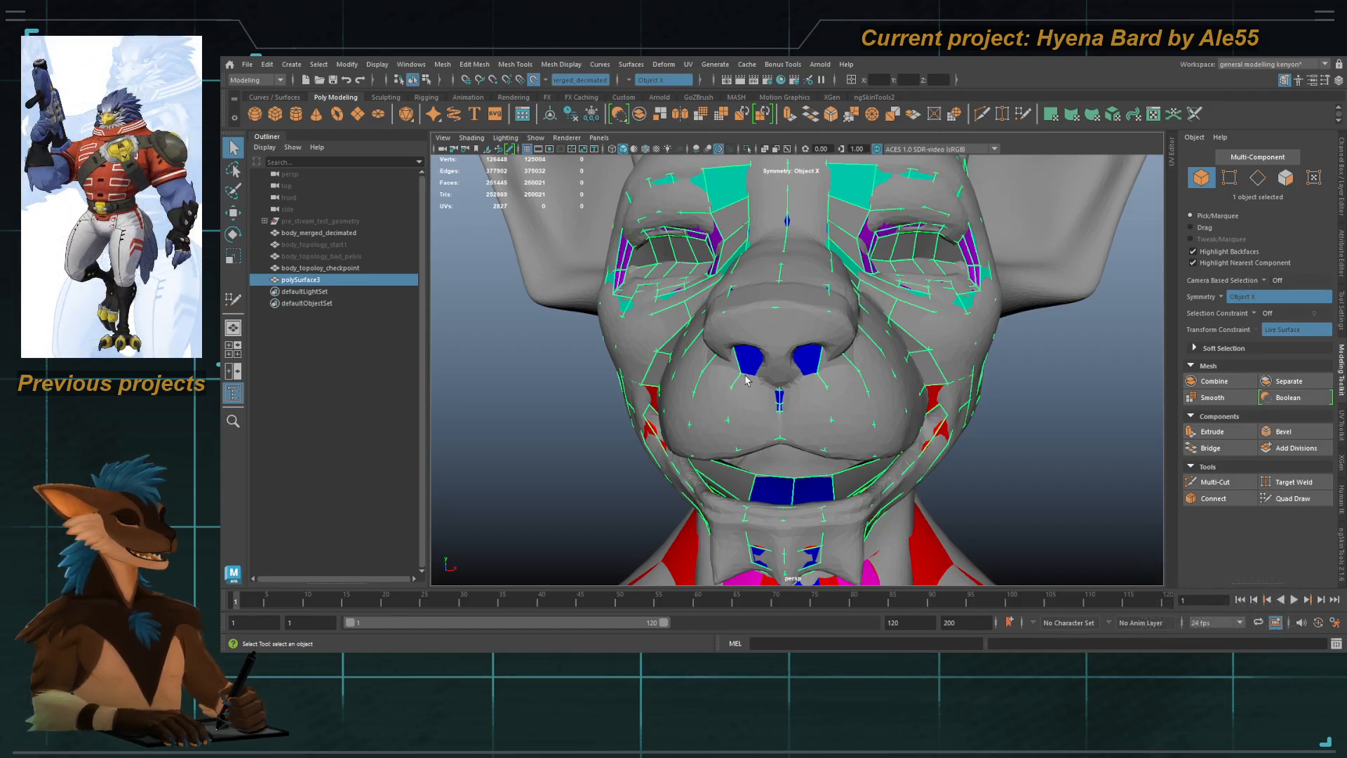
pyautogui.keyDown('alt'); pyautogui.moveTo(746, 379); pyautogui.dragTo(733, 354); pyautogui.keyUp('alt')
pyautogui.doubleClick(354, 280)
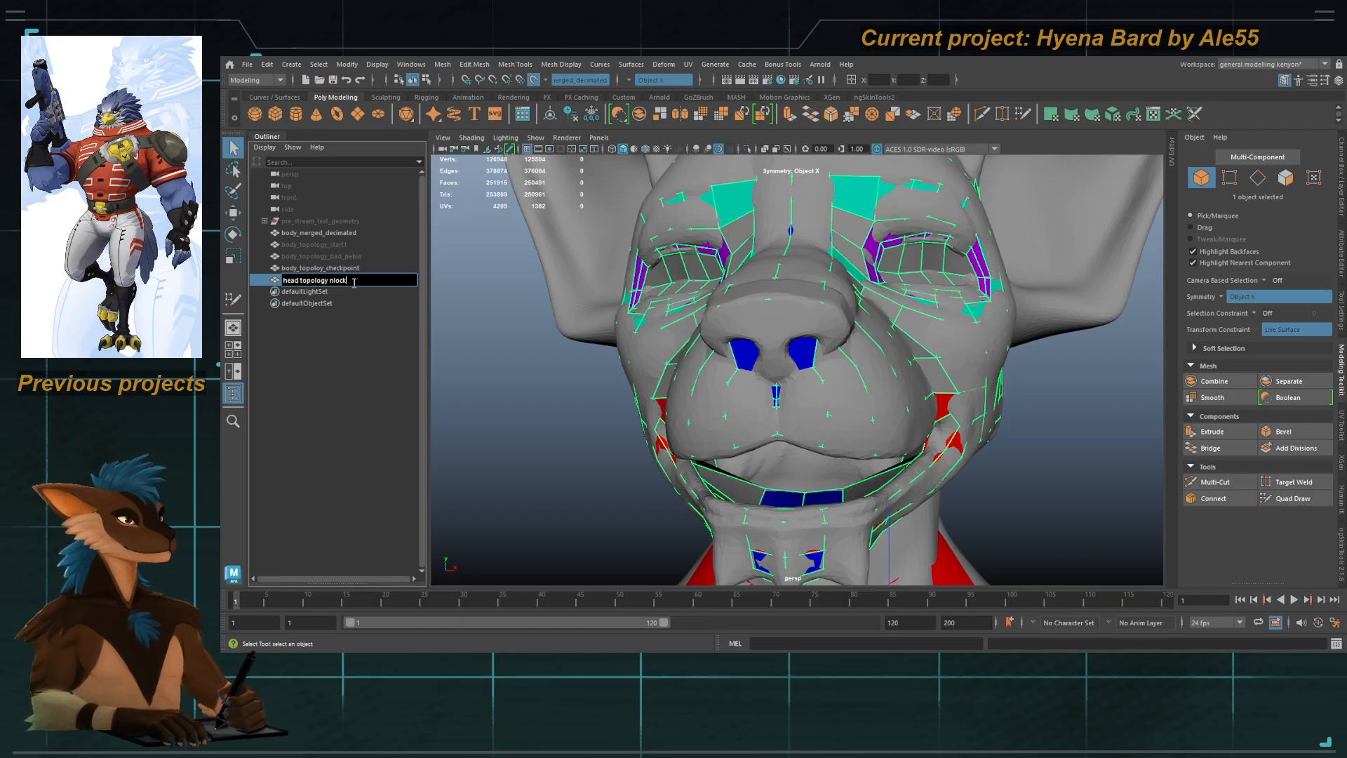
pyautogui.write('head_topology_blockout')
pyautogui.press('Return')
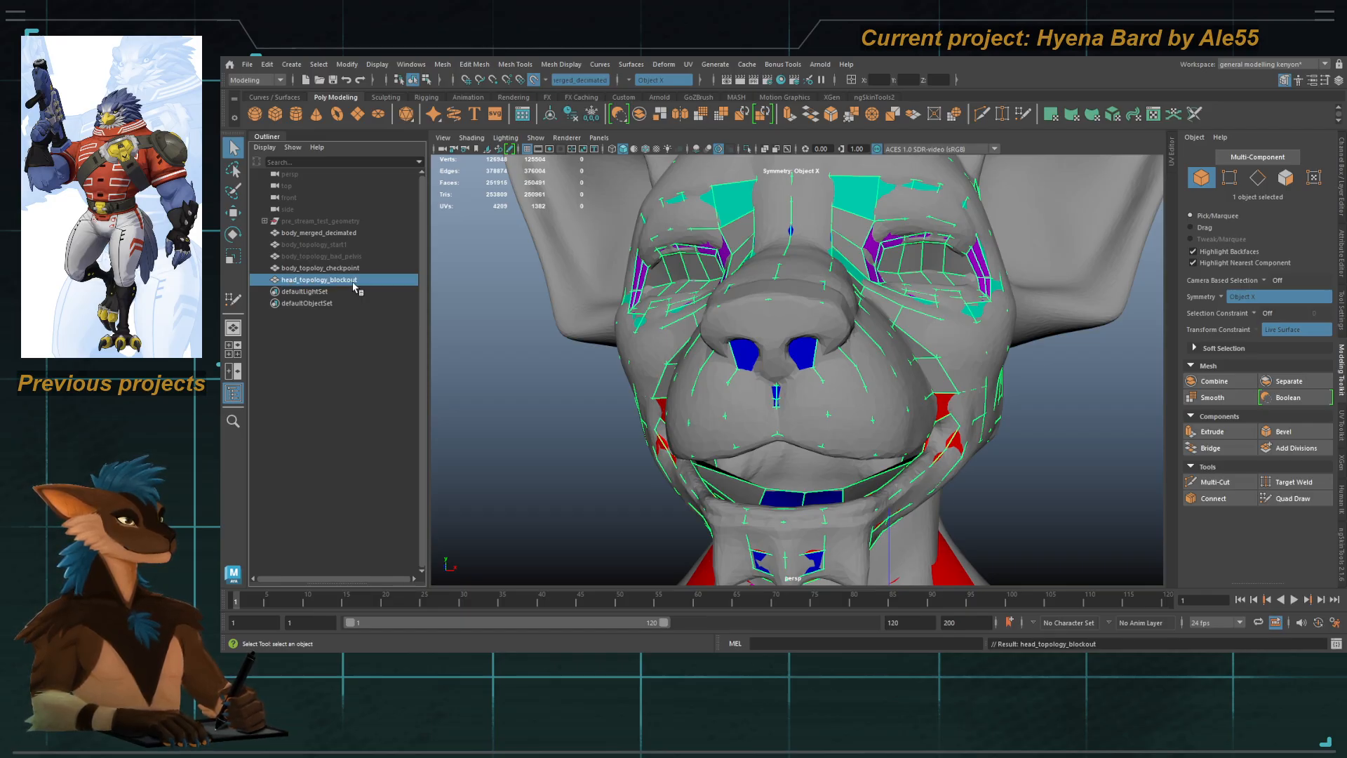
# Step: Hide head_topology_blockout and start a new Quad Draw mesh with mirrored quads on top of the nose
pyautogui.press('h')
pyautogui.click(711, 373)
pyautogui.hotkey('ctrl', 'shift', 'q')
pyautogui.press('q')
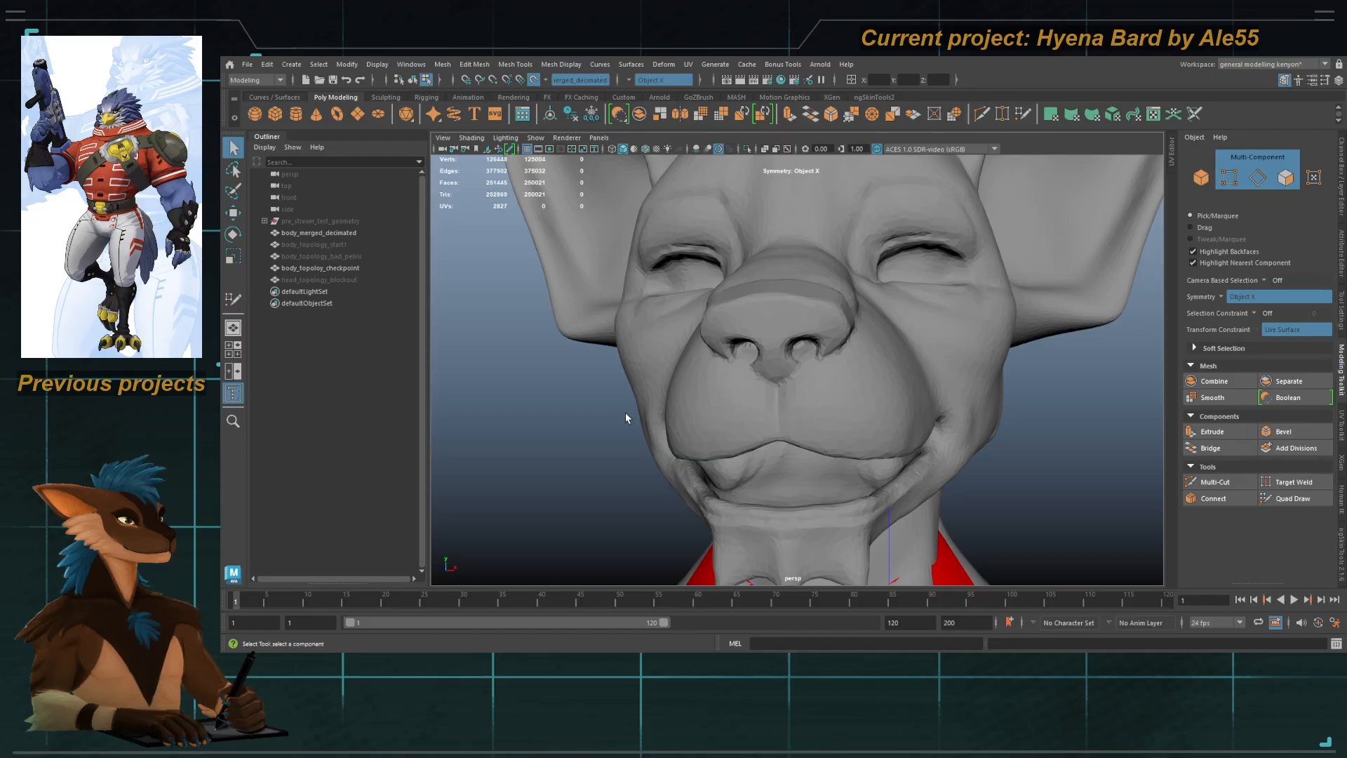
pyautogui.hotkey('ctrl', 'shift', 'q')
pyautogui.moveTo(765, 323)
pyautogui.keyDown('alt'); pyautogui.mouseDown()
pyautogui.moveTo(817, 343)
pyautogui.moveTo(785, 310)
pyautogui.mouseUp(); pyautogui.keyUp('alt')
pyautogui.click(806, 289)
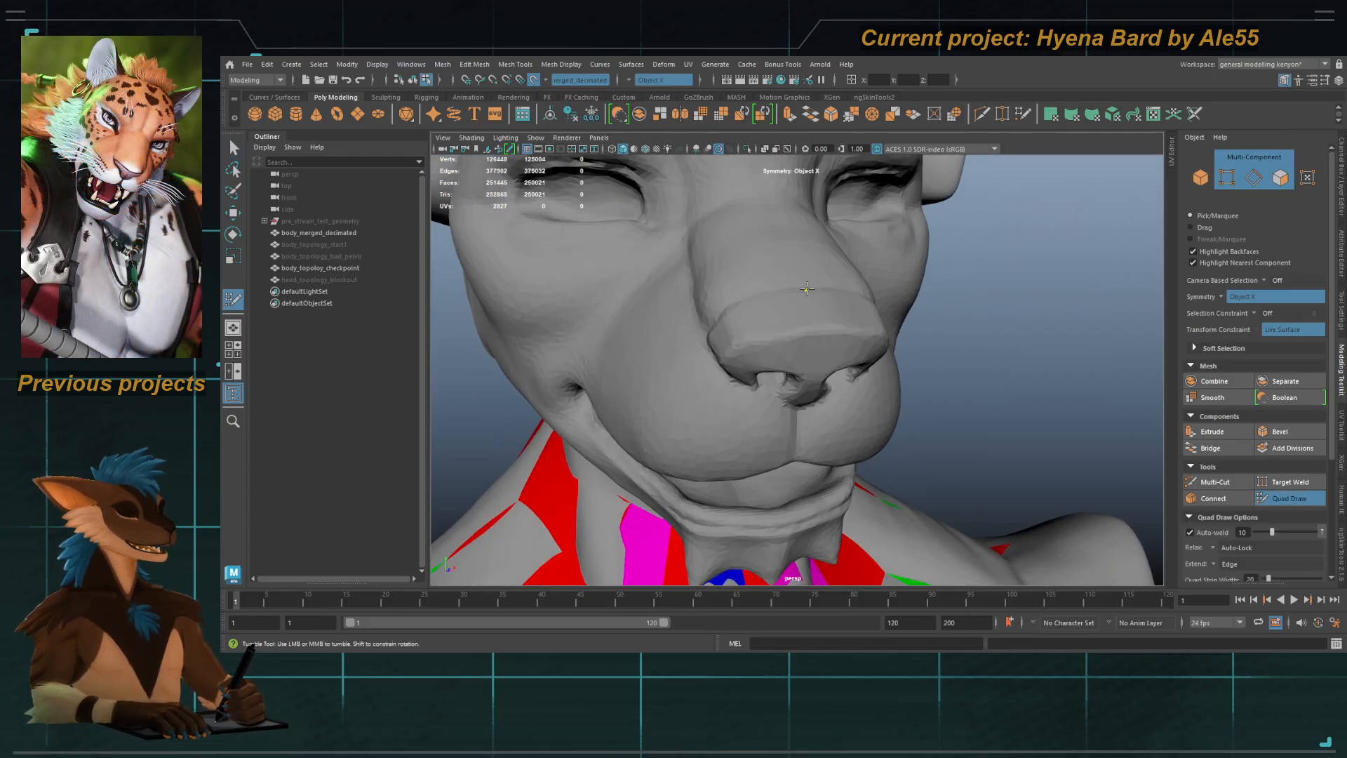
pyautogui.keyDown('shift'); pyautogui.click(801, 332); pyautogui.keyUp('shift')
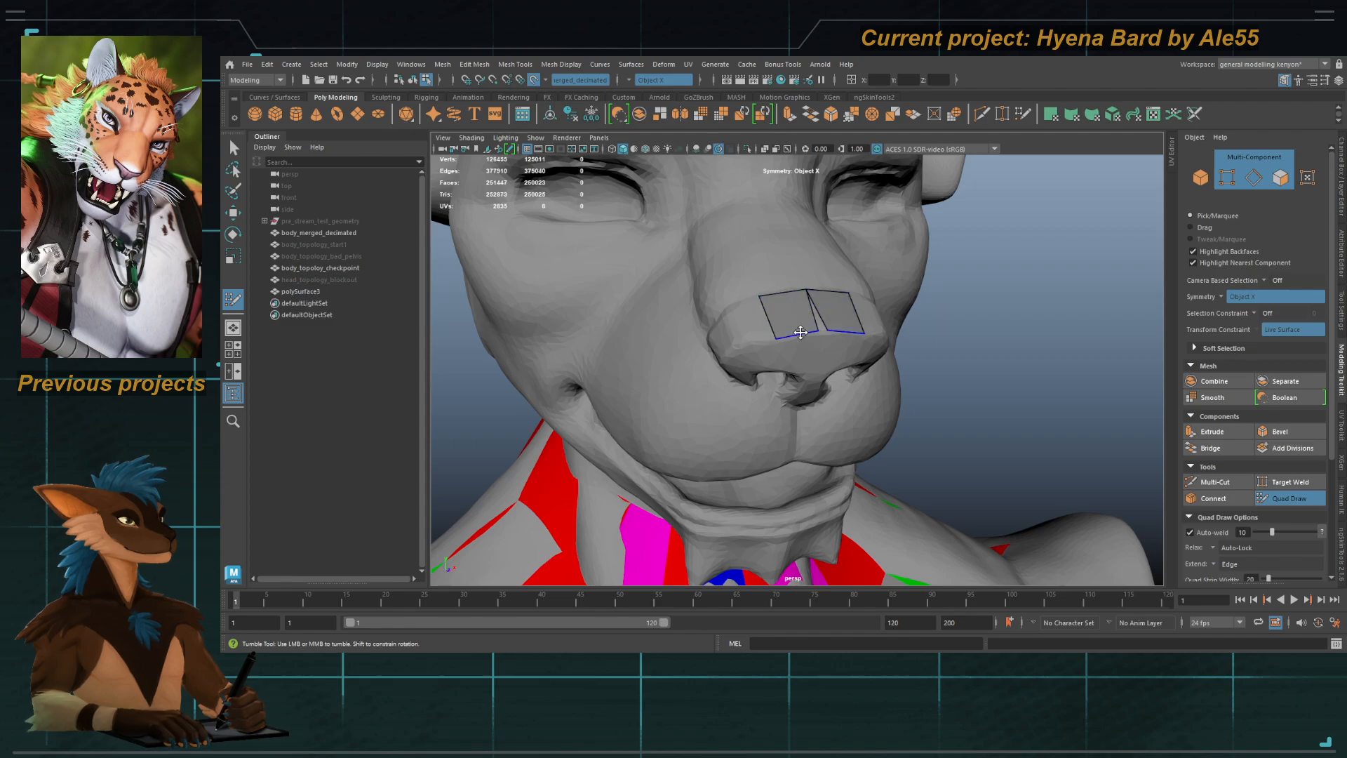
# Step: Extend the strip of mirrored quads along the upper rim of the nose to its sides
pyautogui.moveTo(819, 329)
pyautogui.keyDown('alt'); pyautogui.mouseDown()
pyautogui.moveTo(758, 327)
pyautogui.moveTo(701, 372)
pyautogui.moveTo(720, 407)
pyautogui.moveTo(728, 385)
pyautogui.moveTo(696, 395)
pyautogui.mouseUp(); pyautogui.keyUp('alt')
pyautogui.click(795, 341)
pyautogui.keyDown('shift'); pyautogui.click(805, 311); pyautogui.keyUp('shift')
pyautogui.keyDown('shift'); pyautogui.click(769, 344); pyautogui.keyUp('shift')
# Step: Try covering the front of the nose with large quads down to the septum, and delete them
pyautogui.click(691, 429)
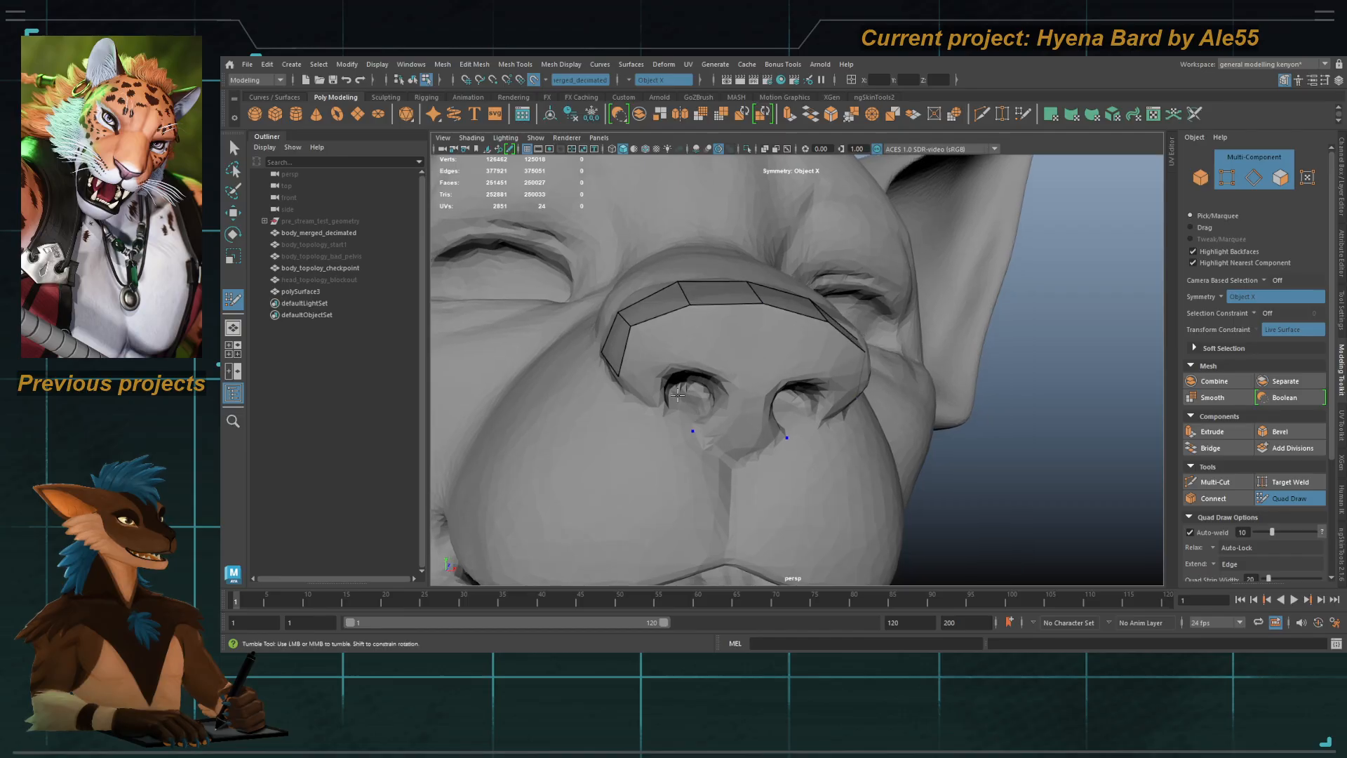
pyautogui.keyDown('shift'); pyautogui.click(667, 374); pyautogui.keyUp('shift')
pyautogui.click(736, 454)
pyautogui.keyDown('shift'); pyautogui.click(731, 388); pyautogui.keyUp('shift')
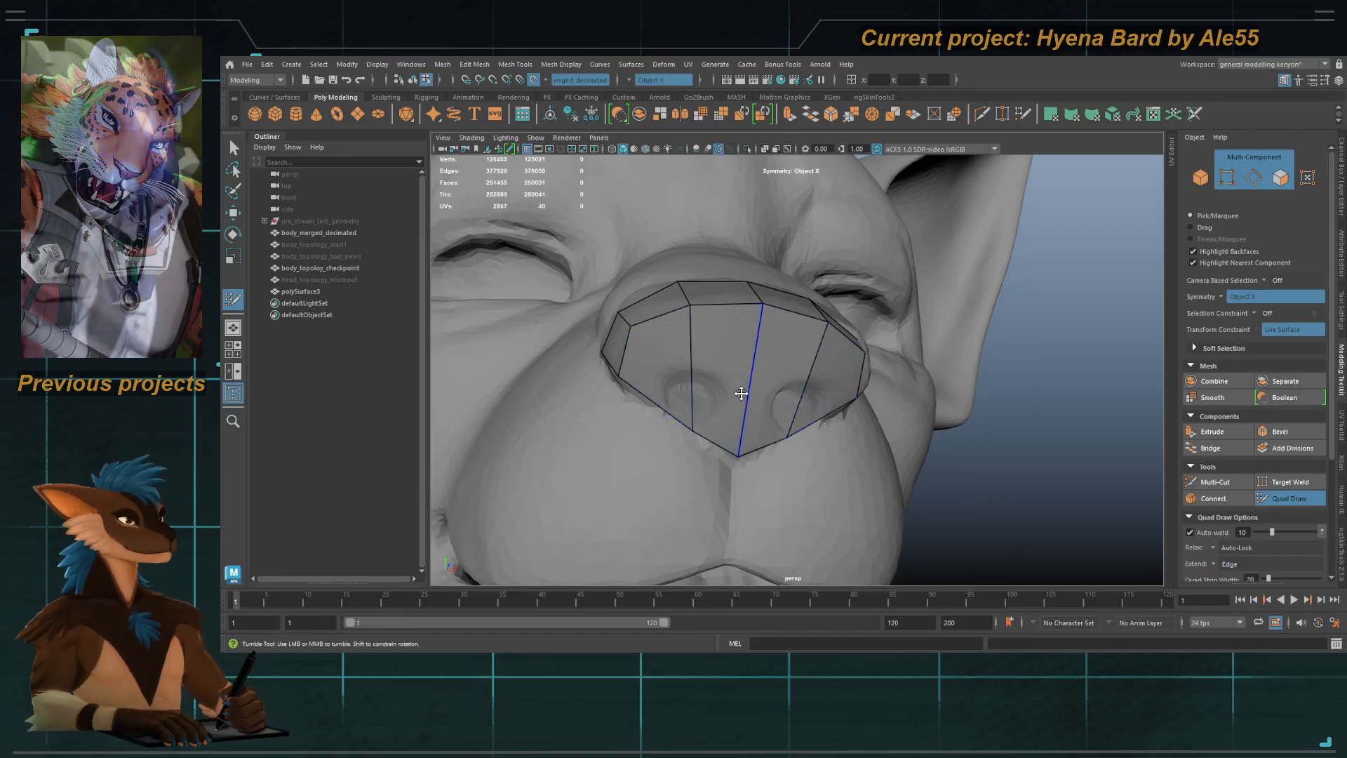
pyautogui.moveTo(777, 394)
pyautogui.keyDown('alt'); pyautogui.mouseDown()
pyautogui.moveTo(646, 427)
pyautogui.moveTo(730, 400)
pyautogui.mouseUp(); pyautogui.keyUp('alt')
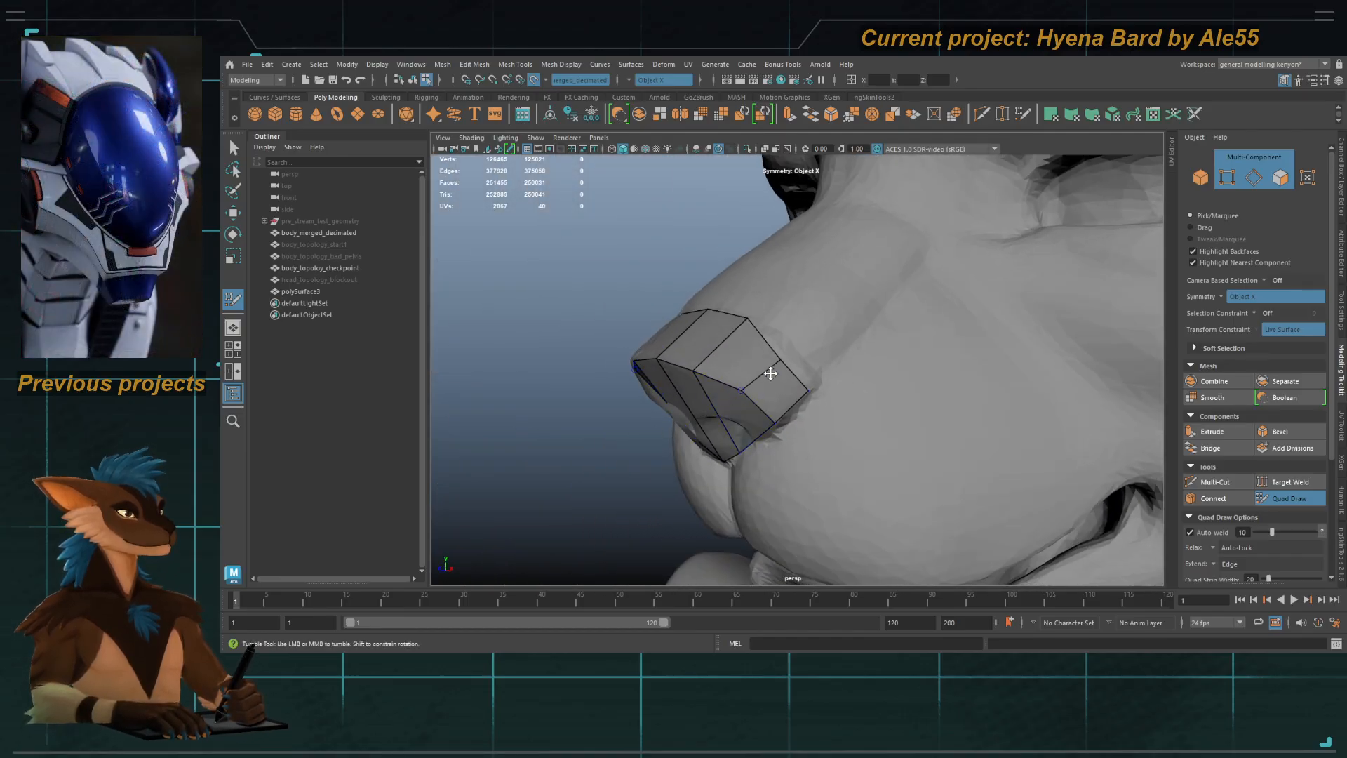
pyautogui.keyDown('alt'); pyautogui.moveTo(800, 368); pyautogui.dragTo(811, 337); pyautogui.keyUp('alt')
pyautogui.keyDown('ctrl'); pyautogui.keyDown('shift'); pyautogui.click(757, 349); pyautogui.keyUp('shift'); pyautogui.keyUp('ctrl')
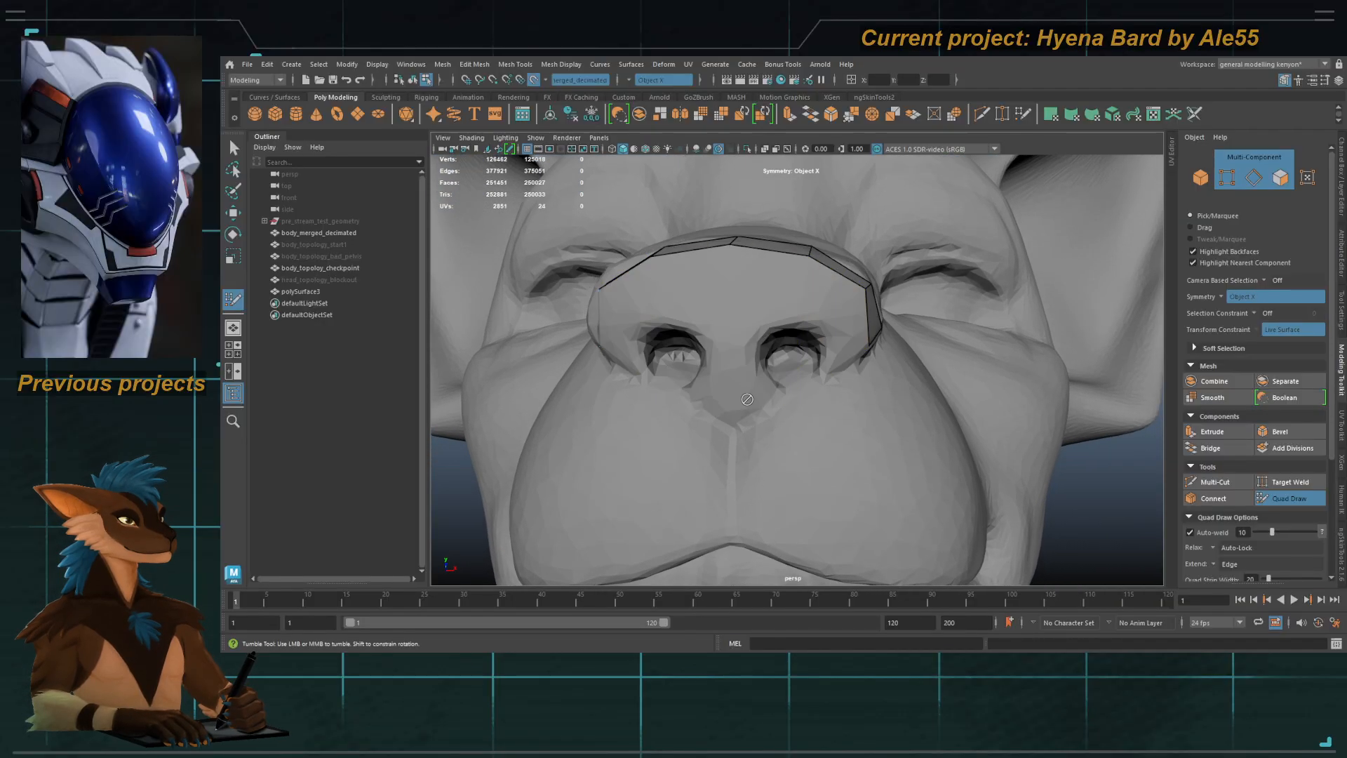
# Step: Draw two rows of mirrored quads between the nostrils down to the bottom of the nose
pyautogui.click(774, 390)
pyautogui.click(732, 421)
pyautogui.click(731, 379)
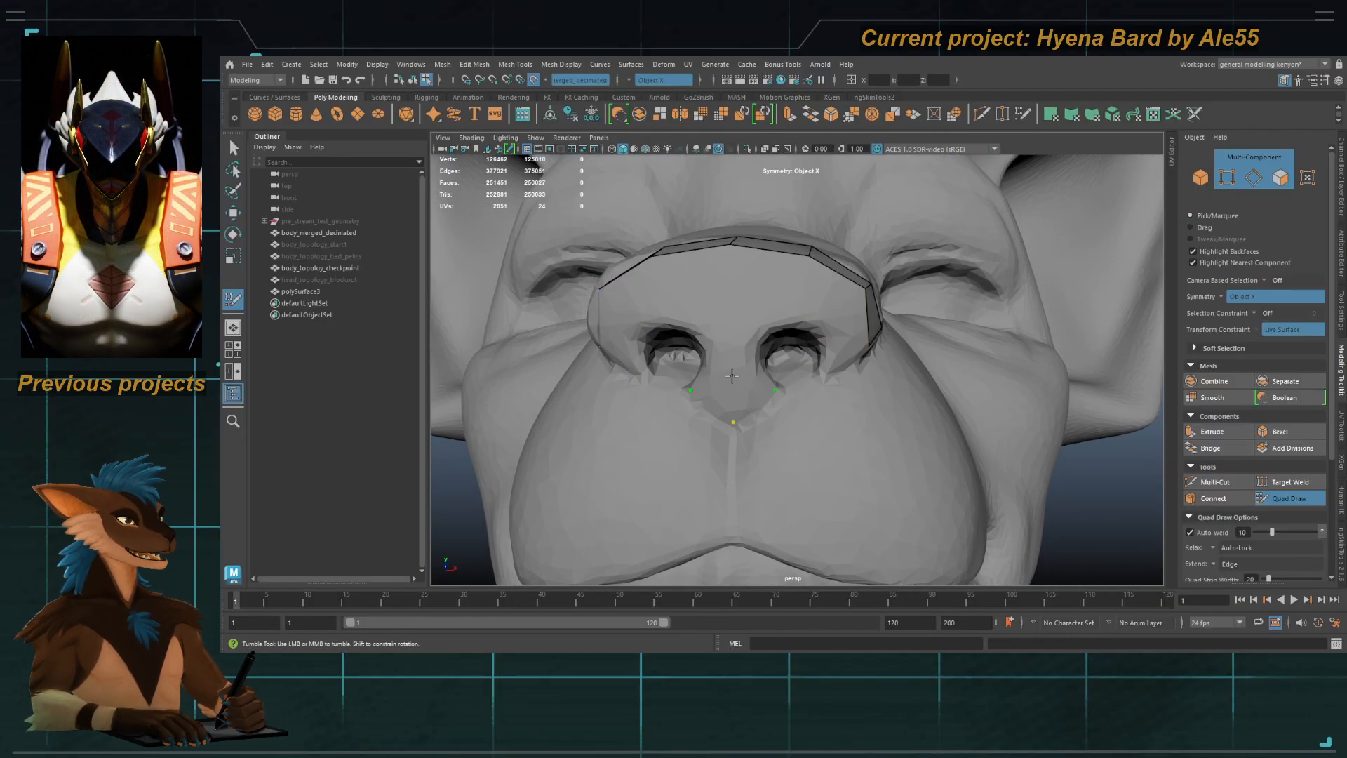
pyautogui.click(759, 334)
pyautogui.keyDown('shift'); pyautogui.click(731, 351); pyautogui.keyUp('shift')
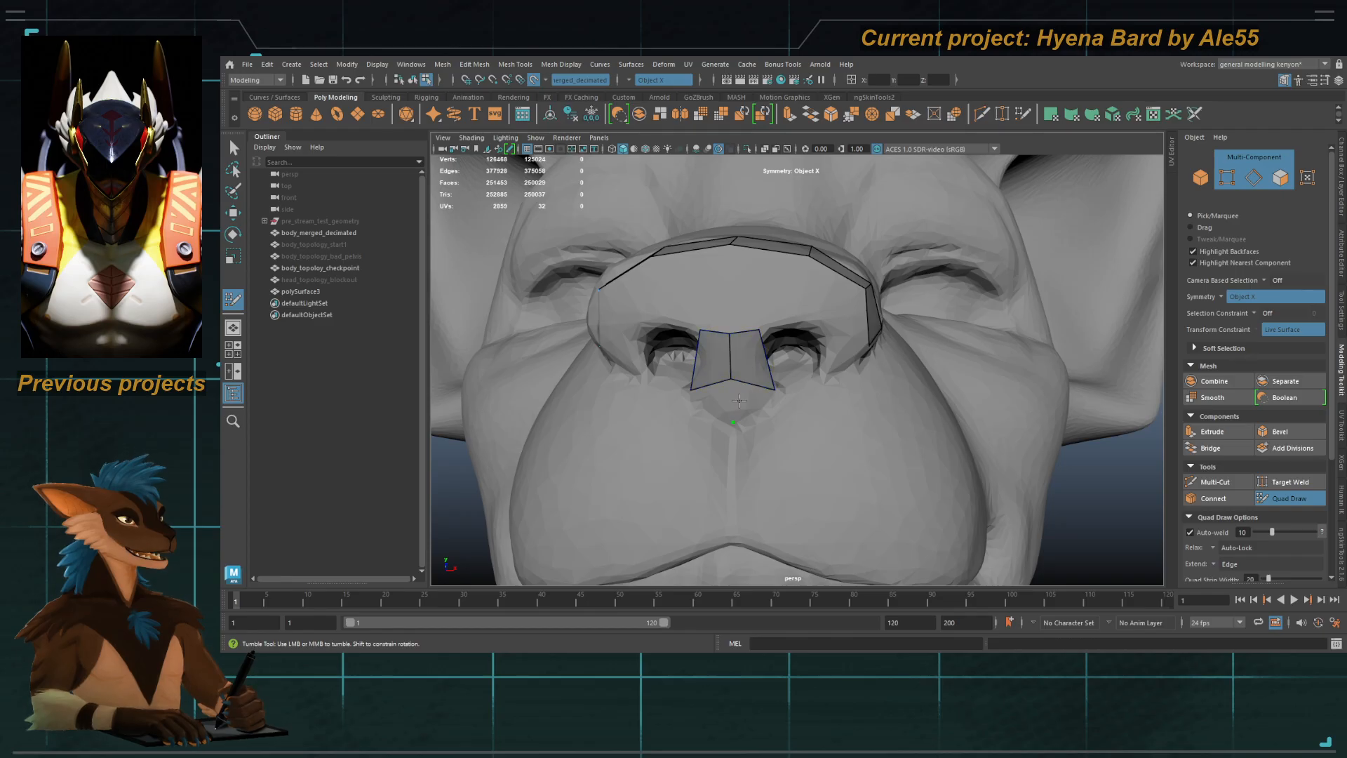
pyautogui.hotkey('ctrl', 'z')
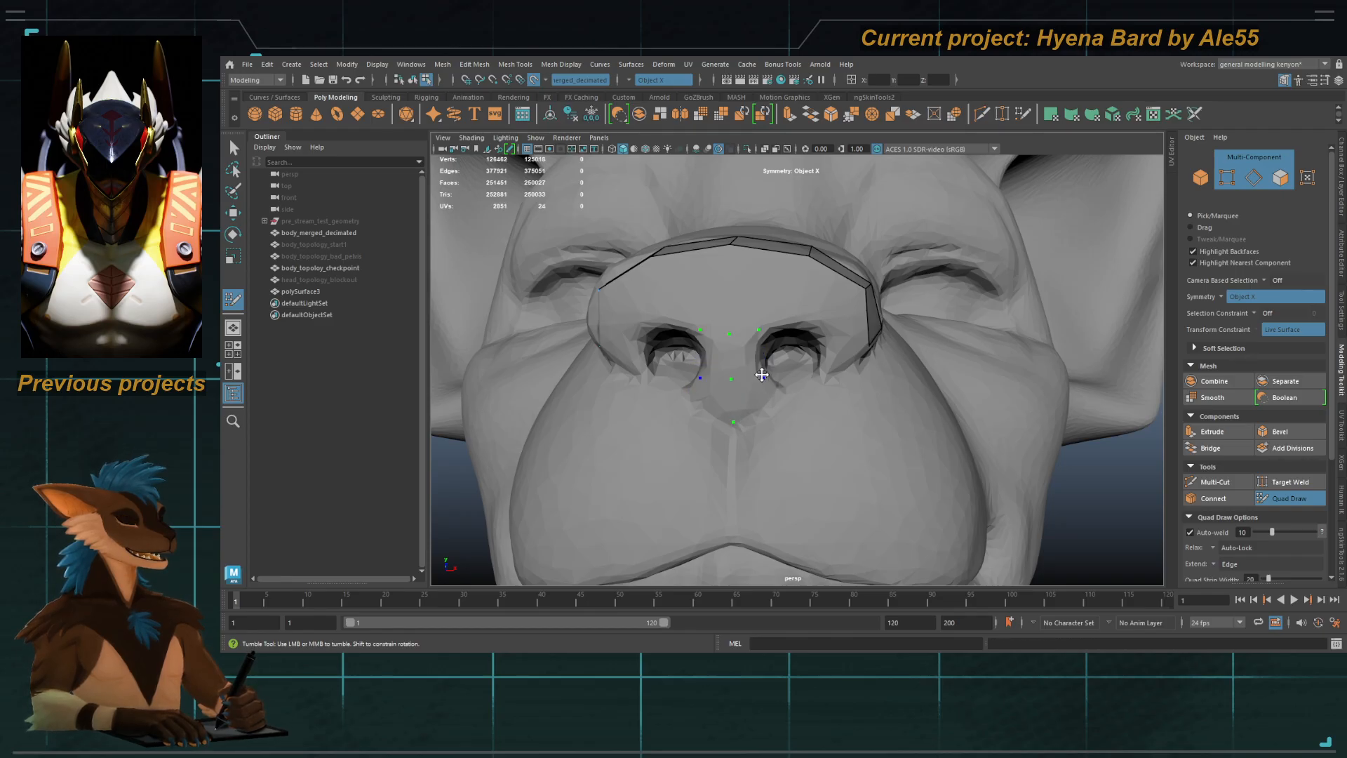
pyautogui.keyDown('shift'); pyautogui.click(743, 390); pyautogui.keyUp('shift')
pyautogui.keyDown('shift'); pyautogui.click(742, 351); pyautogui.keyUp('shift')
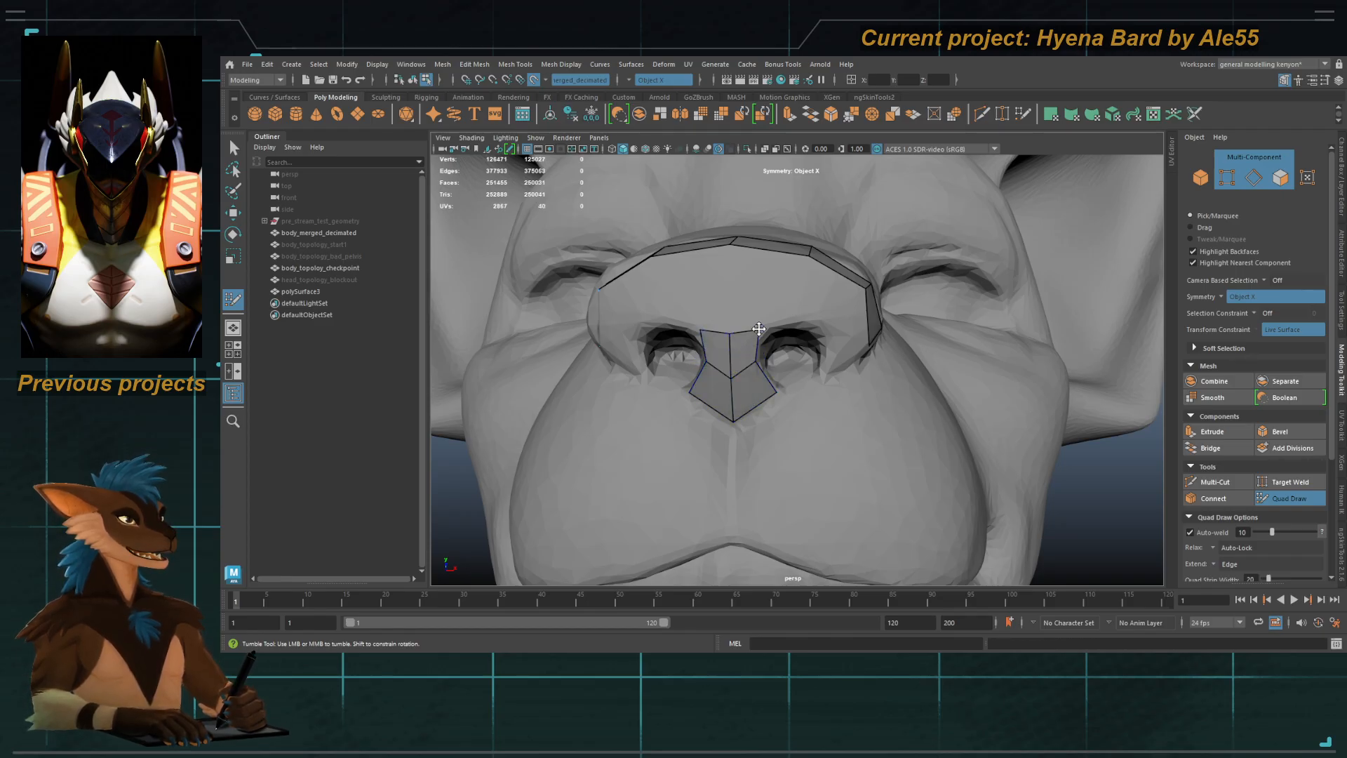
# Step: Draw a mirrored quad above each nostril joined to the septum quads, and insert an edge loop beside the nose's centre line
pyautogui.click(785, 320)
pyautogui.click(783, 295)
pyautogui.hotkey('ctrl', 'z')
pyautogui.moveTo(749, 346)
pyautogui.keyDown('alt'); pyautogui.mouseDown()
pyautogui.moveTo(728, 329)
pyautogui.moveTo(743, 337)
pyautogui.mouseUp(); pyautogui.keyUp('alt')
pyautogui.keyDown('alt'); pyautogui.moveTo(742, 336); pyautogui.dragTo(744, 329, button='right'); pyautogui.keyUp('alt')
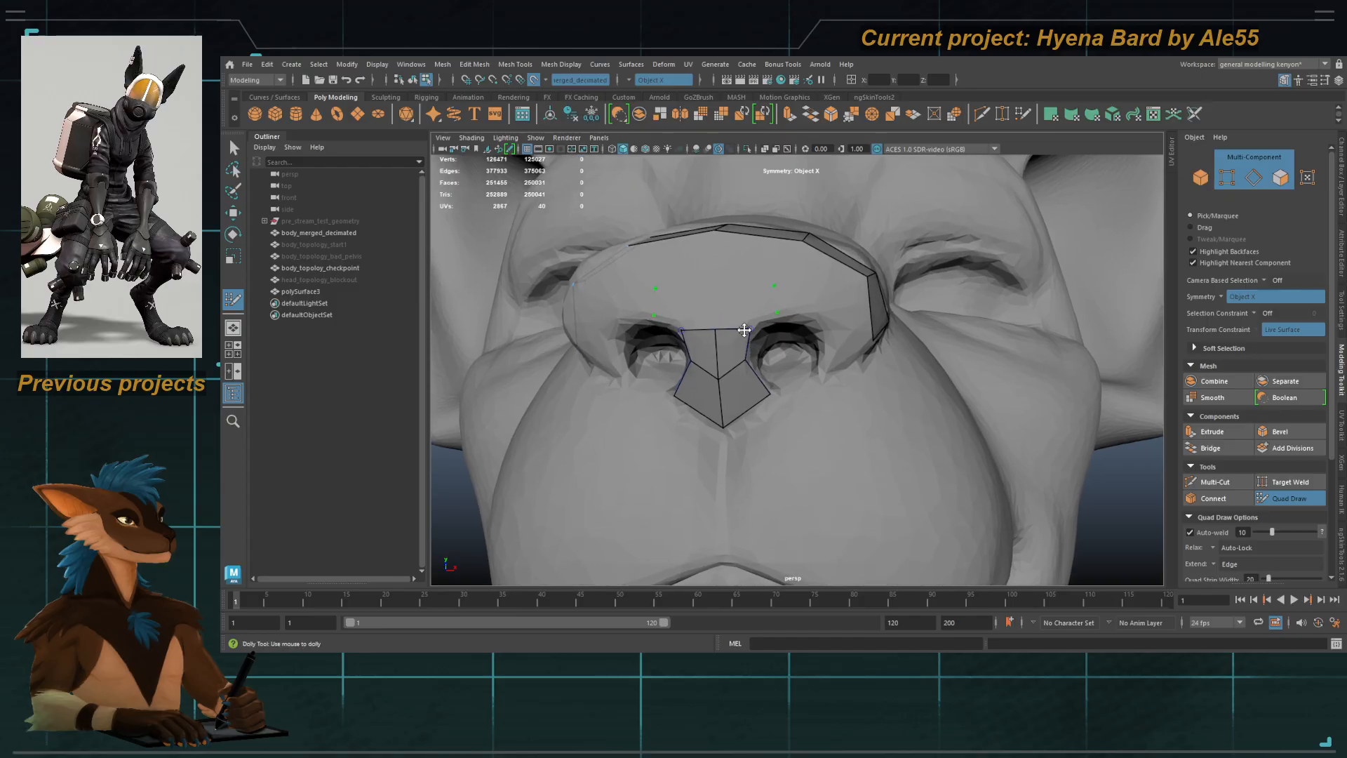
pyautogui.keyDown('shift'); pyautogui.click(735, 312); pyautogui.keyUp('shift')
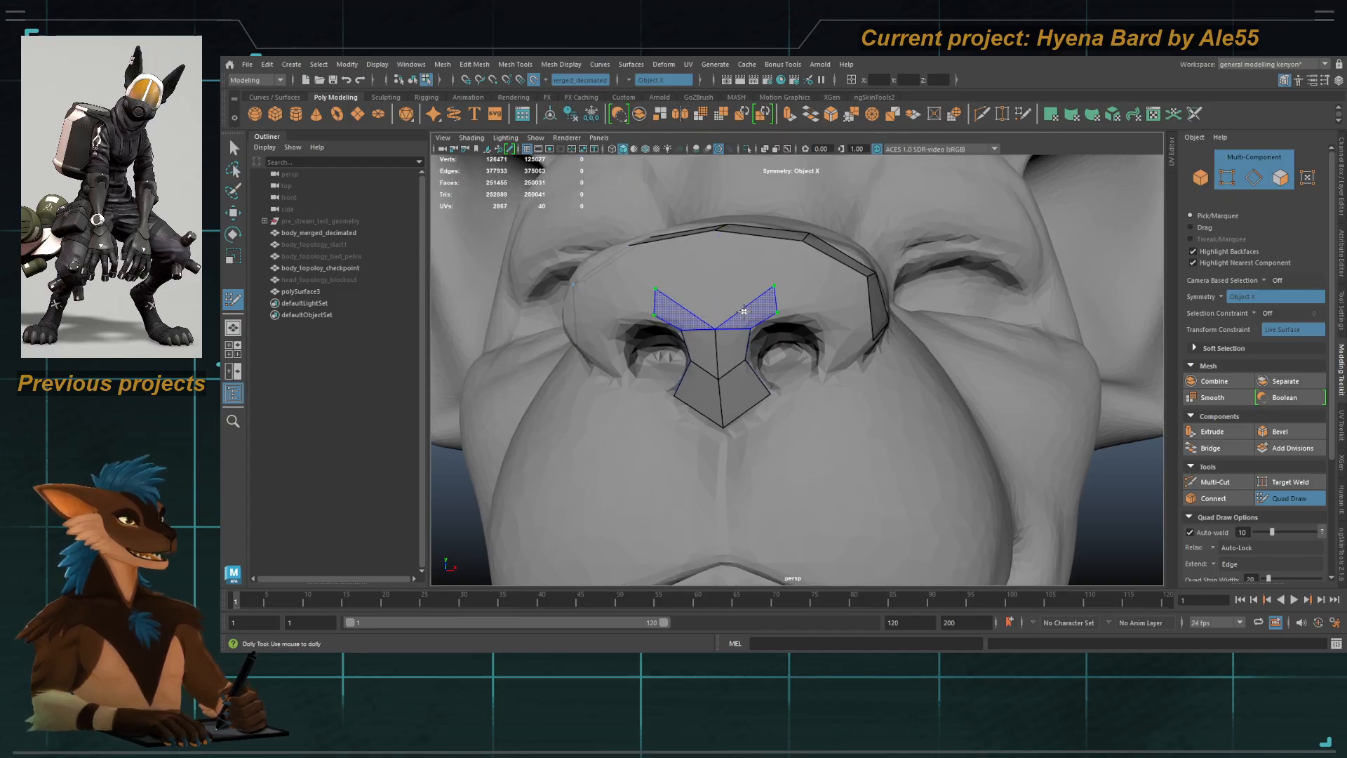
pyautogui.keyDown('ctrl'); pyautogui.click(745, 313); pyautogui.keyUp('ctrl')
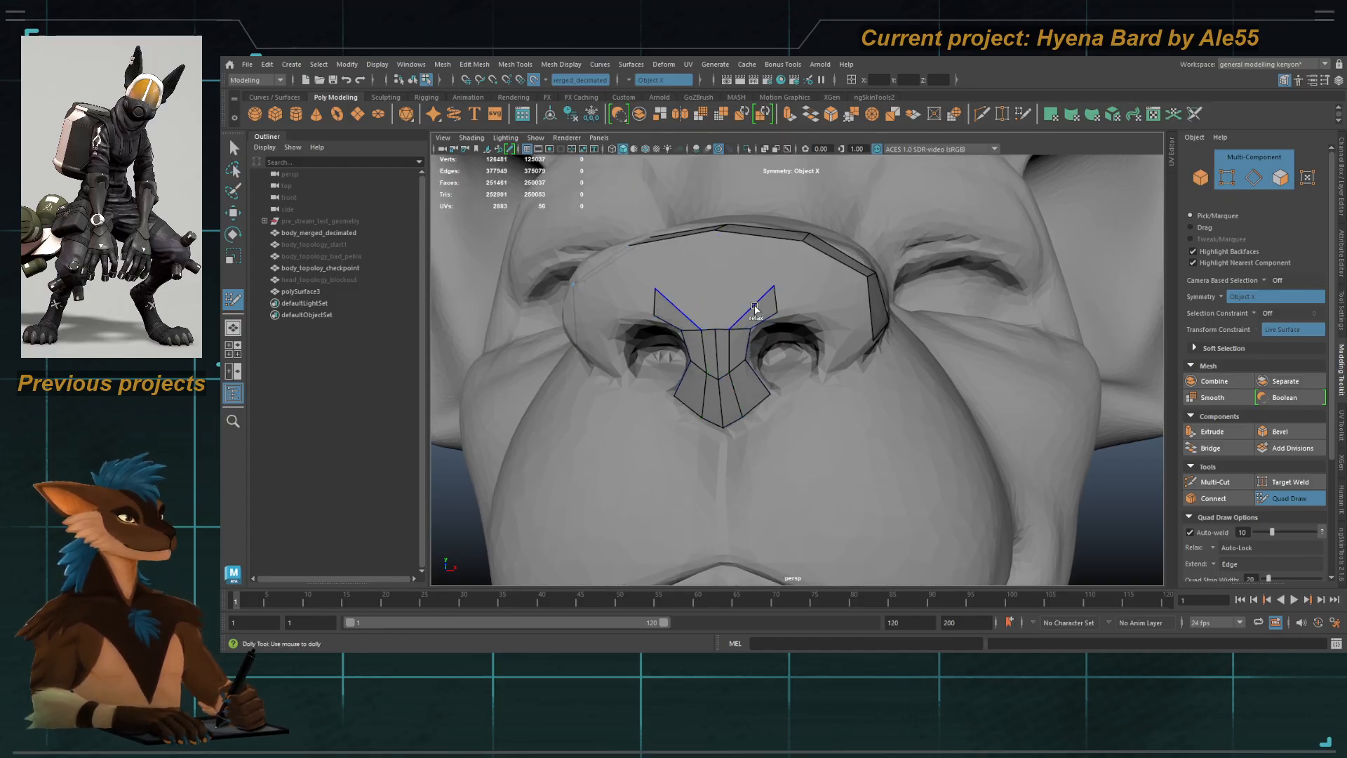
# Step: Ring both nostrils with mirrored quads running down their outer sides and back to the bottom of the septum
pyautogui.click(817, 292)
pyautogui.click(805, 319)
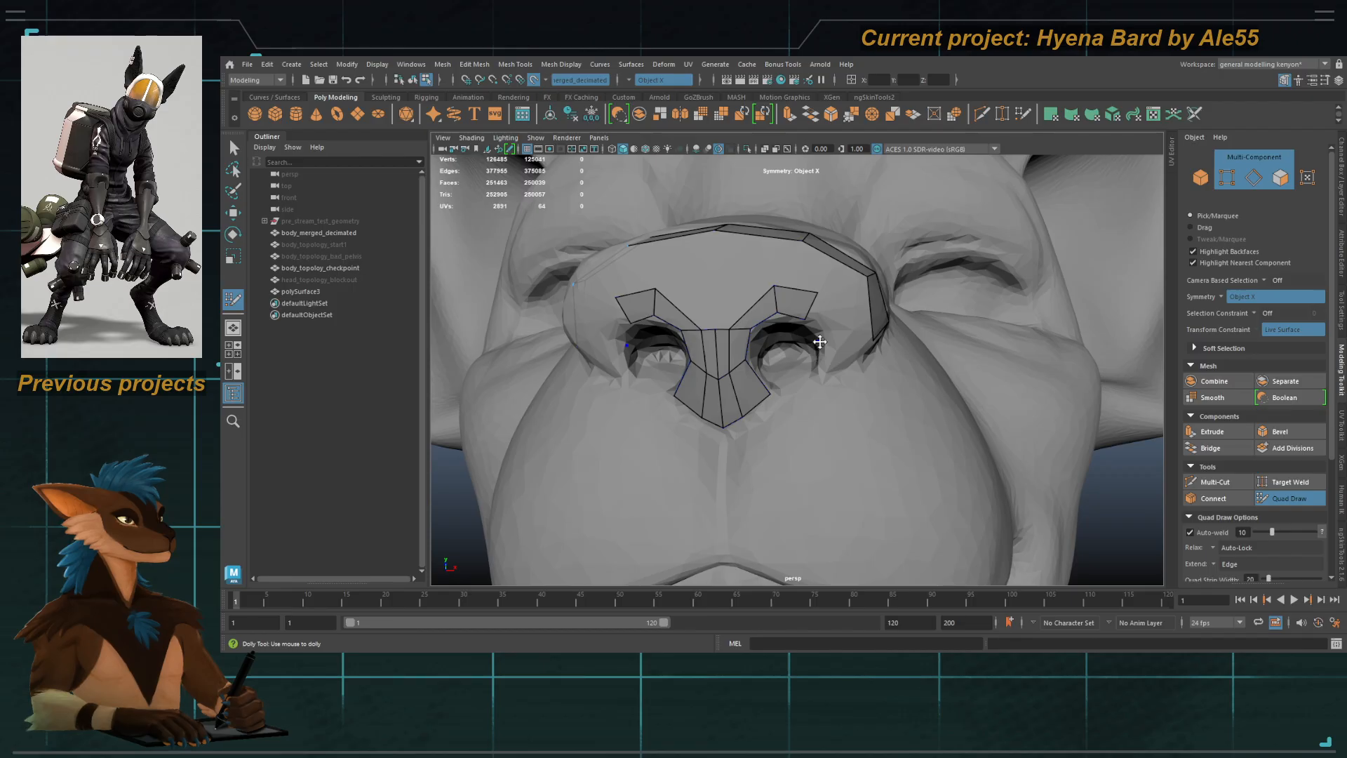
pyautogui.keyDown('shift'); pyautogui.click(825, 326); pyautogui.keyUp('shift')
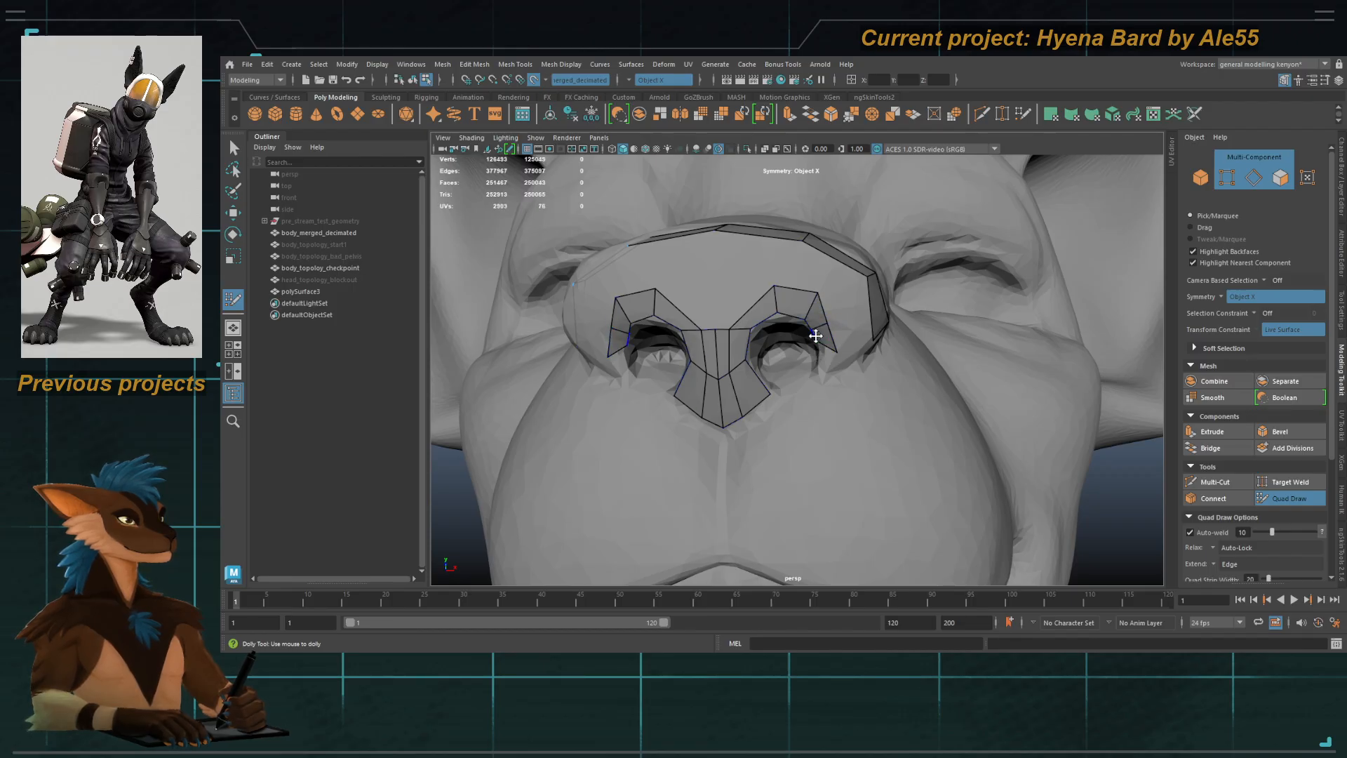
pyautogui.keyDown('shift'); pyautogui.click(824, 379); pyautogui.keyUp('shift')
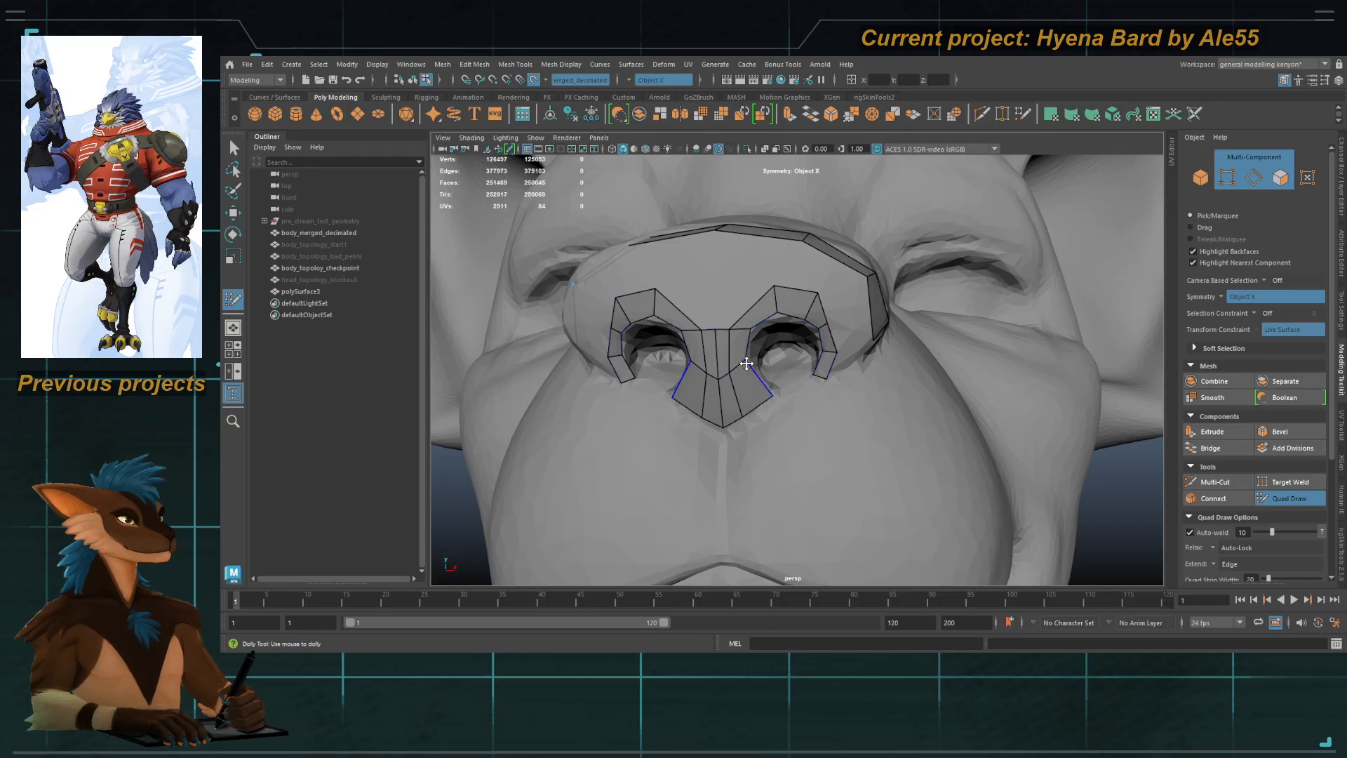
pyautogui.keyDown('shift'); pyautogui.click(791, 386); pyautogui.keyUp('shift')
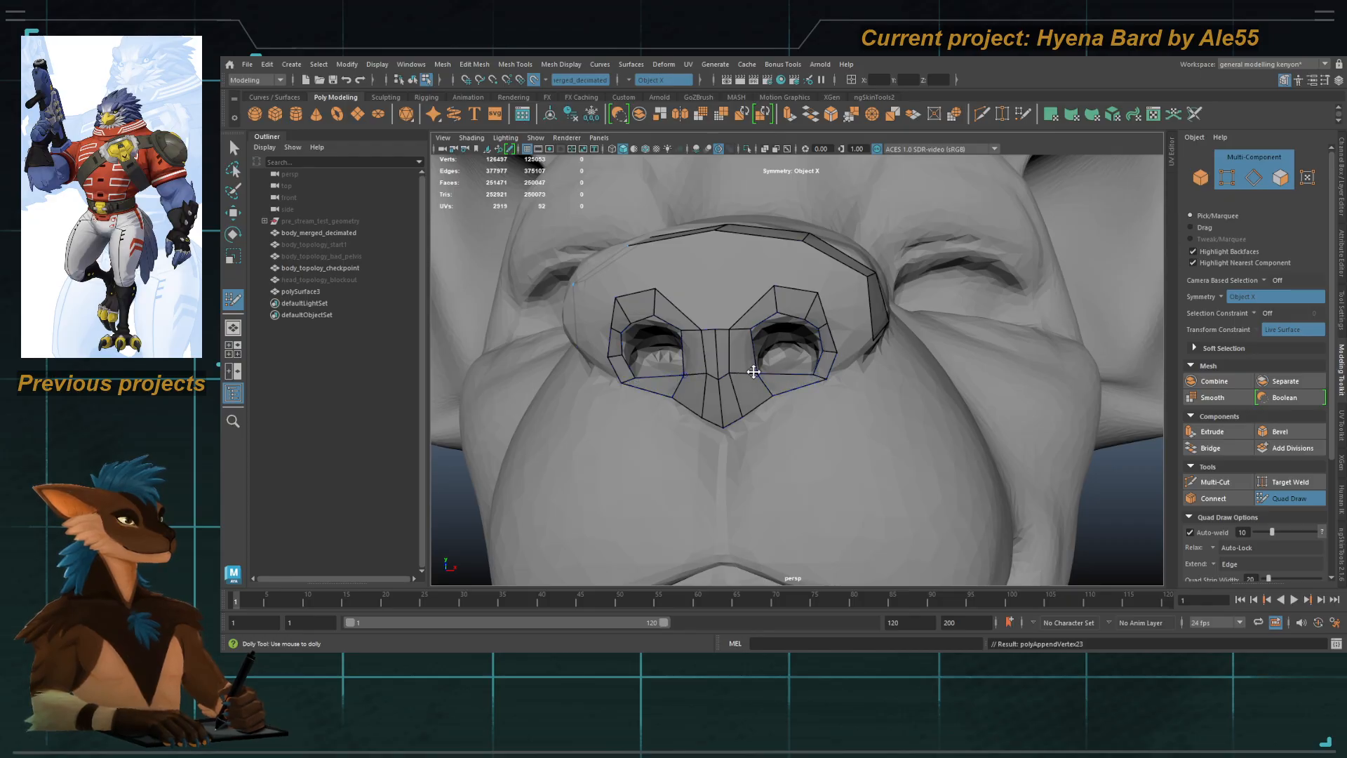
# Step: Insert a horizontal edge loop across the septum and add a mirrored row of quads above it and over the nostrils
pyautogui.keyDown('ctrl'); pyautogui.click(733, 358); pyautogui.keyUp('ctrl')
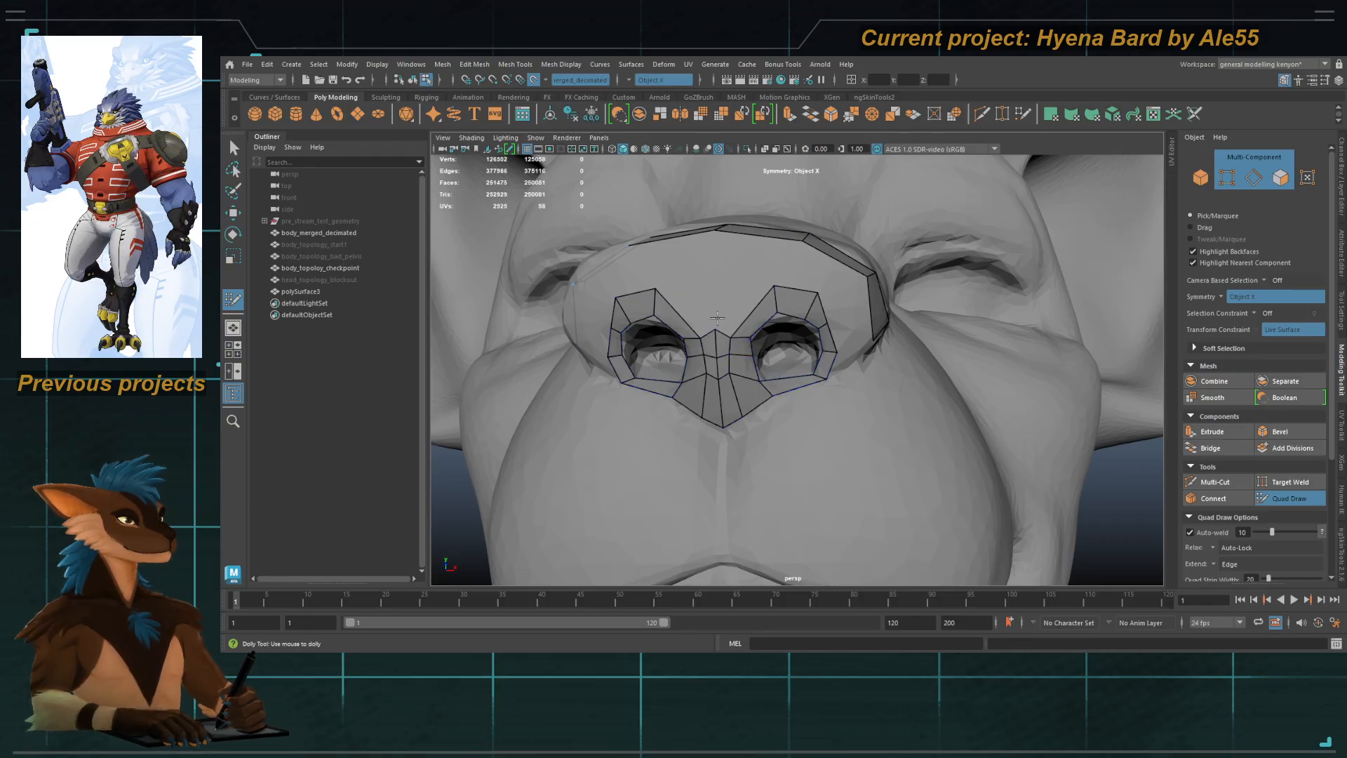
pyautogui.click(735, 286)
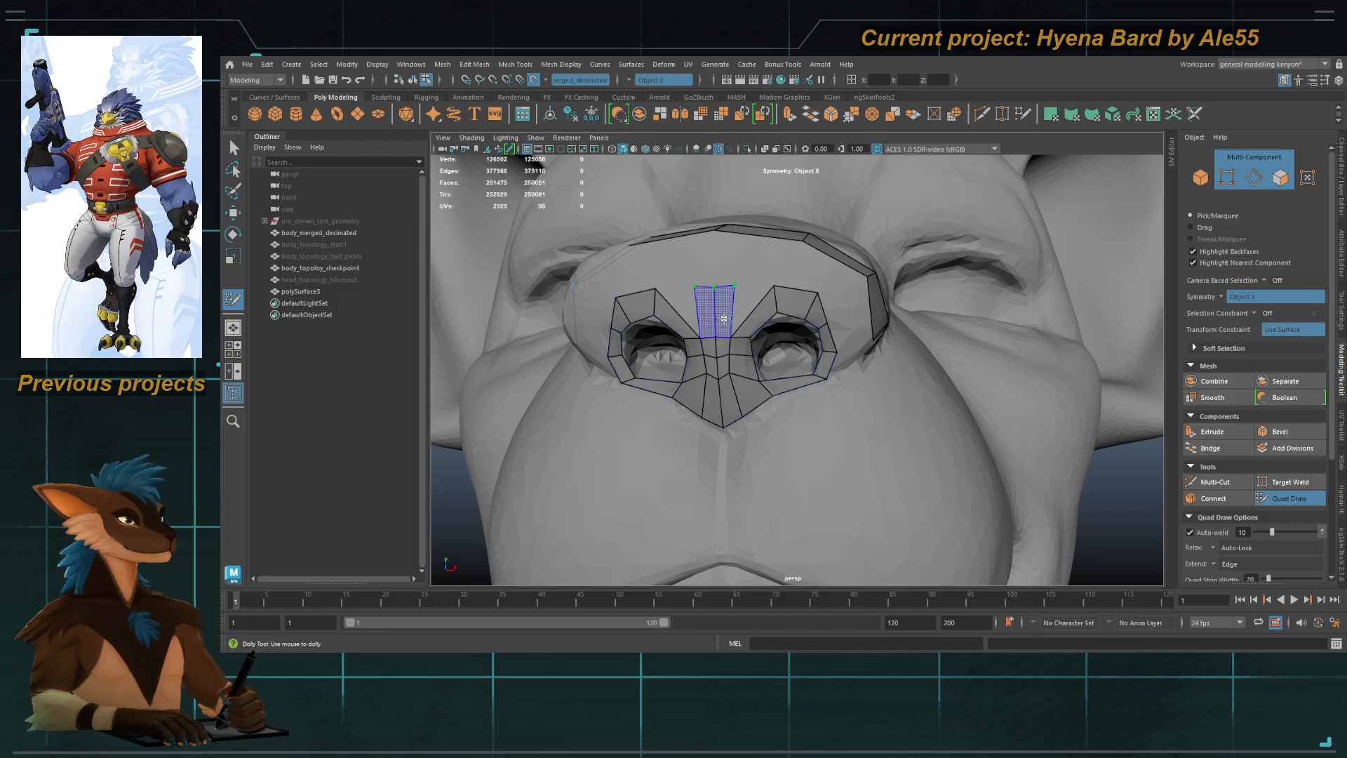
pyautogui.keyDown('shift'); pyautogui.click(761, 285); pyautogui.keyUp('shift')
pyautogui.click(814, 279)
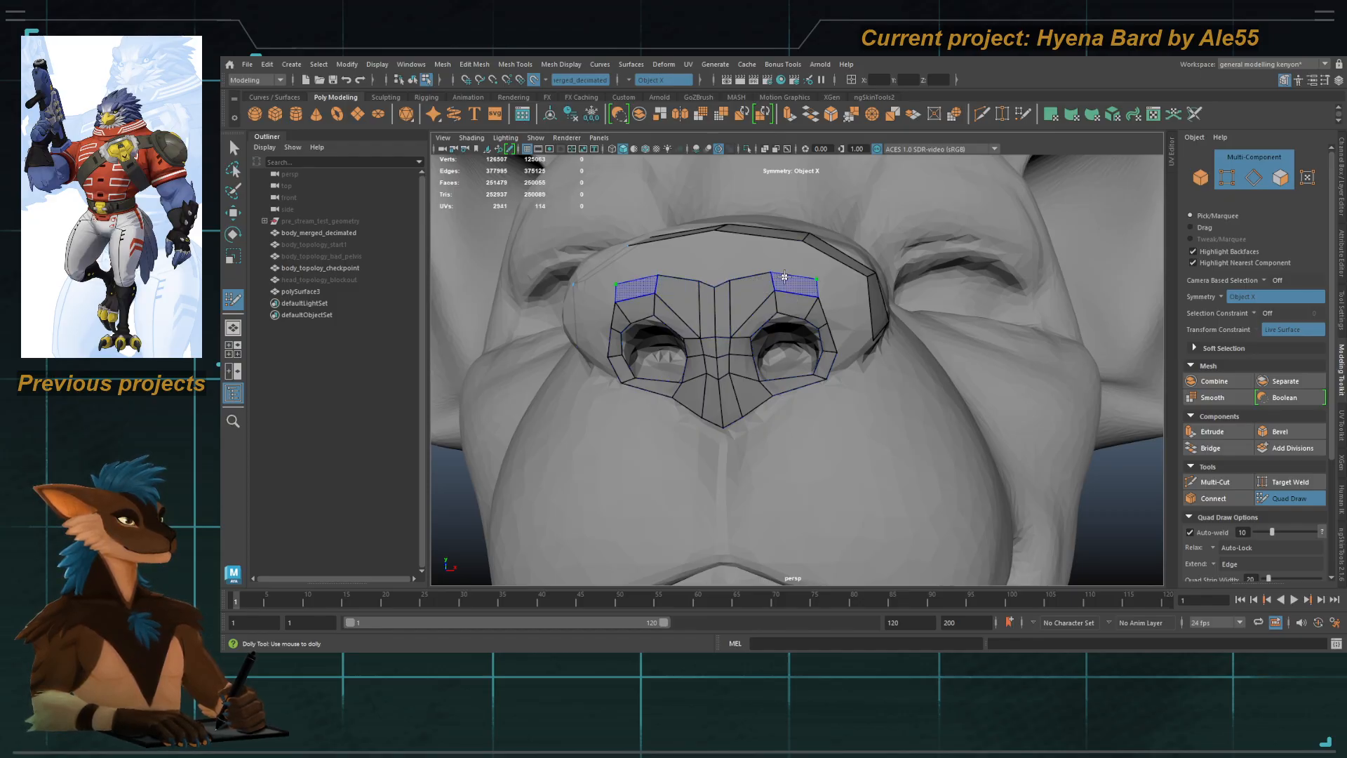
pyautogui.keyDown('shift'); pyautogui.click(786, 281); pyautogui.keyUp('shift')
# Step: Insert edge loops through the upper and lower parts of the nostril rings and even out the quads between the nostrils
pyautogui.moveTo(810, 305)
pyautogui.keyDown('alt'); pyautogui.mouseDown()
pyautogui.moveTo(780, 312)
pyautogui.moveTo(803, 316)
pyautogui.mouseUp(); pyautogui.keyUp('alt')
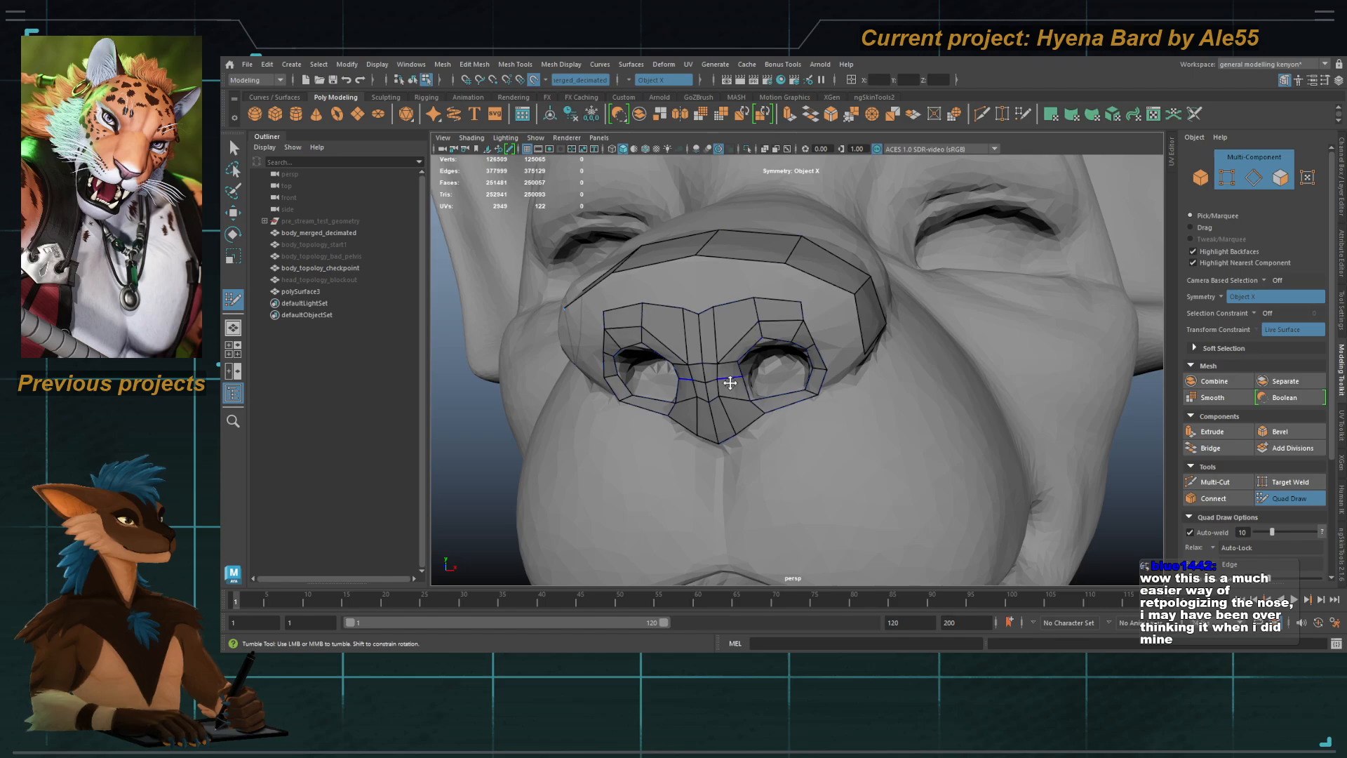
pyautogui.keyDown('alt'); pyautogui.moveTo(734, 384); pyautogui.dragTo(773, 334); pyautogui.keyUp('alt')
pyautogui.scroll(1, 780, 372)
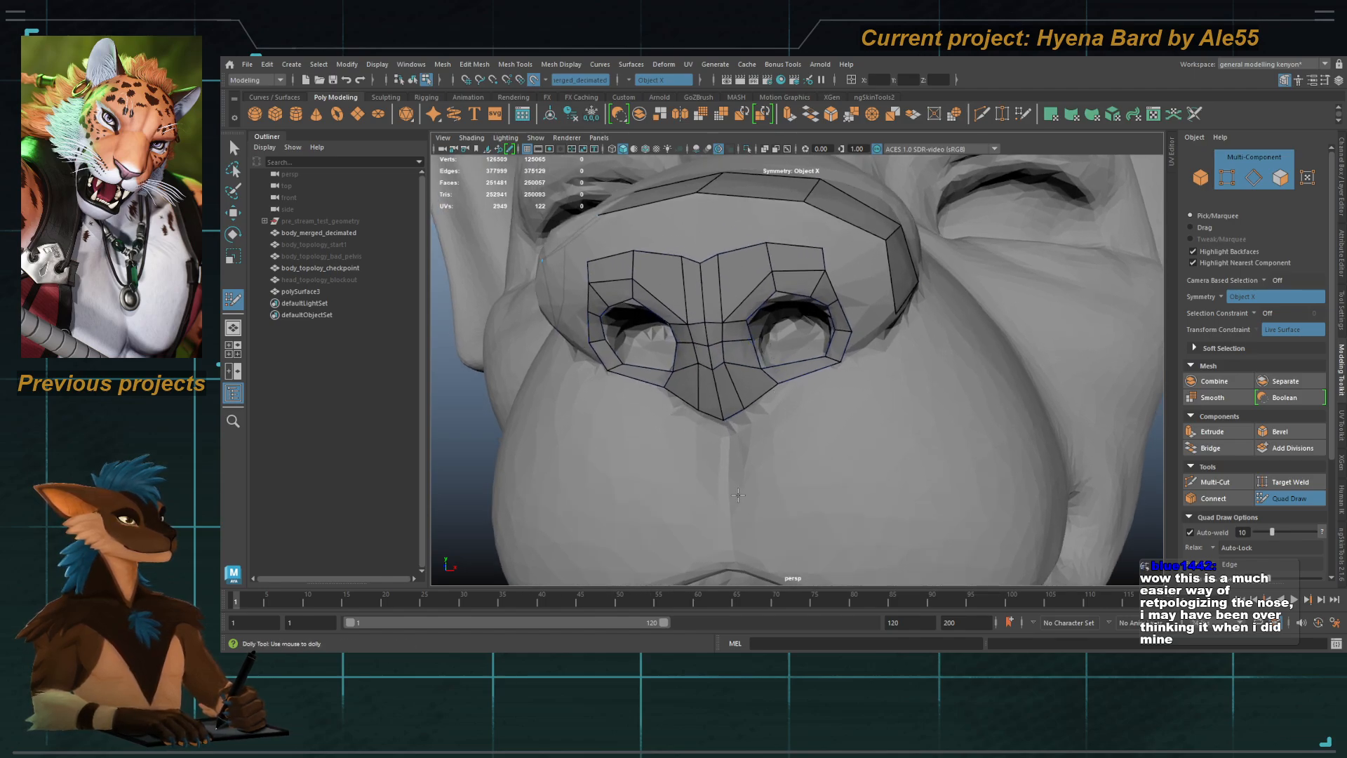
pyautogui.keyDown('alt'); pyautogui.moveTo(725, 407); pyautogui.dragTo(722, 449); pyautogui.keyUp('alt')
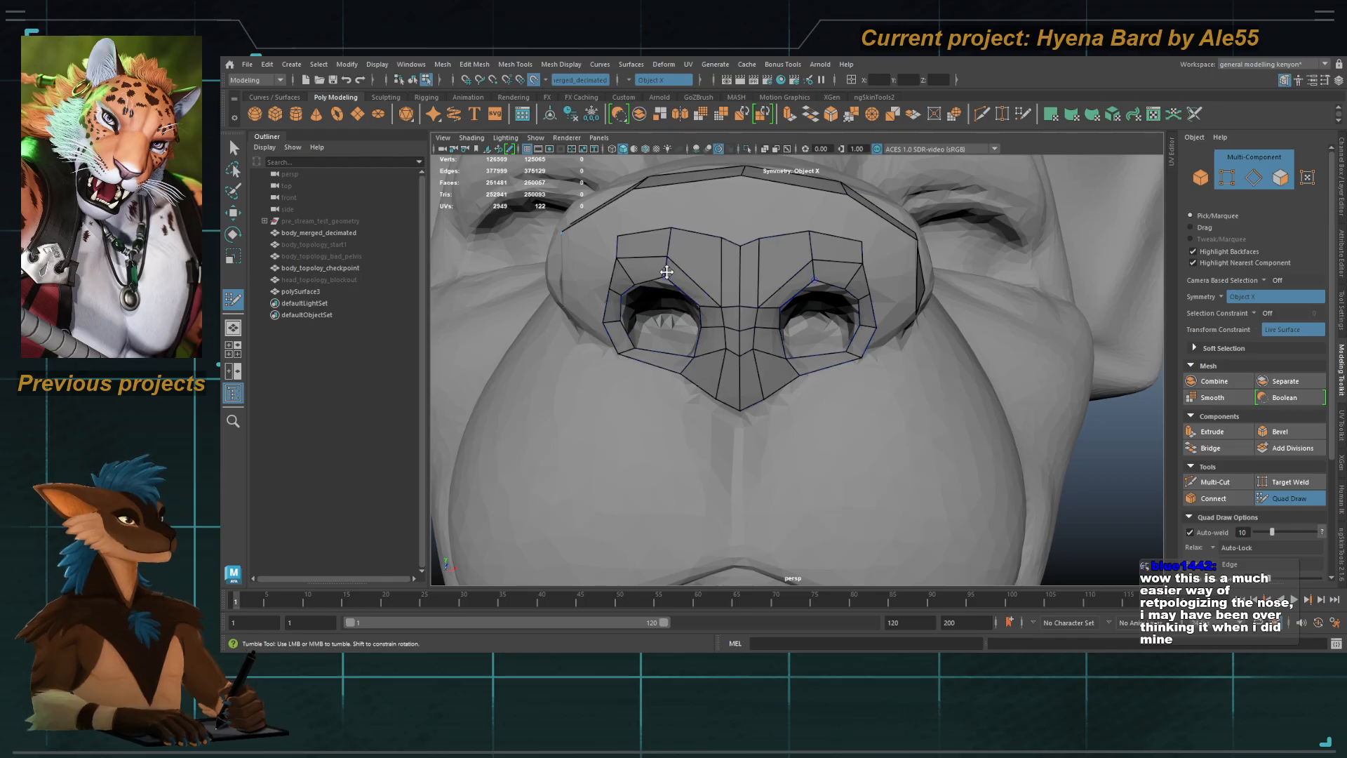
pyautogui.moveTo(671, 274)
pyautogui.mouseDown()
pyautogui.moveTo(691, 272)
pyautogui.moveTo(682, 249)
pyautogui.moveTo(694, 260)
pyautogui.mouseUp()
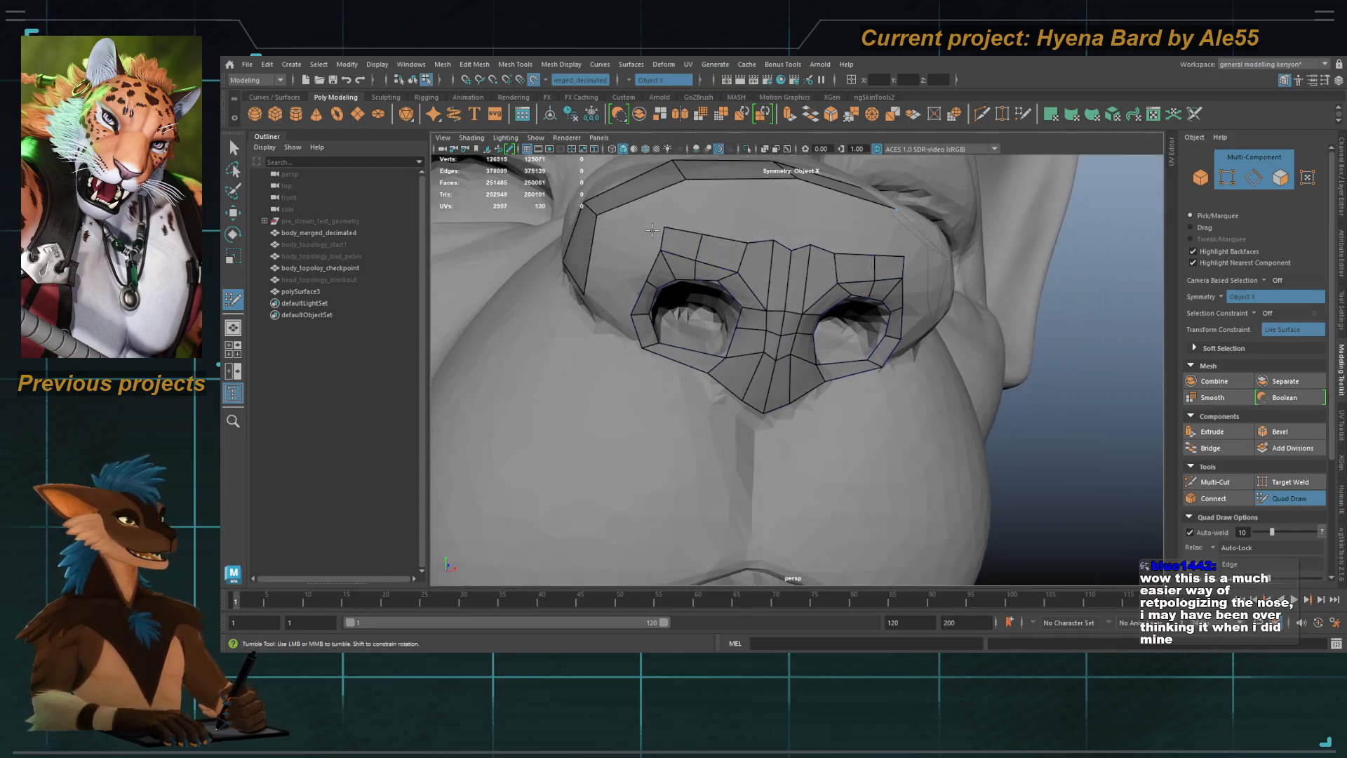
pyautogui.keyDown('shift'); pyautogui.moveTo(757, 300); pyautogui.dragTo(758, 358); pyautogui.keyUp('shift')
pyautogui.keyDown('ctrl'); pyautogui.click(691, 356); pyautogui.keyUp('ctrl')
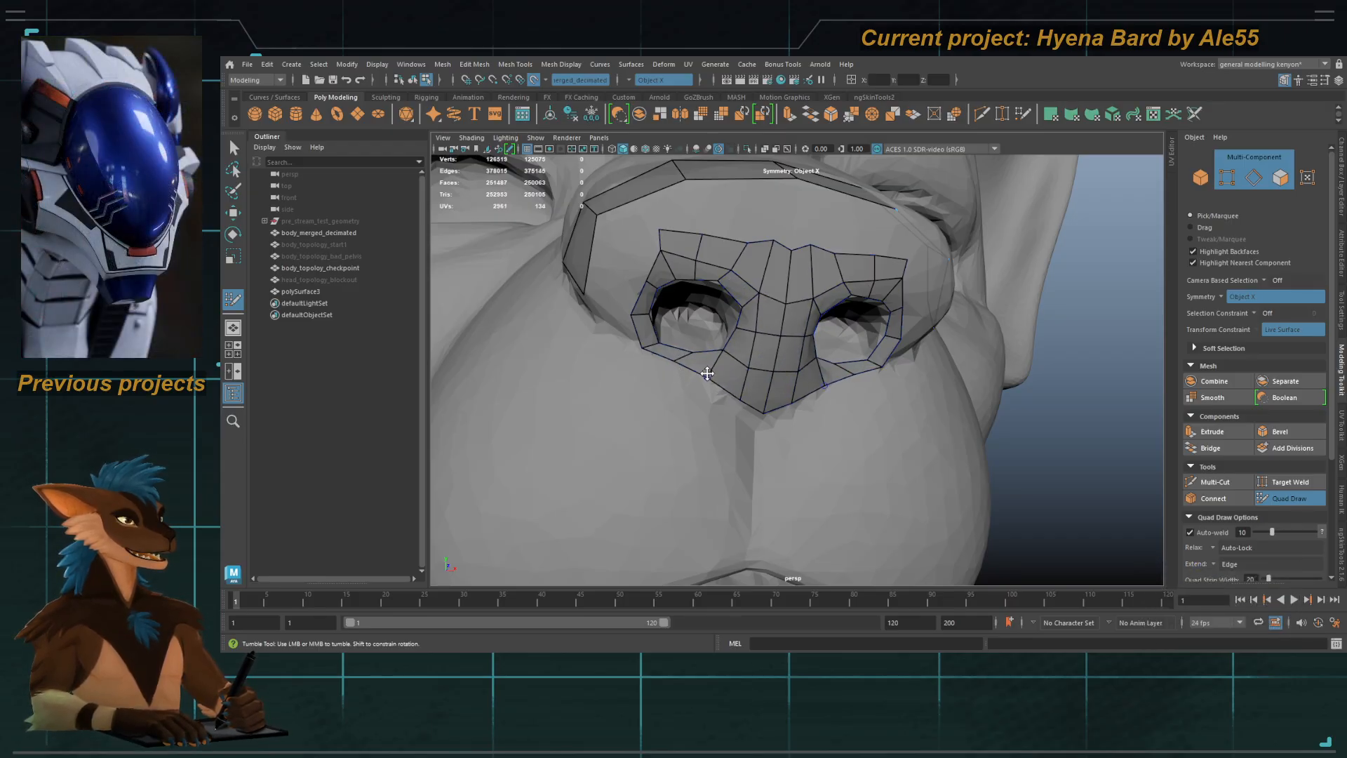
pyautogui.moveTo(709, 372)
pyautogui.keyDown('alt'); pyautogui.mouseDown()
pyautogui.moveTo(728, 368)
pyautogui.moveTo(701, 366)
pyautogui.moveTo(721, 382)
pyautogui.moveTo(697, 376)
pyautogui.moveTo(822, 289)
pyautogui.moveTo(820, 272)
pyautogui.mouseUp(); pyautogui.keyUp('alt')
pyautogui.hotkey('ctrl', 'z')
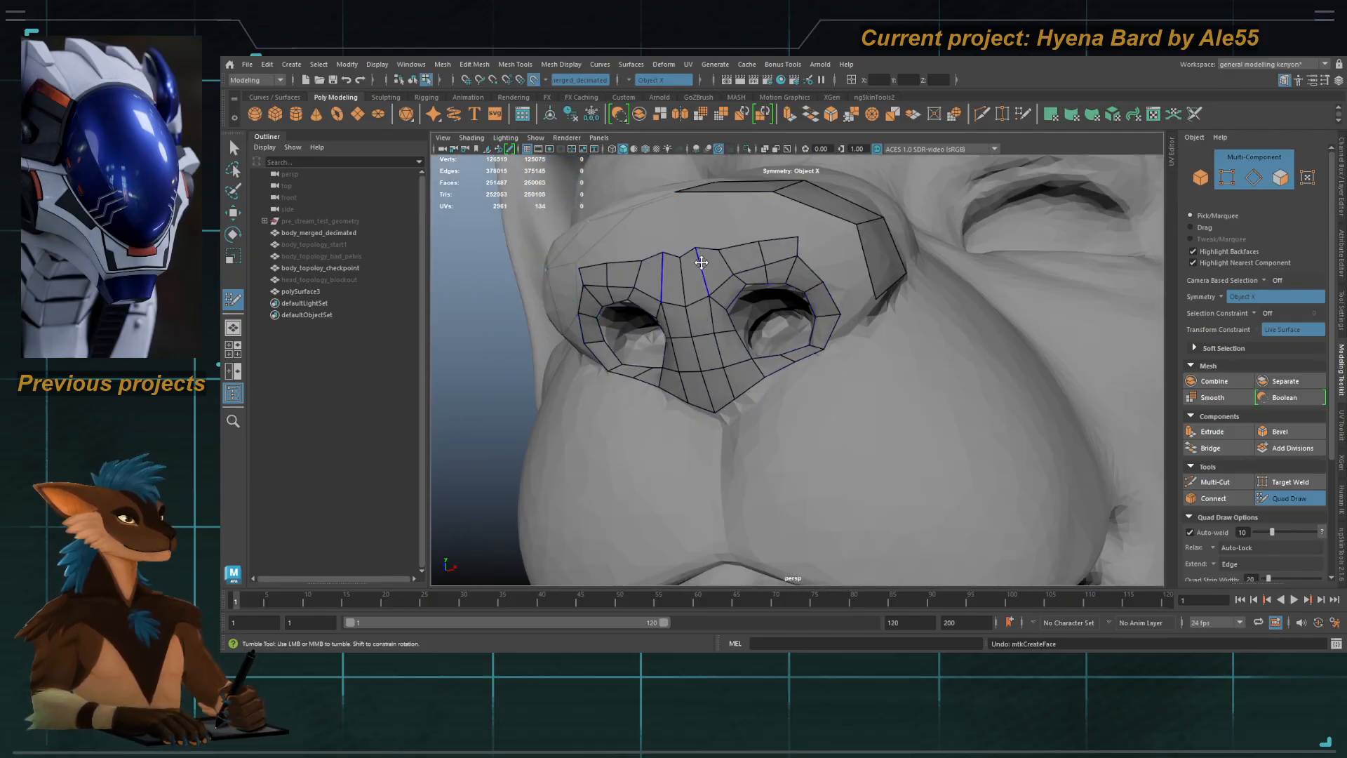
pyautogui.keyDown('alt'); pyautogui.moveTo(701, 261); pyautogui.dragTo(708, 291); pyautogui.keyUp('alt')
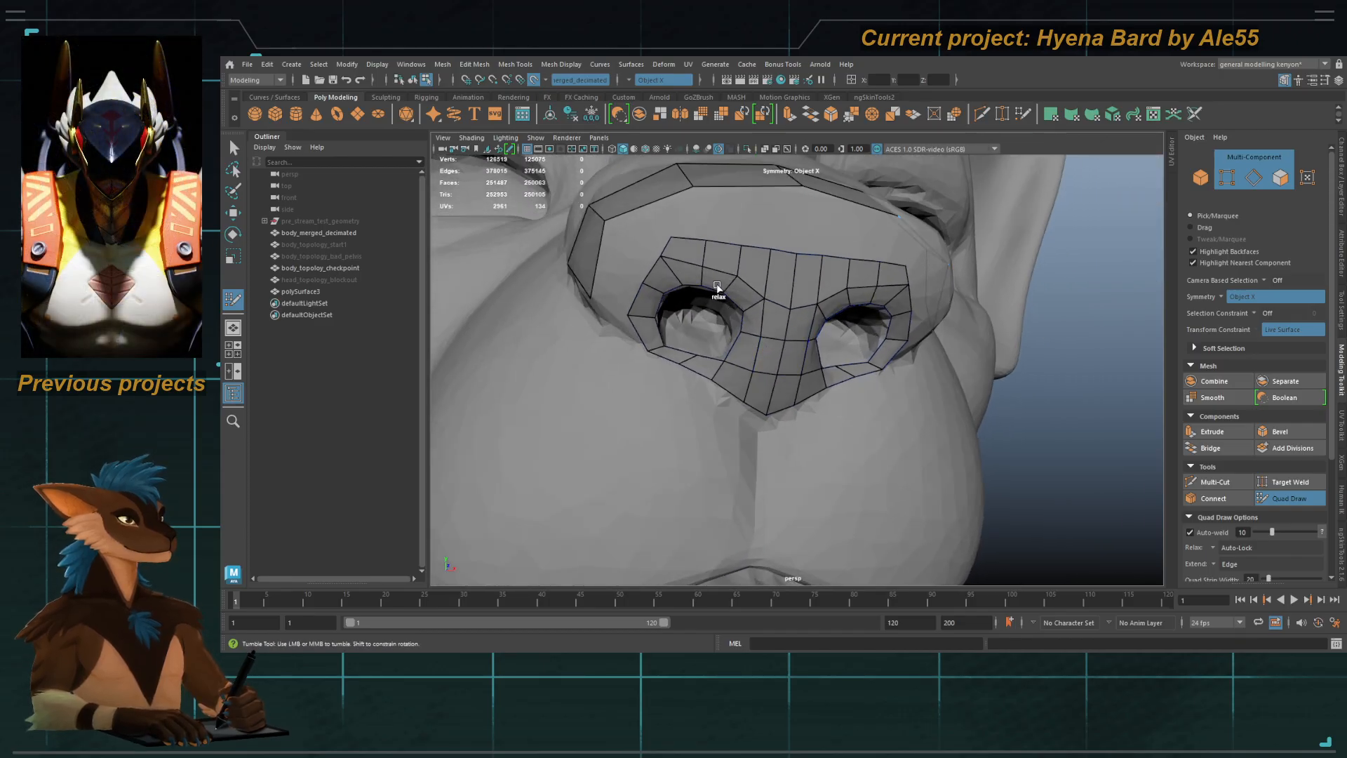
# Step: Try a quad inside the nostril, undo it, and remove a surplus edge from the nostril rings
pyautogui.keyDown('shift'); pyautogui.click(709, 359); pyautogui.keyUp('shift')
pyautogui.hotkey('ctrl', 'z')
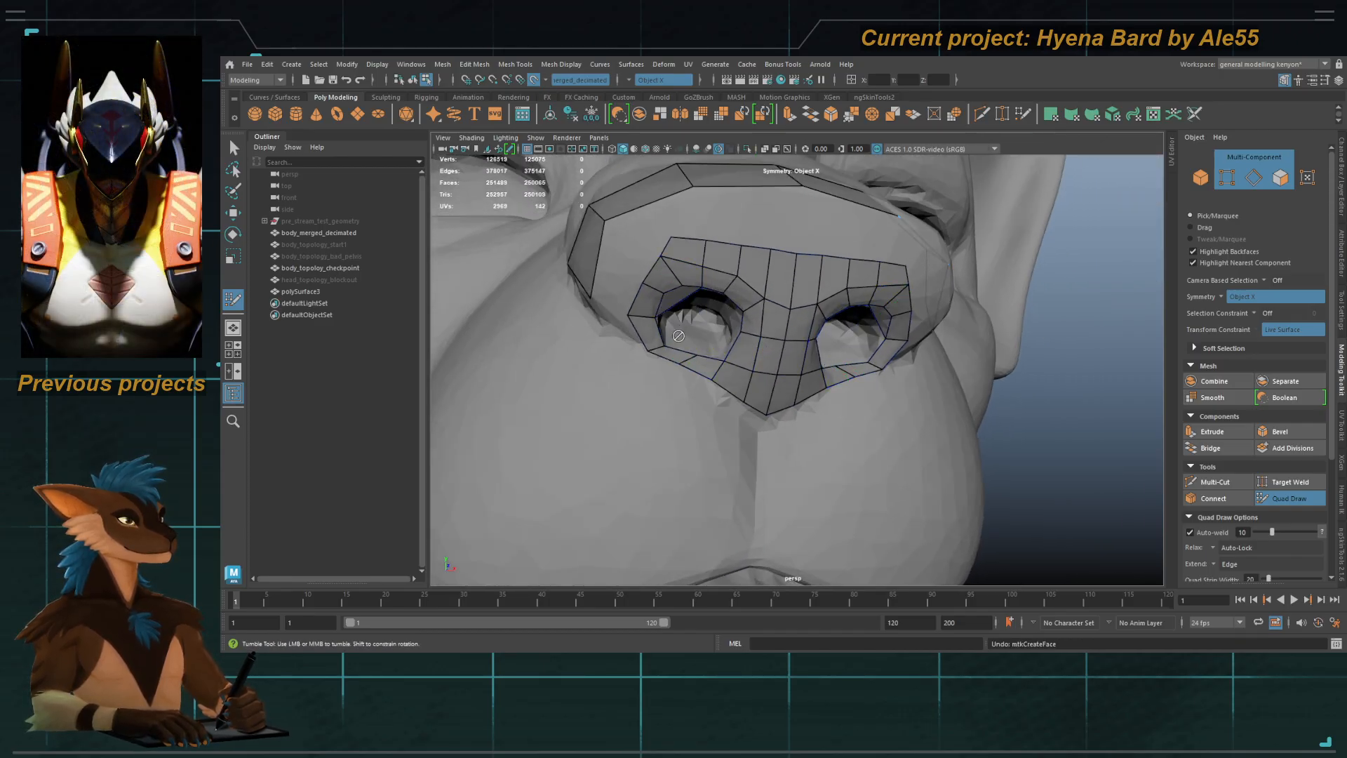
pyautogui.keyDown('alt'); pyautogui.moveTo(663, 308); pyautogui.dragTo(639, 323); pyautogui.keyUp('alt')
pyautogui.keyDown('ctrl'); pyautogui.keyDown('shift'); pyautogui.click(650, 287); pyautogui.keyUp('shift'); pyautogui.keyUp('ctrl')
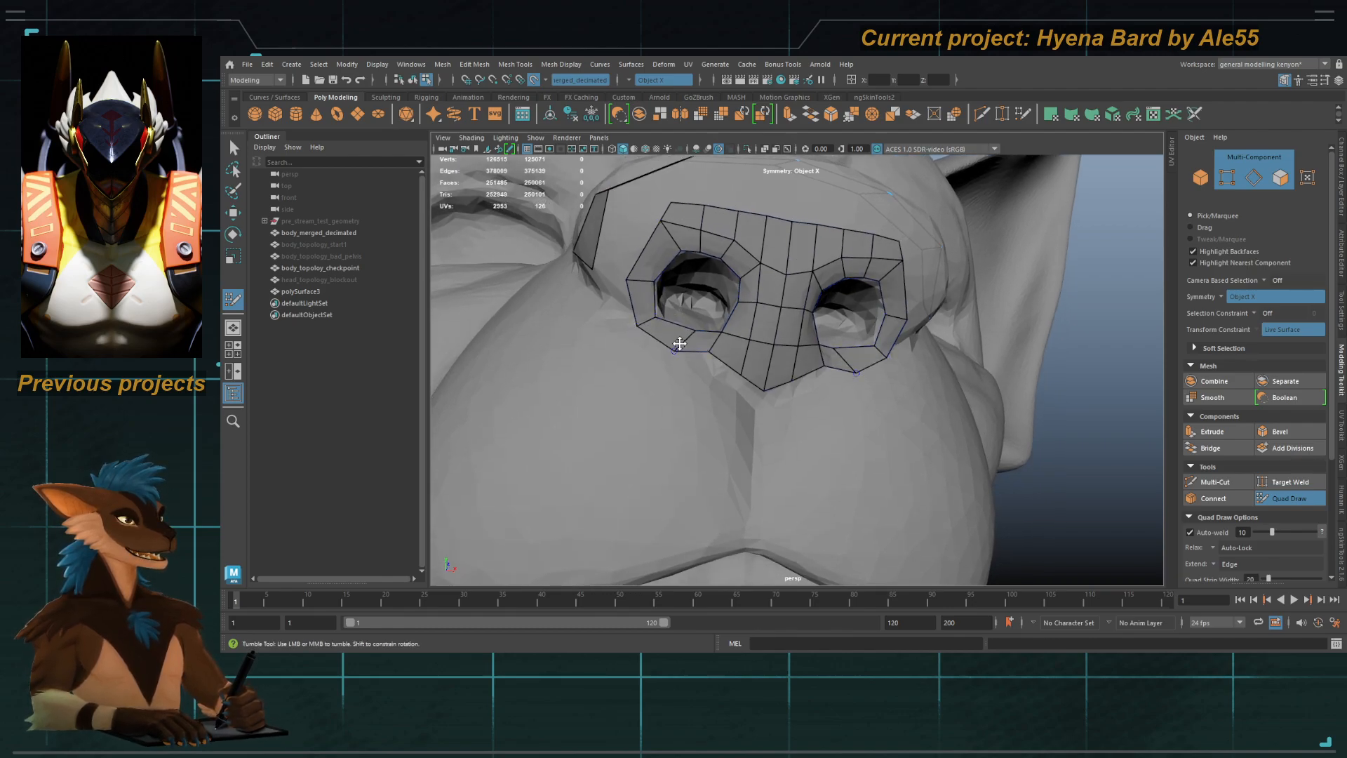
# Step: Fill the inside of both nostrils with mirrored quads connected to the surrounding rings
pyautogui.keyDown('alt'); pyautogui.moveTo(707, 358); pyautogui.dragTo(721, 327); pyautogui.keyUp('alt')
pyautogui.keyDown('shift'); pyautogui.click(735, 290); pyautogui.keyUp('shift')
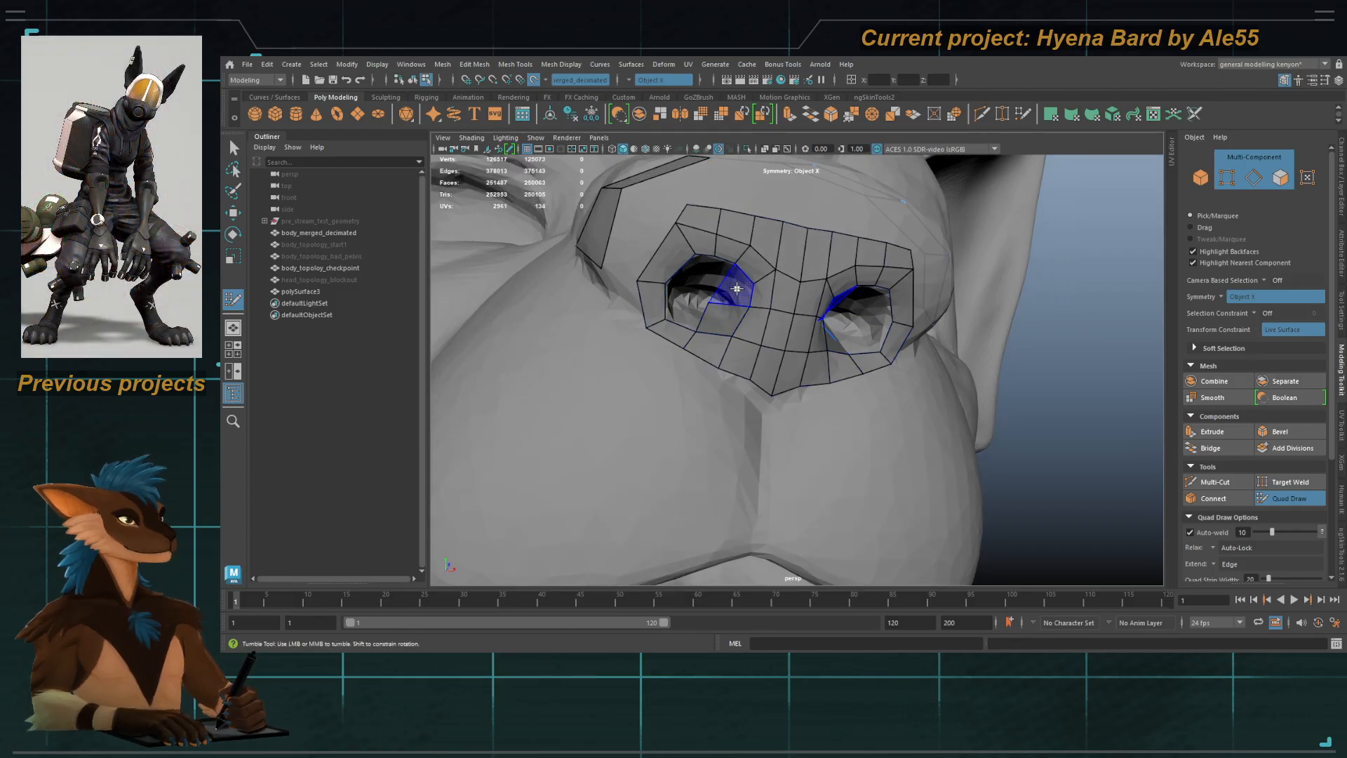
pyautogui.keyDown('ctrl'); pyautogui.keyDown('shift'); pyautogui.click(745, 254); pyautogui.keyUp('shift'); pyautogui.keyUp('ctrl')
pyautogui.keyDown('shift'); pyautogui.click(731, 288); pyautogui.keyUp('shift')
pyautogui.moveTo(717, 245); pyautogui.dragTo(746, 212)
pyautogui.keyDown('shift'); pyautogui.click(685, 257); pyautogui.keyUp('shift')
pyautogui.keyDown('shift'); pyautogui.click(675, 298); pyautogui.keyUp('shift')
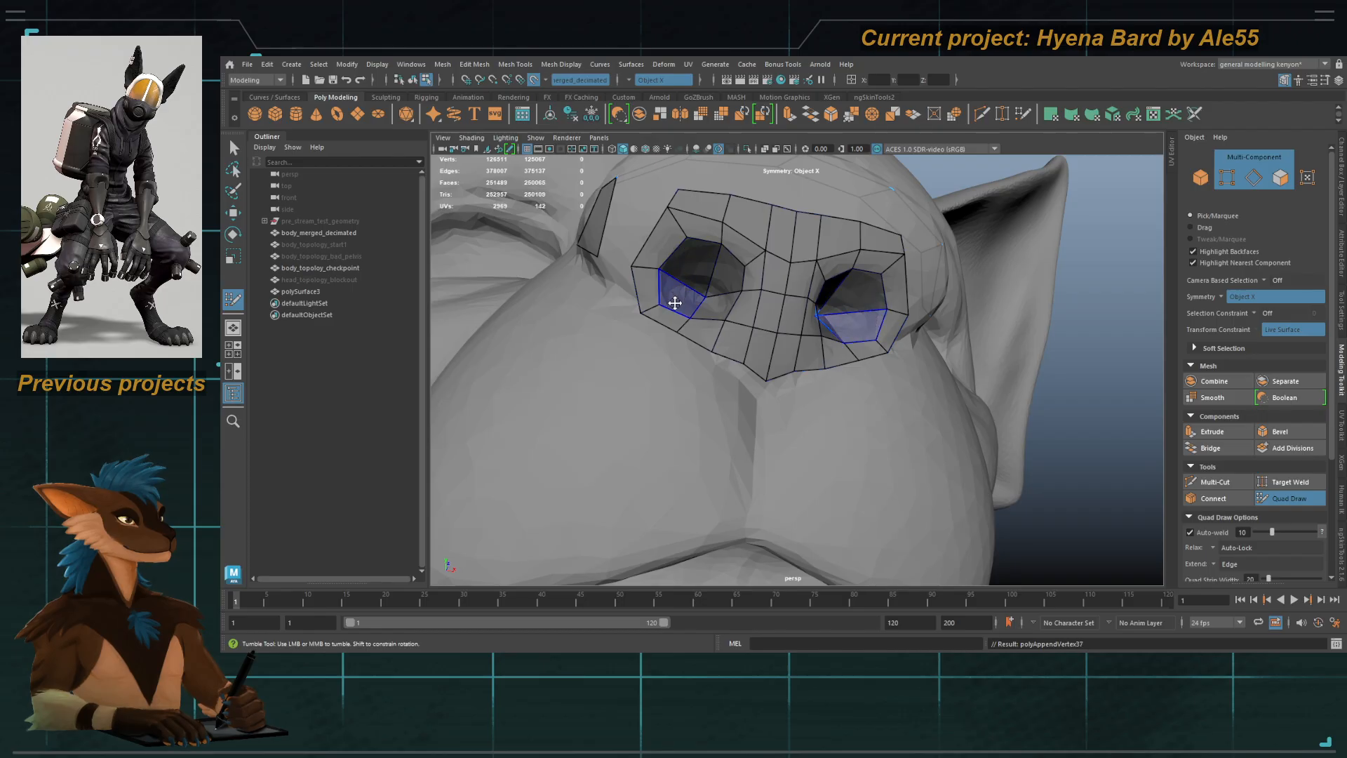
# Step: Remove the pointed quads below the septum and even out the rings around the nostrils
pyautogui.moveTo(675, 301)
pyautogui.keyDown('alt'); pyautogui.mouseDown()
pyautogui.moveTo(693, 307)
pyautogui.moveTo(659, 285)
pyautogui.mouseUp(); pyautogui.keyUp('alt')
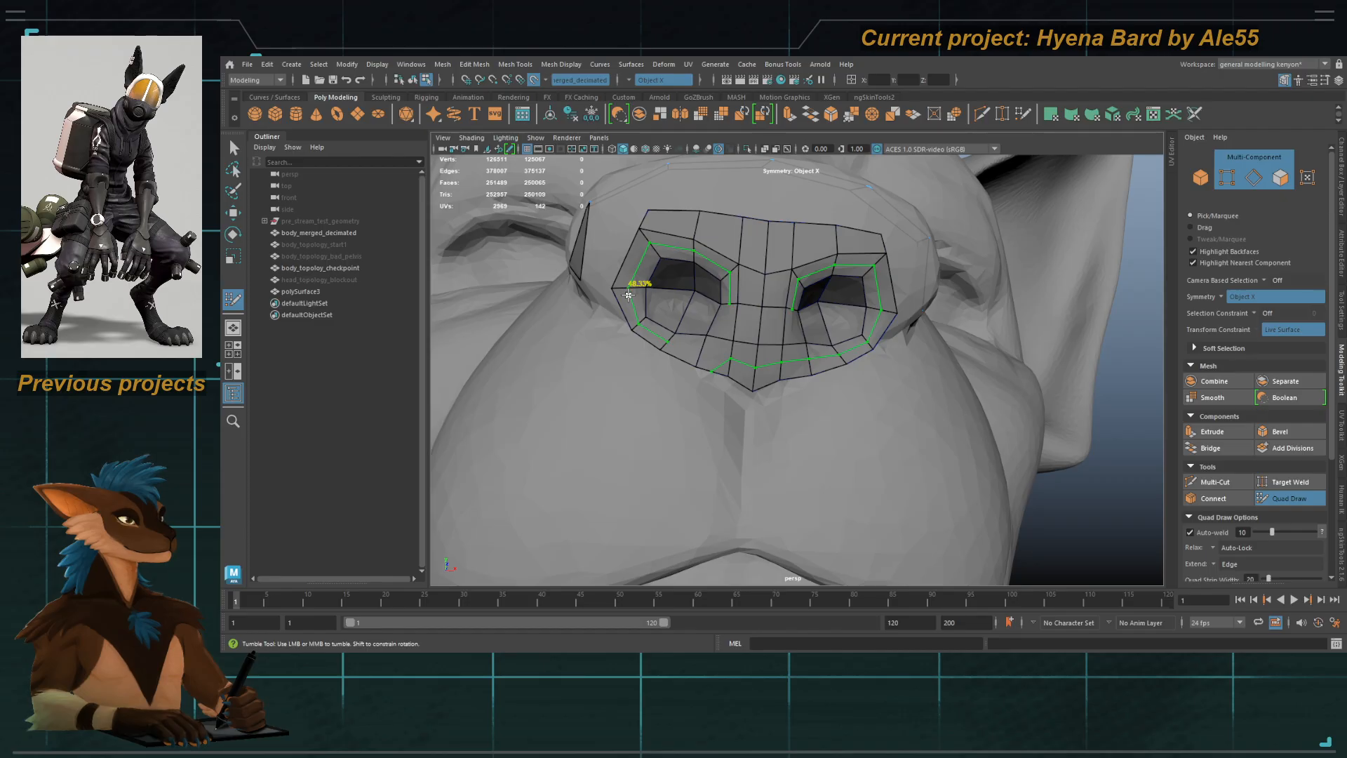
pyautogui.moveTo(693, 352)
pyautogui.keyDown('alt'); pyautogui.mouseDown()
pyautogui.moveTo(708, 368)
pyautogui.moveTo(717, 352)
pyautogui.moveTo(706, 372)
pyautogui.moveTo(745, 397)
pyautogui.mouseUp(); pyautogui.keyUp('alt')
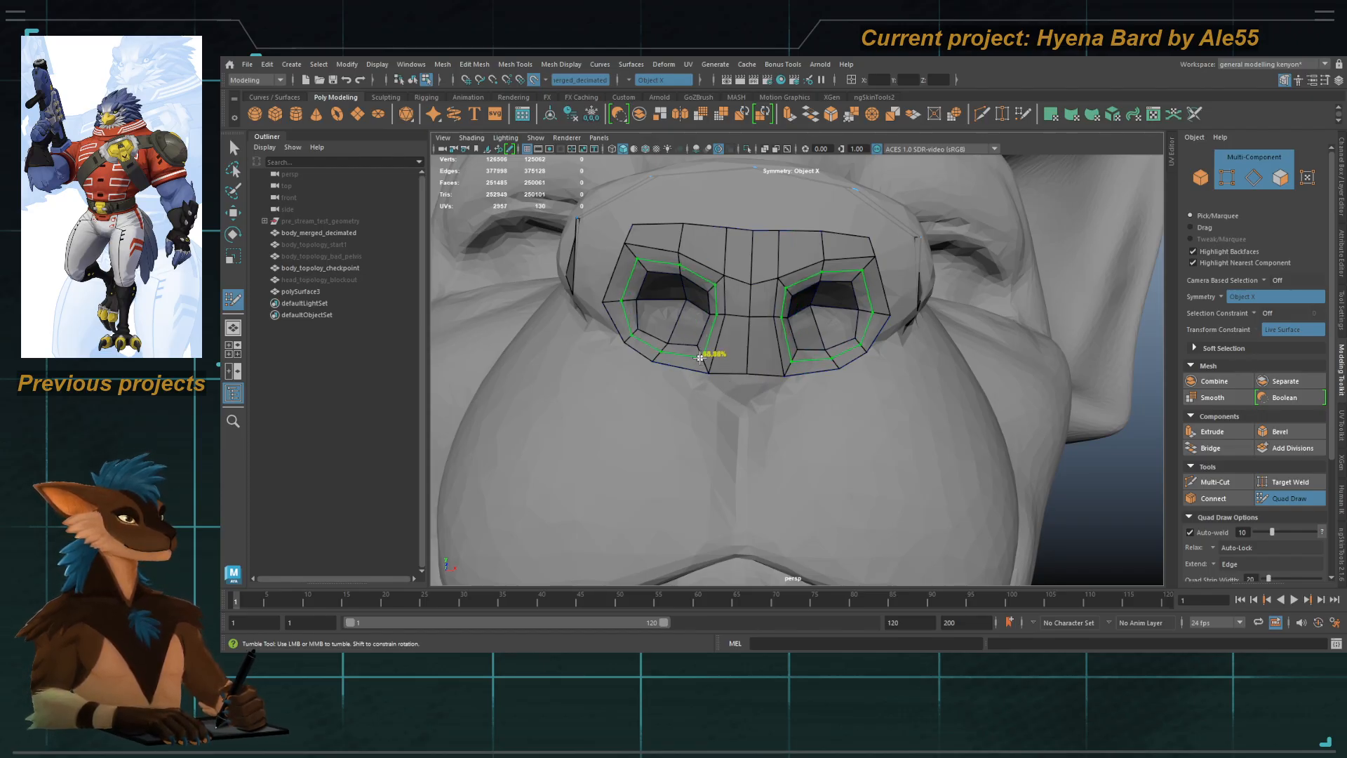
pyautogui.moveTo(743, 362)
pyautogui.keyDown('alt'); pyautogui.mouseDown()
pyautogui.moveTo(703, 382)
pyautogui.moveTo(739, 355)
pyautogui.mouseUp(); pyautogui.keyUp('alt')
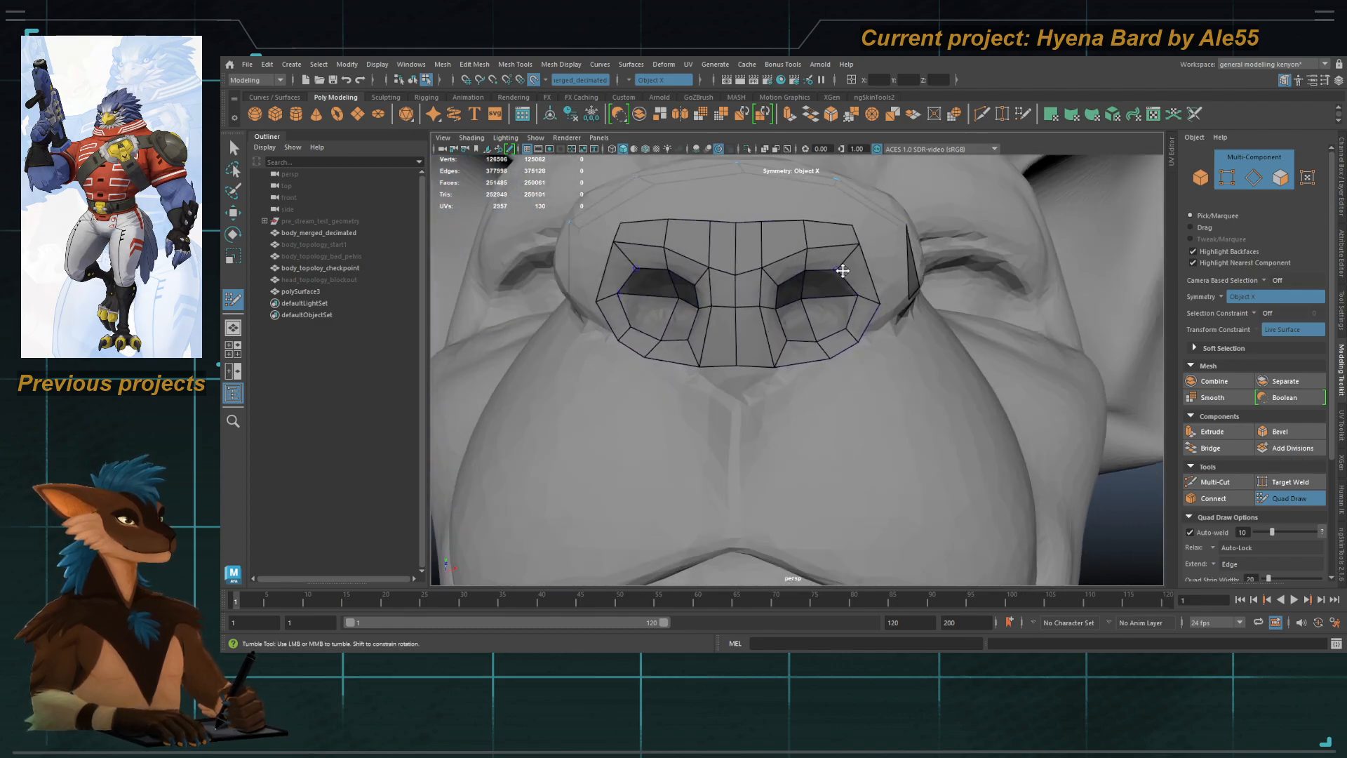
pyautogui.keyDown('alt'); pyautogui.moveTo(772, 307); pyautogui.dragTo(761, 390); pyautogui.keyUp('alt')
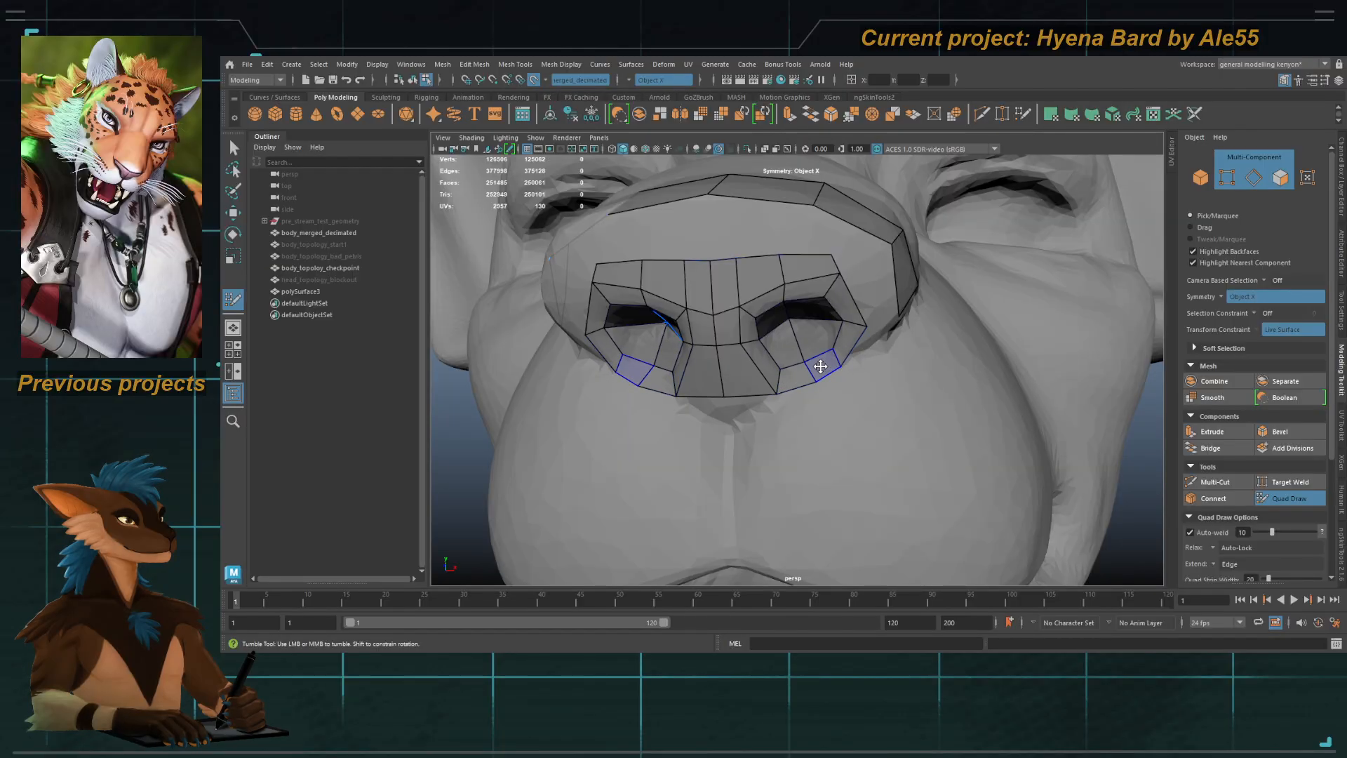
# Step: Bridge the outer side of each nostril ring to the strip along the nose's upper rim with mirrored quads
pyautogui.moveTo(820, 366)
pyautogui.keyDown('alt'); pyautogui.mouseDown()
pyautogui.moveTo(807, 362)
pyautogui.moveTo(872, 367)
pyautogui.moveTo(767, 369)
pyautogui.moveTo(820, 341)
pyautogui.mouseUp(); pyautogui.keyUp('alt')
pyautogui.keyDown('alt'); pyautogui.moveTo(838, 294); pyautogui.dragTo(799, 338); pyautogui.keyUp('alt')
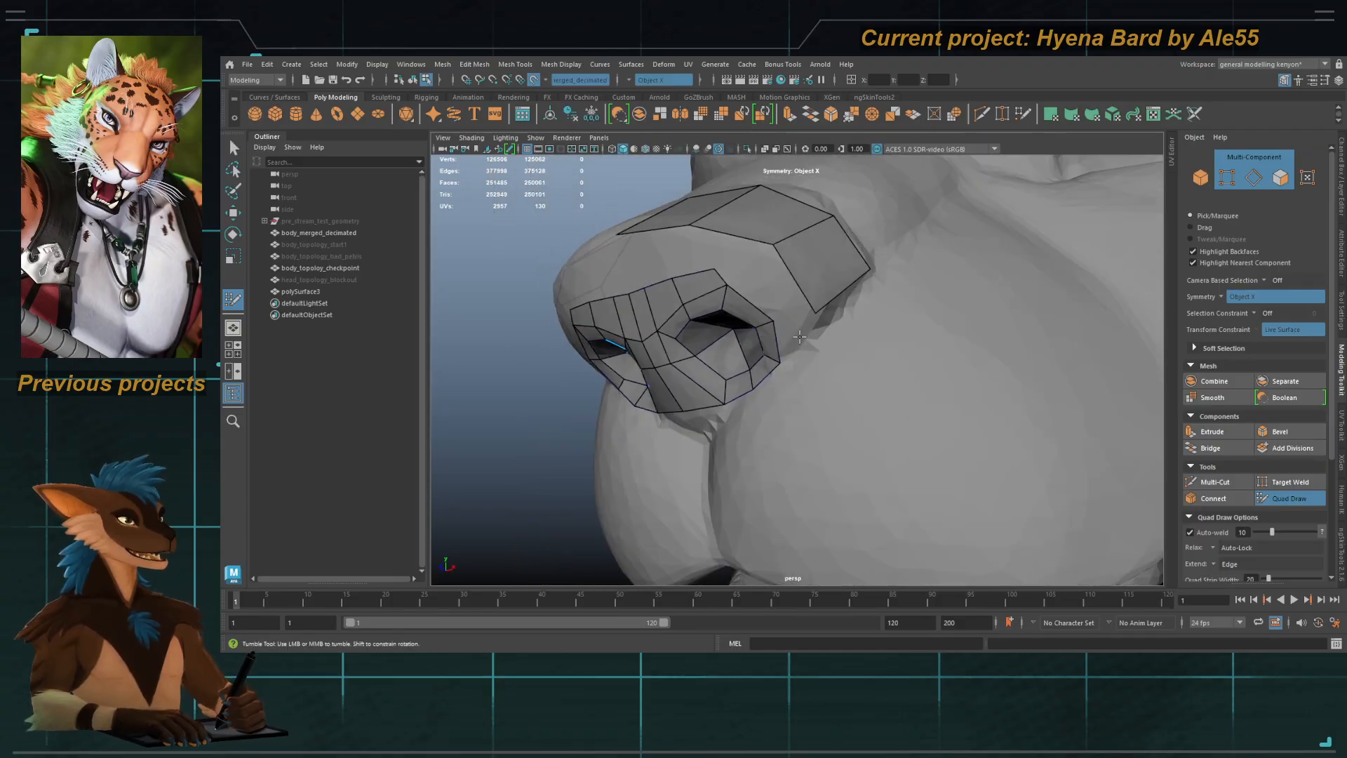
pyautogui.keyDown('shift'); pyautogui.click(772, 283); pyautogui.keyUp('shift')
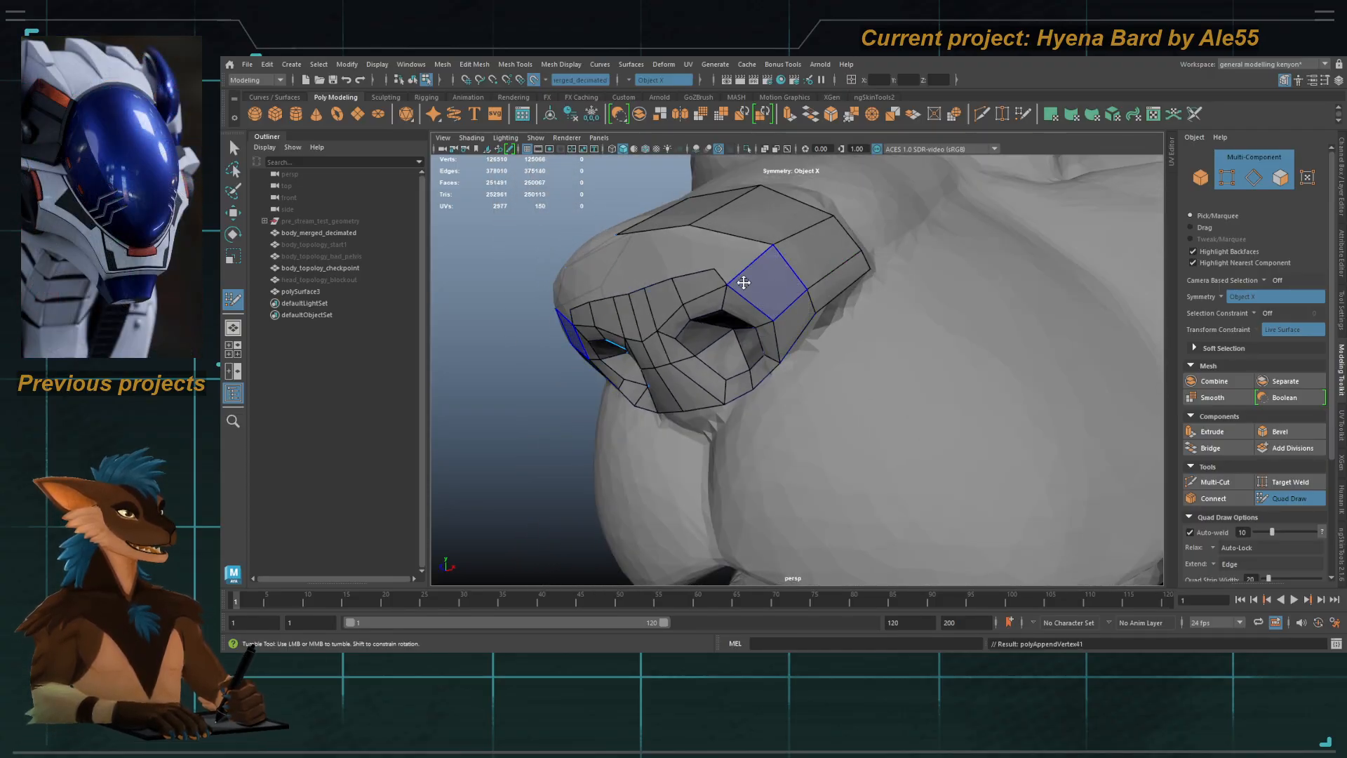
# Step: Insert matching edge loops in the upper rim strip and fill the gap down to the nostril quads with mirrored quads
pyautogui.moveTo(746, 283)
pyautogui.keyDown('alt'); pyautogui.mouseDown()
pyautogui.moveTo(795, 353)
pyautogui.moveTo(822, 351)
pyautogui.mouseUp(); pyautogui.keyUp('alt')
pyautogui.keyDown('alt'); pyautogui.moveTo(822, 350); pyautogui.dragTo(766, 337, button='right'); pyautogui.keyUp('alt')
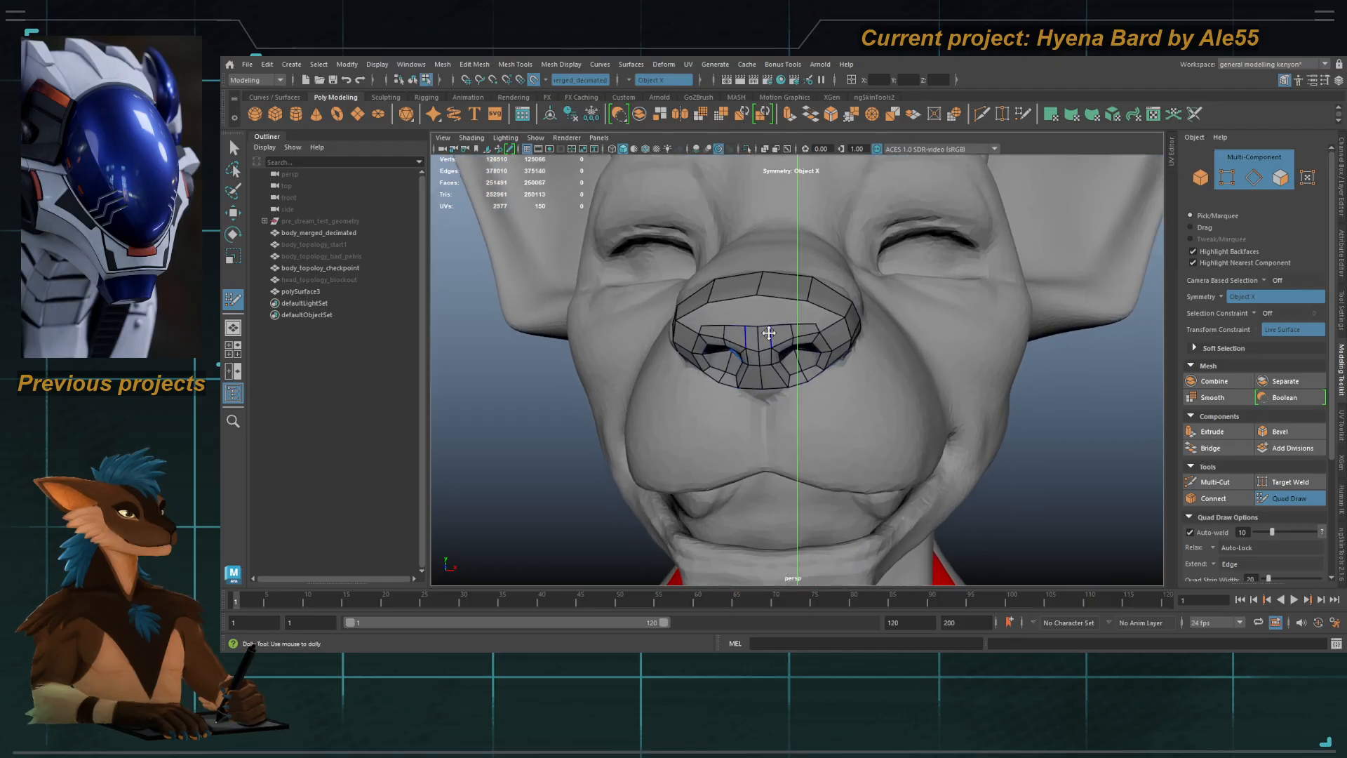
pyautogui.moveTo(765, 337)
pyautogui.keyDown('alt'); pyautogui.mouseDown()
pyautogui.moveTo(754, 318)
pyautogui.moveTo(768, 344)
pyautogui.mouseUp(); pyautogui.keyUp('alt')
pyautogui.keyDown('alt'); pyautogui.moveTo(768, 344); pyautogui.dragTo(773, 355, button='right'); pyautogui.keyUp('alt')
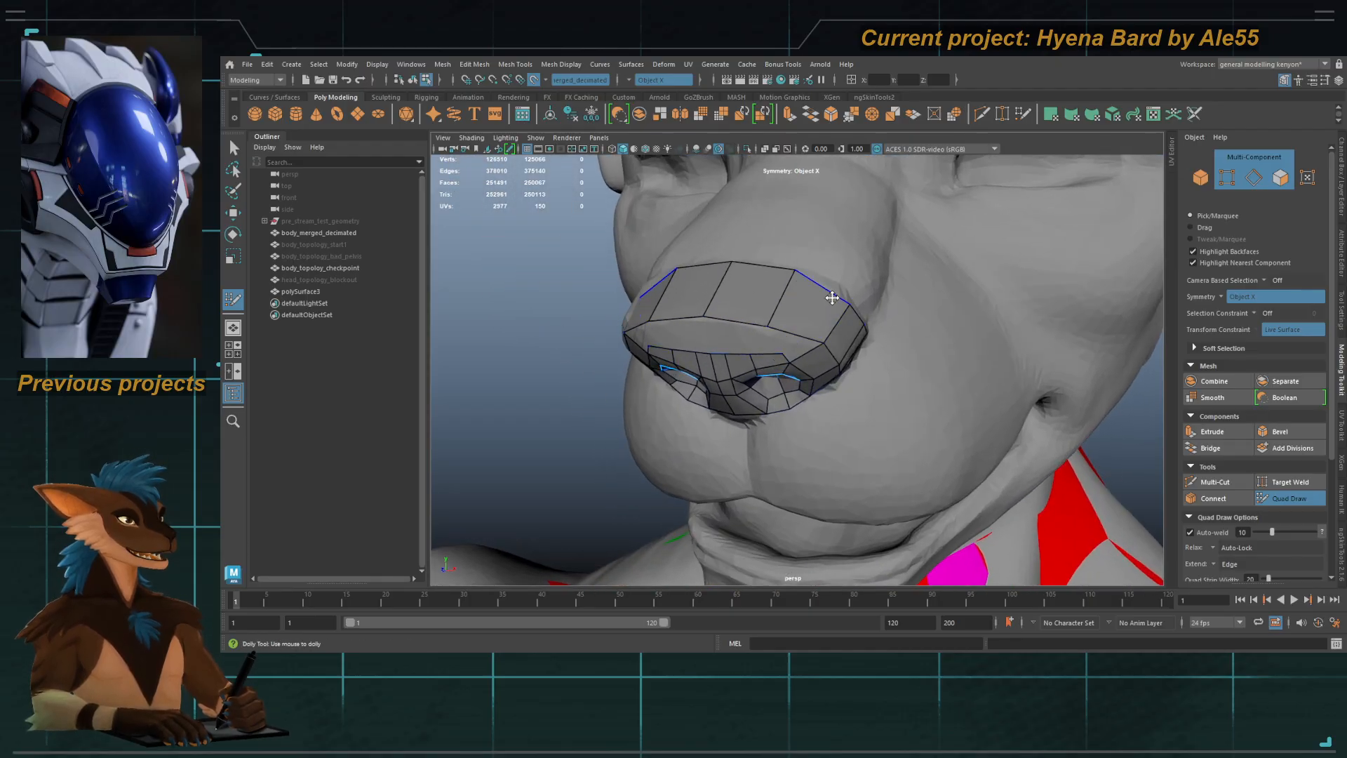
pyautogui.keyDown('alt'); pyautogui.moveTo(832, 297); pyautogui.dragTo(839, 286); pyautogui.keyUp('alt')
pyautogui.keyDown('alt'); pyautogui.moveTo(744, 247); pyautogui.dragTo(768, 252, button='right'); pyautogui.keyUp('alt')
pyautogui.keyDown('alt'); pyautogui.moveTo(767, 252); pyautogui.dragTo(773, 313, button='middle'); pyautogui.keyUp('alt')
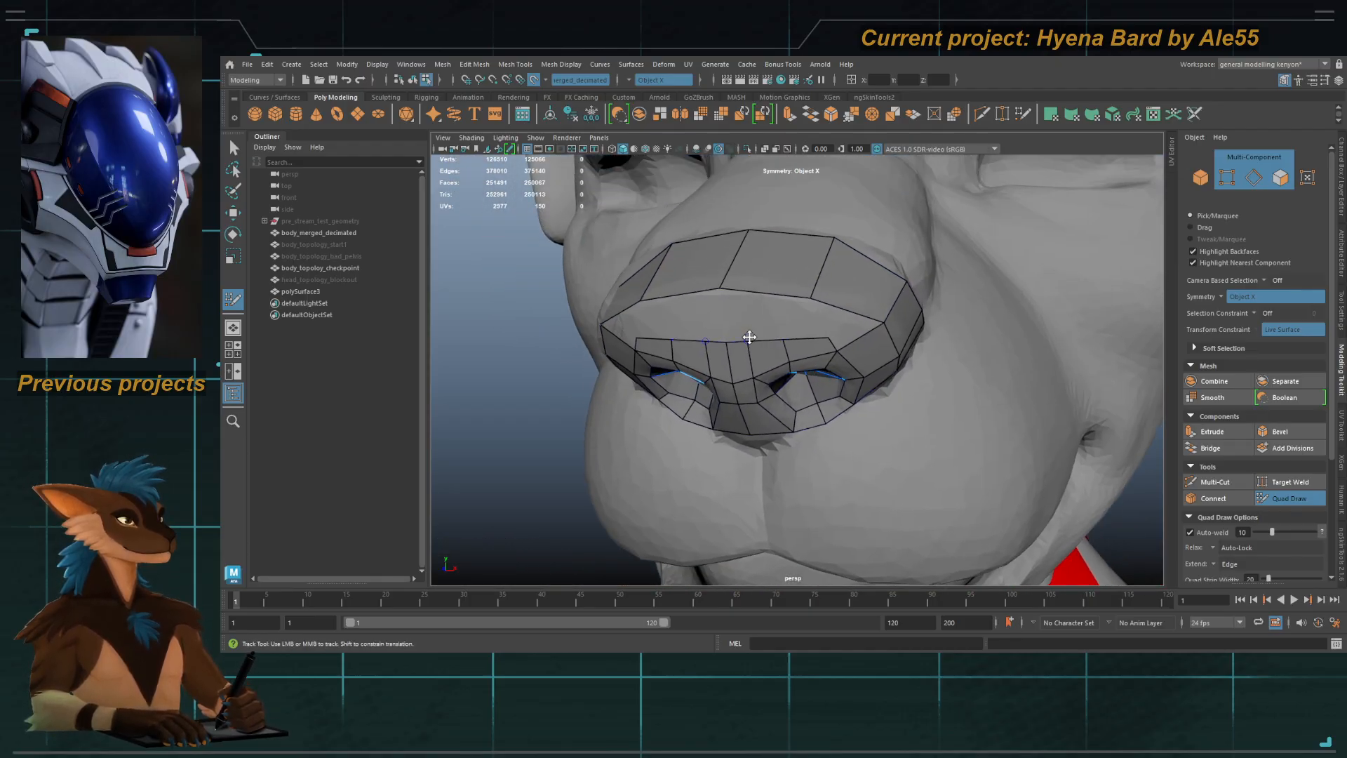
pyautogui.keyDown('alt'); pyautogui.moveTo(750, 337); pyautogui.dragTo(807, 299); pyautogui.keyUp('alt')
pyautogui.keyDown('ctrl'); pyautogui.click(806, 279); pyautogui.keyUp('ctrl')
pyautogui.keyDown('shift'); pyautogui.click(782, 309); pyautogui.keyUp('shift')
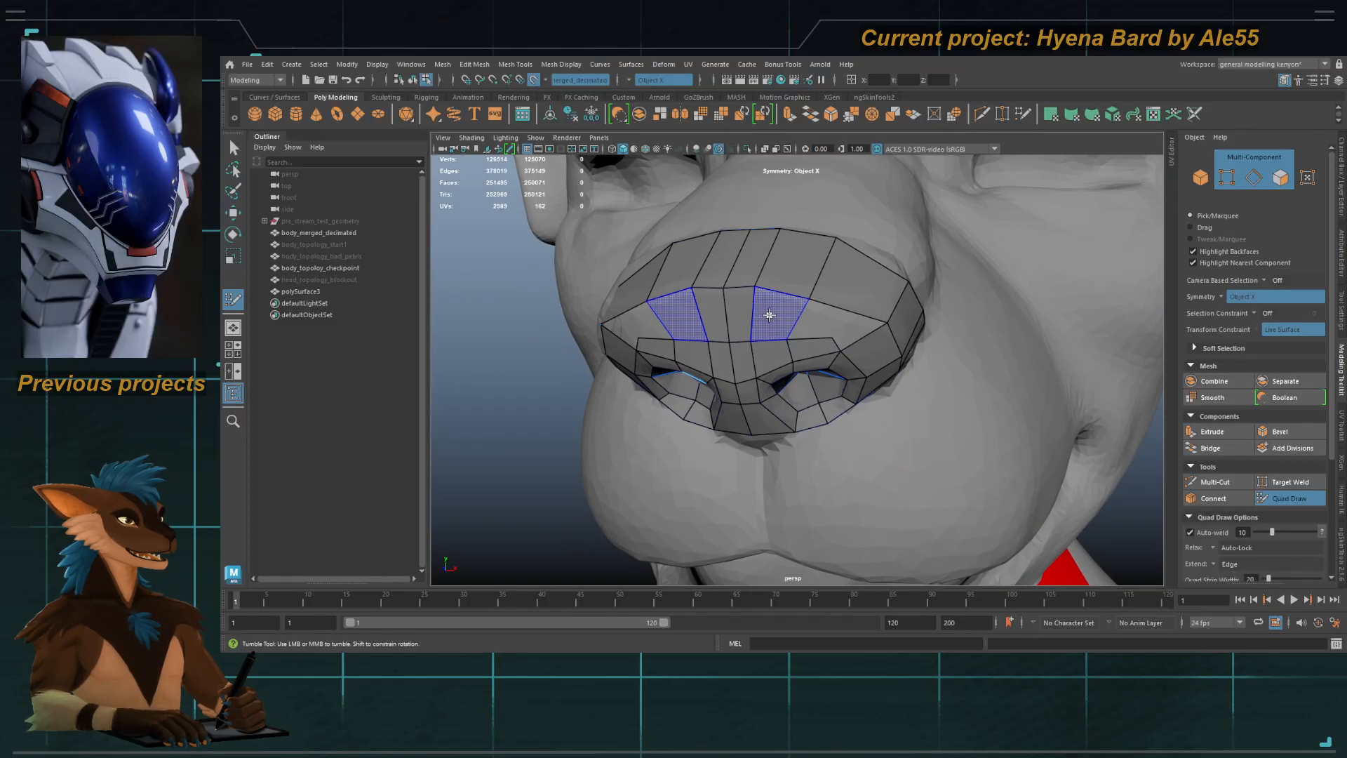
pyautogui.keyDown('ctrl'); pyautogui.click(846, 309); pyautogui.keyUp('ctrl')
pyautogui.keyDown('shift'); pyautogui.click(811, 322); pyautogui.keyUp('shift')
pyautogui.keyDown('shift'); pyautogui.click(854, 323); pyautogui.keyUp('shift')
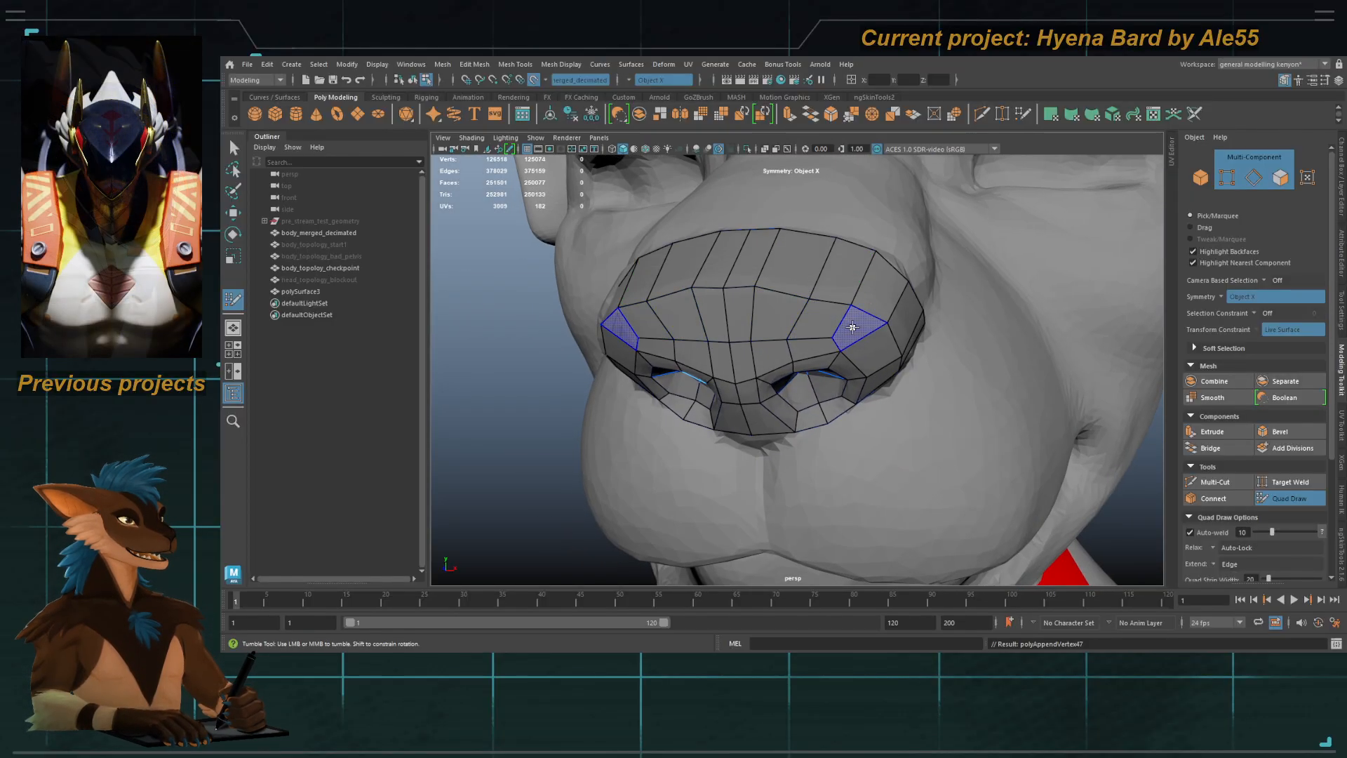
# Step: Remove surplus edge loops from the nose mesh and even out its remaining quads
pyautogui.keyDown('alt'); pyautogui.moveTo(810, 344); pyautogui.dragTo(796, 337); pyautogui.keyUp('alt')
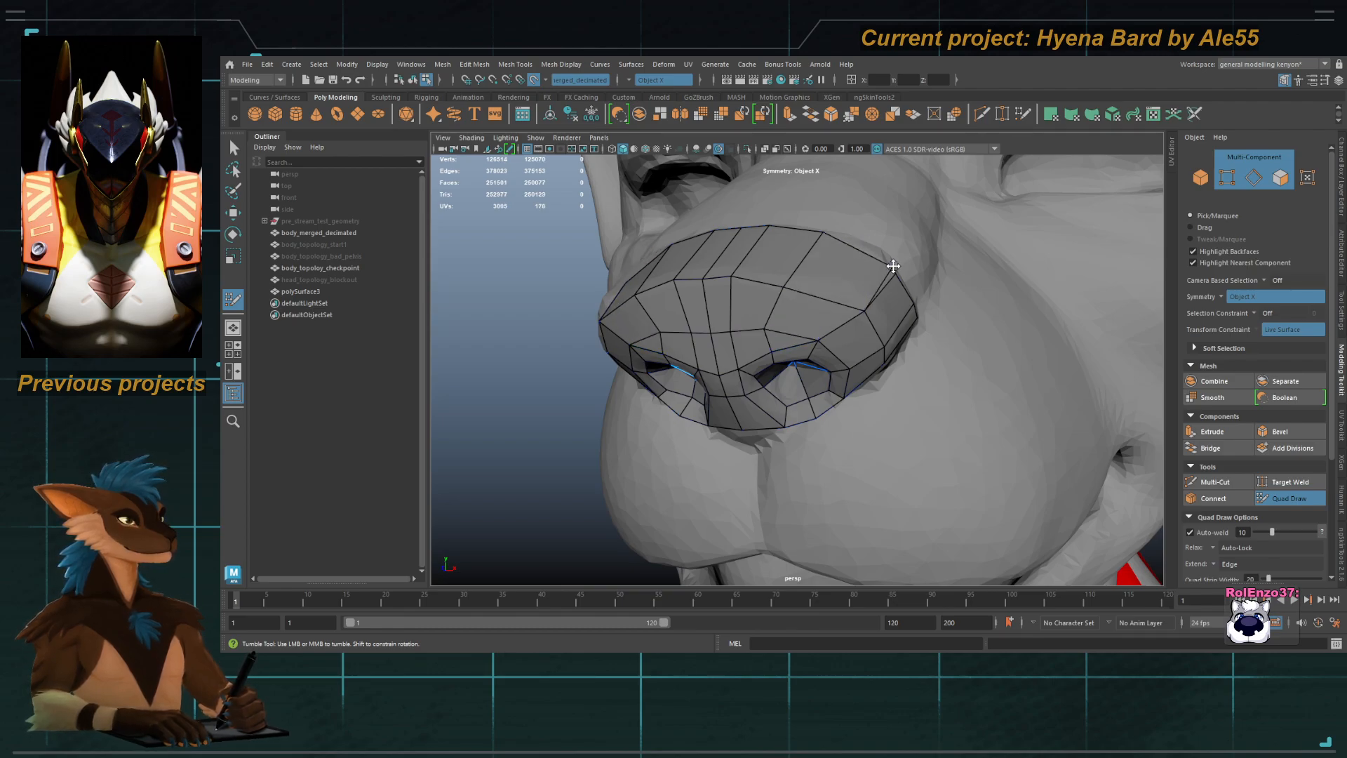
pyautogui.keyDown('alt'); pyautogui.moveTo(884, 282); pyautogui.dragTo(746, 336); pyautogui.keyUp('alt')
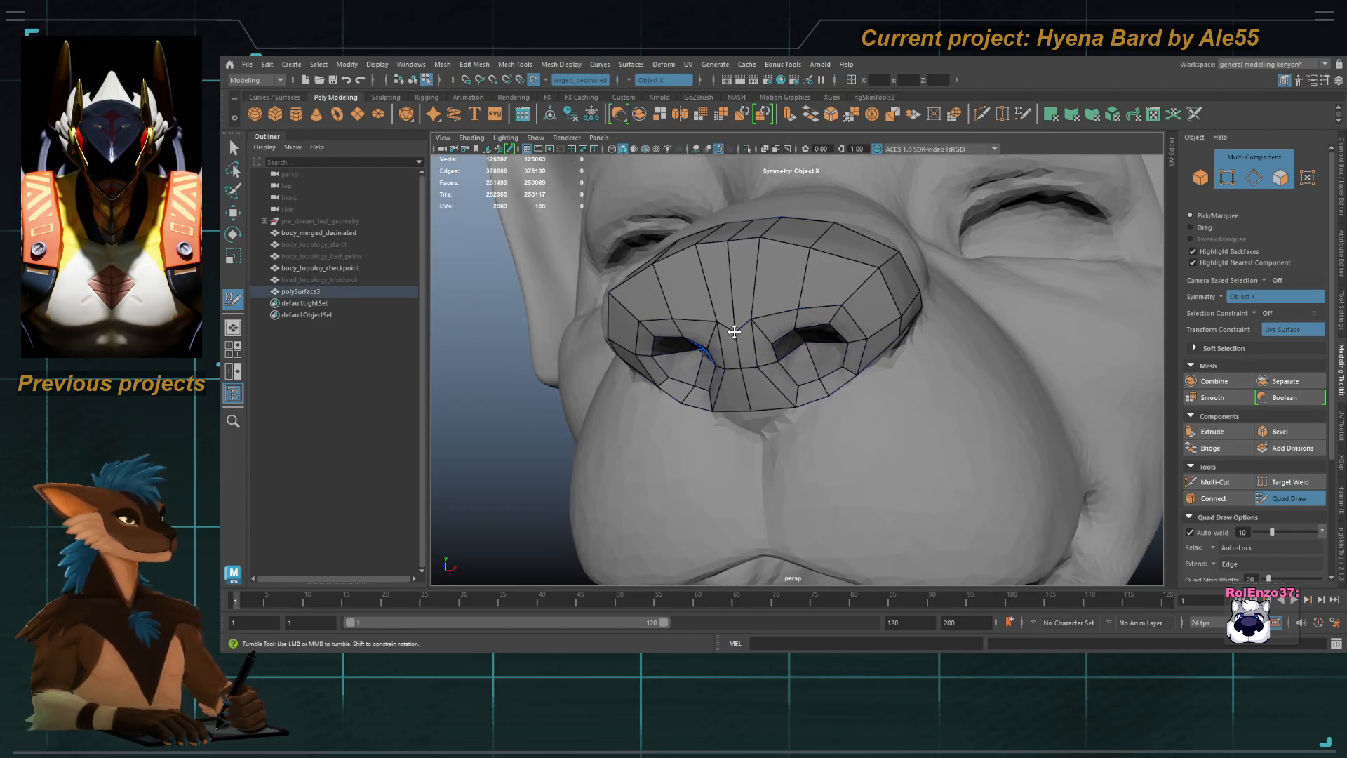
pyautogui.keyDown('alt'); pyautogui.moveTo(734, 332); pyautogui.dragTo(752, 374); pyautogui.keyUp('alt')
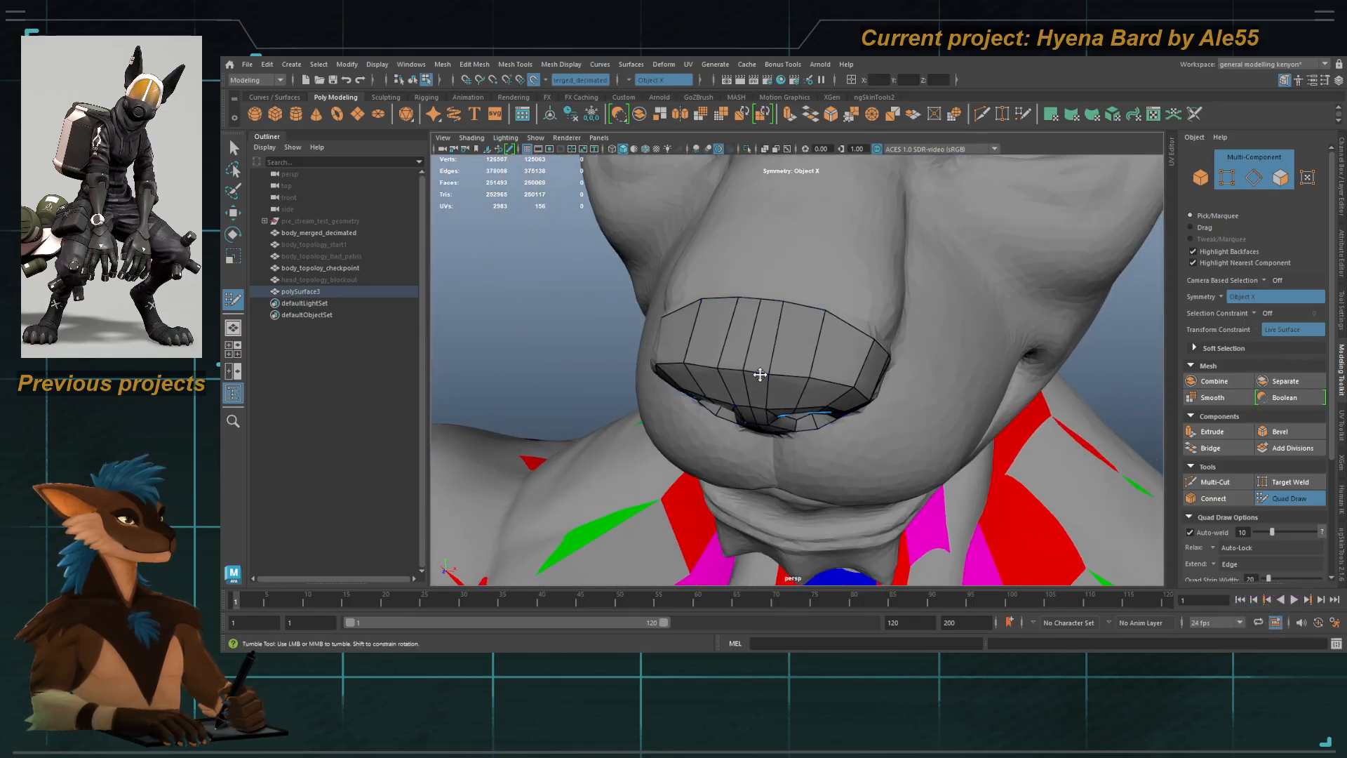
# Step: Reposition the vertices along the septum and nostril rims so the mesh follows the sculpted nose evenly
pyautogui.keyDown('alt'); pyautogui.moveTo(754, 351); pyautogui.dragTo(731, 391); pyautogui.keyUp('alt')
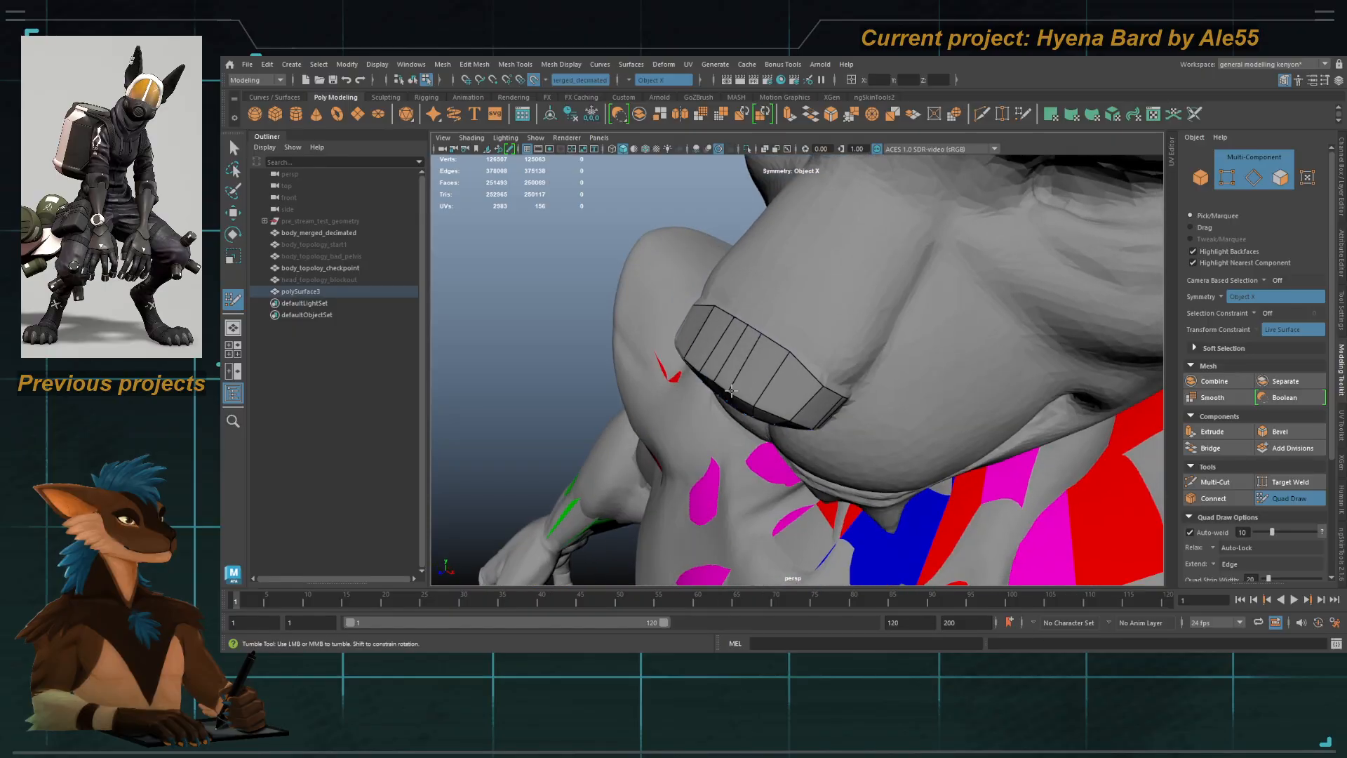
pyautogui.keyDown('alt'); pyautogui.moveTo(771, 347); pyautogui.dragTo(801, 390); pyautogui.keyUp('alt')
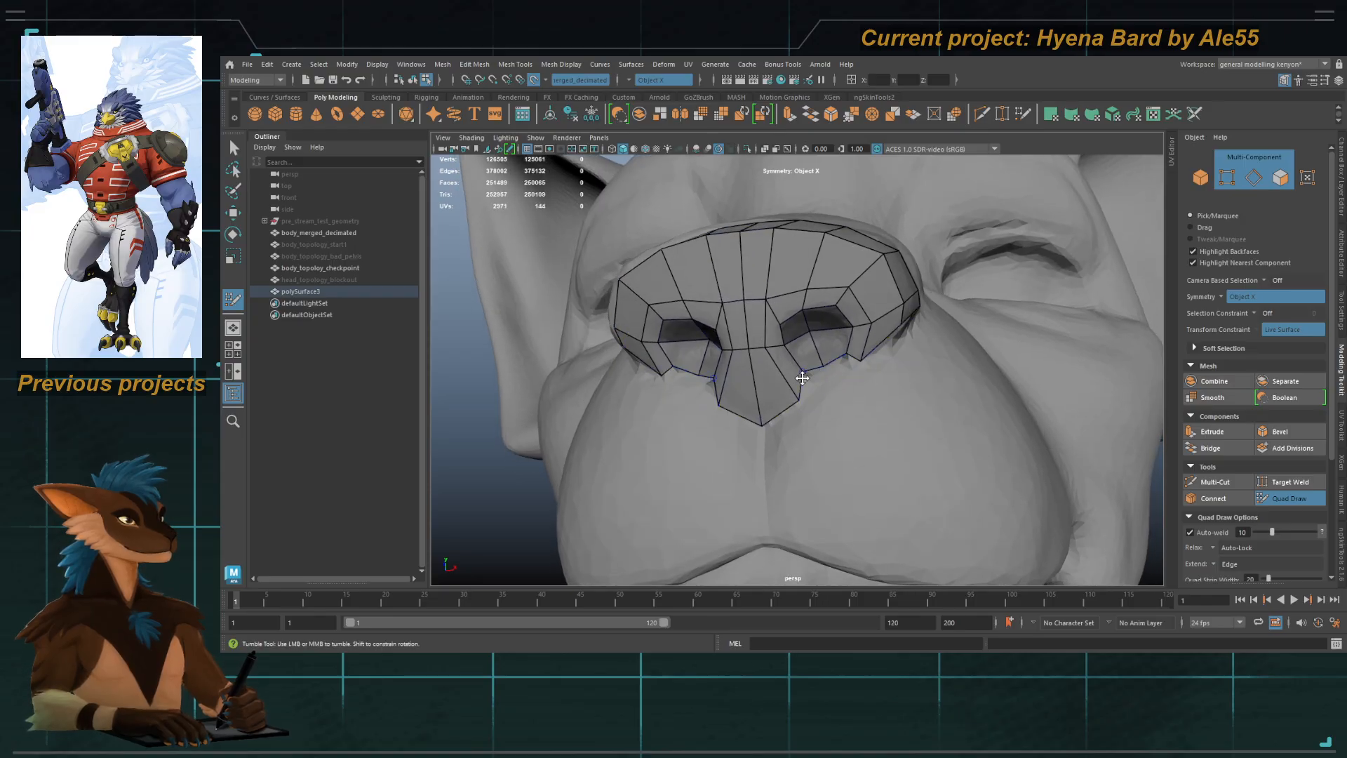
pyautogui.keyDown('alt'); pyautogui.moveTo(801, 378); pyautogui.dragTo(784, 402, button='right'); pyautogui.keyUp('alt')
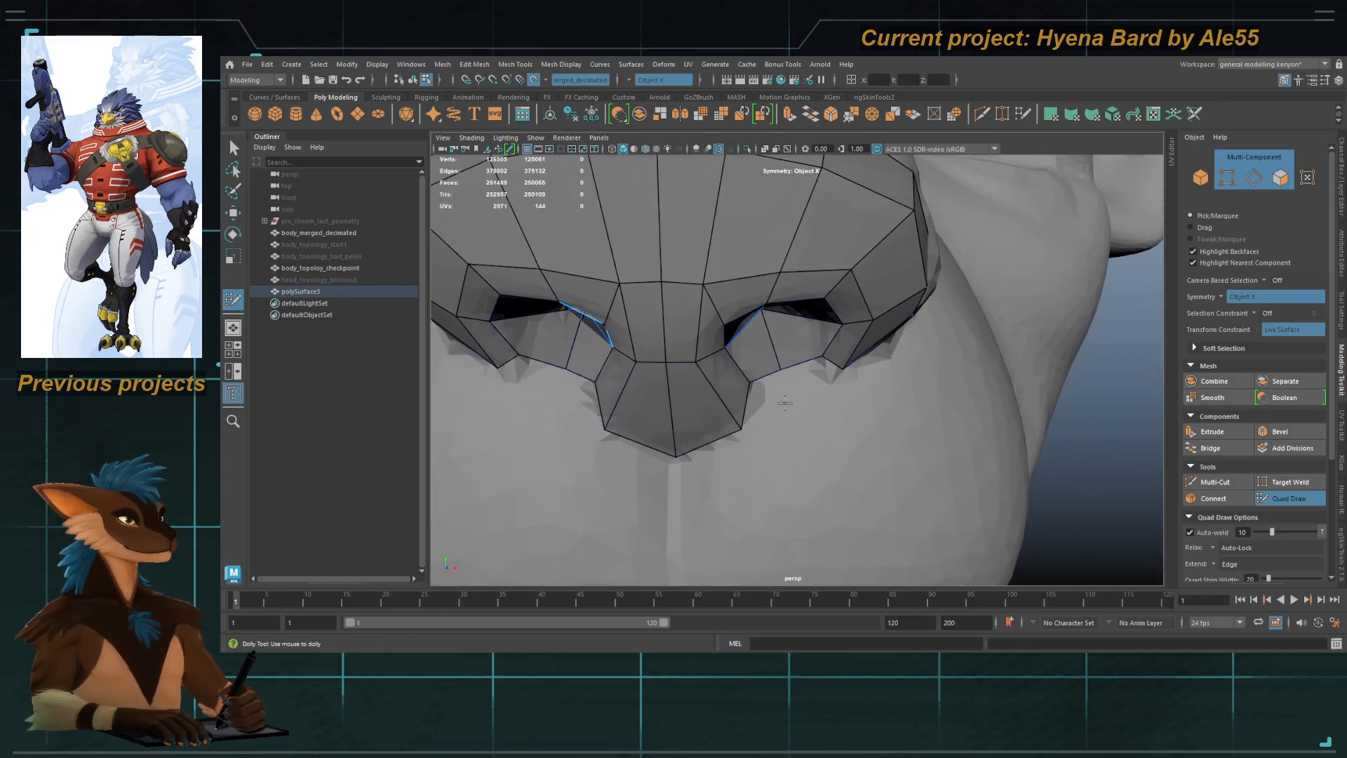
pyautogui.moveTo(785, 402)
pyautogui.keyDown('alt'); pyautogui.mouseDown()
pyautogui.moveTo(825, 330)
pyautogui.moveTo(821, 349)
pyautogui.moveTo(764, 365)
pyautogui.moveTo(634, 271)
pyautogui.moveTo(700, 234)
pyautogui.moveTo(725, 260)
pyautogui.mouseUp(); pyautogui.keyUp('alt')
pyautogui.moveTo(762, 232); pyautogui.dragTo(744, 265)
pyautogui.moveTo(655, 199); pyautogui.dragTo(664, 227)
pyautogui.moveTo(719, 183)
pyautogui.mouseDown()
pyautogui.moveTo(708, 217)
pyautogui.moveTo(736, 267)
pyautogui.moveTo(762, 268)
pyautogui.moveTo(765, 293)
pyautogui.mouseUp()
pyautogui.moveTo(733, 311); pyautogui.dragTo(647, 288)
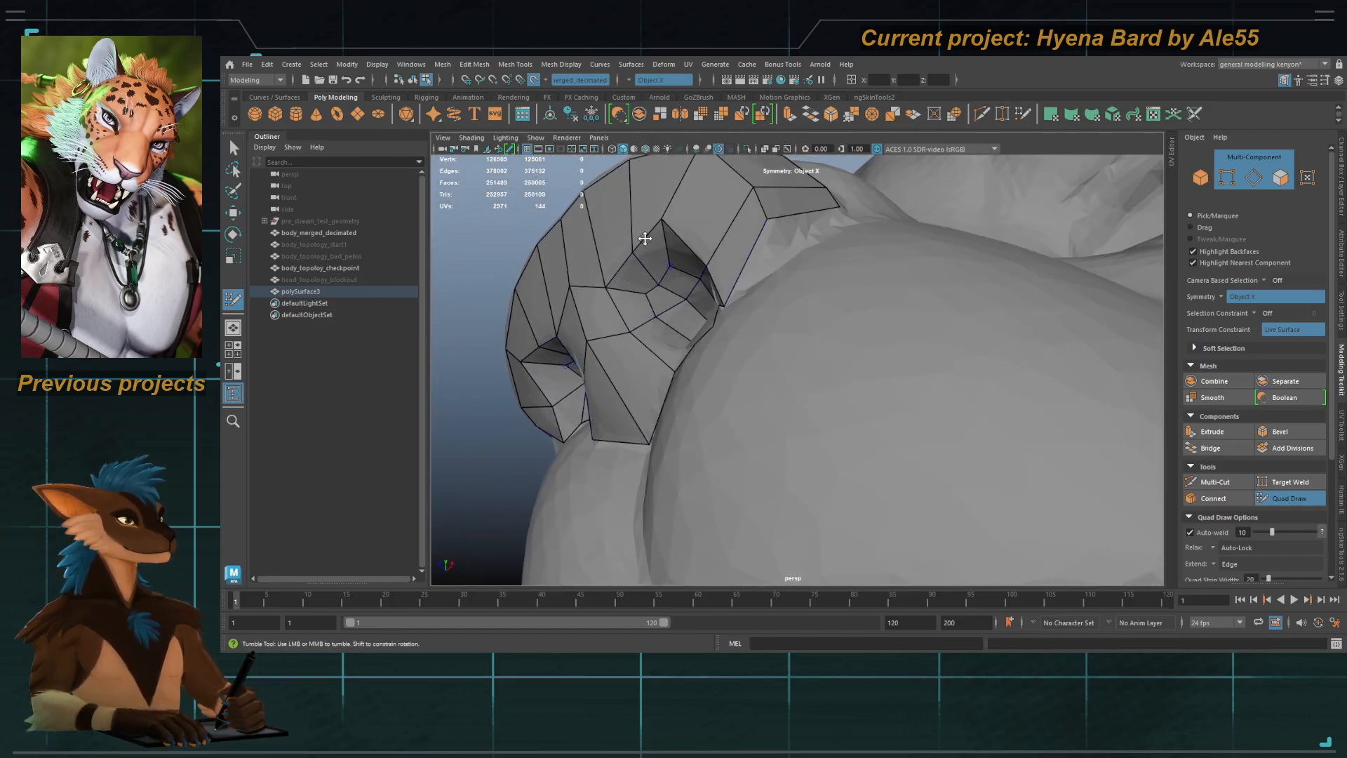
pyautogui.moveTo(645, 238)
pyautogui.keyDown('alt'); pyautogui.mouseDown()
pyautogui.moveTo(639, 251)
pyautogui.moveTo(685, 286)
pyautogui.moveTo(753, 222)
pyautogui.mouseUp(); pyautogui.keyUp('alt')
pyautogui.moveTo(635, 213); pyautogui.dragTo(636, 248)
pyautogui.moveTo(643, 307); pyautogui.dragTo(647, 338)
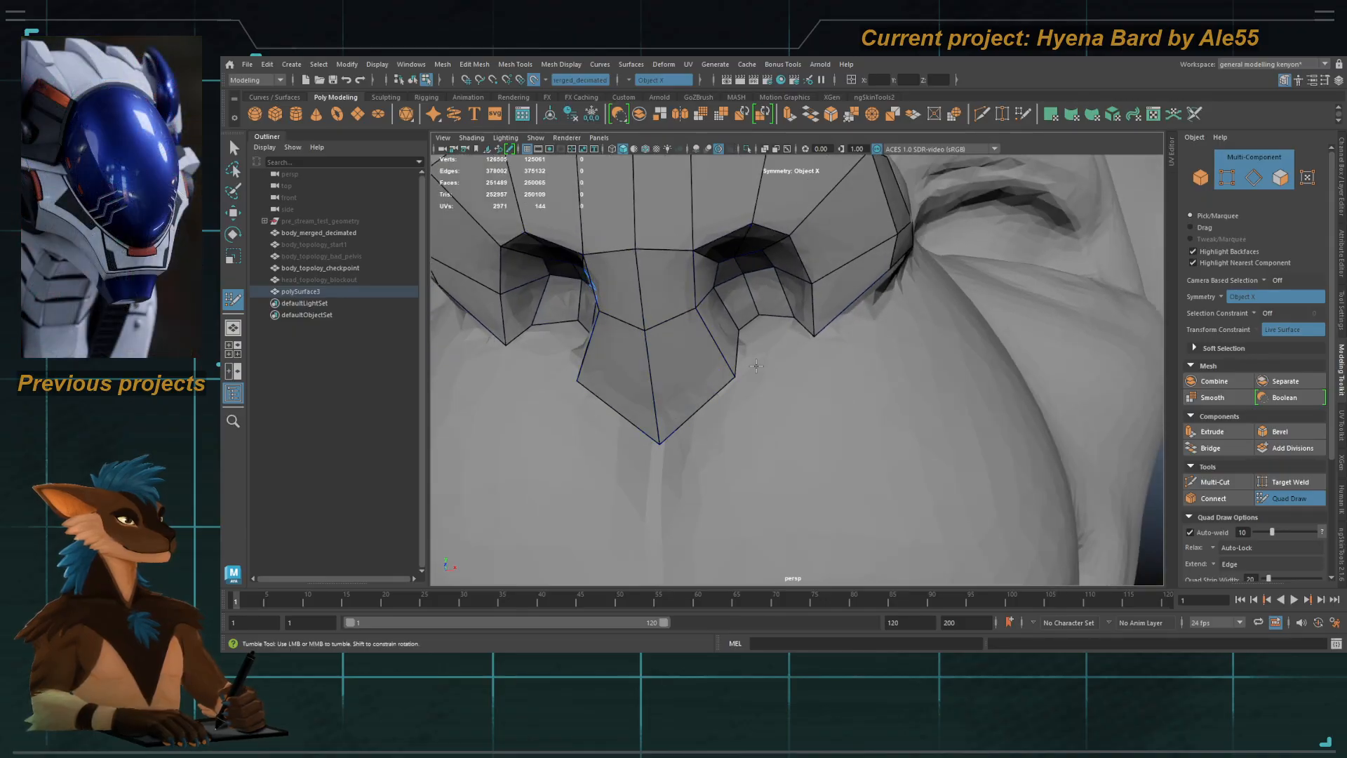
# Step: Fill the open notches below both nostrils with mirrored quads joining the septum to the outer nose
pyautogui.click(779, 353)
pyautogui.keyDown('shift'); pyautogui.click(754, 346); pyautogui.keyUp('shift')
pyautogui.keyDown('shift'); pyautogui.click(788, 335); pyautogui.keyUp('shift')
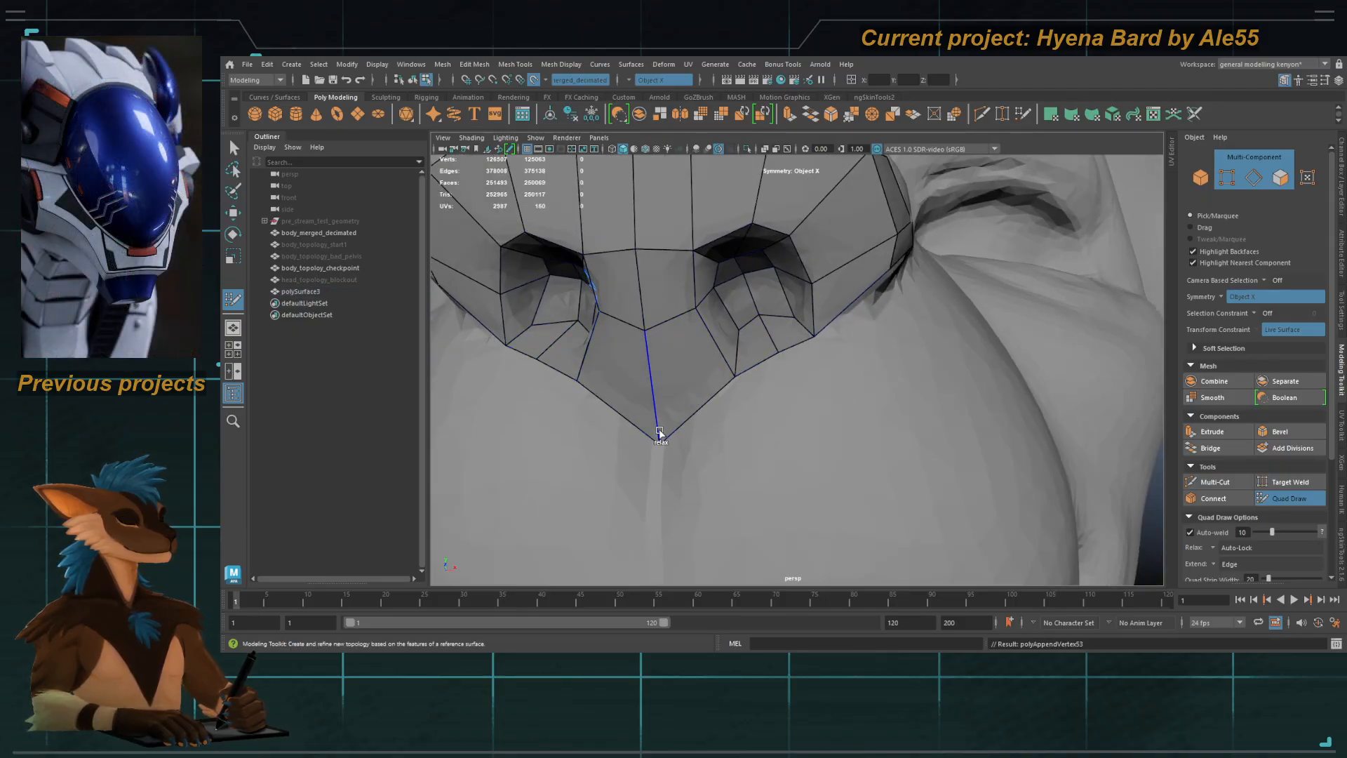
# Step: Cut a mirrored edge line around the outer and upper side of both nostrils and down through the septum to its lower edge
pyautogui.keyDown('alt'); pyautogui.moveTo(716, 363); pyautogui.dragTo(610, 316, button='right'); pyautogui.keyUp('alt')
pyautogui.keyDown('alt'); pyautogui.moveTo(631, 315); pyautogui.dragTo(728, 325); pyautogui.keyUp('alt')
pyautogui.keyDown('alt'); pyautogui.moveTo(728, 325); pyautogui.dragTo(765, 351, button='right'); pyautogui.keyUp('alt')
pyautogui.moveTo(765, 351)
pyautogui.keyDown('alt'); pyautogui.mouseDown()
pyautogui.moveTo(751, 364)
pyautogui.moveTo(752, 336)
pyautogui.mouseUp(); pyautogui.keyUp('alt')
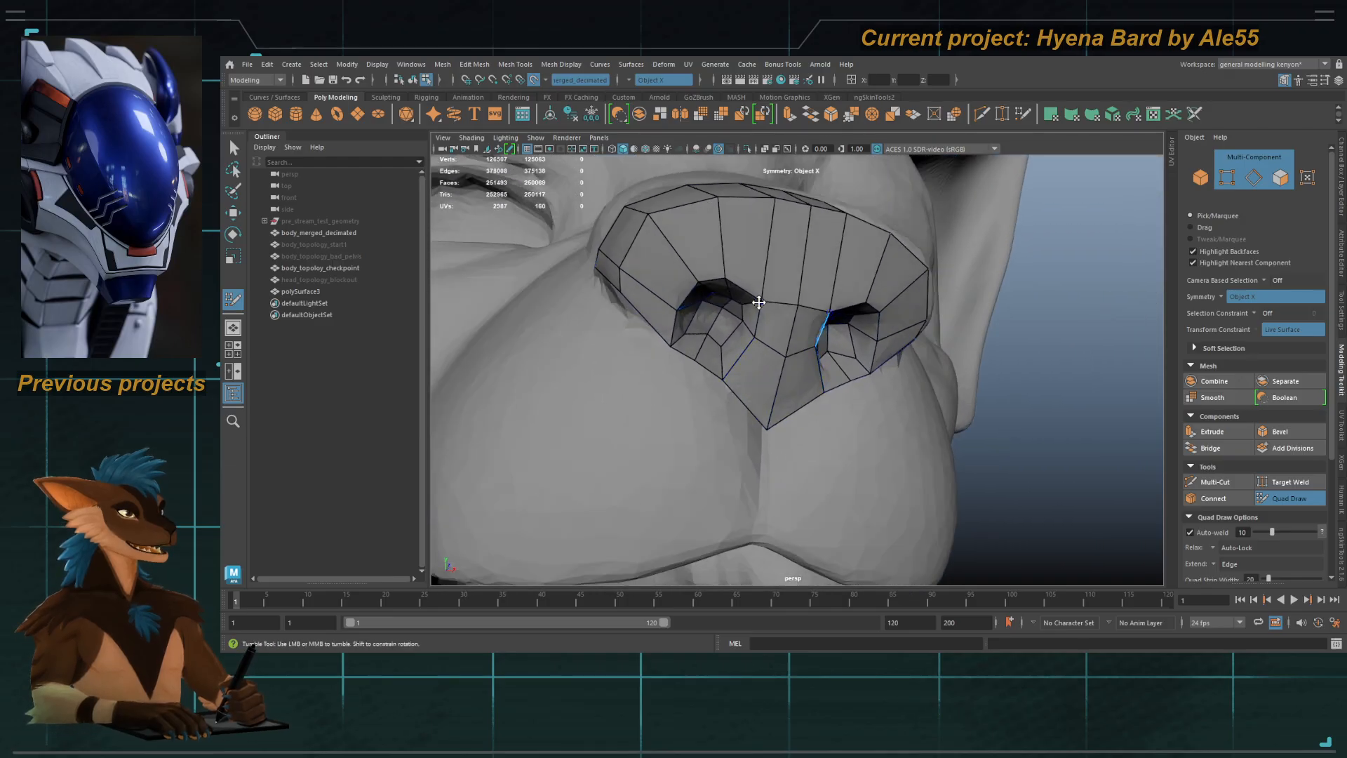
pyautogui.keyDown('alt'); pyautogui.moveTo(697, 284); pyautogui.dragTo(799, 403); pyautogui.keyUp('alt')
pyautogui.click(1191, 484)
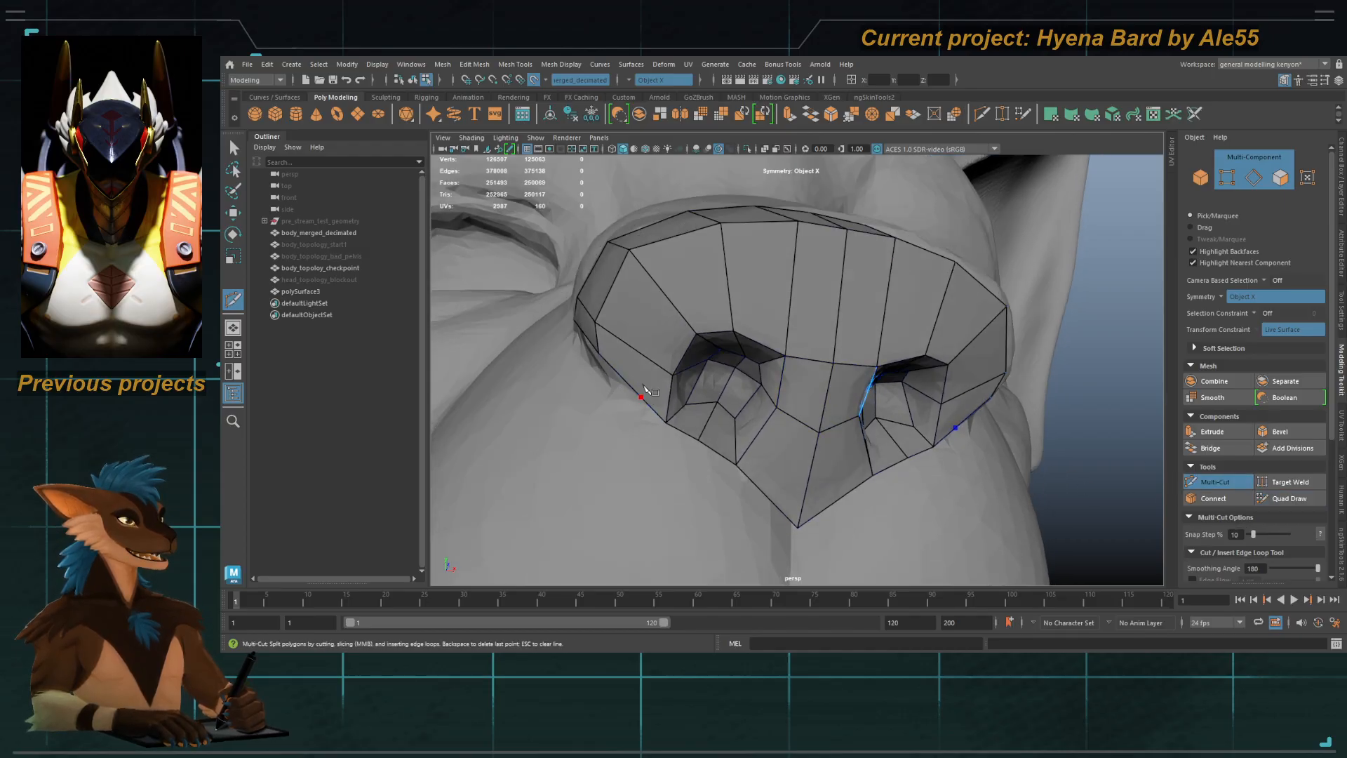
pyautogui.click(676, 309)
pyautogui.click(730, 297)
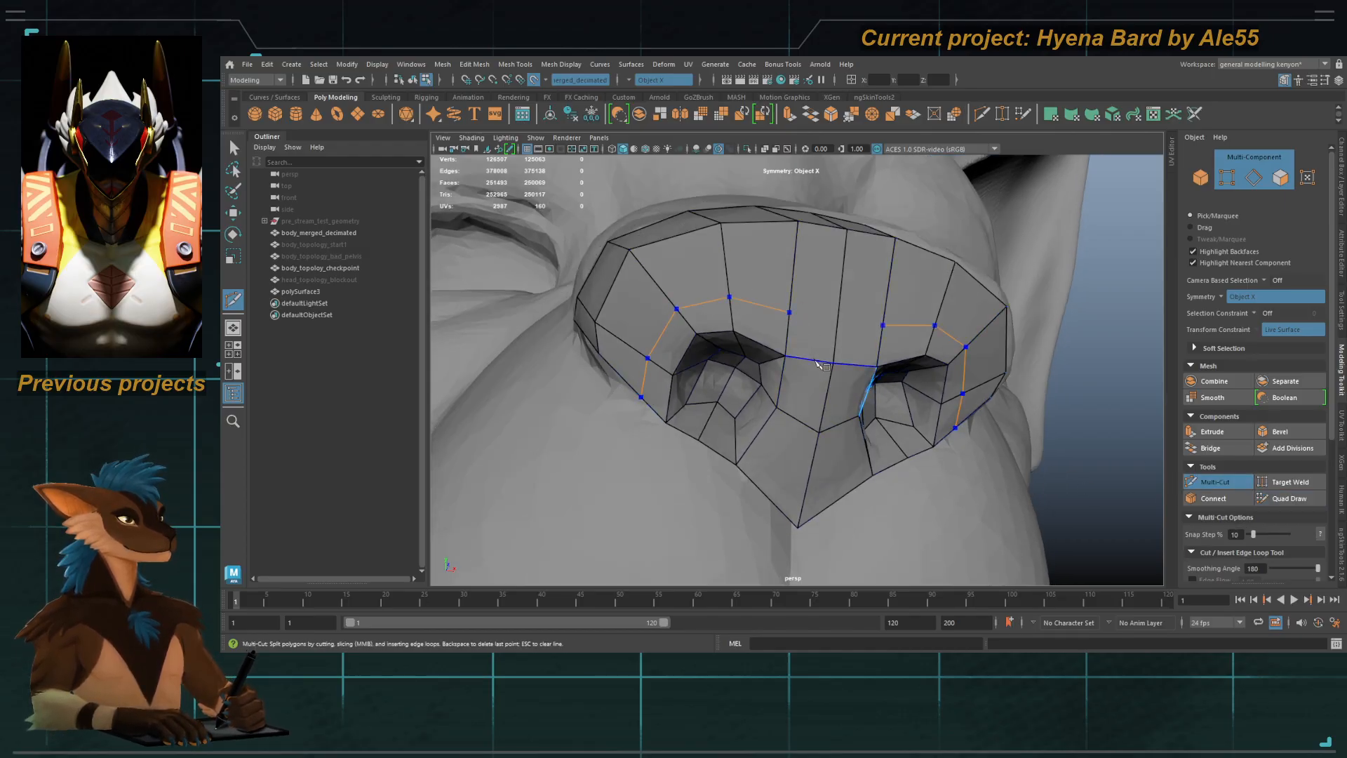
pyautogui.click(768, 496)
pyautogui.press('Return')
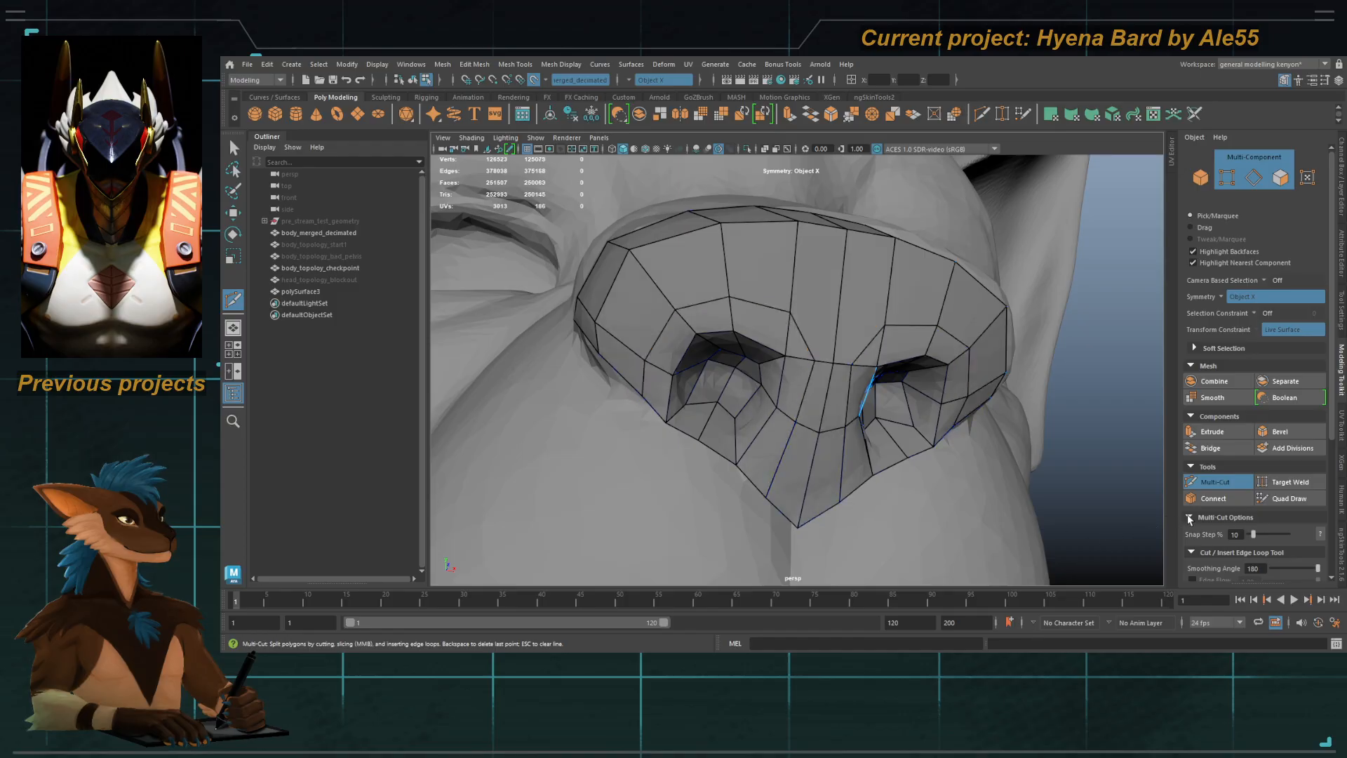
# Step: Weld the surplus cut vertices between the nostrils with Quad Draw and relax the septum's edges
pyautogui.click(1287, 498)
pyautogui.moveTo(789, 318); pyautogui.dragTo(812, 353)
pyautogui.keyDown('alt'); pyautogui.moveTo(686, 329); pyautogui.dragTo(653, 320); pyautogui.keyUp('alt')
pyautogui.keyDown('alt'); pyautogui.moveTo(722, 415); pyautogui.dragTo(729, 414); pyautogui.keyUp('alt')
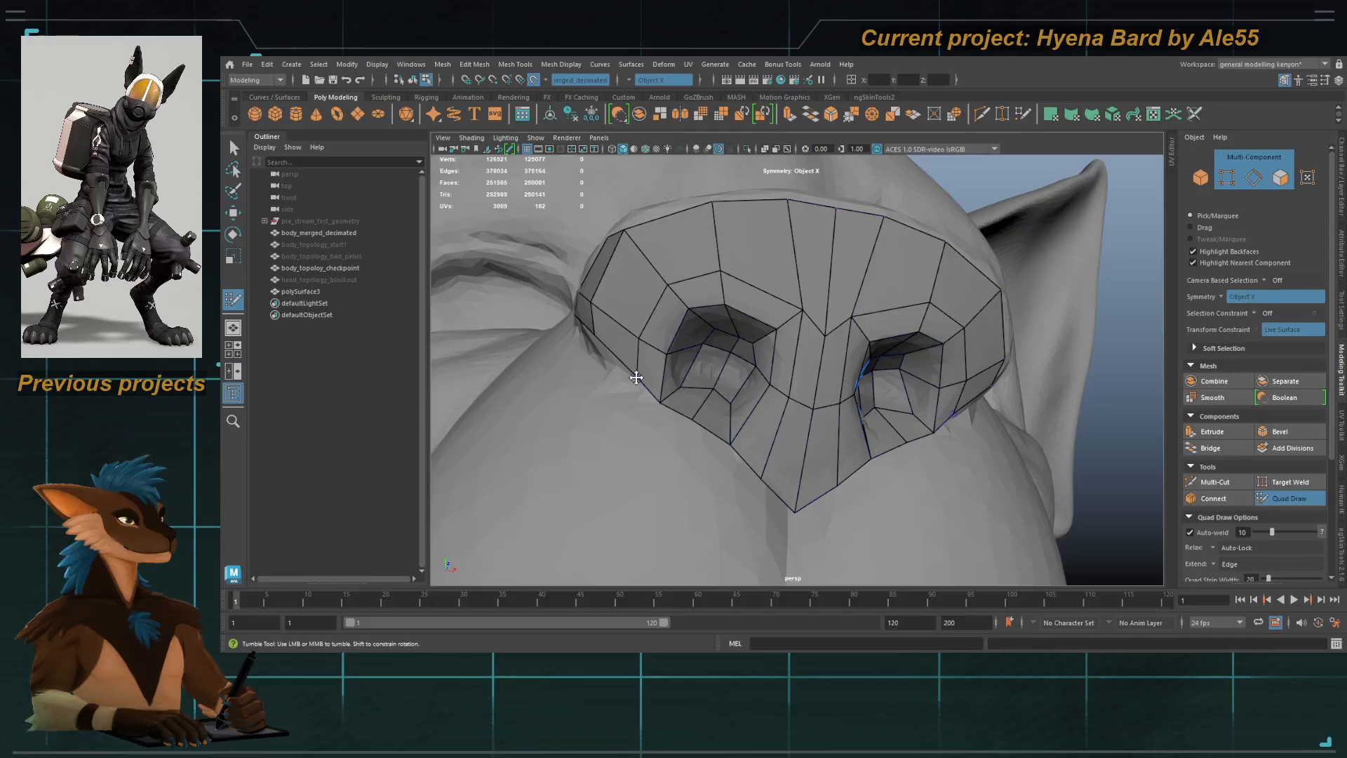
pyautogui.keyDown('alt'); pyautogui.moveTo(644, 405); pyautogui.dragTo(707, 372); pyautogui.keyUp('alt')
pyautogui.keyDown('alt'); pyautogui.moveTo(707, 371); pyautogui.dragTo(771, 277, button='right'); pyautogui.keyUp('alt')
pyautogui.keyDown('shift'); pyautogui.moveTo(807, 276); pyautogui.dragTo(780, 260); pyautogui.keyUp('shift')
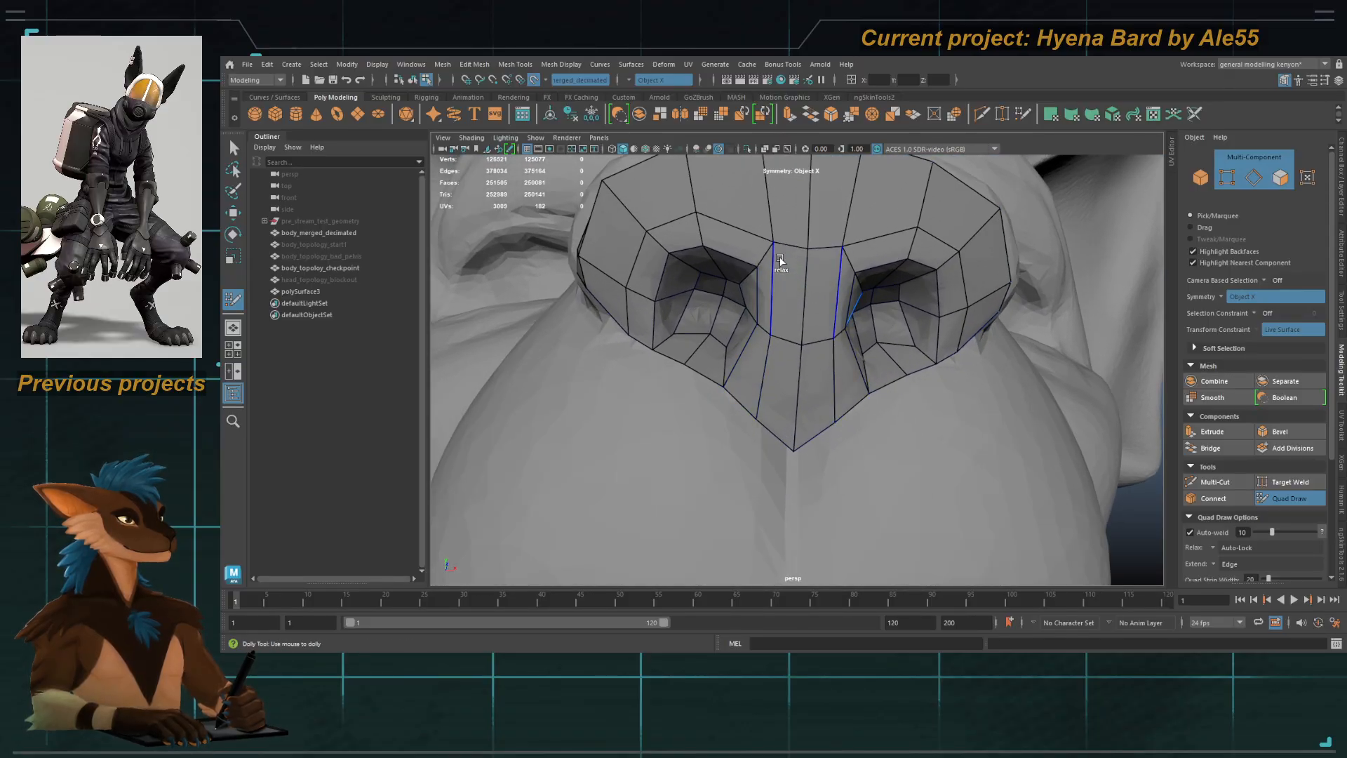
# Step: Try extending a mirrored patch of quads from the nose's lower edge below each nostril onto the muzzle
pyautogui.keyDown('alt'); pyautogui.moveTo(758, 324); pyautogui.dragTo(806, 335); pyautogui.keyUp('alt')
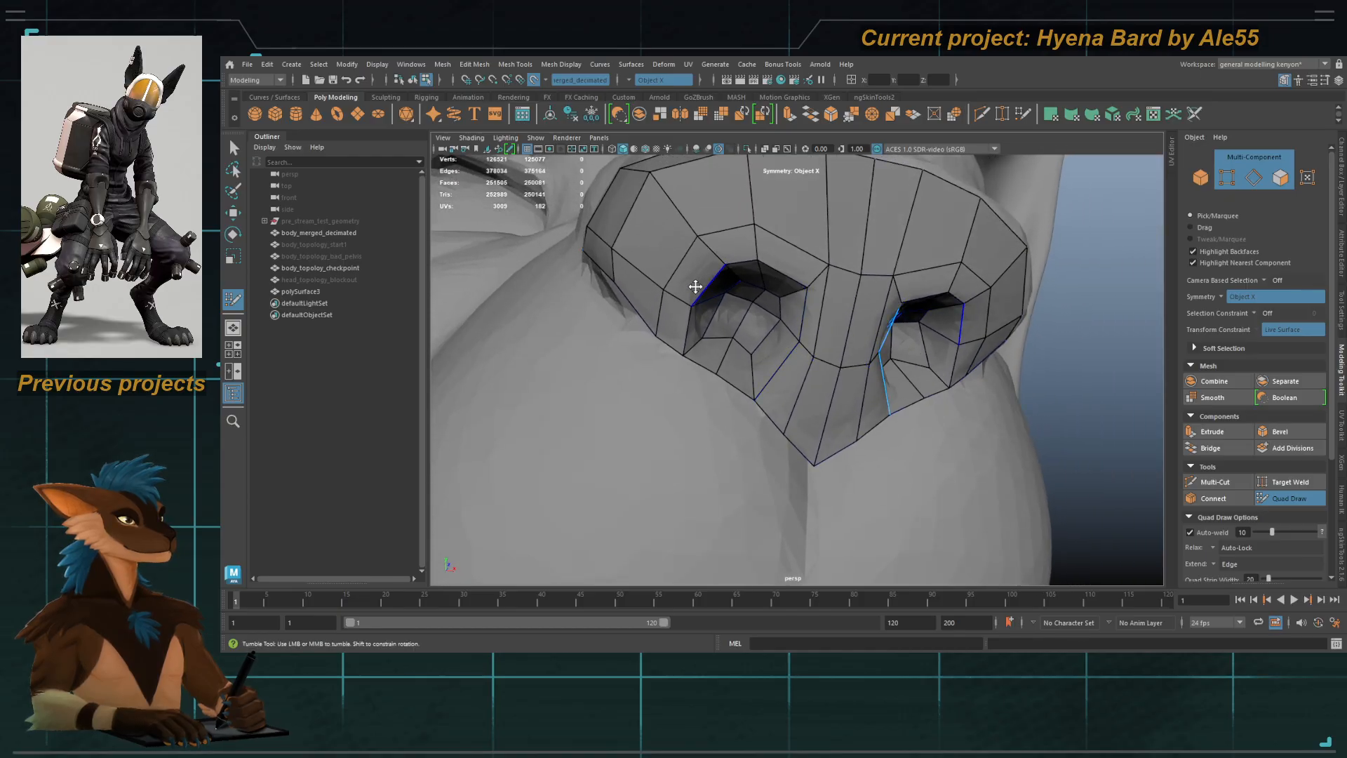
pyautogui.keyDown('alt'); pyautogui.moveTo(694, 286); pyautogui.dragTo(669, 420); pyautogui.keyUp('alt')
pyautogui.click(701, 375)
pyautogui.keyDown('shift'); pyautogui.click(684, 349); pyautogui.keyUp('shift')
pyautogui.keyDown('alt'); pyautogui.moveTo(668, 421); pyautogui.dragTo(684, 398, button='right'); pyautogui.keyUp('alt')
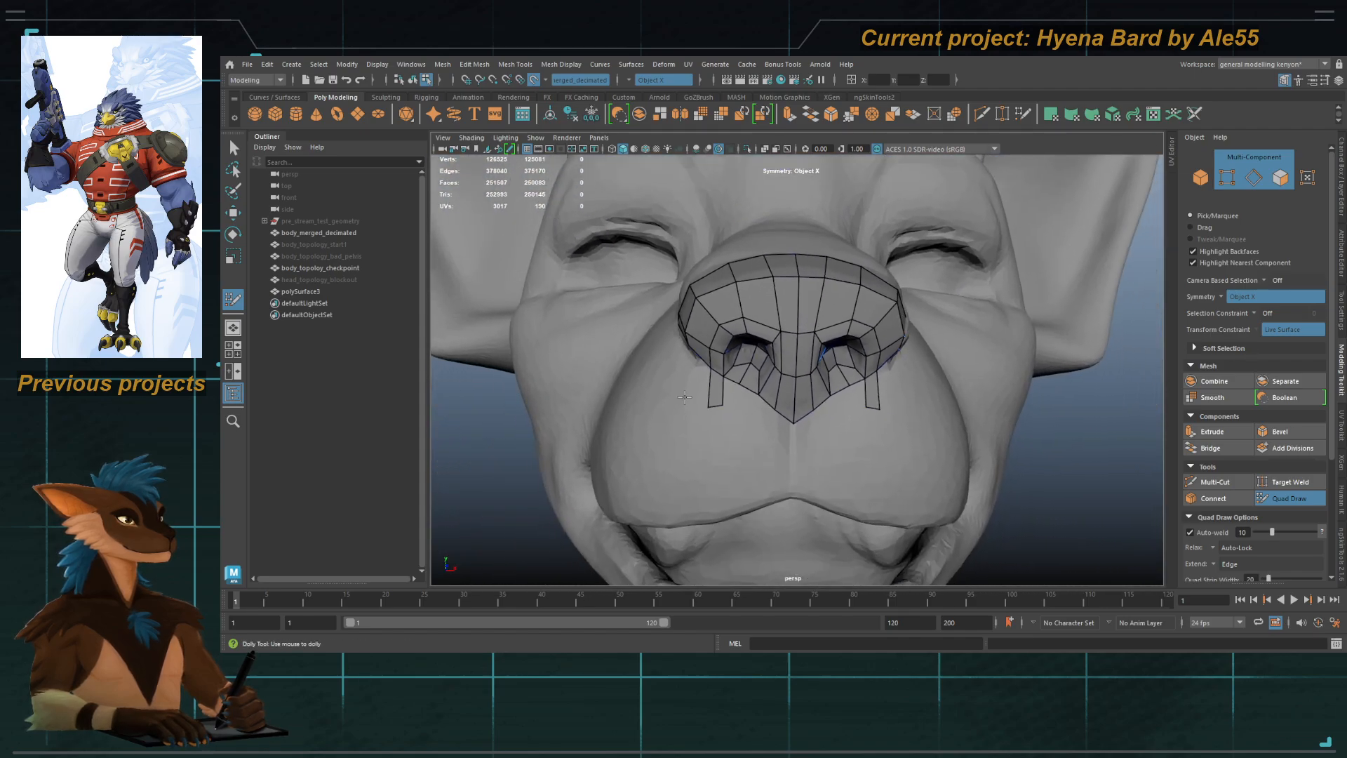
pyautogui.keyDown('alt'); pyautogui.moveTo(685, 398); pyautogui.dragTo(711, 413); pyautogui.keyUp('alt')
pyautogui.keyDown('ctrl'); pyautogui.click(723, 350); pyautogui.keyUp('ctrl')
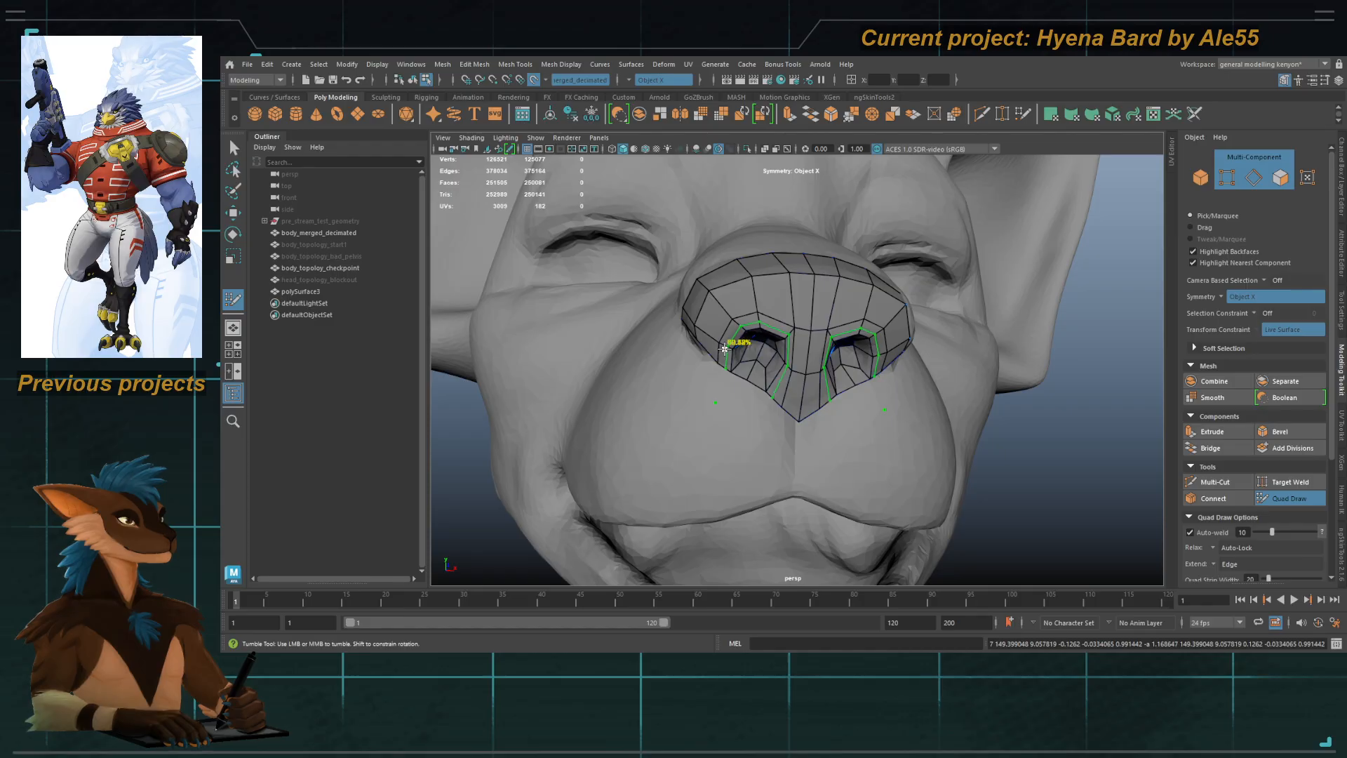
pyautogui.keyDown('alt'); pyautogui.moveTo(724, 349); pyautogui.dragTo(756, 519, button='right'); pyautogui.keyUp('alt')
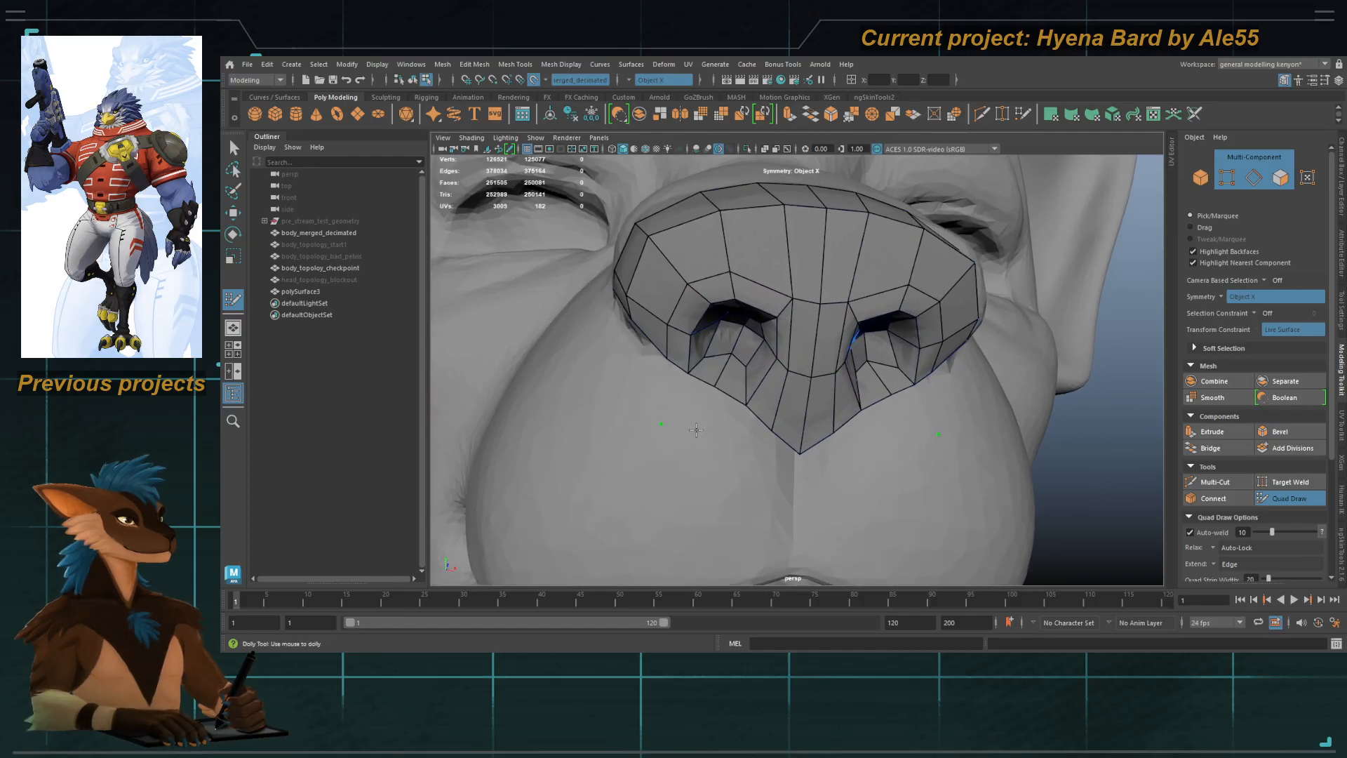
pyautogui.keyDown('shift'); pyautogui.click(695, 403); pyautogui.keyUp('shift')
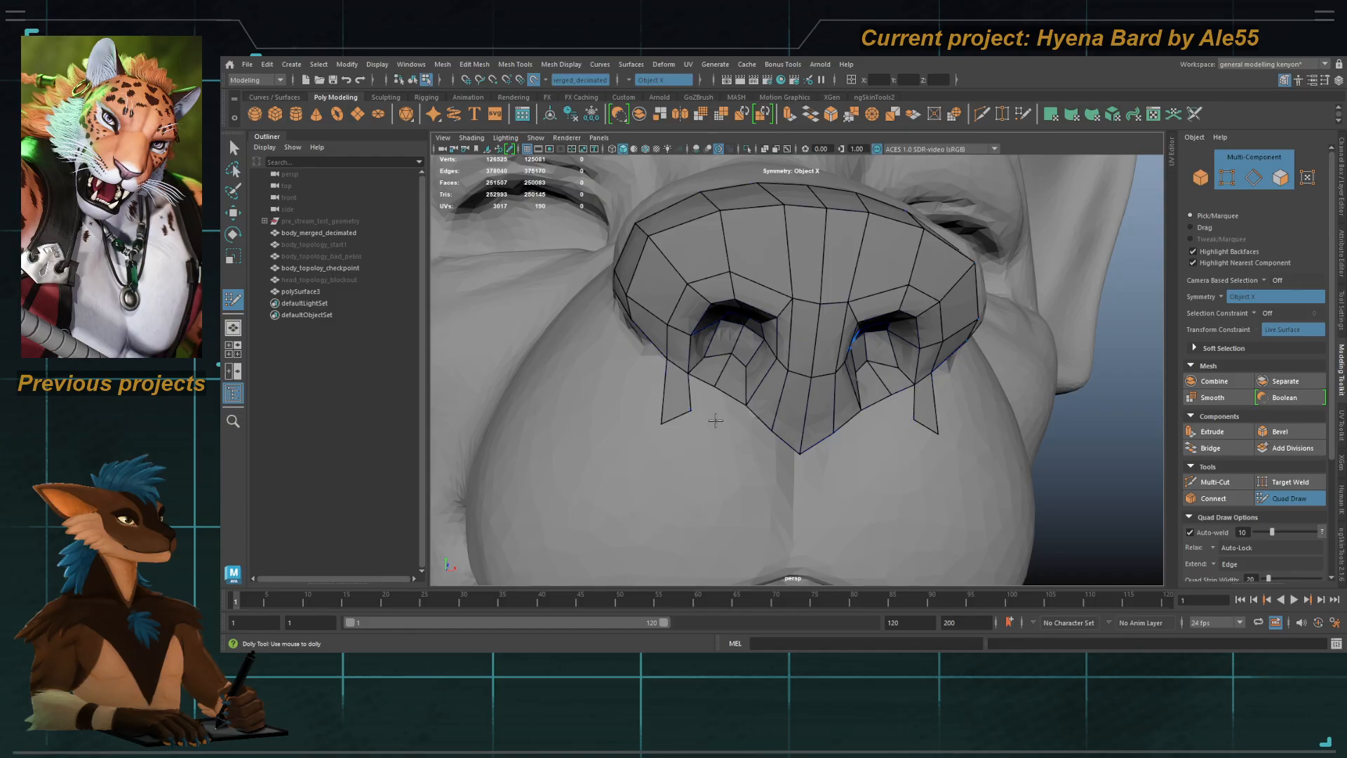
pyautogui.keyDown('shift'); pyautogui.click(731, 451); pyautogui.keyUp('shift')
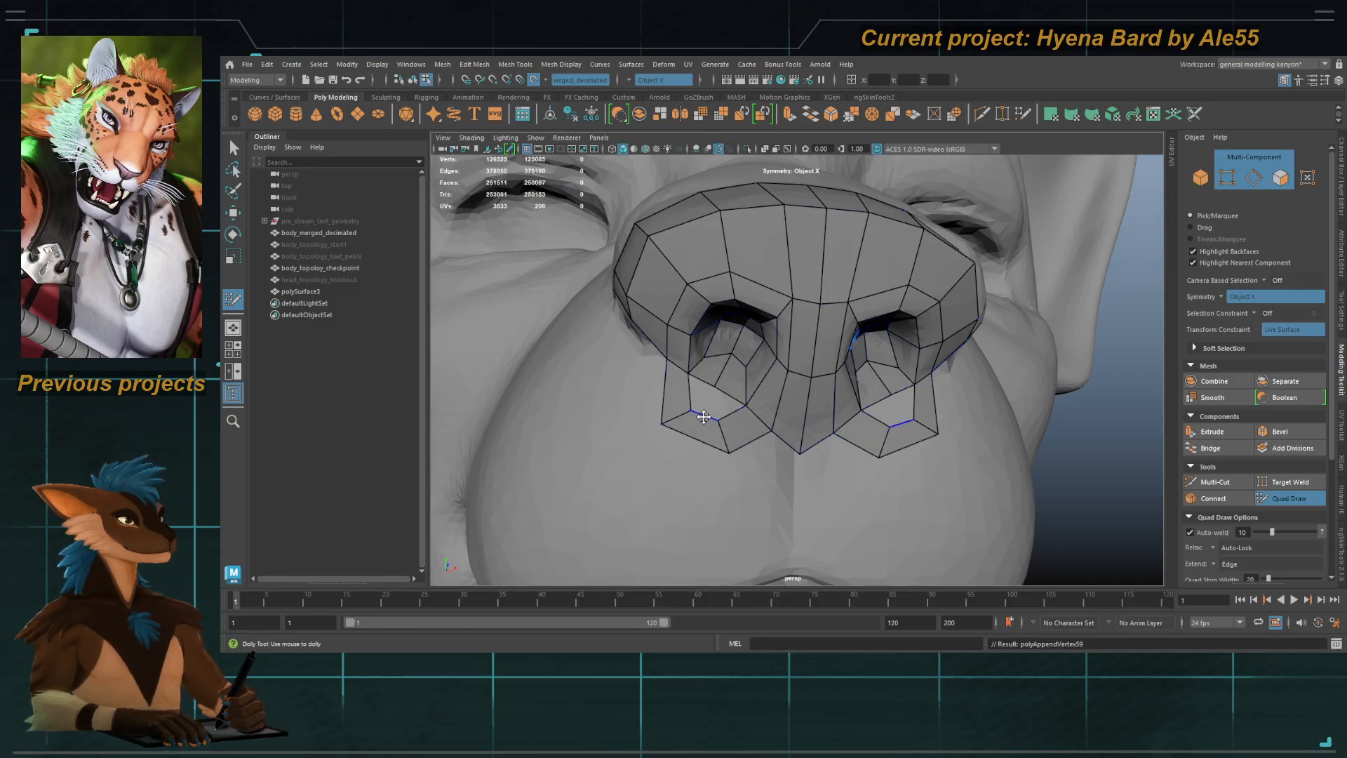
pyautogui.moveTo(703, 404)
pyautogui.keyDown('shift'); pyautogui.mouseDown()
pyautogui.moveTo(750, 430)
pyautogui.moveTo(786, 418)
pyautogui.mouseUp(); pyautogui.keyUp('shift')
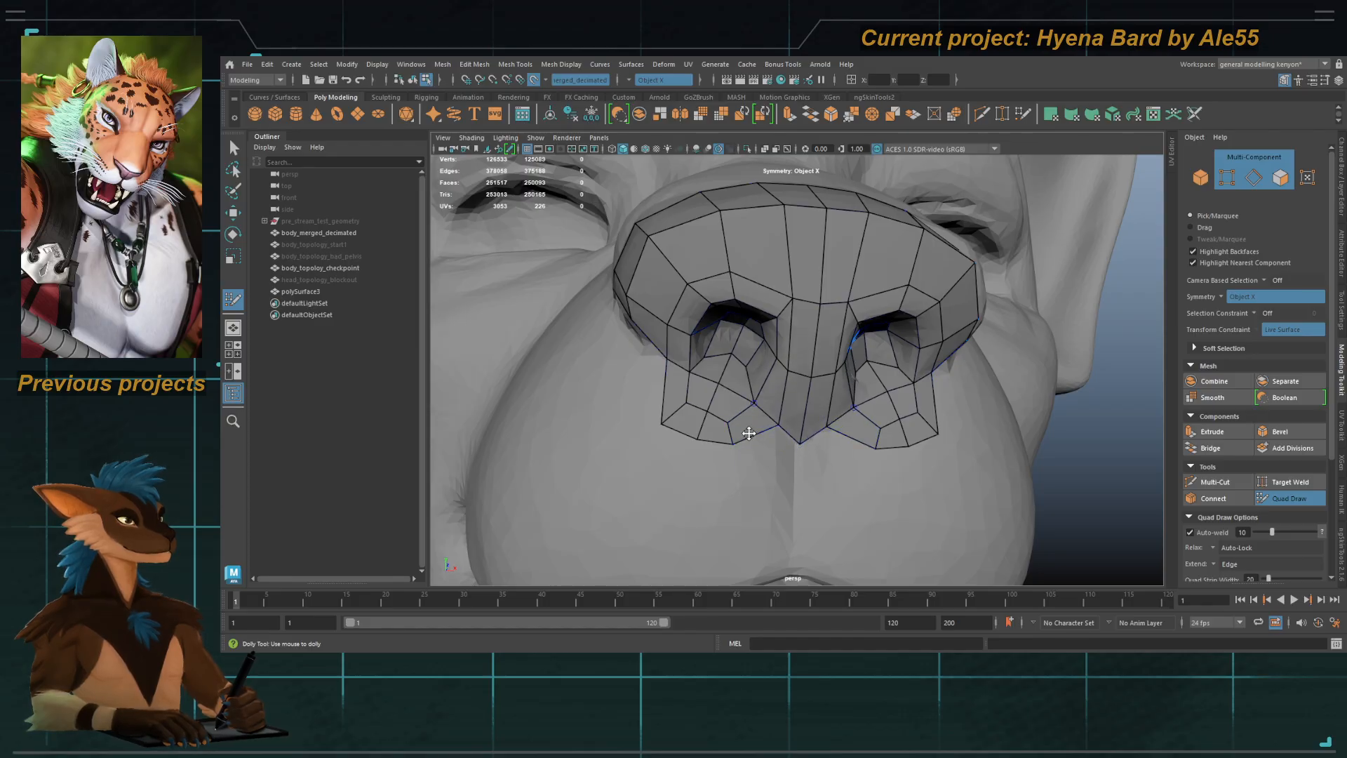
# Step: Delete the mirrored patches of quads below the nostrils
pyautogui.keyDown('alt'); pyautogui.moveTo(749, 433); pyautogui.dragTo(691, 441, button='right'); pyautogui.keyUp('alt')
pyautogui.moveTo(708, 442)
pyautogui.keyDown('alt'); pyautogui.mouseDown()
pyautogui.moveTo(635, 447)
pyautogui.moveTo(715, 441)
pyautogui.mouseUp(); pyautogui.keyUp('alt')
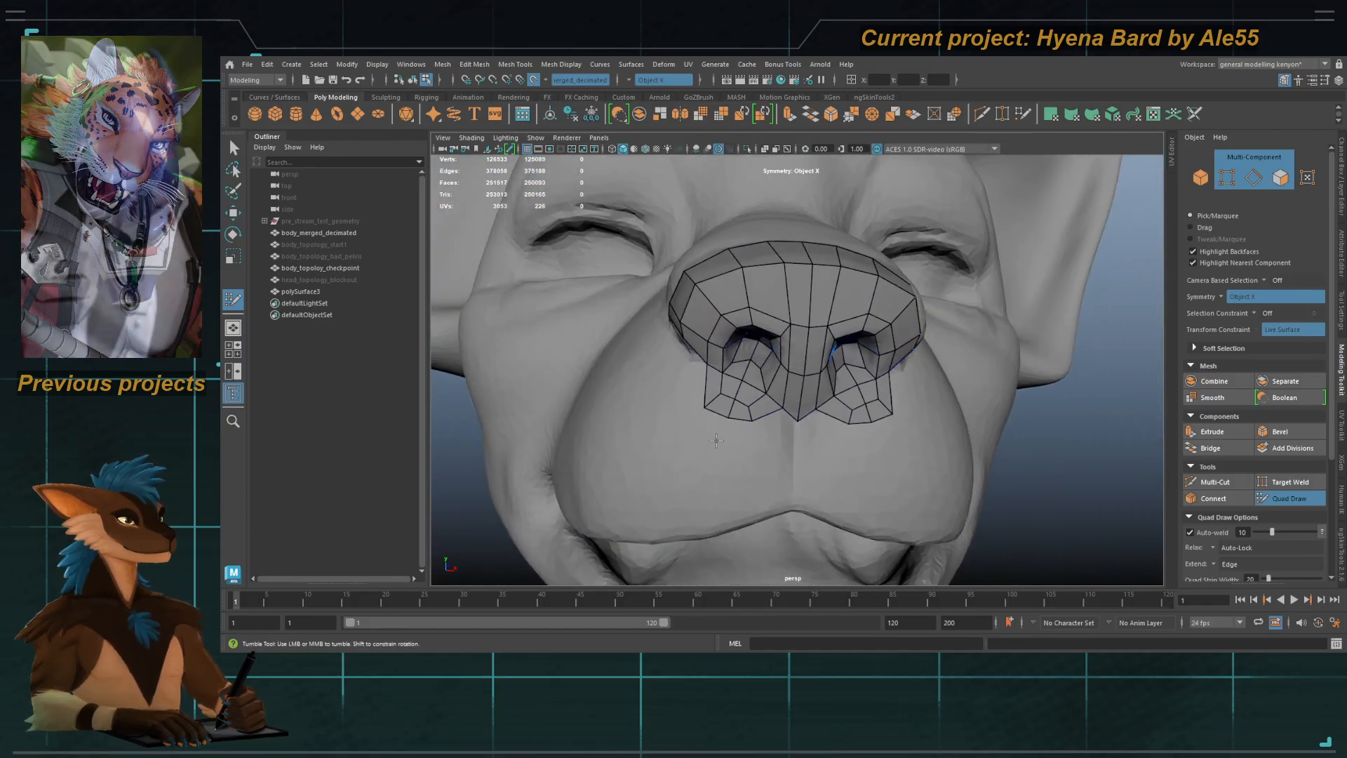
pyautogui.keyDown('alt'); pyautogui.moveTo(716, 441); pyautogui.dragTo(765, 428, button='right'); pyautogui.keyUp('alt')
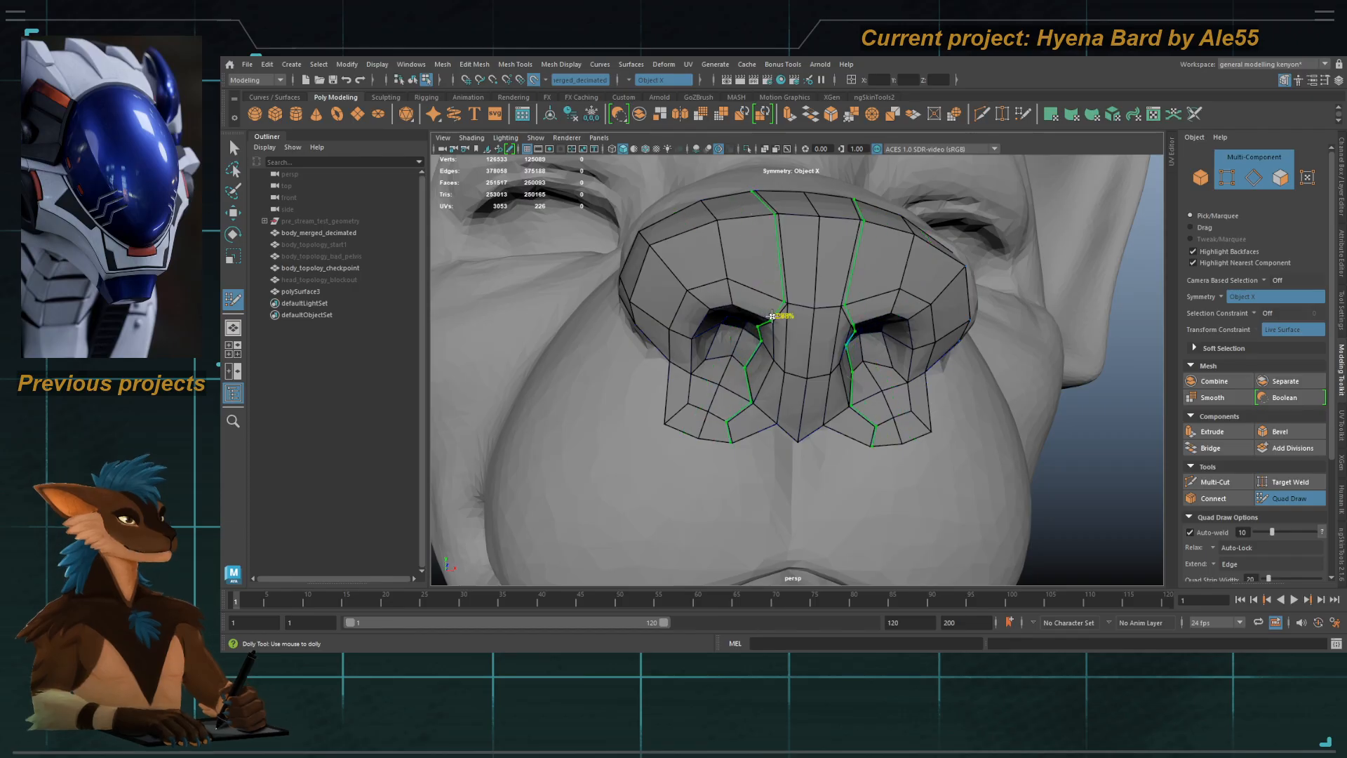
pyautogui.keyDown('ctrl'); pyautogui.keyDown('shift'); pyautogui.click(744, 414); pyautogui.keyUp('shift'); pyautogui.keyUp('ctrl')
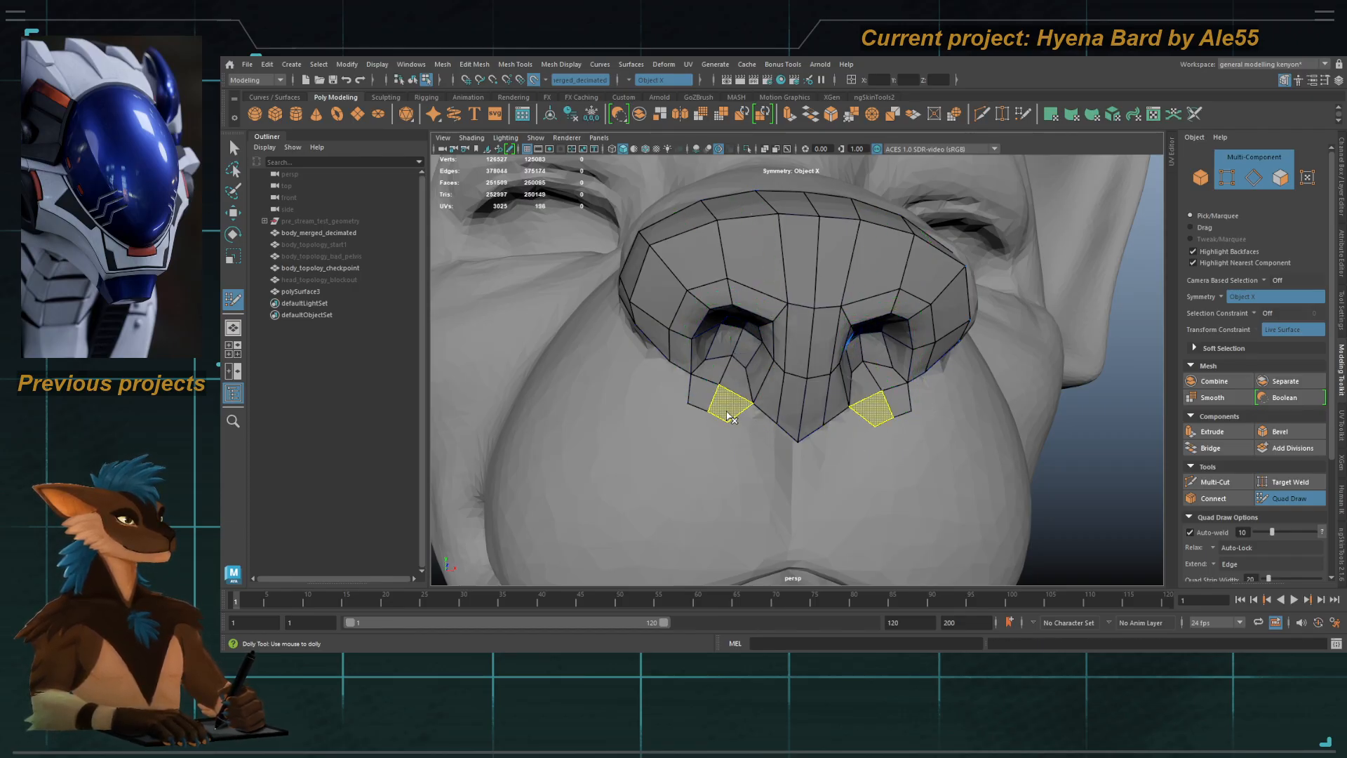
pyautogui.keyDown('ctrl'); pyautogui.keyDown('shift'); pyautogui.click(730, 417); pyautogui.keyUp('shift'); pyautogui.keyUp('ctrl')
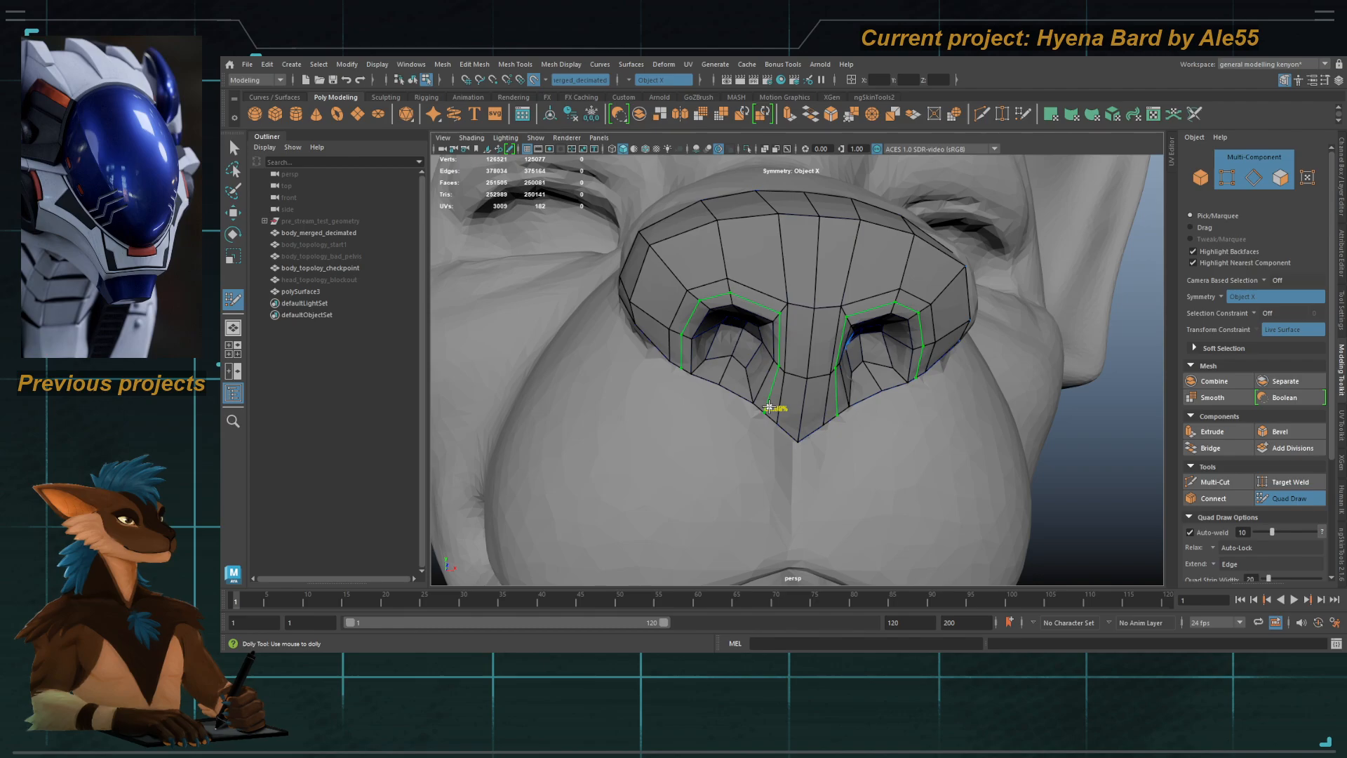
# Step: Examine the nose mesh's edge flow around the nostrils from the front and side
pyautogui.keyDown('alt'); pyautogui.moveTo(712, 289); pyautogui.dragTo(721, 339, button='right'); pyautogui.keyUp('alt')
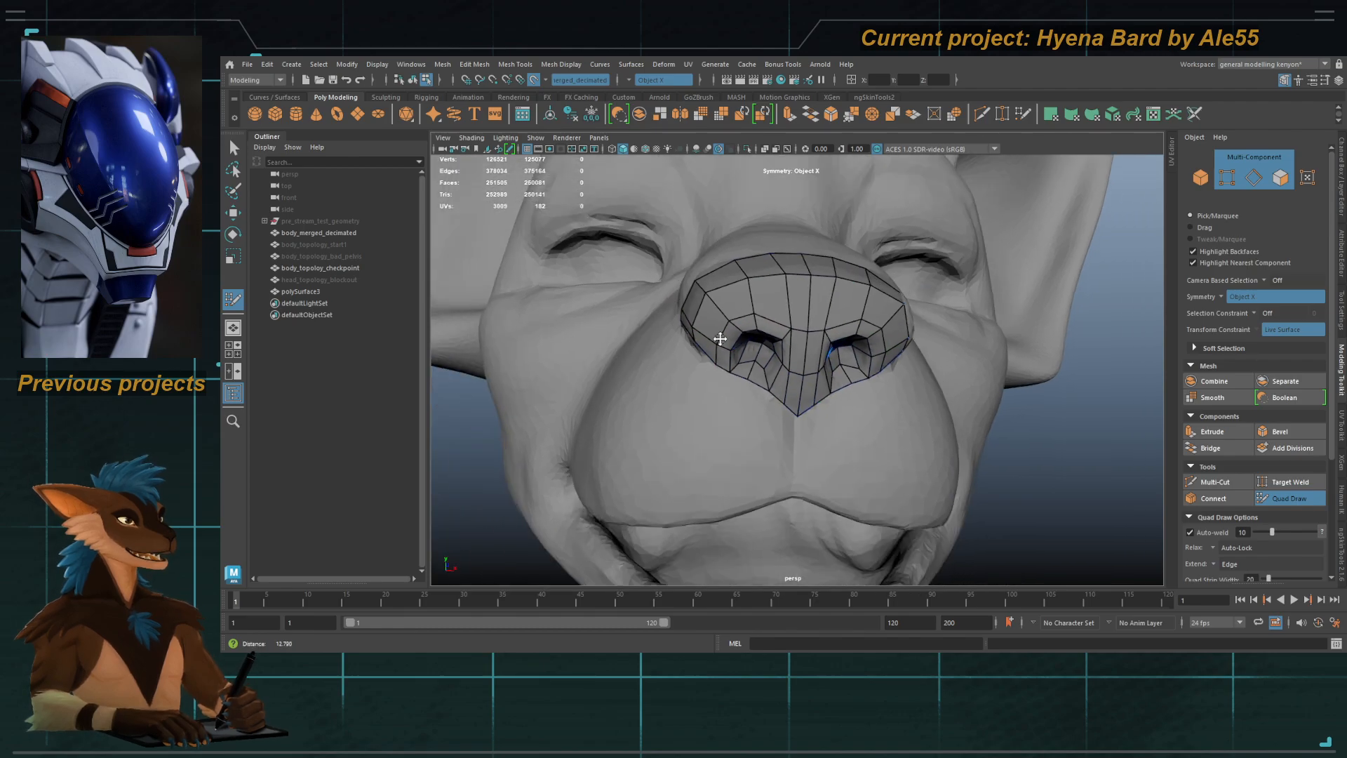
pyautogui.keyDown('alt'); pyautogui.moveTo(721, 340); pyautogui.dragTo(762, 380); pyautogui.keyUp('alt')
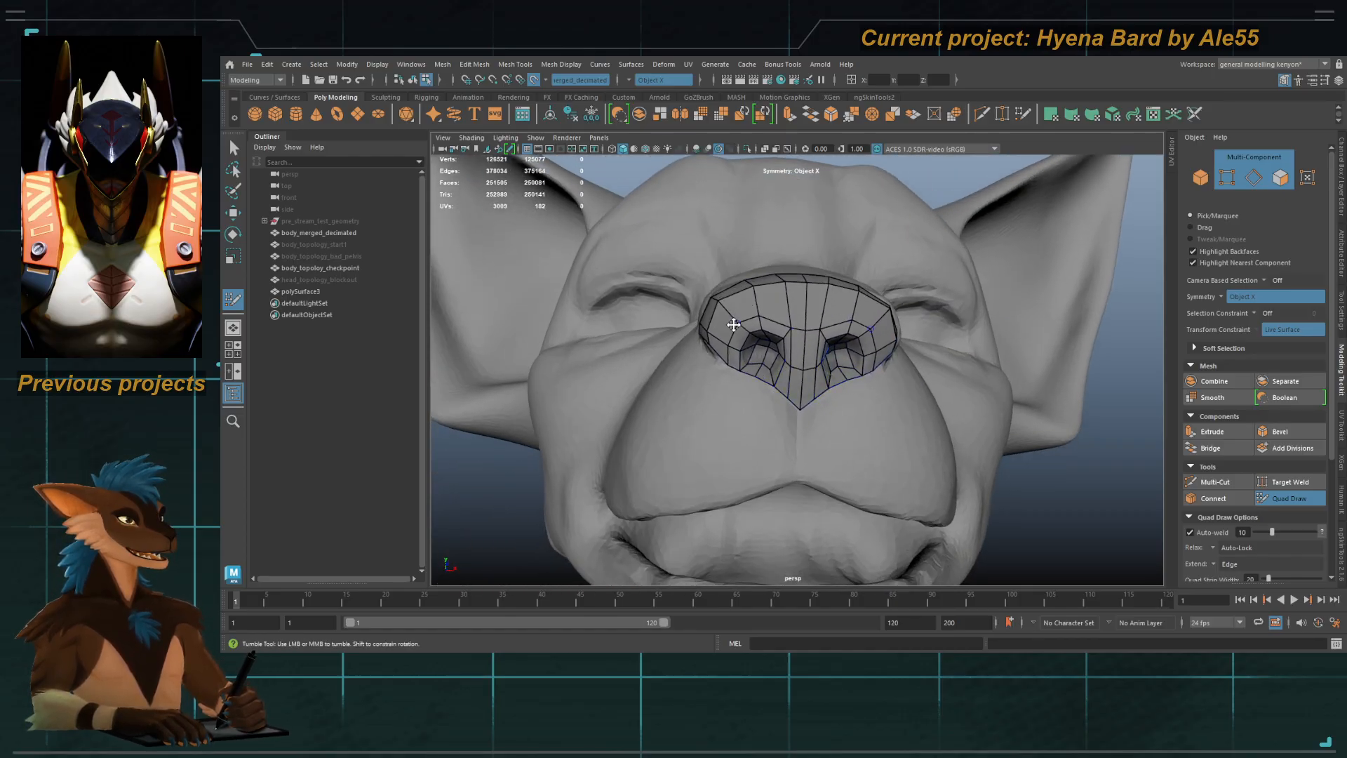
pyautogui.keyDown('alt'); pyautogui.moveTo(783, 398); pyautogui.dragTo(774, 242); pyautogui.keyUp('alt')
pyautogui.keyDown('alt'); pyautogui.moveTo(751, 382); pyautogui.dragTo(756, 348); pyautogui.keyUp('alt')
pyautogui.keyDown('alt'); pyautogui.moveTo(757, 347); pyautogui.dragTo(769, 356, button='right'); pyautogui.keyUp('alt')
pyautogui.moveTo(770, 356)
pyautogui.keyDown('alt'); pyautogui.mouseDown()
pyautogui.moveTo(818, 367)
pyautogui.moveTo(622, 372)
pyautogui.moveTo(758, 346)
pyautogui.moveTo(705, 327)
pyautogui.moveTo(736, 324)
pyautogui.moveTo(703, 333)
pyautogui.mouseUp(); pyautogui.keyUp('alt')
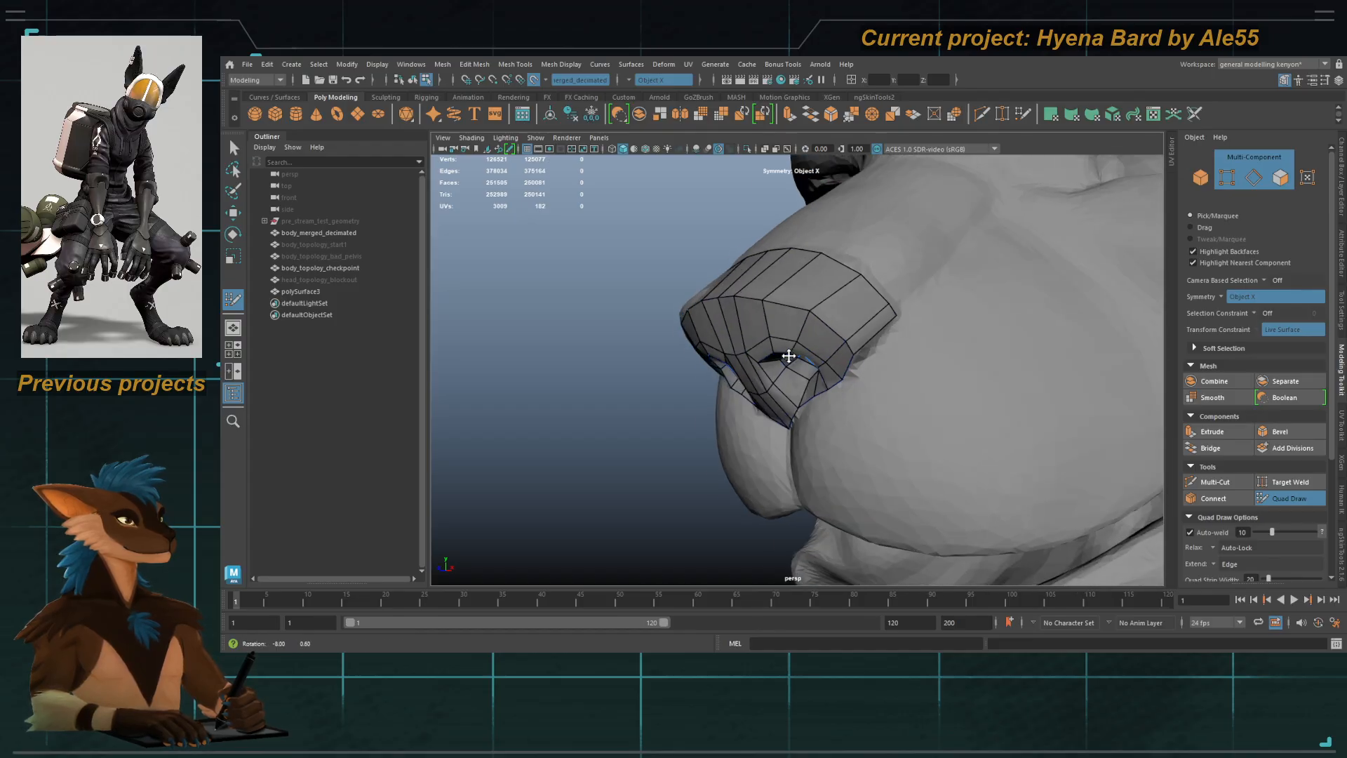
pyautogui.moveTo(782, 355)
pyautogui.keyDown('alt'); pyautogui.mouseDown()
pyautogui.moveTo(826, 340)
pyautogui.moveTo(776, 351)
pyautogui.moveTo(775, 364)
pyautogui.moveTo(827, 313)
pyautogui.moveTo(832, 326)
pyautogui.moveTo(794, 351)
pyautogui.mouseUp(); pyautogui.keyUp('alt')
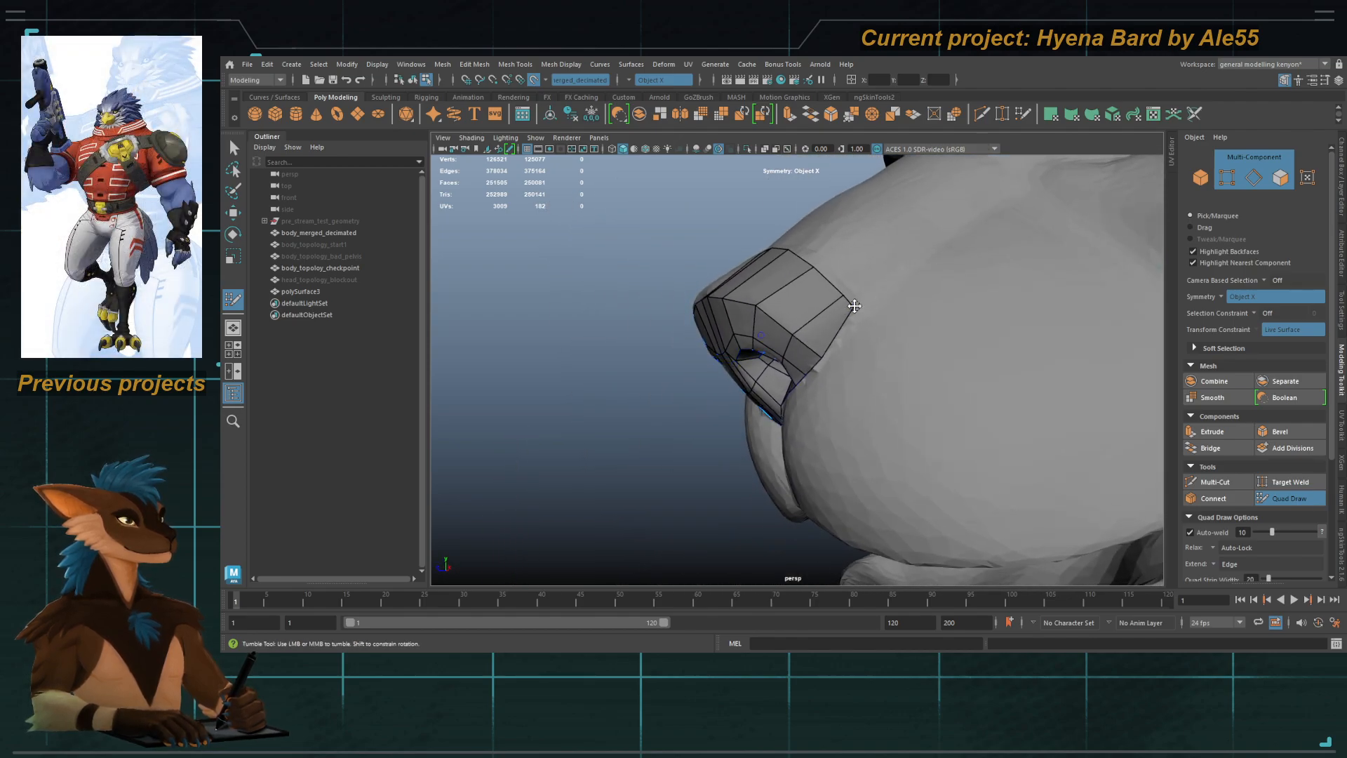
pyautogui.keyDown('alt'); pyautogui.moveTo(853, 306); pyautogui.dragTo(800, 313); pyautogui.keyUp('alt')
pyautogui.keyDown('alt'); pyautogui.moveTo(800, 313); pyautogui.dragTo(798, 361, button='right'); pyautogui.keyUp('alt')
pyautogui.keyDown('alt'); pyautogui.moveTo(798, 360); pyautogui.dragTo(812, 324); pyautogui.keyUp('alt')
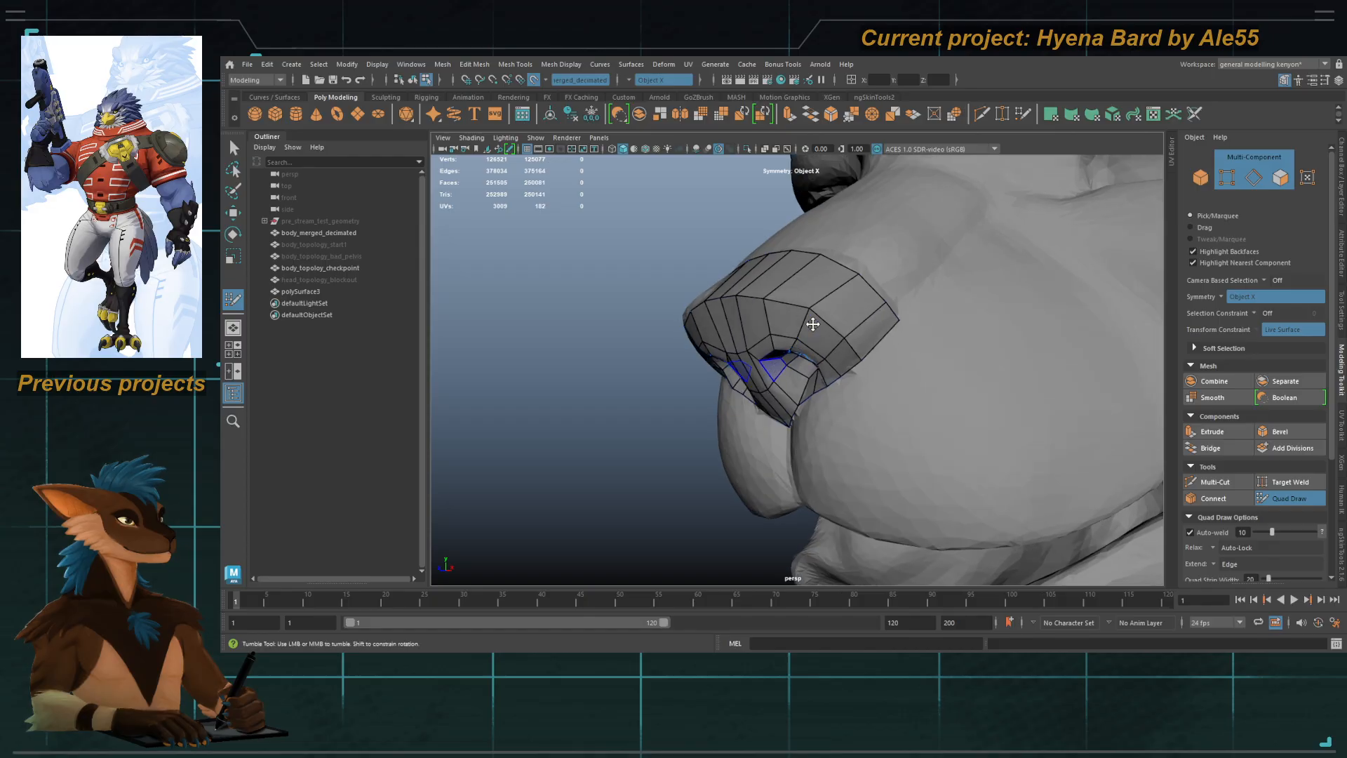
# Step: Try inserting extra edge loops across the nose and around the nostrils, and undo them
pyautogui.hotkey('ctrl', 'z')
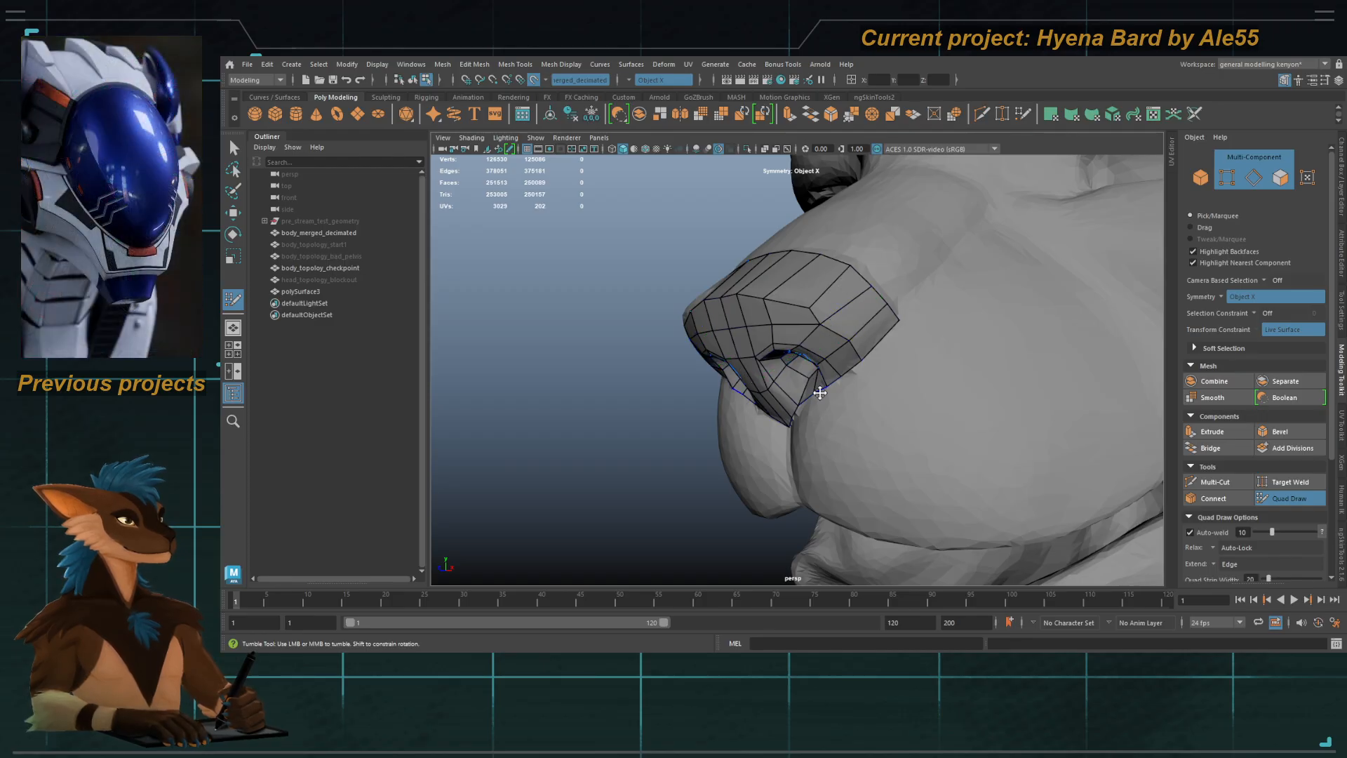
pyautogui.keyDown('alt'); pyautogui.moveTo(724, 429); pyautogui.dragTo(673, 442); pyautogui.keyUp('alt')
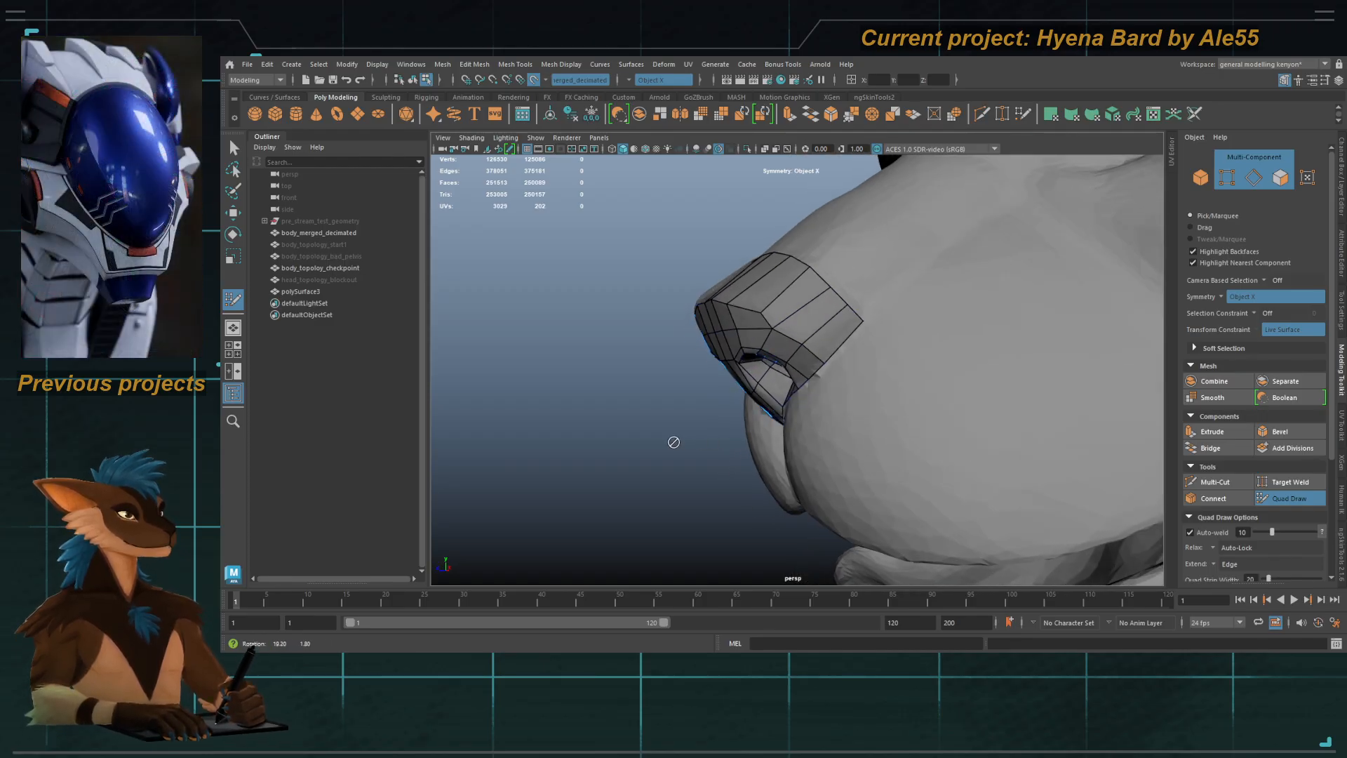
pyautogui.keyDown('alt'); pyautogui.moveTo(673, 442); pyautogui.dragTo(767, 315, button='right'); pyautogui.keyUp('alt')
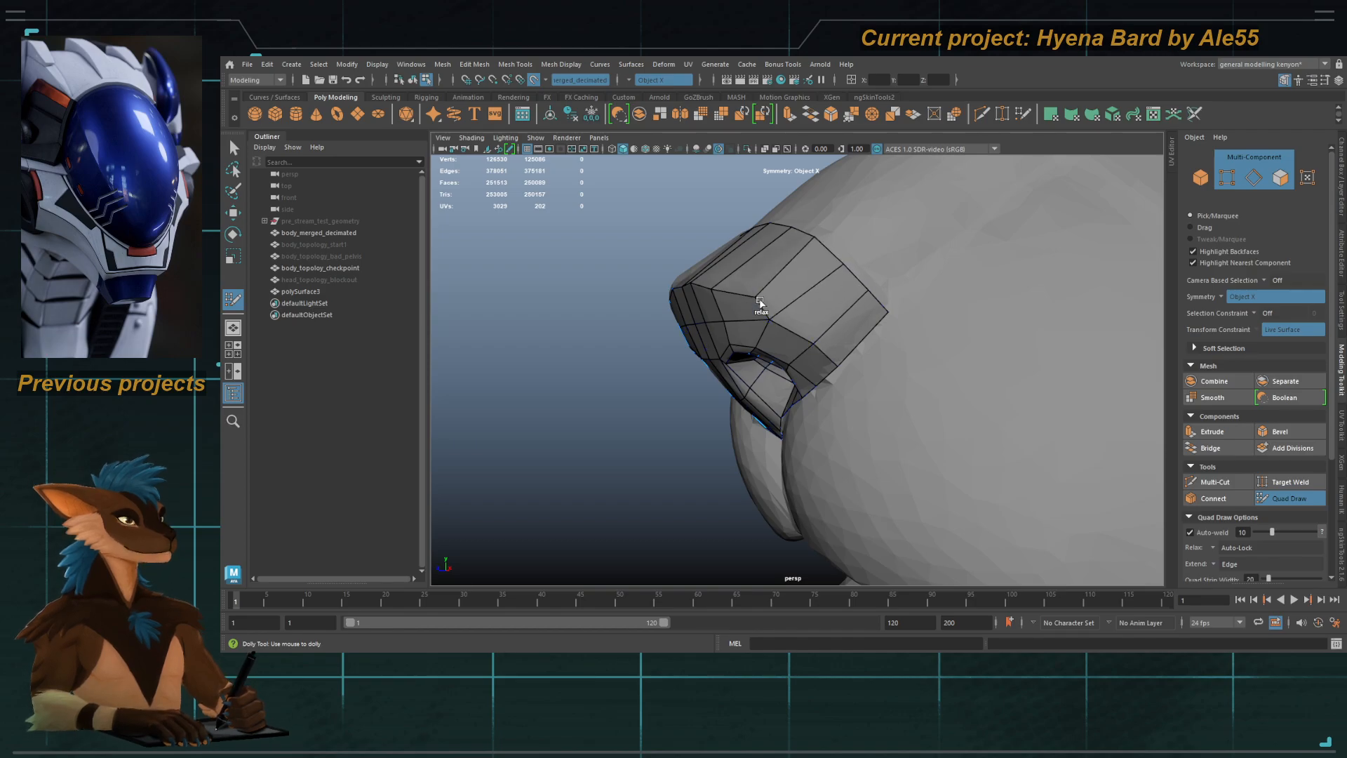
pyautogui.keyDown('alt'); pyautogui.moveTo(723, 304); pyautogui.dragTo(761, 338); pyautogui.keyUp('alt')
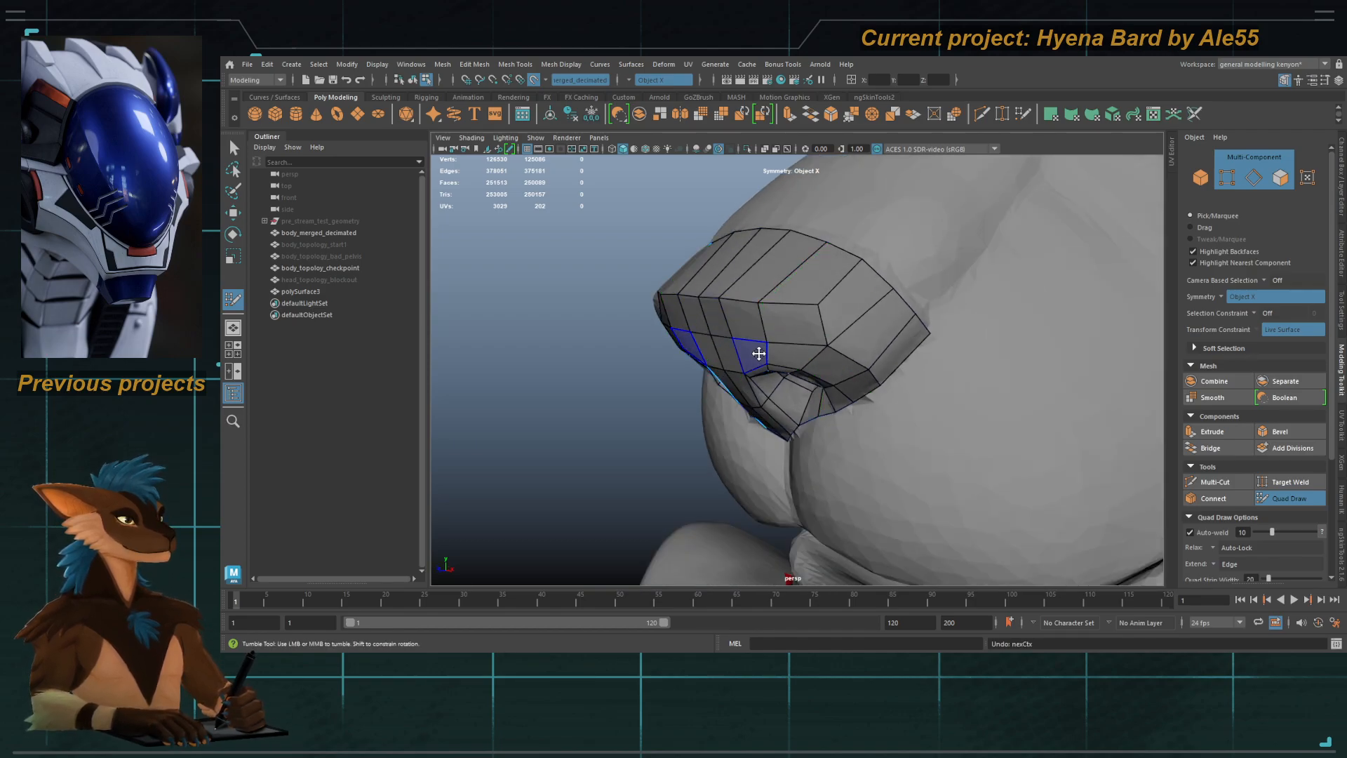
pyautogui.keyDown('ctrl'); pyautogui.click(782, 383); pyautogui.keyUp('ctrl')
pyautogui.hotkey('ctrl', 'z')
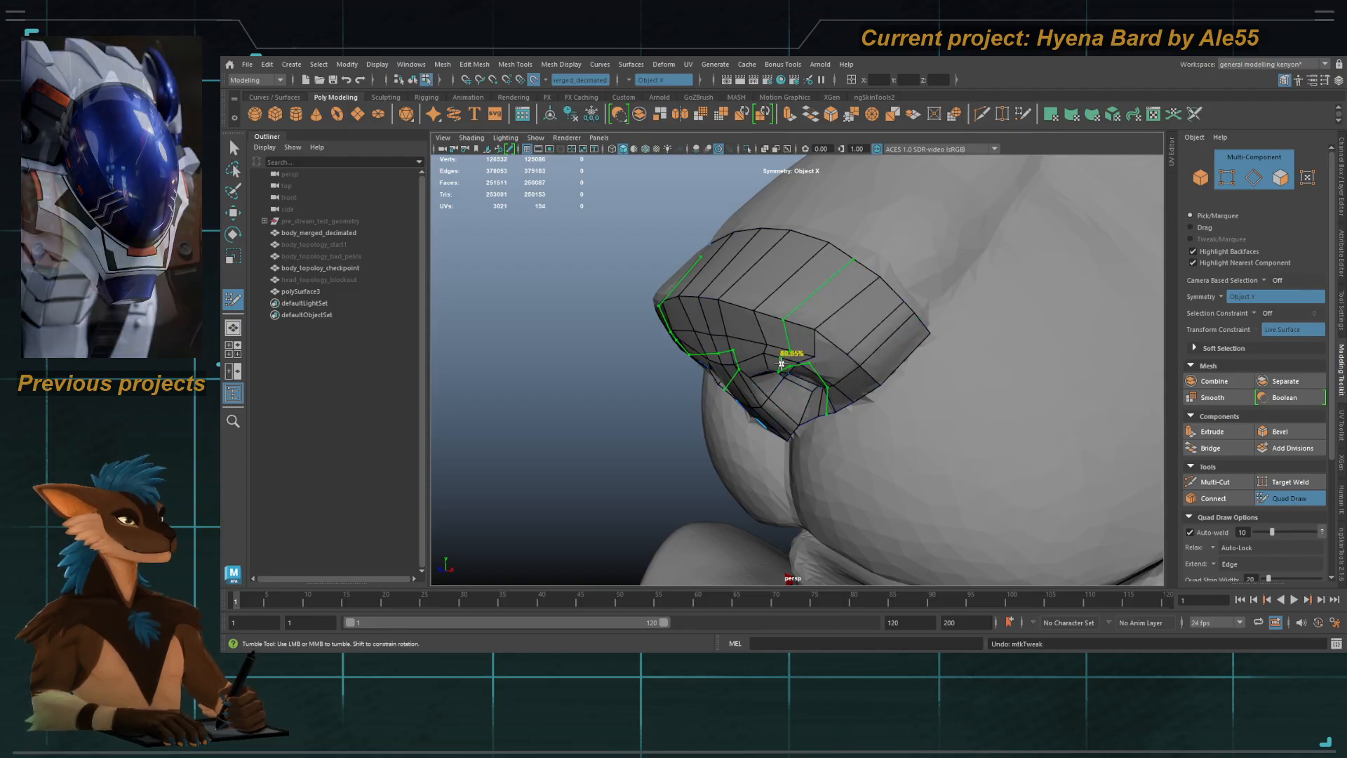
pyautogui.hotkey('ctrl', 'z')
pyautogui.hotkey('ctrl', 'z')
# Step: Insert an additional mirrored edge loop around the nostrils and across the septum
pyautogui.moveTo(784, 363)
pyautogui.keyDown('alt'); pyautogui.mouseDown()
pyautogui.moveTo(786, 316)
pyautogui.moveTo(851, 291)
pyautogui.moveTo(701, 311)
pyautogui.moveTo(764, 300)
pyautogui.mouseUp(); pyautogui.keyUp('alt')
pyautogui.keyDown('alt'); pyautogui.moveTo(764, 300); pyautogui.dragTo(762, 443, button='right'); pyautogui.keyUp('alt')
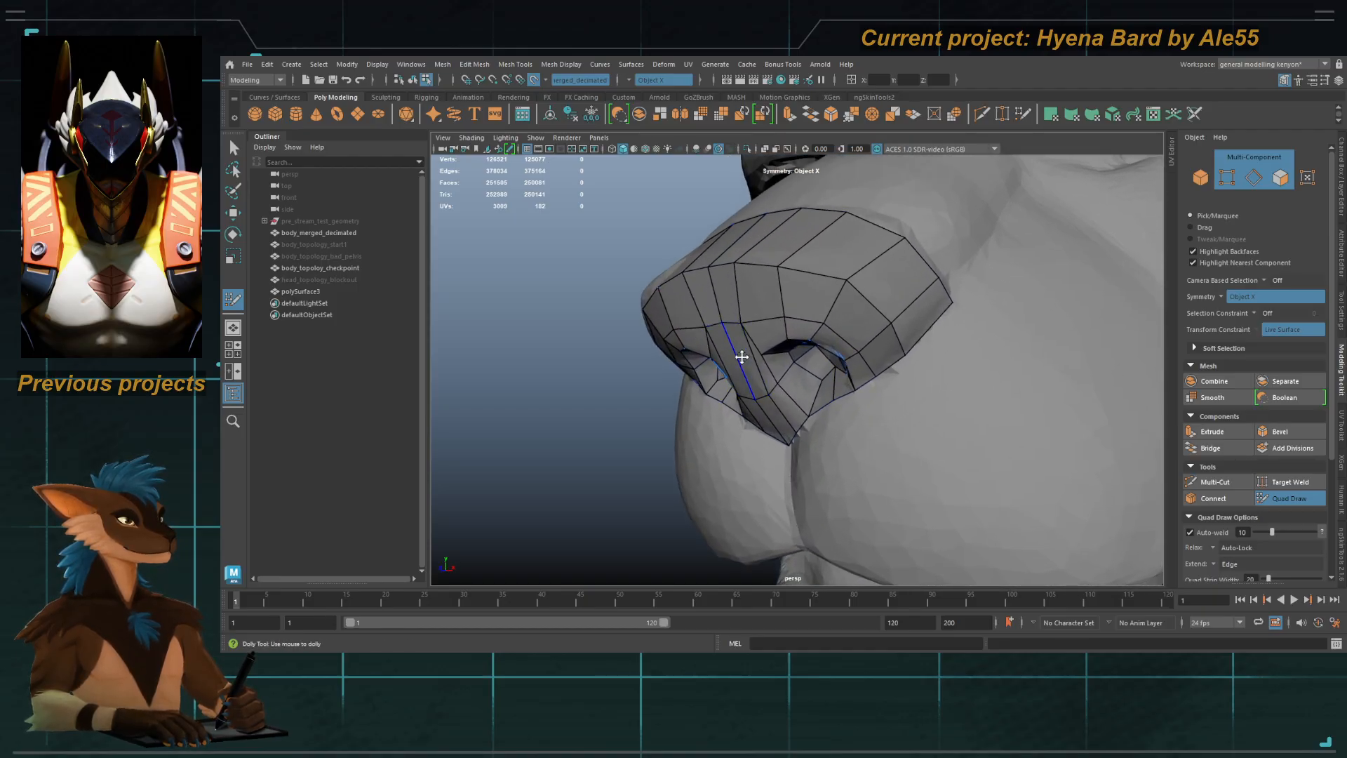
pyautogui.keyDown('alt'); pyautogui.moveTo(741, 357); pyautogui.dragTo(772, 364); pyautogui.keyUp('alt')
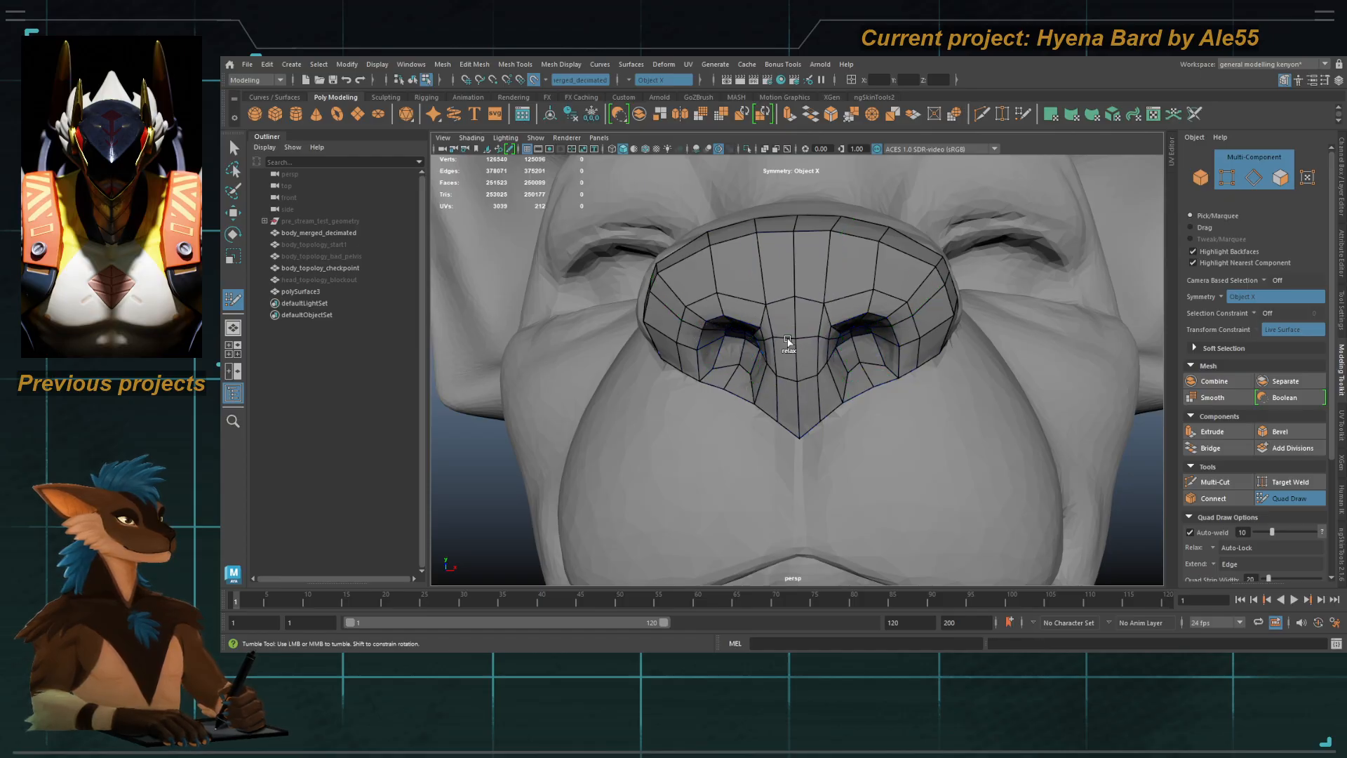
# Step: Relax the quads across the upper front of the nose and check the nose mesh's edge flow from several angles
pyautogui.moveTo(765, 256)
pyautogui.keyDown('shift'); pyautogui.mouseDown()
pyautogui.moveTo(667, 325)
pyautogui.moveTo(787, 265)
pyautogui.mouseUp(); pyautogui.keyUp('shift')
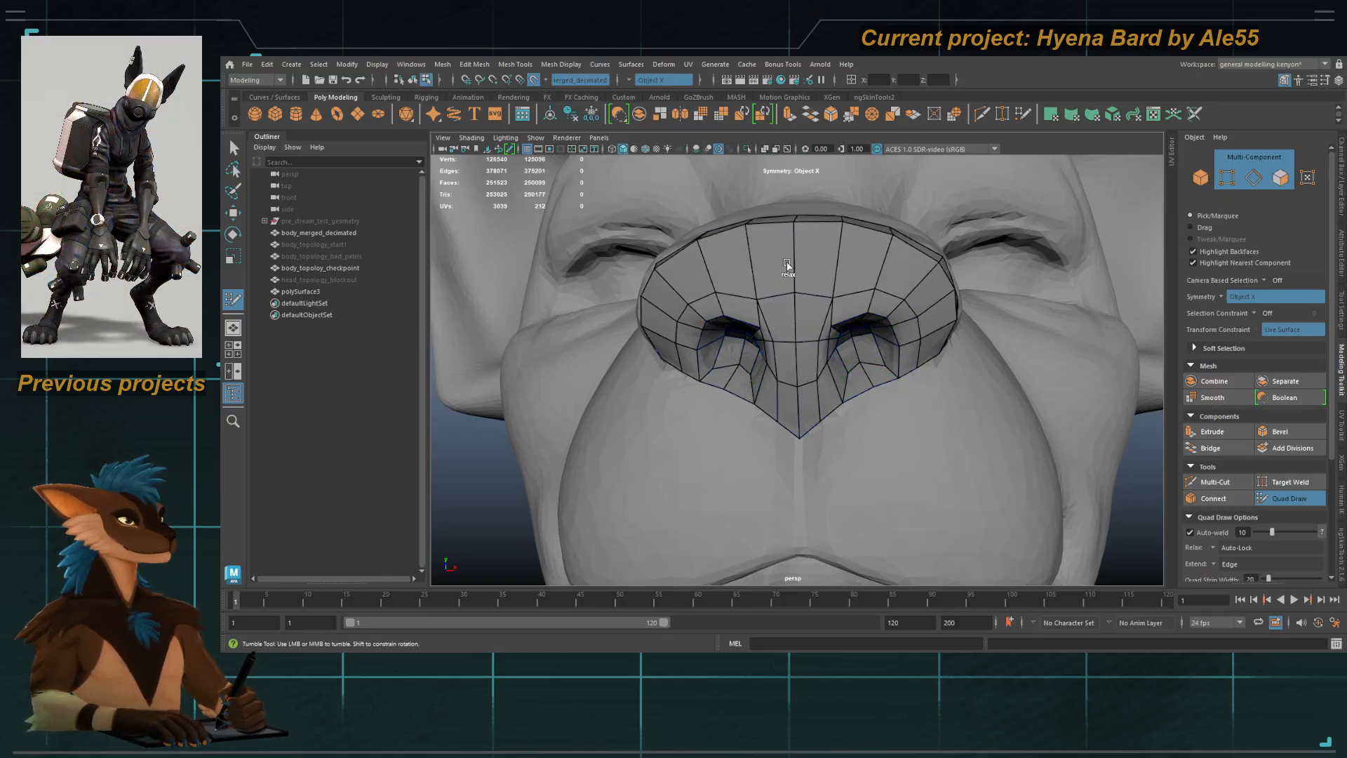
pyautogui.keyDown('alt'); pyautogui.moveTo(698, 273); pyautogui.dragTo(820, 291); pyautogui.keyUp('alt')
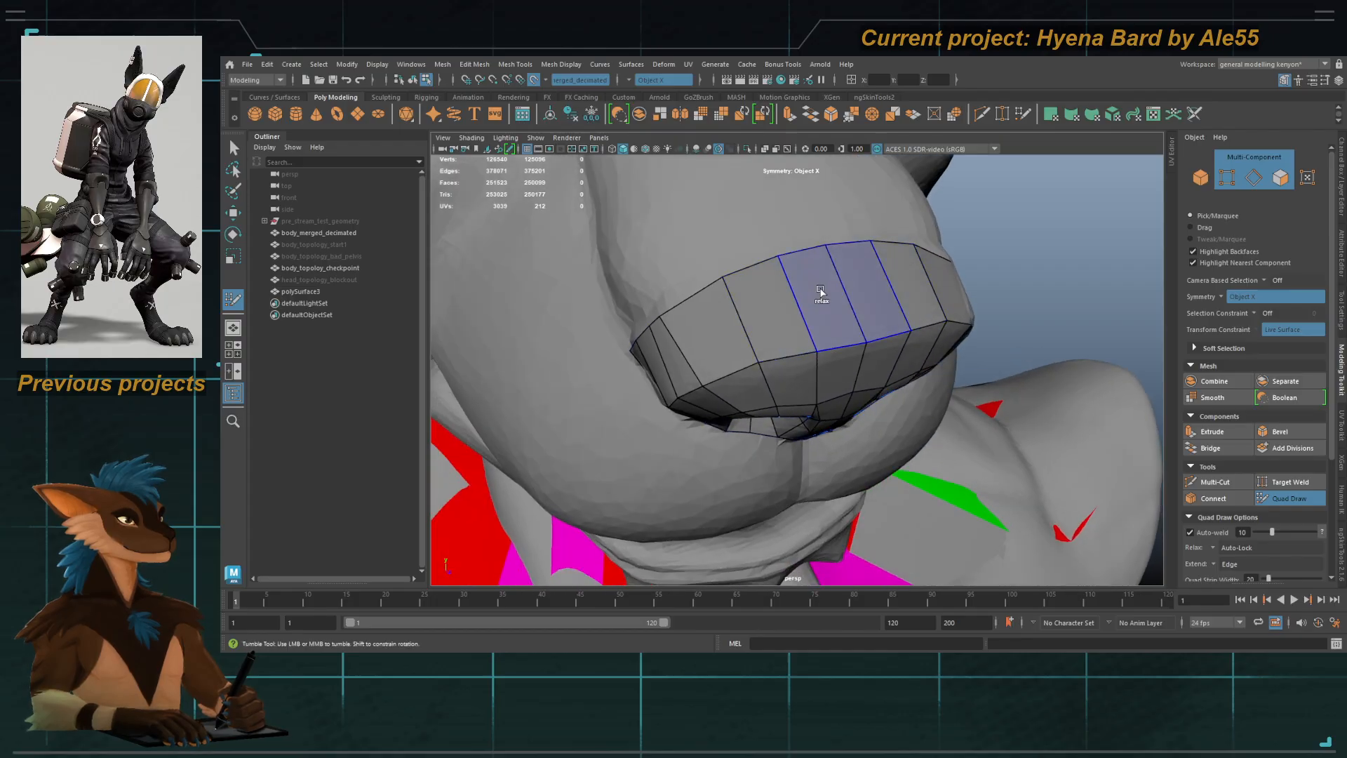
pyautogui.moveTo(691, 315)
pyautogui.keyDown('alt'); pyautogui.mouseDown()
pyautogui.moveTo(665, 334)
pyautogui.moveTo(667, 319)
pyautogui.moveTo(694, 322)
pyautogui.mouseUp(); pyautogui.keyUp('alt')
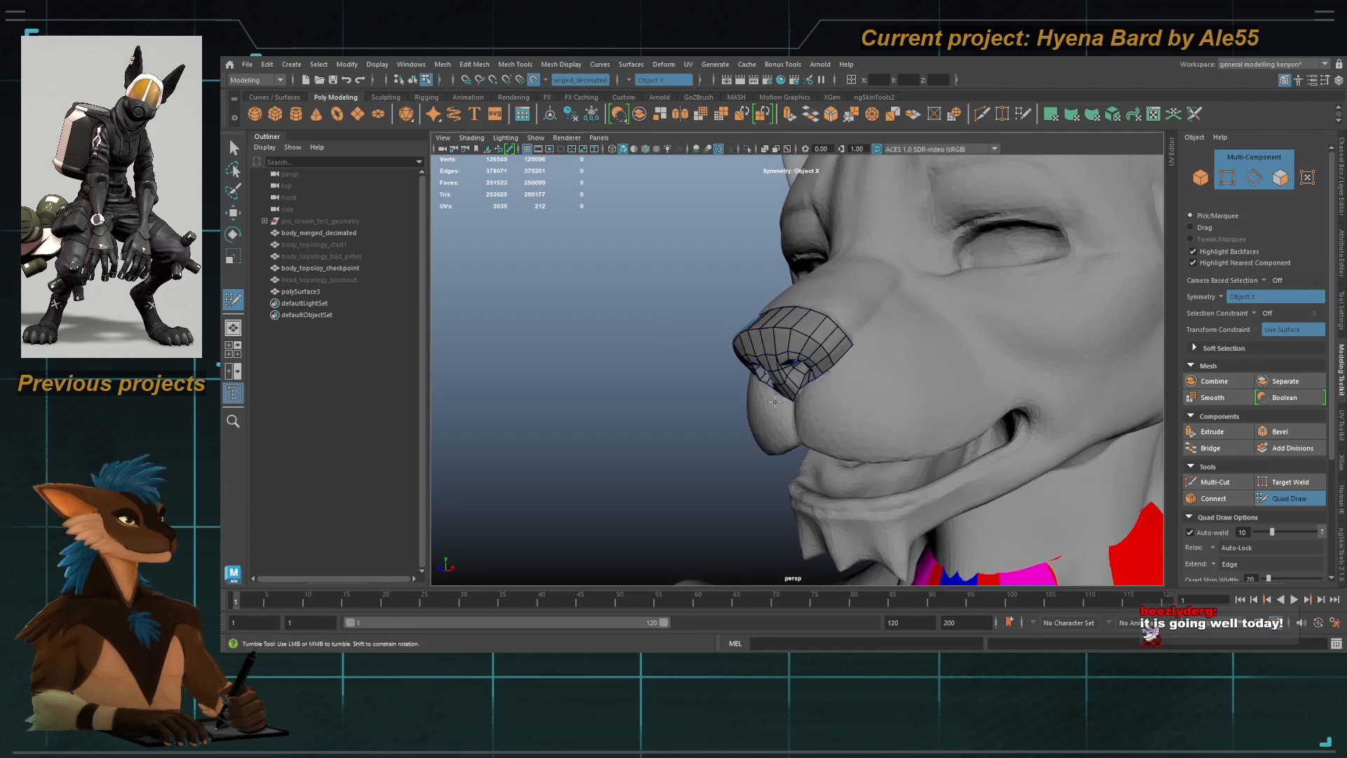
pyautogui.keyDown('alt'); pyautogui.moveTo(750, 376); pyautogui.dragTo(822, 413); pyautogui.keyUp('alt')
pyautogui.keyDown('alt'); pyautogui.moveTo(822, 413); pyautogui.dragTo(854, 335, button='right'); pyautogui.keyUp('alt')
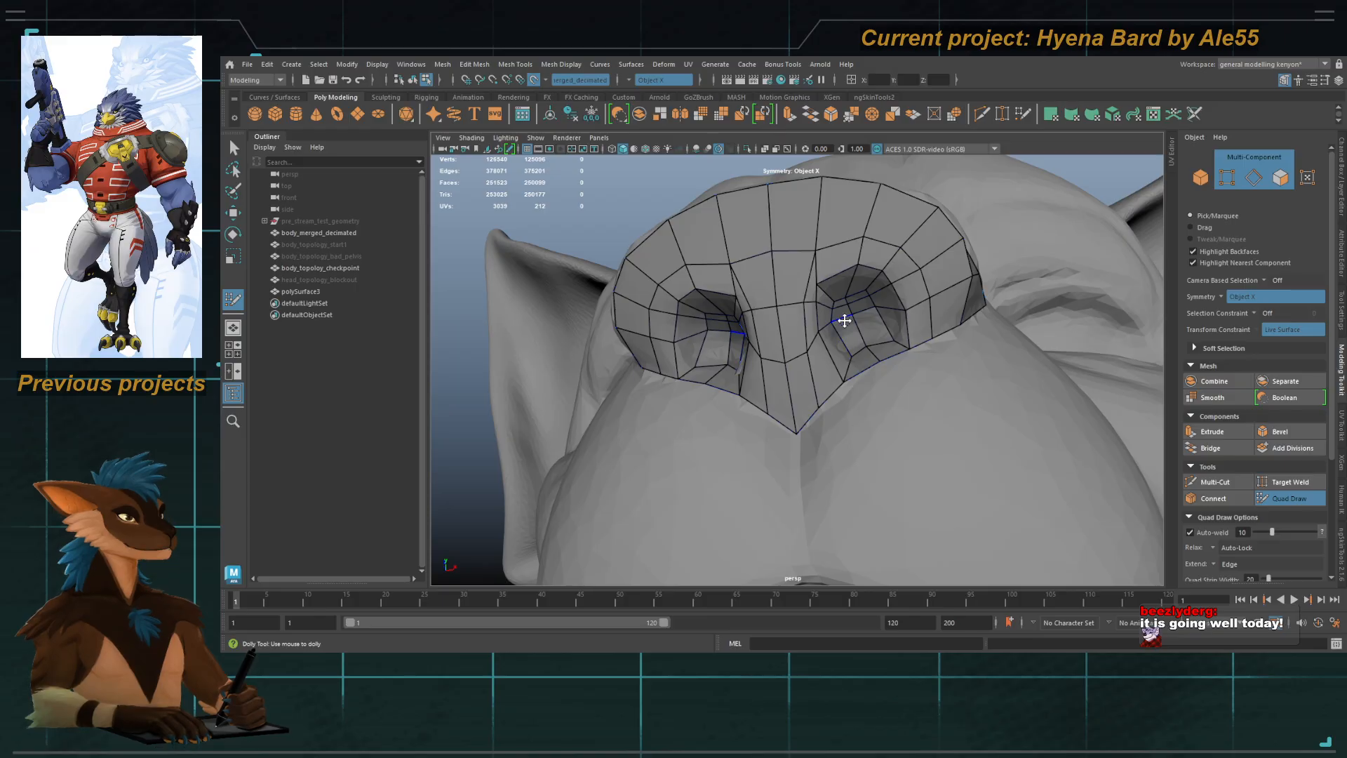
pyautogui.keyDown('alt'); pyautogui.moveTo(865, 320); pyautogui.dragTo(833, 309); pyautogui.keyUp('alt')
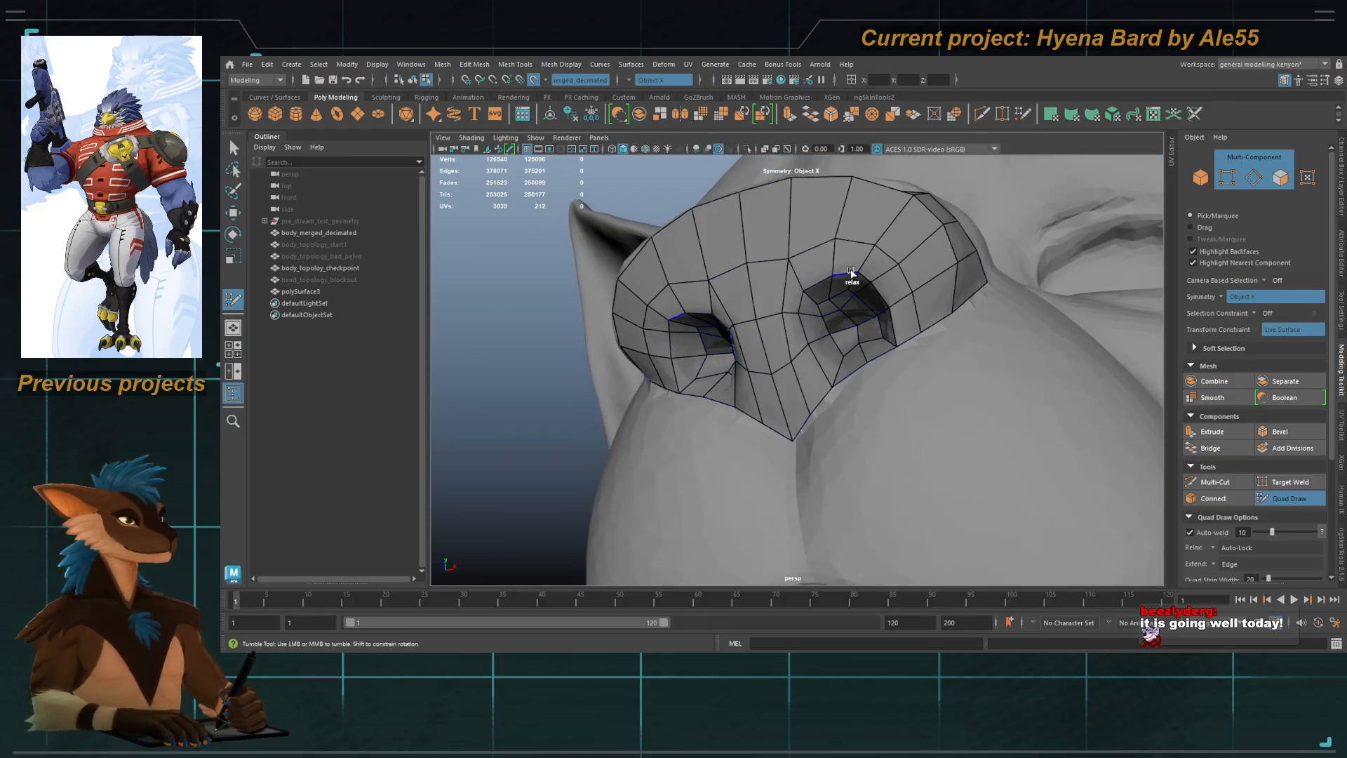
pyautogui.moveTo(839, 340)
pyautogui.keyDown('alt'); pyautogui.mouseDown()
pyautogui.moveTo(732, 341)
pyautogui.moveTo(816, 347)
pyautogui.mouseUp(); pyautogui.keyUp('alt')
pyautogui.keyDown('alt'); pyautogui.moveTo(816, 347); pyautogui.dragTo(794, 369, button='right'); pyautogui.keyUp('alt')
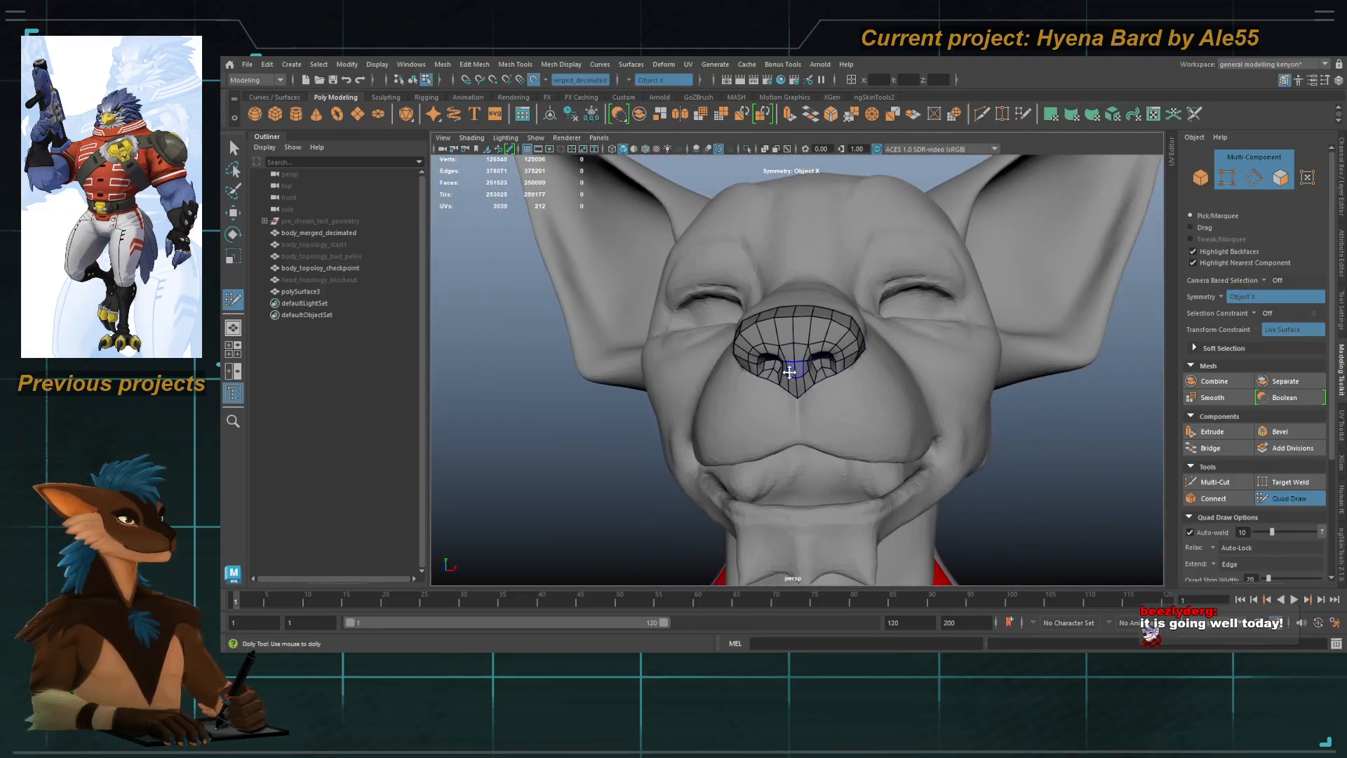
pyautogui.moveTo(794, 369)
pyautogui.keyDown('alt'); pyautogui.mouseDown()
pyautogui.moveTo(741, 386)
pyautogui.moveTo(835, 374)
pyautogui.moveTo(780, 390)
pyautogui.mouseUp(); pyautogui.keyUp('alt')
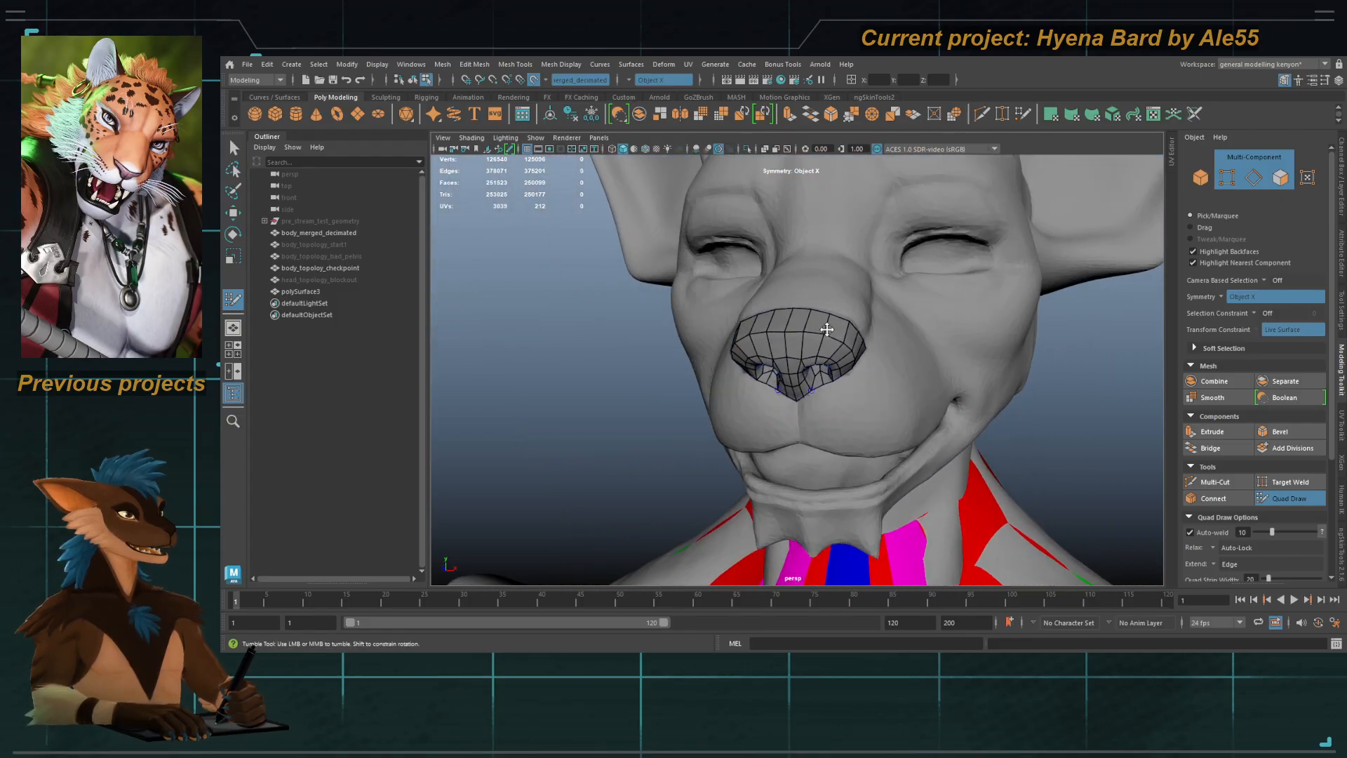
# Step: Exit Quad Draw, rename the nose retopology mesh "nose attempt 1" and hide it
pyautogui.press('q')
pyautogui.press('F8')
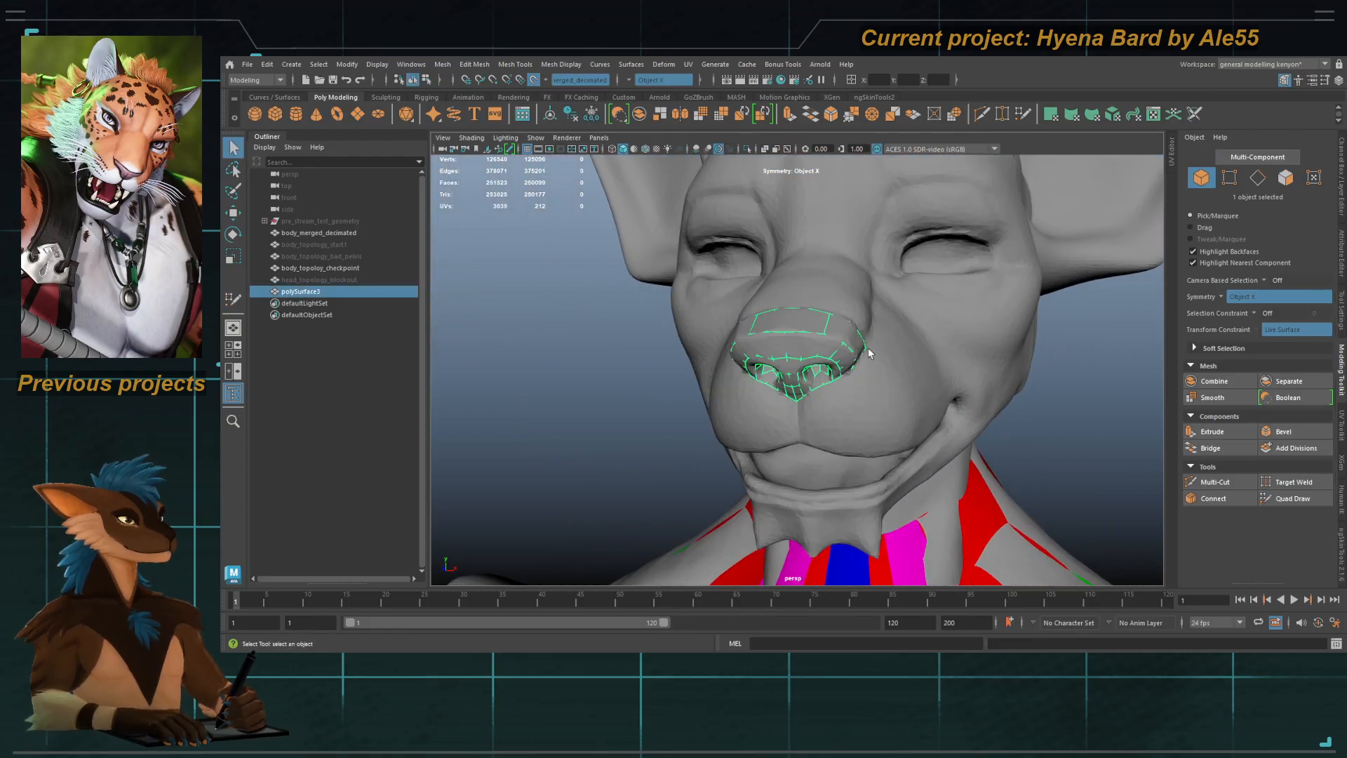
pyautogui.doubleClick(303, 291)
pyautogui.write('nose attempt 1')
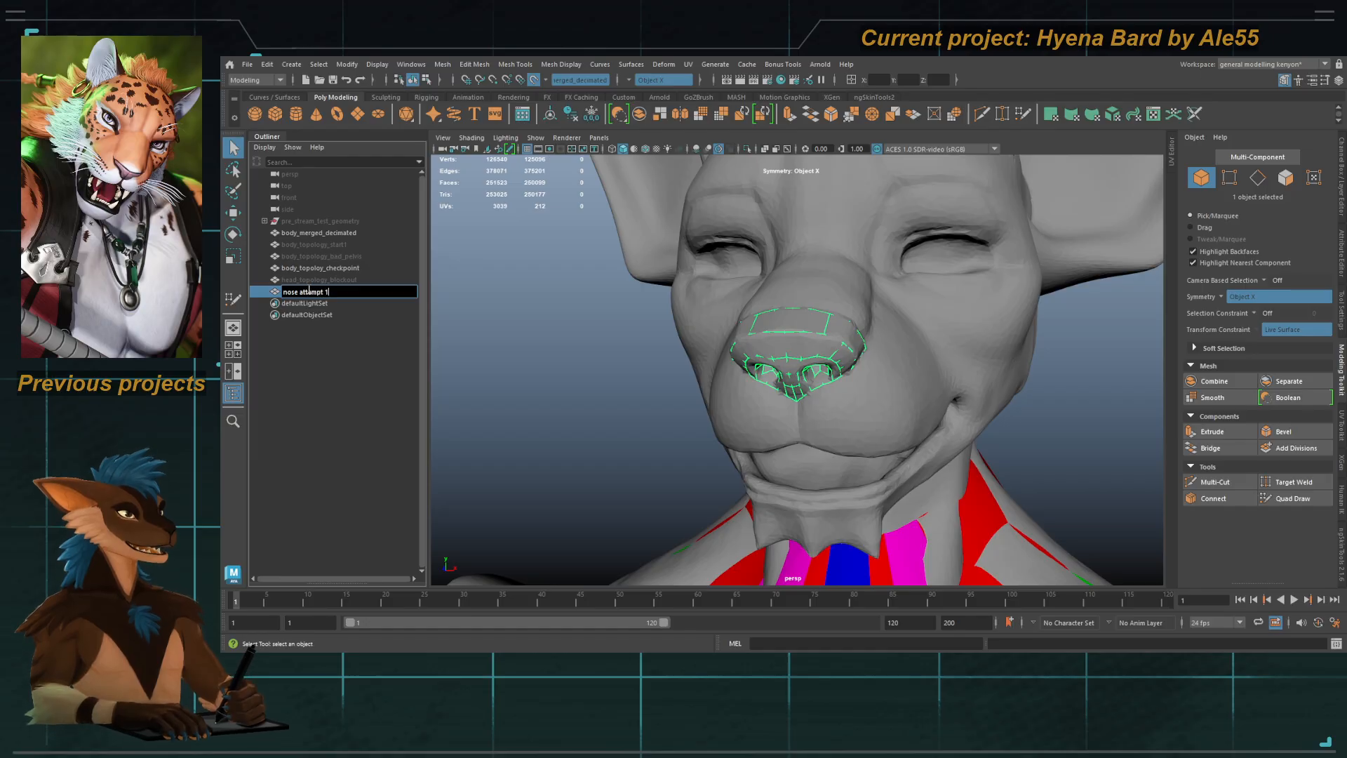
pyautogui.press('Return')
pyautogui.hotkey('ctrl', 'h')
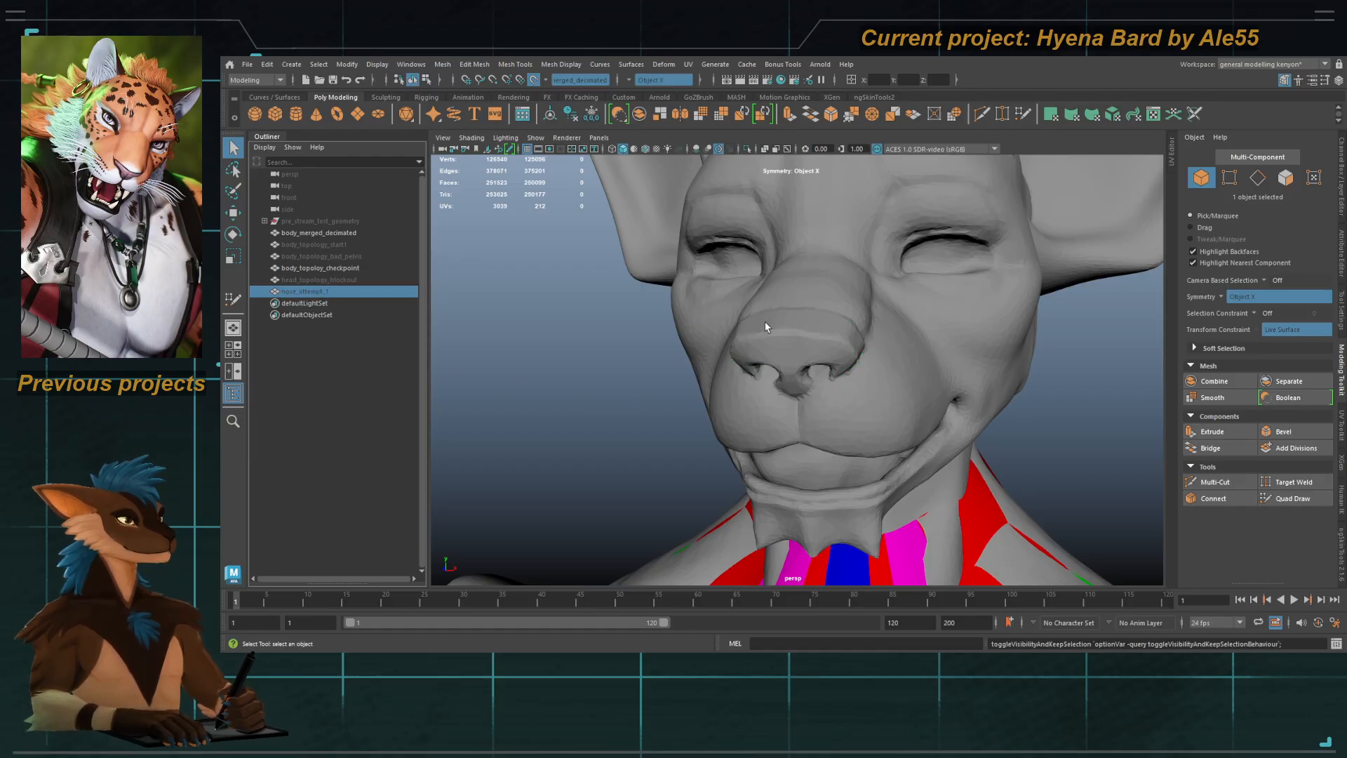
# Step: Start a new Quad Draw mesh with mirrored quads over both nostrils and around the sides of the nose
pyautogui.keyDown('alt'); pyautogui.moveTo(814, 415); pyautogui.dragTo(812, 420); pyautogui.keyUp('alt')
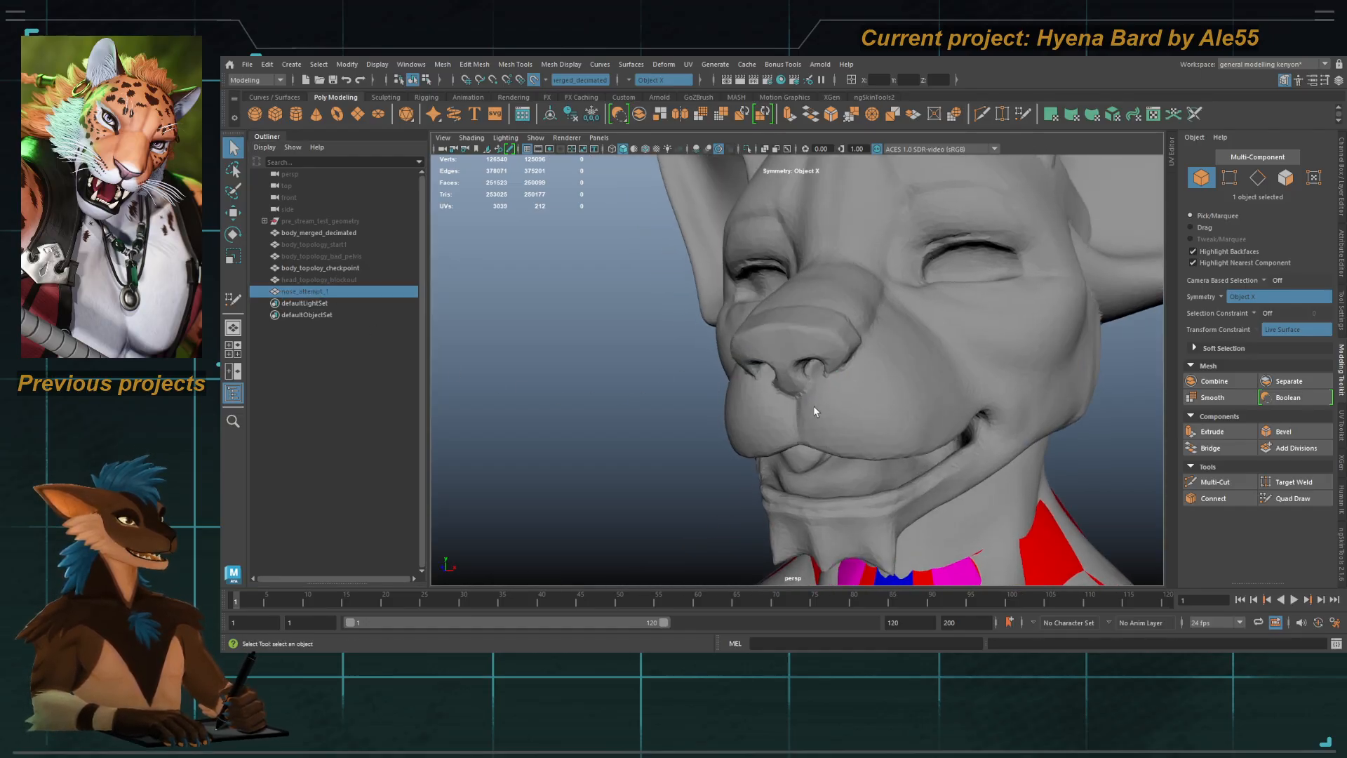
pyautogui.keyDown('alt'); pyautogui.moveTo(772, 402); pyautogui.dragTo(802, 435, button='right'); pyautogui.keyUp('alt')
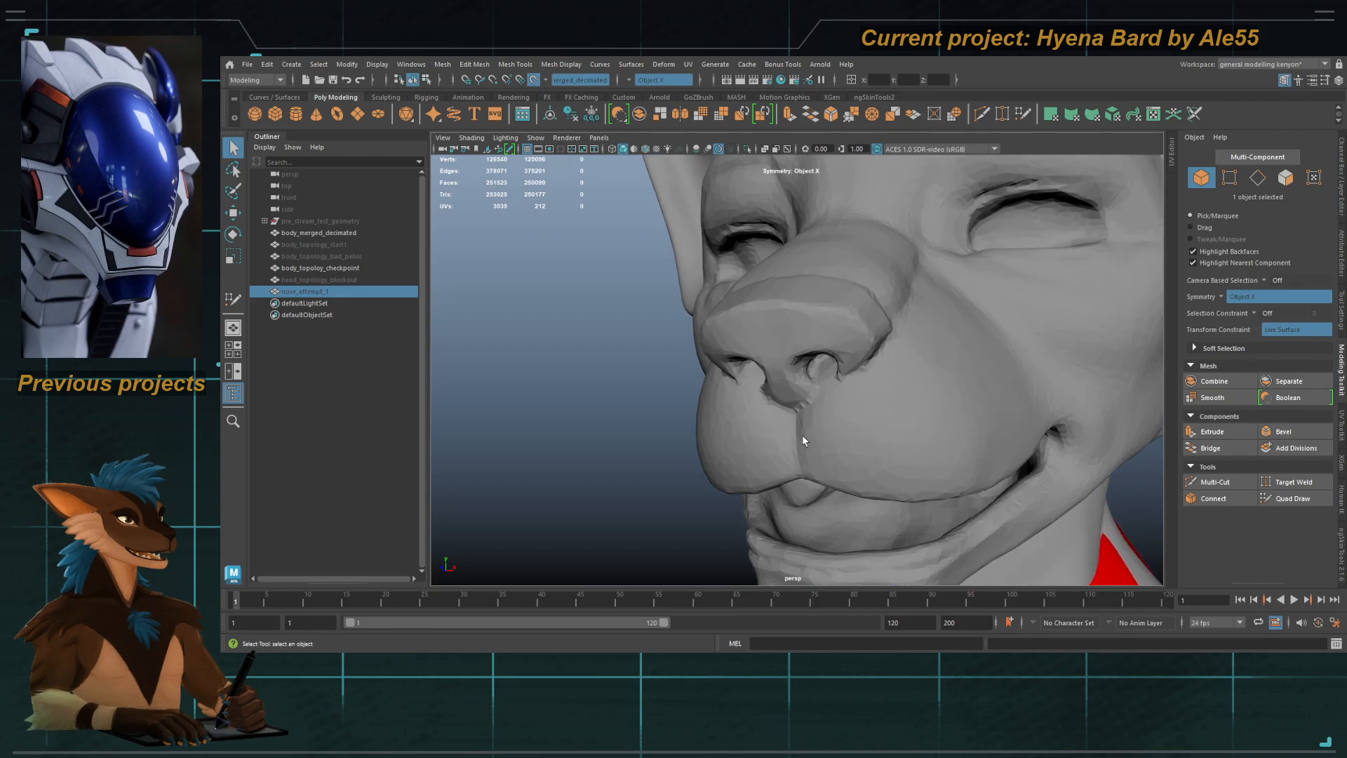
pyautogui.keyDown('alt'); pyautogui.moveTo(802, 434); pyautogui.dragTo(807, 405); pyautogui.keyUp('alt')
pyautogui.click(645, 414)
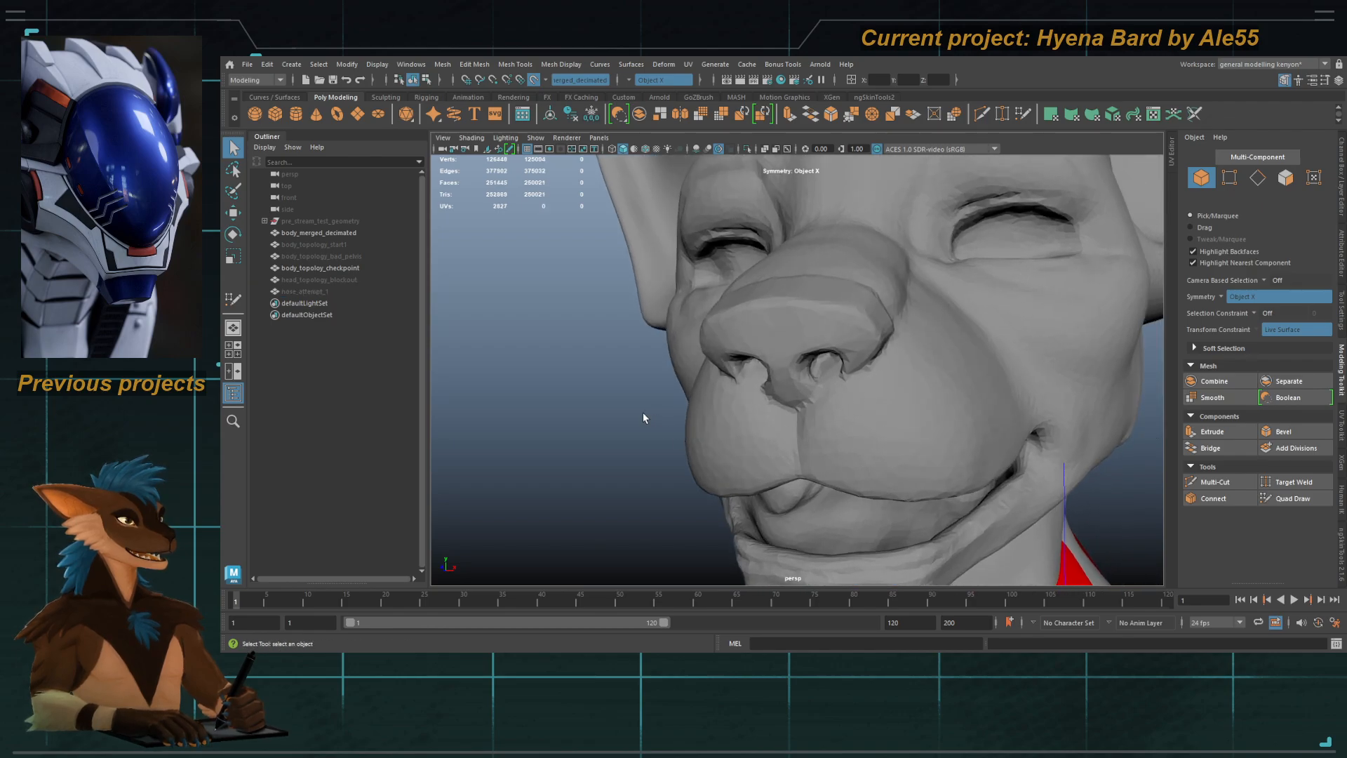
pyautogui.press('y')
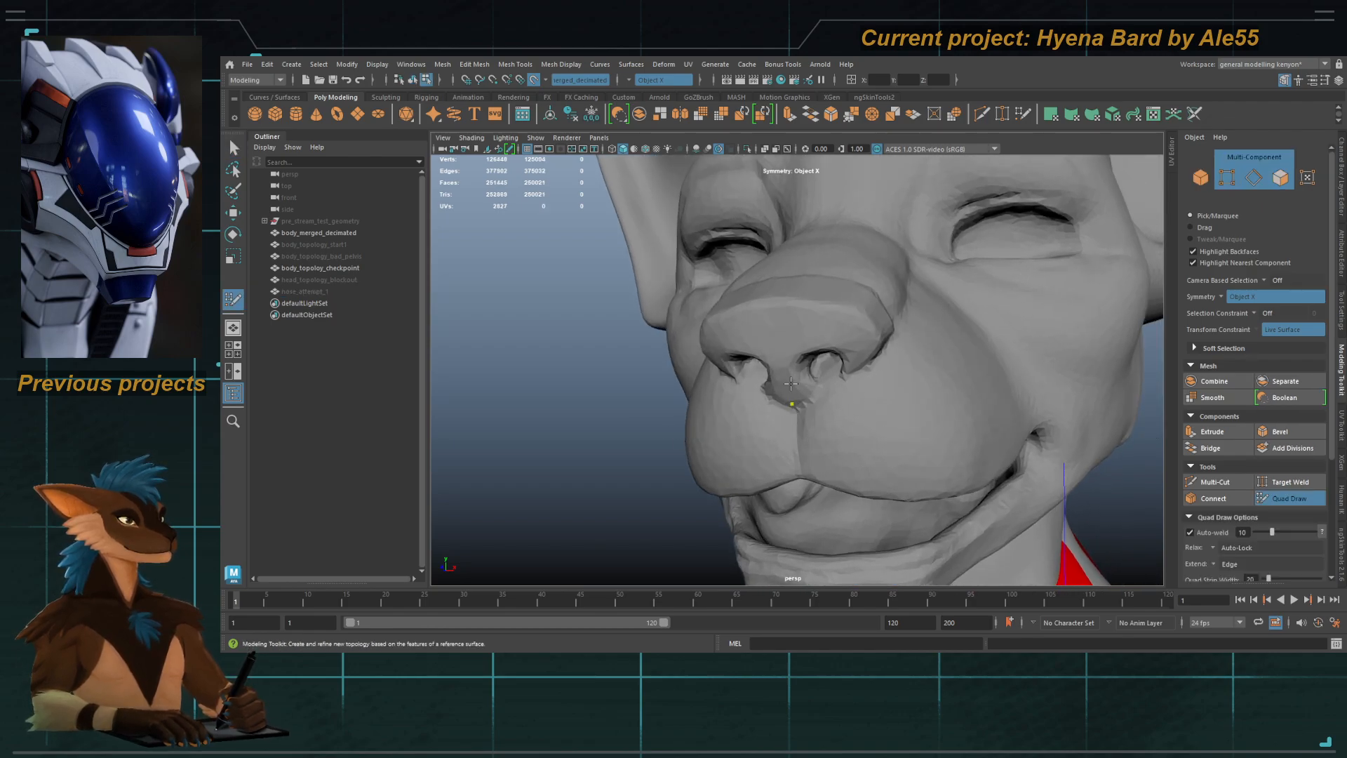
pyautogui.click(856, 377)
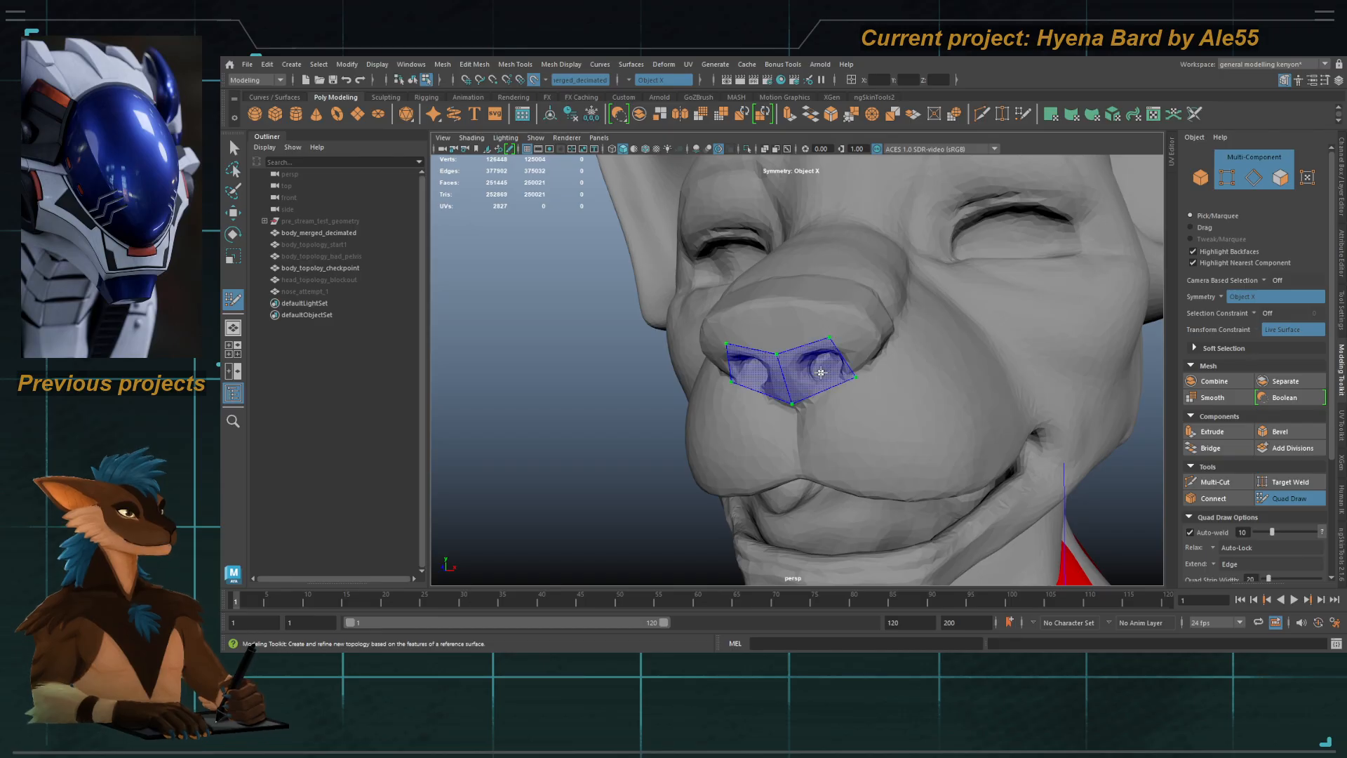
pyautogui.keyDown('shift'); pyautogui.click(820, 370); pyautogui.keyUp('shift')
pyautogui.click(857, 316)
pyautogui.click(877, 348)
pyautogui.keyDown('shift'); pyautogui.click(856, 357); pyautogui.keyUp('shift')
pyautogui.moveTo(856, 356)
pyautogui.keyDown('alt'); pyautogui.mouseDown()
pyautogui.moveTo(818, 355)
pyautogui.moveTo(813, 336)
pyautogui.moveTo(839, 363)
pyautogui.moveTo(814, 328)
pyautogui.moveTo(771, 331)
pyautogui.mouseUp(); pyautogui.keyUp('alt')
pyautogui.keyDown('shift'); pyautogui.click(864, 331); pyautogui.keyUp('shift')
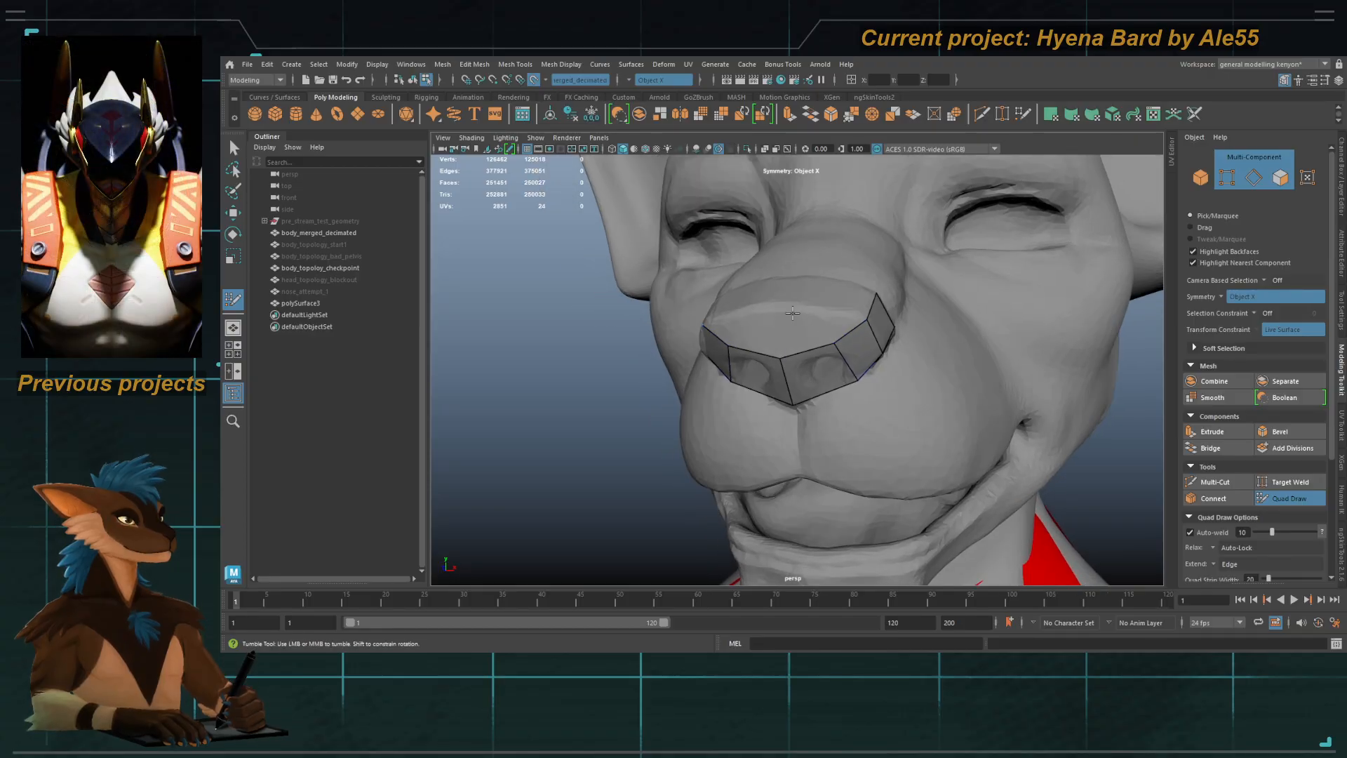
# Step: Fill mirrored quads across the upper front of the nose and insert an edge loop running around the nose through the nostrils
pyautogui.click(775, 314)
pyautogui.keyDown('shift'); pyautogui.click(783, 326); pyautogui.keyUp('shift')
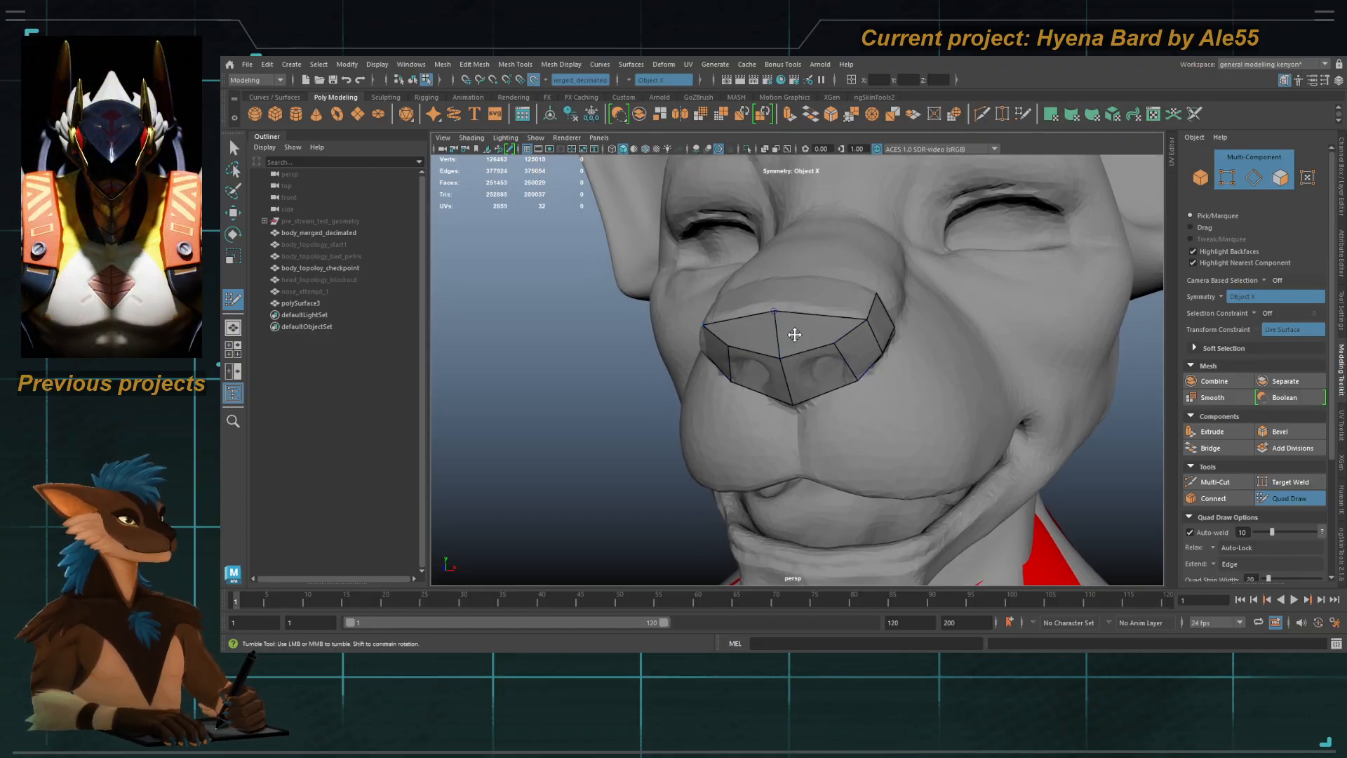
pyautogui.keyDown('alt'); pyautogui.moveTo(832, 353); pyautogui.dragTo(786, 303); pyautogui.keyUp('alt')
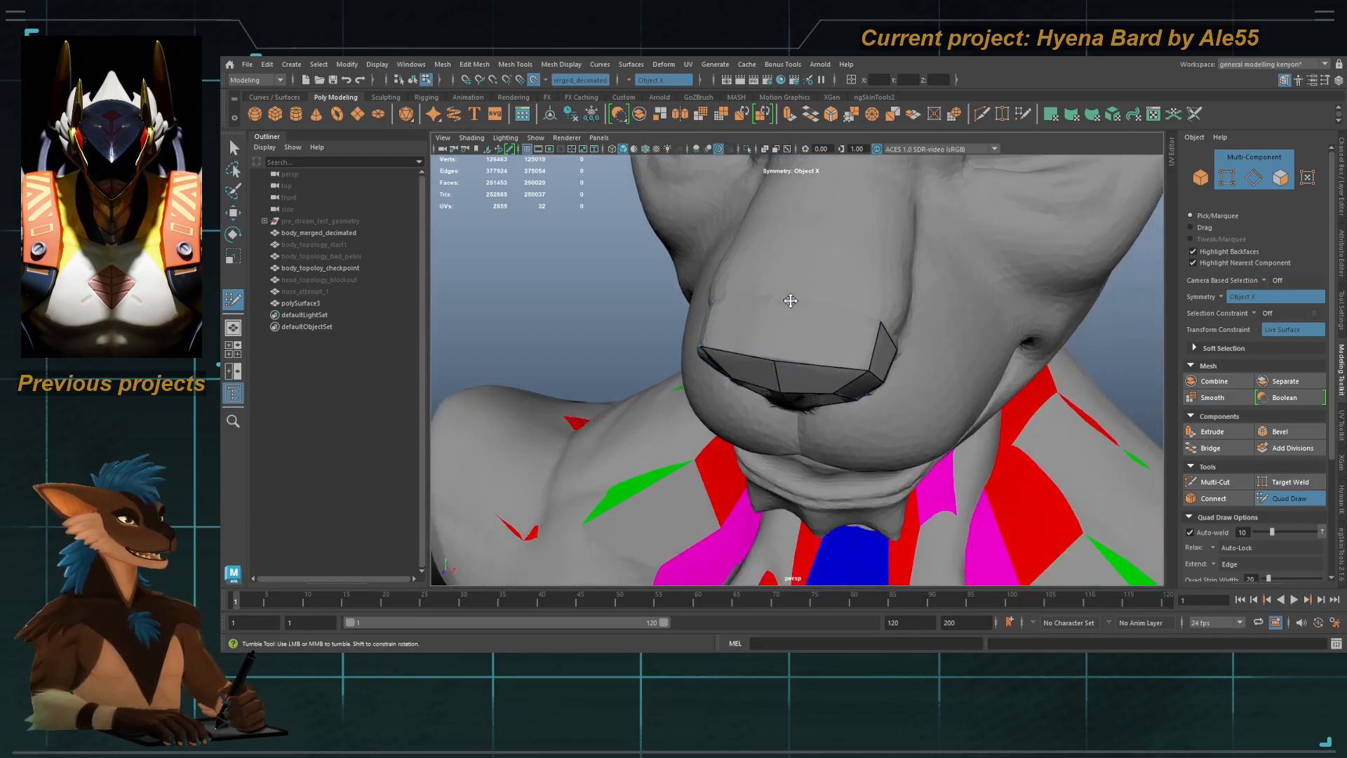
pyautogui.moveTo(822, 339)
pyautogui.keyDown('alt'); pyautogui.mouseDown()
pyautogui.moveTo(776, 324)
pyautogui.moveTo(860, 322)
pyautogui.moveTo(929, 359)
pyautogui.moveTo(902, 367)
pyautogui.moveTo(829, 340)
pyautogui.mouseUp(); pyautogui.keyUp('alt')
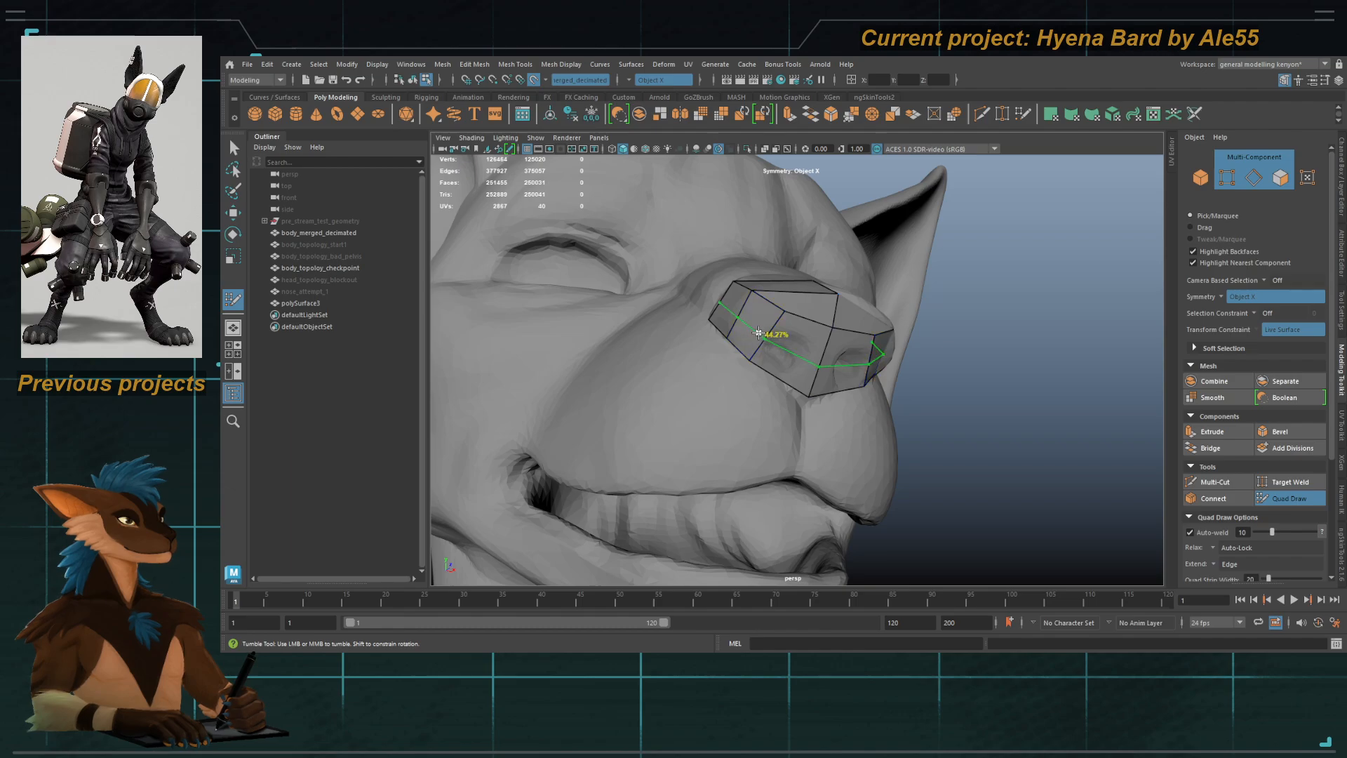
pyautogui.keyDown('ctrl'); pyautogui.click(759, 333); pyautogui.keyUp('ctrl')
pyautogui.moveTo(758, 333)
pyautogui.keyDown('alt'); pyautogui.mouseDown()
pyautogui.moveTo(738, 358)
pyautogui.moveTo(782, 356)
pyautogui.moveTo(745, 340)
pyautogui.moveTo(793, 423)
pyautogui.mouseUp(); pyautogui.keyUp('alt')
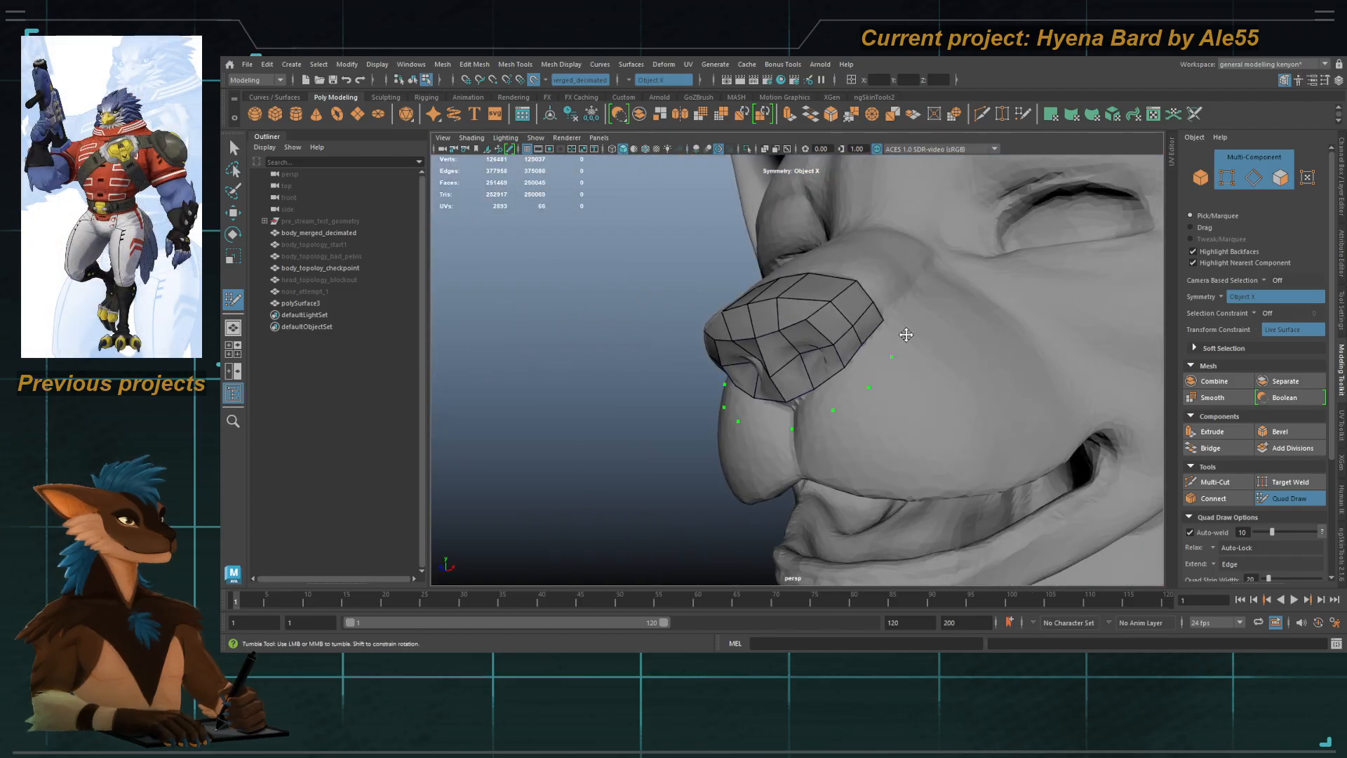
# Step: Fill a mirrored row of quads bordering the underside of the nose and extend it down the muzzle towards the upper lip
pyautogui.keyDown('shift'); pyautogui.click(869, 365); pyautogui.keyUp('shift')
pyautogui.keyDown('shift'); pyautogui.click(839, 386); pyautogui.keyUp('shift')
pyautogui.keyDown('shift'); pyautogui.click(808, 410); pyautogui.keyUp('shift')
pyautogui.keyDown('alt'); pyautogui.moveTo(788, 418); pyautogui.dragTo(786, 459); pyautogui.keyUp('alt')
pyautogui.click(907, 463)
pyautogui.keyDown('shift'); pyautogui.click(875, 448); pyautogui.keyUp('shift')
pyautogui.keyDown('shift'); pyautogui.click(824, 442); pyautogui.keyUp('shift')
pyautogui.keyDown('shift'); pyautogui.click(876, 409); pyautogui.keyUp('shift')
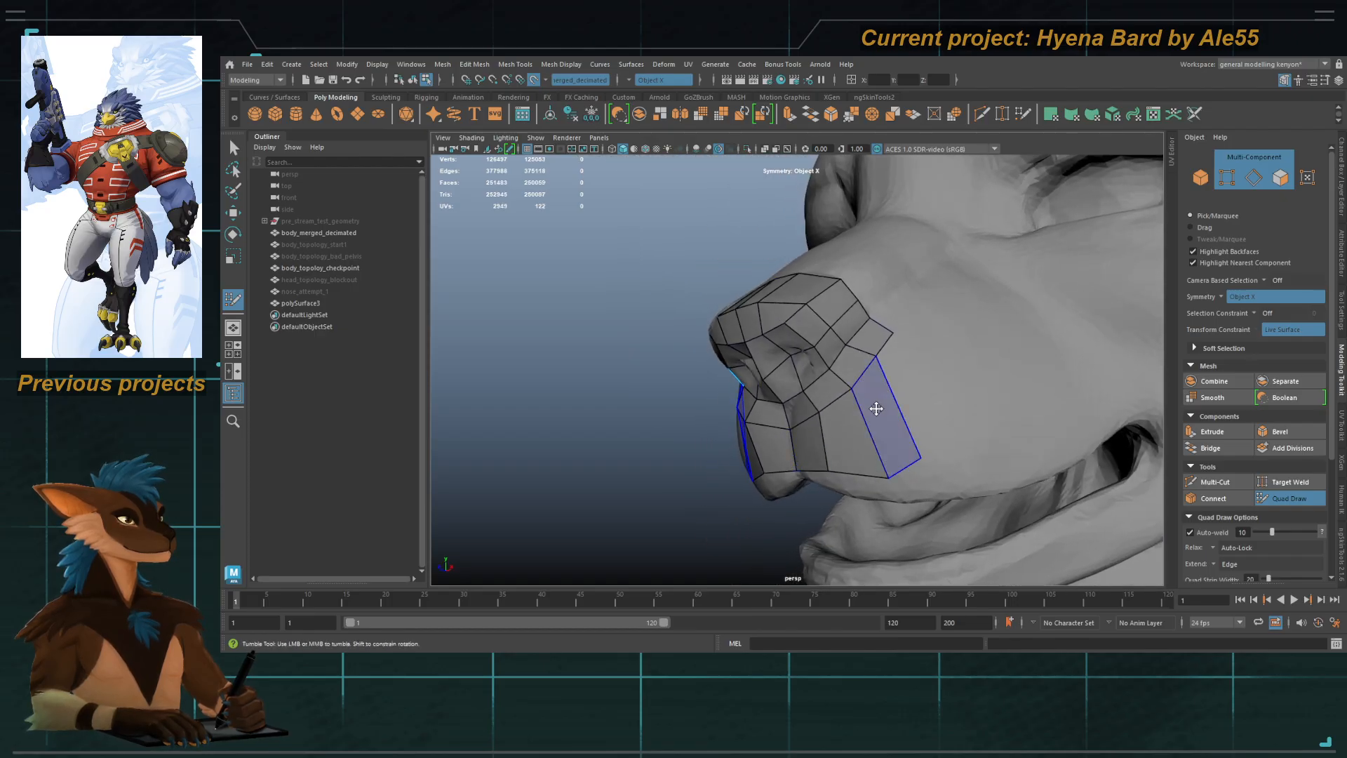
# Step: Delete the two outermost mirrored muzzle quads and redraw the inner one with a straighter outer edge
pyautogui.keyDown('ctrl'); pyautogui.keyDown('shift'); pyautogui.click(873, 414); pyautogui.keyUp('shift'); pyautogui.keyUp('ctrl')
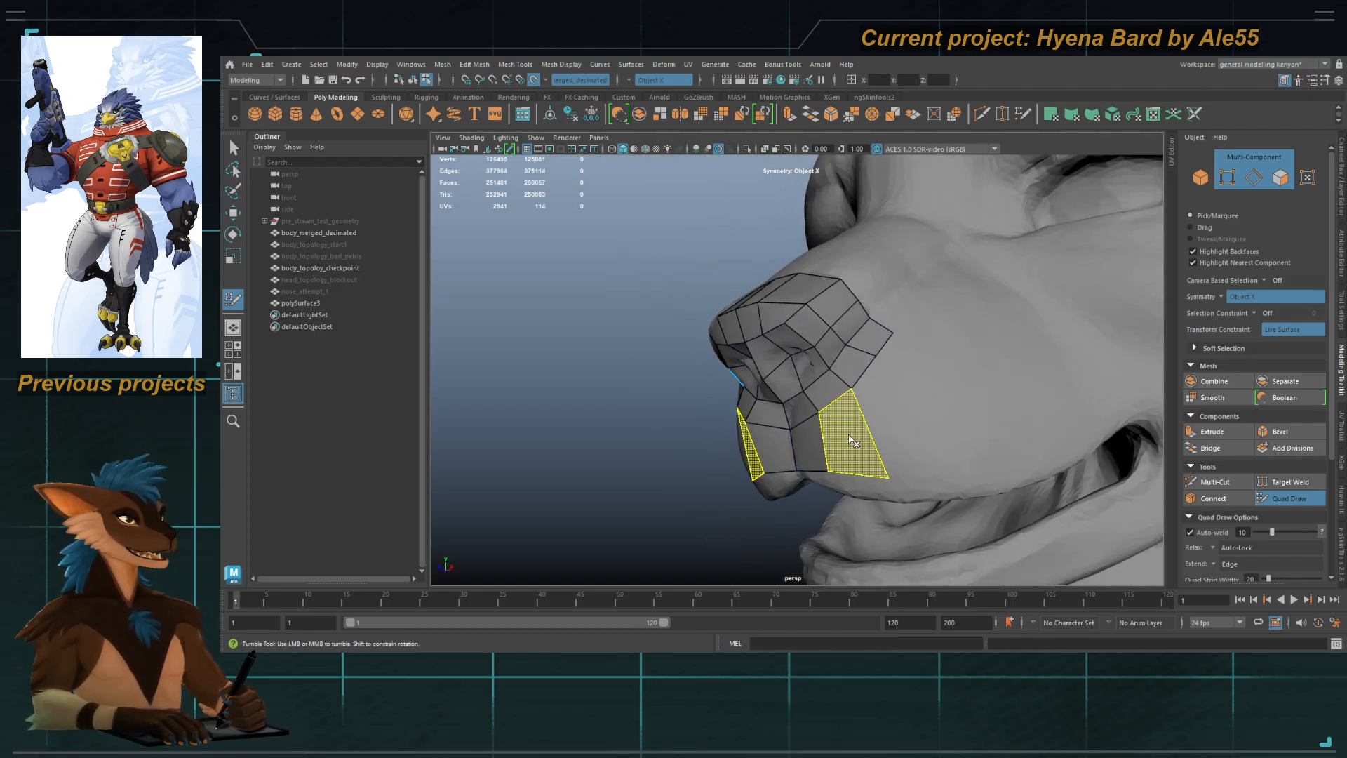
pyautogui.keyDown('ctrl'); pyautogui.keyDown('shift'); pyautogui.click(842, 432); pyautogui.keyUp('shift'); pyautogui.keyUp('ctrl')
pyautogui.keyDown('alt'); pyautogui.moveTo(831, 420); pyautogui.dragTo(863, 430); pyautogui.keyUp('alt')
pyautogui.click(864, 470)
pyautogui.keyDown('shift'); pyautogui.click(845, 456); pyautogui.keyUp('shift')
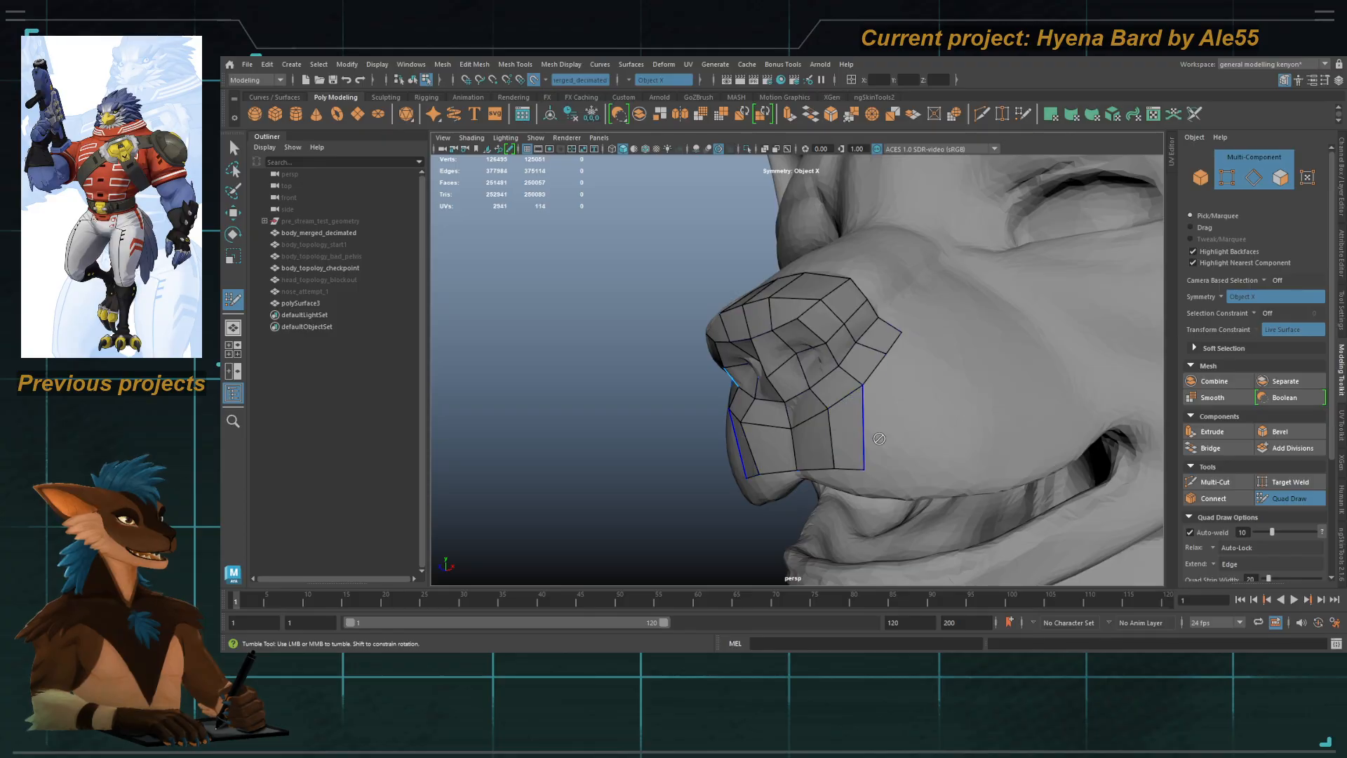
# Step: Extend the mirrored muzzle quads back along the cheek beside the nose and shift their shared vertices backward
pyautogui.keyDown('shift'); pyautogui.click(890, 429); pyautogui.keyUp('shift')
pyautogui.click(915, 363)
pyautogui.click(927, 331)
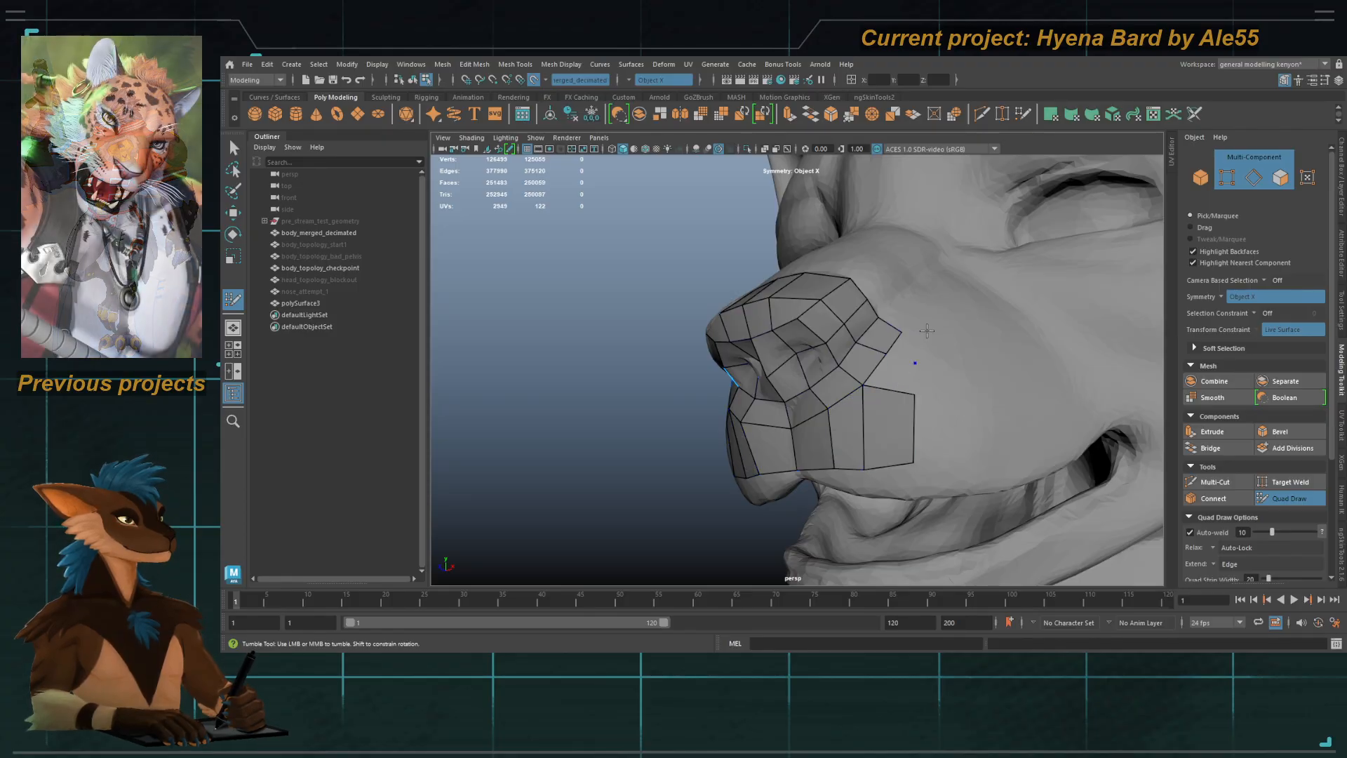
pyautogui.keyDown('alt'); pyautogui.moveTo(903, 370); pyautogui.dragTo(853, 388); pyautogui.keyUp('alt')
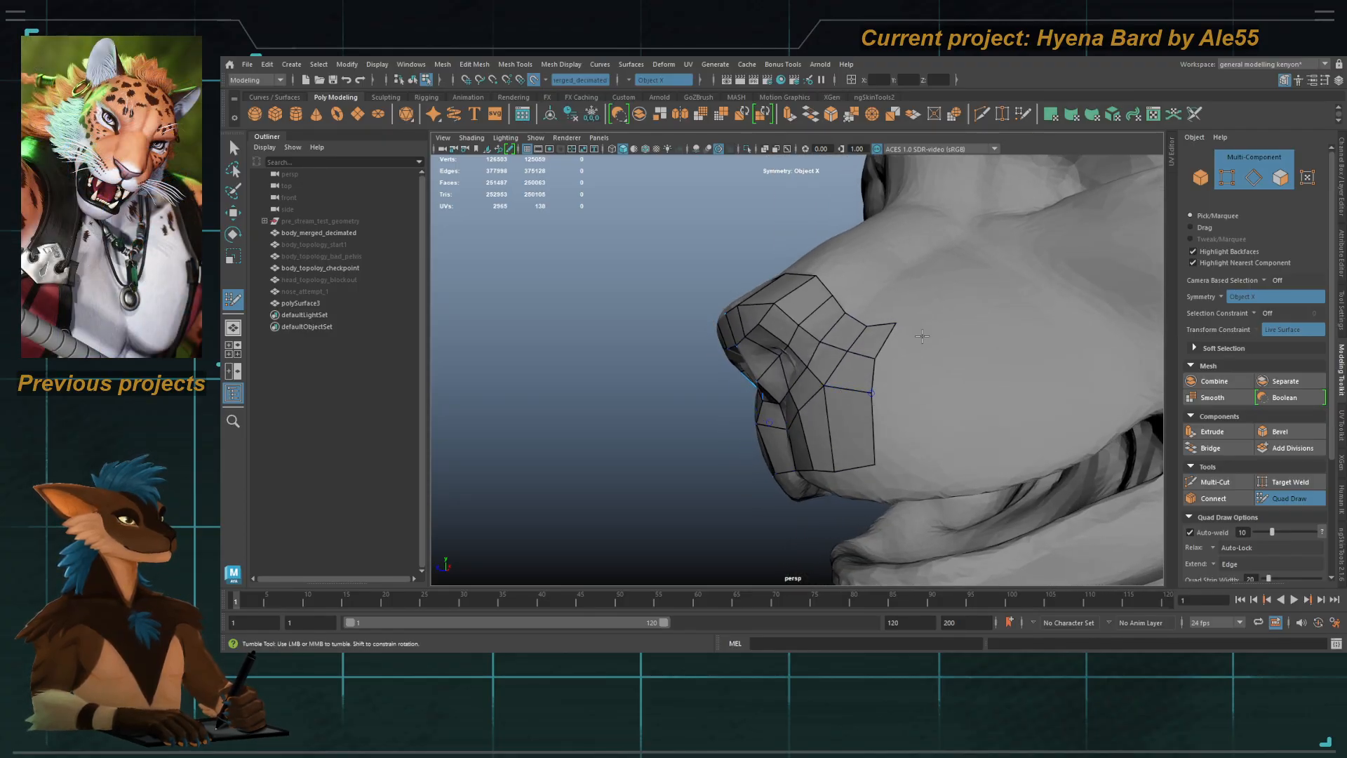
pyautogui.click(965, 446)
pyautogui.keyDown('shift'); pyautogui.click(915, 447); pyautogui.keyUp('shift')
pyautogui.keyDown('shift'); pyautogui.click(914, 368); pyautogui.keyUp('shift')
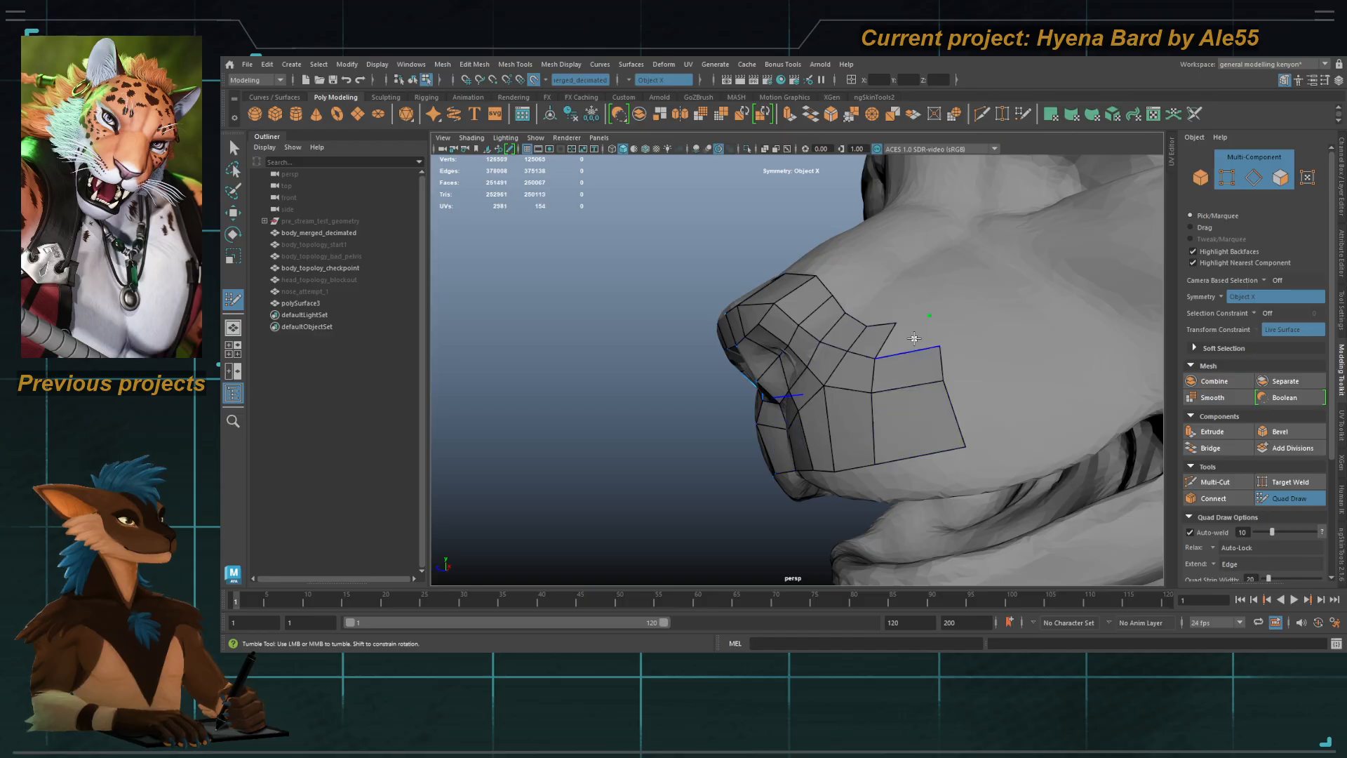
pyautogui.keyDown('shift'); pyautogui.click(912, 338); pyautogui.keyUp('shift')
pyautogui.moveTo(873, 376); pyautogui.dragTo(888, 379)
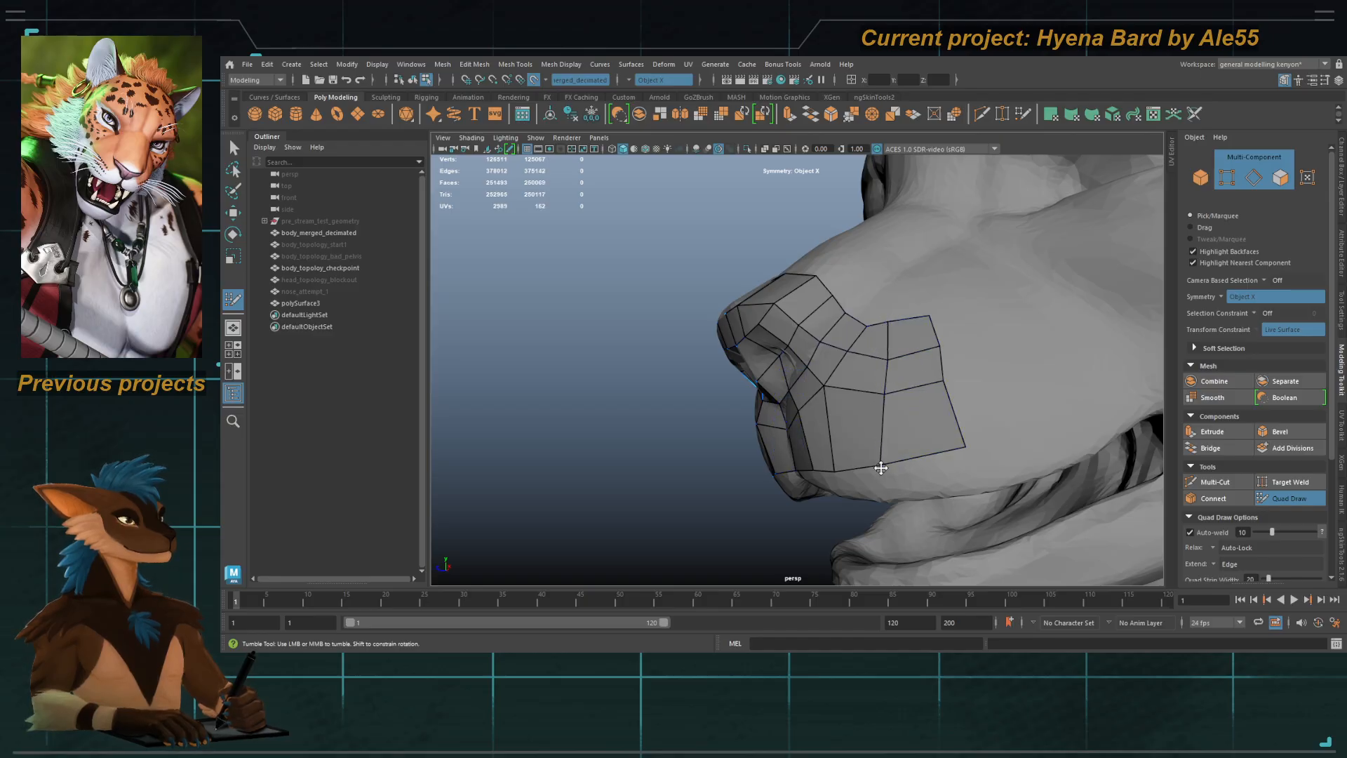
# Step: Insert an edge loop across the lower muzzle quads, relax the patch and reposition its lower and rear vertices along the lip
pyautogui.keyDown('alt'); pyautogui.moveTo(881, 468); pyautogui.dragTo(818, 403); pyautogui.keyUp('alt')
pyautogui.hotkey('ctrl', 'z')
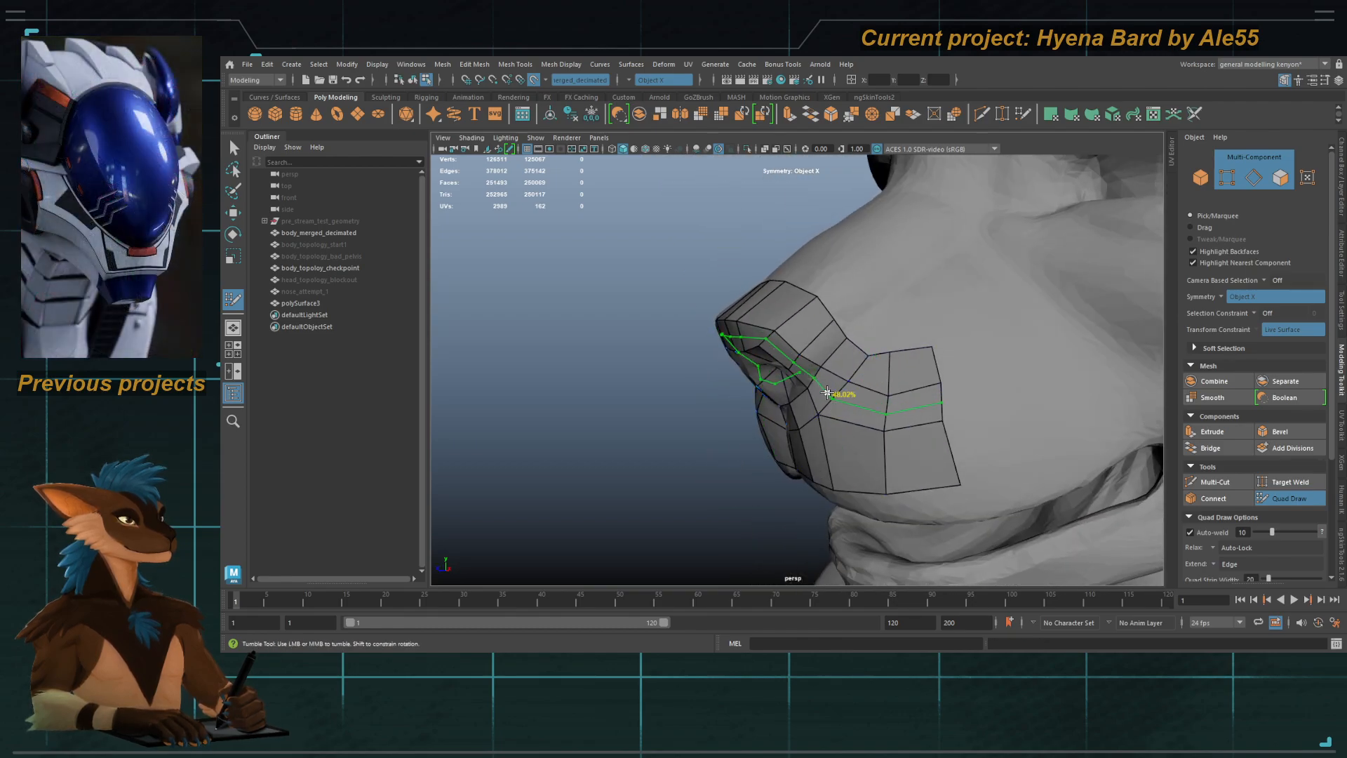
pyautogui.keyDown('ctrl'); pyautogui.click(853, 454); pyautogui.keyUp('ctrl')
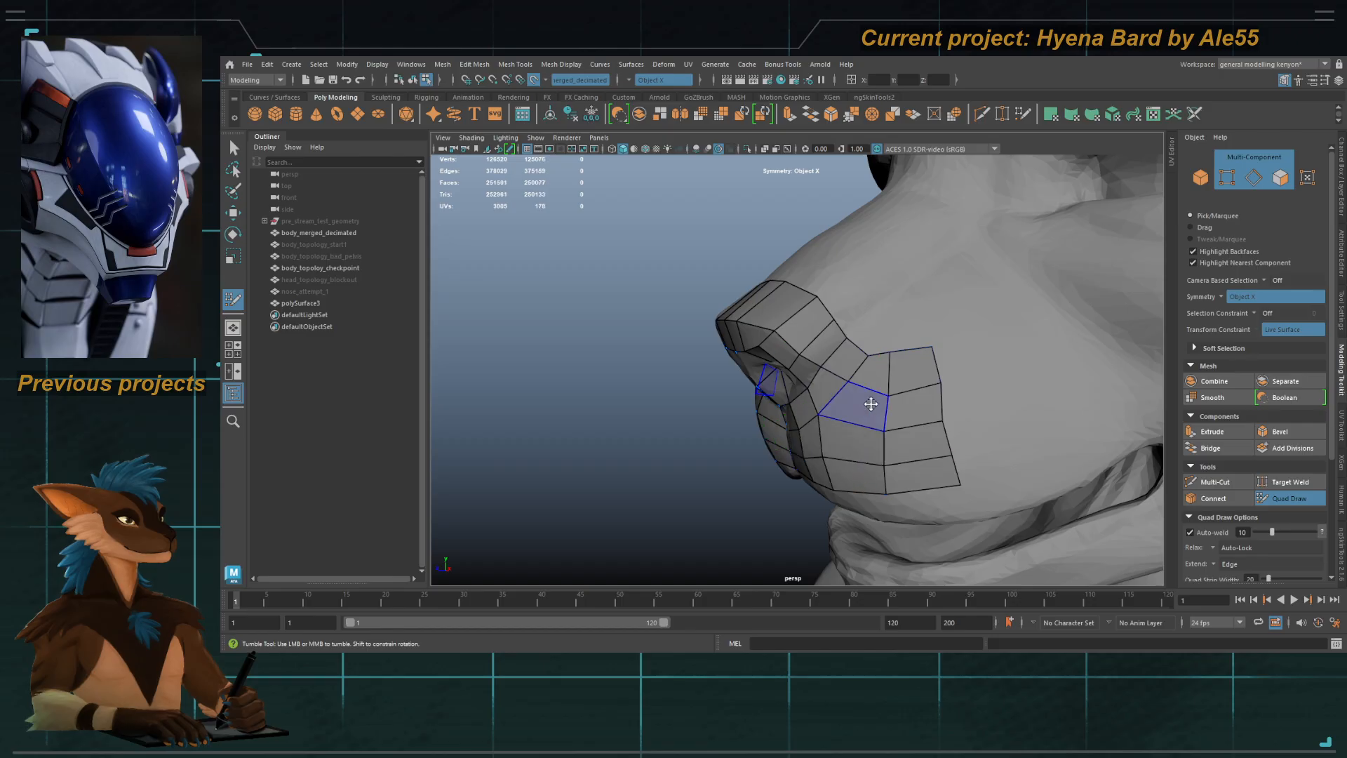
pyautogui.keyDown('shift'); pyautogui.moveTo(904, 425); pyautogui.dragTo(911, 383); pyautogui.keyUp('shift')
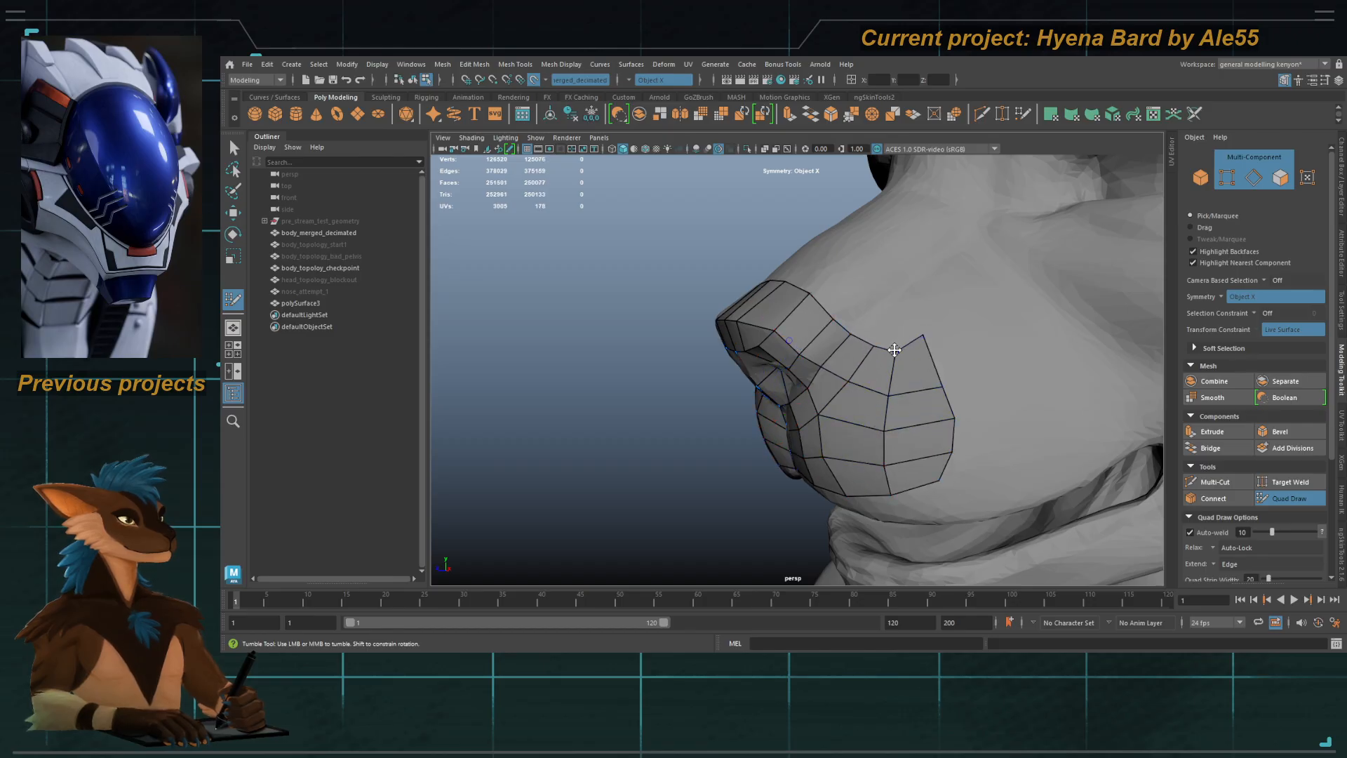
pyautogui.moveTo(881, 440)
pyautogui.mouseDown()
pyautogui.moveTo(979, 510)
pyautogui.moveTo(914, 505)
pyautogui.mouseUp()
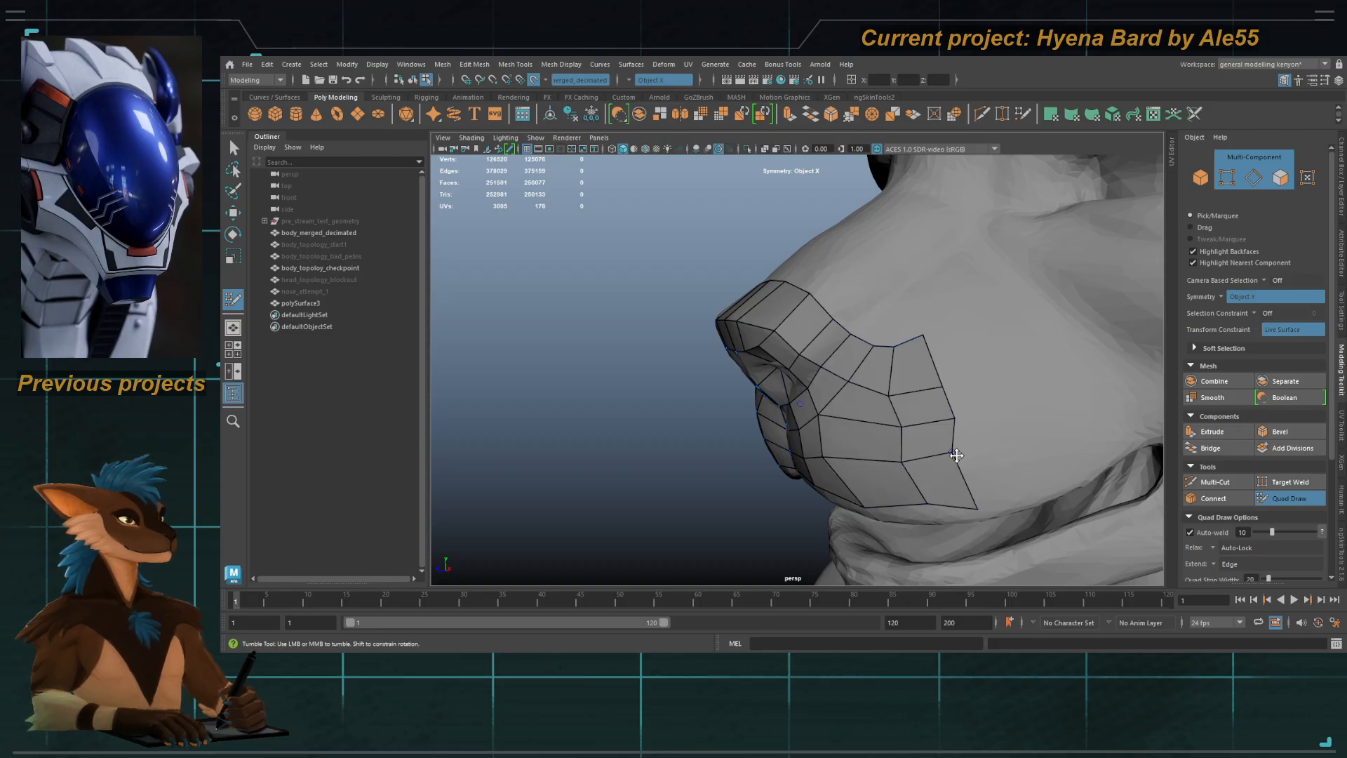
pyautogui.moveTo(952, 452)
pyautogui.mouseDown()
pyautogui.moveTo(973, 447)
pyautogui.moveTo(960, 418)
pyautogui.mouseUp()
# Step: Add mirrored quads behind the upper side of the nose, extending the topology up towards the bridge
pyautogui.moveTo(884, 346); pyautogui.dragTo(892, 316)
pyautogui.keyDown('shift'); pyautogui.click(896, 317); pyautogui.keyUp('shift')
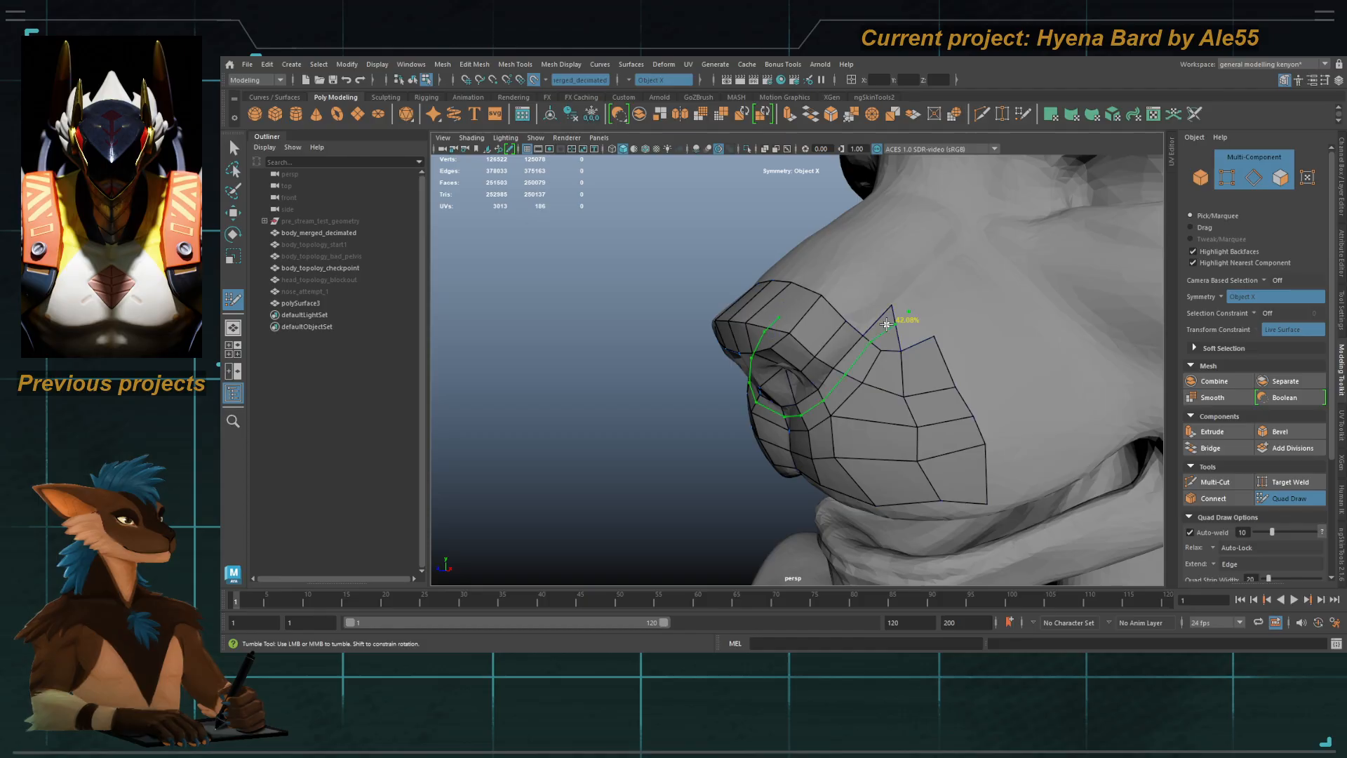
pyautogui.hotkey('ctrl', 'z')
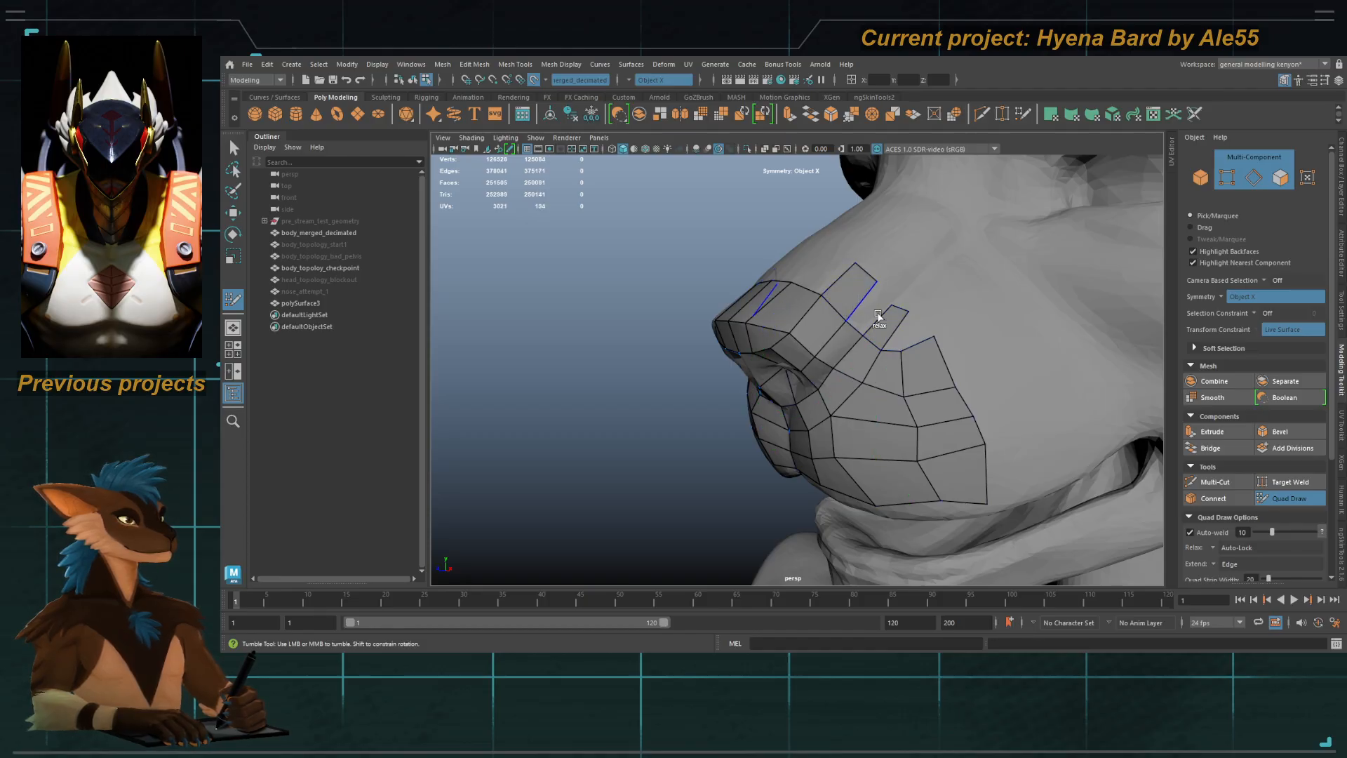
pyautogui.keyDown('shift'); pyautogui.click(878, 316); pyautogui.keyUp('shift')
pyautogui.keyDown('alt'); pyautogui.moveTo(903, 364); pyautogui.dragTo(923, 394); pyautogui.keyUp('alt')
pyautogui.moveTo(887, 449)
pyautogui.keyDown('alt'); pyautogui.mouseDown()
pyautogui.moveTo(914, 454)
pyautogui.moveTo(885, 434)
pyautogui.mouseUp(); pyautogui.keyUp('alt')
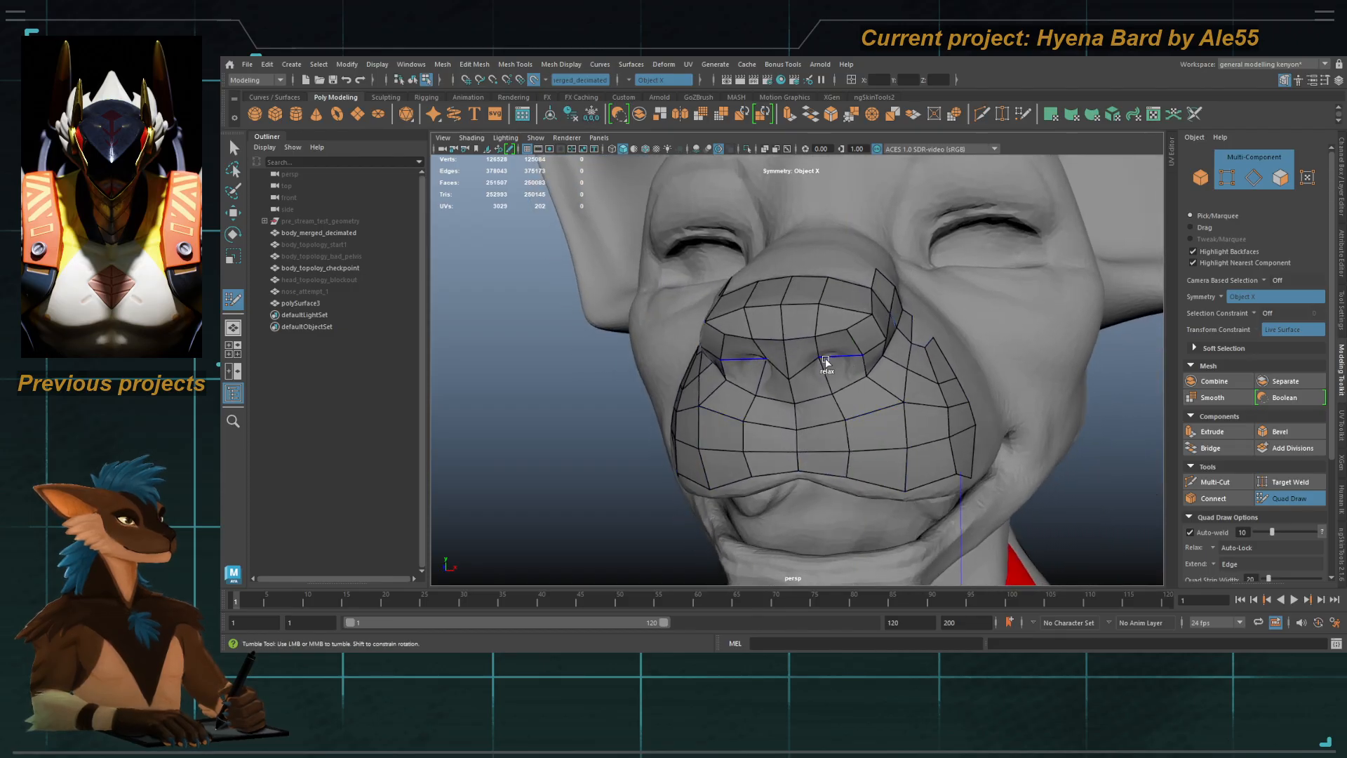
pyautogui.keyDown('alt'); pyautogui.moveTo(803, 369); pyautogui.dragTo(861, 353); pyautogui.keyUp('alt')
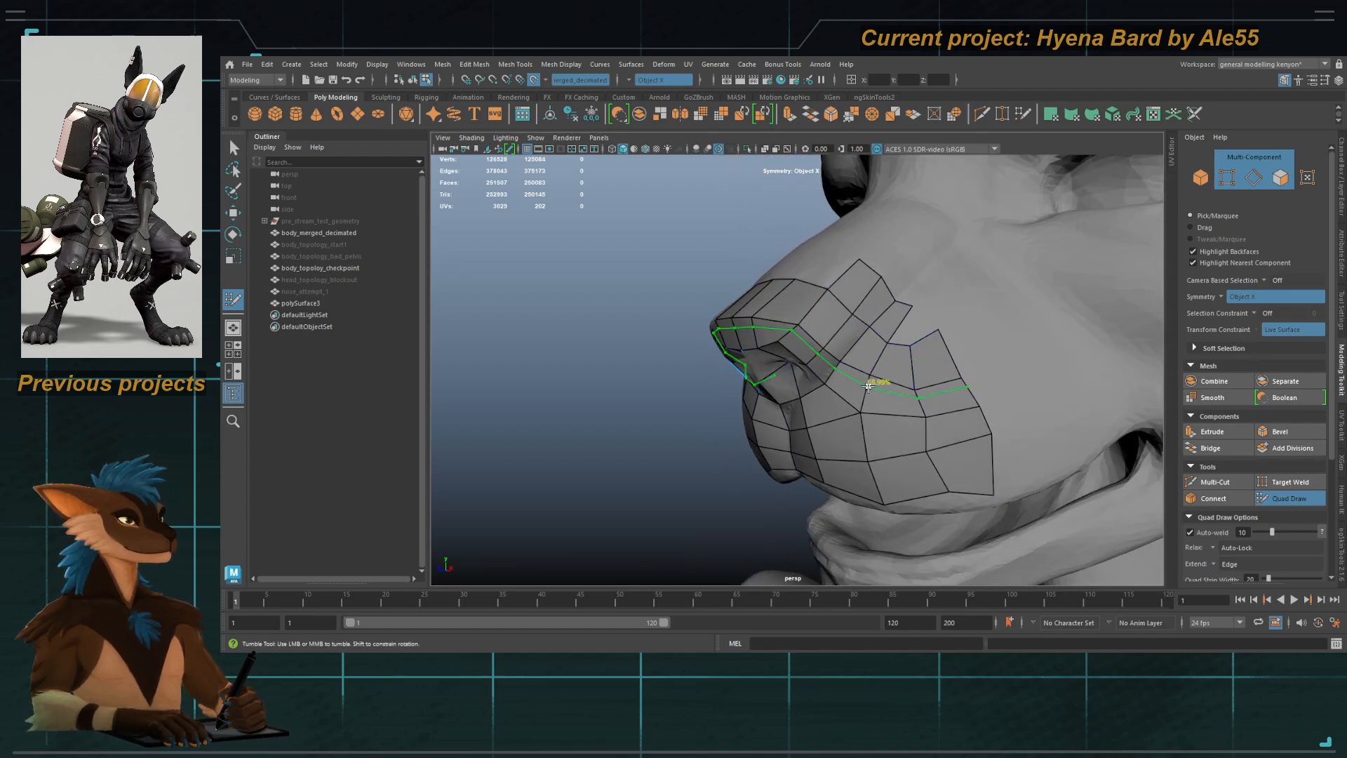
# Step: Delete the upper cheek loops beside the nose, then insert an edge loop in the muzzle and refill its middle row with mirrored quads
pyautogui.keyDown('ctrl'); pyautogui.keyDown('shift'); pyautogui.click(879, 352); pyautogui.keyUp('shift'); pyautogui.keyUp('ctrl')
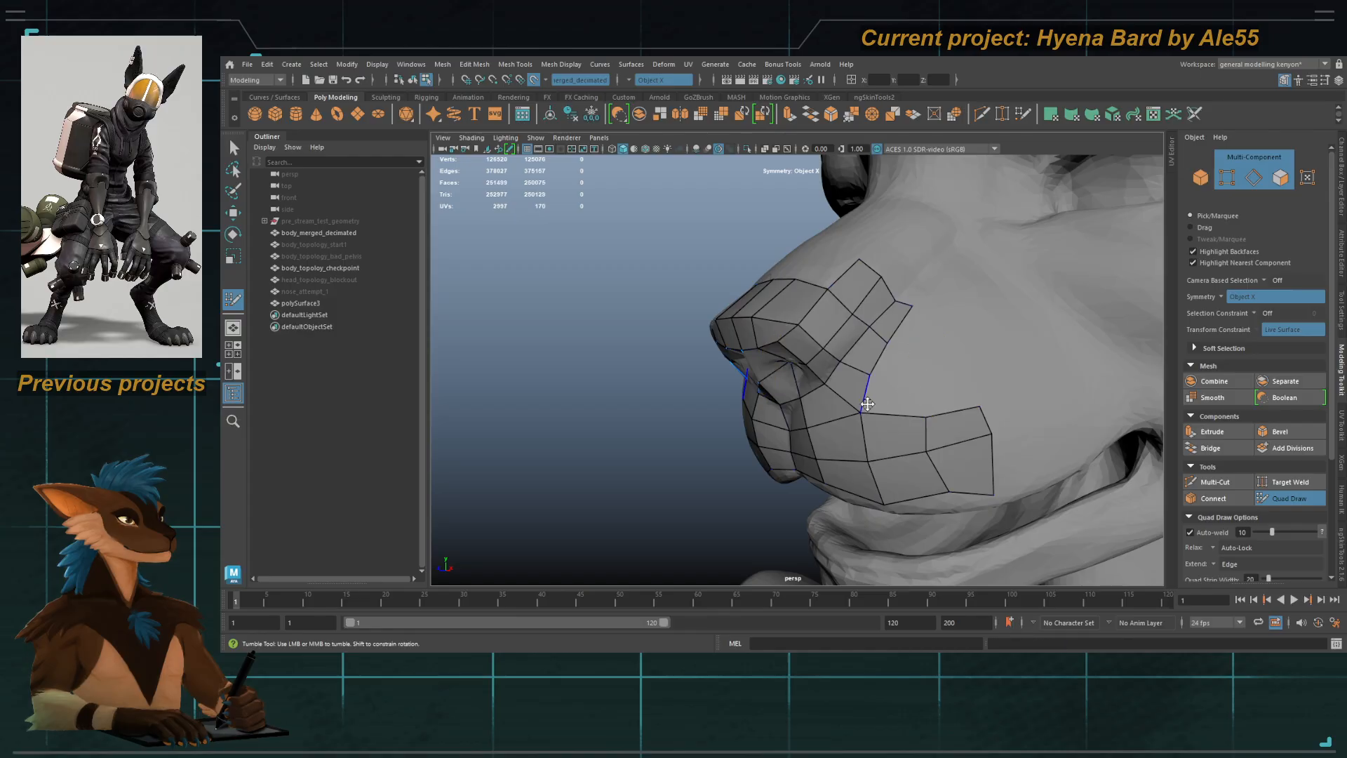
pyautogui.keyDown('ctrl'); pyautogui.keyDown('shift'); pyautogui.click(857, 410); pyautogui.keyUp('shift'); pyautogui.keyUp('ctrl')
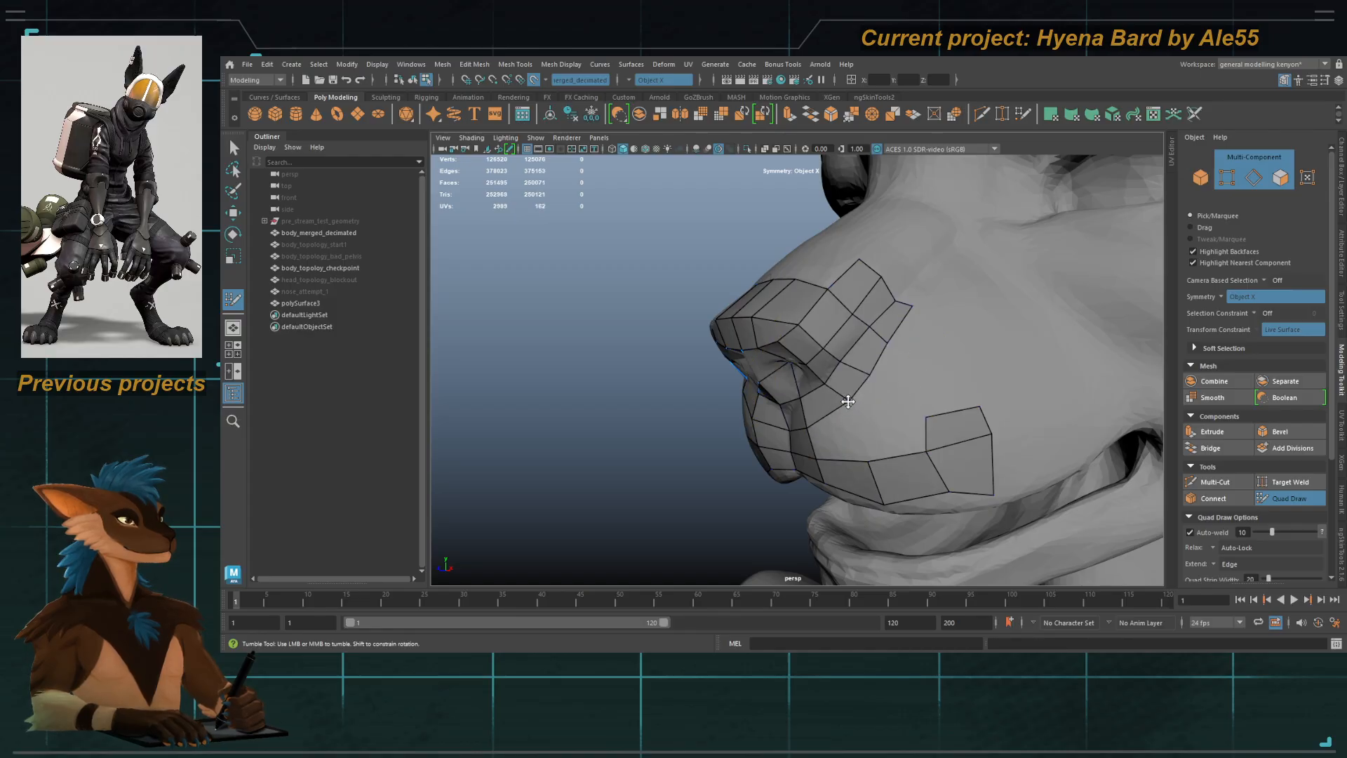
pyautogui.keyDown('ctrl'); pyautogui.click(811, 446); pyautogui.keyUp('ctrl')
pyautogui.keyDown('shift'); pyautogui.click(849, 424); pyautogui.keyUp('shift')
pyautogui.keyDown('shift'); pyautogui.click(894, 442); pyautogui.keyUp('shift')
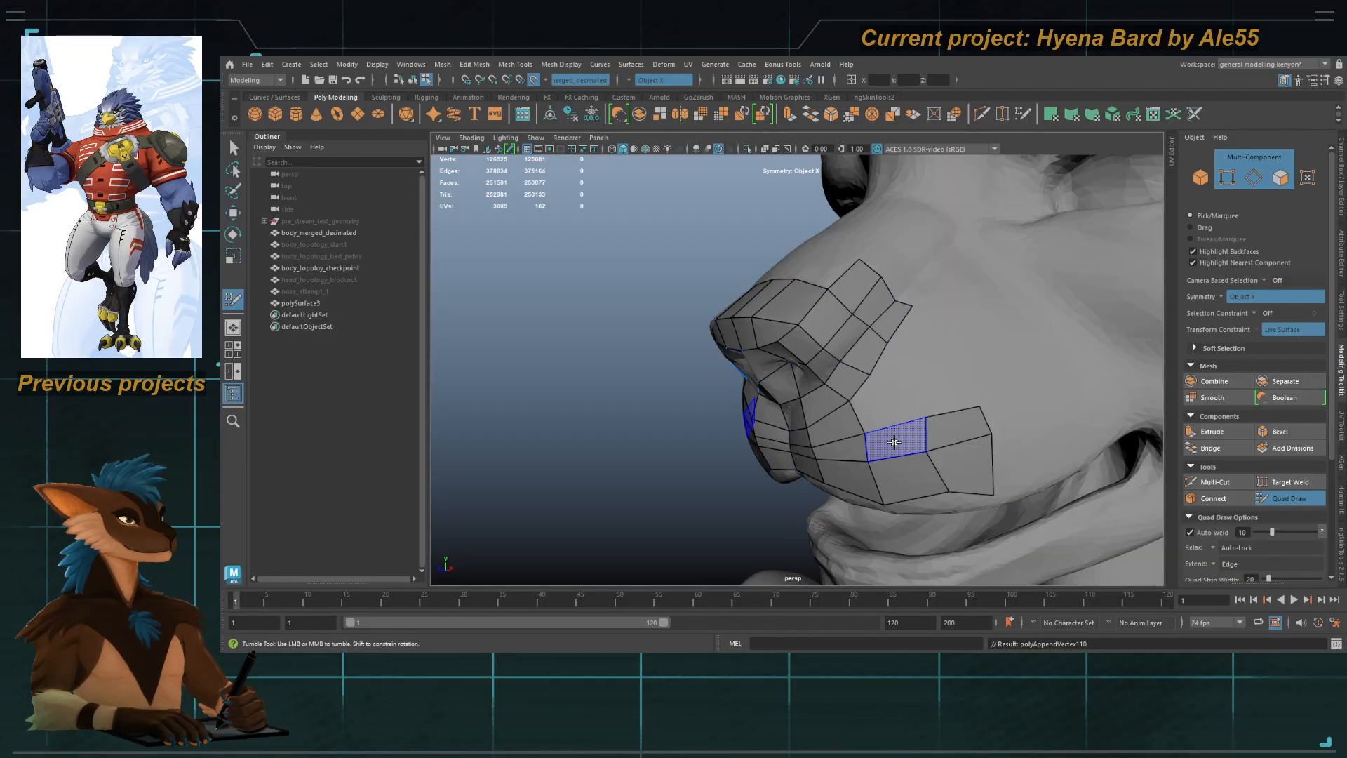
# Step: Place new cheek points, fill the gap between the muzzle and the side of the nose with mirrored quads, and even out their vertices
pyautogui.click(904, 386)
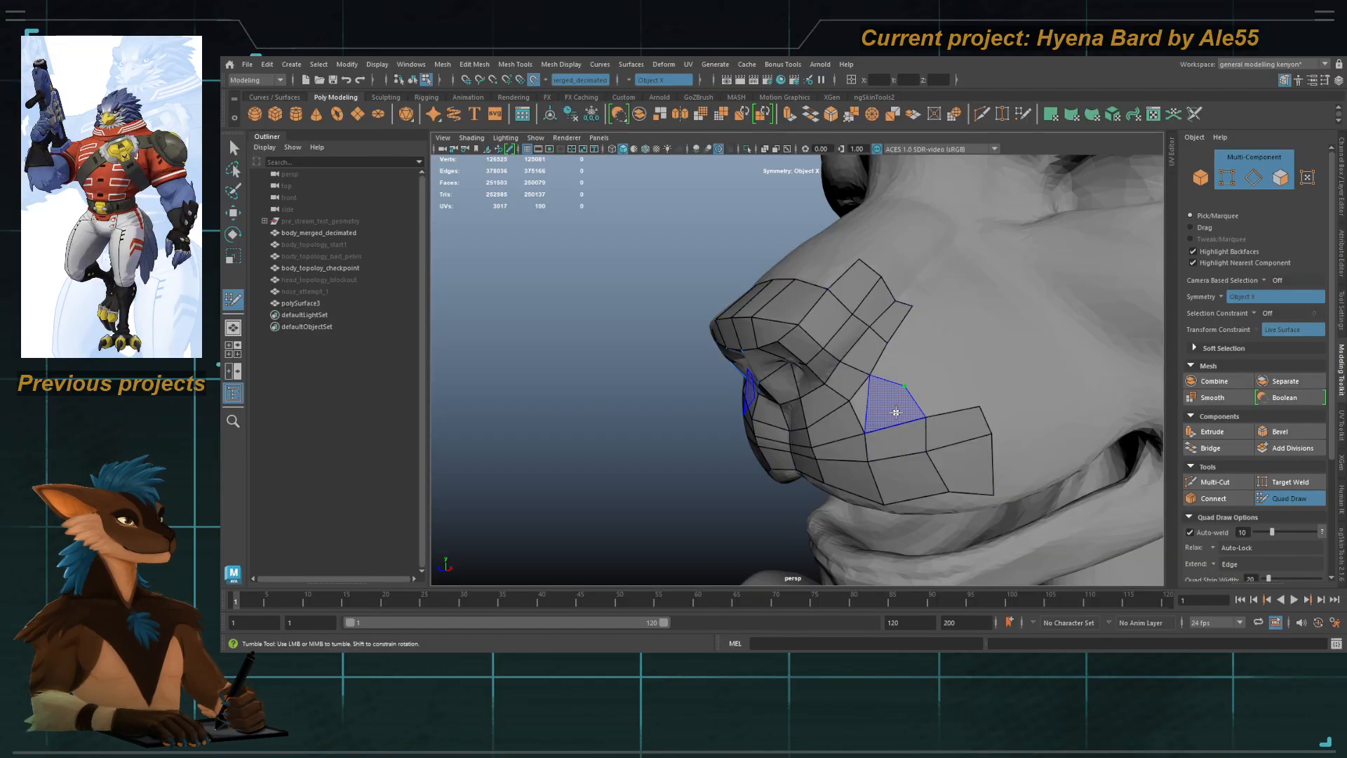
pyautogui.click(959, 366)
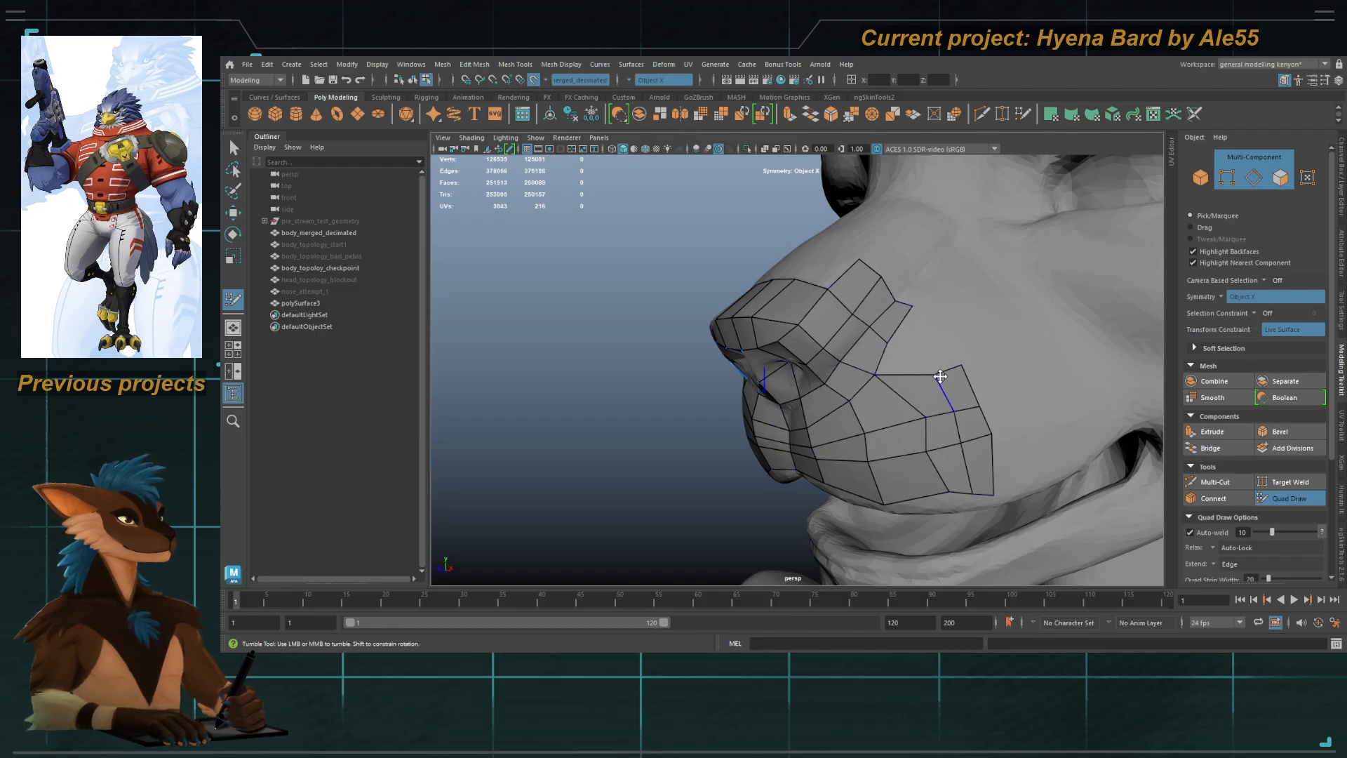
pyautogui.moveTo(940, 377)
pyautogui.mouseDown()
pyautogui.moveTo(891, 346)
pyautogui.moveTo(913, 307)
pyautogui.moveTo(943, 397)
pyautogui.moveTo(858, 446)
pyautogui.moveTo(929, 383)
pyautogui.moveTo(961, 387)
pyautogui.moveTo(951, 391)
pyautogui.mouseUp()
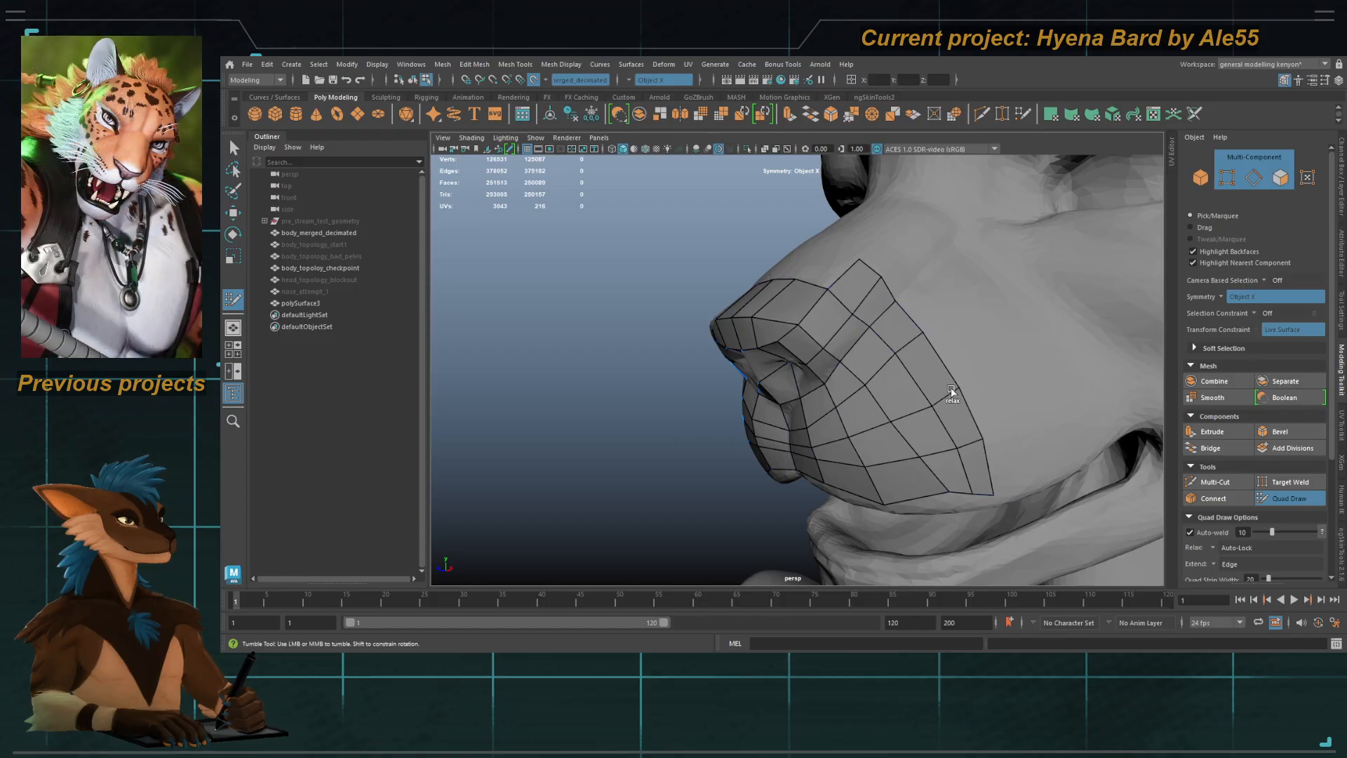
# Step: Fill the mirrored gaps under the nose with quads to close the mesh across the nostrils
pyautogui.keyDown('alt'); pyautogui.moveTo(868, 351); pyautogui.dragTo(839, 306); pyautogui.keyUp('alt')
pyautogui.keyDown('shift'); pyautogui.click(806, 274); pyautogui.keyUp('shift')
pyautogui.keyDown('shift'); pyautogui.click(850, 282); pyautogui.keyUp('shift')
pyautogui.keyDown('alt'); pyautogui.moveTo(839, 306); pyautogui.dragTo(843, 273, button='middle'); pyautogui.keyUp('alt')
pyautogui.keyDown('alt'); pyautogui.moveTo(843, 272); pyautogui.dragTo(872, 347, button='right'); pyautogui.keyUp('alt')
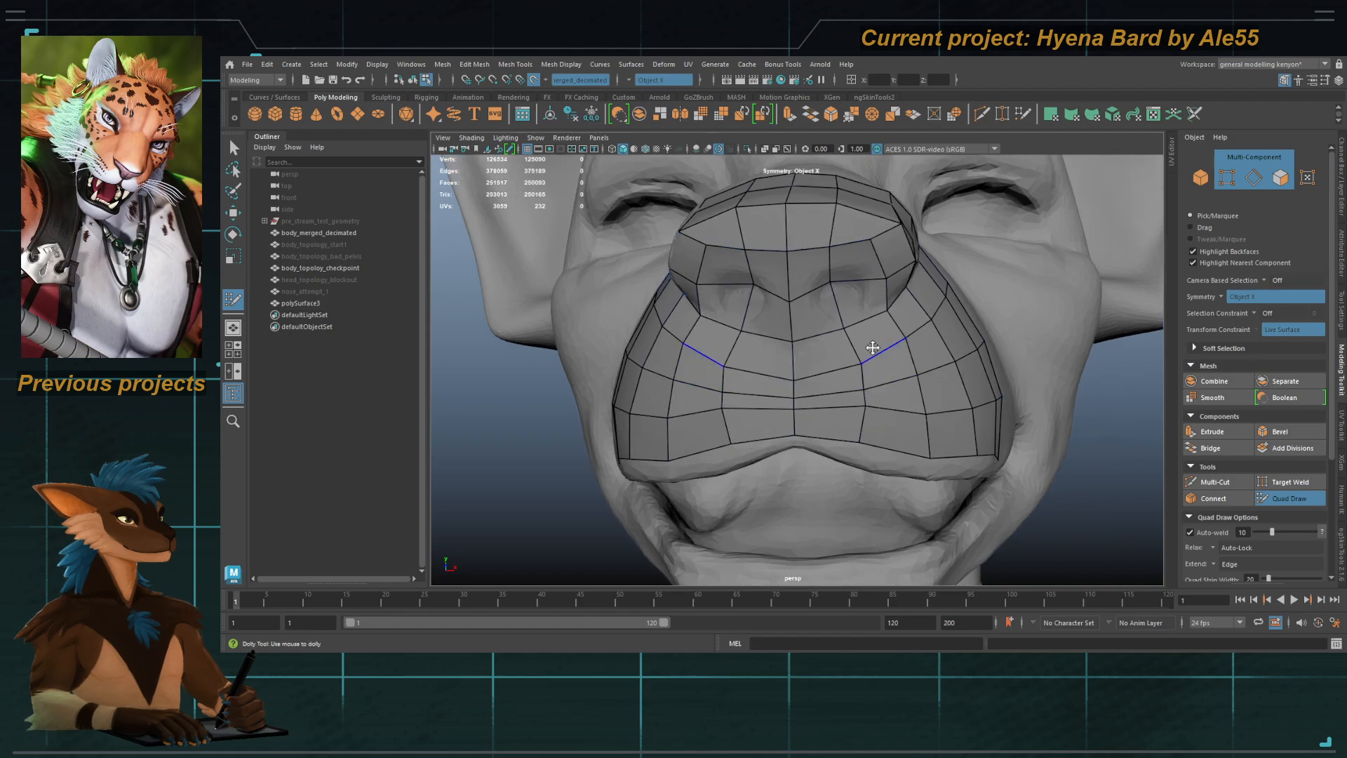
pyautogui.keyDown('alt'); pyautogui.moveTo(873, 290); pyautogui.dragTo(813, 275); pyautogui.keyUp('alt')
pyautogui.press('q')
pyautogui.keyDown('shift'); pyautogui.click(809, 274); pyautogui.keyUp('shift')
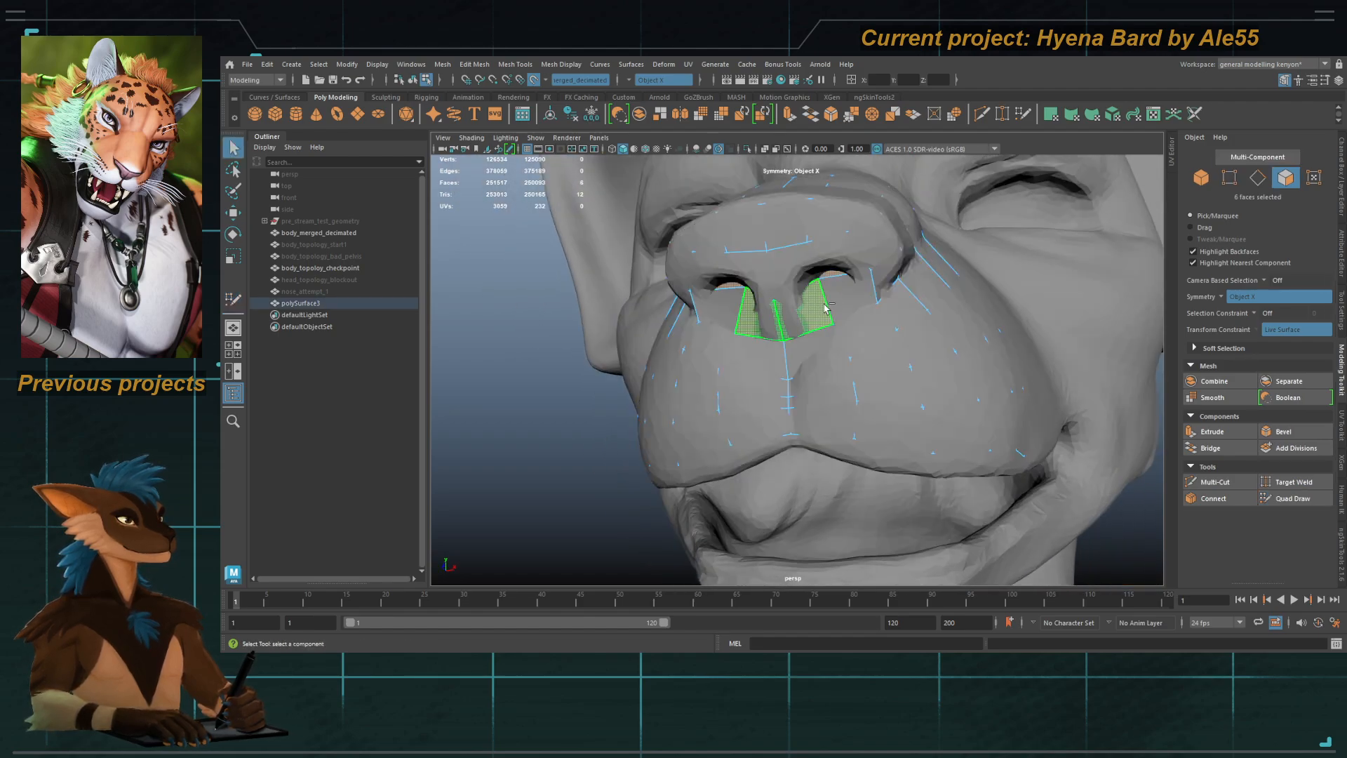
pyautogui.press('r')
pyautogui.press('q')
pyautogui.press('4')
pyautogui.click(835, 265)
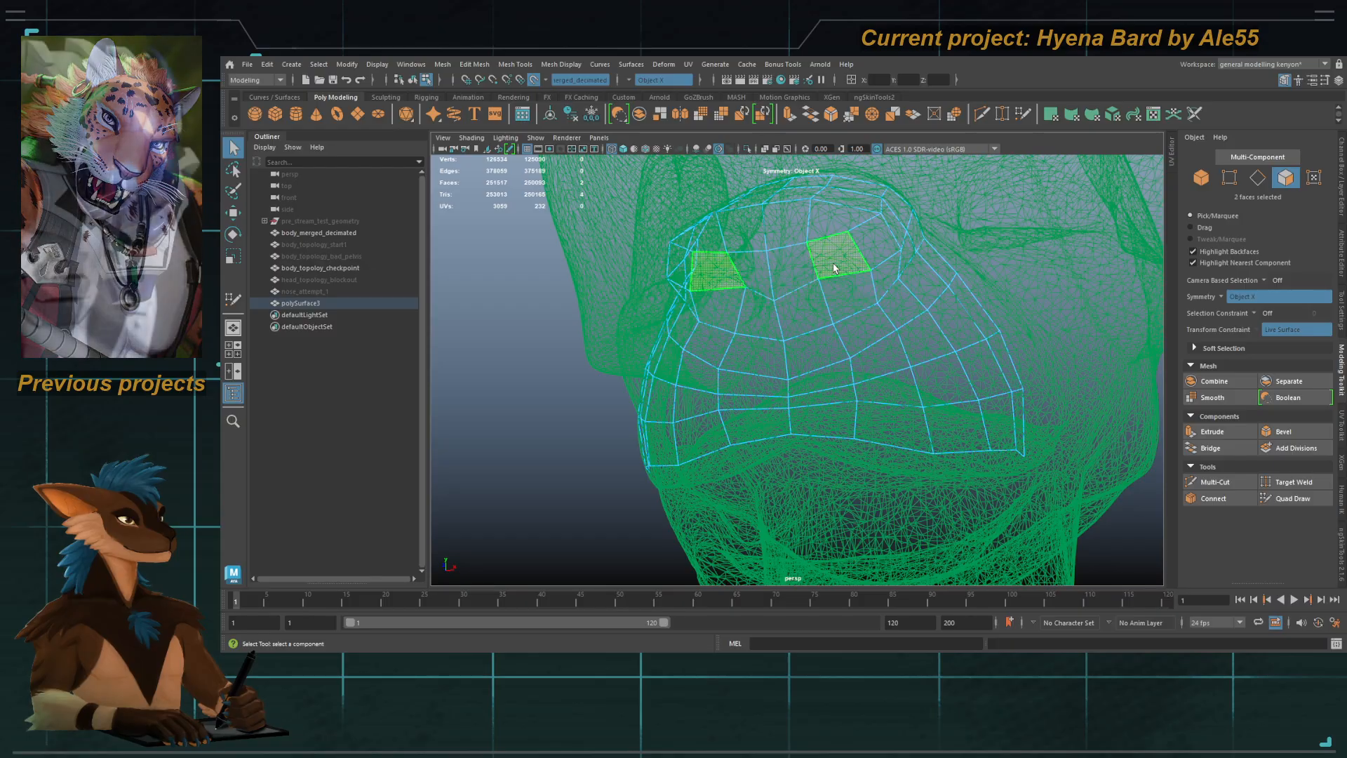
pyautogui.keyDown('shift'); pyautogui.click(798, 272); pyautogui.keyUp('shift')
pyautogui.keyDown('shift'); pyautogui.click(803, 309); pyautogui.keyUp('shift')
pyautogui.keyDown('shift'); pyautogui.click(830, 304); pyautogui.keyUp('shift')
pyautogui.keyDown('alt'); pyautogui.moveTo(813, 292); pyautogui.dragTo(830, 290); pyautogui.keyUp('alt')
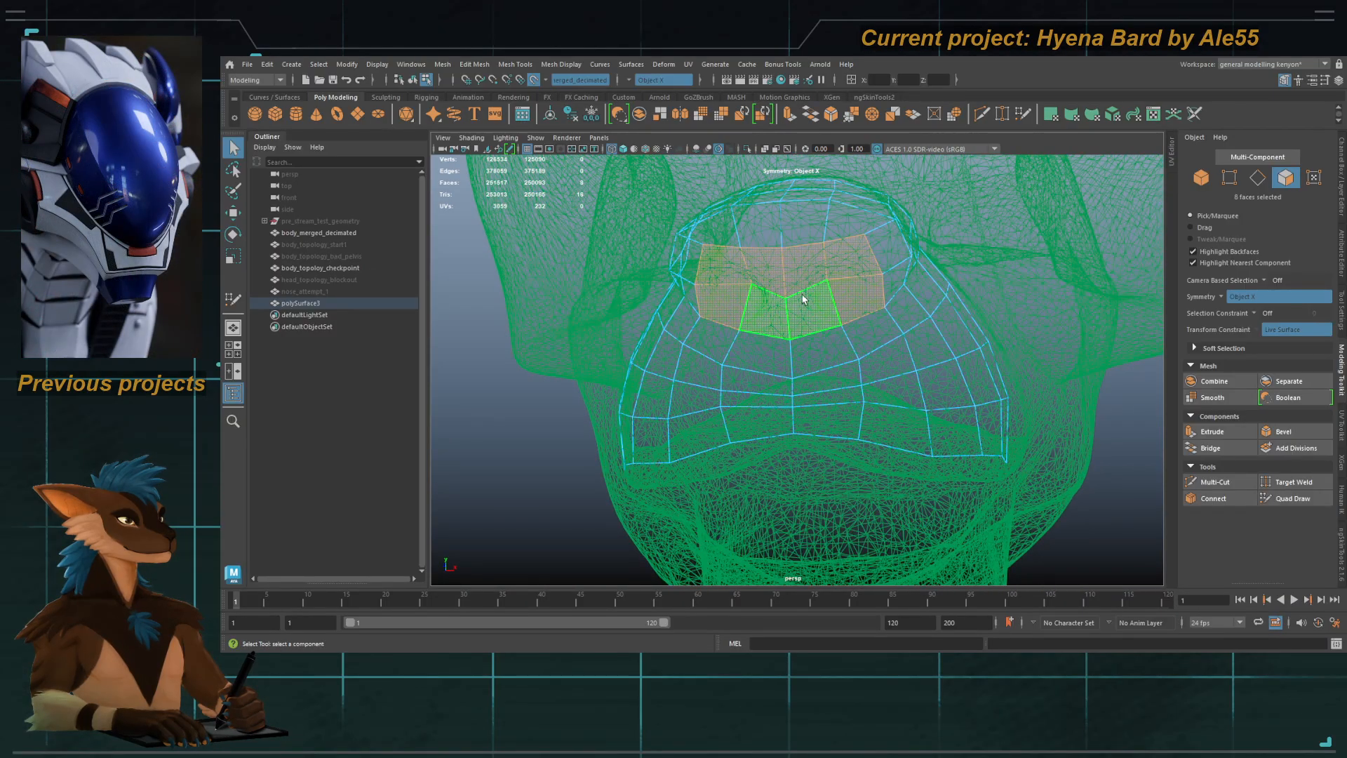
# Step: Insert a mirrored edge loop beside the nose and muzzle centreline with Multi-Cut
pyautogui.press('F8')
pyautogui.hotkey('ctrl', 'shift', 'x')
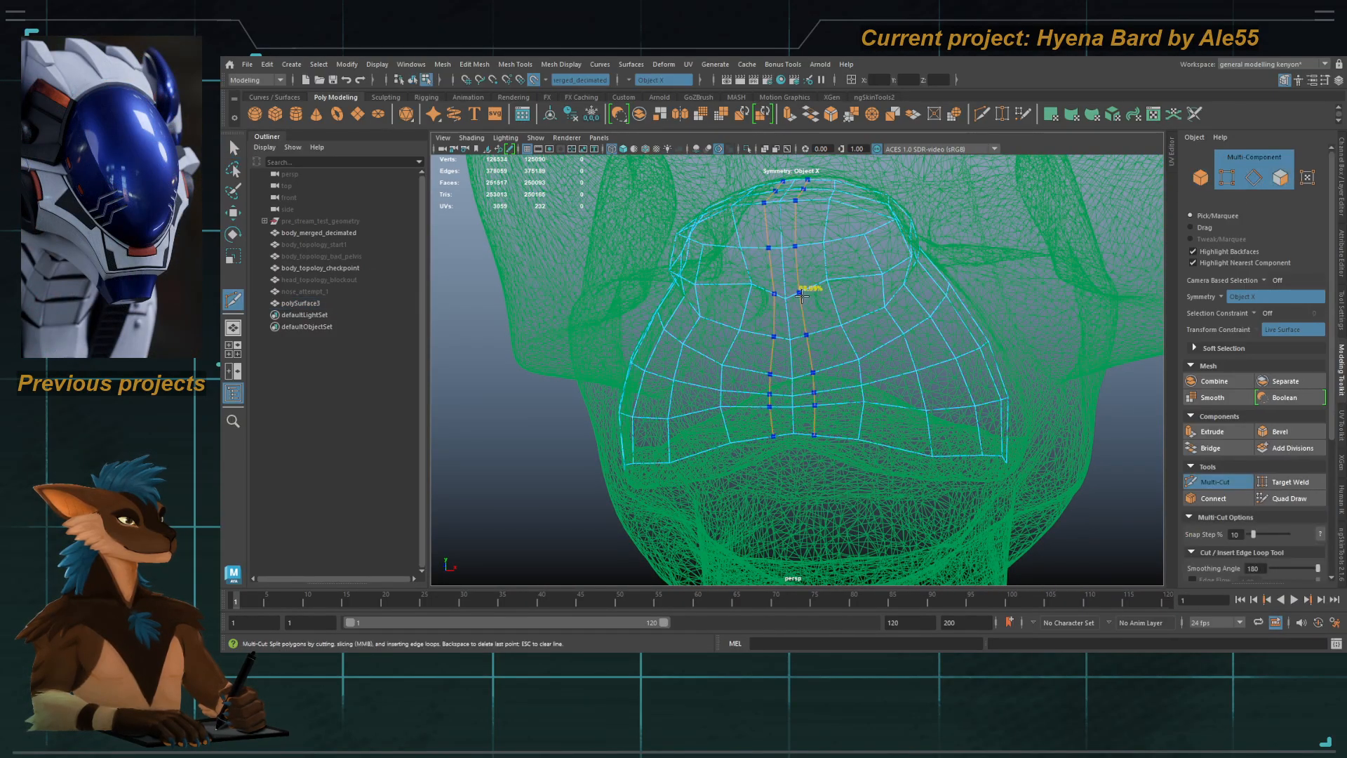
pyautogui.keyDown('ctrl'); pyautogui.click(807, 288); pyautogui.keyUp('ctrl')
# Step: Select the four mirrored faces over each nostril and extrude them scaled inward to form a ring of quads
pyautogui.press('q')
pyautogui.press('F11')
pyautogui.click(813, 278)
pyautogui.click(854, 273)
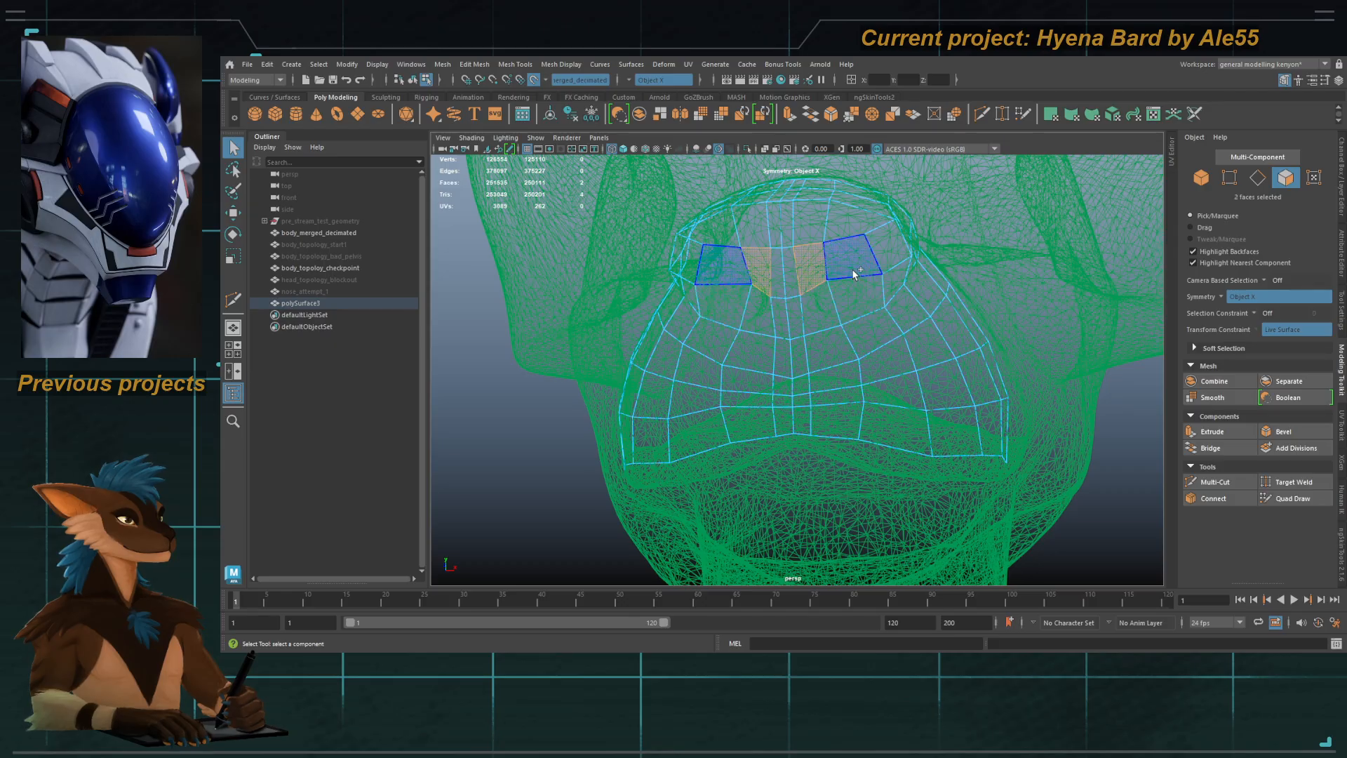
pyautogui.keyDown('shift'); pyautogui.click(841, 263); pyautogui.keyUp('shift')
pyautogui.keyDown('shift'); pyautogui.click(824, 301); pyautogui.keyUp('shift')
pyautogui.keyDown('shift'); pyautogui.click(845, 293); pyautogui.keyUp('shift')
pyautogui.press('r')
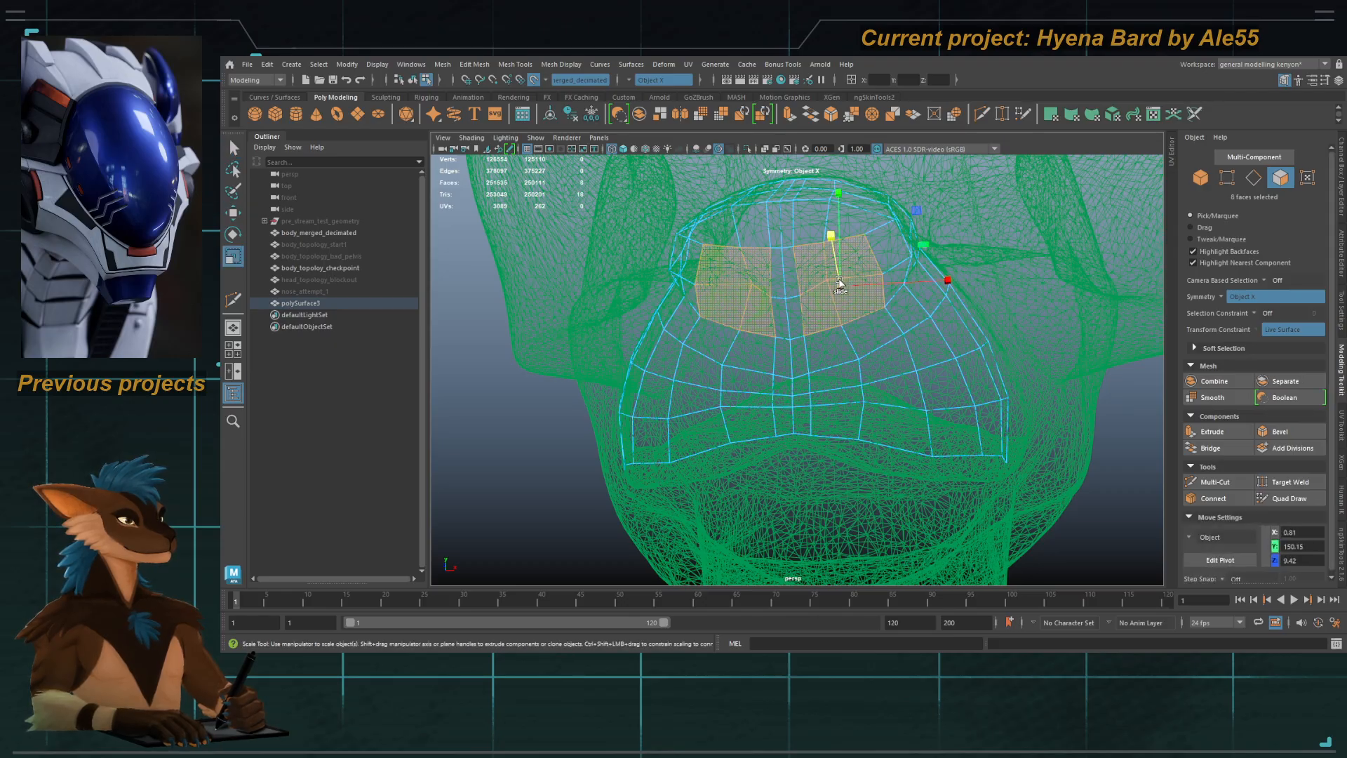
pyautogui.moveTo(840, 287)
pyautogui.keyDown('shift'); pyautogui.mouseDown()
pyautogui.moveTo(814, 298)
pyautogui.moveTo(853, 313)
pyautogui.mouseUp(); pyautogui.keyUp('shift')
pyautogui.hotkey('ctrl', 'shift', 'q')
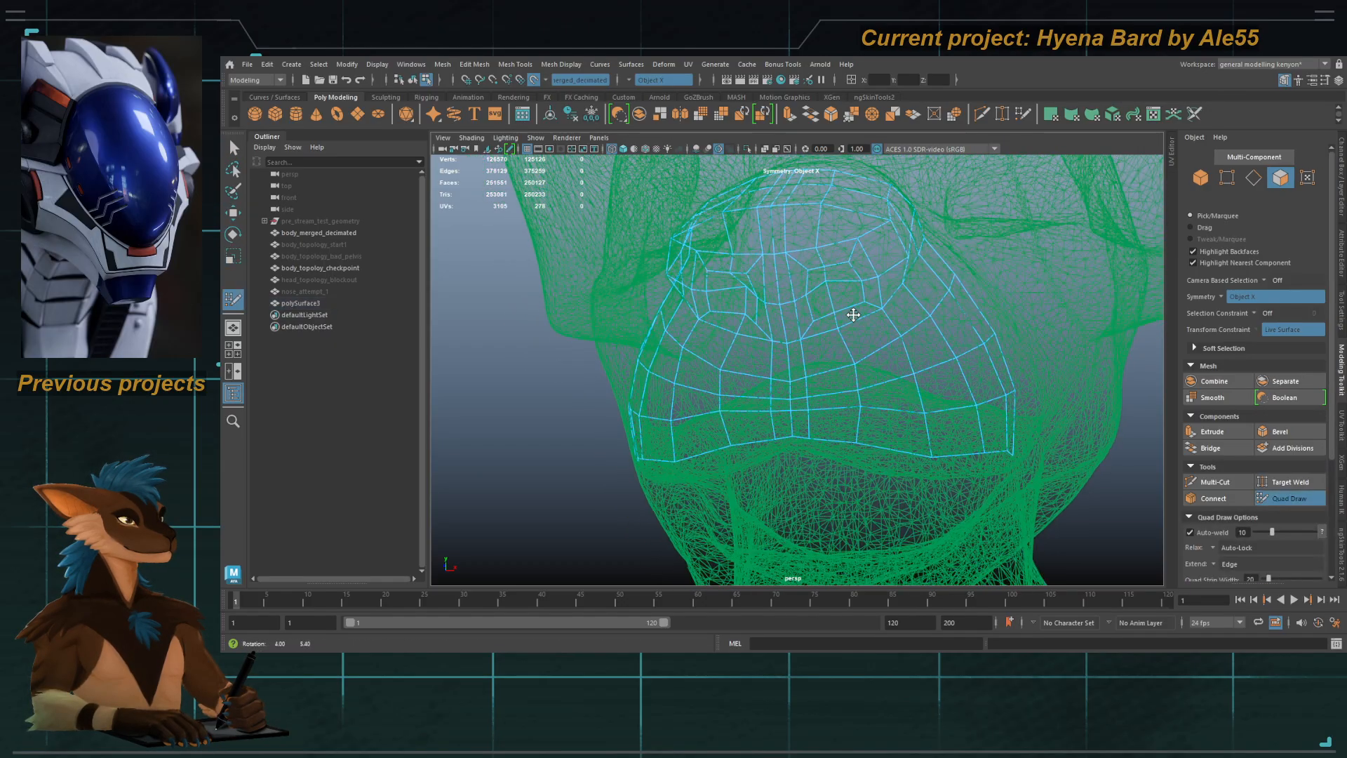
pyautogui.press('5')
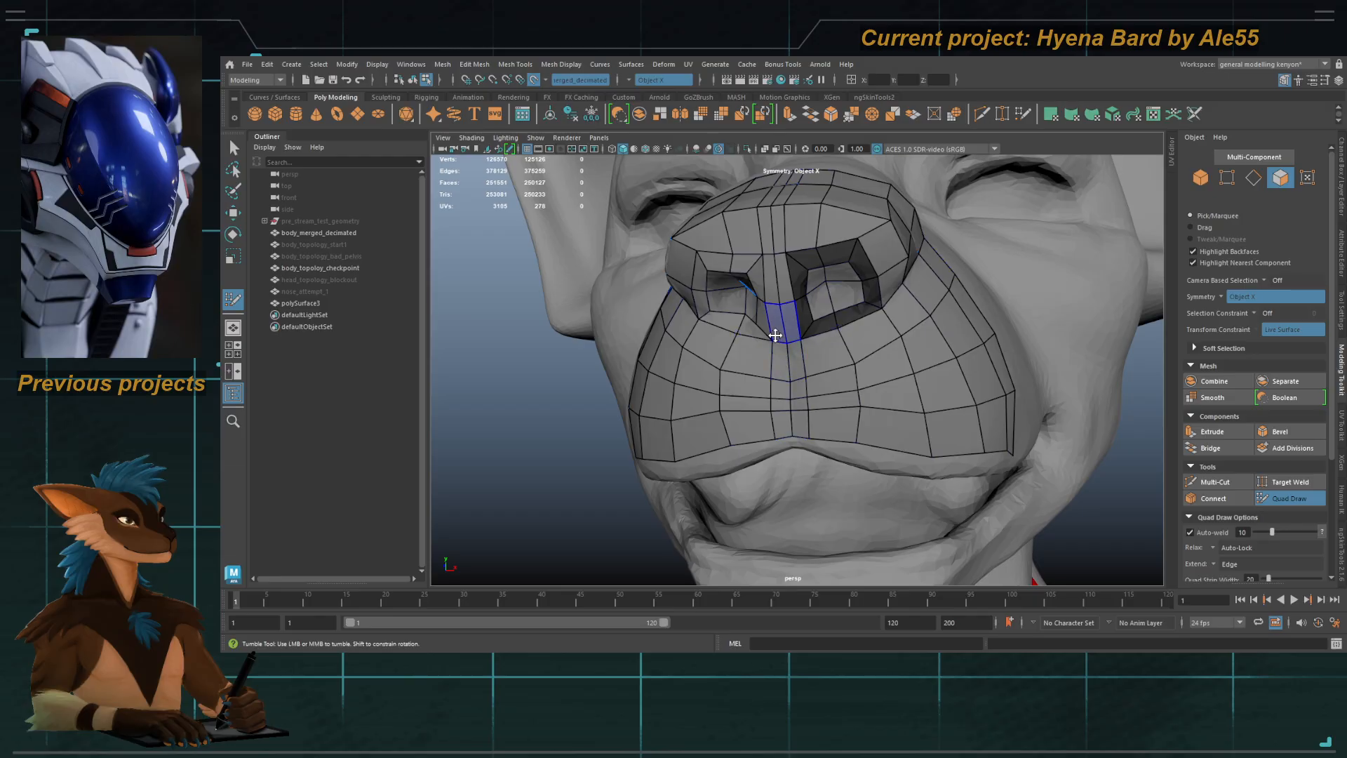
# Step: Relax the new quads around the nostrils and smooth the spacing of the cheek quads
pyautogui.keyDown('alt'); pyautogui.moveTo(775, 335); pyautogui.dragTo(807, 298); pyautogui.keyUp('alt')
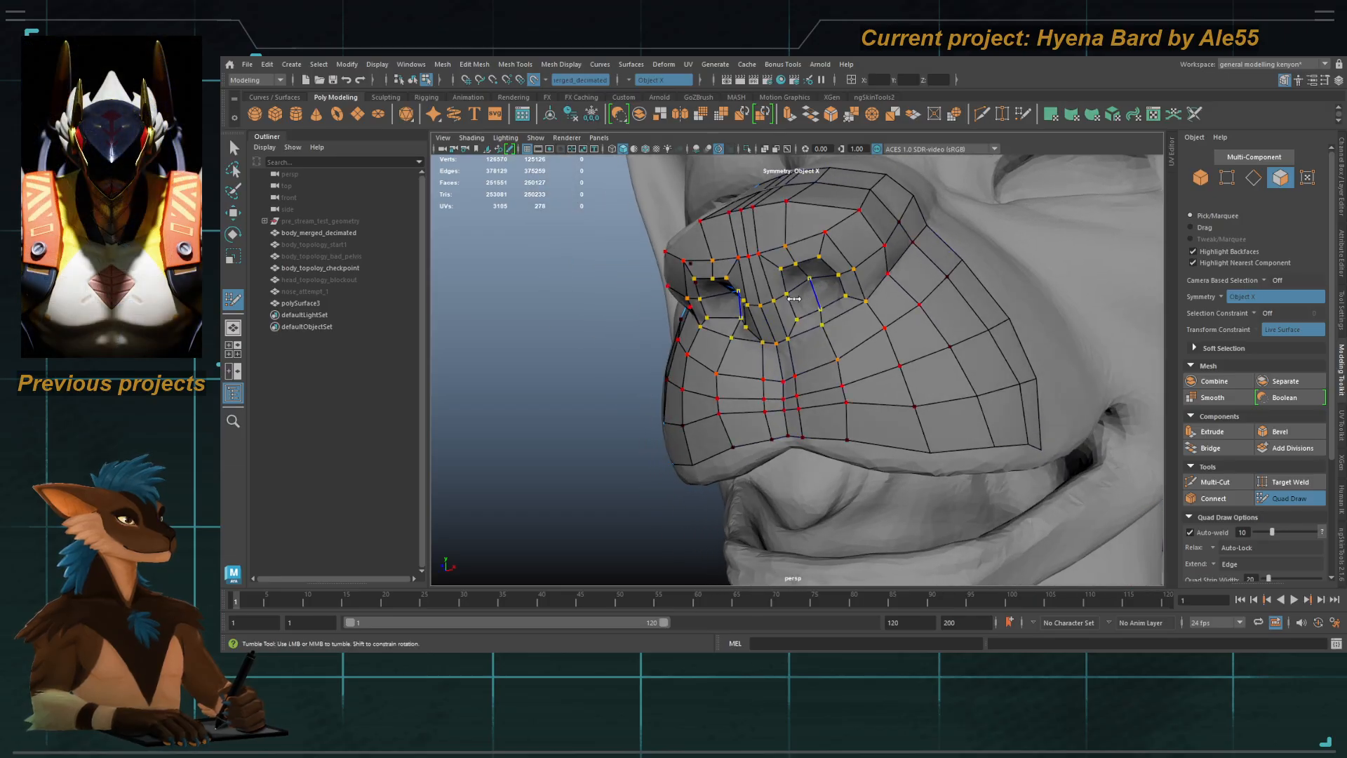
pyautogui.moveTo(816, 282)
pyautogui.keyDown('shift'); pyautogui.mouseDown()
pyautogui.moveTo(806, 304)
pyautogui.moveTo(815, 280)
pyautogui.moveTo(788, 286)
pyautogui.moveTo(840, 415)
pyautogui.moveTo(793, 379)
pyautogui.moveTo(752, 381)
pyautogui.moveTo(768, 337)
pyautogui.moveTo(750, 264)
pyautogui.moveTo(817, 323)
pyautogui.mouseUp(); pyautogui.keyUp('shift')
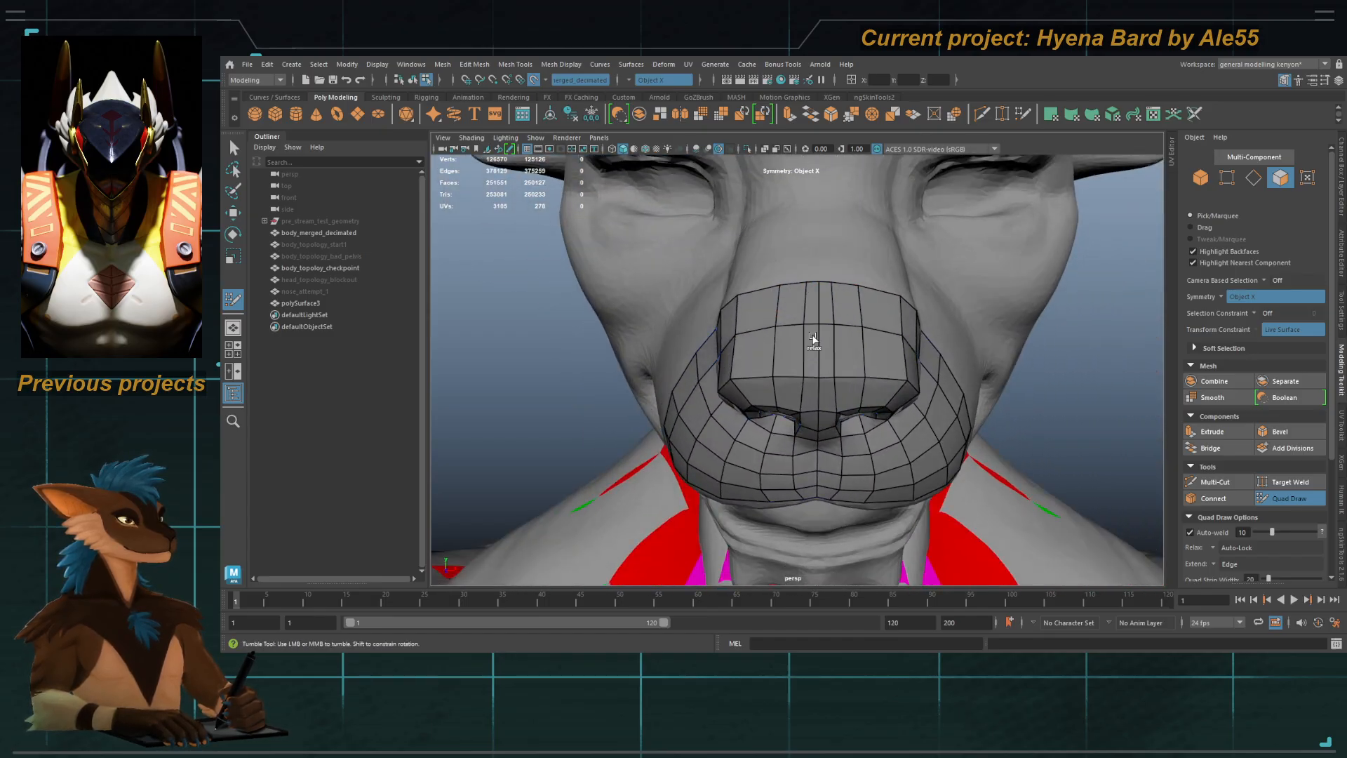
pyautogui.moveTo(797, 373)
pyautogui.keyDown('alt'); pyautogui.mouseDown()
pyautogui.moveTo(758, 360)
pyautogui.moveTo(788, 341)
pyautogui.moveTo(867, 434)
pyautogui.mouseUp(); pyautogui.keyUp('alt')
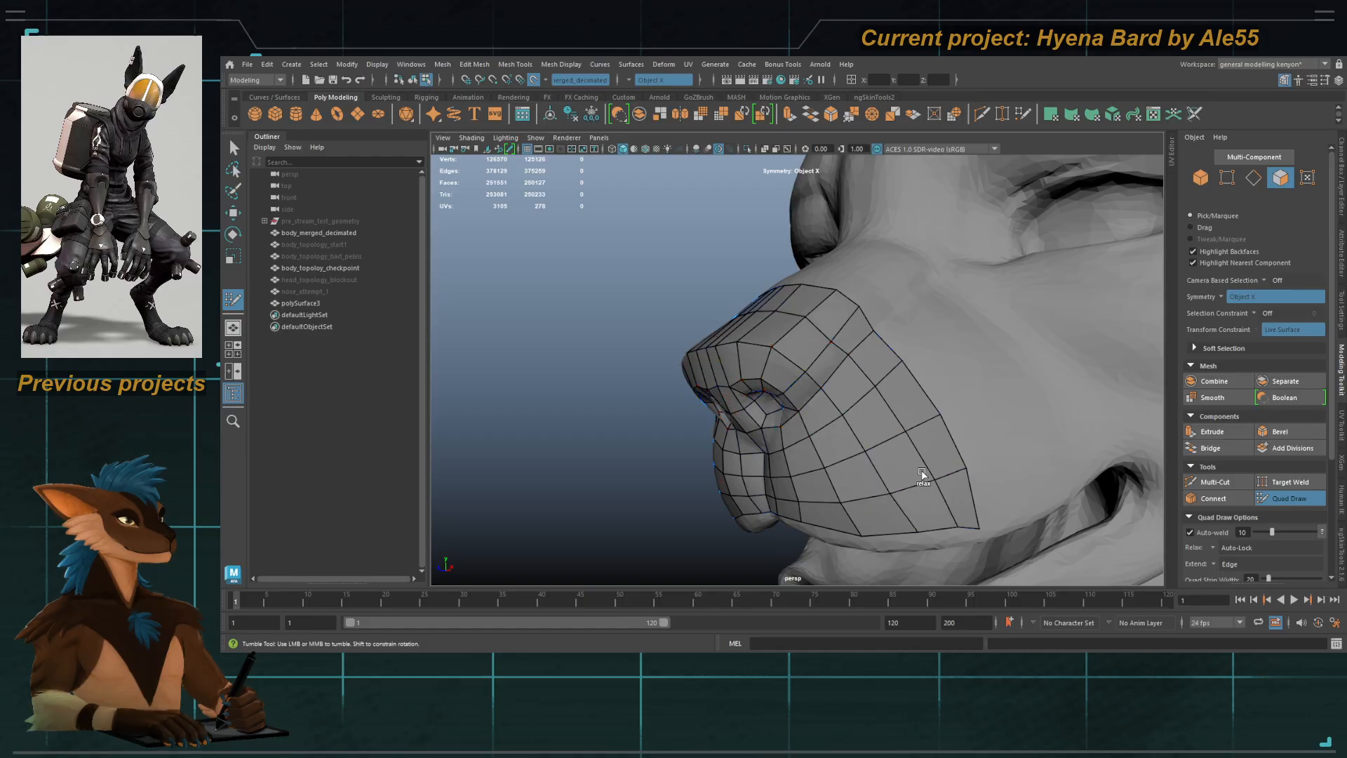
pyautogui.moveTo(922, 474)
pyautogui.keyDown('shift'); pyautogui.mouseDown()
pyautogui.moveTo(917, 536)
pyautogui.moveTo(857, 449)
pyautogui.mouseUp(); pyautogui.keyUp('shift')
# Step: Relax the quads over the top of the nose and along the outer edge of the muzzle patch
pyautogui.moveTo(778, 392)
pyautogui.keyDown('alt'); pyautogui.mouseDown()
pyautogui.moveTo(819, 389)
pyautogui.moveTo(798, 376)
pyautogui.moveTo(851, 436)
pyautogui.moveTo(818, 351)
pyautogui.moveTo(779, 417)
pyautogui.moveTo(851, 413)
pyautogui.moveTo(812, 404)
pyautogui.moveTo(784, 376)
pyautogui.moveTo(752, 385)
pyautogui.moveTo(776, 361)
pyautogui.moveTo(733, 368)
pyautogui.moveTo(754, 384)
pyautogui.mouseUp(); pyautogui.keyUp('alt')
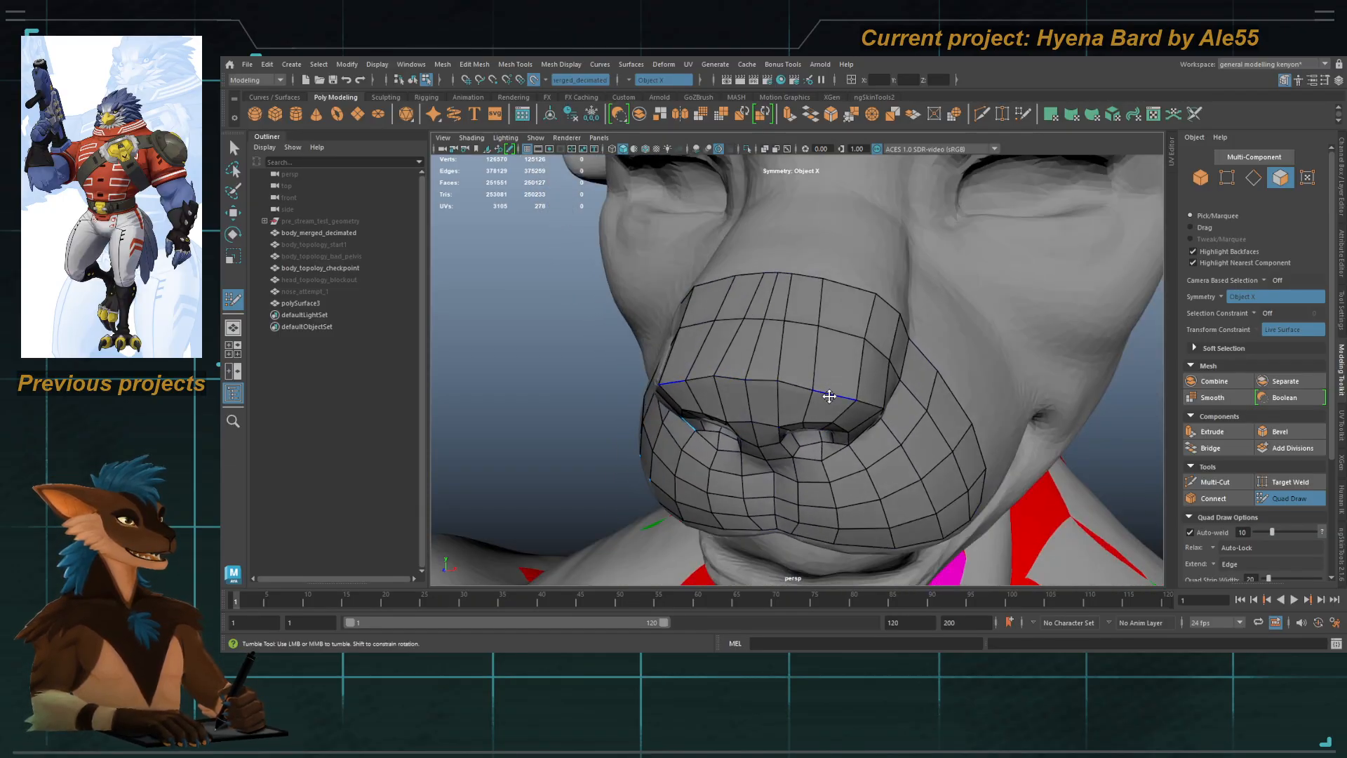
pyautogui.keyDown('alt'); pyautogui.moveTo(829, 397); pyautogui.dragTo(765, 365); pyautogui.keyUp('alt')
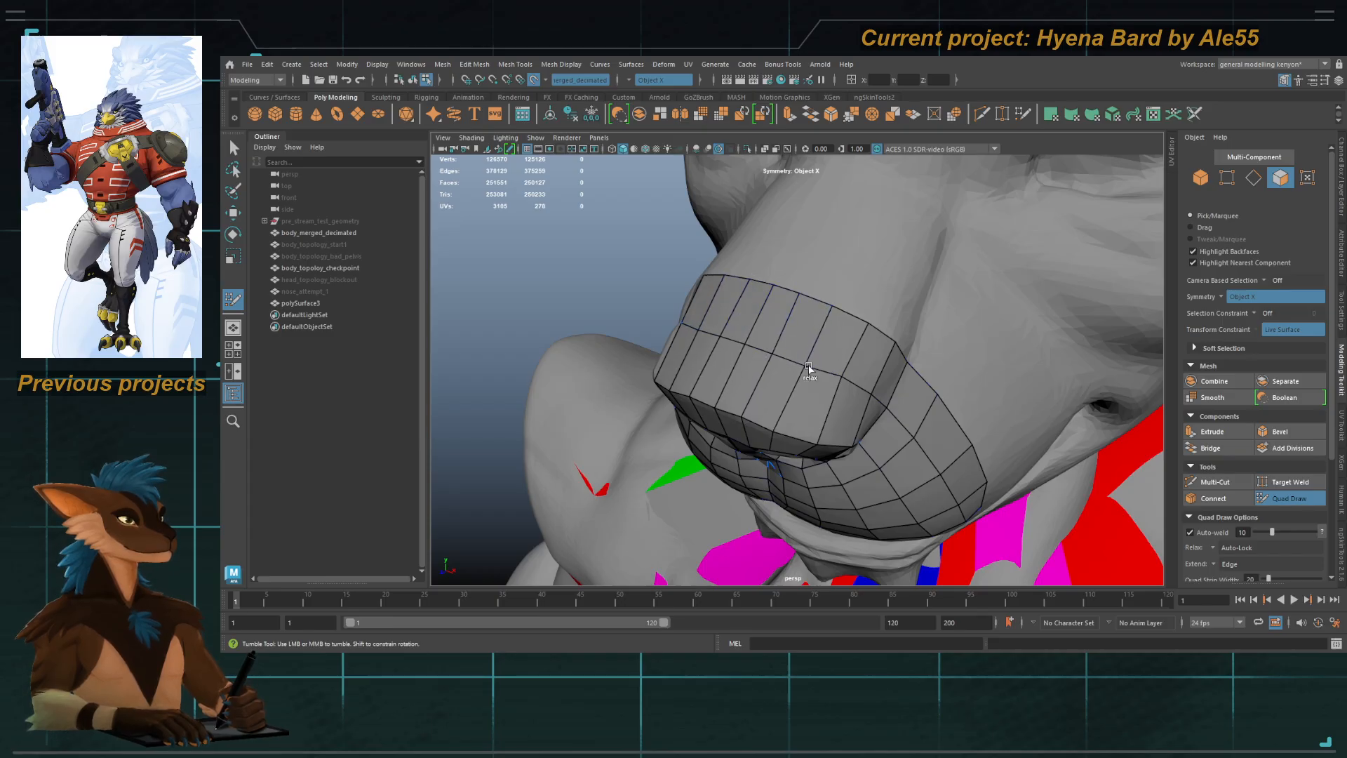
pyautogui.keyDown('alt'); pyautogui.moveTo(804, 413); pyautogui.dragTo(839, 383); pyautogui.keyUp('alt')
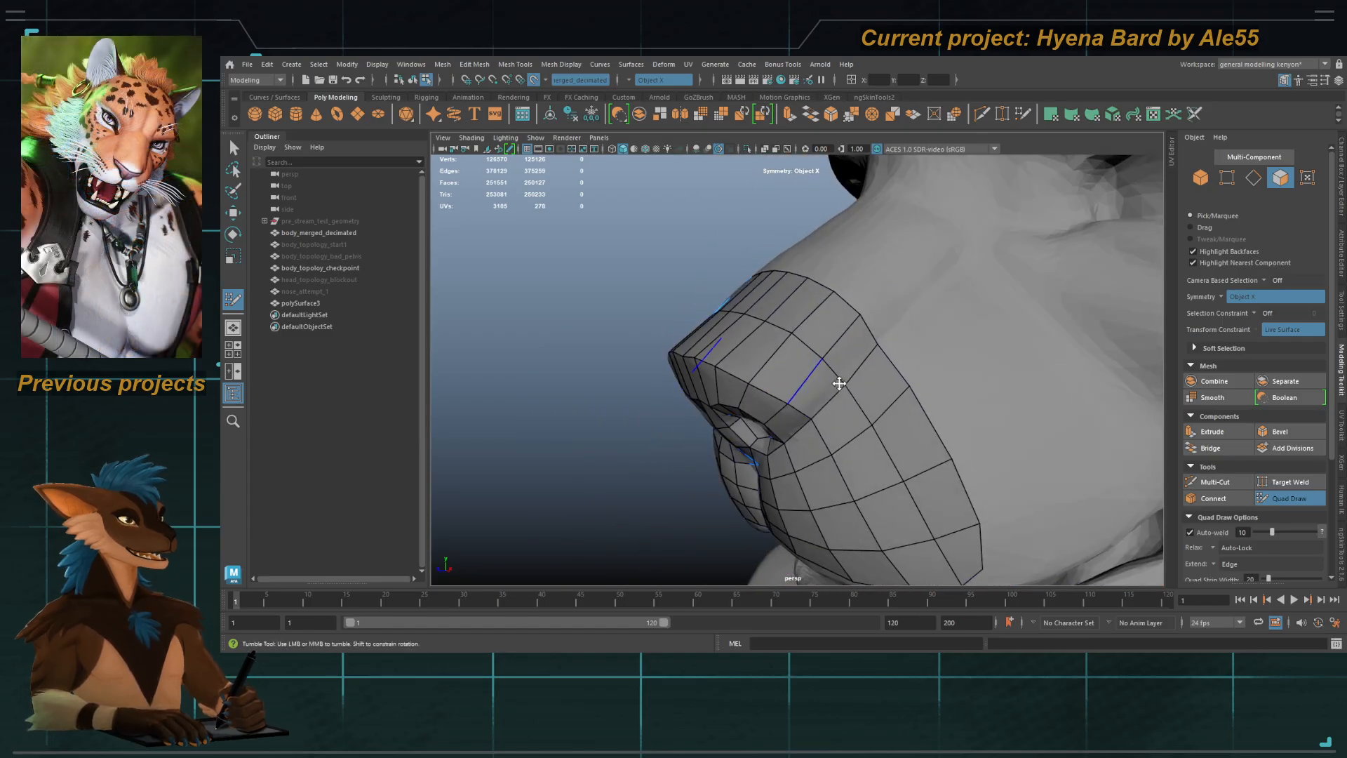
pyautogui.keyDown('alt'); pyautogui.moveTo(910, 423); pyautogui.dragTo(885, 328, button='middle'); pyautogui.keyUp('alt')
pyautogui.keyDown('shift'); pyautogui.moveTo(881, 283); pyautogui.dragTo(934, 425); pyautogui.keyUp('shift')
pyautogui.keyDown('alt'); pyautogui.moveTo(832, 281); pyautogui.dragTo(868, 487); pyautogui.keyUp('alt')
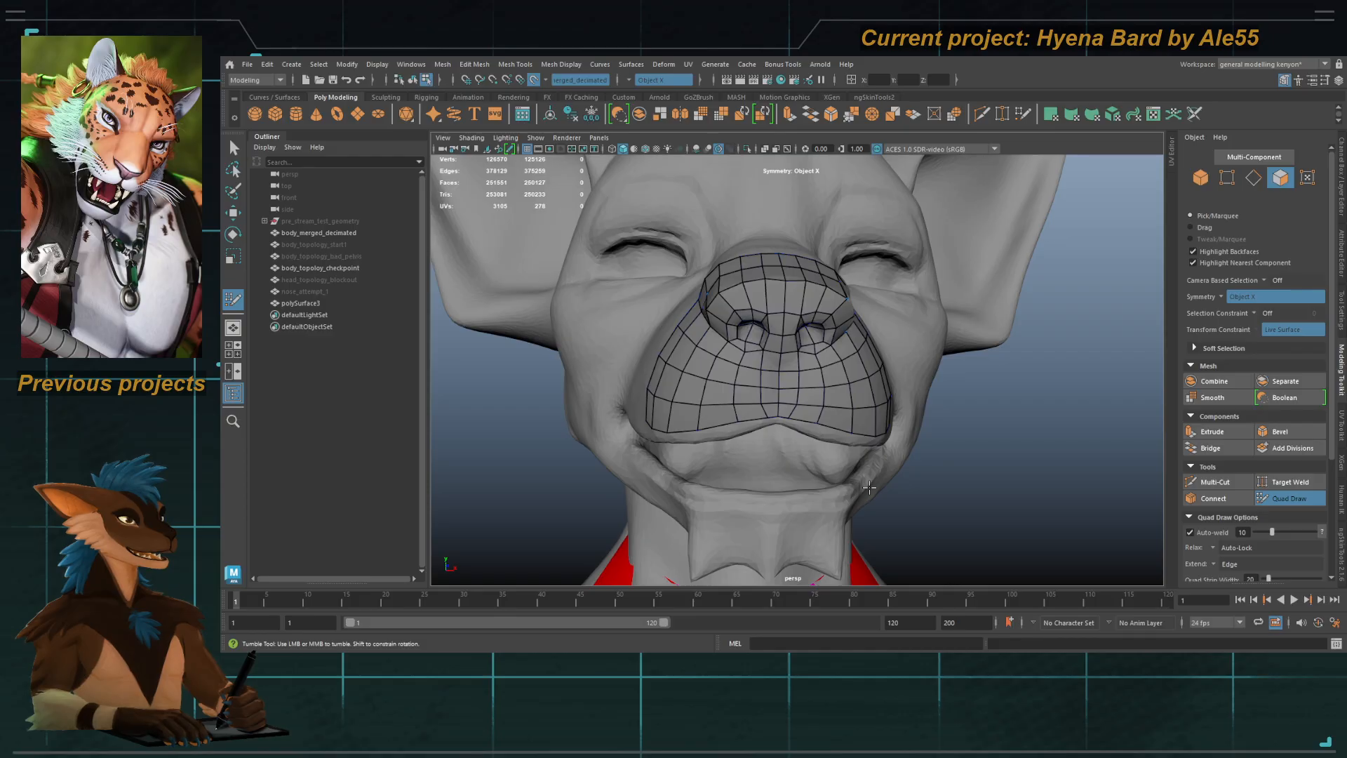
# Step: Examine the edge flow of the nose, nostrils and muzzle from the front, below and both sides
pyautogui.scroll(5, 729, 505)
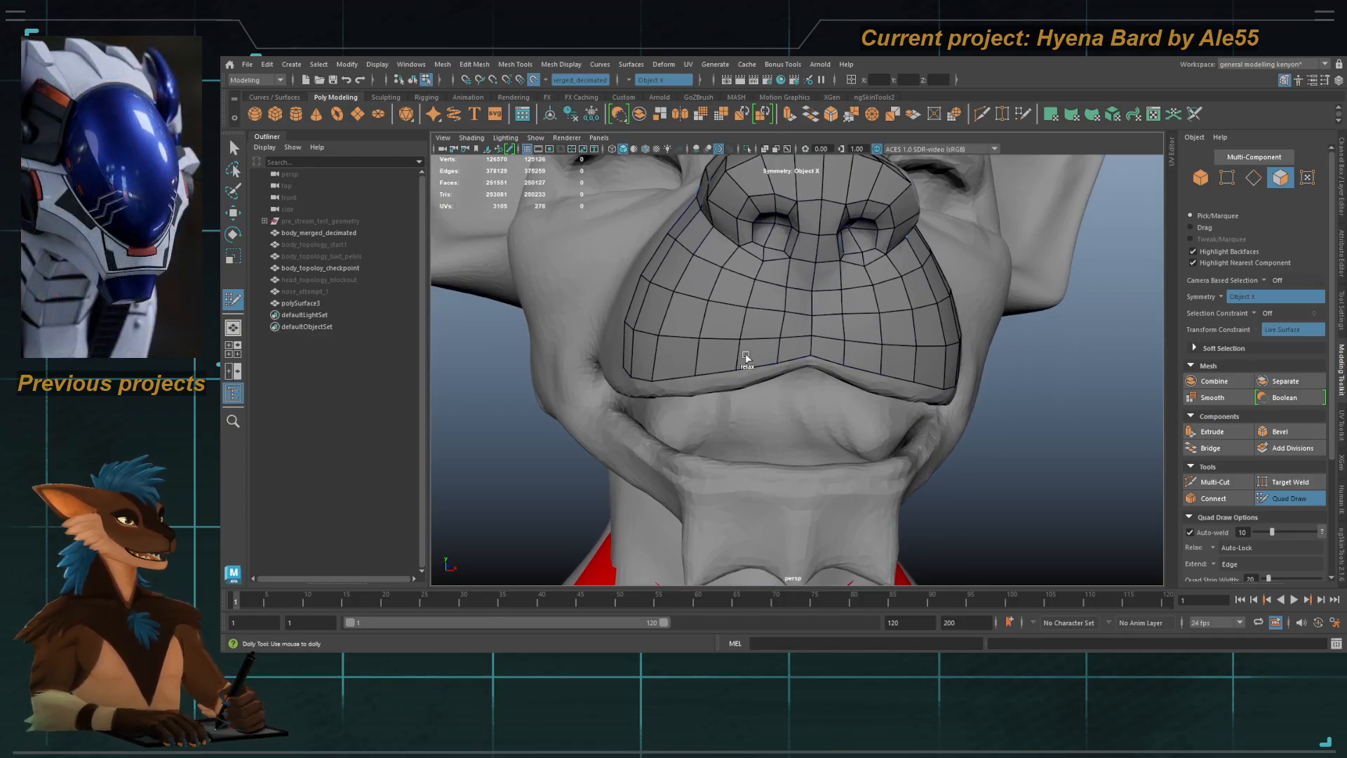
pyautogui.keyDown('alt'); pyautogui.moveTo(758, 343); pyautogui.dragTo(723, 337, button='right'); pyautogui.keyUp('alt')
pyautogui.keyDown('alt'); pyautogui.moveTo(723, 336); pyautogui.dragTo(734, 322); pyautogui.keyUp('alt')
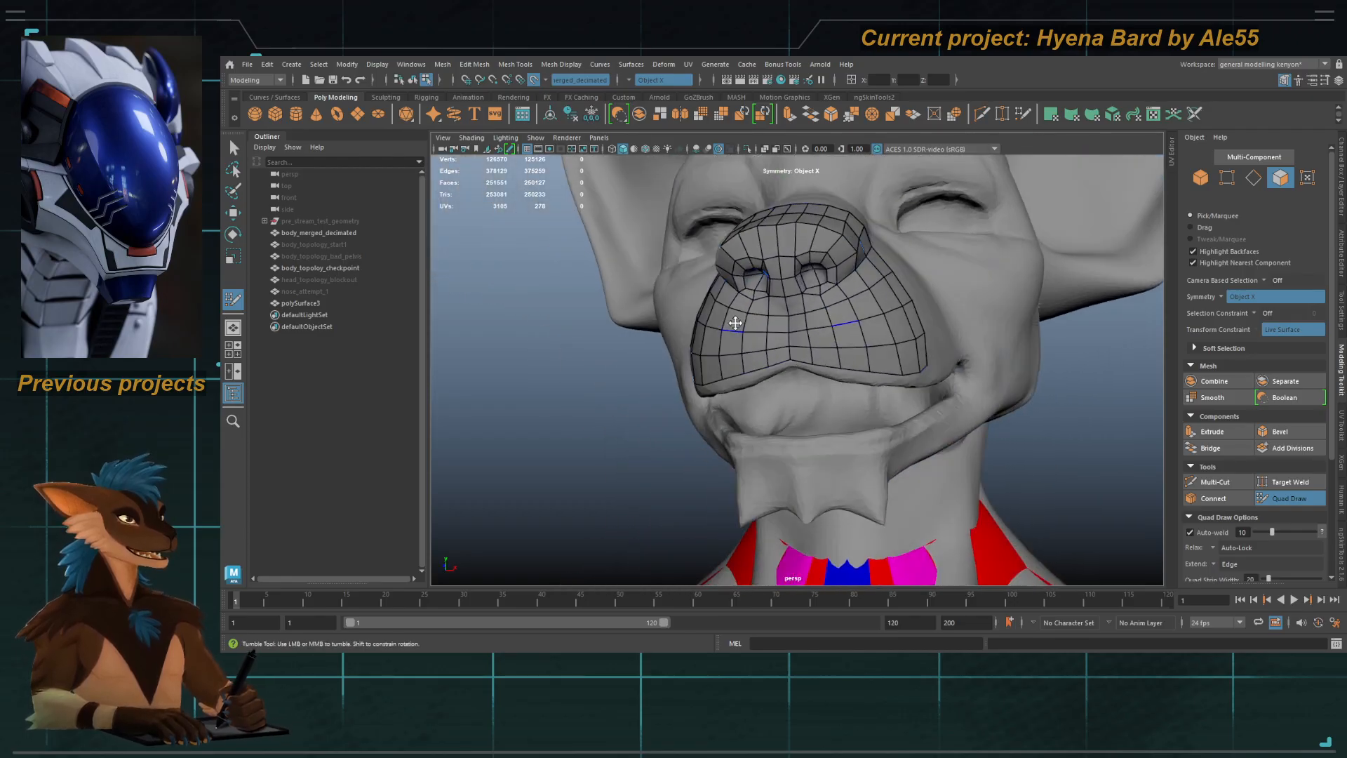
pyautogui.keyDown('alt'); pyautogui.moveTo(734, 322); pyautogui.dragTo(779, 299, button='right'); pyautogui.keyUp('alt')
pyautogui.keyDown('alt'); pyautogui.moveTo(743, 220); pyautogui.dragTo(771, 226); pyautogui.keyUp('alt')
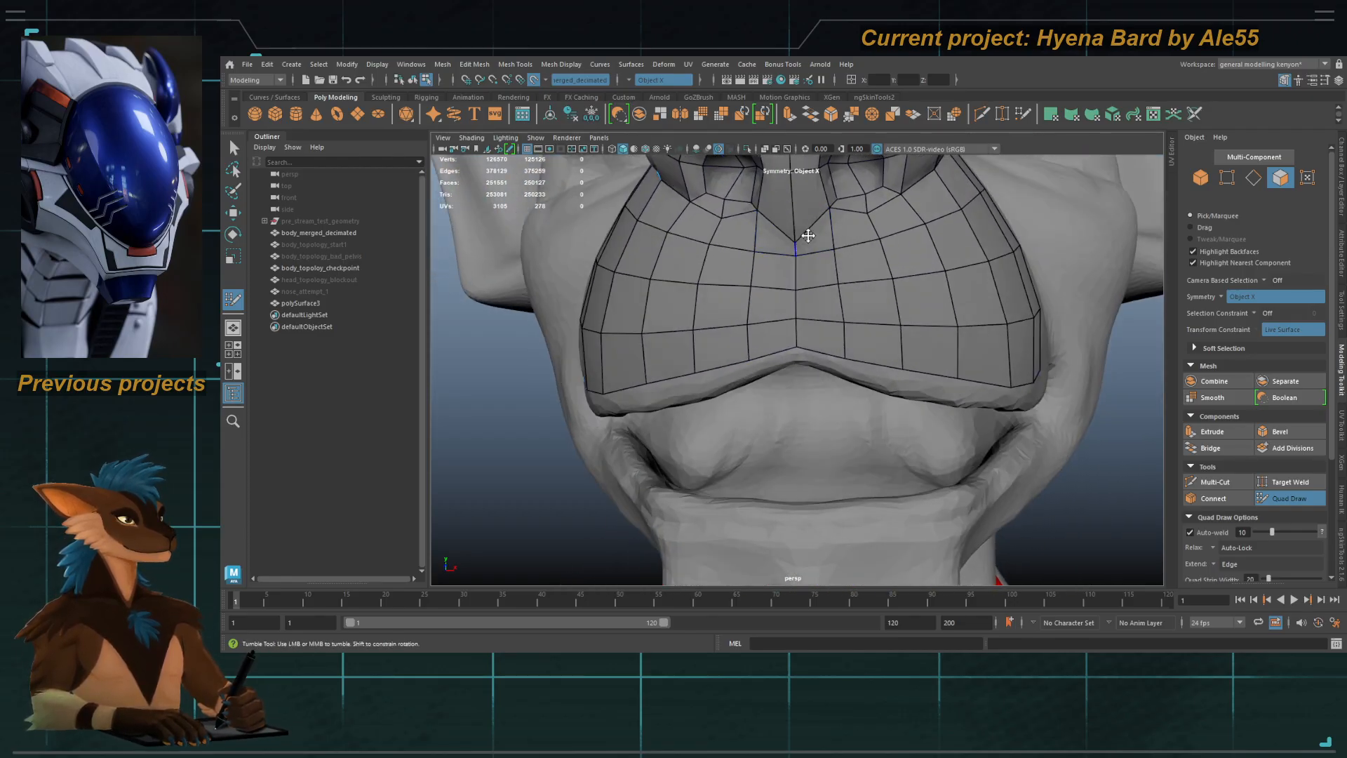
pyautogui.keyDown('alt'); pyautogui.moveTo(830, 217); pyautogui.dragTo(769, 277, button='right'); pyautogui.keyUp('alt')
pyautogui.keyDown('alt'); pyautogui.moveTo(769, 277); pyautogui.dragTo(710, 292); pyautogui.keyUp('alt')
pyautogui.keyDown('alt'); pyautogui.moveTo(794, 335); pyautogui.dragTo(808, 351, button='middle'); pyautogui.keyUp('alt')
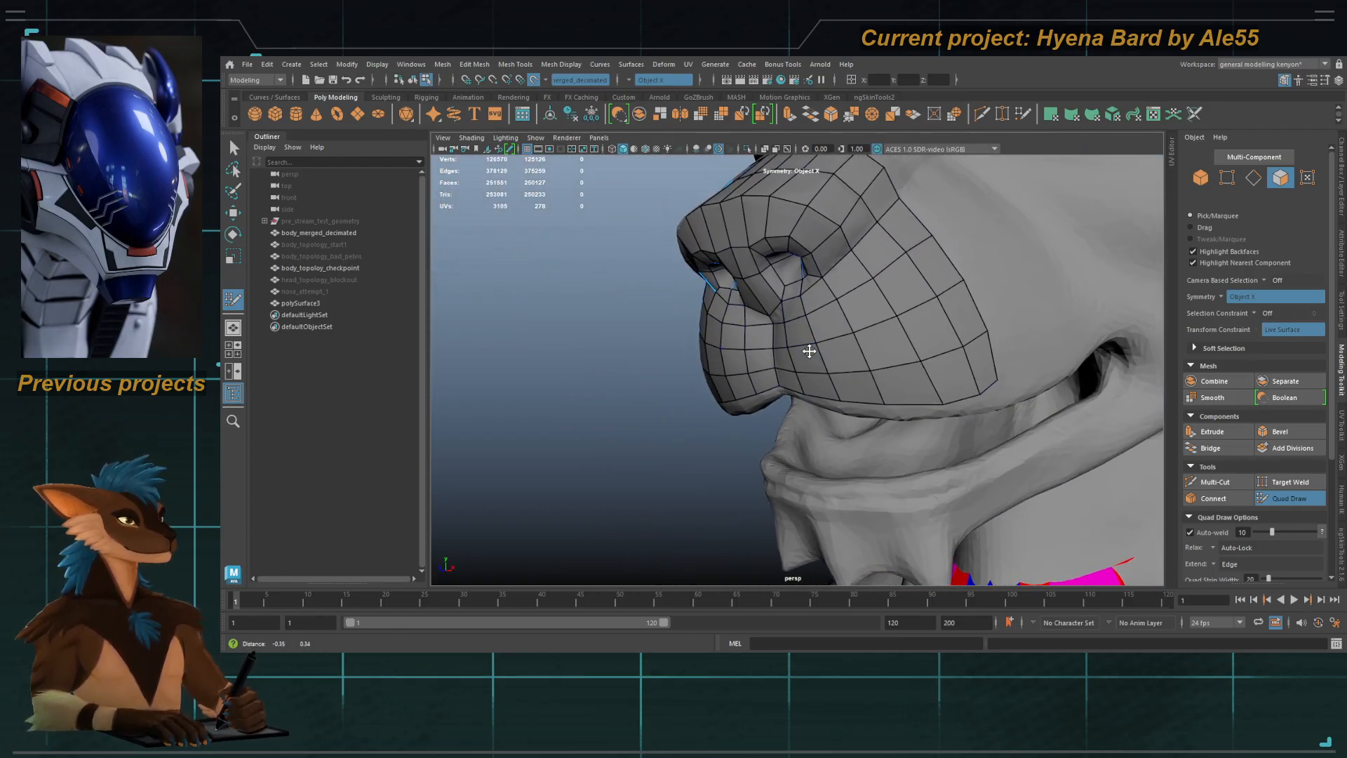
pyautogui.keyDown('alt'); pyautogui.moveTo(808, 351); pyautogui.dragTo(830, 393); pyautogui.keyUp('alt')
pyautogui.keyDown('alt'); pyautogui.moveTo(830, 393); pyautogui.dragTo(764, 349, button='right'); pyautogui.keyUp('alt')
pyautogui.keyDown('alt'); pyautogui.moveTo(764, 349); pyautogui.dragTo(748, 404); pyautogui.keyUp('alt')
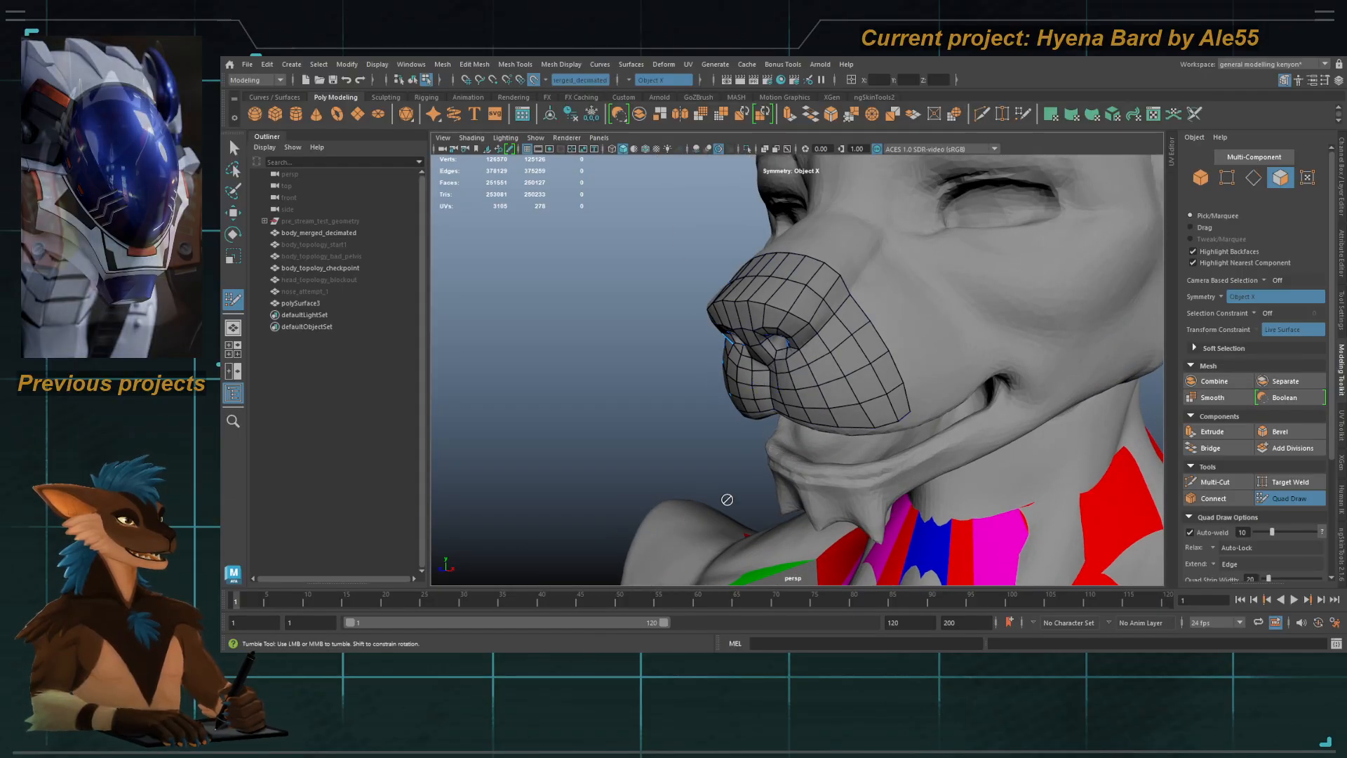
pyautogui.keyDown('alt'); pyautogui.moveTo(753, 398); pyautogui.dragTo(794, 398, button='right'); pyautogui.keyUp('alt')
pyautogui.keyDown('alt'); pyautogui.moveTo(794, 398); pyautogui.dragTo(768, 321); pyautogui.keyUp('alt')
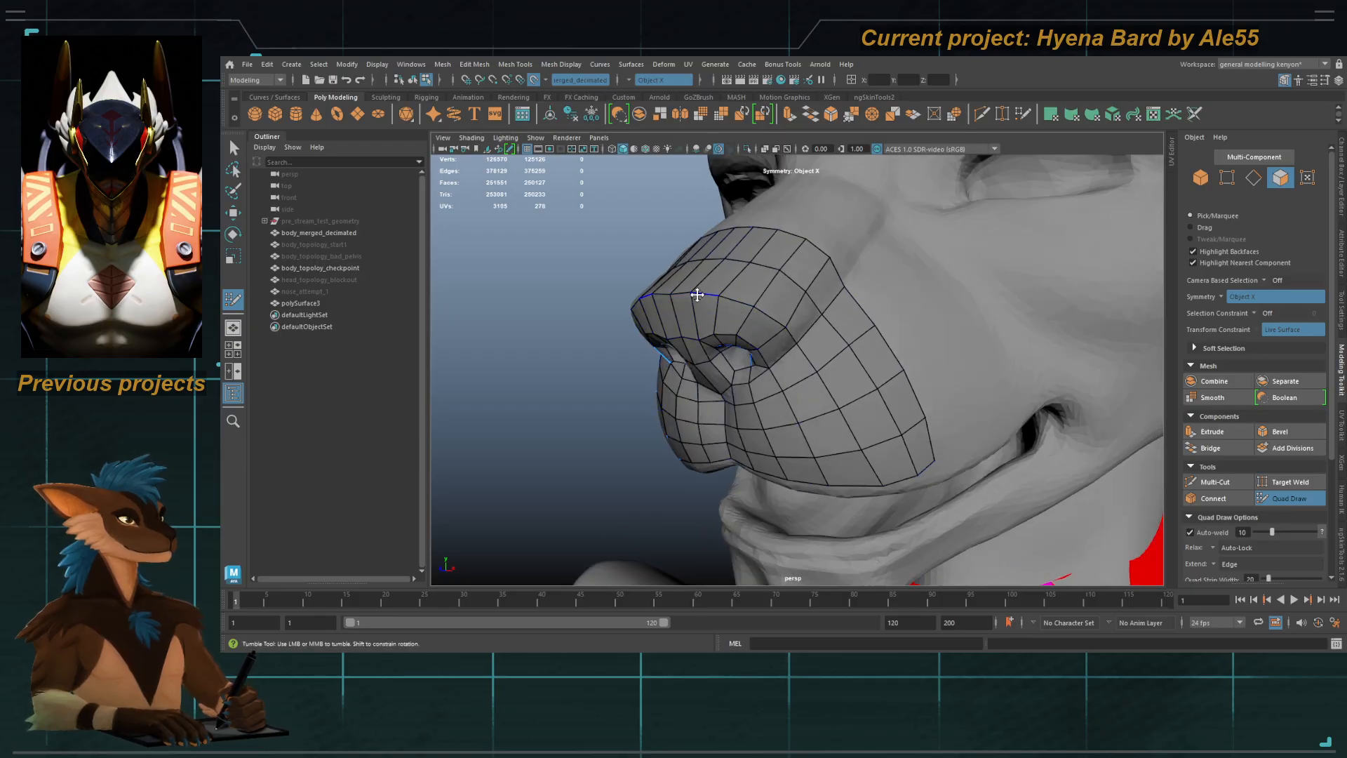
pyautogui.keyDown('alt'); pyautogui.moveTo(697, 294); pyautogui.dragTo(751, 345); pyautogui.keyUp('alt')
pyautogui.moveTo(751, 346)
pyautogui.keyDown('alt'); pyautogui.mouseDown(button='right')
pyautogui.moveTo(752, 254)
pyautogui.moveTo(760, 322)
pyautogui.mouseUp(button='right'); pyautogui.keyUp('alt')
pyautogui.keyDown('alt'); pyautogui.moveTo(760, 321); pyautogui.dragTo(767, 327); pyautogui.keyUp('alt')
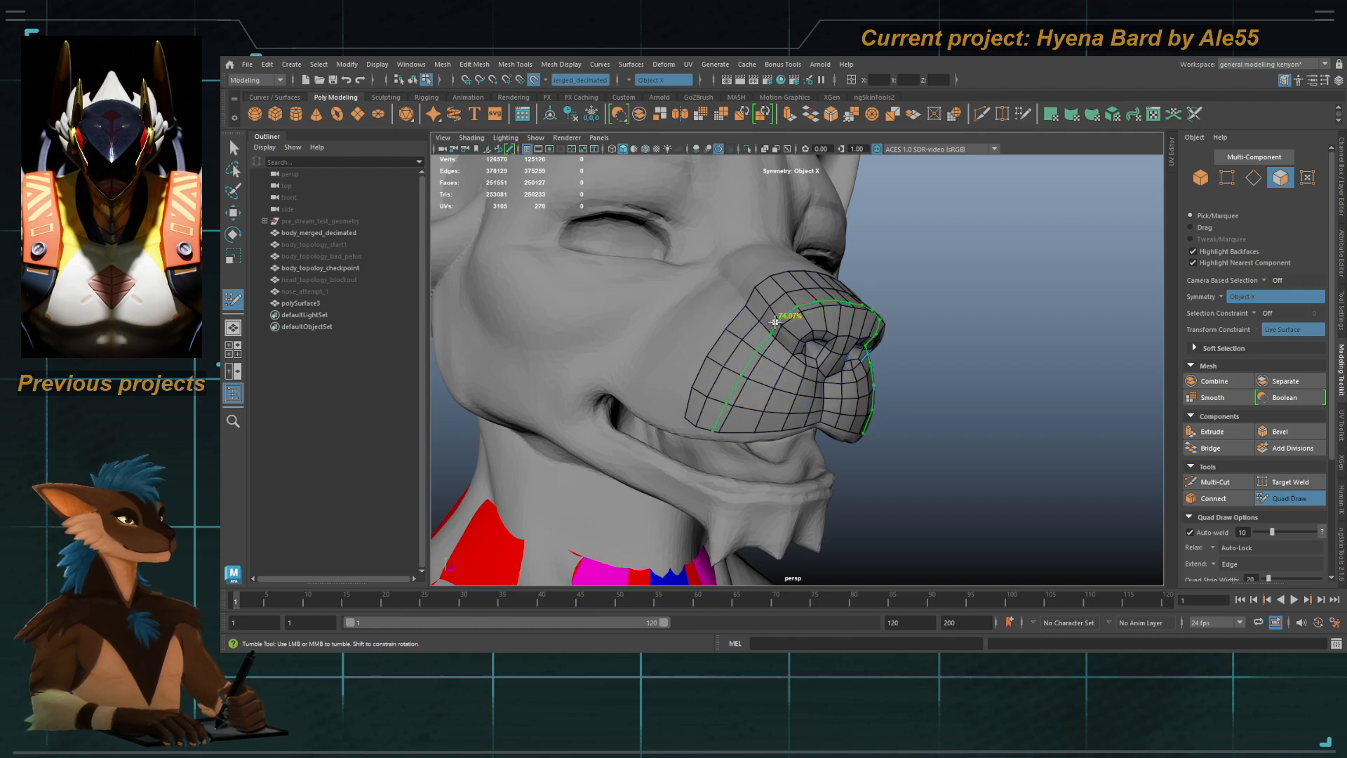
pyautogui.keyDown('alt'); pyautogui.moveTo(813, 323); pyautogui.dragTo(709, 345); pyautogui.keyUp('alt')
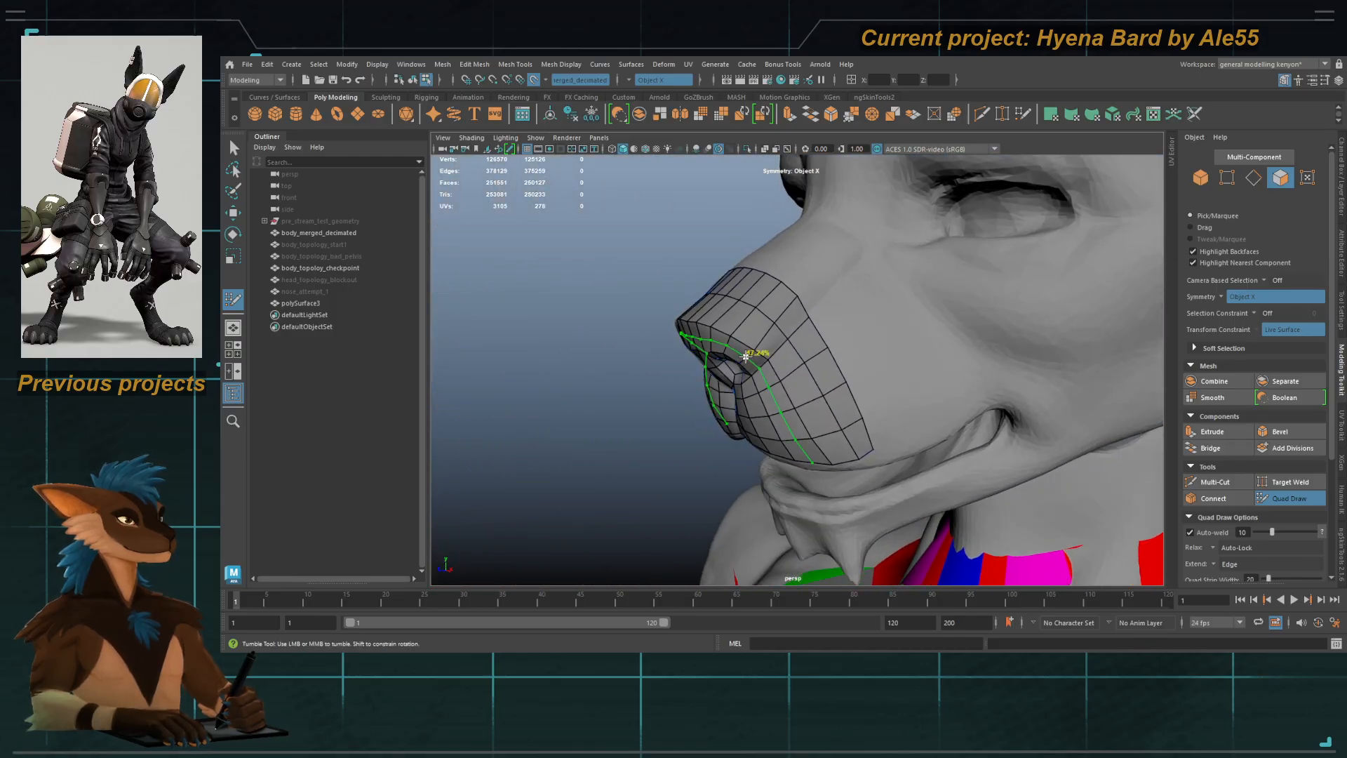
pyautogui.moveTo(780, 313)
pyautogui.keyDown('alt'); pyautogui.mouseDown()
pyautogui.moveTo(781, 360)
pyautogui.moveTo(811, 364)
pyautogui.moveTo(818, 318)
pyautogui.mouseUp(); pyautogui.keyUp('alt')
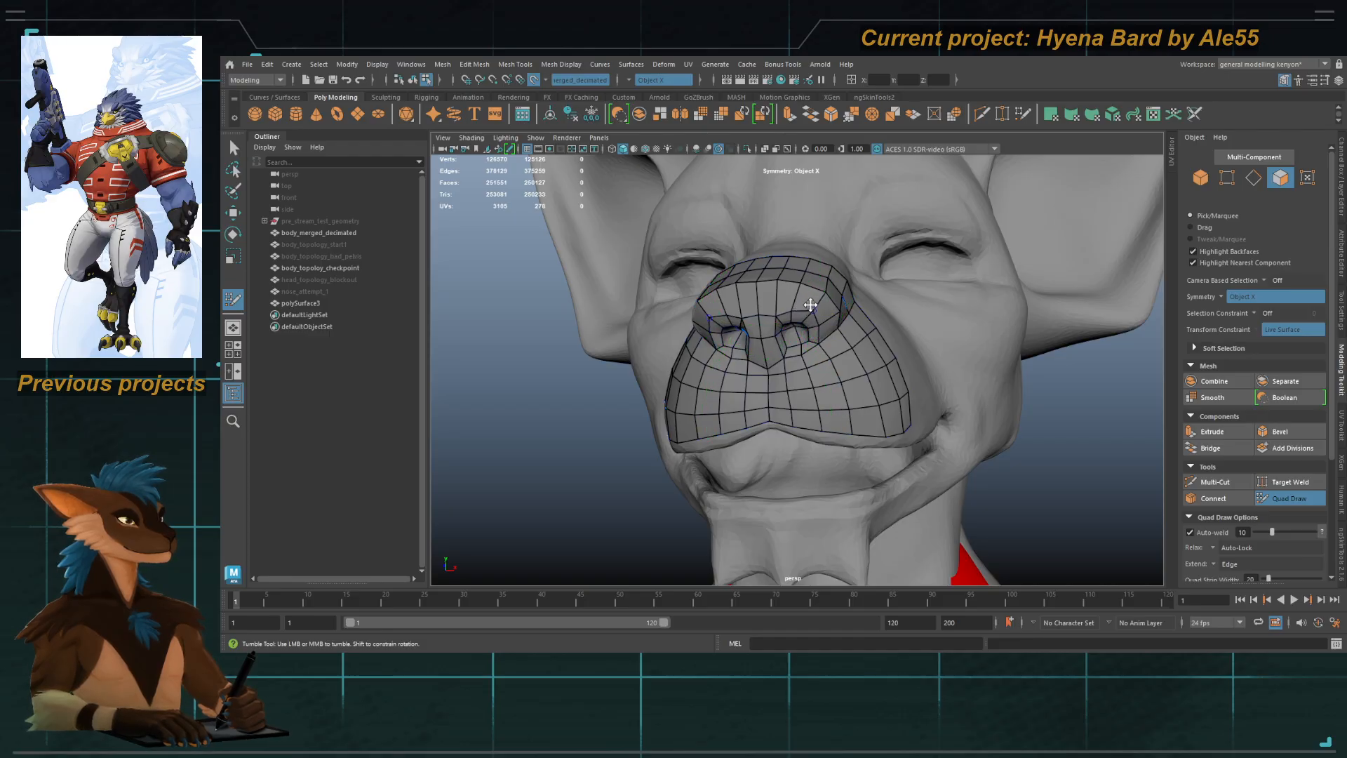
pyautogui.moveTo(810, 305)
pyautogui.keyDown('alt'); pyautogui.mouseDown()
pyautogui.moveTo(800, 309)
pyautogui.moveTo(817, 303)
pyautogui.mouseUp(); pyautogui.keyUp('alt')
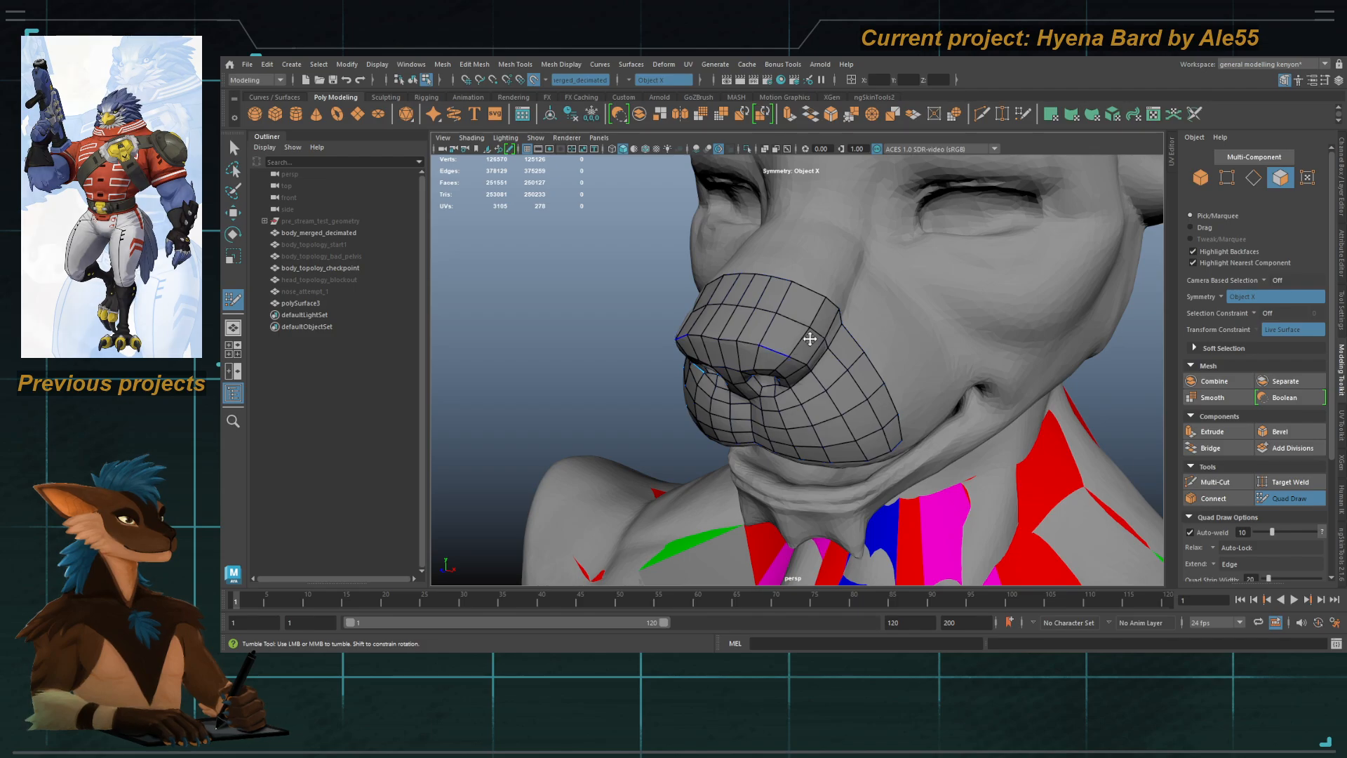
pyautogui.moveTo(800, 340)
pyautogui.keyDown('alt'); pyautogui.mouseDown()
pyautogui.moveTo(803, 312)
pyautogui.moveTo(786, 335)
pyautogui.mouseUp(); pyautogui.keyUp('alt')
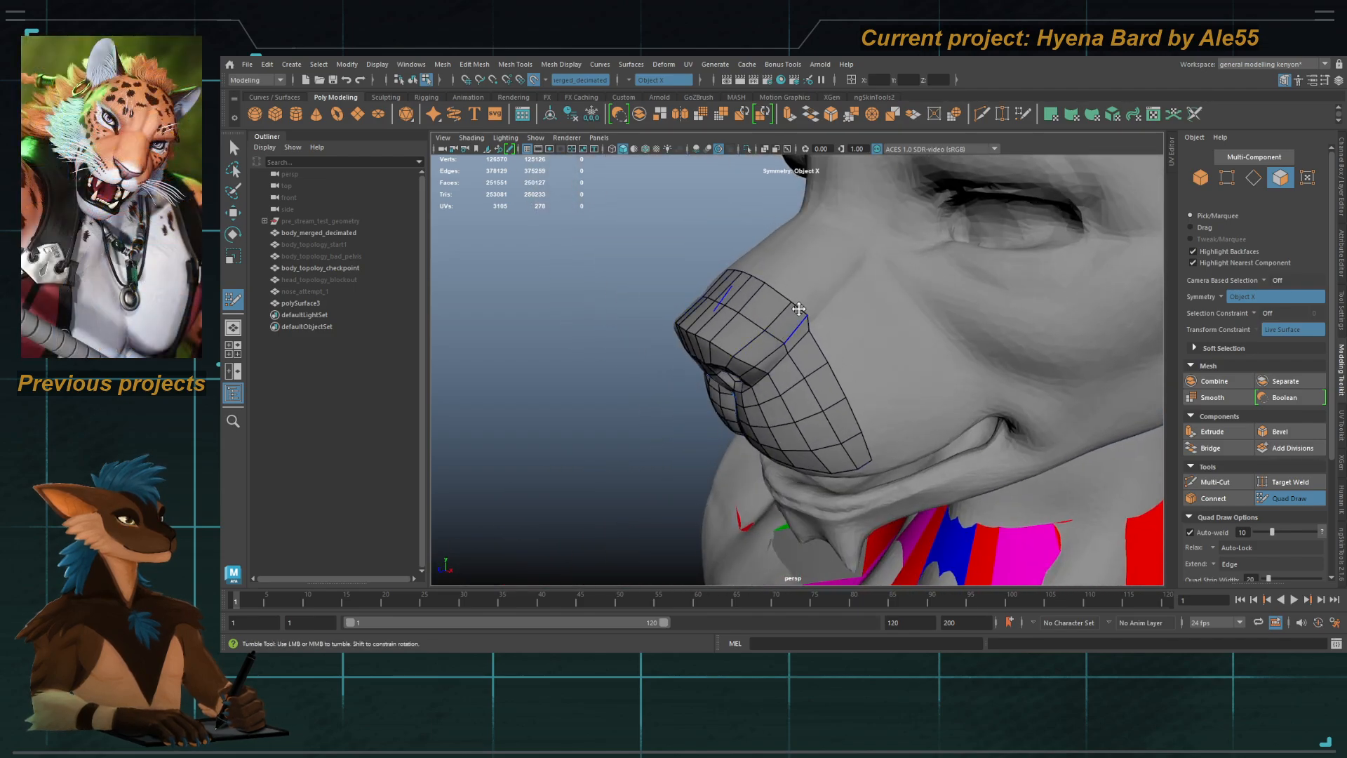
# Step: Unhide the nose_attempt_1 mesh and turn off the live surface so the earlier nose can be moved freely
pyautogui.press('q')
pyautogui.moveTo(793, 382); pyautogui.dragTo(832, 367, button='right')
pyautogui.keyDown('alt'); pyautogui.moveTo(832, 367); pyautogui.dragTo(839, 388); pyautogui.keyUp('alt')
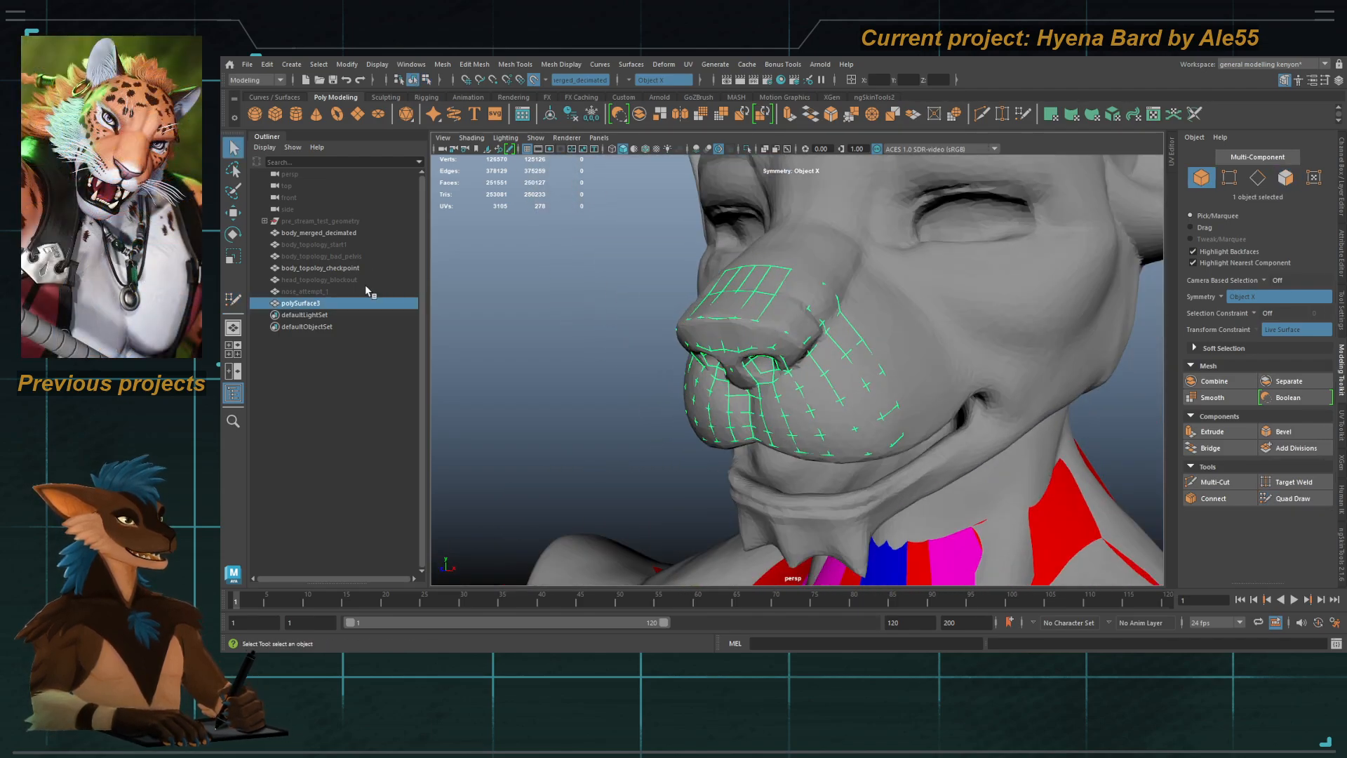
pyautogui.click(313, 294)
pyautogui.hotkey('shift', 'h')
pyautogui.keyDown('alt'); pyautogui.moveTo(559, 305); pyautogui.dragTo(648, 302); pyautogui.keyUp('alt')
pyautogui.click(533, 79)
pyautogui.keyDown('alt'); pyautogui.moveTo(806, 379); pyautogui.dragTo(854, 379); pyautogui.keyUp('alt')
pyautogui.press('w')
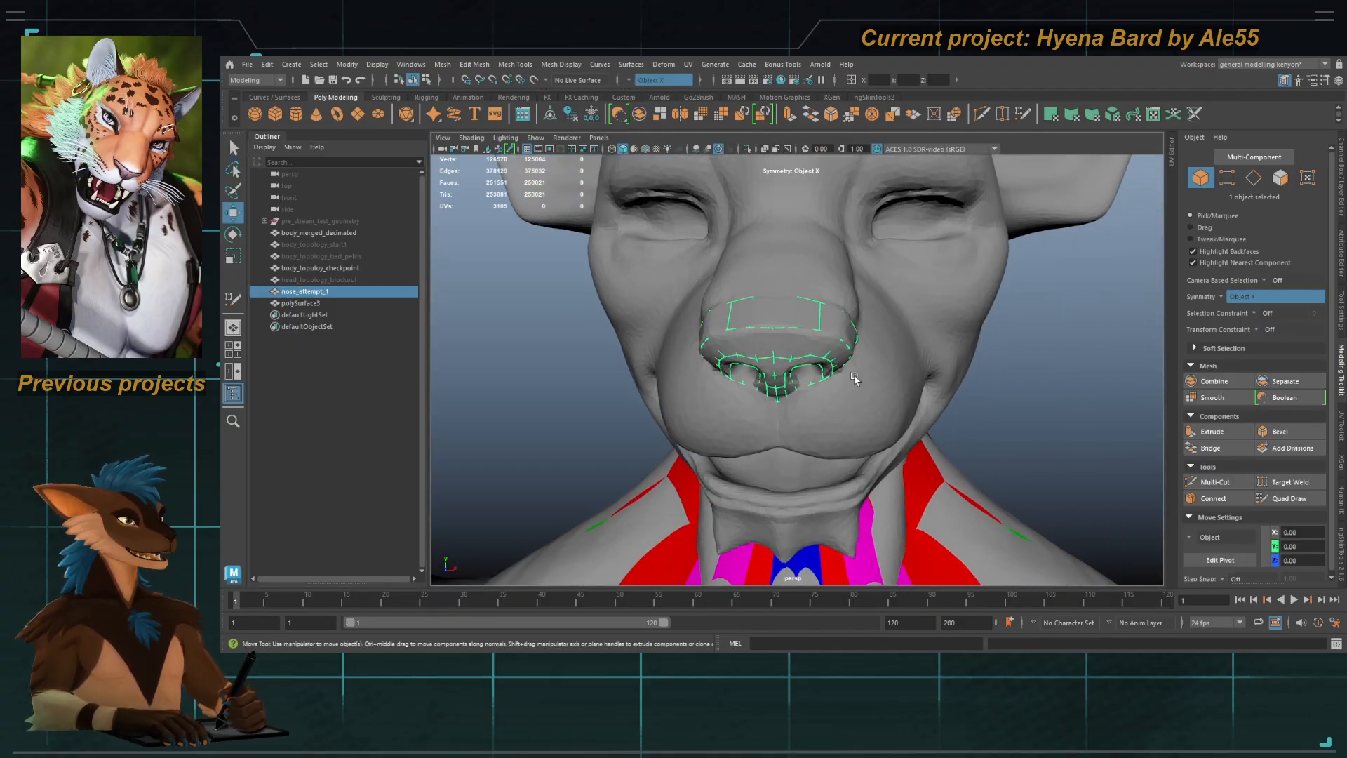
# Step: Delete the history of nose_attempt_1 and move it beside the head to Translate X -4.922
pyautogui.click(1341, 184)
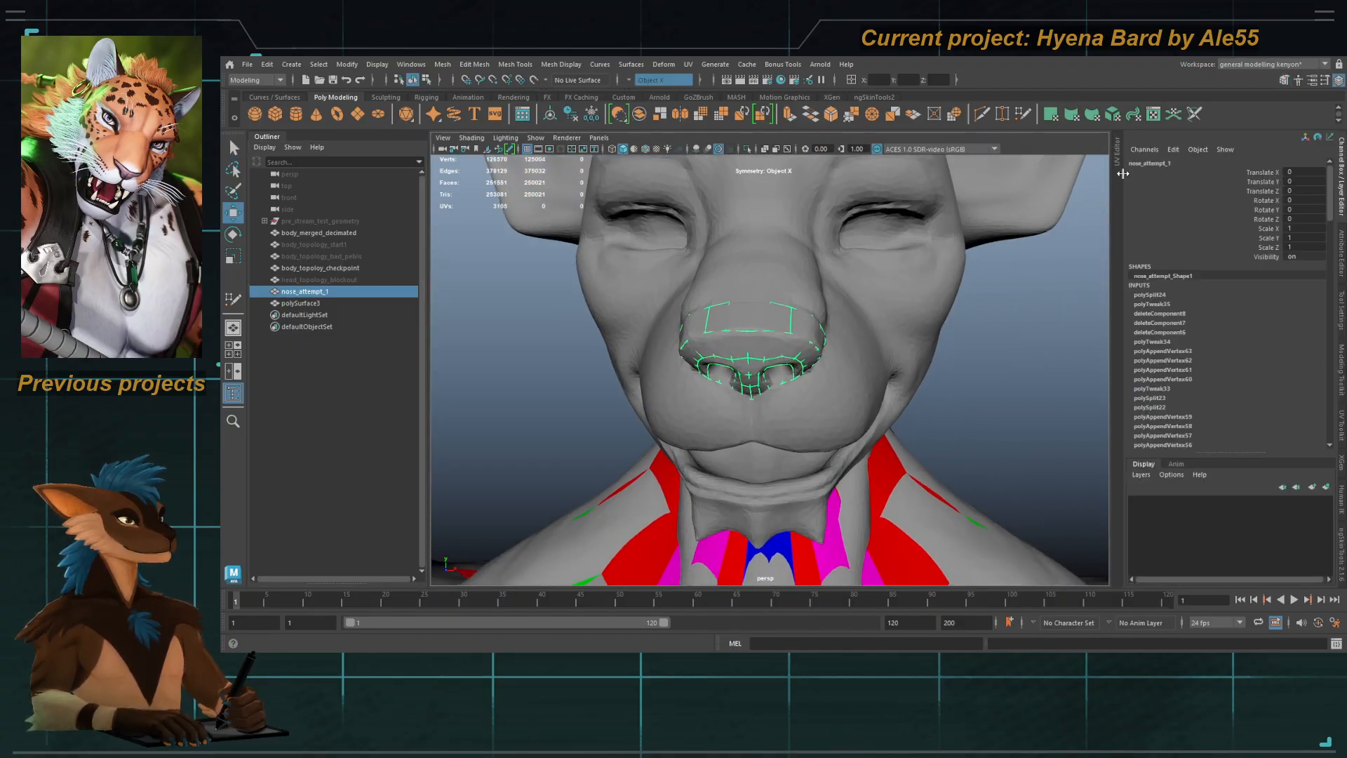
pyautogui.hotkey('alt', 'shift', 'd')
pyautogui.keyDown('alt'); pyautogui.moveTo(628, 224); pyautogui.dragTo(643, 223); pyautogui.keyUp('alt')
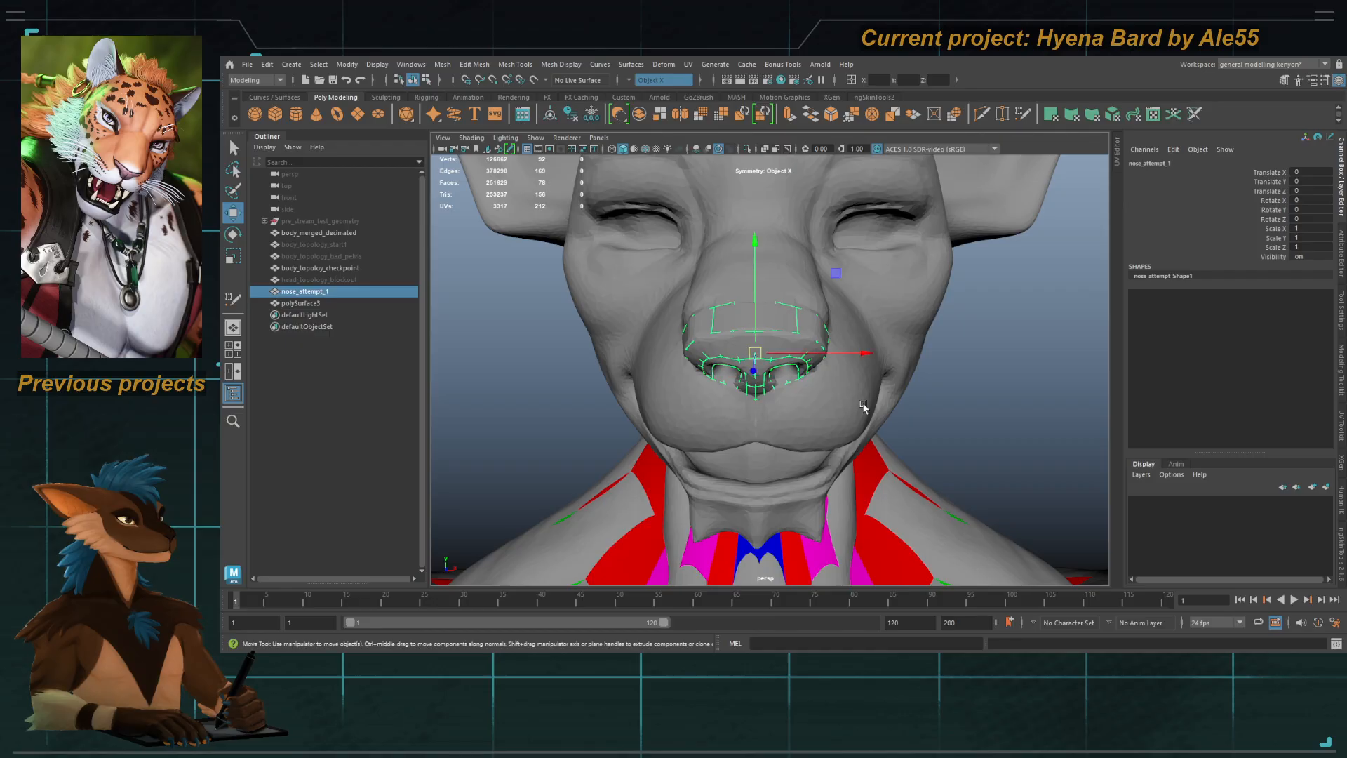
pyautogui.moveTo(856, 354); pyautogui.dragTo(679, 344)
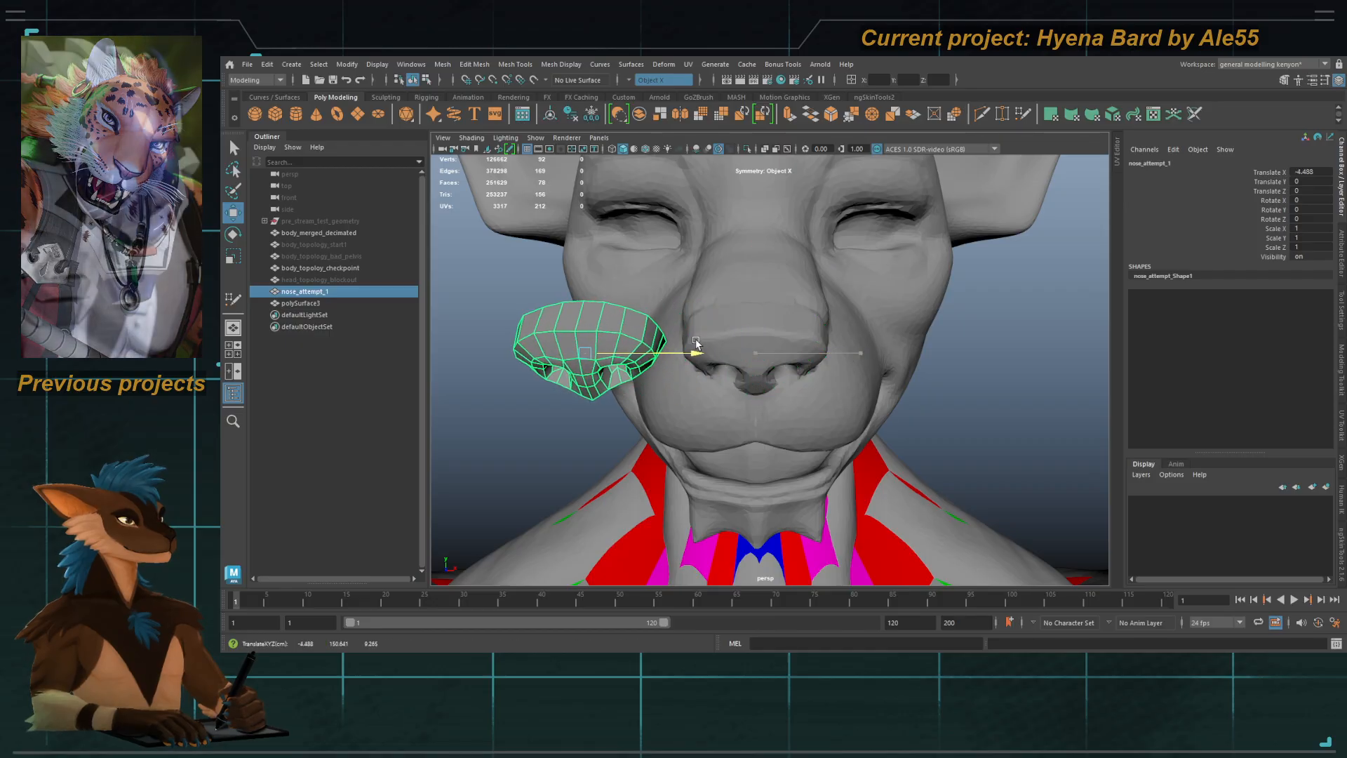
# Step: Isolate nose_attempt_1 and polySurface3 in the viewport and frame both meshes
pyautogui.click(310, 304)
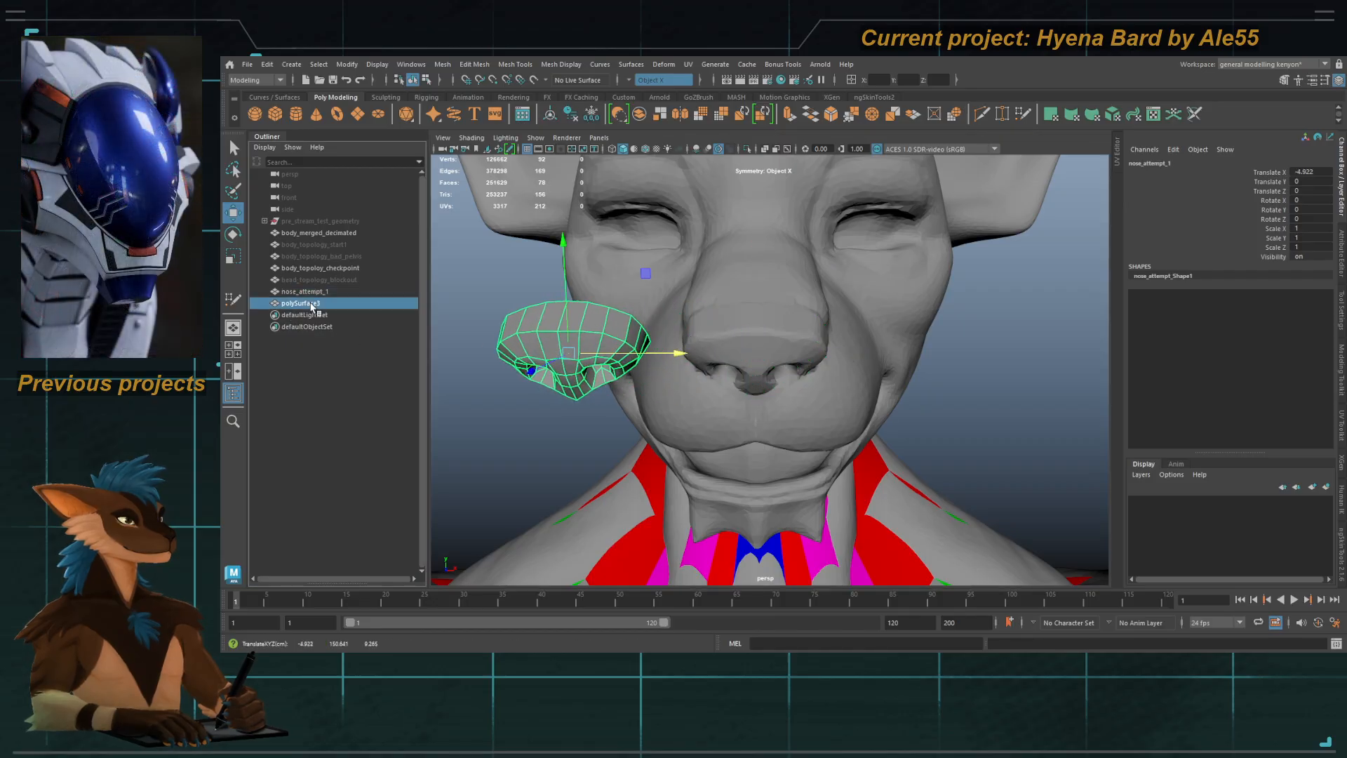
pyautogui.keyDown('shift'); pyautogui.click(617, 323); pyautogui.keyUp('shift')
pyautogui.click(747, 149)
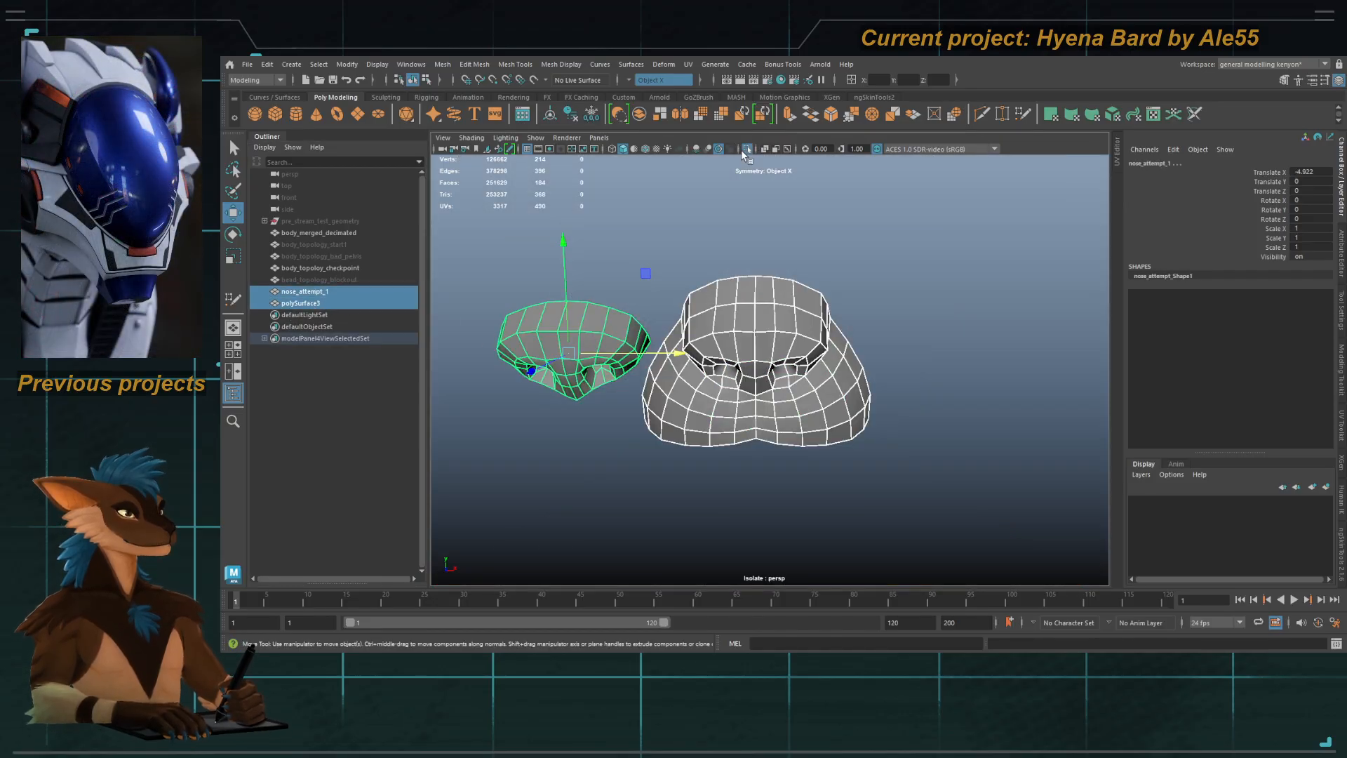
pyautogui.press('f')
# Step: Compare the nostril shape and edge flow of the earlier nose with the new muzzle patch, from the front and below, with and without wireframe
pyautogui.click(749, 259)
pyautogui.keyDown('alt'); pyautogui.moveTo(750, 259); pyautogui.dragTo(747, 240); pyautogui.keyUp('alt')
pyautogui.click(700, 298)
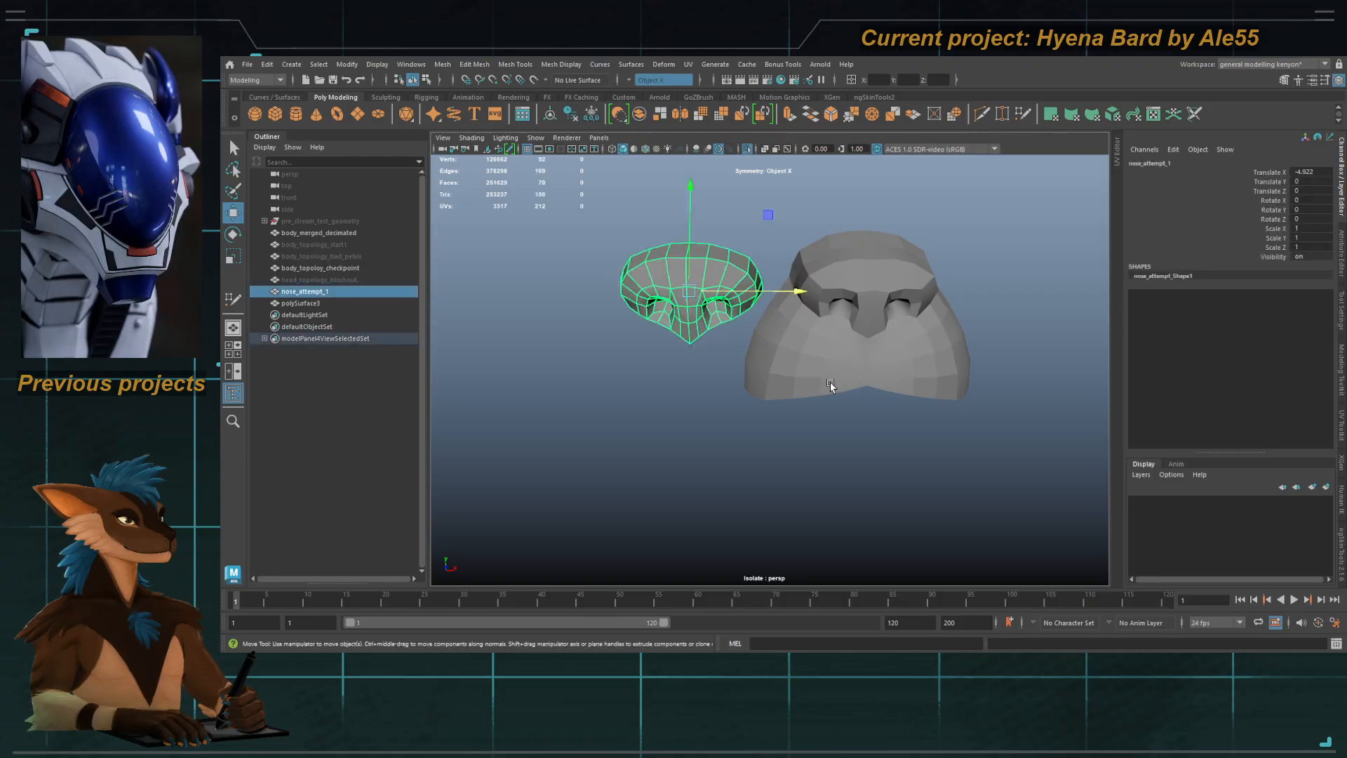
pyautogui.keyDown('shift'); pyautogui.click(829, 382); pyautogui.keyUp('shift')
pyautogui.keyDown('alt'); pyautogui.moveTo(829, 382); pyautogui.dragTo(819, 401, button='middle'); pyautogui.keyUp('alt')
pyautogui.click(822, 503)
pyautogui.keyDown('alt'); pyautogui.moveTo(796, 401); pyautogui.dragTo(735, 433); pyautogui.keyUp('alt')
pyautogui.click(795, 405)
pyautogui.keyDown('shift'); pyautogui.click(677, 316); pyautogui.keyUp('shift')
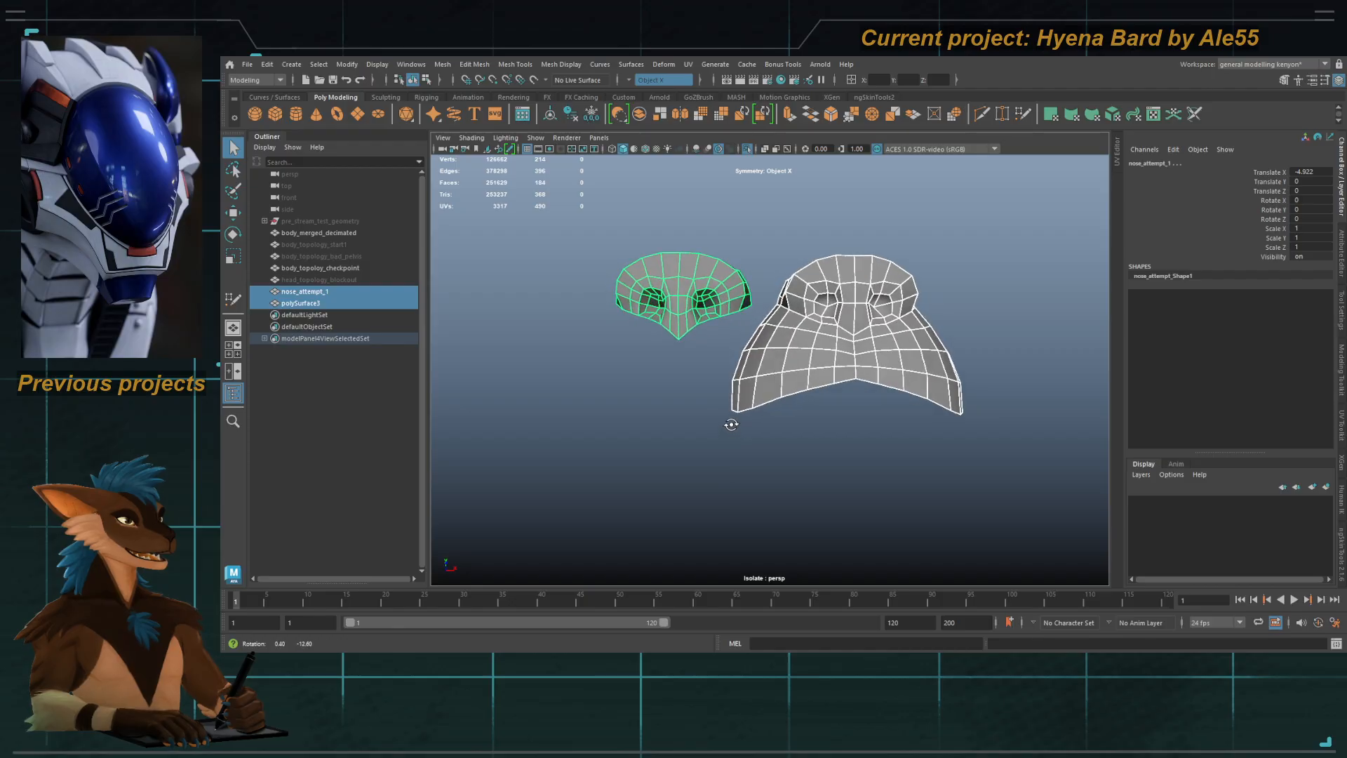
pyautogui.click(830, 303)
pyautogui.keyDown('alt'); pyautogui.moveTo(830, 304); pyautogui.dragTo(881, 342); pyautogui.keyUp('alt')
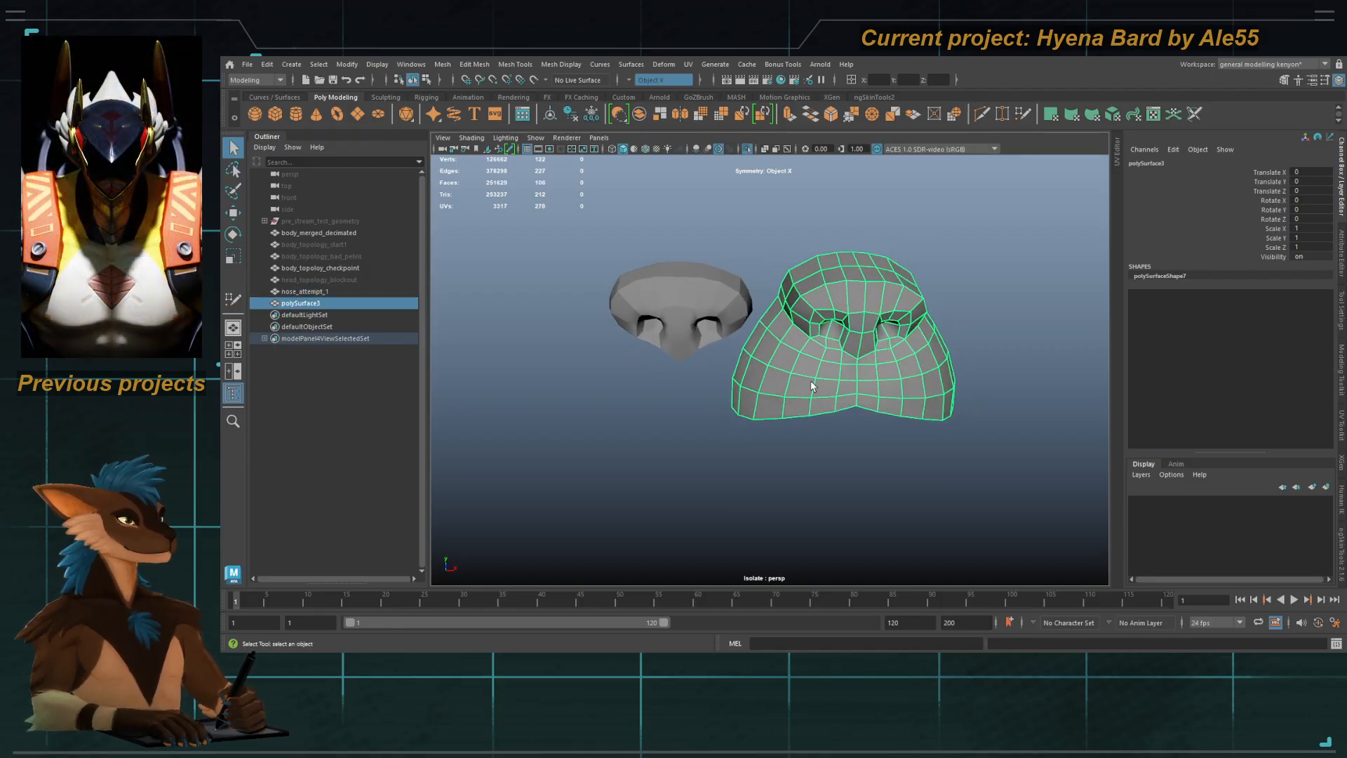
pyautogui.keyDown('alt'); pyautogui.moveTo(793, 355); pyautogui.dragTo(775, 349); pyautogui.keyUp('alt')
pyautogui.keyDown('shift'); pyautogui.click(721, 339); pyautogui.keyUp('shift')
pyautogui.click(830, 442)
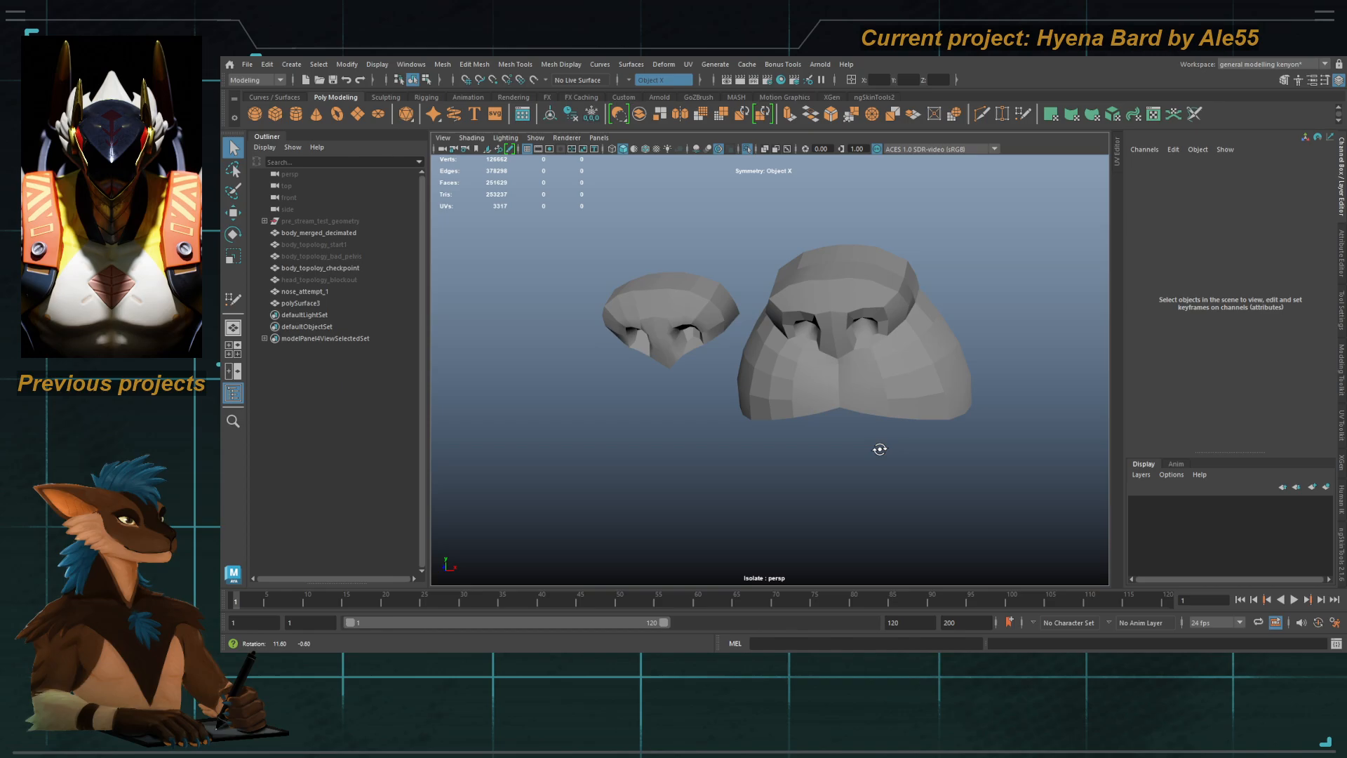
pyautogui.click(851, 403)
# Step: Leave isolation, reset nose_attempt_1 to Translate X 0 and hide it again
pyautogui.click(747, 149)
pyautogui.click(665, 330)
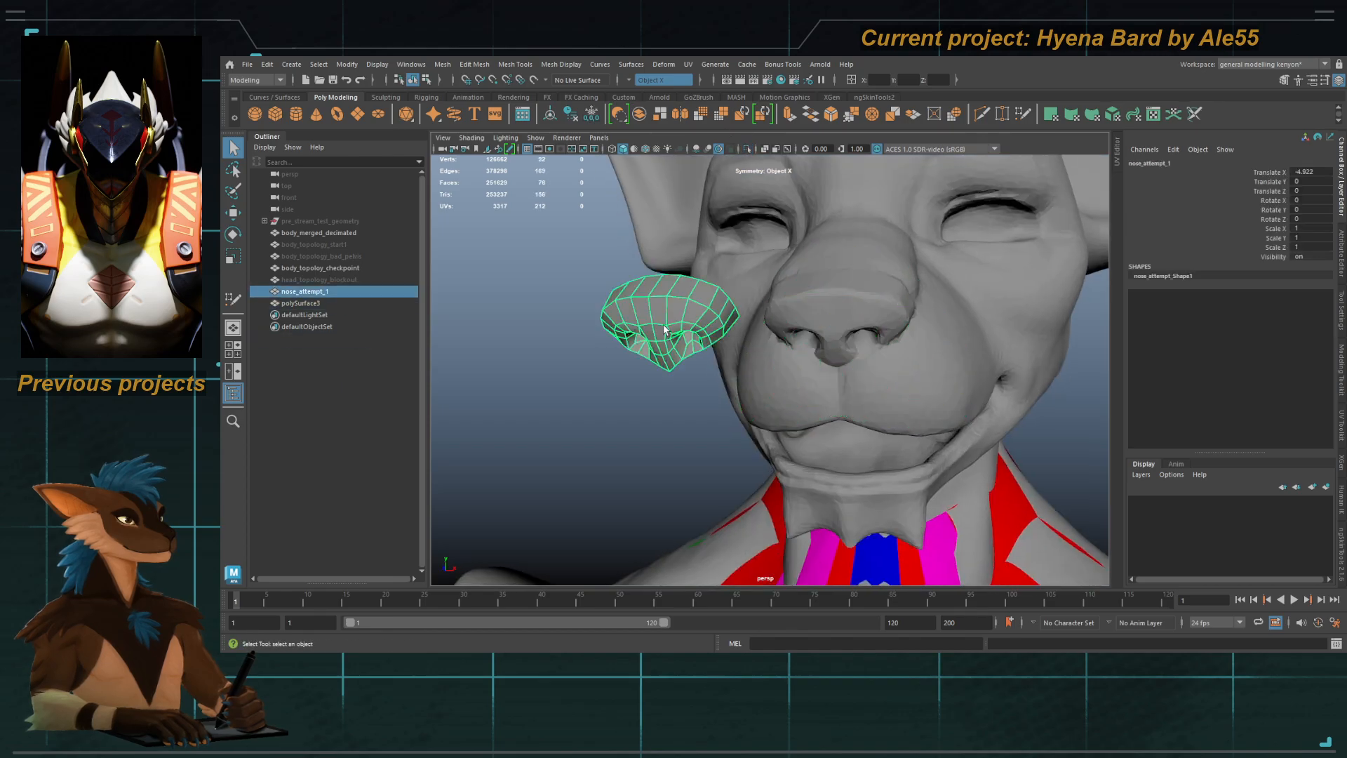
pyautogui.write('0')
pyautogui.press('Return')
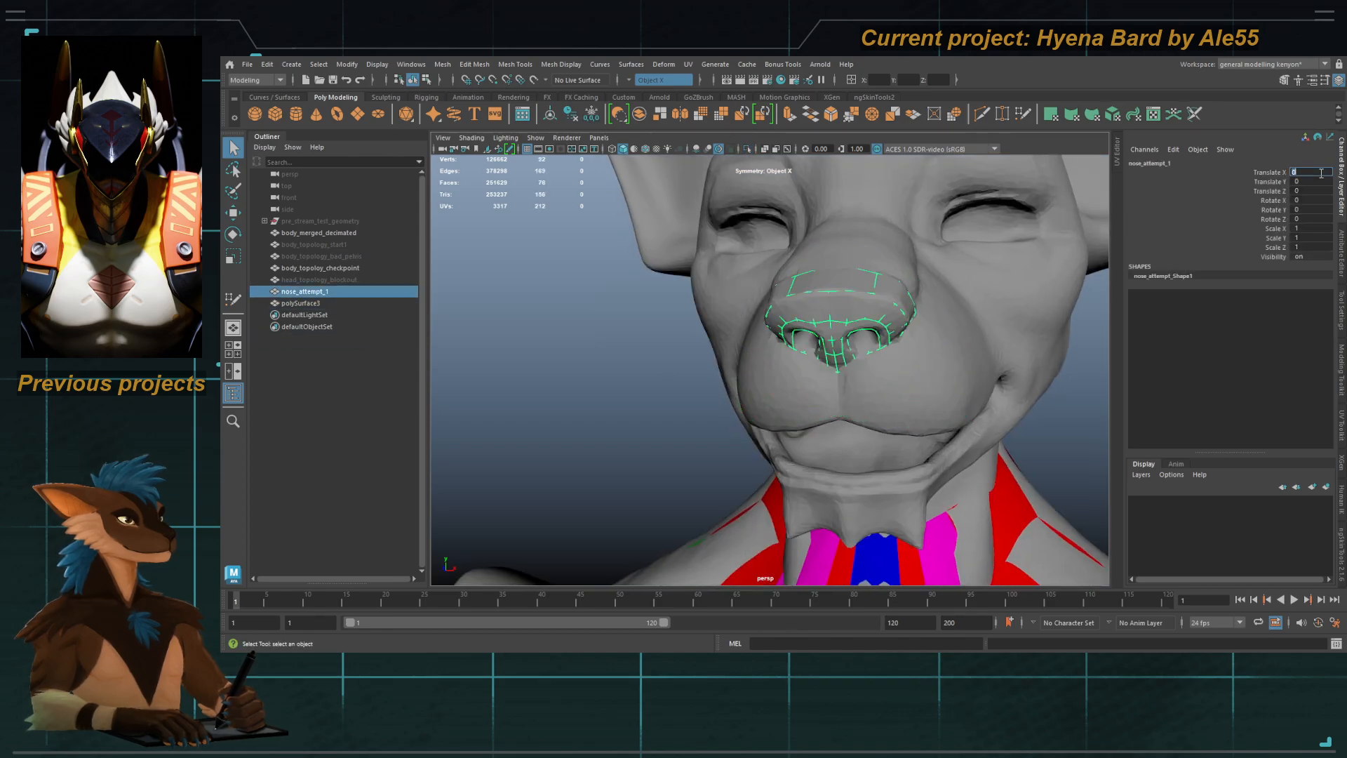
pyautogui.keyDown('alt'); pyautogui.moveTo(1017, 345); pyautogui.dragTo(962, 344); pyautogui.keyUp('alt')
pyautogui.press('h')
# Step: Make the body_merged_decimated sculpt the live surface again and reselect polySurface3
pyautogui.click(822, 303)
pyautogui.keyDown('alt'); pyautogui.moveTo(822, 307); pyautogui.dragTo(716, 286); pyautogui.keyUp('alt')
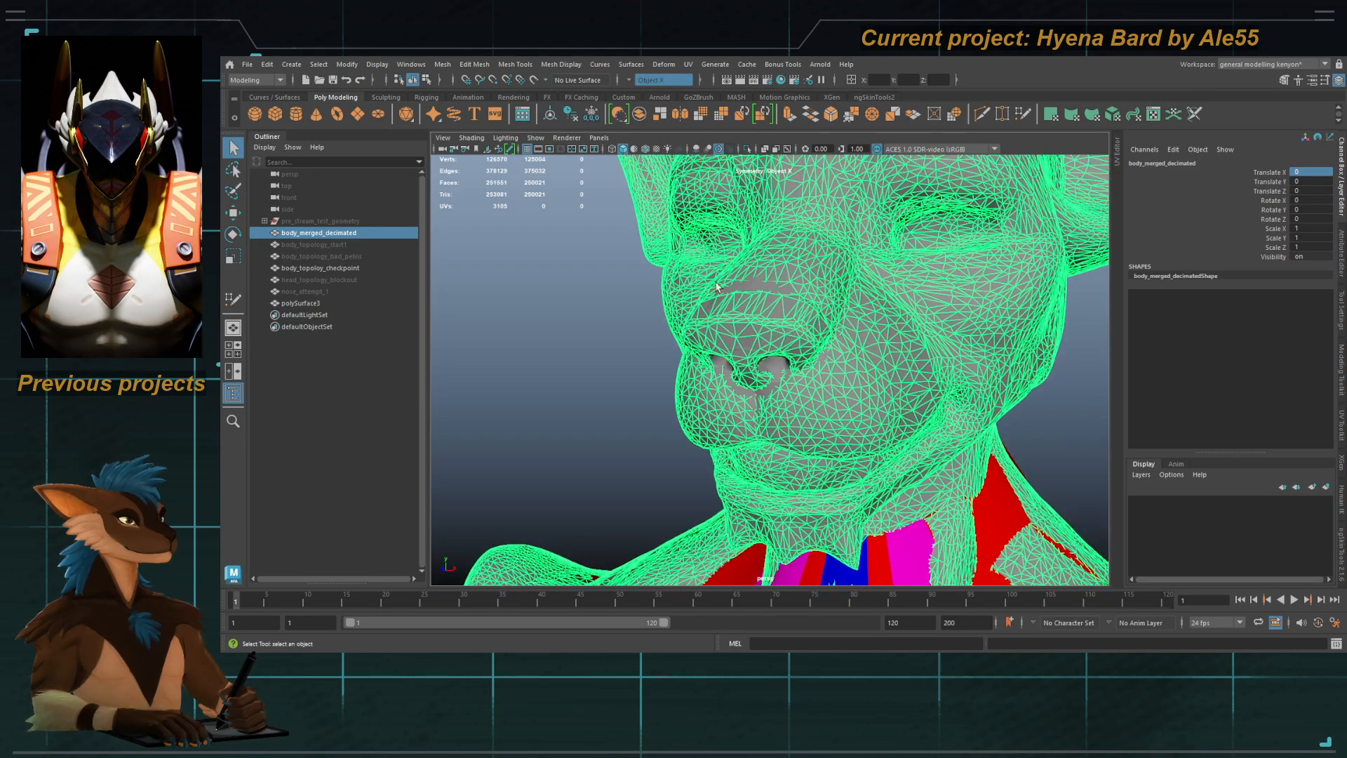
pyautogui.click(536, 81)
pyautogui.click(752, 302)
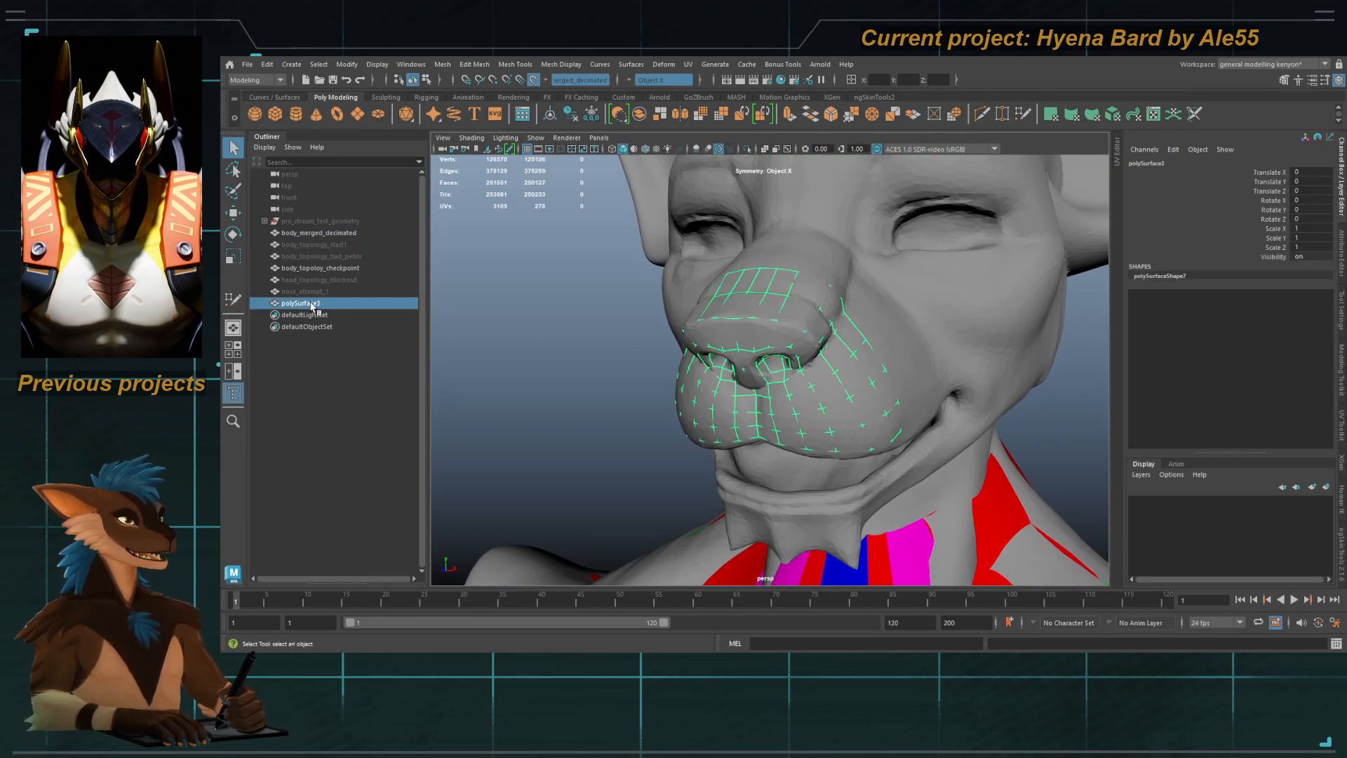
# Step: Unhide head_topology_blockout and isolate it in the viewport
pyautogui.click(322, 279)
pyautogui.hotkey('shift', 'h')
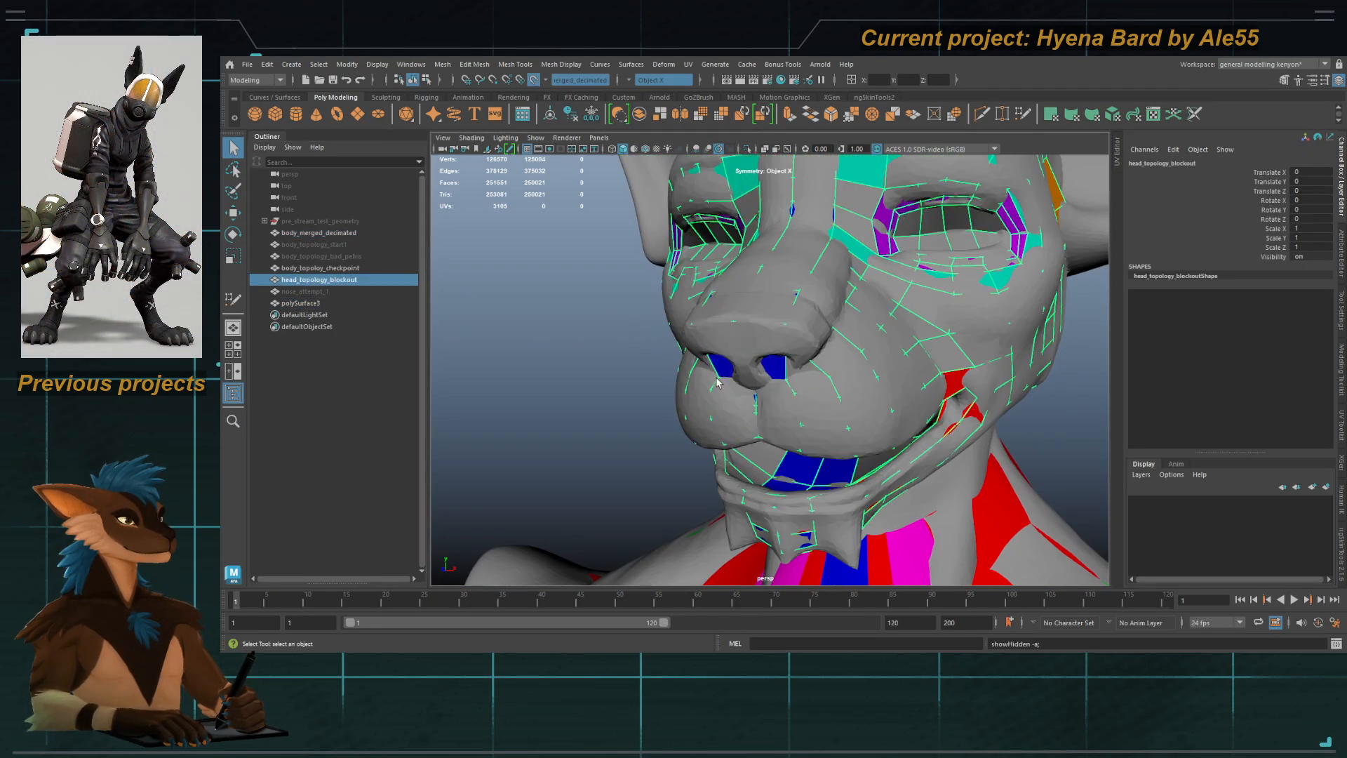
pyautogui.click(745, 149)
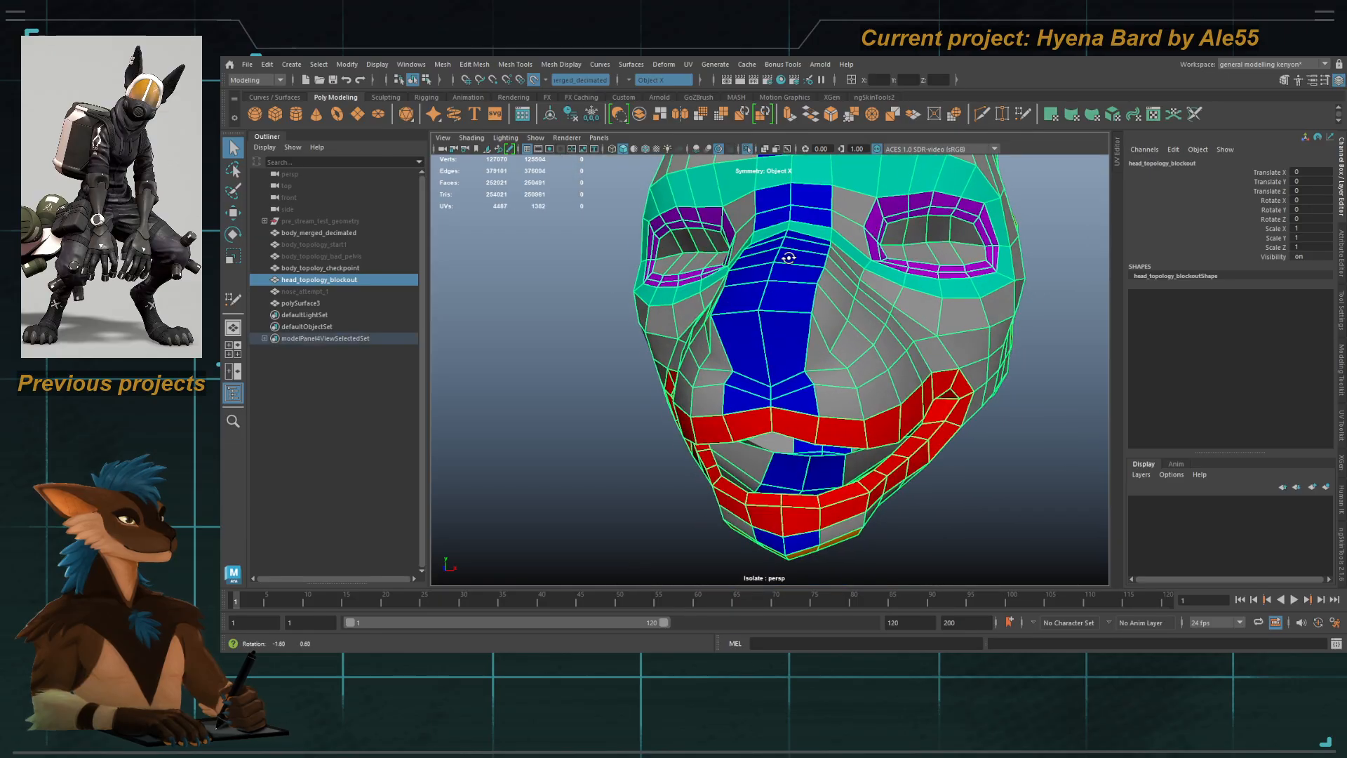
# Step: Select the mirrored nose and front muzzle faces of the head blockout above the red lip band and delete them
pyautogui.moveTo(775, 330)
pyautogui.keyDown('alt'); pyautogui.mouseDown()
pyautogui.moveTo(797, 376)
pyautogui.moveTo(776, 361)
pyautogui.moveTo(799, 353)
pyautogui.moveTo(793, 337)
pyautogui.mouseUp(); pyautogui.keyUp('alt')
pyautogui.keyDown('shift'); pyautogui.click(800, 350); pyautogui.keyUp('shift')
pyautogui.keyDown('shift'); pyautogui.click(828, 331); pyautogui.keyUp('shift')
pyautogui.keyDown('shift'); pyautogui.click(835, 335); pyautogui.keyUp('shift')
pyautogui.keyDown('shift'); pyautogui.click(790, 296); pyautogui.keyUp('shift')
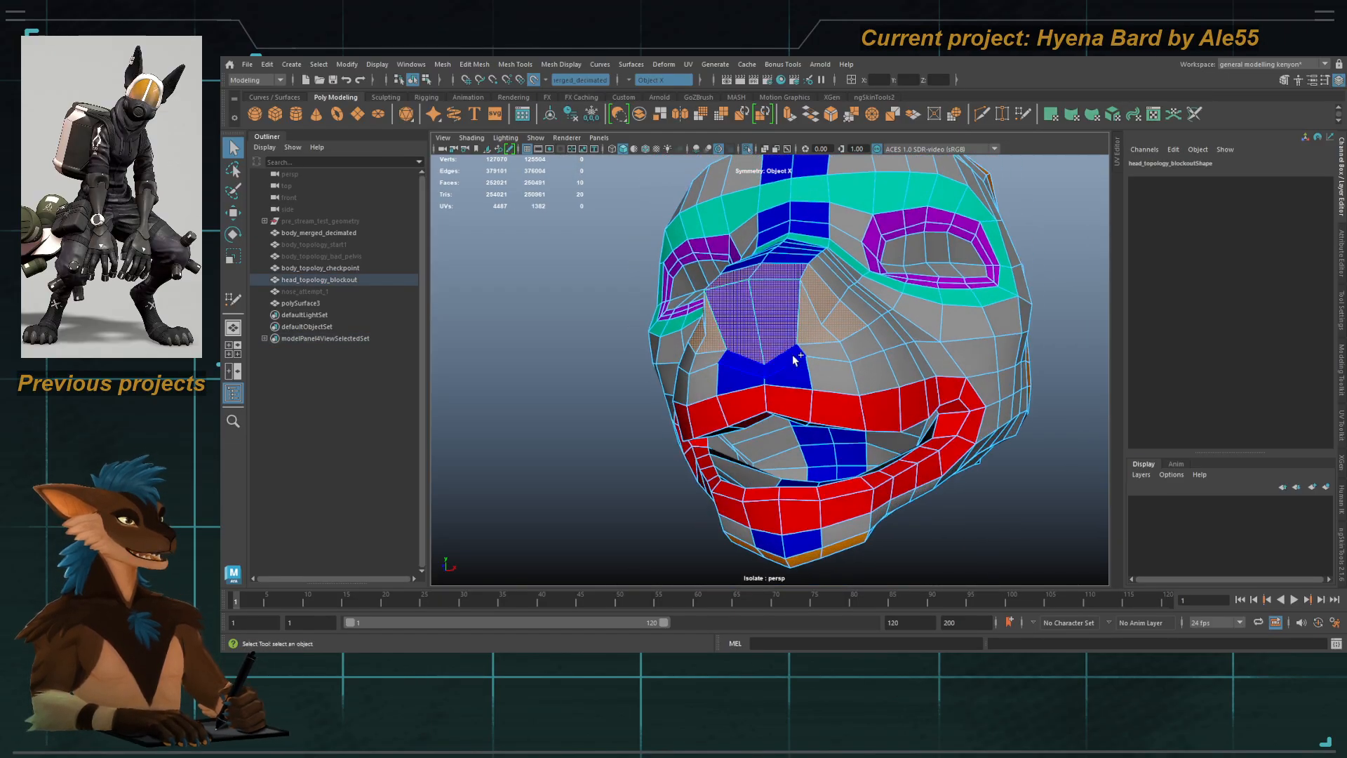
pyautogui.keyDown('shift'); pyautogui.click(796, 356); pyautogui.keyUp('shift')
pyautogui.keyDown('shift'); pyautogui.click(799, 373); pyautogui.keyUp('shift')
pyautogui.keyDown('shift'); pyautogui.click(830, 373); pyautogui.keyUp('shift')
pyautogui.keyDown('shift'); pyautogui.click(849, 355); pyautogui.keyUp('shift')
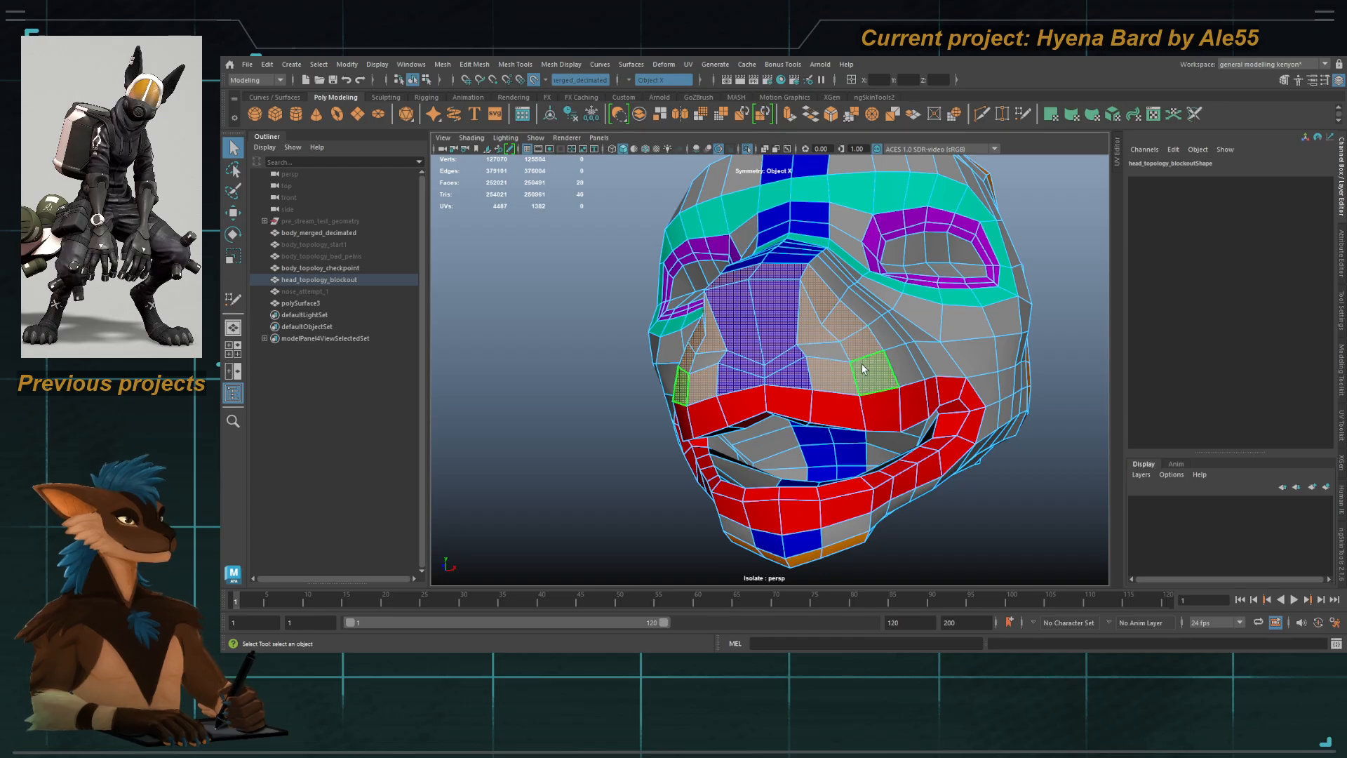
pyautogui.press('Delete')
# Step: Delete the leftover mirrored face pair inside the muzzle opening, return to object selection and leave isolation
pyautogui.keyDown('alt'); pyautogui.moveTo(862, 363); pyautogui.dragTo(833, 422); pyautogui.keyUp('alt')
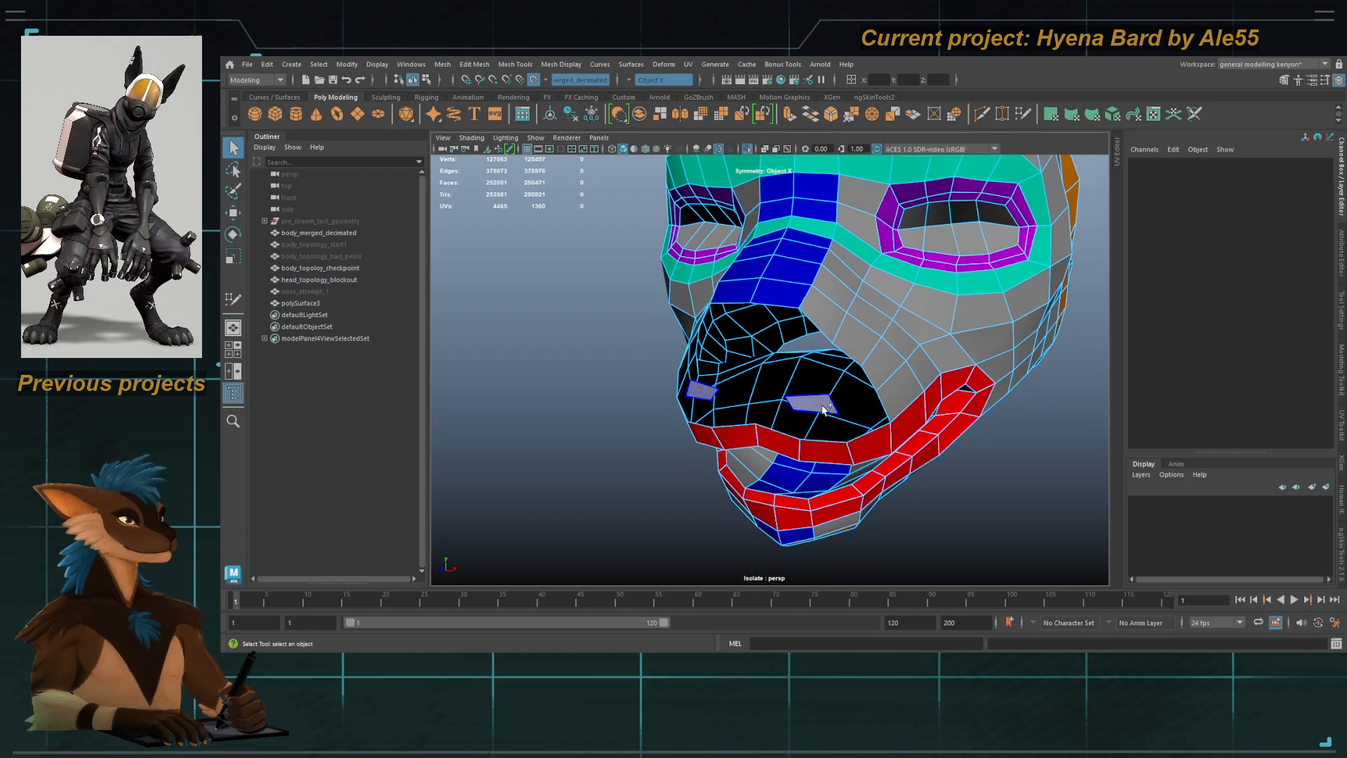
pyautogui.click(822, 405)
pyautogui.press('Delete')
pyautogui.moveTo(824, 411); pyautogui.dragTo(868, 367, button='right')
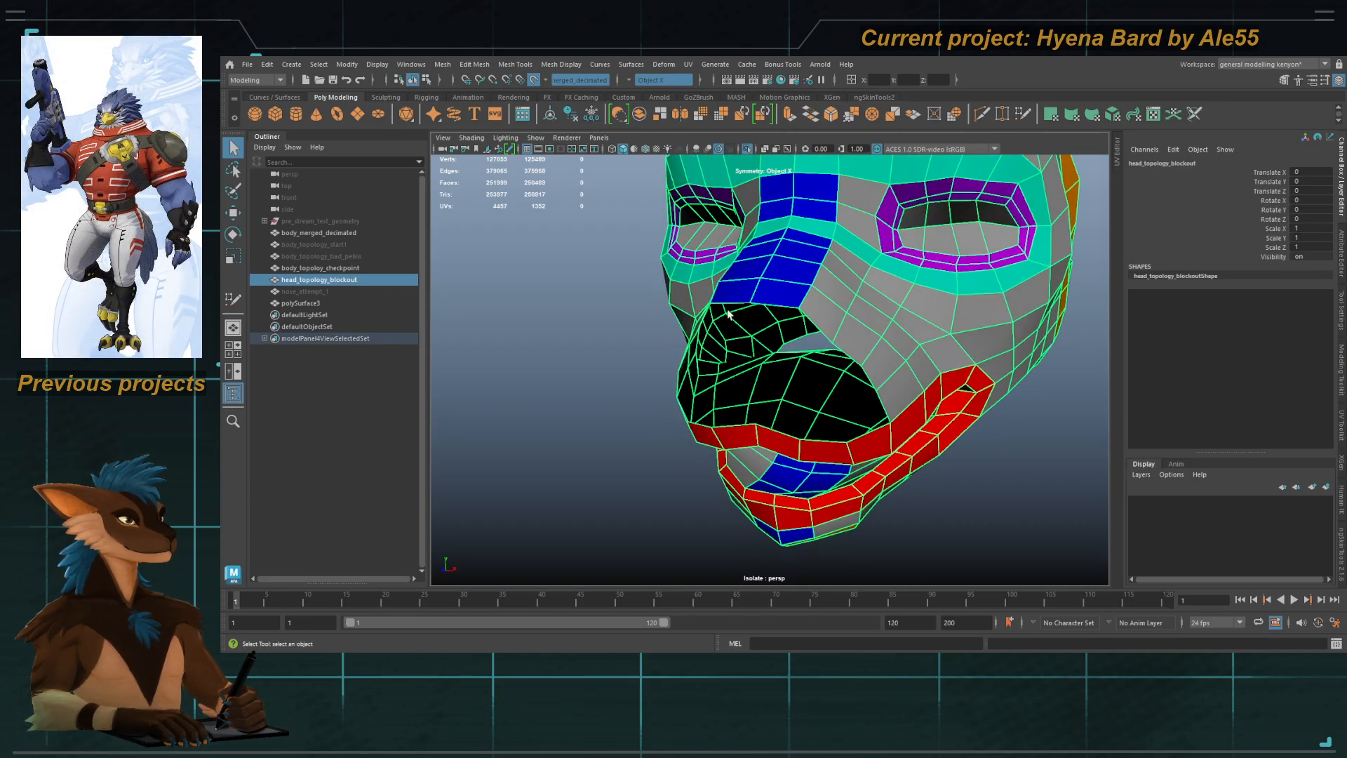
pyautogui.click(746, 149)
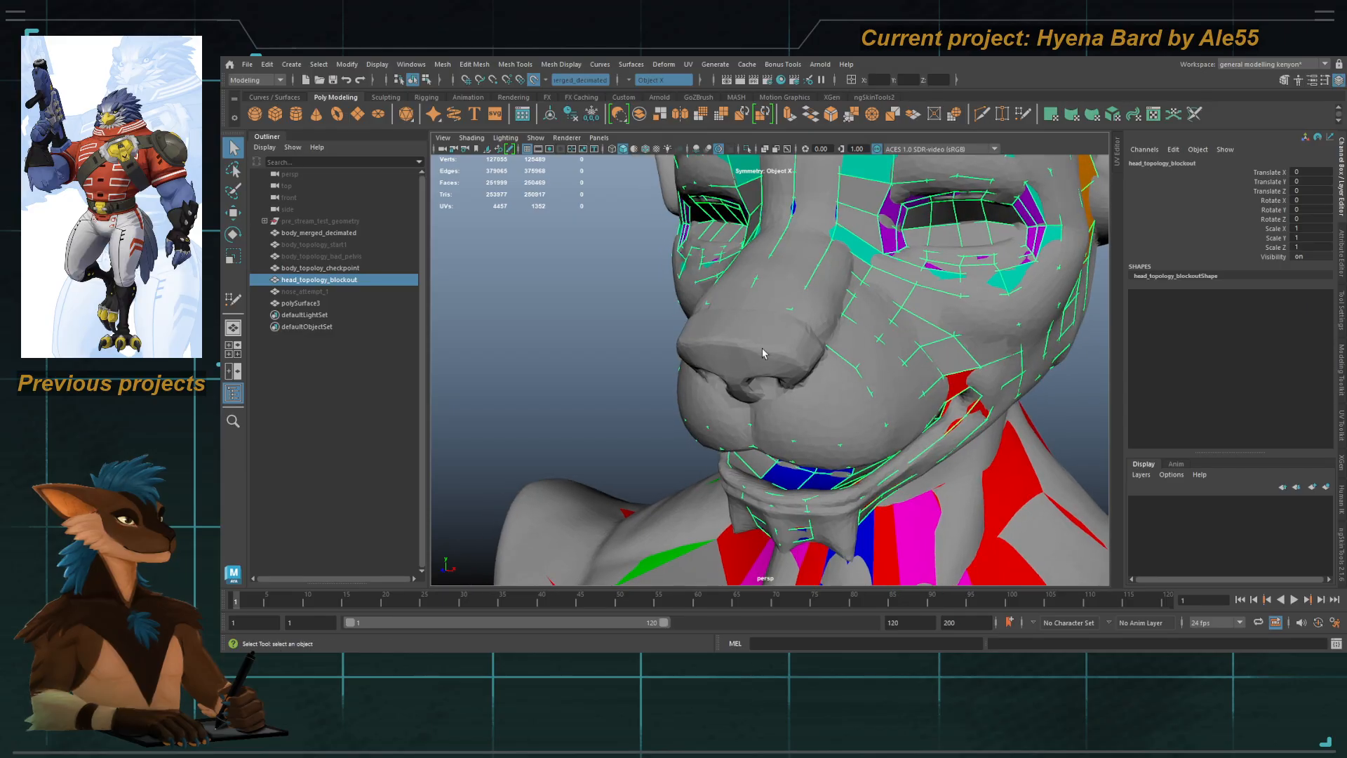
# Step: Combine head_topology_blockout with polySurface3 into one mesh and delete its history
pyautogui.keyDown('ctrl'); pyautogui.click(339, 302); pyautogui.keyUp('ctrl')
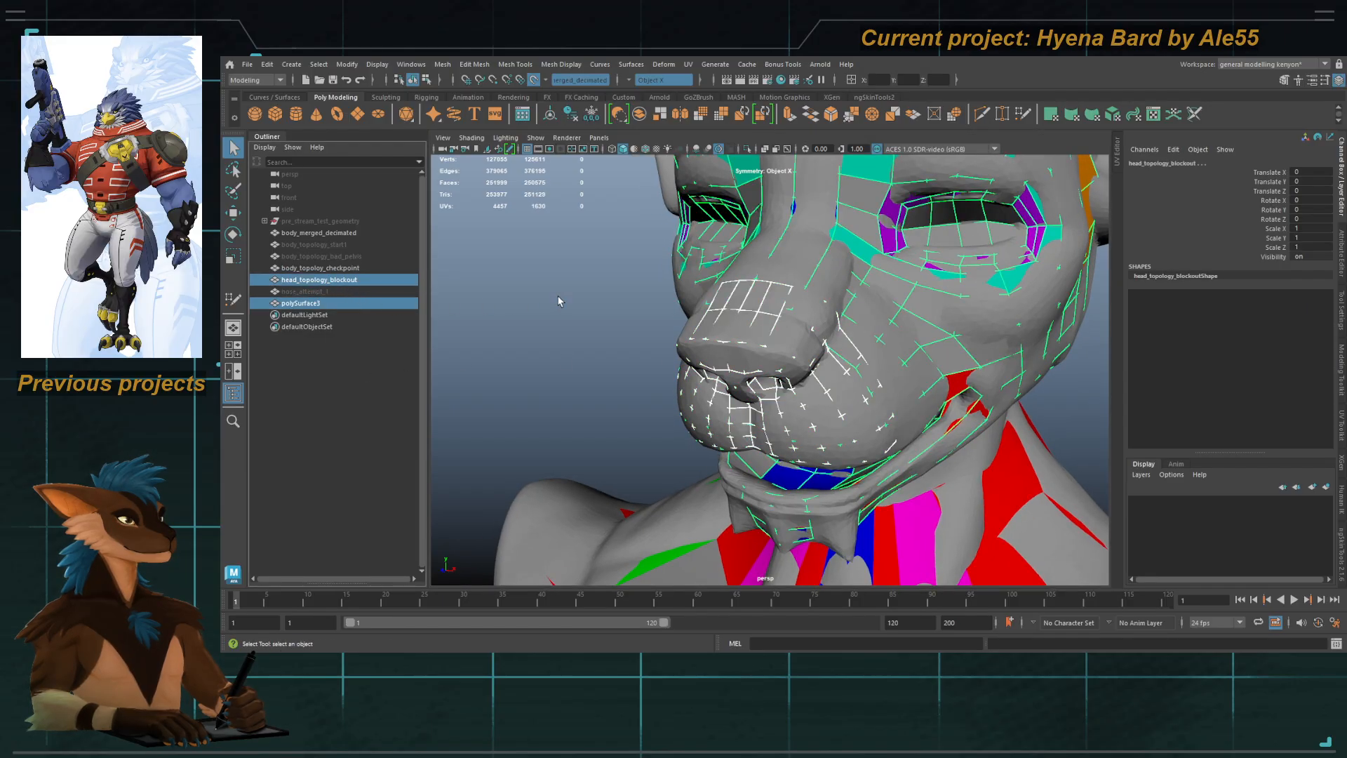
pyautogui.press('g')
pyautogui.hotkey('alt', 'shift', 'd')
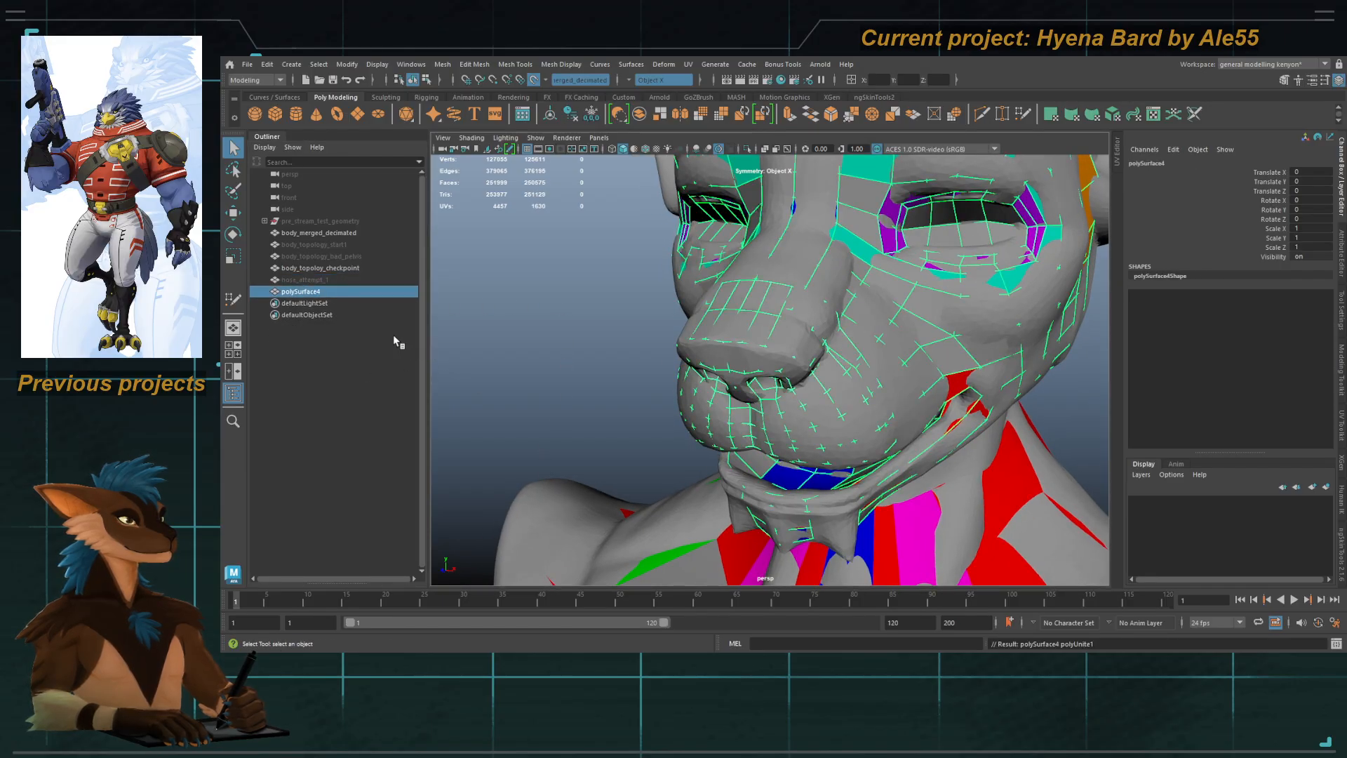
# Step: Rename the combined mesh as head_topology_with_nose
pyautogui.doubleClick(310, 291)
pyautogui.write('head topolog')
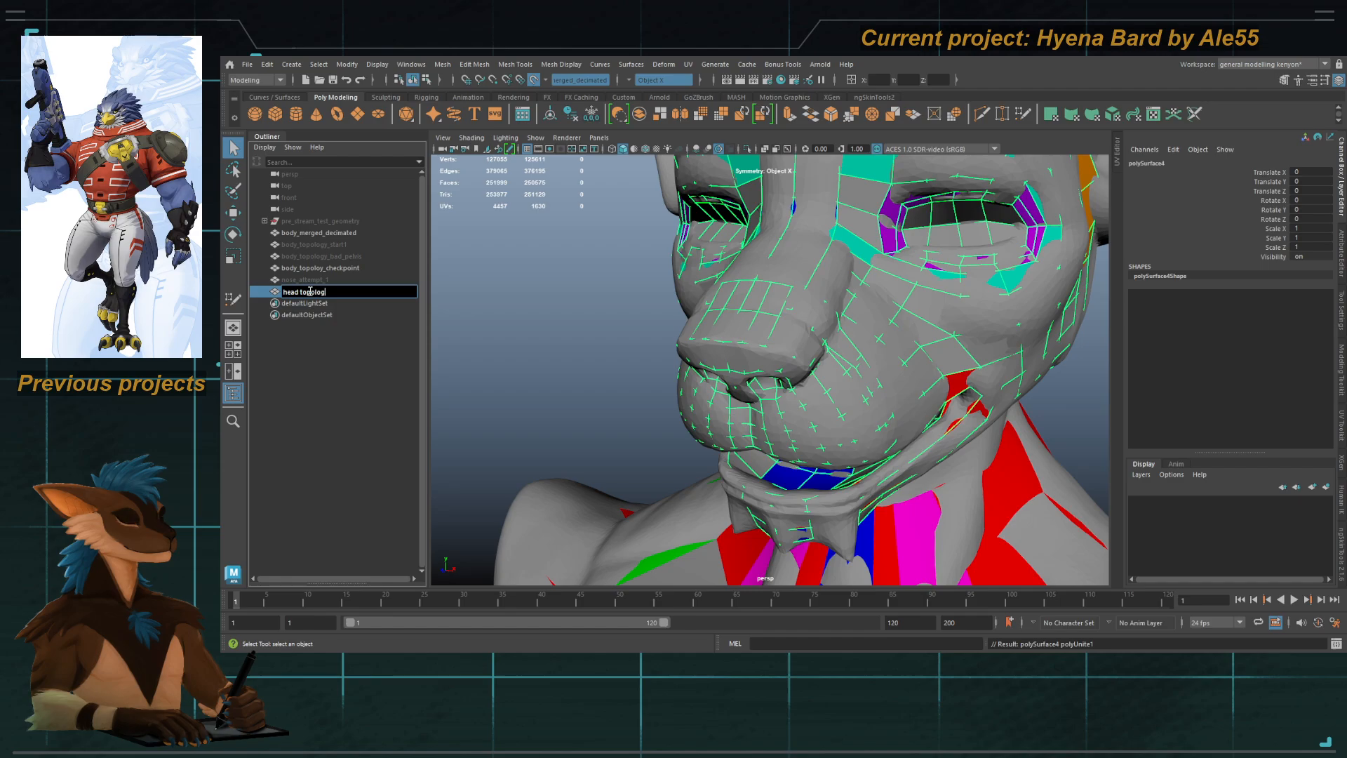
pyautogui.write('y with nose')
pyautogui.press('Return')
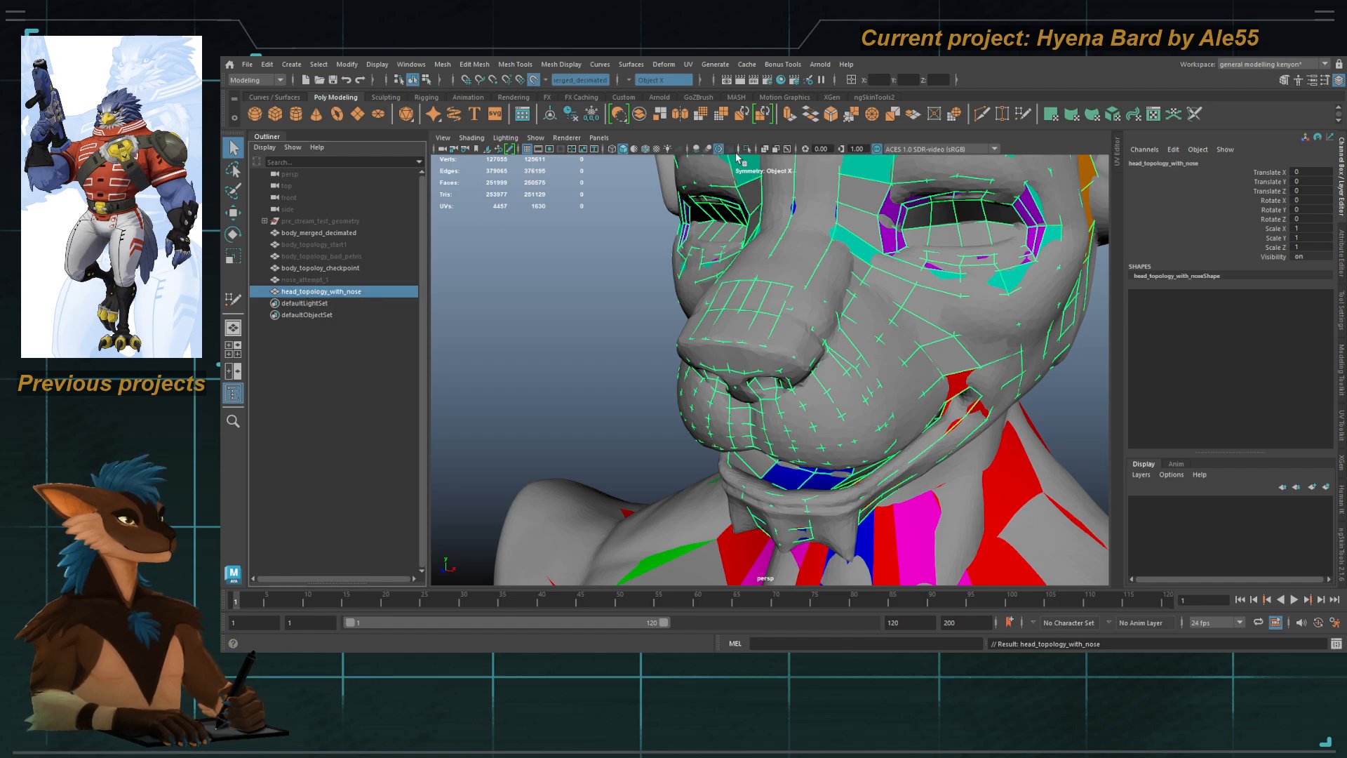
# Step: Remove the blockout quads overlapping the new muzzle patch with Quad Draw and check the gaps around the nose and upper lip
pyautogui.press('y')
pyautogui.keyDown('alt'); pyautogui.moveTo(812, 412); pyautogui.dragTo(805, 368); pyautogui.keyUp('alt')
pyautogui.keyDown('alt'); pyautogui.moveTo(805, 368); pyautogui.dragTo(814, 351, button='right'); pyautogui.keyUp('alt')
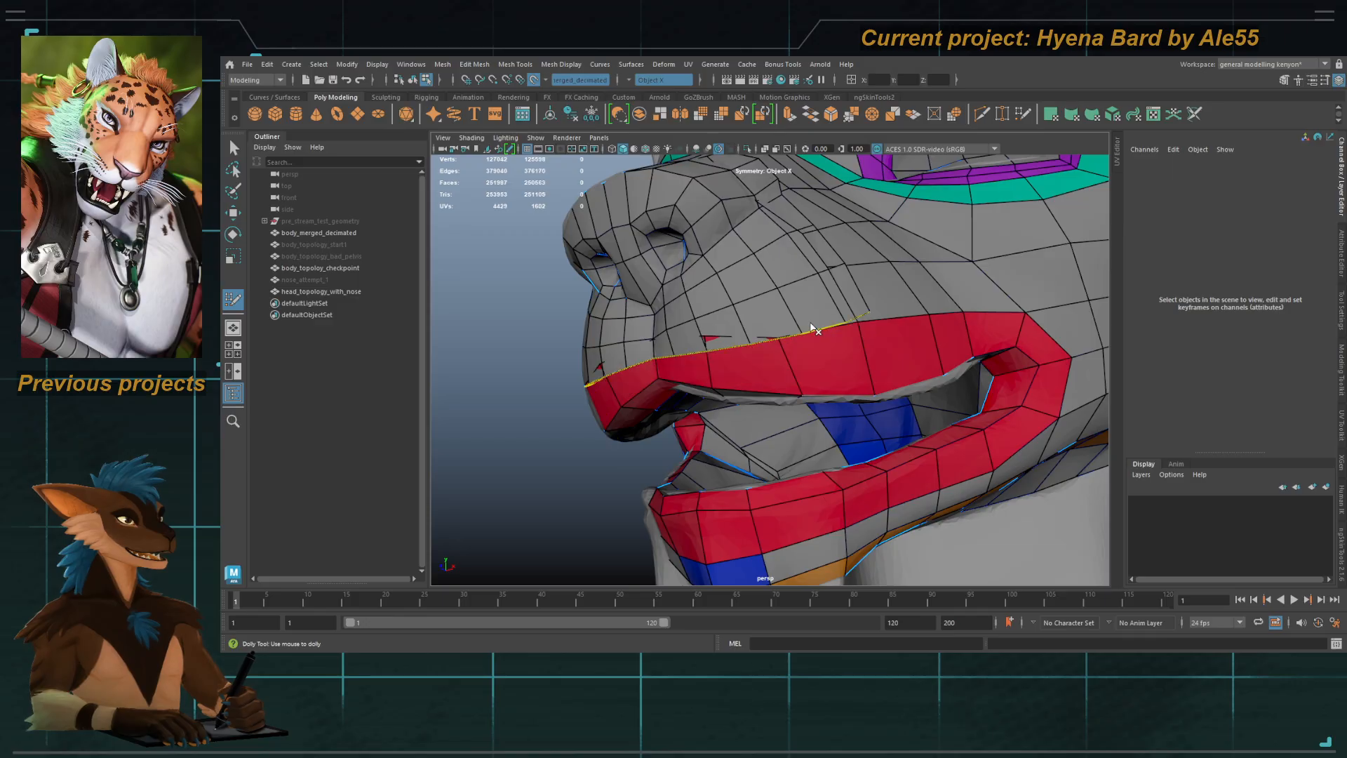
pyautogui.keyDown('alt'); pyautogui.moveTo(806, 308); pyautogui.dragTo(789, 302); pyautogui.keyUp('alt')
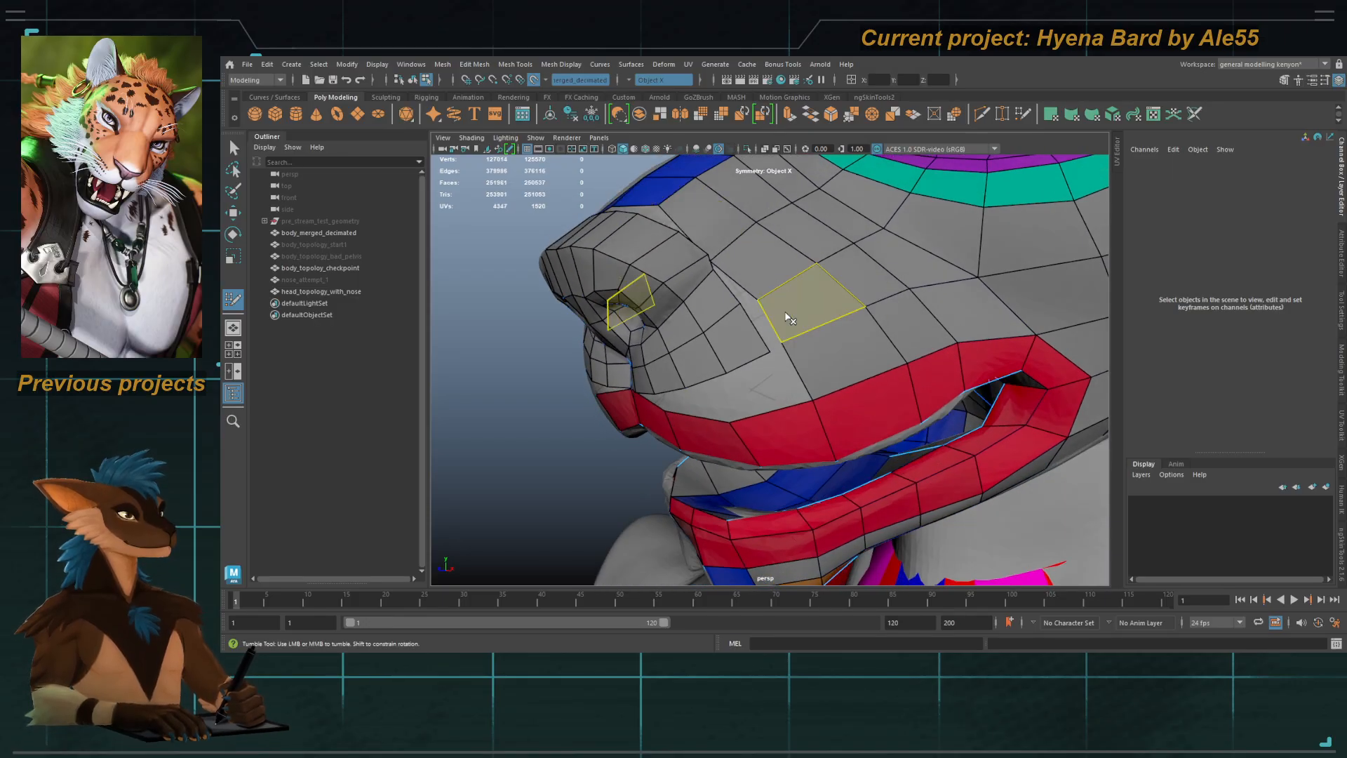
pyautogui.keyDown('alt'); pyautogui.moveTo(734, 336); pyautogui.dragTo(773, 332); pyautogui.keyUp('alt')
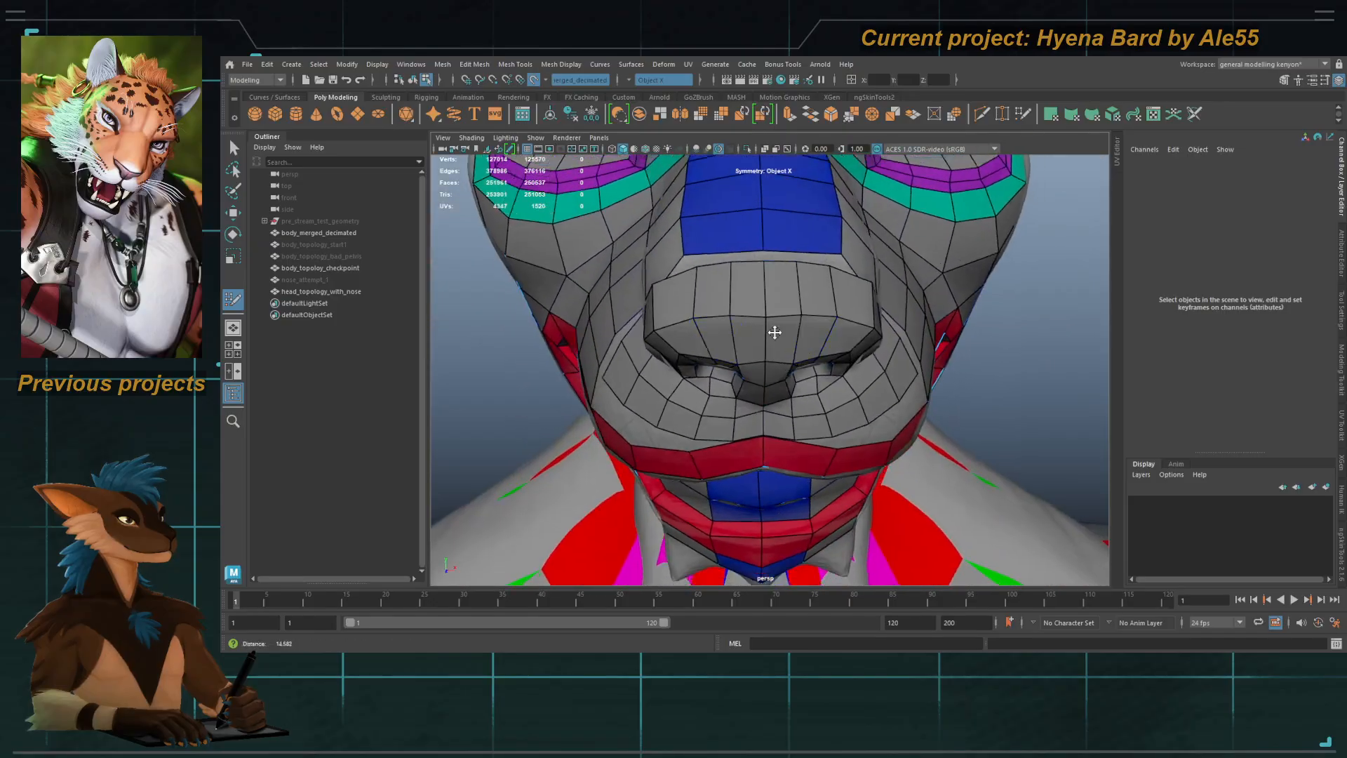
pyautogui.keyDown('alt'); pyautogui.moveTo(773, 332); pyautogui.dragTo(732, 322, button='right'); pyautogui.keyUp('alt')
pyautogui.keyDown('alt'); pyautogui.moveTo(731, 322); pyautogui.dragTo(677, 336); pyautogui.keyUp('alt')
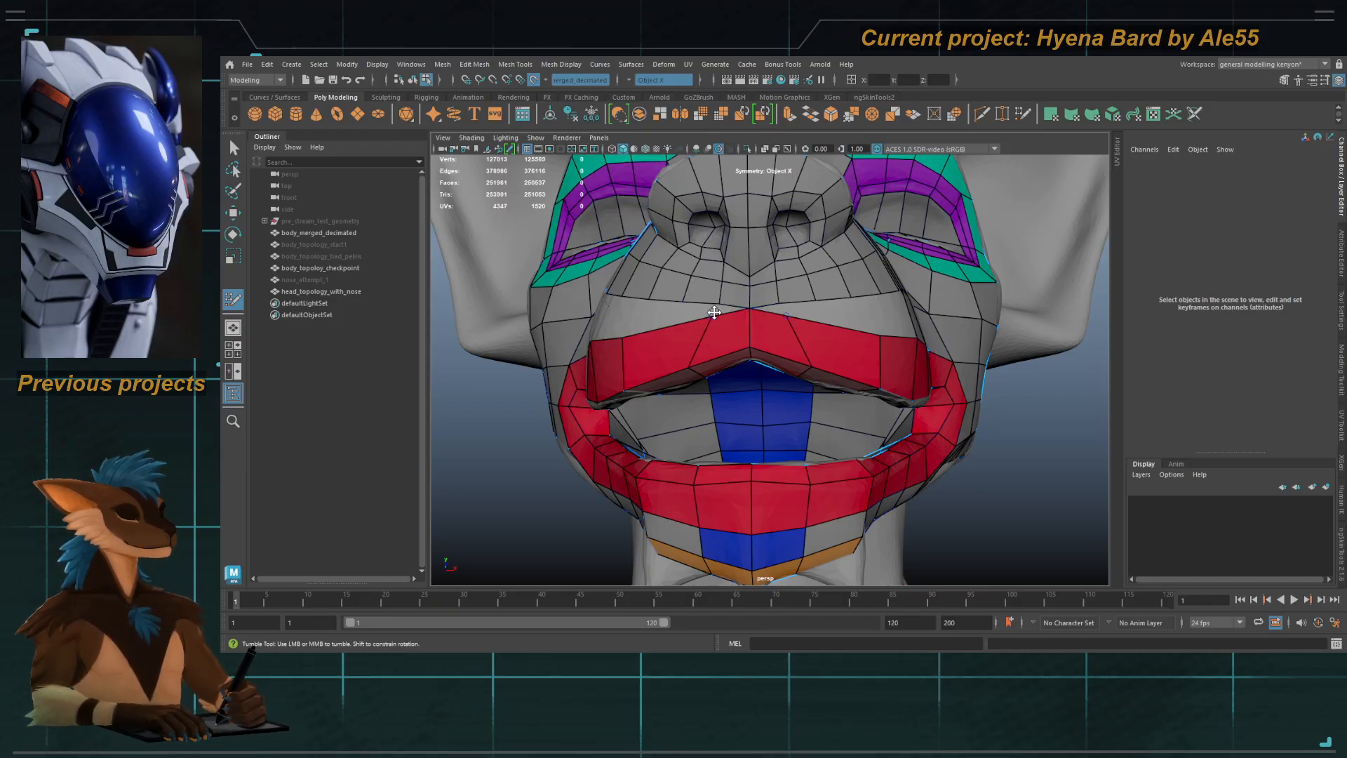
pyautogui.keyDown('alt'); pyautogui.moveTo(723, 327); pyautogui.dragTo(748, 303); pyautogui.keyUp('alt')
pyautogui.keyDown('alt'); pyautogui.moveTo(748, 303); pyautogui.dragTo(749, 320, button='middle'); pyautogui.keyUp('alt')
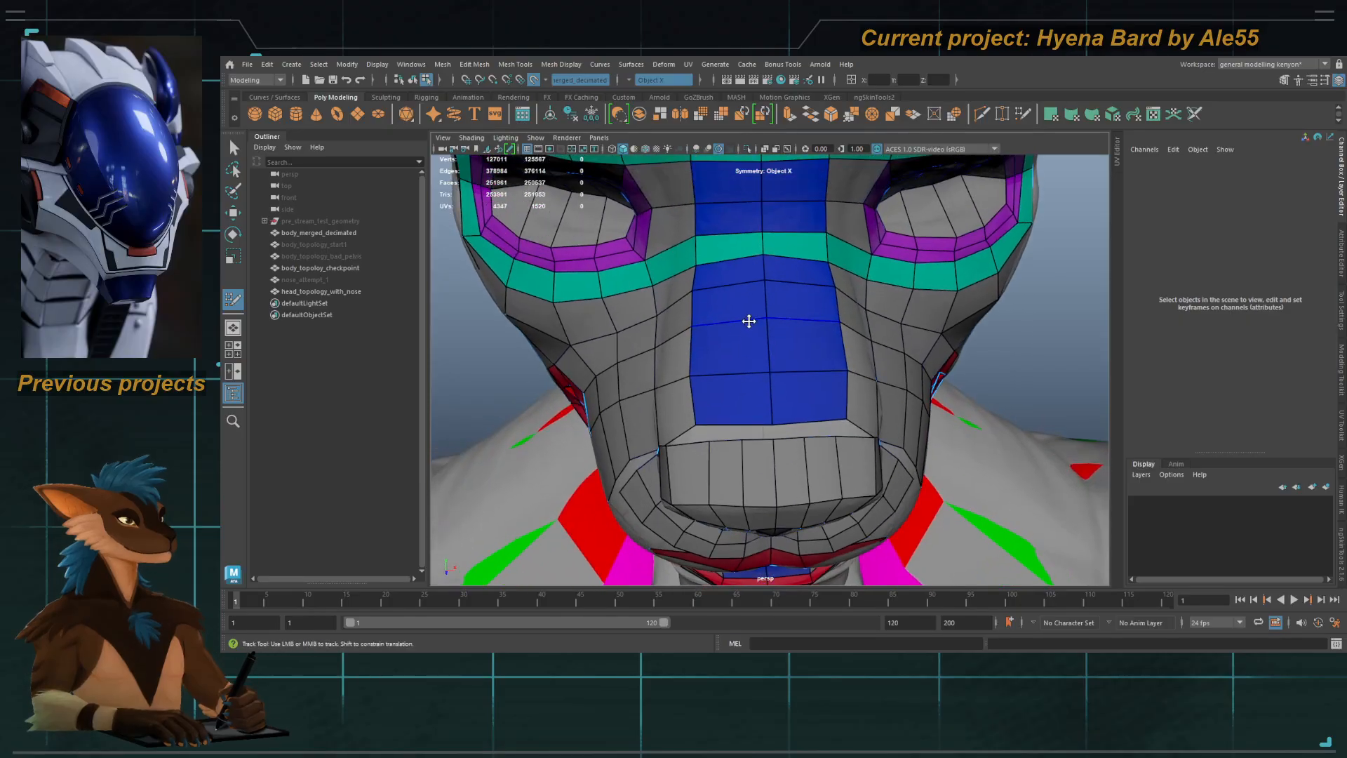
# Step: Insert mirrored edge loops beside the centre line through the muzzle bridge and upper lip band to match the nose patch's edges
pyautogui.keyDown('alt'); pyautogui.moveTo(758, 434); pyautogui.dragTo(785, 382); pyautogui.keyUp('alt')
pyautogui.keyDown('alt'); pyautogui.moveTo(784, 382); pyautogui.dragTo(684, 317, button='right'); pyautogui.keyUp('alt')
pyautogui.keyDown('alt'); pyautogui.moveTo(684, 317); pyautogui.dragTo(757, 327); pyautogui.keyUp('alt')
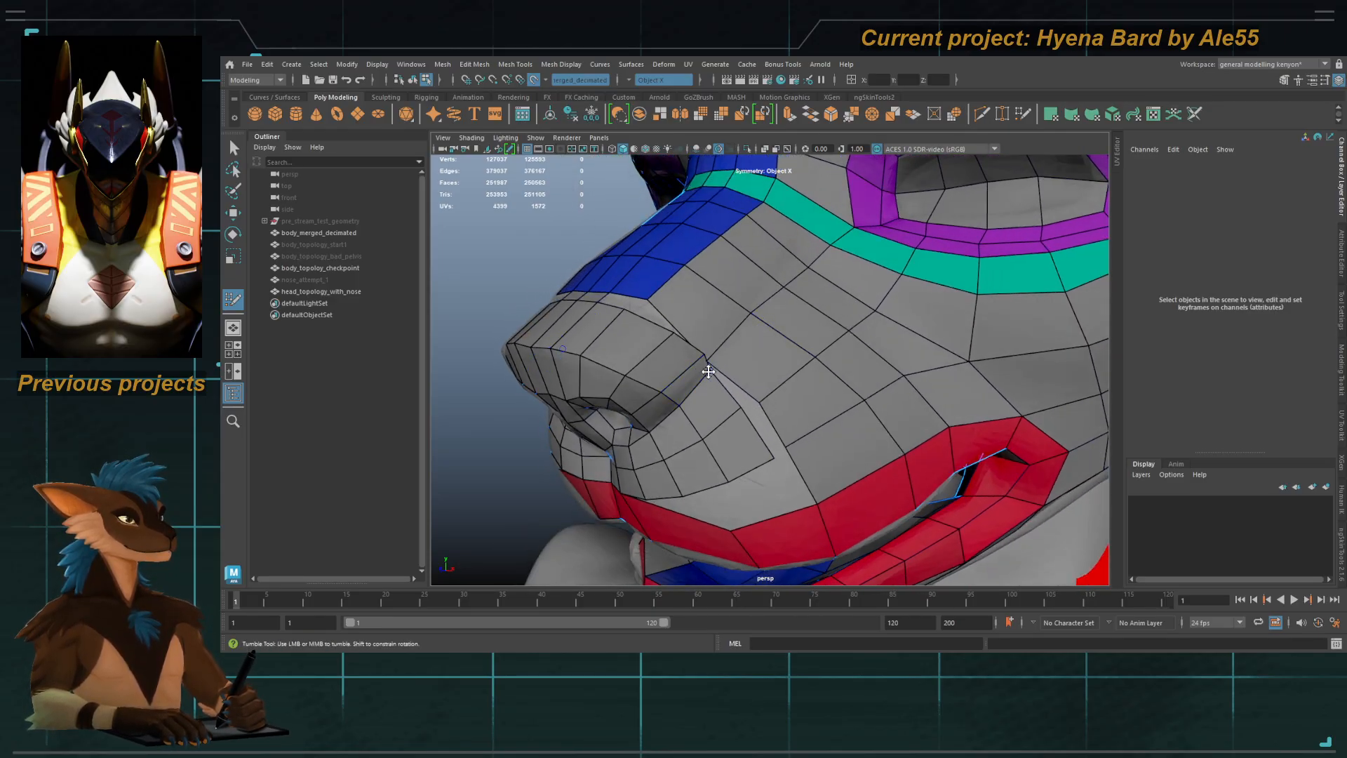
pyautogui.keyDown('alt'); pyautogui.moveTo(847, 231); pyautogui.dragTo(678, 379); pyautogui.keyUp('alt')
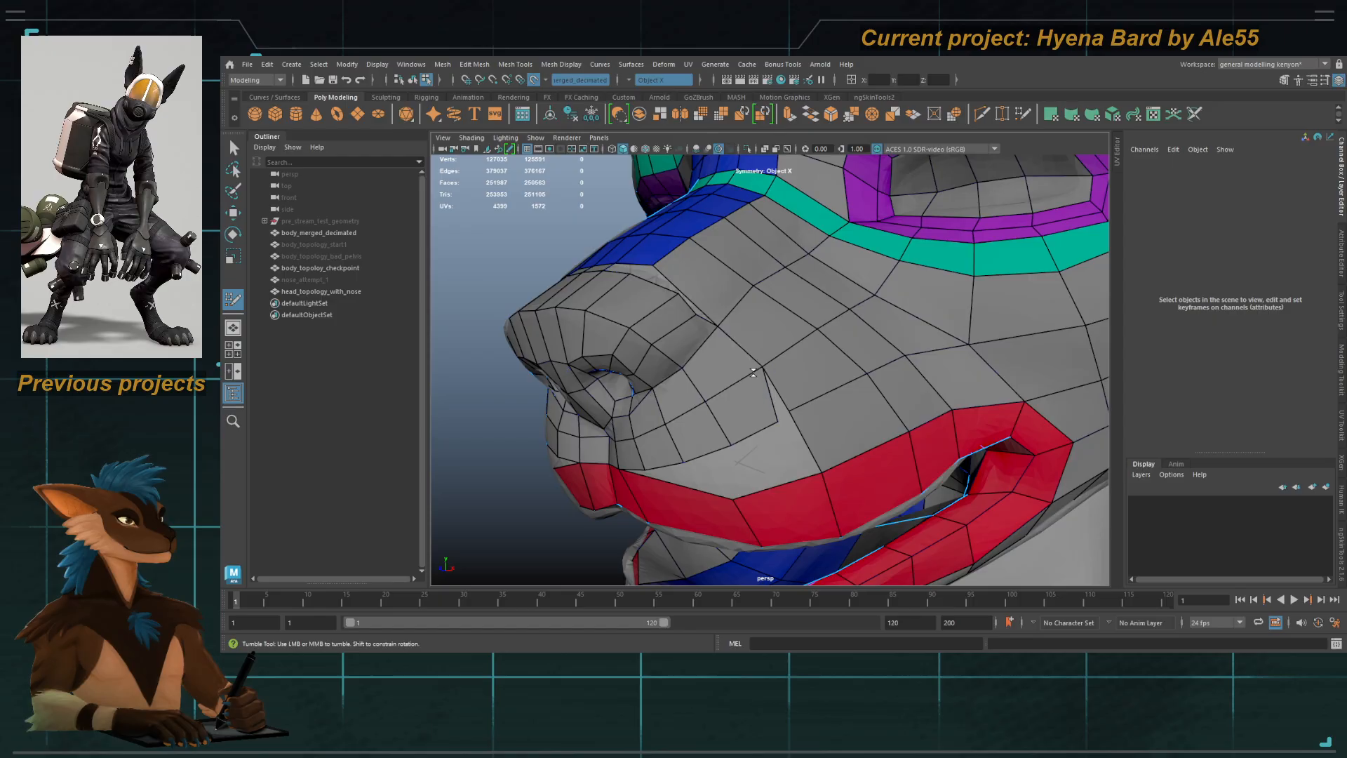
pyautogui.keyDown('alt'); pyautogui.moveTo(775, 400); pyautogui.dragTo(697, 421); pyautogui.keyUp('alt')
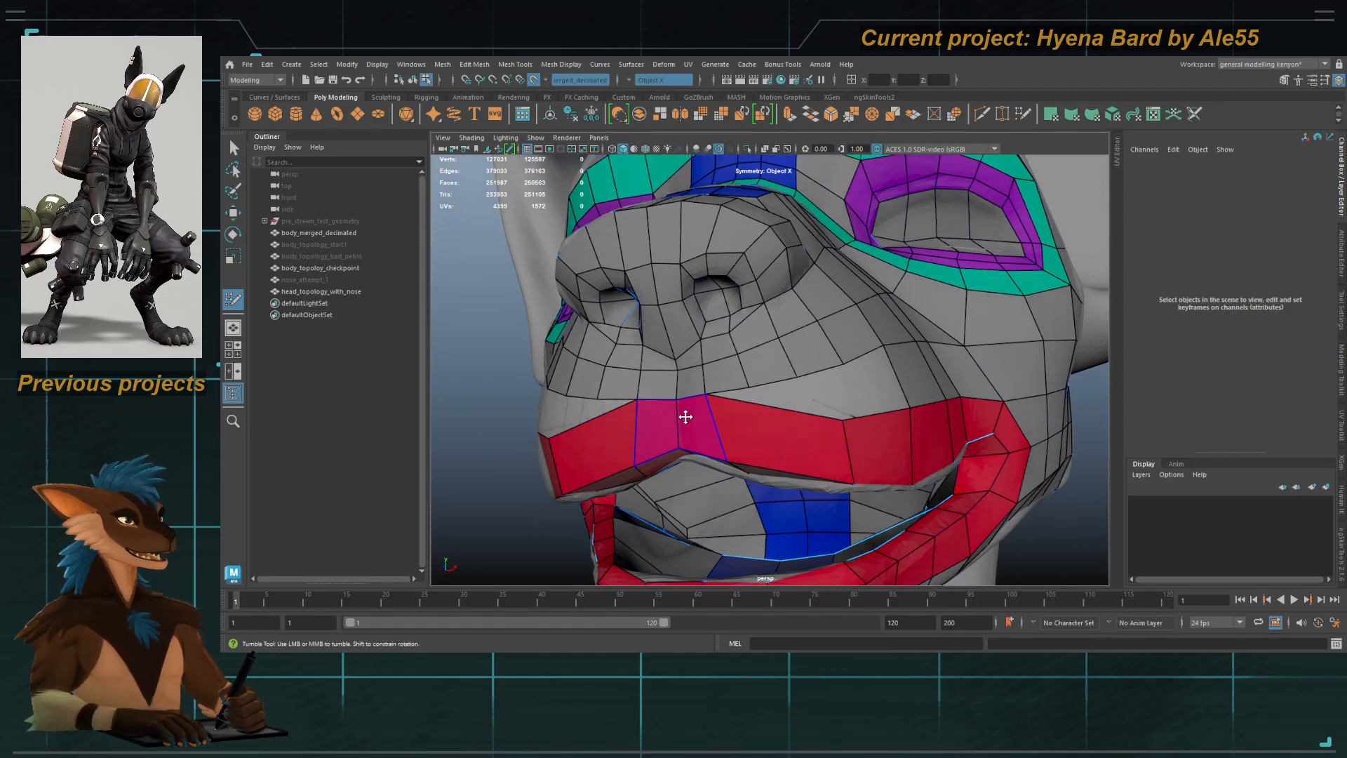
pyautogui.keyDown('alt'); pyautogui.moveTo(691, 415); pyautogui.dragTo(698, 334); pyautogui.keyUp('alt')
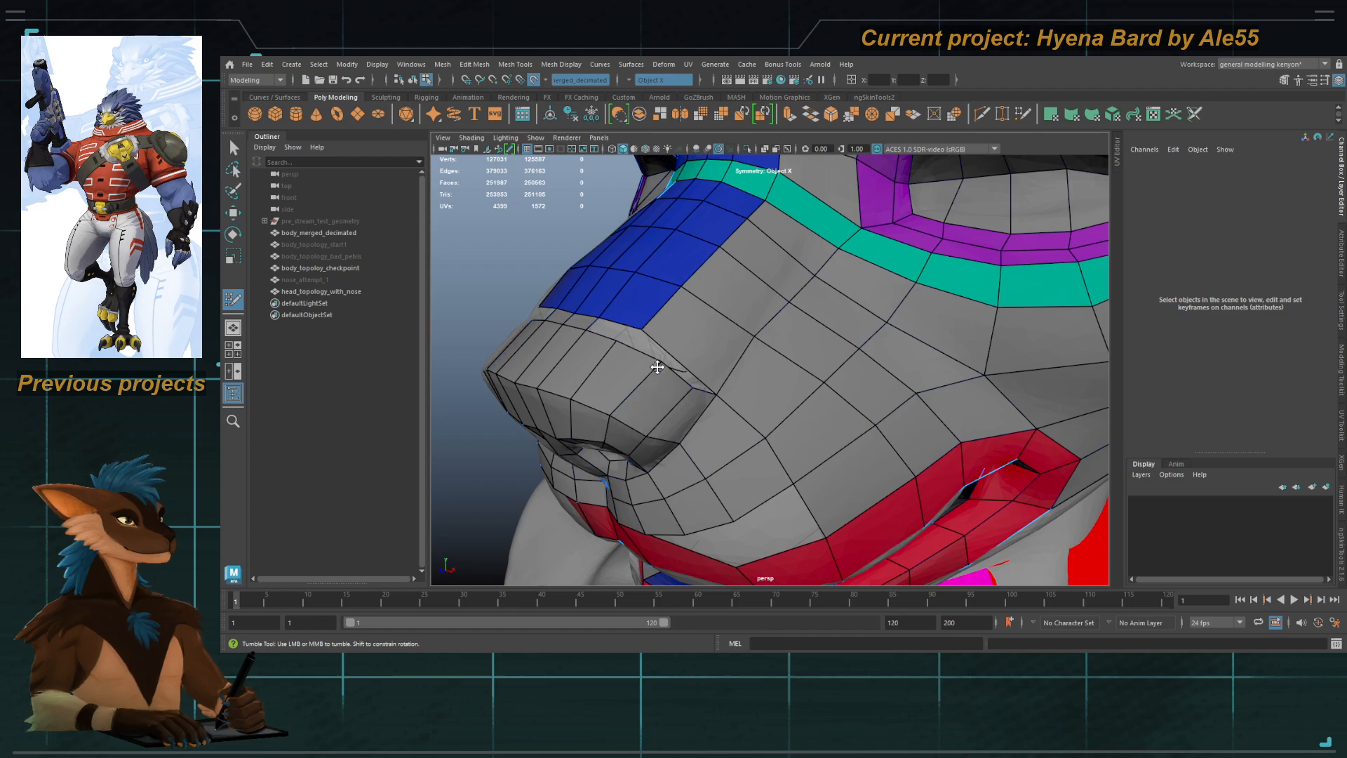
# Step: Assign the default grey material to the outer blue columns flanking the centre line from the muzzle bridge up to the brow
pyautogui.keyDown('alt'); pyautogui.moveTo(619, 382); pyautogui.dragTo(692, 372); pyautogui.keyUp('alt')
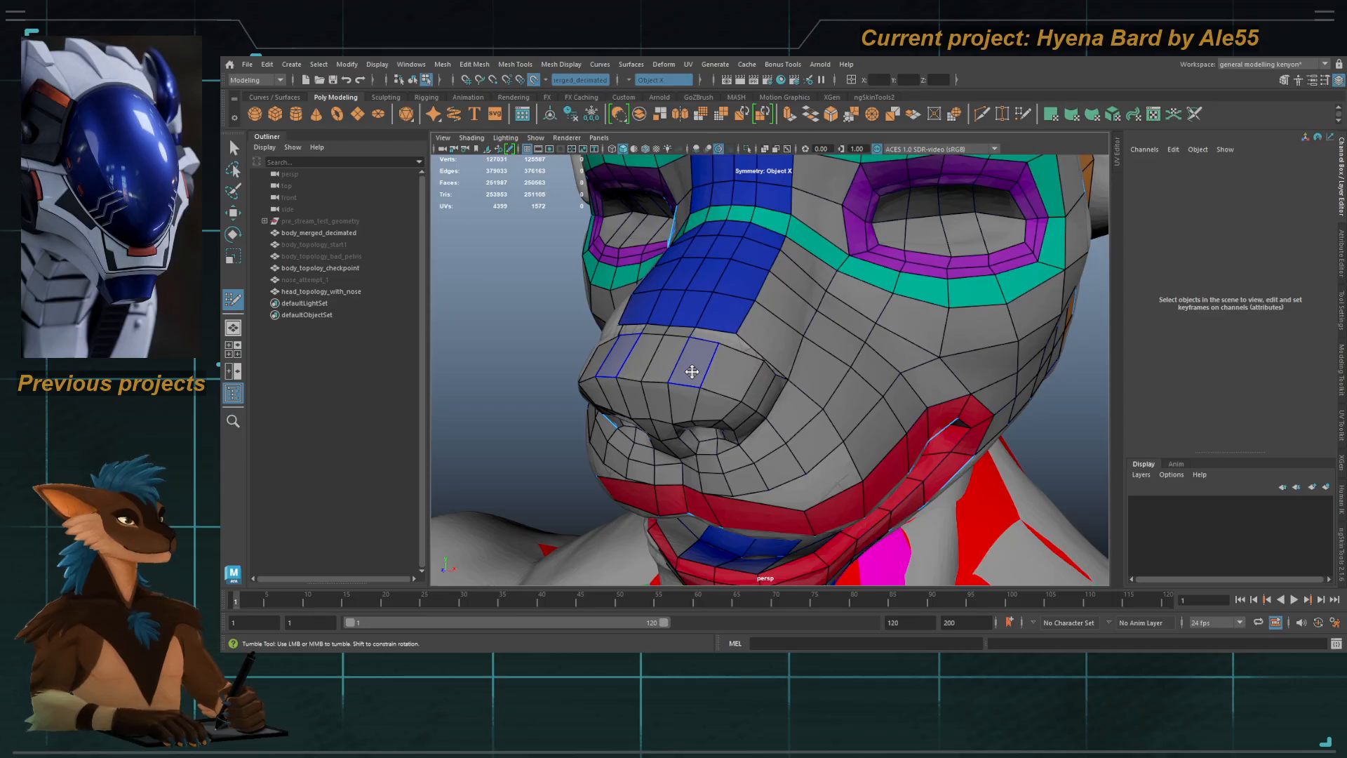
pyautogui.keyDown('alt'); pyautogui.moveTo(725, 370); pyautogui.dragTo(793, 322); pyautogui.keyUp('alt')
pyautogui.keyDown('alt'); pyautogui.moveTo(792, 322); pyautogui.dragTo(855, 358, button='right'); pyautogui.keyUp('alt')
pyautogui.keyDown('alt'); pyautogui.moveTo(856, 359); pyautogui.dragTo(859, 374); pyautogui.keyUp('alt')
pyautogui.press('q')
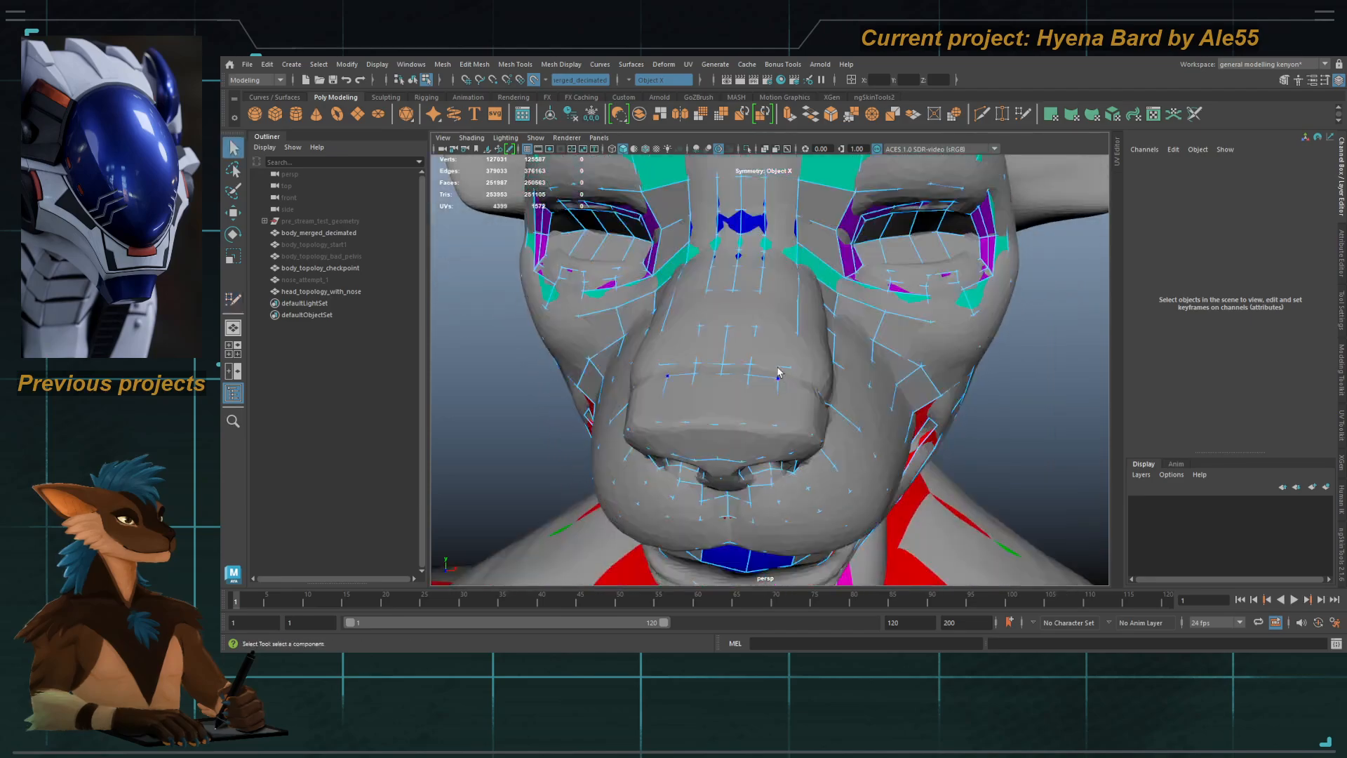
pyautogui.click(777, 361)
pyautogui.click(779, 319)
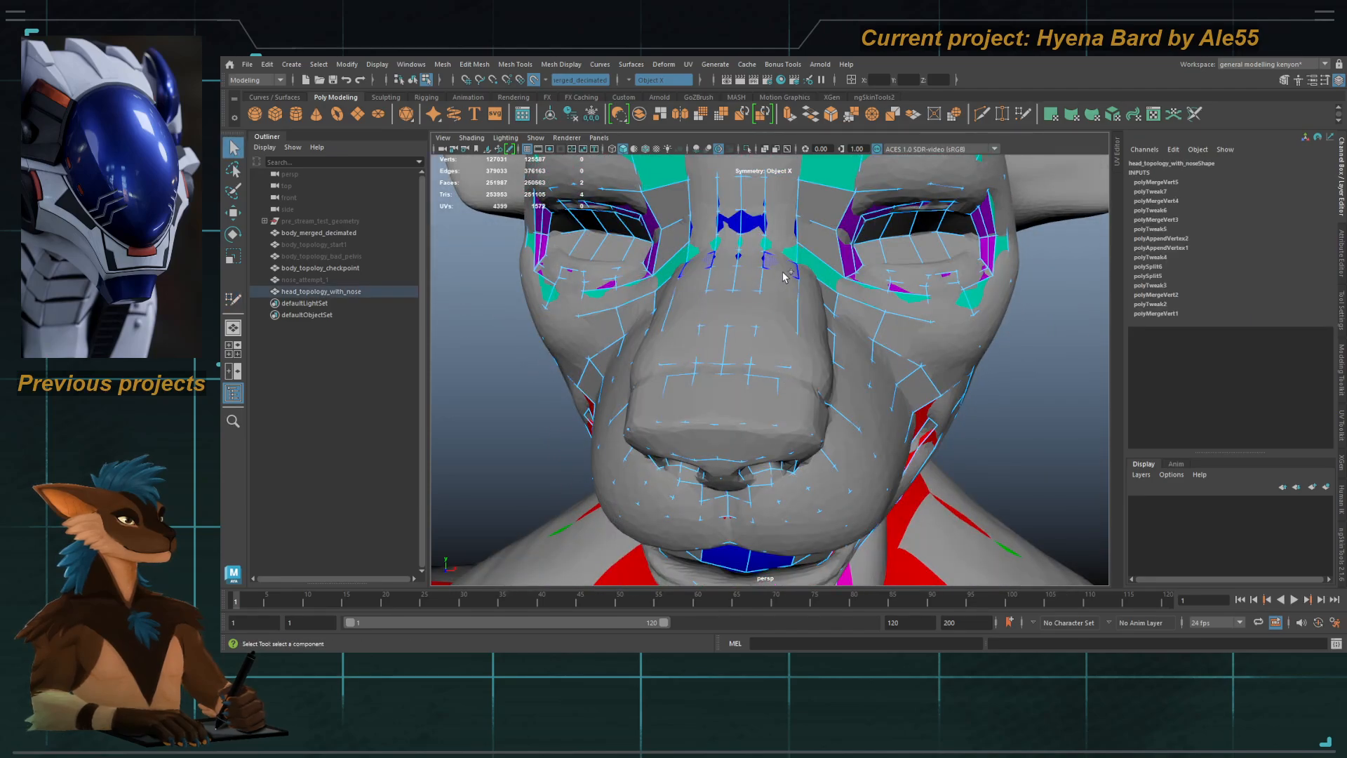
pyautogui.keyDown('alt'); pyautogui.moveTo(784, 256); pyautogui.dragTo(770, 287, button='middle'); pyautogui.keyUp('alt')
pyautogui.keyDown('shift'); pyautogui.click(764, 304); pyautogui.keyUp('shift')
pyautogui.keyDown('shift'); pyautogui.click(766, 292); pyautogui.keyUp('shift')
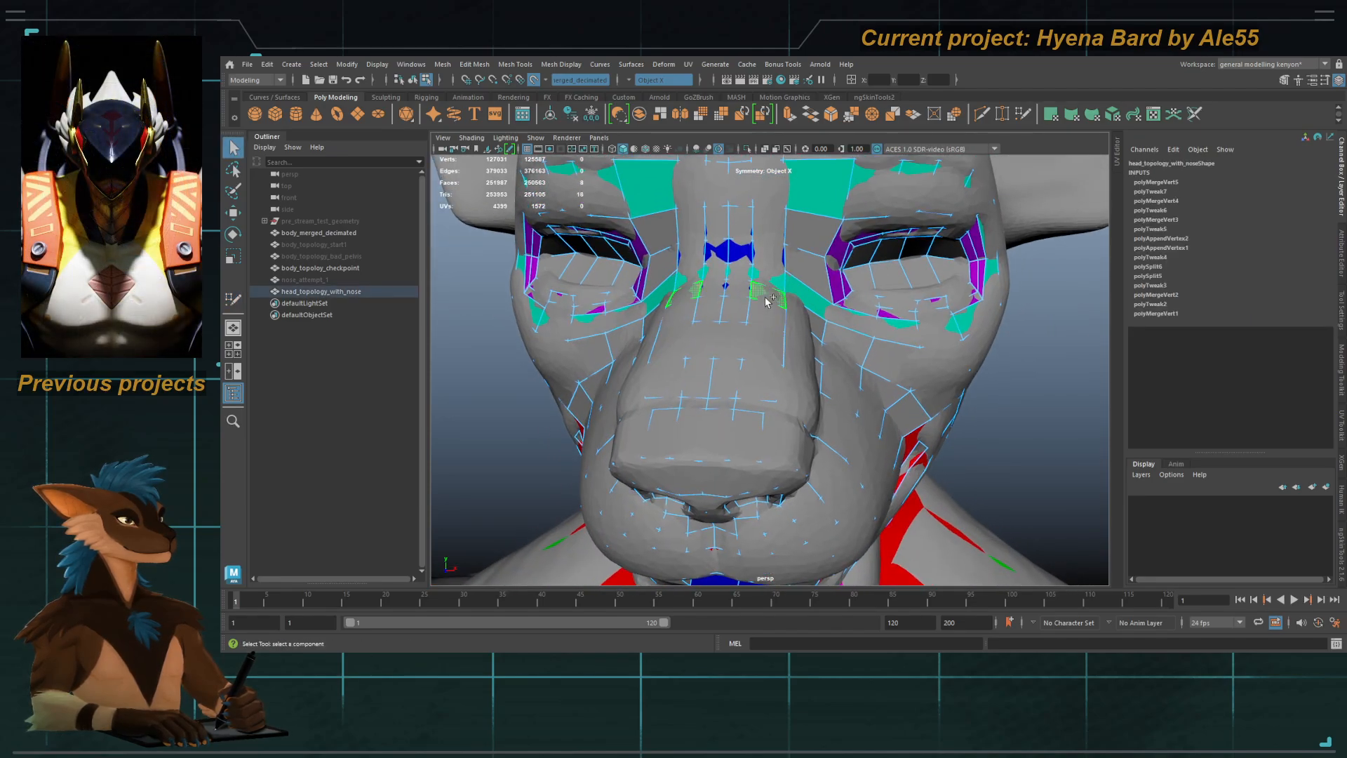
pyautogui.keyDown('shift'); pyautogui.click(769, 259); pyautogui.keyUp('shift')
pyautogui.keyDown('shift'); pyautogui.click(772, 228); pyautogui.keyUp('shift')
pyautogui.keyDown('alt'); pyautogui.moveTo(779, 174); pyautogui.dragTo(757, 319, button='middle'); pyautogui.keyUp('alt')
pyautogui.keyDown('shift'); pyautogui.click(745, 272); pyautogui.keyUp('shift')
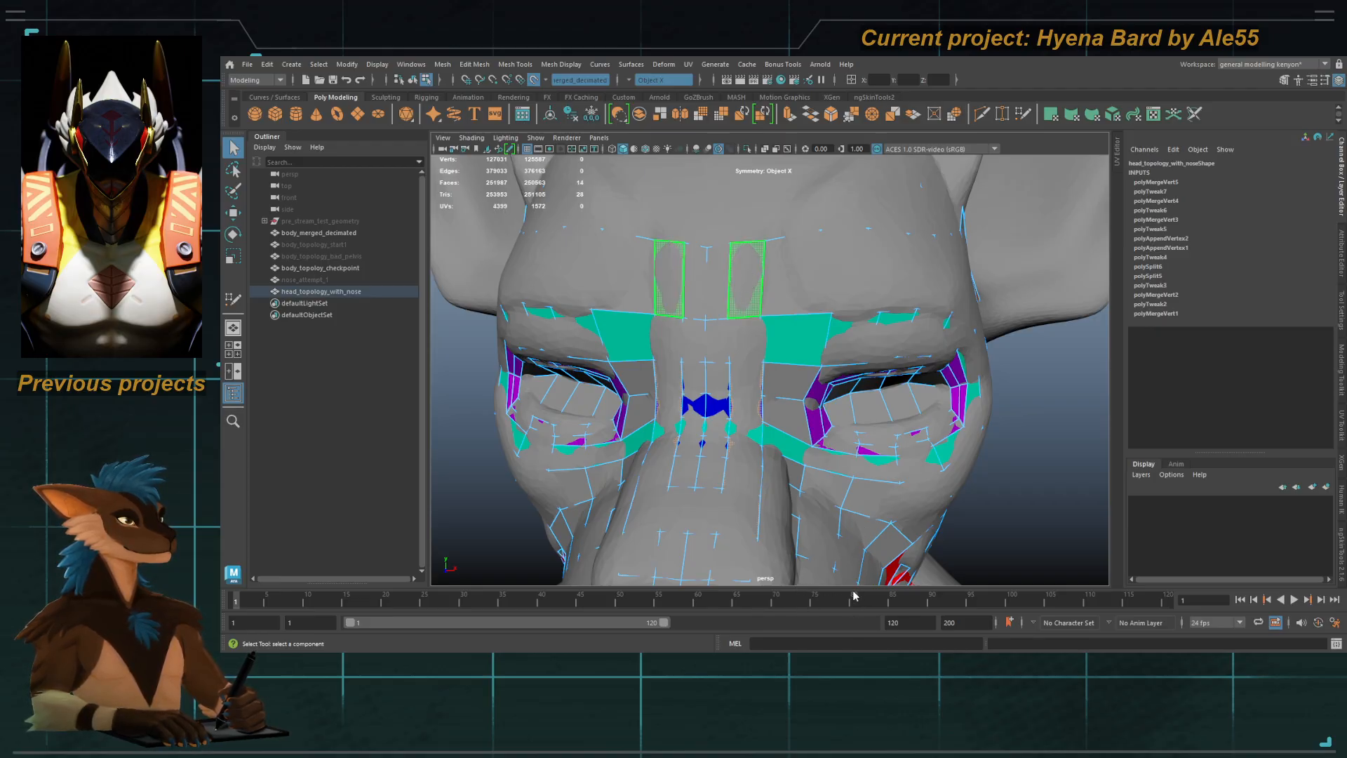
pyautogui.click(852, 570)
pyautogui.press('F8')
pyautogui.press('y')
# Step: Assign the default grey material to the outer blue faces on the upper forehead, keeping a two-column centre strip
pyautogui.keyDown('alt'); pyautogui.moveTo(789, 448); pyautogui.dragTo(776, 397, button='middle'); pyautogui.keyUp('alt')
pyautogui.keyDown('alt'); pyautogui.moveTo(776, 397); pyautogui.dragTo(726, 317, button='right'); pyautogui.keyUp('alt')
pyautogui.keyDown('alt'); pyautogui.moveTo(727, 317); pyautogui.dragTo(727, 316); pyautogui.keyUp('alt')
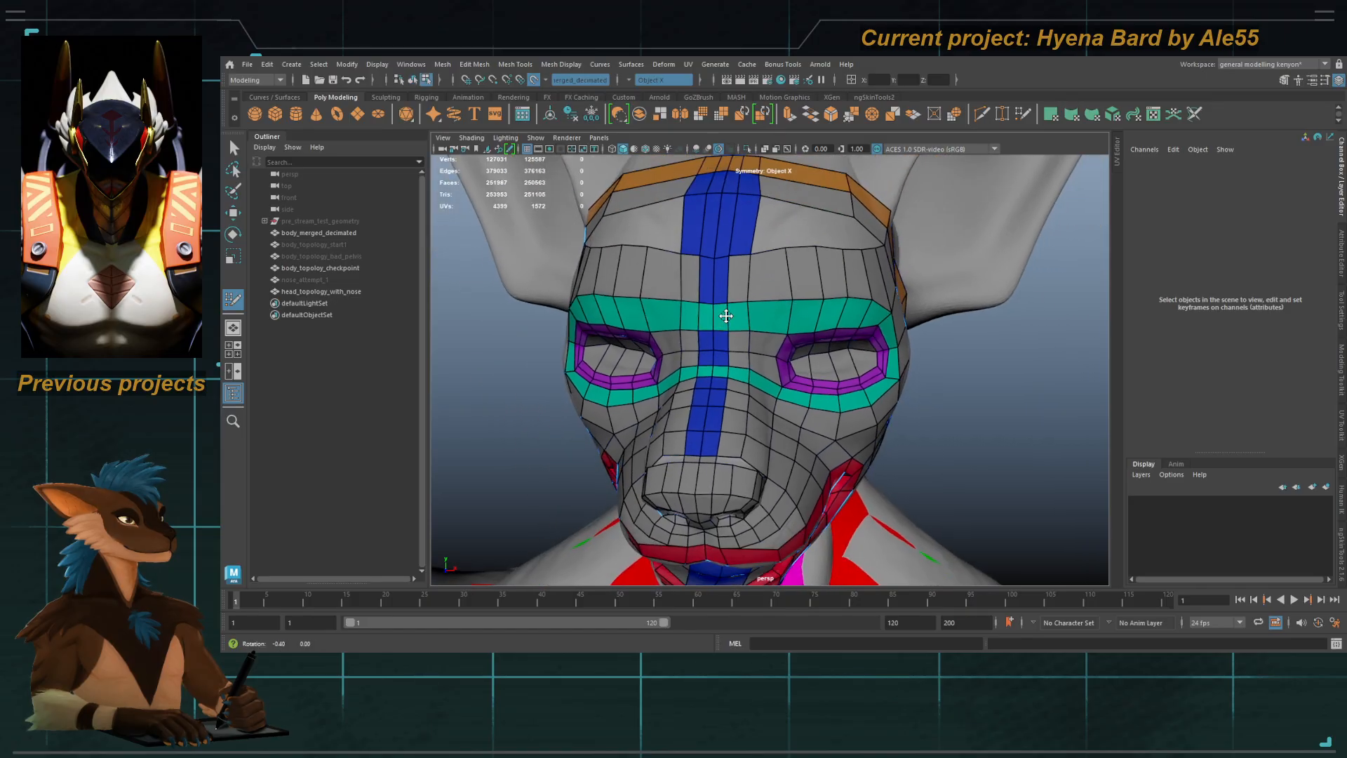
pyautogui.press('q')
pyautogui.click(754, 233)
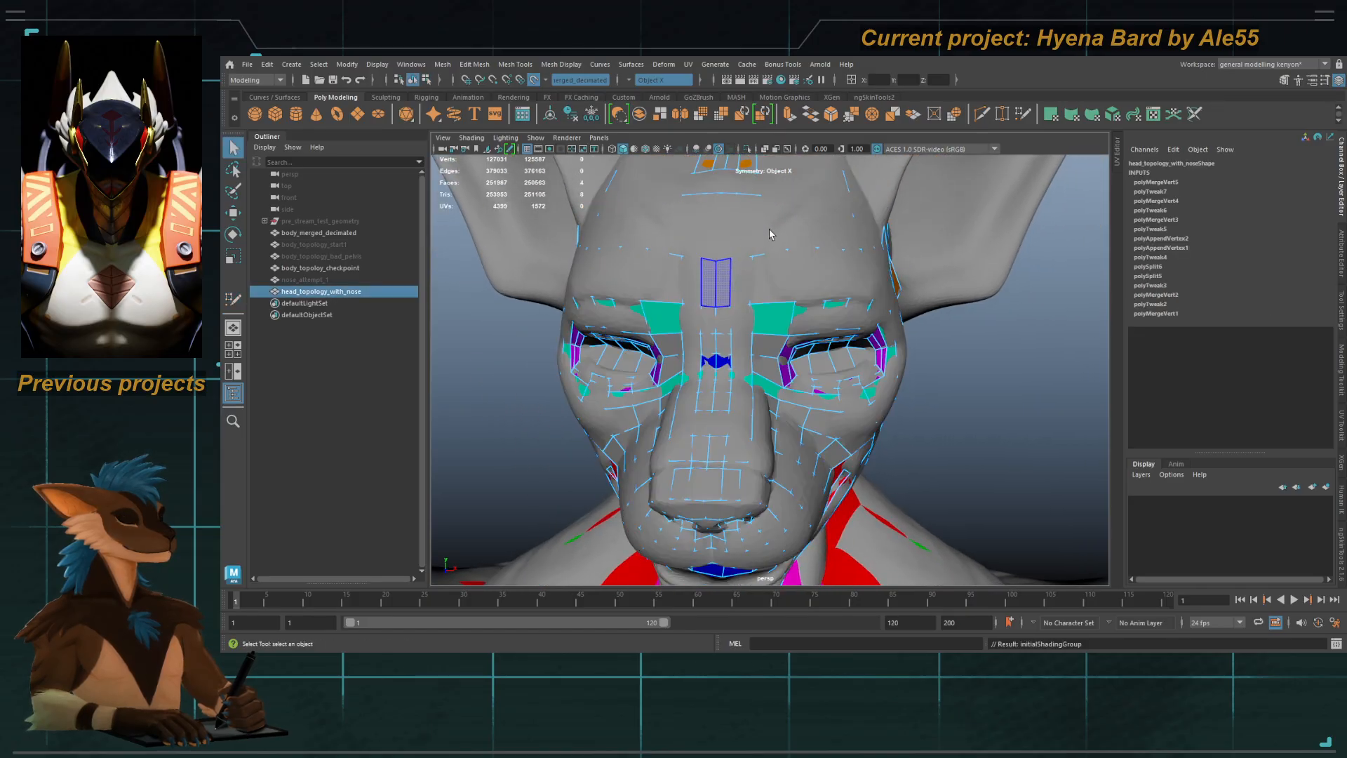
# Step: Examine head_topology_with_nose in isolation and over the sculpt, checking the edge flow around the muzzle, nose and mouth
pyautogui.press('f')
pyautogui.click(747, 150)
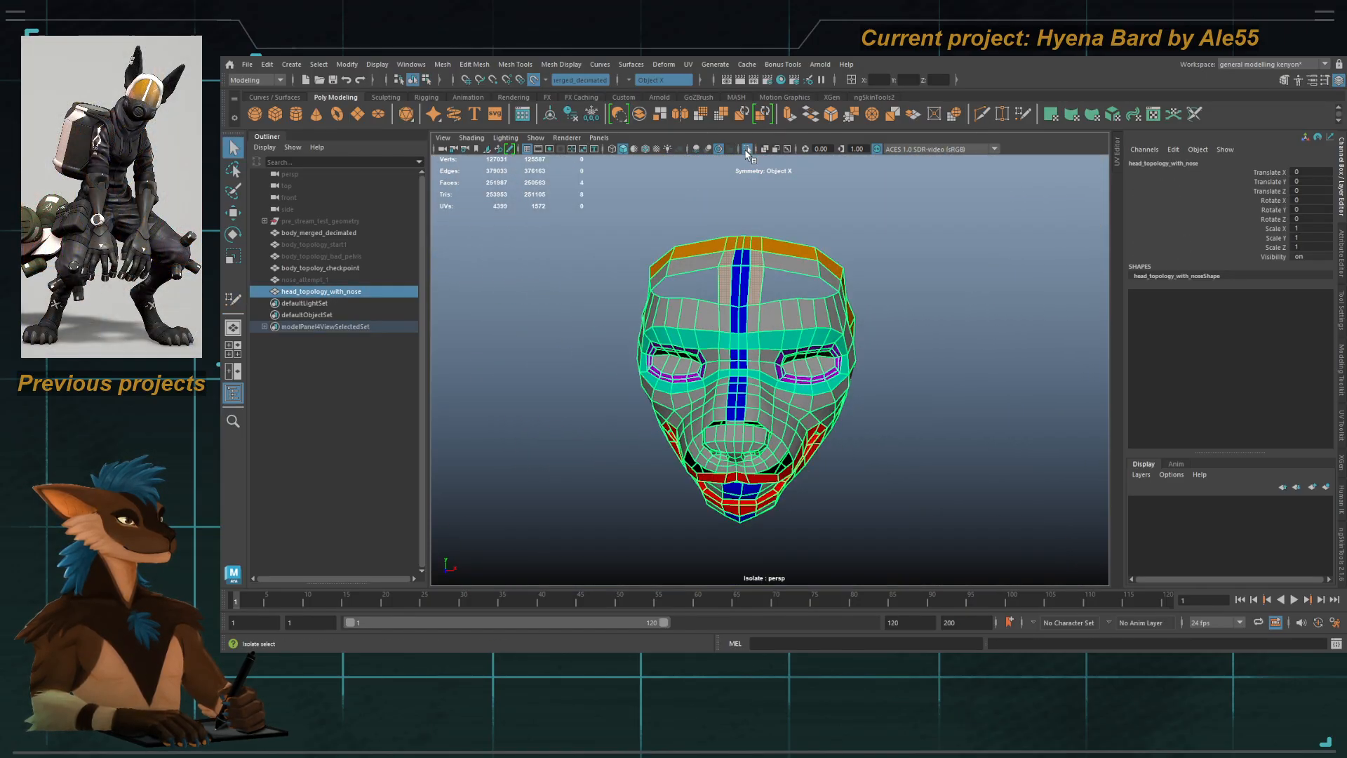
pyautogui.click(745, 150)
pyautogui.press('y')
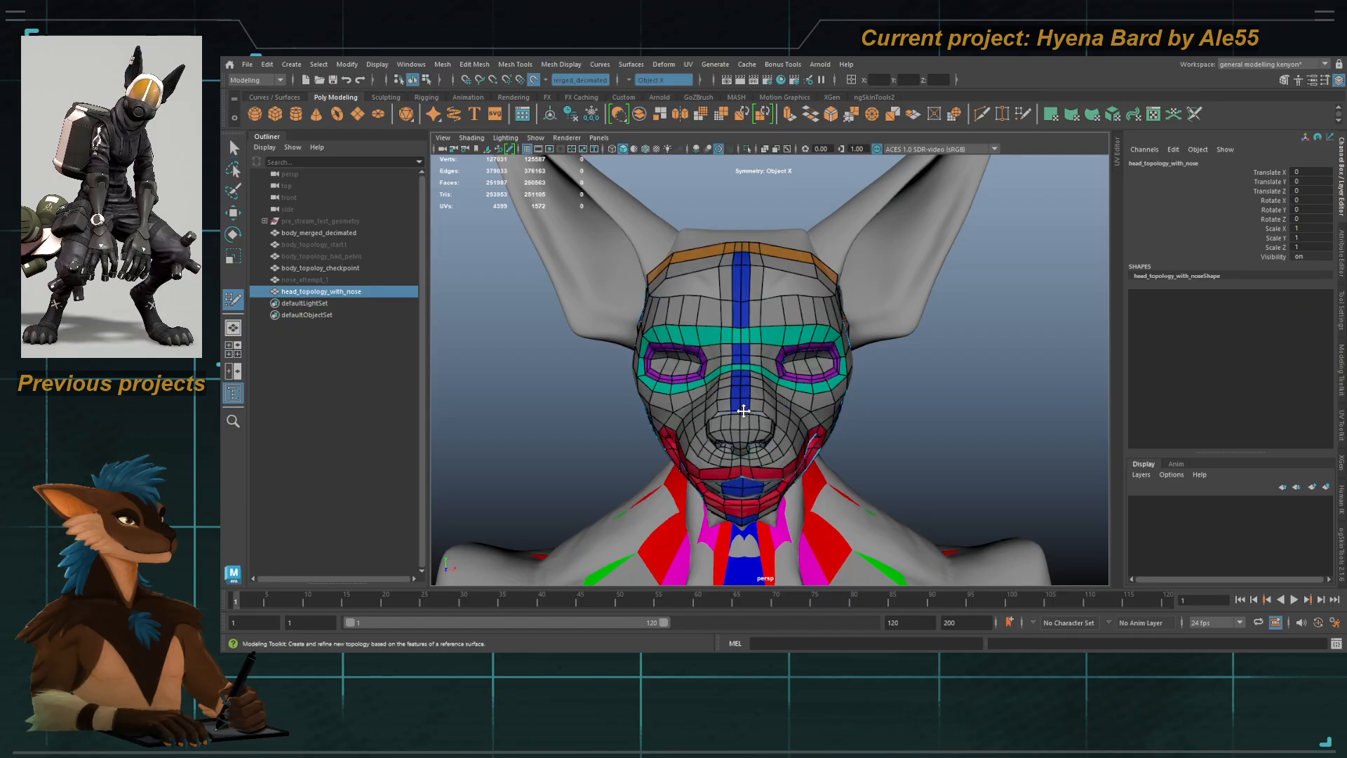
pyautogui.keyDown('alt'); pyautogui.moveTo(744, 411); pyautogui.dragTo(763, 403); pyautogui.keyUp('alt')
pyautogui.keyDown('alt'); pyautogui.moveTo(763, 403); pyautogui.dragTo(887, 403, button='right'); pyautogui.keyUp('alt')
pyautogui.keyDown('alt'); pyautogui.moveTo(887, 402); pyautogui.dragTo(781, 356); pyautogui.keyUp('alt')
pyautogui.keyDown('alt'); pyautogui.moveTo(781, 356); pyautogui.dragTo(851, 367, button='right'); pyautogui.keyUp('alt')
pyautogui.keyDown('alt'); pyautogui.moveTo(851, 367); pyautogui.dragTo(809, 340); pyautogui.keyUp('alt')
pyautogui.keyDown('alt'); pyautogui.moveTo(808, 339); pyautogui.dragTo(634, 358, button='right'); pyautogui.keyUp('alt')
pyautogui.keyDown('alt'); pyautogui.moveTo(828, 359); pyautogui.dragTo(750, 371); pyautogui.keyUp('alt')
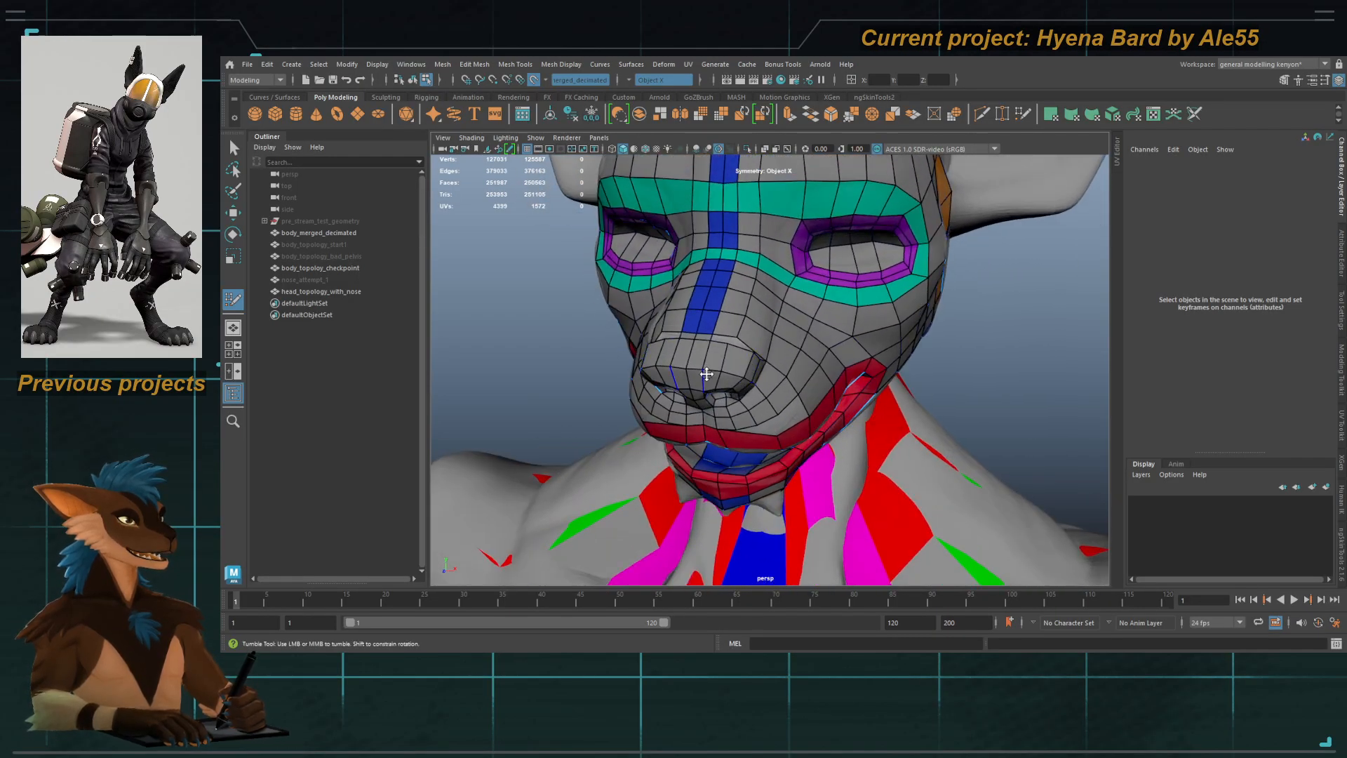
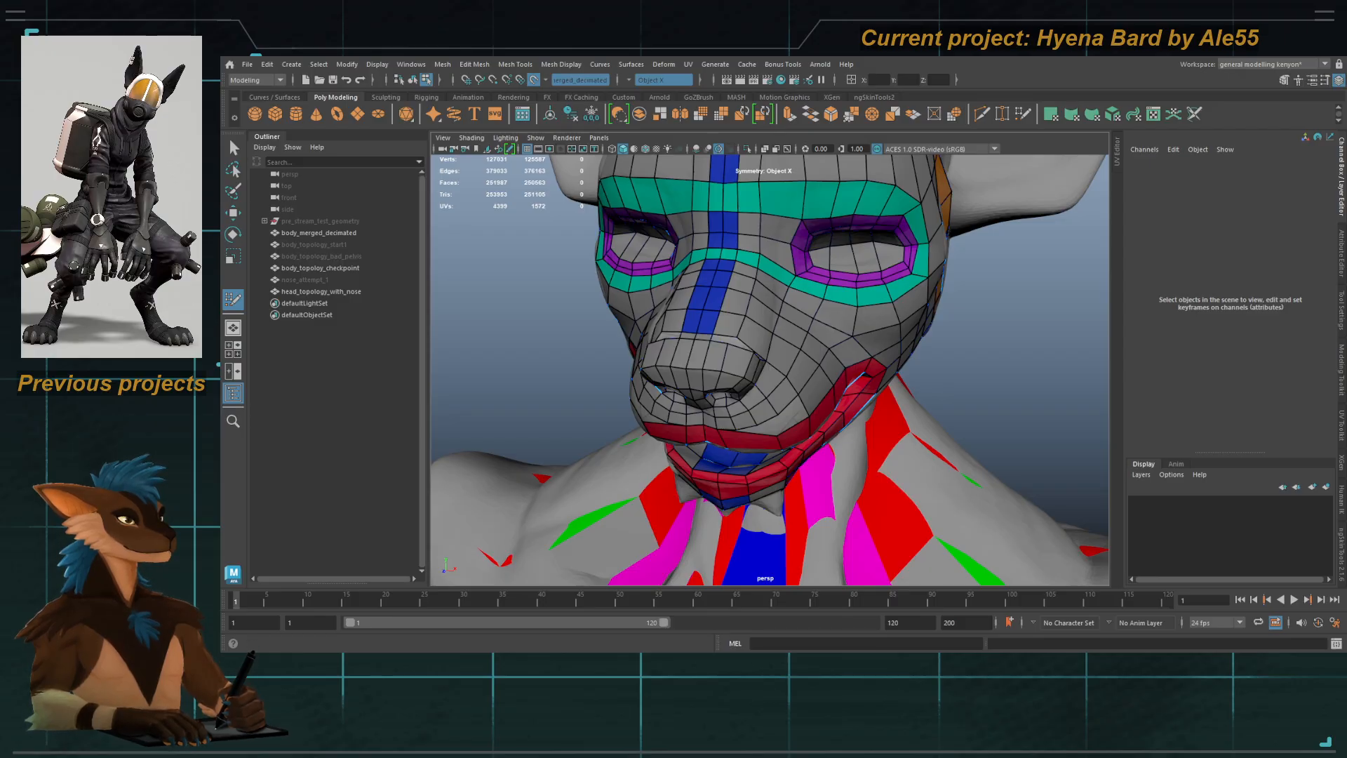
pyautogui.keyDown('alt'); pyautogui.moveTo(667, 397); pyautogui.dragTo(704, 398); pyautogui.keyUp('alt')
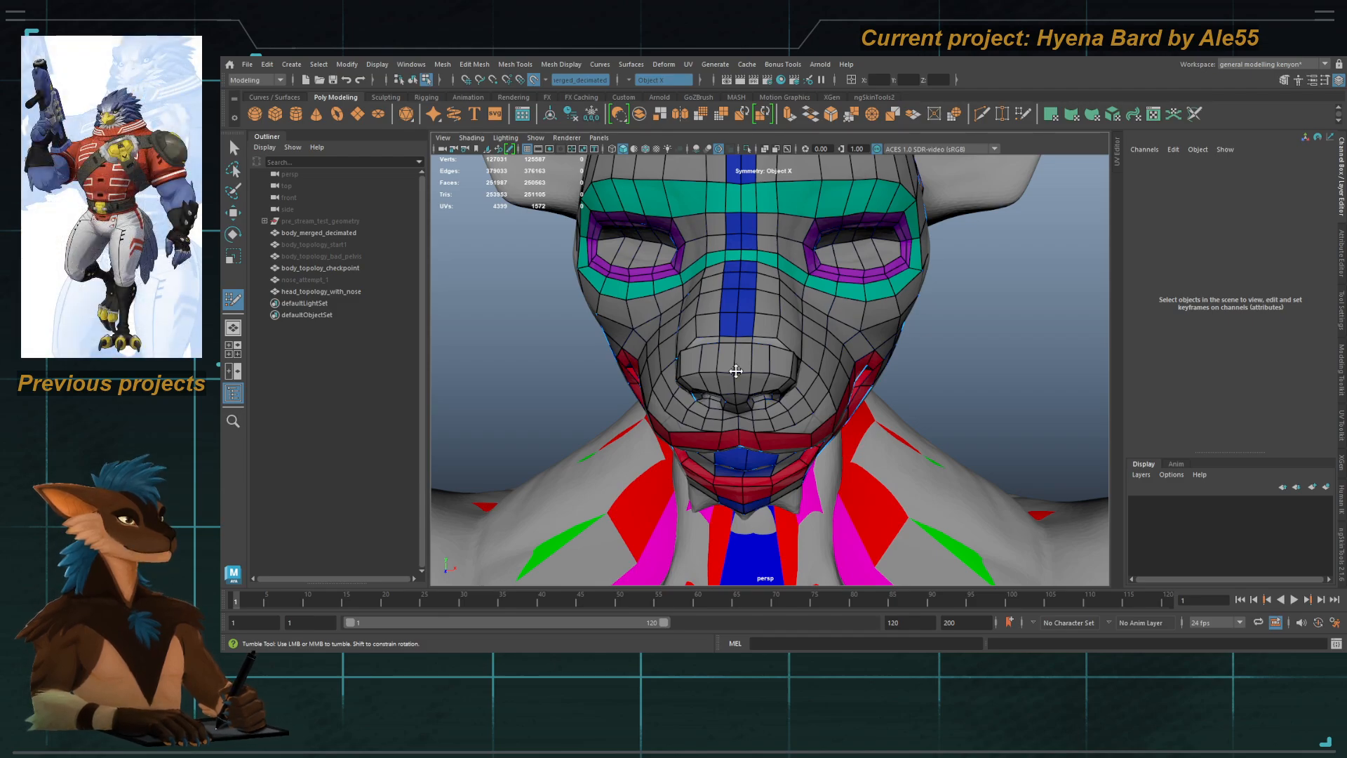
pyautogui.moveTo(704, 398); pyautogui.dragTo(805, 394)
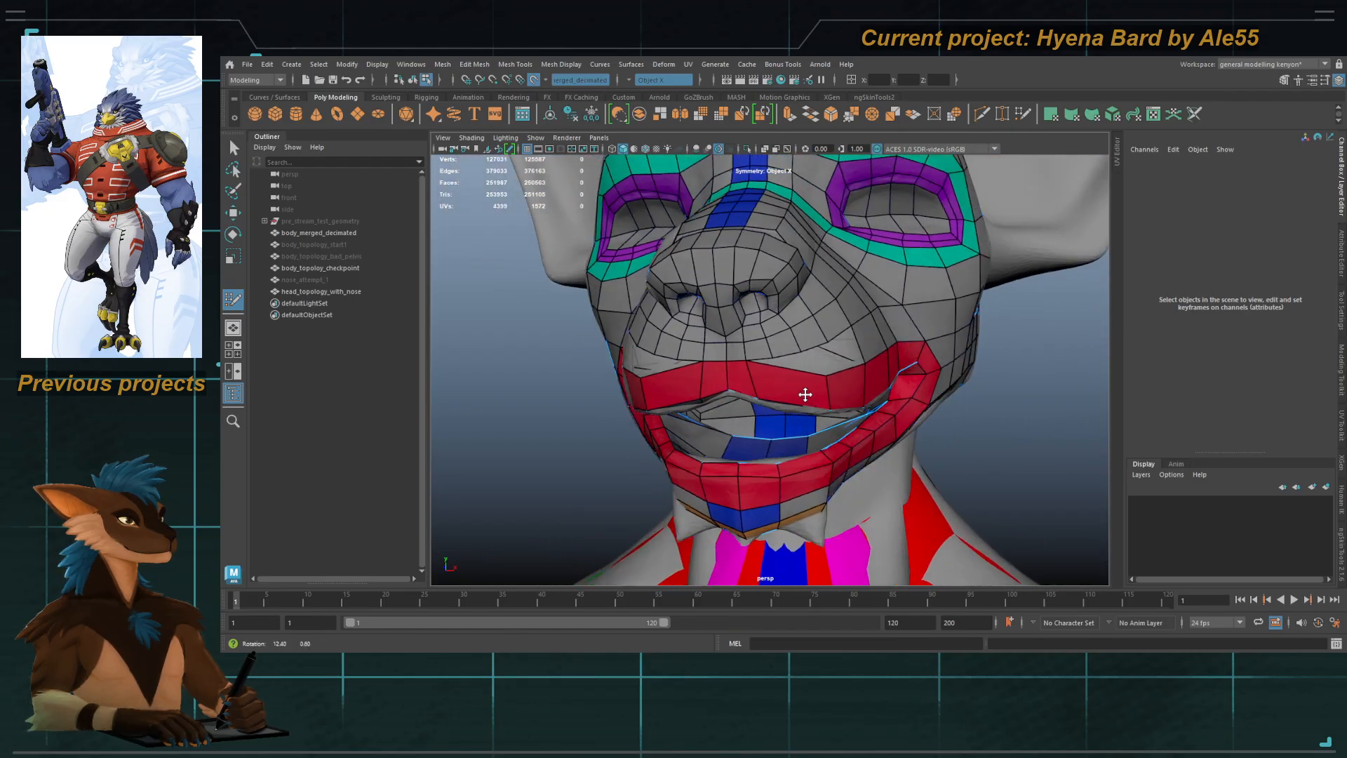
pyautogui.keyDown('alt'); pyautogui.moveTo(805, 393); pyautogui.dragTo(626, 302, button='right'); pyautogui.keyUp('alt')
pyautogui.keyDown('alt'); pyautogui.moveTo(783, 327); pyautogui.dragTo(770, 328); pyautogui.keyUp('alt')
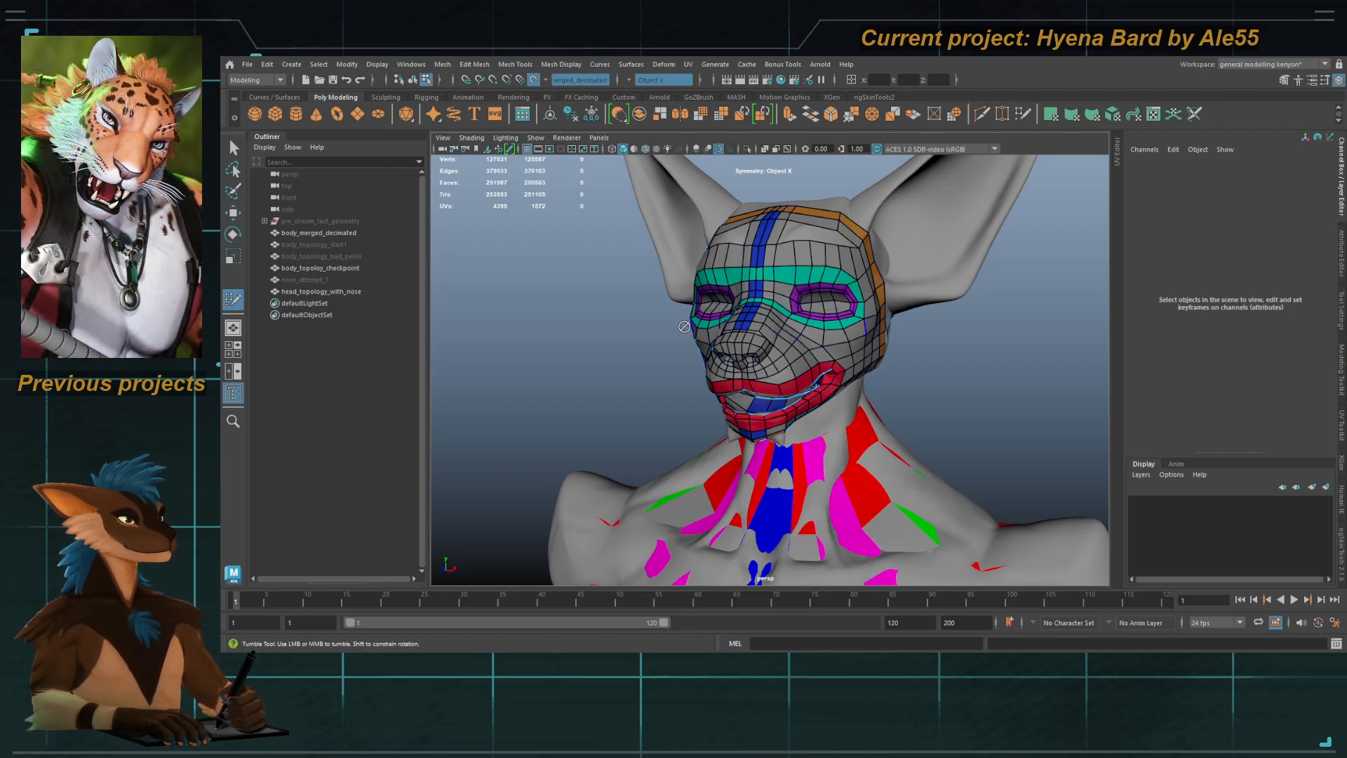
pyautogui.keyDown('alt'); pyautogui.moveTo(576, 334); pyautogui.dragTo(642, 340); pyautogui.keyUp('alt')
pyautogui.keyDown('alt'); pyautogui.moveTo(641, 340); pyautogui.dragTo(784, 409, button='right'); pyautogui.keyUp('alt')
pyautogui.keyDown('alt'); pyautogui.moveTo(784, 409); pyautogui.dragTo(751, 390); pyautogui.keyUp('alt')
pyautogui.keyDown('alt'); pyautogui.moveTo(751, 391); pyautogui.dragTo(863, 411, button='right'); pyautogui.keyUp('alt')
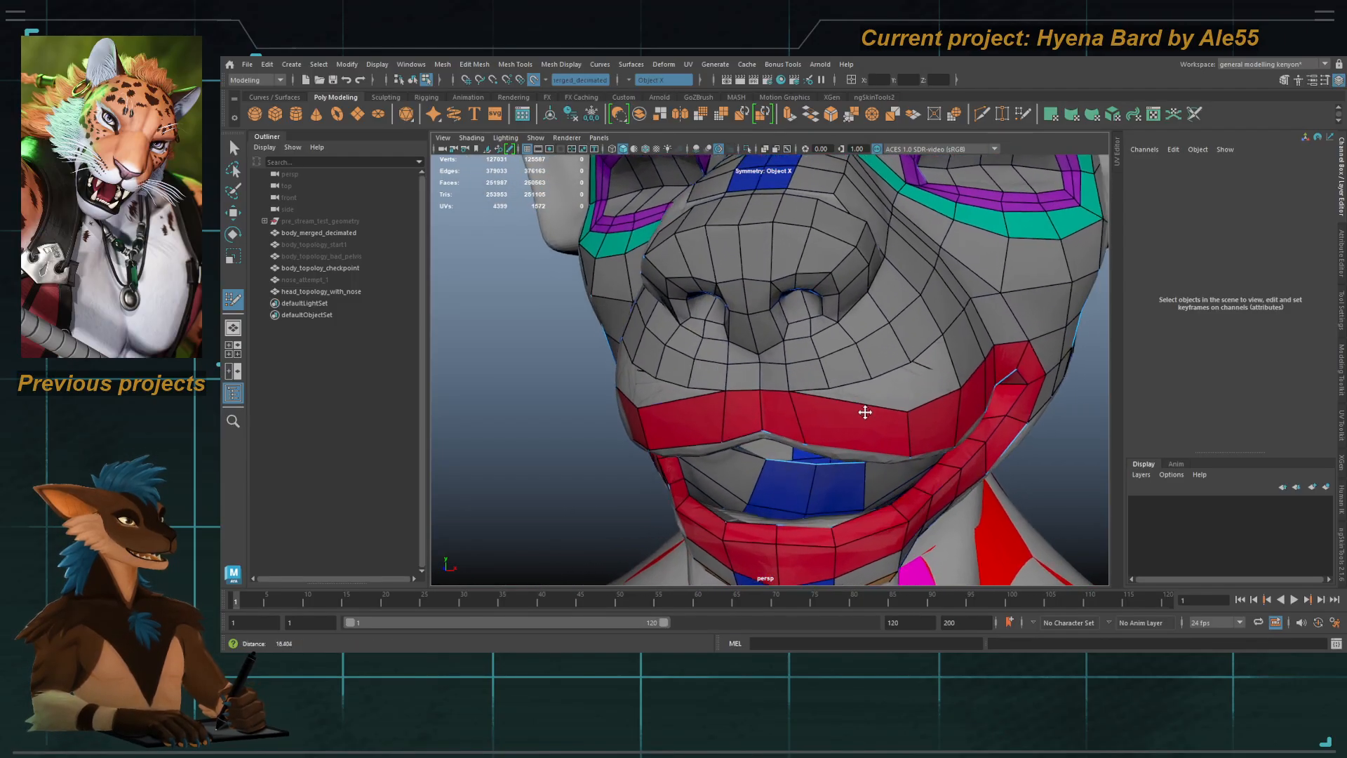
# Step: Delete the two centre quads of the red upper lip band and rebuild them as wider quads meeting at the centre line
pyautogui.keyDown('alt'); pyautogui.moveTo(862, 412); pyautogui.dragTo(835, 379); pyautogui.keyUp('alt')
pyautogui.keyDown('alt'); pyautogui.moveTo(781, 382); pyautogui.dragTo(772, 309, button='right'); pyautogui.keyUp('alt')
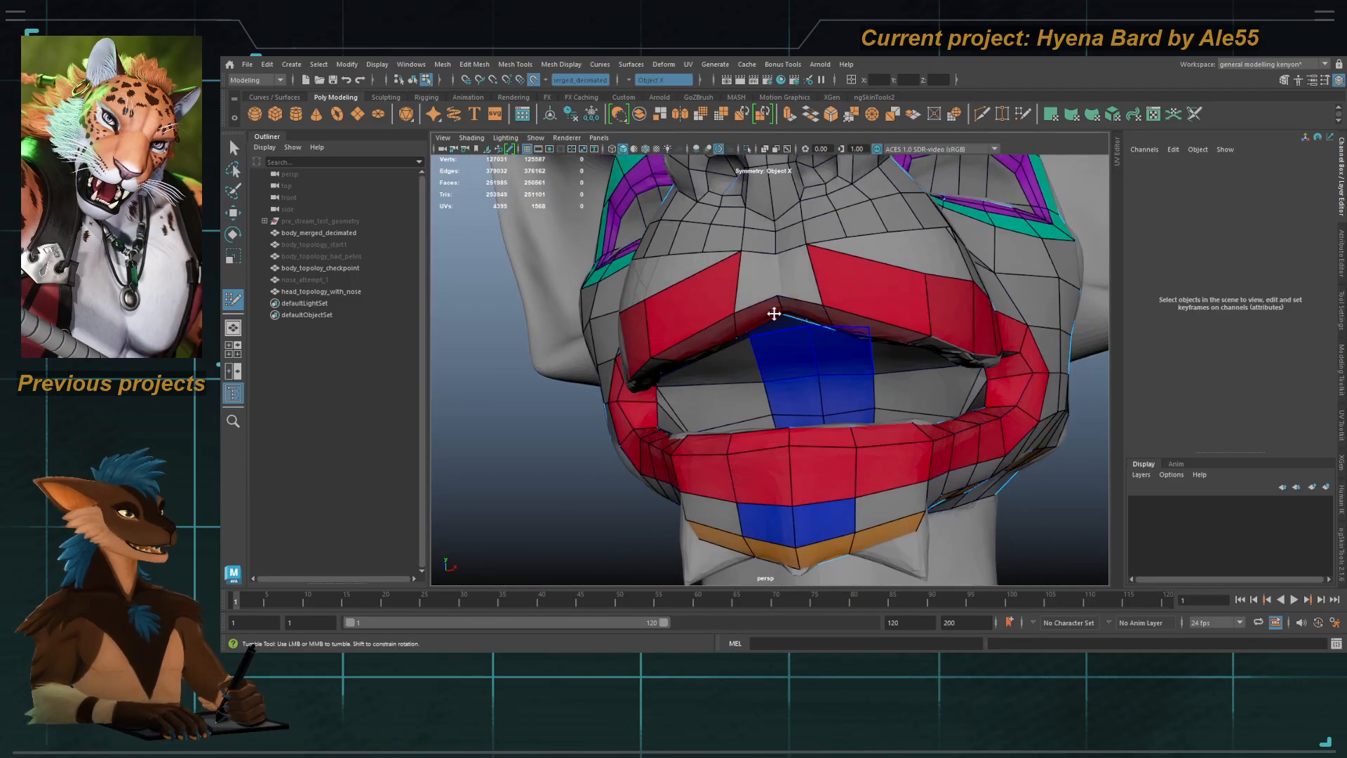
pyautogui.keyDown('alt'); pyautogui.moveTo(832, 280); pyautogui.dragTo(826, 281); pyautogui.keyUp('alt')
pyautogui.moveTo(788, 322)
pyautogui.keyDown('alt'); pyautogui.mouseDown()
pyautogui.moveTo(803, 298)
pyautogui.moveTo(837, 326)
pyautogui.moveTo(827, 278)
pyautogui.mouseUp(); pyautogui.keyUp('alt')
pyautogui.click(843, 330)
pyautogui.hotkey('ctrl', 'z')
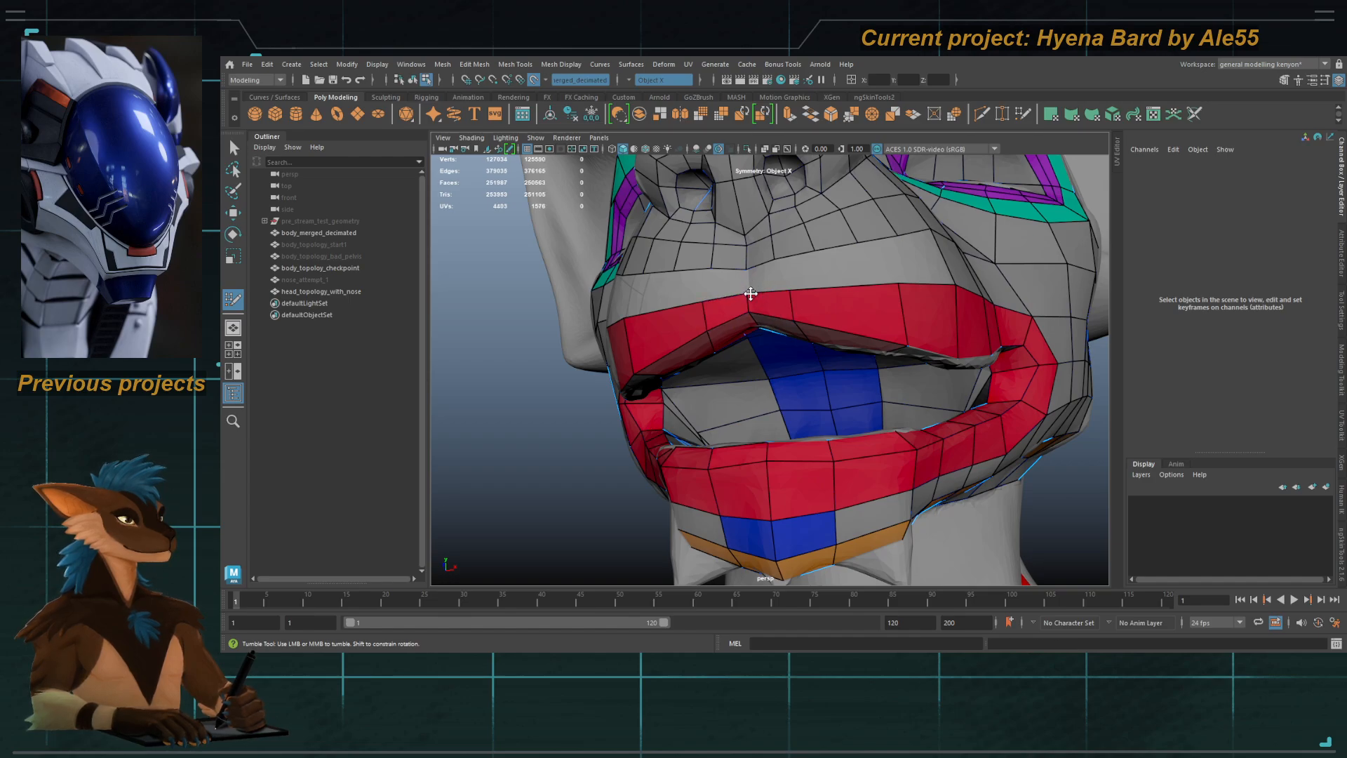
pyautogui.moveTo(750, 294)
pyautogui.keyDown('alt'); pyautogui.mouseDown()
pyautogui.moveTo(810, 300)
pyautogui.moveTo(766, 324)
pyautogui.moveTo(776, 333)
pyautogui.mouseUp(); pyautogui.keyUp('alt')
pyautogui.keyDown('shift'); pyautogui.click(810, 301); pyautogui.keyUp('shift')
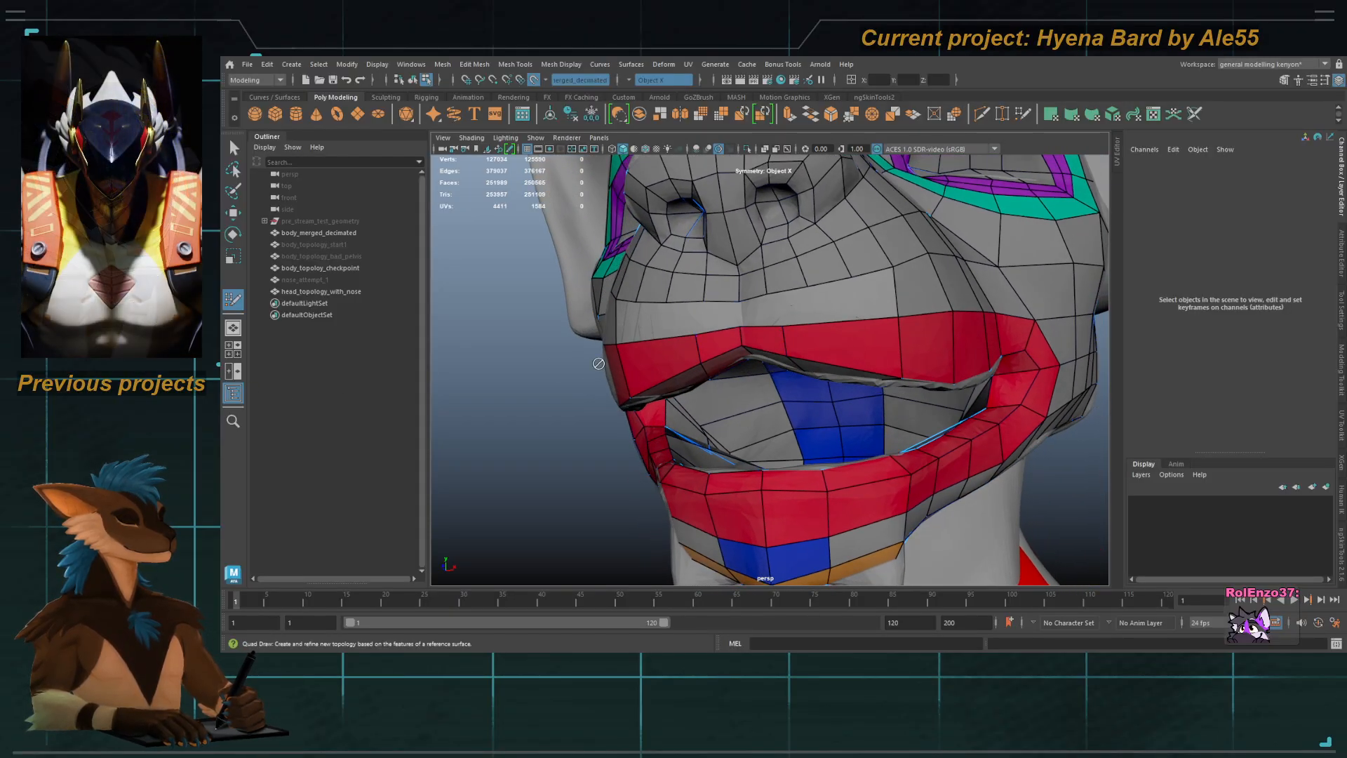
pyautogui.moveTo(674, 362)
pyautogui.keyDown('alt'); pyautogui.mouseDown()
pyautogui.moveTo(609, 364)
pyautogui.moveTo(617, 391)
pyautogui.moveTo(713, 367)
pyautogui.moveTo(678, 339)
pyautogui.mouseUp(); pyautogui.keyUp('alt')
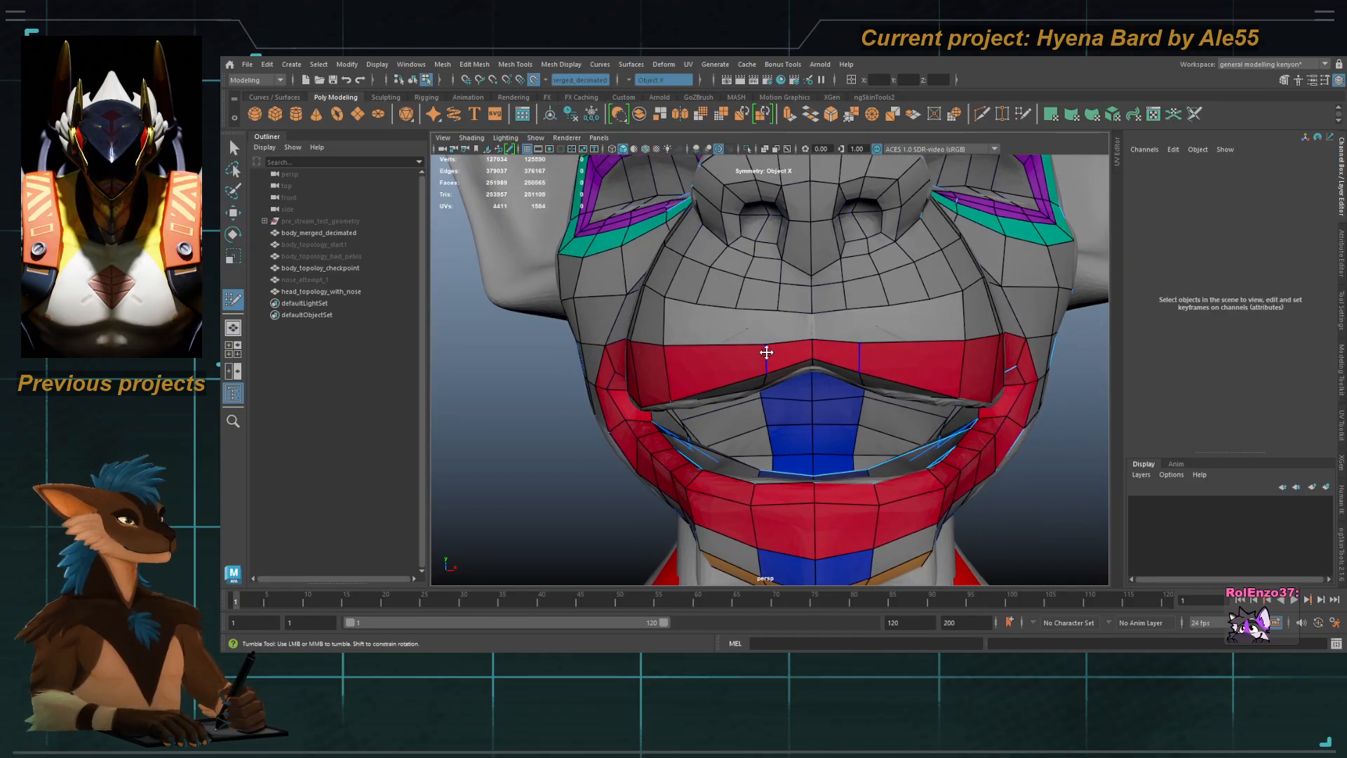
pyautogui.moveTo(766, 352)
pyautogui.keyDown('alt'); pyautogui.mouseDown()
pyautogui.moveTo(769, 313)
pyautogui.moveTo(764, 348)
pyautogui.moveTo(749, 322)
pyautogui.mouseUp(); pyautogui.keyUp('alt')
# Step: Assign the blue material to the centre faces from the nose top down to the muzzle patch's lower edge
pyautogui.press('q')
pyautogui.click(806, 272)
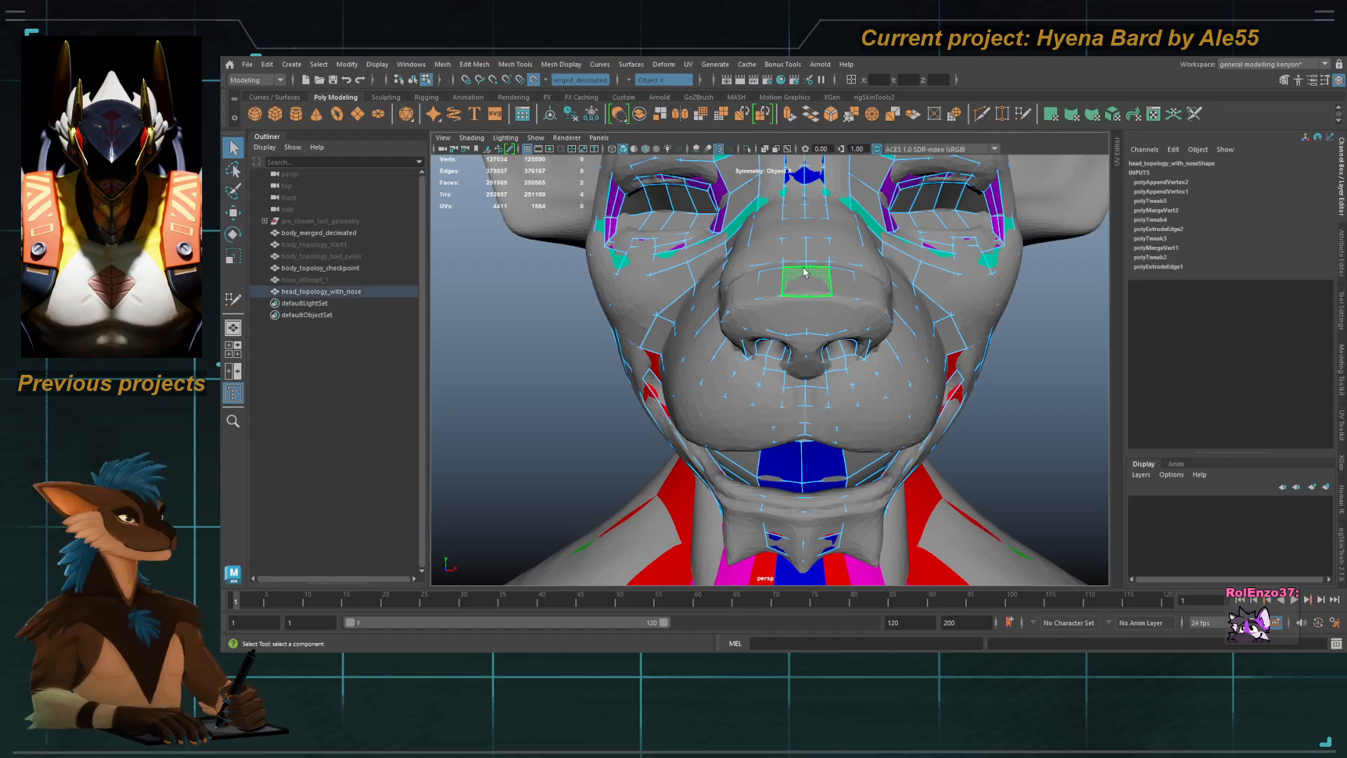
pyautogui.keyDown('shift'); pyautogui.doubleClick(800, 401); pyautogui.keyUp('shift')
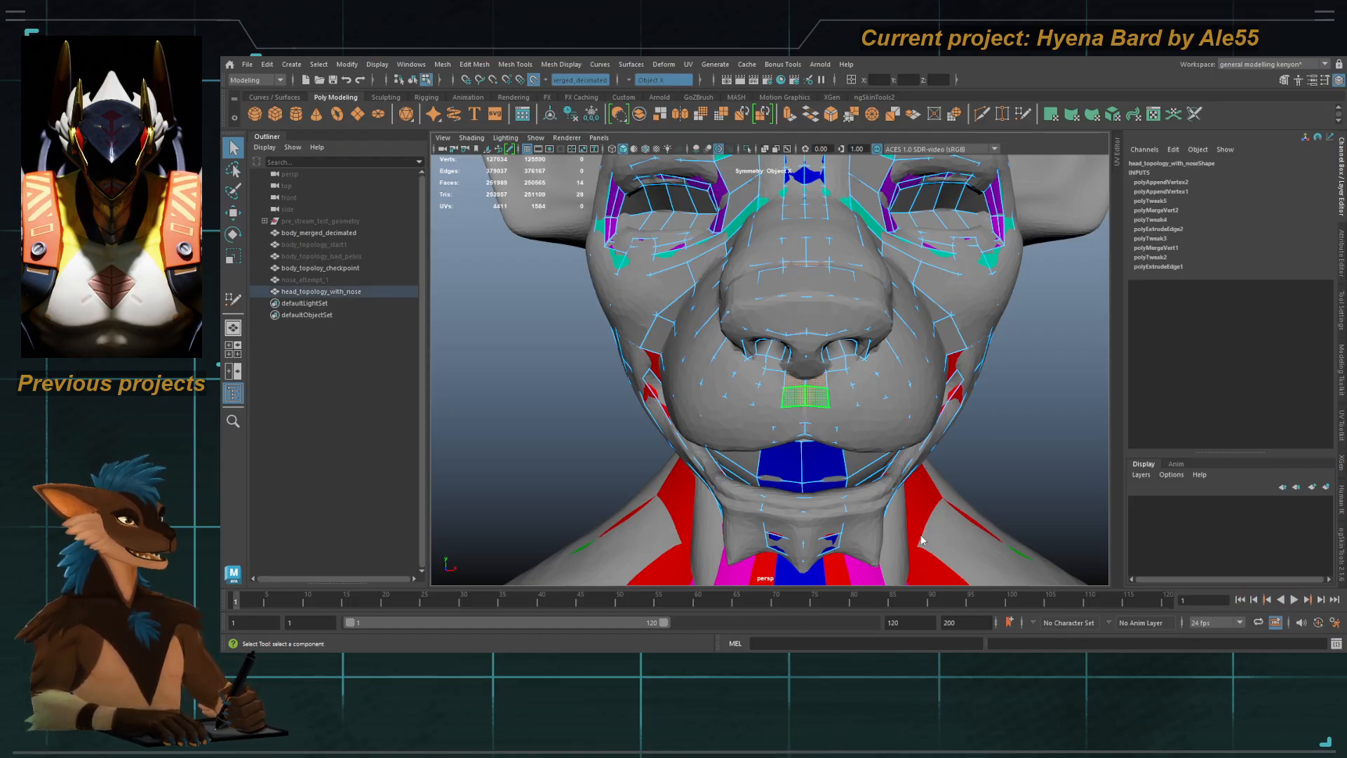
pyautogui.press('F8')
pyautogui.press('y')
# Step: Spread the muzzle patch's lower vertices beneath the nose outward from the centre line
pyautogui.keyDown('alt'); pyautogui.moveTo(845, 425); pyautogui.dragTo(847, 390); pyautogui.keyUp('alt')
pyautogui.keyDown('alt'); pyautogui.moveTo(847, 390); pyautogui.dragTo(893, 382, button='right'); pyautogui.keyUp('alt')
pyautogui.keyDown('alt'); pyautogui.moveTo(892, 382); pyautogui.dragTo(823, 437, button='middle'); pyautogui.keyUp('alt')
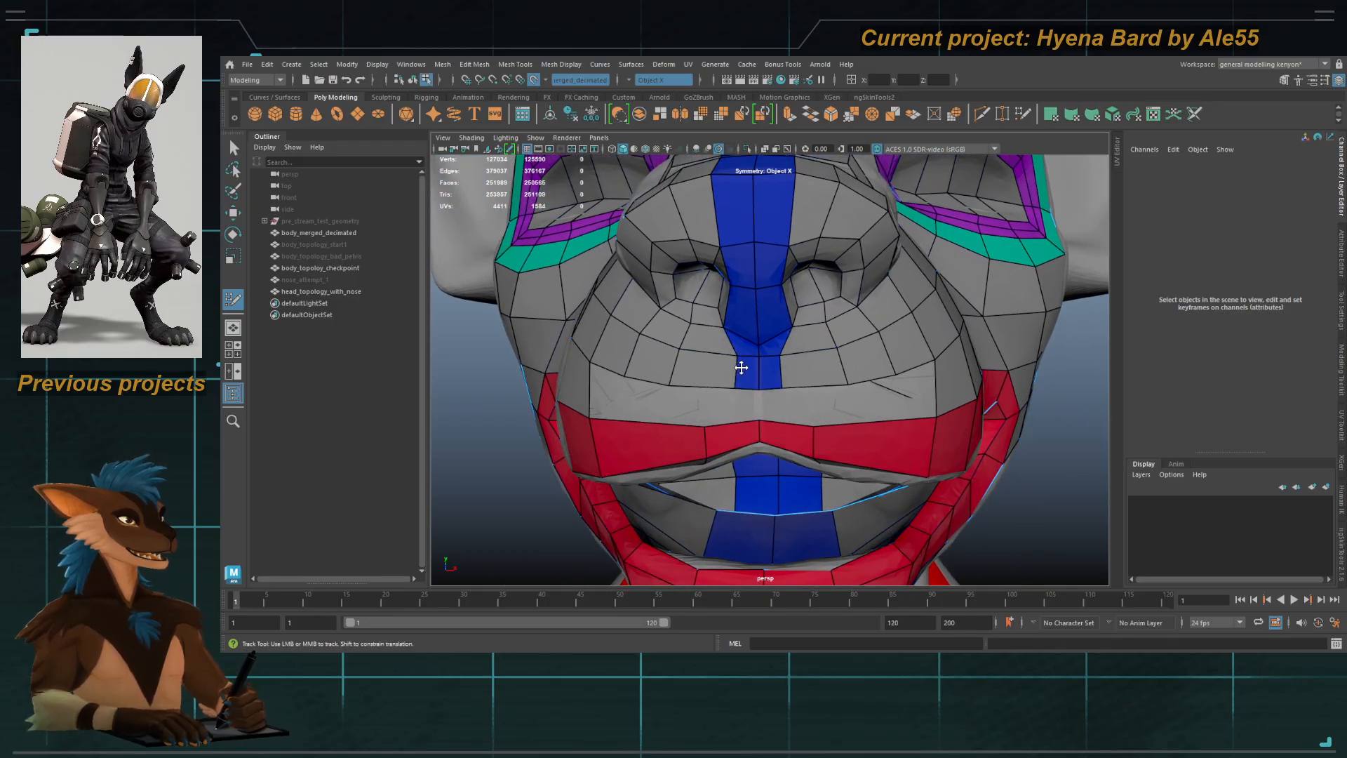
pyautogui.keyDown('alt'); pyautogui.moveTo(758, 385); pyautogui.dragTo(812, 394); pyautogui.keyUp('alt')
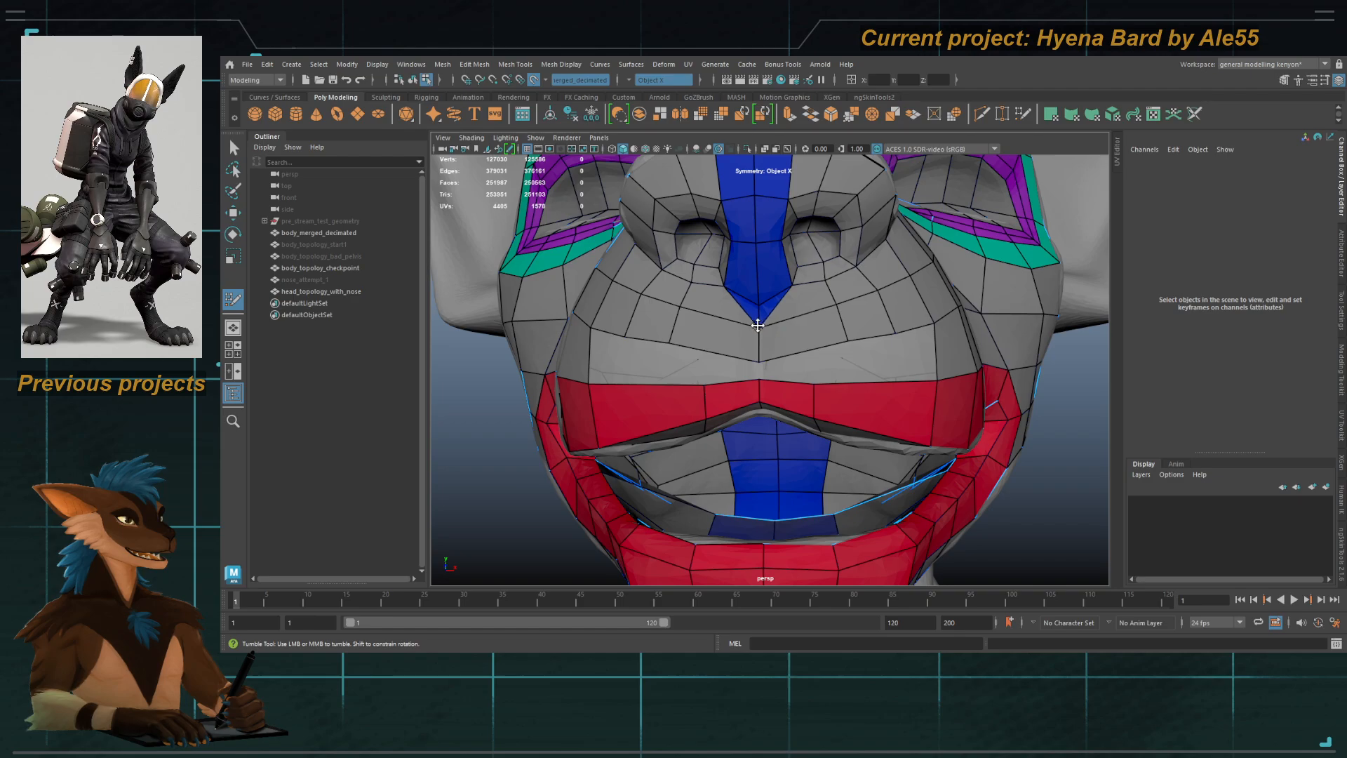
pyautogui.keyDown('ctrl'); pyautogui.click(794, 338); pyautogui.keyUp('ctrl')
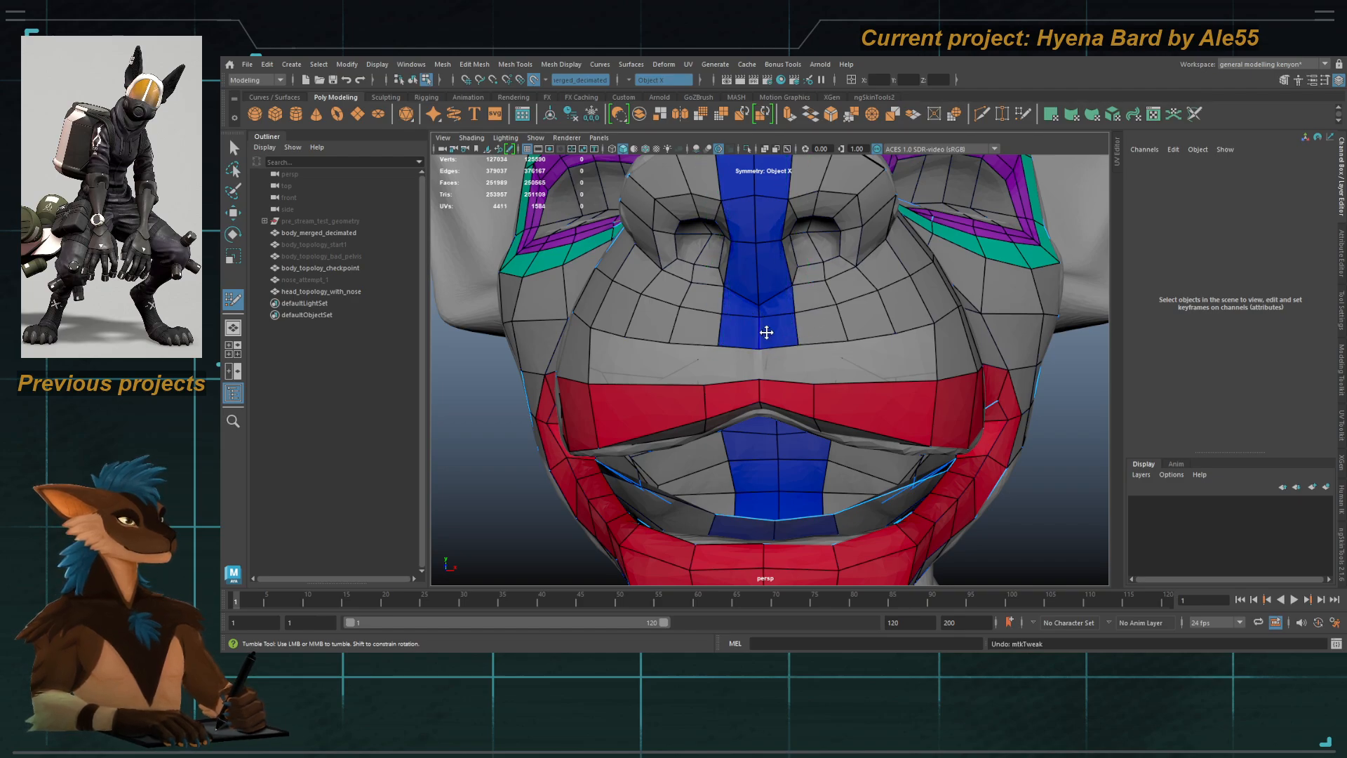
# Step: Insert mirrored edge loops through the sides of the muzzle behind the nose with Quad Draw
pyautogui.moveTo(766, 330)
pyautogui.keyDown('alt'); pyautogui.mouseDown()
pyautogui.moveTo(764, 245)
pyautogui.moveTo(770, 342)
pyautogui.moveTo(733, 324)
pyautogui.moveTo(776, 309)
pyautogui.moveTo(821, 382)
pyautogui.moveTo(877, 371)
pyautogui.mouseUp(); pyautogui.keyUp('alt')
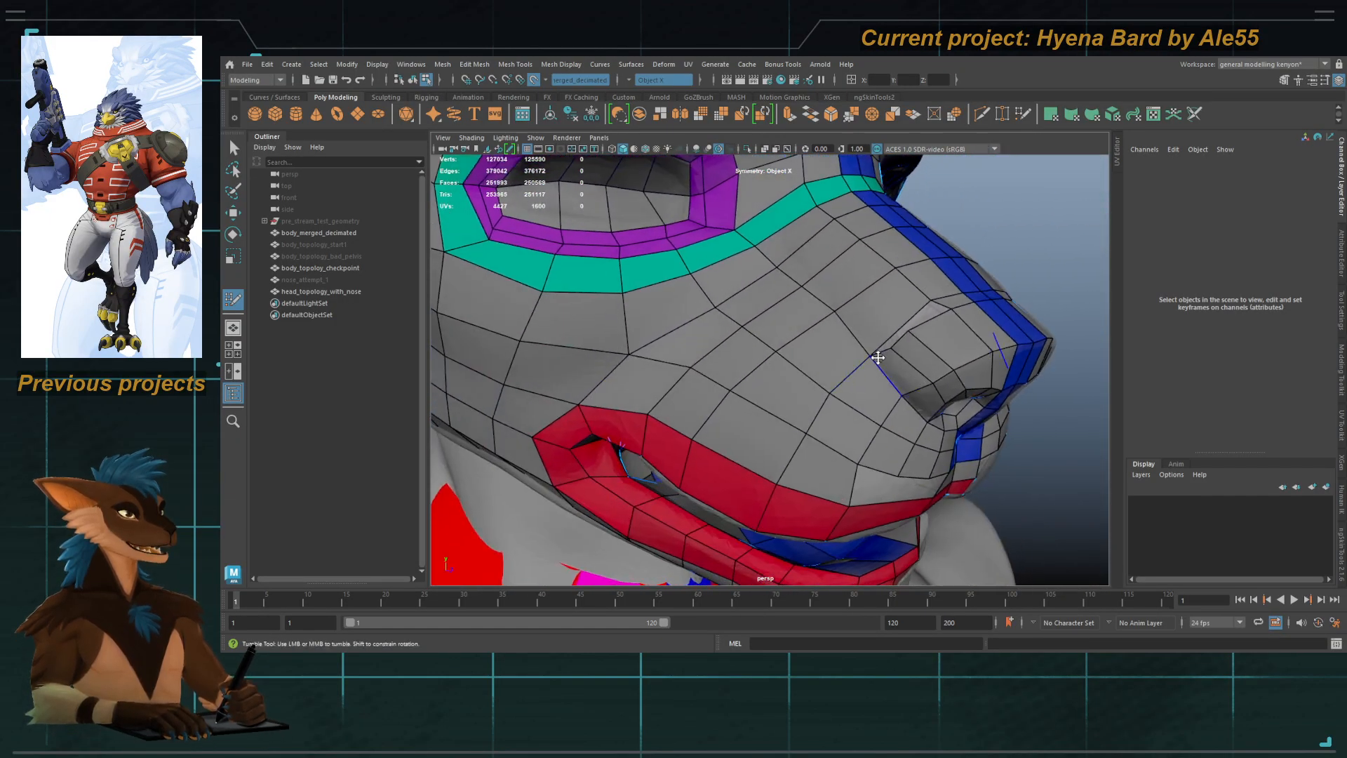
pyautogui.keyDown('alt'); pyautogui.moveTo(876, 372); pyautogui.dragTo(828, 347, button='right'); pyautogui.keyUp('alt')
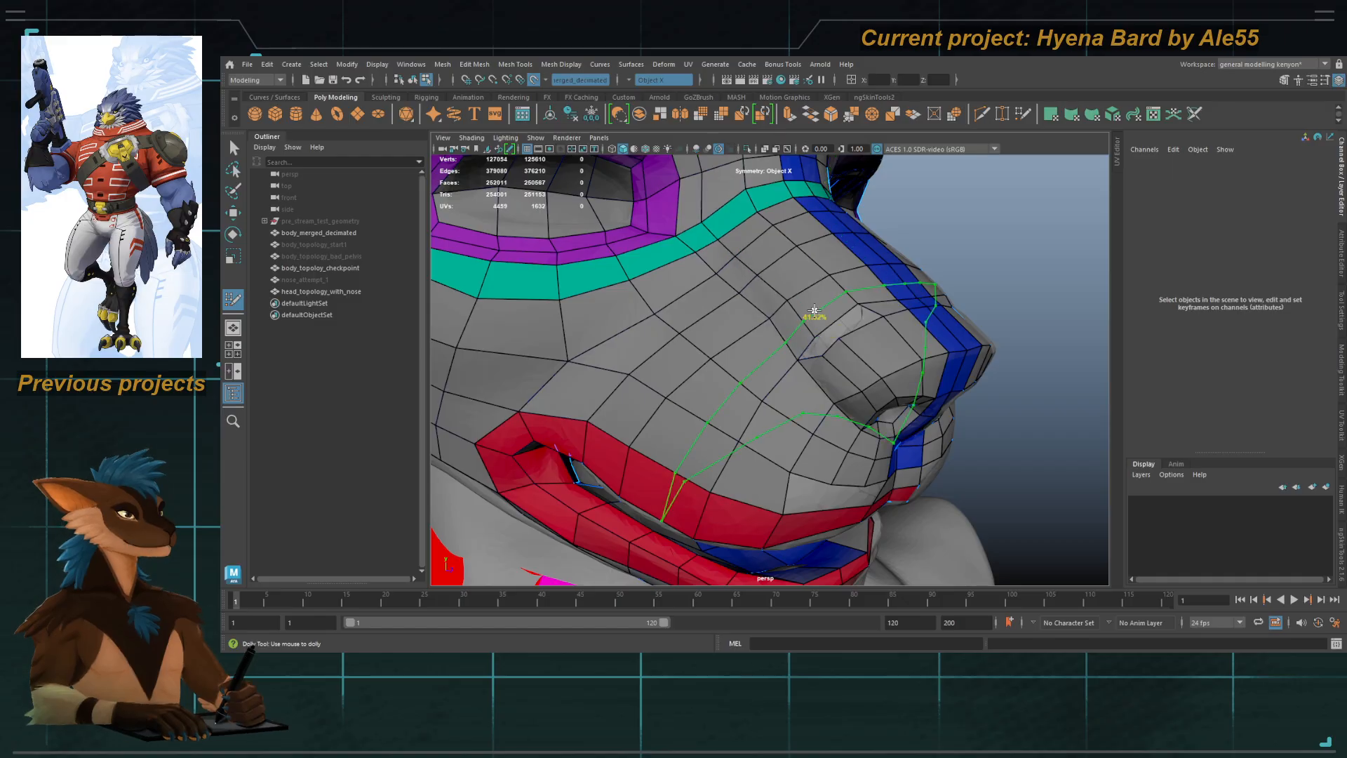
pyautogui.keyDown('ctrl'); pyautogui.click(805, 327); pyautogui.keyUp('ctrl')
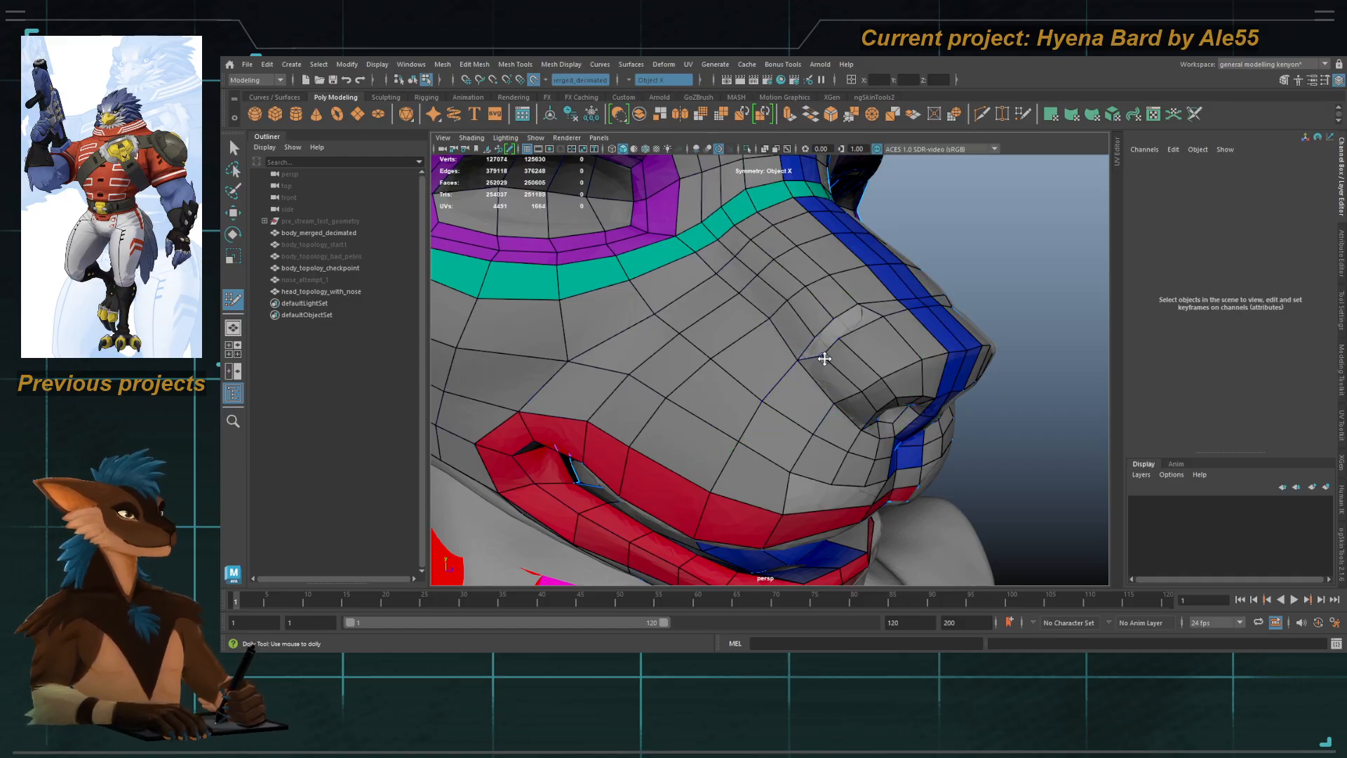
pyautogui.moveTo(818, 341); pyautogui.dragTo(748, 328)
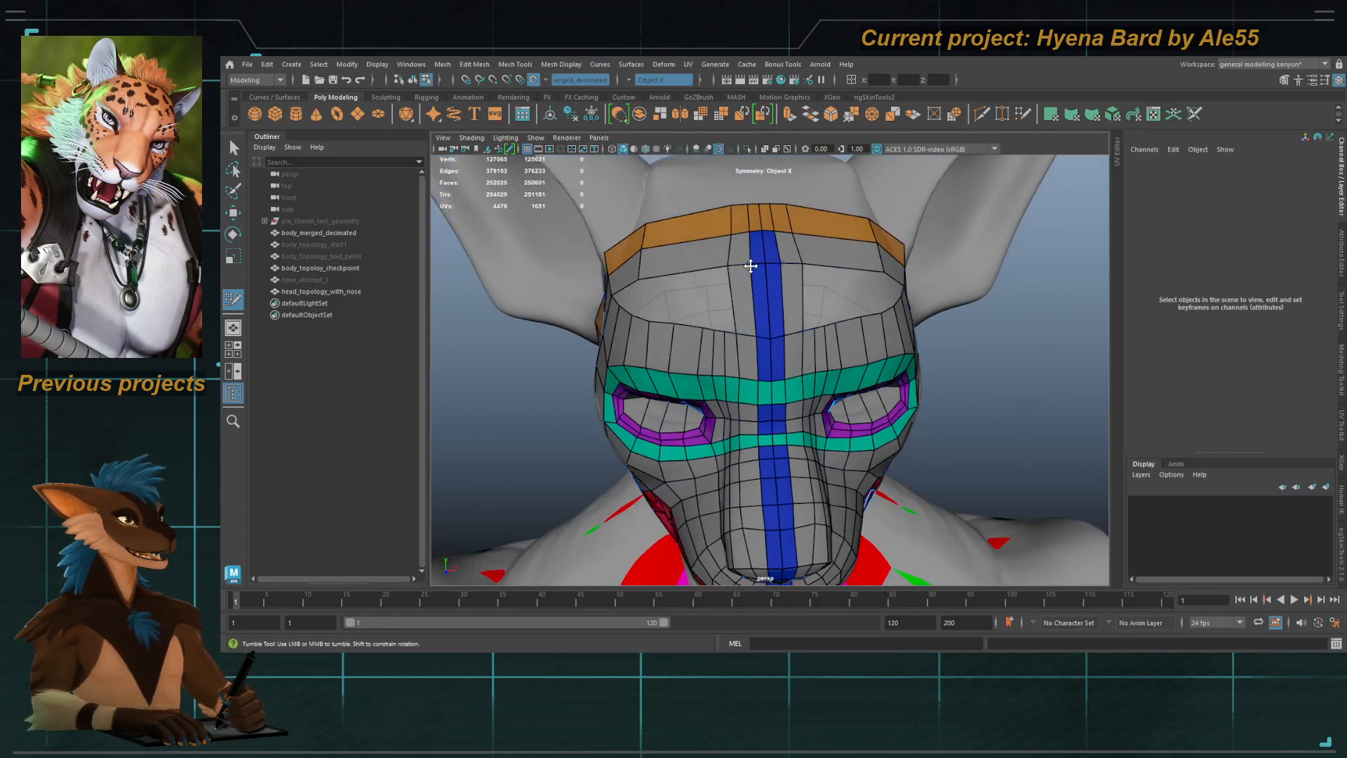
# Step: Check the forehead flow and relax the vertices on the side of the muzzle next to the nose
pyautogui.keyDown('alt'); pyautogui.moveTo(712, 193); pyautogui.dragTo(774, 393); pyautogui.keyUp('alt')
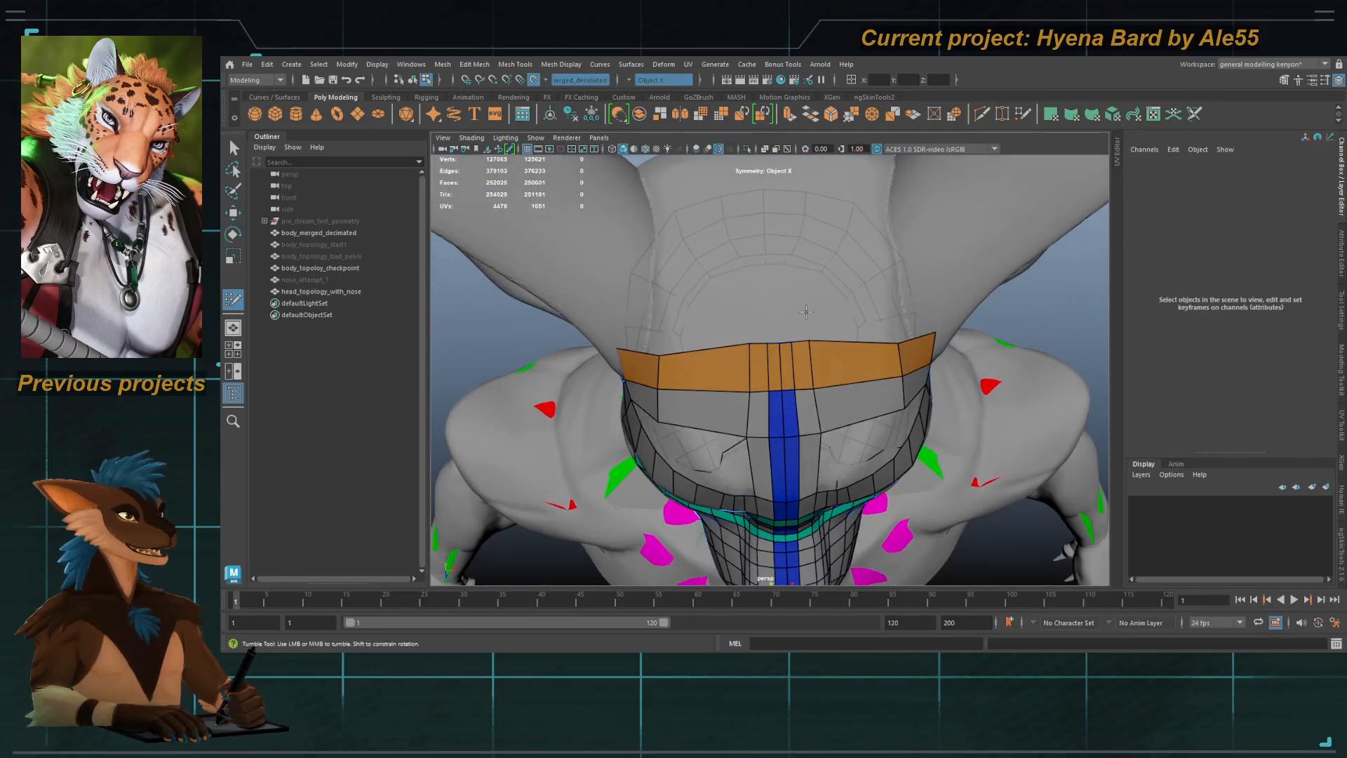
pyautogui.keyDown('alt'); pyautogui.moveTo(828, 336); pyautogui.dragTo(753, 342, button='right'); pyautogui.keyUp('alt')
pyautogui.keyDown('alt'); pyautogui.moveTo(753, 341); pyautogui.dragTo(823, 338); pyautogui.keyUp('alt')
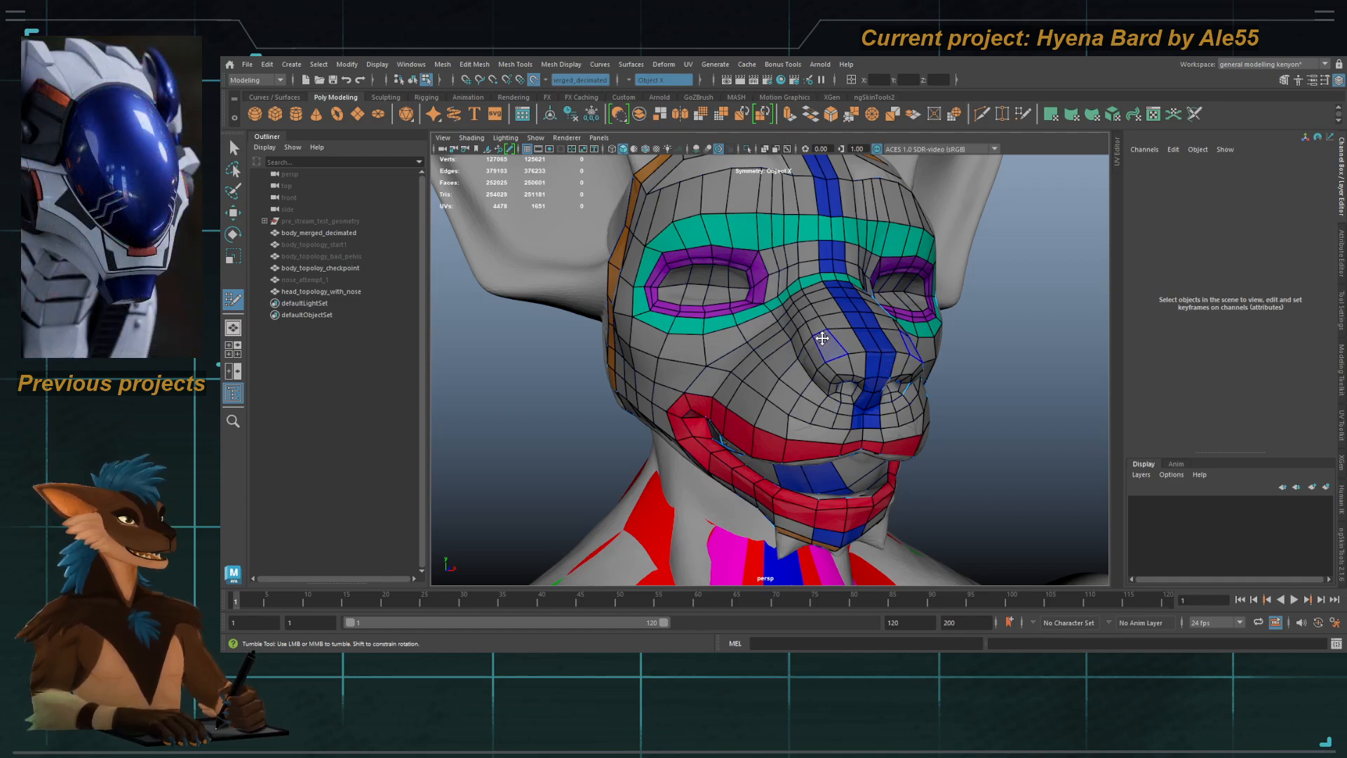
pyautogui.keyDown('alt'); pyautogui.moveTo(823, 338); pyautogui.dragTo(852, 365, button='right'); pyautogui.keyUp('alt')
pyautogui.keyDown('alt'); pyautogui.moveTo(827, 372); pyautogui.dragTo(789, 391); pyautogui.keyUp('alt')
pyautogui.click(780, 352)
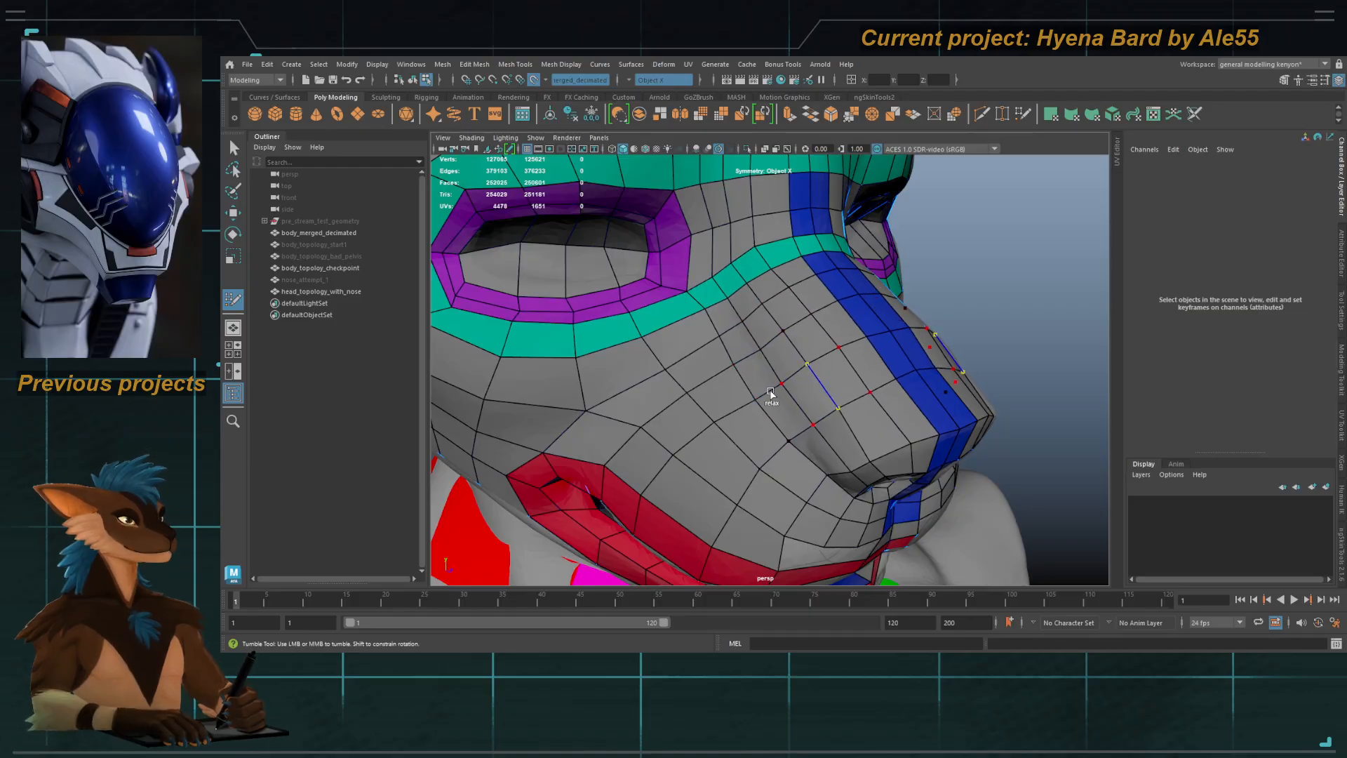
# Step: Examine the nose, mouth band, underside of the jaw and open neck edge for remaining topology problems
pyautogui.keyDown('alt'); pyautogui.moveTo(779, 426); pyautogui.dragTo(757, 344); pyautogui.keyUp('alt')
pyautogui.keyDown('alt'); pyautogui.moveTo(758, 344); pyautogui.dragTo(739, 315, button='right'); pyautogui.keyUp('alt')
pyautogui.moveTo(738, 314)
pyautogui.keyDown('alt'); pyautogui.mouseDown()
pyautogui.moveTo(731, 276)
pyautogui.moveTo(725, 313)
pyautogui.mouseUp(); pyautogui.keyUp('alt')
pyautogui.keyDown('alt'); pyautogui.moveTo(725, 312); pyautogui.dragTo(746, 325, button='right'); pyautogui.keyUp('alt')
pyautogui.keyDown('alt'); pyautogui.moveTo(746, 325); pyautogui.dragTo(754, 366); pyautogui.keyUp('alt')
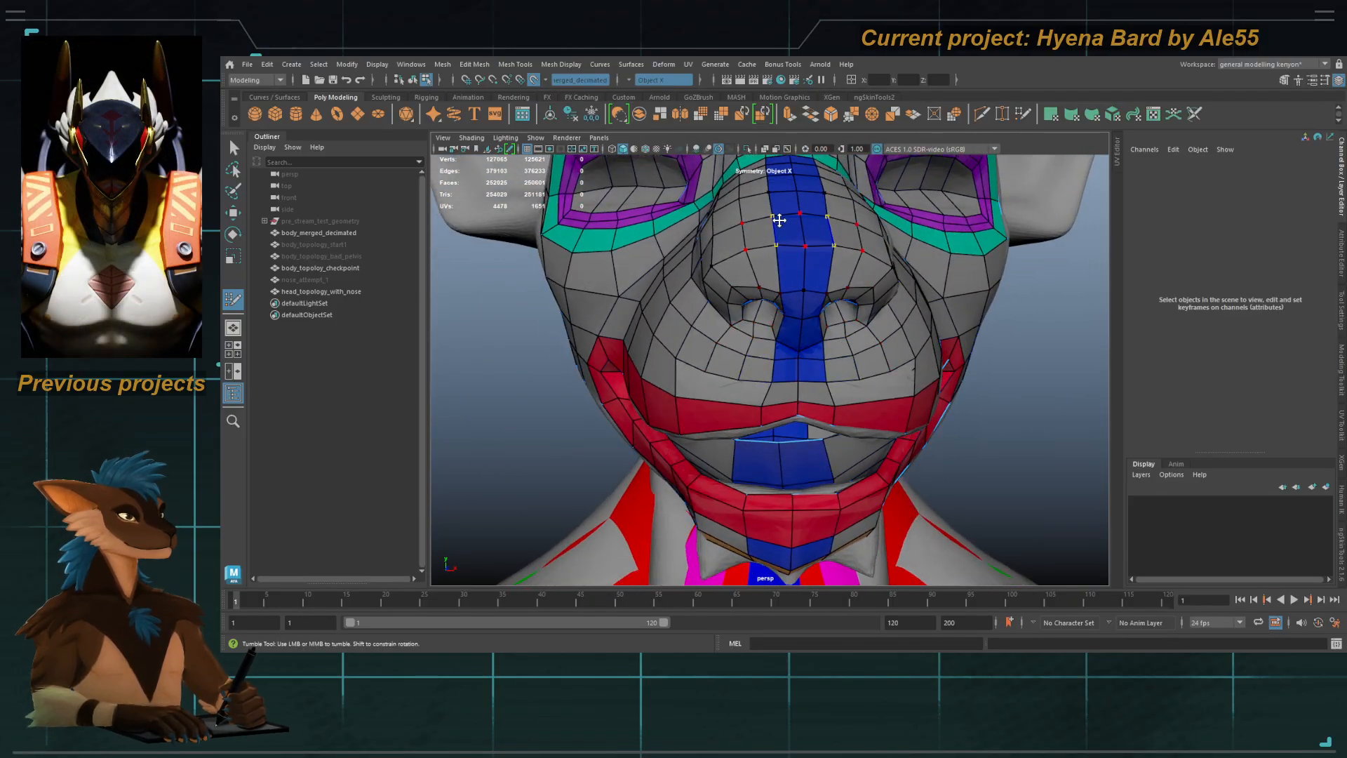
pyautogui.moveTo(785, 277)
pyautogui.keyDown('alt'); pyautogui.mouseDown()
pyautogui.moveTo(739, 301)
pyautogui.moveTo(746, 397)
pyautogui.mouseUp(); pyautogui.keyUp('alt')
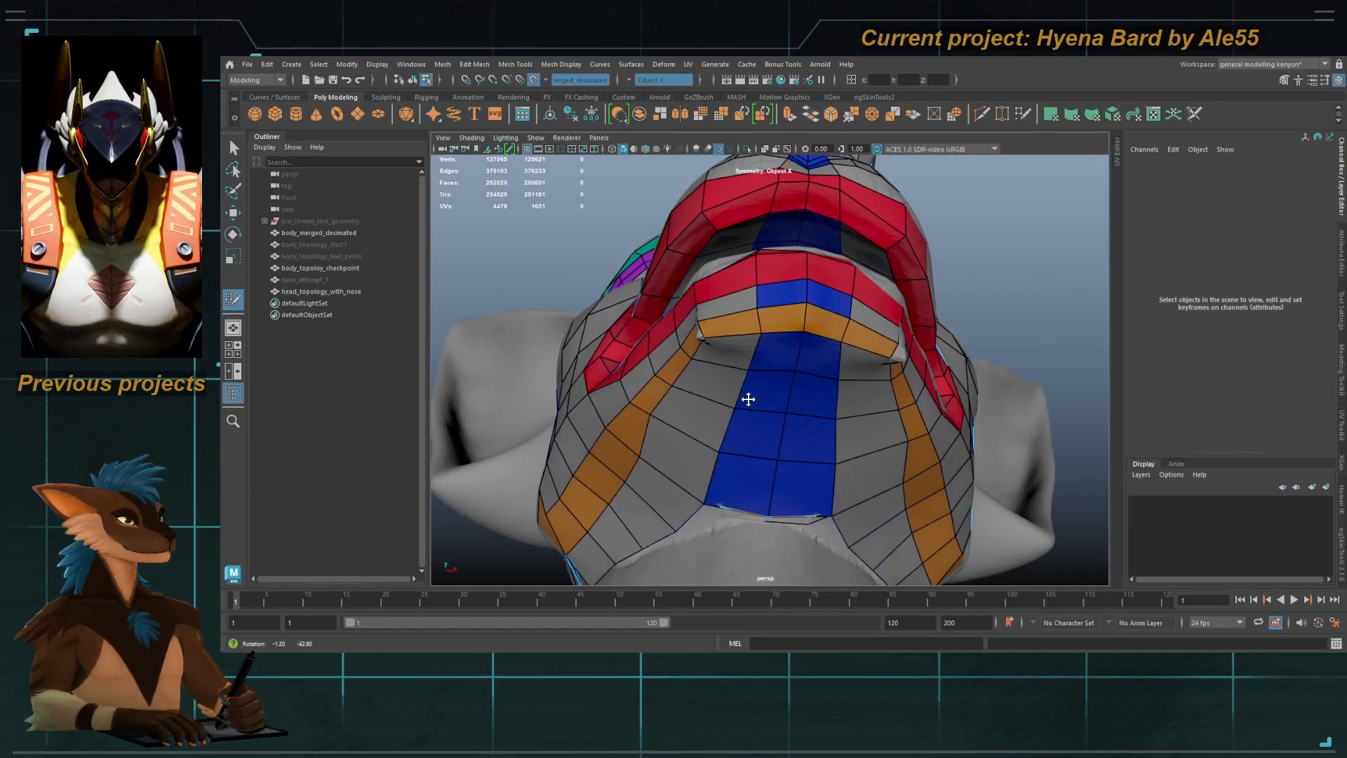
pyautogui.keyDown('alt'); pyautogui.moveTo(742, 339); pyautogui.dragTo(733, 380); pyautogui.keyUp('alt')
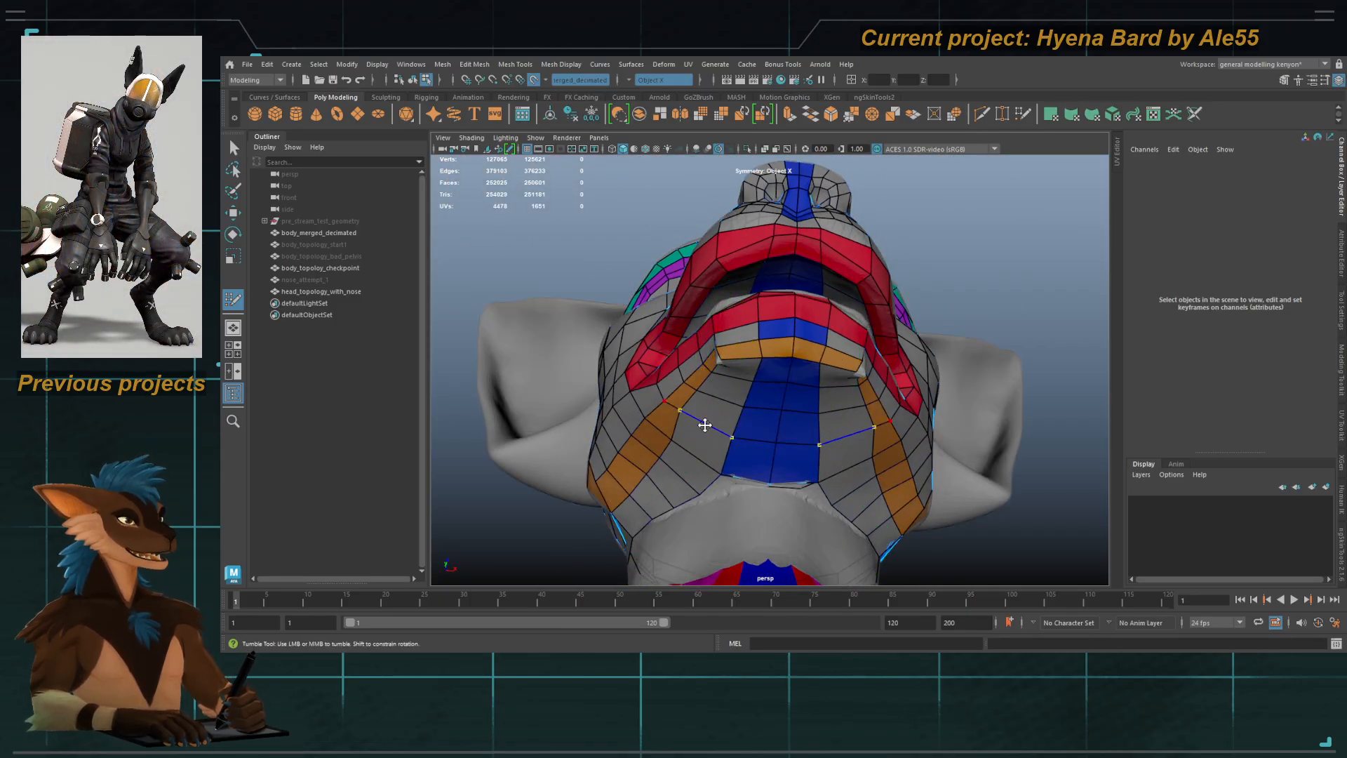
pyautogui.keyDown('alt'); pyautogui.moveTo(704, 424); pyautogui.dragTo(745, 410); pyautogui.keyUp('alt')
pyautogui.keyDown('alt'); pyautogui.moveTo(619, 417); pyautogui.dragTo(655, 503); pyautogui.keyUp('alt')
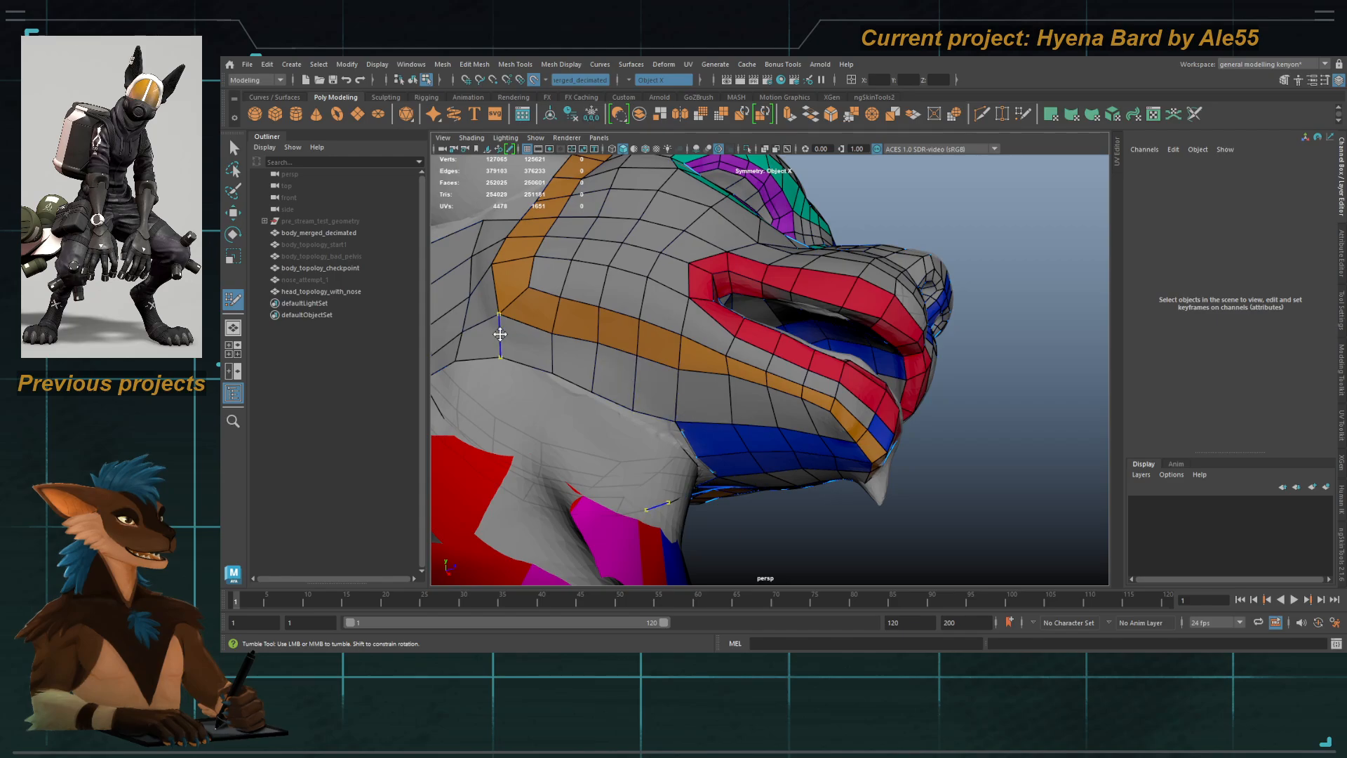
# Step: Delete the faces between the orange jaw band and the open neck edge with Quad Draw, mirrored on both sides
pyautogui.keyDown('alt'); pyautogui.moveTo(681, 428); pyautogui.dragTo(666, 350); pyautogui.keyUp('alt')
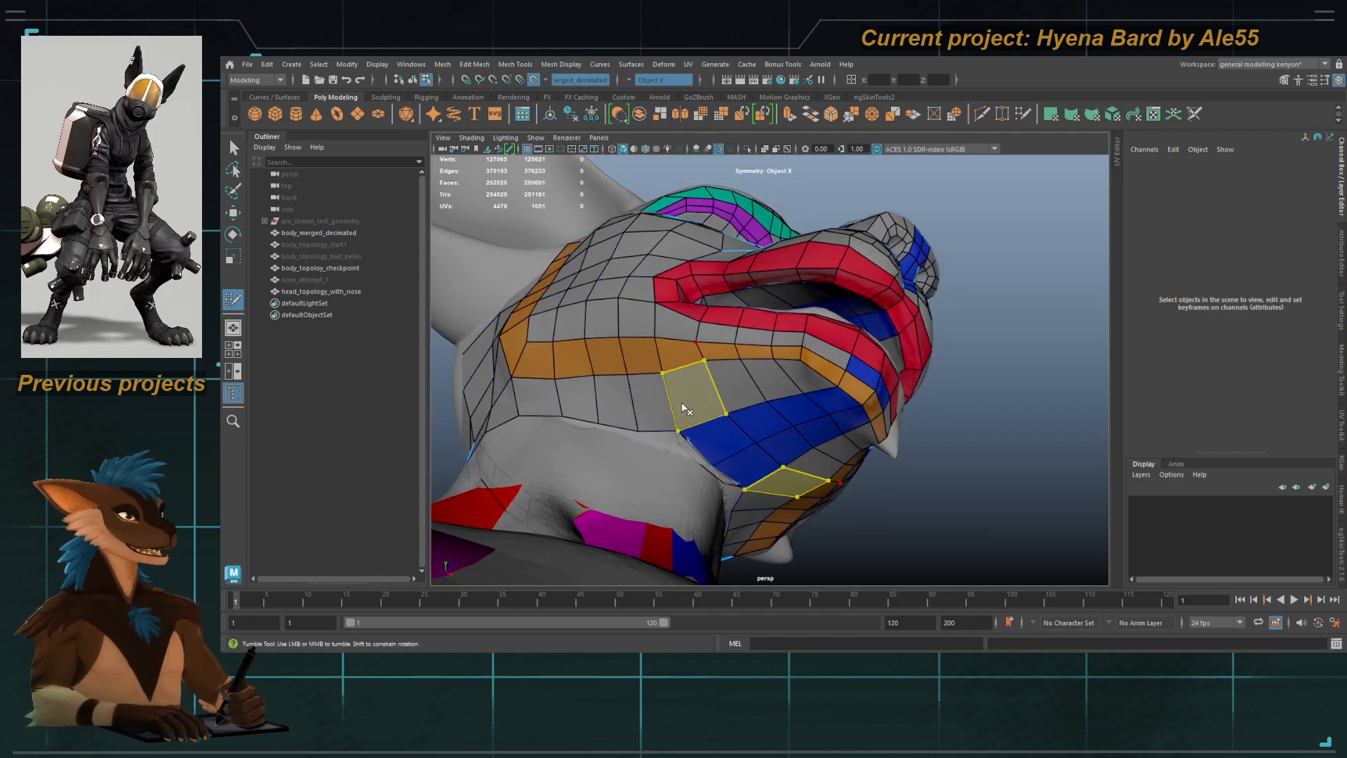
pyautogui.keyDown('ctrl'); pyautogui.keyDown('shift'); pyautogui.click(614, 410); pyautogui.keyUp('shift'); pyautogui.keyUp('ctrl')
pyautogui.keyDown('ctrl'); pyautogui.keyDown('shift'); pyautogui.click(578, 401); pyautogui.keyUp('shift'); pyautogui.keyUp('ctrl')
pyautogui.keyDown('ctrl'); pyautogui.keyDown('shift'); pyautogui.click(540, 398); pyautogui.keyUp('shift'); pyautogui.keyUp('ctrl')
pyautogui.keyDown('alt'); pyautogui.moveTo(667, 435); pyautogui.dragTo(607, 390); pyautogui.keyUp('alt')
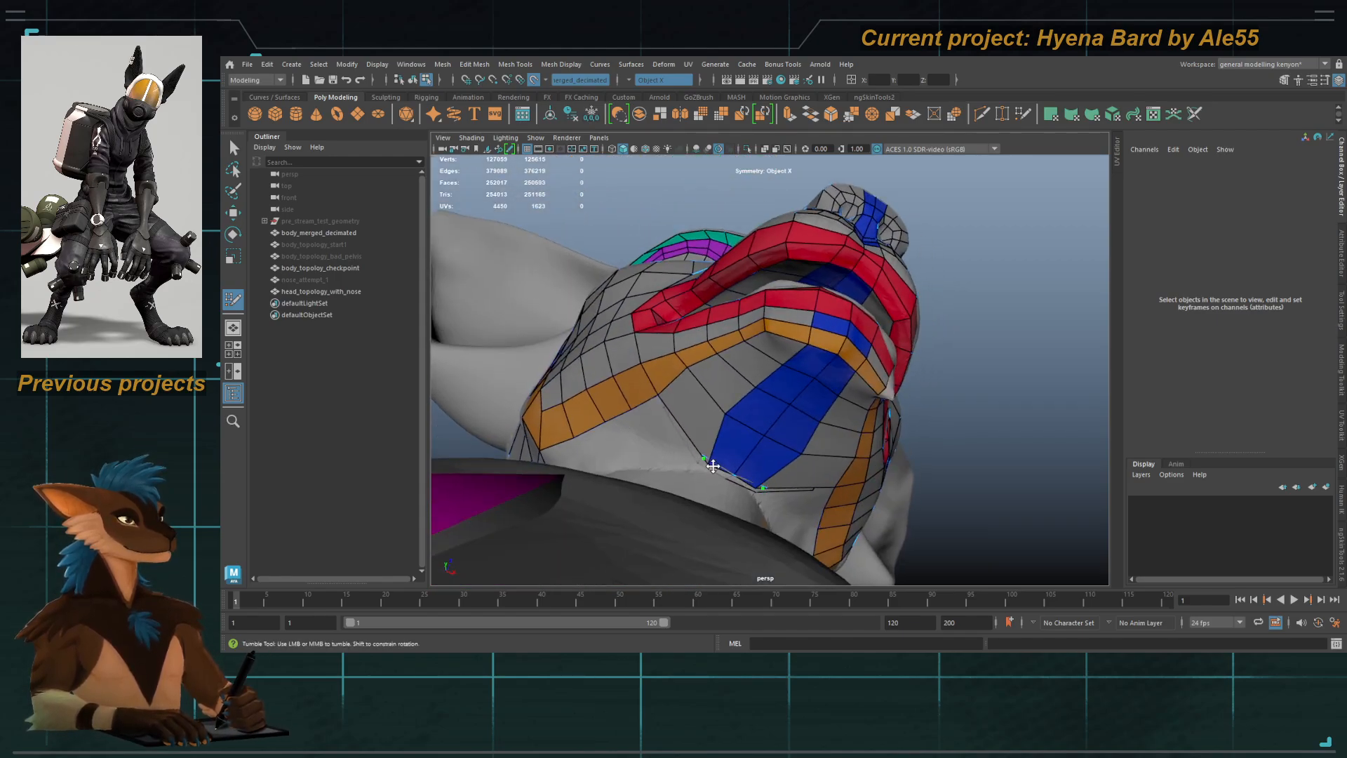
pyautogui.keyDown('alt'); pyautogui.moveTo(719, 445); pyautogui.dragTo(649, 469); pyautogui.keyUp('alt')
pyautogui.keyDown('alt'); pyautogui.moveTo(766, 502); pyautogui.dragTo(733, 415, button='middle'); pyautogui.keyUp('alt')
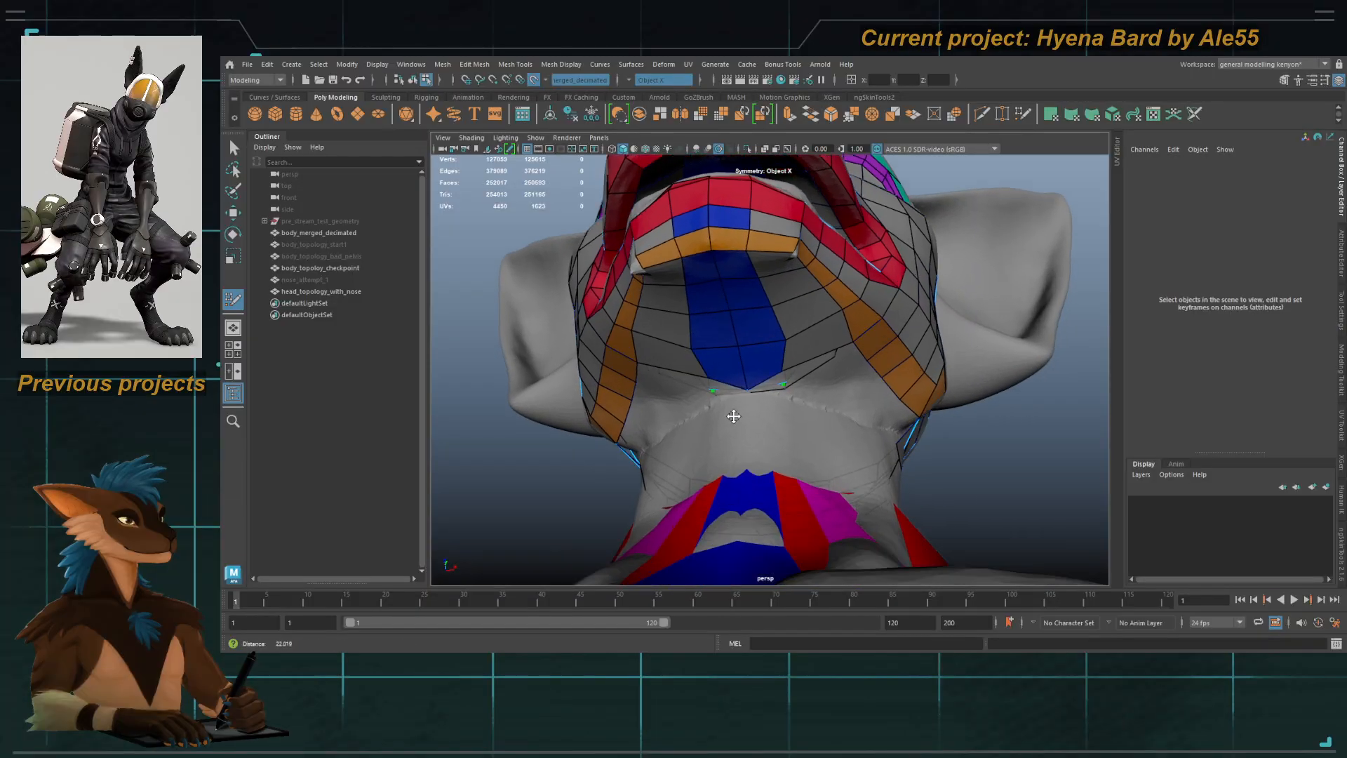
pyautogui.keyDown('alt'); pyautogui.moveTo(734, 415); pyautogui.dragTo(744, 393, button='right'); pyautogui.keyUp('alt')
pyautogui.keyDown('alt'); pyautogui.moveTo(743, 377); pyautogui.dragTo(686, 394); pyautogui.keyUp('alt')
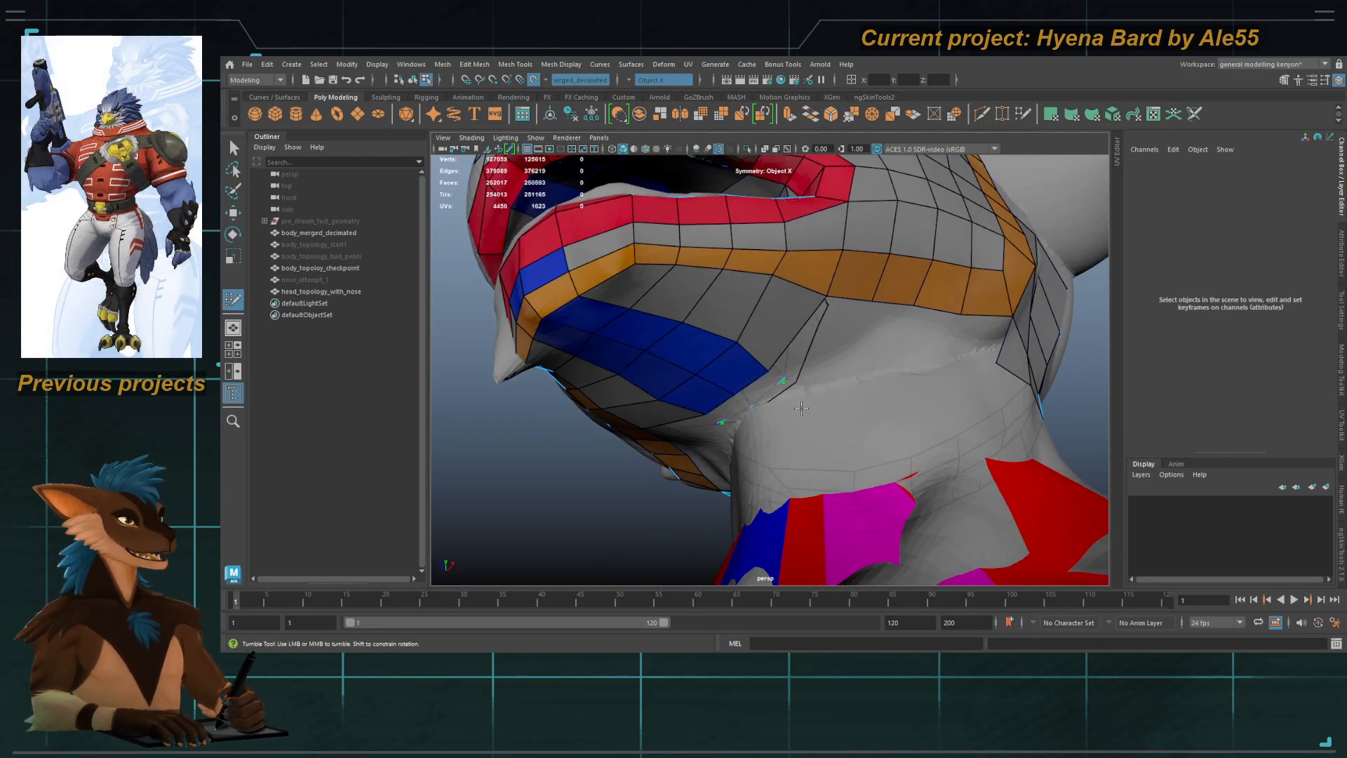
# Step: Leave Quad Draw, isolate the head mesh and switch it to component selection beneath the jaw
pyautogui.press('q')
pyautogui.click(748, 149)
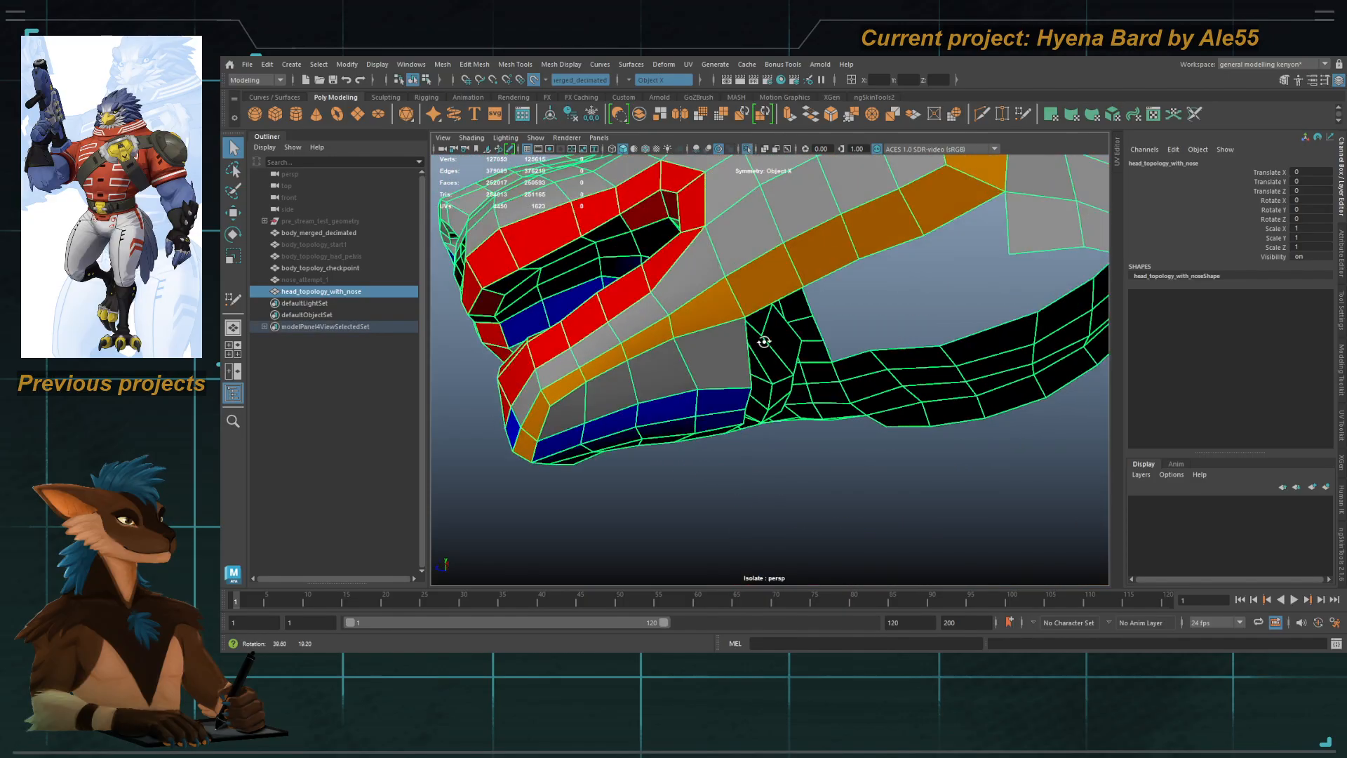
pyautogui.keyDown('alt'); pyautogui.moveTo(730, 330); pyautogui.dragTo(736, 279); pyautogui.keyUp('alt')
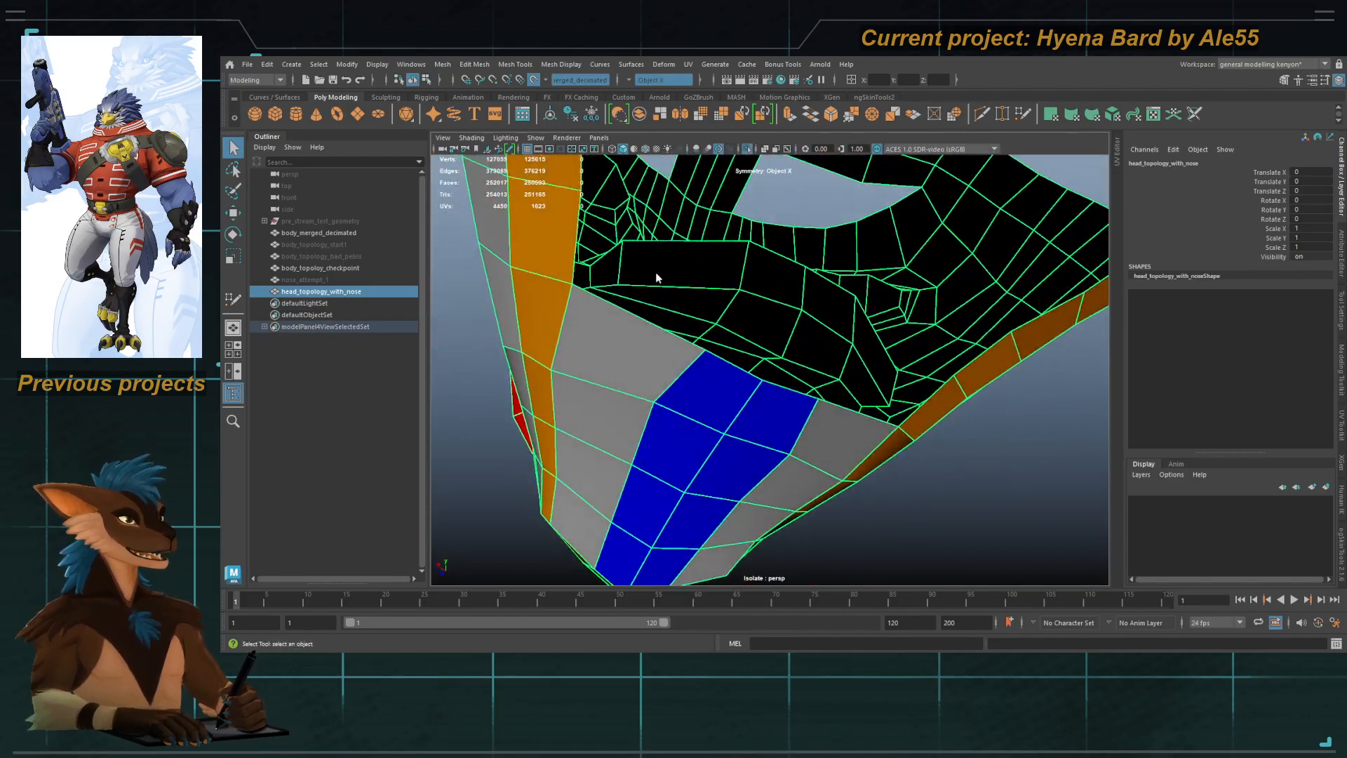
pyautogui.moveTo(658, 275); pyautogui.dragTo(621, 275, button='right')
pyautogui.moveTo(716, 277)
pyautogui.keyDown('alt'); pyautogui.mouseDown()
pyautogui.moveTo(704, 288)
pyautogui.moveTo(725, 290)
pyautogui.moveTo(705, 275)
pyautogui.mouseUp(); pyautogui.keyUp('alt')
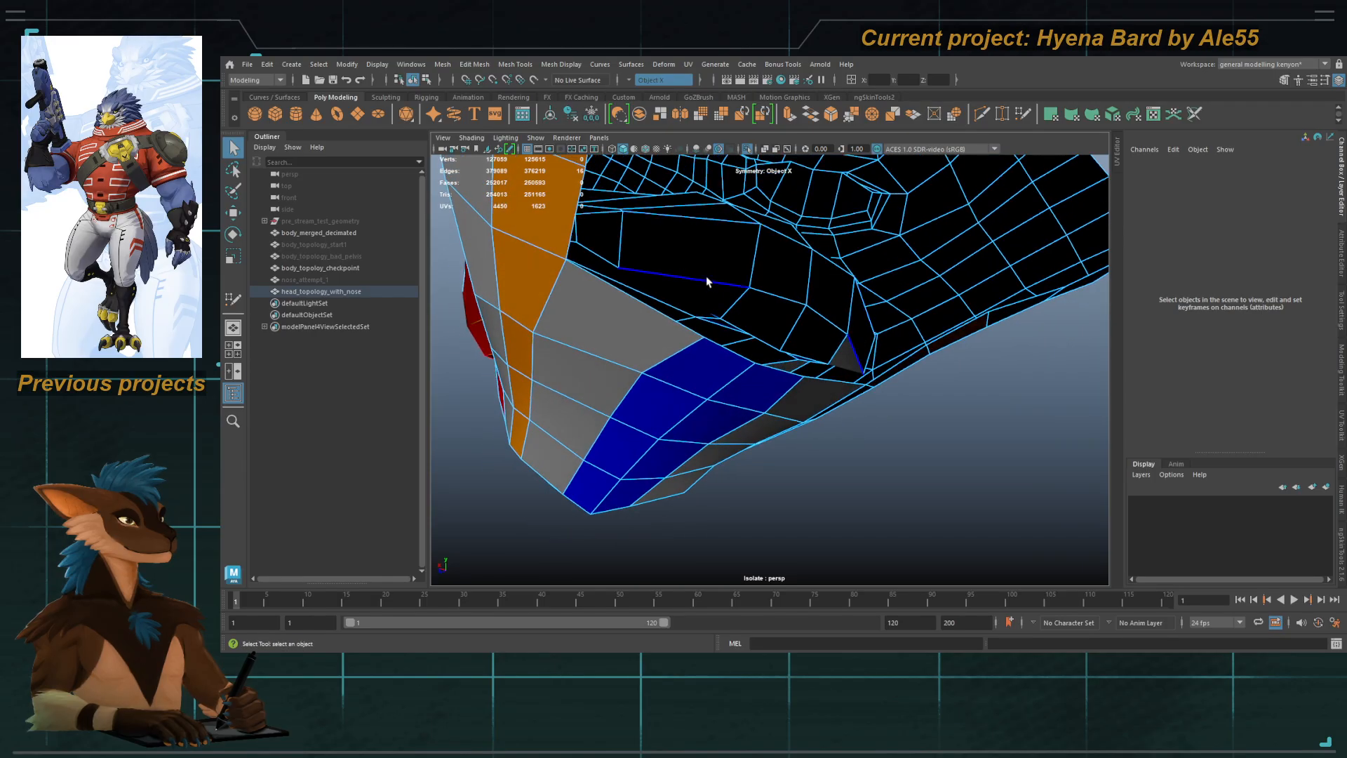
# Step: Select the connected faces of the inner mouth floor symmetrically and adjust the soft selection falloff around them
pyautogui.click(705, 263)
pyautogui.keyDown('alt'); pyautogui.moveTo(789, 284); pyautogui.dragTo(589, 320); pyautogui.keyUp('alt')
pyautogui.keyDown('alt'); pyautogui.moveTo(704, 328); pyautogui.dragTo(680, 329); pyautogui.keyUp('alt')
pyautogui.keyDown('alt'); pyautogui.moveTo(771, 337); pyautogui.dragTo(841, 344, button='right'); pyautogui.keyUp('alt')
pyautogui.keyDown('alt'); pyautogui.moveTo(841, 343); pyautogui.dragTo(745, 296); pyautogui.keyUp('alt')
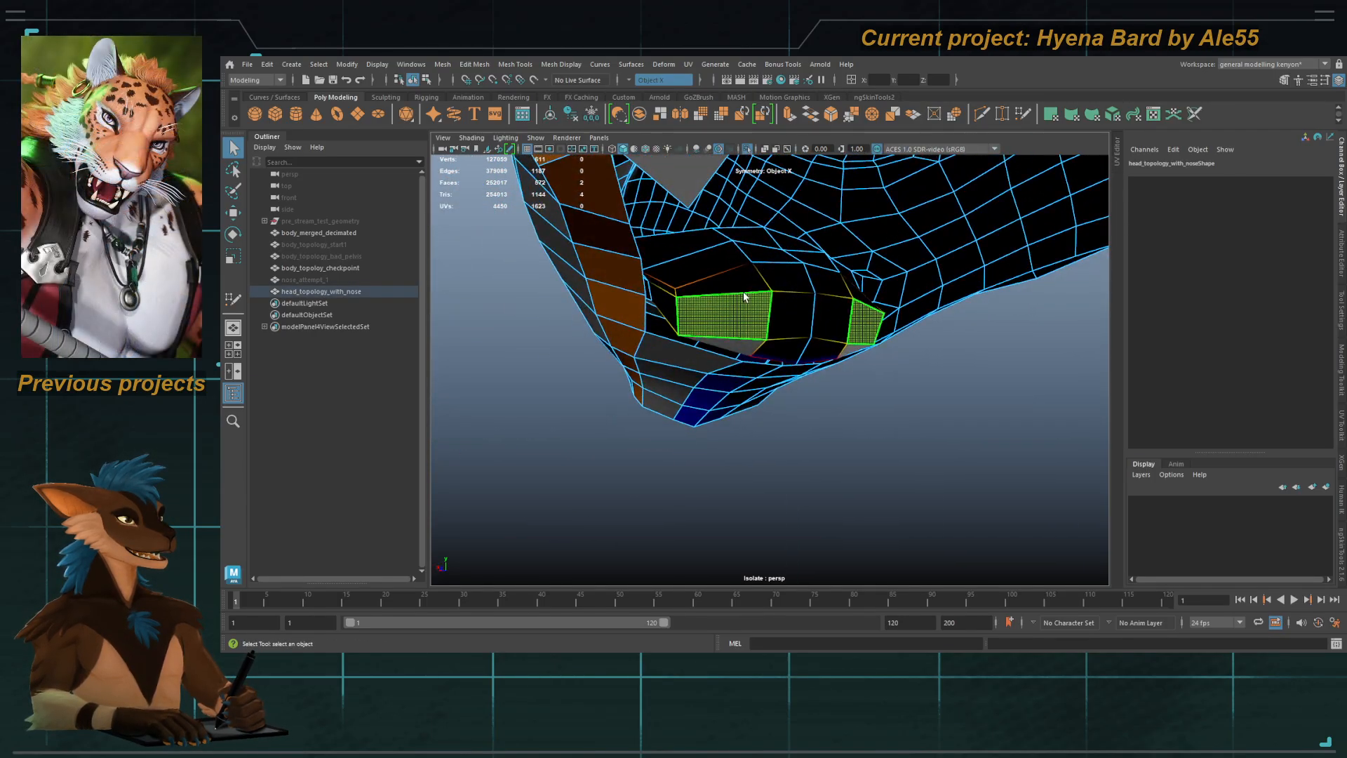
pyautogui.keyDown('shift'); pyautogui.click(785, 349); pyautogui.keyUp('shift')
pyautogui.keyDown('alt'); pyautogui.moveTo(785, 349); pyautogui.dragTo(821, 341); pyautogui.keyUp('alt')
pyautogui.press('w')
pyautogui.moveTo(745, 296); pyautogui.dragTo(884, 258)
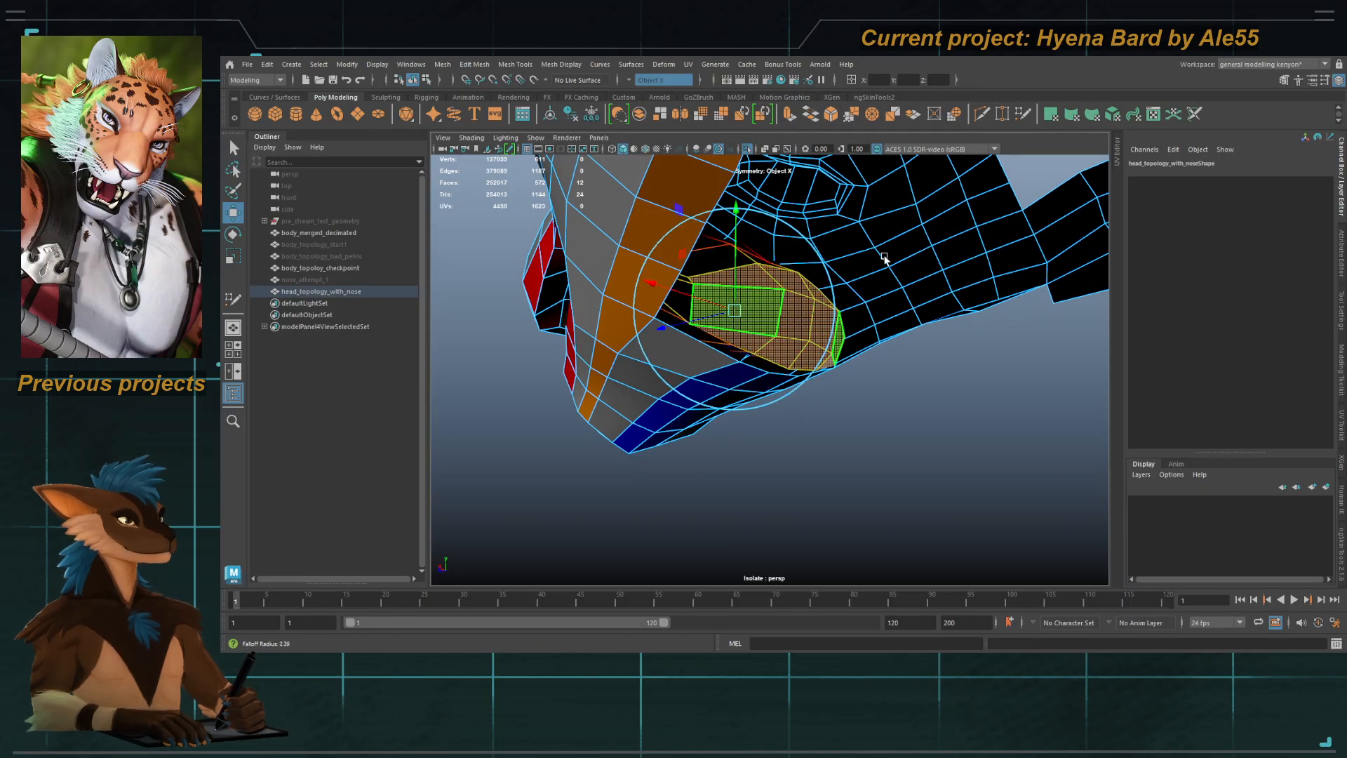
# Step: Examine the mouth interior from the front and return the isolated head mesh to object mode
pyautogui.keyDown('alt'); pyautogui.moveTo(751, 280); pyautogui.dragTo(769, 267); pyautogui.keyUp('alt')
pyautogui.keyDown('alt'); pyautogui.moveTo(690, 237); pyautogui.dragTo(878, 325); pyautogui.keyUp('alt')
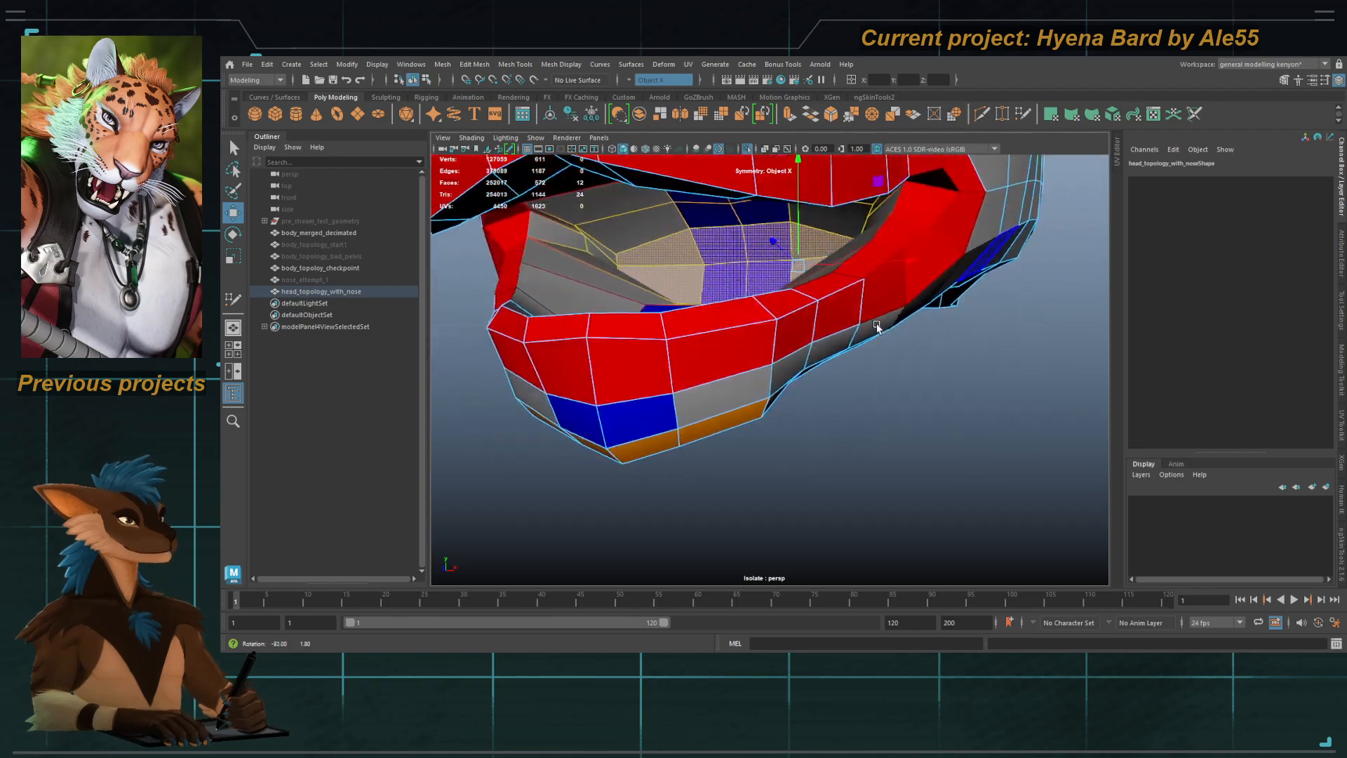
pyautogui.press('q')
pyautogui.moveTo(719, 300); pyautogui.dragTo(748, 271, button='right')
pyautogui.keyDown('alt'); pyautogui.moveTo(716, 281); pyautogui.dragTo(778, 330); pyautogui.keyUp('alt')
pyautogui.press('F10')
pyautogui.press('F8')
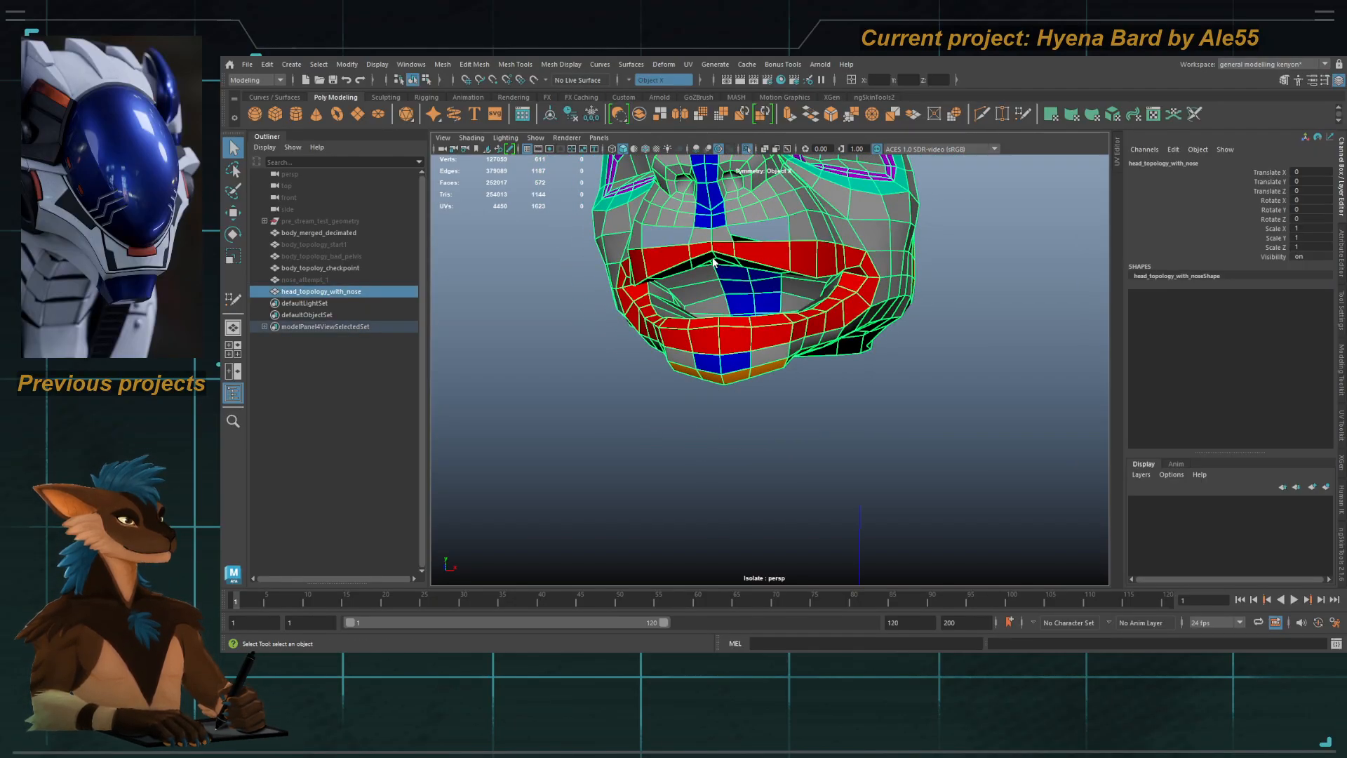
# Step: Insert an edge loop down each side of the muzzle with Multi-Cut and bridge the open gaps between the muzzle and upper lip
pyautogui.hotkey('ctrl', 'shift', 'x')
pyautogui.keyDown('ctrl'); pyautogui.click(755, 248); pyautogui.keyUp('ctrl')
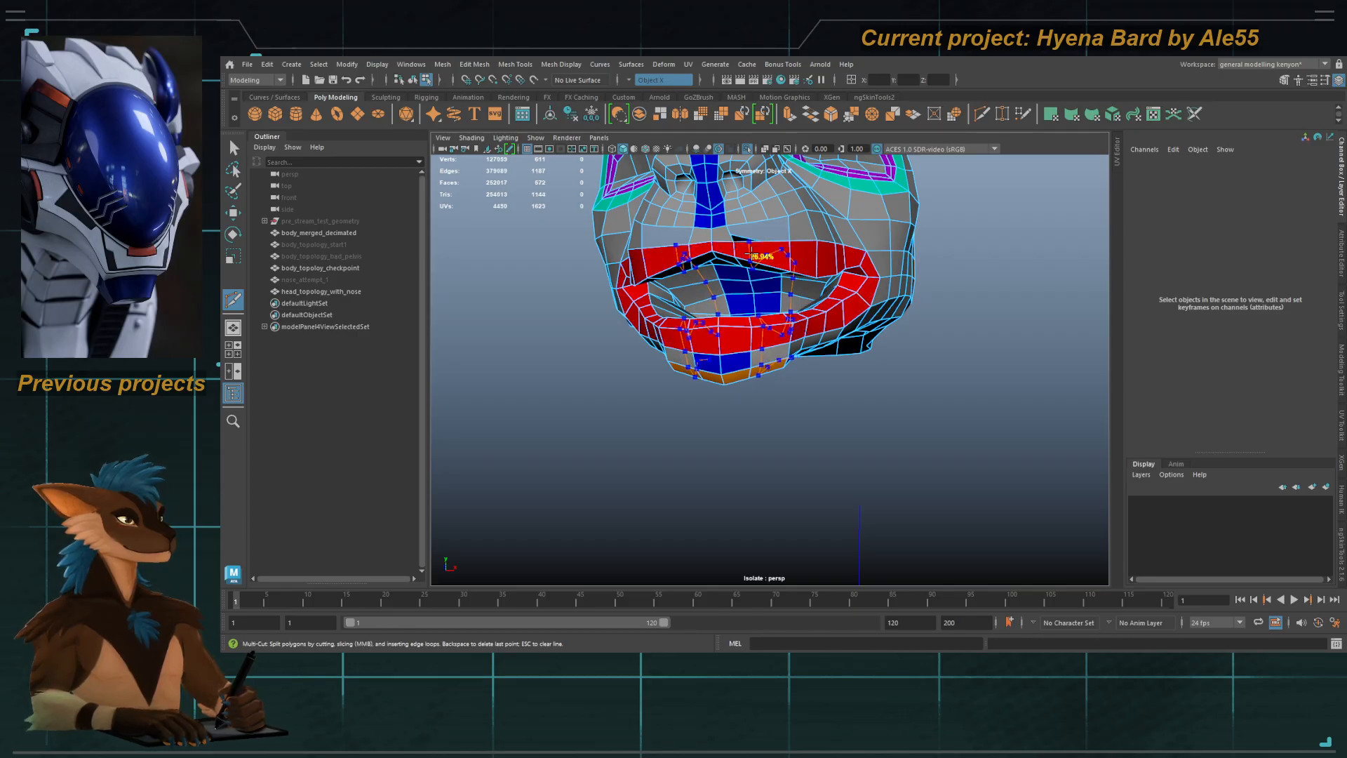
pyautogui.press('g')
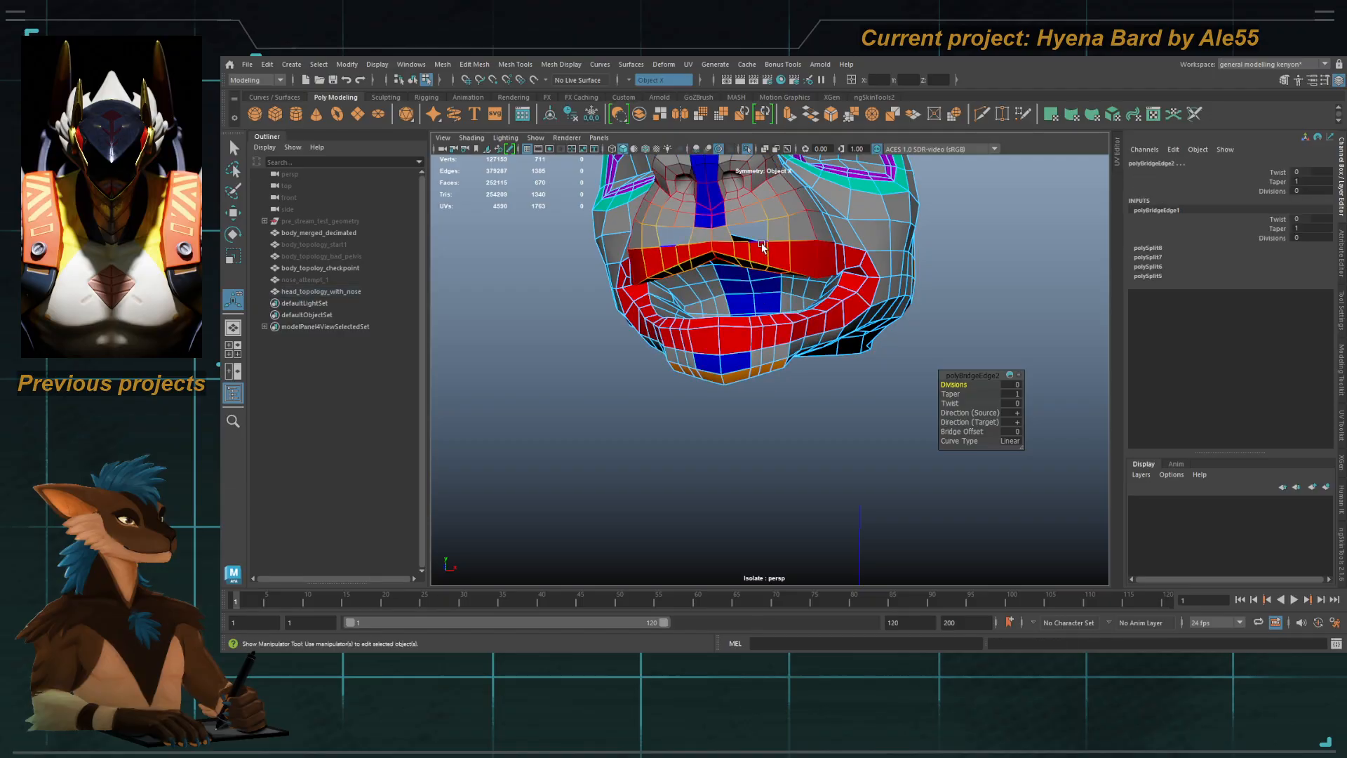
pyautogui.click(757, 243)
pyautogui.keyDown('shift'); pyautogui.click(756, 235); pyautogui.keyUp('shift')
pyautogui.press('g')
pyautogui.click(738, 244)
pyautogui.keyDown('shift'); pyautogui.click(740, 235); pyautogui.keyUp('shift')
pyautogui.press('g')
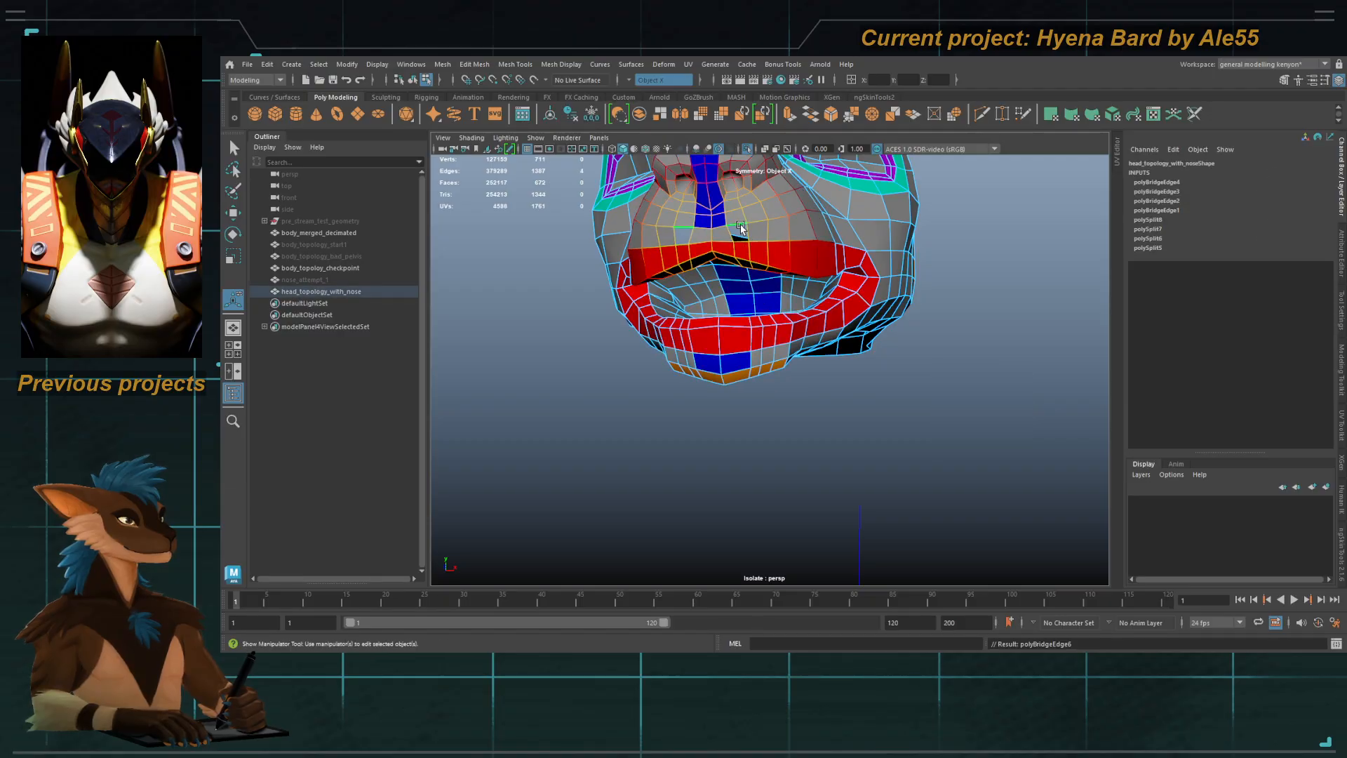
# Step: Return the head topology to object mode, delete its construction history, and inspect the bridged muzzle and the underside of the jaw
pyautogui.press('q')
pyautogui.press('F8')
pyautogui.hotkey('alt', 'shift', 'd')
pyautogui.moveTo(741, 281)
pyautogui.keyDown('alt'); pyautogui.mouseDown()
pyautogui.moveTo(776, 295)
pyautogui.moveTo(751, 263)
pyautogui.mouseUp(); pyautogui.keyUp('alt')
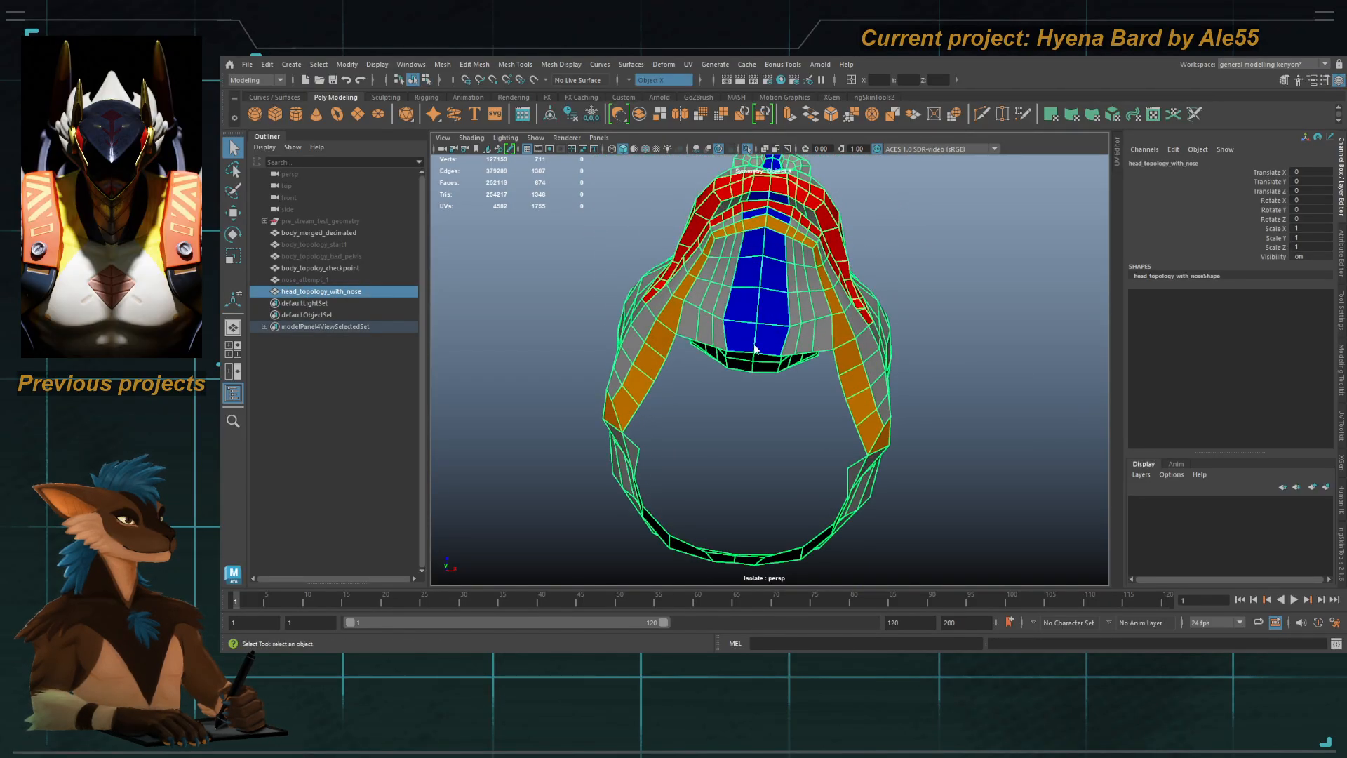
pyautogui.press('F10')
pyautogui.keyDown('alt'); pyautogui.moveTo(755, 349); pyautogui.dragTo(748, 335); pyautogui.keyUp('alt')
pyautogui.press('F8')
pyautogui.keyDown('alt'); pyautogui.moveTo(781, 259); pyautogui.dragTo(760, 301); pyautogui.keyUp('alt')
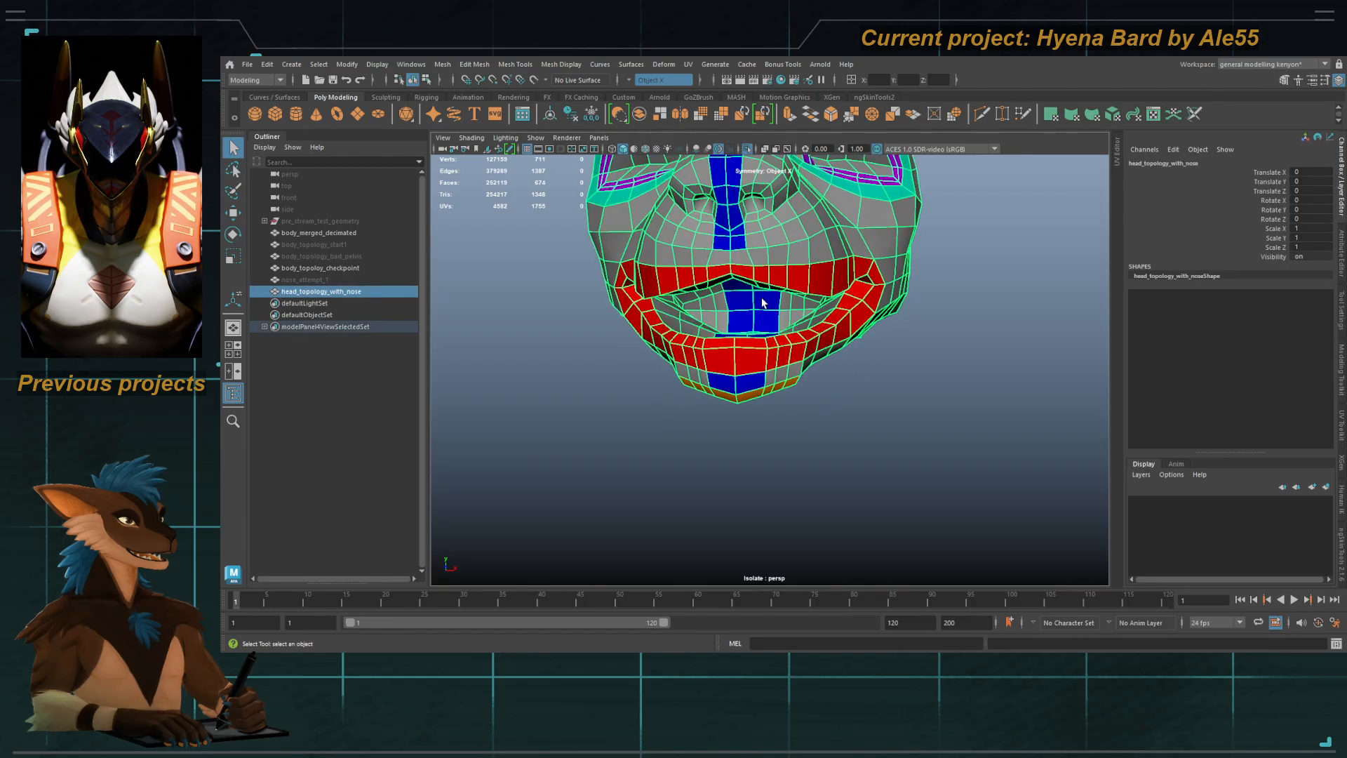
# Step: Select neighbouring face loops through the lower lip and chin to examine how they run under the jaw
pyautogui.press('F10')
pyautogui.keyDown('alt'); pyautogui.moveTo(757, 224); pyautogui.dragTo(762, 348); pyautogui.keyUp('alt')
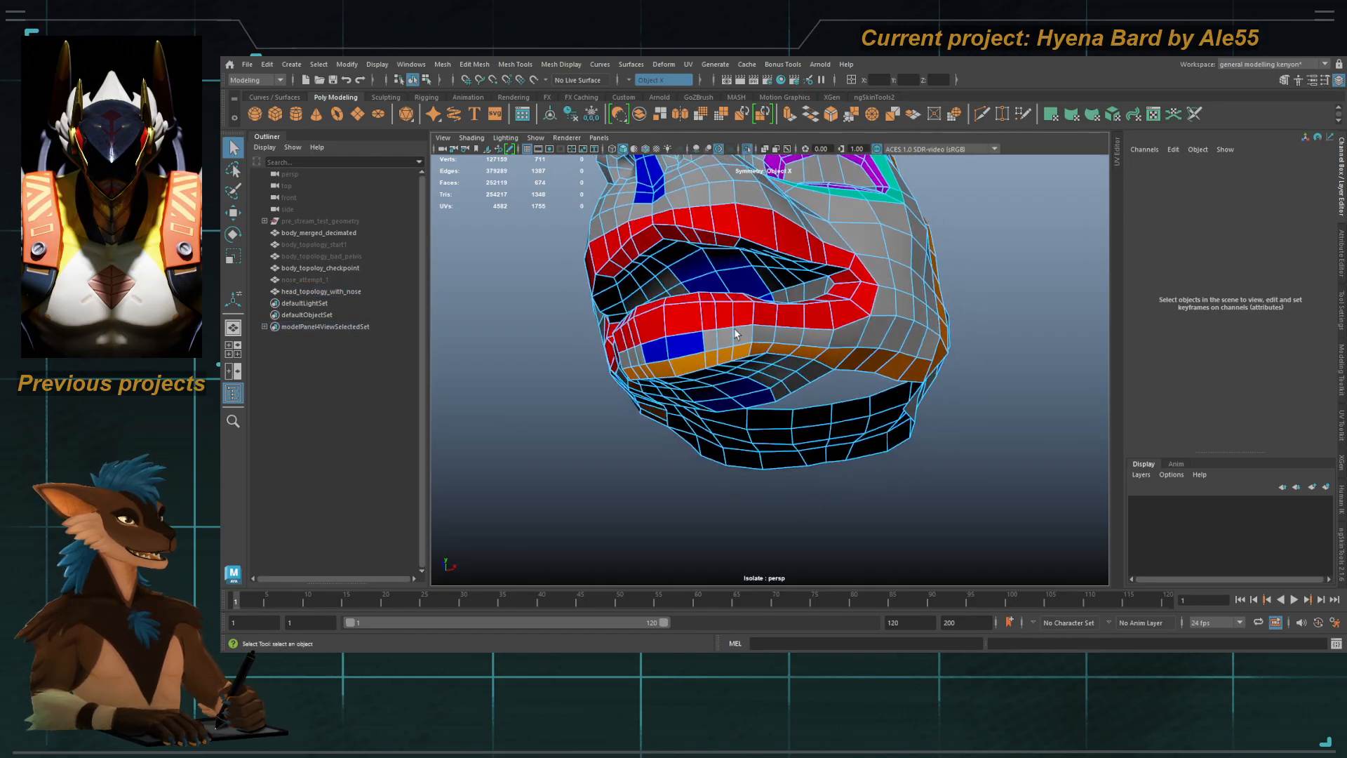
pyautogui.click(742, 337)
pyautogui.keyDown('shift'); pyautogui.doubleClick(737, 325); pyautogui.keyUp('shift')
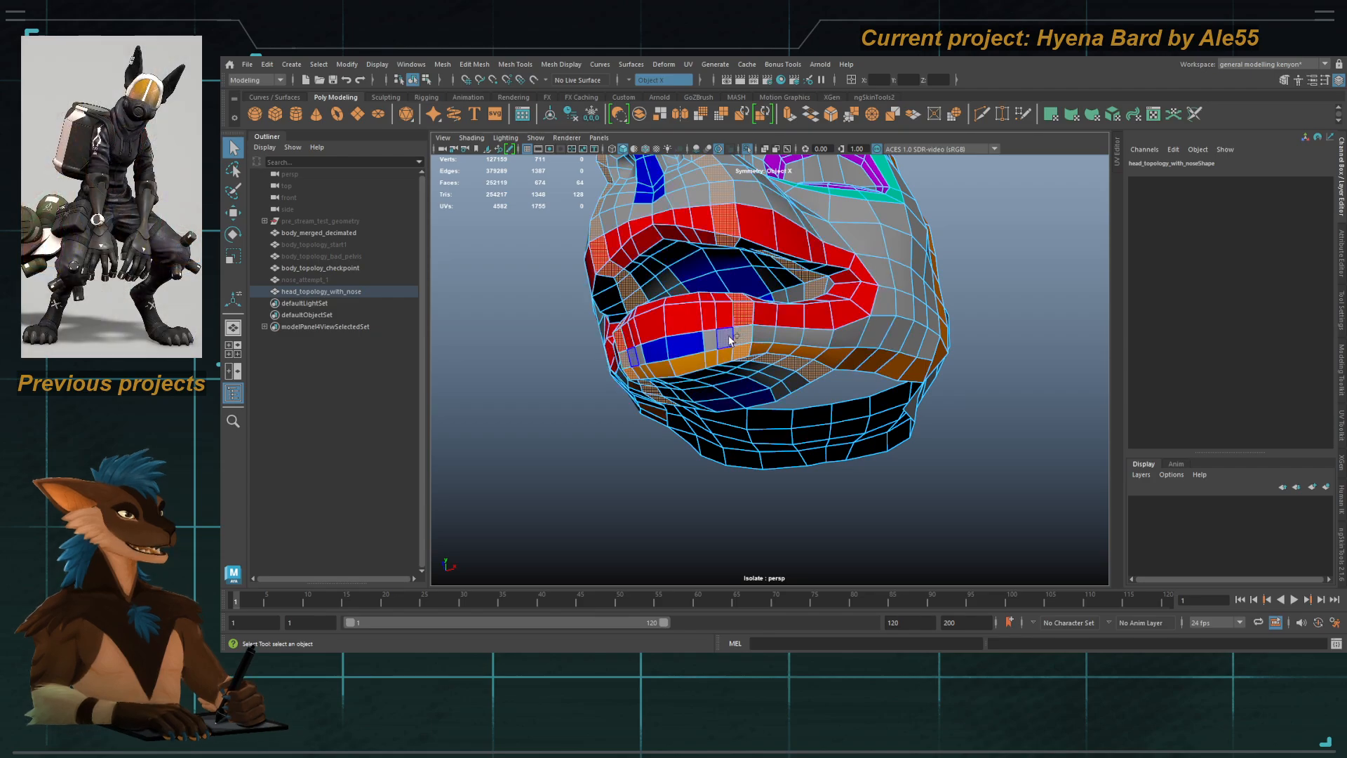
pyautogui.keyDown('shift'); pyautogui.doubleClick(726, 323); pyautogui.keyUp('shift')
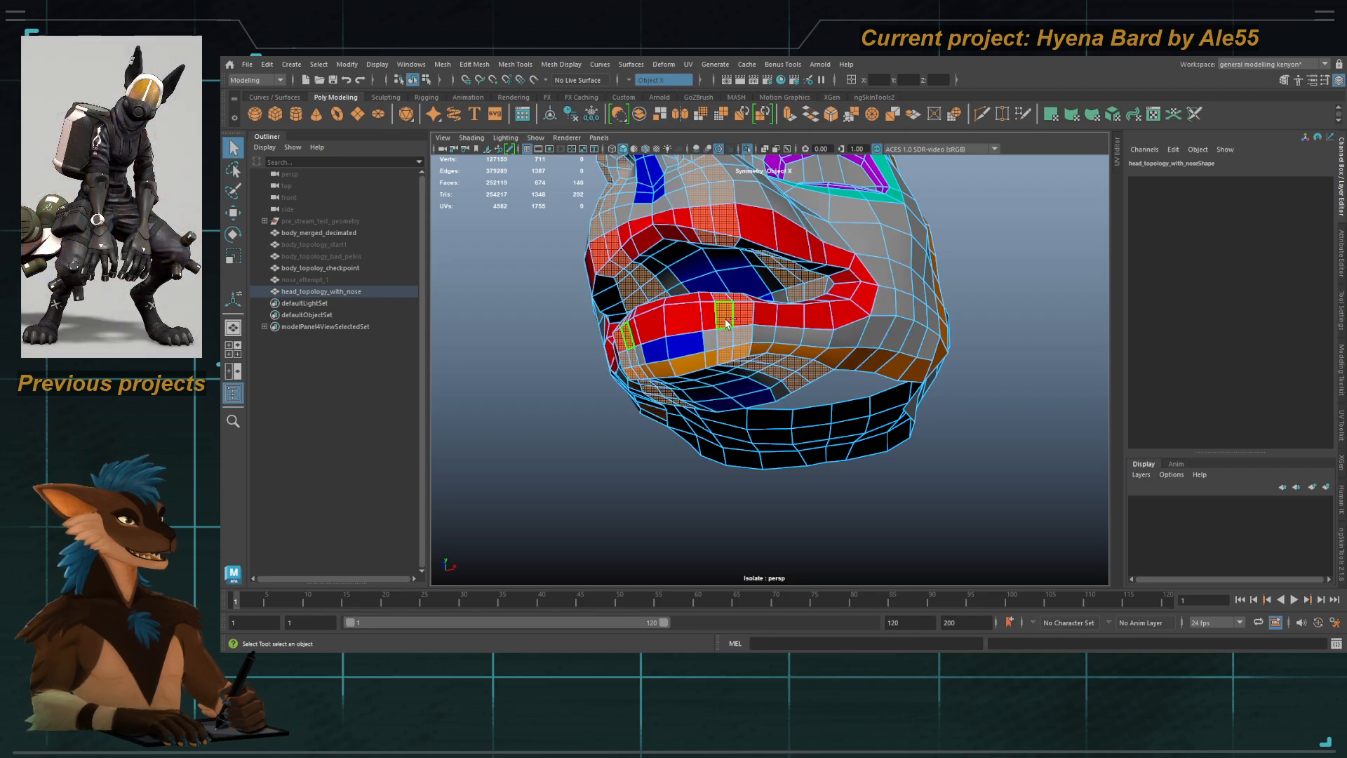
pyautogui.keyDown('shift'); pyautogui.doubleClick(712, 368); pyautogui.keyUp('shift')
pyautogui.hotkey('ctrl', 'z')
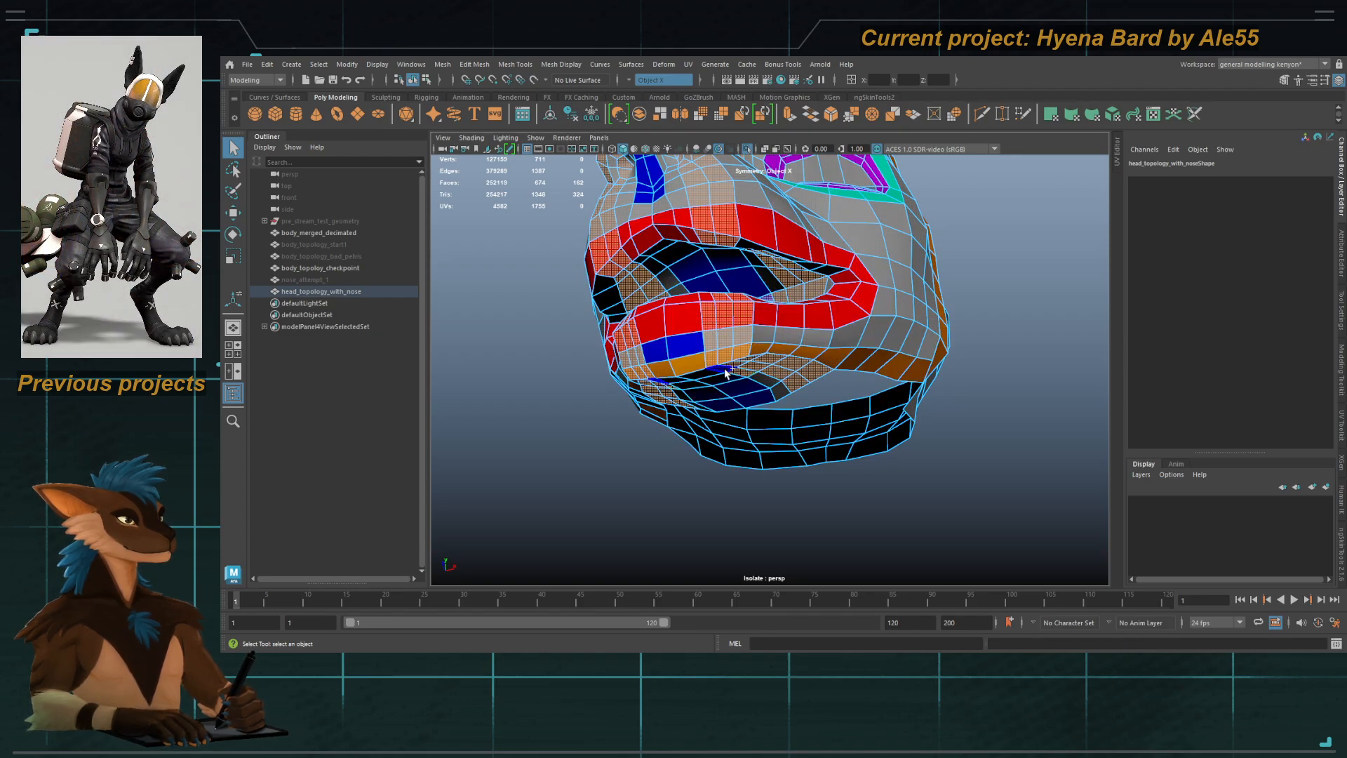
pyautogui.keyDown('alt'); pyautogui.moveTo(690, 346); pyautogui.dragTo(659, 308); pyautogui.keyUp('alt')
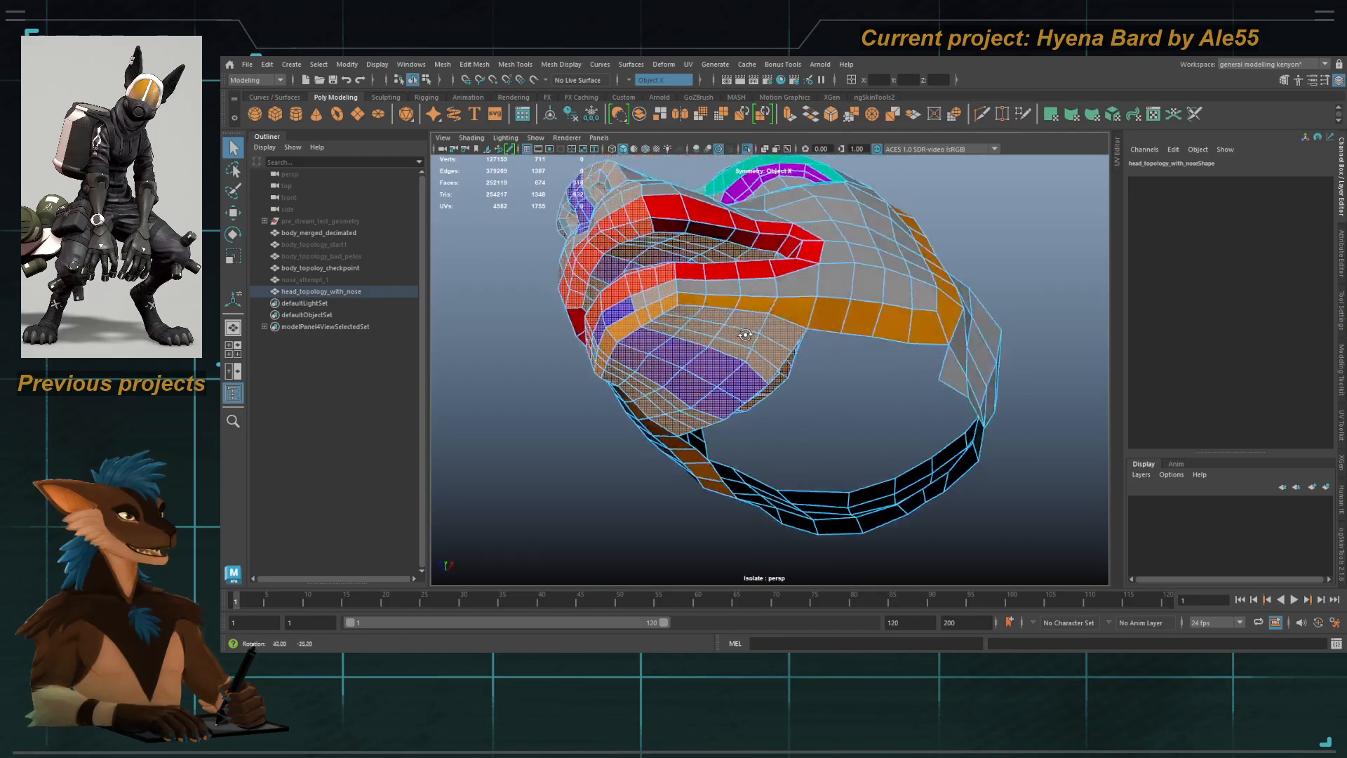
# Step: Try extruding the rear border edges of the throat downward and compare the new strip with the sculpt
pyautogui.keyDown('alt'); pyautogui.moveTo(660, 309); pyautogui.dragTo(788, 337, button='right'); pyautogui.keyUp('alt')
pyautogui.keyDown('alt'); pyautogui.moveTo(788, 336); pyautogui.dragTo(778, 424); pyautogui.keyUp('alt')
pyautogui.click(827, 361)
pyautogui.keyDown('shift'); pyautogui.moveTo(764, 310); pyautogui.dragTo(755, 414); pyautogui.keyUp('shift')
pyautogui.keyDown('alt'); pyautogui.moveTo(755, 414); pyautogui.dragTo(663, 372, button='right'); pyautogui.keyUp('alt')
pyautogui.keyDown('alt'); pyautogui.moveTo(663, 372); pyautogui.dragTo(611, 424); pyautogui.keyUp('alt')
pyautogui.click(688, 428)
pyautogui.moveTo(710, 440); pyautogui.dragTo(750, 402, button='right')
pyautogui.click(747, 149)
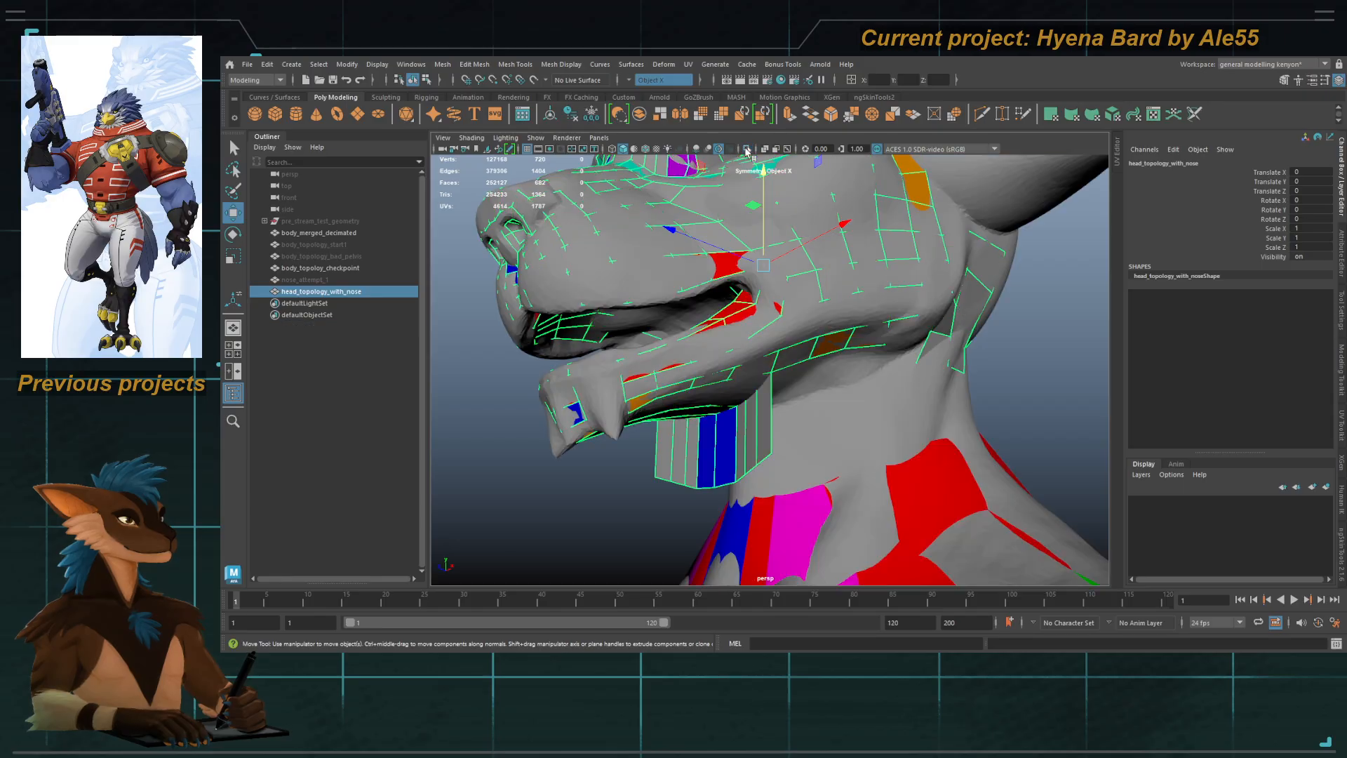
pyautogui.keyDown('alt'); pyautogui.moveTo(730, 295); pyautogui.dragTo(756, 307); pyautogui.keyUp('alt')
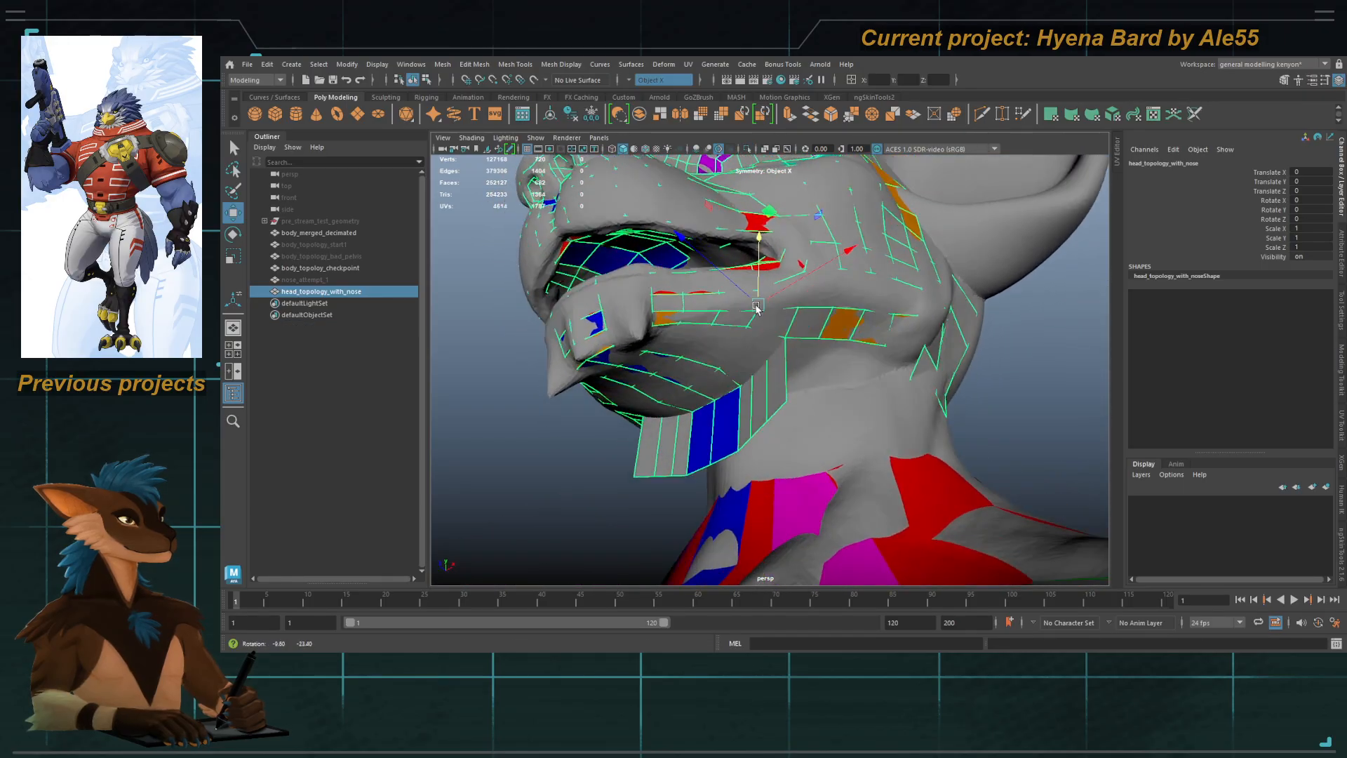
# Step: Isolate the head topology again and undo the extrusion of the throat's border edges
pyautogui.hotkey('ctrl', '1')
pyautogui.hotkey('ctrl', 'z')
pyautogui.hotkey('ctrl', 'z')
pyautogui.hotkey('ctrl', 'z')
pyautogui.hotkey('ctrl', 'z')
pyautogui.hotkey('ctrl', 'z')
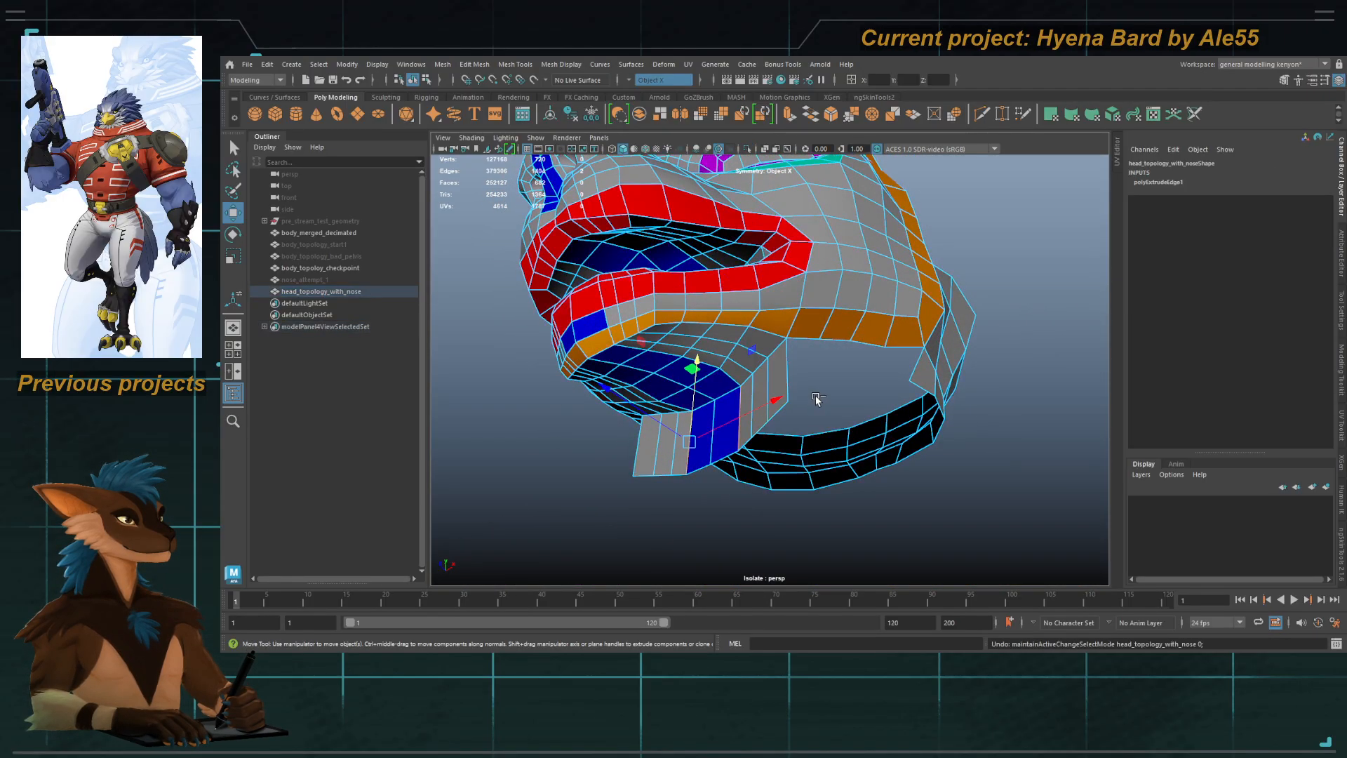
pyautogui.moveTo(752, 417); pyautogui.dragTo(810, 357, button='right')
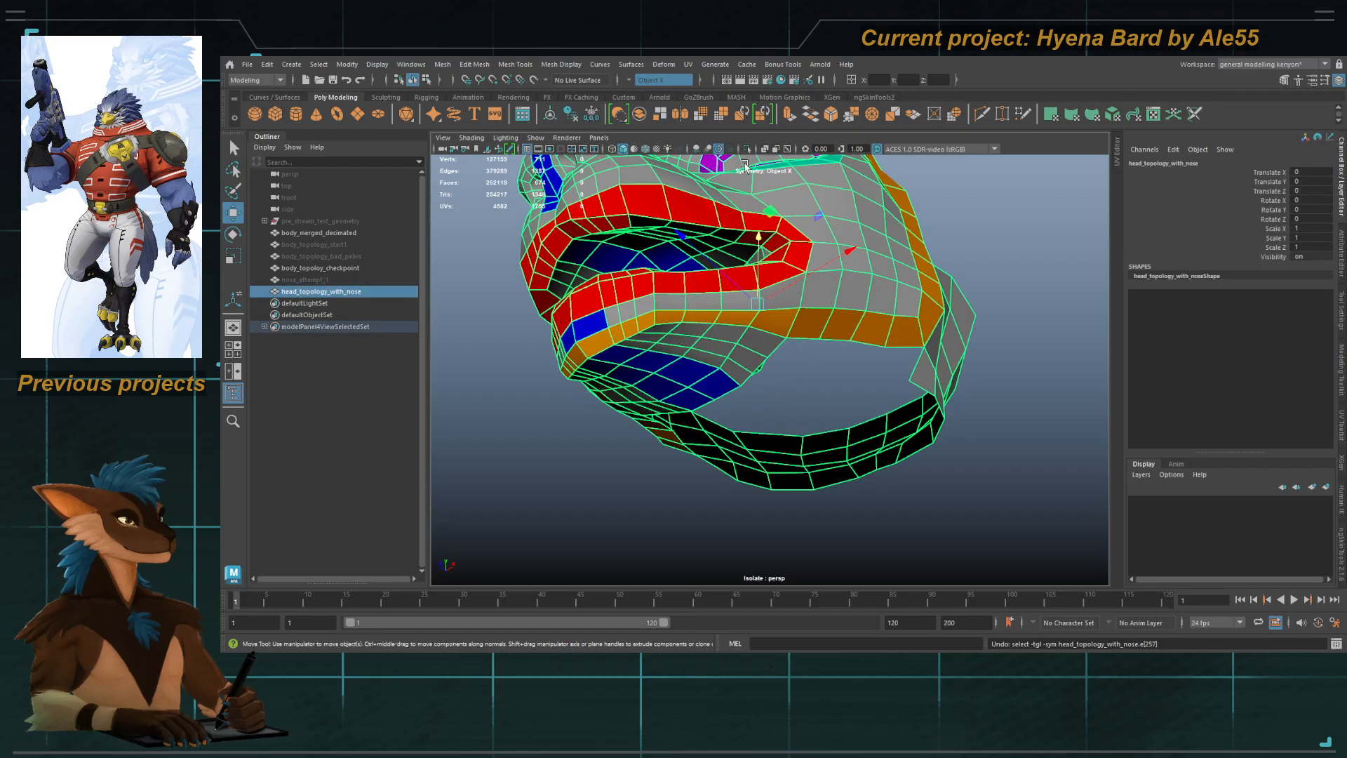
# Step: Turn off isolation to show the head topology together with the sculpt, and try Quad Draw on it
pyautogui.click(750, 150)
pyautogui.click(749, 149)
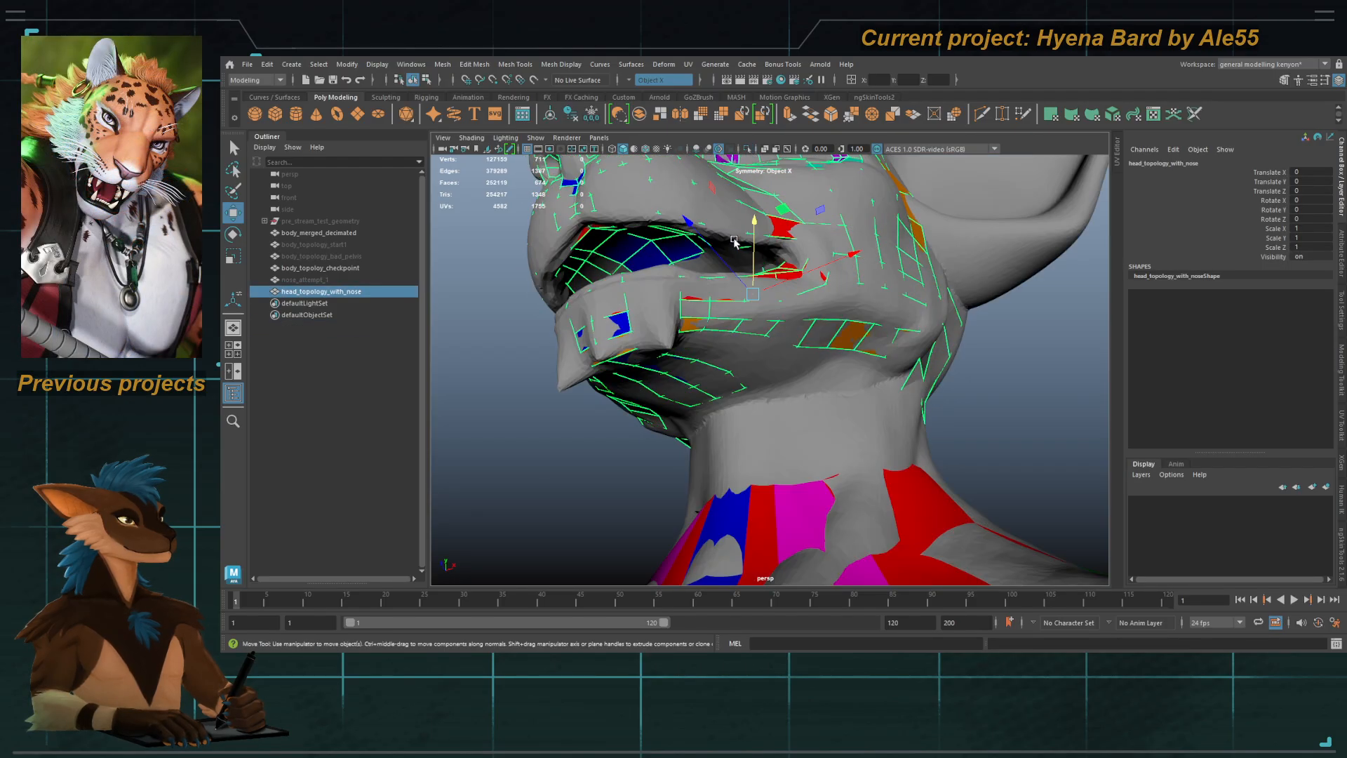
pyautogui.keyDown('alt'); pyautogui.moveTo(752, 246); pyautogui.dragTo(738, 315); pyautogui.keyUp('alt')
pyautogui.hotkey('ctrl', 'shift', 'q')
pyautogui.moveTo(726, 366)
pyautogui.keyDown('alt'); pyautogui.mouseDown()
pyautogui.moveTo(699, 393)
pyautogui.moveTo(676, 367)
pyautogui.mouseUp(); pyautogui.keyUp('alt')
pyautogui.press('q')
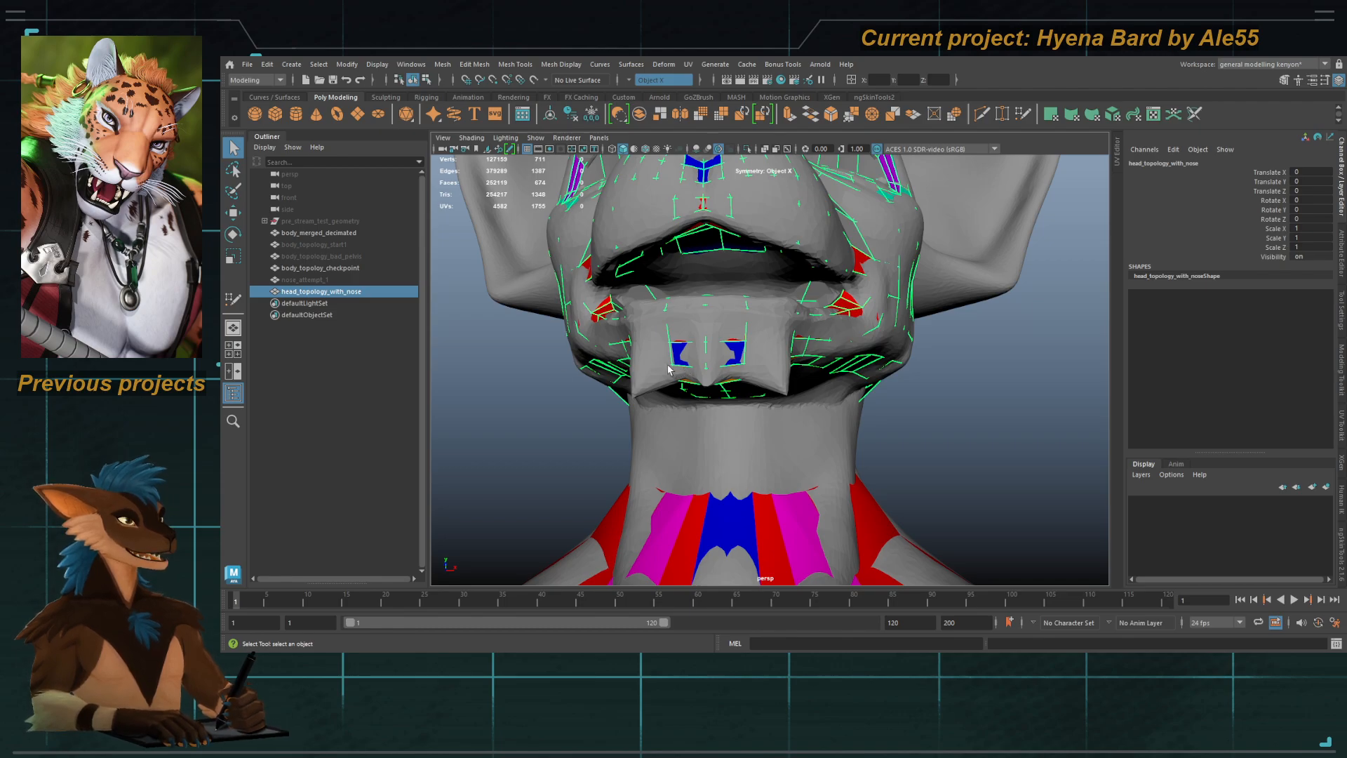
pyautogui.keyDown('alt'); pyautogui.moveTo(675, 370); pyautogui.dragTo(785, 349); pyautogui.keyUp('alt')
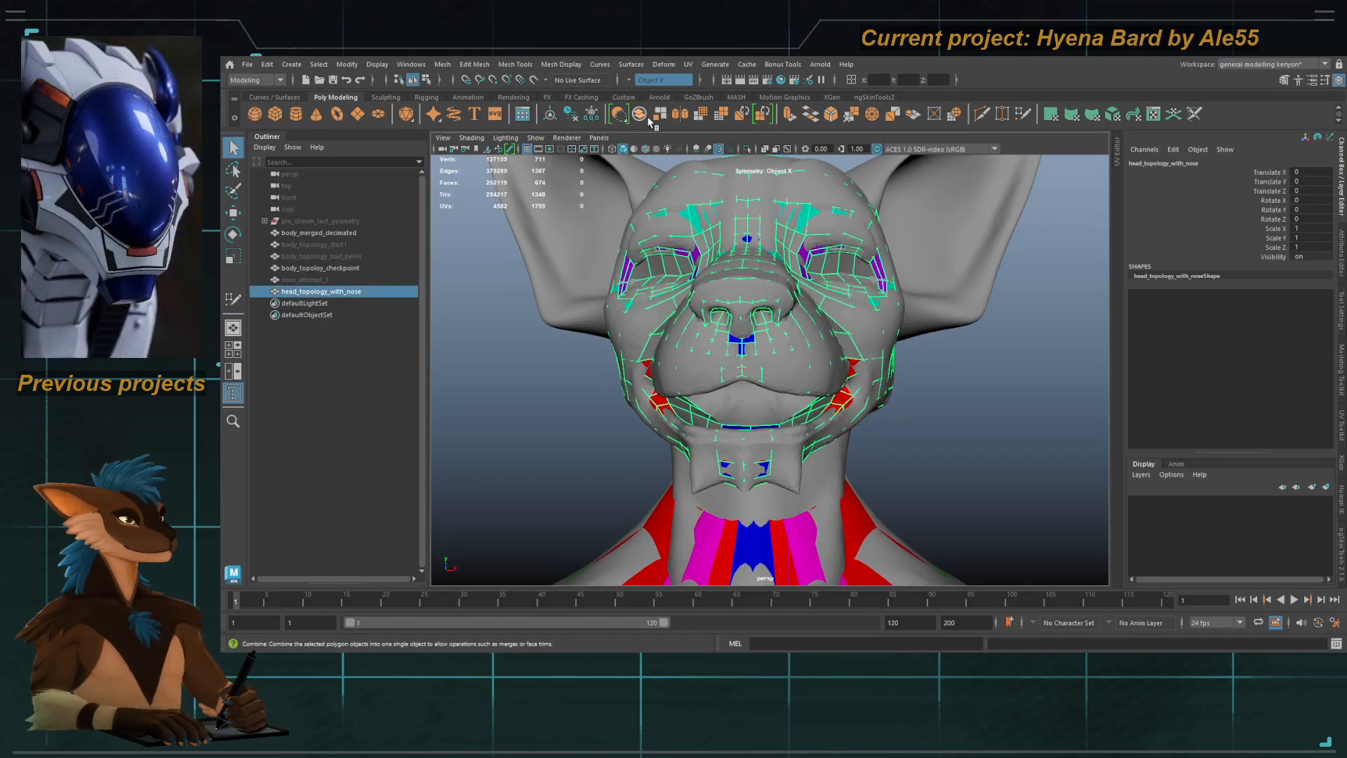
# Step: Make body_merged_decimated the live surface and activate Quad Draw on the head topology
pyautogui.click(575, 317)
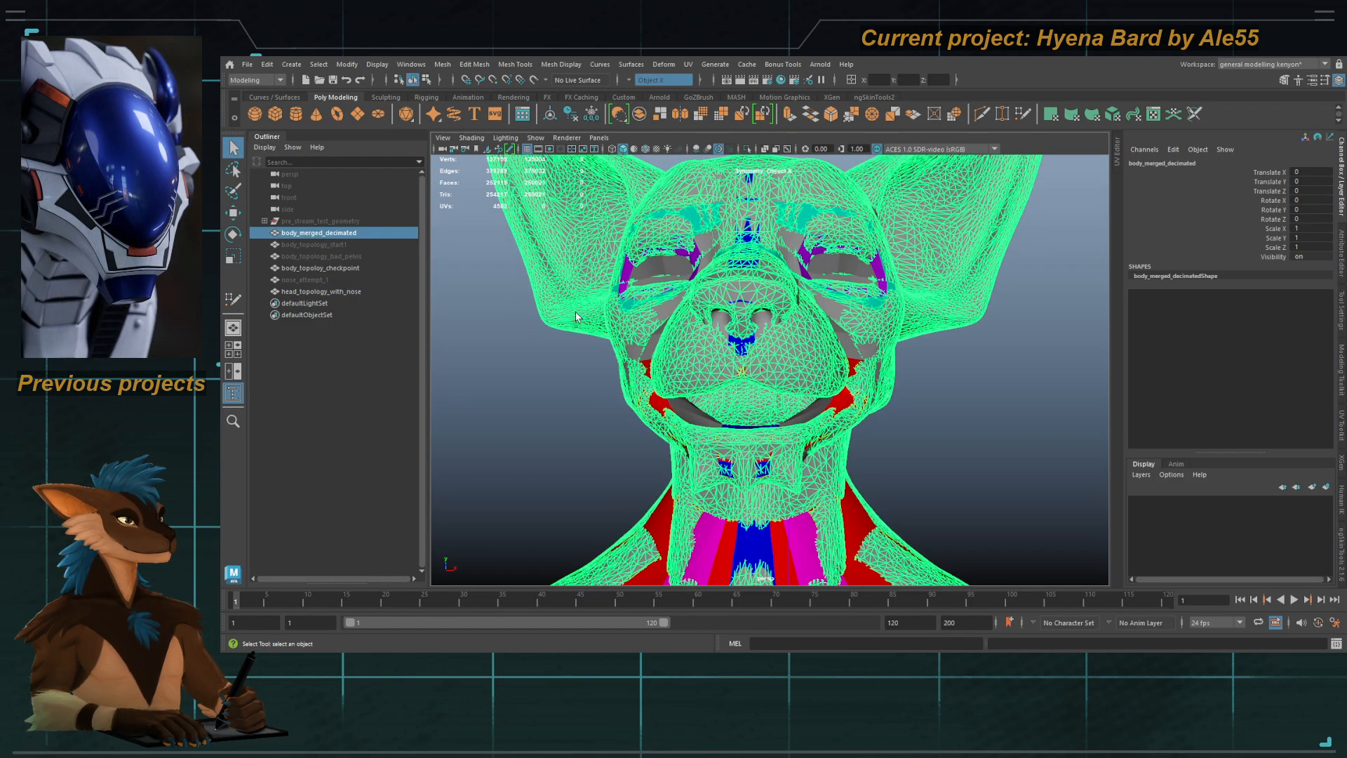
pyautogui.click(534, 80)
pyautogui.click(683, 327)
pyautogui.press('y')
pyautogui.keyDown('alt'); pyautogui.moveTo(754, 435); pyautogui.dragTo(743, 358); pyautogui.keyUp('alt')
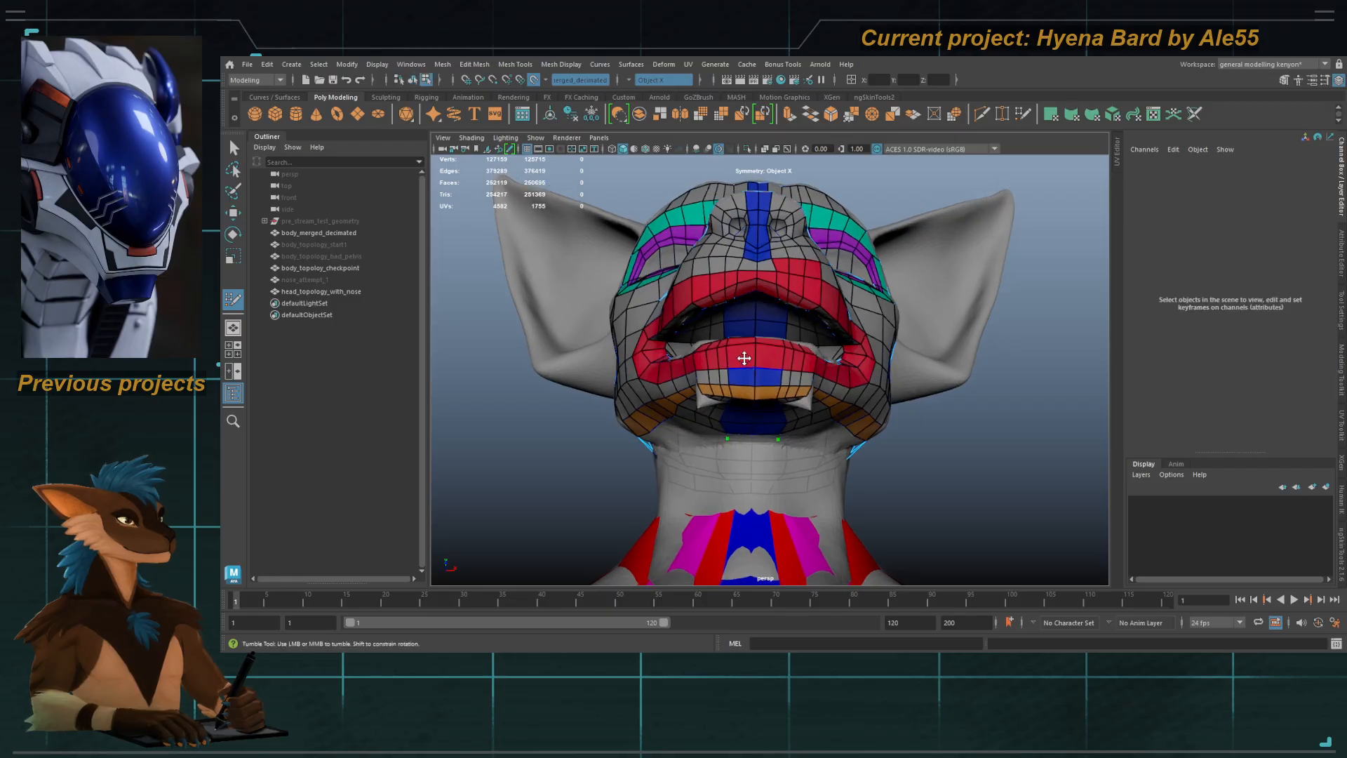
pyautogui.keyDown('alt'); pyautogui.moveTo(714, 403); pyautogui.dragTo(722, 463); pyautogui.keyUp('alt')
pyautogui.keyDown('alt'); pyautogui.moveTo(726, 449); pyautogui.dragTo(730, 393, button='middle'); pyautogui.keyUp('alt')
pyautogui.keyDown('alt'); pyautogui.moveTo(719, 389); pyautogui.dragTo(752, 372, button='right'); pyautogui.keyUp('alt')
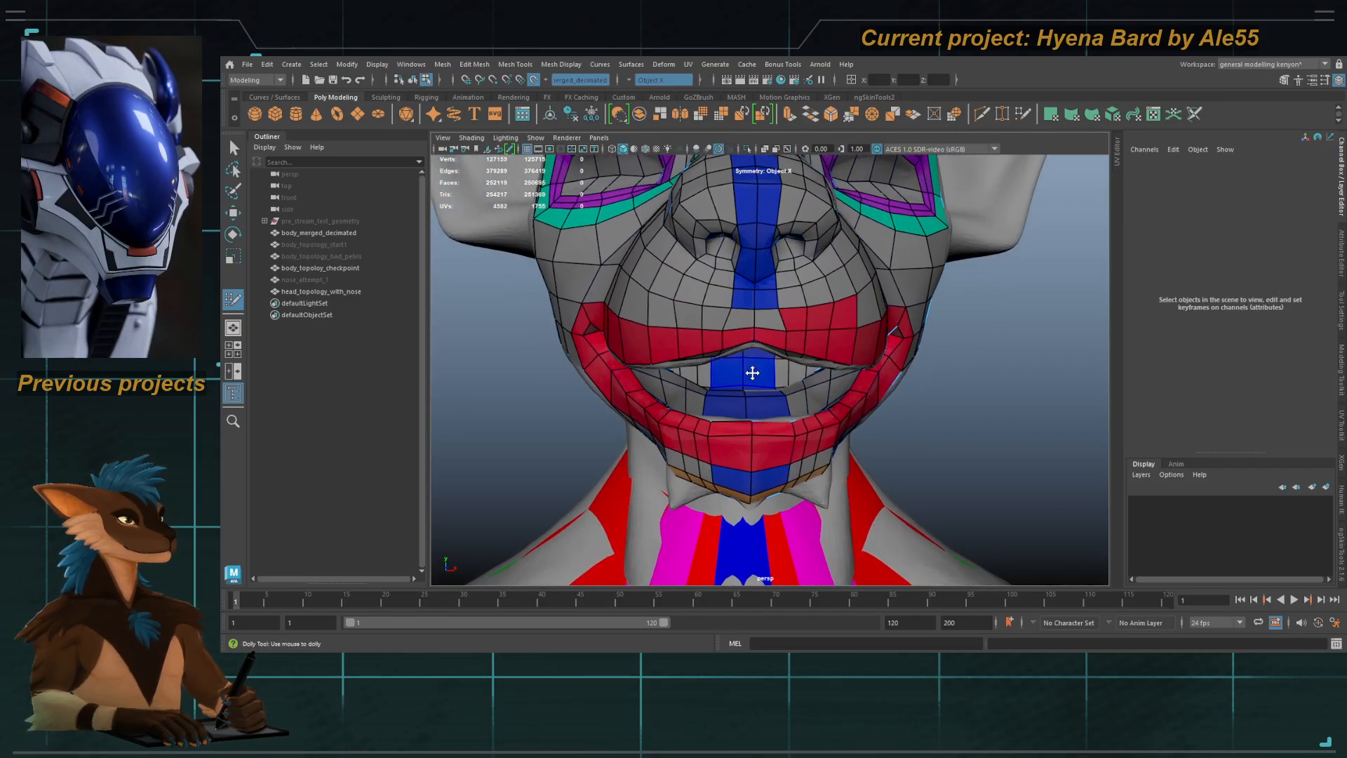
# Step: Isolate the head topology and compare its smoothed preview with the unsmoothed mesh around the mouth
pyautogui.click(806, 325)
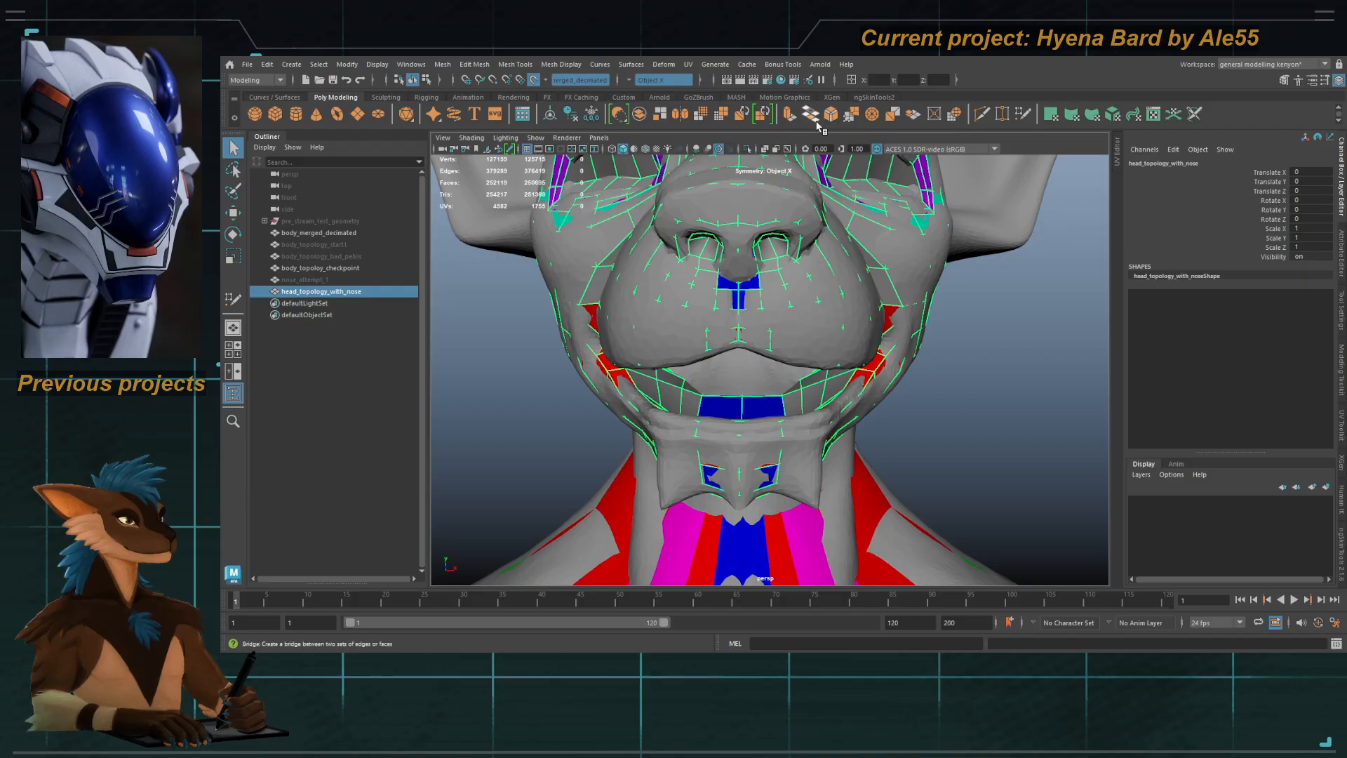
pyautogui.click(749, 149)
pyautogui.press('F8')
pyautogui.keyDown('alt'); pyautogui.moveTo(790, 310); pyautogui.dragTo(826, 343); pyautogui.keyUp('alt')
pyautogui.press('F8')
pyautogui.press('1')
pyautogui.press('3')
pyautogui.press('2')
pyautogui.press('3')
pyautogui.press('1')
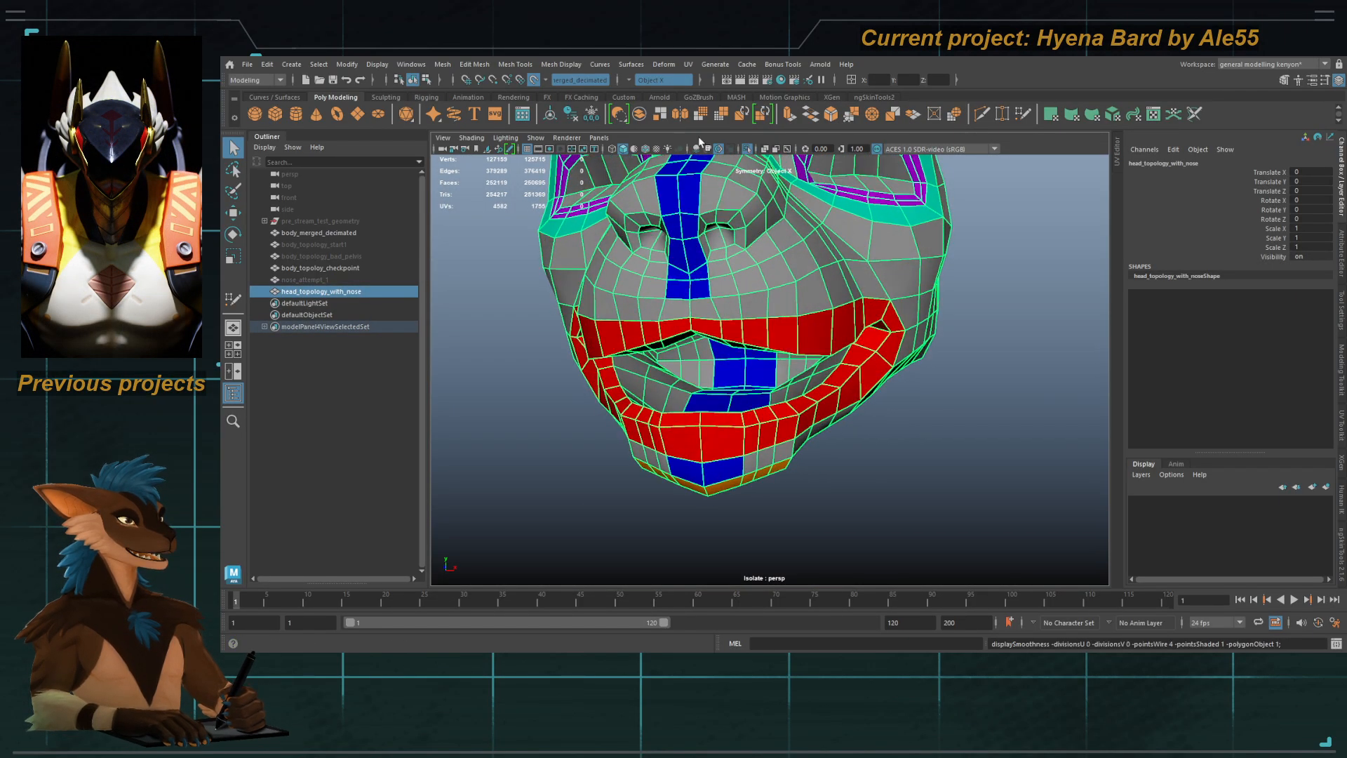
# Step: Show the sculpt again and examine the muzzle topology against it with Quad Draw active
pyautogui.click(748, 149)
pyautogui.keyDown('alt'); pyautogui.moveTo(786, 330); pyautogui.dragTo(766, 330); pyautogui.keyUp('alt')
pyautogui.click(233, 300)
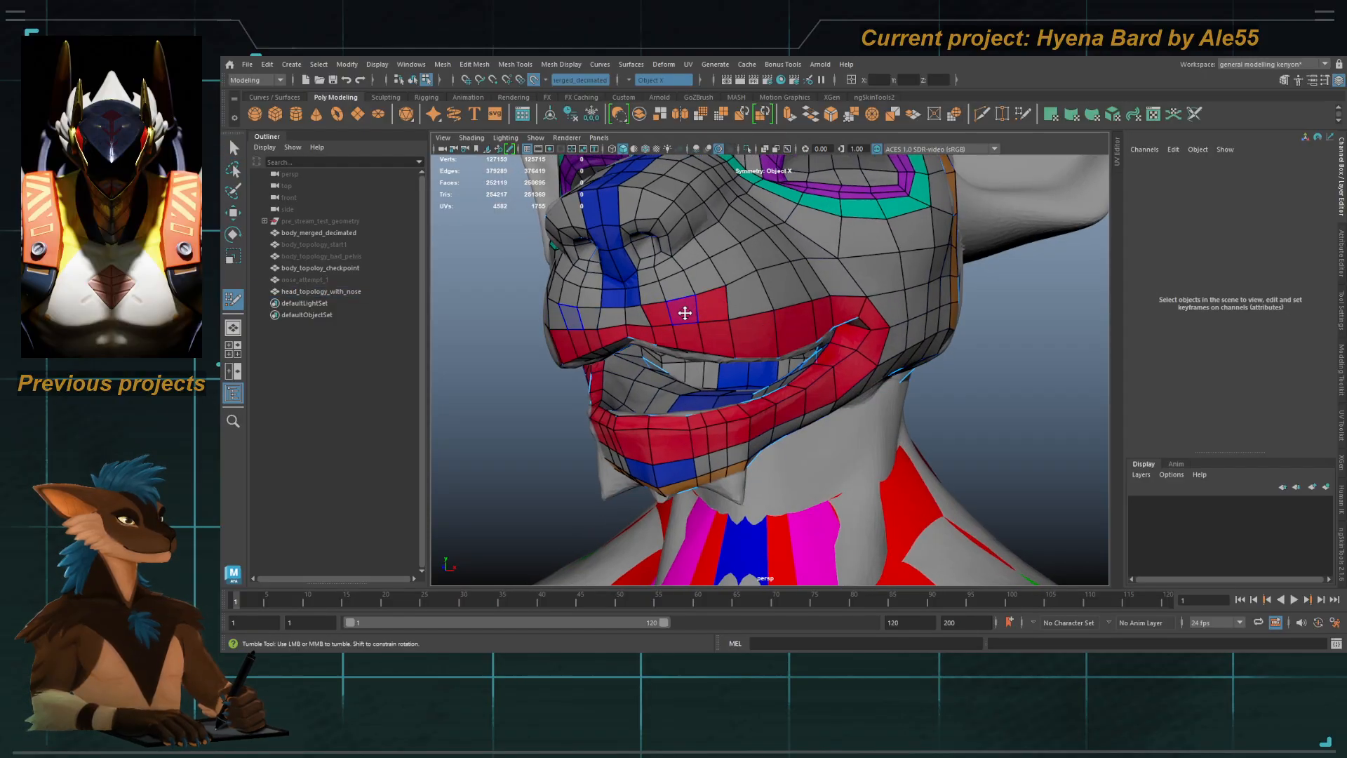
pyautogui.keyDown('alt'); pyautogui.moveTo(684, 313); pyautogui.dragTo(709, 315); pyautogui.keyUp('alt')
pyautogui.press('q')
pyautogui.click(337, 292)
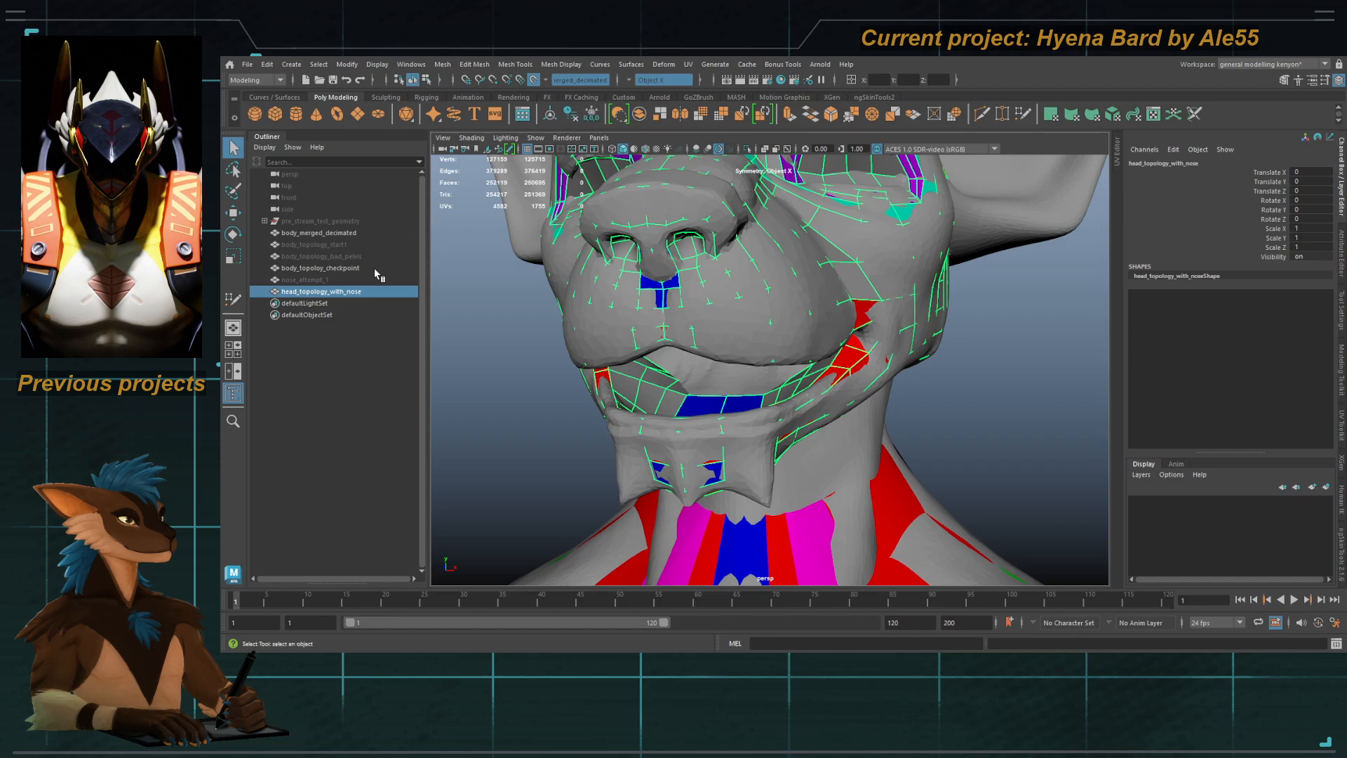
pyautogui.keyDown('alt'); pyautogui.moveTo(513, 326); pyautogui.dragTo(805, 317); pyautogui.keyUp('alt')
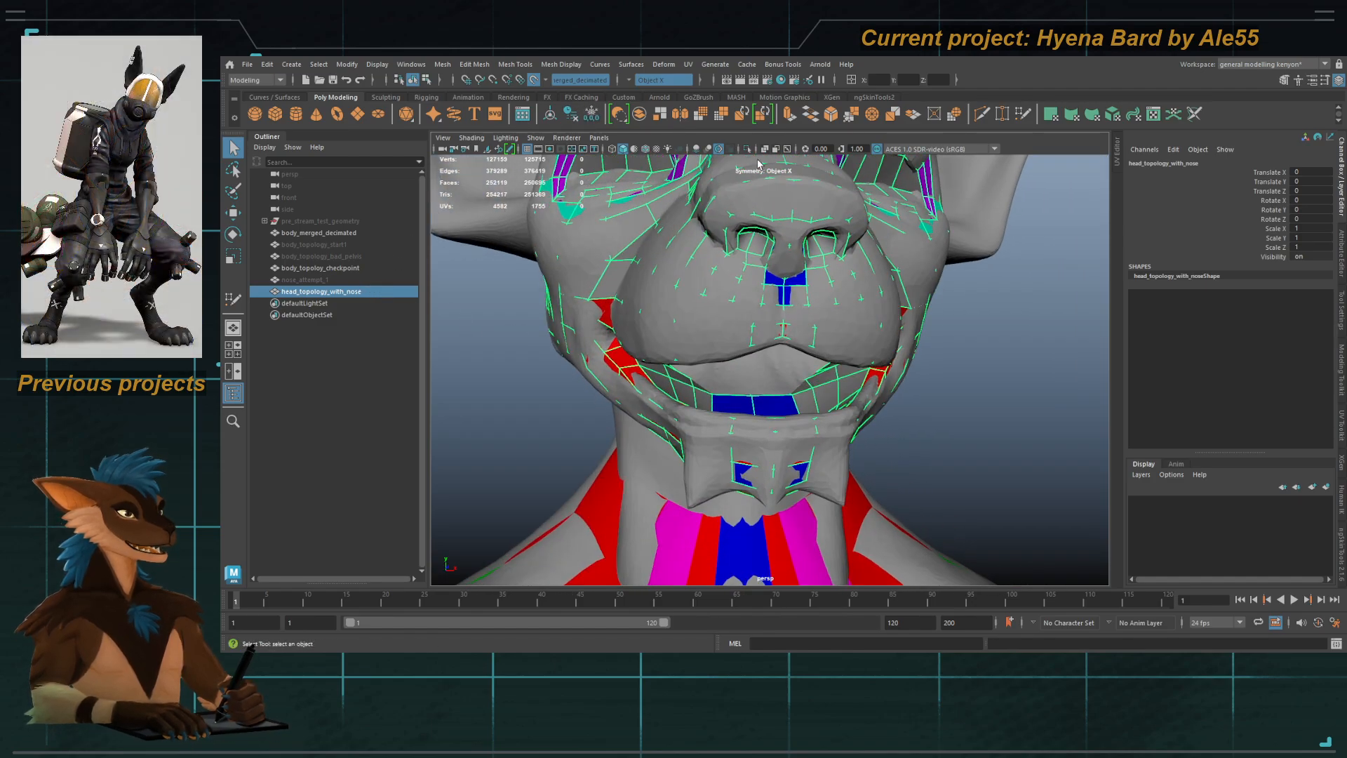
# Step: Isolate the head topology, mirror it across the X axis, and merge all its vertices with a distance threshold of 0.01
pyautogui.hotkey('ctrl', '1')
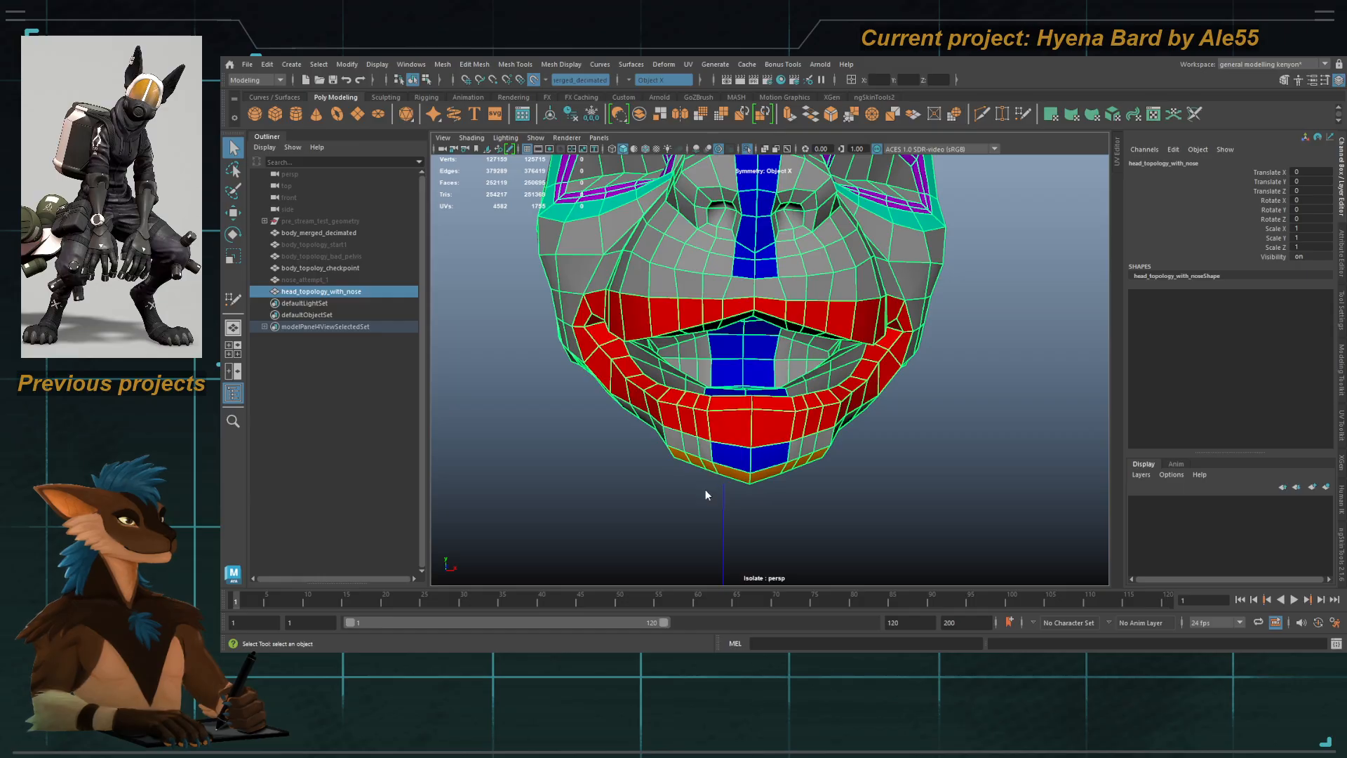
pyautogui.press('g')
pyautogui.press('F9')
pyautogui.keyDown('alt'); pyautogui.moveTo(815, 308); pyautogui.dragTo(574, 204, button='right'); pyautogui.keyUp('alt')
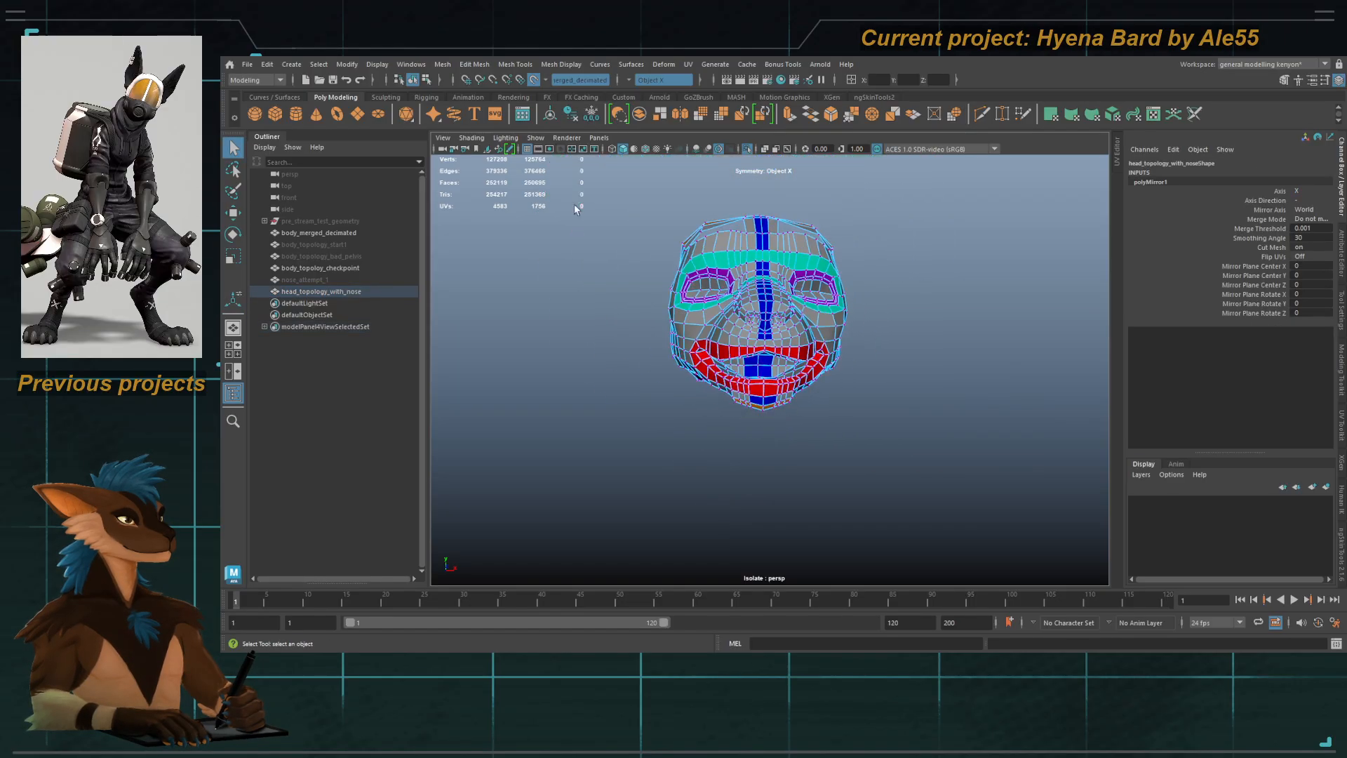
pyautogui.moveTo(605, 167); pyautogui.dragTo(884, 467)
pyautogui.keyDown('shift'); pyautogui.moveTo(801, 234); pyautogui.dragTo(801, 184, button='right'); pyautogui.keyUp('shift')
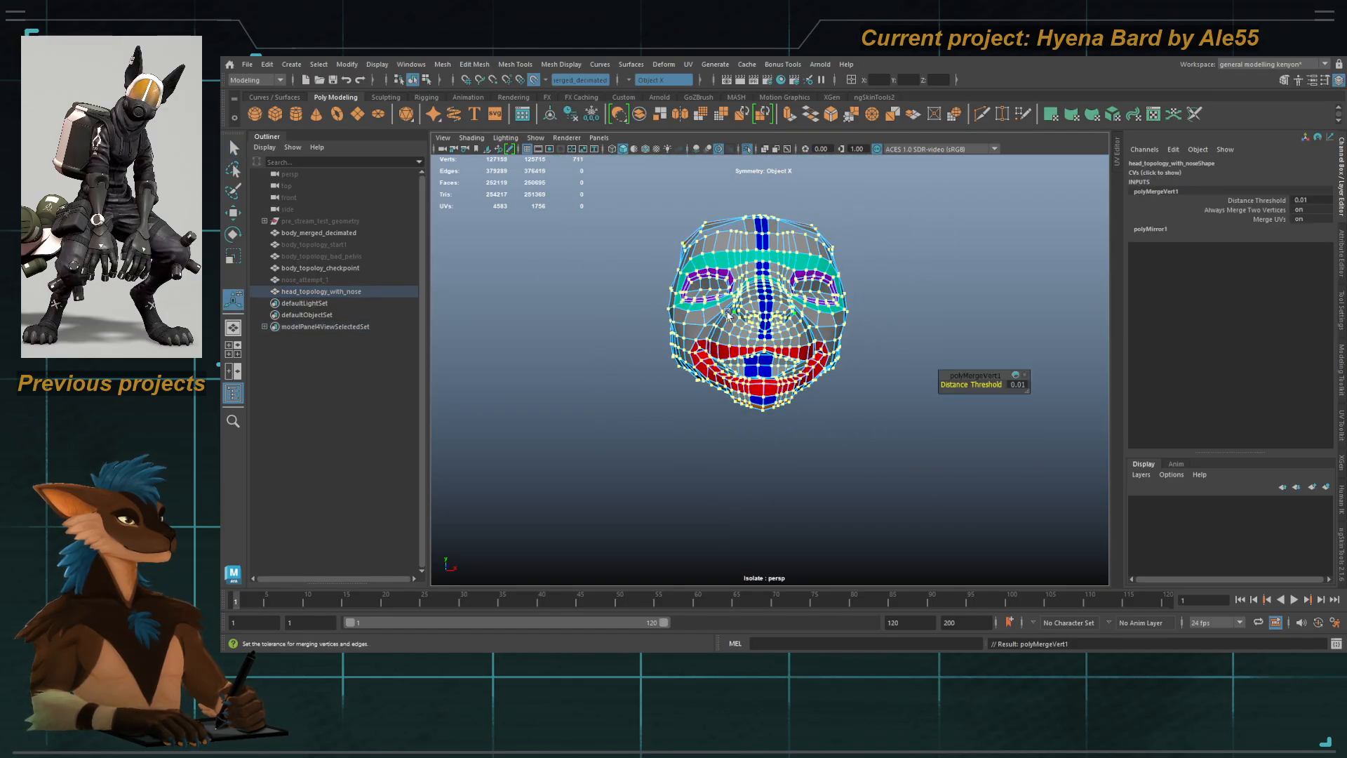
# Step: Return to object mode, delete the mirrored head mesh's history, and turn off isolation to bring back the sculpt
pyautogui.press('F8')
pyautogui.hotkey('alt', 'shift', 'd')
pyautogui.keyDown('alt'); pyautogui.moveTo(801, 234); pyautogui.dragTo(761, 230); pyautogui.keyUp('alt')
pyautogui.moveTo(744, 210)
pyautogui.keyDown('alt'); pyautogui.mouseDown(button='right')
pyautogui.moveTo(785, 210)
pyautogui.moveTo(811, 346)
pyautogui.mouseUp(button='right'); pyautogui.keyUp('alt')
pyautogui.click(748, 149)
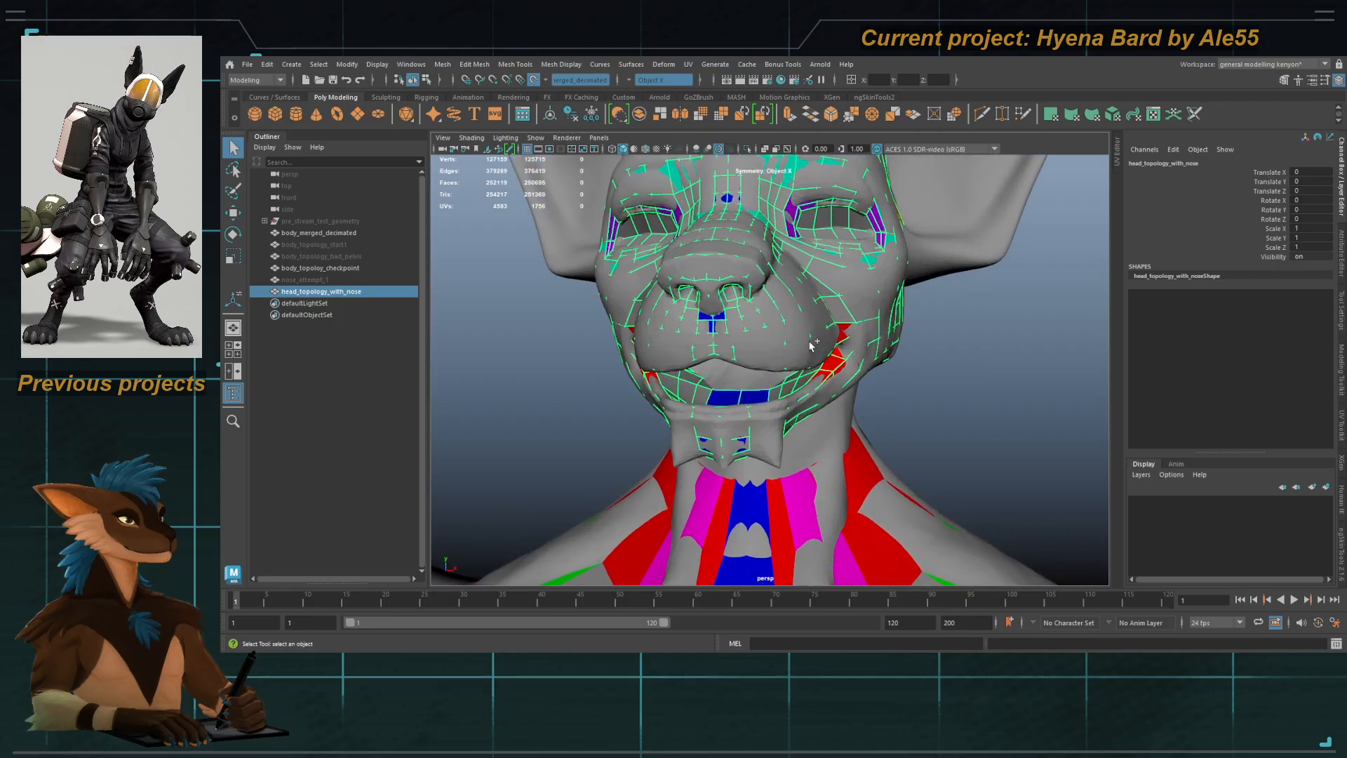
pyautogui.hotkey('ctrl', 'shift', 'q')
pyautogui.keyDown('alt'); pyautogui.moveTo(811, 346); pyautogui.dragTo(829, 351); pyautogui.keyUp('alt')
pyautogui.keyDown('alt'); pyautogui.moveTo(805, 428); pyautogui.dragTo(802, 402); pyautogui.keyUp('alt')
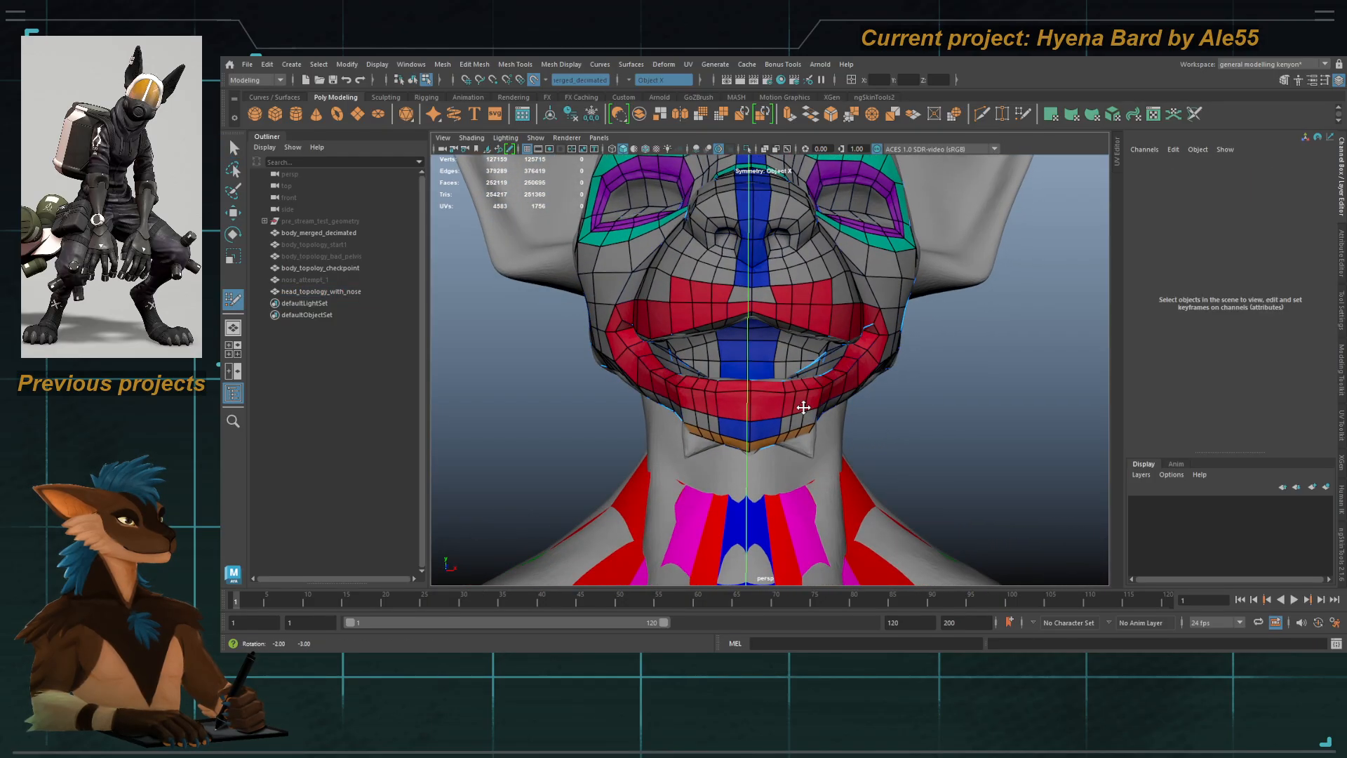
pyautogui.press('q')
pyautogui.keyDown('shift'); pyautogui.click(819, 299); pyautogui.keyUp('shift')
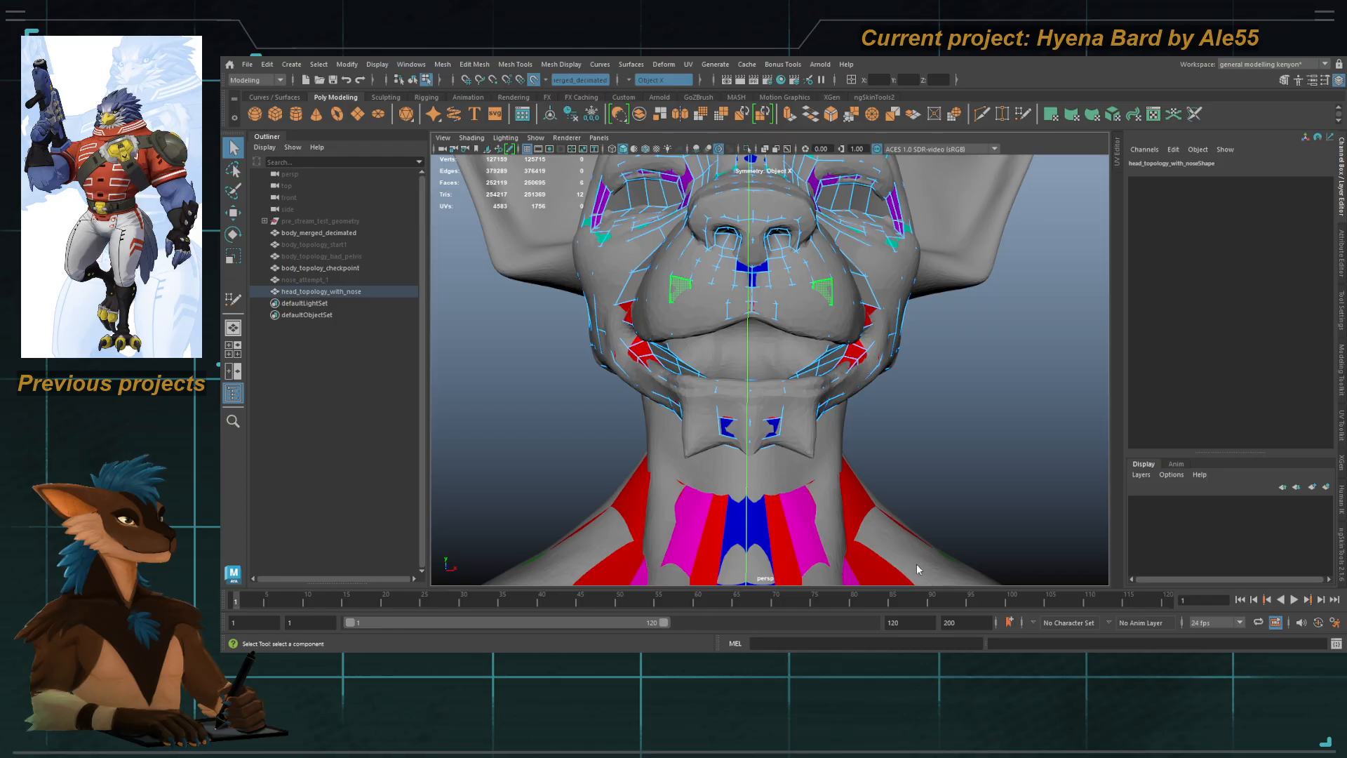
# Step: Use Quad Draw on the live sculpt to add symmetrical quads along the rear border of the throat
pyautogui.hotkey('ctrl', 'shift', 'q')
pyautogui.keyDown('alt'); pyautogui.moveTo(859, 390); pyautogui.dragTo(845, 351); pyautogui.keyUp('alt')
pyautogui.keyDown('alt'); pyautogui.moveTo(845, 351); pyautogui.dragTo(759, 342, button='middle'); pyautogui.keyUp('alt')
pyautogui.moveTo(758, 342)
pyautogui.keyDown('alt'); pyautogui.mouseDown()
pyautogui.moveTo(719, 303)
pyautogui.moveTo(743, 352)
pyautogui.moveTo(777, 340)
pyautogui.mouseUp(); pyautogui.keyUp('alt')
pyautogui.click(757, 356)
pyautogui.keyDown('shift'); pyautogui.click(773, 347); pyautogui.keyUp('shift')
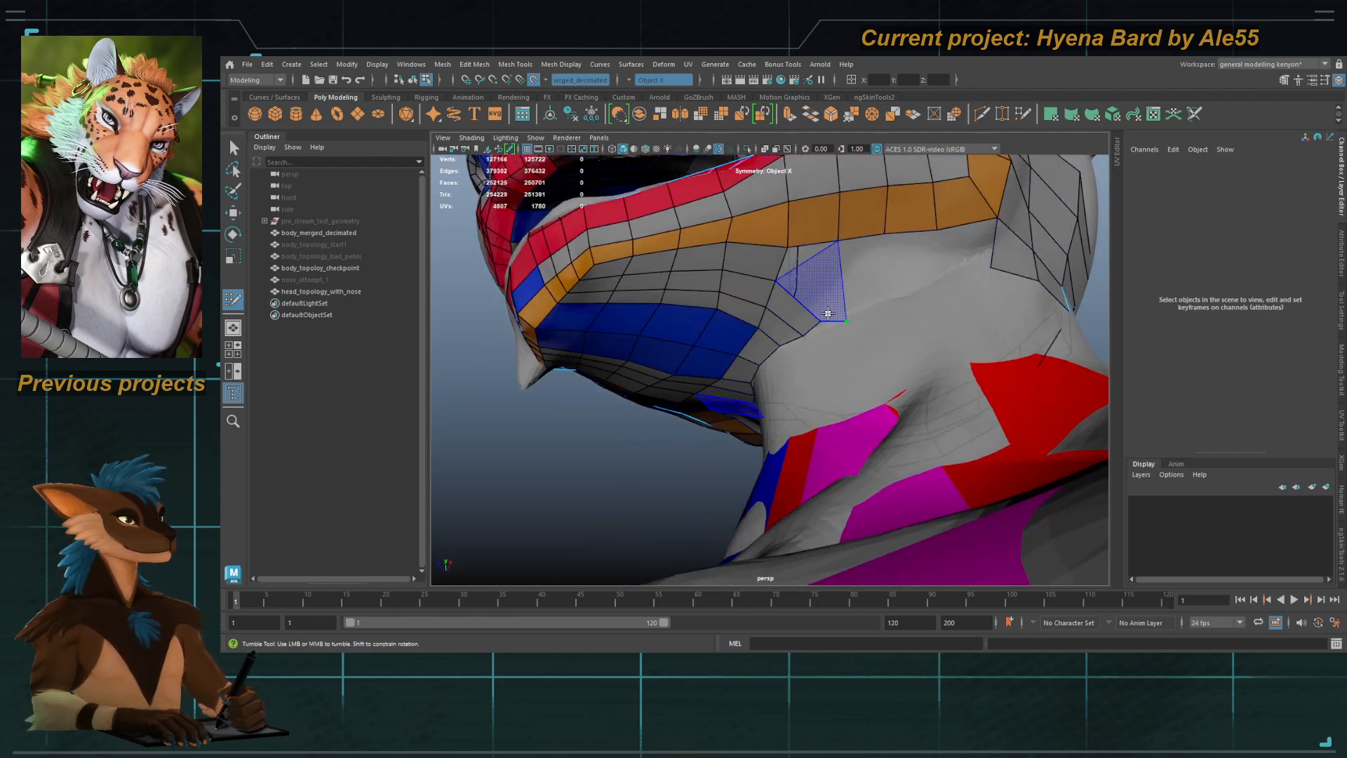
# Step: Append Quad Draw faces beneath the jaw's orange loop, extending the throat border toward the neck
pyautogui.keyDown('alt'); pyautogui.moveTo(806, 290); pyautogui.dragTo(818, 301); pyautogui.keyUp('alt')
pyautogui.moveTo(741, 363)
pyautogui.keyDown('alt'); pyautogui.mouseDown()
pyautogui.moveTo(818, 280)
pyautogui.moveTo(781, 388)
pyautogui.moveTo(803, 309)
pyautogui.moveTo(851, 309)
pyautogui.moveTo(776, 310)
pyautogui.moveTo(776, 283)
pyautogui.mouseUp(); pyautogui.keyUp('alt')
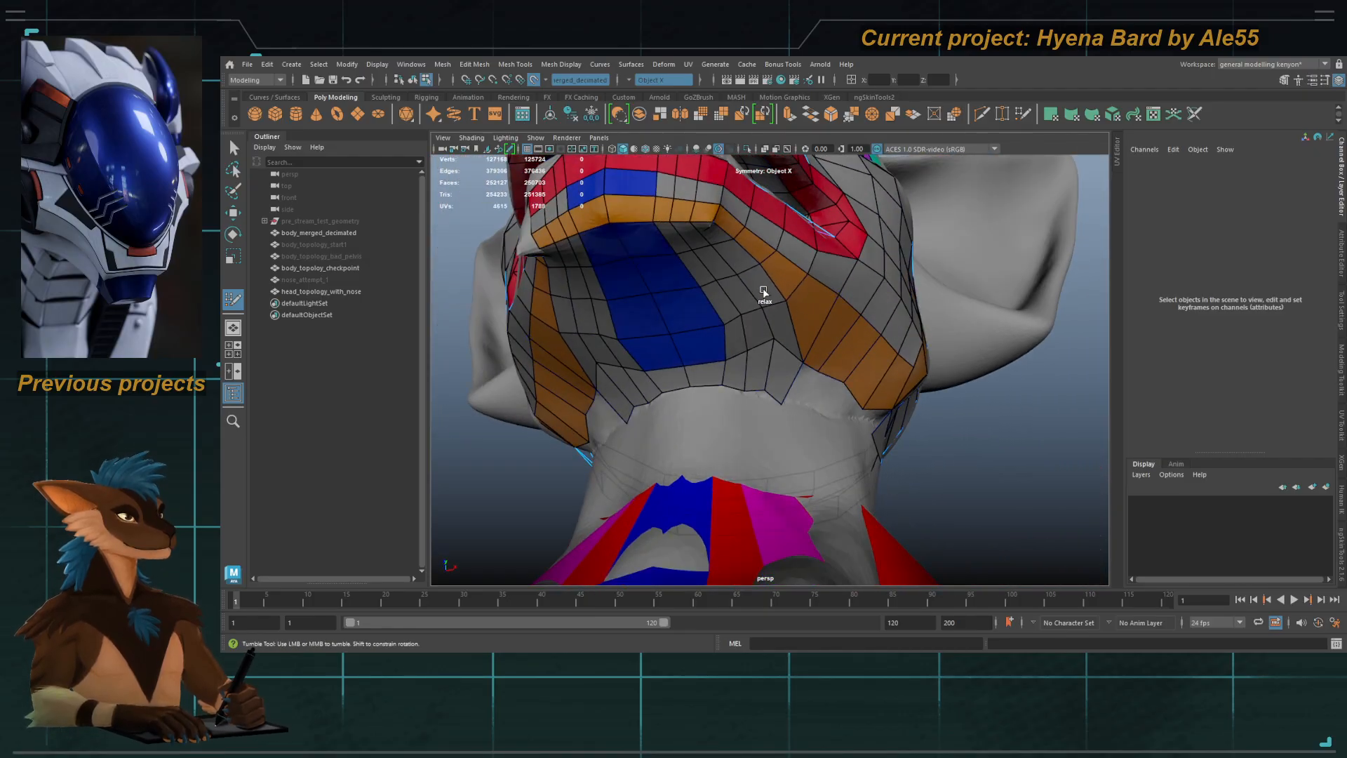
pyautogui.moveTo(730, 225)
pyautogui.keyDown('alt'); pyautogui.mouseDown()
pyautogui.moveTo(689, 339)
pyautogui.moveTo(733, 319)
pyautogui.moveTo(773, 381)
pyautogui.moveTo(761, 393)
pyautogui.moveTo(780, 398)
pyautogui.moveTo(849, 349)
pyautogui.moveTo(766, 345)
pyautogui.moveTo(739, 309)
pyautogui.mouseUp(); pyautogui.keyUp('alt')
pyautogui.keyDown('shift'); pyautogui.click(825, 345); pyautogui.keyUp('shift')
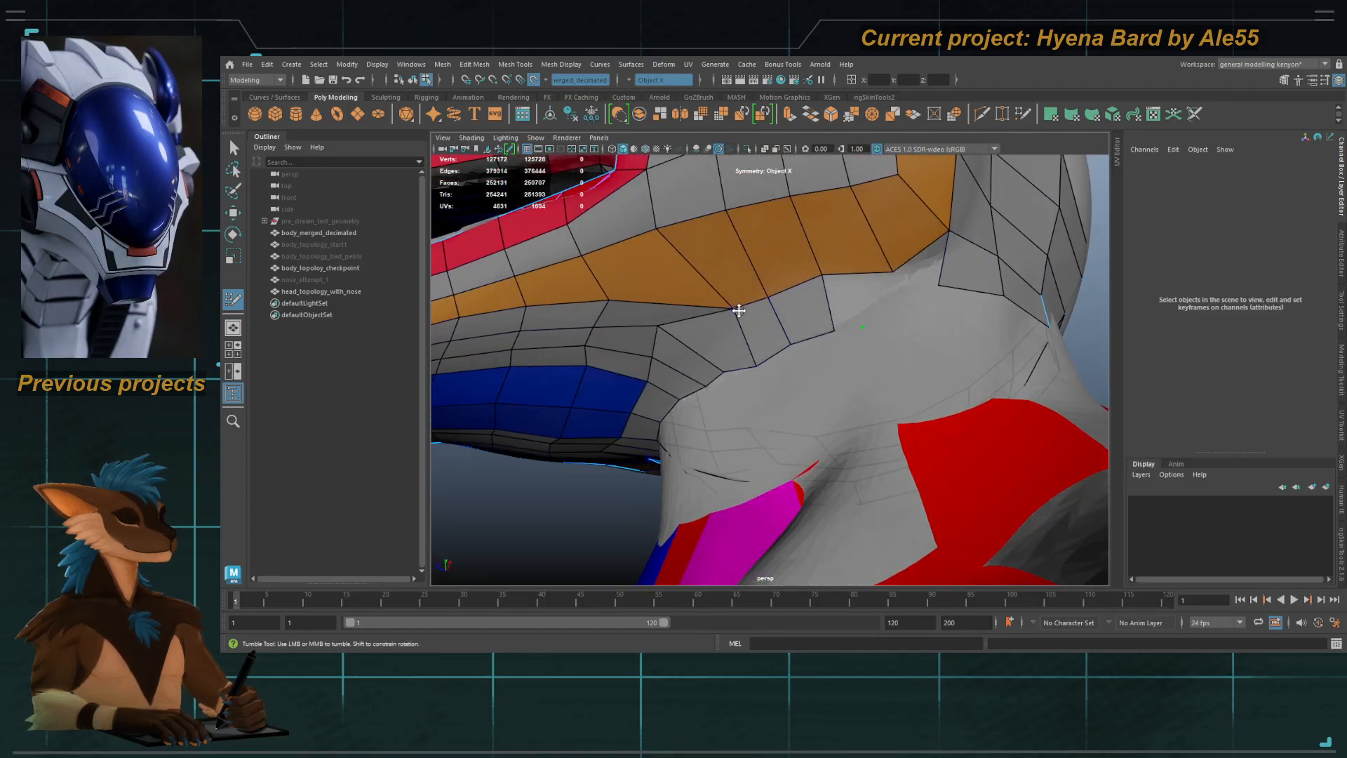
# Step: Fill the remaining gap beneath the rear jaw corner with quads, connecting the throat strip to the faces below the ear
pyautogui.moveTo(711, 279)
pyautogui.keyDown('alt'); pyautogui.mouseDown(button='middle')
pyautogui.moveTo(738, 287)
pyautogui.moveTo(752, 327)
pyautogui.mouseUp(button='middle'); pyautogui.keyUp('alt')
pyautogui.keyDown('alt'); pyautogui.moveTo(751, 346); pyautogui.dragTo(764, 350); pyautogui.keyUp('alt')
pyautogui.keyDown('alt'); pyautogui.moveTo(734, 366); pyautogui.dragTo(739, 382, button='middle'); pyautogui.keyUp('alt')
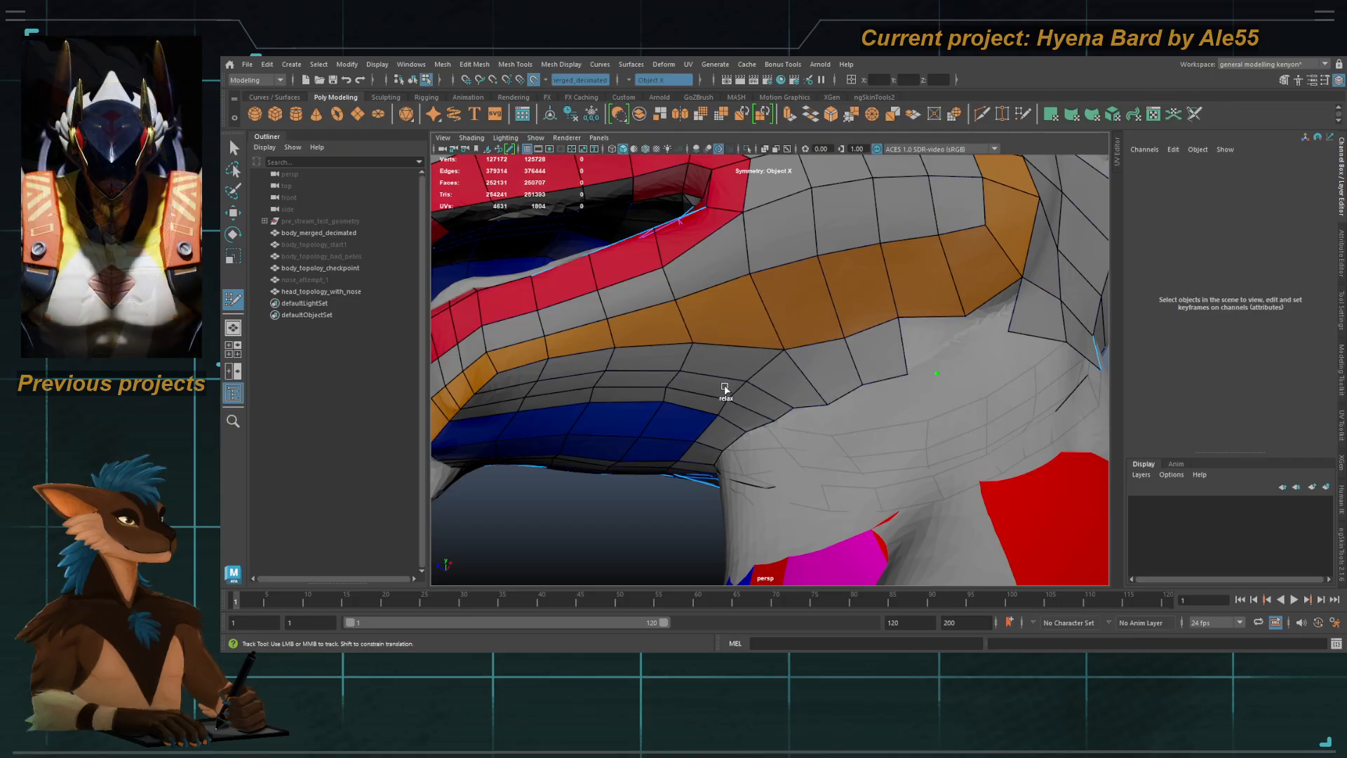
pyautogui.keyDown('alt'); pyautogui.moveTo(763, 334); pyautogui.dragTo(775, 397); pyautogui.keyUp('alt')
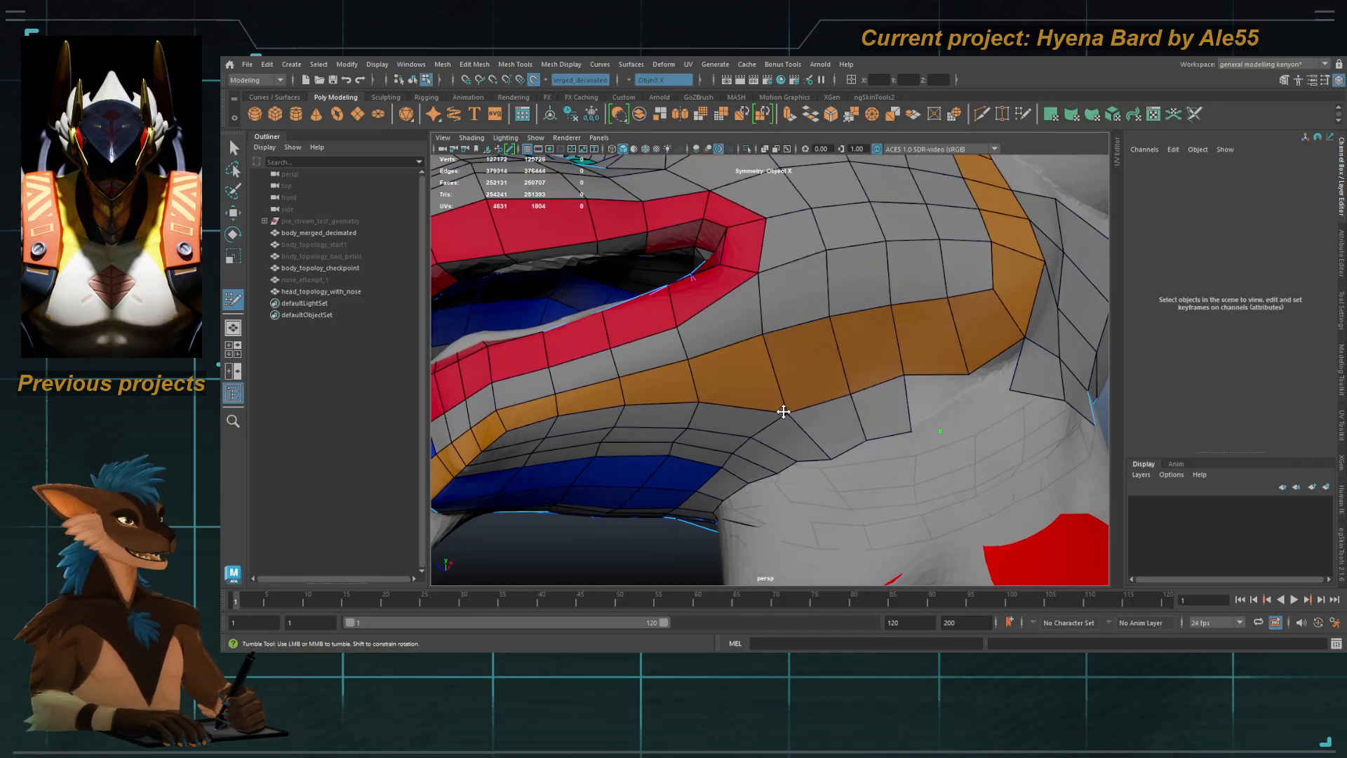
pyautogui.keyDown('alt'); pyautogui.moveTo(756, 271); pyautogui.dragTo(799, 364); pyautogui.keyUp('alt')
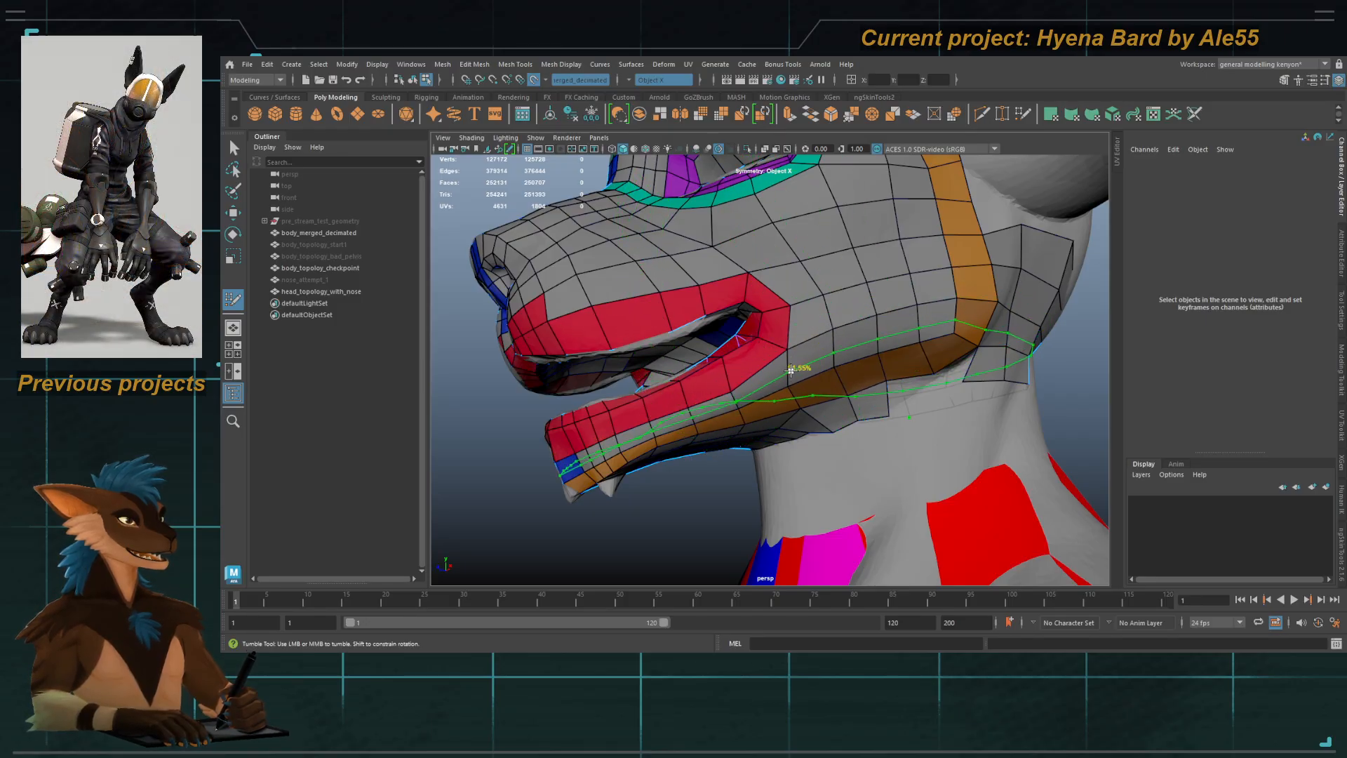
pyautogui.keyDown('alt'); pyautogui.moveTo(794, 400); pyautogui.dragTo(806, 400); pyautogui.keyUp('alt')
pyautogui.keyDown('alt'); pyautogui.moveTo(762, 276); pyautogui.dragTo(749, 384, button='middle'); pyautogui.keyUp('alt')
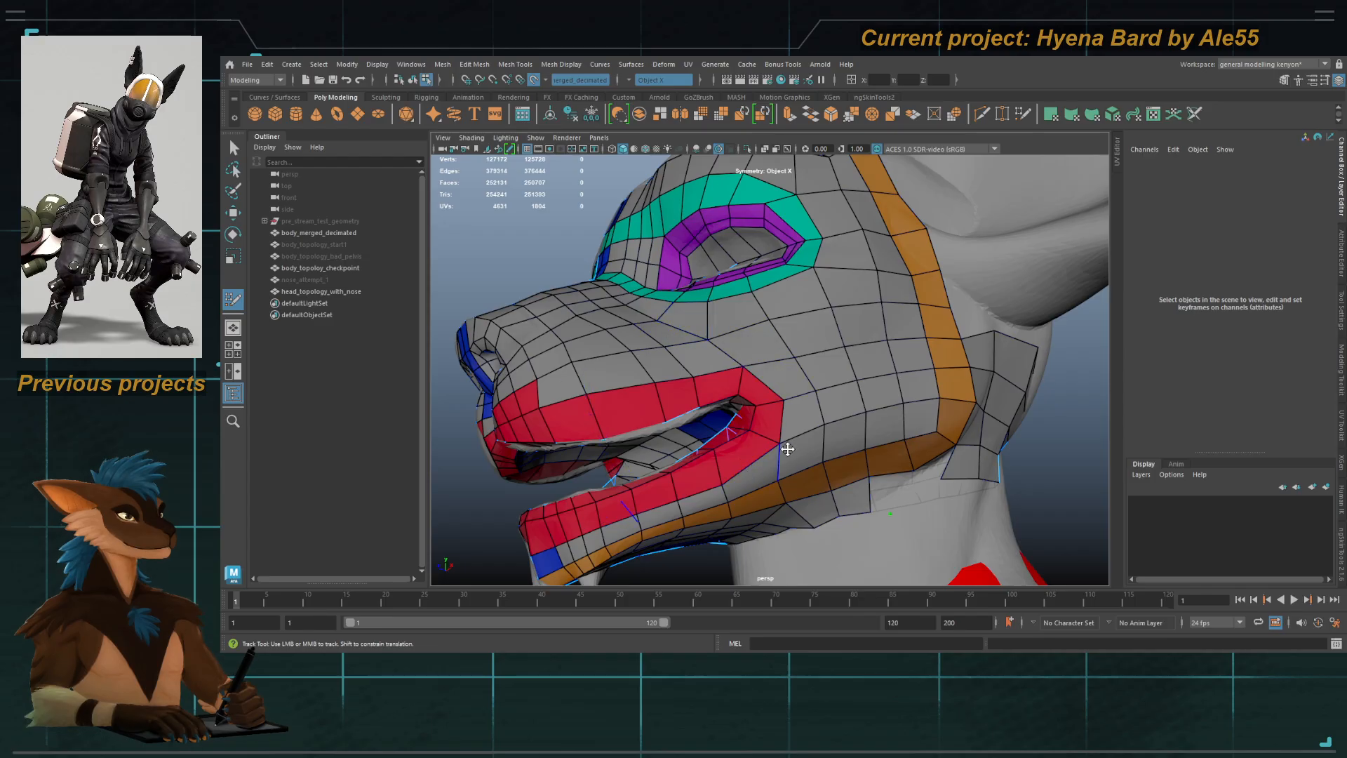
pyautogui.keyDown('alt'); pyautogui.moveTo(754, 395); pyautogui.dragTo(875, 343); pyautogui.keyUp('alt')
pyautogui.keyDown('shift'); pyautogui.click(897, 330); pyautogui.keyUp('shift')
pyautogui.keyDown('alt'); pyautogui.moveTo(899, 355); pyautogui.dragTo(775, 380, button='middle'); pyautogui.keyUp('alt')
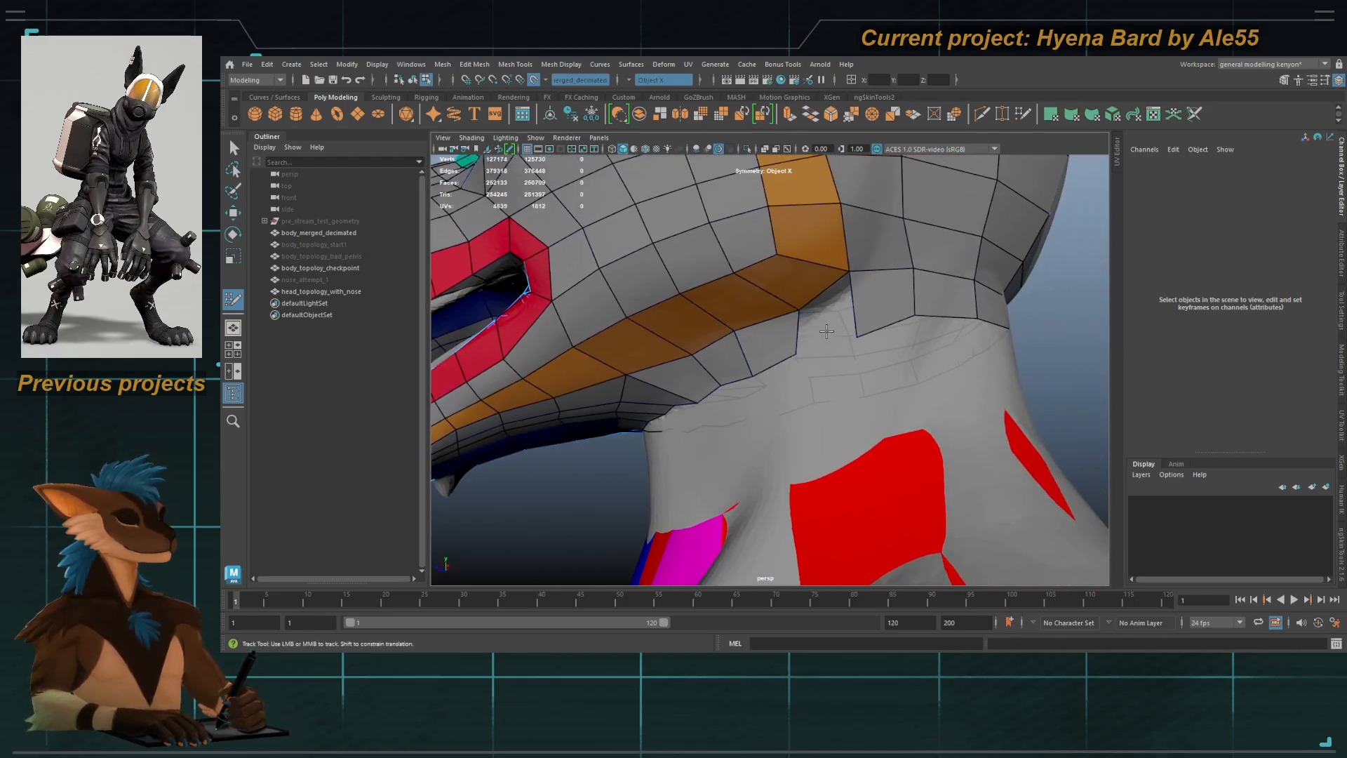
pyautogui.keyDown('shift'); pyautogui.click(826, 324); pyautogui.keyUp('shift')
pyautogui.moveTo(775, 351)
pyautogui.keyDown('alt'); pyautogui.mouseDown()
pyautogui.moveTo(827, 339)
pyautogui.moveTo(830, 358)
pyautogui.mouseUp(); pyautogui.keyUp('alt')
pyautogui.keyDown('alt'); pyautogui.moveTo(693, 404); pyautogui.dragTo(733, 373, button='middle'); pyautogui.keyUp('alt')
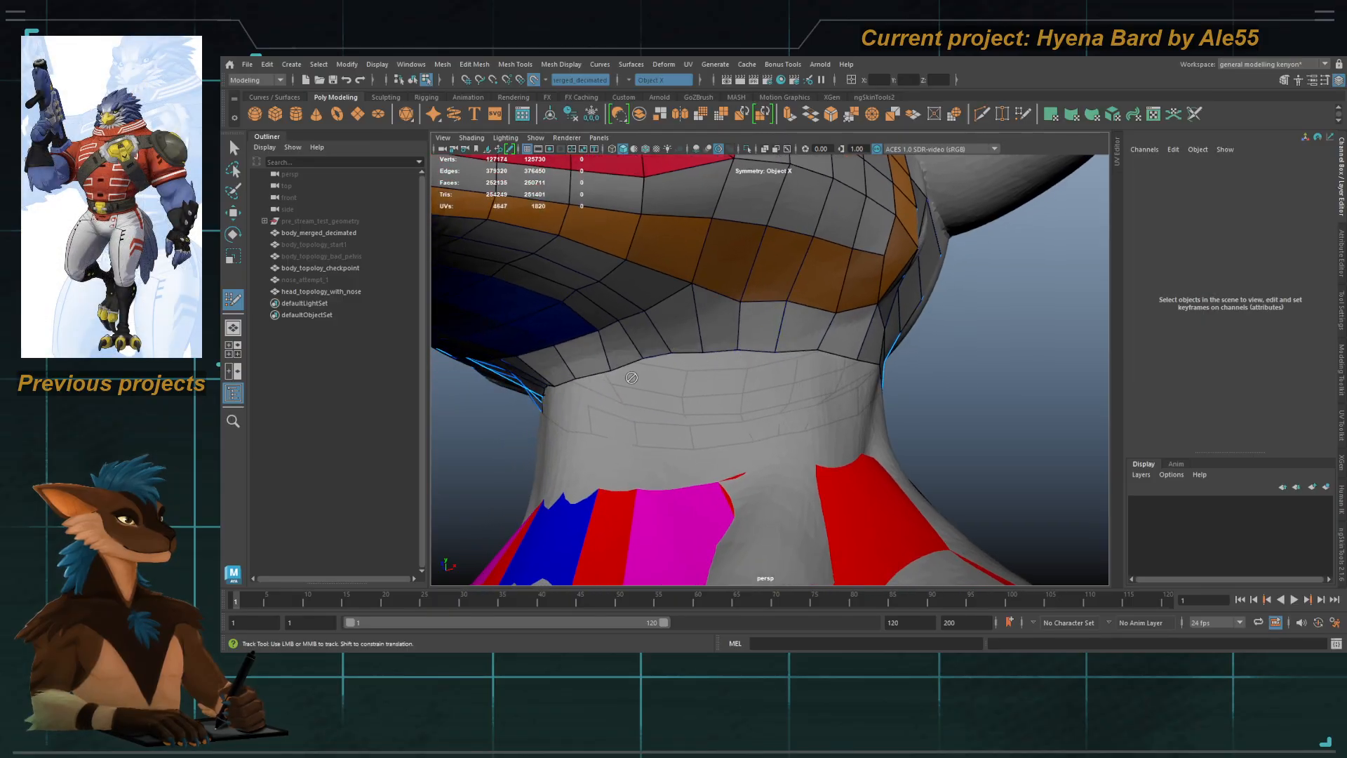
# Step: Undo the last quads appended to the throat border and relax the border vertices into a smoother line
pyautogui.hotkey('ctrl', 'z')
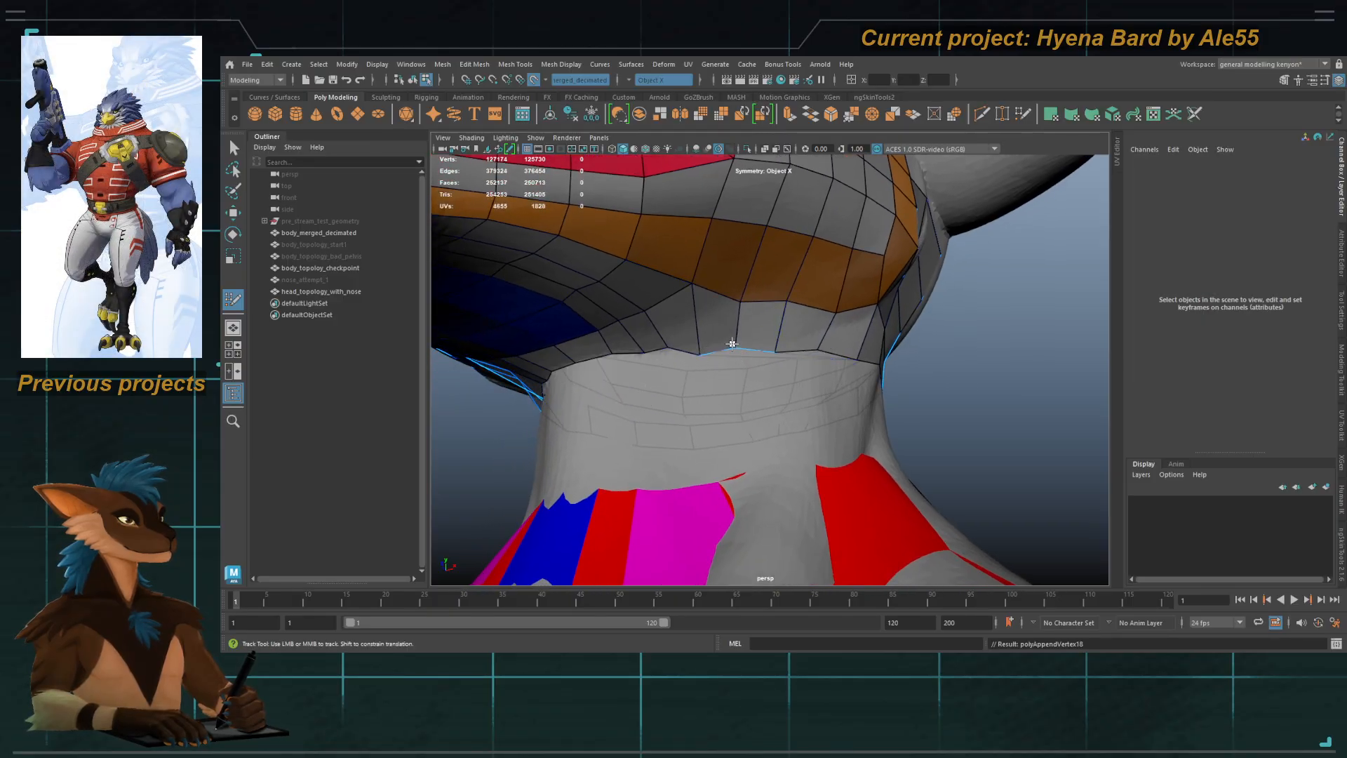
pyautogui.hotkey('ctrl', 'z')
pyautogui.keyDown('shift'); pyautogui.moveTo(691, 347); pyautogui.dragTo(584, 355); pyautogui.keyUp('shift')
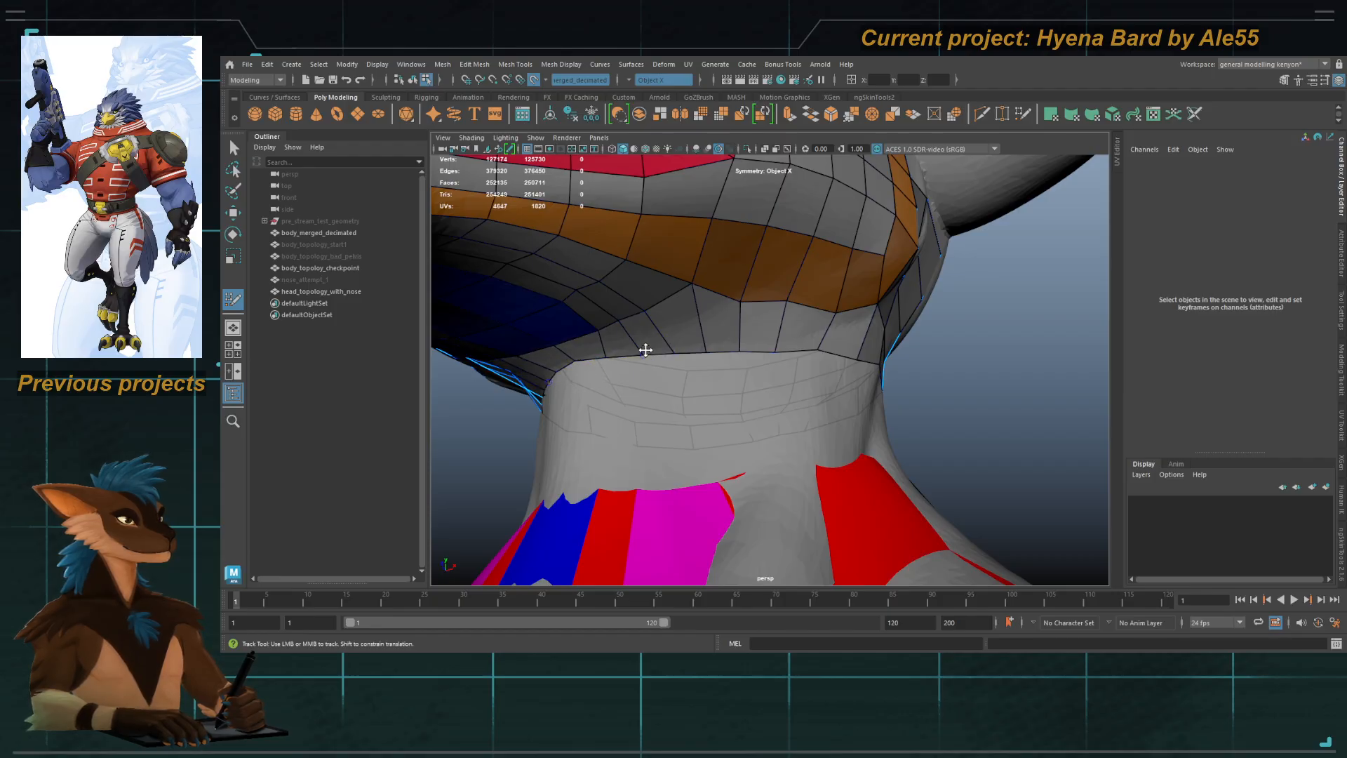
# Step: Examine the head topology around the jaw, muzzle, eye and cheek from several angles
pyautogui.keyDown('alt'); pyautogui.moveTo(671, 389); pyautogui.dragTo(683, 334); pyautogui.keyUp('alt')
pyautogui.keyDown('alt'); pyautogui.moveTo(683, 334); pyautogui.dragTo(695, 340, button='right'); pyautogui.keyUp('alt')
pyautogui.keyDown('alt'); pyautogui.moveTo(695, 340); pyautogui.dragTo(673, 333); pyautogui.keyUp('alt')
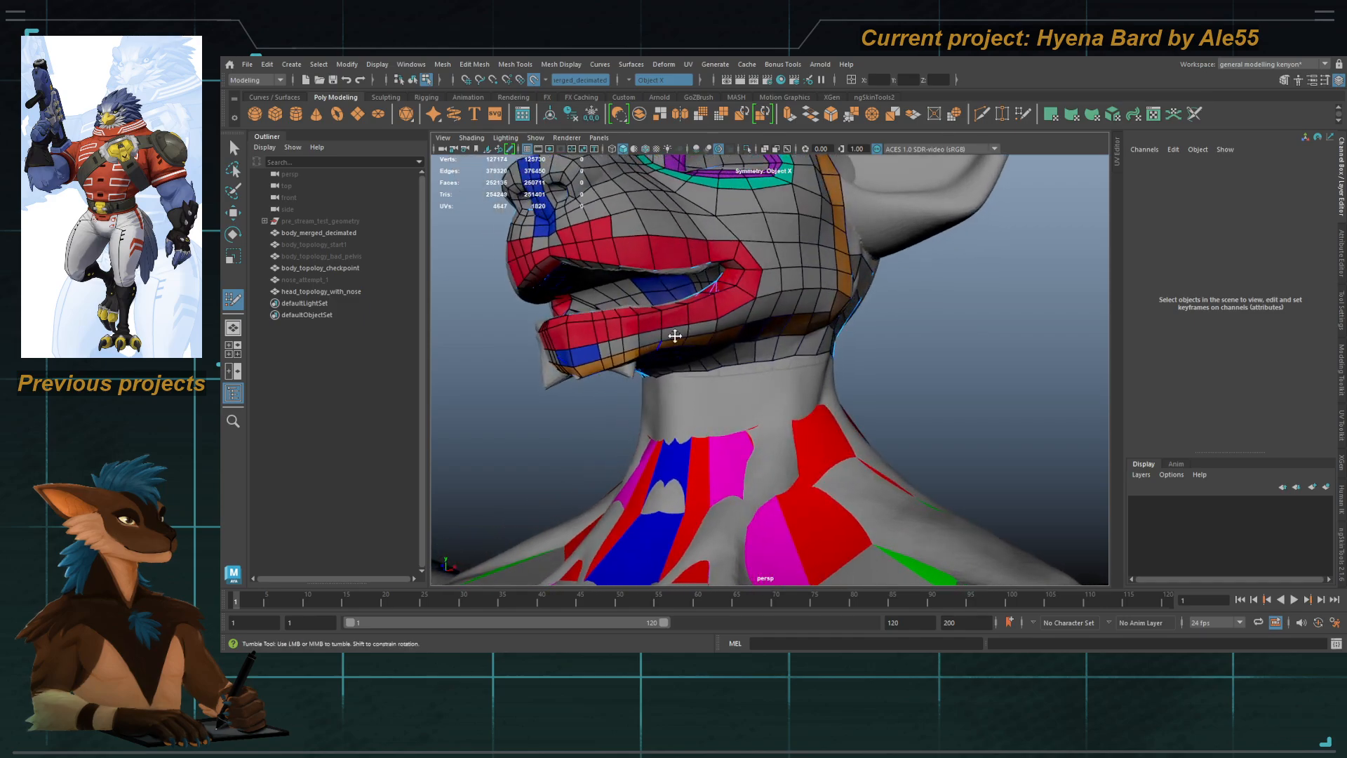
pyautogui.keyDown('alt'); pyautogui.moveTo(674, 334); pyautogui.dragTo(715, 432, button='middle'); pyautogui.keyUp('alt')
pyautogui.keyDown('alt'); pyautogui.moveTo(714, 432); pyautogui.dragTo(743, 477); pyautogui.keyUp('alt')
pyautogui.keyDown('alt'); pyautogui.moveTo(757, 400); pyautogui.dragTo(767, 454, button='middle'); pyautogui.keyUp('alt')
pyautogui.keyDown('alt'); pyautogui.moveTo(767, 454); pyautogui.dragTo(730, 421, button='right'); pyautogui.keyUp('alt')
pyautogui.keyDown('alt'); pyautogui.moveTo(729, 421); pyautogui.dragTo(674, 382); pyautogui.keyUp('alt')
pyautogui.keyDown('alt'); pyautogui.moveTo(673, 382); pyautogui.dragTo(692, 321, button='middle'); pyautogui.keyUp('alt')
pyautogui.keyDown('alt'); pyautogui.moveTo(692, 322); pyautogui.dragTo(727, 415, button='right'); pyautogui.keyUp('alt')
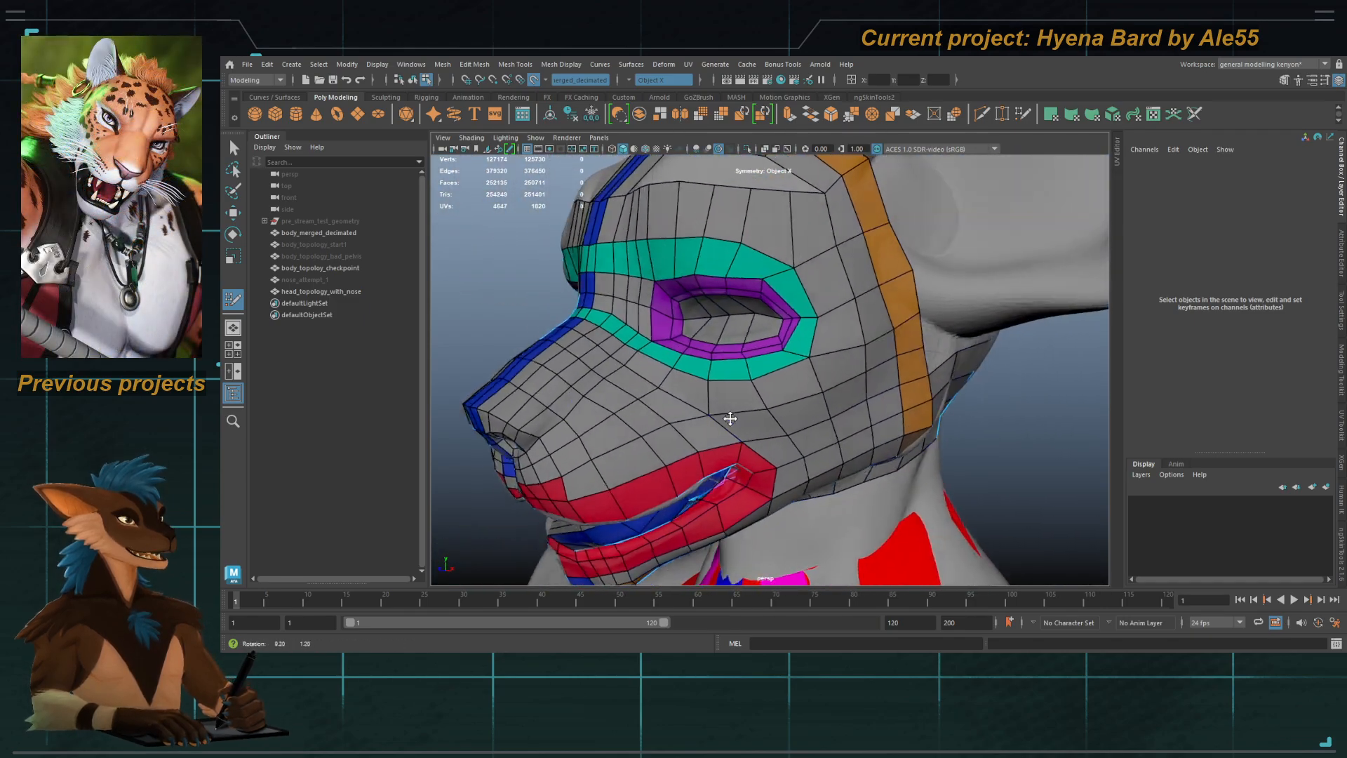
pyautogui.keyDown('alt'); pyautogui.moveTo(728, 414); pyautogui.dragTo(793, 354); pyautogui.keyUp('alt')
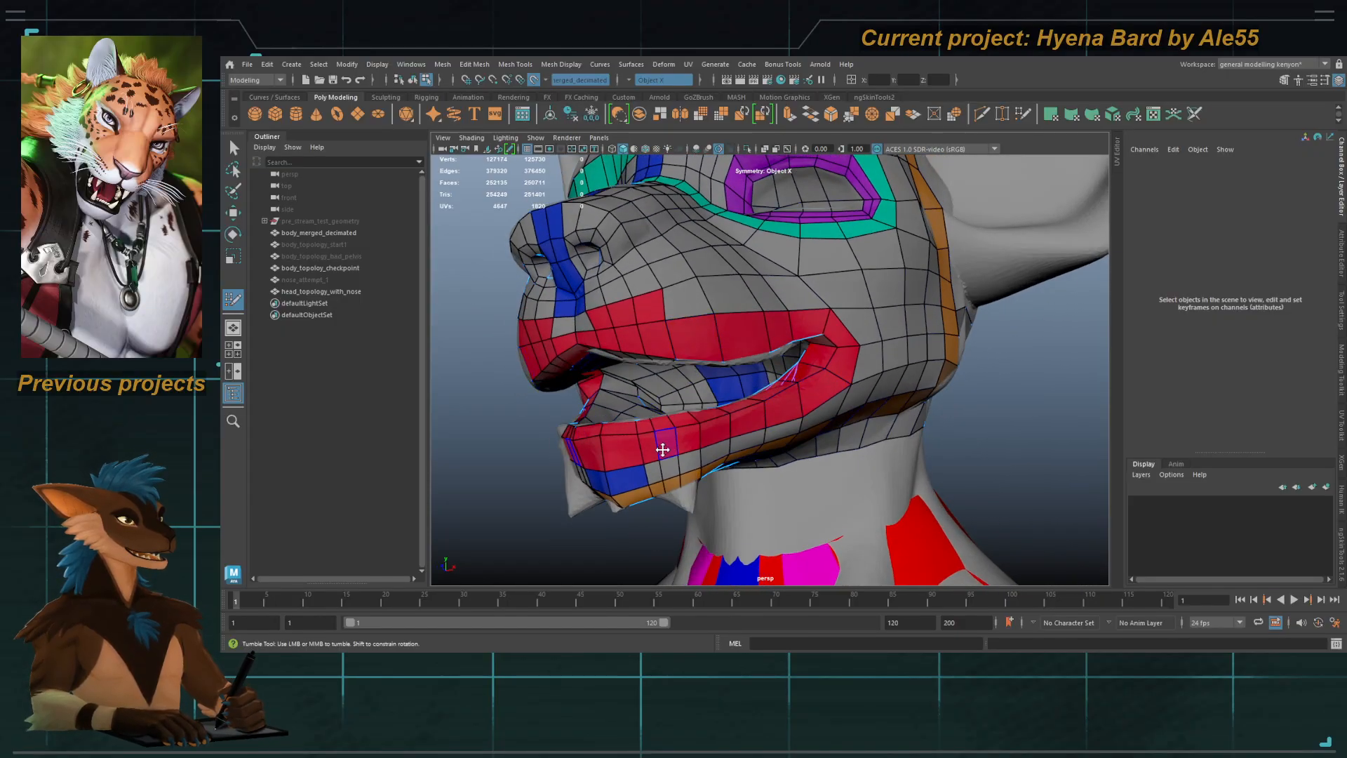
pyautogui.keyDown('alt'); pyautogui.moveTo(663, 449); pyautogui.dragTo(701, 406); pyautogui.keyUp('alt')
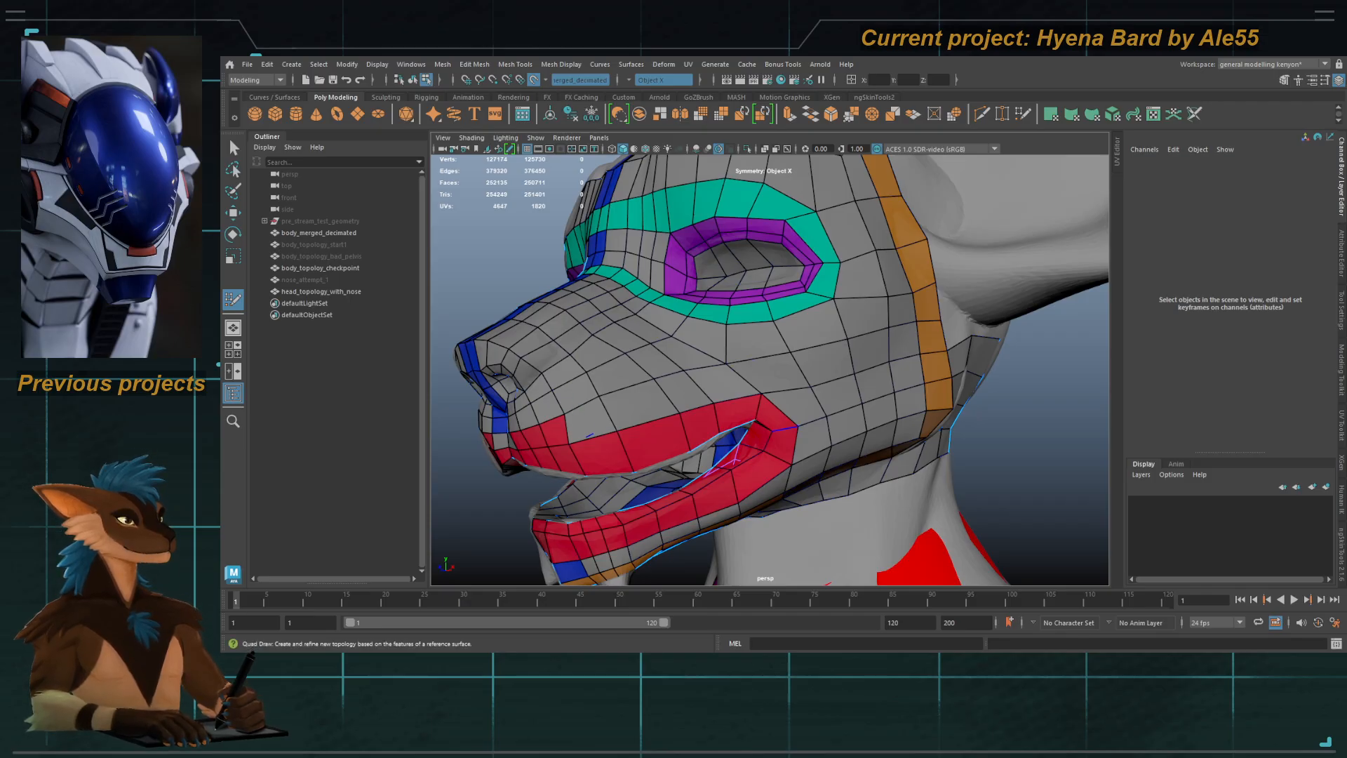
pyautogui.keyDown('alt'); pyautogui.moveTo(778, 416); pyautogui.dragTo(799, 397); pyautogui.keyUp('alt')
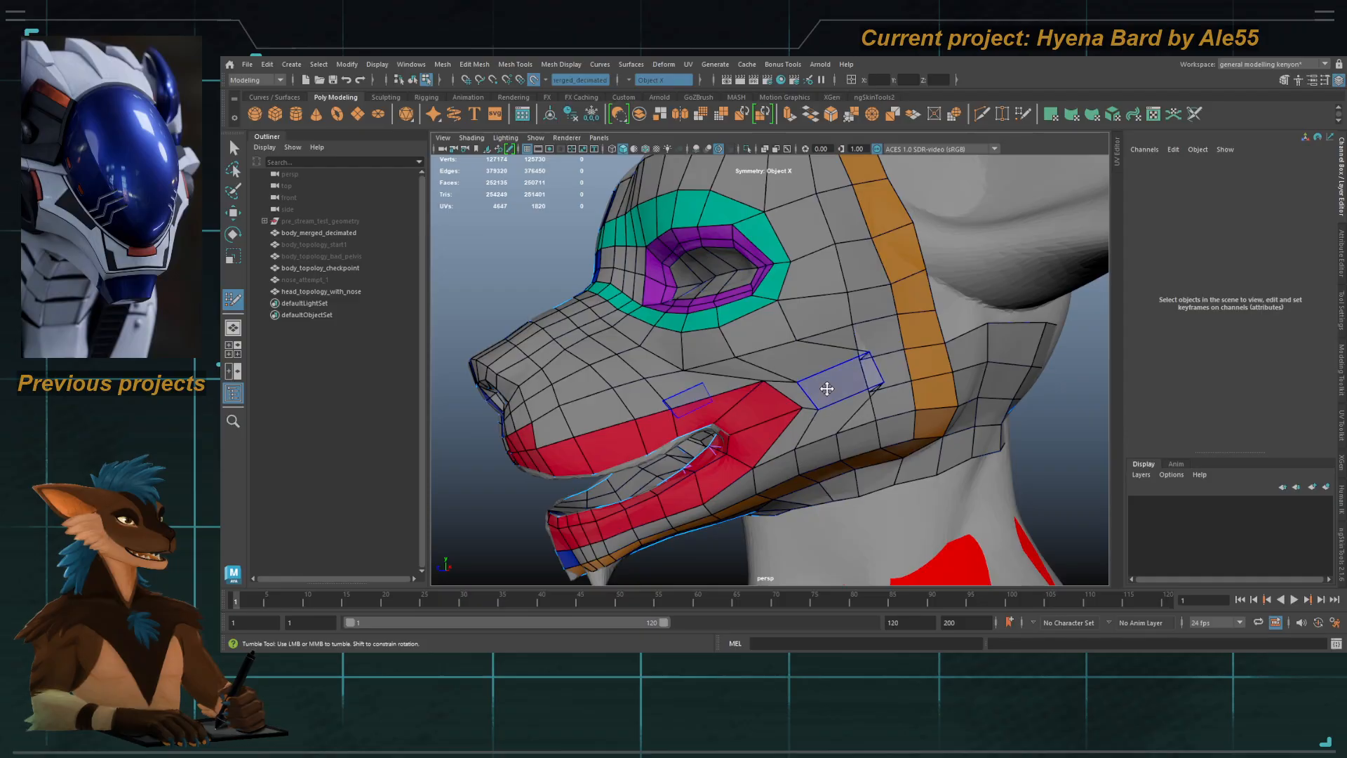
# Step: Try pulling the mouth-corner vertices of the red lip loop back toward the cheek, and undo the tweaks
pyautogui.moveTo(865, 380)
pyautogui.mouseDown()
pyautogui.moveTo(887, 370)
pyautogui.moveTo(874, 372)
pyautogui.mouseUp()
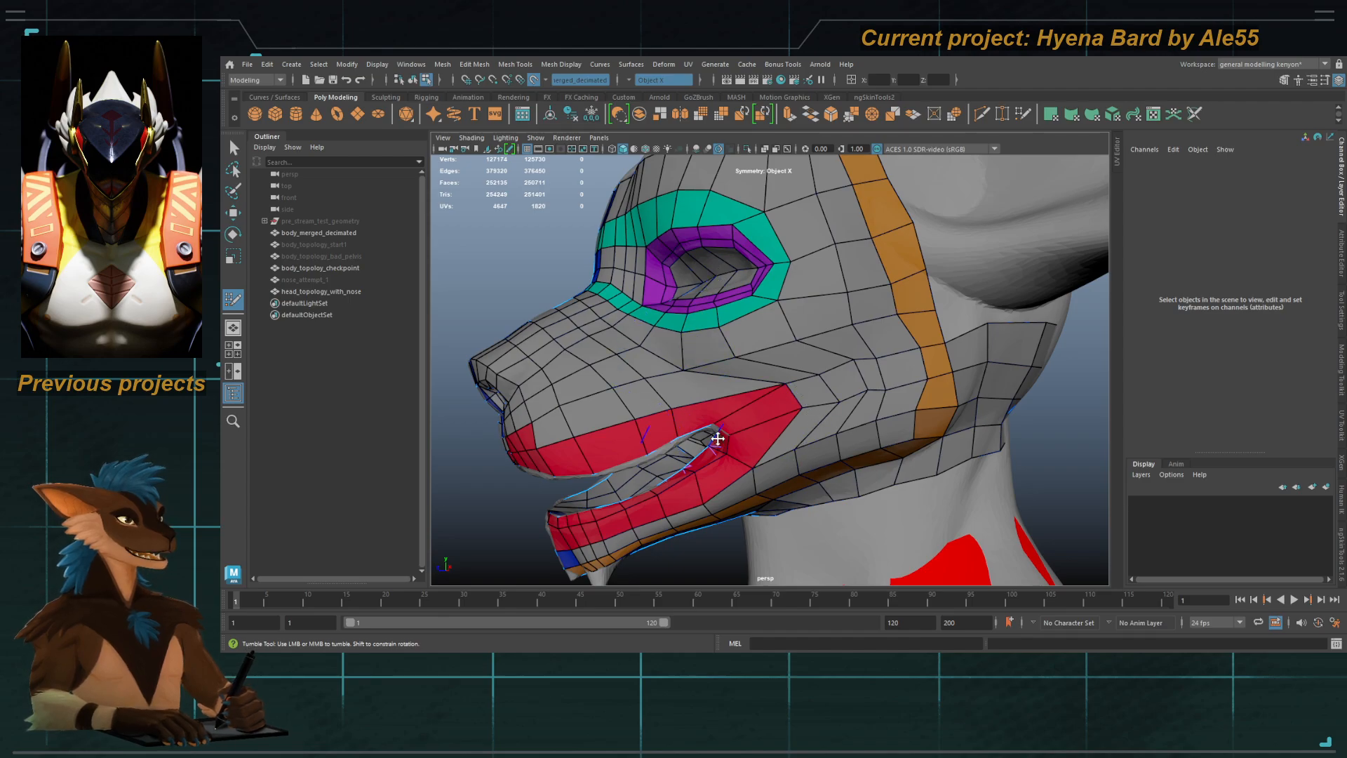
pyautogui.hotkey('ctrl', 'z')
pyautogui.hotkey('ctrl', 'z')
pyautogui.hotkey('ctrl', 'z')
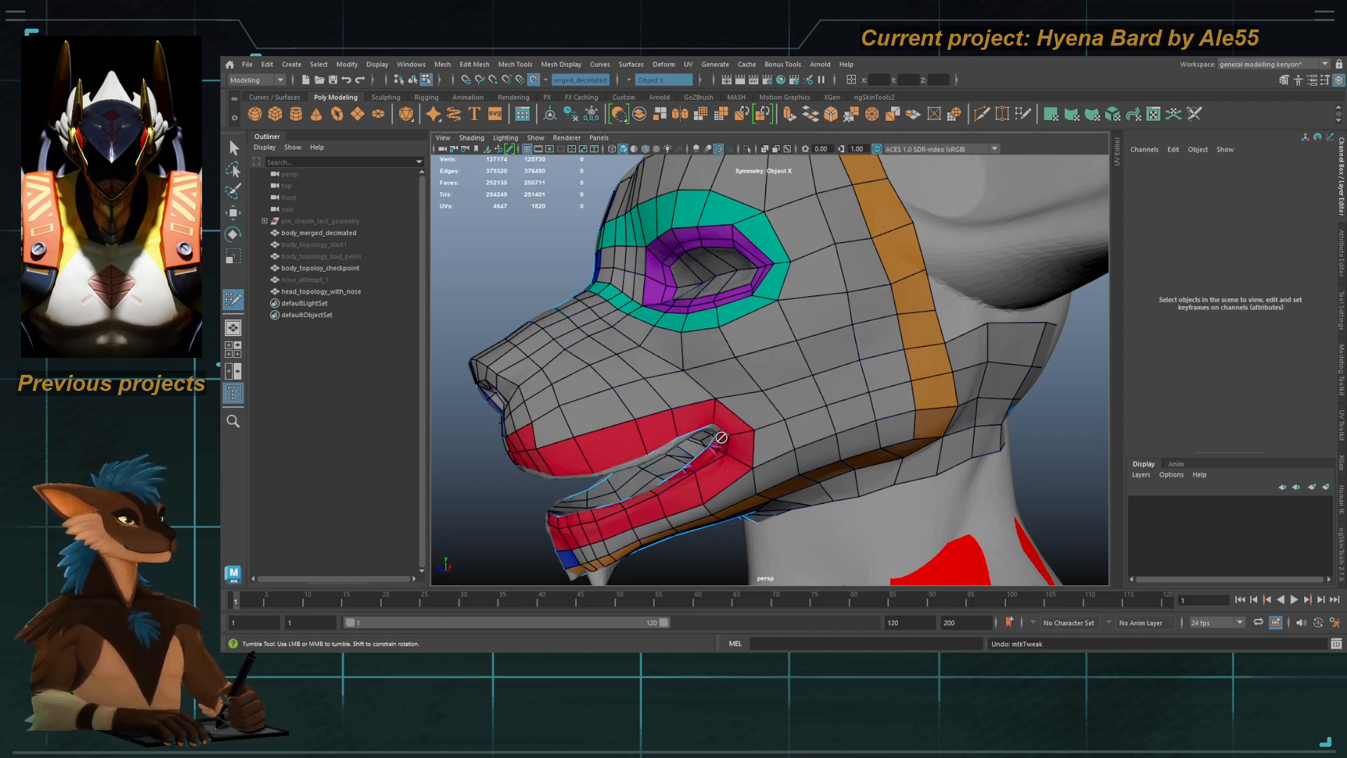
# Step: Examine the edge flow between the mouth corner, cheekbone and eye loop
pyautogui.keyDown('alt'); pyautogui.moveTo(716, 439); pyautogui.dragTo(764, 406); pyautogui.keyUp('alt')
pyautogui.keyDown('alt'); pyautogui.moveTo(764, 406); pyautogui.dragTo(778, 421, button='right'); pyautogui.keyUp('alt')
pyautogui.keyDown('alt'); pyautogui.moveTo(778, 421); pyautogui.dragTo(739, 416); pyautogui.keyUp('alt')
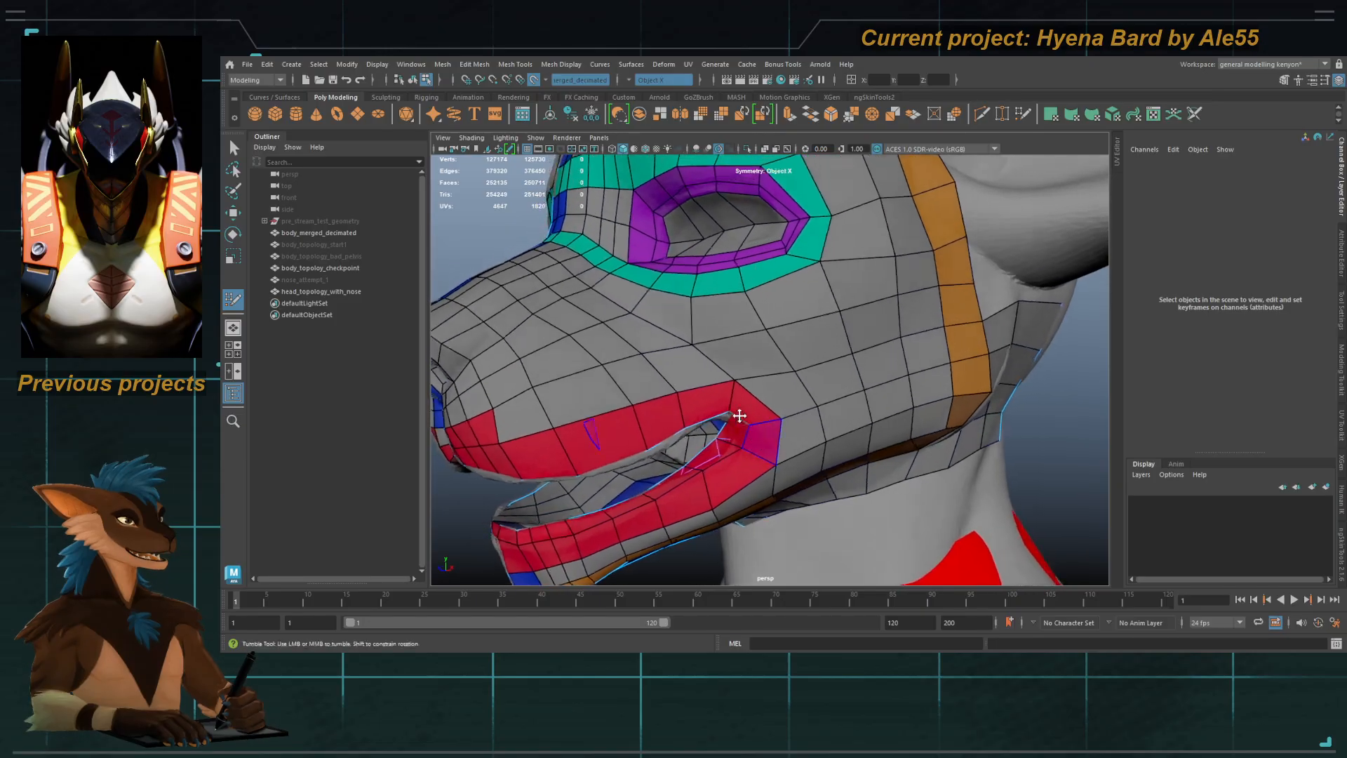
pyautogui.keyDown('alt'); pyautogui.moveTo(685, 343); pyautogui.dragTo(742, 321); pyautogui.keyUp('alt')
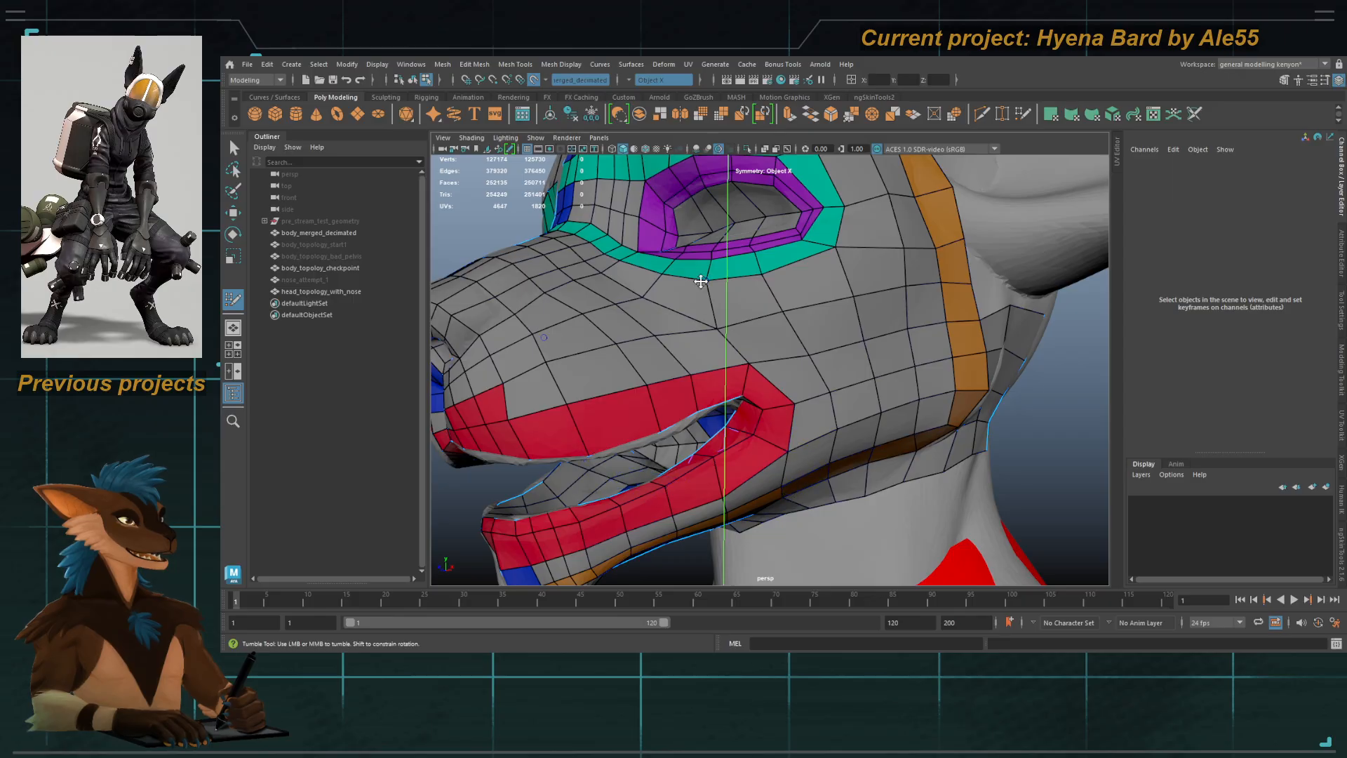
pyautogui.keyDown('alt'); pyautogui.moveTo(702, 412); pyautogui.dragTo(704, 364); pyautogui.keyUp('alt')
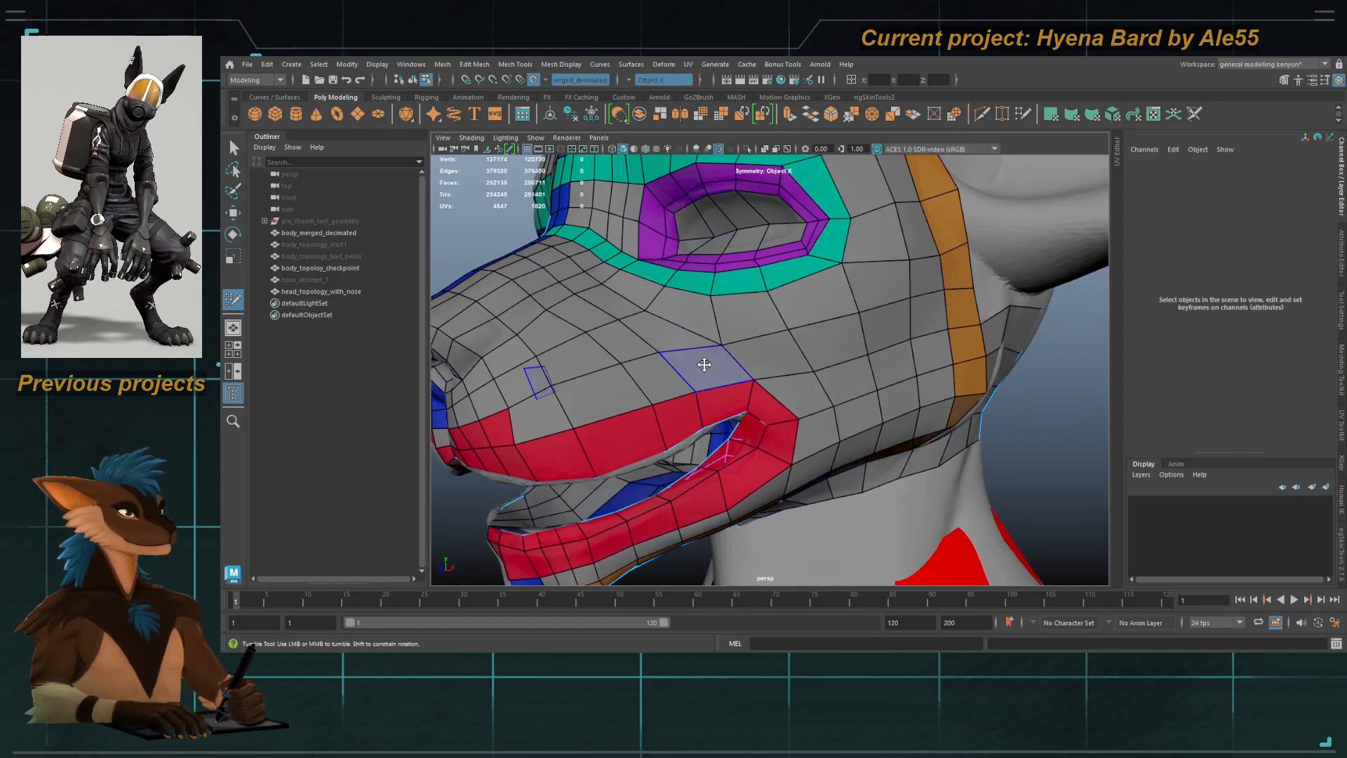
pyautogui.keyDown('alt'); pyautogui.moveTo(704, 364); pyautogui.dragTo(686, 298, button='right'); pyautogui.keyUp('alt')
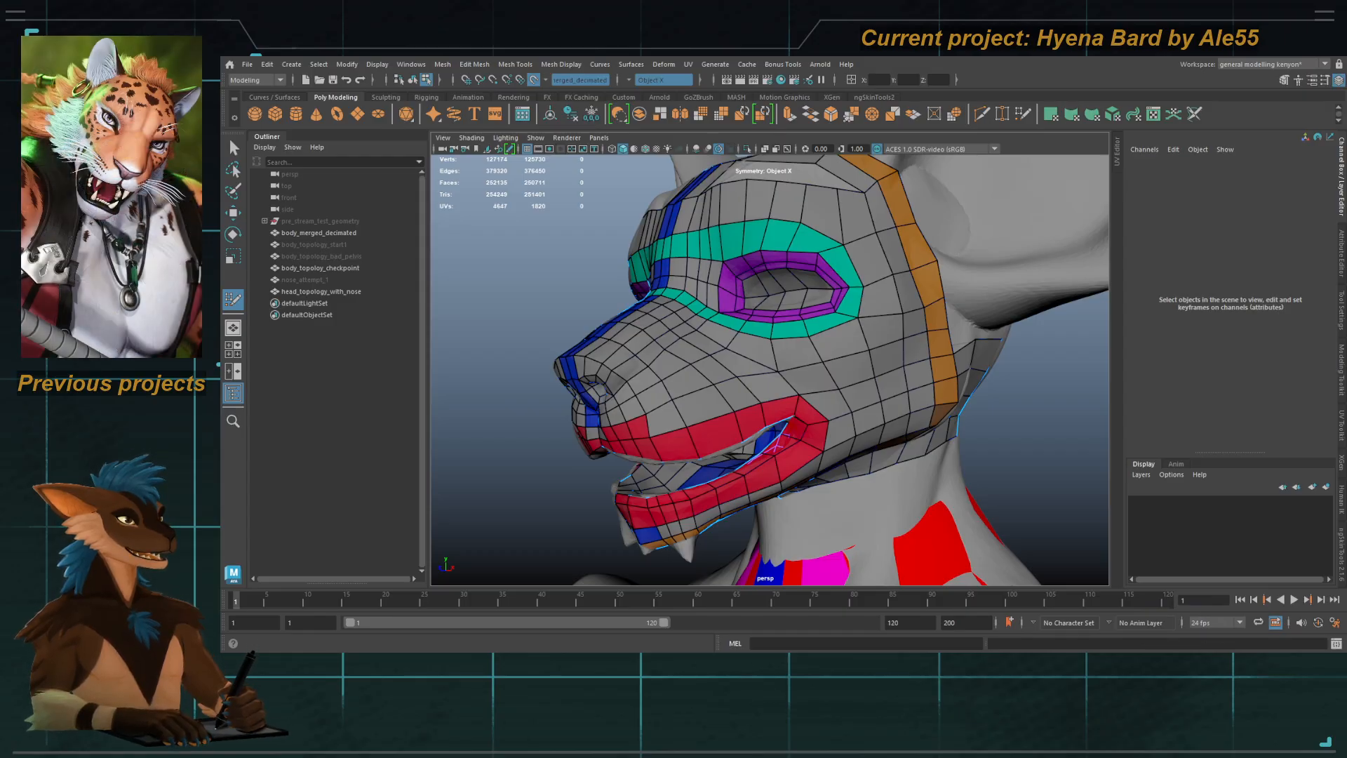
pyautogui.keyDown('alt'); pyautogui.moveTo(648, 401); pyautogui.dragTo(695, 396); pyautogui.keyUp('alt')
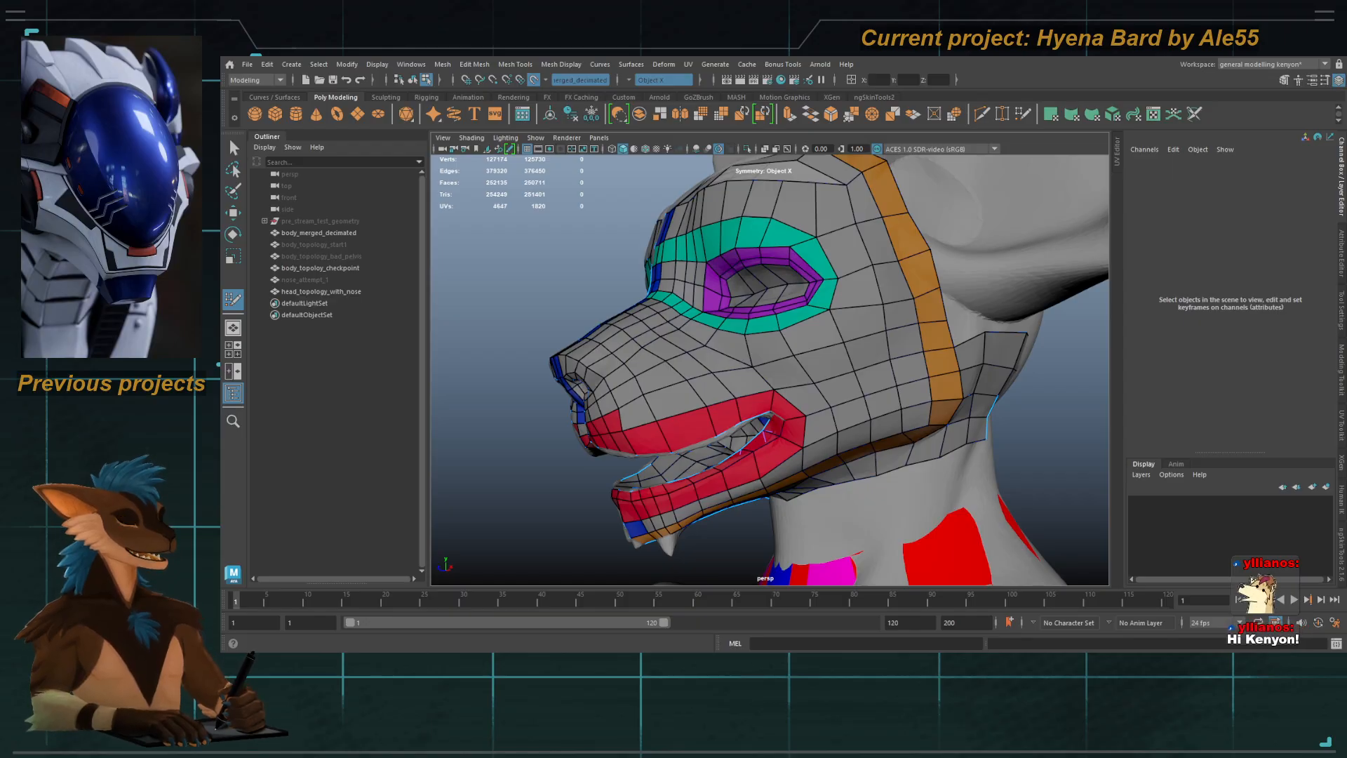
pyautogui.keyDown('alt'); pyautogui.moveTo(590, 411); pyautogui.dragTo(757, 359); pyautogui.keyUp('alt')
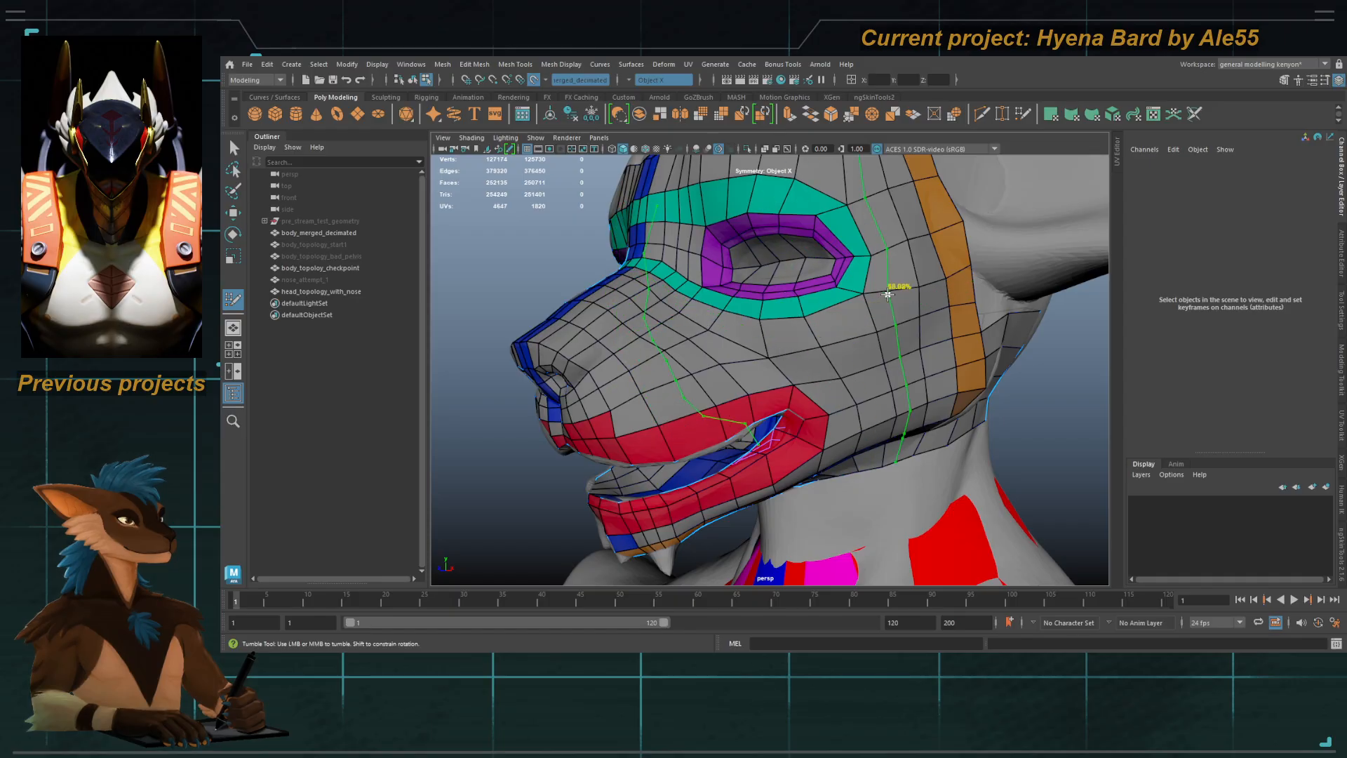
pyautogui.keyDown('alt'); pyautogui.moveTo(887, 294); pyautogui.dragTo(893, 309); pyautogui.keyUp('alt')
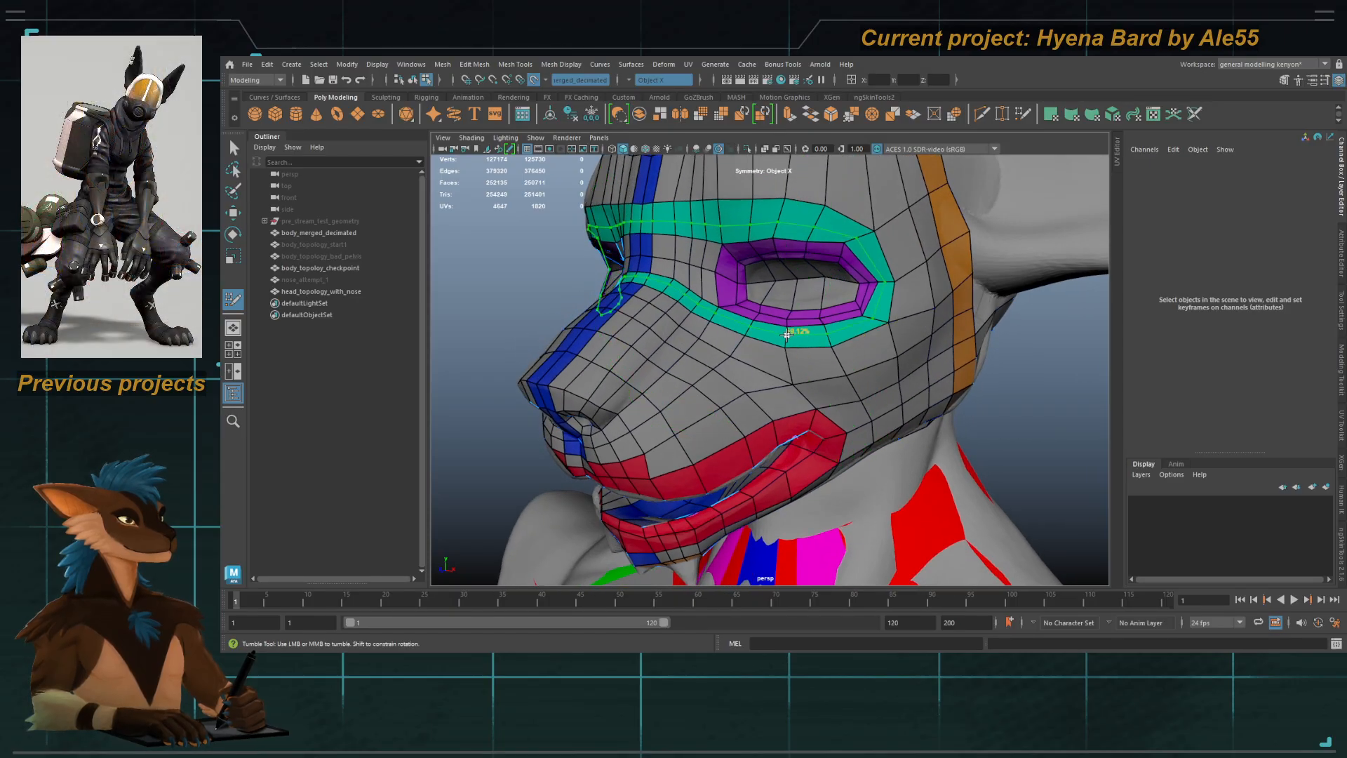
# Step: Leave Quad Draw, return to object mode, and rename the head topology mesh head_topology_with_nose_backup
pyautogui.keyDown('alt'); pyautogui.moveTo(793, 372); pyautogui.dragTo(817, 360); pyautogui.keyUp('alt')
pyautogui.press('q')
pyautogui.press('F8')
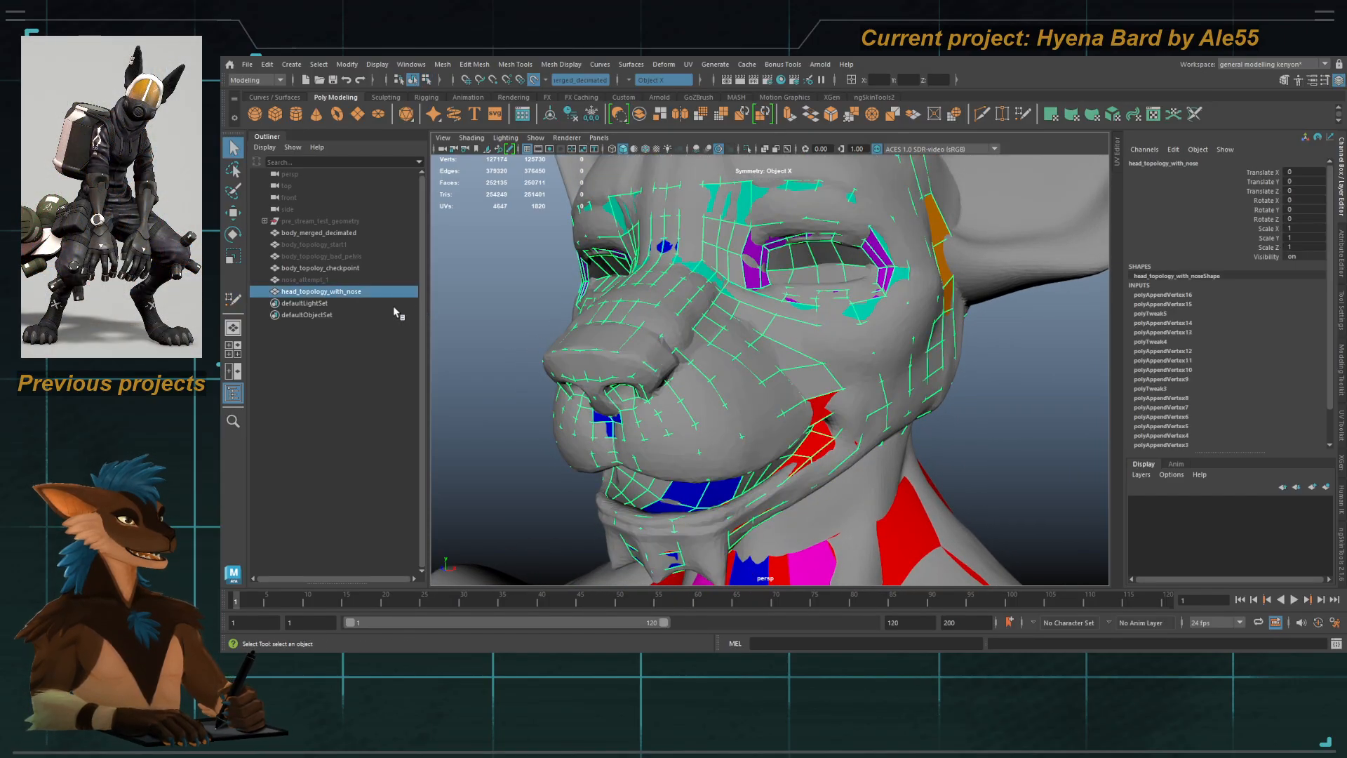
pyautogui.doubleClick(356, 292)
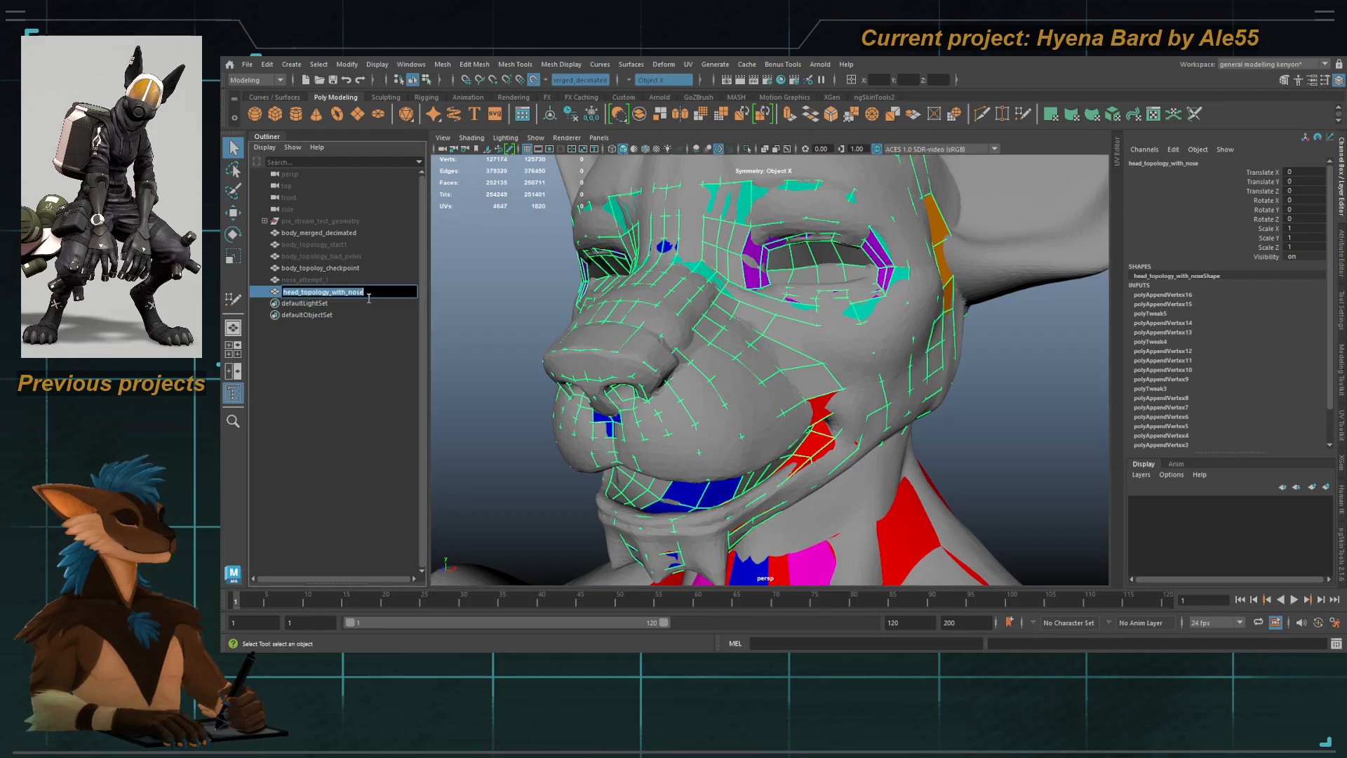
pyautogui.write('_back')
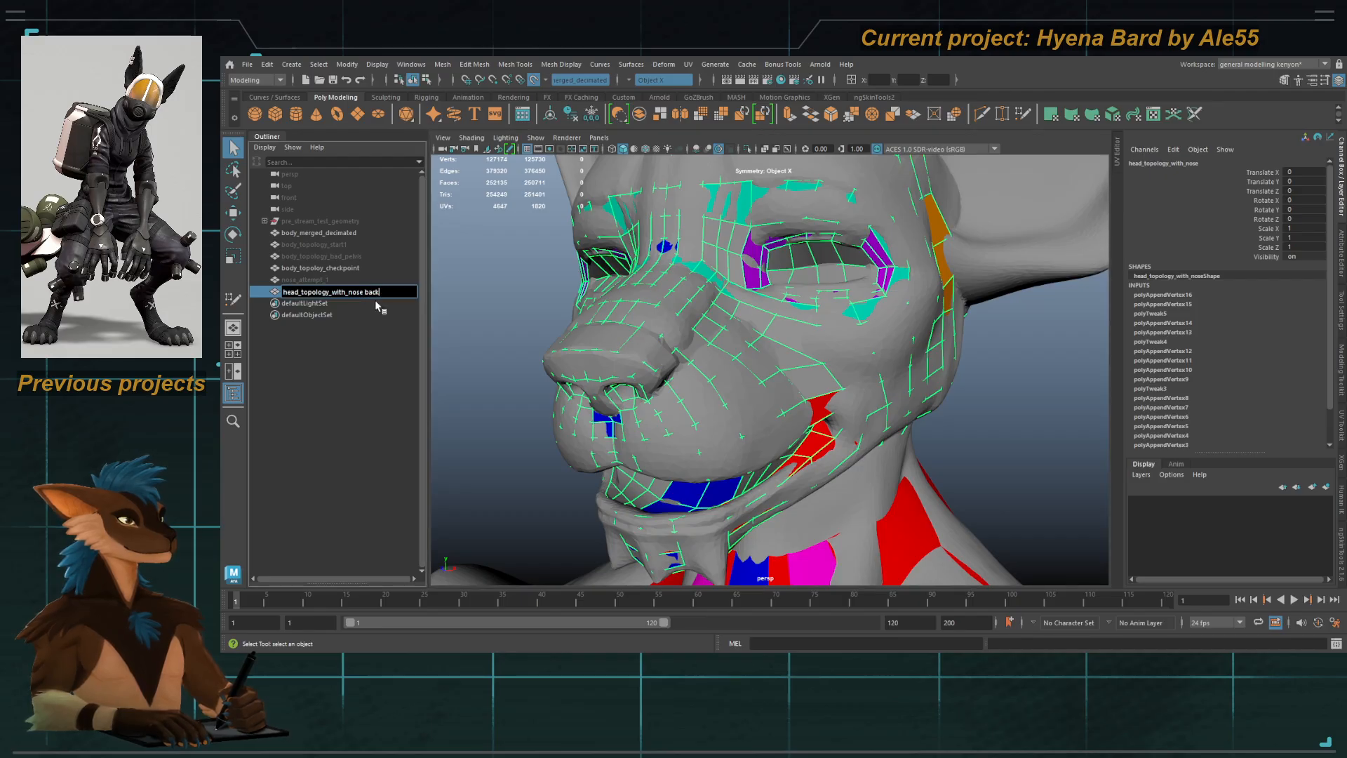
pyautogui.write('up')
pyautogui.press('Return')
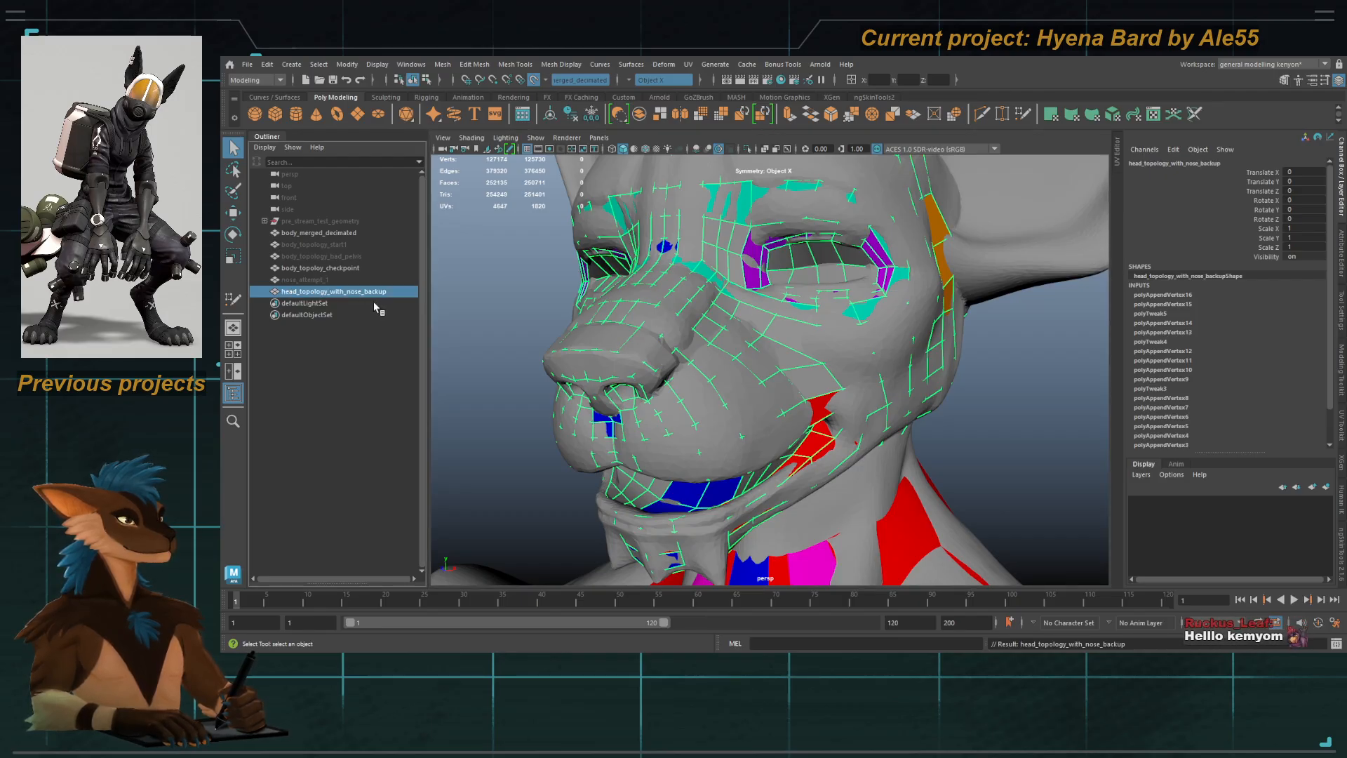
# Step: Duplicate the backup head mesh and name the copy head_topology_cheekbone_loop_test
pyautogui.hotkey('ctrl', 'd')
pyautogui.doubleClick(348, 305)
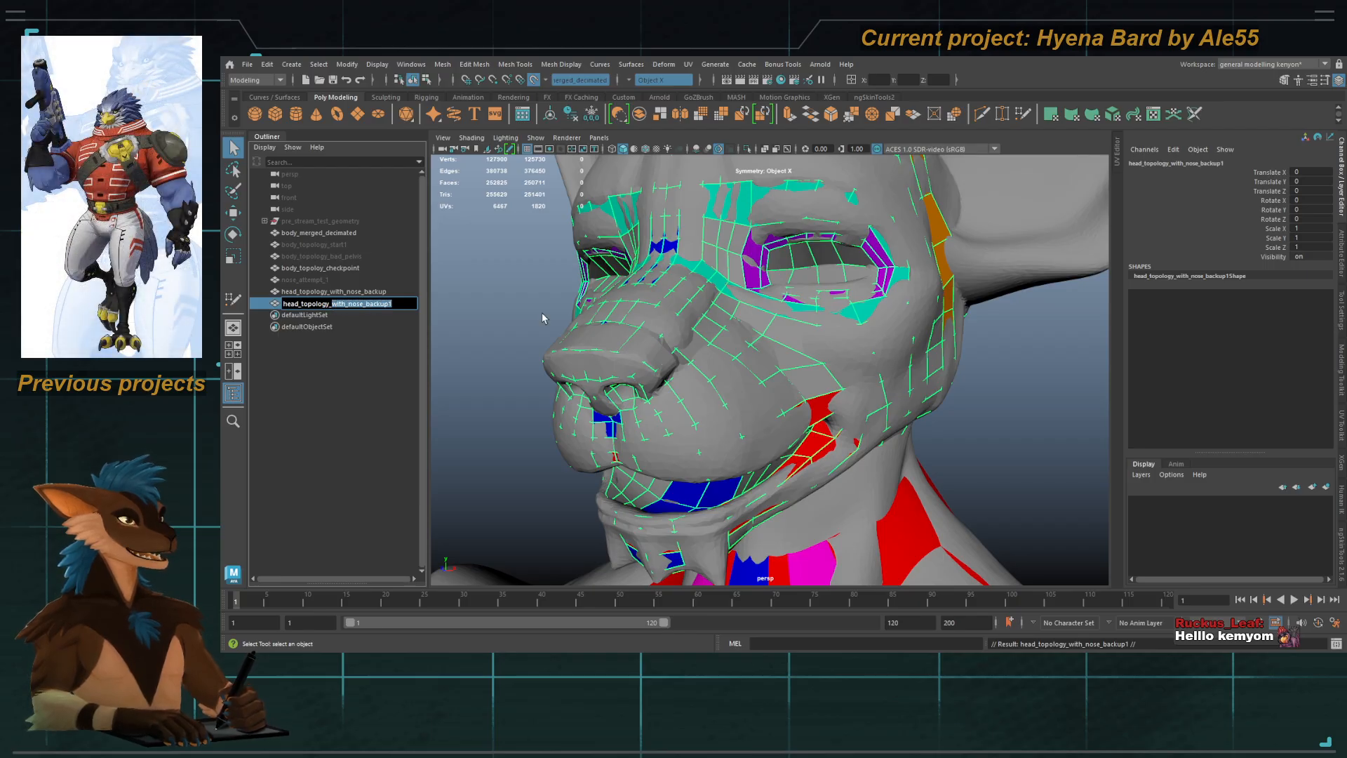
pyautogui.write('mouthloop')
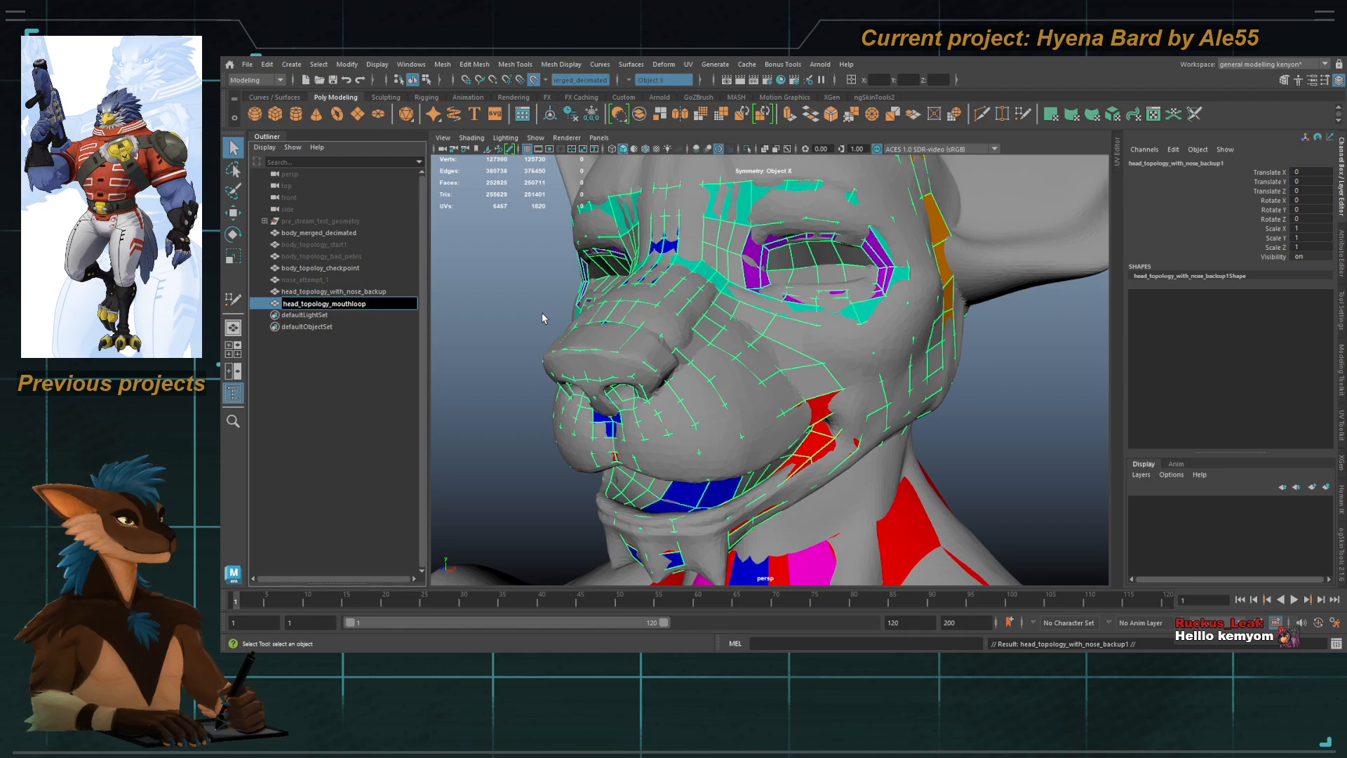
pyautogui.press('BackSpace')
pyautogui.press('BackSpace')
pyautogui.press('BackSpace')
pyautogui.press('BackSpace')
pyautogui.press('BackSpace')
pyautogui.press('BackSpace')
pyautogui.press('BackSpace')
pyautogui.press('BackSpace')
pyautogui.press('BackSpace')
pyautogui.write('cheekbone ')
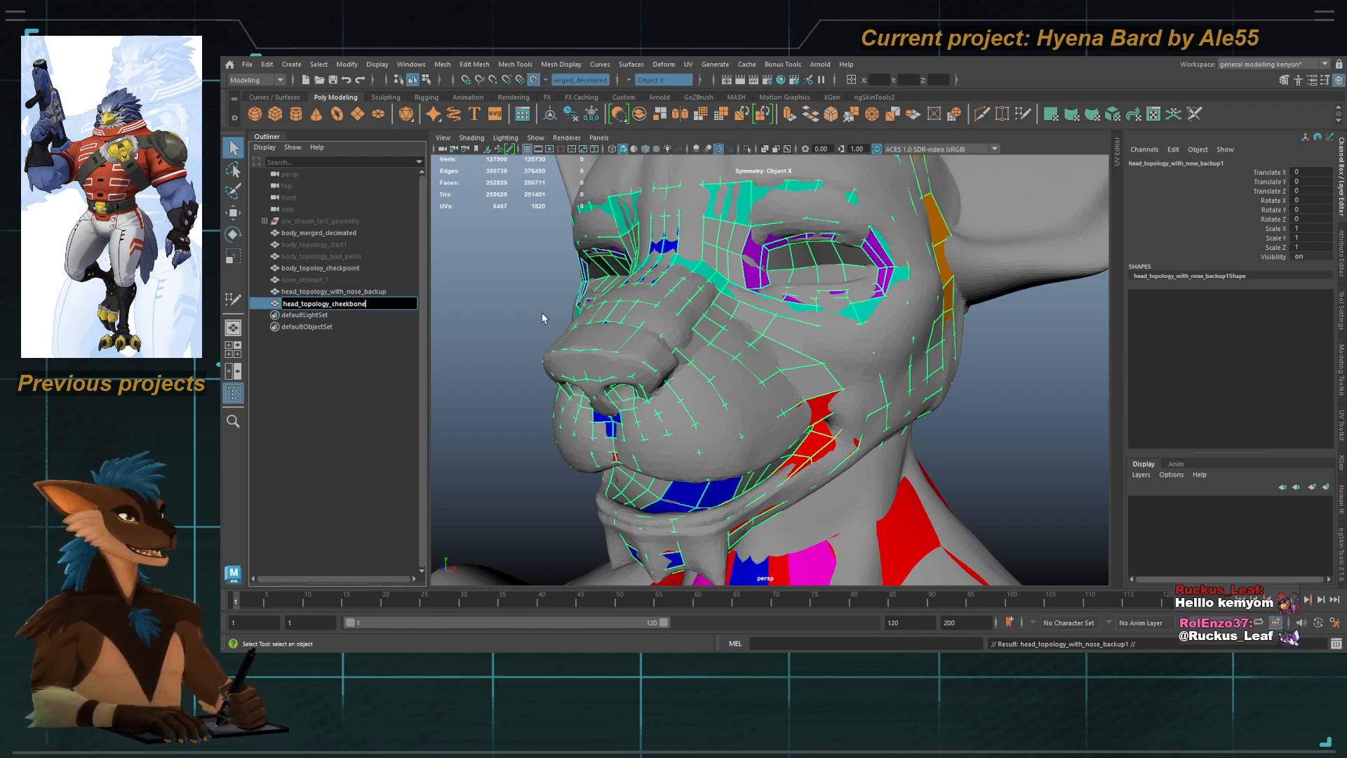
pyautogui.write('loop test')
pyautogui.press('Return')
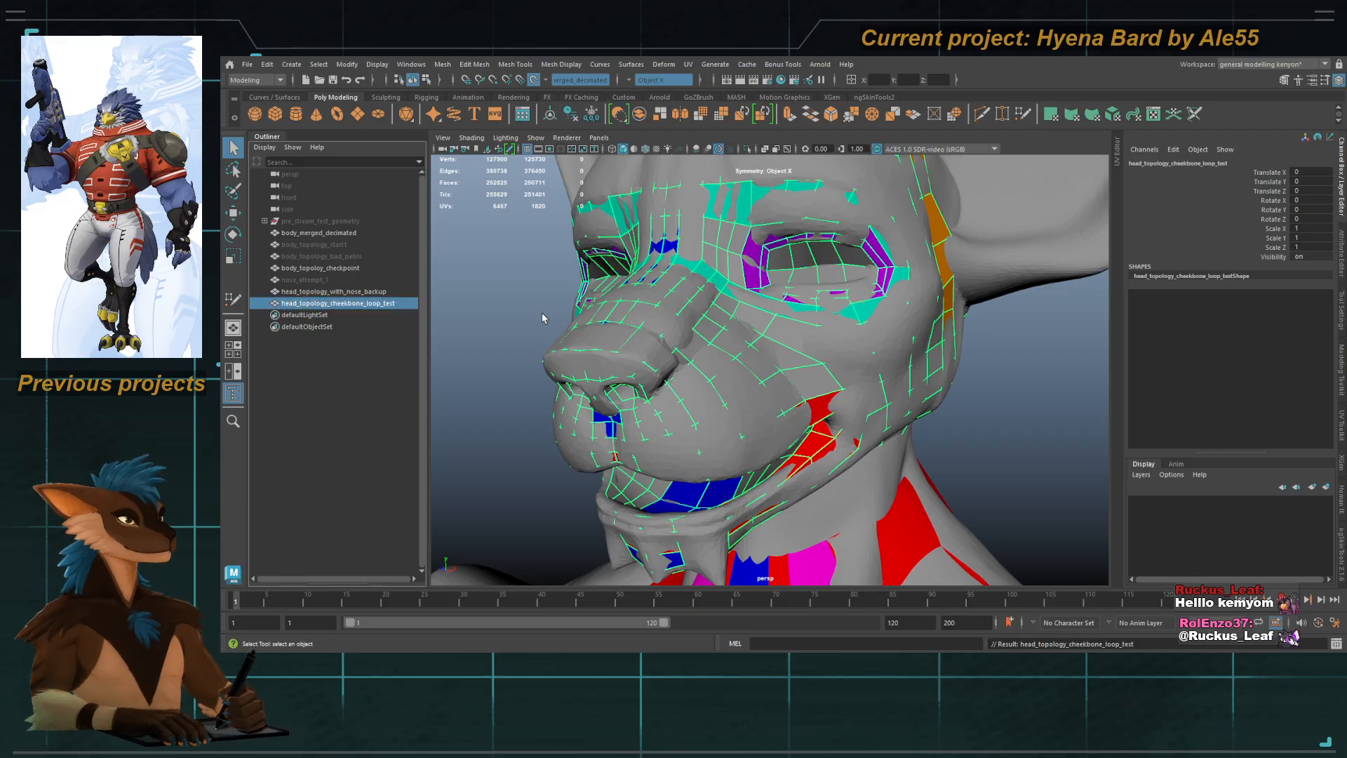
# Step: Hide head_topology_with_nose_backup and select head_topology_cheekbone_loop_test
pyautogui.click(365, 291)
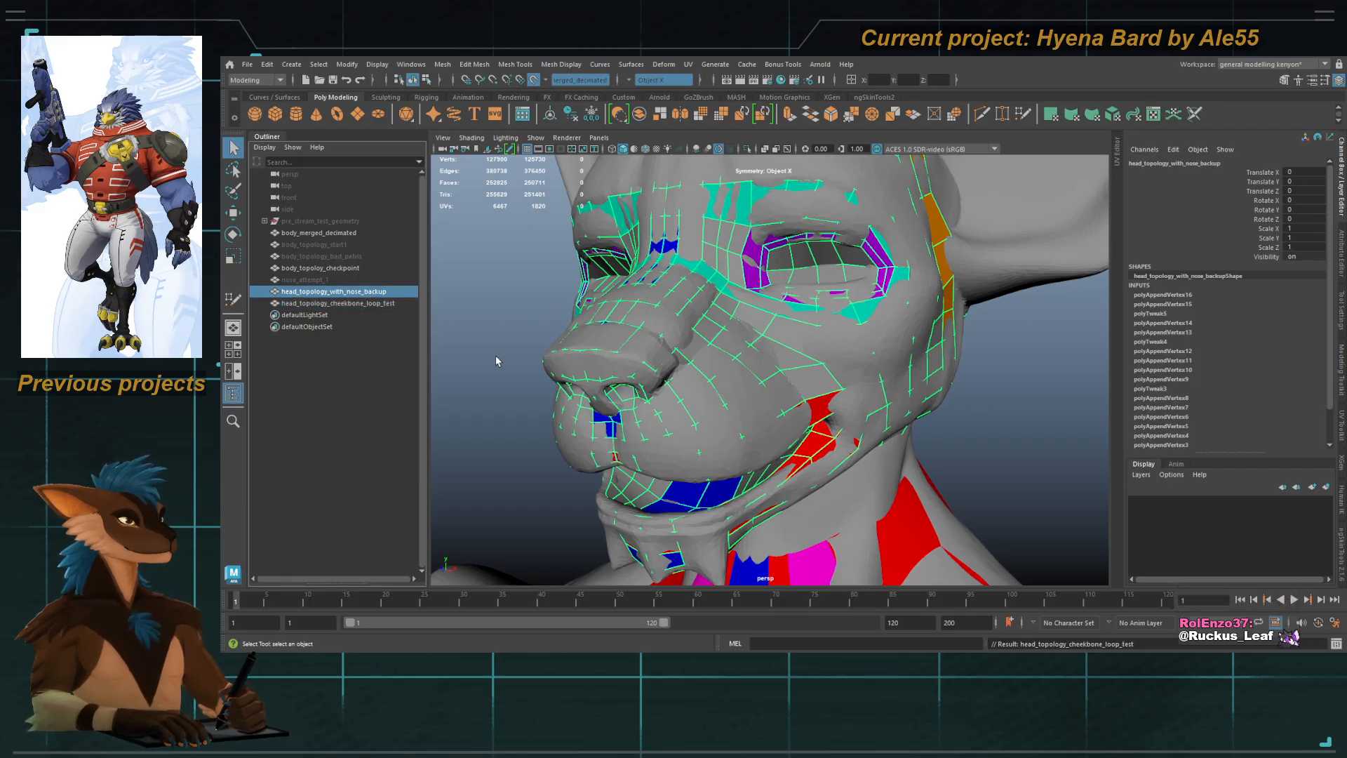
pyautogui.press('h')
pyautogui.click(319, 303)
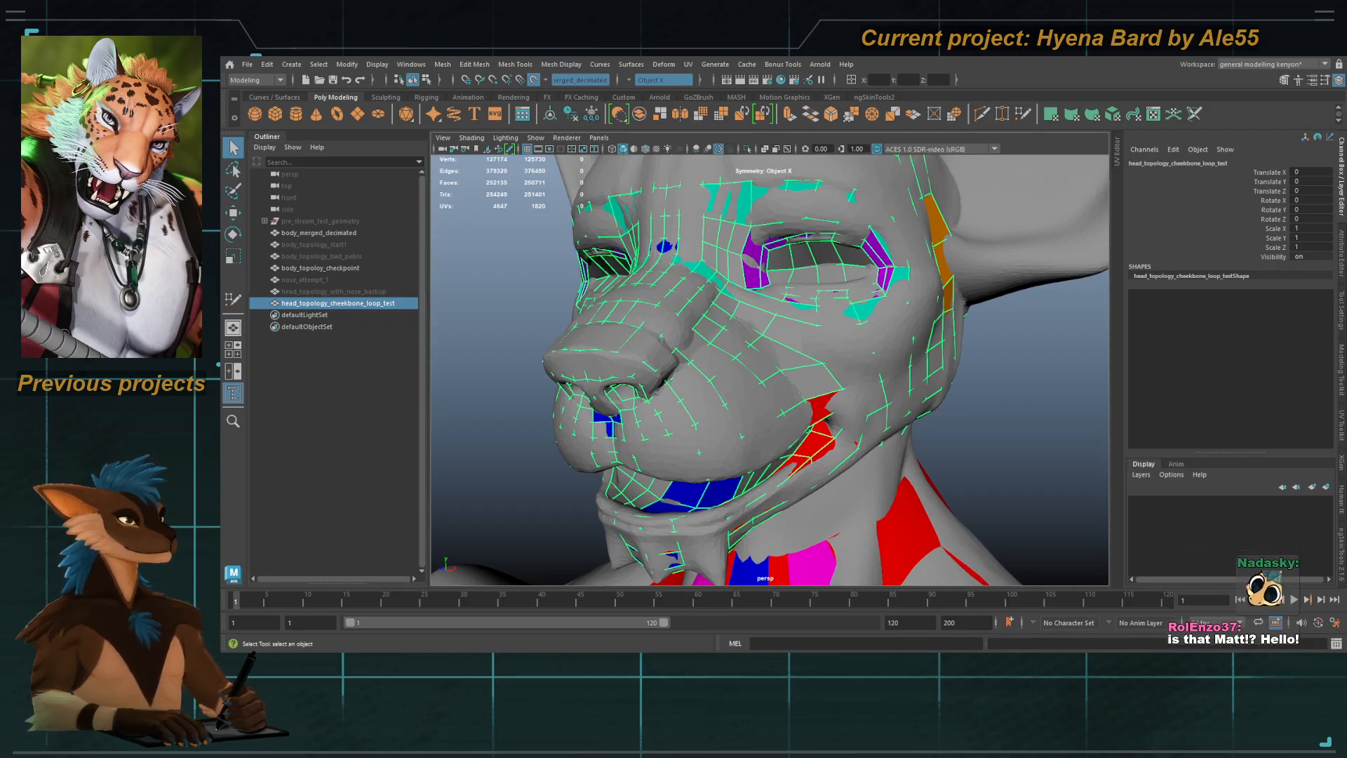
# Step: Reactivate Quad Draw on the cheekbone loop test mesh and frame its mouth corner and cheek
pyautogui.keyDown('alt'); pyautogui.moveTo(665, 411); pyautogui.dragTo(674, 398); pyautogui.keyUp('alt')
pyautogui.keyDown('alt'); pyautogui.moveTo(675, 398); pyautogui.dragTo(679, 332, button='middle'); pyautogui.keyUp('alt')
pyautogui.moveTo(680, 329)
pyautogui.keyDown('alt'); pyautogui.mouseDown()
pyautogui.moveTo(716, 339)
pyautogui.moveTo(710, 330)
pyautogui.mouseUp(); pyautogui.keyUp('alt')
pyautogui.press('y')
pyautogui.keyDown('alt'); pyautogui.moveTo(737, 333); pyautogui.dragTo(782, 340, button='right'); pyautogui.keyUp('alt')
pyautogui.keyDown('alt'); pyautogui.moveTo(786, 340); pyautogui.dragTo(777, 391, button='middle'); pyautogui.keyUp('alt')
pyautogui.keyDown('alt'); pyautogui.moveTo(777, 391); pyautogui.dragTo(818, 385); pyautogui.keyUp('alt')
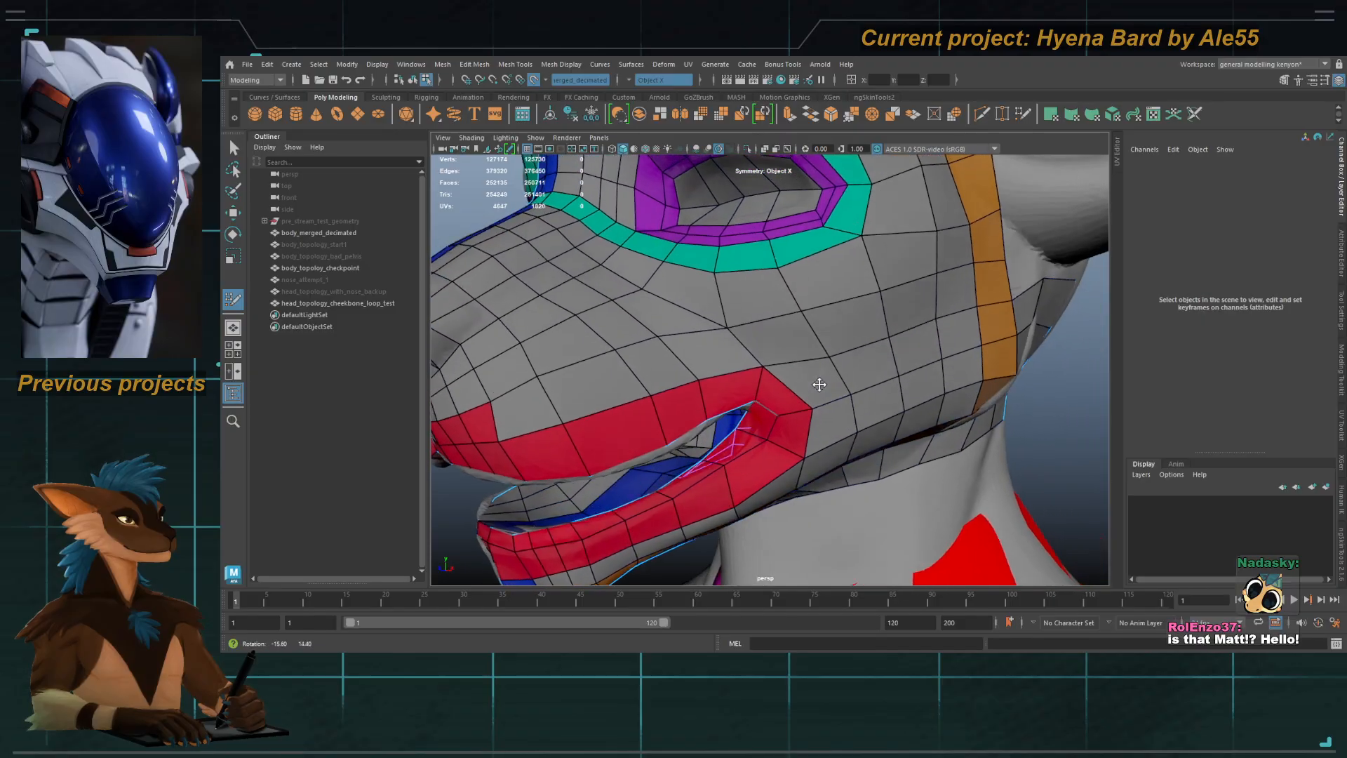
# Step: Try deleting the cheek faces between the lower eye loop and the mouth corner, and undo the deletions
pyautogui.keyDown('alt'); pyautogui.moveTo(818, 386); pyautogui.dragTo(836, 392, button='middle'); pyautogui.keyUp('alt')
pyautogui.keyDown('alt'); pyautogui.moveTo(835, 391); pyautogui.dragTo(807, 407); pyautogui.keyUp('alt')
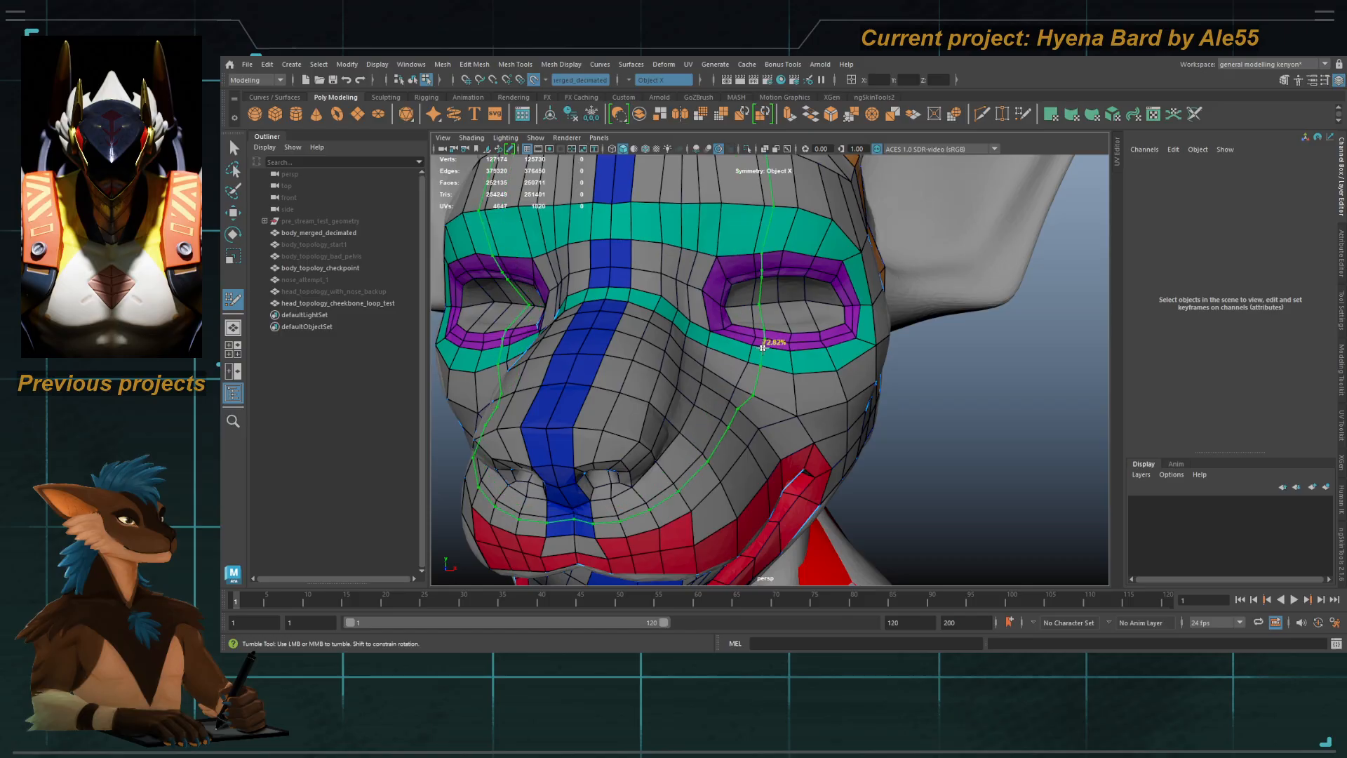
pyautogui.keyDown('alt'); pyautogui.moveTo(843, 359); pyautogui.dragTo(812, 343); pyautogui.keyUp('alt')
pyautogui.keyDown('alt'); pyautogui.moveTo(812, 343); pyautogui.dragTo(831, 376, button='middle'); pyautogui.keyUp('alt')
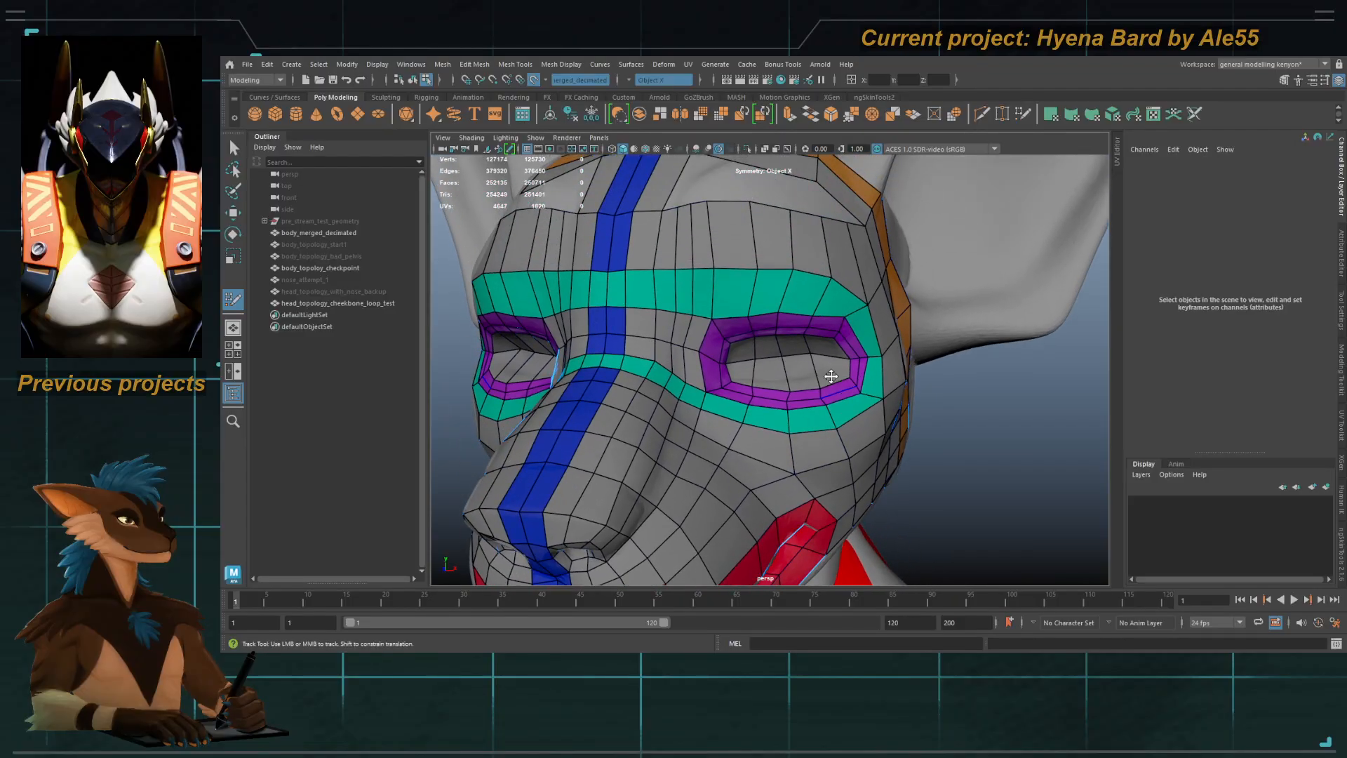
pyautogui.keyDown('alt'); pyautogui.moveTo(830, 377); pyautogui.dragTo(725, 338); pyautogui.keyUp('alt')
pyautogui.keyDown('ctrl'); pyautogui.keyDown('shift'); pyautogui.click(779, 342); pyautogui.keyUp('shift'); pyautogui.keyUp('ctrl')
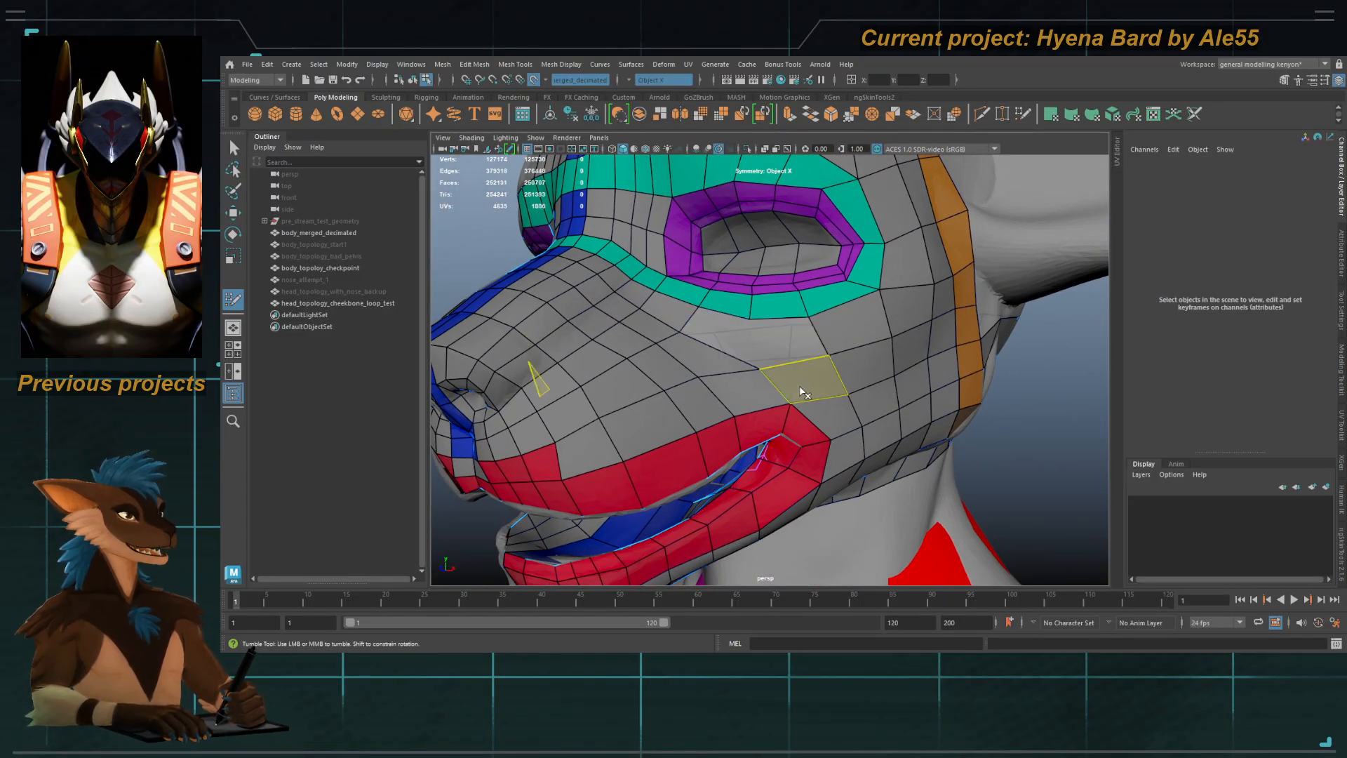
pyautogui.keyDown('ctrl'); pyautogui.keyDown('shift'); pyautogui.click(801, 386); pyautogui.keyUp('shift'); pyautogui.keyUp('ctrl')
pyautogui.keyDown('ctrl'); pyautogui.keyDown('shift'); pyautogui.click(751, 390); pyautogui.keyUp('shift'); pyautogui.keyUp('ctrl')
pyautogui.keyDown('ctrl'); pyautogui.keyDown('shift'); pyautogui.click(710, 370); pyautogui.keyUp('shift'); pyautogui.keyUp('ctrl')
pyautogui.keyDown('alt'); pyautogui.moveTo(665, 353); pyautogui.dragTo(697, 323); pyautogui.keyUp('alt')
pyautogui.hotkey('ctrl', 'z')
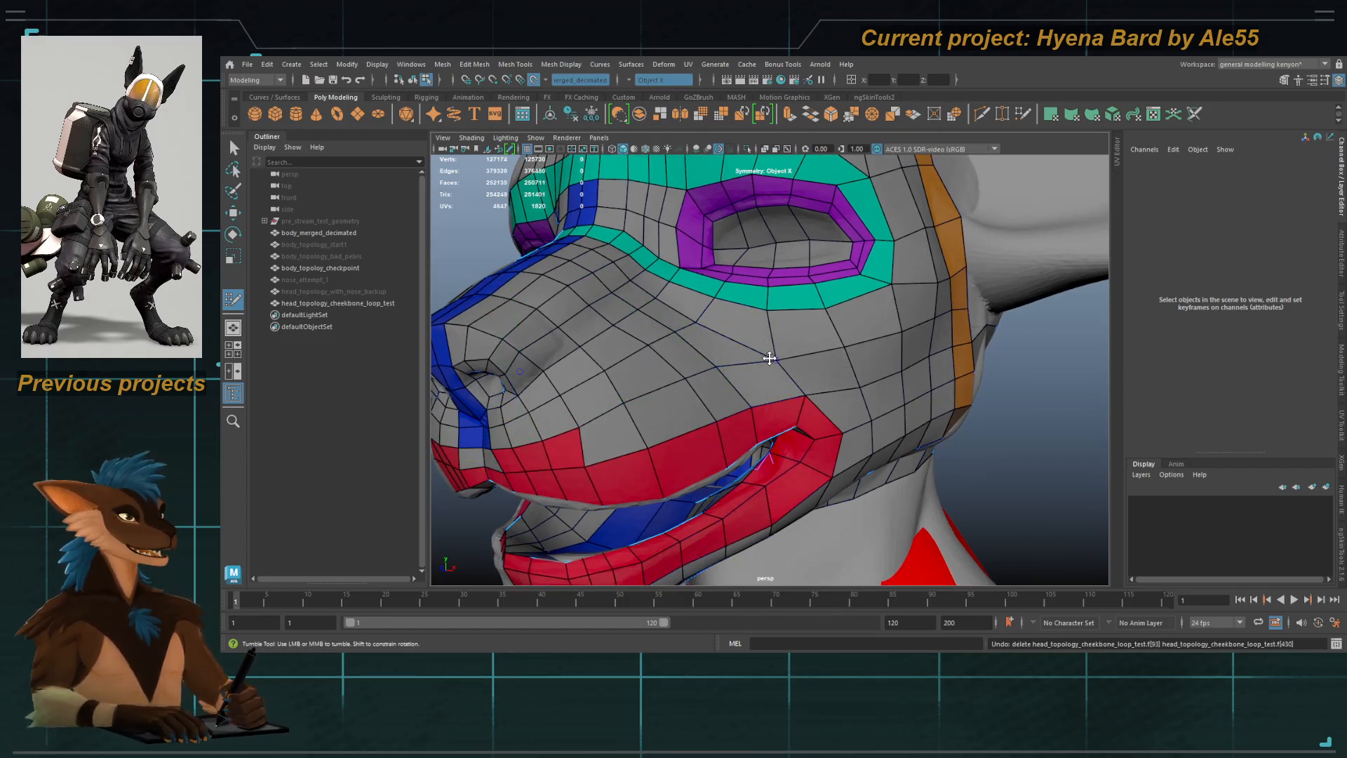
# Step: Delete the patch of cheek faces between the teal lower eye loop and the red mouth corner
pyautogui.moveTo(774, 360)
pyautogui.mouseDown()
pyautogui.moveTo(759, 345)
pyautogui.moveTo(757, 372)
pyautogui.mouseUp()
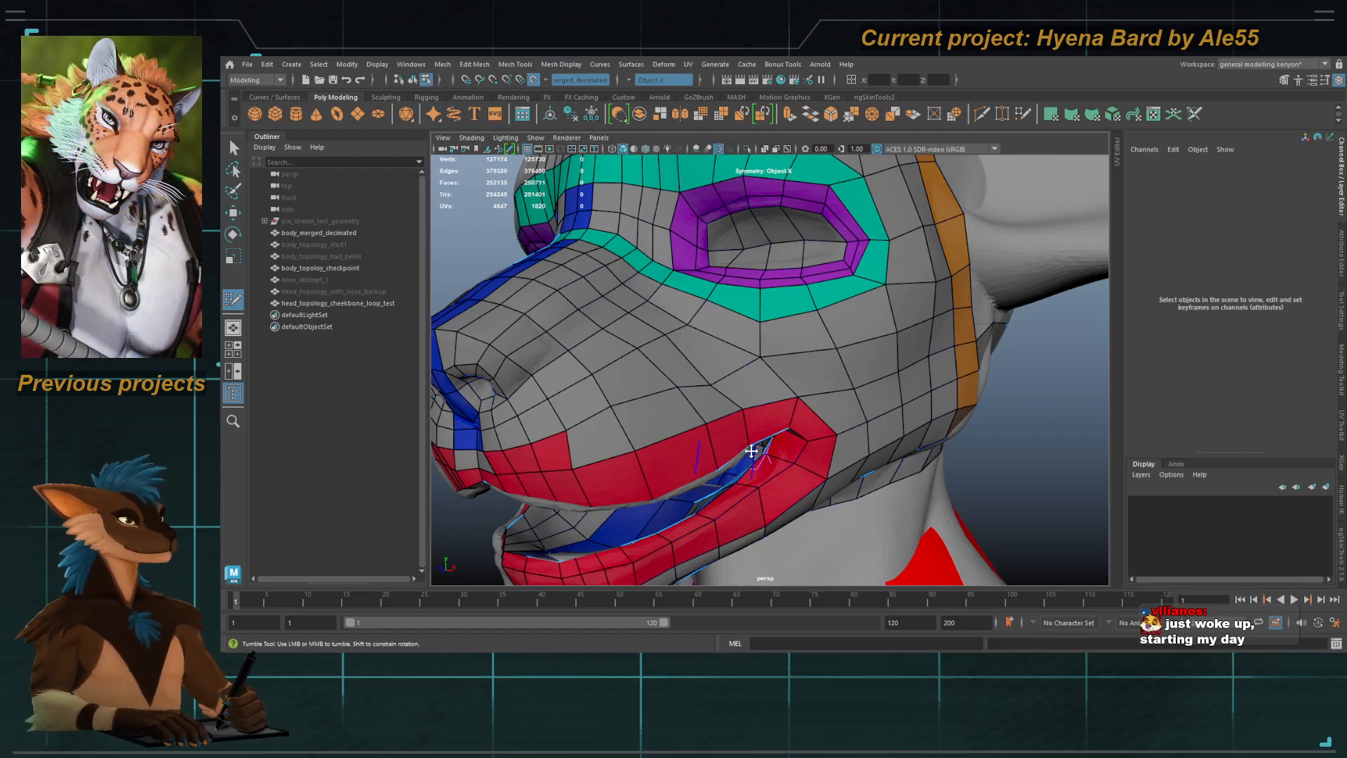
pyautogui.keyDown('alt'); pyautogui.moveTo(752, 454); pyautogui.dragTo(785, 467); pyautogui.keyUp('alt')
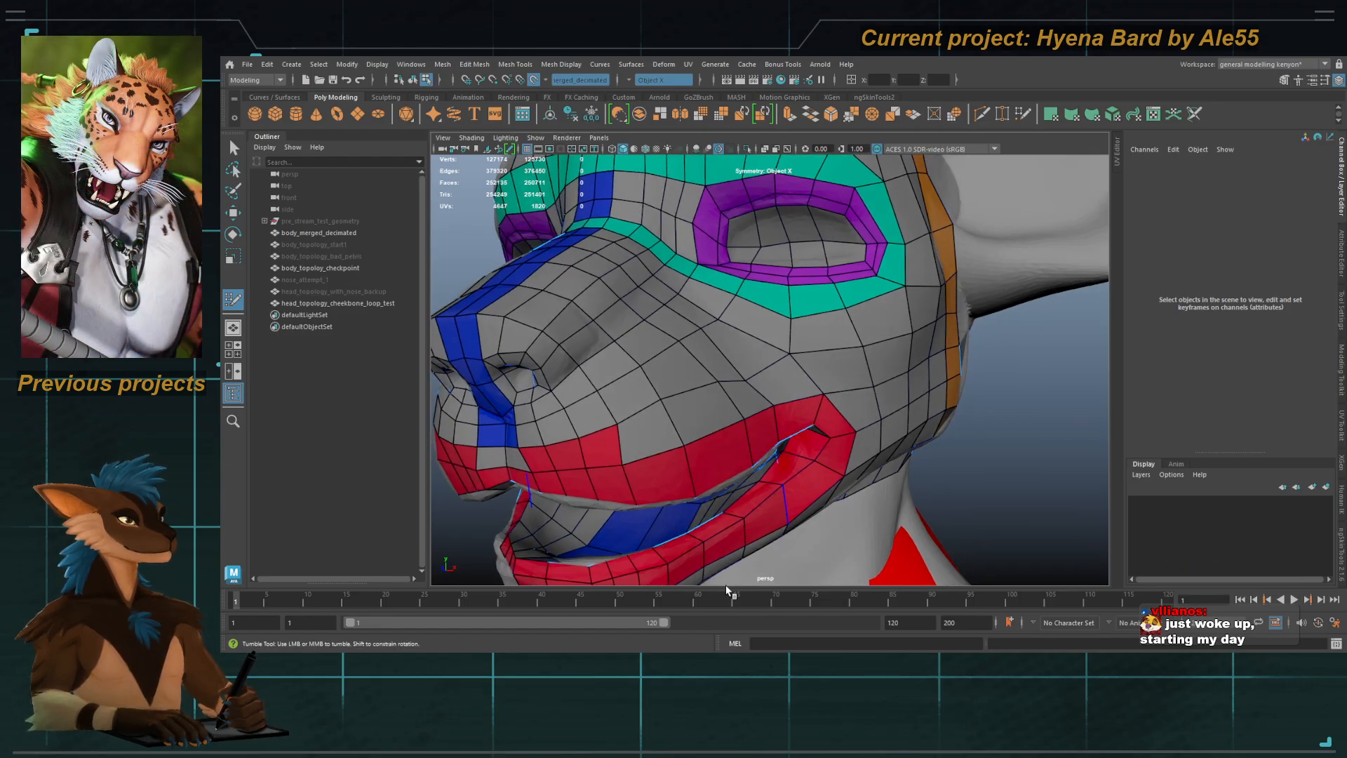
pyautogui.keyDown('alt'); pyautogui.moveTo(731, 410); pyautogui.dragTo(725, 427); pyautogui.keyUp('alt')
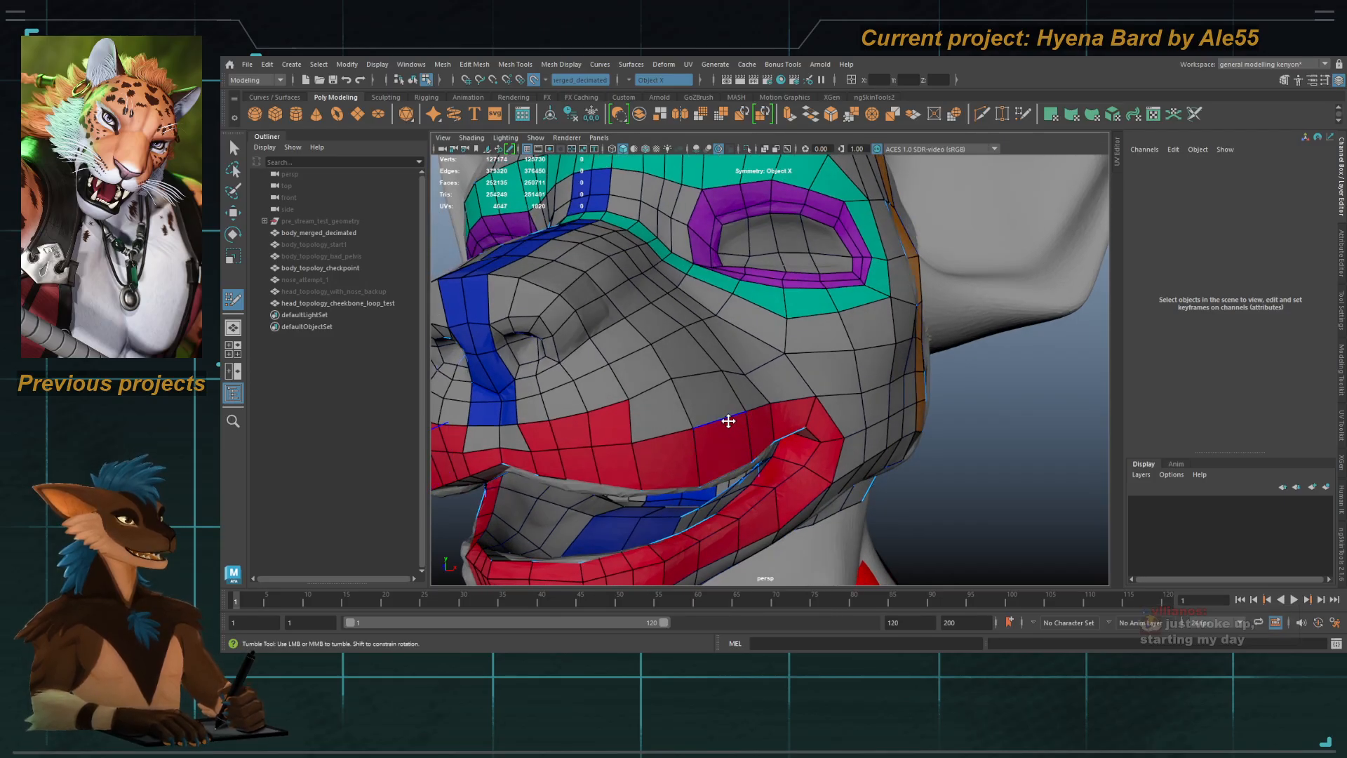
pyautogui.moveTo(745, 401)
pyautogui.keyDown('alt'); pyautogui.mouseDown()
pyautogui.moveTo(713, 406)
pyautogui.moveTo(736, 399)
pyautogui.mouseUp(); pyautogui.keyUp('alt')
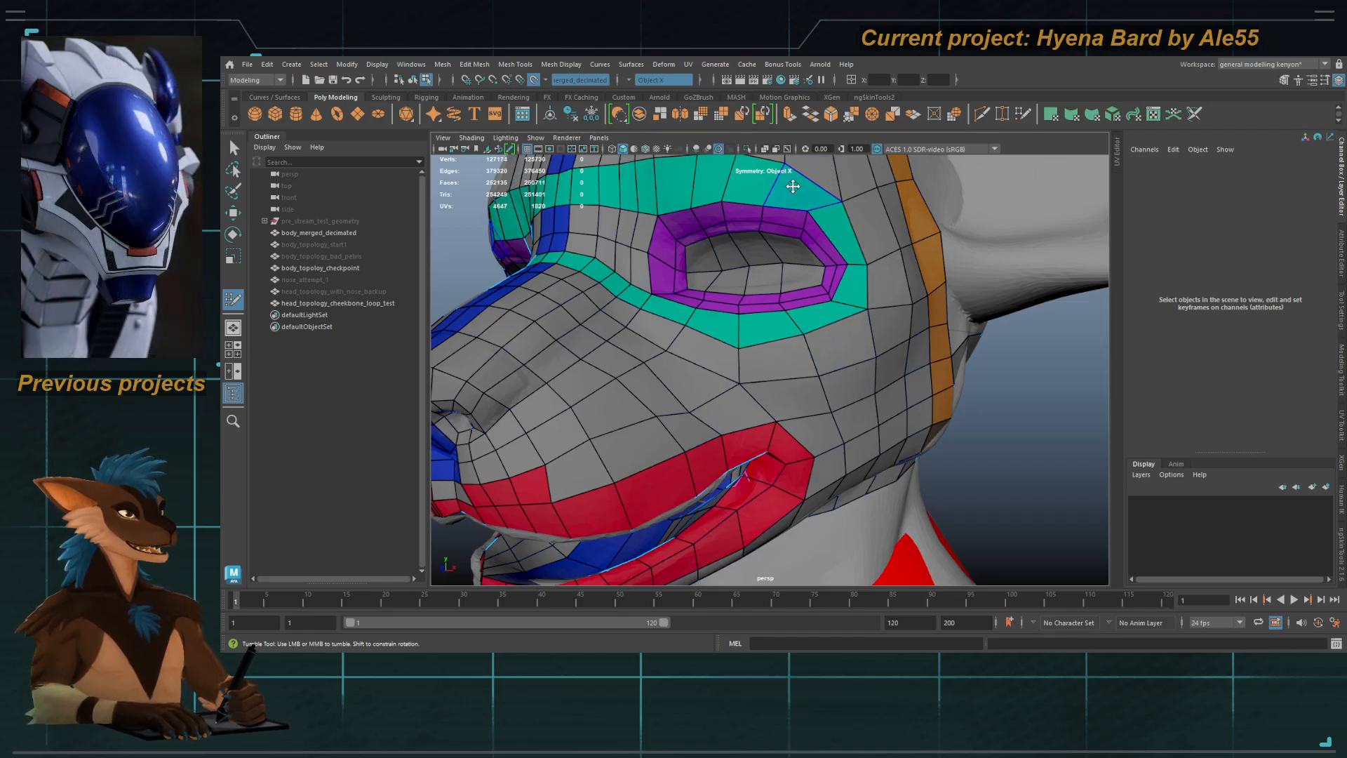
pyautogui.keyDown('alt'); pyautogui.moveTo(831, 170); pyautogui.dragTo(839, 277, button='middle'); pyautogui.keyUp('alt')
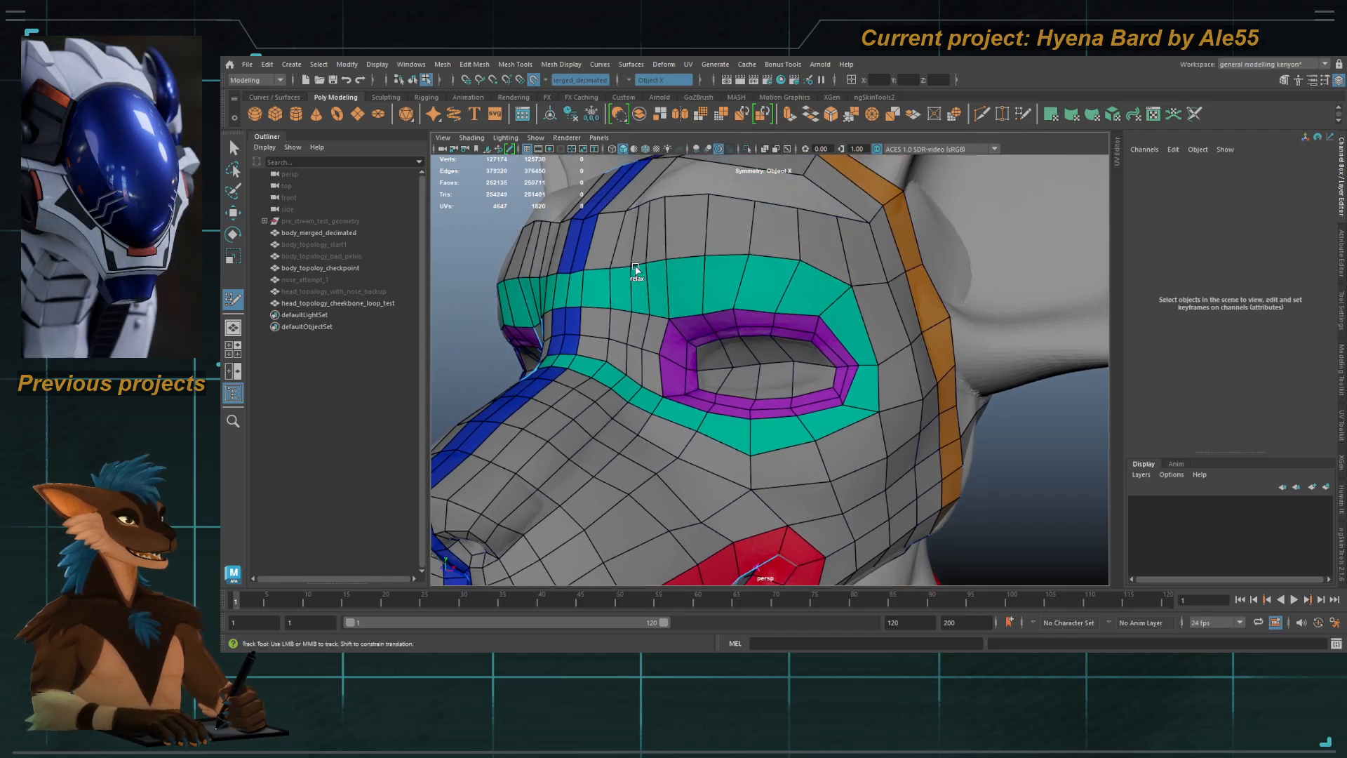
pyautogui.keyDown('alt'); pyautogui.moveTo(731, 316); pyautogui.dragTo(775, 366); pyautogui.keyUp('alt')
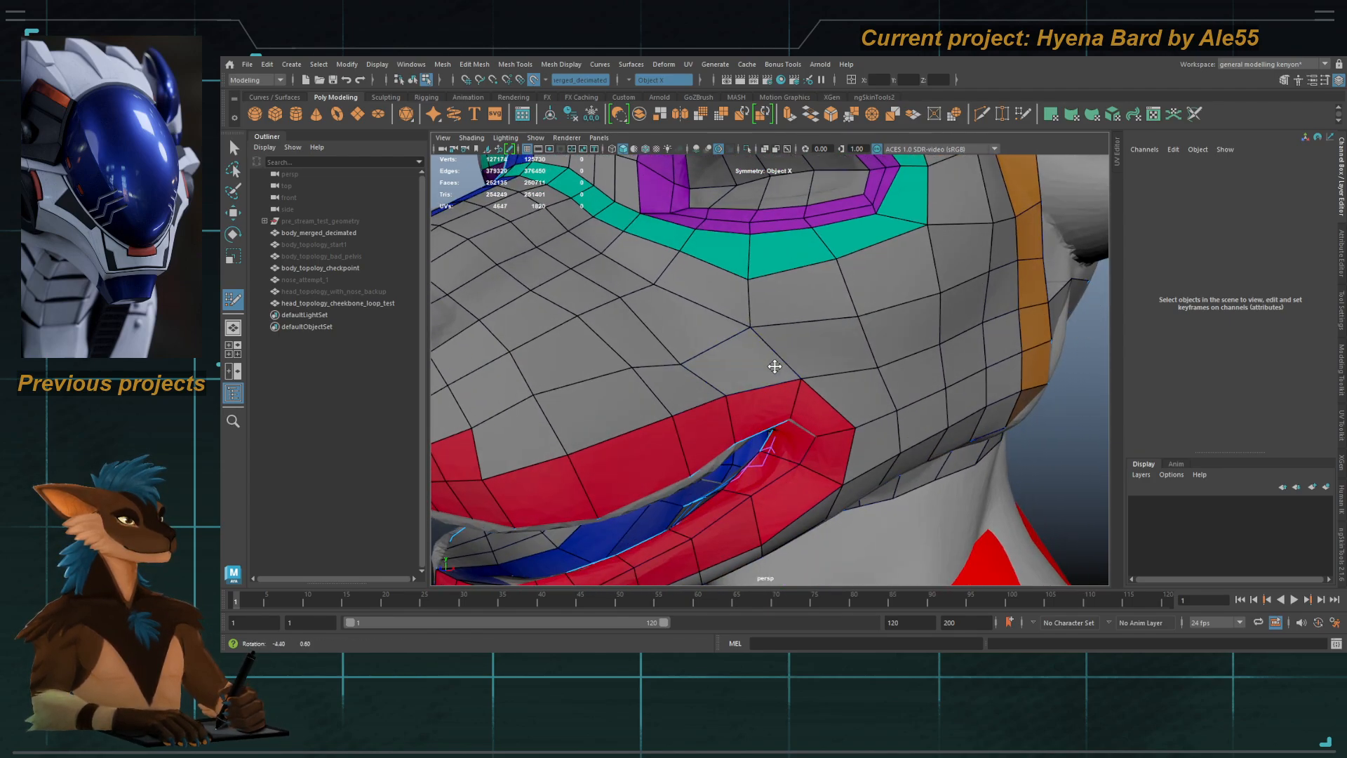
pyautogui.keyDown('ctrl'); pyautogui.keyDown('shift'); pyautogui.click(784, 308); pyautogui.keyUp('shift'); pyautogui.keyUp('ctrl')
pyautogui.keyDown('ctrl'); pyautogui.keyDown('shift'); pyautogui.click(806, 352); pyautogui.keyUp('shift'); pyautogui.keyUp('ctrl')
pyautogui.keyDown('ctrl'); pyautogui.keyDown('shift'); pyautogui.click(747, 362); pyautogui.keyUp('shift'); pyautogui.keyUp('ctrl')
pyautogui.keyDown('ctrl'); pyautogui.keyDown('shift'); pyautogui.click(753, 325); pyautogui.keyUp('shift'); pyautogui.keyUp('ctrl')
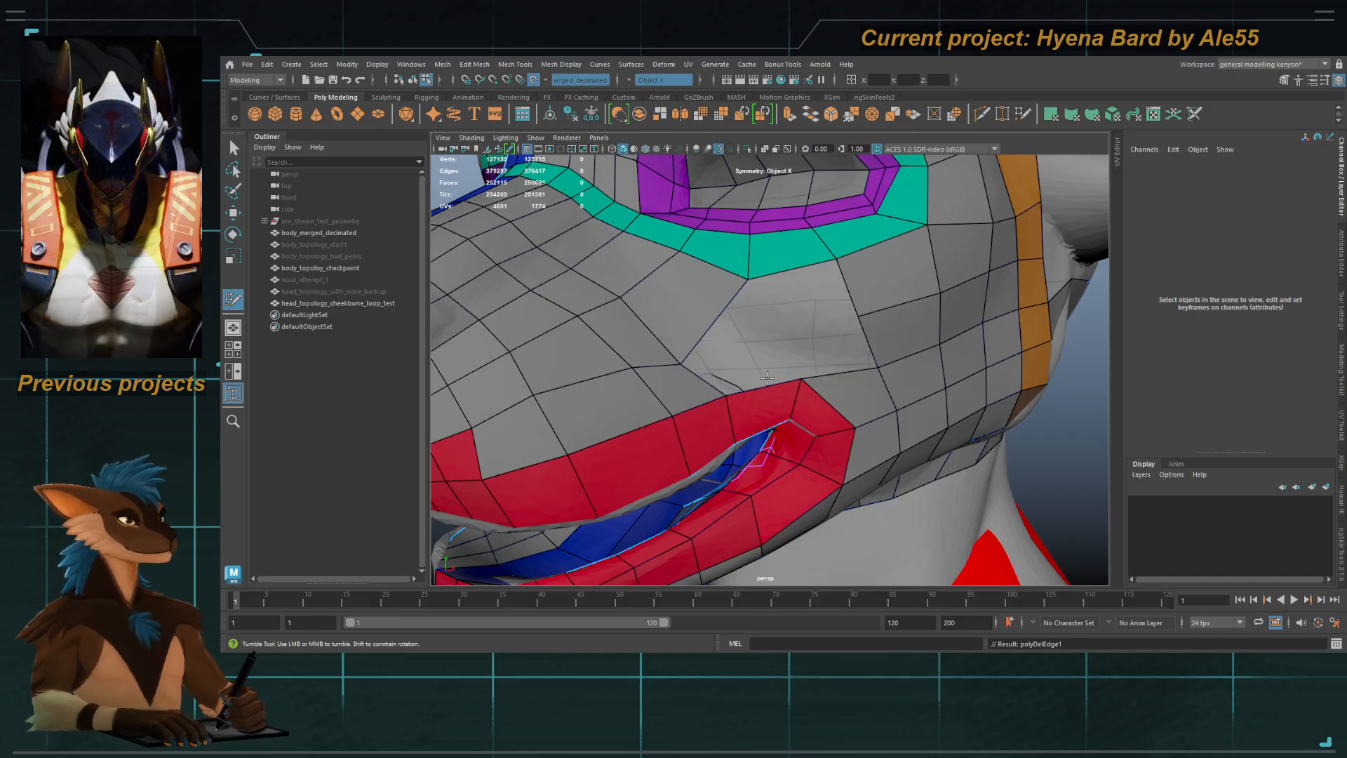
# Step: Insert an edge loop through the upper lip near the mouth corner and build two quads above it
pyautogui.moveTo(762, 388)
pyautogui.keyDown('alt'); pyautogui.mouseDown()
pyautogui.moveTo(741, 361)
pyautogui.moveTo(745, 331)
pyautogui.mouseUp(); pyautogui.keyUp('alt')
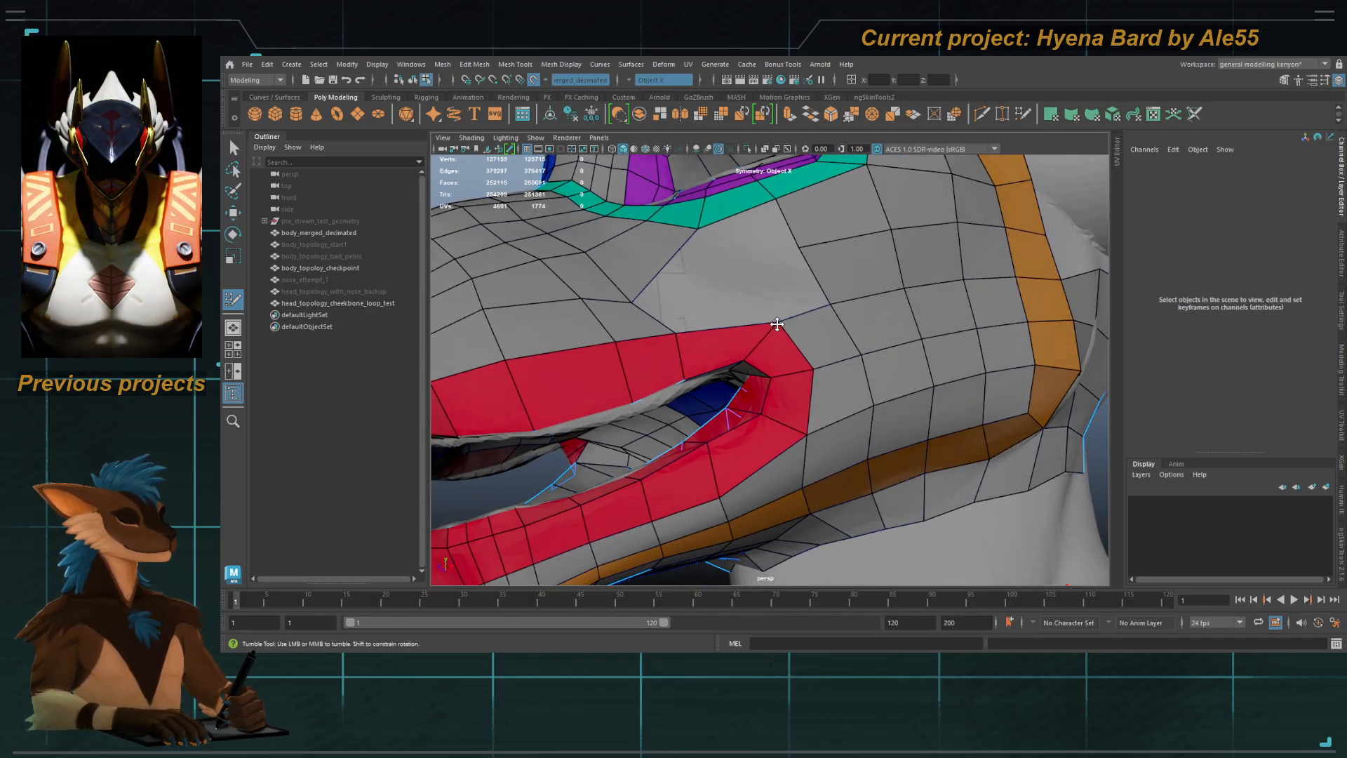
pyautogui.keyDown('ctrl'); pyautogui.click(724, 334); pyautogui.keyUp('ctrl')
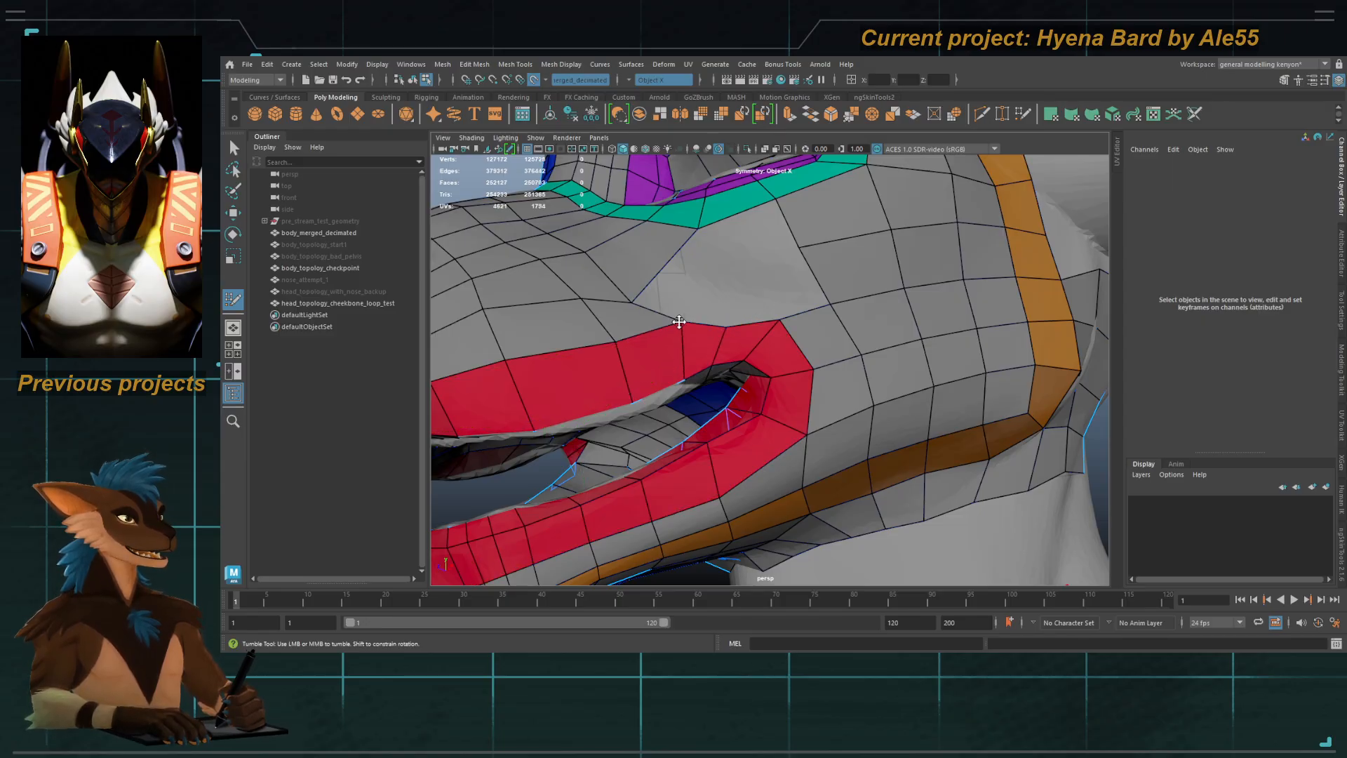
pyautogui.keyDown('shift'); pyautogui.click(751, 300); pyautogui.keyUp('shift')
pyautogui.keyDown('shift'); pyautogui.click(712, 301); pyautogui.keyUp('shift')
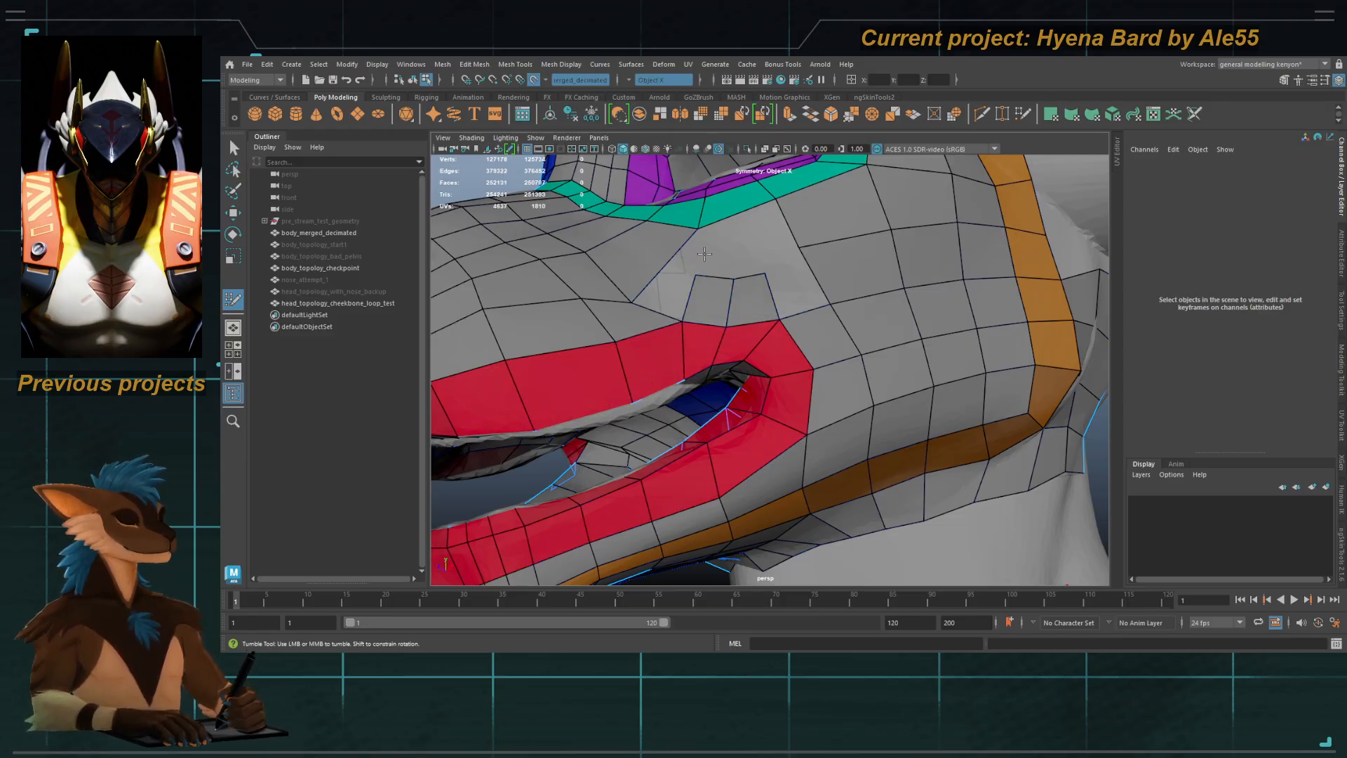
# Step: Bridge the two new lip quads up to the teal eye loop with quads and adjust their shared vertex
pyautogui.moveTo(705, 257)
pyautogui.keyDown('alt'); pyautogui.mouseDown()
pyautogui.moveTo(725, 313)
pyautogui.moveTo(715, 322)
pyautogui.mouseUp(); pyautogui.keyUp('alt')
pyautogui.keyDown('ctrl'); pyautogui.keyDown('shift'); pyautogui.click(719, 341); pyautogui.keyUp('shift'); pyautogui.keyUp('ctrl')
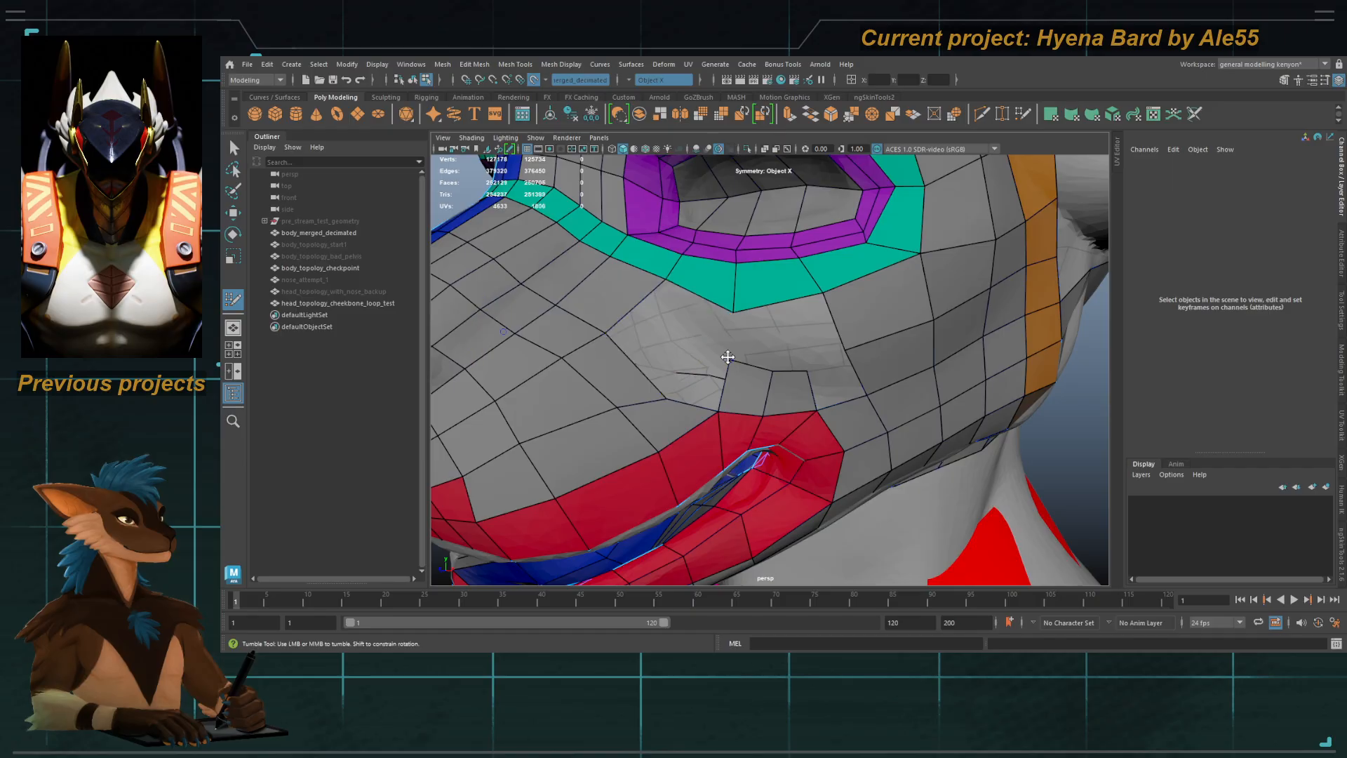
pyautogui.keyDown('shift'); pyautogui.click(729, 338); pyautogui.keyUp('shift')
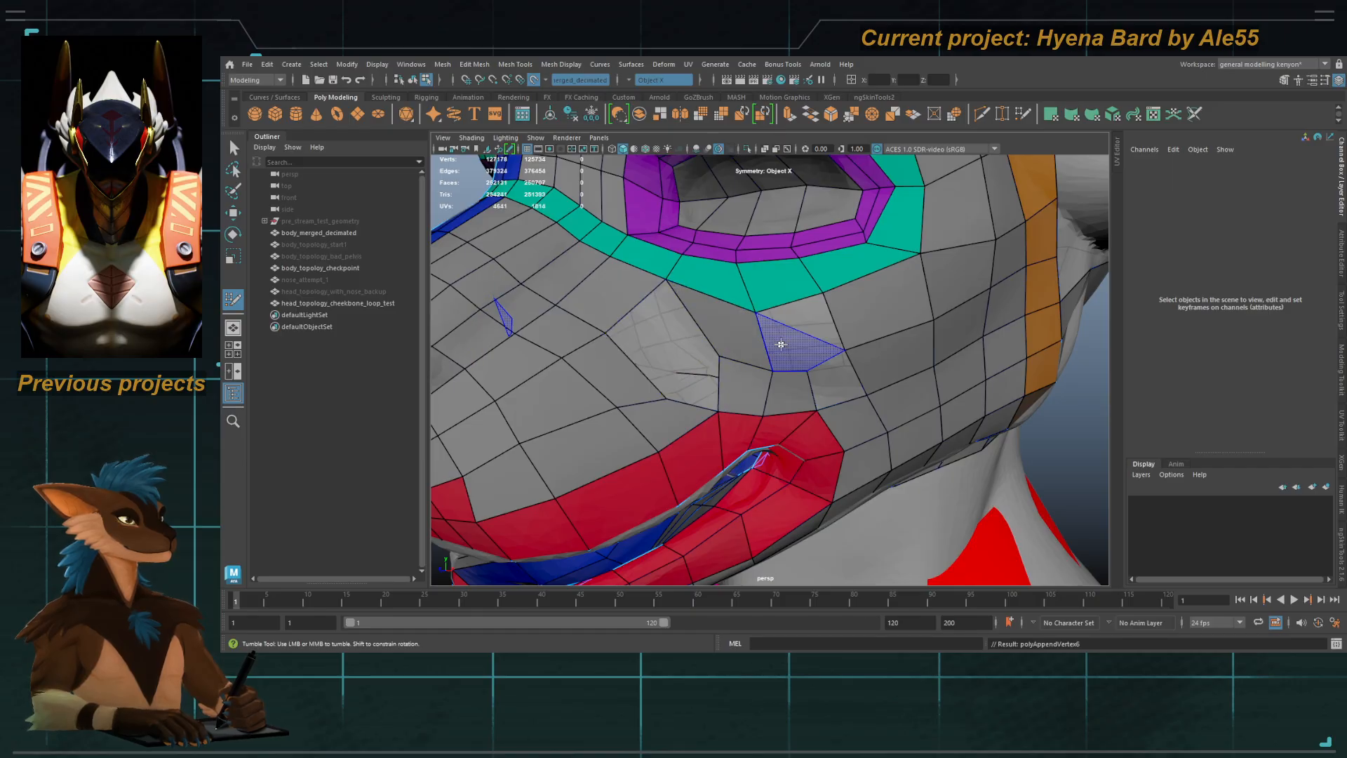
pyautogui.keyDown('shift'); pyautogui.click(782, 345); pyautogui.keyUp('shift')
pyautogui.moveTo(757, 367); pyautogui.dragTo(748, 366)
# Step: Insert extra edge loops through the eye rings and fill the cheek gap behind the new quad columns
pyautogui.keyDown('alt'); pyautogui.moveTo(770, 367); pyautogui.dragTo(685, 286, button='right'); pyautogui.keyUp('alt')
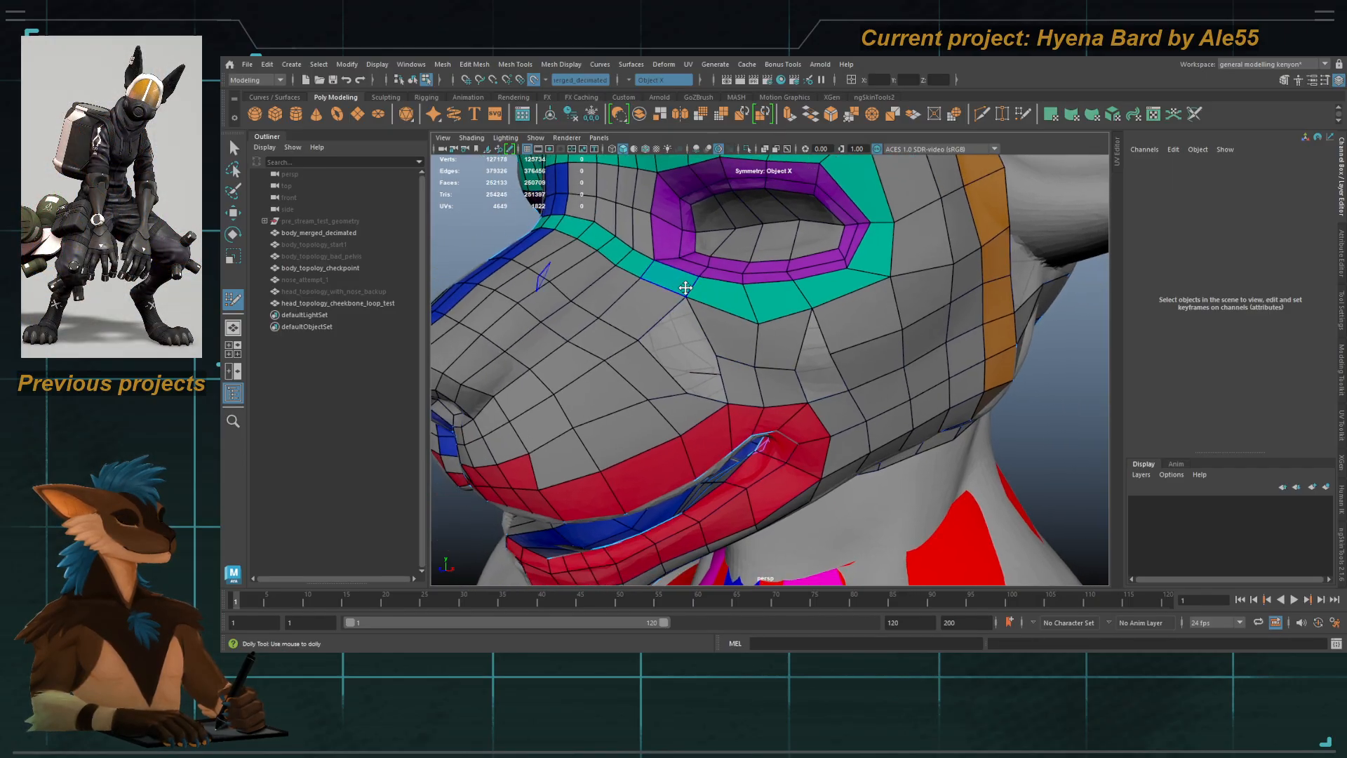
pyautogui.keyDown('alt'); pyautogui.moveTo(685, 285); pyautogui.dragTo(713, 292); pyautogui.keyUp('alt')
pyautogui.moveTo(730, 372)
pyautogui.keyDown('alt'); pyautogui.mouseDown()
pyautogui.moveTo(712, 389)
pyautogui.moveTo(741, 324)
pyautogui.moveTo(755, 336)
pyautogui.mouseUp(); pyautogui.keyUp('alt')
pyautogui.keyDown('alt'); pyautogui.moveTo(764, 336); pyautogui.dragTo(811, 278, button='right'); pyautogui.keyUp('alt')
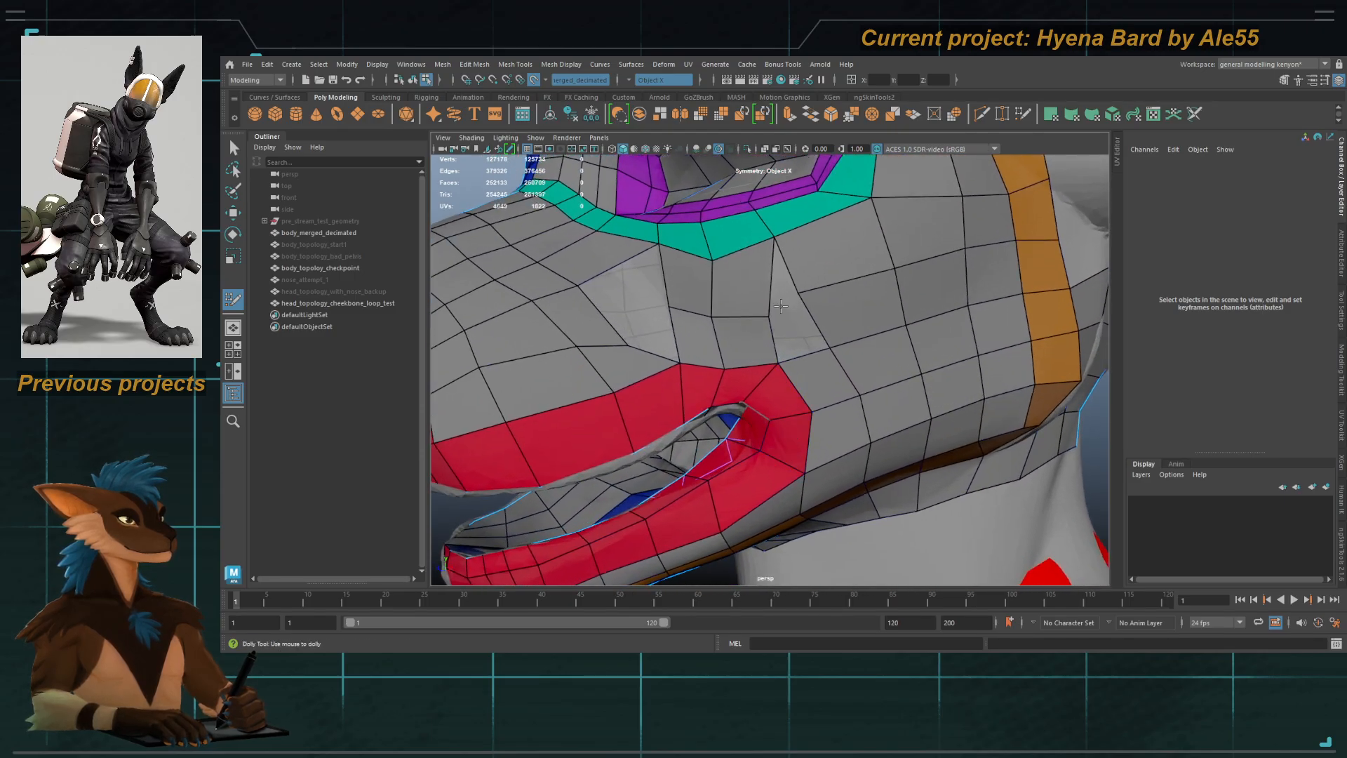
pyautogui.keyDown('alt'); pyautogui.moveTo(811, 277); pyautogui.dragTo(797, 355, button='middle'); pyautogui.keyUp('alt')
pyautogui.keyDown('ctrl'); pyautogui.keyDown('shift'); pyautogui.click(798, 356); pyautogui.keyUp('shift'); pyautogui.keyUp('ctrl')
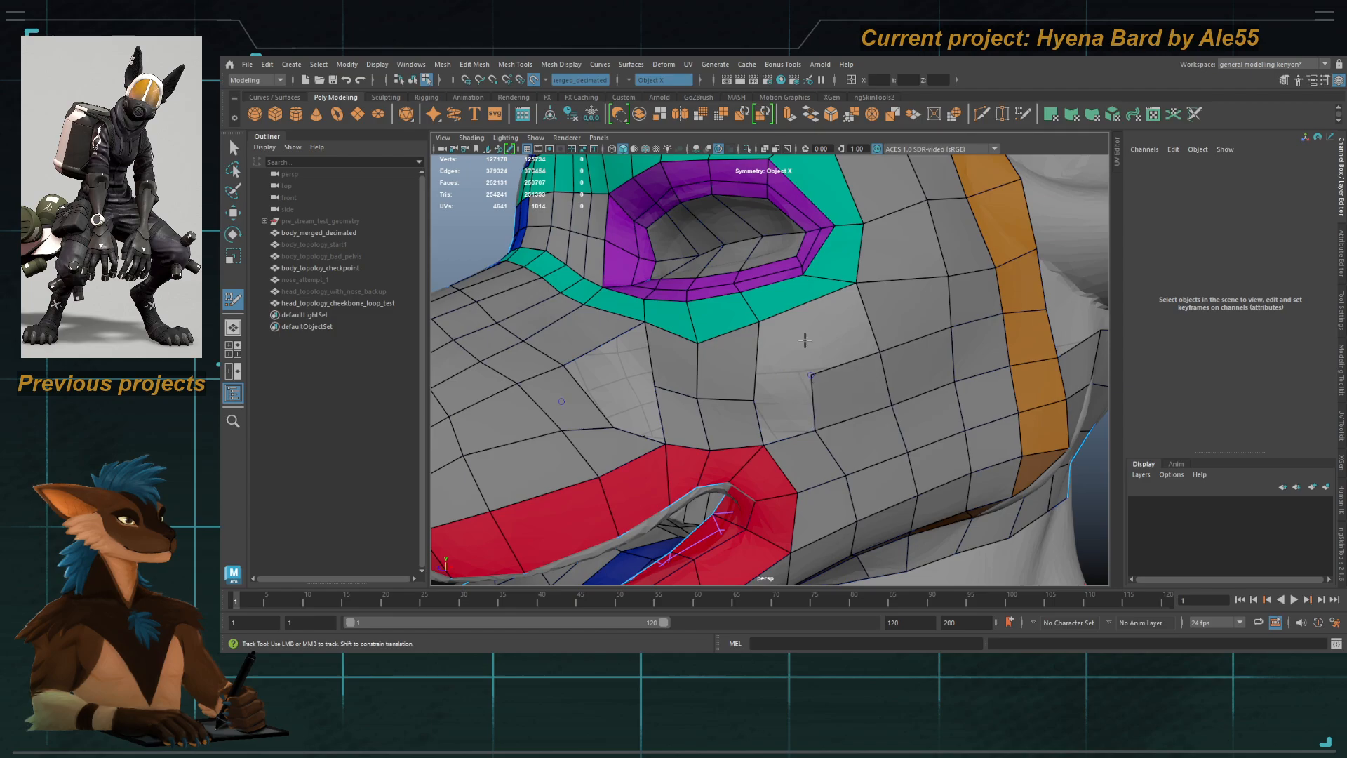
pyautogui.keyDown('ctrl'); pyautogui.keyDown('shift'); pyautogui.click(597, 320); pyautogui.keyUp('shift'); pyautogui.keyUp('ctrl')
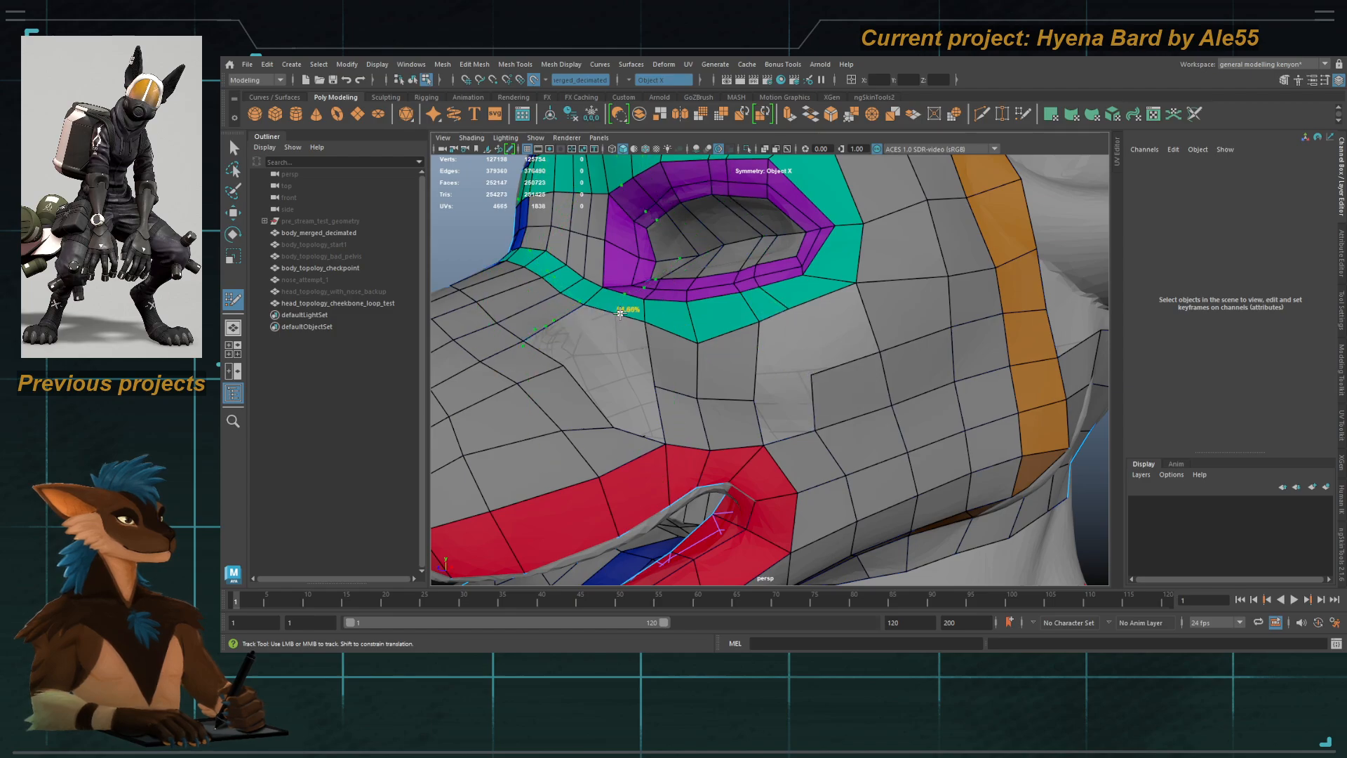
pyautogui.keyDown('shift'); pyautogui.click(772, 349); pyautogui.keyUp('shift')
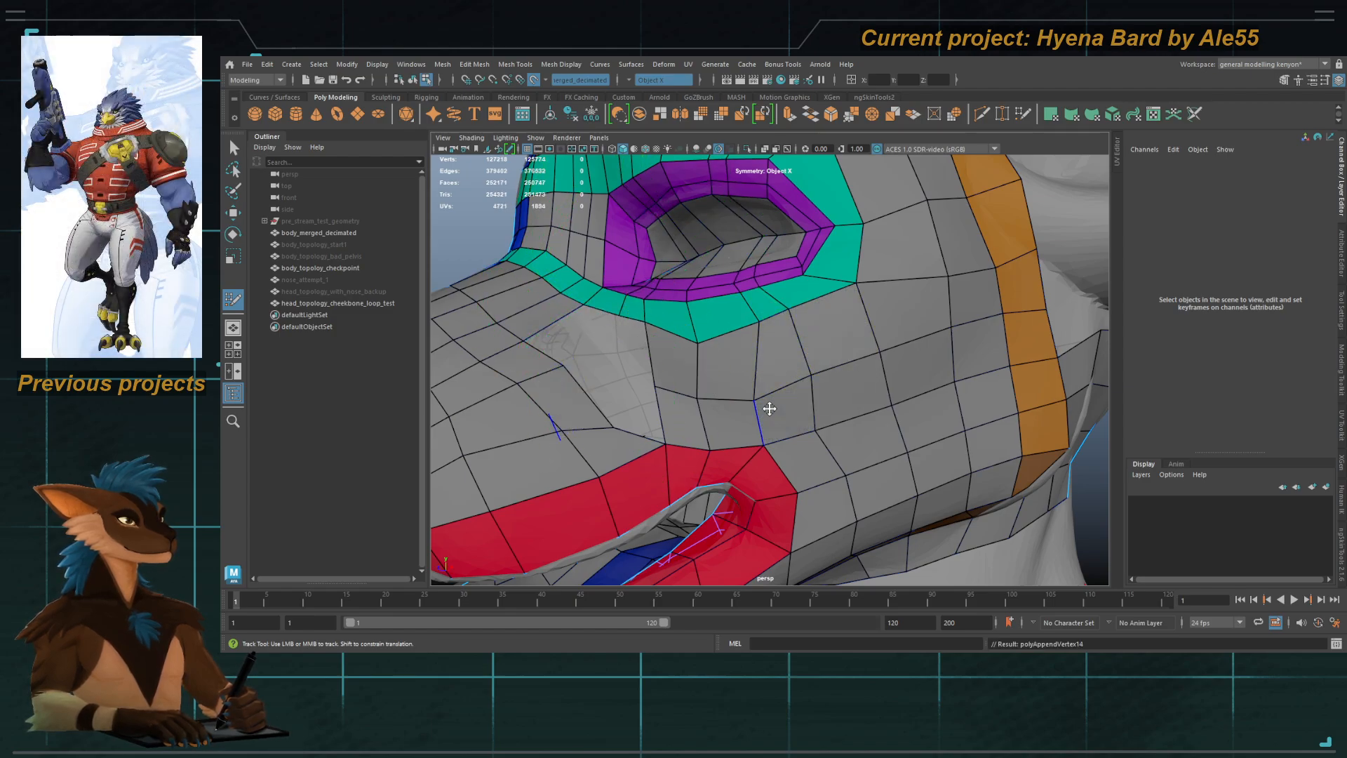
# Step: Fill the remaining hole between the muzzle, inner lower eye loop and upper lip with quads
pyautogui.keyDown('alt'); pyautogui.moveTo(769, 408); pyautogui.dragTo(686, 459); pyautogui.keyUp('alt')
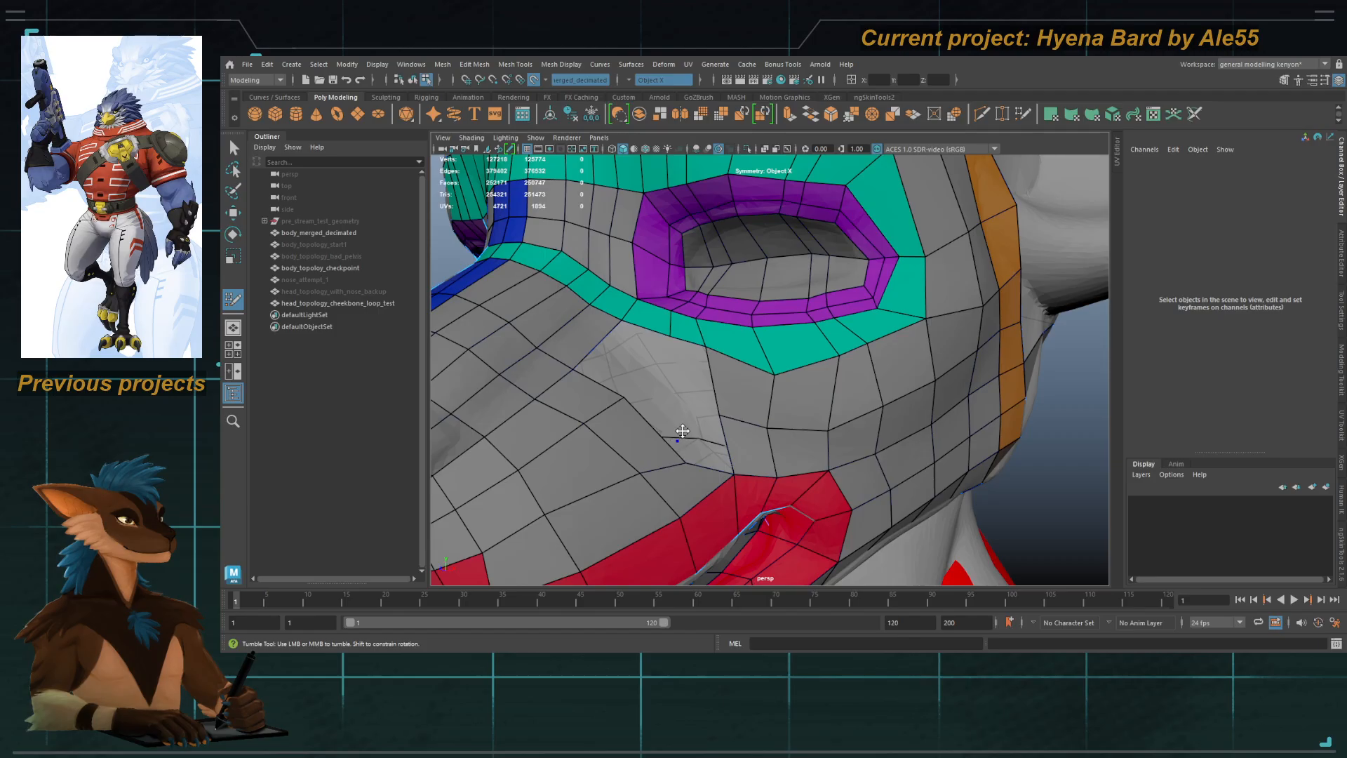
pyautogui.keyDown('alt'); pyautogui.moveTo(683, 431); pyautogui.dragTo(742, 385, button='middle'); pyautogui.keyUp('alt')
pyautogui.keyDown('alt'); pyautogui.moveTo(747, 359); pyautogui.dragTo(699, 363); pyautogui.keyUp('alt')
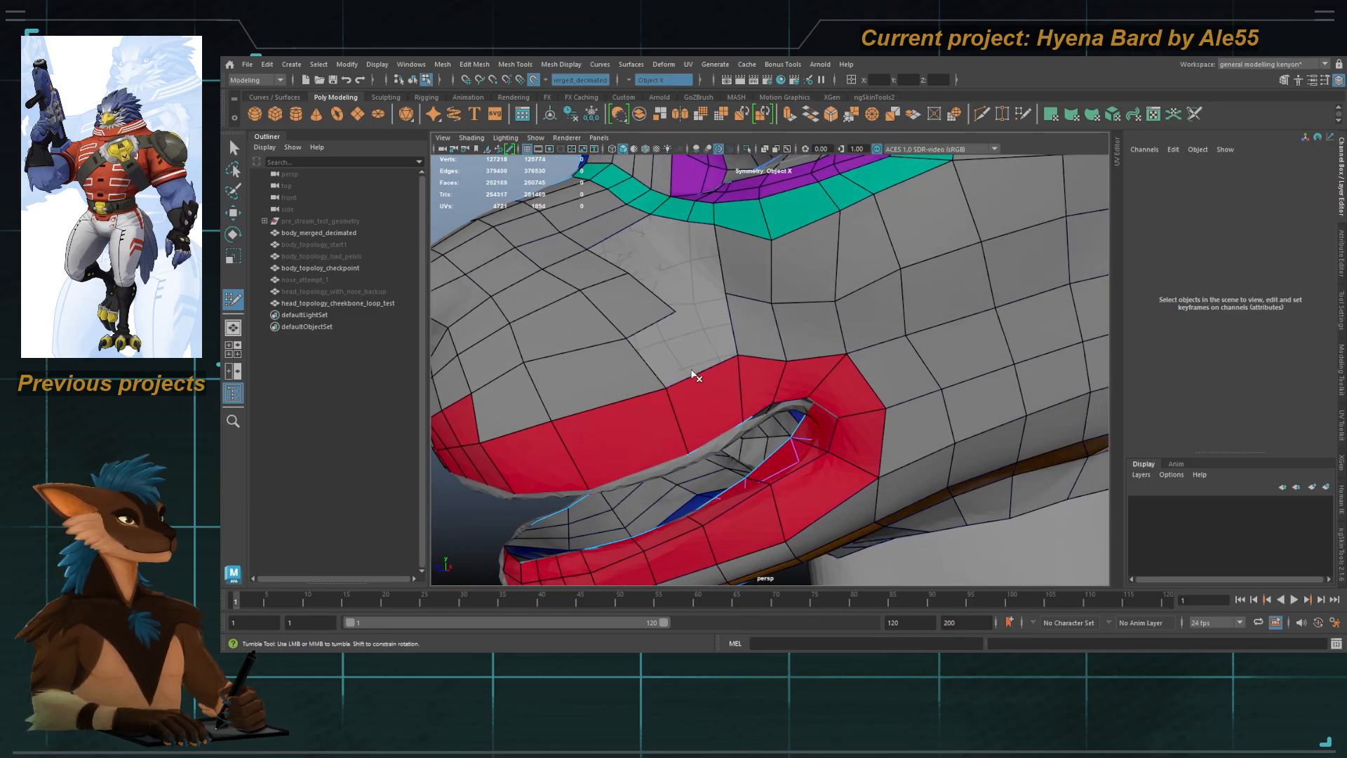
pyautogui.keyDown('shift'); pyautogui.click(713, 330); pyautogui.keyUp('shift')
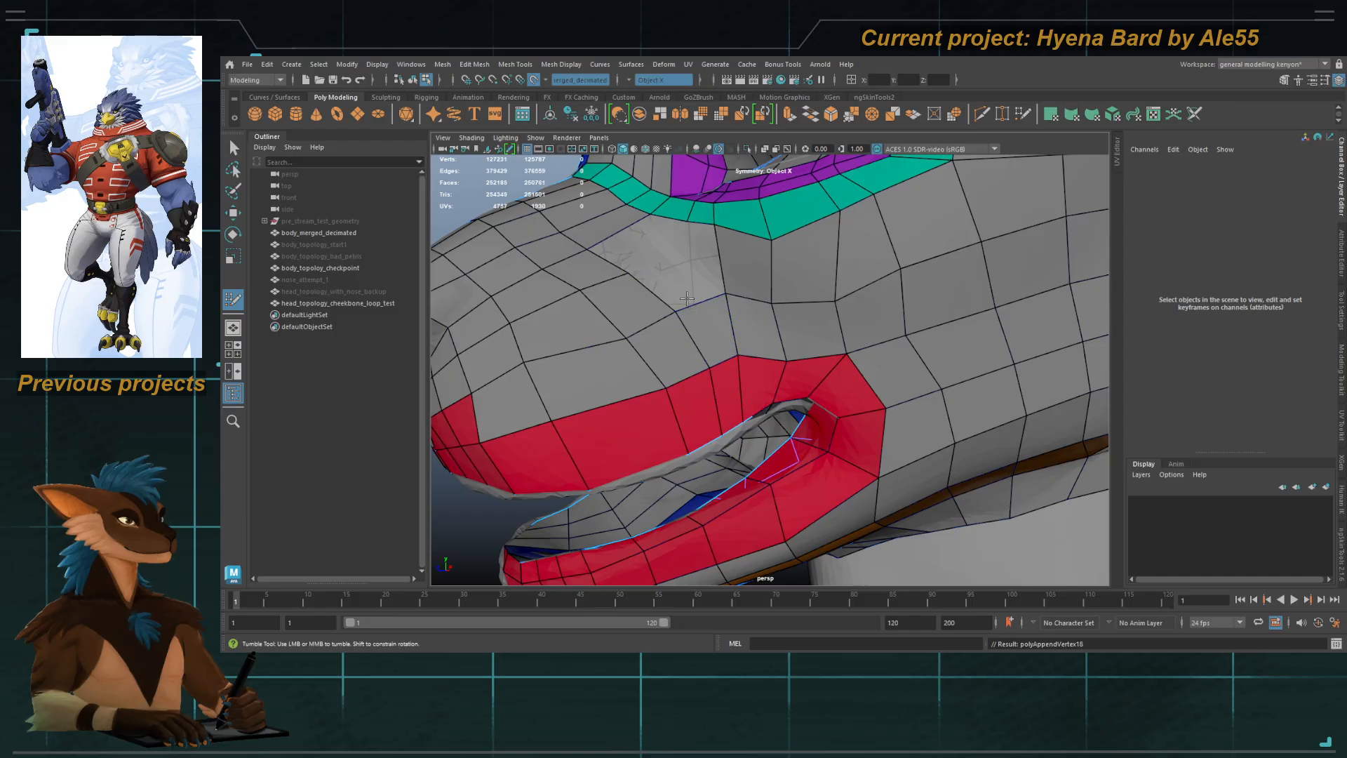
pyautogui.keyDown('alt'); pyautogui.moveTo(713, 329); pyautogui.dragTo(712, 310); pyautogui.keyUp('alt')
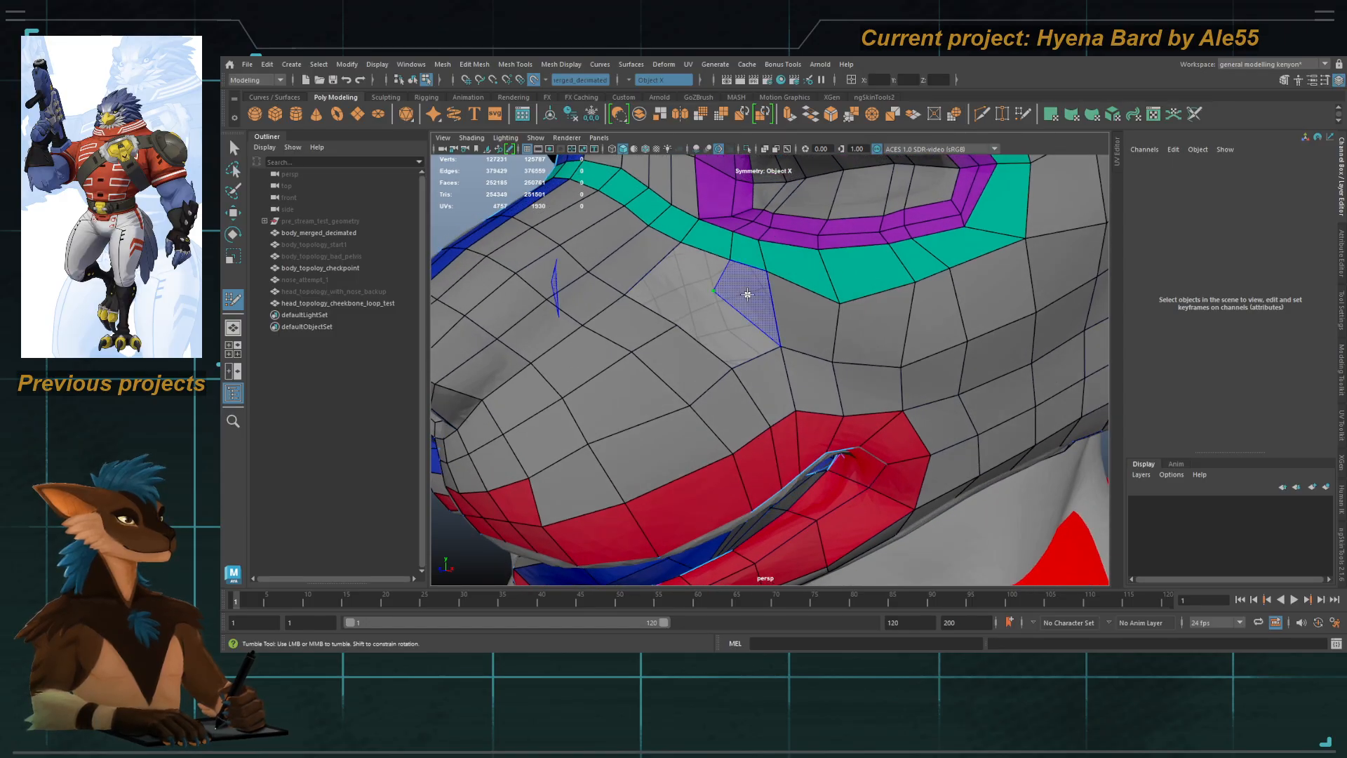
pyautogui.keyDown('shift'); pyautogui.click(698, 272); pyautogui.keyUp('shift')
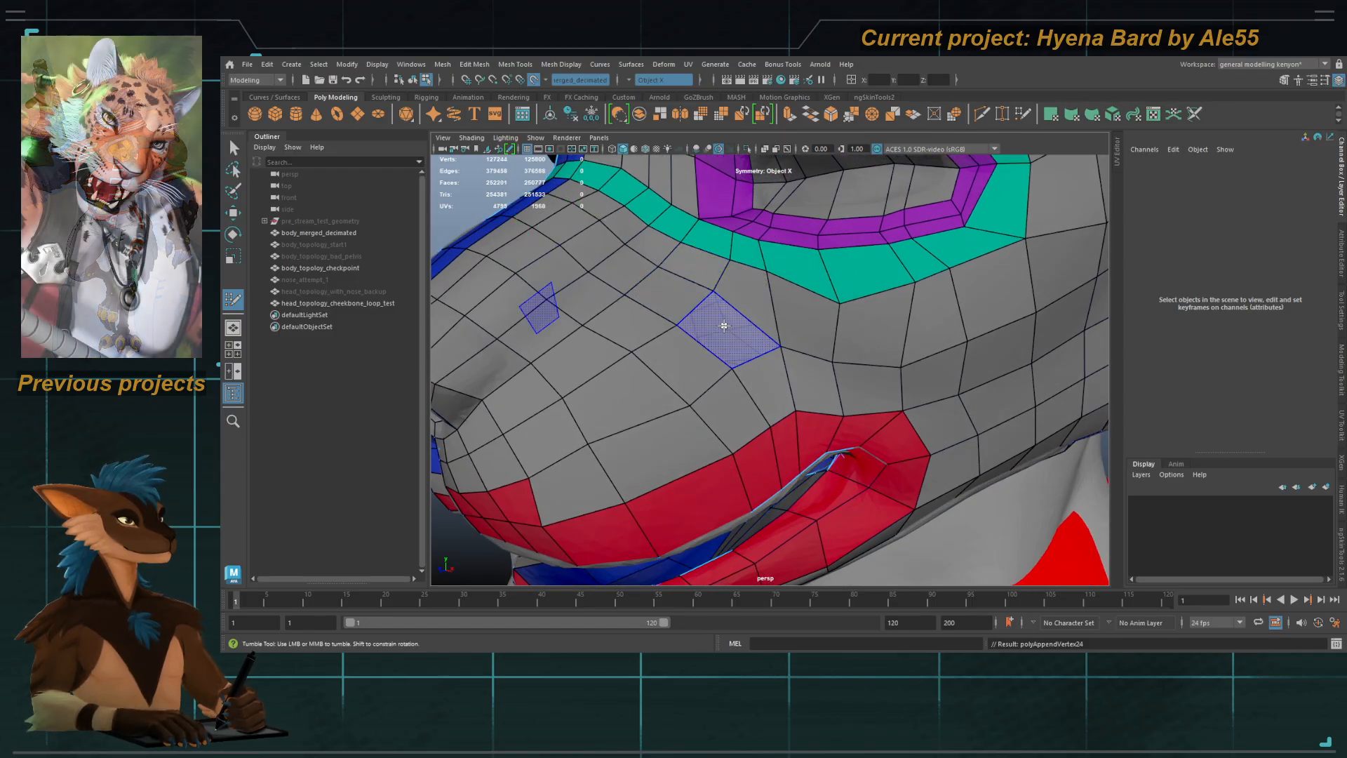
pyautogui.keyDown('shift'); pyautogui.click(722, 322); pyautogui.keyUp('shift')
# Step: Relax the vertices of the purple and teal lower eye loops to even out their spacing
pyautogui.scroll(-5, 701, 289)
pyautogui.moveTo(701, 288)
pyautogui.keyDown('alt'); pyautogui.mouseDown()
pyautogui.moveTo(769, 339)
pyautogui.moveTo(718, 332)
pyautogui.moveTo(776, 367)
pyautogui.moveTo(851, 376)
pyautogui.moveTo(788, 400)
pyautogui.moveTo(740, 345)
pyautogui.mouseUp(); pyautogui.keyUp('alt')
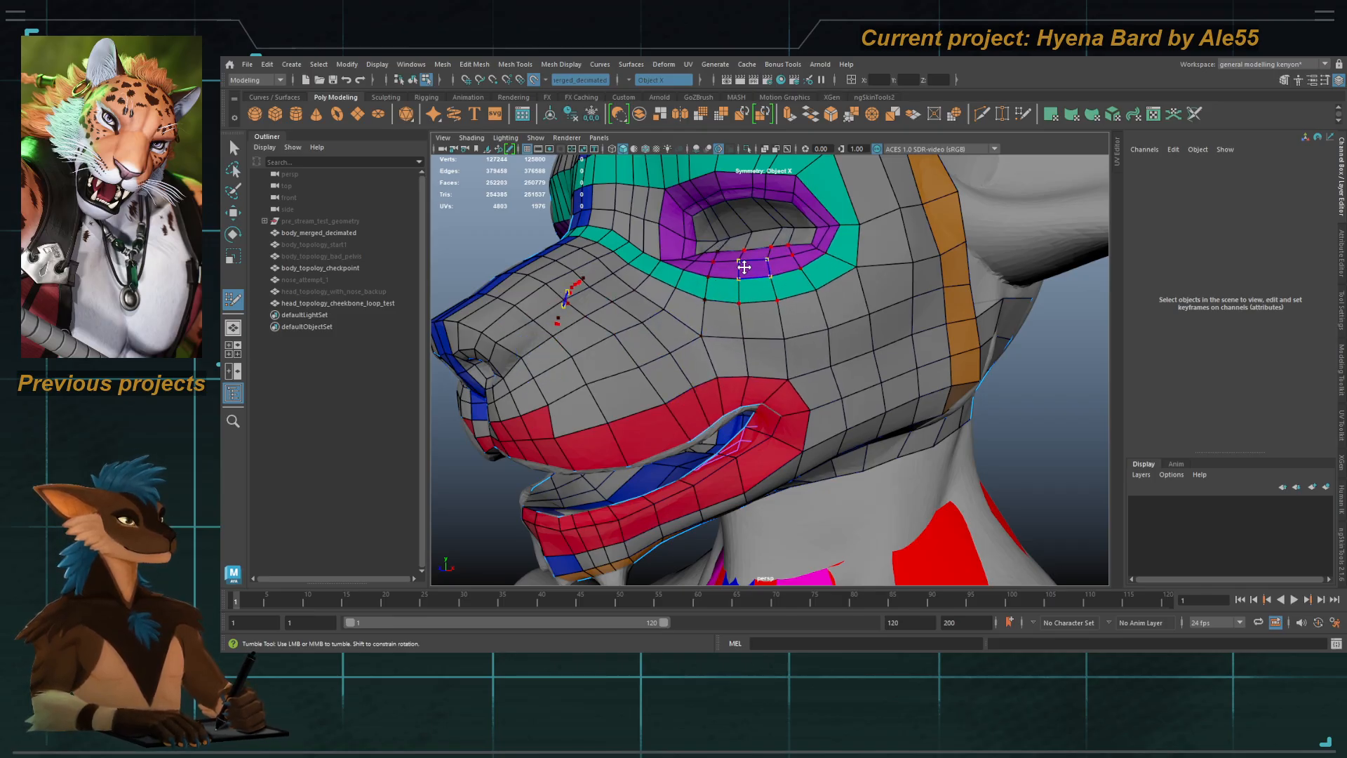
pyautogui.moveTo(745, 265)
pyautogui.keyDown('alt'); pyautogui.mouseDown()
pyautogui.moveTo(751, 276)
pyautogui.moveTo(772, 261)
pyautogui.mouseUp(); pyautogui.keyUp('alt')
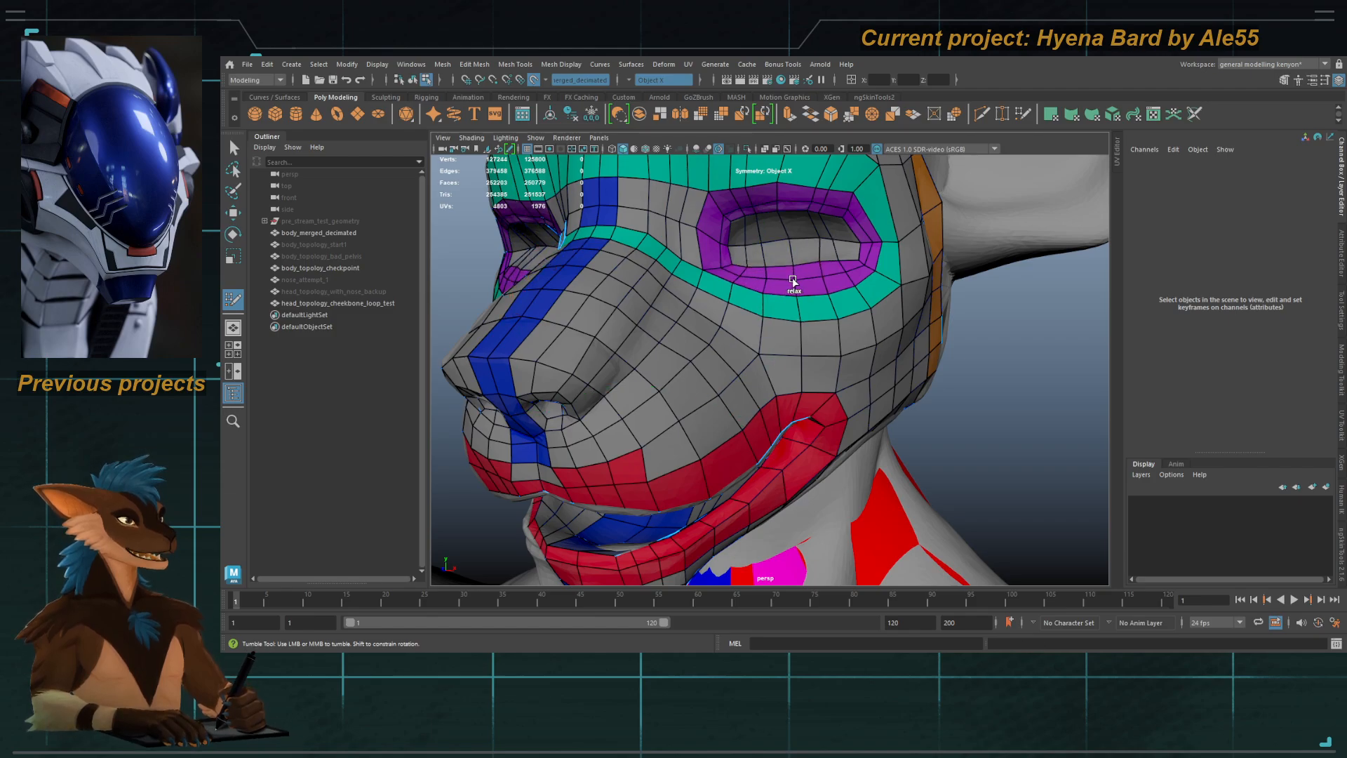
pyautogui.keyDown('shift'); pyautogui.moveTo(803, 221); pyautogui.dragTo(815, 210); pyautogui.keyUp('shift')
pyautogui.keyDown('alt'); pyautogui.moveTo(756, 221); pyautogui.dragTo(724, 288, button='middle'); pyautogui.keyUp('alt')
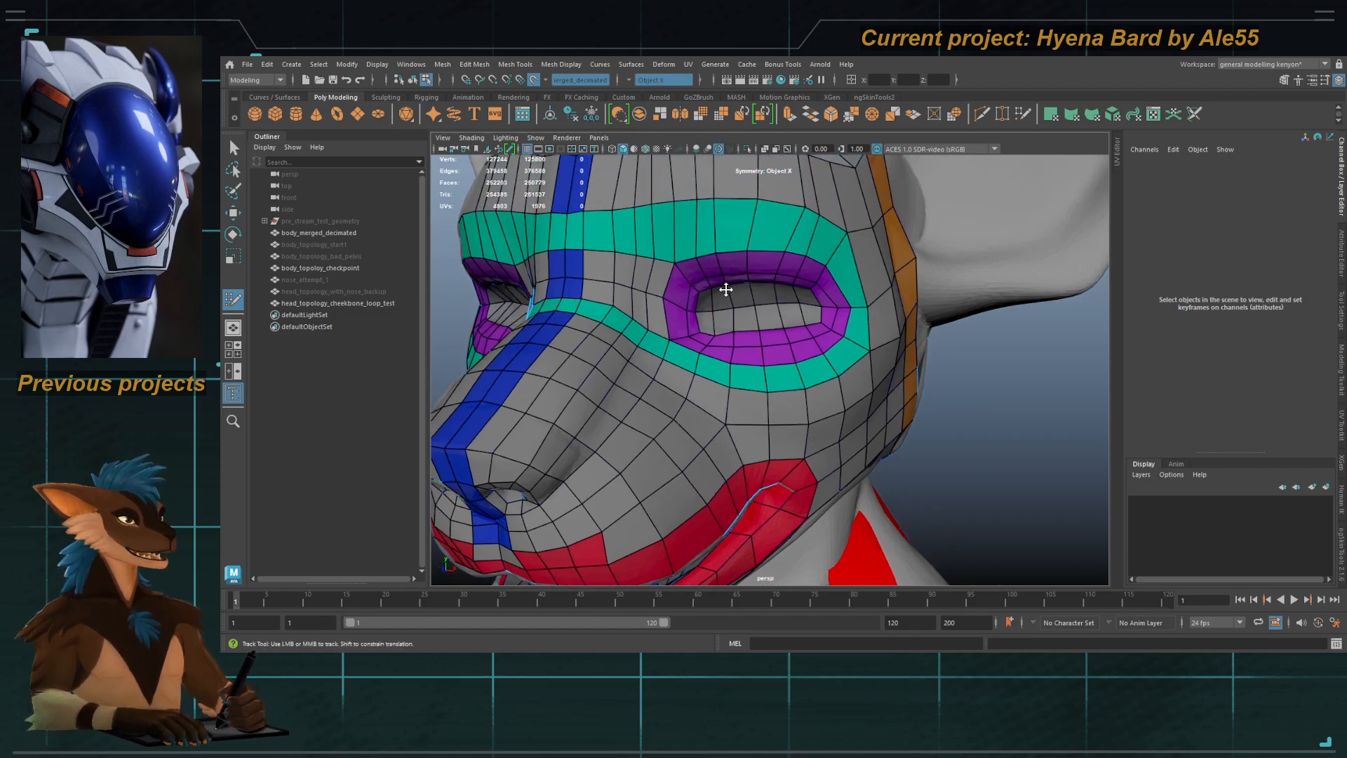
pyautogui.keyDown('alt'); pyautogui.moveTo(724, 288); pyautogui.dragTo(791, 321, button='right'); pyautogui.keyUp('alt')
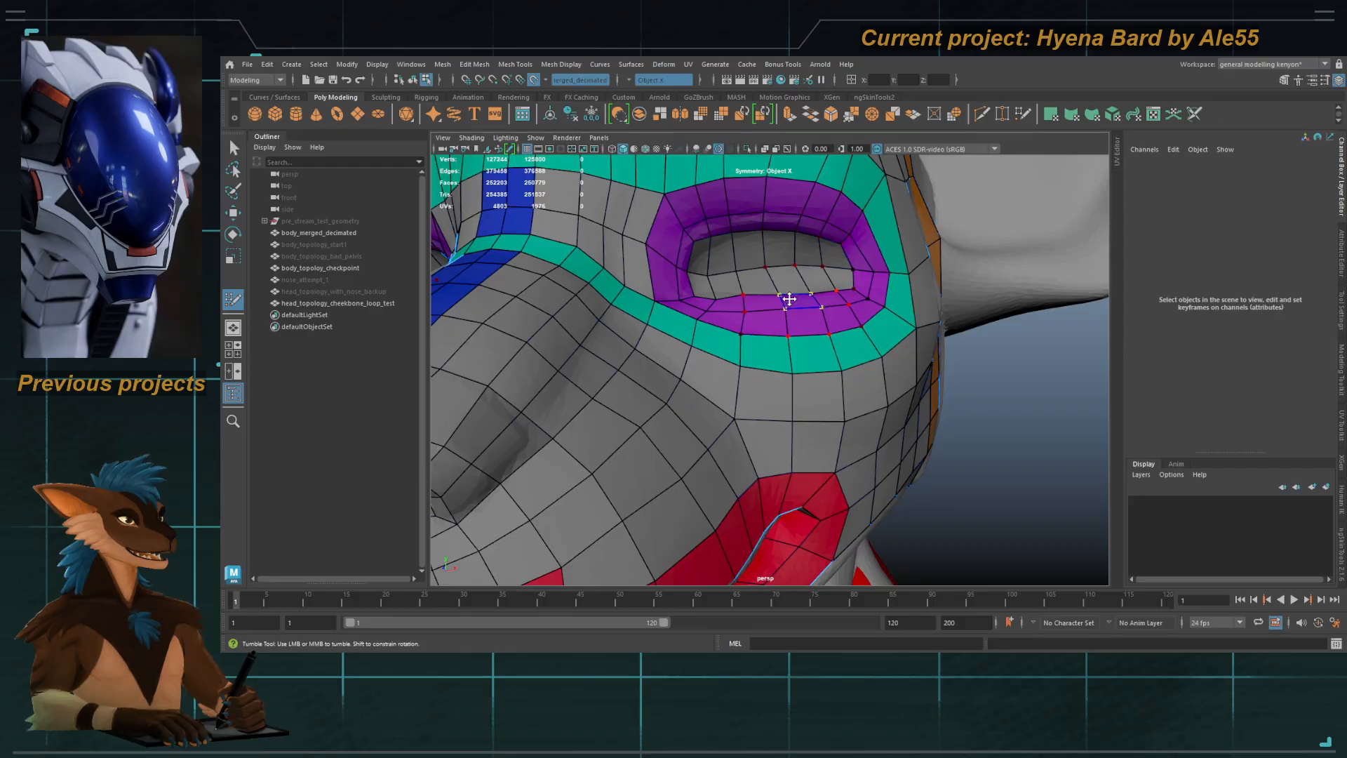
pyautogui.keyDown('alt'); pyautogui.moveTo(738, 302); pyautogui.dragTo(638, 340); pyautogui.keyUp('alt')
pyautogui.hotkey('ctrl', 'z')
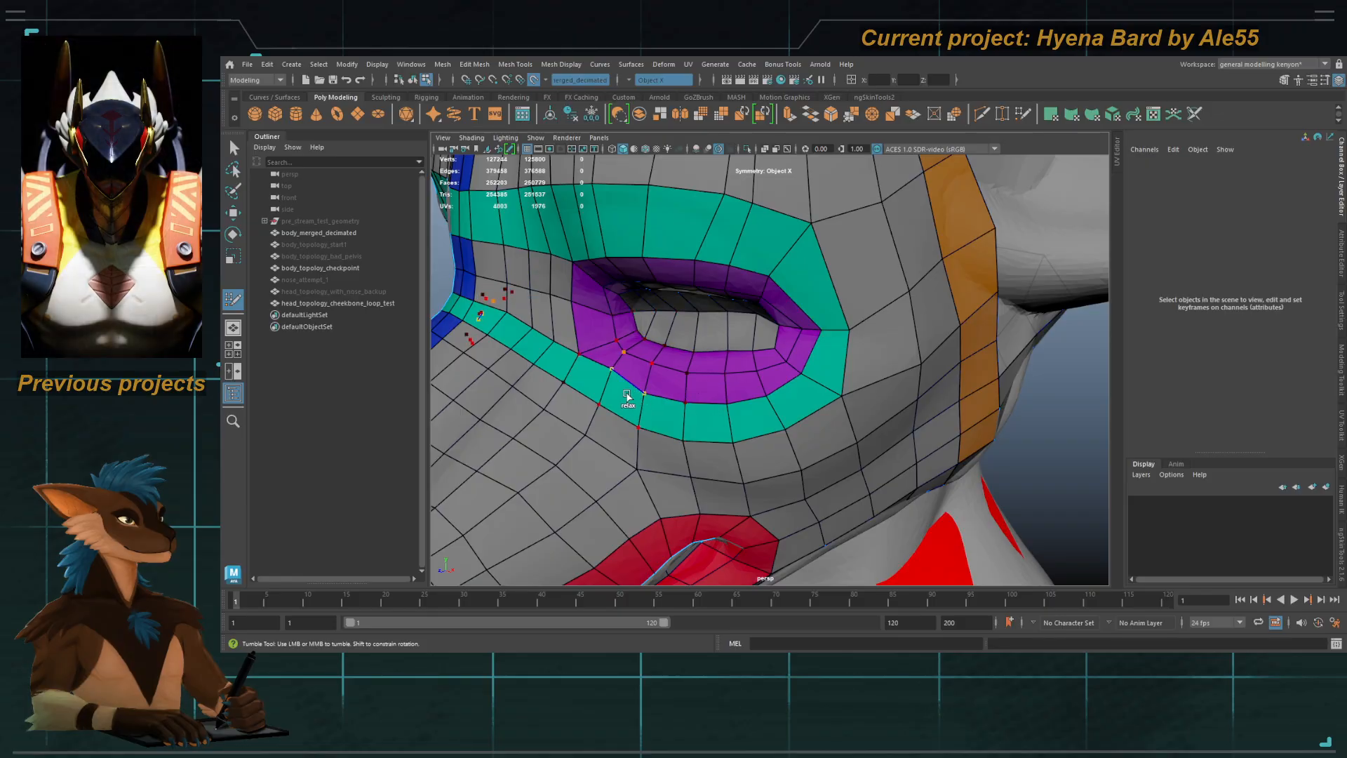
# Step: Examine the edge flow around the eye, brow, cheekbone and mouth corner from several angles
pyautogui.keyDown('alt'); pyautogui.moveTo(648, 265); pyautogui.dragTo(707, 215); pyautogui.keyUp('alt')
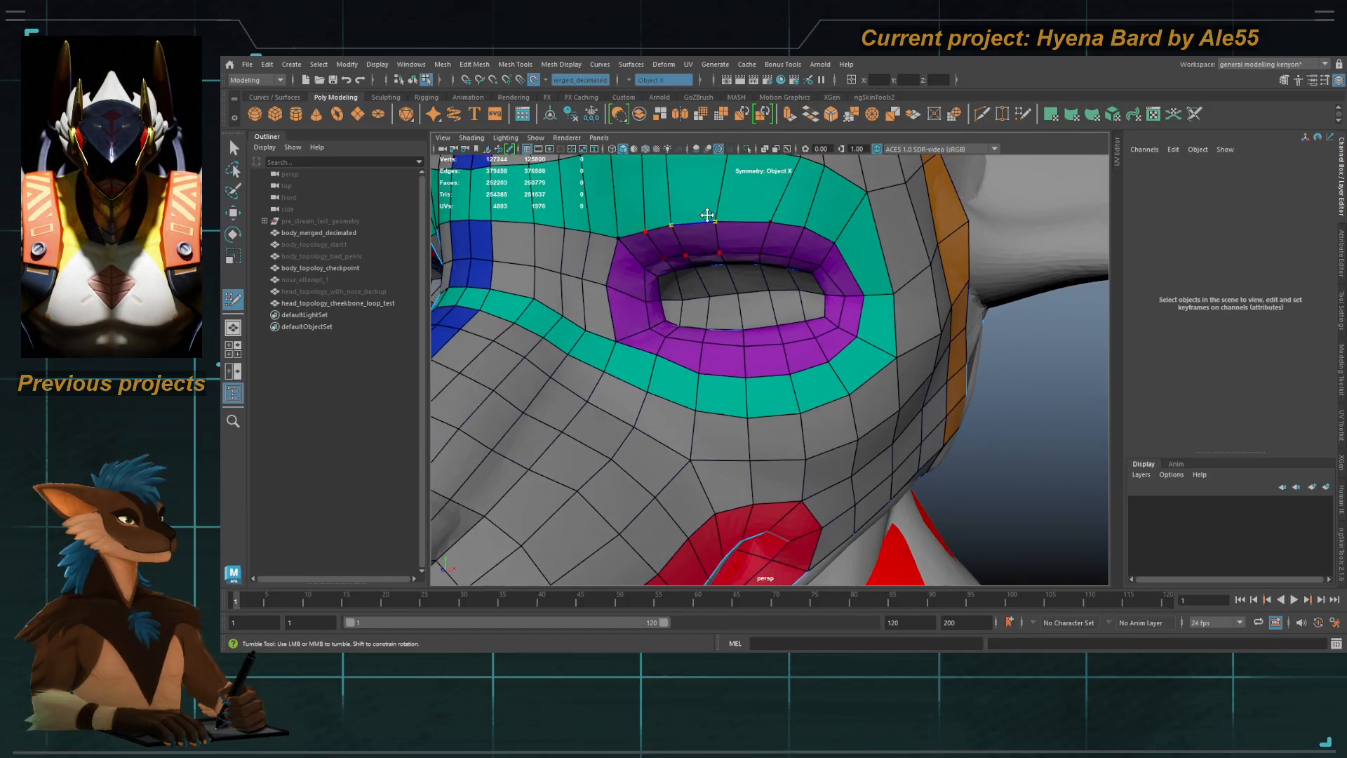
pyautogui.keyDown('alt'); pyautogui.moveTo(798, 241); pyautogui.dragTo(715, 267, button='right'); pyautogui.keyUp('alt')
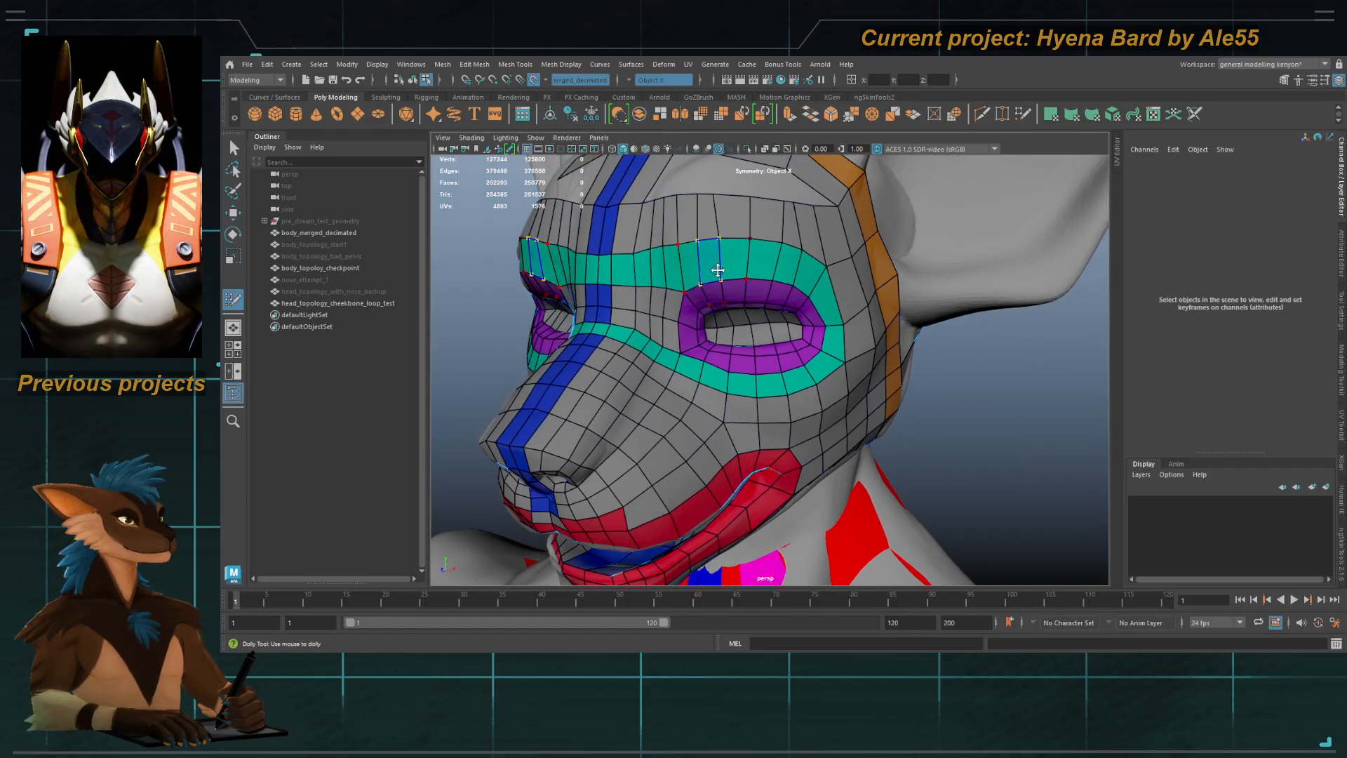
pyautogui.keyDown('alt'); pyautogui.moveTo(716, 268); pyautogui.dragTo(684, 242); pyautogui.keyUp('alt')
pyautogui.keyDown('alt'); pyautogui.moveTo(694, 281); pyautogui.dragTo(748, 297, button='right'); pyautogui.keyUp('alt')
pyautogui.moveTo(749, 298)
pyautogui.keyDown('alt'); pyautogui.mouseDown()
pyautogui.moveTo(704, 299)
pyautogui.moveTo(770, 307)
pyautogui.moveTo(773, 286)
pyautogui.mouseUp(); pyautogui.keyUp('alt')
pyautogui.keyDown('alt'); pyautogui.moveTo(773, 285); pyautogui.dragTo(783, 353, button='right'); pyautogui.keyUp('alt')
pyautogui.keyDown('alt'); pyautogui.moveTo(784, 353); pyautogui.dragTo(818, 379); pyautogui.keyUp('alt')
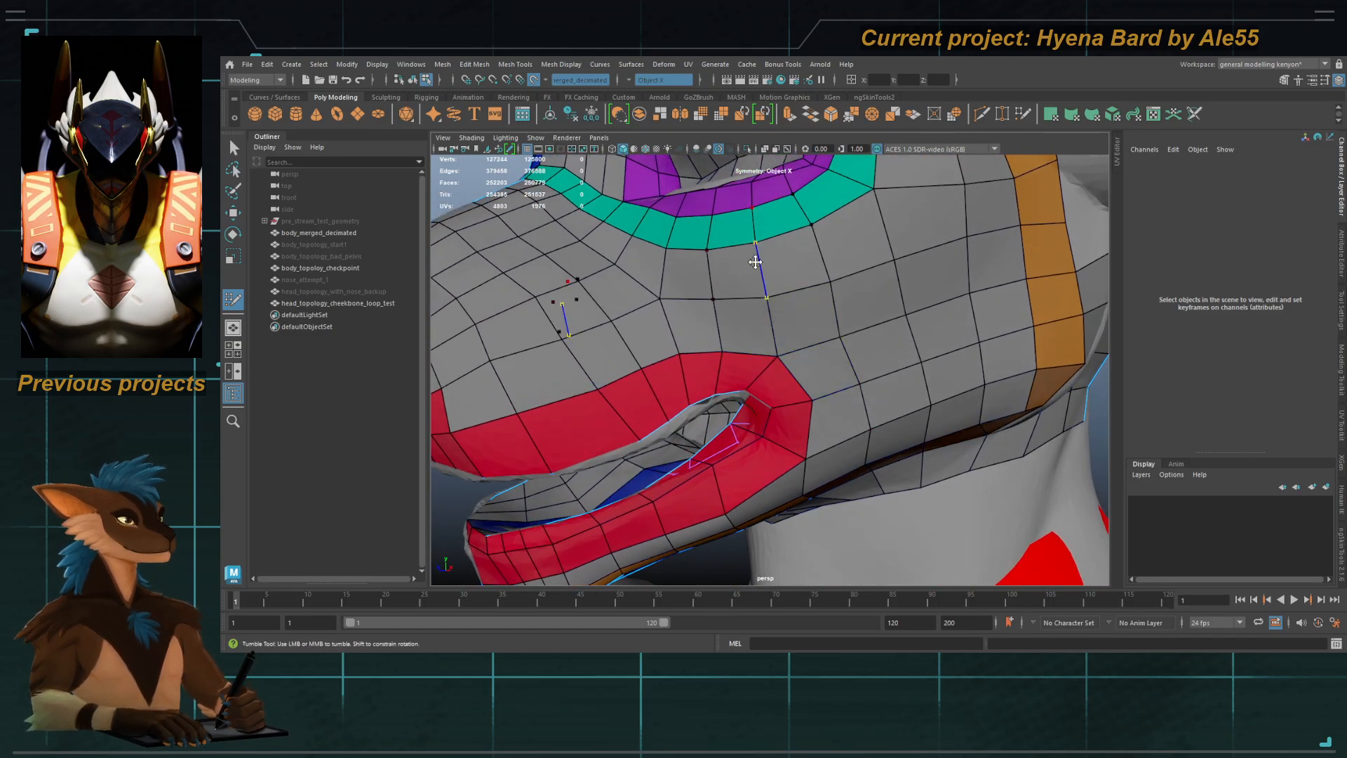
pyautogui.keyDown('alt'); pyautogui.moveTo(734, 307); pyautogui.dragTo(803, 361); pyautogui.keyUp('alt')
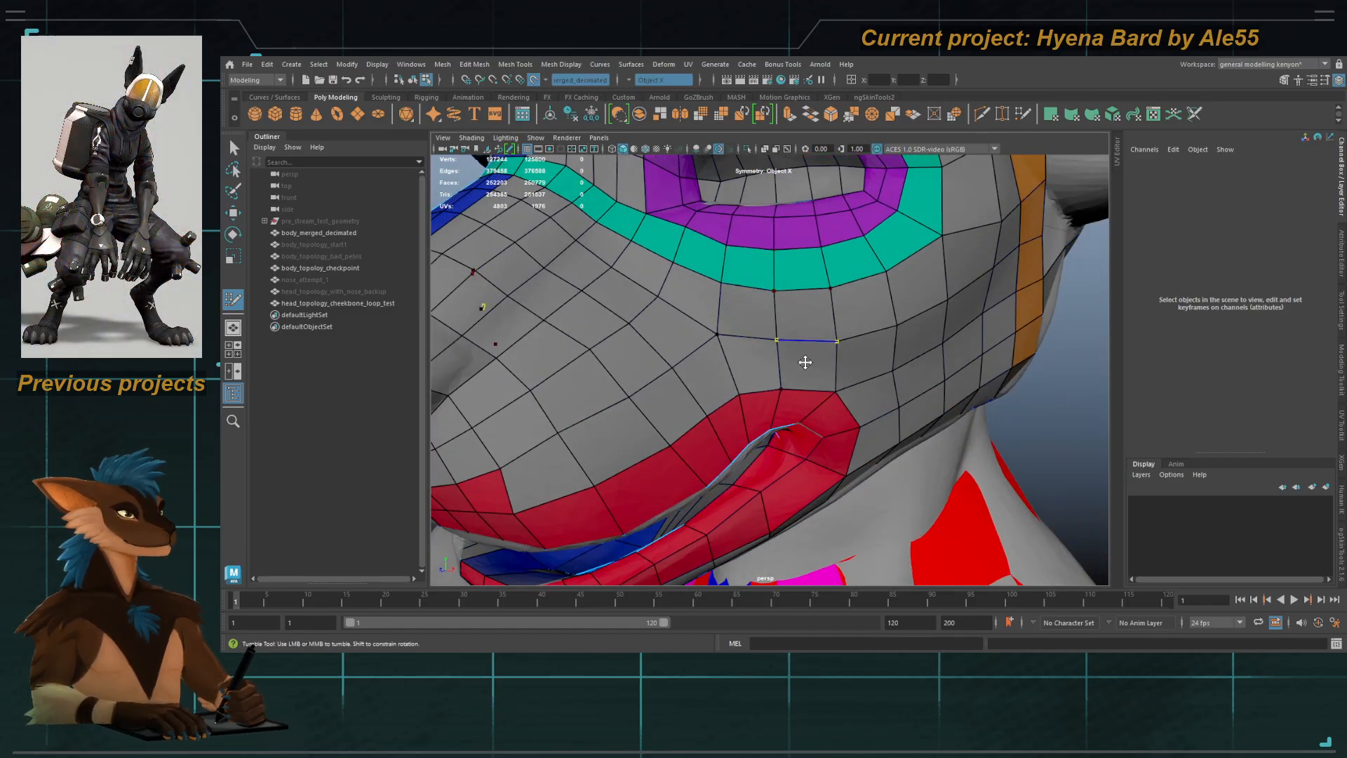
# Step: Delete the history of head_topology_cheekbone_loop_test and unhide head_topology_with_nose_backup
pyautogui.press('q')
pyautogui.moveTo(794, 364)
pyautogui.mouseDown(button='right')
pyautogui.moveTo(860, 295)
pyautogui.moveTo(734, 346)
pyautogui.mouseUp(button='right')
pyautogui.hotkey('alt', 'shift', 'd')
pyautogui.hotkey('ctrl', 'h')
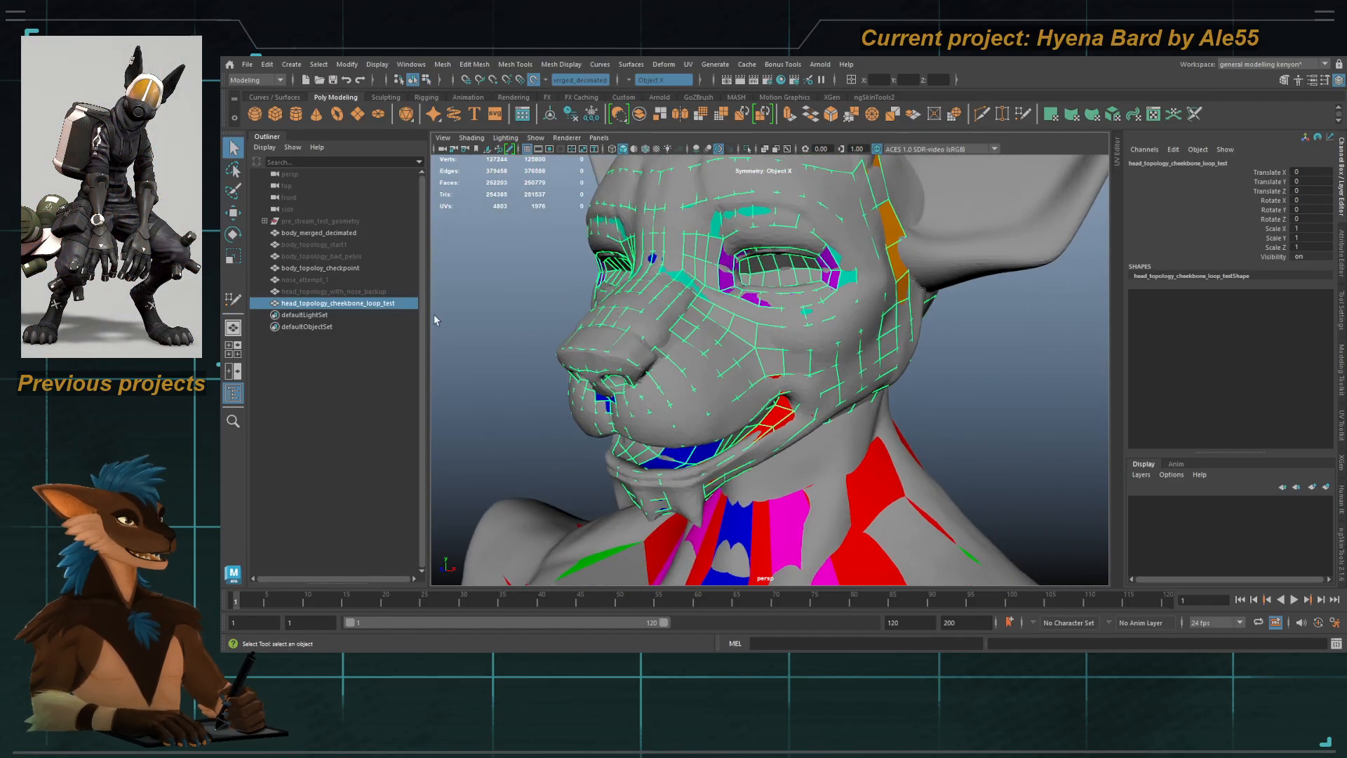
pyautogui.click(356, 291)
pyautogui.hotkey('shift', 'h')
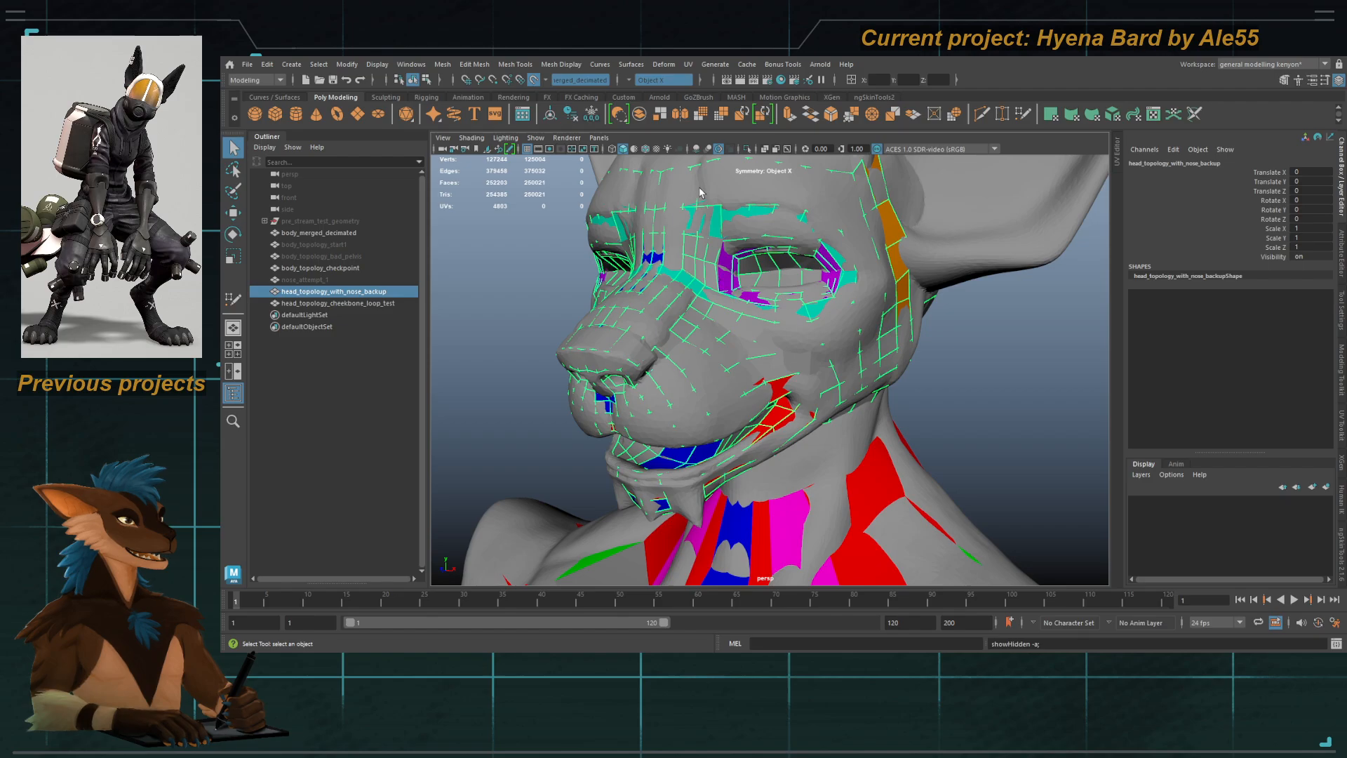
# Step: Isolate head_topology_with_nose_backup and examine its edge flow around the cheek and mouth corner
pyautogui.click(747, 149)
pyautogui.keyDown('alt'); pyautogui.moveTo(852, 309); pyautogui.dragTo(785, 313); pyautogui.keyUp('alt')
pyautogui.keyDown('alt'); pyautogui.moveTo(786, 312); pyautogui.dragTo(756, 329, button='right'); pyautogui.keyUp('alt')
pyautogui.click(862, 447)
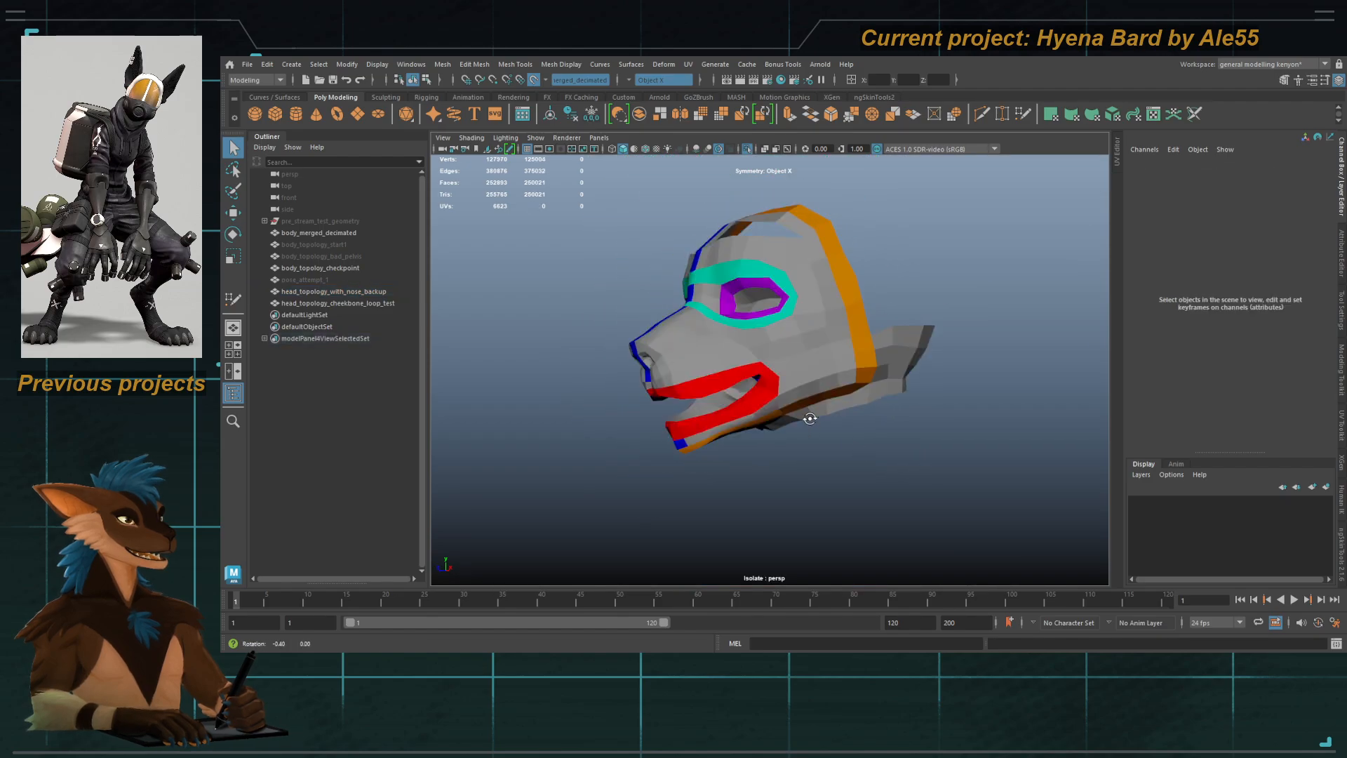
pyautogui.click(789, 358)
pyautogui.keyDown('alt'); pyautogui.moveTo(806, 417); pyautogui.dragTo(827, 380, button='right'); pyautogui.keyUp('alt')
pyautogui.keyDown('alt'); pyautogui.moveTo(827, 381); pyautogui.dragTo(806, 372); pyautogui.keyUp('alt')
pyautogui.click(814, 475)
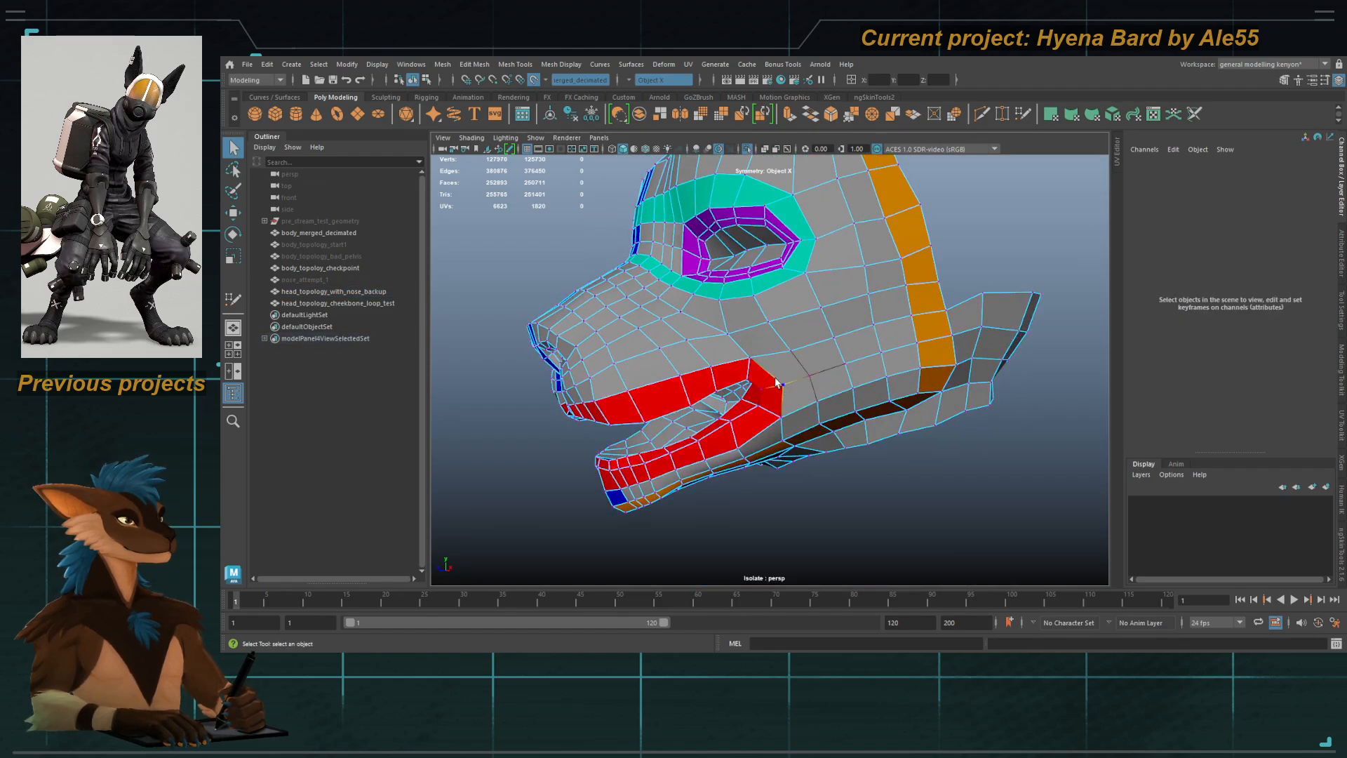
pyautogui.click(780, 355)
# Step: Exit isolation and duplicate the cheekbone test and nose backup heads, offsetting the copies about 33 units along X beside the body
pyautogui.click(387, 305)
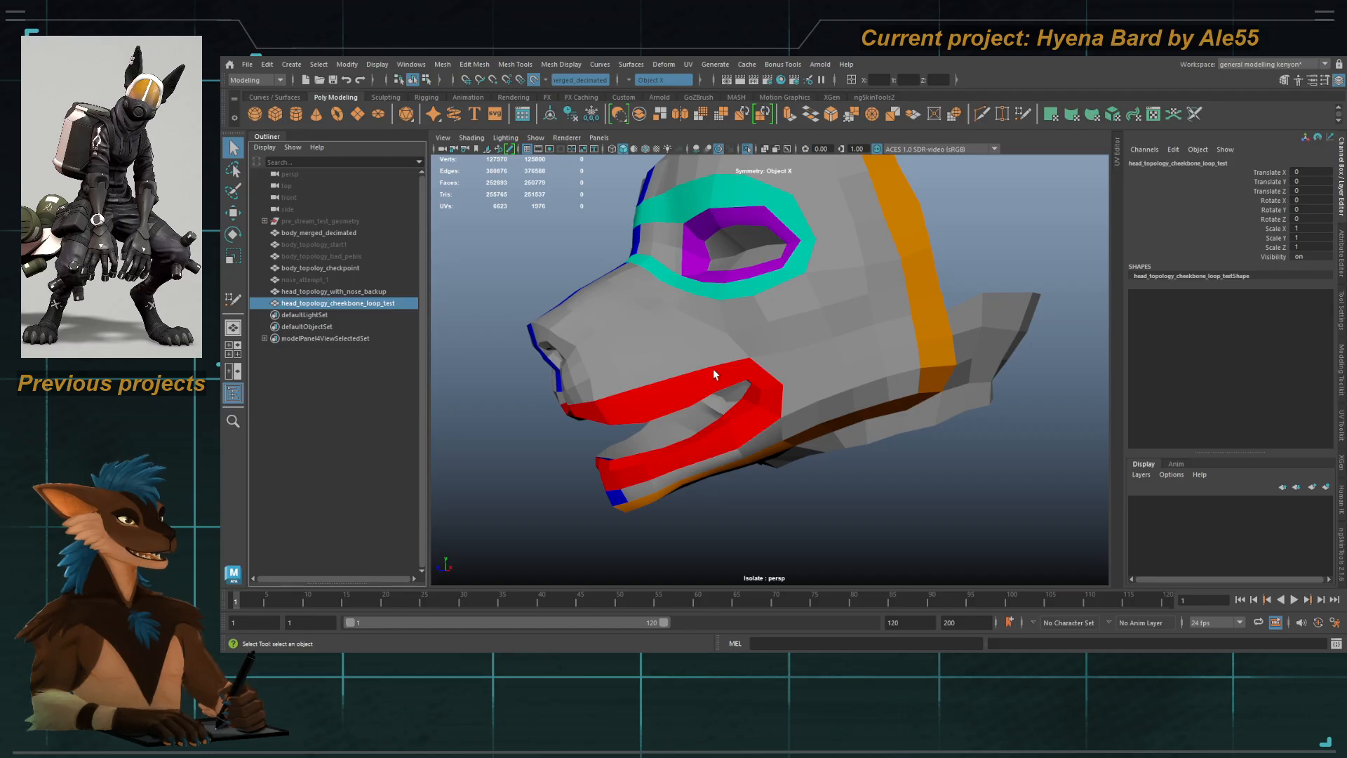
pyautogui.click(747, 150)
pyautogui.keyDown('alt'); pyautogui.moveTo(716, 308); pyautogui.dragTo(789, 319); pyautogui.keyUp('alt')
pyautogui.keyDown('alt'); pyautogui.moveTo(790, 319); pyautogui.dragTo(743, 340, button='right'); pyautogui.keyUp('alt')
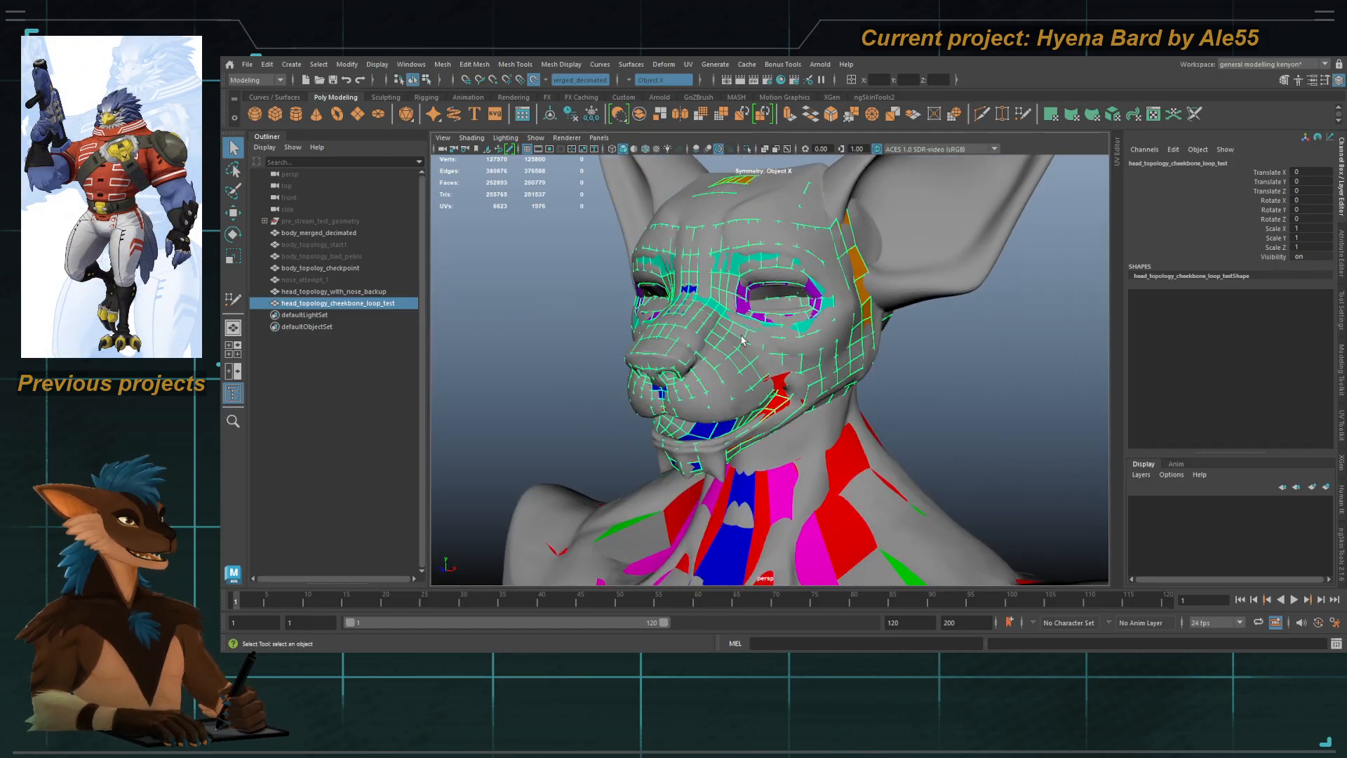
pyautogui.keyDown('ctrl'); pyautogui.click(348, 294); pyautogui.keyUp('ctrl')
pyautogui.keyDown('alt'); pyautogui.moveTo(729, 350); pyautogui.dragTo(1293, 280); pyautogui.keyUp('alt')
pyautogui.hotkey('ctrl', 'd')
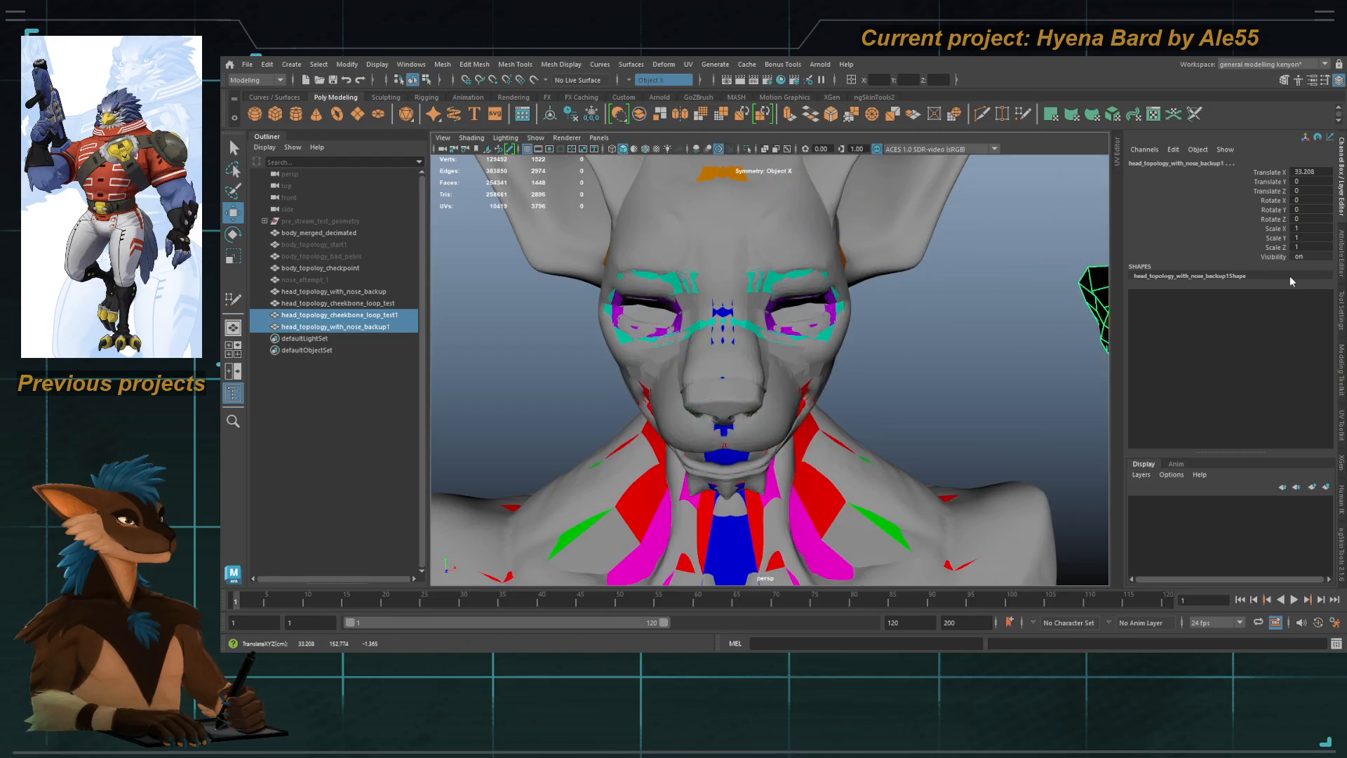
# Step: Try moving the nose backup copy farther along X to stand beside the cheekbone test copy
pyautogui.keyDown('alt'); pyautogui.moveTo(1067, 323); pyautogui.dragTo(681, 326, button='middle'); pyautogui.keyUp('alt')
pyautogui.keyDown('alt'); pyautogui.moveTo(680, 323); pyautogui.dragTo(632, 328, button='right'); pyautogui.keyUp('alt')
pyautogui.keyDown('ctrl'); pyautogui.click(332, 327); pyautogui.keyUp('ctrl')
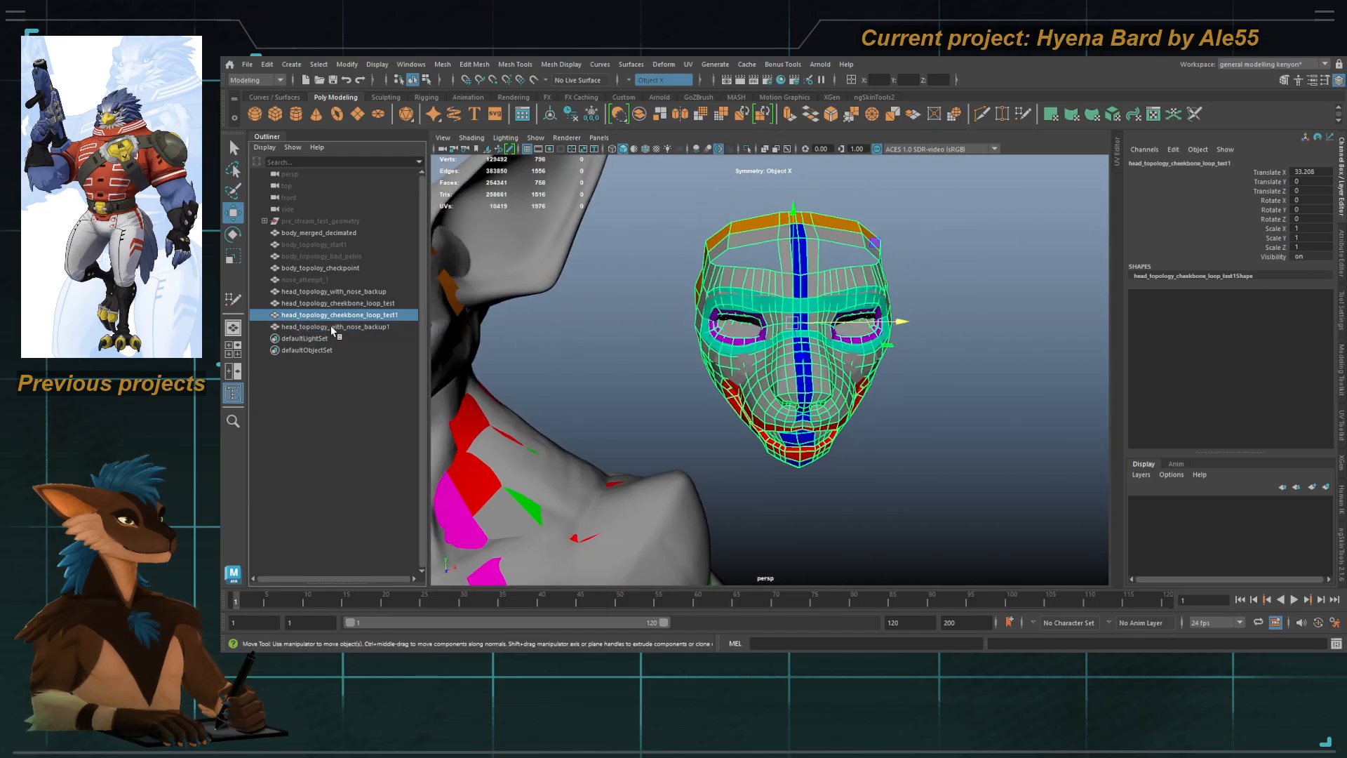
pyautogui.moveTo(902, 321); pyautogui.dragTo(1166, 296)
pyautogui.keyDown('alt'); pyautogui.moveTo(982, 333); pyautogui.dragTo(863, 360); pyautogui.keyUp('alt')
pyautogui.press('q')
pyautogui.click(873, 366)
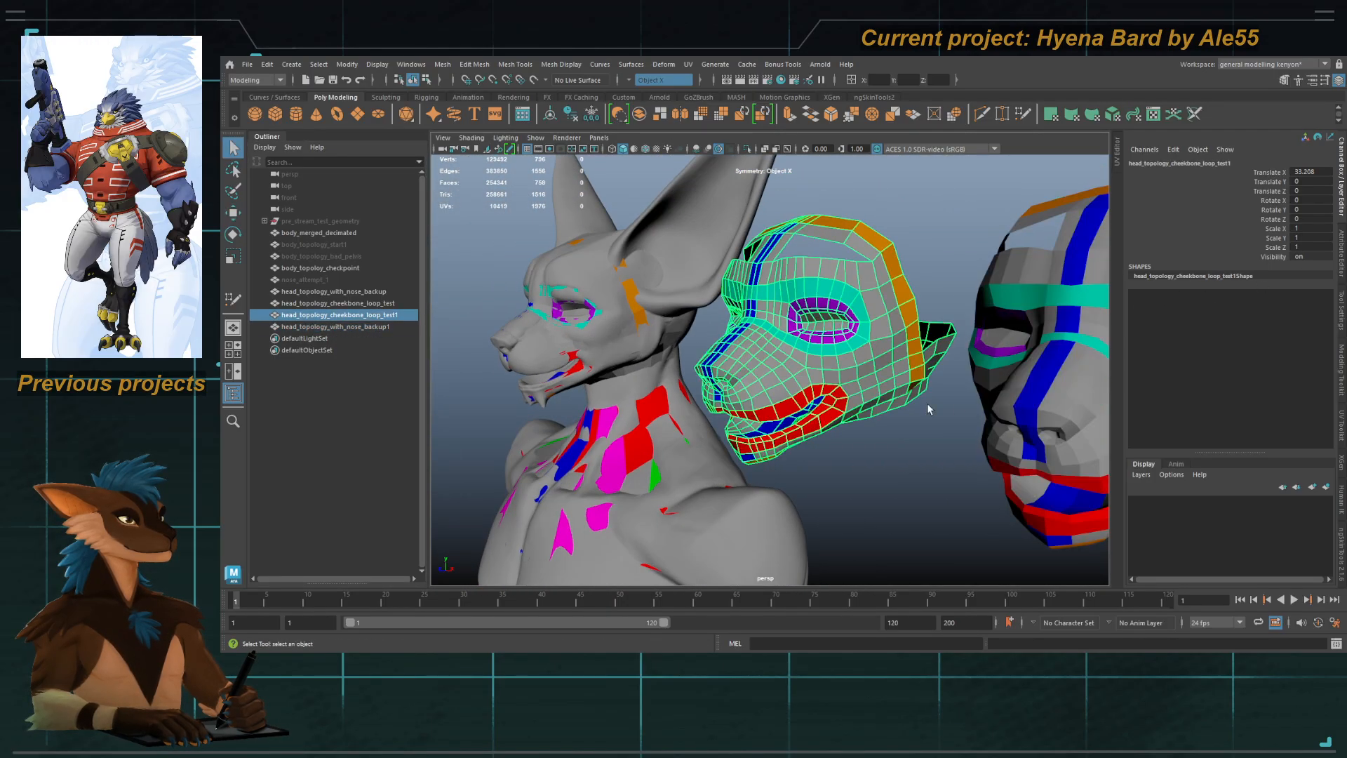
# Step: Place the nose backup copy about 15.9 units higher in Y, directly above the cheekbone test copy
pyautogui.keyDown('alt'); pyautogui.moveTo(927, 403); pyautogui.dragTo(775, 362, button='middle'); pyautogui.keyUp('alt')
pyautogui.keyDown('shift'); pyautogui.click(859, 362); pyautogui.keyUp('shift')
pyautogui.keyDown('alt'); pyautogui.moveTo(860, 362); pyautogui.dragTo(825, 220); pyautogui.keyUp('alt')
pyautogui.click(824, 368)
pyautogui.press('w')
pyautogui.scroll(-5, 967, 321)
pyautogui.keyDown('shift'); pyautogui.moveTo(783, 405); pyautogui.dragTo(784, 406); pyautogui.keyUp('shift')
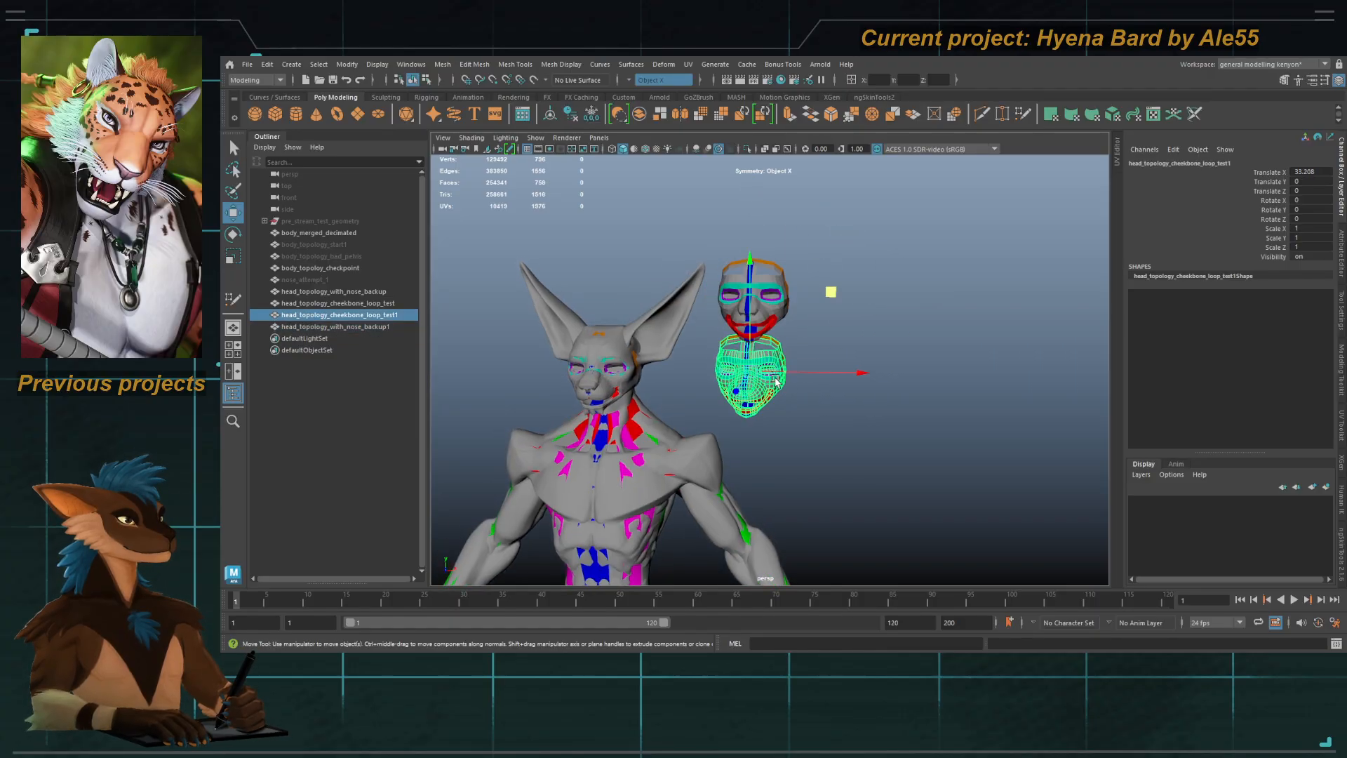
# Step: Set Translate X of both head copies to 35
pyautogui.press('q')
pyautogui.doubleClick(1307, 172)
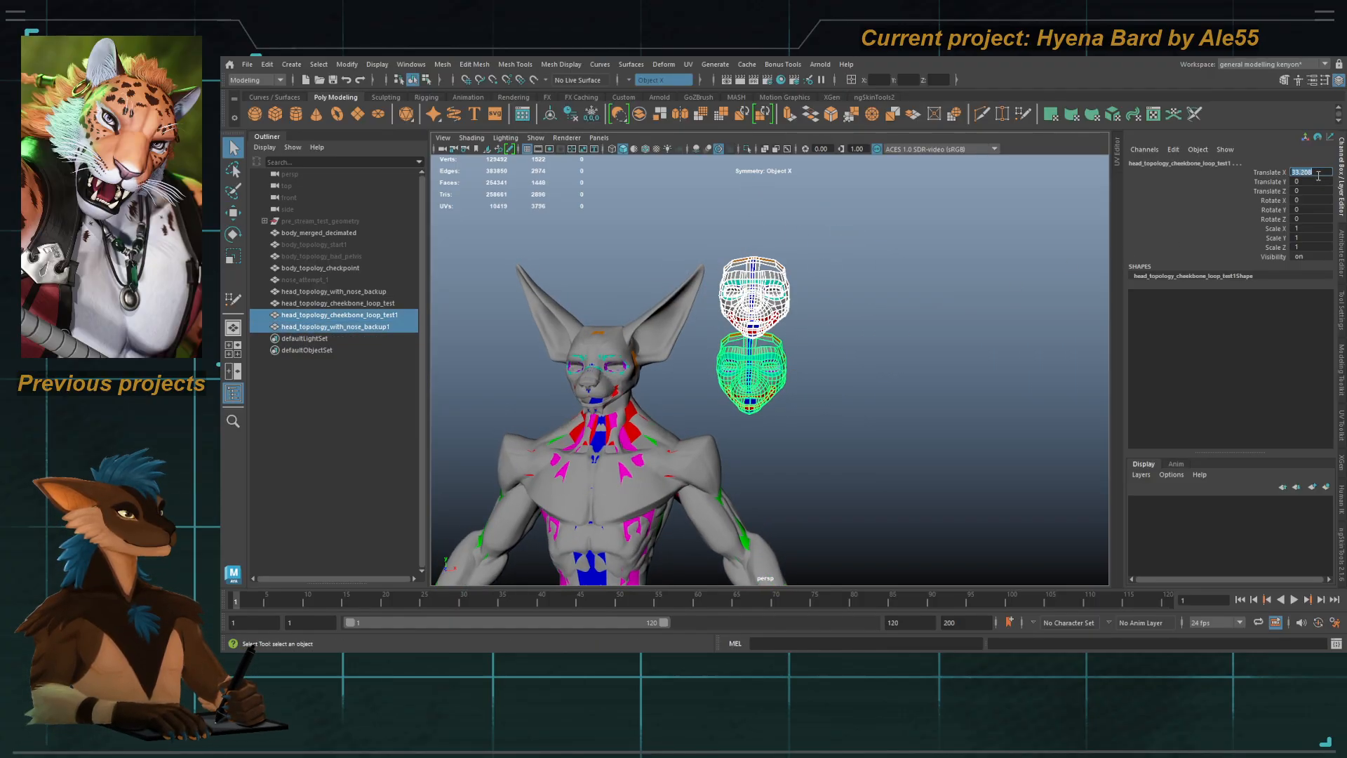
pyautogui.write('35')
pyautogui.press('Return')
pyautogui.keyDown('alt'); pyautogui.moveTo(912, 260); pyautogui.dragTo(709, 350); pyautogui.keyUp('alt')
pyautogui.doubleClick(1309, 191)
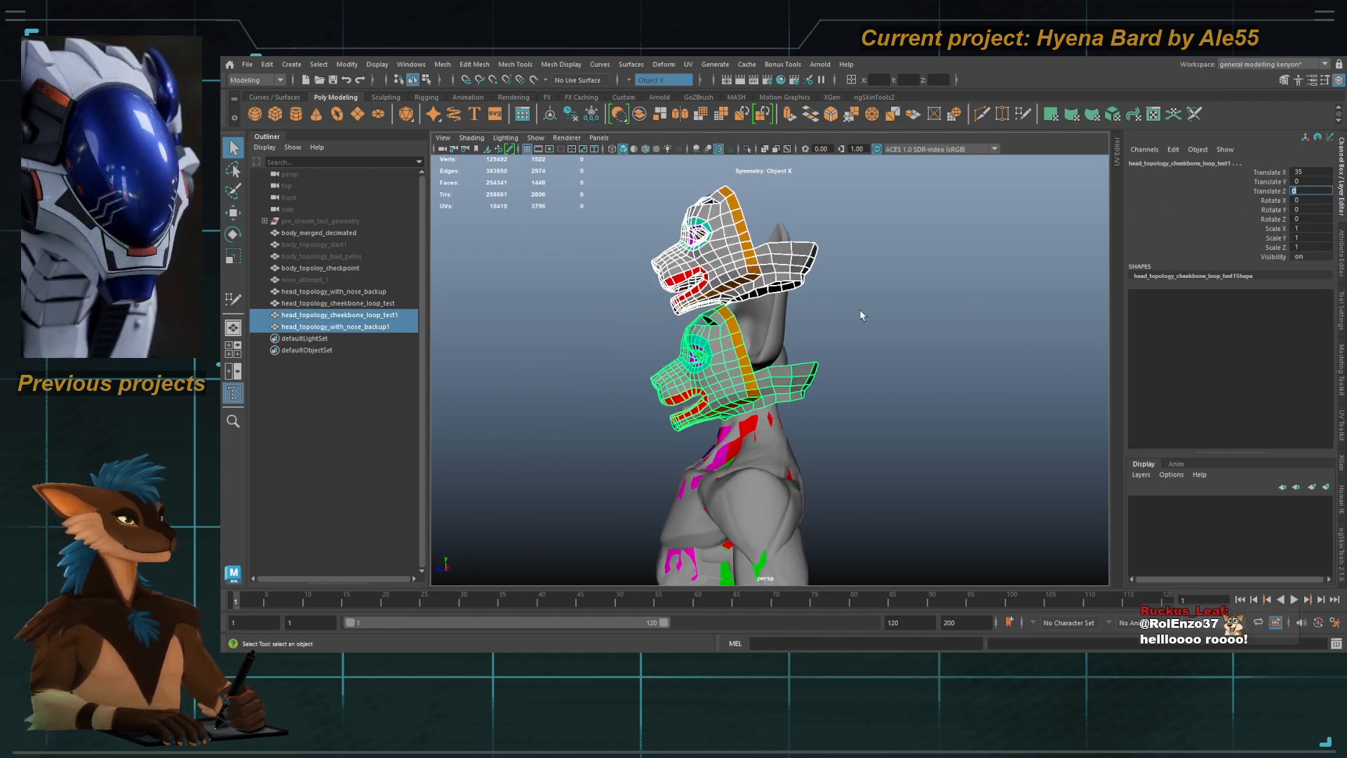
# Step: Compare the cheek, eye and mouth-corner edge flow of the two stacked head copies from several angles
pyautogui.keyDown('alt'); pyautogui.moveTo(861, 316); pyautogui.dragTo(796, 324); pyautogui.keyUp('alt')
pyautogui.keyDown('alt'); pyautogui.moveTo(828, 341); pyautogui.dragTo(833, 371, button='middle'); pyautogui.keyUp('alt')
pyautogui.keyDown('alt'); pyautogui.moveTo(833, 371); pyautogui.dragTo(920, 382, button='right'); pyautogui.keyUp('alt')
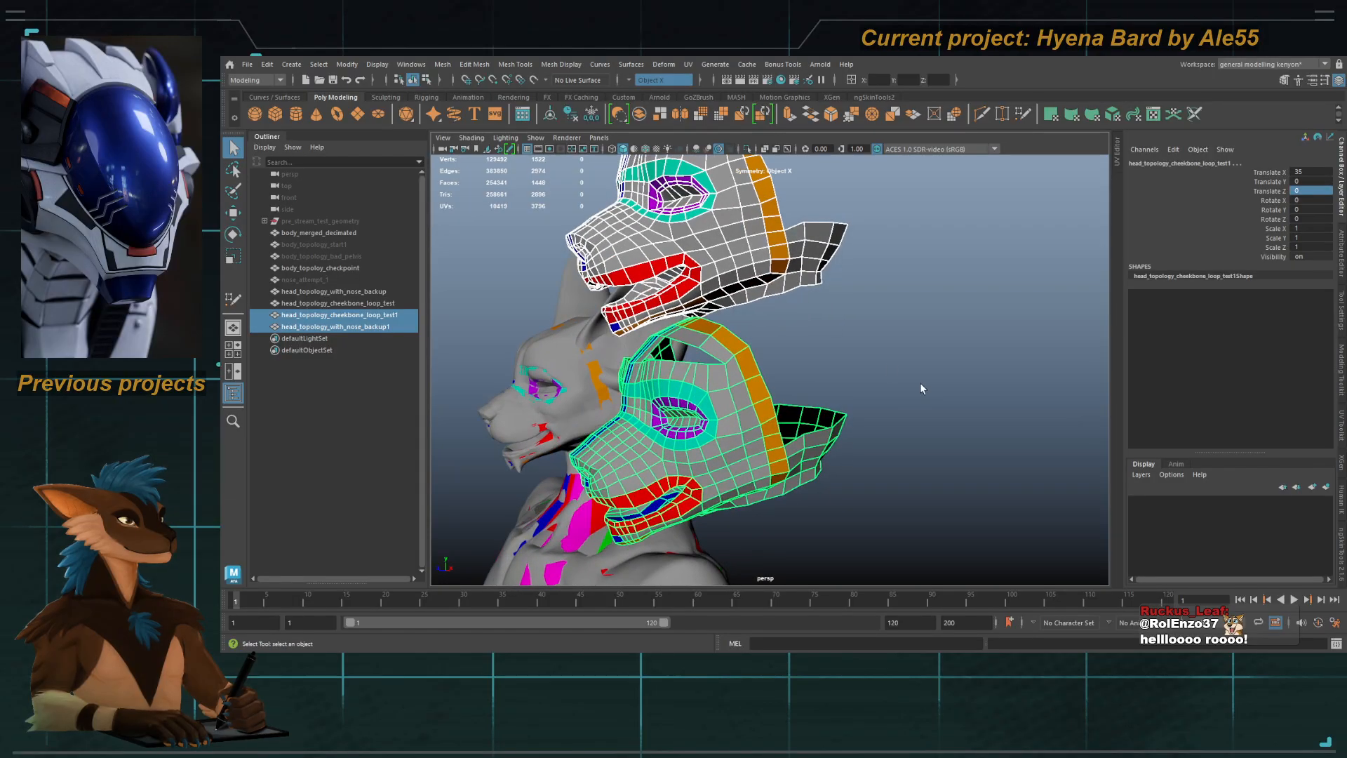
pyautogui.click(744, 267)
pyautogui.keyDown('alt'); pyautogui.moveTo(744, 267); pyautogui.dragTo(760, 293, button='middle'); pyautogui.keyUp('alt')
pyautogui.keyDown('shift'); pyautogui.click(728, 449); pyautogui.keyUp('shift')
pyautogui.keyDown('alt'); pyautogui.moveTo(727, 449); pyautogui.dragTo(796, 449, button='right'); pyautogui.keyUp('alt')
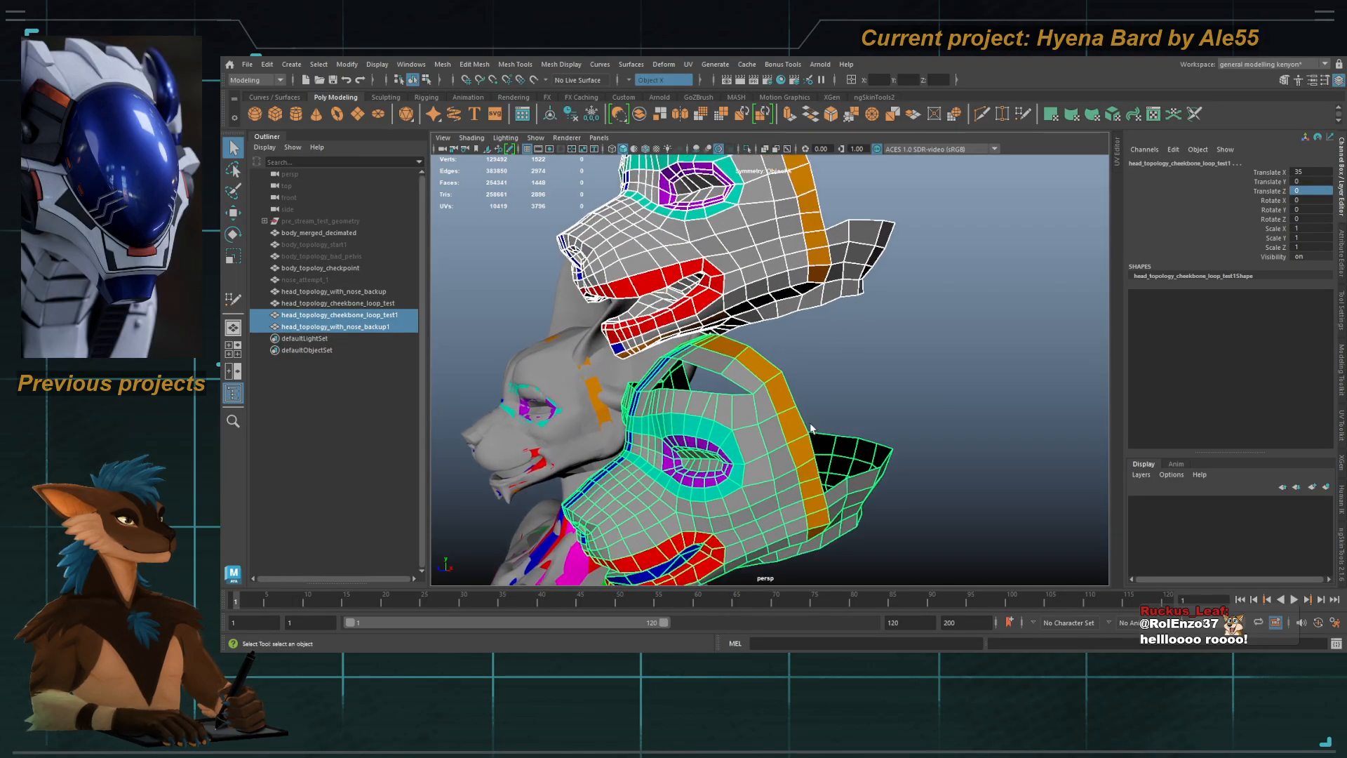
pyautogui.keyDown('alt'); pyautogui.moveTo(797, 449); pyautogui.dragTo(775, 379); pyautogui.keyUp('alt')
pyautogui.keyDown('alt'); pyautogui.moveTo(775, 379); pyautogui.dragTo(775, 387, button='middle'); pyautogui.keyUp('alt')
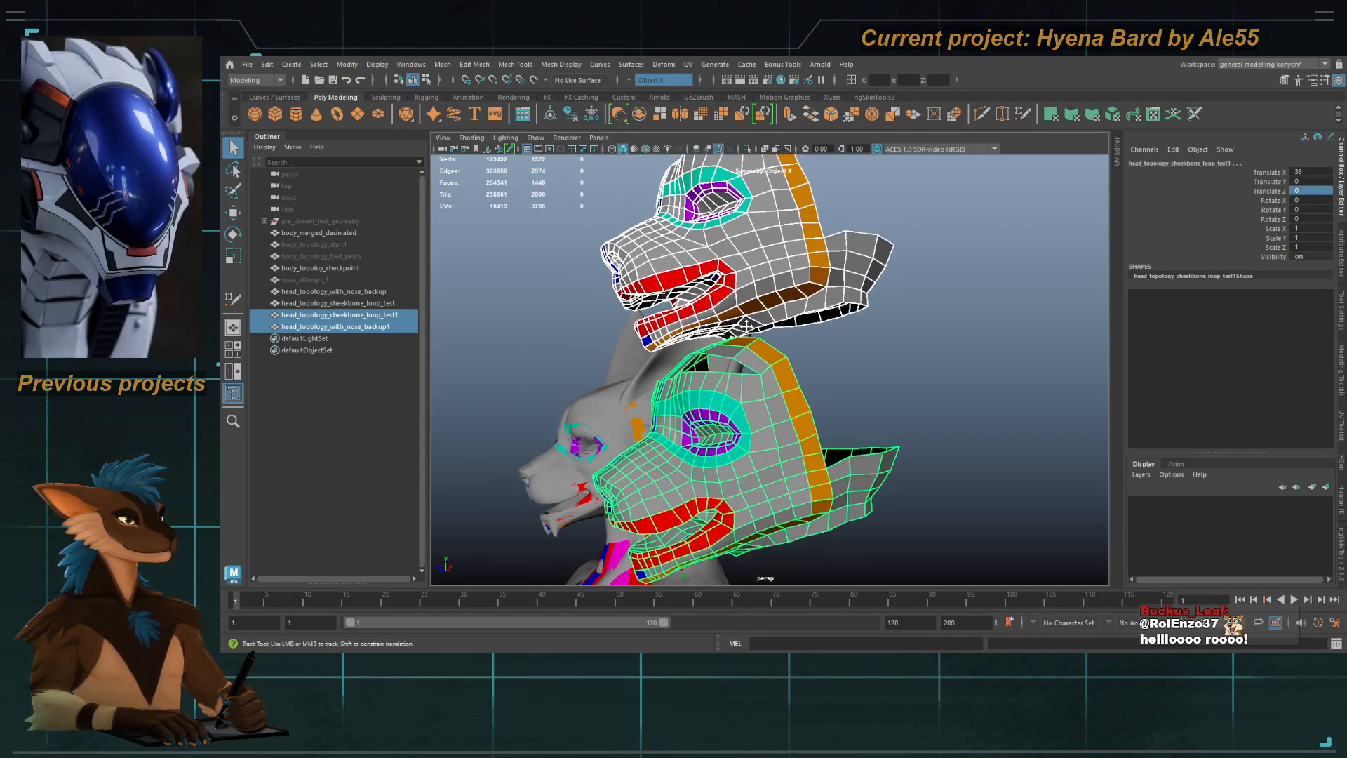
pyautogui.keyDown('alt'); pyautogui.moveTo(746, 327); pyautogui.dragTo(755, 344, button='middle'); pyautogui.keyUp('alt')
pyautogui.keyDown('alt'); pyautogui.moveTo(754, 308); pyautogui.dragTo(780, 275, button='right'); pyautogui.keyUp('alt')
pyautogui.keyDown('alt'); pyautogui.moveTo(780, 274); pyautogui.dragTo(796, 267); pyautogui.keyUp('alt')
pyautogui.keyDown('alt'); pyautogui.moveTo(779, 267); pyautogui.dragTo(735, 253, button='right'); pyautogui.keyUp('alt')
# Step: Try moving the cheek vertex between the eye and upper lip on the nose backup copy
pyautogui.click(742, 249)
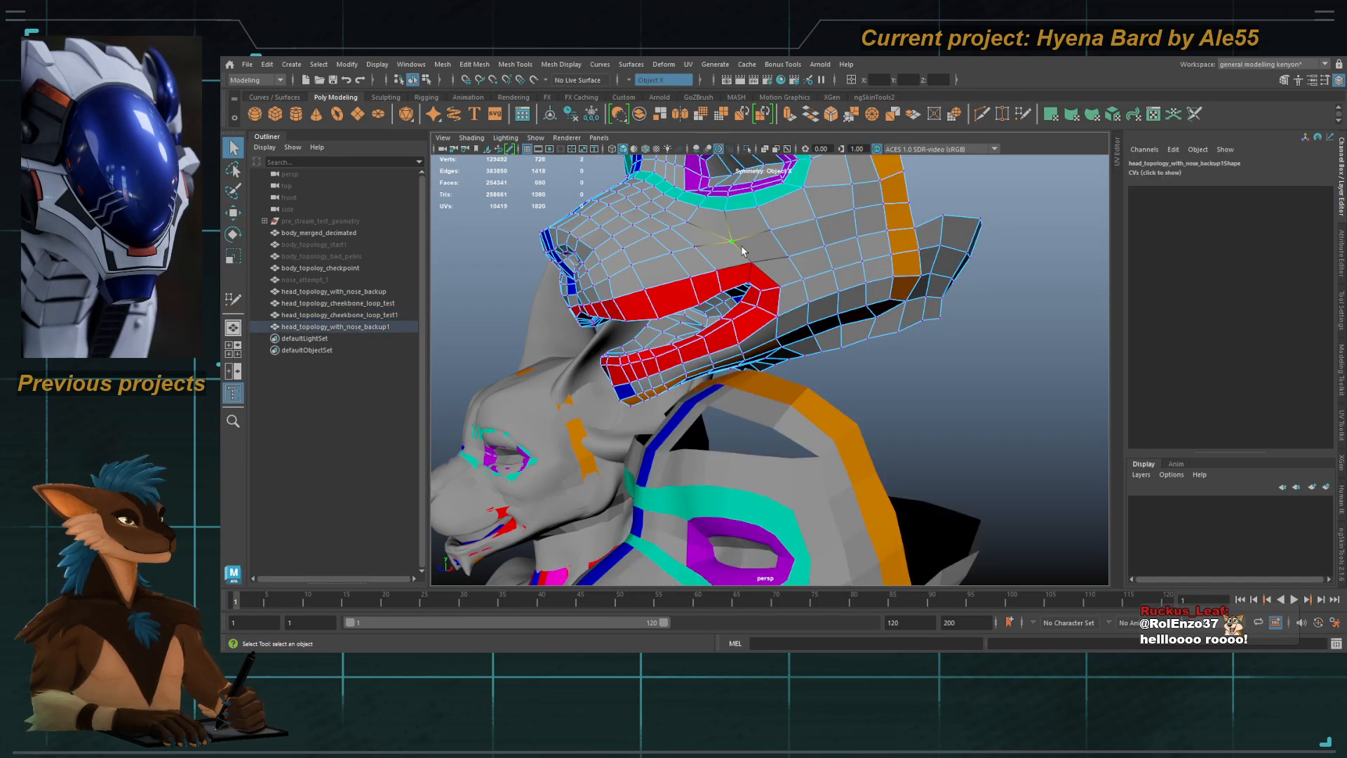
pyautogui.press('f')
pyautogui.scroll(-5, 764, 390)
pyautogui.press('w')
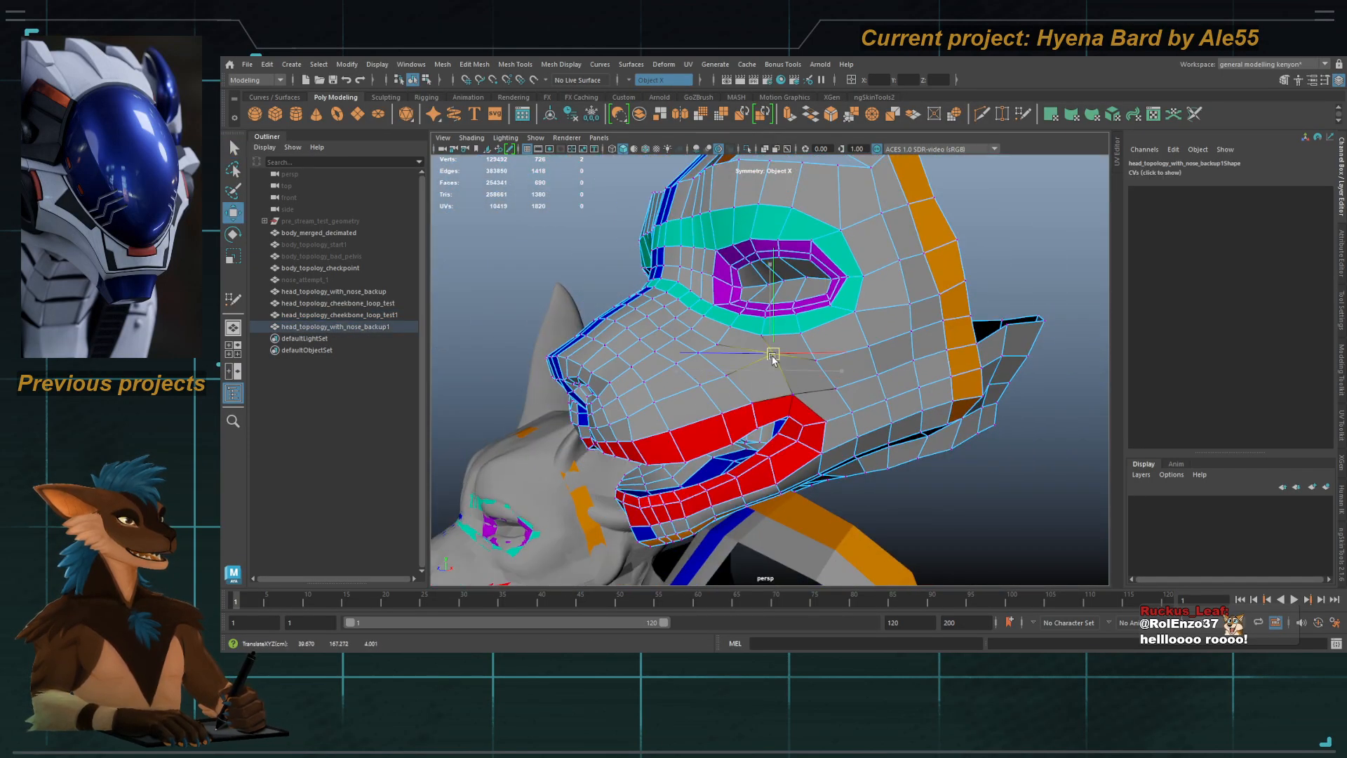
pyautogui.moveTo(772, 359); pyautogui.dragTo(790, 412)
# Step: Select the mouth-corner faces of the nose backup copy and pull them back and up with an enlarged soft selection to test a smile
pyautogui.moveTo(791, 412); pyautogui.dragTo(851, 383, button='right')
pyautogui.press('q')
pyautogui.keyDown('alt'); pyautogui.moveTo(877, 403); pyautogui.dragTo(850, 402, button='right'); pyautogui.keyUp('alt')
pyautogui.keyDown('alt'); pyautogui.moveTo(851, 403); pyautogui.dragTo(807, 354, button='middle'); pyautogui.keyUp('alt')
pyautogui.keyDown('alt'); pyautogui.moveTo(807, 355); pyautogui.dragTo(850, 390, button='right'); pyautogui.keyUp('alt')
pyautogui.moveTo(770, 390); pyautogui.dragTo(770, 433, button='right')
pyautogui.click(775, 378)
pyautogui.press('b')
pyautogui.moveTo(784, 357); pyautogui.dragTo(880, 347)
pyautogui.press('w')
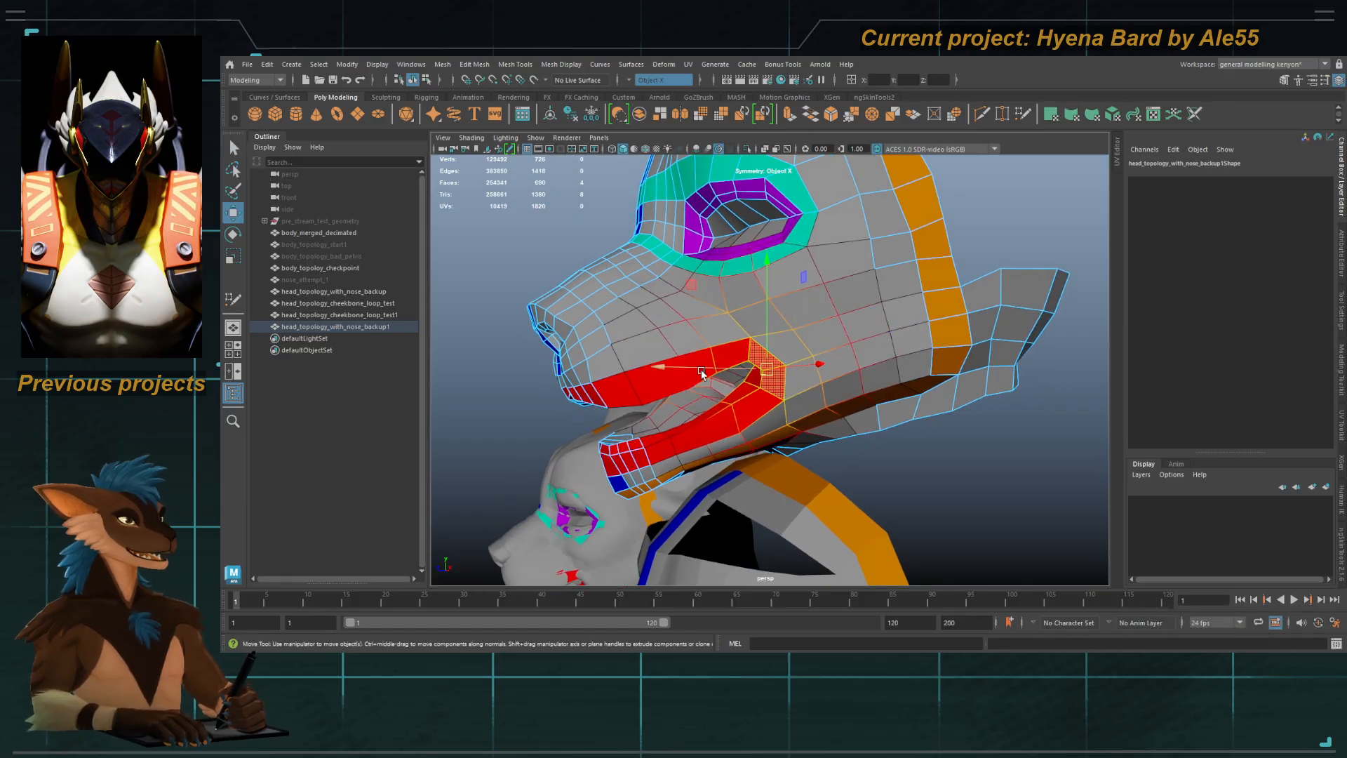
pyautogui.moveTo(699, 293); pyautogui.dragTo(766, 265, button='middle')
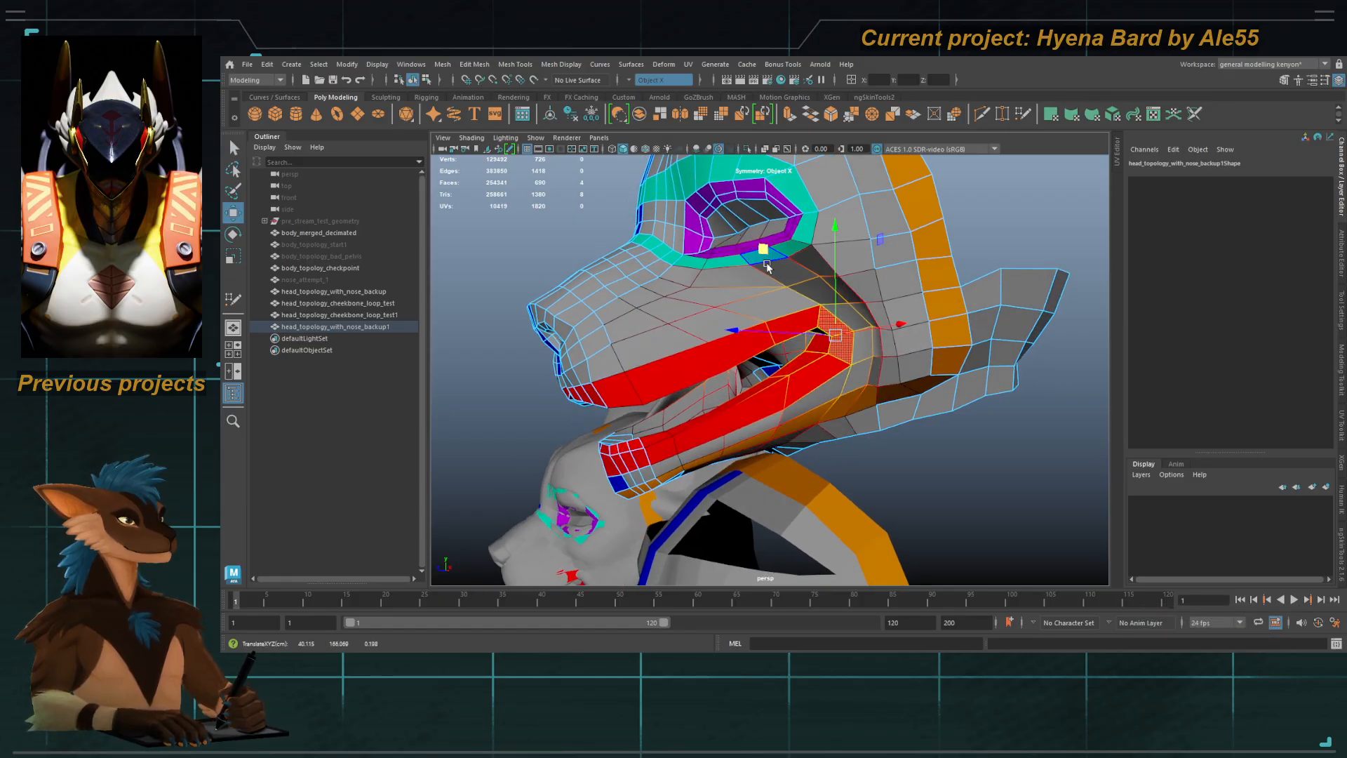
pyautogui.keyDown('alt'); pyautogui.moveTo(767, 265); pyautogui.dragTo(762, 260); pyautogui.keyUp('alt')
# Step: Try adjusting the cheek vertex above the stretched mouth corner on the nose backup copy with a resized soft selection
pyautogui.press('q')
pyautogui.moveTo(761, 261); pyautogui.dragTo(789, 228, button='right')
pyautogui.keyDown('alt'); pyautogui.moveTo(789, 228); pyautogui.dragTo(779, 232); pyautogui.keyUp('alt')
pyautogui.keyDown('alt'); pyautogui.moveTo(812, 300); pyautogui.dragTo(876, 317, button='right'); pyautogui.keyUp('alt')
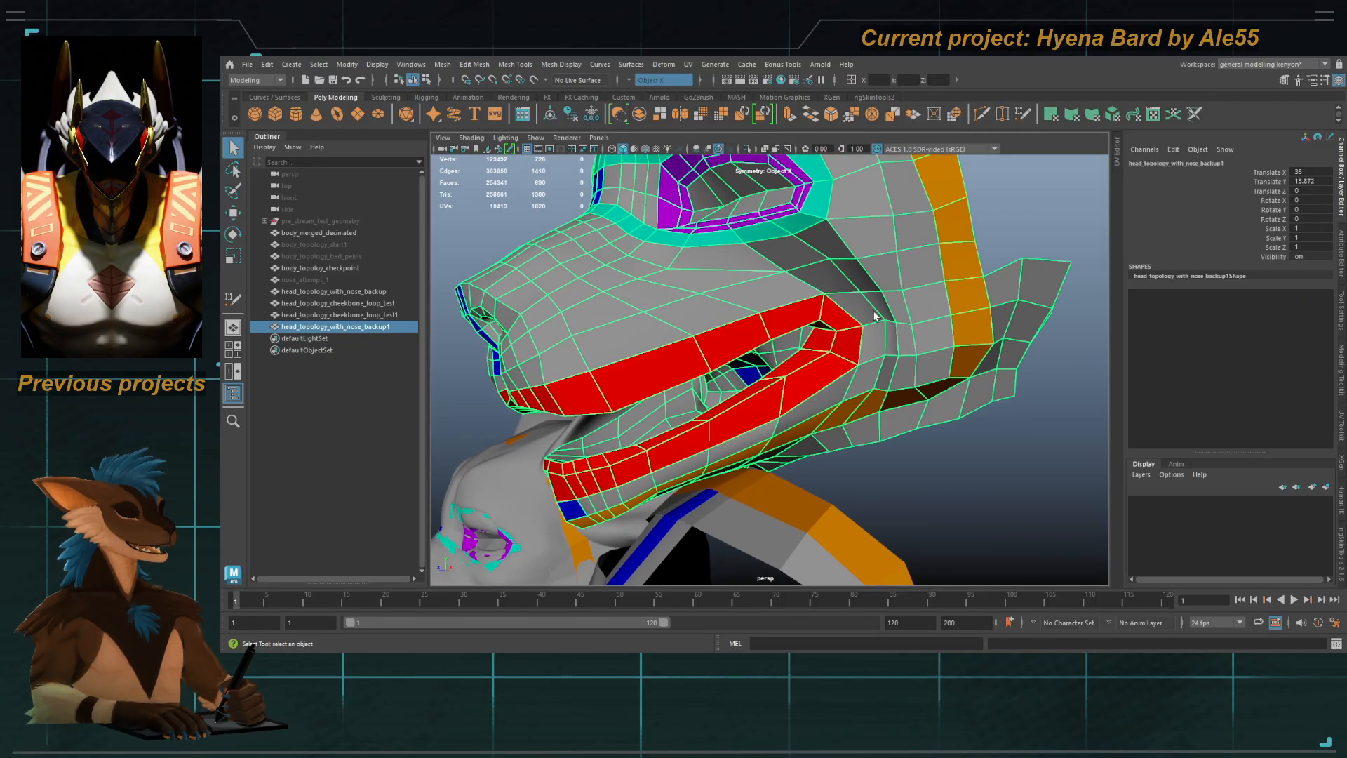
pyautogui.keyDown('alt'); pyautogui.moveTo(875, 316); pyautogui.dragTo(867, 313); pyautogui.keyUp('alt')
pyautogui.moveTo(782, 273); pyautogui.dragTo(756, 273, button='right')
pyautogui.click(774, 272)
pyautogui.press('w')
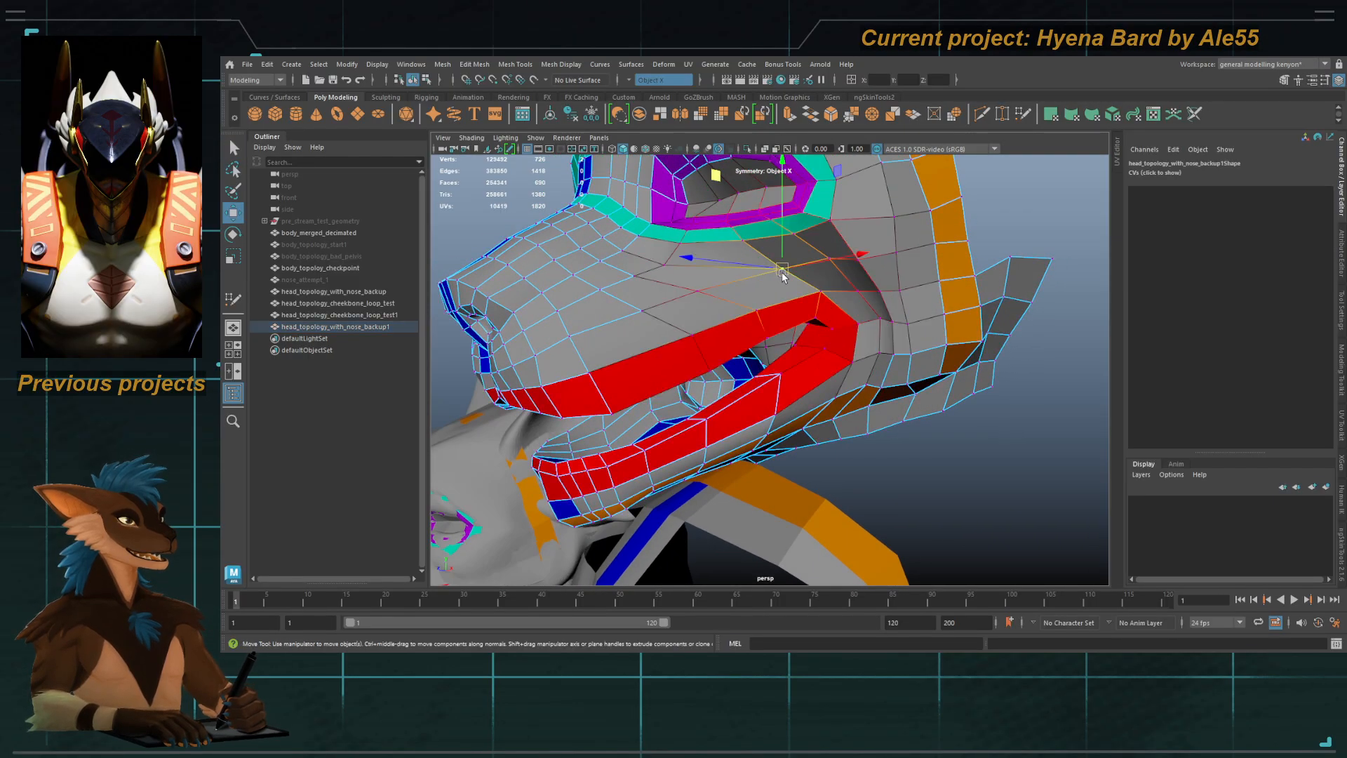
pyautogui.press('b')
pyautogui.moveTo(781, 272); pyautogui.dragTo(731, 259)
pyautogui.press('q')
pyautogui.click(700, 247)
pyautogui.press('F8')
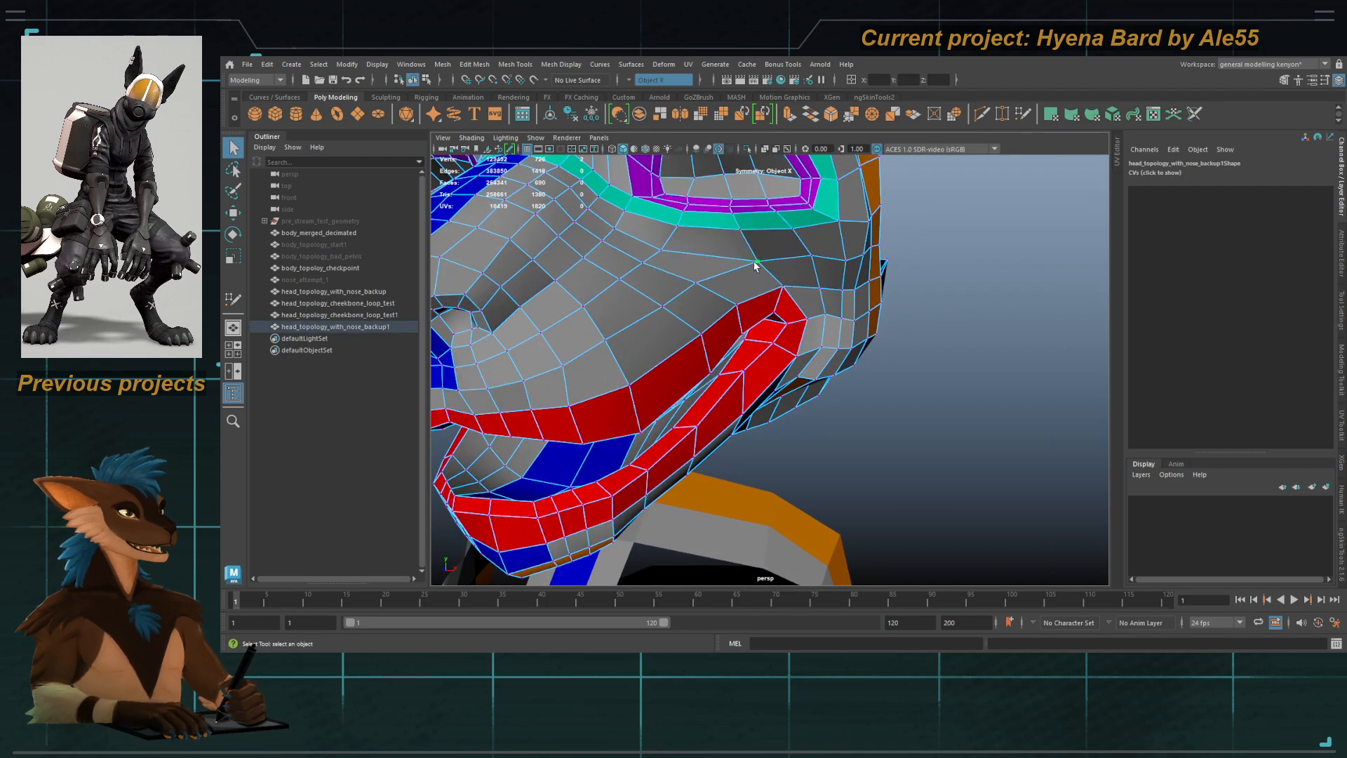
# Step: Undo the cheek vertex adjustment and the preceding smile edits on the nose backup copy
pyautogui.press('F9')
pyautogui.keyDown('alt'); pyautogui.moveTo(755, 273); pyautogui.dragTo(887, 328); pyautogui.keyUp('alt')
pyautogui.hotkey('ctrl', 'z')
pyautogui.hotkey('ctrl', 'z')
pyautogui.hotkey('ctrl', 'z')
pyautogui.hotkey('ctrl', 'z')
pyautogui.hotkey('ctrl', 'z')
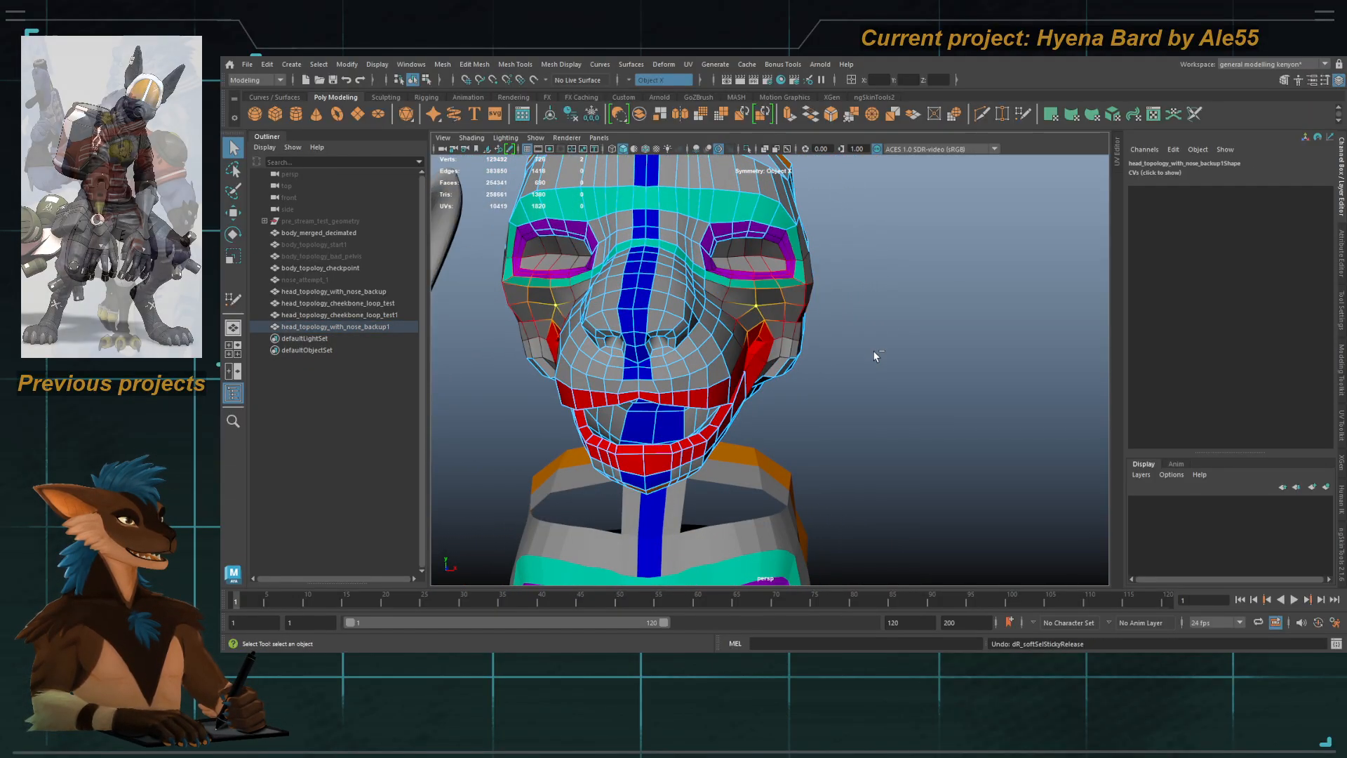
pyautogui.hotkey('ctrl', 'z')
pyautogui.hotkey('ctrl', 'z')
pyautogui.hotkey('ctrl', 'z')
# Step: Pull the mouth-corner faces of the nose backup copy back and up again into a smile pose
pyautogui.keyDown('alt'); pyautogui.moveTo(874, 357); pyautogui.dragTo(870, 292); pyautogui.keyUp('alt')
pyautogui.press('w')
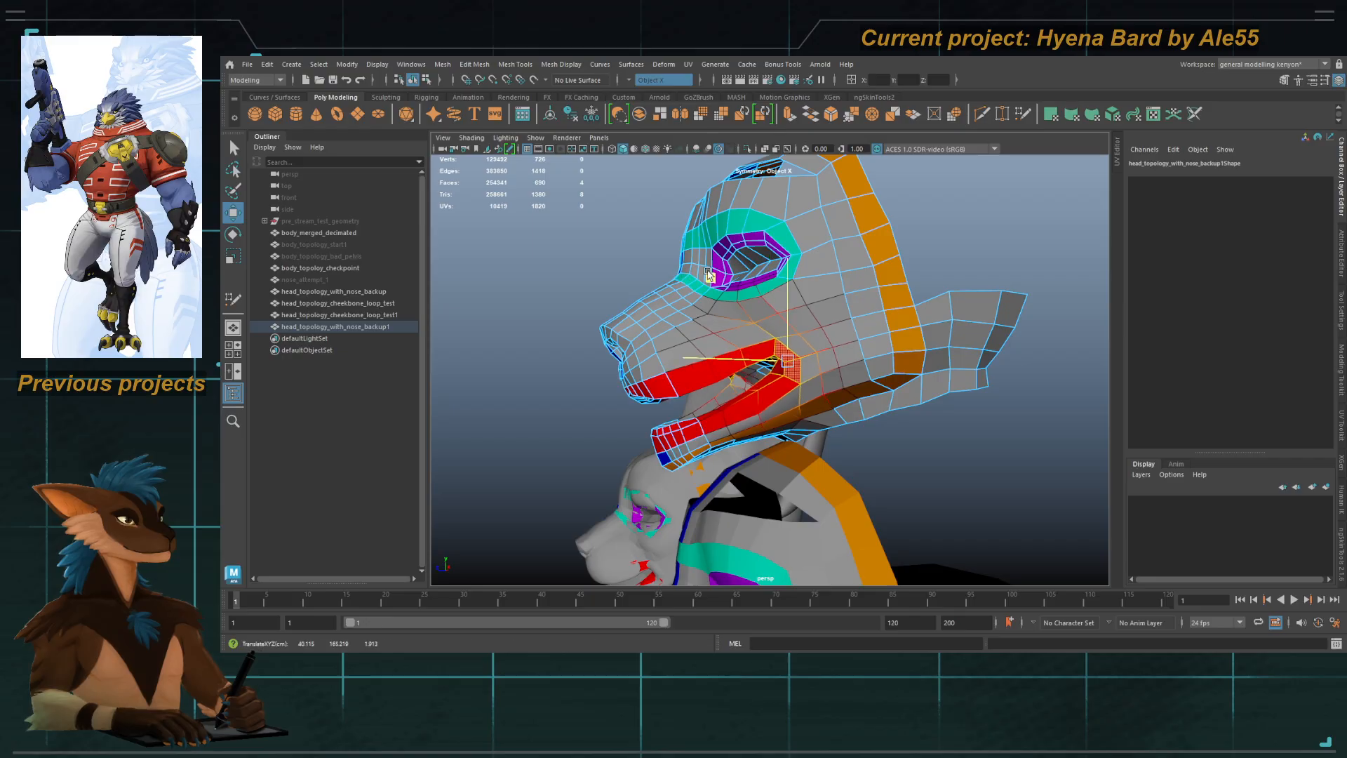
pyautogui.keyDown('alt'); pyautogui.moveTo(730, 274); pyautogui.dragTo(679, 298); pyautogui.keyUp('alt')
pyautogui.press('q')
pyautogui.press('F8')
# Step: Trace the face loop from the upper lip near the mouth corner to the nose bridge on the nose backup copy
pyautogui.keyDown('alt'); pyautogui.moveTo(757, 295); pyautogui.dragTo(818, 336, button='right'); pyautogui.keyUp('alt')
pyautogui.press('F11')
pyautogui.click(758, 280)
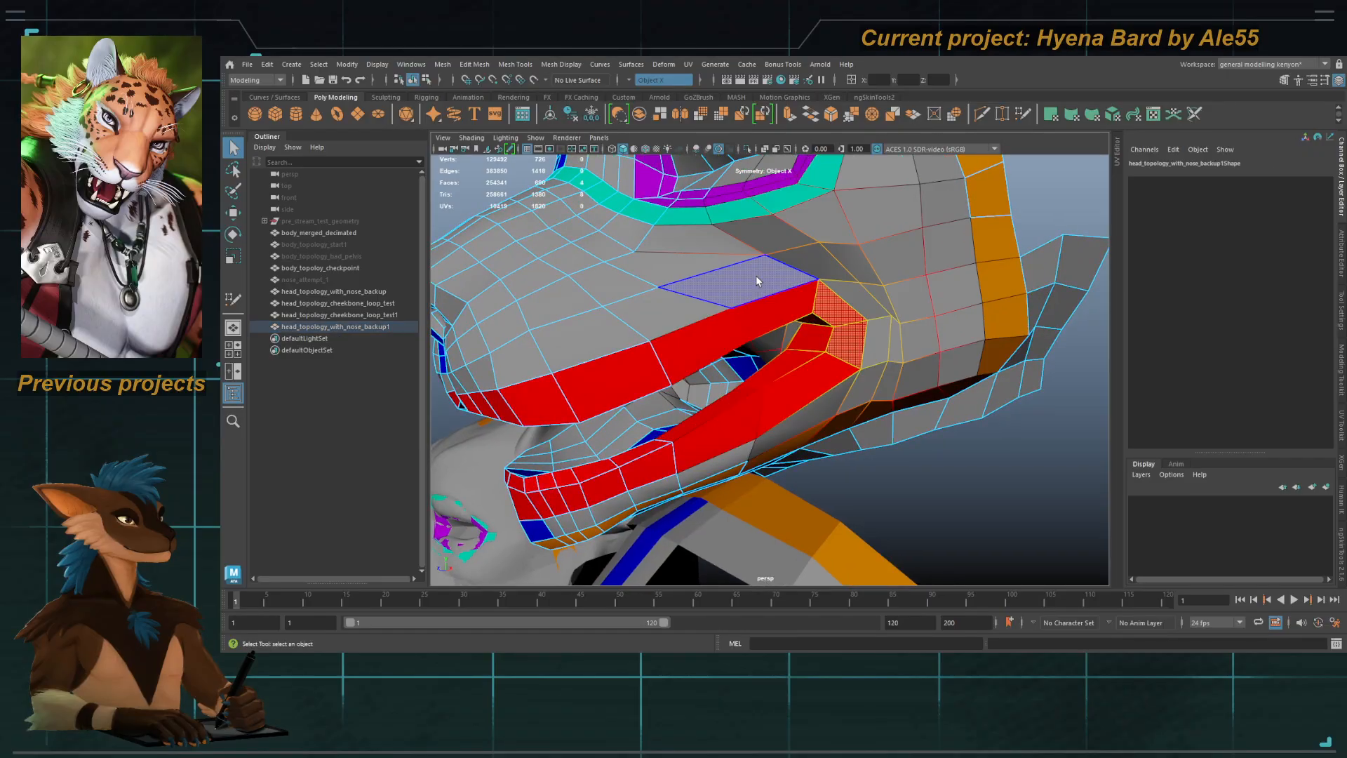
pyautogui.keyDown('shift'); pyautogui.doubleClick(773, 313); pyautogui.keyUp('shift')
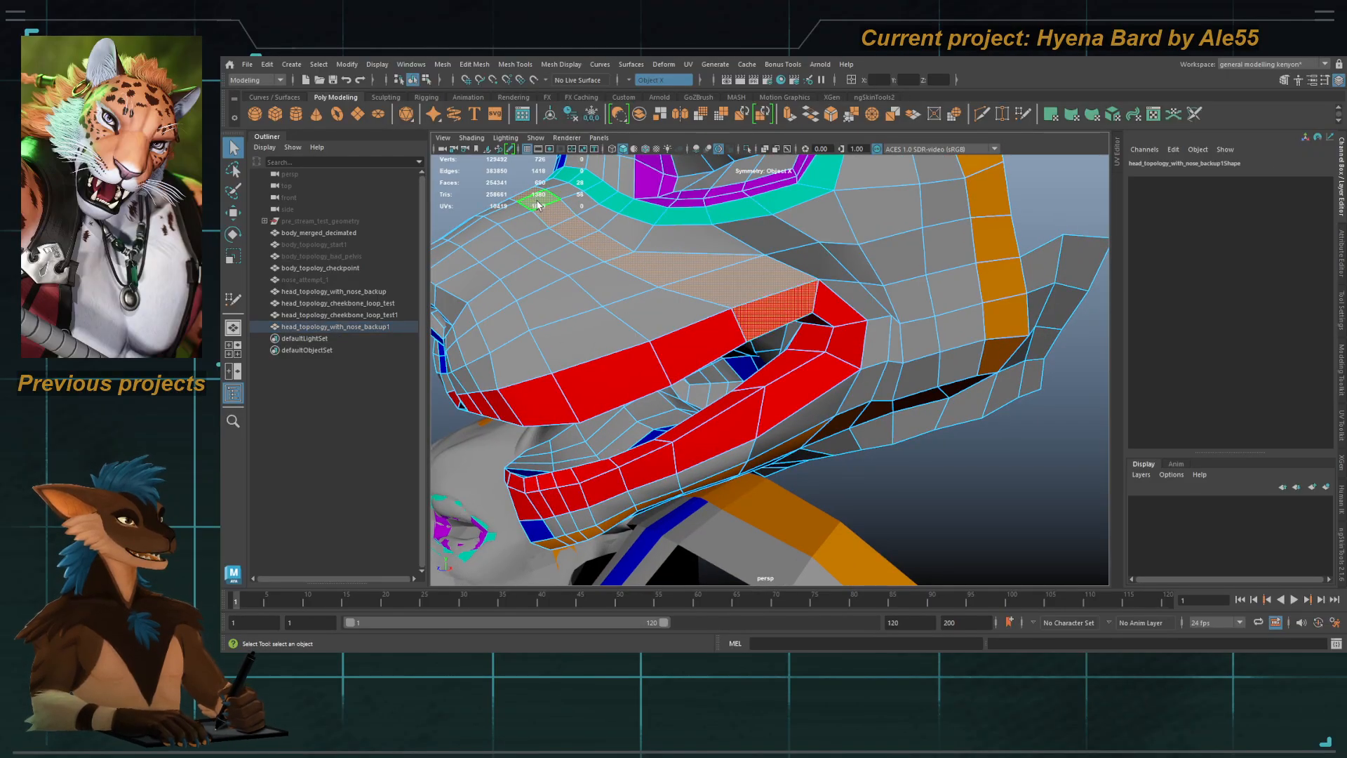
pyautogui.keyDown('alt'); pyautogui.moveTo(742, 285); pyautogui.dragTo(661, 300); pyautogui.keyUp('alt')
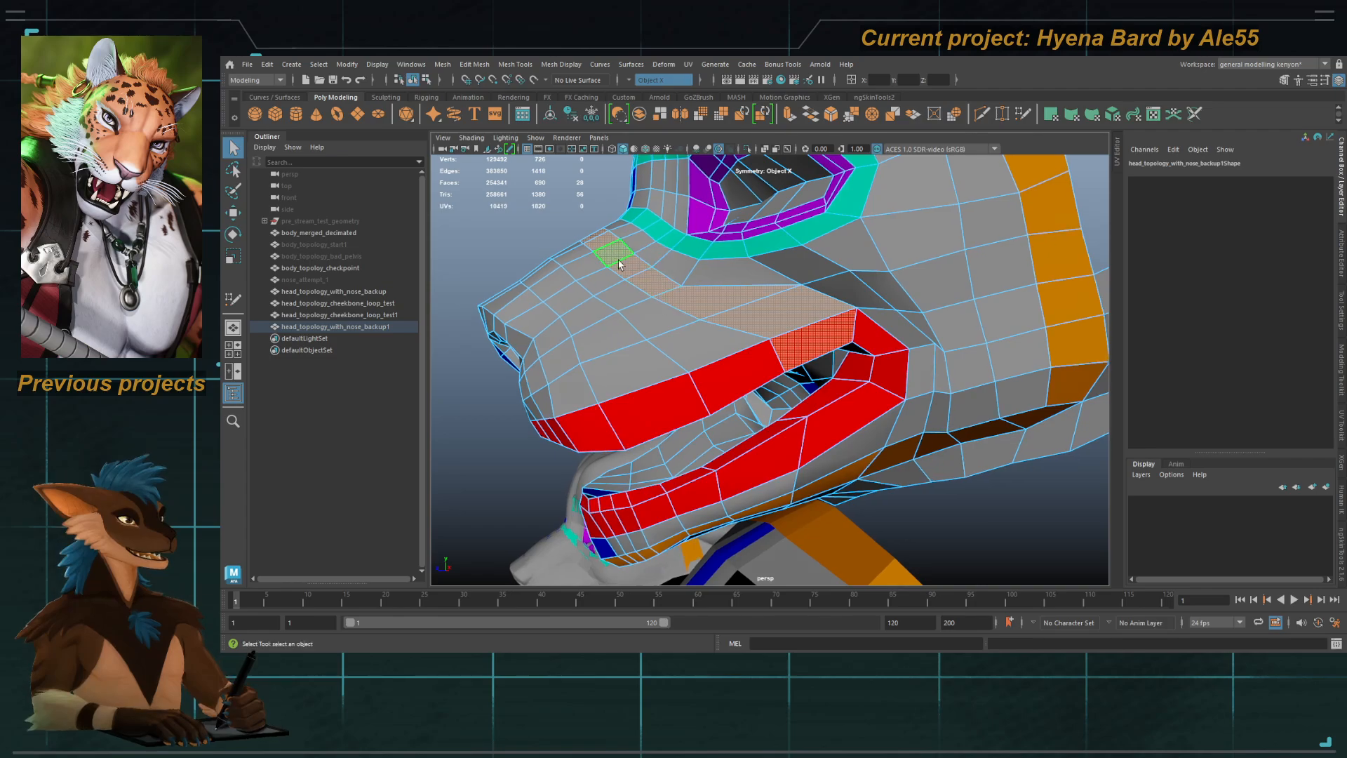
pyautogui.keyDown('alt'); pyautogui.moveTo(834, 349); pyautogui.dragTo(779, 297); pyautogui.keyUp('alt')
pyautogui.scroll(-8, 794, 361)
pyautogui.moveTo(846, 333); pyautogui.dragTo(898, 300, button='right')
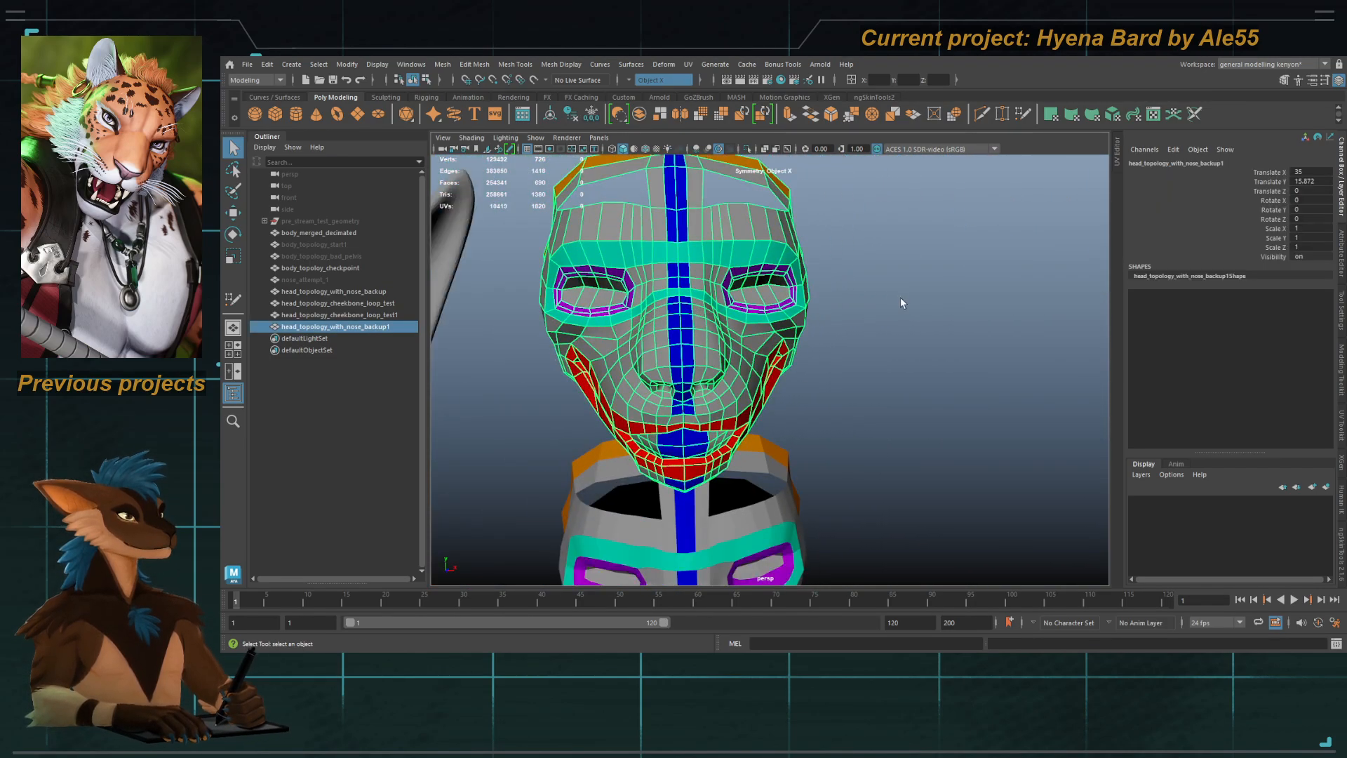
pyautogui.click(898, 303)
# Step: Select the mouth-corner faces of the cheekbone test copy and pull them back and up with soft selection into a matching smile
pyautogui.keyDown('alt'); pyautogui.moveTo(891, 421); pyautogui.dragTo(820, 450); pyautogui.keyUp('alt')
pyautogui.click(807, 484)
pyautogui.keyDown('alt'); pyautogui.moveTo(807, 484); pyautogui.dragTo(782, 210, button='middle'); pyautogui.keyUp('alt')
pyautogui.scroll(4, 782, 211)
pyautogui.keyDown('alt'); pyautogui.moveTo(975, 386); pyautogui.dragTo(859, 351); pyautogui.keyUp('alt')
pyautogui.moveTo(822, 367); pyautogui.dragTo(831, 396, button='right')
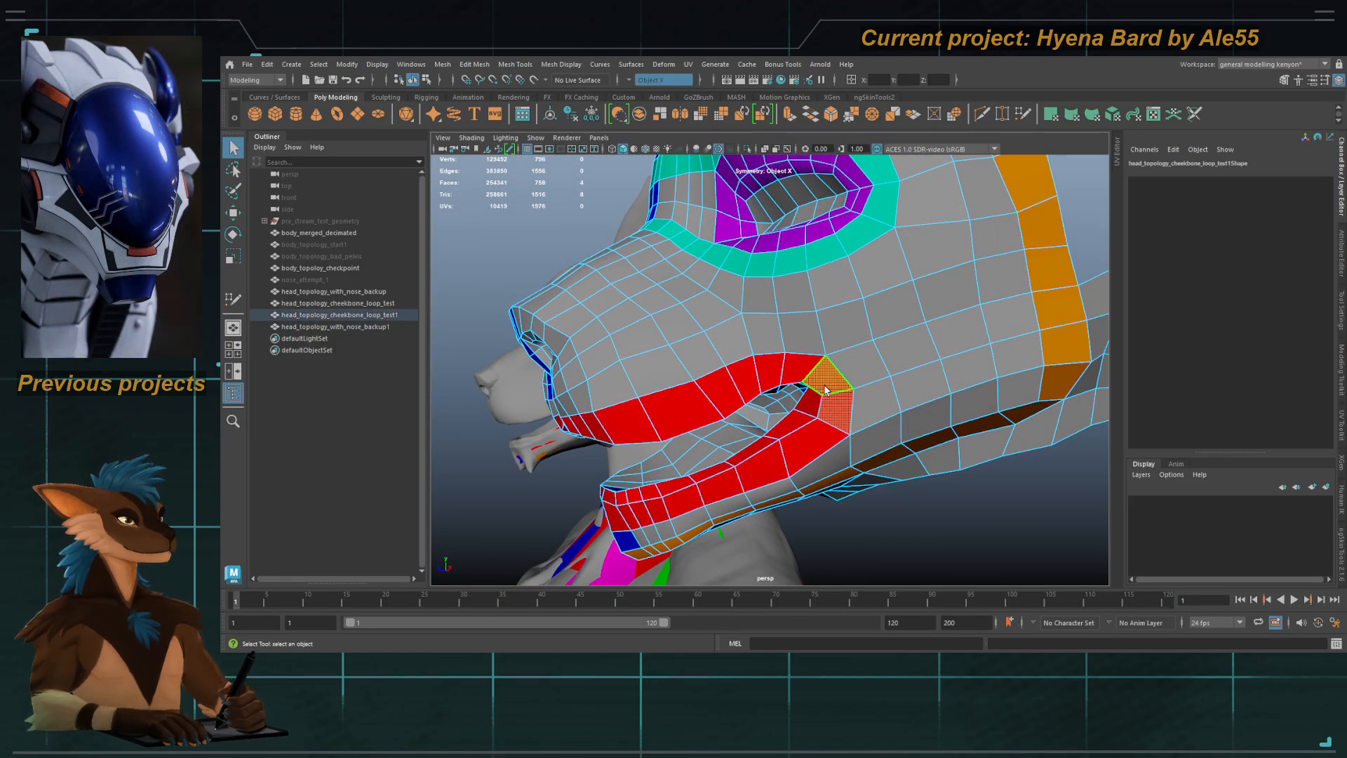
pyautogui.moveTo(898, 377); pyautogui.dragTo(799, 368)
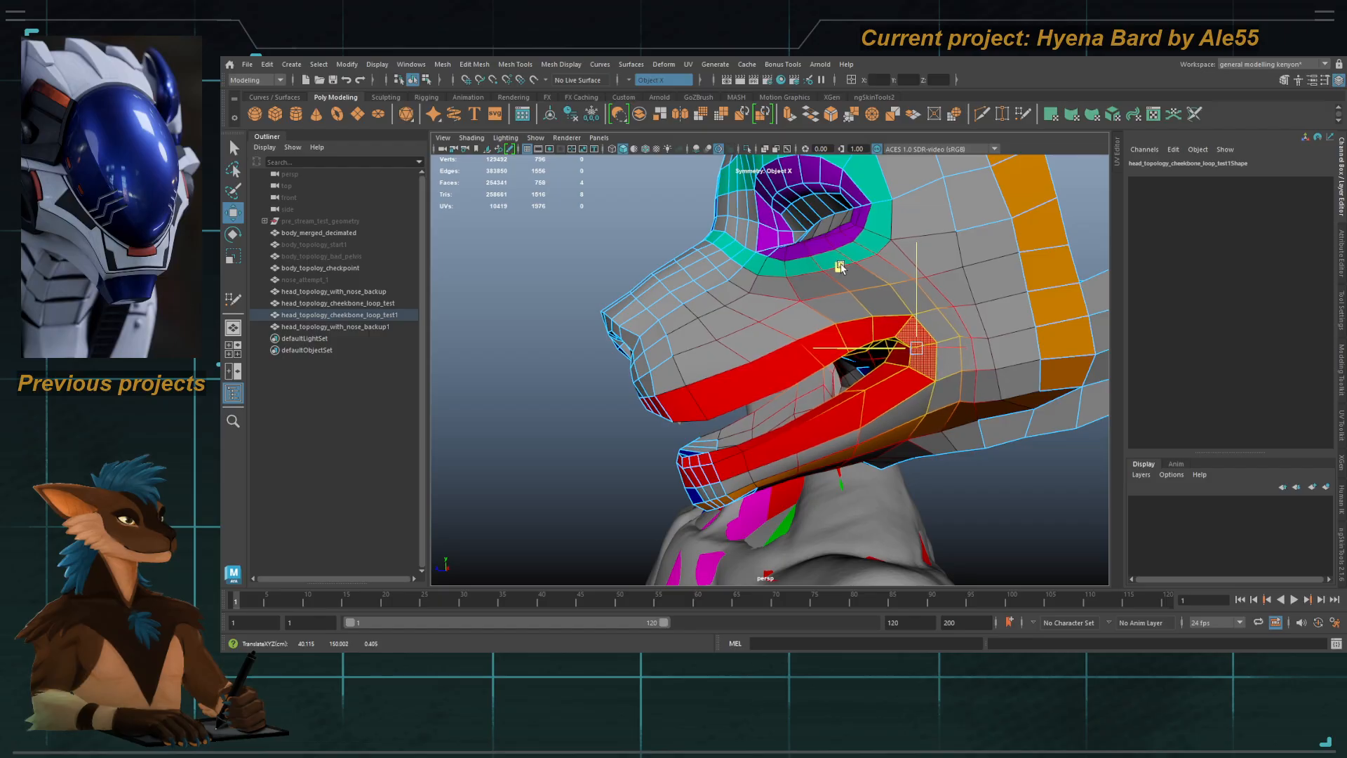
pyautogui.moveTo(765, 303)
pyautogui.keyDown('alt'); pyautogui.mouseDown()
pyautogui.moveTo(899, 287)
pyautogui.moveTo(828, 333)
pyautogui.moveTo(761, 326)
pyautogui.mouseUp(); pyautogui.keyUp('alt')
pyautogui.press('q')
pyautogui.moveTo(761, 326); pyautogui.dragTo(782, 313, button='right')
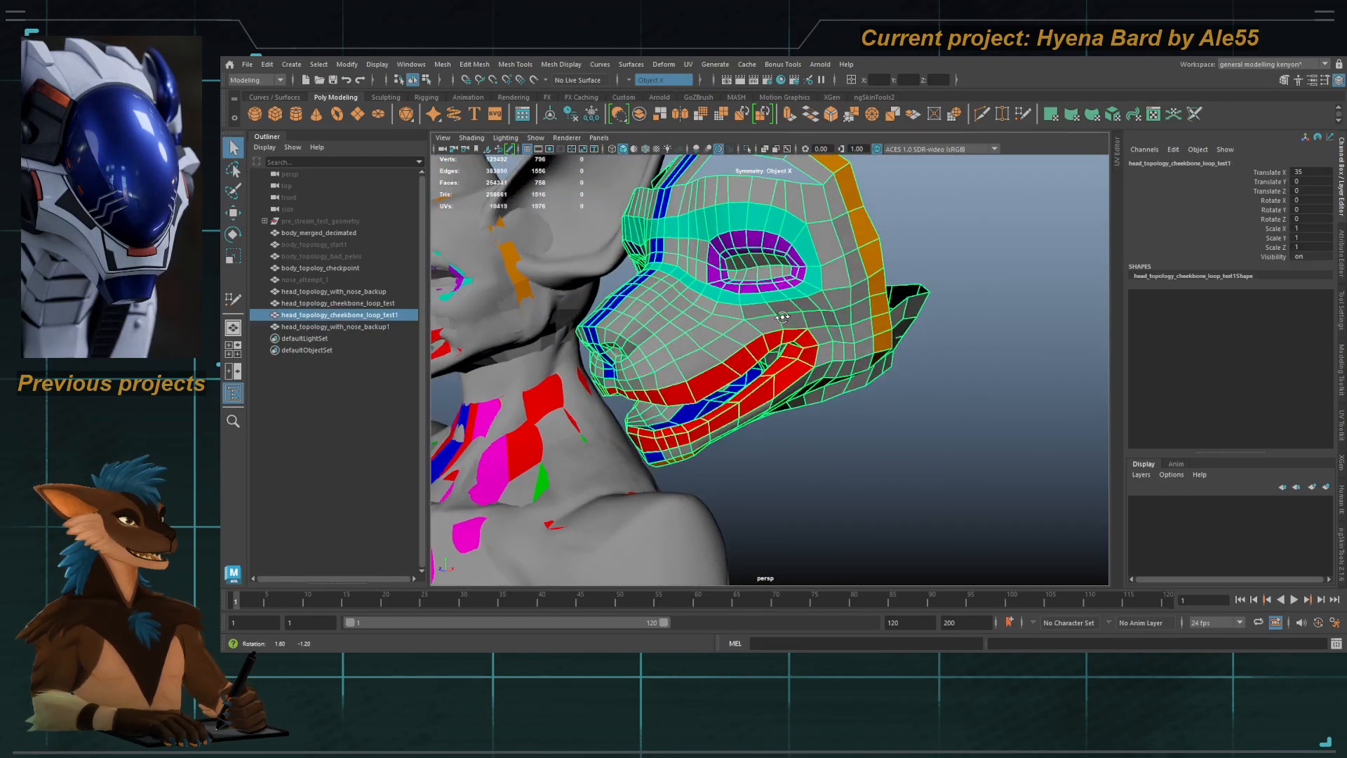
# Step: Trace the face loops across the smiling cheek of the cheekbone test copy, from the upper lip toward the nose bridge and eye
pyautogui.keyDown('alt'); pyautogui.moveTo(782, 312); pyautogui.dragTo(748, 319); pyautogui.keyUp('alt')
pyautogui.moveTo(748, 319); pyautogui.dragTo(770, 339, button='right')
pyautogui.click(764, 319)
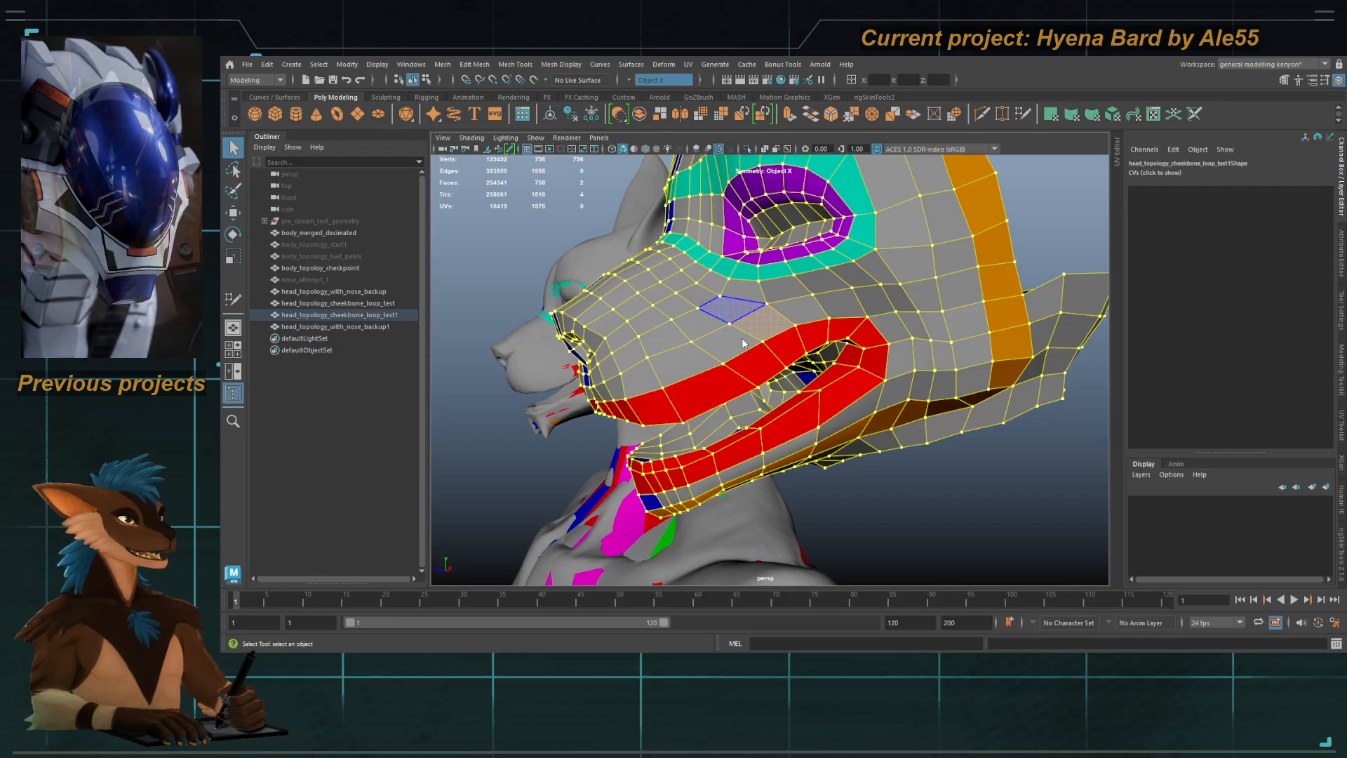
pyautogui.keyDown('shift'); pyautogui.doubleClick(653, 279); pyautogui.keyUp('shift')
pyautogui.keyDown('shift'); pyautogui.click(737, 341); pyautogui.keyUp('shift')
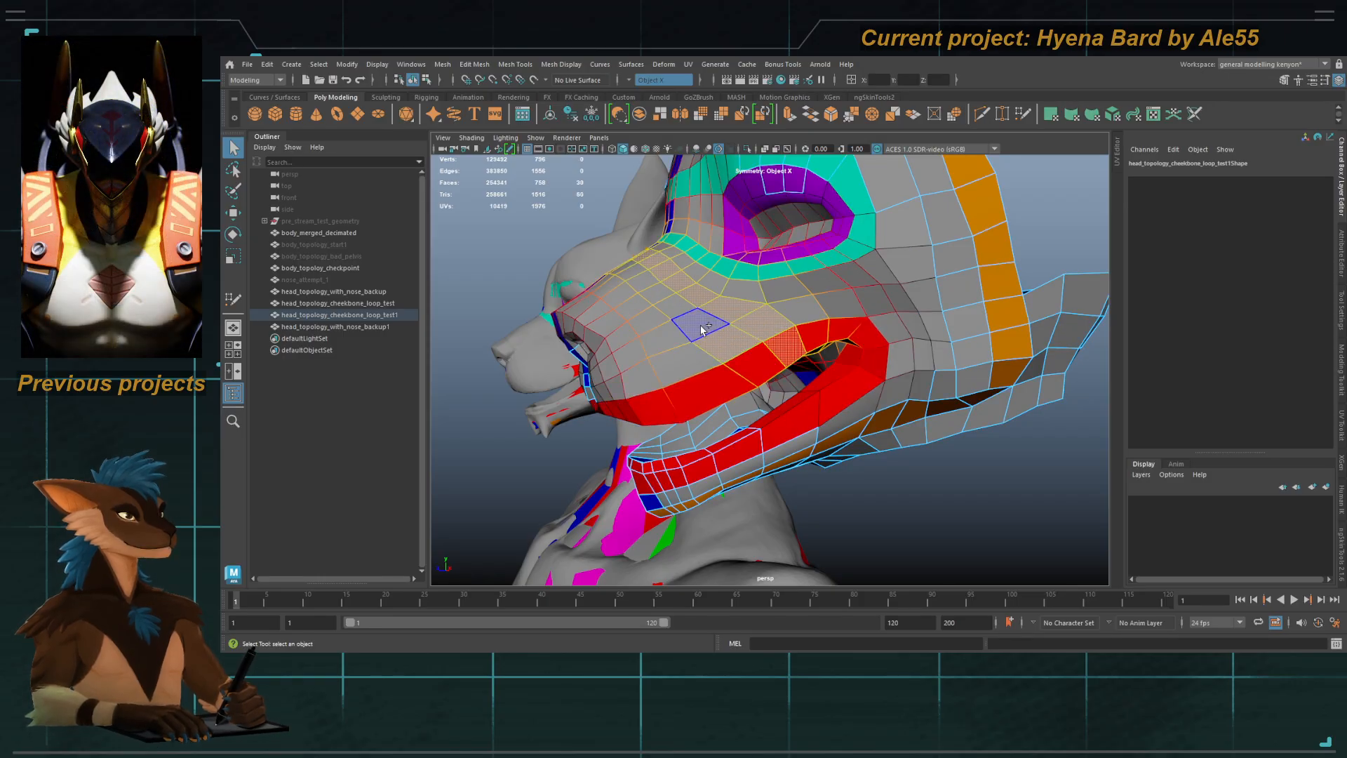
pyautogui.keyDown('shift'); pyautogui.doubleClick(703, 324); pyautogui.keyUp('shift')
pyautogui.keyDown('alt'); pyautogui.moveTo(705, 325); pyautogui.dragTo(806, 345); pyautogui.keyUp('alt')
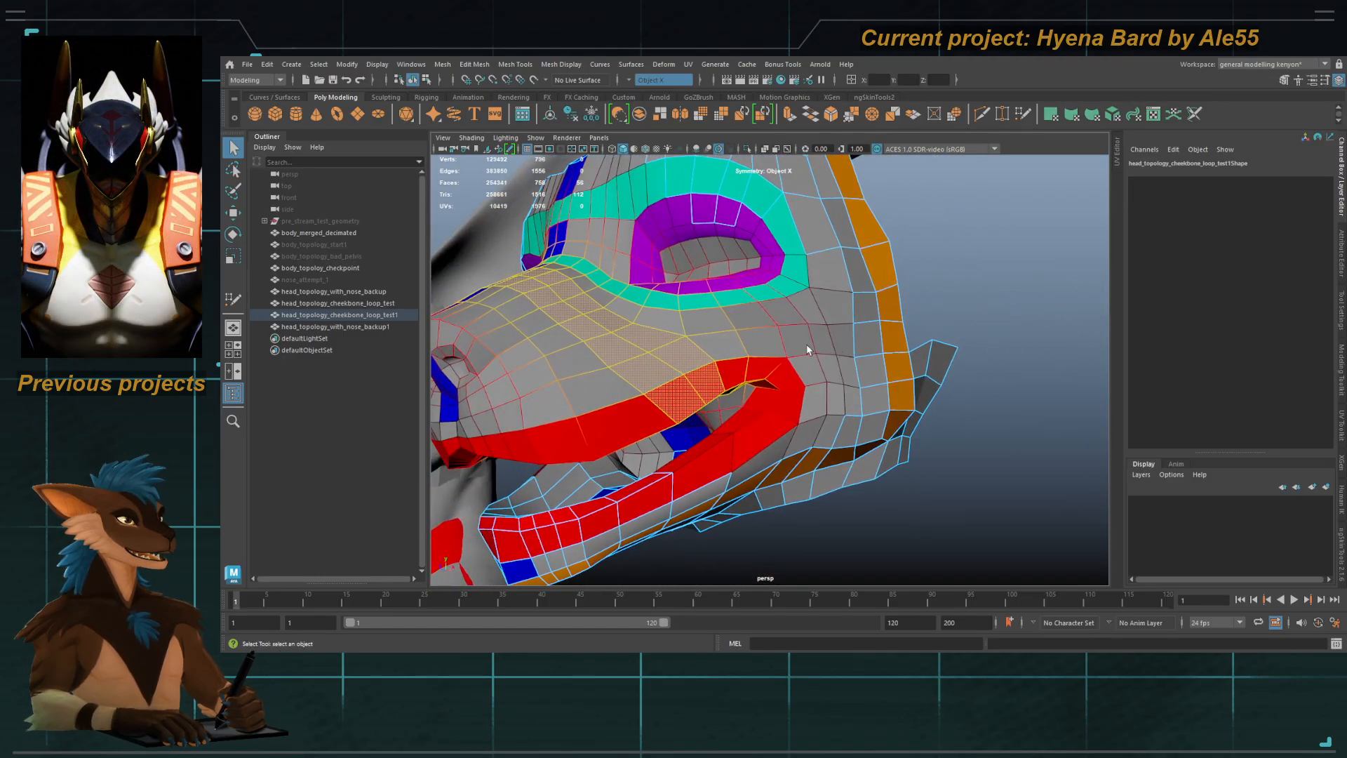
pyautogui.click(723, 340)
pyautogui.keyDown('shift'); pyautogui.doubleClick(708, 327); pyautogui.keyUp('shift')
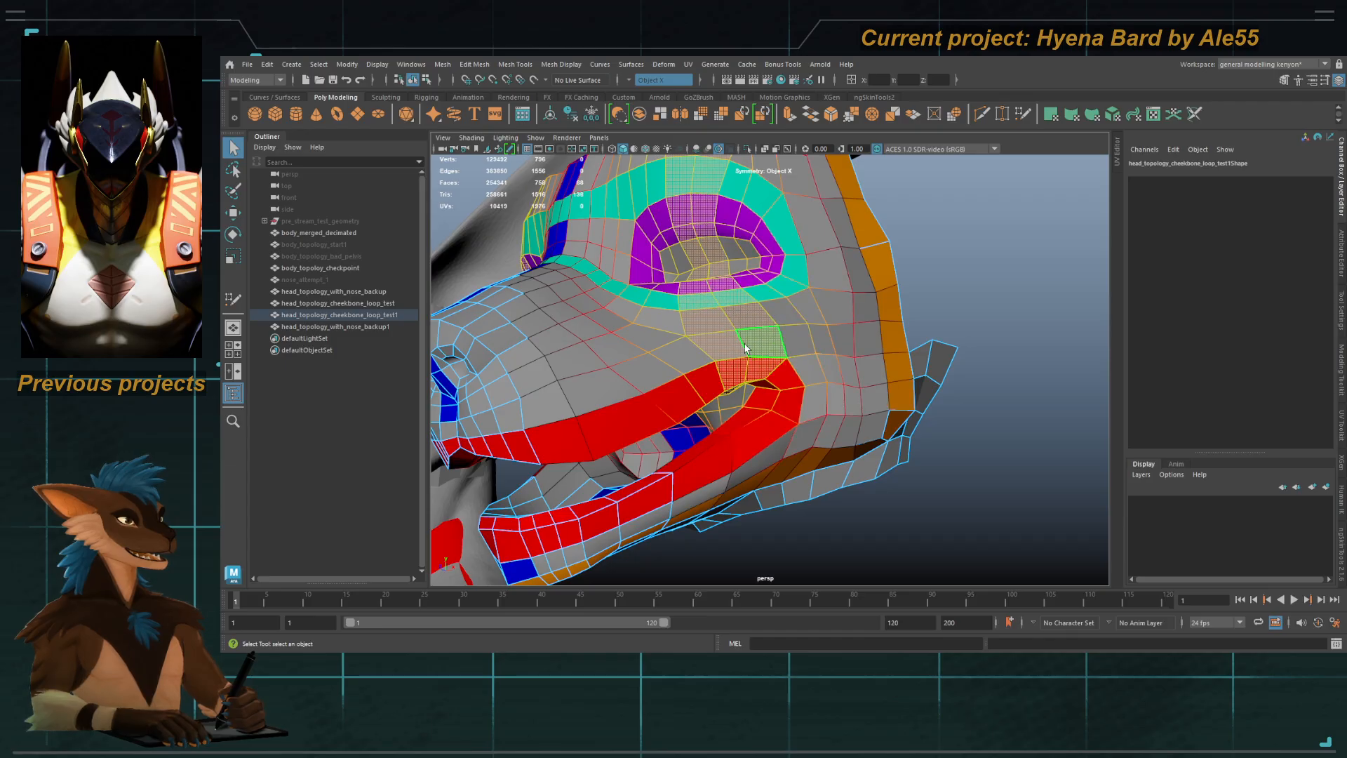
# Step: Trace the face loops behind the cheekbone test copy's mouth corner, back to the neck and from below the eye down to the jaw
pyautogui.keyDown('alt'); pyautogui.moveTo(745, 348); pyautogui.dragTo(759, 355); pyautogui.keyUp('alt')
pyautogui.keyDown('alt'); pyautogui.moveTo(759, 355); pyautogui.dragTo(790, 367, button='right'); pyautogui.keyUp('alt')
pyautogui.click(791, 370)
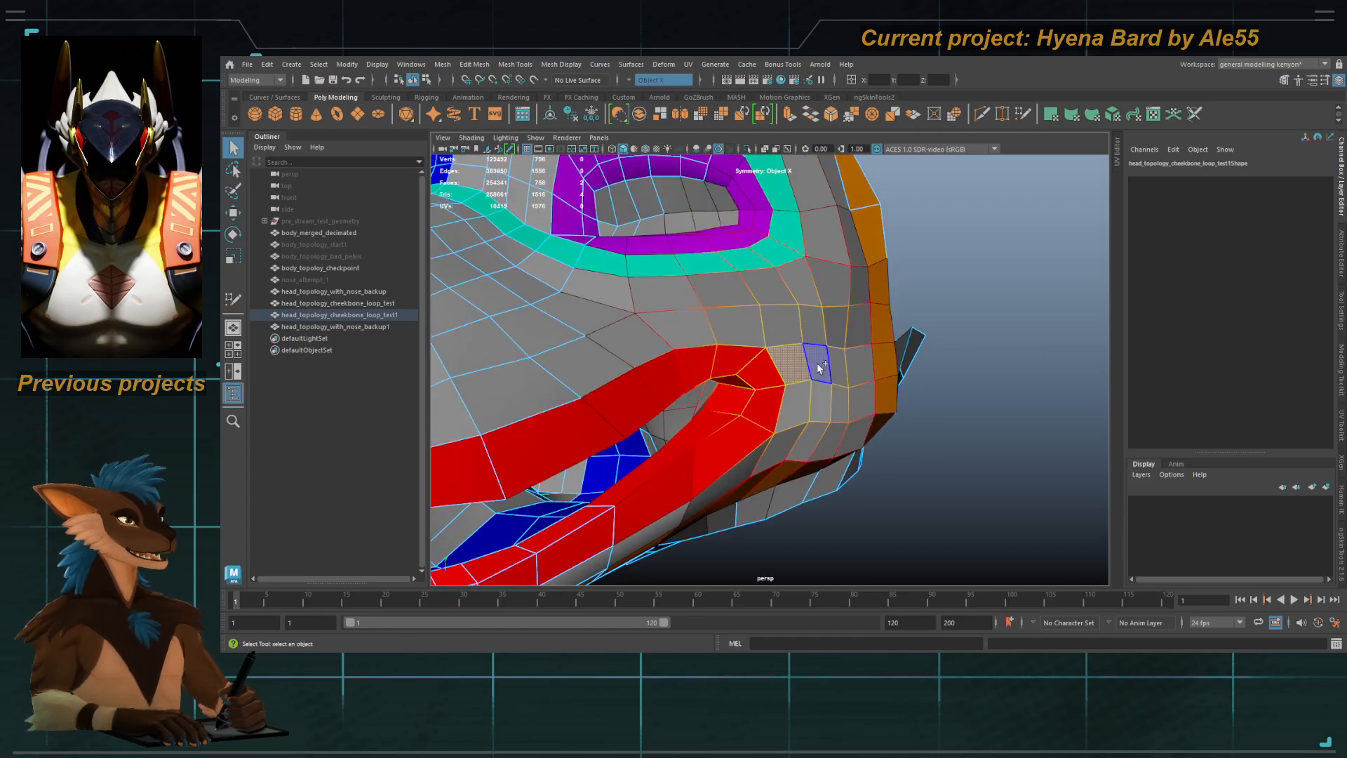
pyautogui.keyDown('shift'); pyautogui.doubleClick(819, 367); pyautogui.keyUp('shift')
pyautogui.keyDown('alt'); pyautogui.moveTo(846, 355); pyautogui.dragTo(845, 385); pyautogui.keyUp('alt')
pyautogui.keyDown('alt'); pyautogui.moveTo(844, 385); pyautogui.dragTo(789, 350, button='middle'); pyautogui.keyUp('alt')
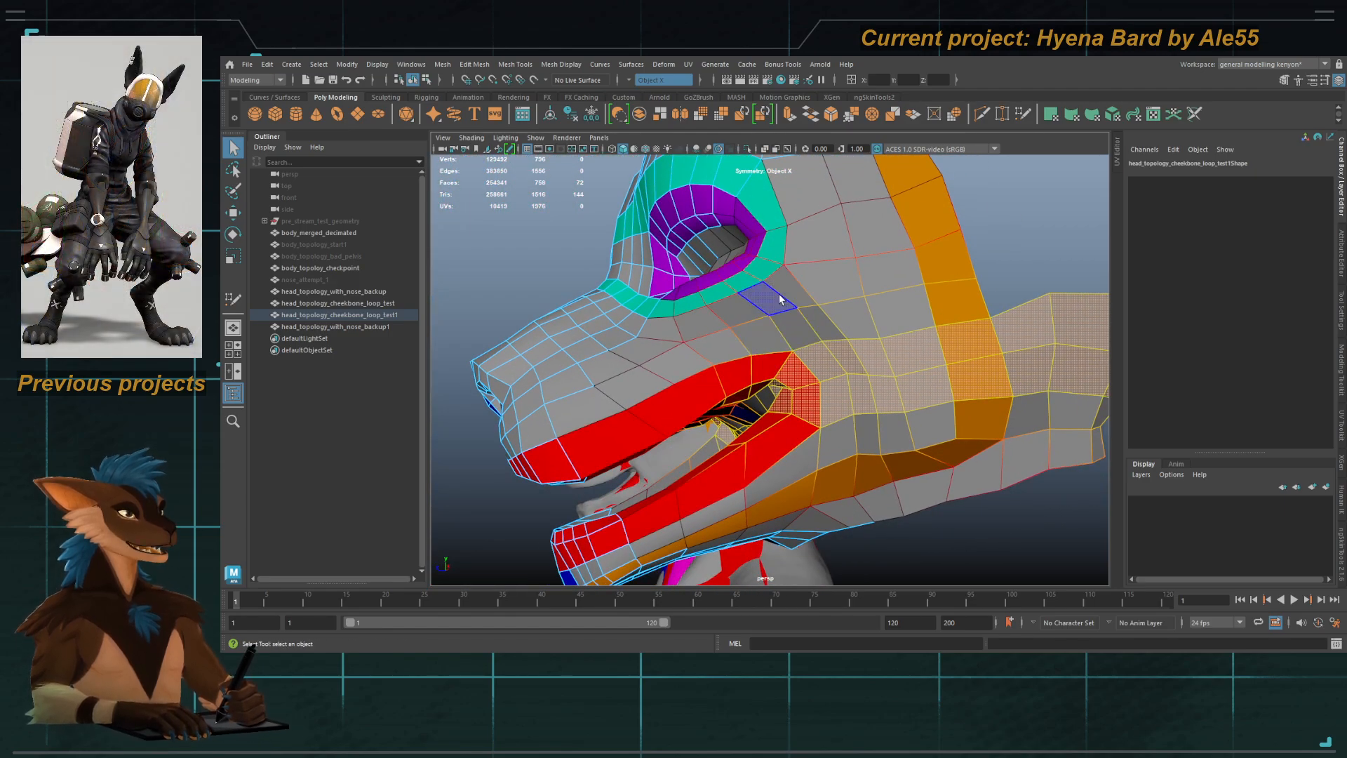
pyautogui.click(779, 296)
pyautogui.keyDown('shift'); pyautogui.doubleClick(799, 329); pyautogui.keyUp('shift')
pyautogui.keyDown('shift'); pyautogui.click(792, 286); pyautogui.keyUp('shift')
pyautogui.keyDown('shift'); pyautogui.doubleClick(818, 318); pyautogui.keyUp('shift')
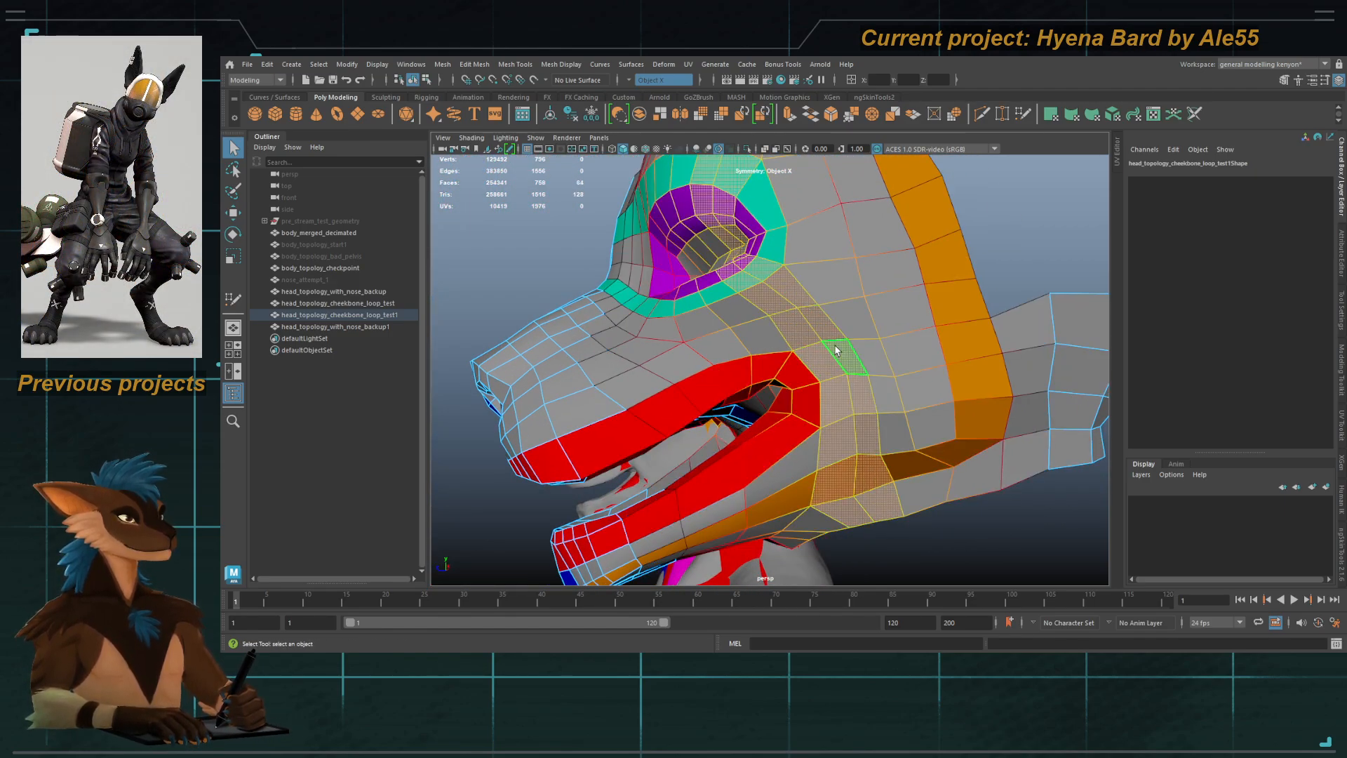
# Step: Switch to the nose backup copy and trace the face loop running from its upper lip near the mouth corner
pyautogui.keyDown('alt'); pyautogui.moveTo(845, 331); pyautogui.dragTo(640, 270, button='right'); pyautogui.keyUp('alt')
pyautogui.keyDown('alt'); pyautogui.moveTo(640, 271); pyautogui.dragTo(670, 259); pyautogui.keyUp('alt')
pyautogui.moveTo(670, 260); pyautogui.dragTo(706, 222, button='right')
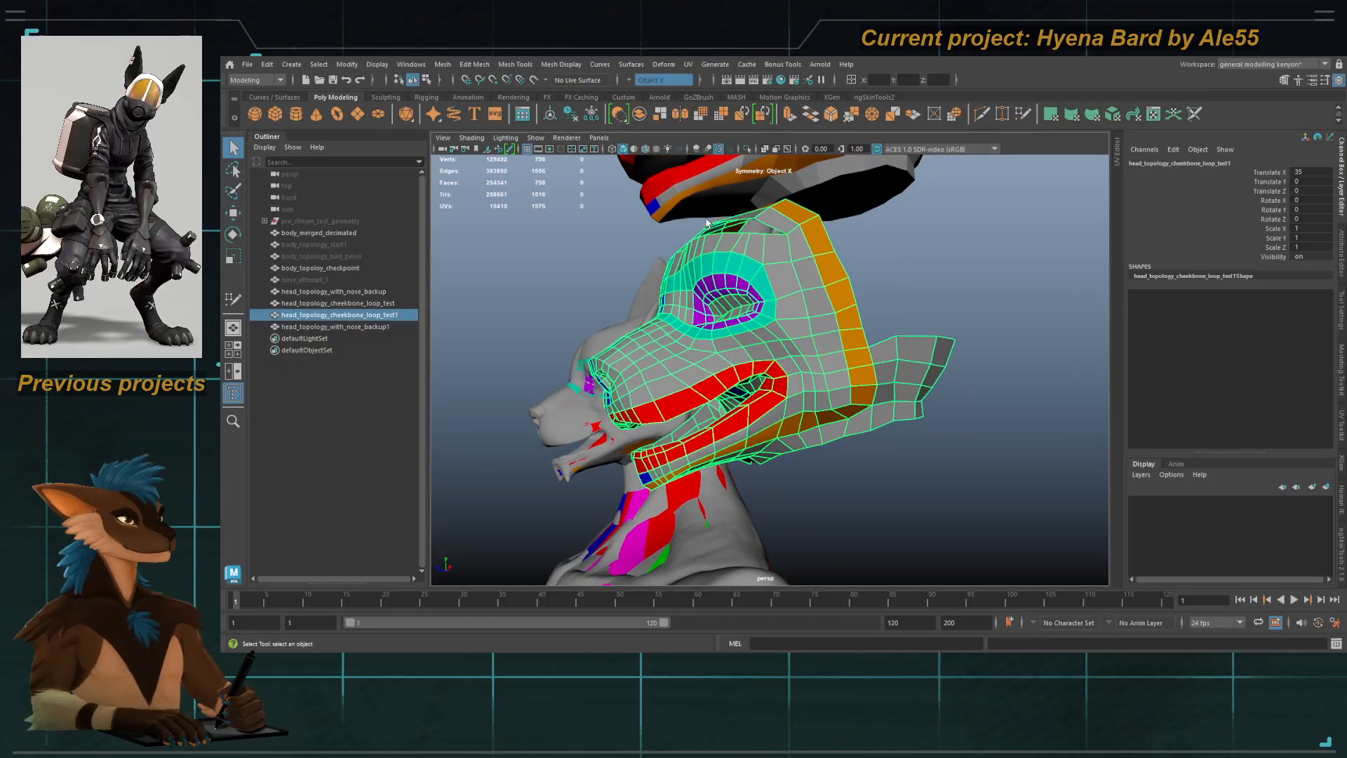
pyautogui.keyDown('alt'); pyautogui.moveTo(706, 222); pyautogui.dragTo(722, 322, button='middle'); pyautogui.keyUp('alt')
pyautogui.click(758, 256)
pyautogui.keyDown('alt'); pyautogui.moveTo(758, 256); pyautogui.dragTo(772, 265, button='right'); pyautogui.keyUp('alt')
pyautogui.keyDown('alt'); pyautogui.moveTo(744, 260); pyautogui.dragTo(717, 253); pyautogui.keyUp('alt')
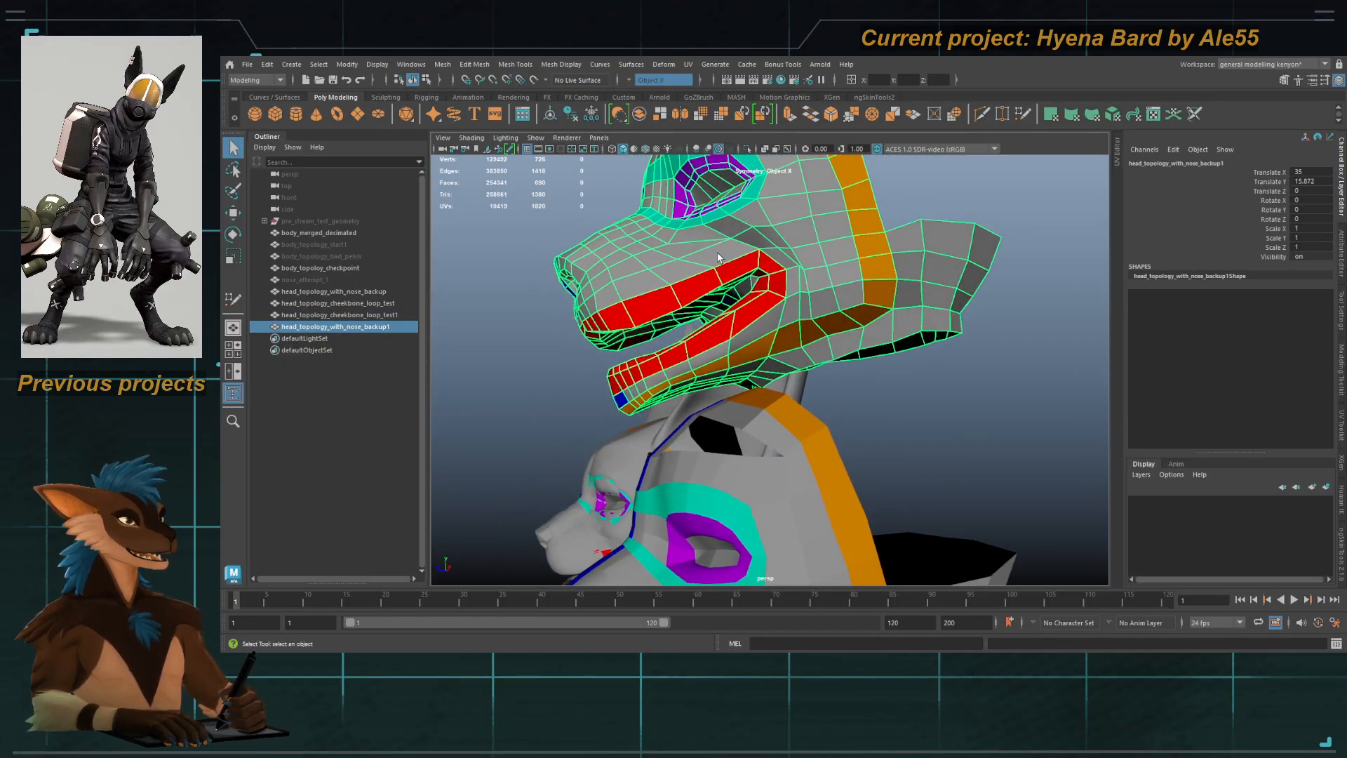
pyautogui.moveTo(718, 253); pyautogui.dragTo(716, 283, button='right')
pyautogui.click(737, 268)
pyautogui.keyDown('shift'); pyautogui.doubleClick(702, 251); pyautogui.keyUp('shift')
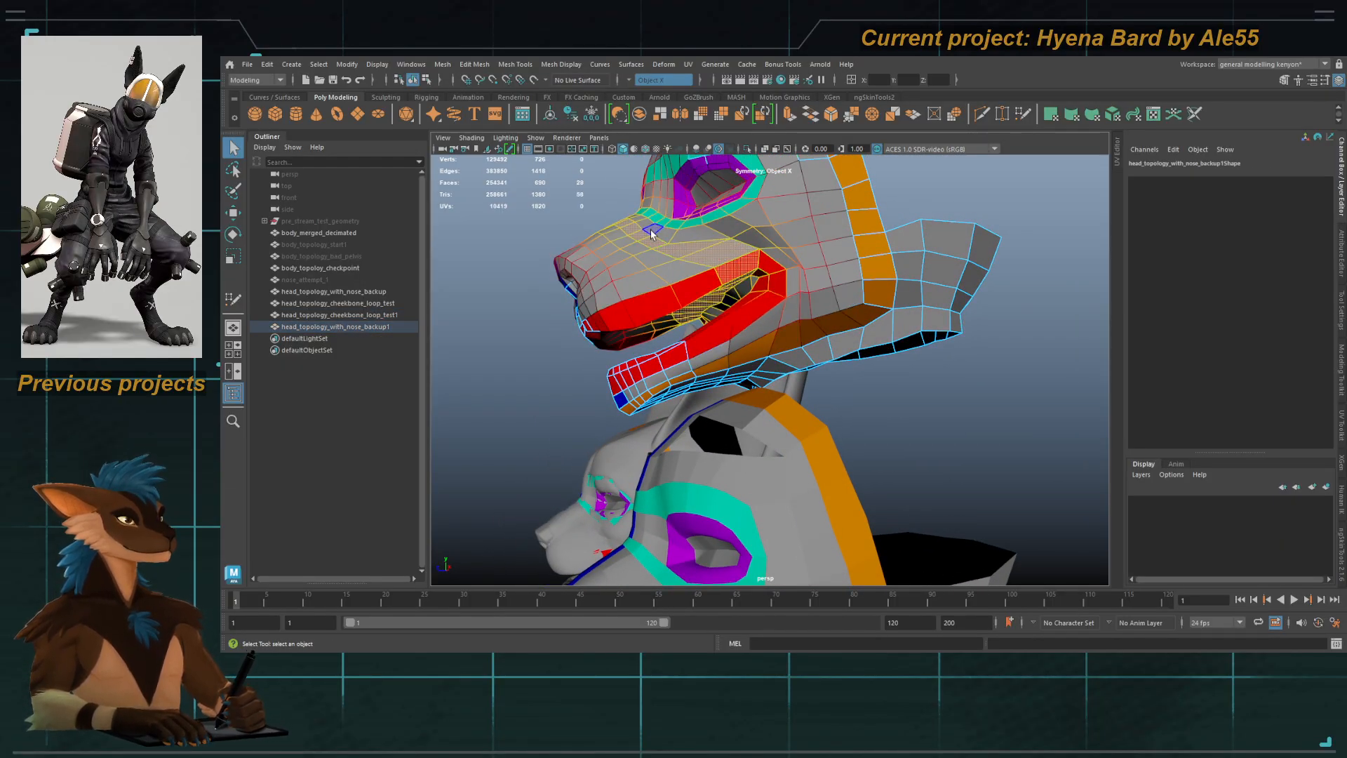
# Step: Trace the row of cheek faces running below the eye above the mouth corner on the nose backup copy
pyautogui.keyDown('alt'); pyautogui.moveTo(667, 235); pyautogui.dragTo(689, 318, button='middle'); pyautogui.keyUp('alt')
pyautogui.keyDown('alt'); pyautogui.moveTo(688, 318); pyautogui.dragTo(922, 388, button='right'); pyautogui.keyUp('alt')
pyautogui.keyDown('alt'); pyautogui.moveTo(762, 285); pyautogui.dragTo(750, 312); pyautogui.keyUp('alt')
pyautogui.moveTo(750, 308); pyautogui.dragTo(745, 375, button='right')
pyautogui.click(746, 296)
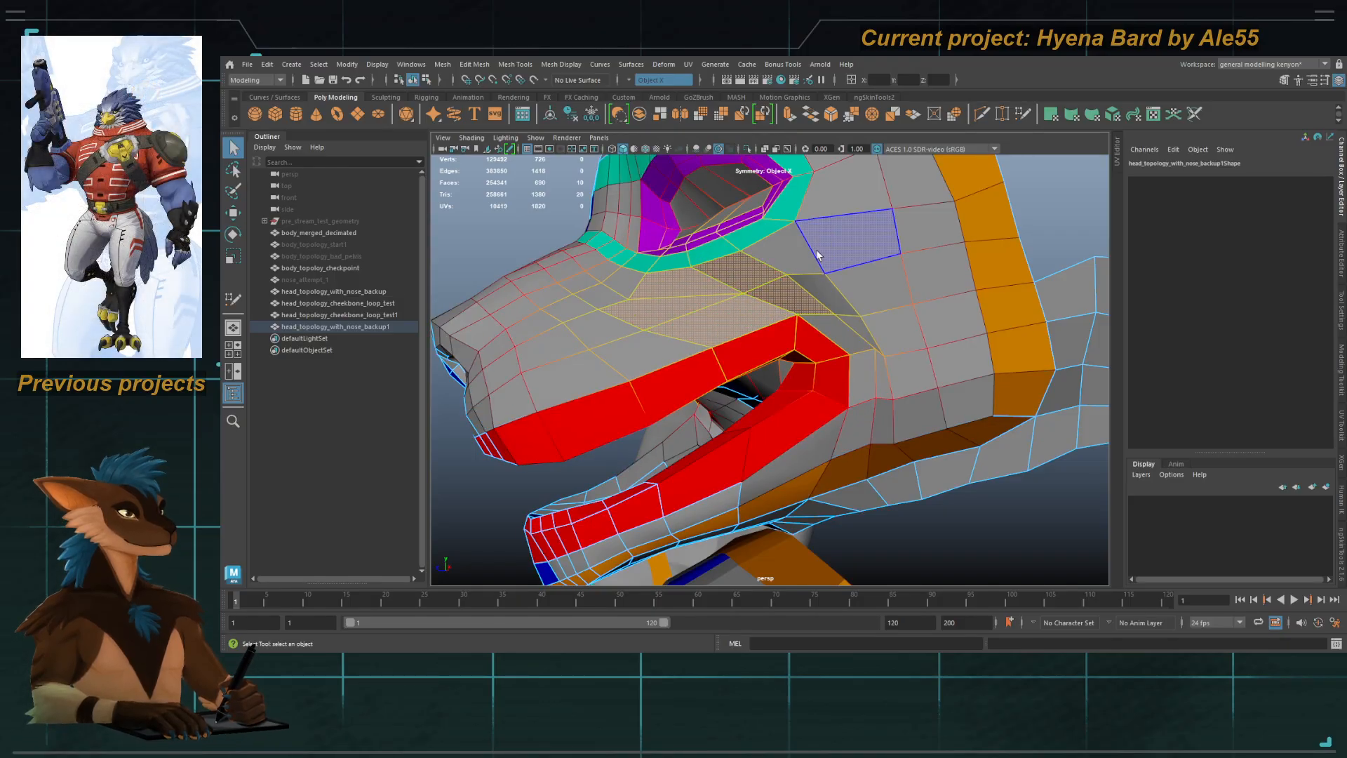
pyautogui.keyDown('alt'); pyautogui.moveTo(794, 301); pyautogui.dragTo(603, 316, button='right'); pyautogui.keyUp('alt')
pyautogui.keyDown('alt'); pyautogui.moveTo(777, 393); pyautogui.dragTo(760, 250, button='middle'); pyautogui.keyUp('alt')
pyautogui.keyDown('alt'); pyautogui.moveTo(759, 250); pyautogui.dragTo(828, 273, button='right'); pyautogui.keyUp('alt')
# Step: Select the mouth-corner faces of the cheekbone test copy, pull them slightly further back and up, and return to object selection
pyautogui.click(782, 430)
pyautogui.keyDown('alt'); pyautogui.moveTo(781, 430); pyautogui.dragTo(795, 351, button='middle'); pyautogui.keyUp('alt')
pyautogui.keyDown('alt'); pyautogui.moveTo(795, 351); pyautogui.dragTo(835, 358, button='right'); pyautogui.keyUp('alt')
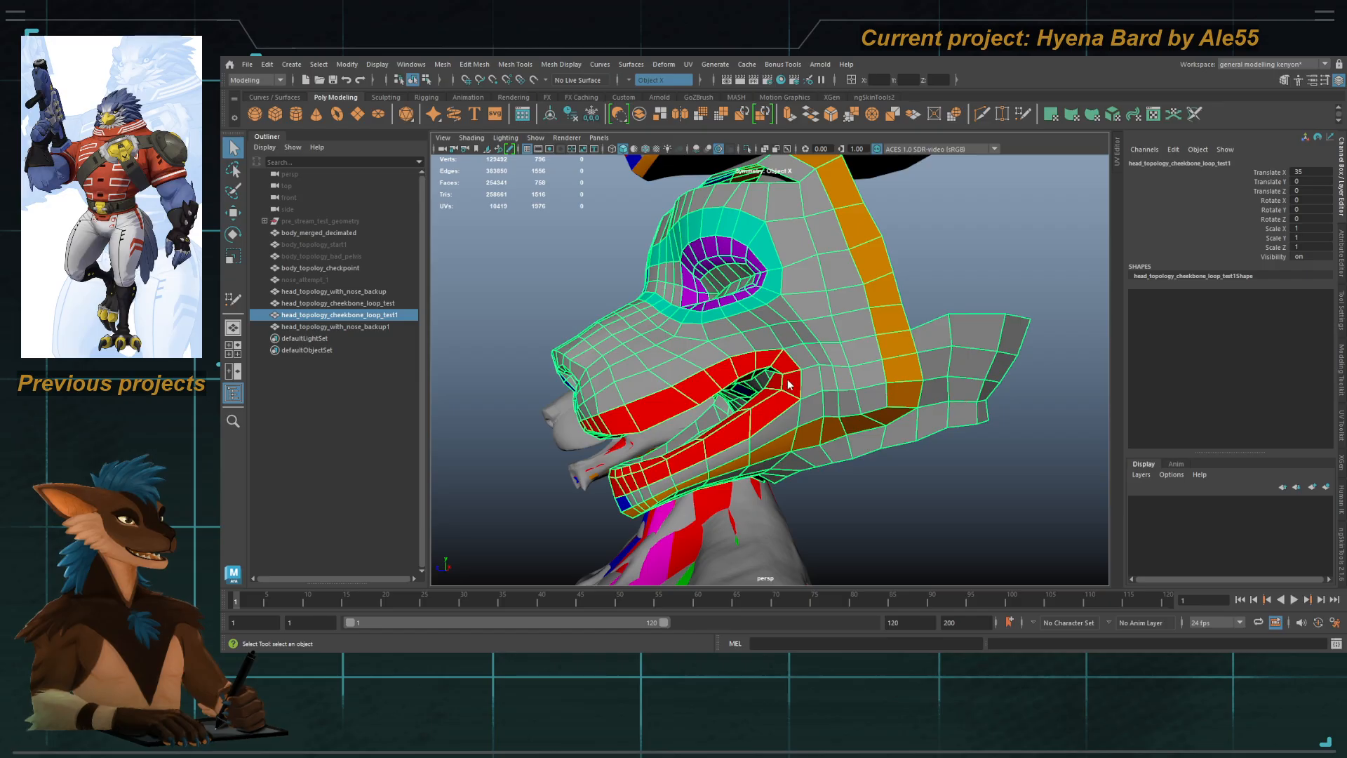
pyautogui.press('F11')
pyautogui.moveTo(802, 371); pyautogui.dragTo(887, 360)
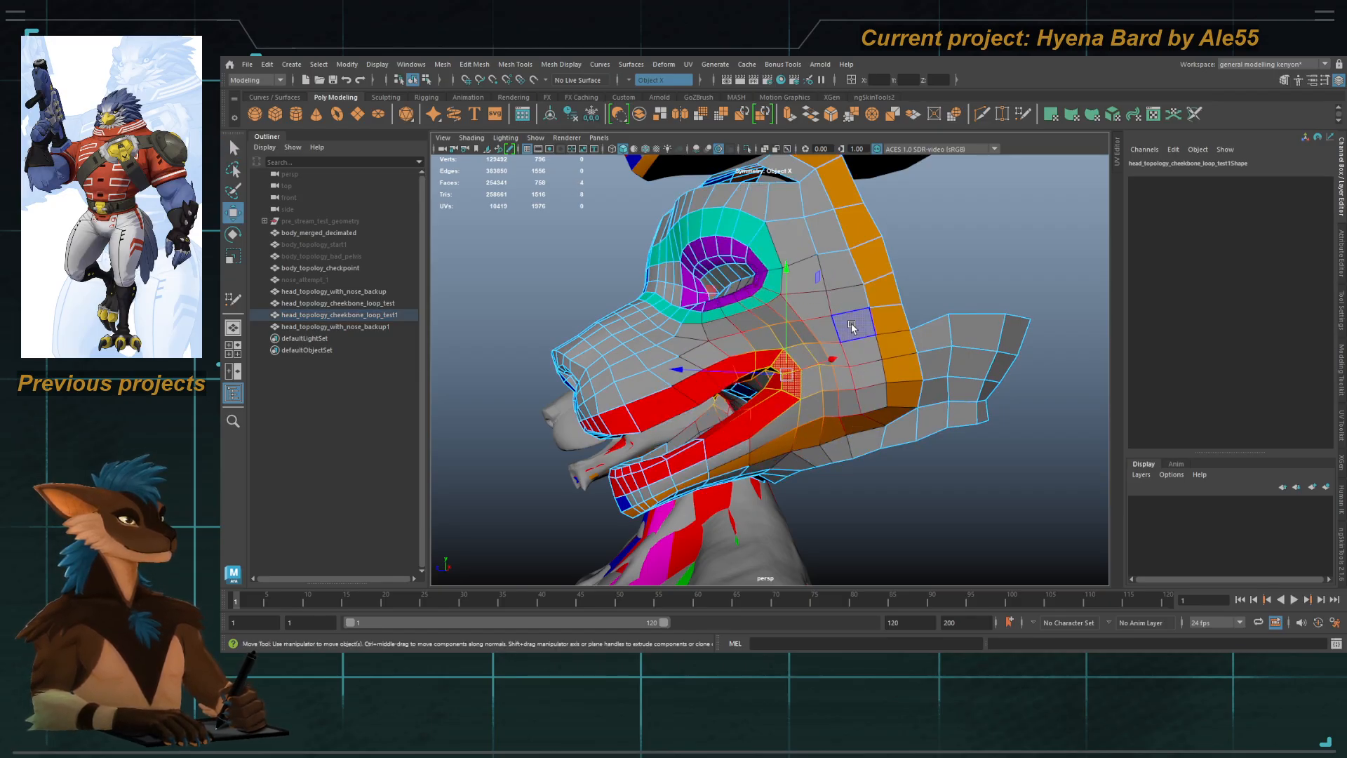
pyautogui.keyDown('alt'); pyautogui.moveTo(851, 328); pyautogui.dragTo(719, 283); pyautogui.keyUp('alt')
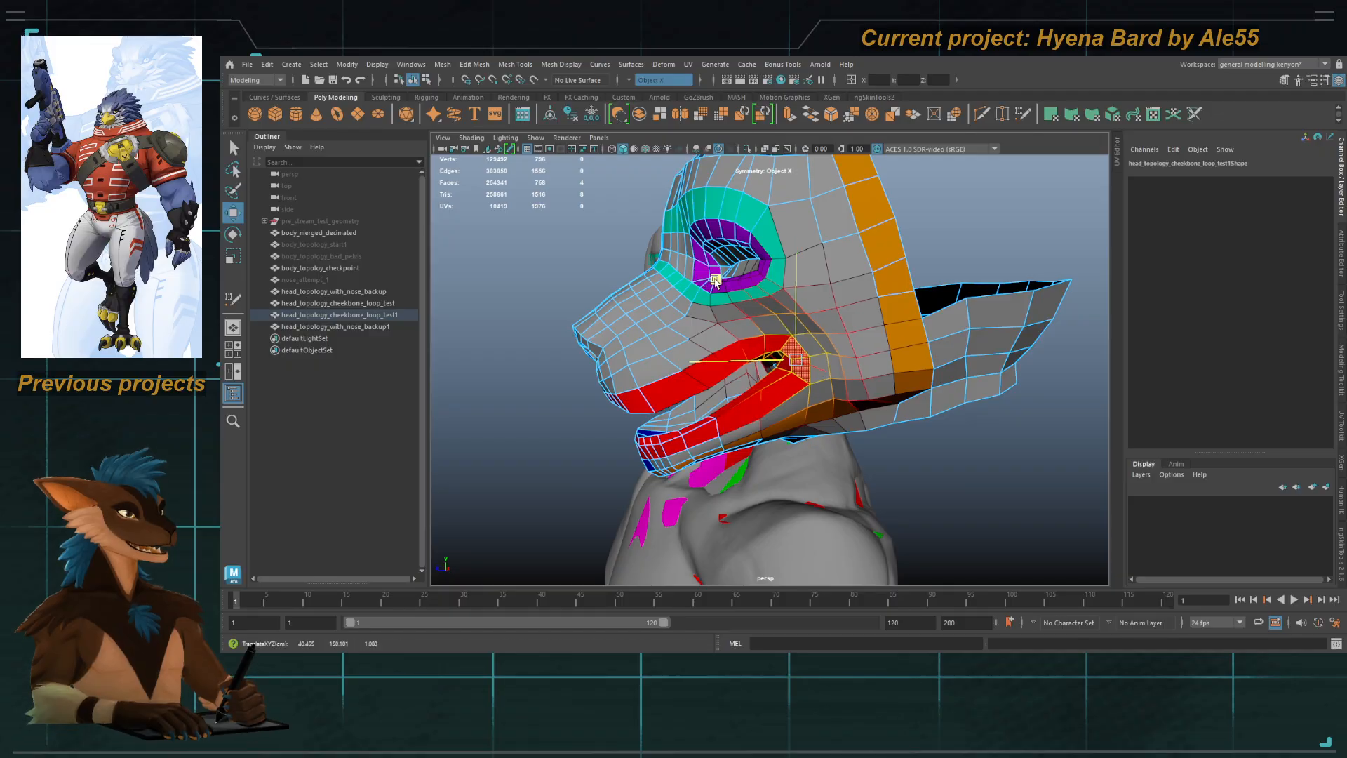
pyautogui.moveTo(715, 280); pyautogui.dragTo(745, 268, button='middle')
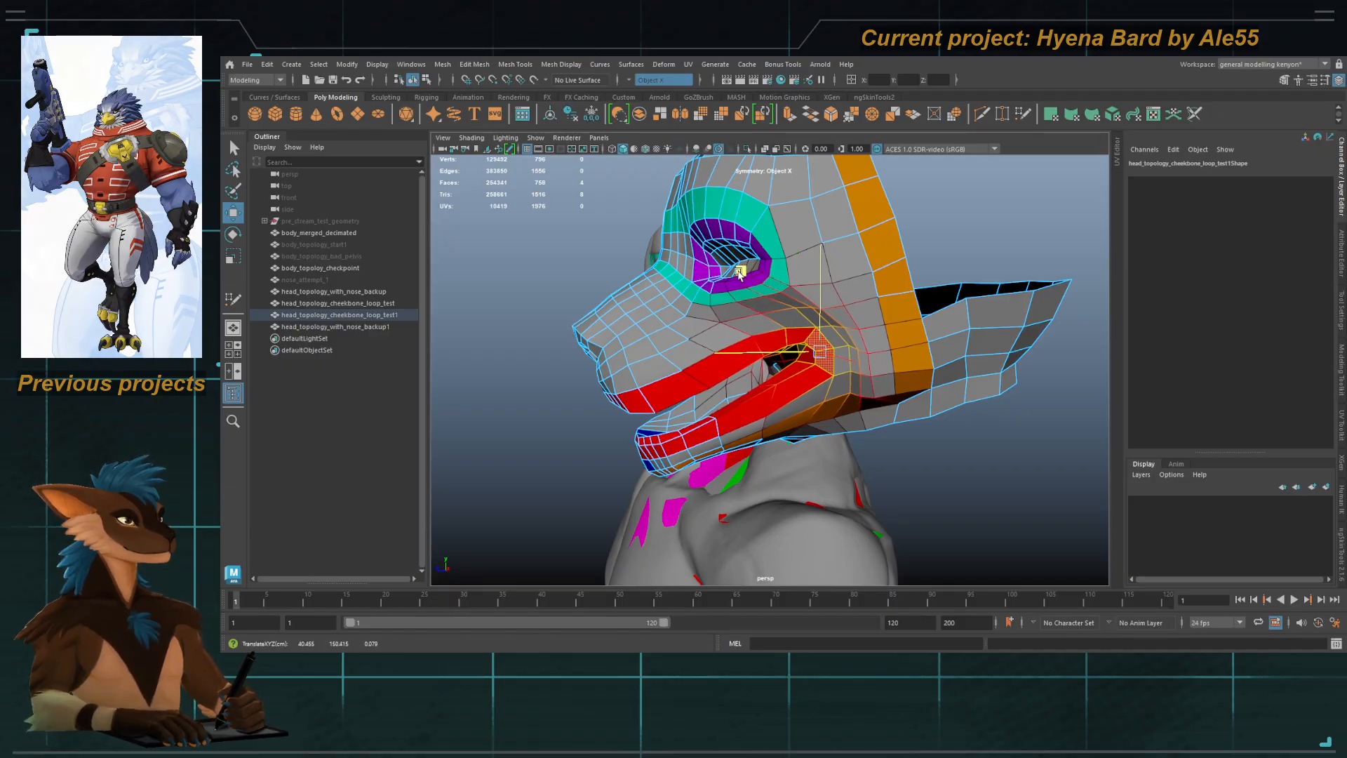
pyautogui.hotkey('ctrl', 'z')
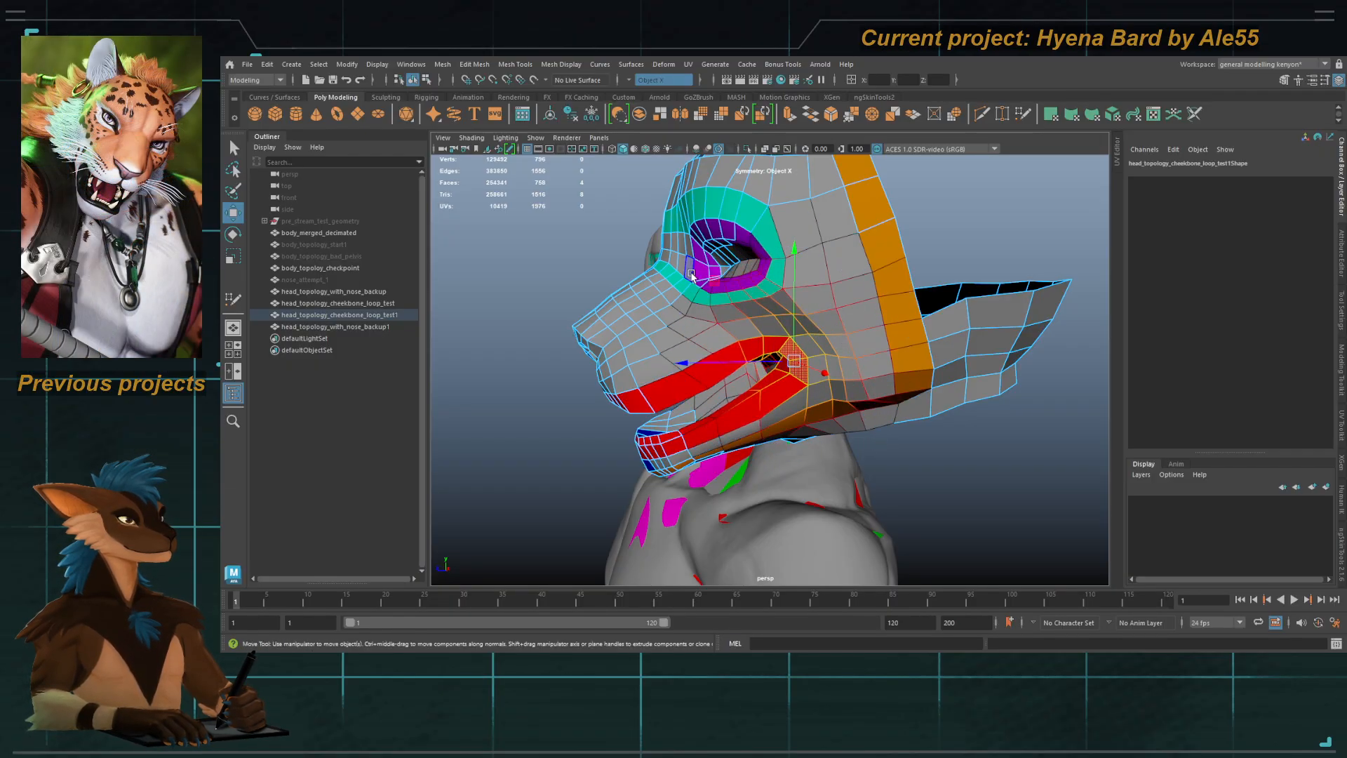
pyautogui.keyDown('alt'); pyautogui.moveTo(732, 288); pyautogui.dragTo(718, 286); pyautogui.keyUp('alt')
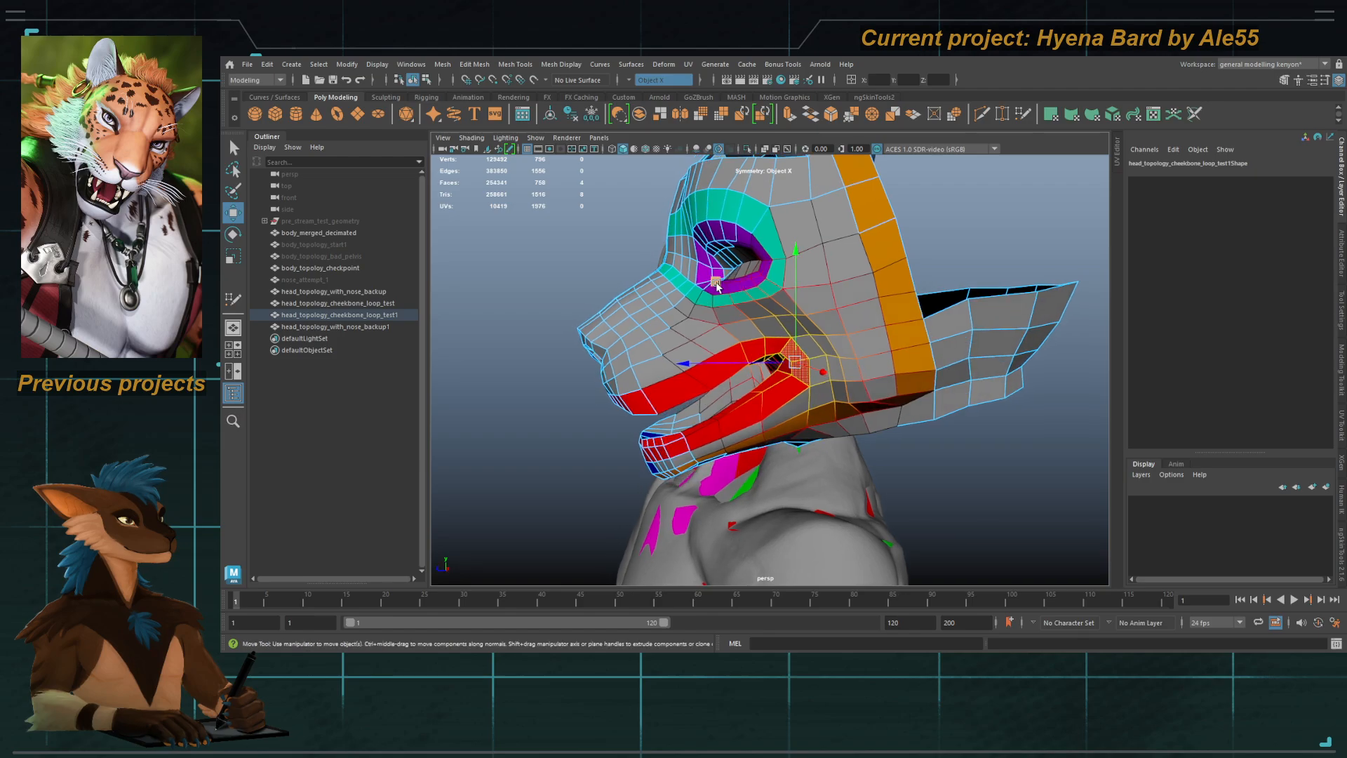
pyautogui.moveTo(718, 285); pyautogui.dragTo(739, 276, button='middle')
pyautogui.keyDown('alt'); pyautogui.moveTo(740, 309); pyautogui.dragTo(805, 339); pyautogui.keyUp('alt')
pyautogui.press('q')
pyautogui.press('F8')
pyautogui.keyDown('alt'); pyautogui.moveTo(805, 336); pyautogui.dragTo(793, 297, button='right'); pyautogui.keyUp('alt')
pyautogui.keyDown('alt'); pyautogui.moveTo(792, 298); pyautogui.dragTo(832, 341, button='middle'); pyautogui.keyUp('alt')
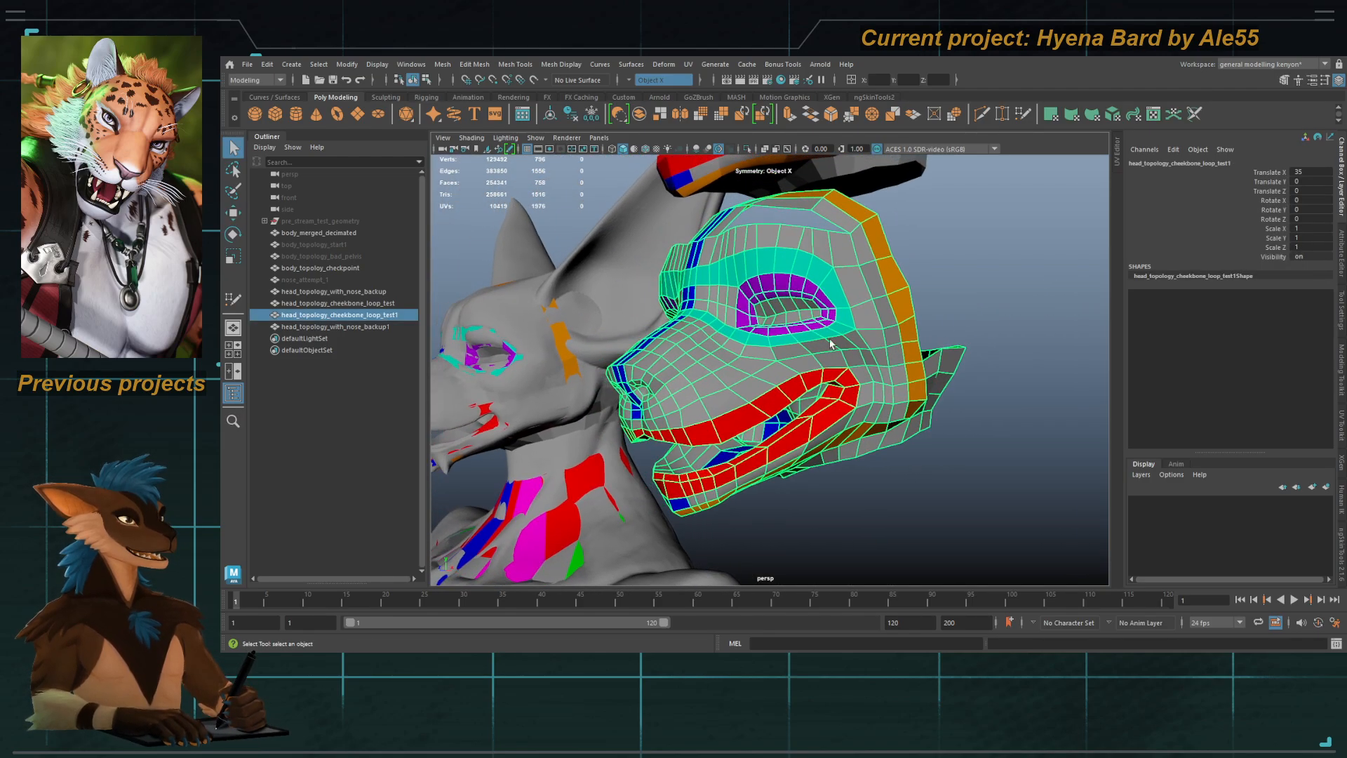
# Step: Select both smiling head copies and view their vertices together to compare the cheek topologies
pyautogui.click(955, 293)
pyautogui.keyDown('alt'); pyautogui.moveTo(955, 293); pyautogui.dragTo(952, 320); pyautogui.keyUp('alt')
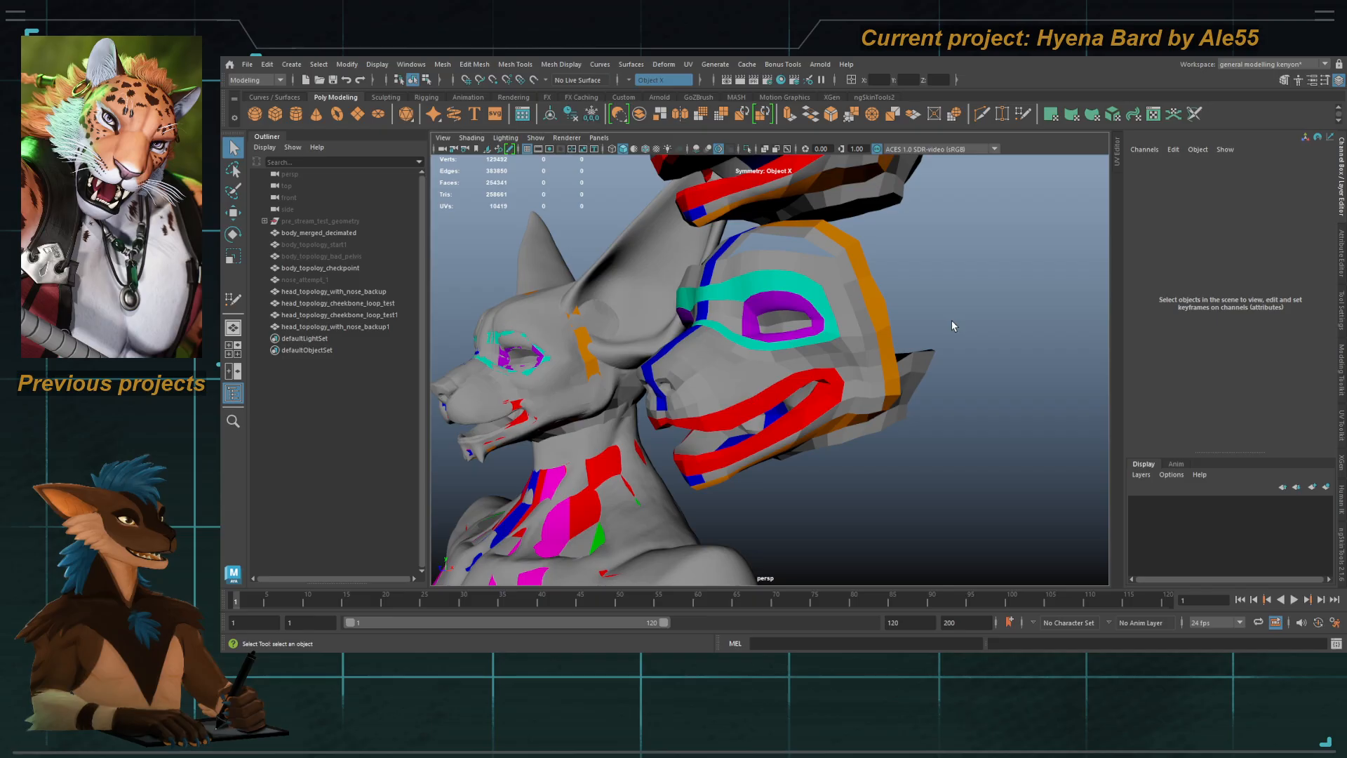
pyautogui.click(781, 386)
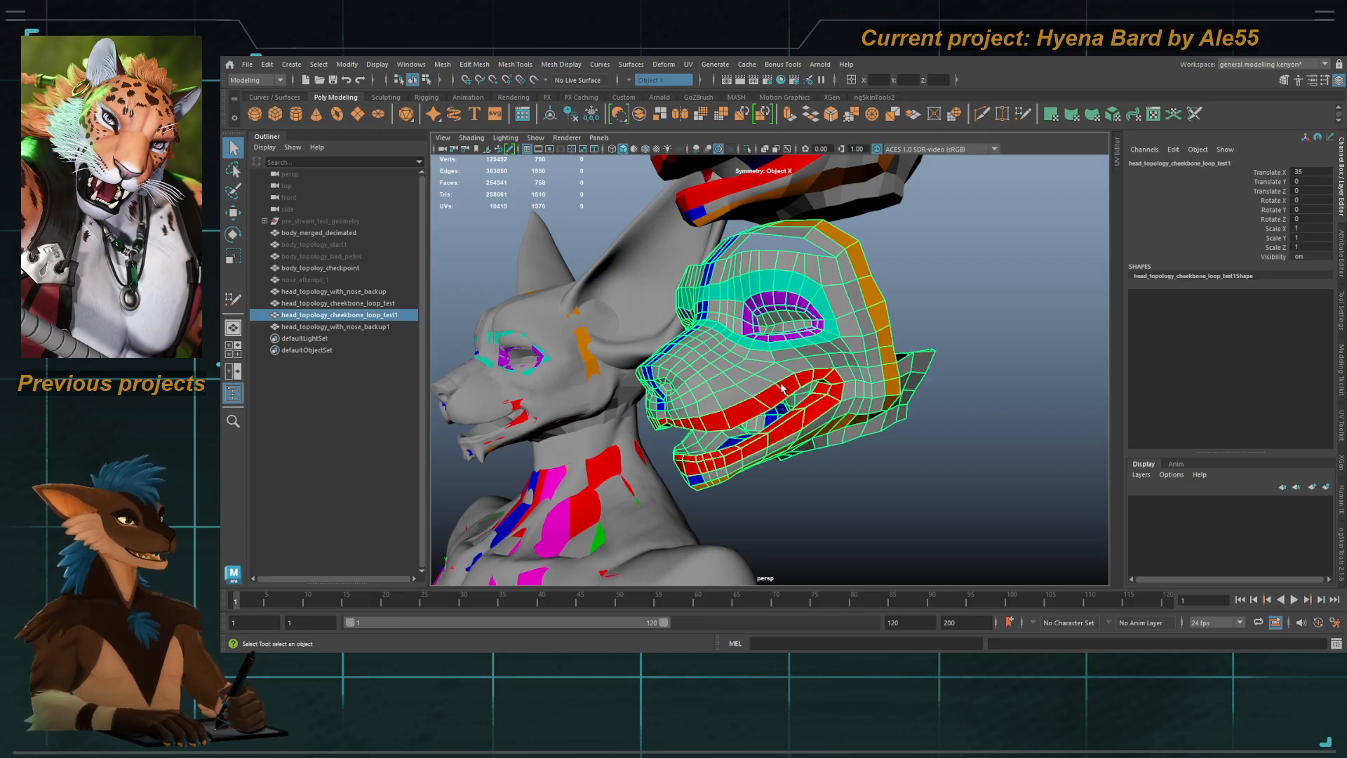
pyautogui.keyDown('alt'); pyautogui.moveTo(818, 267); pyautogui.dragTo(773, 255, button='right'); pyautogui.keyUp('alt')
pyautogui.keyDown('alt'); pyautogui.moveTo(773, 255); pyautogui.dragTo(776, 343, button='middle'); pyautogui.keyUp('alt')
pyautogui.keyDown('shift'); pyautogui.click(807, 263); pyautogui.keyUp('shift')
pyautogui.keyDown('alt'); pyautogui.moveTo(918, 345); pyautogui.dragTo(904, 342); pyautogui.keyUp('alt')
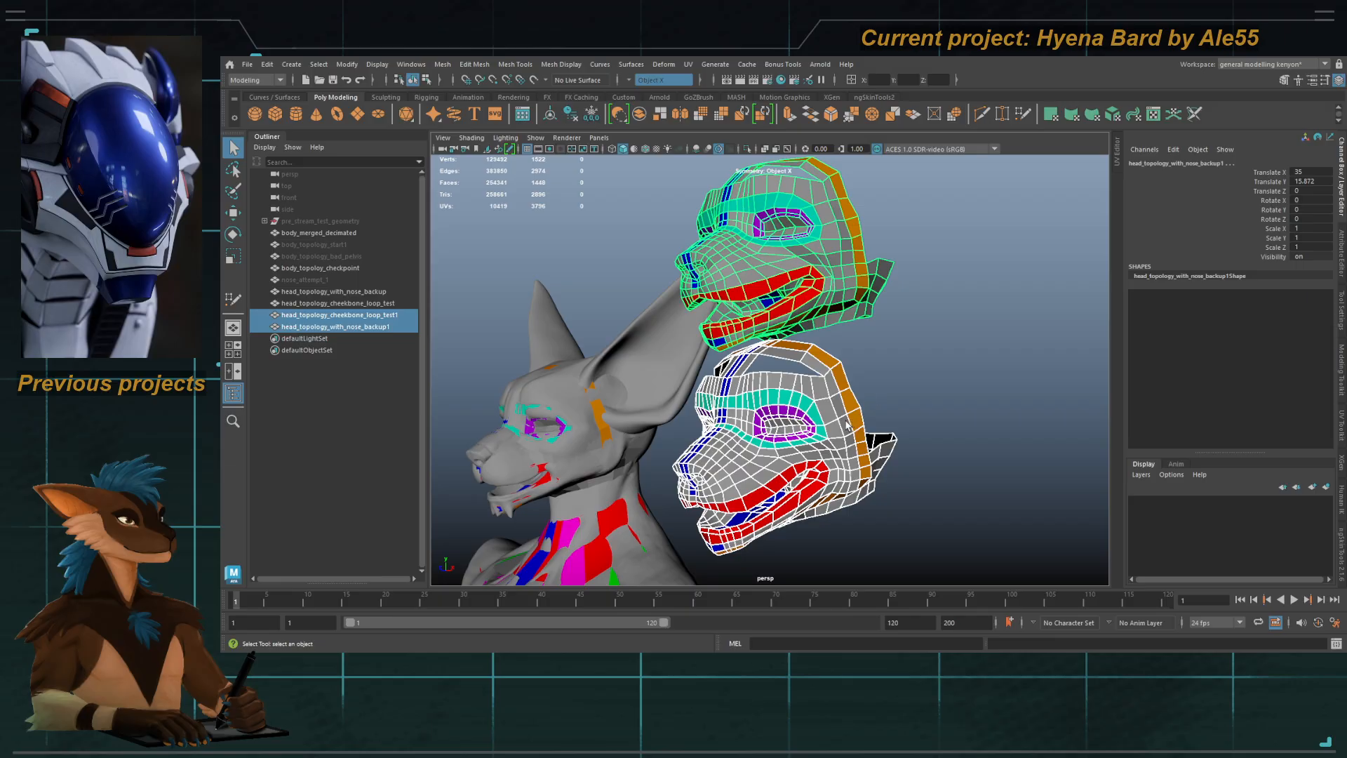
pyautogui.moveTo(769, 267); pyautogui.dragTo(738, 265, button='right')
pyautogui.click(798, 258)
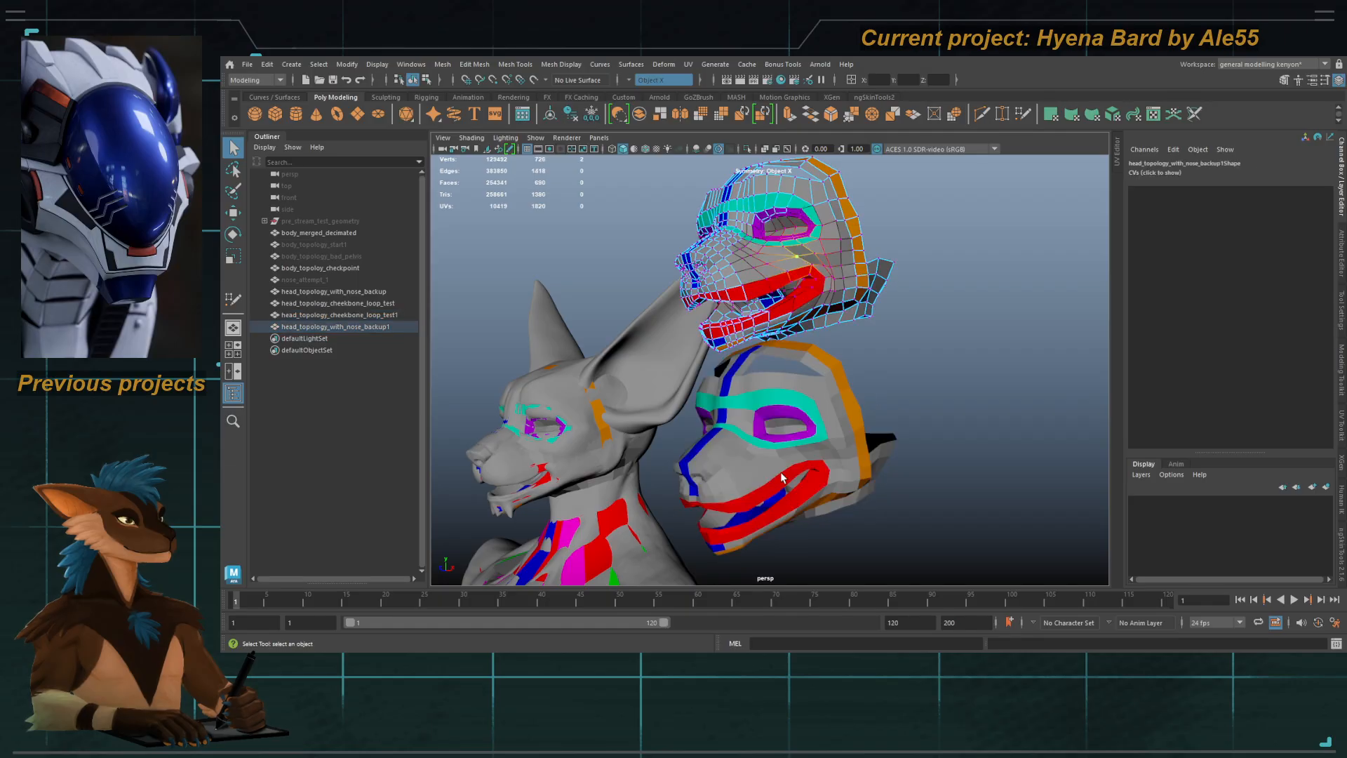
pyautogui.moveTo(785, 464); pyautogui.dragTo(769, 461, button='right')
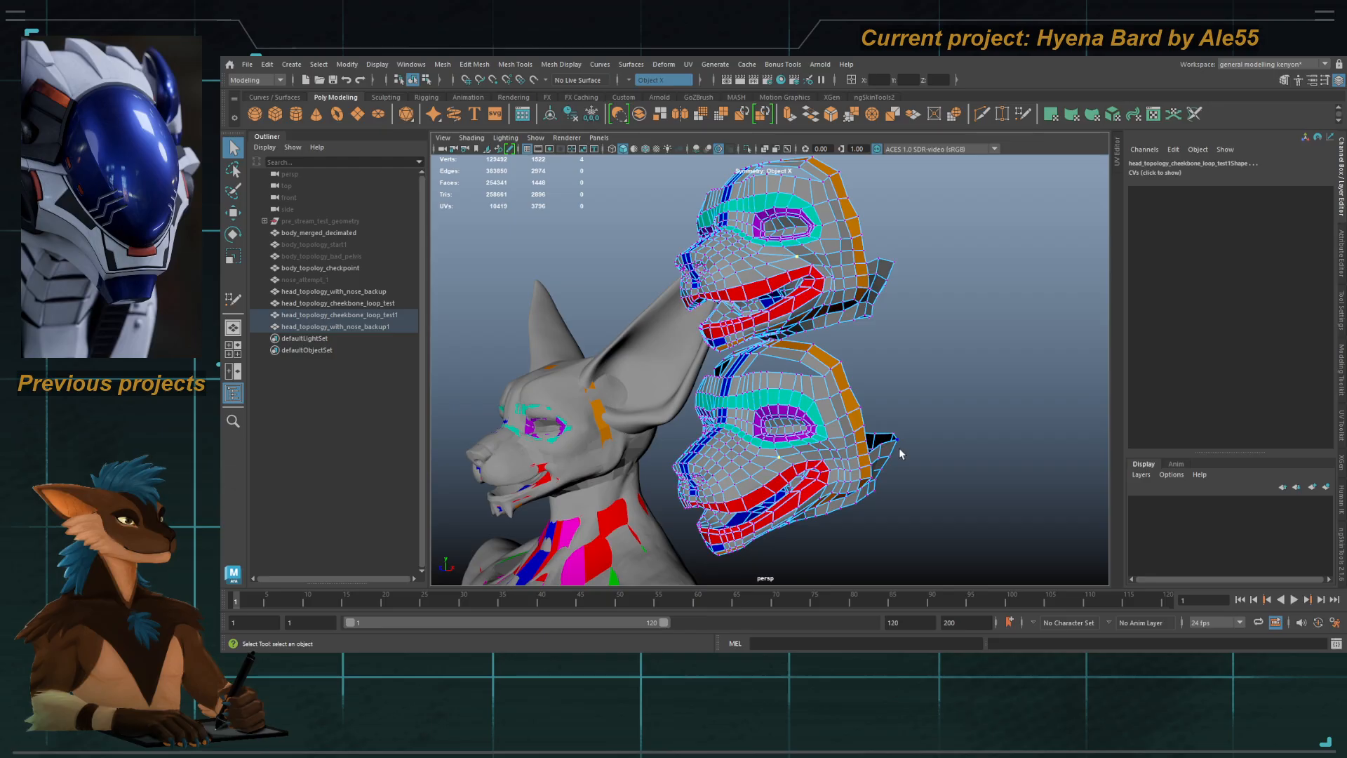
pyautogui.moveTo(894, 427); pyautogui.dragTo(941, 367, button='right')
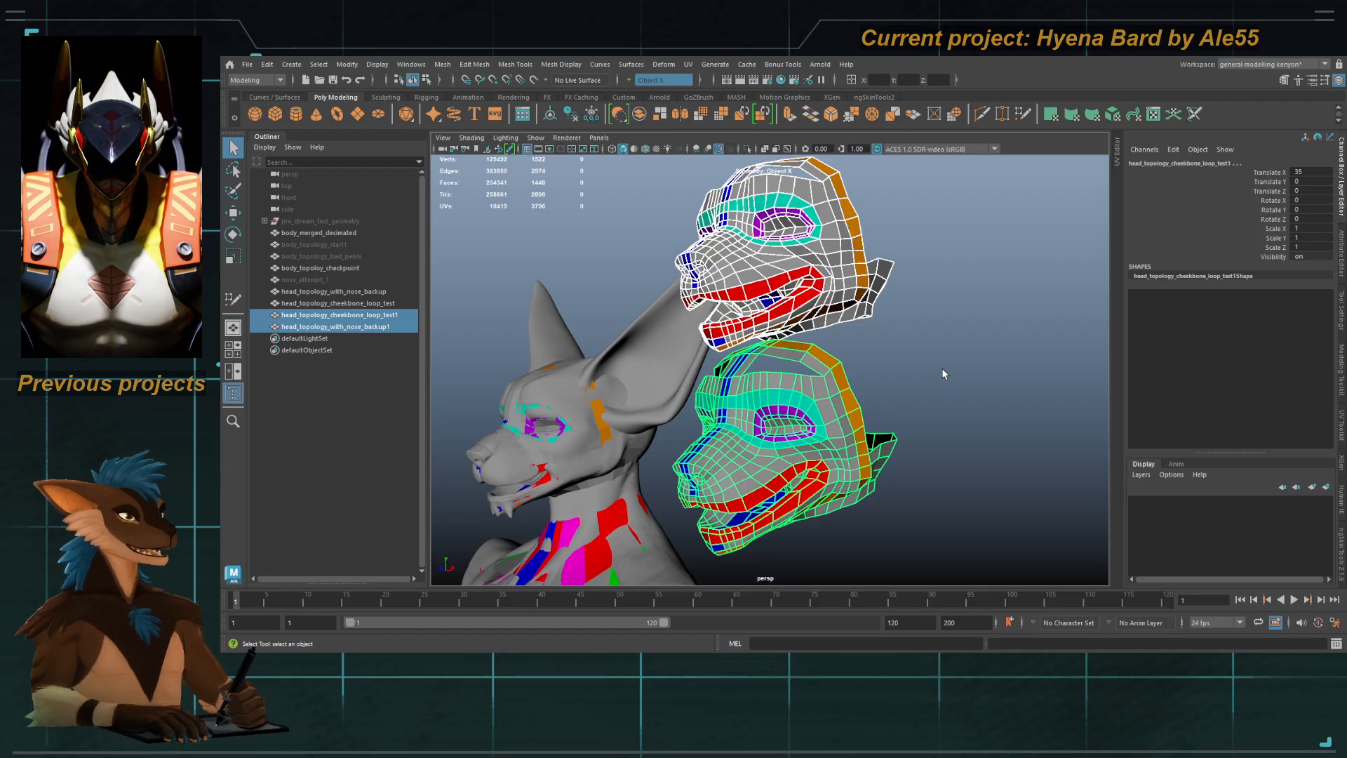
# Step: Compare the smiles of the two head copies from the front, with and without their wireframes highlighted
pyautogui.keyDown('alt'); pyautogui.moveTo(941, 367); pyautogui.dragTo(921, 390); pyautogui.keyUp('alt')
pyautogui.keyDown('alt'); pyautogui.moveTo(920, 390); pyautogui.dragTo(860, 343, button='right'); pyautogui.keyUp('alt')
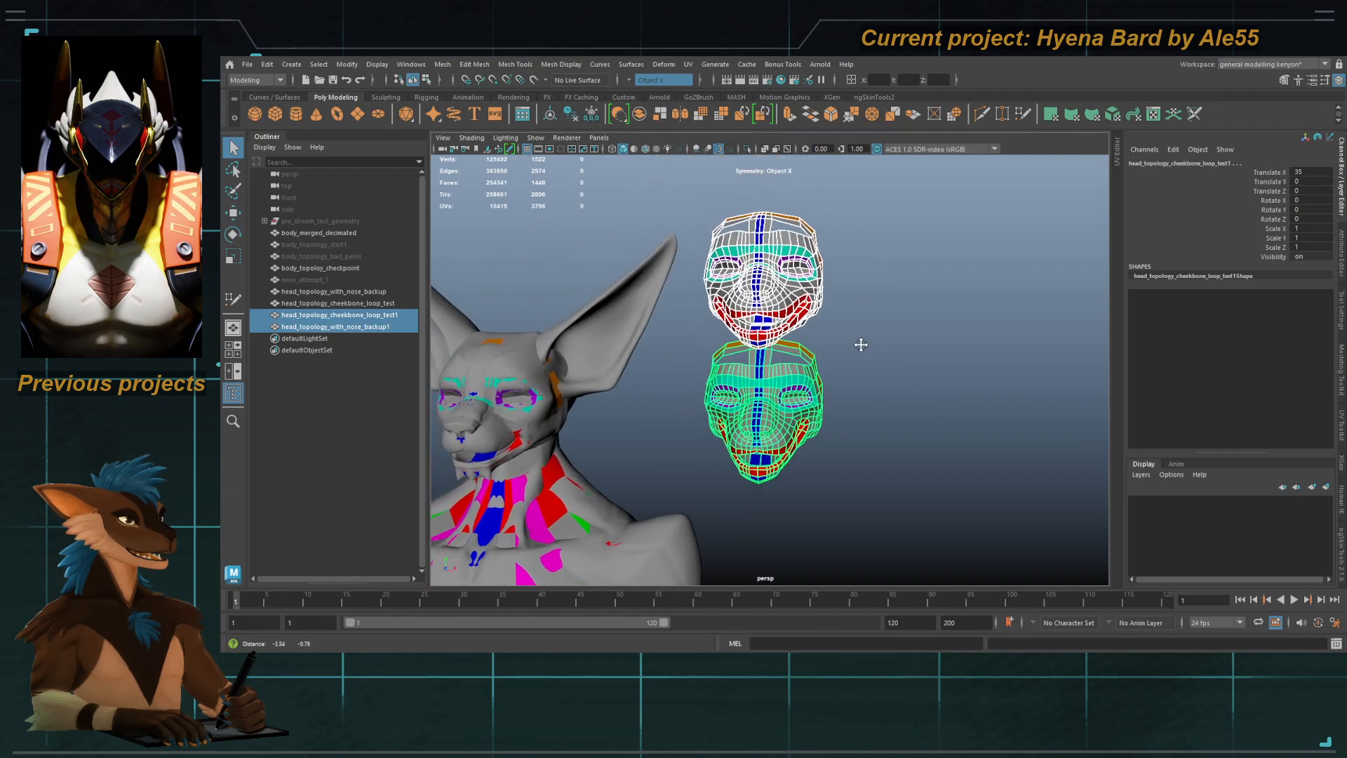
pyautogui.click(884, 384)
pyautogui.moveTo(737, 266); pyautogui.dragTo(850, 497)
pyautogui.keyDown('alt'); pyautogui.moveTo(897, 413); pyautogui.dragTo(911, 392, button='middle'); pyautogui.keyUp('alt')
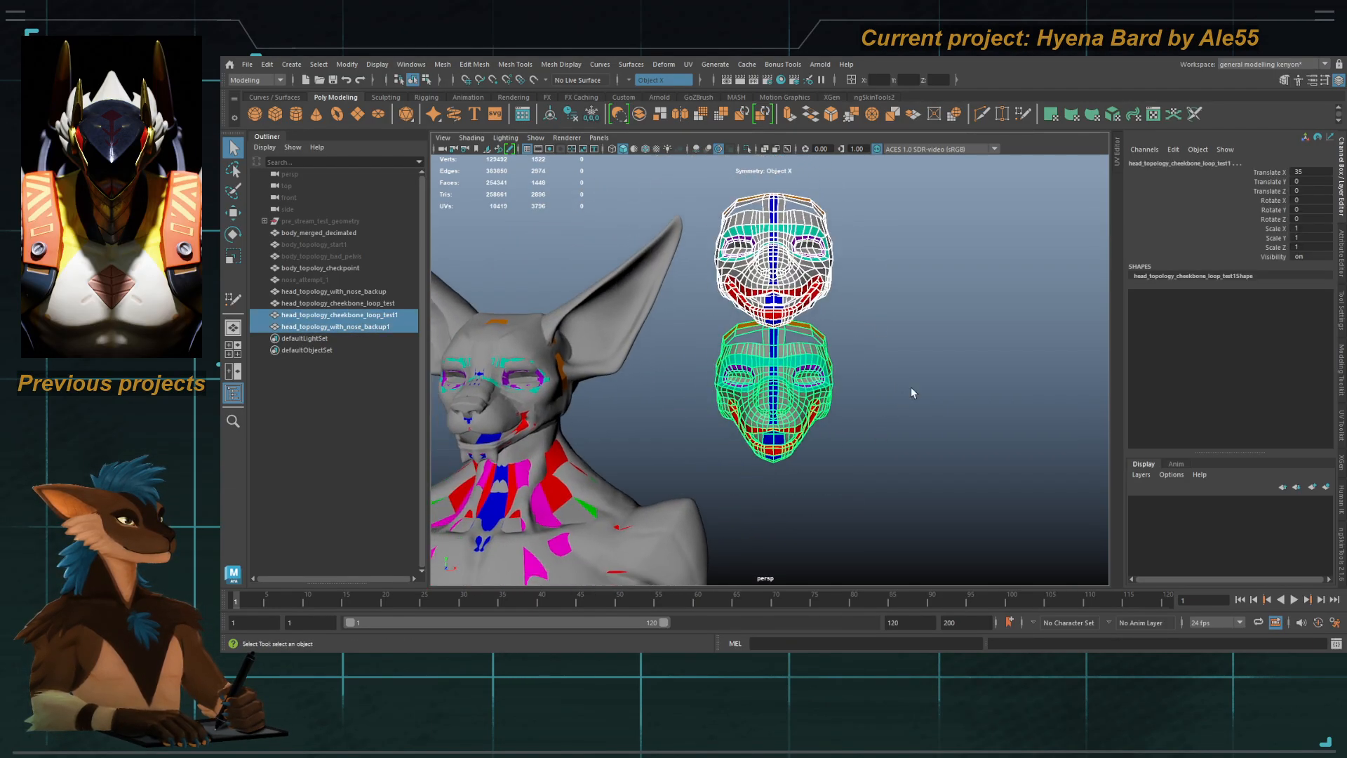
pyautogui.click(924, 398)
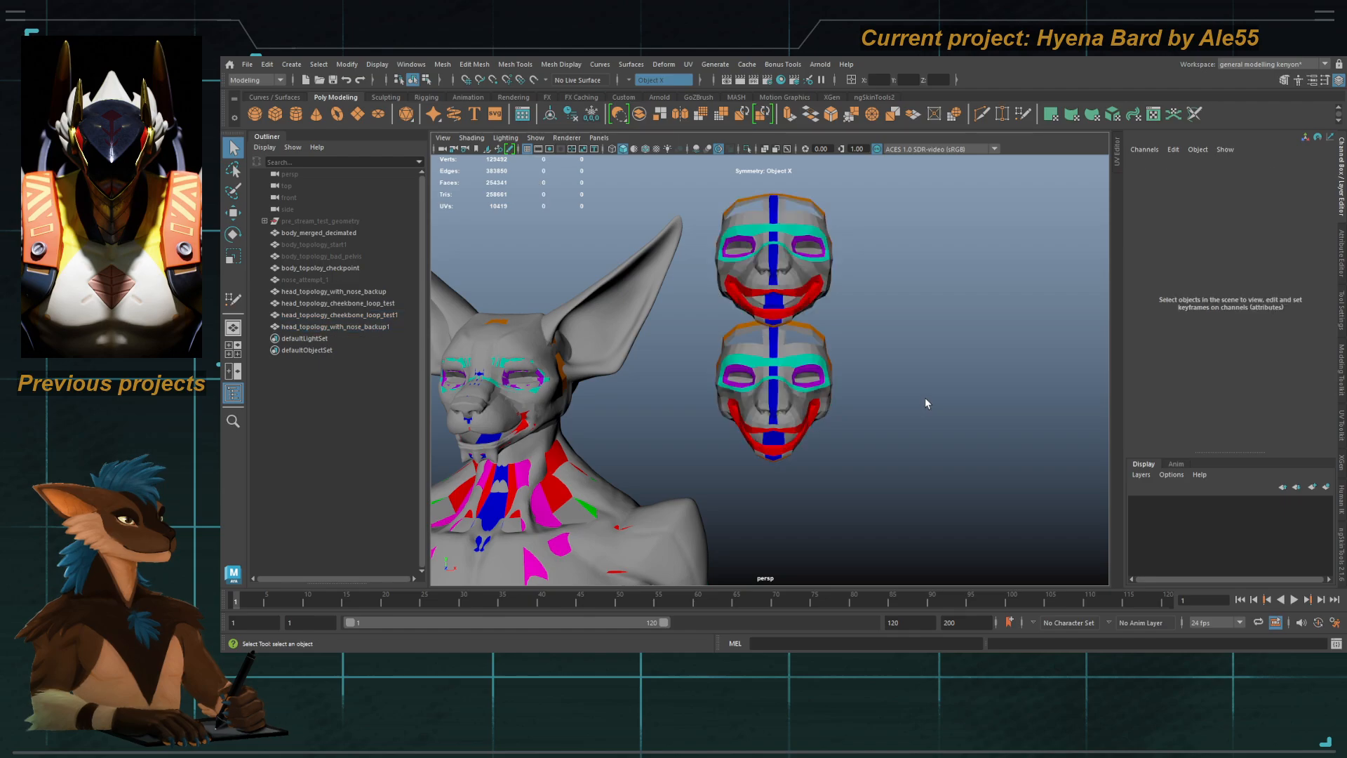
pyautogui.click(800, 397)
pyautogui.click(785, 291)
pyautogui.click(790, 399)
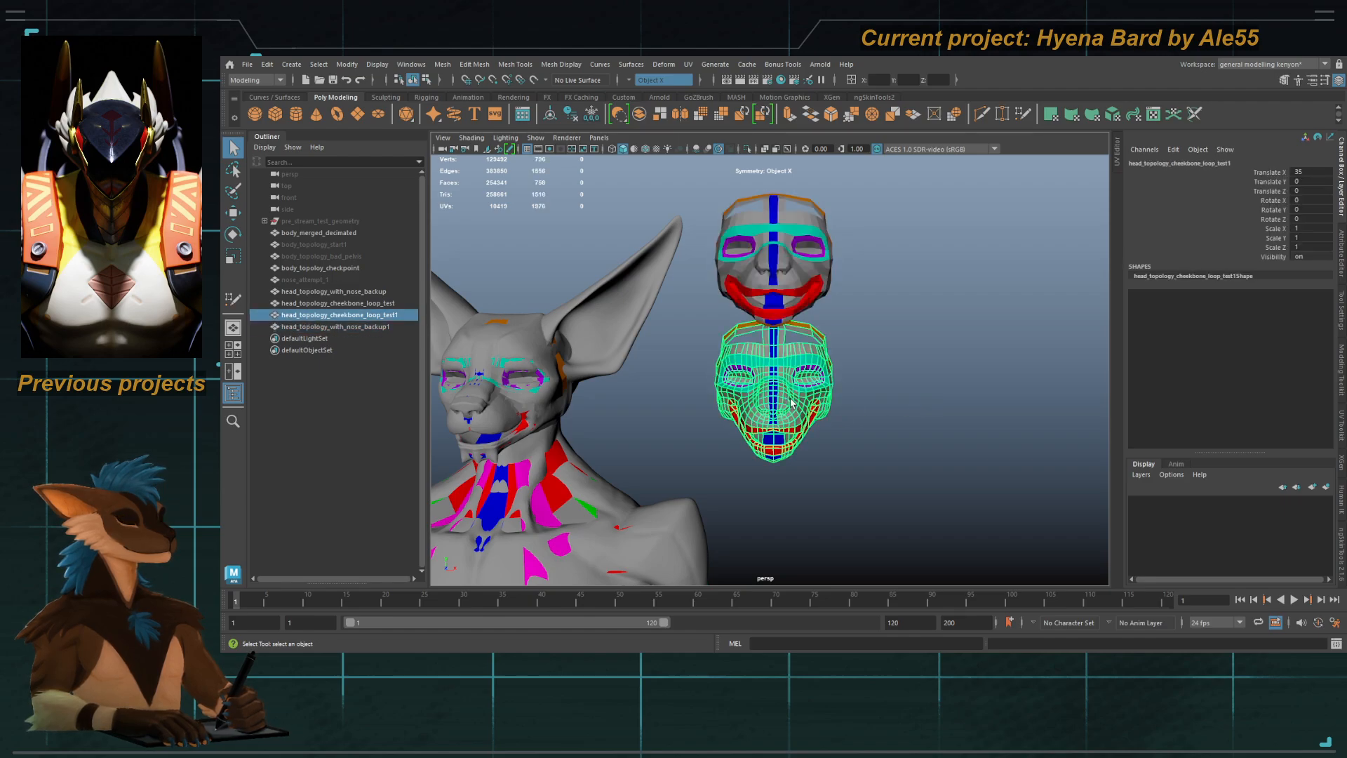
# Step: Group the two smiling head copies, name the group mouth_corner_demo and hide it
pyautogui.click(948, 359)
pyautogui.moveTo(751, 263); pyautogui.dragTo(882, 460)
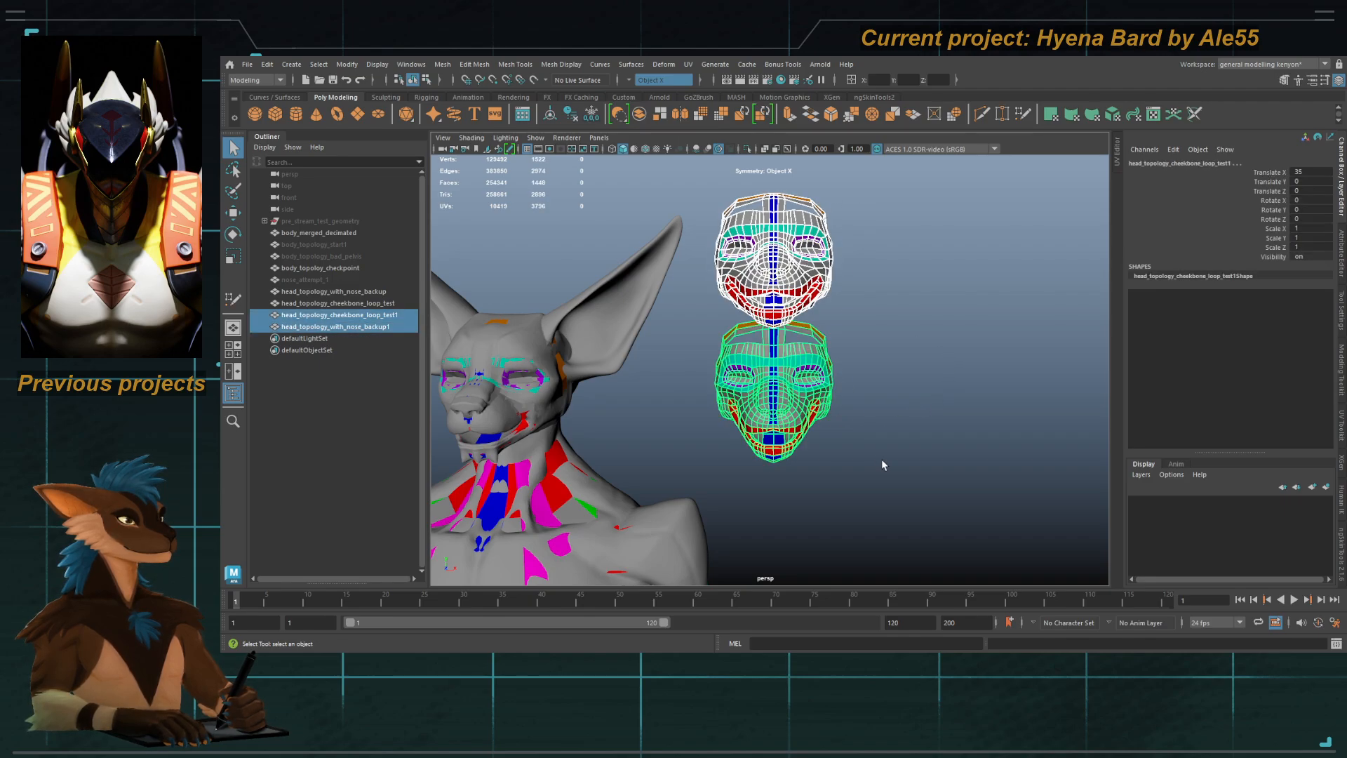
pyautogui.hotkey('ctrl', 'g')
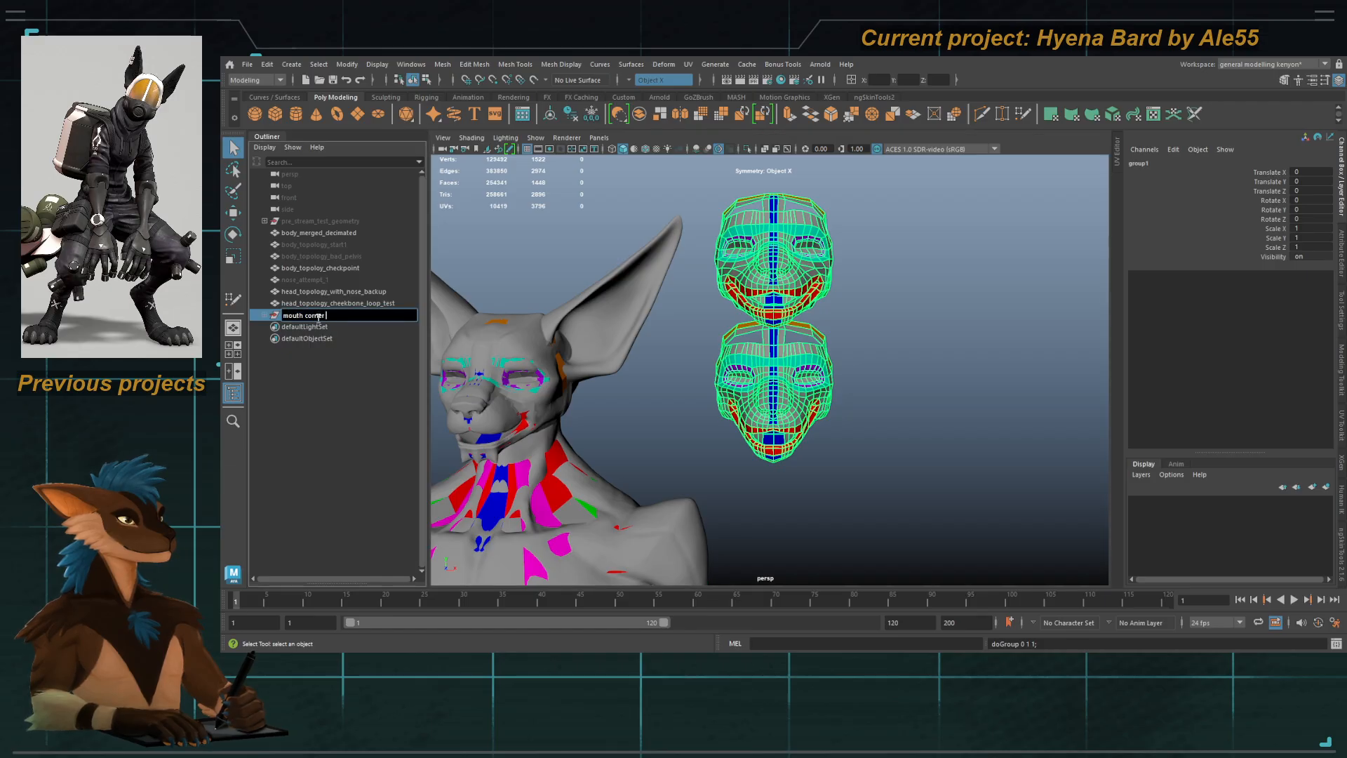
pyautogui.press('h')
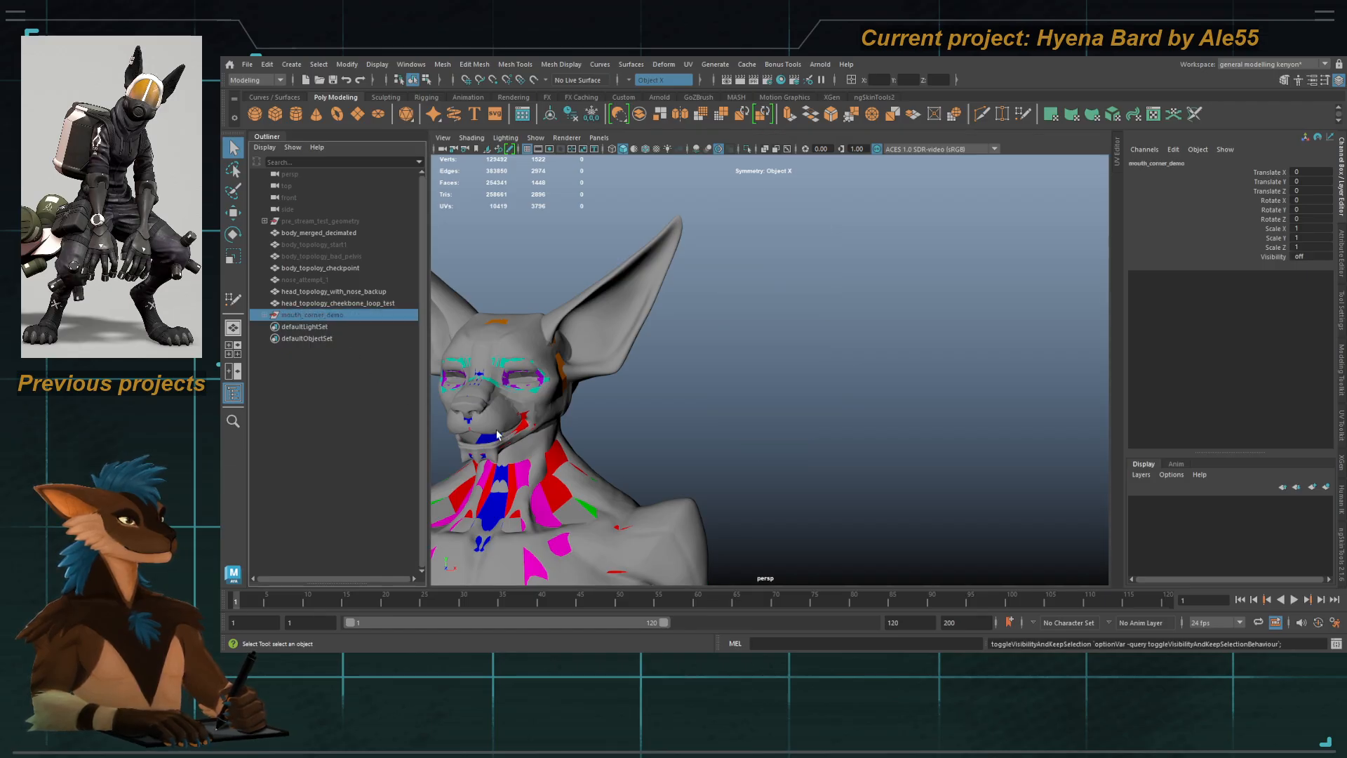
# Step: Frame the body's head up close and select the head_topology_cheekbone_loop_test mesh lying on it
pyautogui.click(507, 429)
pyautogui.press('f')
pyautogui.keyDown('alt'); pyautogui.moveTo(634, 432); pyautogui.dragTo(561, 430); pyautogui.keyUp('alt')
pyautogui.keyDown('alt'); pyautogui.moveTo(575, 309); pyautogui.dragTo(561, 442, button='middle'); pyautogui.keyUp('alt')
pyautogui.keyDown('alt'); pyautogui.moveTo(561, 442); pyautogui.dragTo(688, 423, button='right'); pyautogui.keyUp('alt')
pyautogui.keyDown('alt'); pyautogui.moveTo(688, 422); pyautogui.dragTo(754, 414); pyautogui.keyUp('alt')
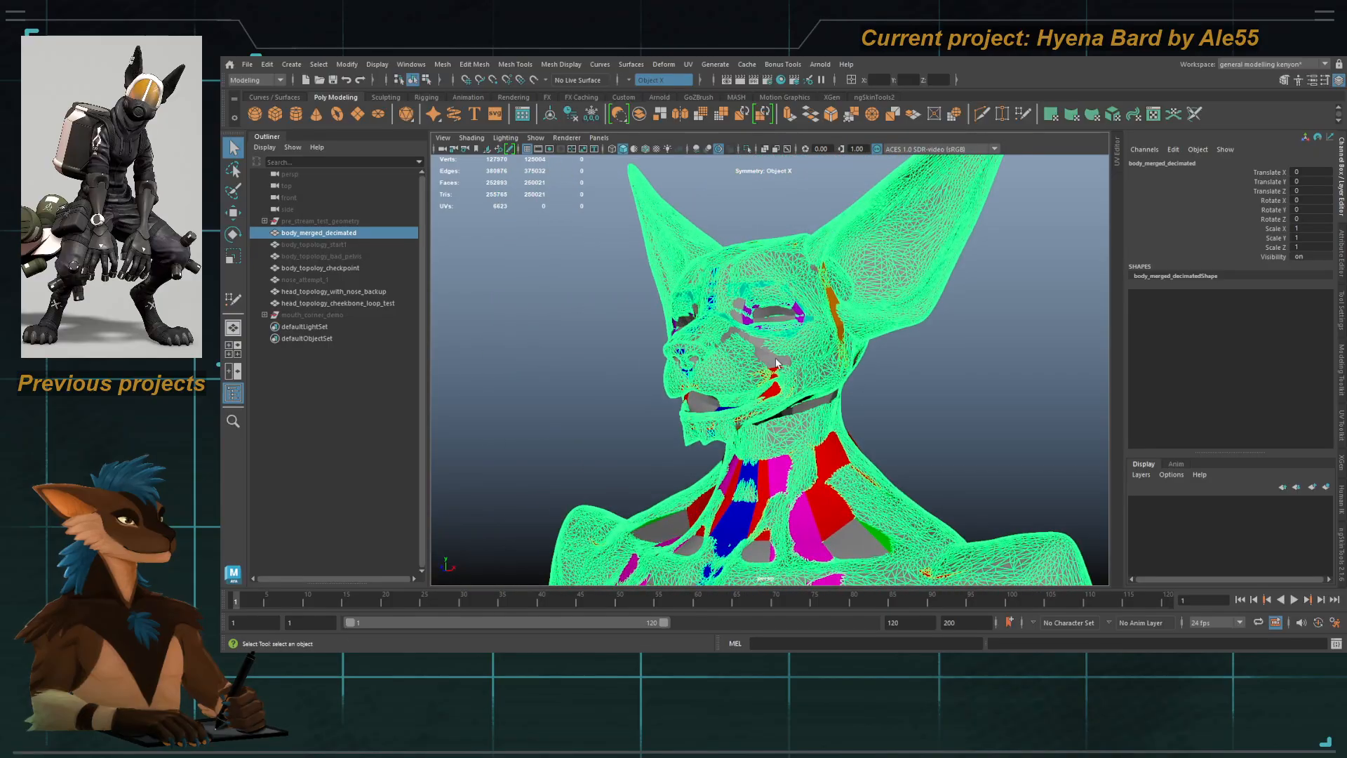
pyautogui.click(779, 387)
pyautogui.keyDown('alt'); pyautogui.moveTo(782, 393); pyautogui.dragTo(876, 422, button='right'); pyautogui.keyUp('alt')
pyautogui.moveTo(848, 400)
pyautogui.keyDown('alt'); pyautogui.mouseDown()
pyautogui.moveTo(829, 394)
pyautogui.moveTo(857, 406)
pyautogui.mouseUp(); pyautogui.keyUp('alt')
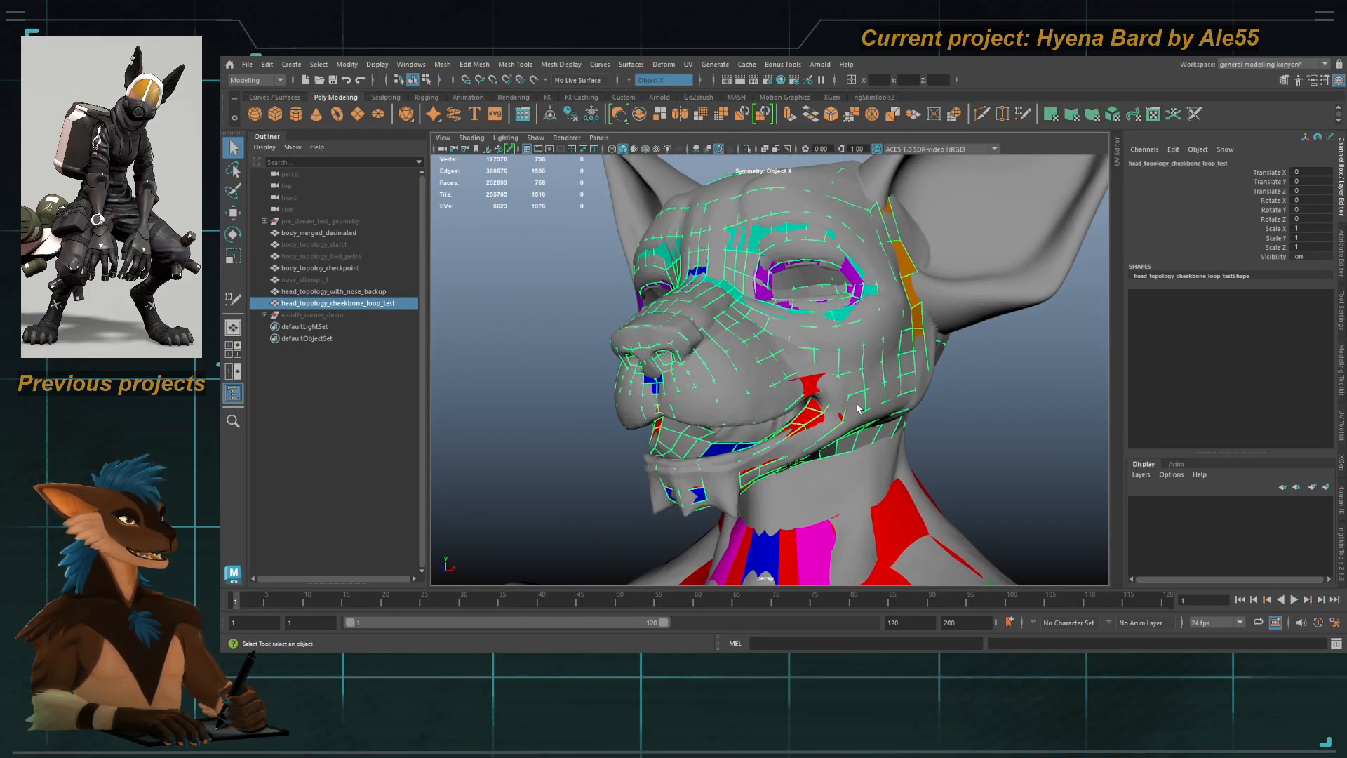
# Step: Make body_merged_decimated the live surface
pyautogui.moveTo(749, 303); pyautogui.dragTo(727, 317)
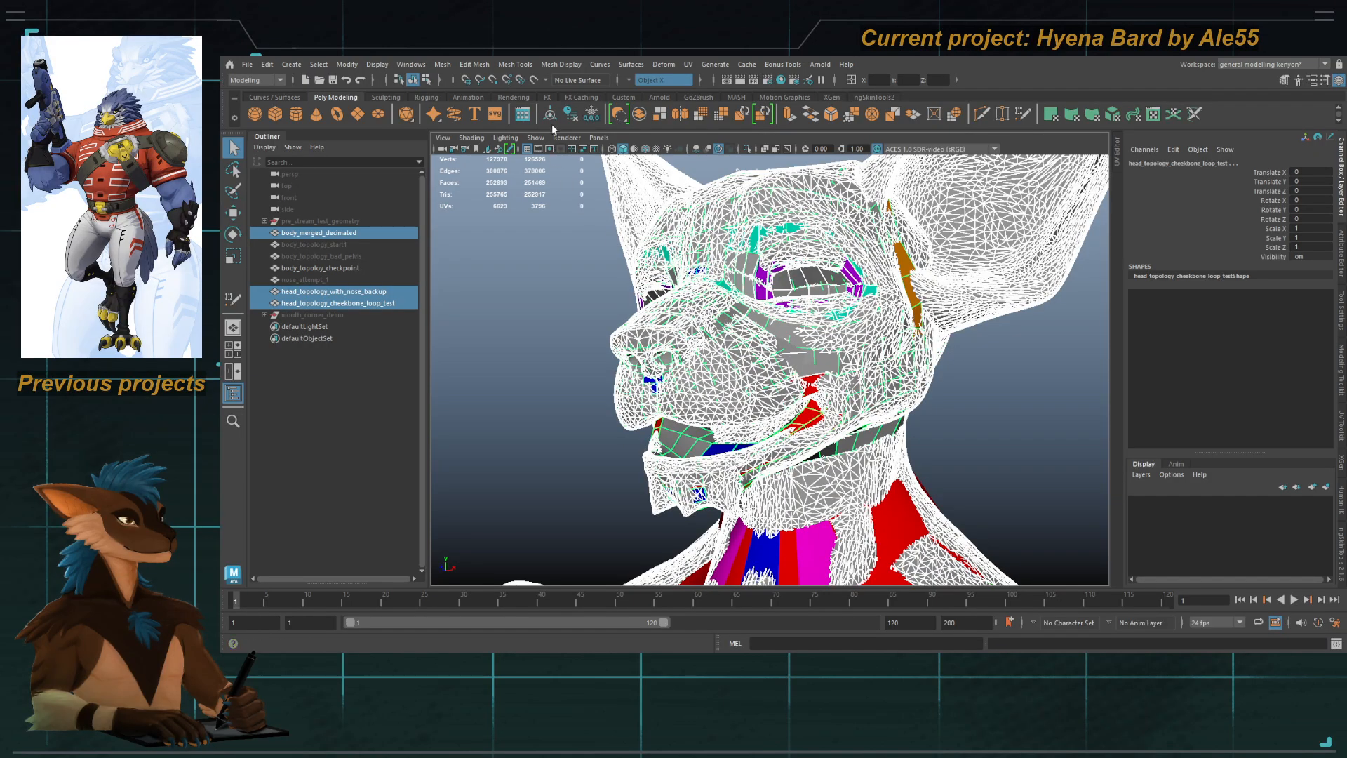
pyautogui.click(629, 334)
pyautogui.click(533, 83)
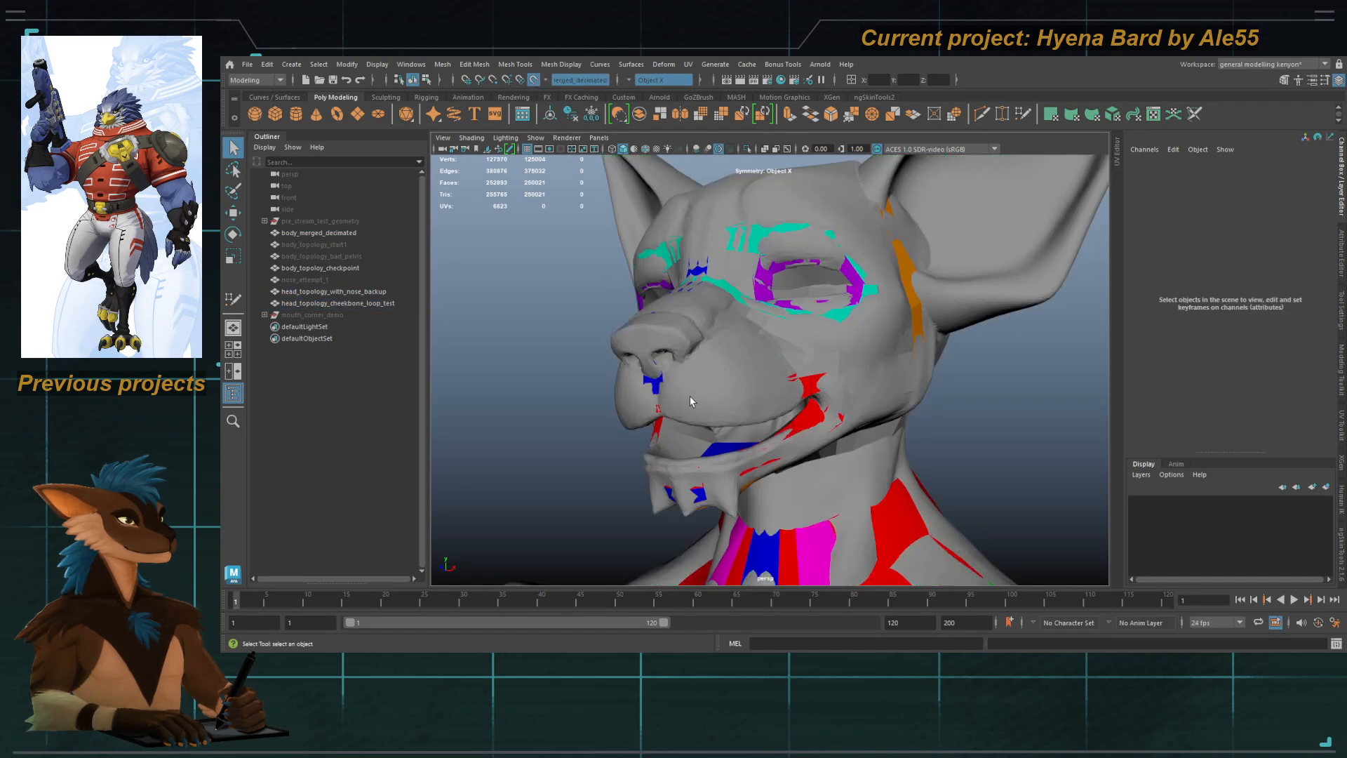
# Step: Inspect the mouth corner of the cheekbone loop test mesh with Quad Draw and return to object selection
pyautogui.click(689, 400)
pyautogui.press('y')
pyautogui.keyDown('alt'); pyautogui.moveTo(751, 400); pyautogui.dragTo(812, 355, button='right'); pyautogui.keyUp('alt')
pyautogui.keyDown('alt'); pyautogui.moveTo(812, 355); pyautogui.dragTo(783, 351); pyautogui.keyUp('alt')
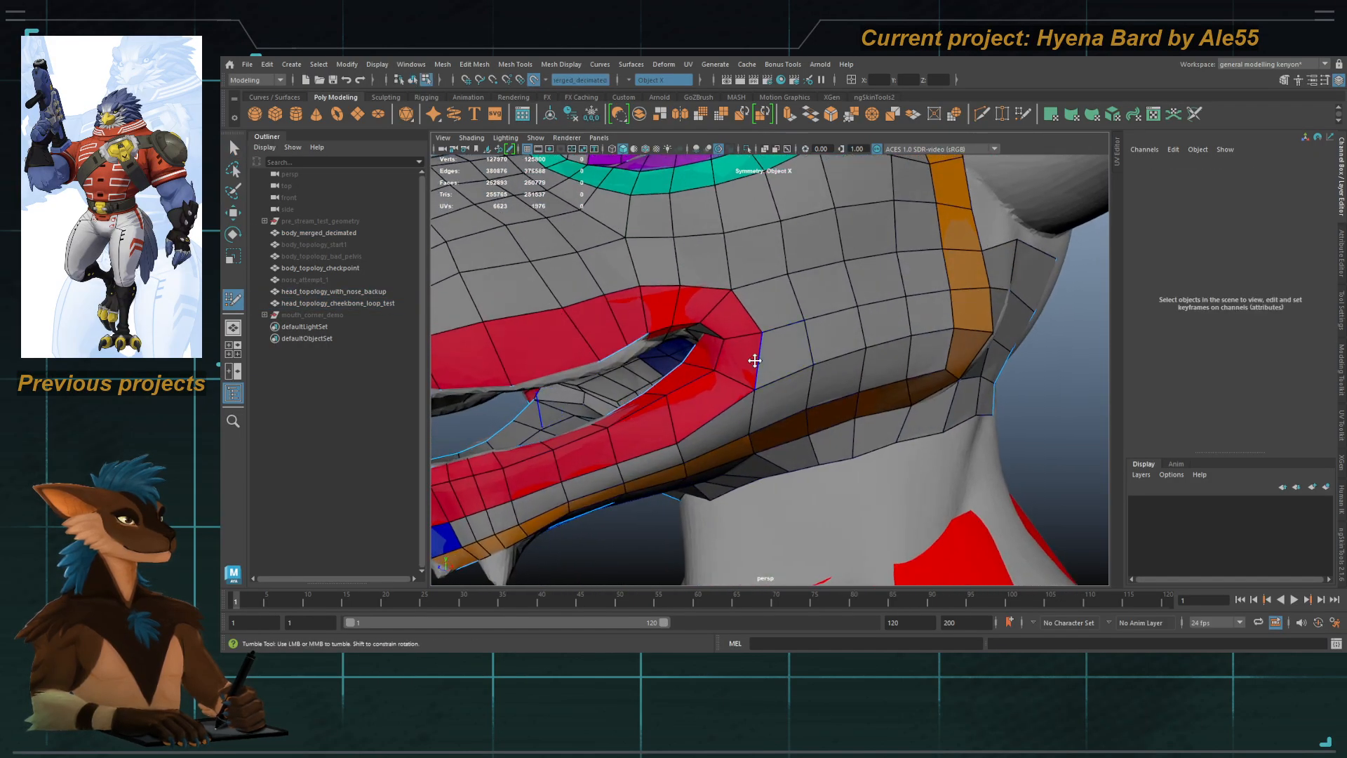
pyautogui.press('F8')
pyautogui.press('q')
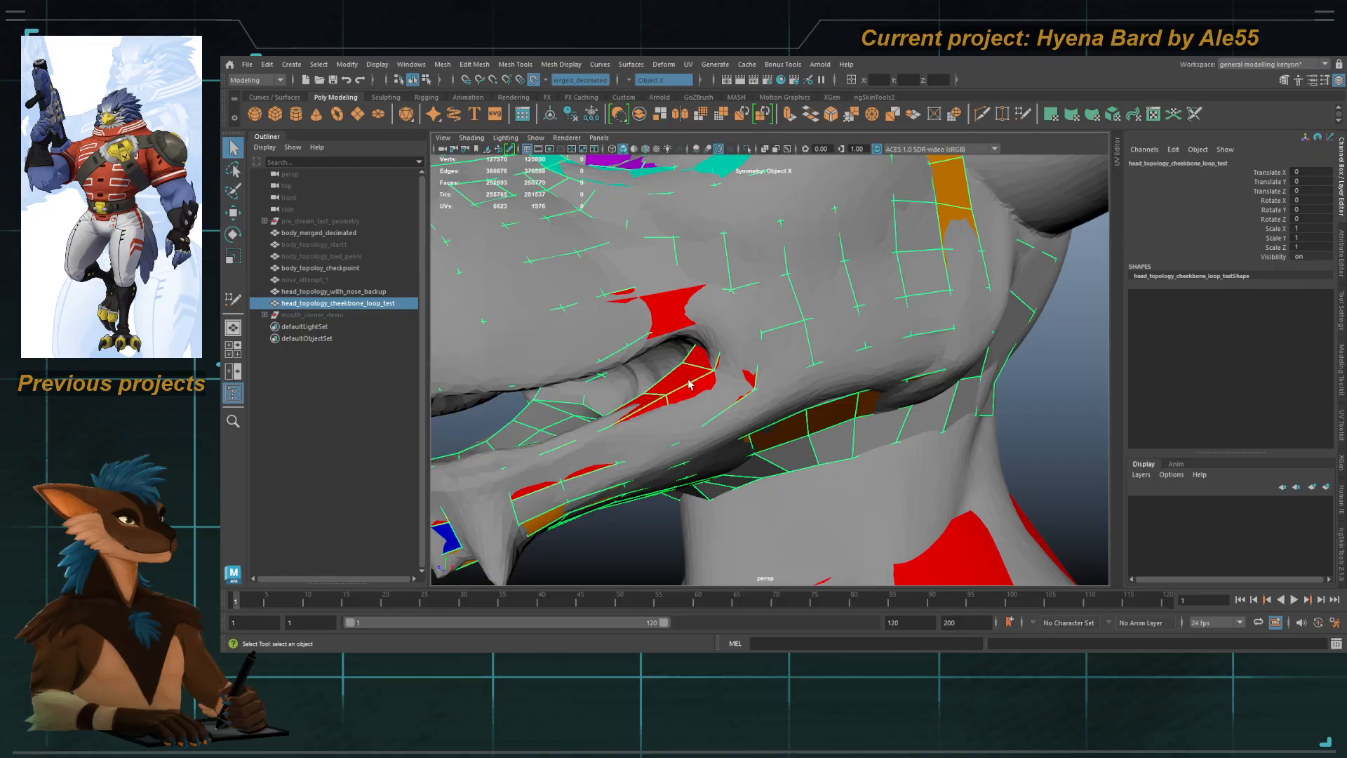
# Step: Hide the head_topology_with_nose_backup mesh and resume Quad Draw on head_topology_cheekbone_loop_test
pyautogui.keyDown('alt'); pyautogui.moveTo(689, 373); pyautogui.dragTo(793, 375); pyautogui.keyUp('alt')
pyautogui.click(366, 291)
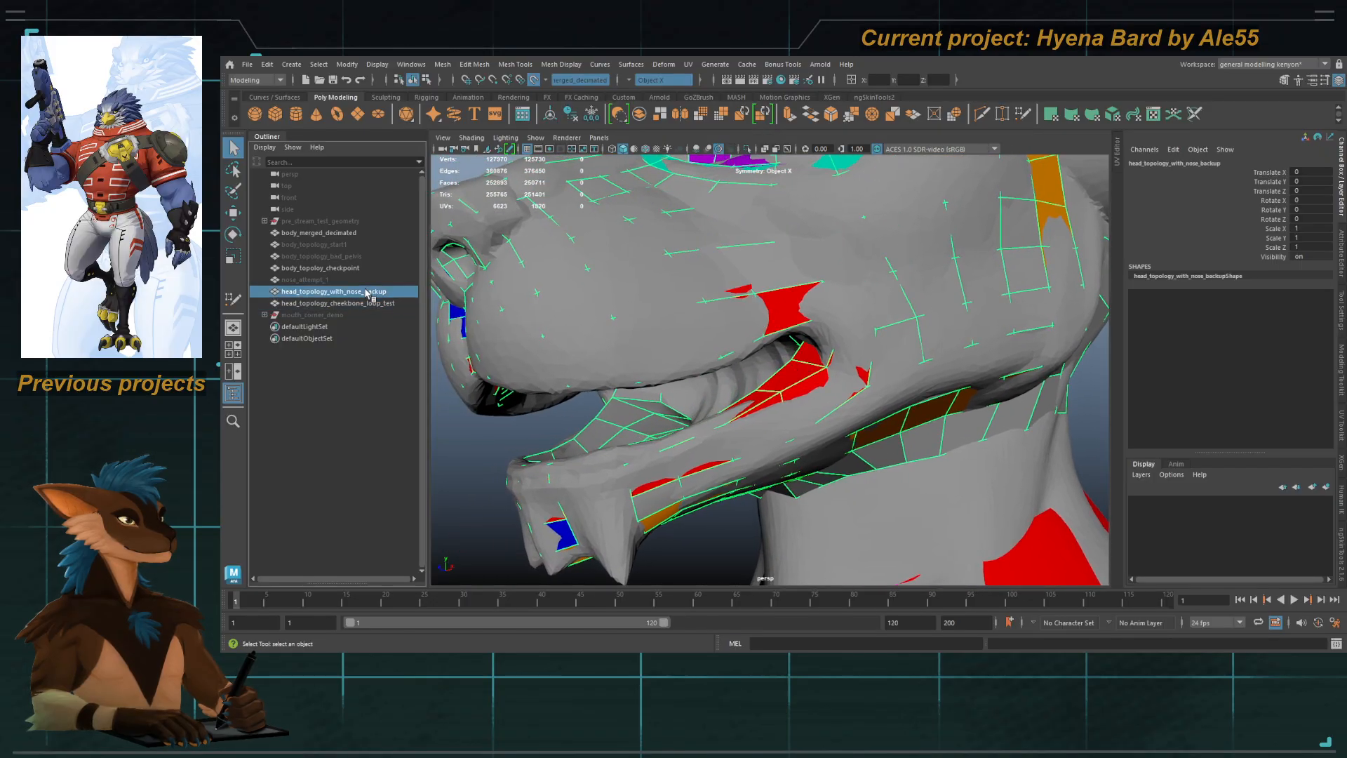
pyautogui.keyDown('alt'); pyautogui.moveTo(631, 295); pyautogui.dragTo(694, 334); pyautogui.keyUp('alt')
pyautogui.click(382, 302)
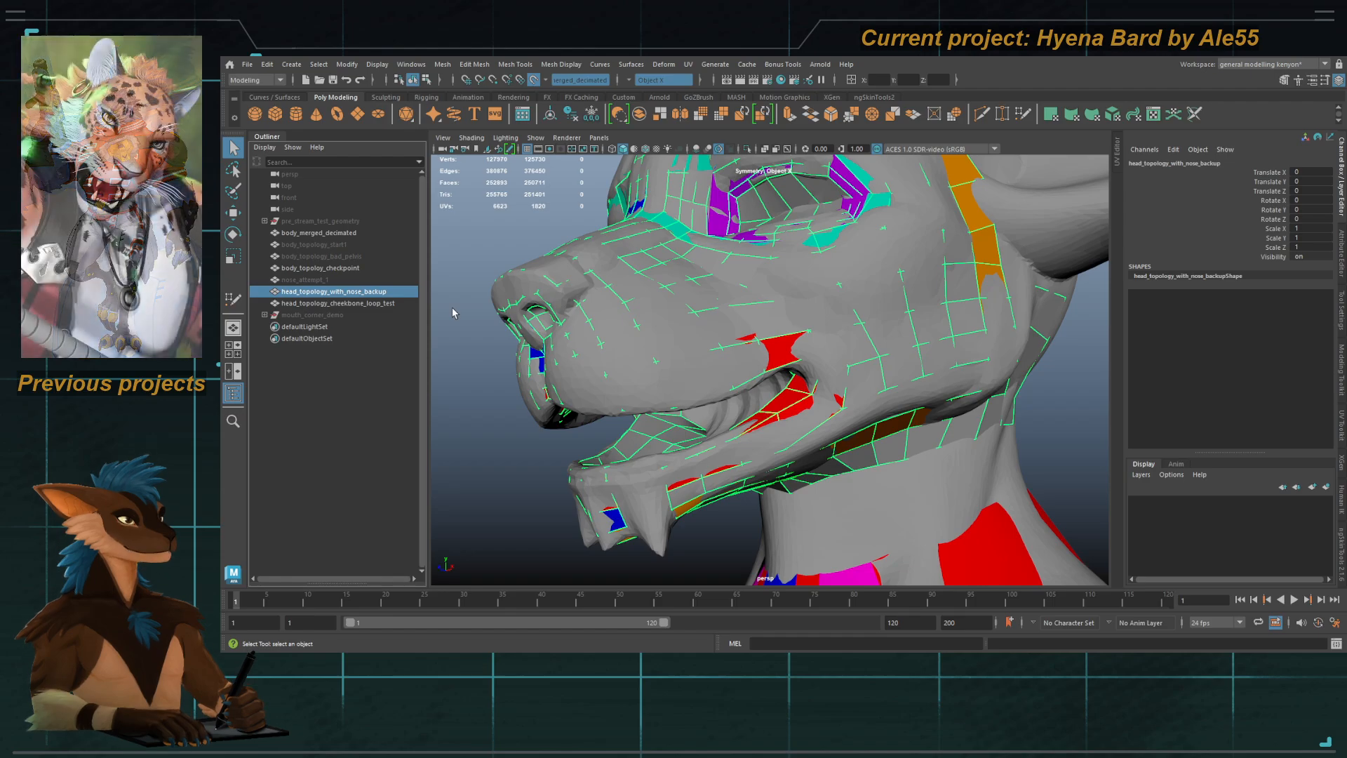
pyautogui.press('h')
pyautogui.click(387, 303)
pyautogui.press('y')
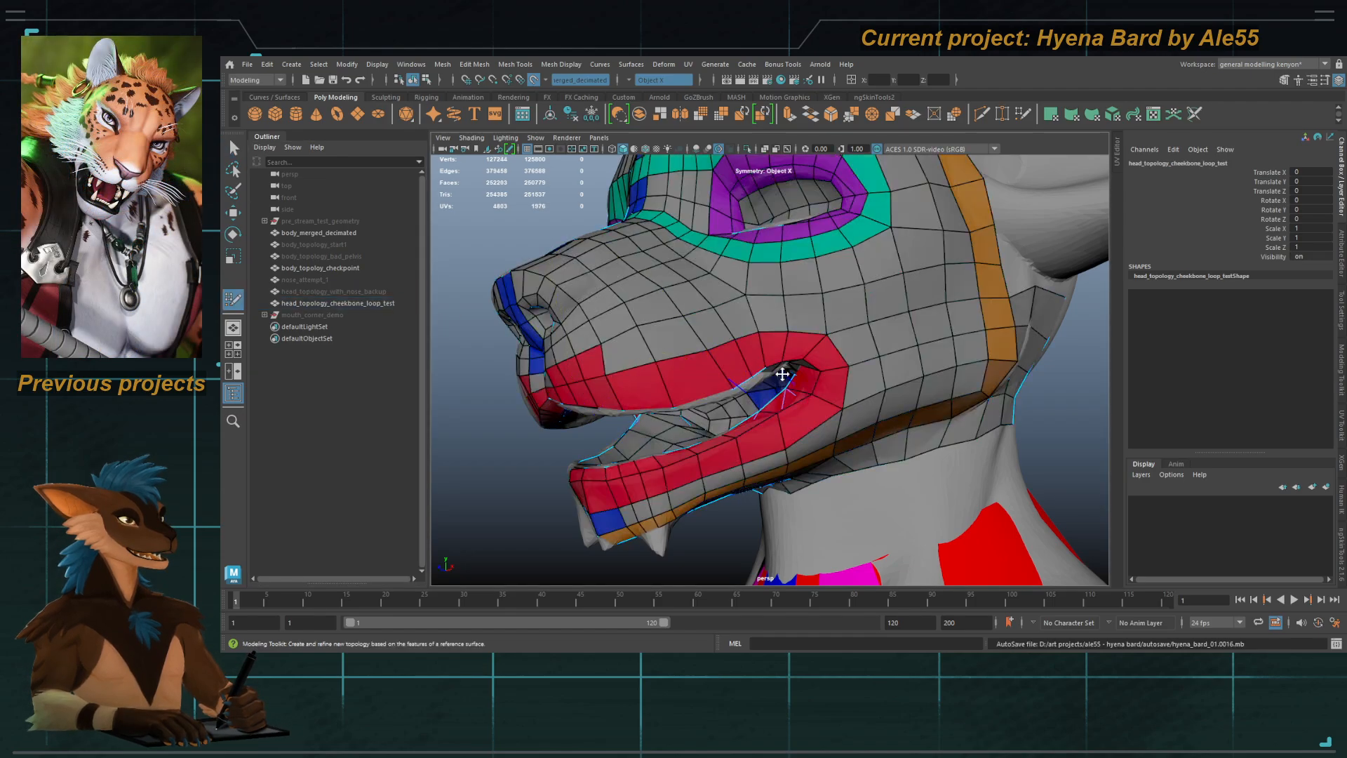
# Step: Examine the edge flow of the cheekbone loop test mesh around the muzzle, mouth, eyes and brow
pyautogui.keyDown('alt'); pyautogui.moveTo(781, 373); pyautogui.dragTo(776, 342); pyautogui.keyUp('alt')
pyautogui.keyDown('alt'); pyautogui.moveTo(775, 343); pyautogui.dragTo(685, 291, button='right'); pyautogui.keyUp('alt')
pyautogui.moveTo(685, 292)
pyautogui.keyDown('alt'); pyautogui.mouseDown()
pyautogui.moveTo(707, 323)
pyautogui.moveTo(726, 284)
pyautogui.moveTo(775, 301)
pyautogui.moveTo(781, 334)
pyautogui.mouseUp(); pyautogui.keyUp('alt')
pyautogui.keyDown('alt'); pyautogui.moveTo(782, 334); pyautogui.dragTo(862, 382, button='right'); pyautogui.keyUp('alt')
pyautogui.keyDown('alt'); pyautogui.moveTo(861, 382); pyautogui.dragTo(673, 364); pyautogui.keyUp('alt')
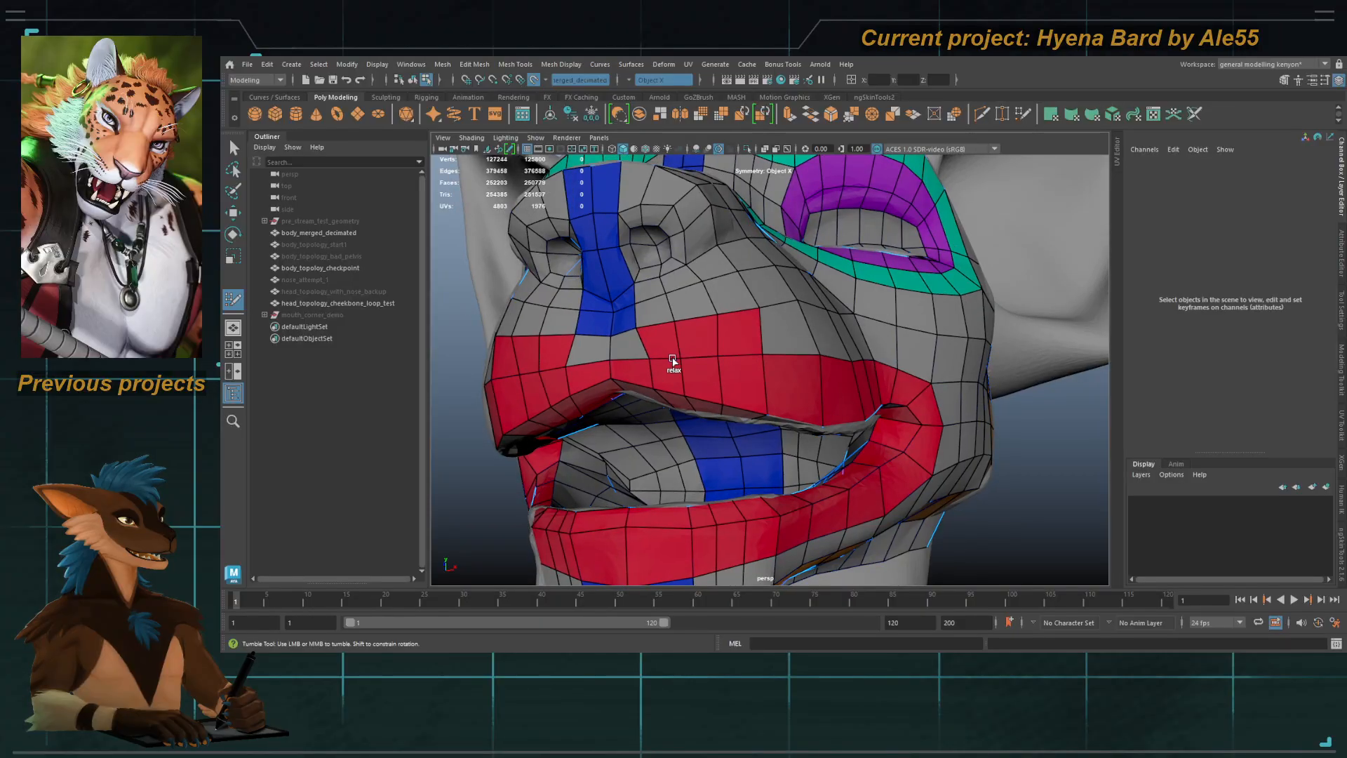
pyautogui.keyDown('alt'); pyautogui.moveTo(750, 318); pyautogui.dragTo(556, 313, button='right'); pyautogui.keyUp('alt')
pyautogui.keyDown('alt'); pyautogui.moveTo(791, 317); pyautogui.dragTo(797, 351); pyautogui.keyUp('alt')
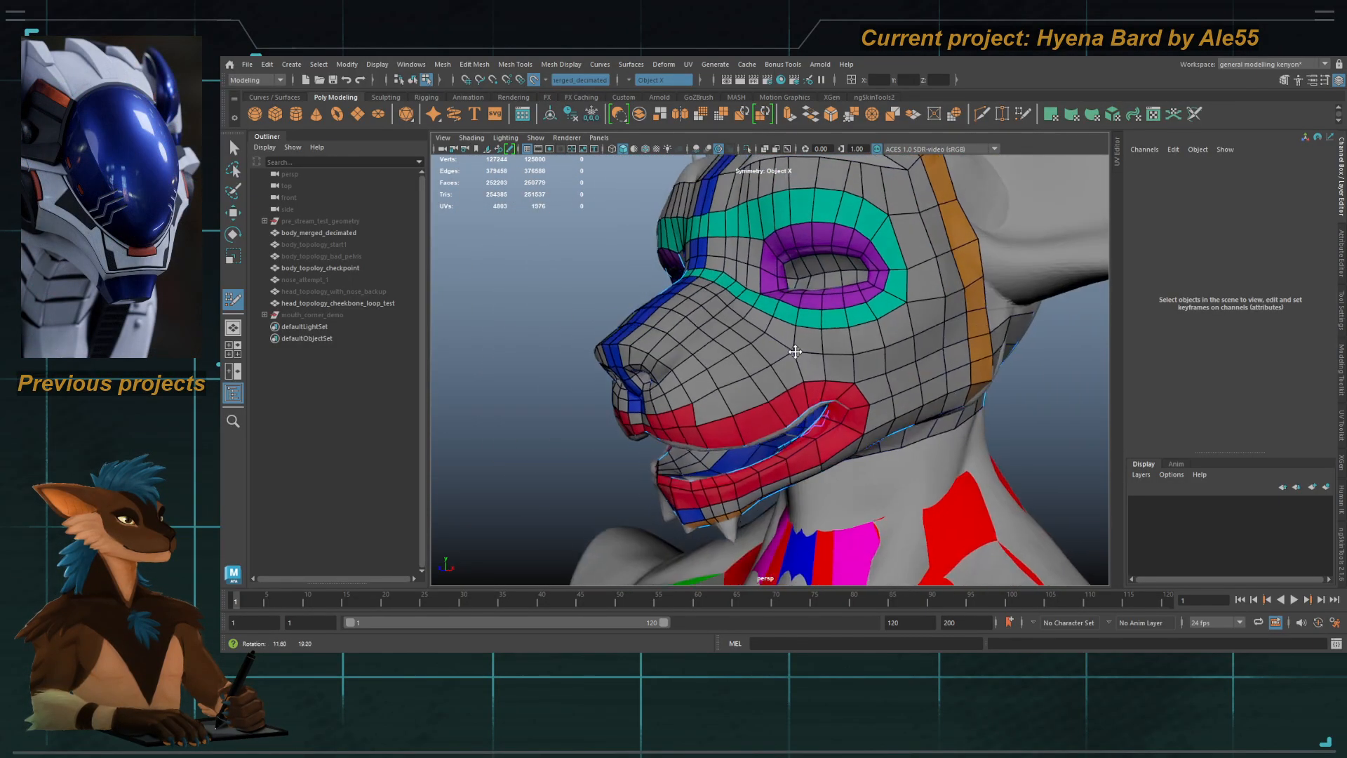
pyautogui.keyDown('alt'); pyautogui.moveTo(785, 343); pyautogui.dragTo(742, 400, button='middle'); pyautogui.keyUp('alt')
pyautogui.keyDown('alt'); pyautogui.moveTo(743, 400); pyautogui.dragTo(762, 379); pyautogui.keyUp('alt')
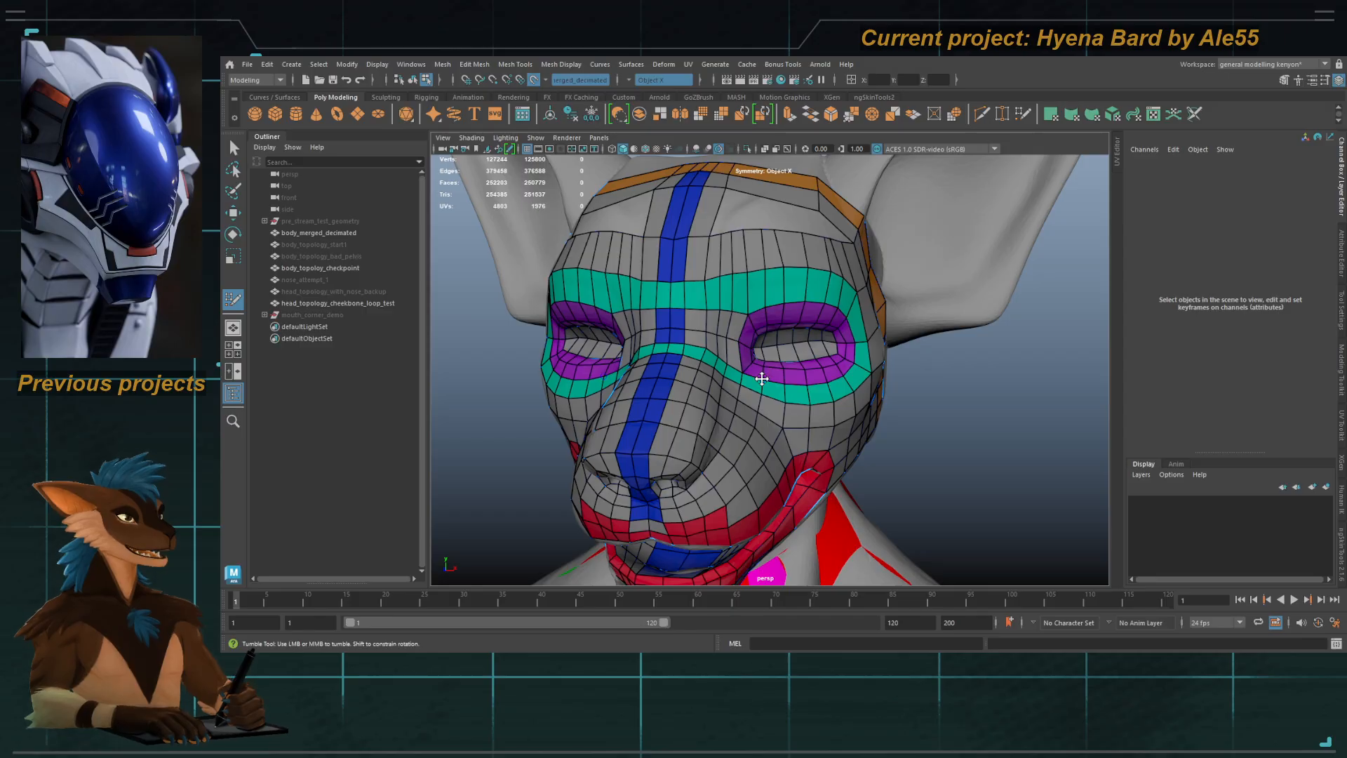
pyautogui.keyDown('alt'); pyautogui.moveTo(675, 215); pyautogui.dragTo(643, 271, button='middle'); pyautogui.keyUp('alt')
pyautogui.keyDown('alt'); pyautogui.moveTo(643, 271); pyautogui.dragTo(663, 288, button='right'); pyautogui.keyUp('alt')
pyautogui.keyDown('alt'); pyautogui.moveTo(663, 288); pyautogui.dragTo(691, 378); pyautogui.keyUp('alt')
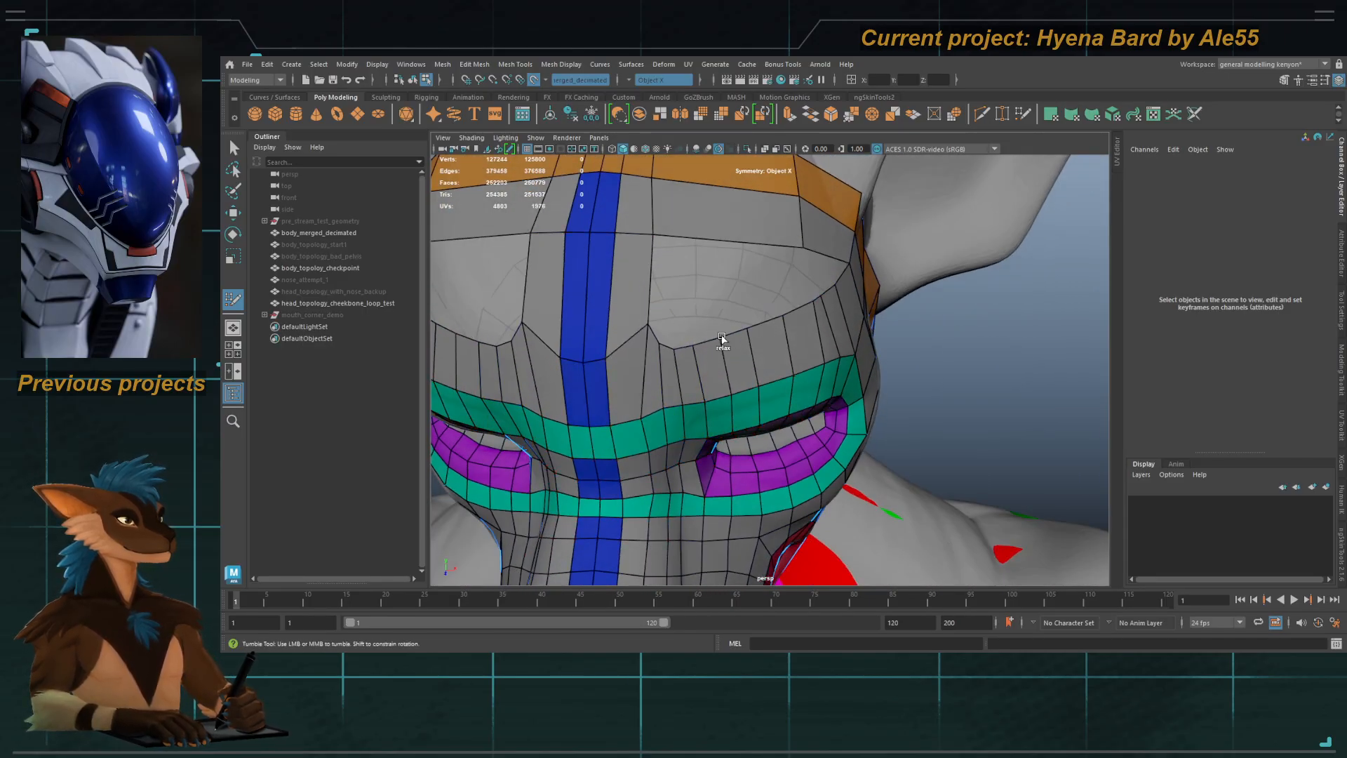
# Step: Relax the vertices along the upper edge of the brow and check the topology between forehead and temple
pyautogui.keyDown('shift'); pyautogui.moveTo(687, 345); pyautogui.dragTo(677, 337); pyautogui.keyUp('shift')
pyautogui.keyDown('alt'); pyautogui.moveTo(677, 336); pyautogui.dragTo(632, 309, button='right'); pyautogui.keyUp('alt')
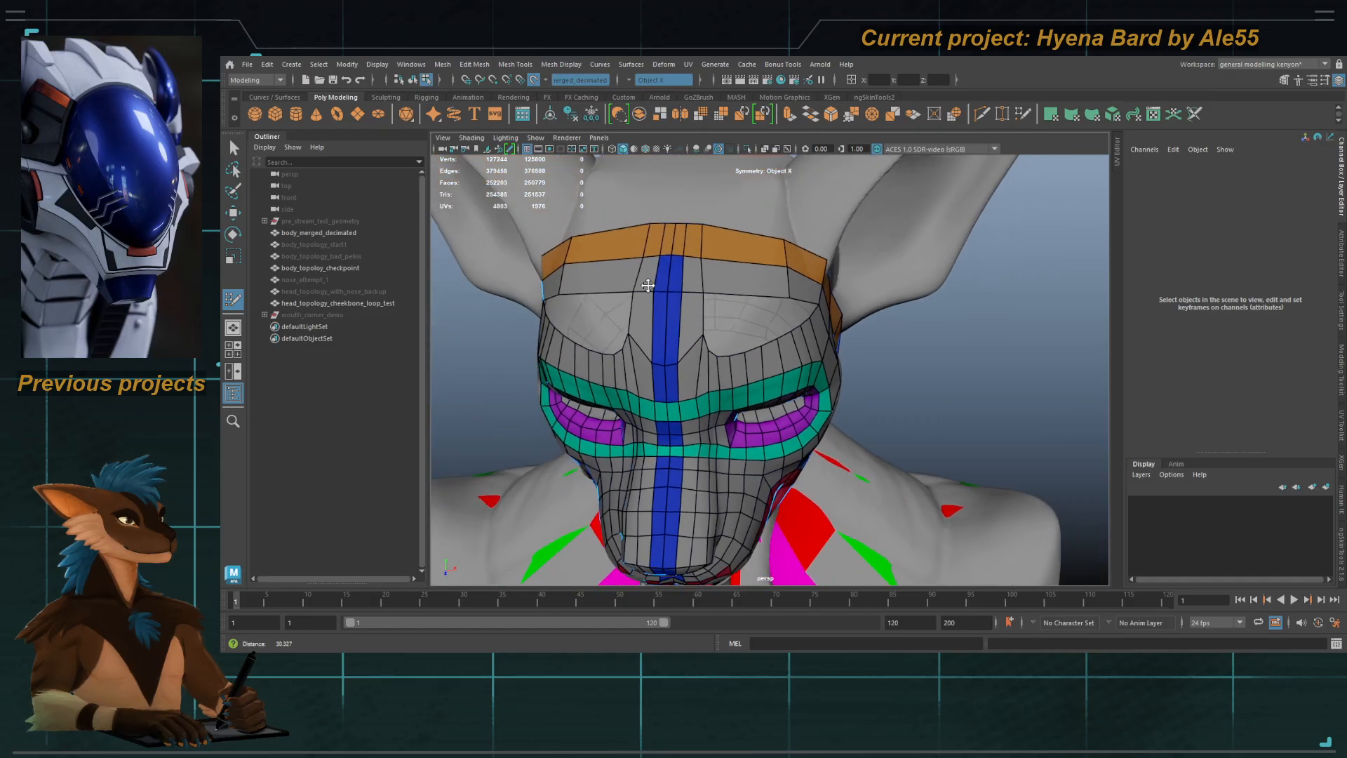
pyautogui.moveTo(708, 309)
pyautogui.keyDown('alt'); pyautogui.mouseDown()
pyautogui.moveTo(673, 325)
pyautogui.moveTo(730, 374)
pyautogui.moveTo(757, 300)
pyautogui.moveTo(748, 317)
pyautogui.moveTo(771, 315)
pyautogui.moveTo(749, 322)
pyautogui.mouseUp(); pyautogui.keyUp('alt')
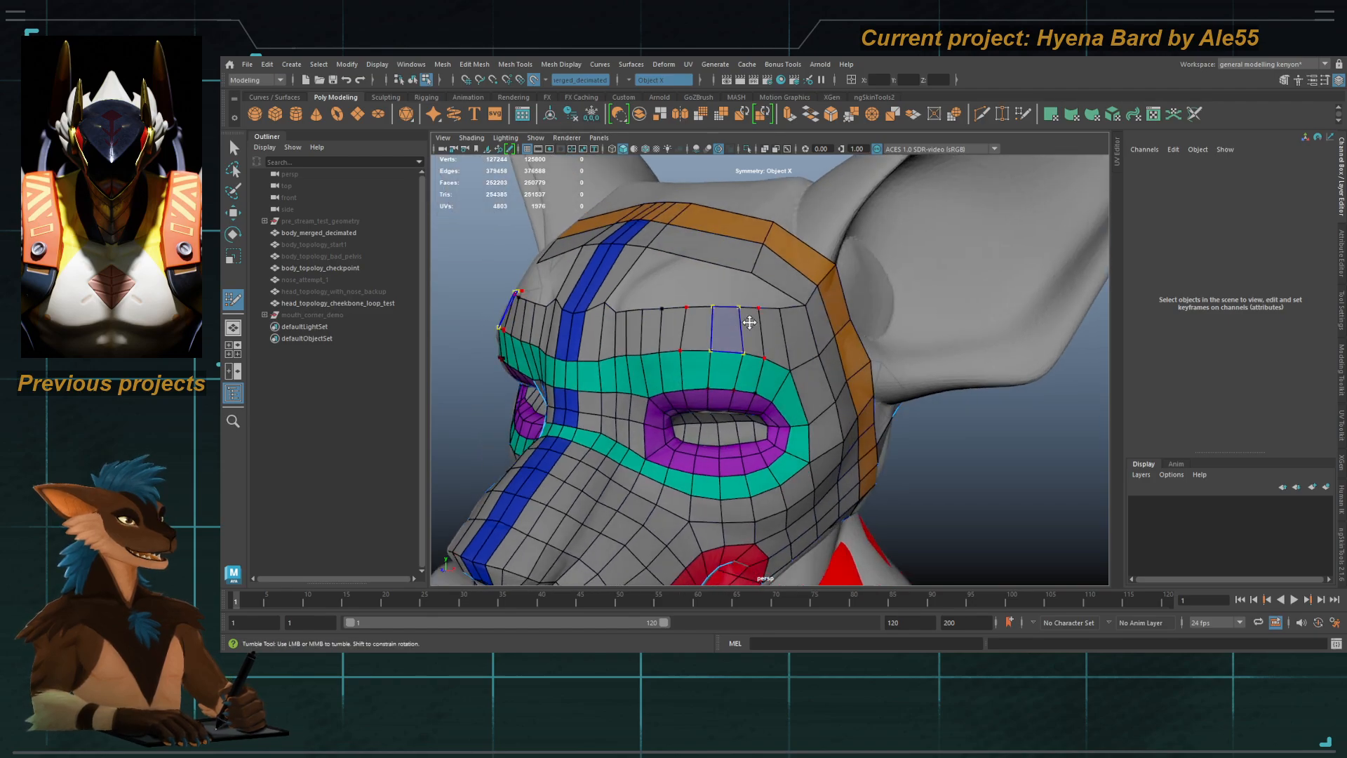
pyautogui.keyDown('alt'); pyautogui.moveTo(691, 283); pyautogui.dragTo(705, 326); pyautogui.keyUp('alt')
pyautogui.keyDown('alt'); pyautogui.moveTo(705, 326); pyautogui.dragTo(717, 356, button='middle'); pyautogui.keyUp('alt')
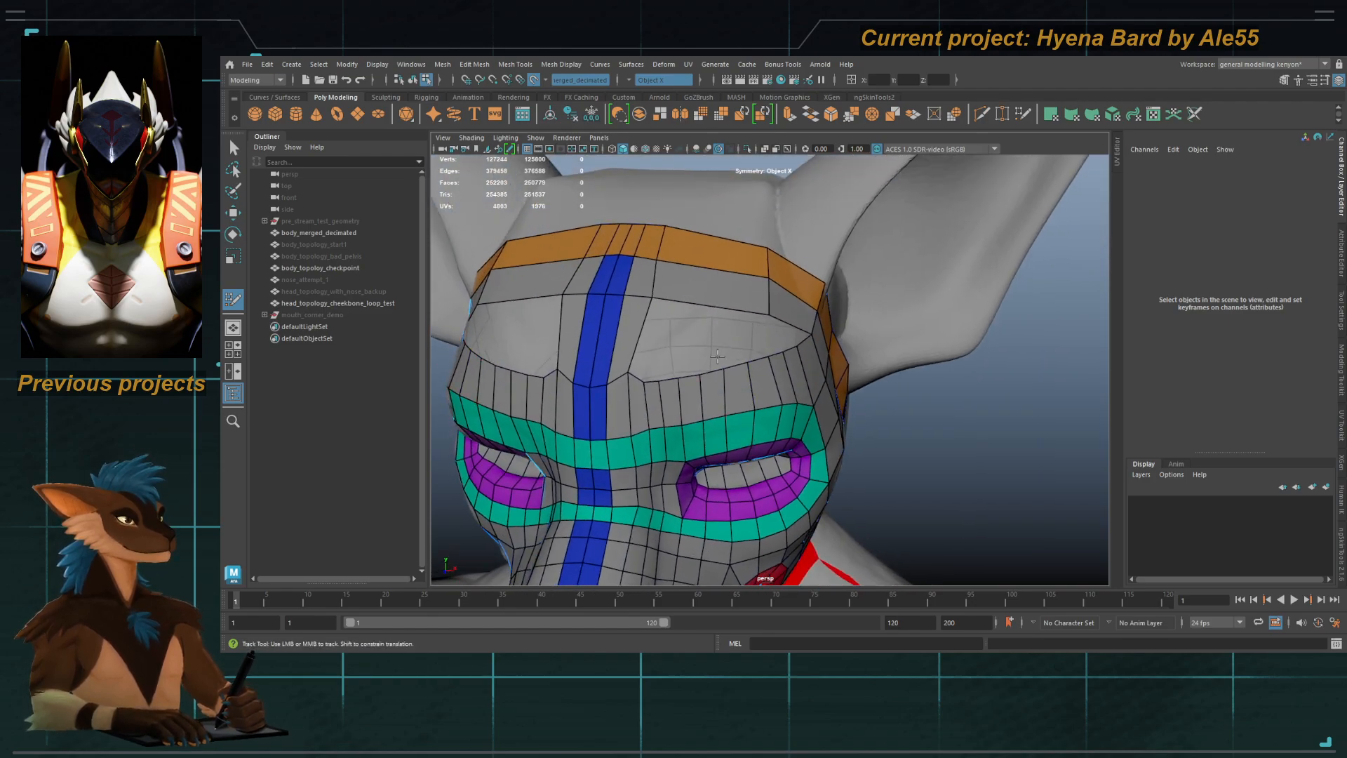
pyautogui.keyDown('alt'); pyautogui.moveTo(740, 192); pyautogui.dragTo(682, 356); pyautogui.keyUp('alt')
pyautogui.moveTo(804, 375)
pyautogui.mouseDown()
pyautogui.moveTo(744, 402)
pyautogui.moveTo(730, 338)
pyautogui.moveTo(717, 335)
pyautogui.moveTo(809, 438)
pyautogui.moveTo(805, 420)
pyautogui.moveTo(715, 405)
pyautogui.moveTo(754, 329)
pyautogui.moveTo(761, 365)
pyautogui.mouseUp()
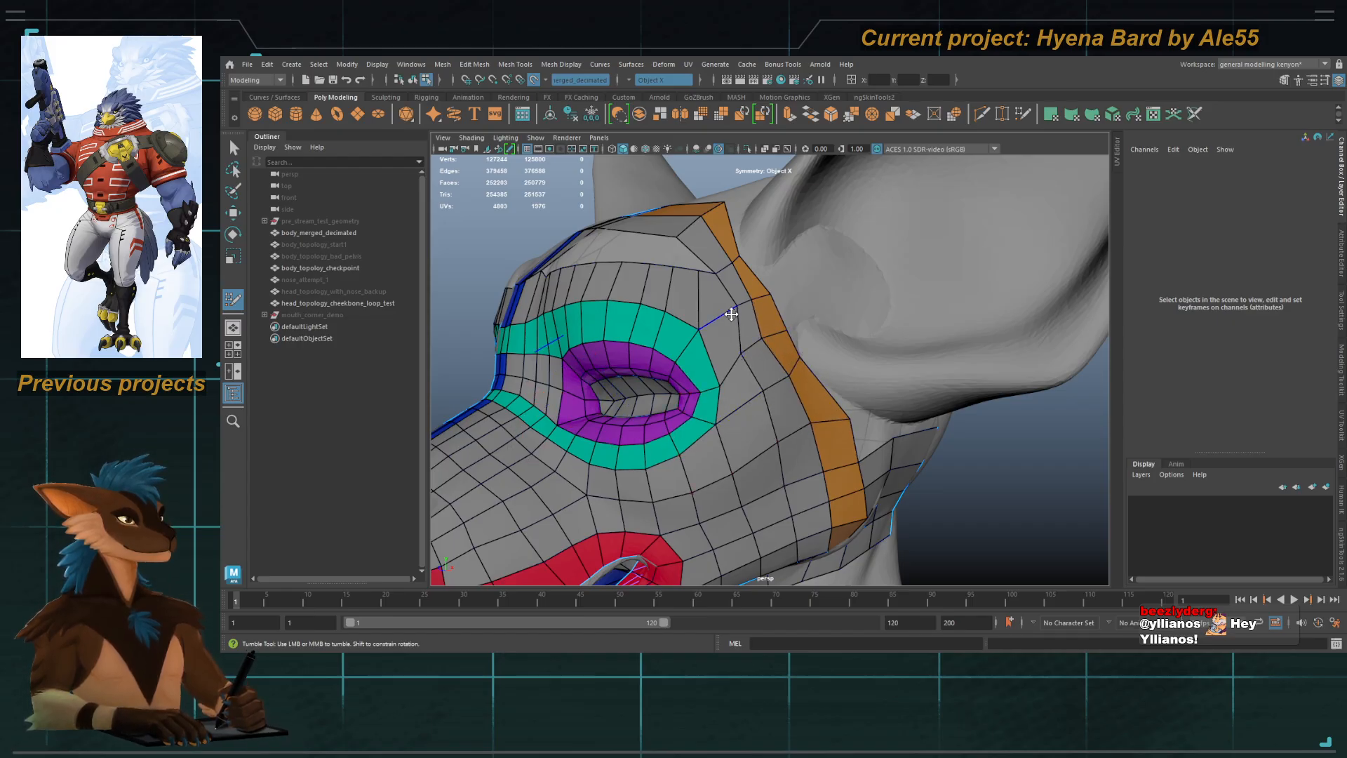
# Step: Examine the side of the head and the uncovered ears from several angles
pyautogui.keyDown('alt'); pyautogui.moveTo(729, 386); pyautogui.dragTo(770, 370); pyautogui.keyUp('alt')
pyautogui.keyDown('alt'); pyautogui.moveTo(769, 370); pyautogui.dragTo(694, 361, button='right'); pyautogui.keyUp('alt')
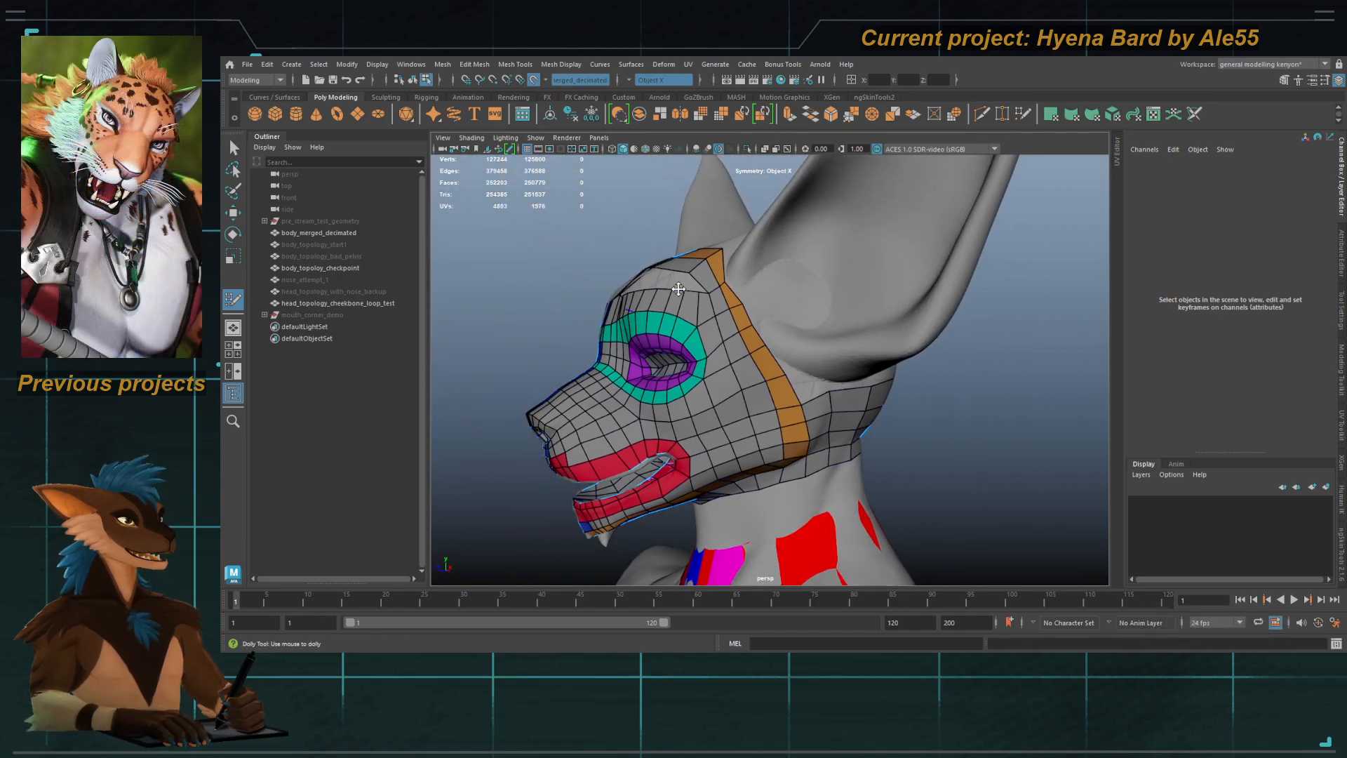
pyautogui.keyDown('alt'); pyautogui.moveTo(695, 361); pyautogui.dragTo(806, 379); pyautogui.keyUp('alt')
pyautogui.keyDown('alt'); pyautogui.moveTo(793, 351); pyautogui.dragTo(710, 323, button='right'); pyautogui.keyUp('alt')
pyautogui.keyDown('alt'); pyautogui.moveTo(710, 323); pyautogui.dragTo(673, 309); pyautogui.keyUp('alt')
pyautogui.keyDown('alt'); pyautogui.moveTo(739, 300); pyautogui.dragTo(626, 377, button='middle'); pyautogui.keyUp('alt')
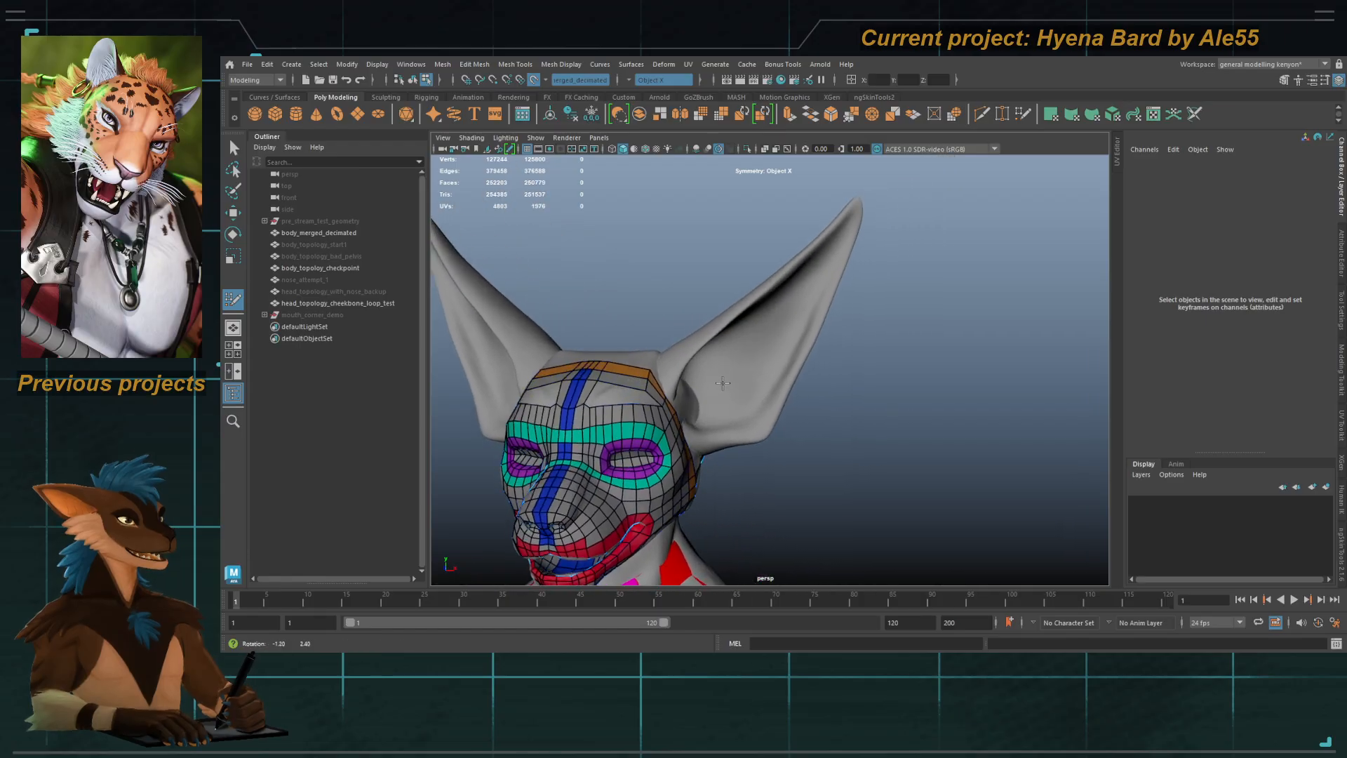
pyautogui.keyDown('alt'); pyautogui.moveTo(626, 377); pyautogui.dragTo(582, 386); pyautogui.keyUp('alt')
pyautogui.keyDown('alt'); pyautogui.moveTo(708, 479); pyautogui.dragTo(705, 483, button='middle'); pyautogui.keyUp('alt')
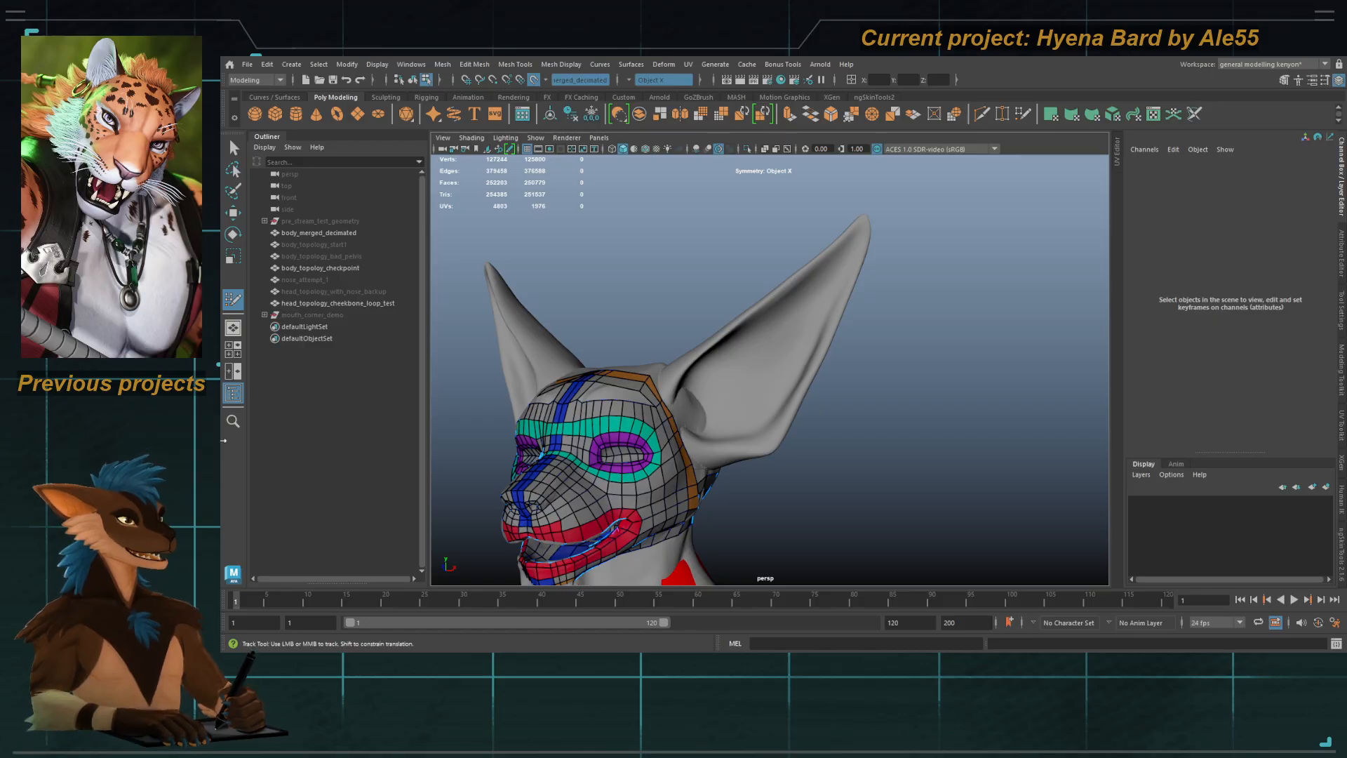
pyautogui.keyDown('alt'); pyautogui.moveTo(702, 365); pyautogui.dragTo(730, 361); pyautogui.keyUp('alt')
pyautogui.keyDown('alt'); pyautogui.moveTo(727, 360); pyautogui.dragTo(743, 363, button='right'); pyautogui.keyUp('alt')
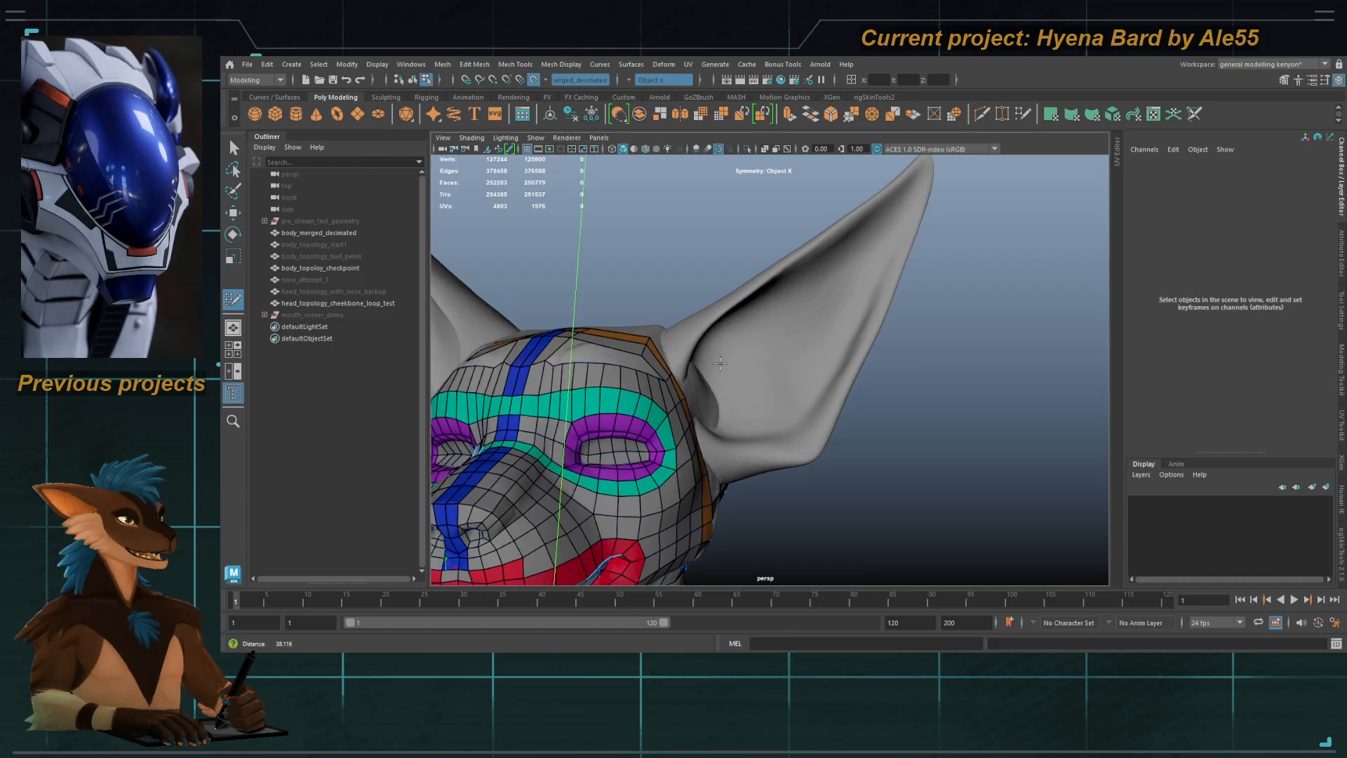
pyautogui.moveTo(744, 364)
pyautogui.keyDown('alt'); pyautogui.mouseDown()
pyautogui.moveTo(701, 379)
pyautogui.moveTo(733, 368)
pyautogui.mouseUp(); pyautogui.keyUp('alt')
pyautogui.keyDown('alt'); pyautogui.moveTo(733, 369); pyautogui.dragTo(688, 371, button='right'); pyautogui.keyUp('alt')
pyautogui.moveTo(688, 370)
pyautogui.keyDown('alt'); pyautogui.mouseDown()
pyautogui.moveTo(711, 366)
pyautogui.moveTo(697, 381)
pyautogui.mouseUp(); pyautogui.keyUp('alt')
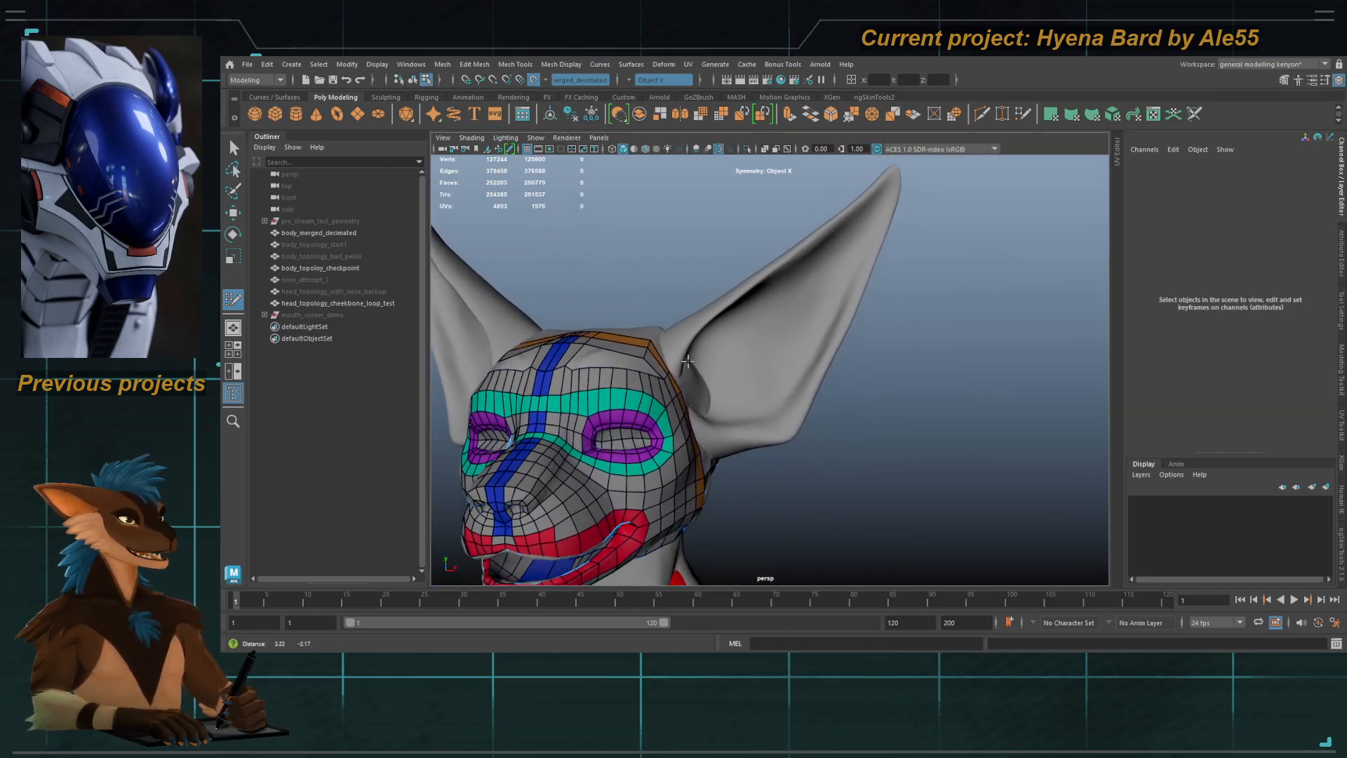
pyautogui.keyDown('alt'); pyautogui.moveTo(697, 382); pyautogui.dragTo(711, 396, button='right'); pyautogui.keyUp('alt')
pyautogui.keyDown('alt'); pyautogui.moveTo(712, 396); pyautogui.dragTo(676, 397); pyautogui.keyUp('alt')
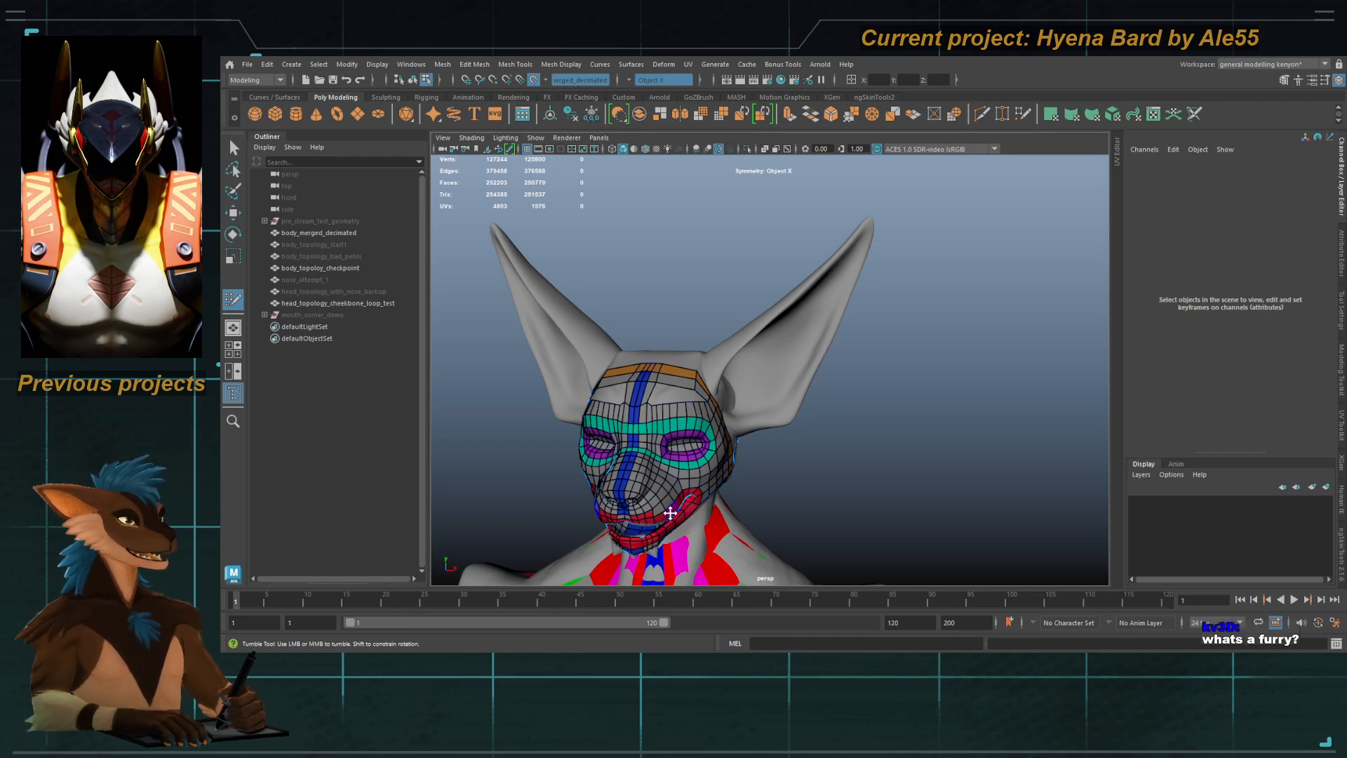
pyautogui.keyDown('alt'); pyautogui.moveTo(670, 384); pyautogui.dragTo(699, 376); pyautogui.keyUp('alt')
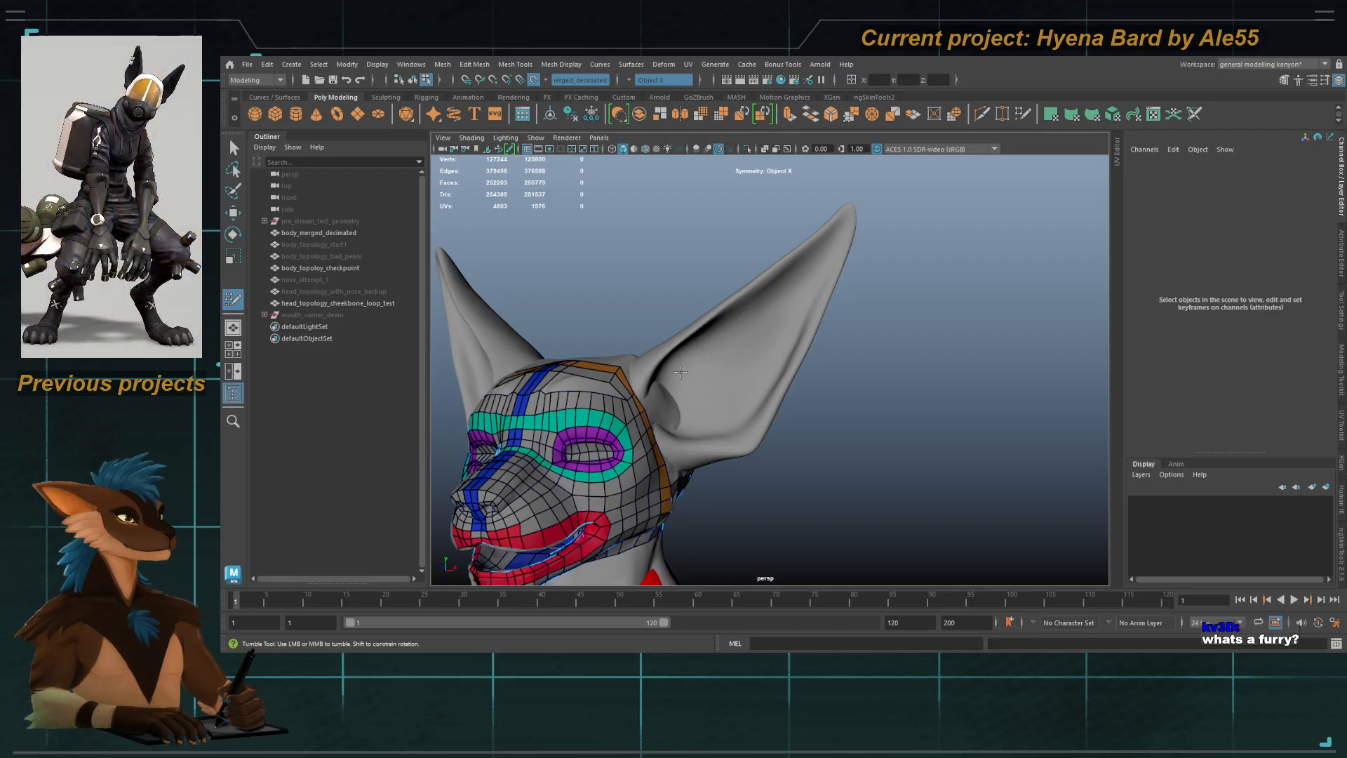
pyautogui.keyDown('alt'); pyautogui.moveTo(698, 363); pyautogui.dragTo(674, 353); pyautogui.keyUp('alt')
pyautogui.keyDown('alt'); pyautogui.moveTo(682, 344); pyautogui.dragTo(704, 359, button='right'); pyautogui.keyUp('alt')
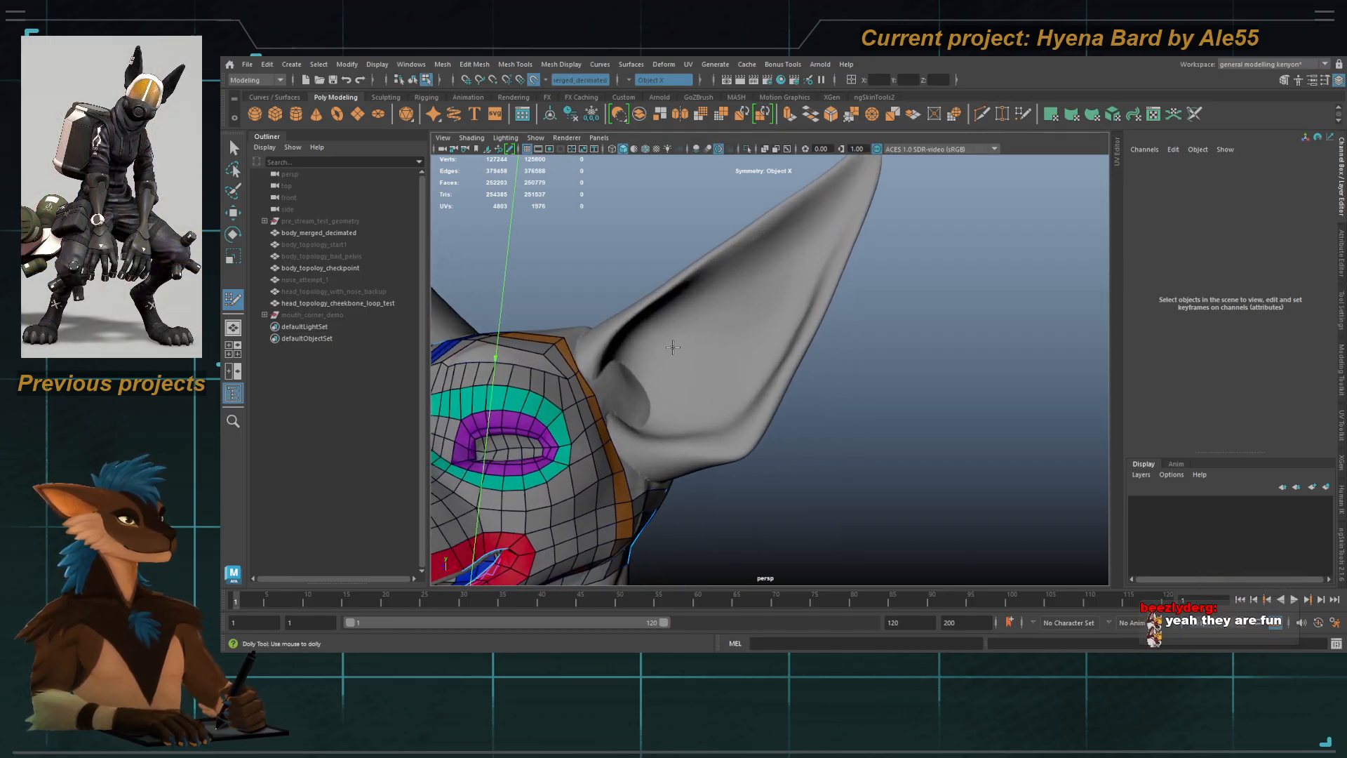
# Step: Draw a long quad over the inside of the ear and stretch its corners to the ear tip and outer edges
pyautogui.keyDown('alt'); pyautogui.moveTo(673, 347); pyautogui.dragTo(683, 340); pyautogui.keyUp('alt')
pyautogui.keyDown('alt'); pyautogui.moveTo(748, 299); pyautogui.dragTo(731, 343, button='middle'); pyautogui.keyUp('alt')
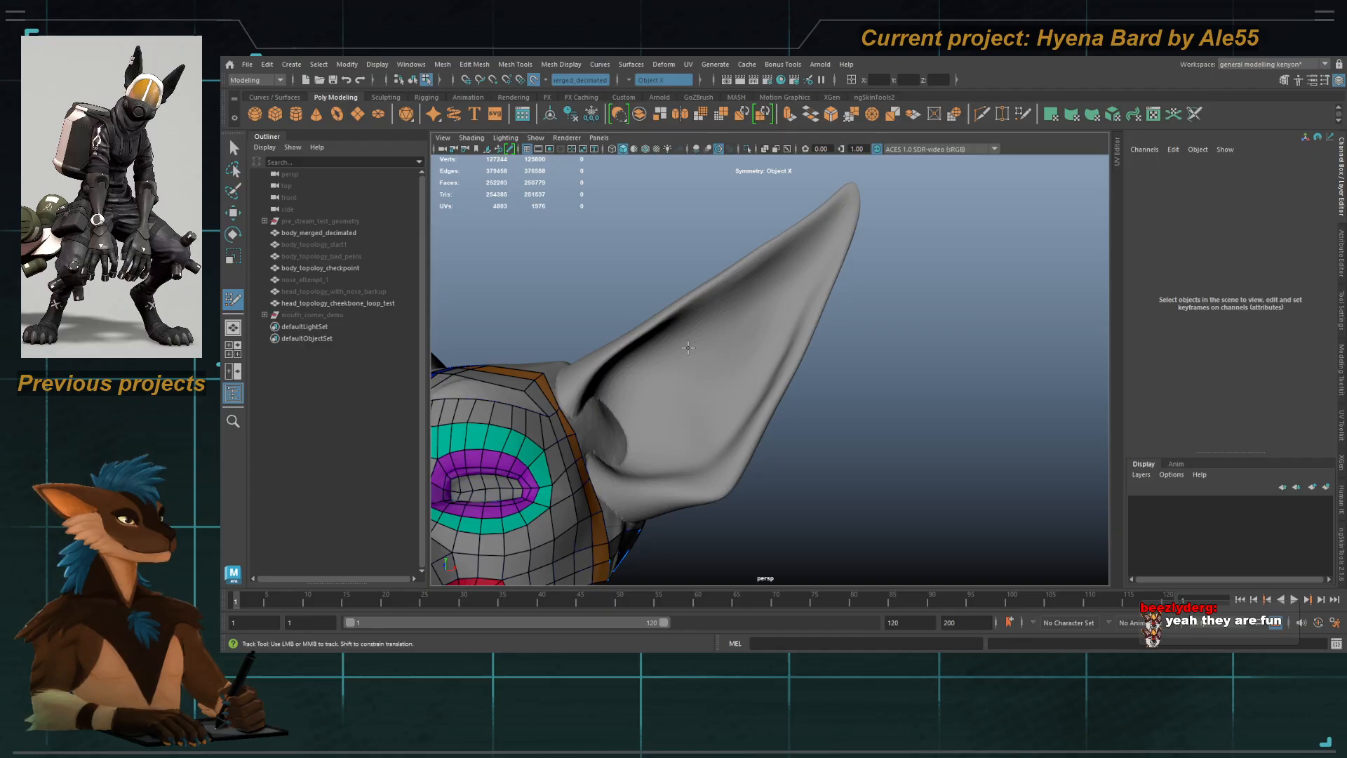
pyautogui.click(820, 217)
pyautogui.click(839, 229)
pyautogui.keyDown('shift'); pyautogui.click(745, 306); pyautogui.keyUp('shift')
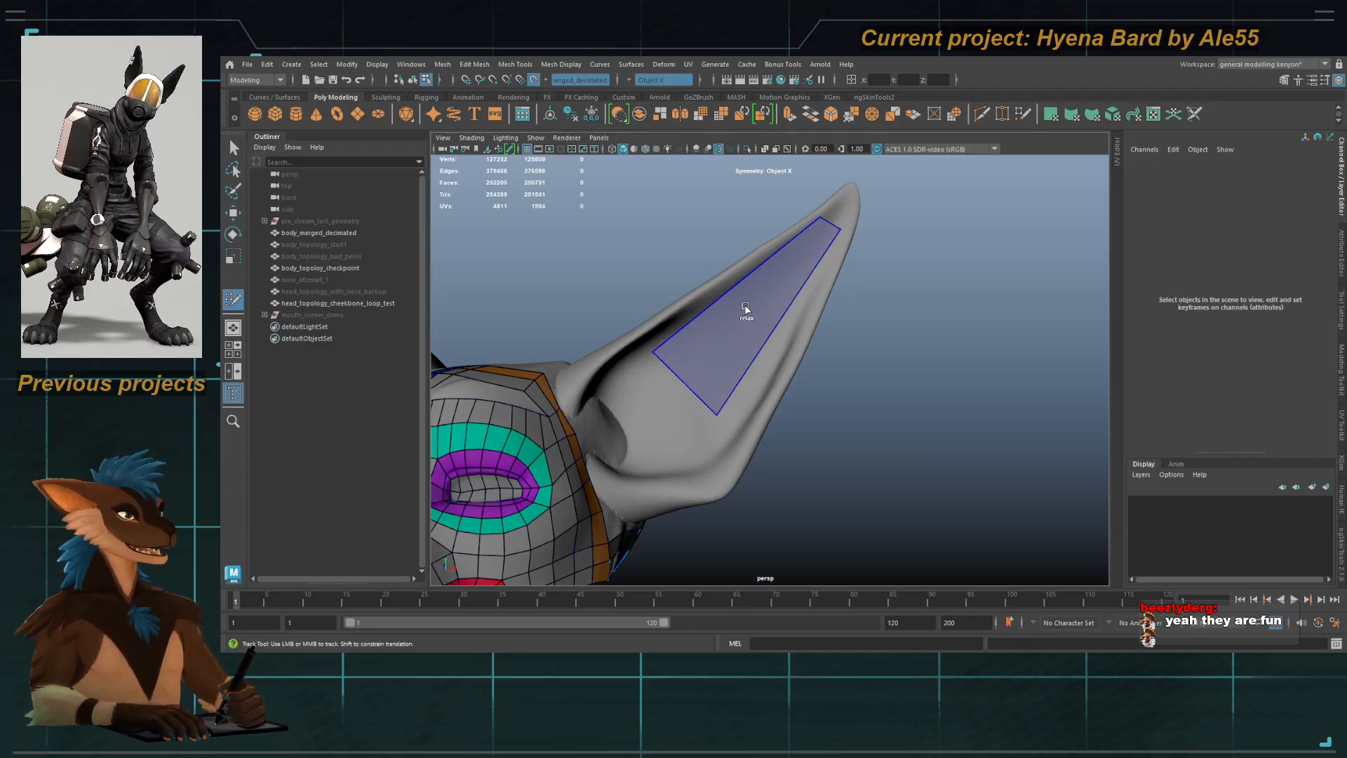
pyautogui.moveTo(654, 351); pyautogui.dragTo(637, 337)
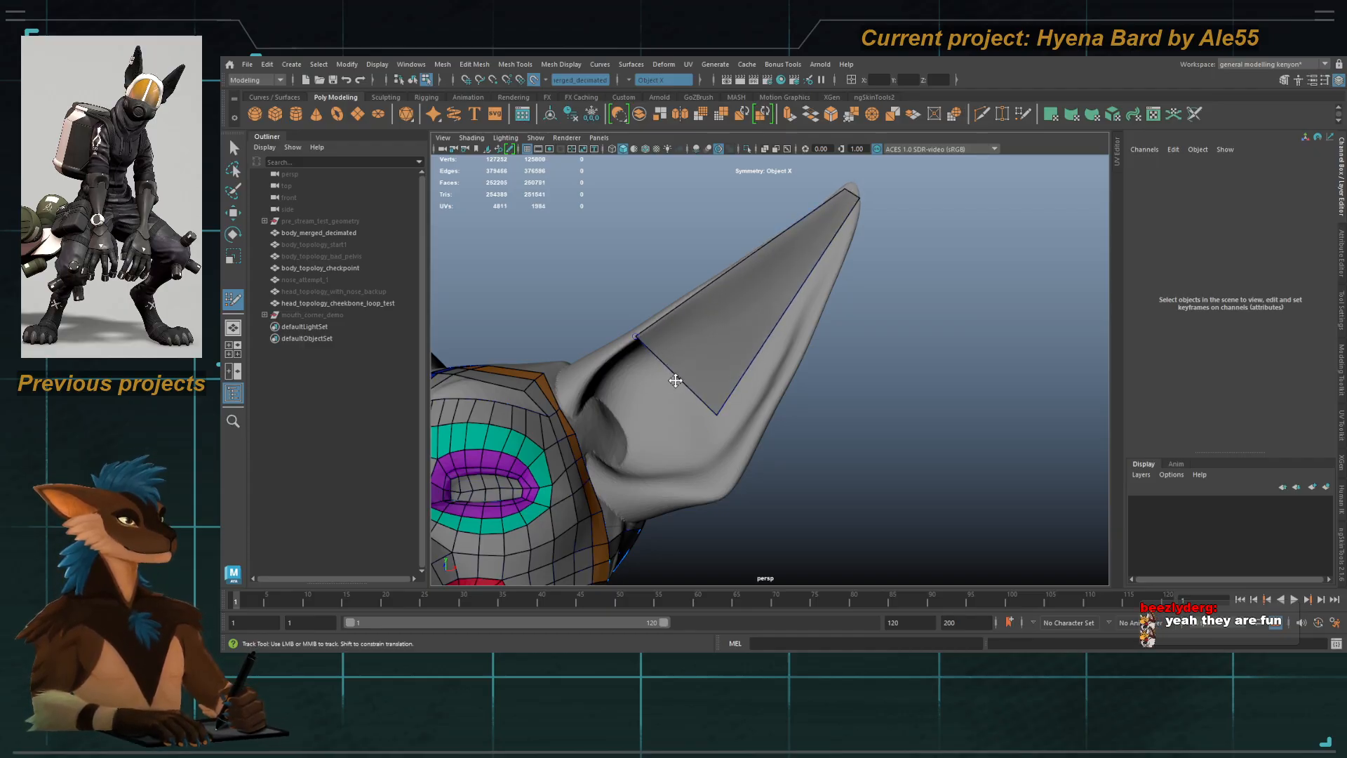
pyautogui.moveTo(716, 414); pyautogui.dragTo(723, 497)
# Step: Add a second quad from the first one's lower edge down to the ear's base and fit its corners to the ear
pyautogui.click(572, 380)
pyautogui.click(618, 496)
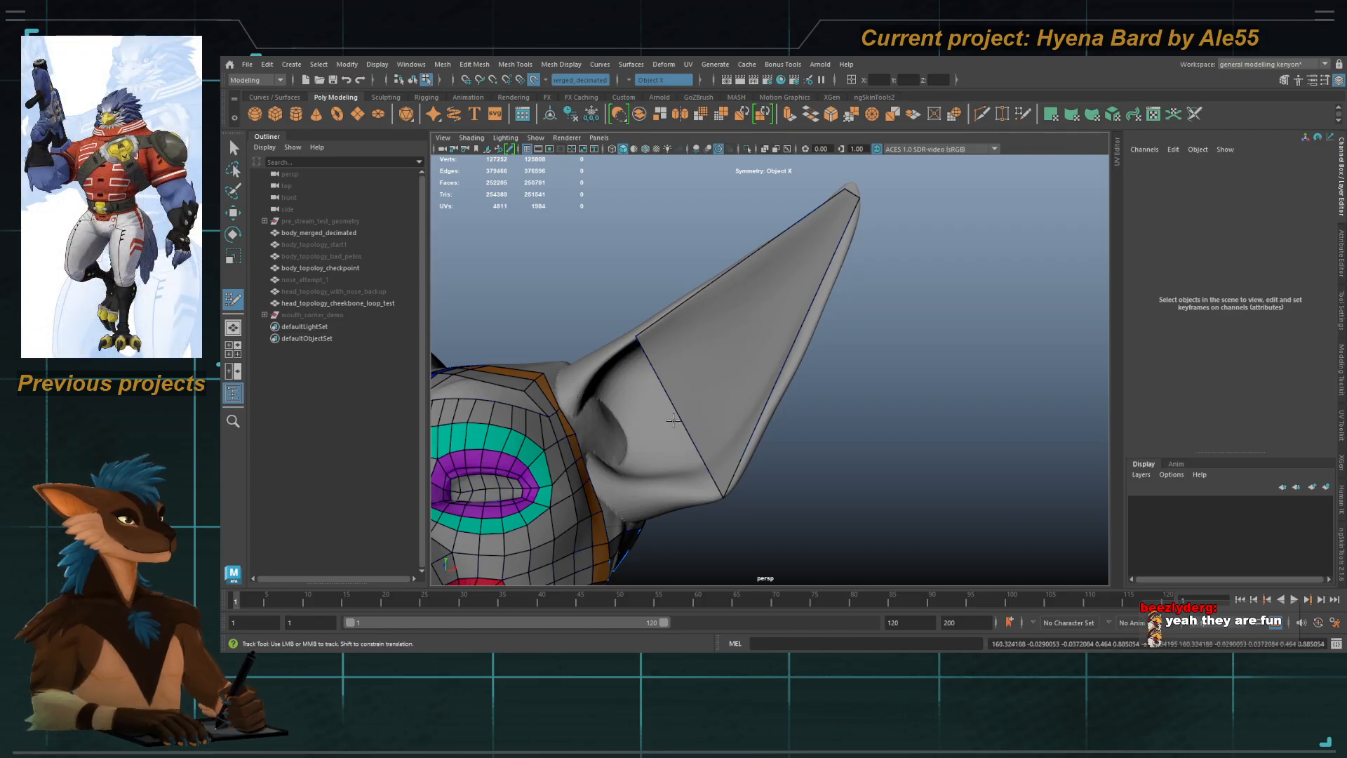
pyautogui.moveTo(680, 416)
pyautogui.mouseDown()
pyautogui.moveTo(616, 448)
pyautogui.moveTo(623, 438)
pyautogui.mouseUp()
pyautogui.hotkey('ctrl', 'z')
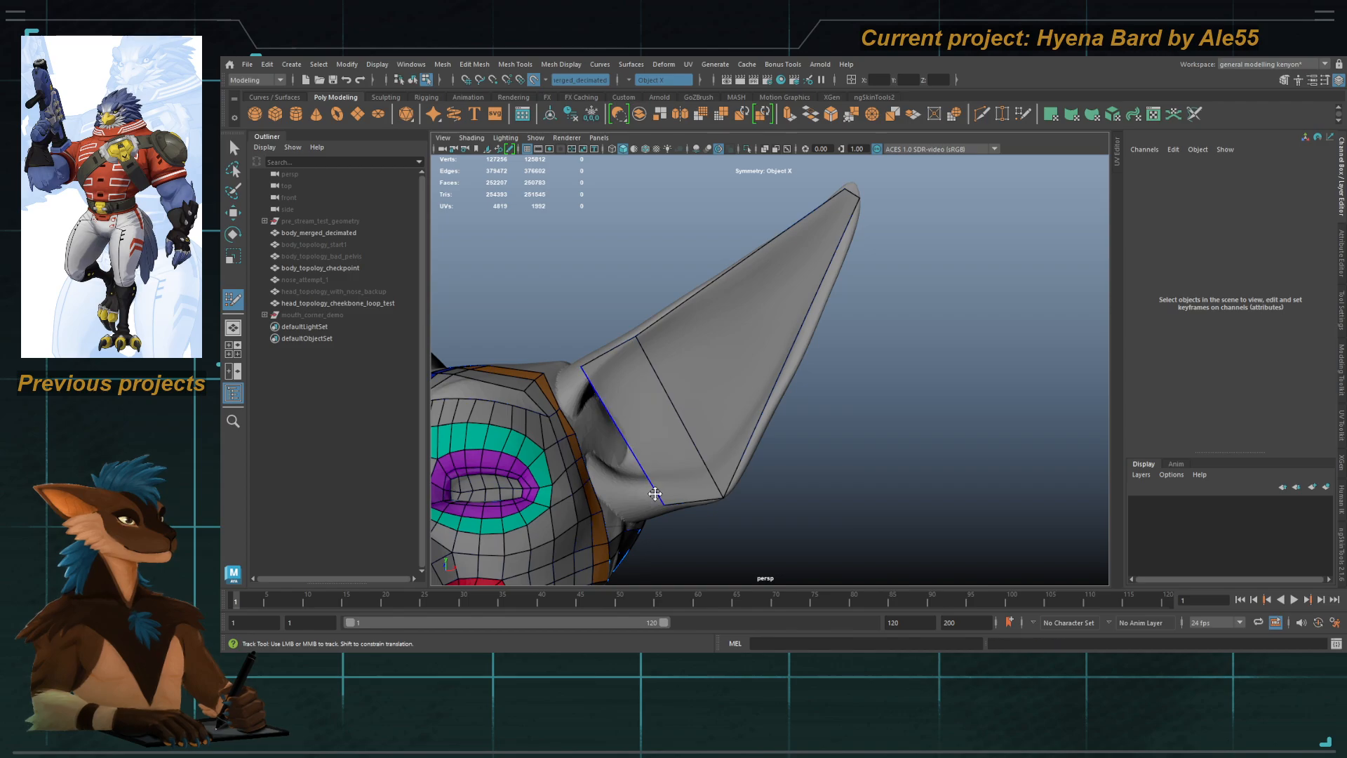
pyautogui.moveTo(663, 503); pyautogui.dragTo(618, 514)
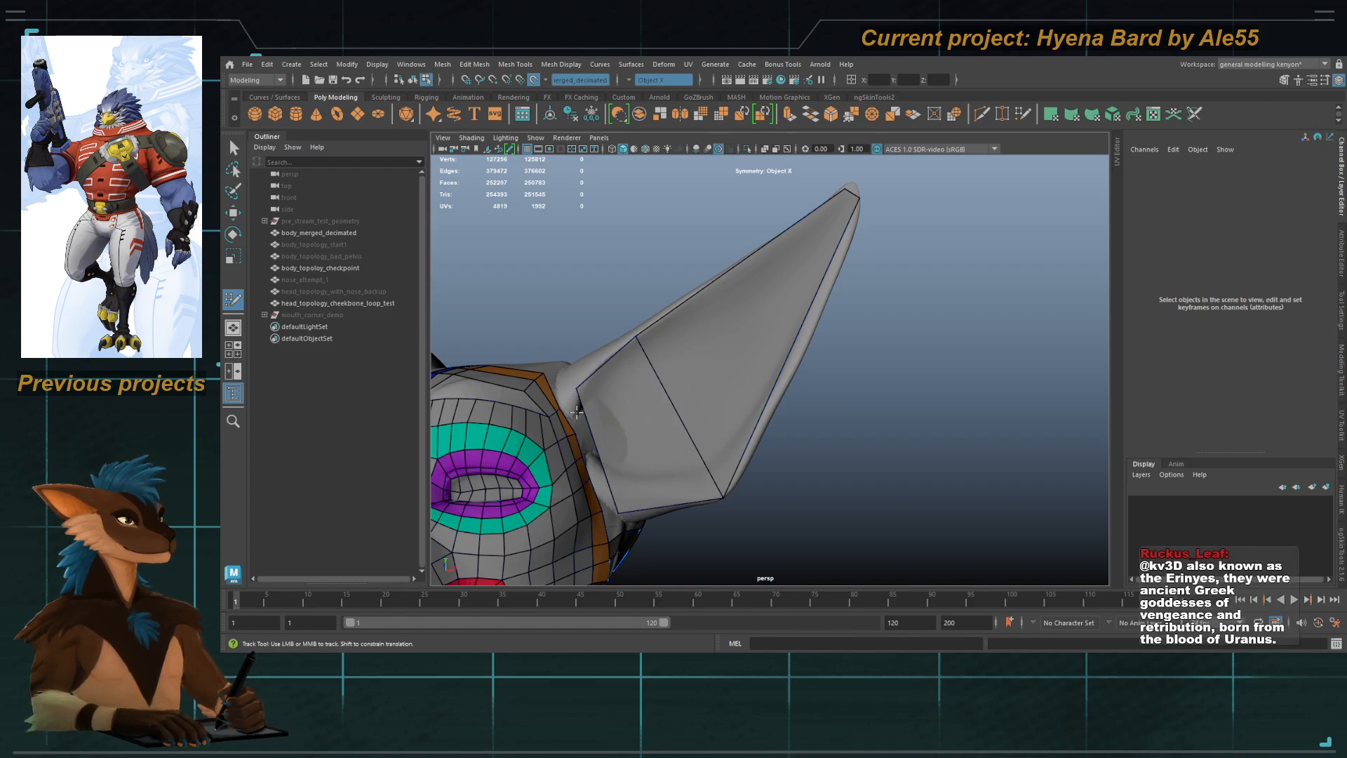
# Step: Examine how the two ear quads line up with the ear's base and the side of the head mesh
pyautogui.keyDown('alt'); pyautogui.moveTo(577, 412); pyautogui.dragTo(548, 414); pyautogui.keyUp('alt')
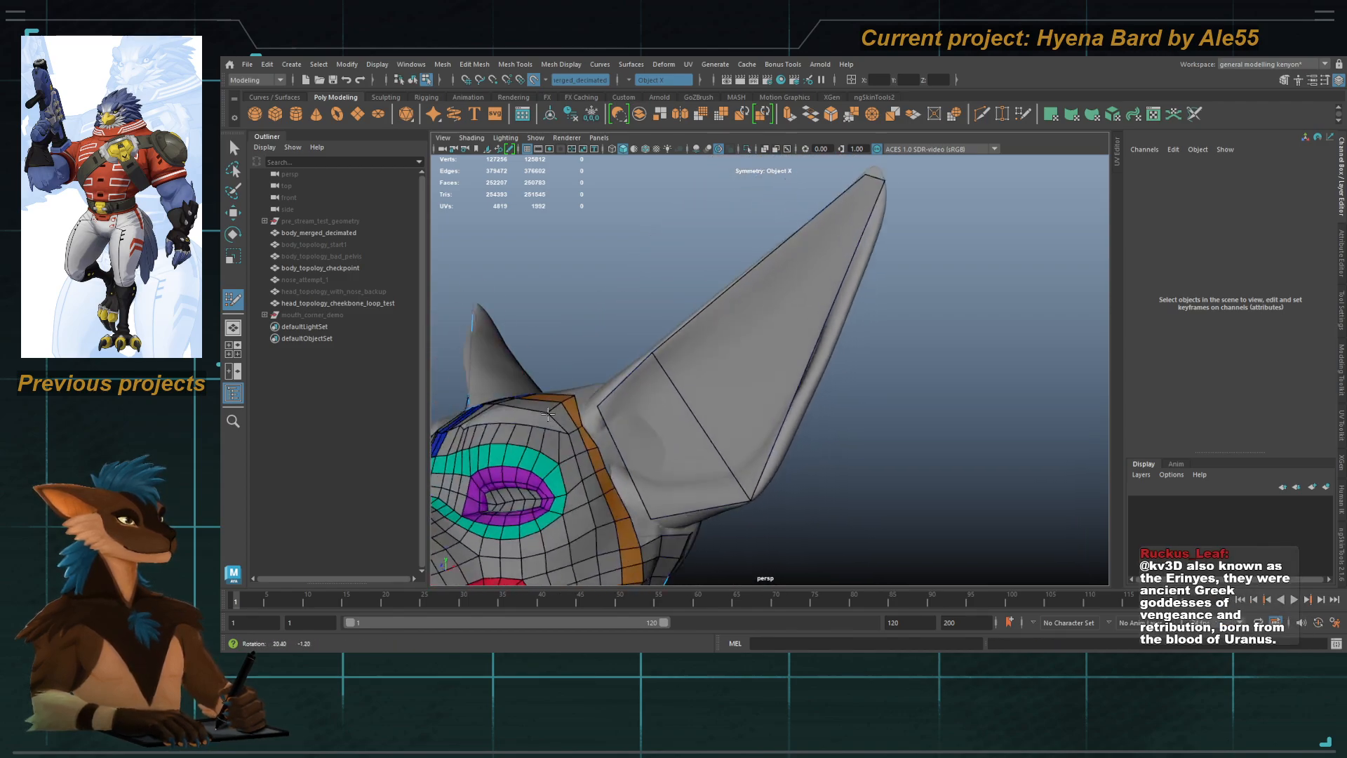
pyautogui.keyDown('alt'); pyautogui.moveTo(730, 414); pyautogui.dragTo(662, 409, button='right'); pyautogui.keyUp('alt')
pyautogui.keyDown('alt'); pyautogui.moveTo(662, 409); pyautogui.dragTo(628, 421); pyautogui.keyUp('alt')
pyautogui.keyDown('alt'); pyautogui.moveTo(635, 435); pyautogui.dragTo(711, 438, button='right'); pyautogui.keyUp('alt')
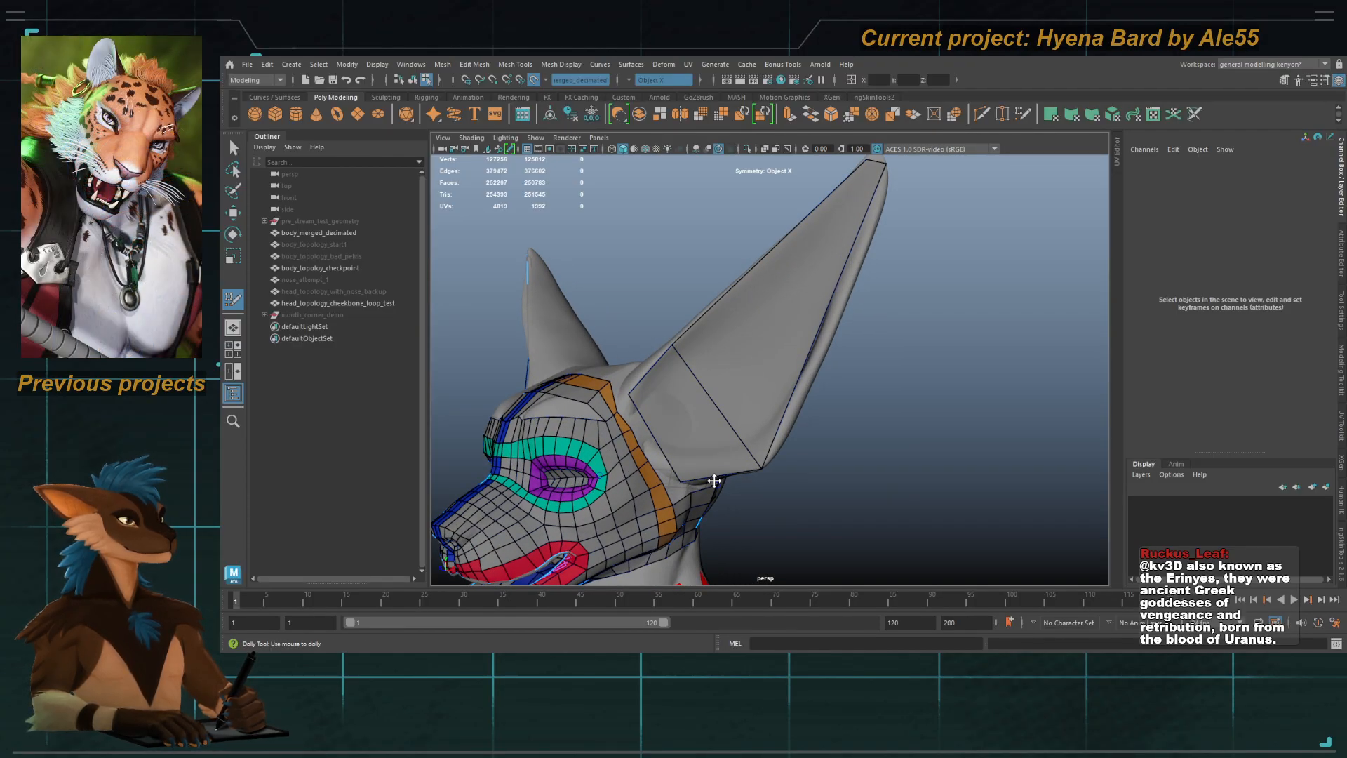
pyautogui.keyDown('alt'); pyautogui.moveTo(630, 456); pyautogui.dragTo(670, 437); pyautogui.keyUp('alt')
pyautogui.keyDown('alt'); pyautogui.moveTo(644, 459); pyautogui.dragTo(681, 477, button='right'); pyautogui.keyUp('alt')
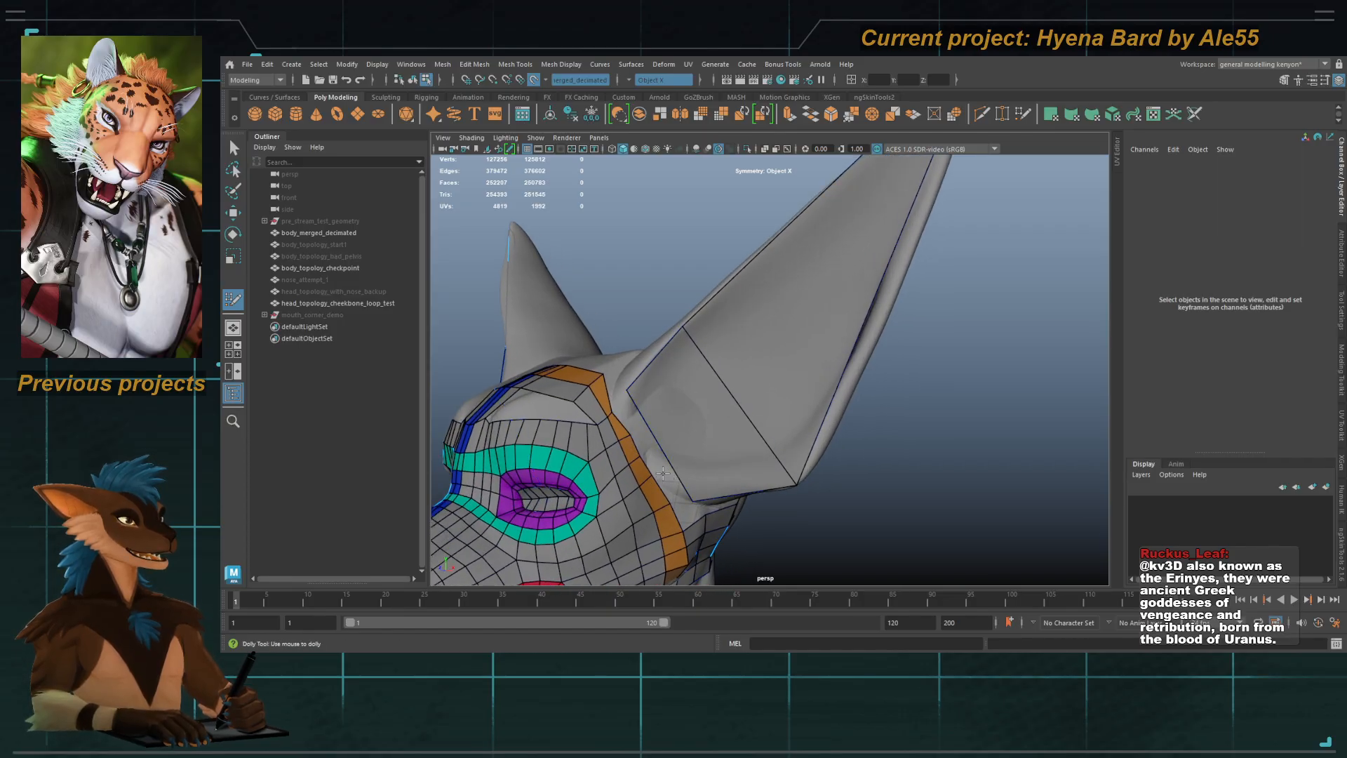
pyautogui.keyDown('alt'); pyautogui.moveTo(663, 474); pyautogui.dragTo(693, 534); pyautogui.keyUp('alt')
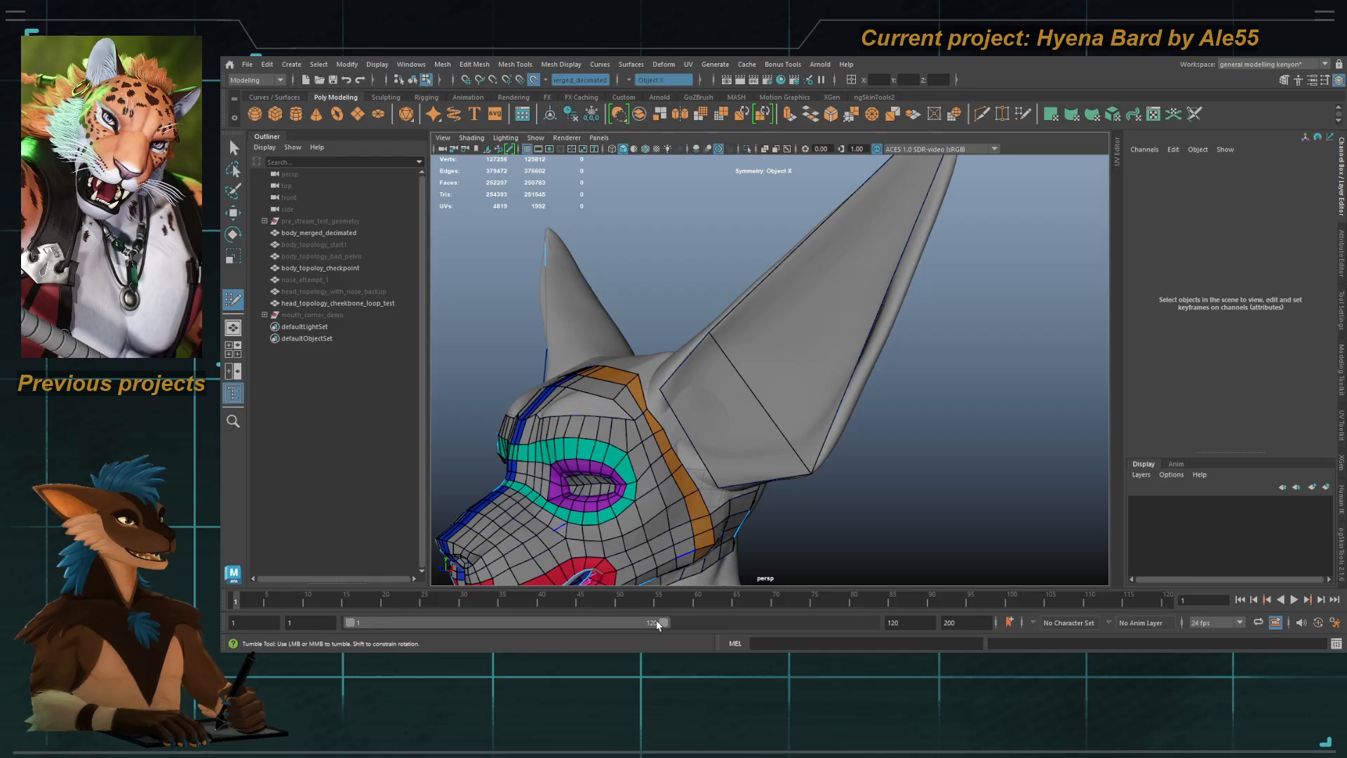
pyautogui.keyDown('alt'); pyautogui.moveTo(686, 408); pyautogui.dragTo(656, 413, button='middle'); pyautogui.keyUp('alt')
pyautogui.keyDown('alt'); pyautogui.moveTo(657, 413); pyautogui.dragTo(695, 411); pyautogui.keyUp('alt')
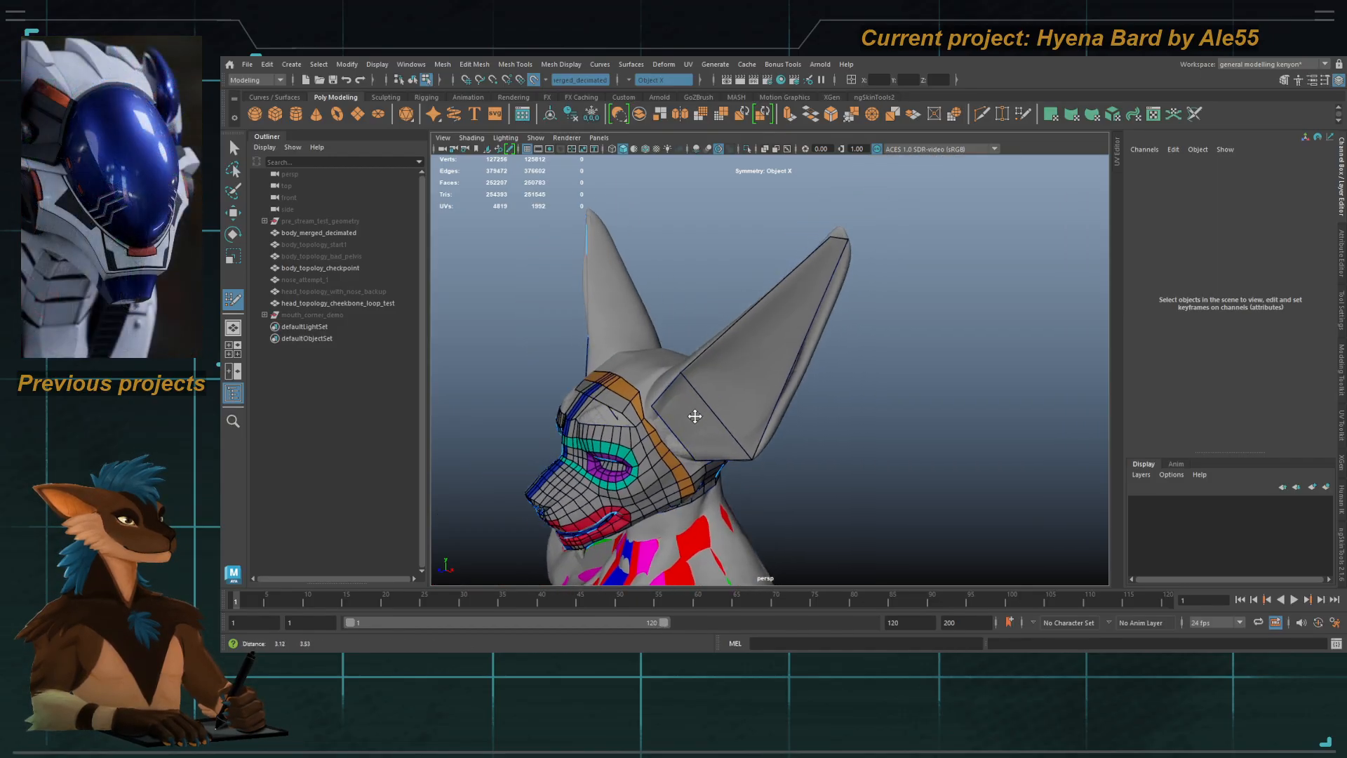
# Step: Insert an edge loop lengthwise through the ear quads, from the tip down to the base
pyautogui.keyDown('alt'); pyautogui.moveTo(695, 412); pyautogui.dragTo(800, 385, button='right'); pyautogui.keyUp('alt')
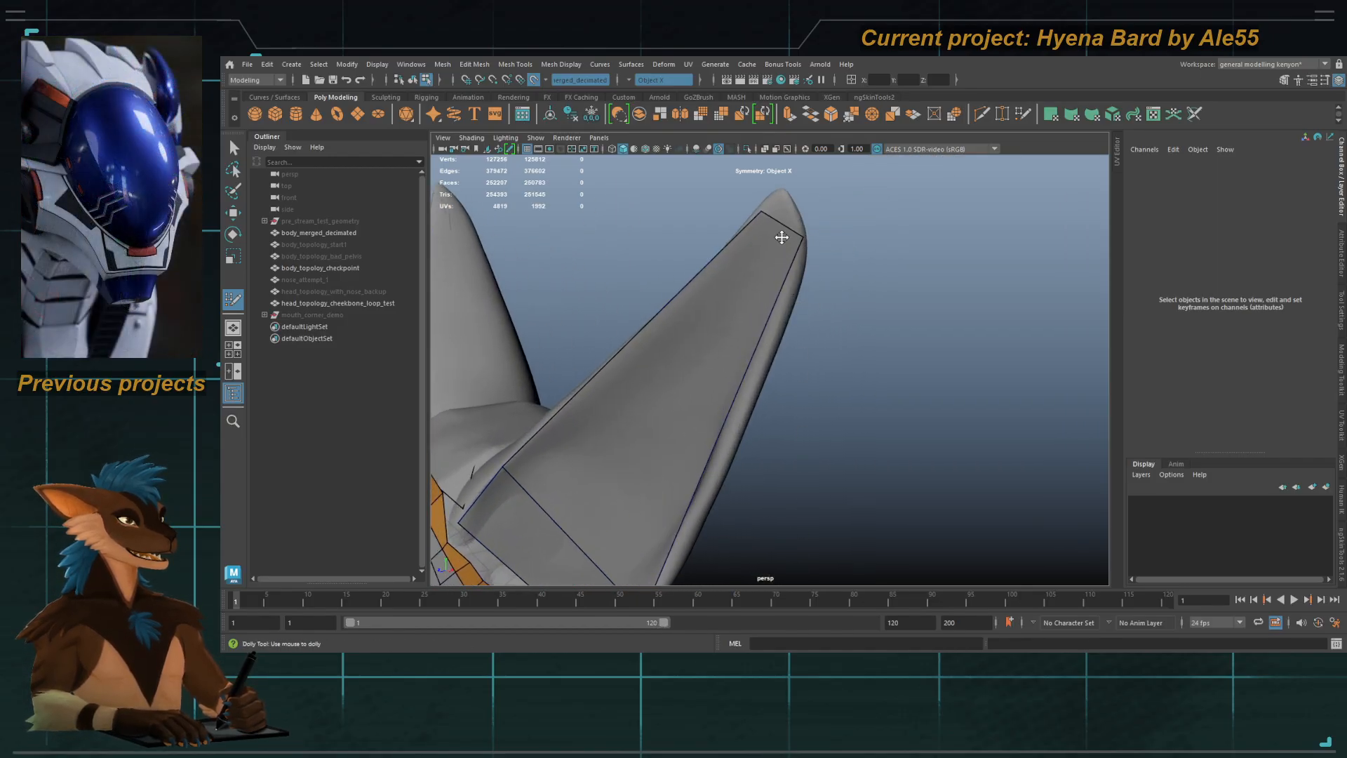
pyautogui.keyDown('alt'); pyautogui.moveTo(781, 237); pyautogui.dragTo(779, 274); pyautogui.keyUp('alt')
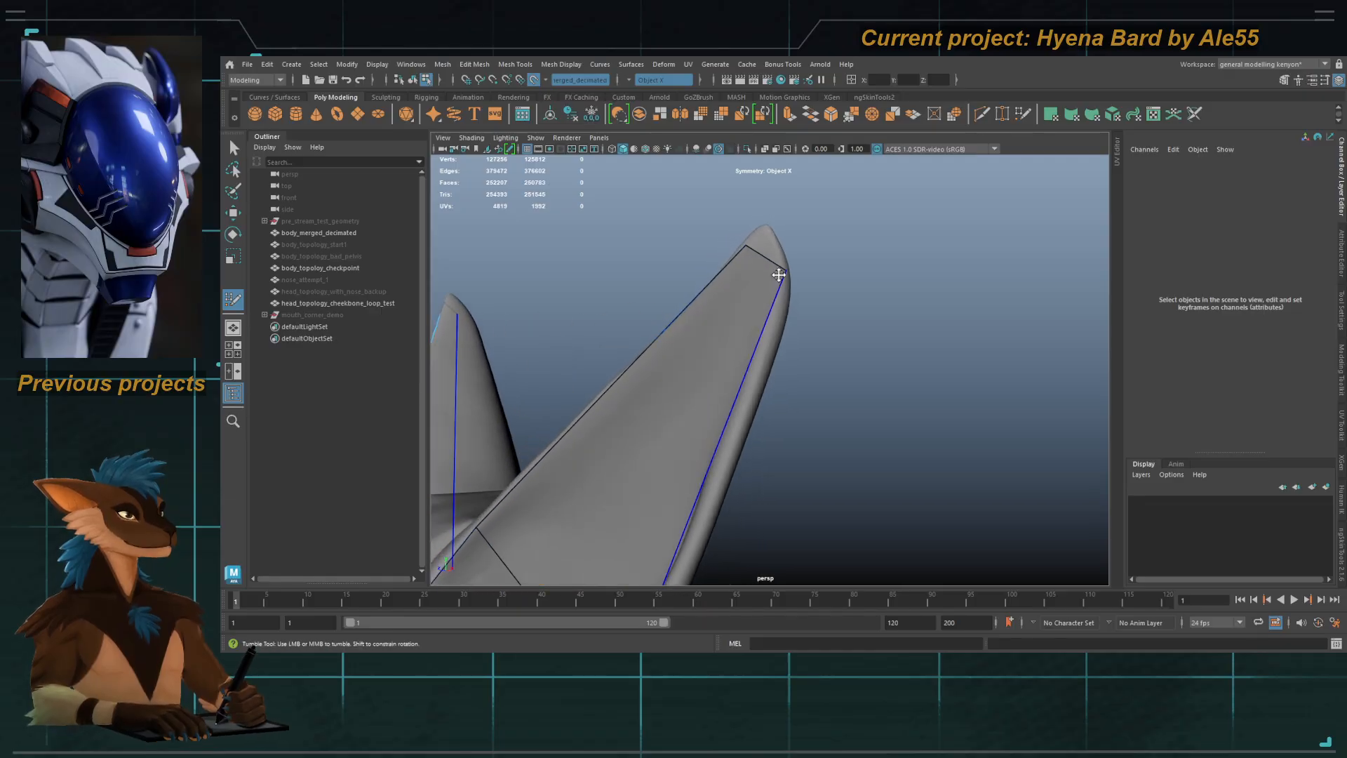
pyautogui.keyDown('ctrl'); pyautogui.click(761, 258); pyautogui.keyUp('ctrl')
pyautogui.keyDown('alt'); pyautogui.moveTo(740, 304); pyautogui.dragTo(662, 372, button='right'); pyautogui.keyUp('alt')
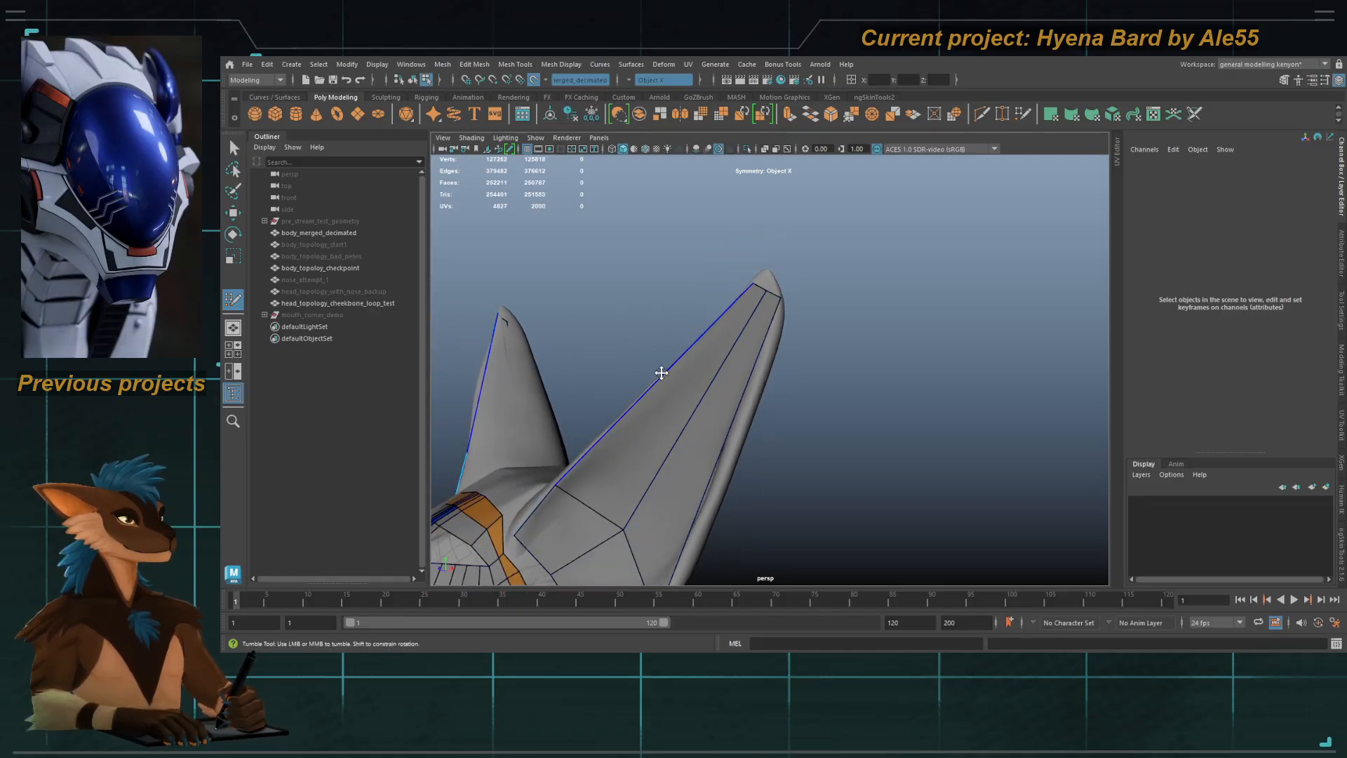
# Step: Extend the ear's inner rim and outer edge with new quads that follow the live surface toward the back of the ear
pyautogui.keyDown('alt'); pyautogui.moveTo(661, 372); pyautogui.dragTo(800, 267); pyautogui.keyUp('alt')
pyautogui.keyDown('alt'); pyautogui.moveTo(799, 268); pyautogui.dragTo(676, 374, button='right'); pyautogui.keyUp('alt')
pyautogui.moveTo(676, 373)
pyautogui.keyDown('alt'); pyautogui.mouseDown()
pyautogui.moveTo(701, 367)
pyautogui.moveTo(701, 390)
pyautogui.moveTo(699, 367)
pyautogui.mouseUp(); pyautogui.keyUp('alt')
pyautogui.keyDown('alt'); pyautogui.moveTo(700, 367); pyautogui.dragTo(644, 437, button='right'); pyautogui.keyUp('alt')
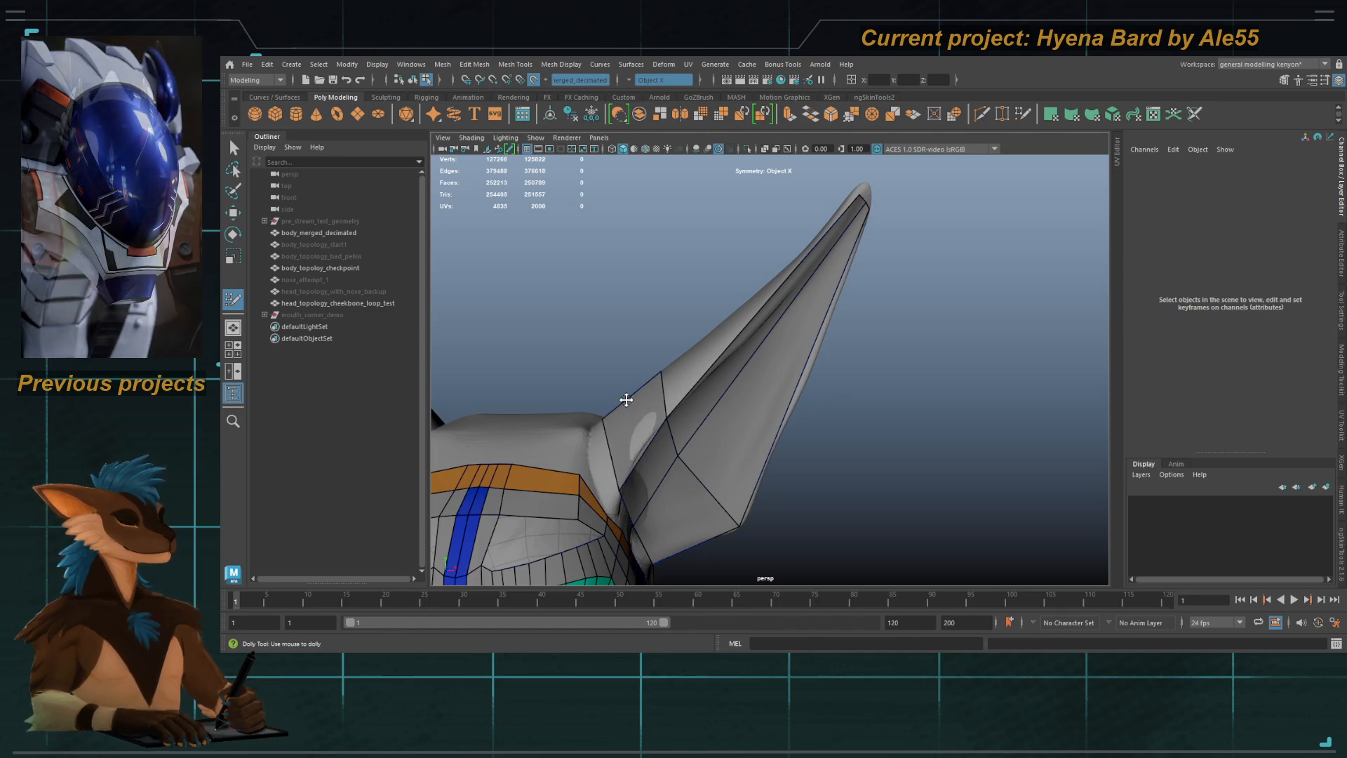
pyautogui.keyDown('alt'); pyautogui.moveTo(643, 424); pyautogui.dragTo(582, 371); pyautogui.keyUp('alt')
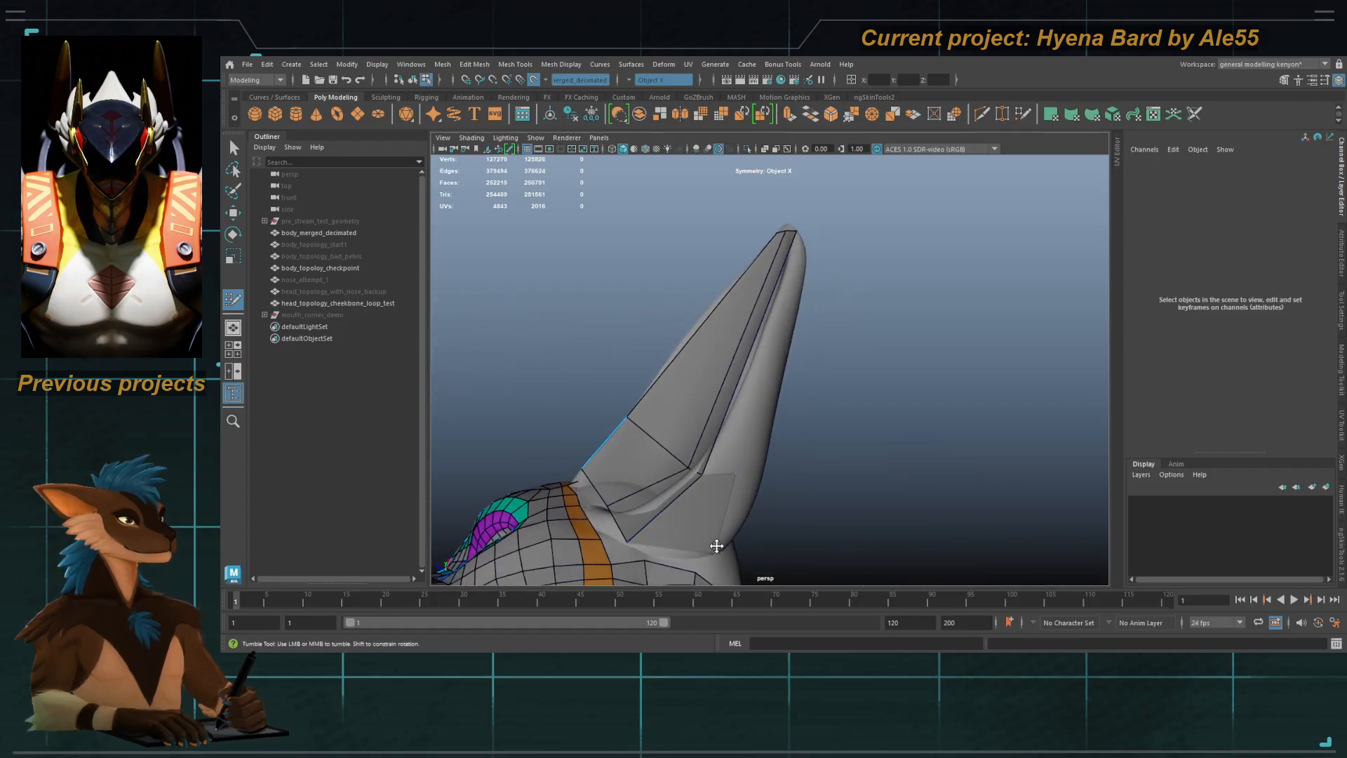
pyautogui.keyDown('alt'); pyautogui.moveTo(717, 546); pyautogui.dragTo(735, 449); pyautogui.keyUp('alt')
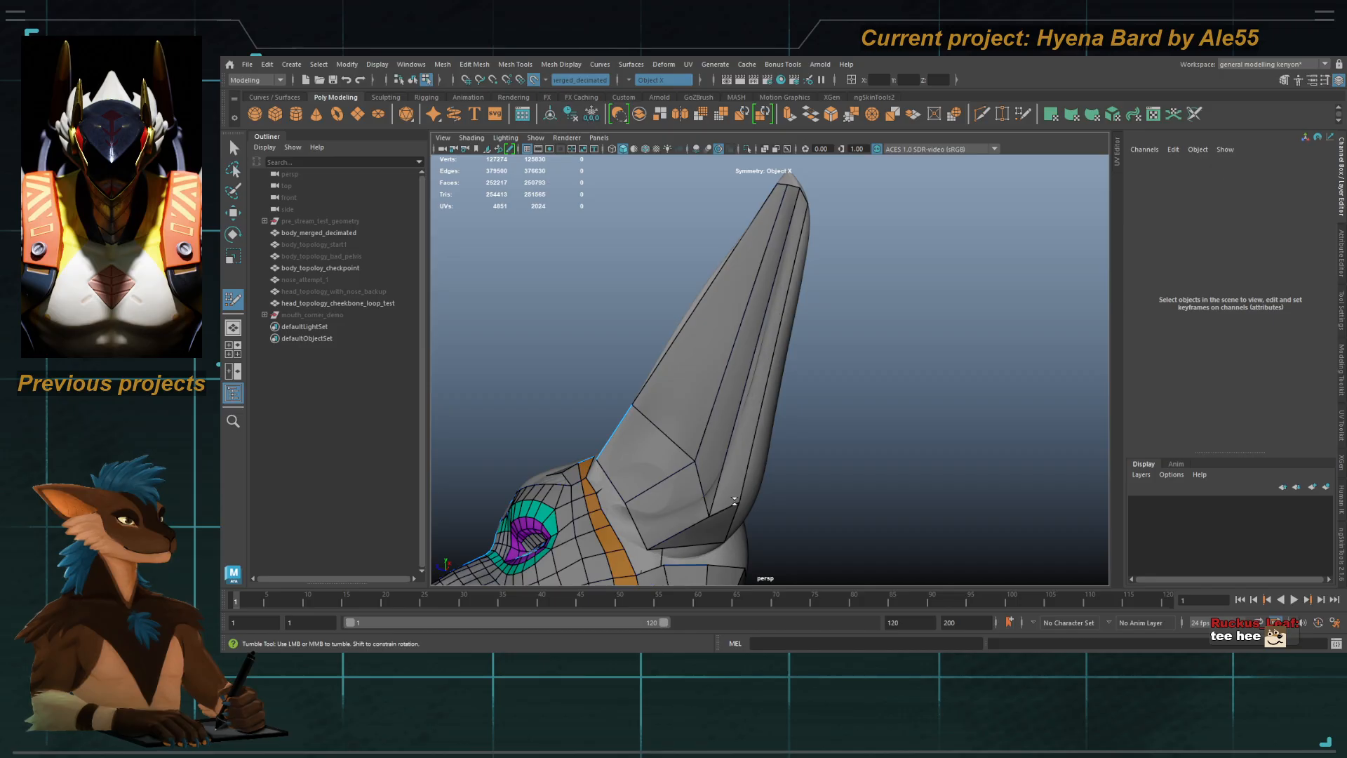
# Step: Merge the loose corner vertices of the new ear strips and compare the strips with the ear's edges and base
pyautogui.keyDown('alt'); pyautogui.moveTo(734, 501); pyautogui.dragTo(787, 376); pyautogui.keyUp('alt')
pyautogui.keyDown('alt'); pyautogui.moveTo(788, 376); pyautogui.dragTo(773, 289, button='middle'); pyautogui.keyUp('alt')
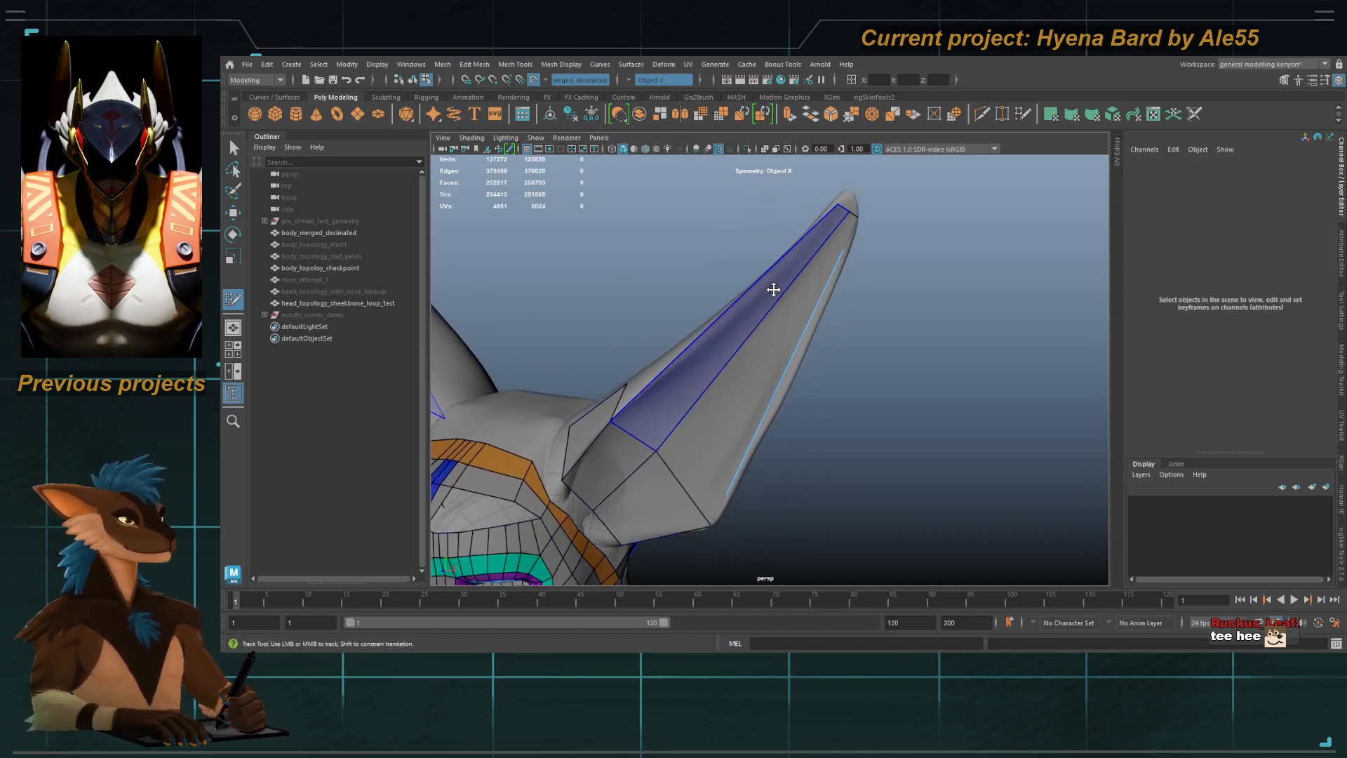
pyautogui.keyDown('alt'); pyautogui.moveTo(773, 289); pyautogui.dragTo(716, 372); pyautogui.keyUp('alt')
pyautogui.keyDown('alt'); pyautogui.moveTo(716, 373); pyautogui.dragTo(667, 427, button='right'); pyautogui.keyUp('alt')
pyautogui.keyDown('alt'); pyautogui.moveTo(667, 427); pyautogui.dragTo(742, 389, button='middle'); pyautogui.keyUp('alt')
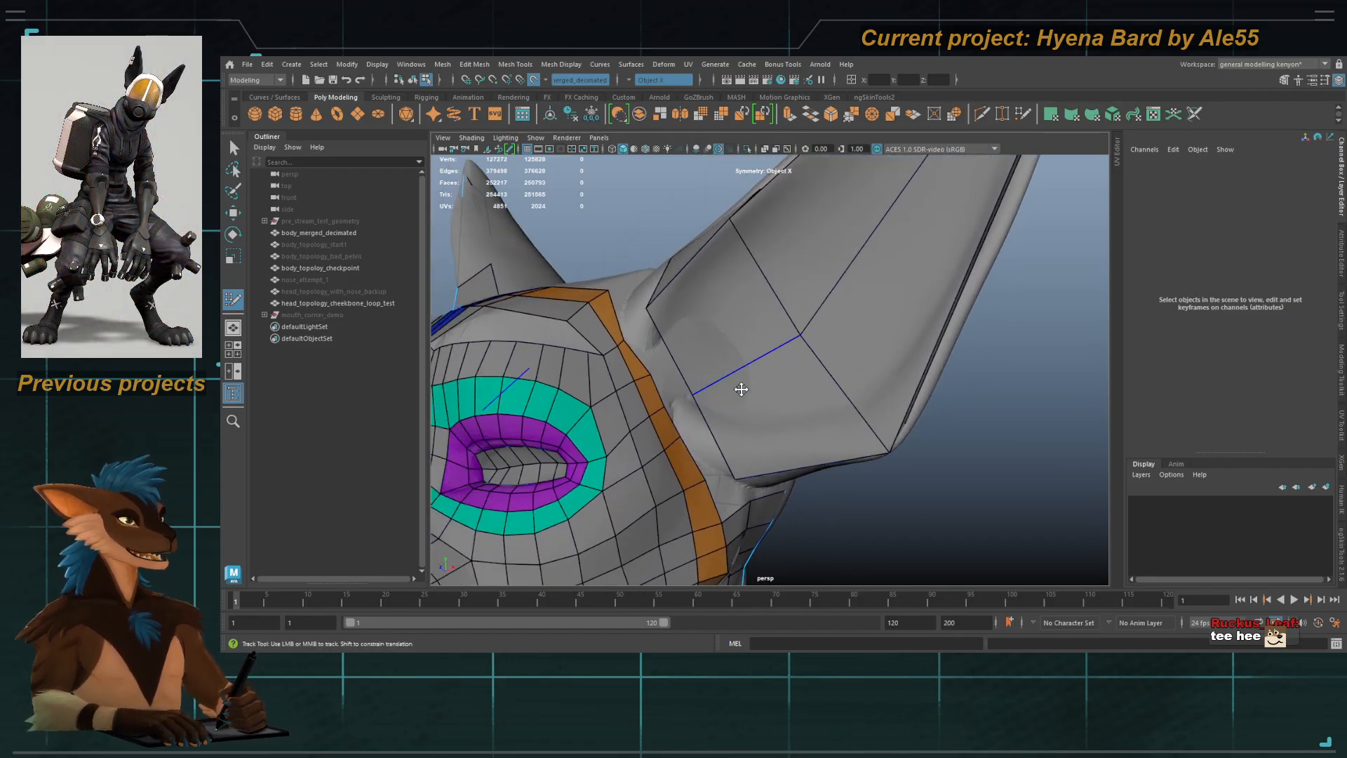
pyautogui.keyDown('alt'); pyautogui.moveTo(634, 406); pyautogui.dragTo(631, 367); pyautogui.keyUp('alt')
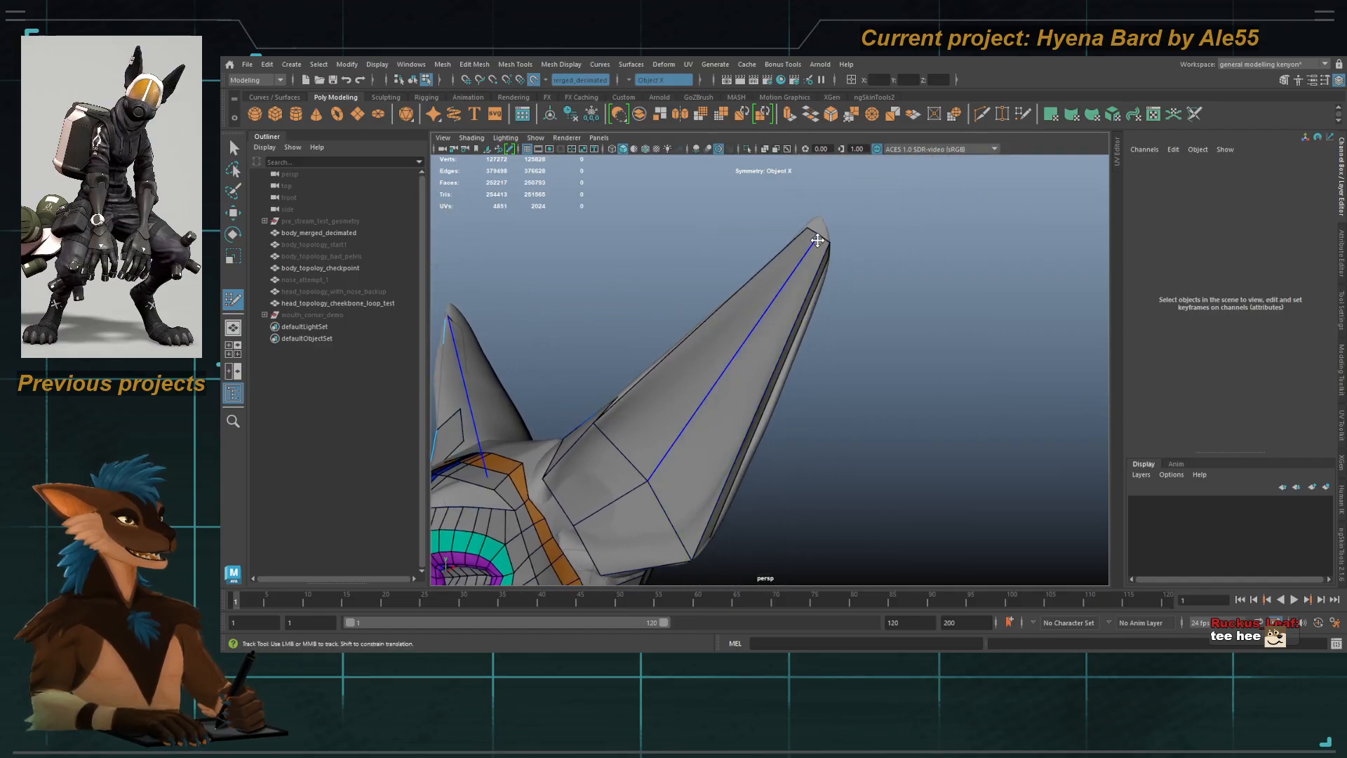
pyautogui.keyDown('alt'); pyautogui.moveTo(818, 241); pyautogui.dragTo(772, 480); pyautogui.keyUp('alt')
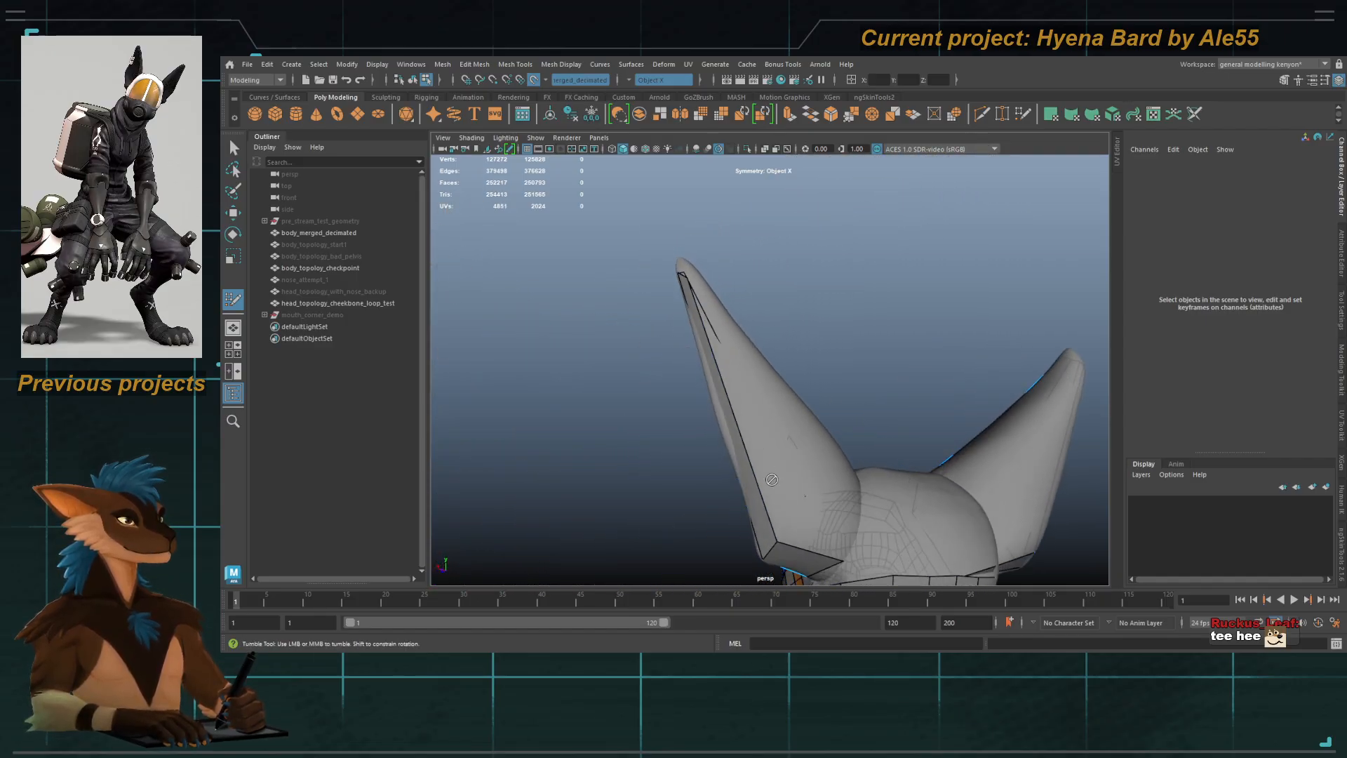
# Step: Extrude the lower edge on the back of the ear into quads covering the ear's base
pyautogui.keyDown('alt'); pyautogui.moveTo(775, 540); pyautogui.dragTo(828, 495); pyautogui.keyUp('alt')
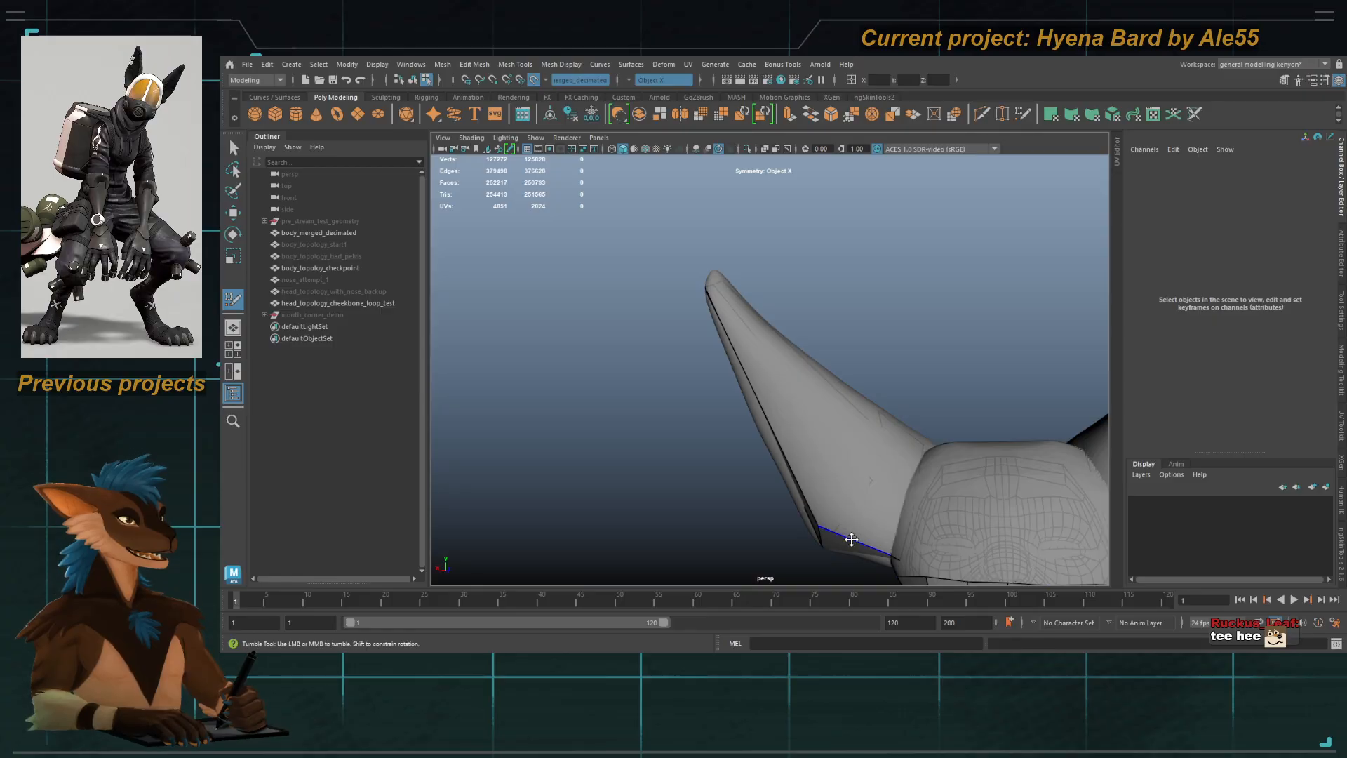
pyautogui.moveTo(851, 540); pyautogui.dragTo(854, 528)
pyautogui.keyDown('alt'); pyautogui.moveTo(869, 453); pyautogui.dragTo(809, 412); pyautogui.keyUp('alt')
pyautogui.keyDown('alt'); pyautogui.moveTo(809, 412); pyautogui.dragTo(740, 403, button='right'); pyautogui.keyUp('alt')
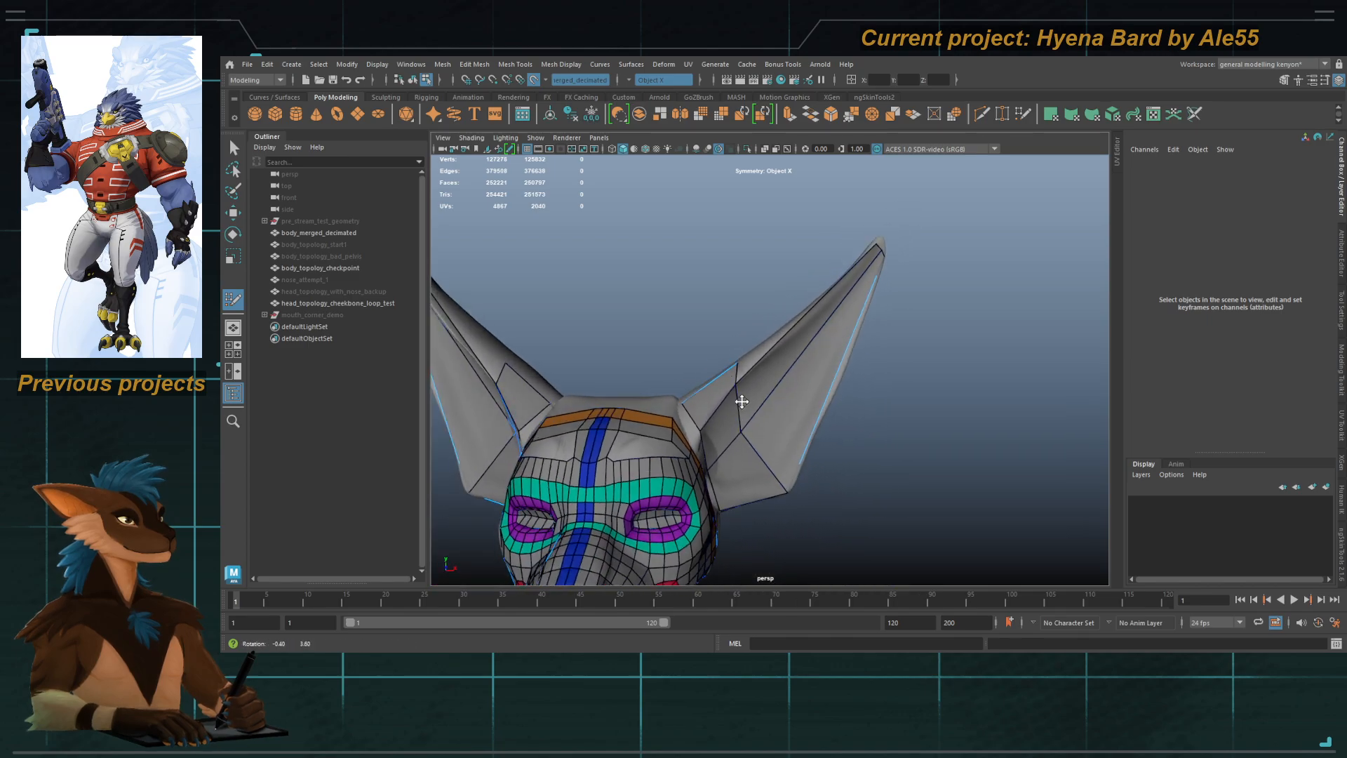
pyautogui.keyDown('alt'); pyautogui.moveTo(739, 403); pyautogui.dragTo(733, 397); pyautogui.keyUp('alt')
pyautogui.keyDown('alt'); pyautogui.moveTo(734, 398); pyautogui.dragTo(760, 430, button='right'); pyautogui.keyUp('alt')
pyautogui.keyDown('alt'); pyautogui.moveTo(761, 430); pyautogui.dragTo(849, 388); pyautogui.keyUp('alt')
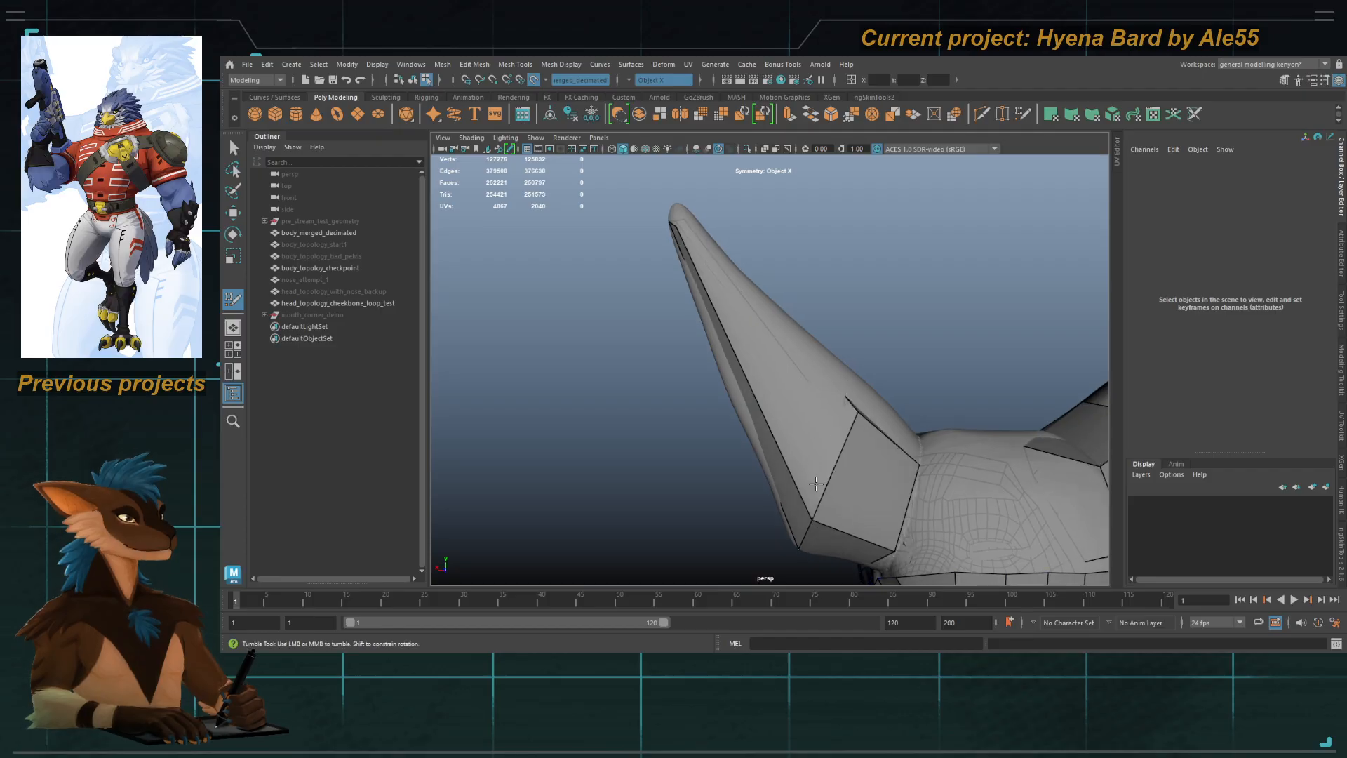
# Step: Extrude the upper edge of a back-of-ear base quad and move it up to the ear tip, checking in wireframe
pyautogui.moveTo(766, 336)
pyautogui.keyDown('alt'); pyautogui.mouseDown()
pyautogui.moveTo(758, 316)
pyautogui.moveTo(746, 368)
pyautogui.moveTo(881, 402)
pyautogui.moveTo(881, 385)
pyautogui.moveTo(751, 364)
pyautogui.moveTo(763, 373)
pyautogui.mouseUp(); pyautogui.keyUp('alt')
pyautogui.press('4')
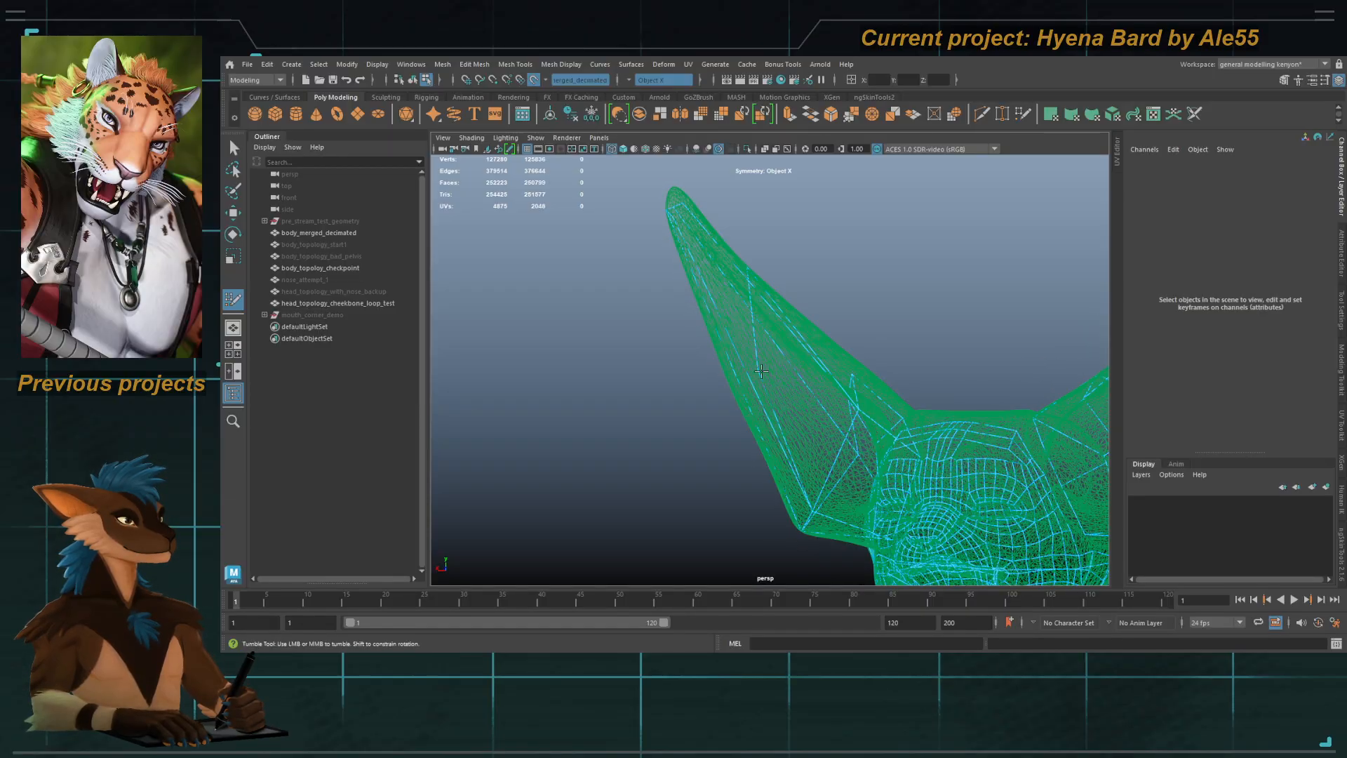
pyautogui.click(756, 367)
pyautogui.press('w')
pyautogui.keyDown('alt'); pyautogui.moveTo(756, 367); pyautogui.dragTo(766, 371); pyautogui.keyUp('alt')
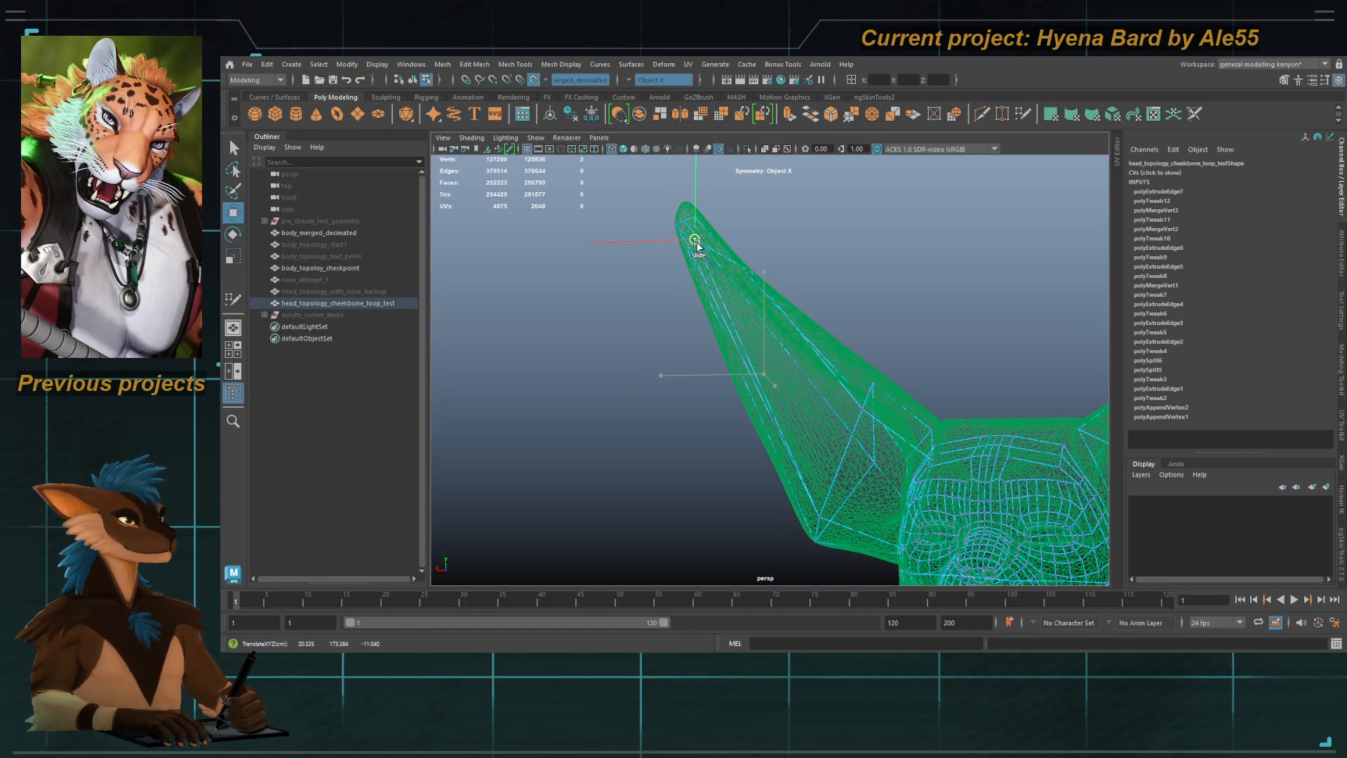
pyautogui.press('5')
pyautogui.moveTo(683, 228)
pyautogui.keyDown('alt'); pyautogui.mouseDown()
pyautogui.moveTo(782, 263)
pyautogui.moveTo(788, 394)
pyautogui.mouseUp(); pyautogui.keyUp('alt')
pyautogui.press('4')
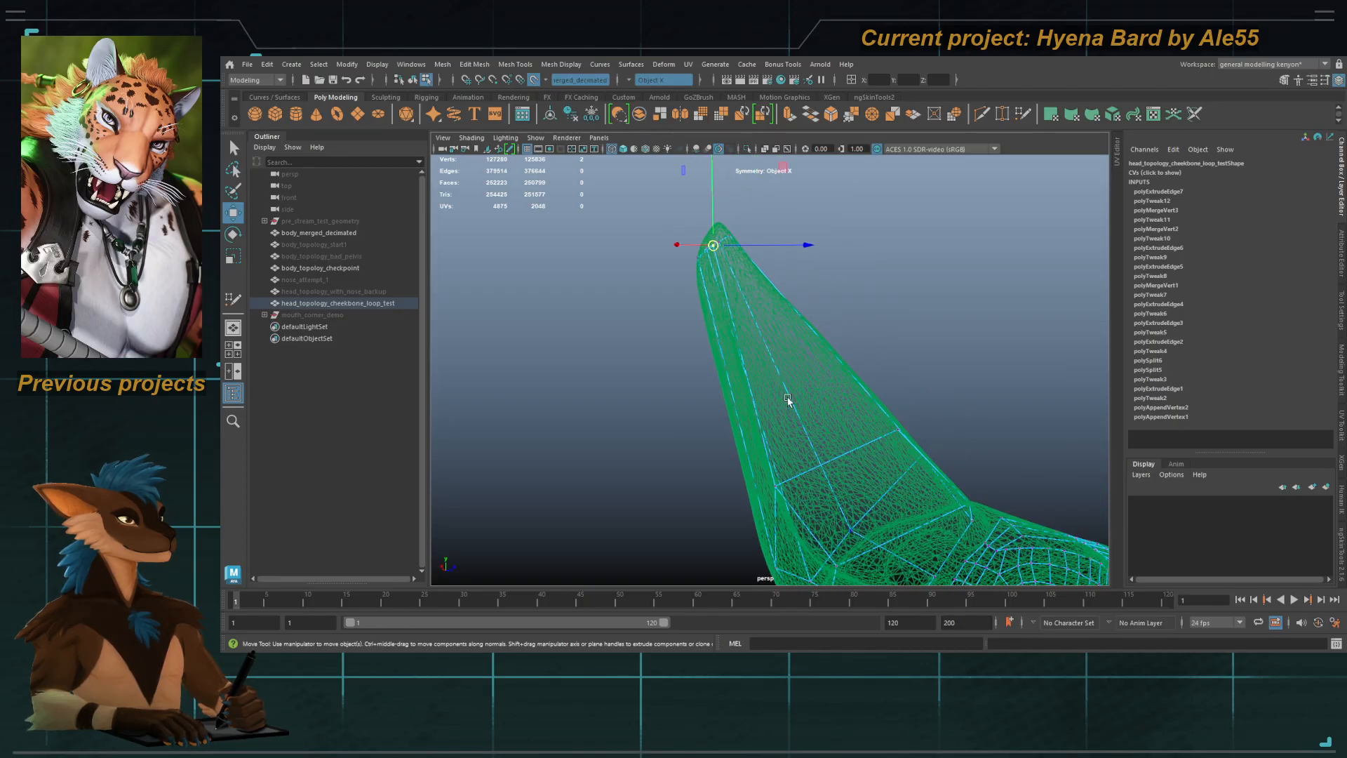
# Step: Extrude the remaining edge above the ear's base and stretch it up to the ear tip beside the existing back face
pyautogui.press('5')
pyautogui.press('q')
pyautogui.doubleClick(821, 449)
pyautogui.press('w')
pyautogui.press('4')
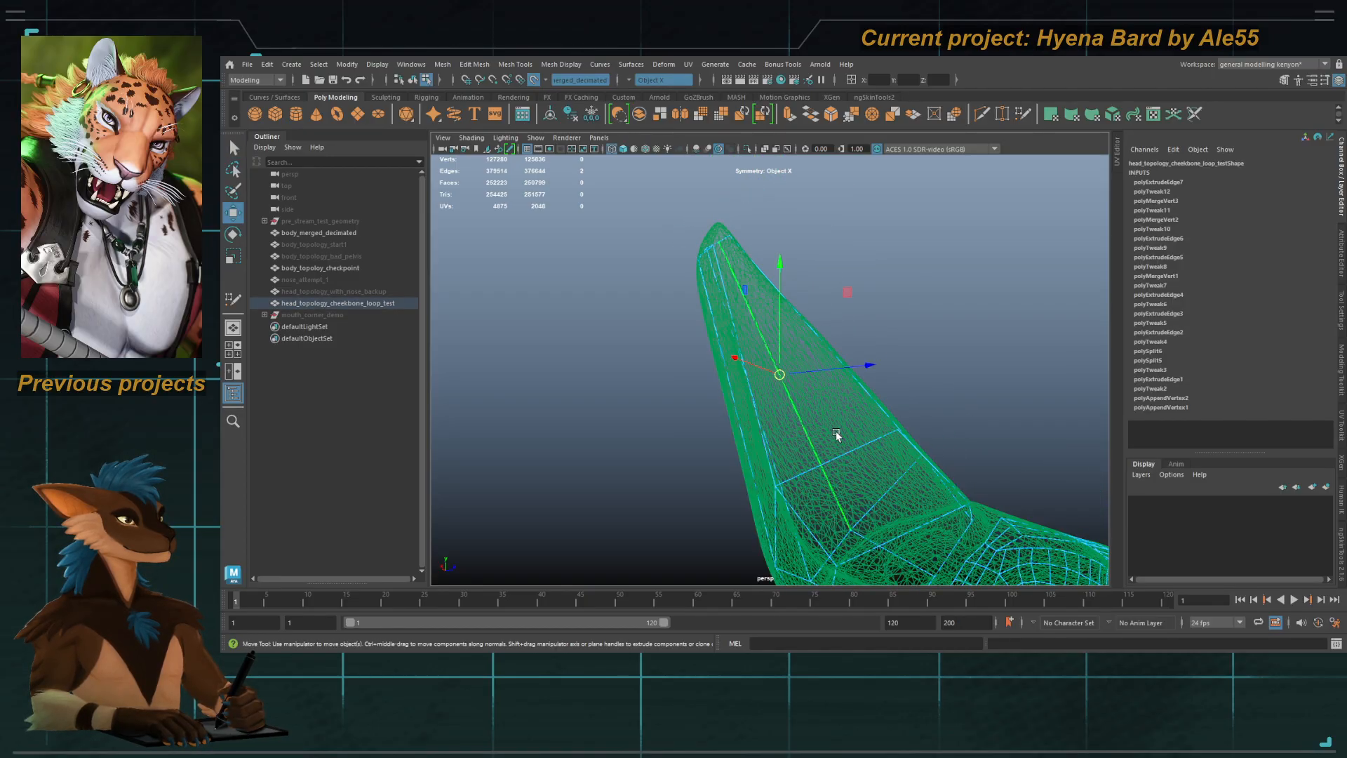
pyautogui.click(846, 454)
pyautogui.keyDown('alt'); pyautogui.moveTo(751, 437); pyautogui.dragTo(842, 447); pyautogui.keyUp('alt')
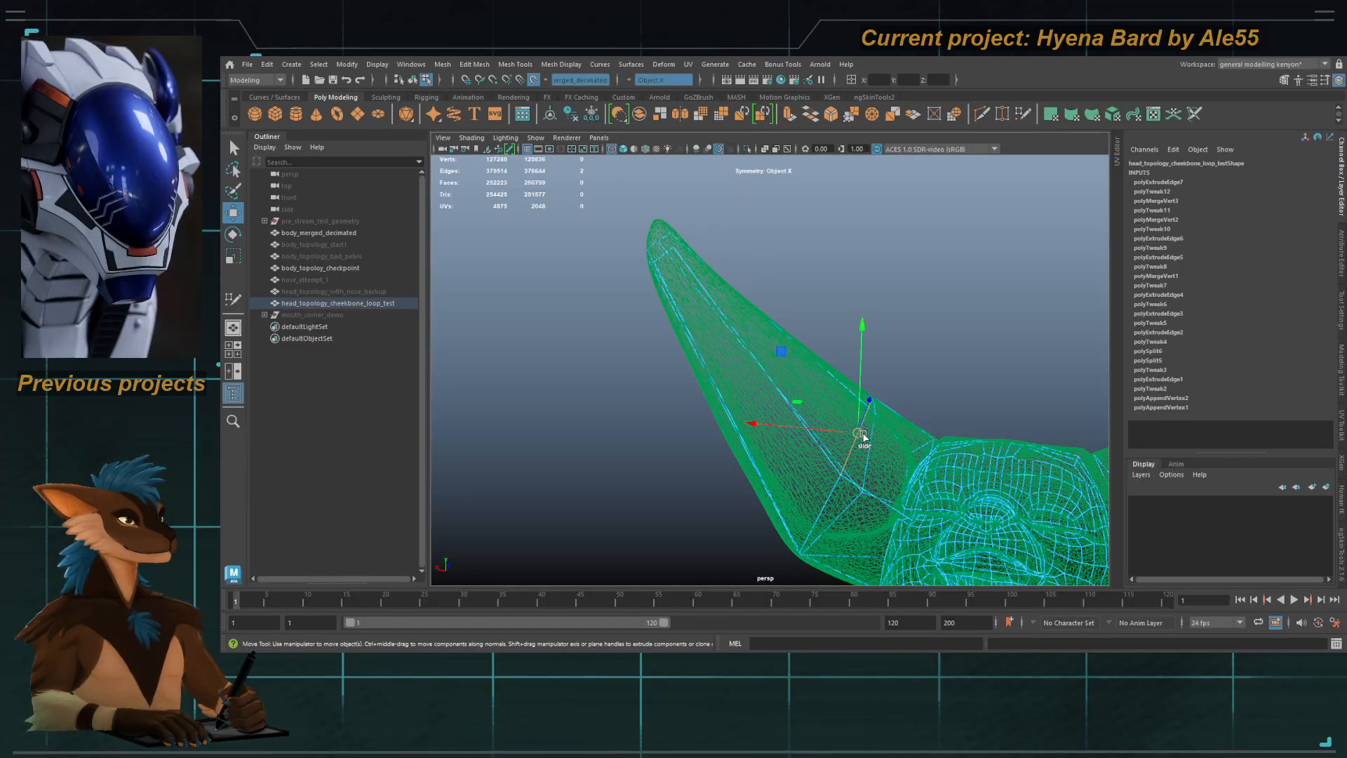
pyautogui.keyDown('shift'); pyautogui.moveTo(856, 432); pyautogui.dragTo(735, 309); pyautogui.keyUp('shift')
pyautogui.moveTo(785, 309)
pyautogui.keyDown('alt'); pyautogui.mouseDown()
pyautogui.moveTo(742, 323)
pyautogui.moveTo(783, 385)
pyautogui.moveTo(713, 292)
pyautogui.moveTo(737, 289)
pyautogui.moveTo(724, 231)
pyautogui.mouseUp(); pyautogui.keyUp('alt')
pyautogui.press('r')
pyautogui.press('w')
pyautogui.press('5')
# Step: Isolate the head topology mesh and merge the first pair of separate vertices at the ear tip
pyautogui.press('q')
pyautogui.press('F8')
pyautogui.keyDown('alt'); pyautogui.moveTo(801, 323); pyautogui.dragTo(771, 312); pyautogui.keyUp('alt')
pyautogui.click(747, 149)
pyautogui.keyDown('alt'); pyautogui.moveTo(770, 312); pyautogui.dragTo(752, 329, button='middle'); pyautogui.keyUp('alt')
pyautogui.keyDown('alt'); pyautogui.moveTo(752, 330); pyautogui.dragTo(784, 284, button='right'); pyautogui.keyUp('alt')
pyautogui.press('F9')
pyautogui.keyDown('alt'); pyautogui.moveTo(784, 284); pyautogui.dragTo(764, 326); pyautogui.keyUp('alt')
pyautogui.moveTo(807, 214); pyautogui.dragTo(788, 235)
pyautogui.keyDown('shift'); pyautogui.moveTo(787, 235); pyautogui.dragTo(787, 189, button='right'); pyautogui.keyUp('shift')
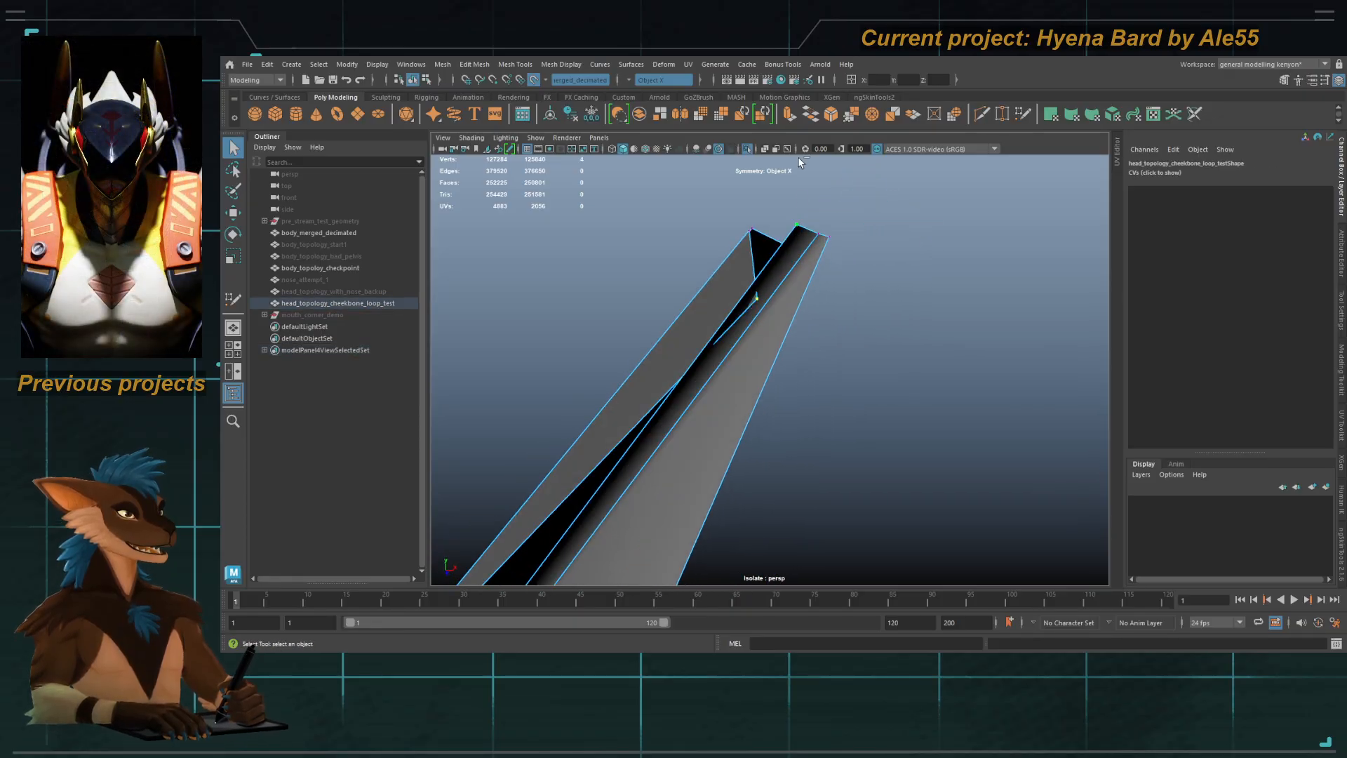
# Step: Merge two more pairs of neighbouring vertices around the ear tip to close the seams between the long faces
pyautogui.keyDown('alt'); pyautogui.moveTo(807, 277); pyautogui.dragTo(658, 313); pyautogui.keyUp('alt')
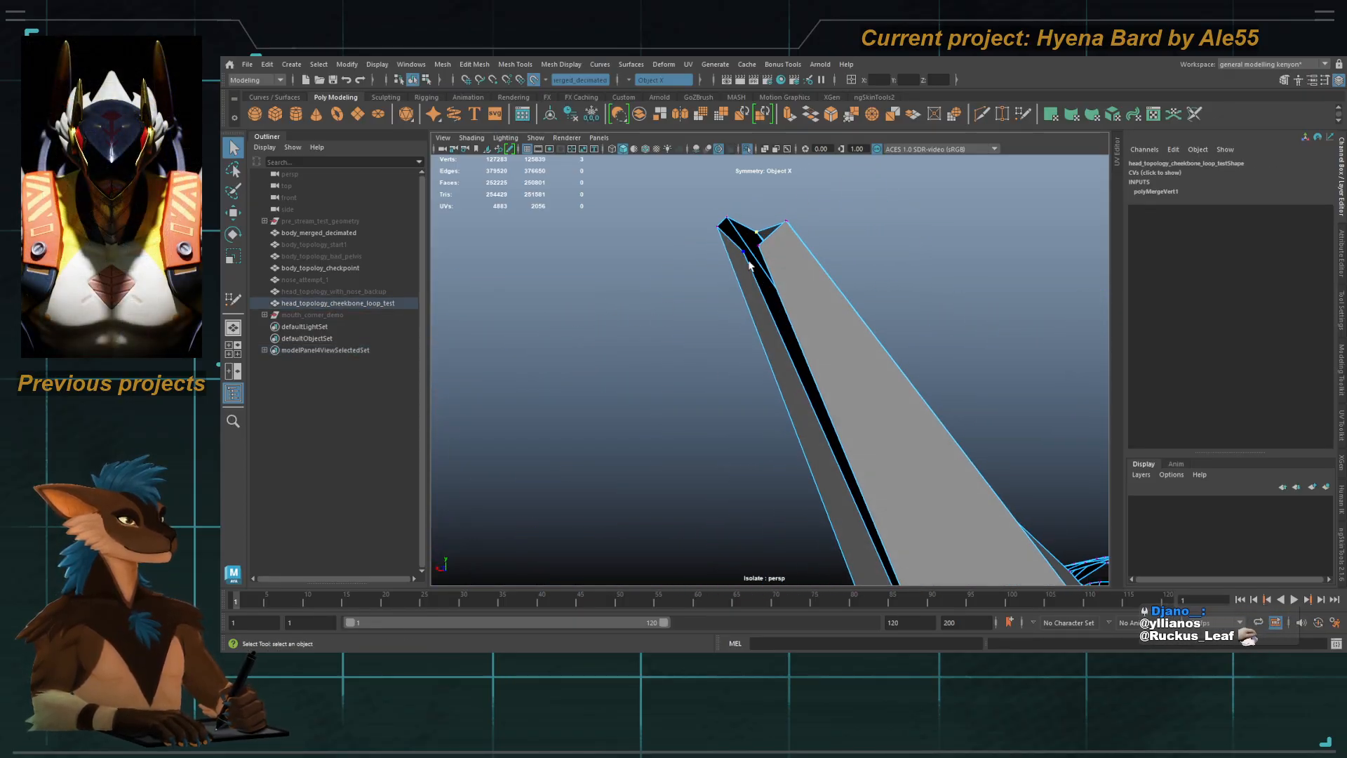
pyautogui.keyDown('shift'); pyautogui.click(750, 253); pyautogui.keyUp('shift')
pyautogui.keyDown('shift'); pyautogui.moveTo(765, 286); pyautogui.dragTo(761, 200, button='right'); pyautogui.keyUp('shift')
pyautogui.keyDown('alt'); pyautogui.moveTo(866, 280); pyautogui.dragTo(781, 307); pyautogui.keyUp('alt')
pyautogui.keyDown('shift'); pyautogui.click(782, 284); pyautogui.keyUp('shift')
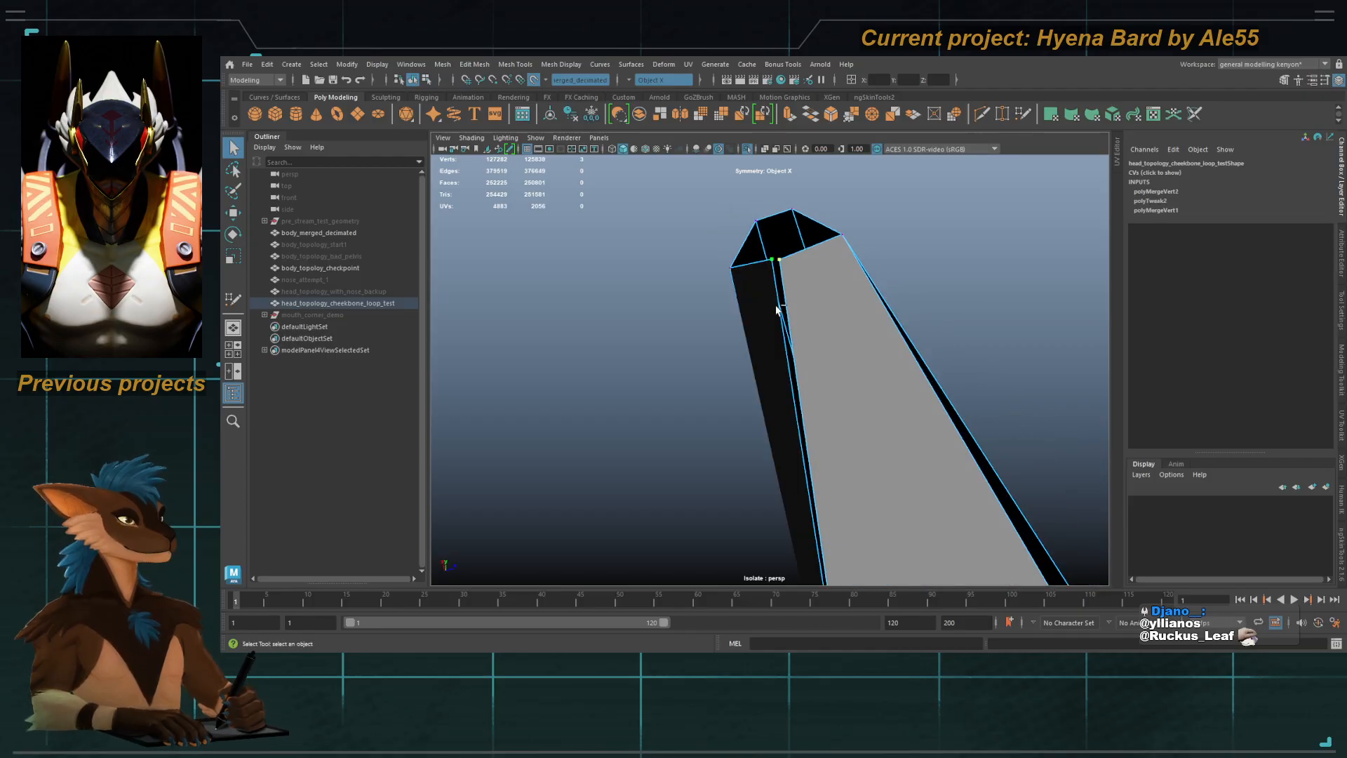
pyautogui.keyDown('alt'); pyautogui.moveTo(798, 312); pyautogui.dragTo(848, 370, button='right'); pyautogui.keyUp('alt')
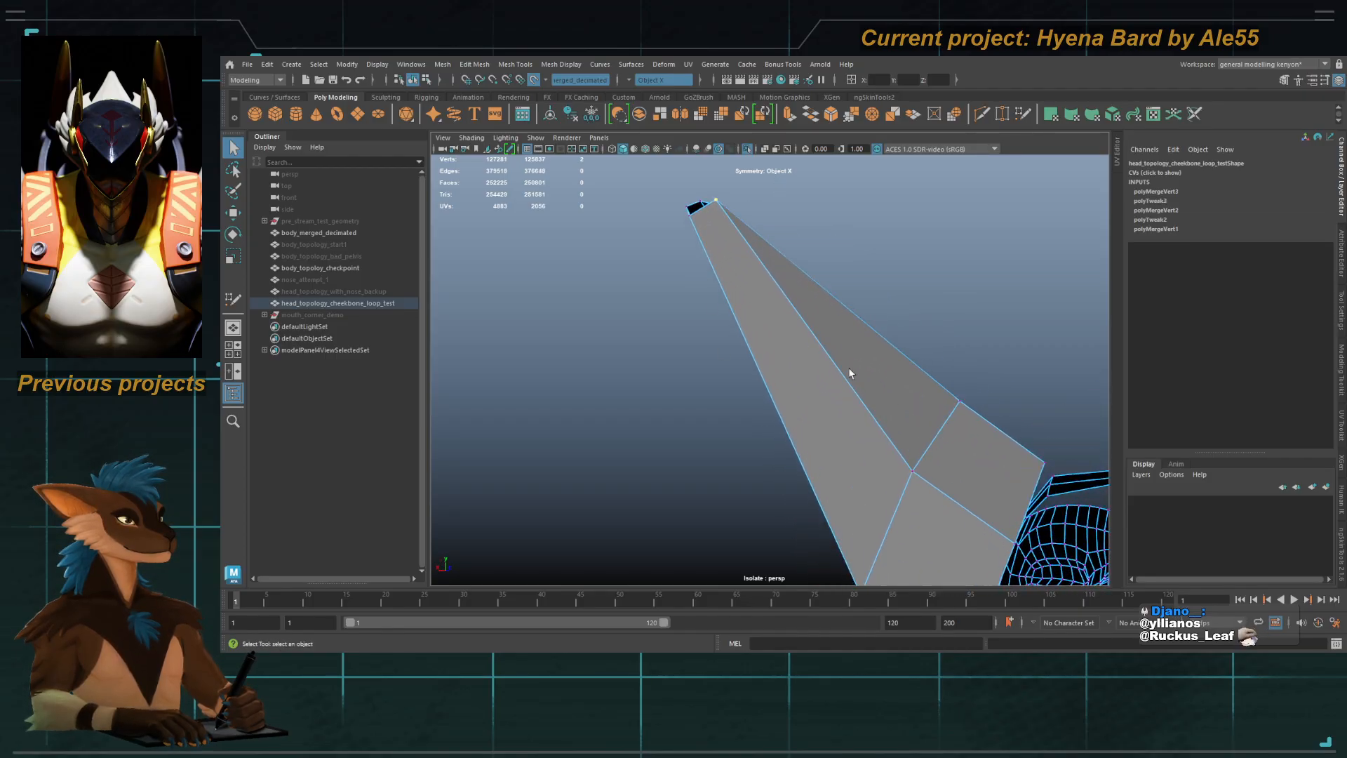
# Step: Delete the misaligned long face running up the ear to its tip
pyautogui.keyDown('alt'); pyautogui.moveTo(848, 369); pyautogui.dragTo(772, 330); pyautogui.keyUp('alt')
pyautogui.keyDown('alt'); pyautogui.moveTo(683, 226); pyautogui.dragTo(654, 544); pyautogui.keyUp('alt')
pyautogui.press('Delete')
pyautogui.click(652, 517)
pyautogui.hotkey('ctrl', 'z')
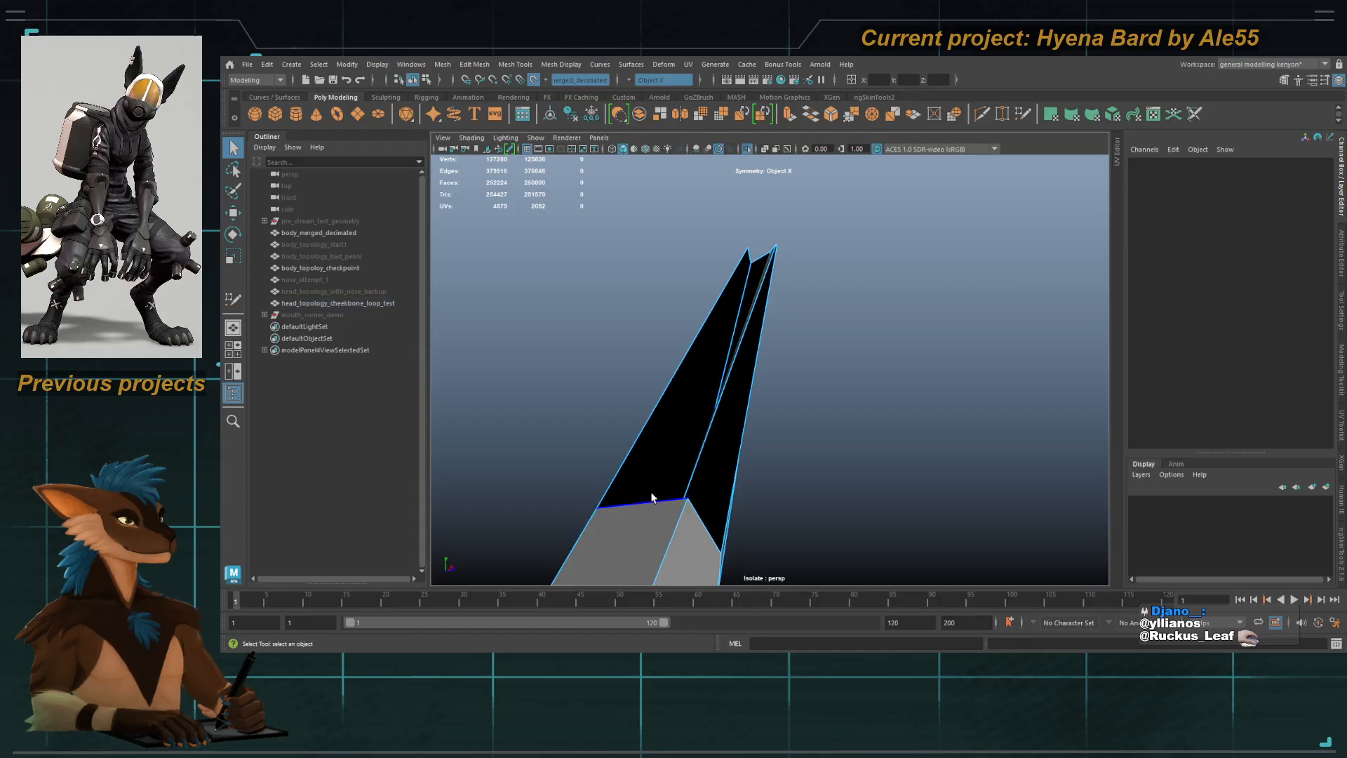
# Step: Extrude the exposed edge at the ear's base again and move the new edge up to the ear tip
pyautogui.click(652, 499)
pyautogui.press('w')
pyautogui.moveTo(742, 451)
pyautogui.keyDown('alt'); pyautogui.mouseDown()
pyautogui.moveTo(672, 430)
pyautogui.moveTo(718, 458)
pyautogui.mouseUp(); pyautogui.keyUp('alt')
pyautogui.press('w')
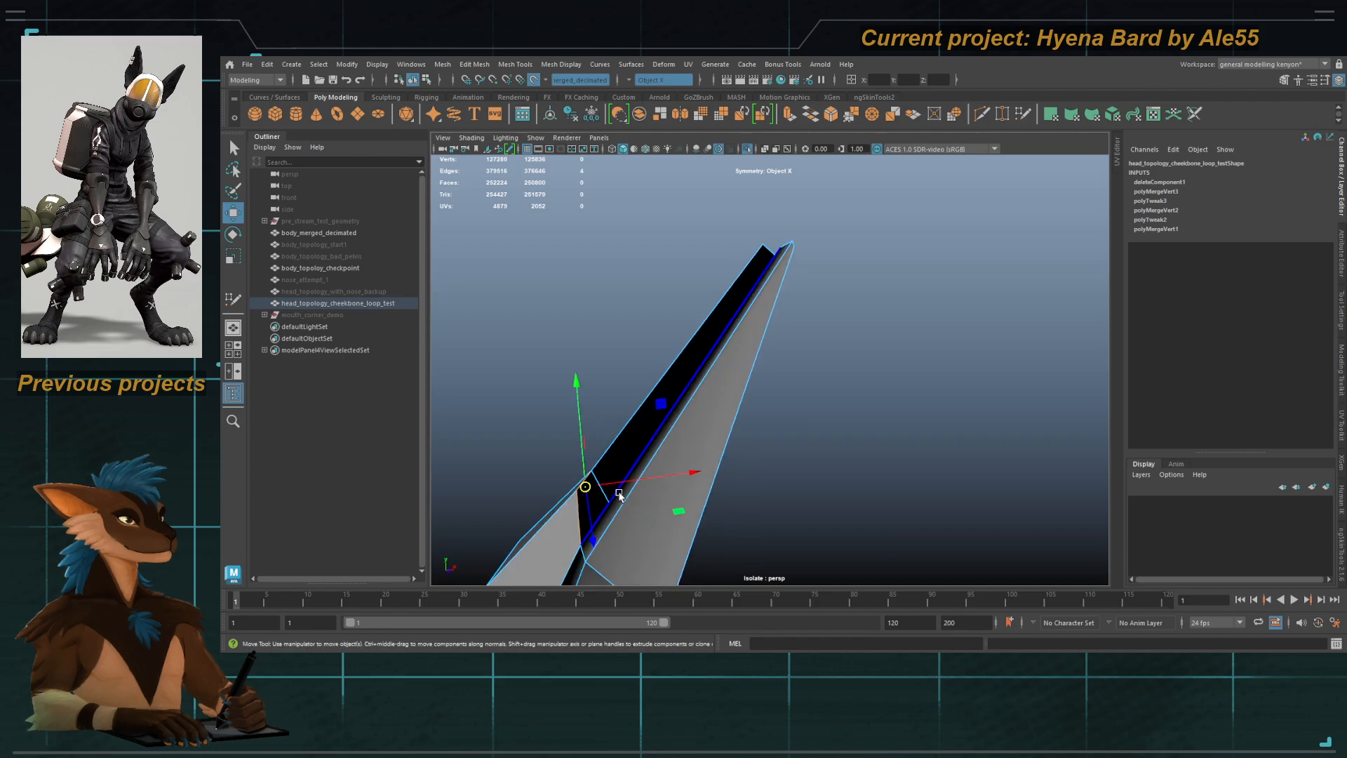
pyautogui.hotkey('ctrl', 'e')
pyautogui.moveTo(700, 286); pyautogui.dragTo(730, 214)
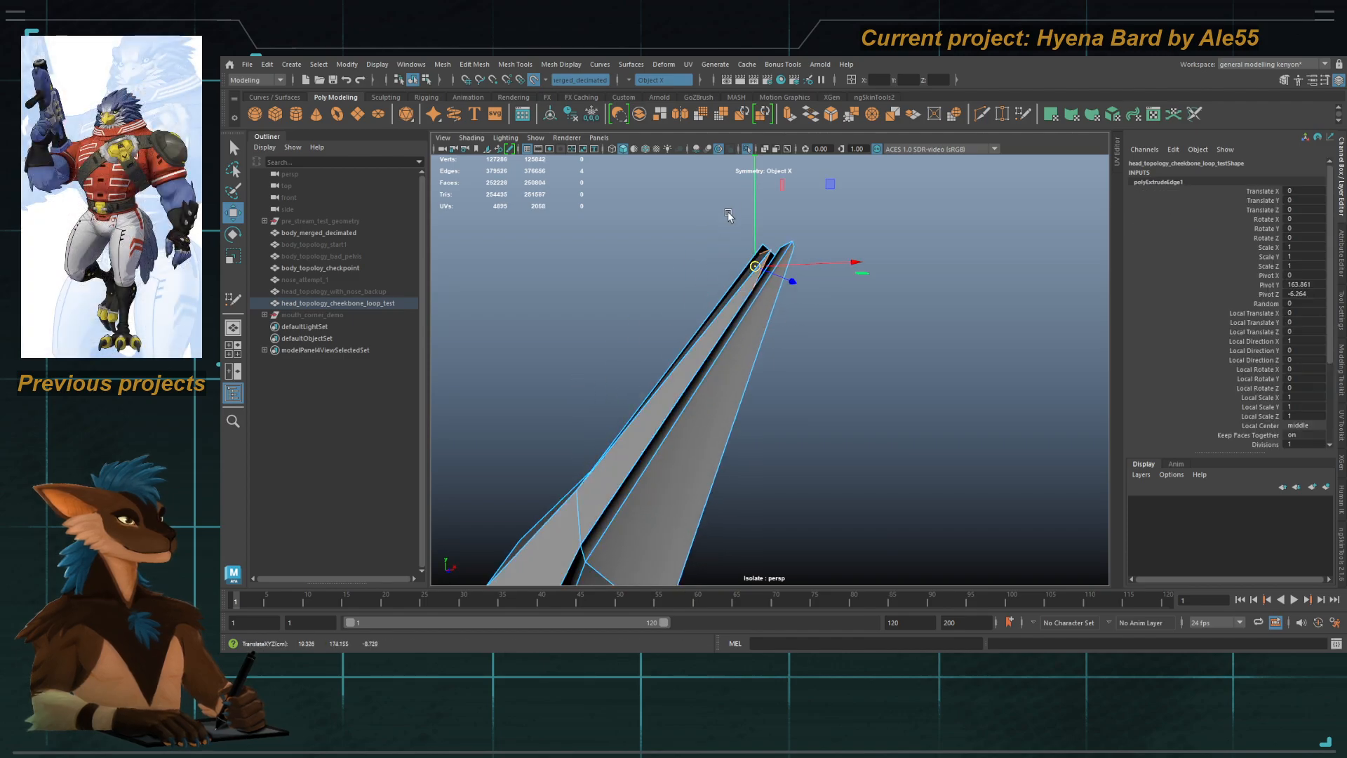
pyautogui.keyDown('alt'); pyautogui.moveTo(793, 407); pyautogui.dragTo(859, 459); pyautogui.keyUp('alt')
# Step: Merge the replacement face's outer corner at the ear tip with the vertex beside it
pyautogui.press('q')
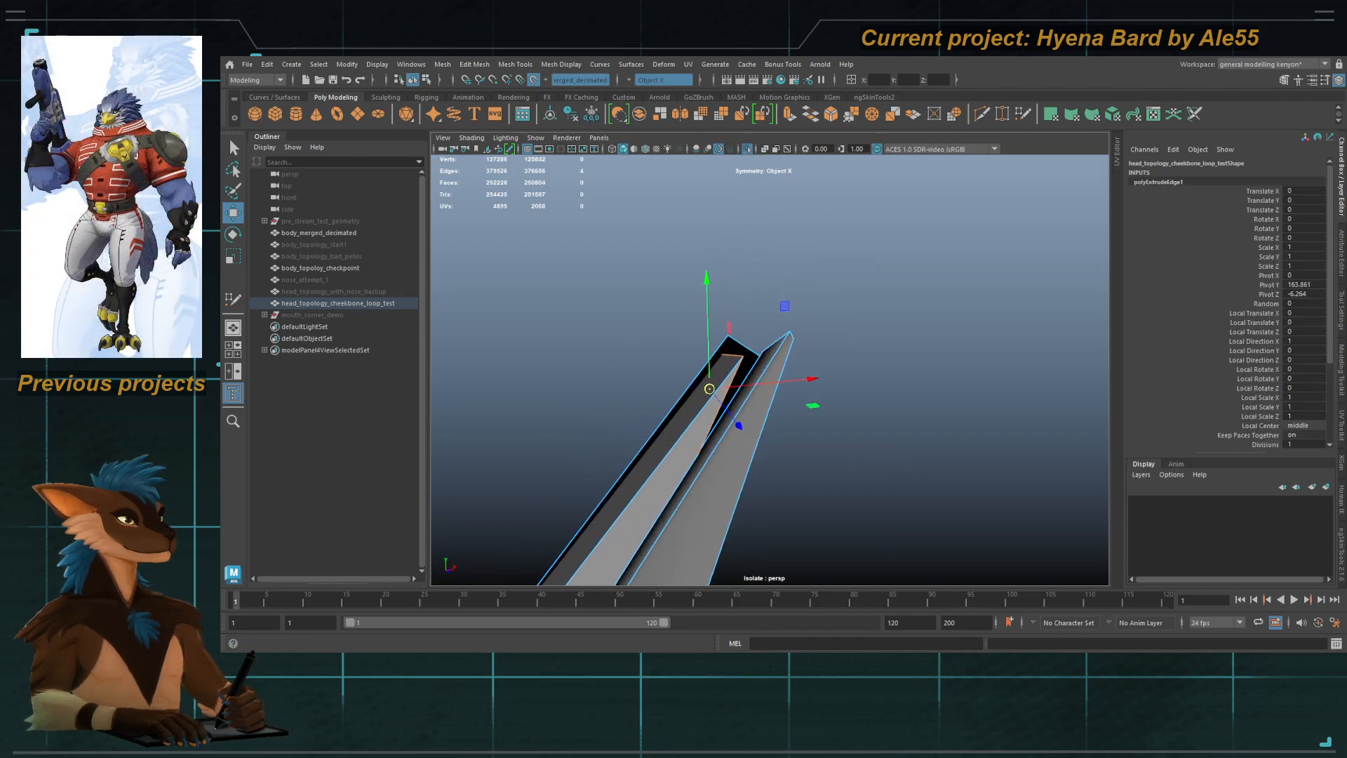
pyautogui.keyDown('alt'); pyautogui.moveTo(635, 410); pyautogui.dragTo(699, 392); pyautogui.keyUp('alt')
pyautogui.press('F9')
pyautogui.click(729, 346)
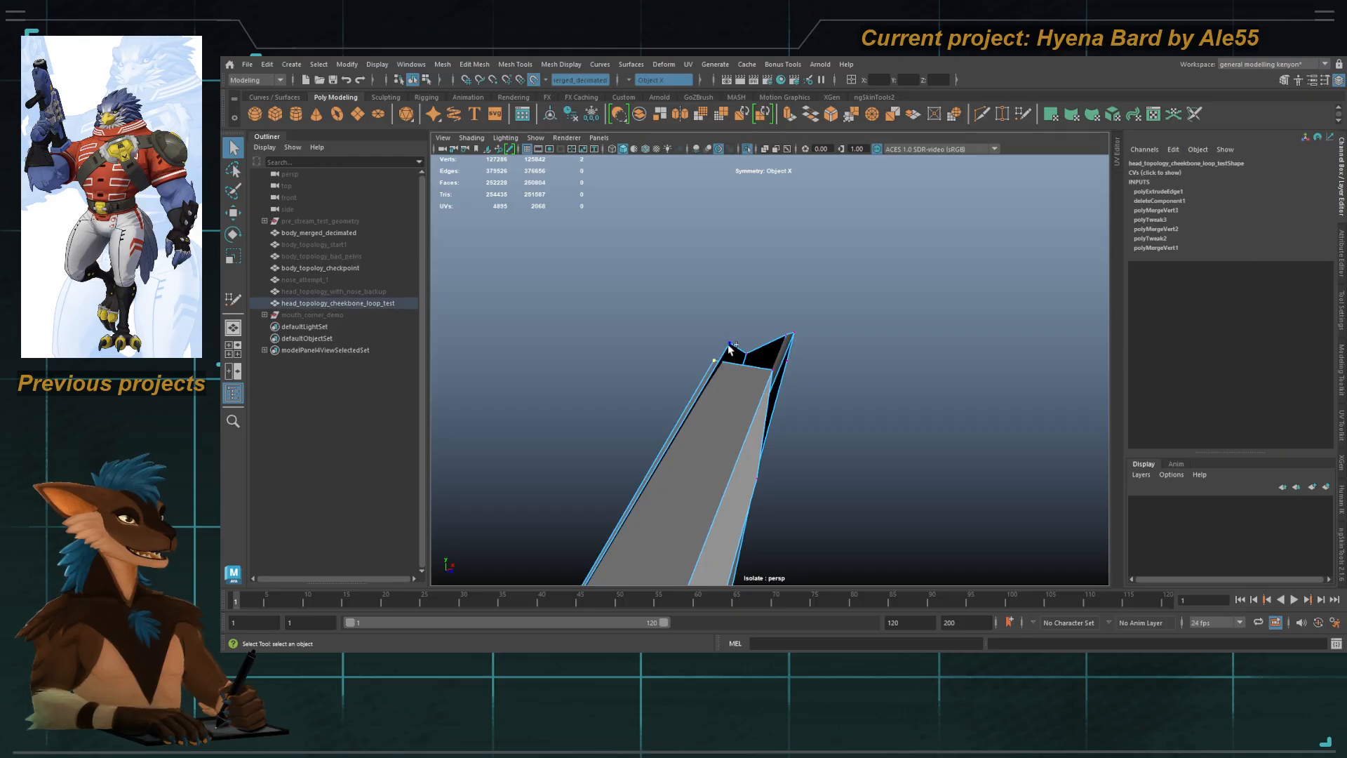
pyautogui.keyDown('alt'); pyautogui.moveTo(795, 452); pyautogui.dragTo(736, 414); pyautogui.keyUp('alt')
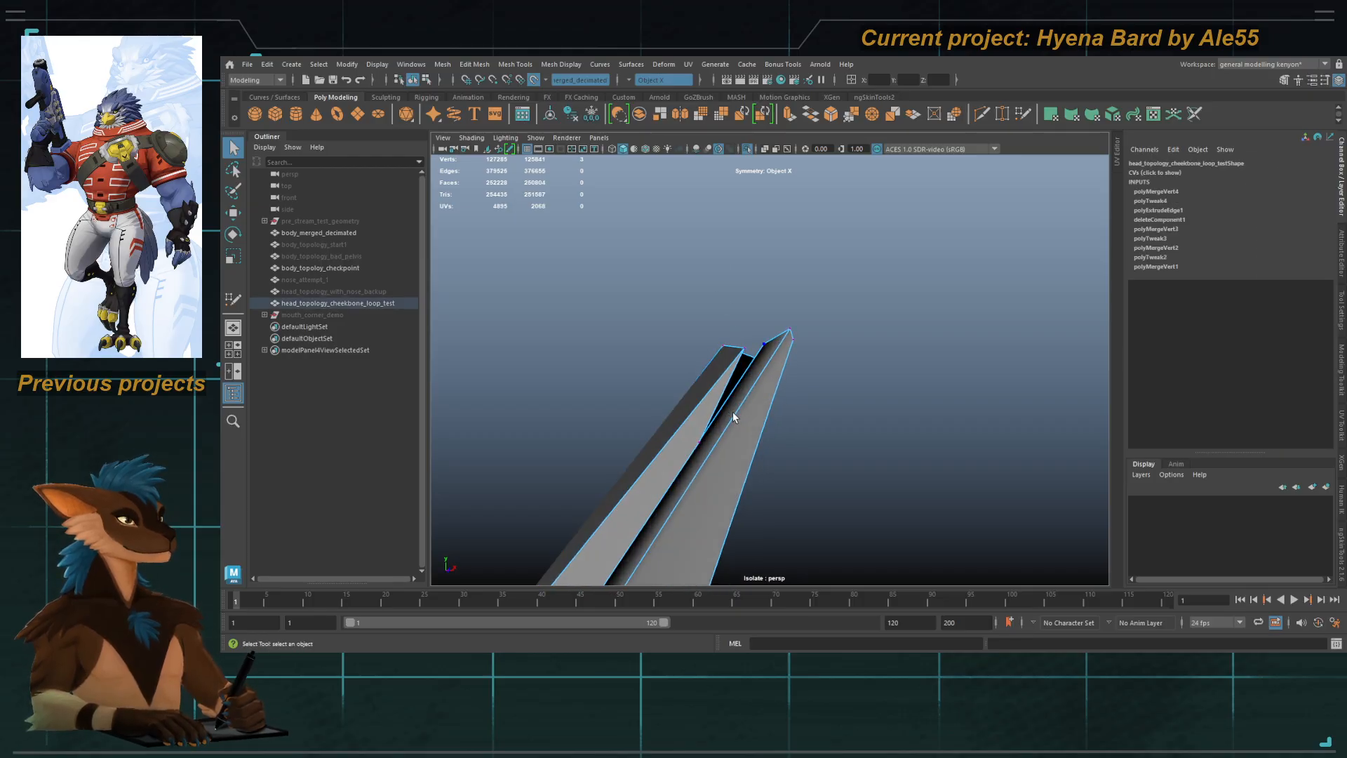
pyautogui.keyDown('alt'); pyautogui.moveTo(735, 412); pyautogui.dragTo(689, 436); pyautogui.keyUp('alt')
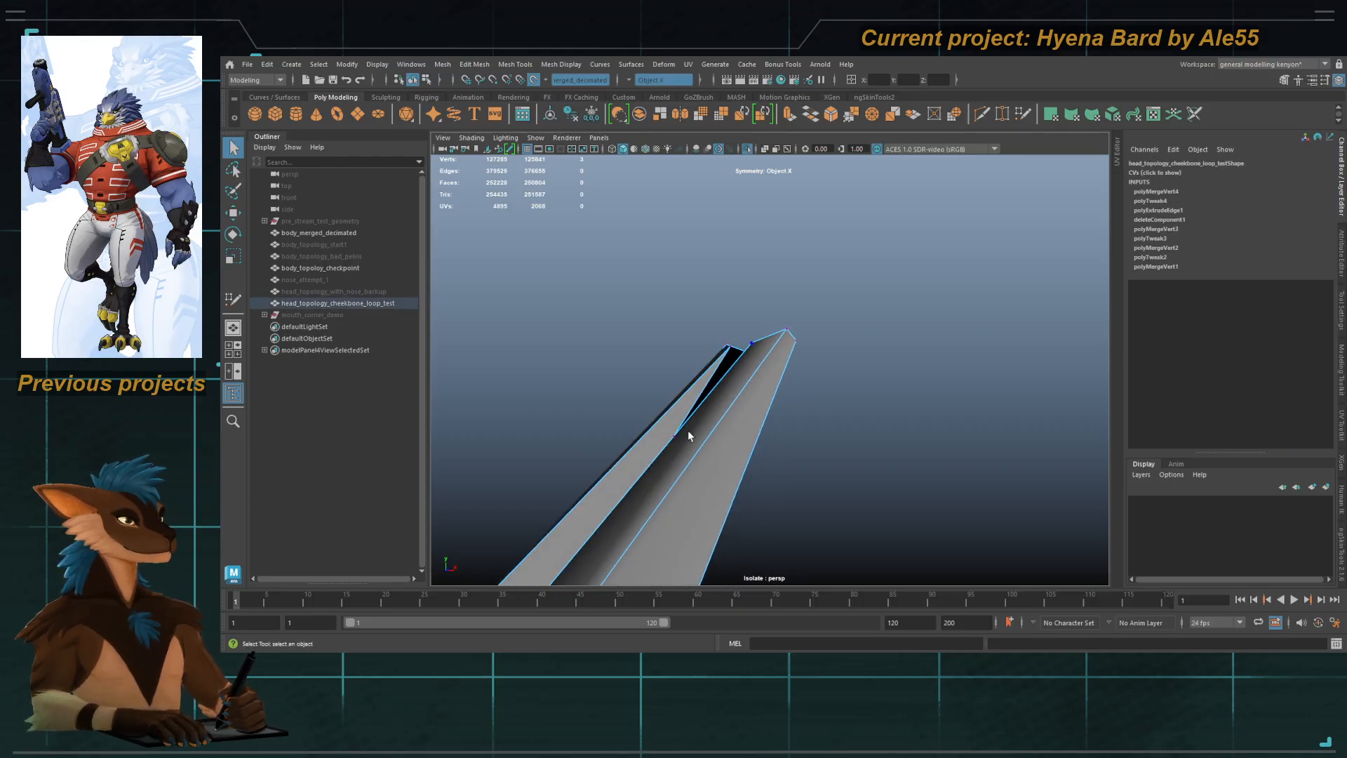
# Step: Merge the other loose tip vertex of the replacement face with the neighbouring corner
pyautogui.keyDown('alt'); pyautogui.moveTo(756, 349); pyautogui.dragTo(719, 348); pyautogui.keyUp('alt')
pyautogui.press('q')
pyautogui.press('q')
pyautogui.click(724, 359)
pyautogui.press('w')
pyautogui.keyDown('ctrl'); pyautogui.keyDown('shift'); pyautogui.moveTo(716, 343); pyautogui.dragTo(742, 360); pyautogui.keyUp('shift'); pyautogui.keyUp('ctrl')
pyautogui.press('q')
# Step: Fill the open hole at the ear tip with faces and delete the head mesh's construction history
pyautogui.press('F8')
pyautogui.press('F10')
pyautogui.click(750, 359)
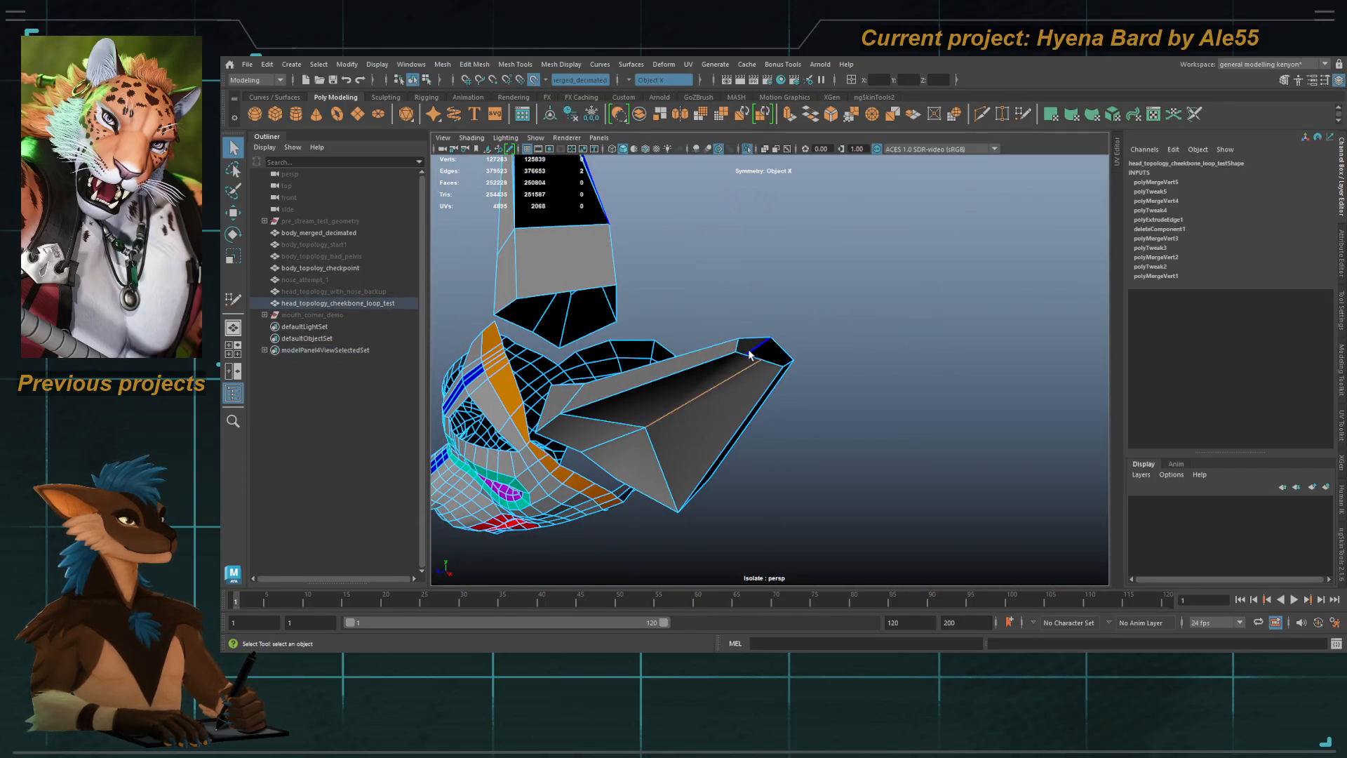
pyautogui.keyDown('shift'); pyautogui.moveTo(750, 478); pyautogui.dragTo(751, 484, button='right'); pyautogui.keyUp('shift')
pyautogui.keyDown('alt'); pyautogui.moveTo(752, 477); pyautogui.dragTo(903, 353); pyautogui.keyUp('alt')
pyautogui.click(775, 365)
pyautogui.press('g')
pyautogui.press('F8')
pyautogui.hotkey('alt', 'shift', 'd')
# Step: Examine the isolated head mesh and its low-poly ears from the front and the back
pyautogui.press('f')
pyautogui.click(937, 355)
pyautogui.keyDown('alt'); pyautogui.moveTo(937, 355); pyautogui.dragTo(832, 393, button='middle'); pyautogui.keyUp('alt')
pyautogui.scroll(5, 761, 404)
pyautogui.keyDown('alt'); pyautogui.moveTo(760, 405); pyautogui.dragTo(770, 382); pyautogui.keyUp('alt')
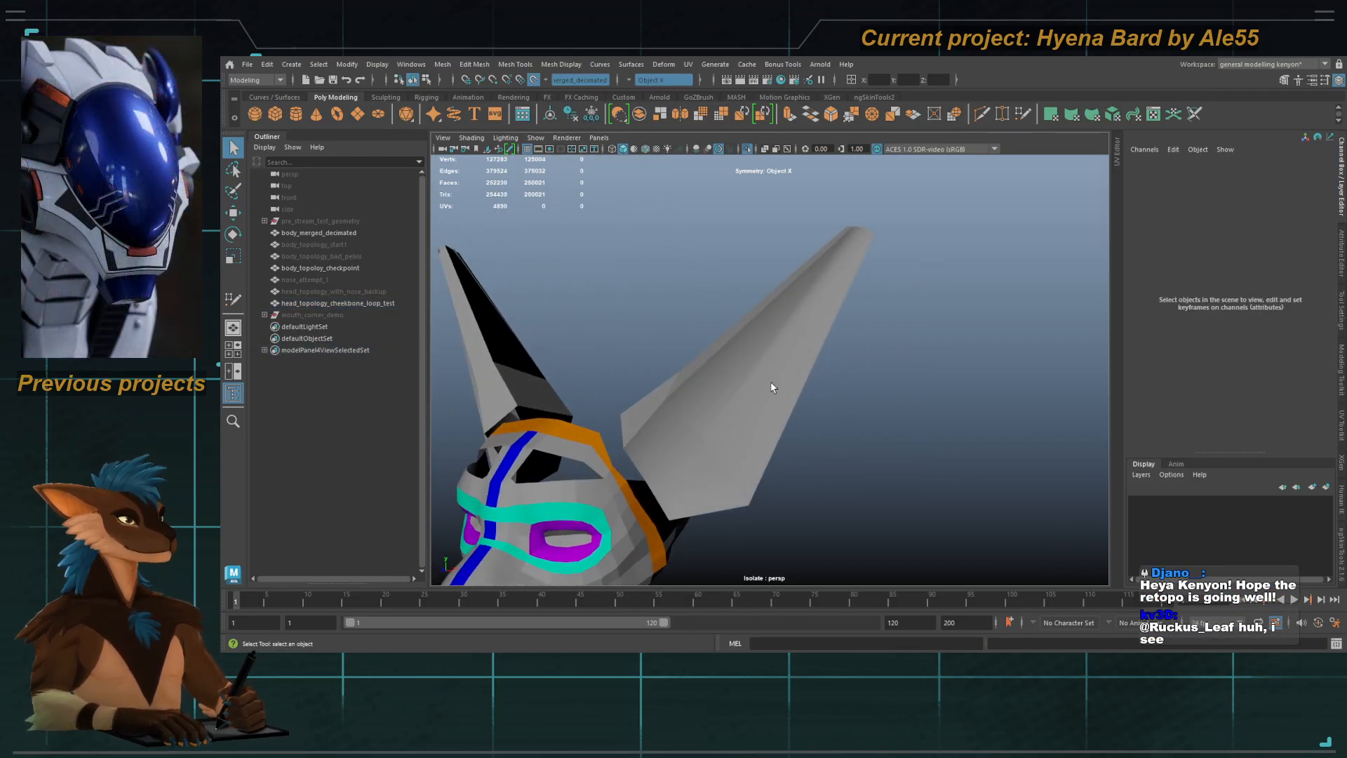
pyautogui.click(771, 382)
pyautogui.keyDown('alt'); pyautogui.moveTo(873, 381); pyautogui.dragTo(681, 388); pyautogui.keyUp('alt')
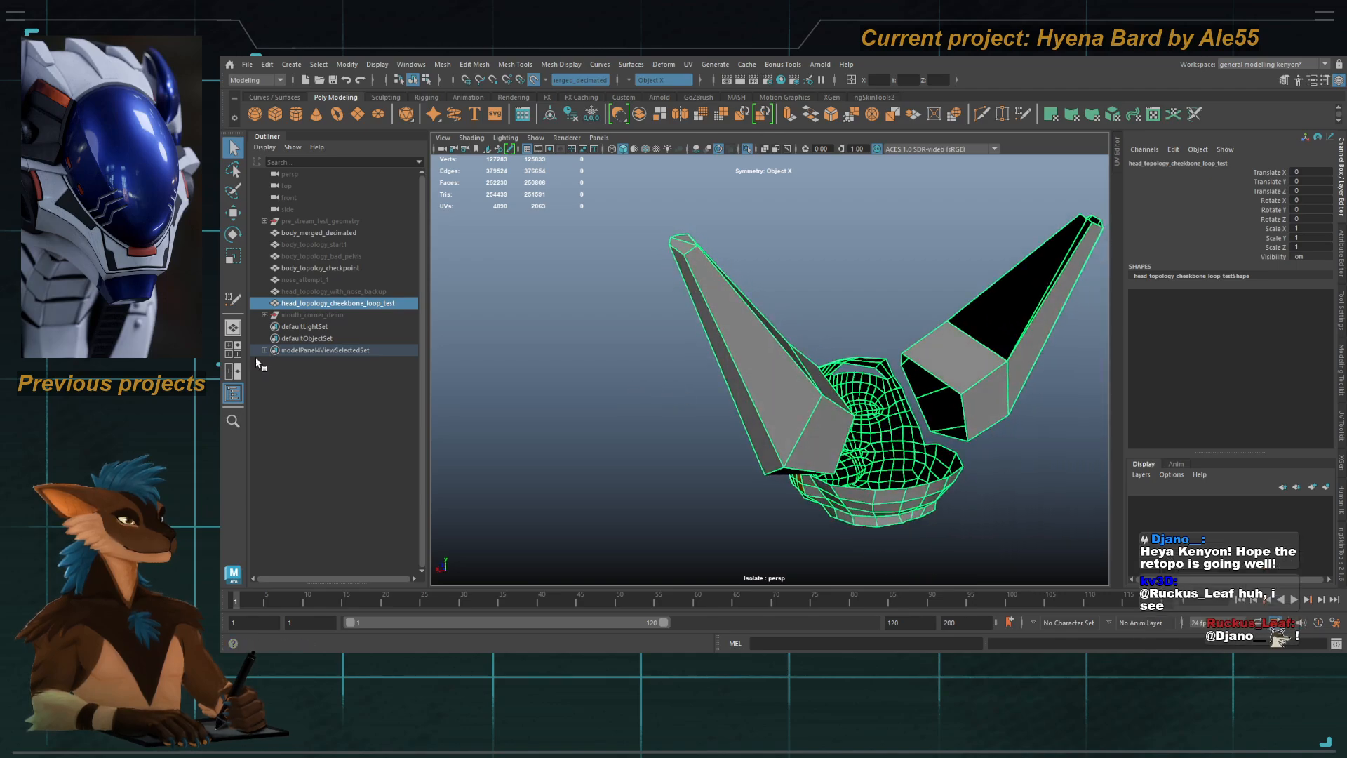
pyautogui.keyDown('alt'); pyautogui.moveTo(668, 365); pyautogui.dragTo(887, 331); pyautogui.keyUp('alt')
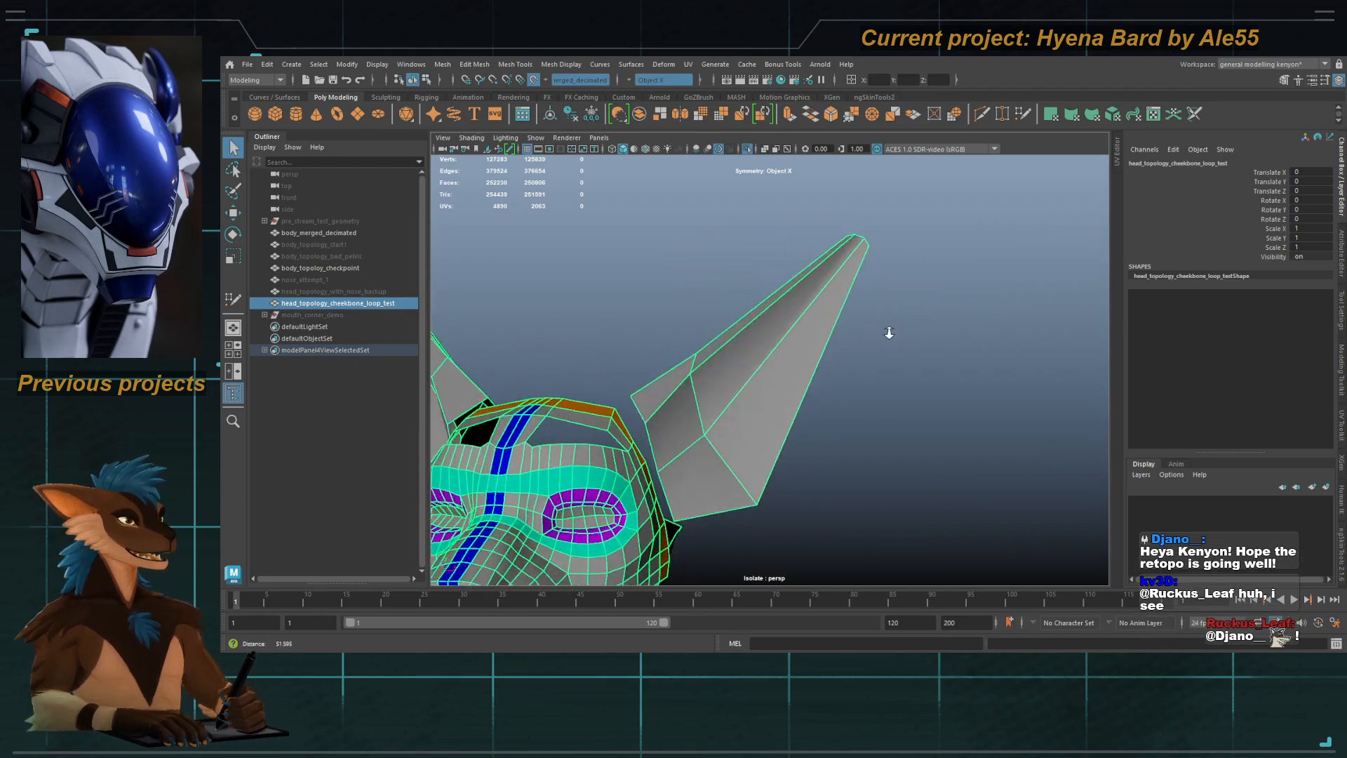
pyautogui.keyDown('alt'); pyautogui.moveTo(887, 330); pyautogui.dragTo(715, 327, button='right'); pyautogui.keyUp('alt')
pyautogui.keyDown('alt'); pyautogui.moveTo(715, 327); pyautogui.dragTo(748, 270, button='middle'); pyautogui.keyUp('alt')
# Step: Bring the whole character back into view and isolate the body topology checkpoint mesh
pyautogui.click(748, 149)
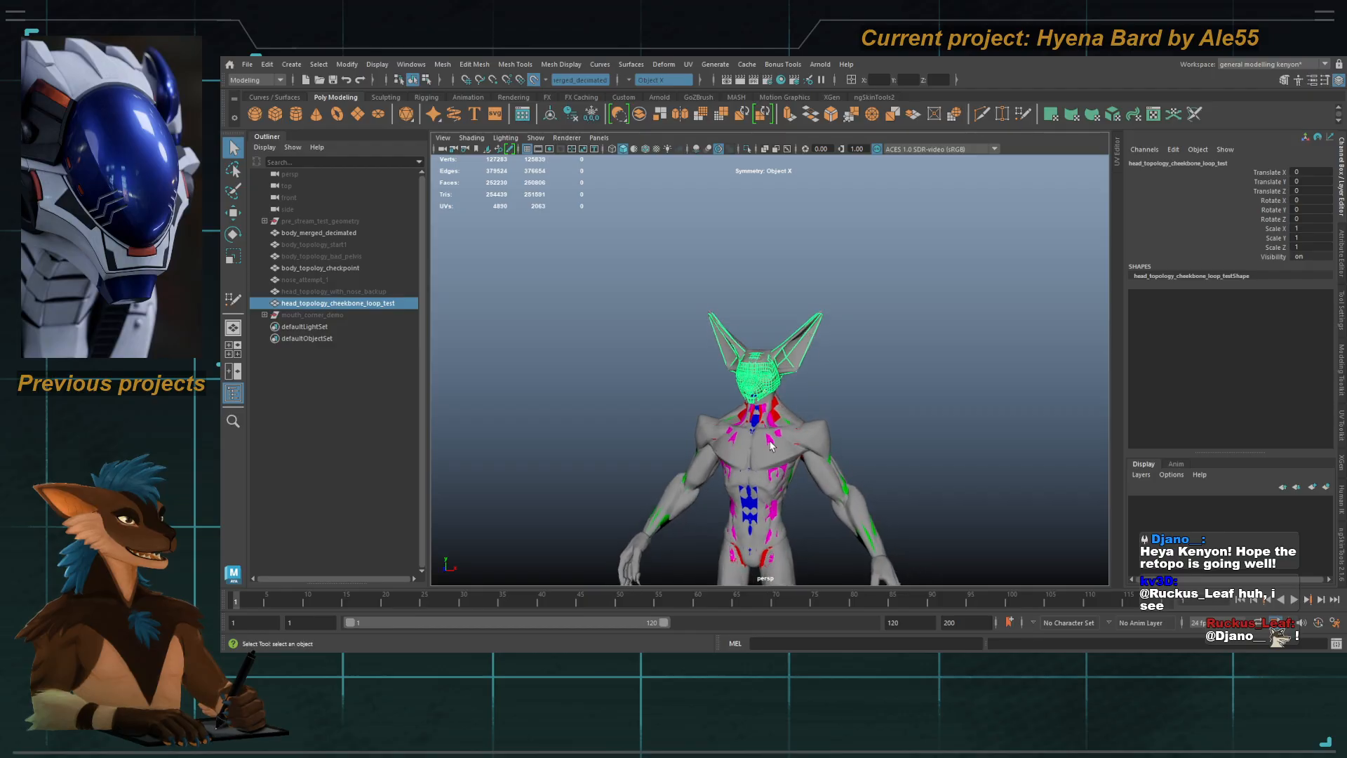
pyautogui.scroll(3, 762, 364)
pyautogui.click(762, 364)
pyautogui.click(748, 149)
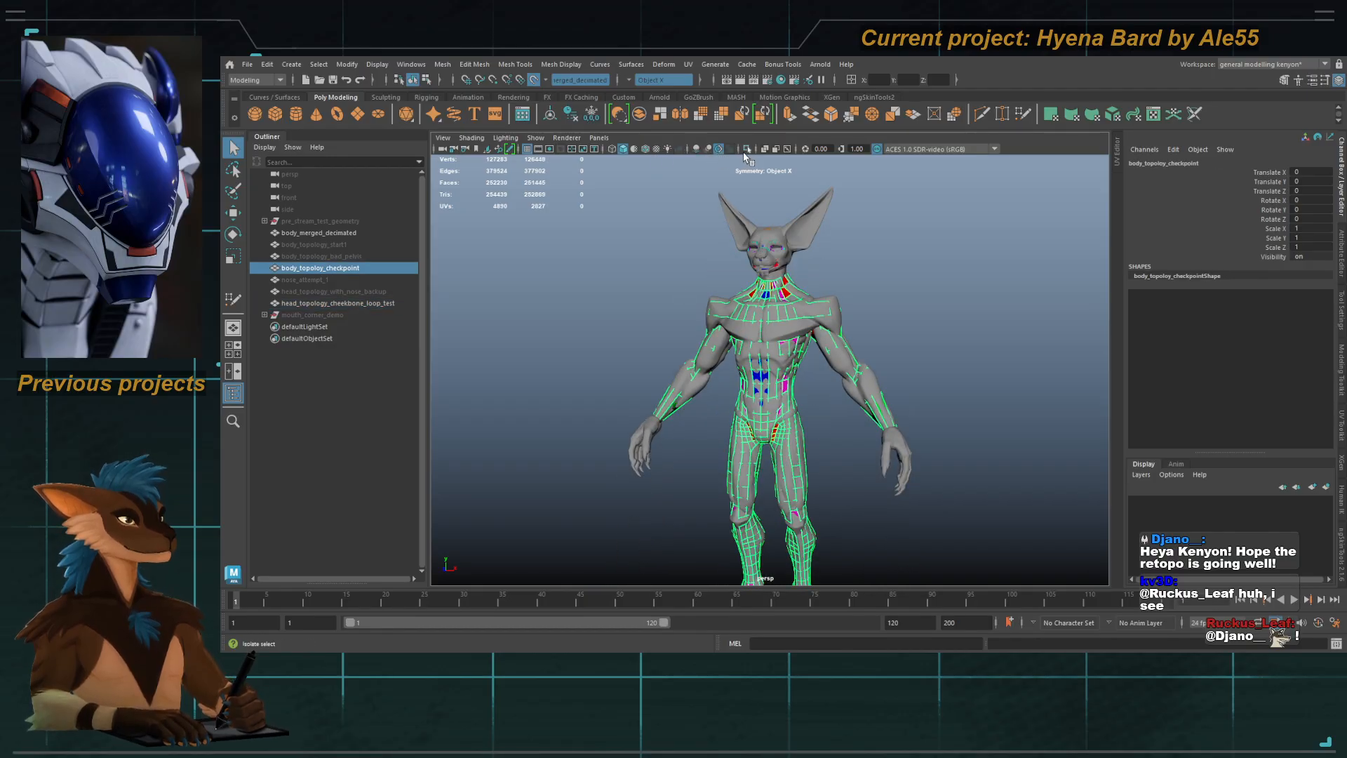
pyautogui.click(670, 265)
# Step: Examine the edge flow and coloured loops of the body mesh over the torso, arms, hips and legs
pyautogui.keyDown('alt'); pyautogui.moveTo(727, 360); pyautogui.dragTo(766, 358); pyautogui.keyUp('alt')
pyautogui.click(768, 358)
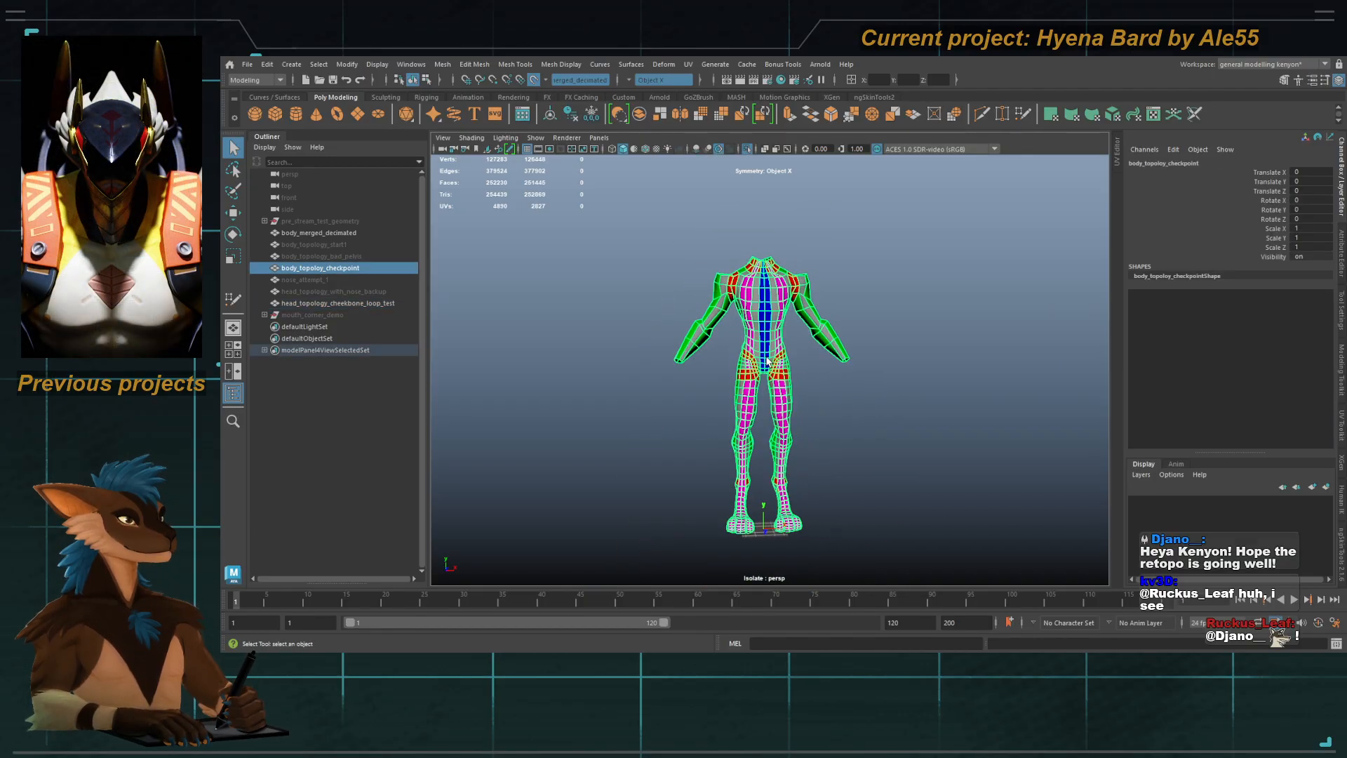
pyautogui.keyDown('alt'); pyautogui.moveTo(768, 408); pyautogui.dragTo(777, 340, button='middle'); pyautogui.keyUp('alt')
pyautogui.scroll(4, 777, 340)
pyautogui.keyDown('alt'); pyautogui.moveTo(777, 340); pyautogui.dragTo(793, 341); pyautogui.keyUp('alt')
pyautogui.keyDown('alt'); pyautogui.moveTo(688, 233); pyautogui.dragTo(764, 301, button='middle'); pyautogui.keyUp('alt')
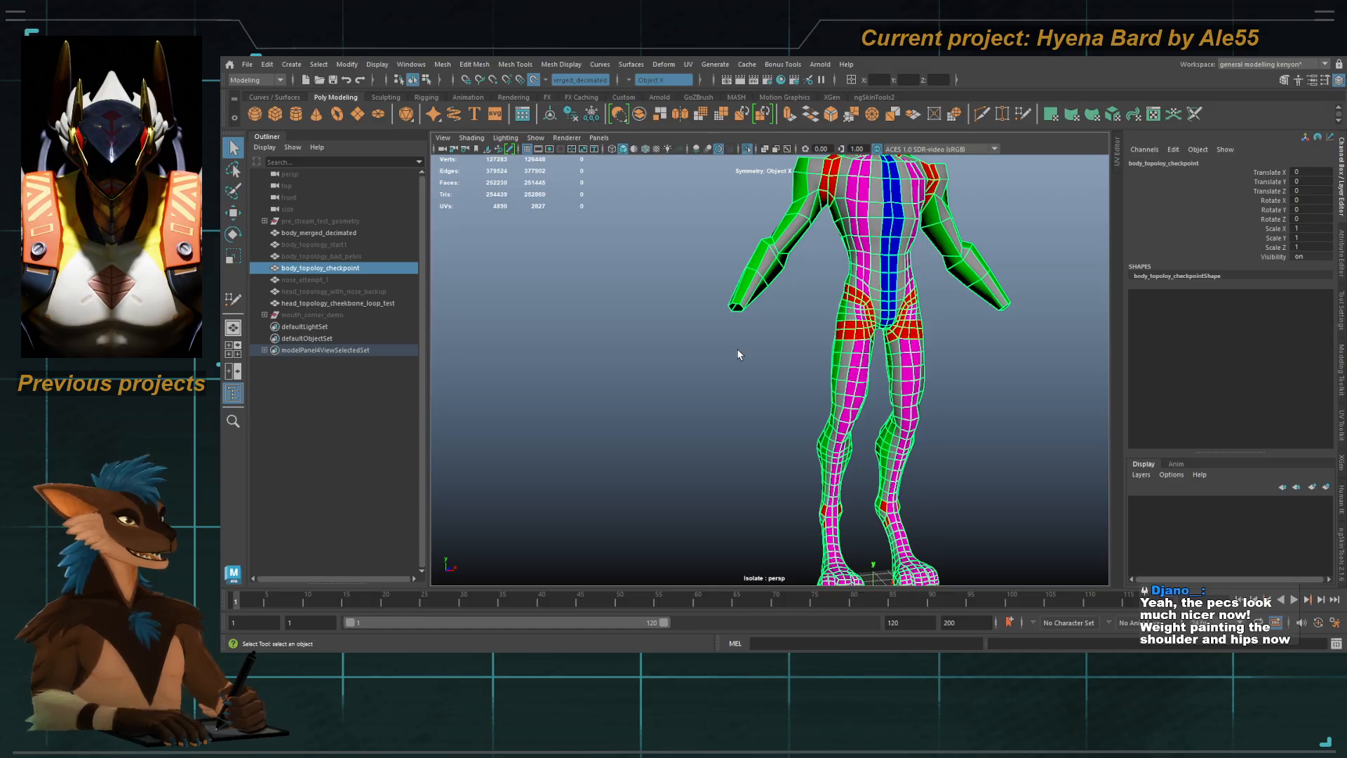
pyautogui.keyDown('alt'); pyautogui.moveTo(799, 348); pyautogui.dragTo(781, 337, button='right'); pyautogui.keyUp('alt')
pyautogui.keyDown('alt'); pyautogui.moveTo(781, 337); pyautogui.dragTo(734, 363, button='middle'); pyautogui.keyUp('alt')
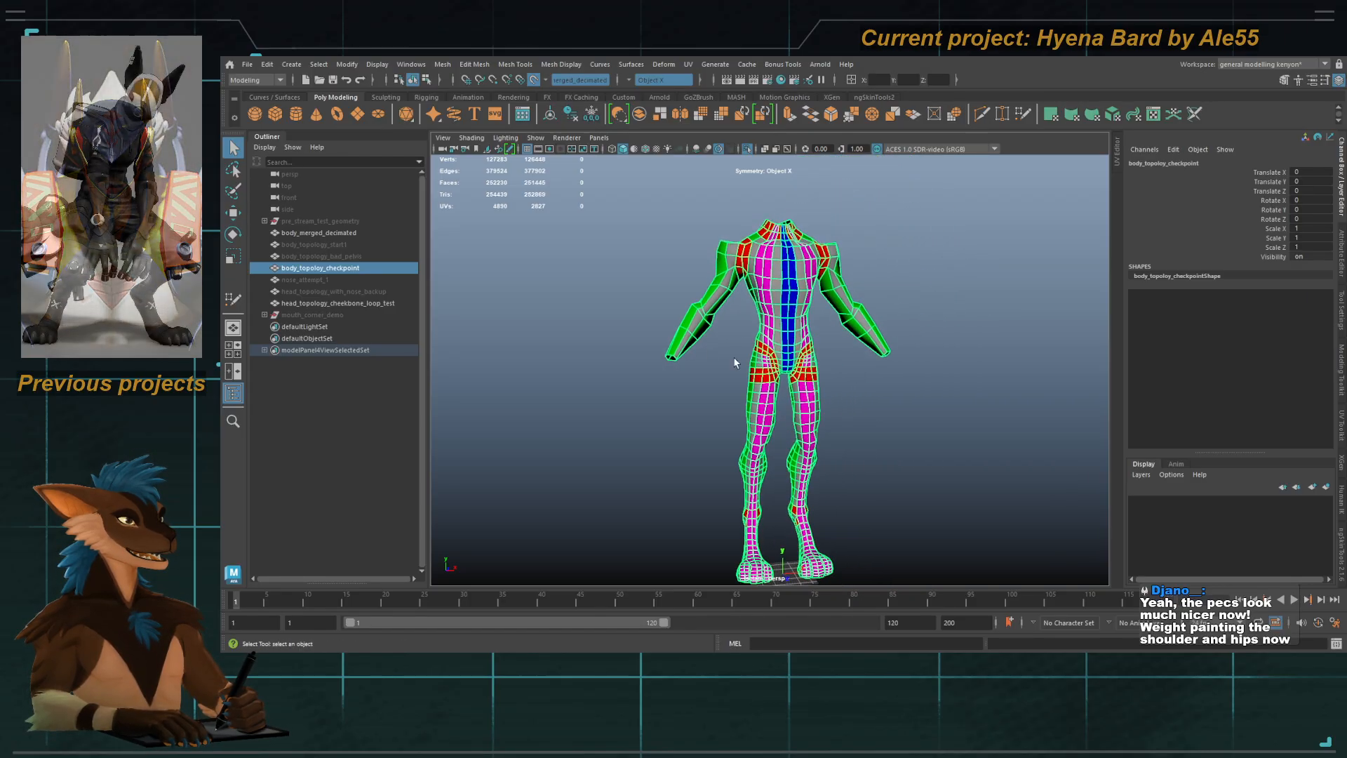
# Step: Bring the whole character back into view and select the head topology mesh
pyautogui.keyDown('alt'); pyautogui.moveTo(734, 363); pyautogui.dragTo(706, 372); pyautogui.keyUp('alt')
pyautogui.click(706, 373)
pyautogui.keyDown('alt'); pyautogui.moveTo(760, 362); pyautogui.dragTo(760, 334, button='middle'); pyautogui.keyUp('alt')
pyautogui.click(760, 335)
pyautogui.keyDown('alt'); pyautogui.moveTo(767, 285); pyautogui.dragTo(745, 244, button='middle'); pyautogui.keyUp('alt')
pyautogui.click(744, 149)
pyautogui.click(665, 234)
pyautogui.keyDown('alt'); pyautogui.moveTo(665, 234); pyautogui.dragTo(684, 407, button='middle'); pyautogui.keyUp('alt')
pyautogui.keyDown('alt'); pyautogui.moveTo(684, 407); pyautogui.dragTo(849, 289, button='right'); pyautogui.keyUp('alt')
pyautogui.click(849, 289)
# Step: Examine the head, ears and body topology over the sculpt surface from the front and the side
pyautogui.keyDown('alt'); pyautogui.moveTo(849, 289); pyautogui.dragTo(792, 347, button='middle'); pyautogui.keyUp('alt')
pyautogui.keyDown('alt'); pyautogui.moveTo(792, 348); pyautogui.dragTo(888, 351, button='right'); pyautogui.keyUp('alt')
pyautogui.keyDown('alt'); pyautogui.moveTo(825, 253); pyautogui.dragTo(867, 218); pyautogui.keyUp('alt')
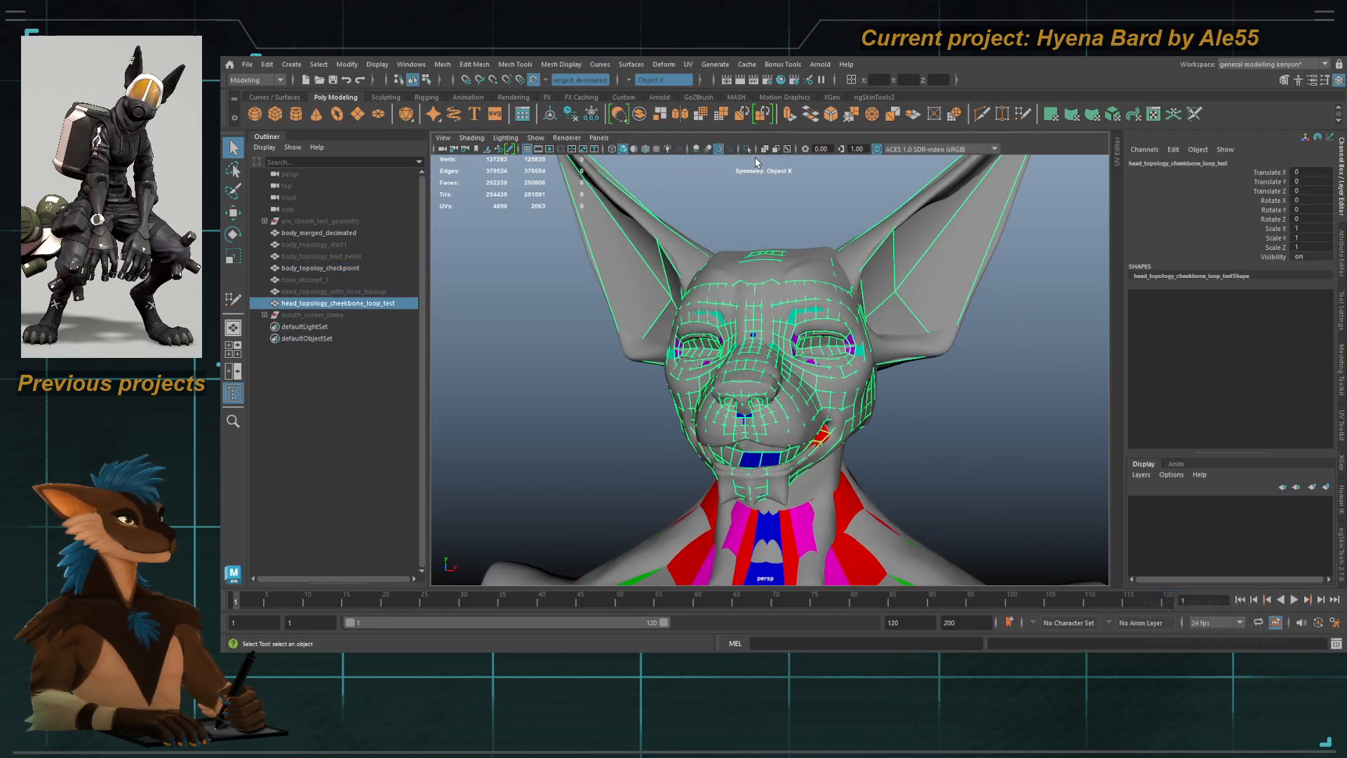
pyautogui.keyDown('alt'); pyautogui.moveTo(898, 422); pyautogui.dragTo(807, 421, button='right'); pyautogui.keyUp('alt')
pyautogui.keyDown('alt'); pyautogui.moveTo(765, 365); pyautogui.dragTo(786, 372); pyautogui.keyUp('alt')
pyautogui.keyDown('alt'); pyautogui.moveTo(823, 472); pyautogui.dragTo(768, 217, button='middle'); pyautogui.keyUp('alt')
pyautogui.keyDown('alt'); pyautogui.moveTo(849, 421); pyautogui.dragTo(809, 435, button='right'); pyautogui.keyUp('alt')
pyautogui.keyDown('alt'); pyautogui.moveTo(809, 435); pyautogui.dragTo(842, 453); pyautogui.keyUp('alt')
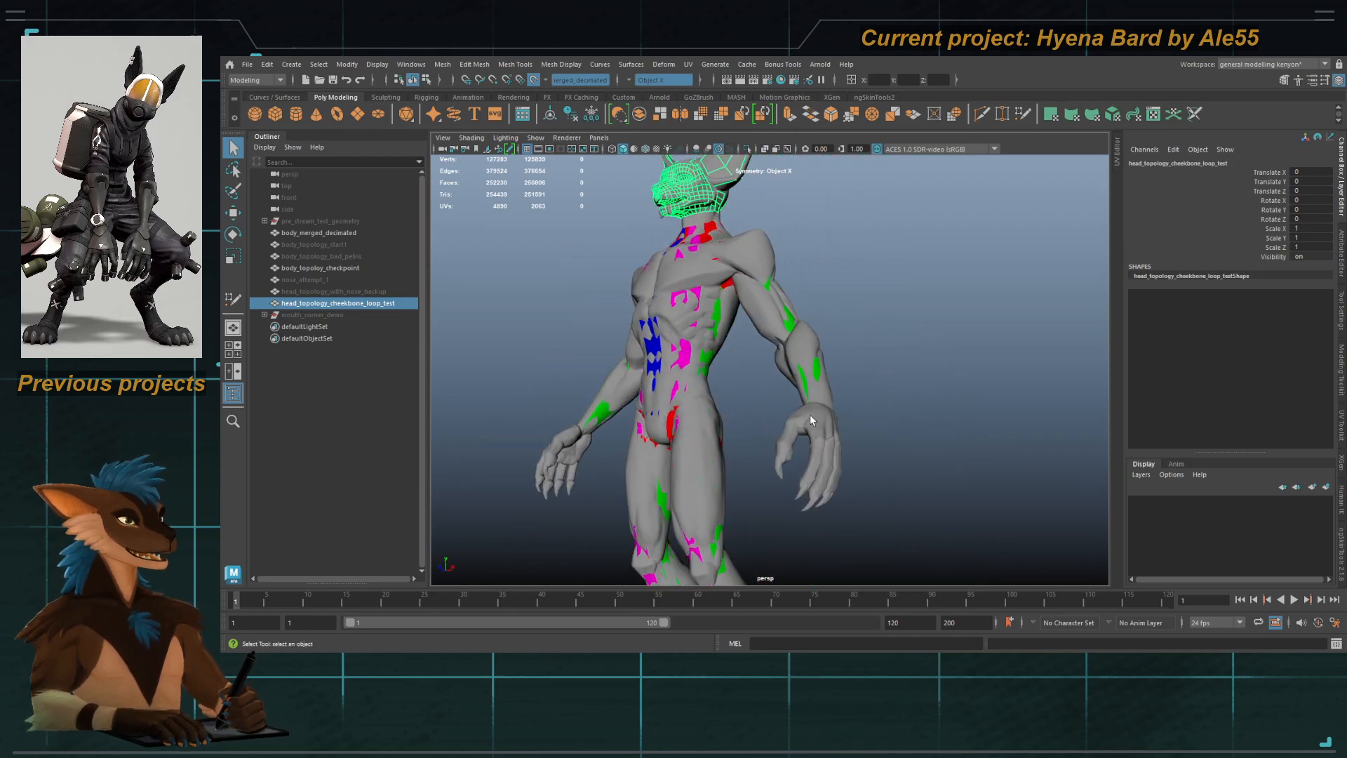
pyautogui.keyDown('alt'); pyautogui.moveTo(728, 276); pyautogui.dragTo(768, 442, button='middle'); pyautogui.keyUp('alt')
pyautogui.keyDown('alt'); pyautogui.moveTo(768, 442); pyautogui.dragTo(814, 432); pyautogui.keyUp('alt')
pyautogui.keyDown('alt'); pyautogui.moveTo(814, 421); pyautogui.dragTo(883, 409, button='right'); pyautogui.keyUp('alt')
pyautogui.keyDown('alt'); pyautogui.moveTo(828, 393); pyautogui.dragTo(856, 379); pyautogui.keyUp('alt')
pyautogui.keyDown('alt'); pyautogui.moveTo(785, 302); pyautogui.dragTo(850, 414, button='middle'); pyautogui.keyUp('alt')
pyautogui.keyDown('alt'); pyautogui.moveTo(851, 415); pyautogui.dragTo(877, 472, button='right'); pyautogui.keyUp('alt')
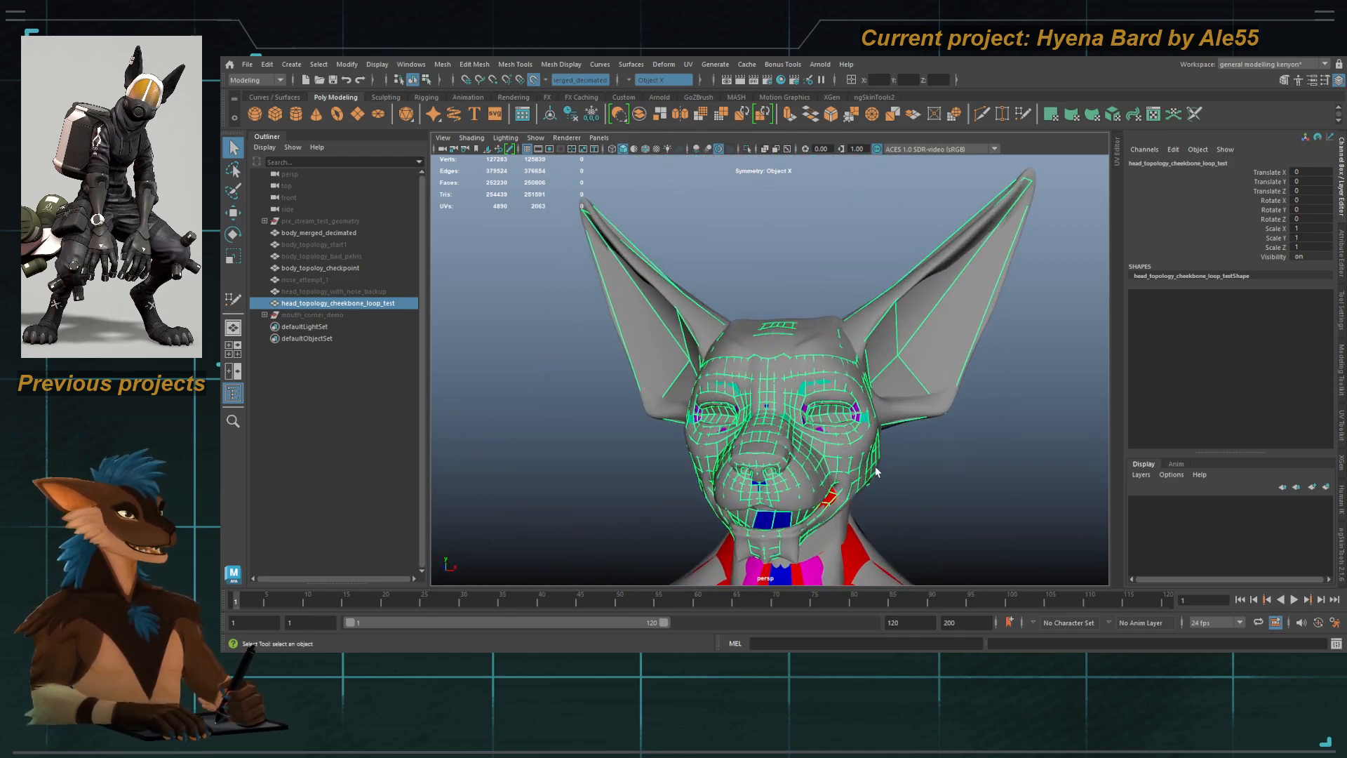
pyautogui.keyDown('alt'); pyautogui.moveTo(877, 472); pyautogui.dragTo(870, 391, button='middle'); pyautogui.keyUp('alt')
pyautogui.keyDown('alt'); pyautogui.moveTo(791, 345); pyautogui.dragTo(652, 382, button='middle'); pyautogui.keyUp('alt')
pyautogui.keyDown('alt'); pyautogui.moveTo(729, 289); pyautogui.dragTo(800, 309, button='middle'); pyautogui.keyUp('alt')
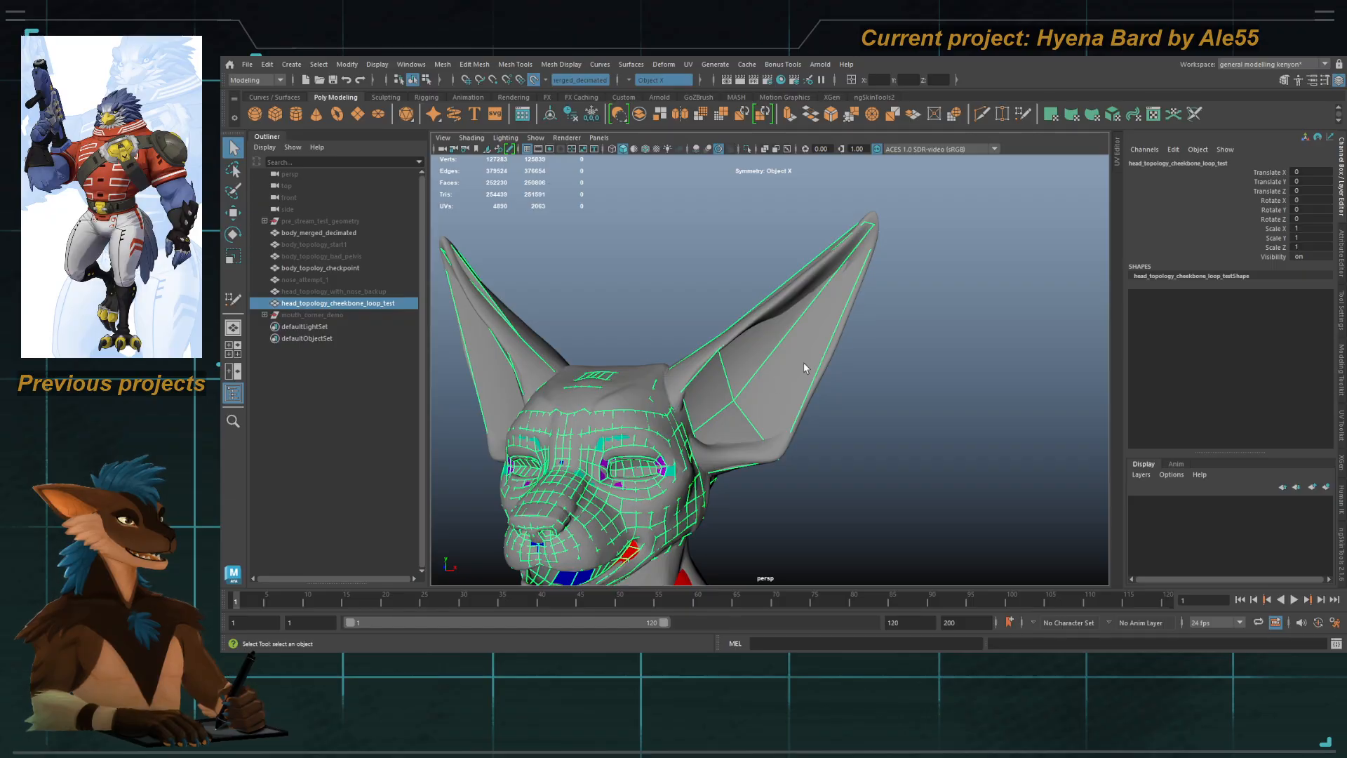
pyautogui.keyDown('alt'); pyautogui.moveTo(803, 362); pyautogui.dragTo(795, 323); pyautogui.keyUp('alt')
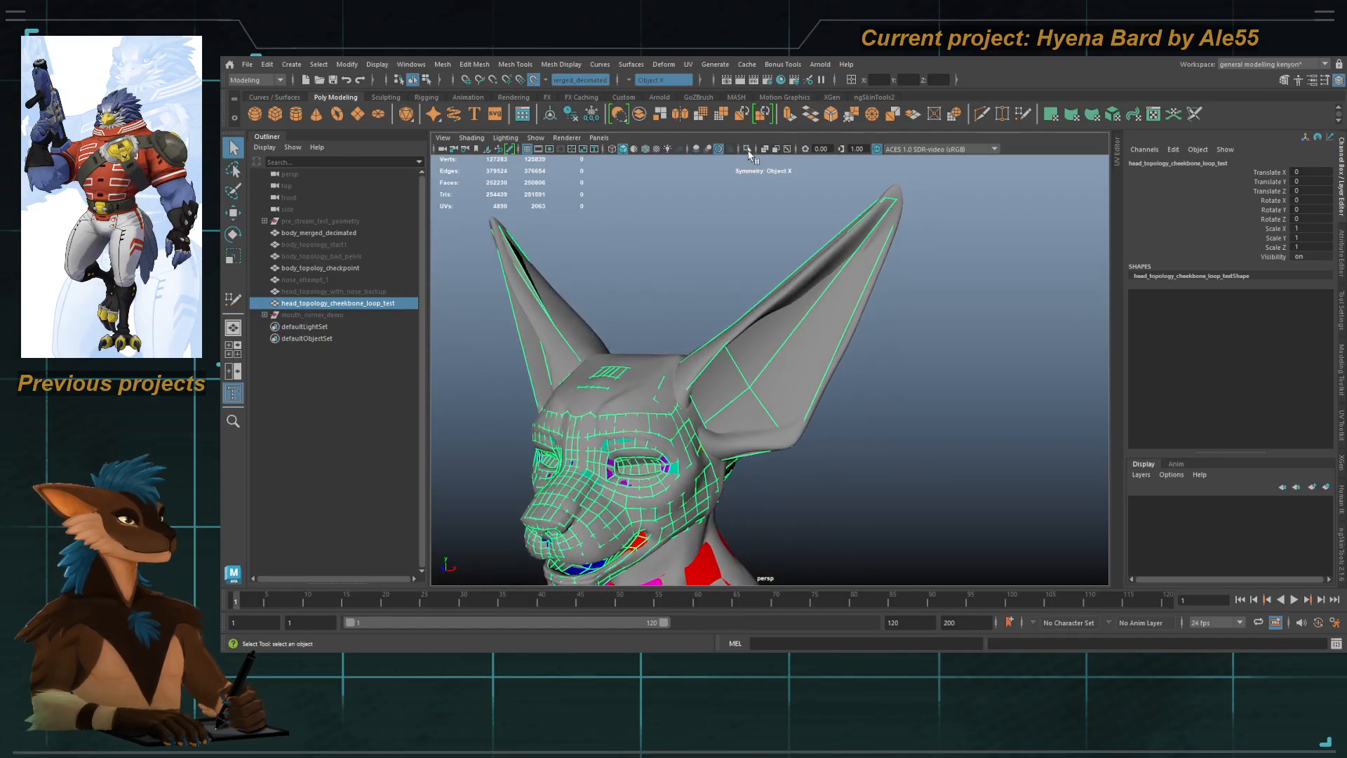
# Step: Isolate the head mesh and mirror it across the world X axis
pyautogui.click(747, 150)
pyautogui.keyDown('alt'); pyautogui.moveTo(676, 383); pyautogui.dragTo(690, 336); pyautogui.keyUp('alt')
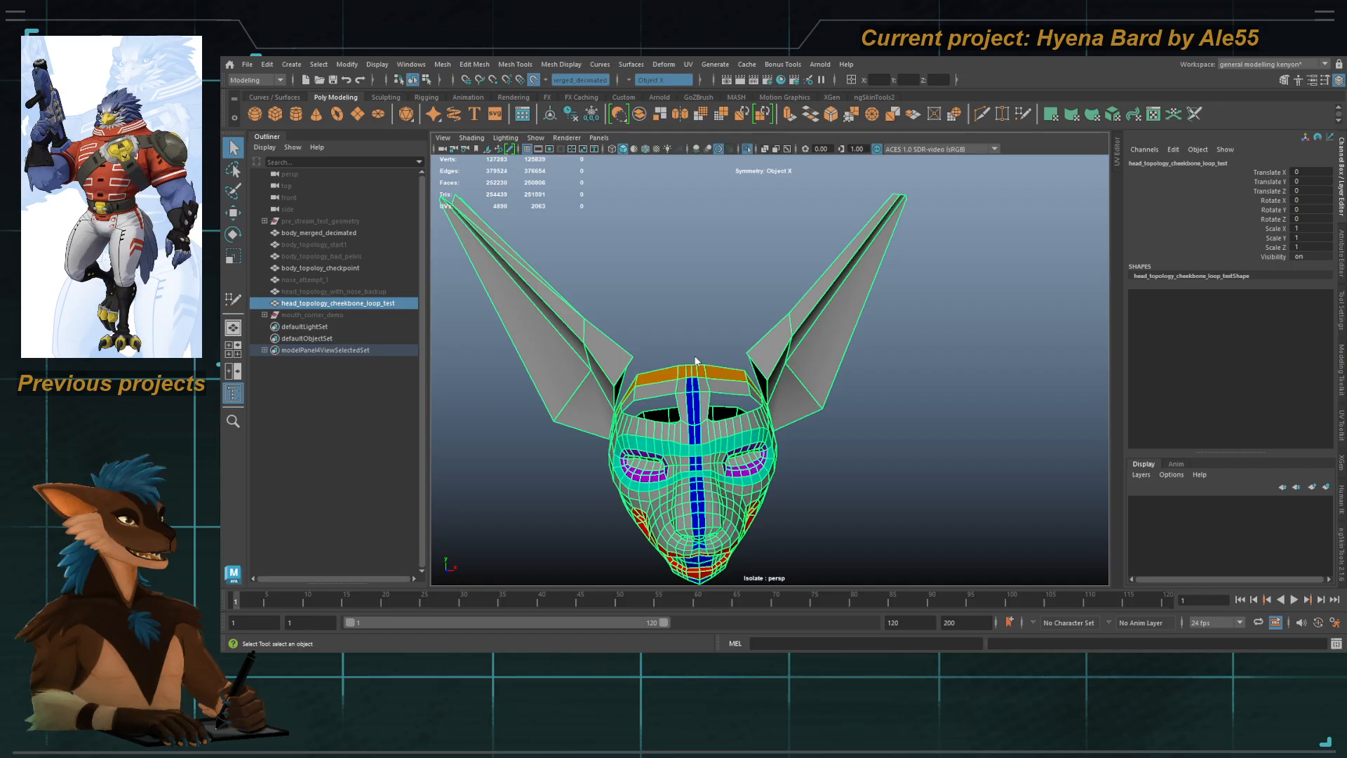
pyautogui.click(679, 113)
pyautogui.keyDown('alt'); pyautogui.moveTo(856, 342); pyautogui.dragTo(788, 397); pyautogui.keyUp('alt')
pyautogui.press('q')
# Step: Merge the vertices of the whole mirrored head mesh and delete its construction history
pyautogui.moveTo(786, 396); pyautogui.dragTo(726, 395, button='right')
pyautogui.keyDown('alt'); pyautogui.moveTo(726, 395); pyautogui.dragTo(638, 394, button='right'); pyautogui.keyUp('alt')
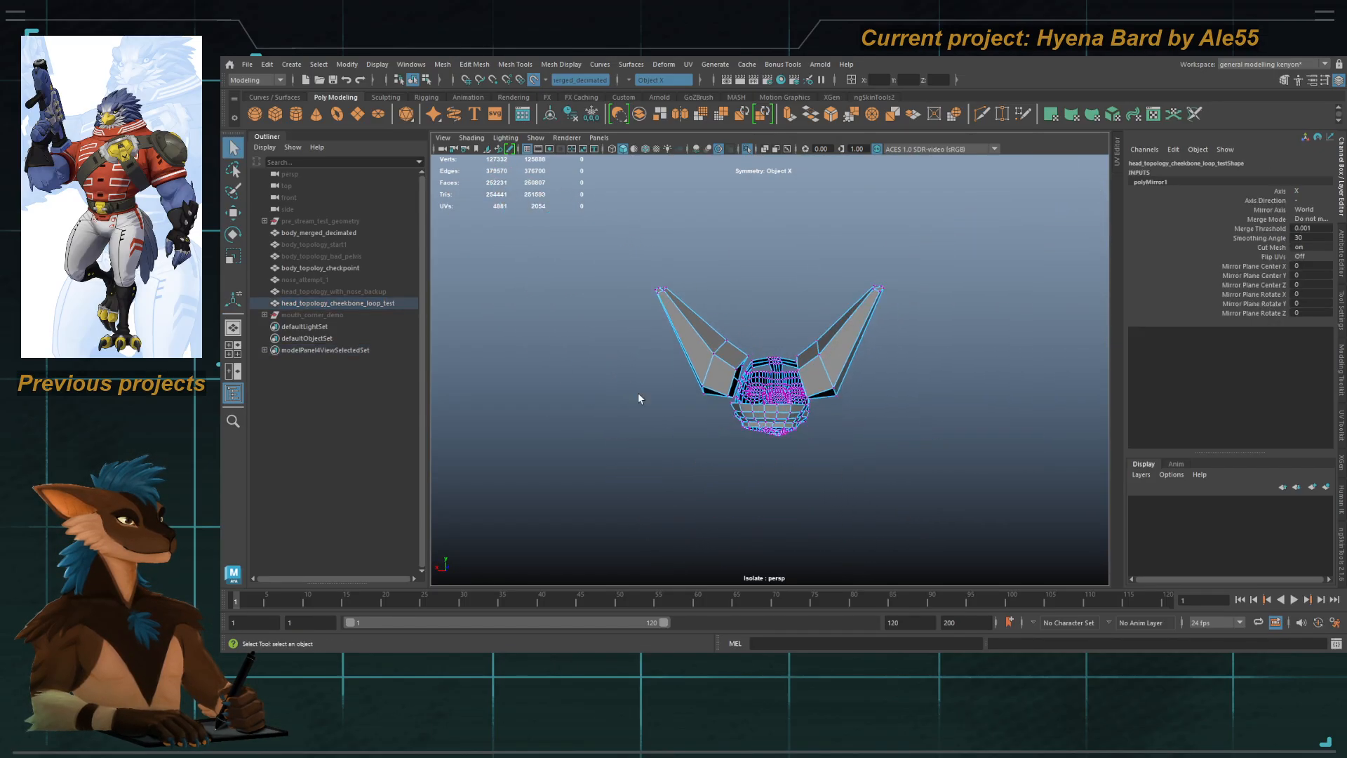
pyautogui.moveTo(569, 213); pyautogui.dragTo(865, 464)
pyautogui.keyDown('shift'); pyautogui.moveTo(723, 301); pyautogui.dragTo(810, 256, button='right'); pyautogui.keyUp('shift')
pyautogui.press('q')
pyautogui.hotkey('alt', 'shift', 'd')
pyautogui.keyDown('alt'); pyautogui.moveTo(754, 358); pyautogui.dragTo(961, 421); pyautogui.keyUp('alt')
pyautogui.keyDown('alt'); pyautogui.moveTo(961, 421); pyautogui.dragTo(1091, 455, button='right'); pyautogui.keyUp('alt')
pyautogui.keyDown('alt'); pyautogui.moveTo(900, 374); pyautogui.dragTo(890, 383, button='right'); pyautogui.keyUp('alt')
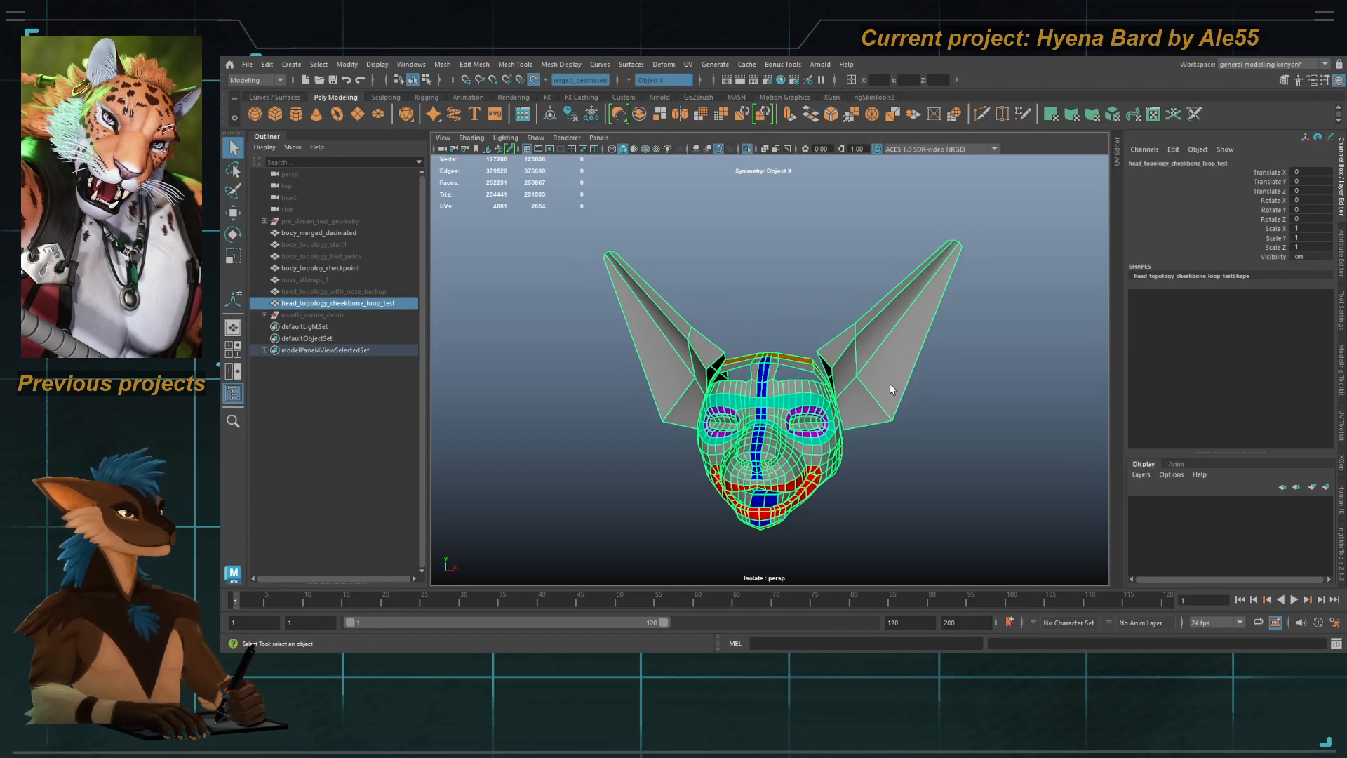
# Step: Assign a green material to the narrow strips of faces around the rims of both ears
pyautogui.keyDown('alt'); pyautogui.moveTo(889, 383); pyautogui.dragTo(772, 361); pyautogui.keyUp('alt')
pyautogui.keyDown('alt'); pyautogui.moveTo(772, 361); pyautogui.dragTo(831, 297, button='right'); pyautogui.keyUp('alt')
pyautogui.click(847, 312)
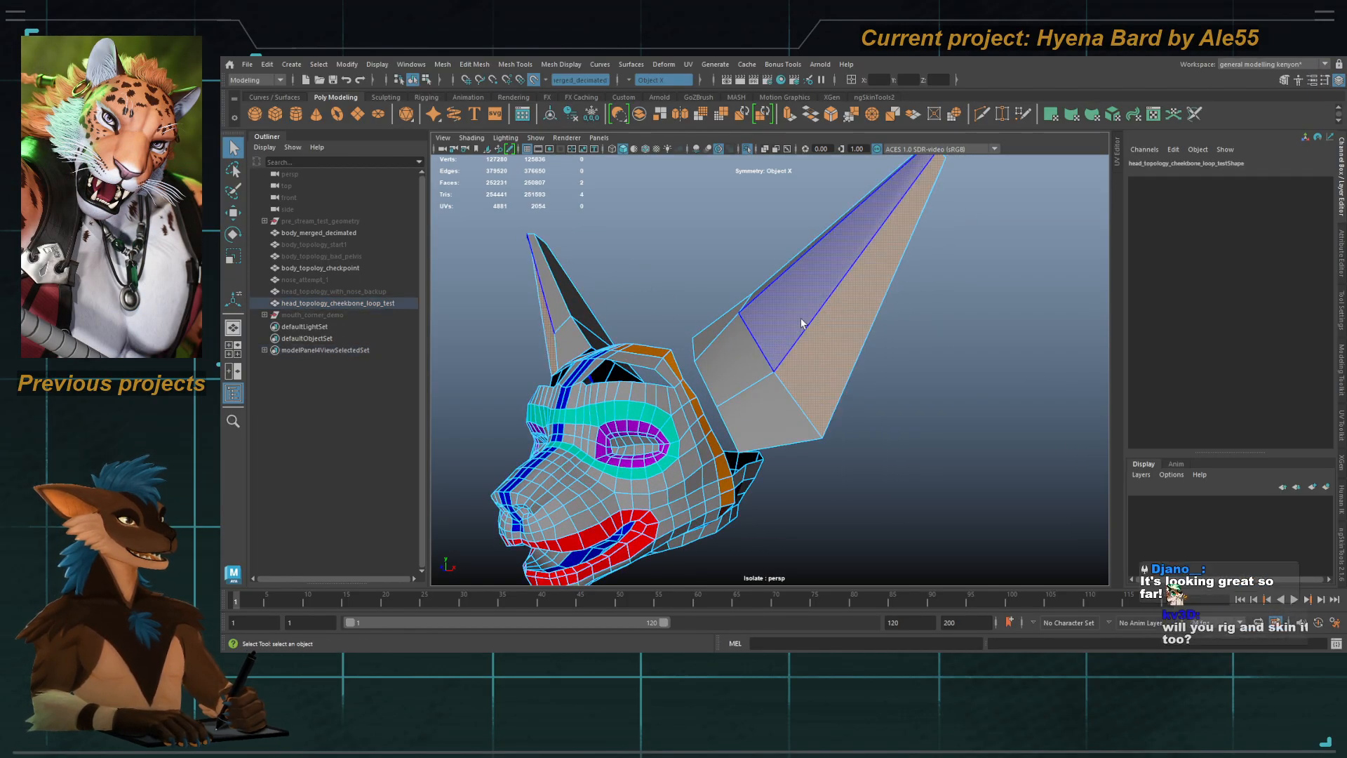
pyautogui.keyDown('shift'); pyautogui.click(802, 322); pyautogui.keyUp('shift')
pyautogui.keyDown('shift'); pyautogui.click(745, 365); pyautogui.keyUp('shift')
pyautogui.keyDown('shift'); pyautogui.click(778, 401); pyautogui.keyUp('shift')
pyautogui.keyDown('alt'); pyautogui.moveTo(833, 345); pyautogui.dragTo(868, 331); pyautogui.keyUp('alt')
pyautogui.keyDown('alt'); pyautogui.moveTo(868, 330); pyautogui.dragTo(758, 345, button='right'); pyautogui.keyUp('alt')
pyautogui.keyDown('alt'); pyautogui.moveTo(757, 345); pyautogui.dragTo(715, 377, button='middle'); pyautogui.keyUp('alt')
pyautogui.keyDown('alt'); pyautogui.moveTo(794, 356); pyautogui.dragTo(761, 549); pyautogui.keyUp('alt')
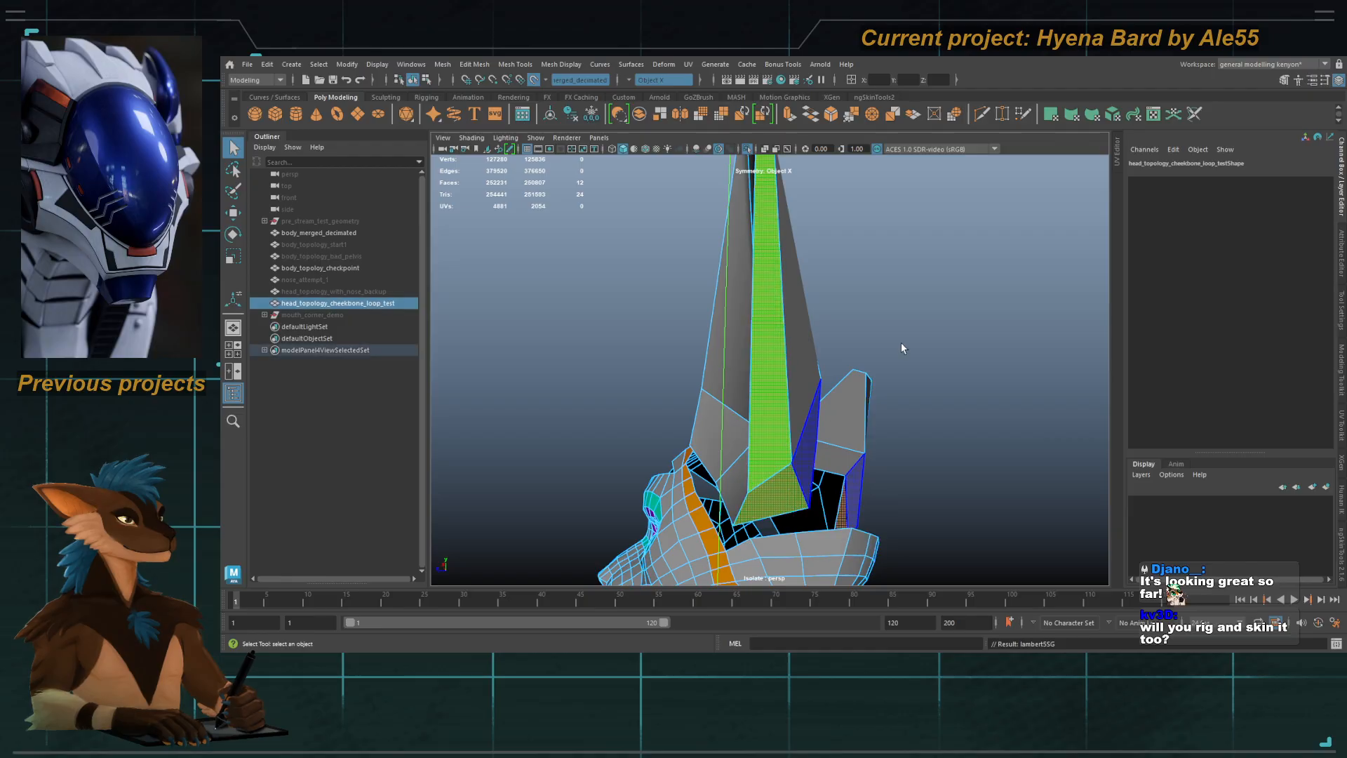
pyautogui.press('F8')
pyautogui.keyDown('alt'); pyautogui.moveTo(902, 348); pyautogui.dragTo(824, 423); pyautogui.keyUp('alt')
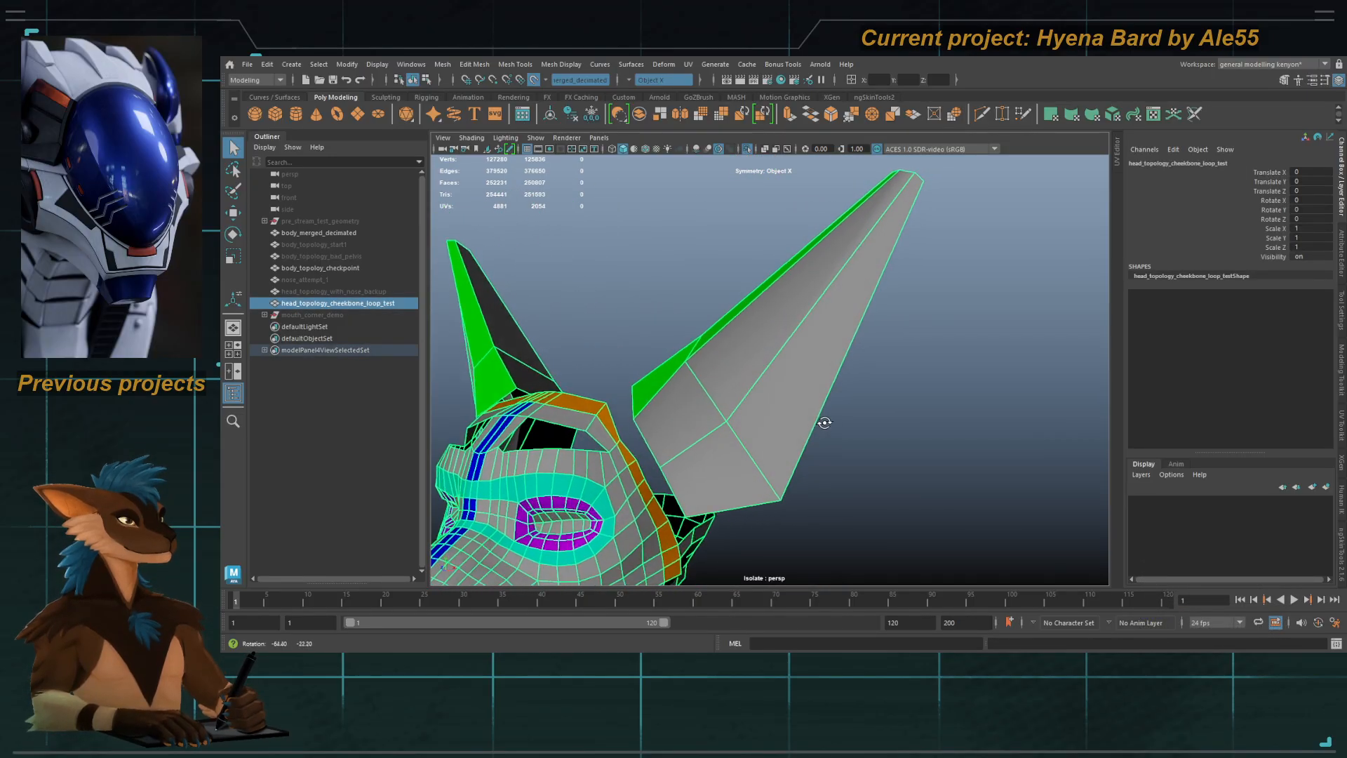
# Step: Assign a red material to the broad inner and back faces of both ears
pyautogui.press('F11')
pyautogui.click(717, 391)
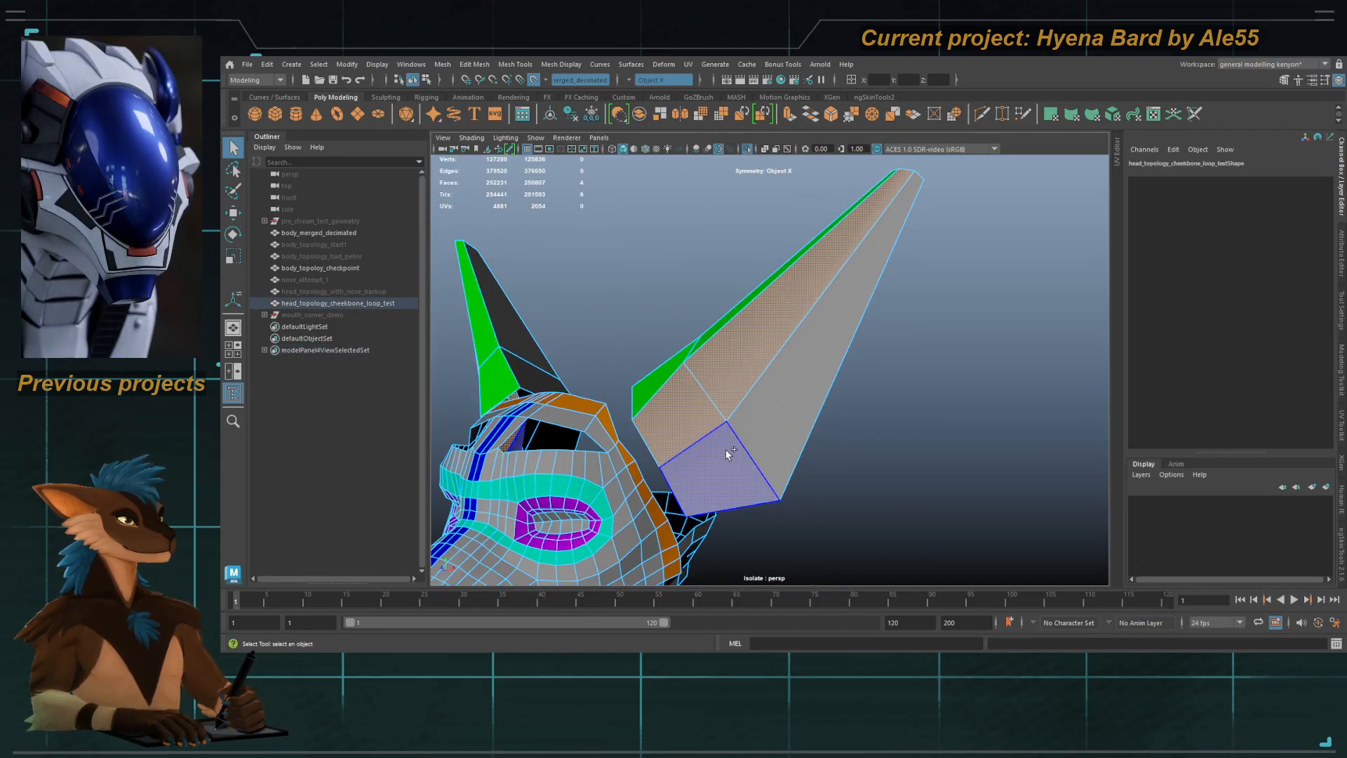
pyautogui.keyDown('alt'); pyautogui.moveTo(889, 290); pyautogui.dragTo(711, 294); pyautogui.keyUp('alt')
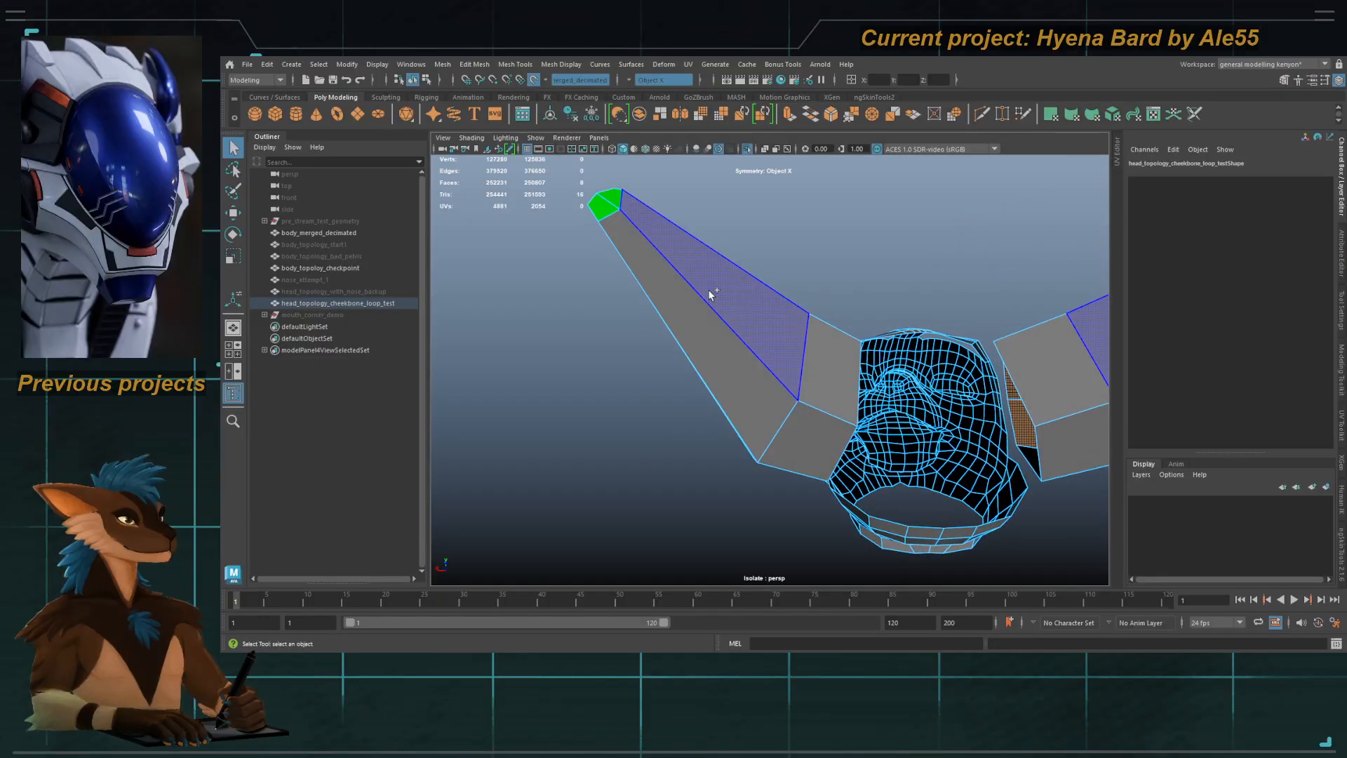
pyautogui.keyDown('shift'); pyautogui.click(711, 295); pyautogui.keyUp('shift')
pyautogui.keyDown('shift'); pyautogui.click(825, 402); pyautogui.keyUp('shift')
pyautogui.keyDown('shift'); pyautogui.click(822, 419); pyautogui.keyUp('shift')
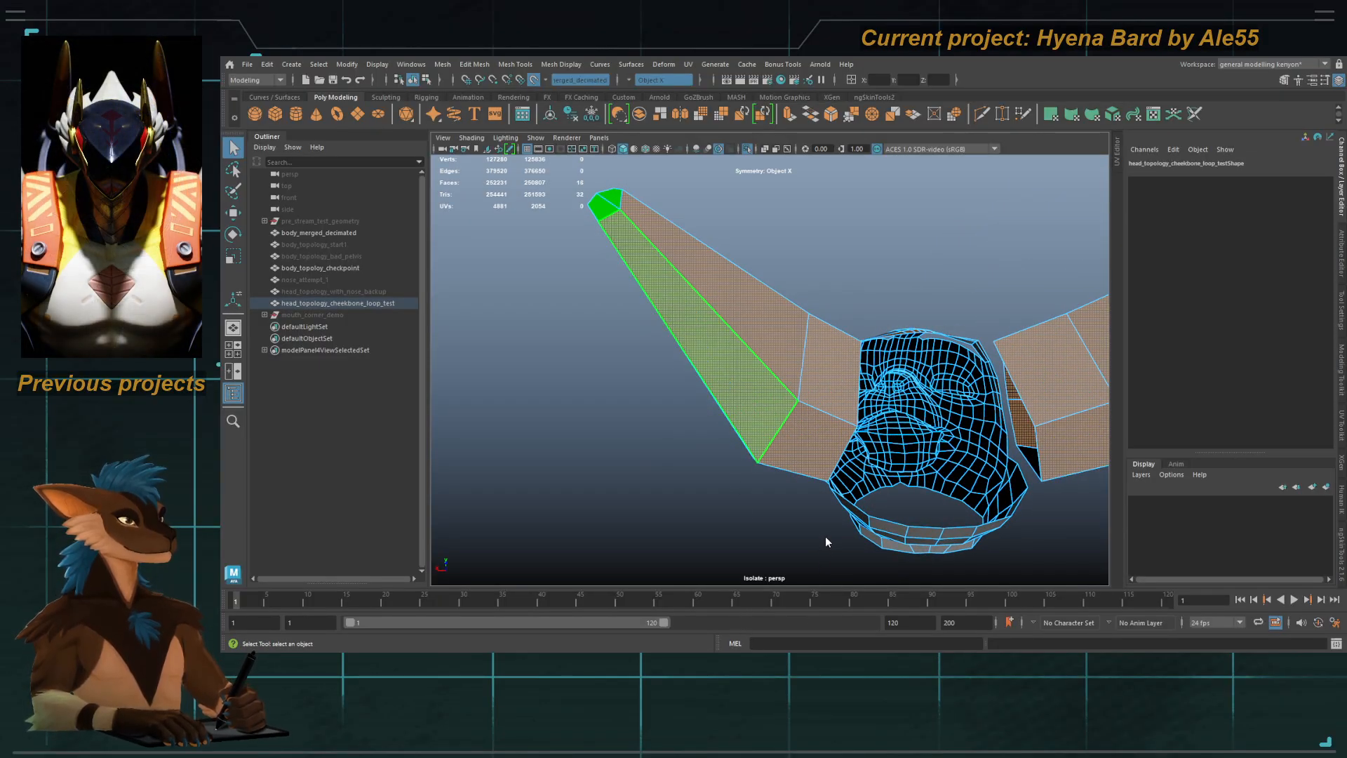
pyautogui.click(834, 604)
pyautogui.moveTo(684, 465); pyautogui.dragTo(783, 421, button='right')
pyautogui.keyDown('alt'); pyautogui.moveTo(701, 452); pyautogui.dragTo(956, 418); pyautogui.keyUp('alt')
pyautogui.click(956, 419)
pyautogui.keyDown('alt'); pyautogui.moveTo(791, 397); pyautogui.dragTo(741, 407, button='right'); pyautogui.keyUp('alt')
pyautogui.keyDown('alt'); pyautogui.moveTo(740, 407); pyautogui.dragTo(801, 401); pyautogui.keyUp('alt')
pyautogui.click(782, 411)
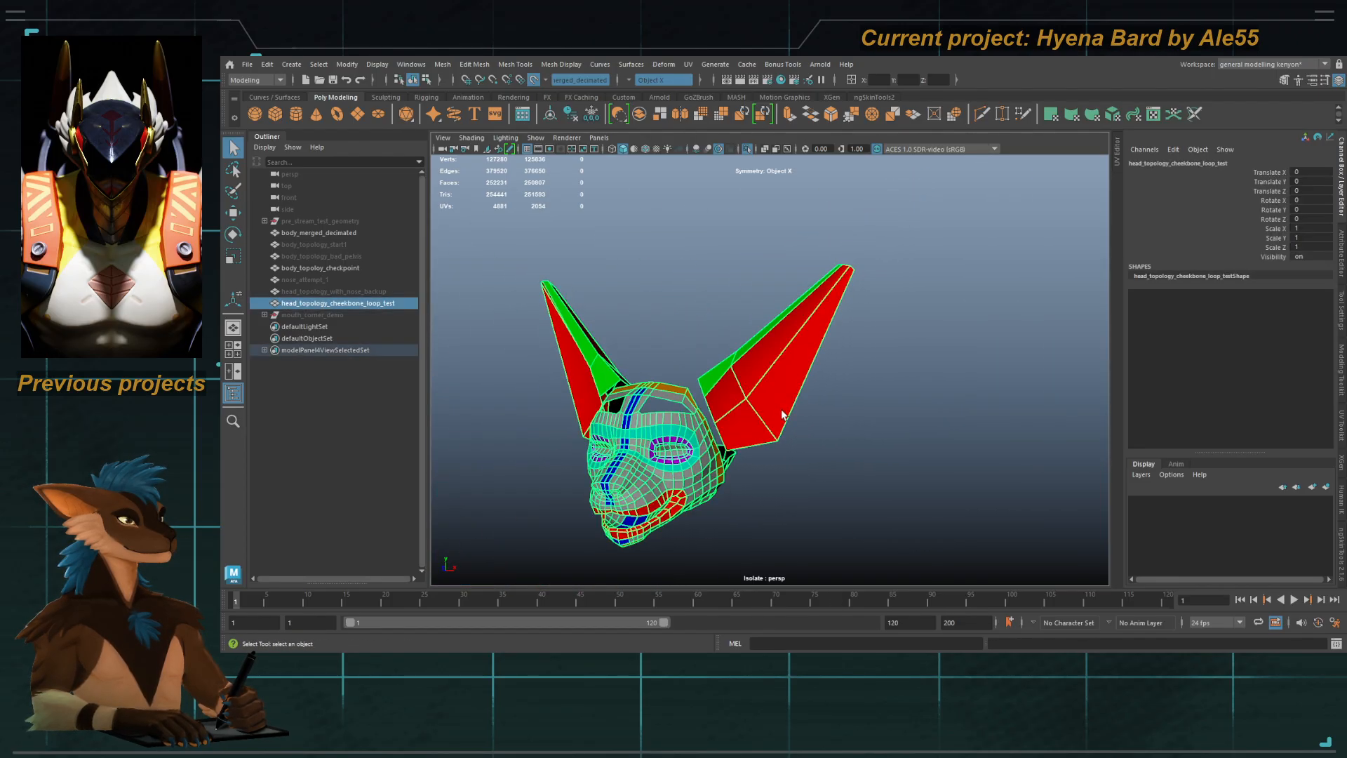
# Step: Bring the whole character back into view and examine the coloured ears against the sculpt surface
pyautogui.click(747, 149)
pyautogui.keyDown('alt'); pyautogui.moveTo(786, 345); pyautogui.dragTo(844, 351, button='right'); pyautogui.keyUp('alt')
pyautogui.keyDown('alt'); pyautogui.moveTo(845, 352); pyautogui.dragTo(802, 380); pyautogui.keyUp('alt')
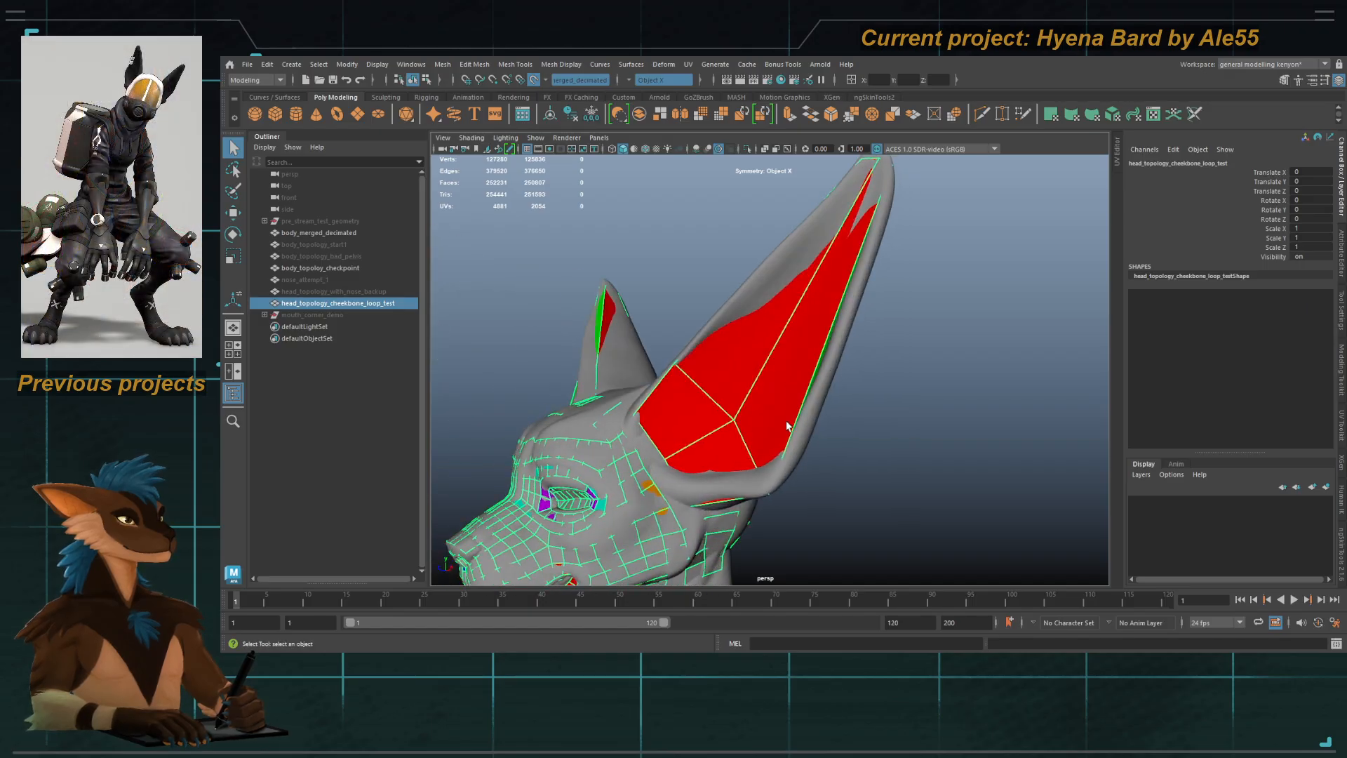
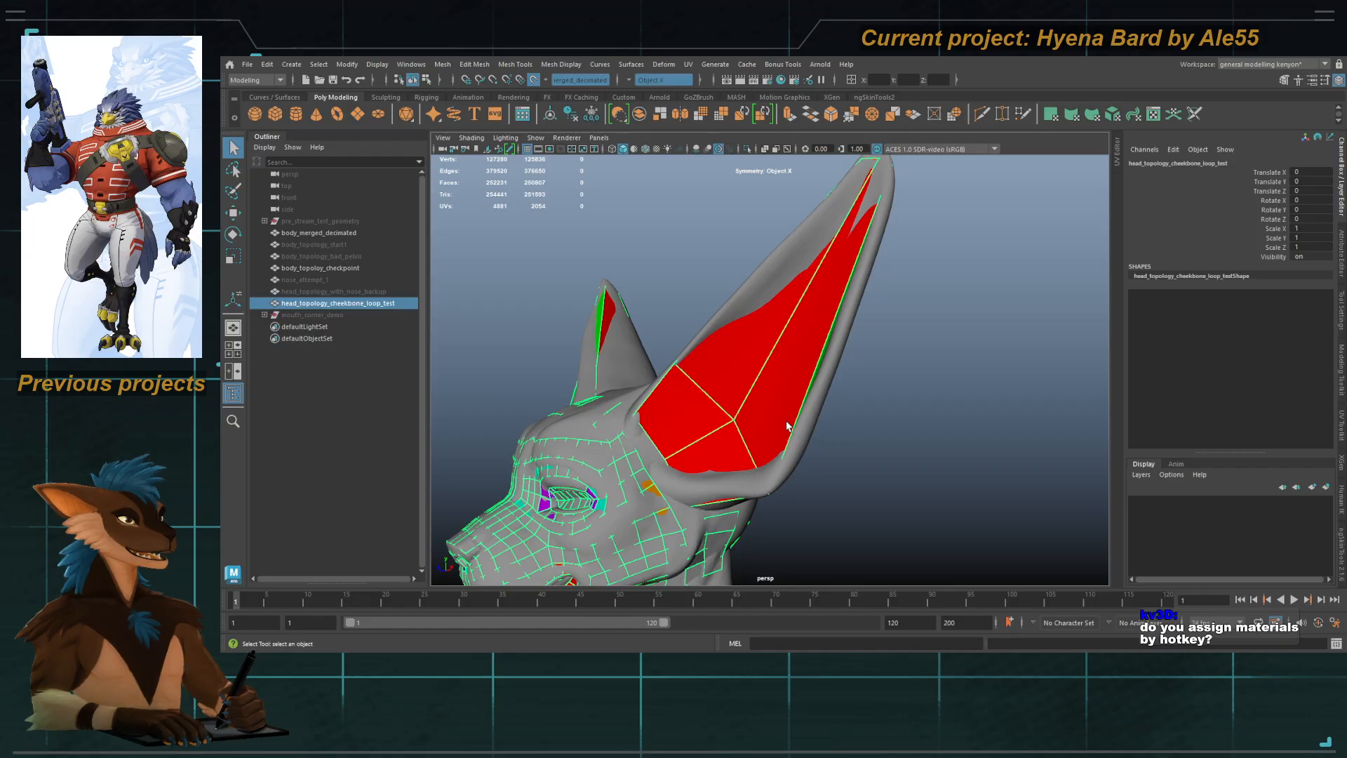
pyautogui.keyDown('alt'); pyautogui.moveTo(764, 428); pyautogui.dragTo(770, 355); pyautogui.keyUp('alt')
pyautogui.scroll(-4, 769, 355)
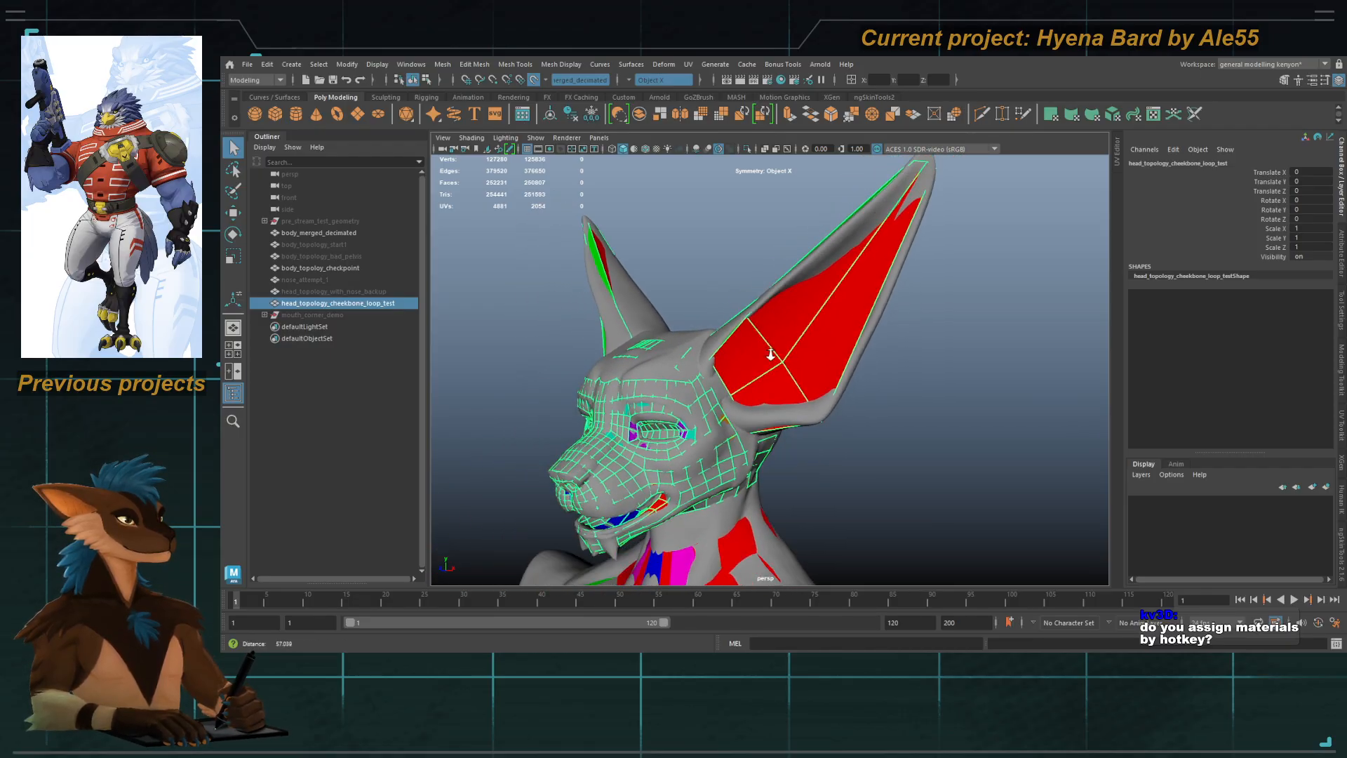
pyautogui.scroll(3, 779, 374)
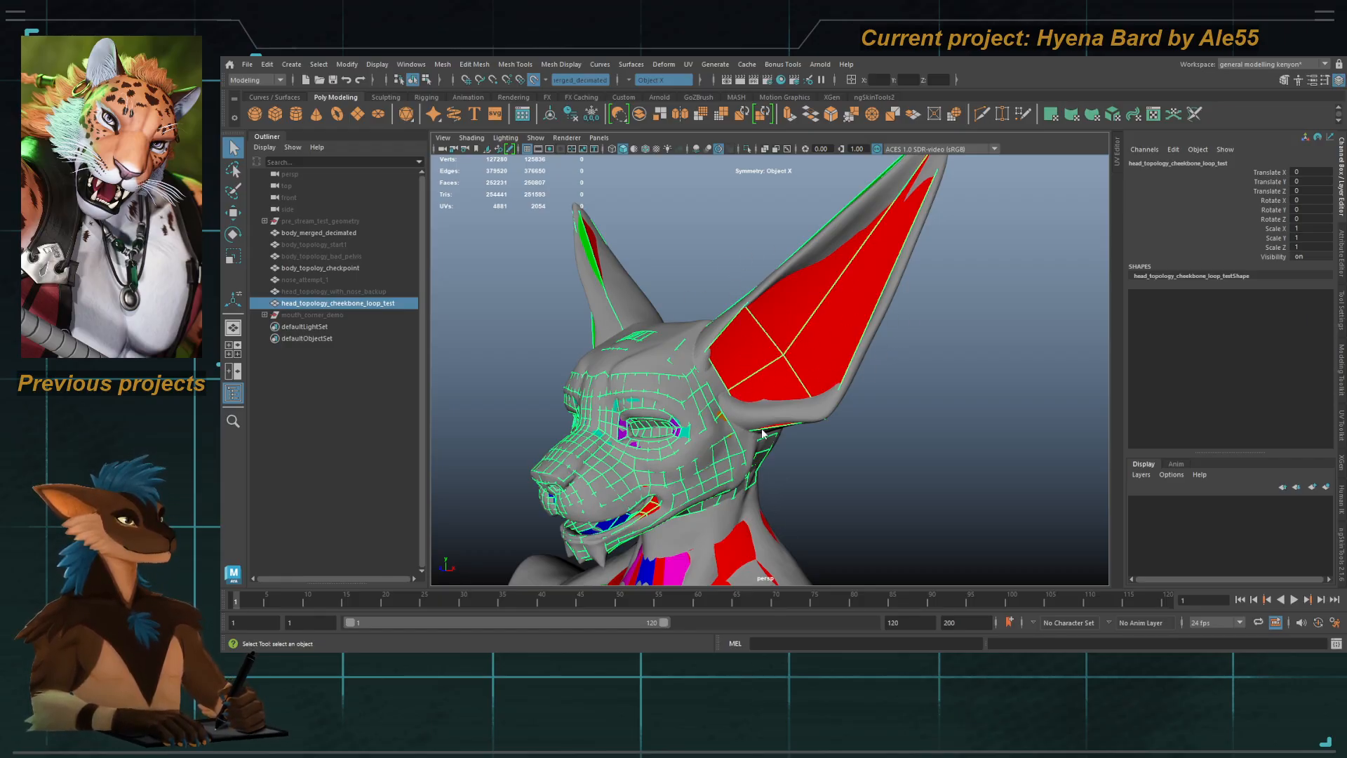
pyautogui.keyDown('alt'); pyautogui.moveTo(782, 322); pyautogui.dragTo(788, 360); pyautogui.keyUp('alt')
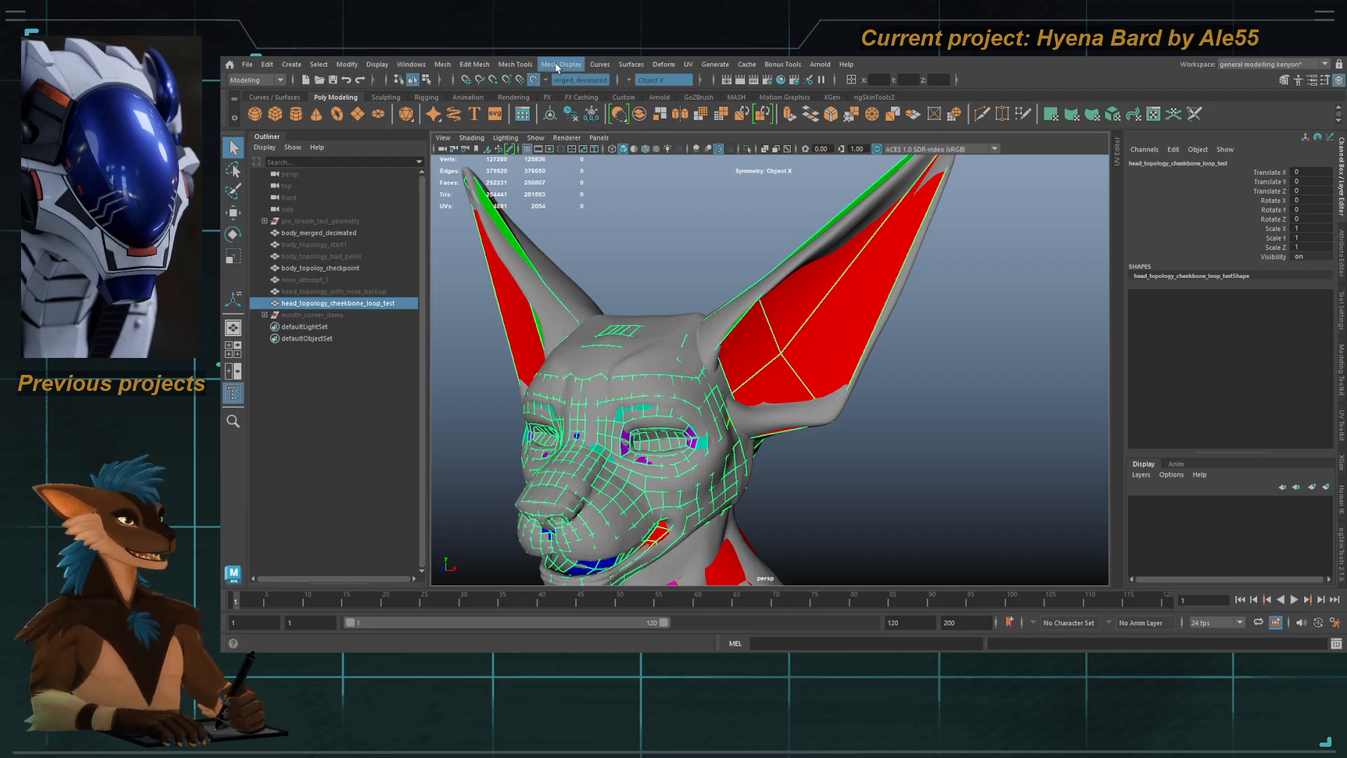
# Step: Insert an edge loop lengthwise through the green ear rim with Quad Draw
pyautogui.moveTo(813, 242)
pyautogui.keyDown('alt'); pyautogui.mouseDown()
pyautogui.moveTo(856, 436)
pyautogui.moveTo(748, 383)
pyautogui.moveTo(710, 422)
pyautogui.moveTo(794, 381)
pyautogui.mouseUp(); pyautogui.keyUp('alt')
pyautogui.hotkey('ctrl', 'shift', 'q')
pyautogui.keyDown('alt'); pyautogui.moveTo(793, 380); pyautogui.dragTo(821, 421, button='right'); pyautogui.keyUp('alt')
pyautogui.moveTo(821, 421)
pyautogui.keyDown('alt'); pyautogui.mouseDown()
pyautogui.moveTo(822, 393)
pyautogui.moveTo(722, 436)
pyautogui.moveTo(790, 391)
pyautogui.moveTo(786, 416)
pyautogui.moveTo(752, 427)
pyautogui.moveTo(788, 346)
pyautogui.moveTo(872, 399)
pyautogui.moveTo(667, 406)
pyautogui.moveTo(676, 322)
pyautogui.moveTo(895, 376)
pyautogui.moveTo(1006, 372)
pyautogui.moveTo(866, 432)
pyautogui.moveTo(953, 352)
pyautogui.moveTo(908, 360)
pyautogui.mouseUp(); pyautogui.keyUp('alt')
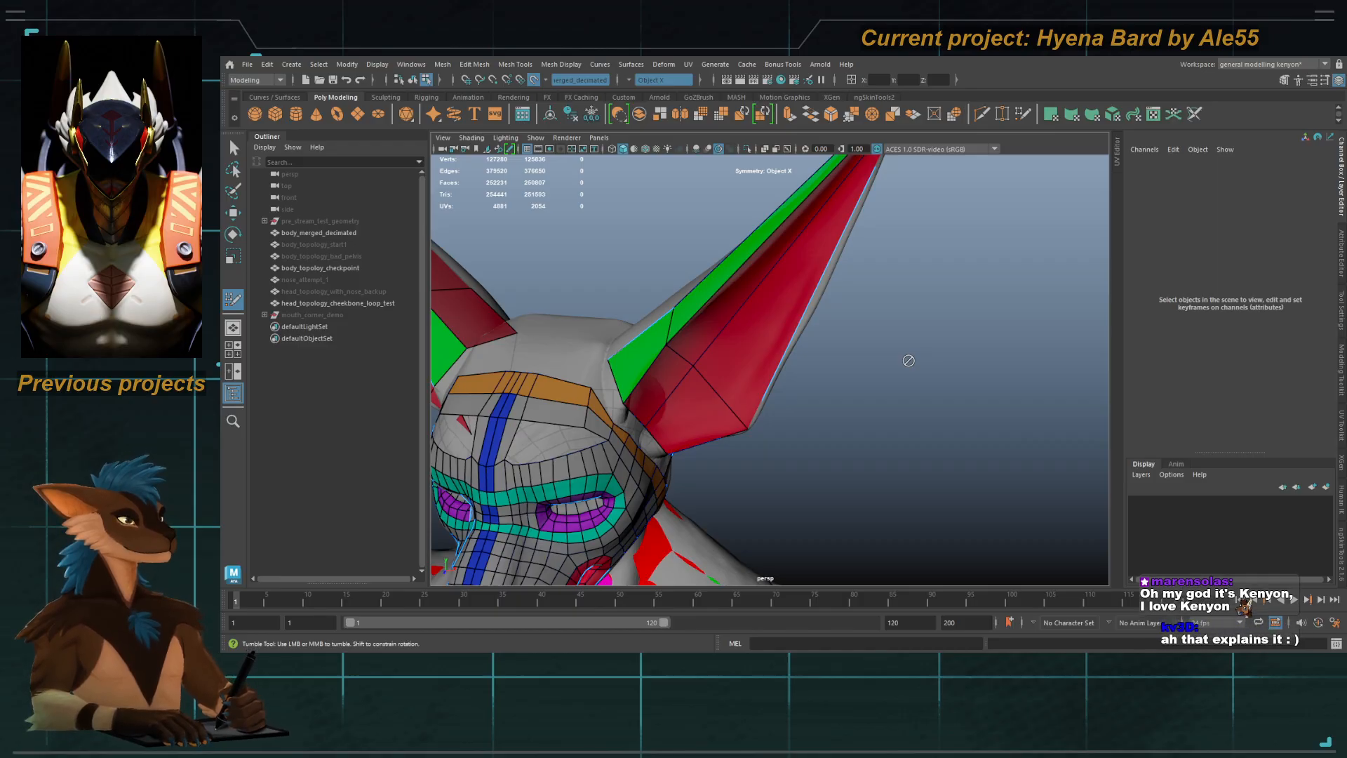
pyautogui.keyDown('alt'); pyautogui.moveTo(797, 286); pyautogui.dragTo(703, 405); pyautogui.keyUp('alt')
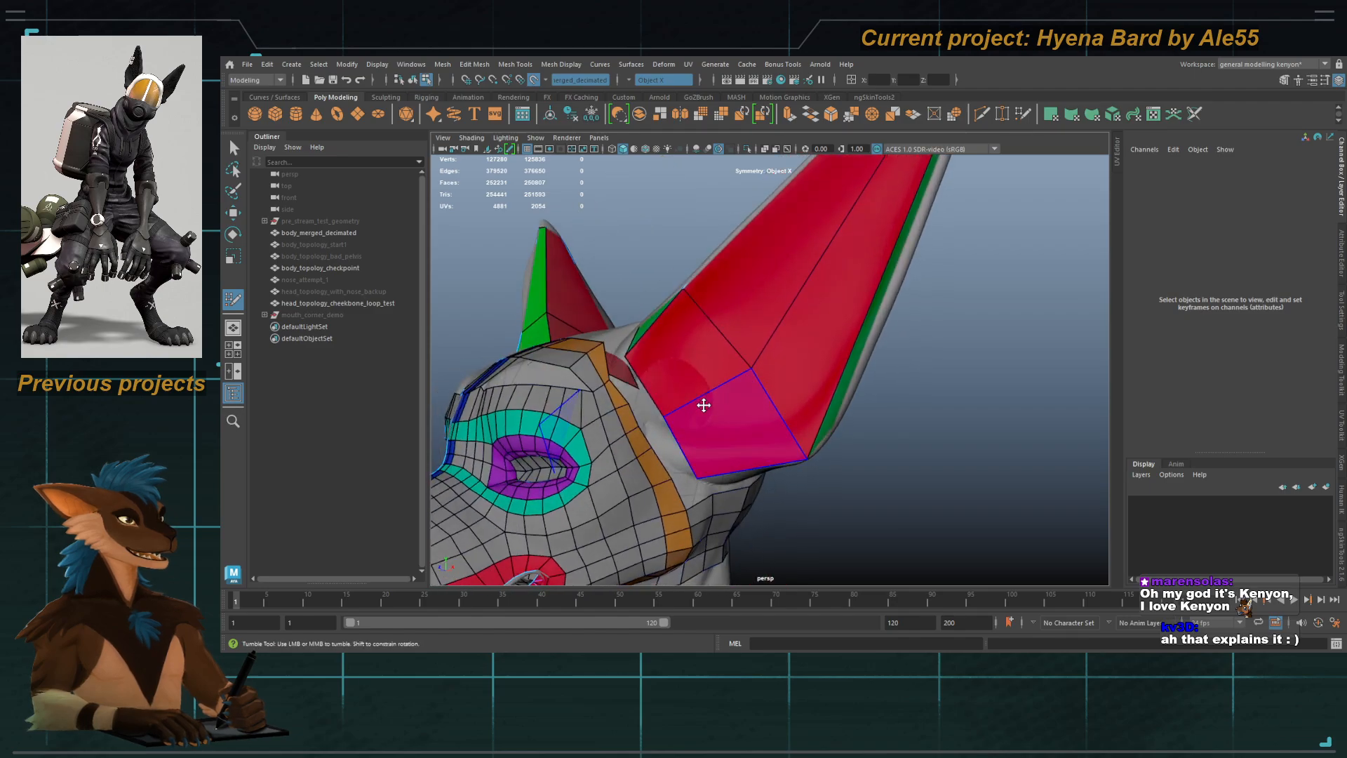
pyautogui.keyDown('alt'); pyautogui.moveTo(811, 496); pyautogui.dragTo(717, 421); pyautogui.keyUp('alt')
pyautogui.keyDown('ctrl'); pyautogui.click(808, 427); pyautogui.keyUp('ctrl')
pyautogui.keyDown('alt'); pyautogui.moveTo(808, 428); pyautogui.dragTo(860, 410); pyautogui.keyUp('alt')
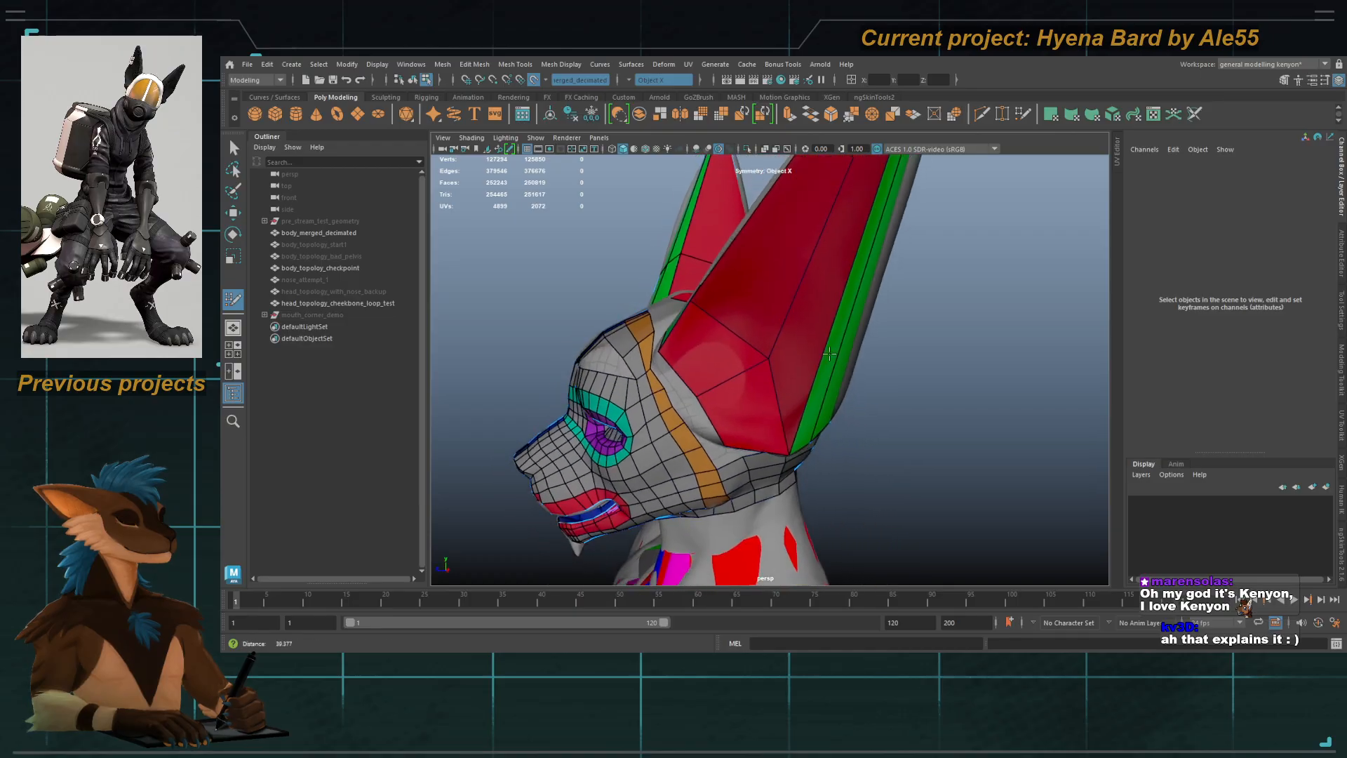
# Step: Examine the edge flow of the ear rim from the base up to the tip and along the inner side
pyautogui.keyDown('alt'); pyautogui.moveTo(860, 411); pyautogui.dragTo(793, 330, button='right'); pyautogui.keyUp('alt')
pyautogui.keyDown('alt'); pyautogui.moveTo(793, 330); pyautogui.dragTo(747, 401, button='middle'); pyautogui.keyUp('alt')
pyautogui.keyDown('alt'); pyautogui.moveTo(747, 401); pyautogui.dragTo(807, 365); pyautogui.keyUp('alt')
pyautogui.keyDown('alt'); pyautogui.moveTo(807, 365); pyautogui.dragTo(856, 336, button='right'); pyautogui.keyUp('alt')
pyautogui.keyDown('alt'); pyautogui.moveTo(856, 315); pyautogui.dragTo(752, 423, button='middle'); pyautogui.keyUp('alt')
pyautogui.keyDown('alt'); pyautogui.moveTo(752, 424); pyautogui.dragTo(920, 393); pyautogui.keyUp('alt')
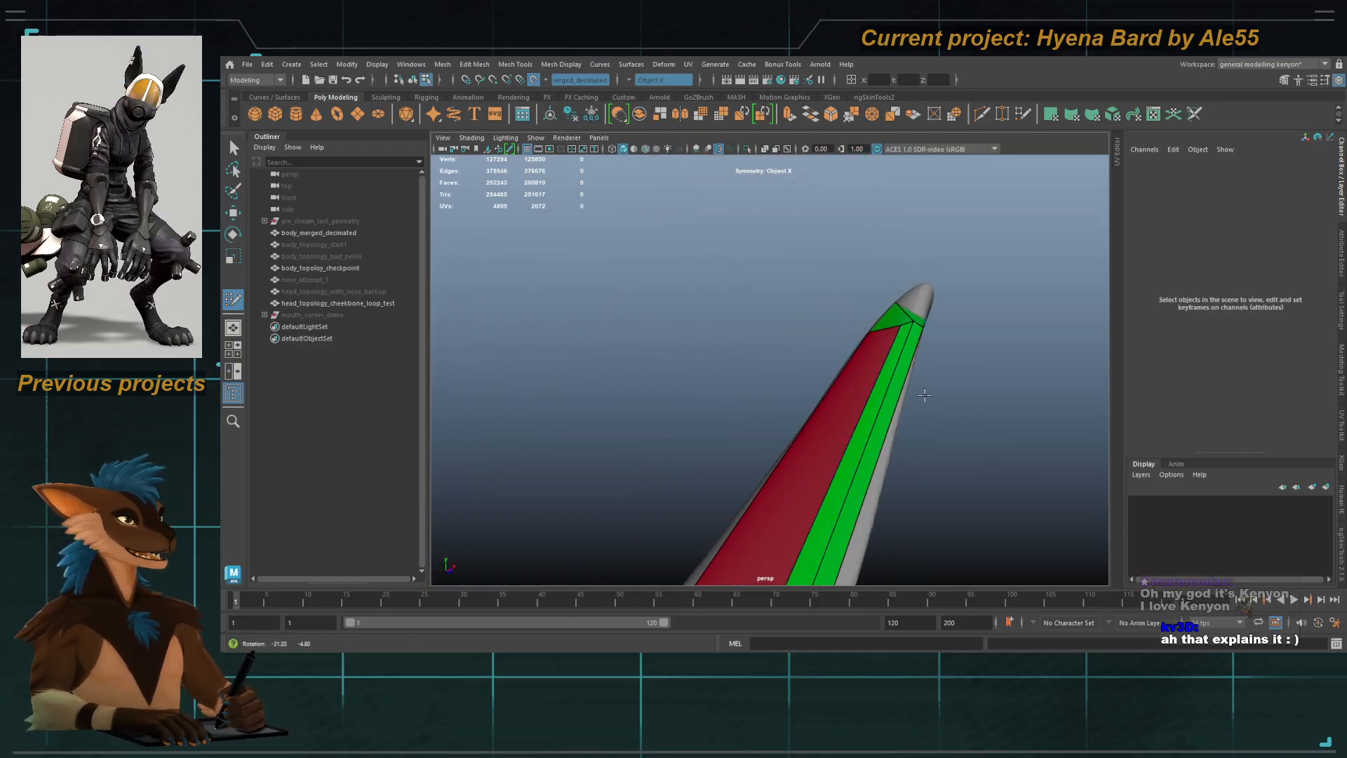
pyautogui.keyDown('alt'); pyautogui.moveTo(930, 311); pyautogui.dragTo(879, 328, button='middle'); pyautogui.keyUp('alt')
pyautogui.keyDown('alt'); pyautogui.moveTo(879, 329); pyautogui.dragTo(677, 416); pyautogui.keyUp('alt')
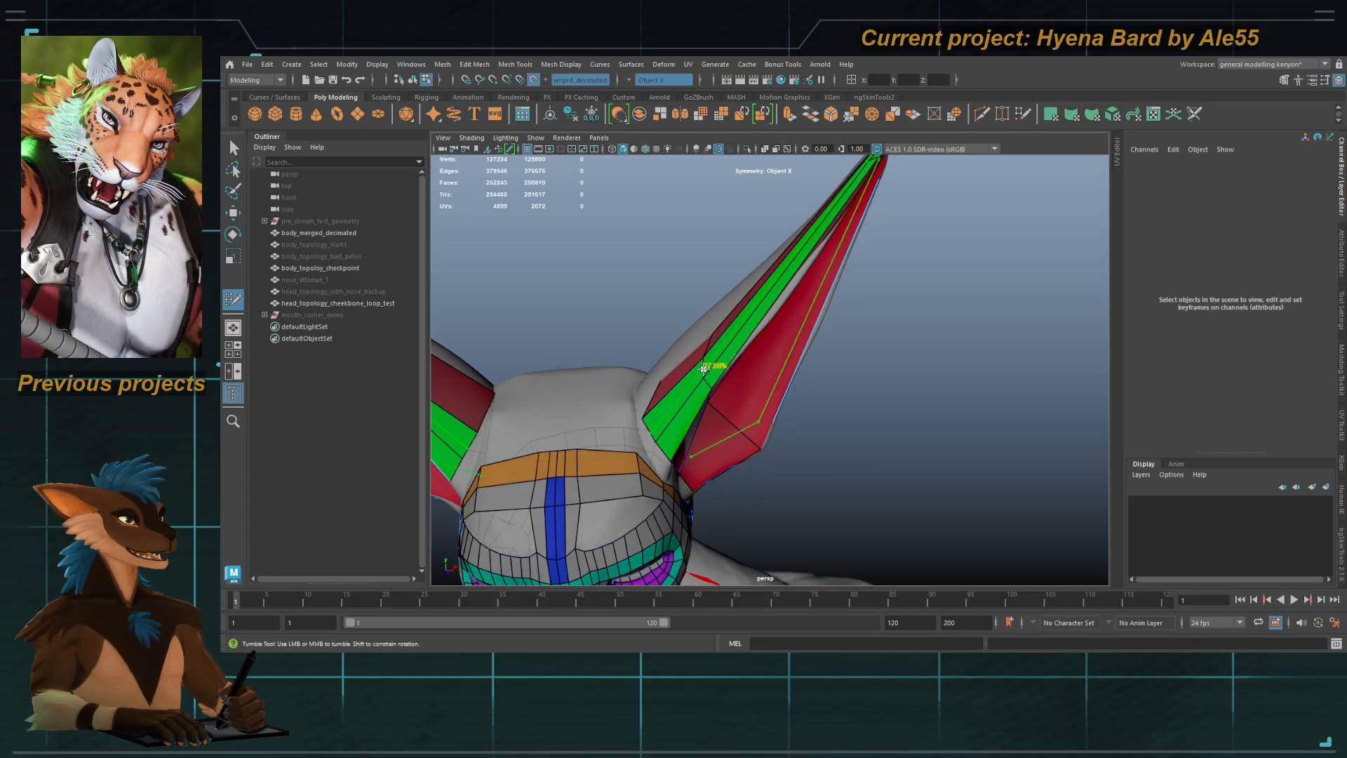
pyautogui.keyDown('alt'); pyautogui.moveTo(703, 369); pyautogui.dragTo(778, 392); pyautogui.keyUp('alt')
pyautogui.press('q')
pyautogui.click(732, 334)
pyautogui.keyDown('shift'); pyautogui.click(696, 393); pyautogui.keyUp('shift')
pyautogui.keyDown('shift'); pyautogui.click(738, 419); pyautogui.keyUp('shift')
pyautogui.press('w')
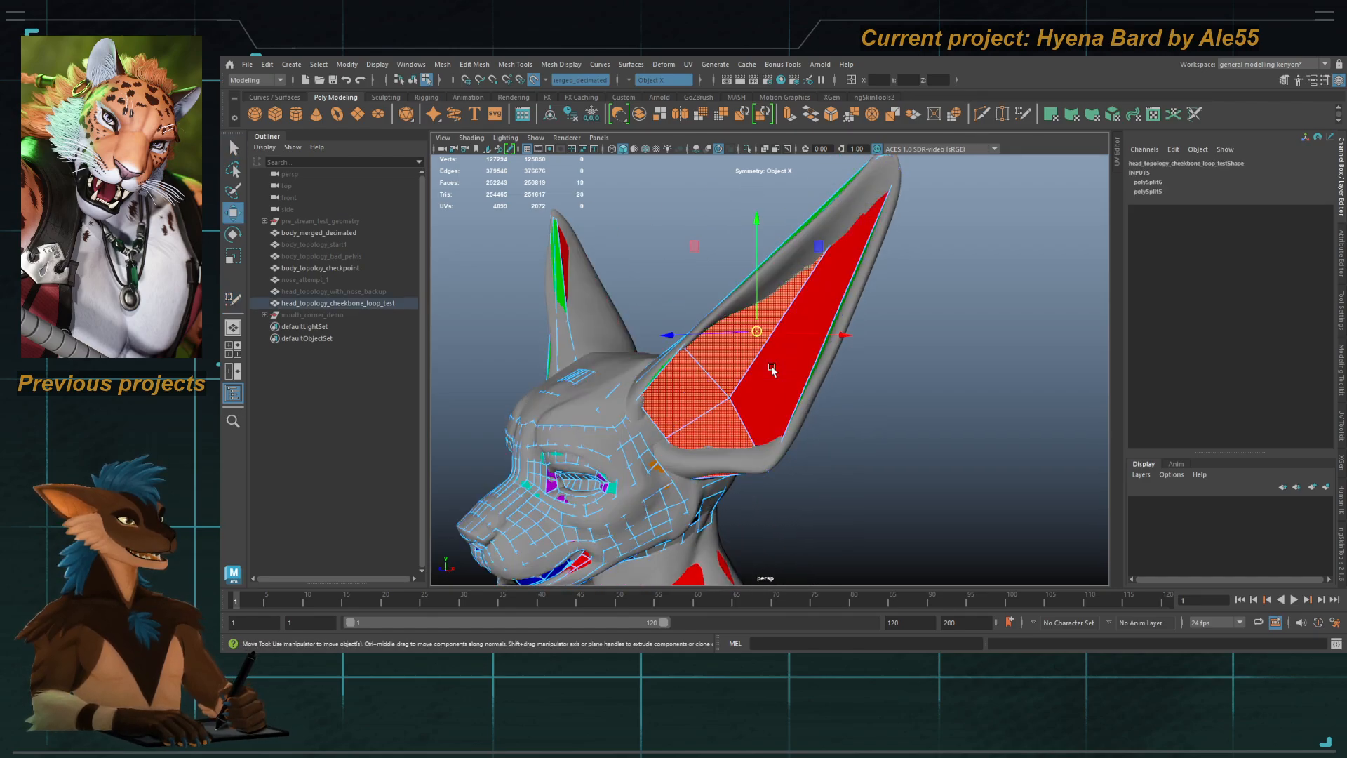
pyautogui.press('r')
pyautogui.keyDown('shift'); pyautogui.moveTo(757, 331); pyautogui.dragTo(725, 332); pyautogui.keyUp('shift')
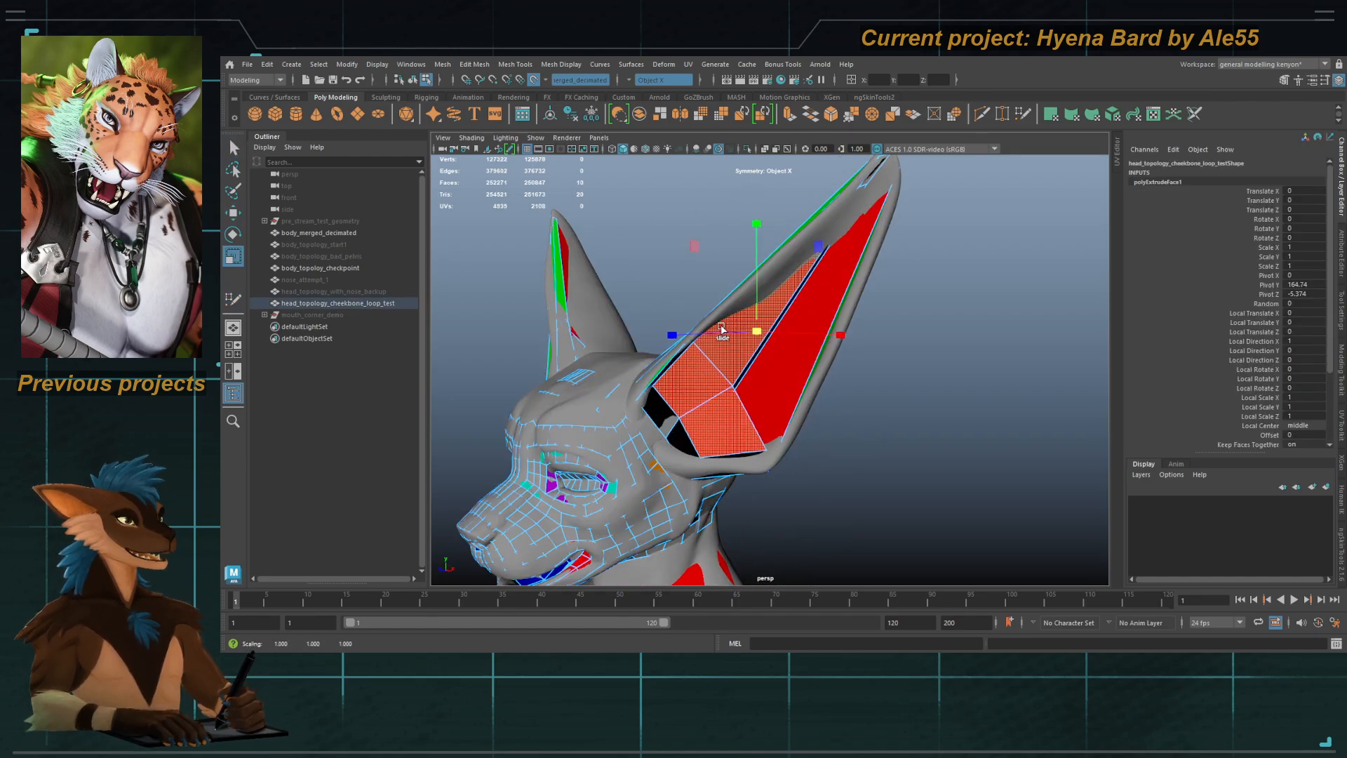
pyautogui.press('y')
pyautogui.keyDown('alt'); pyautogui.moveTo(753, 376); pyautogui.dragTo(769, 353); pyautogui.keyUp('alt')
pyautogui.hotkey('ctrl', 'z')
# Step: Extrude the four red inner ear faces, inset them to form a border and preview the mesh smoothed
pyautogui.press('q')
pyautogui.click(759, 352)
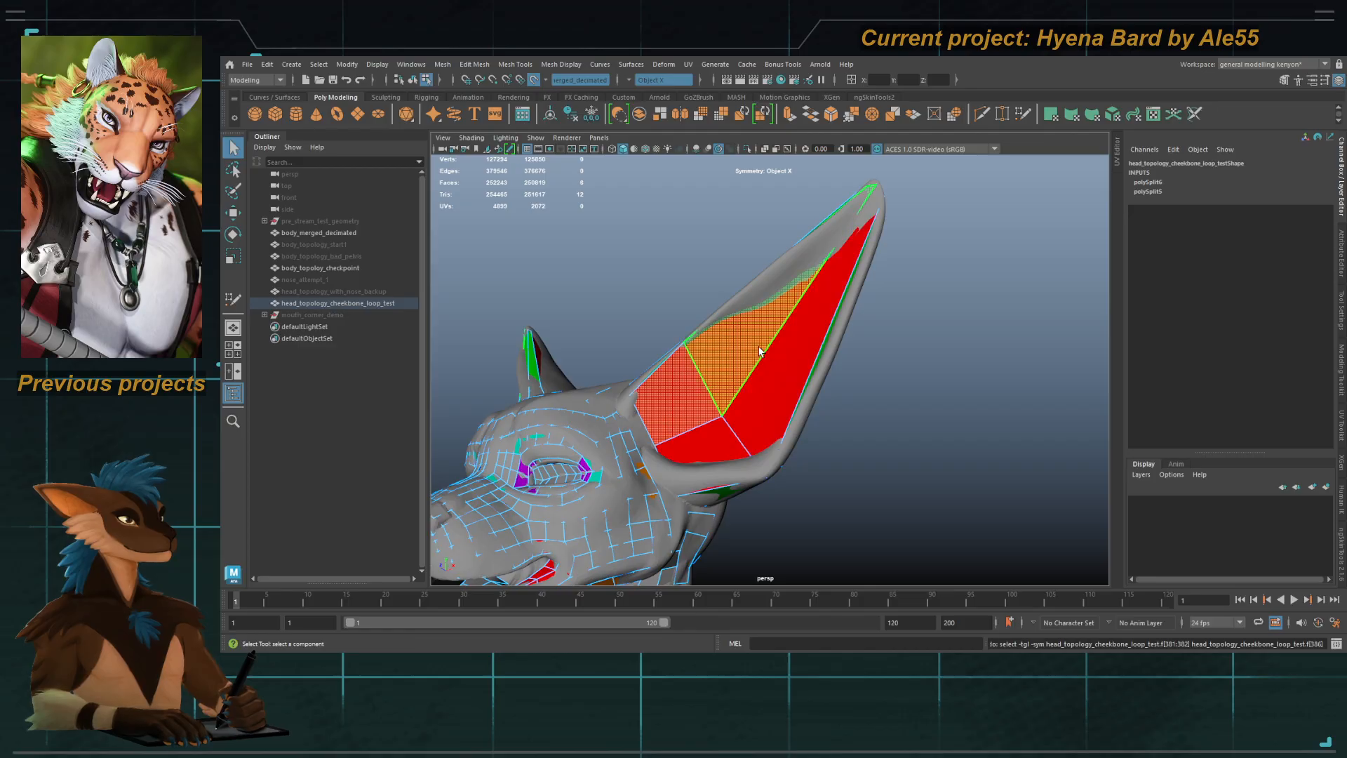
pyautogui.keyDown('shift'); pyautogui.click(771, 363); pyautogui.keyUp('shift')
pyautogui.keyDown('shift'); pyautogui.click(720, 435); pyautogui.keyUp('shift')
pyautogui.keyDown('shift'); pyautogui.click(691, 393); pyautogui.keyUp('shift')
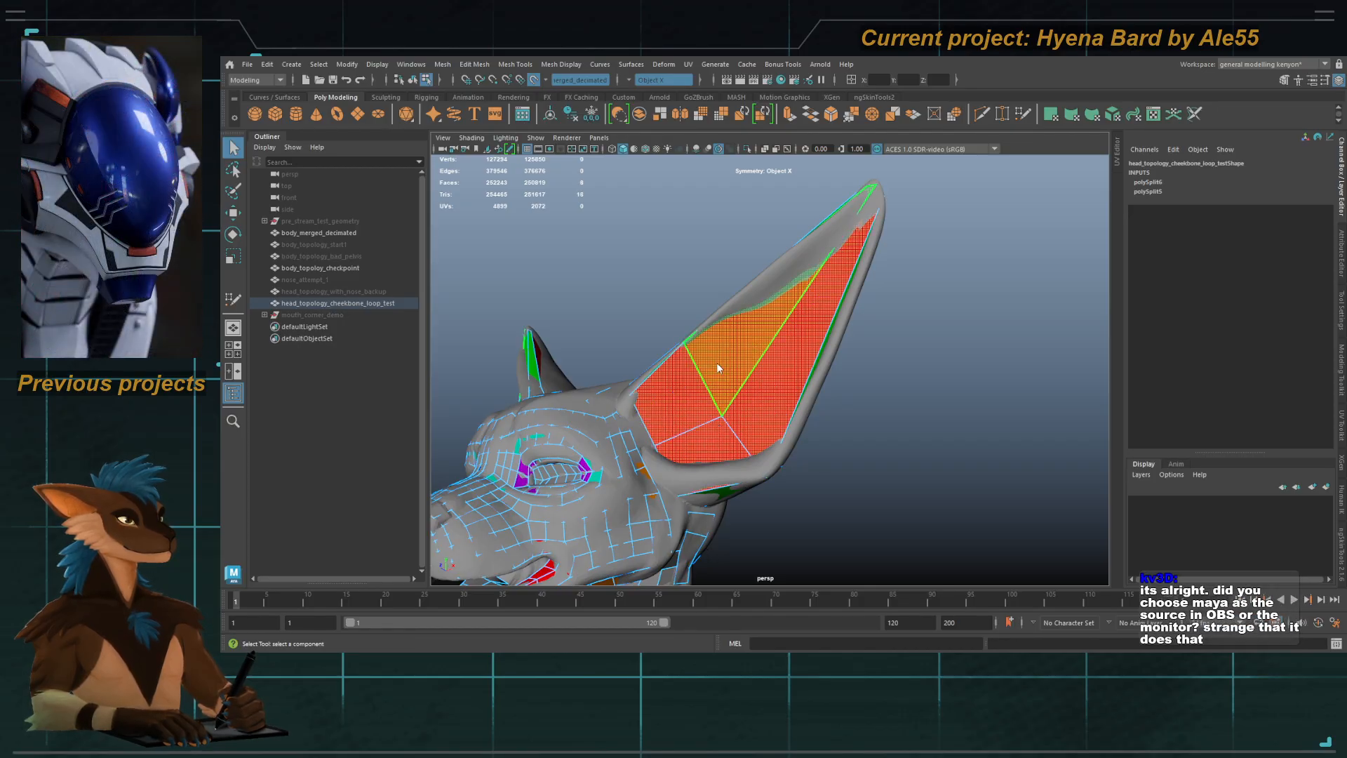
pyautogui.hotkey('ctrl', 'e')
pyautogui.keyDown('alt'); pyautogui.moveTo(716, 380); pyautogui.dragTo(745, 327); pyautogui.keyUp('alt')
pyautogui.press('r')
pyautogui.press('3')
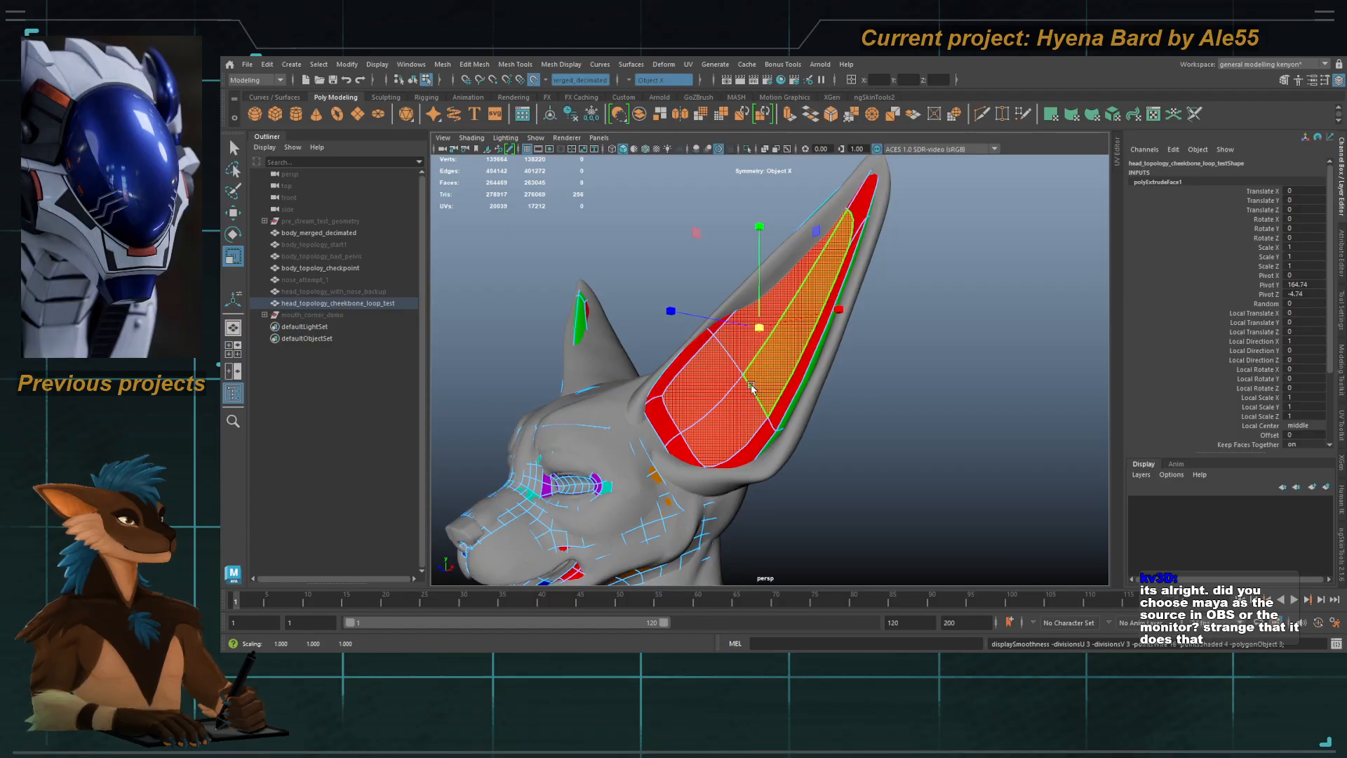
# Step: Assign the grey material to the border faces around the inner ear, delete the head's history and turn off the smooth preview
pyautogui.press('q')
pyautogui.doubleClick(676, 452)
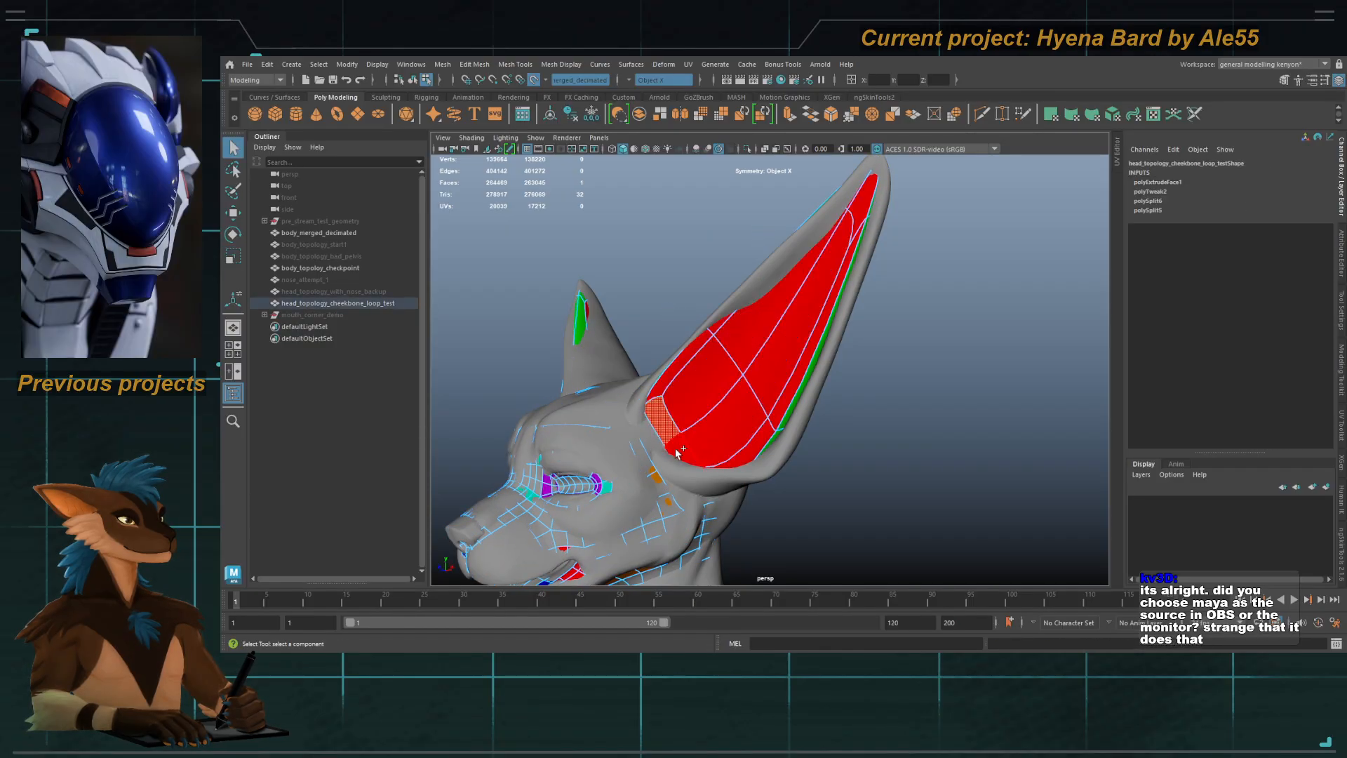
pyautogui.click(793, 566)
pyautogui.press('F8')
pyautogui.hotkey('alt', 'shift', 'd')
pyautogui.keyDown('alt'); pyautogui.moveTo(907, 365); pyautogui.dragTo(884, 376); pyautogui.keyUp('alt')
pyautogui.press('1')
# Step: Activate Quad Draw and pull the border vertices inward at the base of the inner ear to widen the grey border there
pyautogui.hotkey('ctrl', 'shift', 'q')
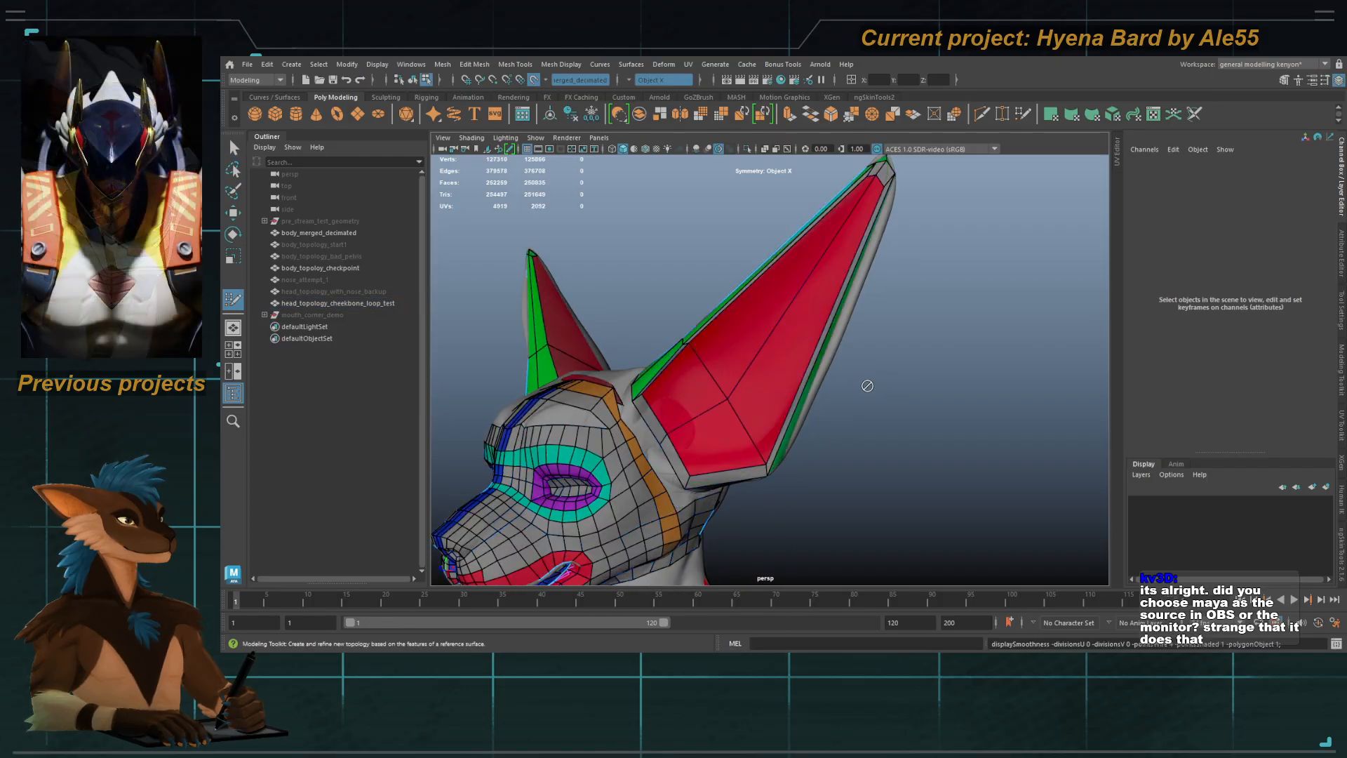
pyautogui.scroll(5, 767, 377)
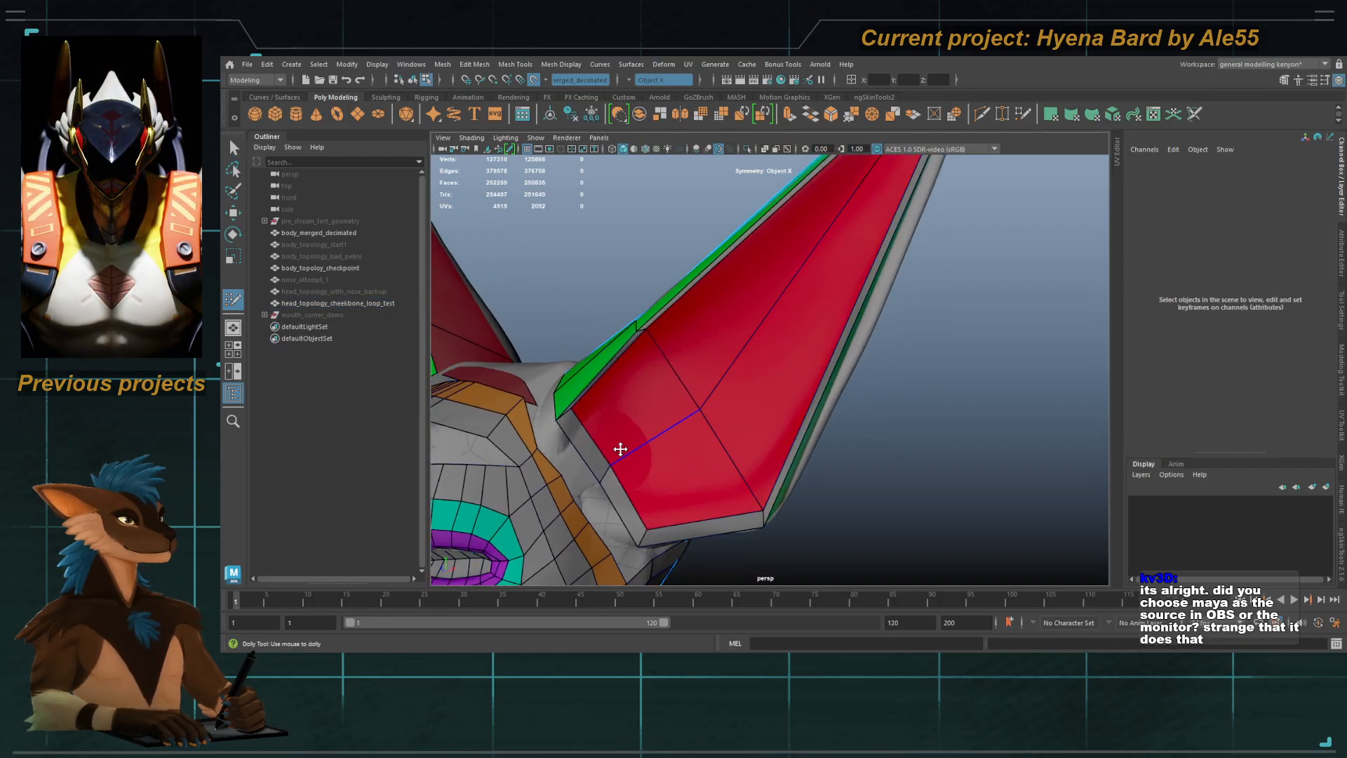
pyautogui.moveTo(648, 525); pyautogui.dragTo(654, 455)
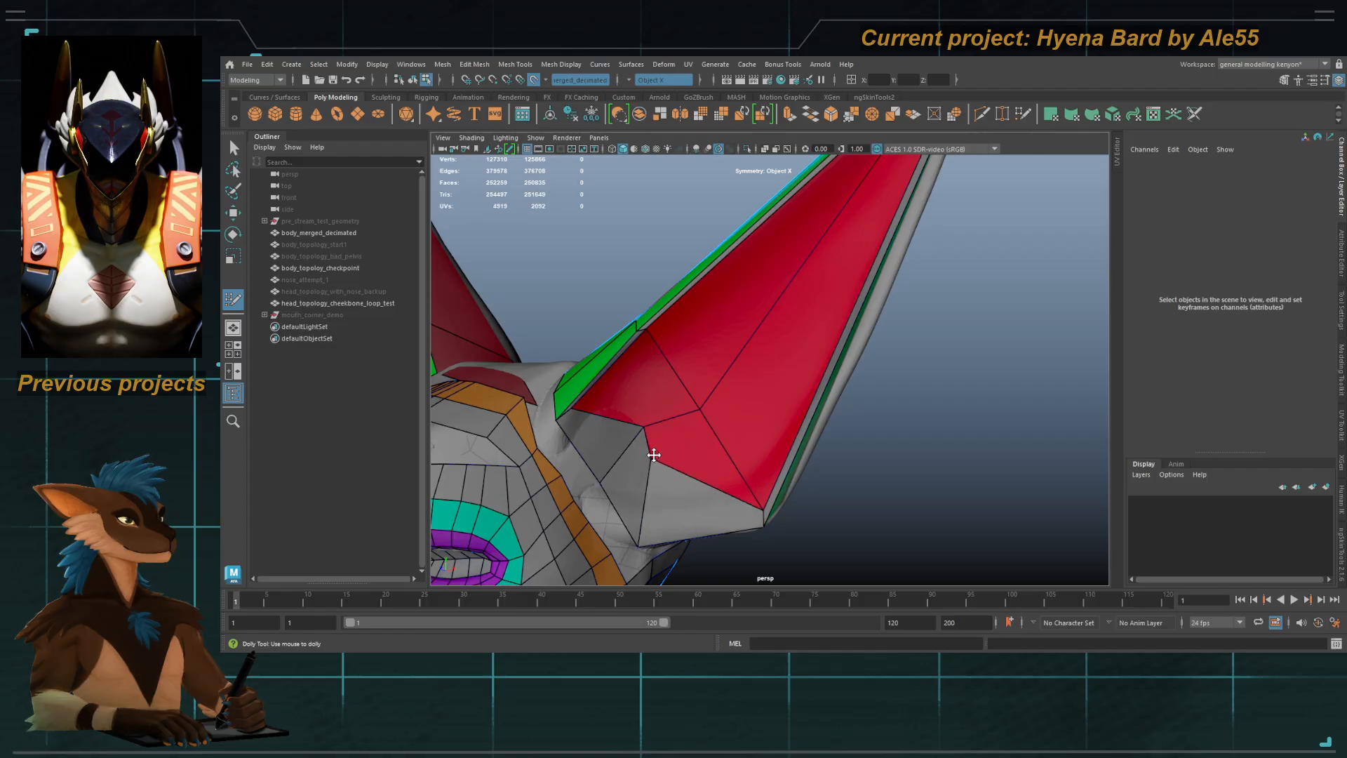
pyautogui.moveTo(754, 504); pyautogui.dragTo(736, 468)
pyautogui.keyDown('alt'); pyautogui.moveTo(644, 477); pyautogui.dragTo(685, 451); pyautogui.keyUp('alt')
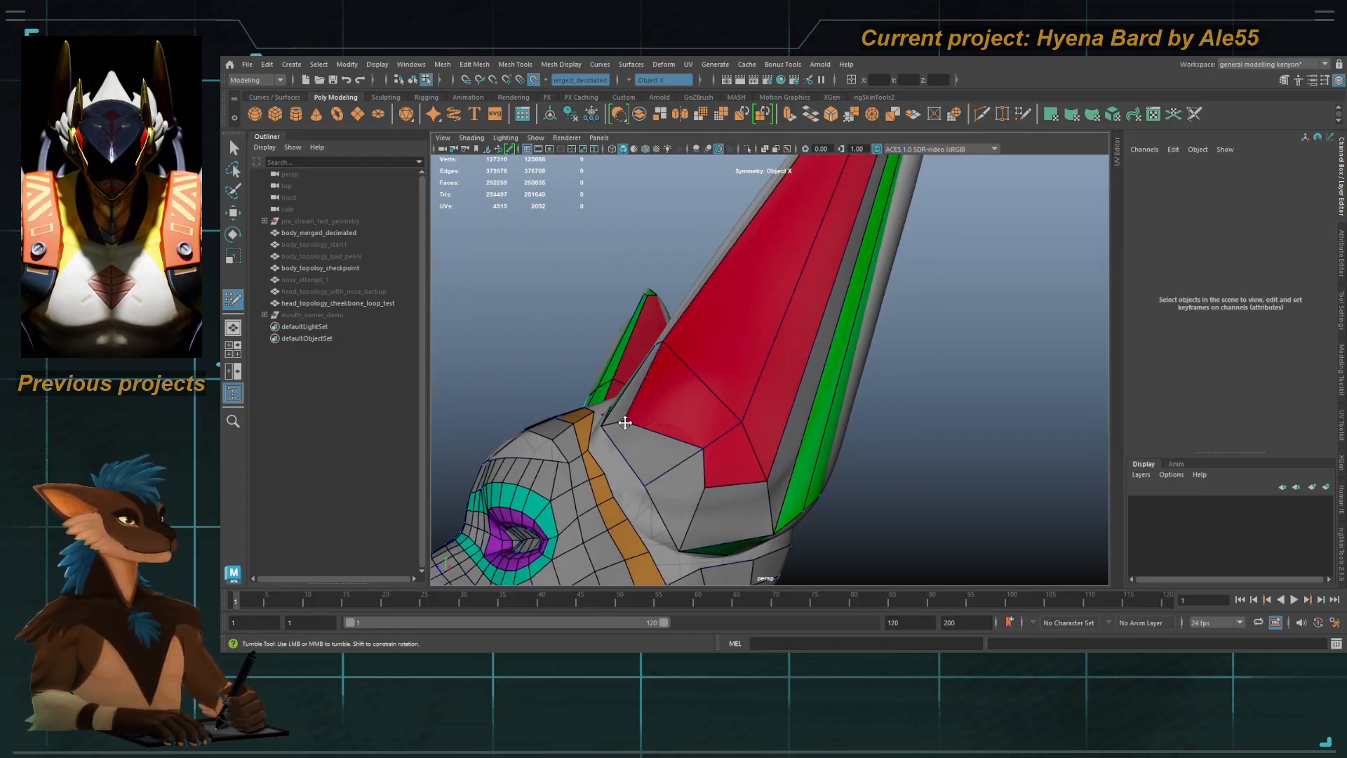
pyautogui.moveTo(721, 313)
pyautogui.keyDown('alt'); pyautogui.mouseDown()
pyautogui.moveTo(725, 411)
pyautogui.moveTo(818, 241)
pyautogui.moveTo(827, 294)
pyautogui.moveTo(766, 309)
pyautogui.moveTo(797, 330)
pyautogui.moveTo(902, 253)
pyautogui.moveTo(685, 397)
pyautogui.moveTo(779, 261)
pyautogui.moveTo(632, 382)
pyautogui.moveTo(492, 368)
pyautogui.moveTo(641, 296)
pyautogui.moveTo(550, 379)
pyautogui.moveTo(661, 298)
pyautogui.moveTo(622, 302)
pyautogui.mouseUp(); pyautogui.keyUp('alt')
pyautogui.hotkey('ctrl', 'z')
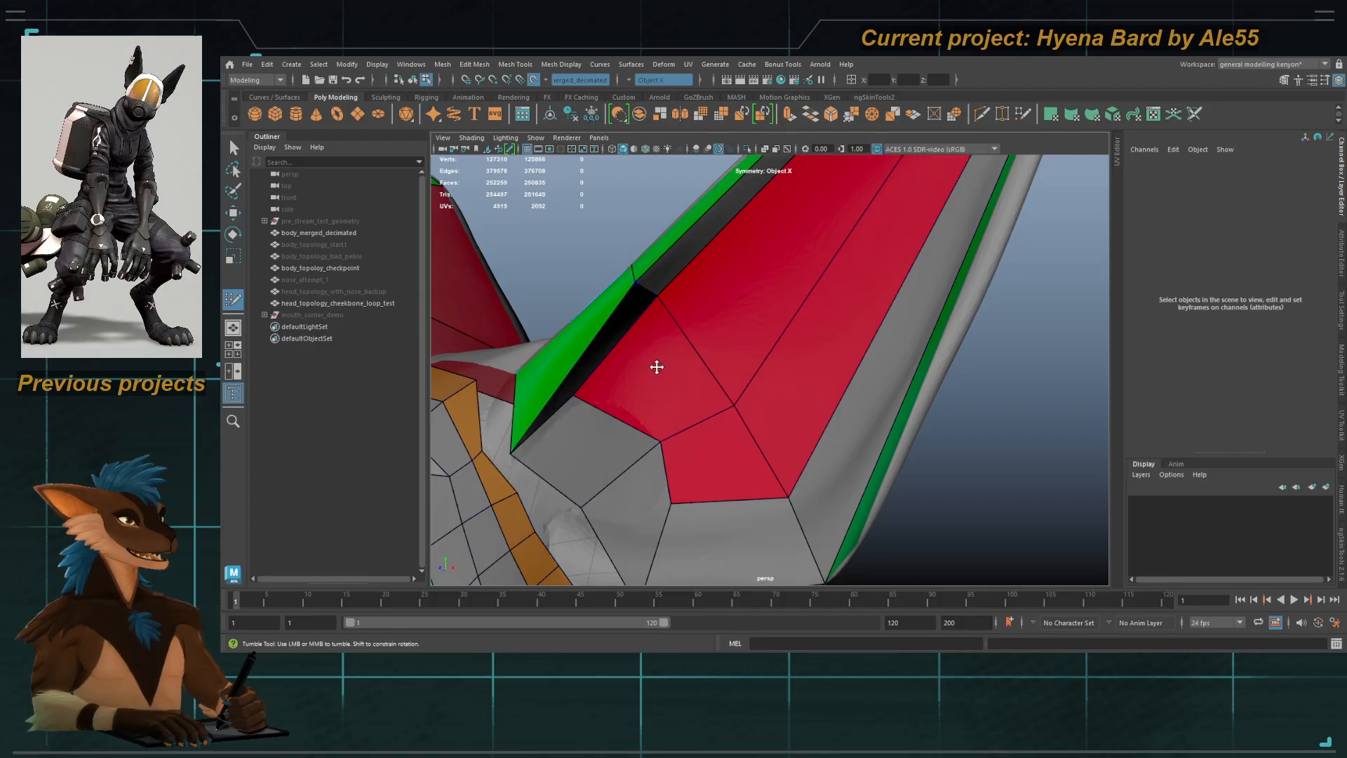
# Step: Examine the grey border and its edge flow from the base of the inner ear up to the tip
pyautogui.keyDown('alt'); pyautogui.moveTo(657, 366); pyautogui.dragTo(625, 381, button='middle'); pyautogui.keyUp('alt')
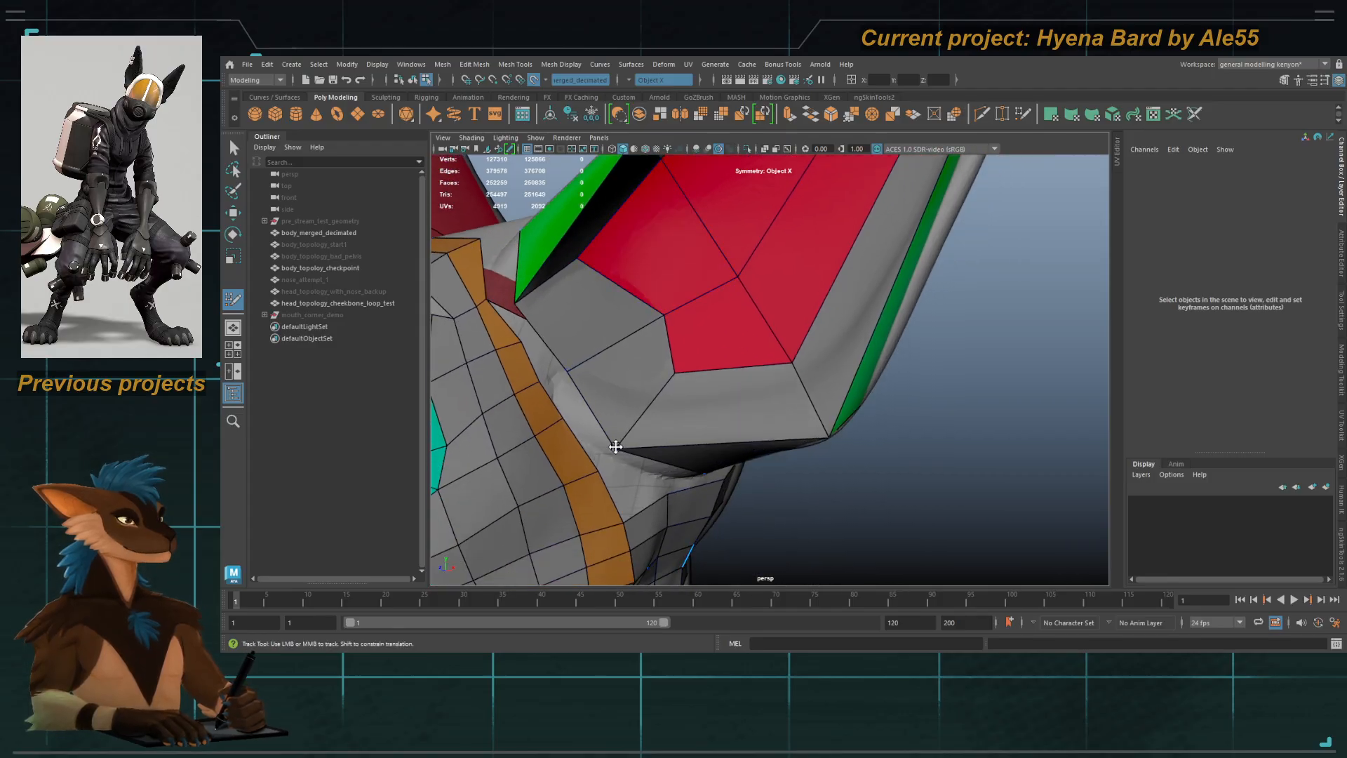
pyautogui.keyDown('alt'); pyautogui.moveTo(615, 447); pyautogui.dragTo(756, 413); pyautogui.keyUp('alt')
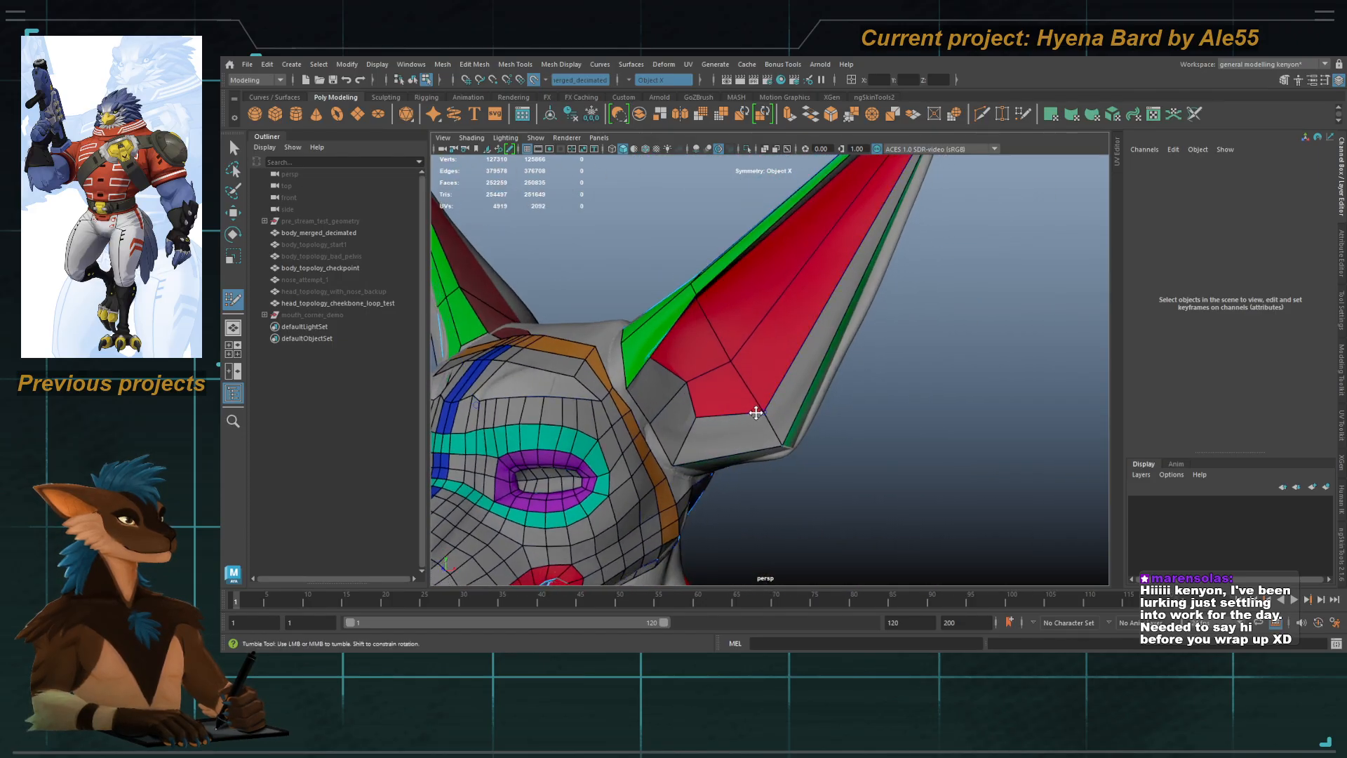
pyautogui.keyDown('alt'); pyautogui.moveTo(674, 395); pyautogui.dragTo(639, 361); pyautogui.keyUp('alt')
pyautogui.keyDown('alt'); pyautogui.moveTo(695, 343); pyautogui.dragTo(659, 424, button='middle'); pyautogui.keyUp('alt')
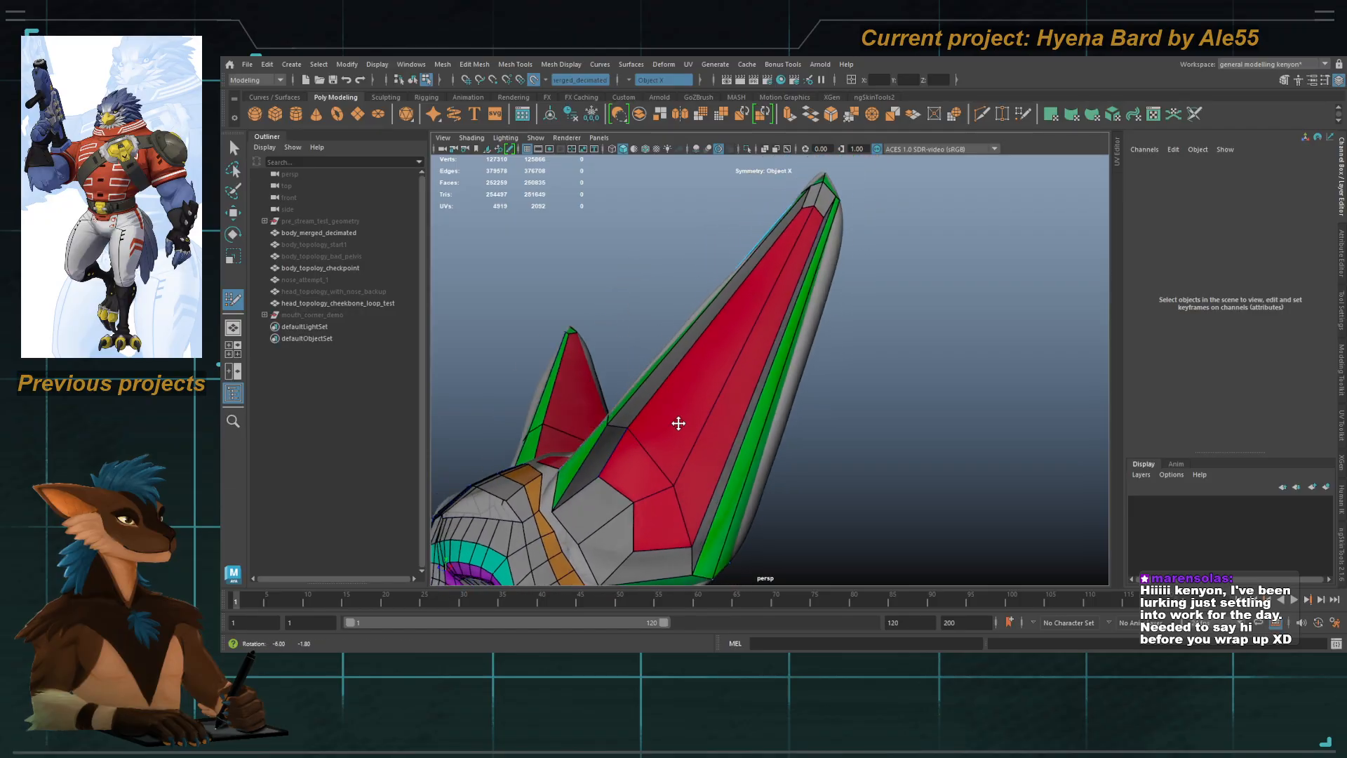
pyautogui.keyDown('alt'); pyautogui.moveTo(679, 423); pyautogui.dragTo(705, 400); pyautogui.keyUp('alt')
pyautogui.keyDown('alt'); pyautogui.moveTo(715, 379); pyautogui.dragTo(670, 445, button='middle'); pyautogui.keyUp('alt')
pyautogui.keyDown('alt'); pyautogui.moveTo(731, 341); pyautogui.dragTo(725, 361); pyautogui.keyUp('alt')
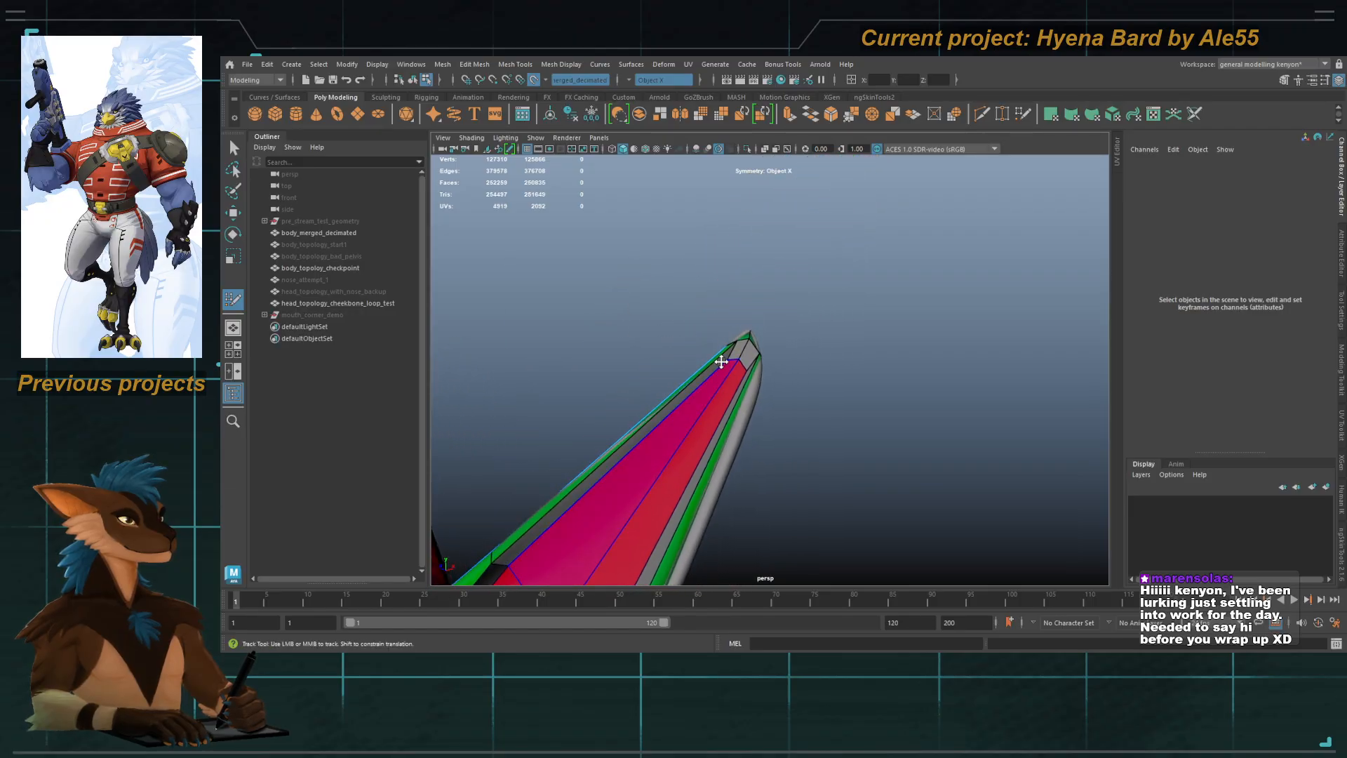
pyautogui.keyDown('alt'); pyautogui.moveTo(724, 360); pyautogui.dragTo(750, 429, button='right'); pyautogui.keyUp('alt')
pyautogui.keyDown('alt'); pyautogui.moveTo(733, 359); pyautogui.dragTo(771, 356, button='middle'); pyautogui.keyUp('alt')
pyautogui.keyDown('alt'); pyautogui.moveTo(754, 372); pyautogui.dragTo(761, 407, button='right'); pyautogui.keyUp('alt')
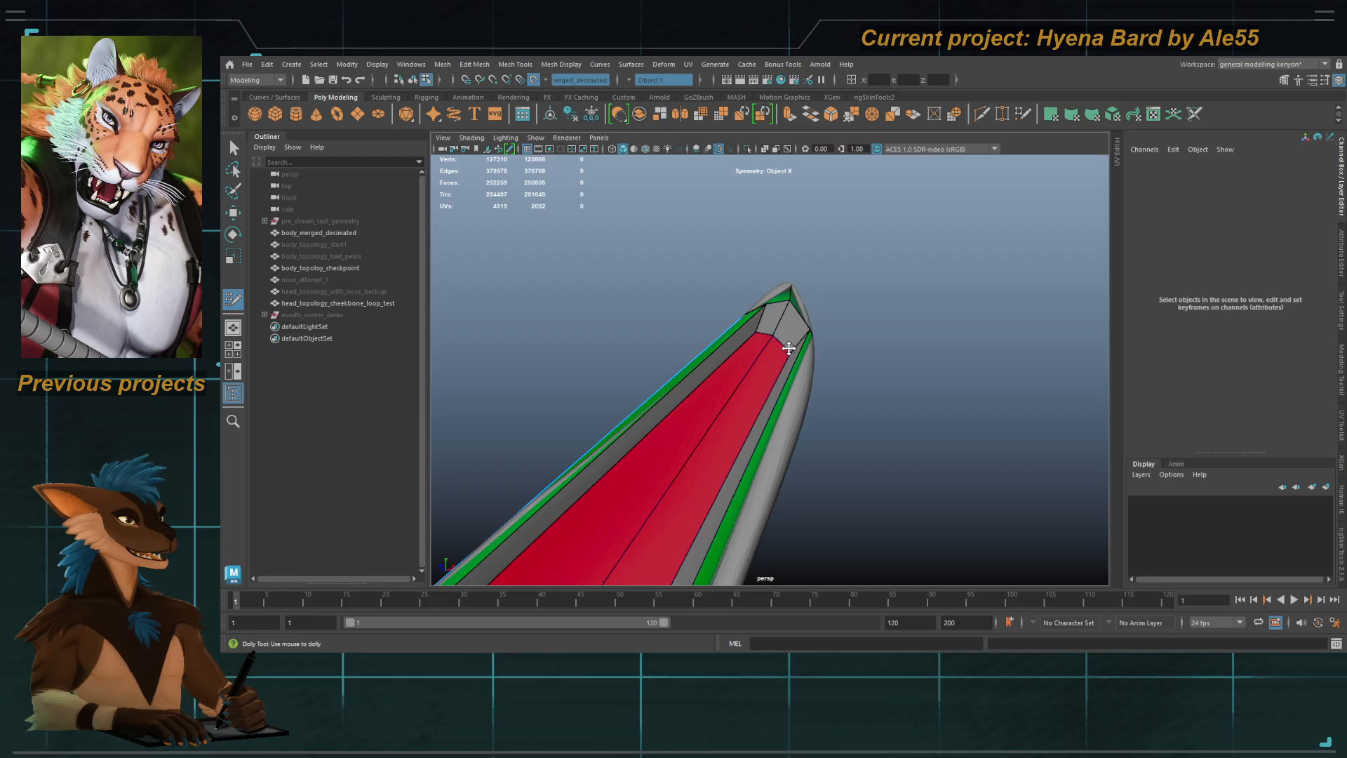
pyautogui.keyDown('alt'); pyautogui.moveTo(806, 339); pyautogui.dragTo(758, 355); pyautogui.keyUp('alt')
pyautogui.moveTo(755, 374)
pyautogui.keyDown('alt'); pyautogui.mouseDown(button='right')
pyautogui.moveTo(709, 369)
pyautogui.moveTo(730, 372)
pyautogui.mouseUp(button='right'); pyautogui.keyUp('alt')
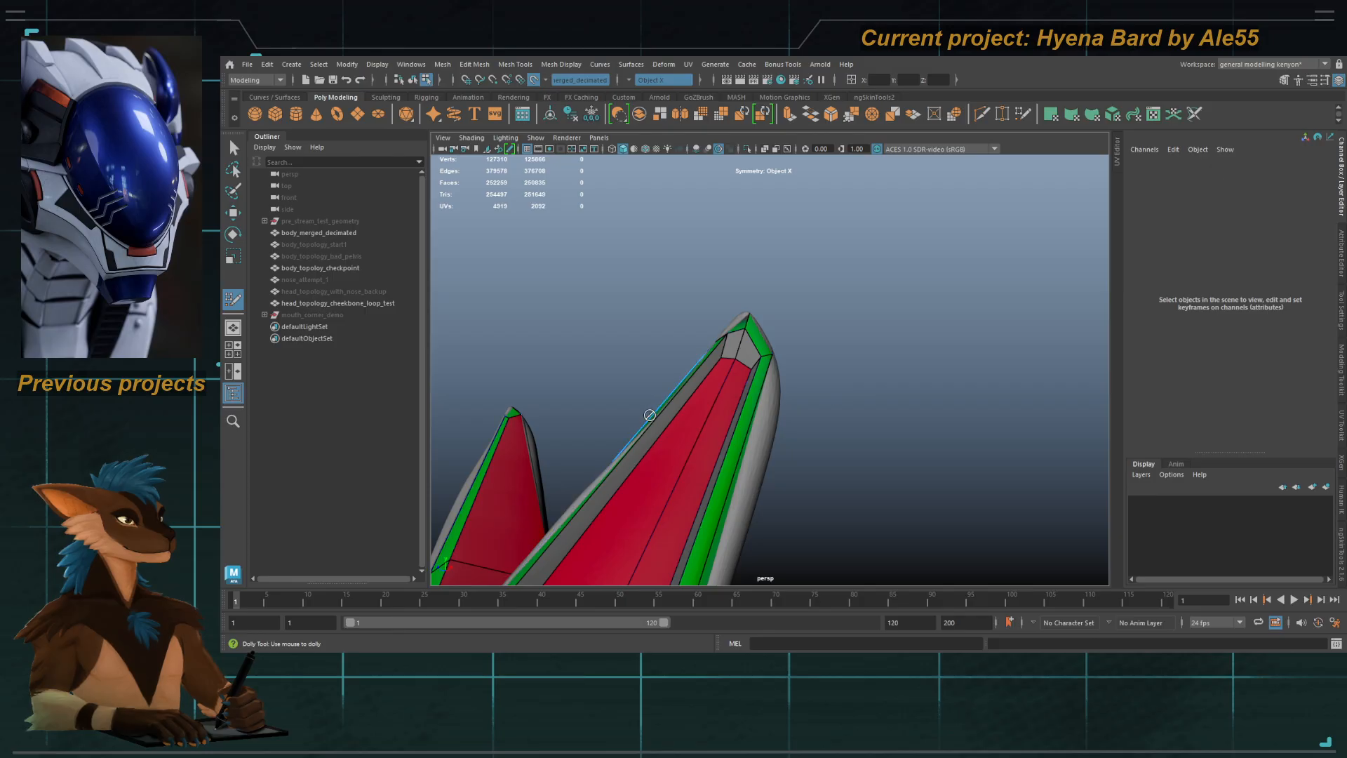
# Step: Examine the red inner ear faces and the green rim around the ear base from the front, side and back
pyautogui.keyDown('alt'); pyautogui.moveTo(650, 414); pyautogui.dragTo(703, 393); pyautogui.keyUp('alt')
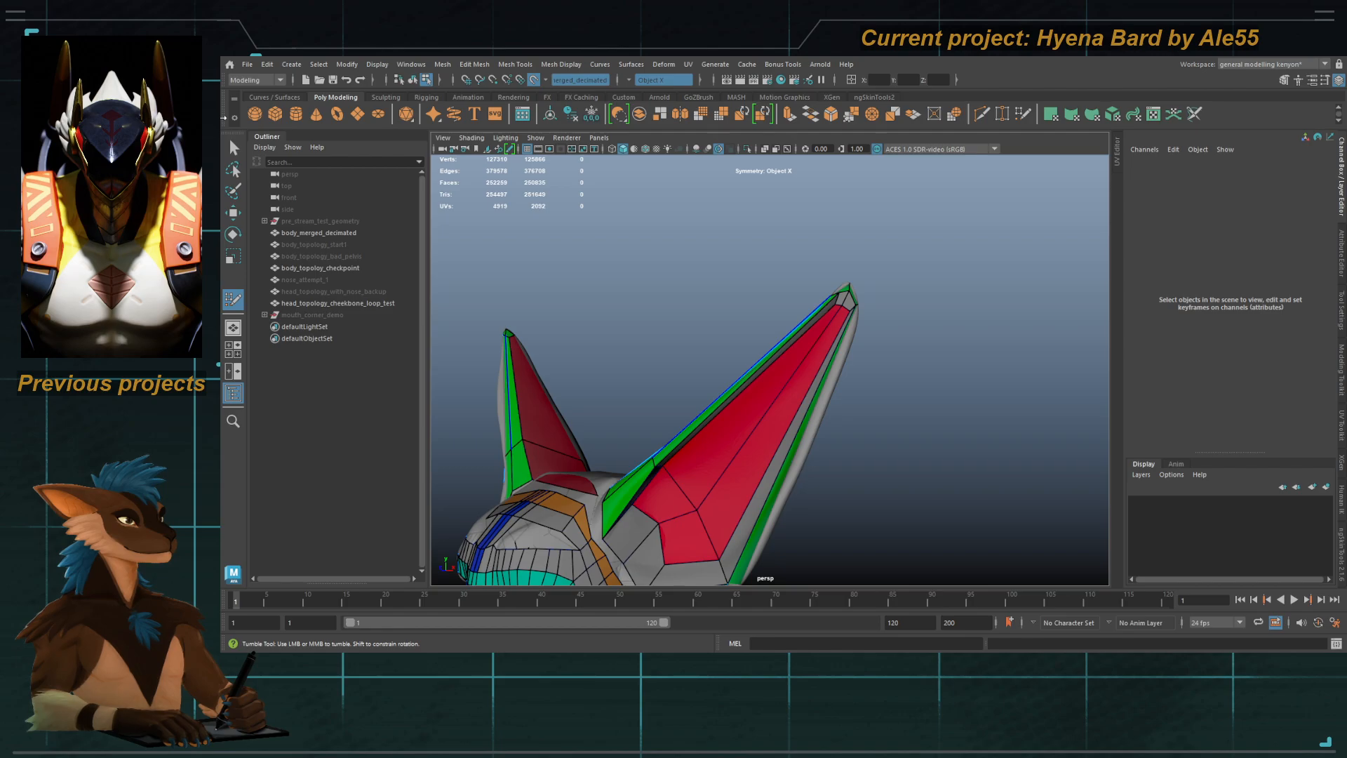
pyautogui.keyDown('alt'); pyautogui.moveTo(689, 433); pyautogui.dragTo(731, 403, button='right'); pyautogui.keyUp('alt')
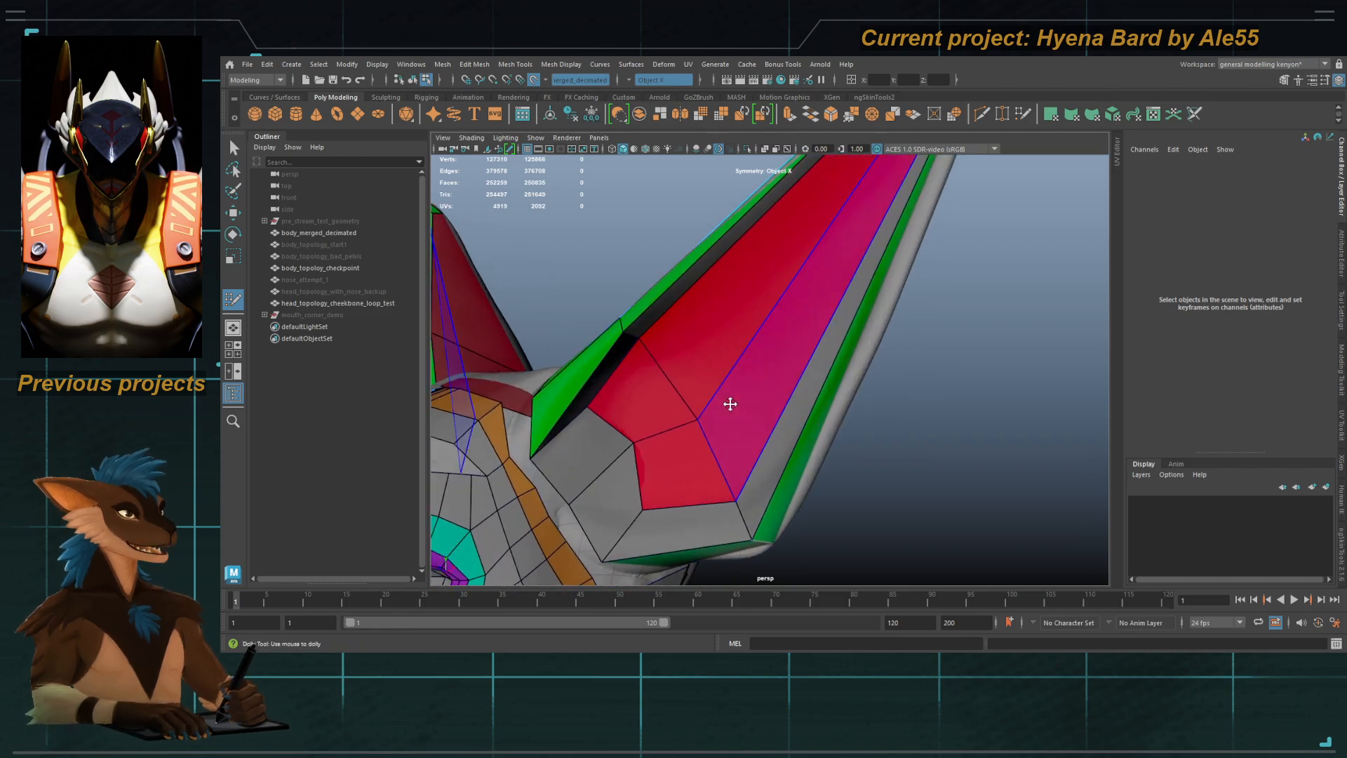
pyautogui.keyDown('alt'); pyautogui.moveTo(731, 403); pyautogui.dragTo(646, 435); pyautogui.keyUp('alt')
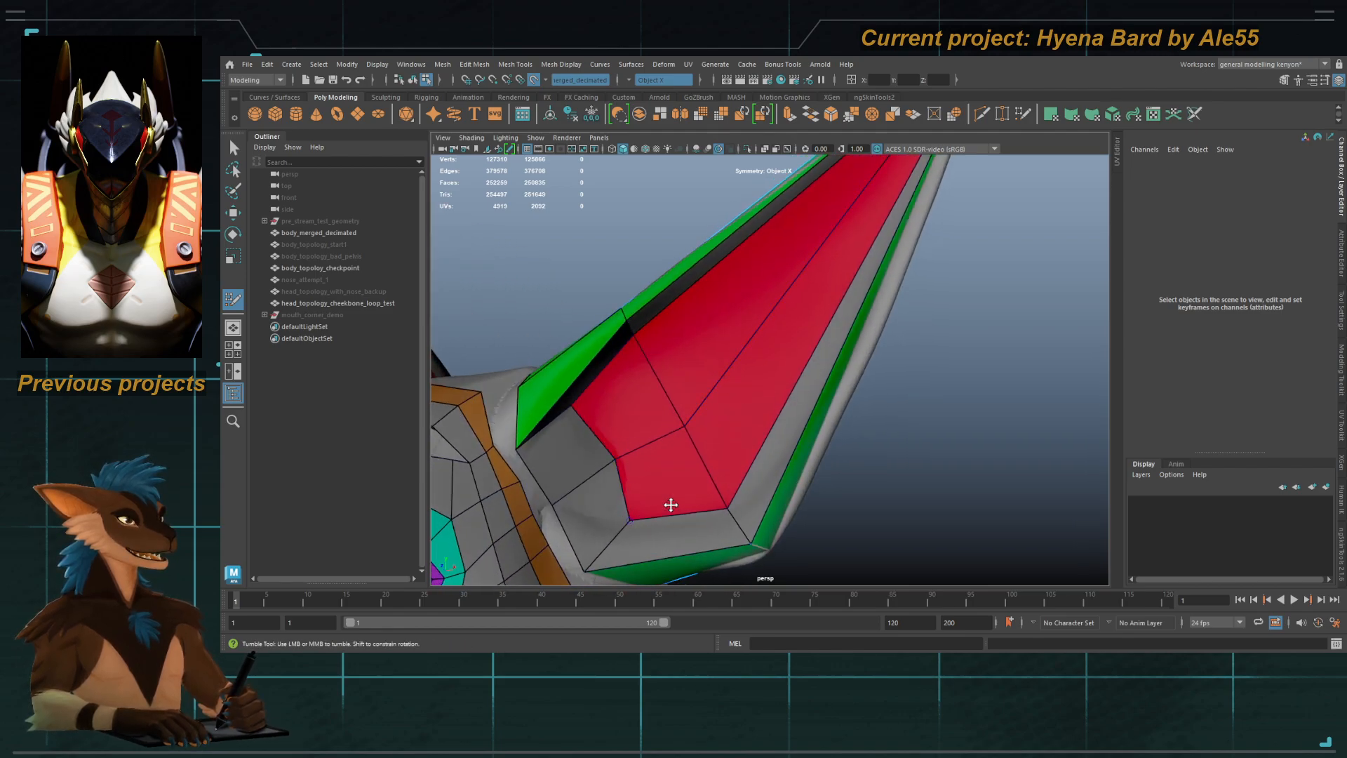
pyautogui.keyDown('alt'); pyautogui.moveTo(726, 489); pyautogui.dragTo(641, 394); pyautogui.keyUp('alt')
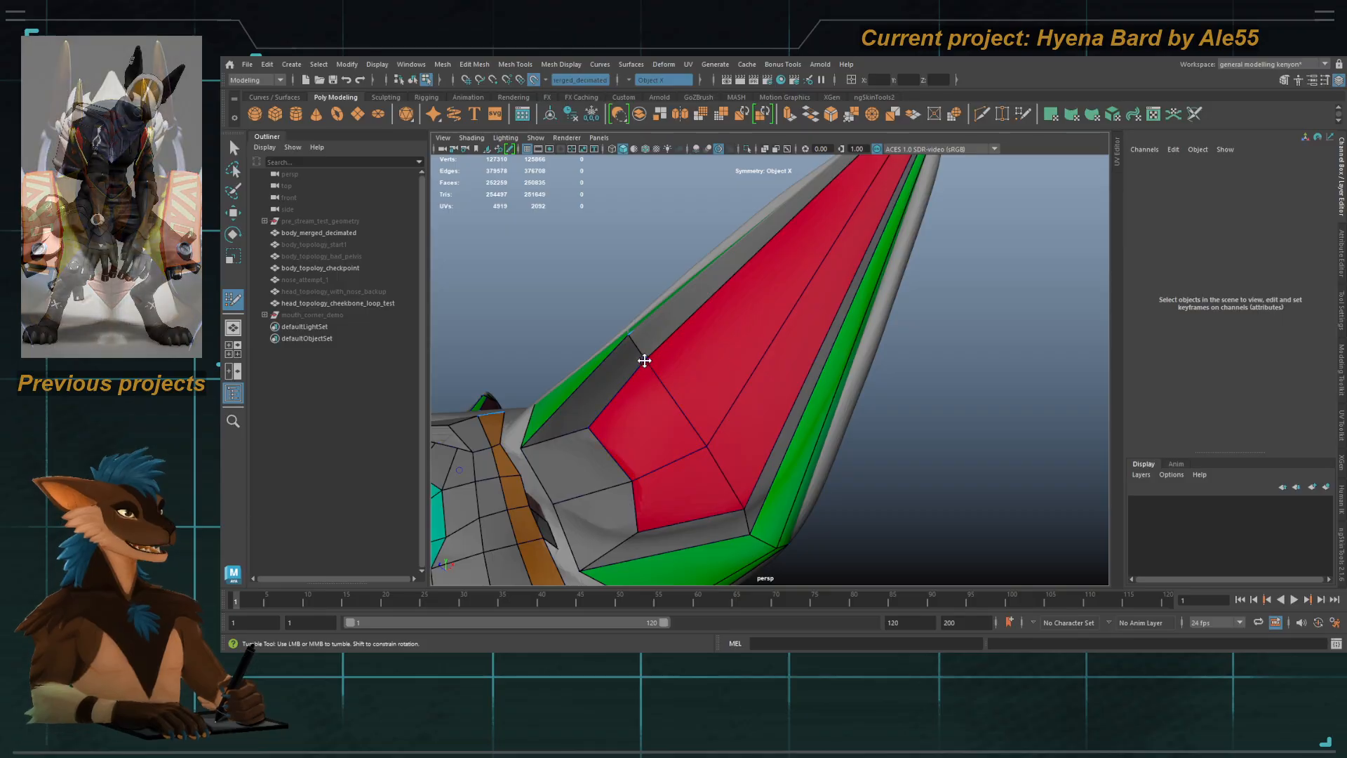
pyautogui.keyDown('alt'); pyautogui.moveTo(641, 358); pyautogui.dragTo(644, 366, button='right'); pyautogui.keyUp('alt')
pyautogui.keyDown('alt'); pyautogui.moveTo(643, 366); pyautogui.dragTo(693, 461); pyautogui.keyUp('alt')
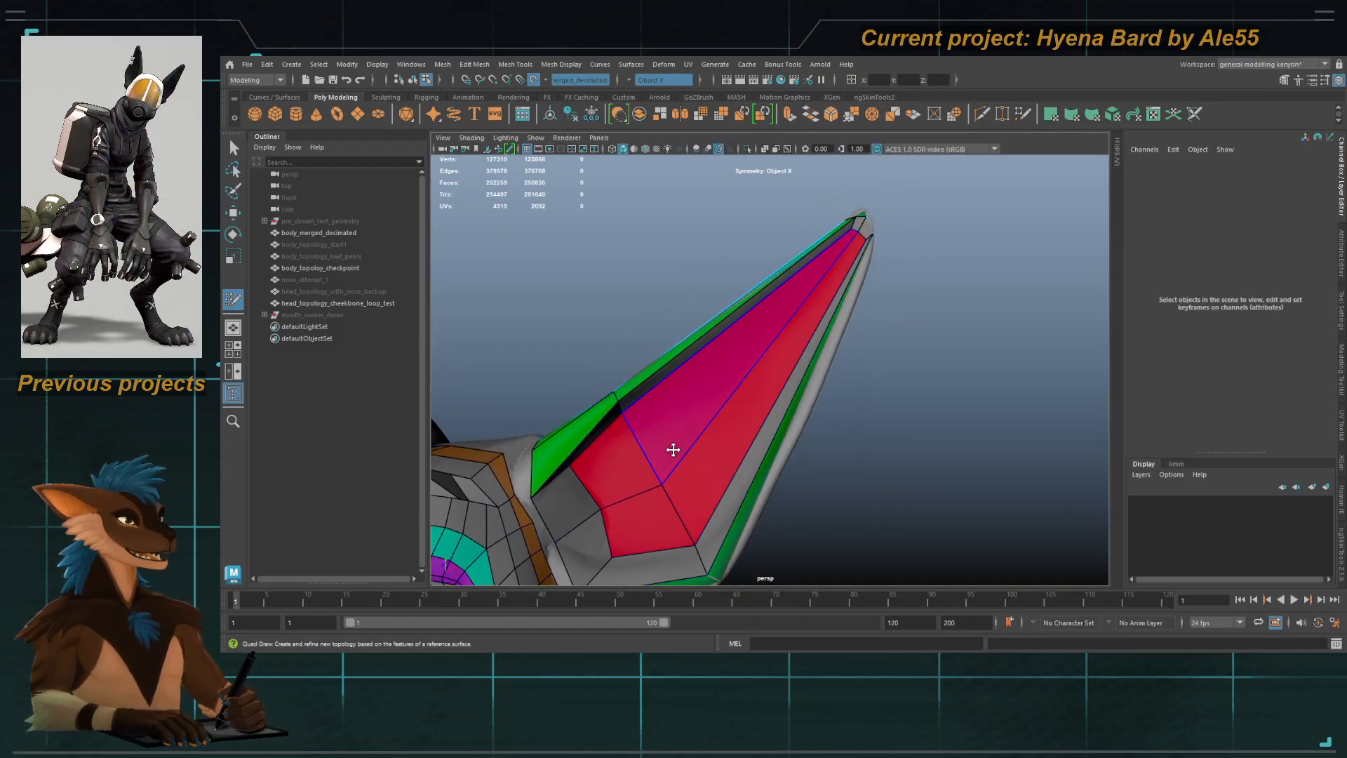
pyautogui.keyDown('alt'); pyautogui.moveTo(673, 449); pyautogui.dragTo(716, 403, button='middle'); pyautogui.keyUp('alt')
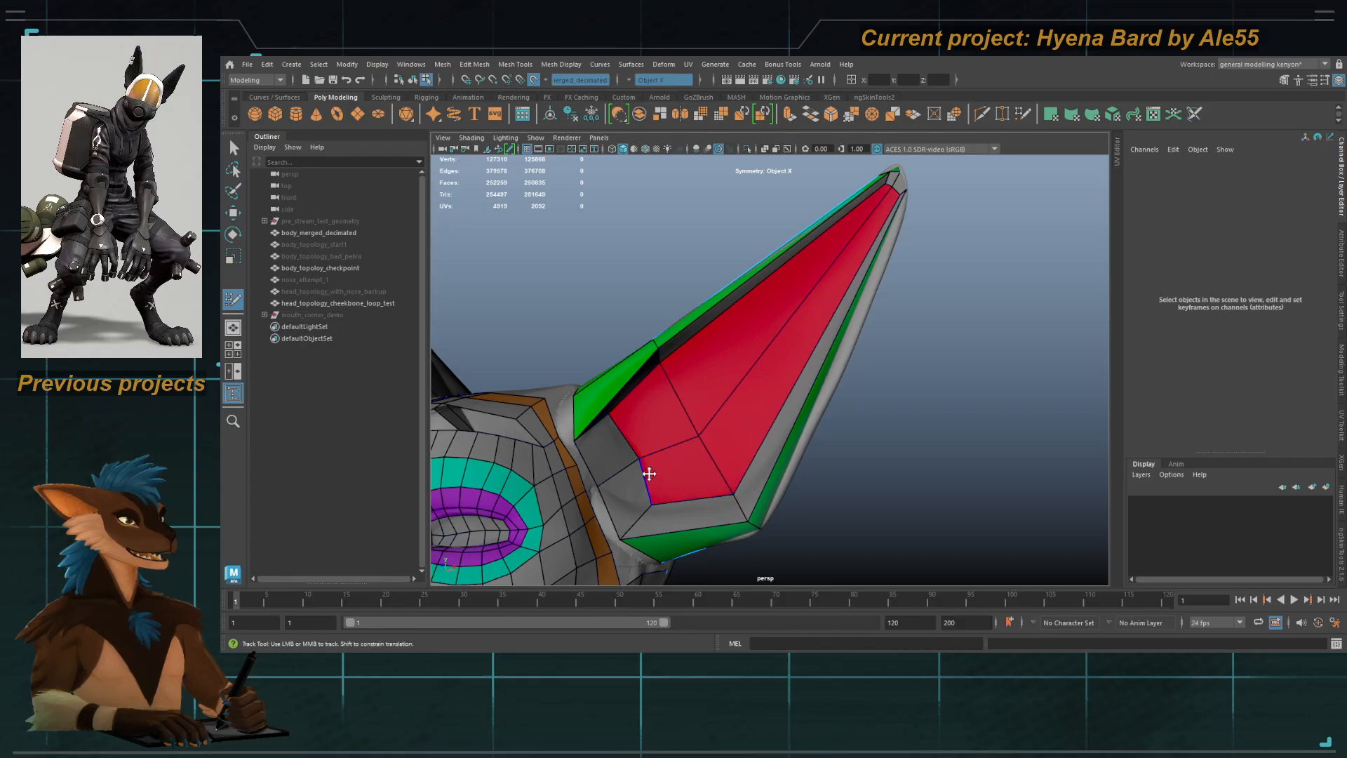
pyautogui.keyDown('alt'); pyautogui.moveTo(649, 473); pyautogui.dragTo(624, 449); pyautogui.keyUp('alt')
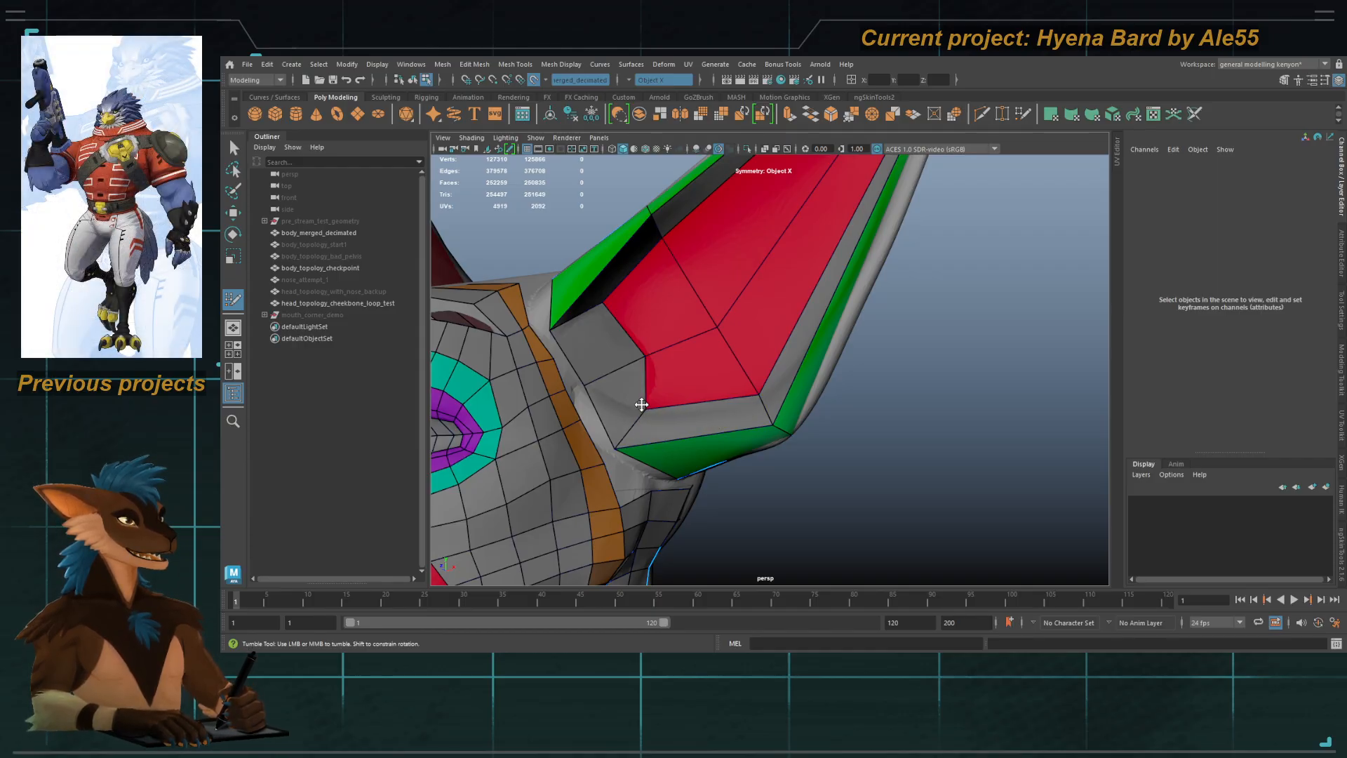
pyautogui.keyDown('alt'); pyautogui.moveTo(627, 447); pyautogui.dragTo(692, 454); pyautogui.keyUp('alt')
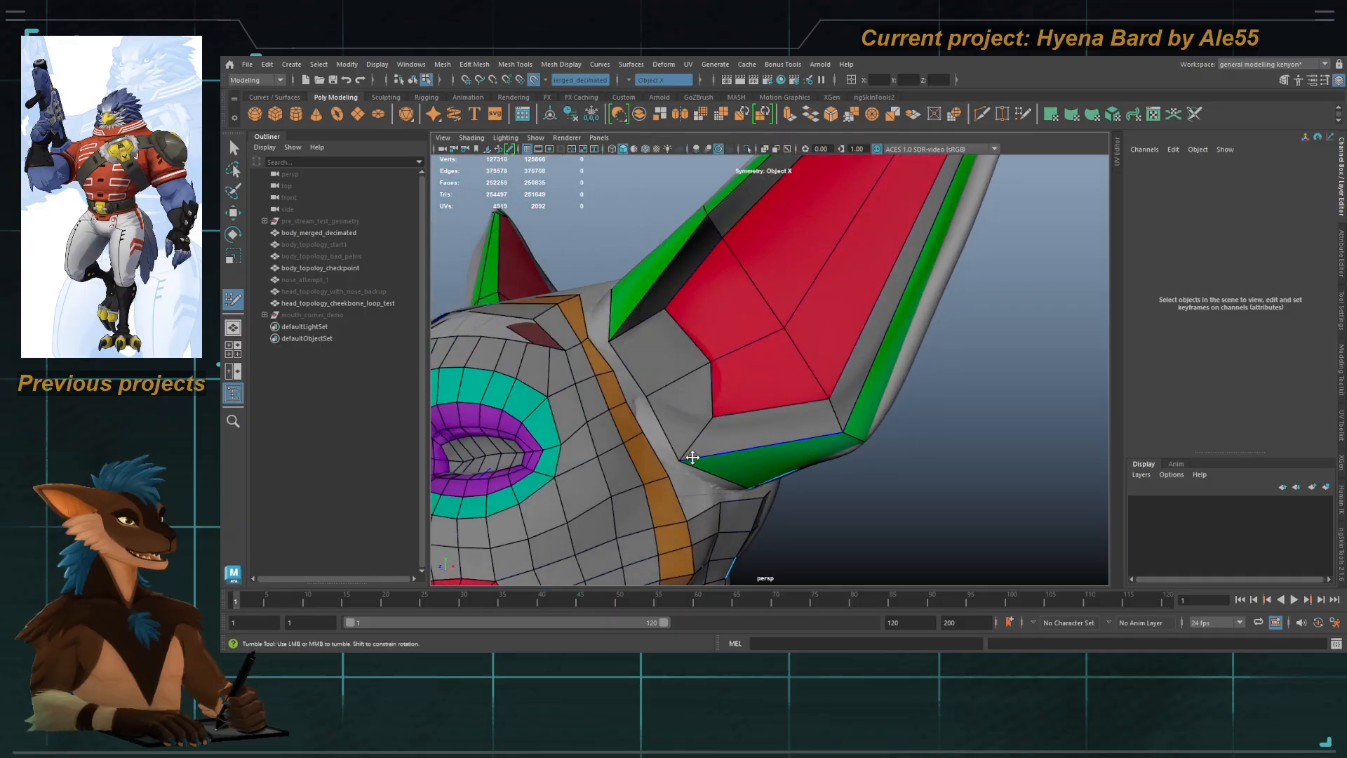
pyautogui.keyDown('alt'); pyautogui.moveTo(691, 454); pyautogui.dragTo(632, 361, button='middle'); pyautogui.keyUp('alt')
pyautogui.keyDown('alt'); pyautogui.moveTo(631, 361); pyautogui.dragTo(648, 366, button='right'); pyautogui.keyUp('alt')
pyautogui.keyDown('alt'); pyautogui.moveTo(650, 292); pyautogui.dragTo(744, 386); pyautogui.keyUp('alt')
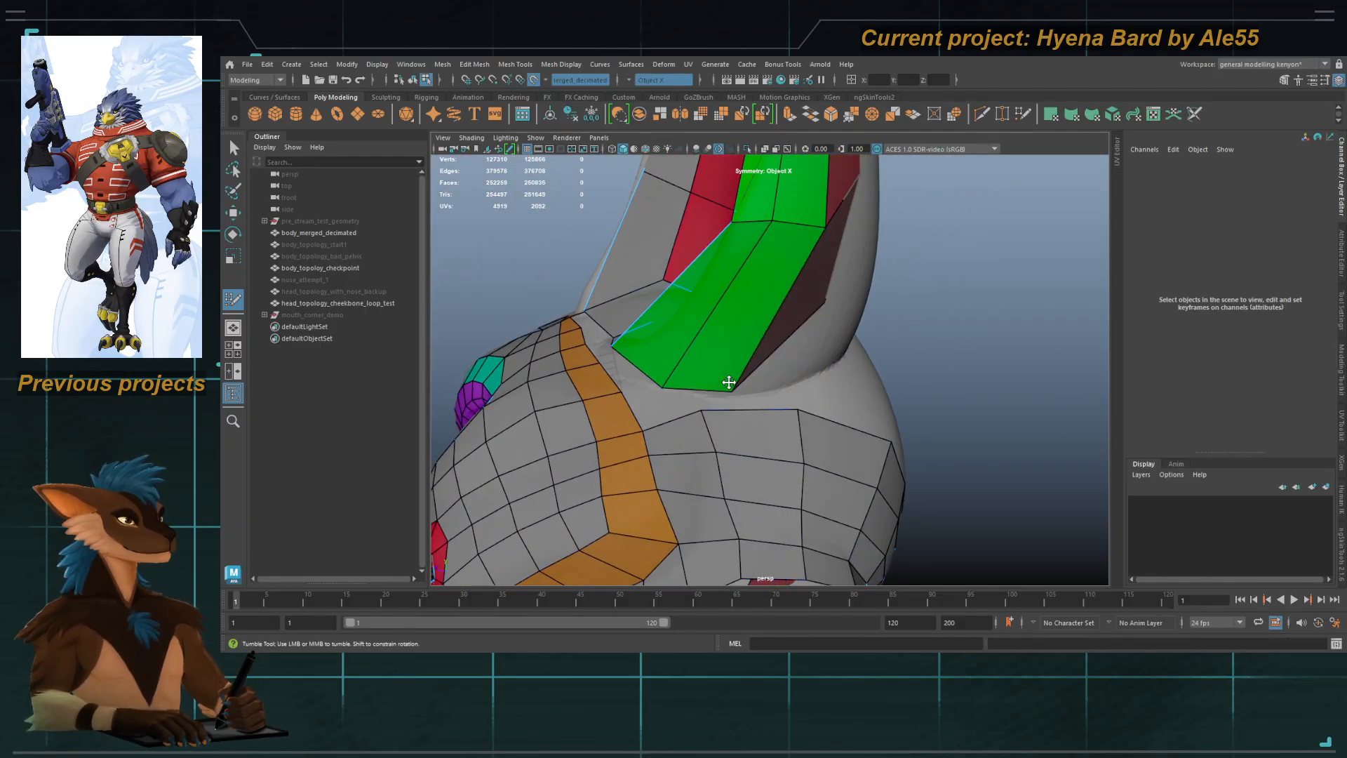
pyautogui.keyDown('alt'); pyautogui.moveTo(671, 372); pyautogui.dragTo(738, 370); pyautogui.keyUp('alt')
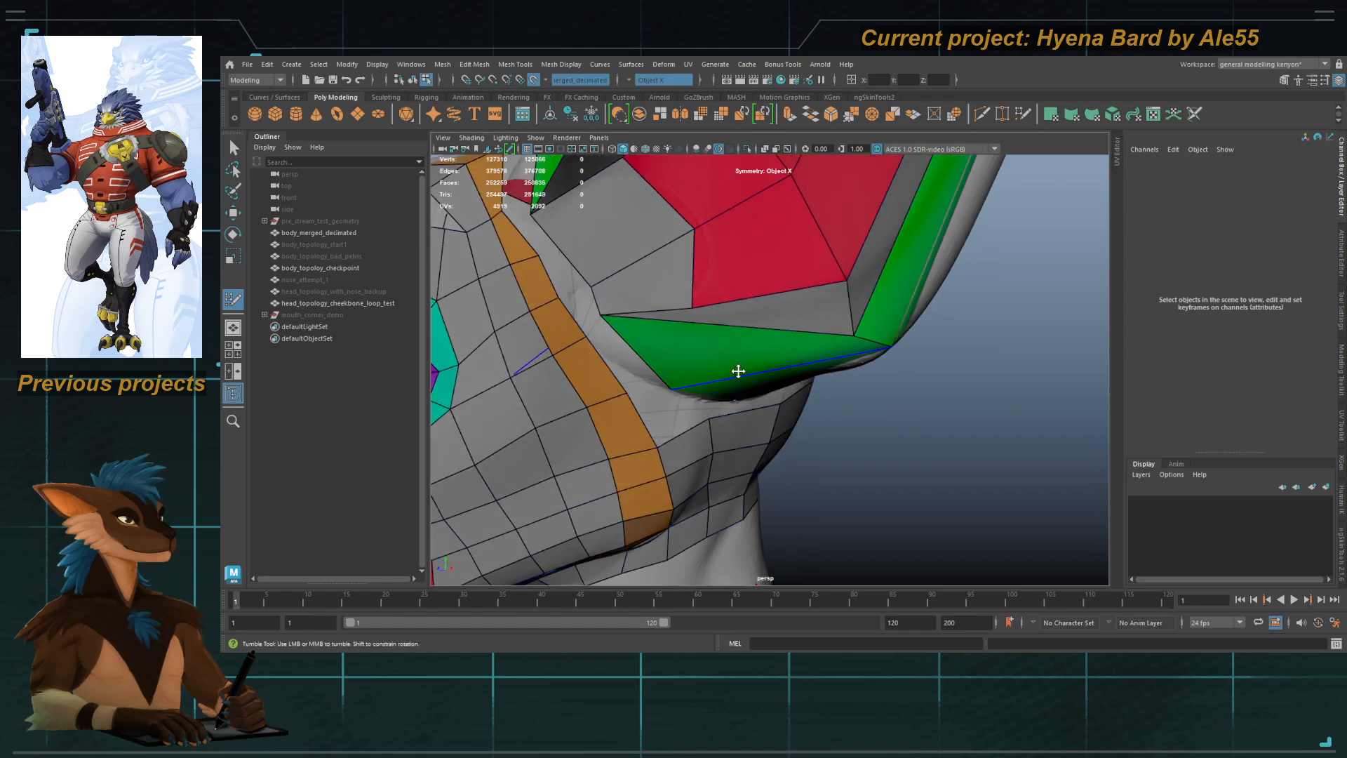
# Step: Insert four edge loops across the ear with Quad Draw, one near the base and three spread towards the tip
pyautogui.keyDown('ctrl'); pyautogui.click(738, 330); pyautogui.keyUp('ctrl')
pyautogui.keyDown('alt'); pyautogui.moveTo(658, 324); pyautogui.dragTo(617, 343); pyautogui.keyUp('alt')
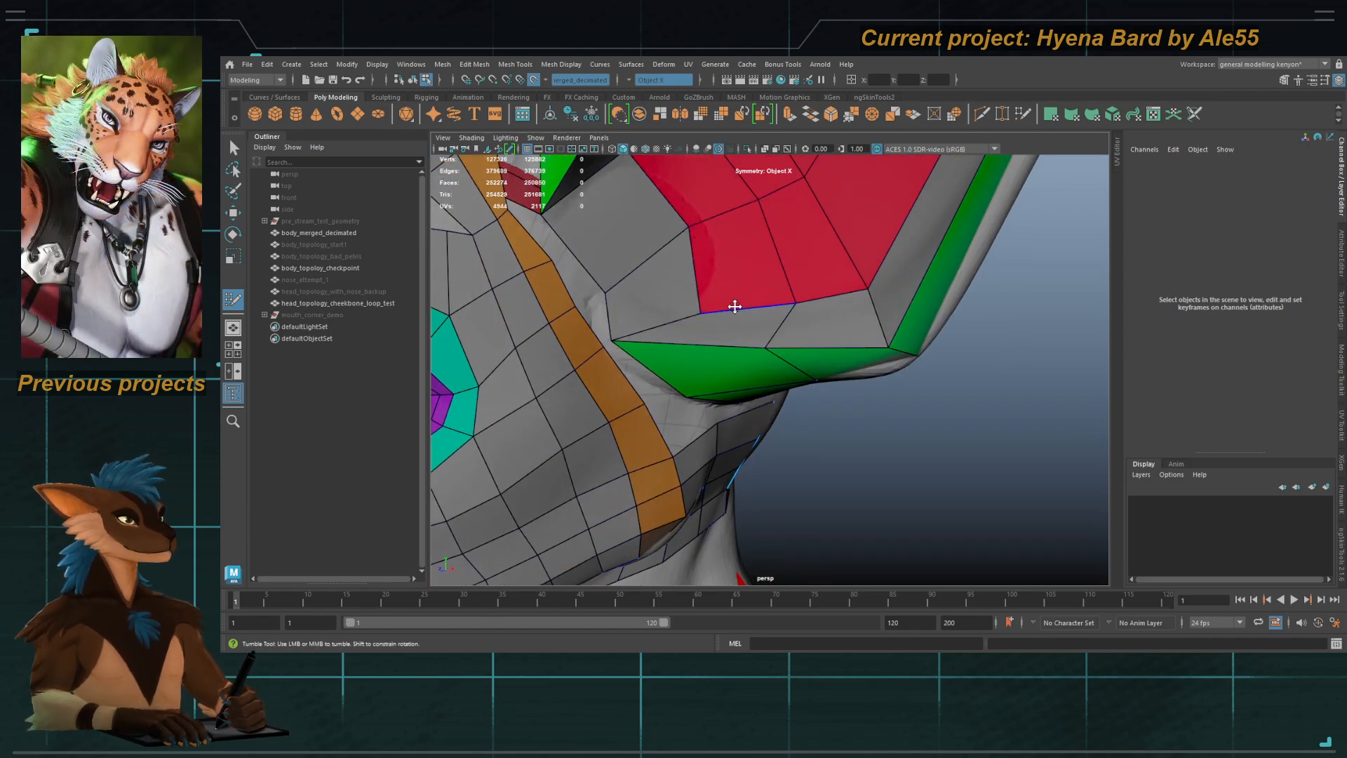
pyautogui.keyDown('alt'); pyautogui.moveTo(776, 442); pyautogui.dragTo(776, 379); pyautogui.keyUp('alt')
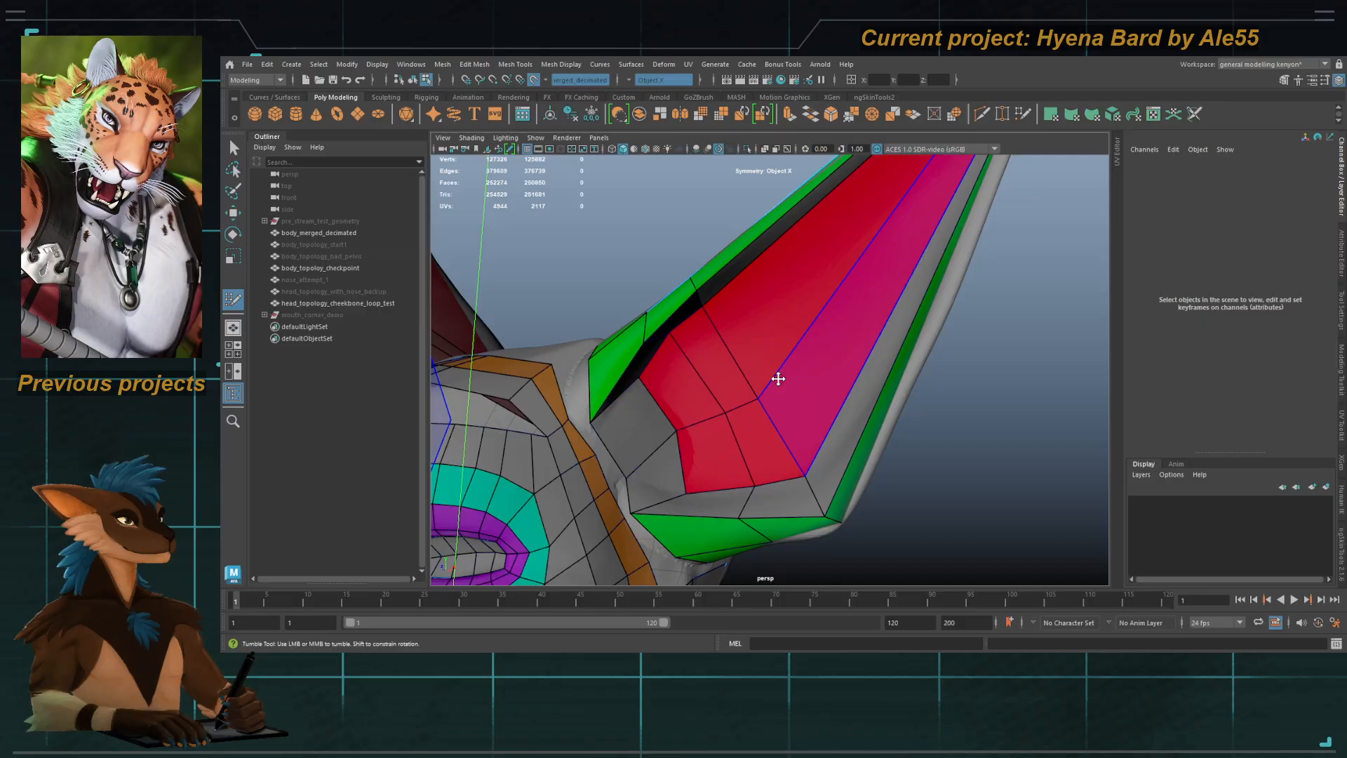
pyautogui.keyDown('ctrl'); pyautogui.click(808, 335); pyautogui.keyUp('ctrl')
pyautogui.keyDown('ctrl'); pyautogui.click(866, 259); pyautogui.keyUp('ctrl')
pyautogui.keyDown('ctrl'); pyautogui.click(917, 196); pyautogui.keyUp('ctrl')
pyautogui.keyDown('alt'); pyautogui.moveTo(925, 184); pyautogui.dragTo(810, 322, button='middle'); pyautogui.keyUp('alt')
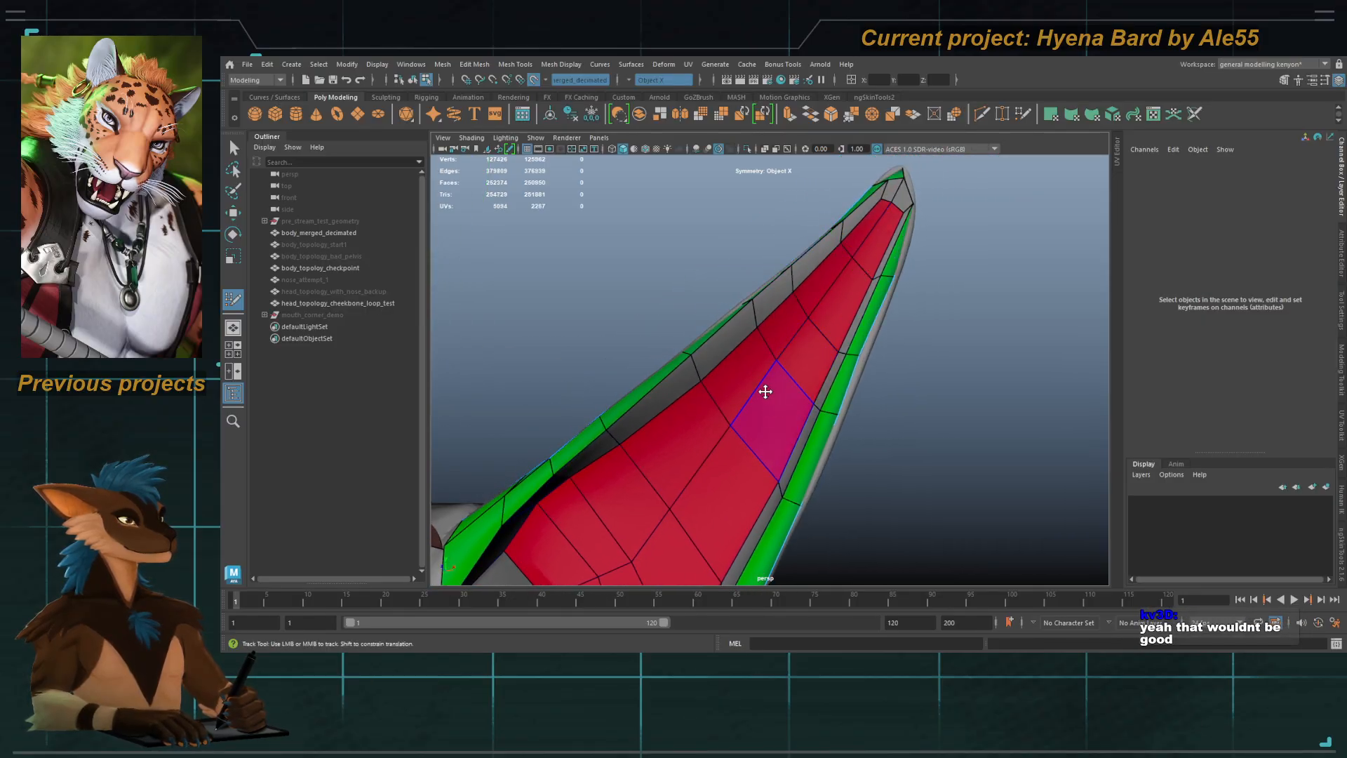
# Step: Check the back of the ear and insert two lengthwise edge loops through the ear faces
pyautogui.keyDown('alt'); pyautogui.moveTo(767, 391); pyautogui.dragTo(692, 338); pyautogui.keyUp('alt')
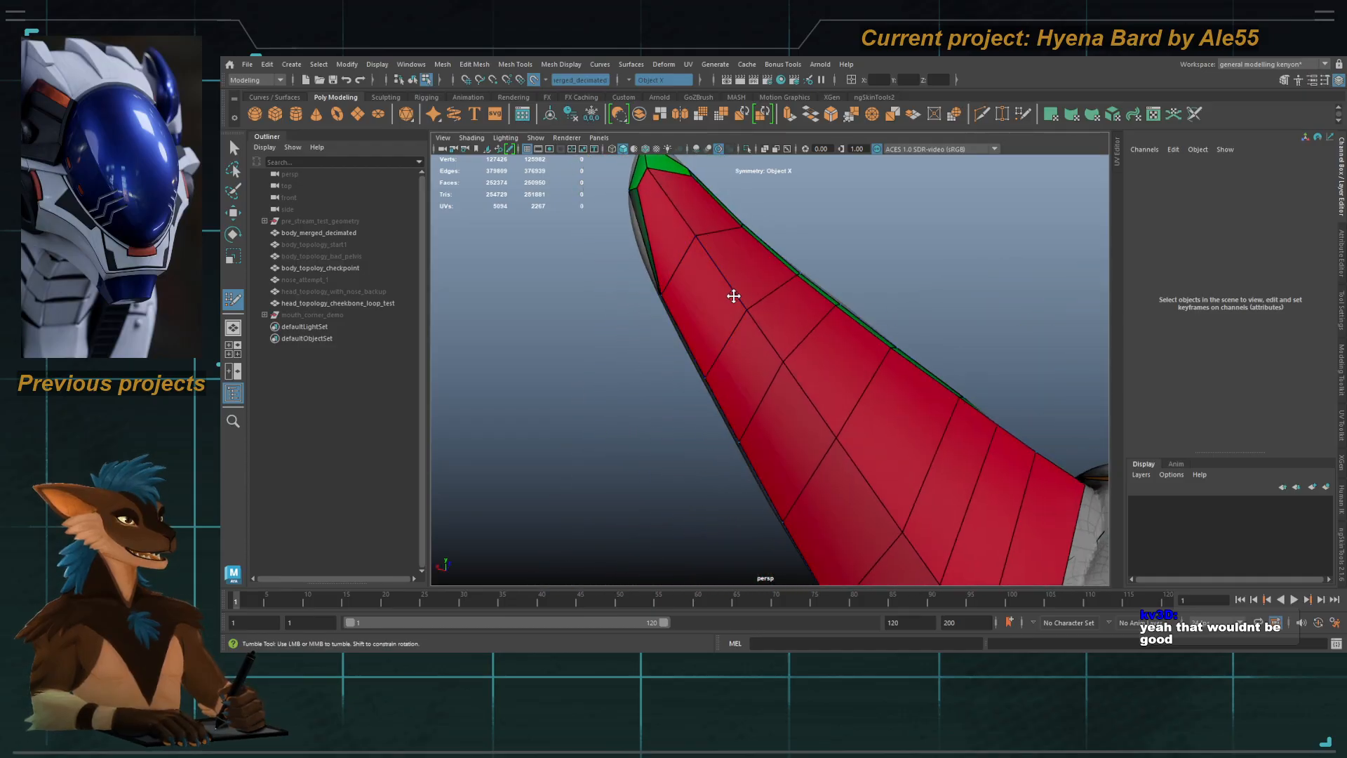
pyautogui.scroll(-3, 733, 296)
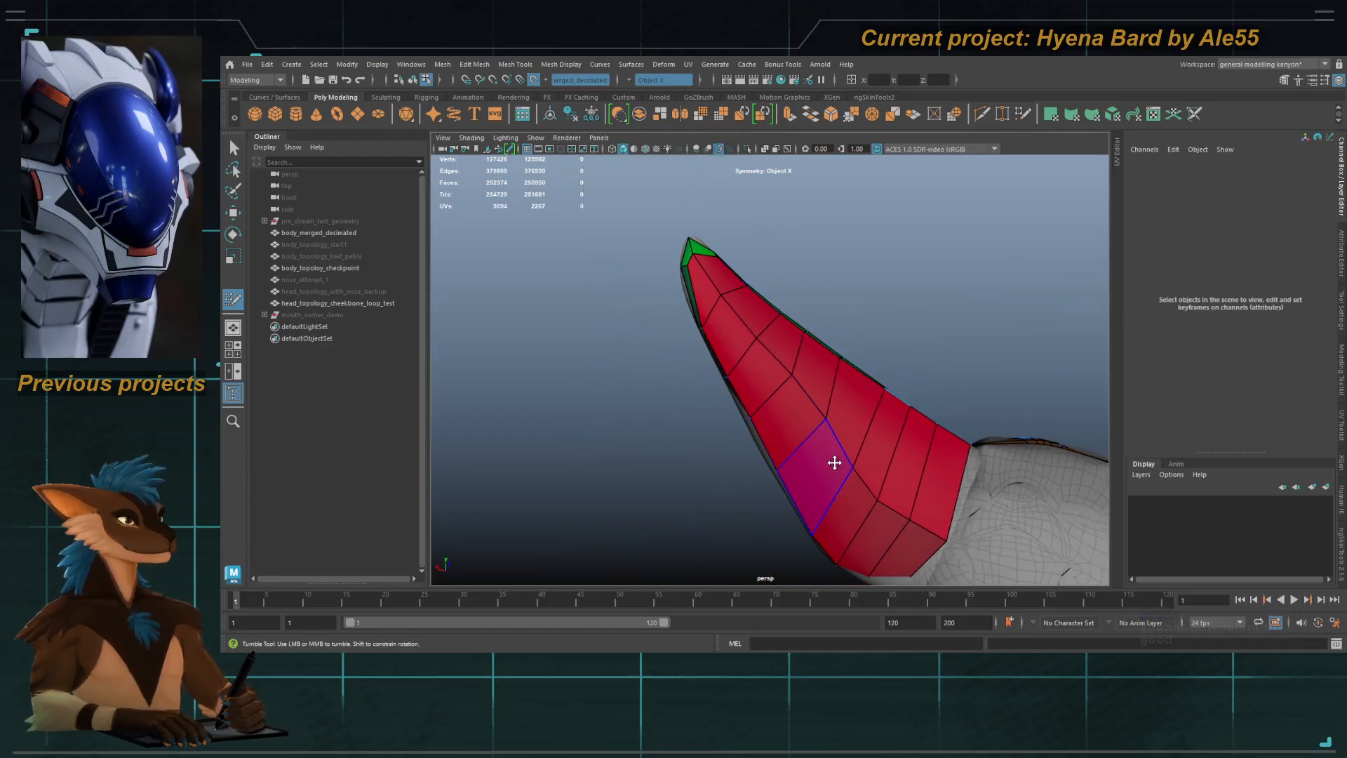
pyautogui.keyDown('alt'); pyautogui.moveTo(851, 466); pyautogui.dragTo(847, 427, button='middle'); pyautogui.keyUp('alt')
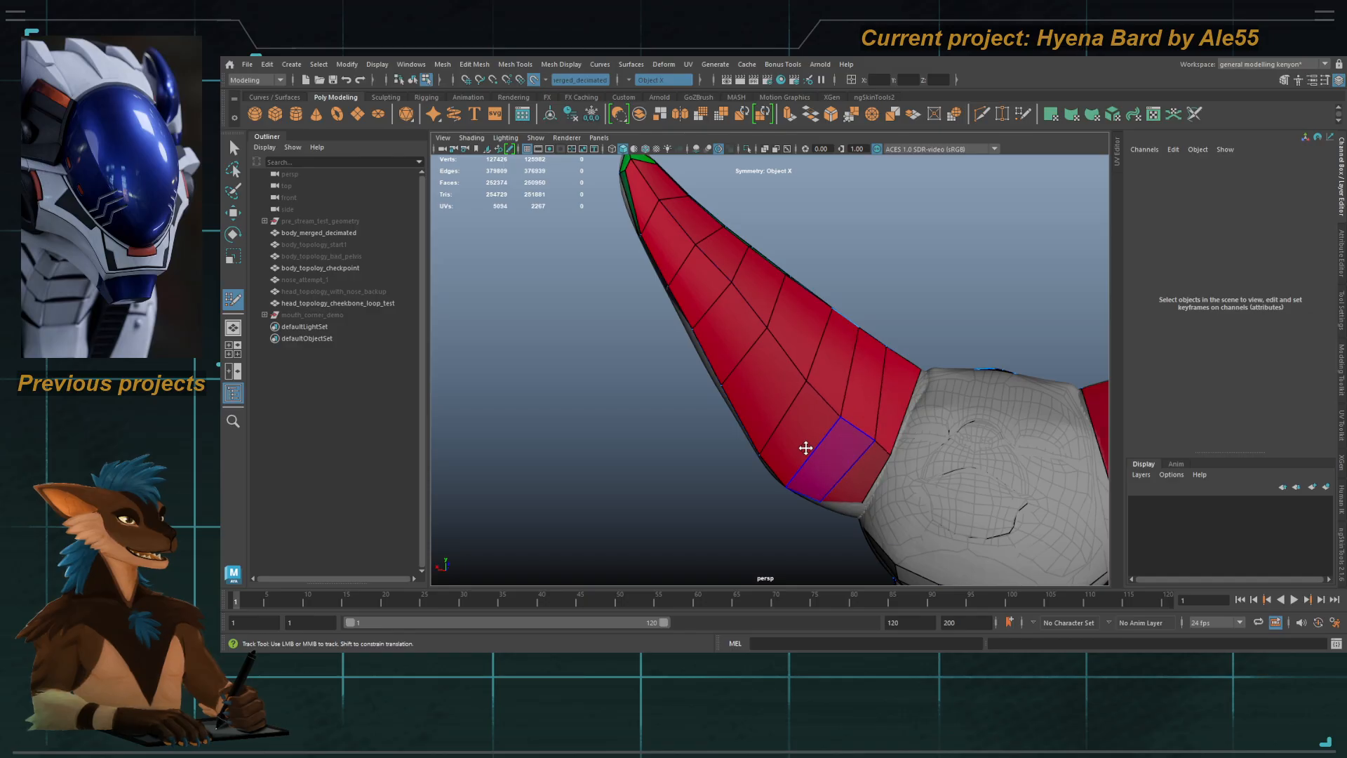
pyautogui.keyDown('alt'); pyautogui.moveTo(806, 447); pyautogui.dragTo(733, 449); pyautogui.keyUp('alt')
pyautogui.keyDown('ctrl'); pyautogui.click(815, 418); pyautogui.keyUp('ctrl')
pyautogui.keyDown('ctrl'); pyautogui.click(778, 355); pyautogui.keyUp('ctrl')
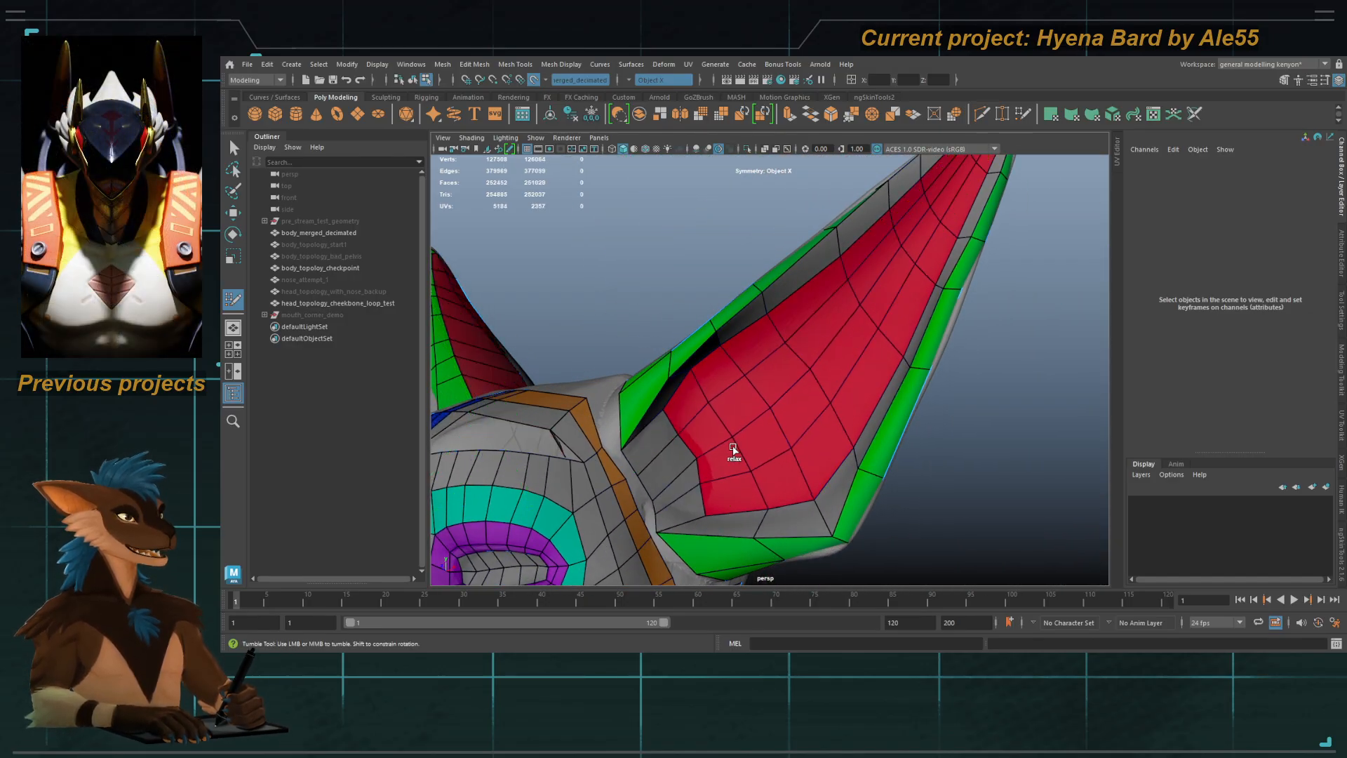
# Step: Relax the inner ear and outer green rim vertices towards the tip so the new loops follow the sculpted surface
pyautogui.keyDown('alt'); pyautogui.moveTo(880, 290); pyautogui.dragTo(763, 377, button='middle'); pyautogui.keyUp('alt')
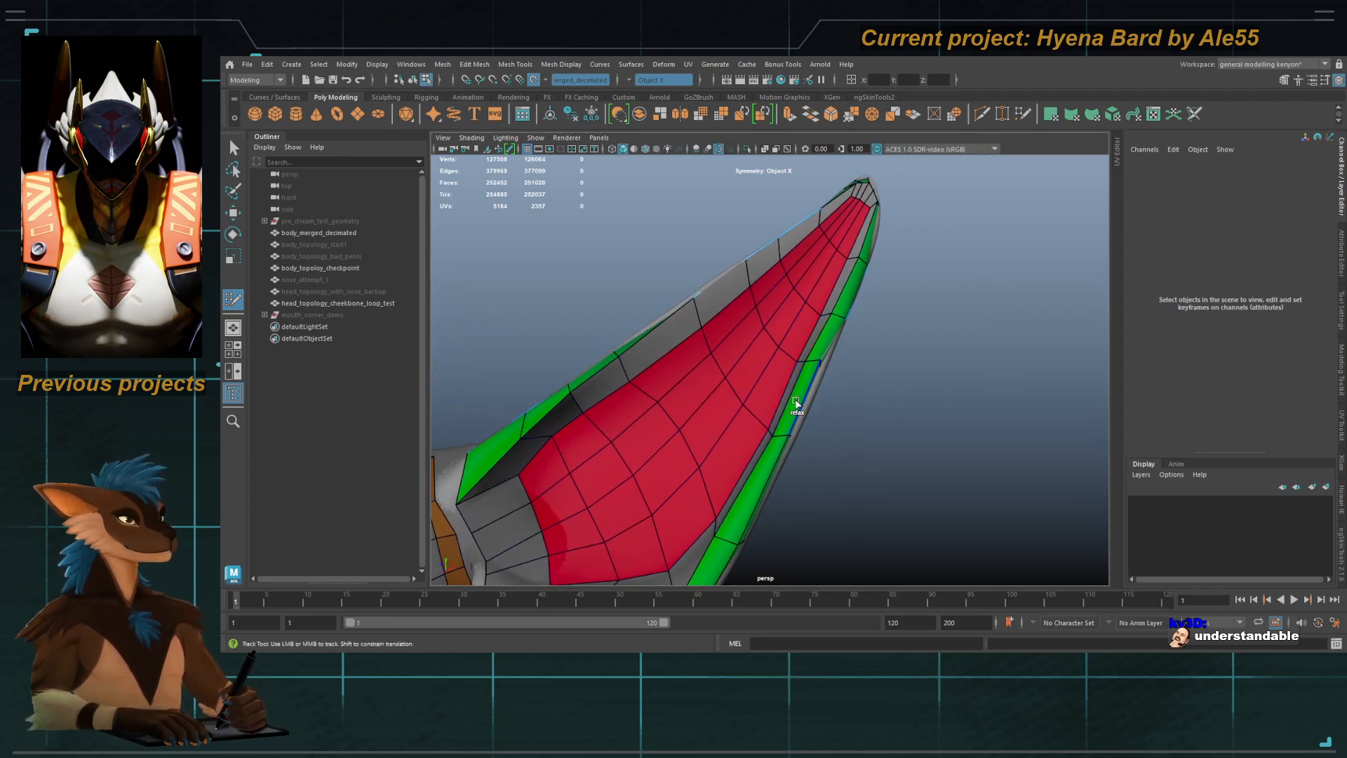
pyautogui.scroll(5, 796, 396)
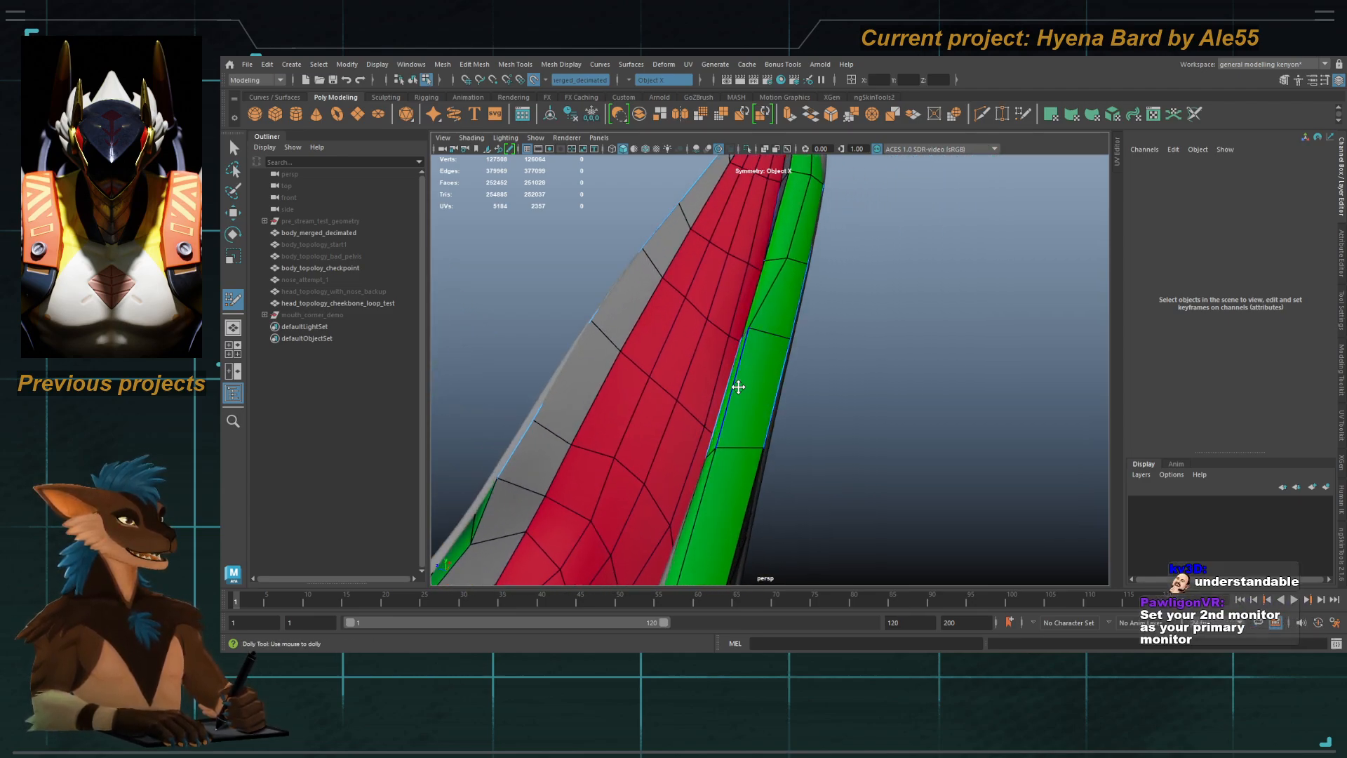
pyautogui.keyDown('alt'); pyautogui.moveTo(754, 393); pyautogui.dragTo(795, 308, button='middle'); pyautogui.keyUp('alt')
pyautogui.keyDown('alt'); pyautogui.moveTo(751, 443); pyautogui.dragTo(744, 476); pyautogui.keyUp('alt')
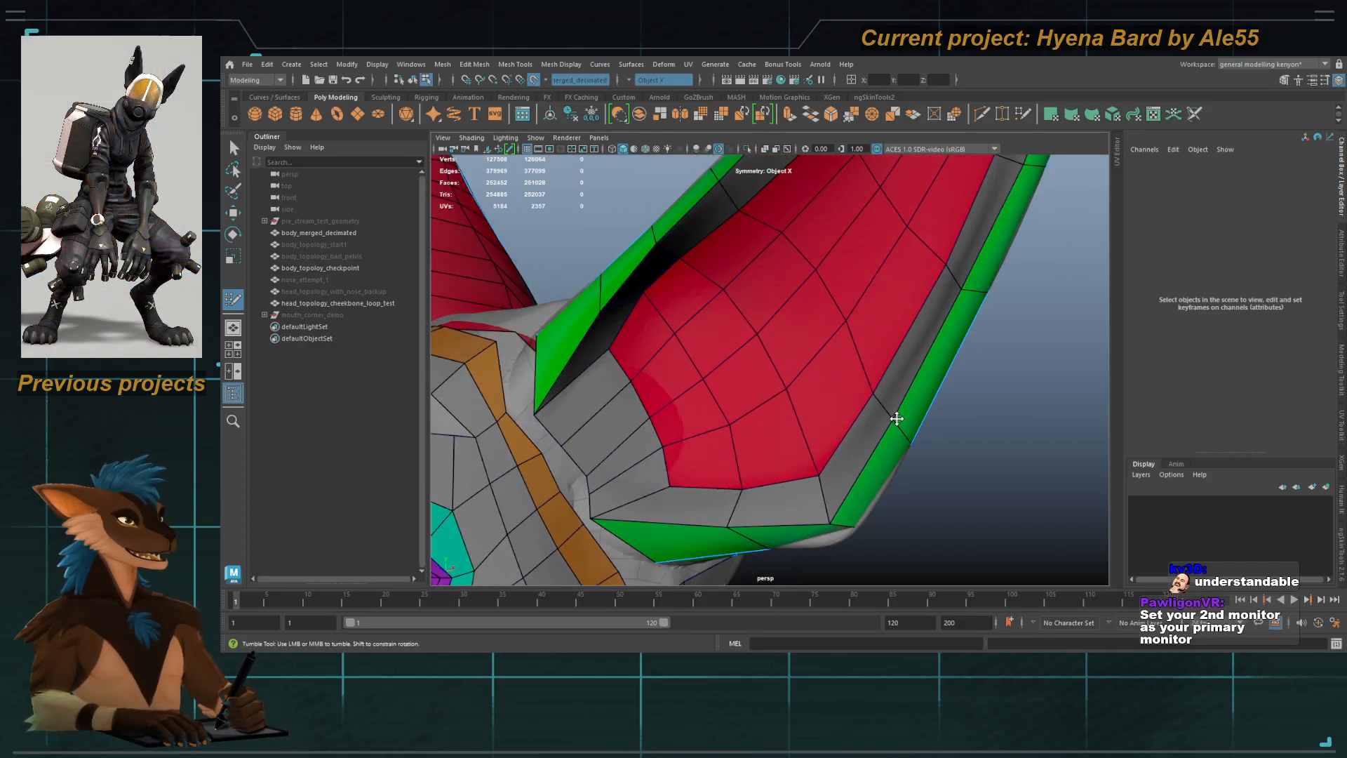
# Step: Relax the red inner ear faces near the base and along the front edge
pyautogui.keyDown('alt'); pyautogui.moveTo(801, 416); pyautogui.dragTo(776, 402, button='right'); pyautogui.keyUp('alt')
pyautogui.keyDown('alt'); pyautogui.moveTo(776, 403); pyautogui.dragTo(770, 358); pyautogui.keyUp('alt')
pyautogui.keyDown('alt'); pyautogui.moveTo(769, 357); pyautogui.dragTo(806, 434, button='middle'); pyautogui.keyUp('alt')
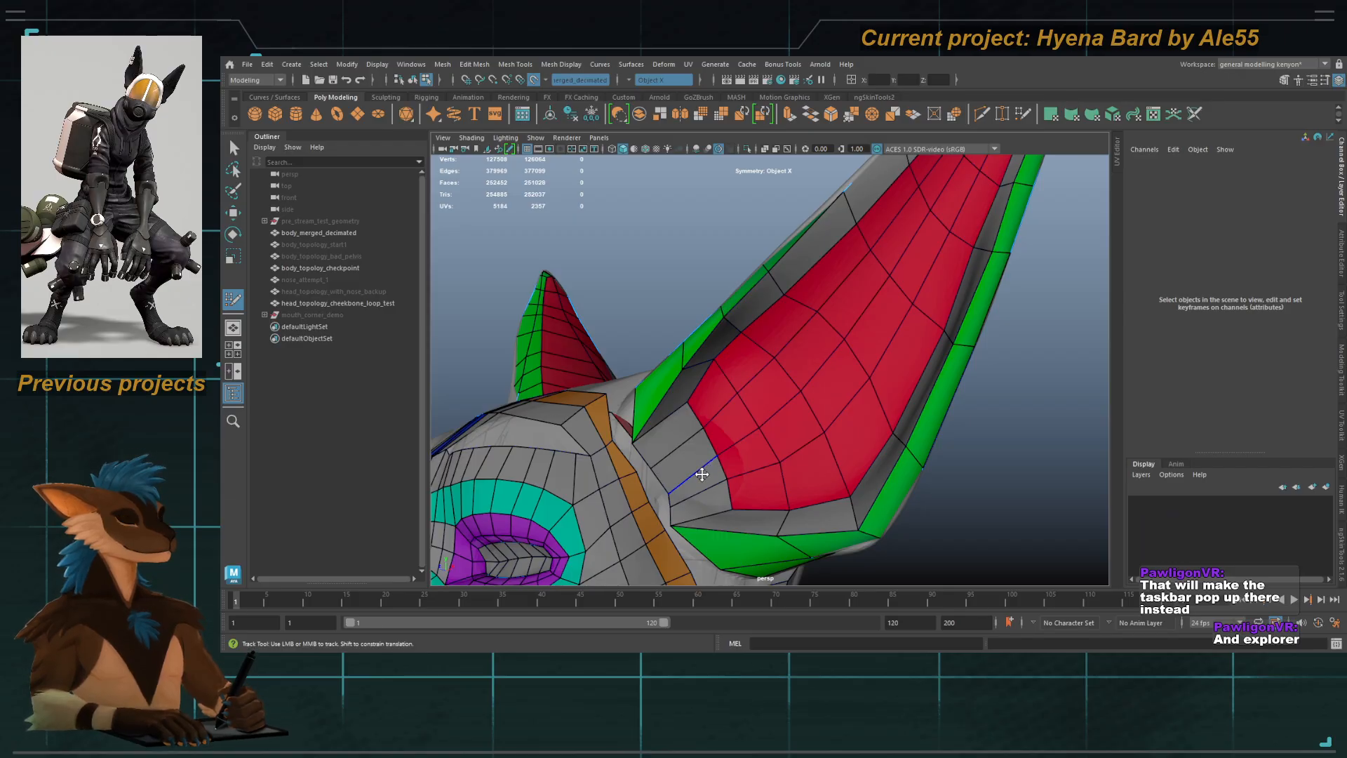
pyautogui.keyDown('alt'); pyautogui.moveTo(701, 474); pyautogui.dragTo(703, 428); pyautogui.keyUp('alt')
pyautogui.keyDown('alt'); pyautogui.moveTo(704, 427); pyautogui.dragTo(722, 391, button='right'); pyautogui.keyUp('alt')
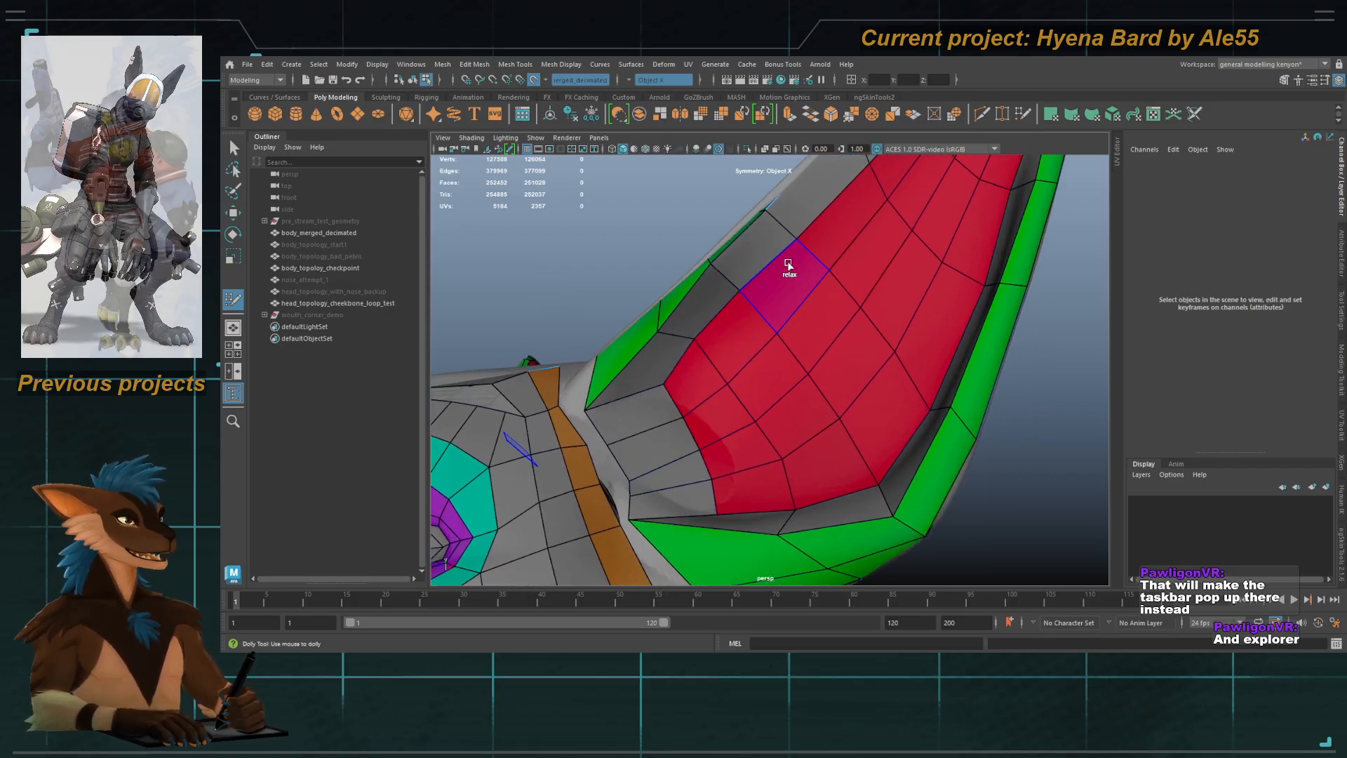
pyautogui.keyDown('alt'); pyautogui.moveTo(656, 322); pyautogui.dragTo(687, 427); pyautogui.keyUp('alt')
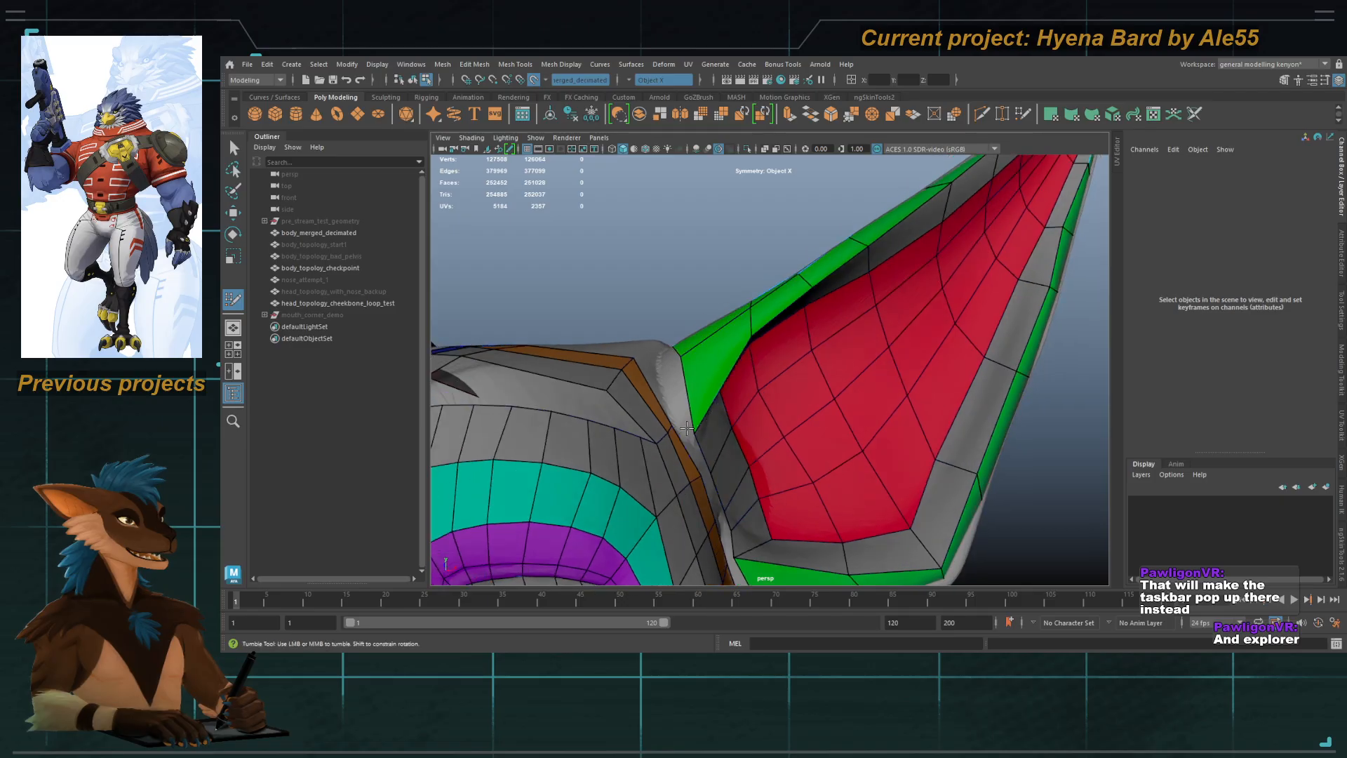
# Step: Relax the green rim and adjoining red faces on the front outer side of the ear, from base to tip
pyautogui.keyDown('alt'); pyautogui.moveTo(662, 364); pyautogui.dragTo(807, 400); pyautogui.keyUp('alt')
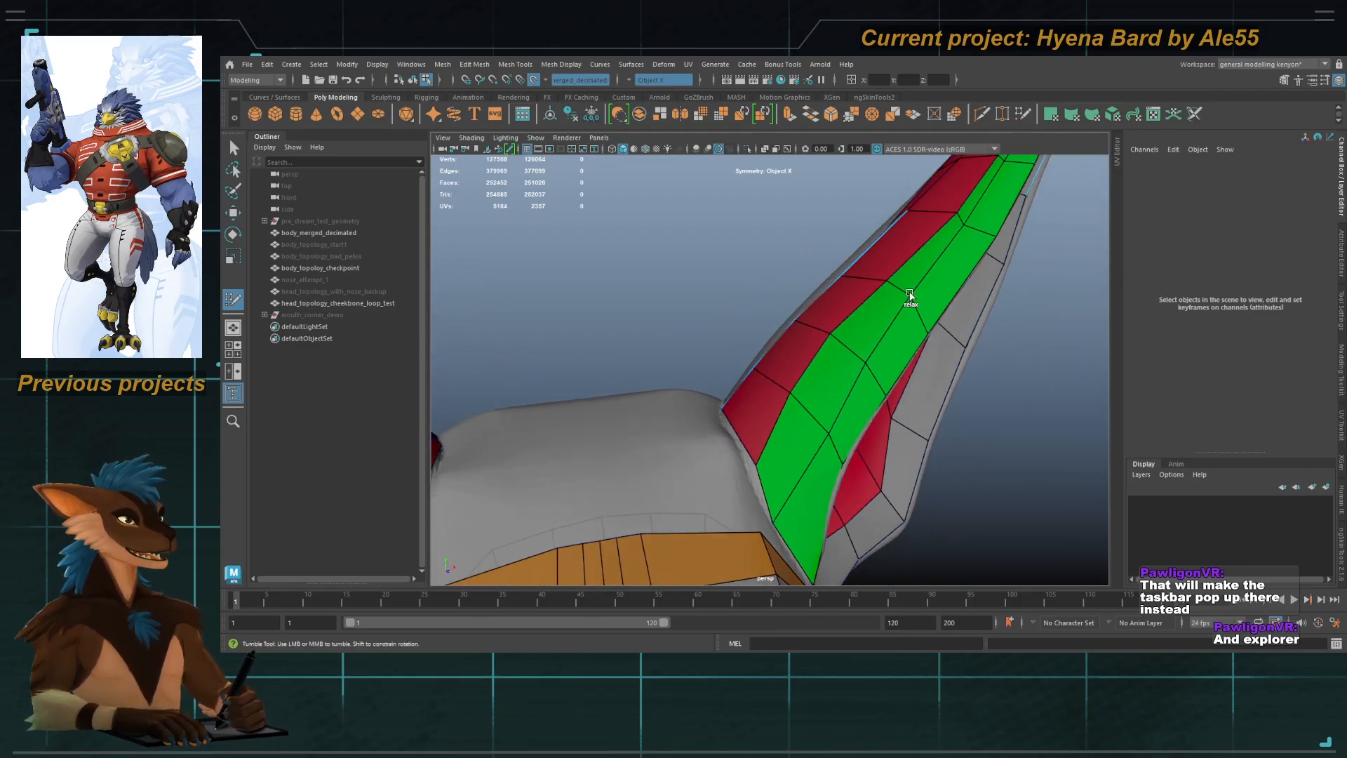
pyautogui.keyDown('alt'); pyautogui.moveTo(910, 294); pyautogui.dragTo(839, 355); pyautogui.keyUp('alt')
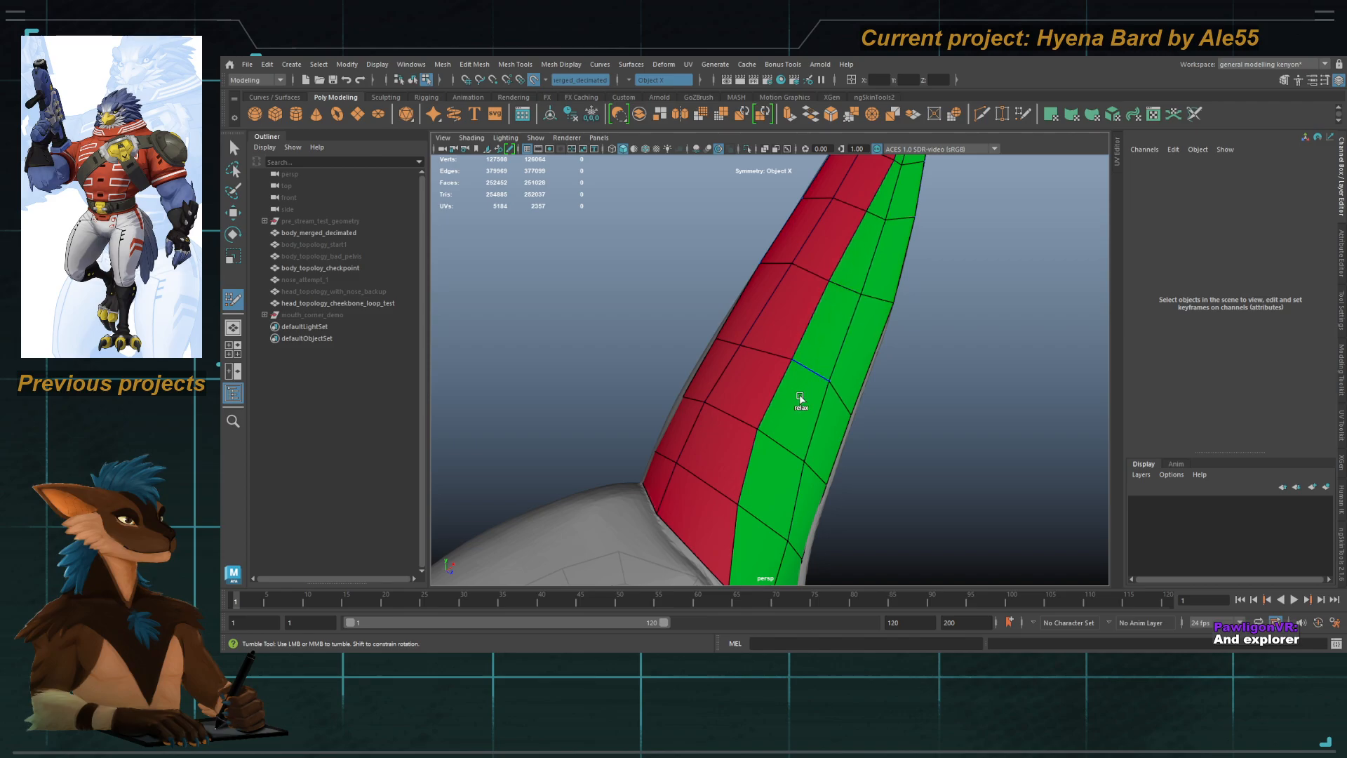
pyautogui.moveTo(750, 507)
pyautogui.keyDown('alt'); pyautogui.mouseDown()
pyautogui.moveTo(760, 466)
pyautogui.moveTo(725, 505)
pyautogui.mouseUp(); pyautogui.keyUp('alt')
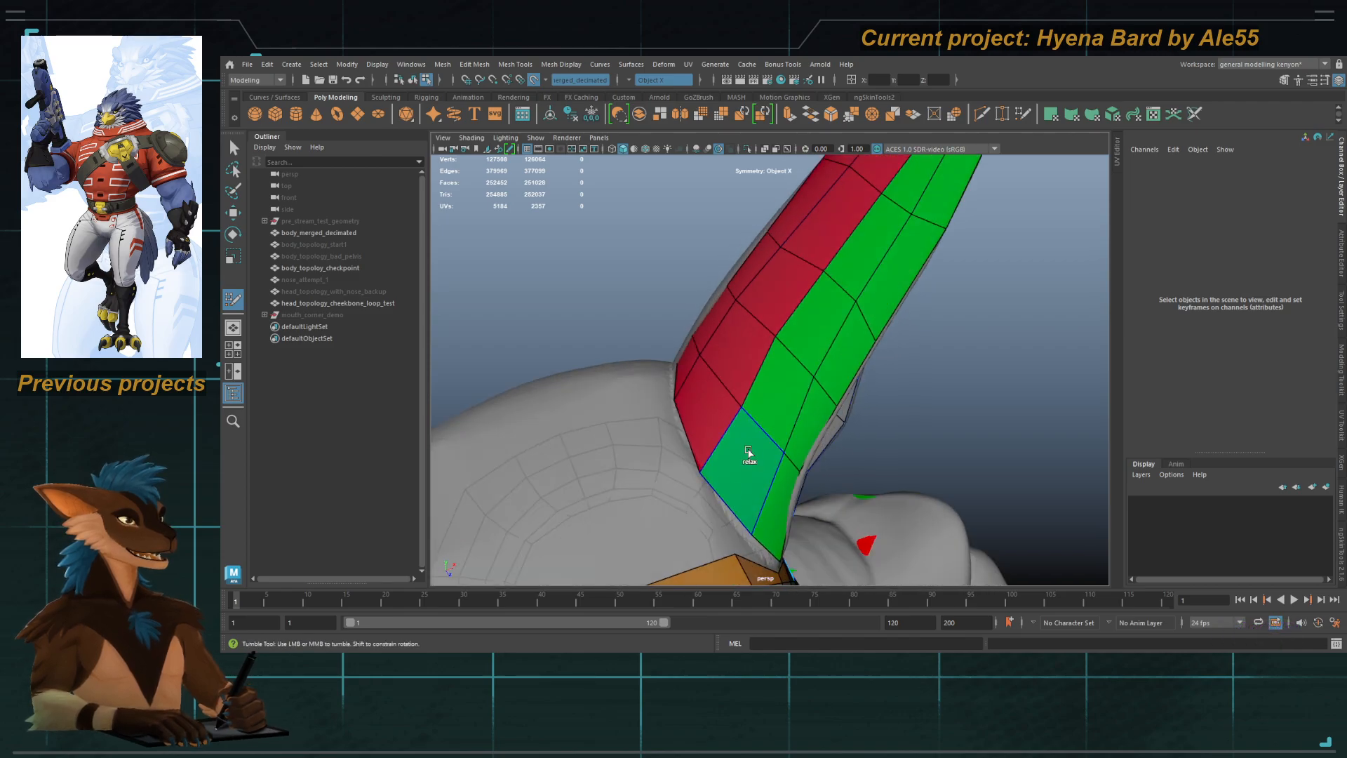
pyautogui.keyDown('alt'); pyautogui.moveTo(824, 252); pyautogui.dragTo(737, 421, button='middle'); pyautogui.keyUp('alt')
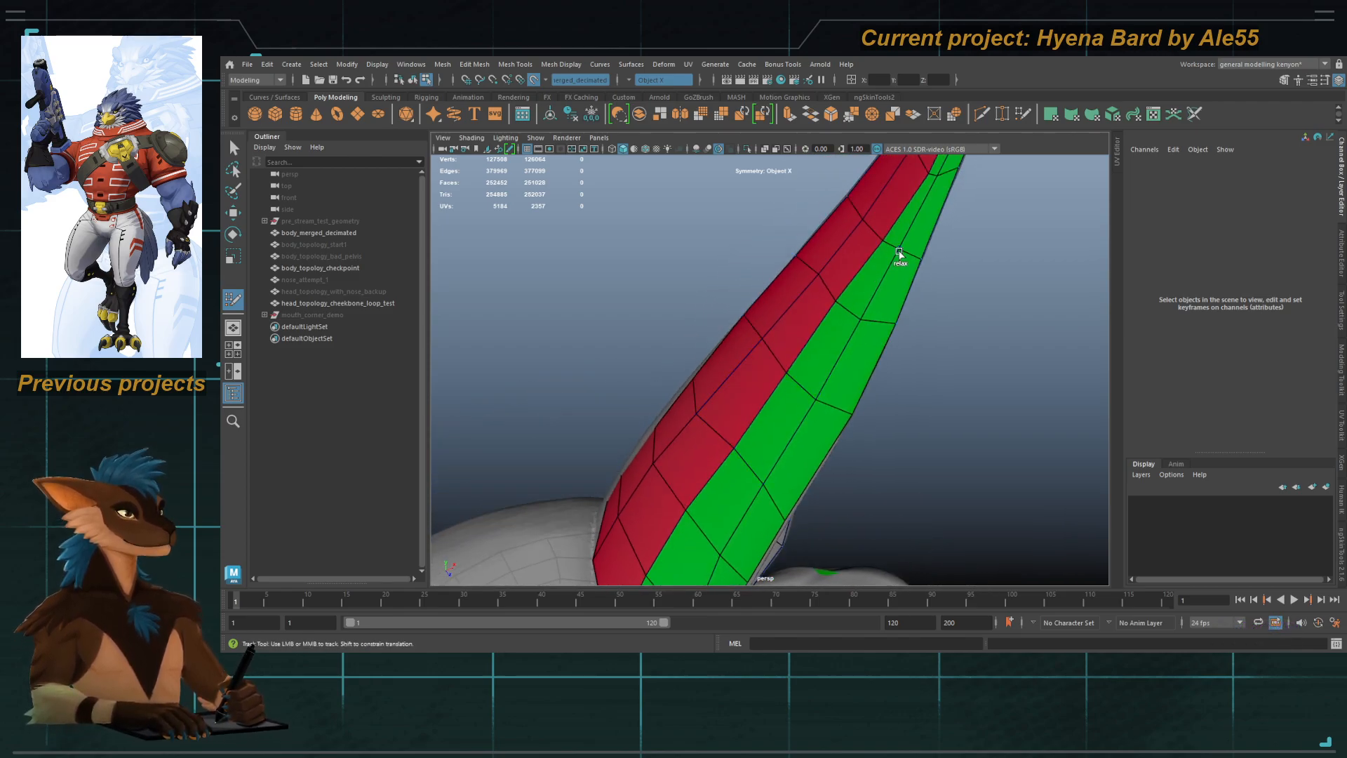
pyautogui.keyDown('alt'); pyautogui.moveTo(878, 244); pyautogui.dragTo(750, 400, button='middle'); pyautogui.keyUp('alt')
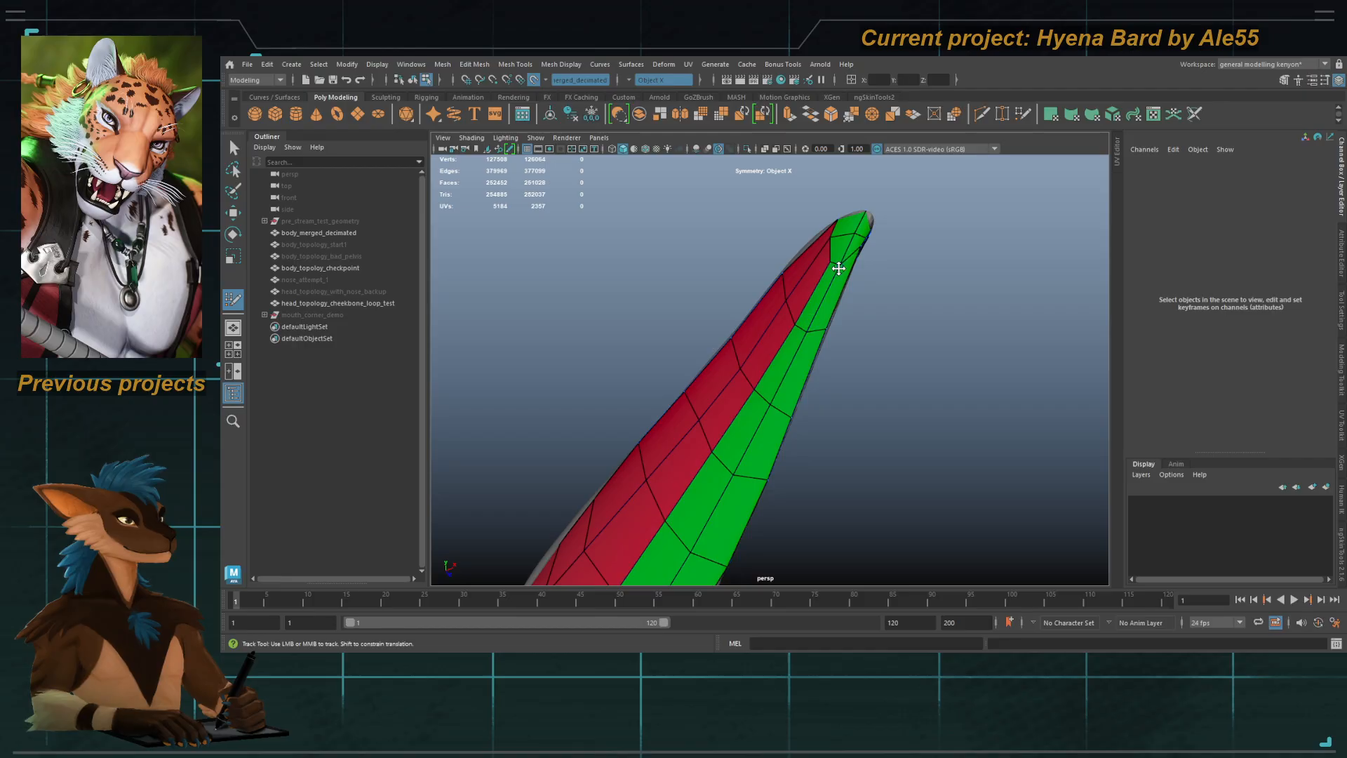
# Step: Relax the green rim and the grey faces around the ear tip to even out the loops there
pyautogui.keyDown('alt'); pyautogui.moveTo(836, 252); pyautogui.dragTo(657, 325); pyautogui.keyUp('alt')
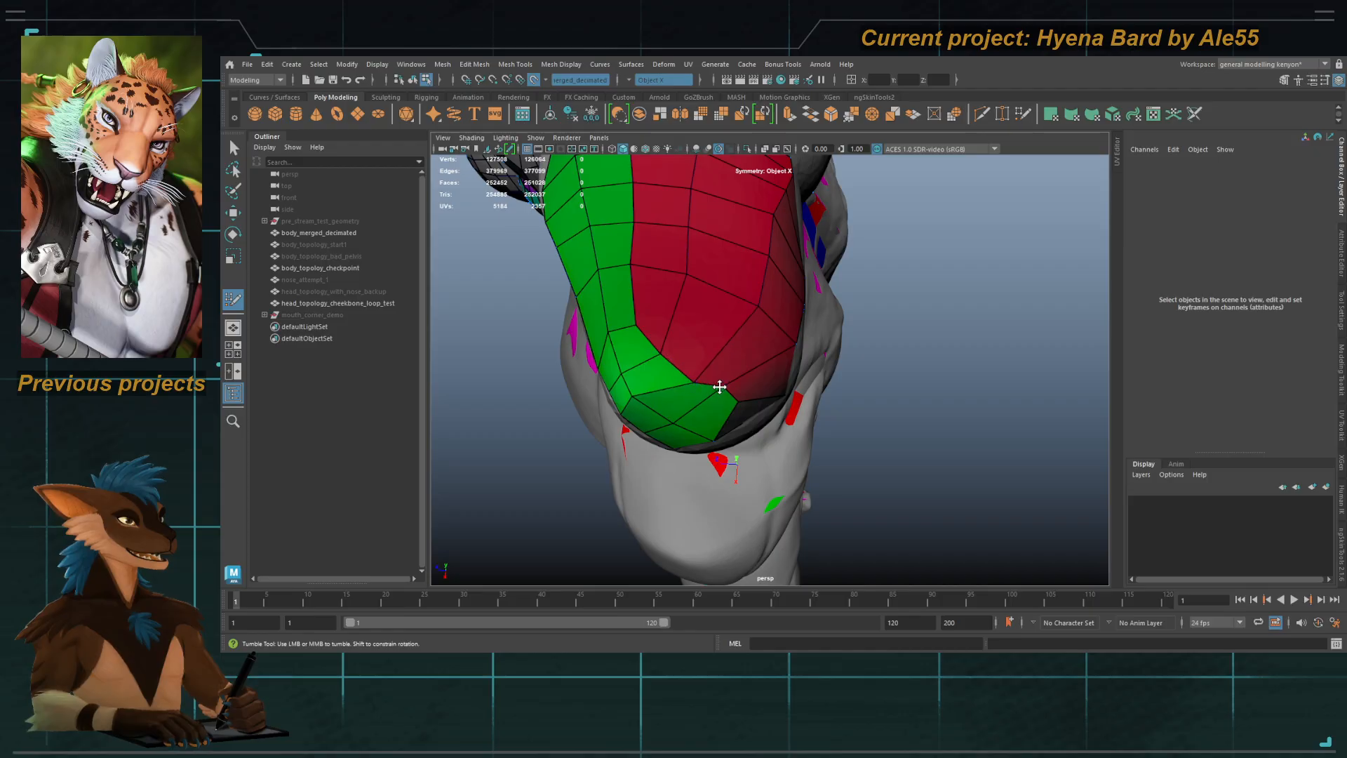
pyautogui.keyDown('alt'); pyautogui.moveTo(719, 387); pyautogui.dragTo(731, 307); pyautogui.keyUp('alt')
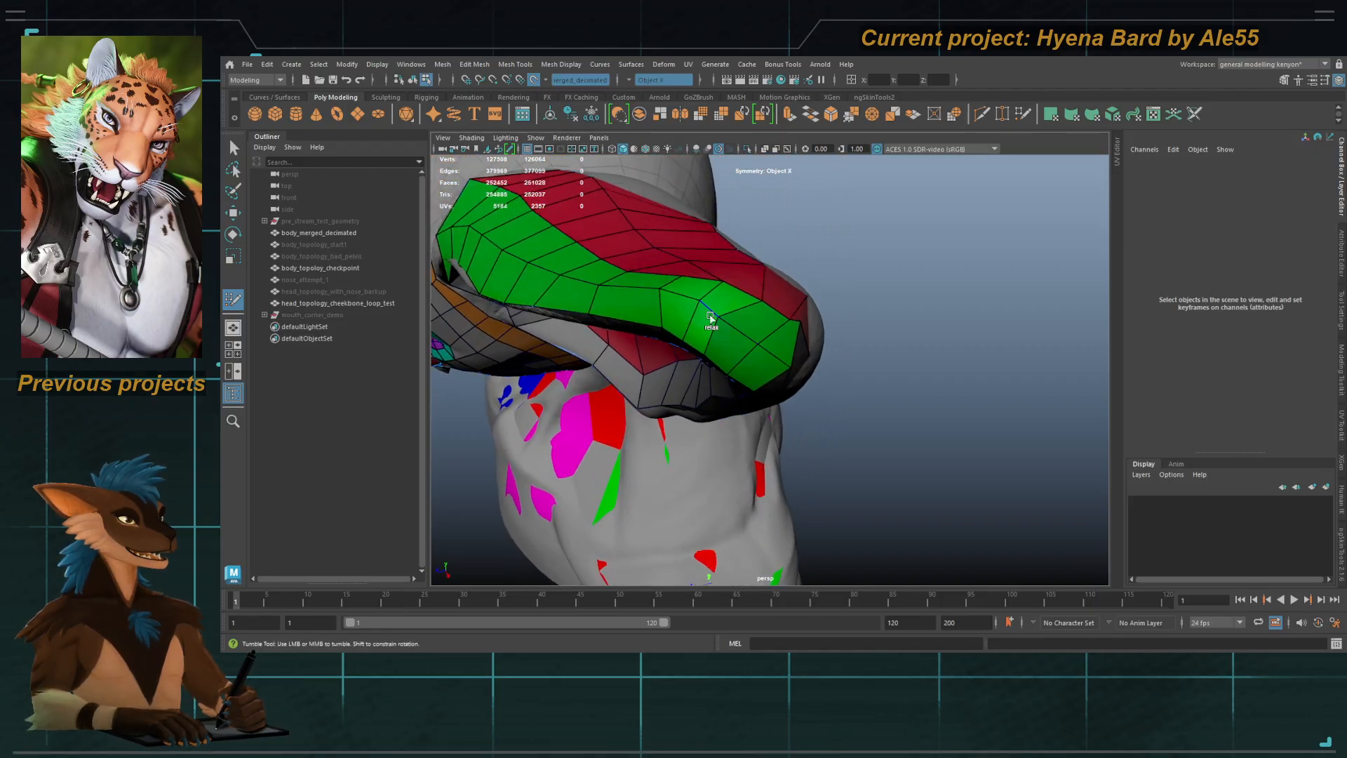
pyautogui.keyDown('alt'); pyautogui.moveTo(667, 331); pyautogui.dragTo(707, 355); pyautogui.keyUp('alt')
pyautogui.keyDown('alt'); pyautogui.moveTo(706, 355); pyautogui.dragTo(727, 250, button='right'); pyautogui.keyUp('alt')
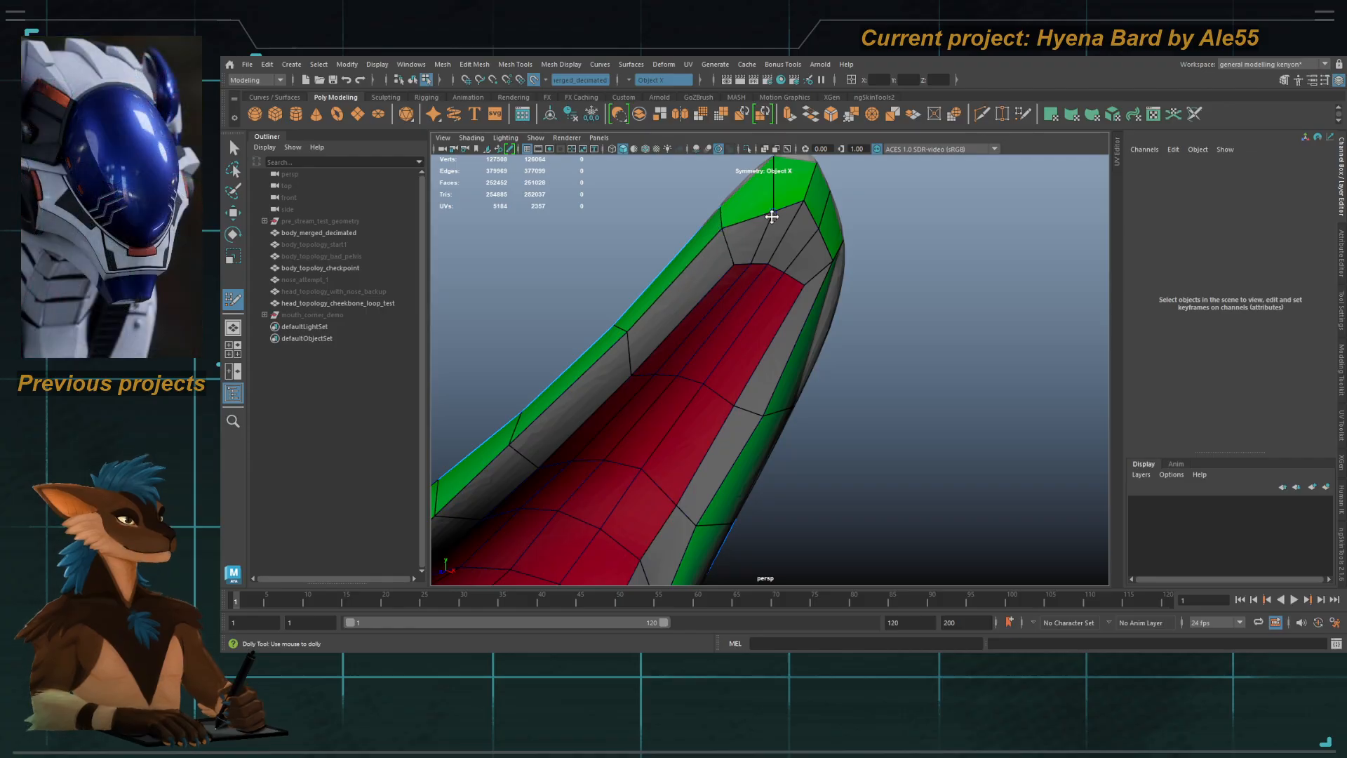
pyautogui.keyDown('alt'); pyautogui.moveTo(751, 258); pyautogui.dragTo(729, 295, button='middle'); pyautogui.keyUp('alt')
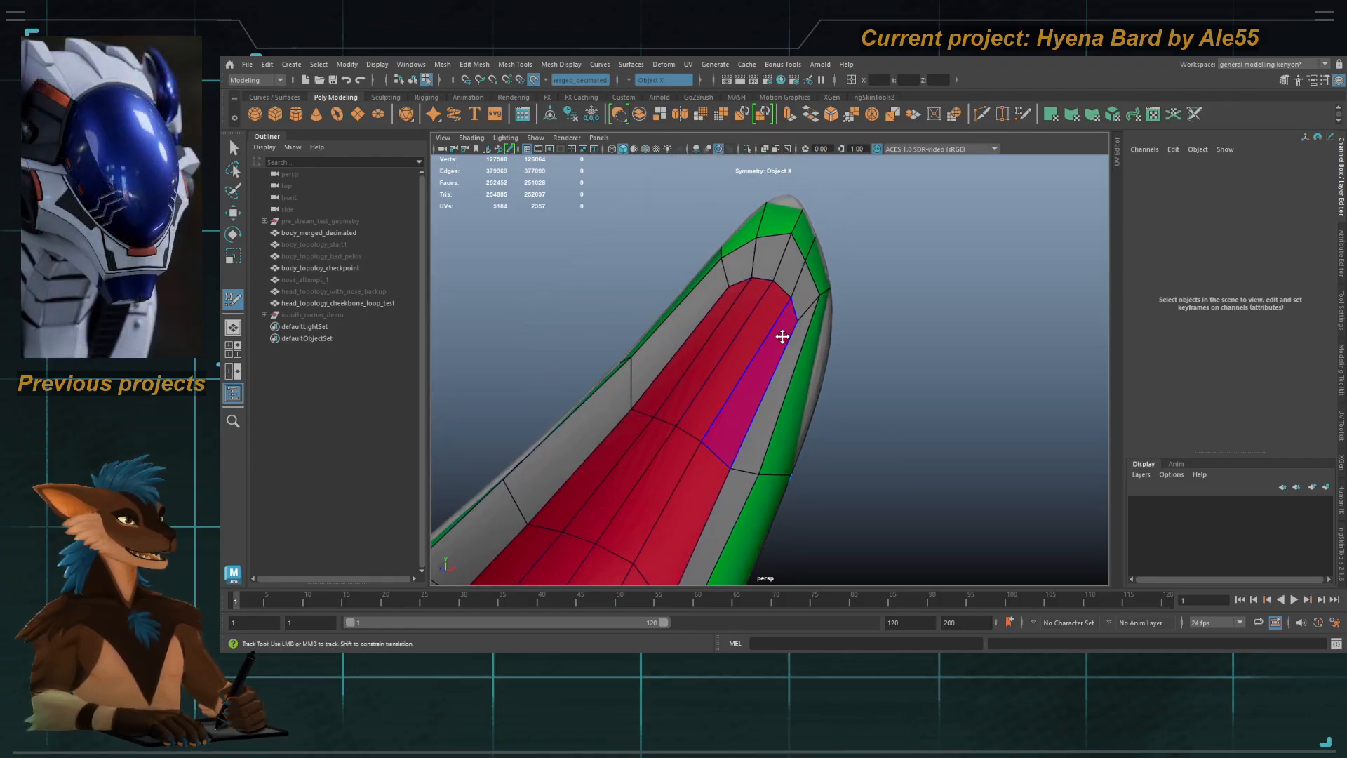
pyautogui.keyDown('alt'); pyautogui.moveTo(754, 339); pyautogui.dragTo(743, 292); pyautogui.keyUp('alt')
pyautogui.keyDown('alt'); pyautogui.moveTo(743, 292); pyautogui.dragTo(737, 331, button='middle'); pyautogui.keyUp('alt')
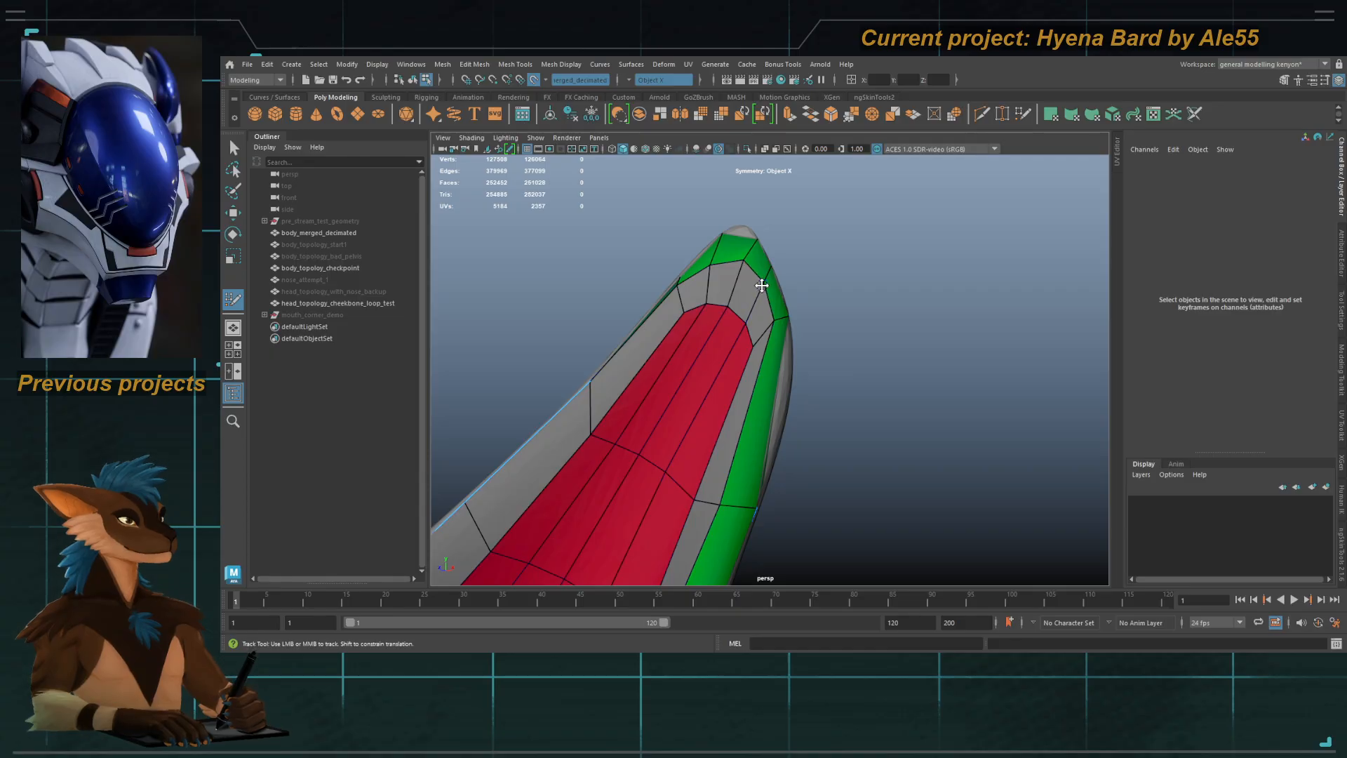
pyautogui.keyDown('alt'); pyautogui.moveTo(743, 258); pyautogui.dragTo(680, 301); pyautogui.keyUp('alt')
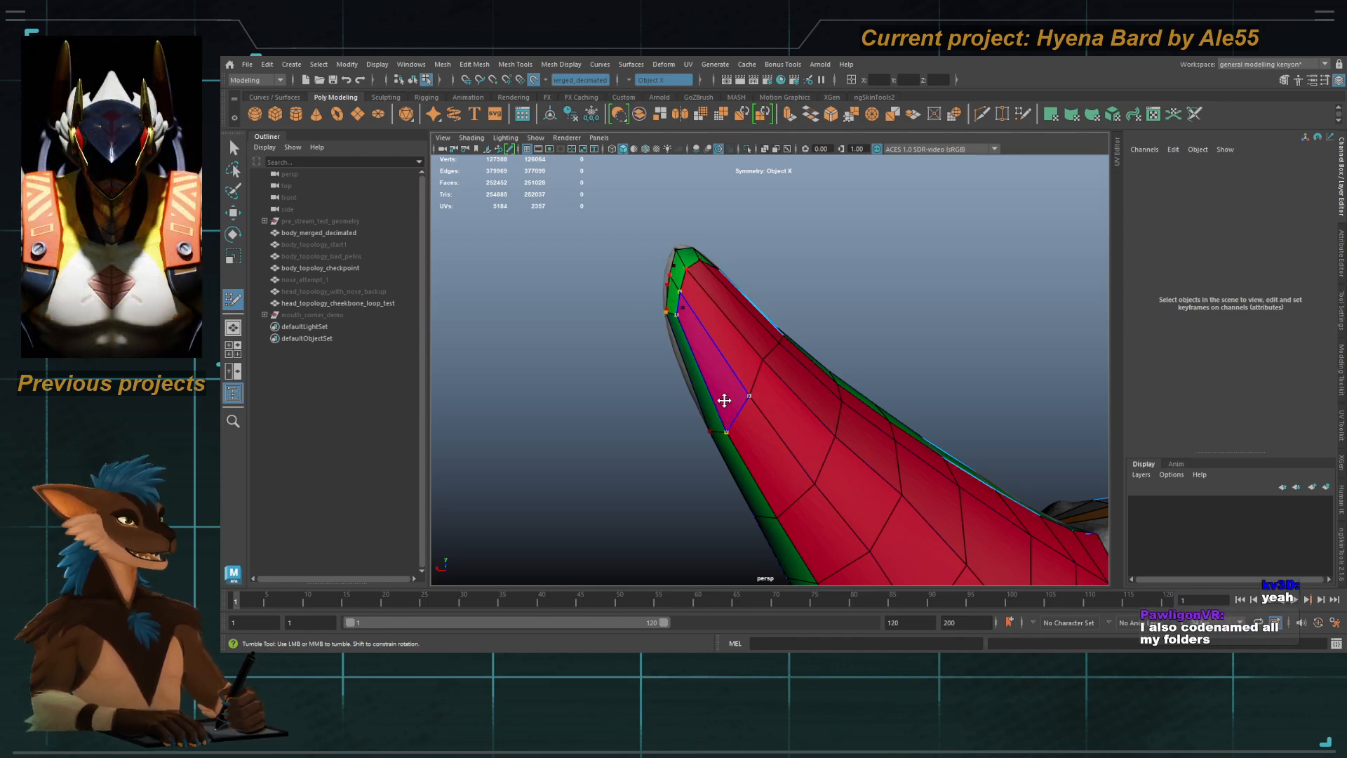
# Step: Relax the red faces across the back of the ear from the tip down to the base
pyautogui.keyDown('alt'); pyautogui.moveTo(722, 400); pyautogui.dragTo(811, 394); pyautogui.keyUp('alt')
pyautogui.keyDown('alt'); pyautogui.moveTo(812, 394); pyautogui.dragTo(771, 330, button='middle'); pyautogui.keyUp('alt')
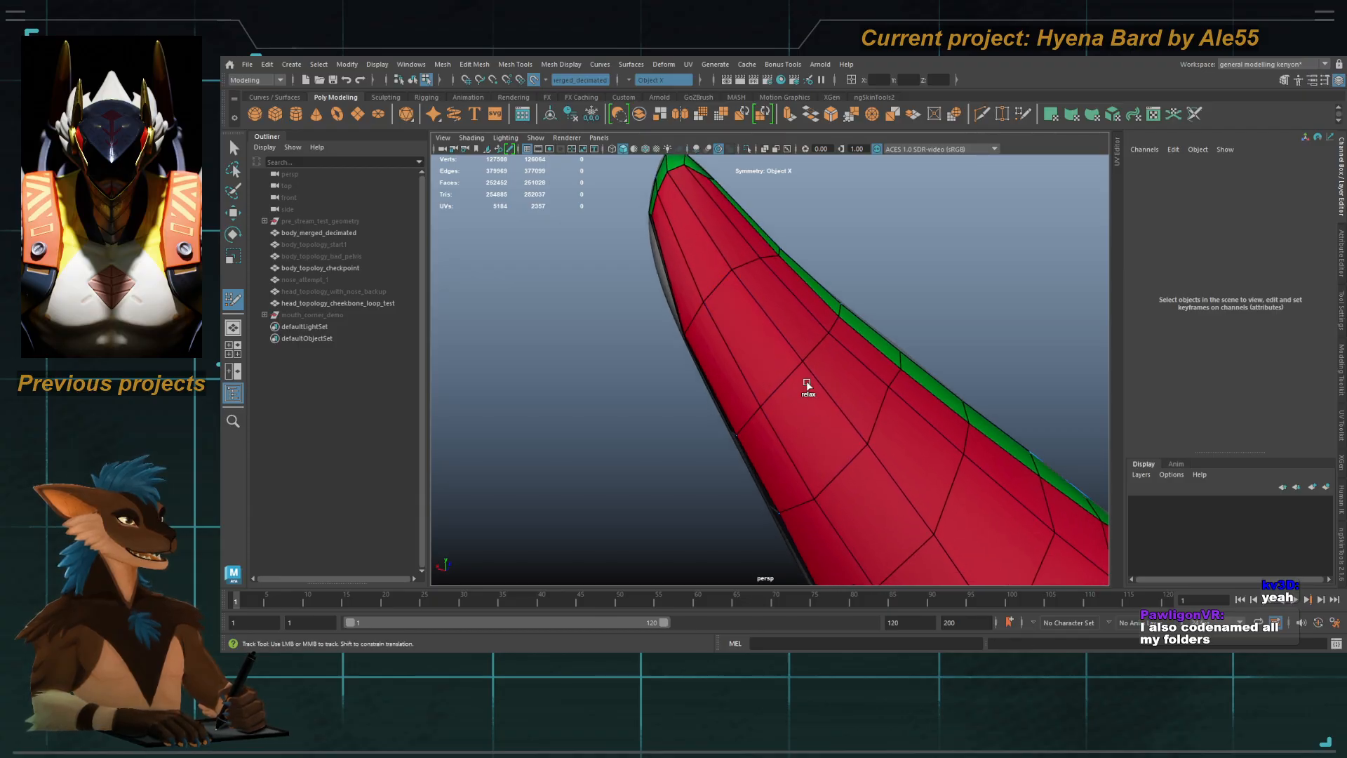
pyautogui.keyDown('shift'); pyautogui.moveTo(807, 384); pyautogui.dragTo(809, 342); pyautogui.keyUp('shift')
pyautogui.keyDown('alt'); pyautogui.moveTo(844, 404); pyautogui.dragTo(757, 305, button='middle'); pyautogui.keyUp('alt')
pyautogui.keyDown('alt'); pyautogui.moveTo(756, 305); pyautogui.dragTo(703, 311, button='right'); pyautogui.keyUp('alt')
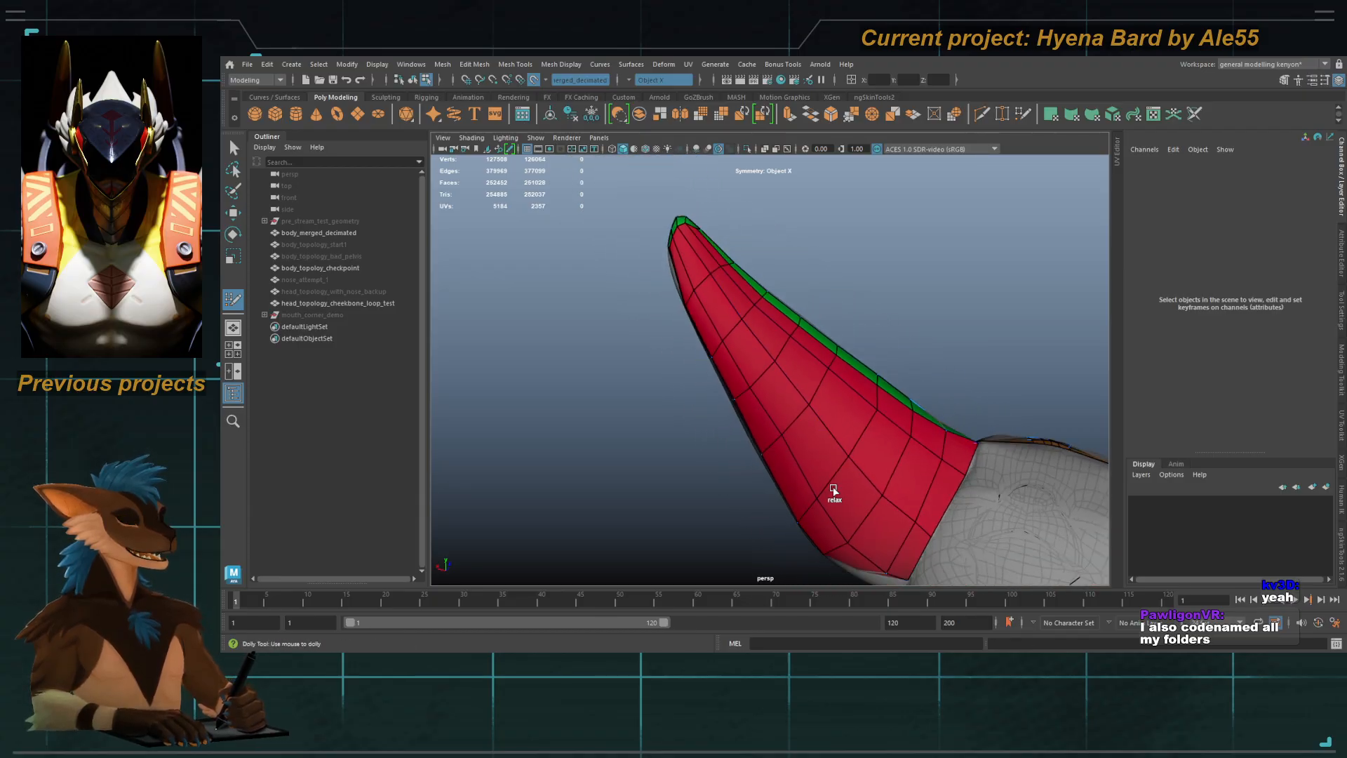
pyautogui.keyDown('alt'); pyautogui.moveTo(888, 487); pyautogui.dragTo(838, 453); pyautogui.keyUp('alt')
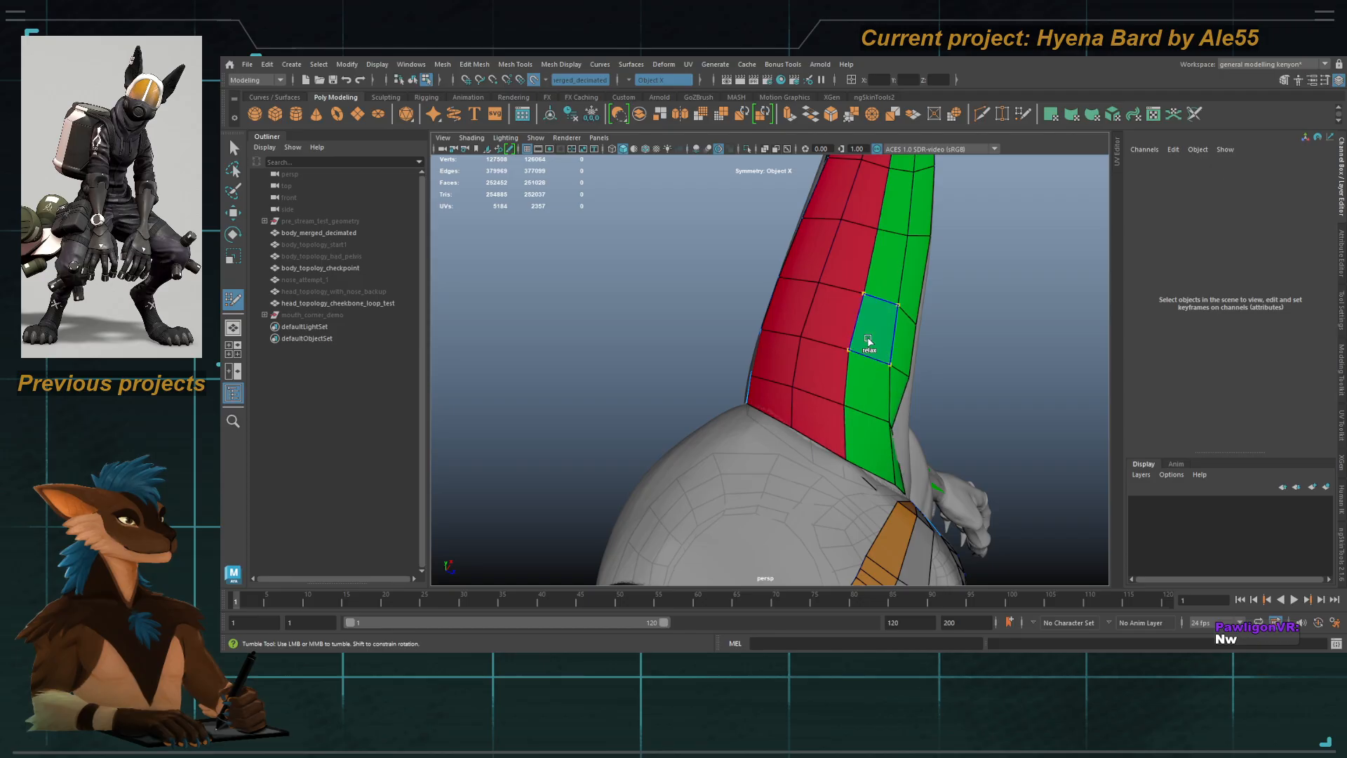
pyautogui.keyDown('alt'); pyautogui.moveTo(856, 421); pyautogui.dragTo(694, 418); pyautogui.keyUp('alt')
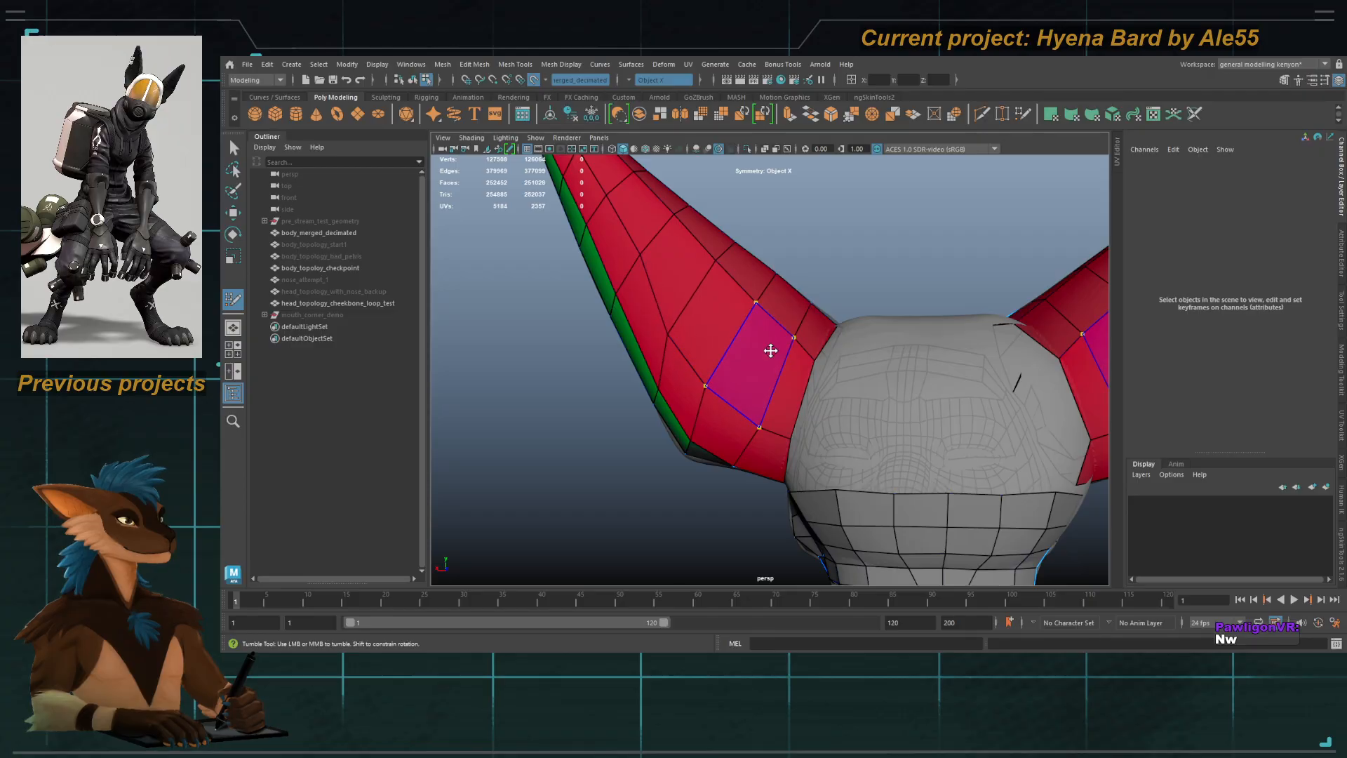
# Step: Check the ears from behind and relax the inner ear vertices along the rear green rim
pyautogui.scroll(3, 731, 418)
pyautogui.scroll(-5, 686, 362)
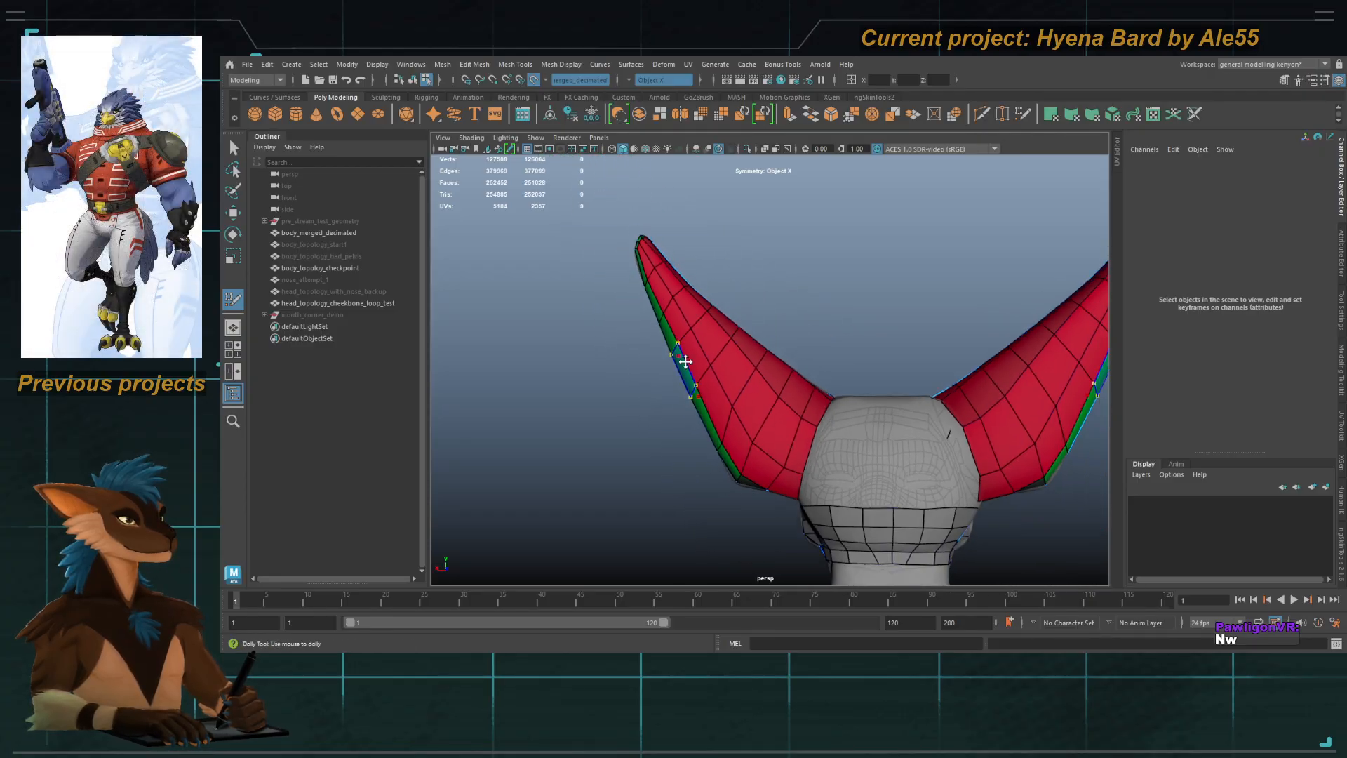
pyautogui.keyDown('alt'); pyautogui.moveTo(685, 362); pyautogui.dragTo(601, 465); pyautogui.keyUp('alt')
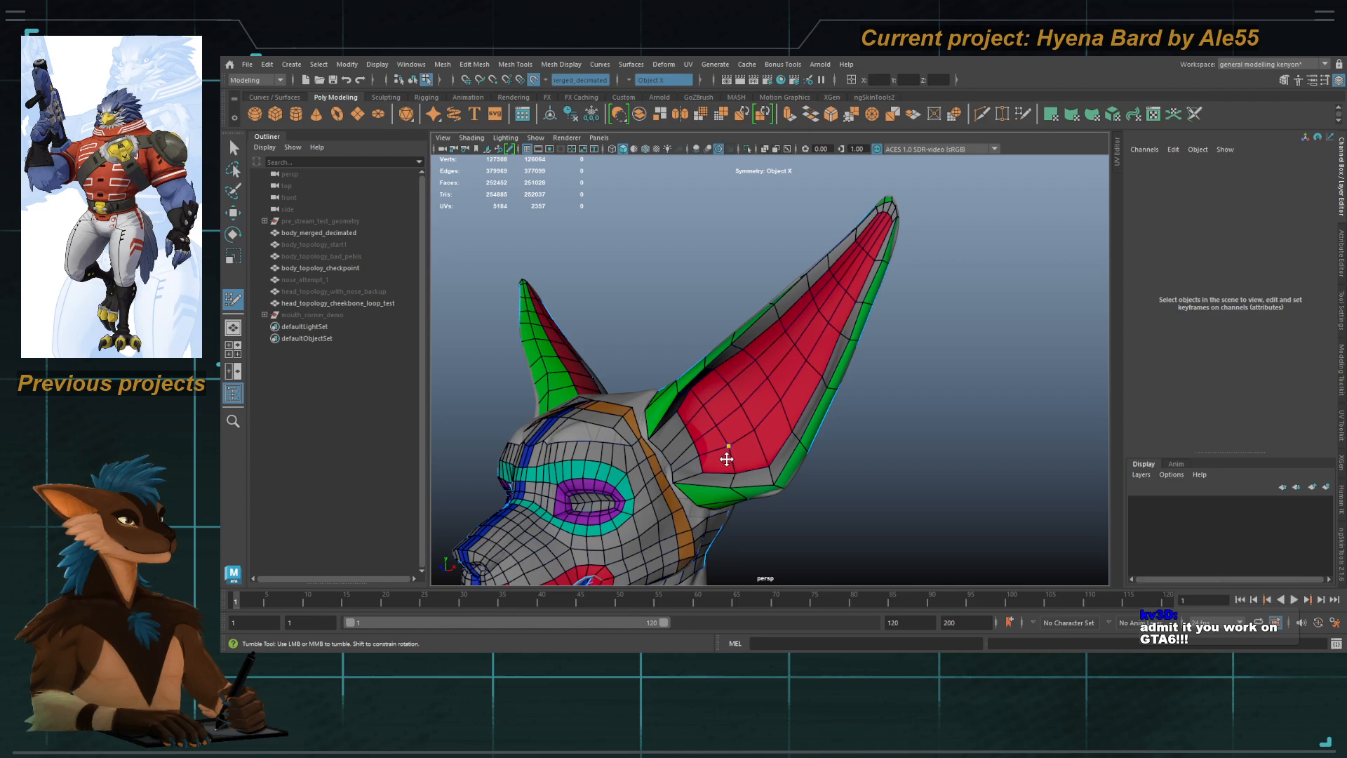
pyautogui.scroll(3, 726, 459)
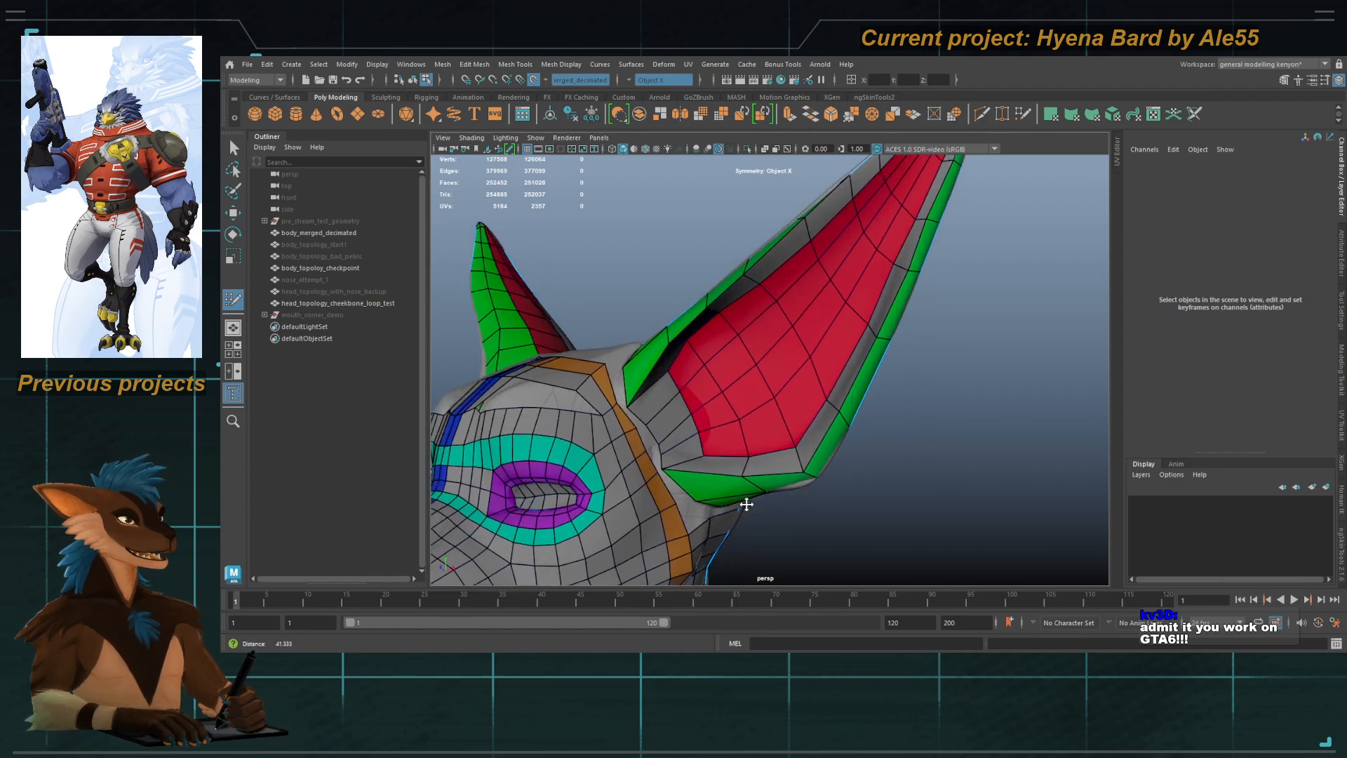
pyautogui.keyDown('alt'); pyautogui.moveTo(746, 504); pyautogui.dragTo(707, 454); pyautogui.keyUp('alt')
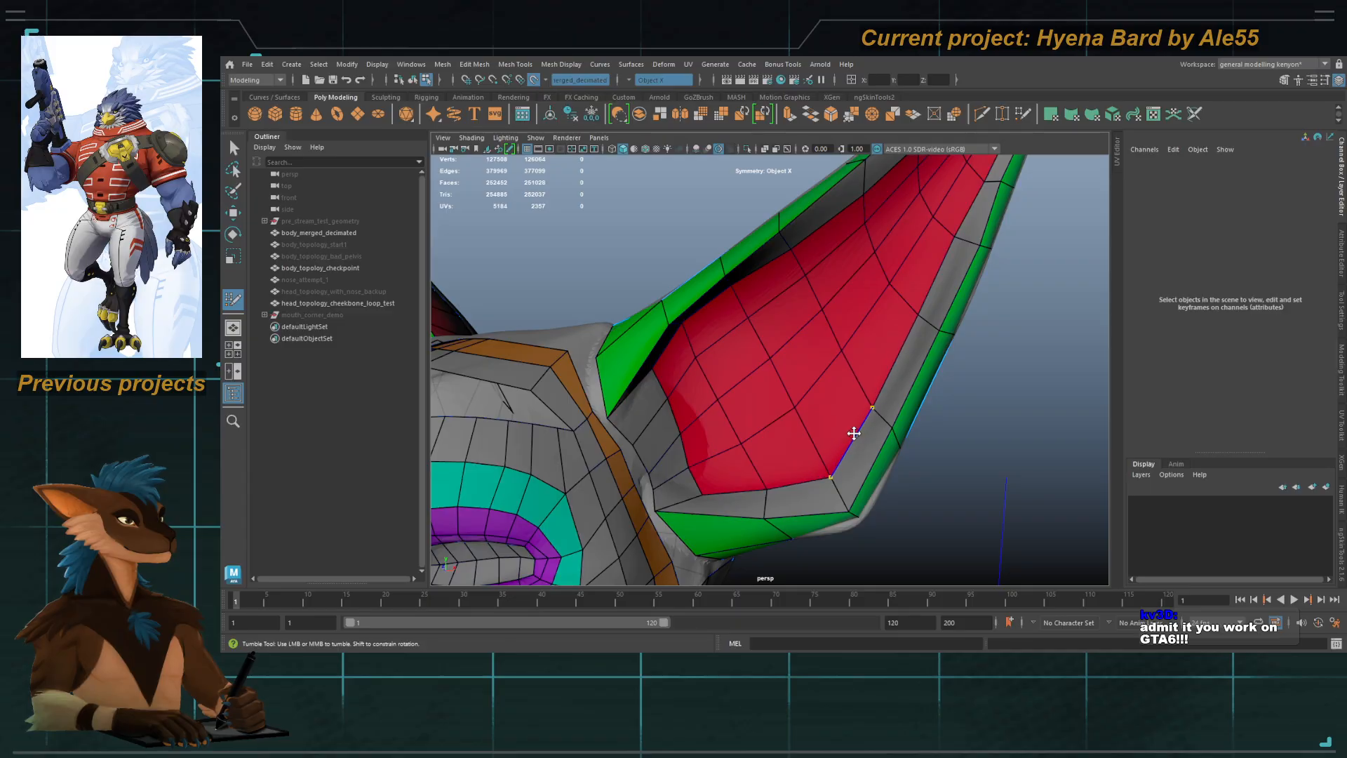
pyautogui.keyDown('alt'); pyautogui.moveTo(854, 433); pyautogui.dragTo(785, 433); pyautogui.keyUp('alt')
pyautogui.scroll(1, 786, 429)
pyautogui.keyDown('alt'); pyautogui.moveTo(797, 361); pyautogui.dragTo(777, 425, button='middle'); pyautogui.keyUp('alt')
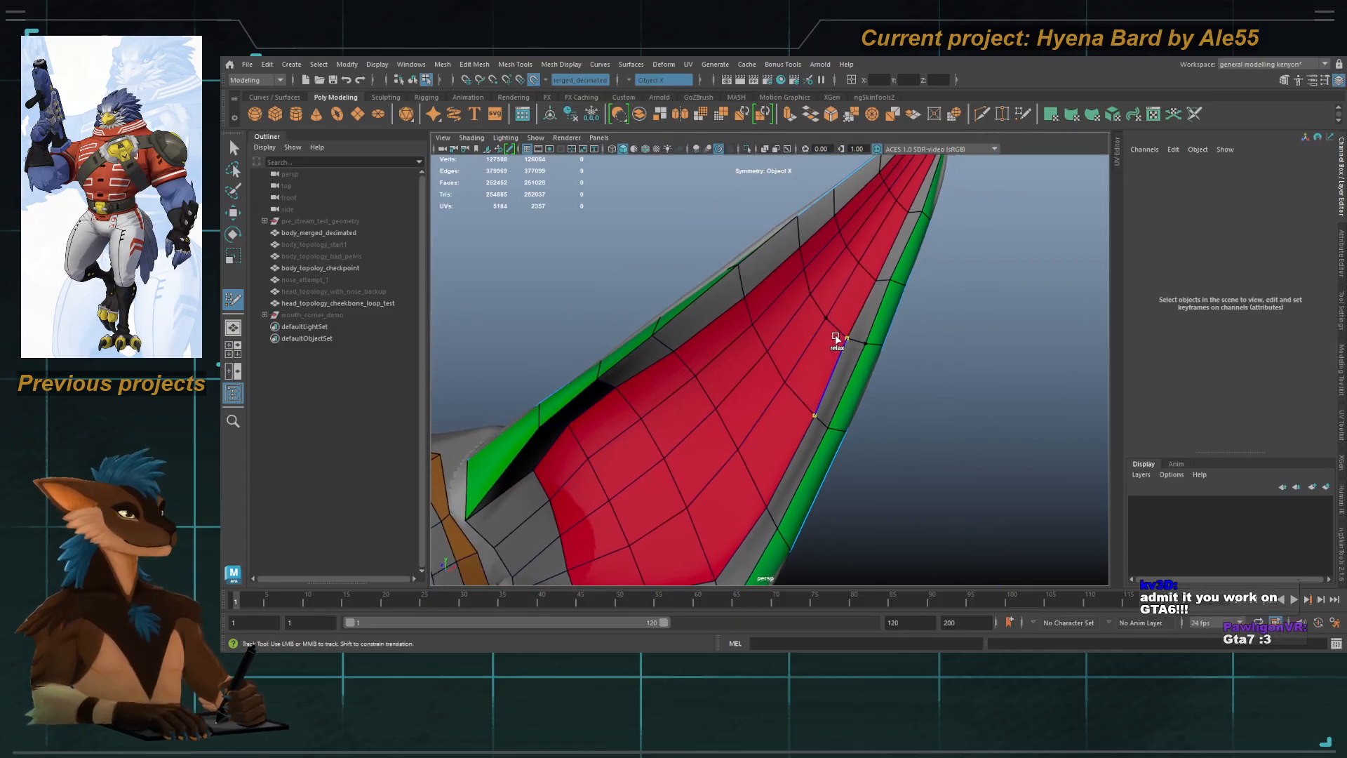
pyautogui.keyDown('alt'); pyautogui.moveTo(795, 400); pyautogui.dragTo(772, 376); pyautogui.keyUp('alt')
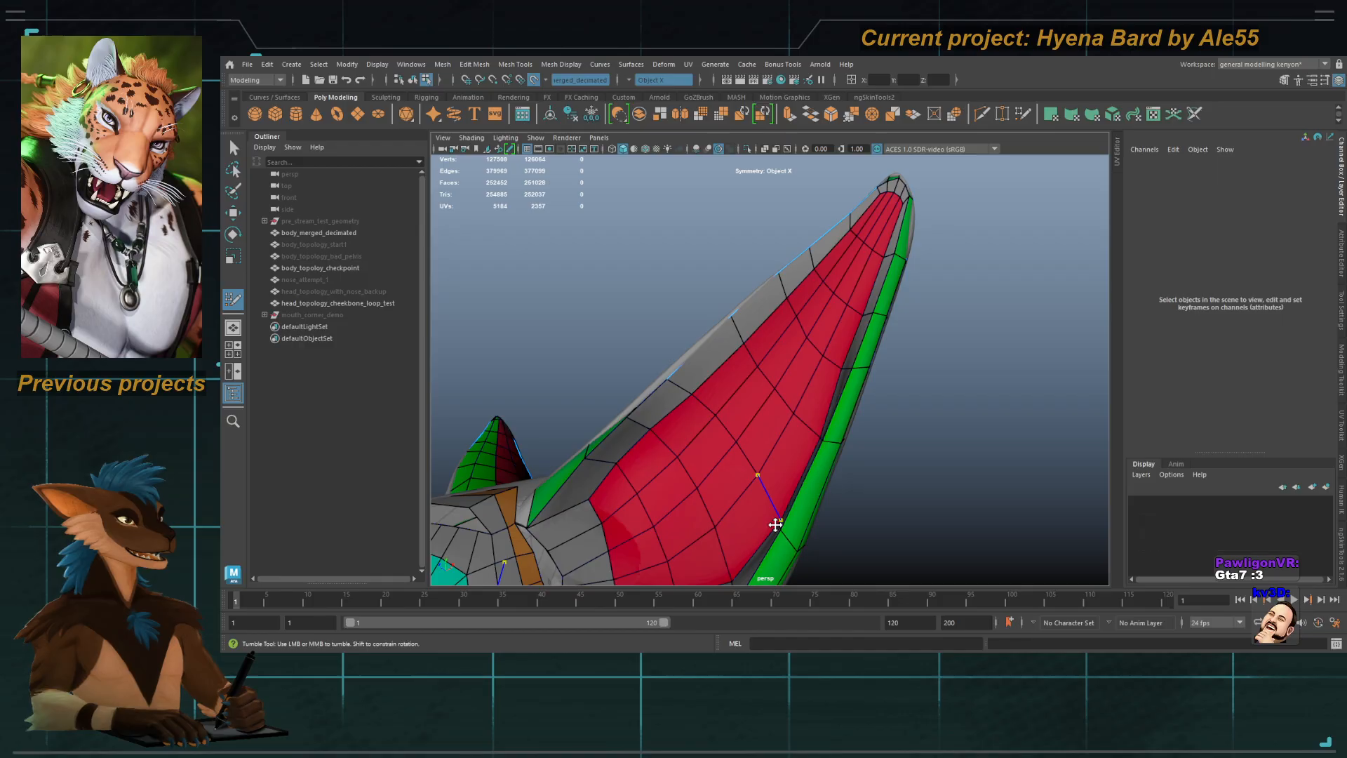
# Step: Relax the middle of the red inner ear and the front green rim towards the tip
pyautogui.keyDown('alt'); pyautogui.moveTo(680, 435); pyautogui.dragTo(739, 397, button='middle'); pyautogui.keyUp('alt')
pyautogui.keyDown('alt'); pyautogui.moveTo(740, 397); pyautogui.dragTo(739, 451, button='right'); pyautogui.keyUp('alt')
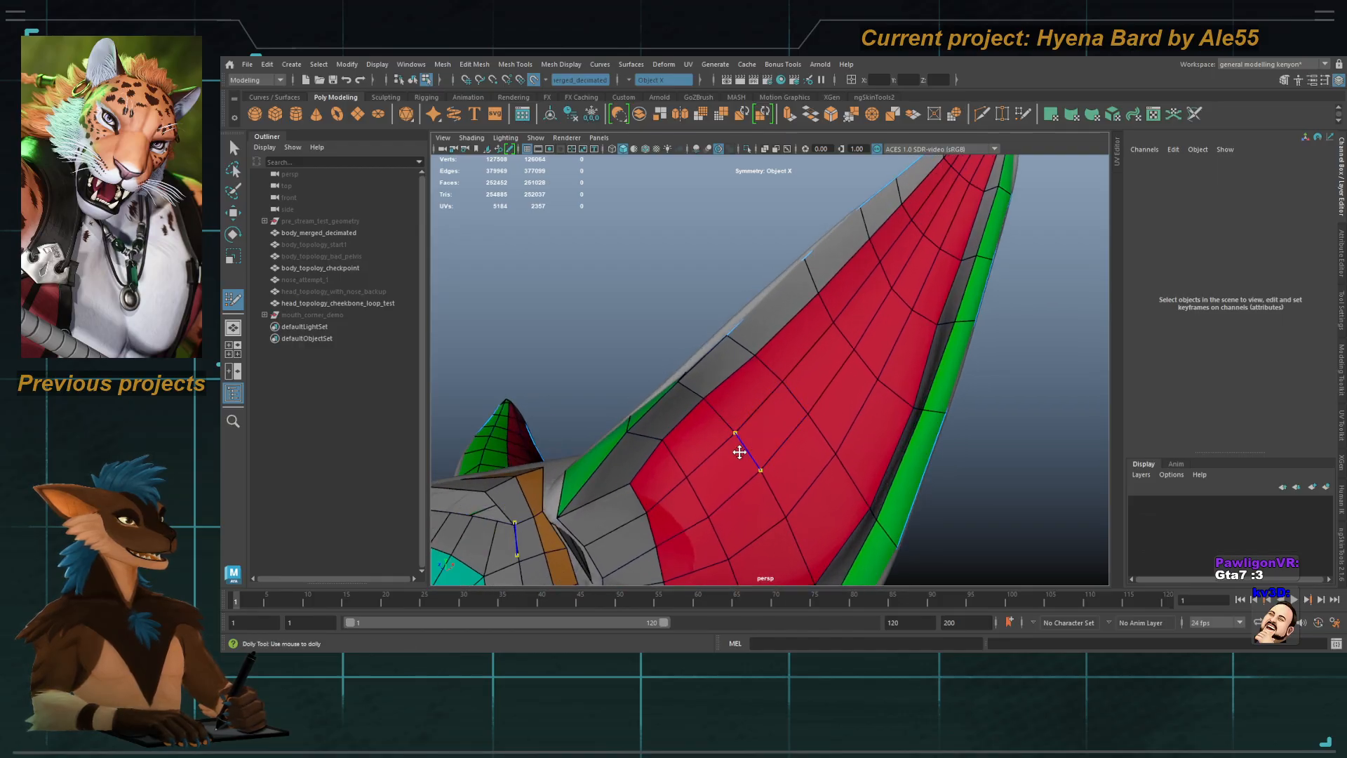
pyautogui.keyDown('alt'); pyautogui.moveTo(740, 451); pyautogui.dragTo(791, 413); pyautogui.keyUp('alt')
pyautogui.keyDown('alt'); pyautogui.moveTo(791, 413); pyautogui.dragTo(790, 321, button='middle'); pyautogui.keyUp('alt')
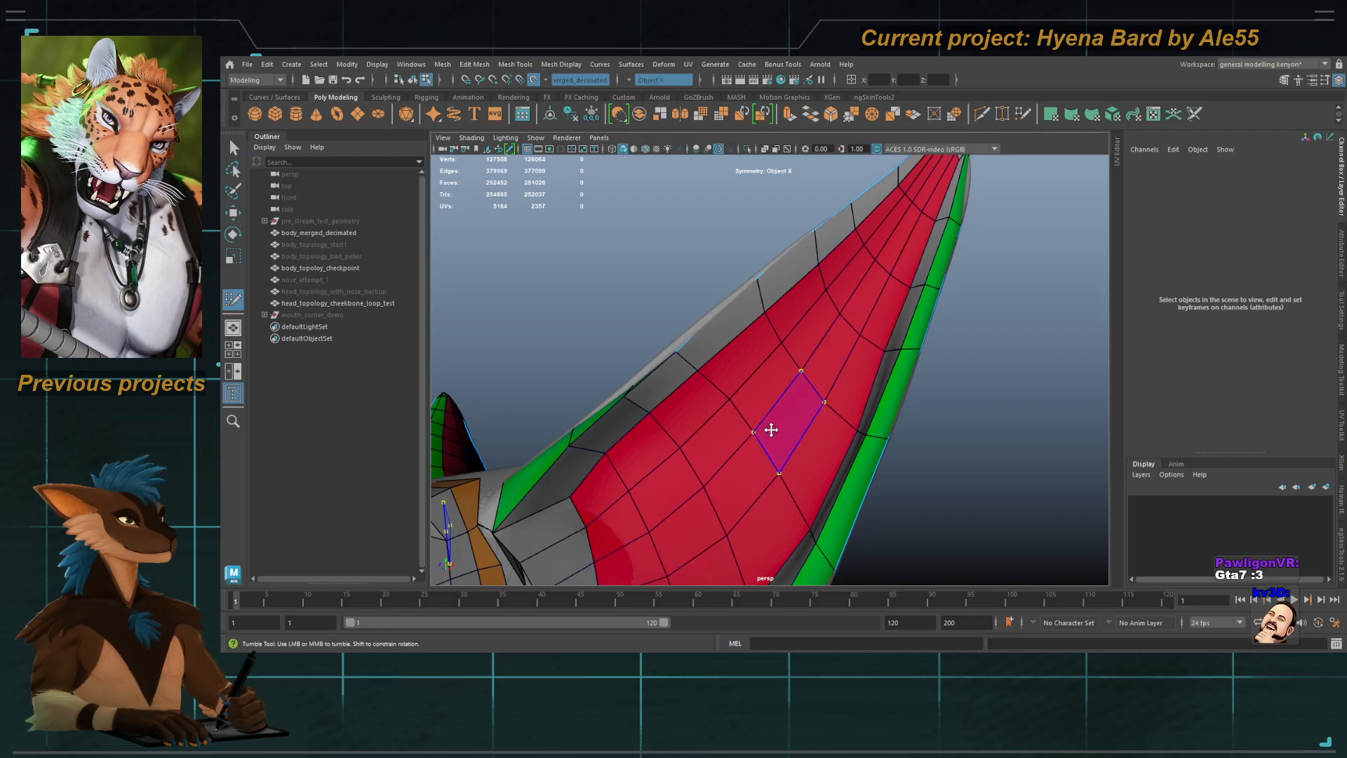
pyautogui.keyDown('alt'); pyautogui.moveTo(771, 430); pyautogui.dragTo(797, 465); pyautogui.keyUp('alt')
pyautogui.keyDown('alt'); pyautogui.moveTo(749, 430); pyautogui.dragTo(775, 386, button='middle'); pyautogui.keyUp('alt')
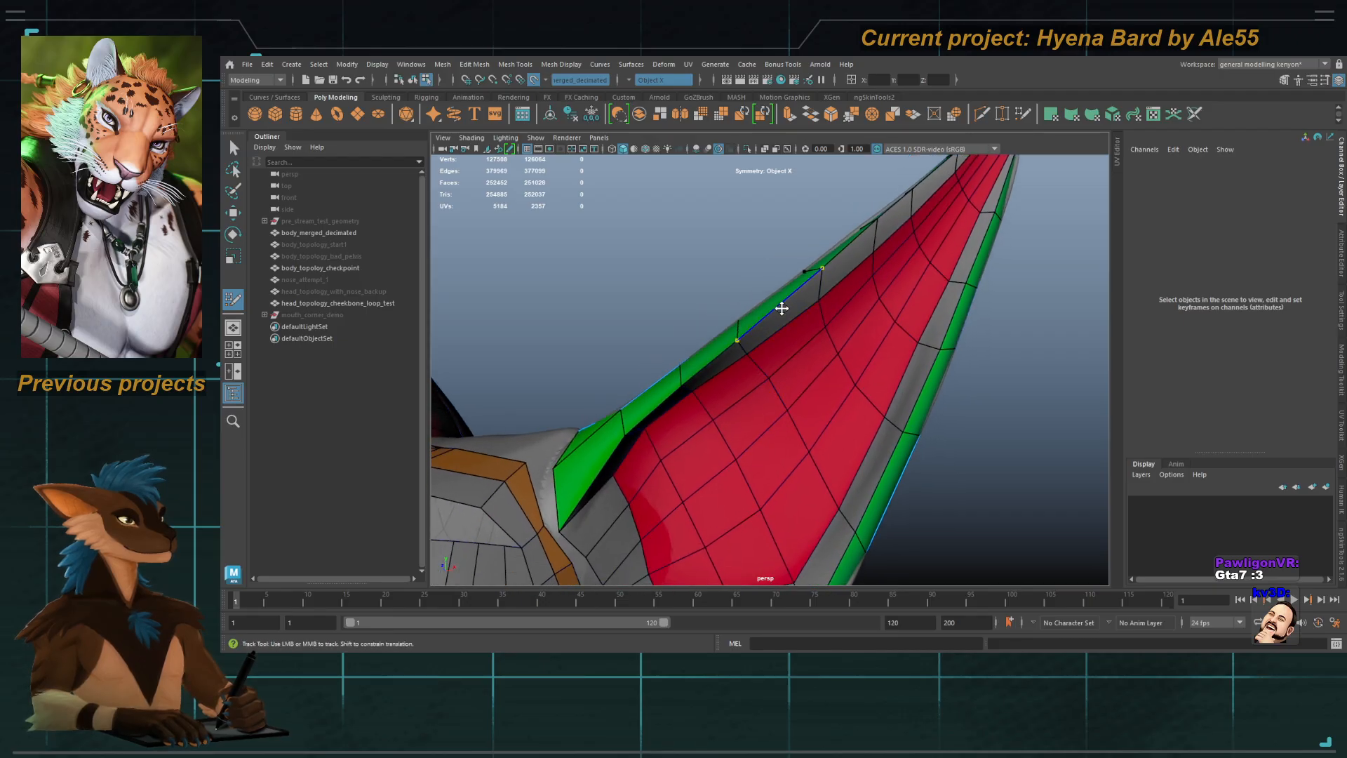
pyautogui.keyDown('alt'); pyautogui.moveTo(782, 309); pyautogui.dragTo(737, 316); pyautogui.keyUp('alt')
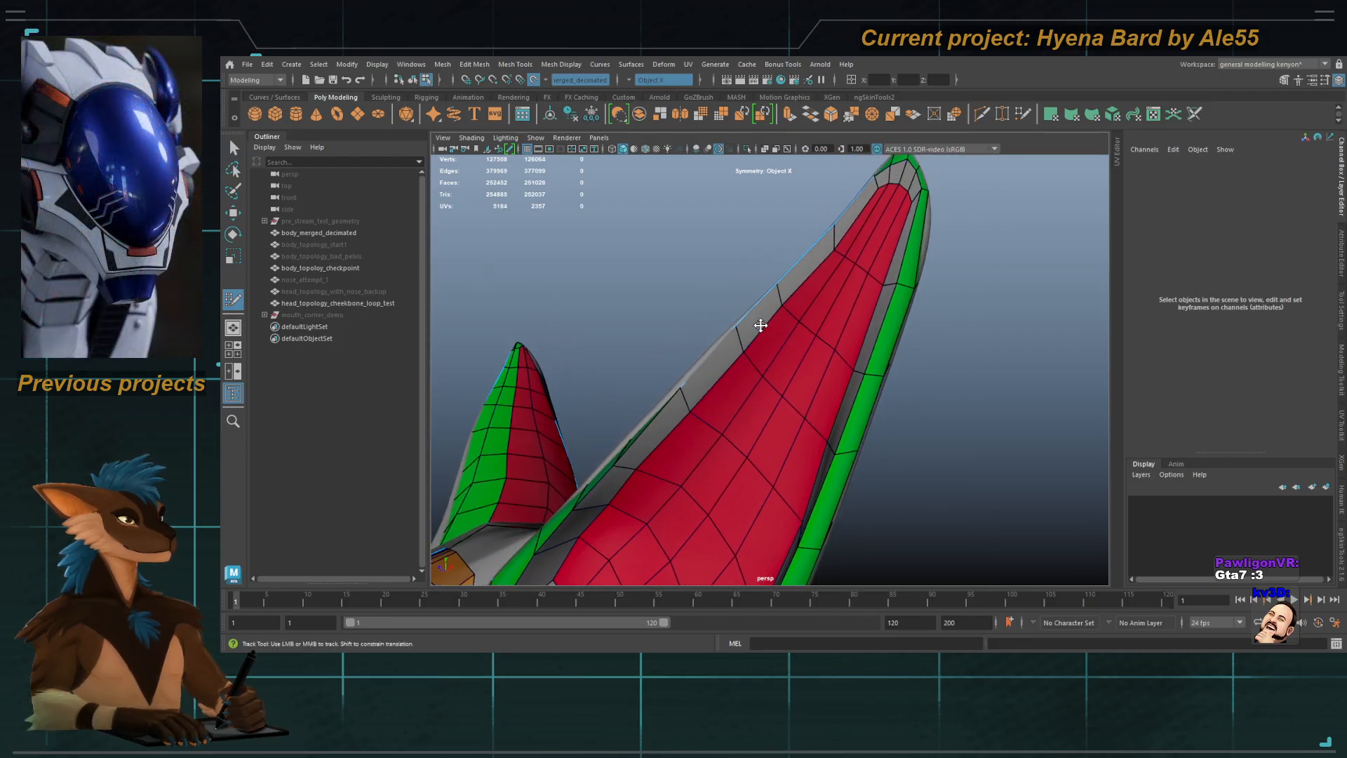
pyautogui.keyDown('alt'); pyautogui.moveTo(843, 281); pyautogui.dragTo(815, 378); pyautogui.keyUp('alt')
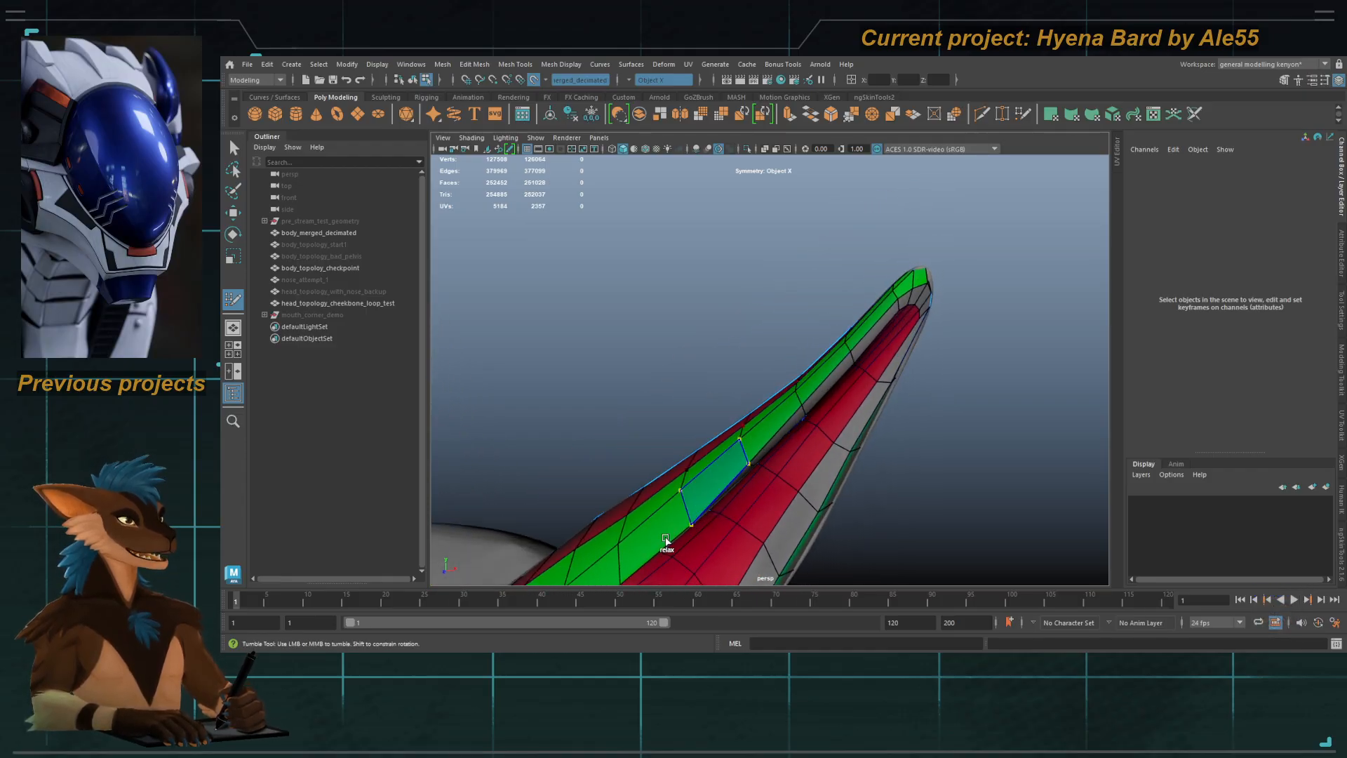
# Step: Examine both ears and their connection to the head from the front and three-quarter views
pyautogui.keyDown('alt'); pyautogui.moveTo(666, 540); pyautogui.dragTo(671, 478, button='right'); pyautogui.keyUp('alt')
pyautogui.keyDown('alt'); pyautogui.moveTo(671, 477); pyautogui.dragTo(709, 387, button='middle'); pyautogui.keyUp('alt')
pyautogui.keyDown('alt'); pyautogui.moveTo(710, 388); pyautogui.dragTo(718, 361); pyautogui.keyUp('alt')
pyautogui.keyDown('alt'); pyautogui.moveTo(718, 361); pyautogui.dragTo(763, 303, button='middle'); pyautogui.keyUp('alt')
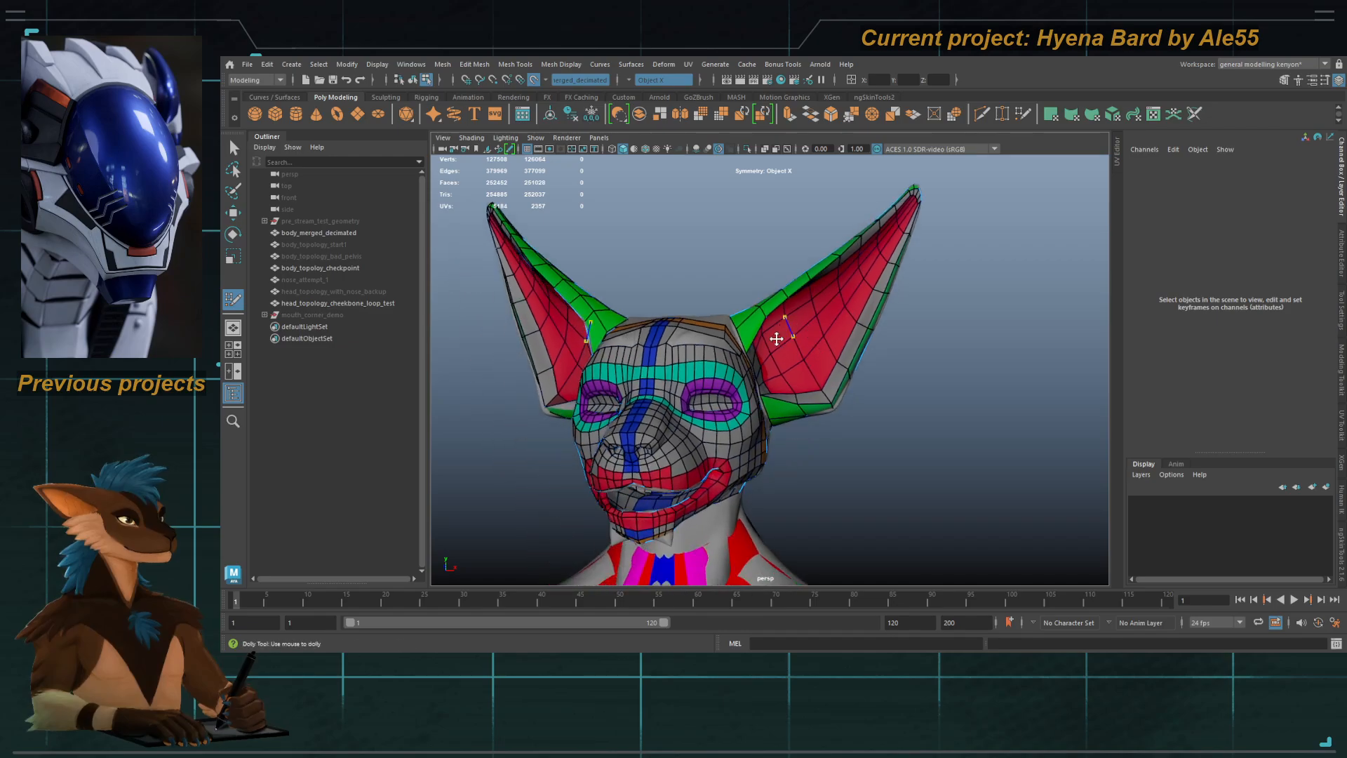
pyautogui.keyDown('alt'); pyautogui.moveTo(777, 339); pyautogui.dragTo(701, 372, button='right'); pyautogui.keyUp('alt')
pyautogui.keyDown('alt'); pyautogui.moveTo(702, 372); pyautogui.dragTo(677, 378); pyautogui.keyUp('alt')
pyautogui.keyDown('alt'); pyautogui.moveTo(677, 378); pyautogui.dragTo(764, 393, button='right'); pyautogui.keyUp('alt')
pyautogui.moveTo(765, 392)
pyautogui.keyDown('alt'); pyautogui.mouseDown()
pyautogui.moveTo(733, 395)
pyautogui.moveTo(756, 413)
pyautogui.mouseUp(); pyautogui.keyUp('alt')
pyautogui.keyDown('alt'); pyautogui.moveTo(756, 414); pyautogui.dragTo(786, 441, button='right'); pyautogui.keyUp('alt')
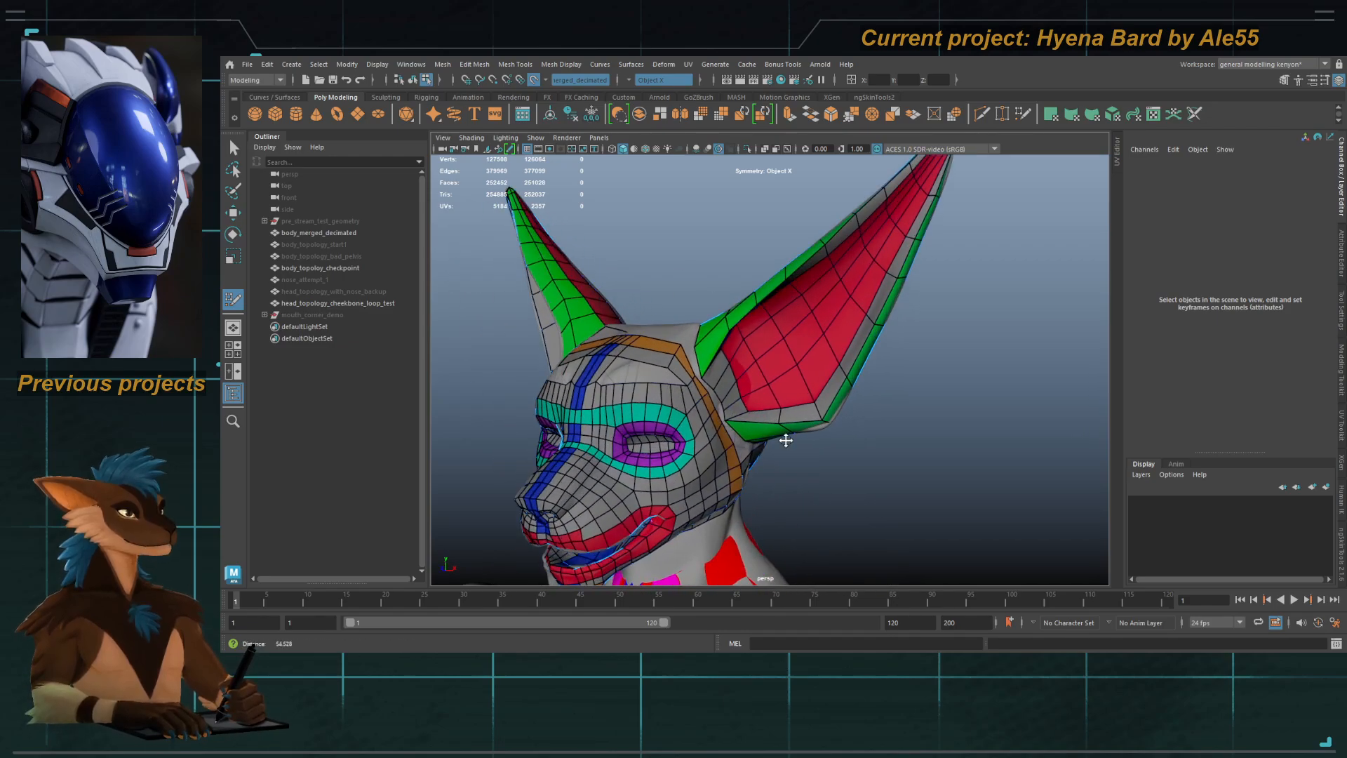
pyautogui.keyDown('alt'); pyautogui.moveTo(786, 440); pyautogui.dragTo(779, 379); pyautogui.keyUp('alt')
pyautogui.keyDown('alt'); pyautogui.moveTo(778, 379); pyautogui.dragTo(819, 477, button='right'); pyautogui.keyUp('alt')
pyautogui.keyDown('alt'); pyautogui.moveTo(796, 422); pyautogui.dragTo(662, 406, button='right'); pyautogui.keyUp('alt')
pyautogui.keyDown('alt'); pyautogui.moveTo(661, 406); pyautogui.dragTo(738, 404); pyautogui.keyUp('alt')
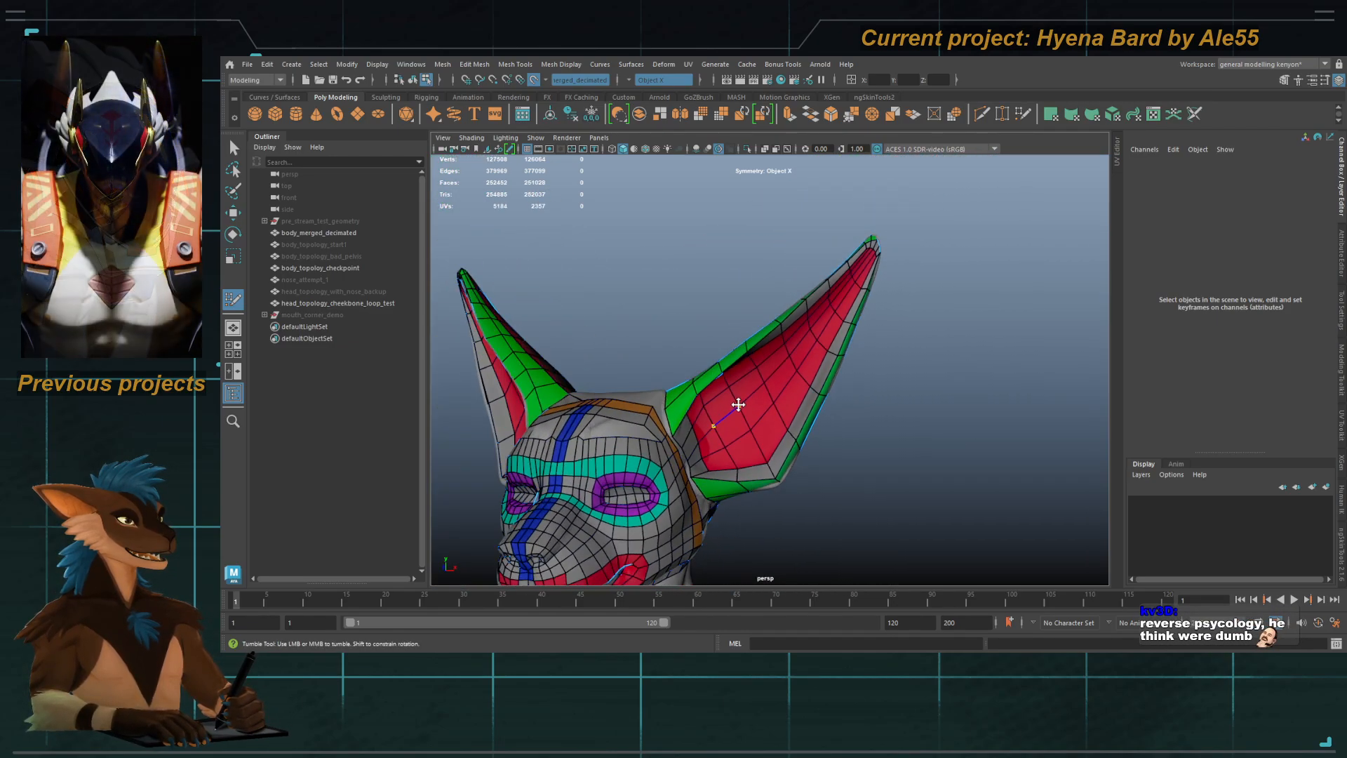
# Step: Return to object mode with the head_topology_cheekbone_loop_test mesh selected
pyautogui.keyDown('alt'); pyautogui.moveTo(797, 339); pyautogui.dragTo(709, 340, button='middle'); pyautogui.keyUp('alt')
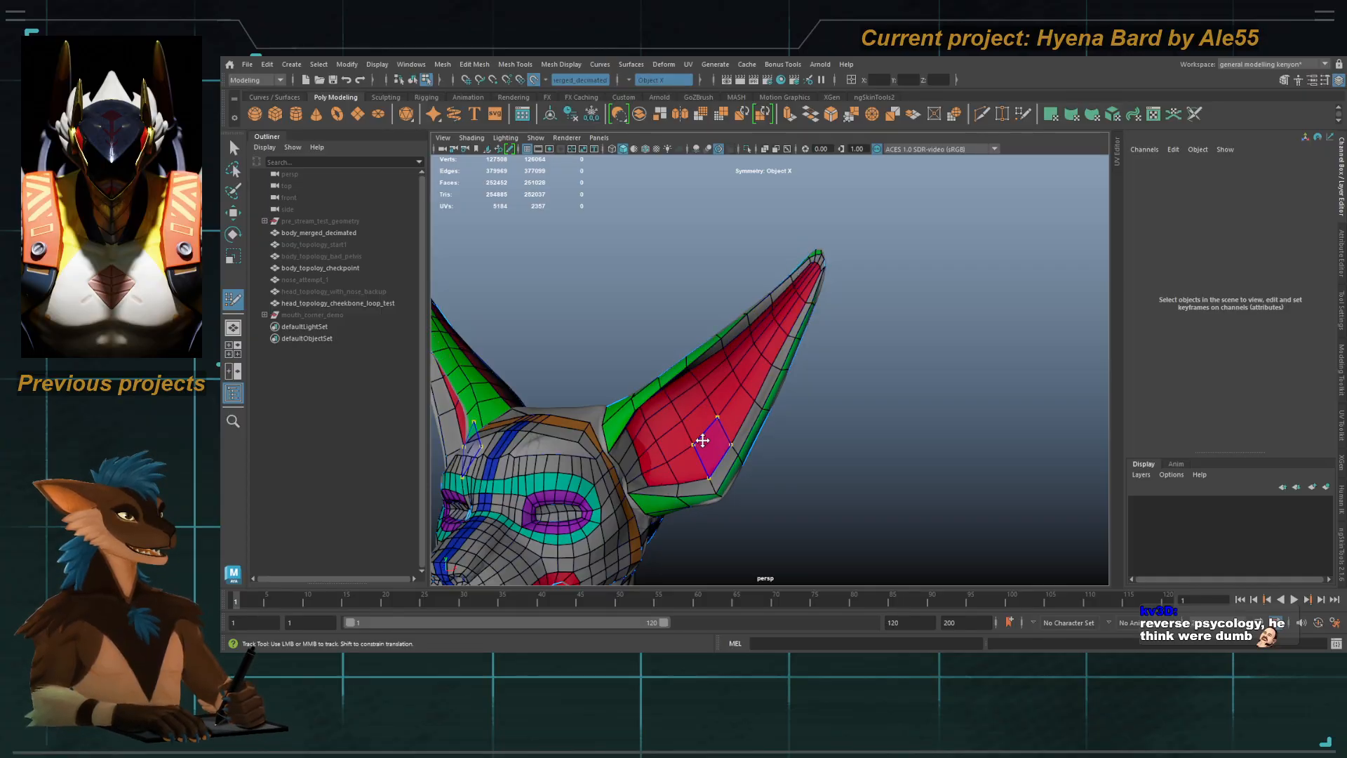
pyautogui.keyDown('alt'); pyautogui.moveTo(743, 386); pyautogui.dragTo(783, 406, button='middle'); pyautogui.keyUp('alt')
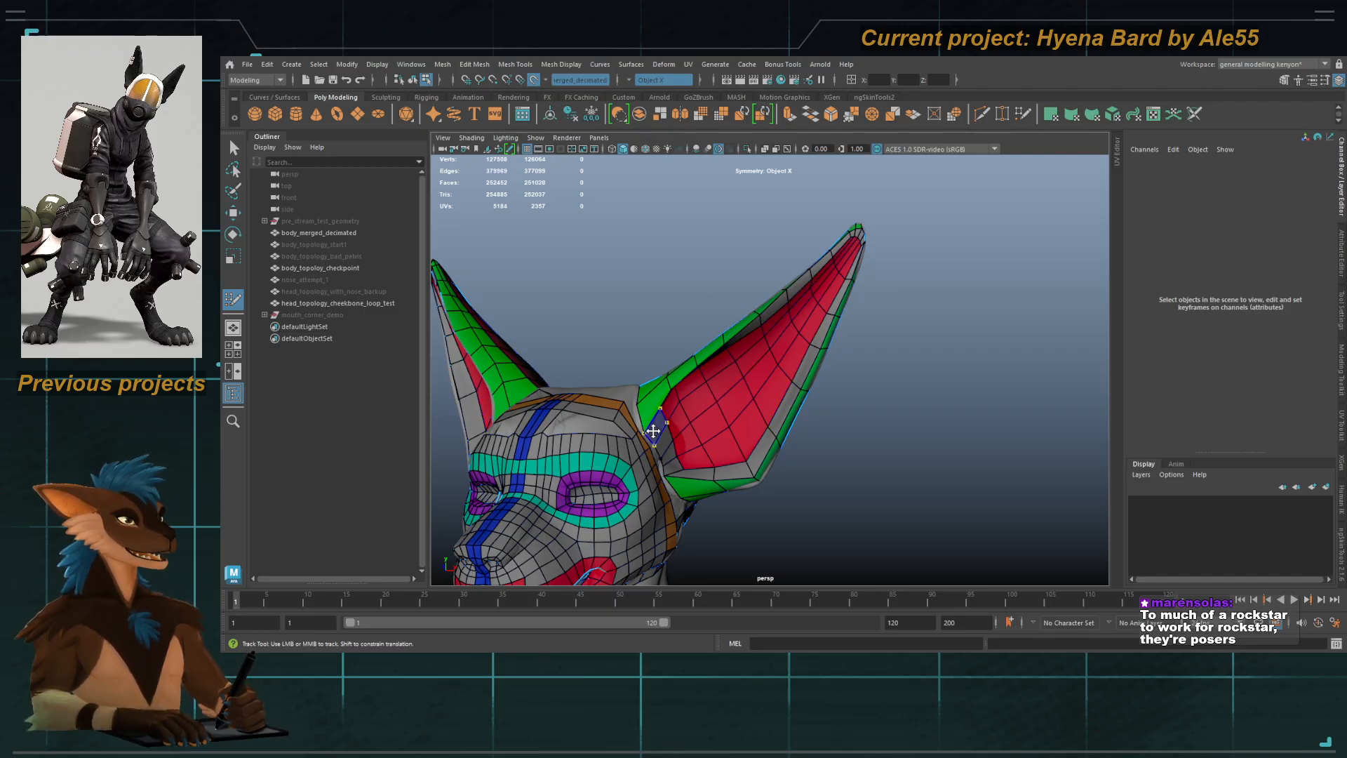
pyautogui.keyDown('alt'); pyautogui.moveTo(651, 430); pyautogui.dragTo(725, 419); pyautogui.keyUp('alt')
pyautogui.press('F8')
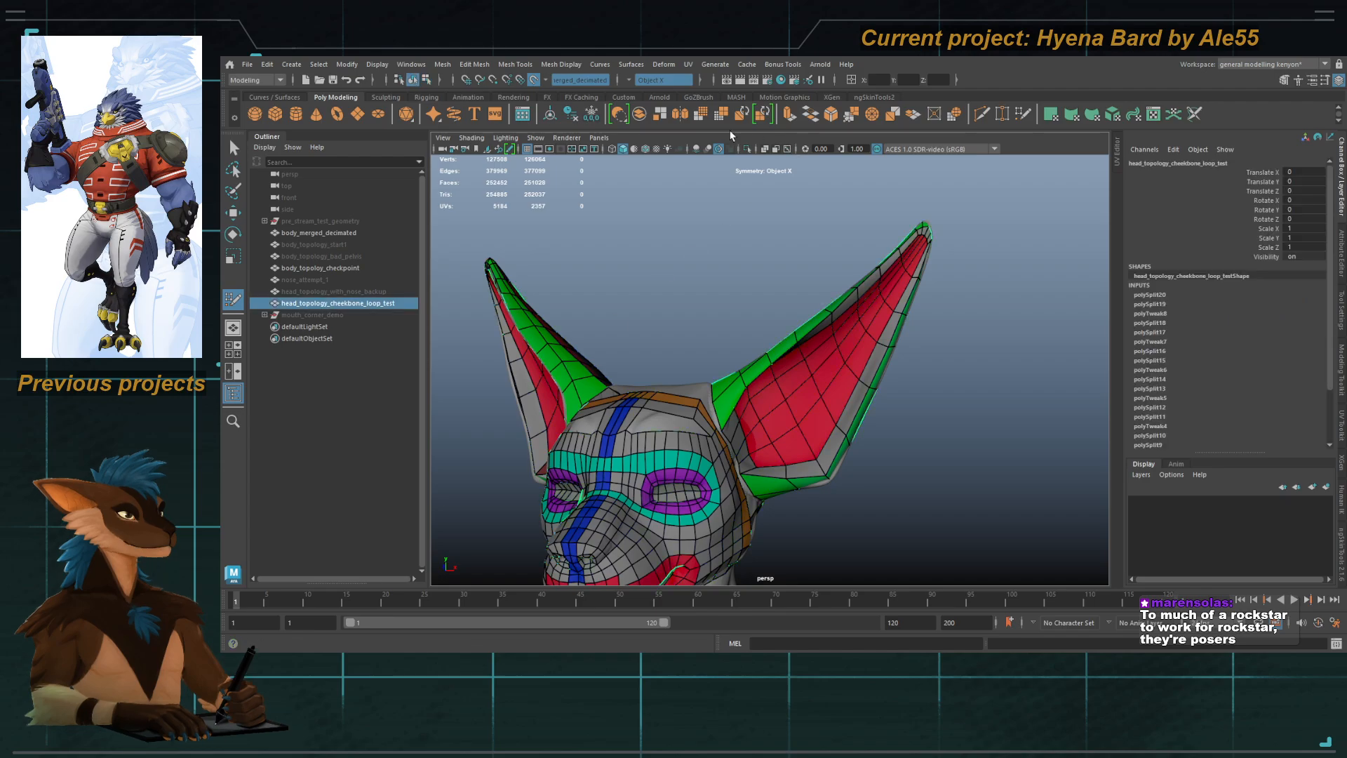
# Step: Show the head in the default grey material and delete the head mesh's construction history
pyautogui.click(633, 150)
pyautogui.hotkey('alt', 'shift', 'd')
pyautogui.keyDown('alt'); pyautogui.moveTo(722, 317); pyautogui.dragTo(706, 321); pyautogui.keyUp('alt')
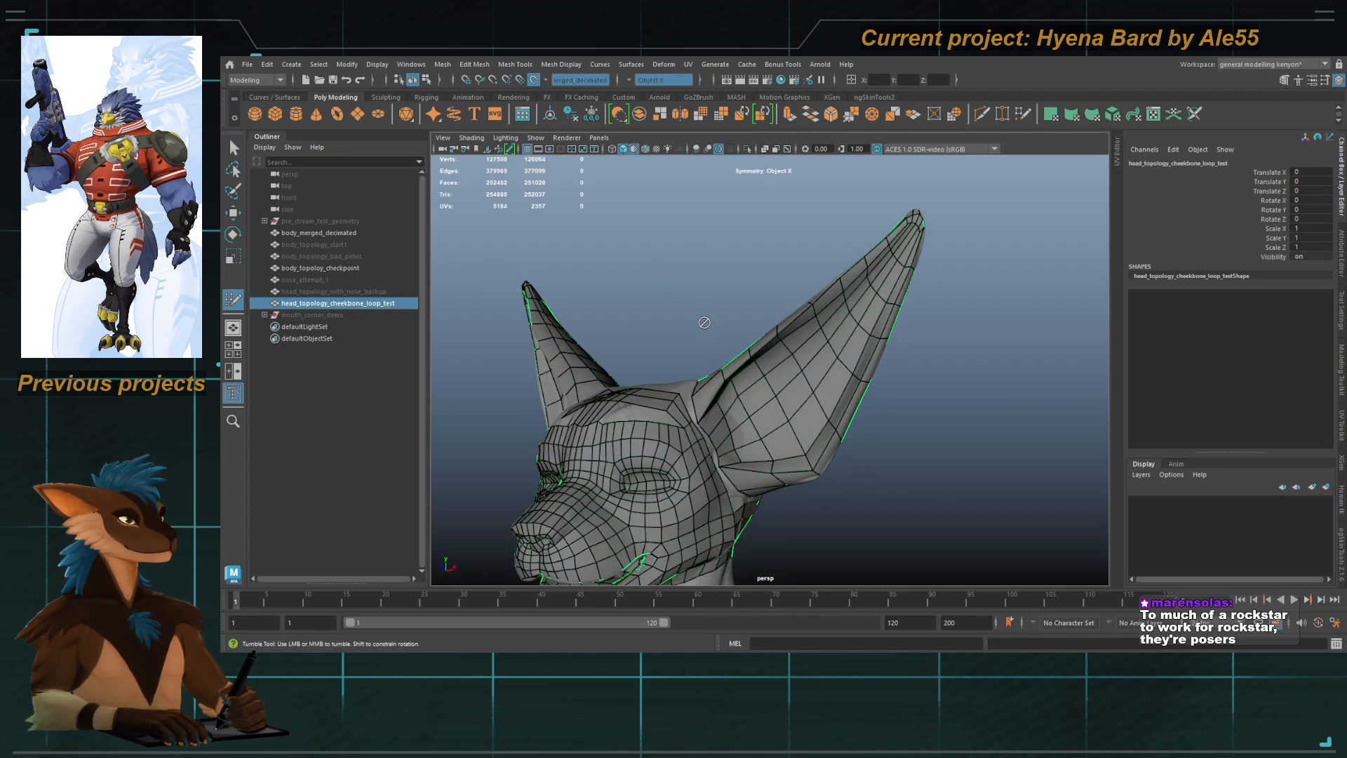
pyautogui.keyDown('alt'); pyautogui.moveTo(721, 387); pyautogui.dragTo(793, 300, button='middle'); pyautogui.keyUp('alt')
pyautogui.press('q')
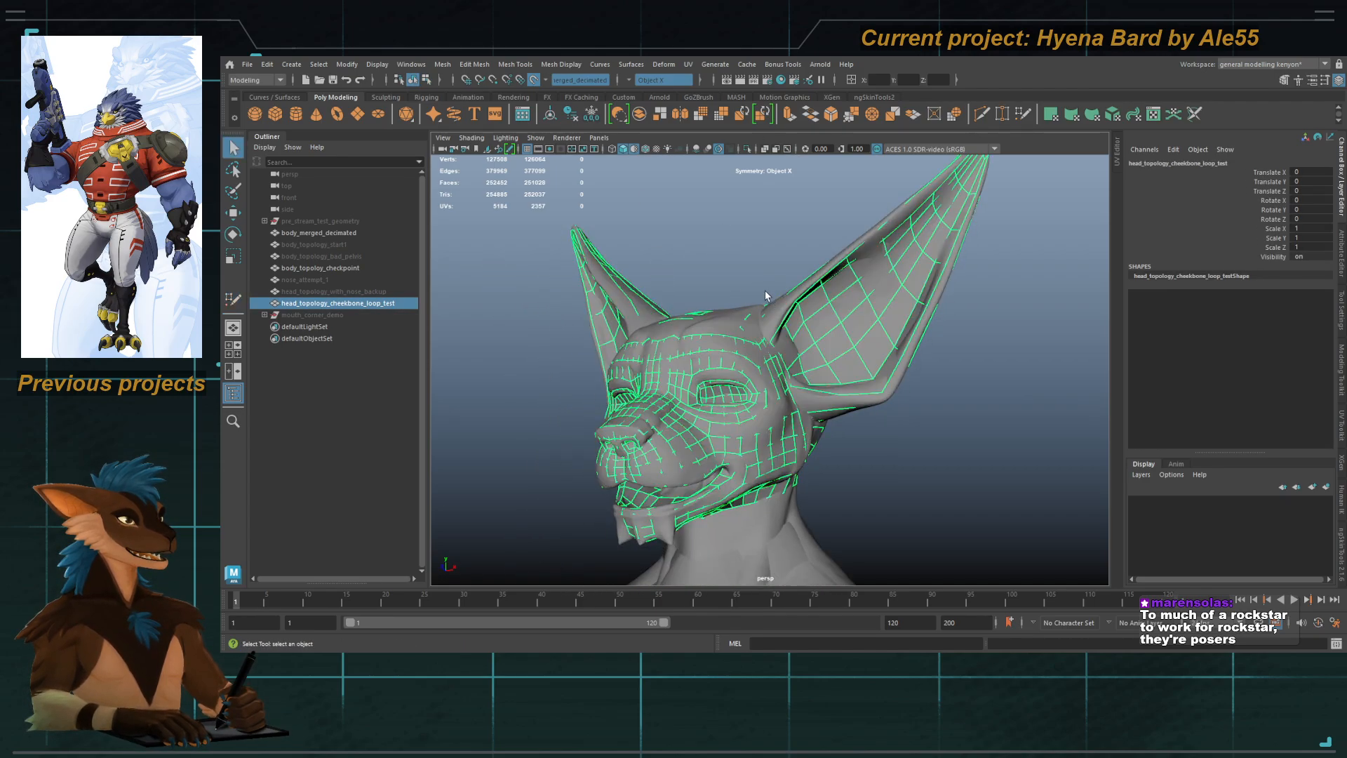
# Step: Restore the material colours and use Quad Draw to relax and nudge vertices on the side of the face near the eye
pyautogui.press('y')
pyautogui.moveTo(765, 306)
pyautogui.keyDown('alt'); pyautogui.mouseDown()
pyautogui.moveTo(851, 367)
pyautogui.moveTo(782, 288)
pyautogui.mouseUp(); pyautogui.keyUp('alt')
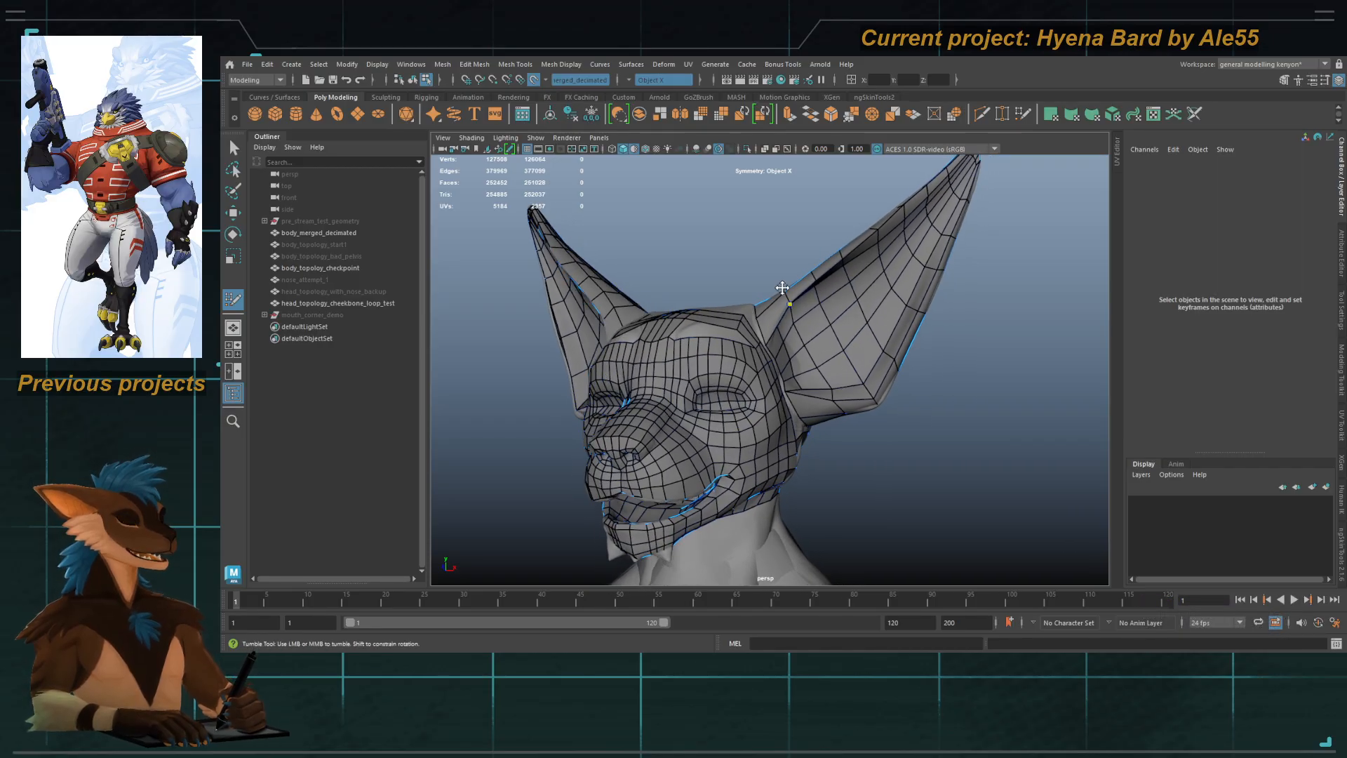
pyautogui.click(634, 150)
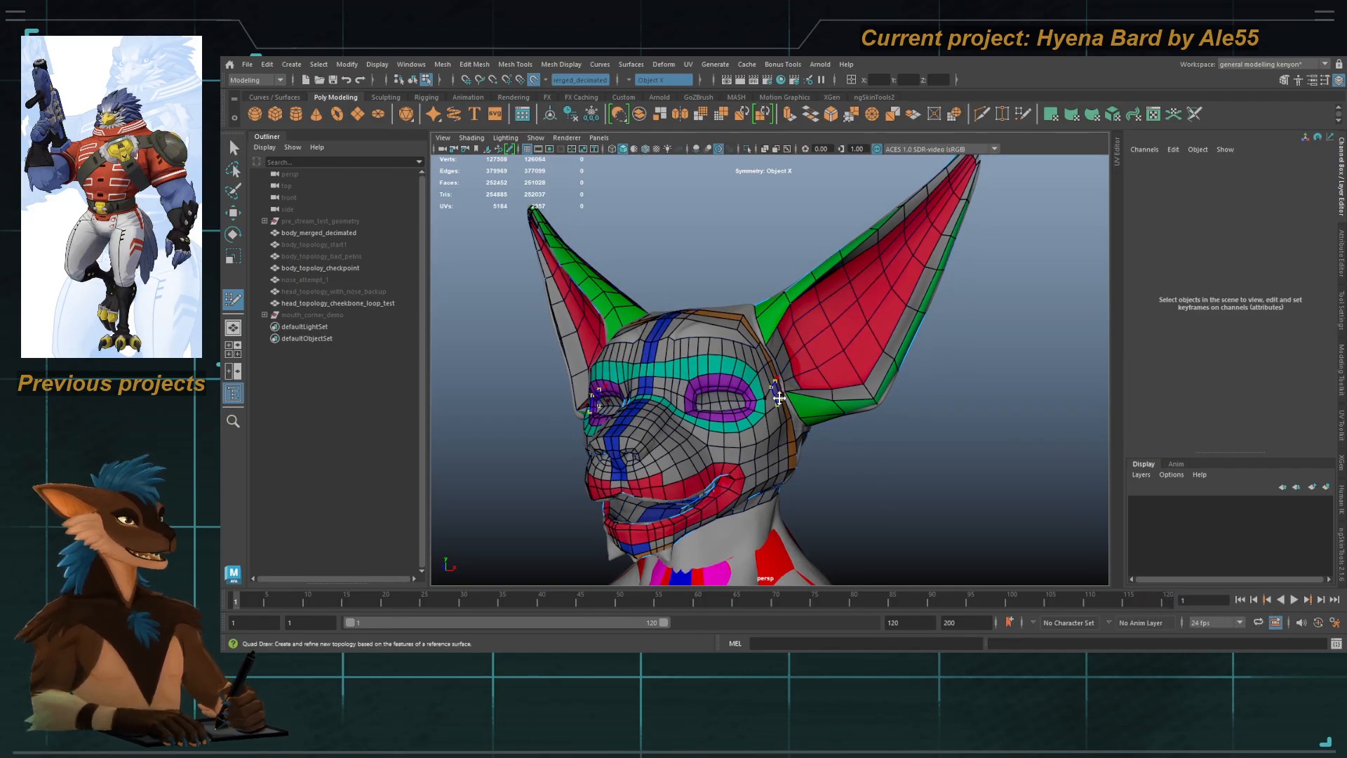
pyautogui.keyDown('alt'); pyautogui.moveTo(779, 398); pyautogui.dragTo(794, 308); pyautogui.keyUp('alt')
pyautogui.keyDown('alt'); pyautogui.moveTo(791, 359); pyautogui.dragTo(751, 330); pyautogui.keyUp('alt')
pyautogui.keyDown('alt'); pyautogui.moveTo(751, 330); pyautogui.dragTo(758, 382, button='right'); pyautogui.keyUp('alt')
pyautogui.keyDown('shift'); pyautogui.moveTo(613, 383); pyautogui.dragTo(606, 378); pyautogui.keyUp('shift')
pyautogui.moveTo(640, 422); pyautogui.dragTo(633, 431)
pyautogui.keyDown('alt'); pyautogui.moveTo(790, 393); pyautogui.dragTo(767, 318, button='right'); pyautogui.keyUp('alt')
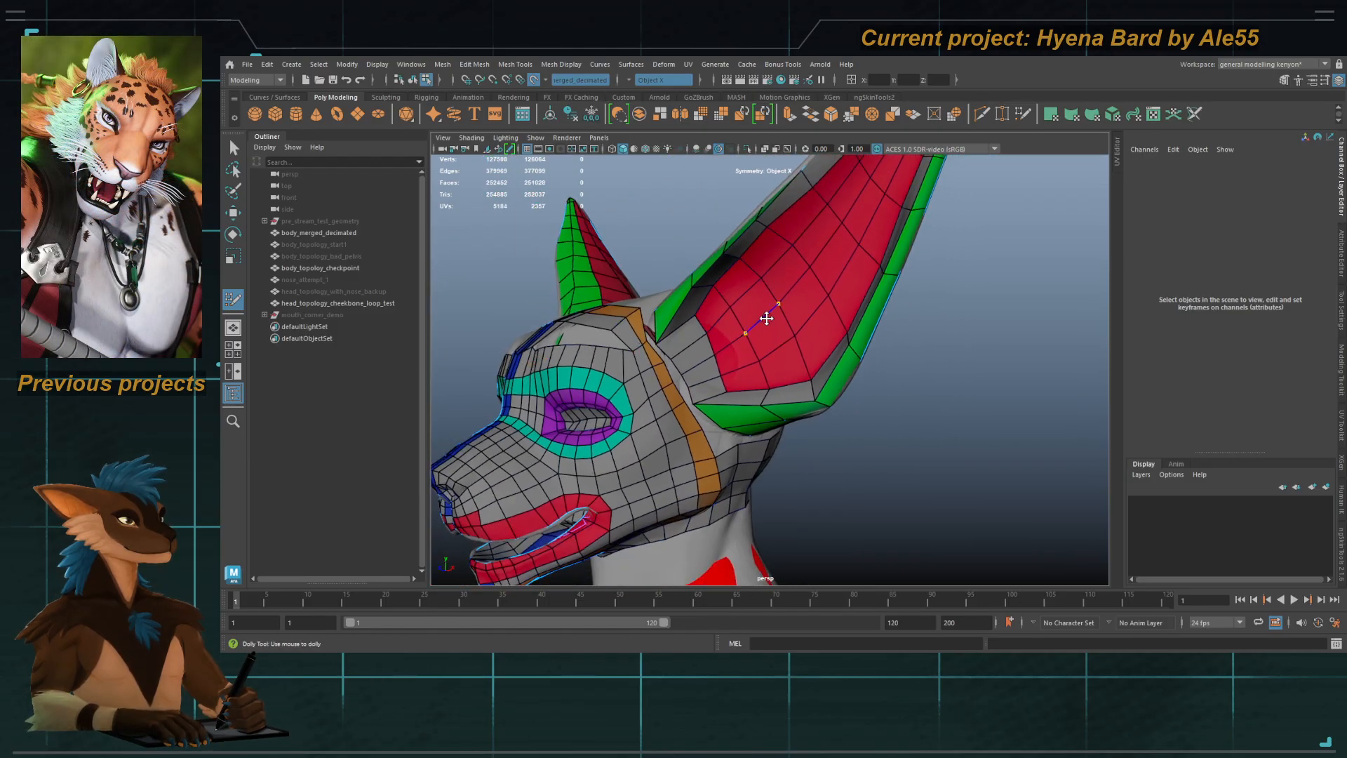
# Step: Leave Quad Draw and return the head mesh to object mode, with the head and upper body in view from the front
pyautogui.keyDown('alt'); pyautogui.moveTo(767, 319); pyautogui.dragTo(787, 399); pyautogui.keyUp('alt')
pyautogui.keyDown('alt'); pyautogui.moveTo(788, 400); pyautogui.dragTo(748, 337, button='right'); pyautogui.keyUp('alt')
pyautogui.keyDown('alt'); pyautogui.moveTo(748, 337); pyautogui.dragTo(810, 361); pyautogui.keyUp('alt')
pyautogui.keyDown('alt'); pyautogui.moveTo(811, 362); pyautogui.dragTo(778, 316, button='right'); pyautogui.keyUp('alt')
pyautogui.keyDown('alt'); pyautogui.moveTo(793, 414); pyautogui.dragTo(852, 246, button='middle'); pyautogui.keyUp('alt')
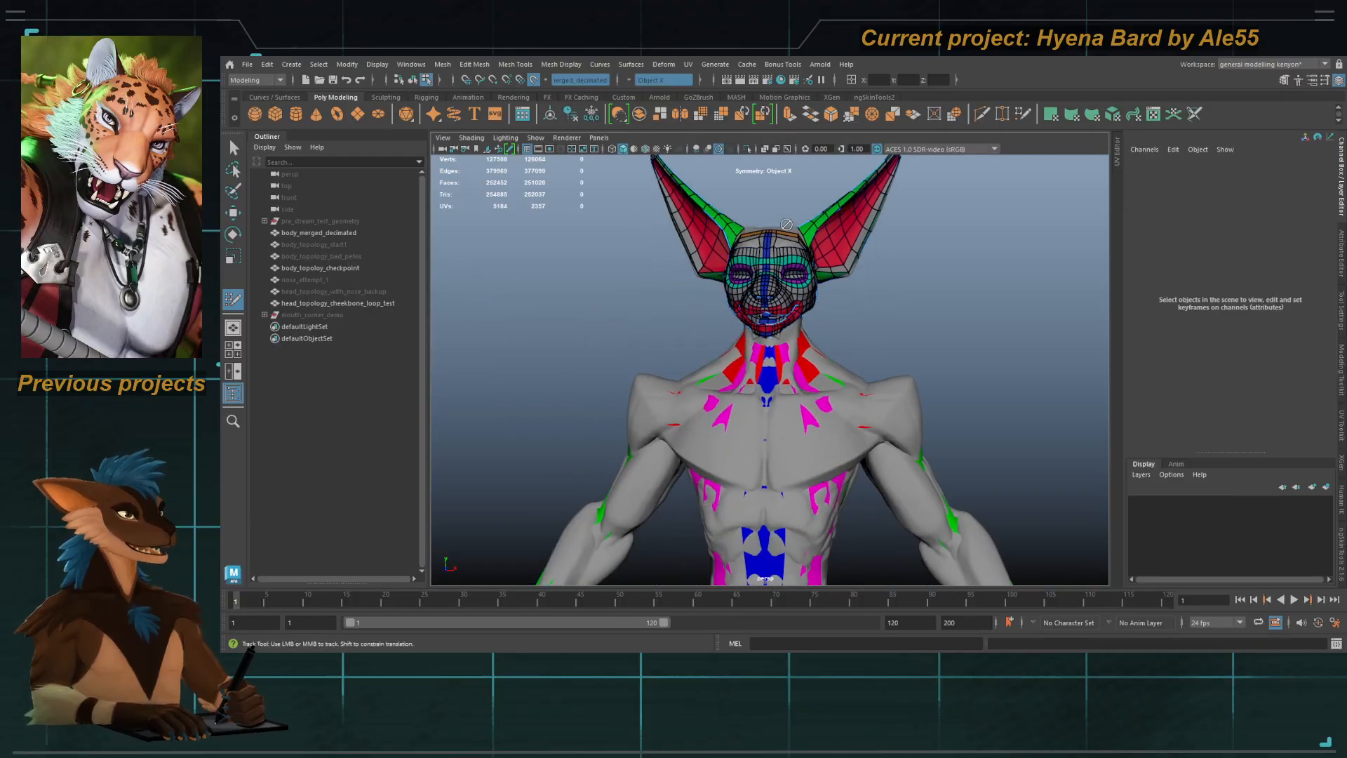
pyautogui.press('q')
pyautogui.press('F8')
pyautogui.keyDown('alt'); pyautogui.moveTo(842, 238); pyautogui.dragTo(794, 284); pyautogui.keyUp('alt')
pyautogui.keyDown('alt'); pyautogui.moveTo(794, 284); pyautogui.dragTo(806, 287, button='right'); pyautogui.keyUp('alt')
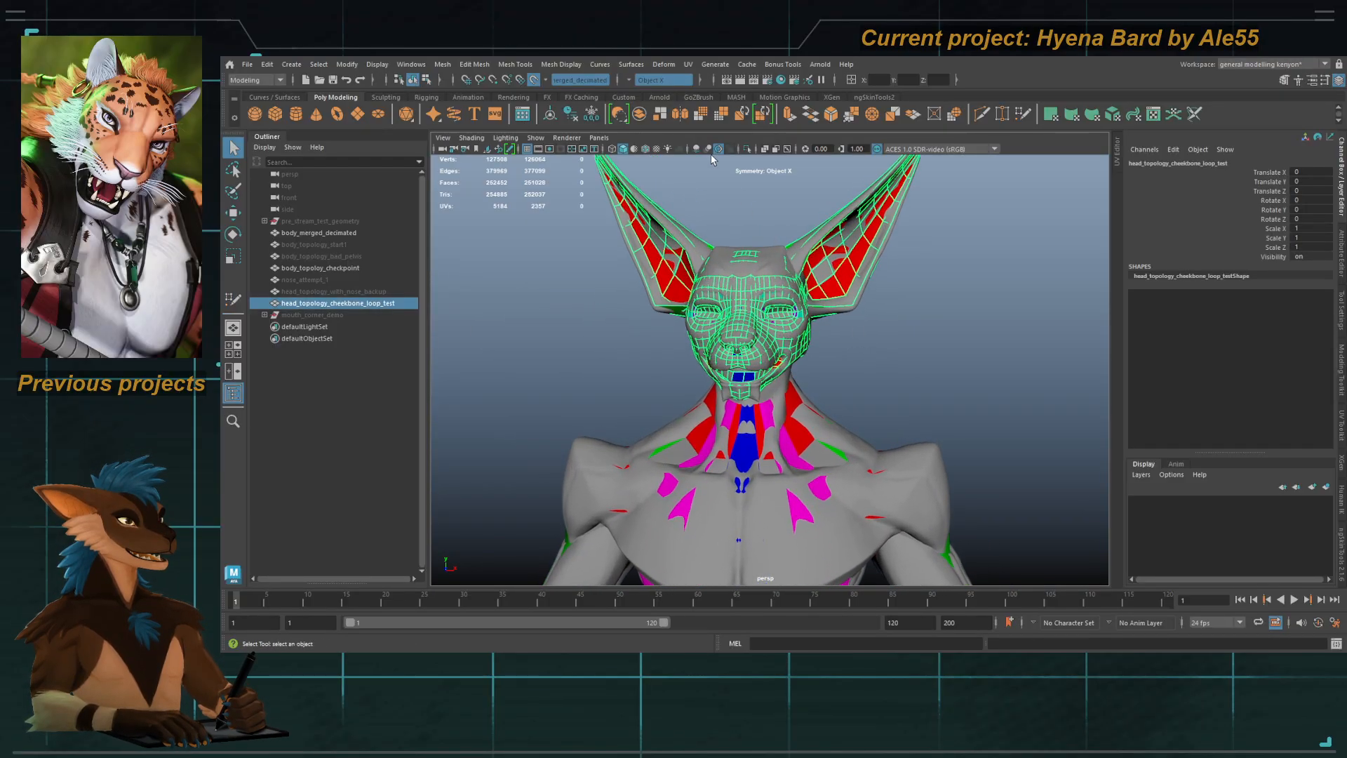
# Step: Isolate the head mesh together with the body topology checkpoint mesh and frame the full character
pyautogui.click(747, 152)
pyautogui.click(746, 152)
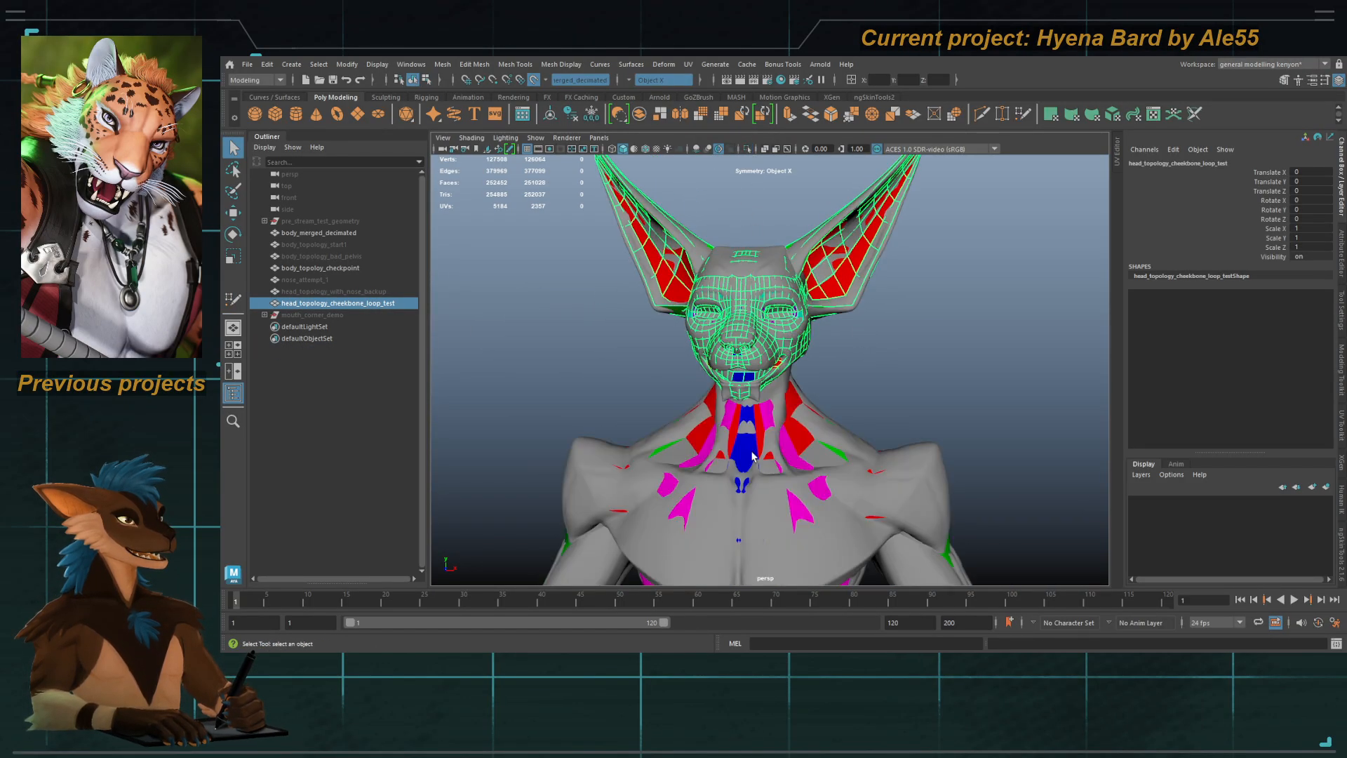
pyautogui.keyDown('shift'); pyautogui.click(745, 450); pyautogui.keyUp('shift')
pyautogui.click(747, 150)
pyautogui.press('f')
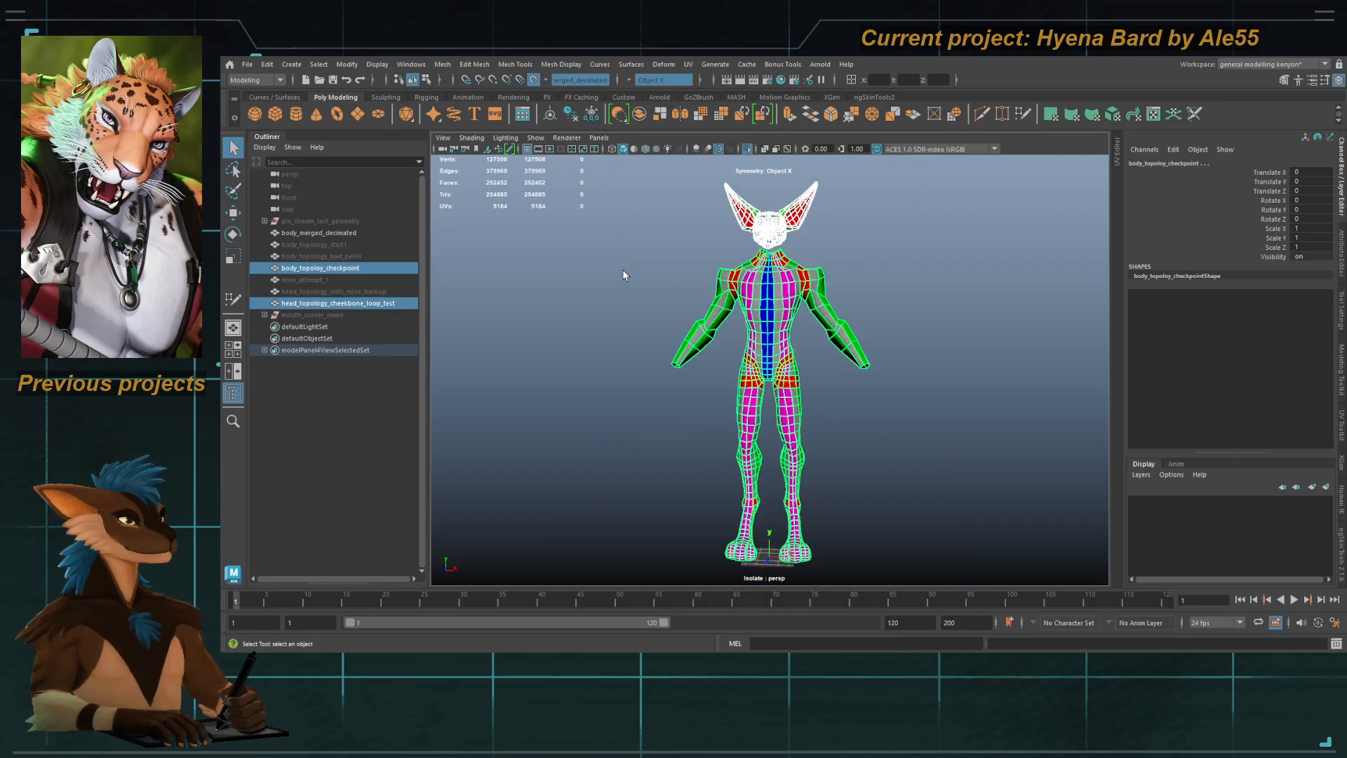
# Step: Clear the selection and overlay the wireframe on the shaded, colour-coded head and body meshes
pyautogui.click(623, 275)
pyautogui.moveTo(701, 287)
pyautogui.keyDown('alt'); pyautogui.mouseDown()
pyautogui.moveTo(761, 288)
pyautogui.moveTo(684, 281)
pyautogui.moveTo(691, 272)
pyautogui.mouseUp(); pyautogui.keyUp('alt')
pyautogui.click(734, 305)
pyautogui.click(639, 259)
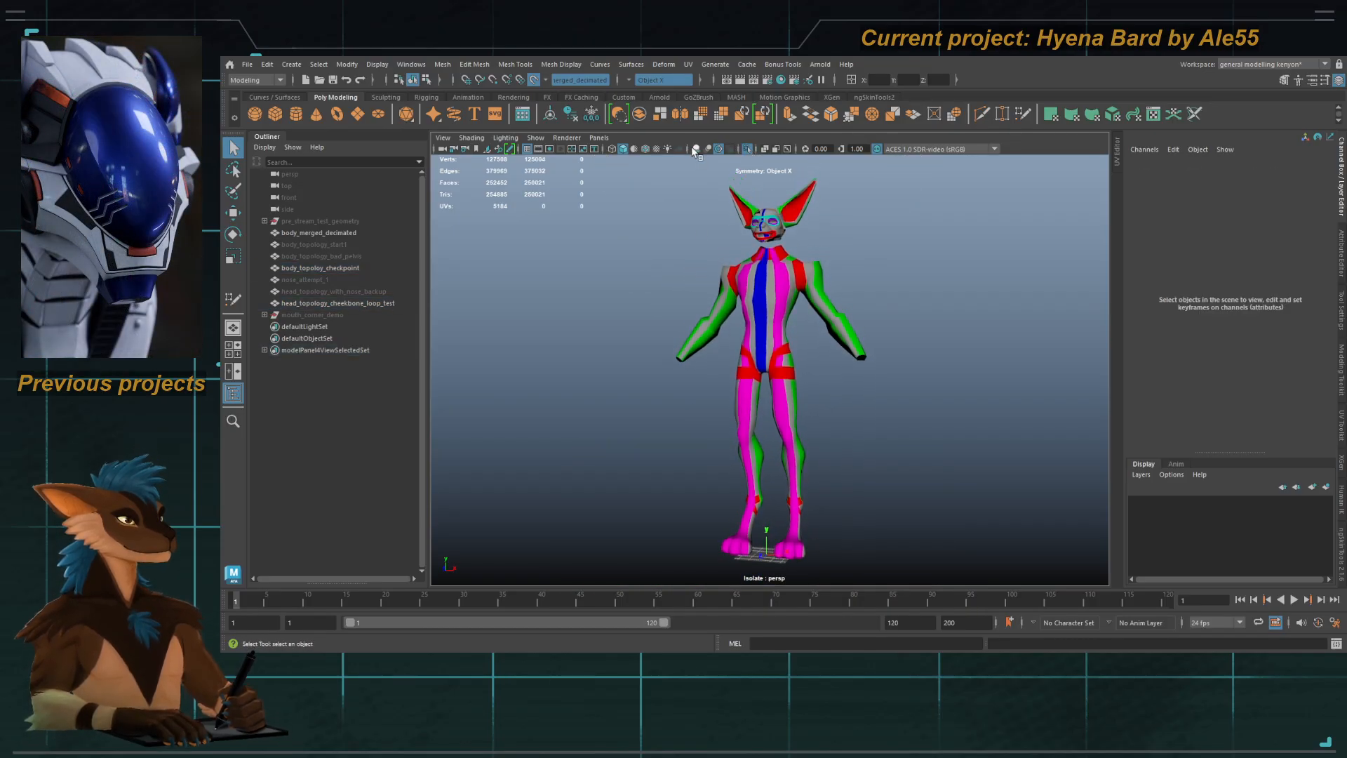
pyautogui.click(644, 149)
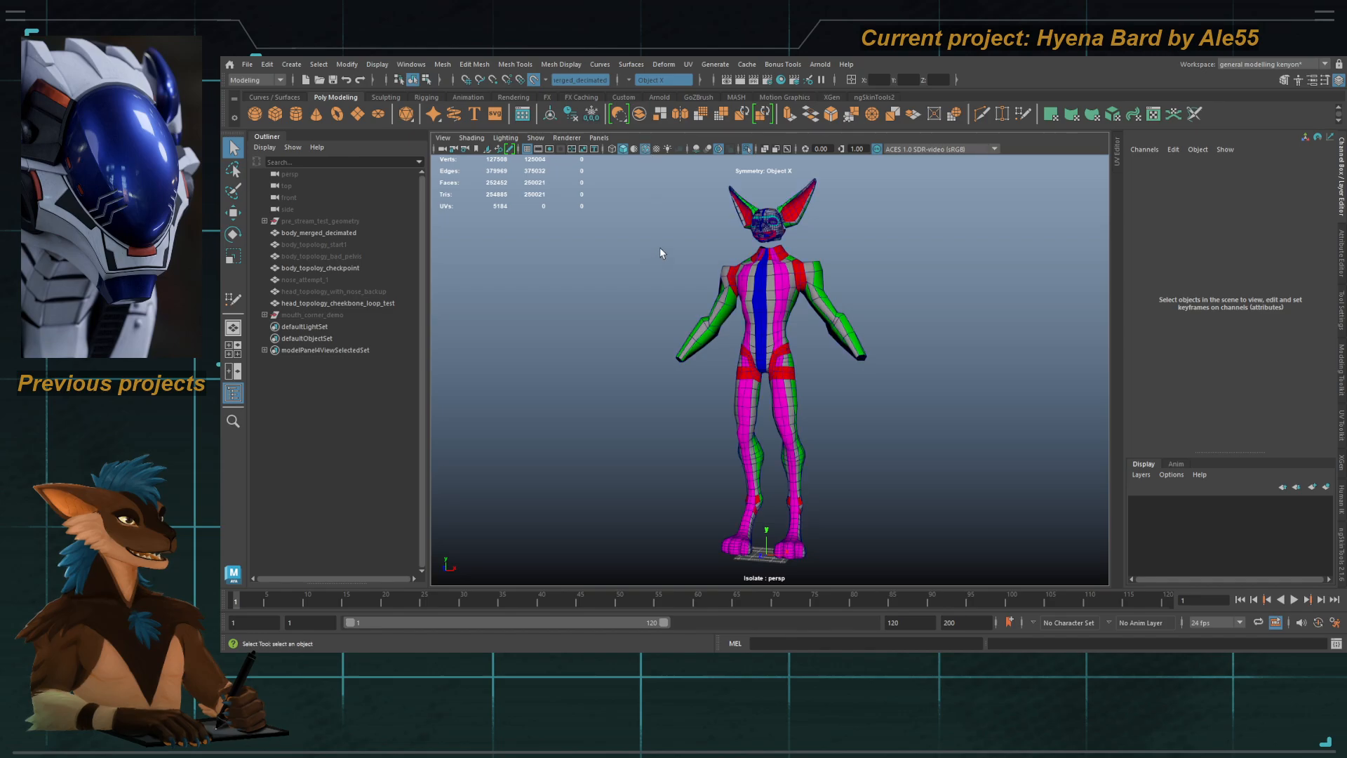
pyautogui.keyDown('alt'); pyautogui.moveTo(660, 245); pyautogui.dragTo(656, 312, button='middle'); pyautogui.keyUp('alt')
pyautogui.keyDown('alt'); pyautogui.moveTo(657, 312); pyautogui.dragTo(716, 333, button='right'); pyautogui.keyUp('alt')
# Step: Examine the body mesh's colour-coded loops around the torso, shoulders and arms, including from behind
pyautogui.click(768, 371)
pyautogui.click(819, 442)
pyautogui.keyDown('alt'); pyautogui.moveTo(818, 440); pyautogui.dragTo(827, 352, button='middle'); pyautogui.keyUp('alt')
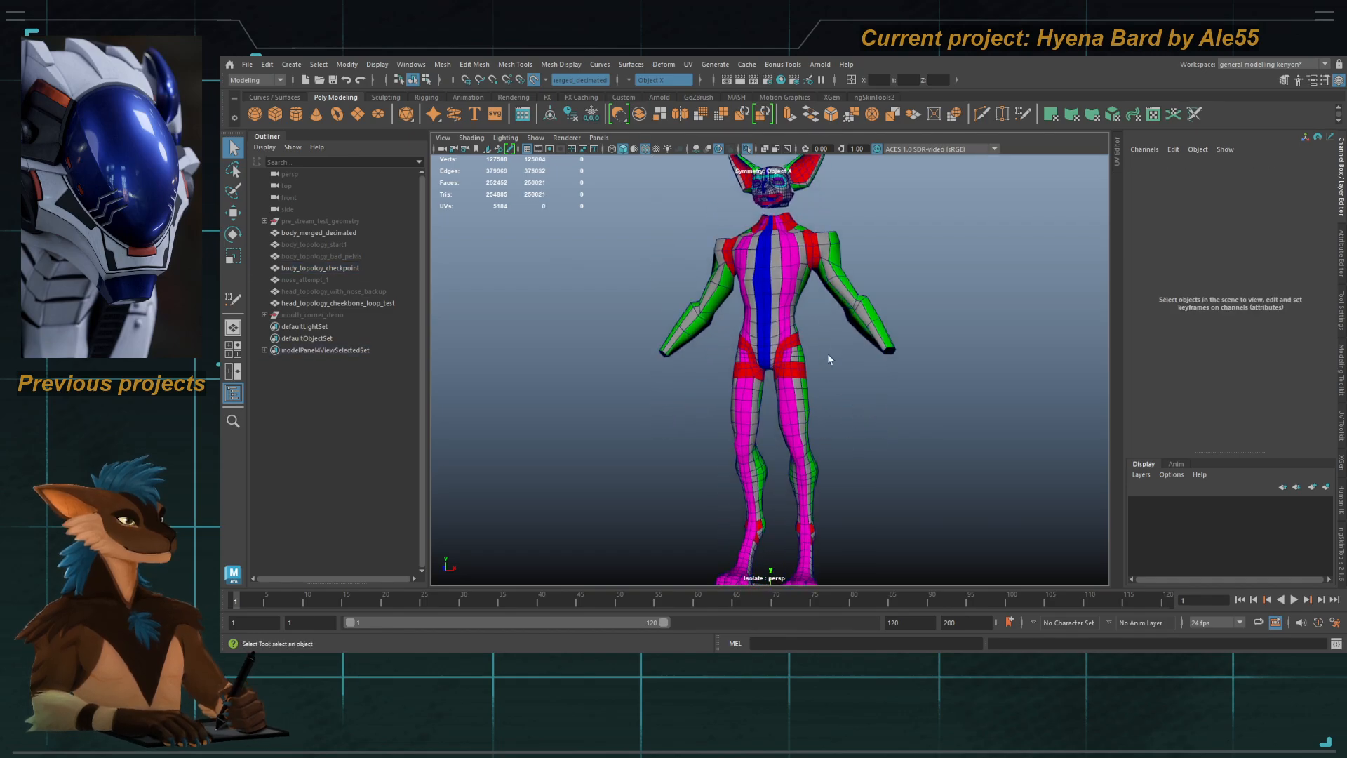
pyautogui.keyDown('alt'); pyautogui.moveTo(827, 352); pyautogui.dragTo(779, 313, button='right'); pyautogui.keyUp('alt')
pyautogui.keyDown('alt'); pyautogui.moveTo(779, 313); pyautogui.dragTo(765, 317); pyautogui.keyUp('alt')
pyautogui.keyDown('alt'); pyautogui.moveTo(779, 315); pyautogui.dragTo(828, 435, button='middle'); pyautogui.keyUp('alt')
pyautogui.keyDown('alt'); pyautogui.moveTo(827, 435); pyautogui.dragTo(954, 484, button='right'); pyautogui.keyUp('alt')
pyautogui.click(845, 358)
pyautogui.keyDown('alt'); pyautogui.moveTo(846, 358); pyautogui.dragTo(889, 352); pyautogui.keyUp('alt')
pyautogui.keyDown('alt'); pyautogui.moveTo(826, 375); pyautogui.dragTo(822, 340, button='middle'); pyautogui.keyUp('alt')
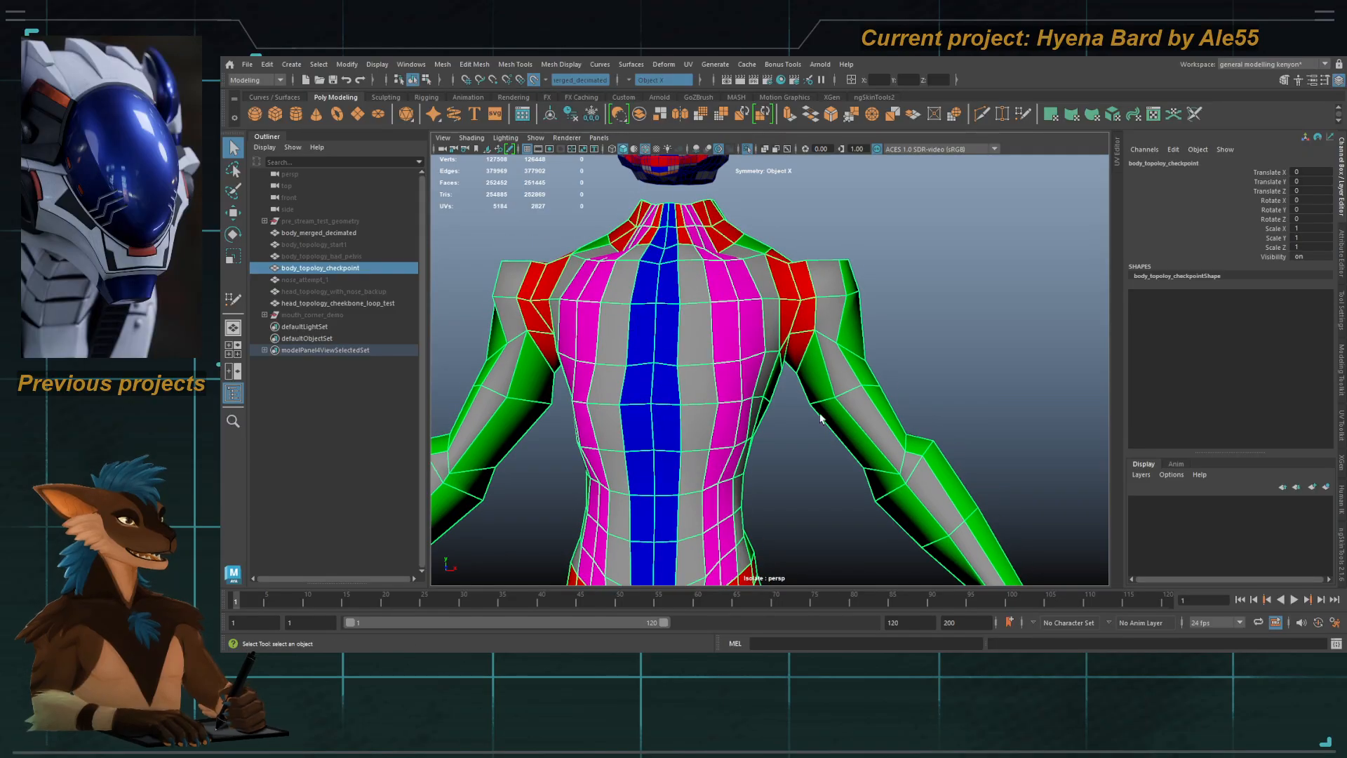
# Step: Examine the body mesh's hip, crotch and leg loops from behind and from the front
pyautogui.keyDown('alt'); pyautogui.moveTo(763, 554); pyautogui.dragTo(792, 270, button='middle'); pyautogui.keyUp('alt')
pyautogui.keyDown('alt'); pyautogui.moveTo(817, 295); pyautogui.dragTo(782, 318); pyautogui.keyUp('alt')
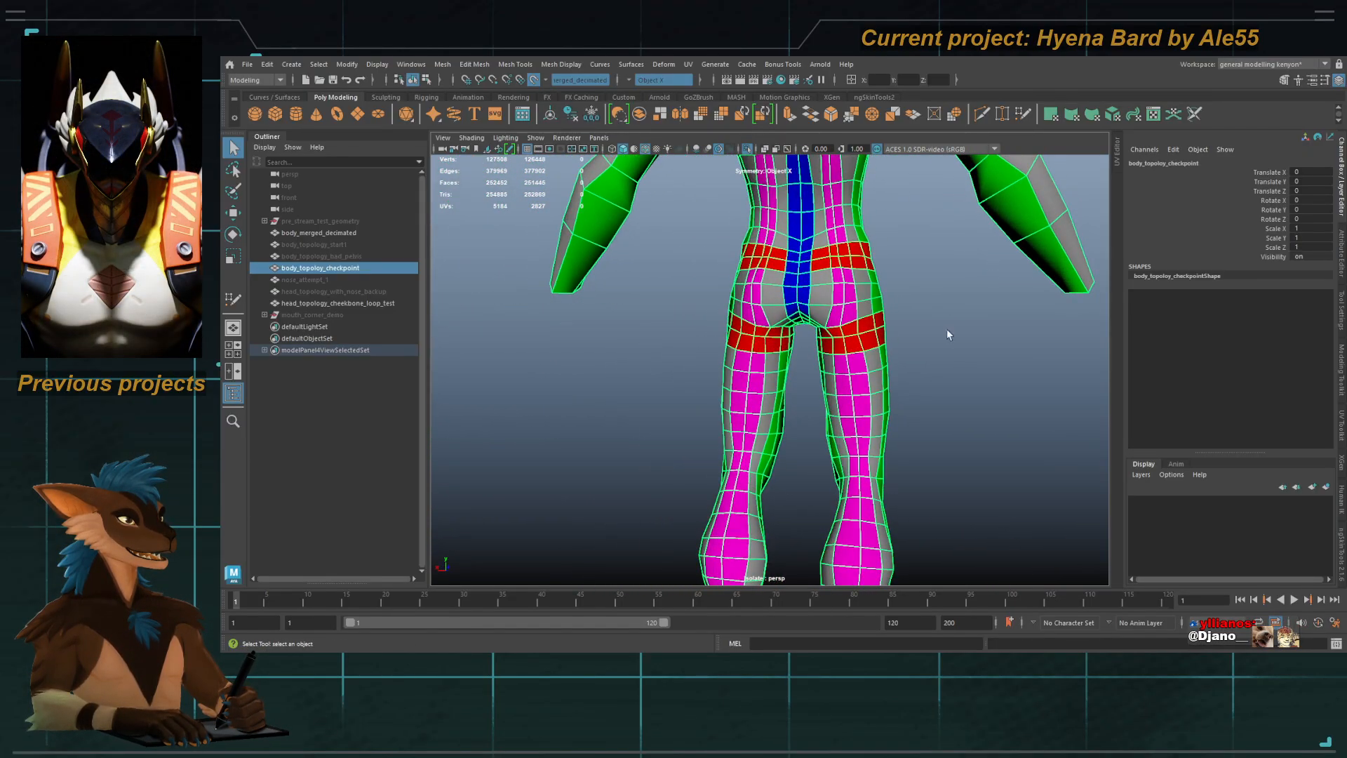
pyautogui.click(947, 331)
pyautogui.keyDown('alt'); pyautogui.moveTo(964, 358); pyautogui.dragTo(715, 369); pyautogui.keyUp('alt')
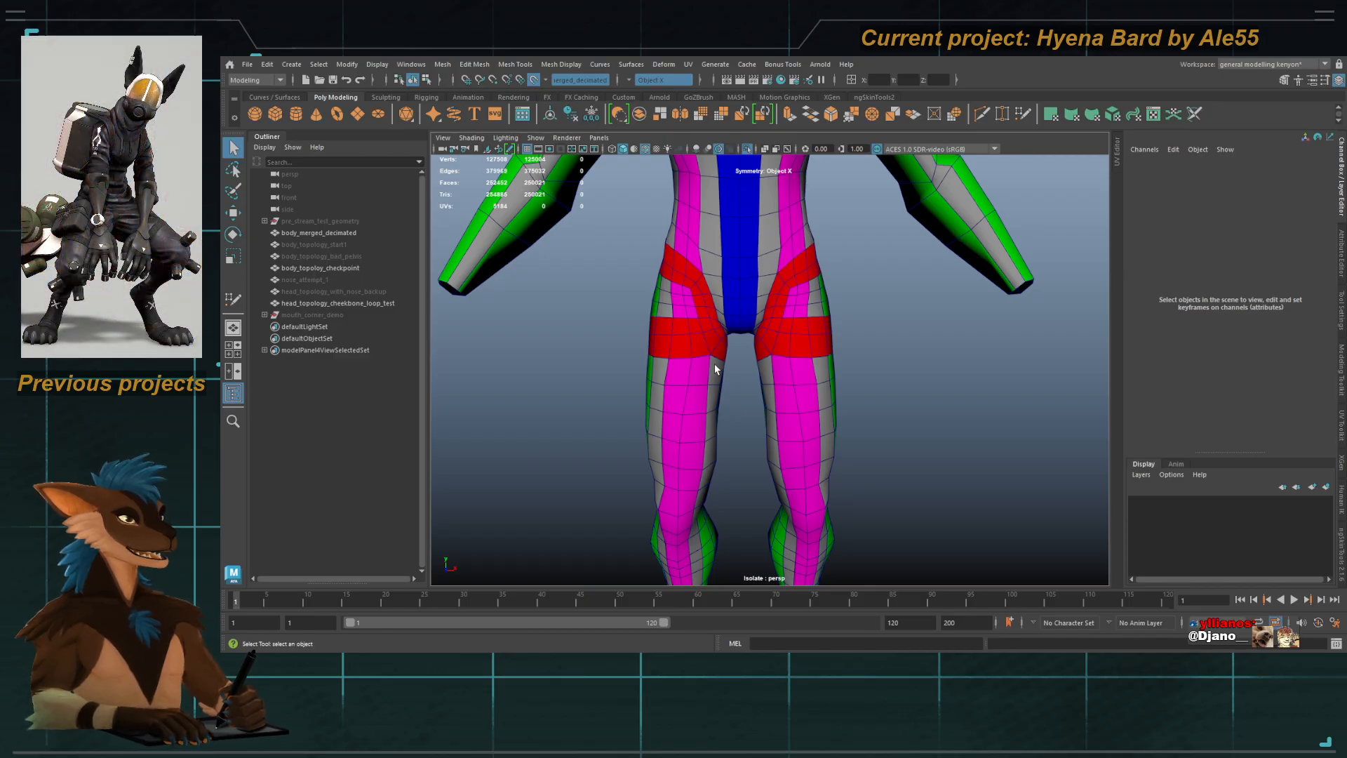
pyautogui.scroll(-2, 707, 448)
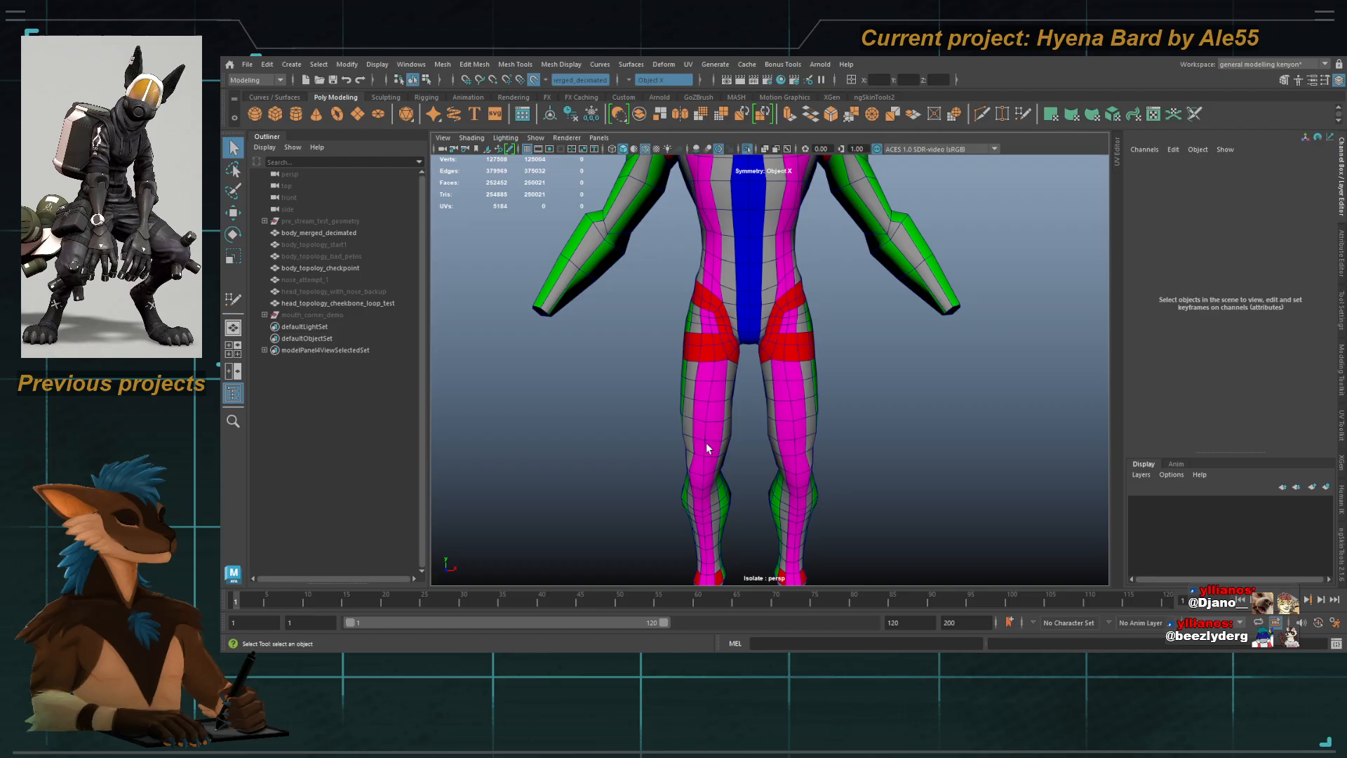
pyautogui.keyDown('alt'); pyautogui.moveTo(706, 443); pyautogui.dragTo(742, 290); pyautogui.keyUp('alt')
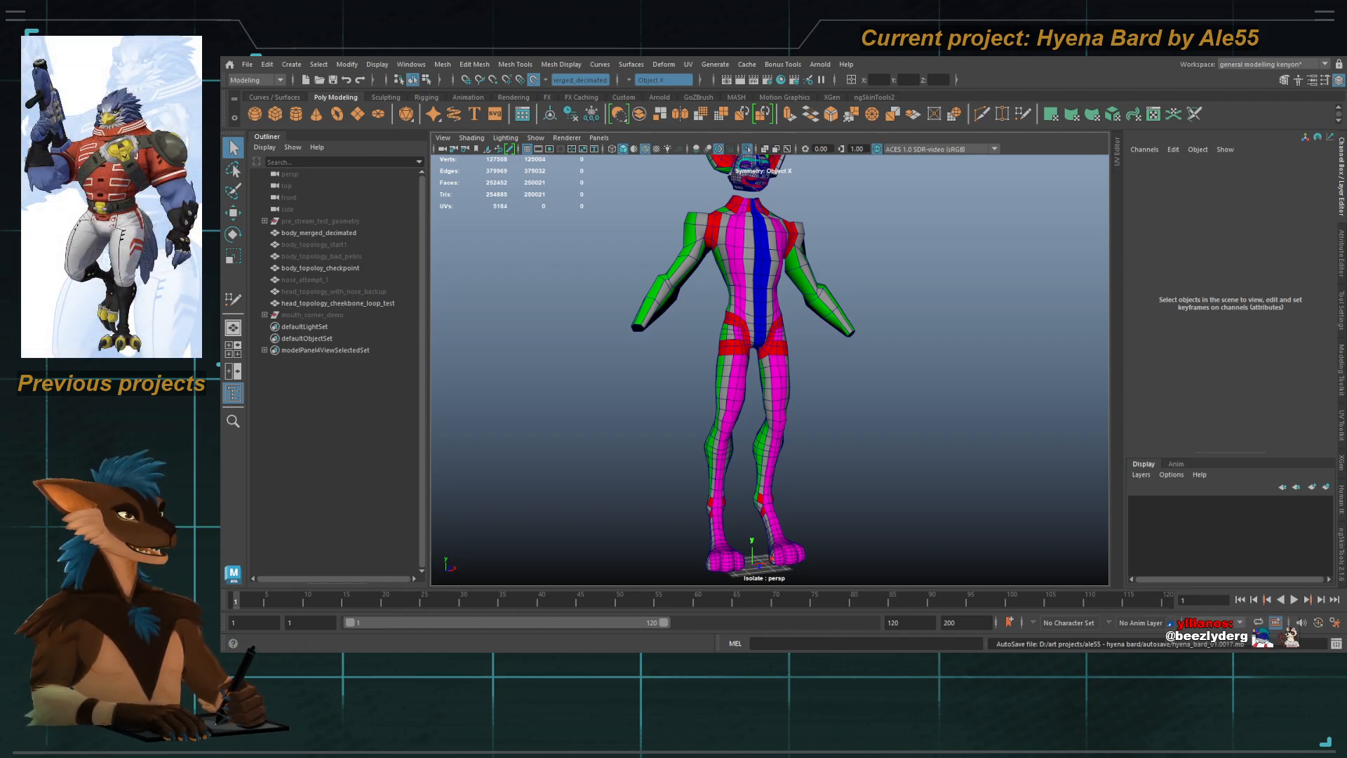
# Step: Examine the full character and the head's placement above the neck from the front and three-quarter views
pyautogui.keyDown('alt'); pyautogui.moveTo(611, 312); pyautogui.dragTo(638, 309); pyautogui.keyUp('alt')
pyautogui.keyDown('alt'); pyautogui.moveTo(656, 268); pyautogui.dragTo(662, 307, button='middle'); pyautogui.keyUp('alt')
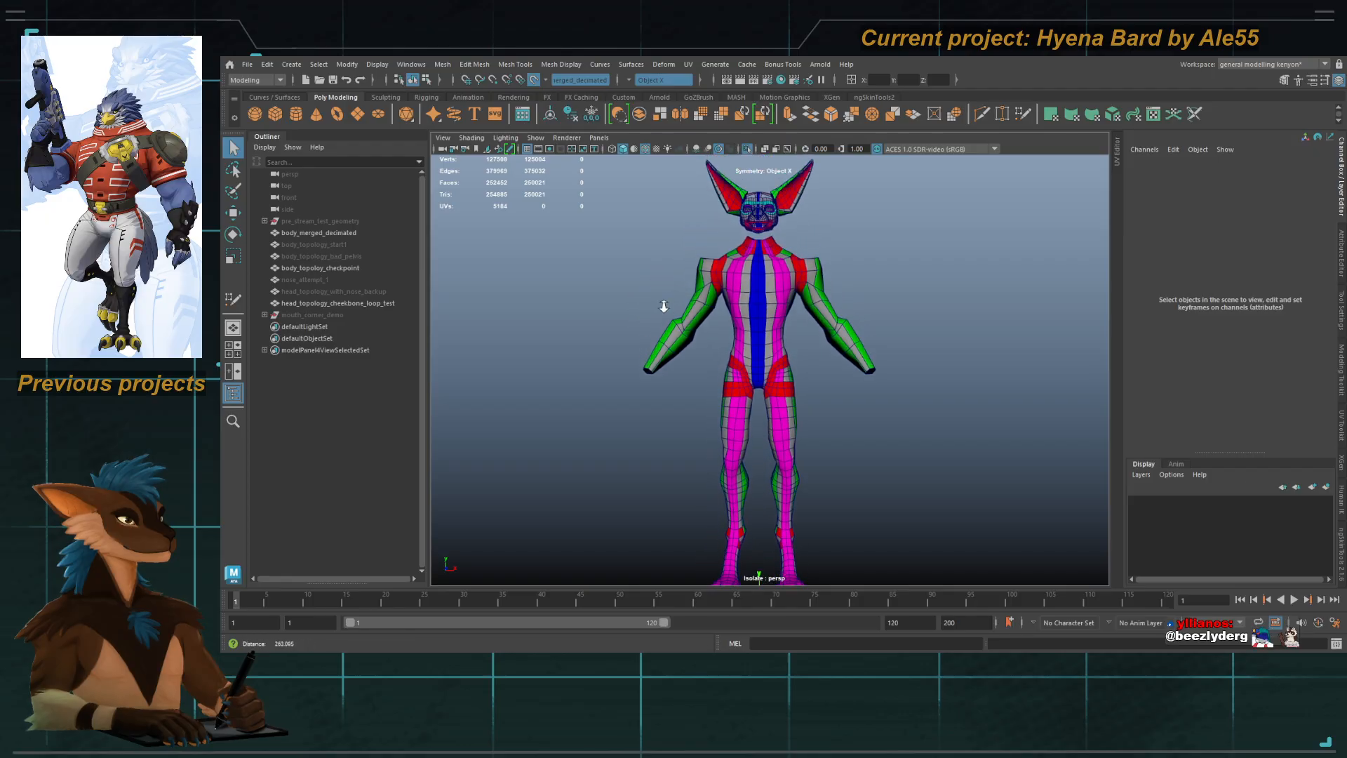
pyautogui.keyDown('alt'); pyautogui.moveTo(662, 307); pyautogui.dragTo(683, 282, button='right'); pyautogui.keyUp('alt')
pyautogui.keyDown('alt'); pyautogui.moveTo(683, 281); pyautogui.dragTo(694, 396, button='middle'); pyautogui.keyUp('alt')
pyautogui.keyDown('alt'); pyautogui.moveTo(695, 397); pyautogui.dragTo(1031, 484, button='right'); pyautogui.keyUp('alt')
pyautogui.keyDown('alt'); pyautogui.moveTo(841, 375); pyautogui.dragTo(831, 325); pyautogui.keyUp('alt')
pyautogui.keyDown('alt'); pyautogui.moveTo(742, 316); pyautogui.dragTo(825, 345); pyautogui.keyUp('alt')
pyautogui.keyDown('alt'); pyautogui.moveTo(826, 346); pyautogui.dragTo(706, 322, button='right'); pyautogui.keyUp('alt')
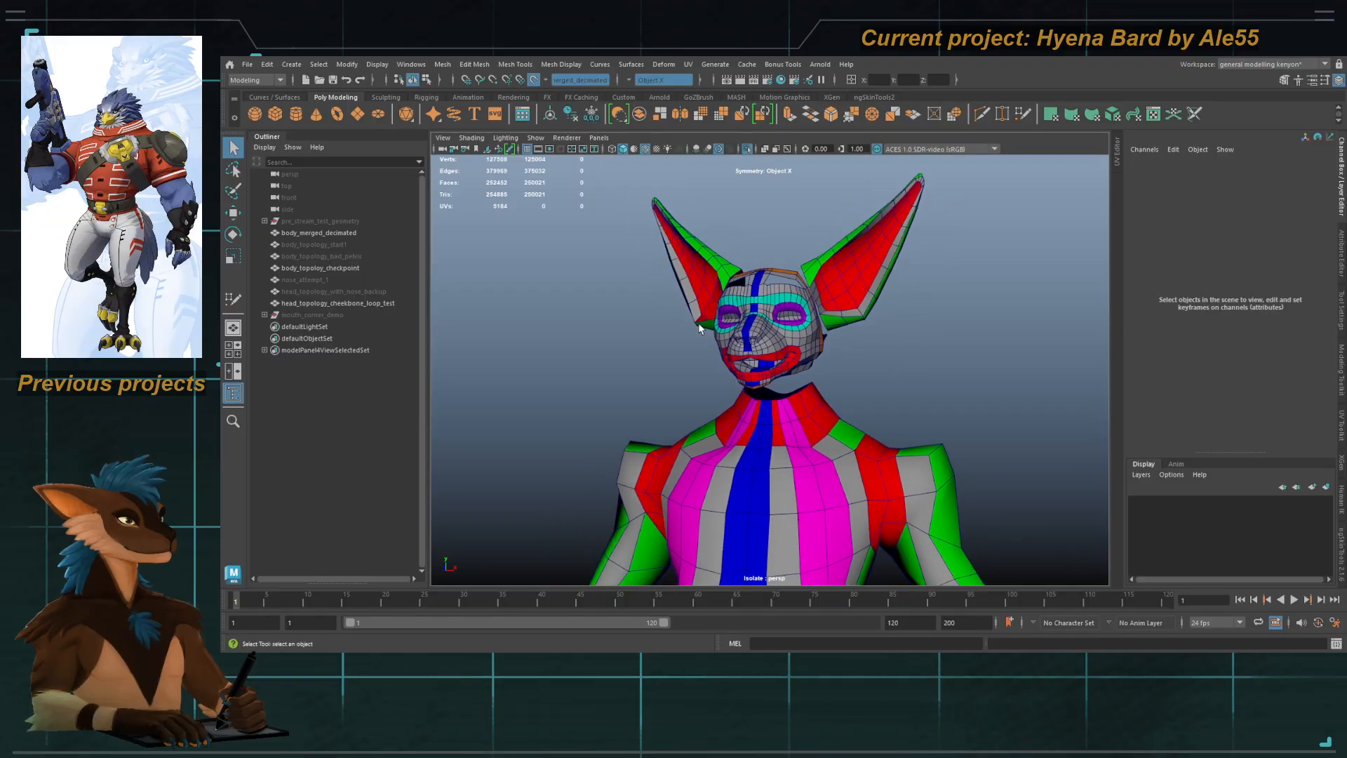
pyautogui.moveTo(707, 322)
pyautogui.keyDown('alt'); pyautogui.mouseDown()
pyautogui.moveTo(680, 324)
pyautogui.moveTo(704, 337)
pyautogui.mouseUp(); pyautogui.keyUp('alt')
# Step: Save the scene and bring the full character back into view
pyautogui.hotkey('ctrl', 's')
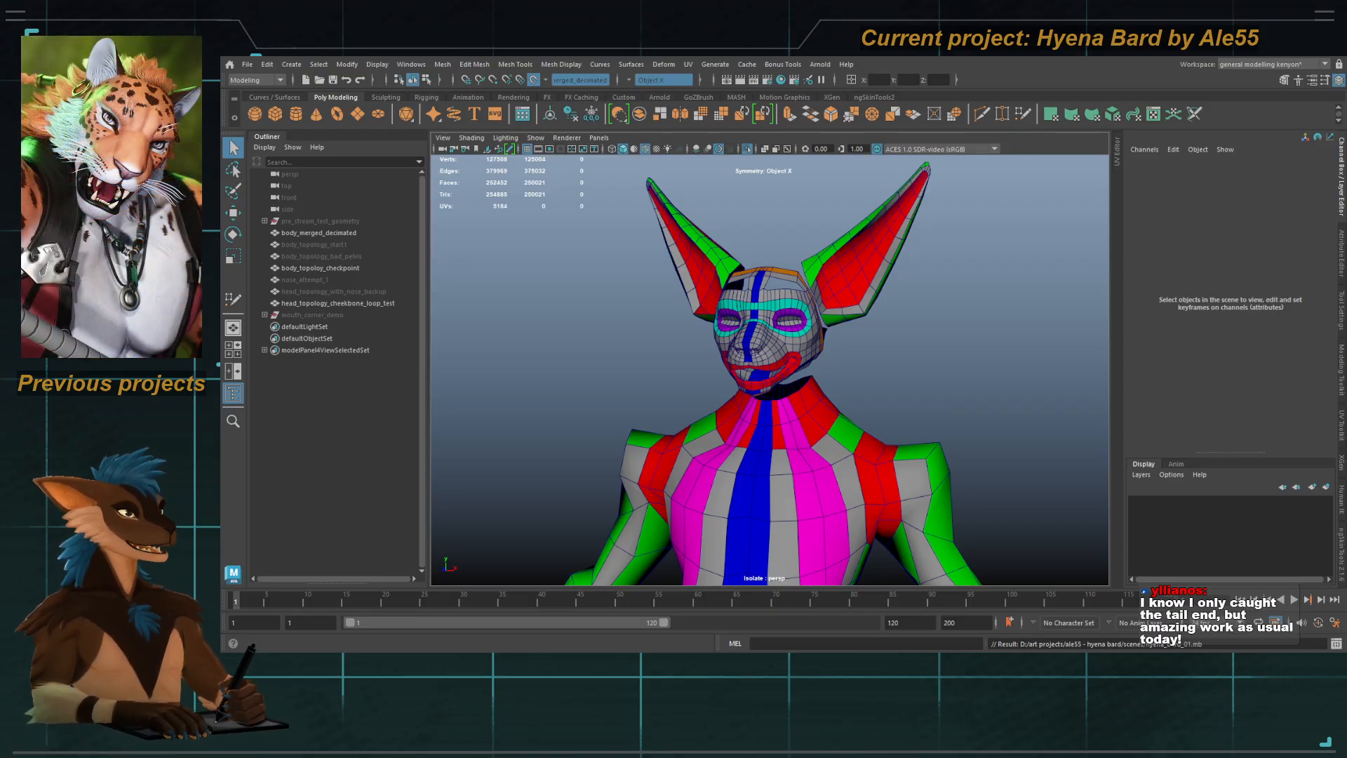
pyautogui.keyDown('alt'); pyautogui.moveTo(761, 407); pyautogui.dragTo(574, 287, button='right'); pyautogui.keyUp('alt')
pyautogui.keyDown('alt'); pyautogui.moveTo(648, 340); pyautogui.dragTo(648, 309, button='middle'); pyautogui.keyUp('alt')
pyautogui.keyDown('alt'); pyautogui.moveTo(648, 310); pyautogui.dragTo(671, 280); pyautogui.keyUp('alt')
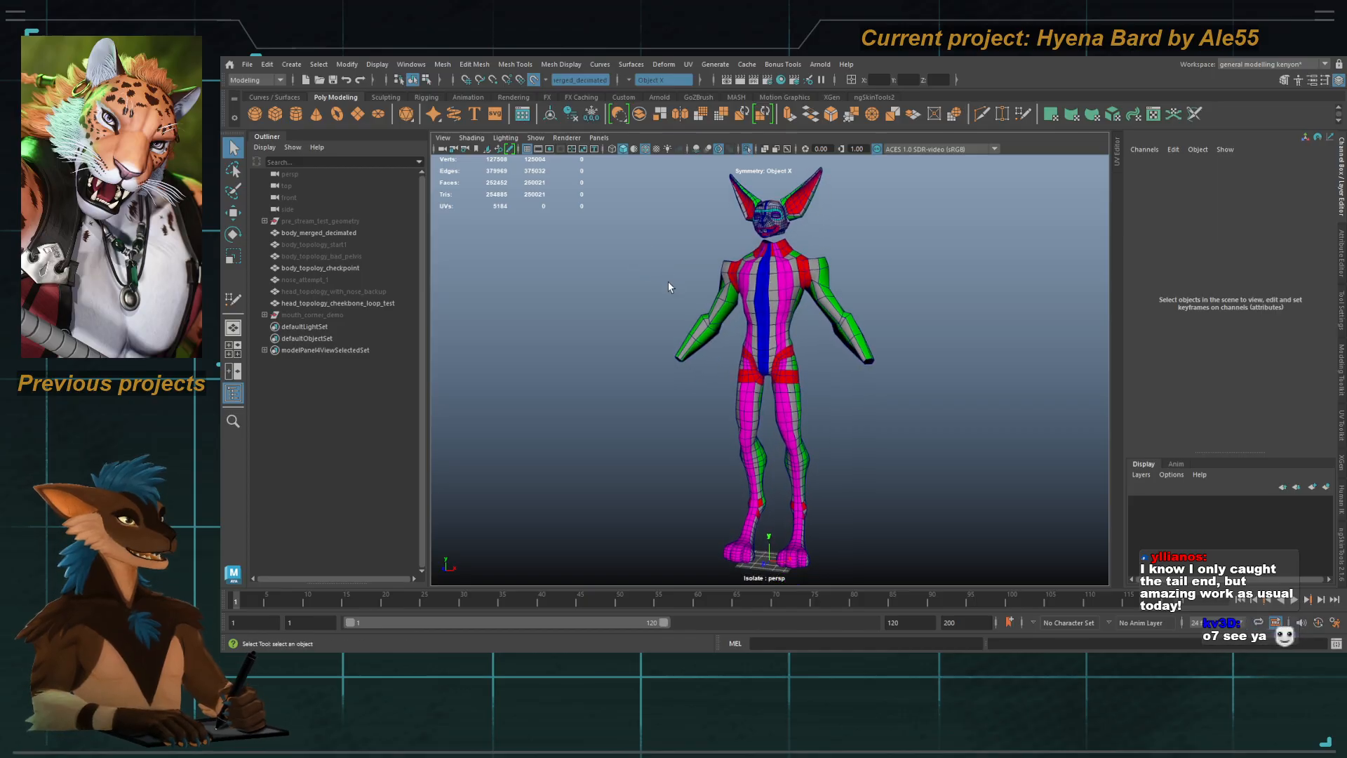